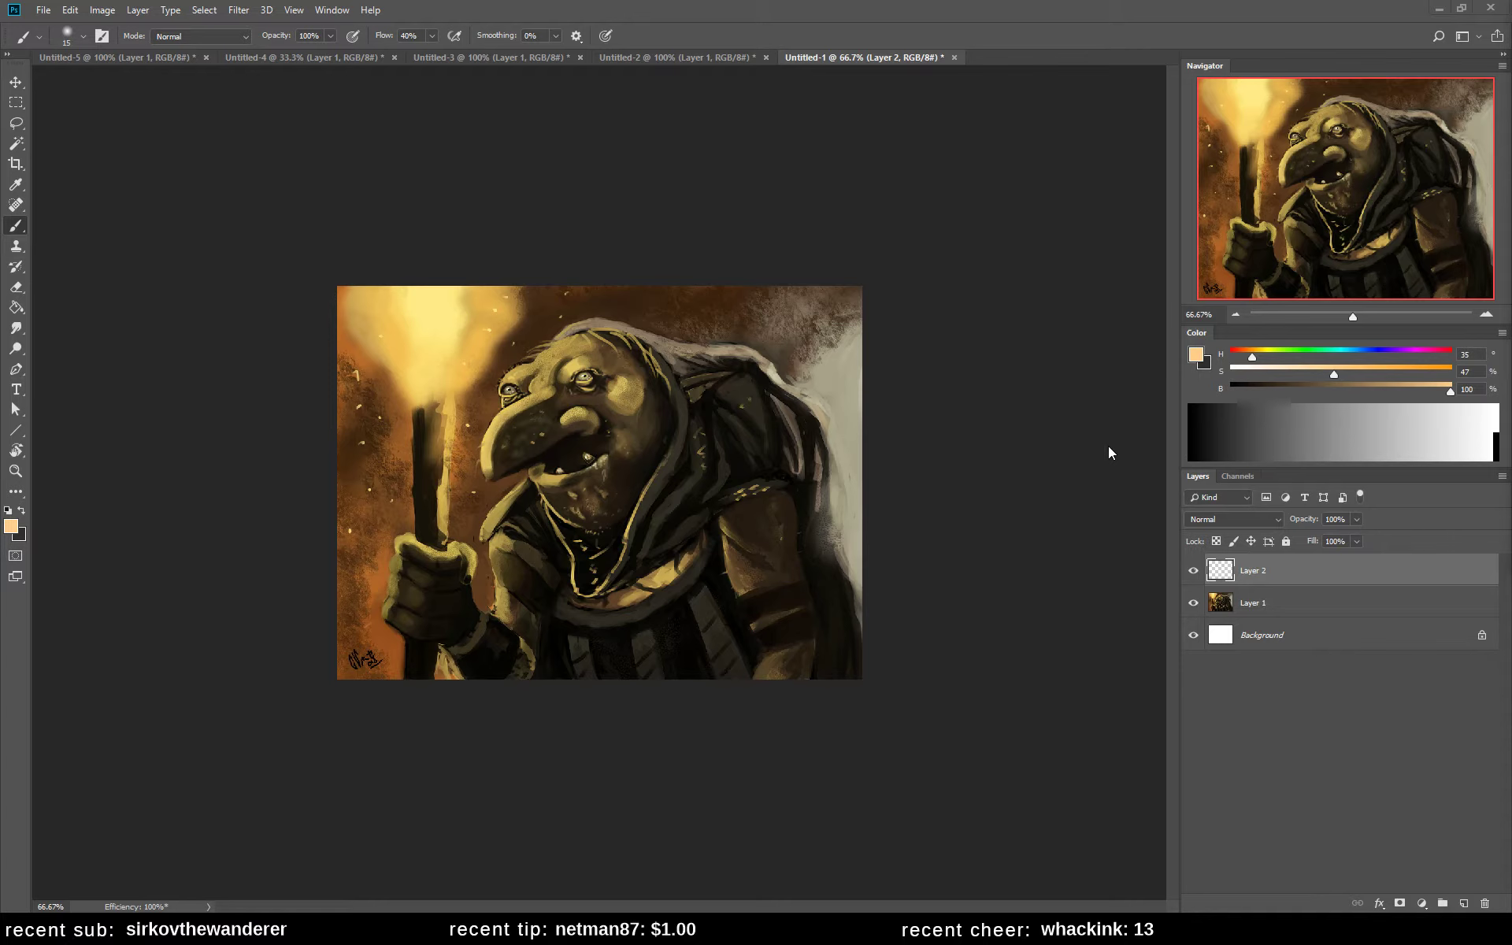
- Look through the other open paintings, then return to the goblin torch painting
click(697, 62)
click(511, 59)
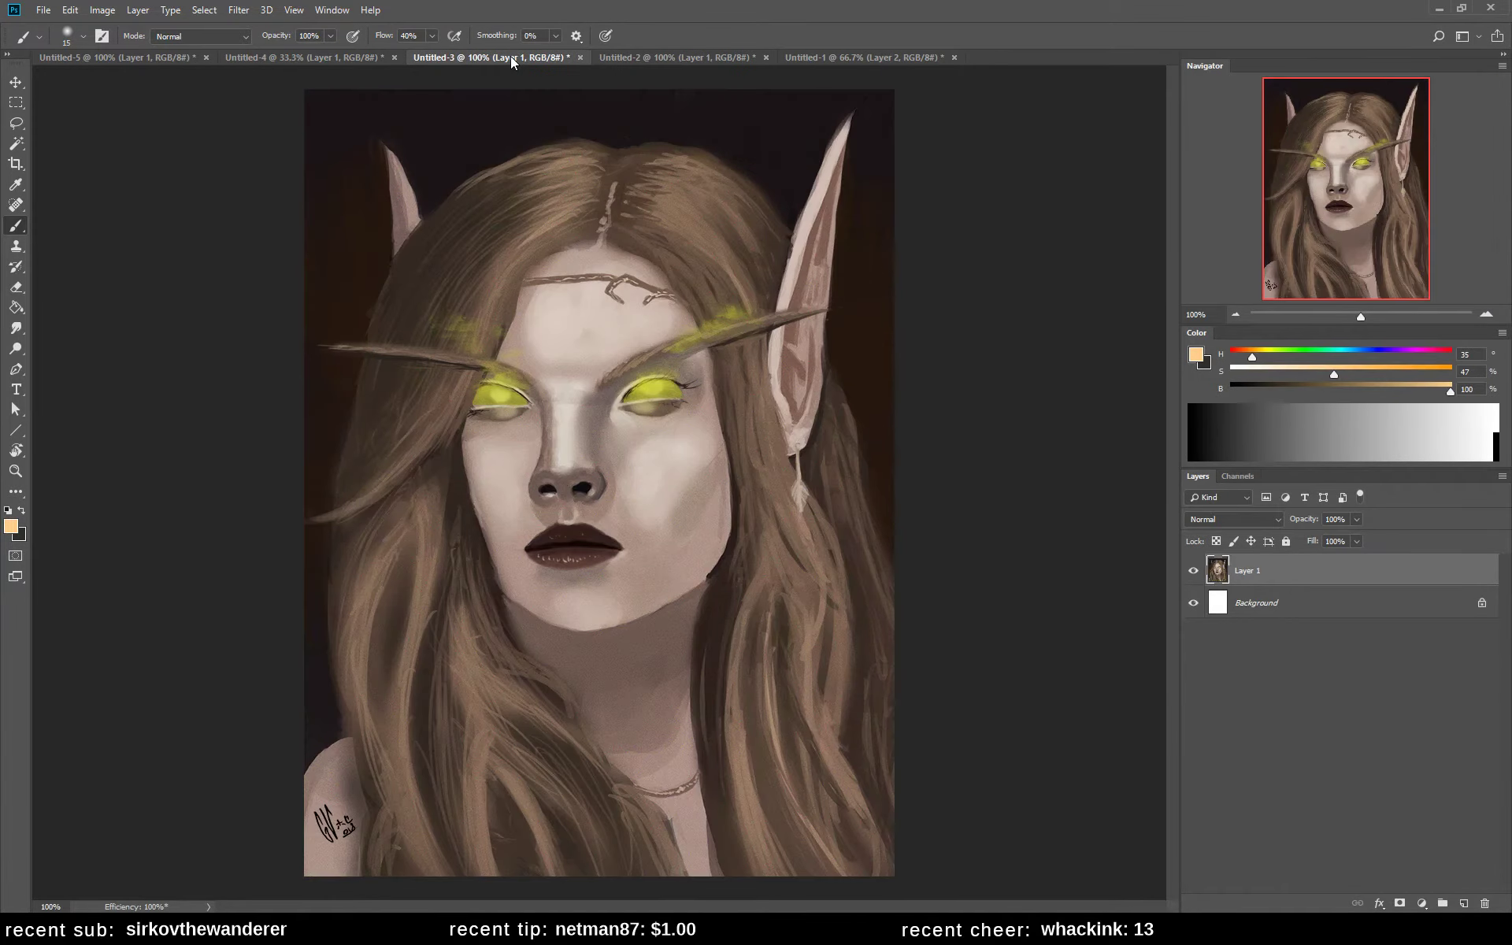
click(692, 58)
click(318, 58)
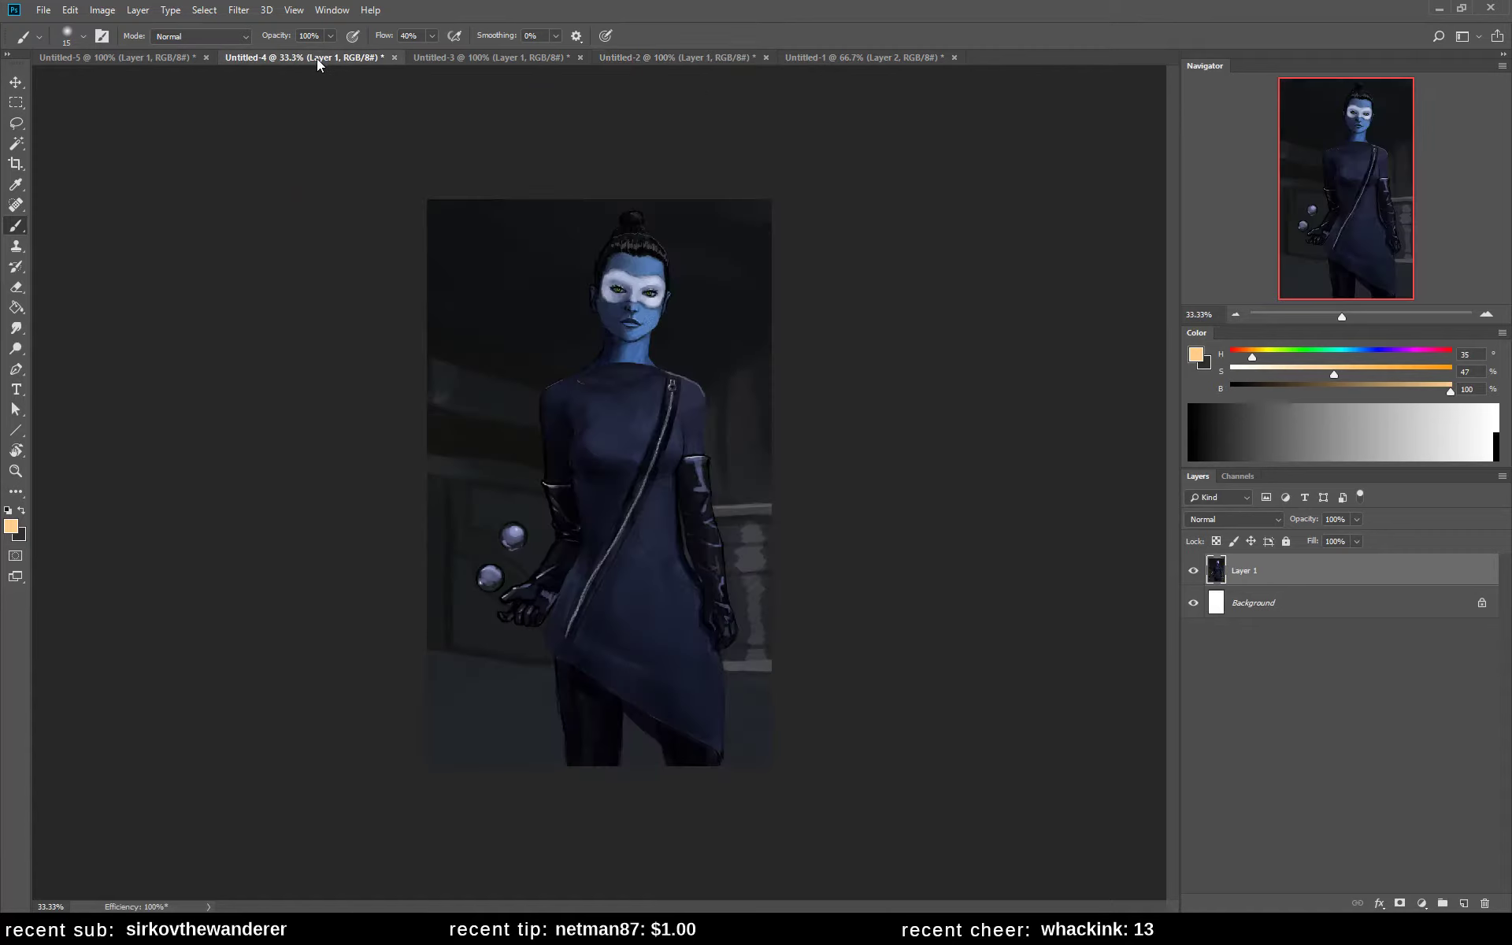
click(134, 60)
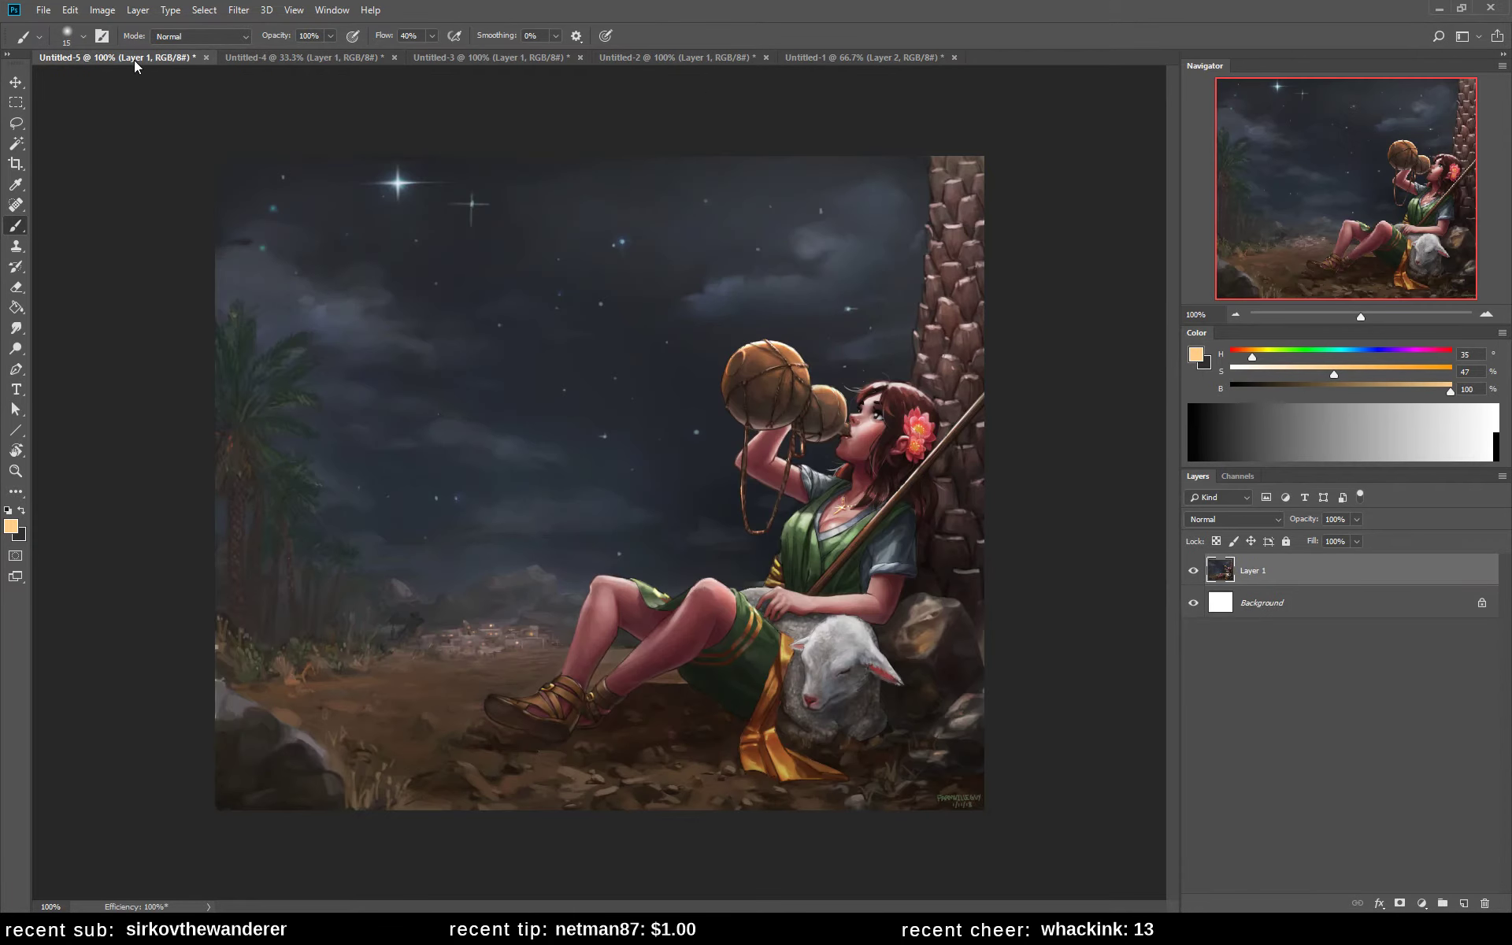
click(880, 58)
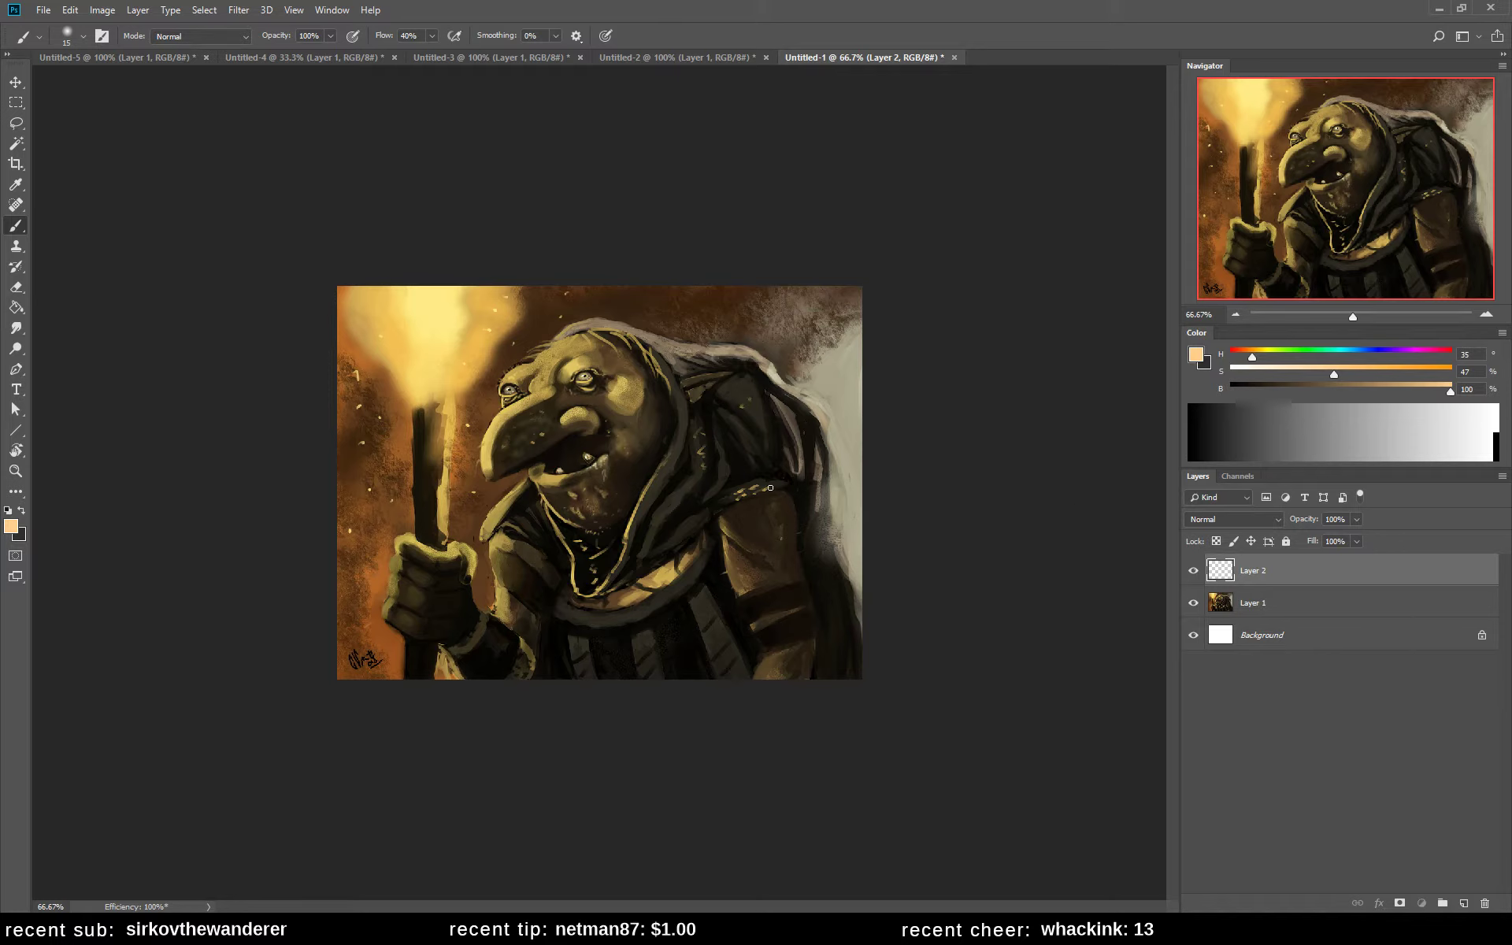
- Zoom the goblin painting to 100% and briefly preview it in grayscale to check values
key(z)
click(810, 510)
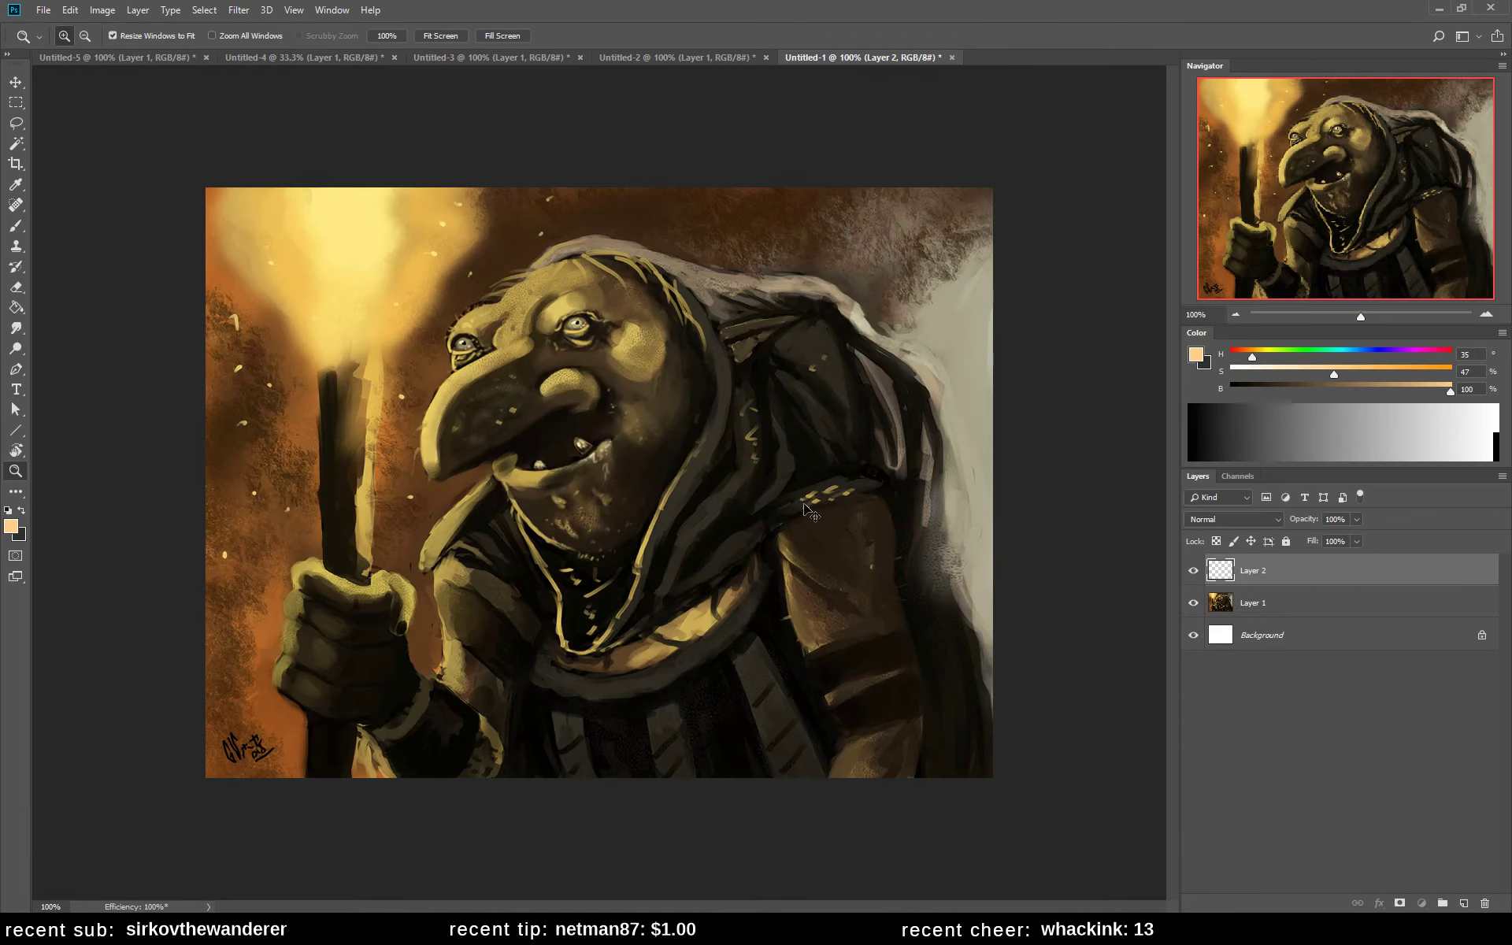
key(ctrl+y)
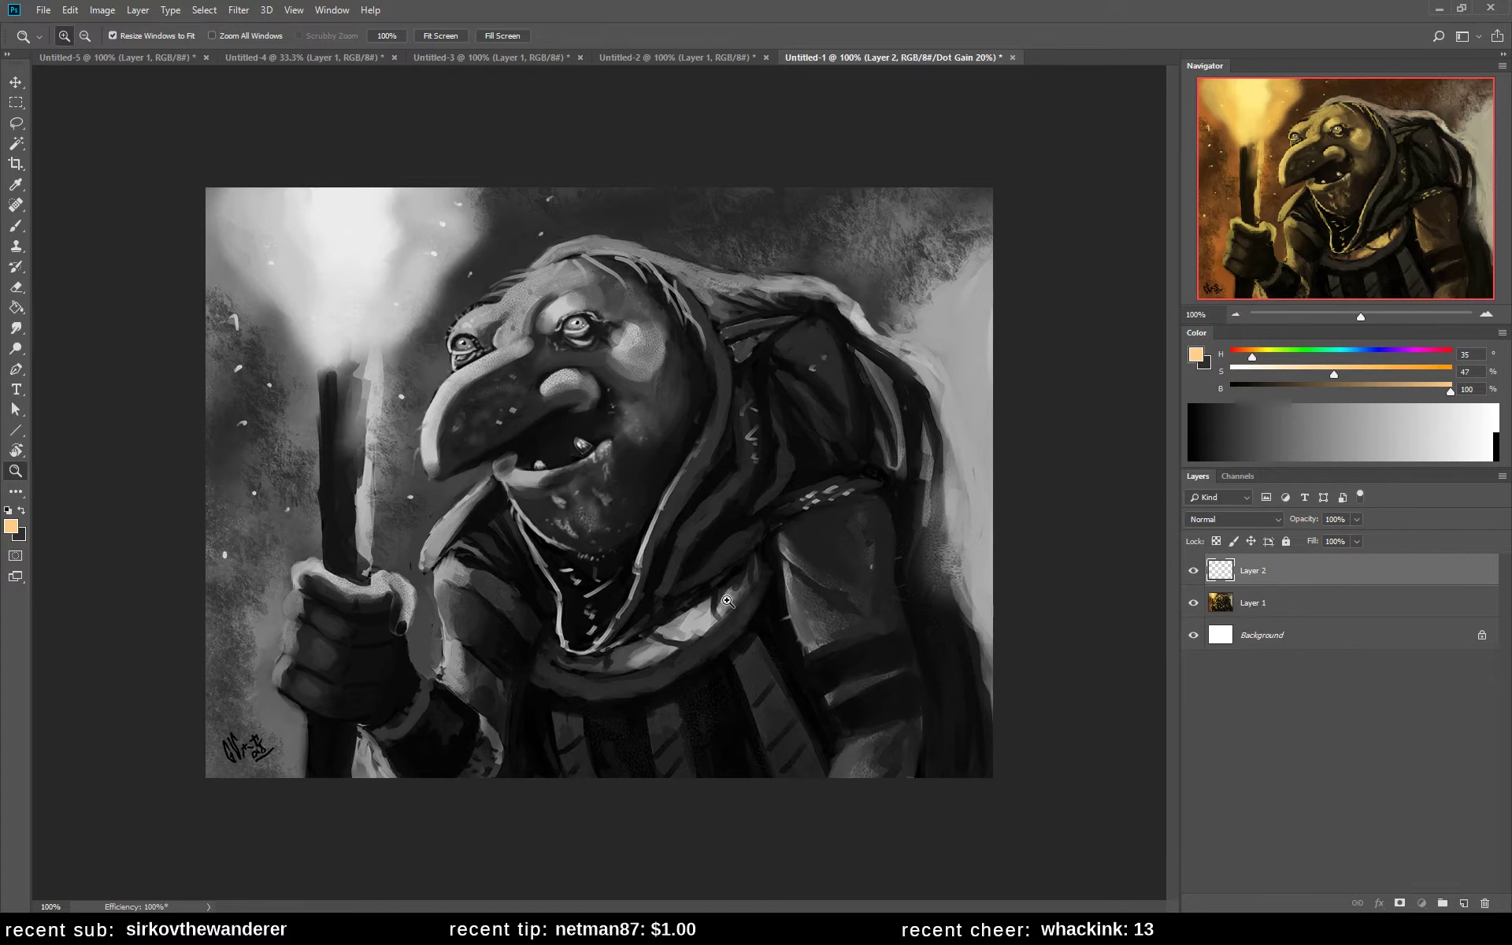
key(ctrl+z)
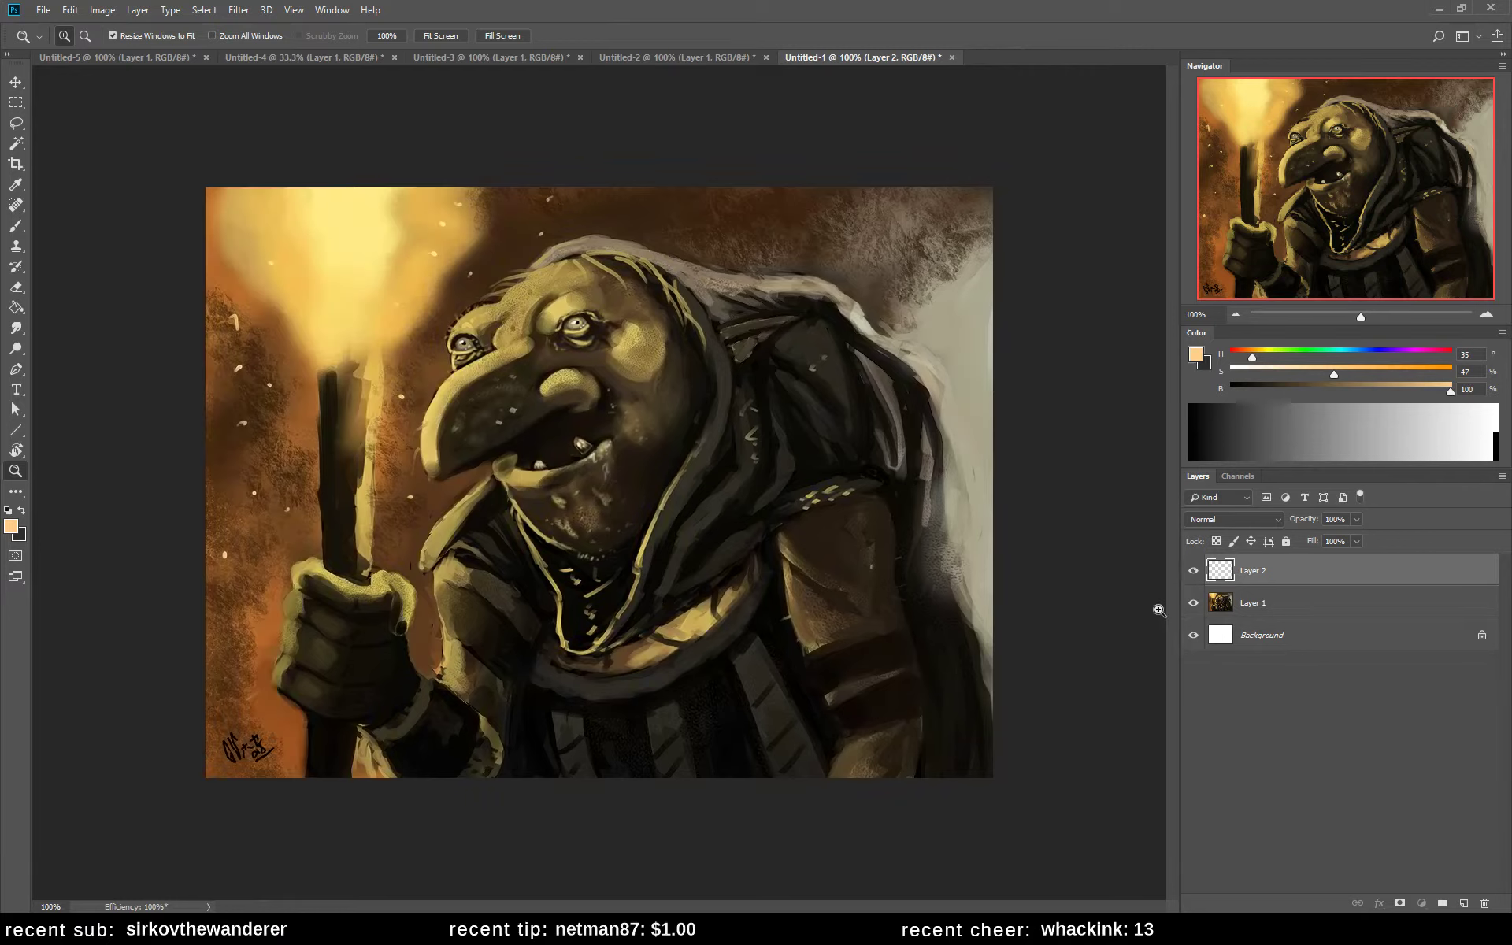
- Switch to the Brush with a hard round preset and fine-tune its size
key(b)
right_click(748, 391)
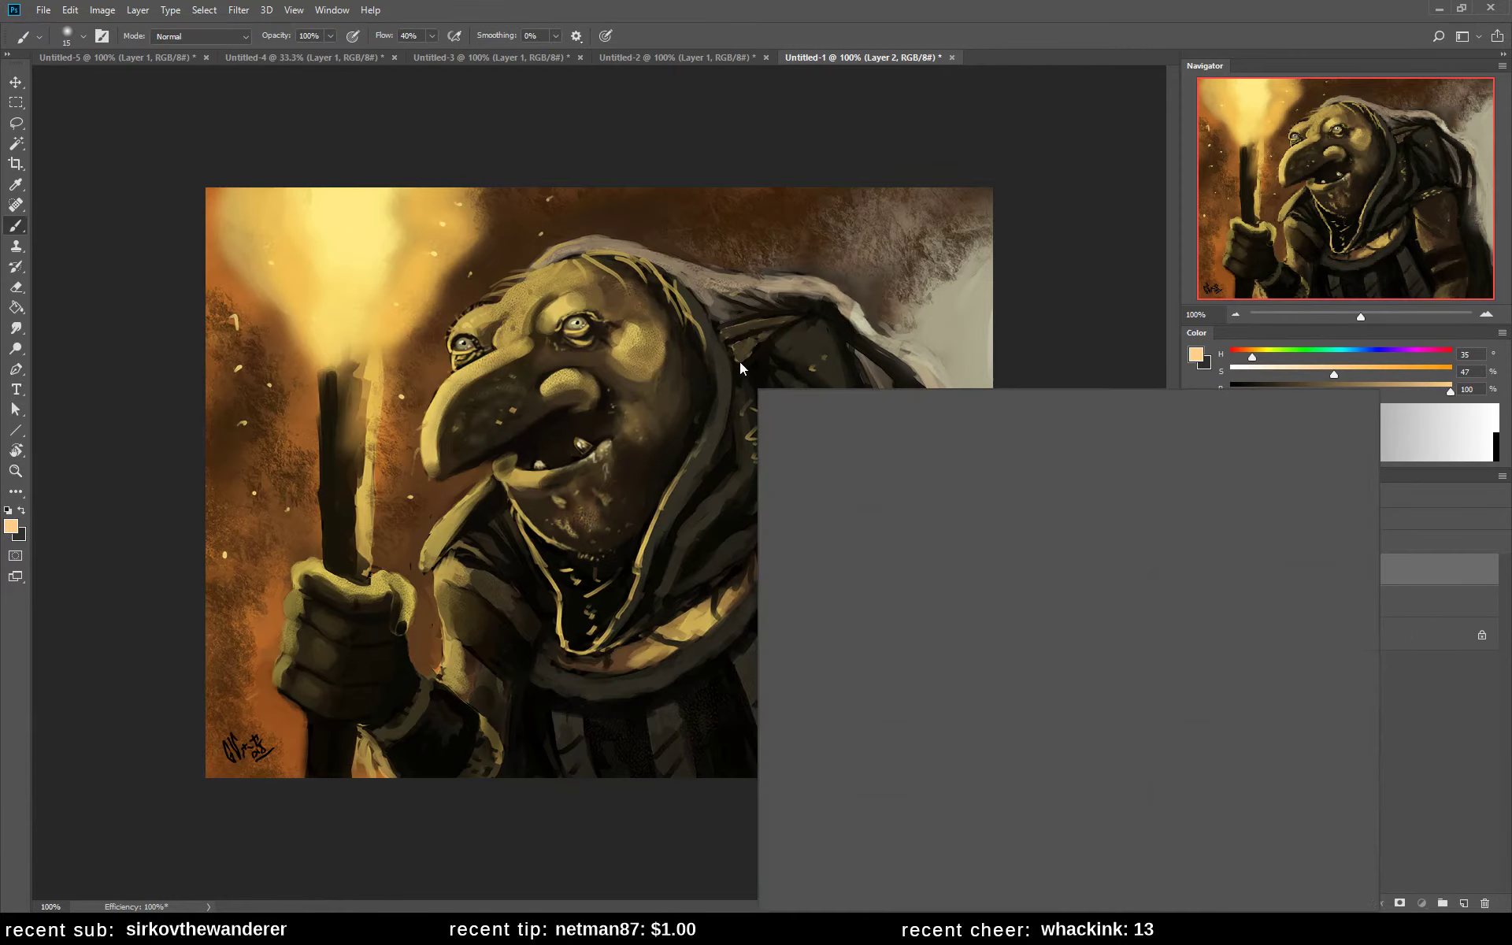
double_click(836, 615)
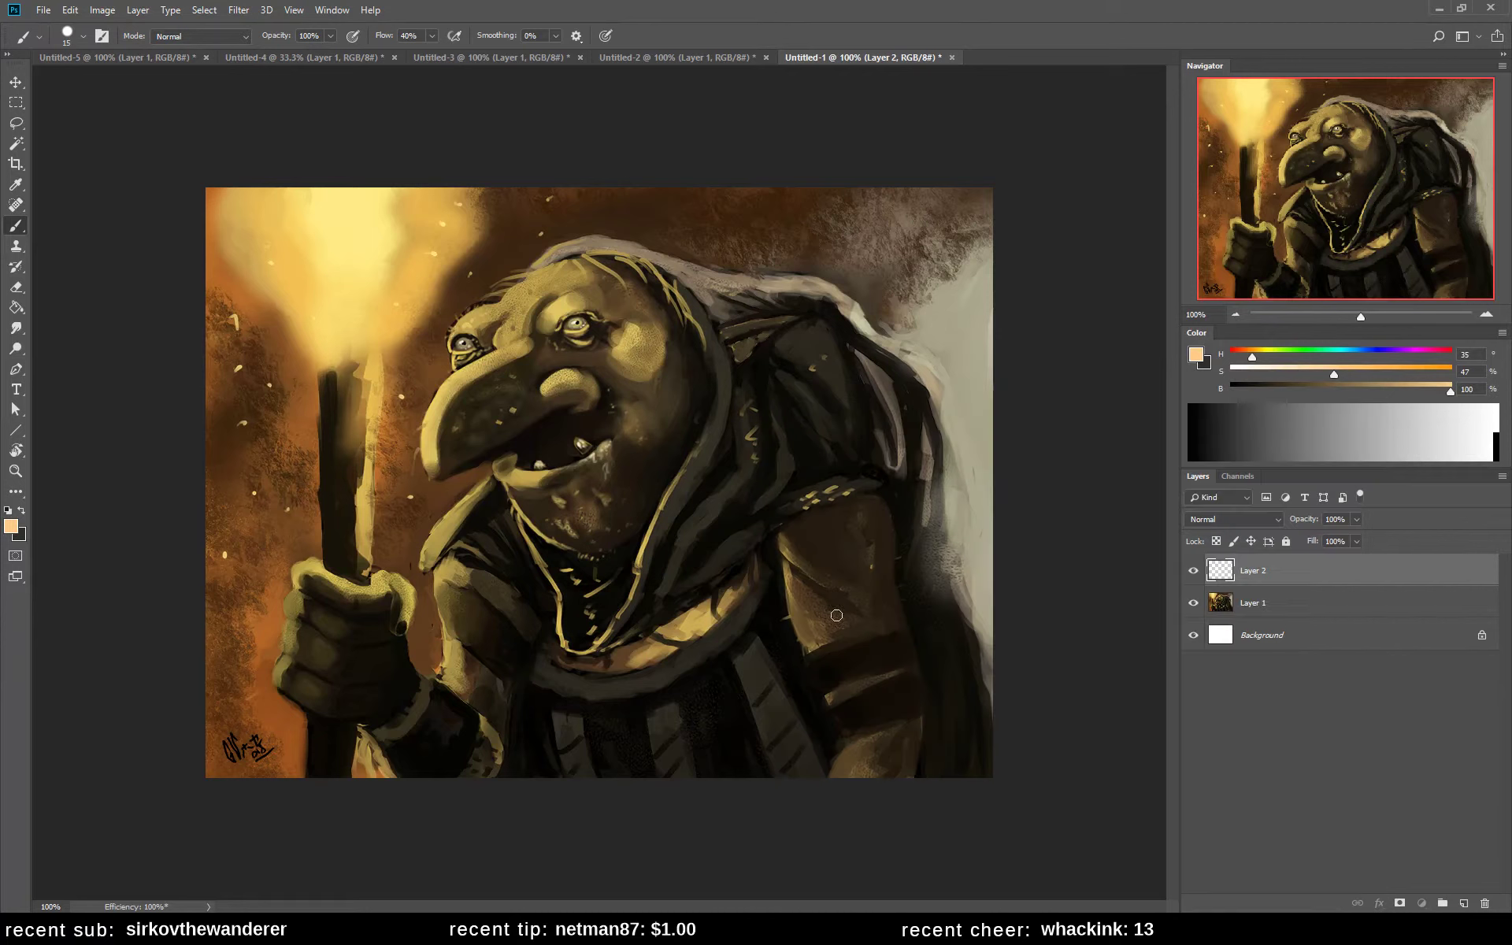
key(bracketleft)
key(bracketright)
key(bracketright)
key(bracketright)
key(bracketright)
key(bracketright)
right_click(536, 360)
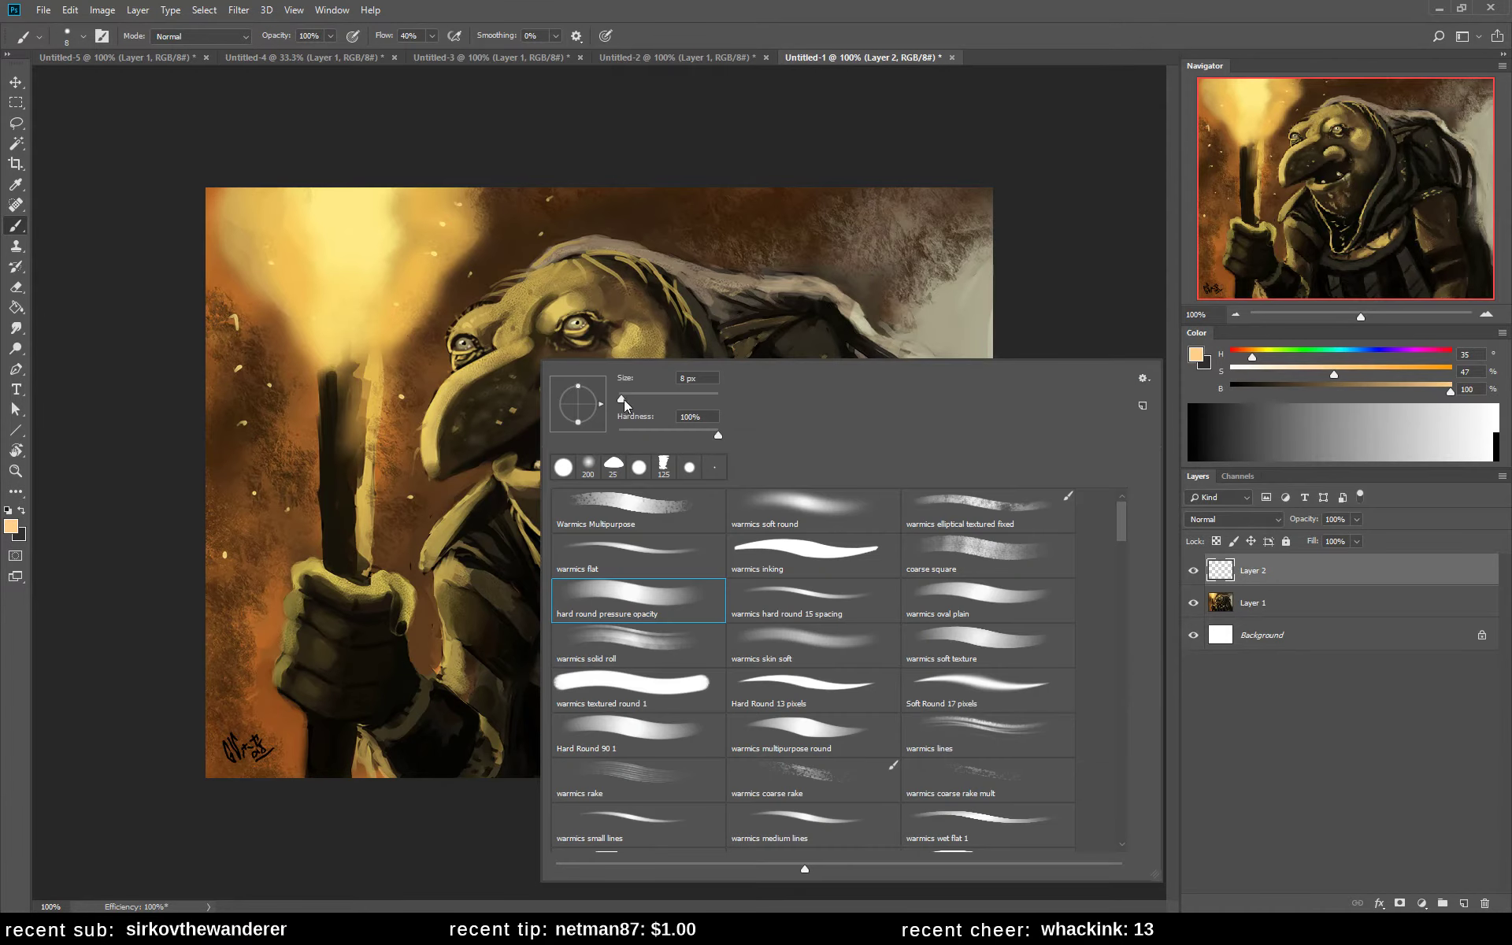
click(623, 399)
- Paint alternating dark brown and tan strokes along the nose edge, sampling colours from the face
alt+click(477, 383)
mouse_move(465, 387)
mouse_down()
mouse_move(434, 453)
mouse_move(449, 416)
mouse_move(440, 477)
mouse_up()
alt+click(442, 421)
drag(461, 390, 434, 477)
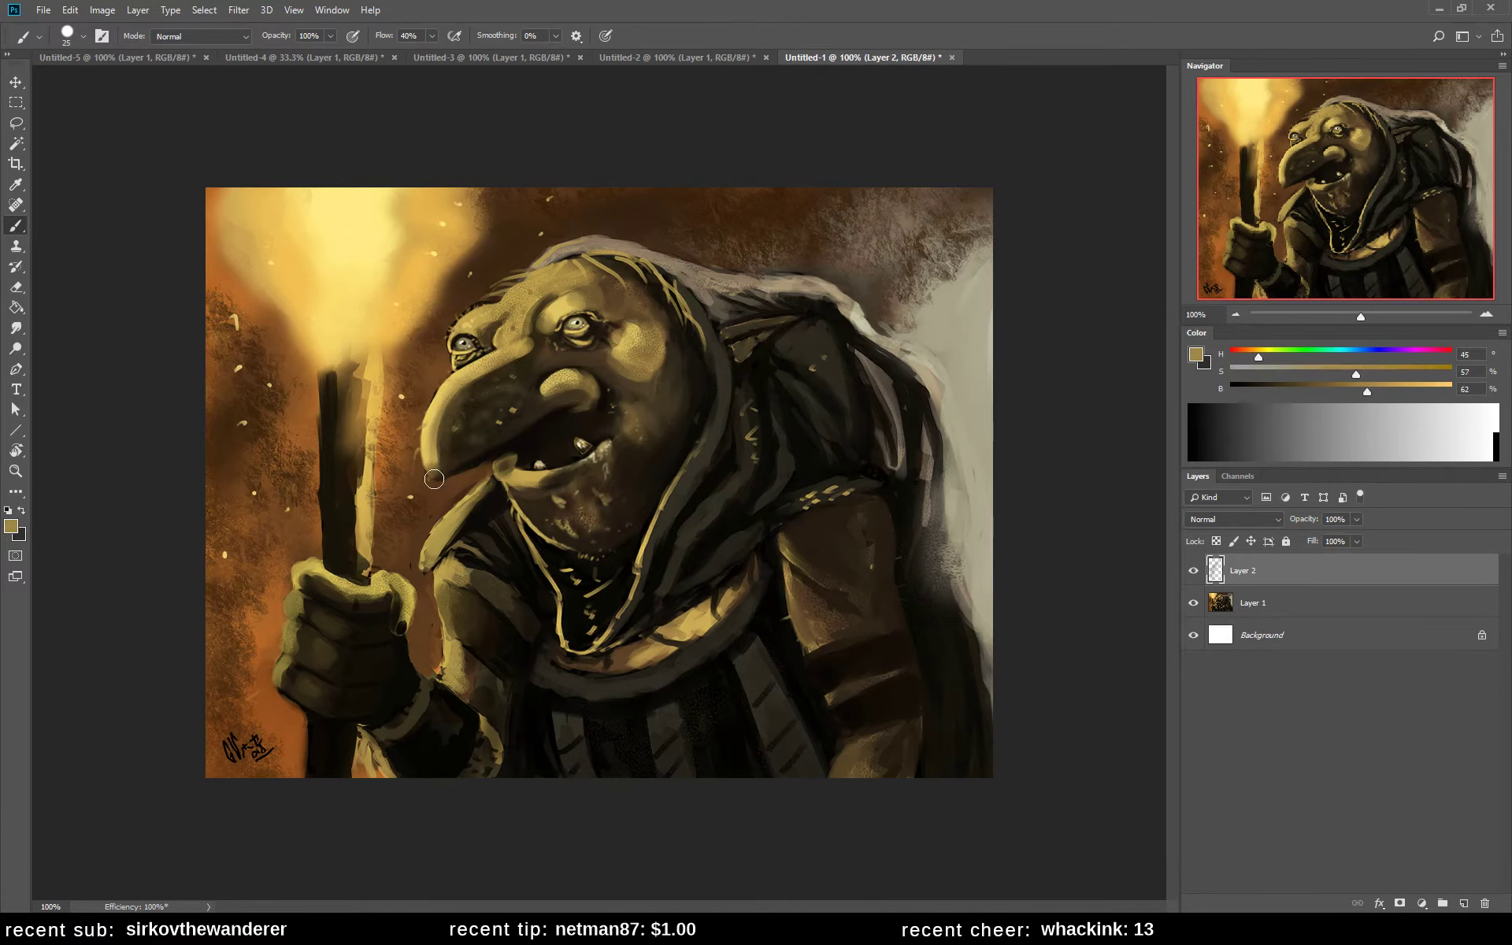
alt+click(455, 403)
mouse_move(457, 394)
mouse_down()
mouse_move(441, 478)
mouse_move(441, 431)
mouse_move(439, 465)
mouse_up()
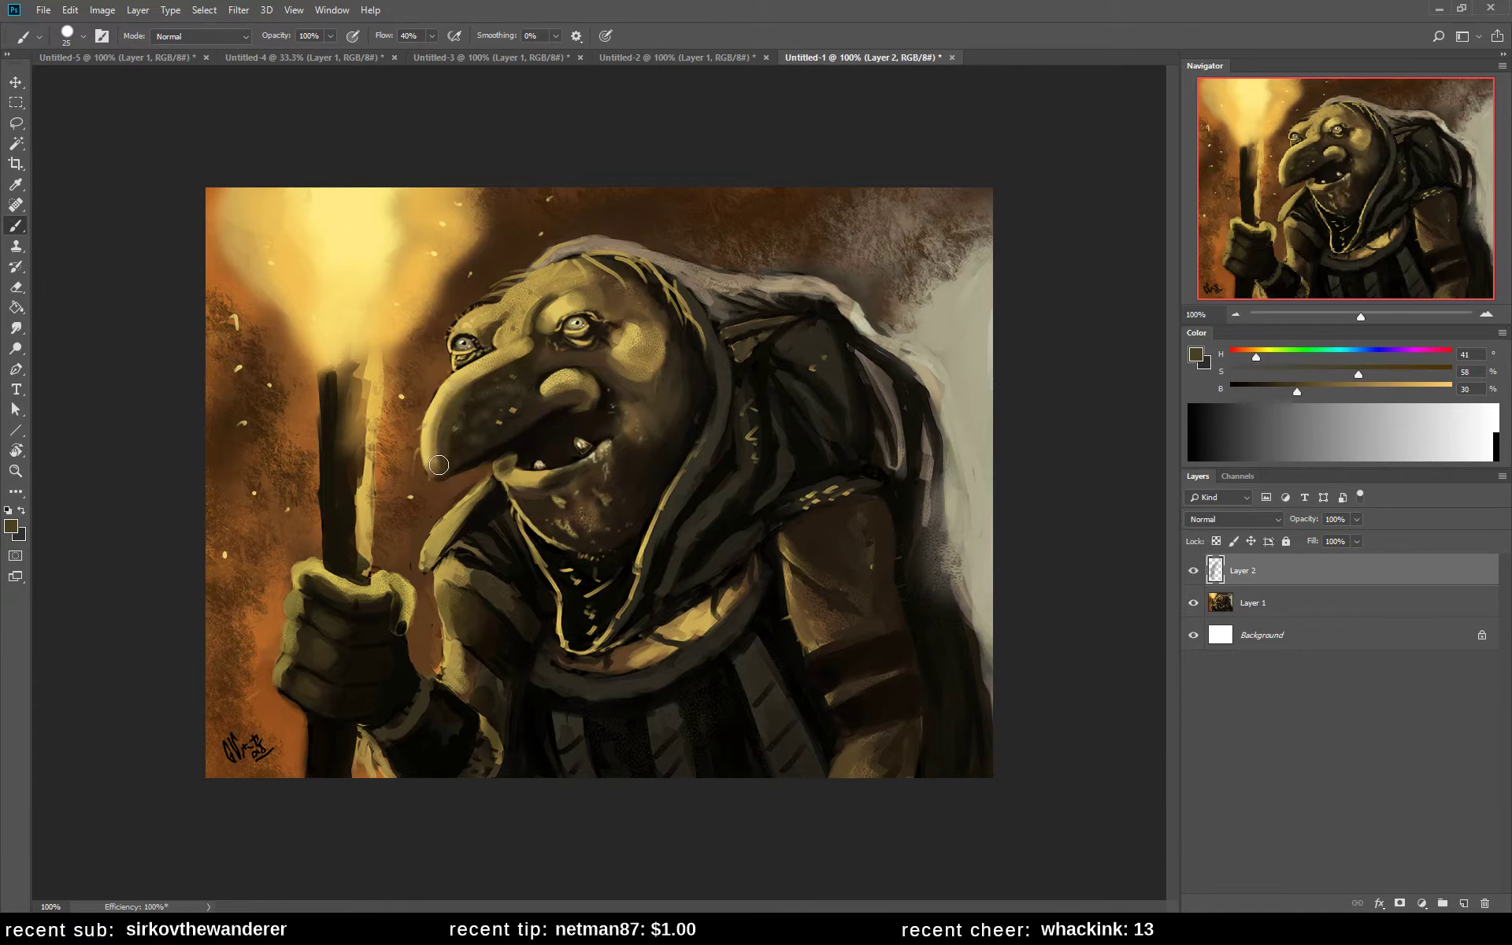
alt+click(474, 378)
drag(525, 358, 436, 418)
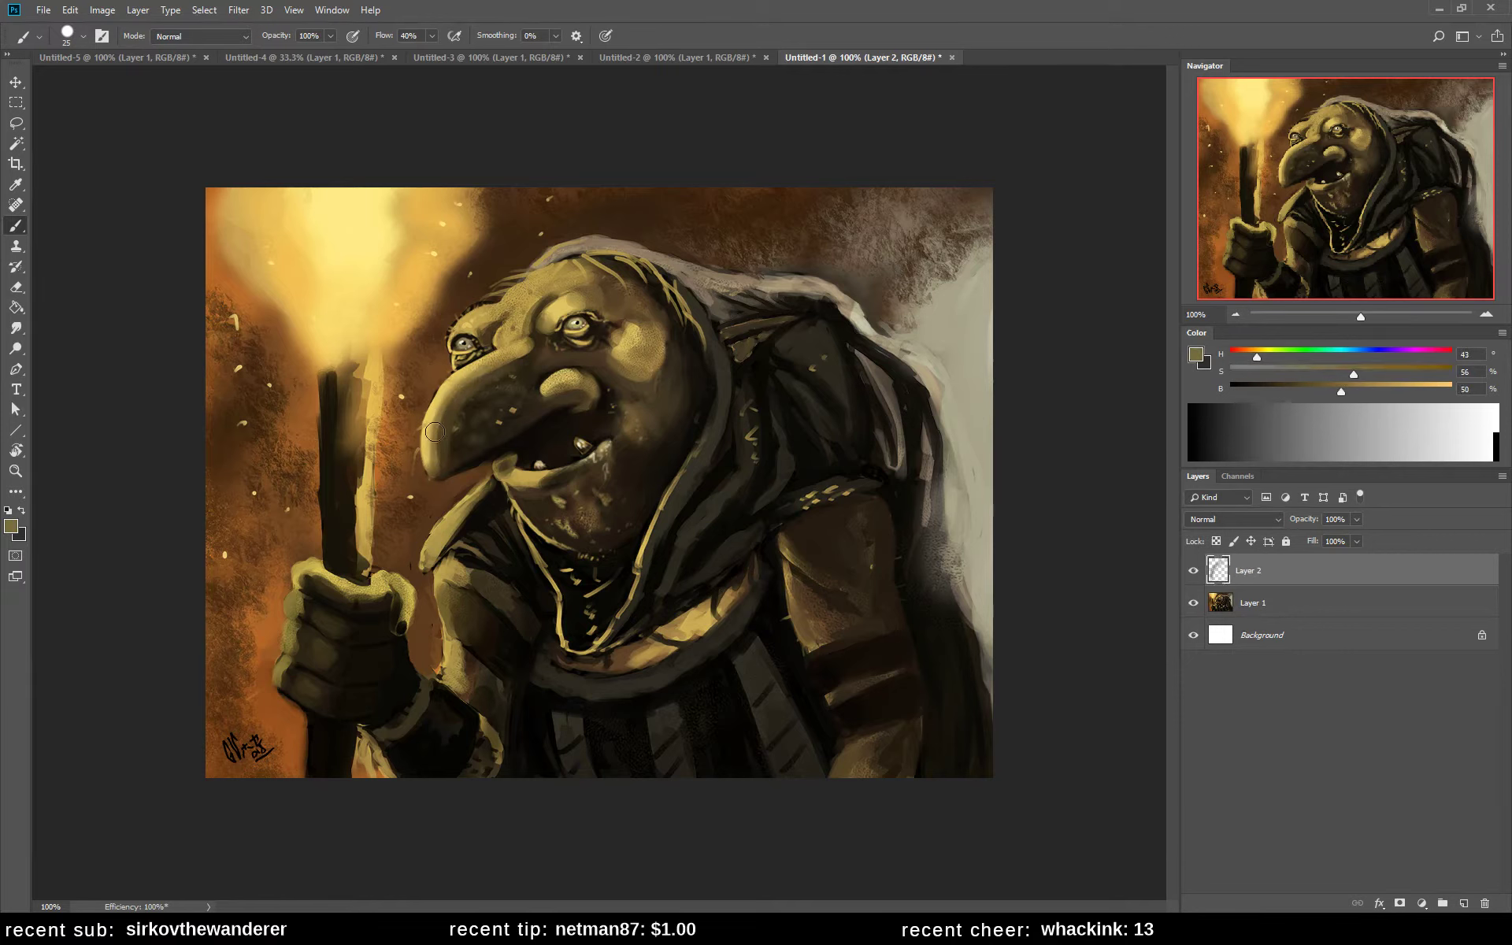
alt+click(437, 410)
- Add a new empty Layer 3, set the paint colour to white and the brush to 8 px
click(1463, 903)
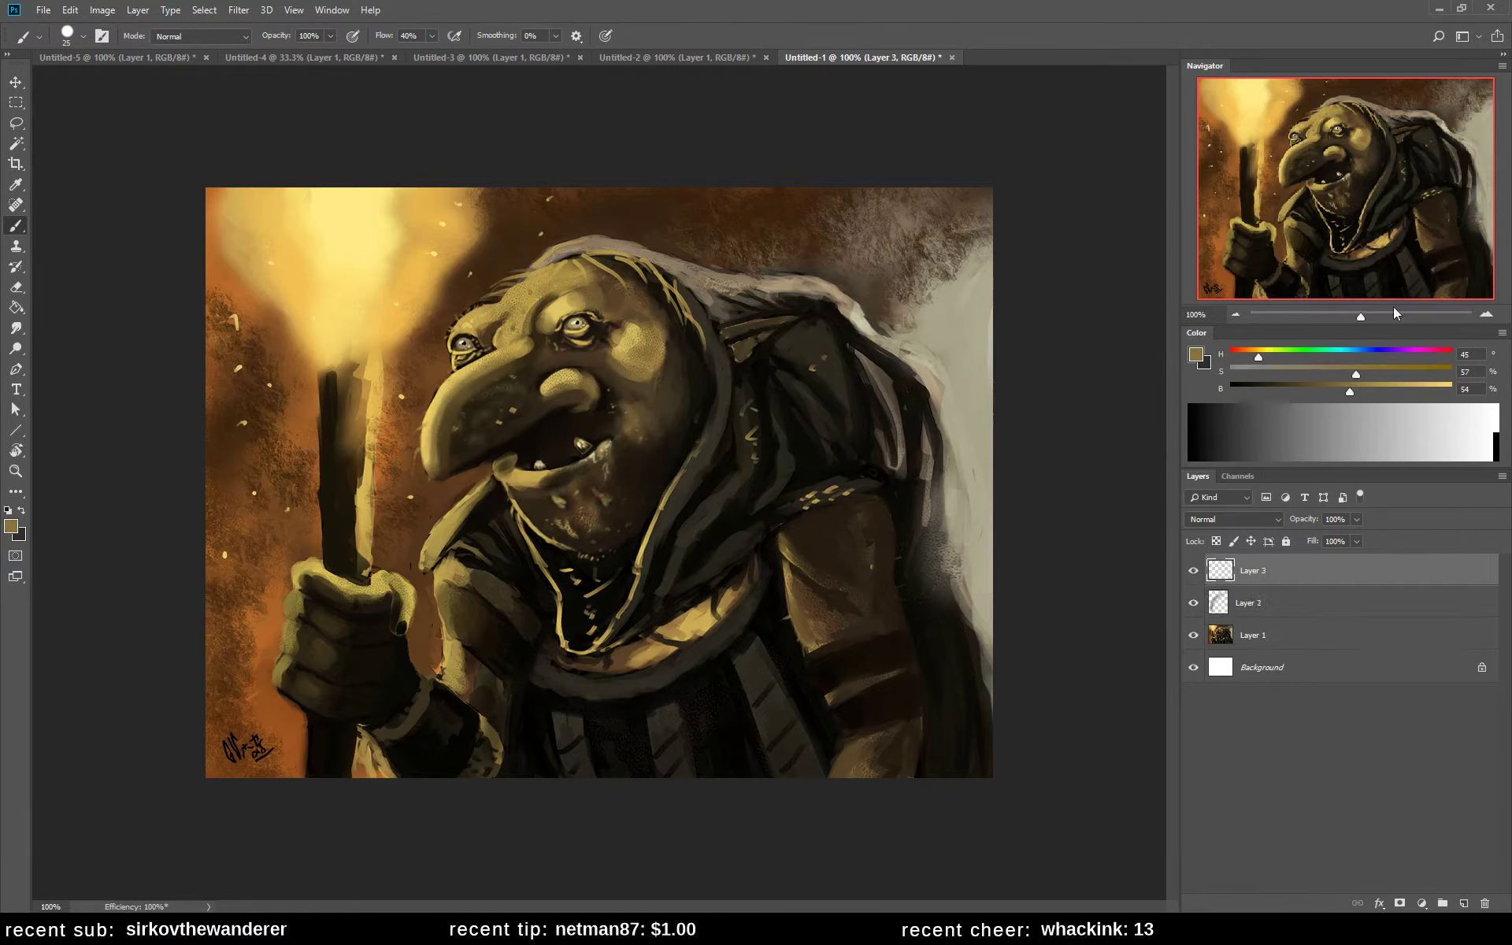
click(1450, 354)
click(1450, 370)
click(1448, 385)
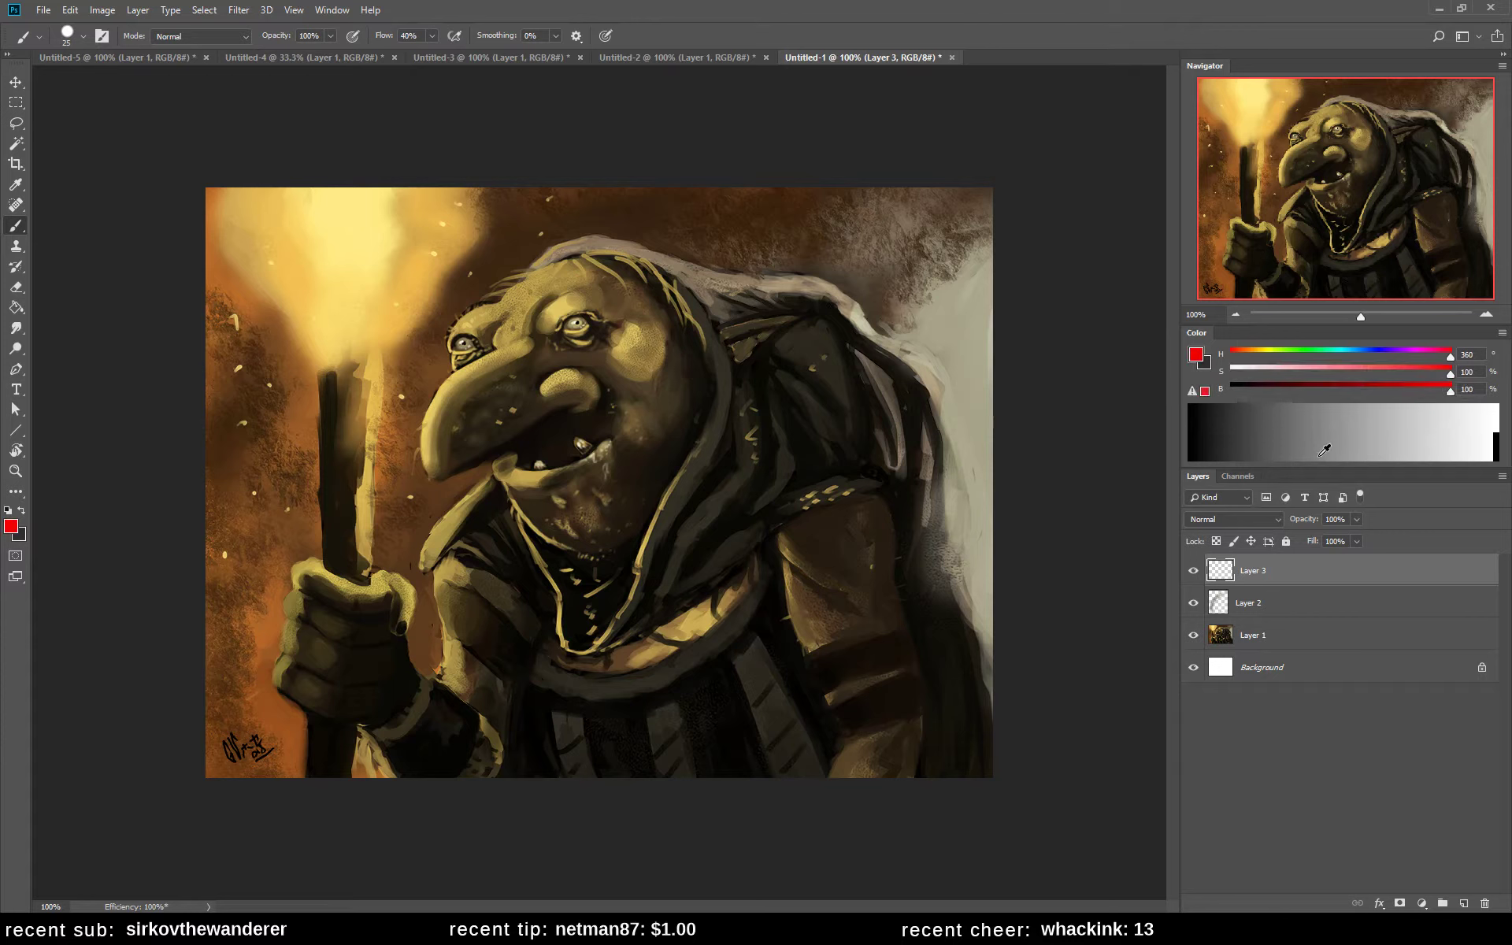
key(bracketleft)
key(bracketleft)
key(bracketleft)
key(bracketleft)
drag(1266, 370, 1225, 372)
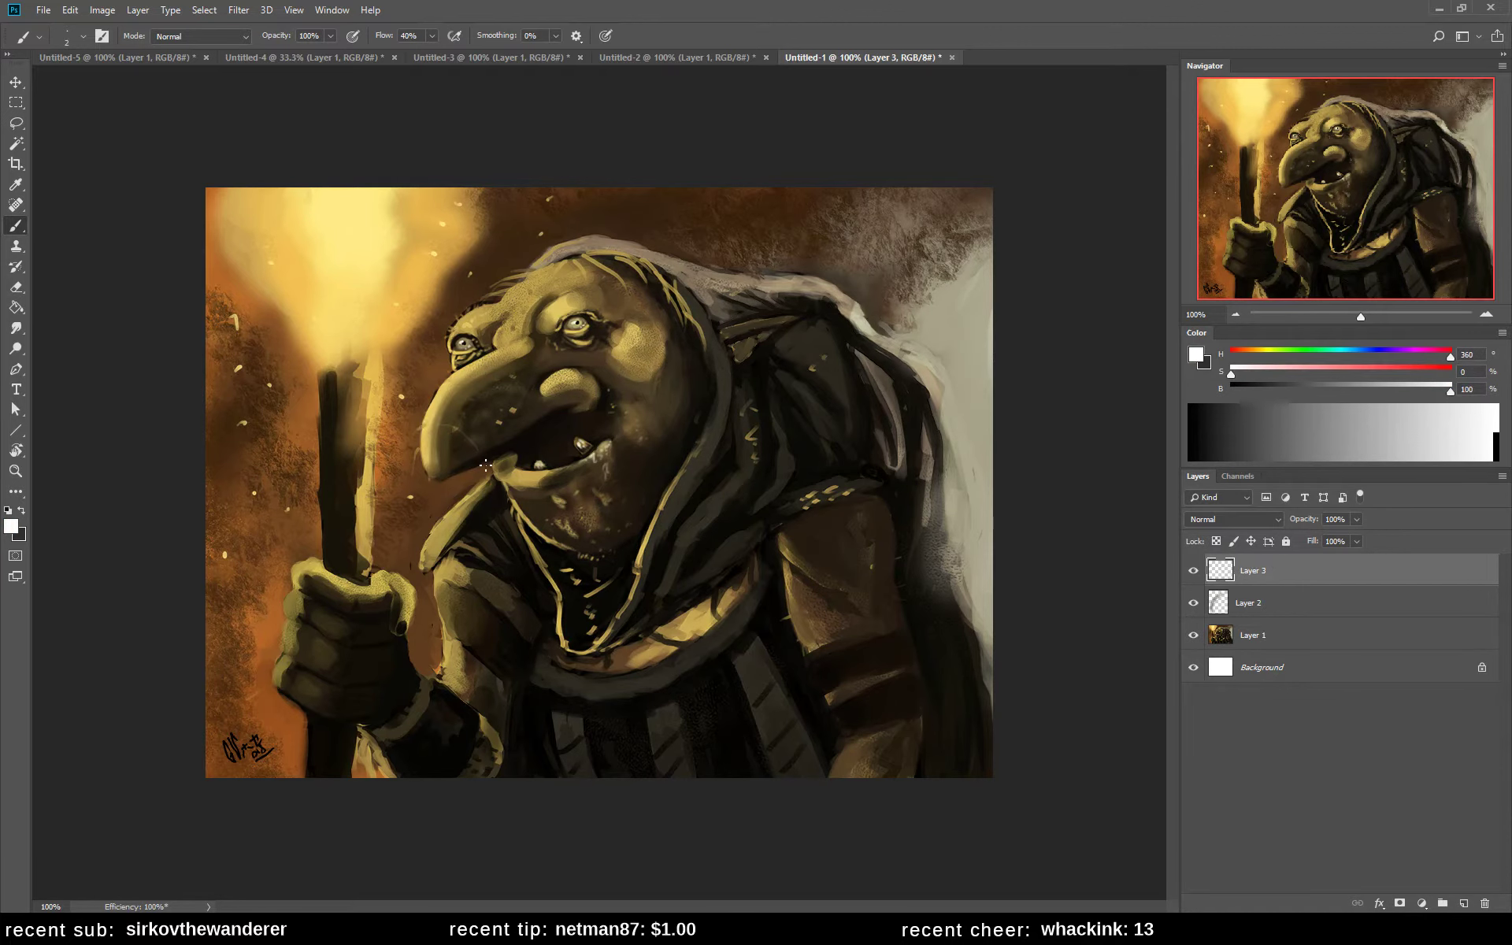
right_click(529, 361)
click(626, 385)
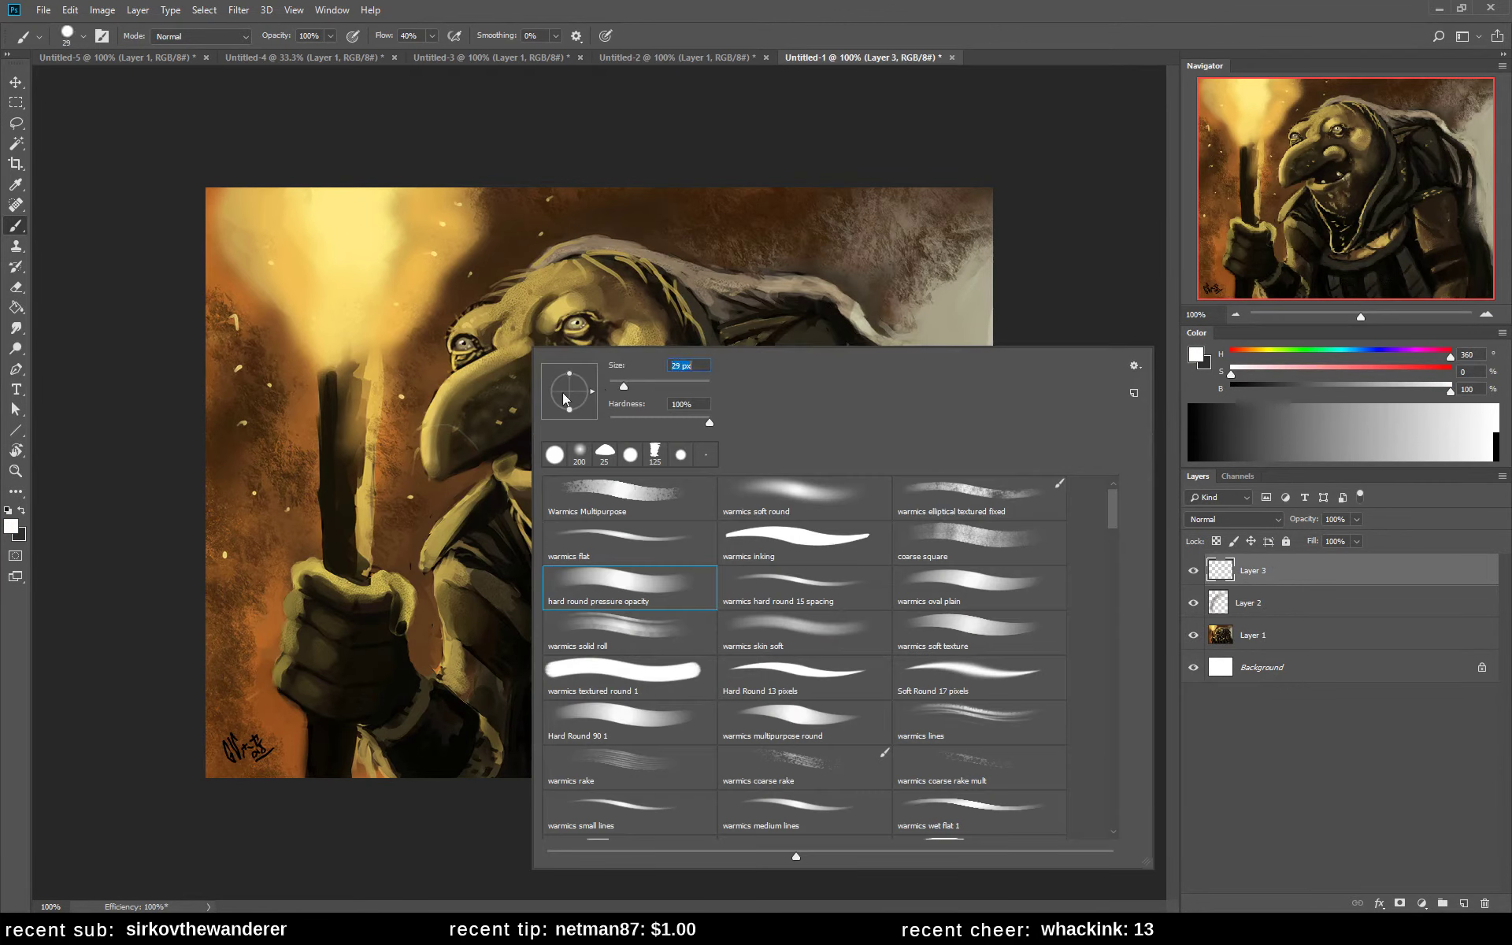
click(454, 420)
key(bracketleft)
key(bracketleft)
key(bracketleft)
key(bracketleft)
key(bracketleft)
key(bracketleft)
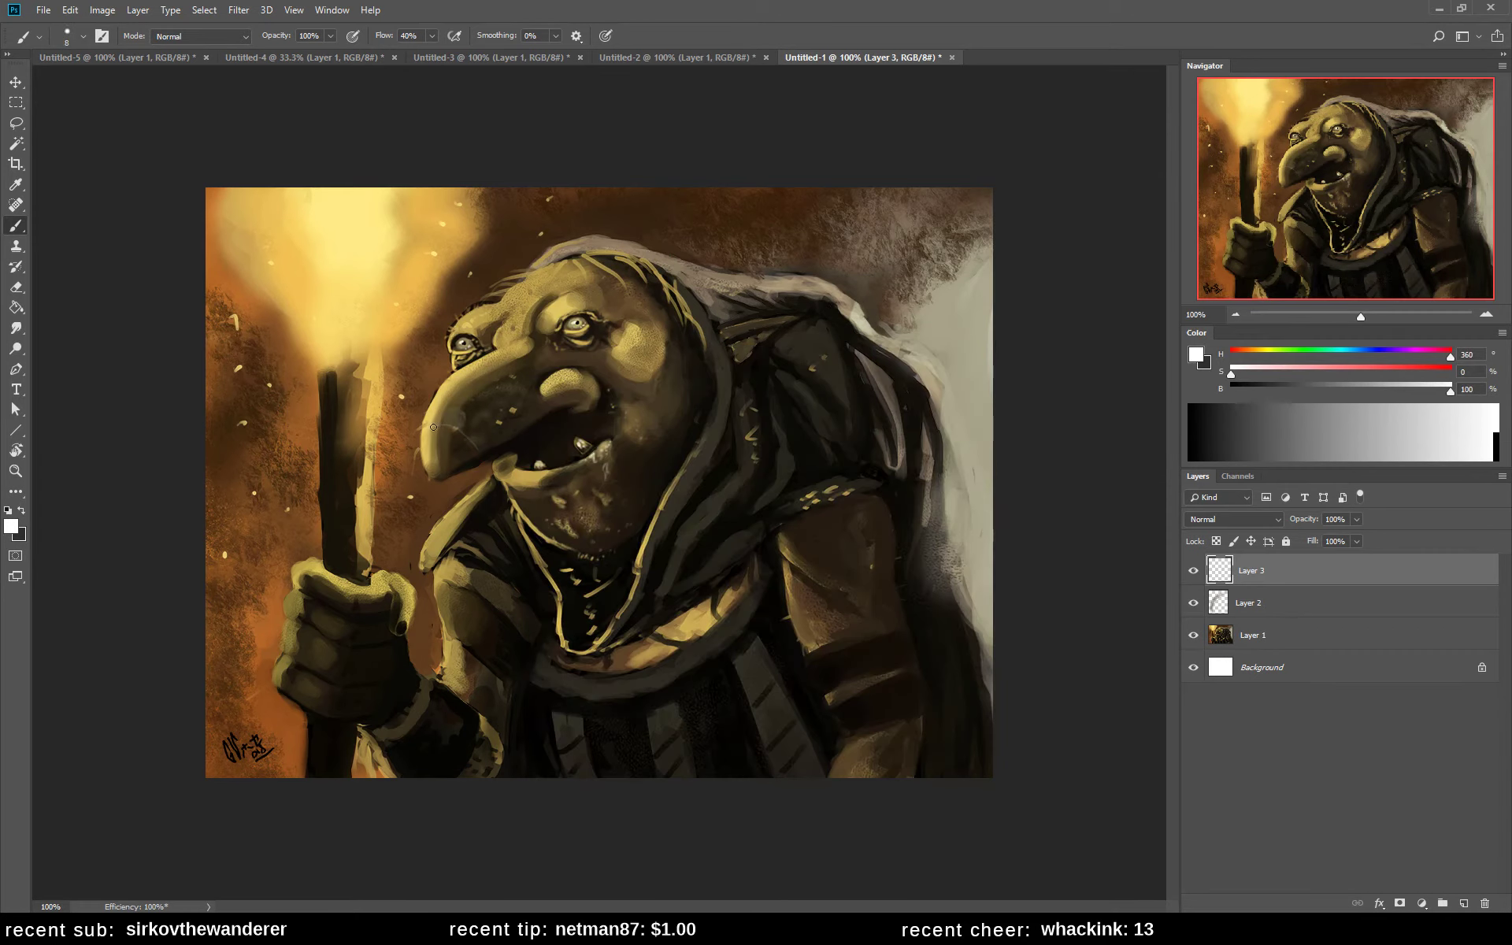
- Draw trial white cross-contour lines over the nose, then undo them all
mouse_move(422, 430)
mouse_down()
mouse_move(465, 425)
mouse_move(490, 462)
mouse_up()
mouse_move(435, 393)
mouse_down()
mouse_move(459, 384)
mouse_move(520, 440)
mouse_up()
drag(478, 363, 563, 416)
mouse_move(515, 345)
mouse_down()
mouse_move(576, 378)
mouse_move(599, 416)
mouse_up()
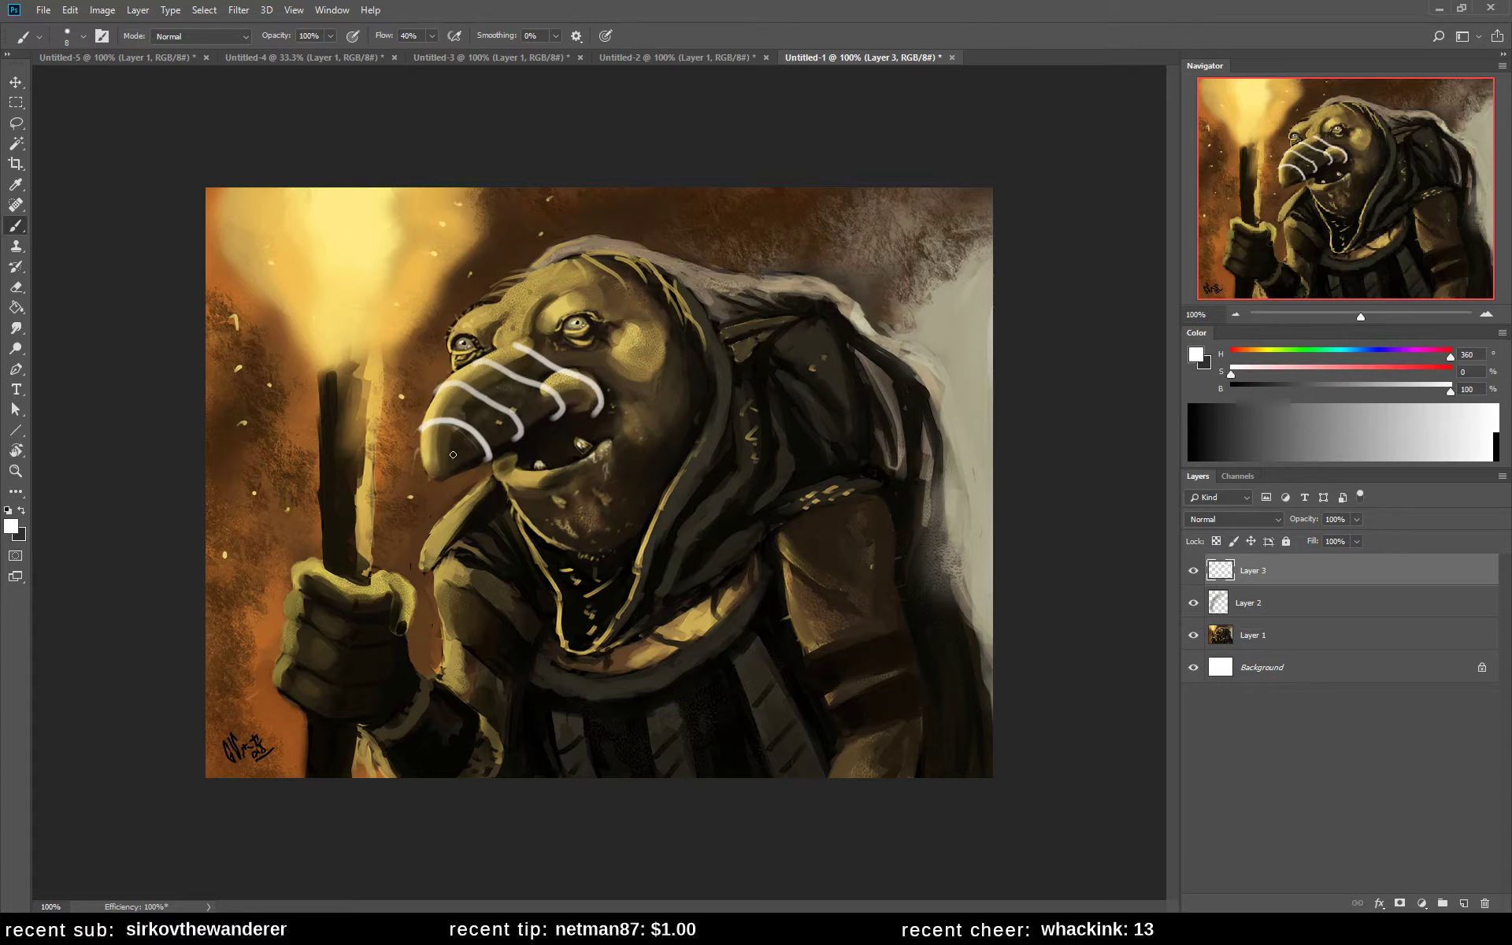
mouse_move(425, 449)
mouse_down()
mouse_move(460, 464)
mouse_move(432, 453)
mouse_move(439, 419)
mouse_move(501, 356)
mouse_move(465, 466)
mouse_up()
drag(549, 363, 521, 438)
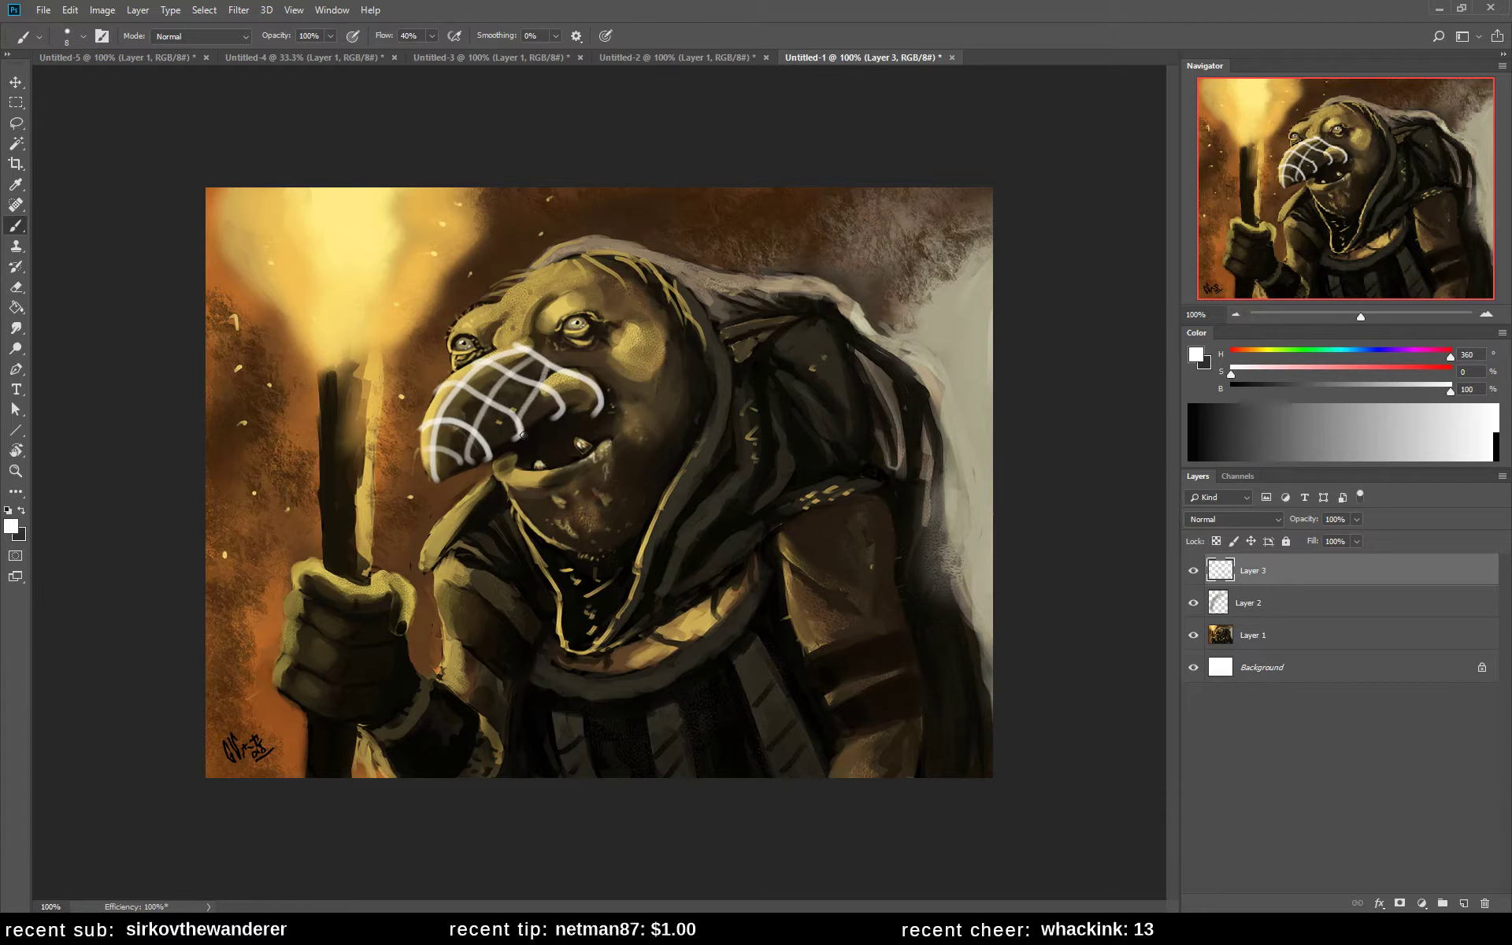
drag(561, 385, 575, 415)
key(ctrl+z)
key(ctrl+z)
key(ctrl+z)
key(ctrl+z)
key(ctrl+z)
key(ctrl+z)
key(ctrl+z)
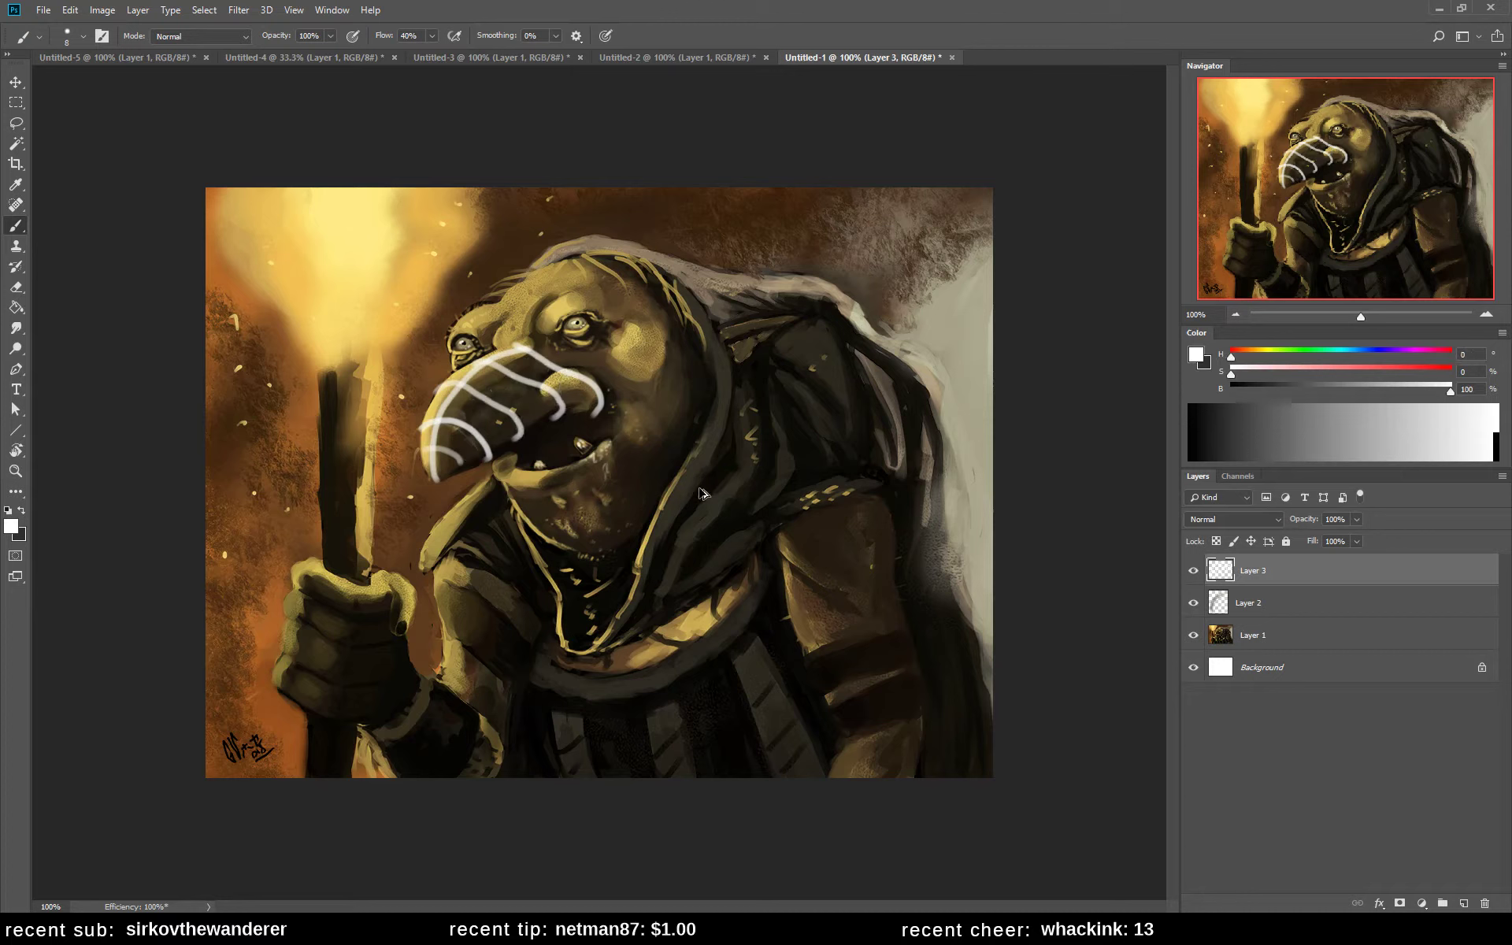
key(ctrl+z)
key(ctrl+z)
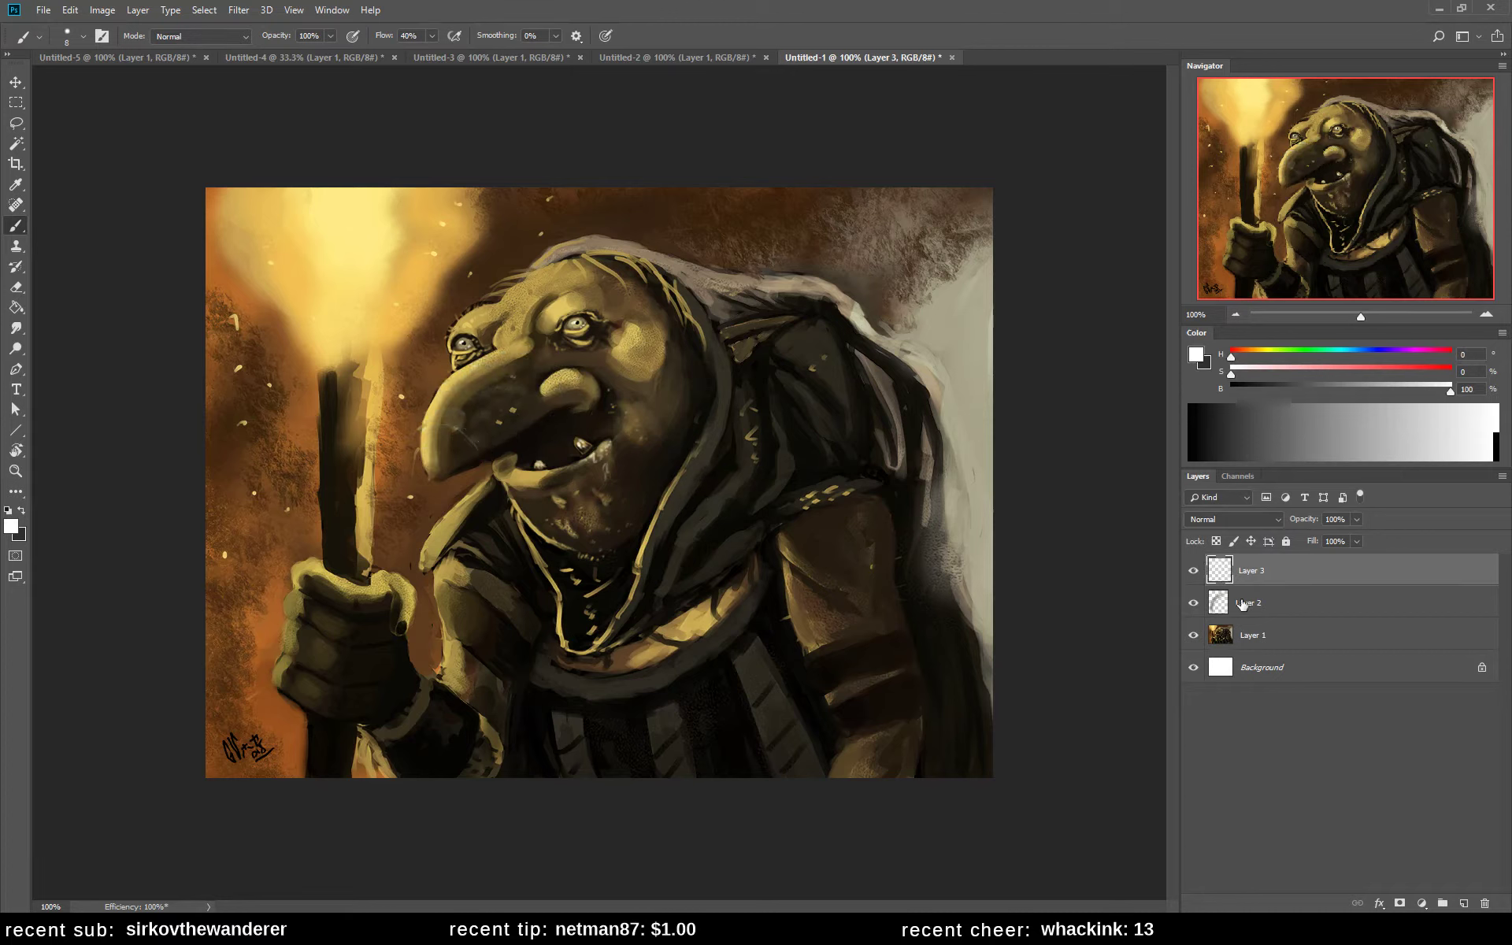
key(ctrl+z)
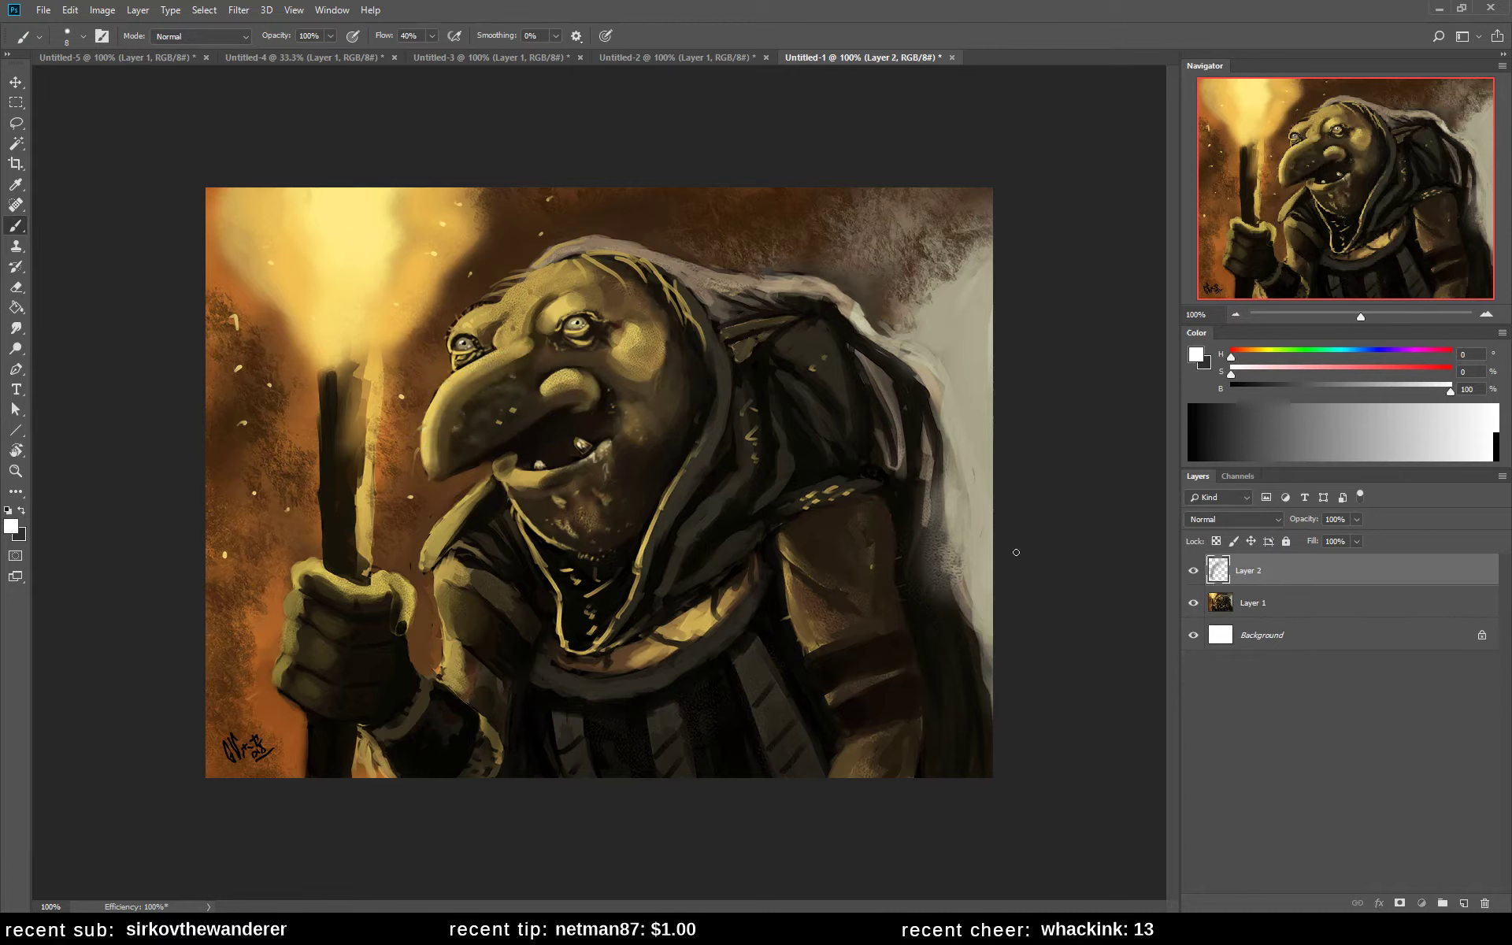
- Brush faint tan and dark brown strokes along the nose bridge using colours sampled from the face
alt+click(519, 351)
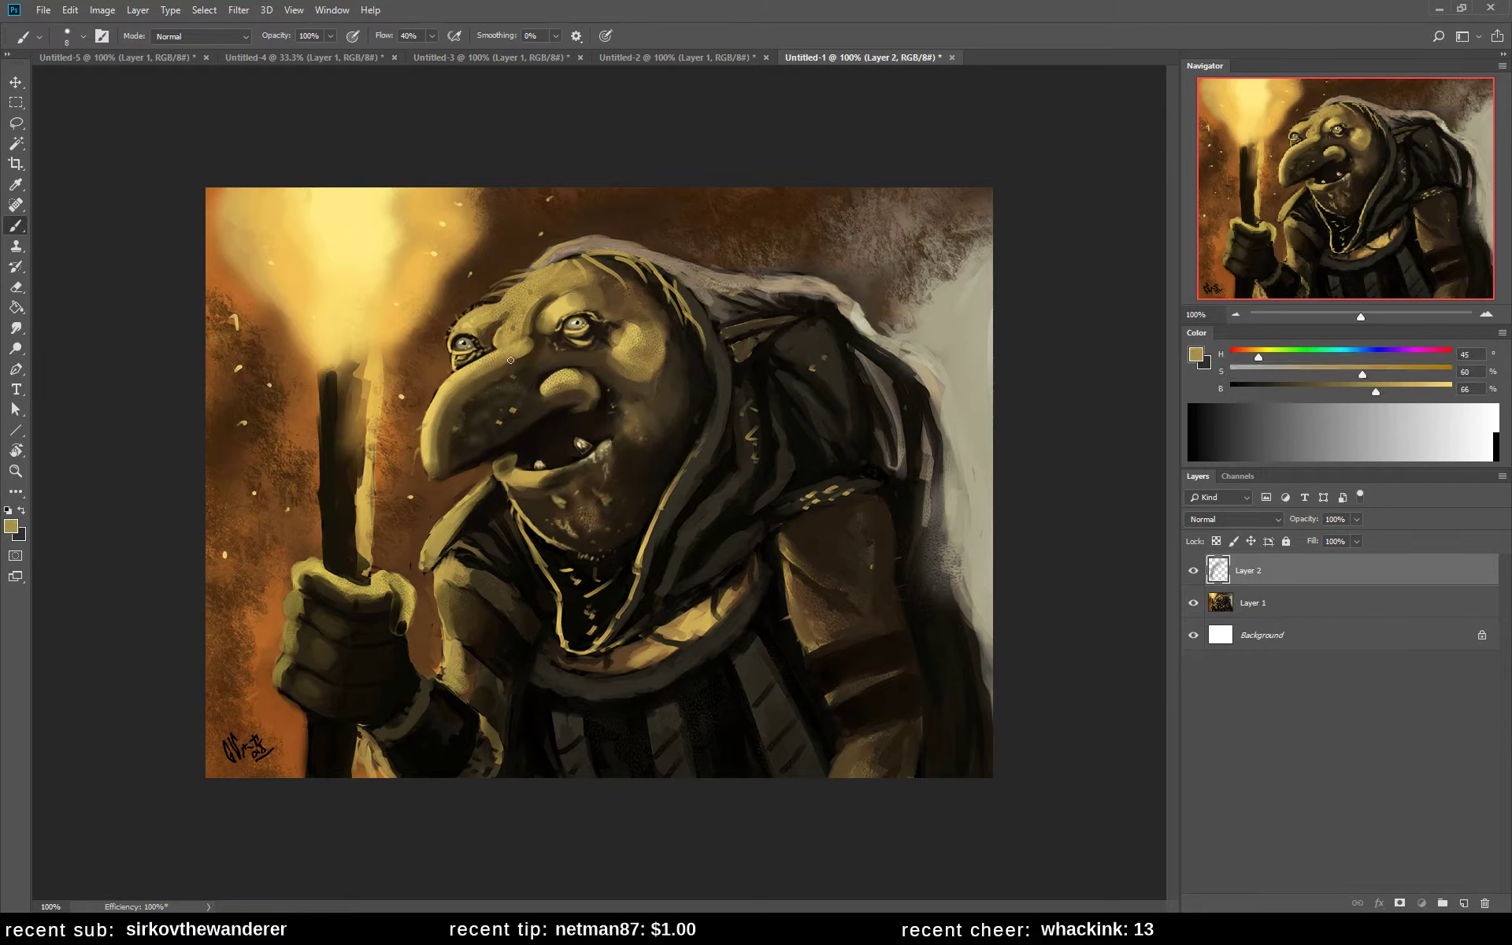
key(])
key(])
drag(498, 357, 523, 366)
alt+click(480, 383)
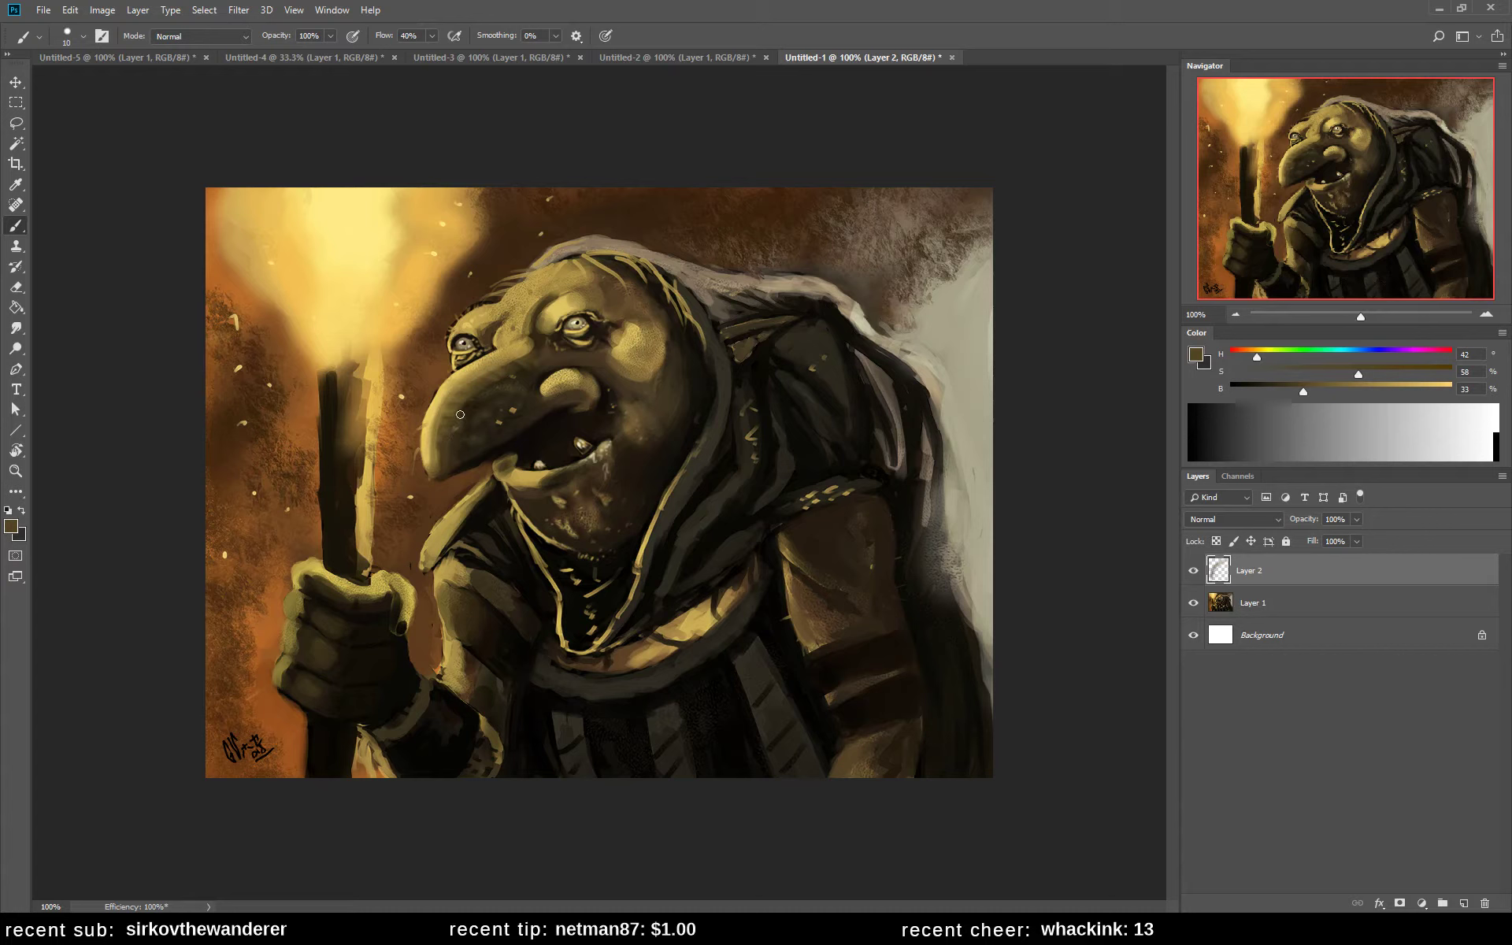
drag(509, 375, 545, 356)
alt+click(520, 356)
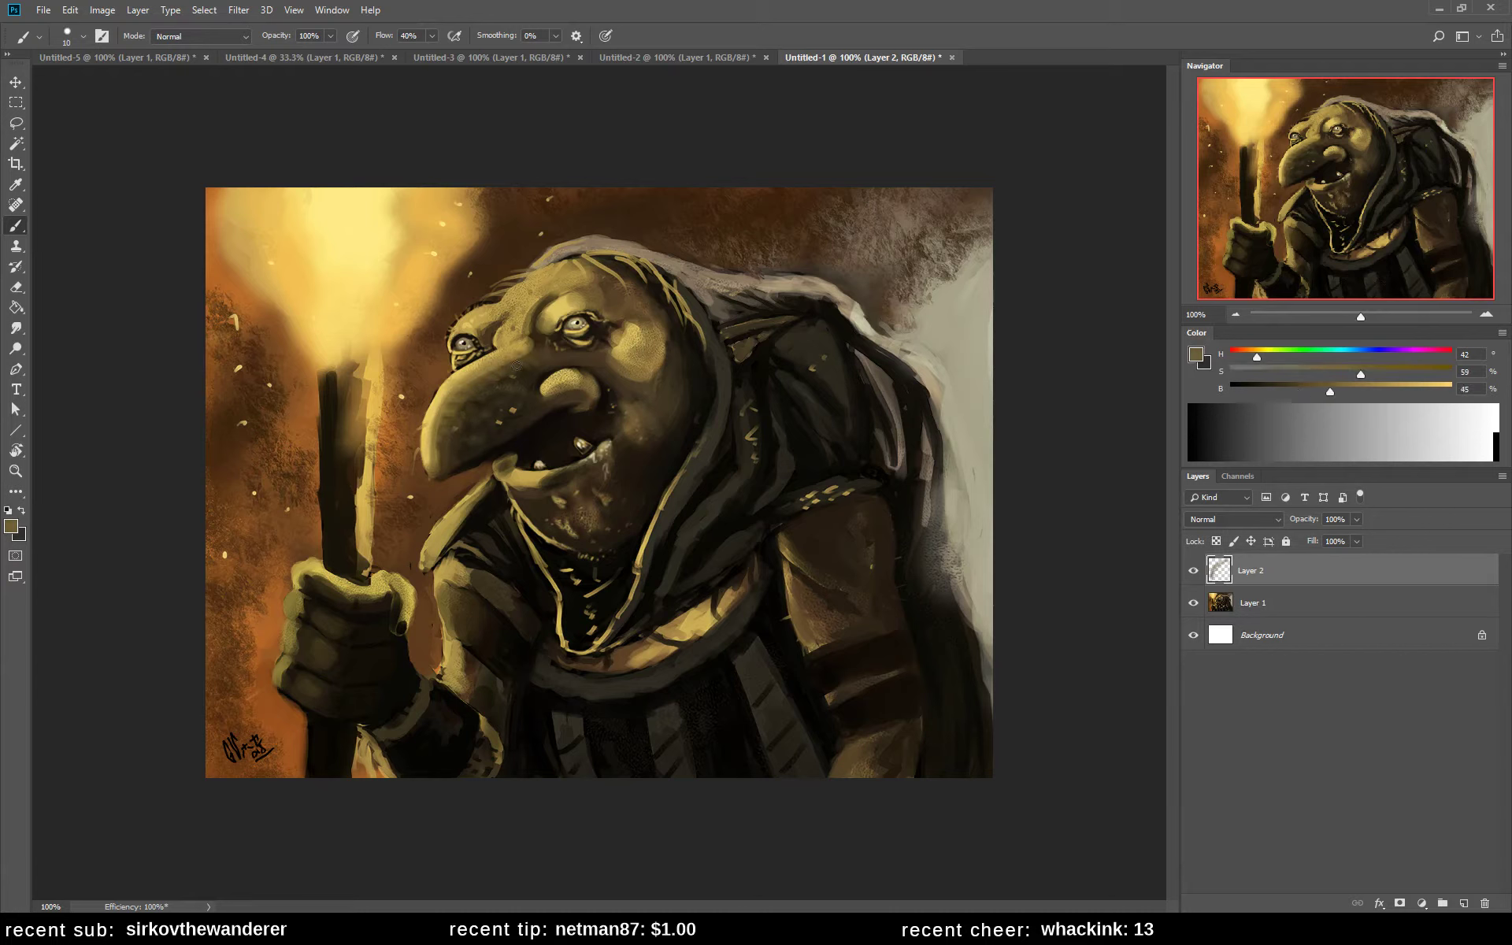
alt+click(514, 359)
mouse_move(493, 371)
mouse_down()
mouse_move(517, 361)
mouse_move(589, 394)
mouse_up()
alt+click(552, 397)
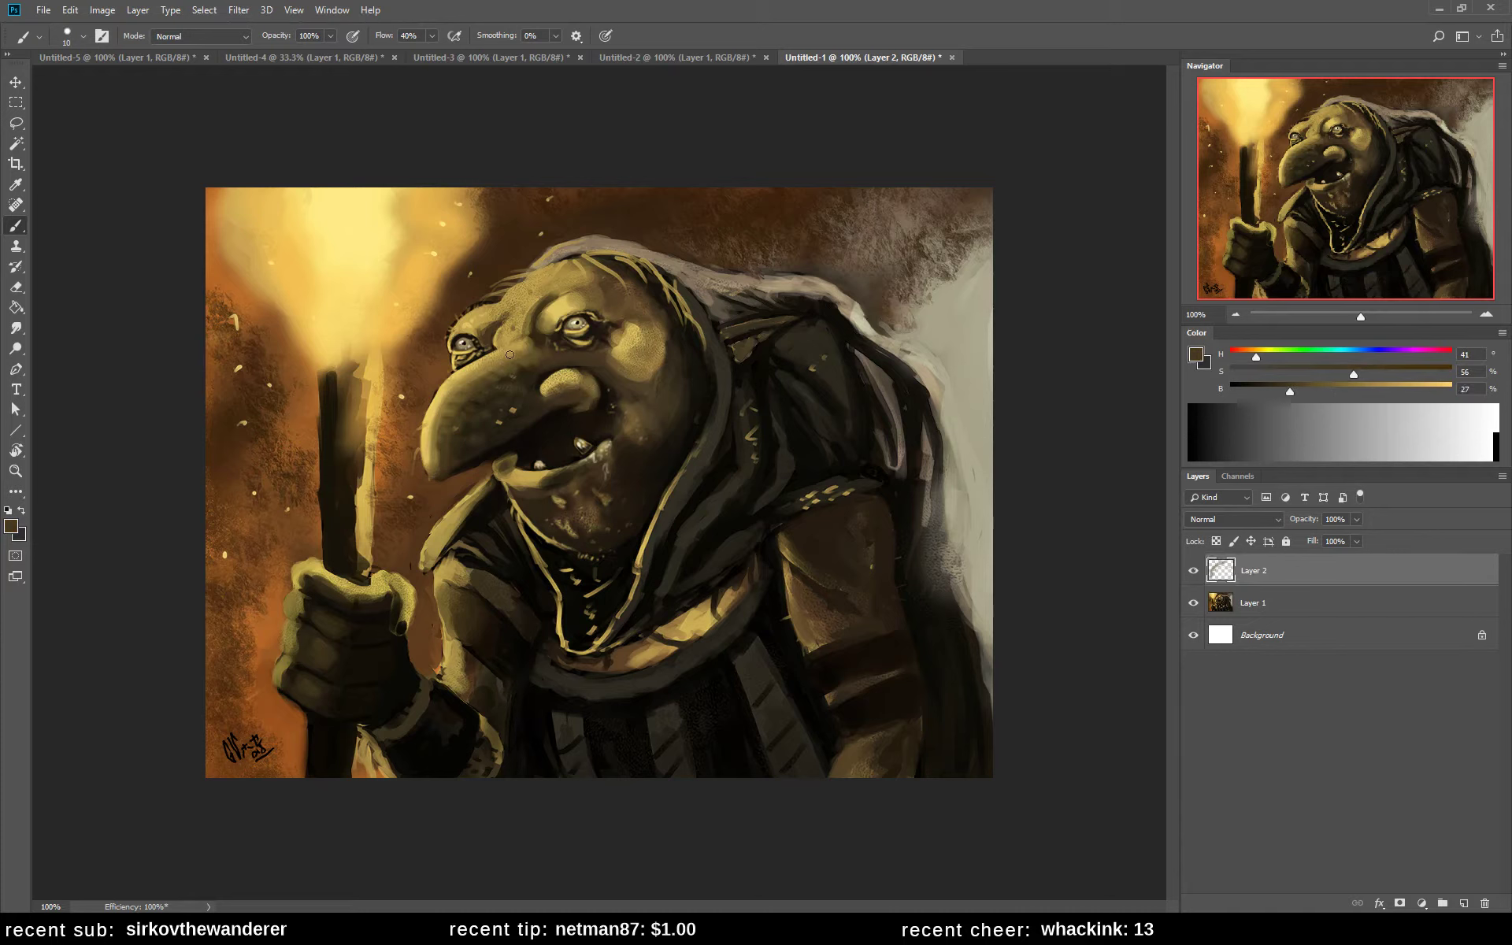
- Mirror the painting to check proportions, then darken the cheek edge with sampled ochre and brown
key(ctrl+shift+h)
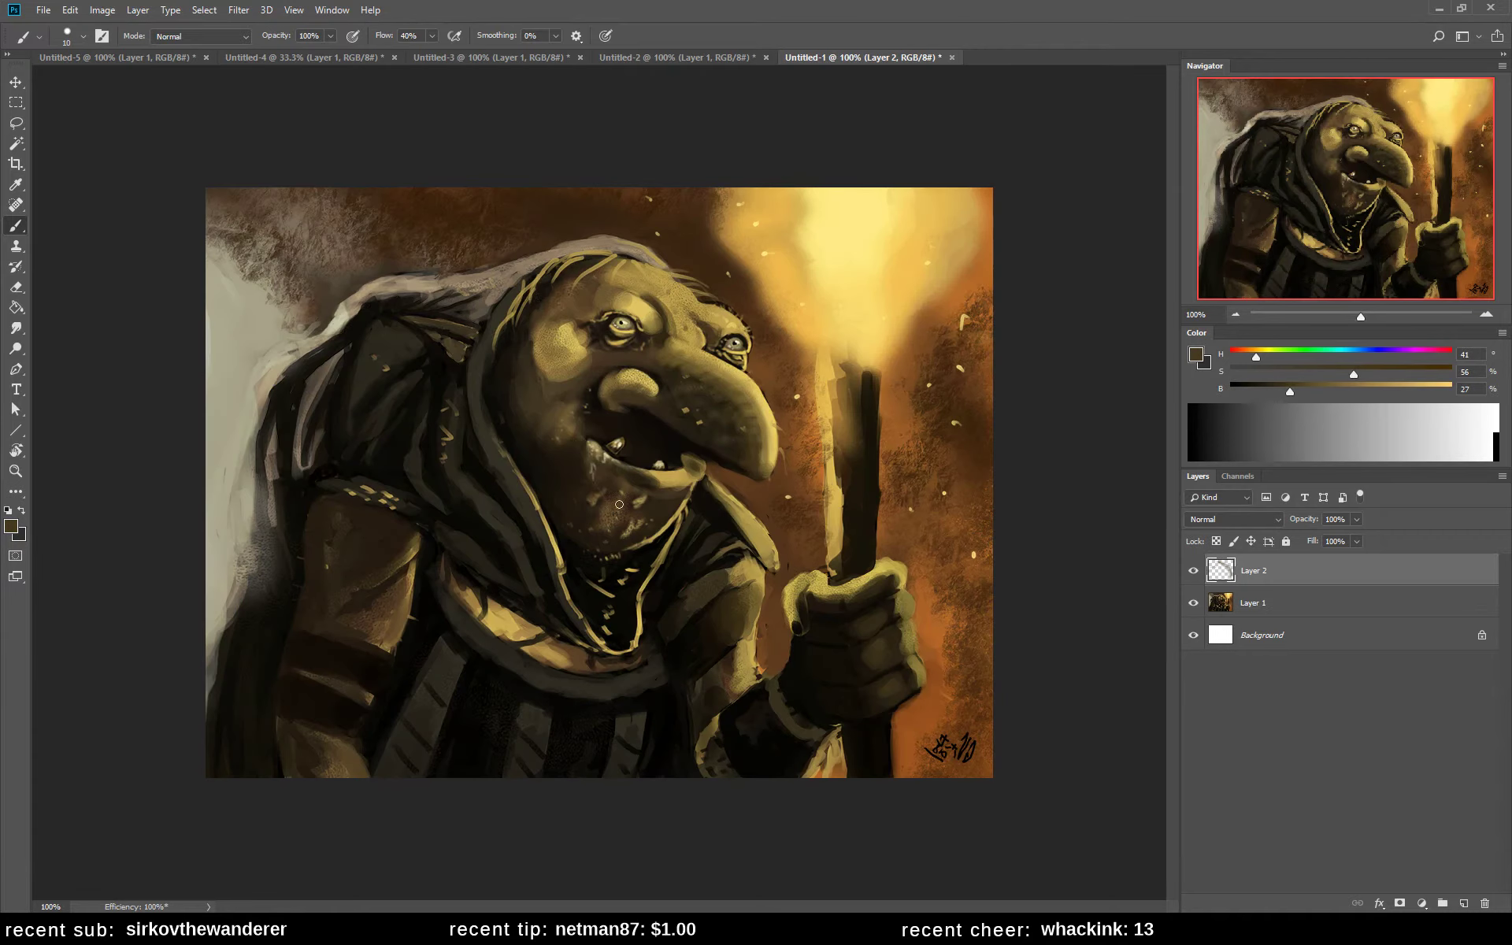
key(ctrl+shift+h)
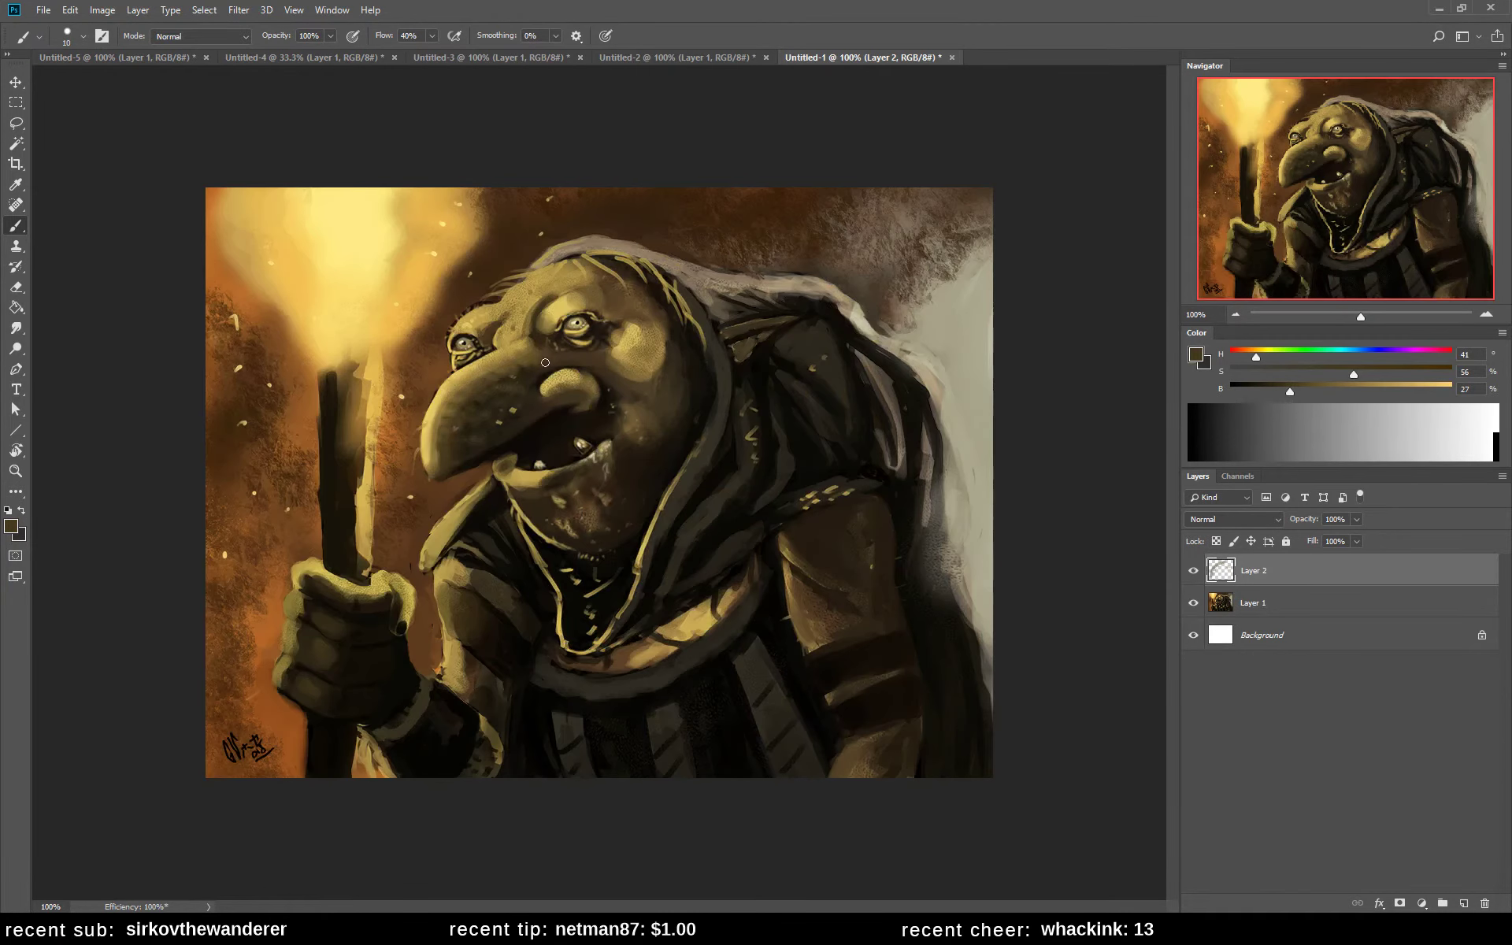
alt+click(549, 387)
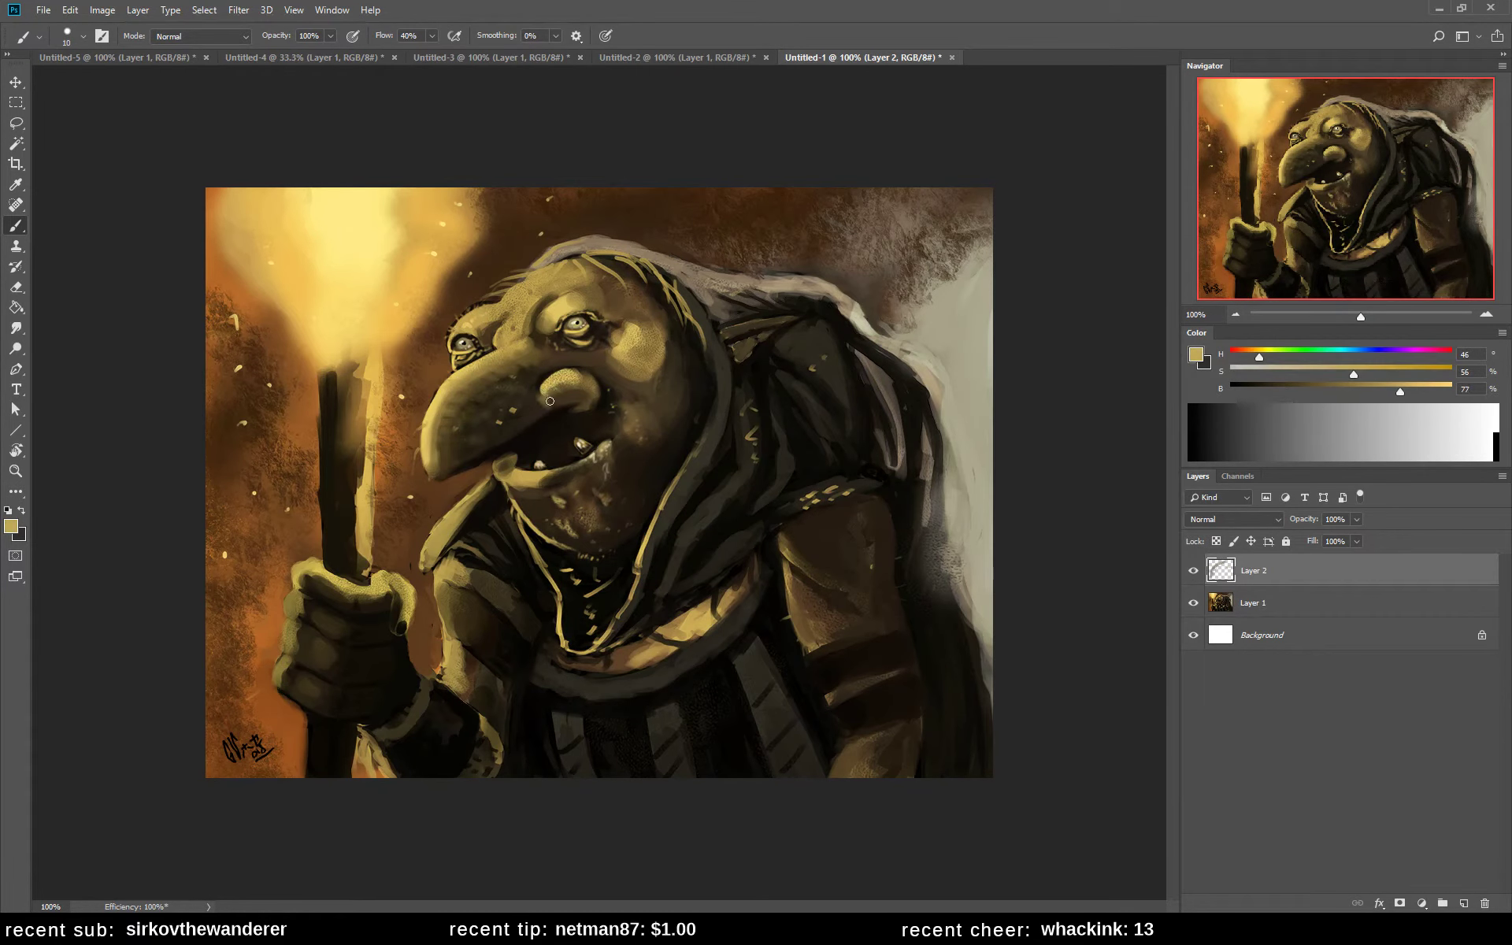
alt+click(550, 397)
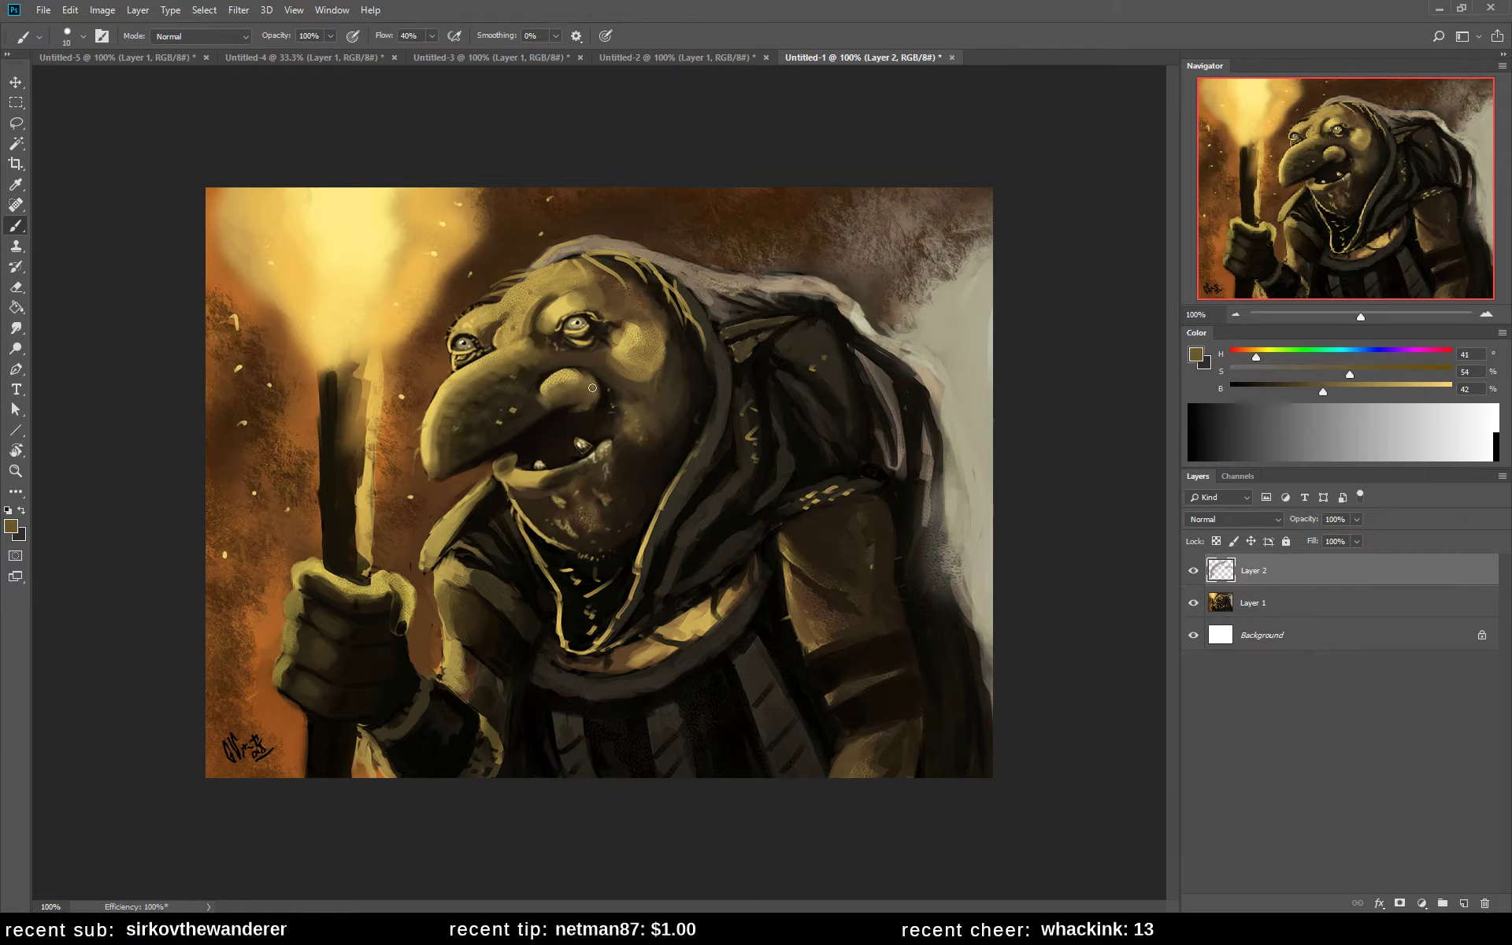
alt+click(544, 410)
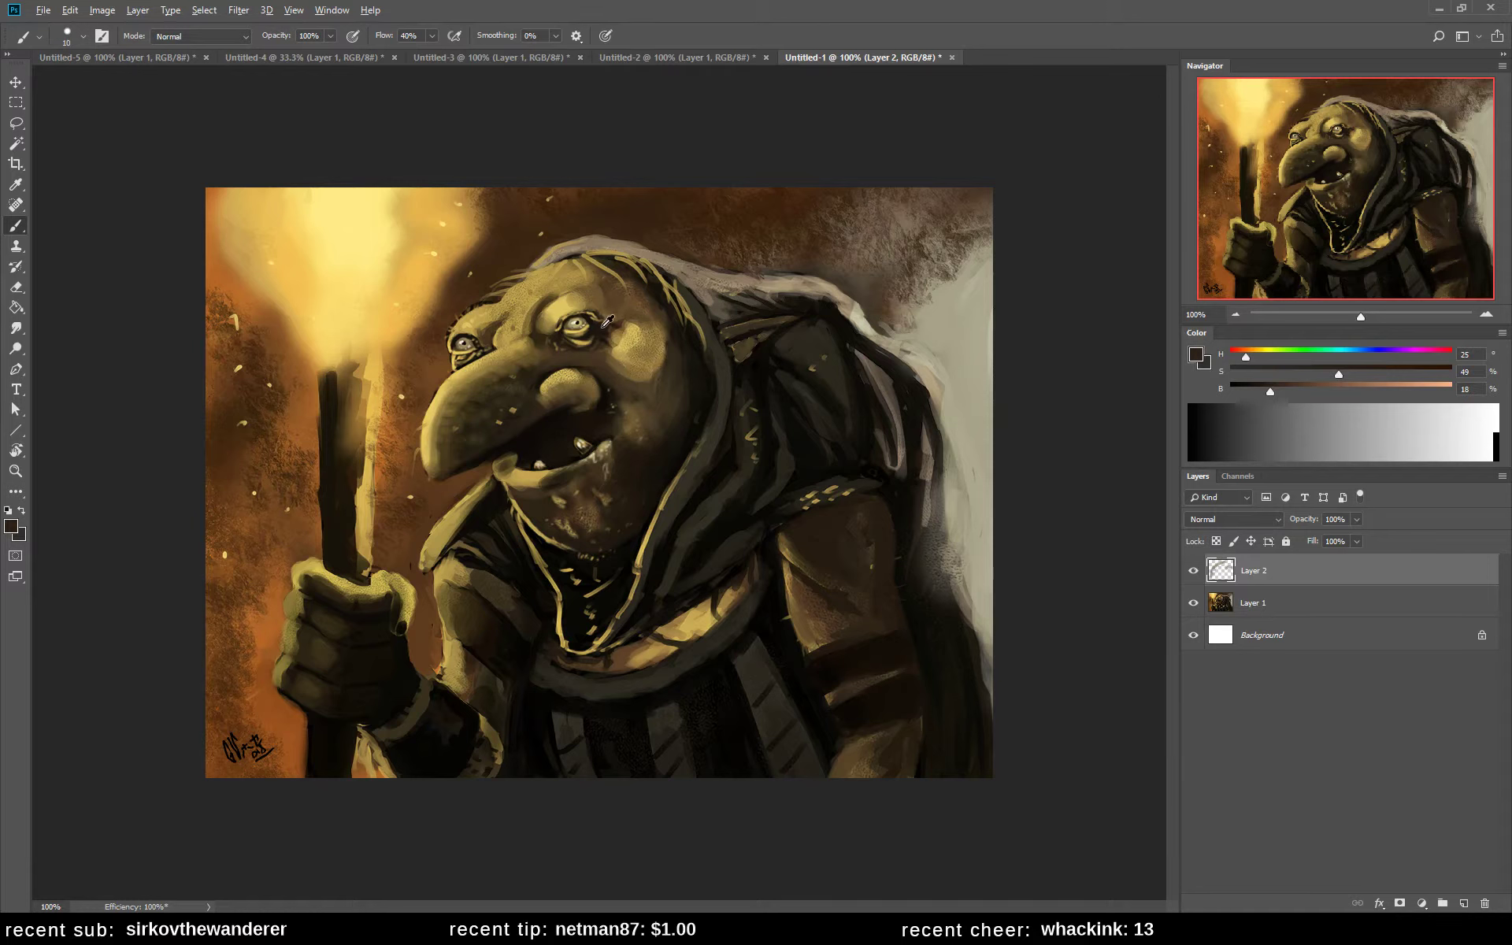
alt+click(626, 379)
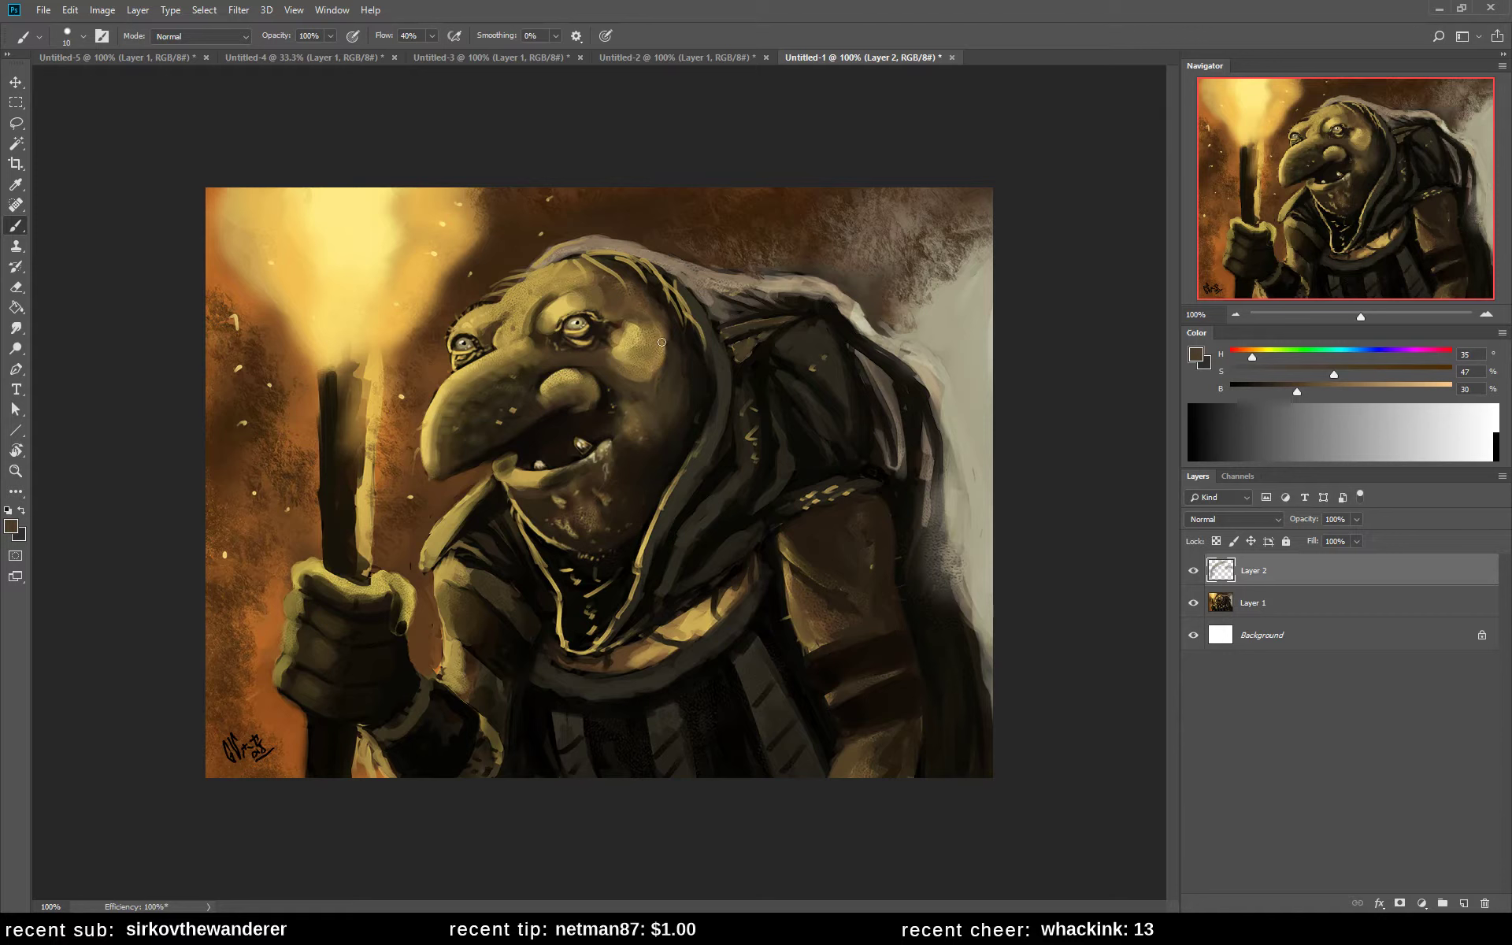
drag(662, 342, 654, 353)
alt+click(654, 359)
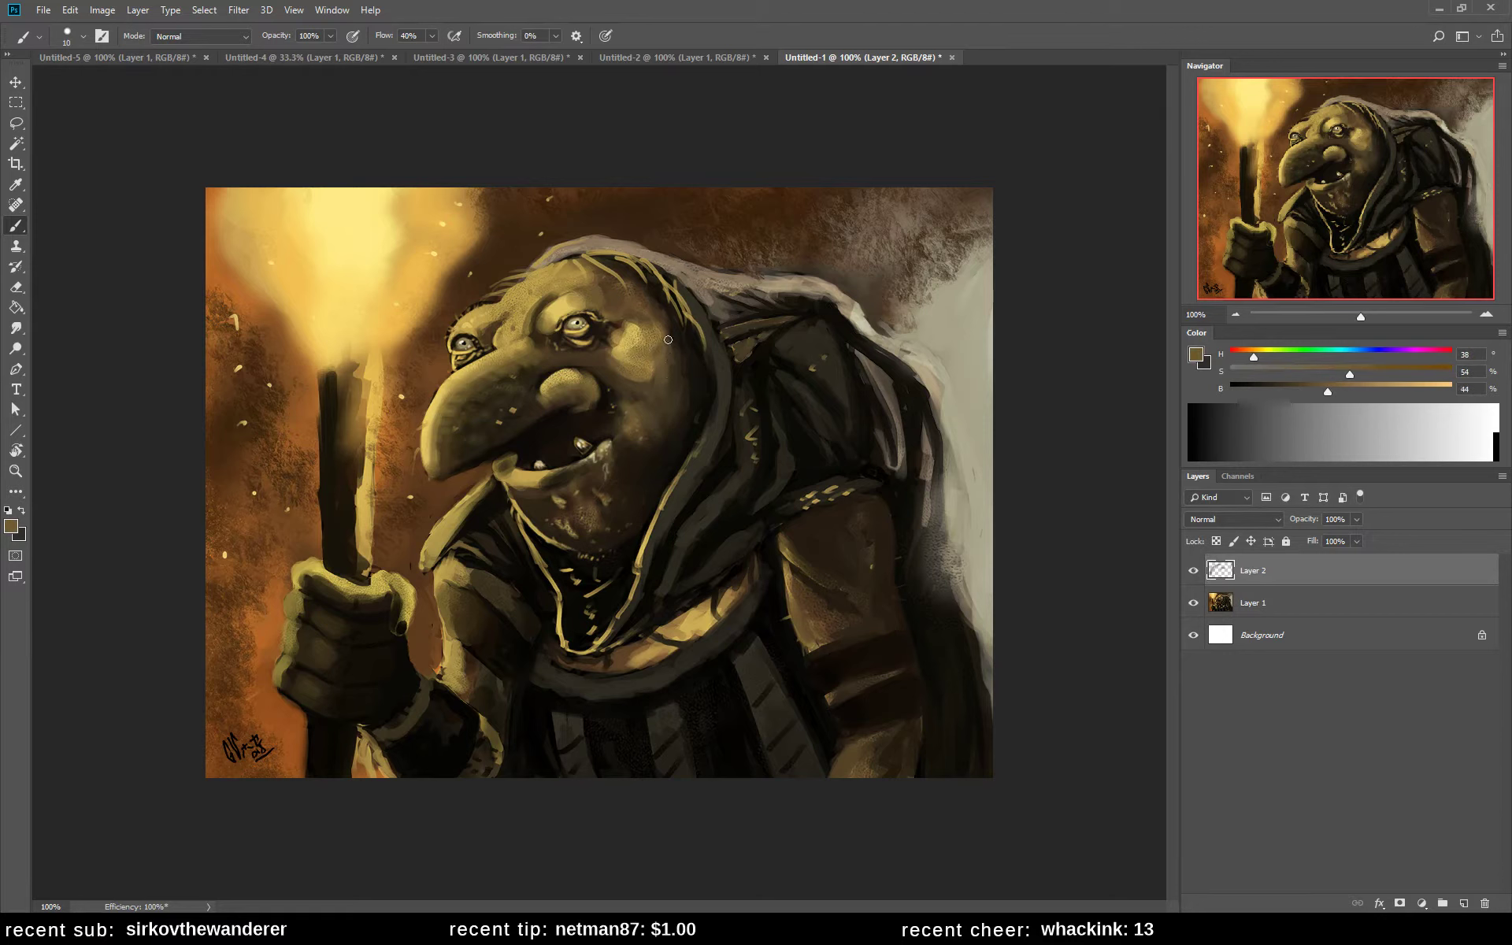
alt+click(669, 395)
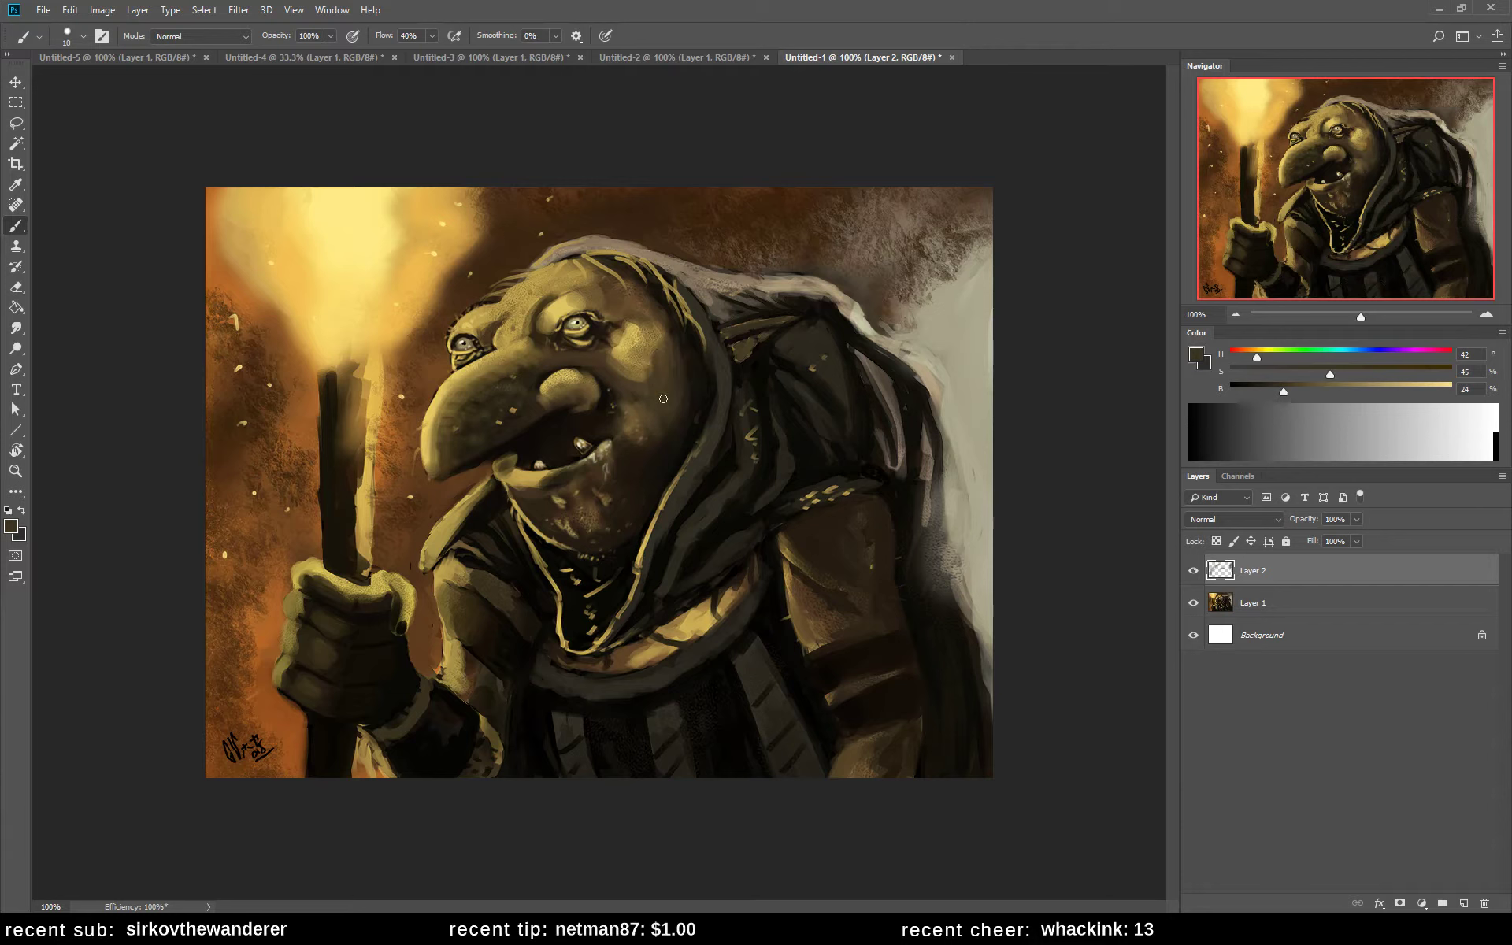
- Paint tan and dark brown strokes down the hood edge beside the chin
alt+click(474, 299)
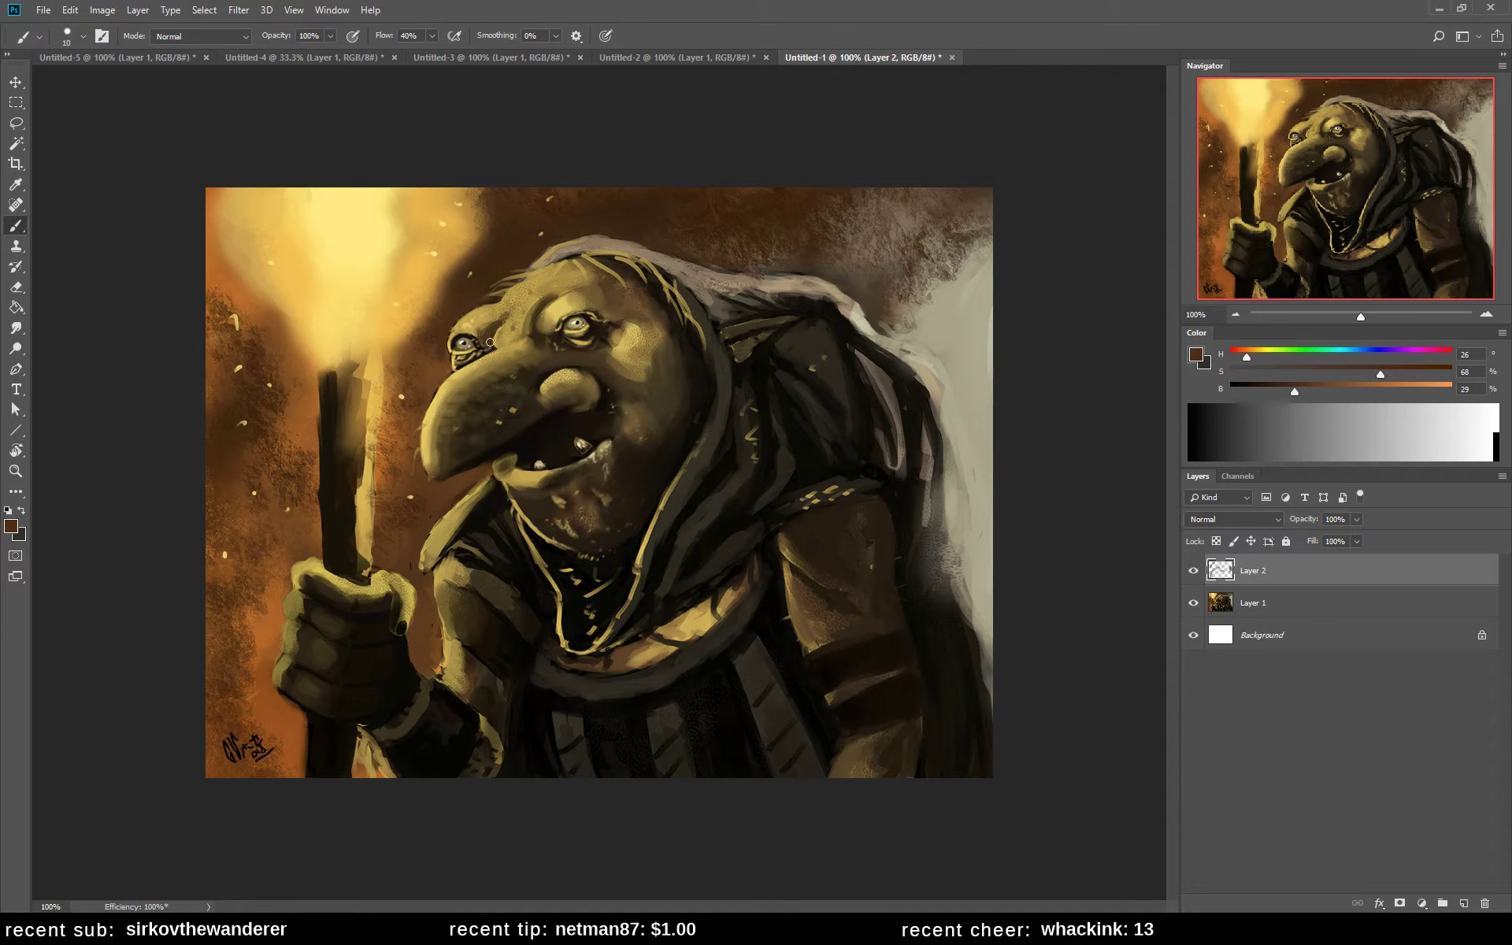
alt+click(653, 536)
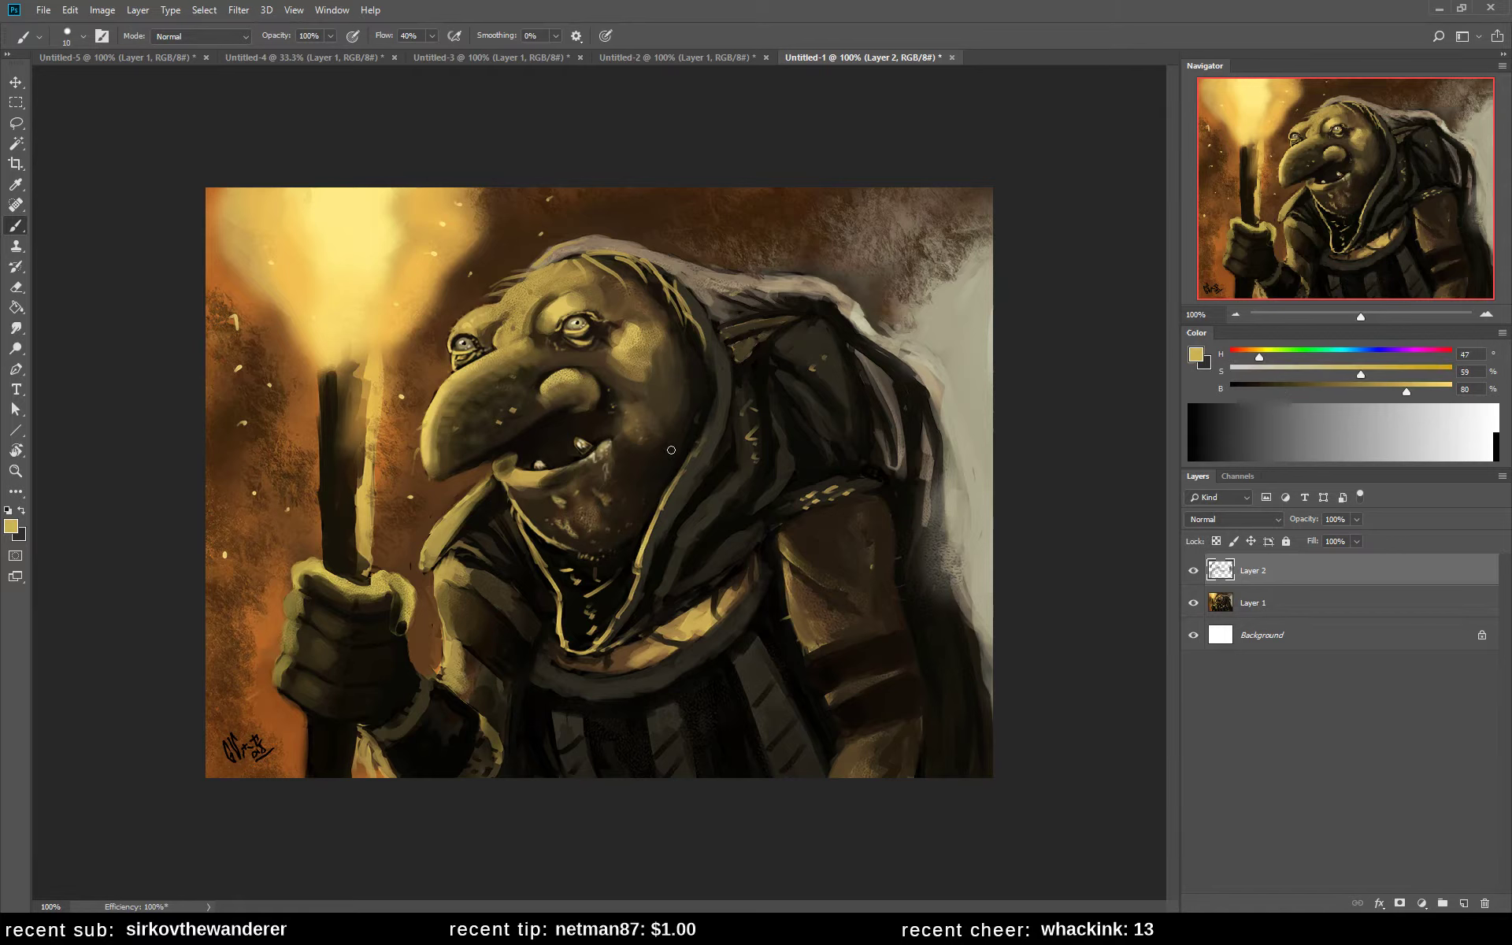
drag(712, 407, 640, 567)
drag(662, 502, 636, 574)
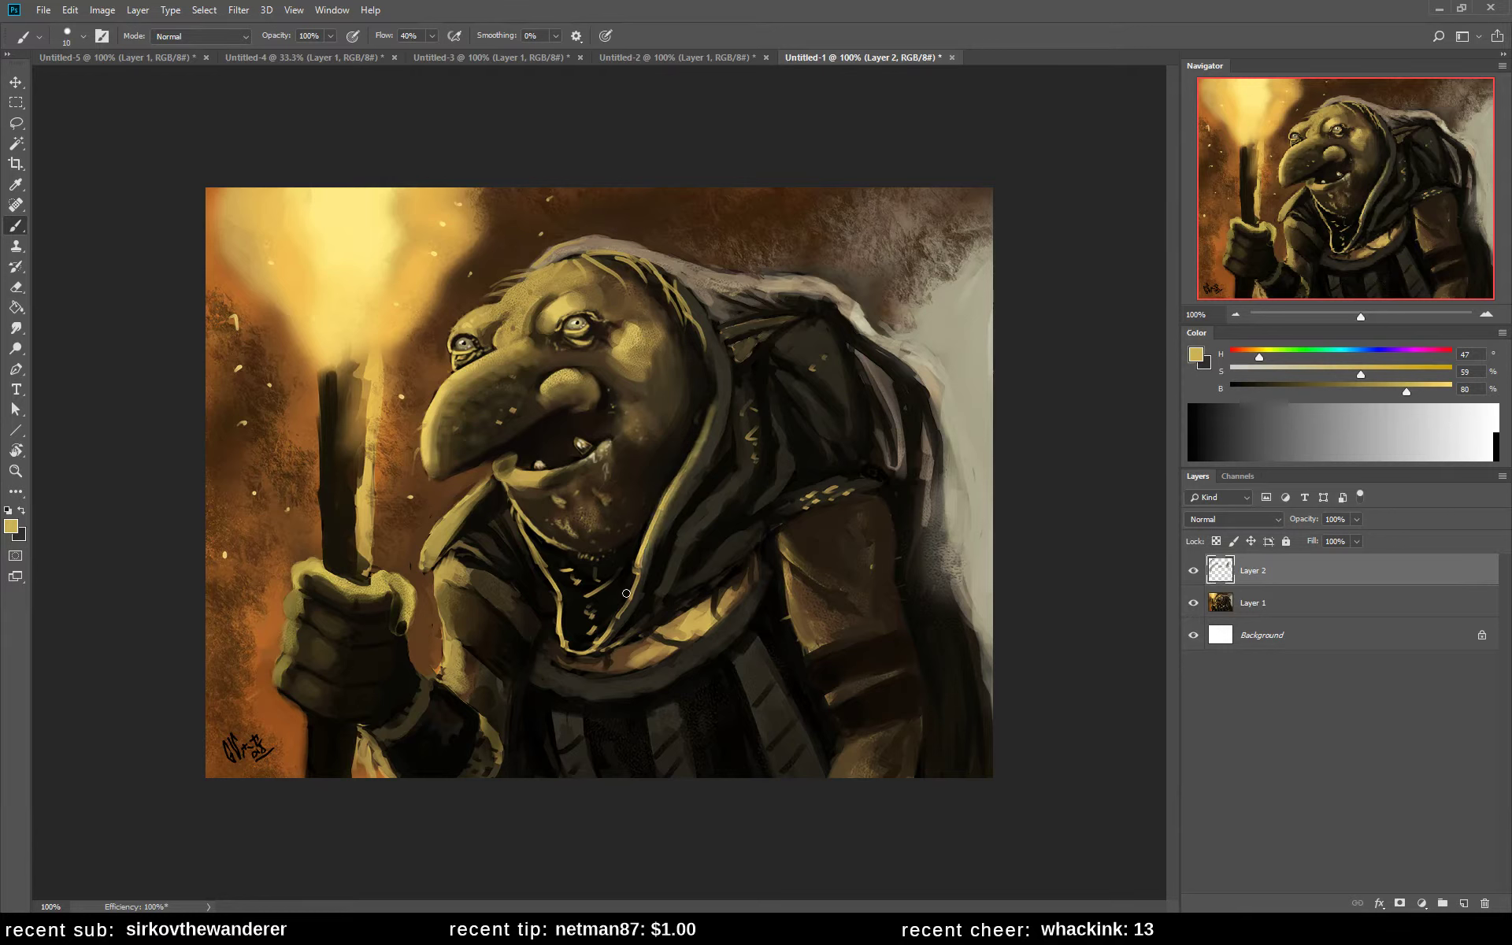
alt+click(682, 484)
drag(681, 483, 622, 616)
- Enlarge the brush to 90 and darken the pale background right of the hood with orange-brown hue 27
alt+click(720, 400)
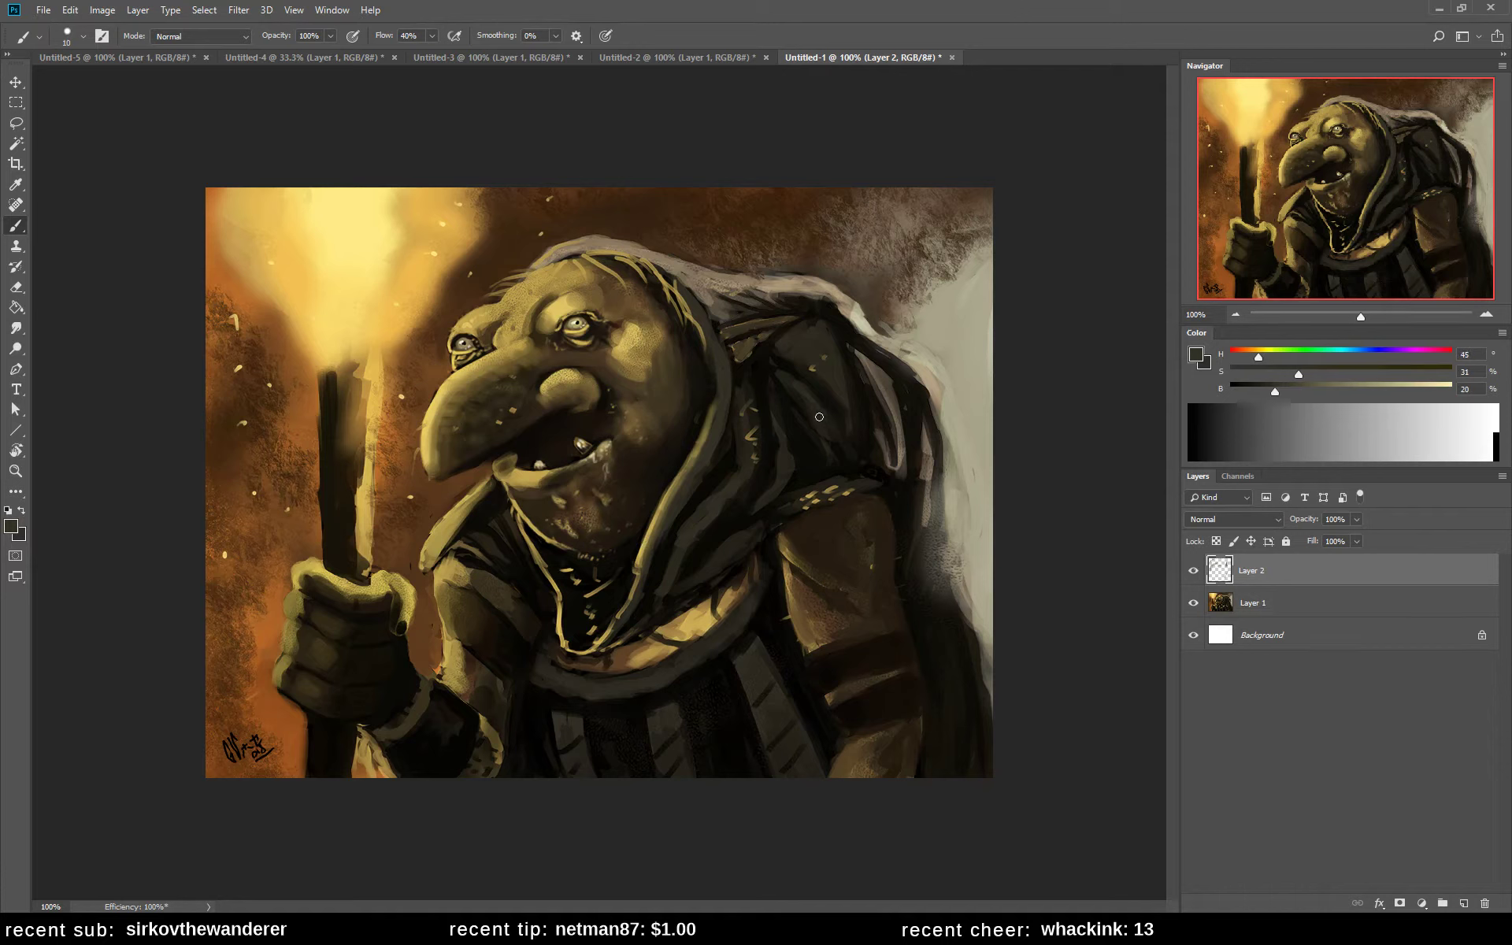
alt+click(826, 333)
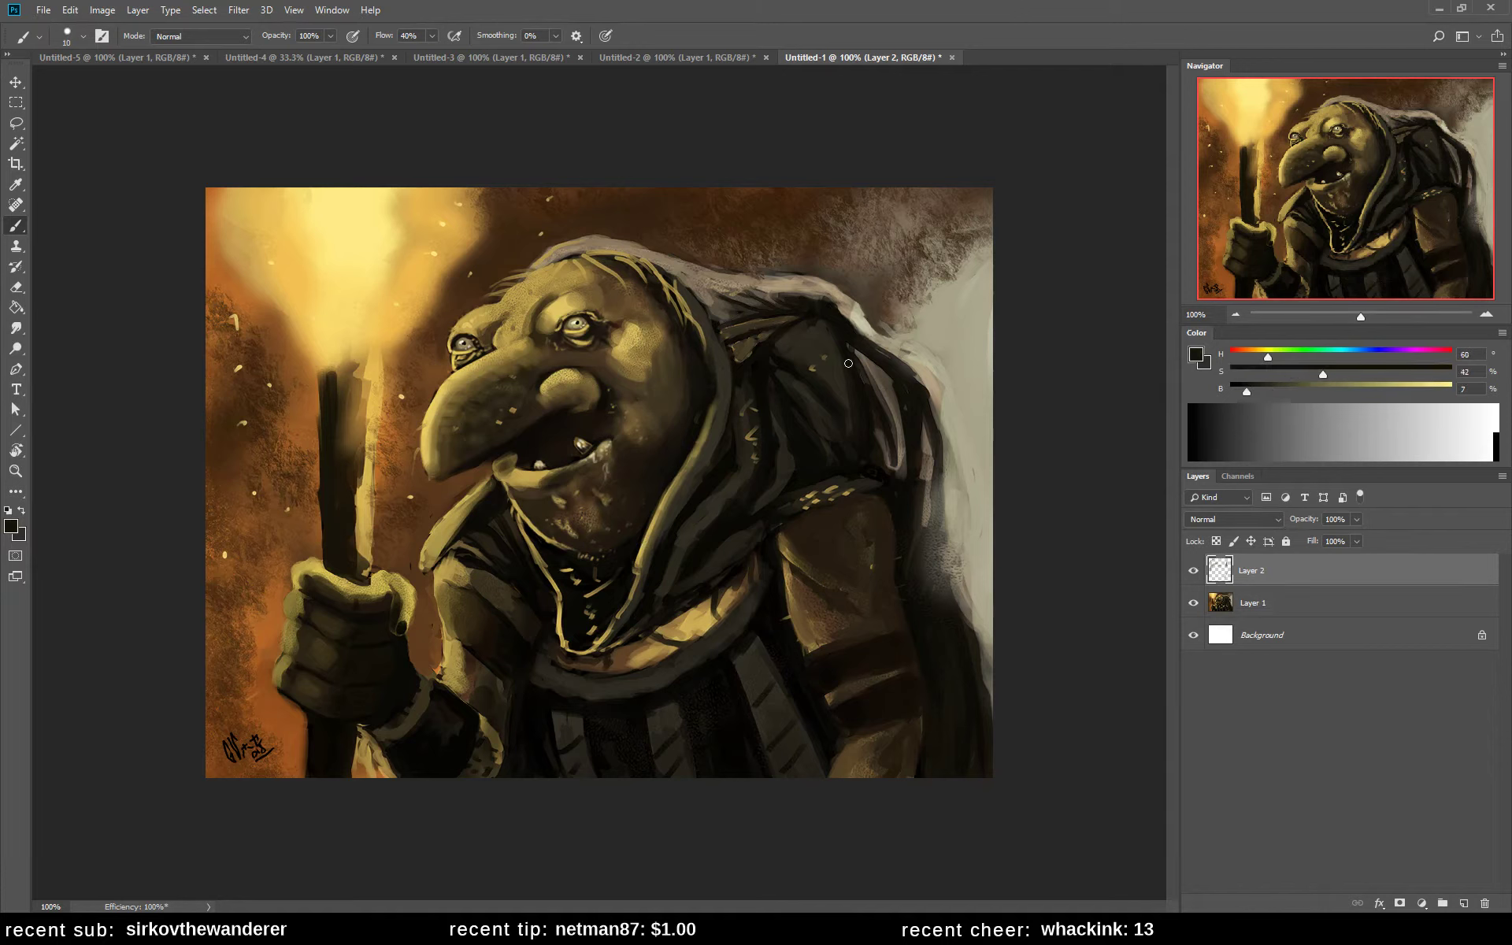
key(bracketright)
key(bracketright)
key(bracketright)
key(bracketright)
key(bracketright)
key(bracketright)
key(bracketright)
key(bracketright)
mouse_move(930, 309)
mouse_down()
mouse_move(999, 413)
mouse_move(984, 371)
mouse_up()
click(1248, 351)
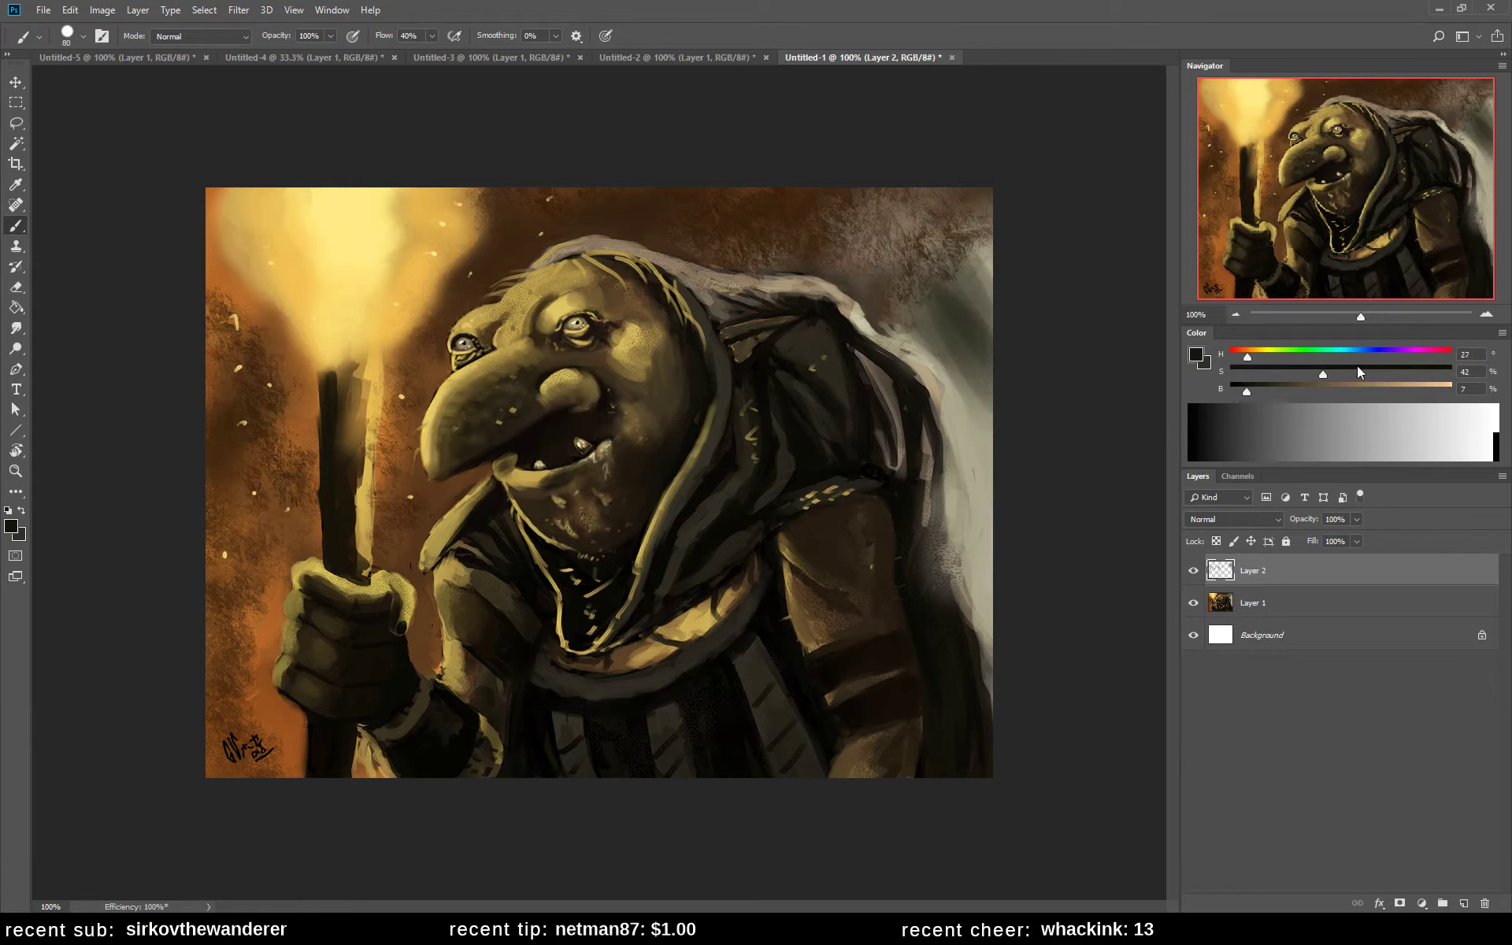
mouse_move(911, 297)
mouse_down()
mouse_move(980, 337)
mouse_move(890, 281)
mouse_move(875, 297)
mouse_move(993, 388)
mouse_move(1008, 457)
mouse_move(960, 391)
mouse_move(985, 431)
mouse_move(1023, 620)
mouse_move(996, 517)
mouse_up()
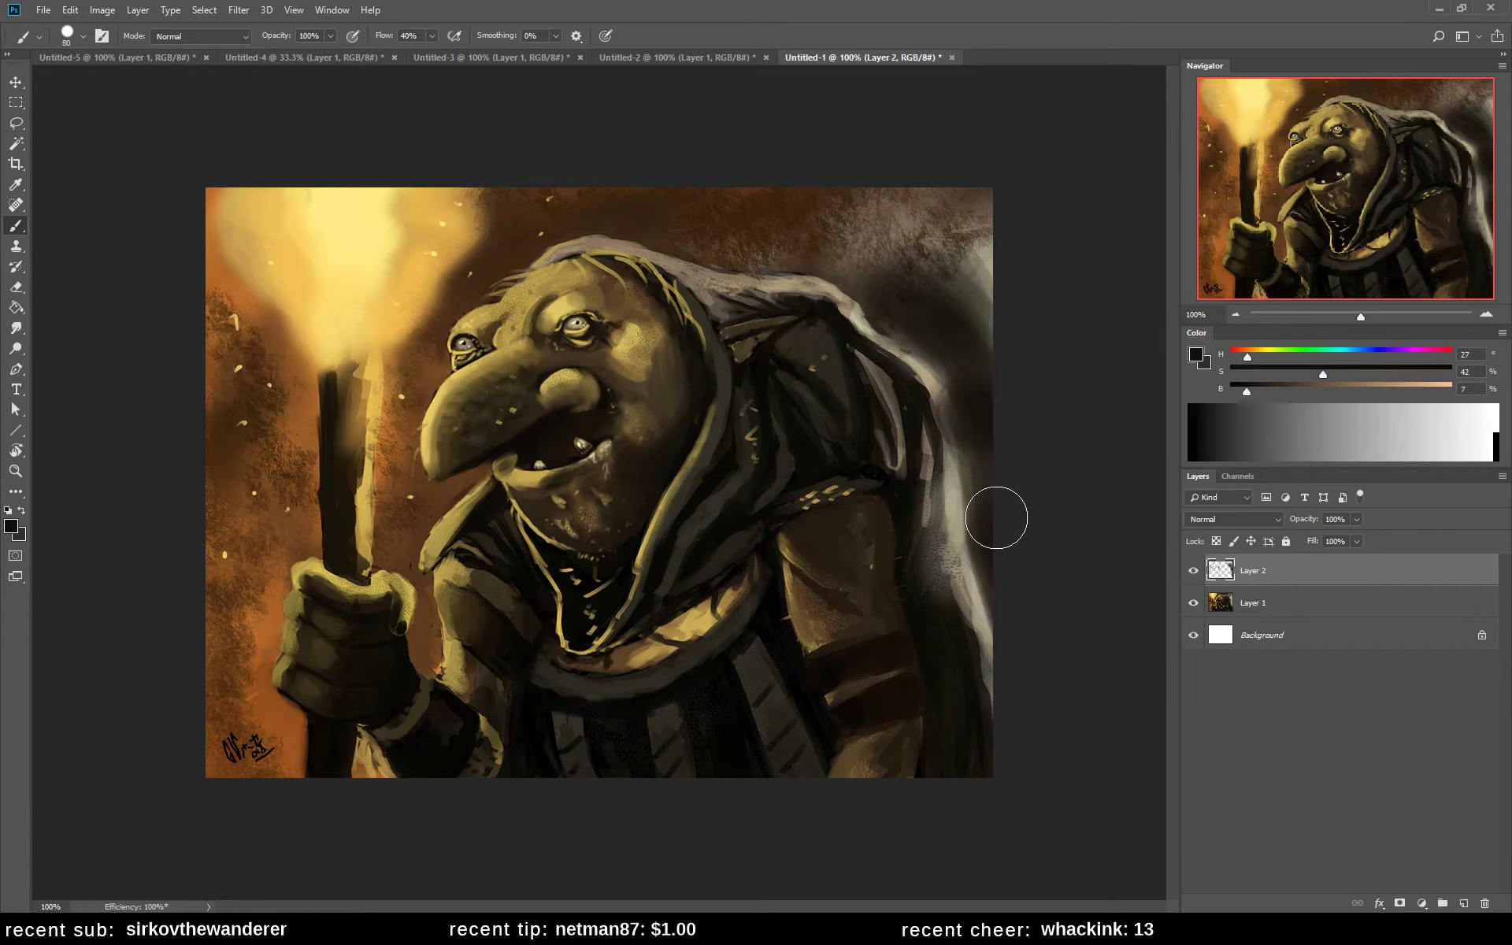
mouse_move(1064, 698)
mouse_down()
mouse_move(989, 207)
mouse_move(1005, 410)
mouse_move(974, 215)
mouse_move(996, 612)
mouse_move(976, 385)
mouse_move(1003, 529)
mouse_move(978, 427)
mouse_move(972, 452)
mouse_move(1001, 585)
mouse_move(1066, 756)
mouse_up()
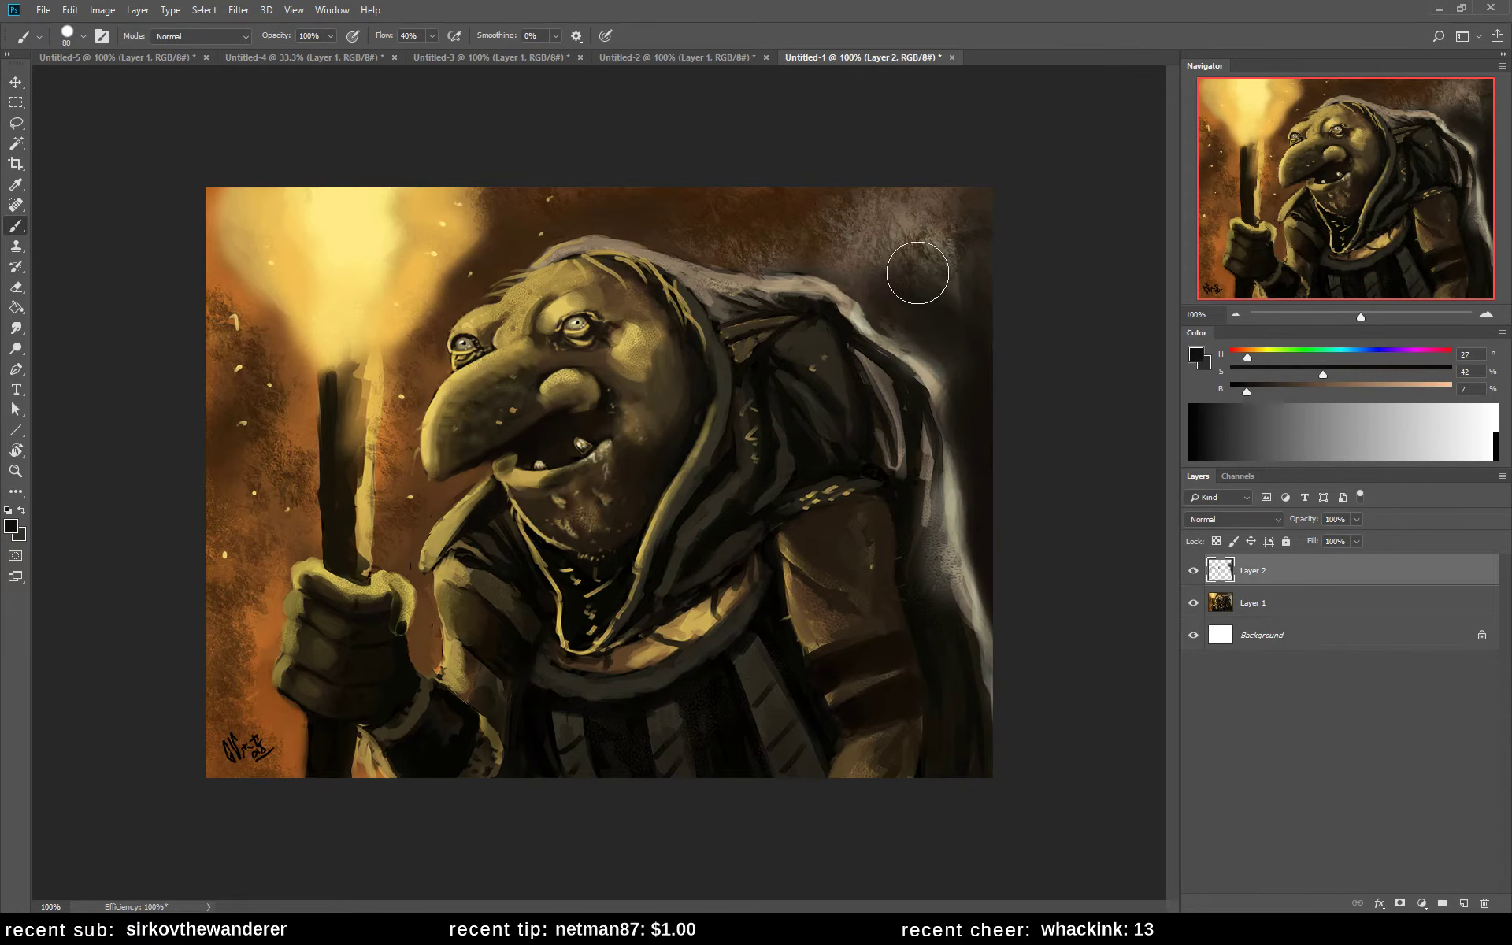
mouse_move(917, 272)
mouse_down()
mouse_move(895, 281)
mouse_move(885, 233)
mouse_move(976, 301)
mouse_move(908, 212)
mouse_move(992, 226)
mouse_up()
- Raise the brown to brightness 19 and tint the upper-right background with it
click(1373, 367)
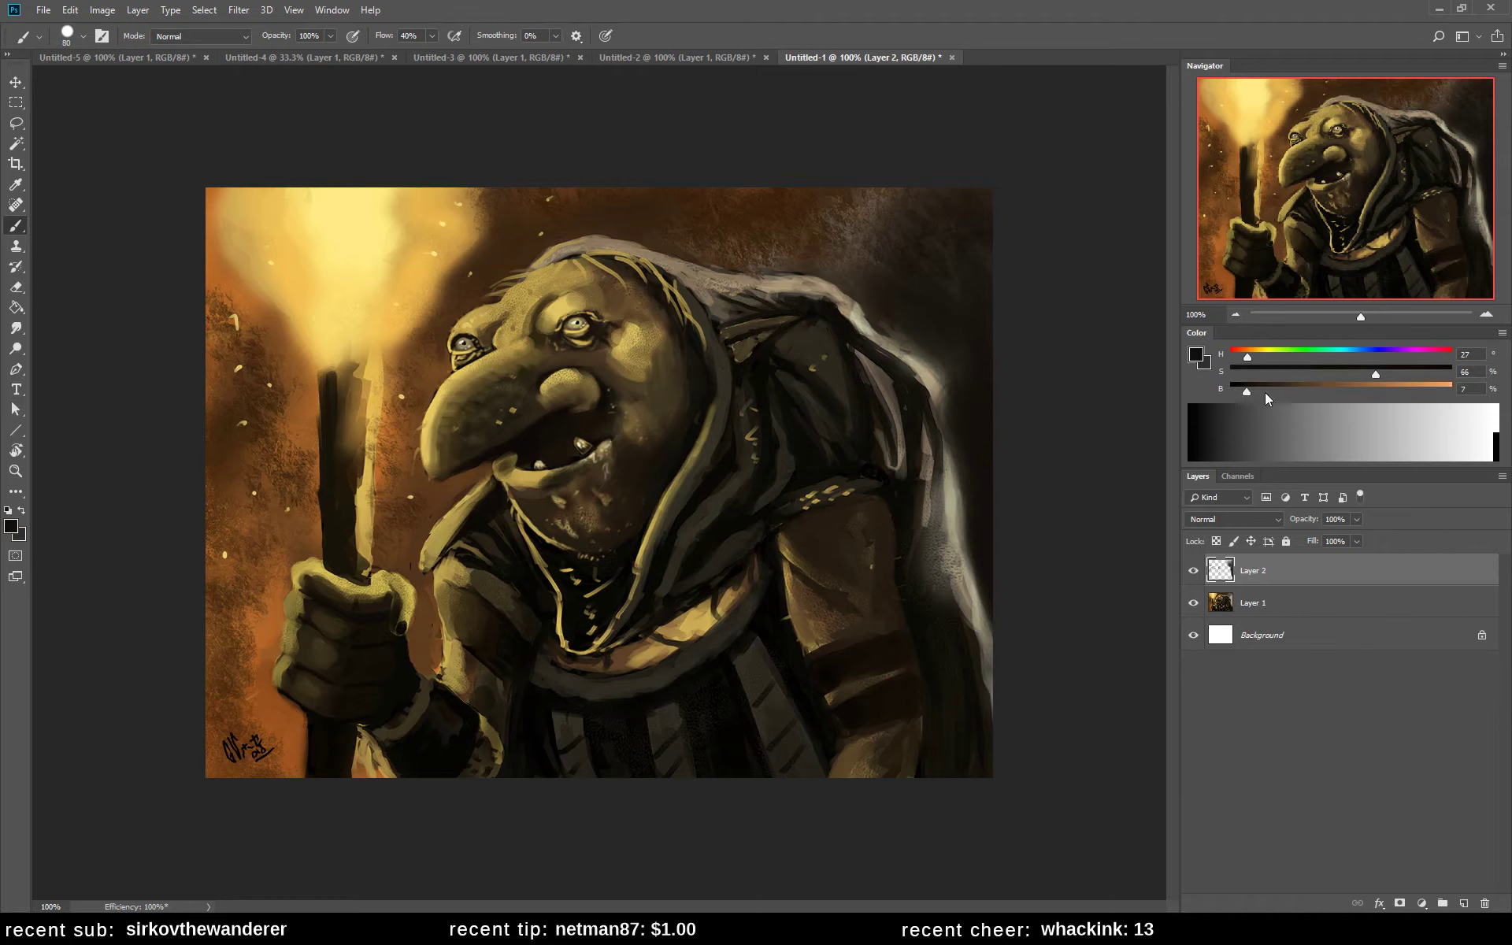
click(1270, 390)
mouse_move(945, 306)
mouse_down()
mouse_move(946, 338)
mouse_move(976, 376)
mouse_move(856, 284)
mouse_move(992, 421)
mouse_move(933, 321)
mouse_move(979, 434)
mouse_move(1018, 654)
mouse_up()
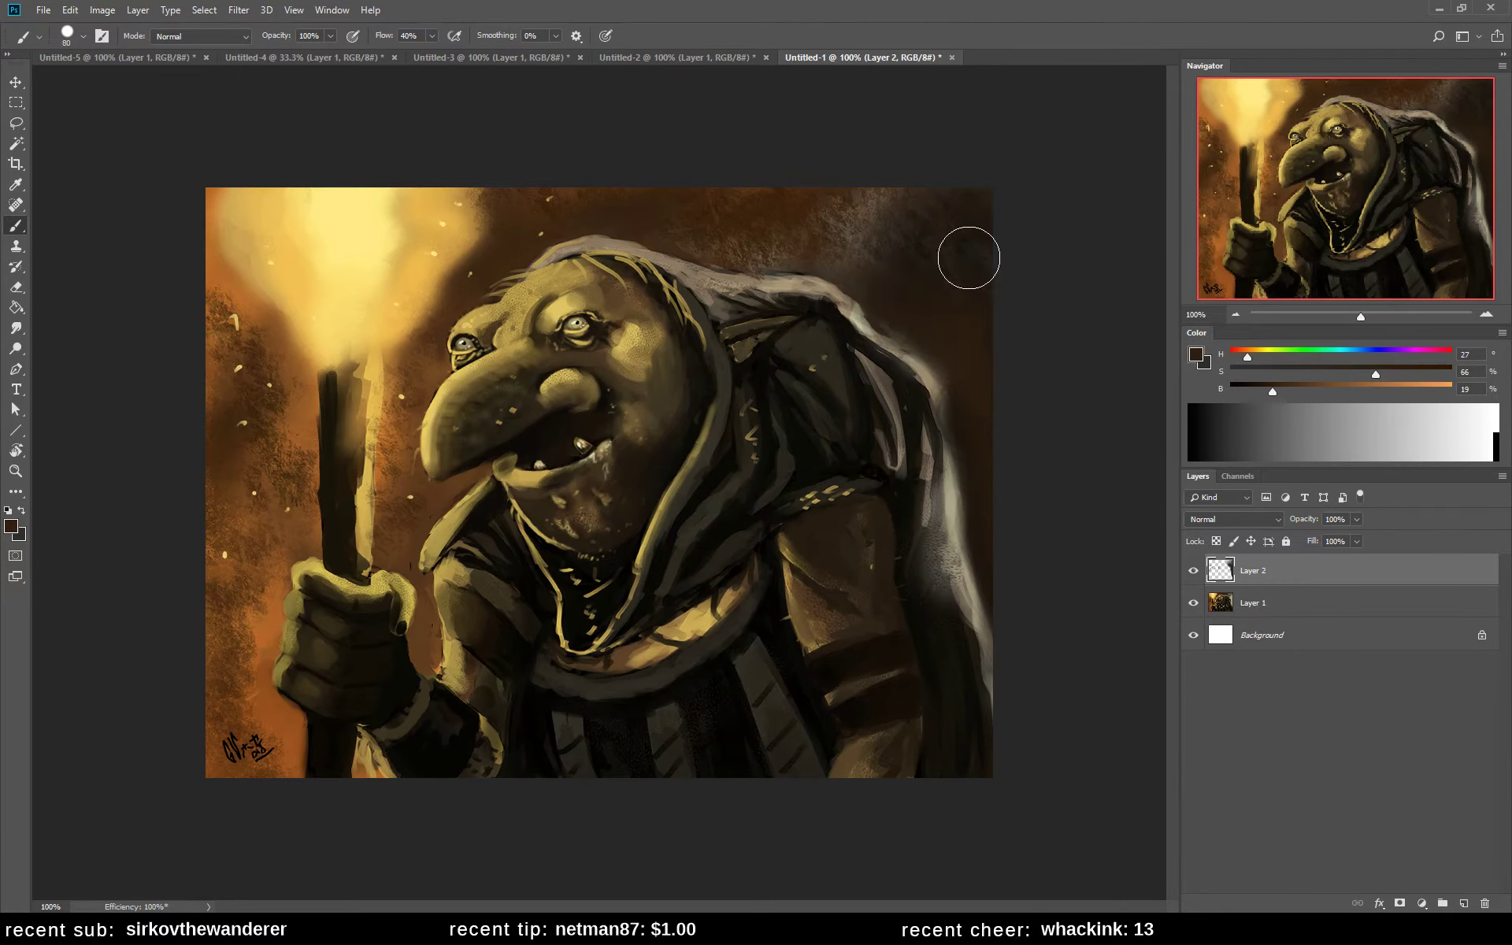
mouse_move(969, 253)
mouse_down()
mouse_move(901, 270)
mouse_move(908, 287)
mouse_move(791, 245)
mouse_move(820, 200)
mouse_move(943, 260)
mouse_move(979, 247)
mouse_move(914, 190)
mouse_move(963, 254)
mouse_move(791, 224)
mouse_move(767, 247)
mouse_move(918, 257)
mouse_move(789, 250)
mouse_move(995, 374)
mouse_up()
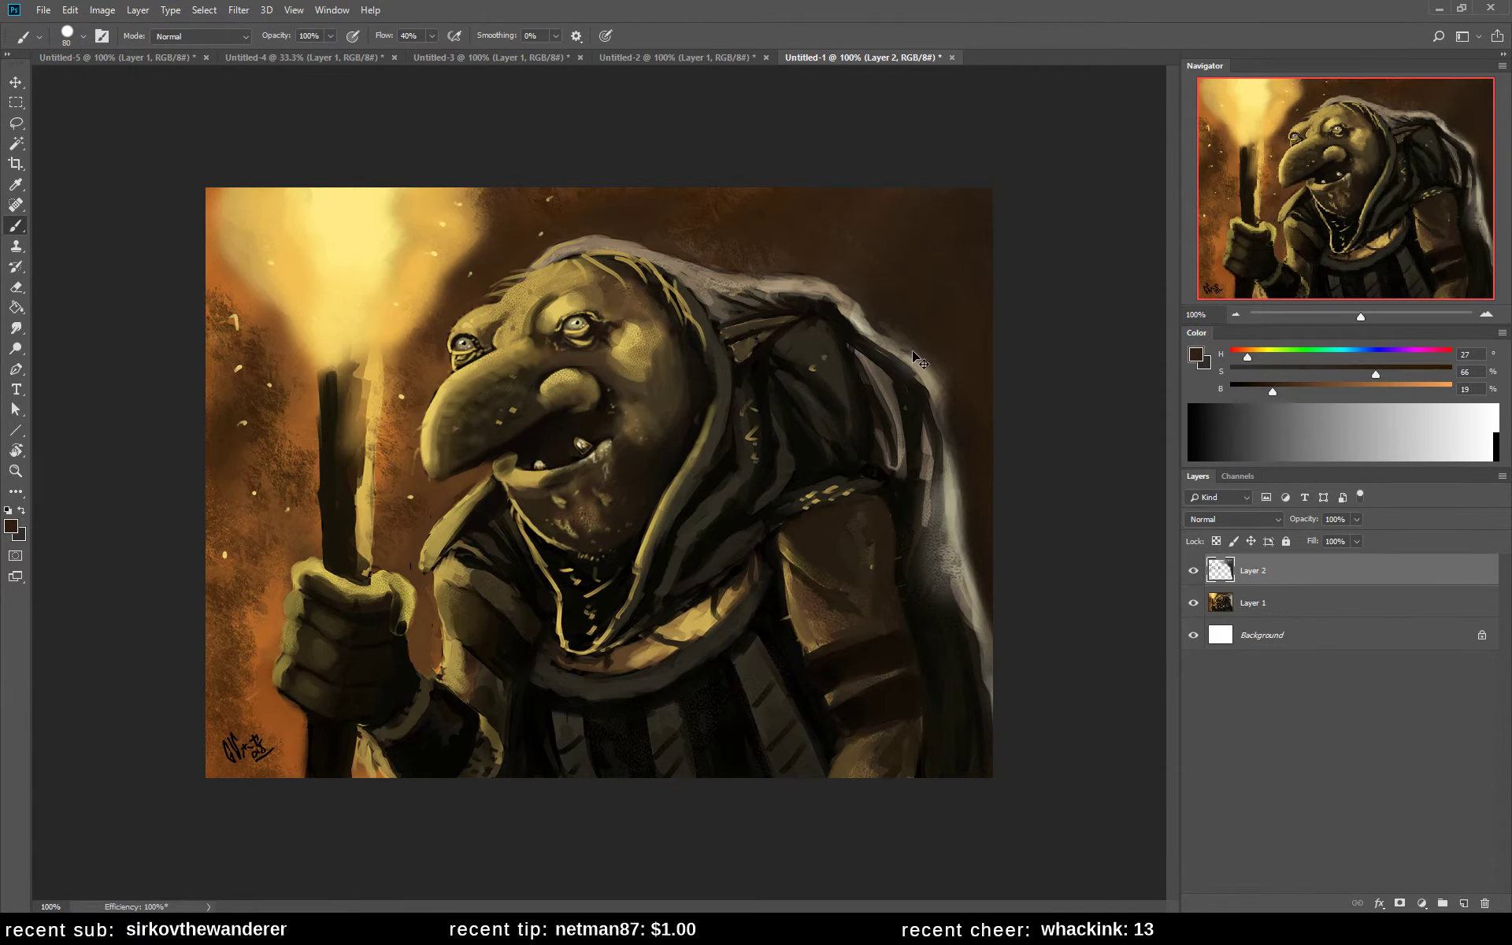
- Flip the canvas horizontally, then darken the background above the cloak and its rough edge with brown
key(ctrl+shift+h)
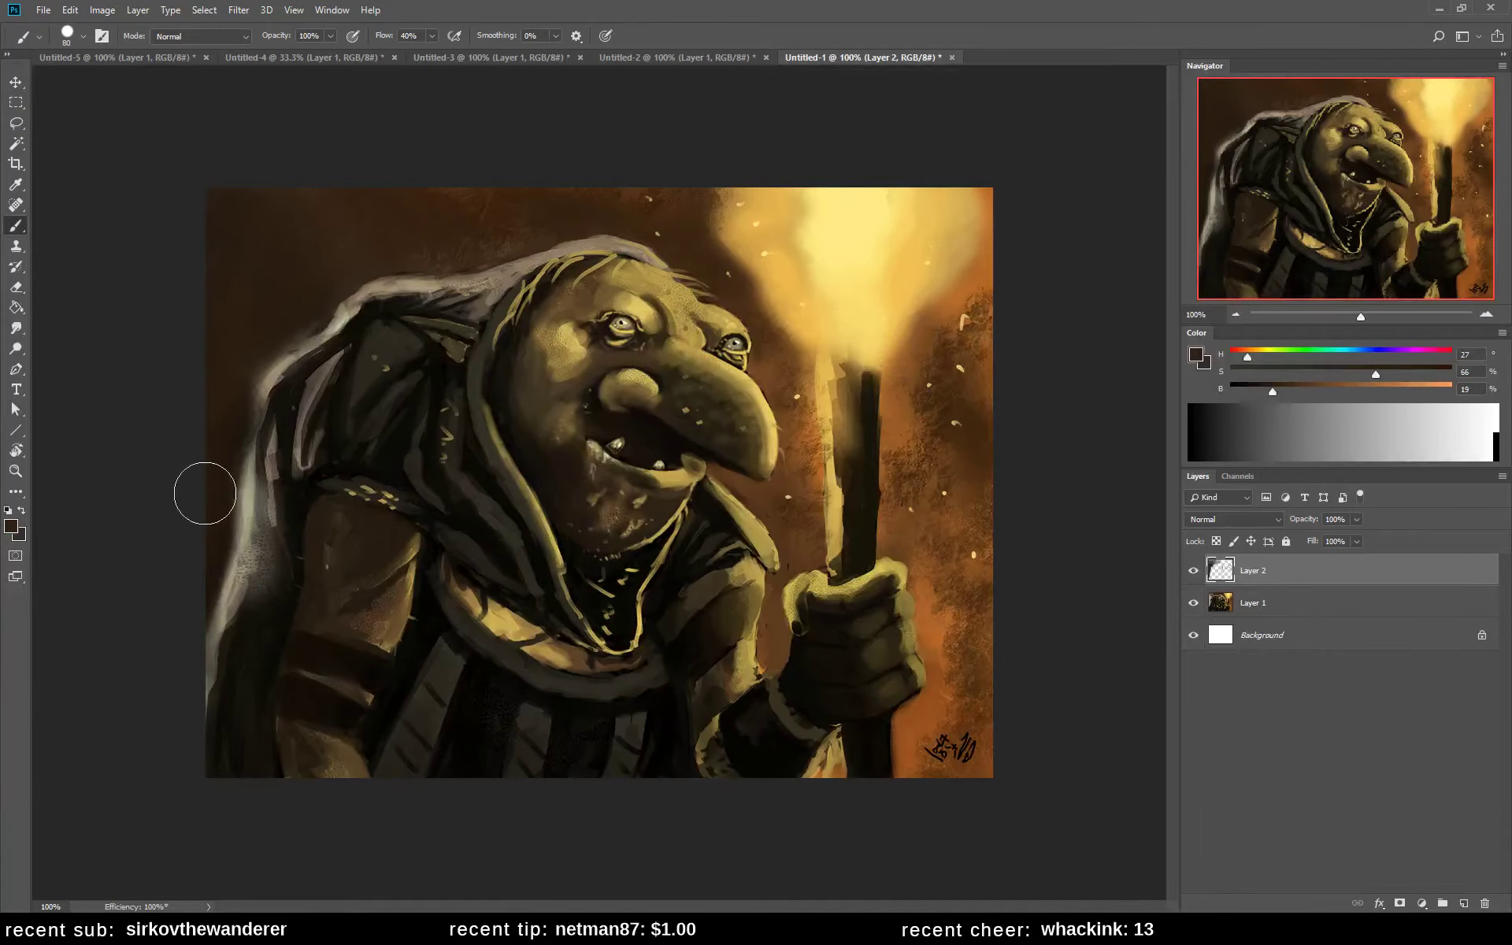
drag(203, 573, 180, 635)
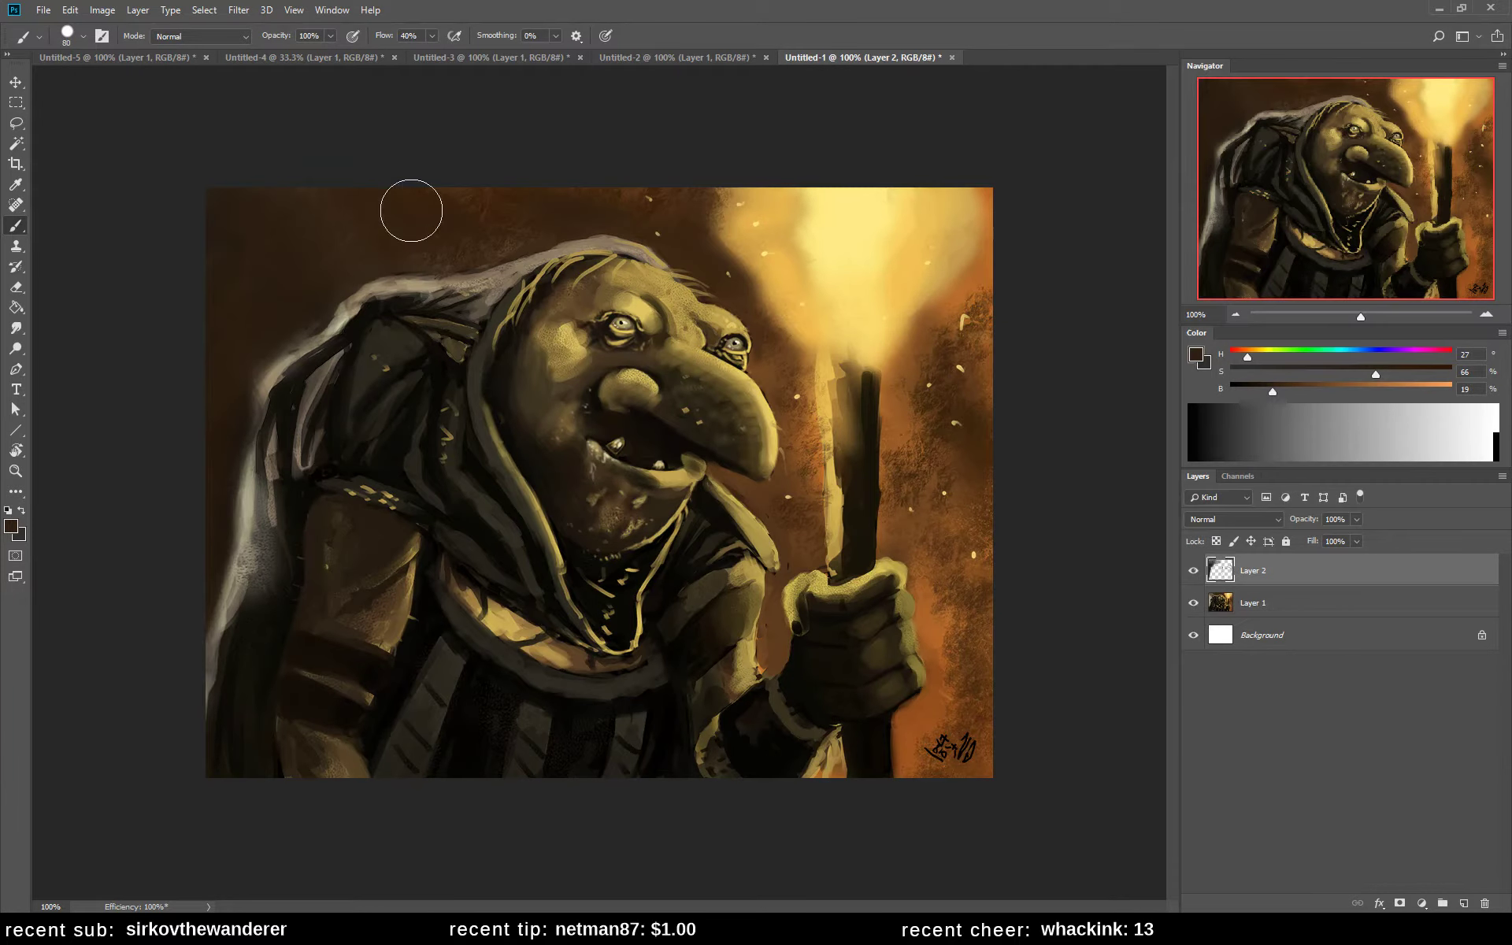
mouse_move(411, 210)
mouse_down()
mouse_move(531, 197)
mouse_move(348, 240)
mouse_move(513, 226)
mouse_move(347, 259)
mouse_move(530, 236)
mouse_move(348, 260)
mouse_up()
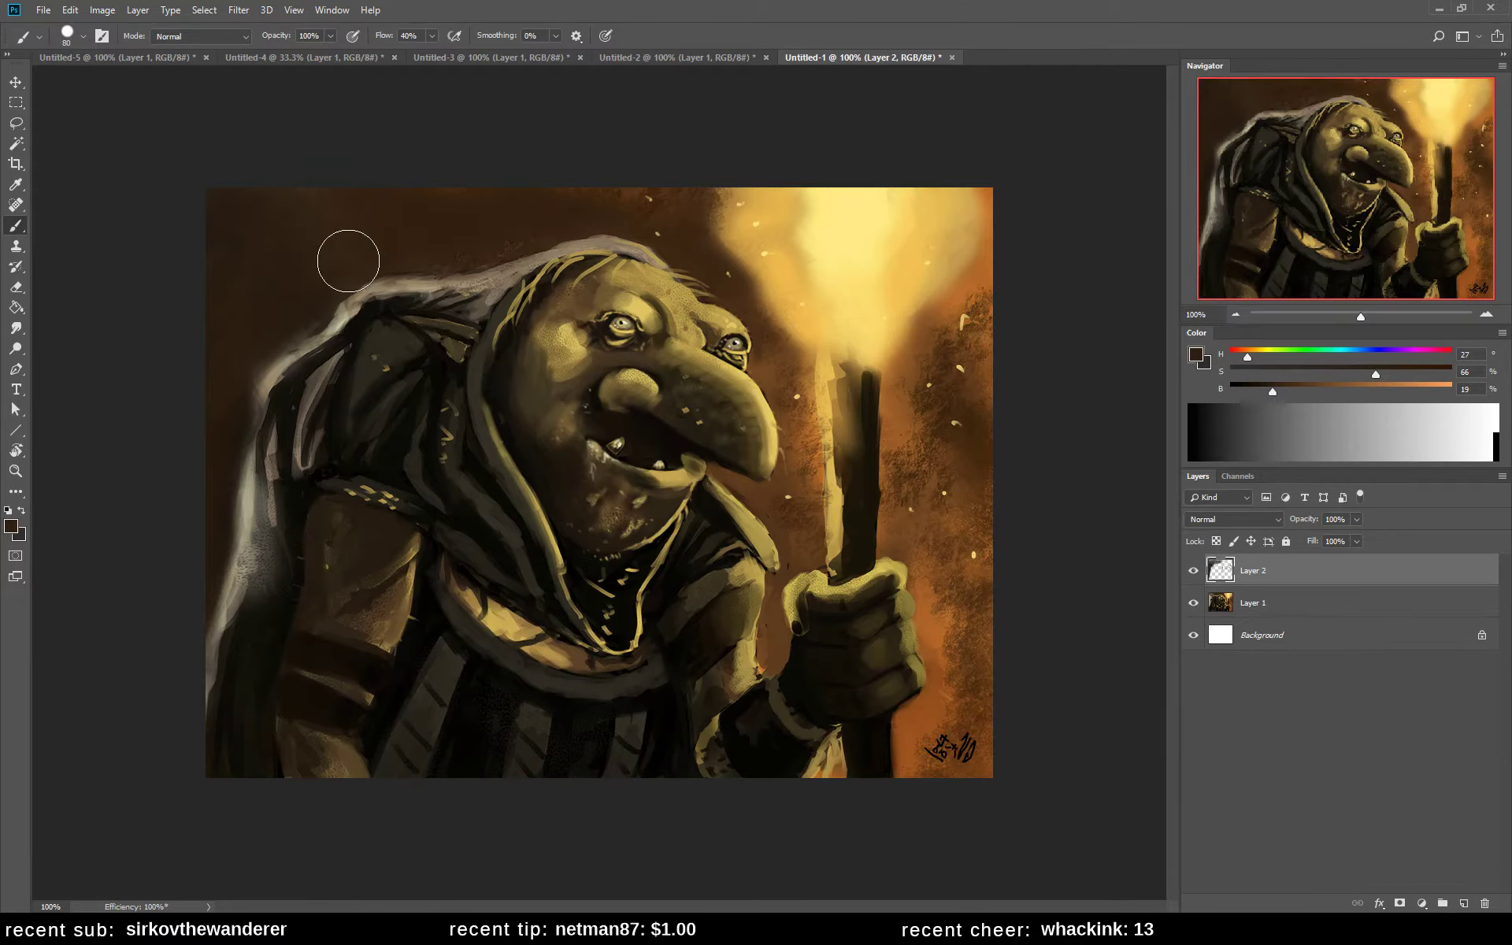
alt+click(489, 197)
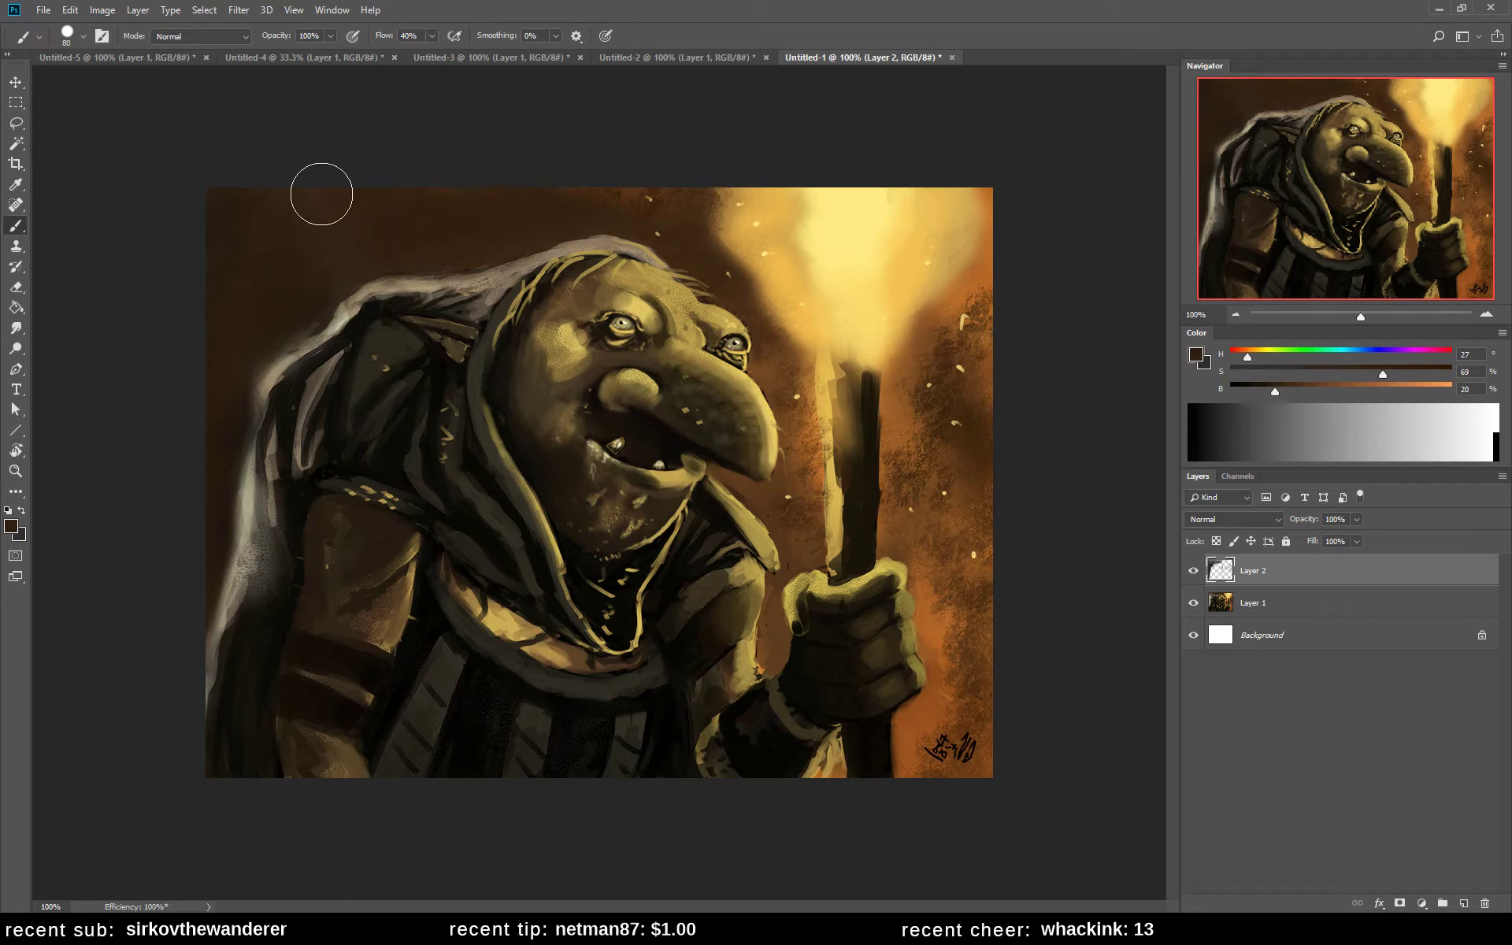
alt+click(286, 220)
mouse_move(349, 263)
mouse_down()
mouse_move(205, 361)
mouse_move(230, 304)
mouse_move(291, 316)
mouse_up()
key(bracketleft)
key(bracketleft)
key(bracketleft)
key(bracketleft)
key(bracketleft)
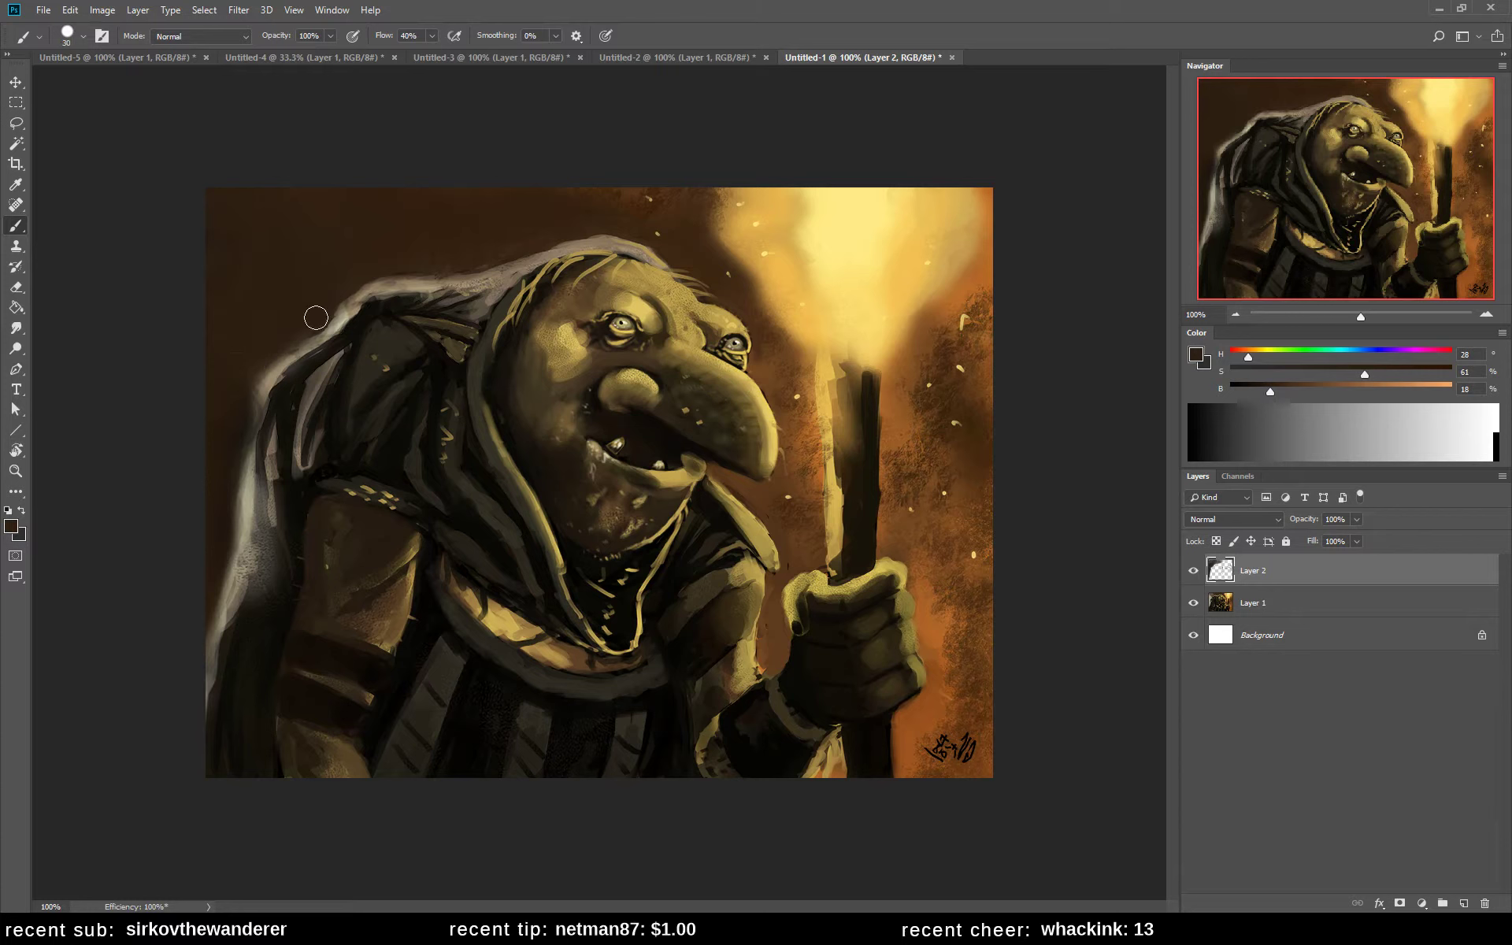
key(bracketleft)
key(bracketleft)
key(bracketleft)
- Set the foreground to near-black 070803, then sample a dark brown and resize the brush to 20
alt+click(634, 600)
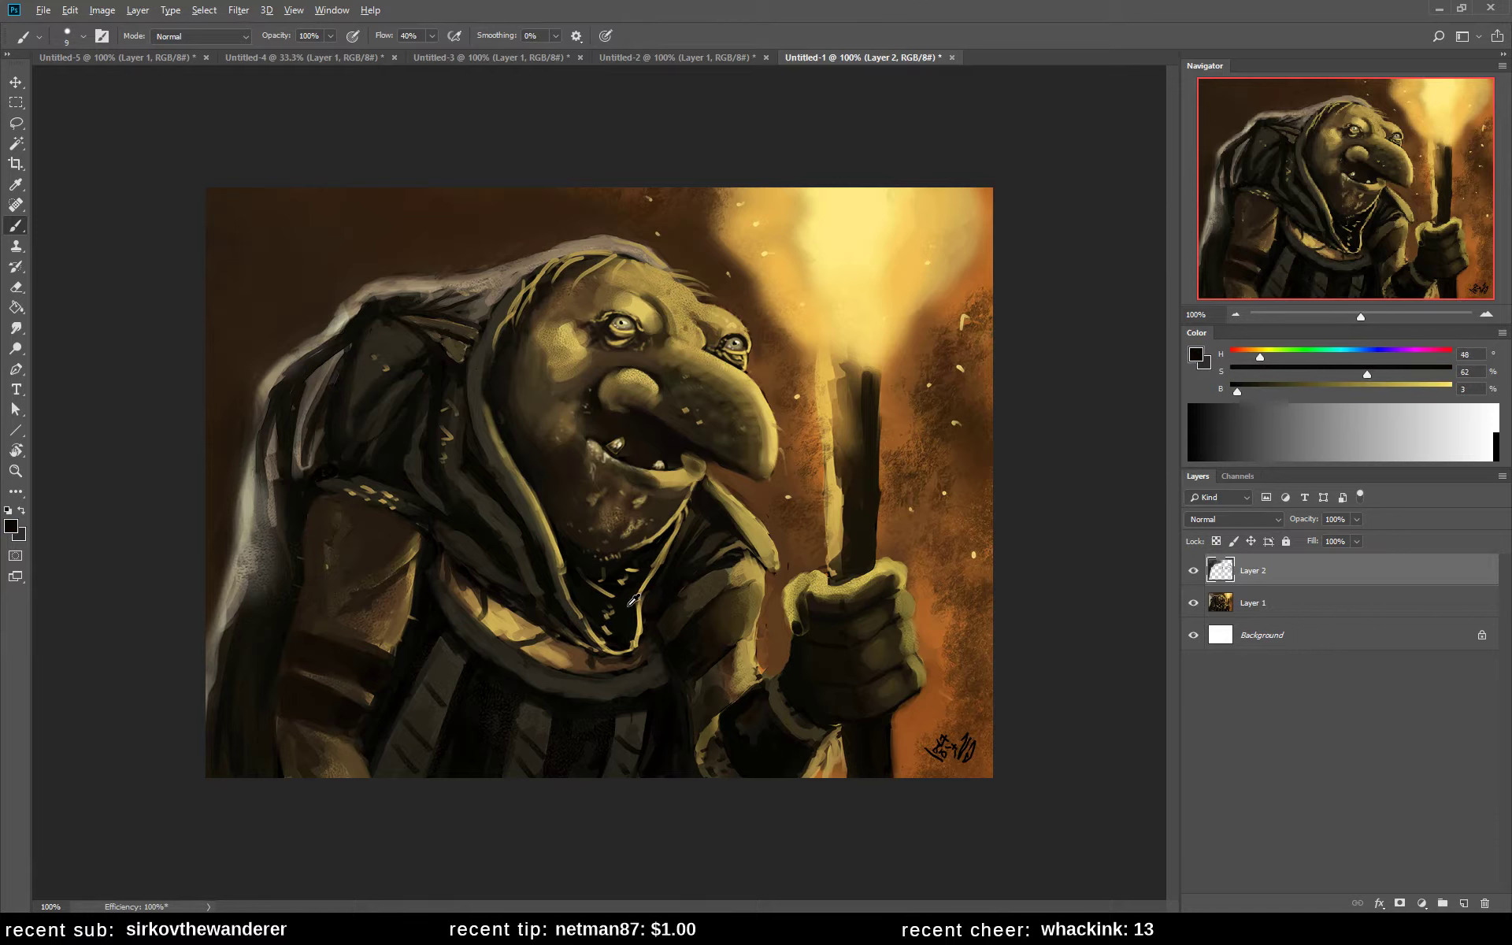
alt+click(629, 606)
click(1191, 364)
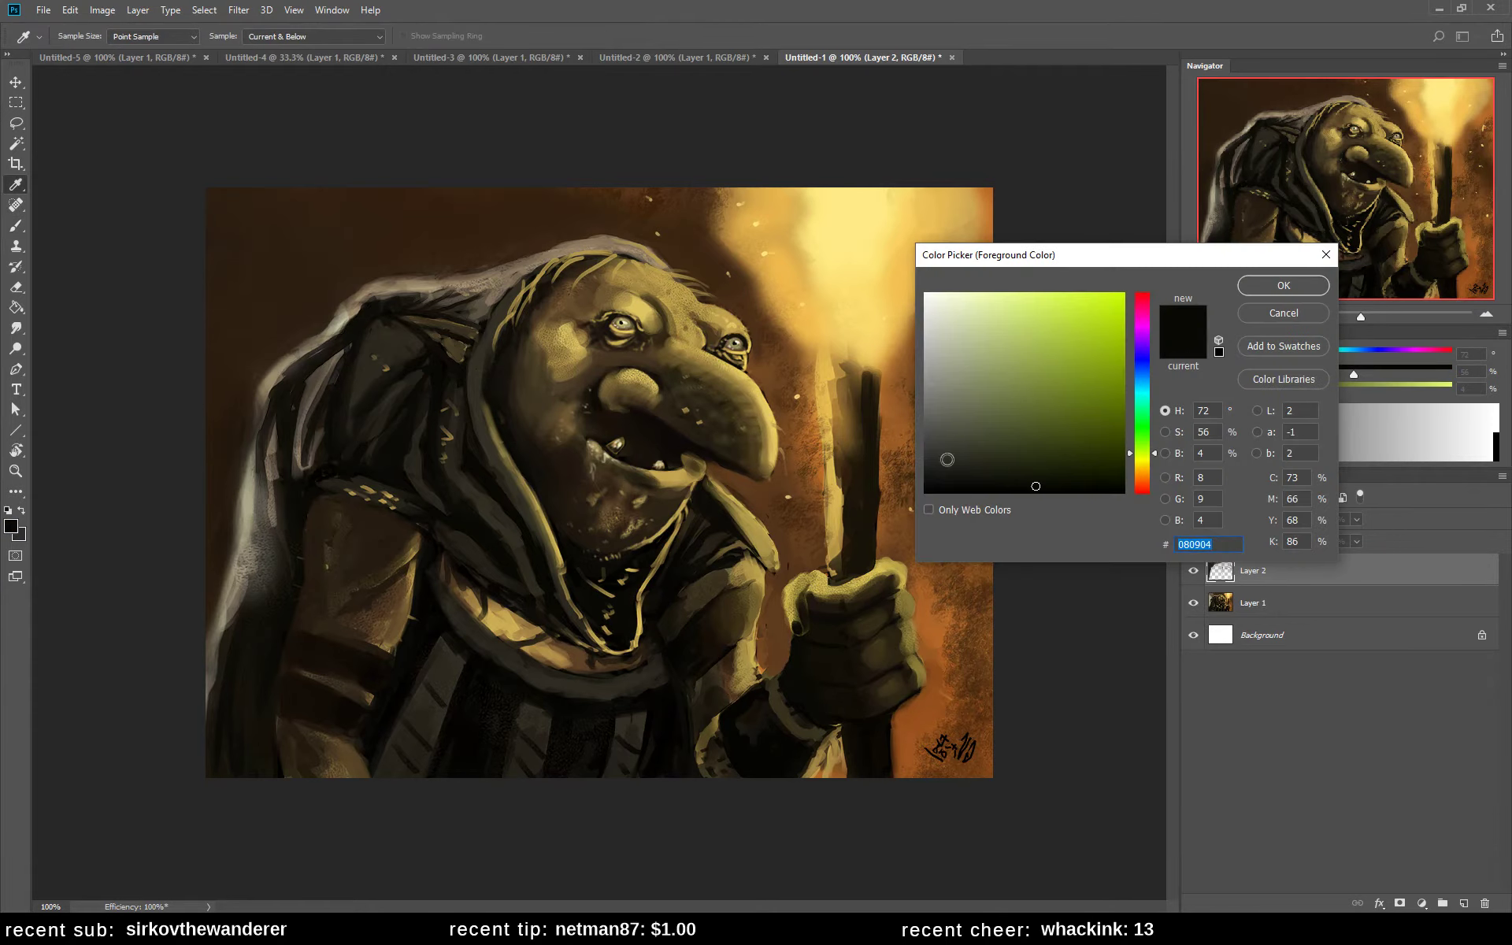
click(629, 615)
click(1262, 289)
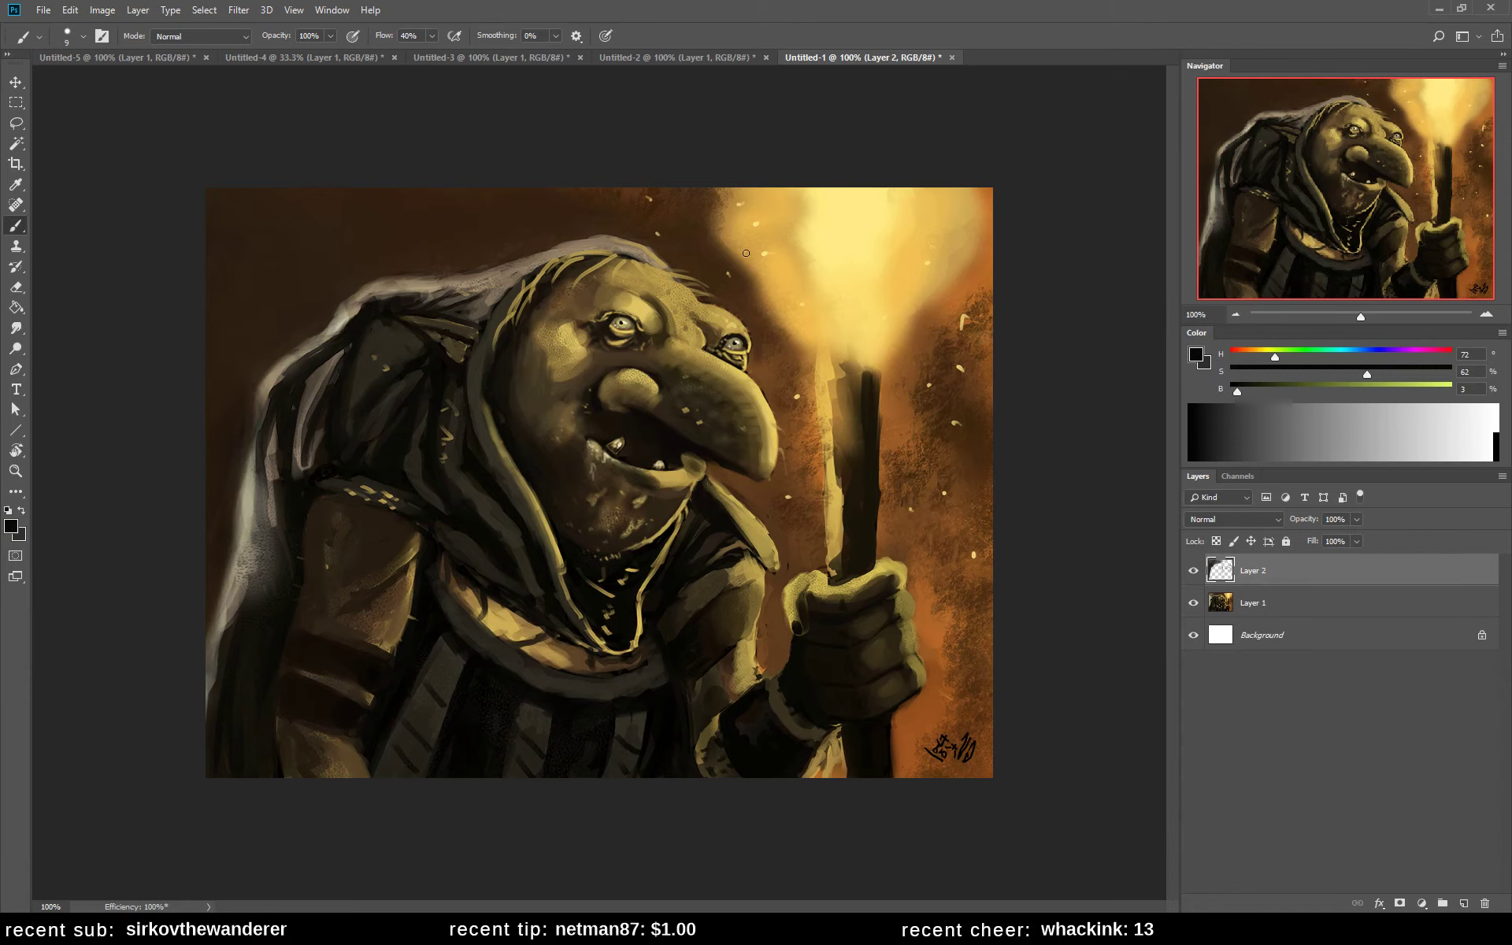
alt+click(701, 247)
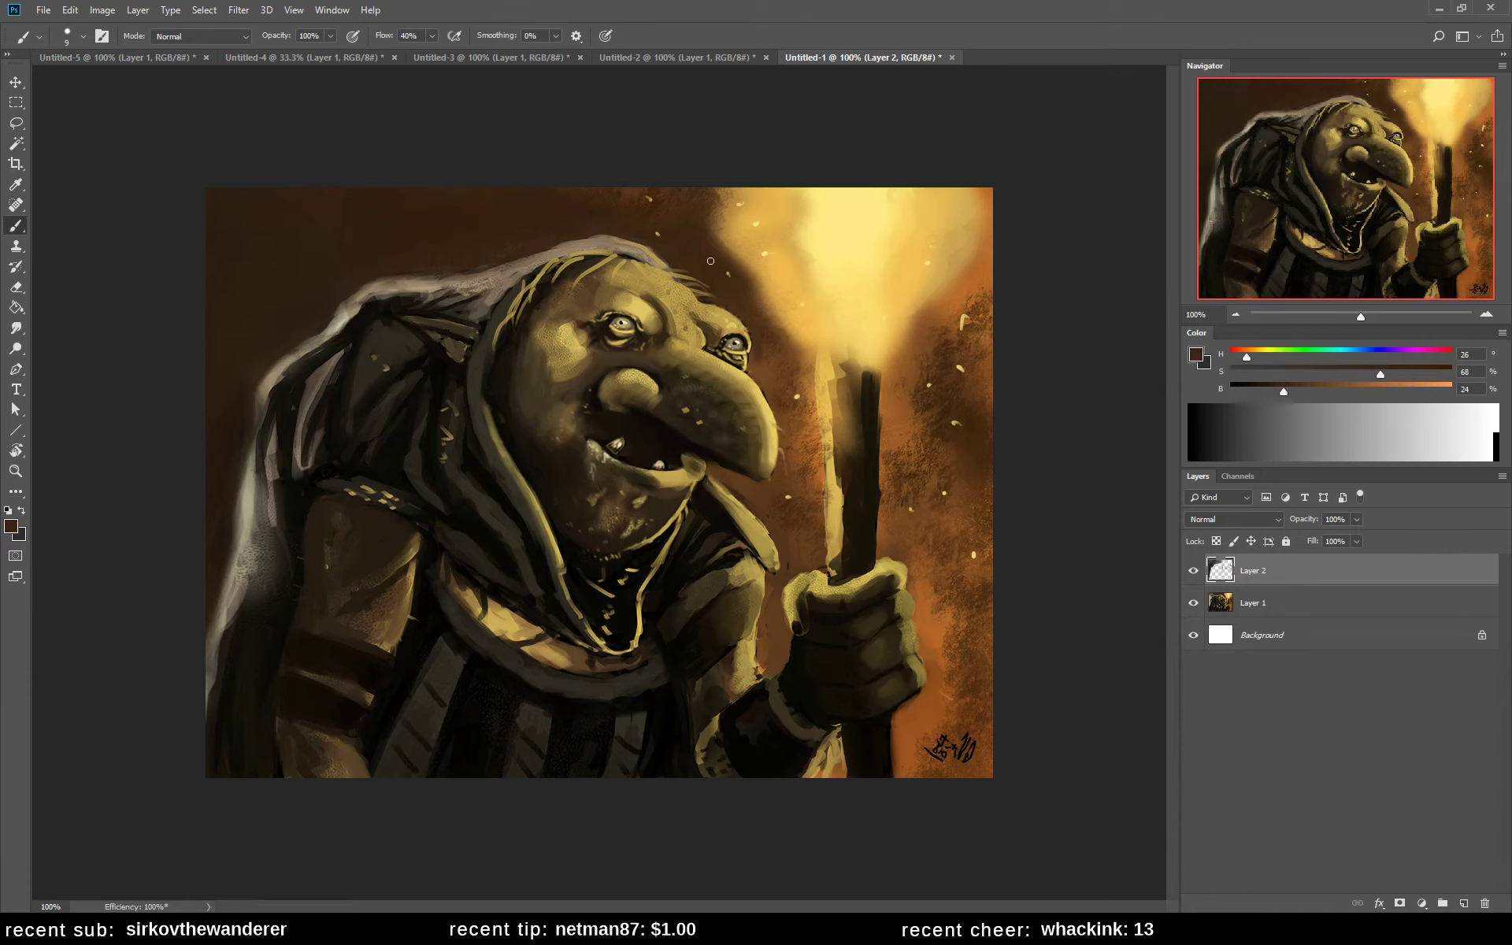
key(bracketright)
key(bracketright)
alt+click(247, 502)
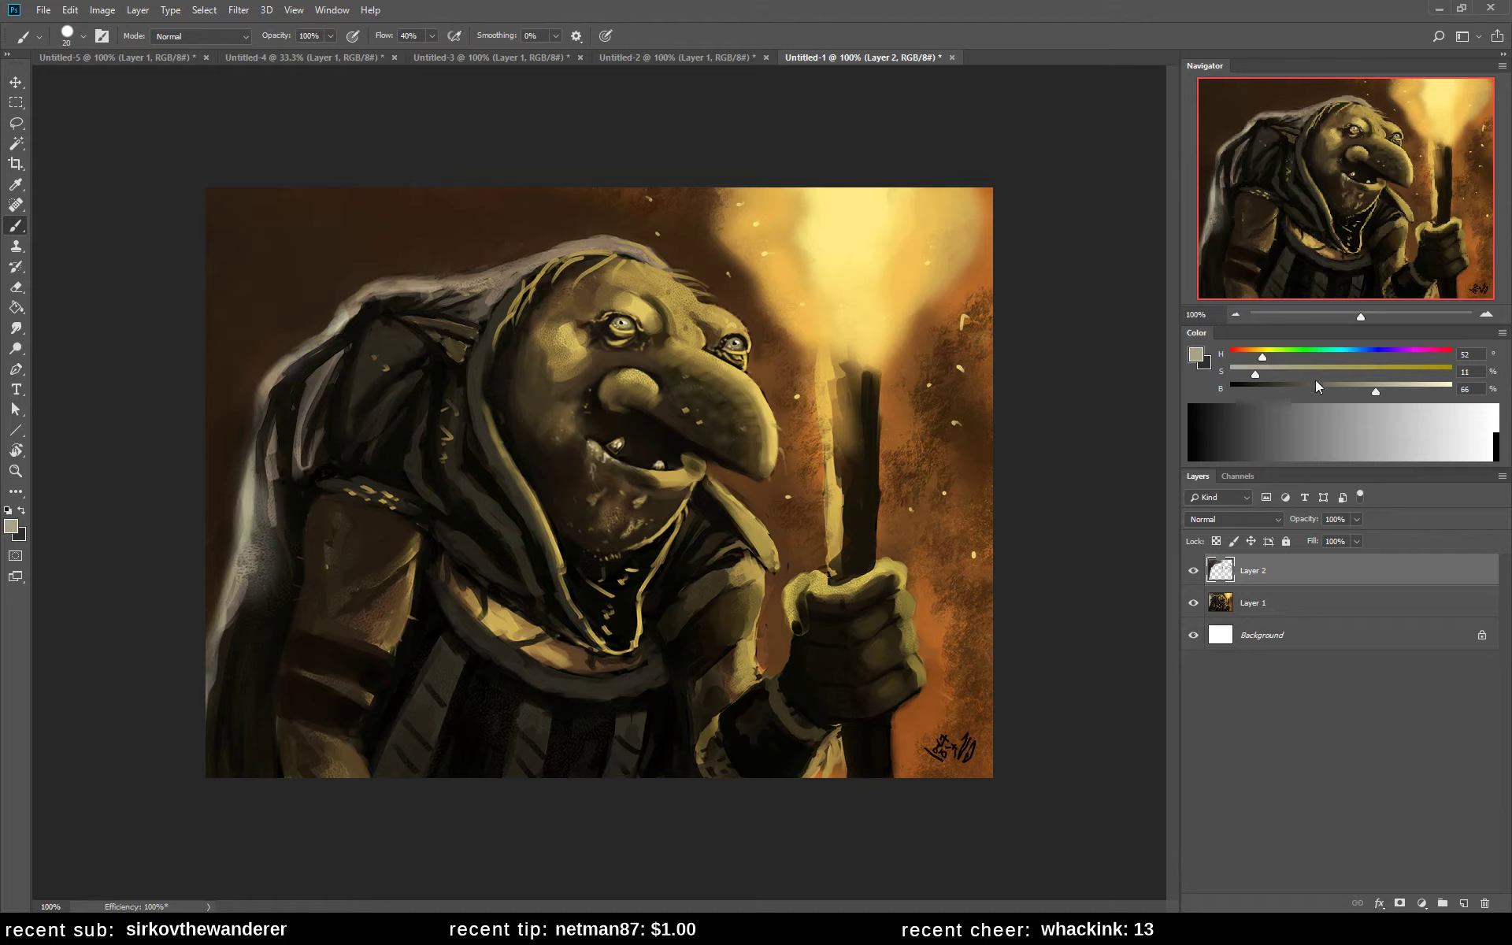
- Paint lighter then darker grey-brown strokes along the inner cloak fold with a size-20 brush
drag(1375, 392, 1393, 392)
key(bracketleft)
key(bracketright)
mouse_move(334, 372)
mouse_down()
mouse_move(282, 485)
mouse_move(328, 368)
mouse_move(311, 484)
mouse_up()
drag(347, 340, 307, 481)
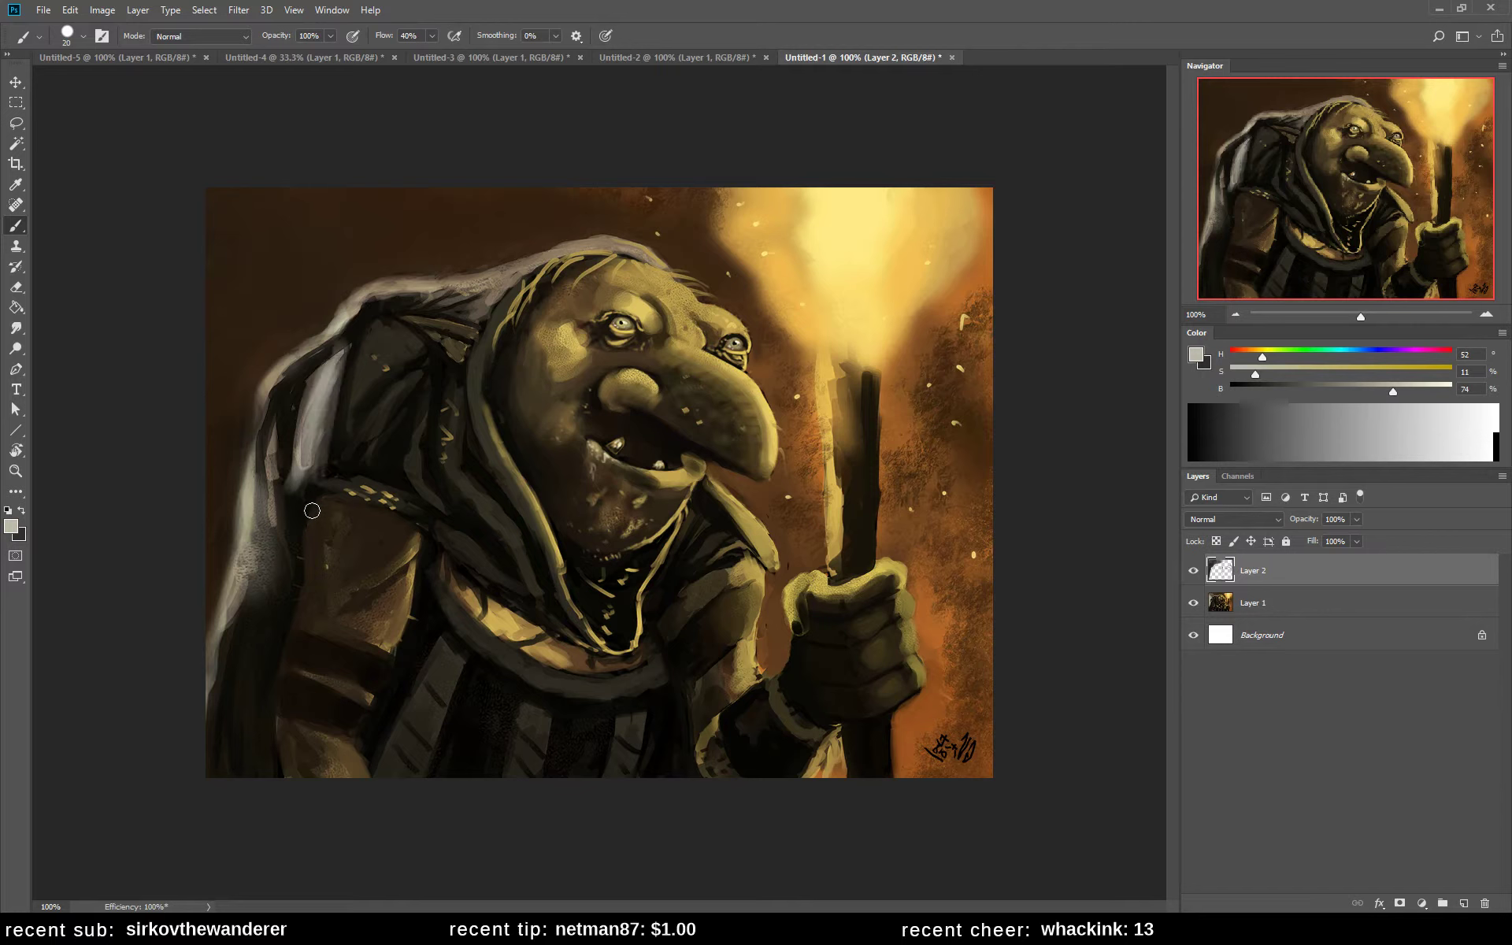
alt+click(343, 403)
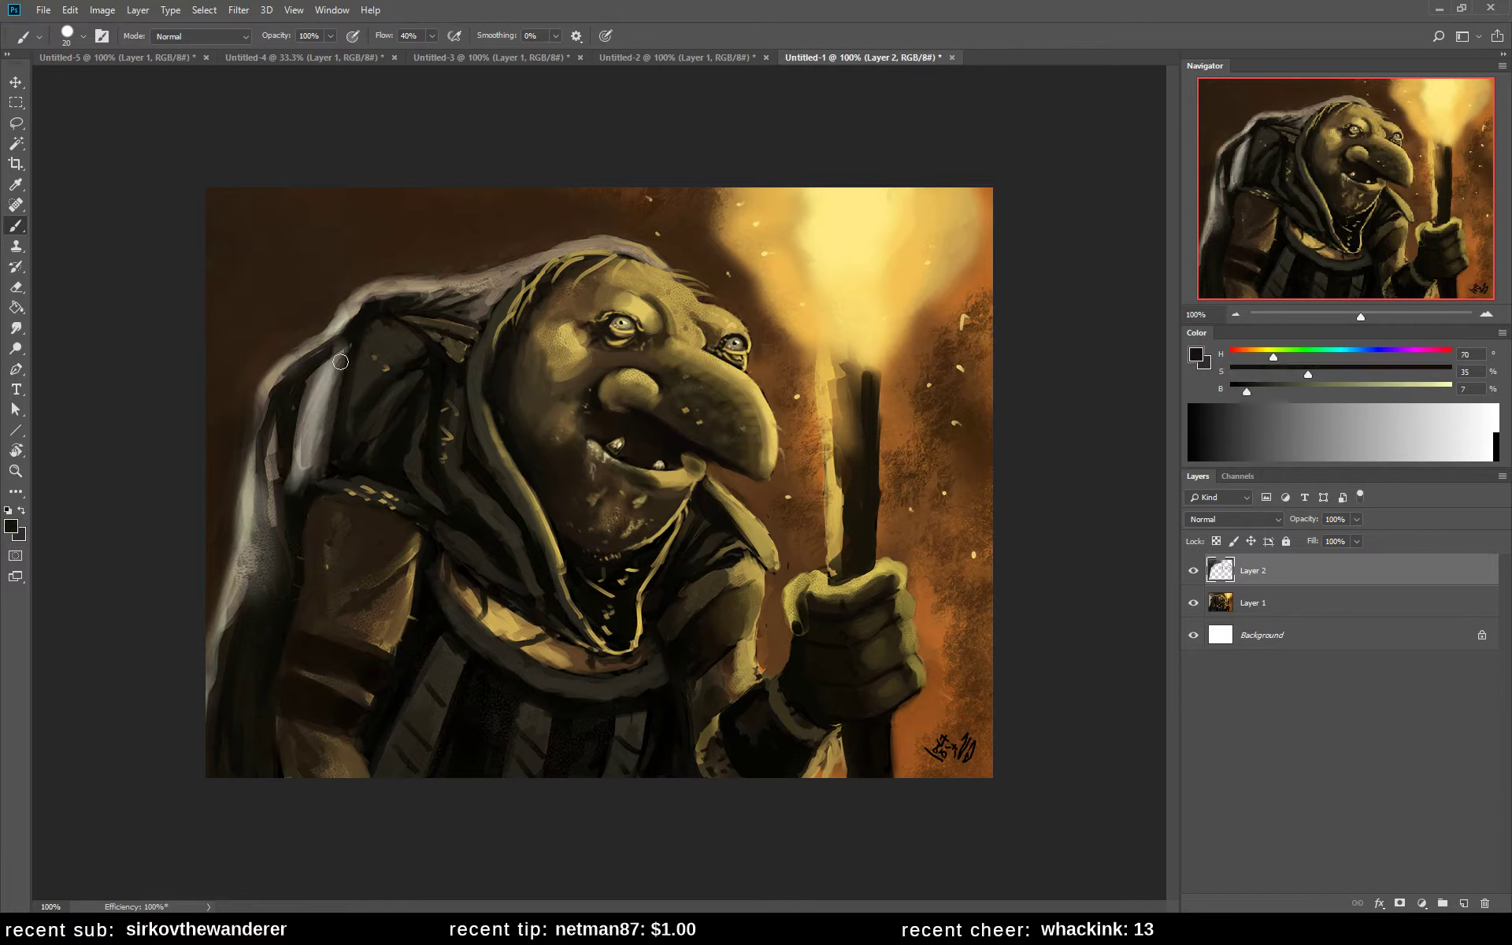
alt+click(325, 422)
mouse_move(345, 344)
mouse_down()
mouse_move(303, 475)
mouse_move(342, 354)
mouse_move(321, 475)
mouse_up()
alt+click(355, 391)
mouse_move(358, 332)
mouse_down()
mouse_move(329, 432)
mouse_move(377, 337)
mouse_move(336, 464)
mouse_up()
alt+click(341, 360)
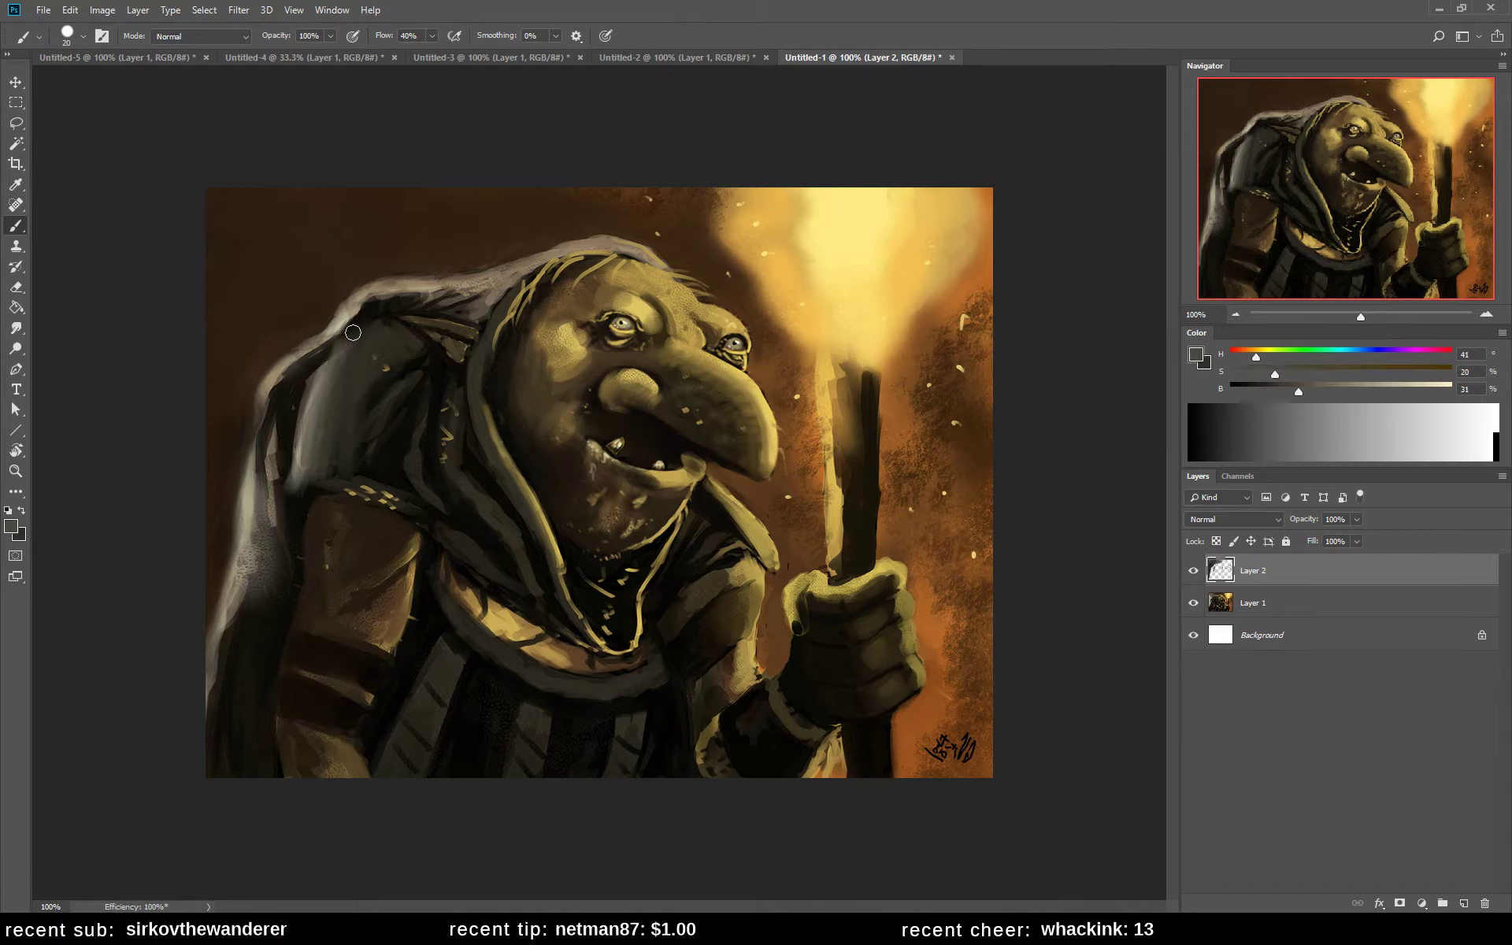
mouse_move(353, 330)
mouse_down()
mouse_move(315, 367)
mouse_move(262, 475)
mouse_up()
- Brighten and darken the cloak's left edge, extending light strokes down to the canvas bottom
alt+click(276, 379)
mouse_move(275, 385)
mouse_down()
mouse_move(257, 485)
mouse_move(250, 468)
mouse_up()
alt+click(277, 405)
mouse_move(292, 381)
mouse_down()
mouse_move(256, 468)
mouse_move(281, 374)
mouse_move(242, 488)
mouse_move(223, 687)
mouse_up()
alt+click(276, 386)
alt+click(234, 611)
mouse_move(232, 615)
mouse_down()
mouse_move(203, 722)
mouse_move(209, 779)
mouse_up()
drag(217, 679, 214, 782)
- Shape the cloak's lower-left edge with alternating dark brown and mid grey-brown strokes
alt+click(229, 681)
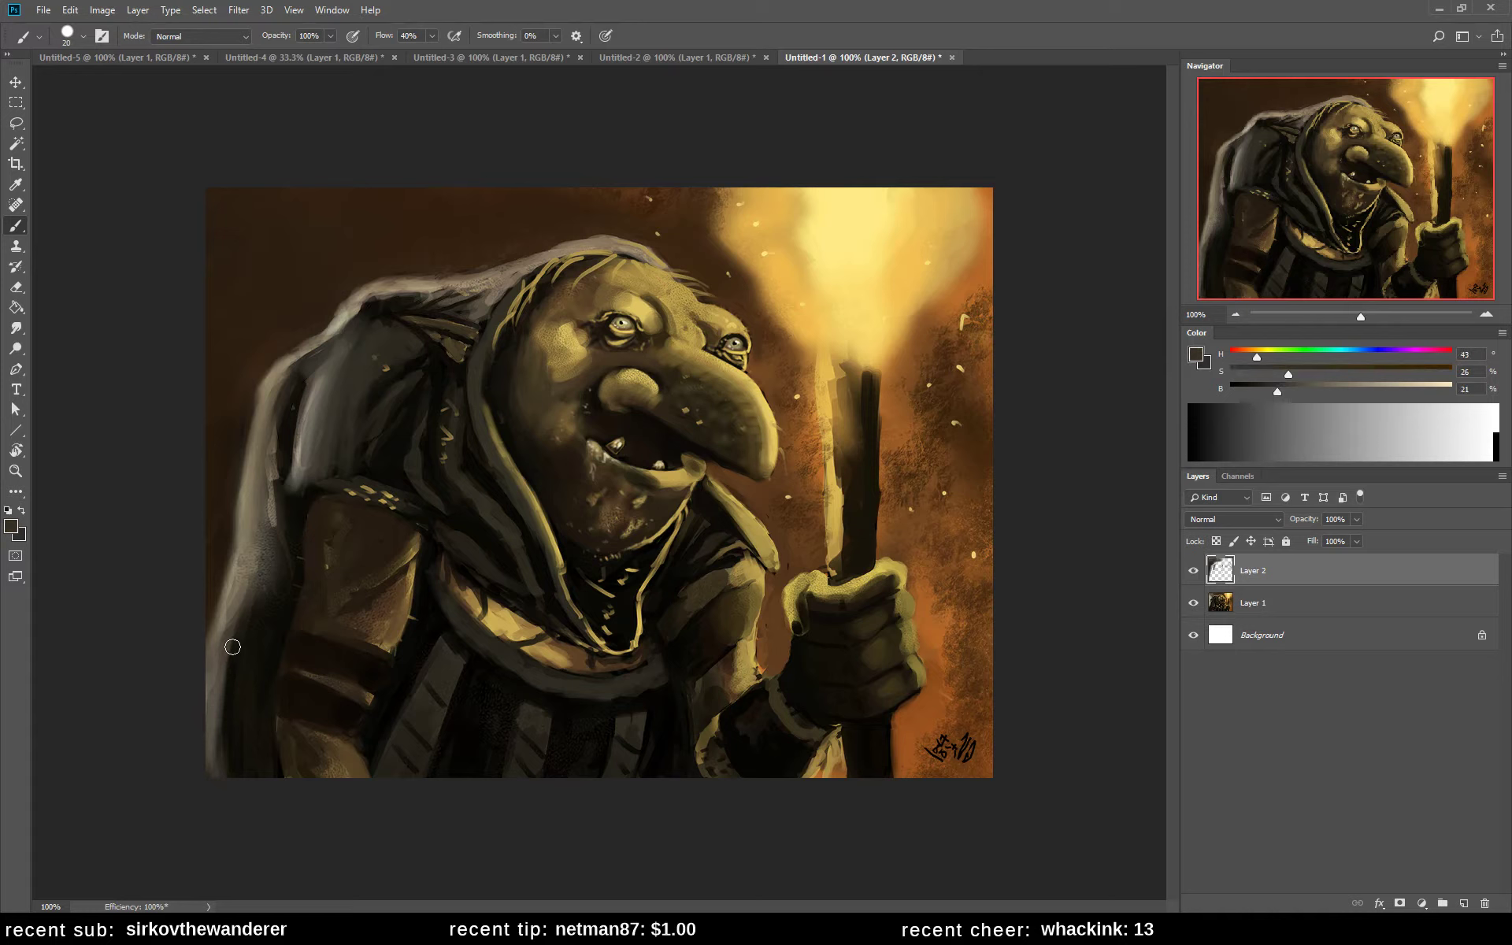
drag(219, 675, 216, 725)
drag(223, 655, 188, 779)
alt+click(228, 621)
drag(229, 621, 210, 693)
drag(236, 616, 203, 699)
alt+click(224, 675)
drag(244, 642, 231, 682)
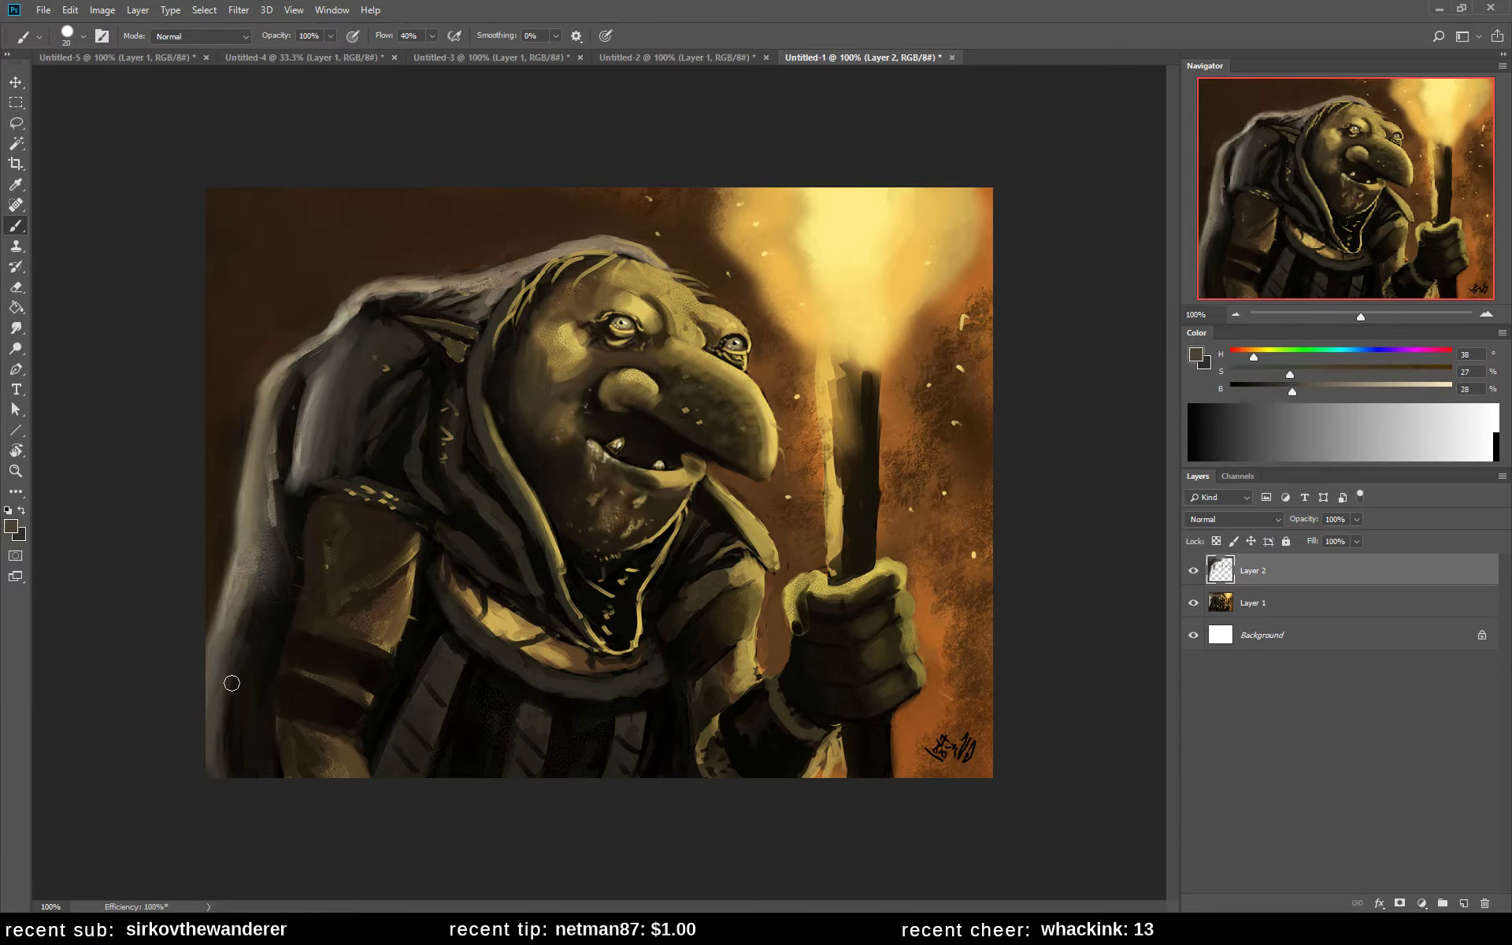
alt+click(222, 757)
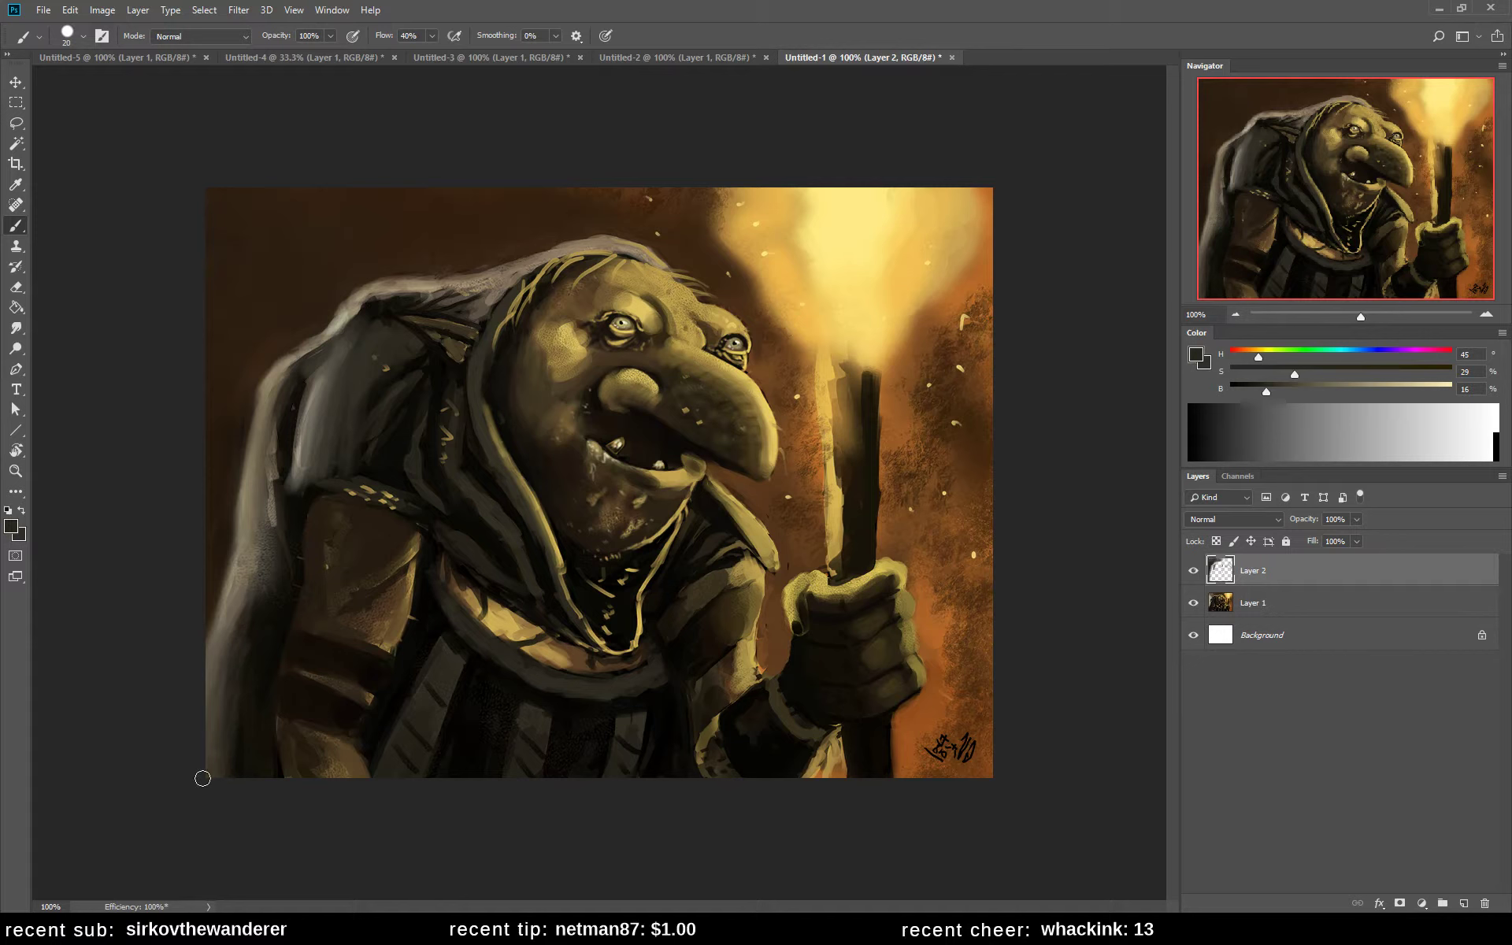
- Flip the canvas horizontally and lighten the hood's shoulder fold with a sampled greyish tan
key(ctrl+shift+h)
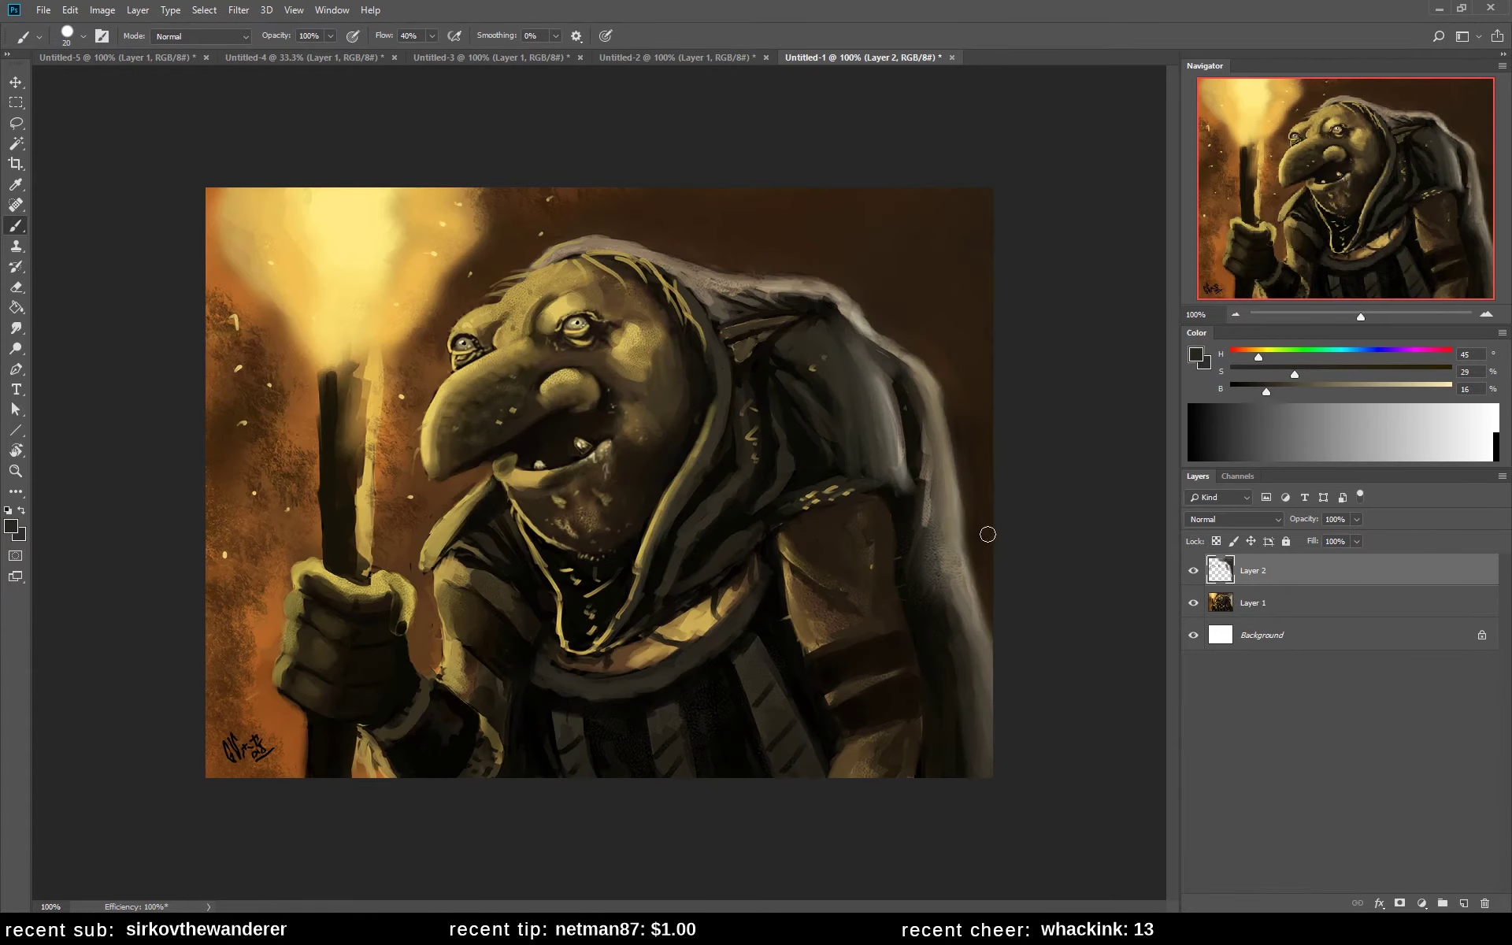
alt+click(967, 340)
alt+click(838, 313)
alt+click(855, 308)
mouse_move(831, 309)
mouse_down()
mouse_move(915, 375)
mouse_move(831, 303)
mouse_move(905, 380)
mouse_up()
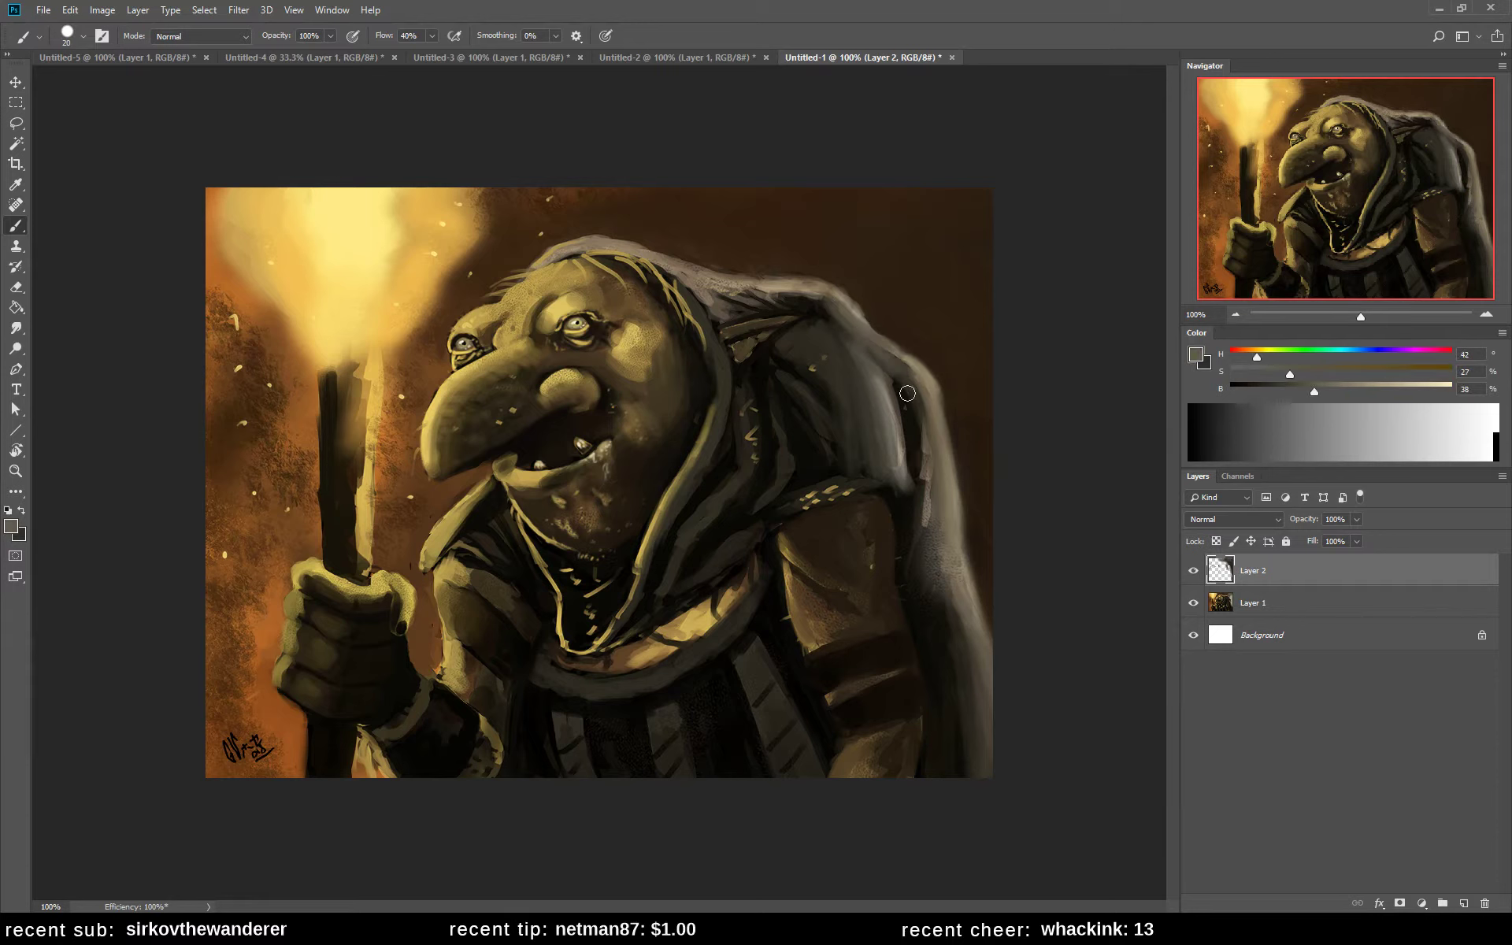
- Lighten the dark hood fold and the hood's inner edge with sampled mid hood tones
alt+click(839, 319)
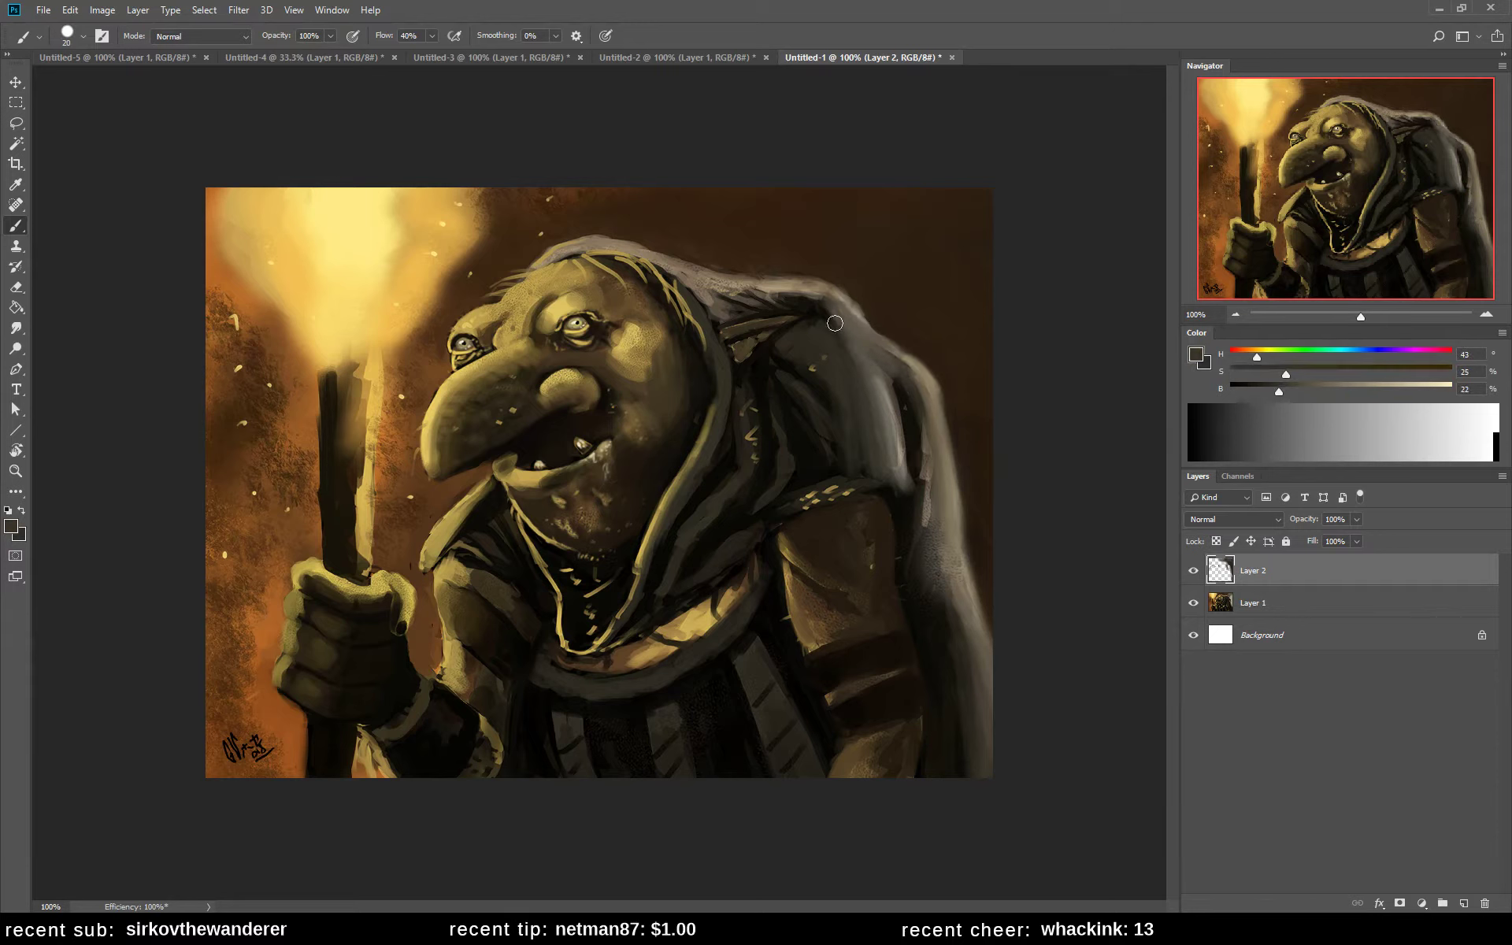
alt+click(790, 286)
alt+click(790, 286)
mouse_move(754, 294)
mouse_down()
mouse_move(854, 311)
mouse_move(803, 308)
mouse_up()
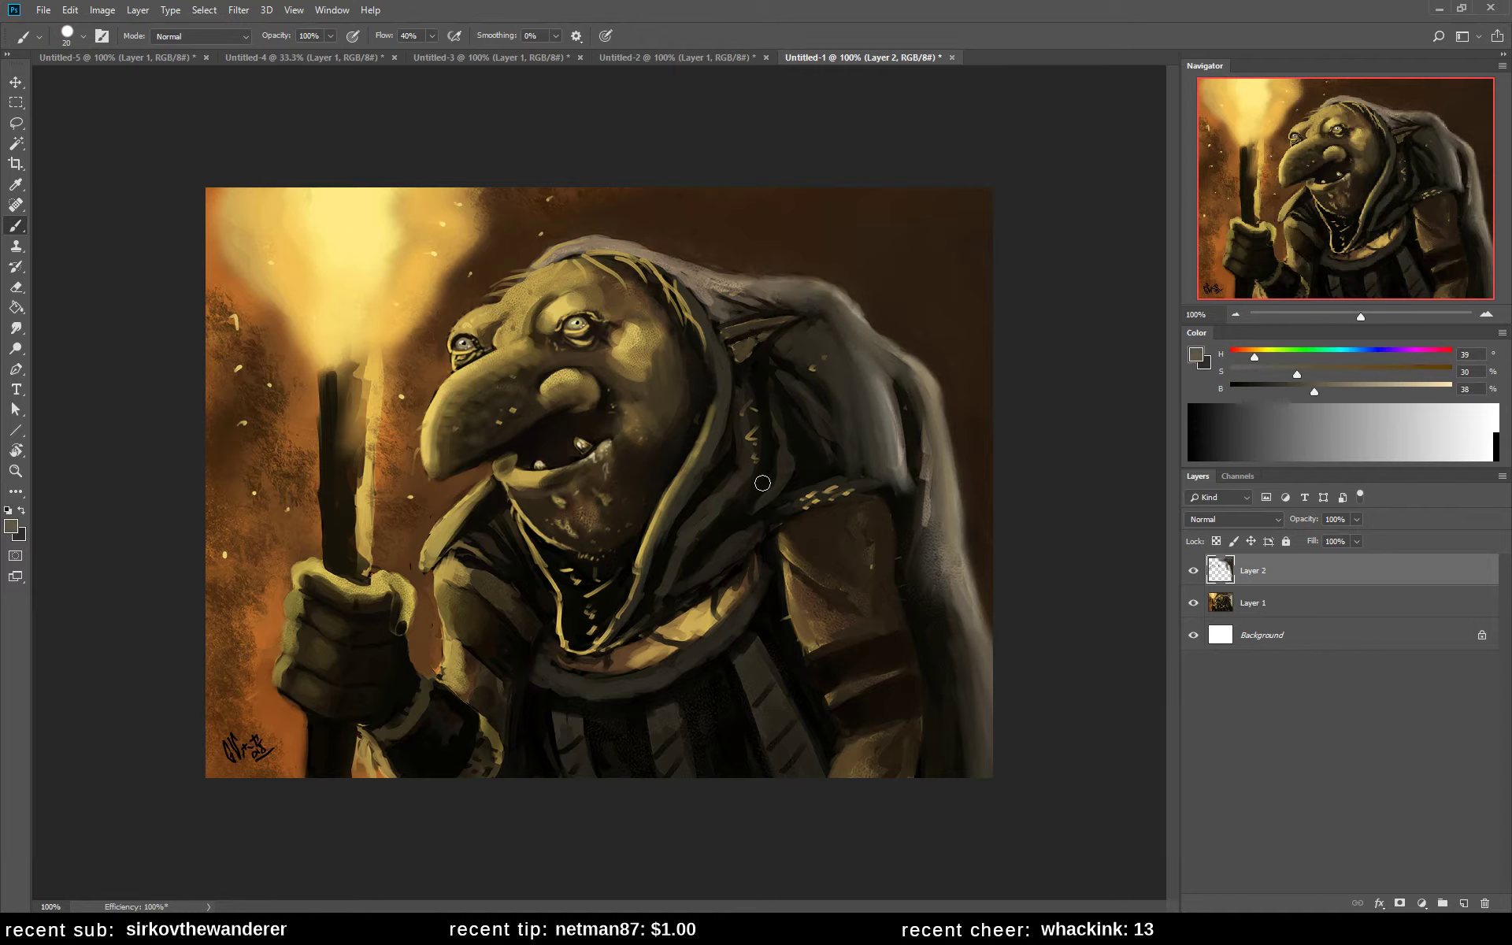
drag(737, 419, 720, 386)
mouse_move(740, 453)
mouse_down()
mouse_move(715, 350)
mouse_move(760, 465)
mouse_move(740, 470)
mouse_move(718, 390)
mouse_move(718, 411)
mouse_up()
- Paint light grey highlight strokes on the coat sleeve, redoing them shorter
alt+click(725, 457)
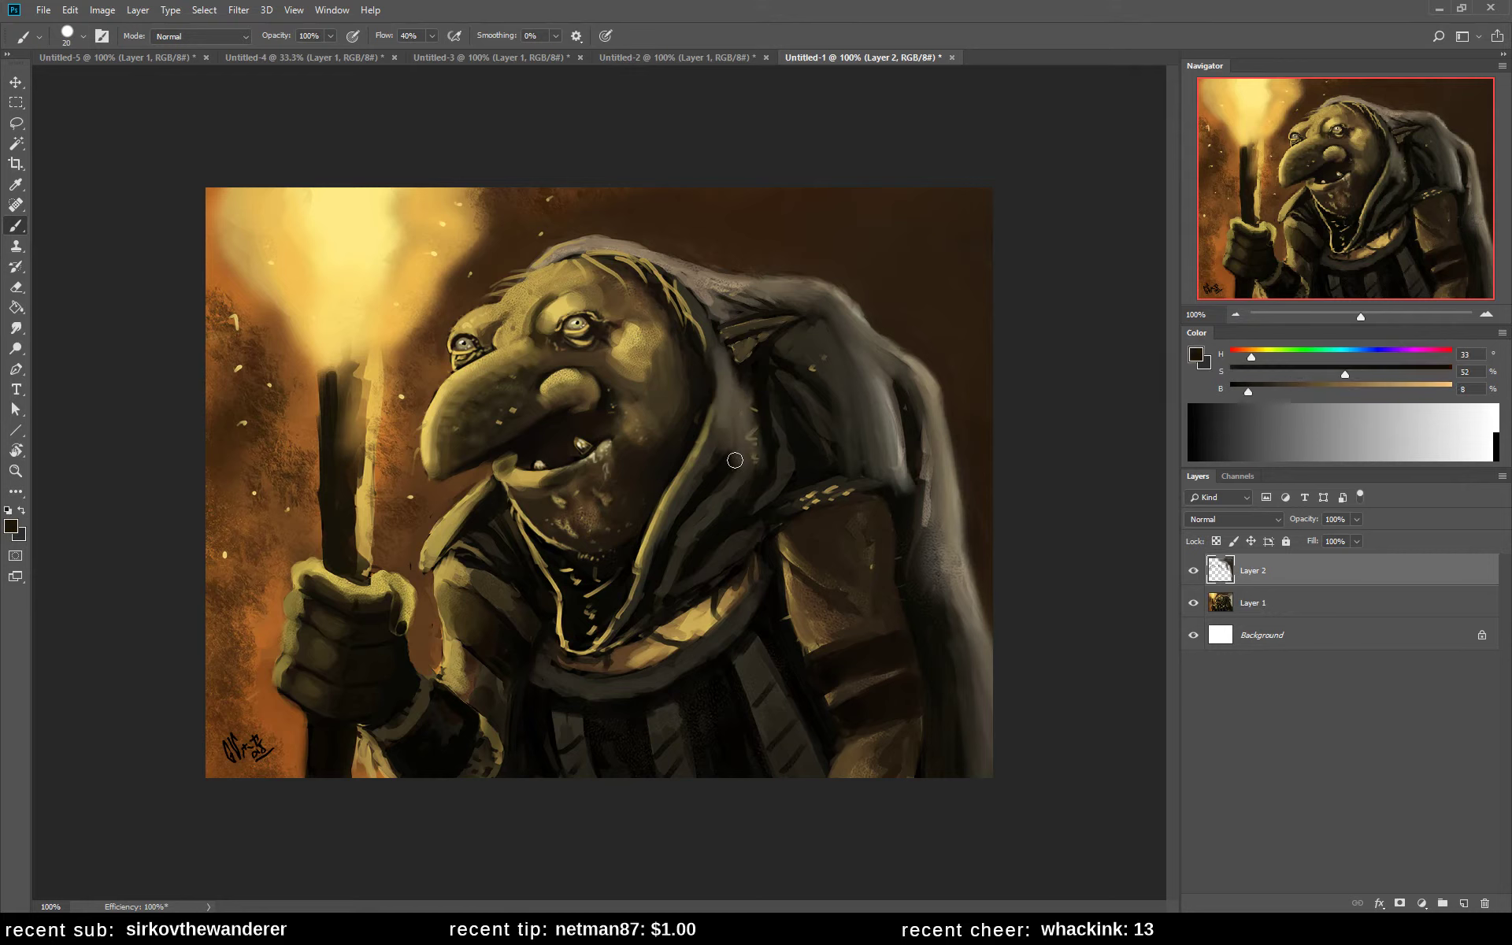
alt+click(736, 460)
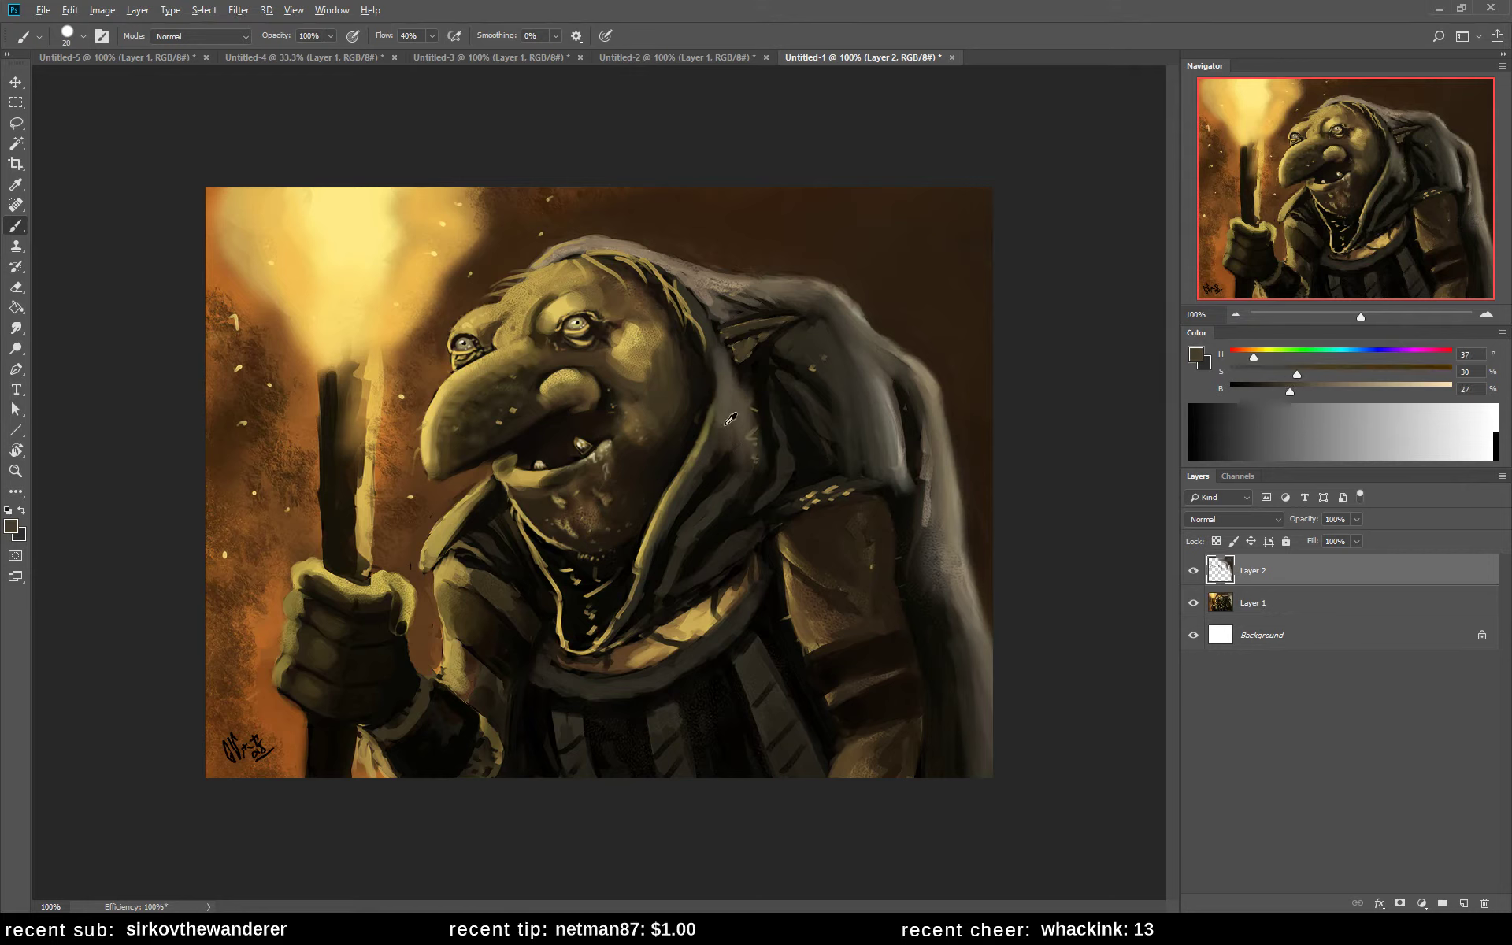
alt+click(902, 456)
drag(879, 516, 912, 647)
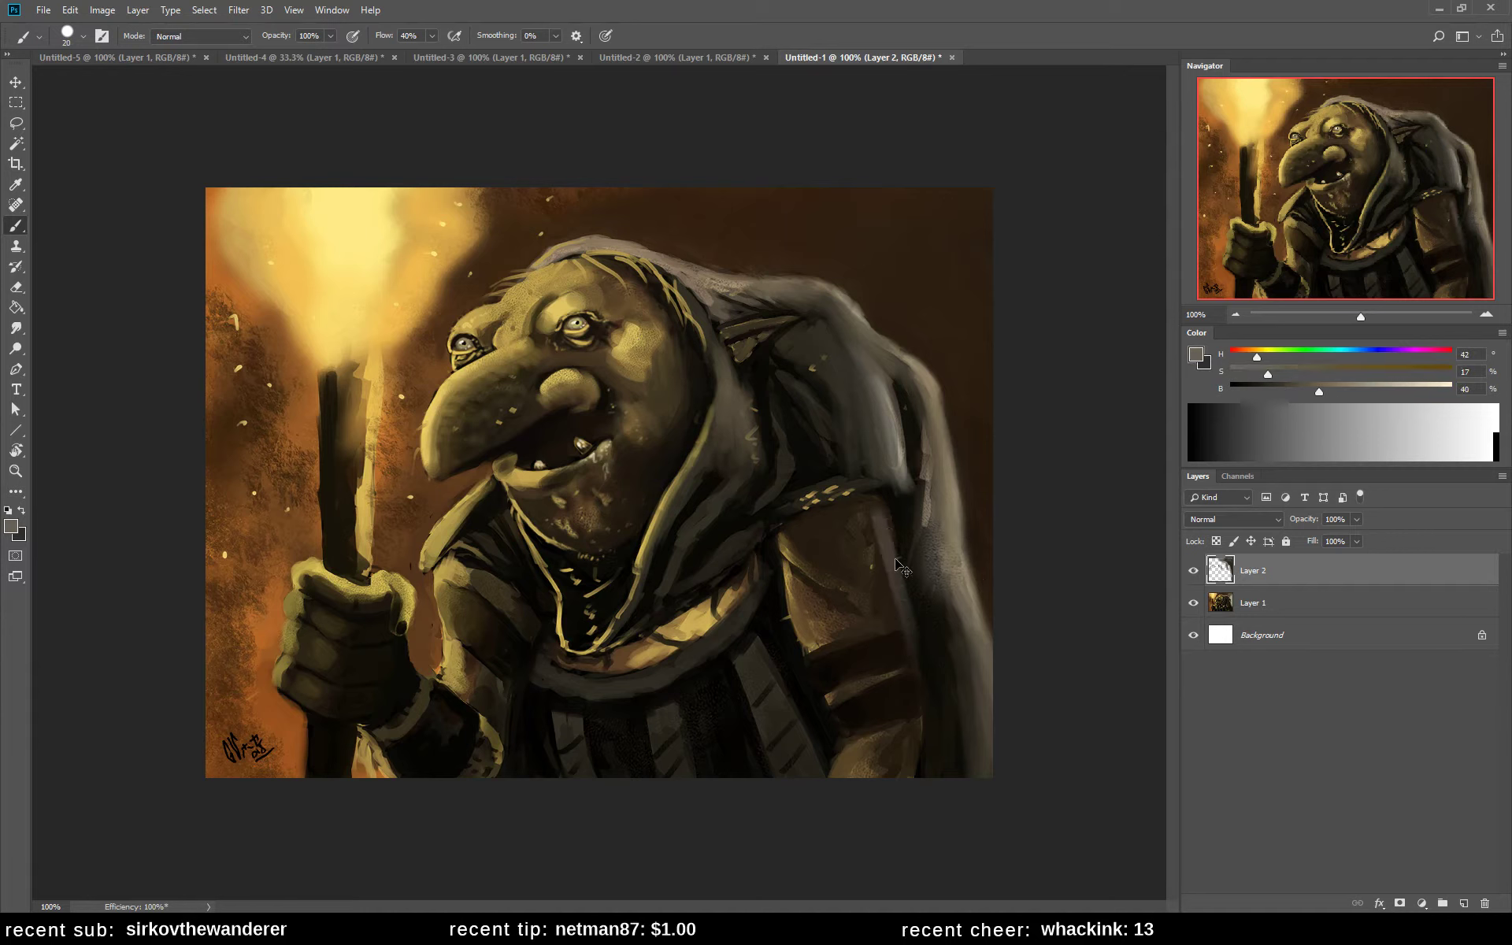
key(ctrl+alt+z)
key(ctrl+alt+z)
drag(890, 512, 898, 575)
drag(887, 505, 902, 731)
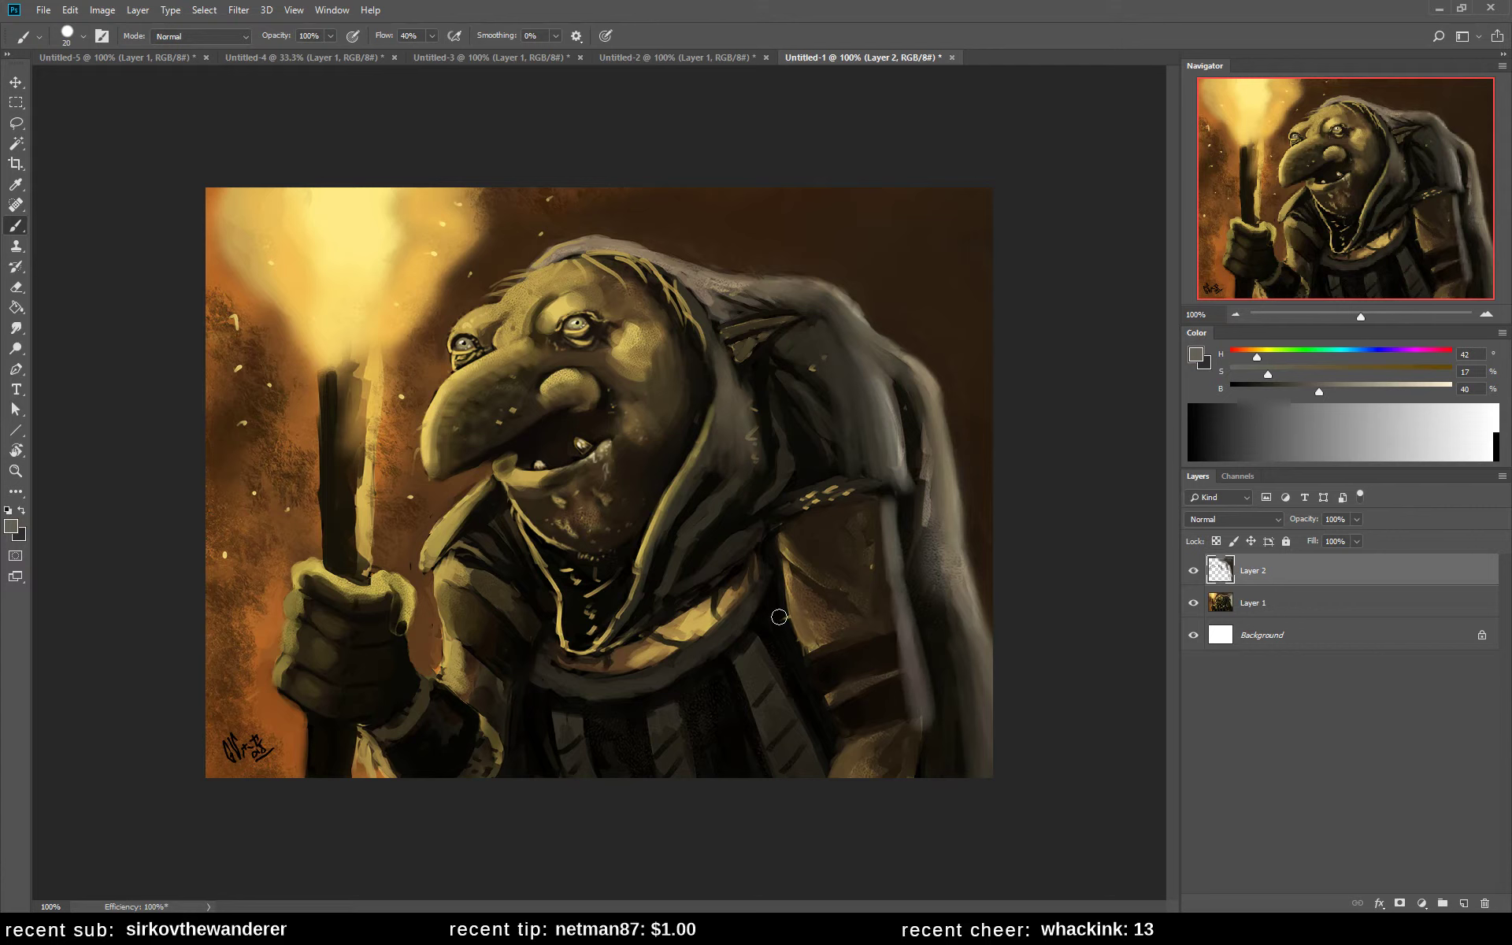
- Darken the coat's right edge with dark brown strokes
alt+click(895, 593)
drag(894, 614, 911, 740)
alt+click(895, 658)
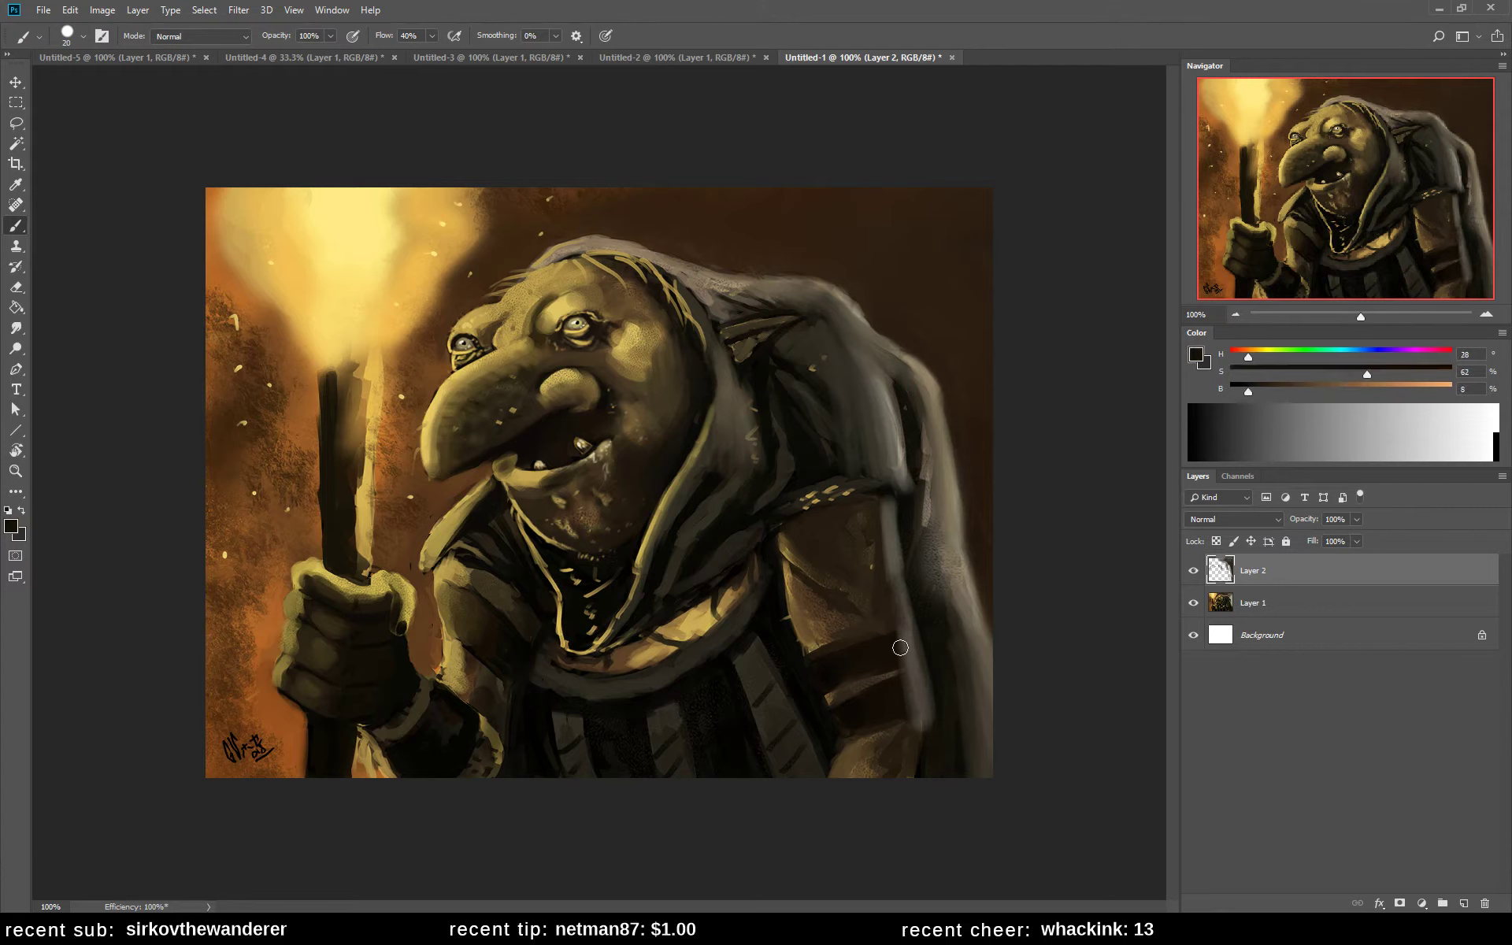
drag(896, 640, 905, 713)
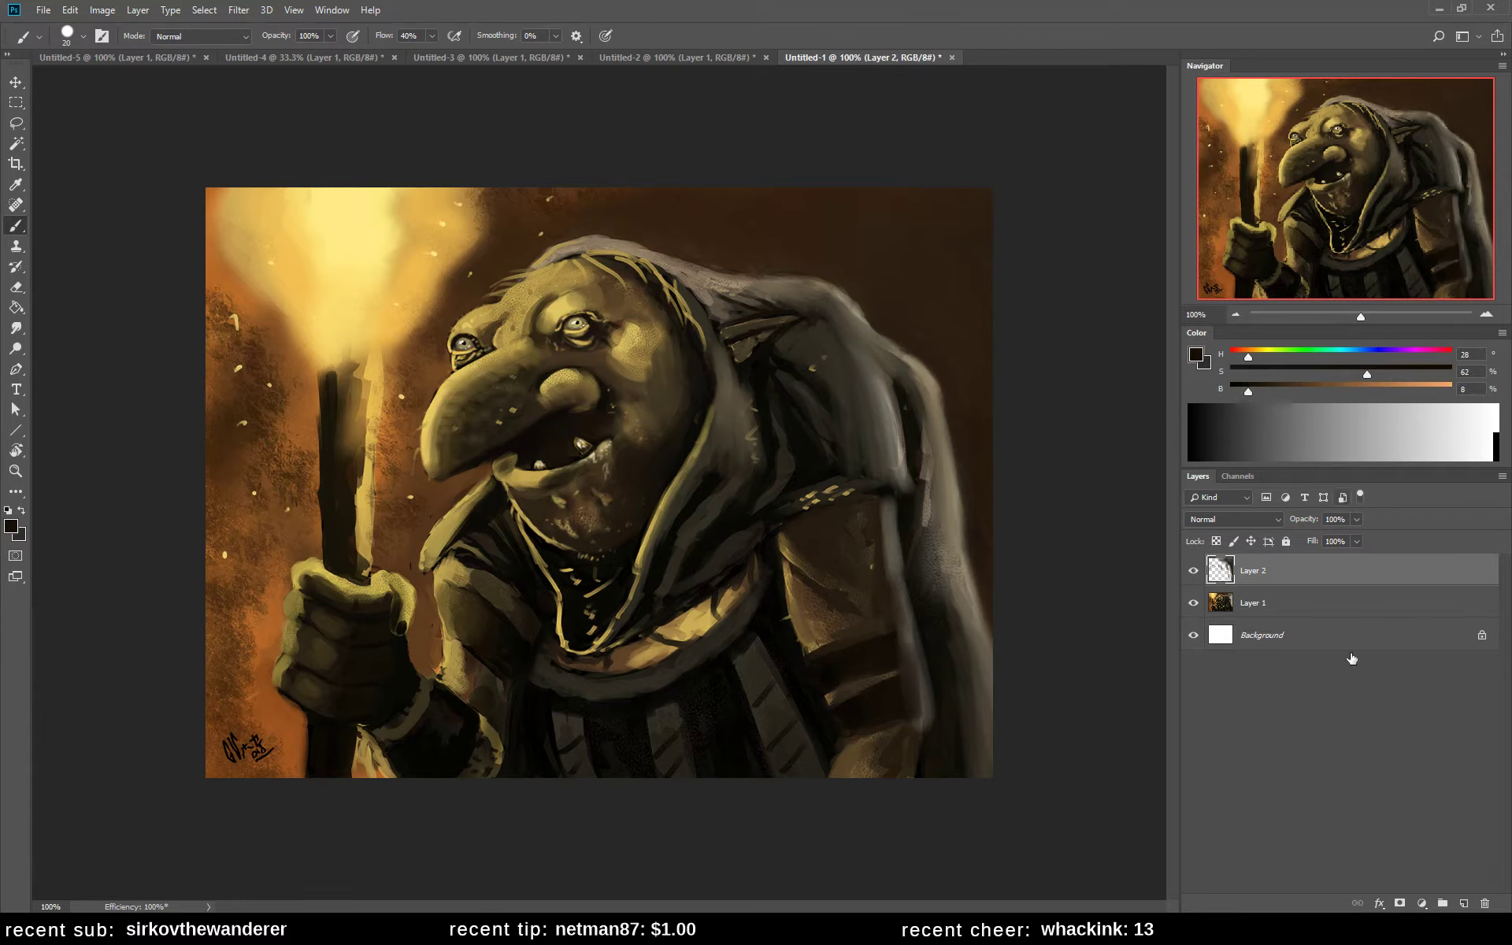
- Add a new layer above Layer 2 and set the colour to saturated pure red
click(1463, 905)
drag(1239, 363, 1177, 391)
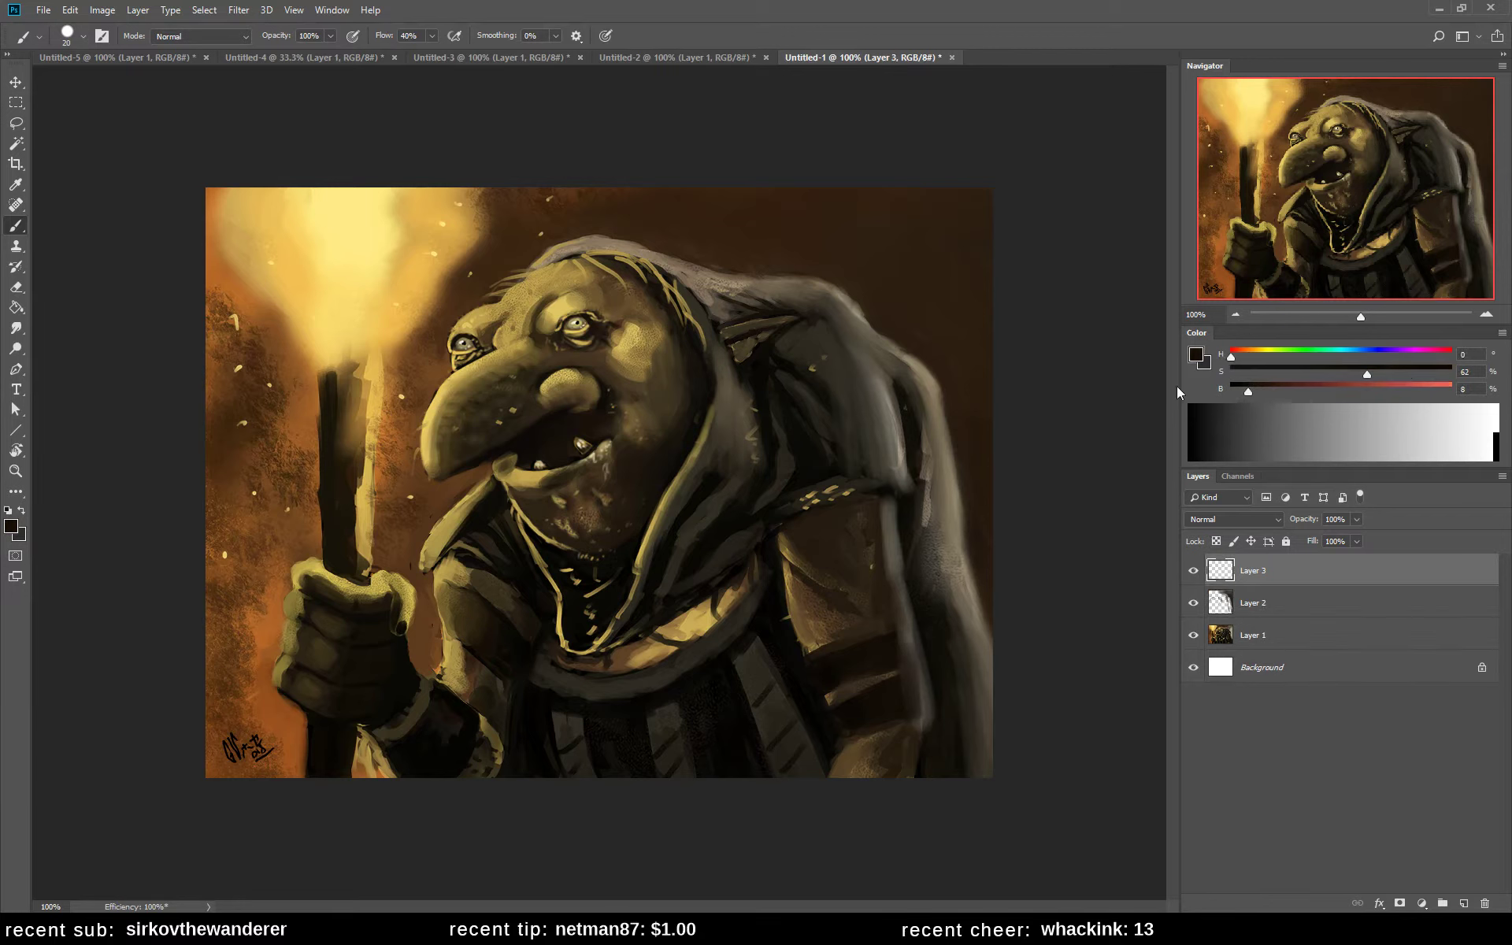
drag(1407, 382, 1451, 395)
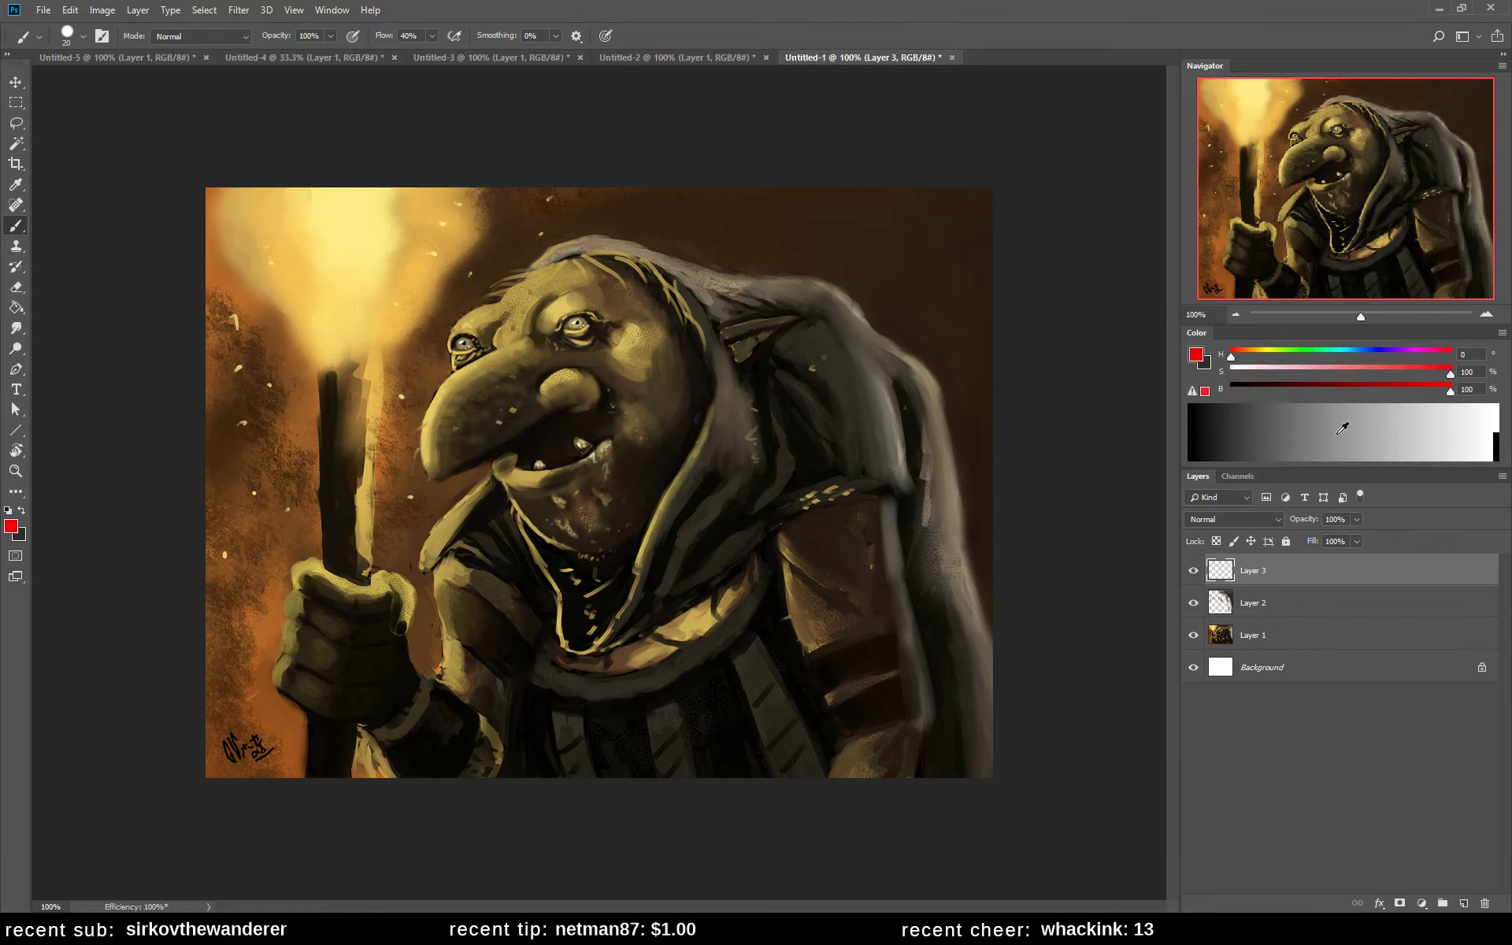
- Try red circles around the shoulder and chin, then undo them
mouse_move(860, 334)
mouse_down()
mouse_move(754, 386)
mouse_move(880, 399)
mouse_move(768, 330)
mouse_up()
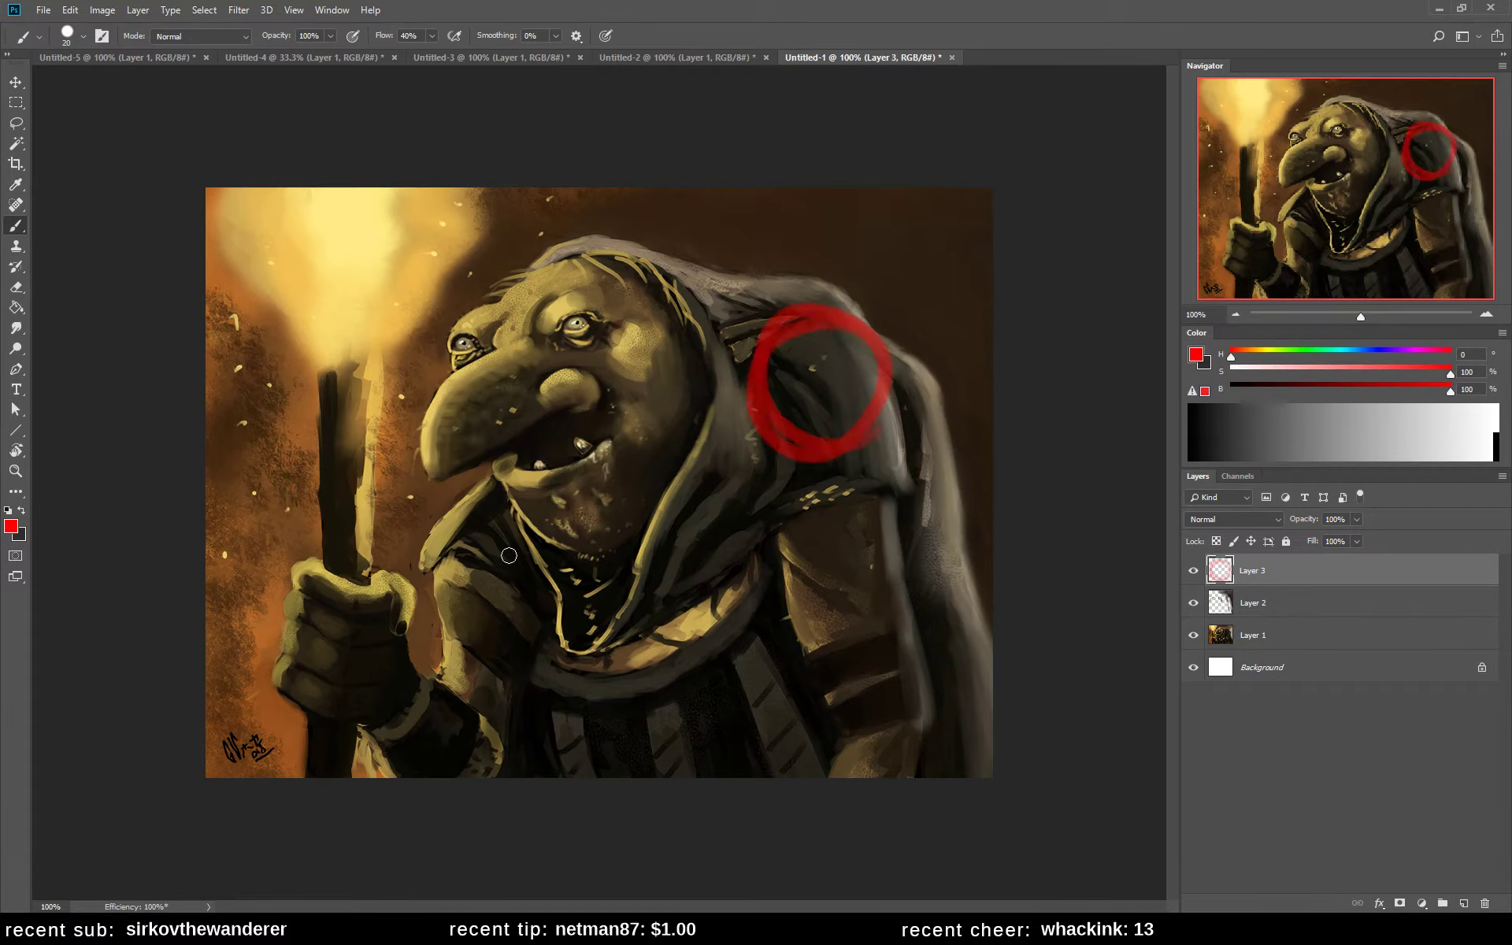
mouse_move(508, 512)
mouse_down()
mouse_move(461, 617)
mouse_move(516, 508)
mouse_up()
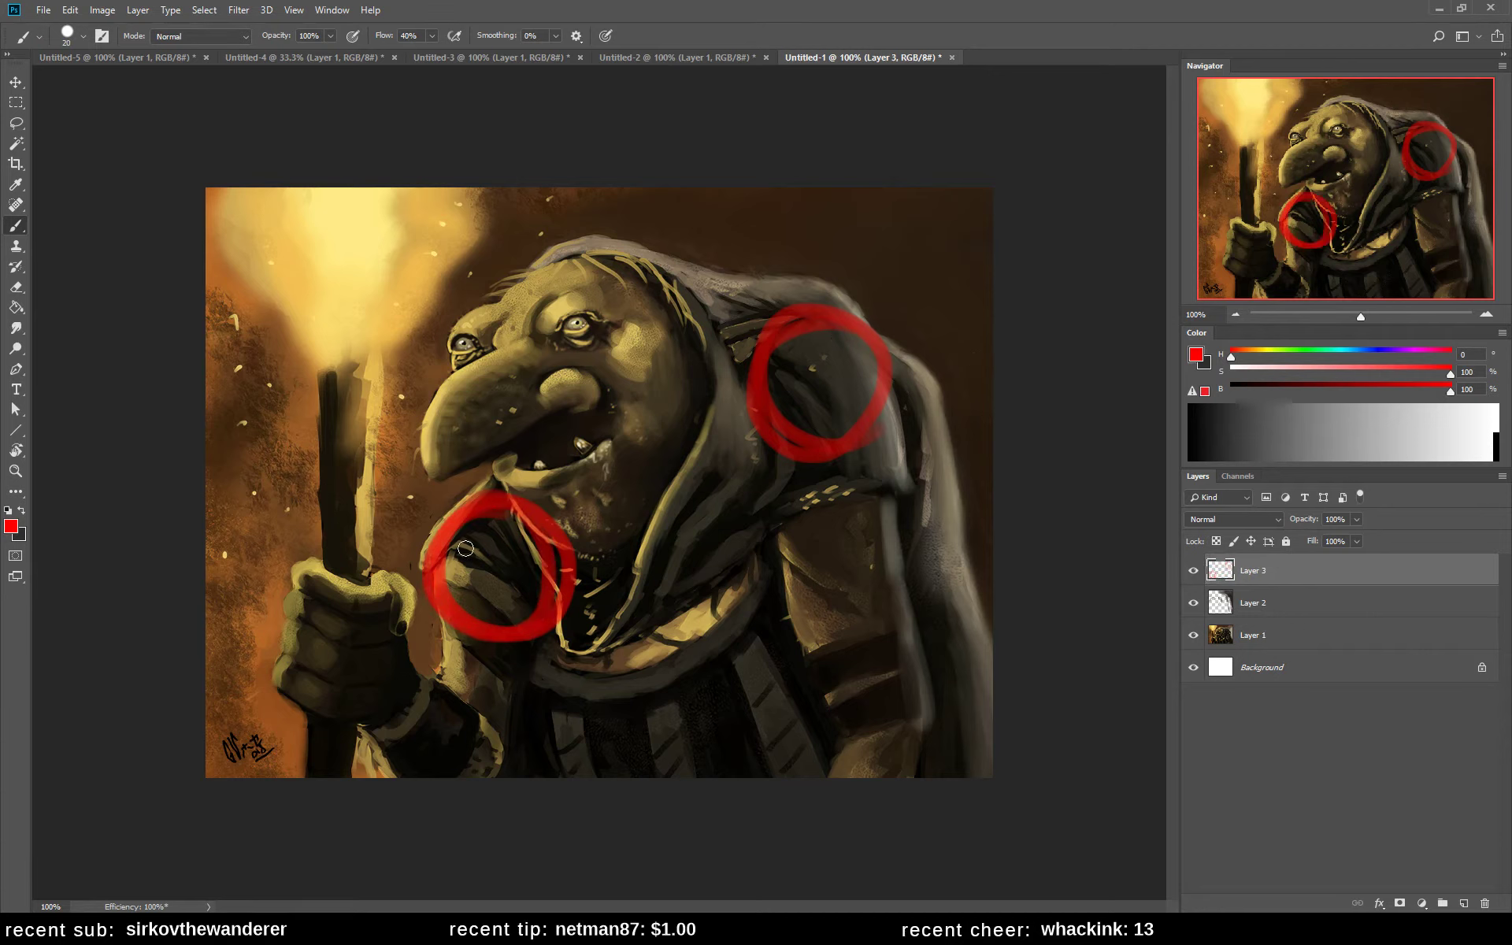
key(ctrl+z)
key(ctrl+z)
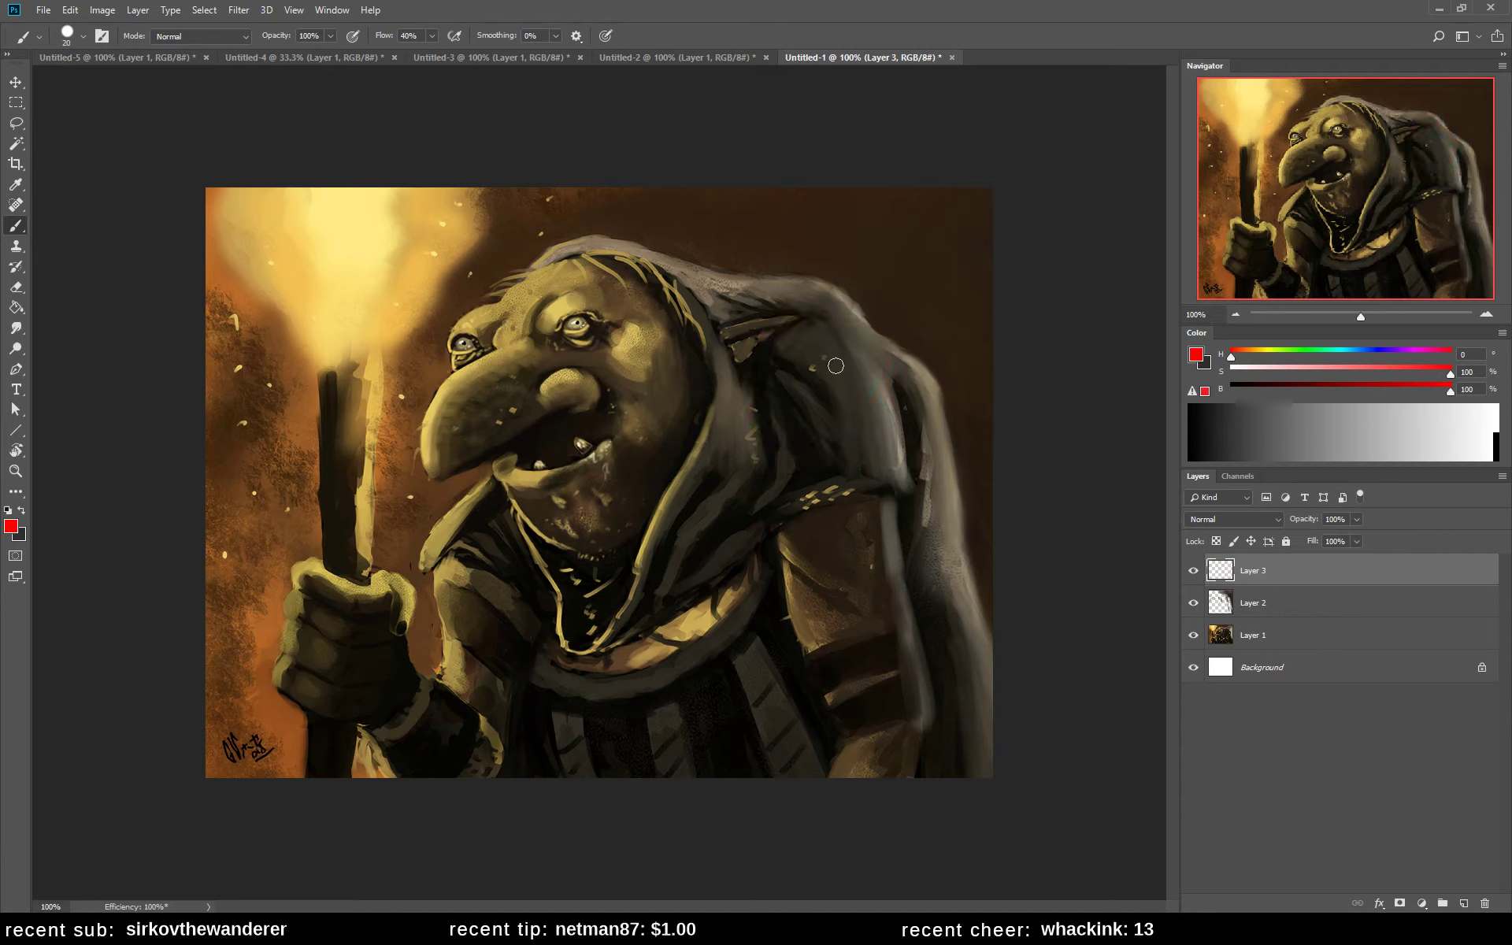
mouse_move(823, 292)
mouse_down()
mouse_move(764, 407)
mouse_move(854, 312)
mouse_up()
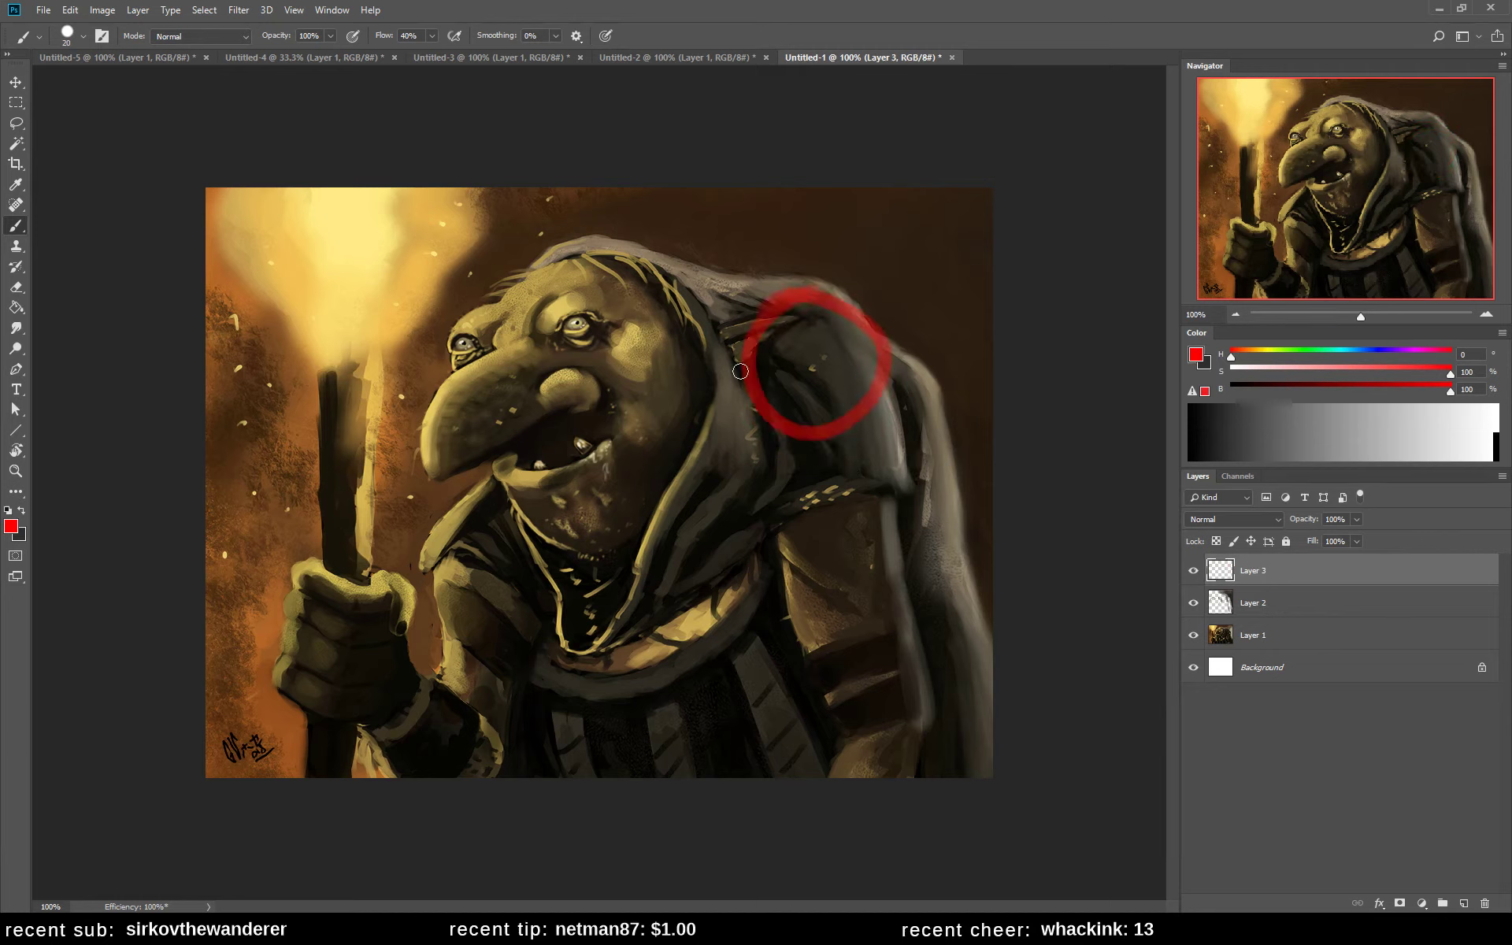
mouse_move(490, 503)
mouse_down()
mouse_move(523, 641)
mouse_move(516, 504)
mouse_up()
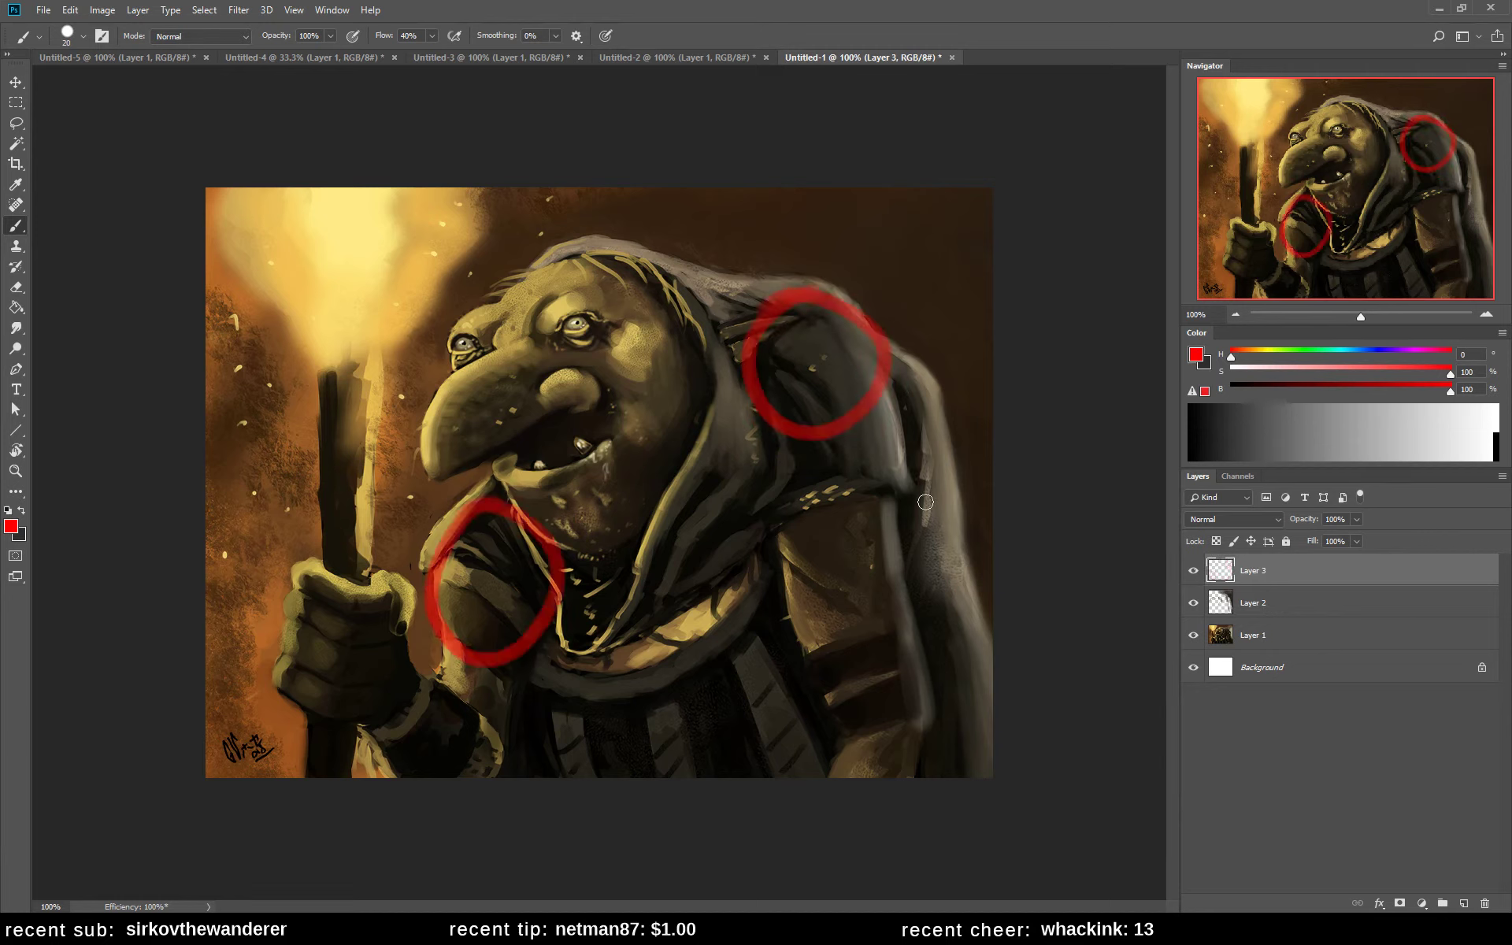
key(ctrl+z)
key(ctrl+z)
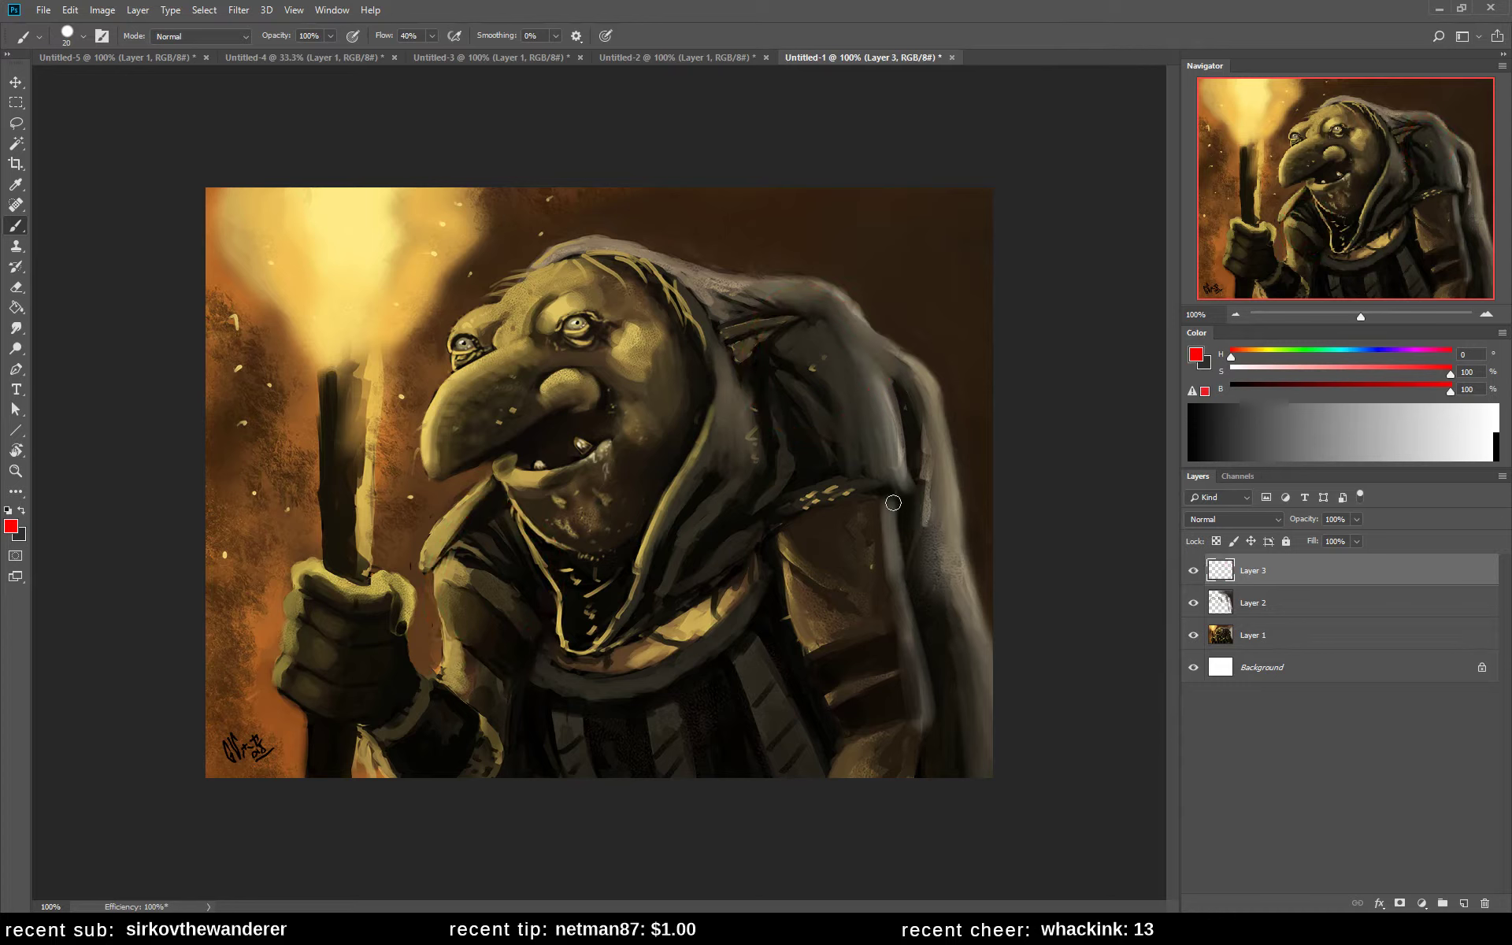
- Shrink the brush to 6 px and outline the torch hand in red, undoing the lower strokes
right_click(753, 553)
drag(823, 432, 821, 439)
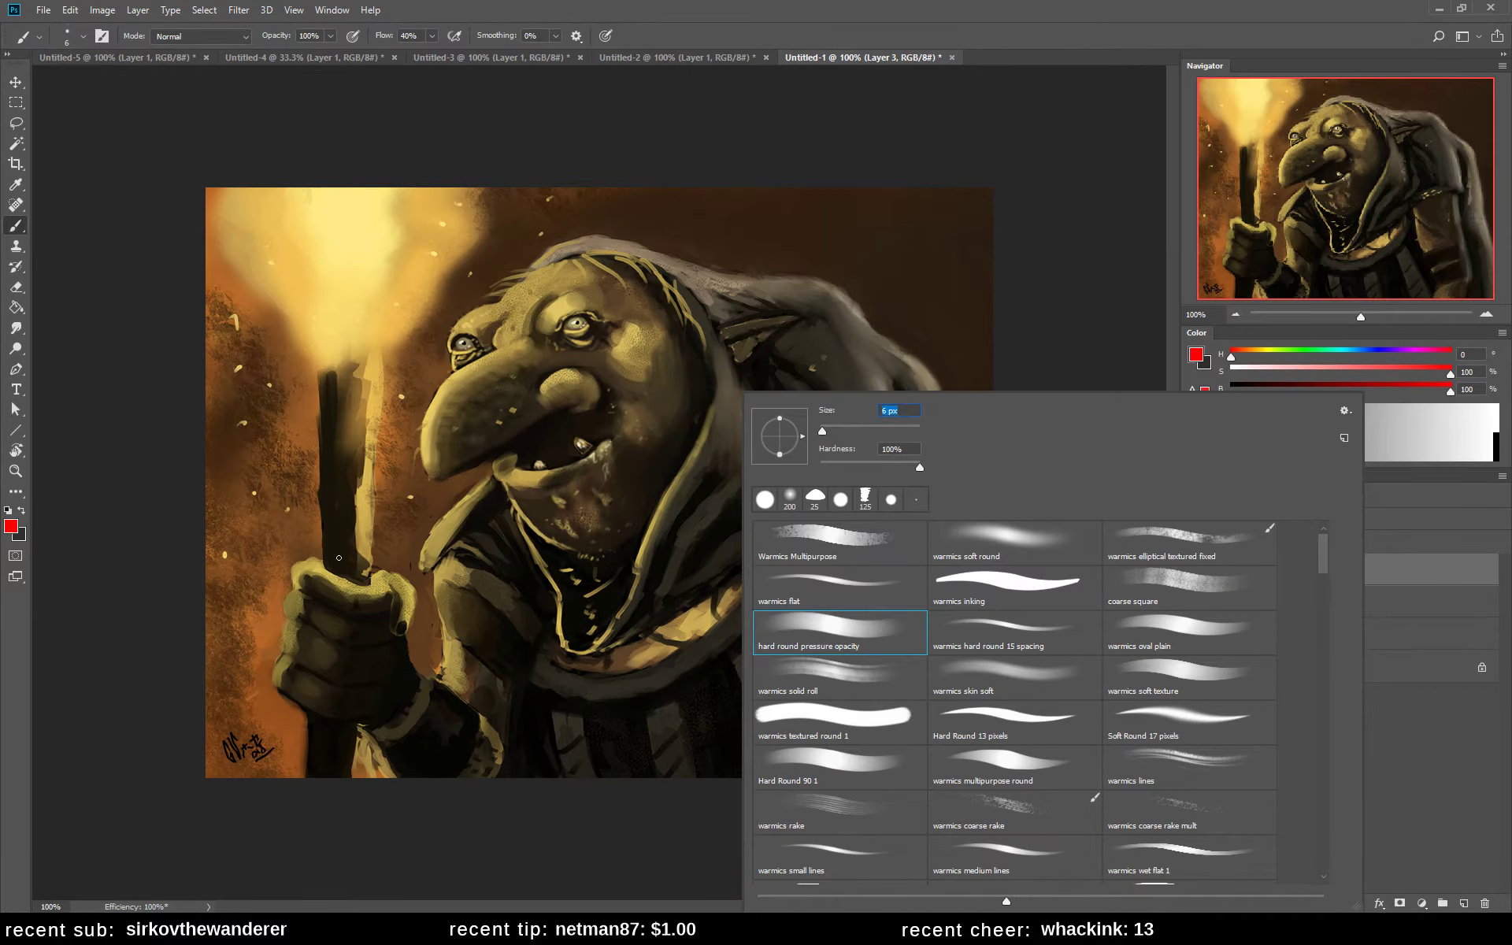
key(Return)
mouse_move(293, 563)
mouse_down()
mouse_move(304, 598)
mouse_move(332, 611)
mouse_move(380, 619)
mouse_move(403, 598)
mouse_move(296, 561)
mouse_up()
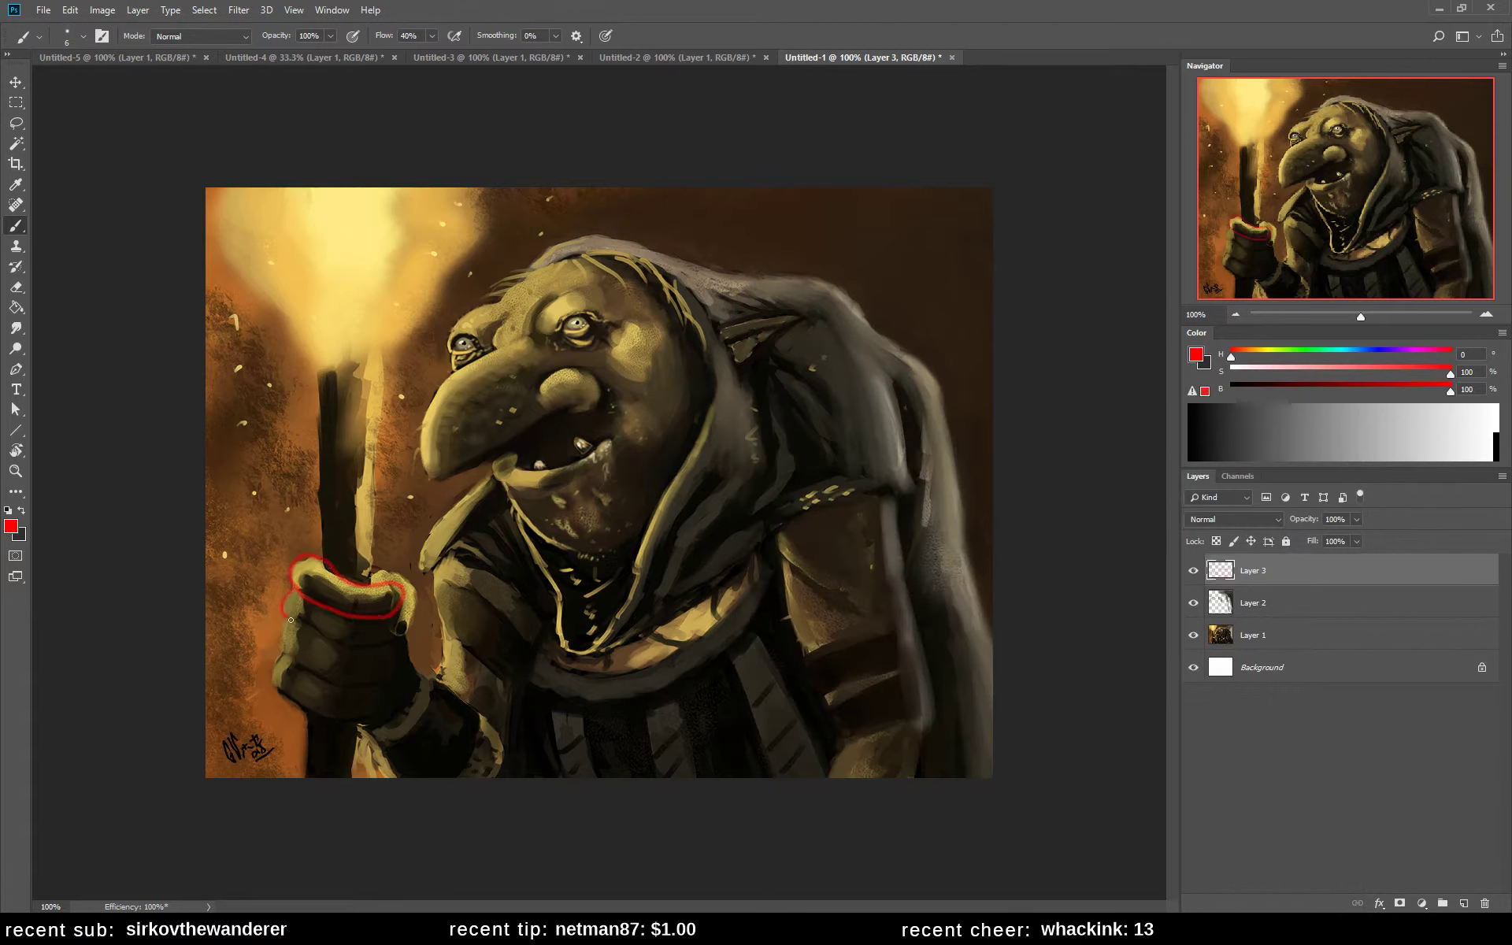
mouse_move(290, 620)
mouse_down()
mouse_move(370, 646)
mouse_move(316, 612)
mouse_move(354, 682)
mouse_move(402, 634)
mouse_up()
mouse_move(330, 723)
mouse_down()
mouse_move(376, 717)
mouse_move(393, 680)
mouse_up()
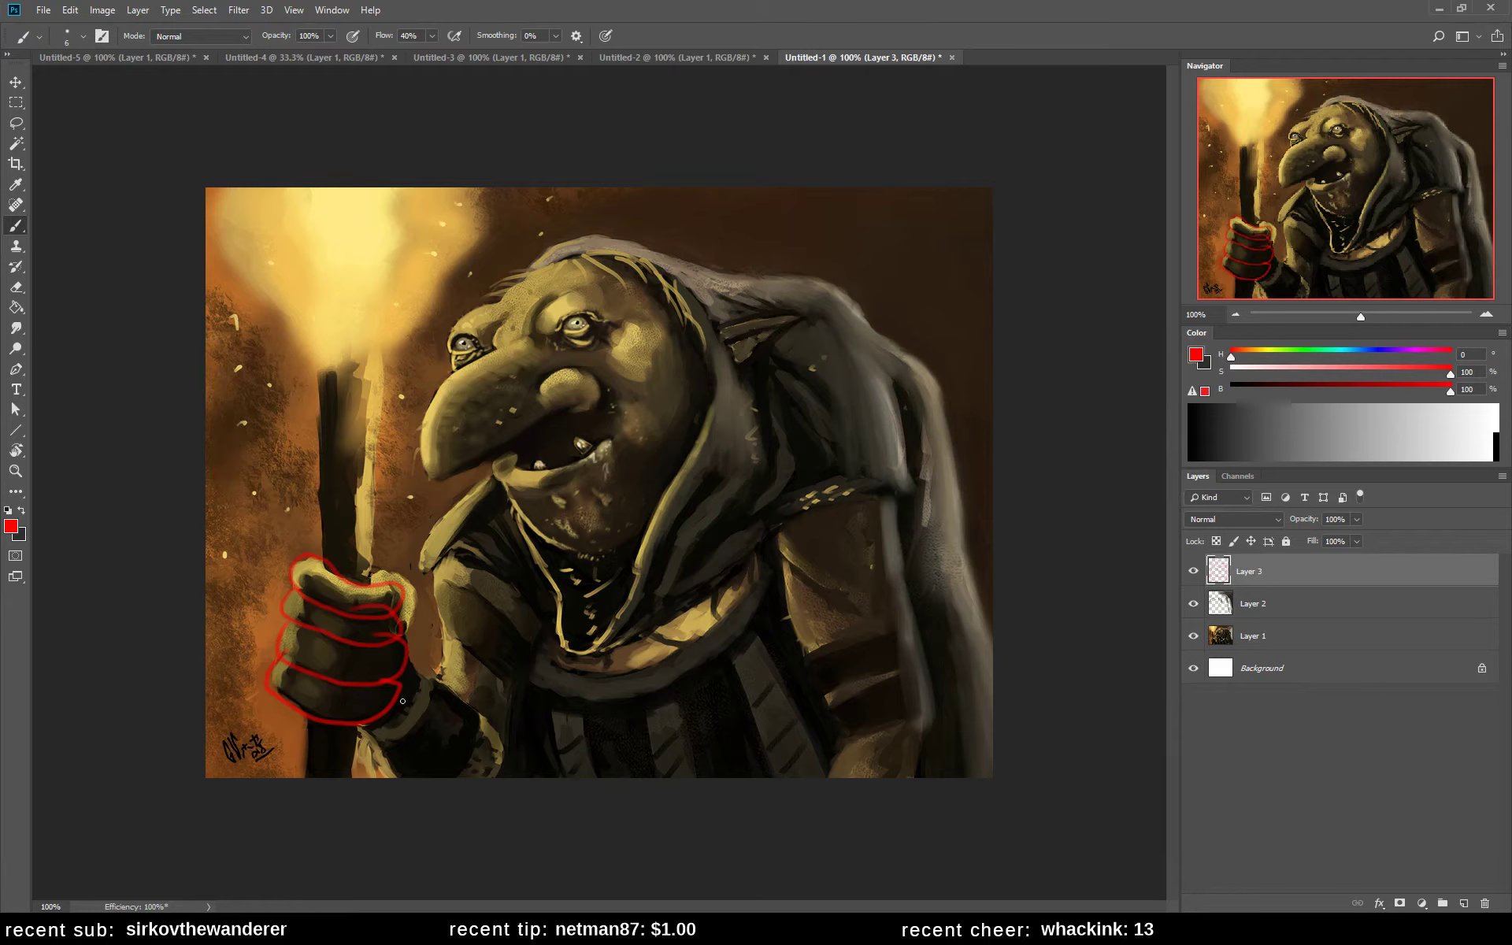
key(ctrl+z)
key(ctrl+z)
key(ctrl+z)
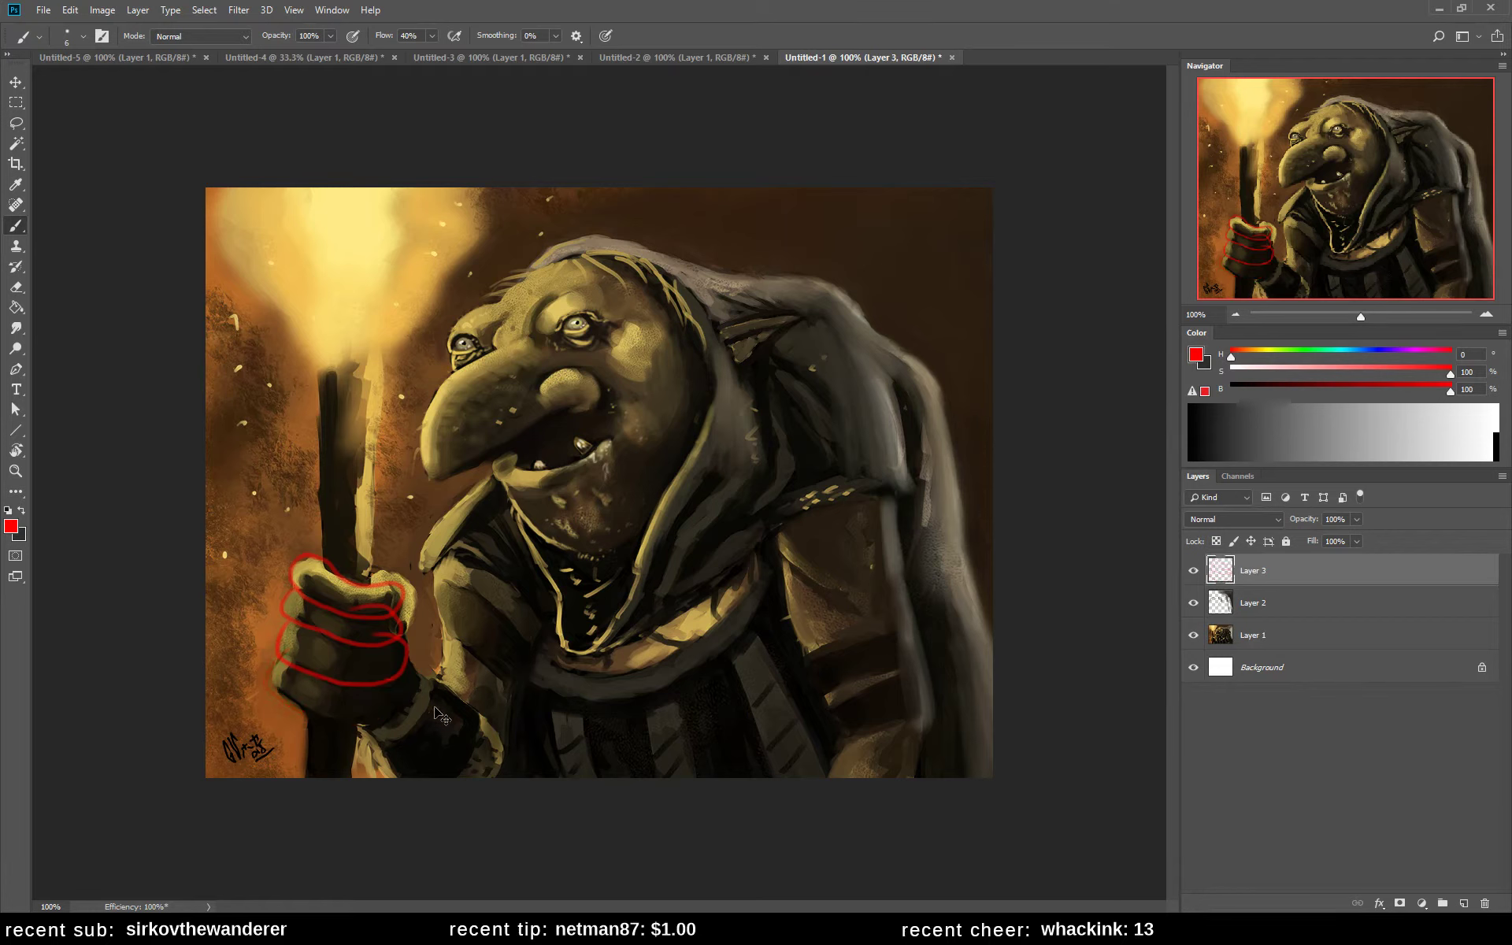
key(ctrl+z)
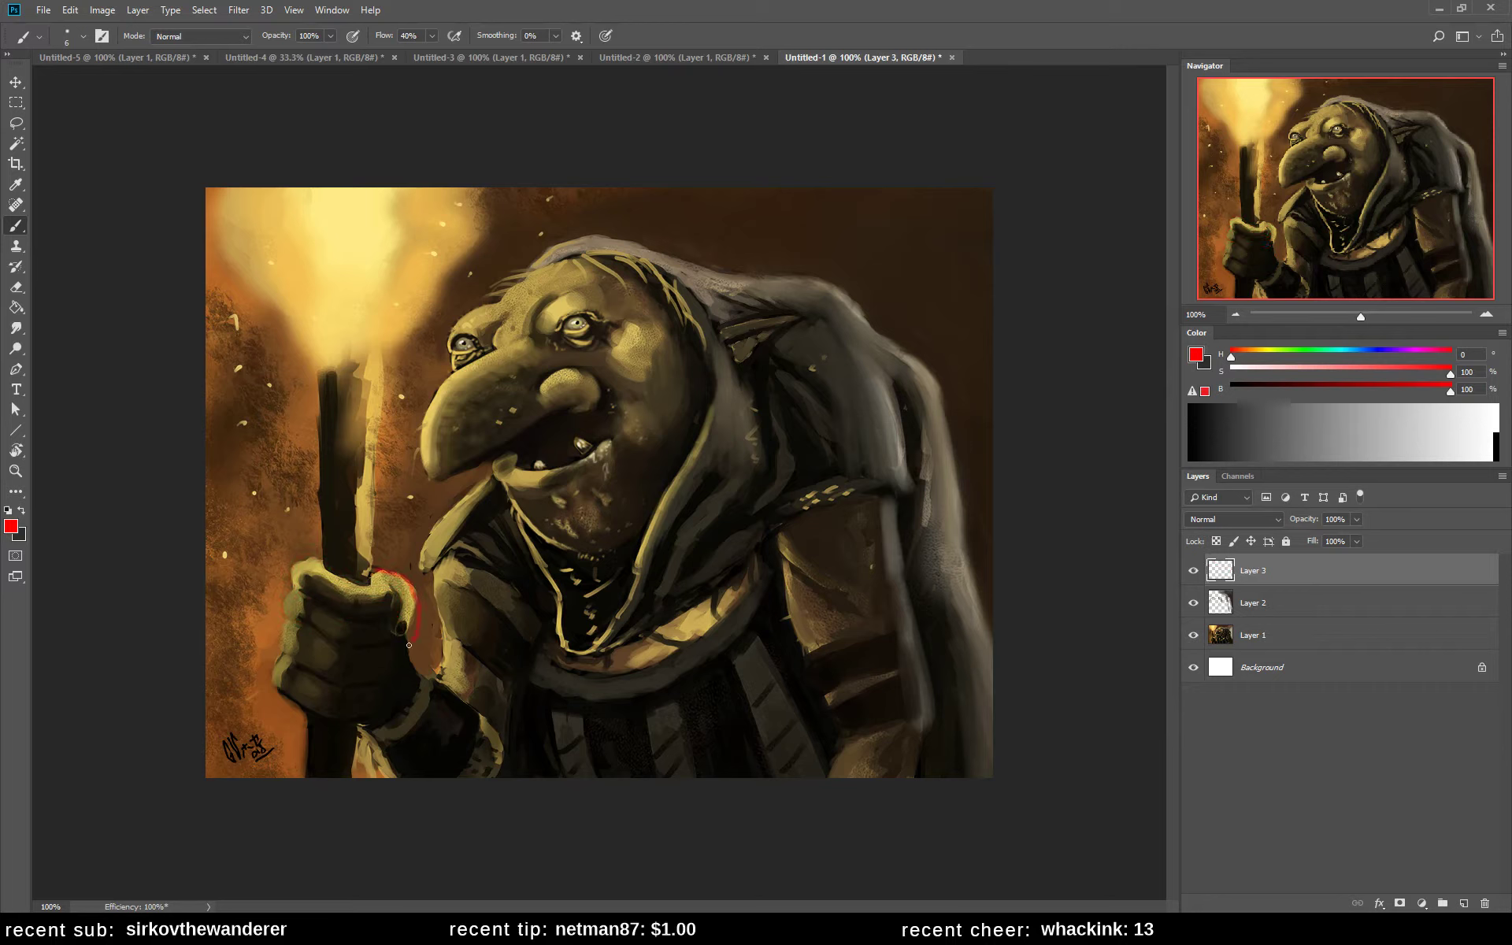
- Drop the red thumb outline and darken the hood fold with short near-black strokes
drag(409, 645, 391, 576)
key(ctrl+z)
alt+click(780, 379)
click(823, 358)
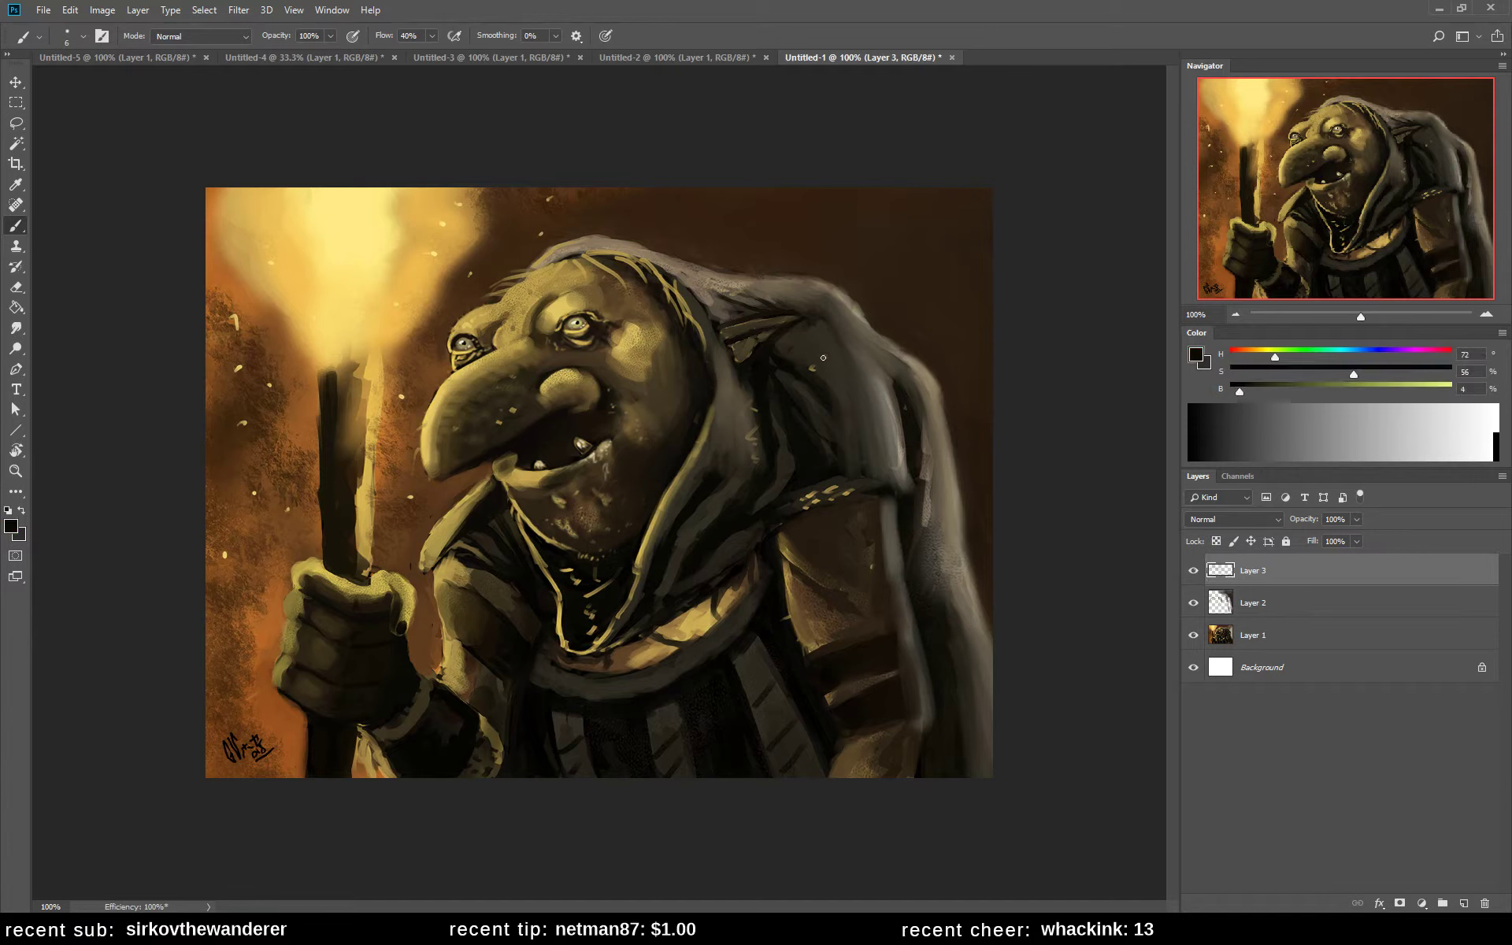
mouse_move(854, 360)
mouse_down()
mouse_move(913, 417)
mouse_move(898, 387)
mouse_move(783, 350)
mouse_move(889, 378)
mouse_up()
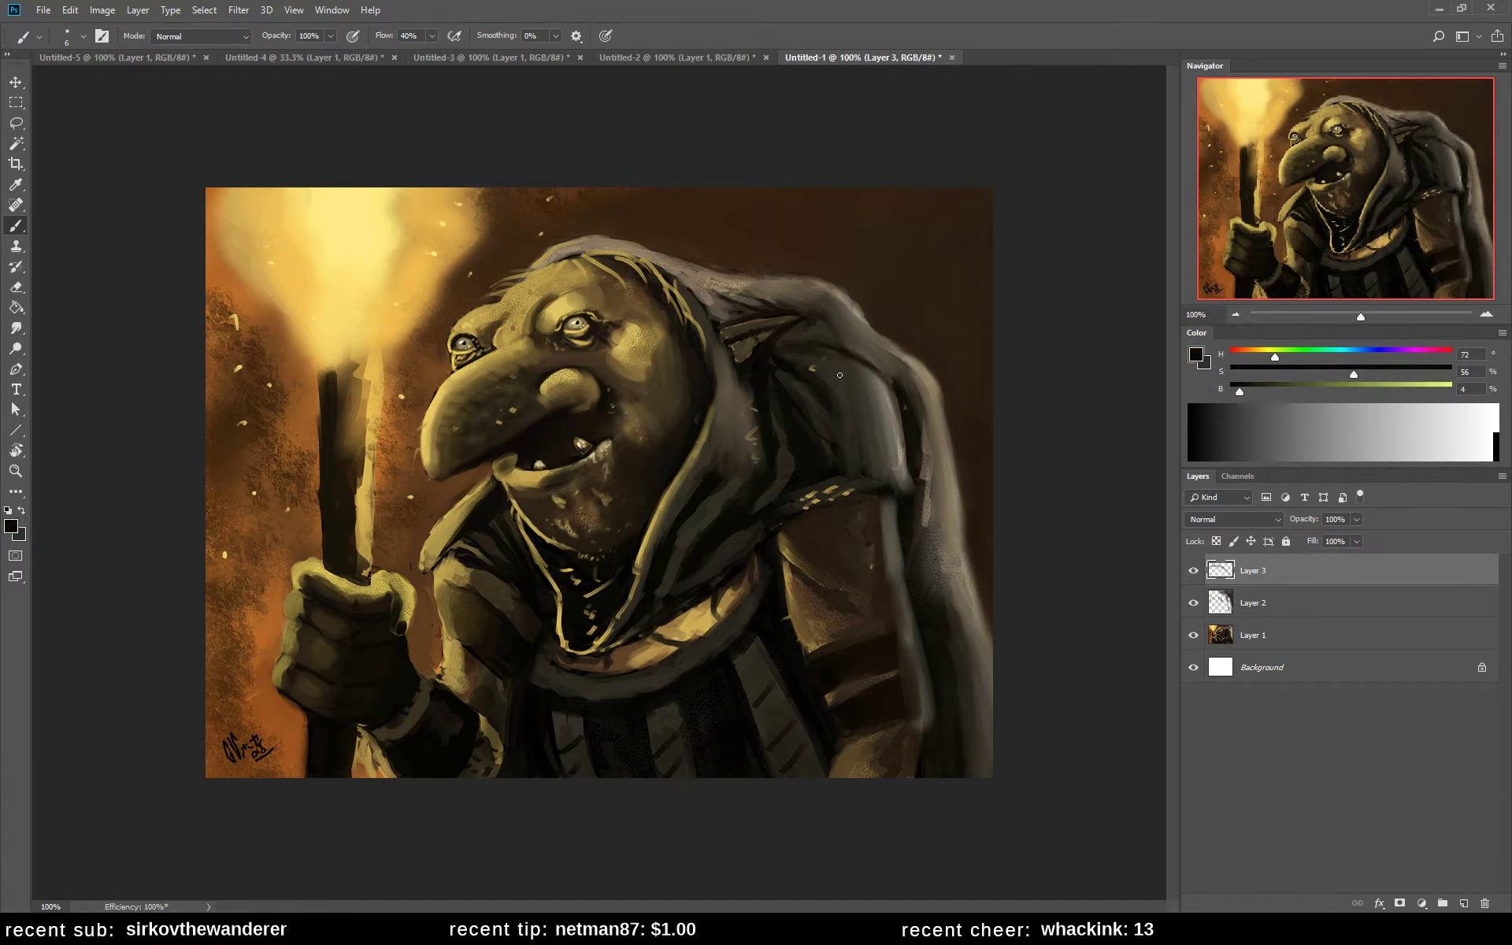
- Lighten the hood's top and right edges with tan-grey strokes, then add Layer 4
key(bracketright)
key(bracketright)
key(bracketright)
key(bracketright)
alt+click(705, 279)
alt+click(708, 274)
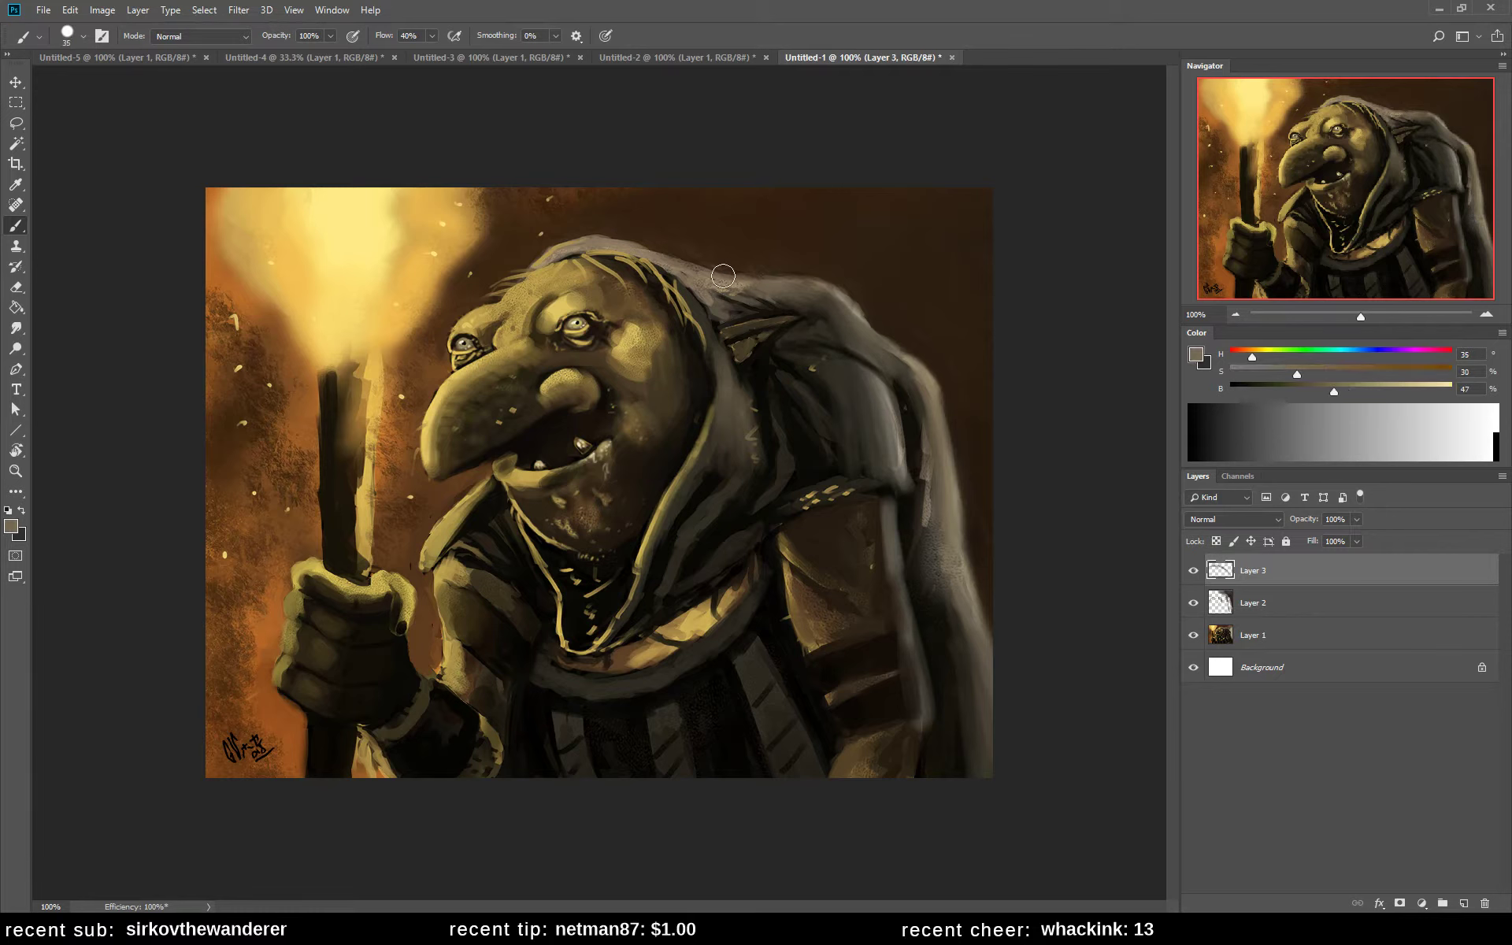
key(bracketleft)
key(bracketleft)
key(bracketleft)
key(bracketleft)
mouse_move(664, 263)
mouse_down()
mouse_move(829, 294)
mouse_move(787, 276)
mouse_move(874, 335)
mouse_move(737, 280)
mouse_move(859, 316)
mouse_move(755, 269)
mouse_move(842, 302)
mouse_move(804, 276)
mouse_move(919, 377)
mouse_up()
drag(868, 322, 920, 398)
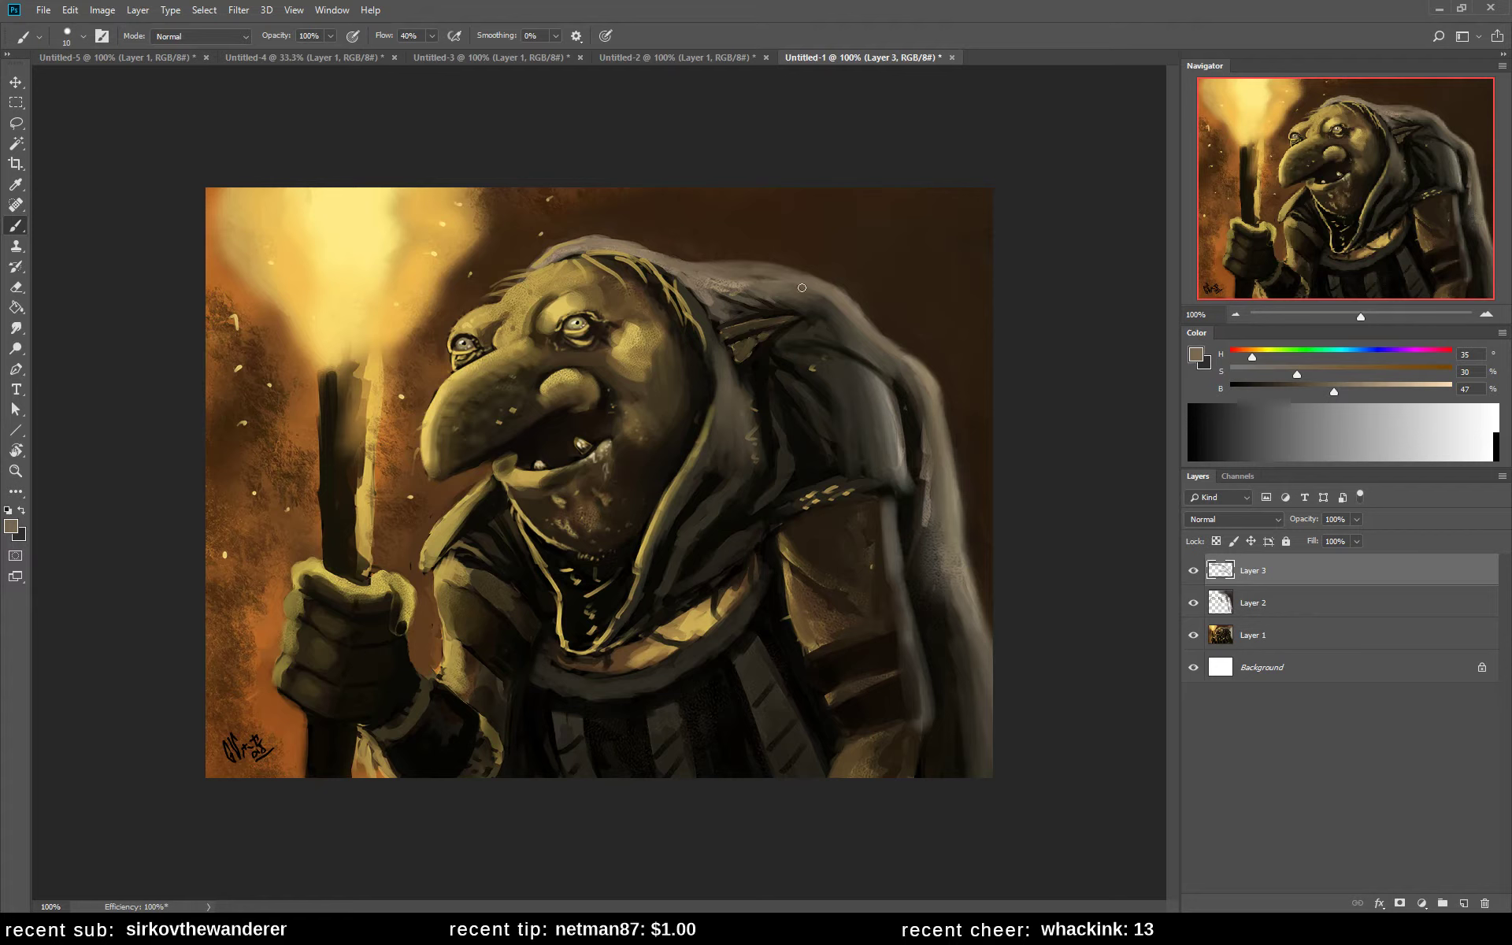
alt+click(691, 270)
click(1464, 903)
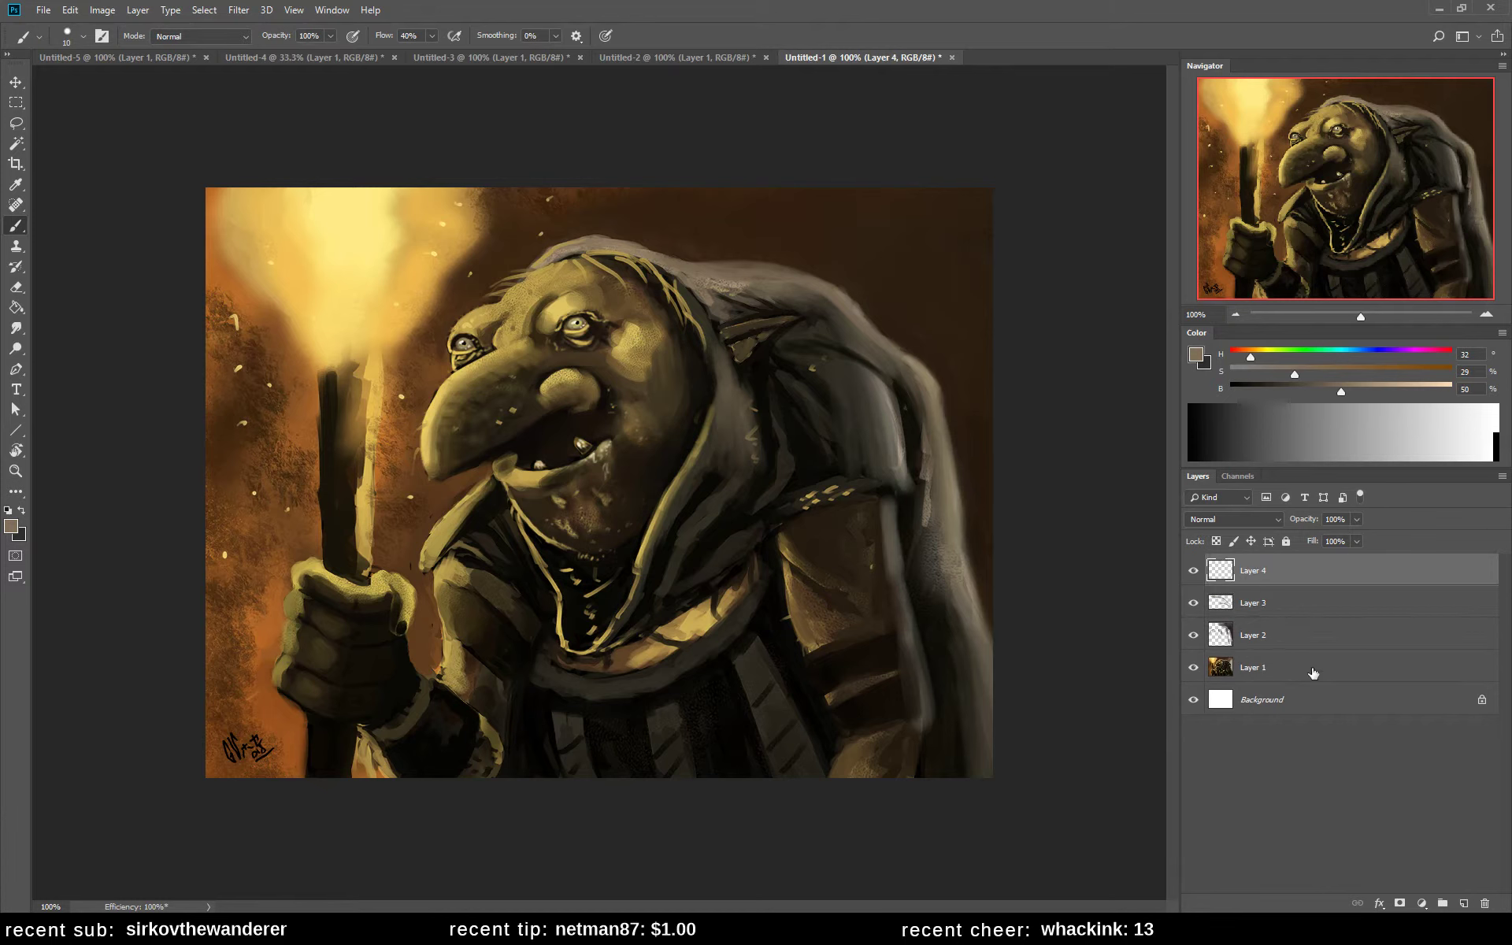
- Set the colour to pure red and sketch guides around the face, brow and hood outline
drag(1443, 358, 1461, 359)
mouse_move(1448, 374)
mouse_down()
mouse_move(1469, 378)
mouse_move(1464, 392)
mouse_up()
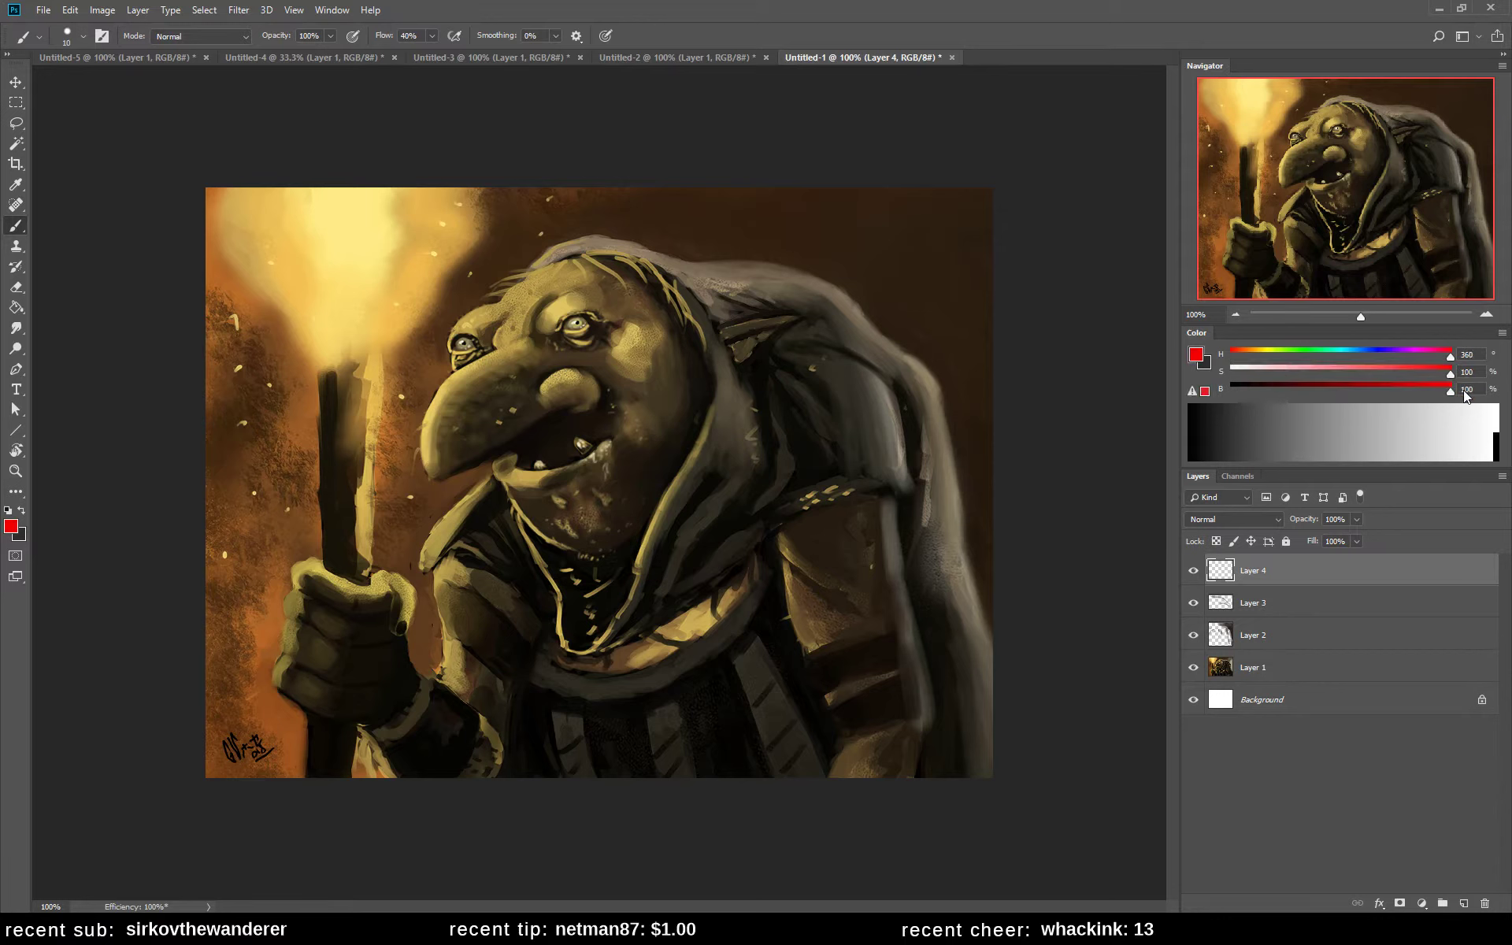
mouse_move(615, 277)
mouse_down()
mouse_move(517, 286)
mouse_move(479, 418)
mouse_move(545, 509)
mouse_move(661, 512)
mouse_move(711, 352)
mouse_move(620, 267)
mouse_move(545, 391)
mouse_move(573, 508)
mouse_up()
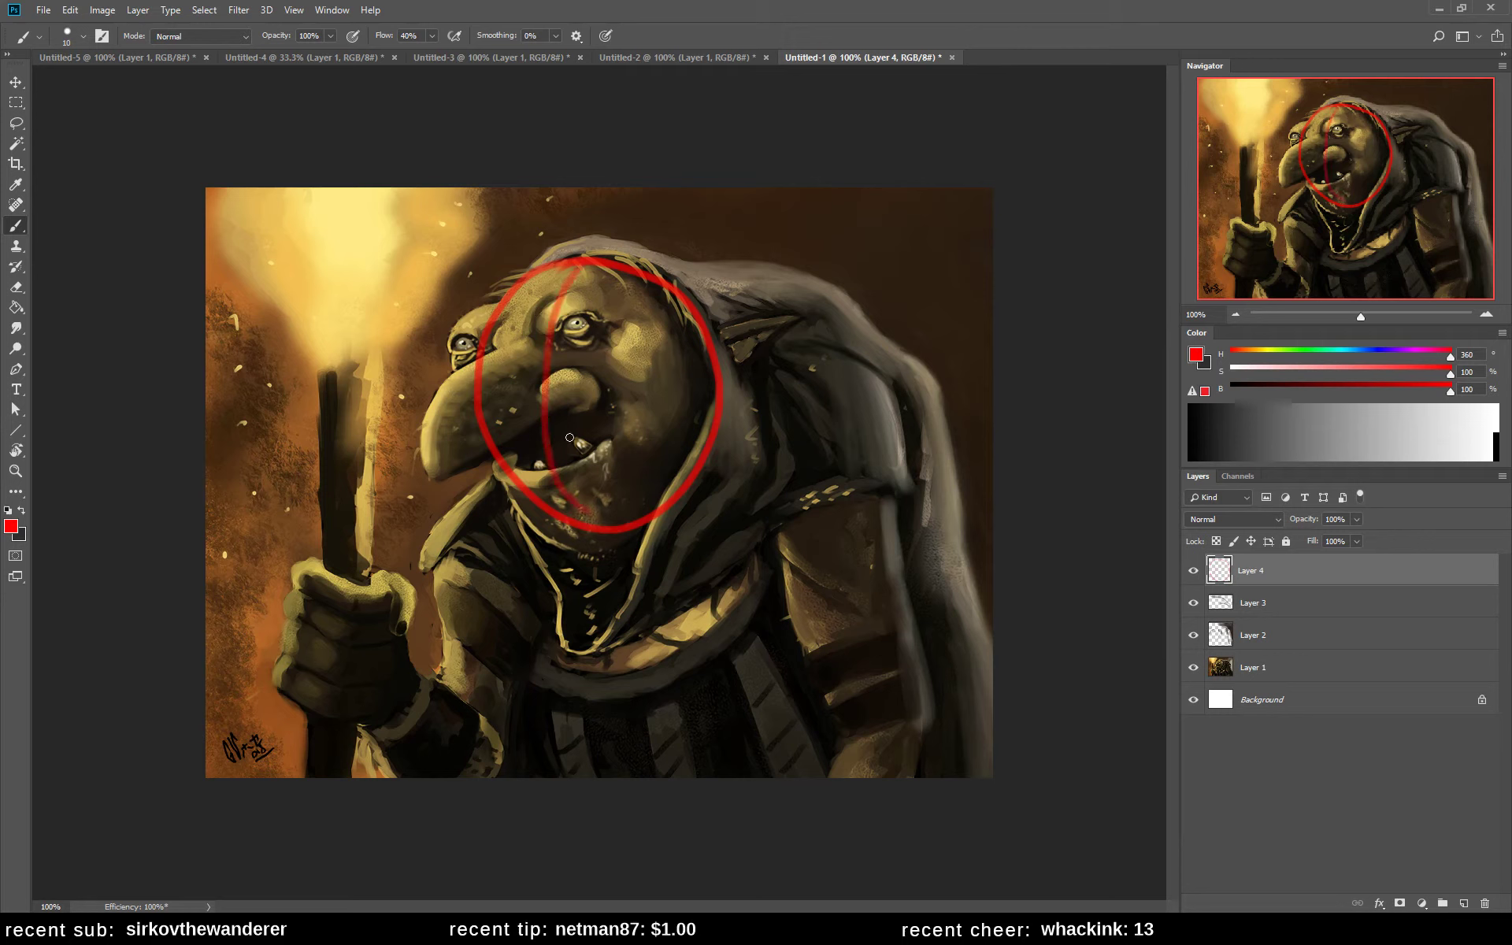
mouse_move(495, 354)
mouse_down()
mouse_move(530, 331)
mouse_move(688, 322)
mouse_up()
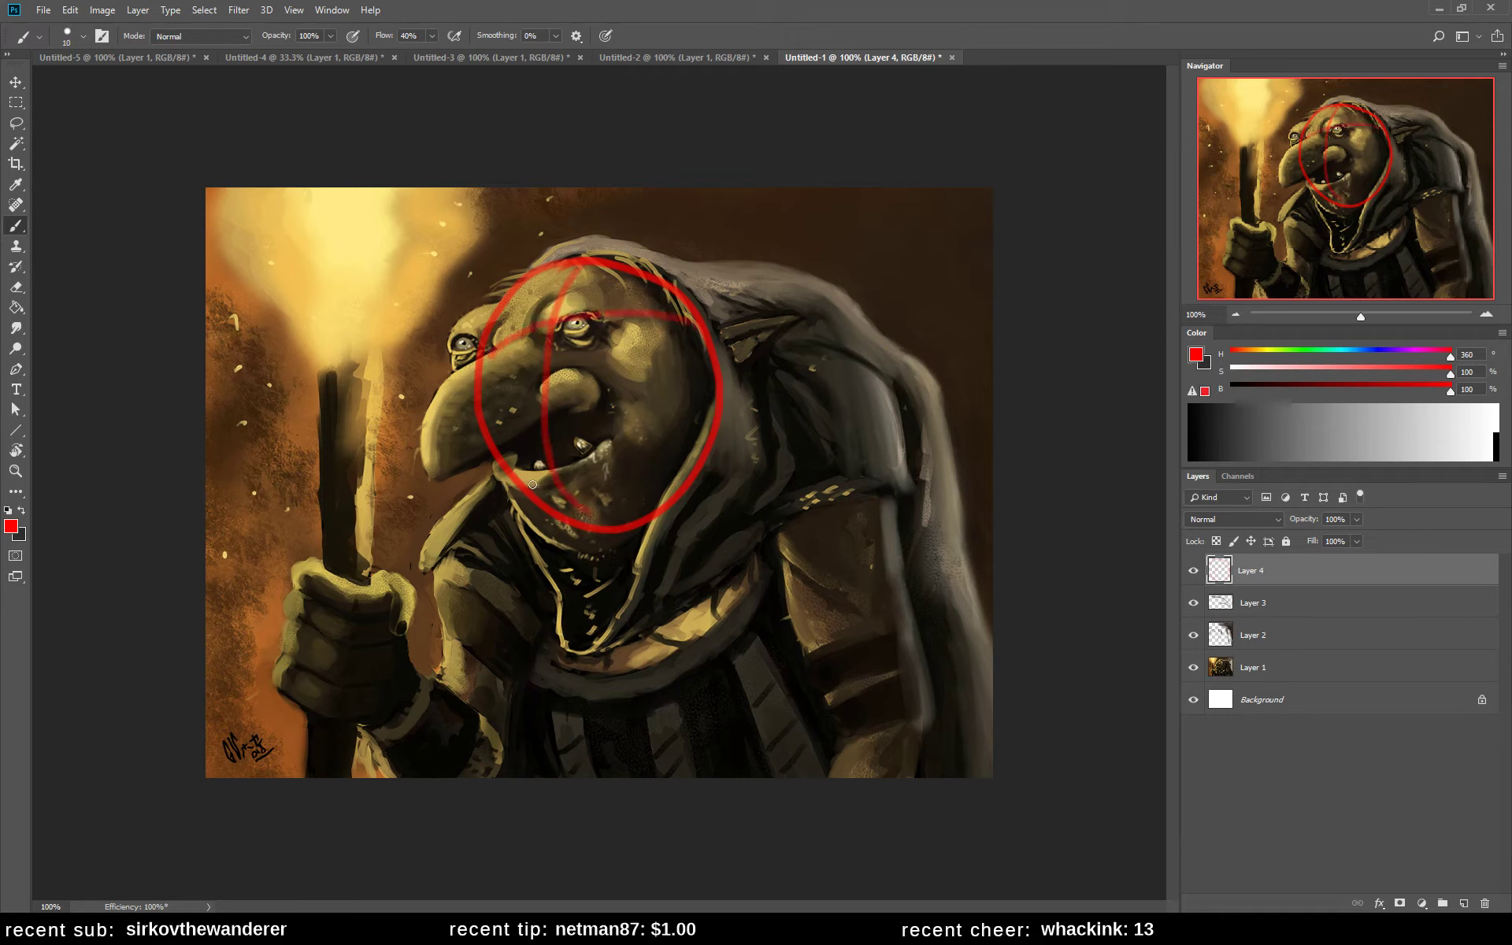
mouse_move(533, 484)
mouse_down()
mouse_move(498, 545)
mouse_move(517, 678)
mouse_move(607, 753)
mouse_up()
key(ctrl+z)
mouse_move(539, 516)
mouse_down()
mouse_move(524, 726)
mouse_move(558, 778)
mouse_up()
mouse_move(697, 329)
mouse_down()
mouse_move(885, 387)
mouse_move(924, 442)
mouse_move(991, 623)
mouse_up()
- Add red guide strokes on the shoulder and down the hood's edge
mouse_move(755, 402)
mouse_down()
mouse_move(816, 363)
mouse_move(903, 470)
mouse_up()
key(ctrl+z)
mouse_move(817, 379)
mouse_down()
mouse_move(764, 428)
mouse_move(822, 367)
mouse_move(864, 377)
mouse_up()
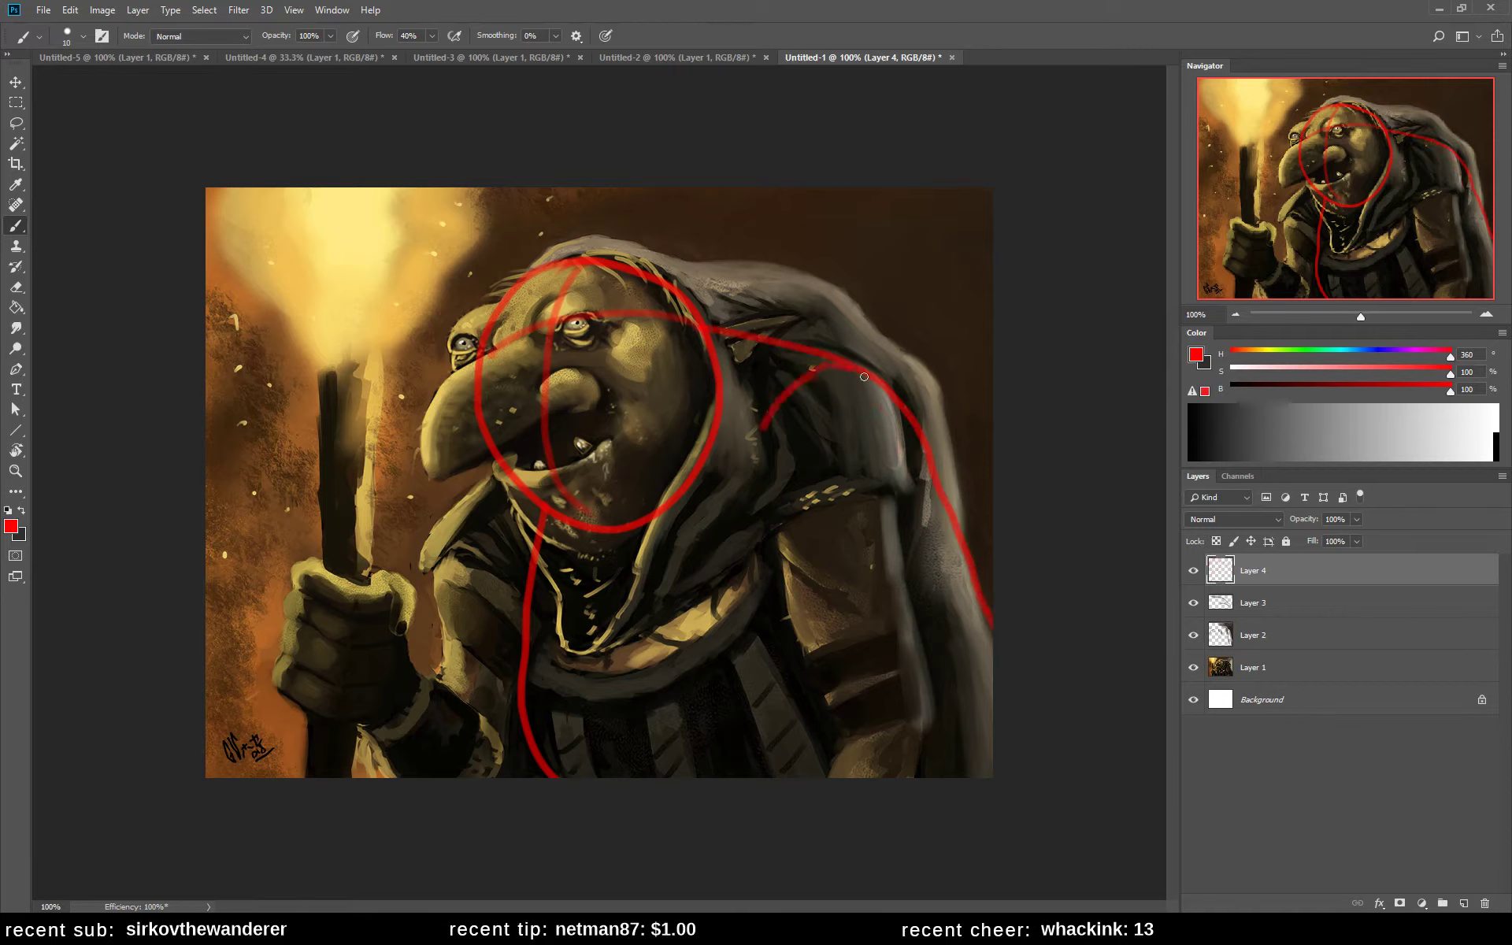
drag(899, 441, 894, 577)
- Sketch red guides under the nose, along the arm and below the fist
mouse_move(479, 408)
mouse_down()
mouse_move(430, 511)
mouse_move(445, 475)
mouse_move(472, 577)
mouse_move(441, 489)
mouse_move(471, 604)
mouse_move(453, 720)
mouse_move(456, 632)
mouse_move(448, 706)
mouse_up()
drag(451, 569, 452, 708)
drag(405, 654, 522, 775)
drag(439, 684, 527, 778)
drag(366, 732, 400, 777)
drag(471, 708, 453, 778)
drag(390, 698, 481, 778)
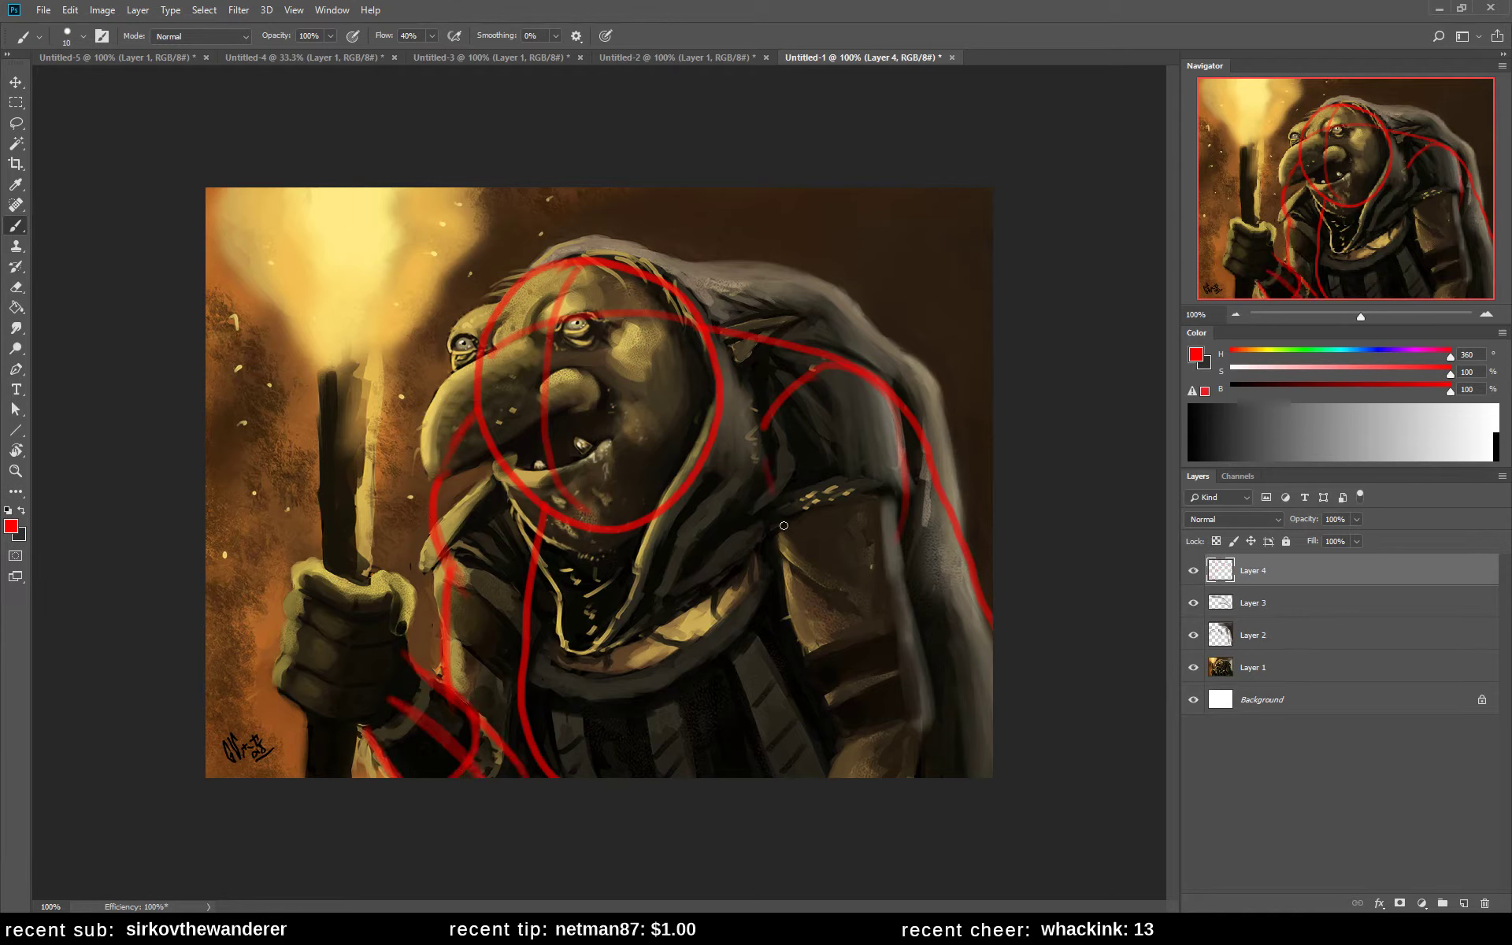
- Draw a red hook shape on the cloak and a line down the right sleeve
drag(763, 476, 821, 706)
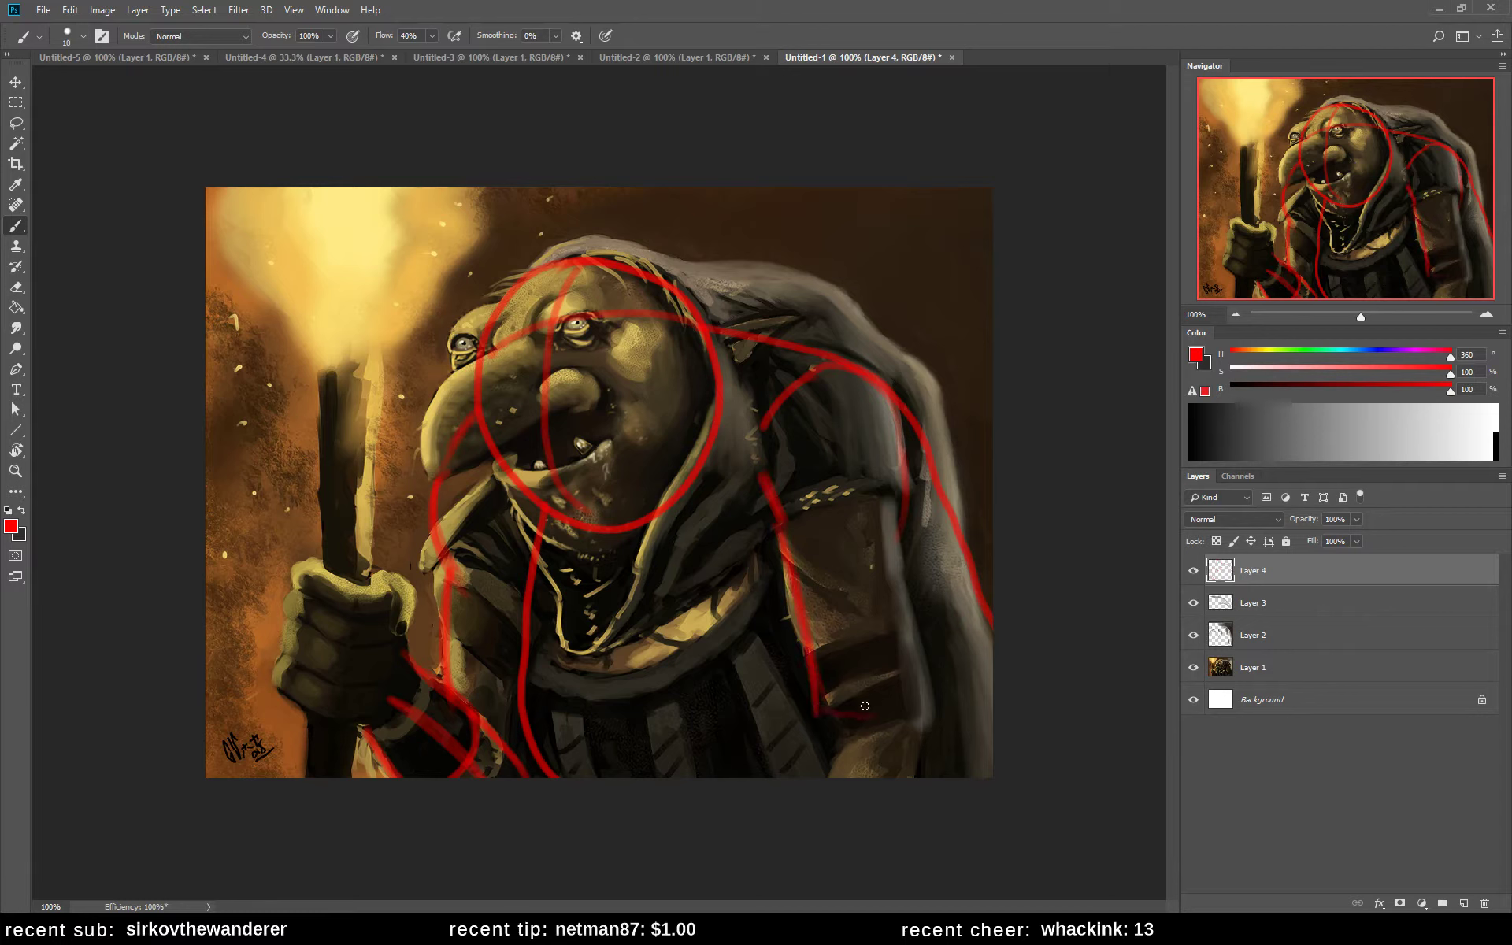
key(ctrl+alt+z)
key(ctrl+alt+z)
mouse_move(819, 656)
mouse_down()
mouse_move(837, 691)
mouse_move(858, 677)
mouse_move(866, 701)
mouse_move(913, 672)
mouse_up()
drag(902, 482, 939, 677)
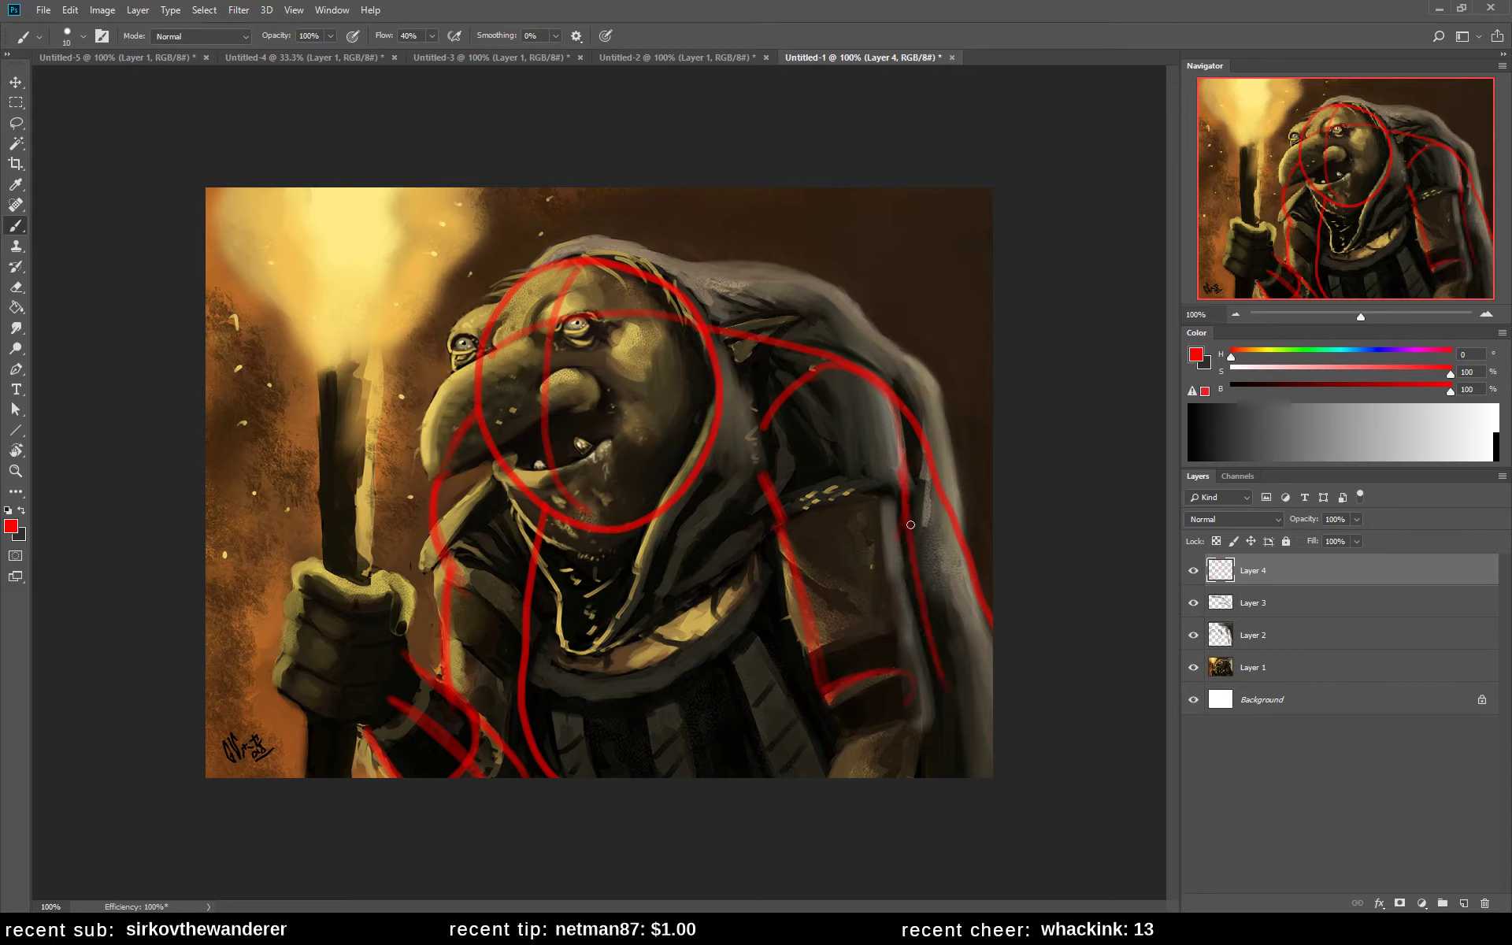
key(ctrl+z)
drag(903, 469, 930, 679)
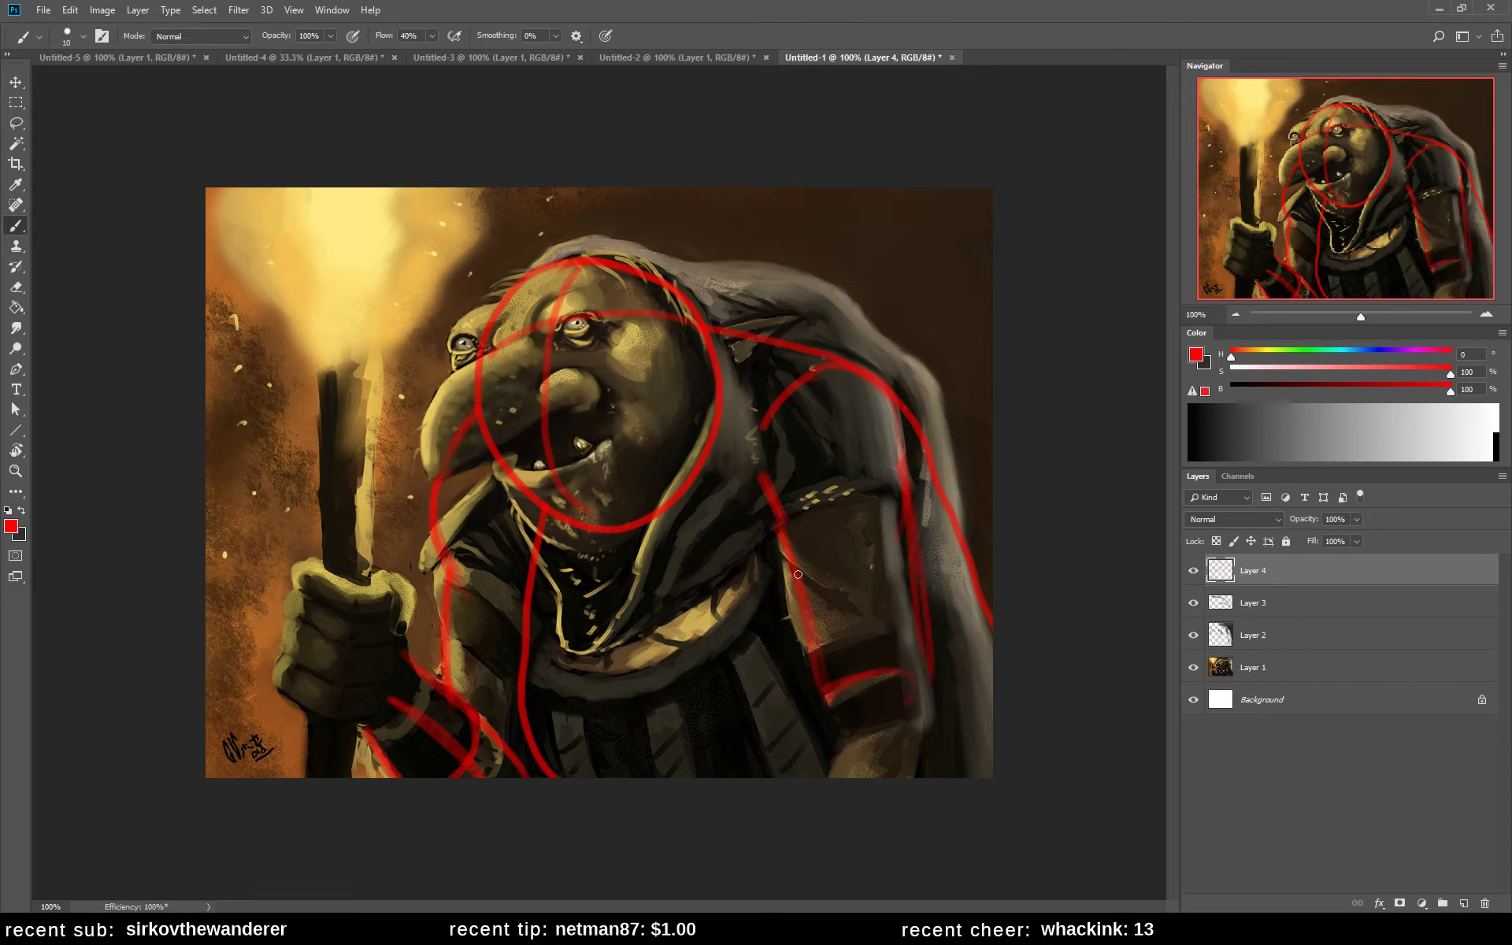
drag(809, 565, 903, 550)
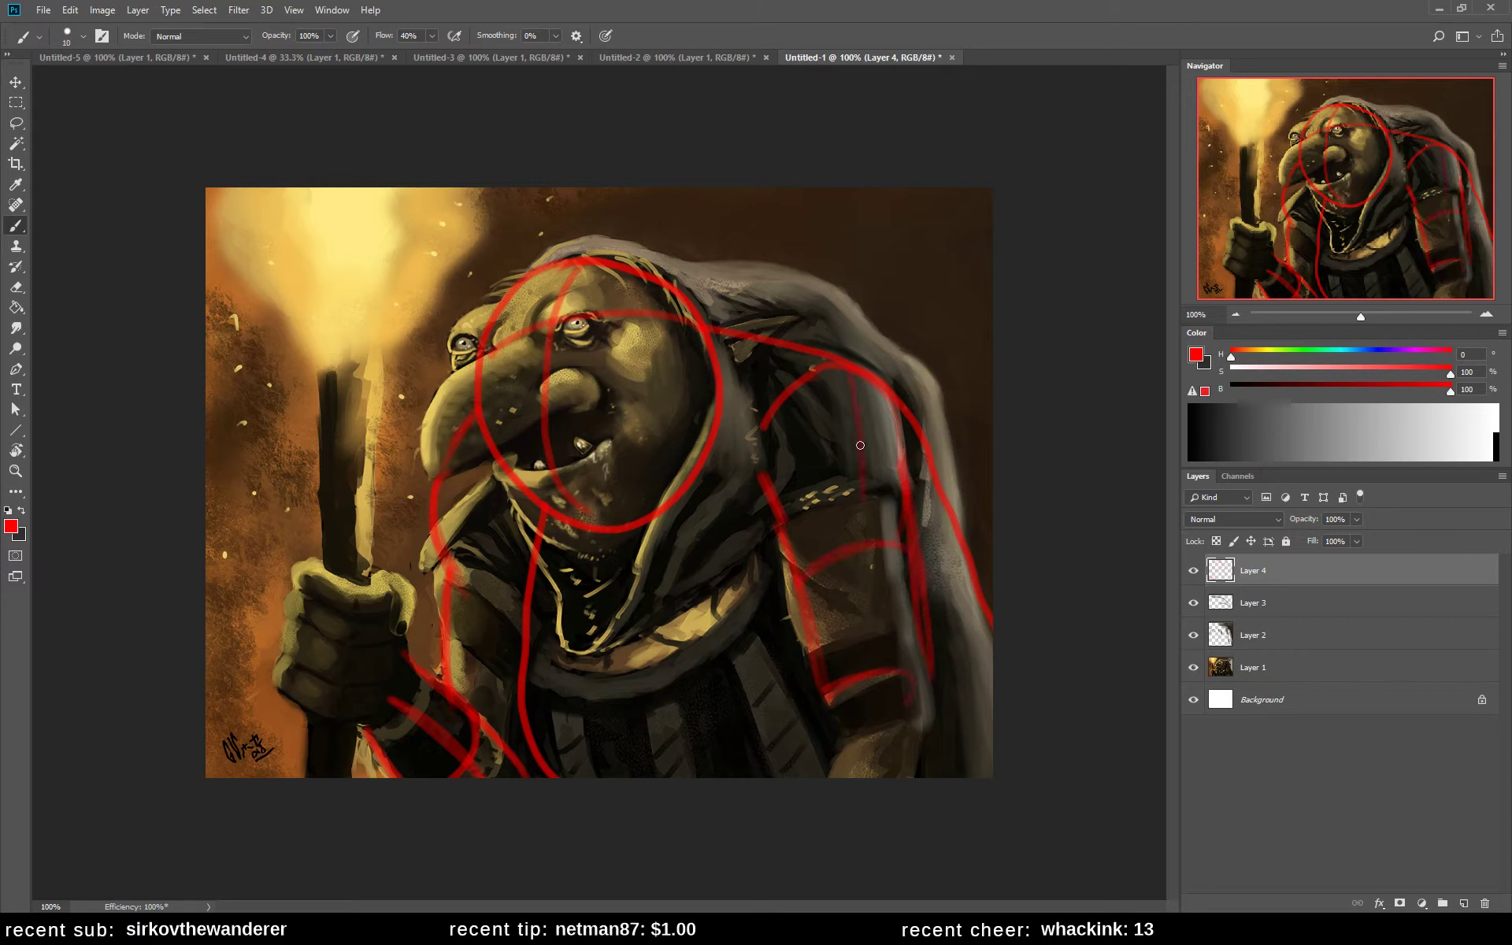
- Add red cloak, chest and nose guide lines, then hide Layer 4
mouse_move(858, 390)
mouse_down()
mouse_move(865, 532)
mouse_move(918, 691)
mouse_move(870, 538)
mouse_move(919, 779)
mouse_up()
mouse_move(817, 712)
mouse_down()
mouse_move(923, 778)
mouse_move(779, 807)
mouse_up()
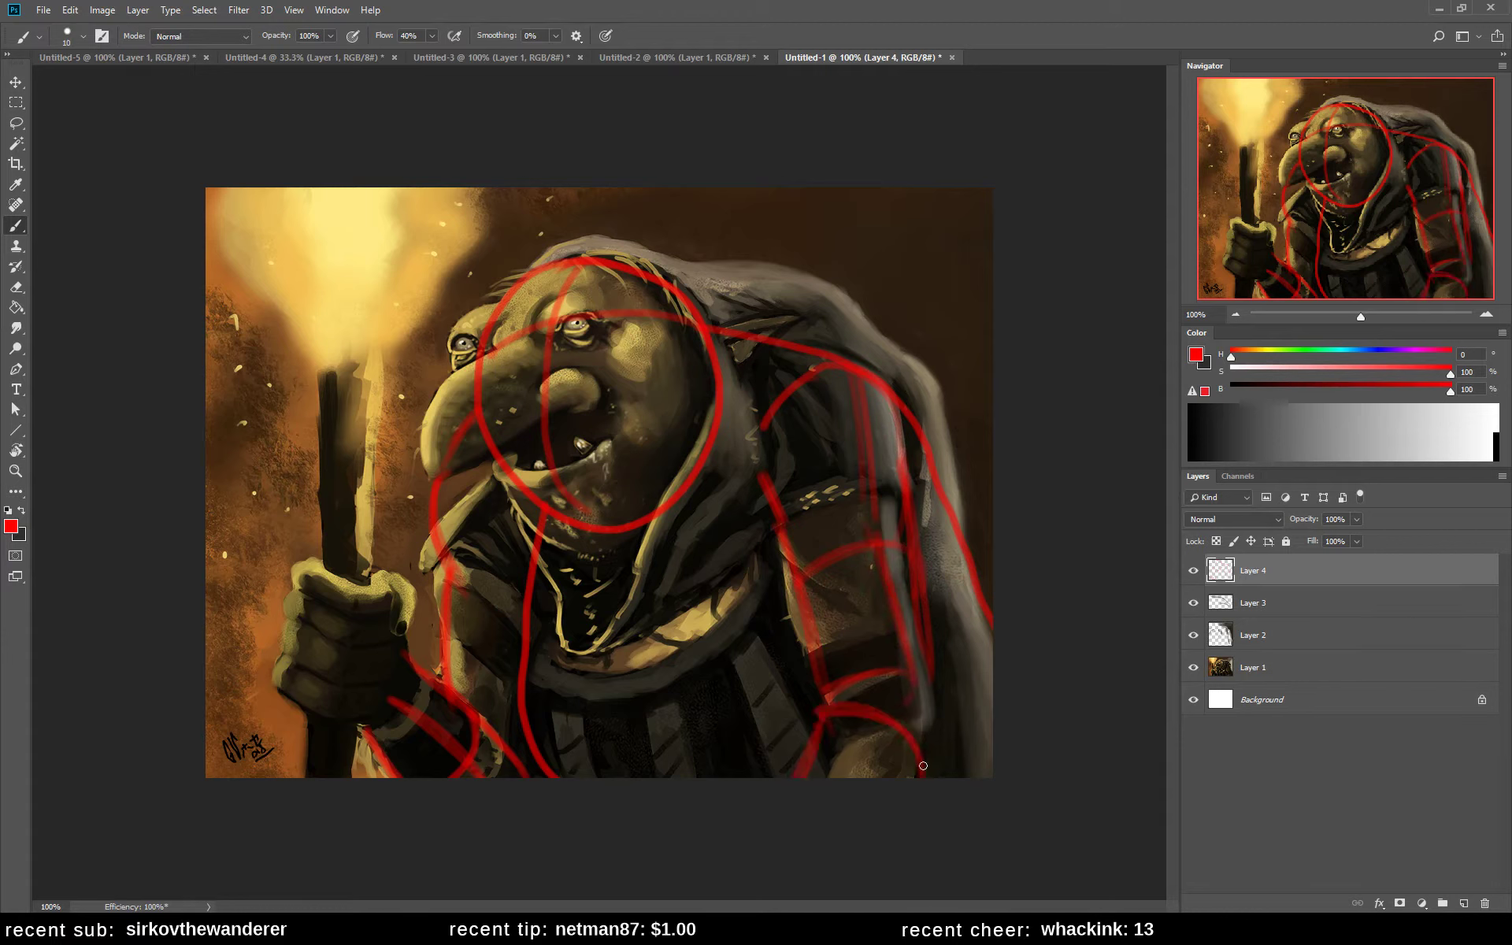
drag(924, 766, 897, 799)
mouse_move(545, 605)
mouse_down()
mouse_move(607, 632)
mouse_move(793, 626)
mouse_move(709, 638)
mouse_up()
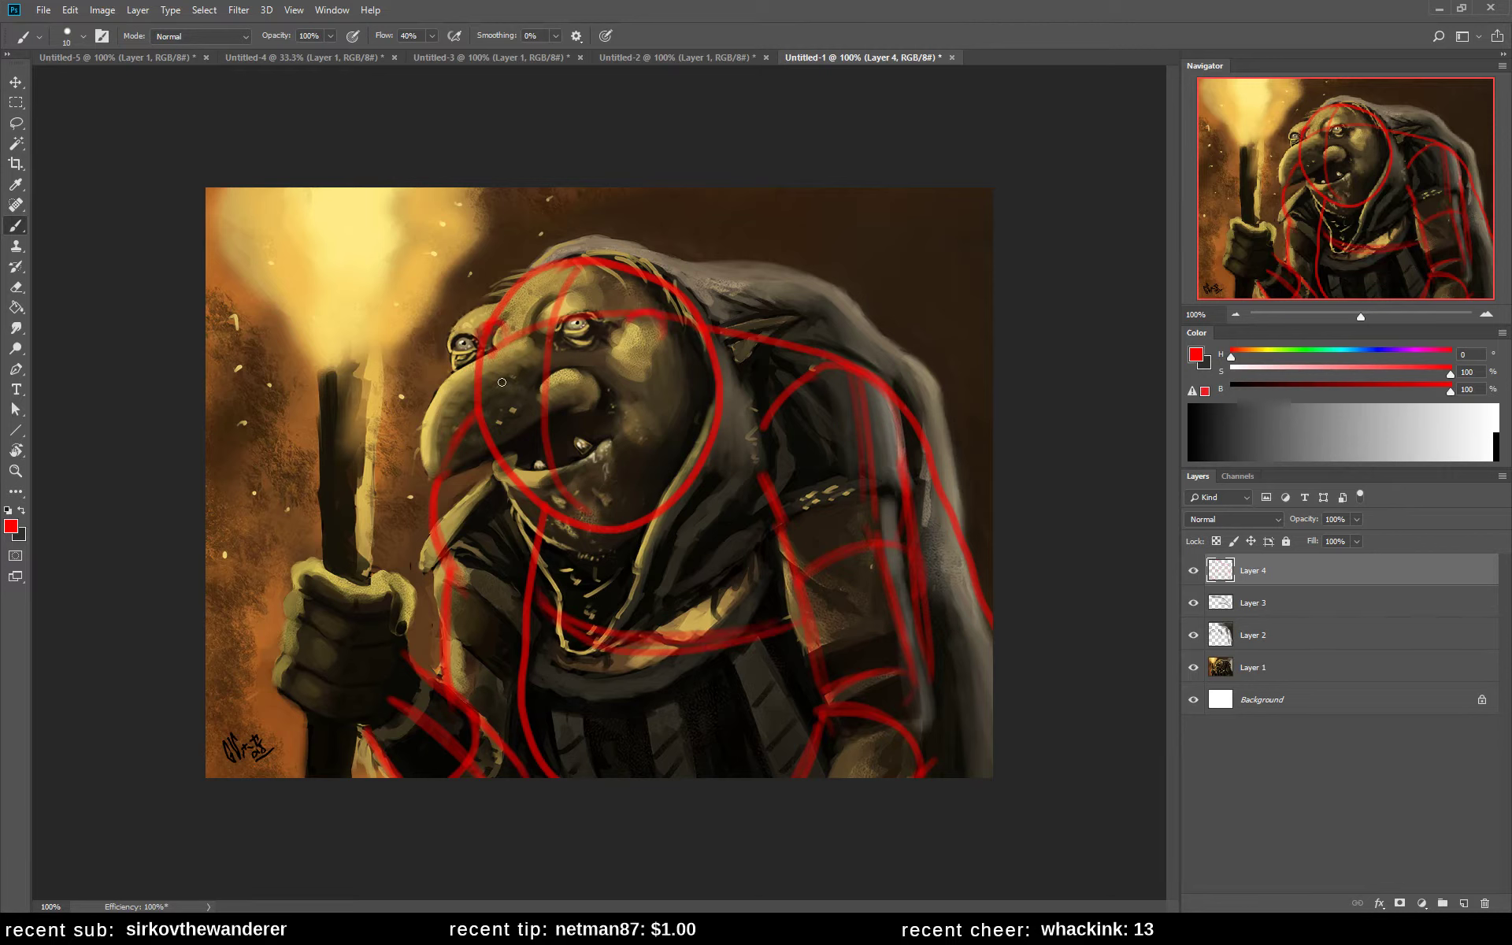
mouse_move(520, 338)
mouse_down()
mouse_move(453, 368)
mouse_move(425, 425)
mouse_move(430, 472)
mouse_move(544, 465)
mouse_up()
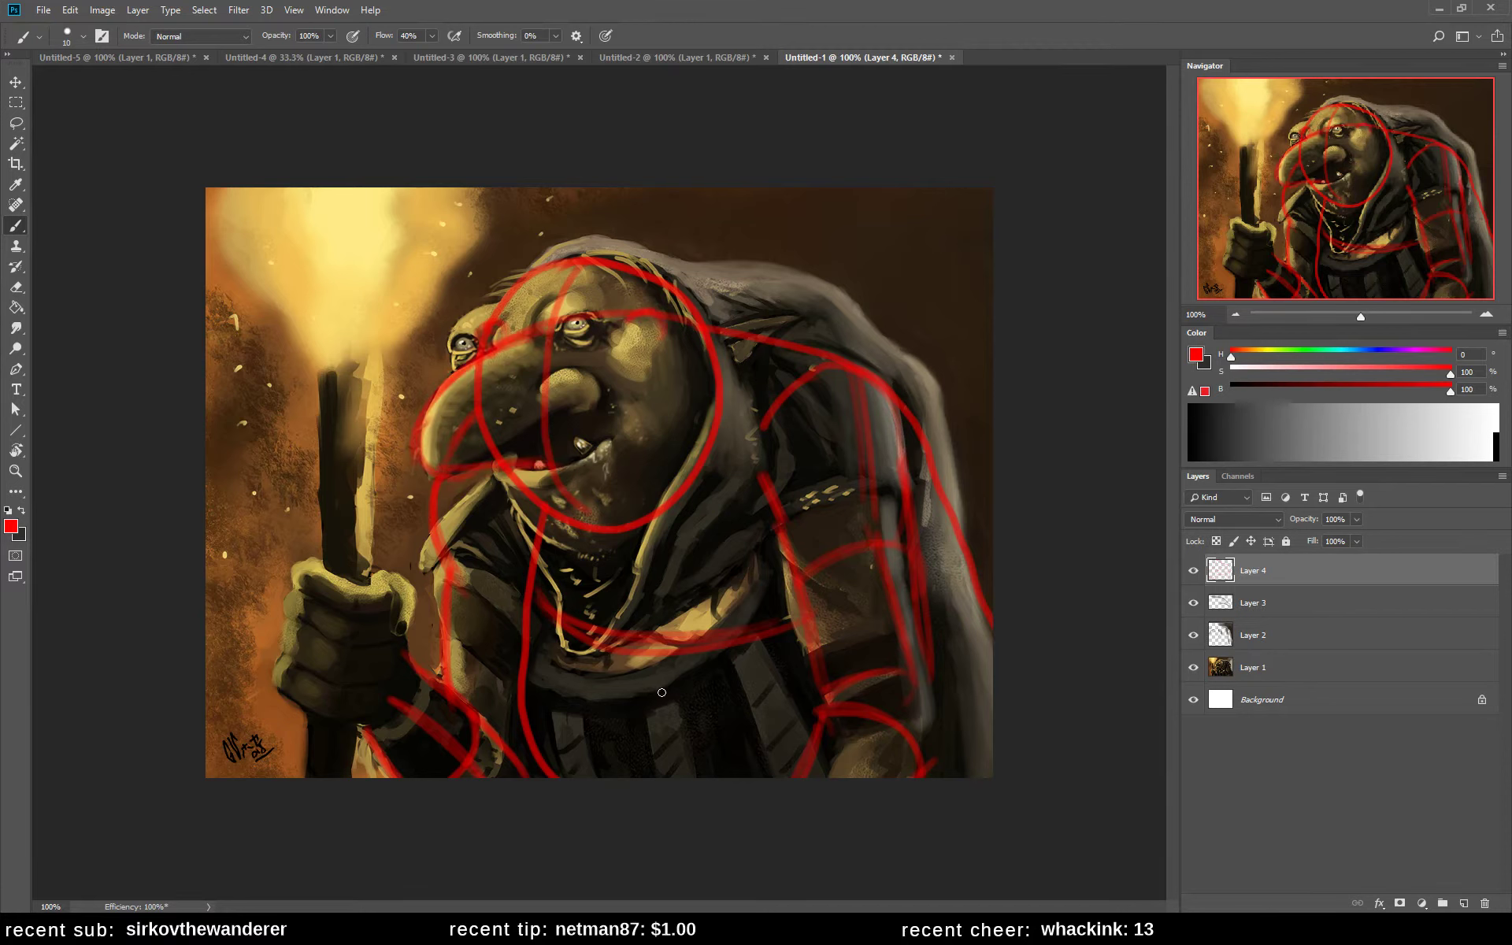
click(1191, 573)
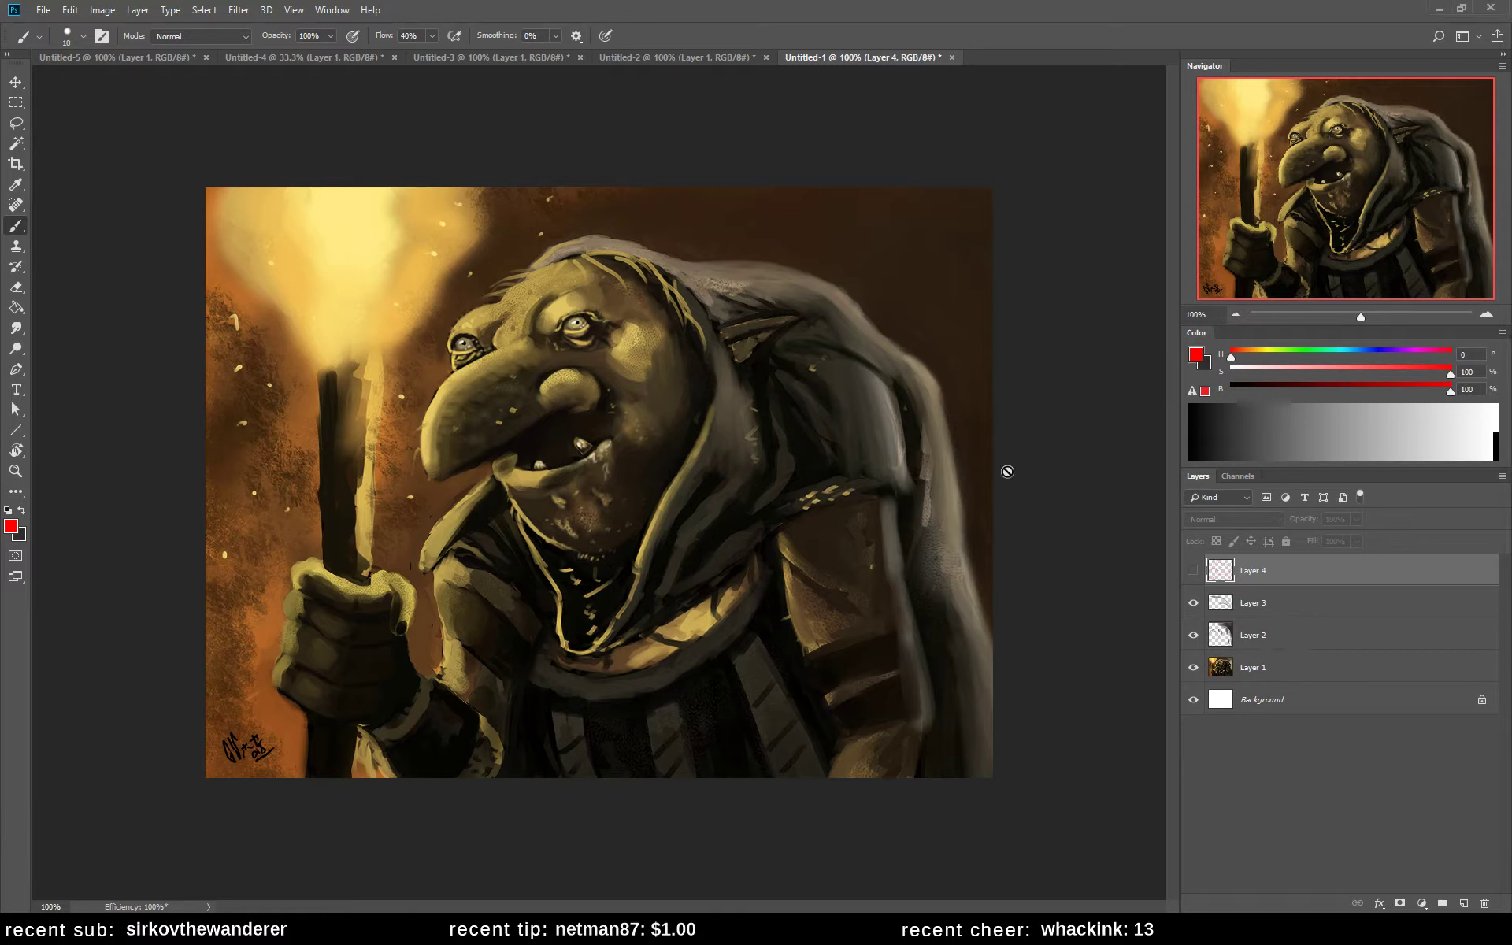
- Select Layer 3, compare its hood, and paint light brownish-grey strokes onto the hood
click(1252, 604)
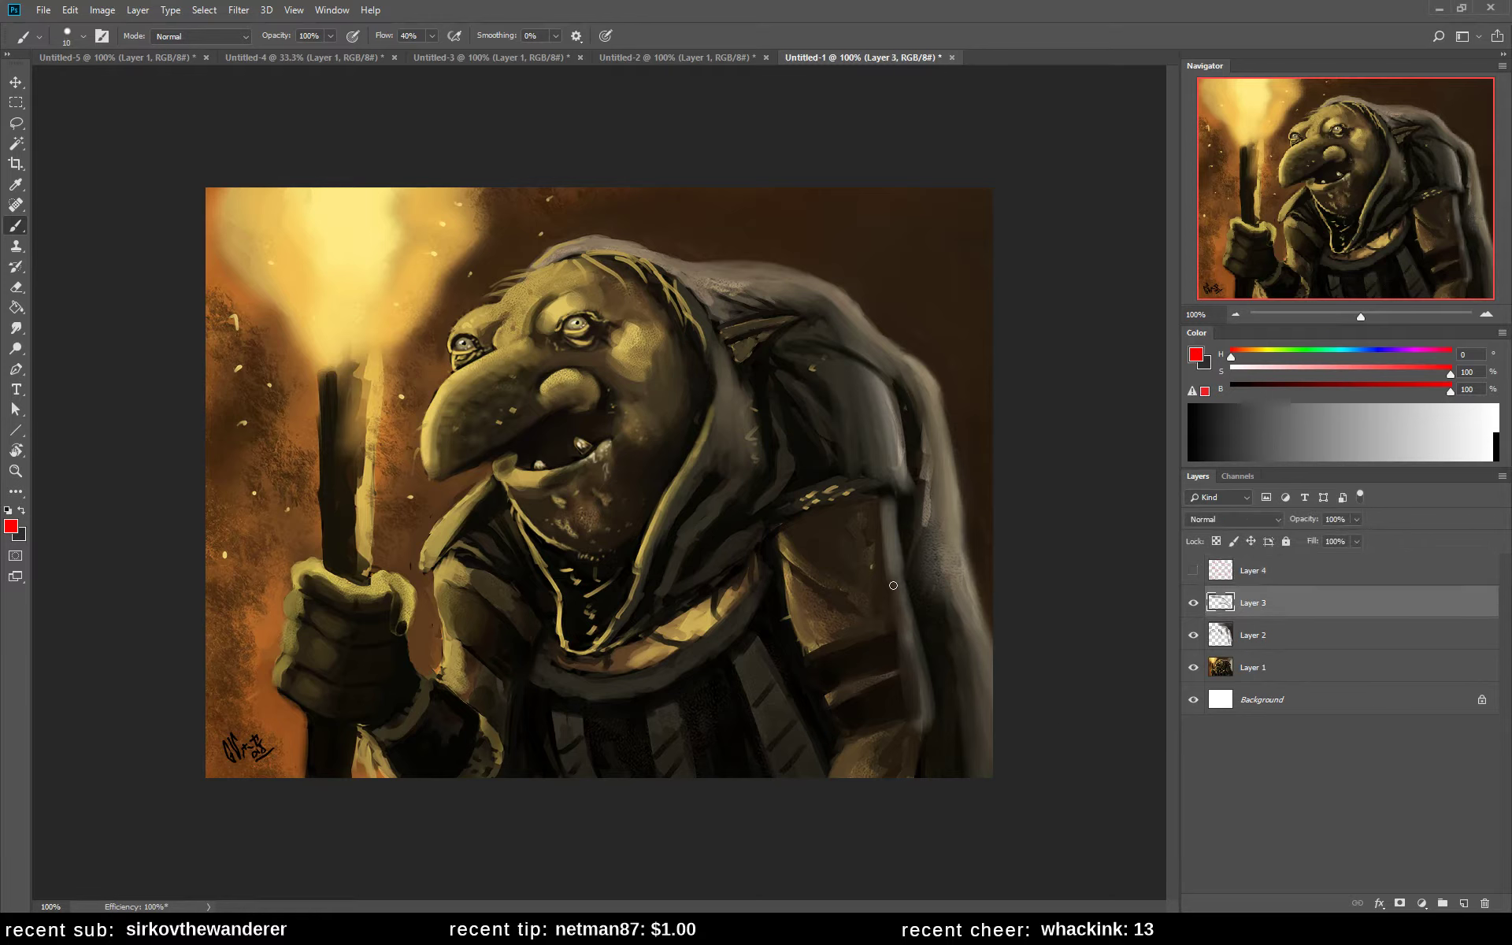
click(1192, 604)
click(1192, 605)
alt+click(888, 415)
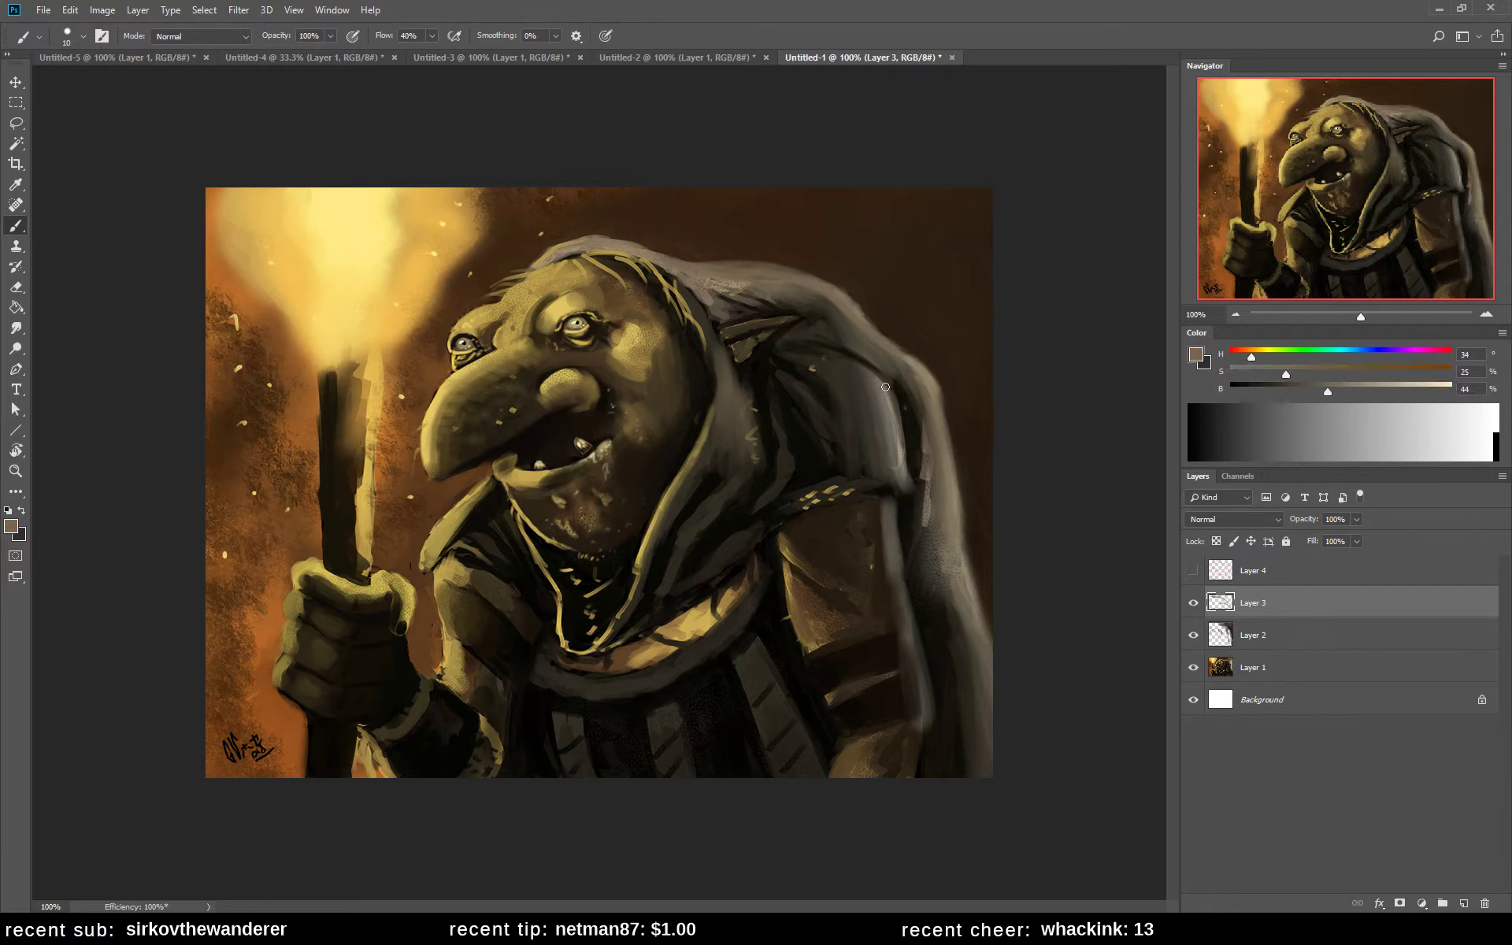
key(bracketright)
key(bracketright)
mouse_move(885, 393)
mouse_down()
mouse_move(851, 359)
mouse_move(894, 417)
mouse_move(852, 364)
mouse_move(877, 411)
mouse_up()
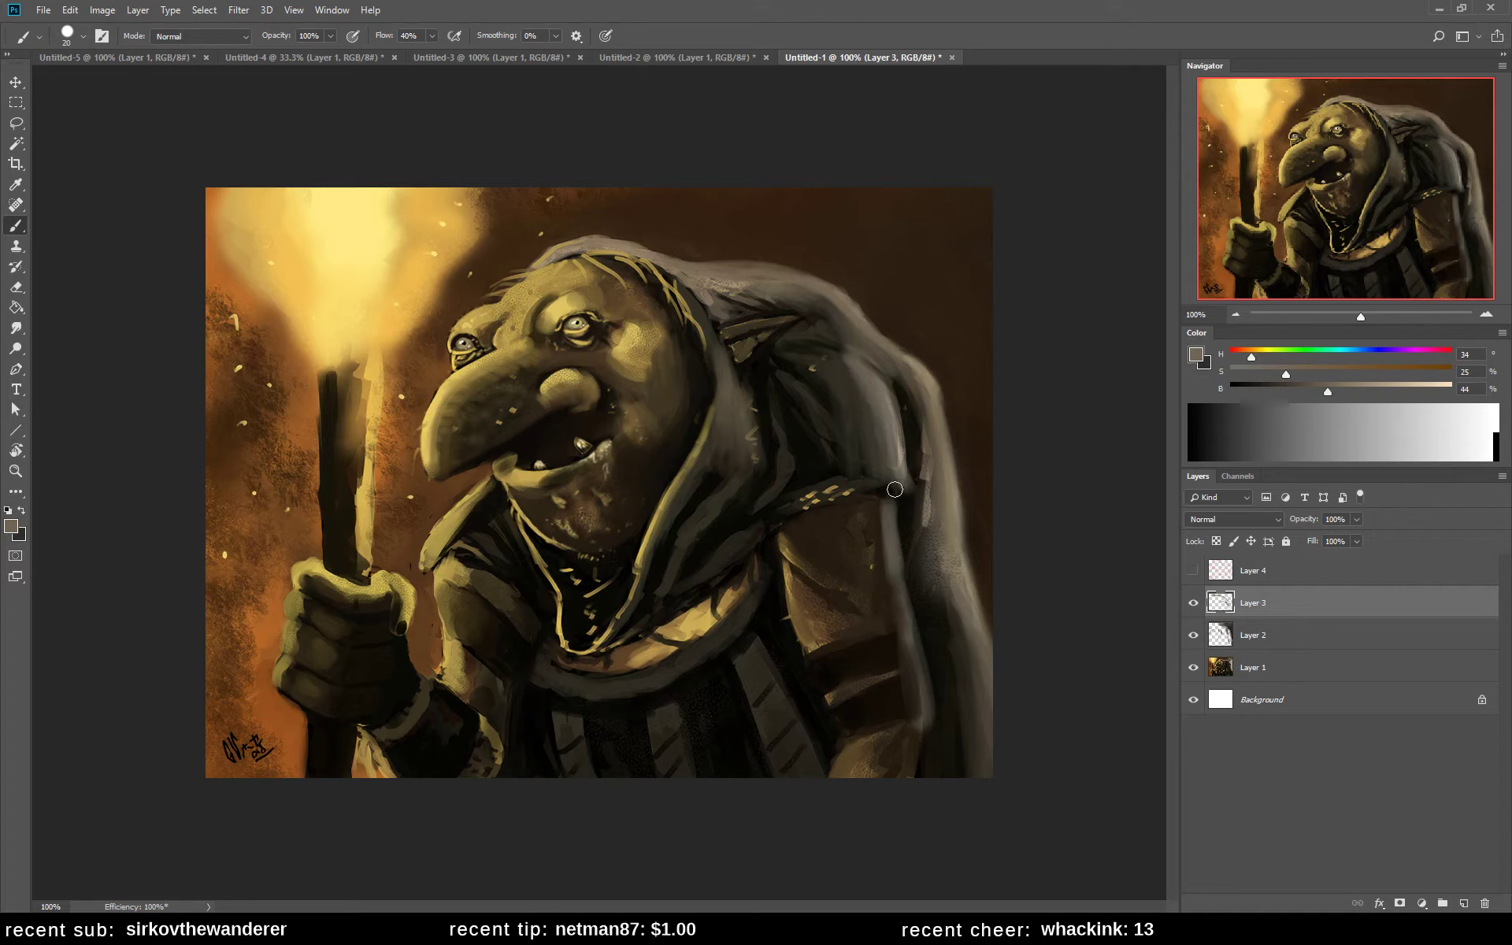
- Deepen the hood's shadows and shoulder area with sampled dark browns
alt+click(865, 386)
drag(832, 349, 891, 456)
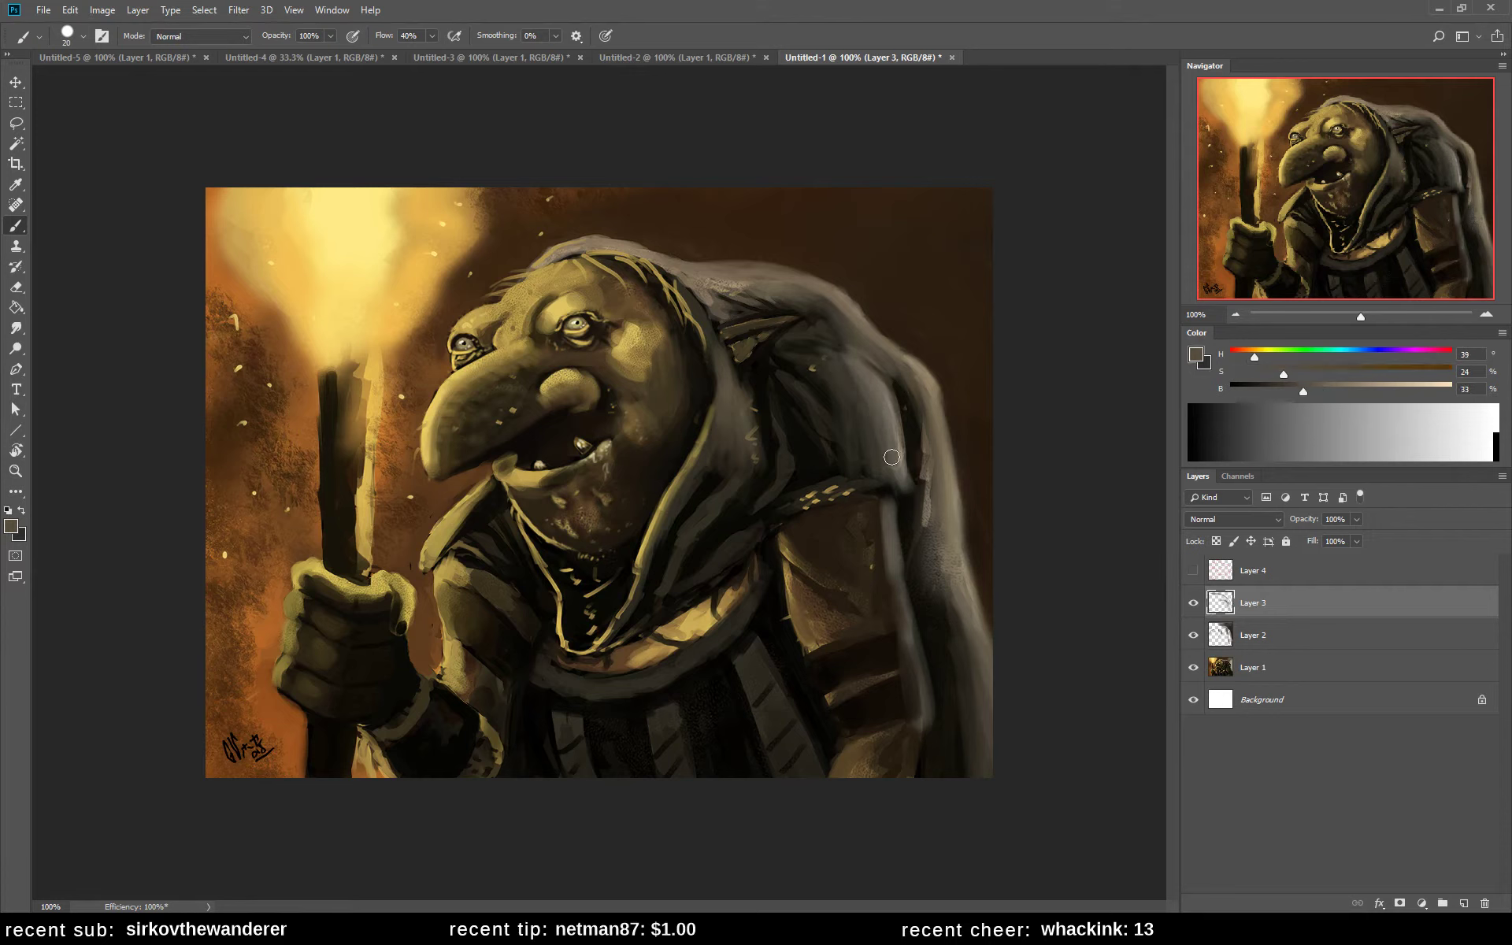
alt+click(873, 400)
drag(816, 366, 846, 424)
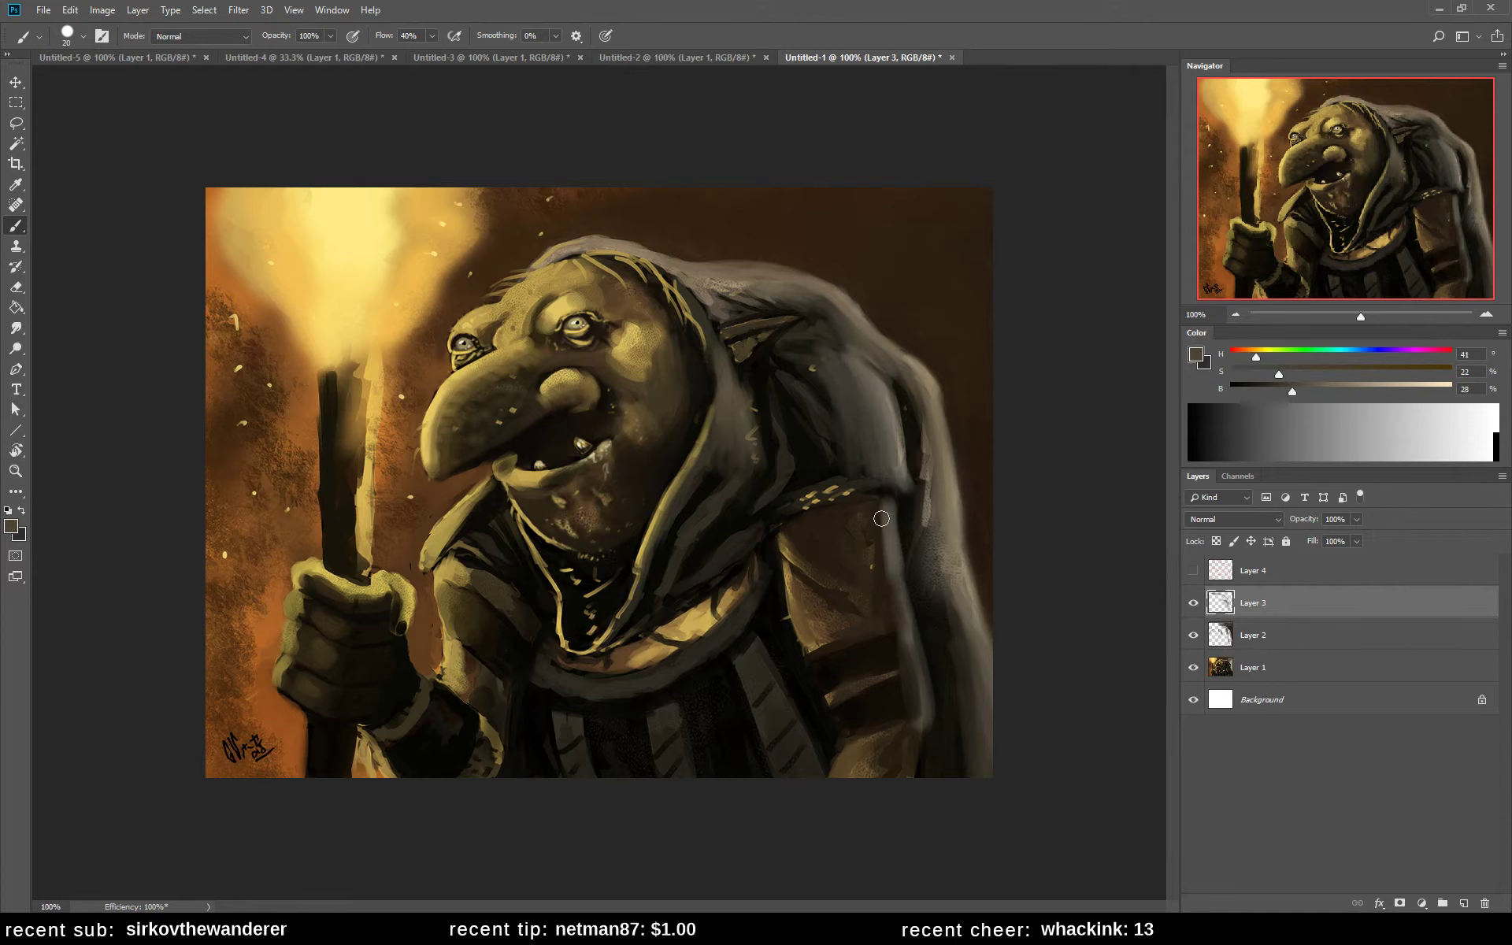
alt+click(834, 376)
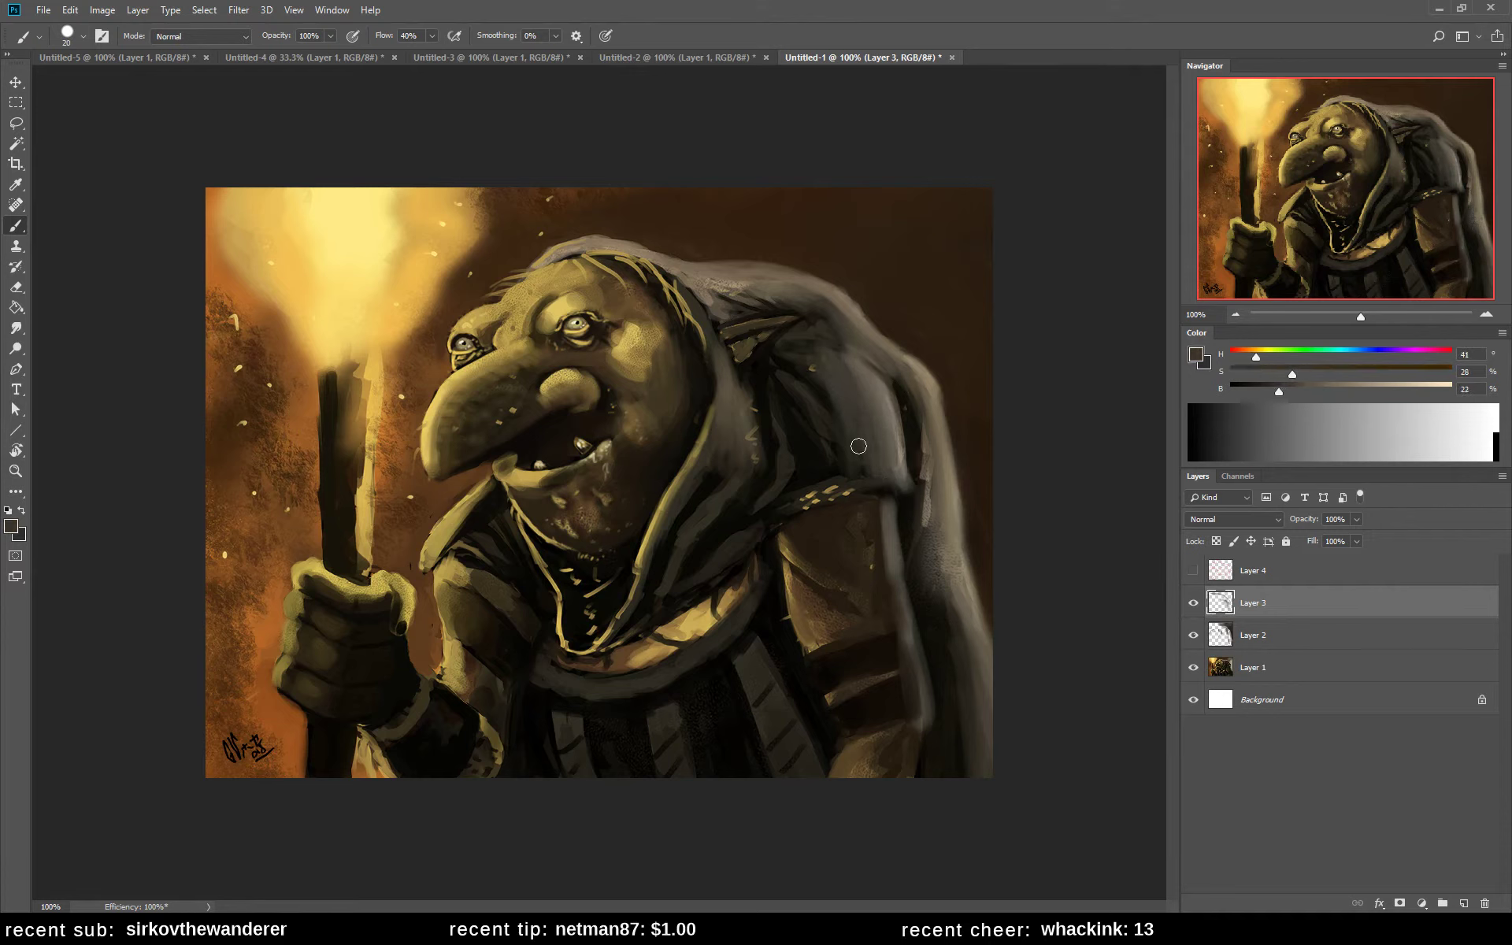
alt+click(819, 430)
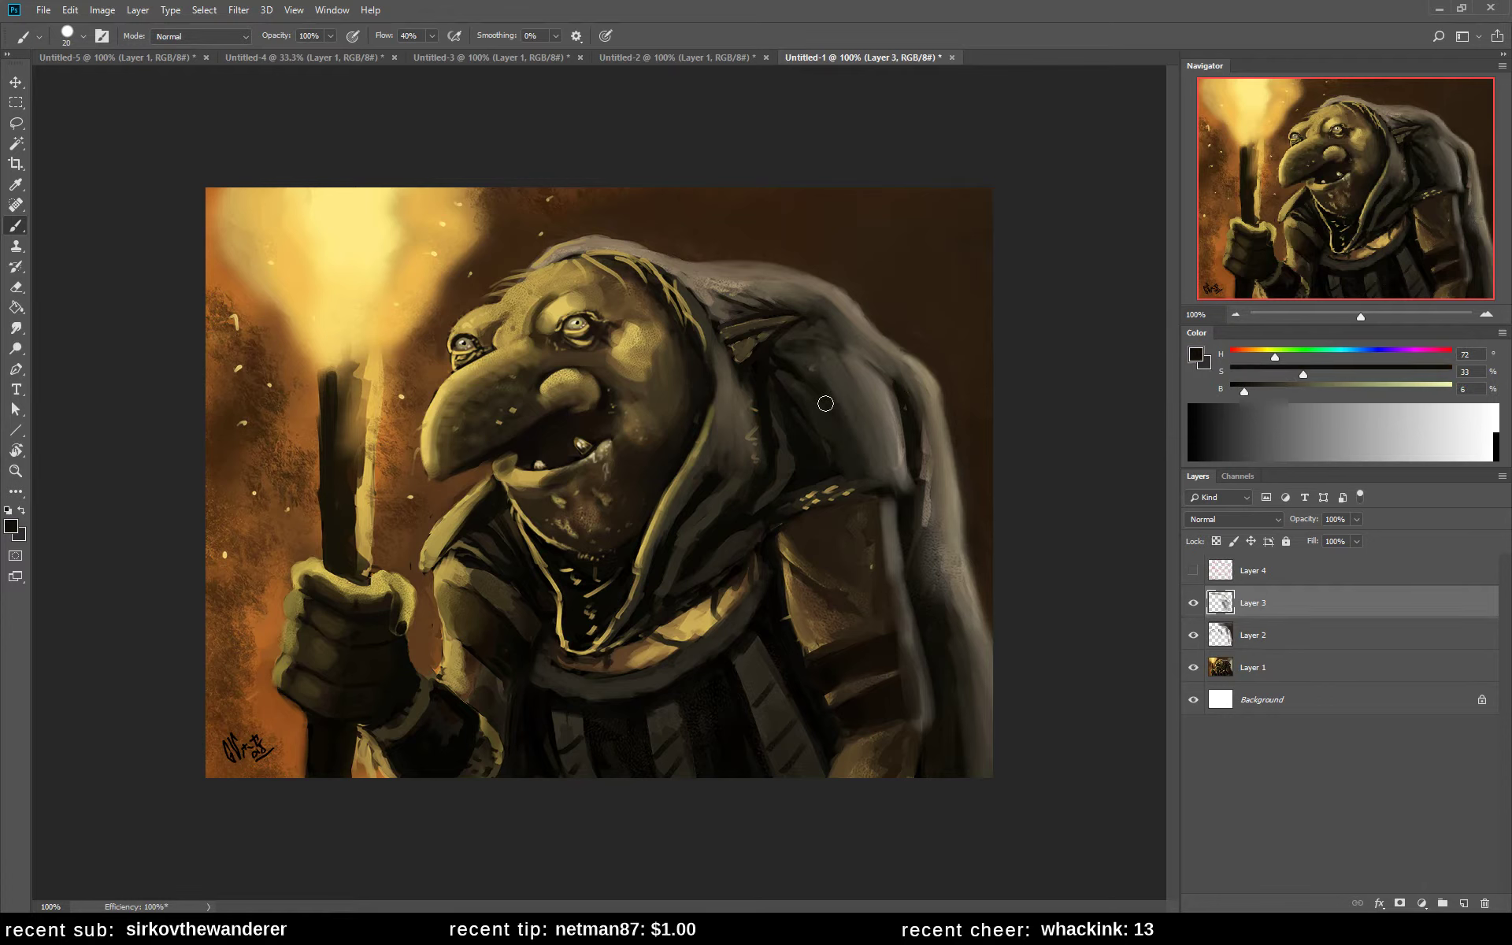
alt+click(827, 370)
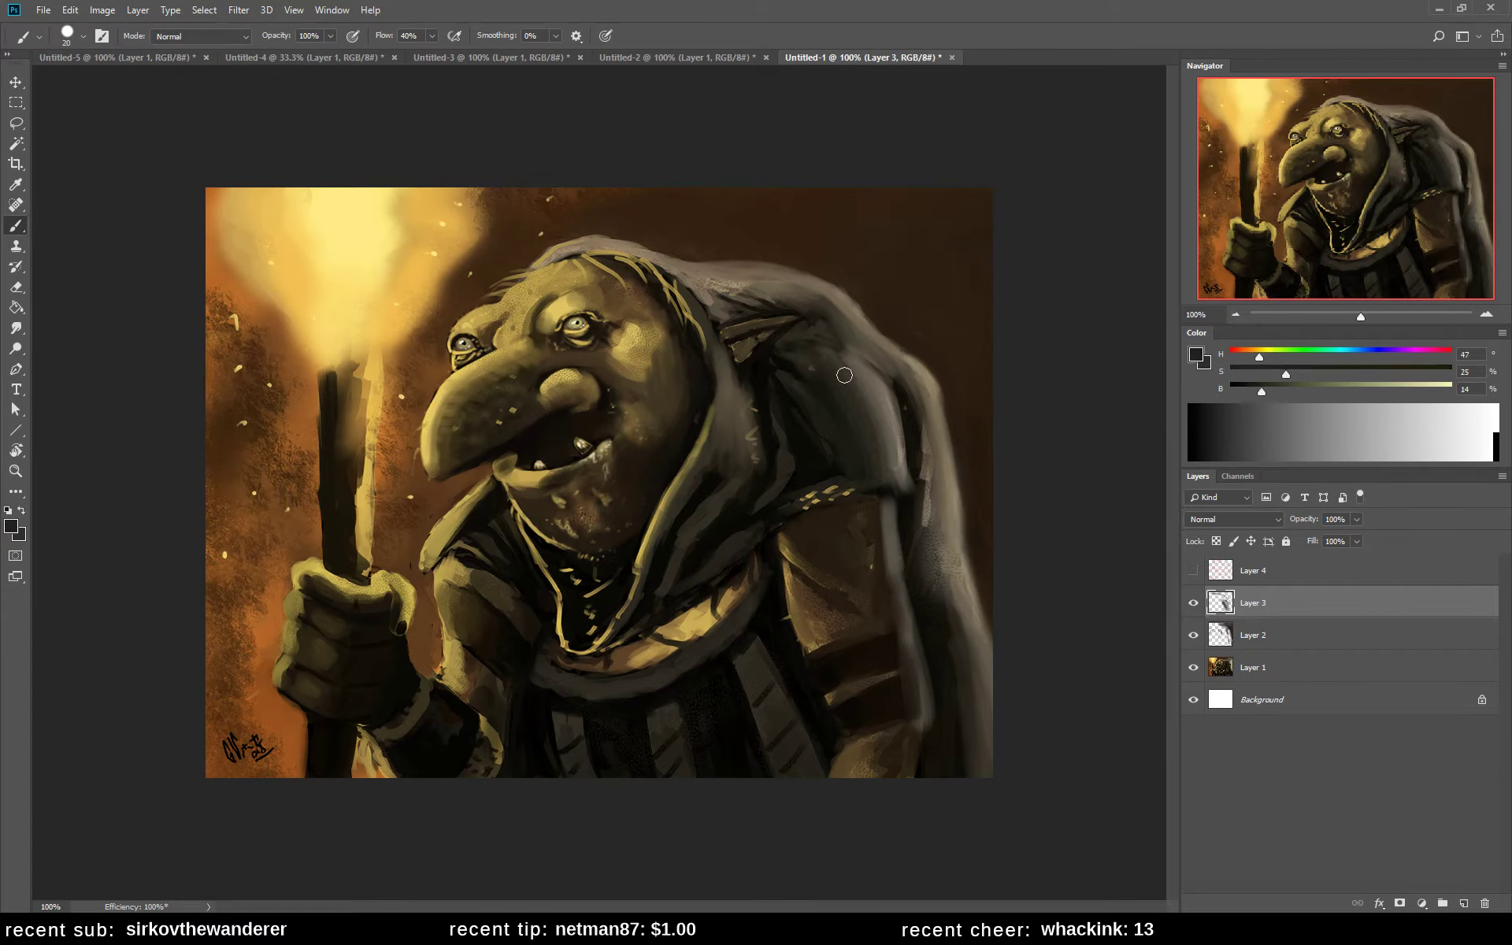
alt+click(873, 535)
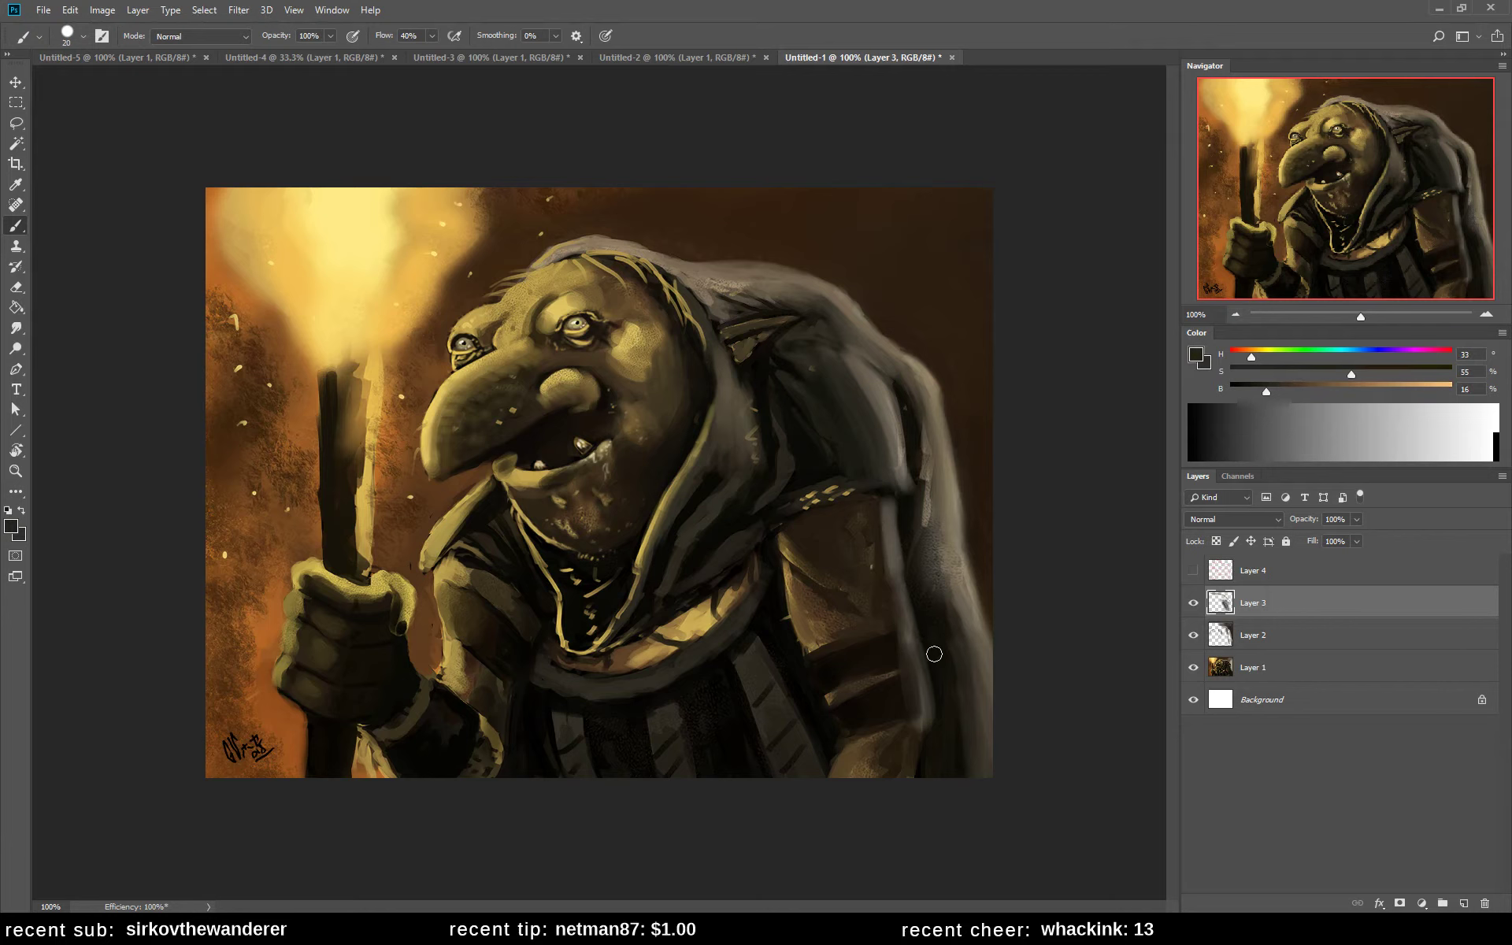
alt+click(918, 420)
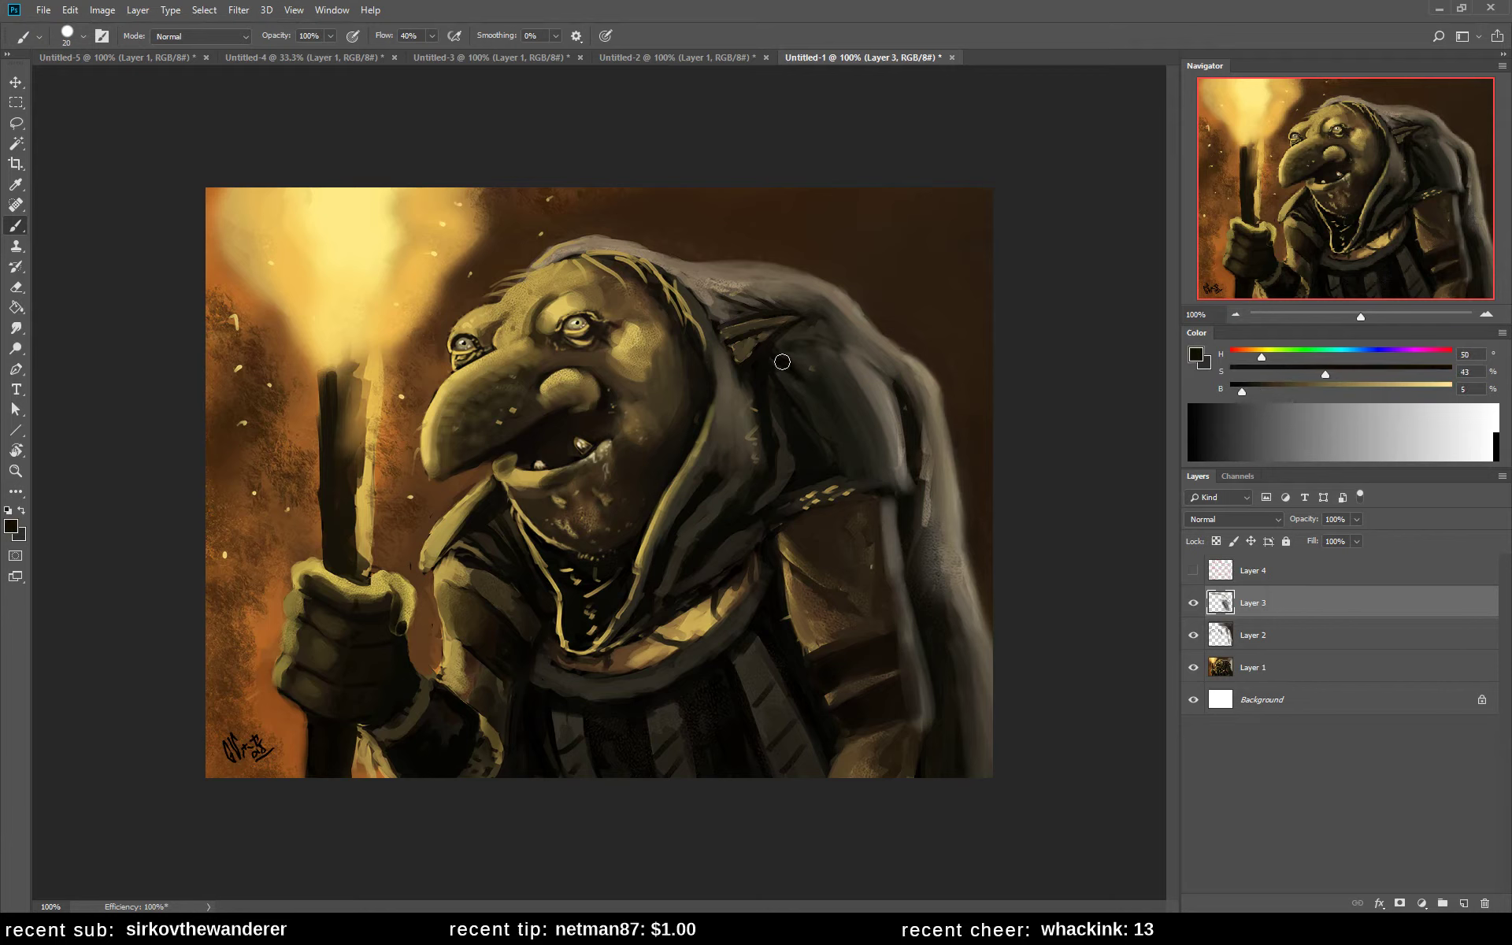
mouse_move(786, 348)
mouse_down()
mouse_move(846, 374)
mouse_move(812, 335)
mouse_move(819, 350)
mouse_up()
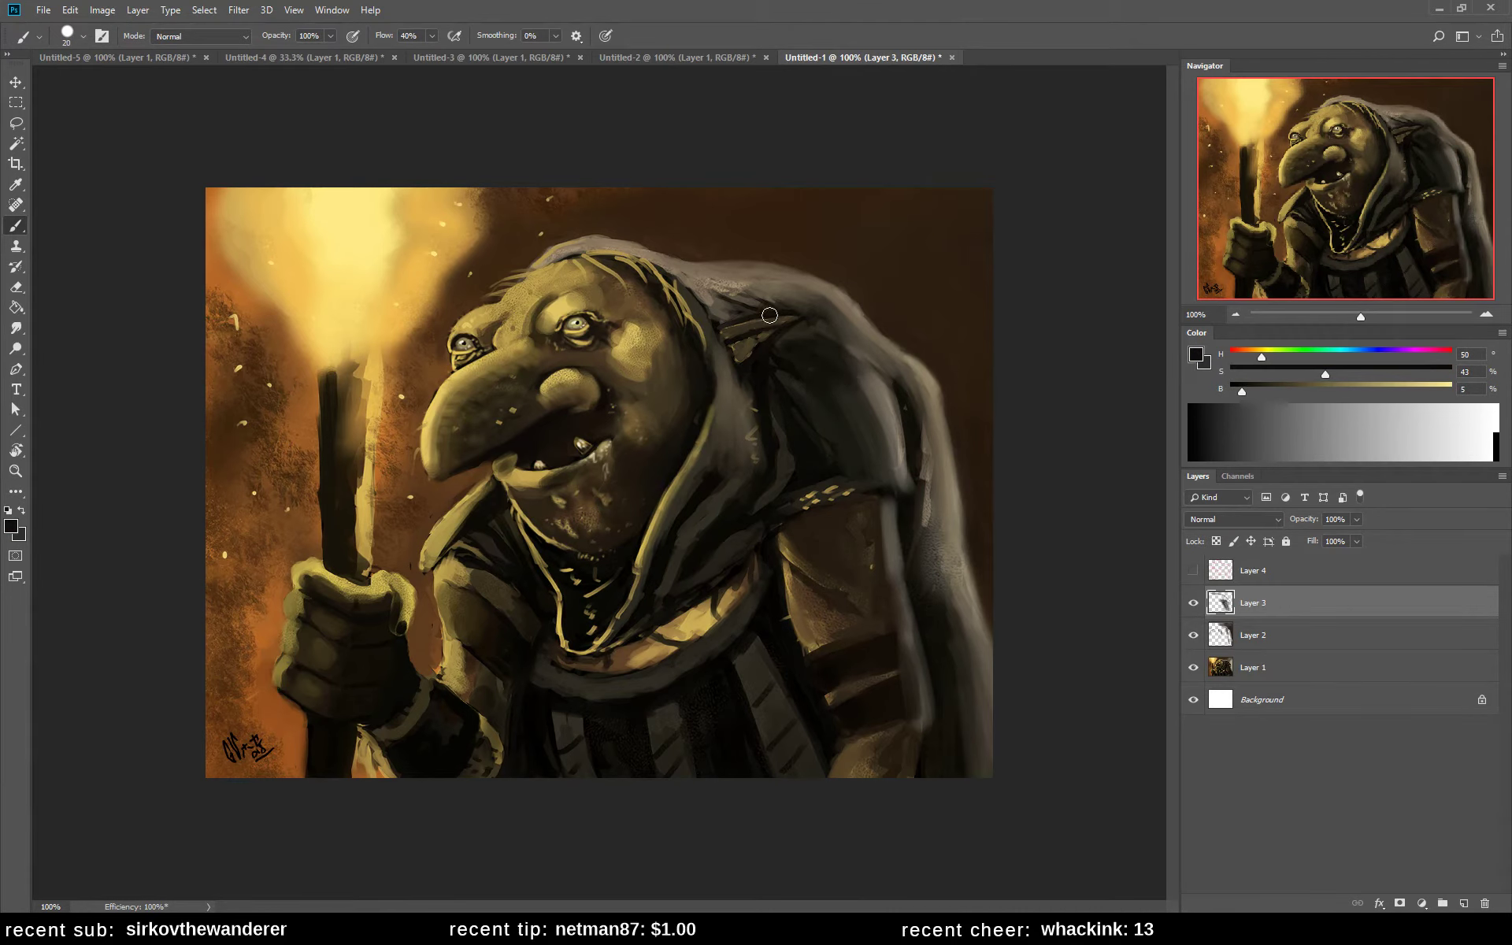
- Lighten the hood's top edge and lower fold, covering yellow specks on the inner fold
alt+click(741, 281)
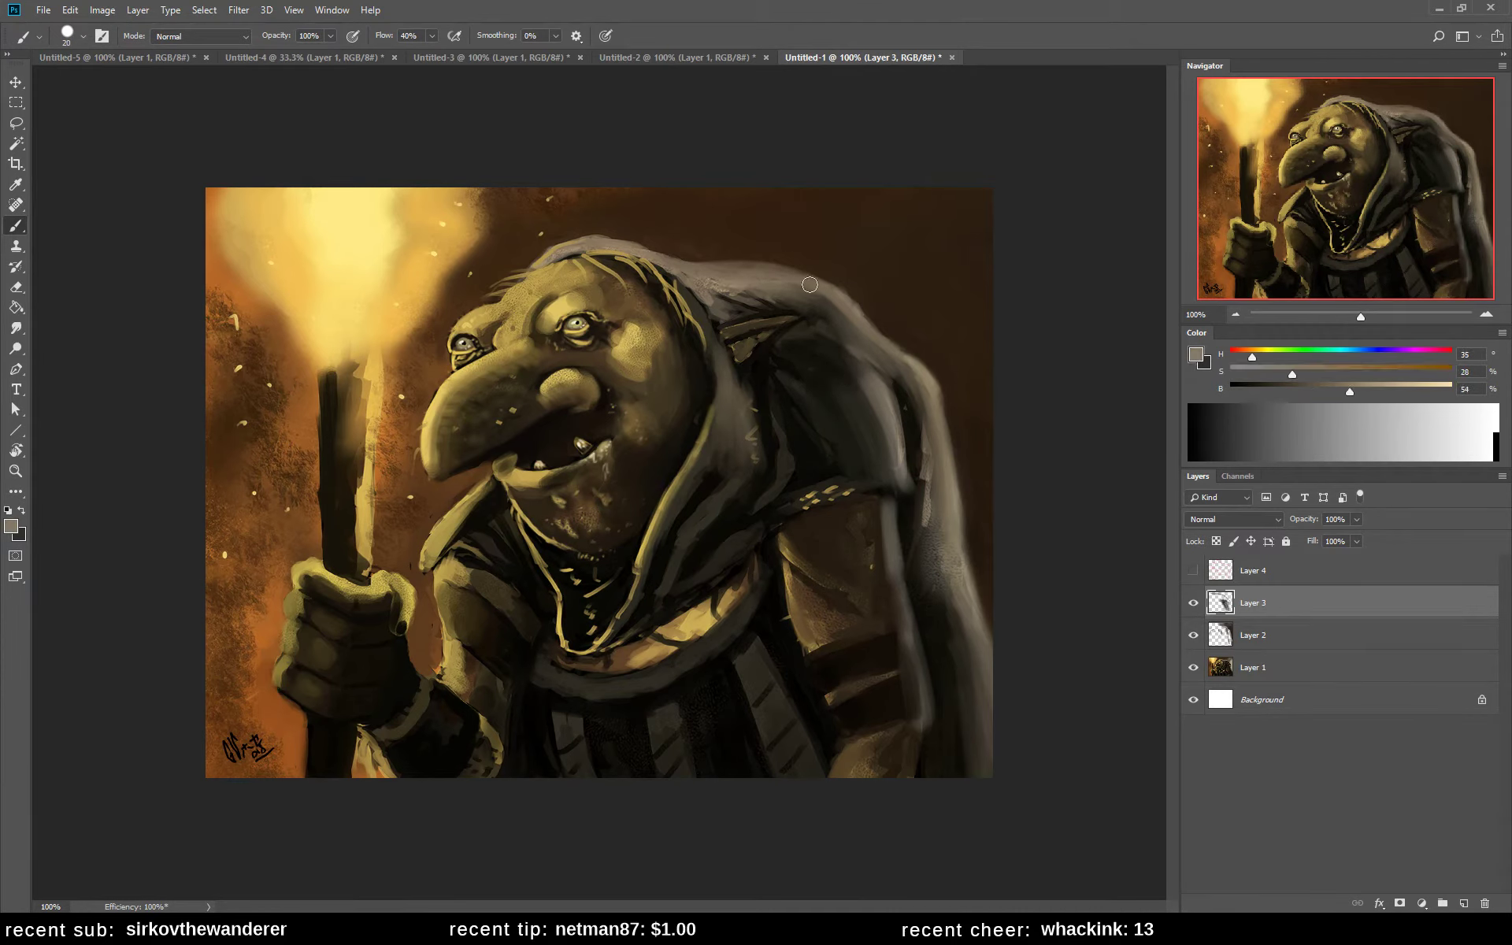
mouse_move(745, 290)
mouse_down()
mouse_move(859, 323)
mouse_move(798, 291)
mouse_move(866, 347)
mouse_move(862, 386)
mouse_up()
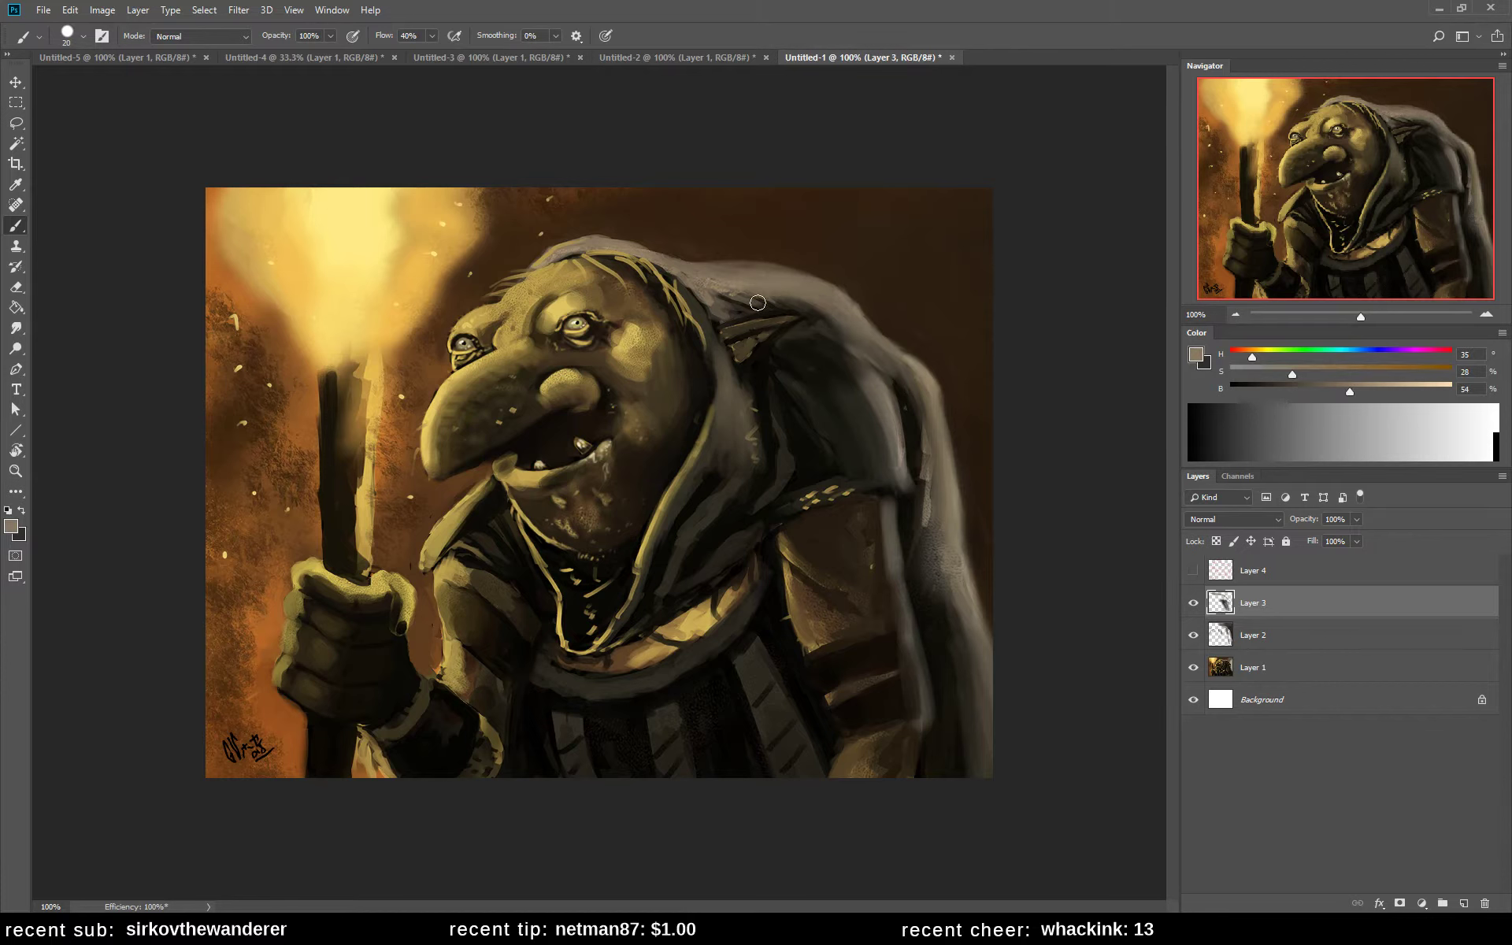
drag(730, 295, 837, 324)
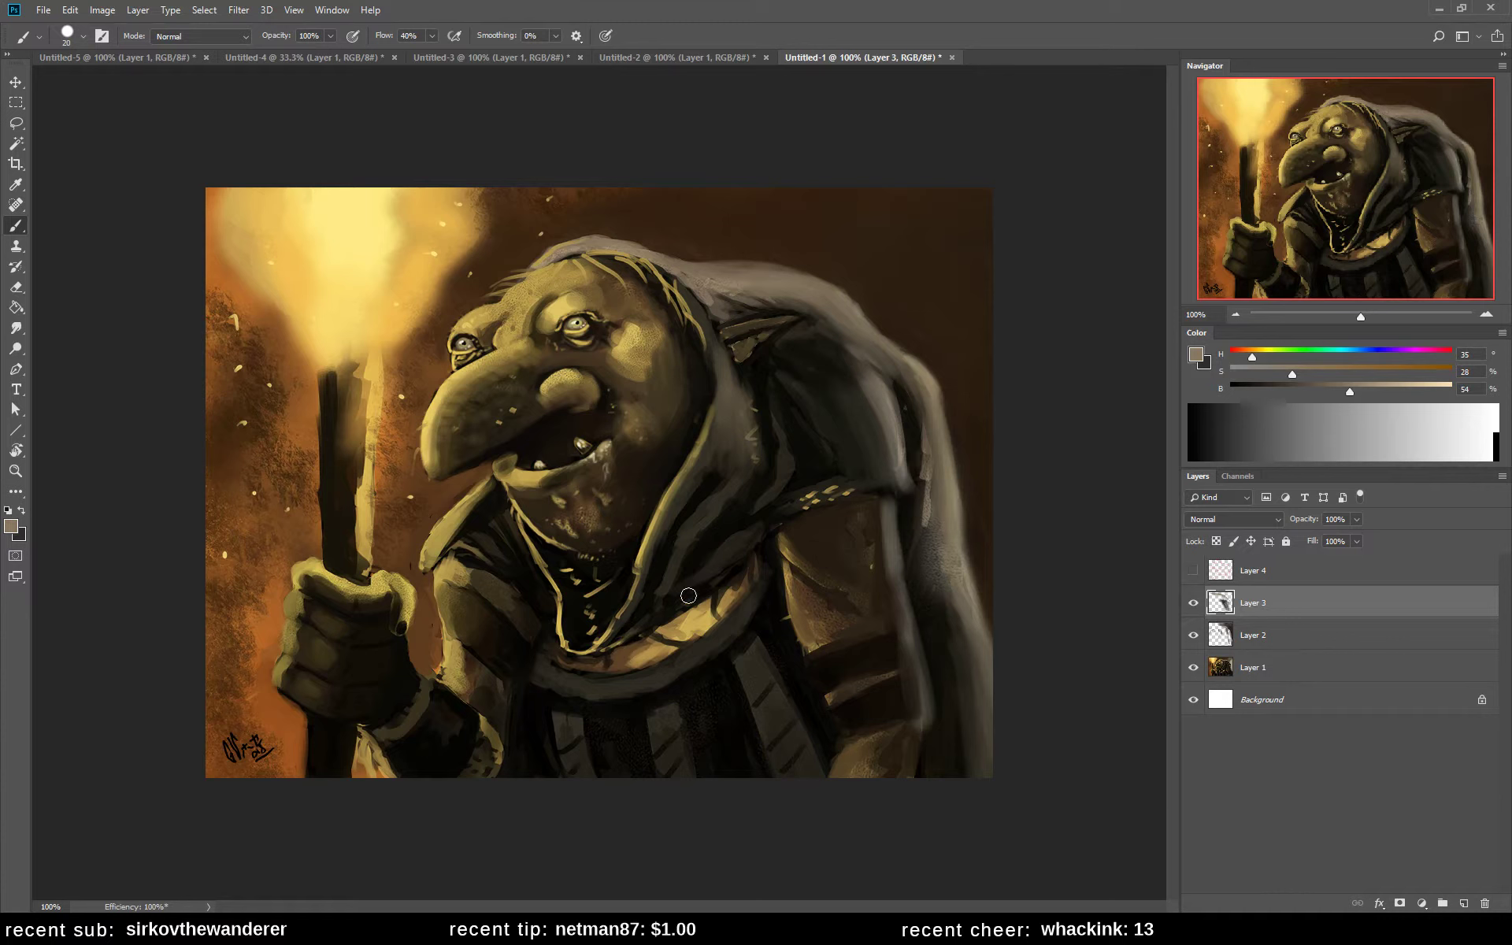
mouse_move(645, 617)
mouse_down()
mouse_move(684, 552)
mouse_move(668, 585)
mouse_up()
alt+click(686, 553)
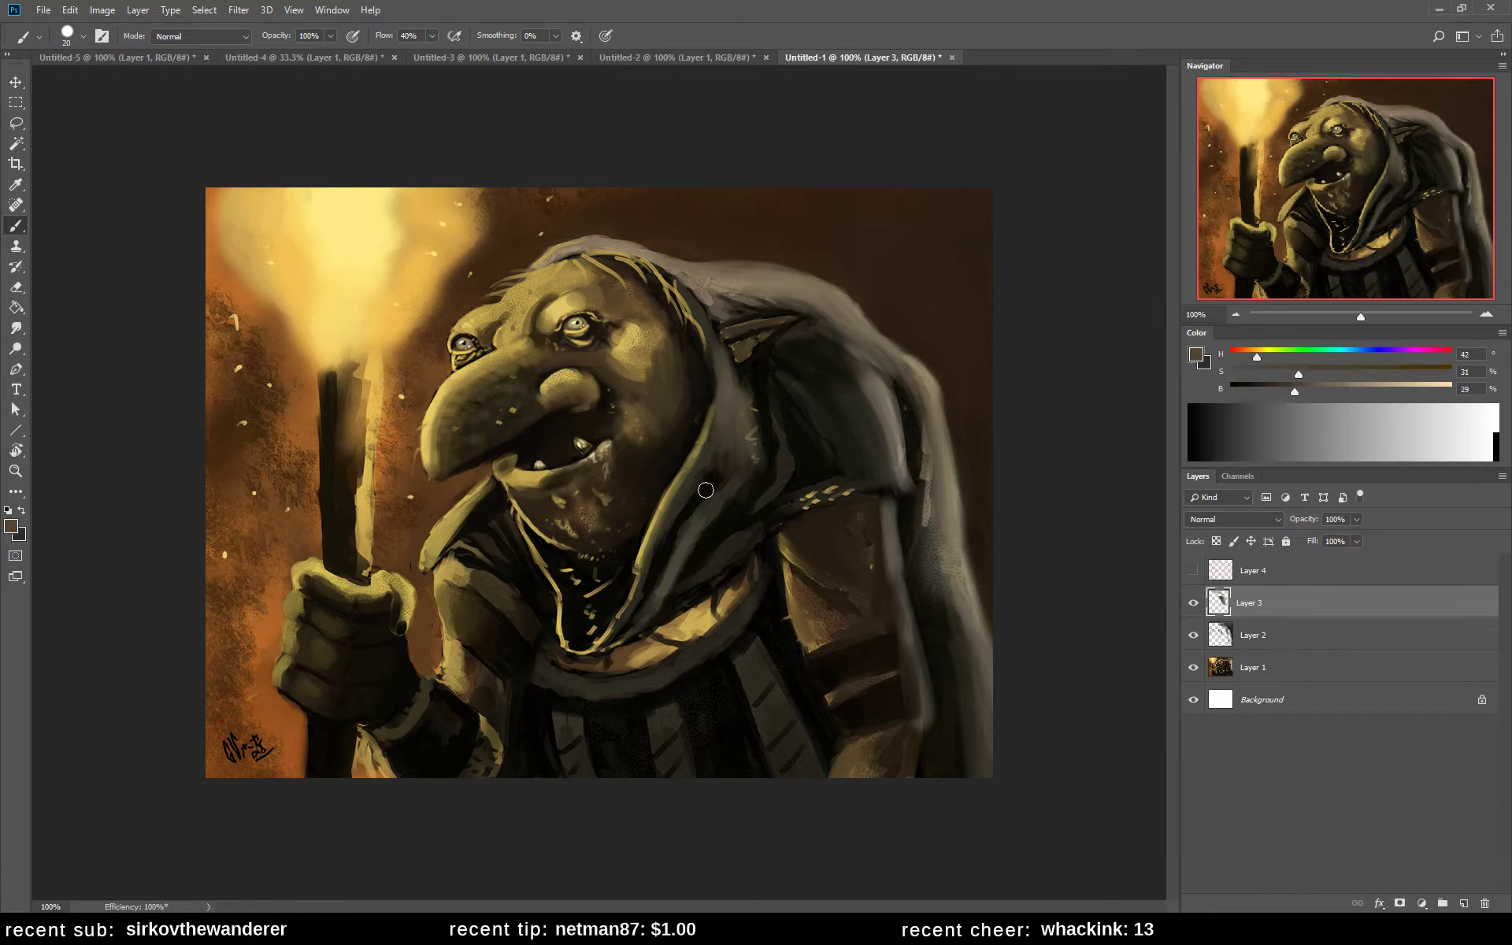
drag(706, 490, 692, 561)
mouse_move(736, 456)
mouse_down()
mouse_move(713, 532)
mouse_move(761, 447)
mouse_move(733, 527)
mouse_up()
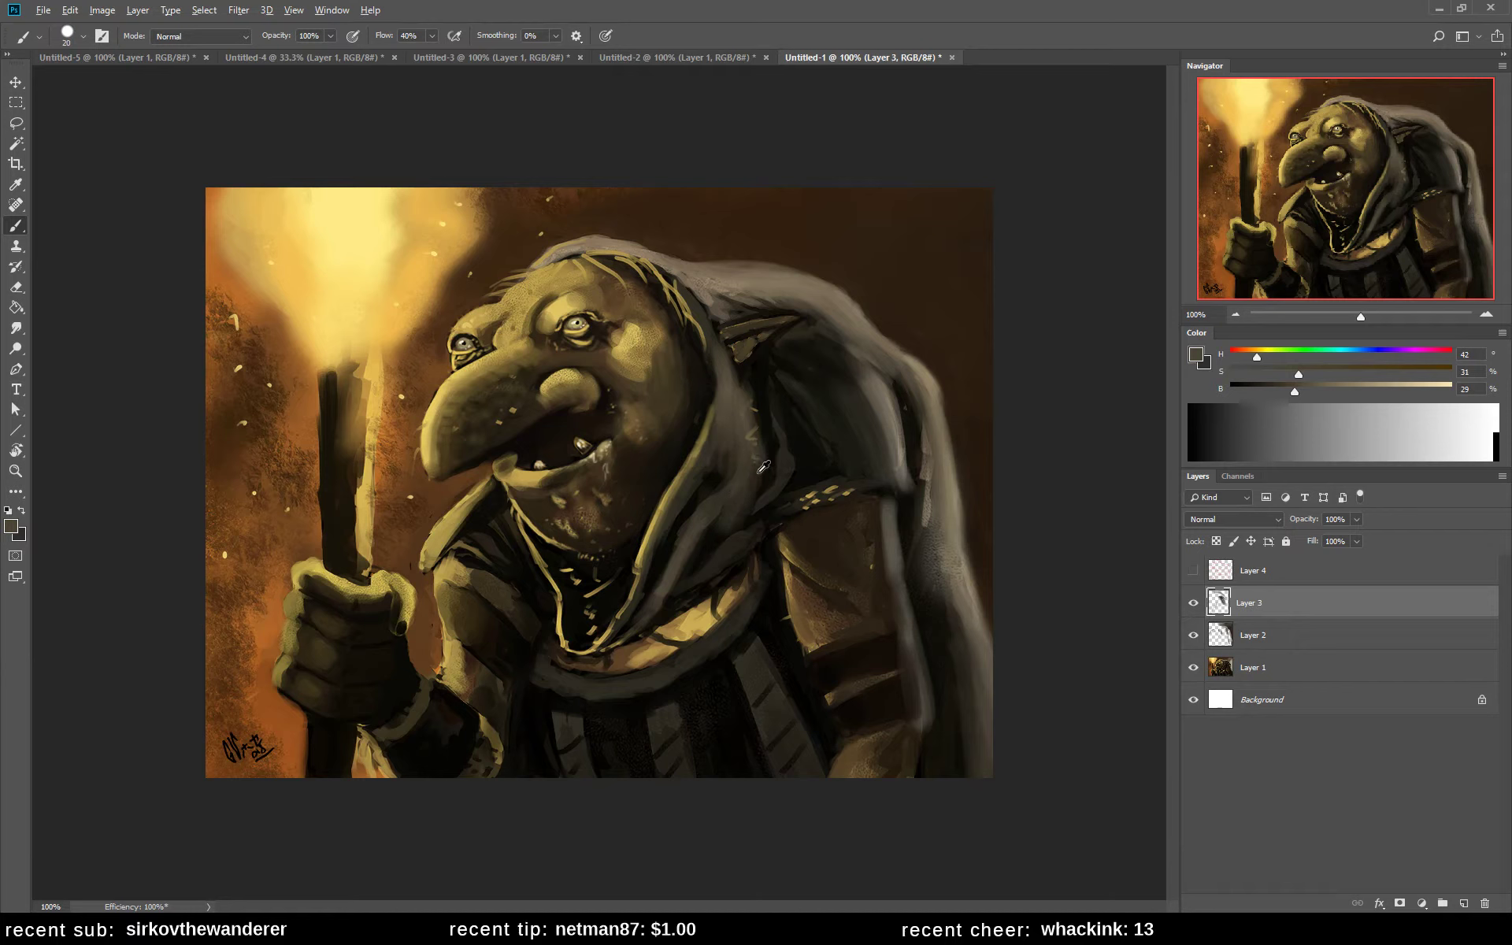
alt+click(764, 466)
- Darken and smooth the dark hood fold toward the shoulder, then flip the canvas horizontally
alt+click(779, 417)
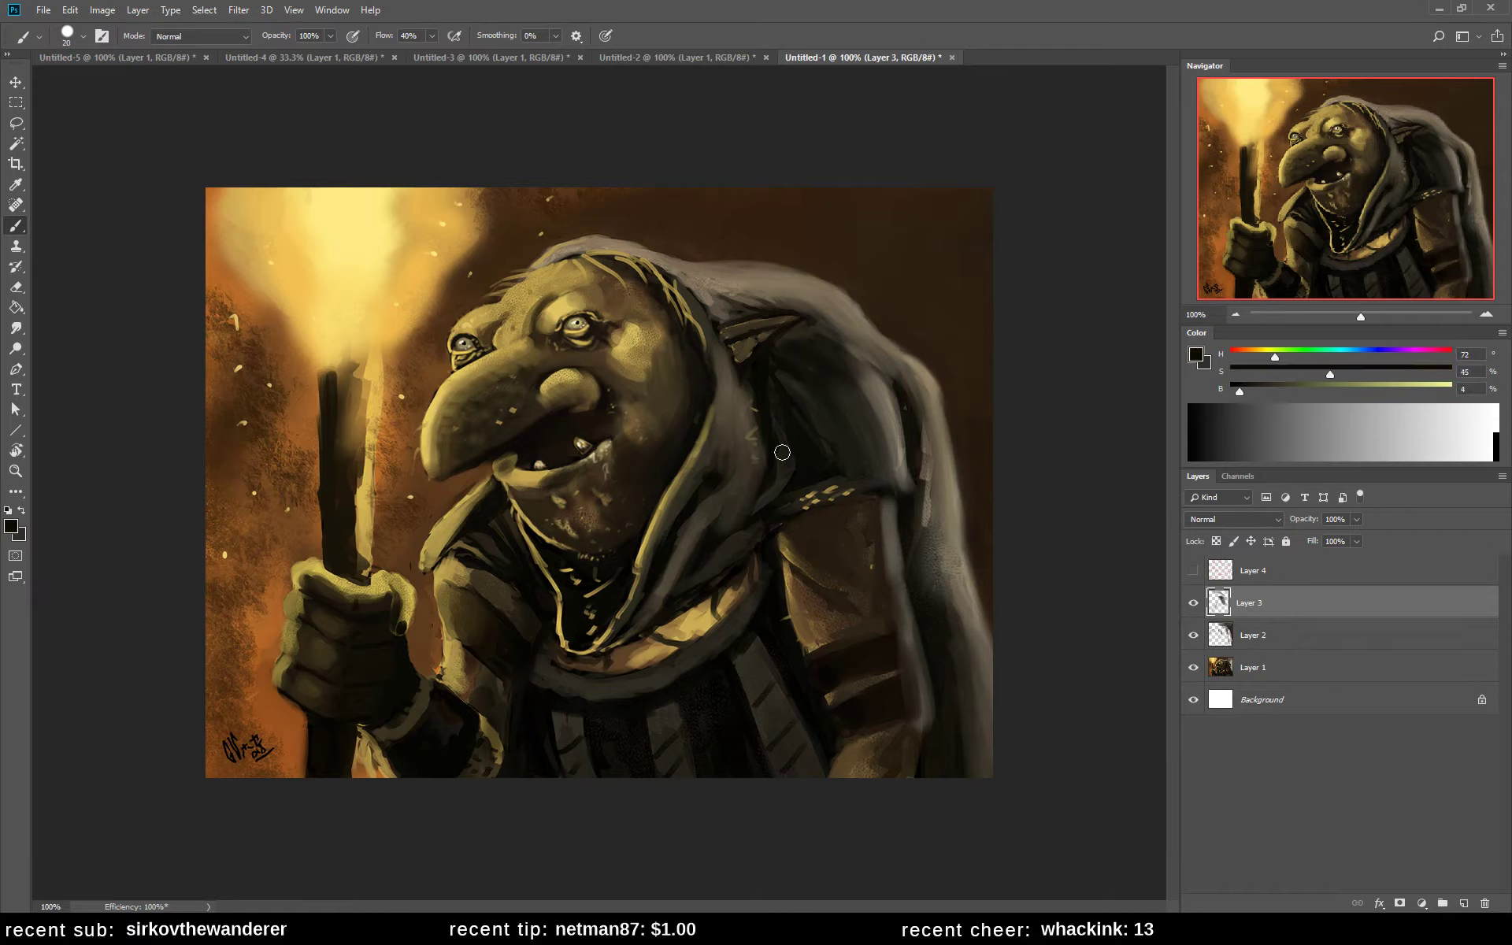
alt+click(784, 417)
mouse_move(782, 367)
mouse_down()
mouse_move(833, 467)
mouse_move(812, 374)
mouse_up()
alt+click(846, 365)
alt+click(869, 394)
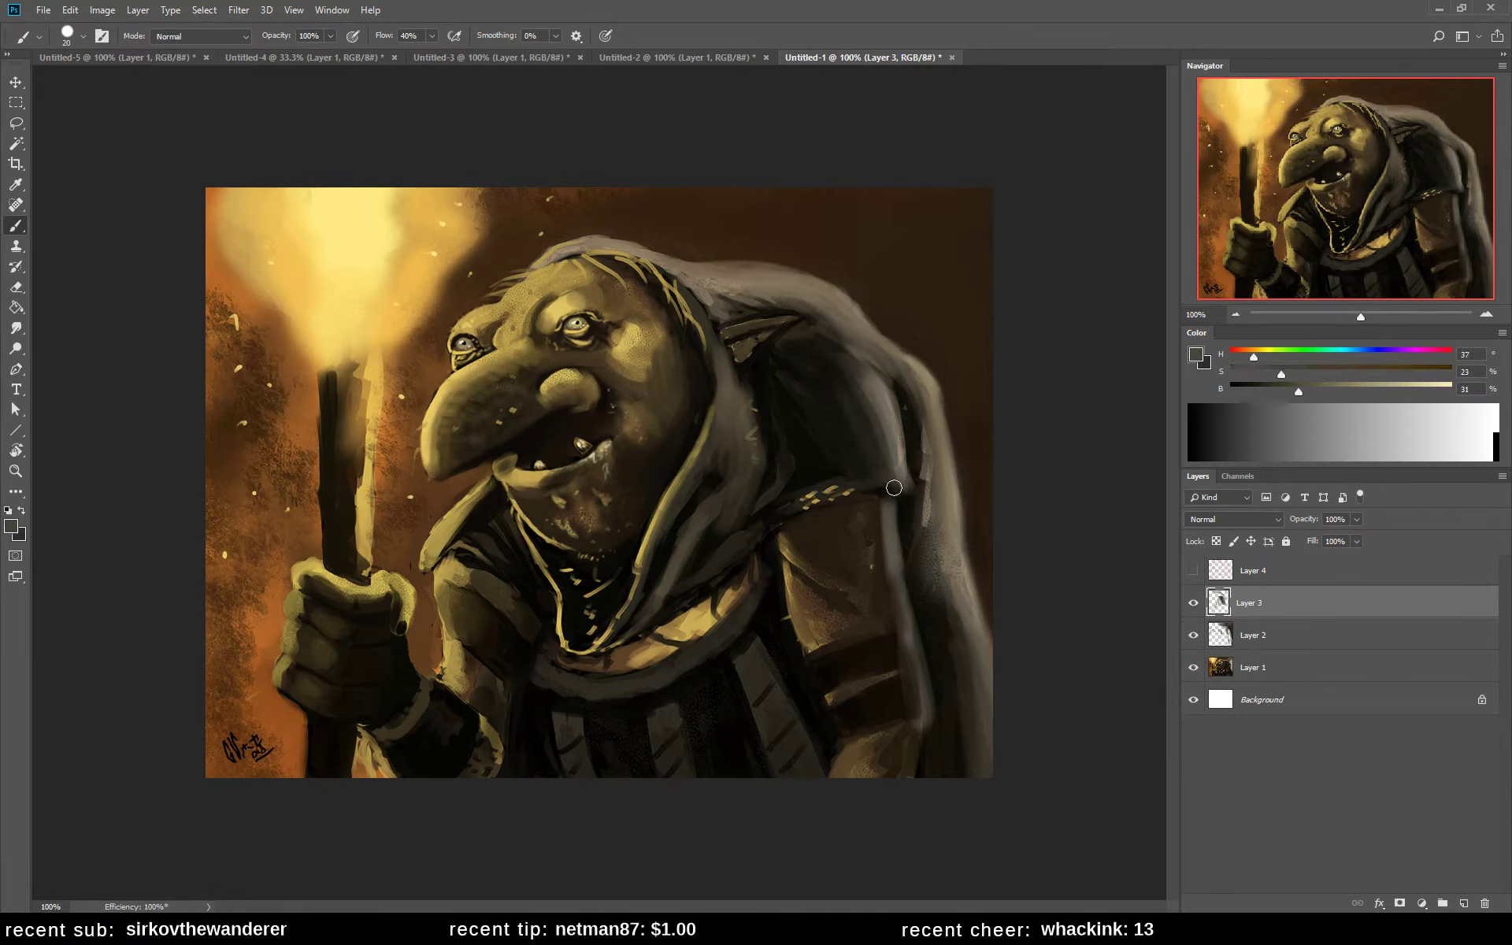
drag(834, 377, 843, 429)
key(ctrl+shift+h)
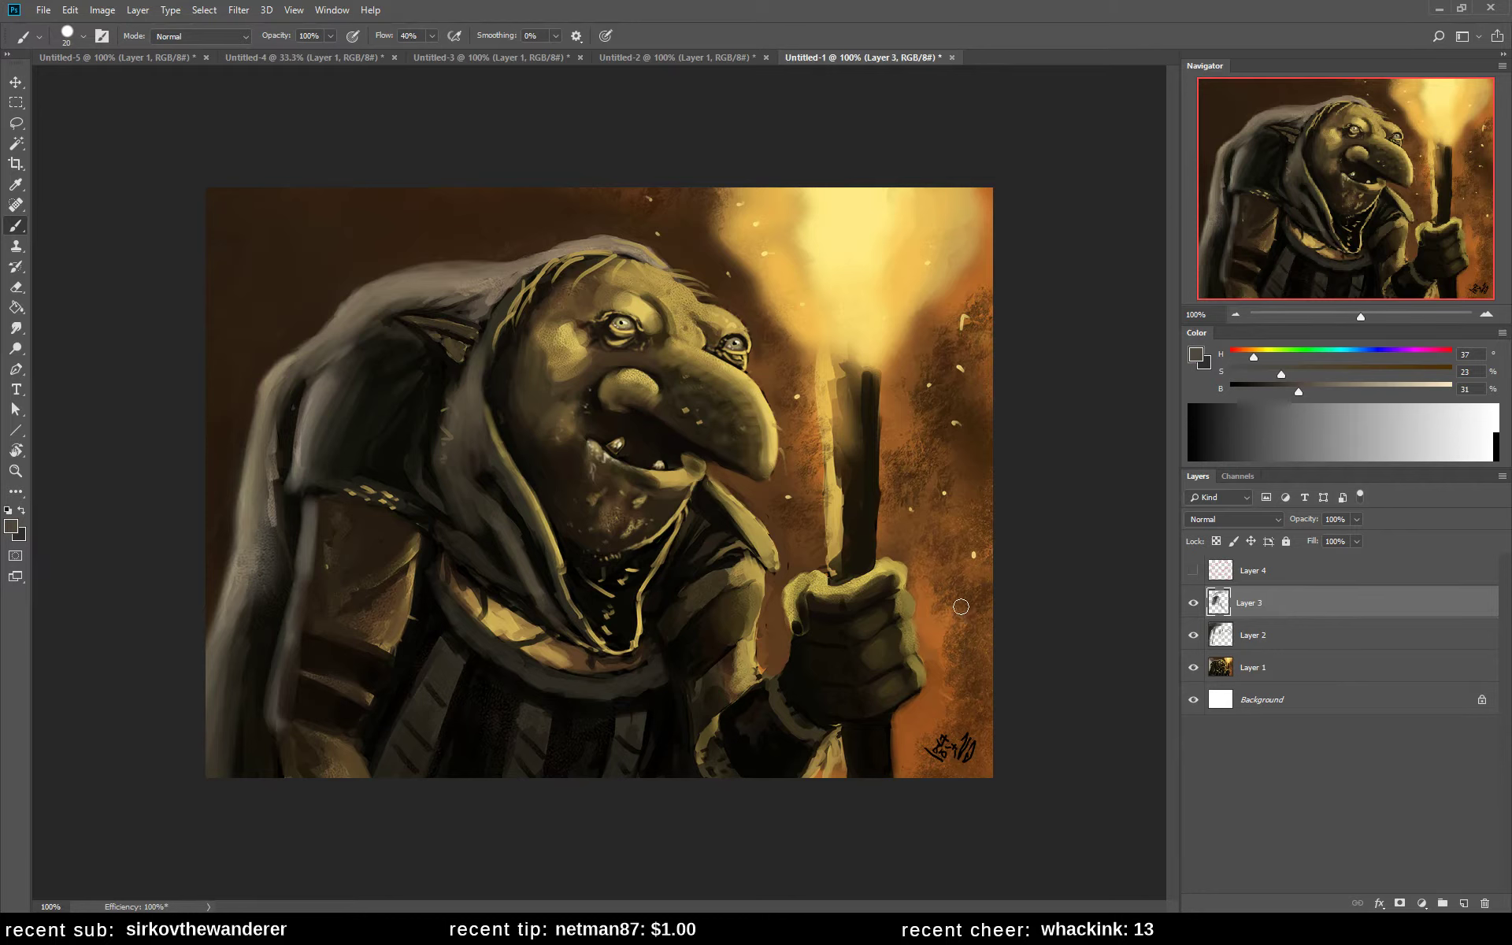
- Paint collar-yellow highlights on the shoulder below the collar
alt+click(750, 524)
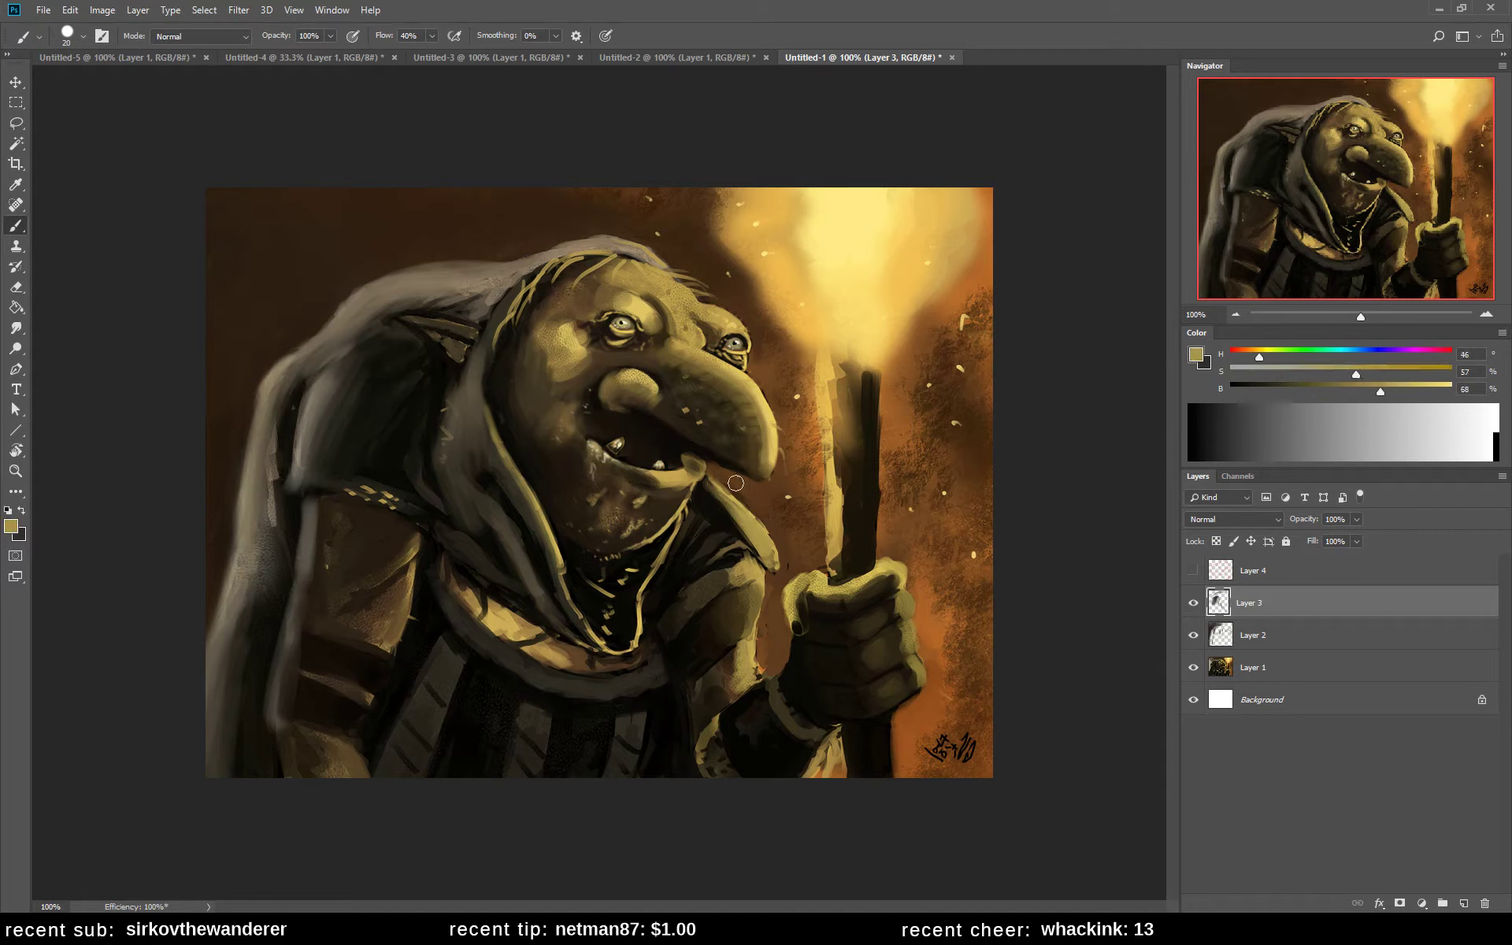
mouse_move(716, 470)
mouse_down()
mouse_move(751, 501)
mouse_move(717, 474)
mouse_move(752, 485)
mouse_move(720, 472)
mouse_move(756, 499)
mouse_move(716, 472)
mouse_move(760, 523)
mouse_up()
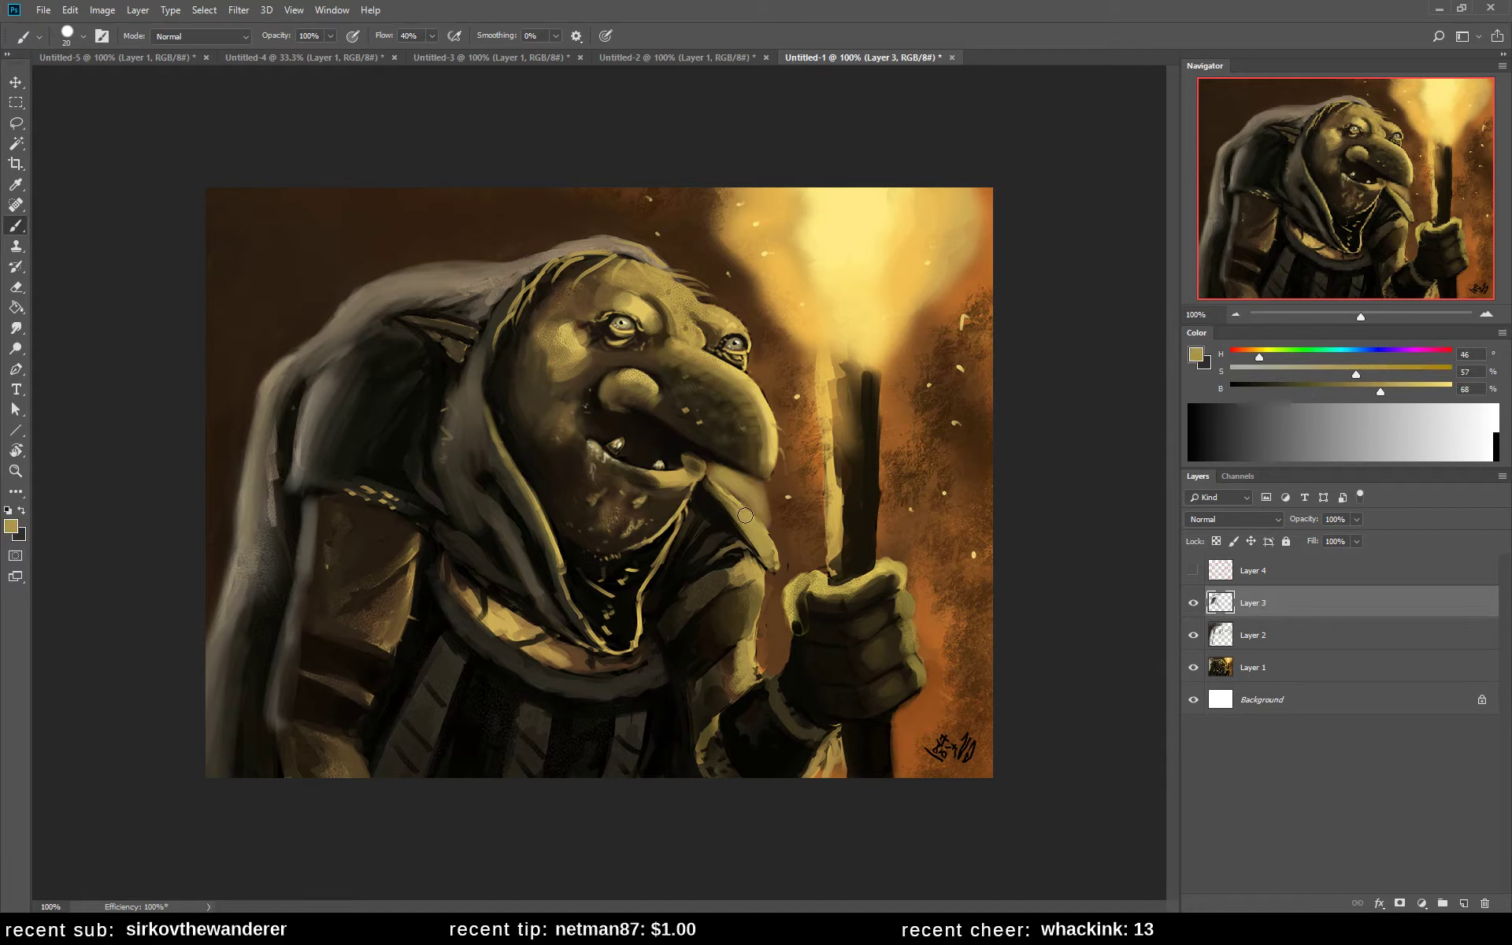
alt+click(713, 507)
alt+click(743, 498)
mouse_move(707, 523)
mouse_down()
mouse_move(732, 600)
mouse_move(729, 530)
mouse_move(749, 612)
mouse_move(717, 523)
mouse_move(743, 627)
mouse_up()
mouse_move(715, 524)
mouse_down()
mouse_move(743, 647)
mouse_move(699, 532)
mouse_move(723, 646)
mouse_up()
alt+click(732, 618)
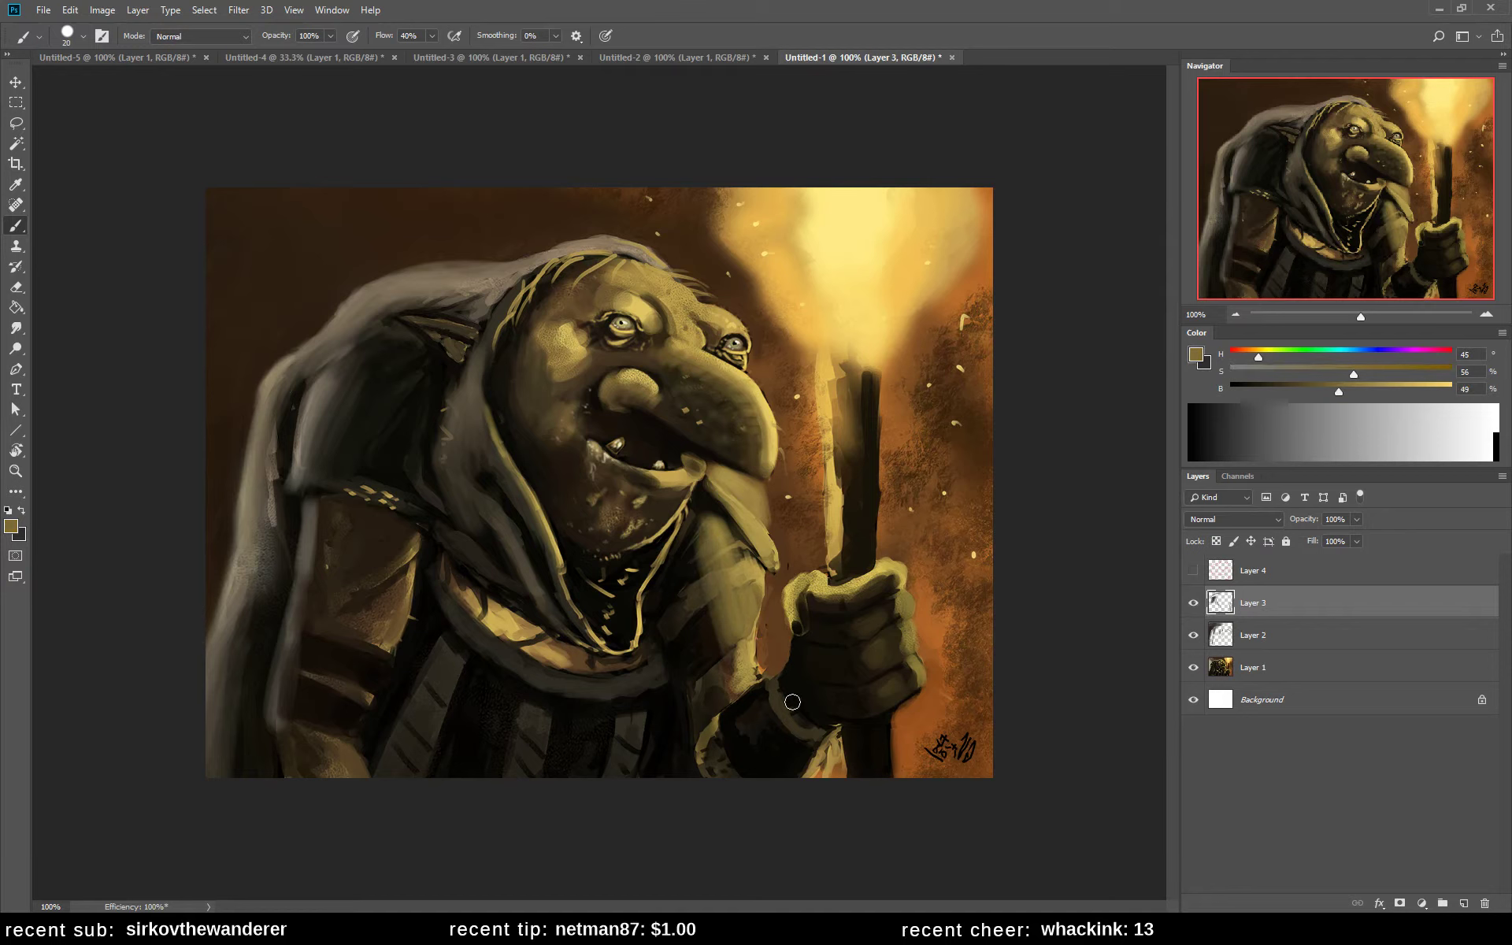
- Darken the hood edge beside the ear and cheek with near-black
alt+click(492, 364)
drag(483, 340, 464, 441)
mouse_move(477, 379)
mouse_down()
mouse_move(472, 453)
mouse_move(470, 437)
mouse_up()
drag(478, 398, 503, 483)
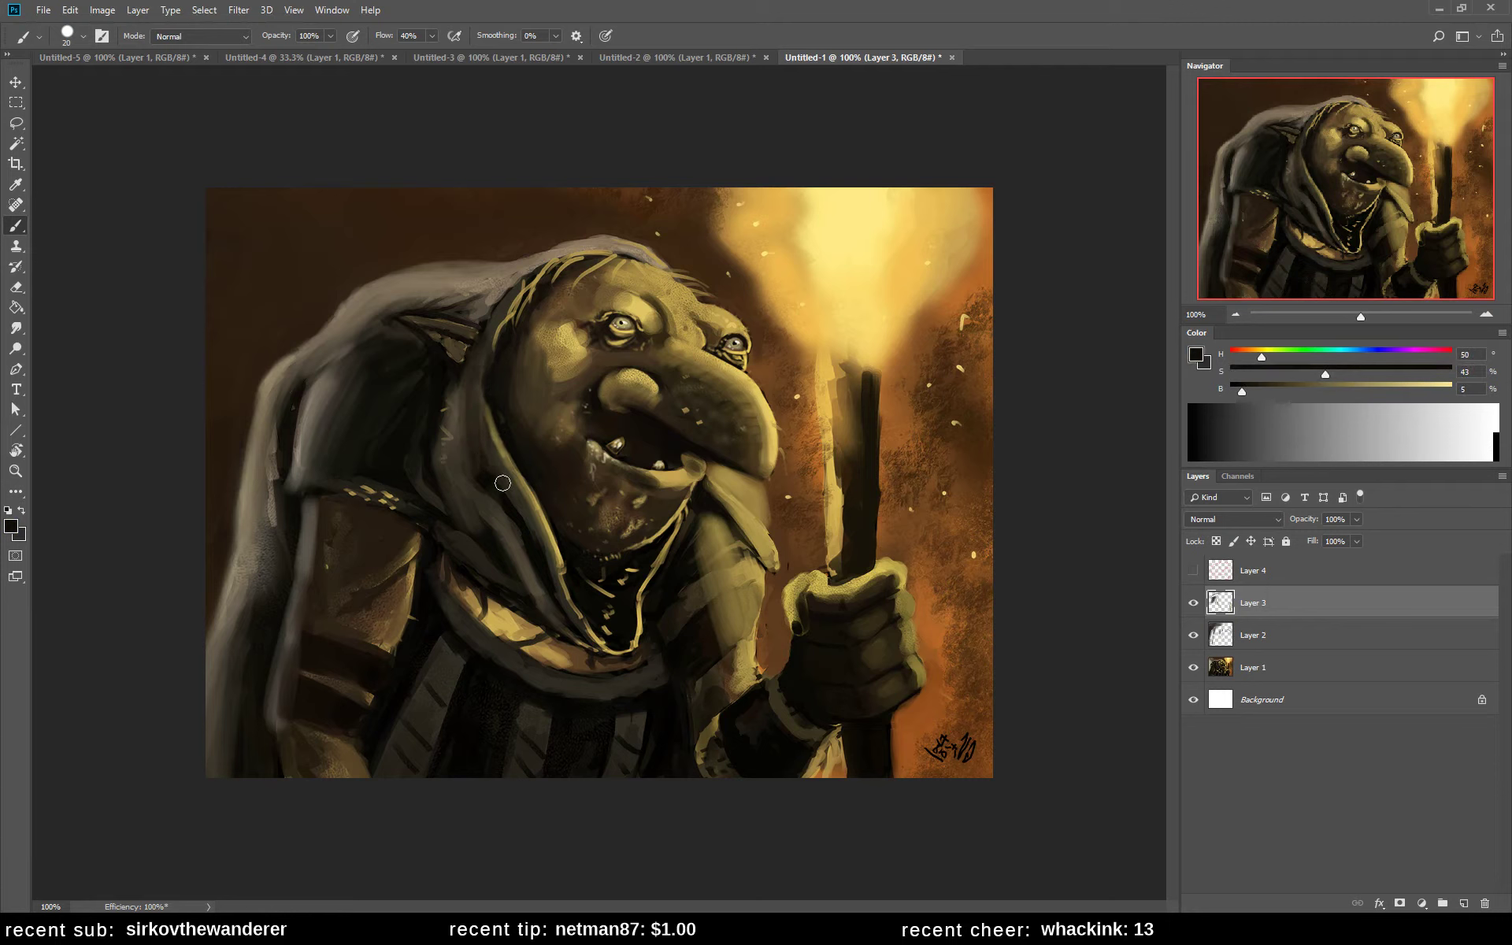
- Paint a thin light-yellow rim highlight along the ear's top edge with a size-7 brush
alt+click(637, 300)
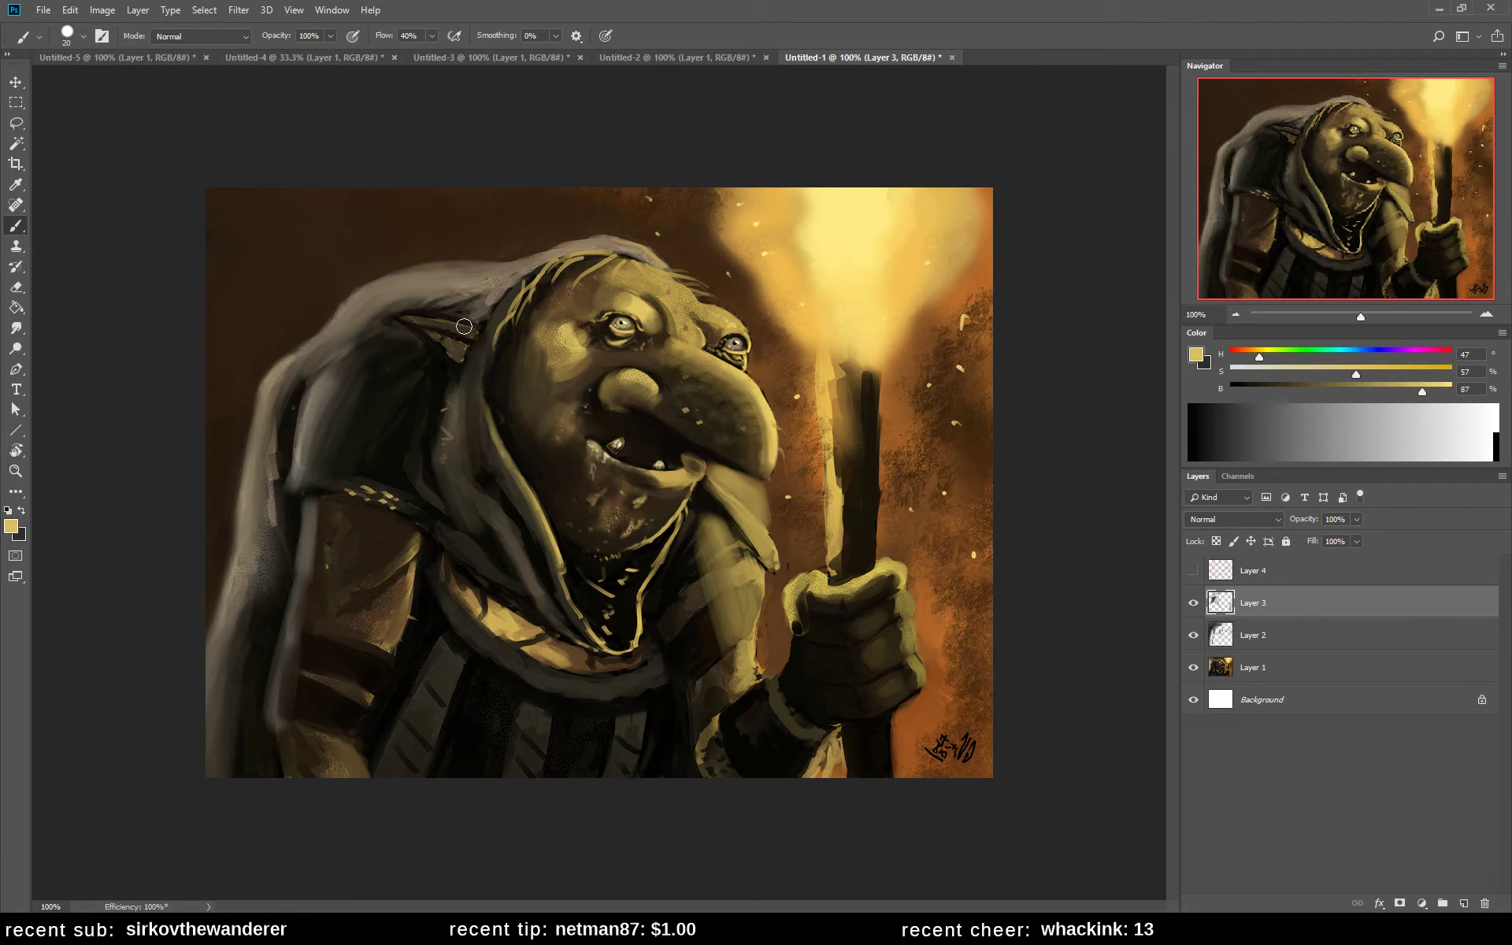
key(bracketleft)
key(bracketleft)
key(bracketleft)
key(bracketleft)
drag(410, 317, 476, 330)
- Narrow the torch glow with dark brown strokes along the flame's left and right edges
alt+click(712, 222)
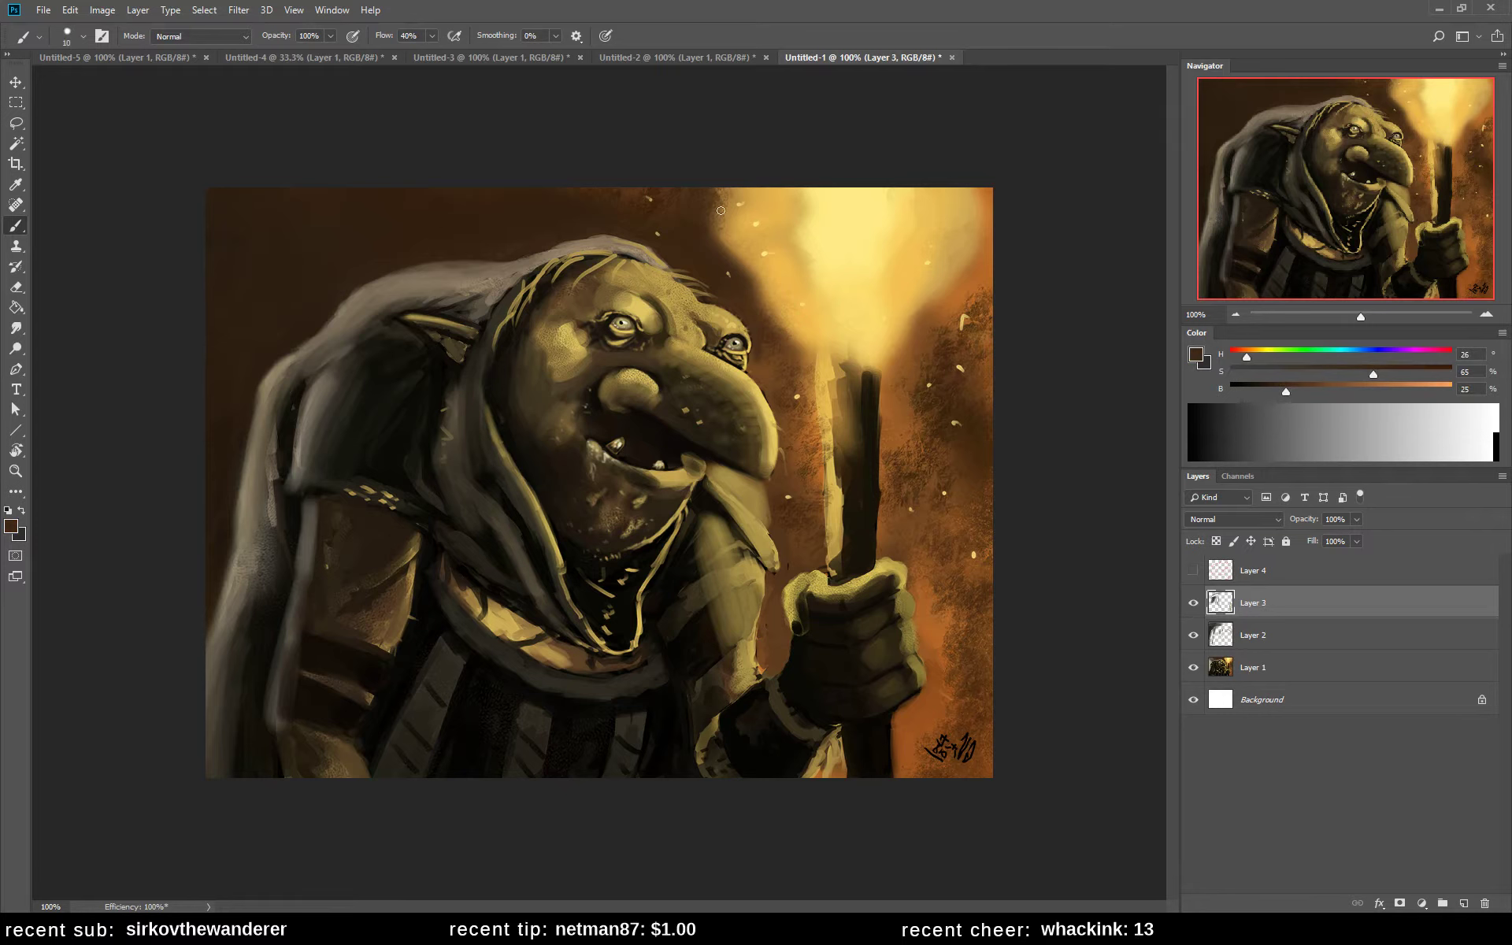
key(bracketright)
key(bracketright)
key(bracketright)
key(bracketright)
key(bracketright)
mouse_move(723, 189)
mouse_down()
mouse_move(733, 270)
mouse_move(743, 169)
mouse_move(756, 236)
mouse_move(759, 175)
mouse_move(796, 331)
mouse_move(749, 201)
mouse_move(716, 243)
mouse_move(782, 293)
mouse_move(788, 338)
mouse_up()
mouse_move(932, 169)
mouse_down()
mouse_move(934, 256)
mouse_move(919, 179)
mouse_move(910, 299)
mouse_move(930, 300)
mouse_move(940, 177)
mouse_move(959, 230)
mouse_move(974, 222)
mouse_move(960, 314)
mouse_move(961, 242)
mouse_move(919, 350)
mouse_move(946, 267)
mouse_move(968, 275)
mouse_move(863, 418)
mouse_up()
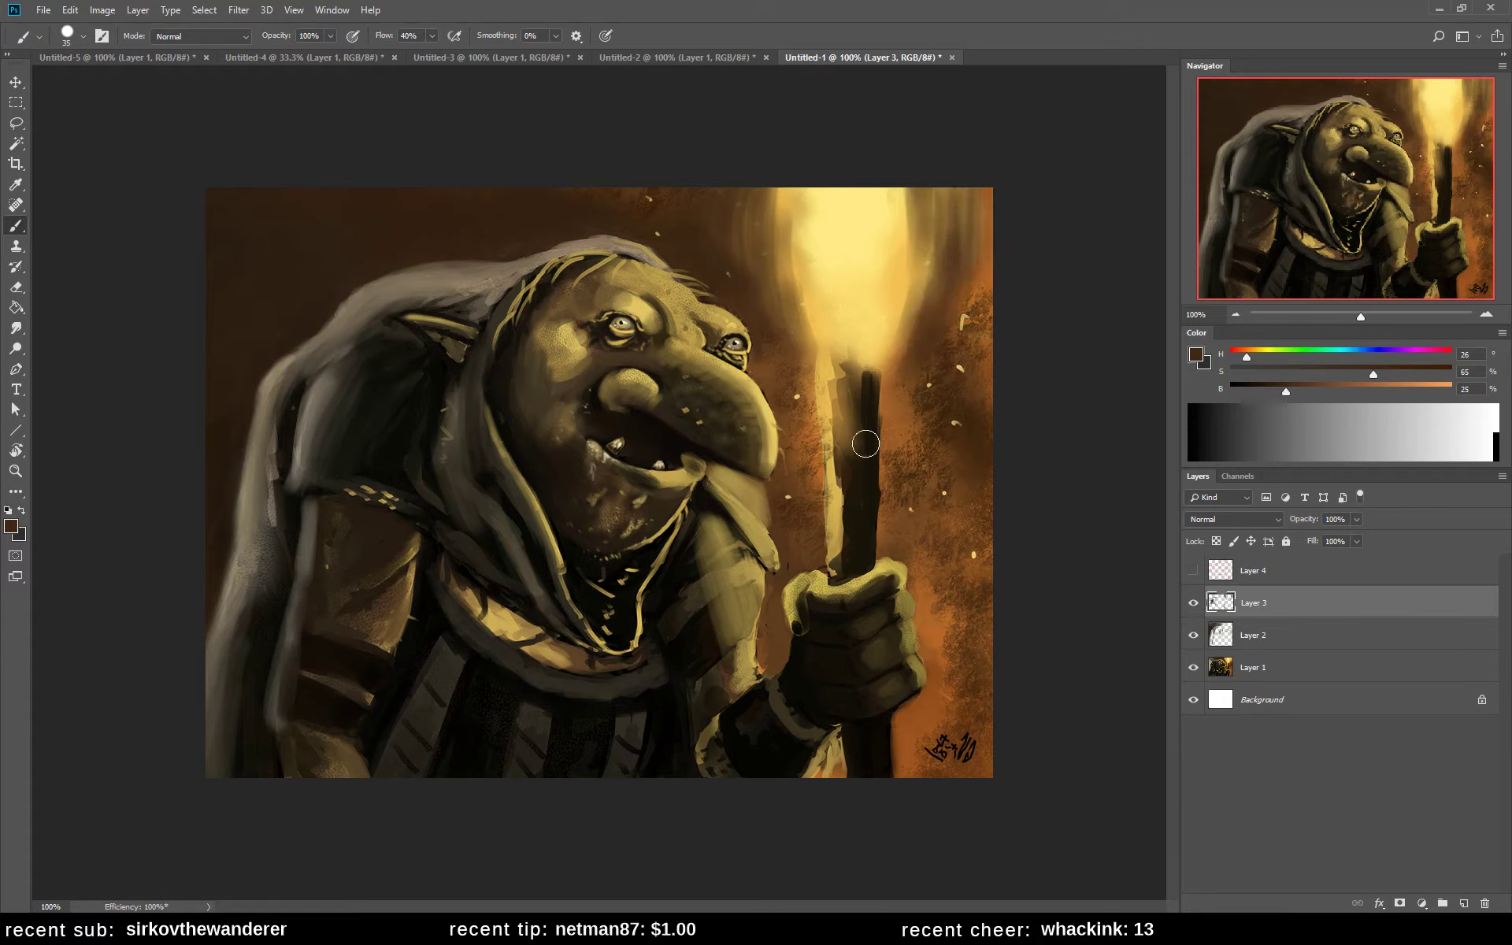
- Widen the torch stick's left edge, then darken the flame's left side with a saturated reddish brown
alt+click(870, 476)
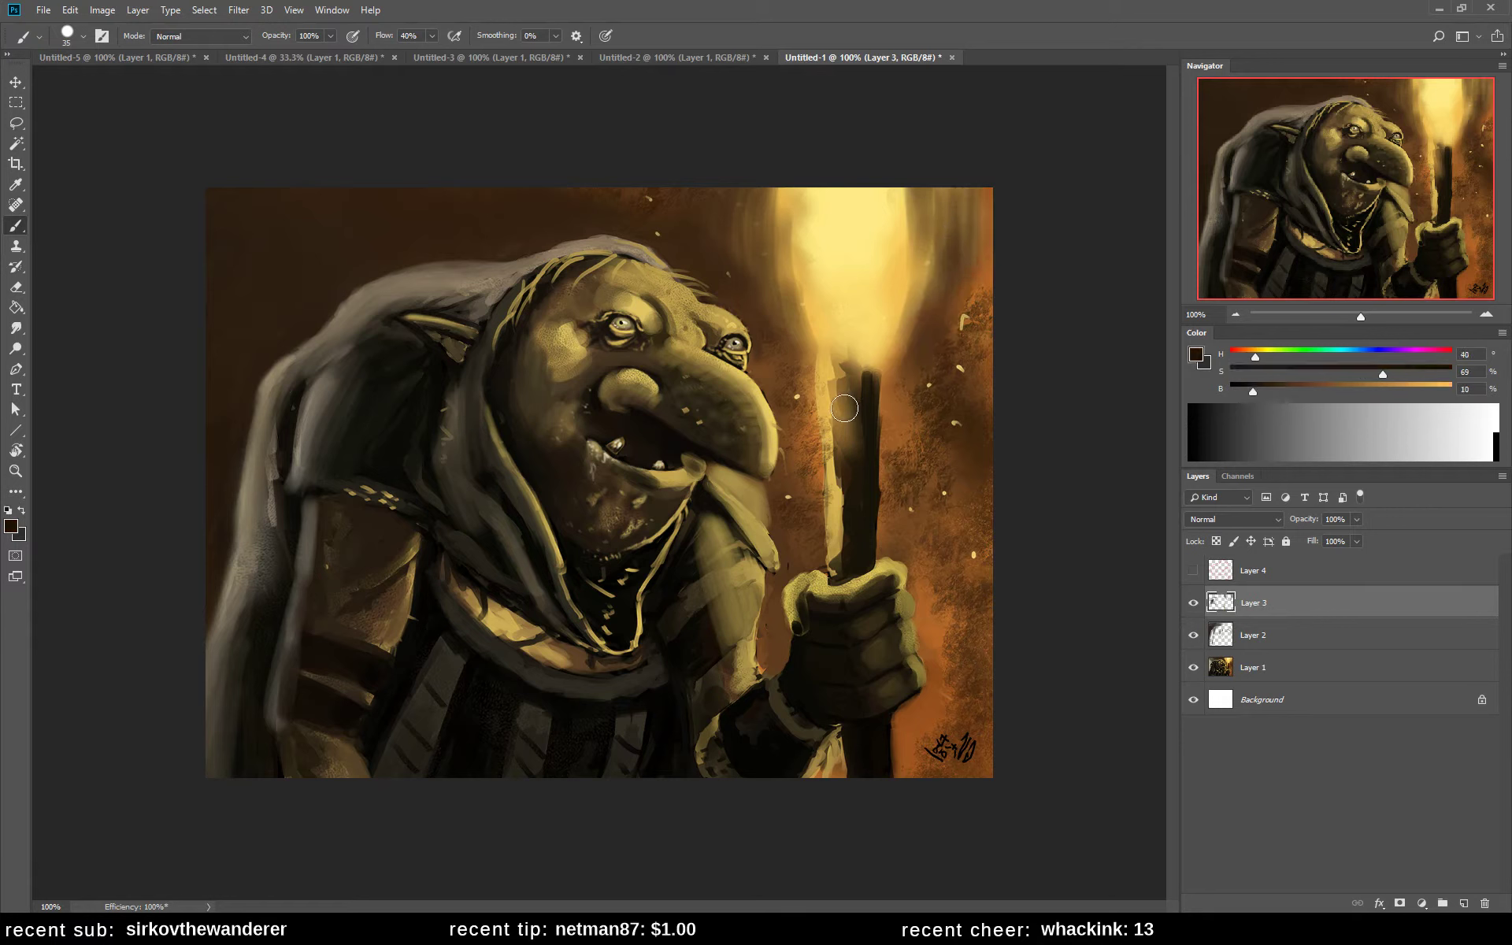
mouse_move(845, 409)
mouse_down()
mouse_move(846, 491)
mouse_move(851, 389)
mouse_move(864, 541)
mouse_up()
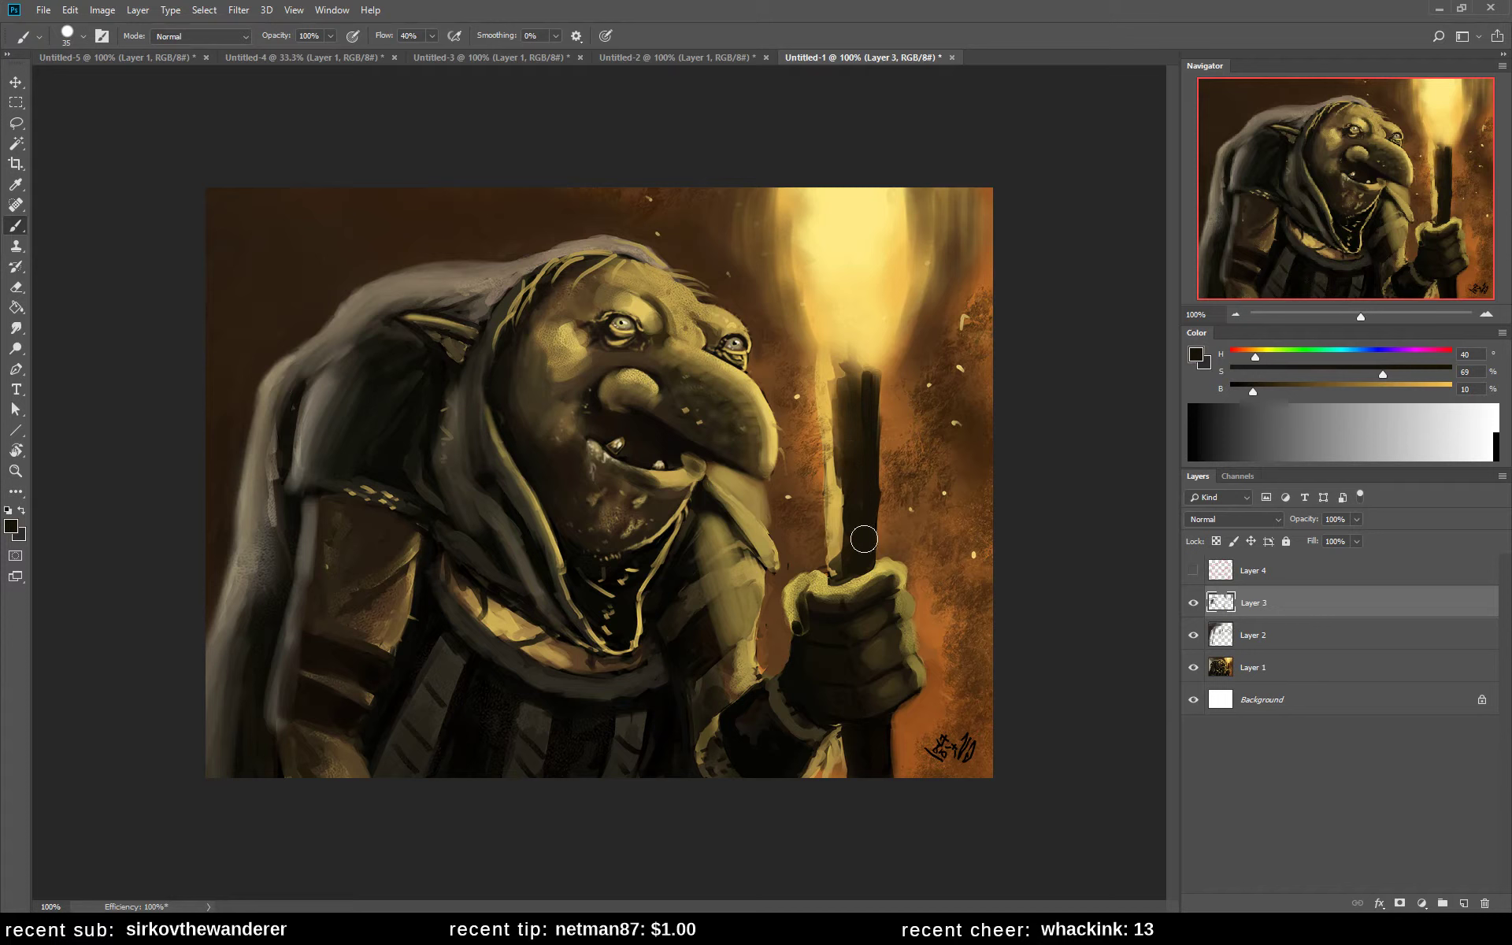
drag(1251, 356, 1245, 356)
click(1339, 385)
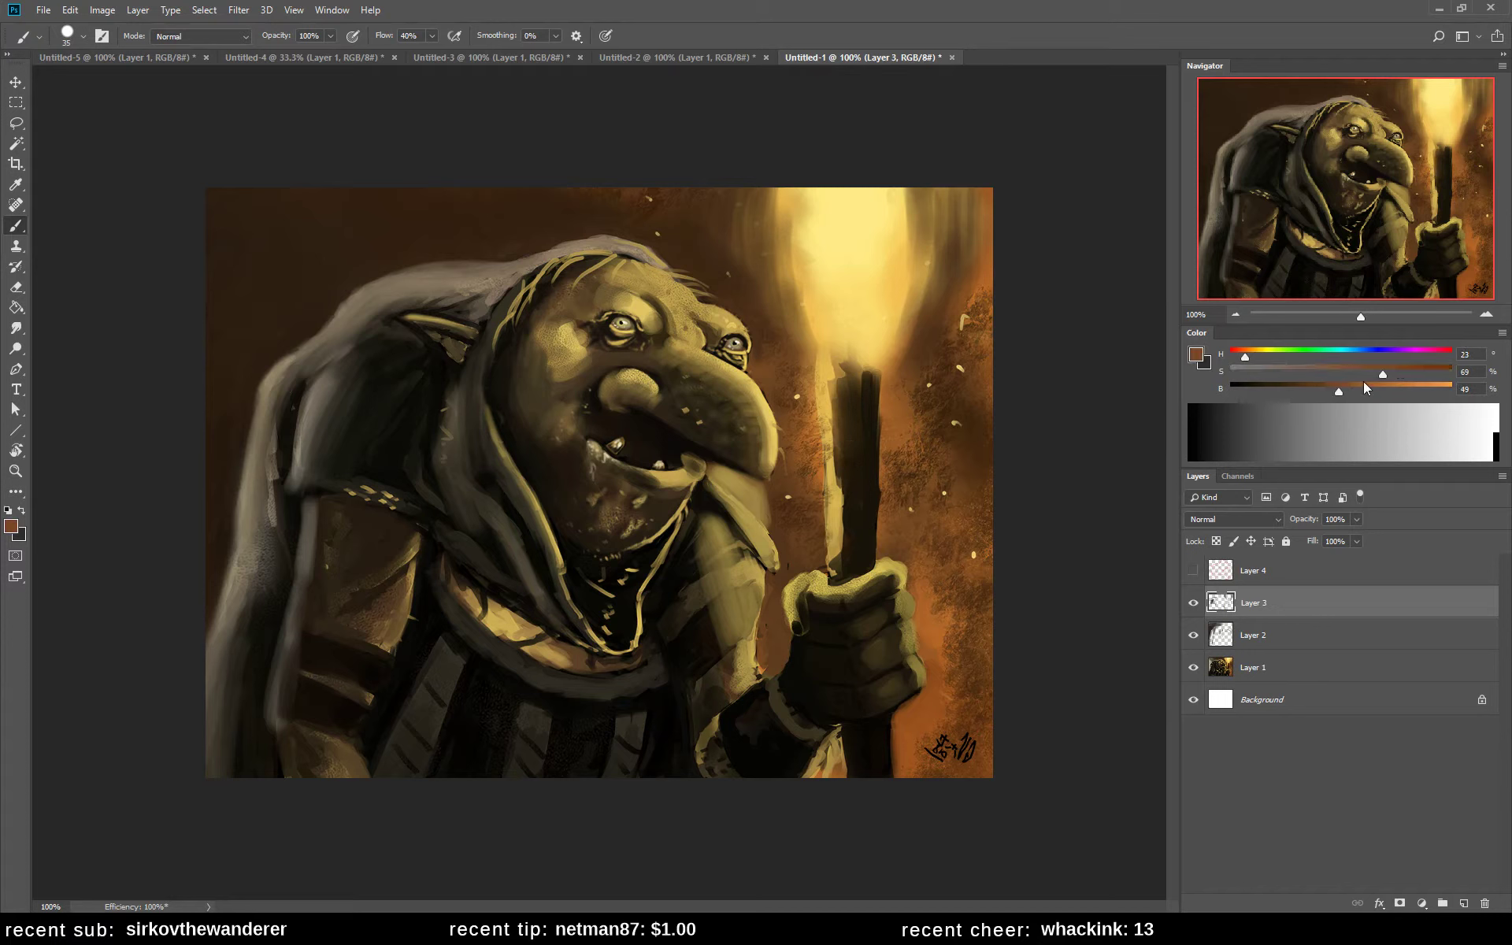
drag(1384, 374, 1466, 374)
drag(1246, 357, 1242, 357)
key(bracketright)
key(bracketright)
key(bracketright)
key(bracketright)
mouse_move(803, 227)
mouse_down()
mouse_move(831, 327)
mouse_move(886, 211)
mouse_move(935, 186)
mouse_move(906, 338)
mouse_up()
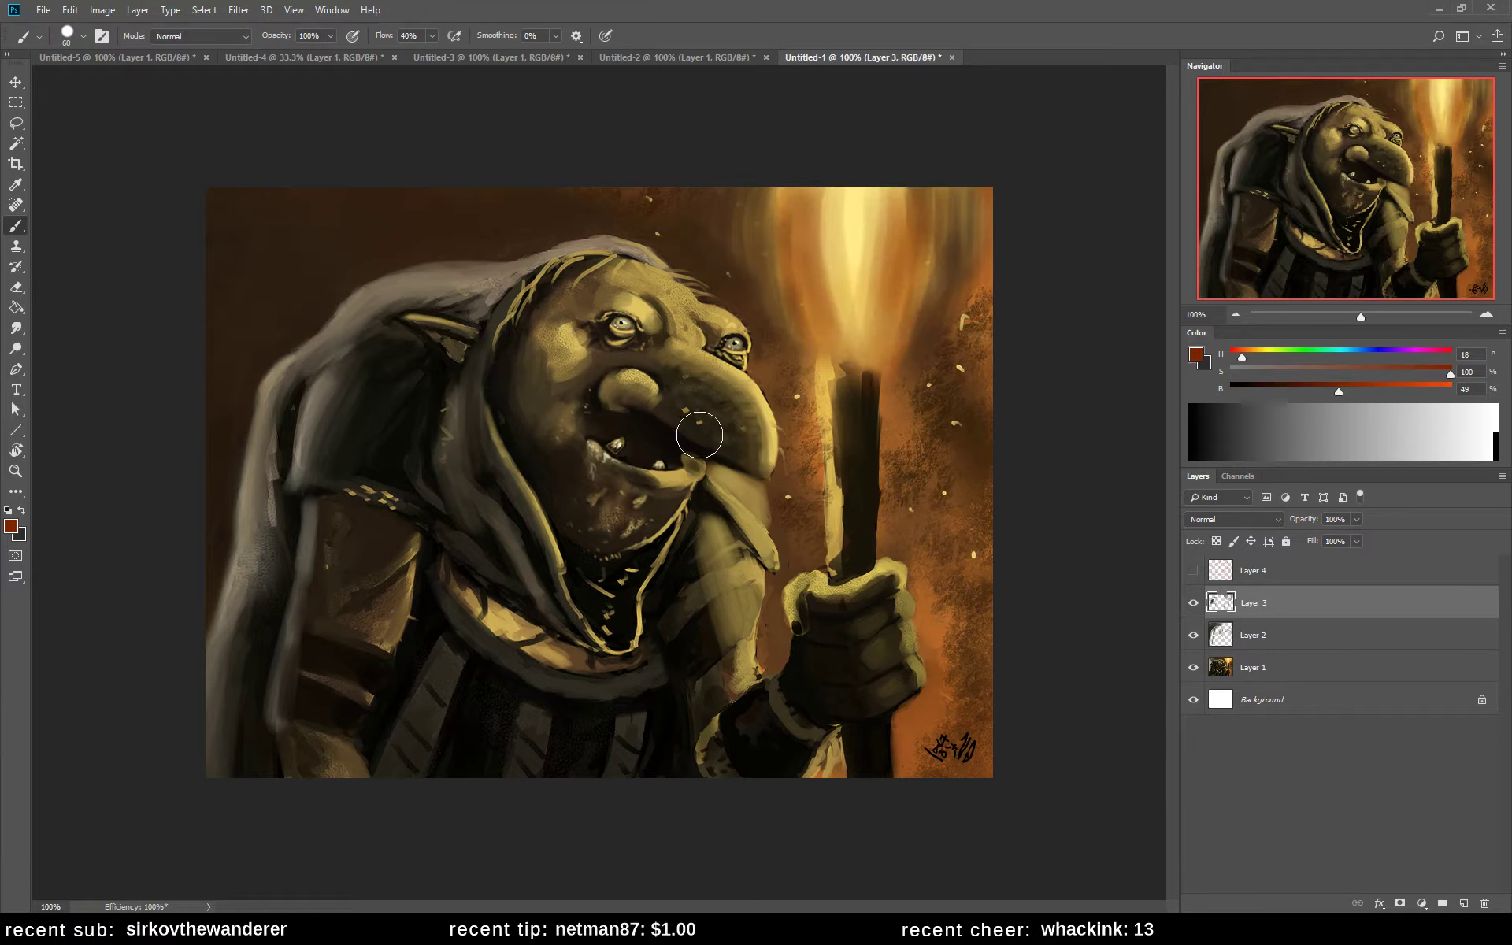
- Repaint the flame's left side in light orange and brighten its upper right with pale yellow
alt+click(815, 256)
drag(821, 223, 827, 300)
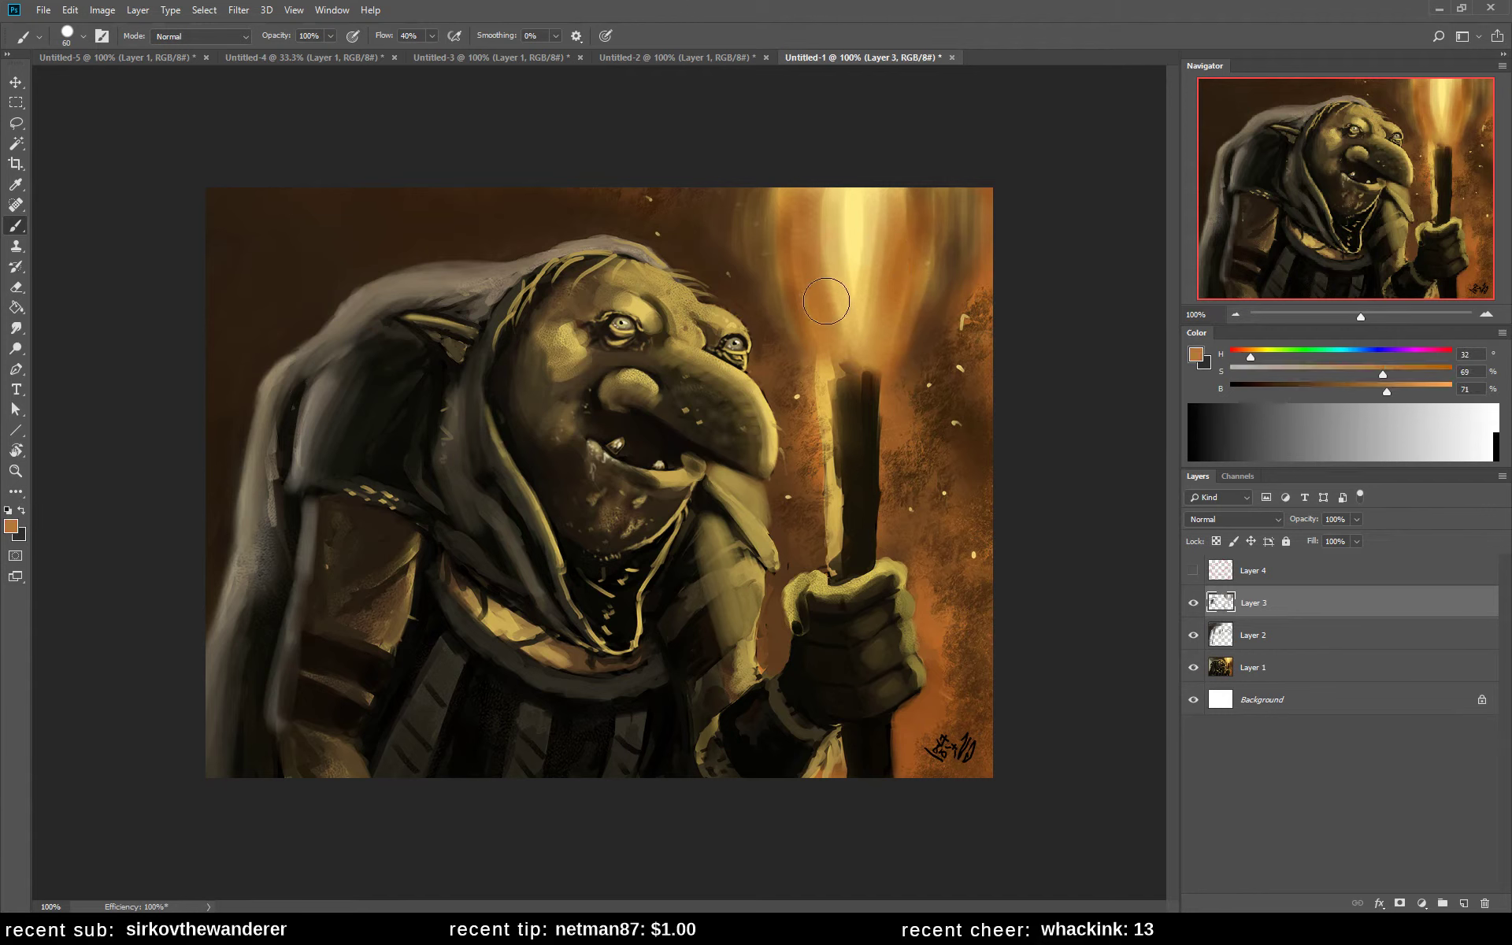
alt+click(826, 236)
drag(820, 202, 832, 315)
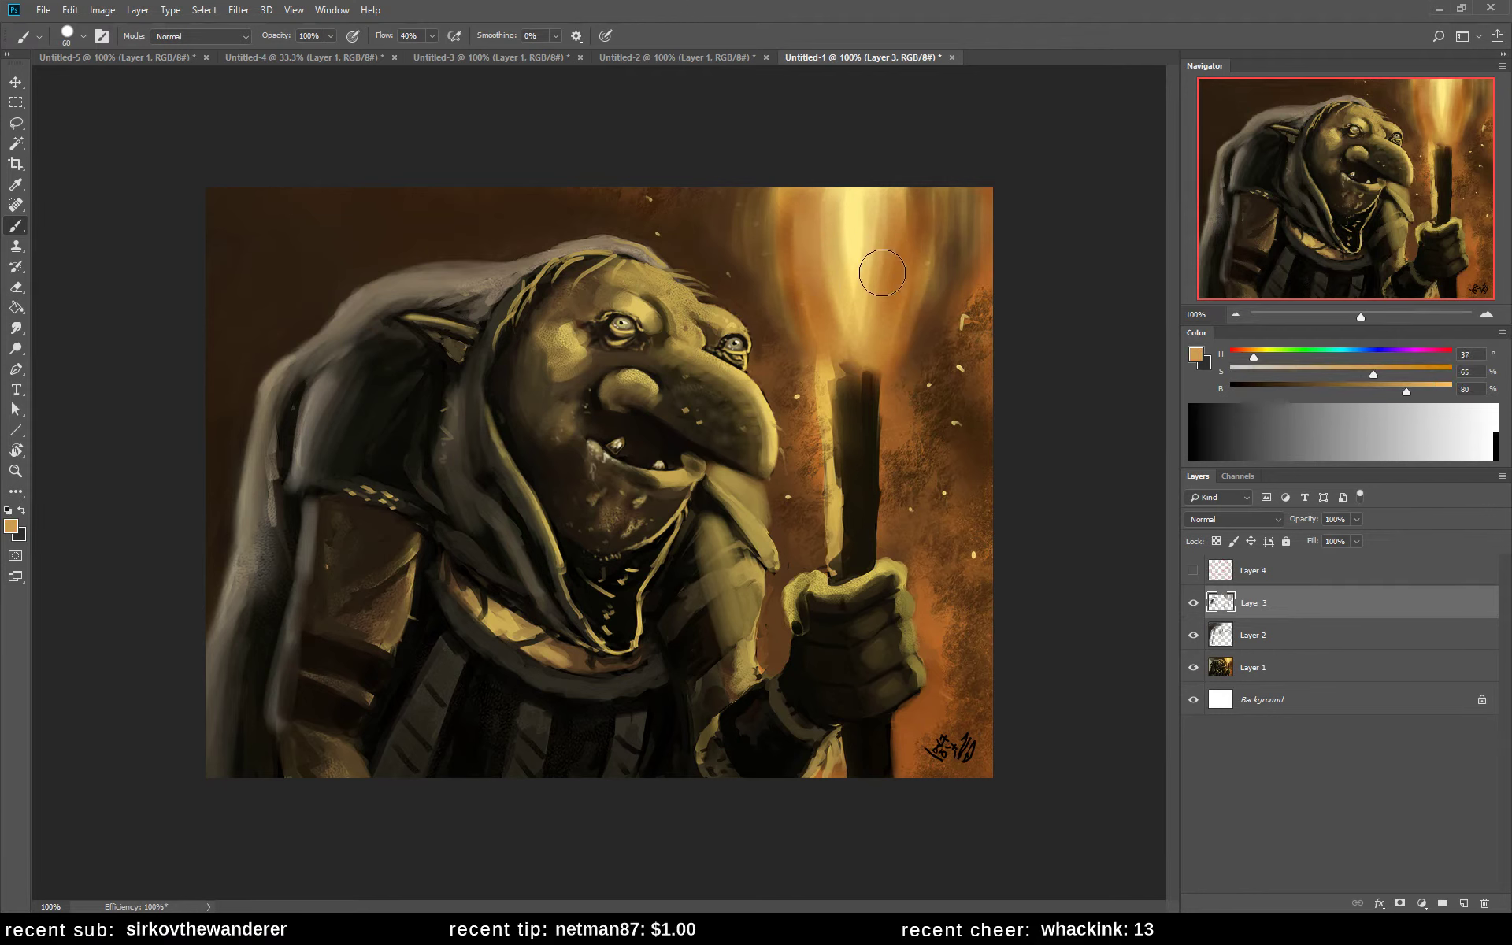
alt+click(861, 227)
drag(874, 197, 857, 351)
- With a smaller brush, narrow the glow's lower-left edge and darken its left edge in brown
key(bracketleft)
key(bracketleft)
key(bracketleft)
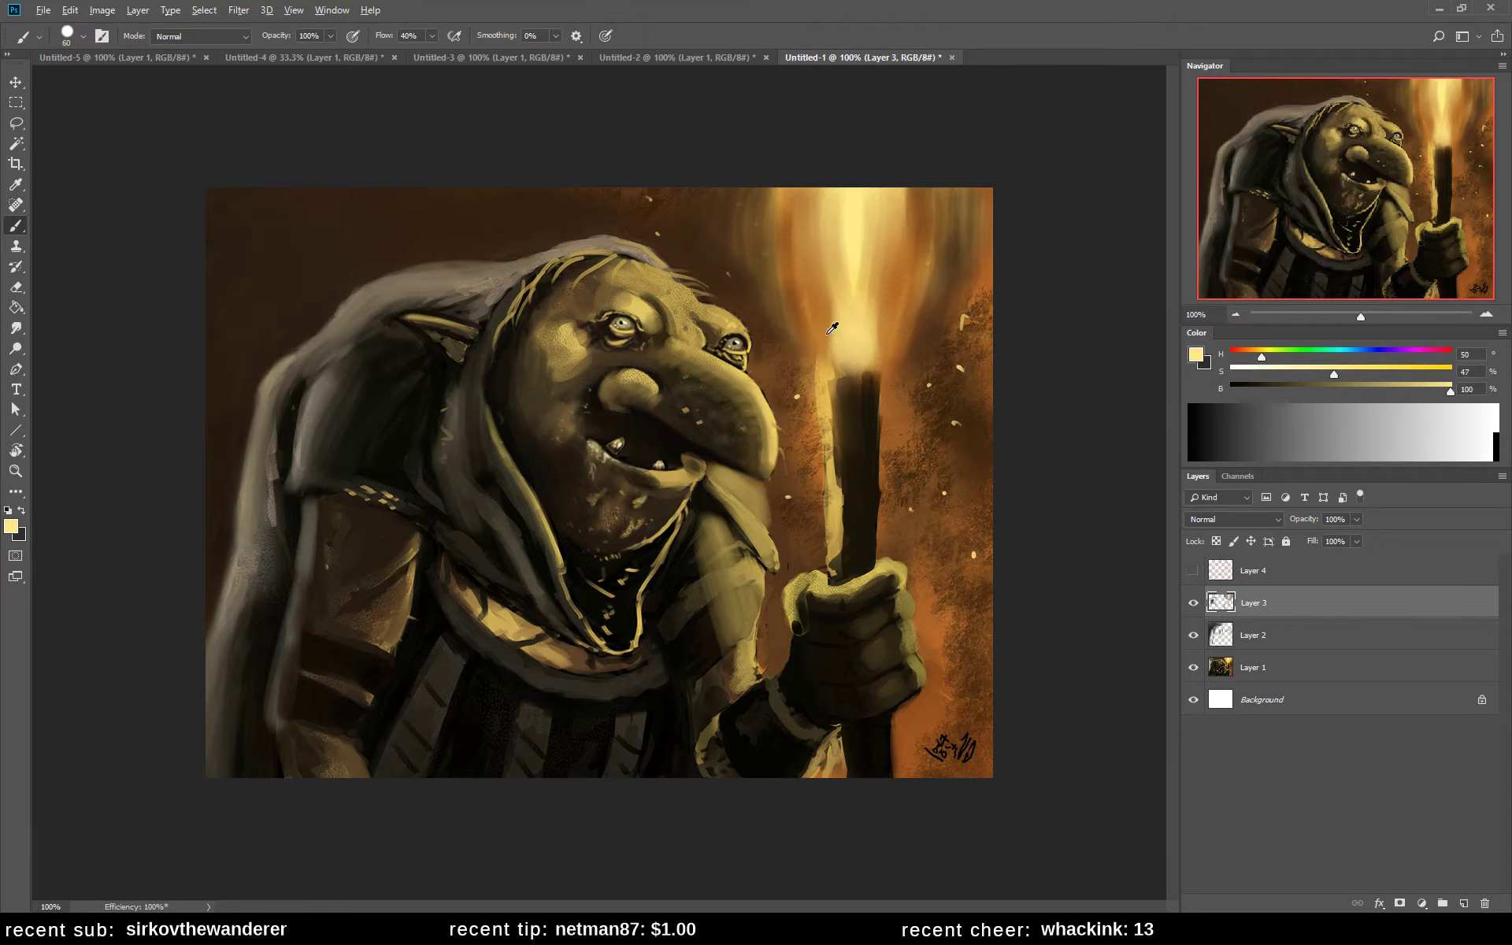
alt+click(823, 319)
key(bracketleft)
drag(829, 304, 835, 344)
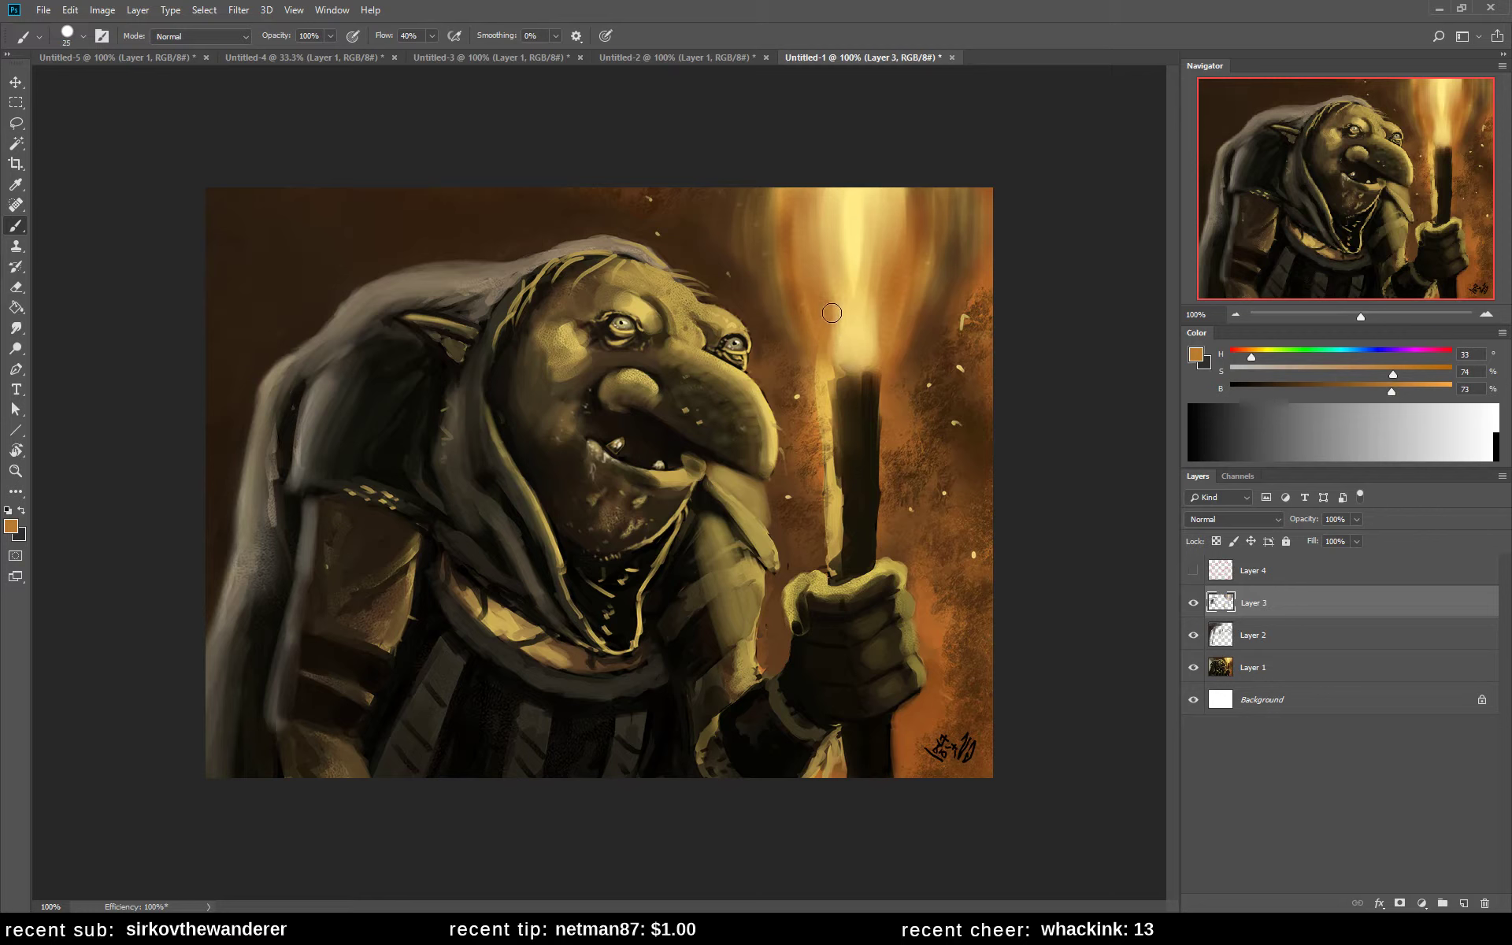
alt+click(721, 252)
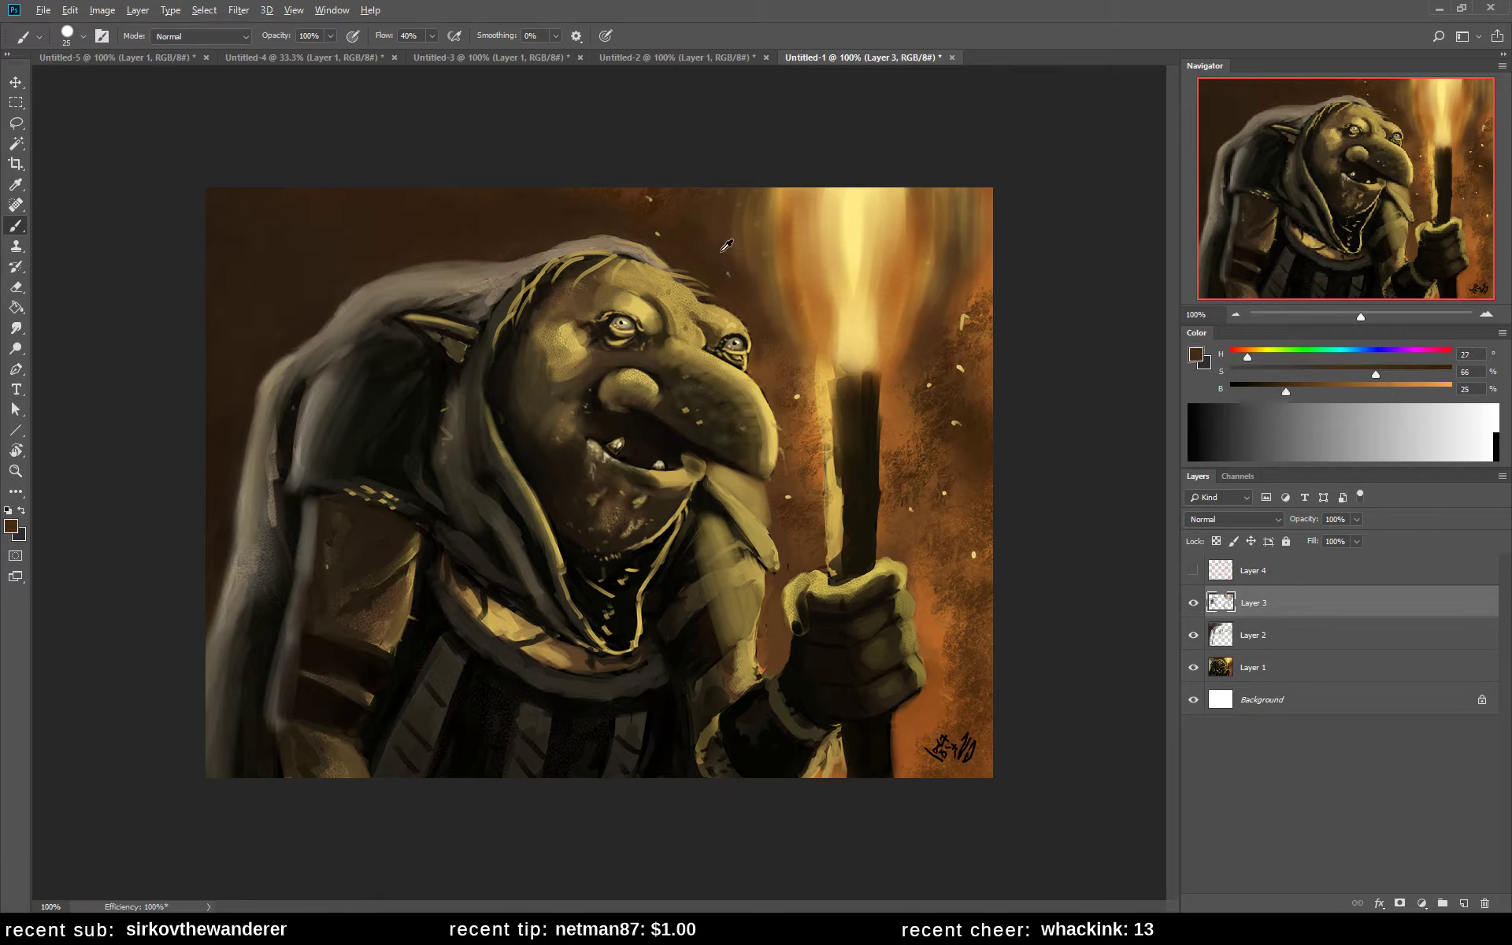
drag(729, 202, 747, 303)
- Brighten the flame glow left of centre, its right side and its base with bright yellow
alt+click(751, 277)
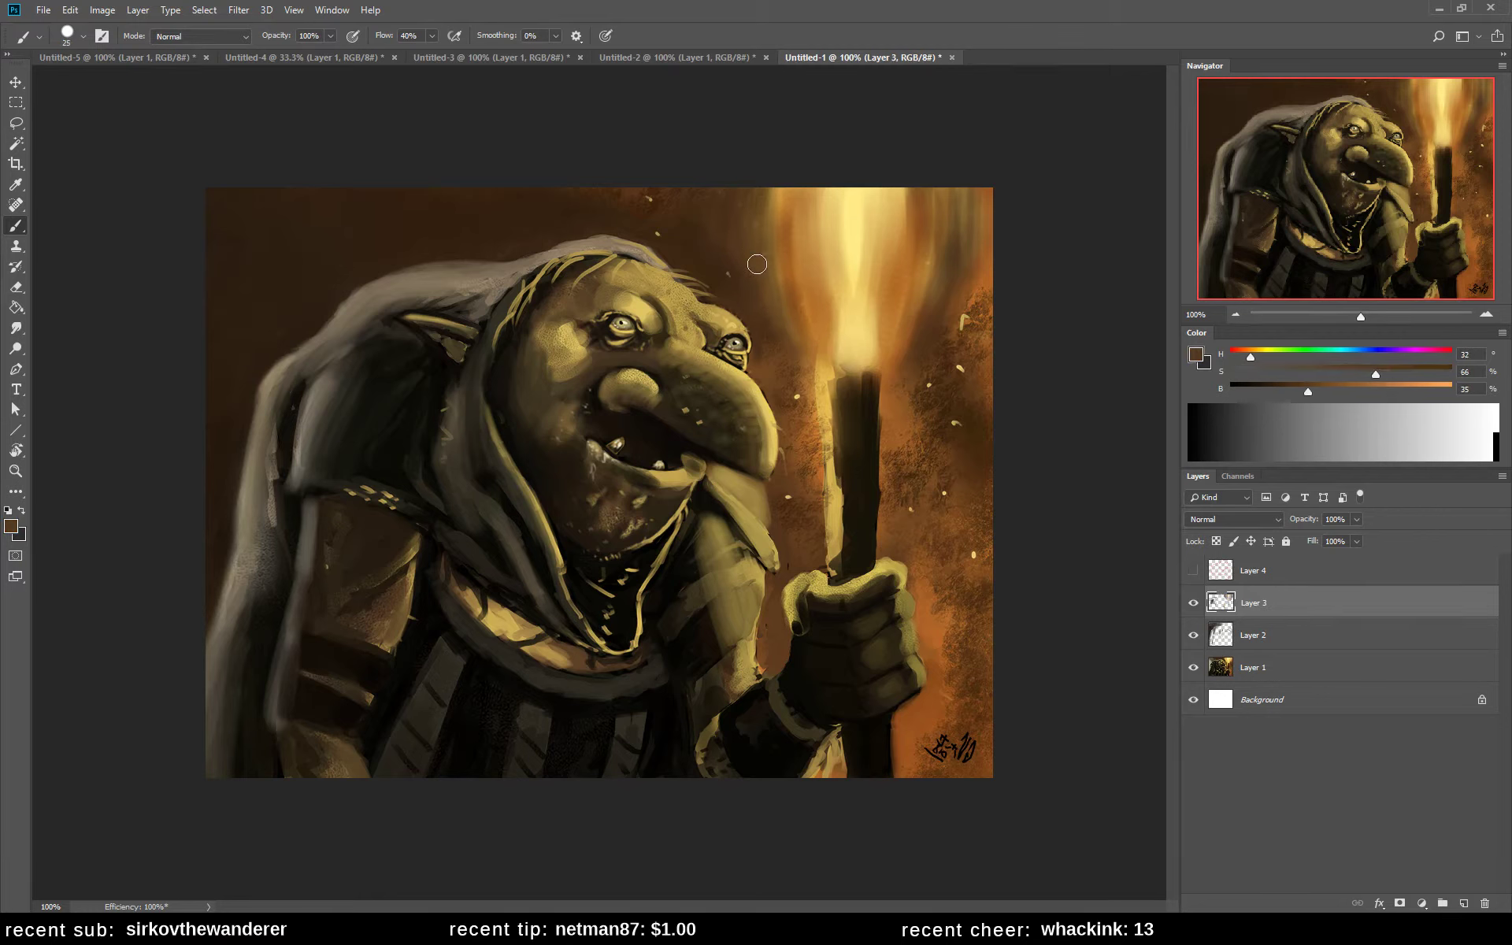
alt+click(784, 290)
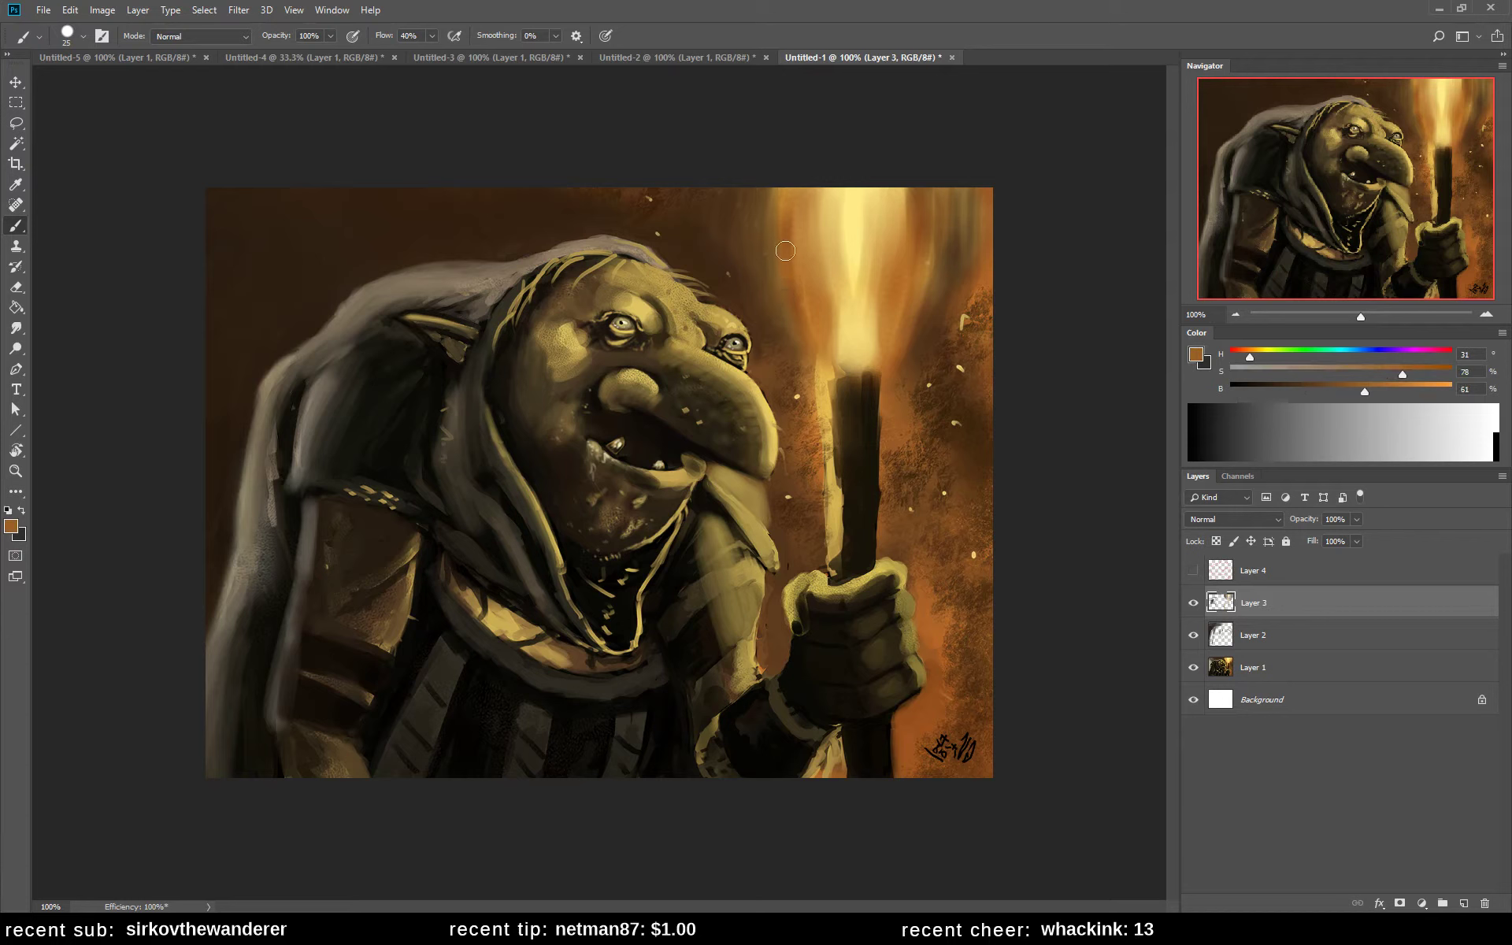
alt+click(811, 279)
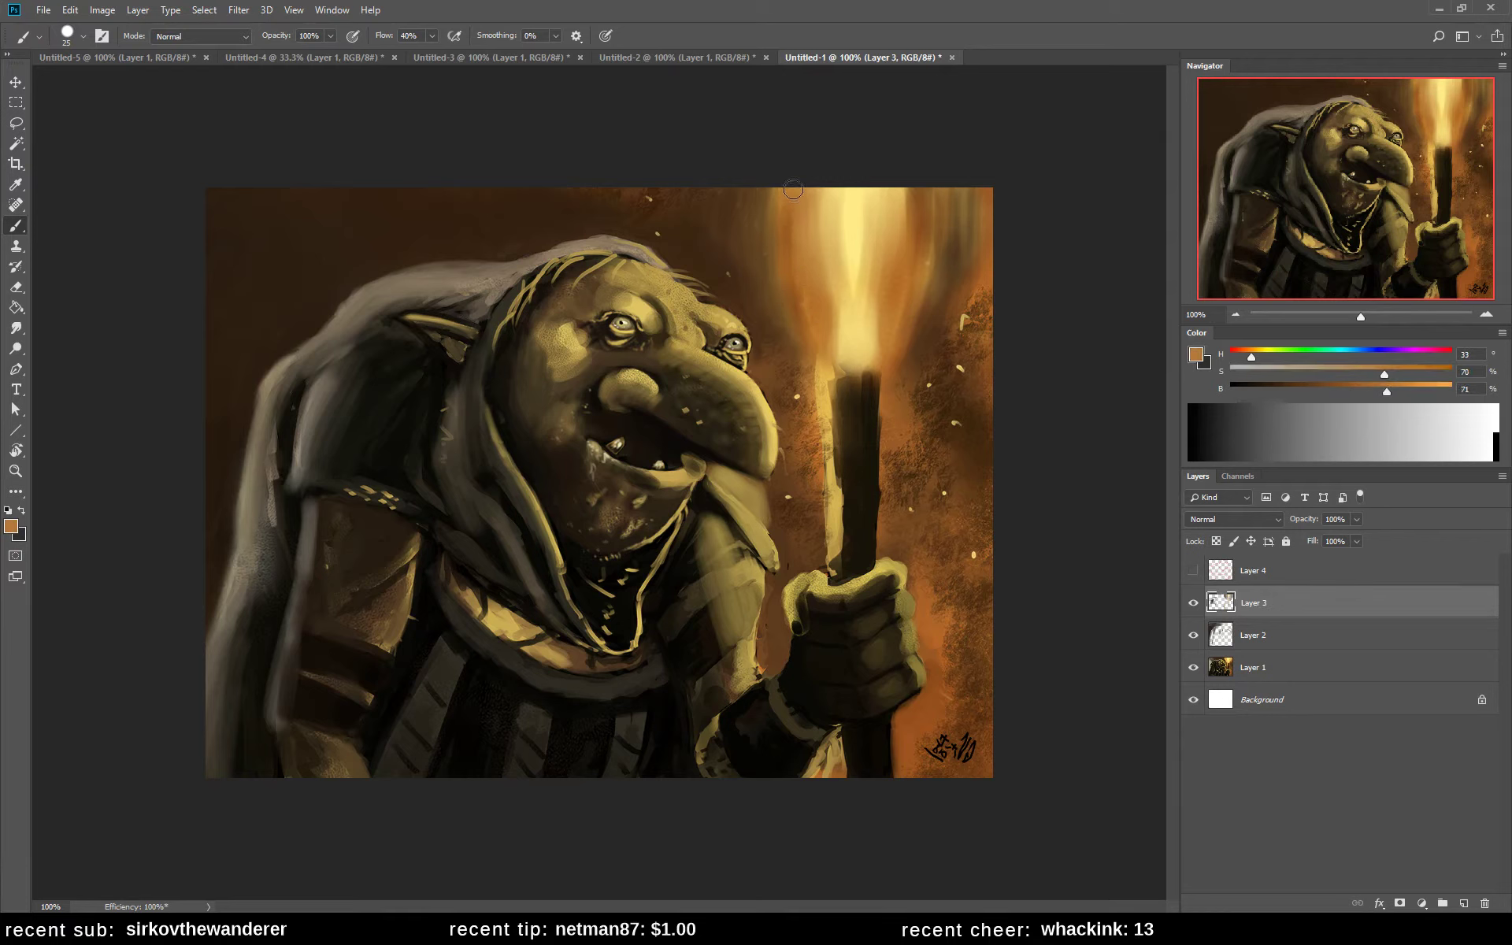
alt+click(846, 327)
drag(844, 320, 811, 263)
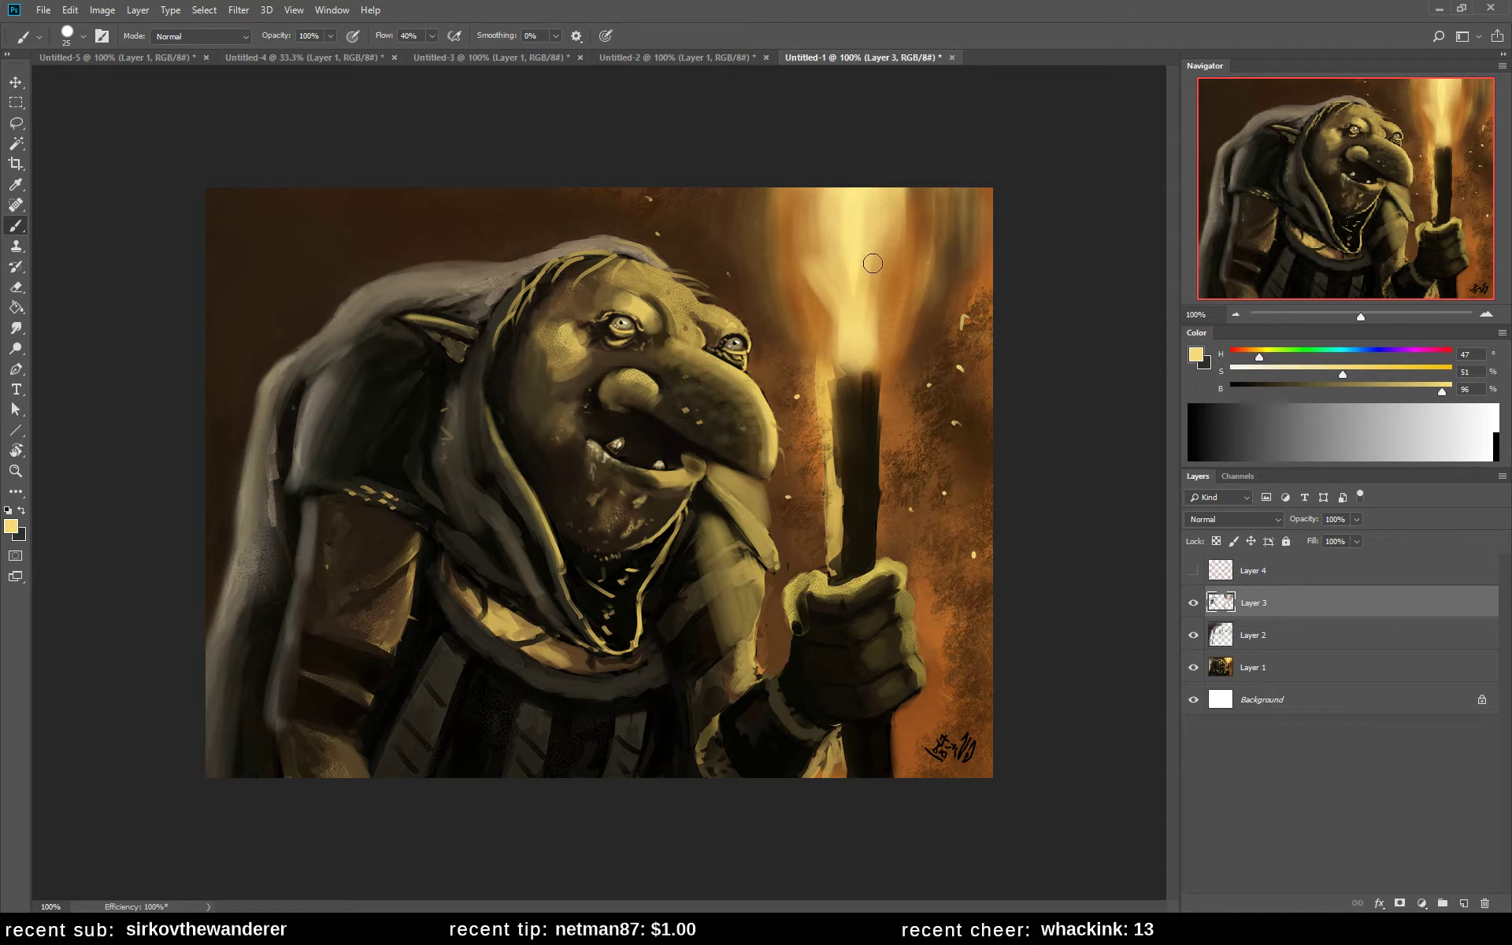
drag(873, 263, 906, 214)
mouse_move(852, 363)
mouse_down()
mouse_move(846, 291)
mouse_move(869, 295)
mouse_move(861, 281)
mouse_move(863, 323)
mouse_move(882, 304)
mouse_move(843, 305)
mouse_move(865, 332)
mouse_up()
- Add darker orange strokes down the lower part of the flame
alt+click(836, 322)
alt+click(840, 315)
alt+click(844, 297)
alt+click(868, 296)
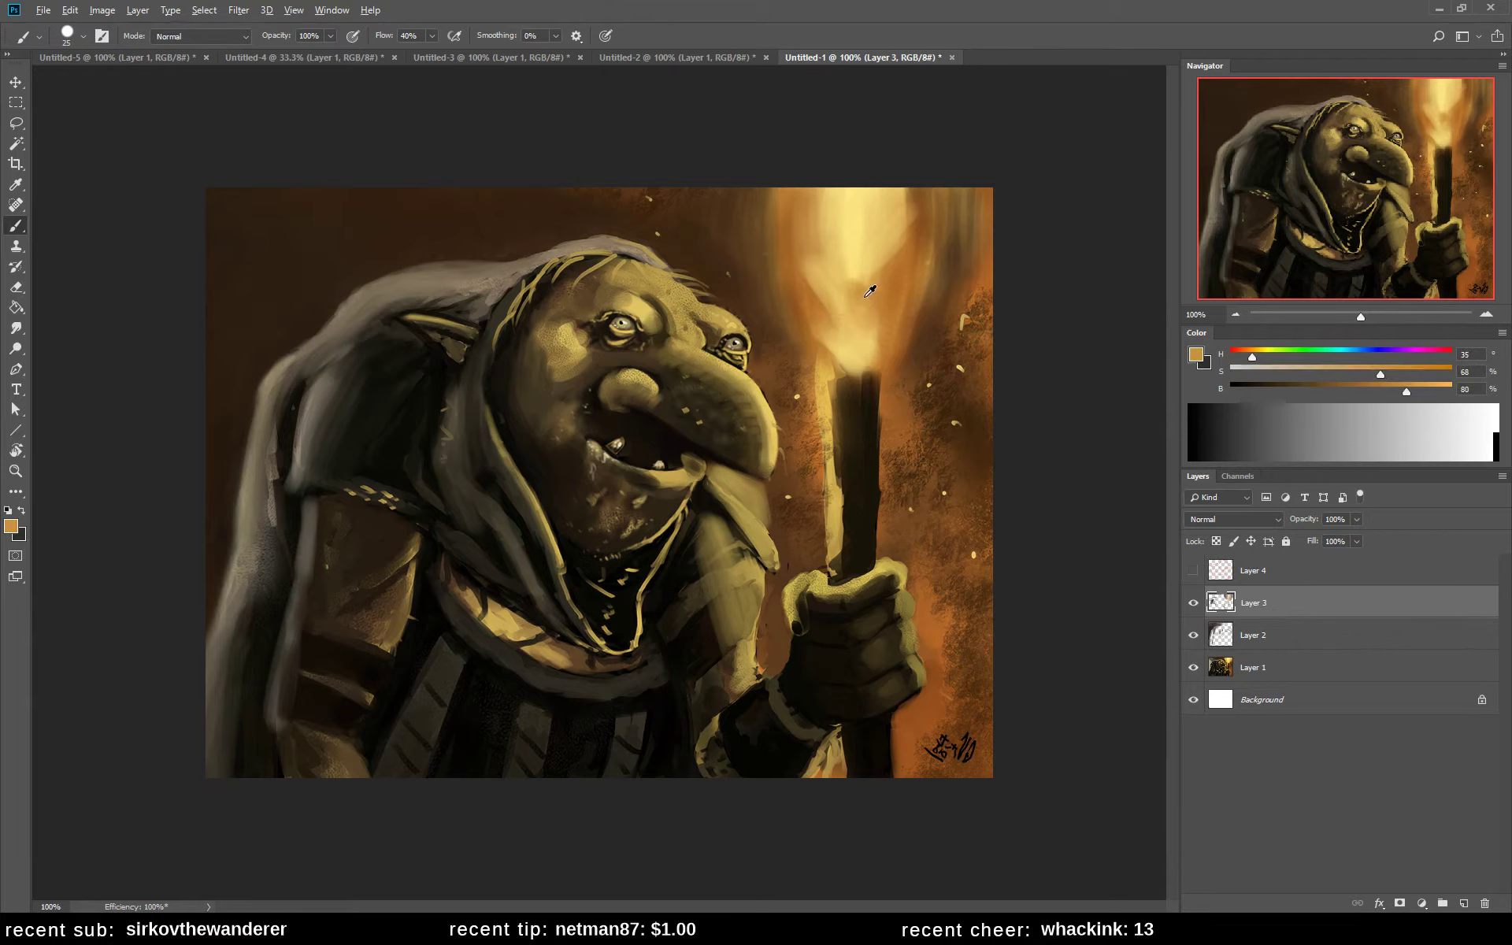
alt+click(927, 206)
mouse_move(876, 272)
mouse_down()
mouse_move(847, 306)
mouse_move(864, 332)
mouse_move(838, 306)
mouse_move(859, 351)
mouse_up()
- Darken the top of the torch flame, then flip the painting horizontally
alt+click(838, 305)
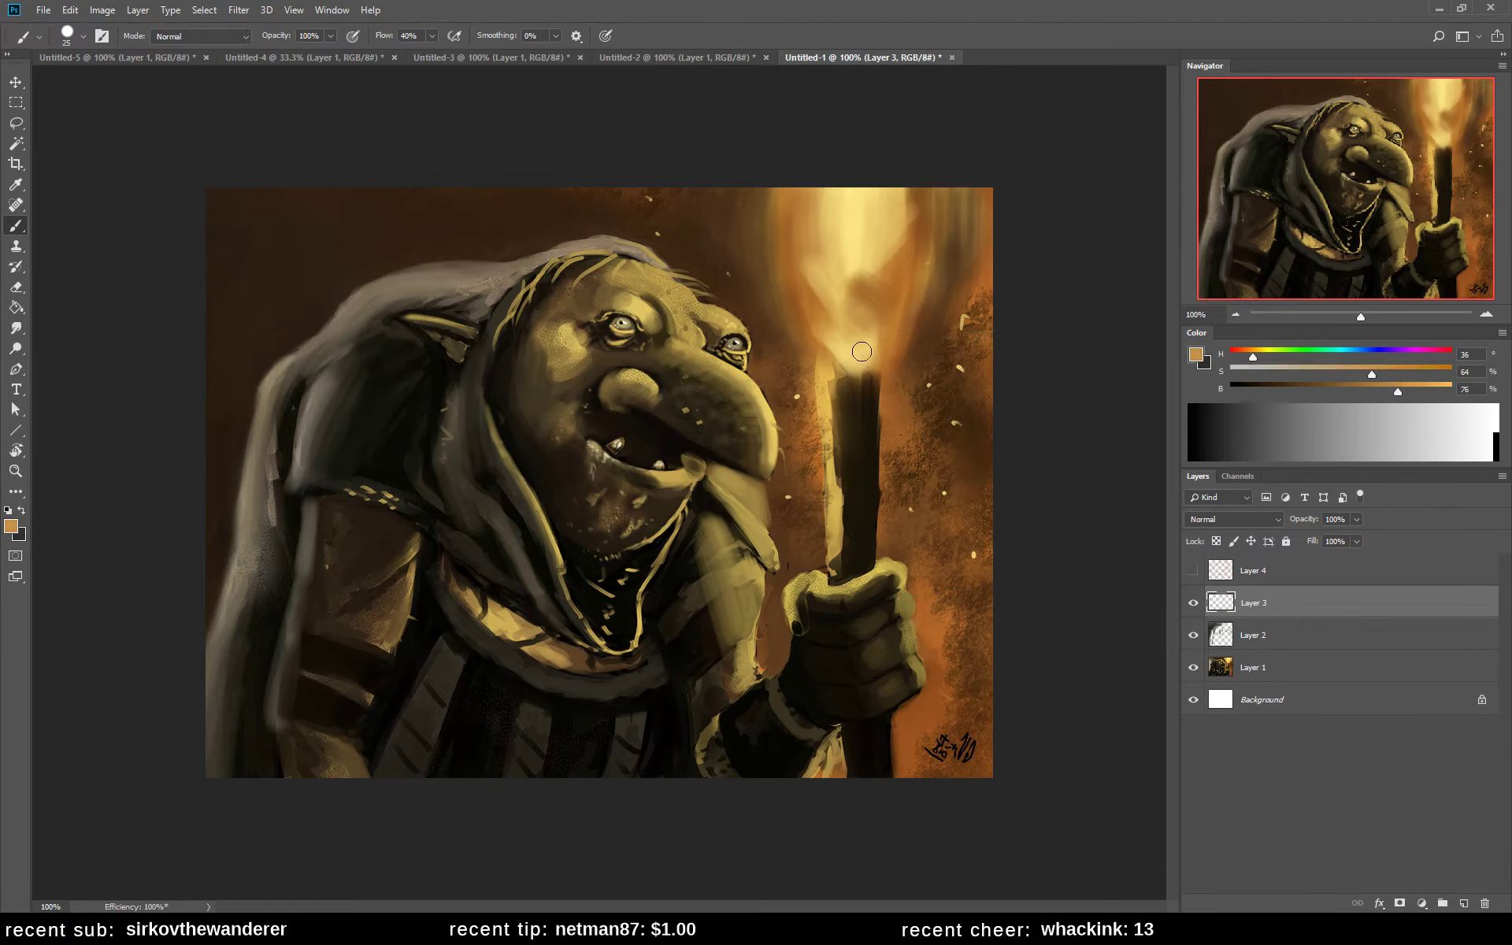
alt+click(885, 272)
mouse_move(843, 199)
mouse_down()
mouse_move(839, 235)
mouse_move(846, 223)
mouse_up()
alt+click(843, 215)
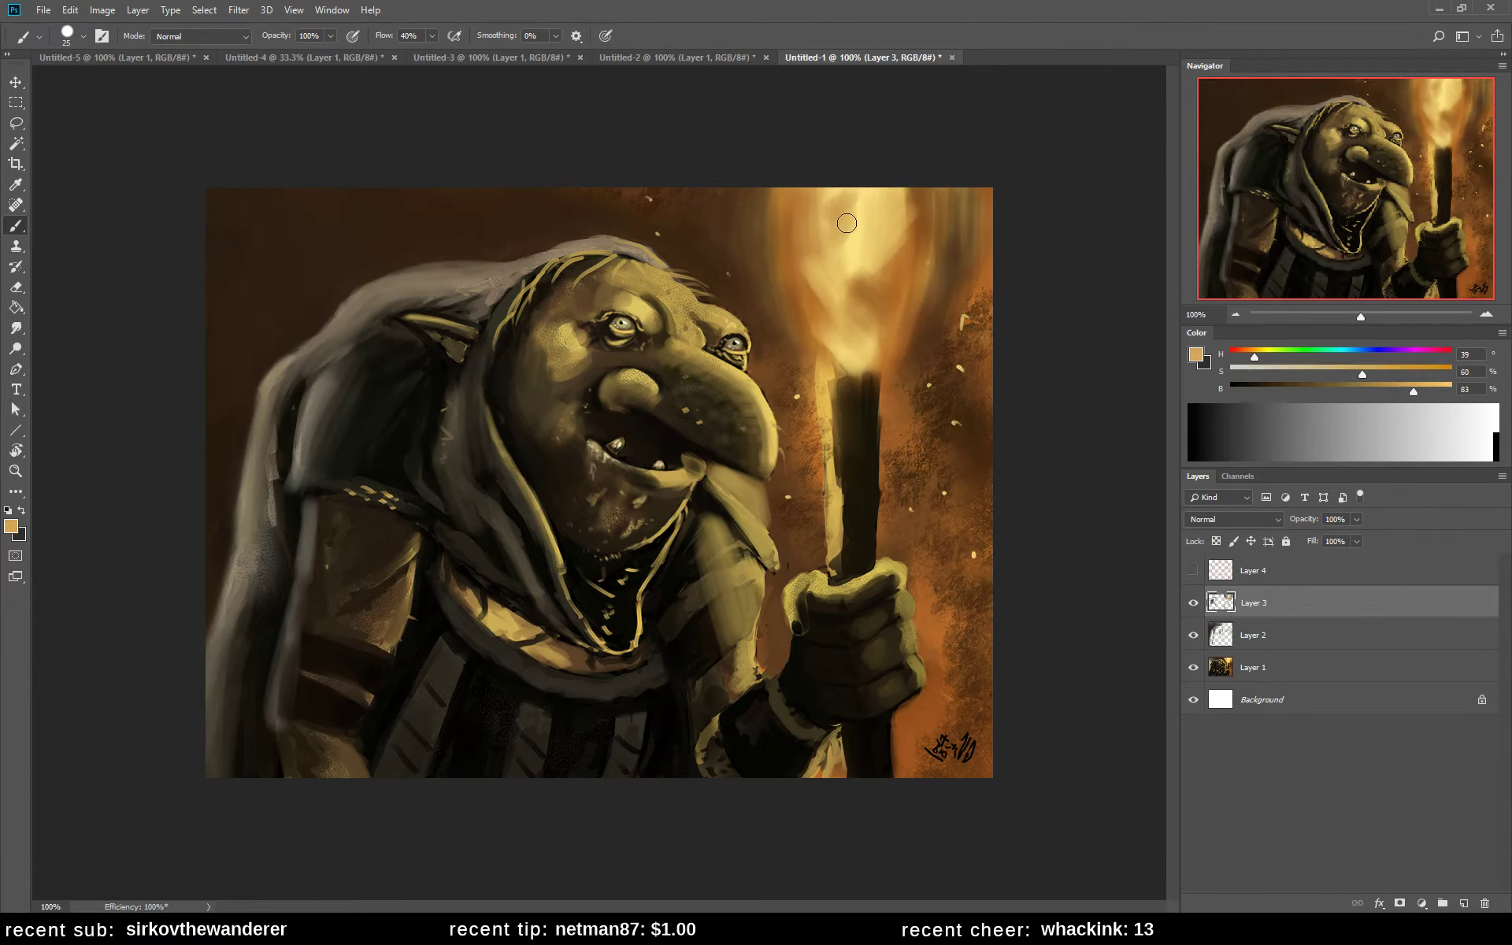
key(ctrl+shift+h)
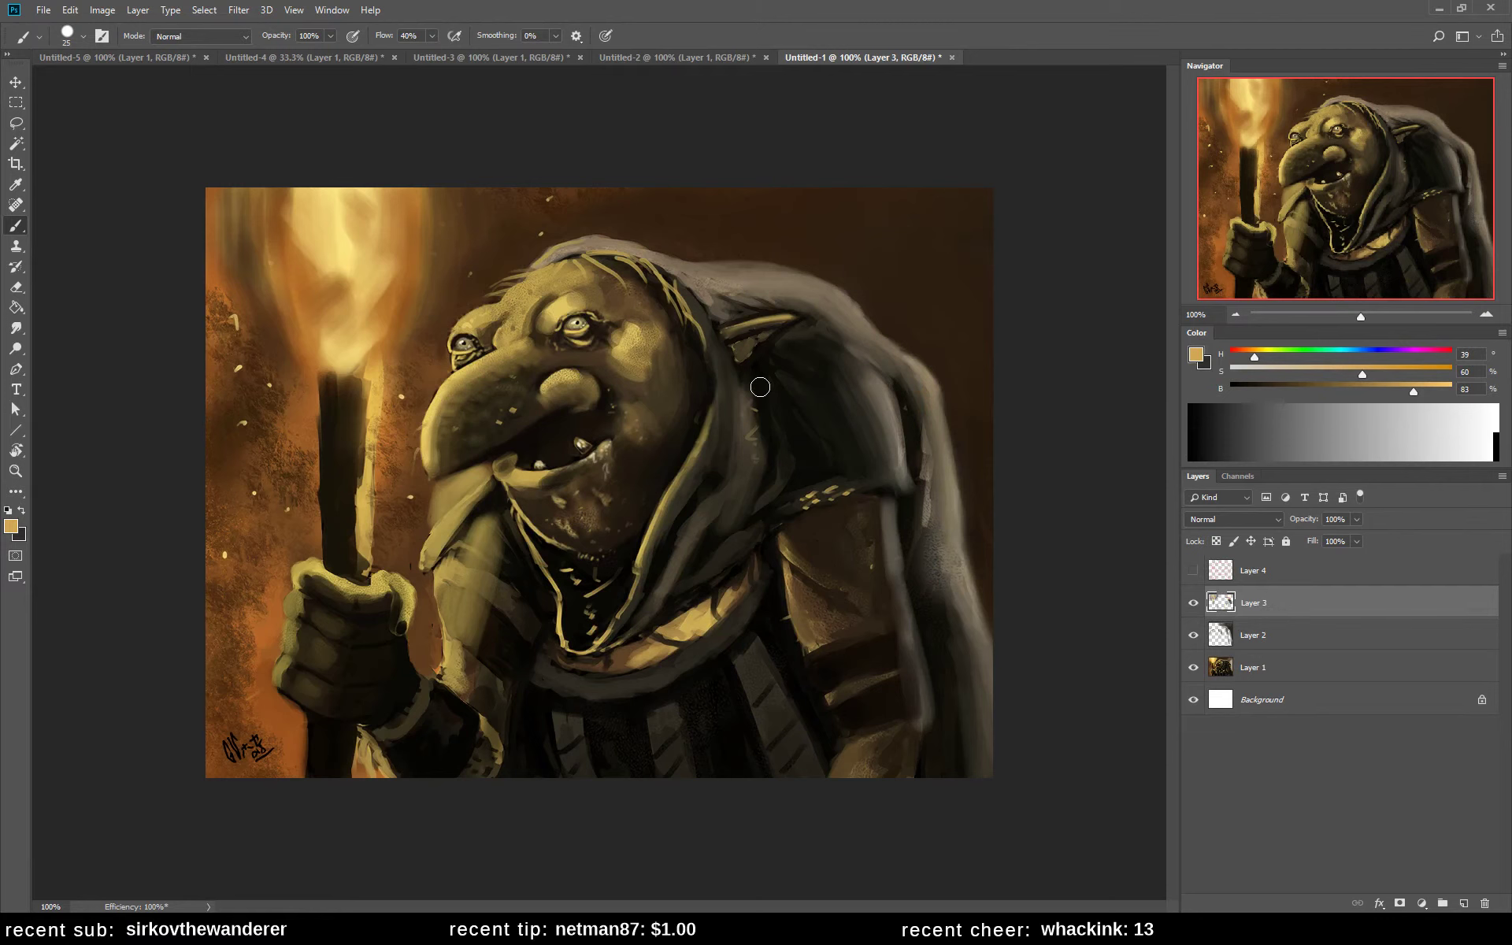
- Darken the background beside the torch flame and along the painting's upper-left edge
alt+click(402, 291)
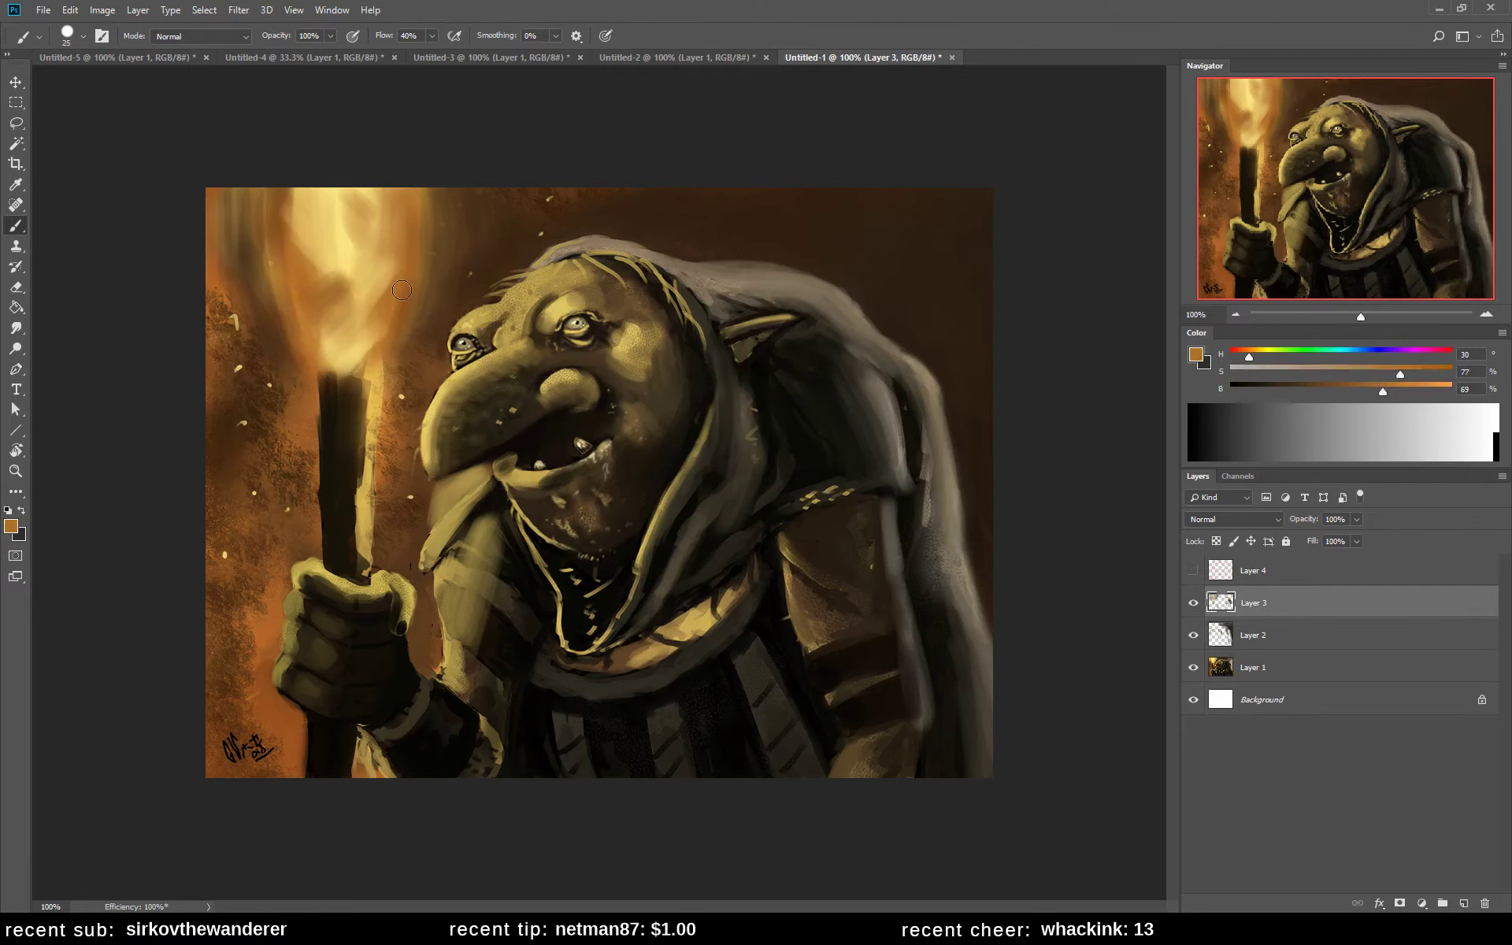
alt+click(437, 237)
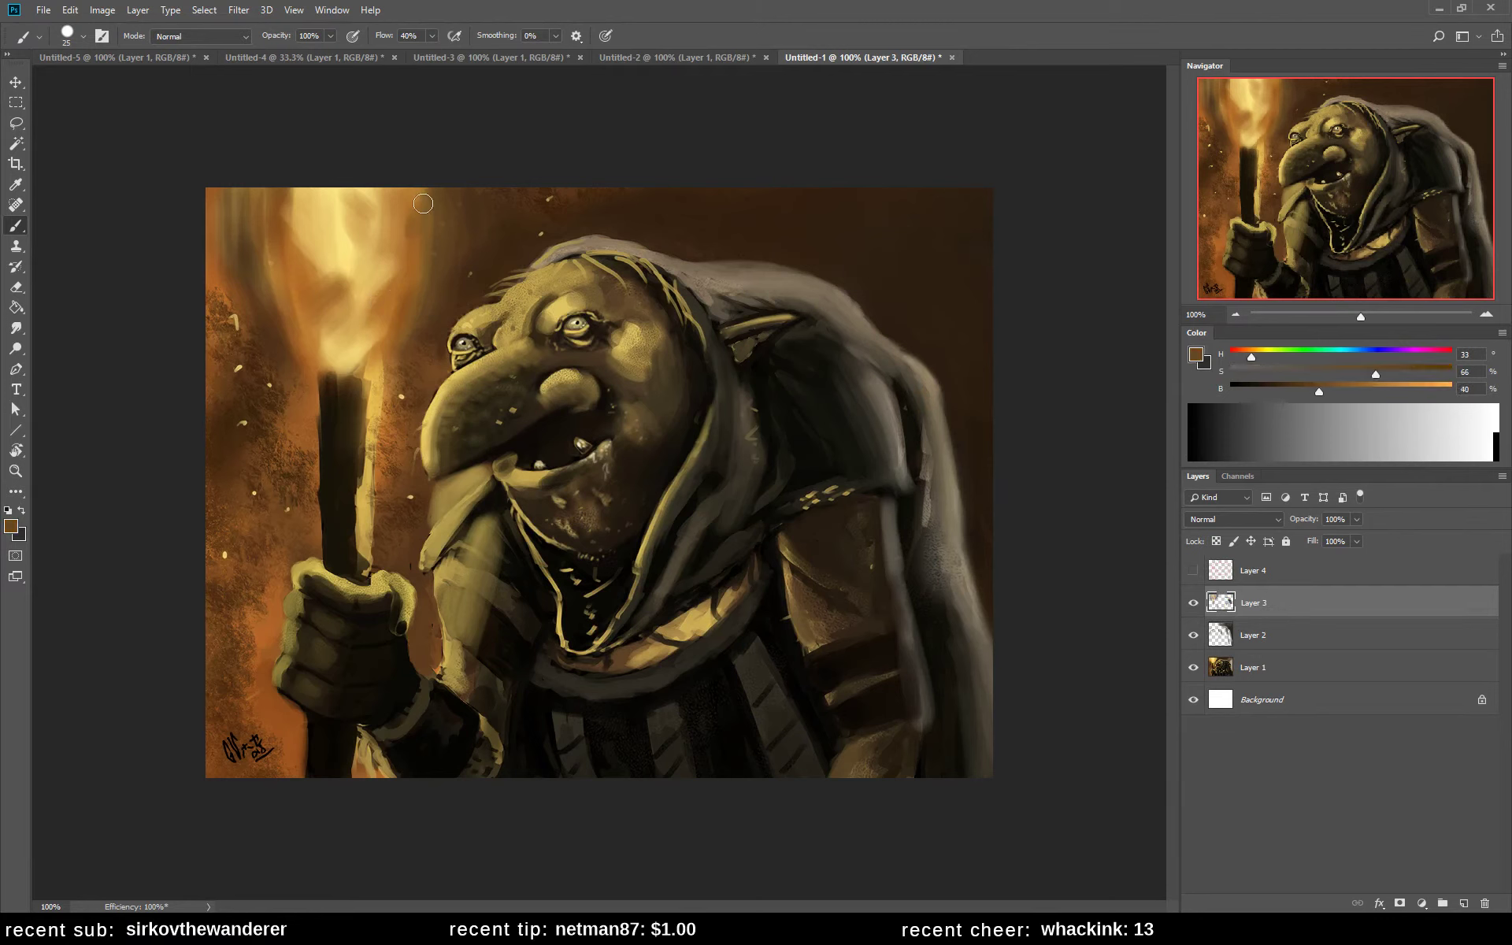
drag(432, 270, 402, 331)
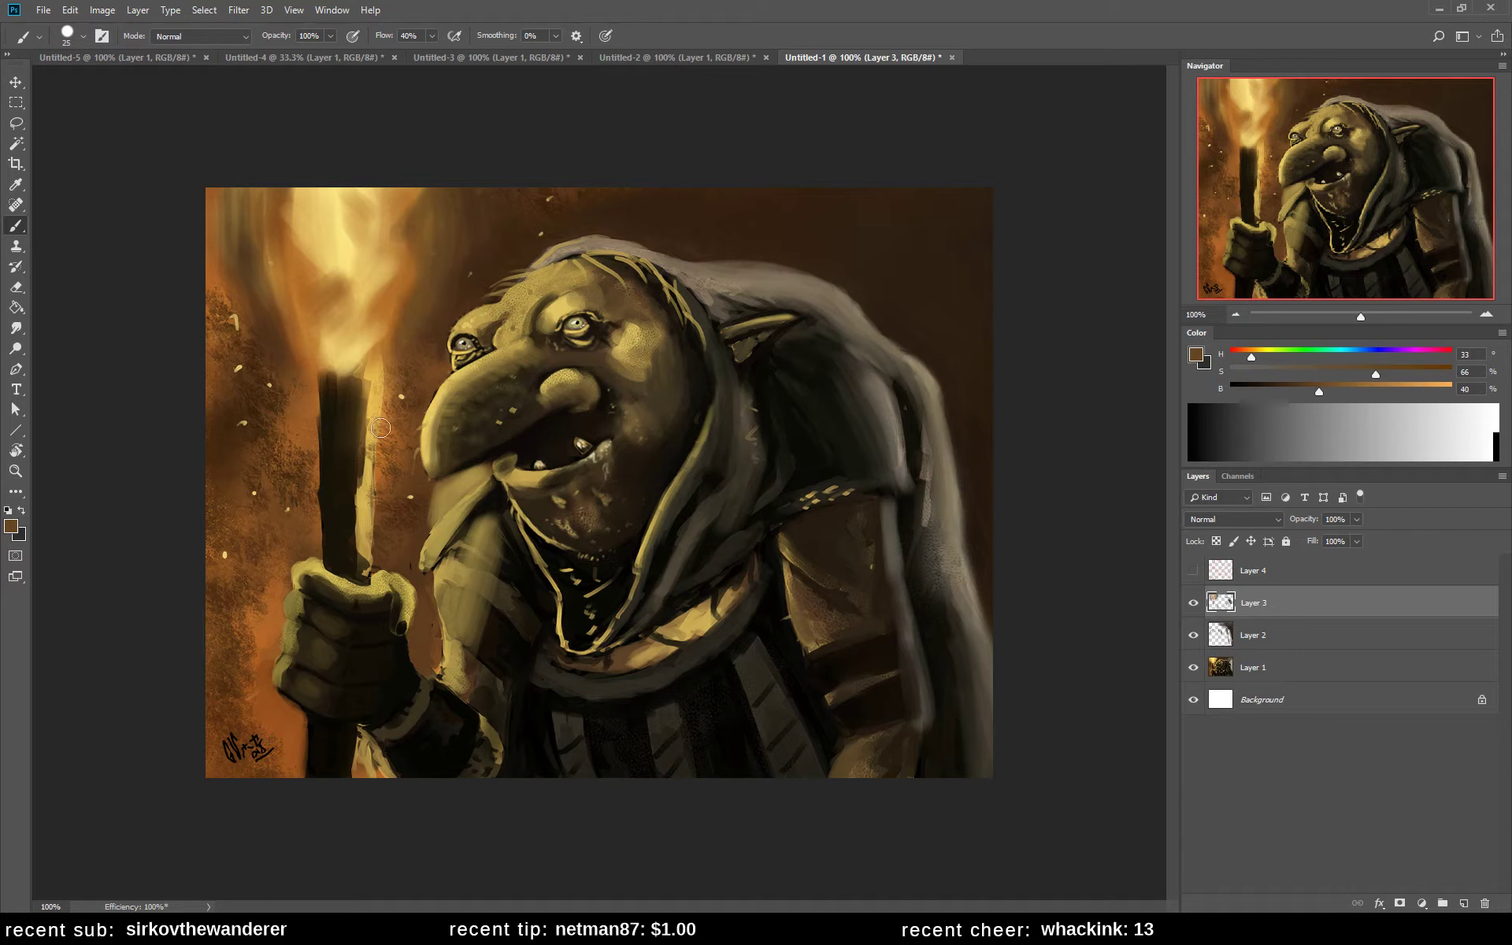
mouse_move(249, 198)
mouse_down()
mouse_move(267, 231)
mouse_move(251, 281)
mouse_up()
alt+click(234, 299)
mouse_move(223, 176)
mouse_down()
mouse_move(202, 176)
mouse_move(218, 204)
mouse_up()
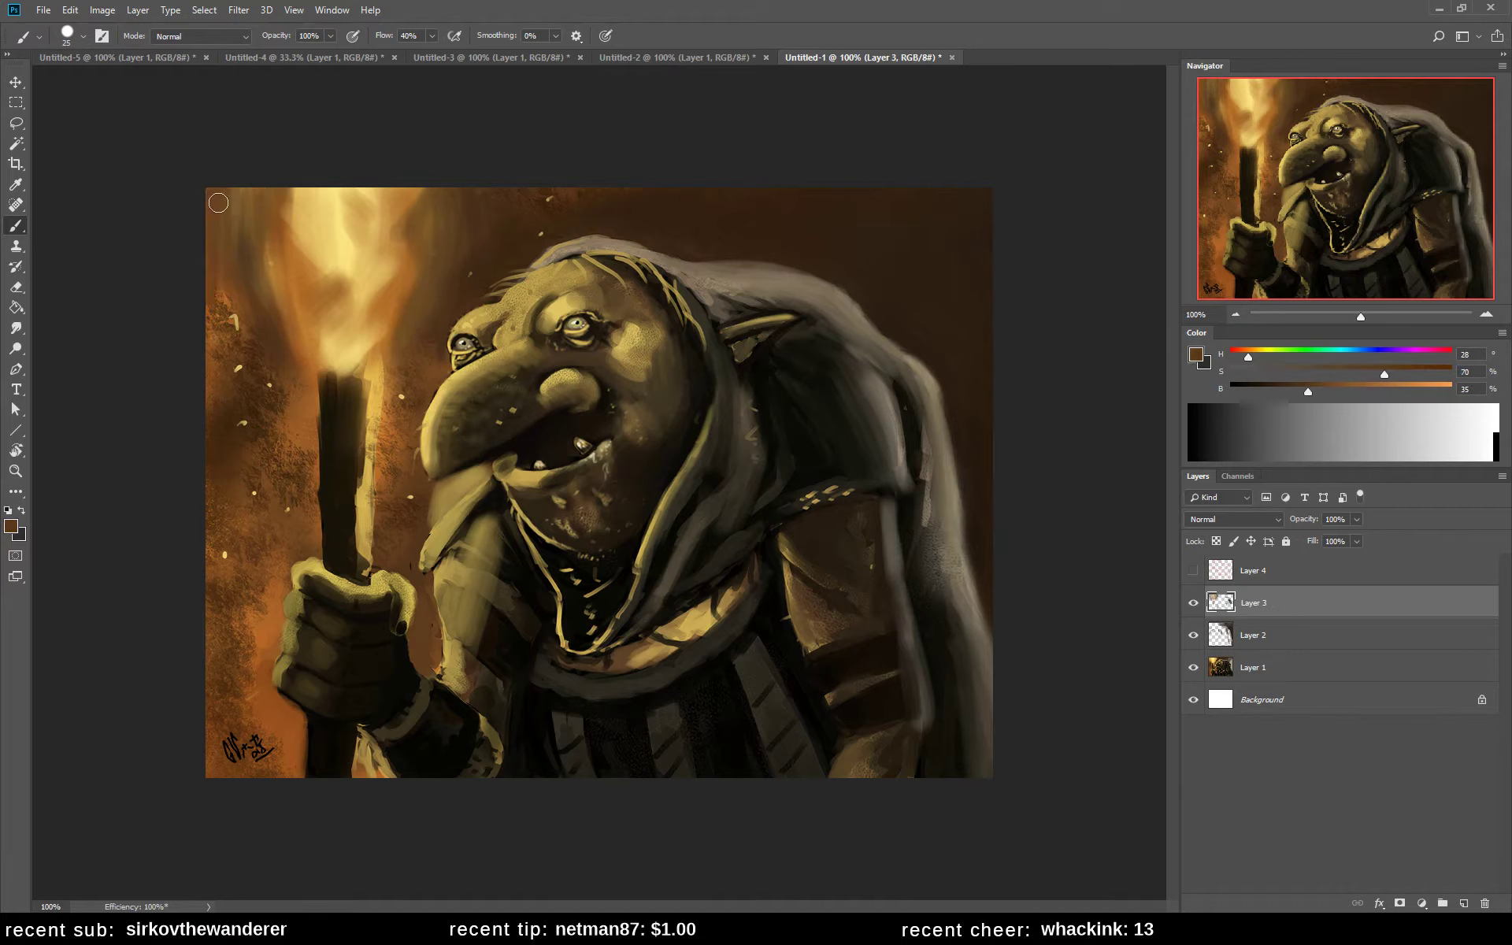
- Brighten the upper-left background with an orange-brown glow and darken the texture left of the flame
alt+click(219, 321)
alt+click(221, 315)
mouse_move(215, 306)
mouse_down()
mouse_move(214, 200)
mouse_move(199, 249)
mouse_move(226, 315)
mouse_move(242, 212)
mouse_up()
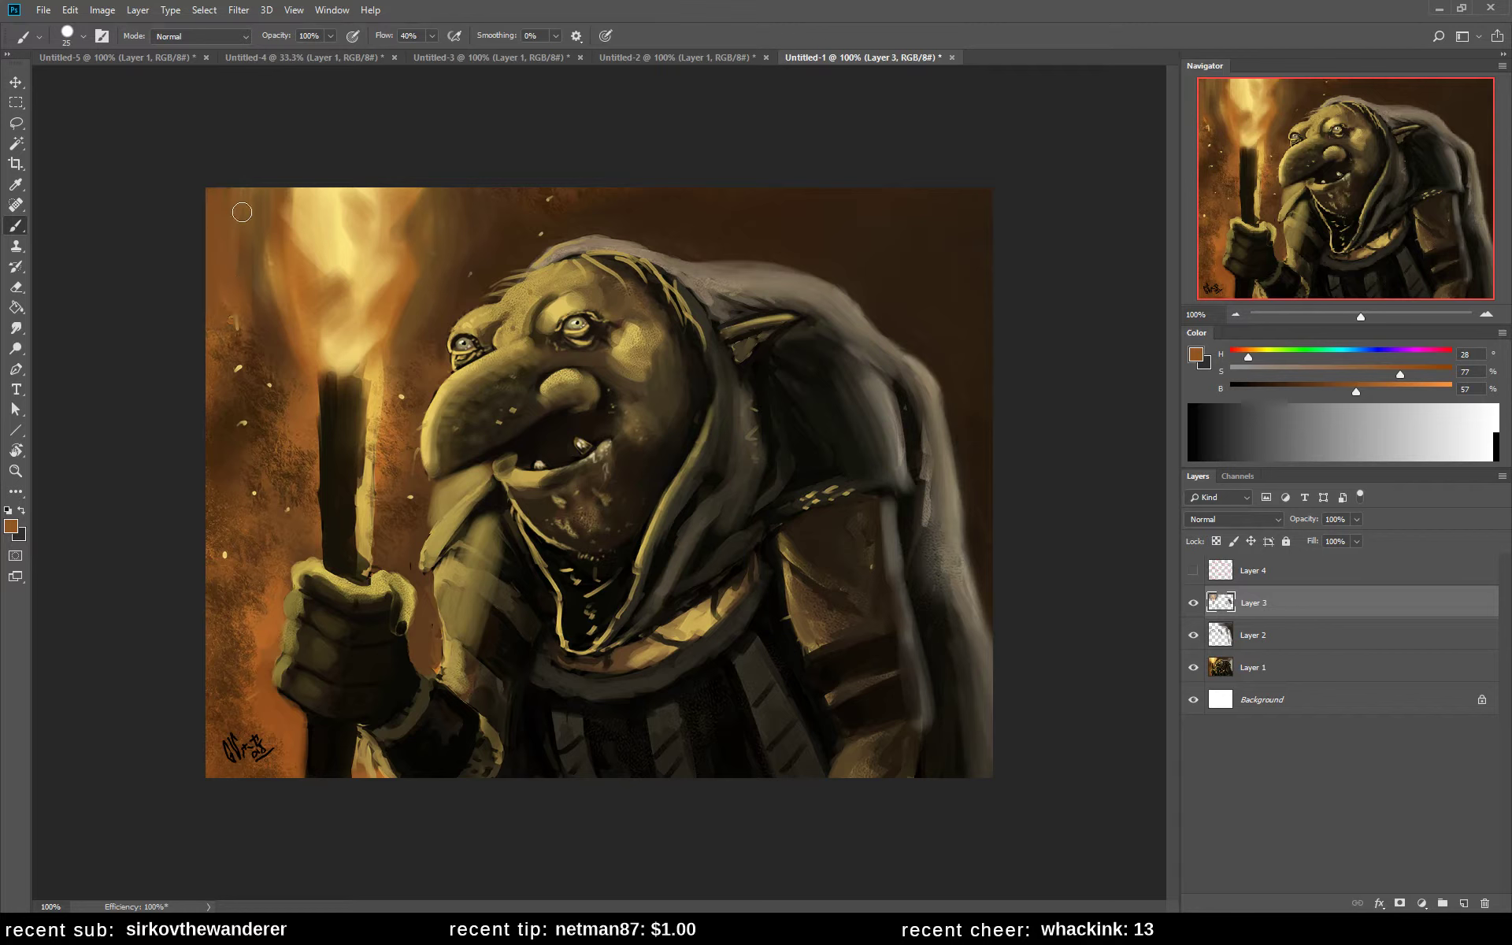
alt+click(254, 334)
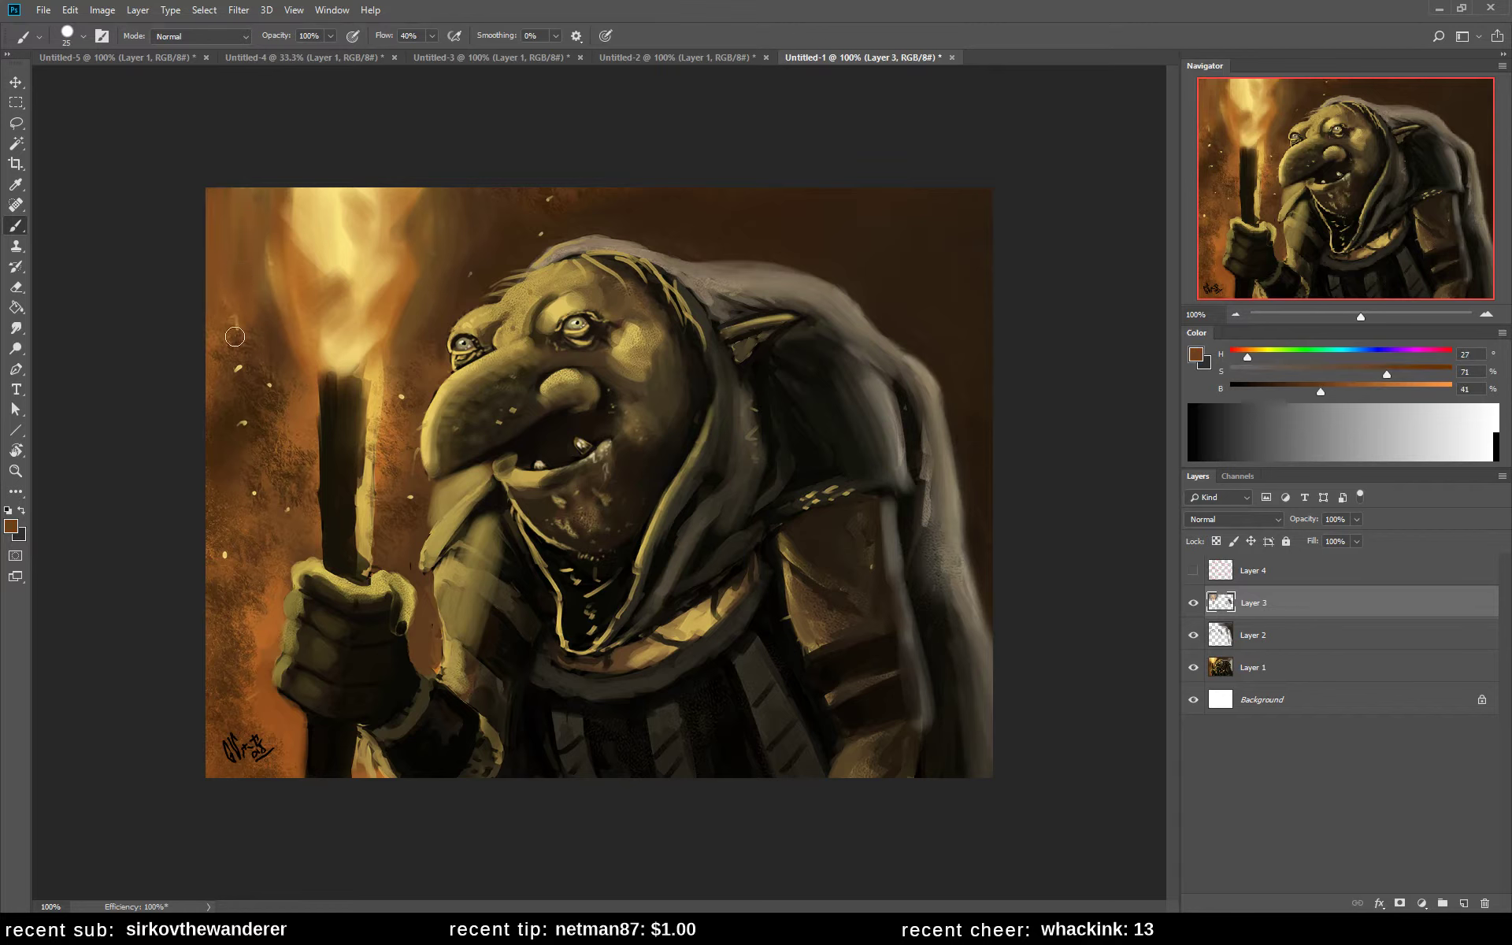
drag(231, 304, 228, 357)
mouse_move(228, 357)
mouse_down()
mouse_move(209, 251)
mouse_move(229, 320)
mouse_up()
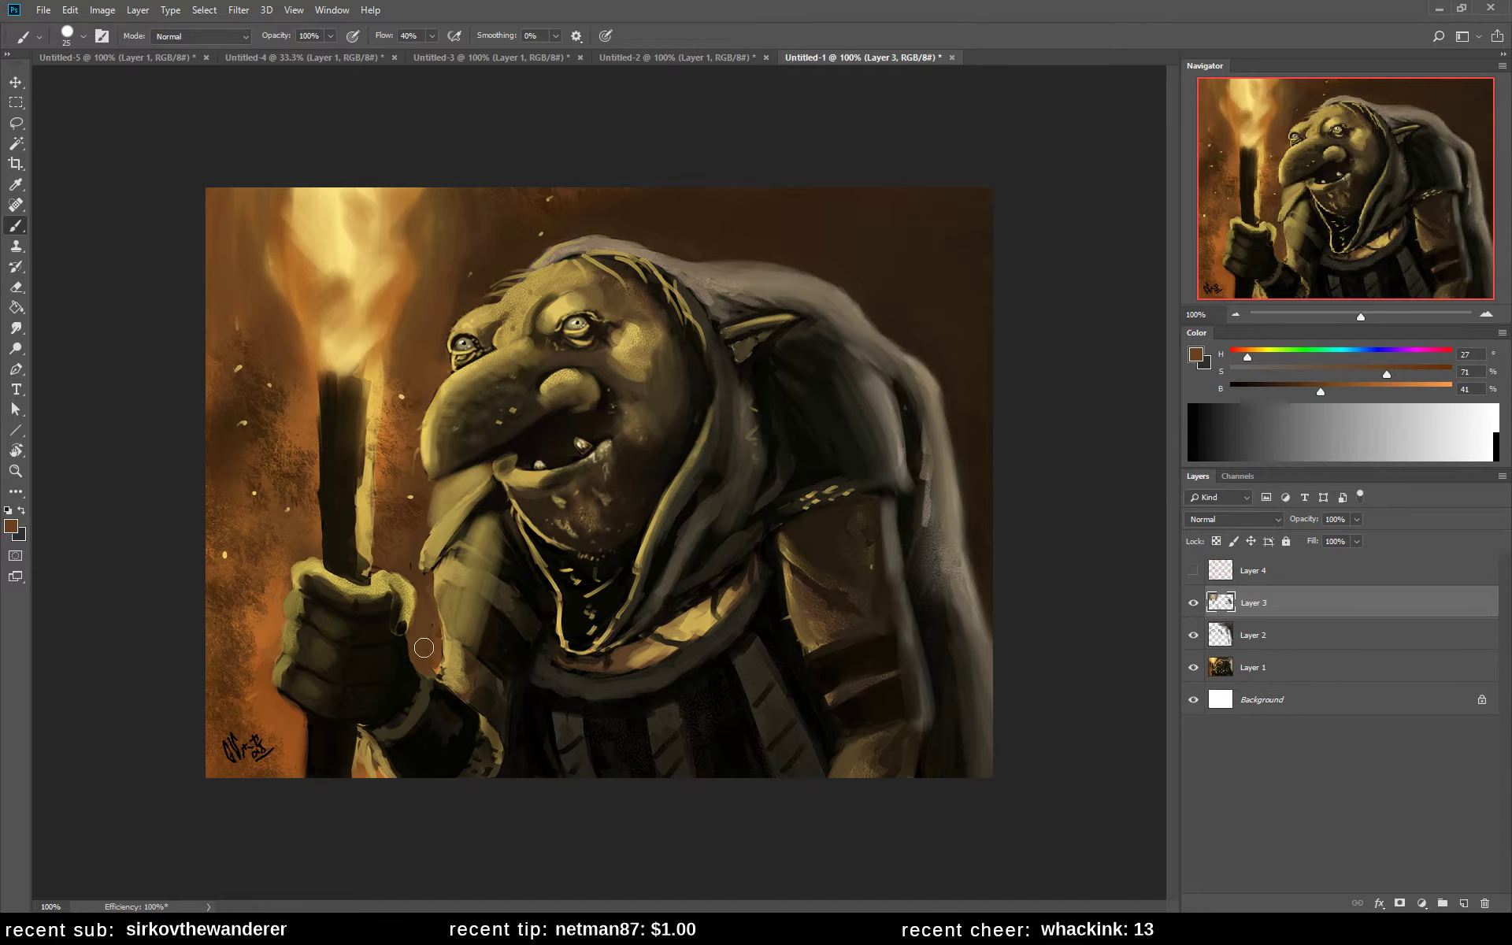
- Darken and soften the flame tip with dark brown strokes
alt+click(346, 216)
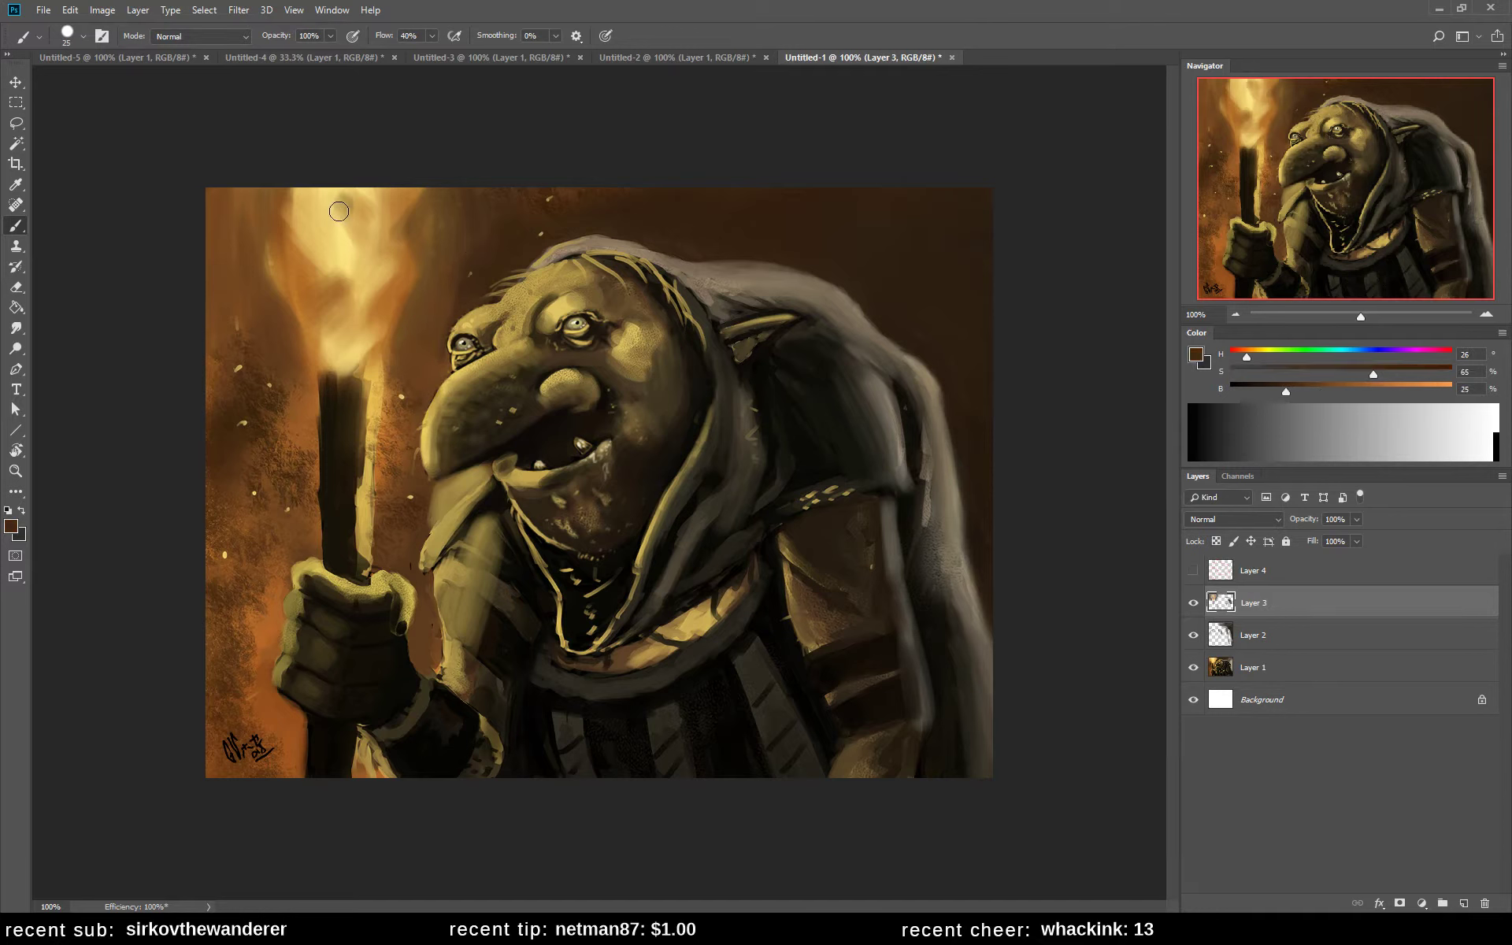
mouse_move(312, 178)
mouse_down()
mouse_move(361, 252)
mouse_move(310, 197)
mouse_move(347, 236)
mouse_move(308, 209)
mouse_move(348, 240)
mouse_move(339, 222)
mouse_move(323, 215)
mouse_move(347, 246)
mouse_up()
alt+click(343, 221)
alt+click(345, 238)
alt+click(341, 197)
drag(401, 182, 388, 194)
alt+click(424, 194)
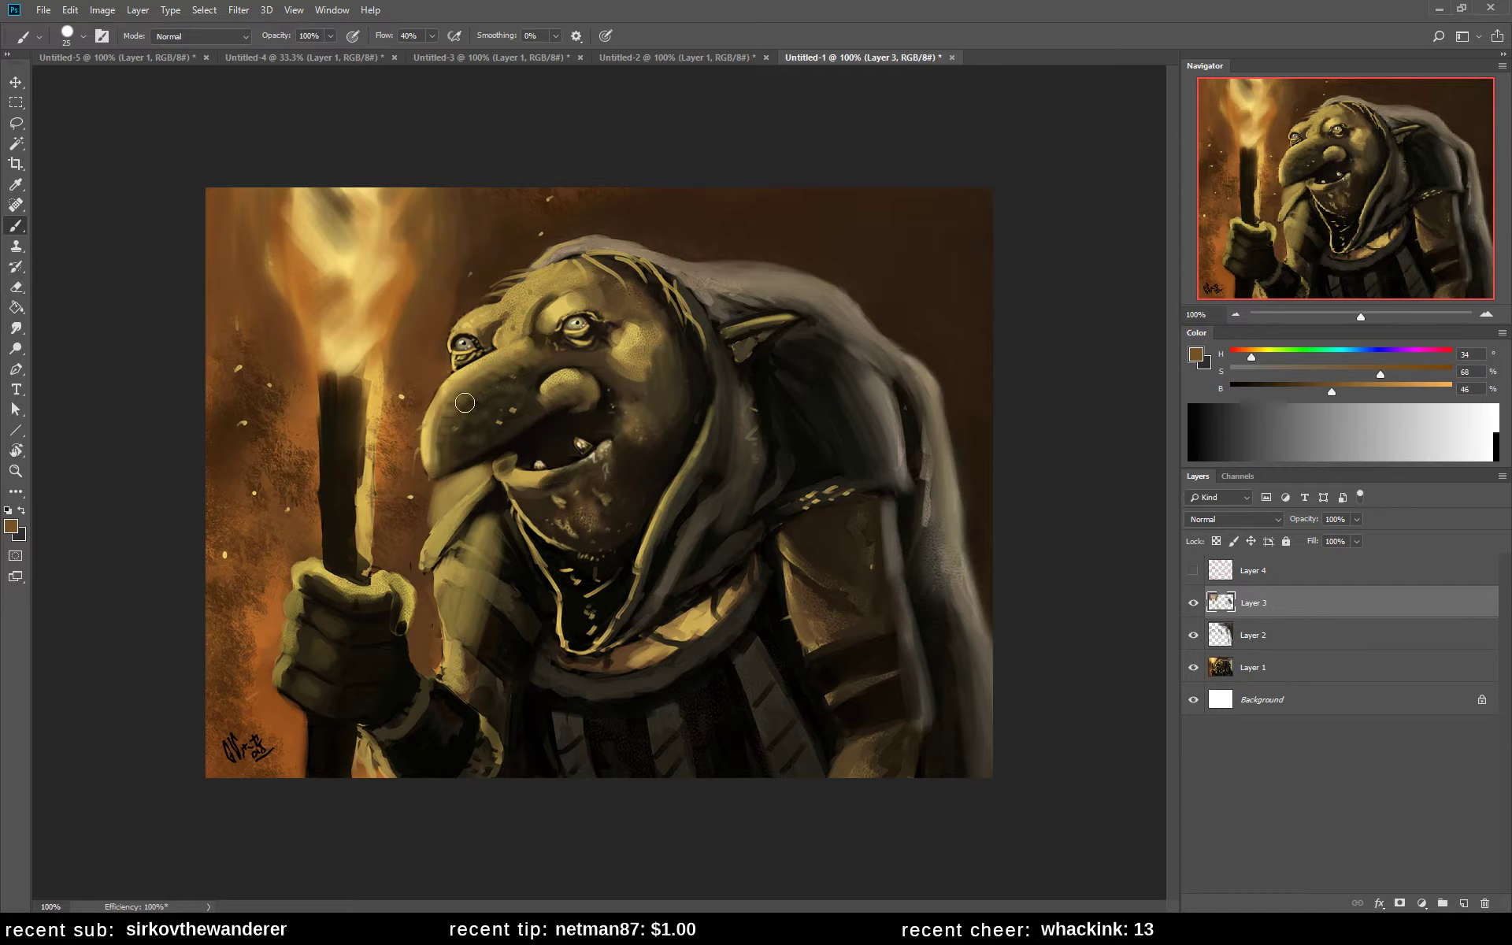
- Thicken the torch handle's left edge and paint shadow down the hand's left edge
alt+click(319, 382)
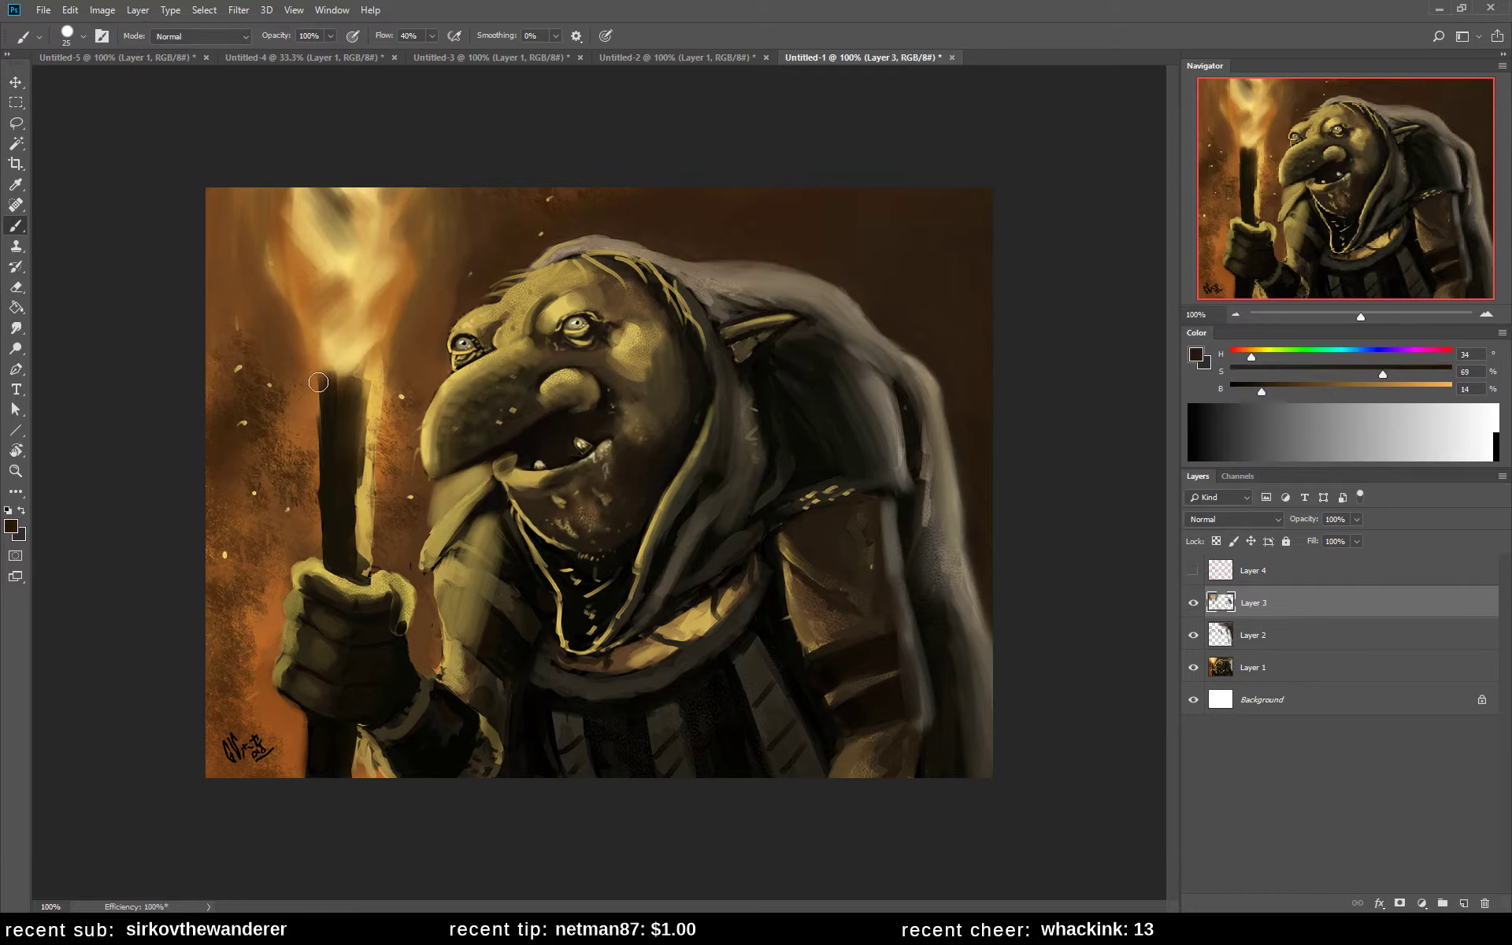
drag(318, 382, 317, 474)
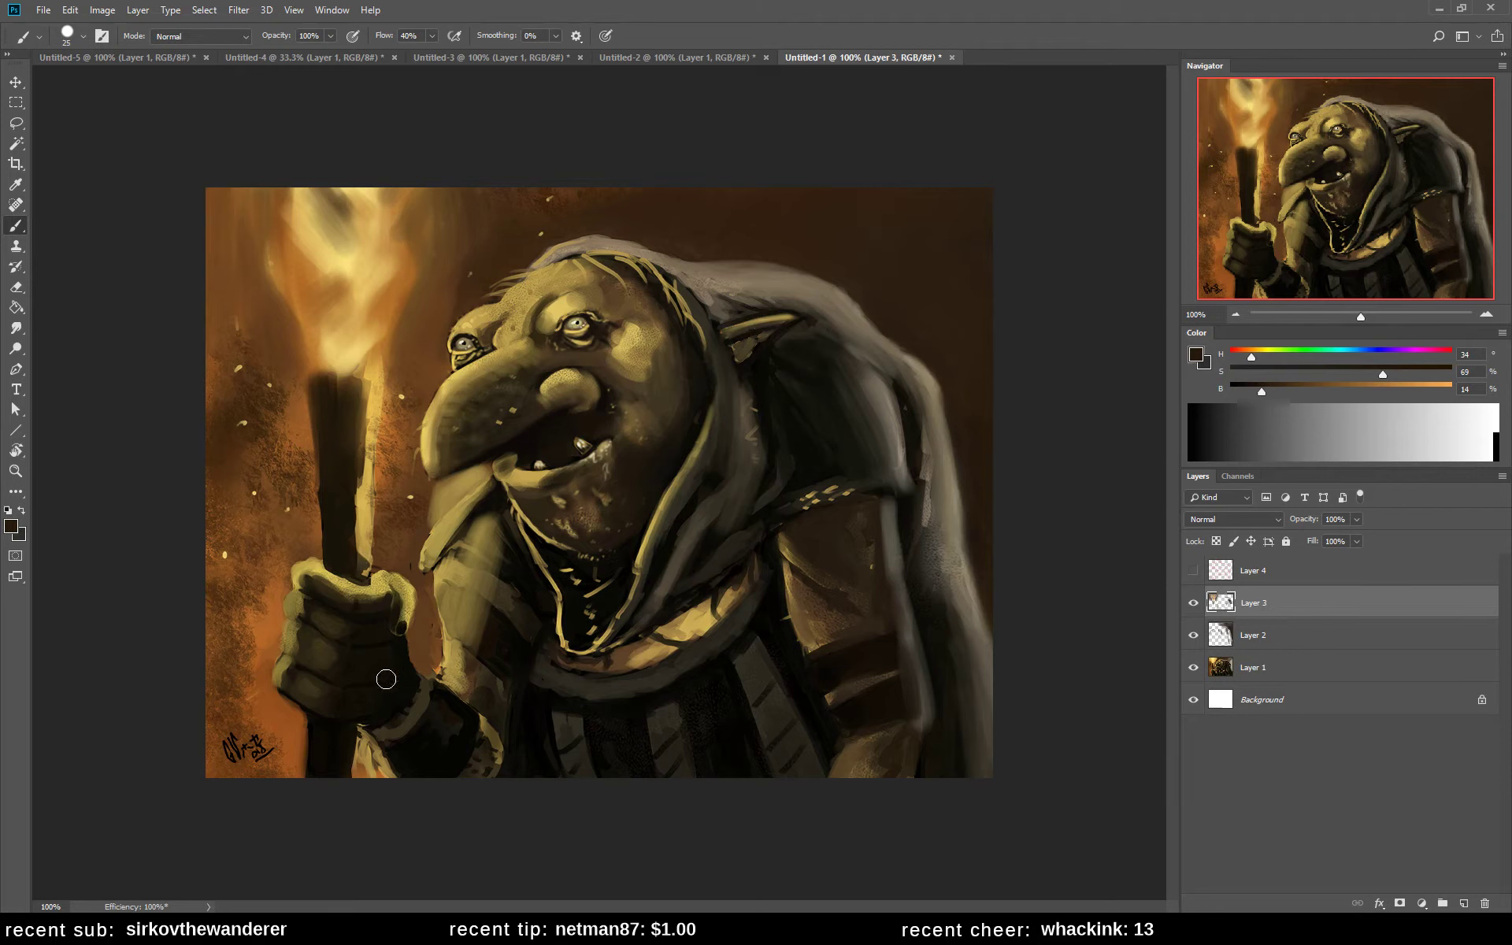
alt+click(370, 589)
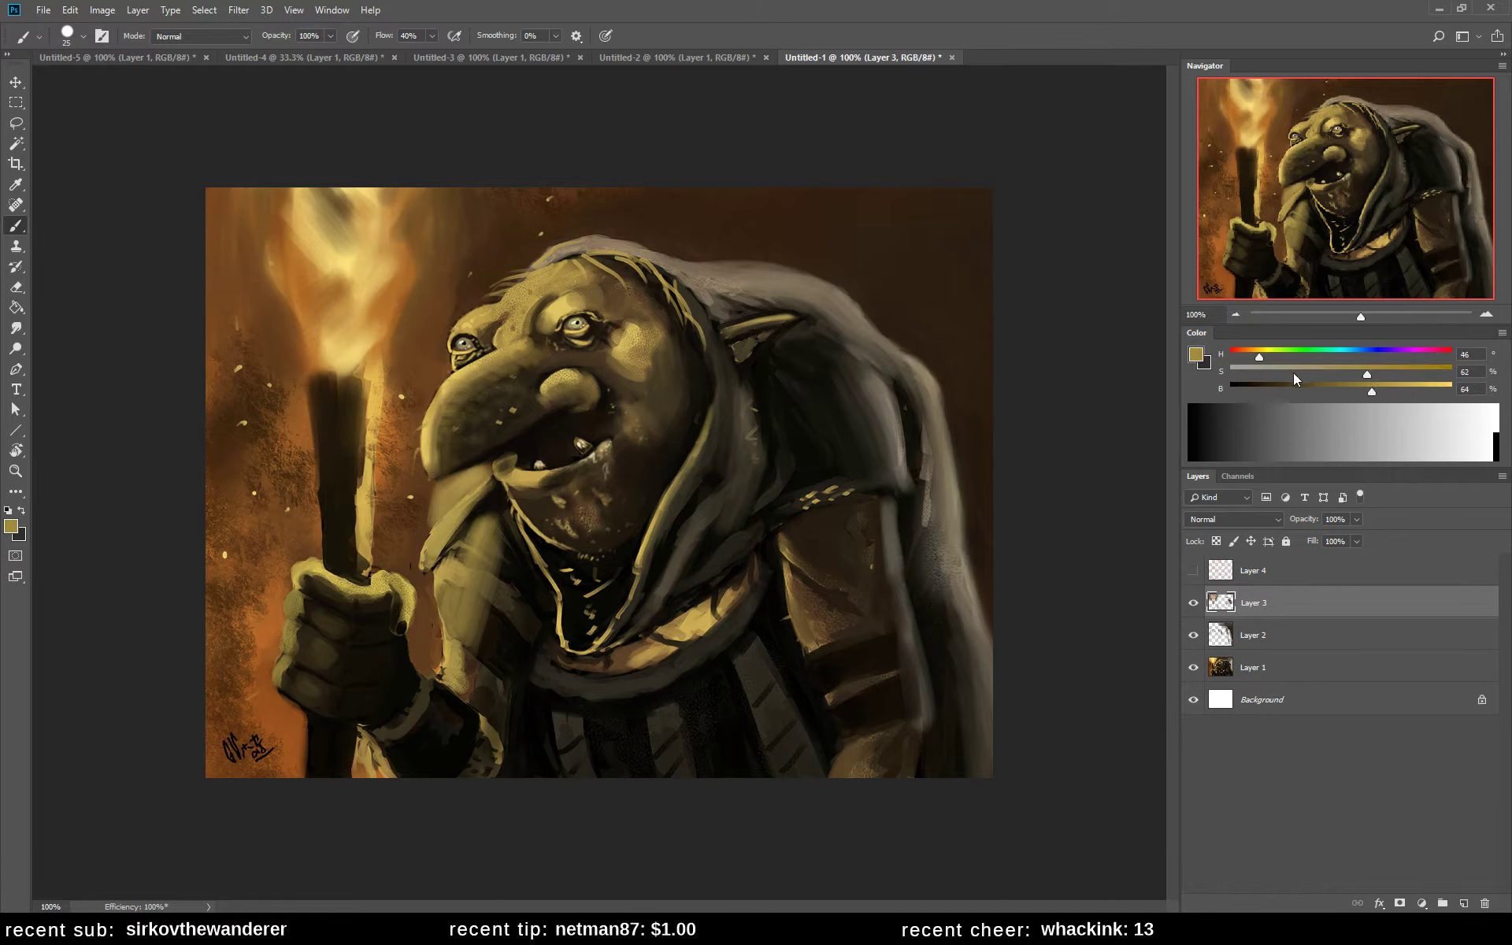
alt+click(339, 579)
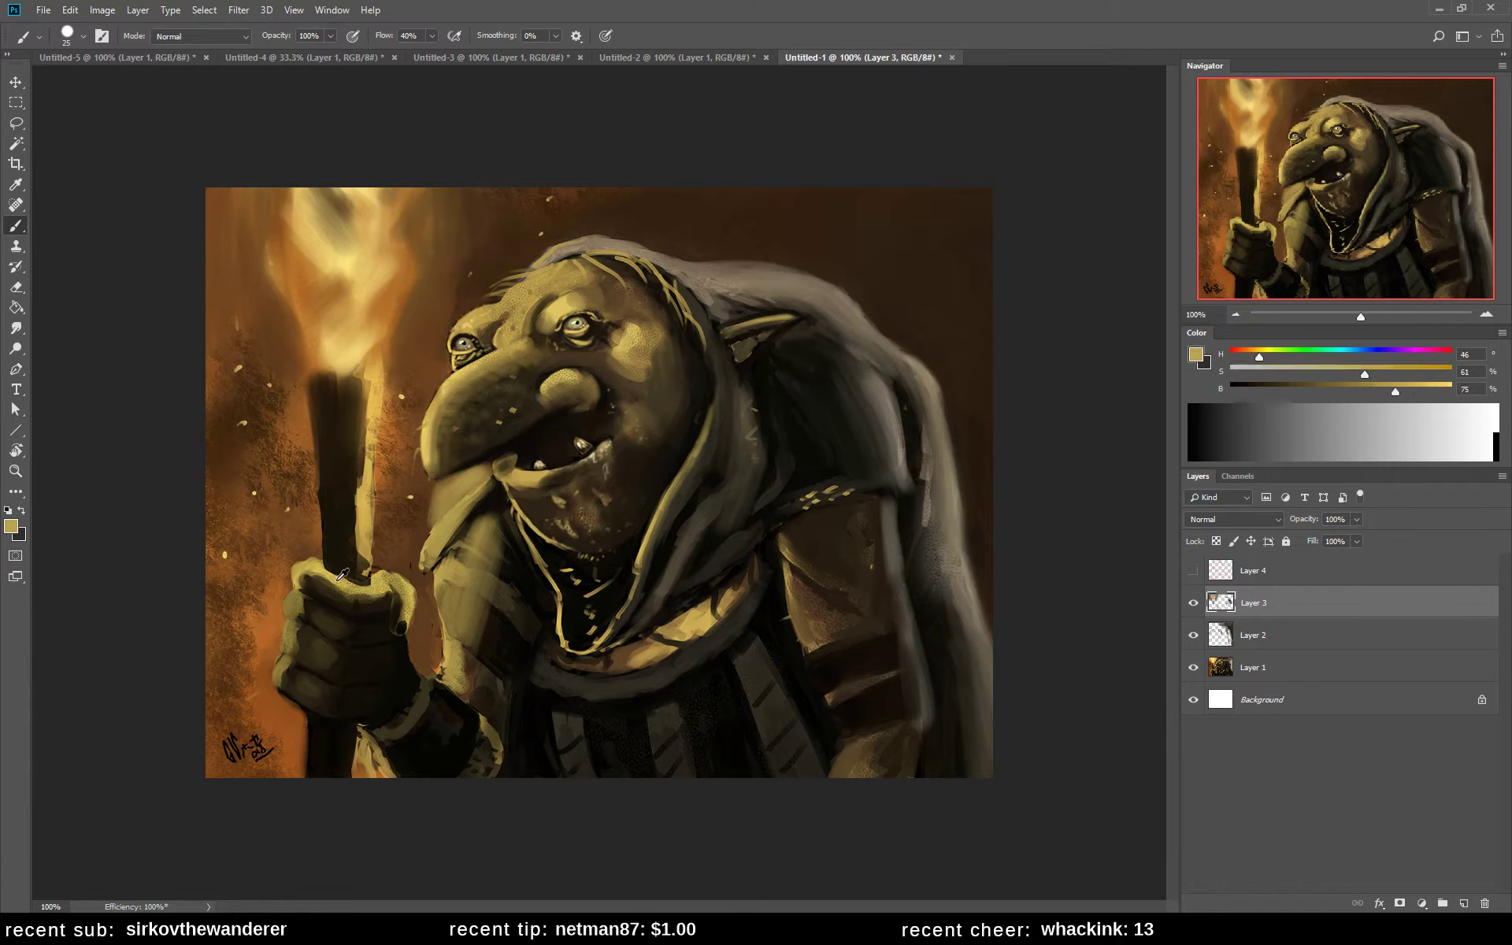
alt+click(327, 593)
alt+click(315, 587)
mouse_move(302, 579)
mouse_down()
mouse_move(281, 623)
mouse_move(294, 690)
mouse_move(280, 619)
mouse_move(303, 712)
mouse_up()
- Smooth and blend the dark shading on the hand's left side
alt+click(320, 642)
alt+click(315, 643)
drag(305, 597, 300, 687)
mouse_move(289, 603)
mouse_down()
mouse_move(290, 682)
mouse_move(274, 654)
mouse_move(325, 690)
mouse_up()
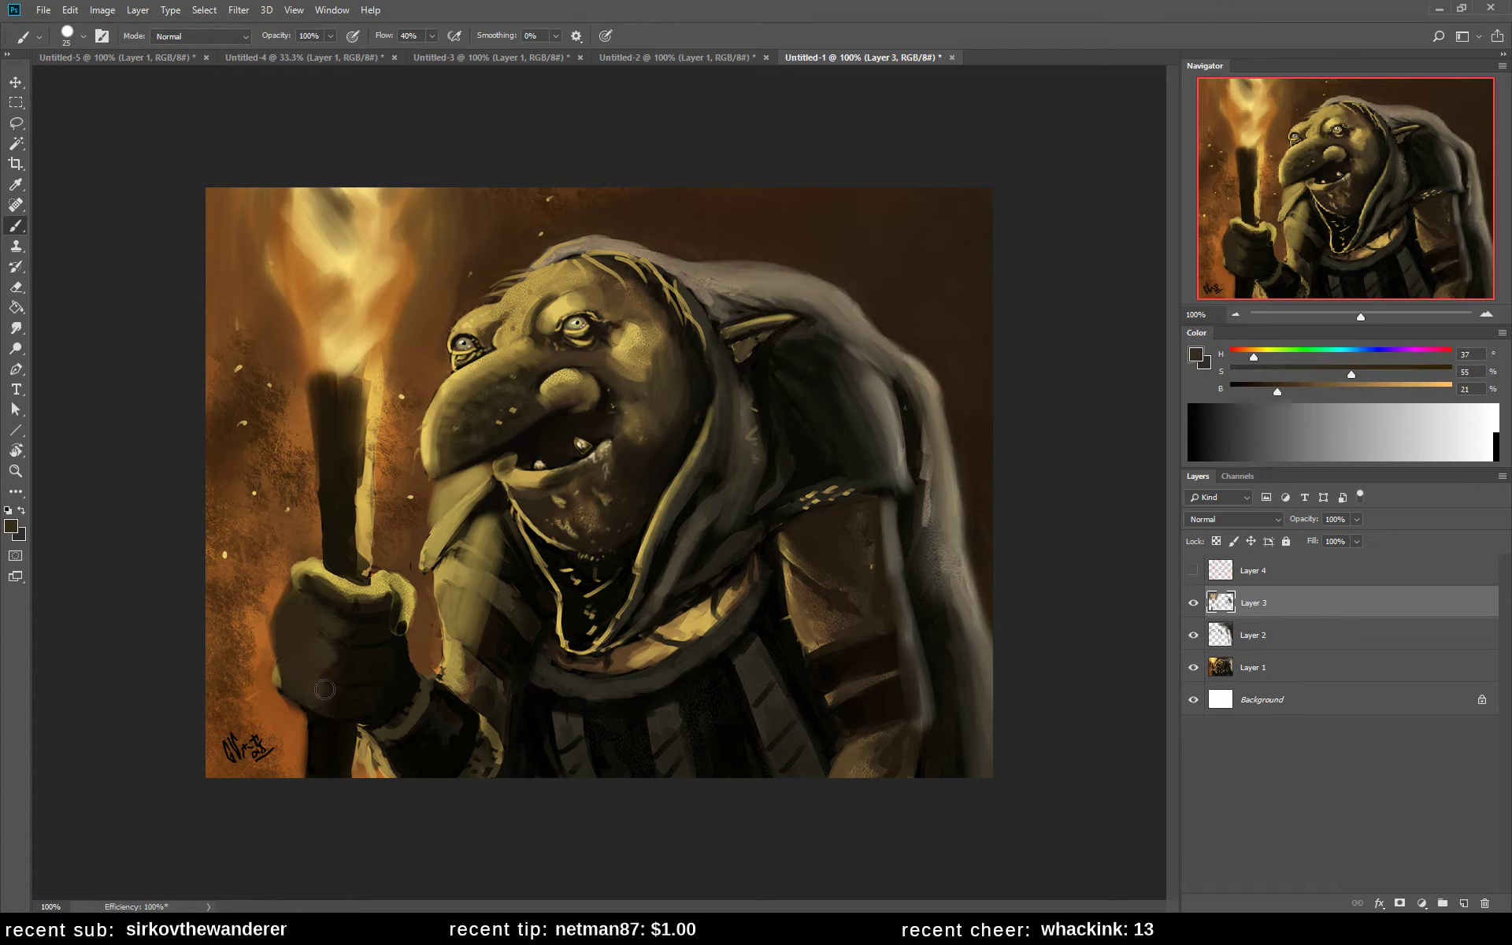
alt+click(352, 654)
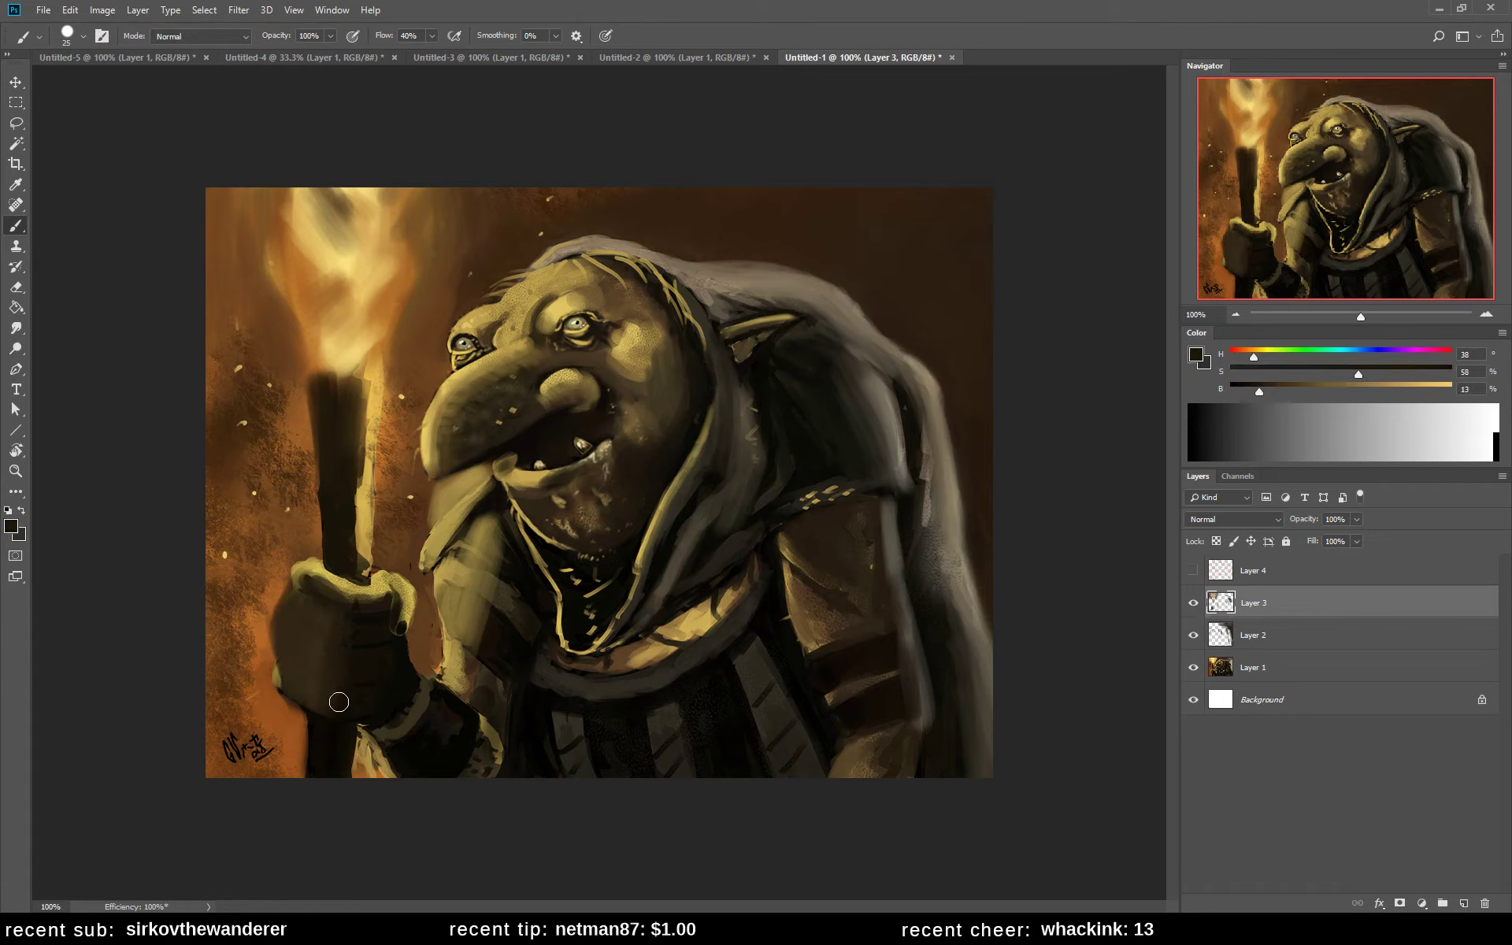
alt+click(349, 631)
- Lighten the glove's top edge and add lighter olive strokes onto the hand
alt+click(402, 694)
alt+click(316, 581)
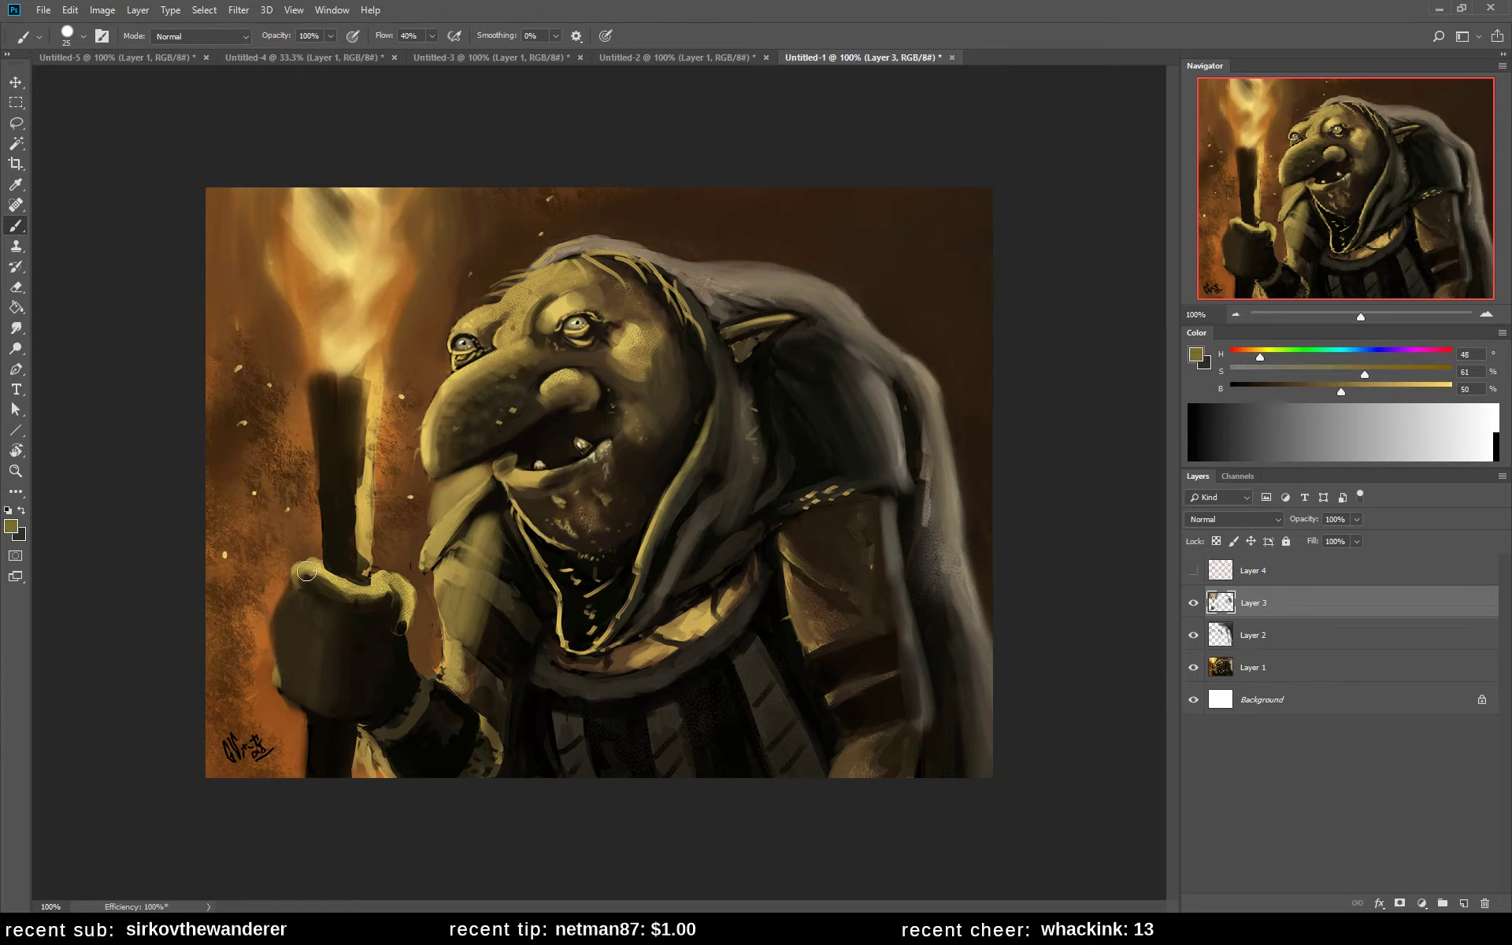
drag(314, 583, 356, 595)
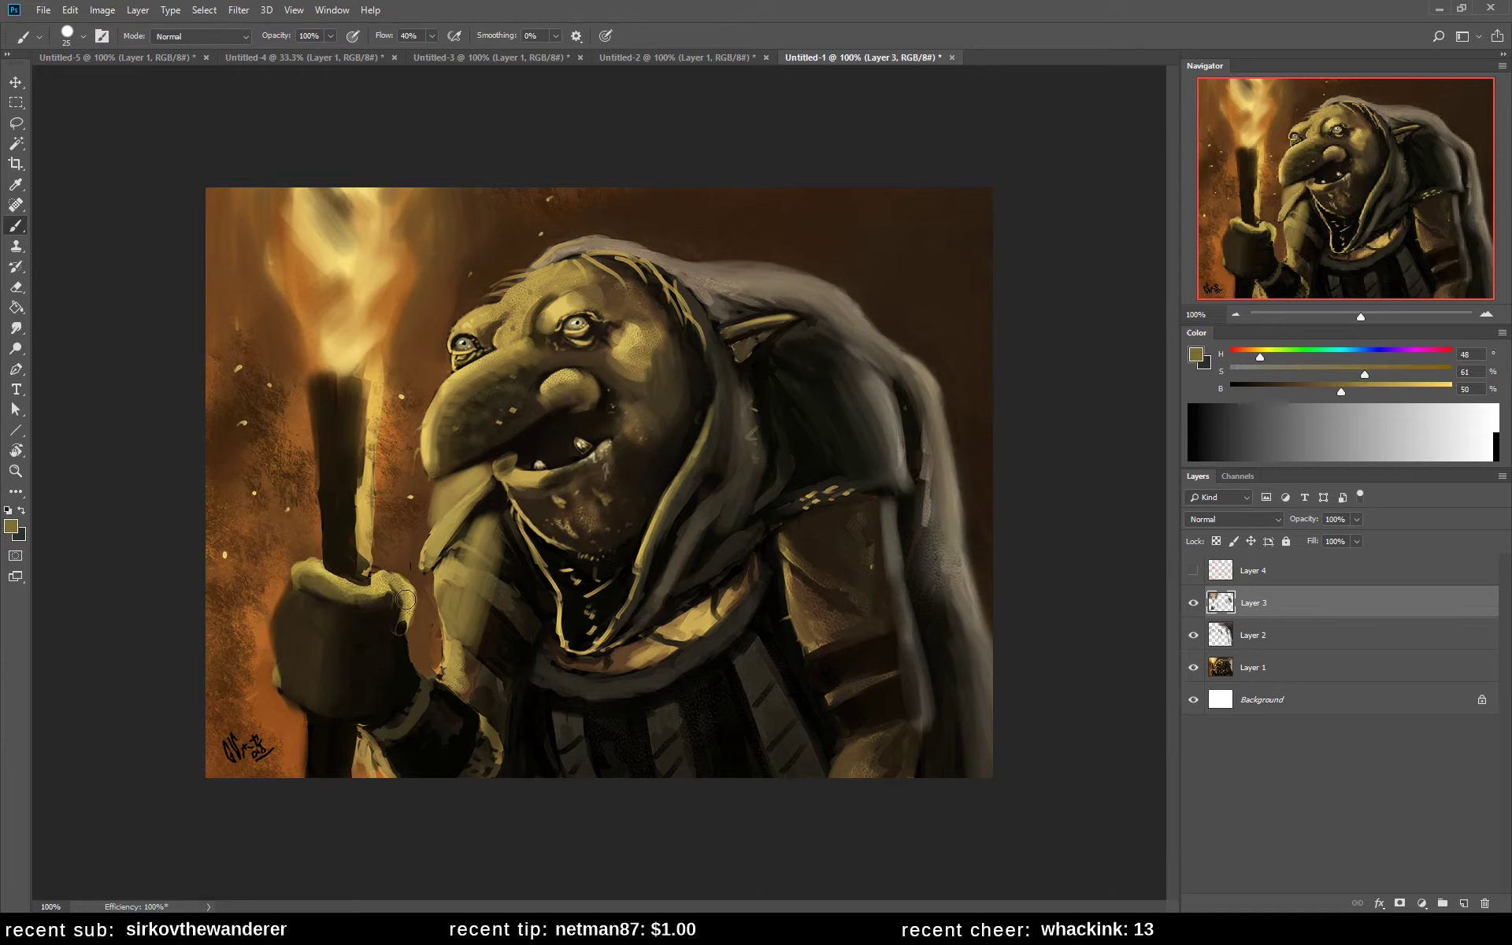
alt+click(288, 602)
alt+click(323, 599)
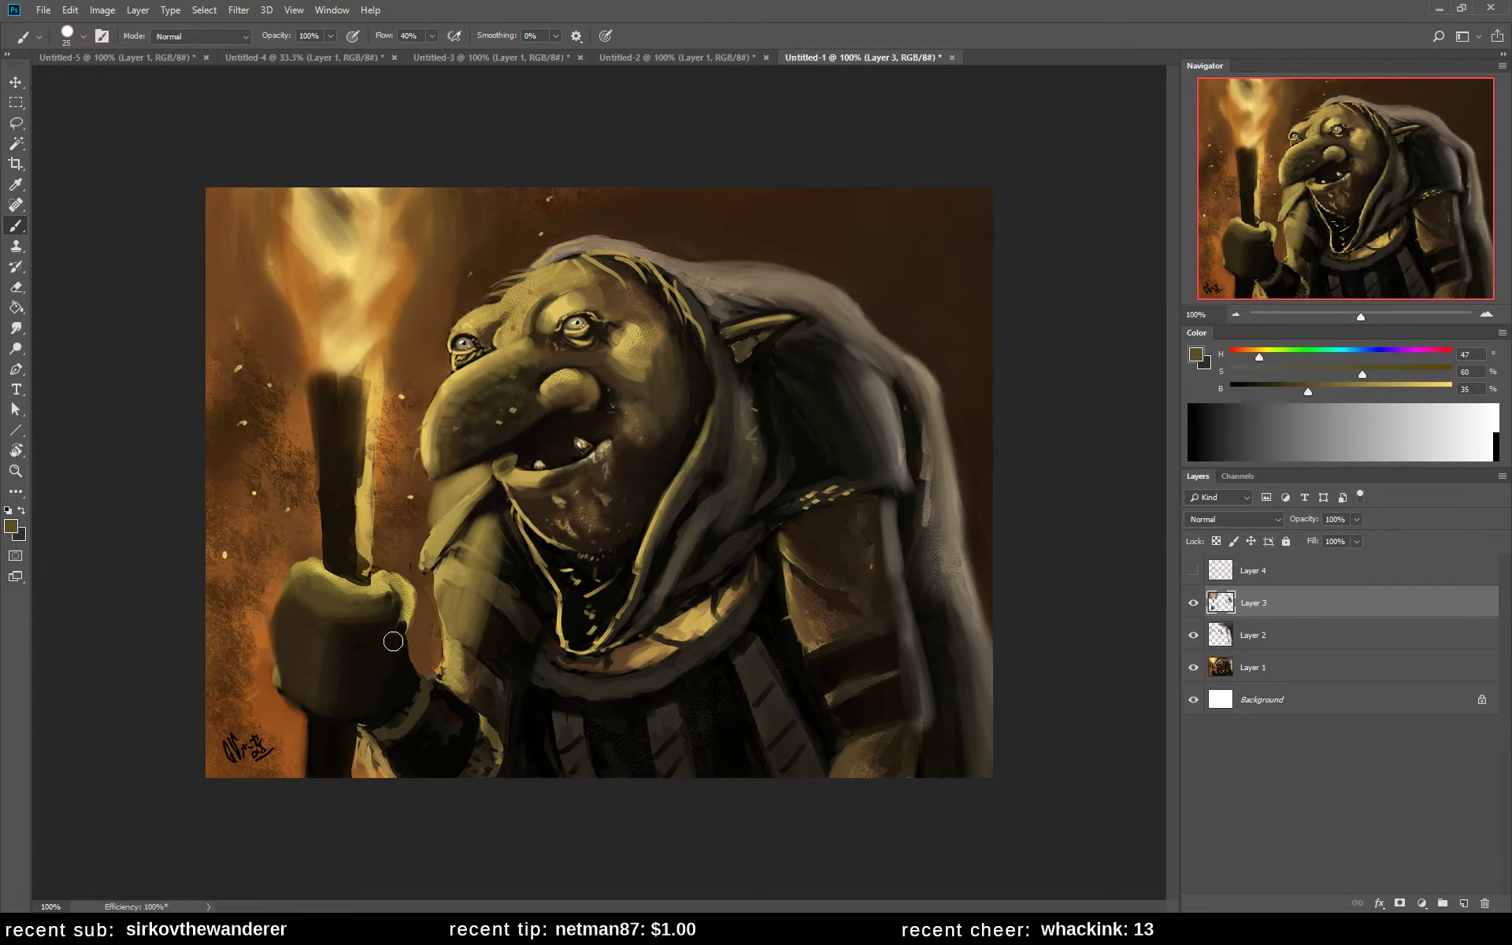
alt+click(330, 613)
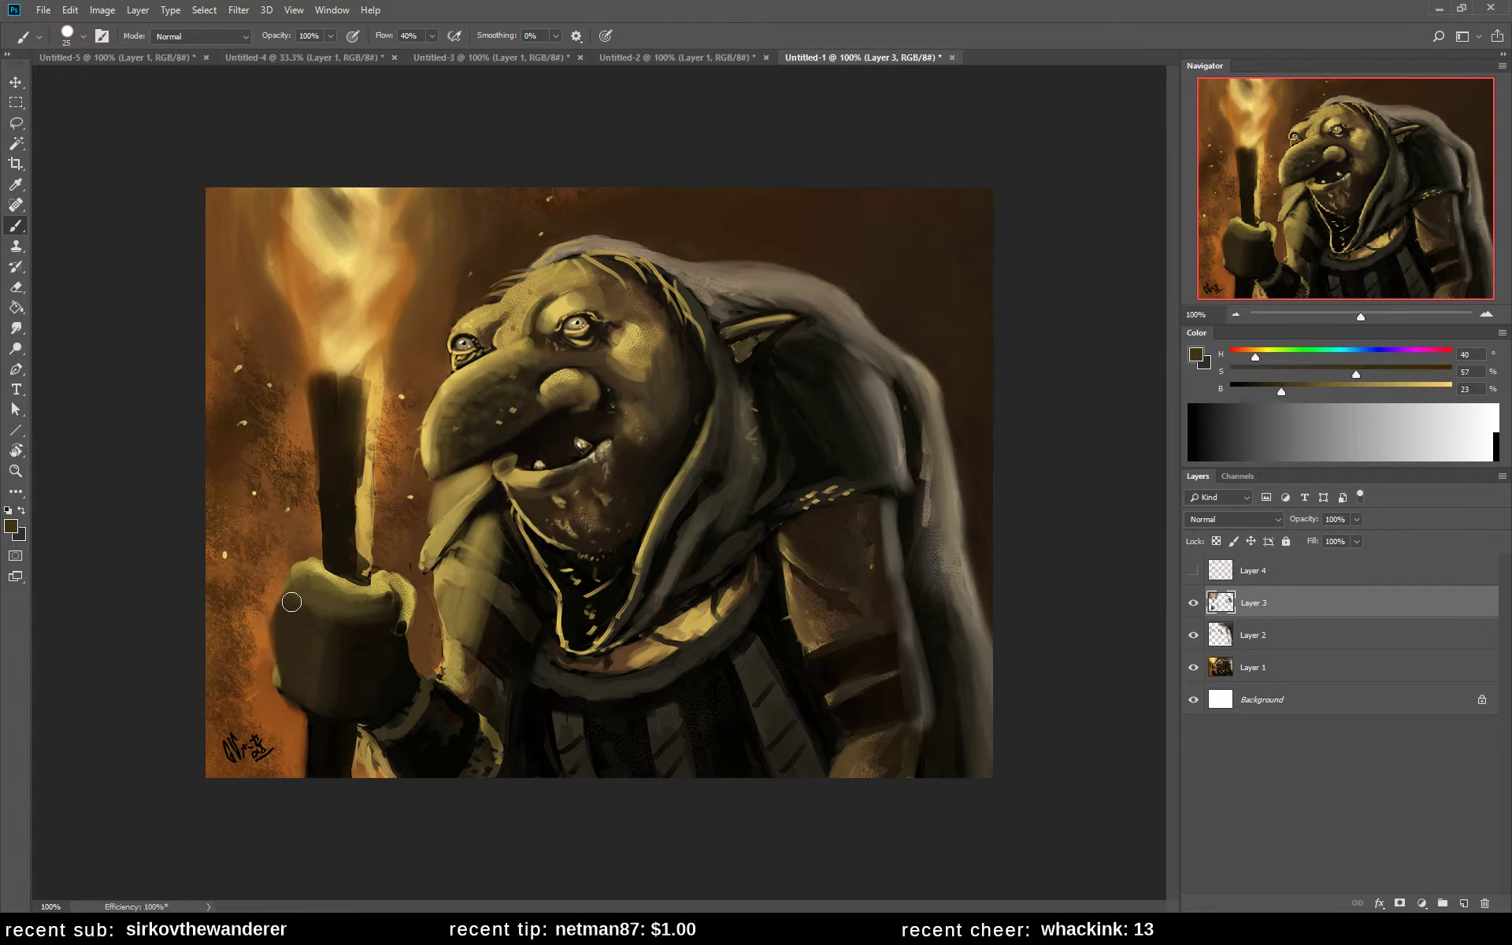
alt+click(270, 666)
alt+click(406, 608)
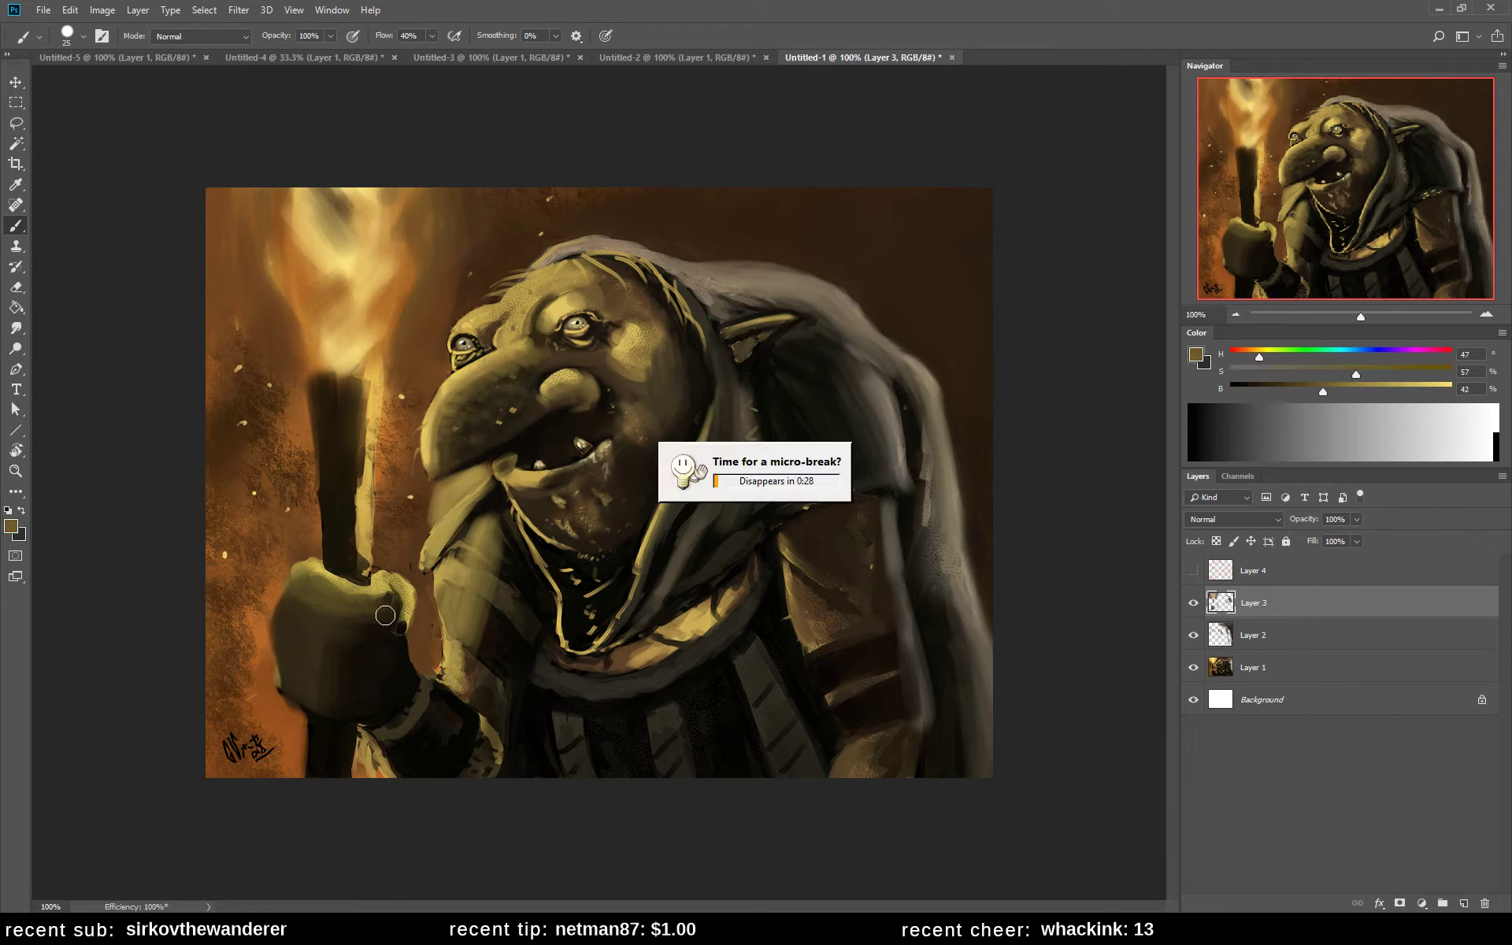
mouse_move(378, 597)
mouse_down()
mouse_move(355, 626)
mouse_move(368, 619)
mouse_move(357, 626)
mouse_move(356, 606)
mouse_move(409, 601)
mouse_move(356, 590)
mouse_move(350, 642)
mouse_move(405, 611)
mouse_move(388, 603)
mouse_move(383, 633)
mouse_move(406, 605)
mouse_up()
- Darken the hand's right edge and add a mid-dark olive stroke across it
alt+click(383, 632)
alt+click(386, 633)
alt+click(386, 654)
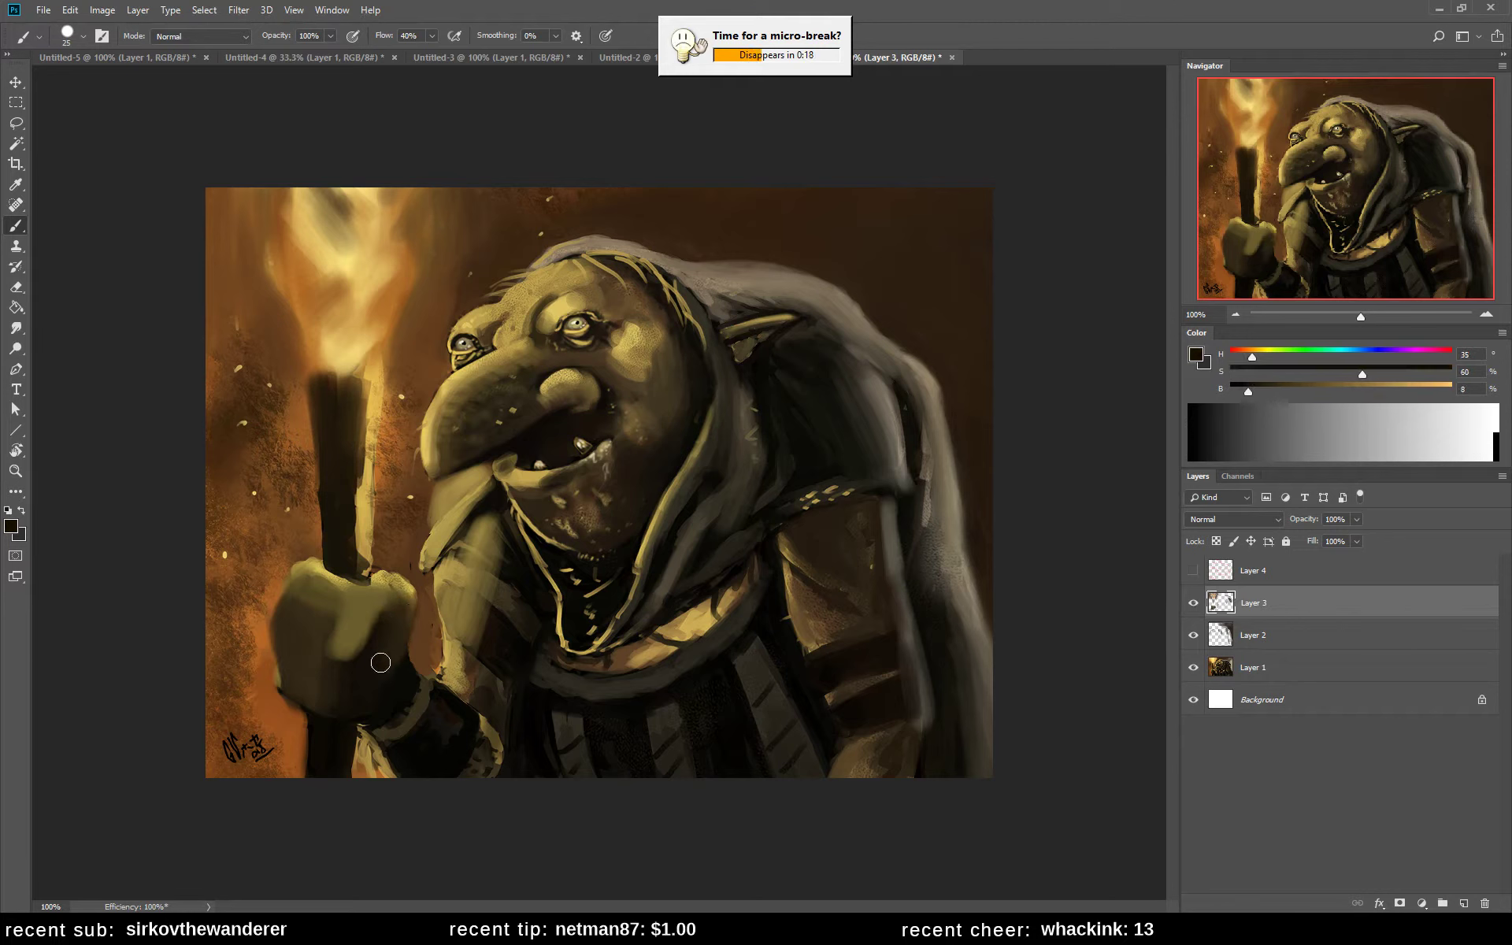
alt+click(375, 639)
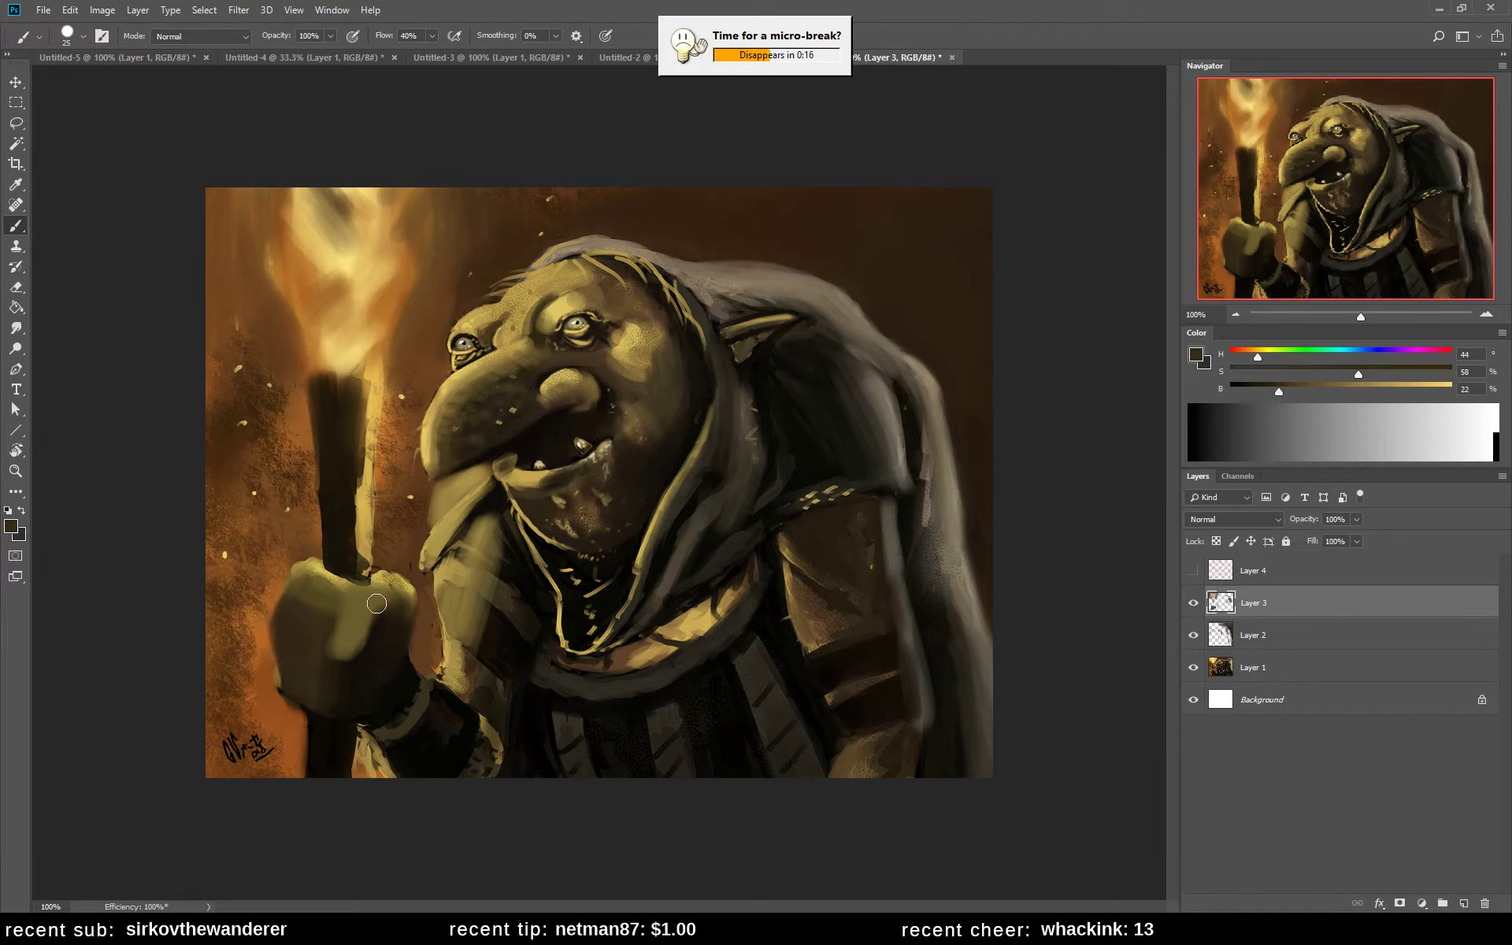
drag(367, 630, 338, 682)
alt+click(368, 607)
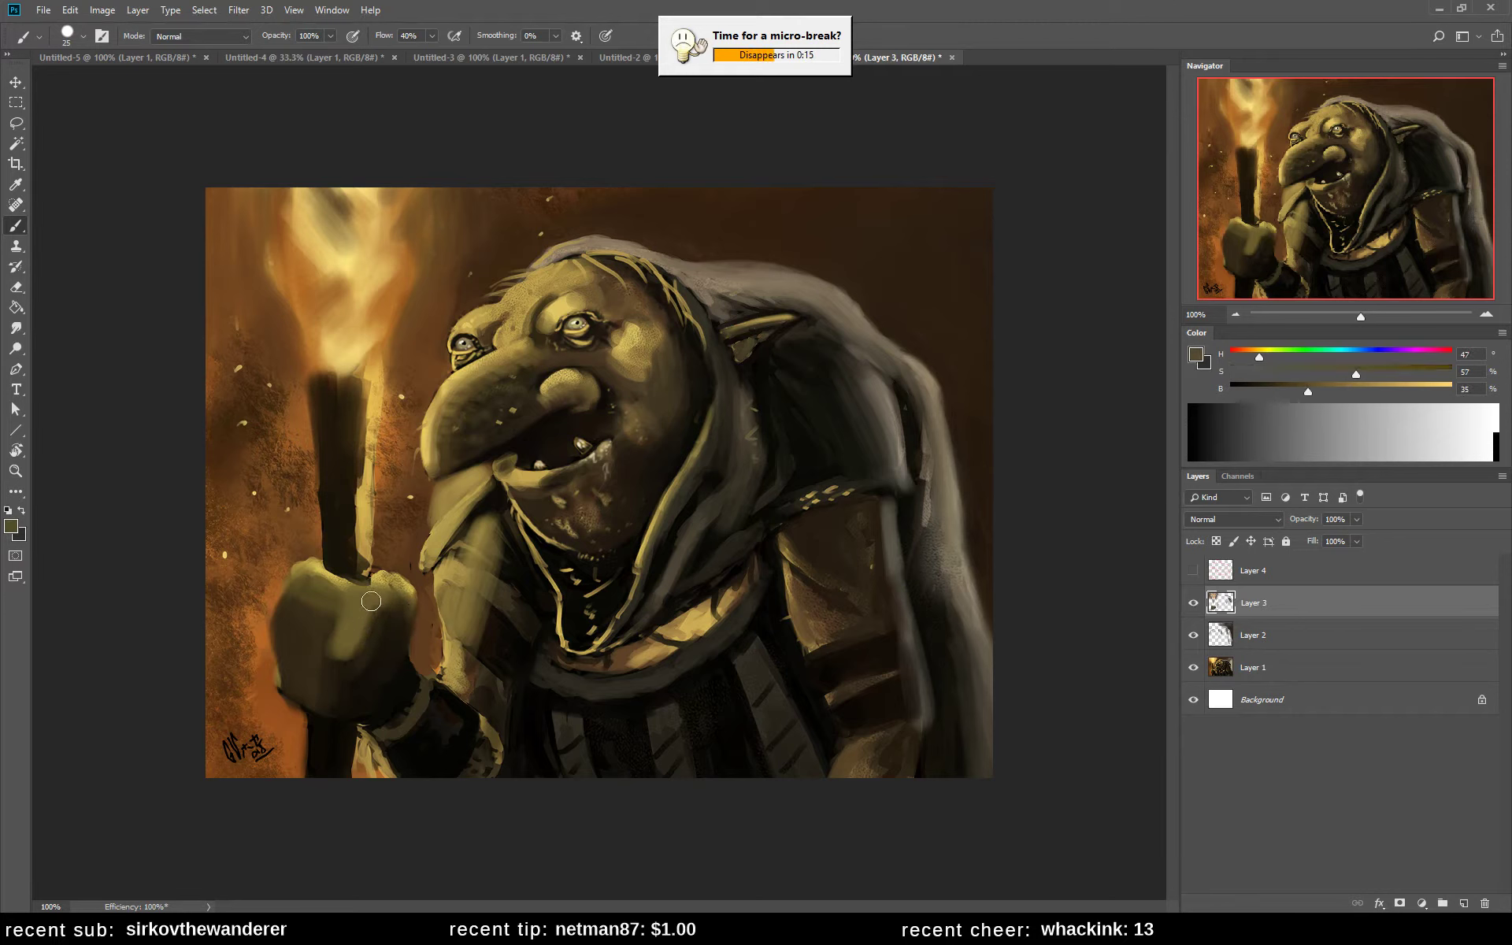
- Dab a mid olive highlight onto the hand, then flip the painting back horizontally
alt+click(393, 641)
alt+click(341, 579)
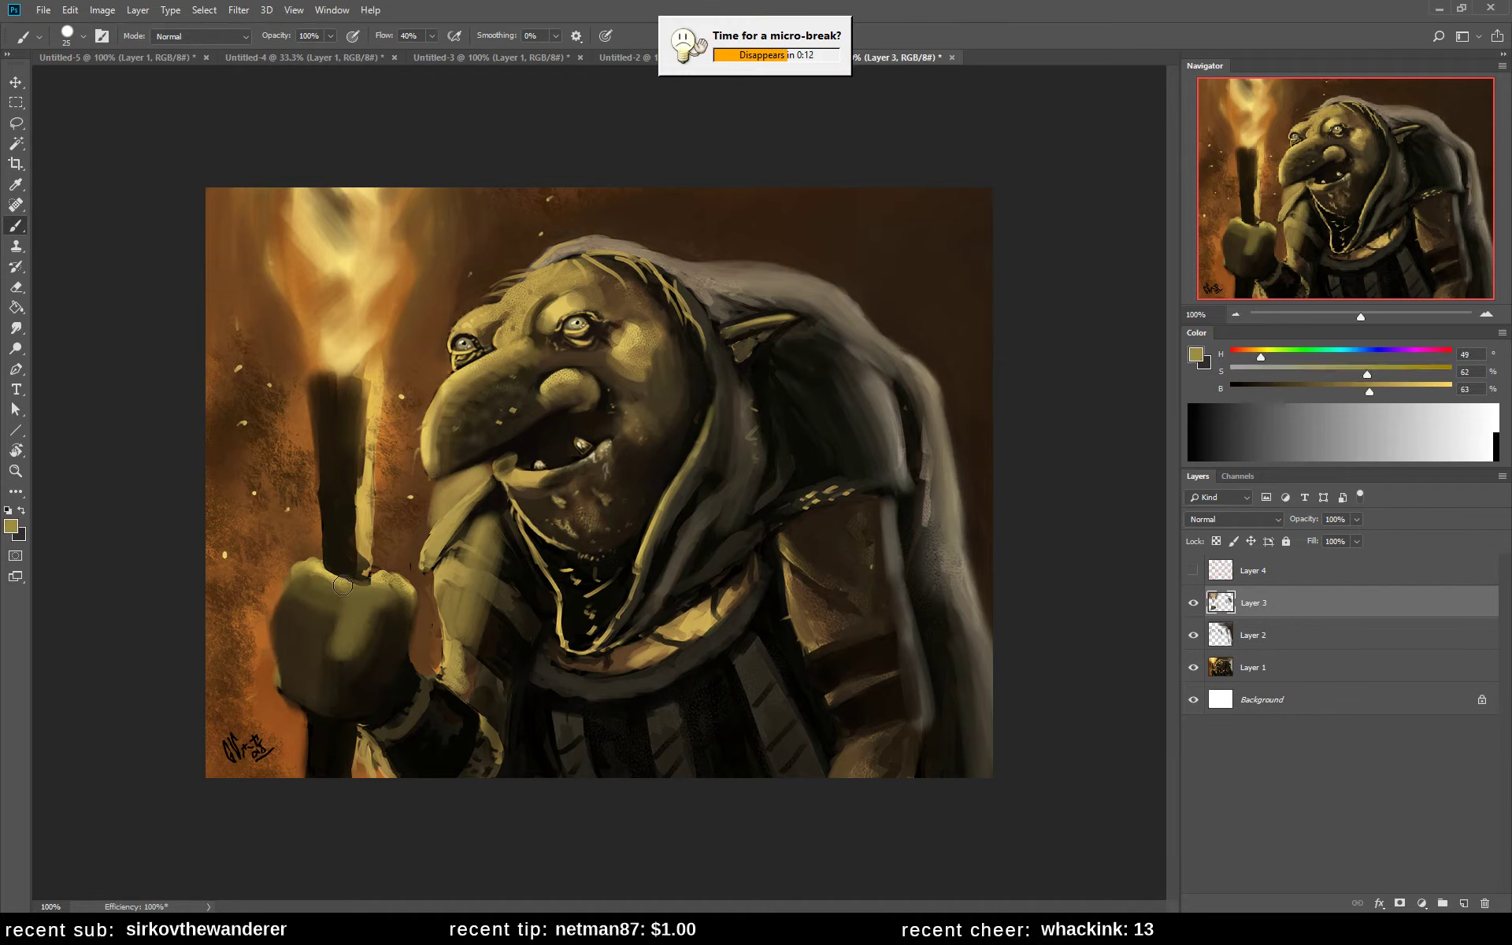
alt+click(412, 591)
alt+click(366, 605)
drag(378, 600, 391, 602)
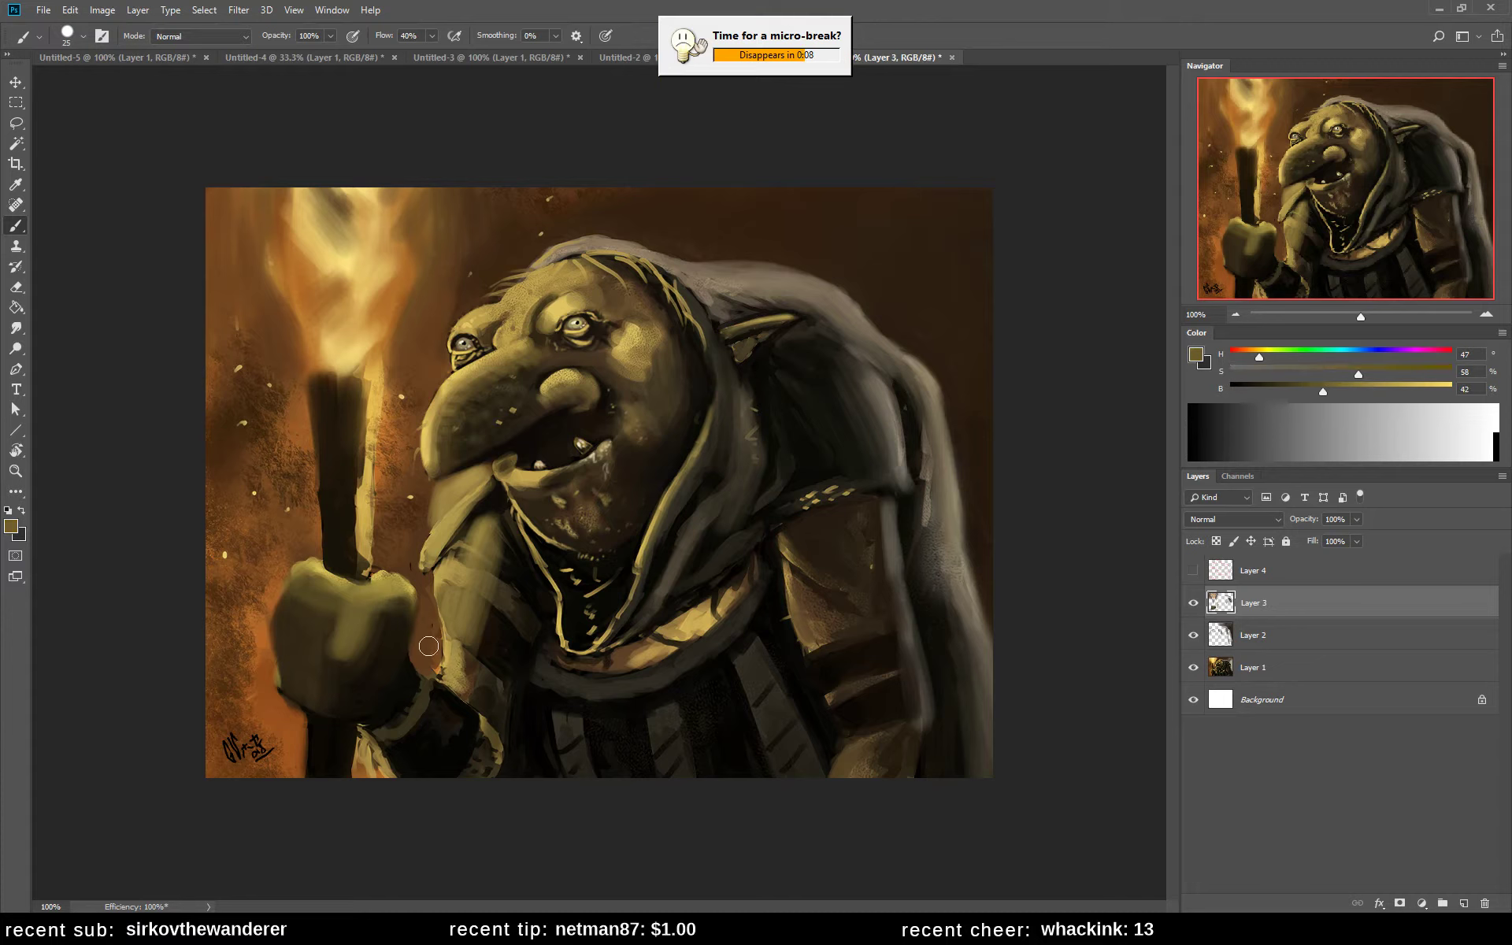
key(ctrl+shift+h)
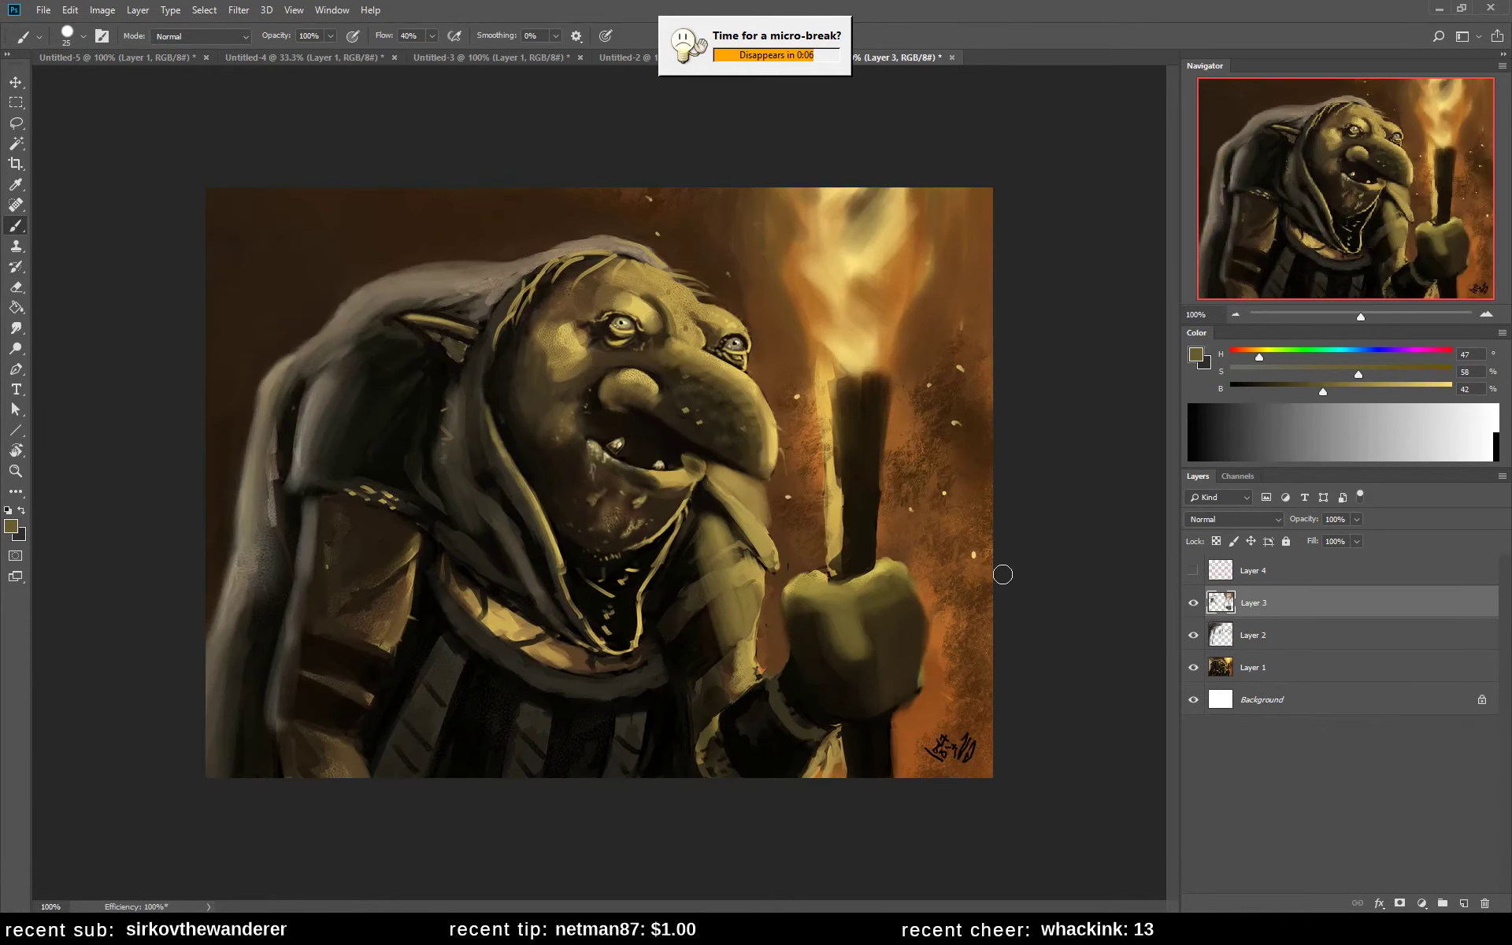
alt+click(847, 628)
alt+click(837, 628)
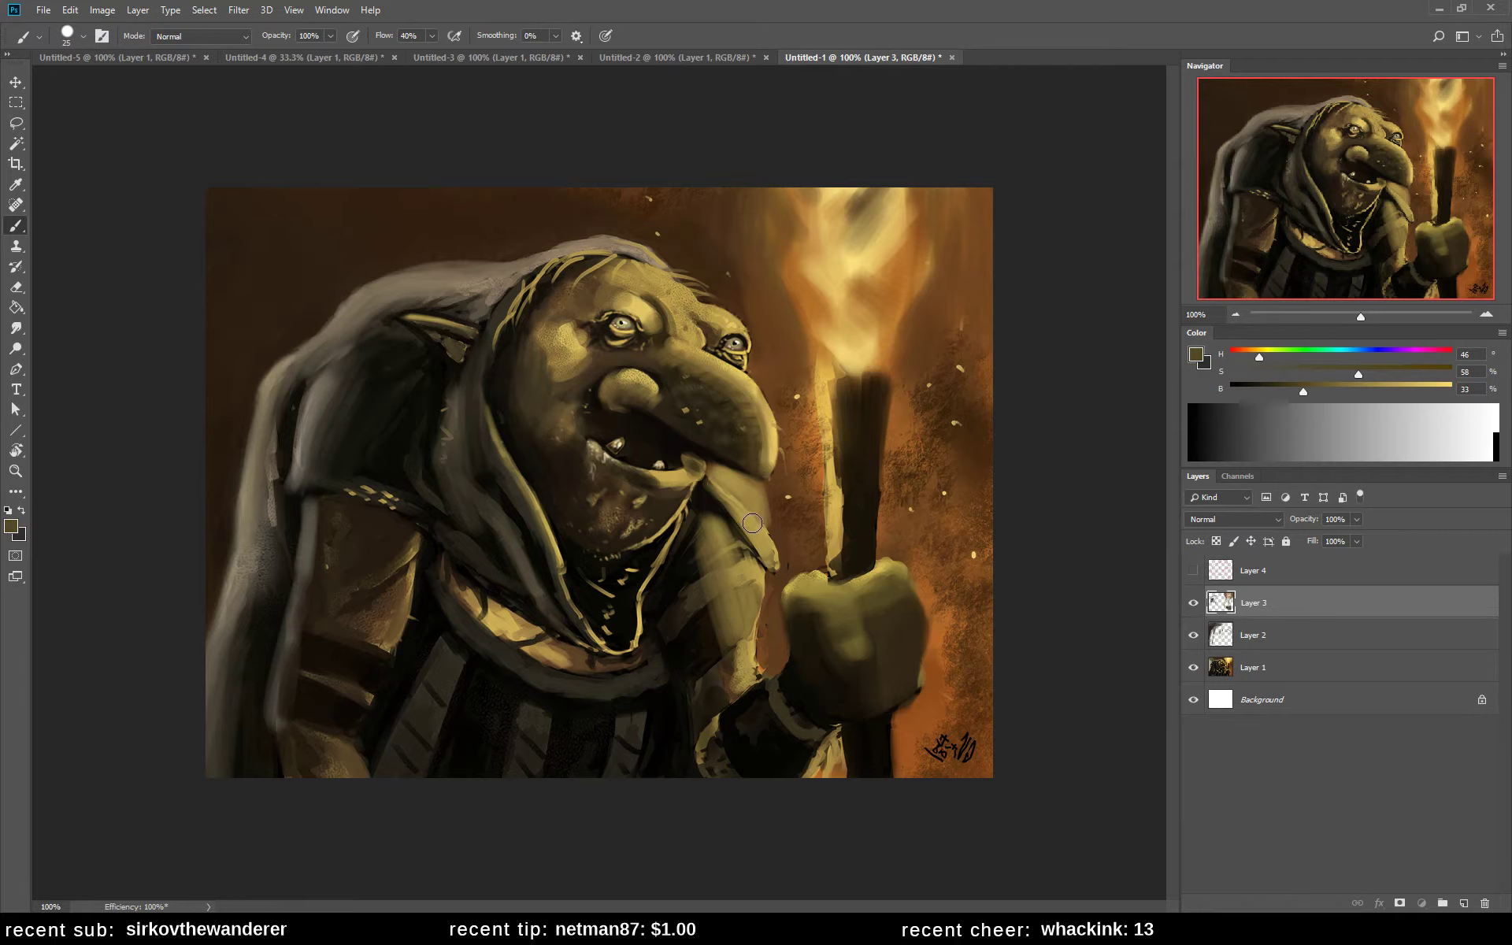
- Add a temporary layer above Layer 3, try yellow and light grey colours, then merge it down
click(1466, 903)
click(1422, 368)
click(1436, 385)
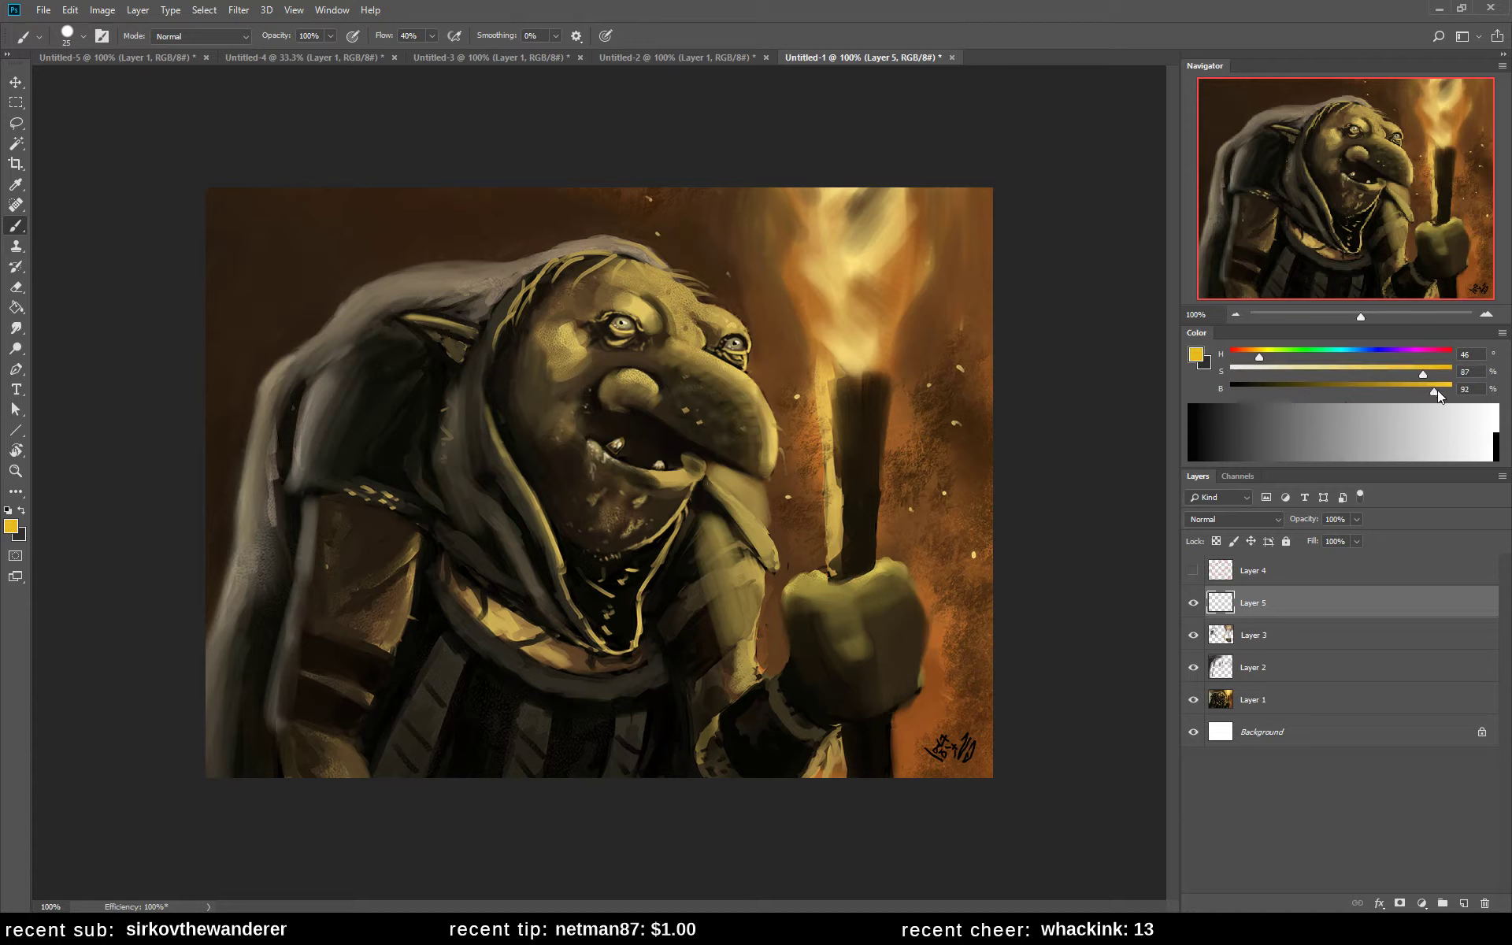
click(1436, 413)
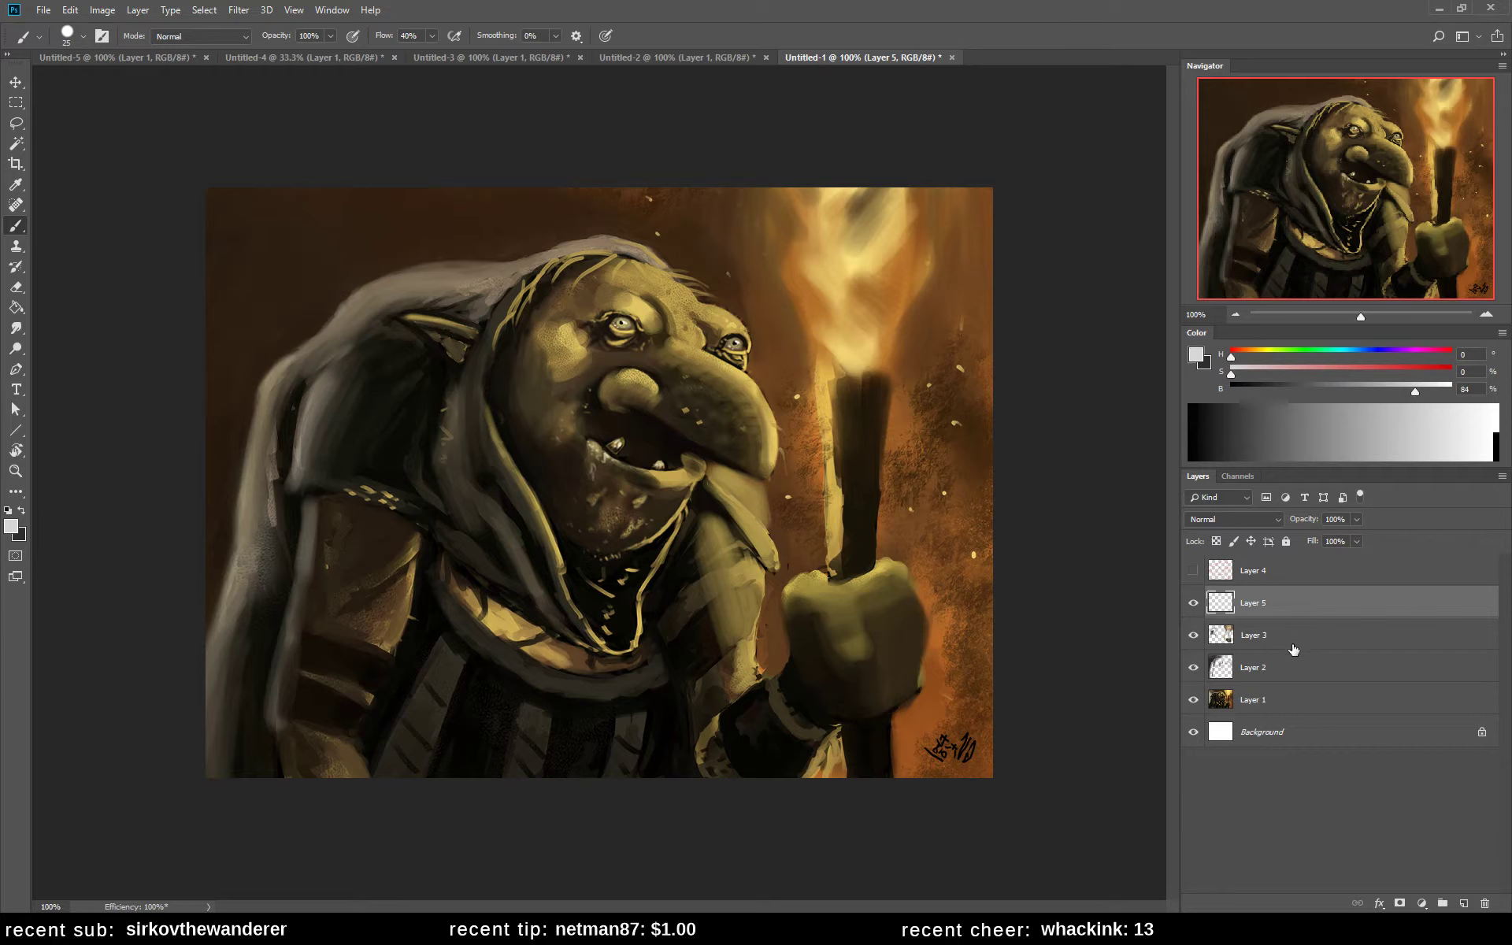
key(ctrl+e)
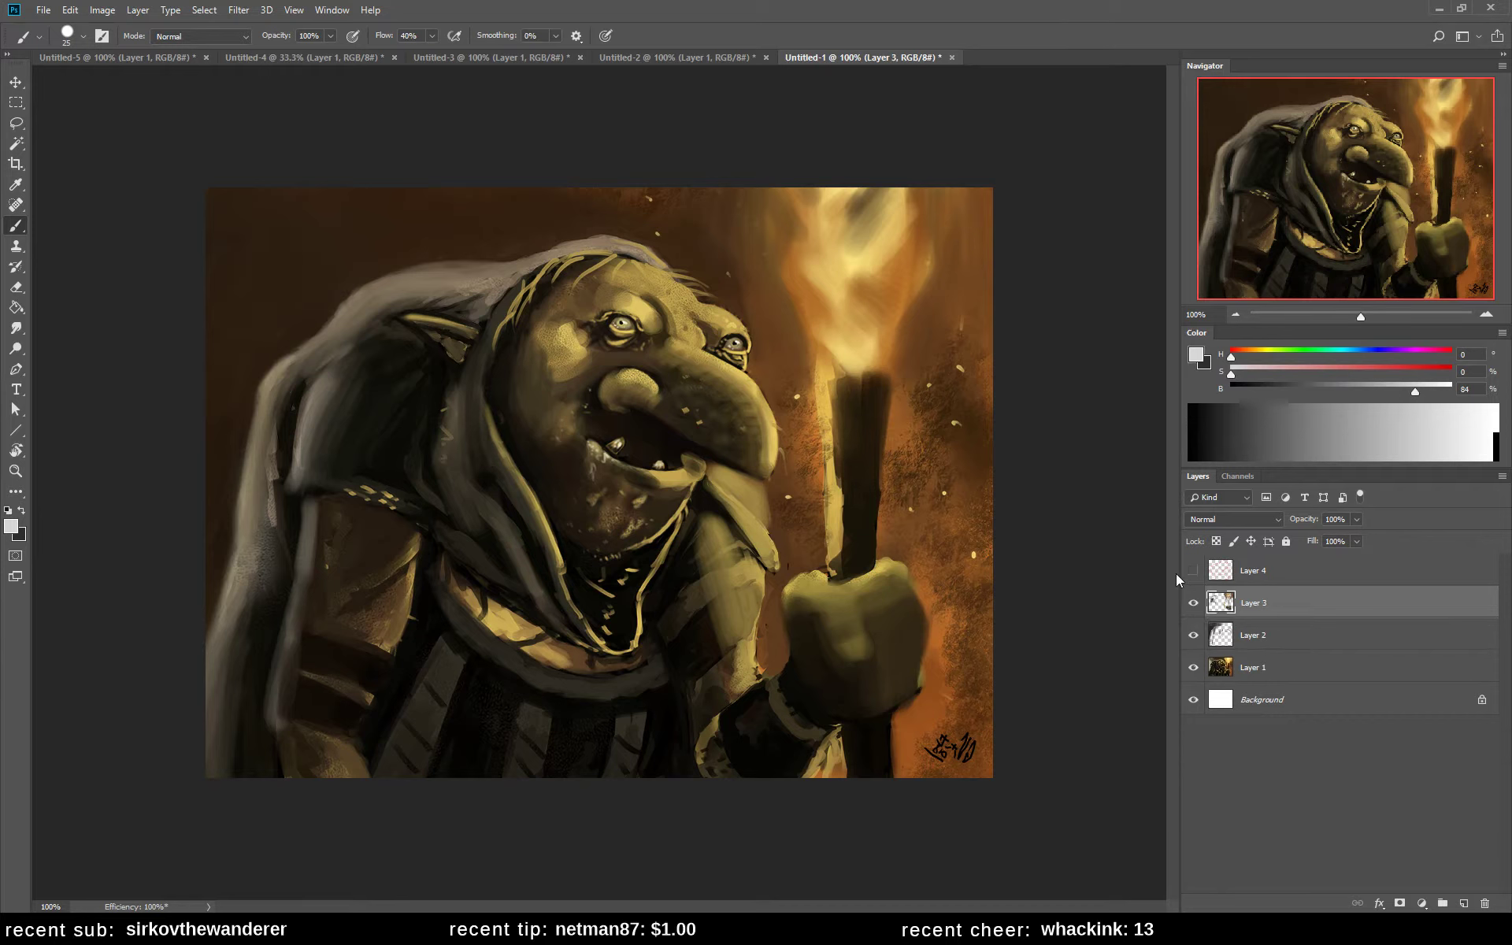
- Lasso the hood's left side, copy it to a new layer and shift the piece into place
key(l)
mouse_move(370, 344)
mouse_down()
mouse_move(316, 361)
mouse_move(292, 405)
mouse_move(282, 517)
mouse_move(346, 590)
mouse_move(397, 605)
mouse_move(425, 577)
mouse_move(438, 514)
mouse_move(435, 405)
mouse_move(418, 350)
mouse_move(362, 339)
mouse_up()
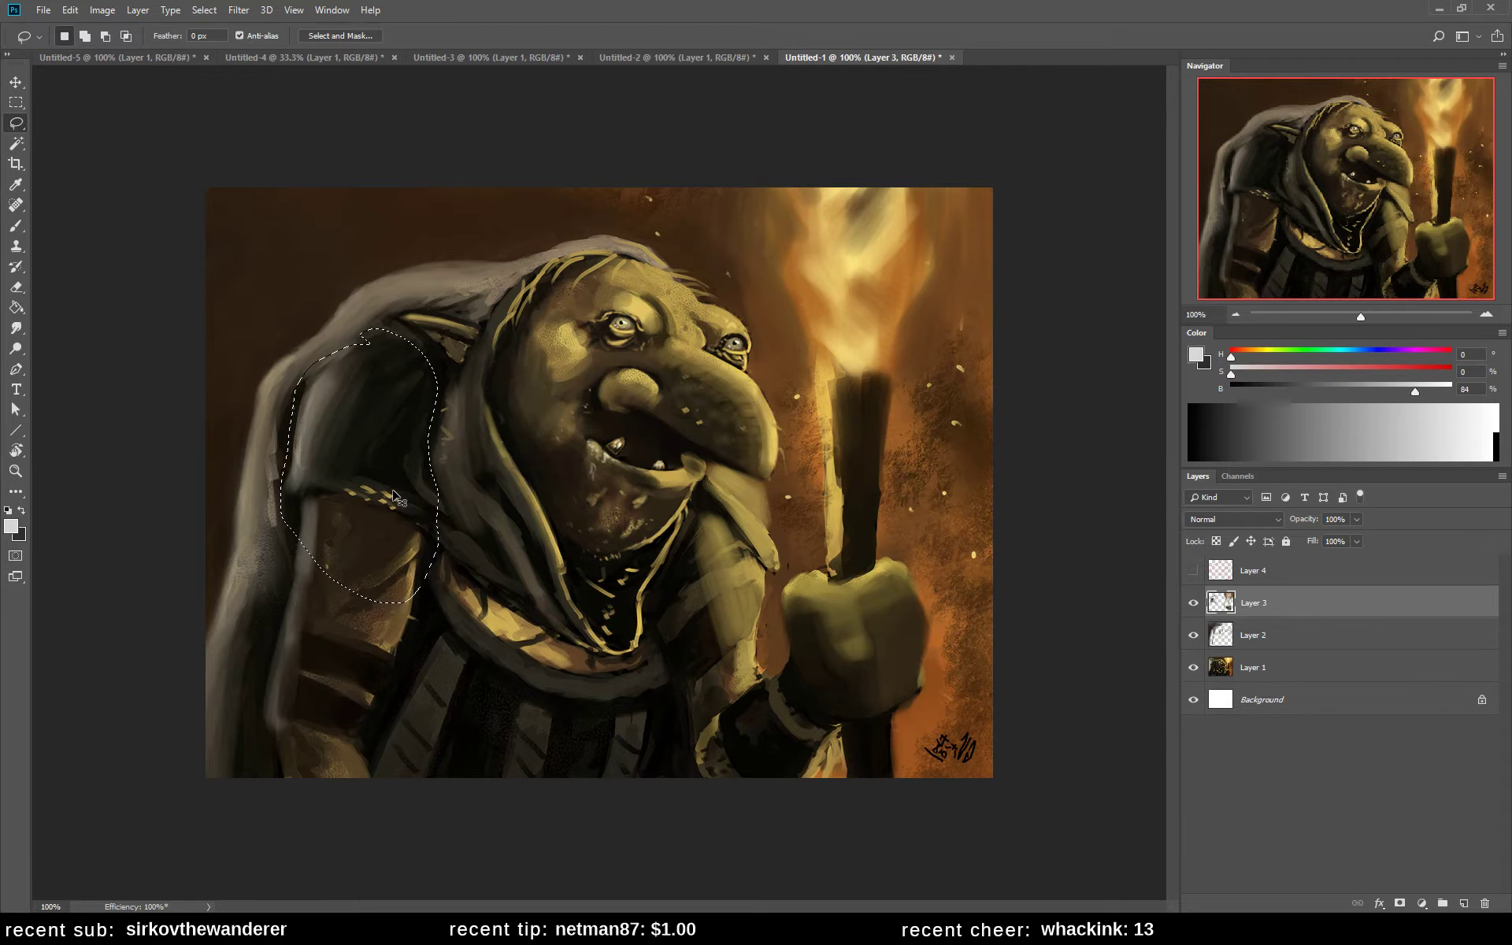
key(ctrl+j)
key(v)
drag(400, 490, 387, 527)
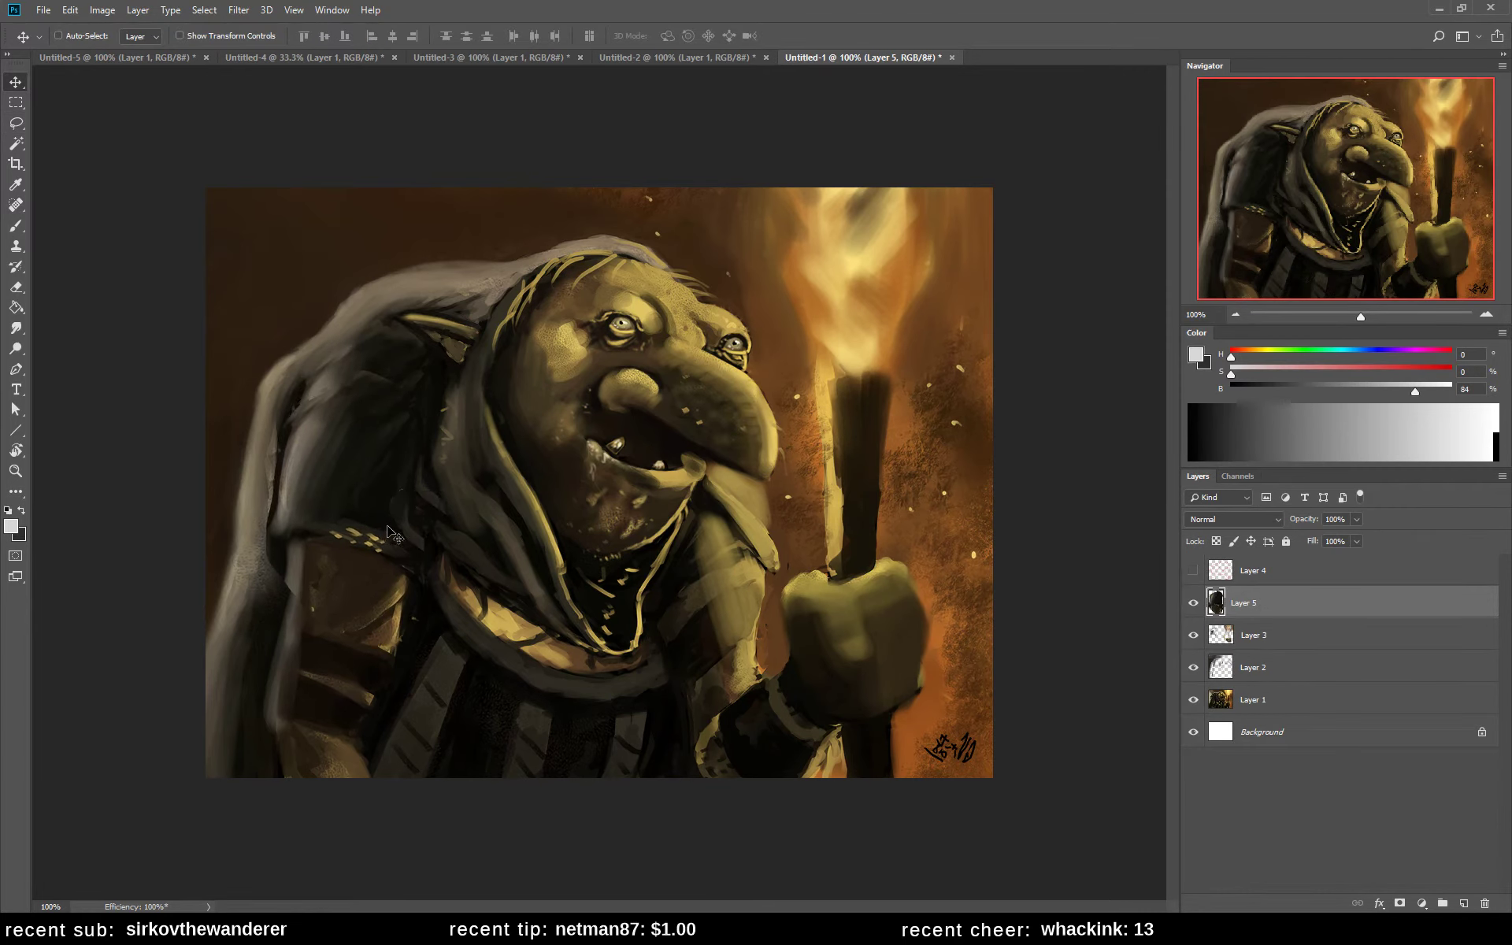
drag(358, 450, 359, 453)
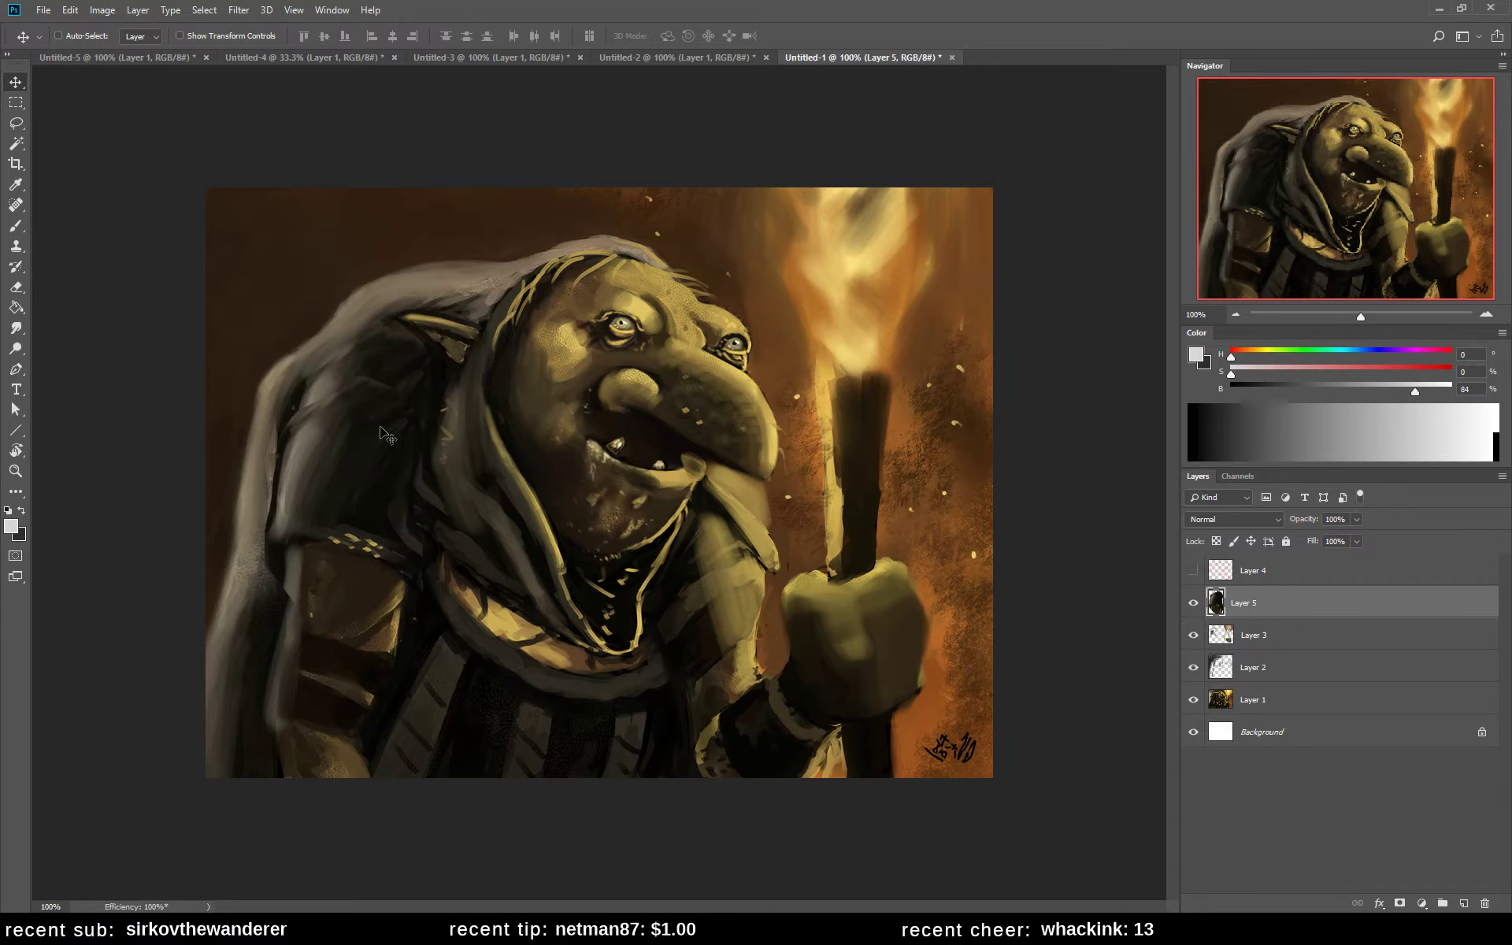
drag(380, 428, 387, 421)
click(1439, 375)
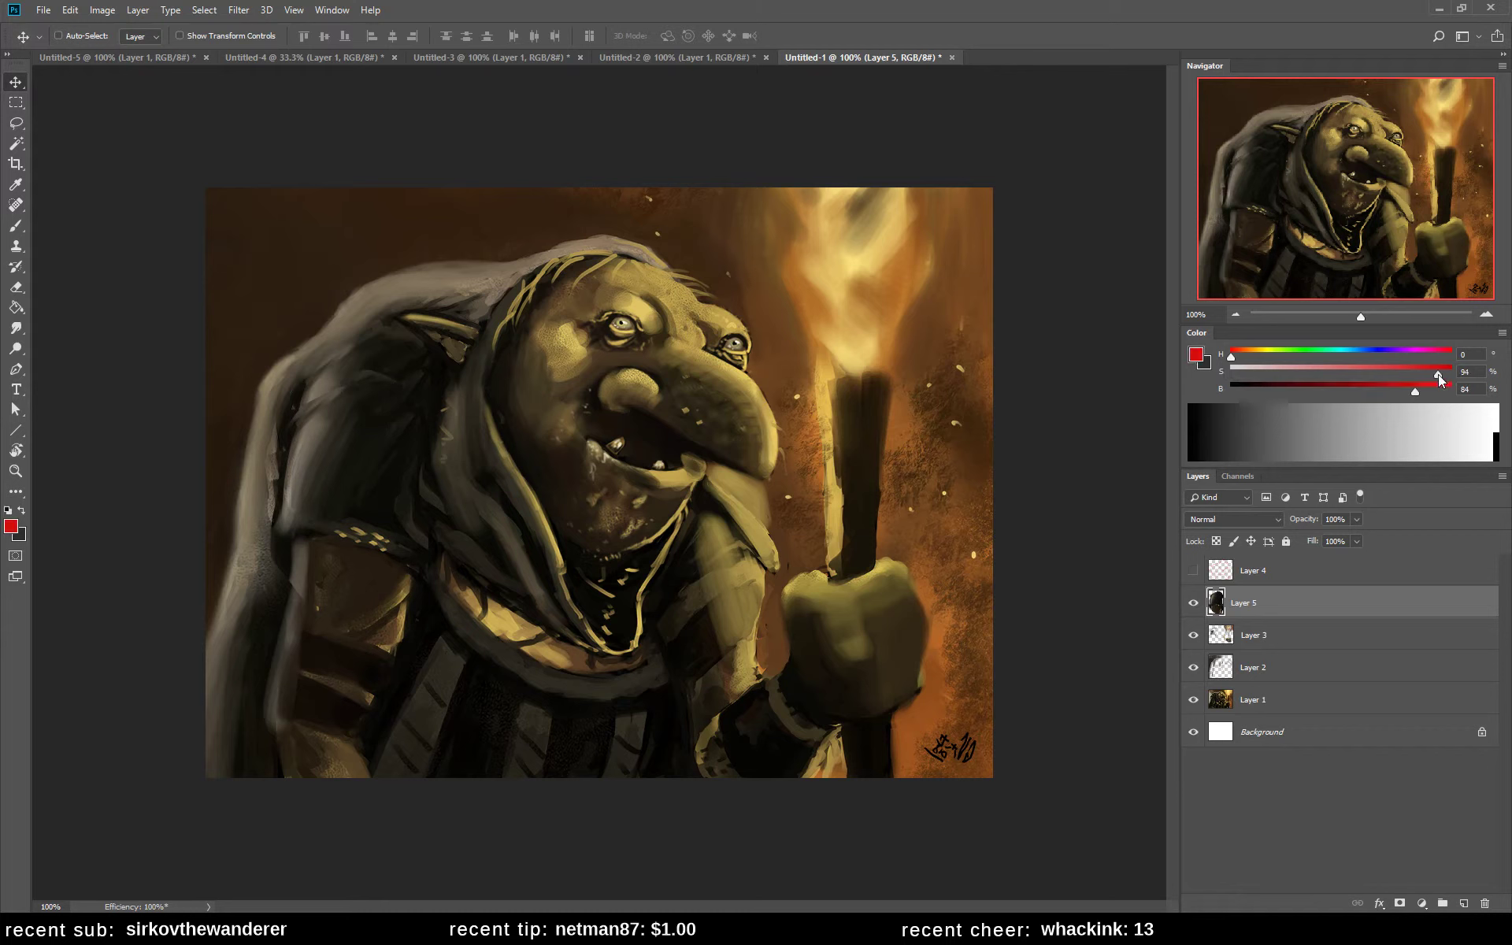
key(b)
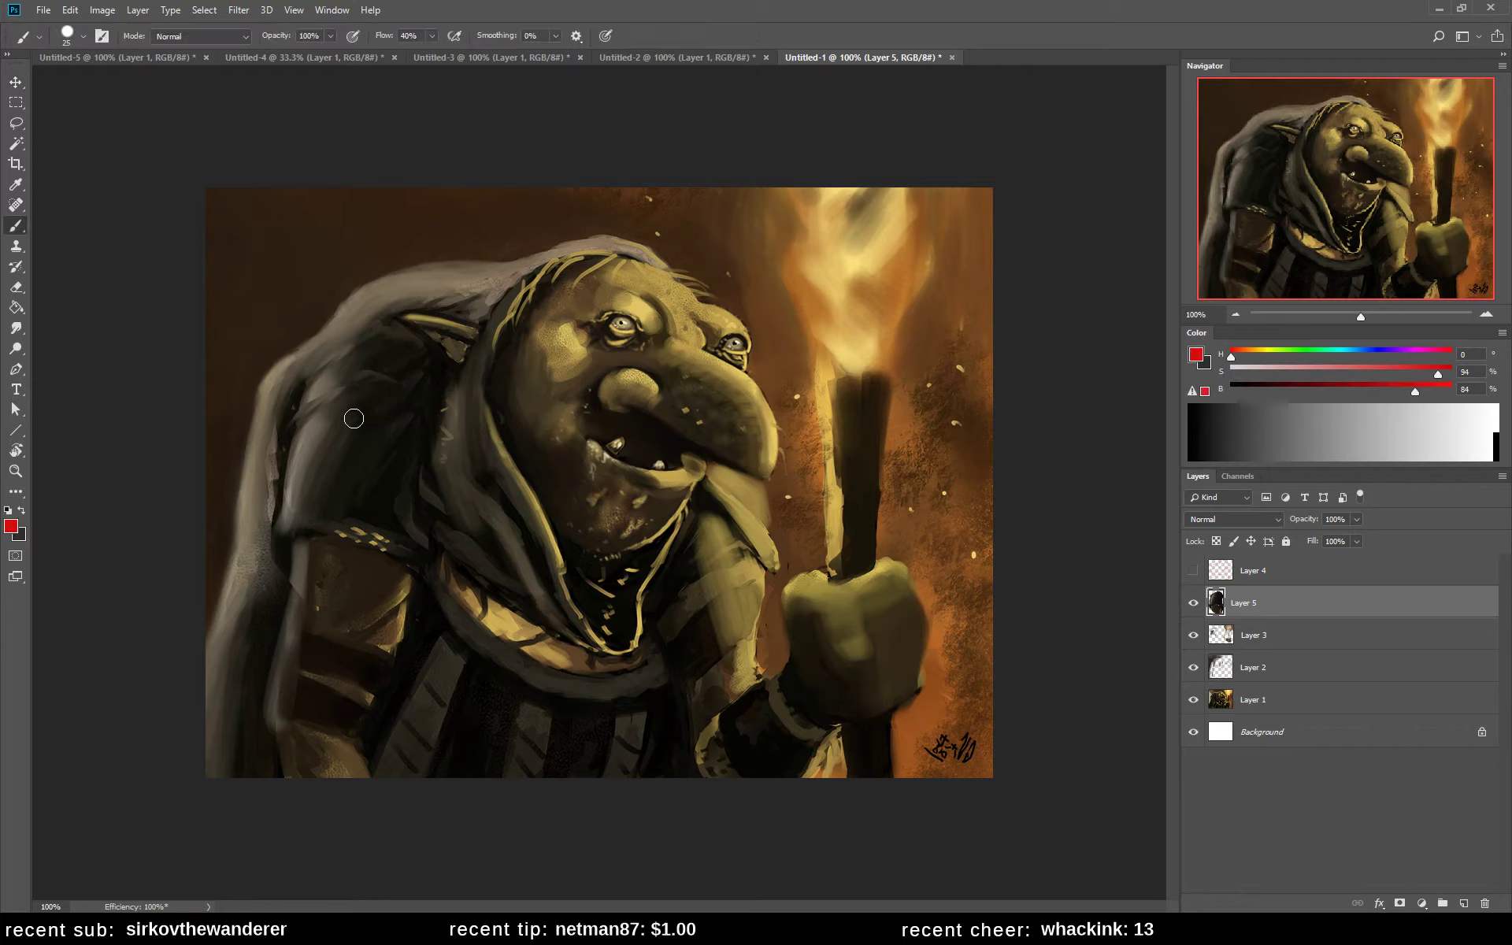
mouse_move(354, 418)
mouse_down()
mouse_move(702, 474)
mouse_move(401, 420)
mouse_move(757, 472)
mouse_up()
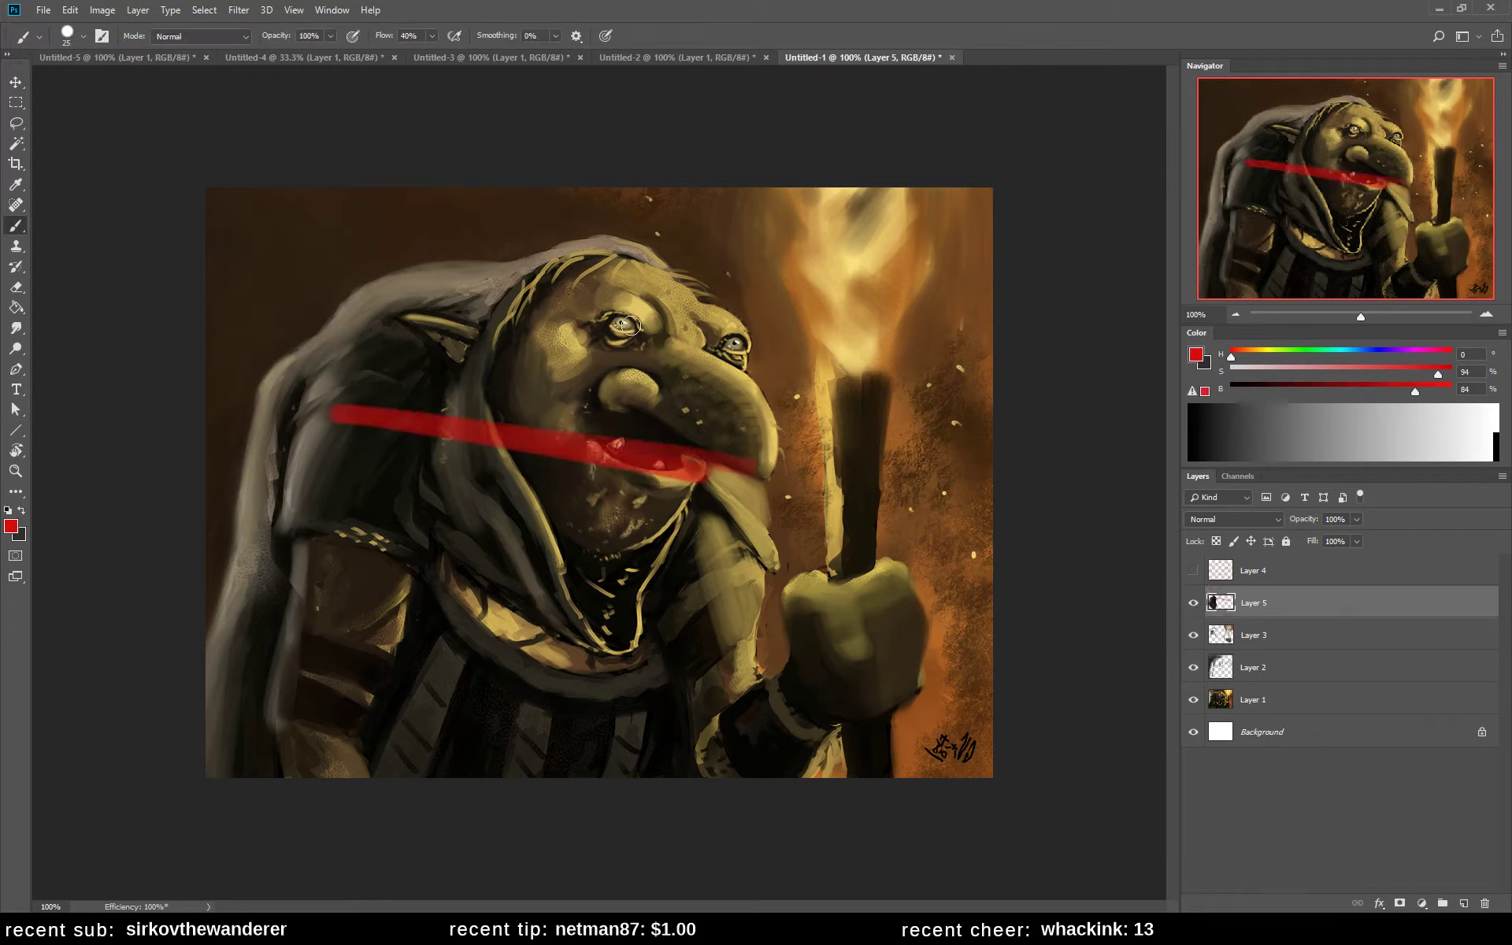
mouse_move(629, 325)
mouse_down()
mouse_move(722, 344)
mouse_move(583, 323)
mouse_up()
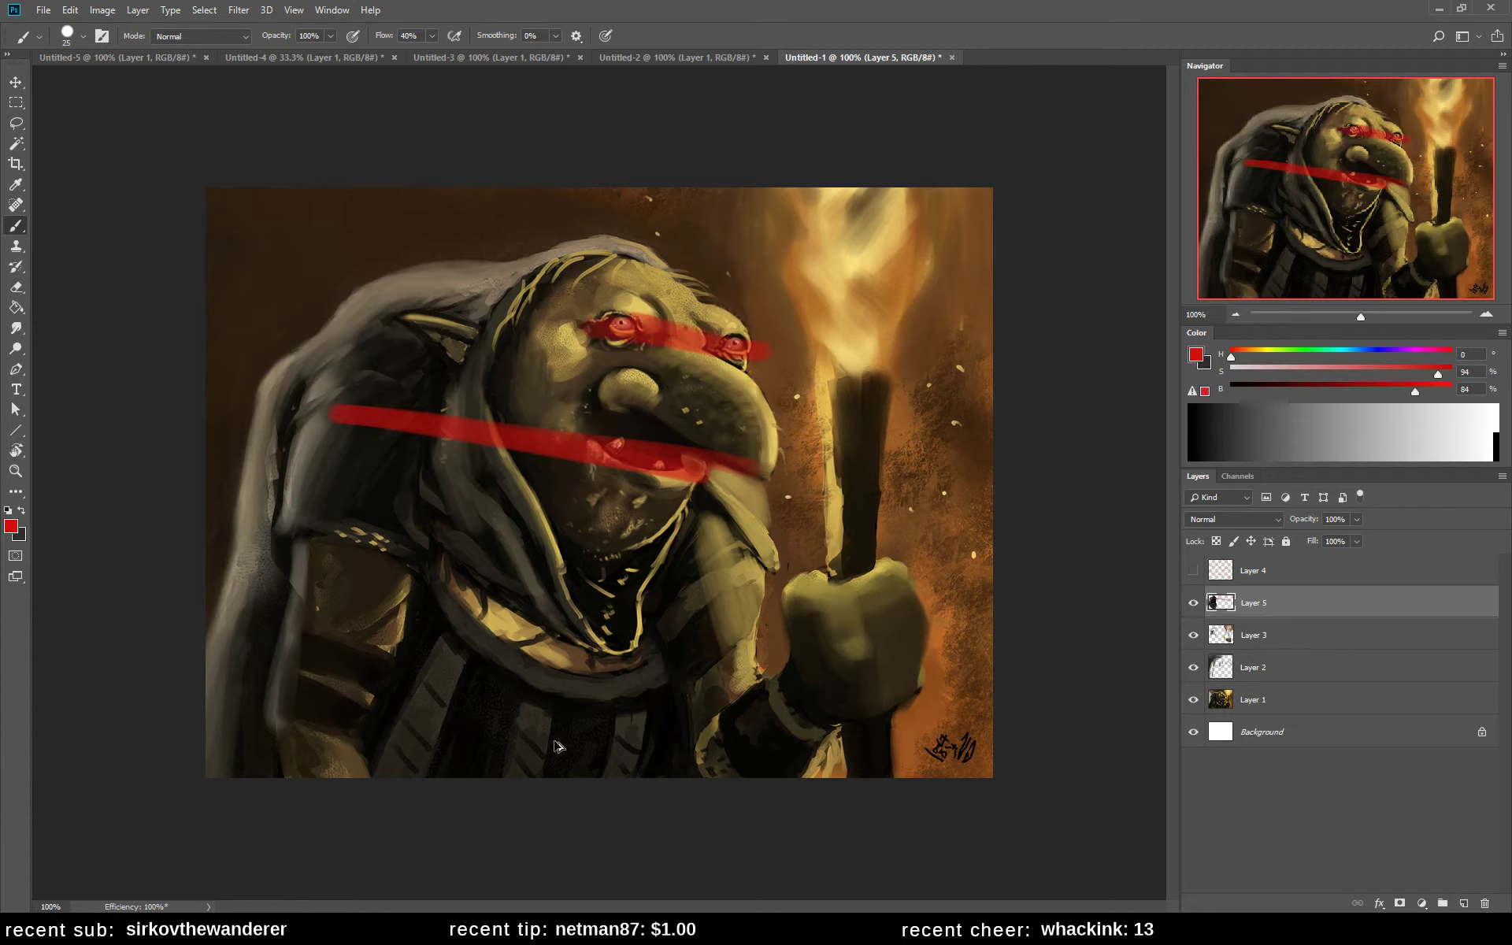
key(ctrl+z)
key(ctrl+z)
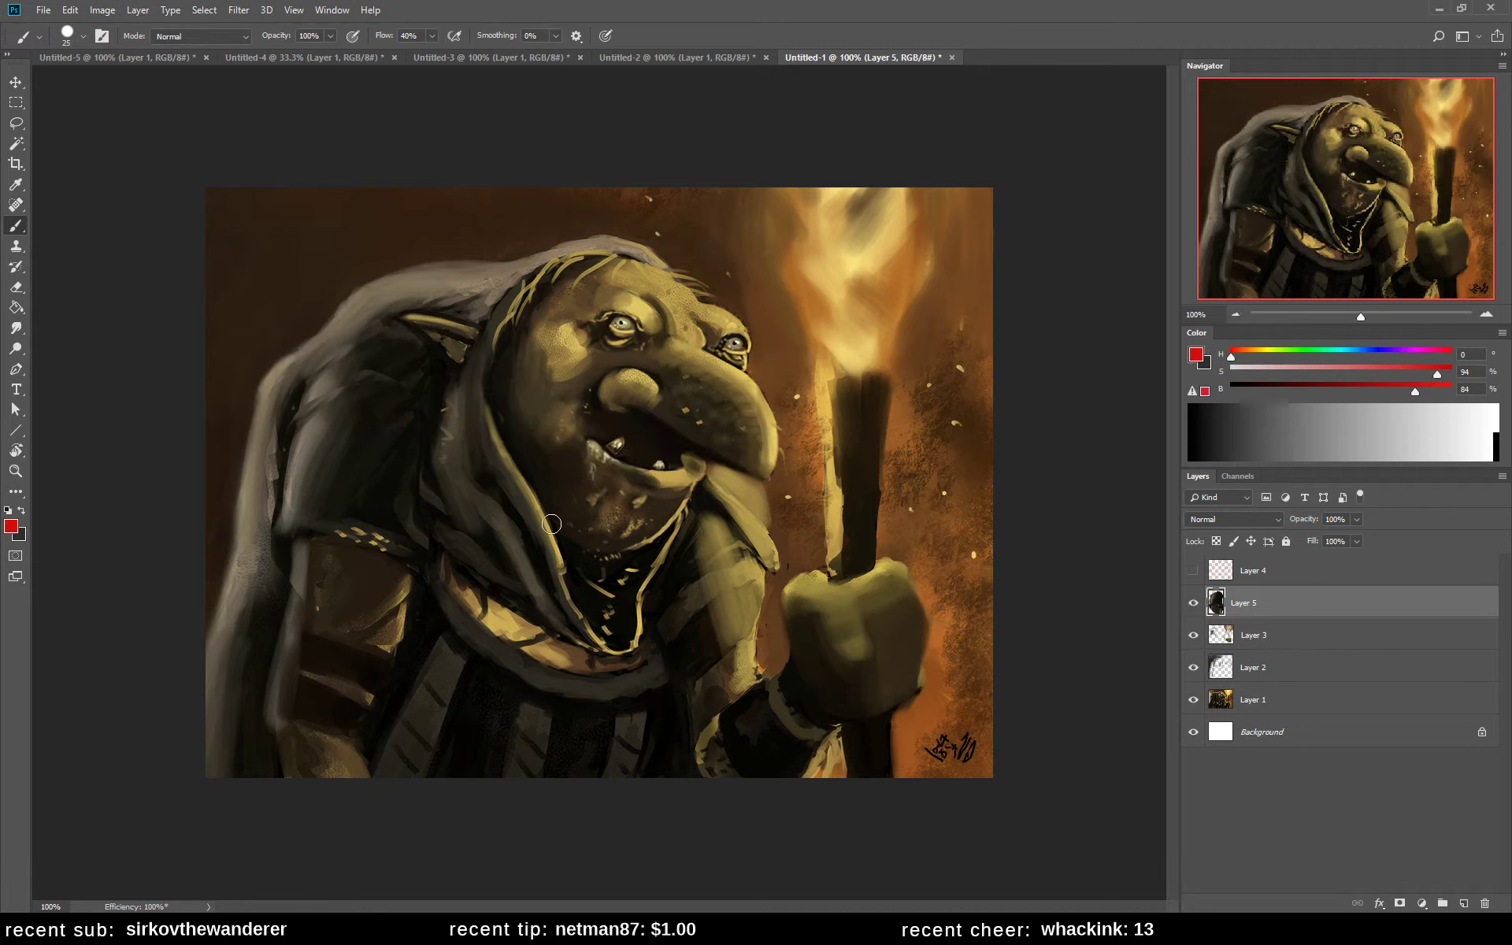
drag(359, 445, 713, 408)
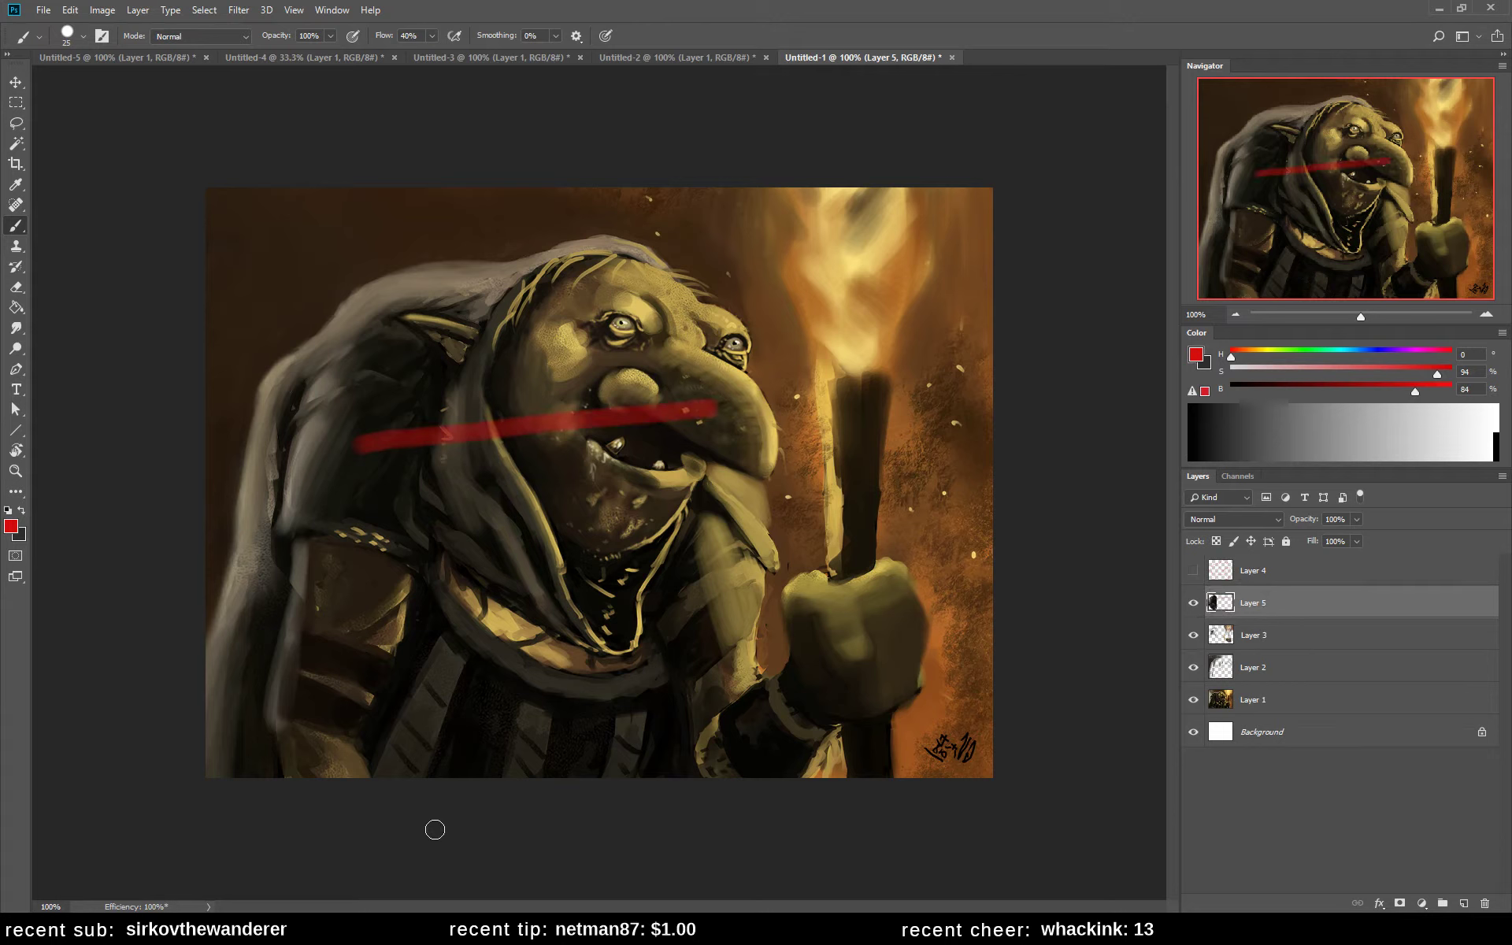
key(ctrl+z)
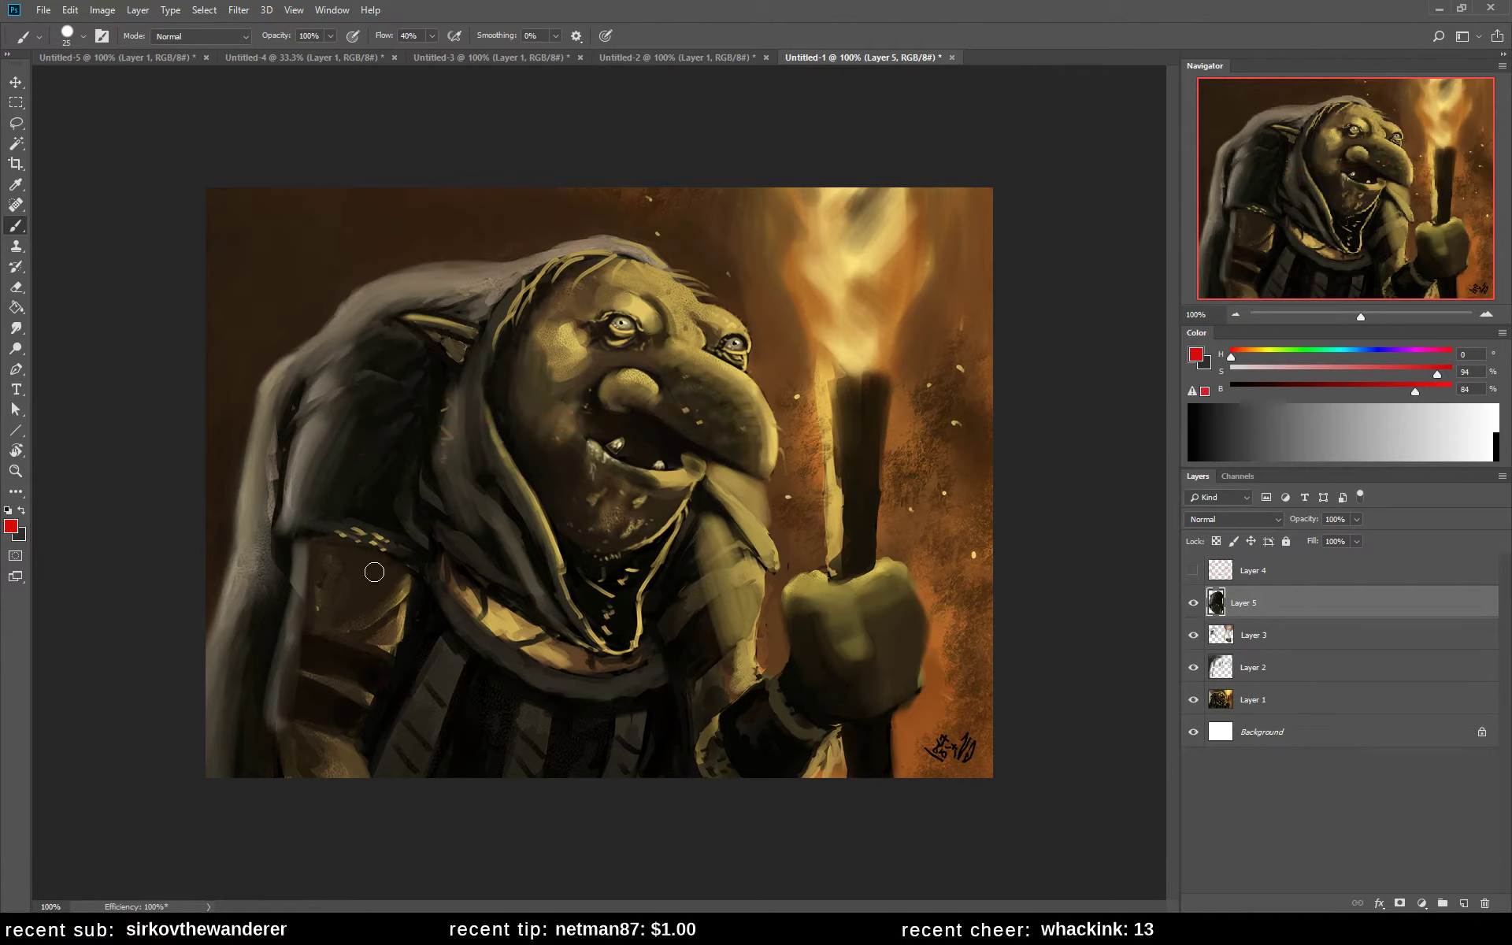
drag(601, 311, 748, 342)
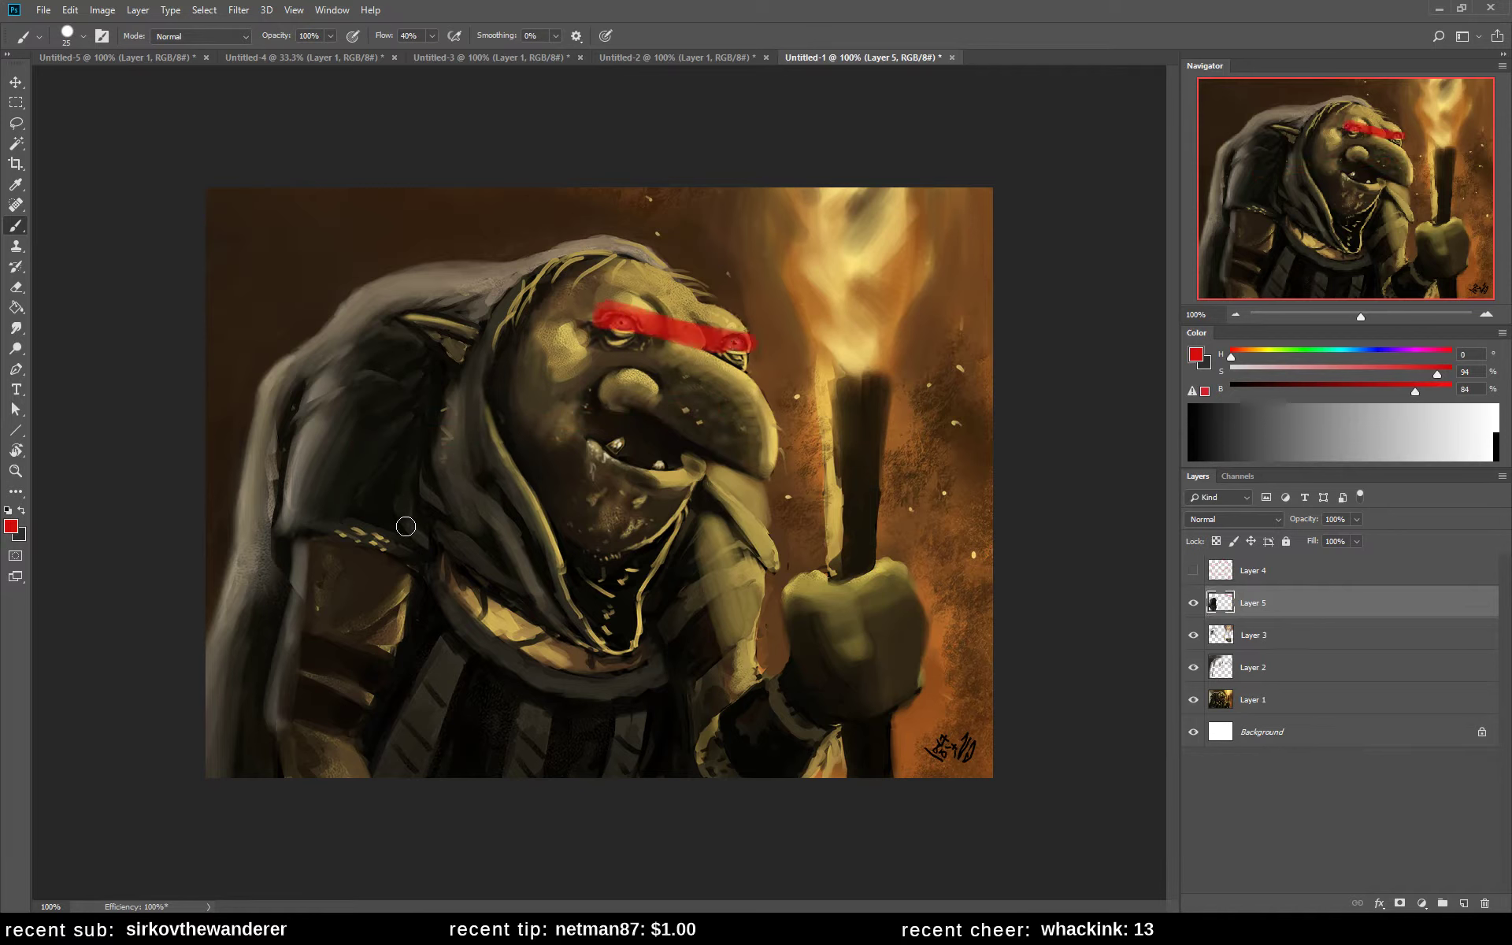
mouse_move(365, 513)
mouse_down()
mouse_move(701, 459)
mouse_move(366, 505)
mouse_up()
drag(359, 726, 543, 782)
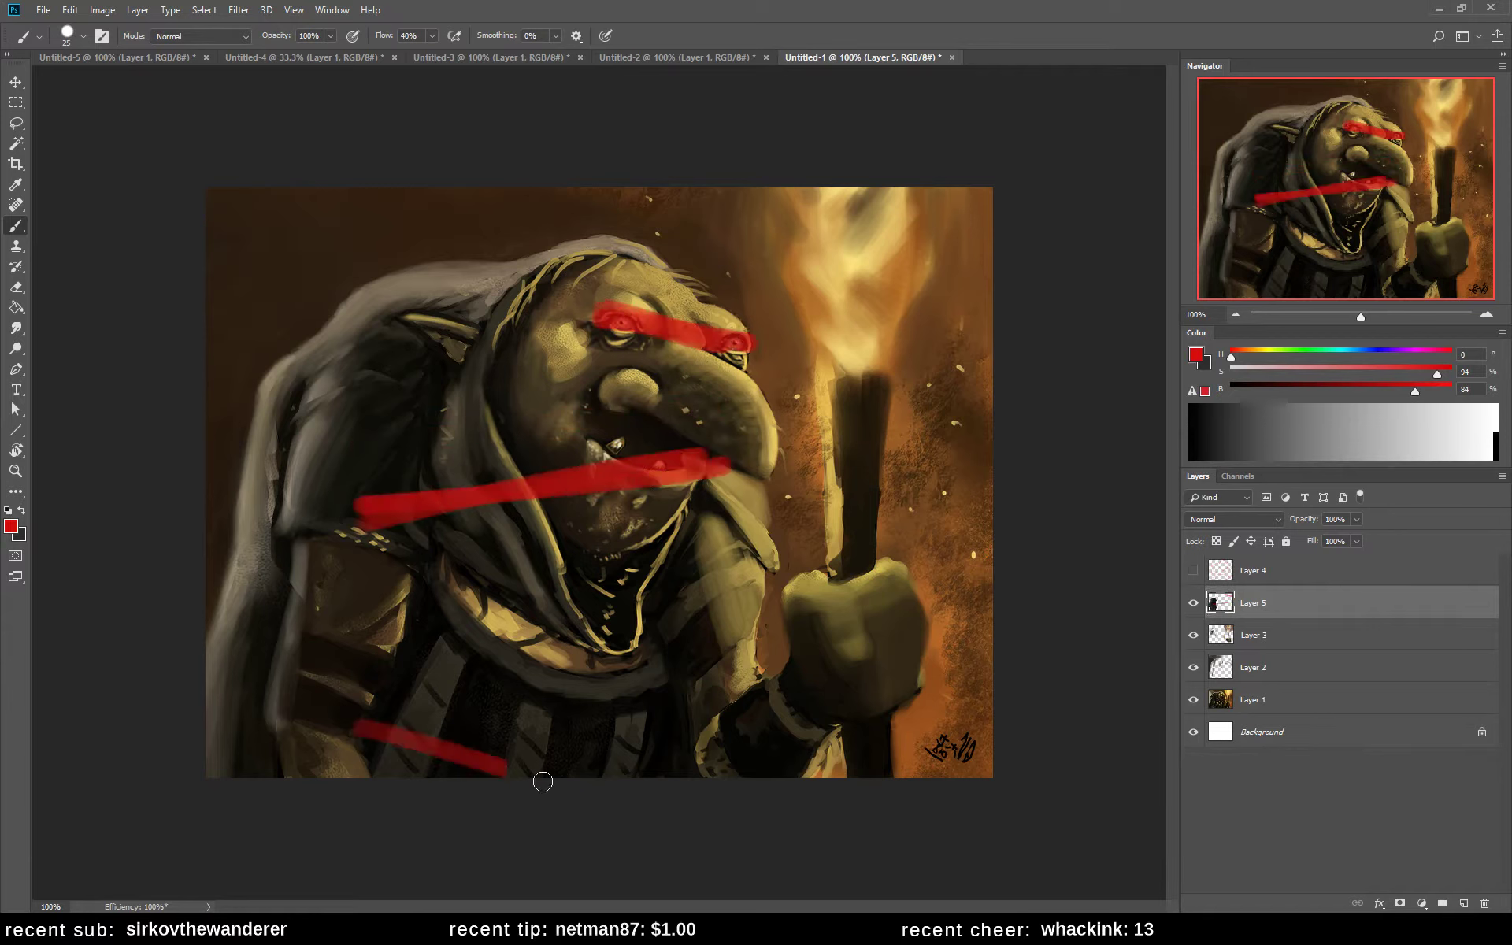
key(ctrl+alt+z)
key(ctrl+alt+z)
key(ctrl+alt+z)
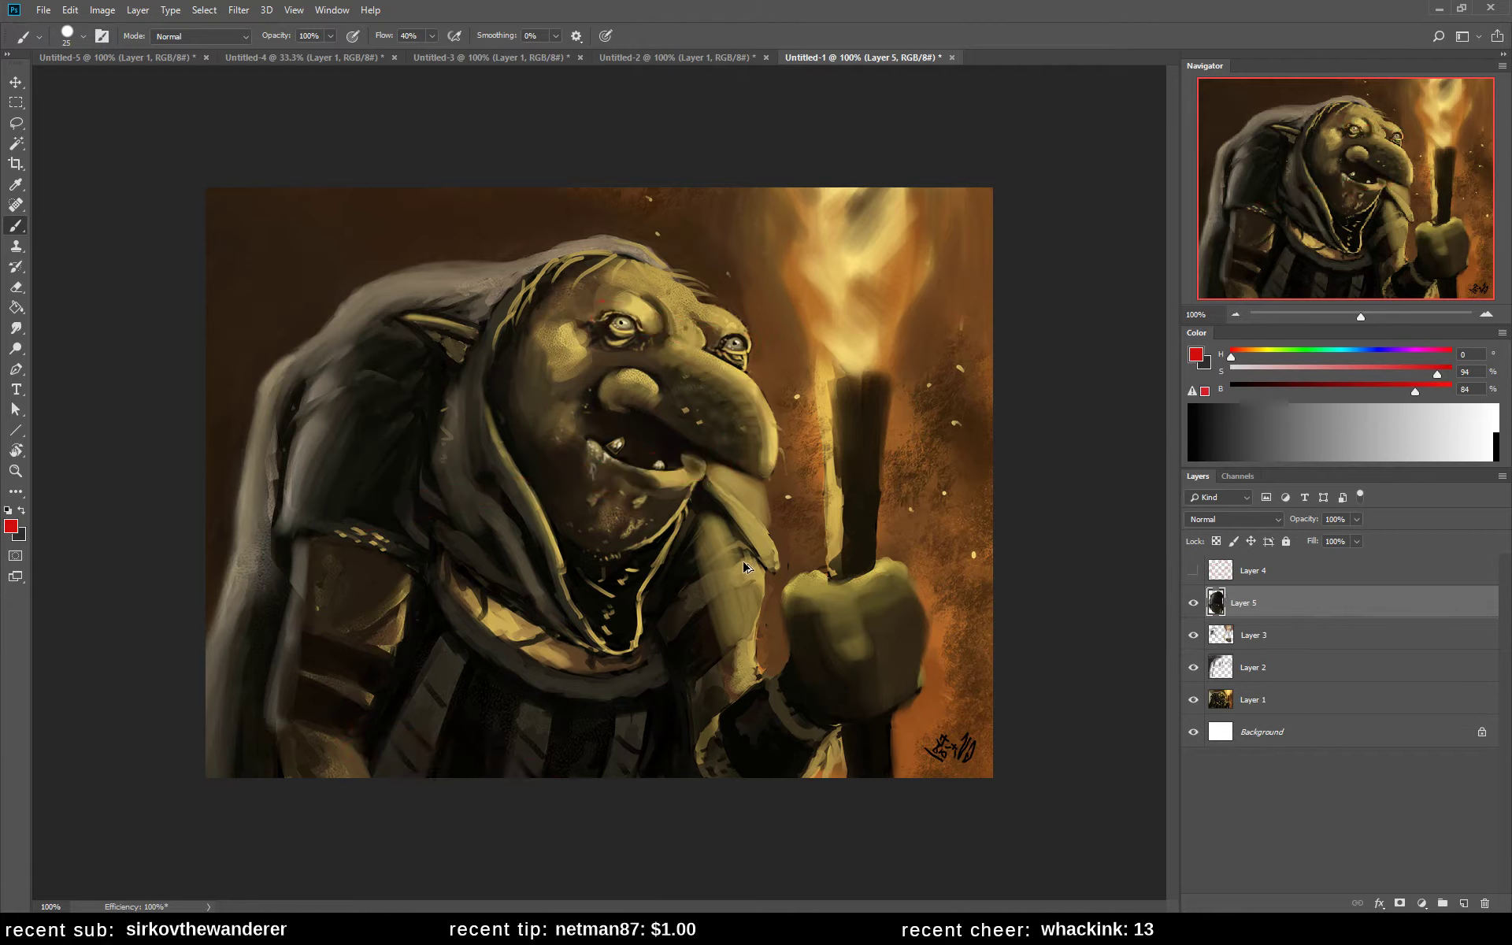
alt+click(404, 371)
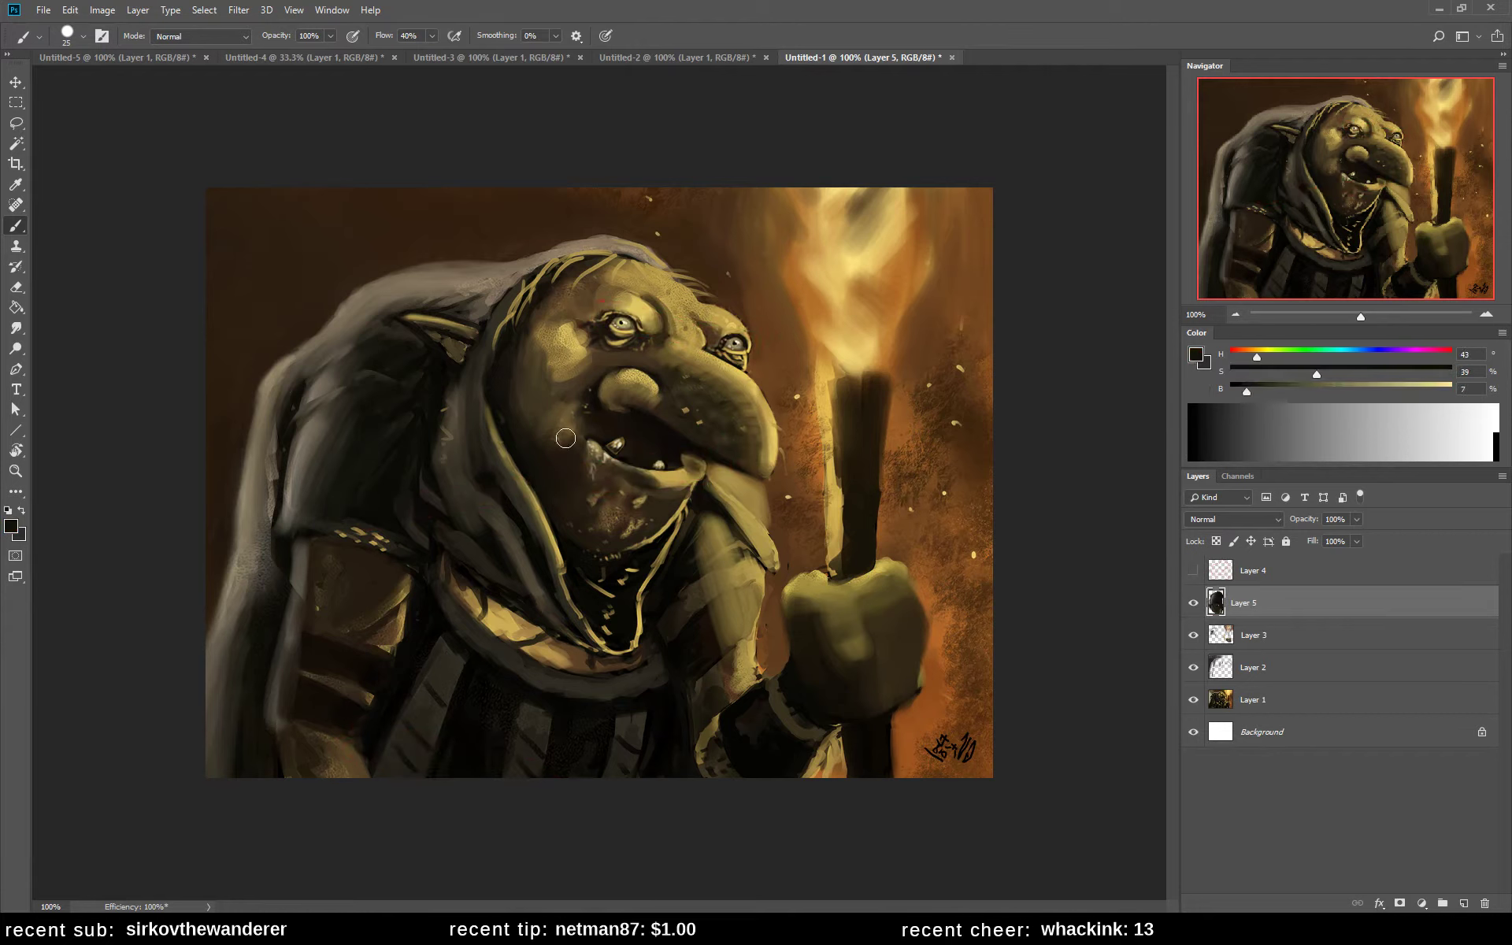
- Darken the cloak, the hood's left edge and the cloak's inner edge with dark strokes
alt+click(368, 372)
mouse_move(369, 369)
mouse_down()
mouse_move(426, 372)
mouse_move(300, 400)
mouse_move(350, 366)
mouse_move(290, 427)
mouse_move(350, 360)
mouse_move(275, 431)
mouse_move(307, 371)
mouse_move(245, 550)
mouse_up()
alt+click(306, 371)
alt+click(277, 410)
alt+click(298, 394)
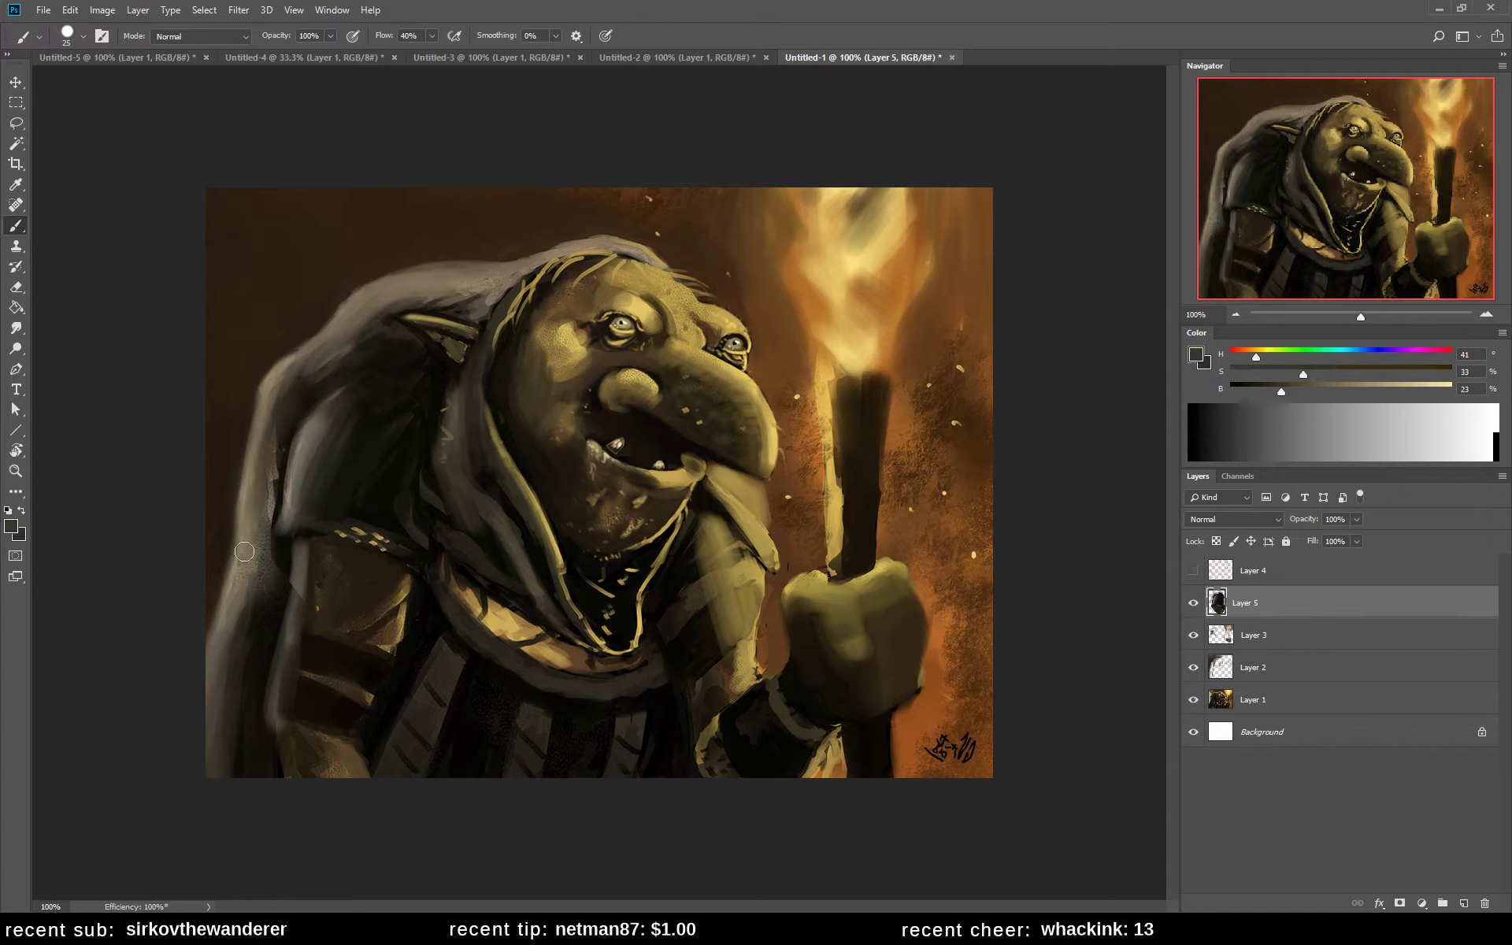
alt+click(290, 449)
drag(286, 453, 269, 544)
mouse_move(286, 449)
mouse_down()
mouse_move(262, 551)
mouse_move(278, 423)
mouse_move(260, 583)
mouse_up()
alt+click(277, 424)
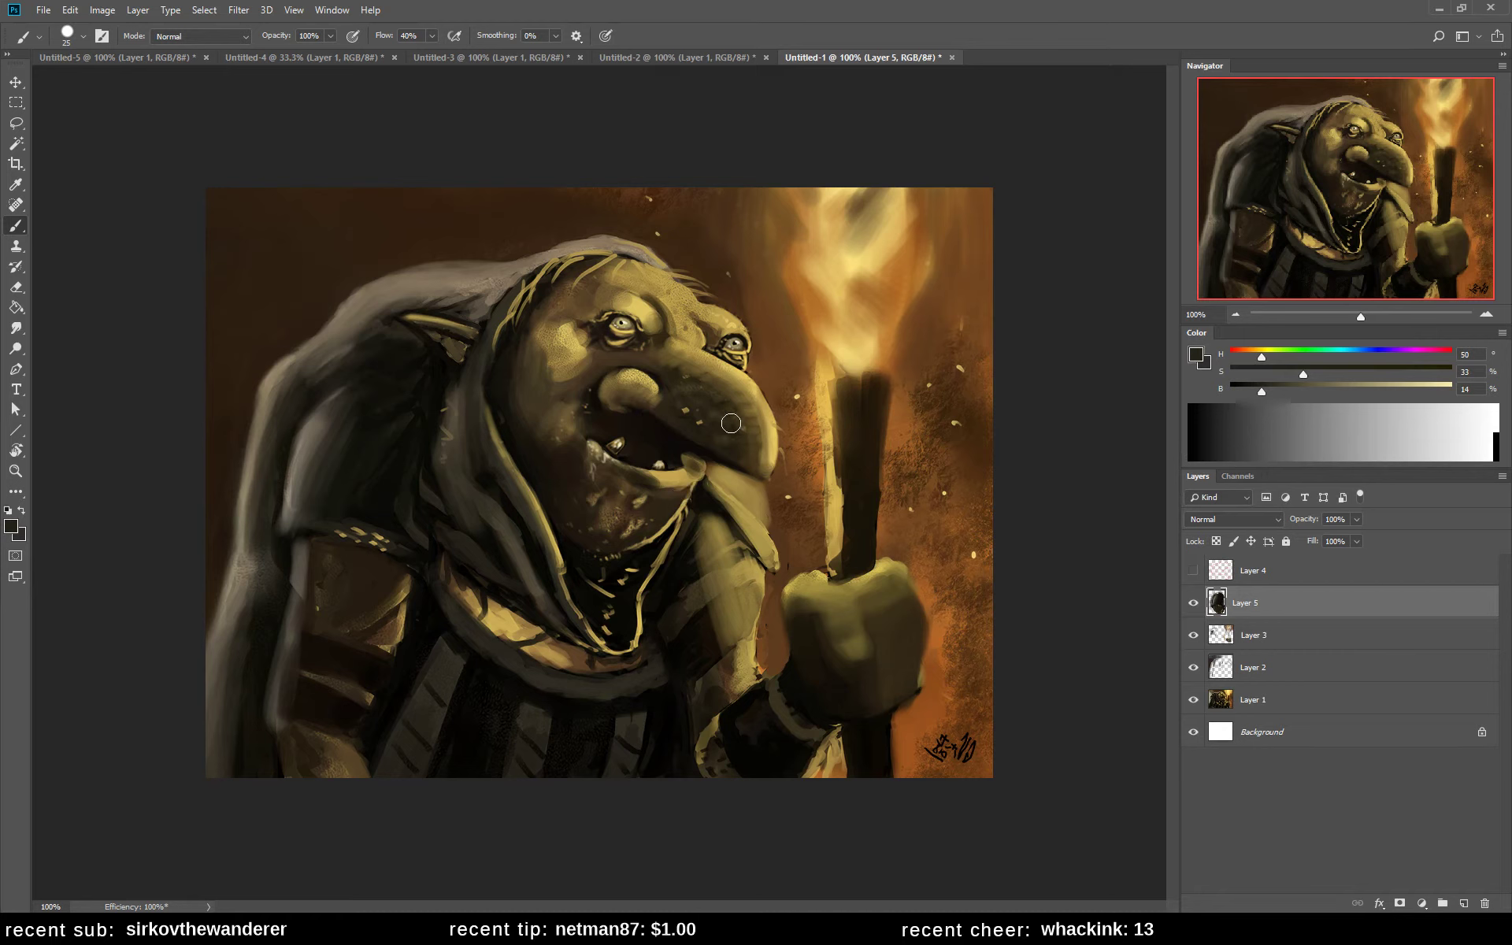
- With a smaller brush, paint a dark brown stroke between the eyes, then flip the painting horizontally
alt+click(711, 339)
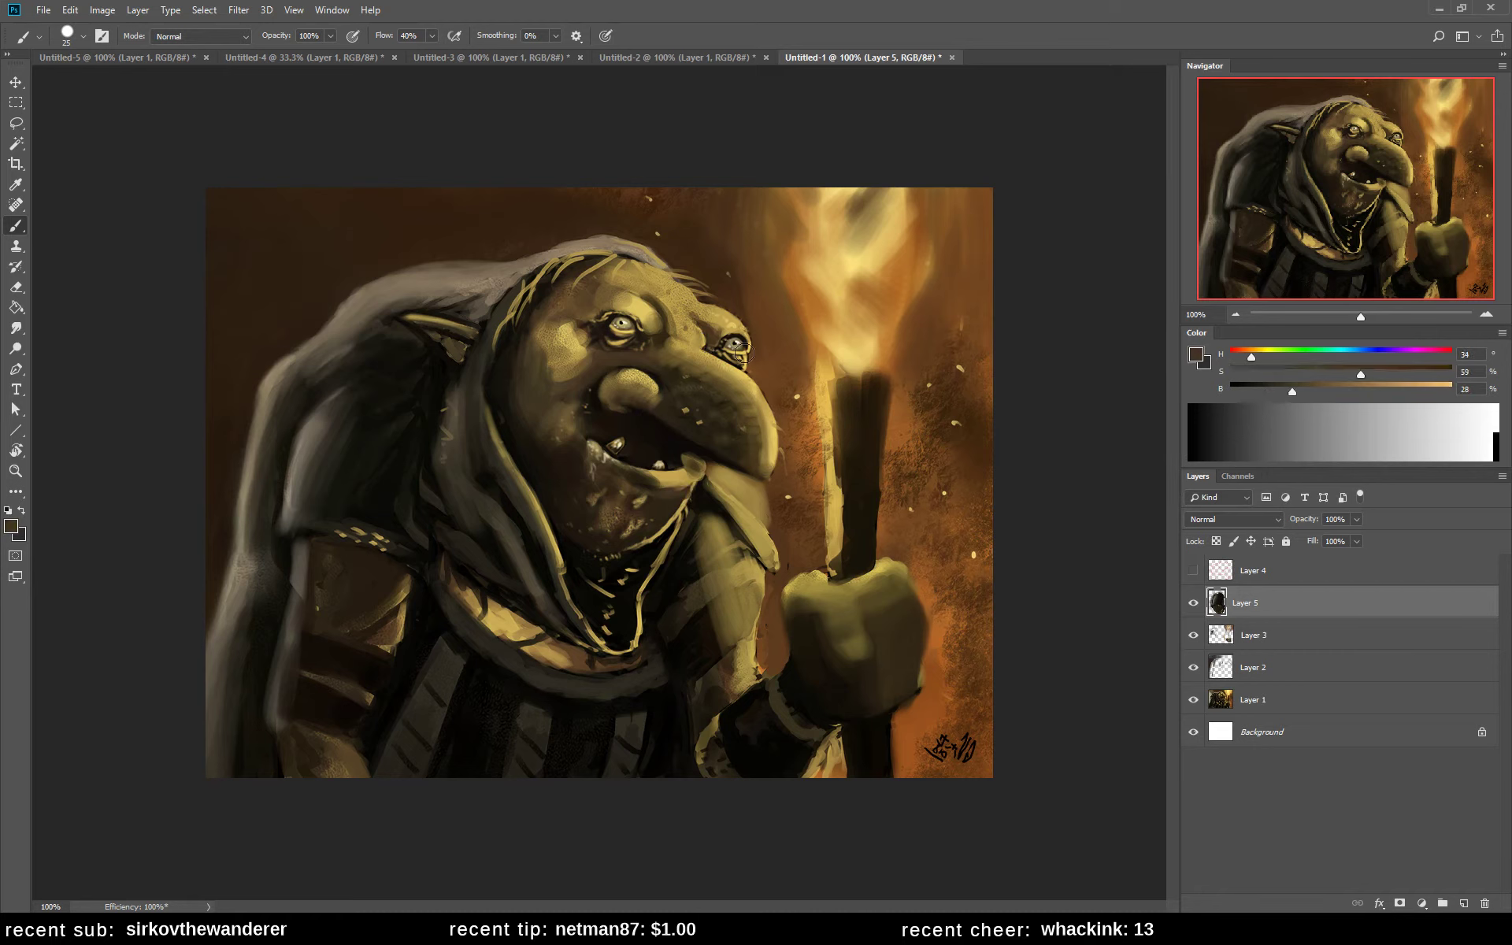
key(bracketleft)
key(bracketleft)
key(bracketleft)
key(bracketleft)
key(bracketleft)
drag(666, 355, 694, 352)
alt+click(678, 350)
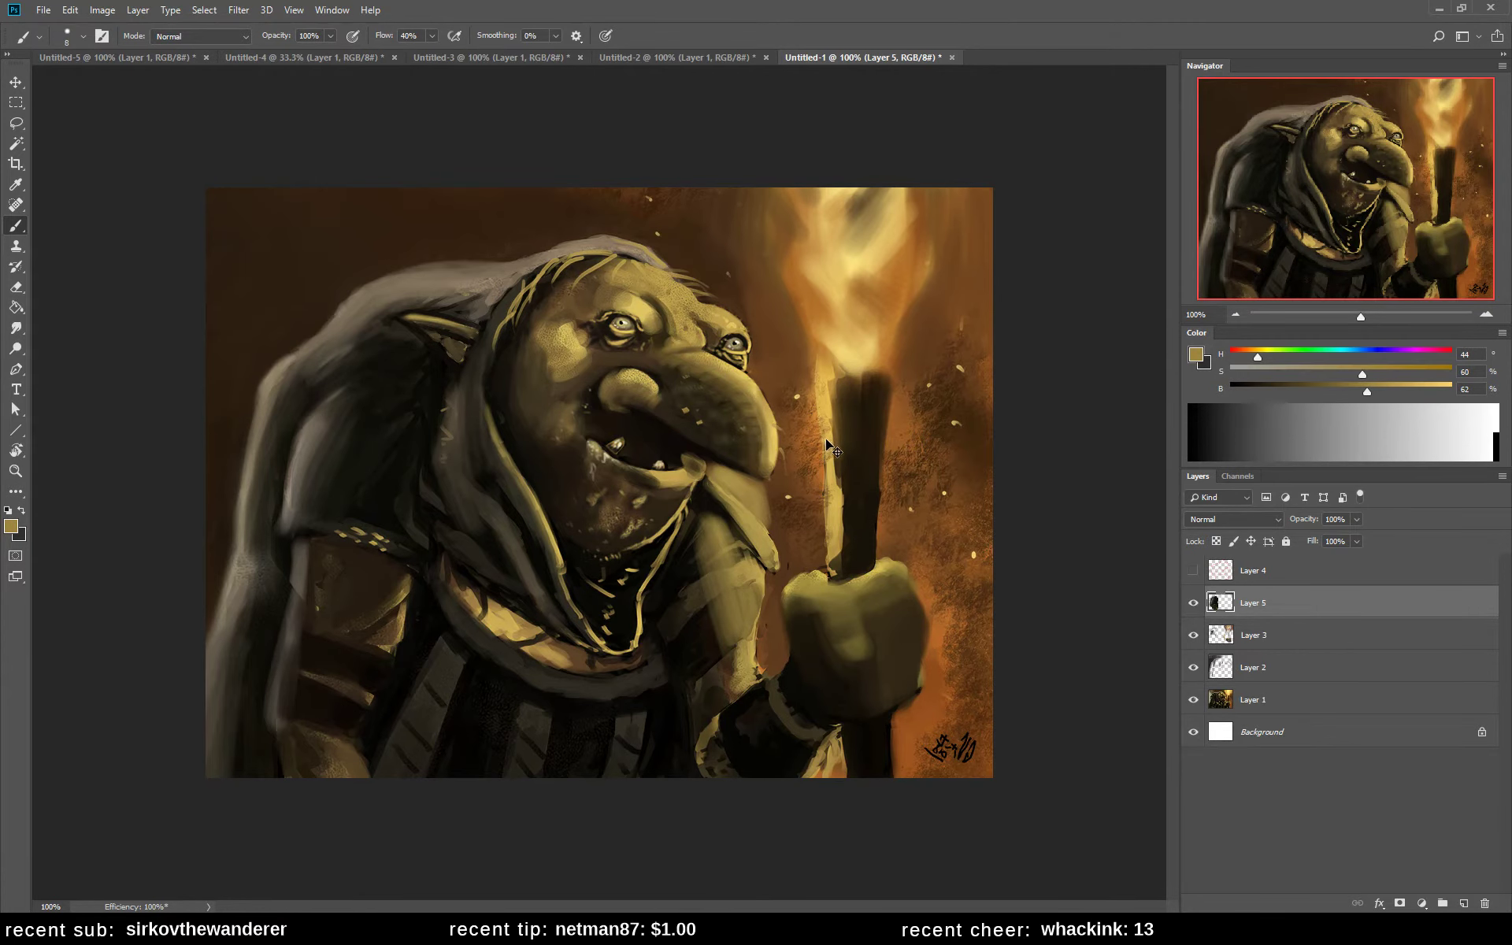
key(ctrl+shift+h)
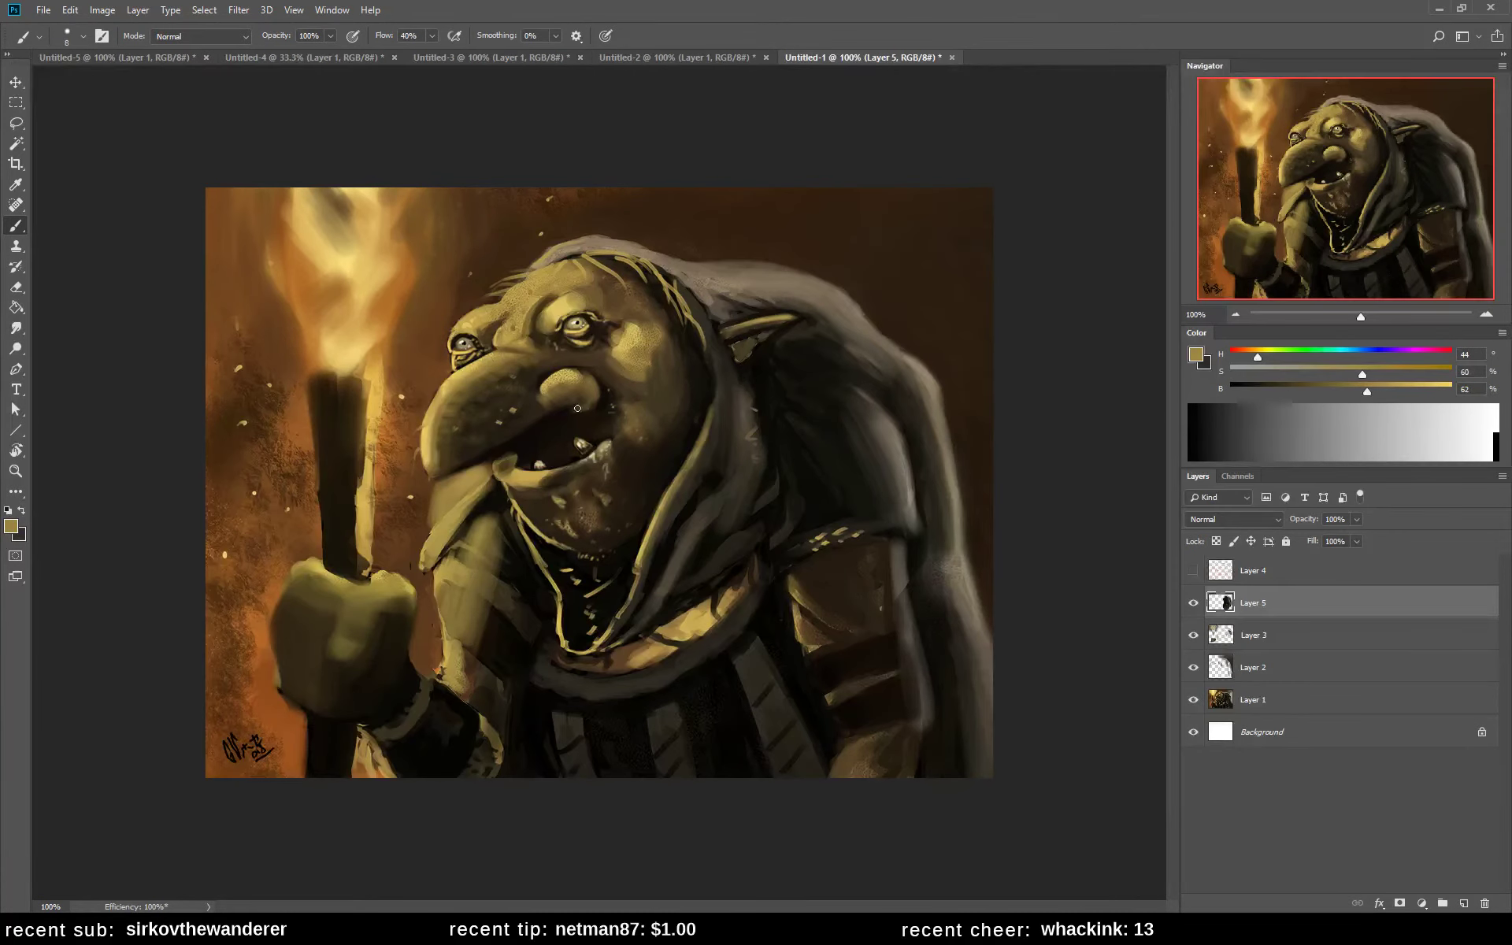
- Sample near-black and dark brown tones around the nose
alt+click(561, 411)
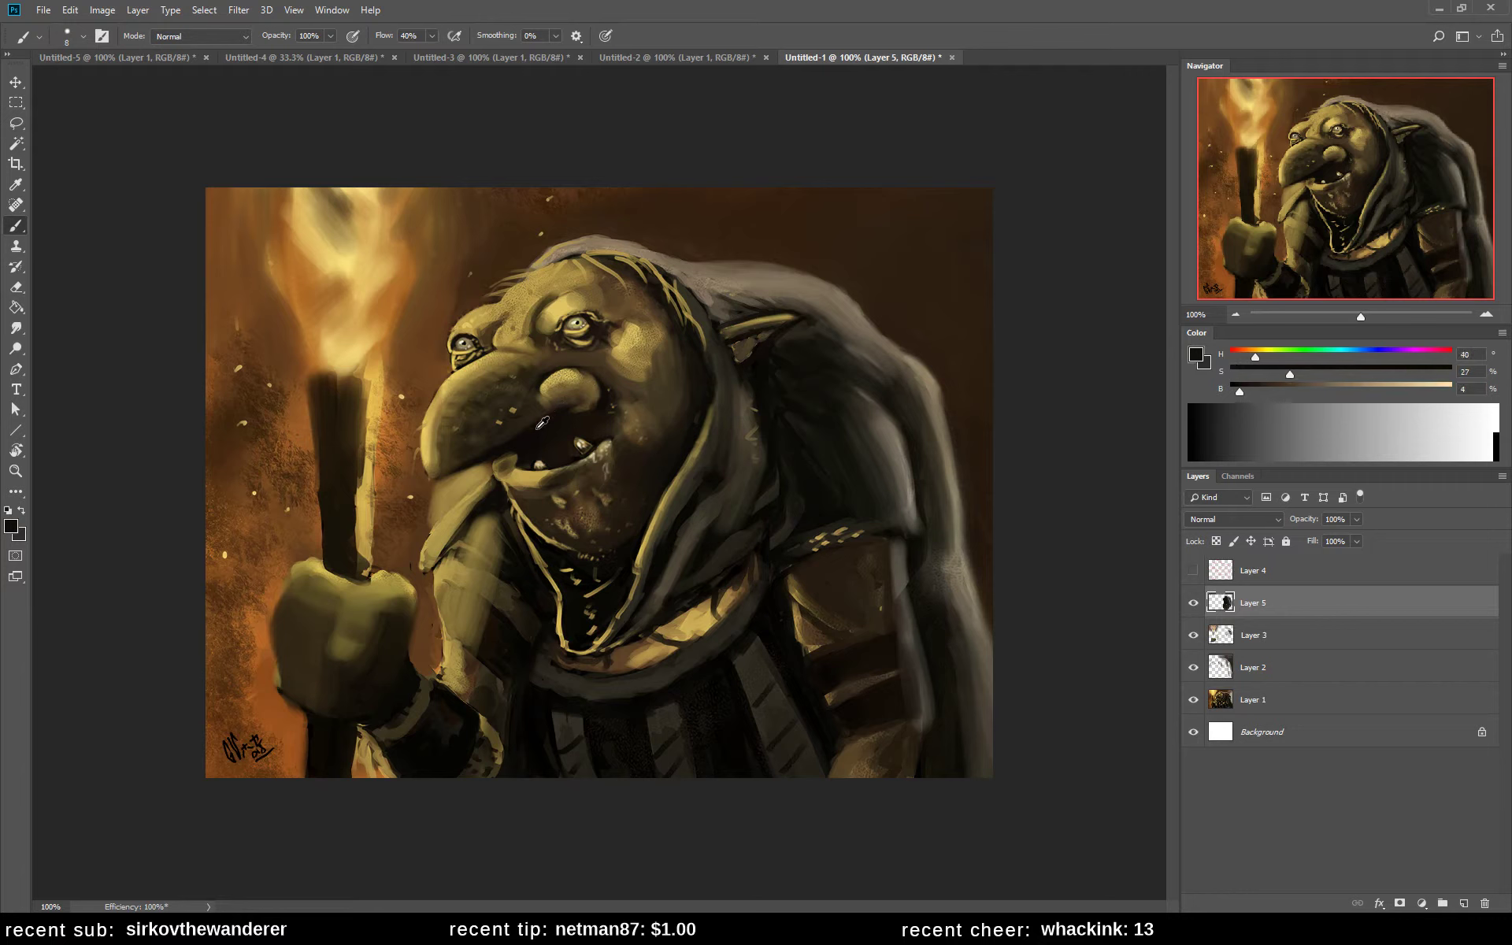
alt+click(521, 427)
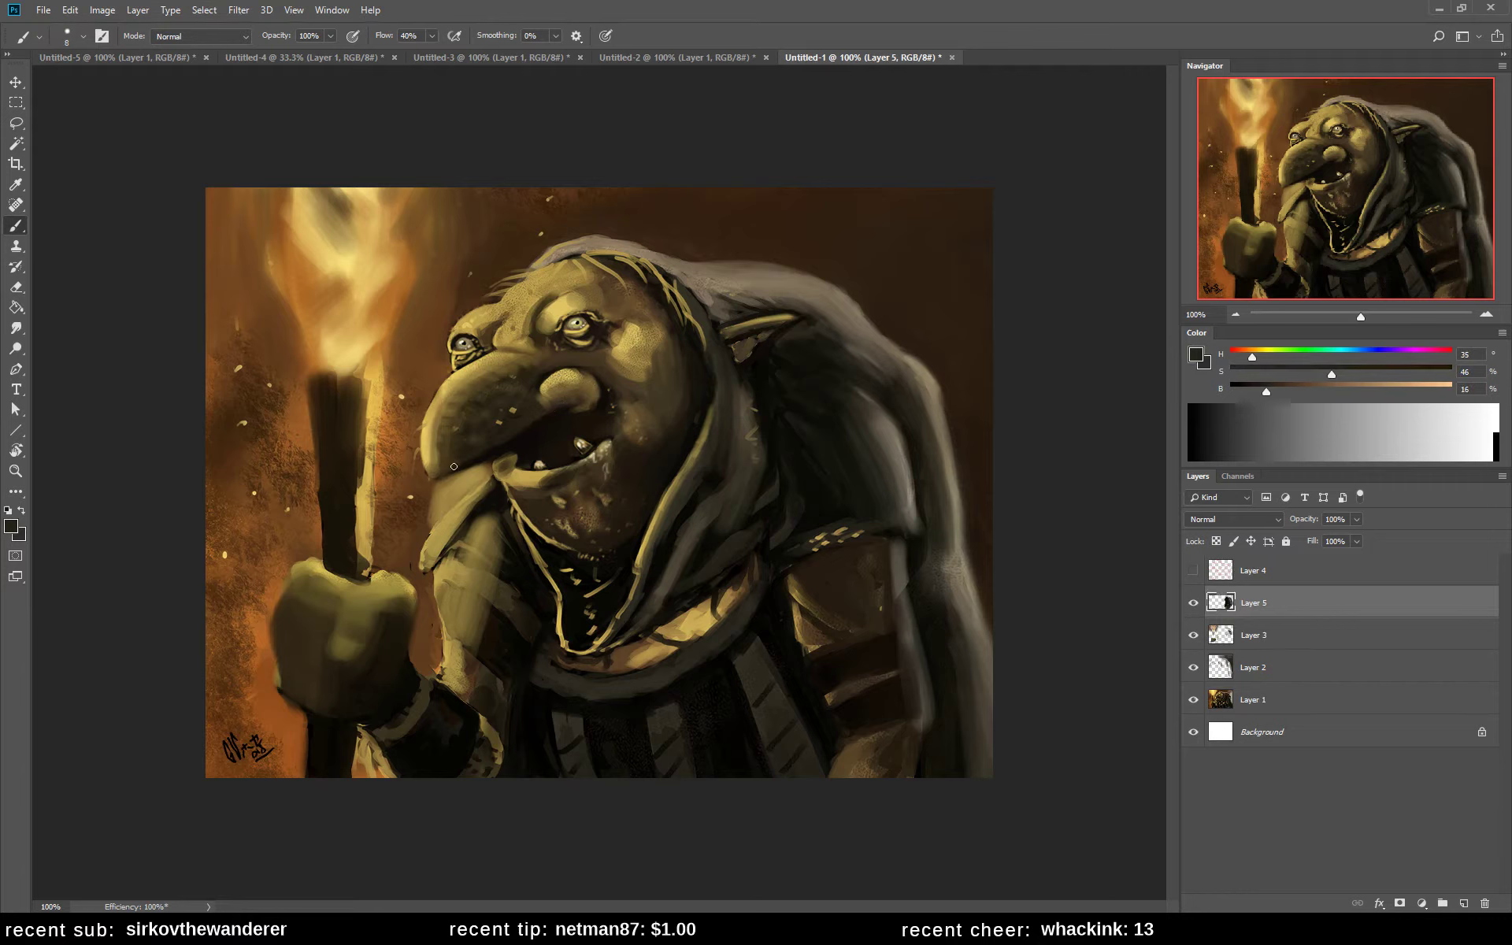
alt+click(527, 422)
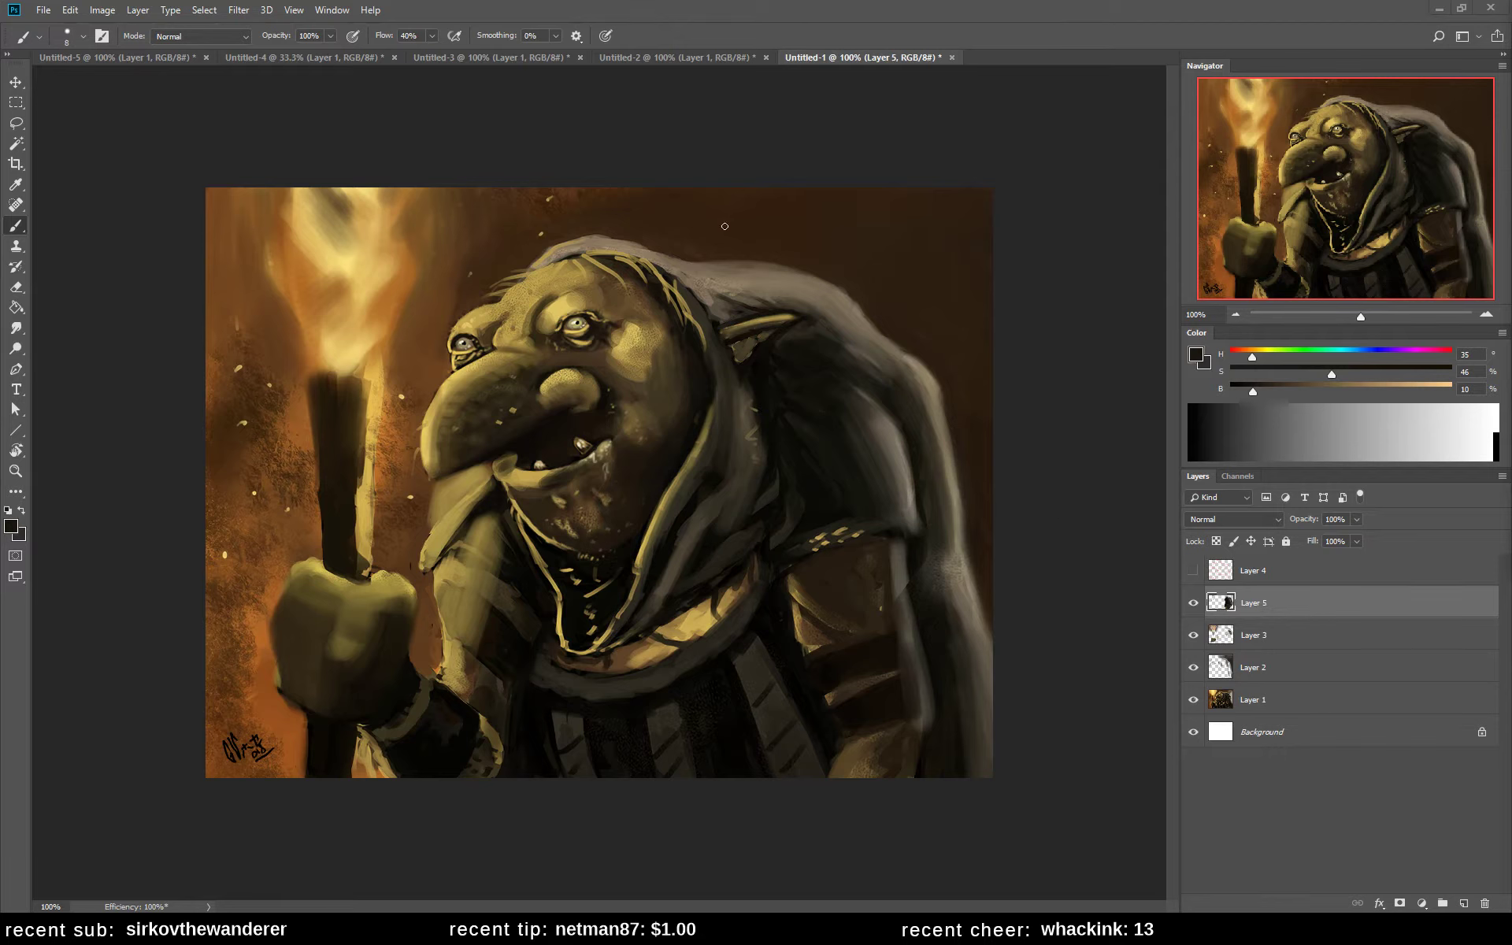
- Paint light grey lettering above the goblin's head, then undo it
click(1459, 413)
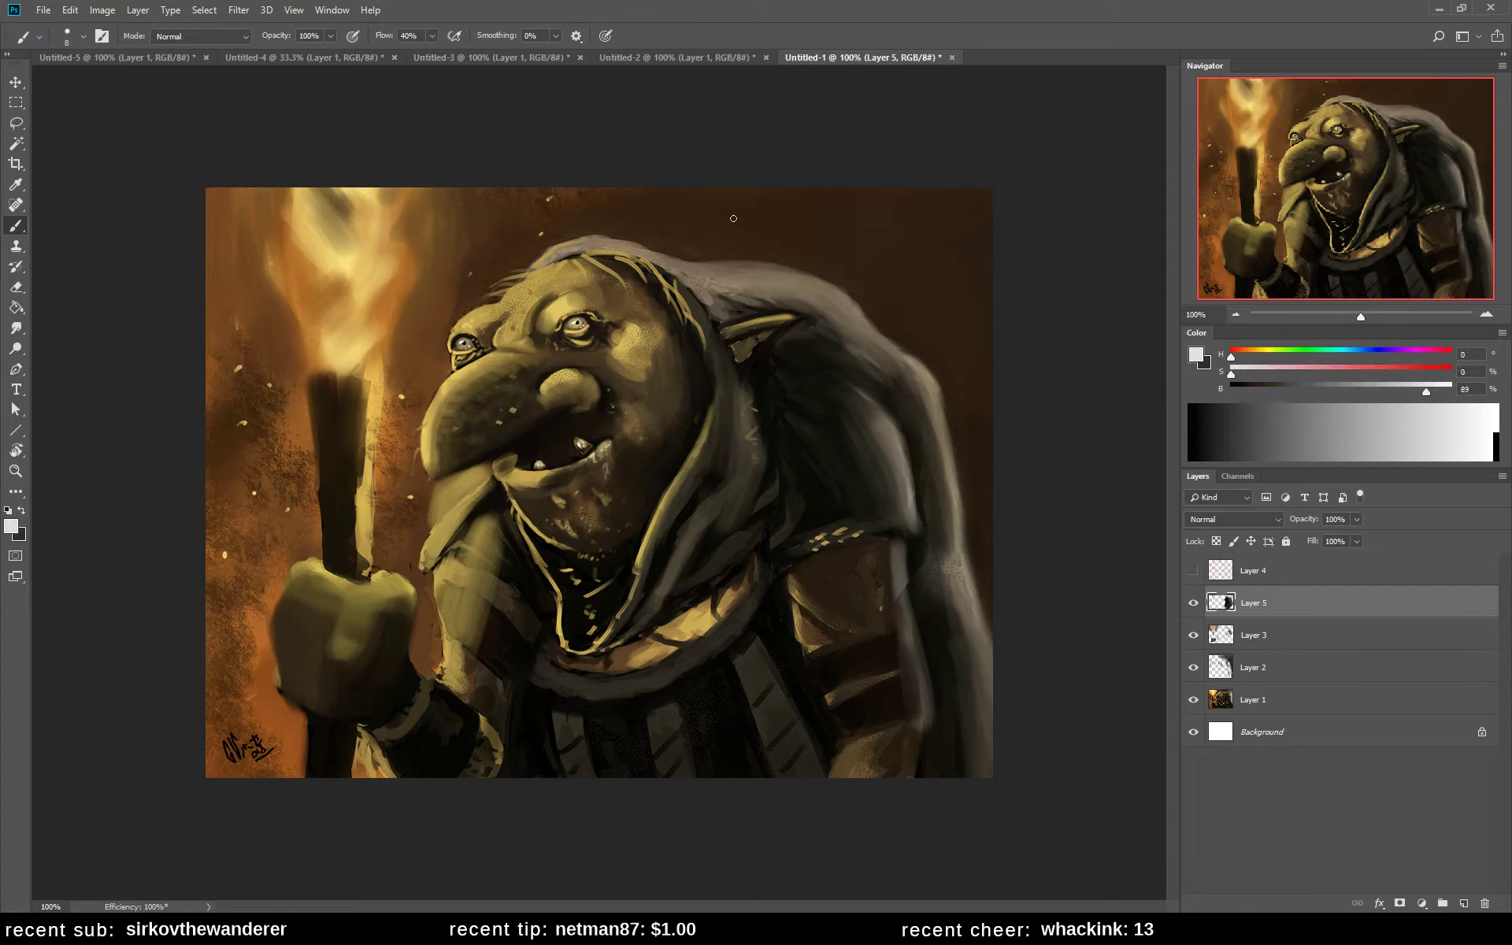
mouse_move(733, 205)
mouse_down()
mouse_move(736, 245)
mouse_move(743, 208)
mouse_move(760, 230)
mouse_move(781, 218)
mouse_move(827, 246)
mouse_move(837, 228)
mouse_move(848, 243)
mouse_move(835, 259)
mouse_move(993, 250)
mouse_up()
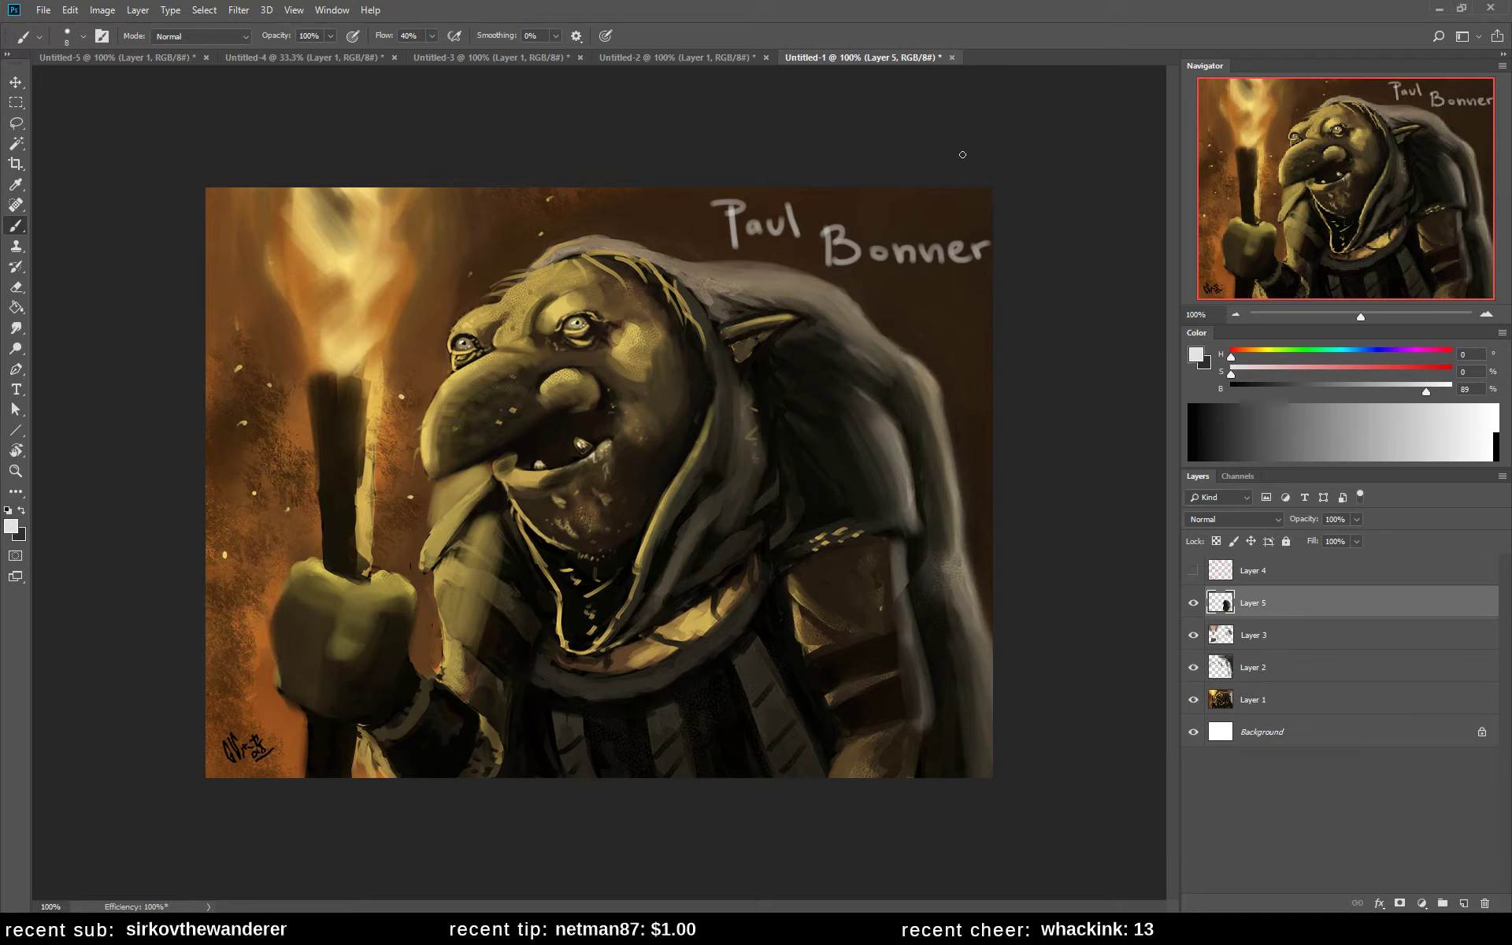
key(ctrl+z)
key(ctrl+z)
key(ctrl+z)
key(ctrl+z)
key(ctrl+z)
key(ctrl+z)
key(ctrl+z)
key(ctrl+z)
key(ctrl+z)
key(ctrl+z)
key(ctrl+z)
key(ctrl+z)
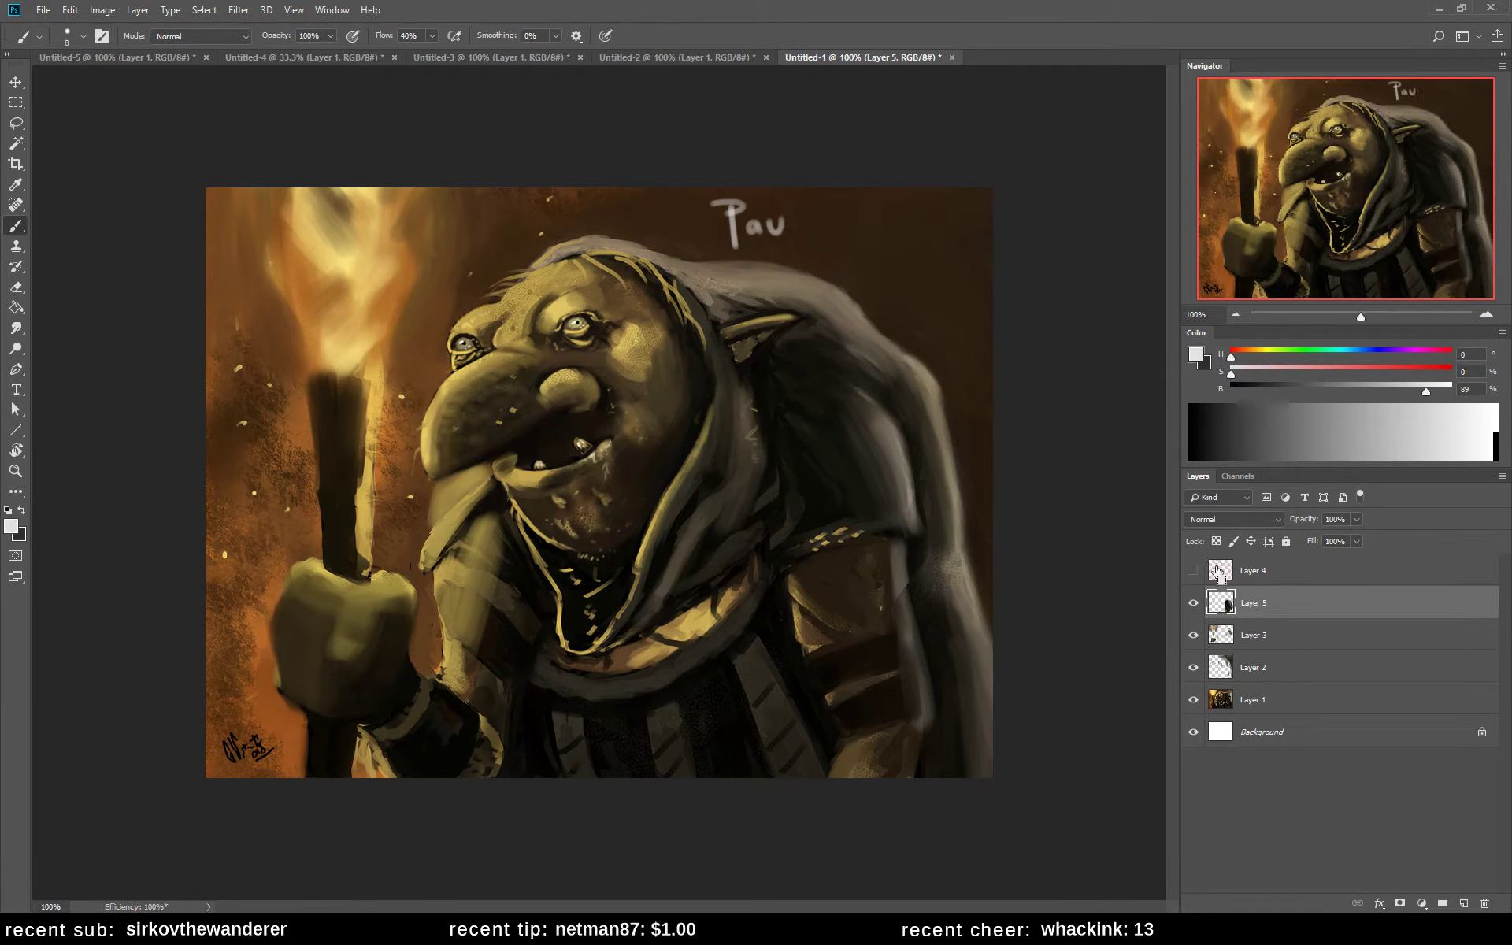
key(ctrl+z)
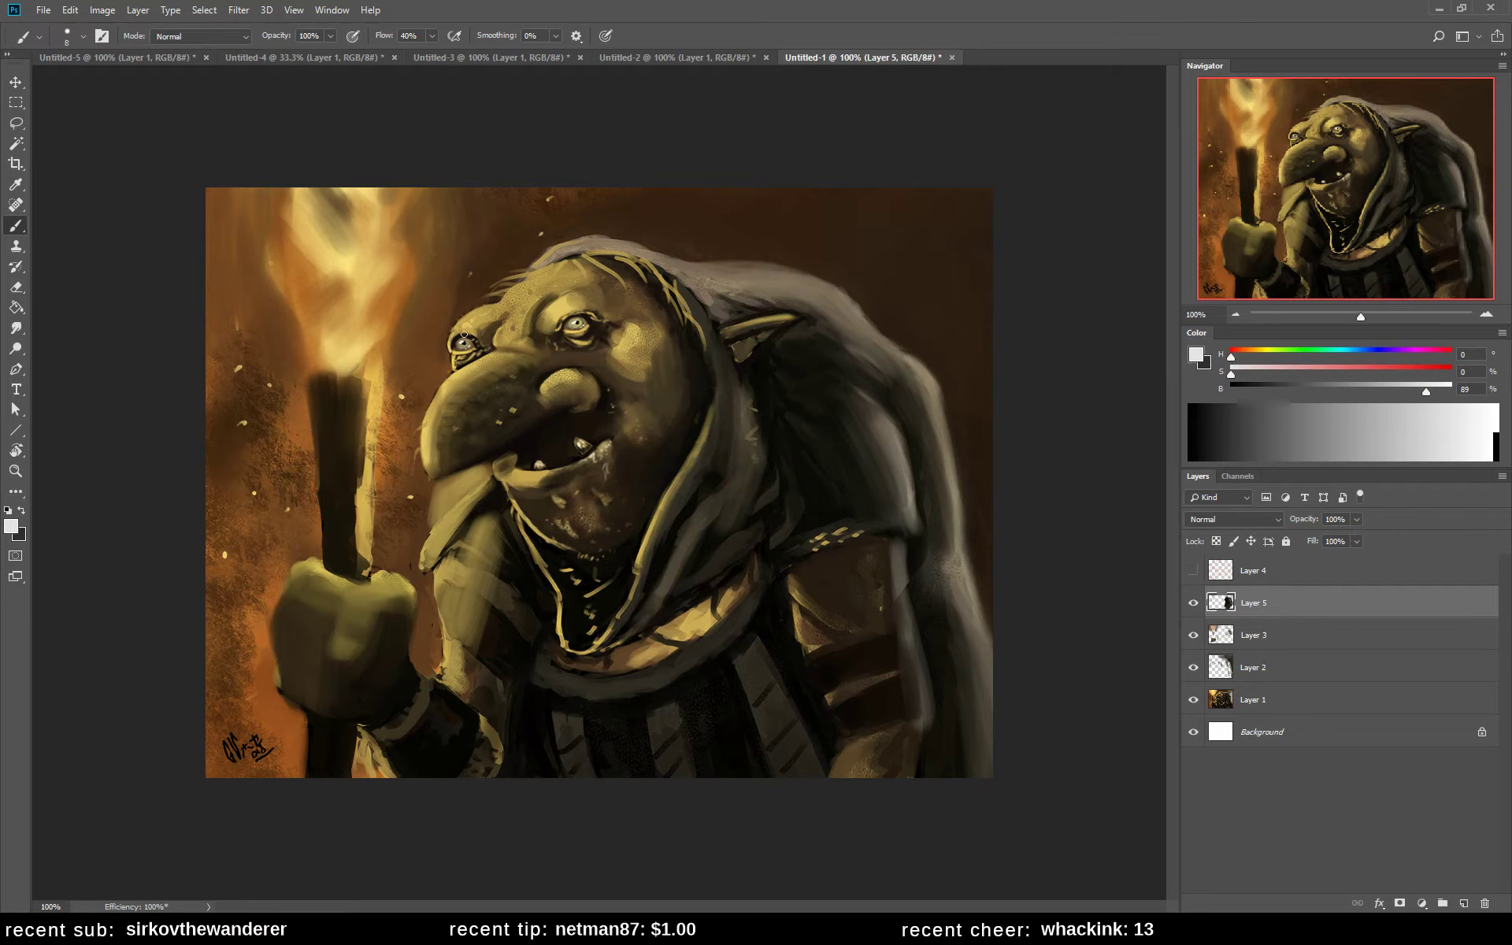
- Try a dark stroke on the nose's upper edge, undo it, and lighten the nose underside with tan
alt+click(469, 303)
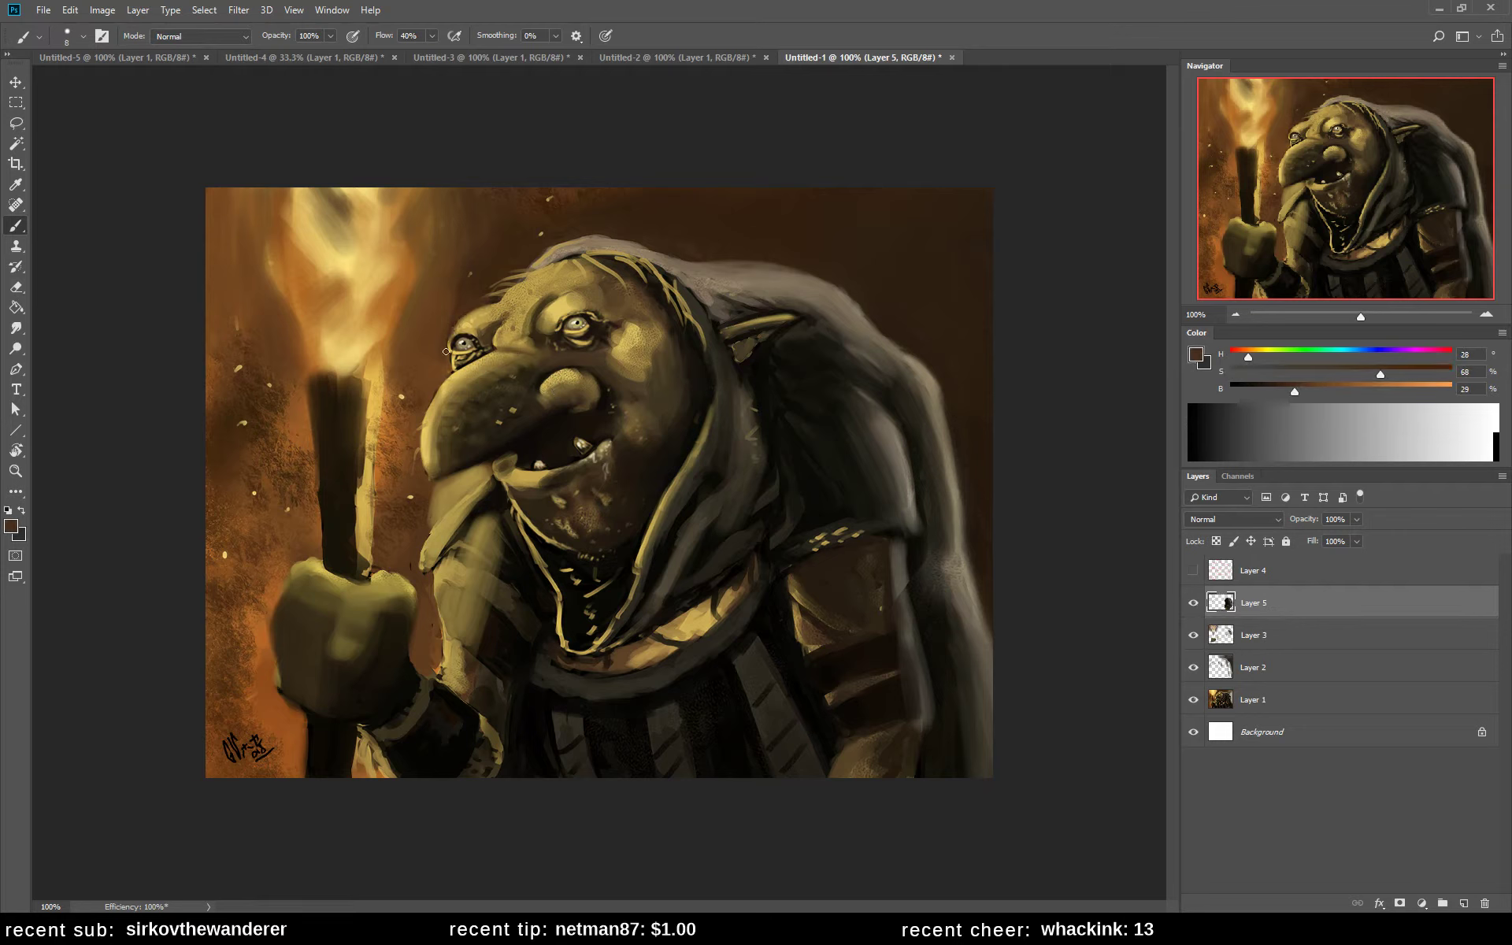
alt+click(579, 418)
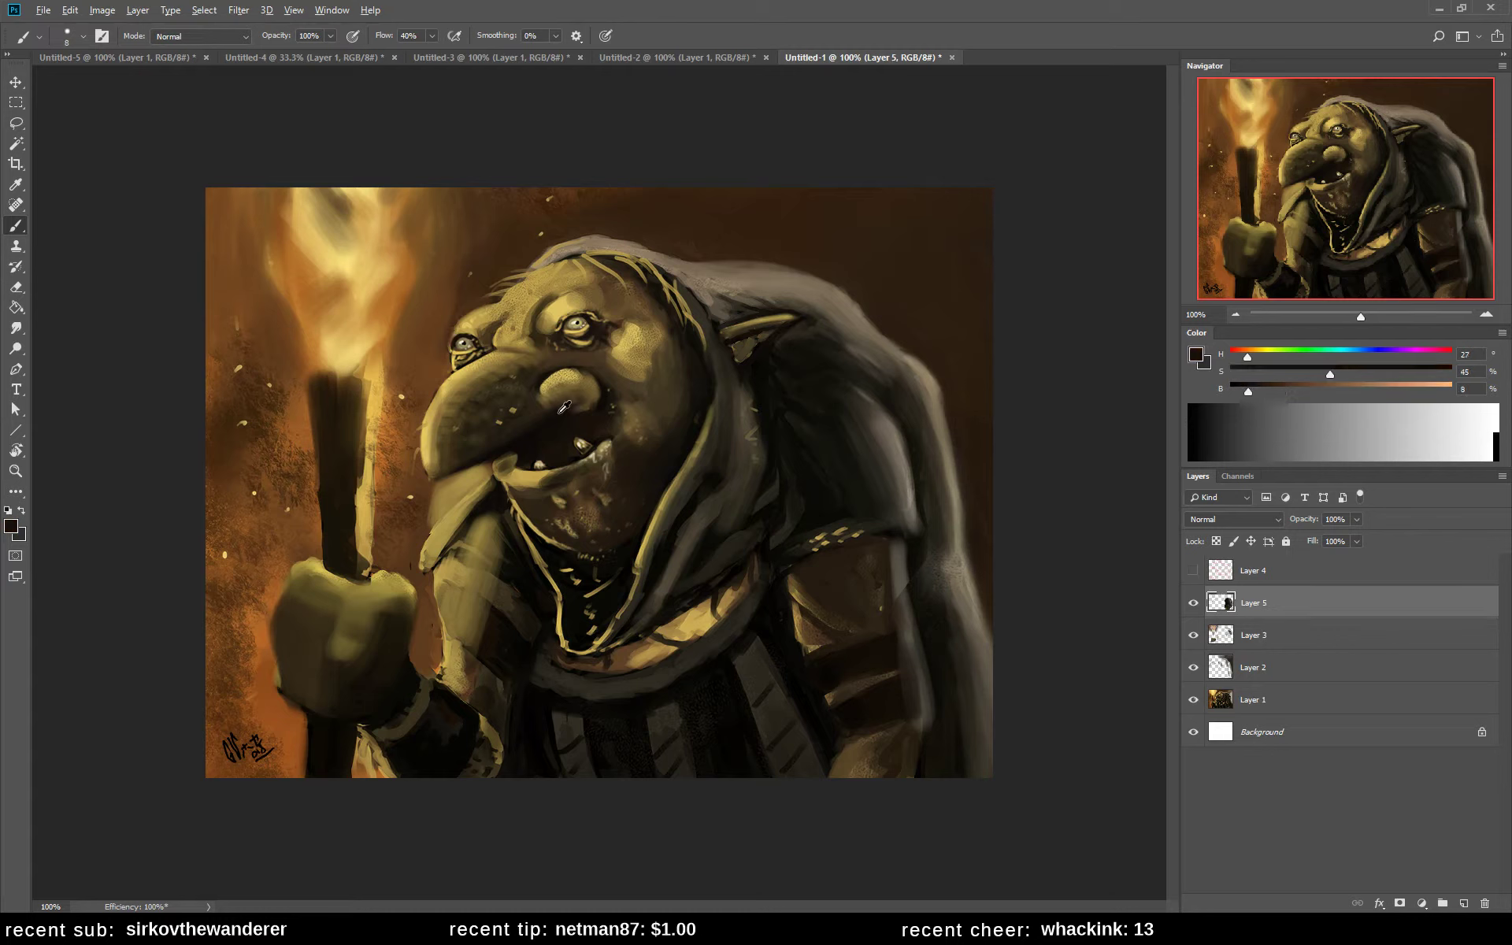
mouse_move(464, 365)
mouse_down()
mouse_move(520, 354)
mouse_move(481, 362)
mouse_move(435, 401)
mouse_move(493, 354)
mouse_move(425, 419)
mouse_move(425, 455)
mouse_up()
key(ctrl+alt+z)
key(ctrl+alt+z)
alt+click(449, 391)
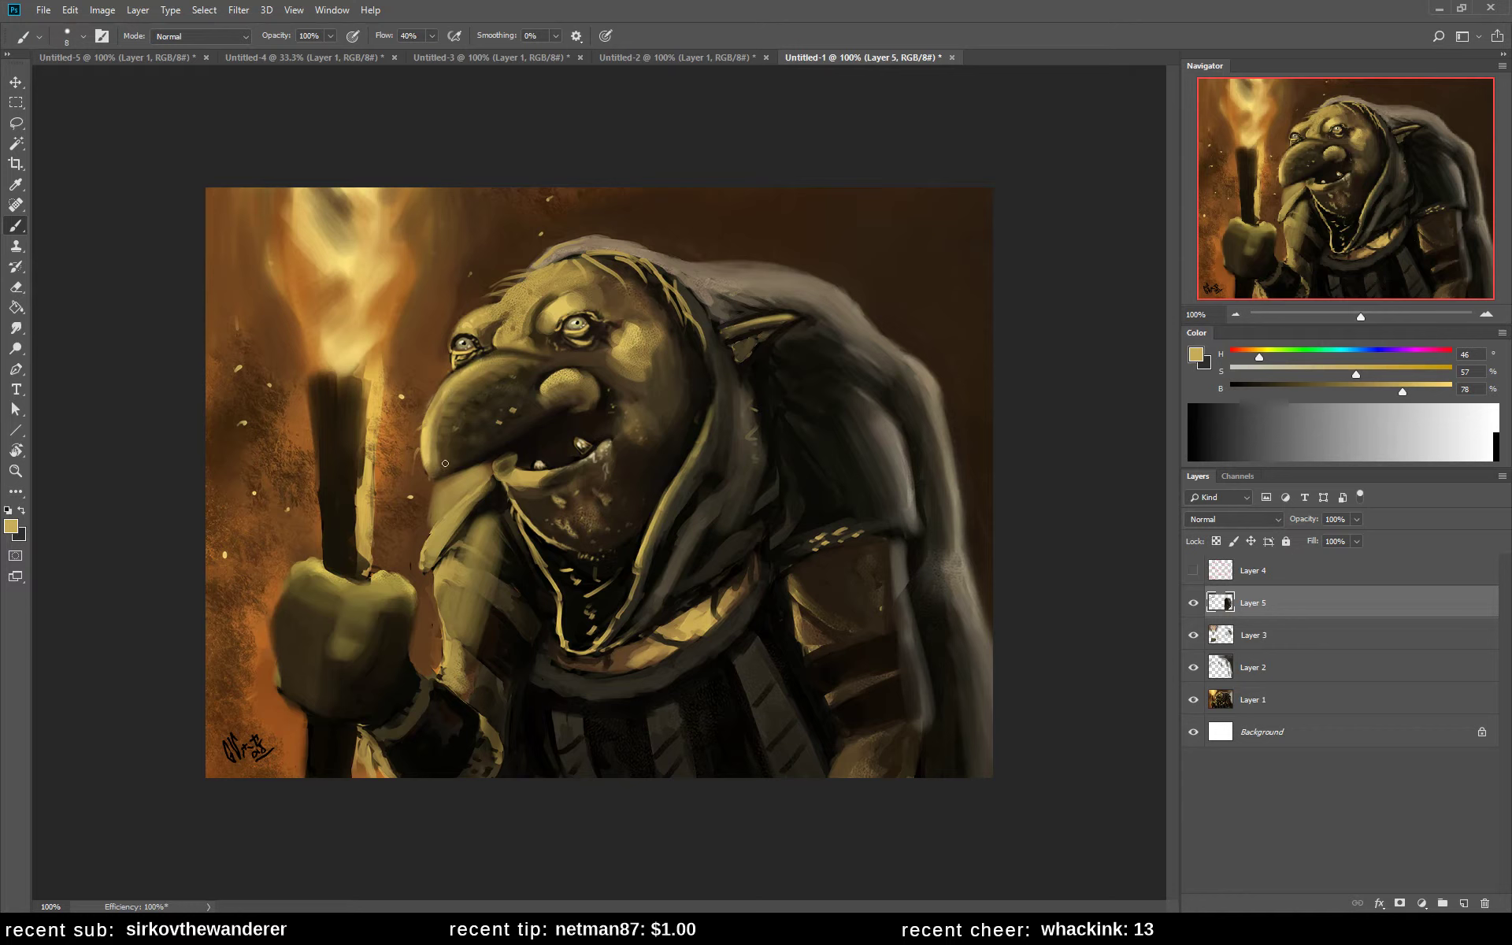
drag(445, 463, 460, 457)
- Sample dark and light nose browns, enlarge the brush to 20, and flip the painting horizontally
alt+click(416, 477)
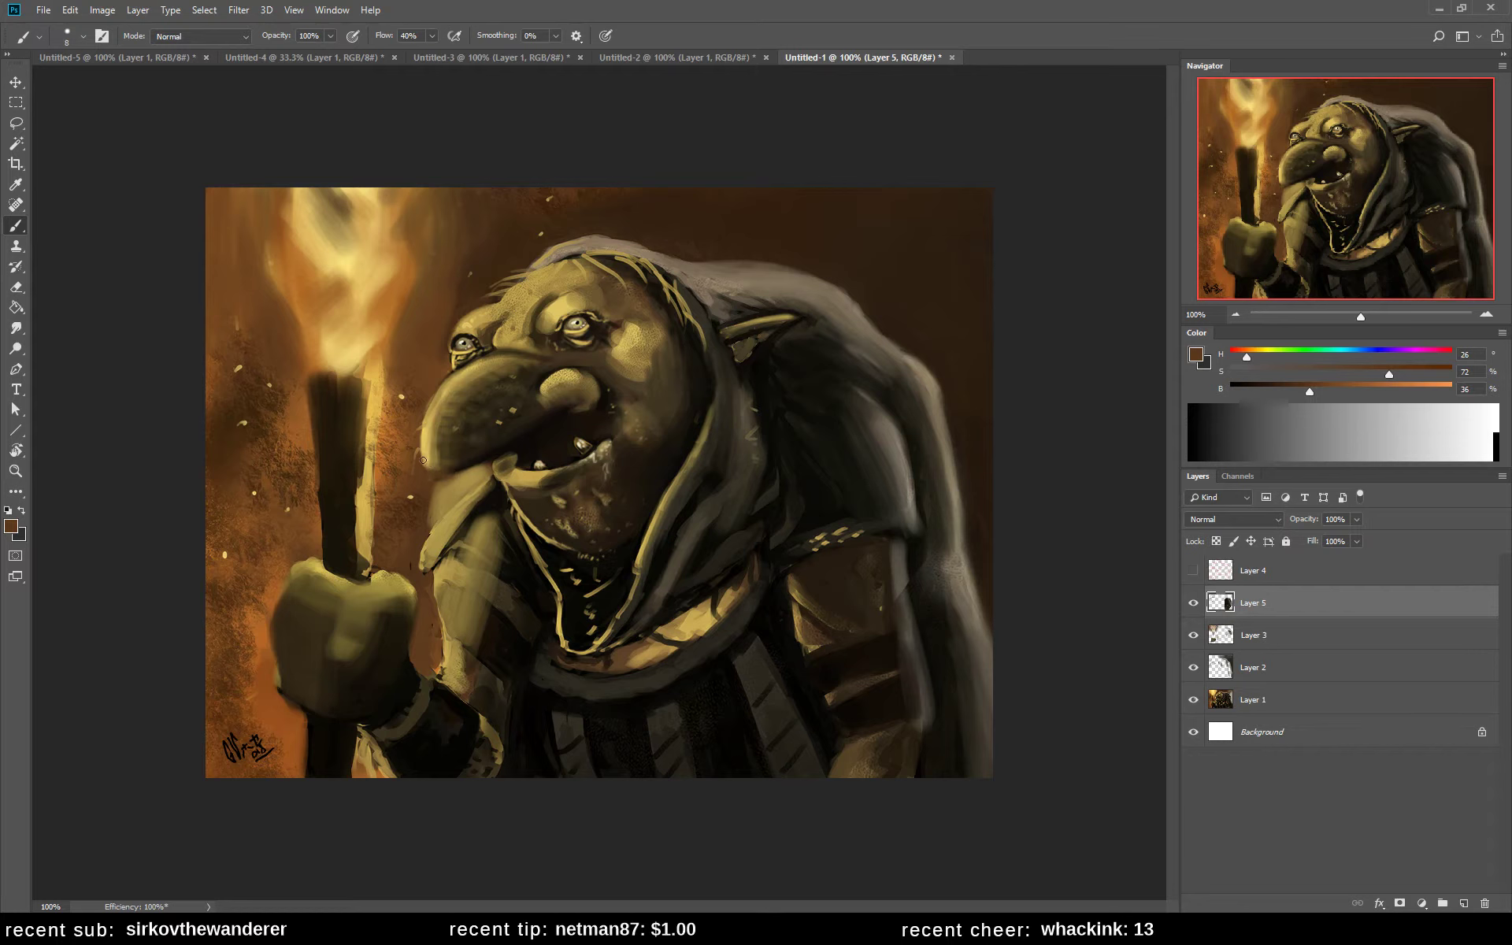
alt+click(589, 386)
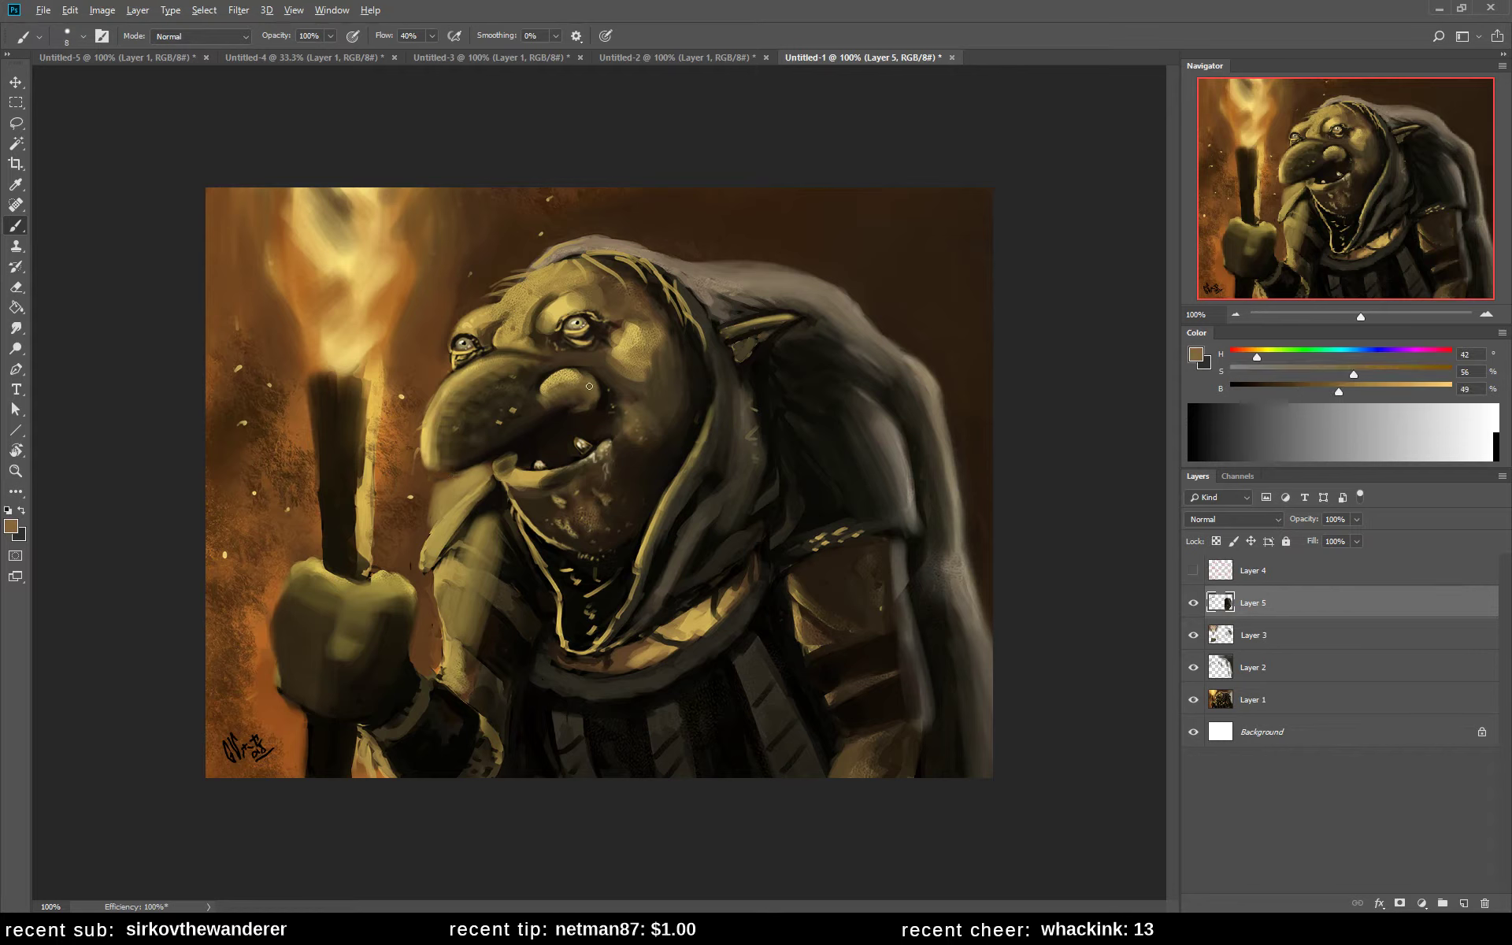
key(bracketright)
key(bracketright)
key(bracketright)
key(ctrl+f)
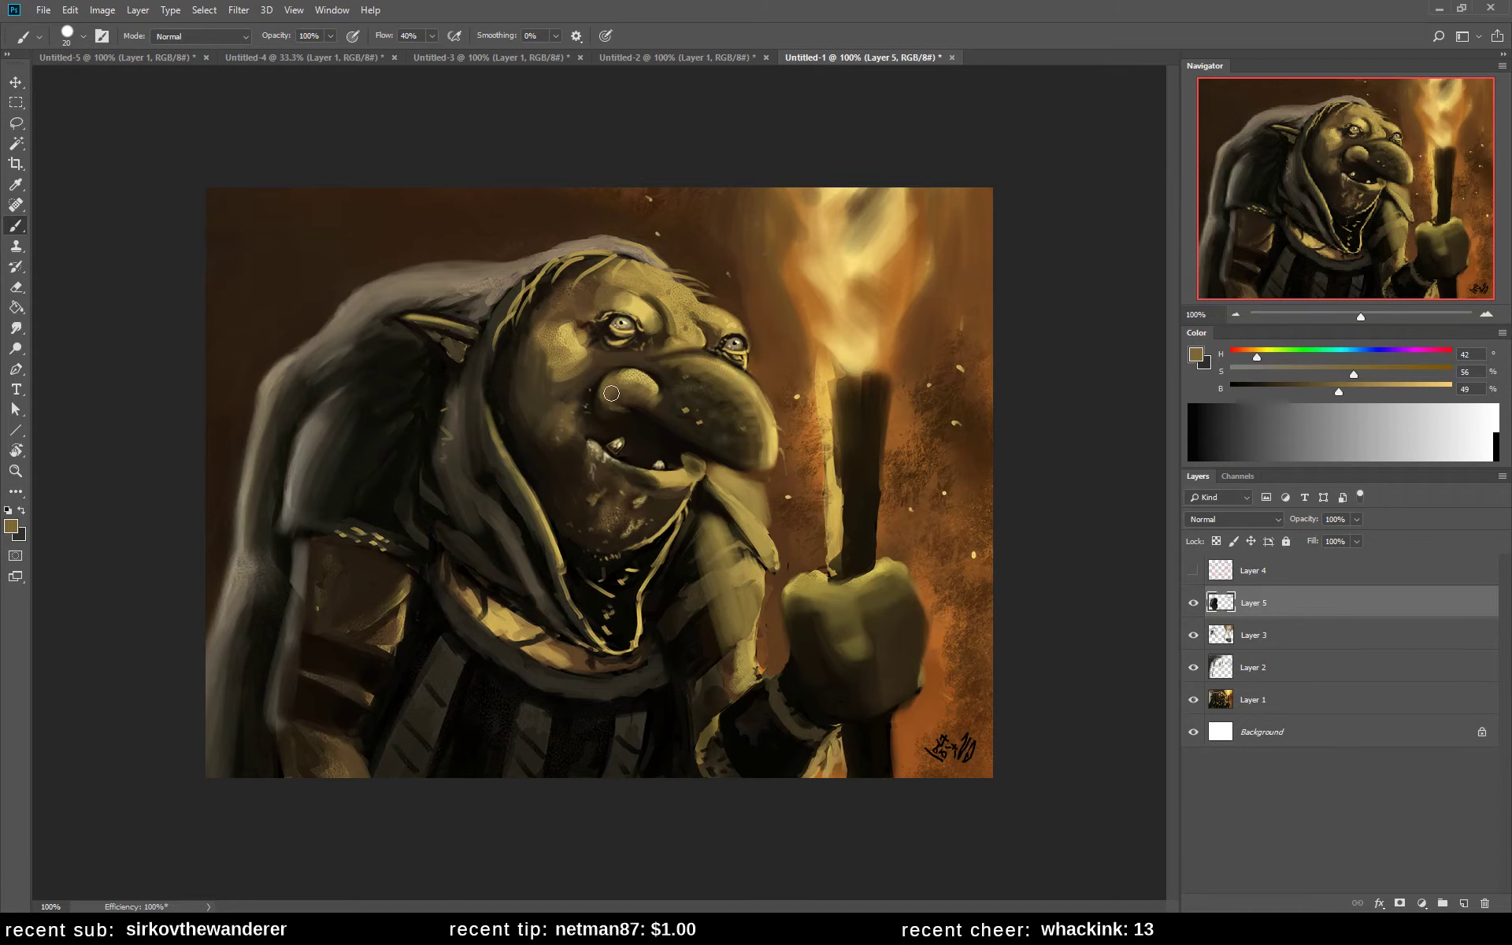
- Blend the nose bulb's right edge and lighten its right side and the shadow beneath it
alt+click(639, 411)
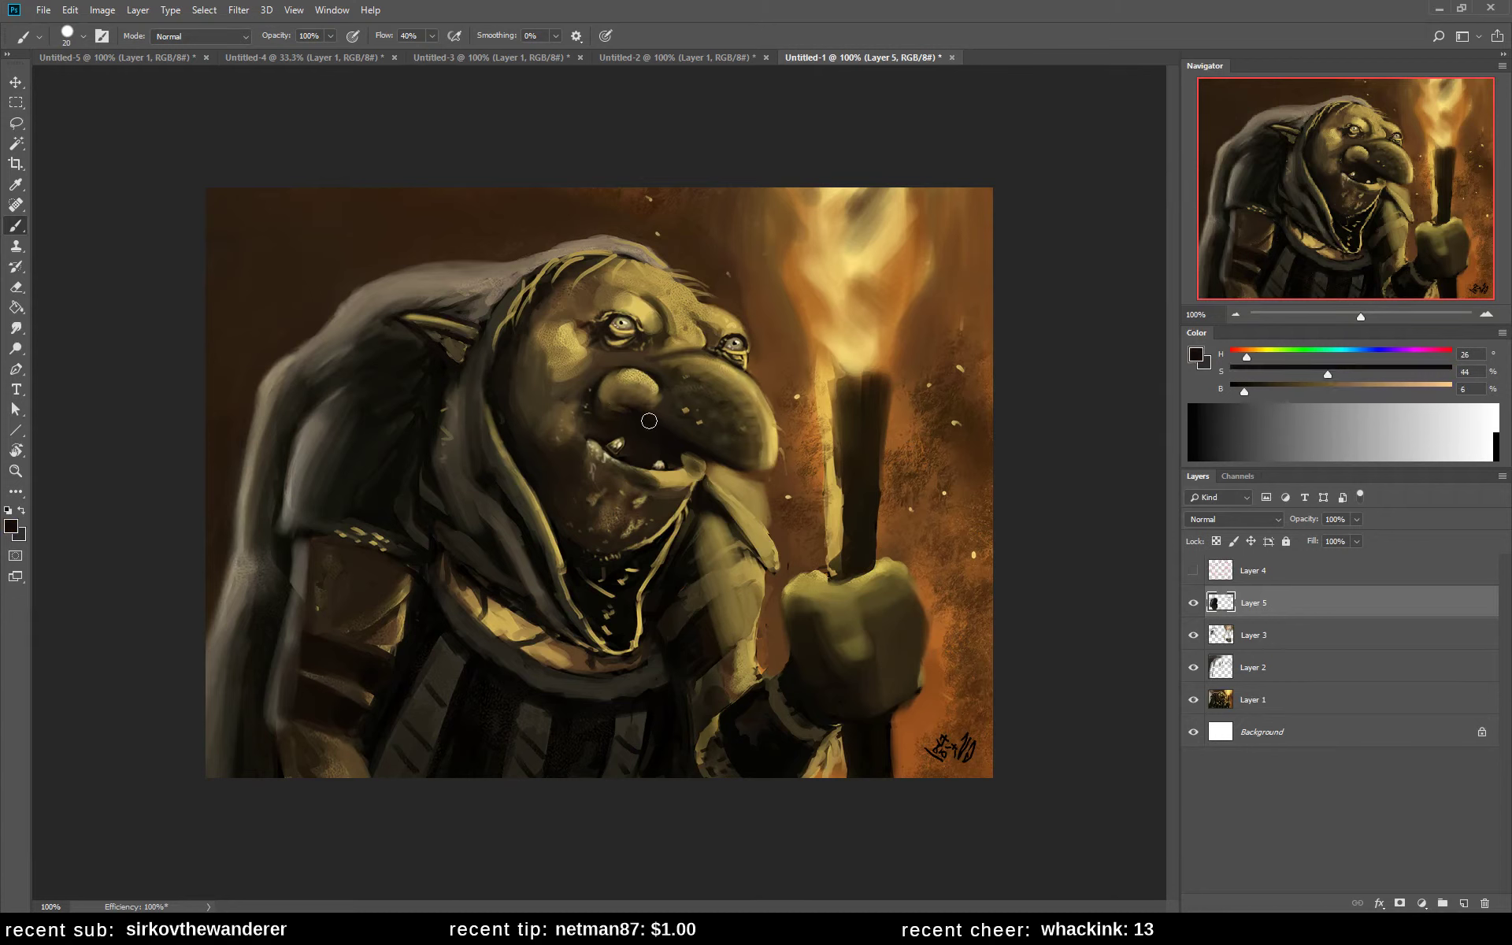
alt+click(647, 375)
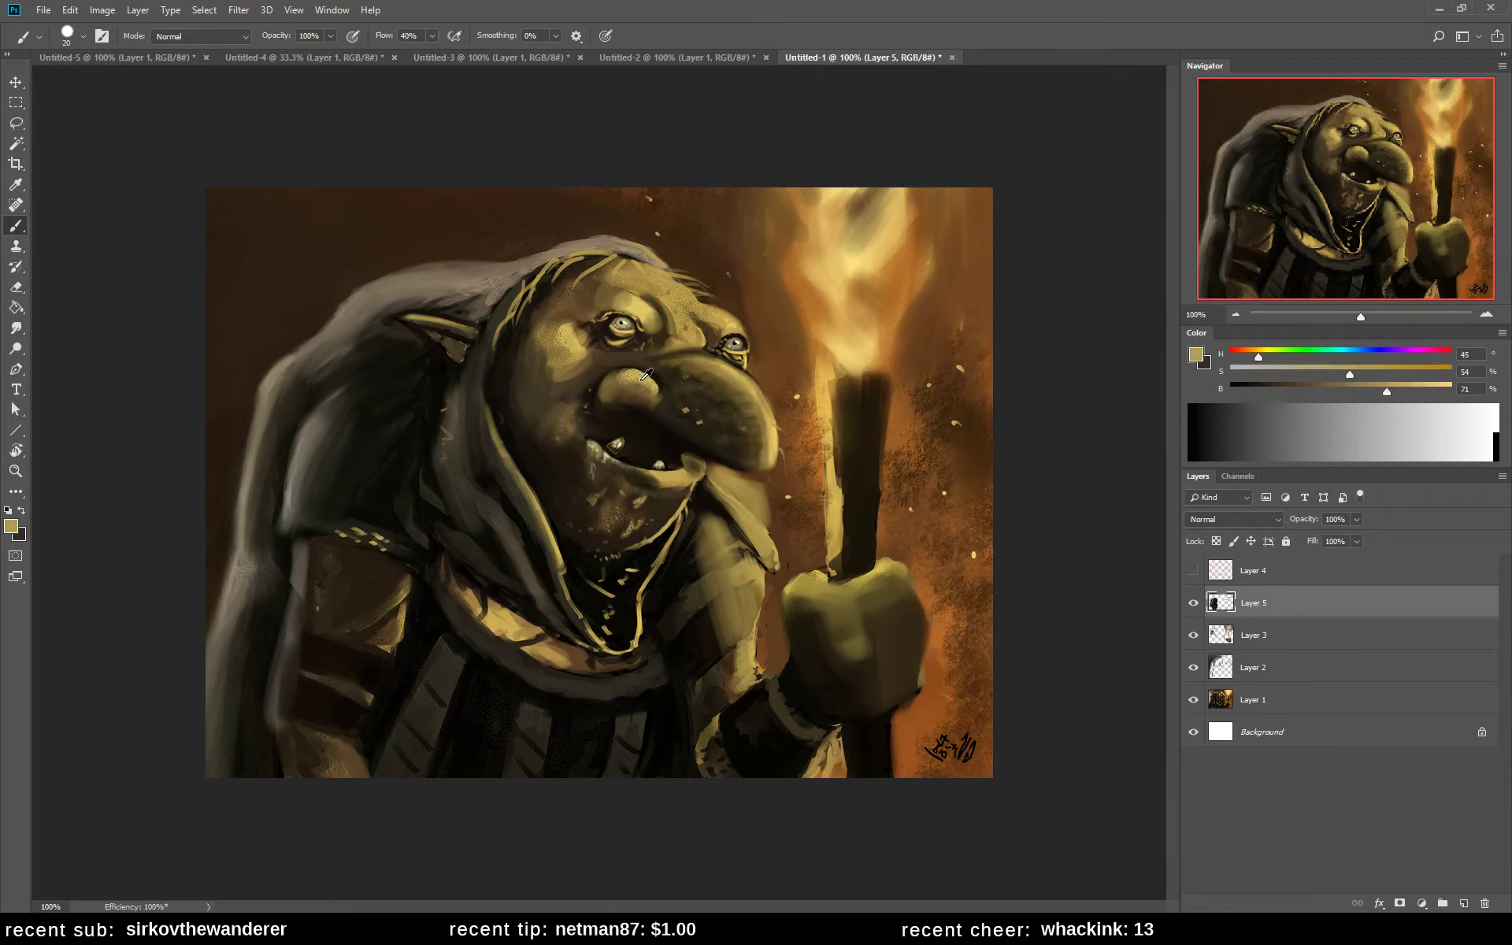
alt+click(628, 382)
drag(650, 374, 666, 408)
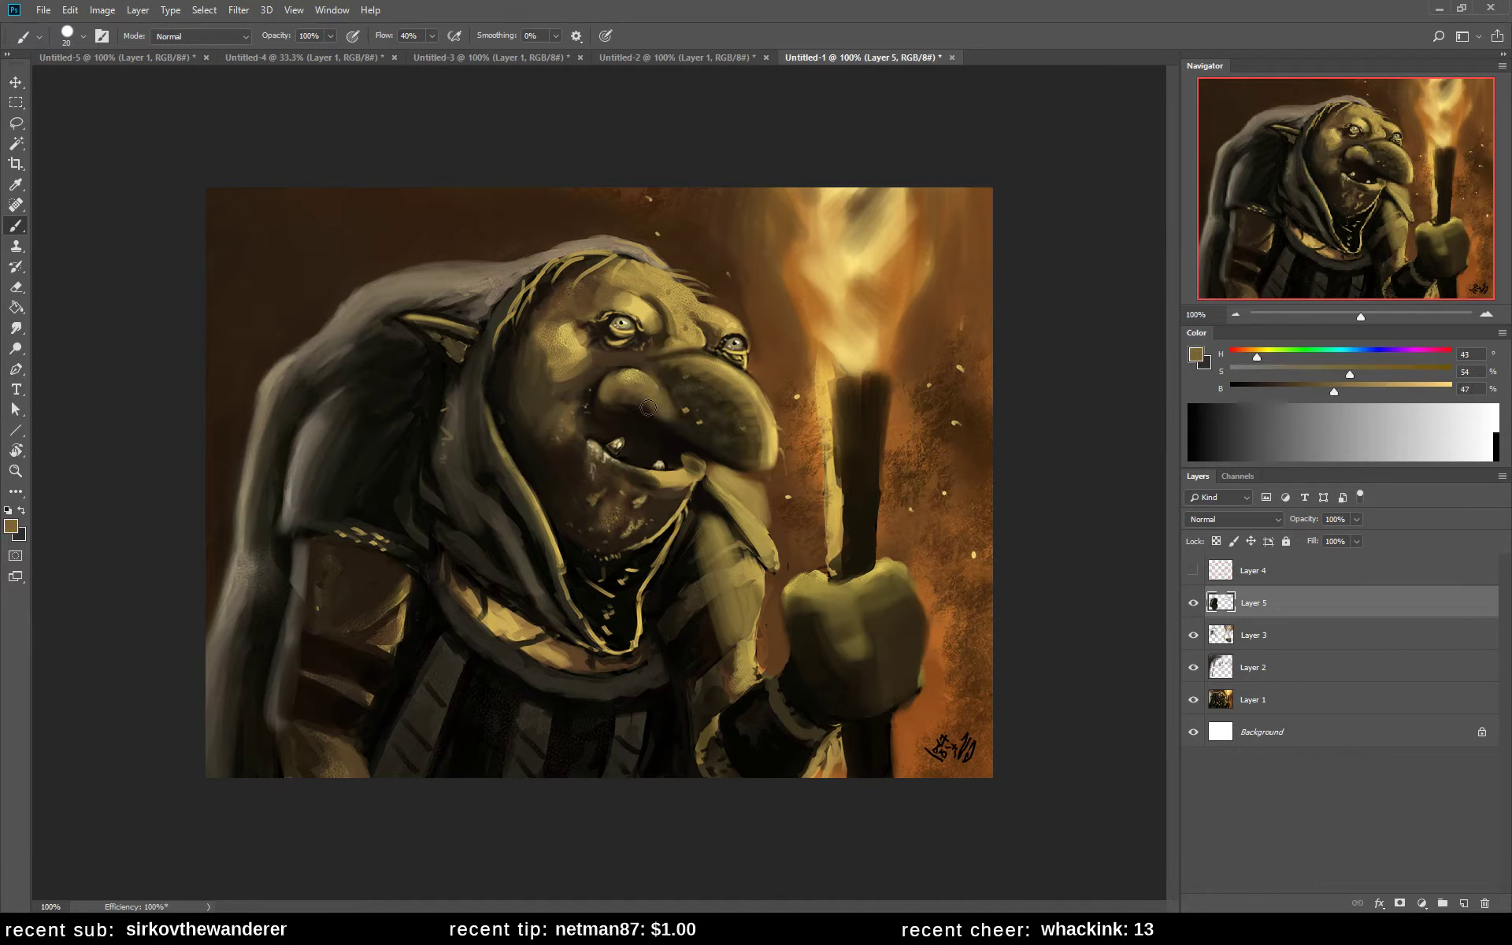
alt+click(626, 400)
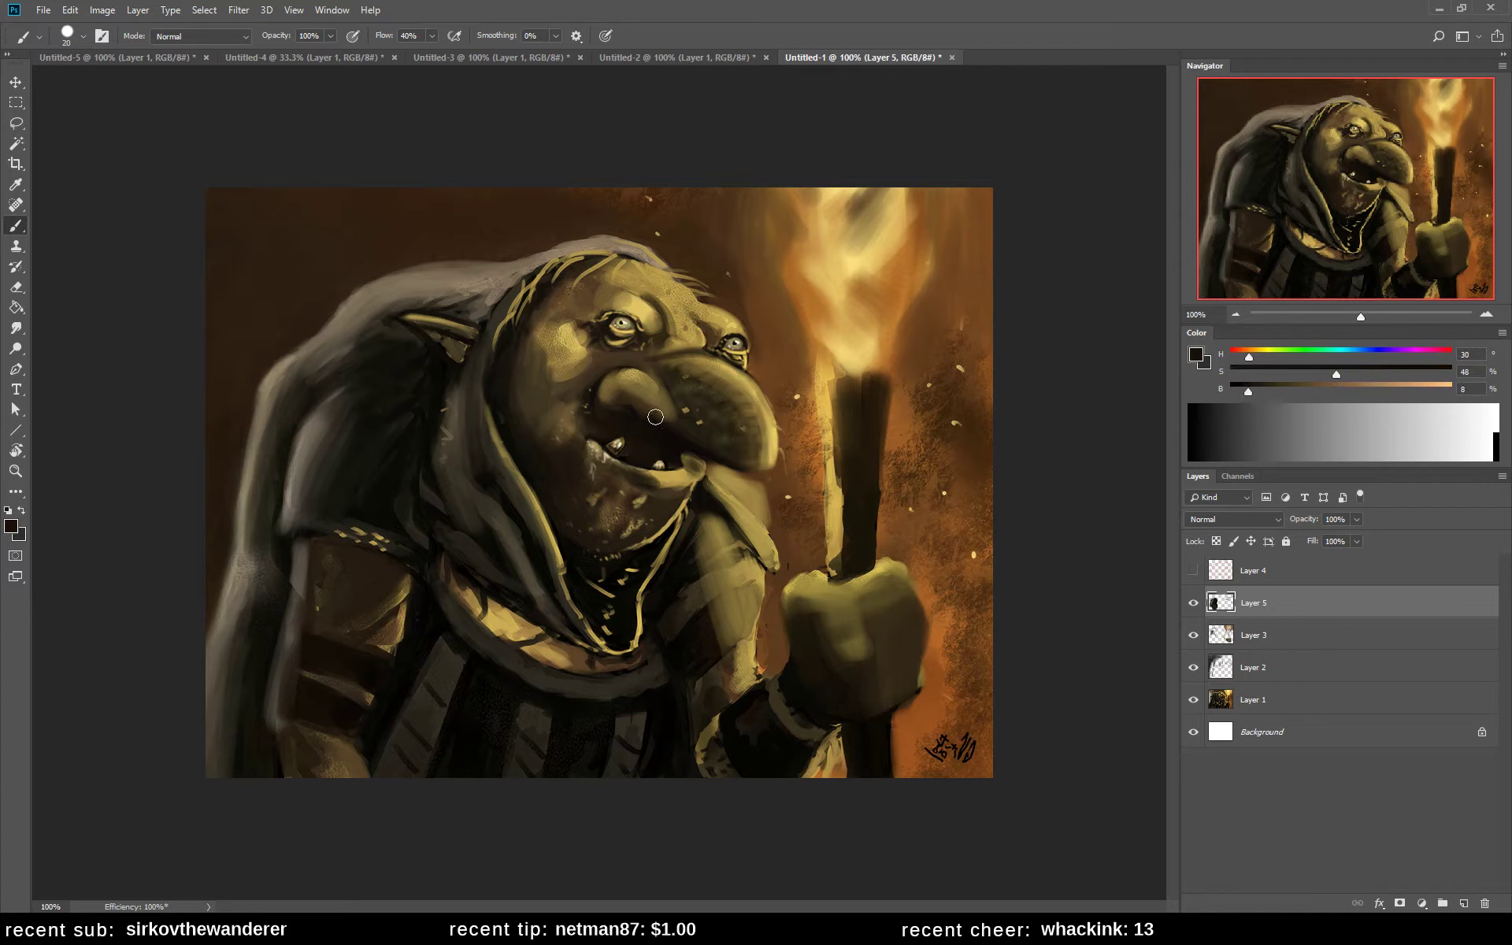
alt+click(628, 390)
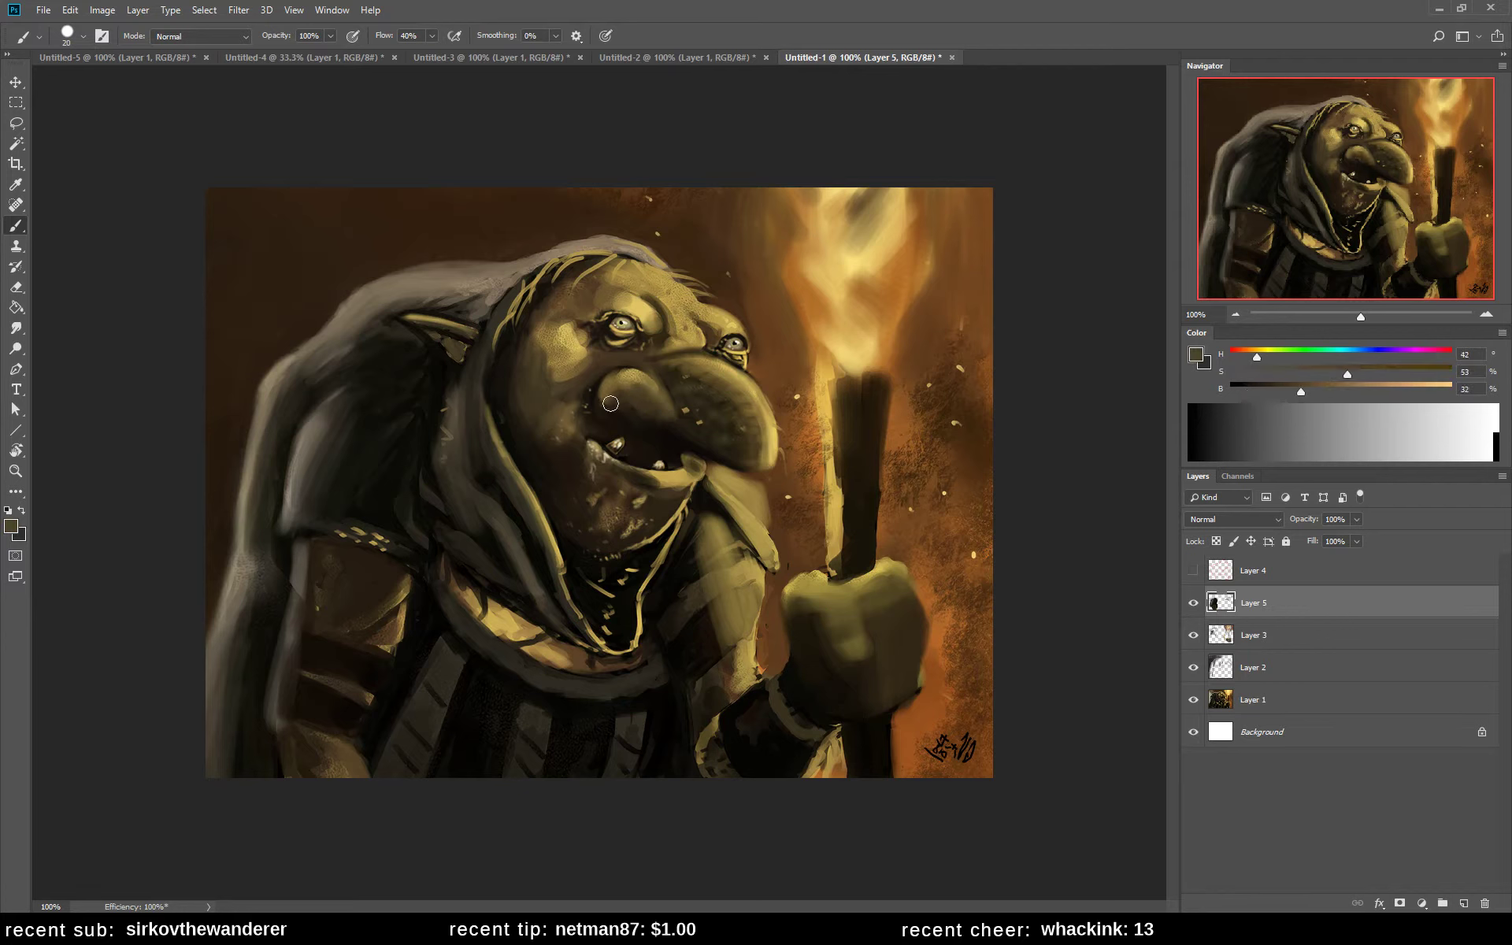
drag(611, 403, 666, 437)
drag(620, 373, 682, 431)
- Lighten the nose bulb's left rim, cover dark spots beside it, and brighten the nostril highlight
alt+click(630, 377)
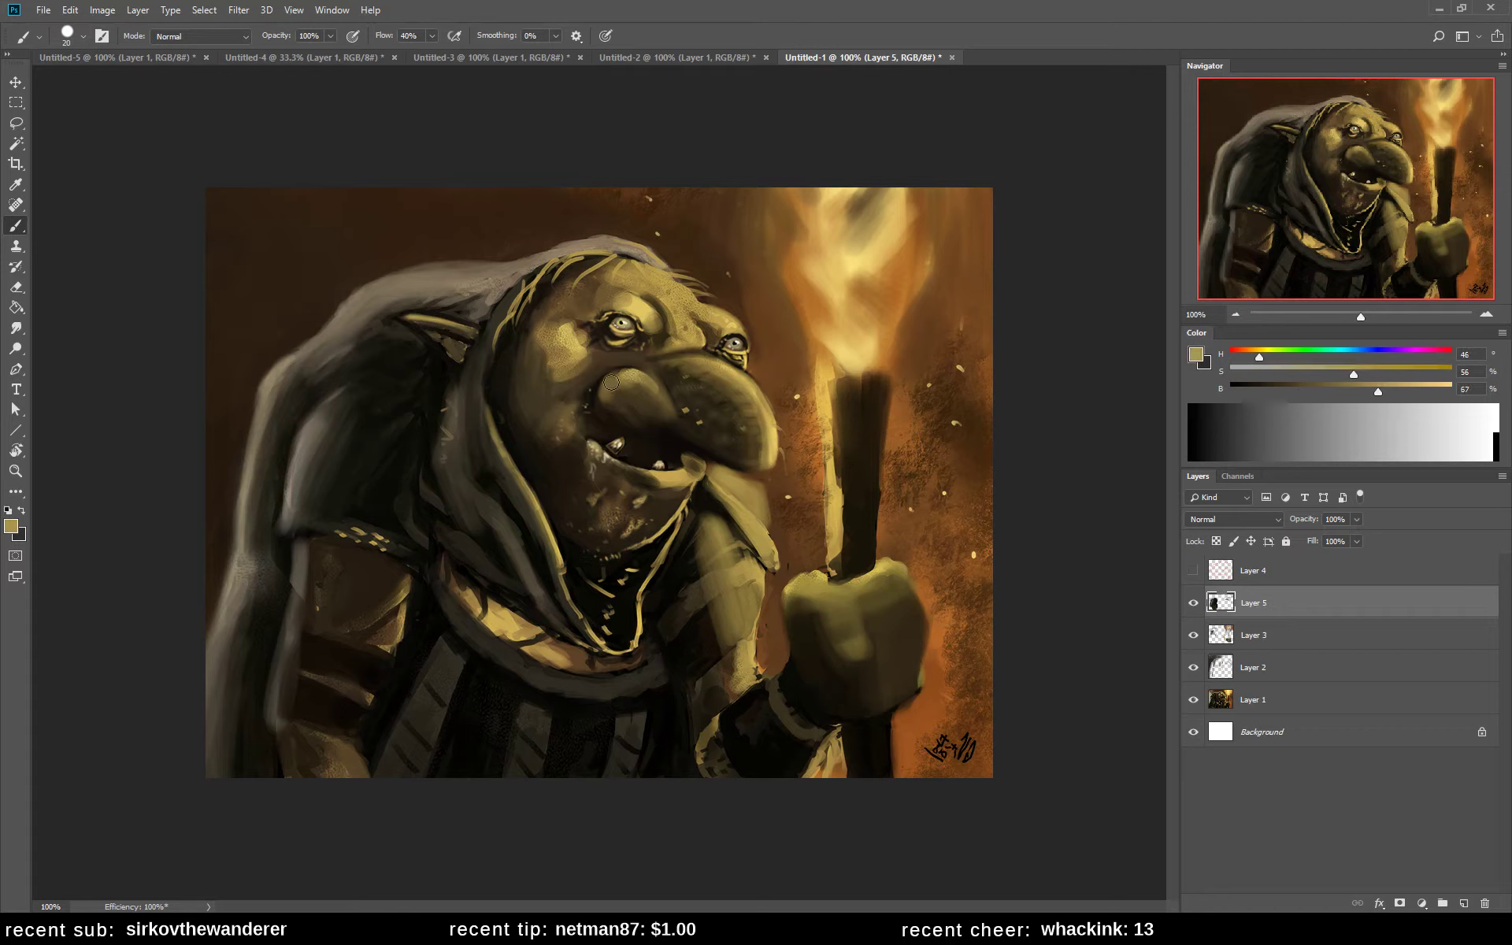
drag(611, 382, 598, 403)
alt+click(622, 359)
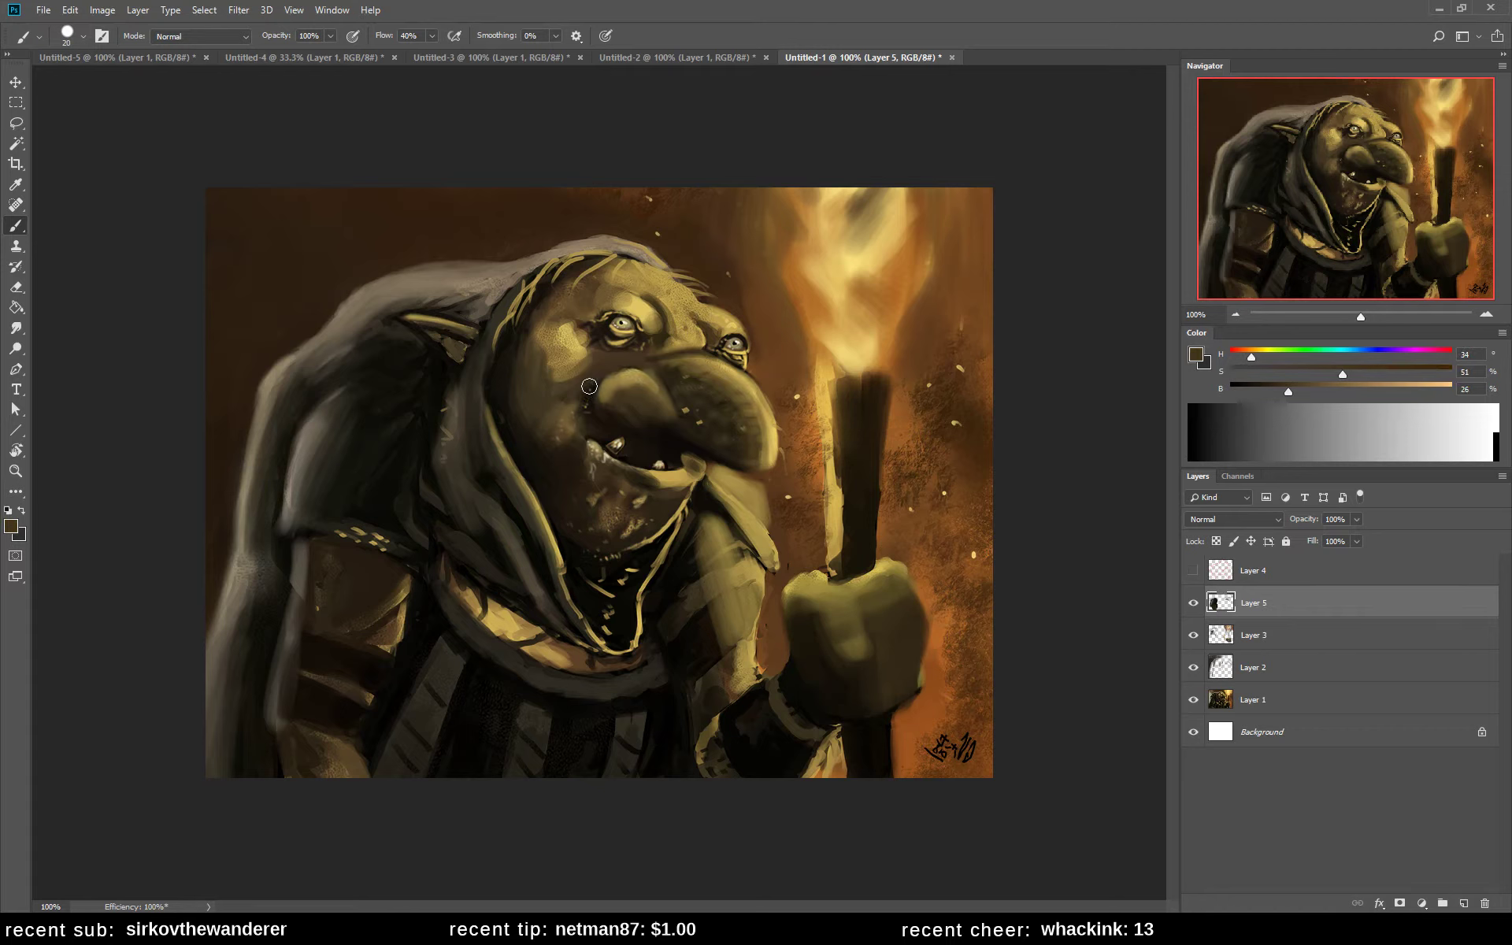
mouse_move(589, 386)
mouse_down()
mouse_move(584, 412)
mouse_move(602, 421)
mouse_move(619, 387)
mouse_move(644, 389)
mouse_up()
alt+click(627, 390)
alt+click(618, 386)
alt+click(646, 388)
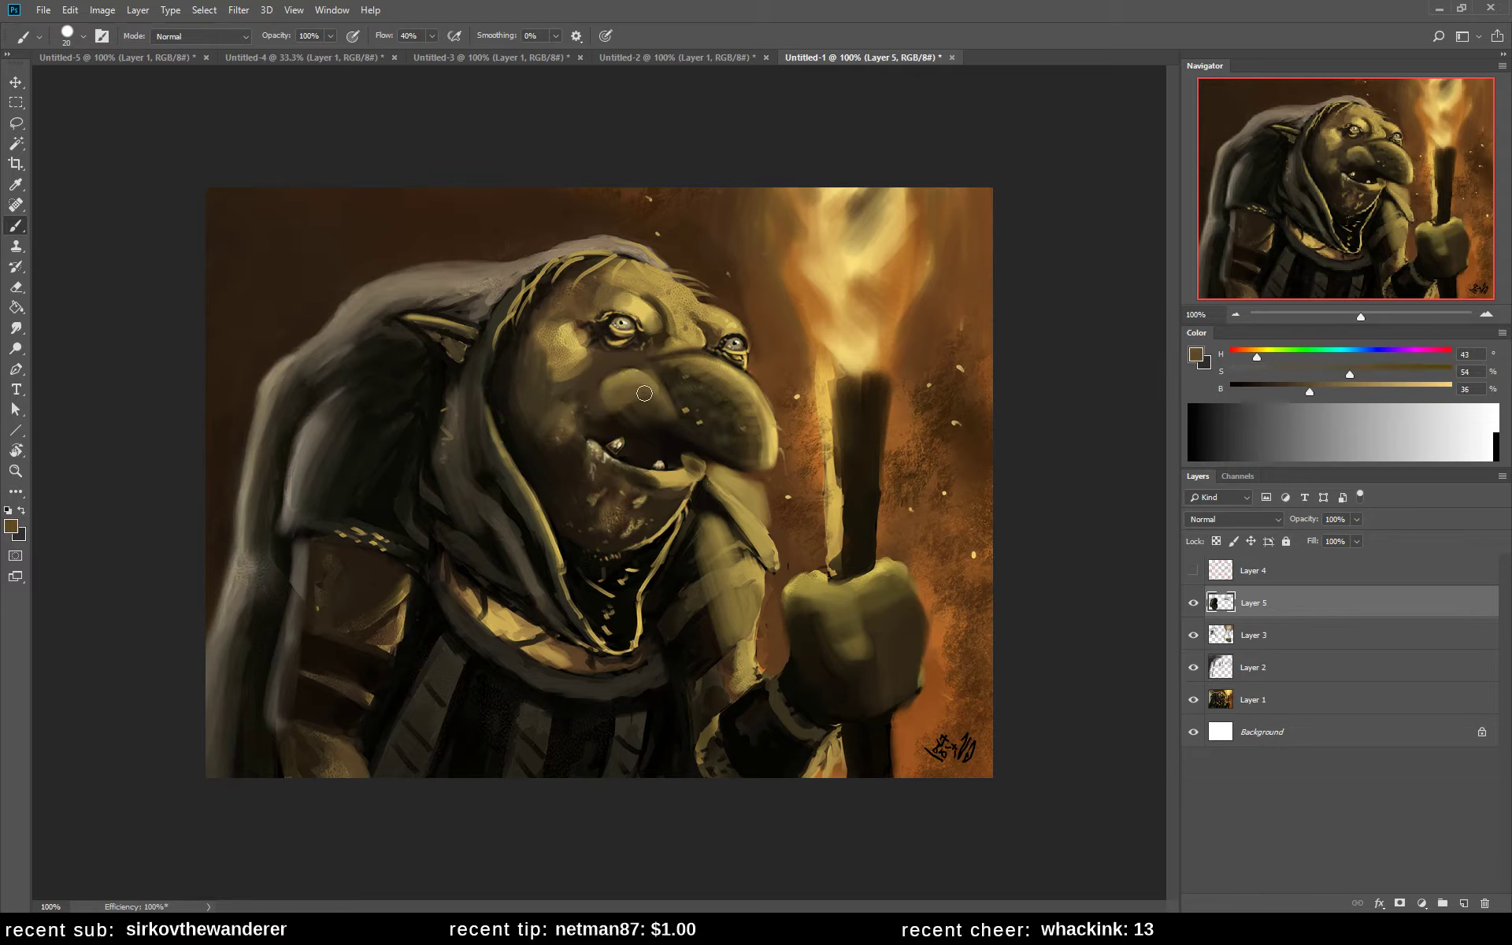
alt+click(638, 397)
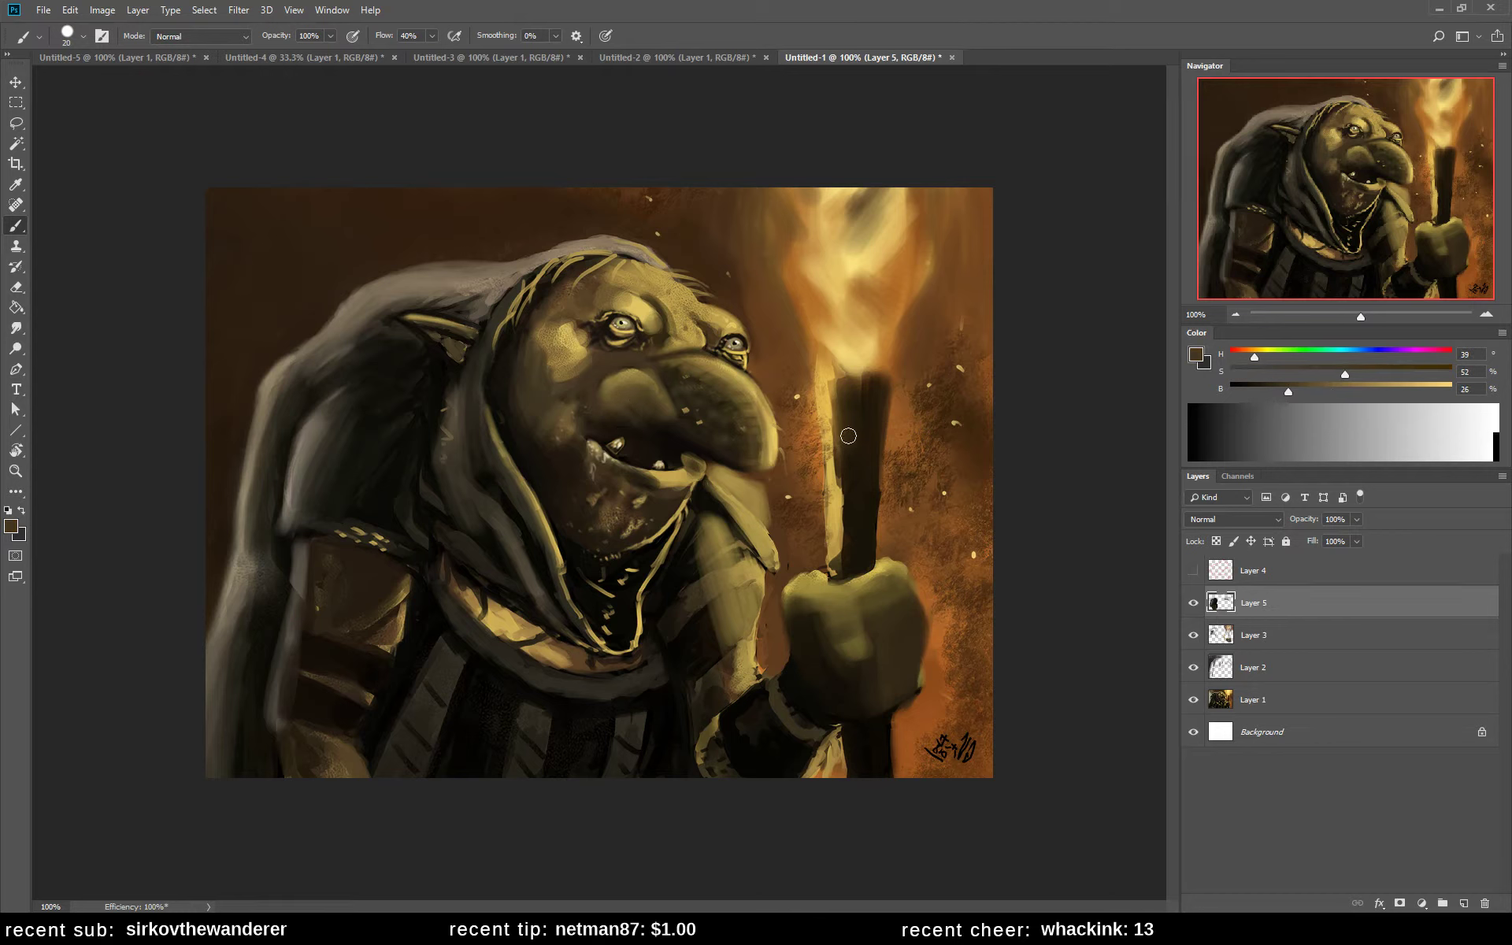
- Smooth the cheek under the left eye with a light tan, then sample cheek browns
alt+click(572, 350)
mouse_move(595, 356)
mouse_down()
mouse_move(555, 371)
mouse_move(568, 359)
mouse_up()
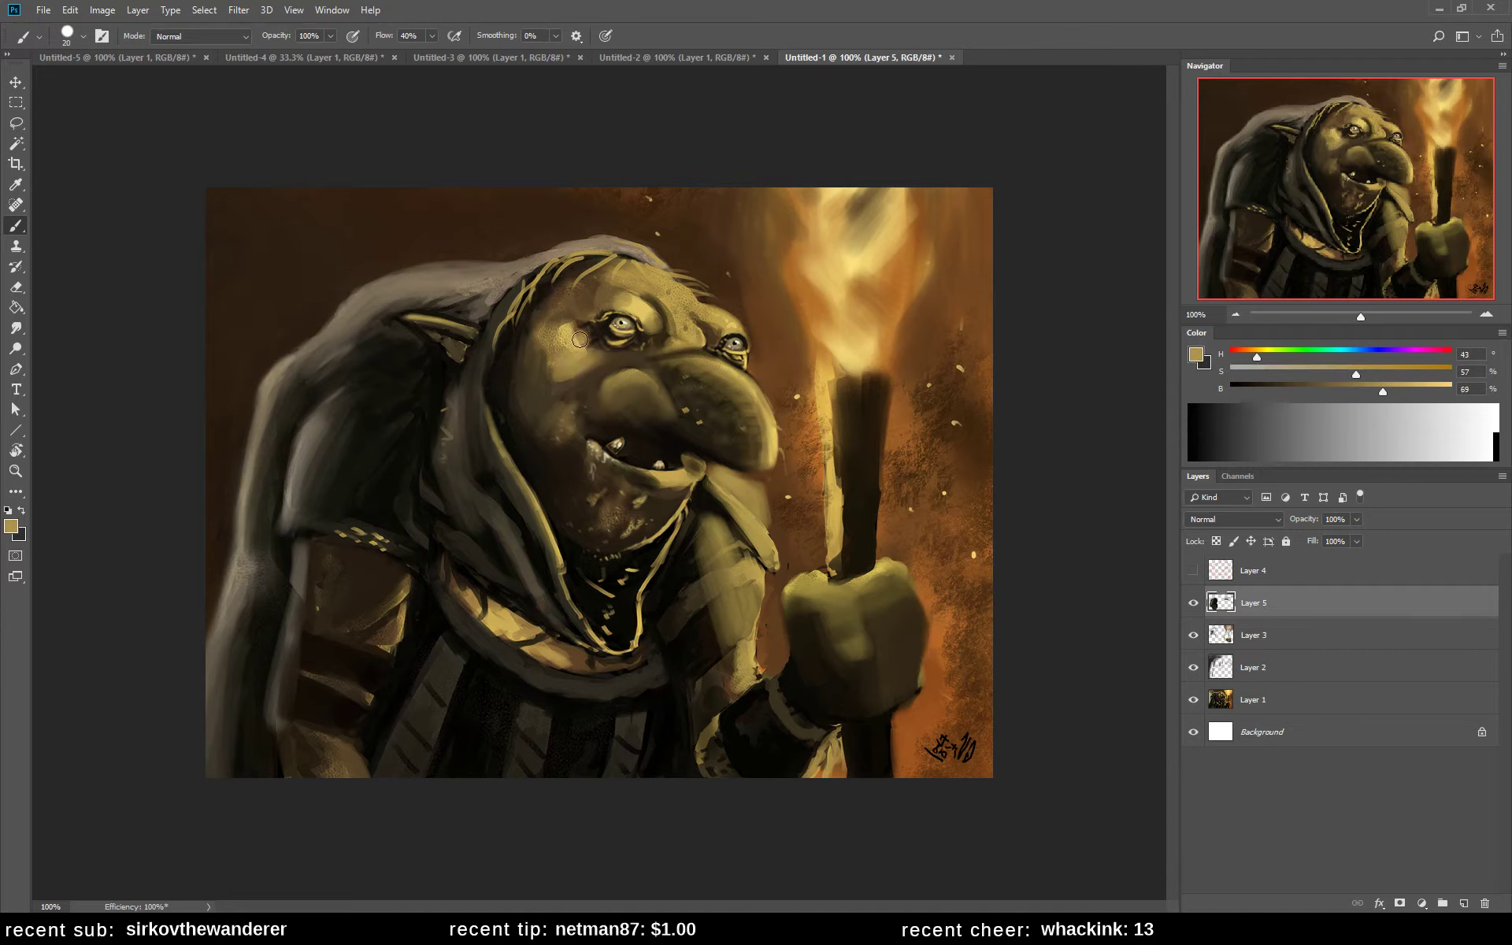
alt+click(559, 387)
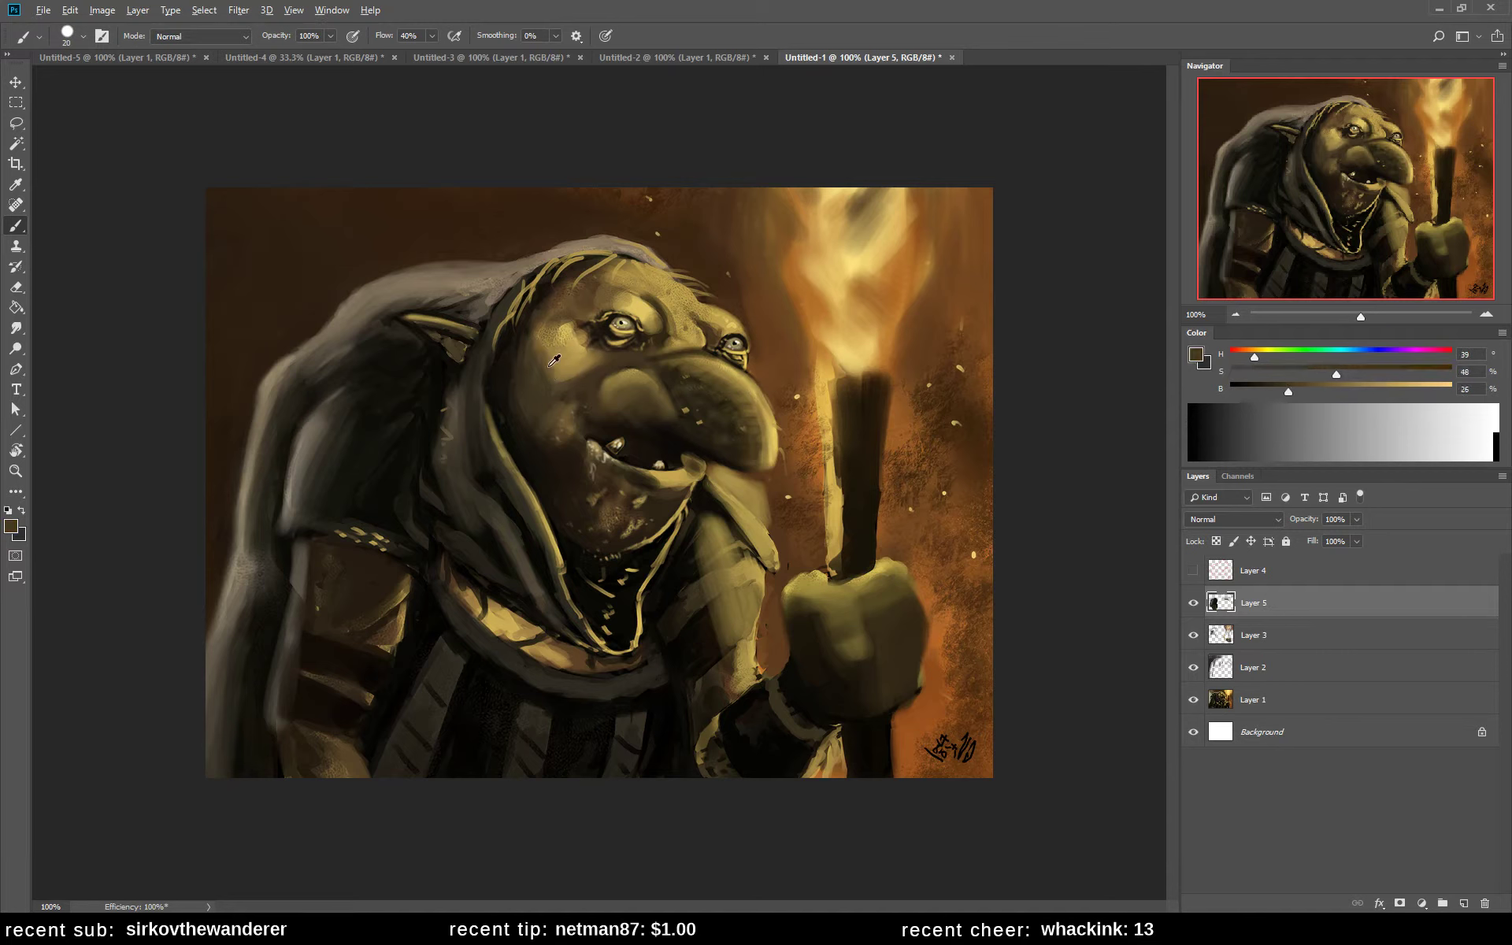
alt+click(553, 364)
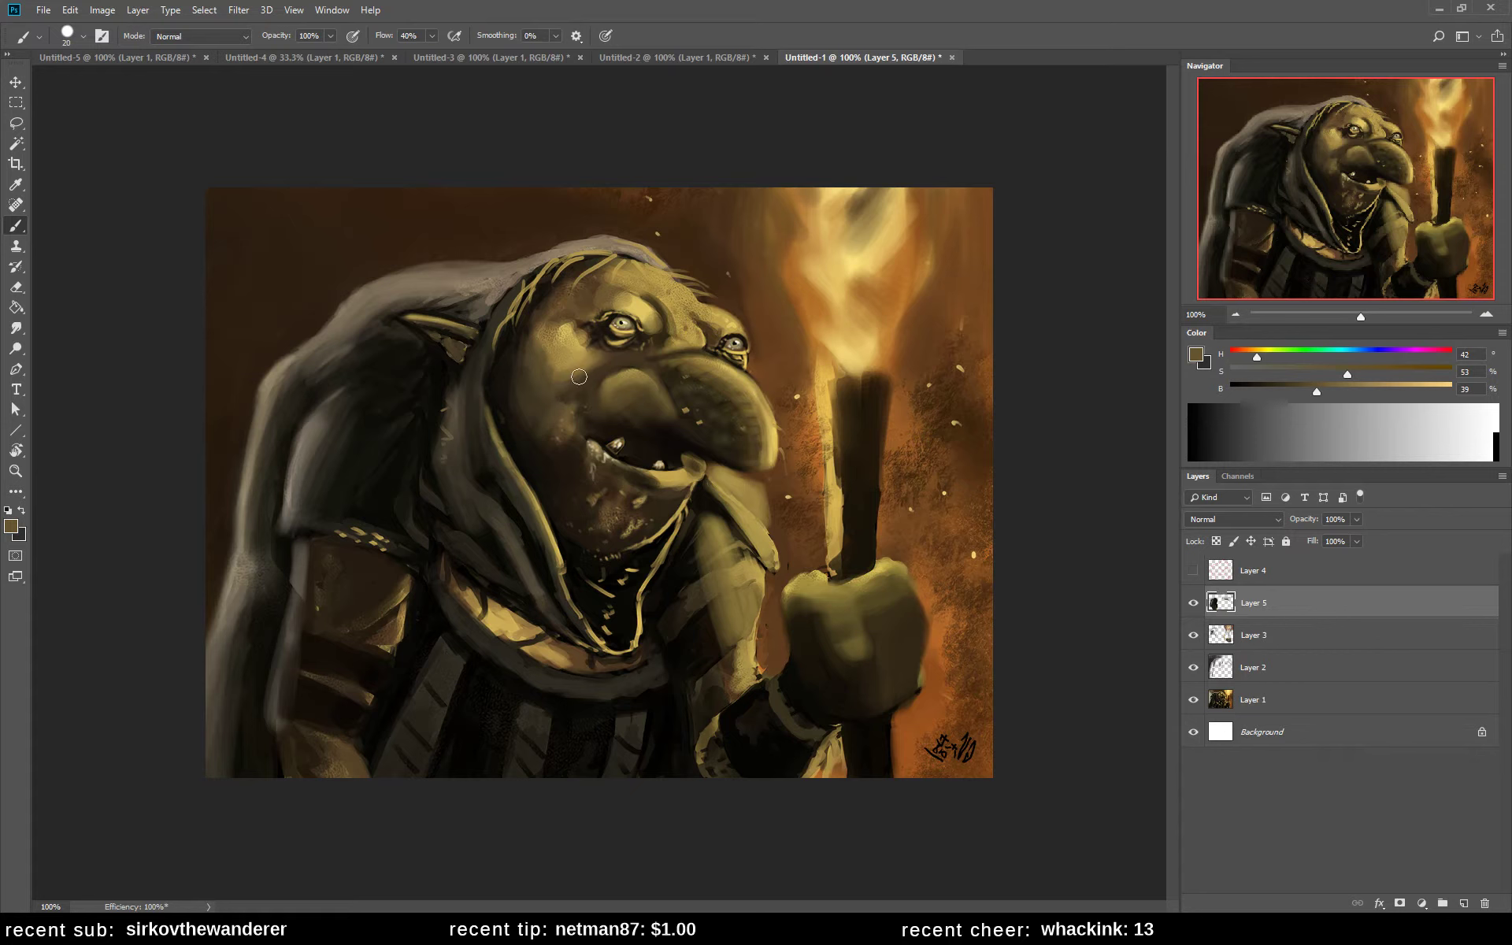
alt+click(506, 360)
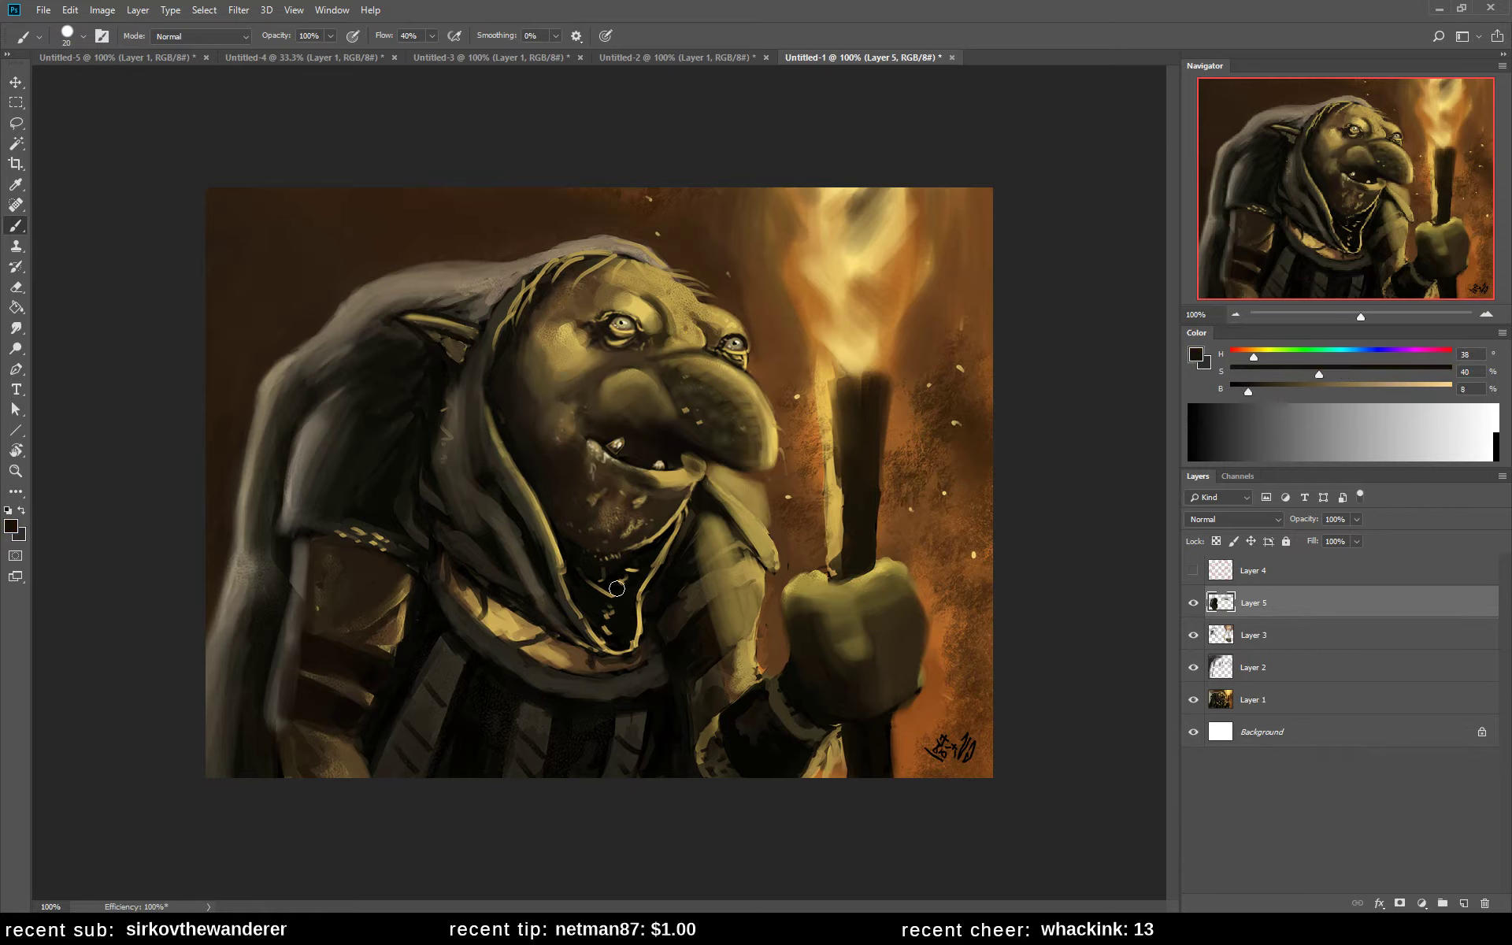
- Paint over the left tooth and add light tan highlights at the mouth's left corner
alt+click(676, 470)
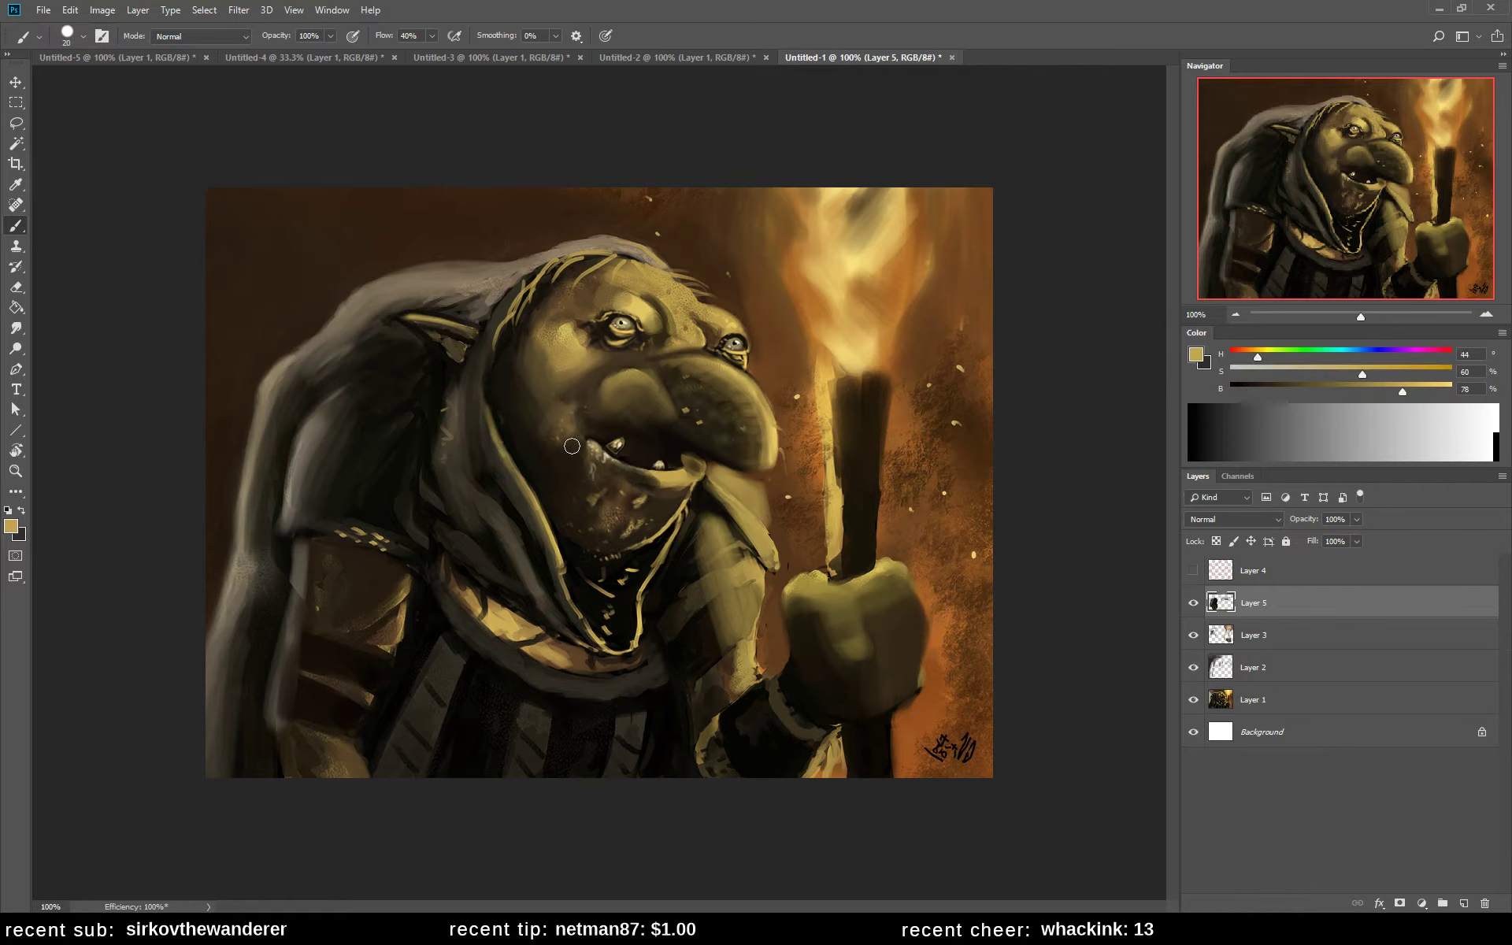
mouse_move(590, 449)
mouse_down()
mouse_move(690, 473)
mouse_move(598, 471)
mouse_move(628, 470)
mouse_move(578, 449)
mouse_move(654, 453)
mouse_move(584, 443)
mouse_move(652, 446)
mouse_move(577, 432)
mouse_move(685, 461)
mouse_up()
alt+click(634, 455)
alt+click(571, 436)
alt+click(629, 476)
alt+click(640, 301)
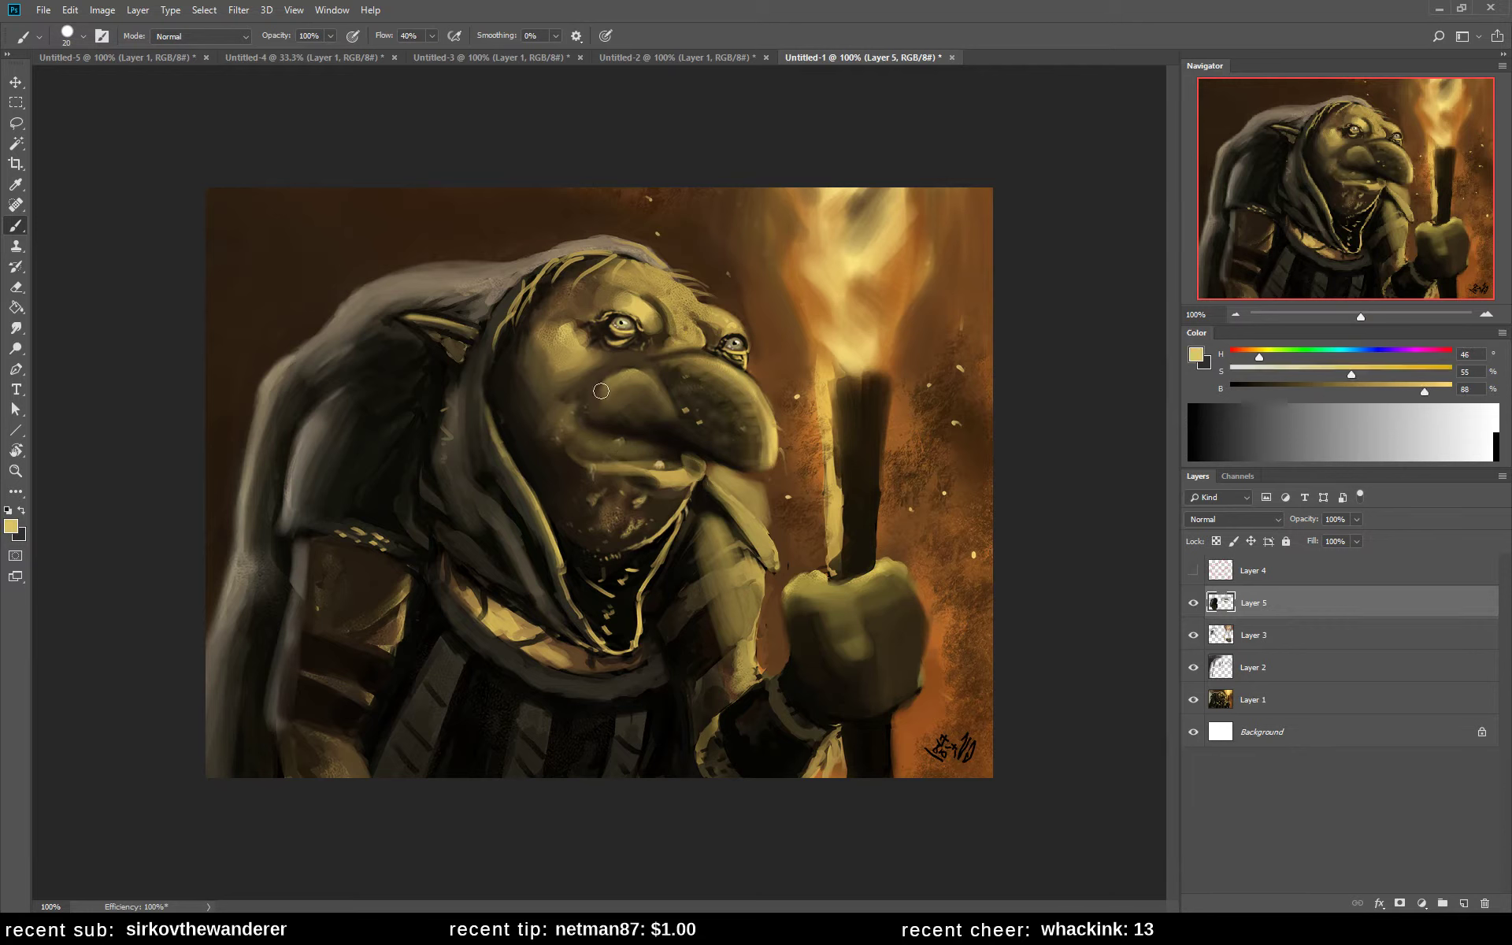
mouse_move(582, 457)
mouse_down()
mouse_move(585, 473)
mouse_move(555, 466)
mouse_move(560, 452)
mouse_move(561, 472)
mouse_move(634, 473)
mouse_move(563, 478)
mouse_move(685, 479)
mouse_up()
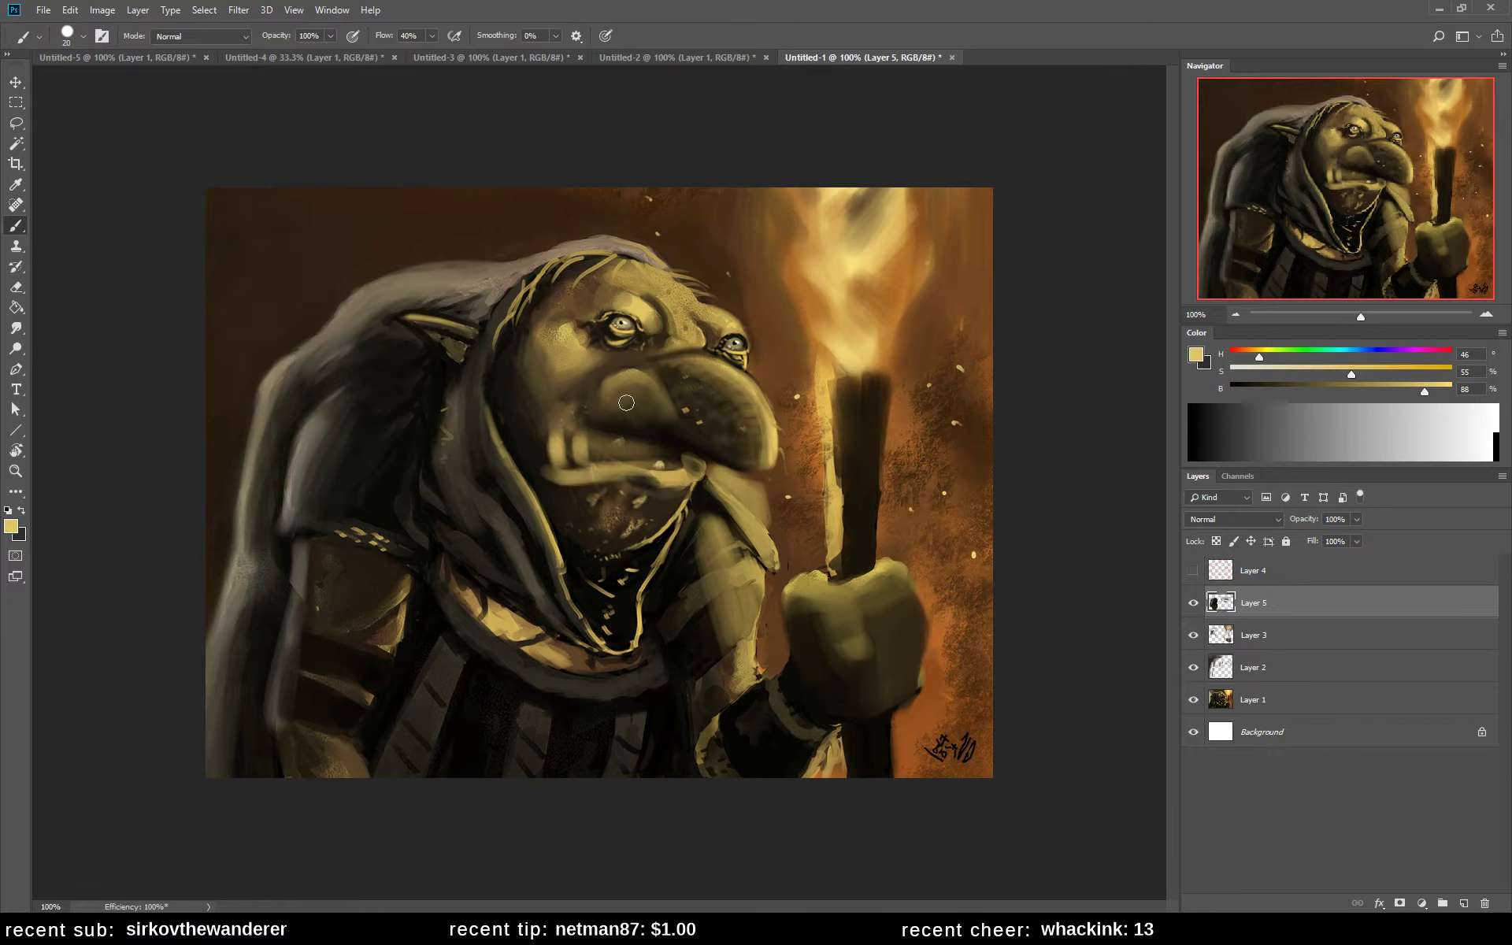
- Sample brow and nose tones, then mirror the painting horizontally
alt+click(671, 322)
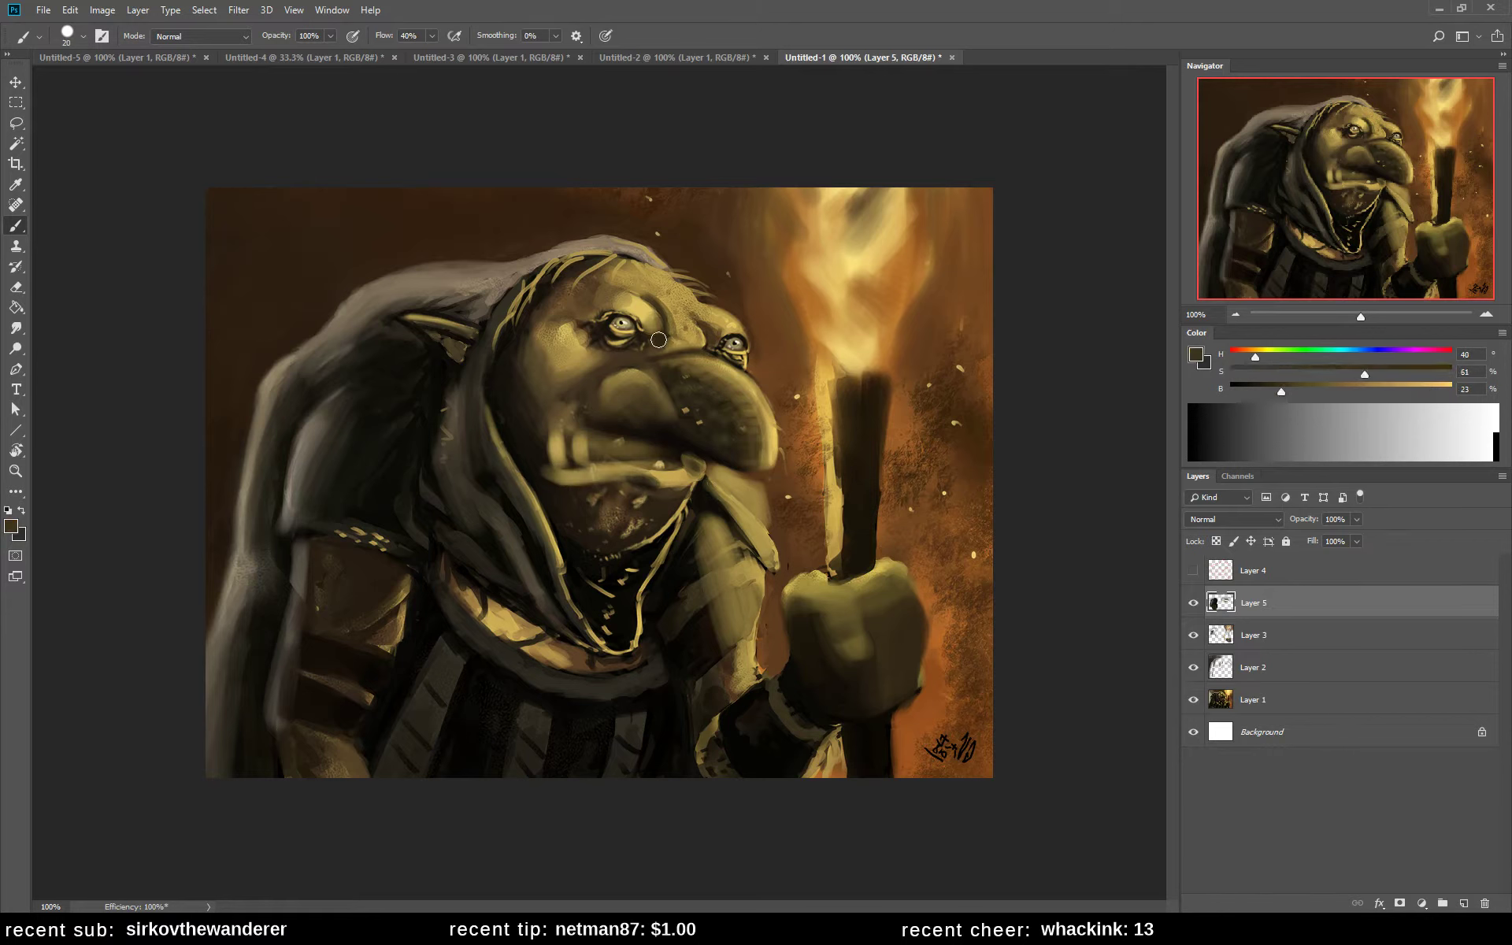
alt+click(654, 316)
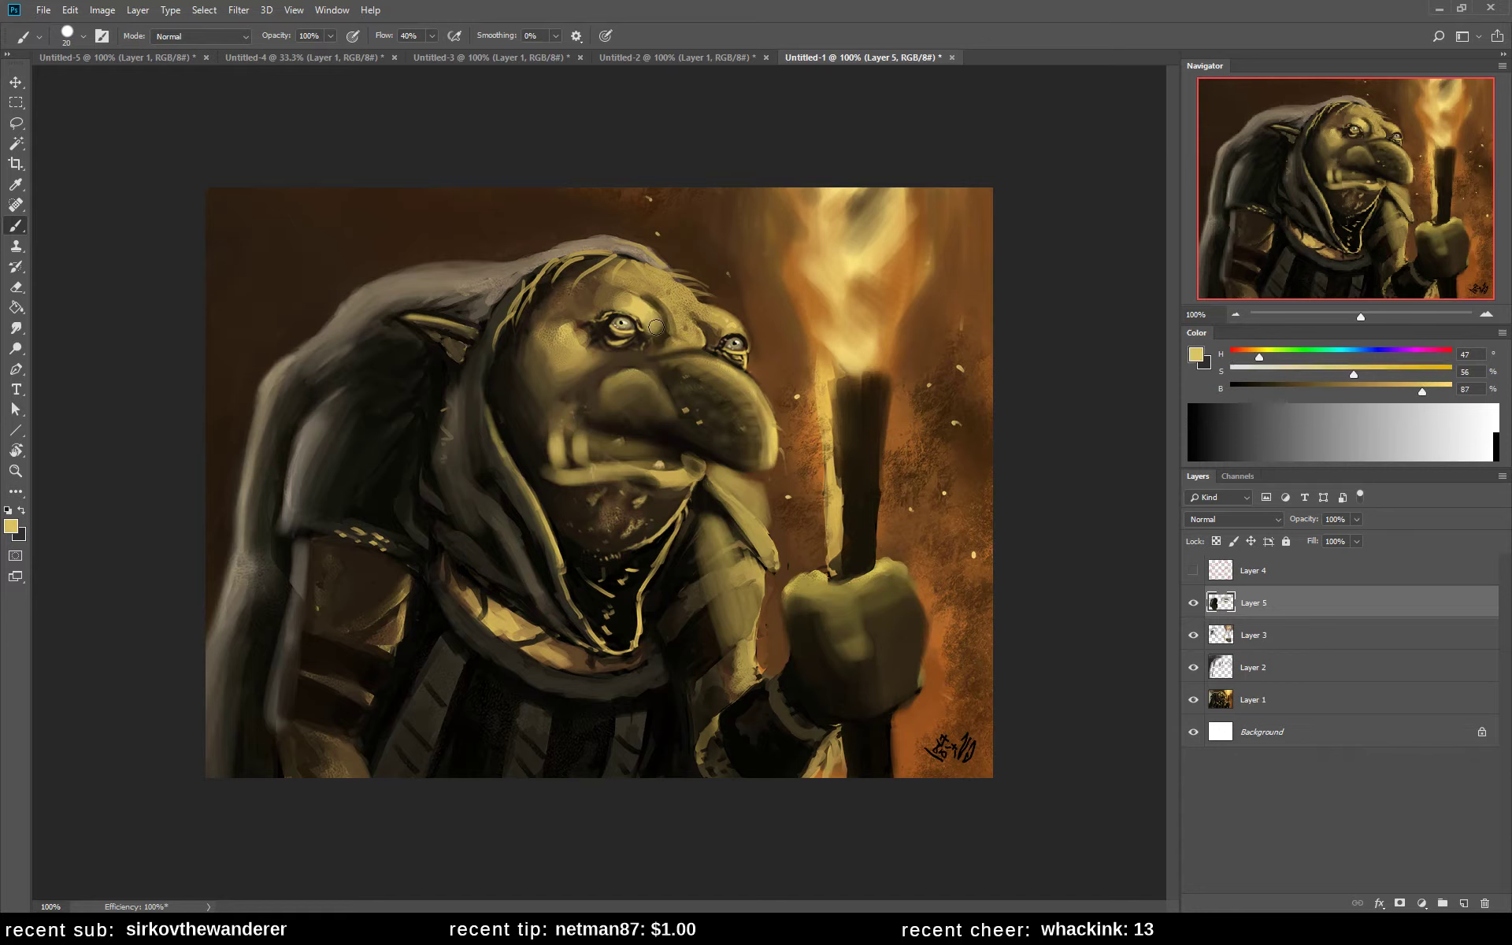
alt+click(682, 364)
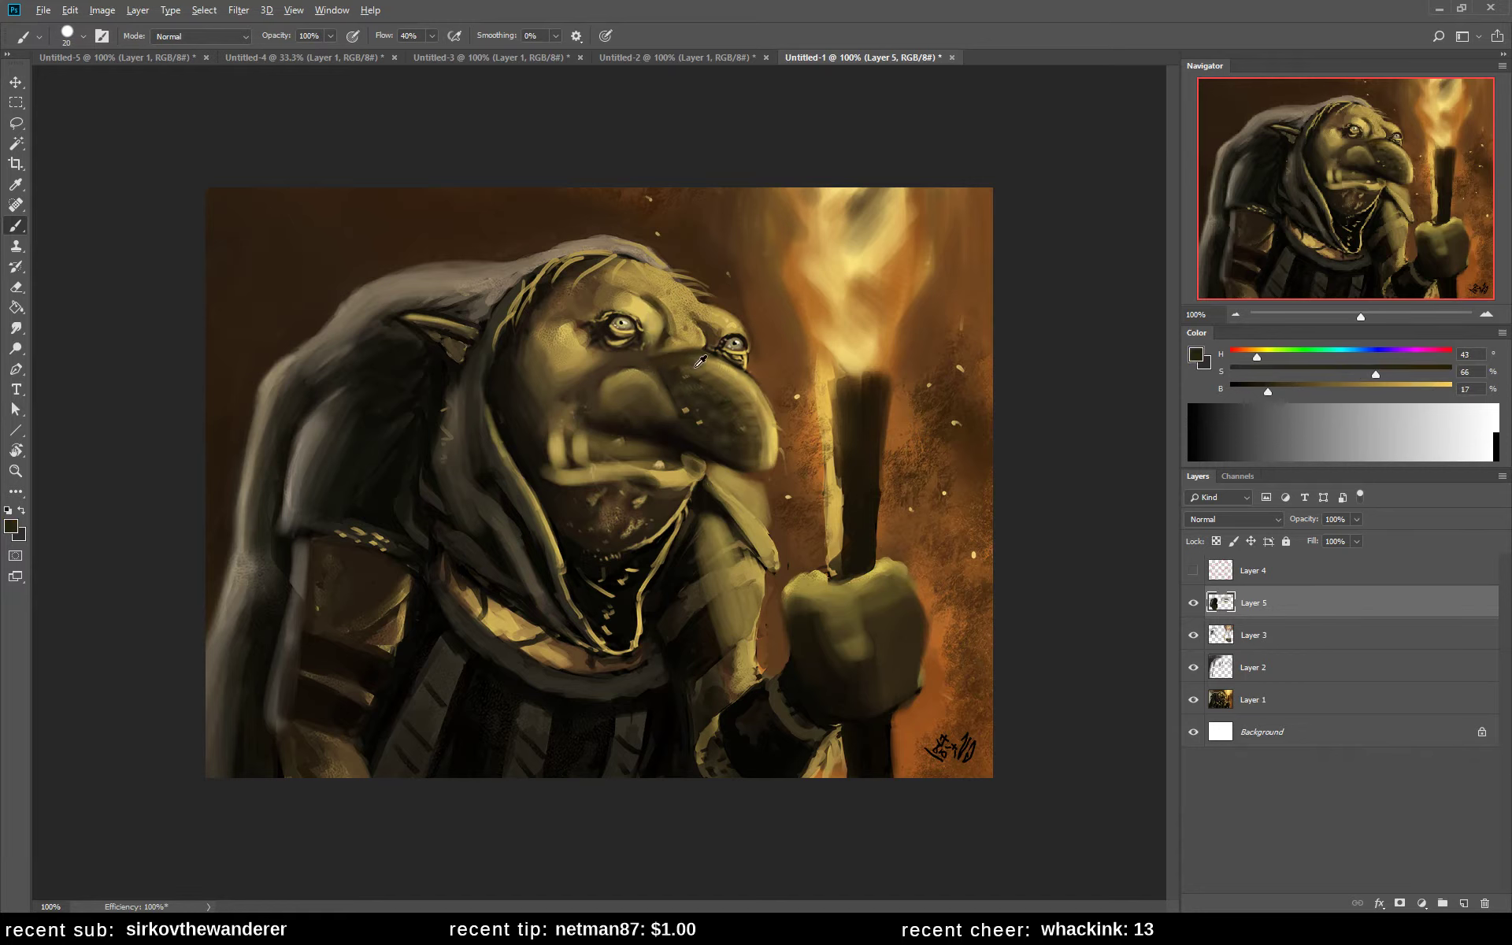
alt+click(684, 366)
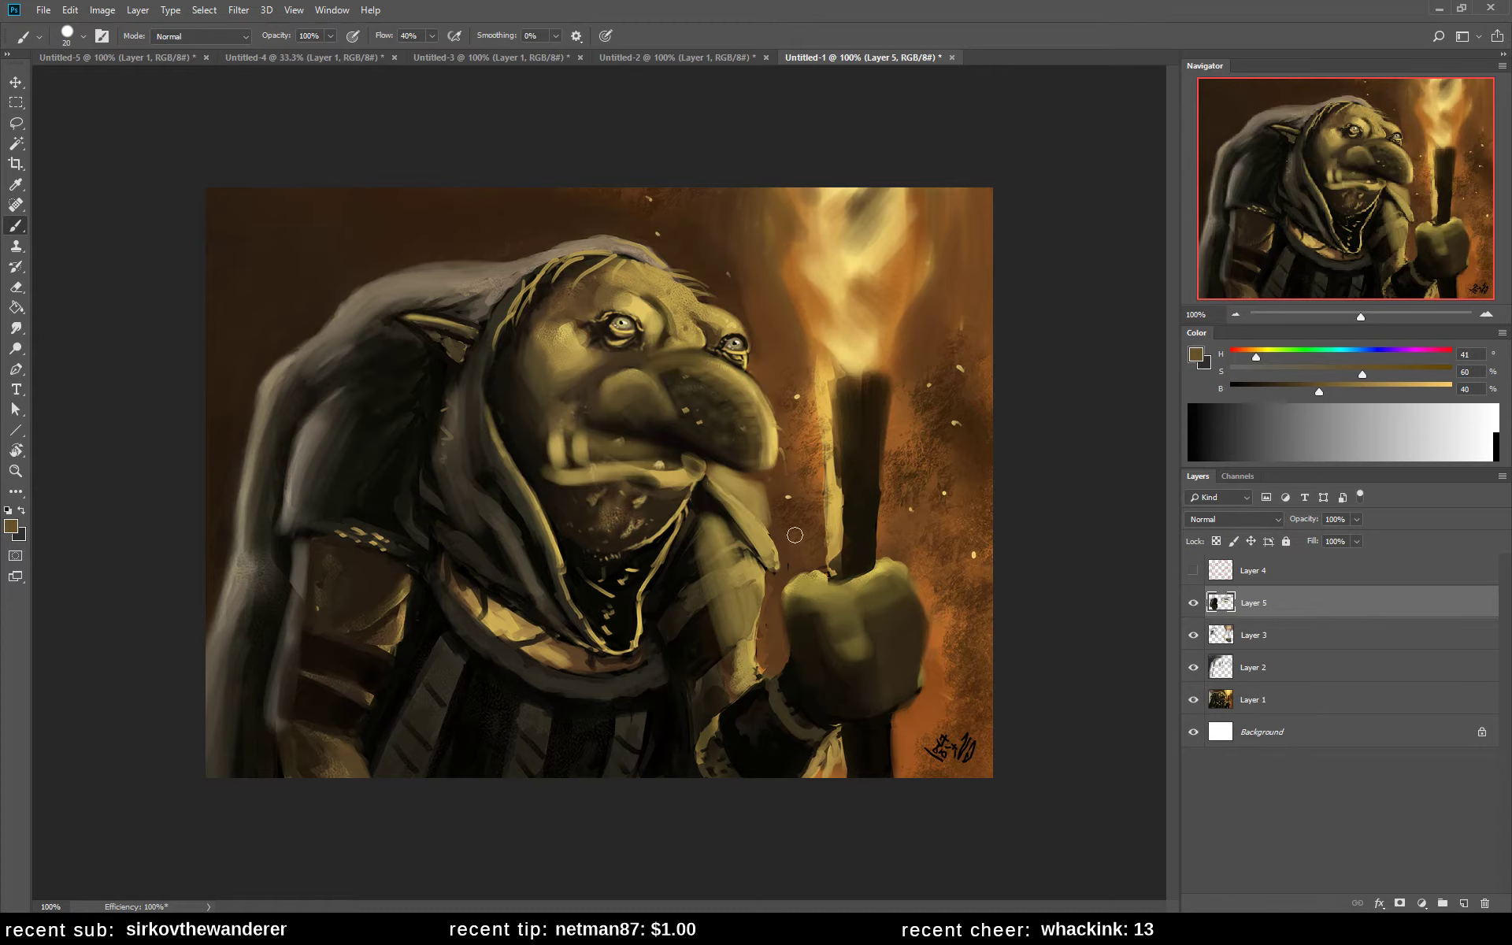
key(ctrl+shift+h)
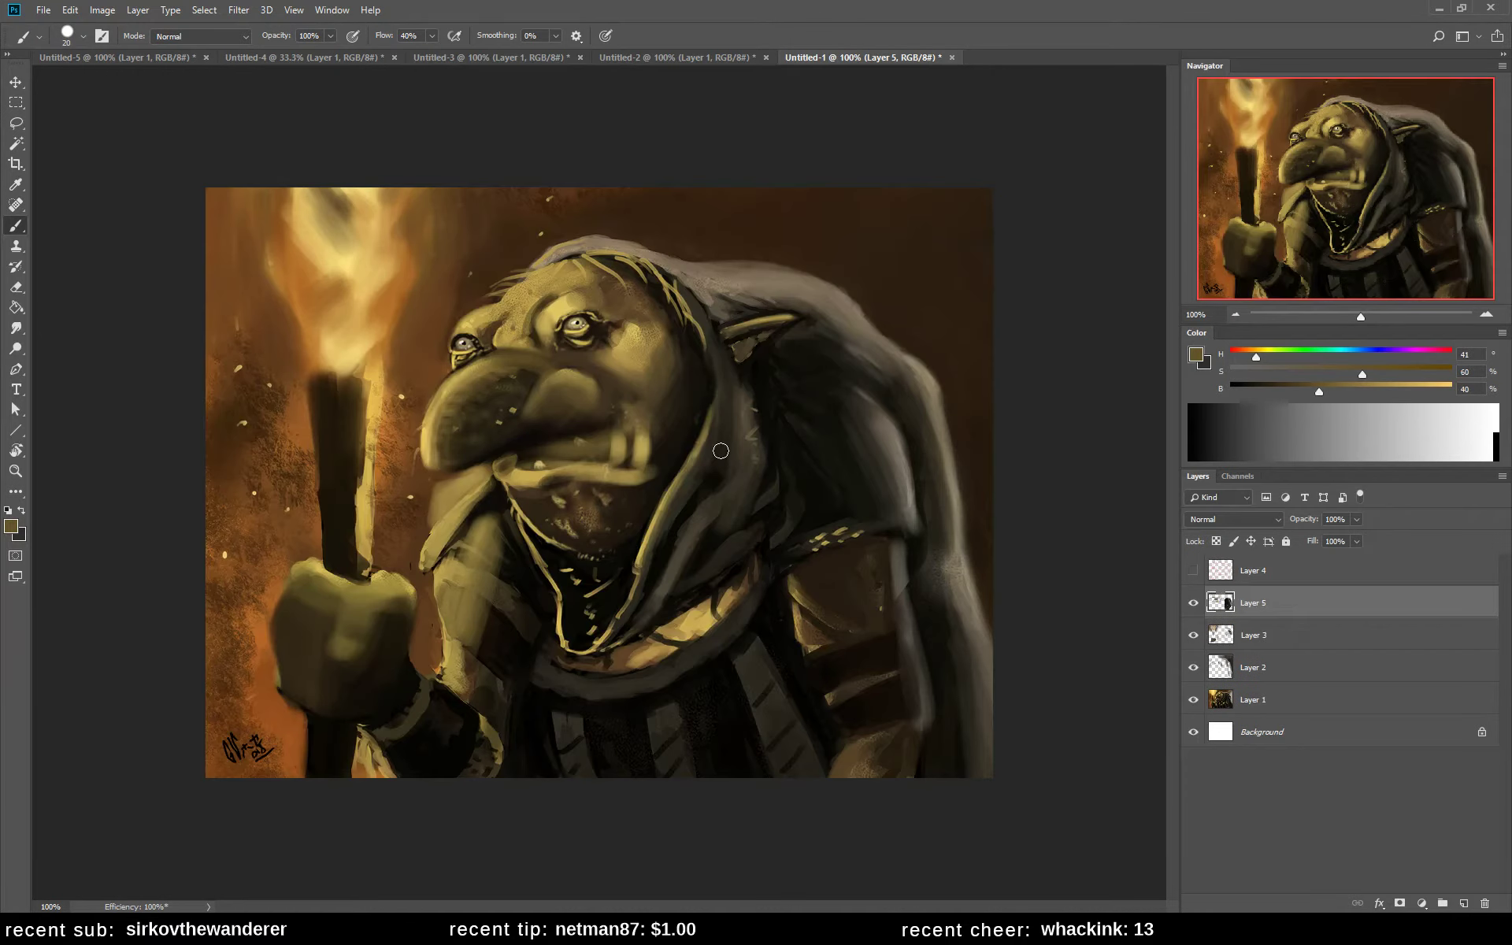
- Sample dark browns and light ochre, fine-tune brush size, and brighten the cheek under the near eye
alt+click(532, 364)
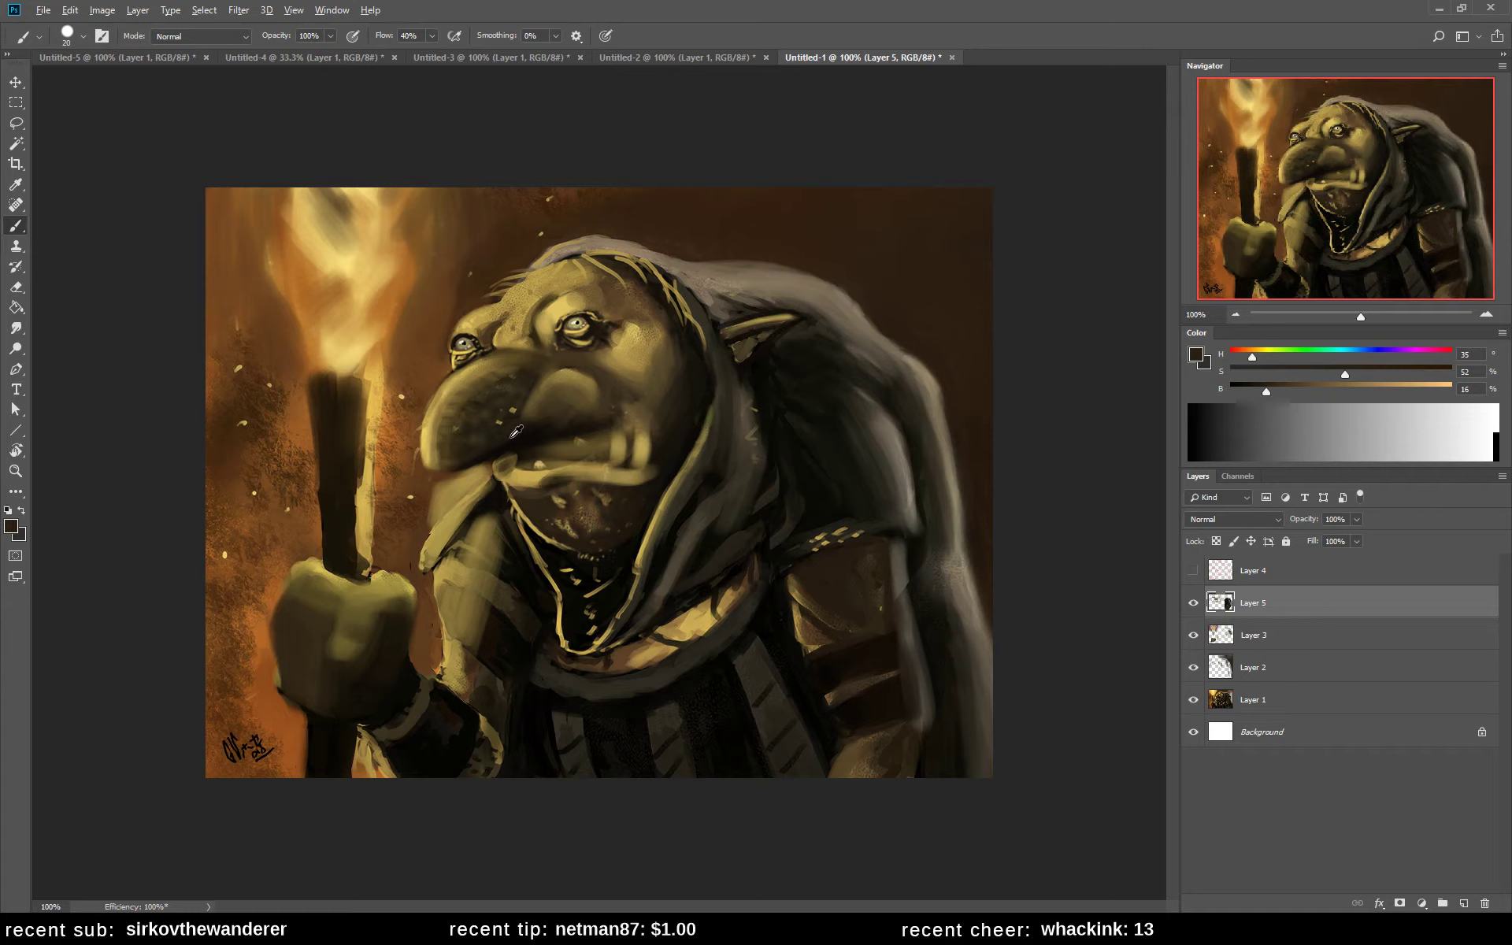
alt+click(480, 449)
alt+click(418, 739)
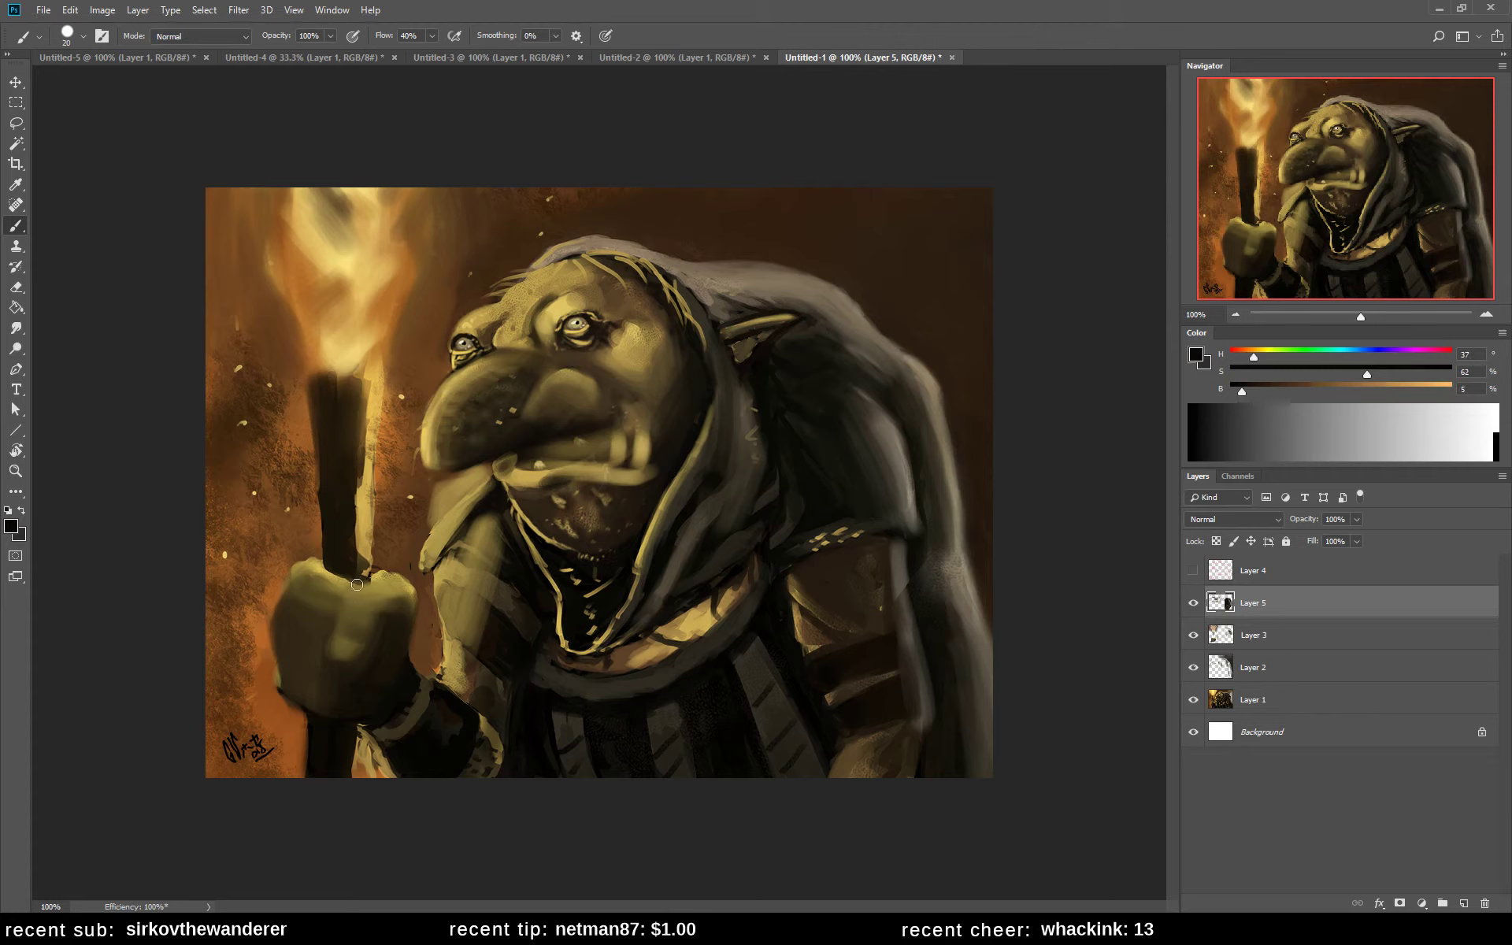
key(bracketleft)
key(bracketleft)
key(bracketleft)
key(bracketleft)
key(bracketleft)
key(bracketleft)
key(bracketright)
alt+click(566, 312)
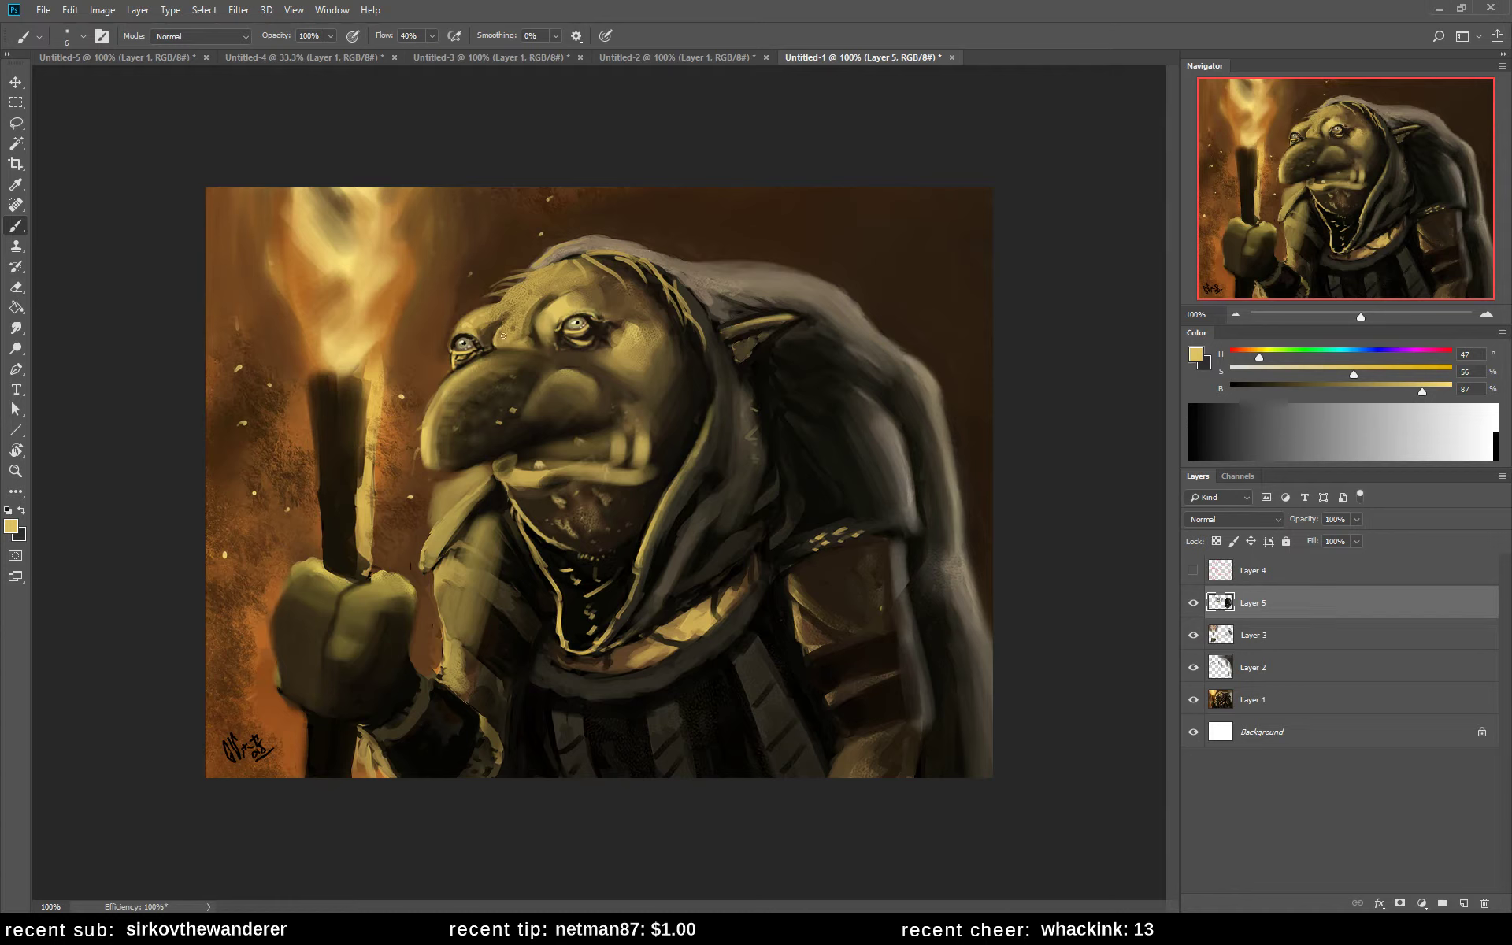
alt+click(754, 307)
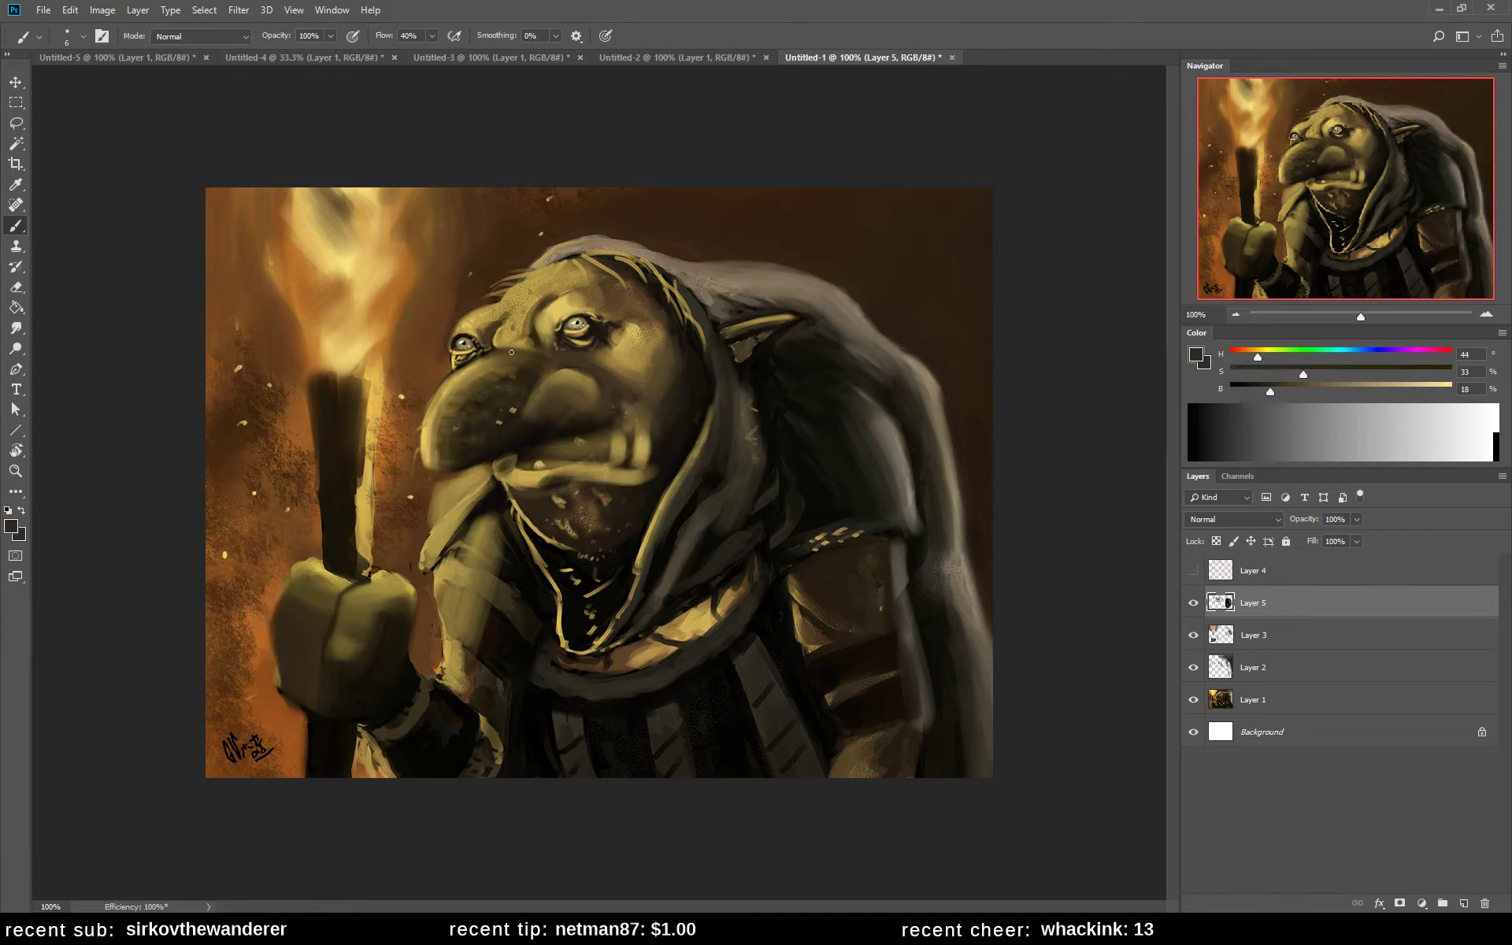
alt+click(516, 290)
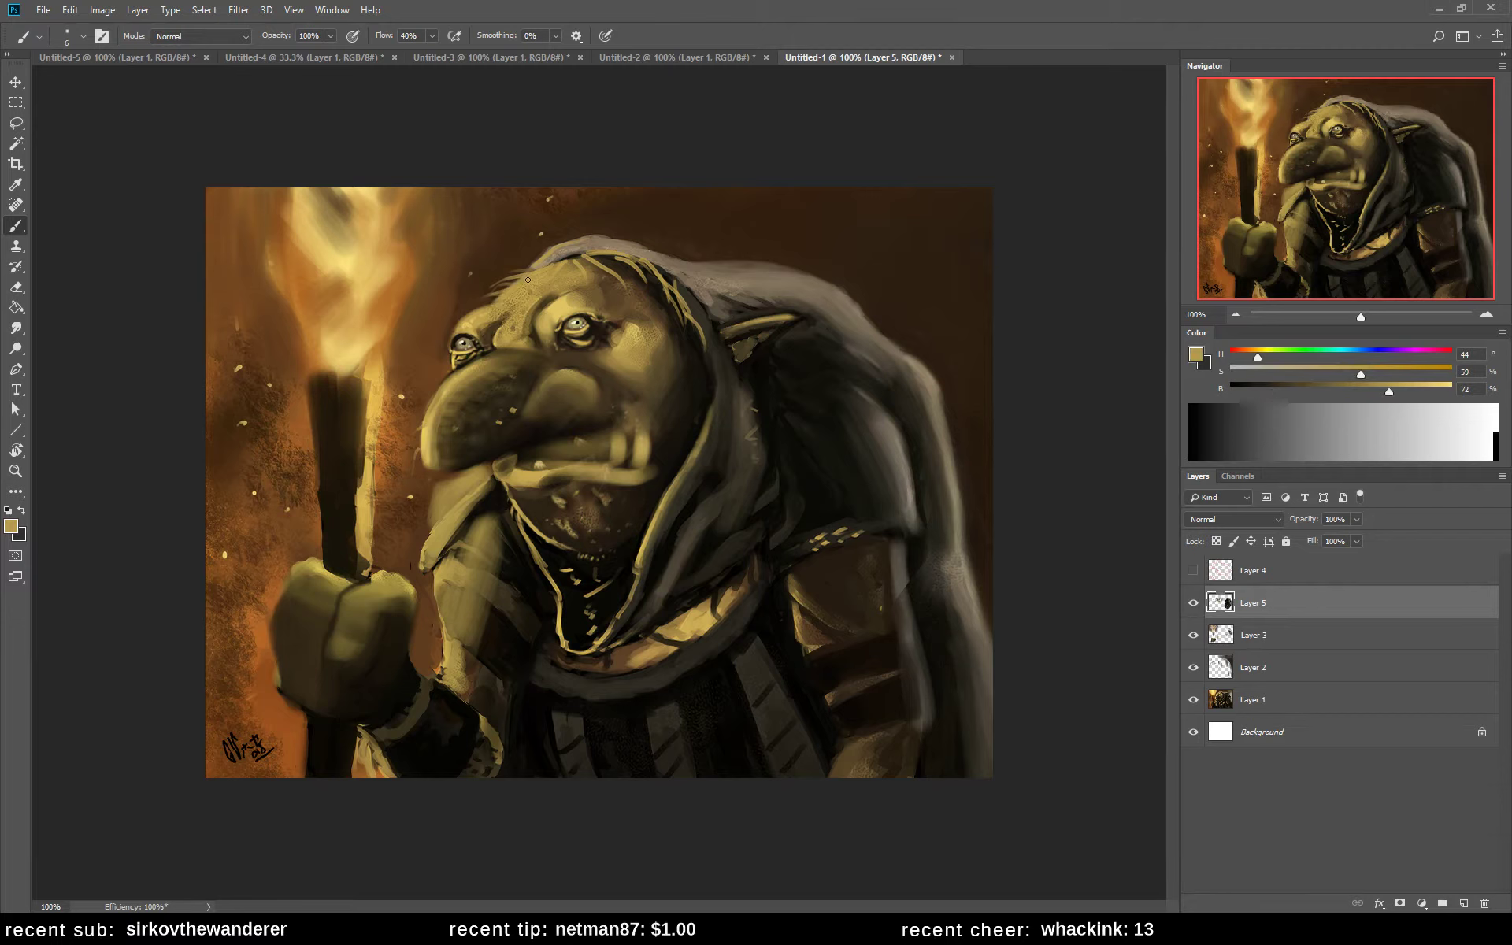
alt+click(591, 347)
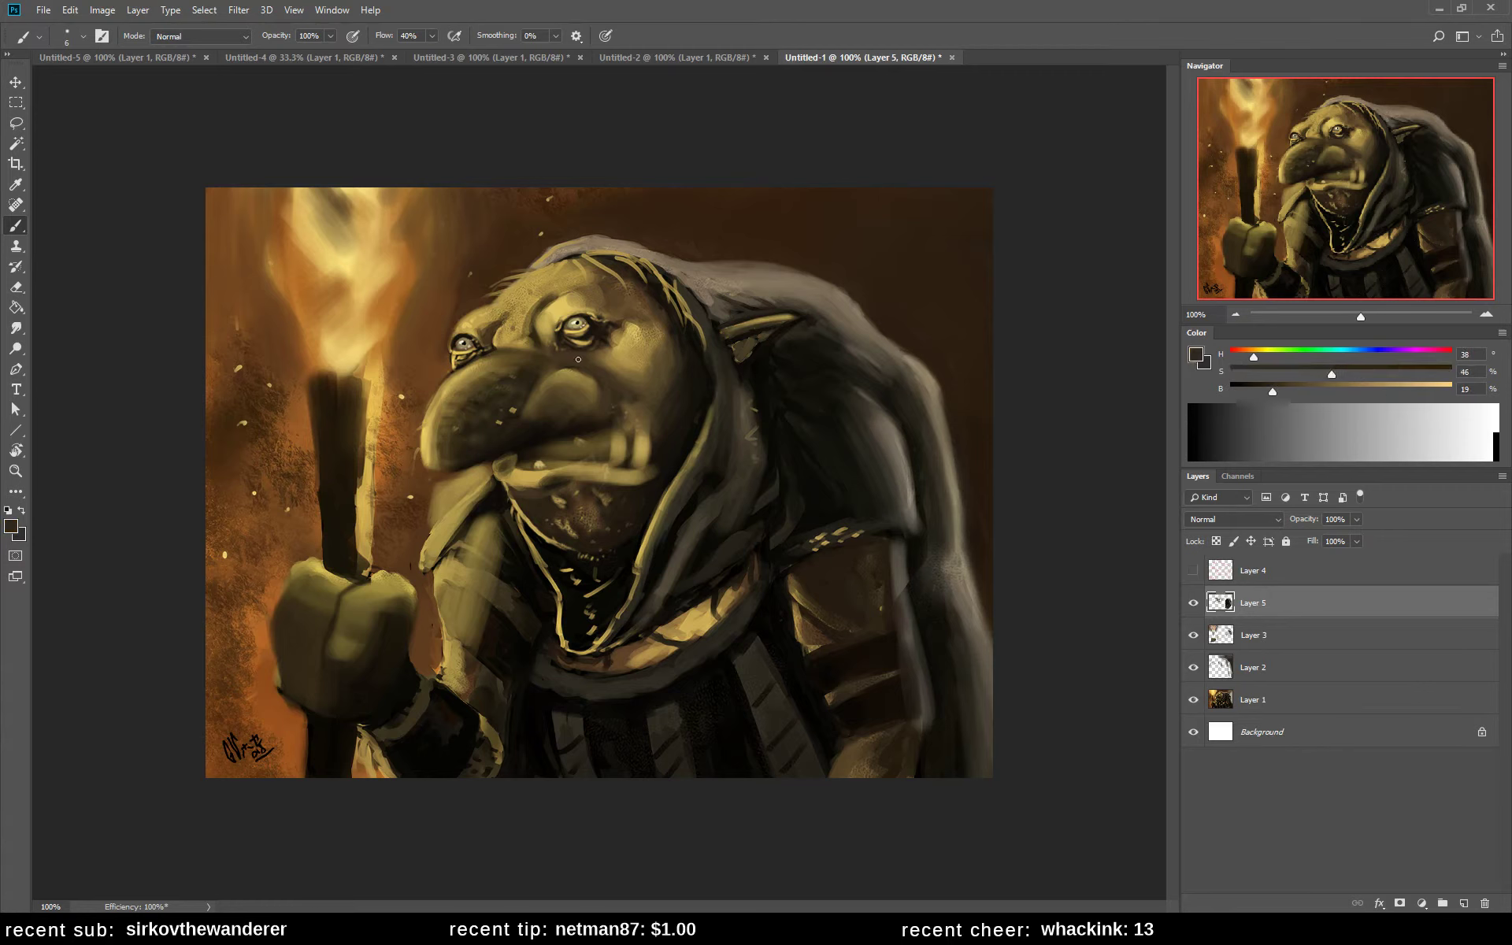
alt+click(585, 350)
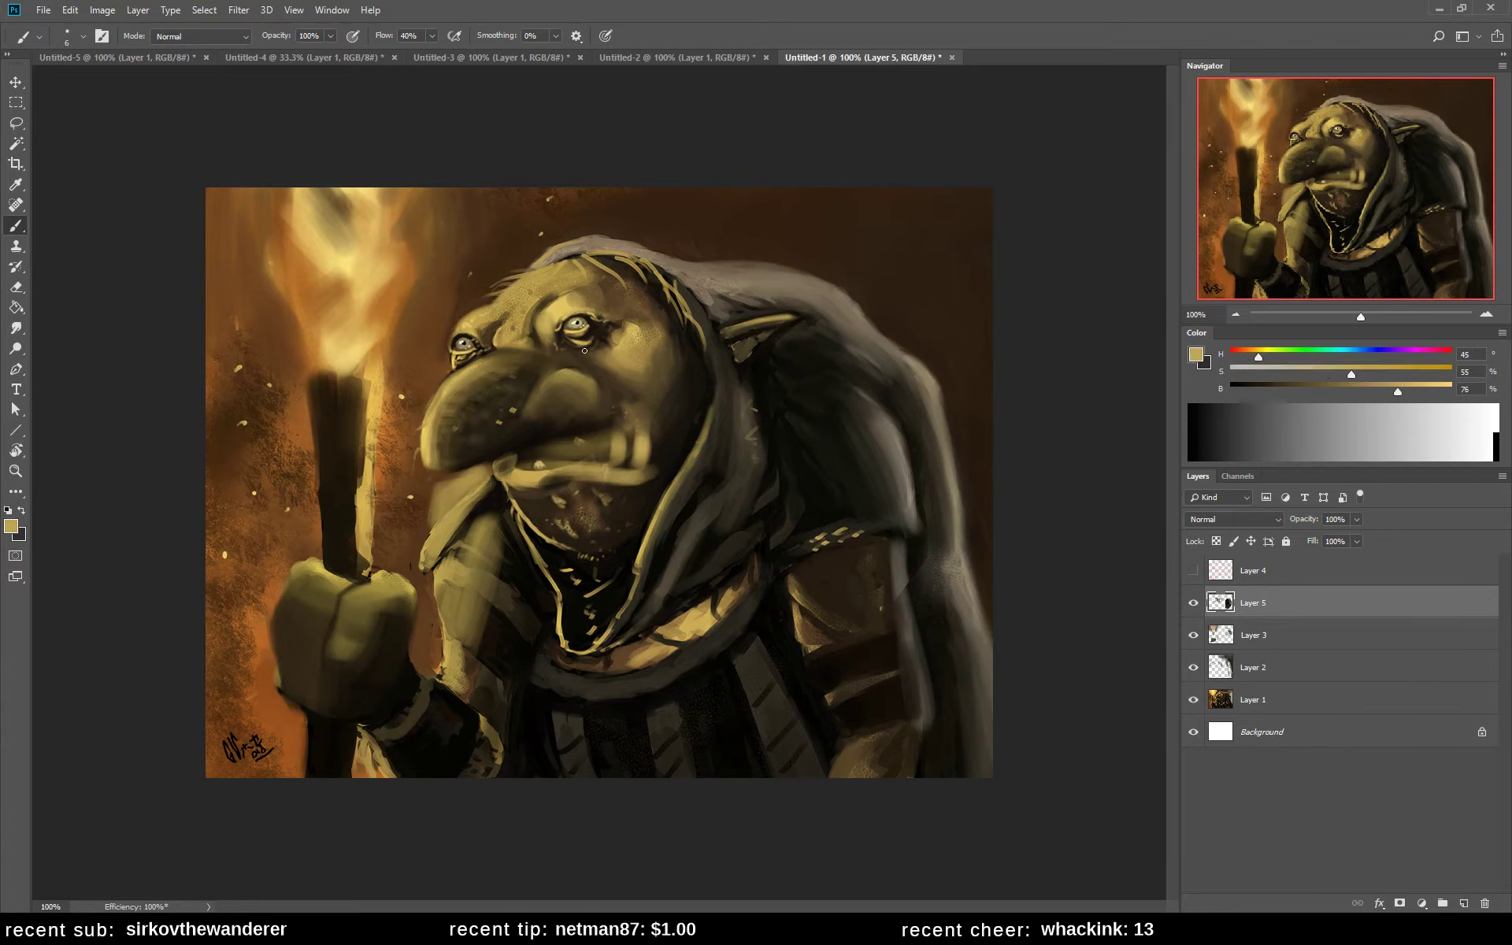
mouse_move(587, 363)
mouse_down()
mouse_move(576, 354)
mouse_move(612, 368)
mouse_move(596, 371)
mouse_up()
mouse_move(755, 203)
mouse_down()
mouse_move(757, 238)
mouse_move(917, 243)
mouse_up()
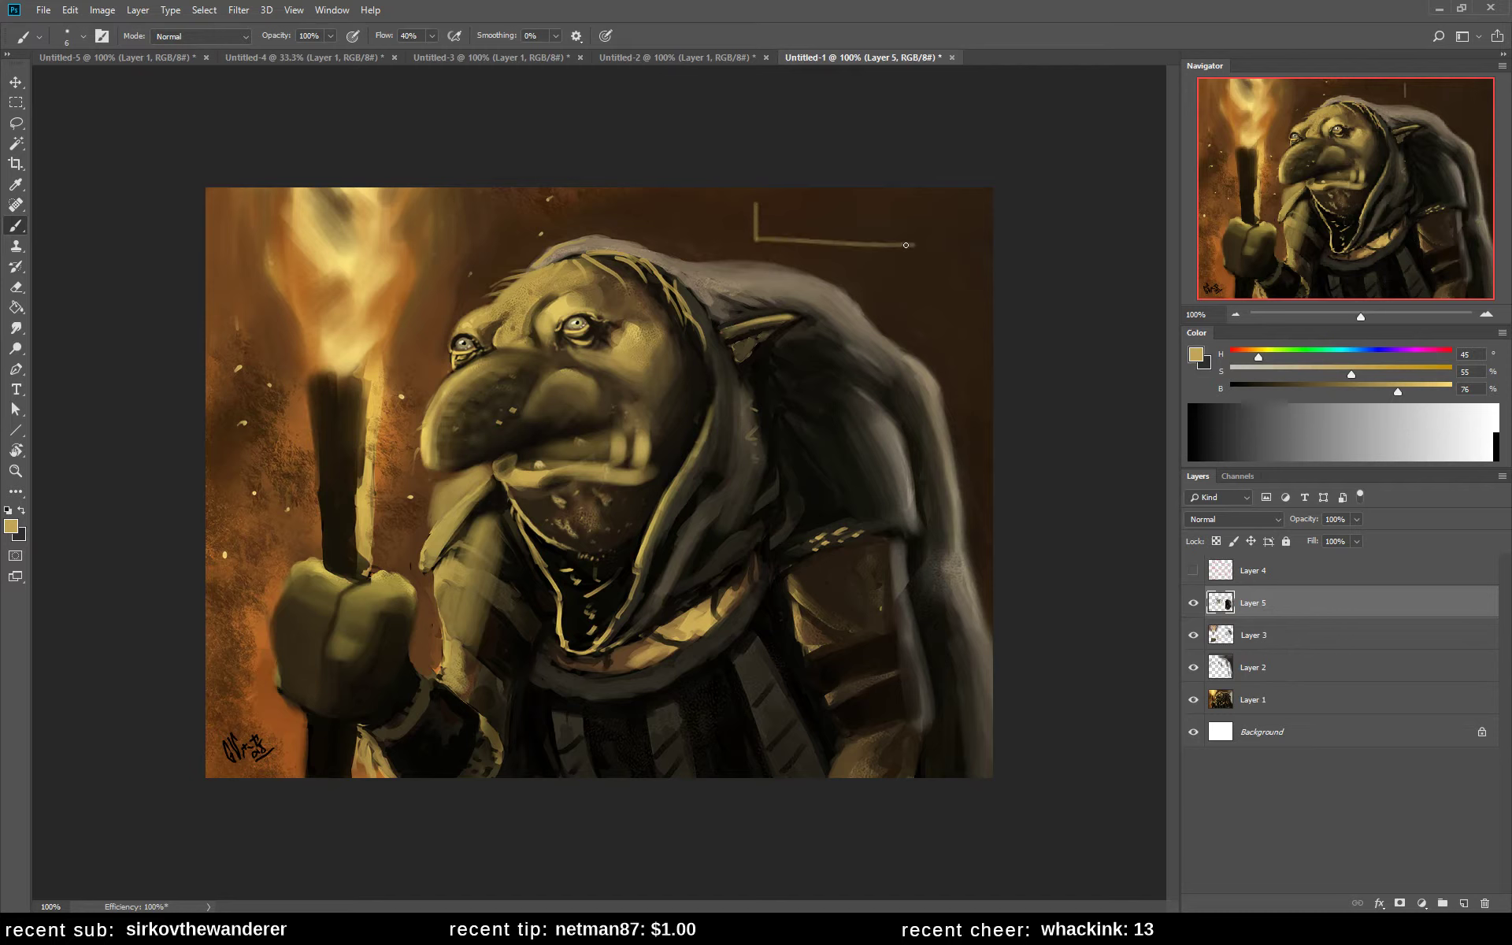
key(ctrl+z)
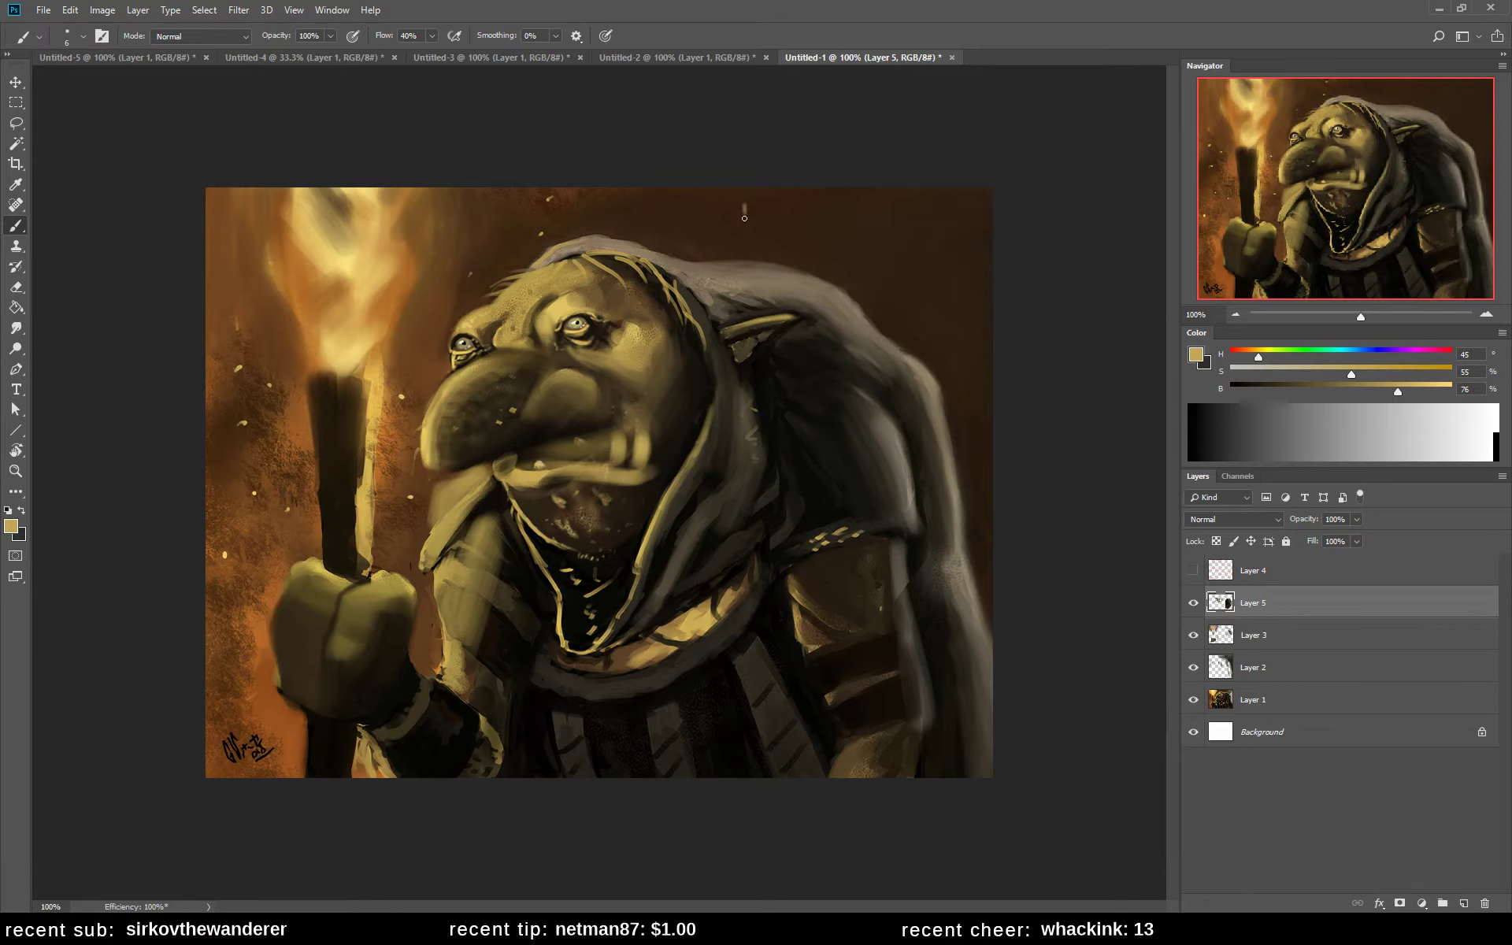
mouse_move(745, 218)
mouse_down()
mouse_move(837, 233)
mouse_move(834, 206)
mouse_move(757, 205)
mouse_move(790, 233)
mouse_move(824, 214)
mouse_move(889, 259)
mouse_move(938, 258)
mouse_move(940, 222)
mouse_move(944, 257)
mouse_up()
mouse_move(893, 205)
mouse_down()
mouse_move(960, 205)
mouse_move(974, 256)
mouse_move(933, 260)
mouse_move(912, 238)
mouse_move(965, 224)
mouse_up()
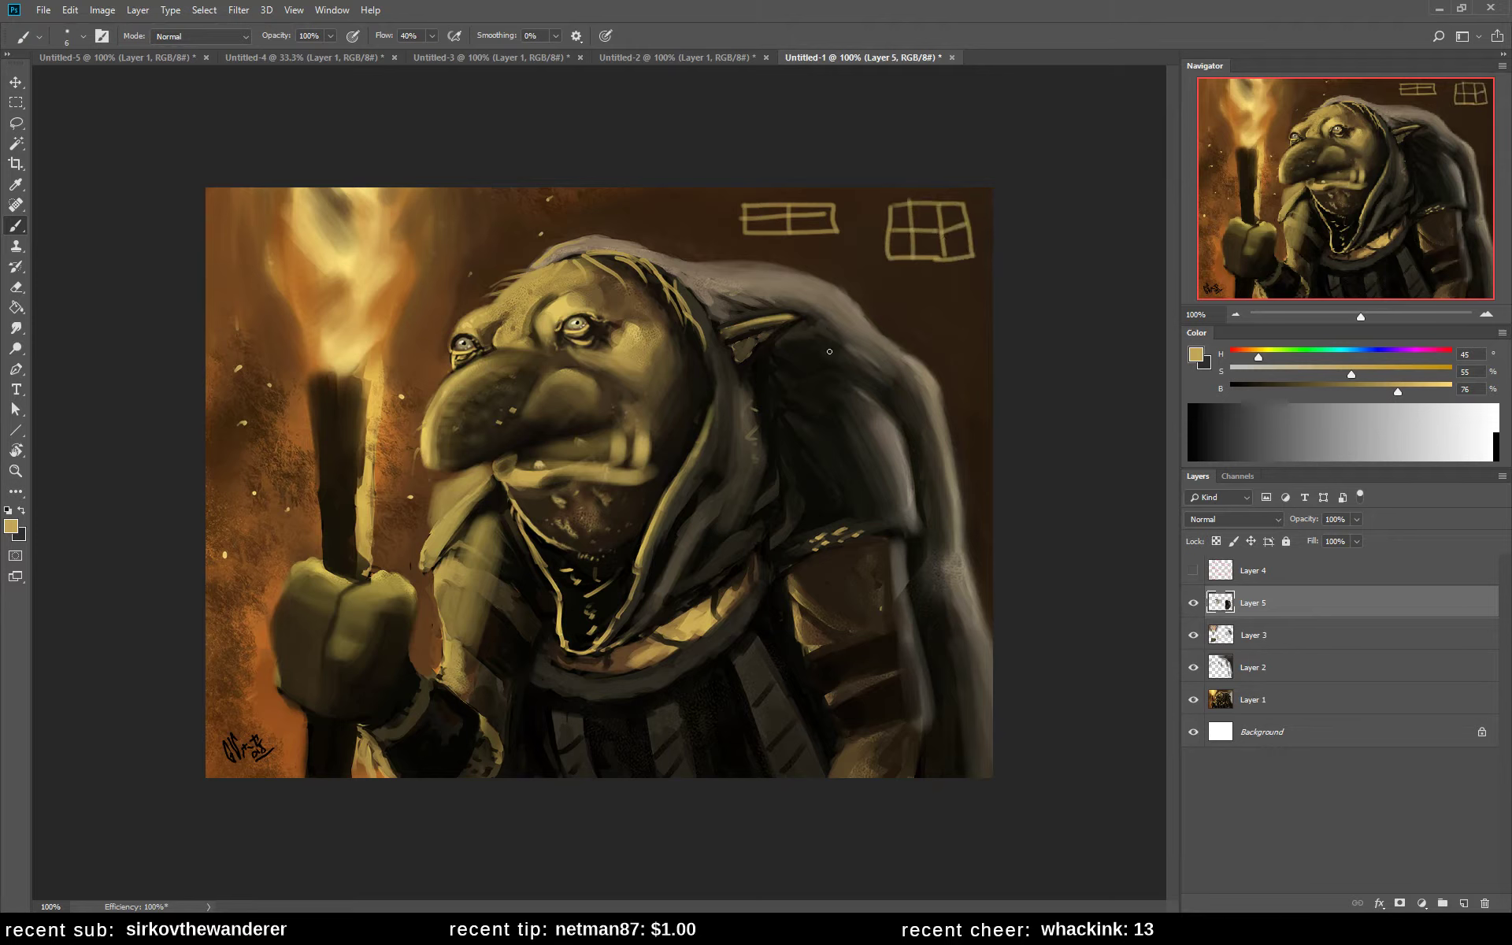
key(l)
mouse_move(768, 194)
mouse_down()
mouse_move(742, 206)
mouse_move(764, 254)
mouse_move(855, 206)
mouse_move(768, 196)
mouse_move(823, 224)
mouse_move(936, 233)
mouse_up()
key(v)
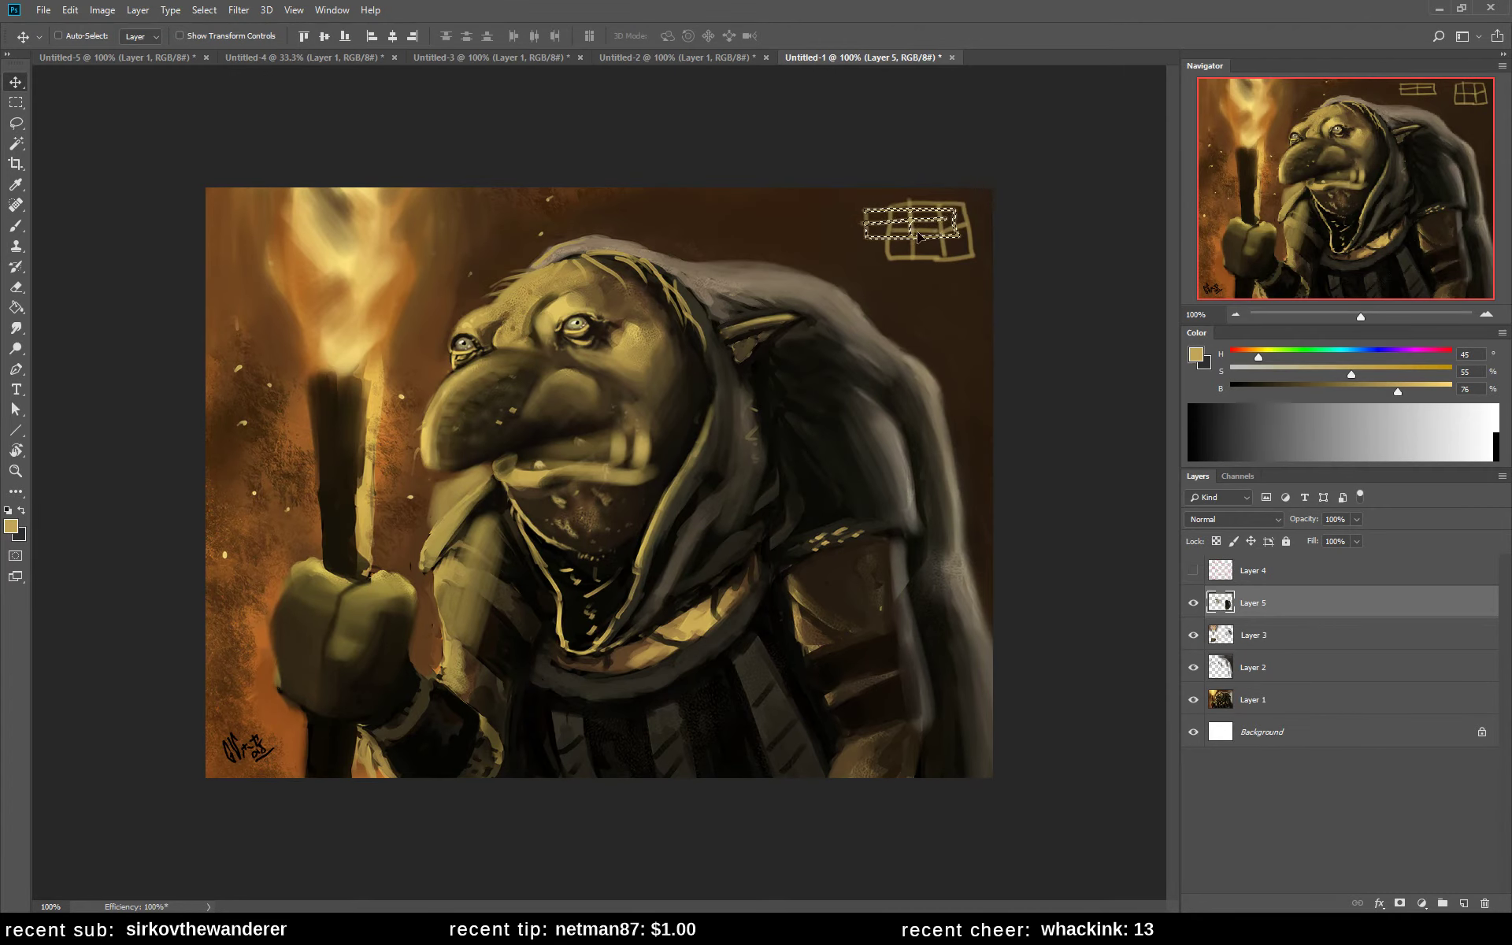
key(ctrl+d)
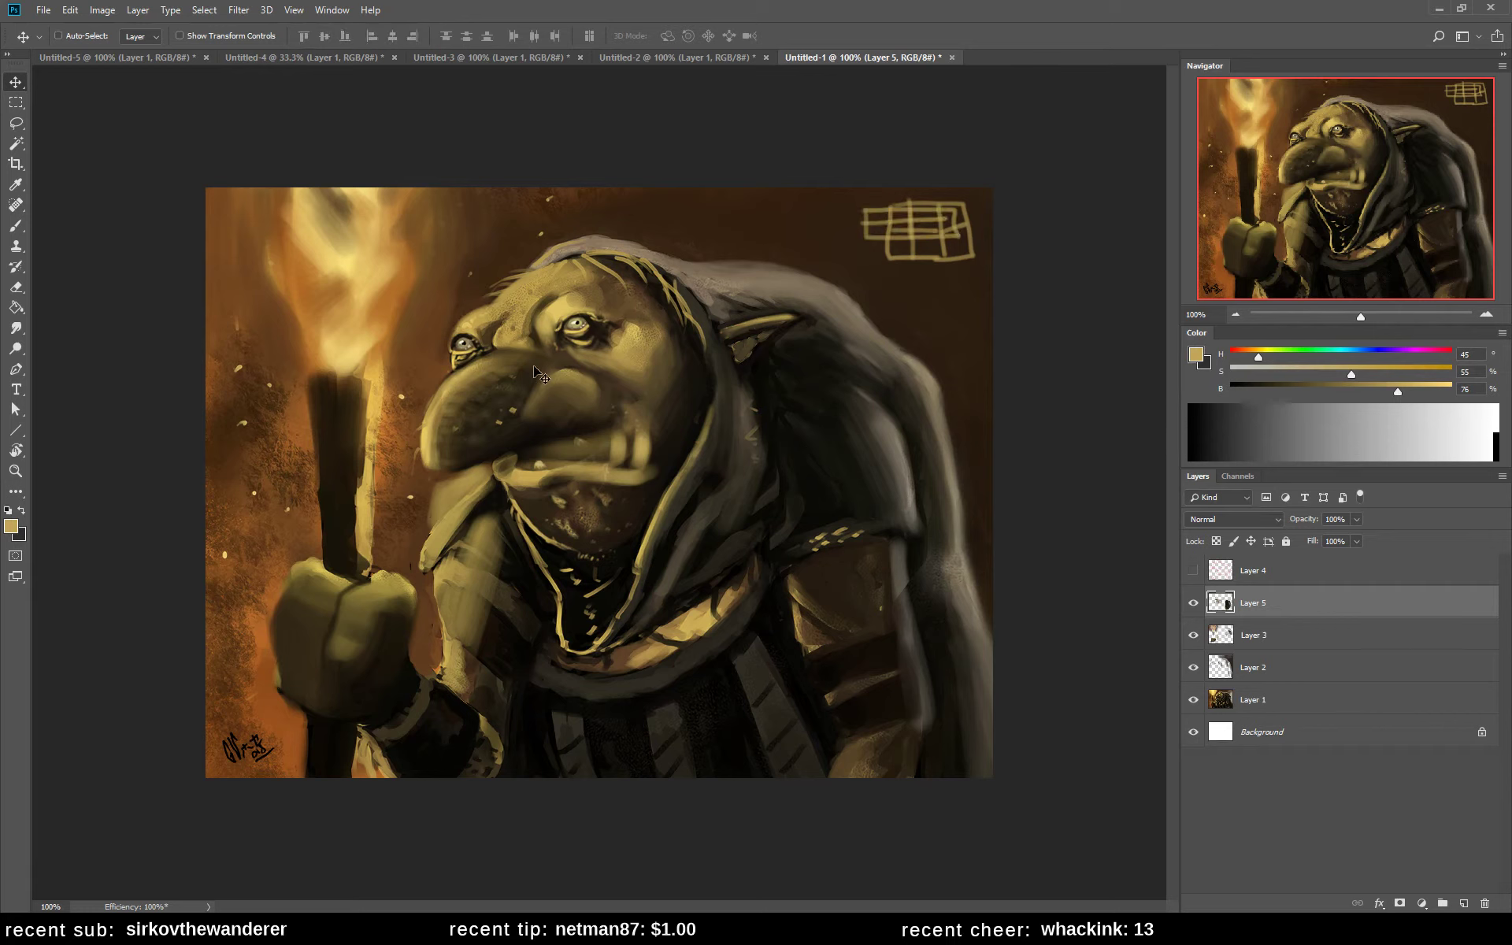
key(ctrl+alt+z)
key(ctrl+alt+z)
key(ctrl+alt+z)
key(ctrl+alt+z)
key(ctrl+alt+z)
key(ctrl+alt+z)
key(ctrl+alt+z)
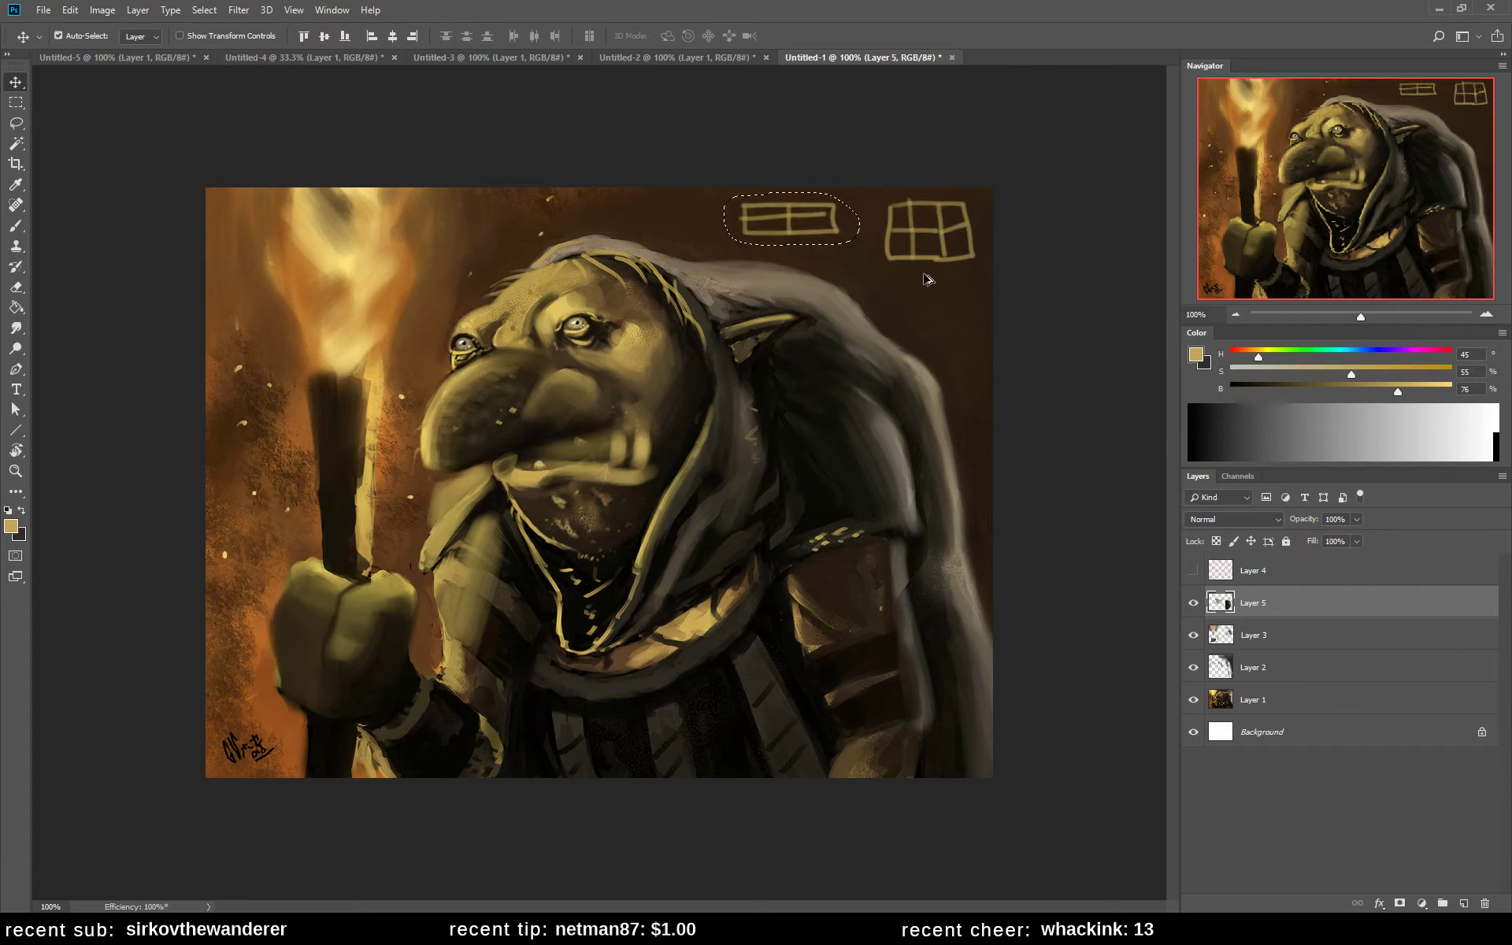
key(ctrl+z)
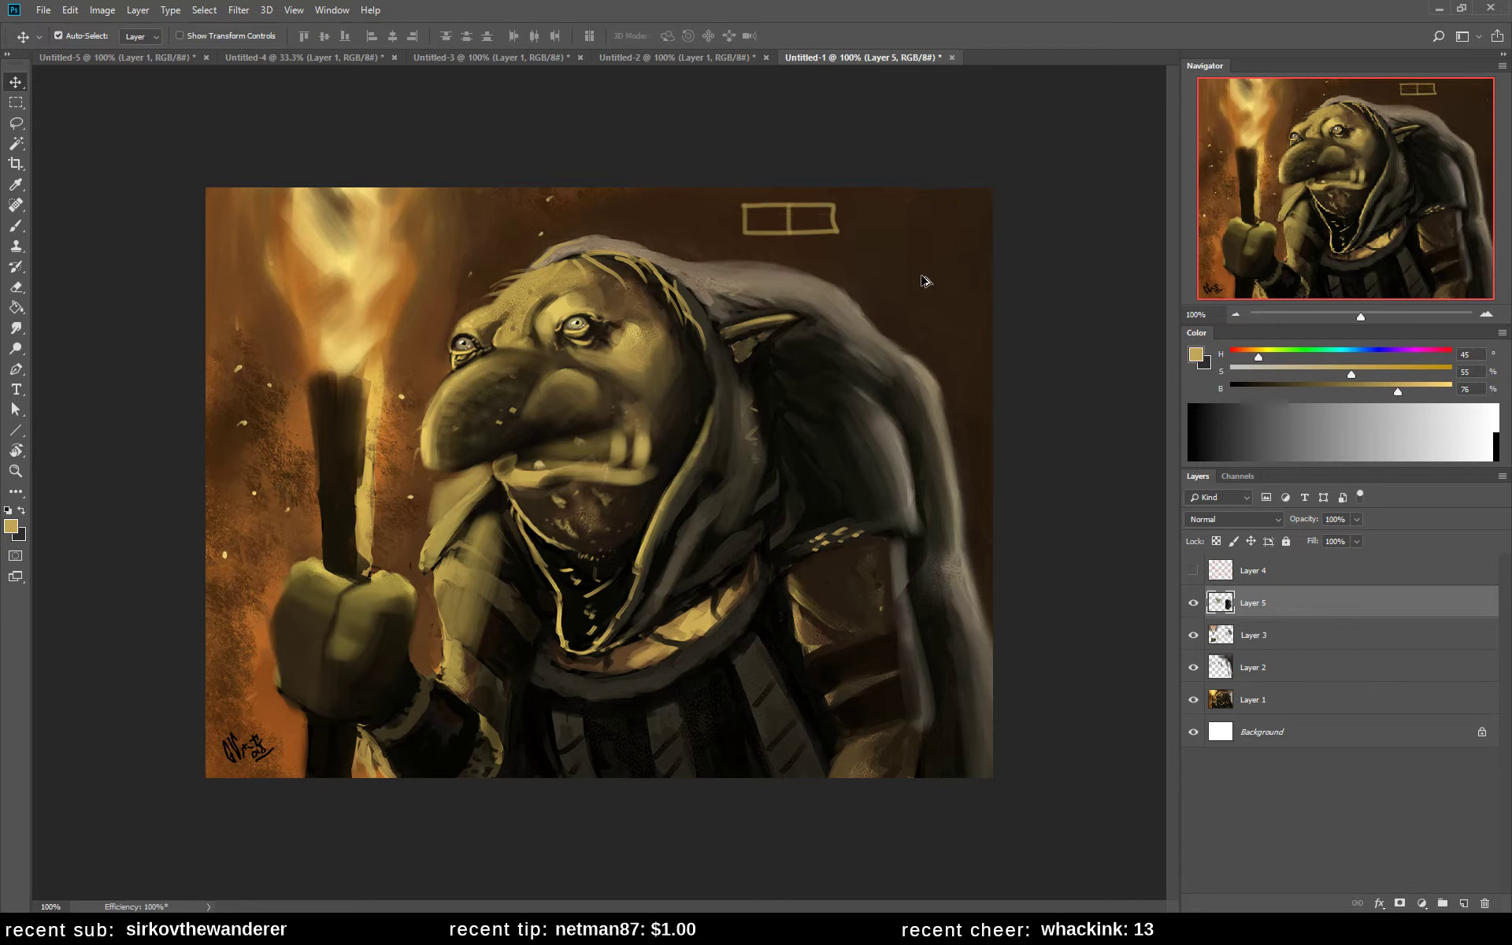
key(ctrl+z)
key(b)
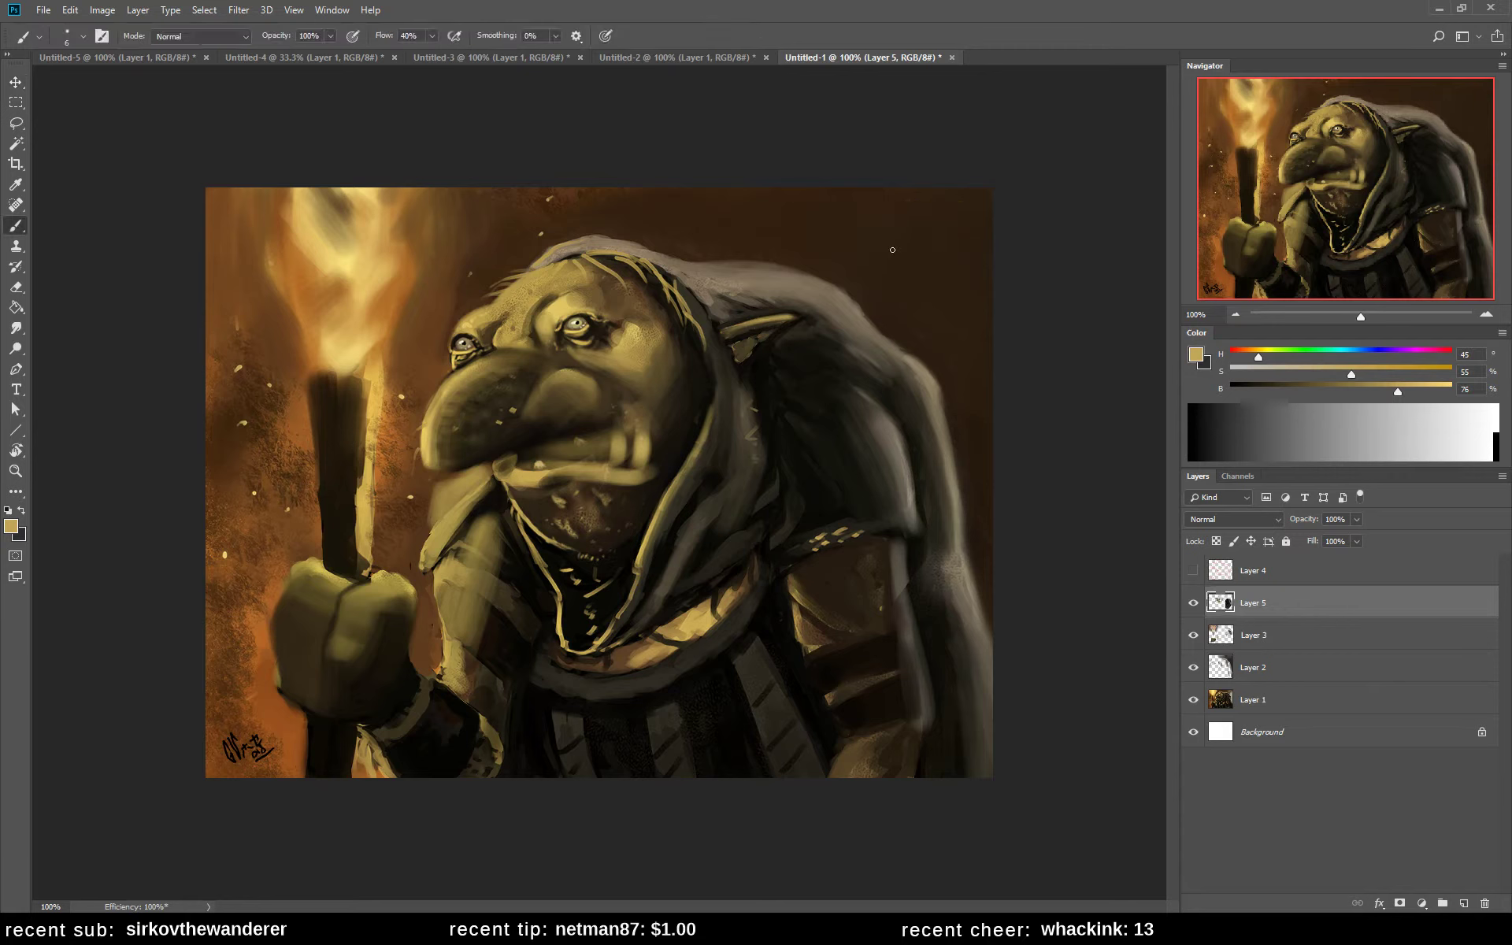
- Darken the far eye with brown strokes and the forehead outline with near-black
alt+click(466, 308)
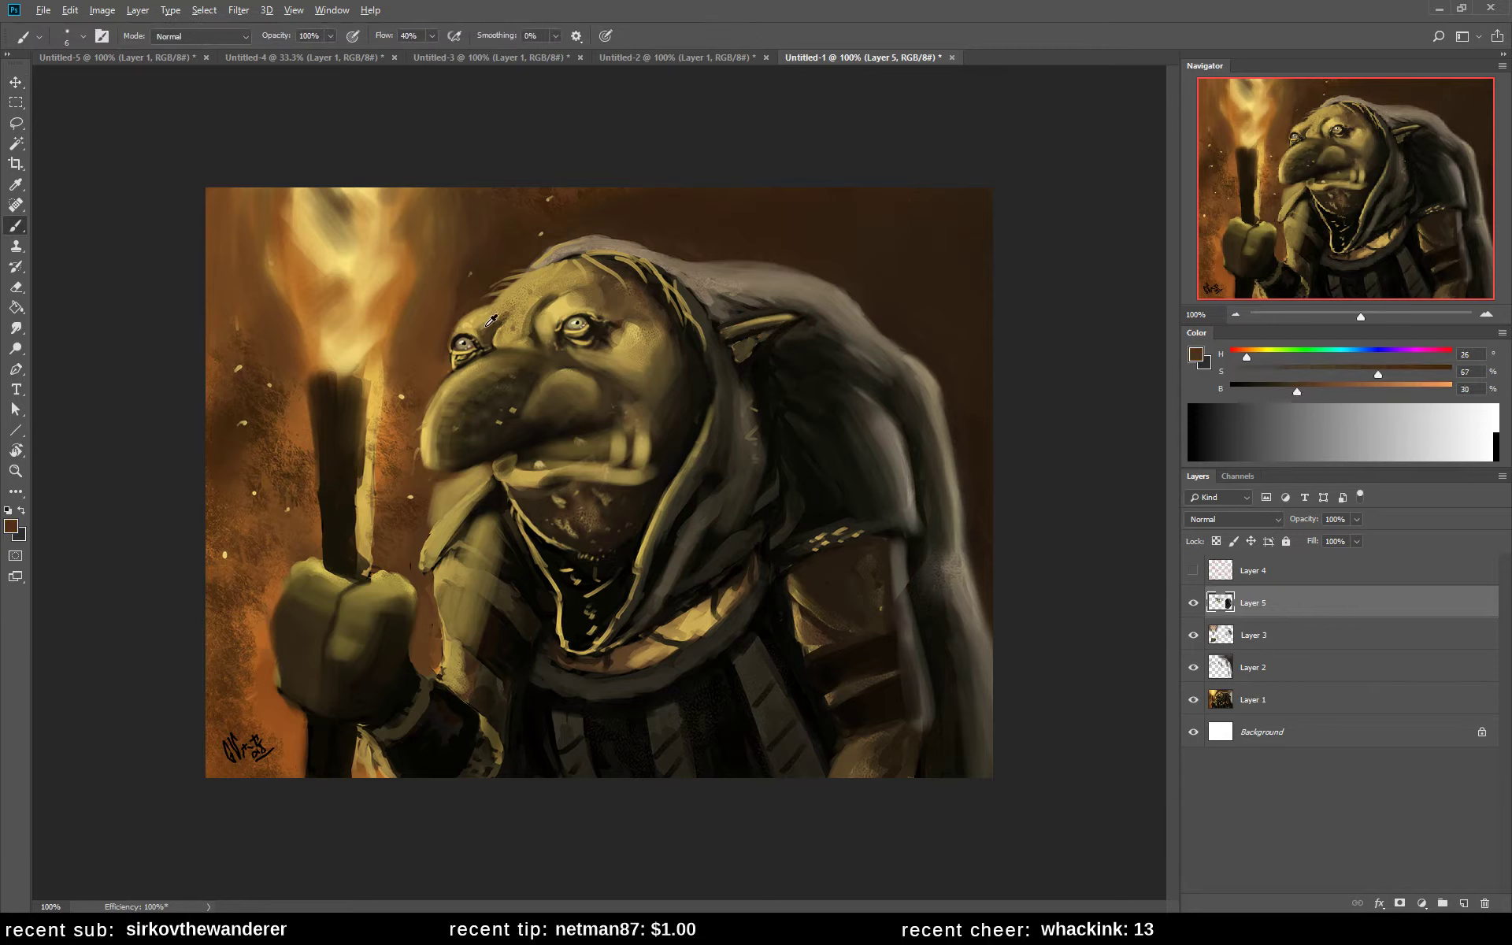
alt+click(460, 350)
mouse_move(460, 351)
mouse_down()
mouse_move(456, 339)
mouse_move(475, 345)
mouse_up()
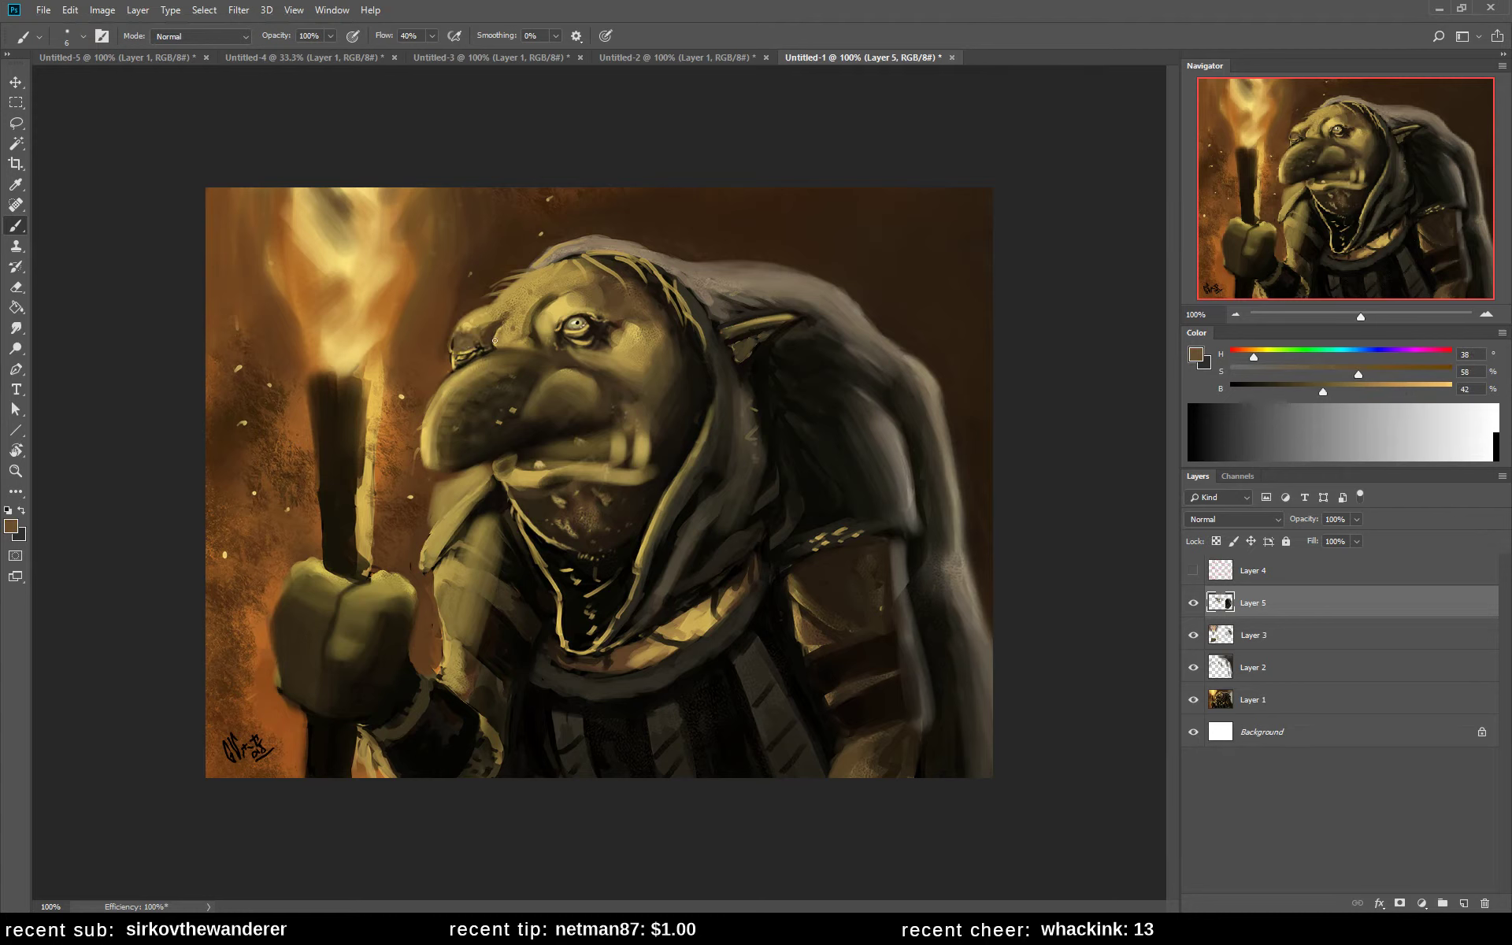
alt+click(697, 392)
mouse_move(523, 271)
mouse_down()
mouse_move(471, 319)
mouse_move(478, 354)
mouse_move(460, 332)
mouse_move(476, 313)
mouse_move(468, 343)
mouse_up()
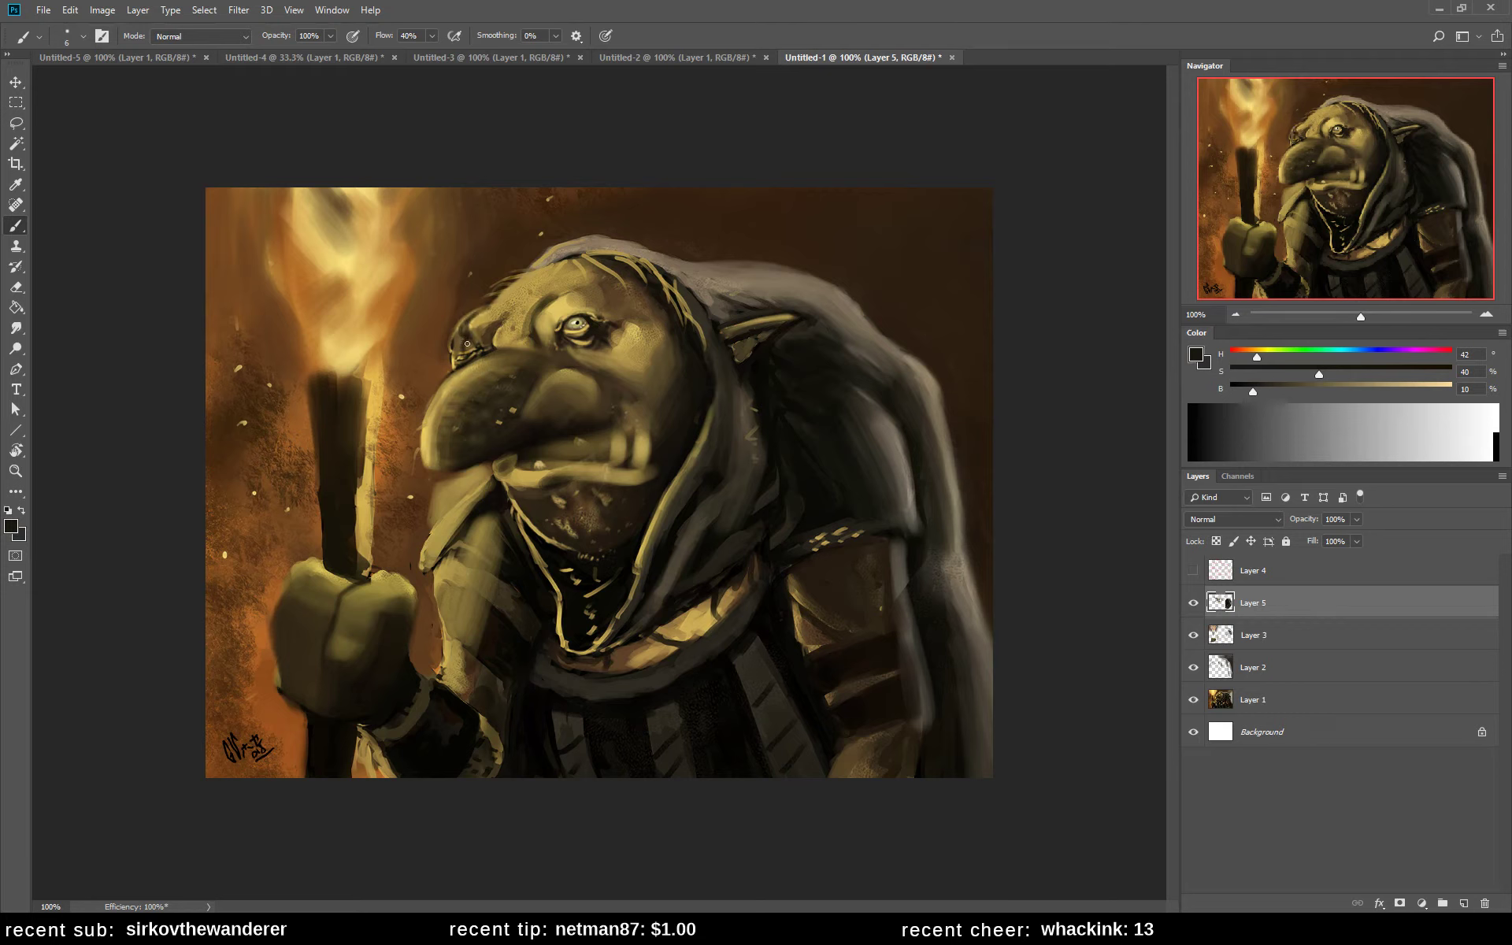
- Darken the far eye's edge beside the brow, then mirror the painting back horizontally
alt+click(532, 319)
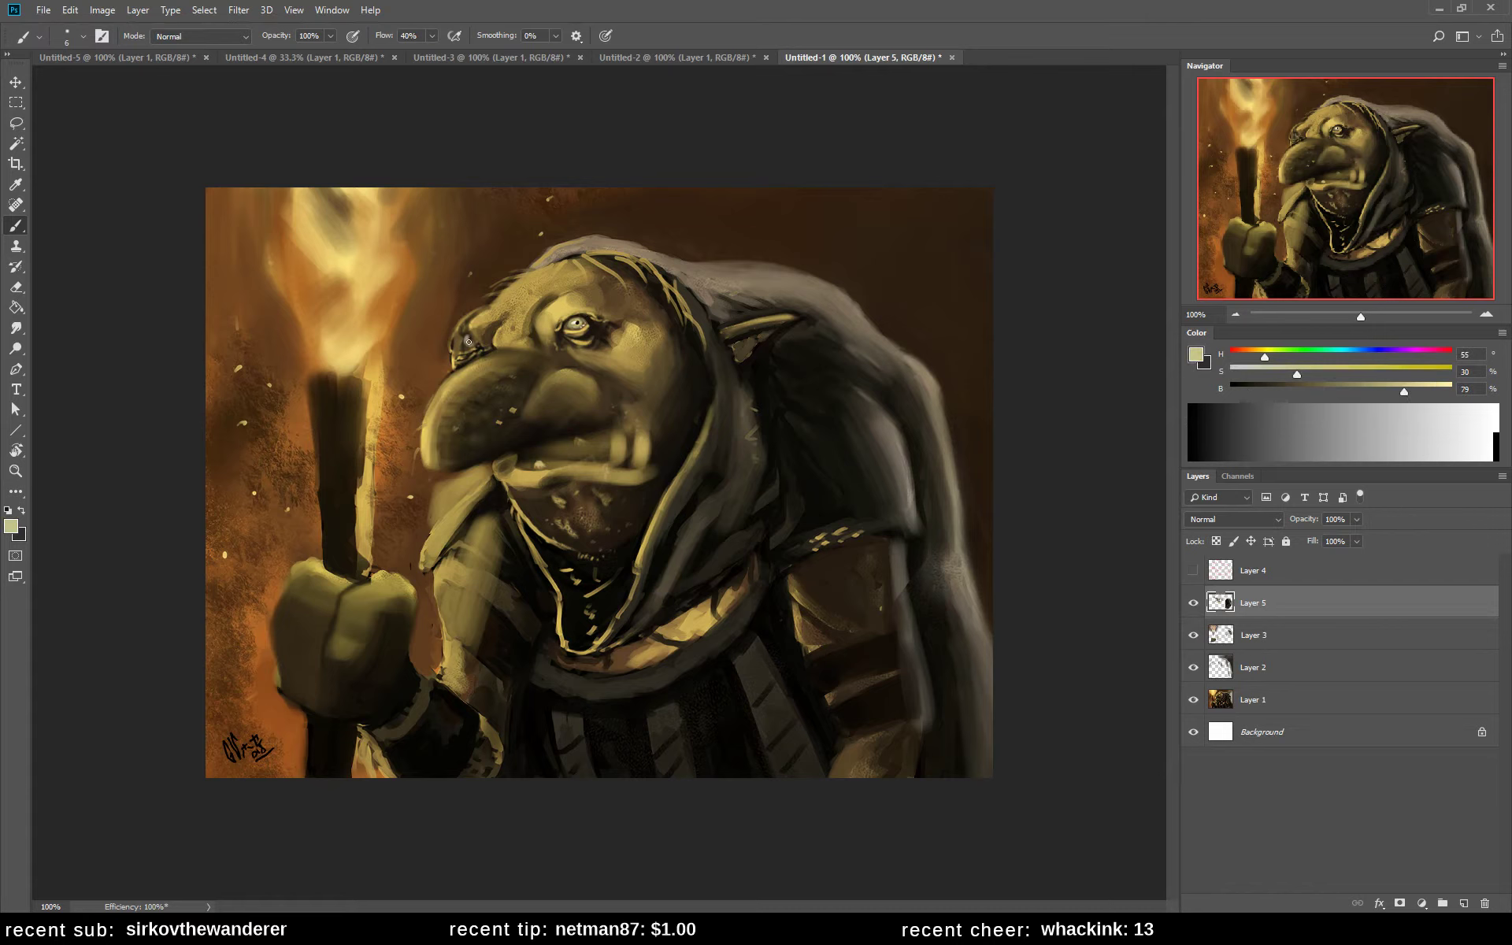
alt+click(463, 311)
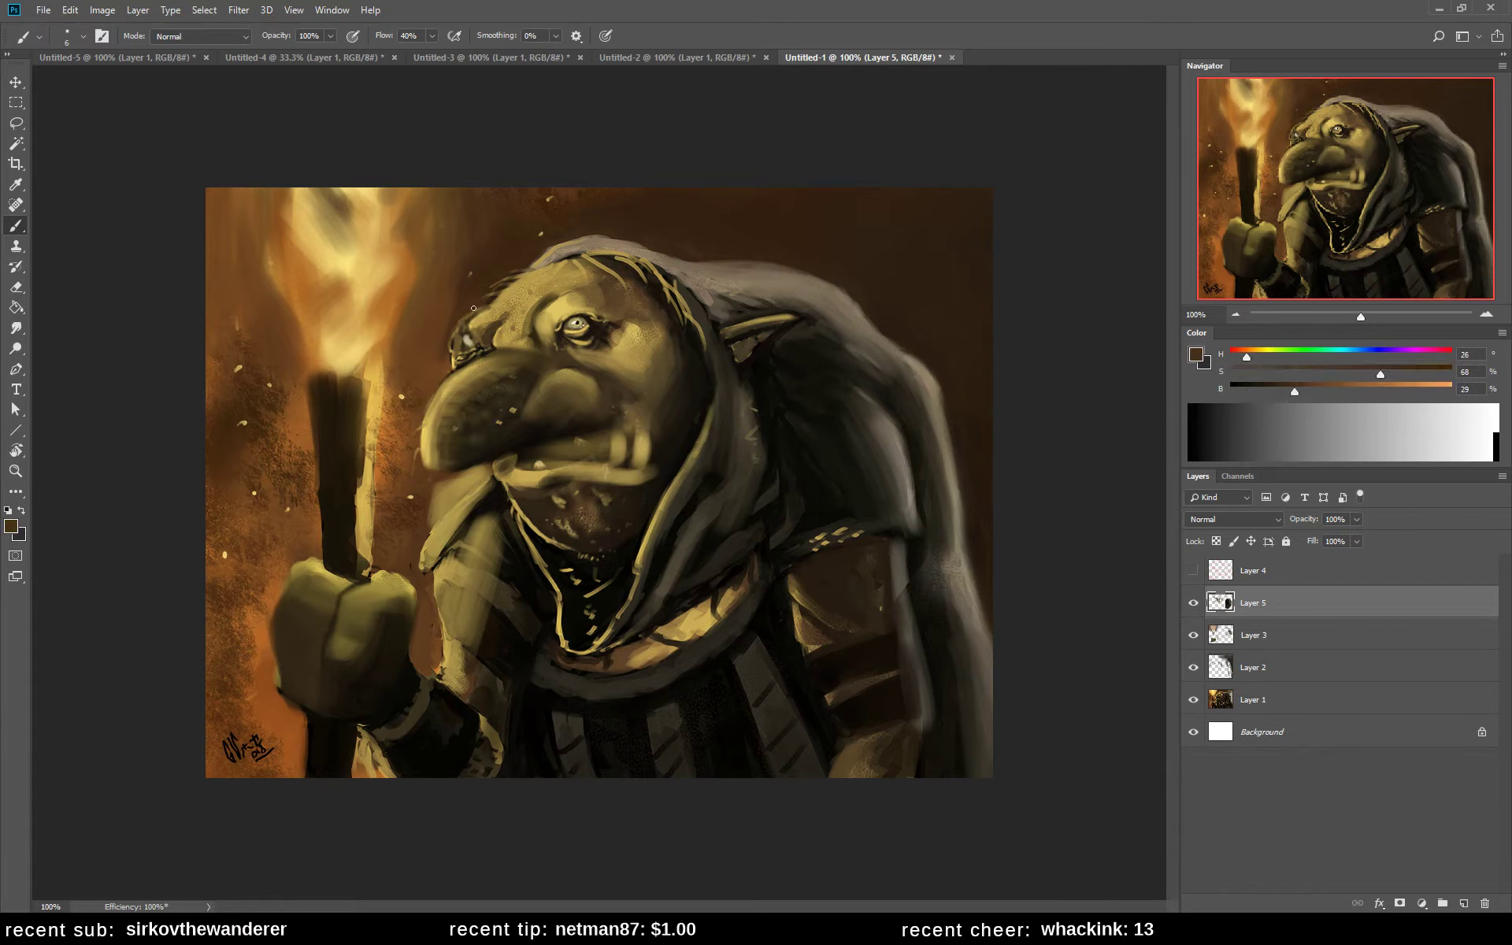
mouse_move(459, 332)
mouse_down()
mouse_move(453, 364)
mouse_move(450, 342)
mouse_up()
alt+click(440, 372)
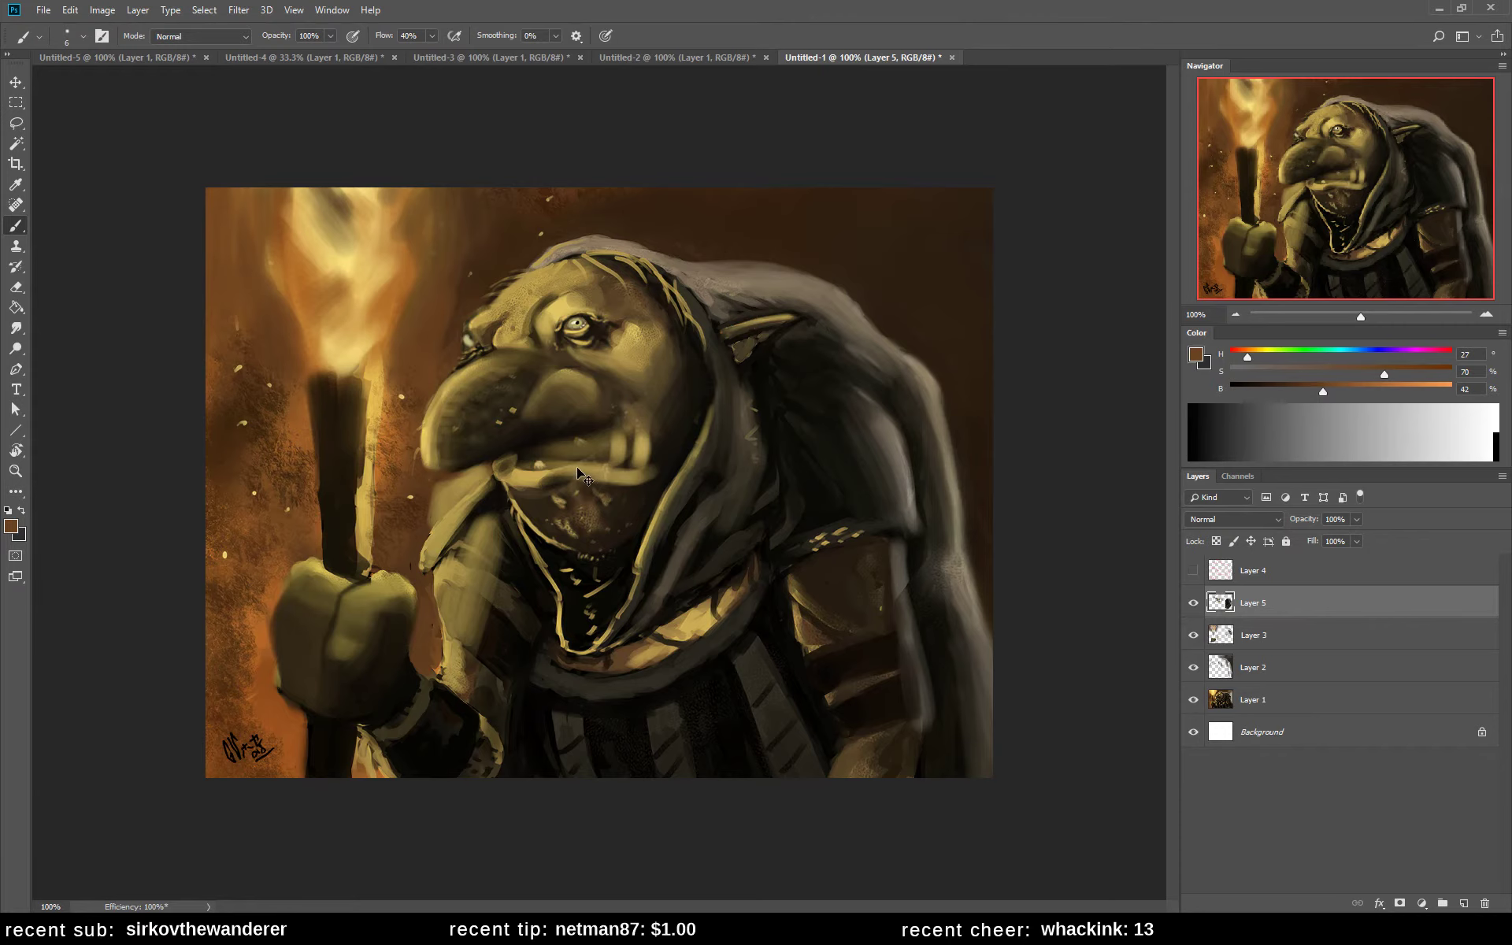
key(ctrl+shift+h)
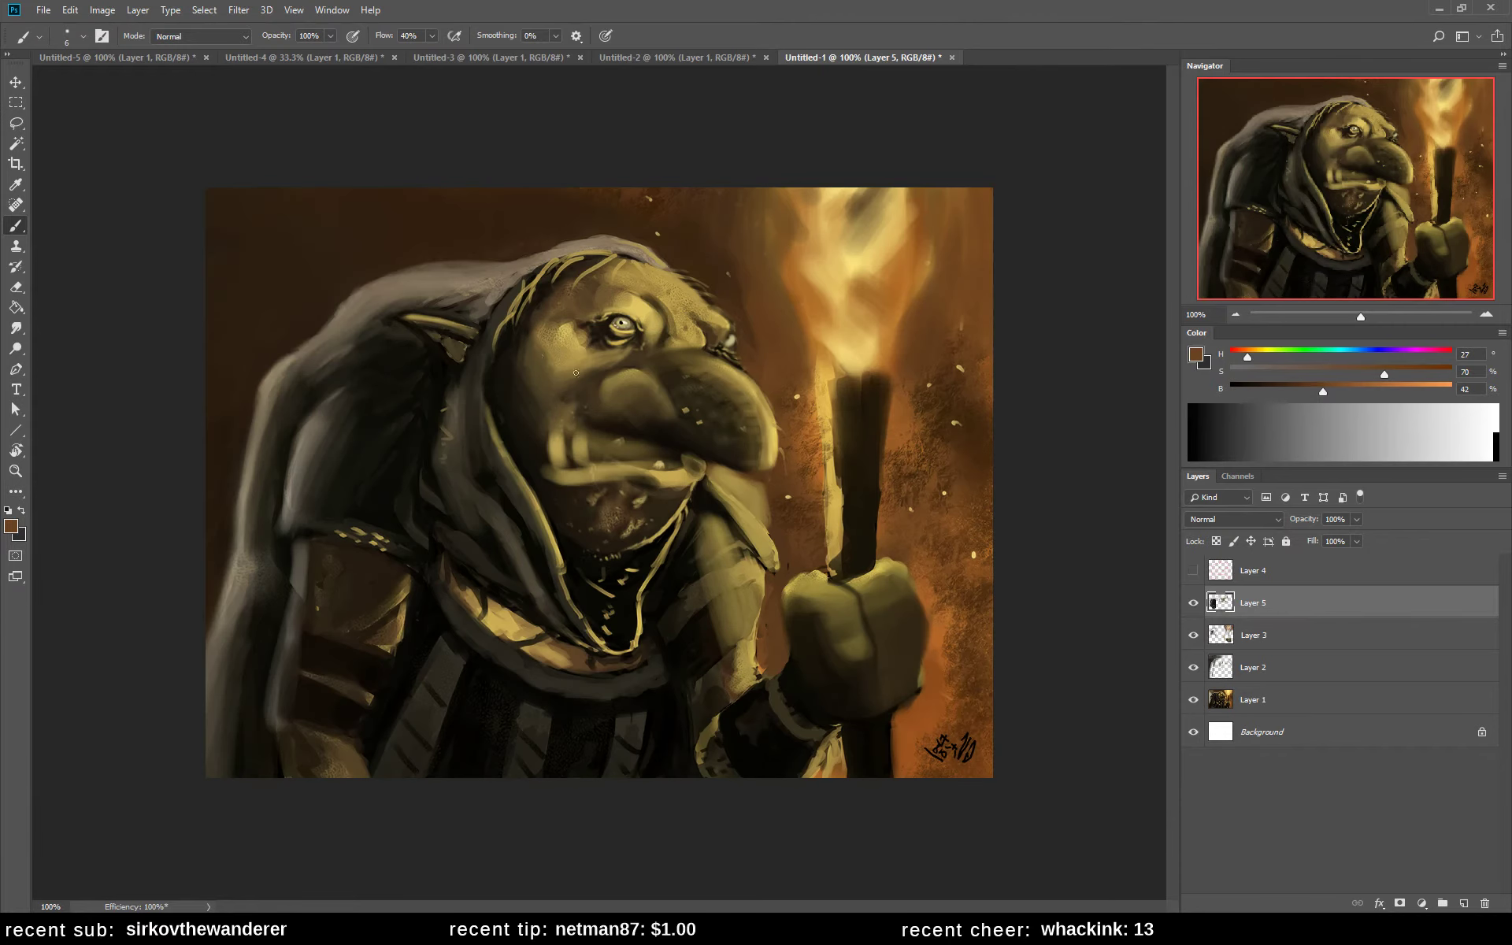
- Sample tones around the far eye and the torch's flame yellow, raising its brightness to B 100
alt+click(751, 340)
alt+click(749, 332)
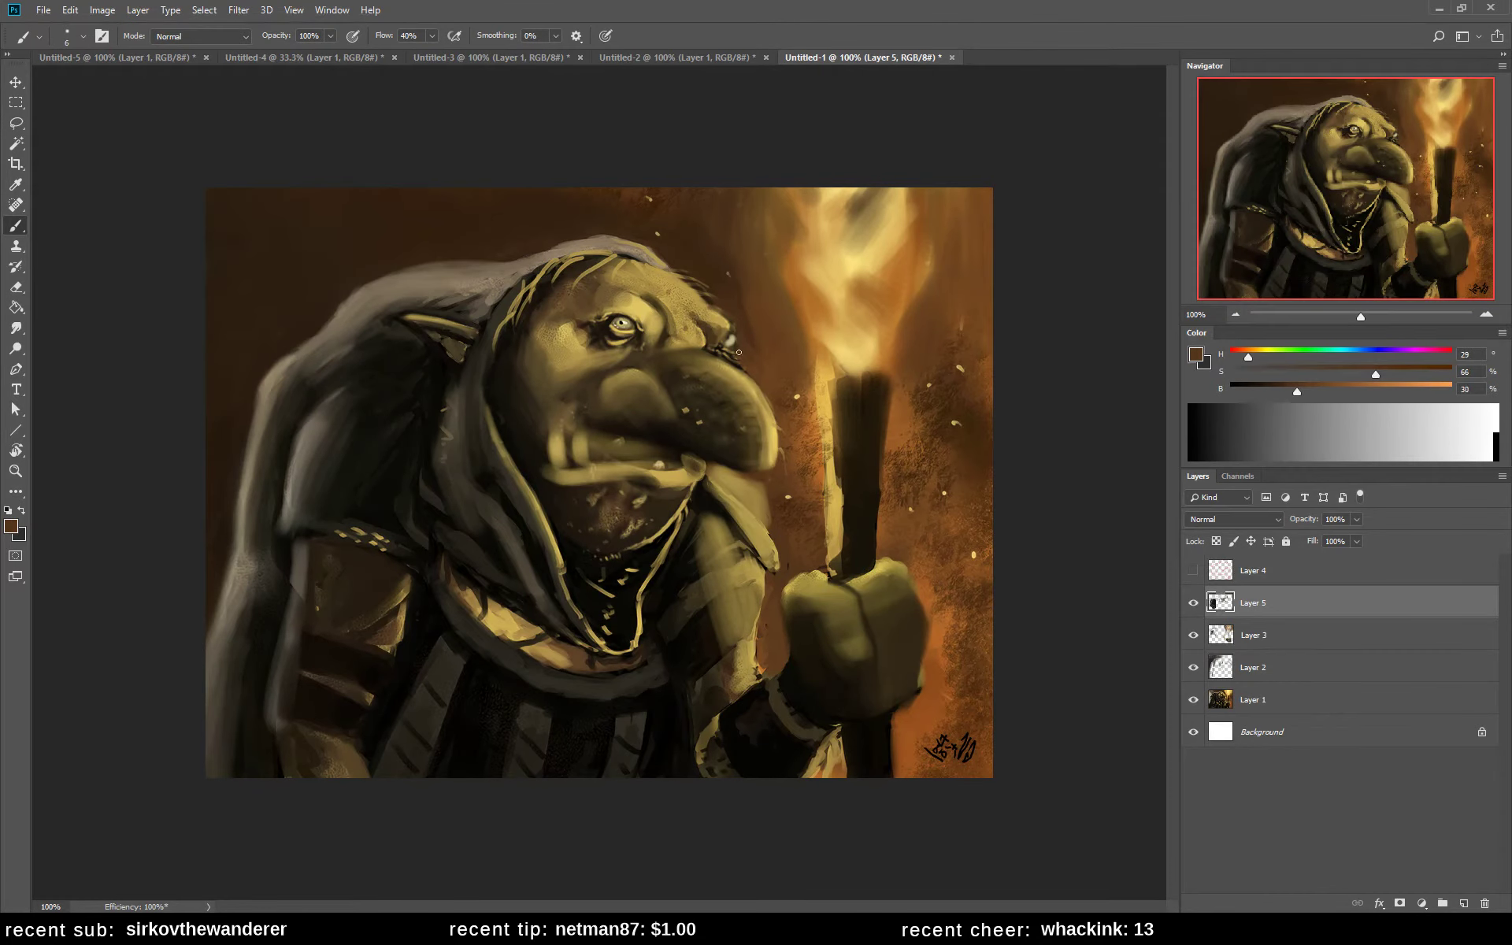
alt+click(737, 354)
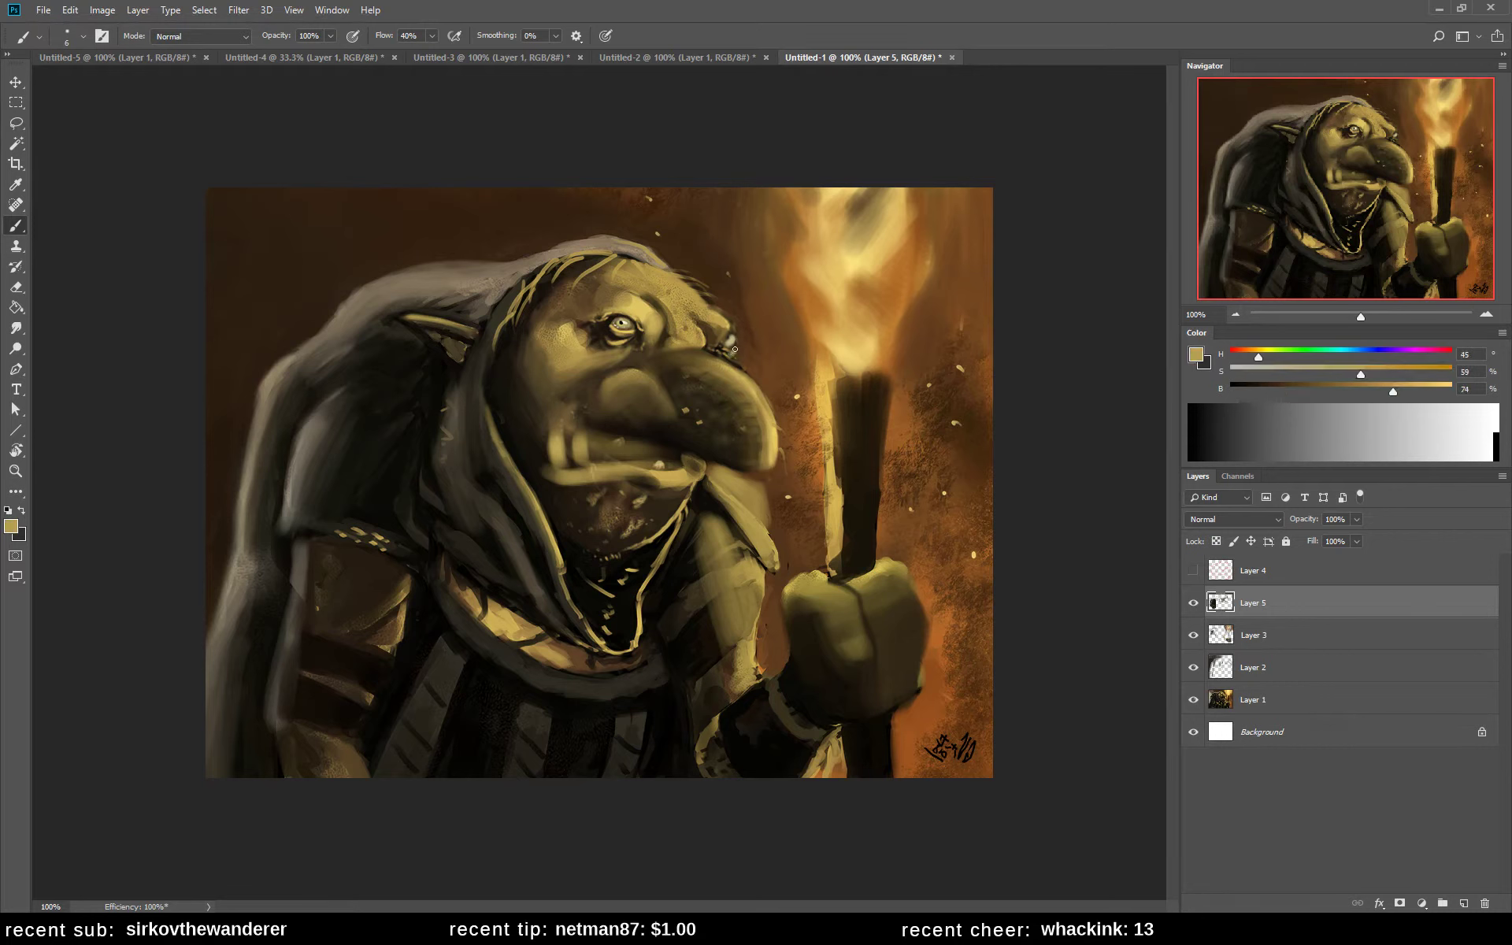
alt+click(623, 321)
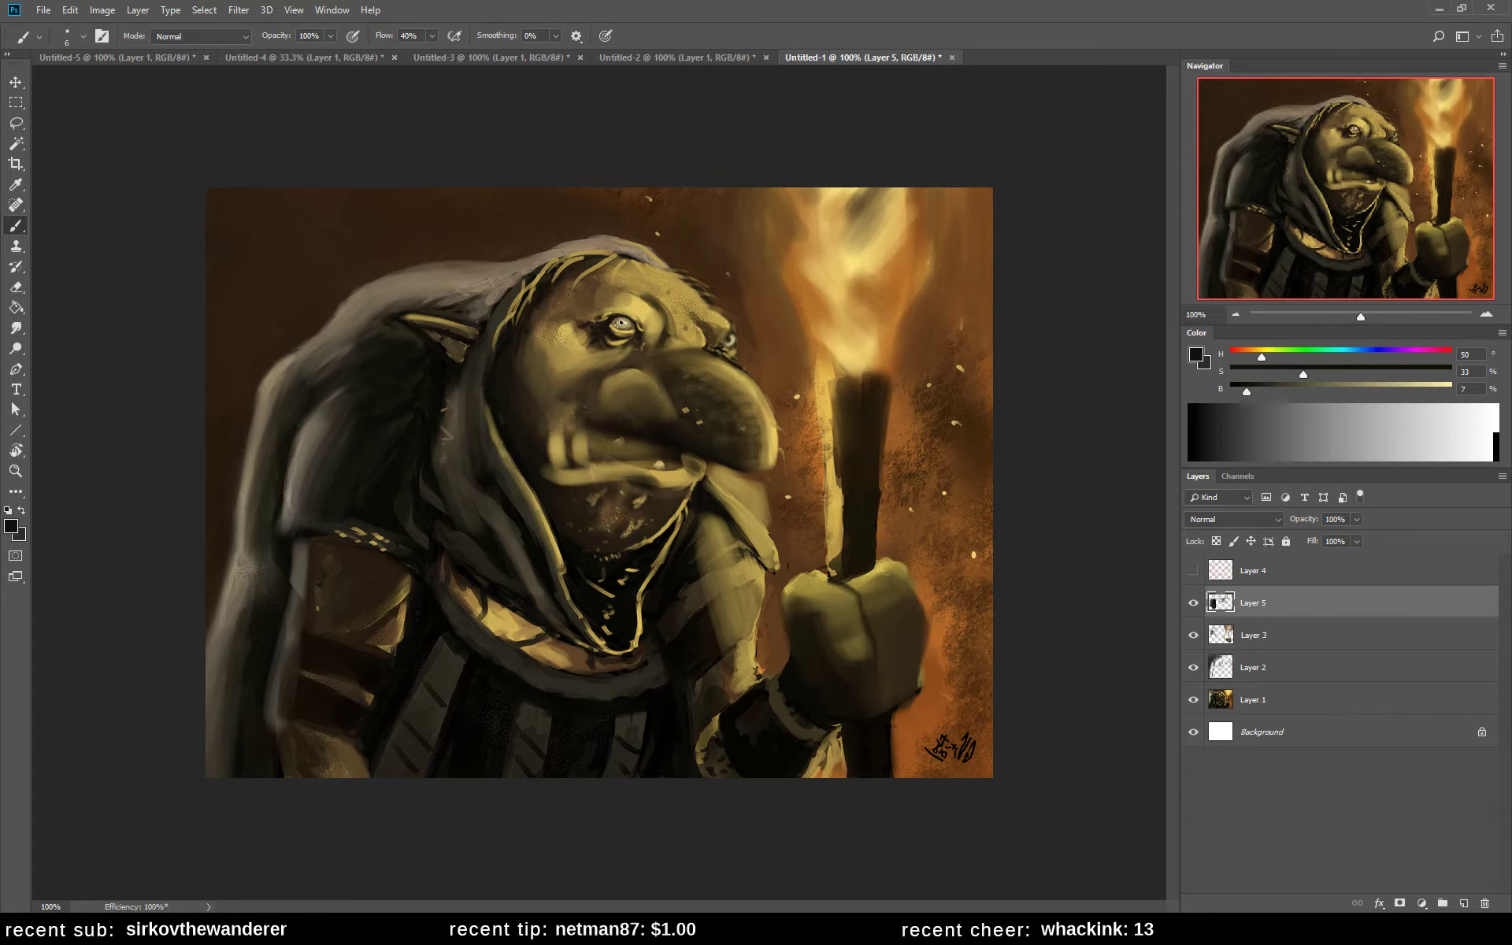
alt+click(876, 337)
drag(1440, 390, 1454, 391)
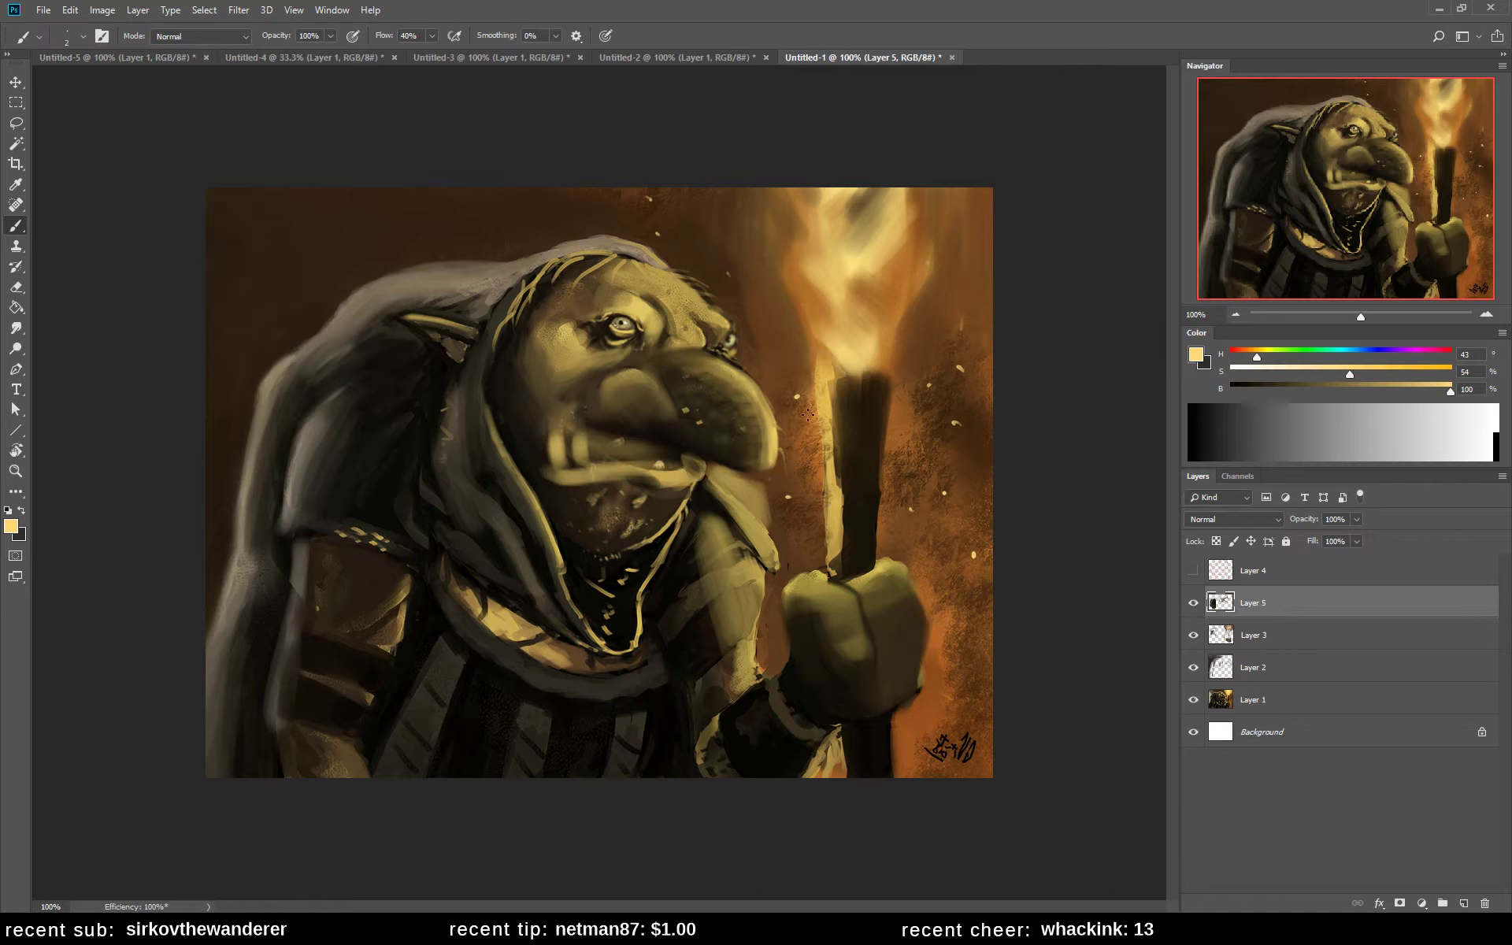
alt+click(724, 328)
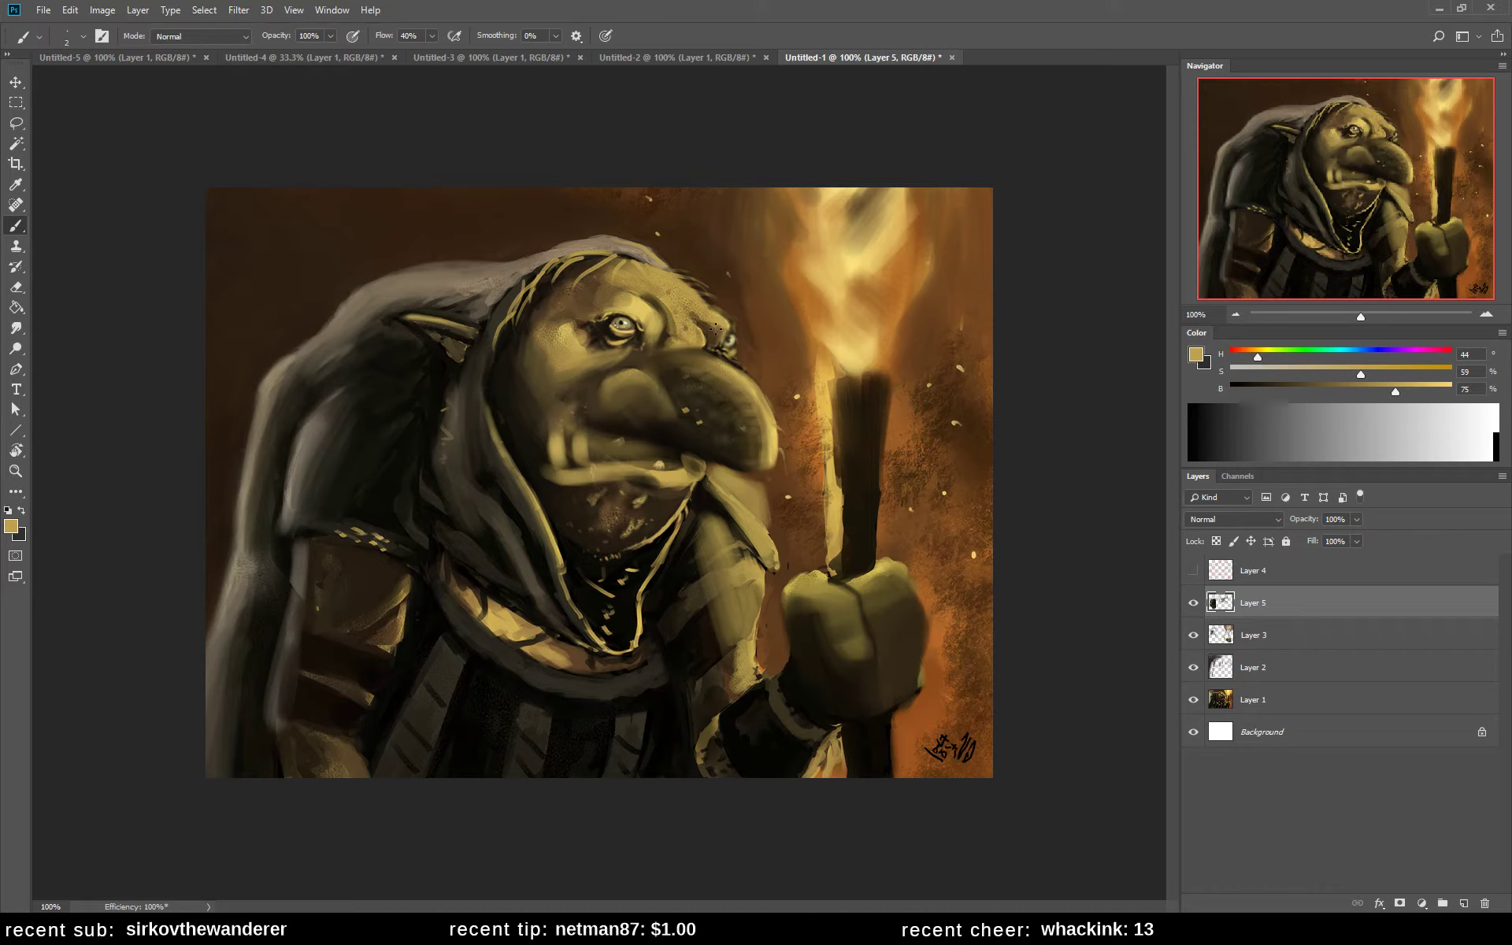
alt+click(737, 323)
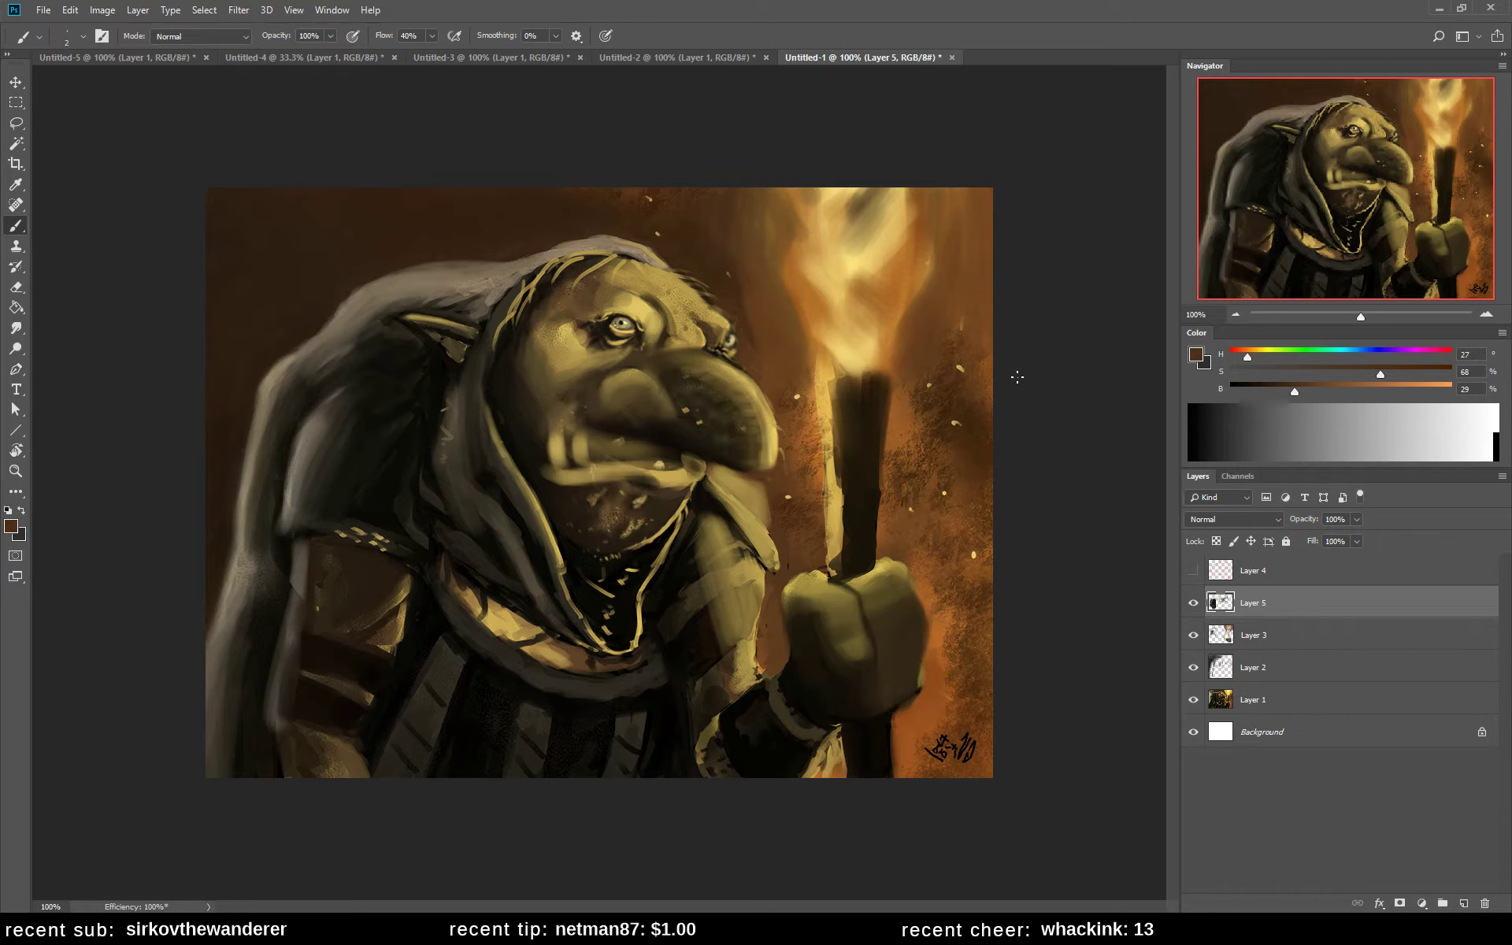
- Enlarge the brush and paint light tan highlights on the goblin's lower fang
alt+click(759, 442)
key(bracketright)
key(bracketright)
key(bracketright)
key(bracketright)
key(bracketright)
key(bracketright)
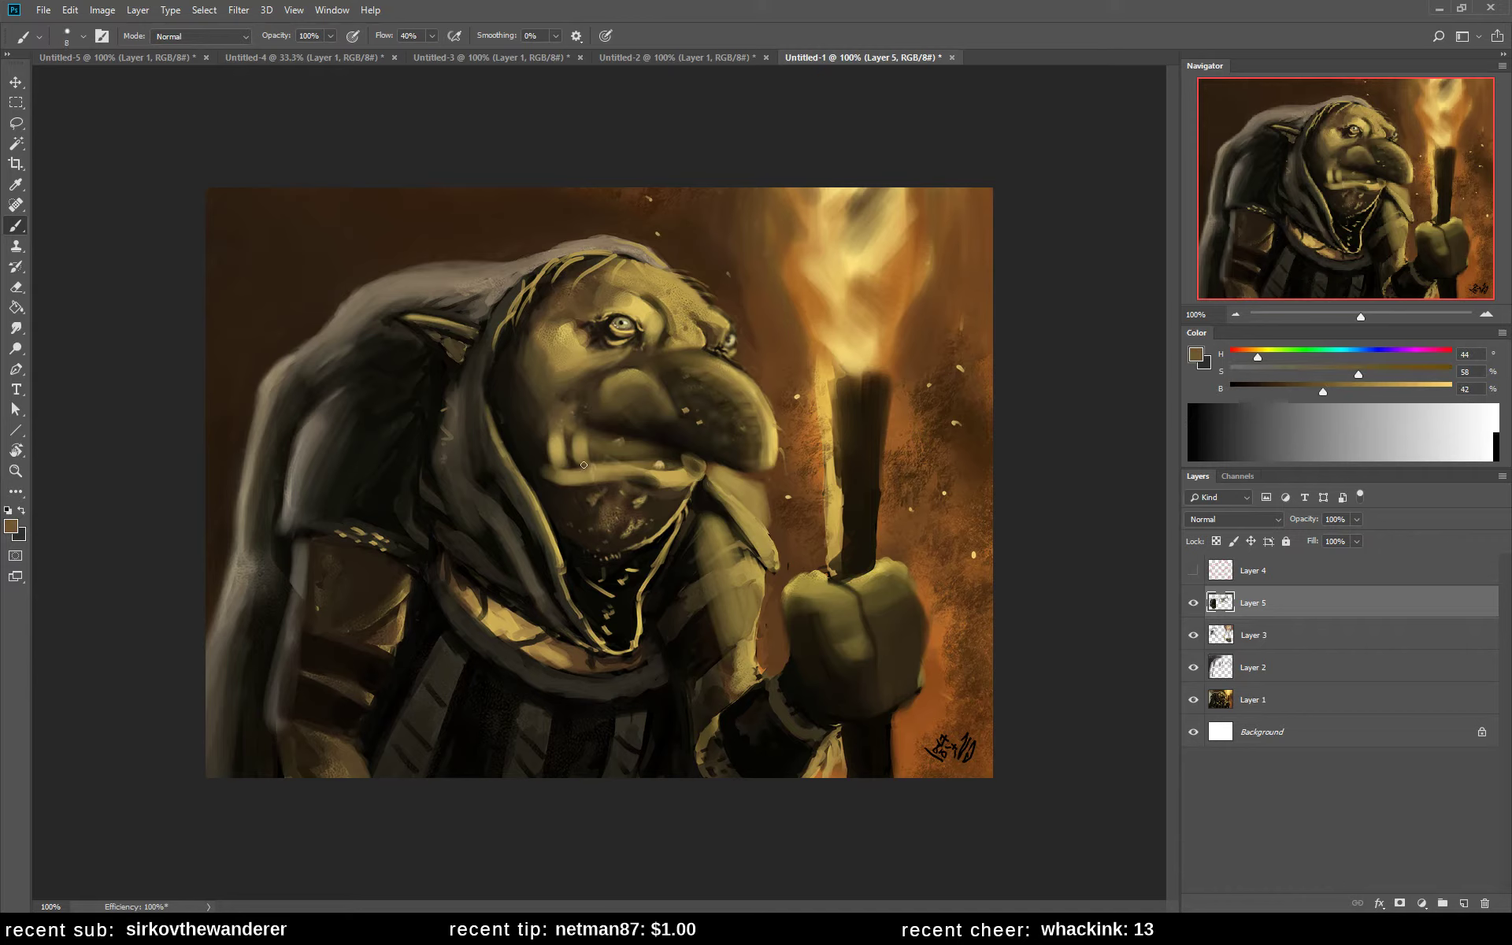
key(bracketright)
key(bracketright)
click(1330, 370)
click(1424, 386)
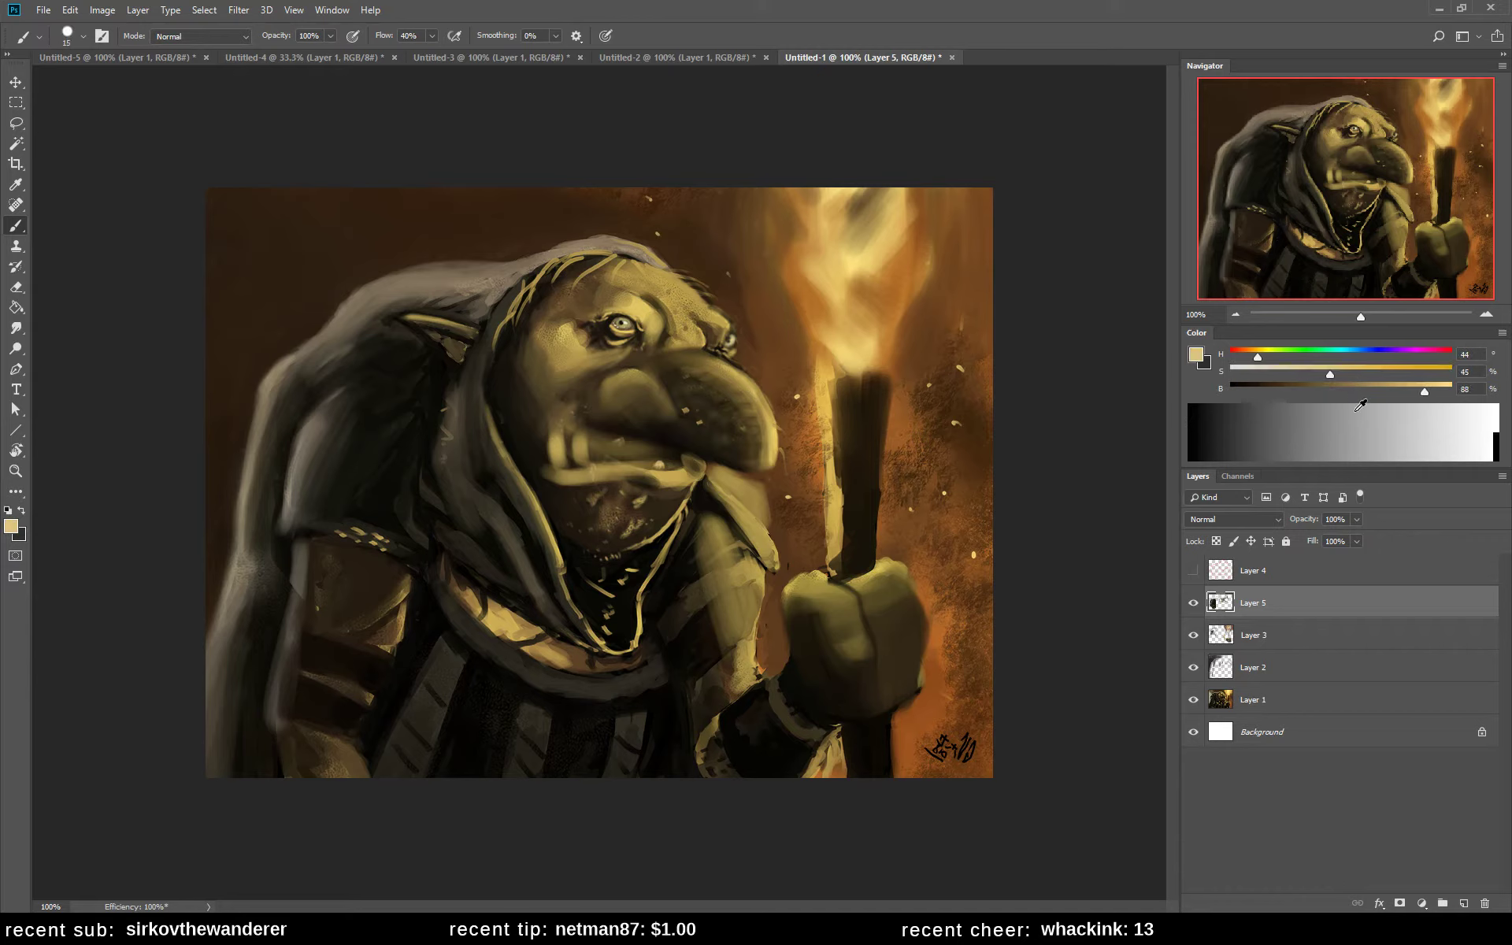
drag(577, 438, 591, 469)
- Sample olive, near-black and tan skin tones, then mirror the painting horizontally
alt+click(673, 291)
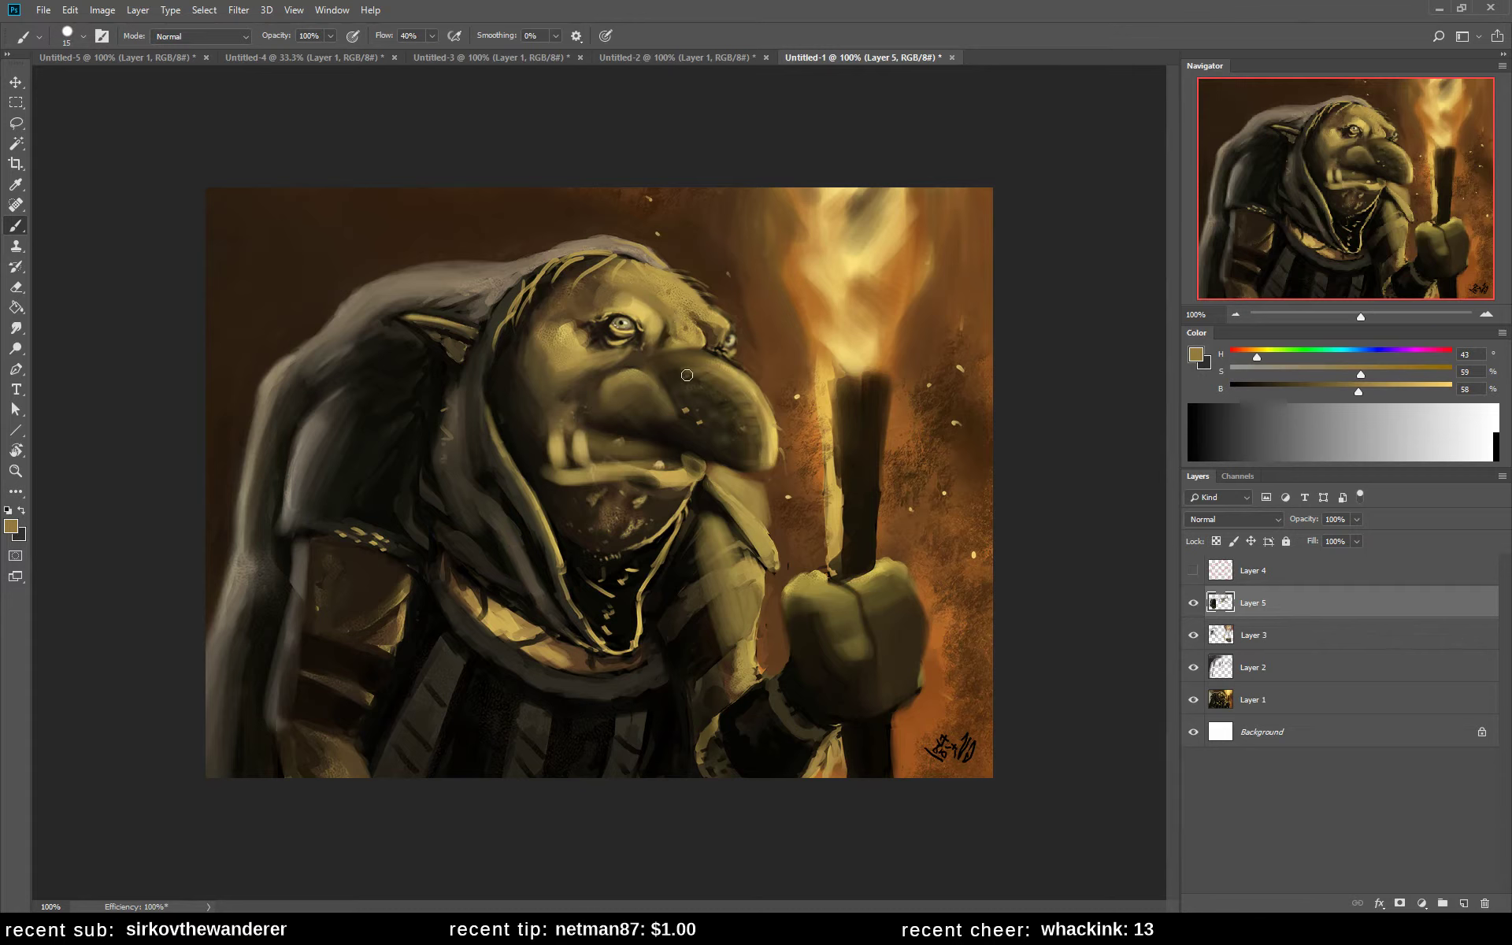
alt+click(670, 424)
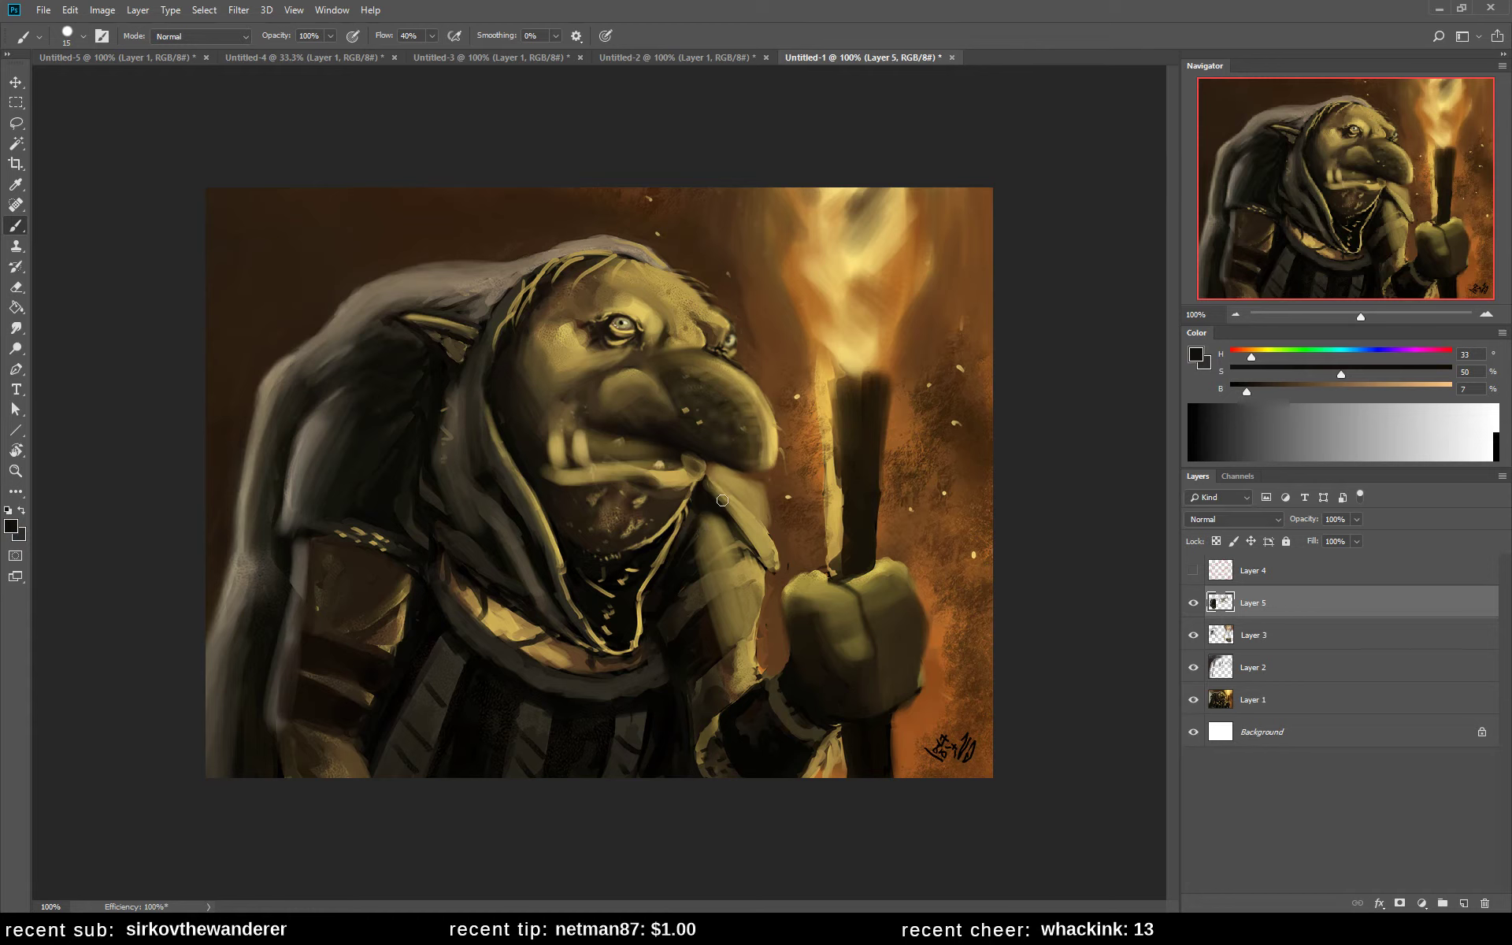
alt+click(744, 377)
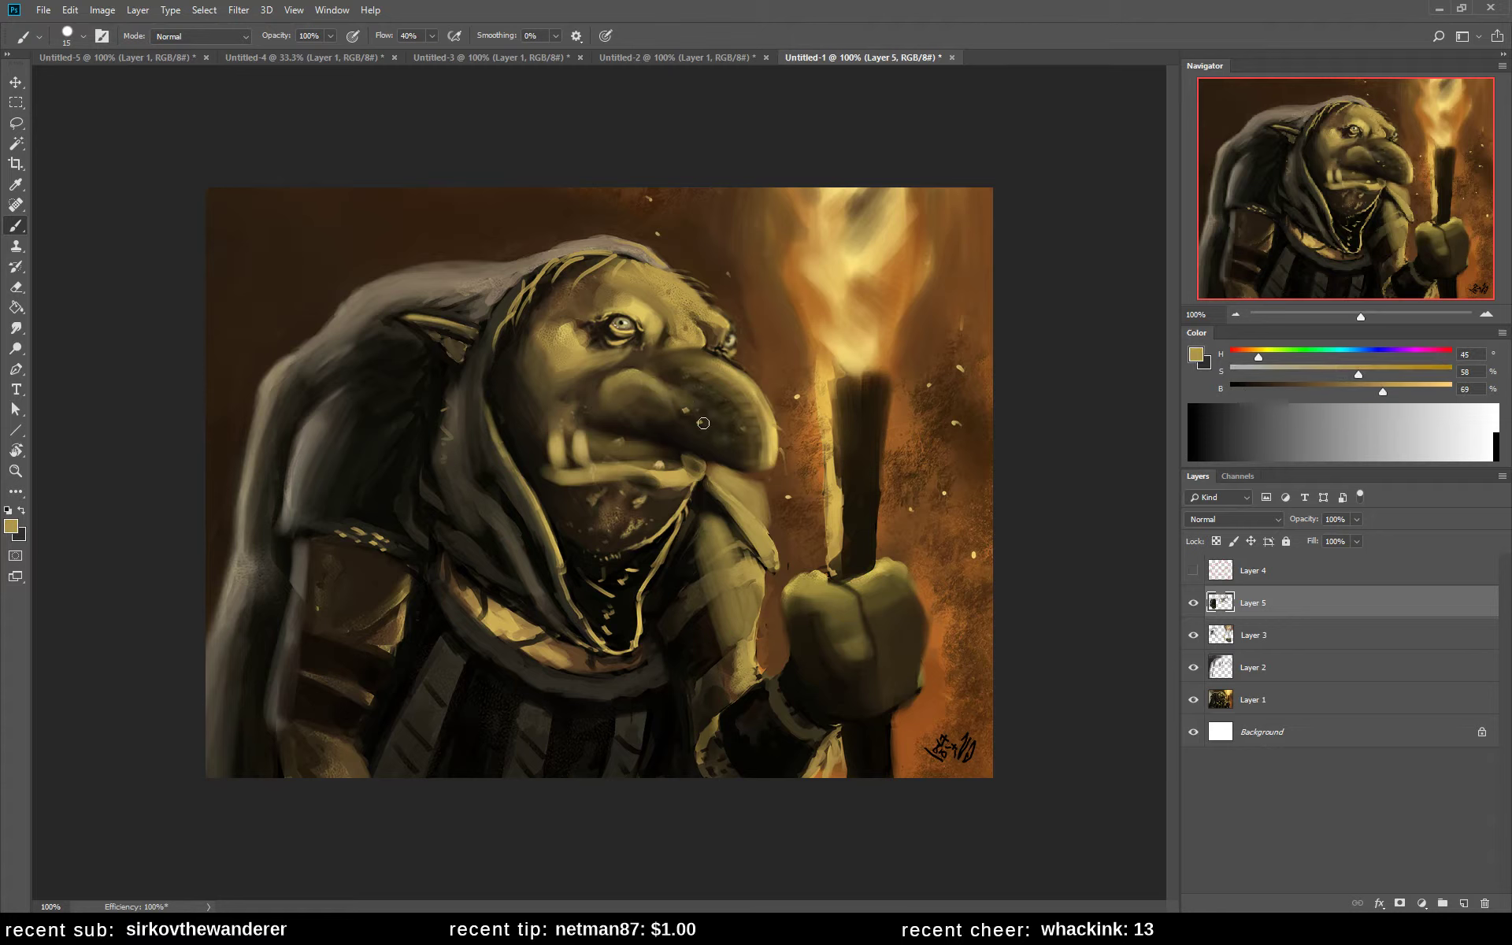
alt+click(647, 396)
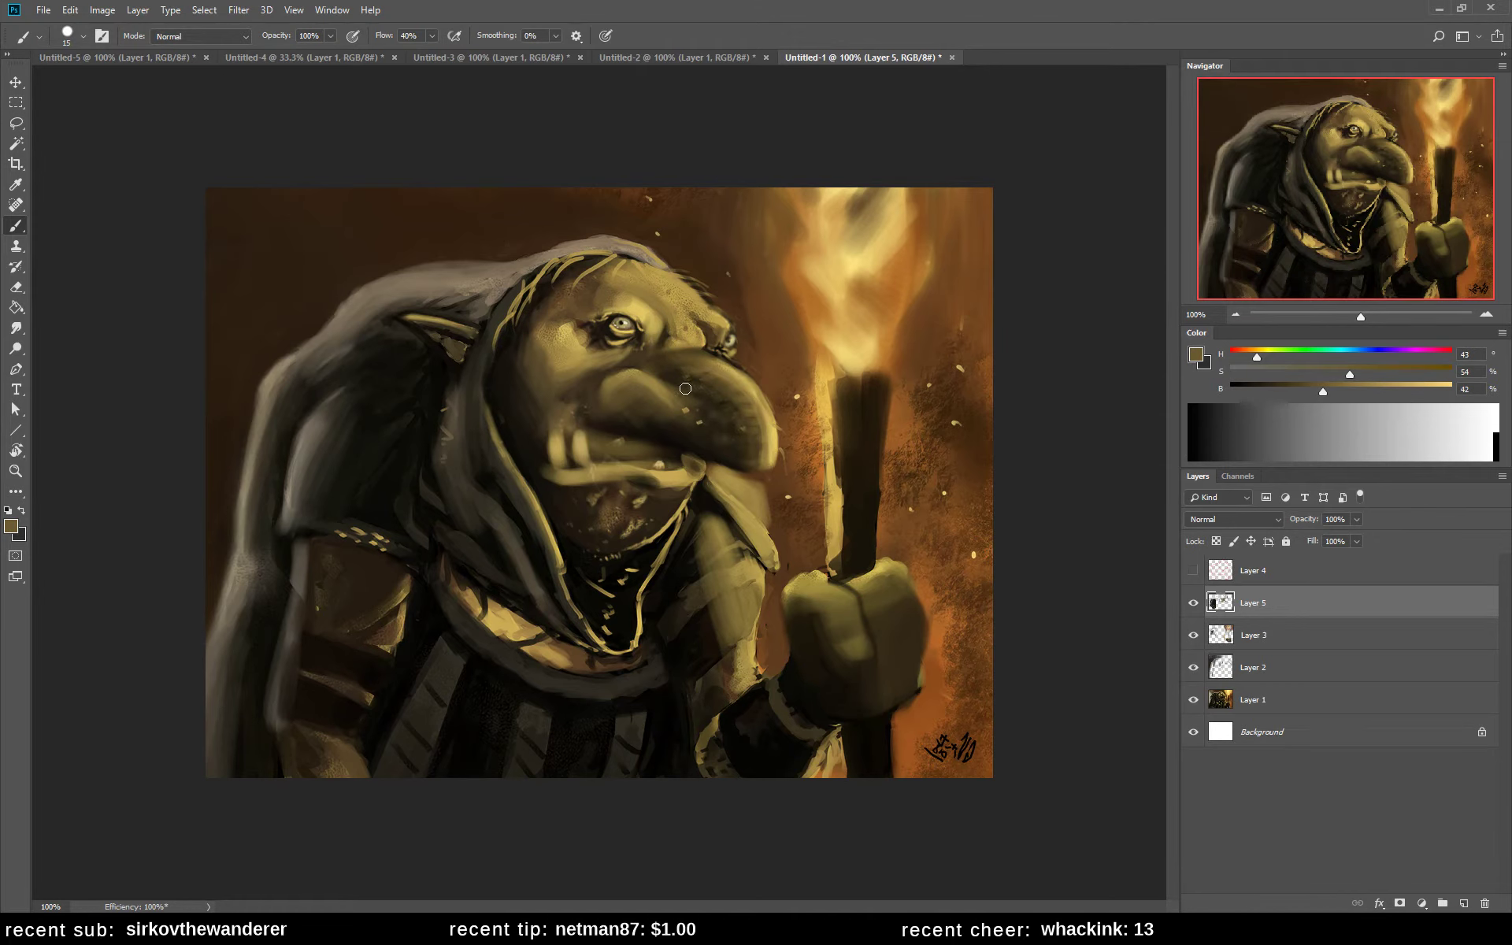
alt+click(635, 382)
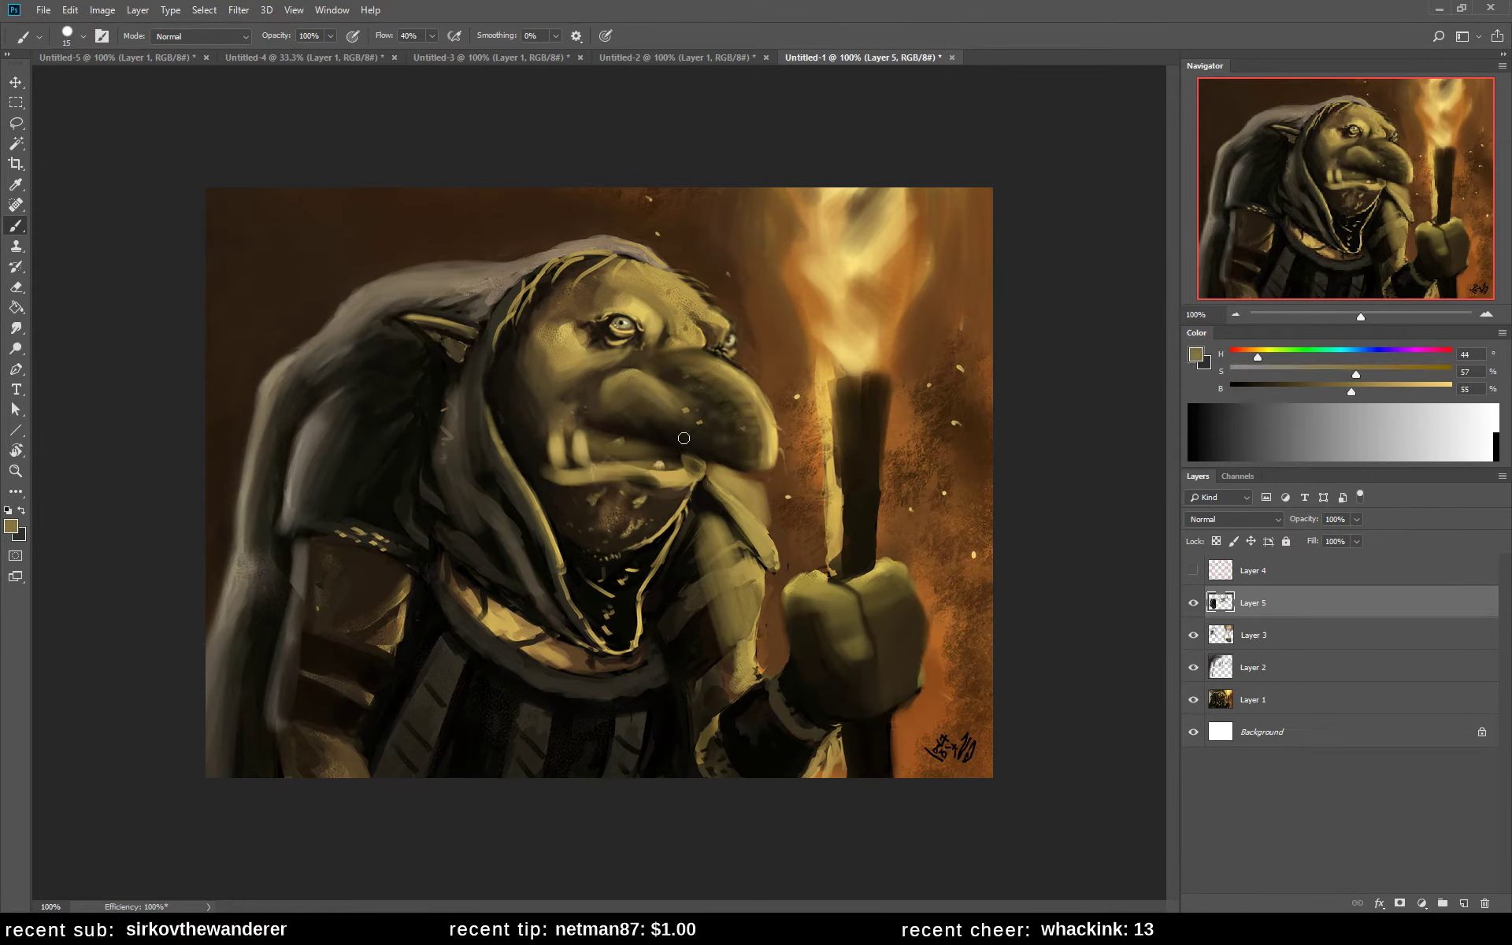
key(ctrl+shift+h)
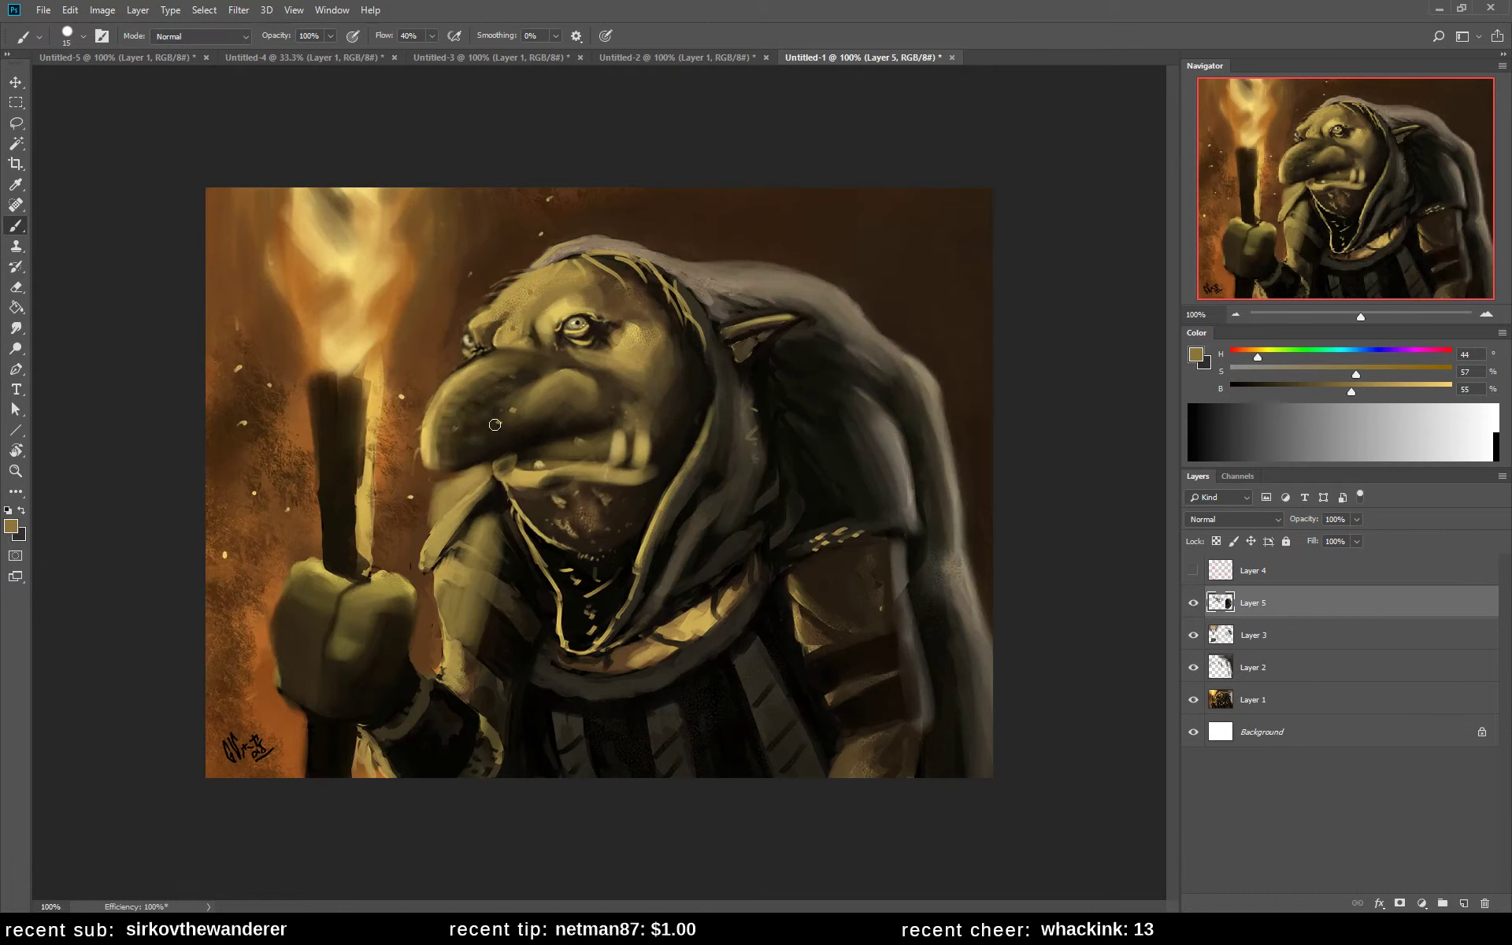
- Sample dark browns and mute the yellow hood-edge lines above the forehead with dark paint
alt+click(520, 383)
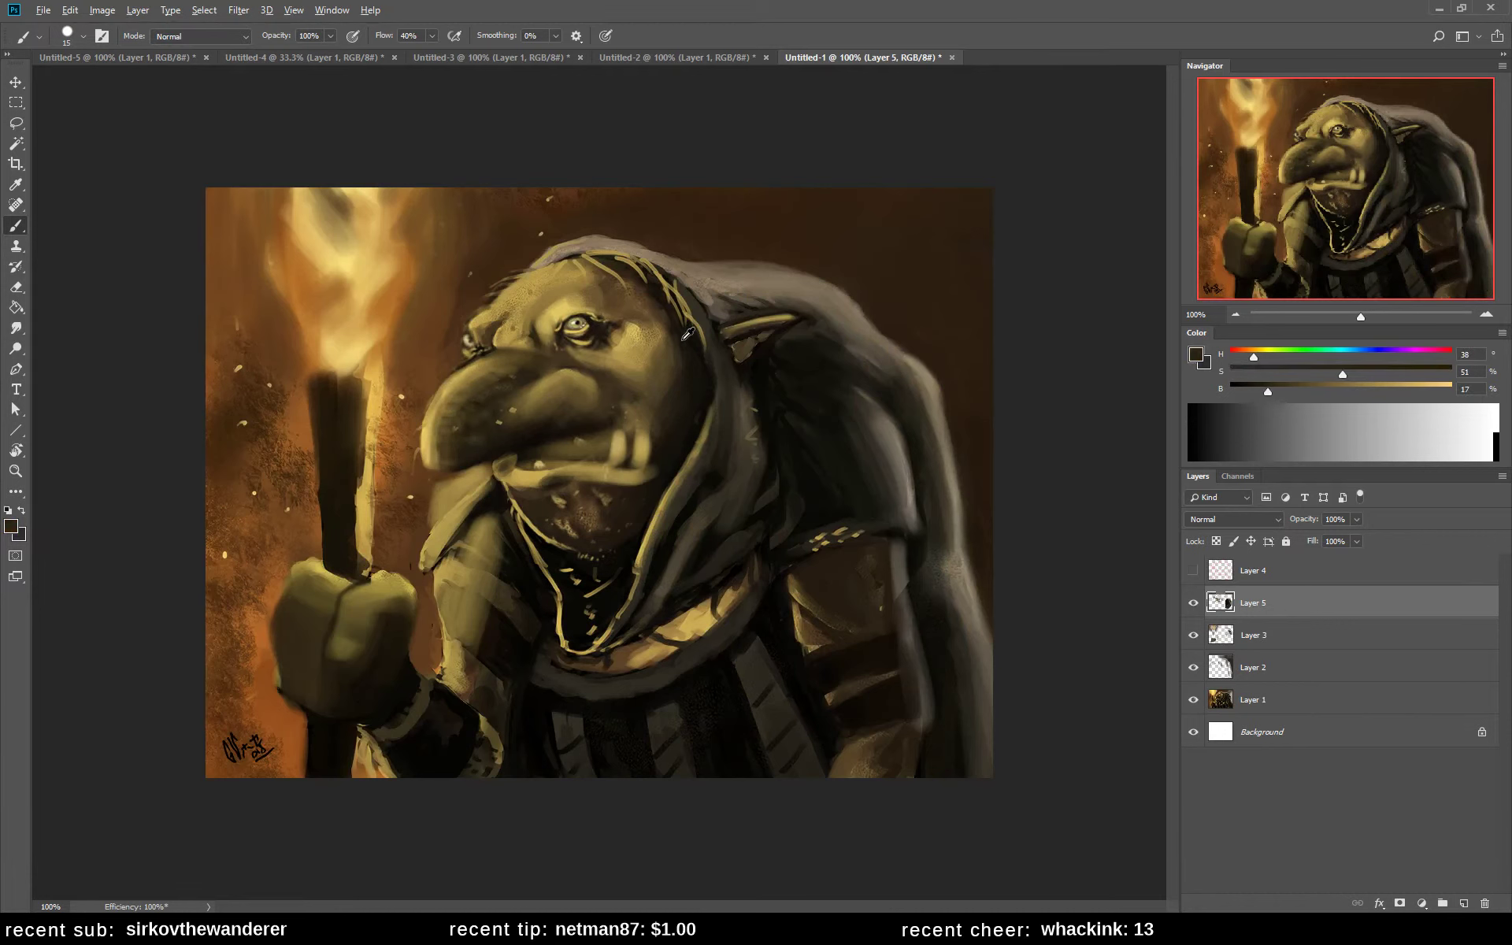
alt+click(606, 400)
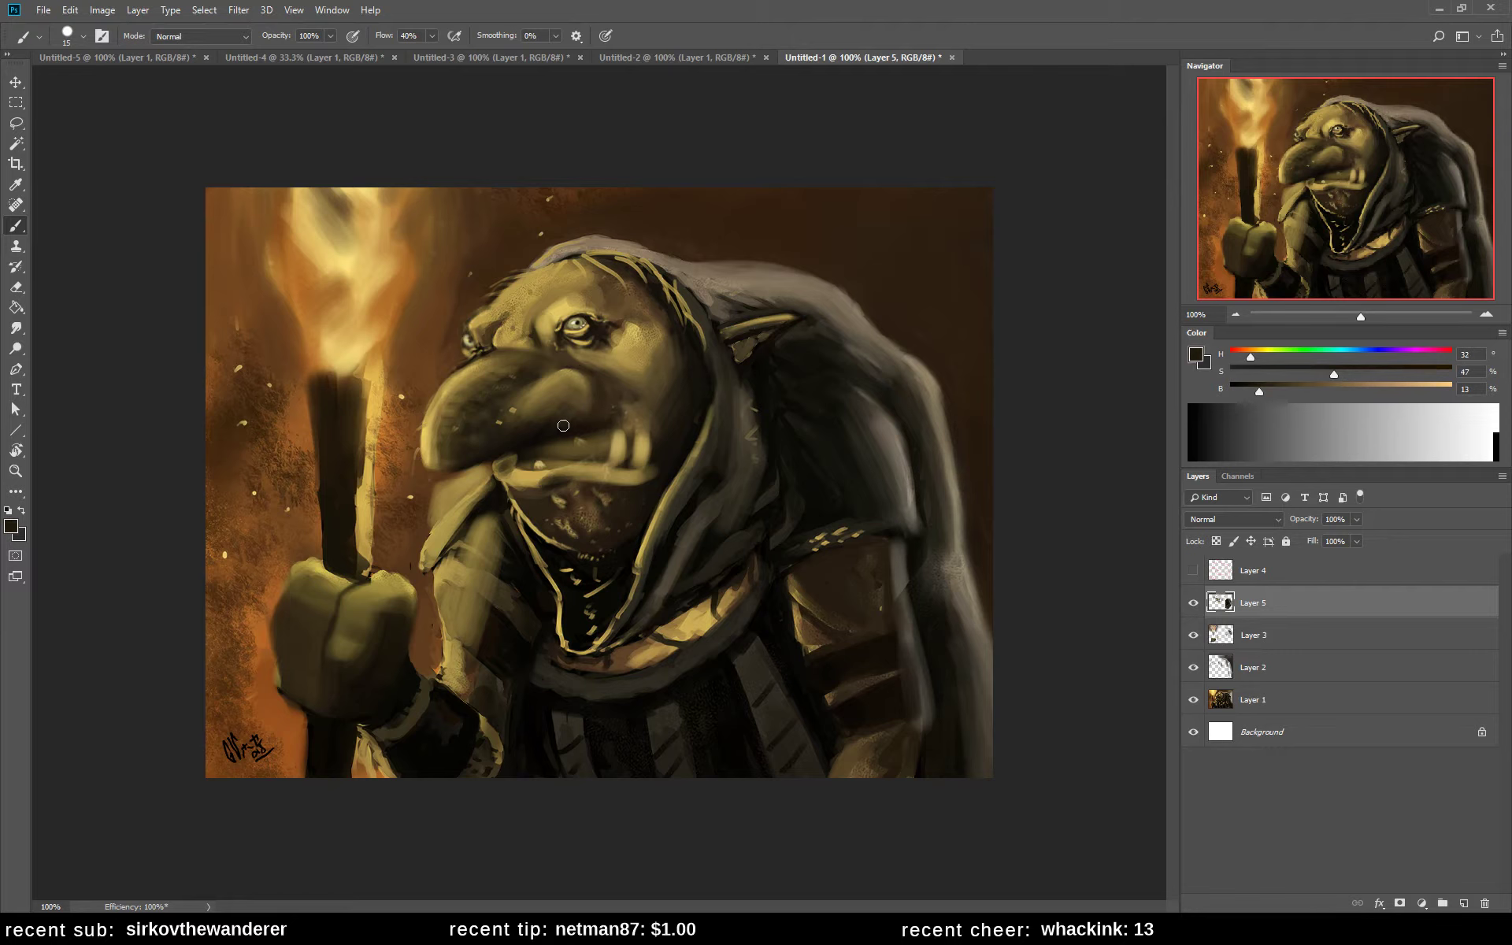
alt+click(509, 443)
click(1293, 386)
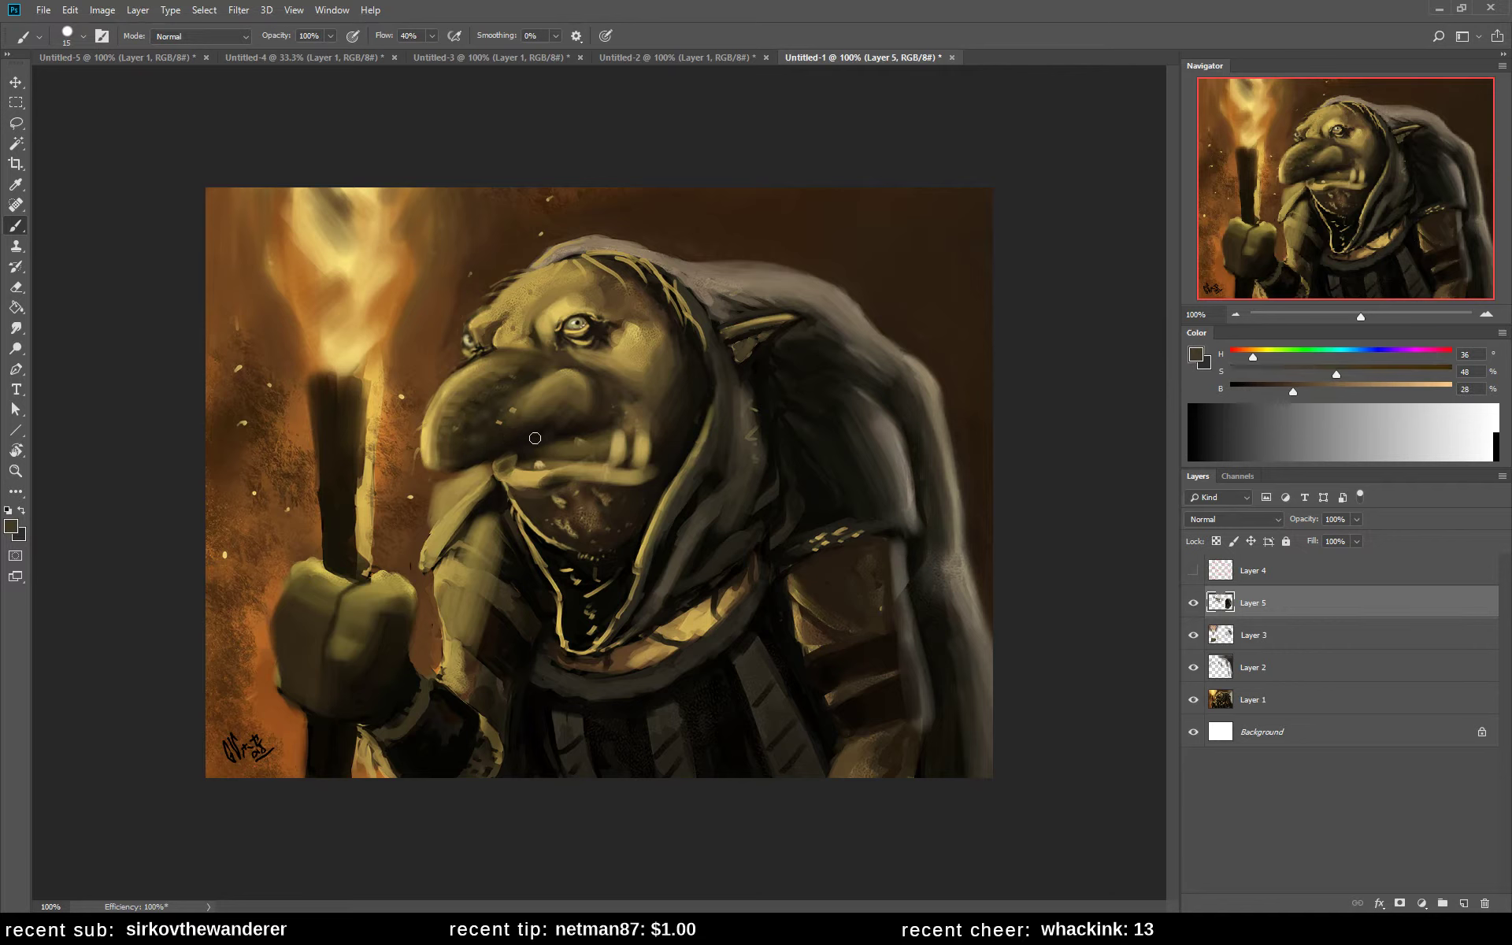
alt+click(437, 458)
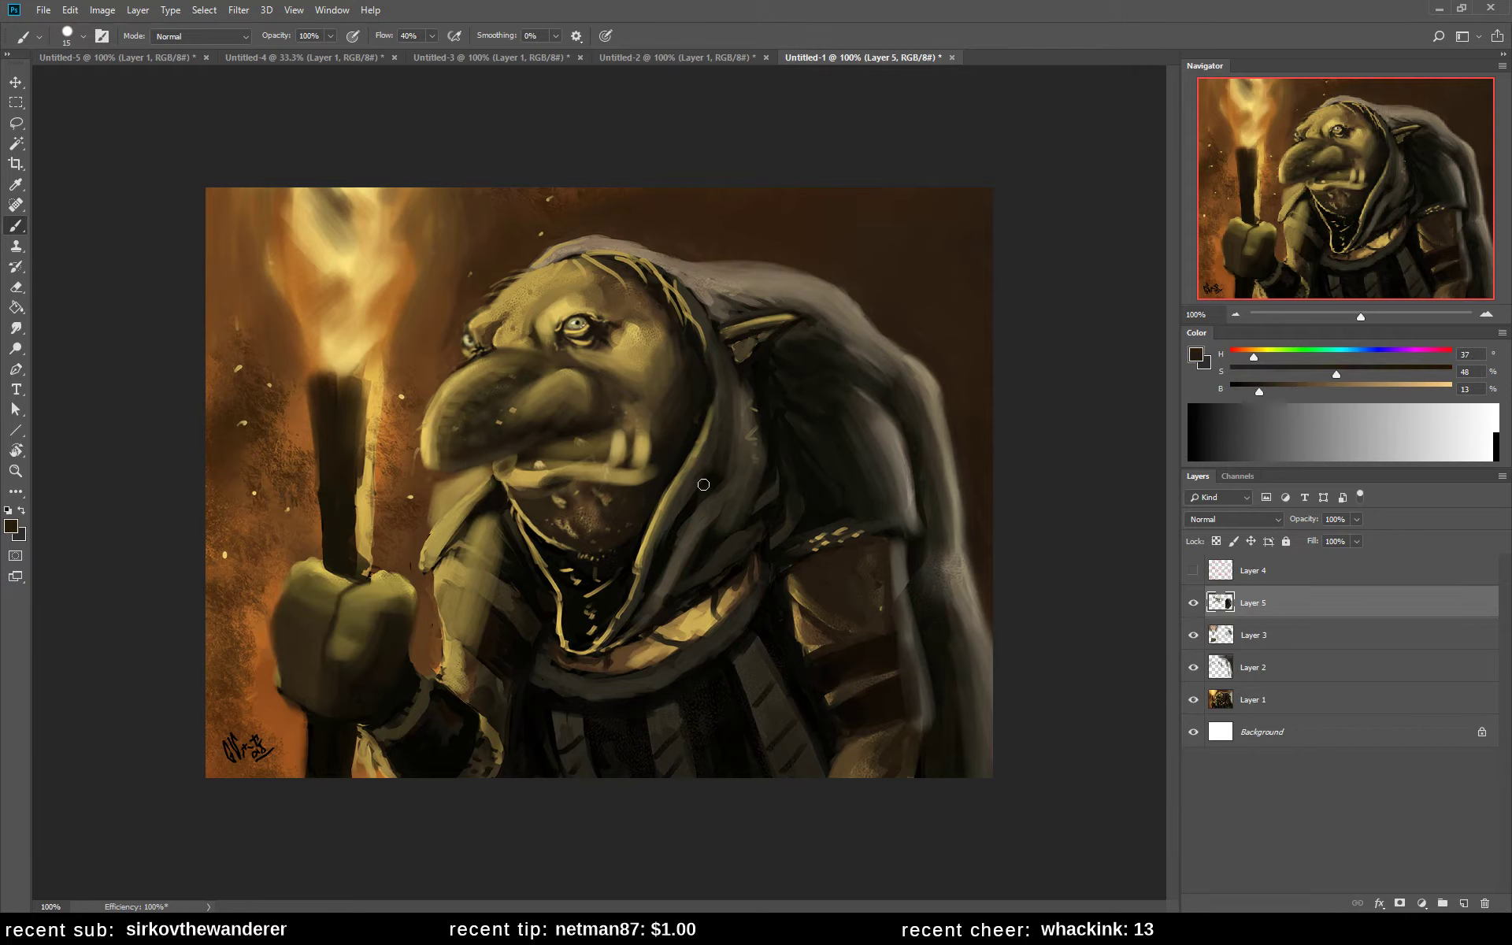
alt+click(672, 311)
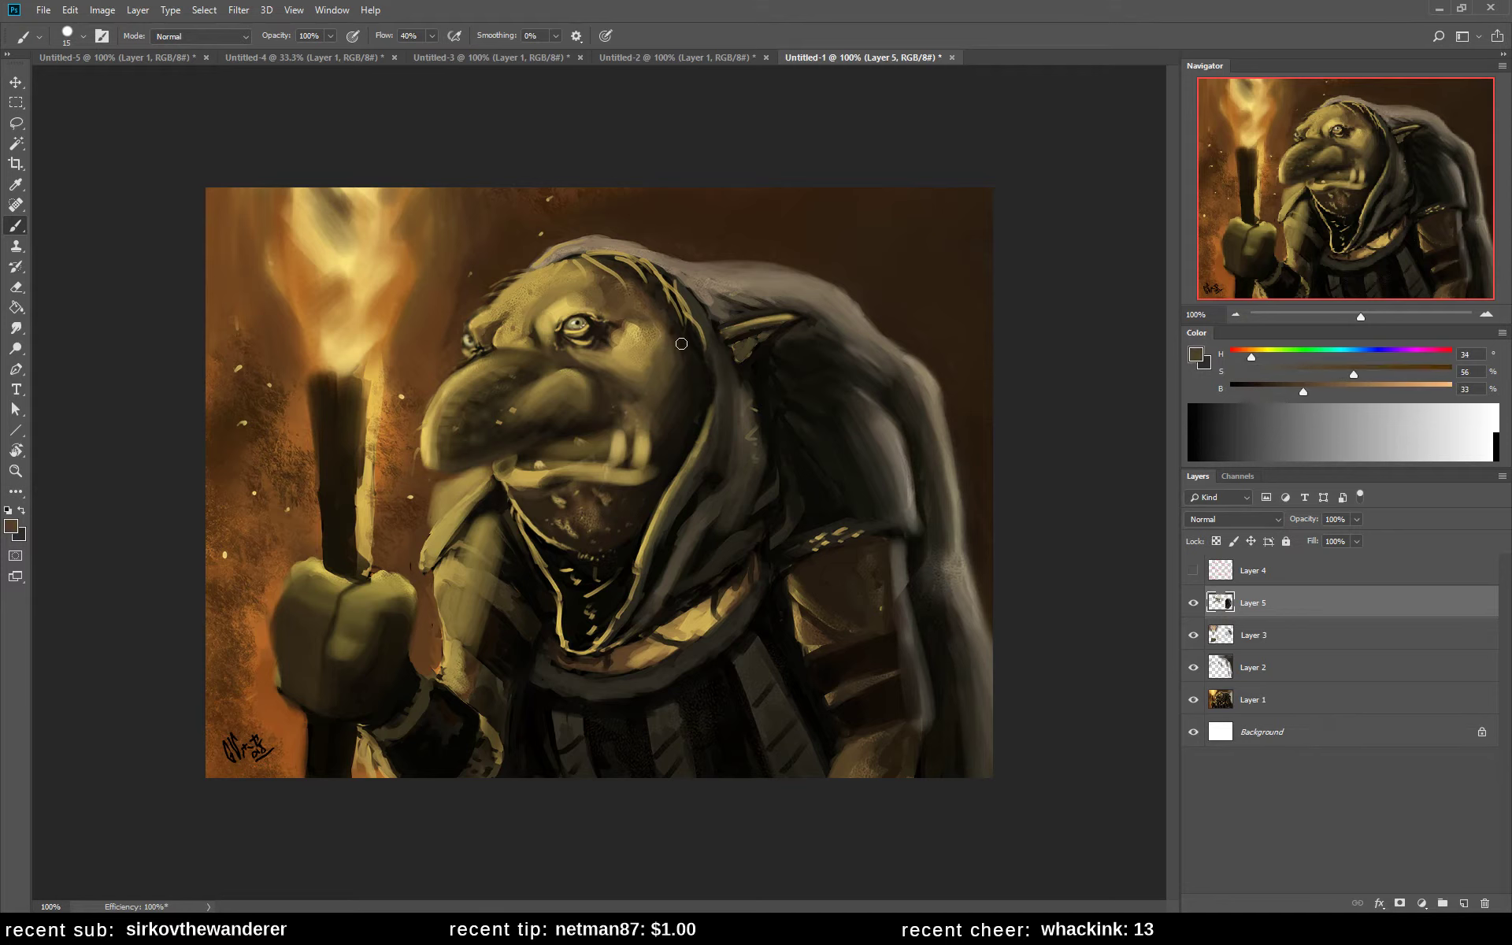
alt+click(652, 289)
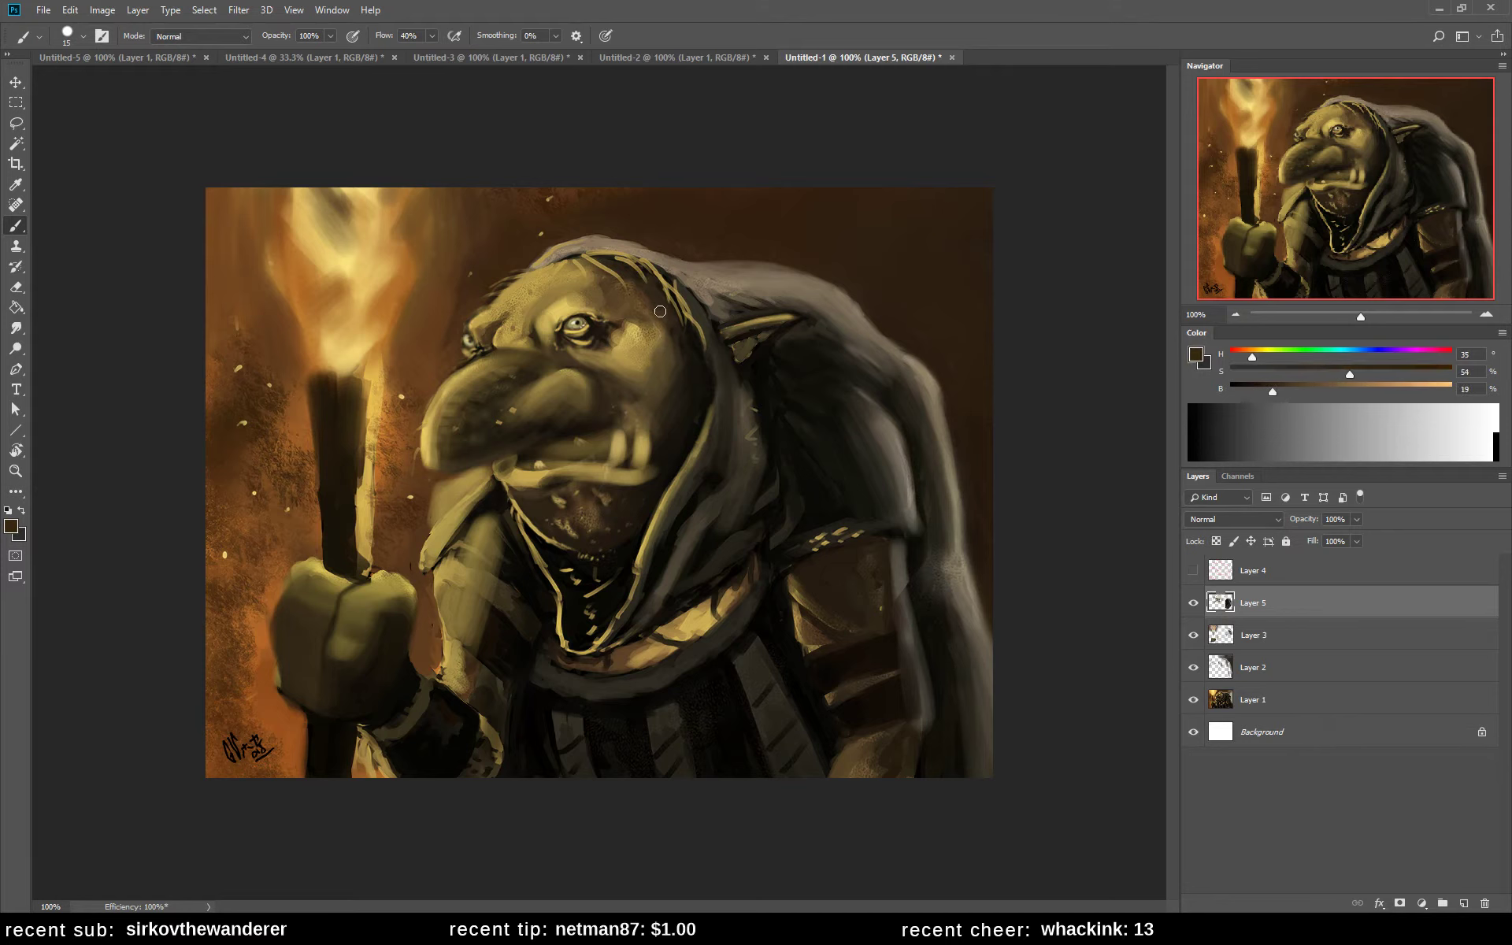
drag(653, 271, 682, 309)
alt+click(657, 290)
drag(591, 258, 625, 279)
- Sample forehead tones and paint a dark stroke beside the temple hair
alt+click(631, 286)
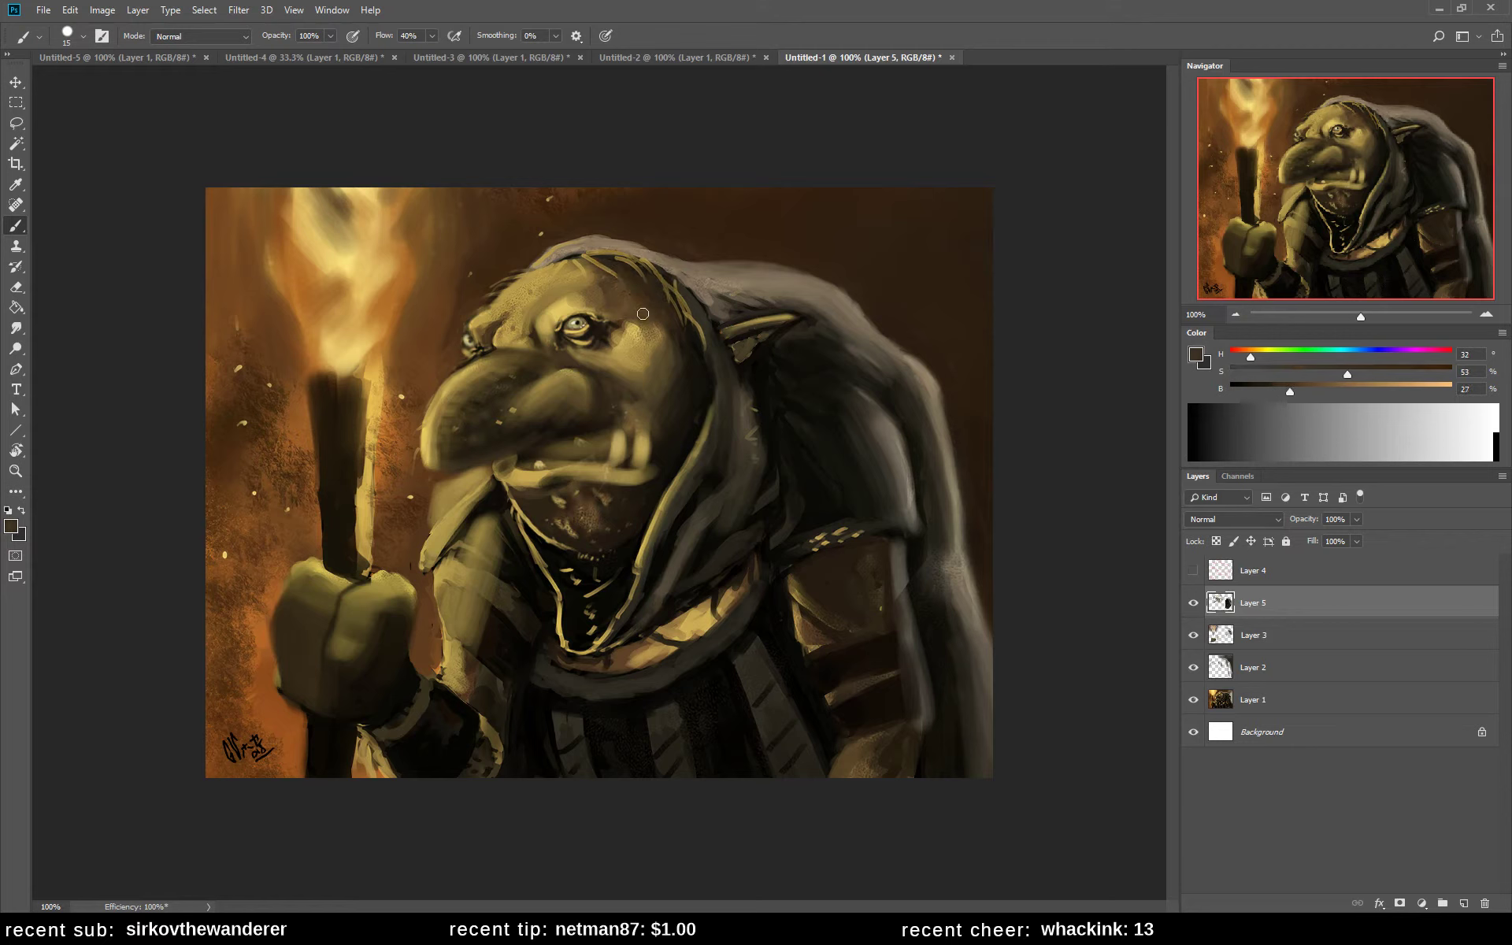
alt+click(678, 348)
alt+click(667, 328)
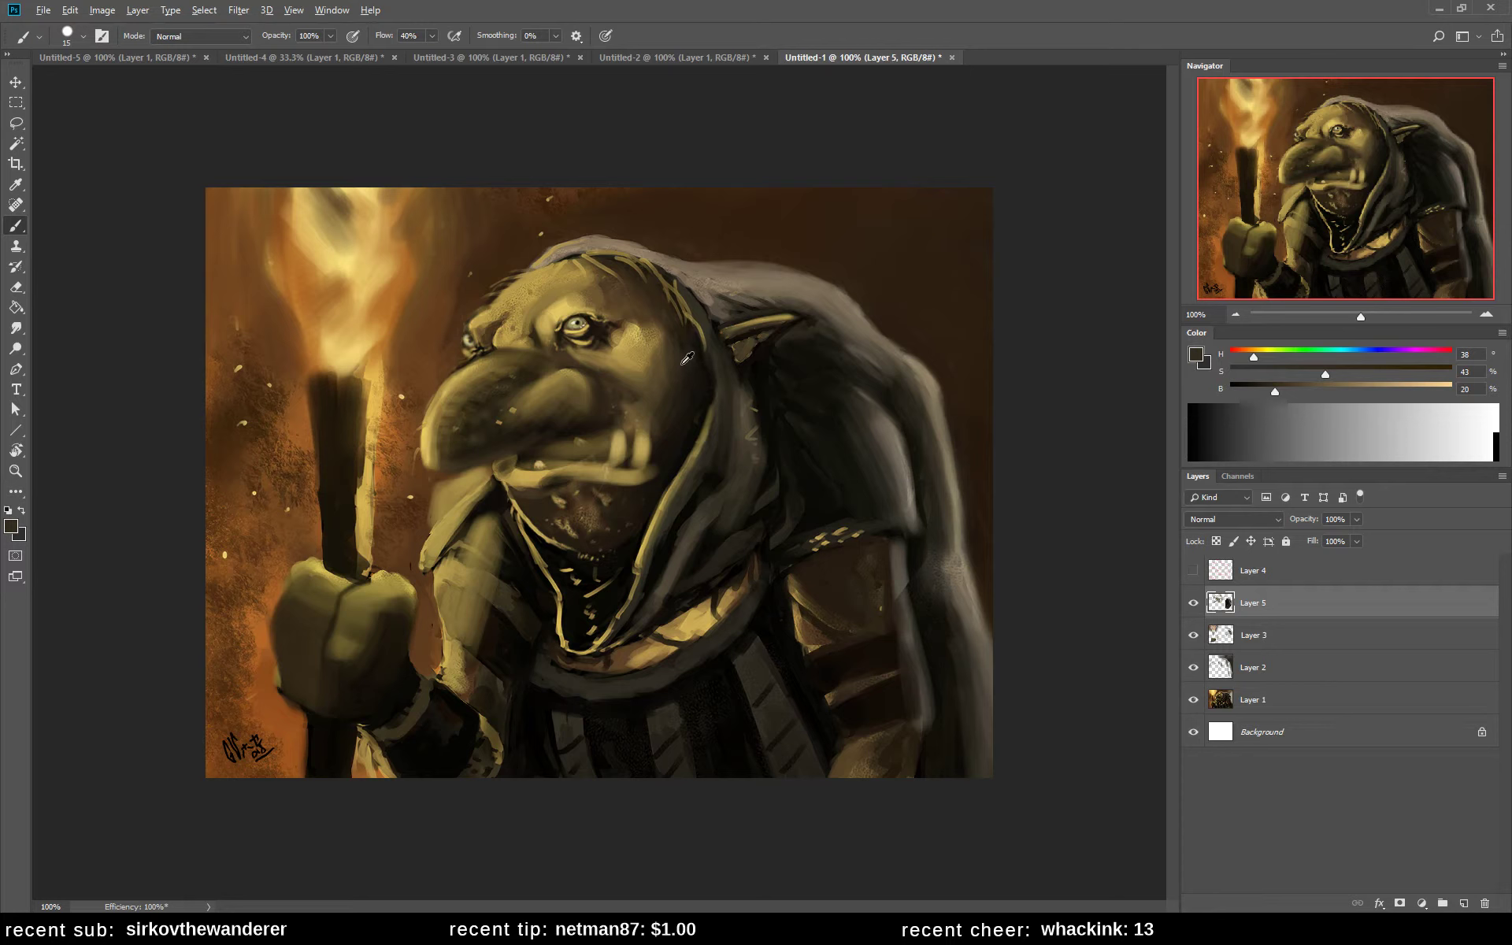
alt+click(683, 364)
drag(692, 342, 705, 353)
- Darken the ear's lower-left edge and add a thin dark line along the collar
alt+click(664, 424)
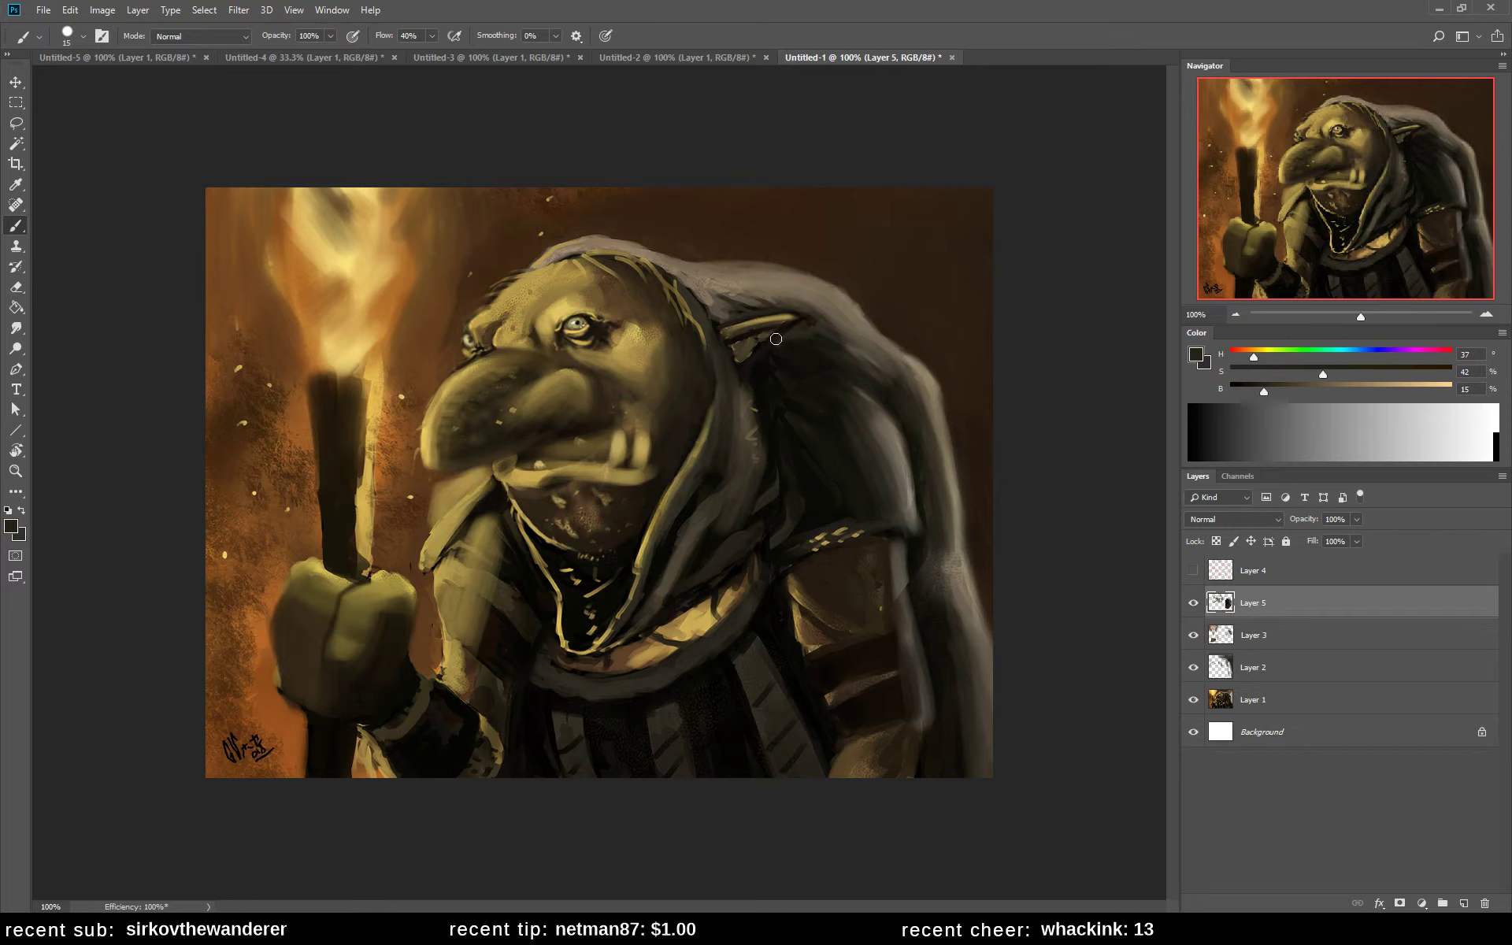
alt+click(747, 386)
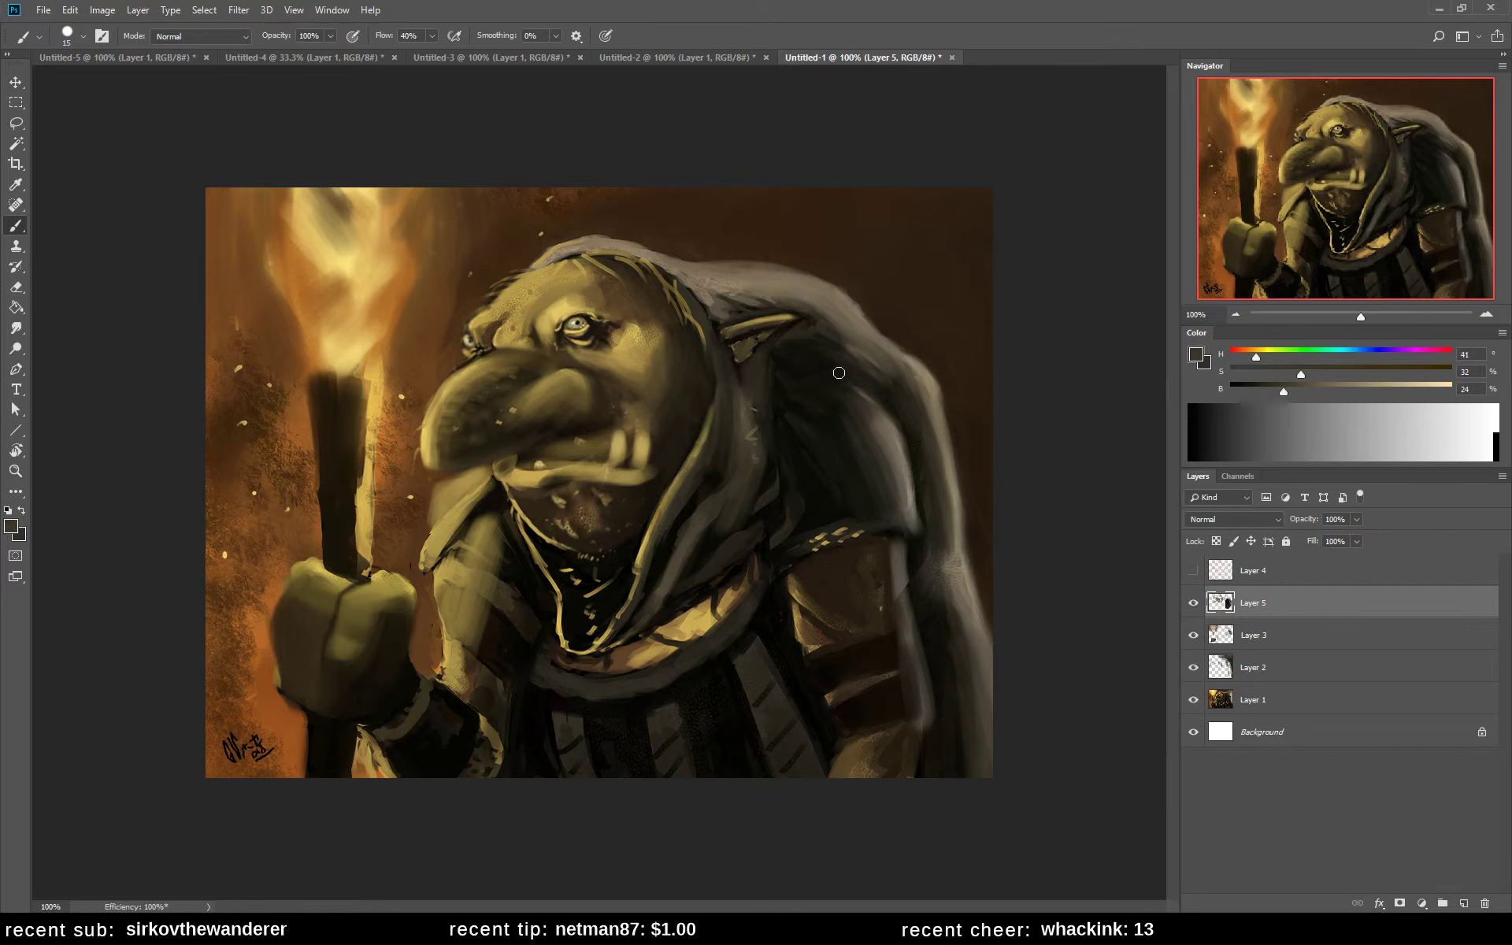
alt+click(767, 352)
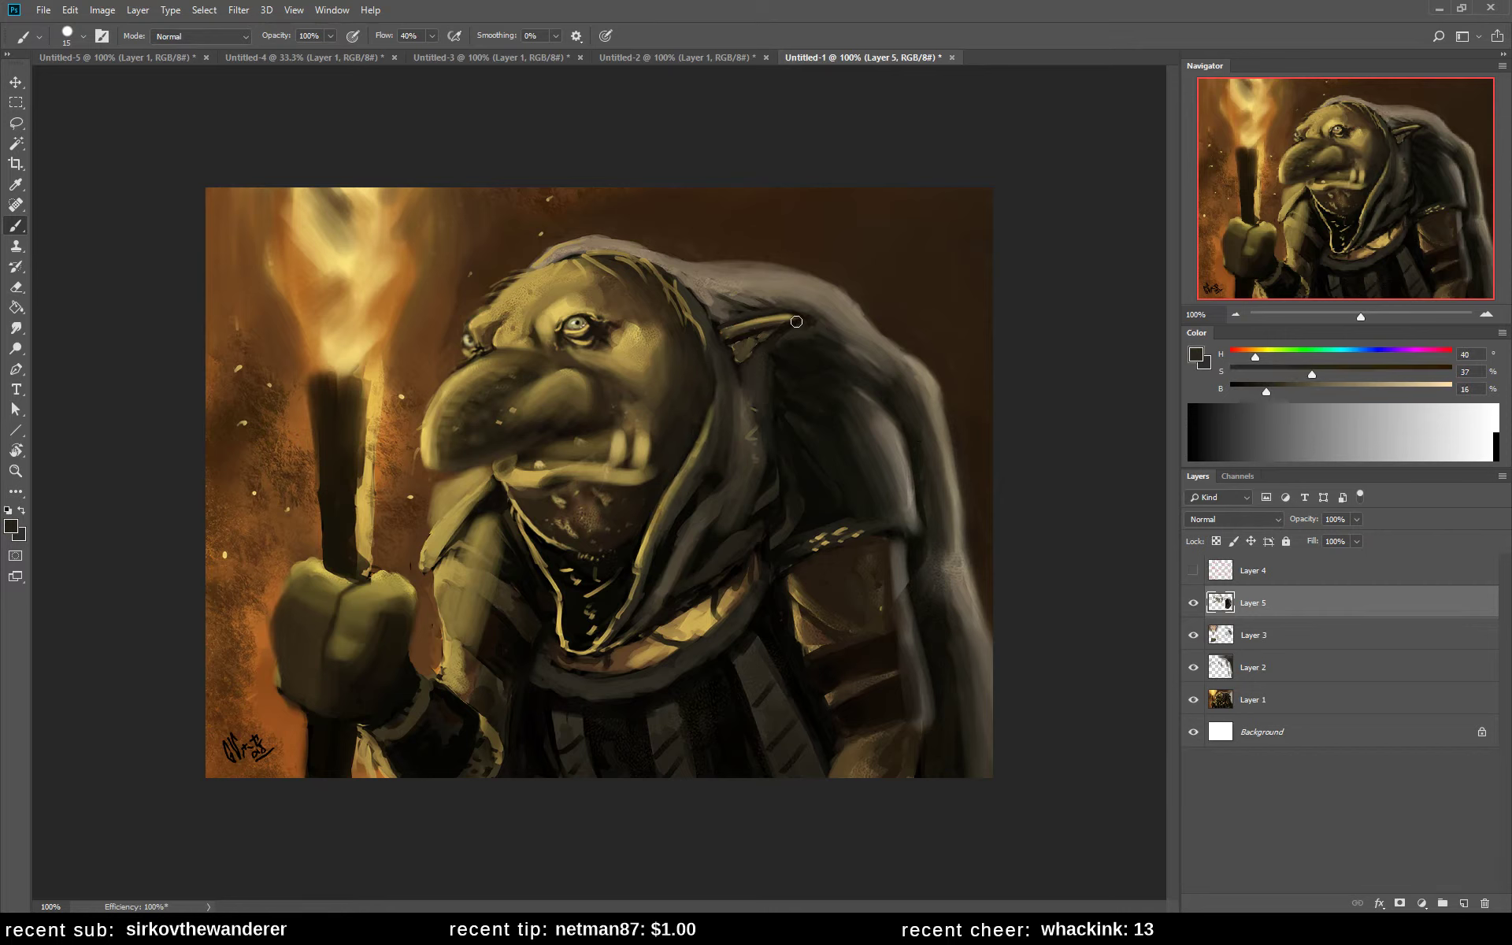
alt+click(777, 357)
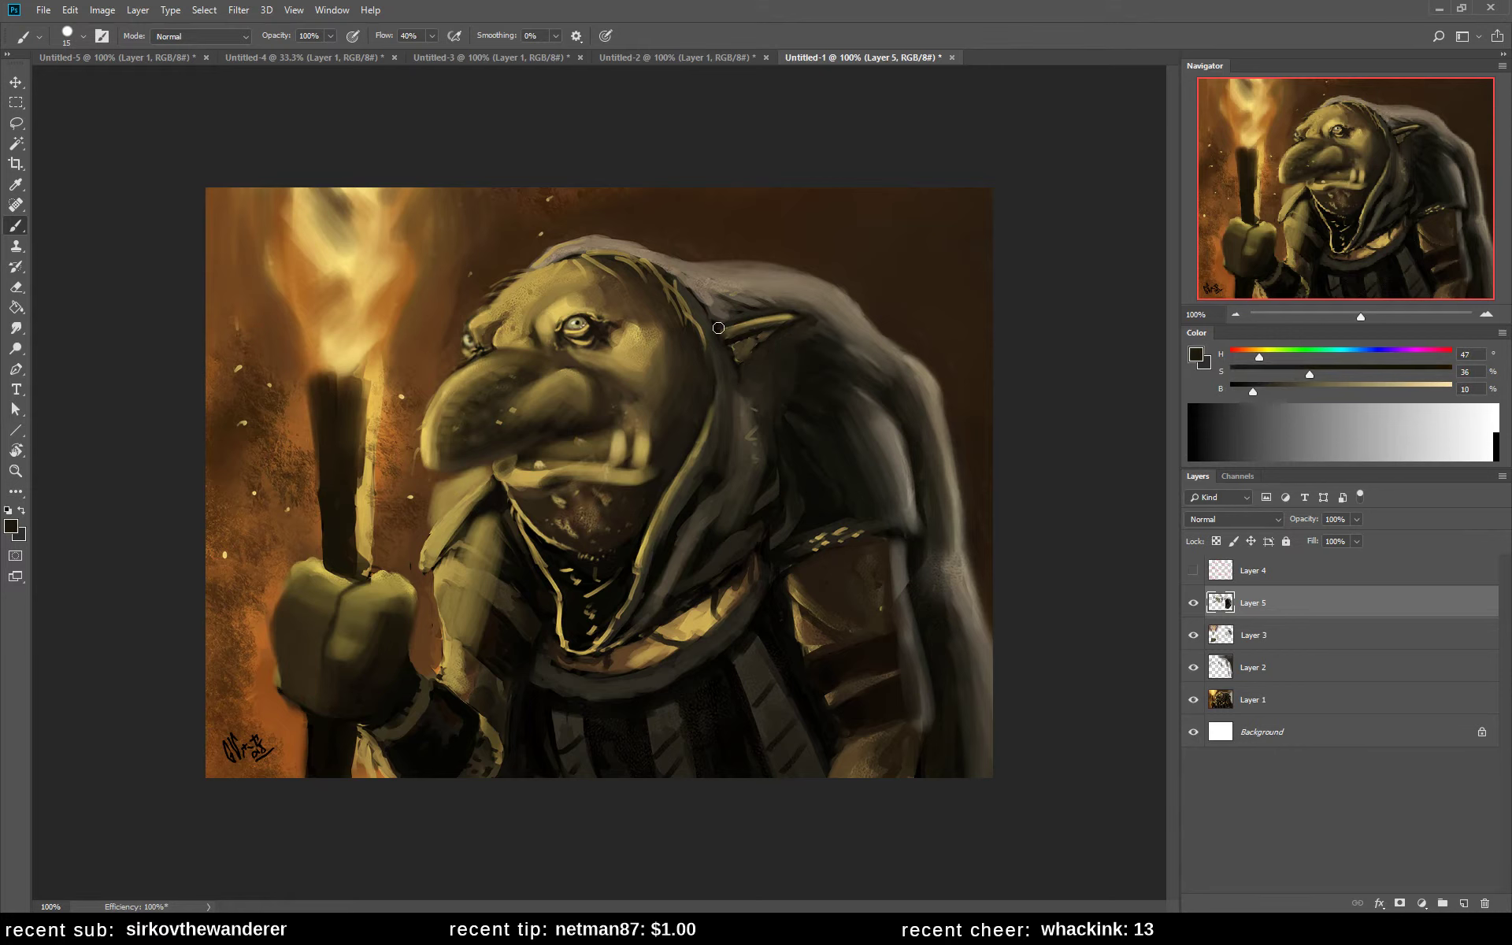
drag(719, 328, 749, 325)
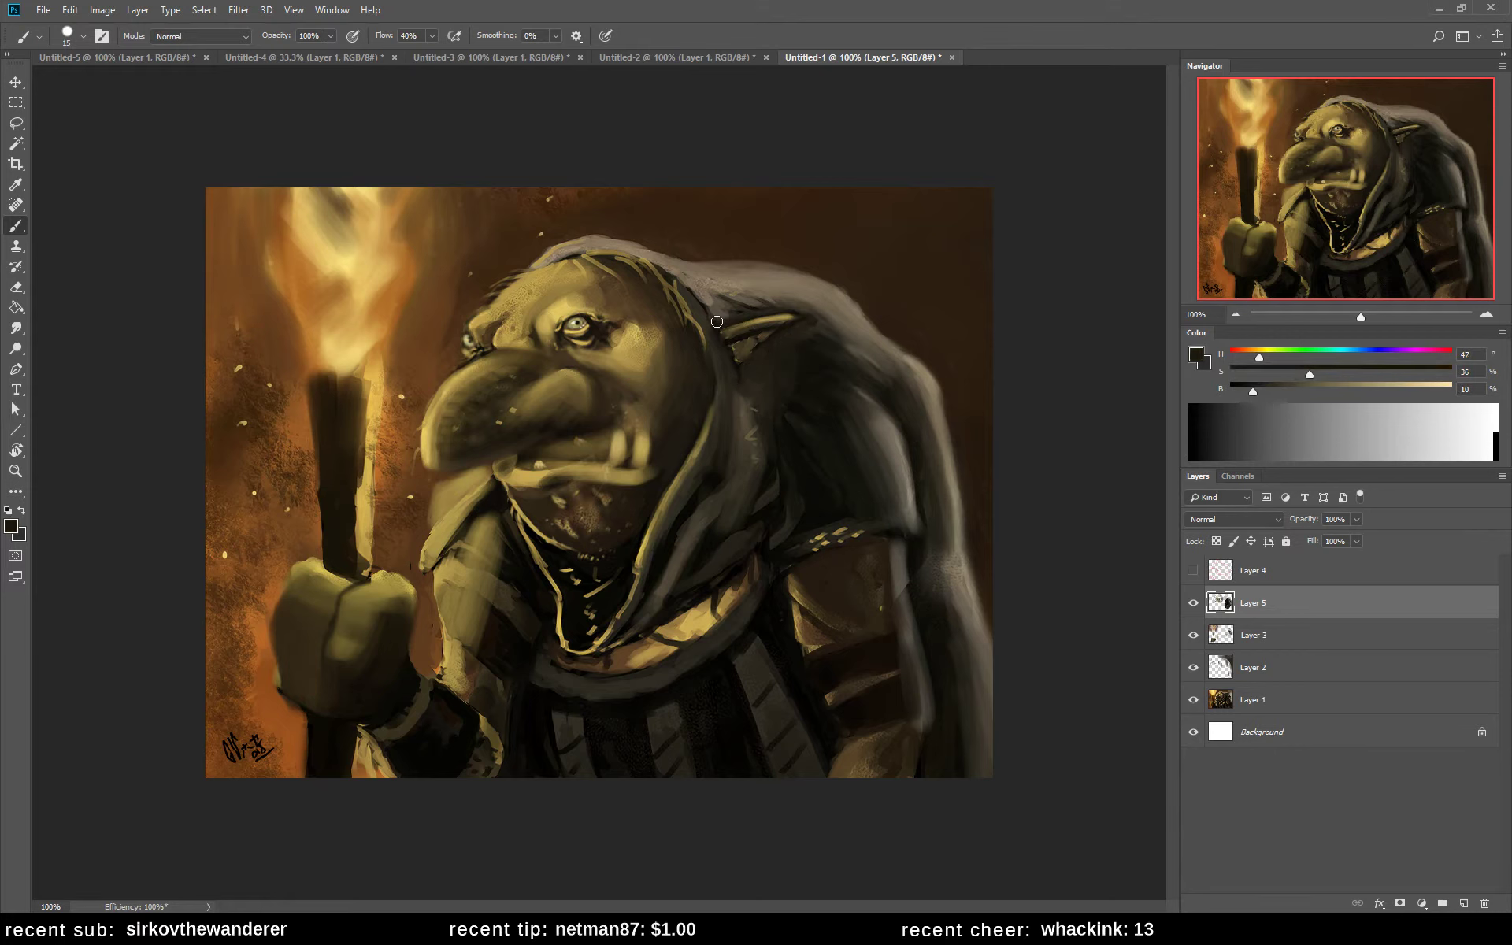
drag(546, 549, 573, 623)
- Repaint the neck inside the collar with lighter olive and brown strokes
alt+click(575, 584)
click(1325, 388)
click(1249, 359)
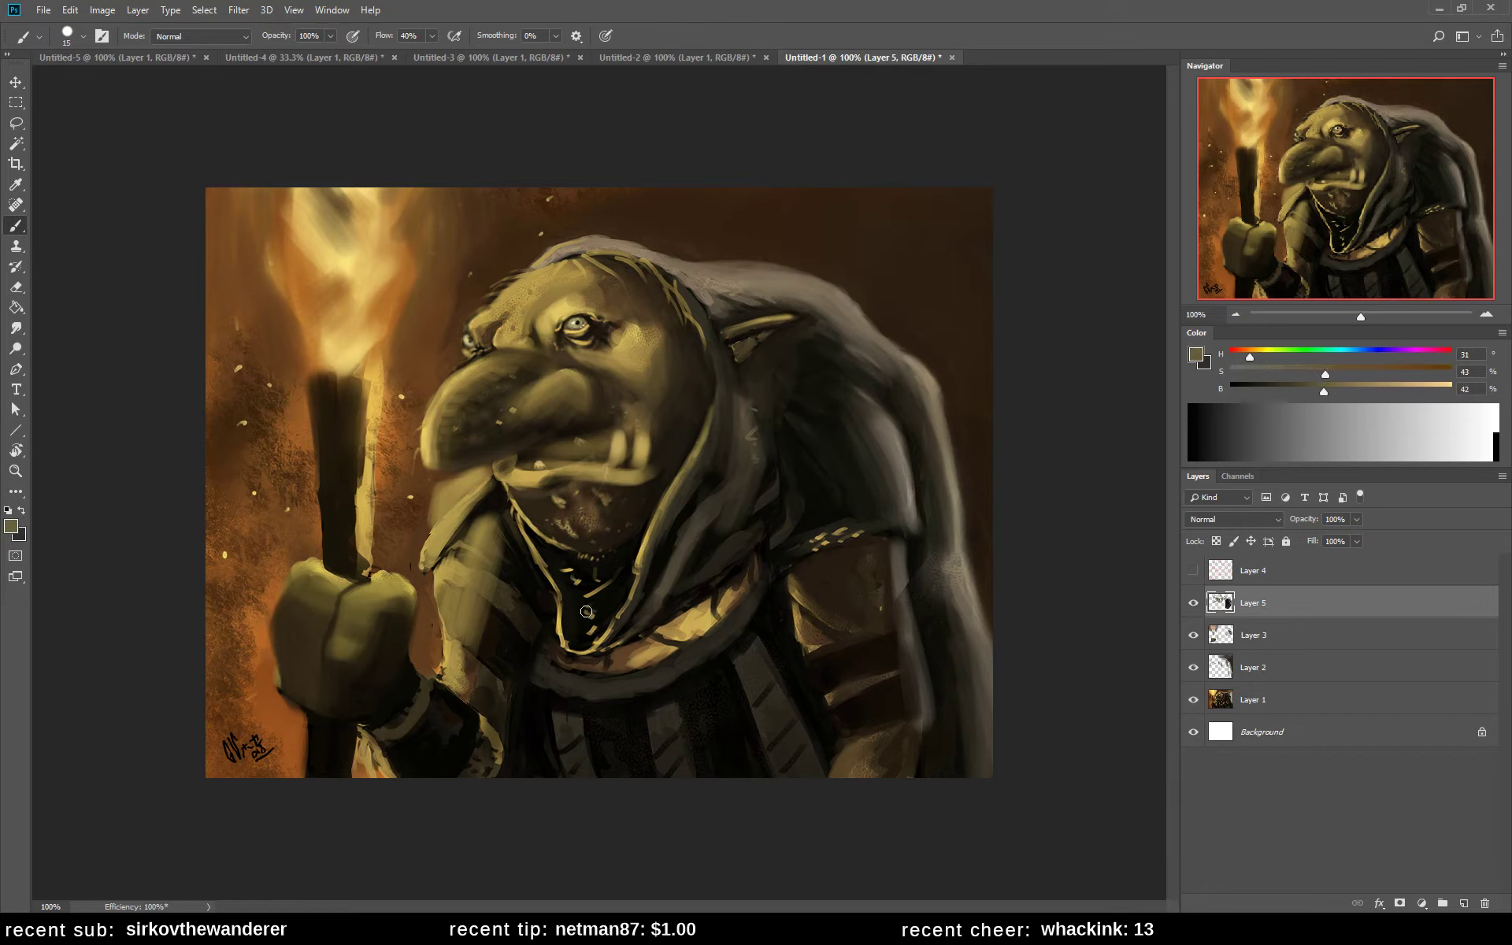
drag(587, 611, 574, 644)
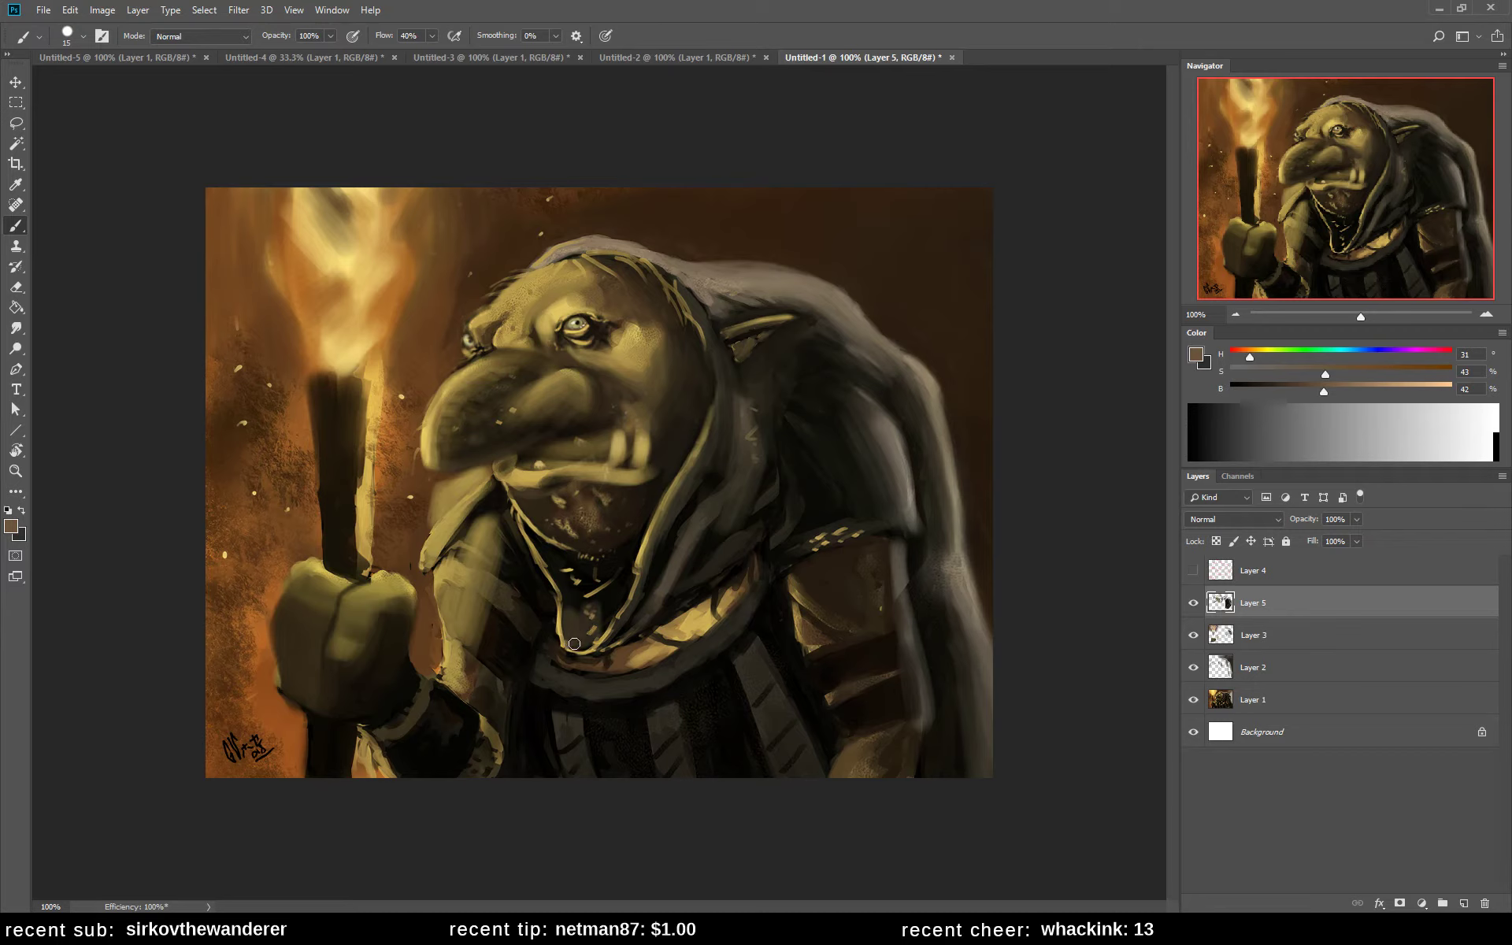
alt+click(577, 640)
mouse_move(570, 583)
mouse_down()
mouse_move(579, 628)
mouse_move(553, 571)
mouse_move(569, 559)
mouse_move(581, 586)
mouse_move(569, 551)
mouse_move(611, 565)
mouse_move(605, 630)
mouse_move(637, 543)
mouse_move(598, 569)
mouse_up()
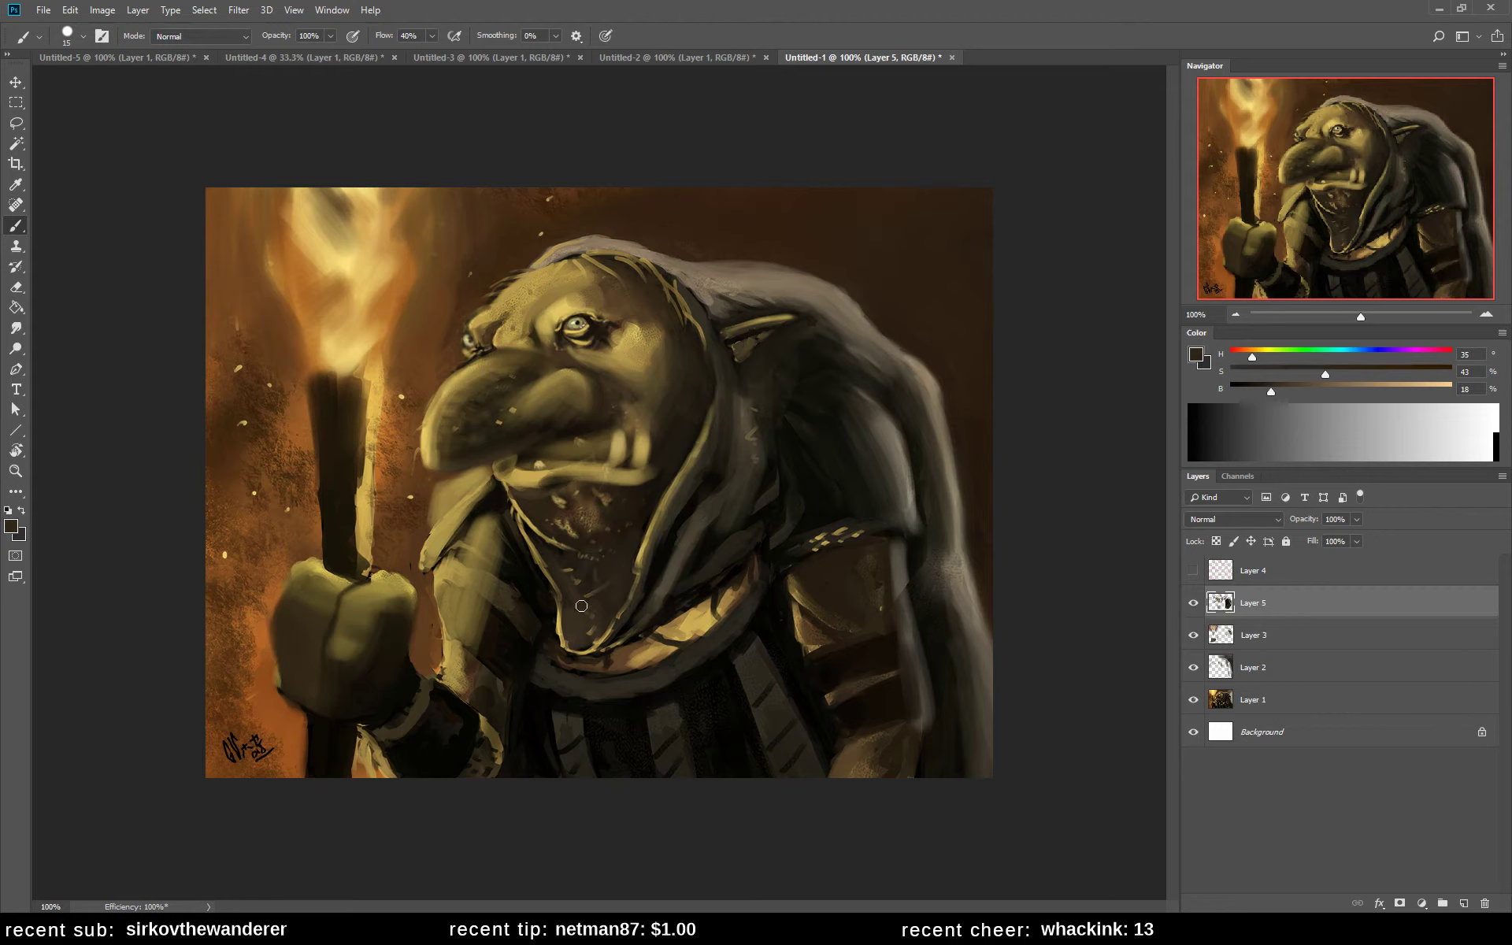
drag(581, 606, 574, 593)
- Lighten the hood's inner edge and darken the light scarf edge lines with near-black
alt+click(675, 520)
drag(685, 486, 648, 613)
alt+click(691, 525)
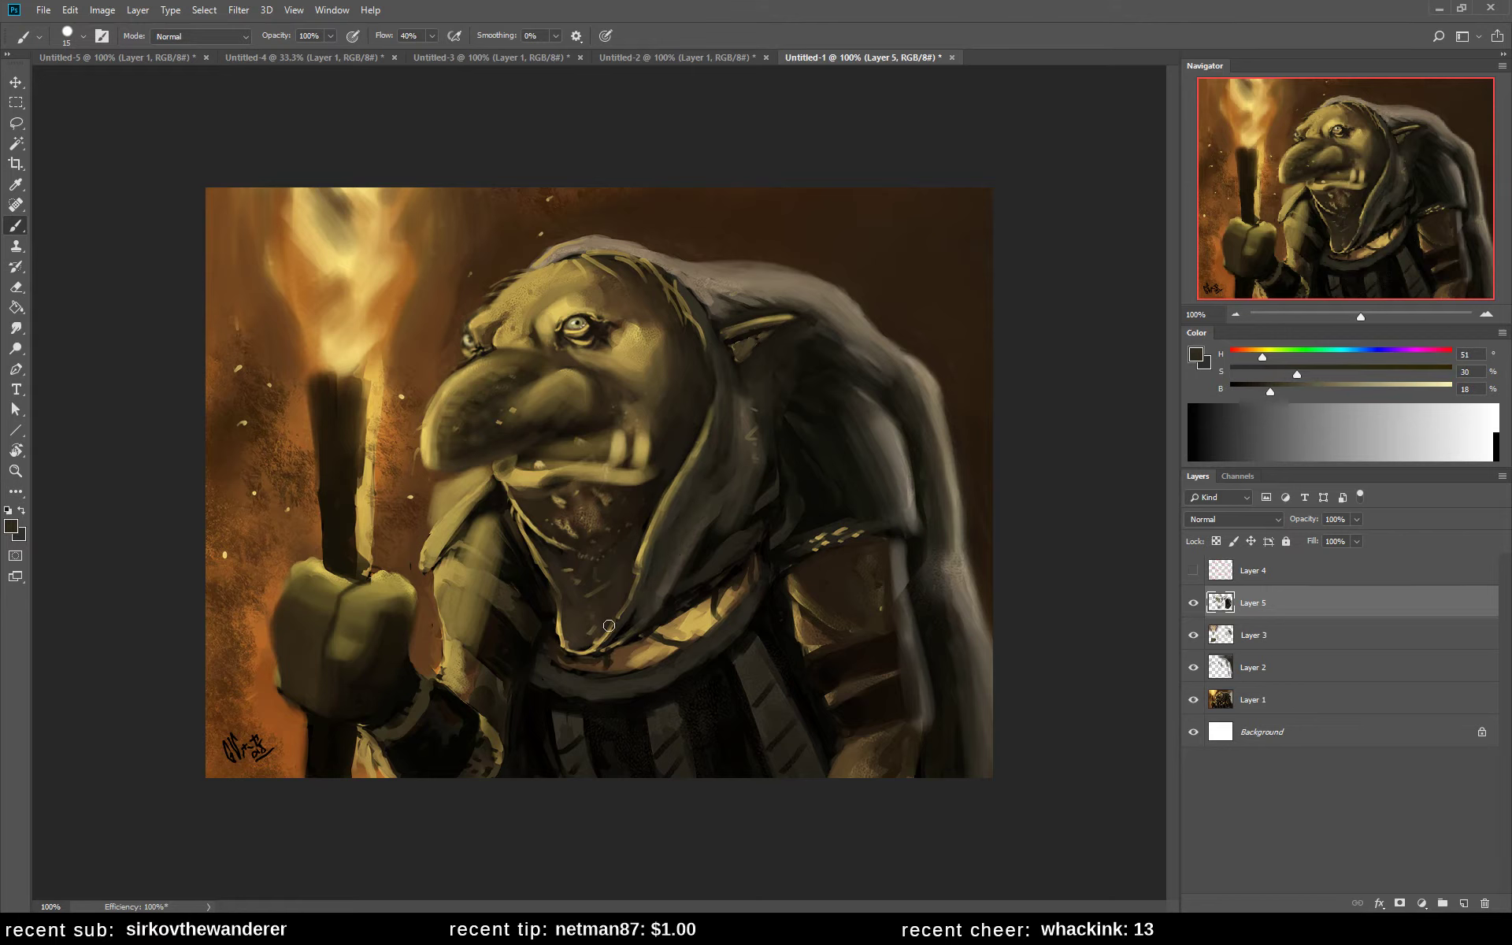
drag(1255, 394, 1244, 392)
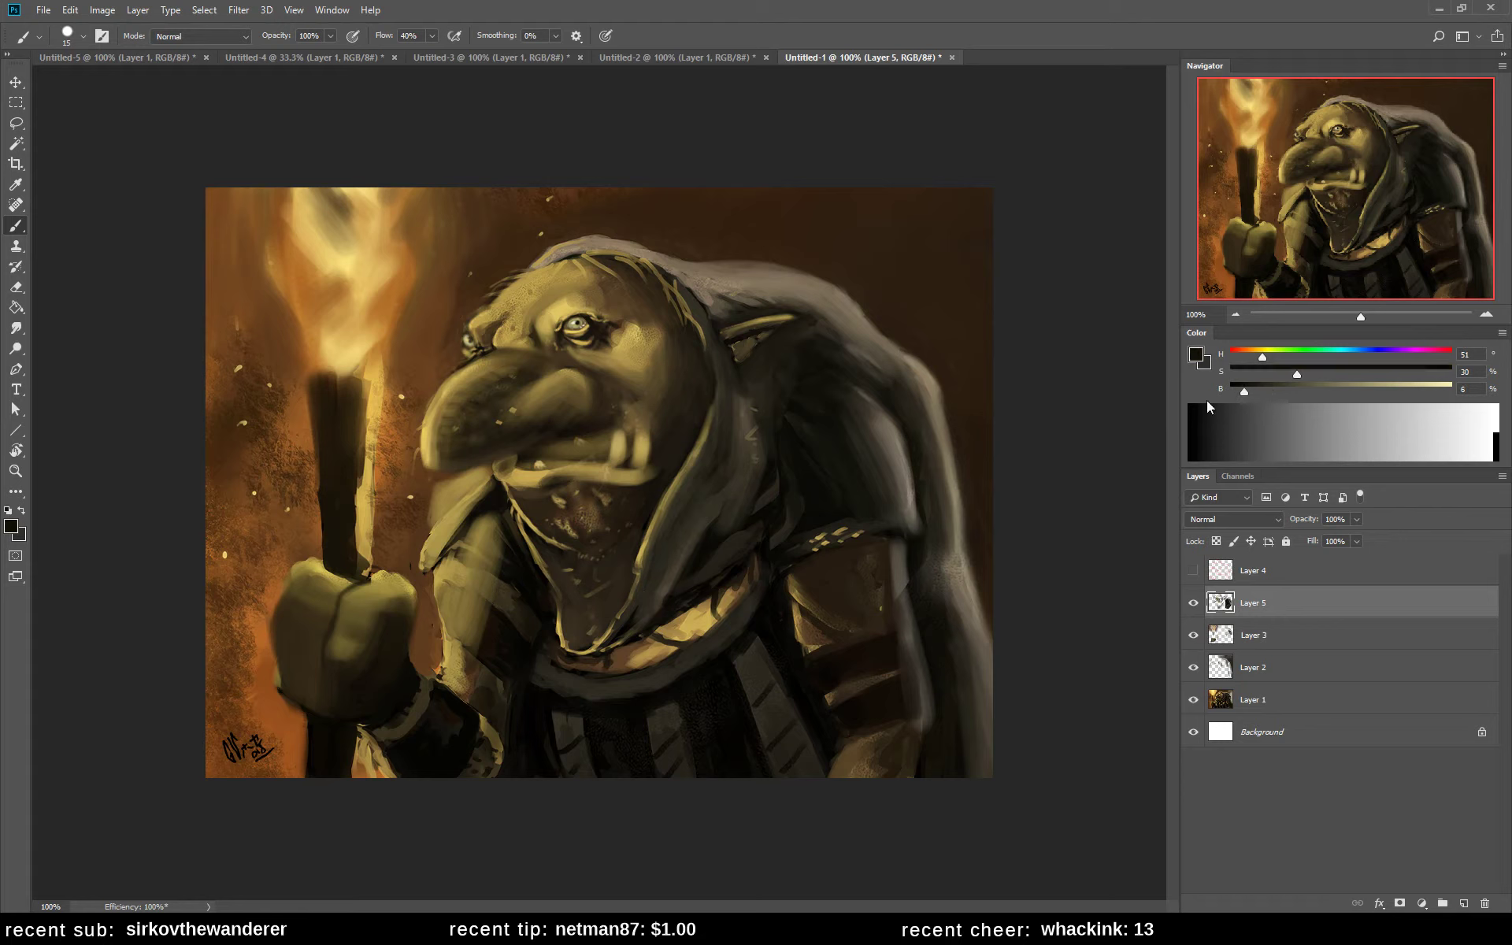
mouse_move(531, 537)
mouse_down()
mouse_move(562, 577)
mouse_move(561, 550)
mouse_move(531, 547)
mouse_up()
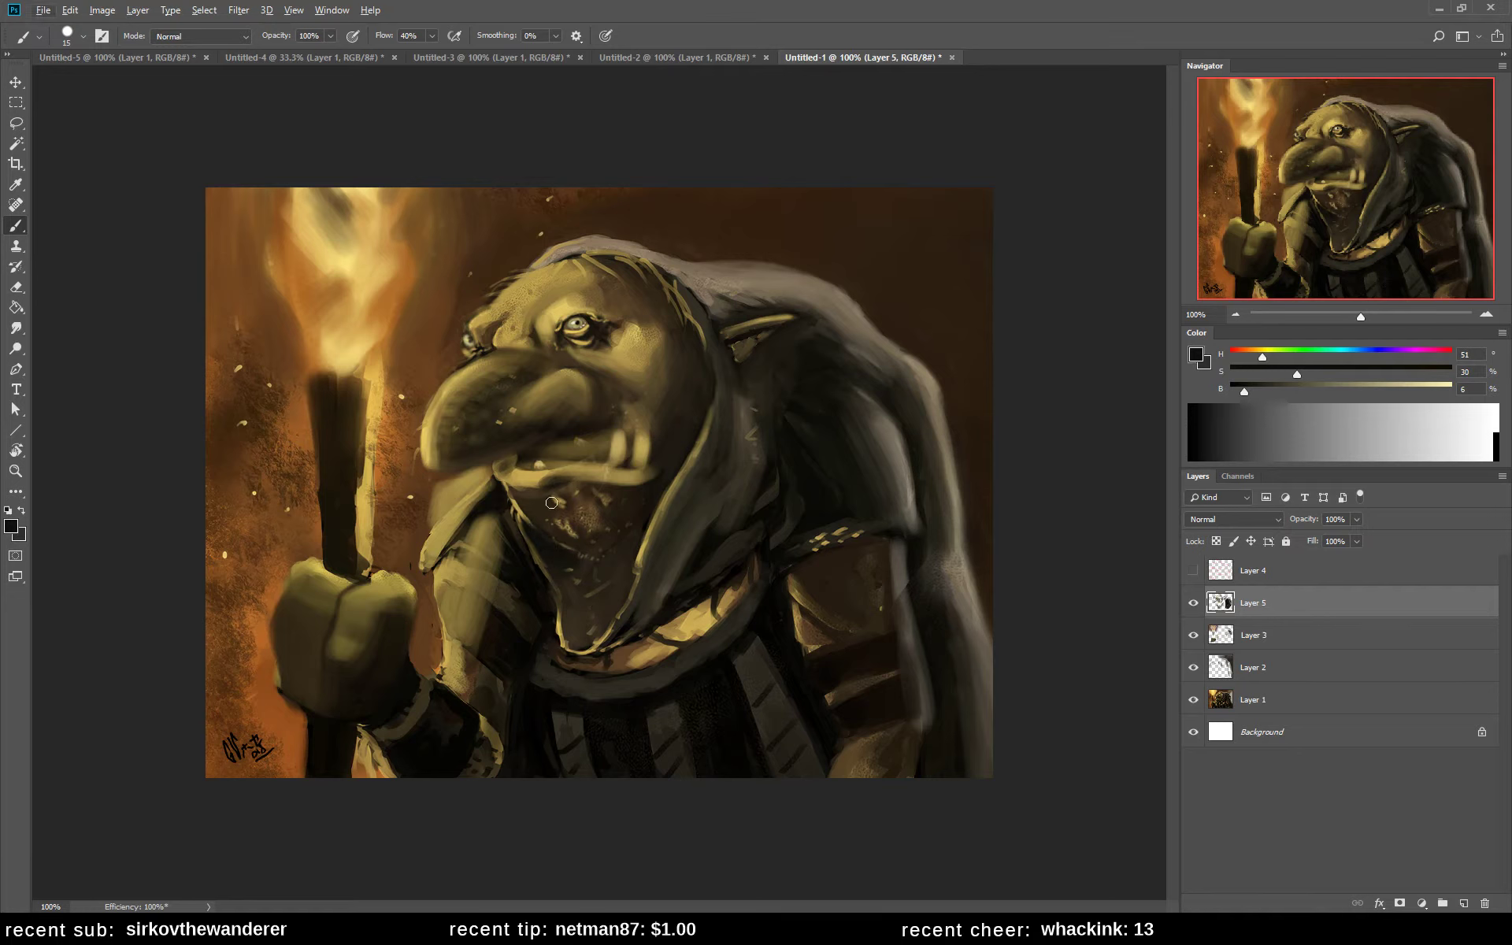
- Trim the lower lip with a dark brown stroke, then flip the painting back horizontally
alt+click(862, 453)
click(1295, 385)
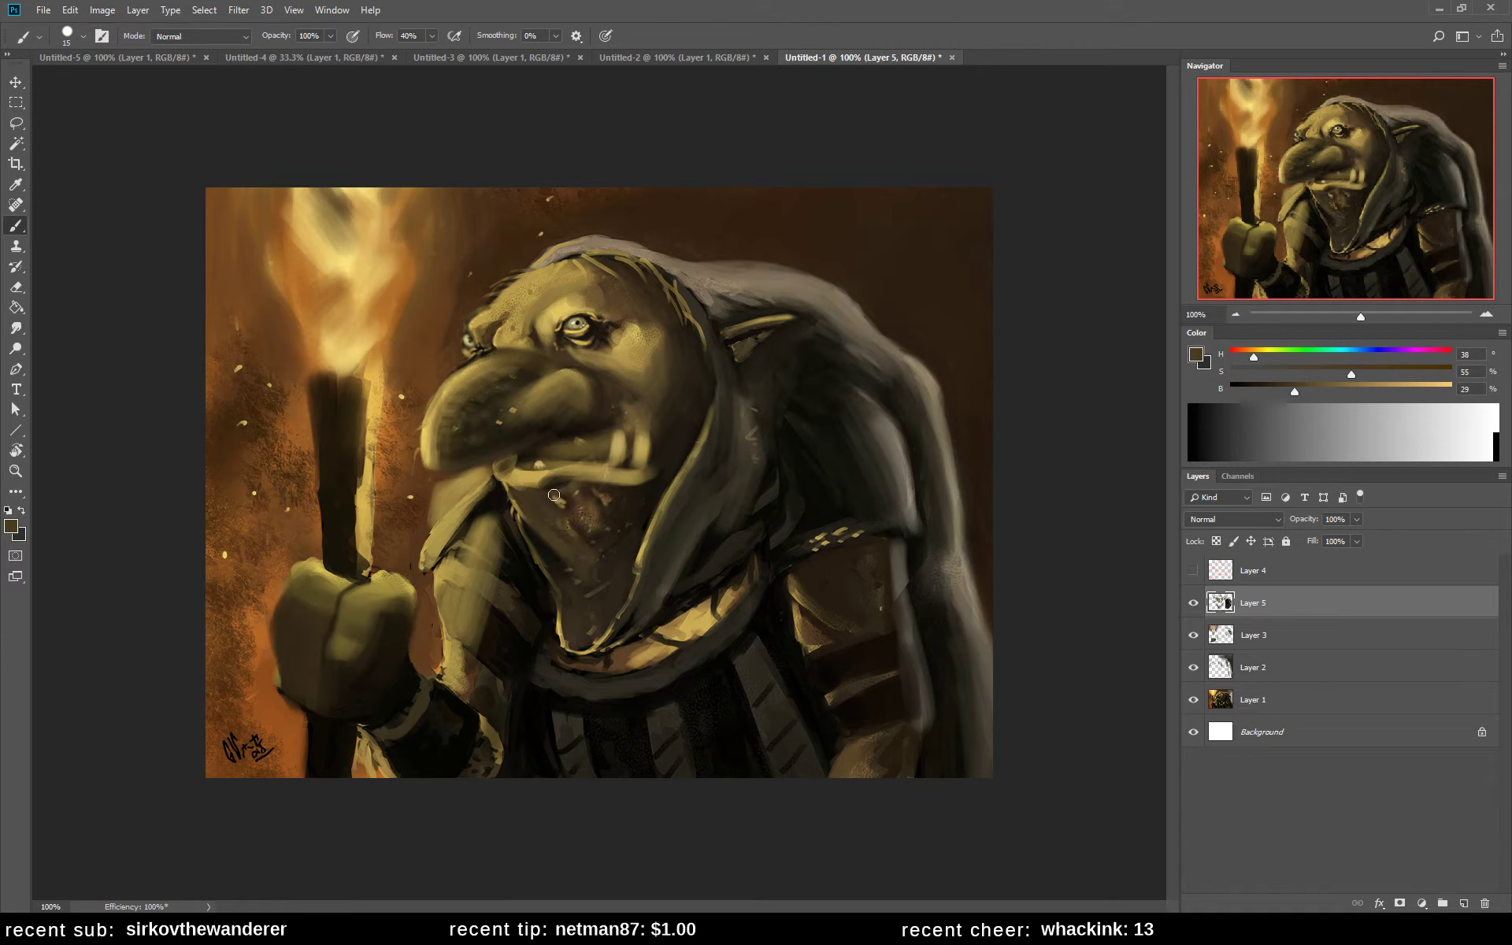
alt+click(529, 481)
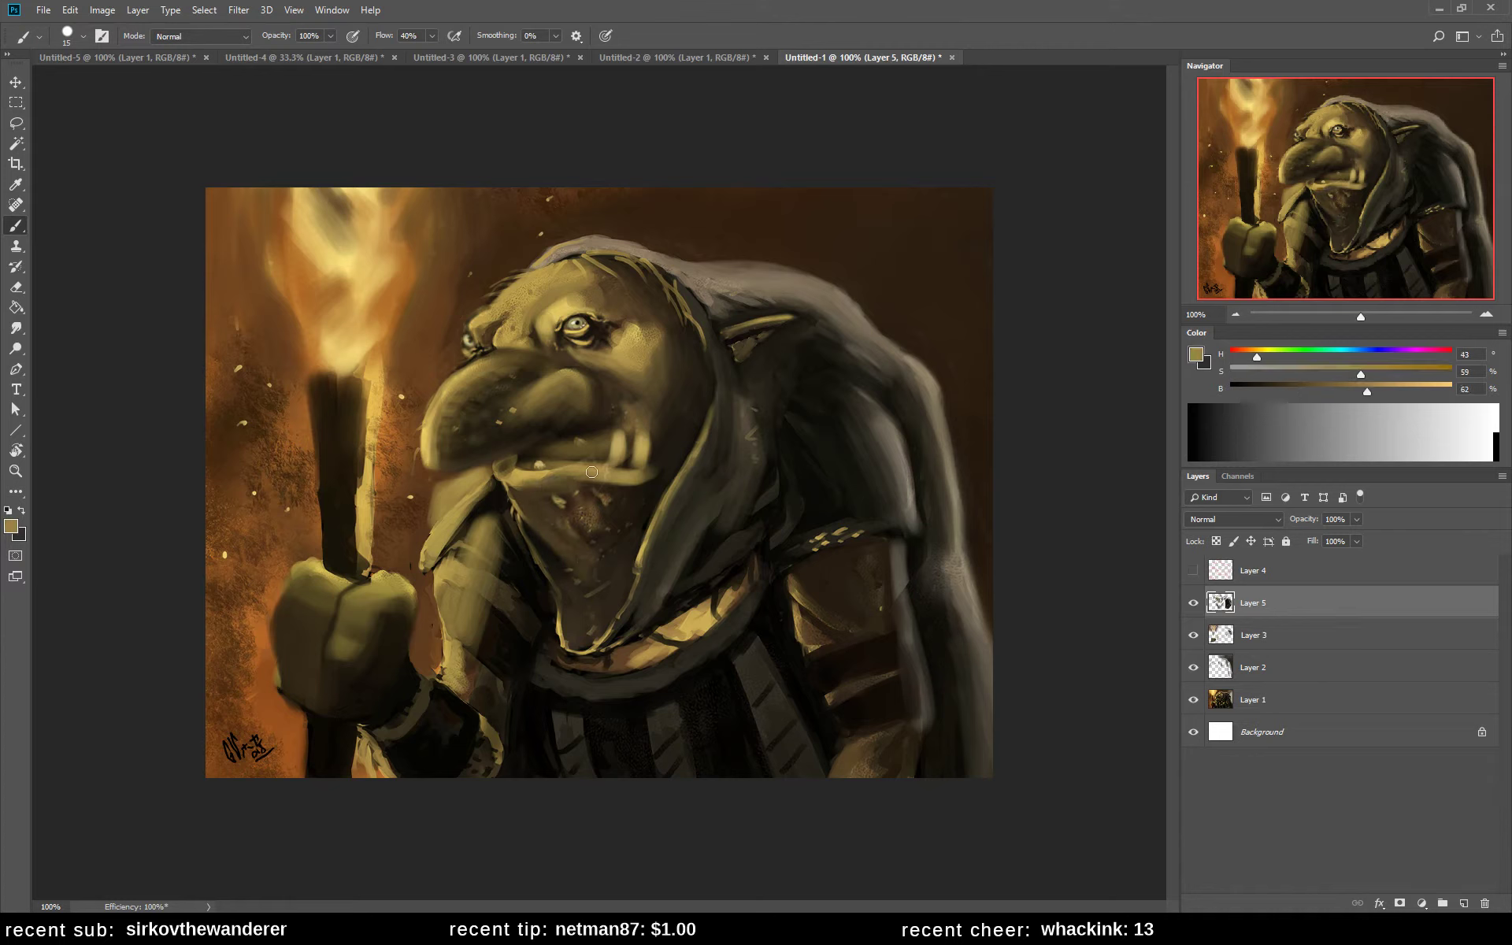
alt+click(615, 487)
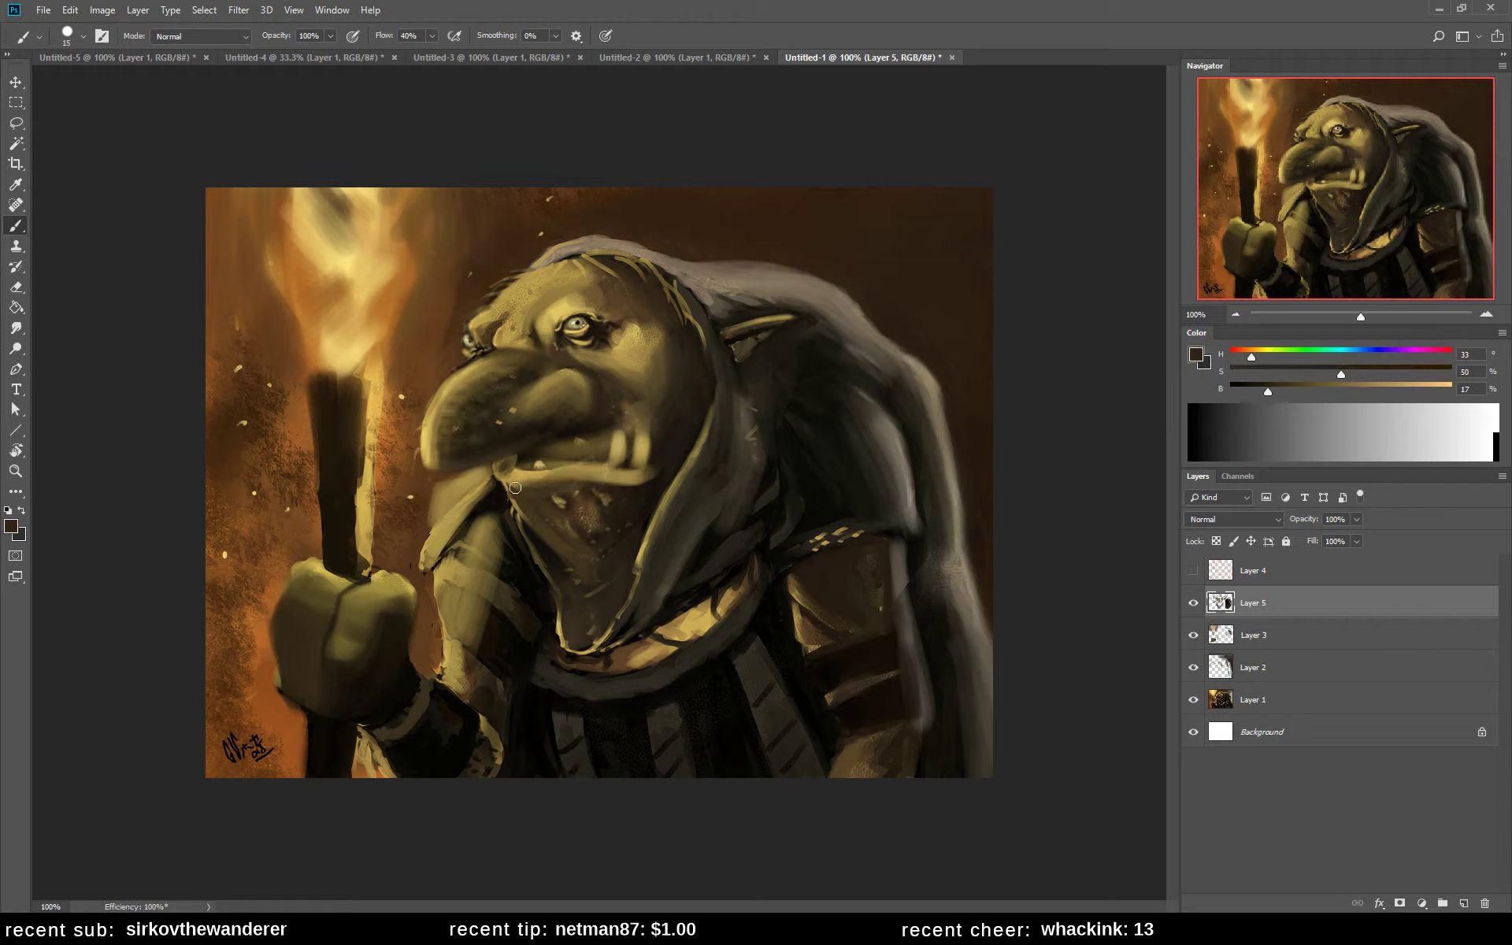
drag(613, 480, 593, 480)
key(ctrl+shift+h)
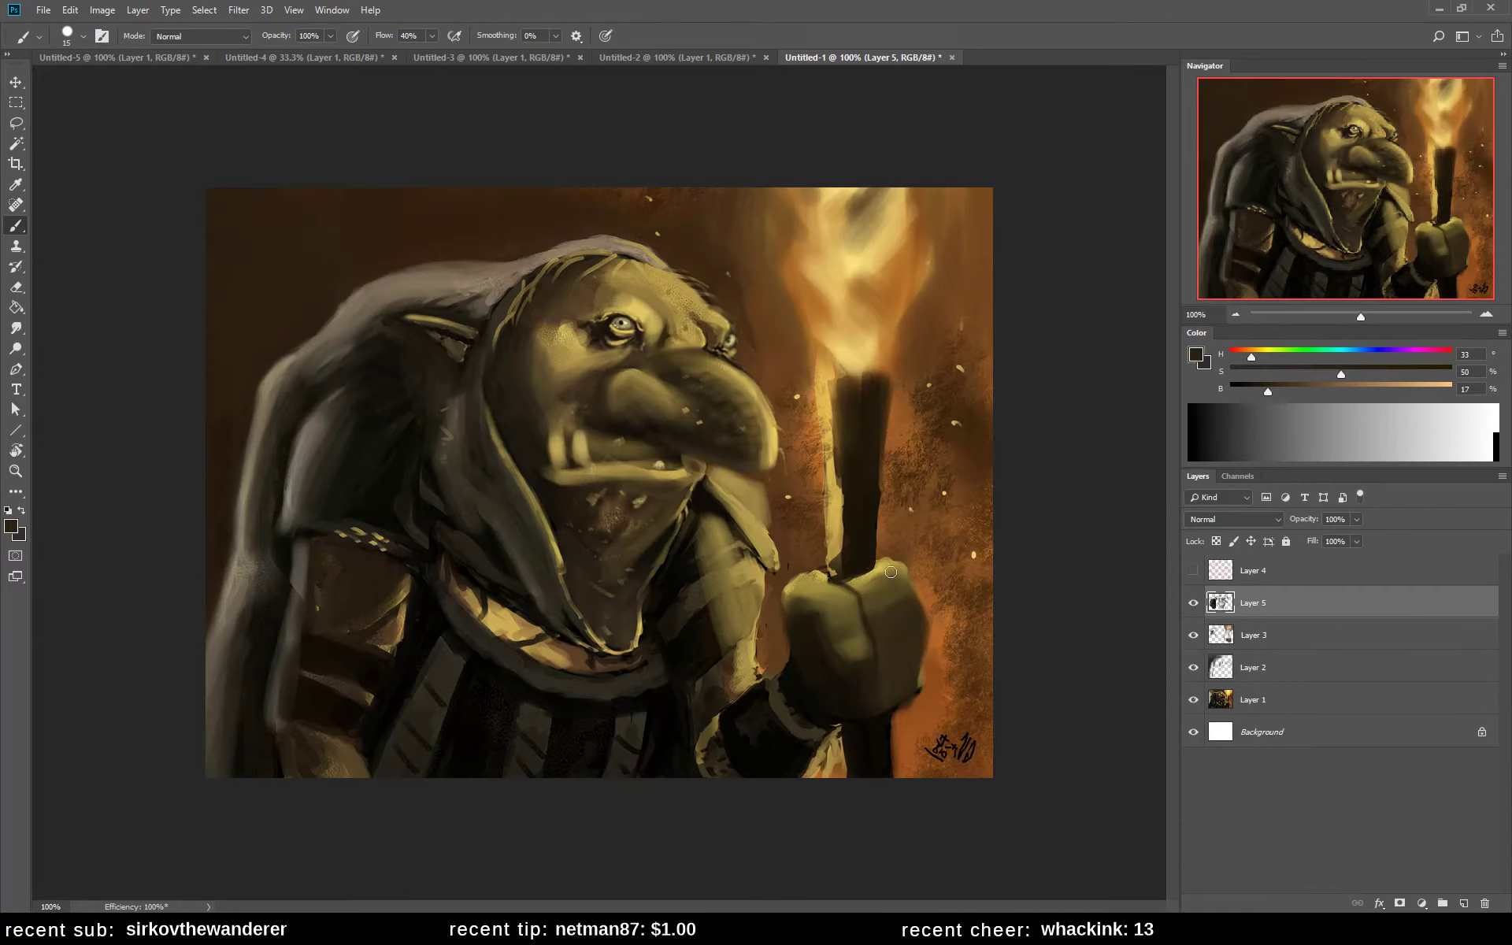
- Paint a thin dark upper-lip line with a smaller brush, toggling Layer 5 to compare versions
click(1194, 605)
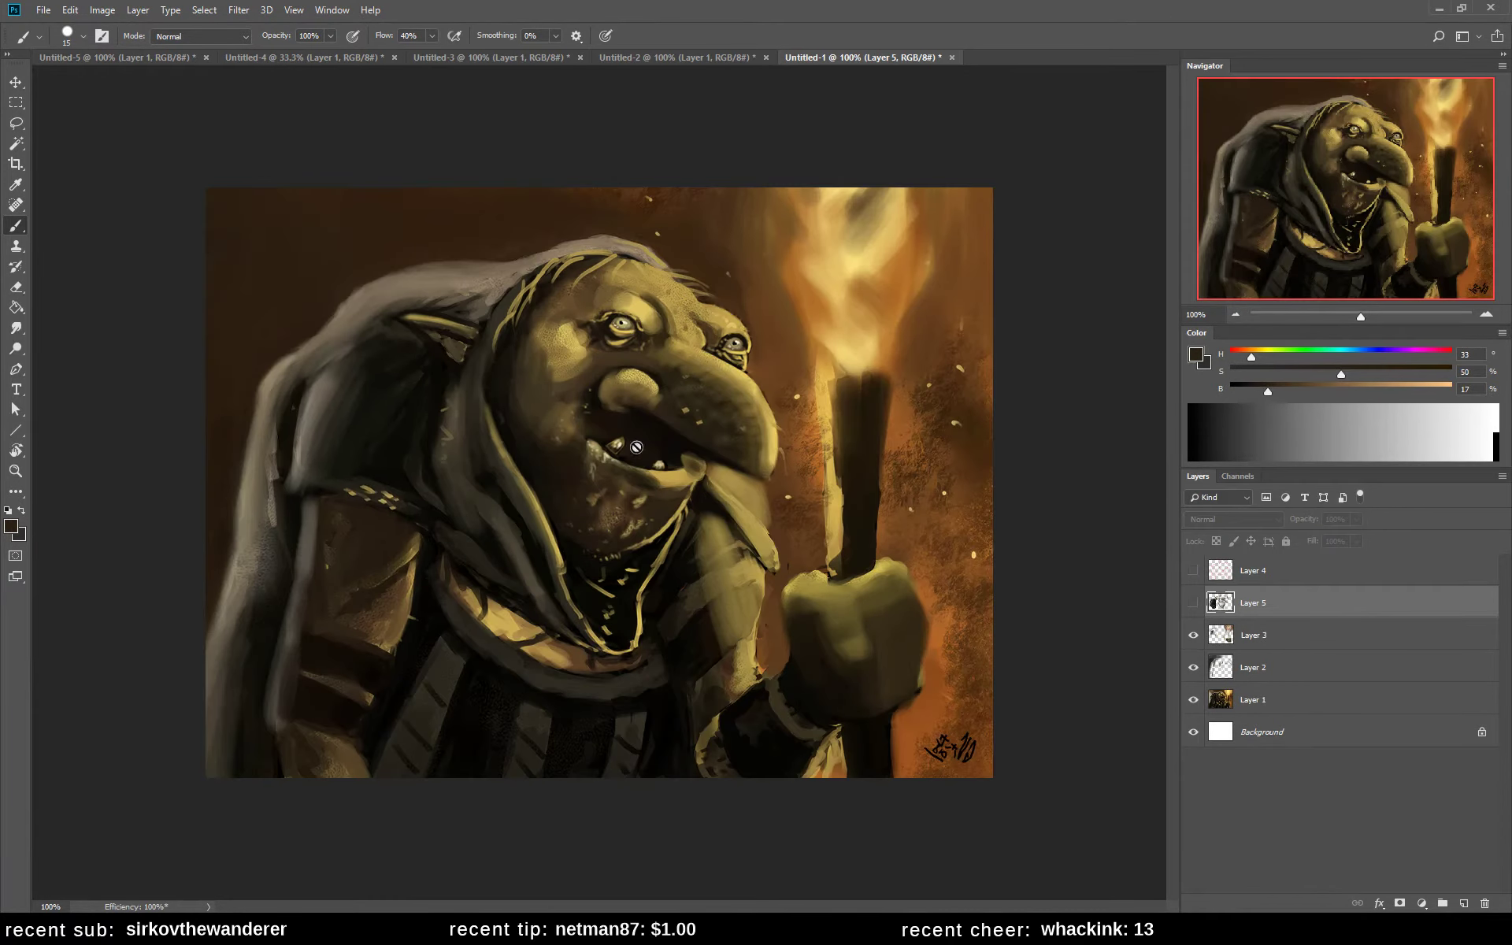
click(1194, 605)
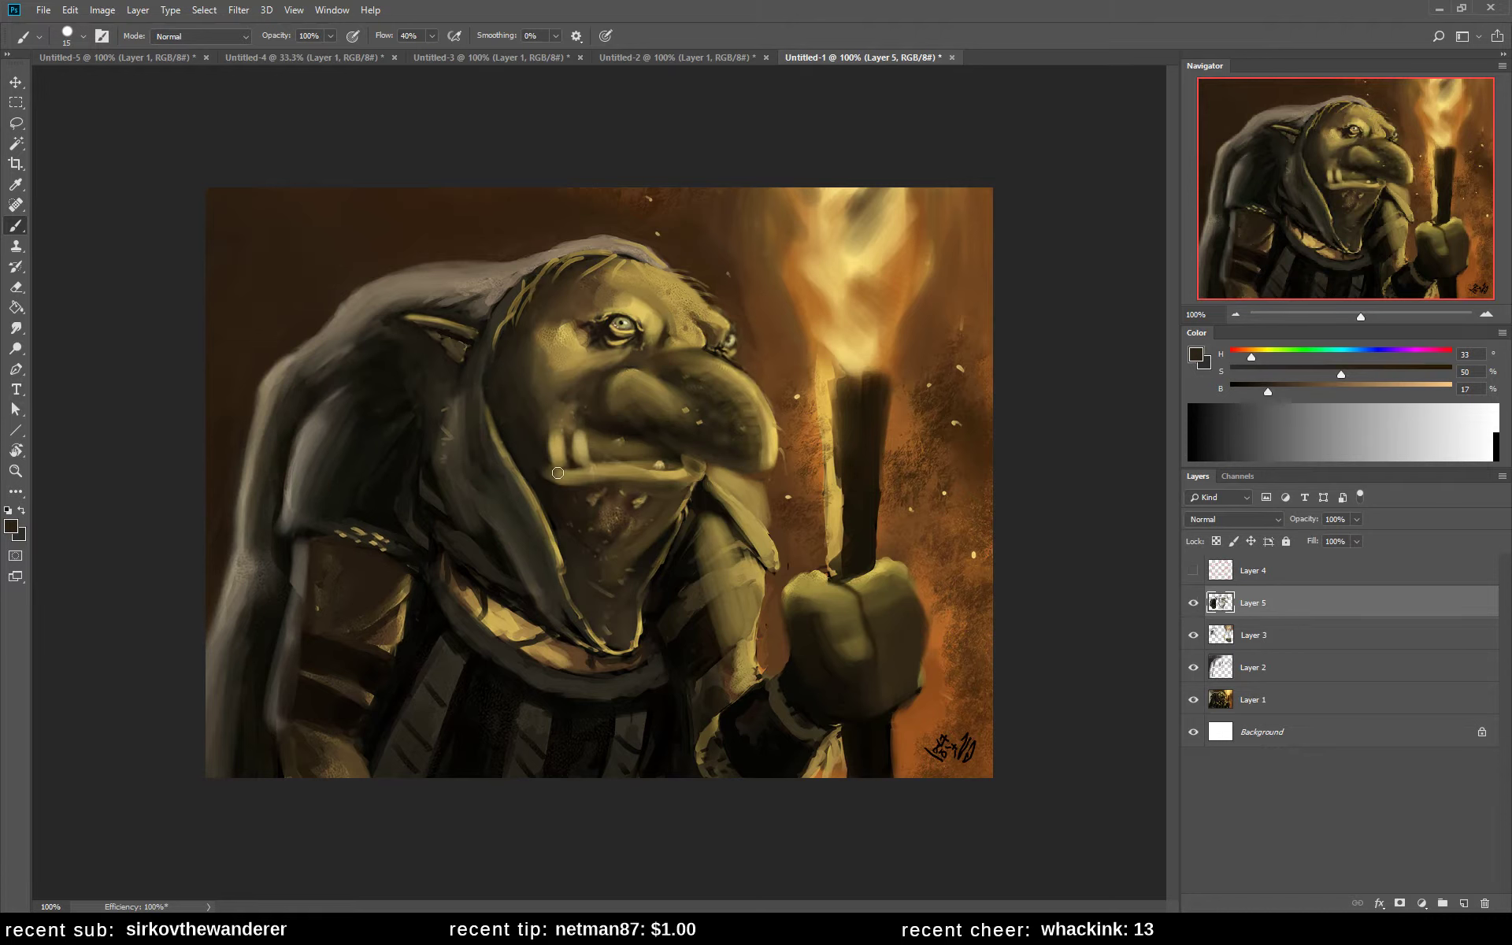
alt+click(690, 501)
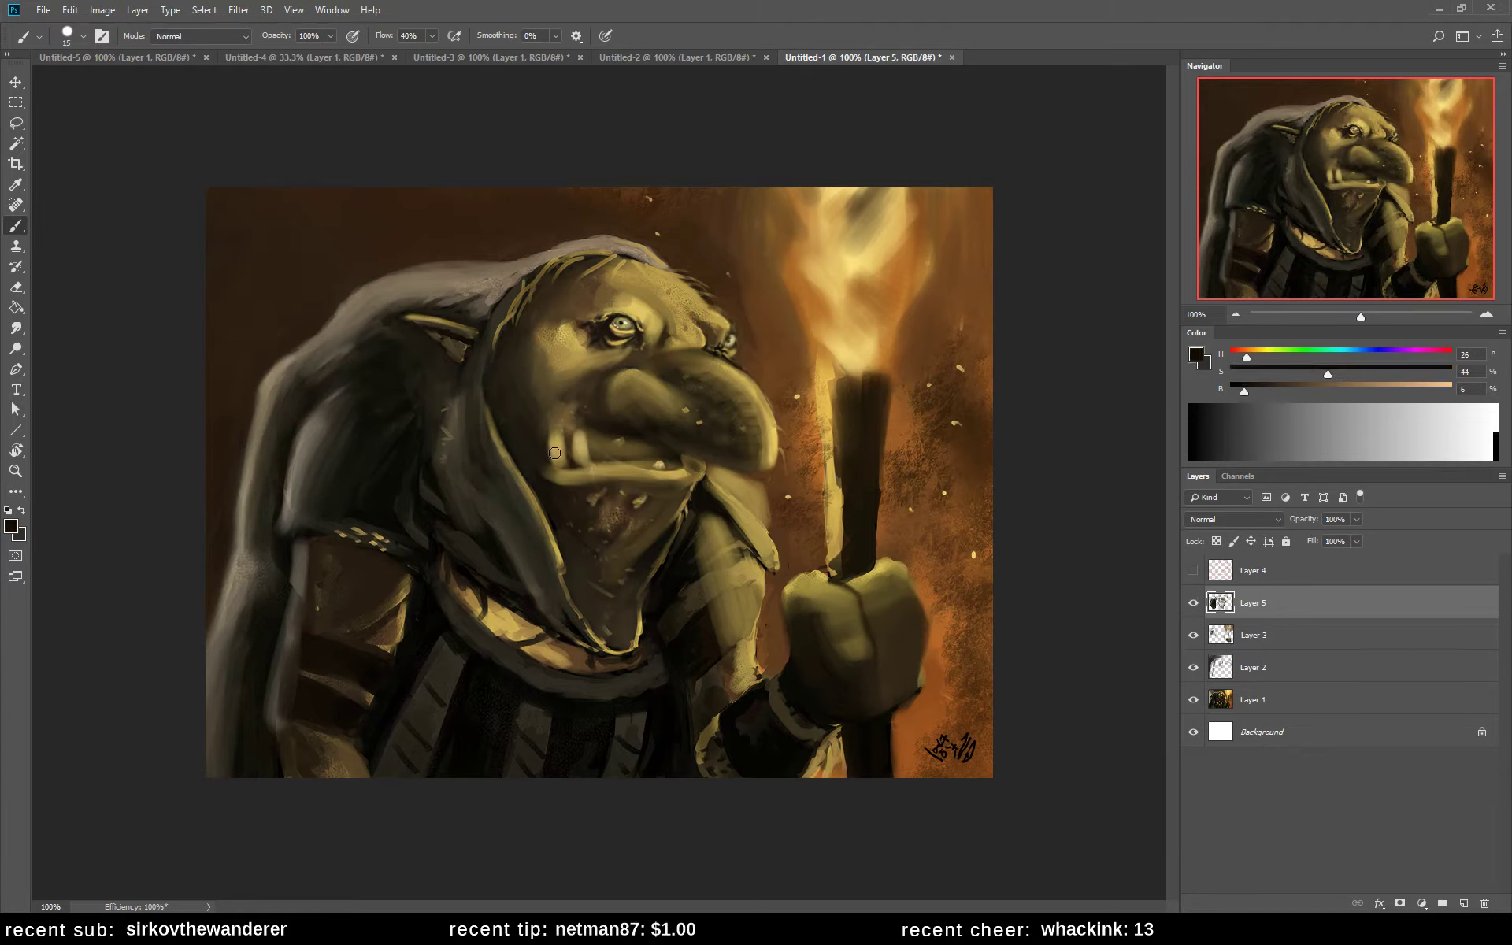
key(bracketleft)
key(bracketleft)
key(bracketleft)
key(bracketleft)
drag(610, 462, 621, 465)
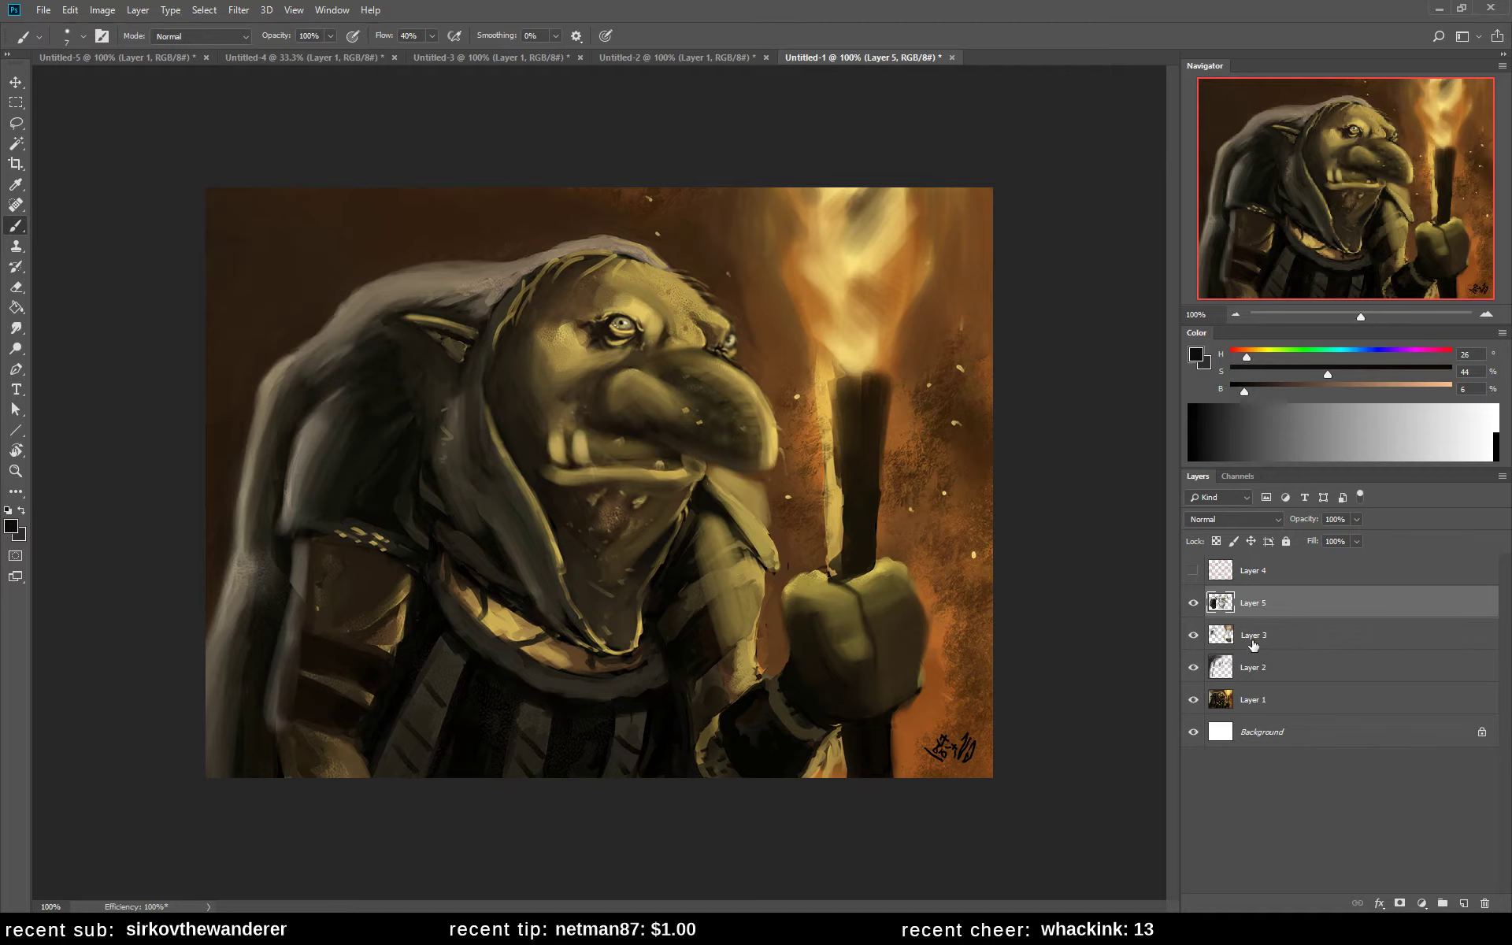
click(1194, 602)
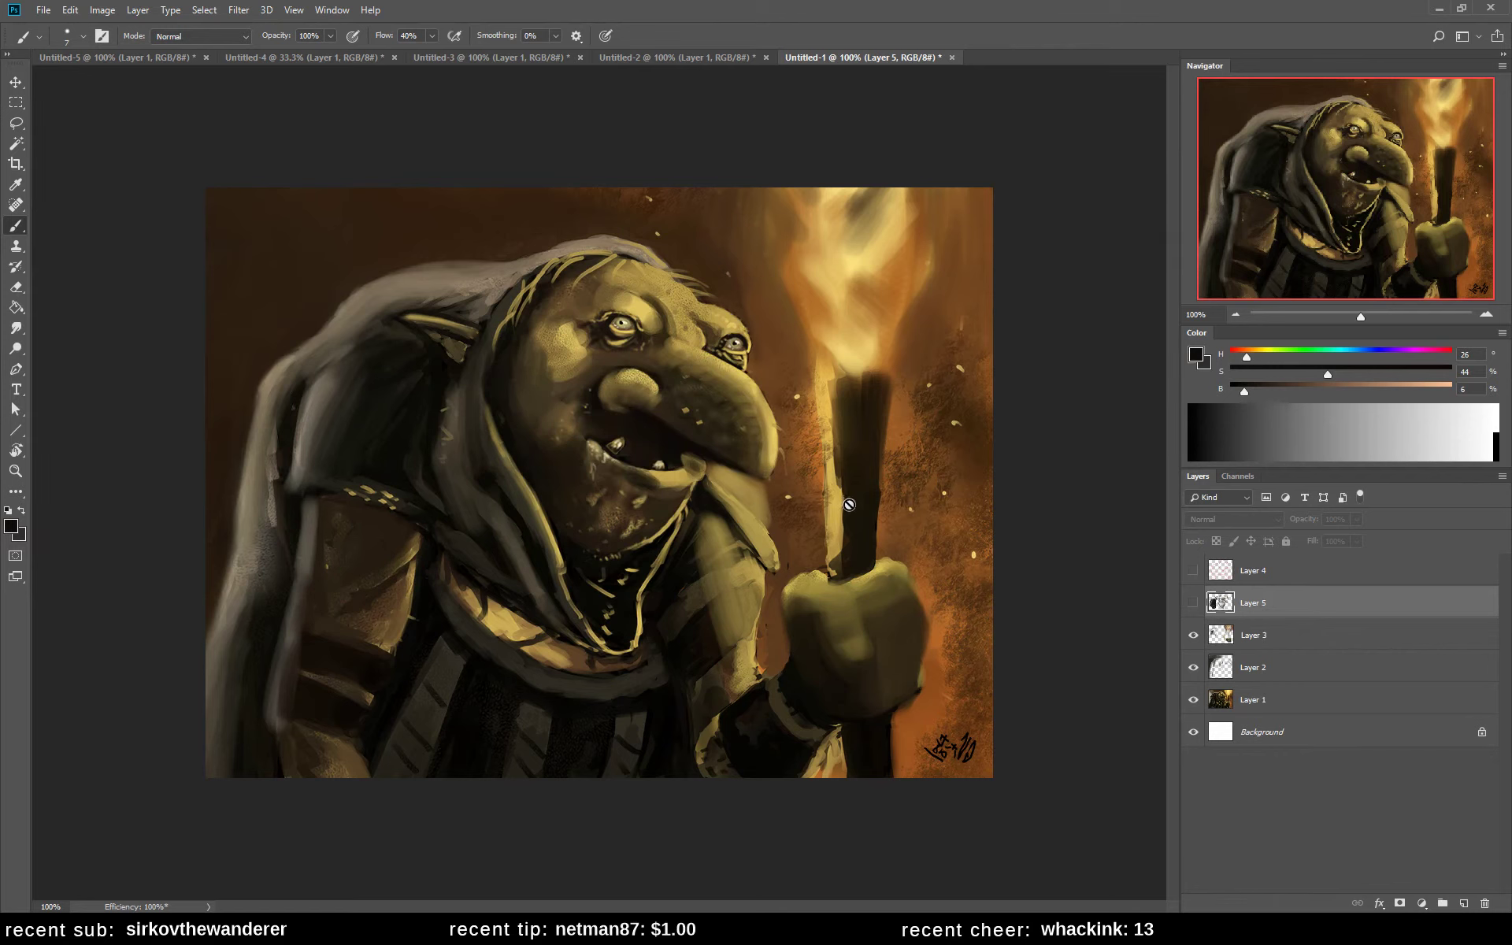
click(1193, 602)
right_click(689, 354)
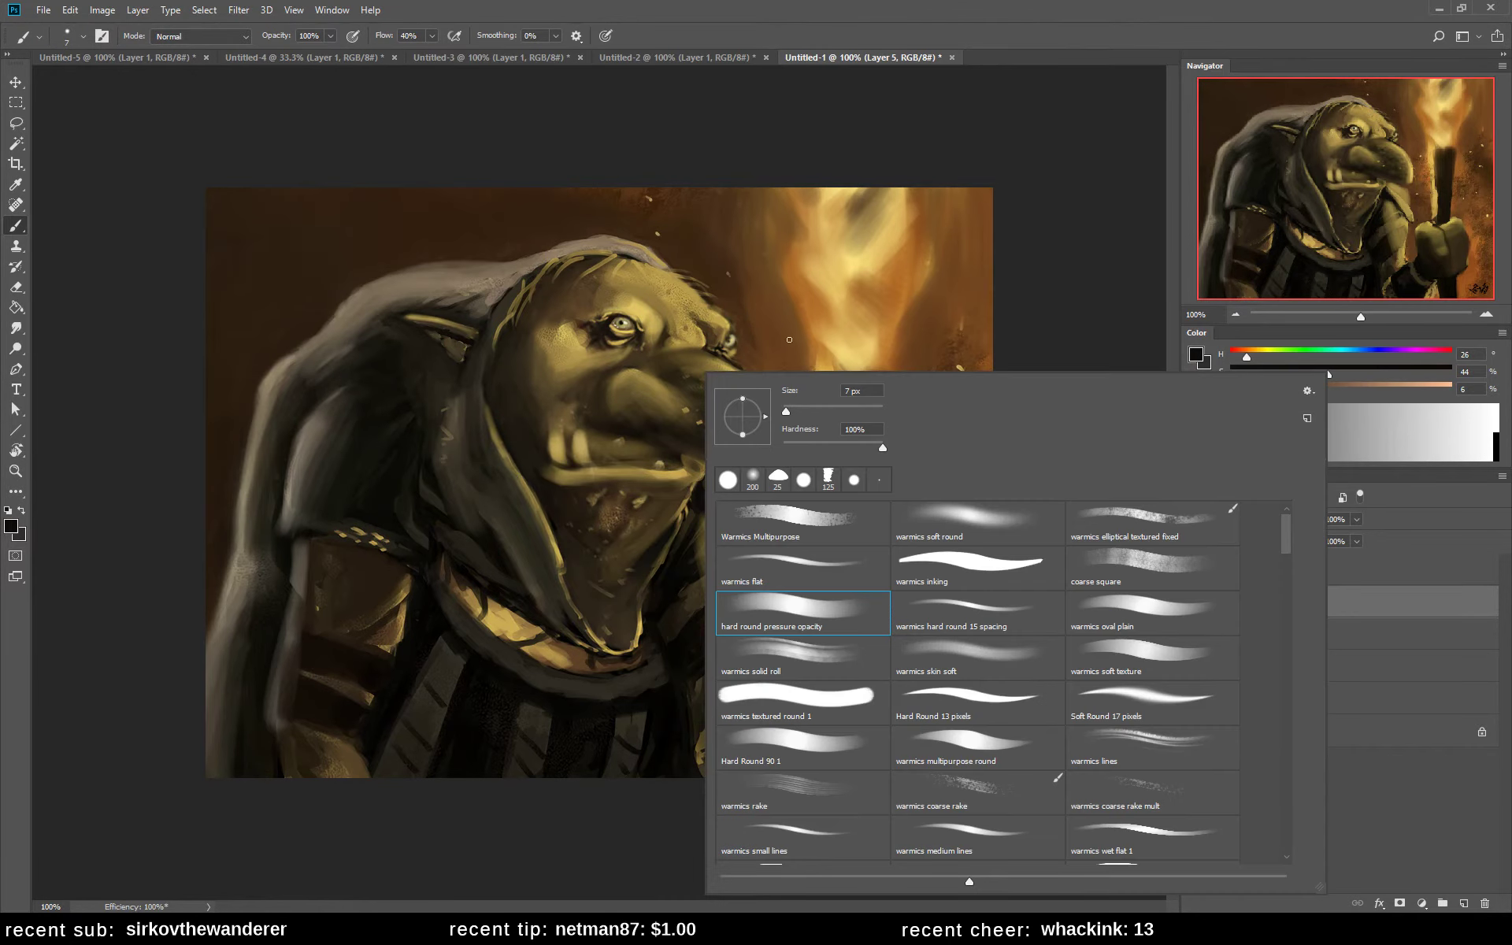
- With a larger brush and sampled browns, darken the left lower tooth, mouth line and upper tooth
click(811, 409)
alt+click(546, 458)
mouse_move(556, 463)
mouse_down()
mouse_move(550, 438)
mouse_move(558, 478)
mouse_move(589, 493)
mouse_move(567, 515)
mouse_move(584, 486)
mouse_move(629, 475)
mouse_move(603, 462)
mouse_move(661, 478)
mouse_up()
alt+click(624, 474)
key(bracketleft)
key(bracketleft)
key(bracketleft)
key(bracketleft)
key(bracketleft)
key(bracketleft)
key(bracketleft)
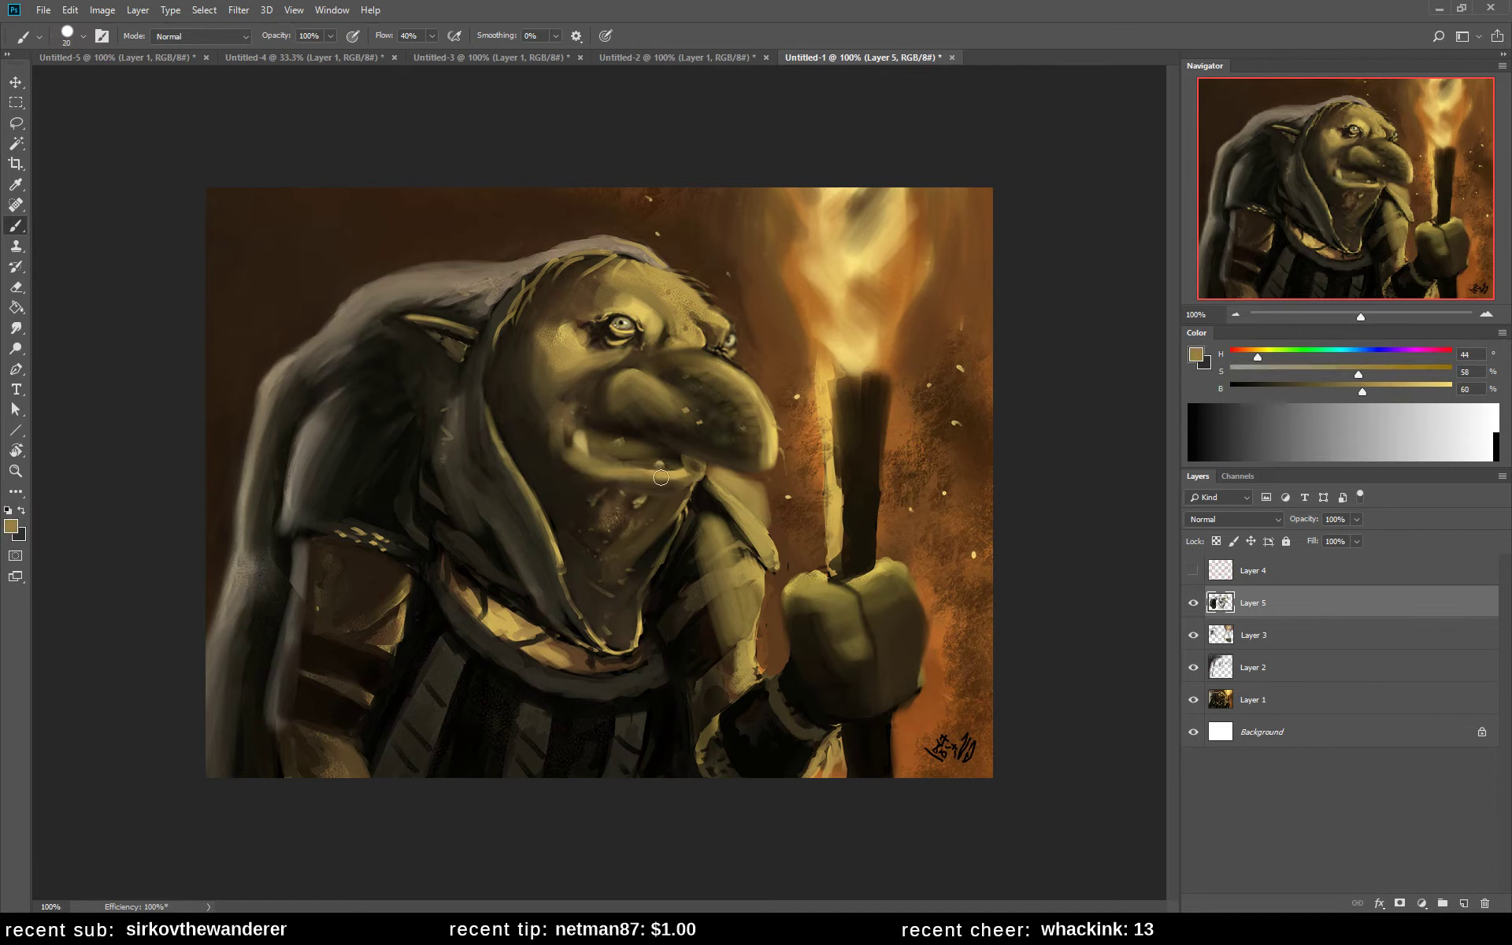
alt+click(594, 457)
key(bracketleft)
key(bracketleft)
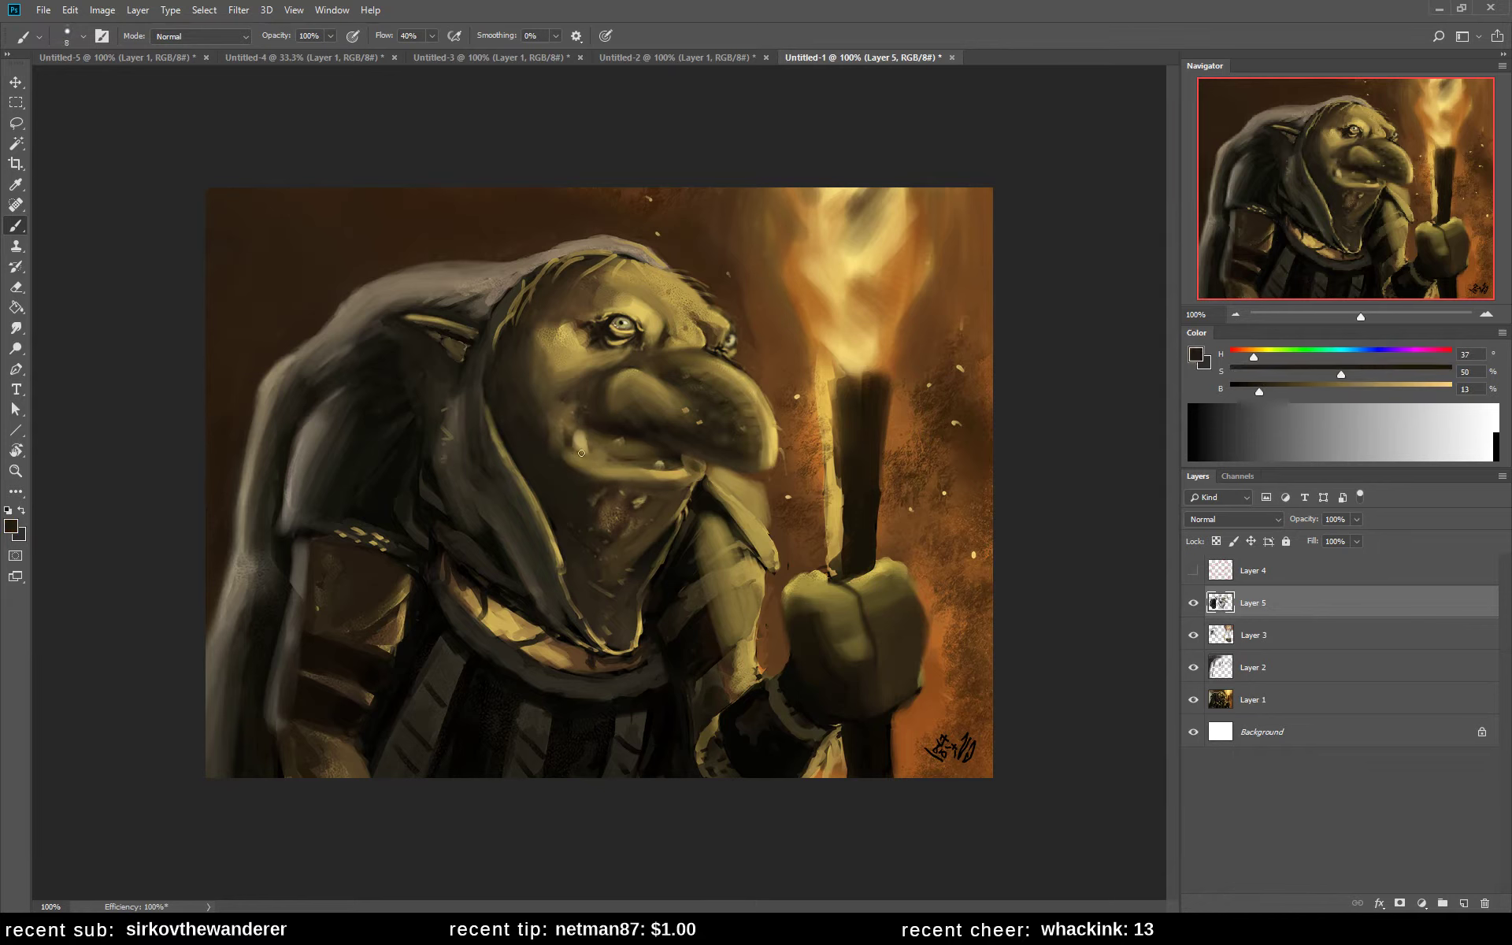
drag(577, 448, 673, 472)
- Paint over the pale tooth spot, undo the bad chin stroke, and repaint mouth, right tooth and lower lip
alt+click(580, 454)
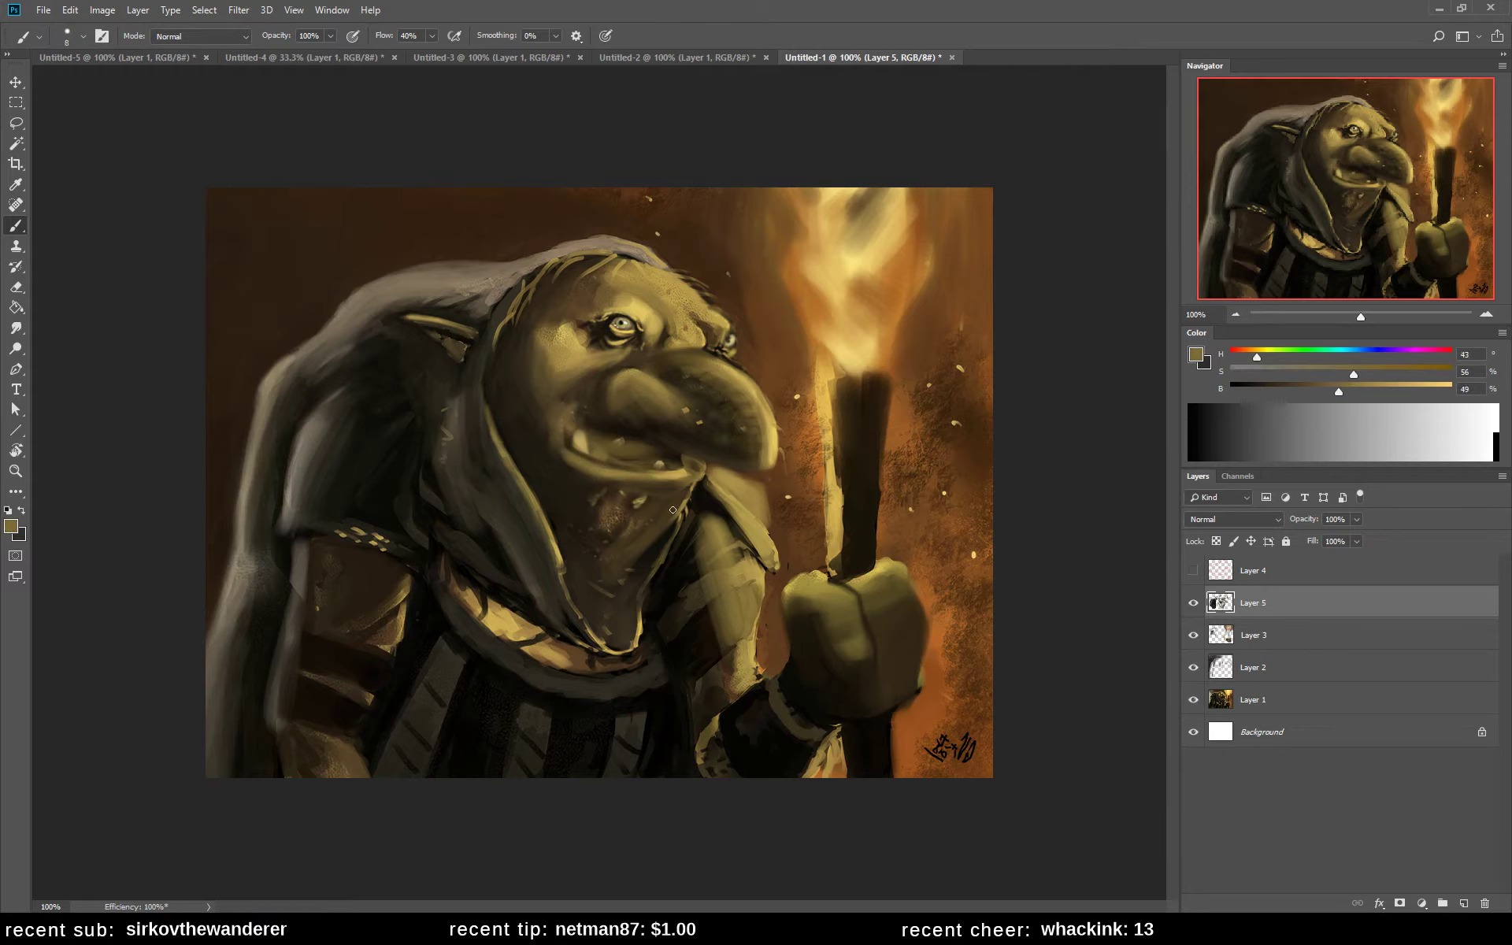
alt+click(678, 474)
alt+click(668, 449)
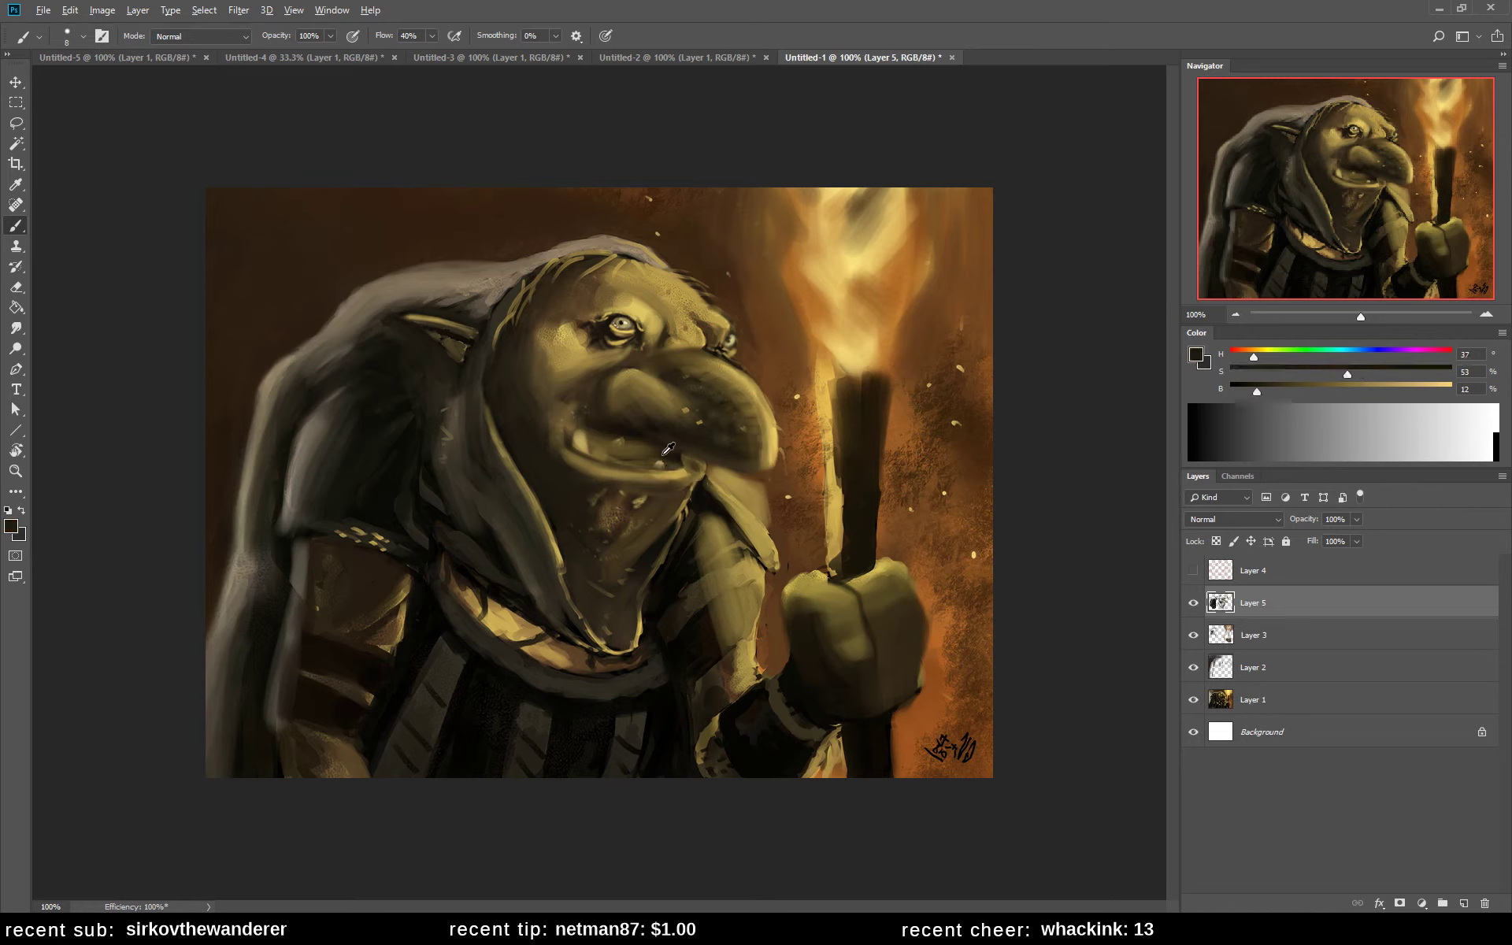
key(])
key(])
key(])
key(])
key(])
mouse_move(653, 458)
mouse_down()
mouse_move(663, 514)
mouse_move(641, 439)
mouse_move(656, 528)
mouse_up()
drag(616, 435, 643, 541)
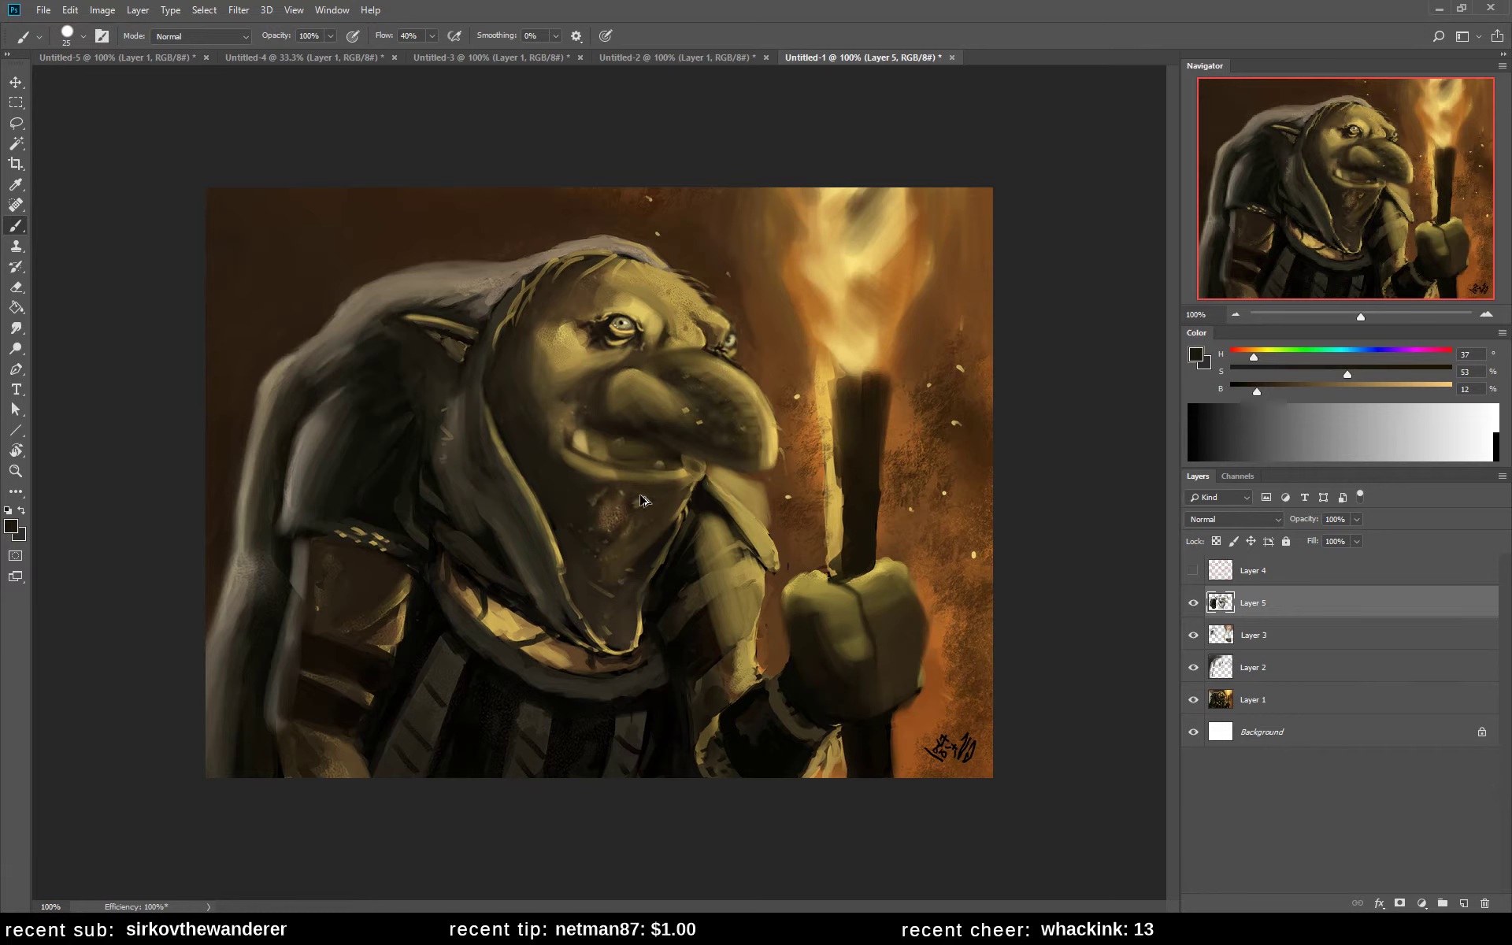
key(ctrl+z)
mouse_move(607, 438)
mouse_down()
mouse_move(580, 500)
mouse_move(629, 441)
mouse_move(587, 508)
mouse_move(667, 452)
mouse_move(635, 479)
mouse_up()
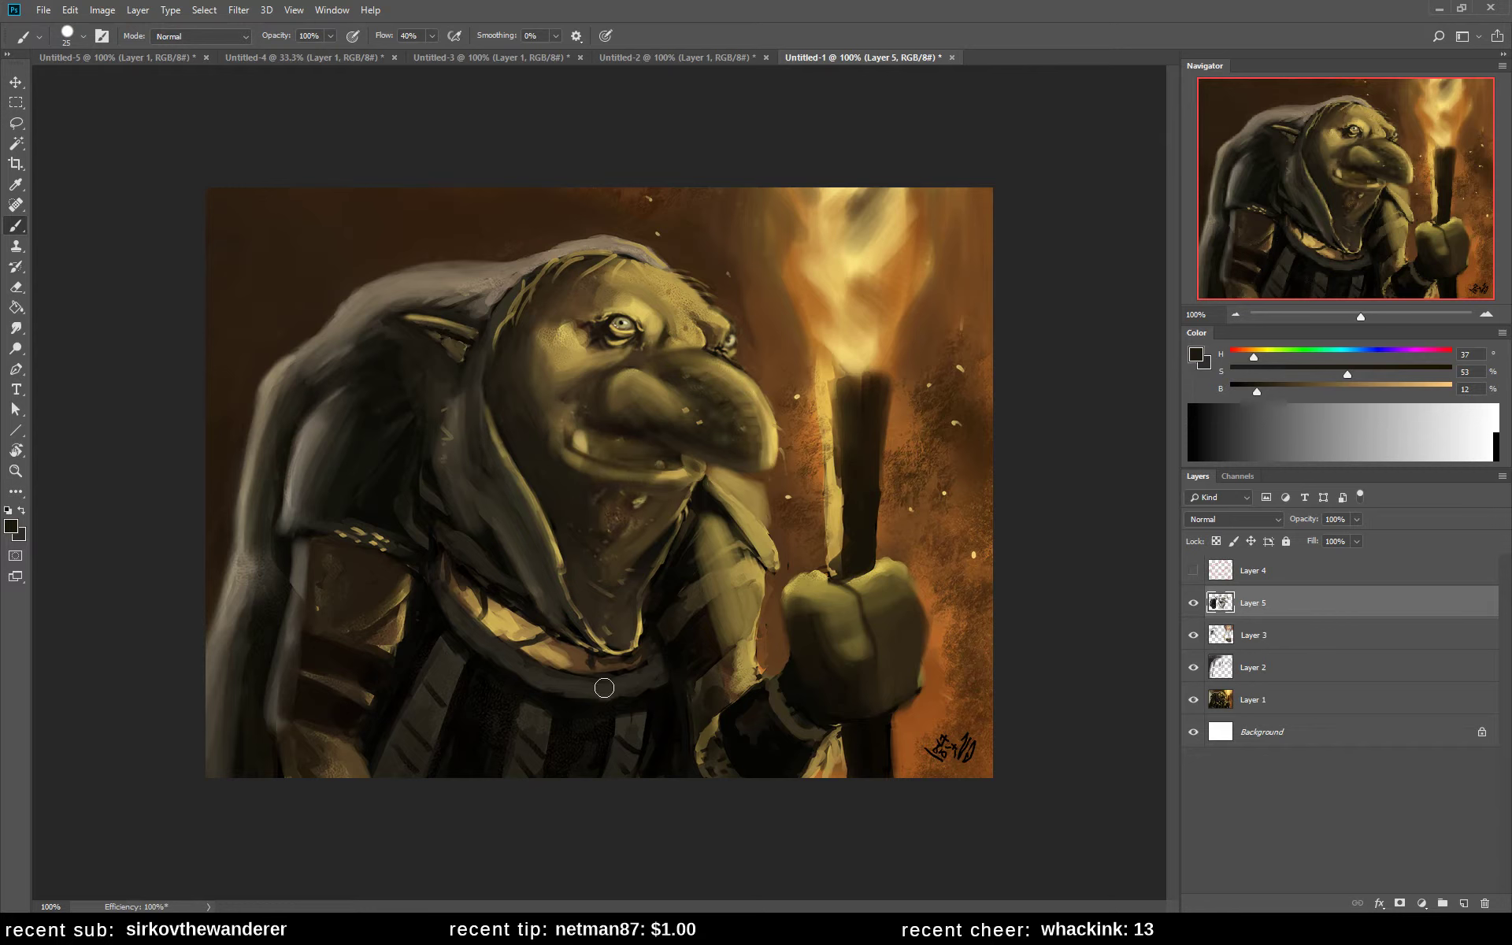
- Cover the reddish patch at the eye's corner with olive skin tone, then flip the painting horizontally
mouse_move(604, 337)
mouse_down()
mouse_move(580, 337)
mouse_move(592, 324)
mouse_up()
alt+click(607, 311)
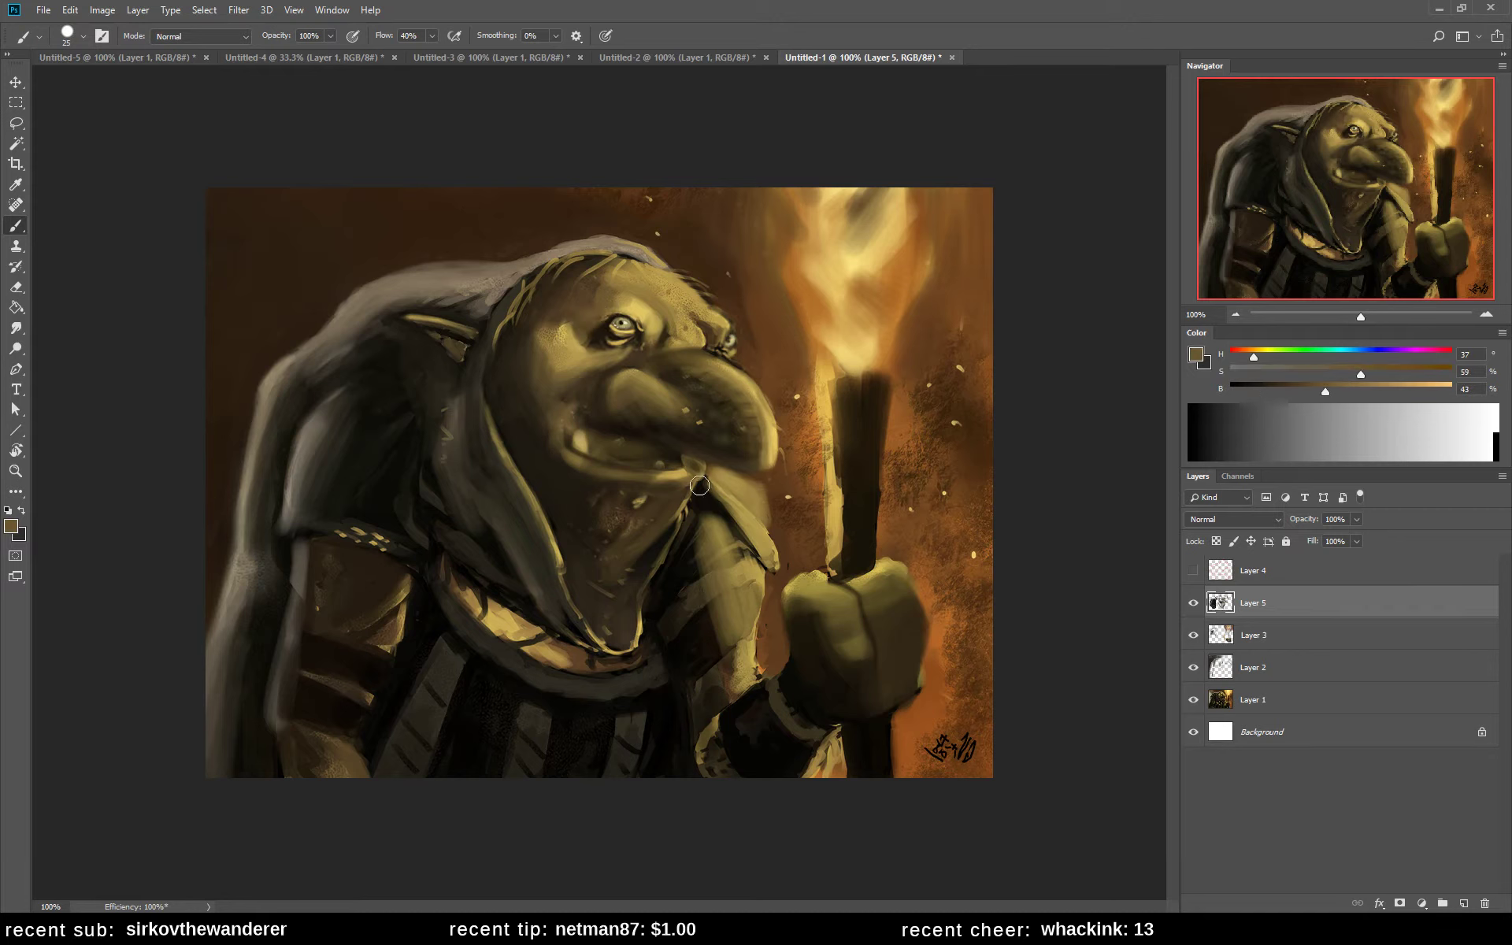
alt+click(527, 379)
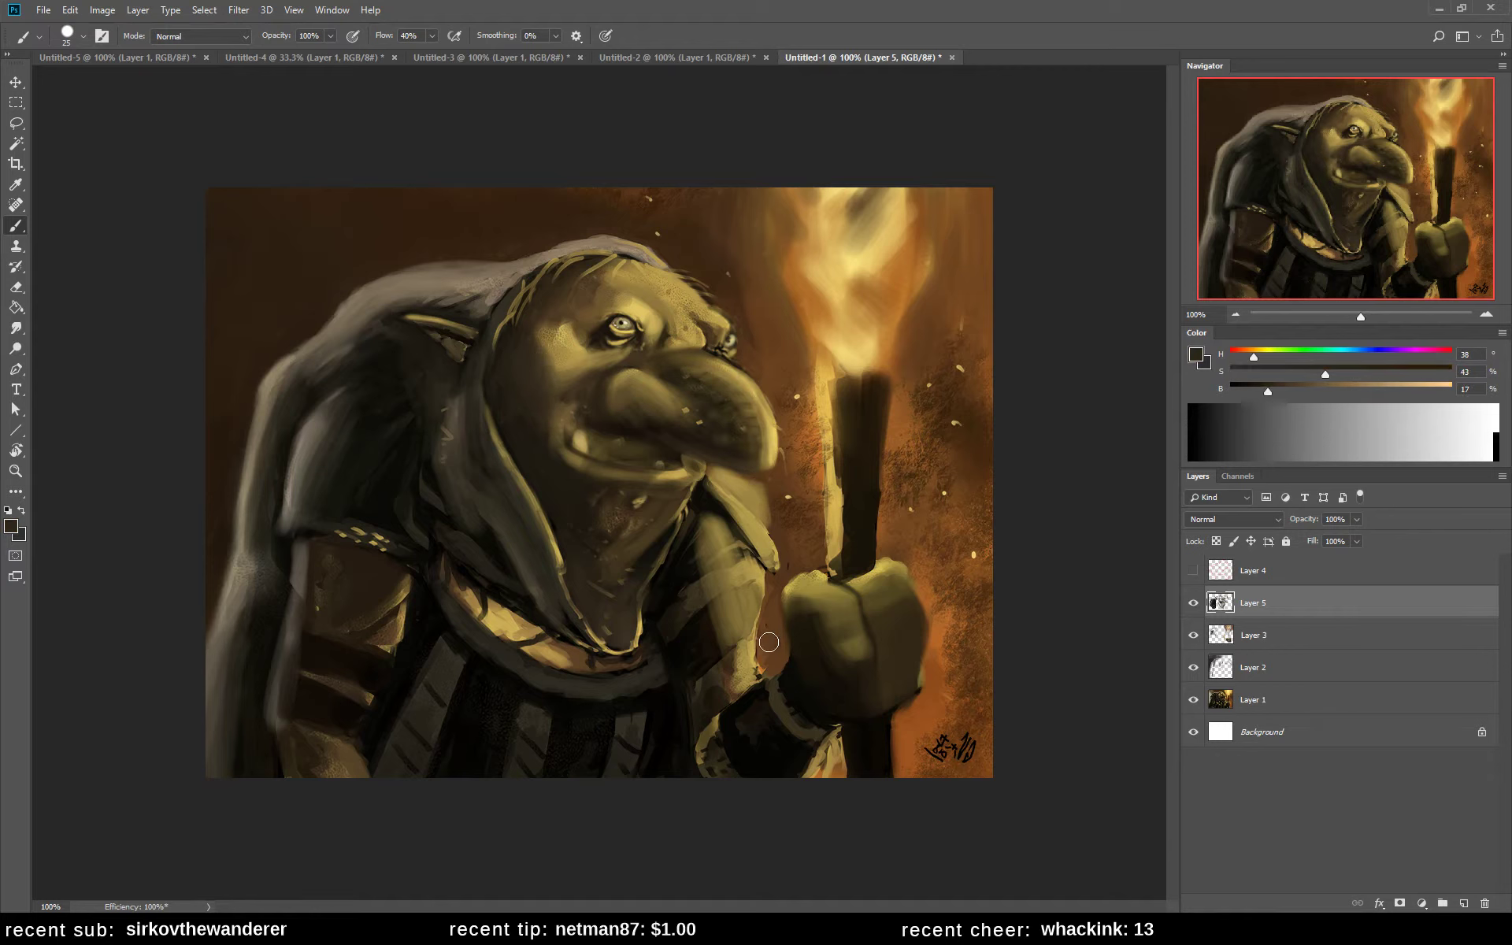
alt+click(625, 291)
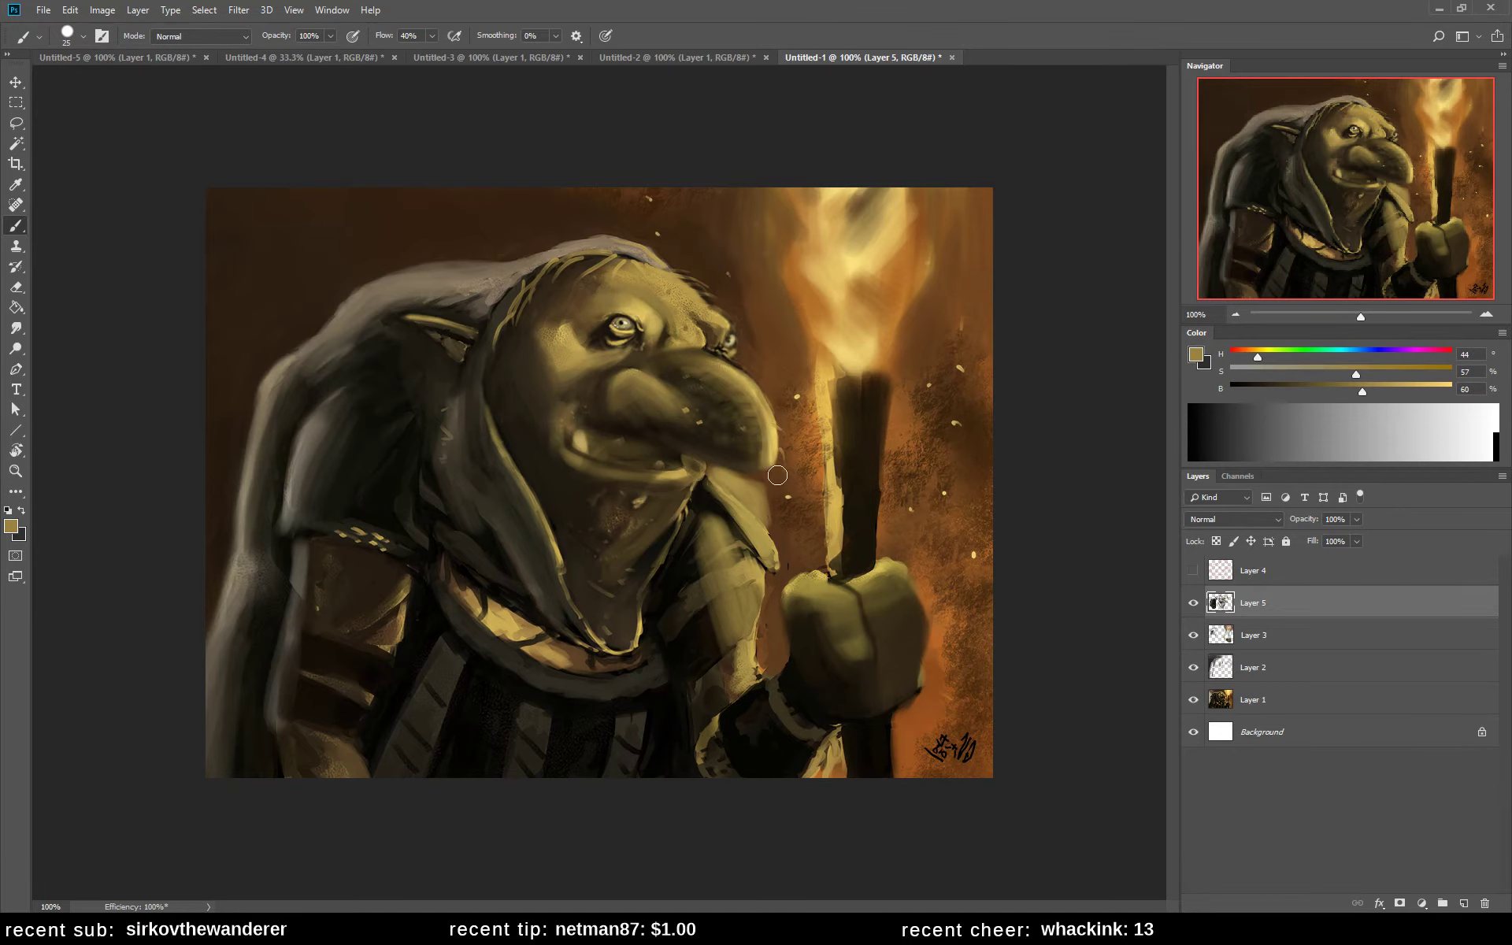
key(ctrl+f)
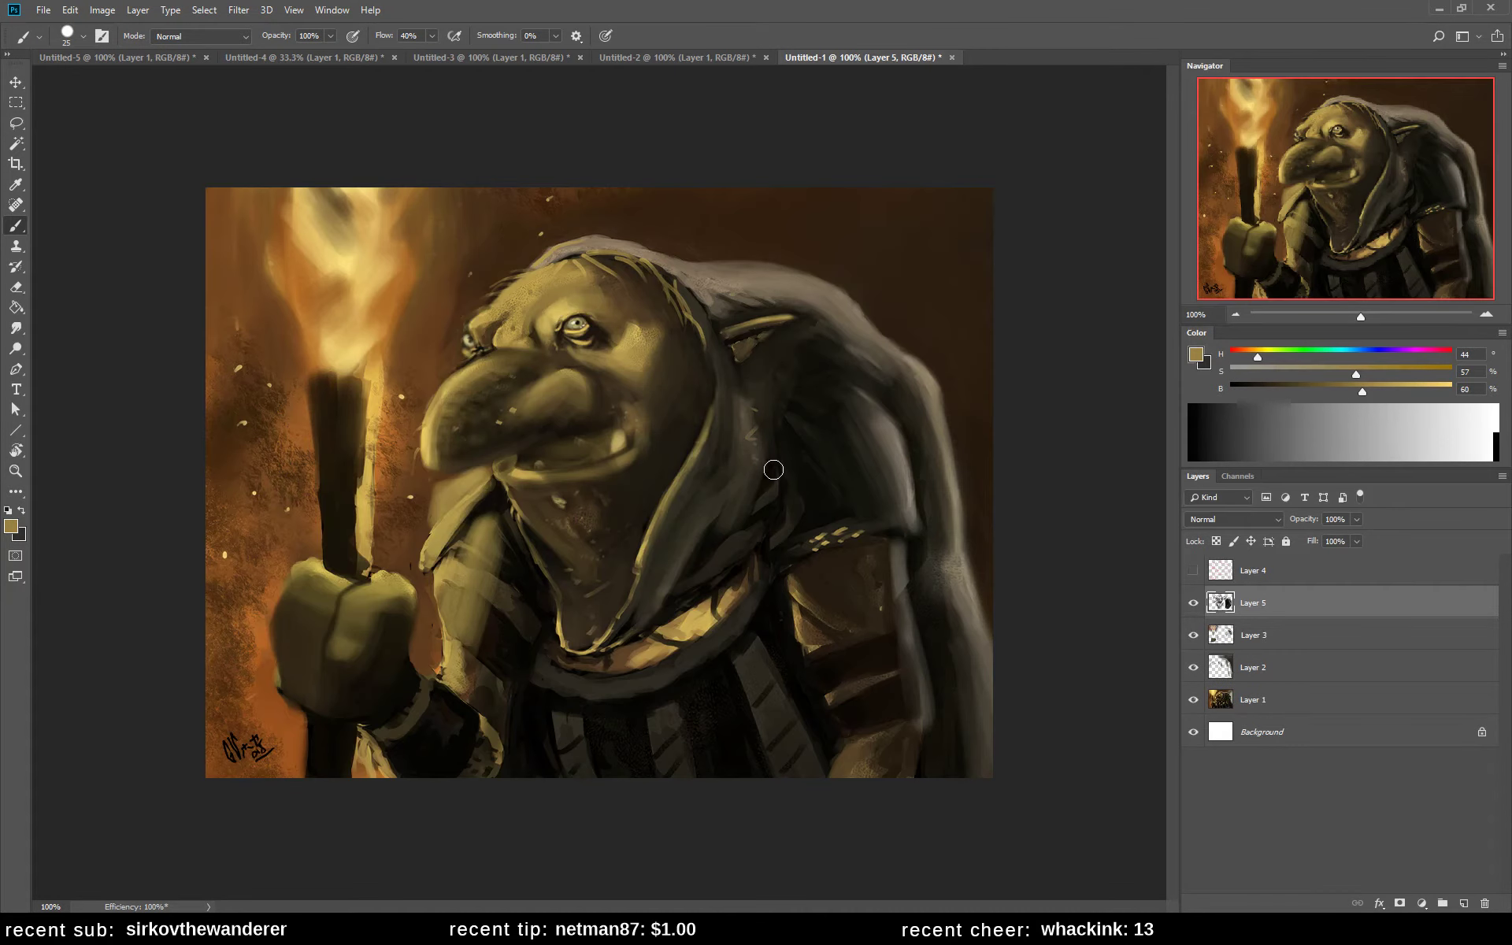
- Sample browns from the nose and skin tones around the eye, shrinking the brush for detail work
alt+click(570, 402)
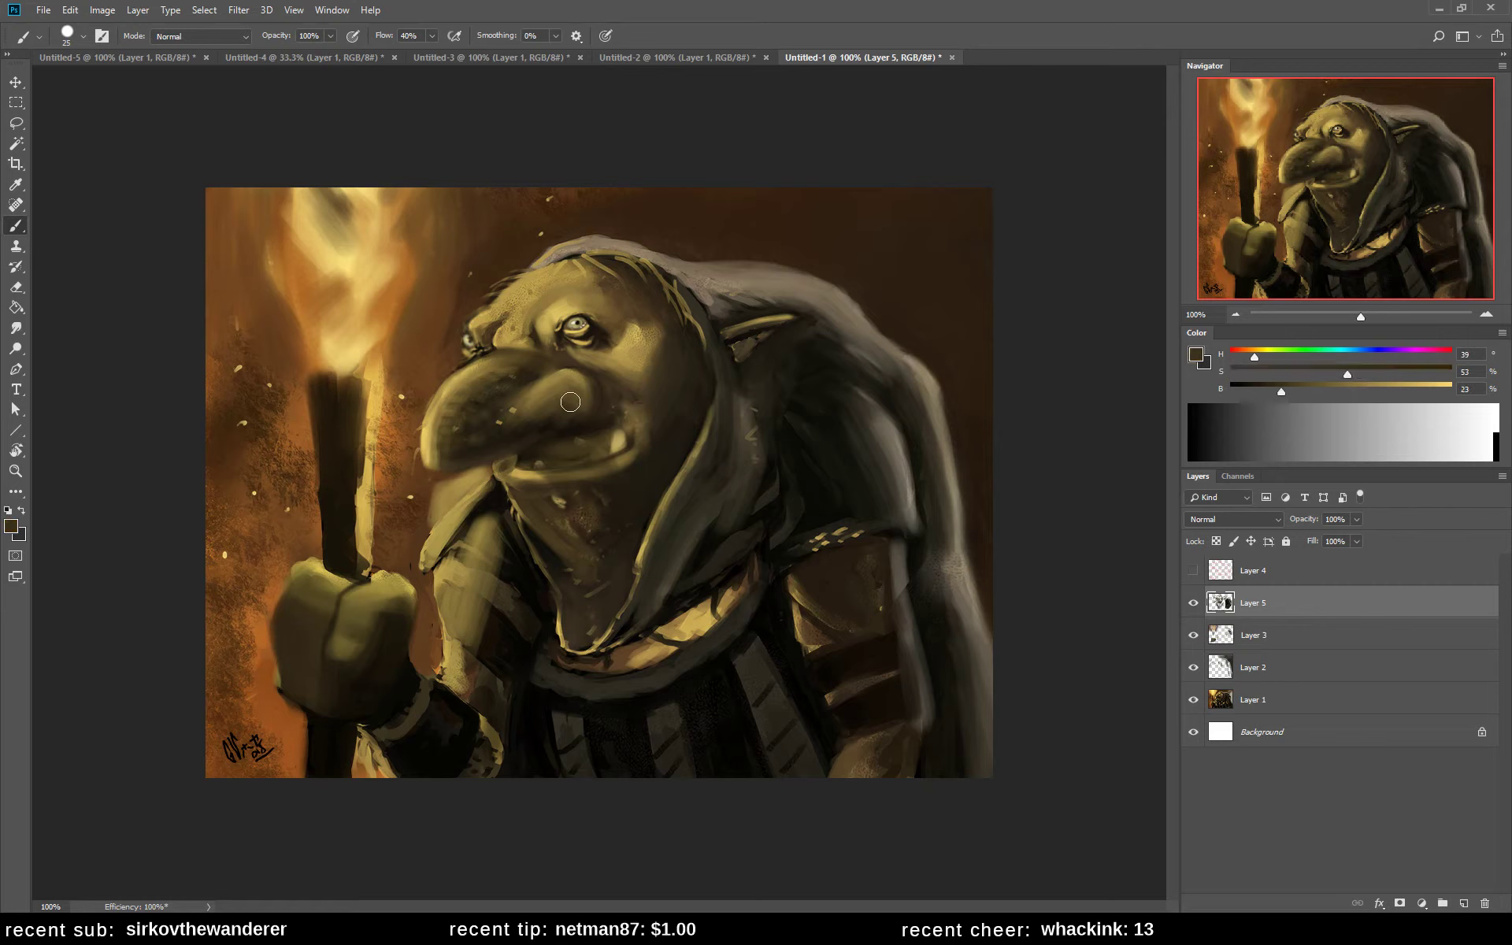
alt+click(536, 427)
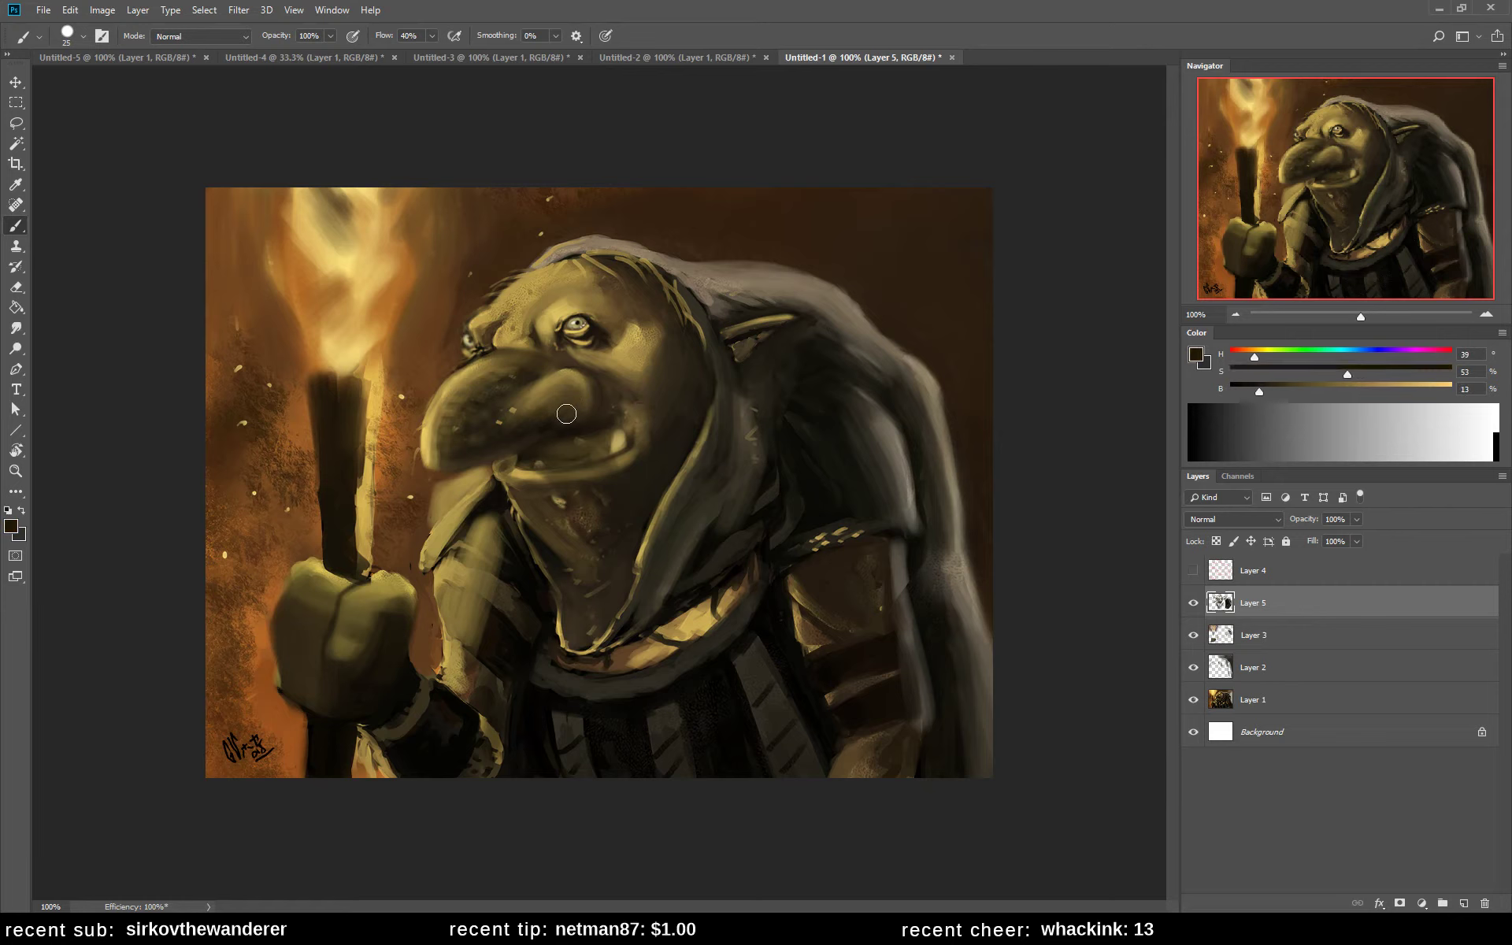
alt+click(554, 410)
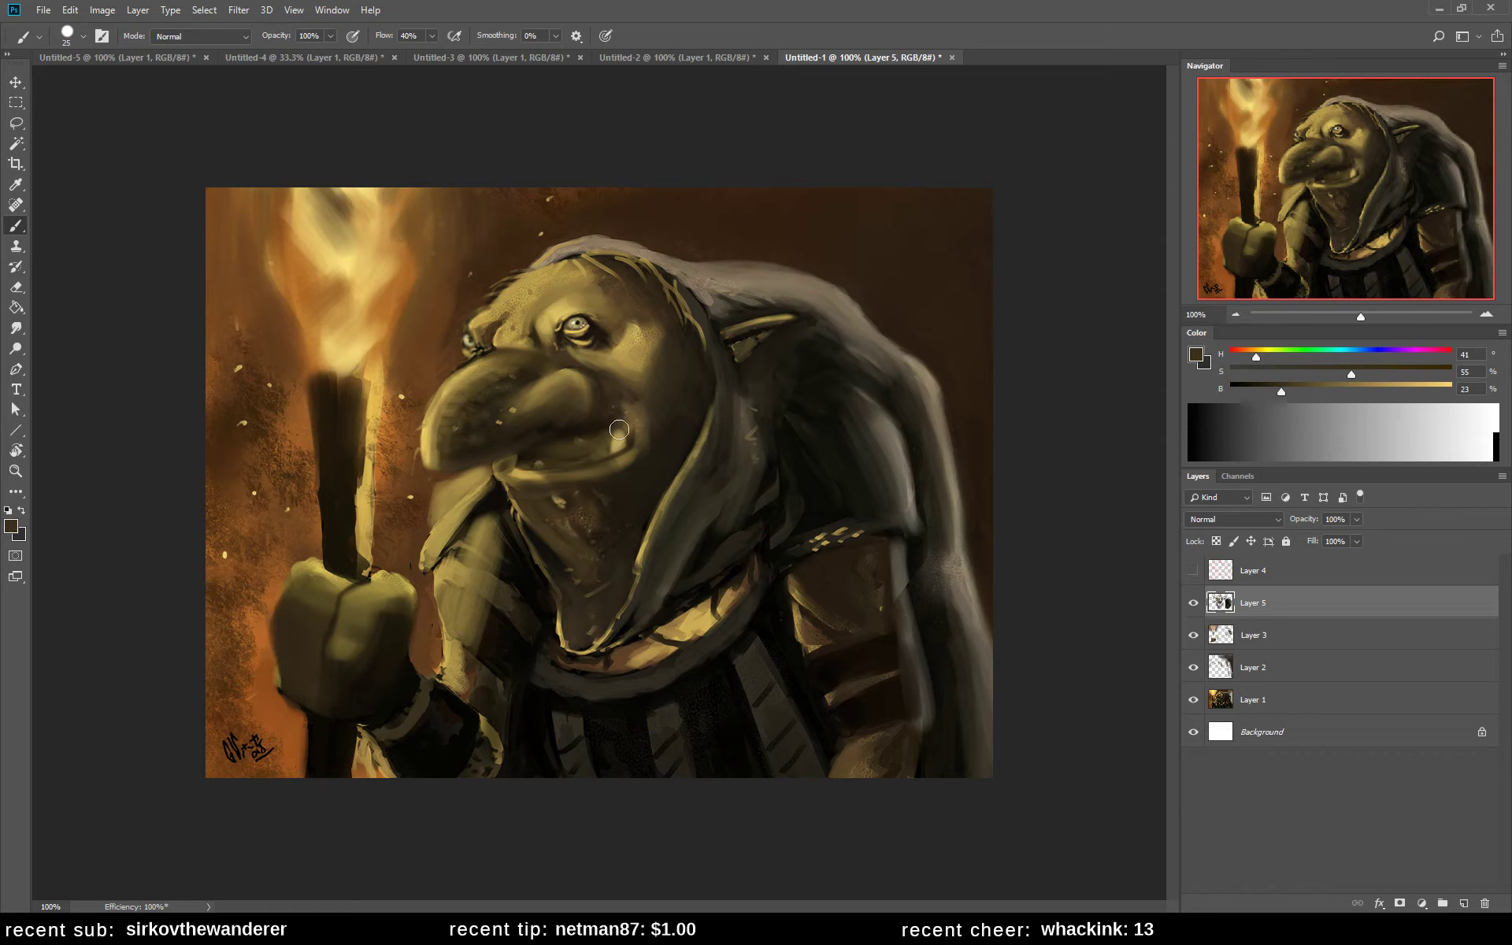
alt+click(486, 322)
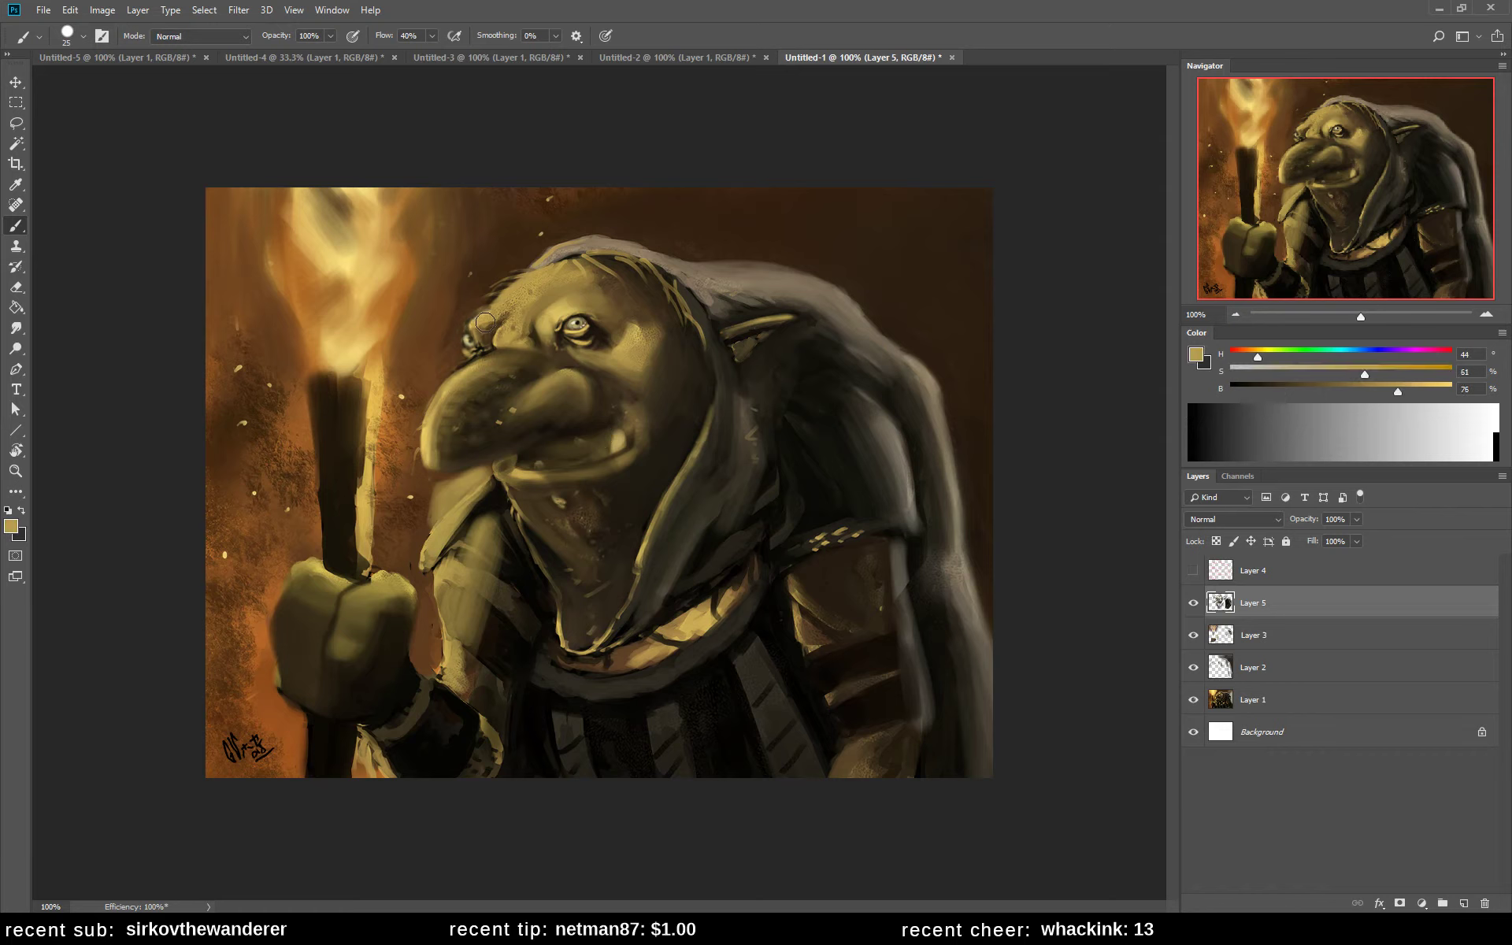
key(bracketleft)
key(bracketleft)
key(bracketleft)
key(bracketleft)
alt+click(478, 339)
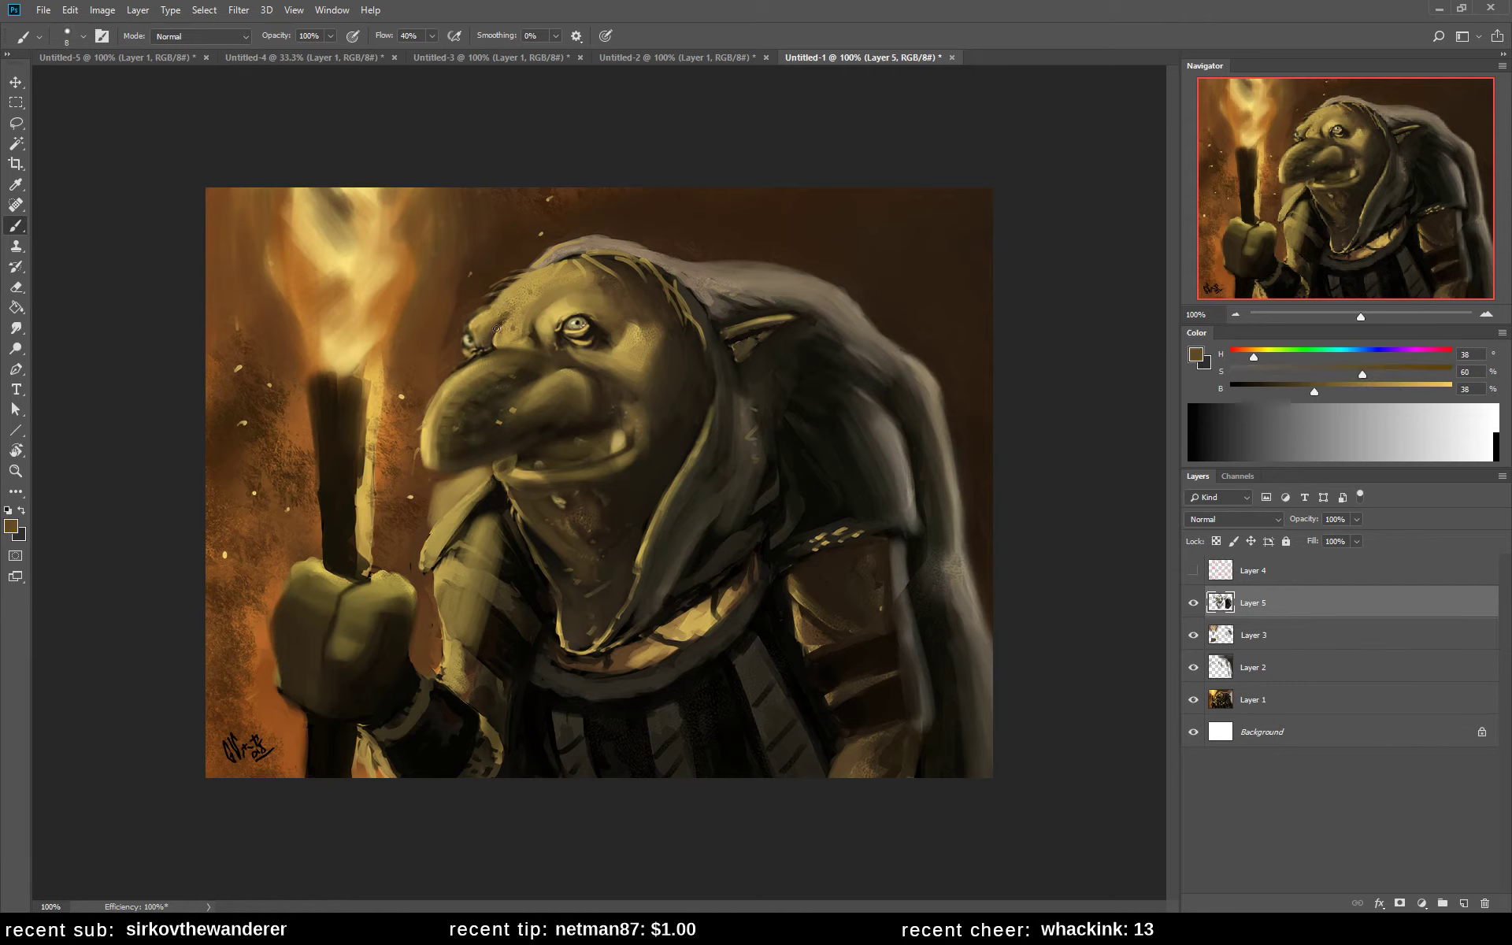
alt+click(502, 332)
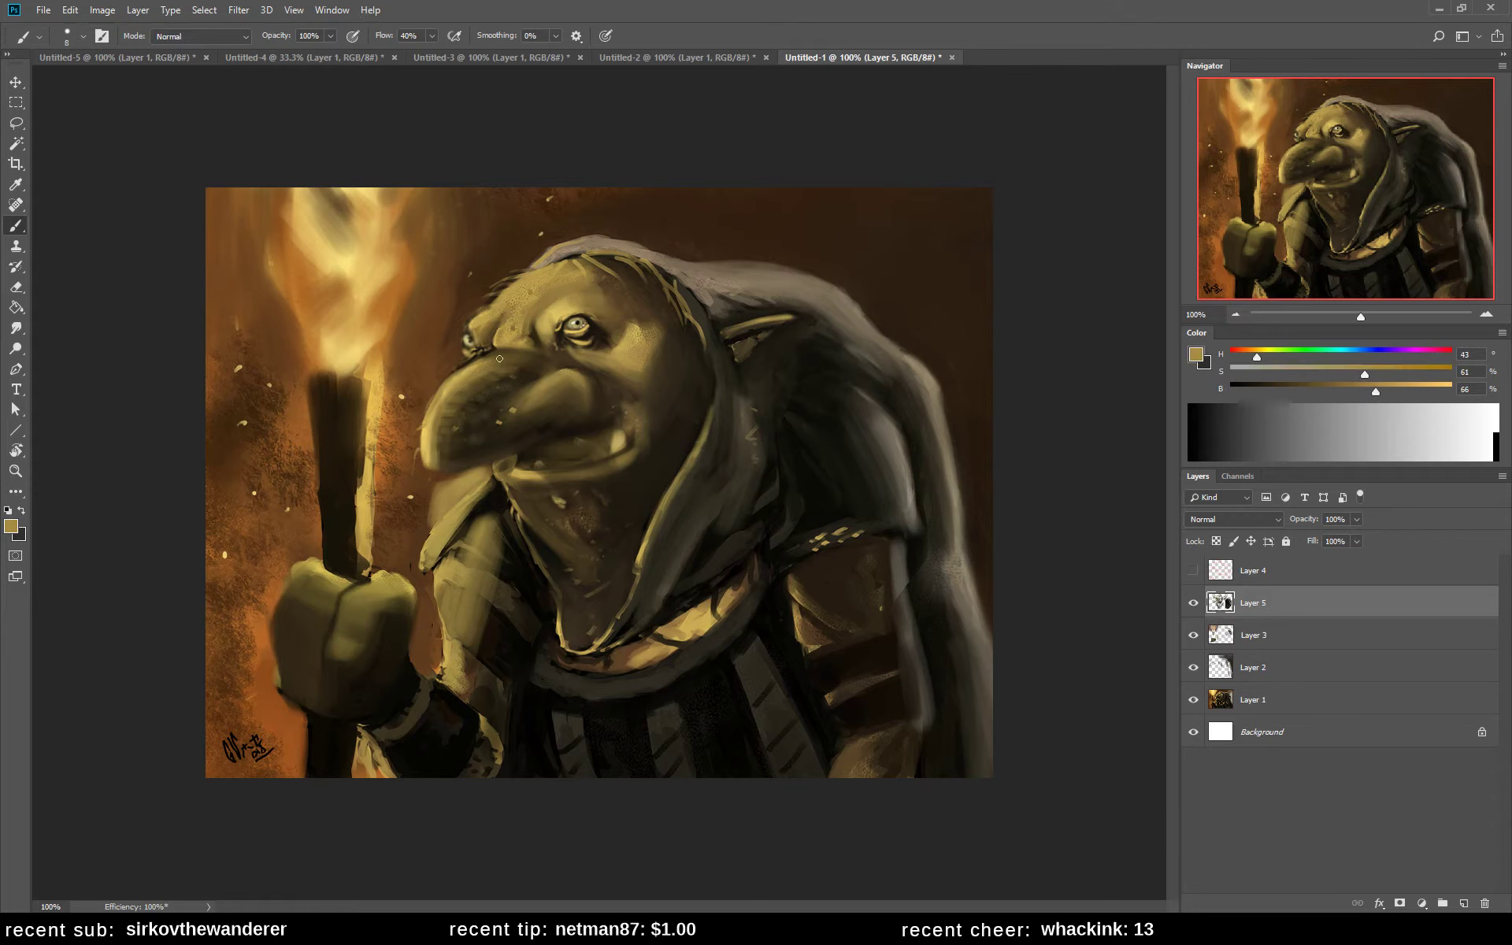
alt+click(494, 319)
alt+click(646, 326)
key(bracketright)
key(bracketright)
key(bracketright)
key(bracketright)
key(bracketleft)
- Darken the temple beside the eye, add soft light cheek strokes, and set the brush to 18 px
alt+click(636, 319)
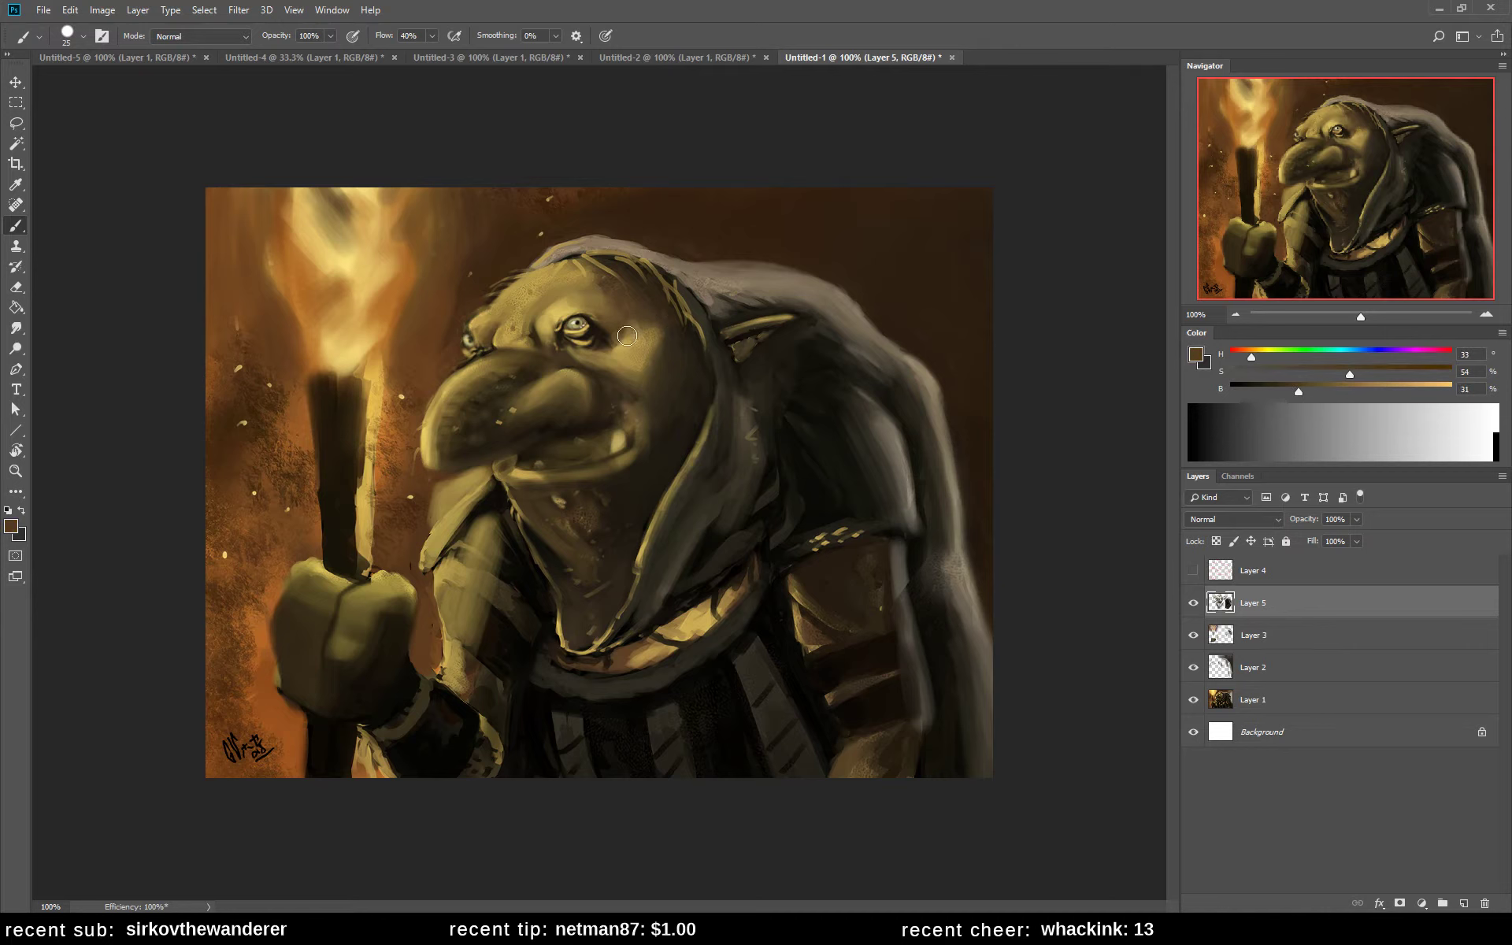
mouse_move(627, 337)
mouse_down()
mouse_move(654, 339)
mouse_move(623, 332)
mouse_move(652, 356)
mouse_move(662, 340)
mouse_up()
alt+click(637, 359)
alt+click(672, 339)
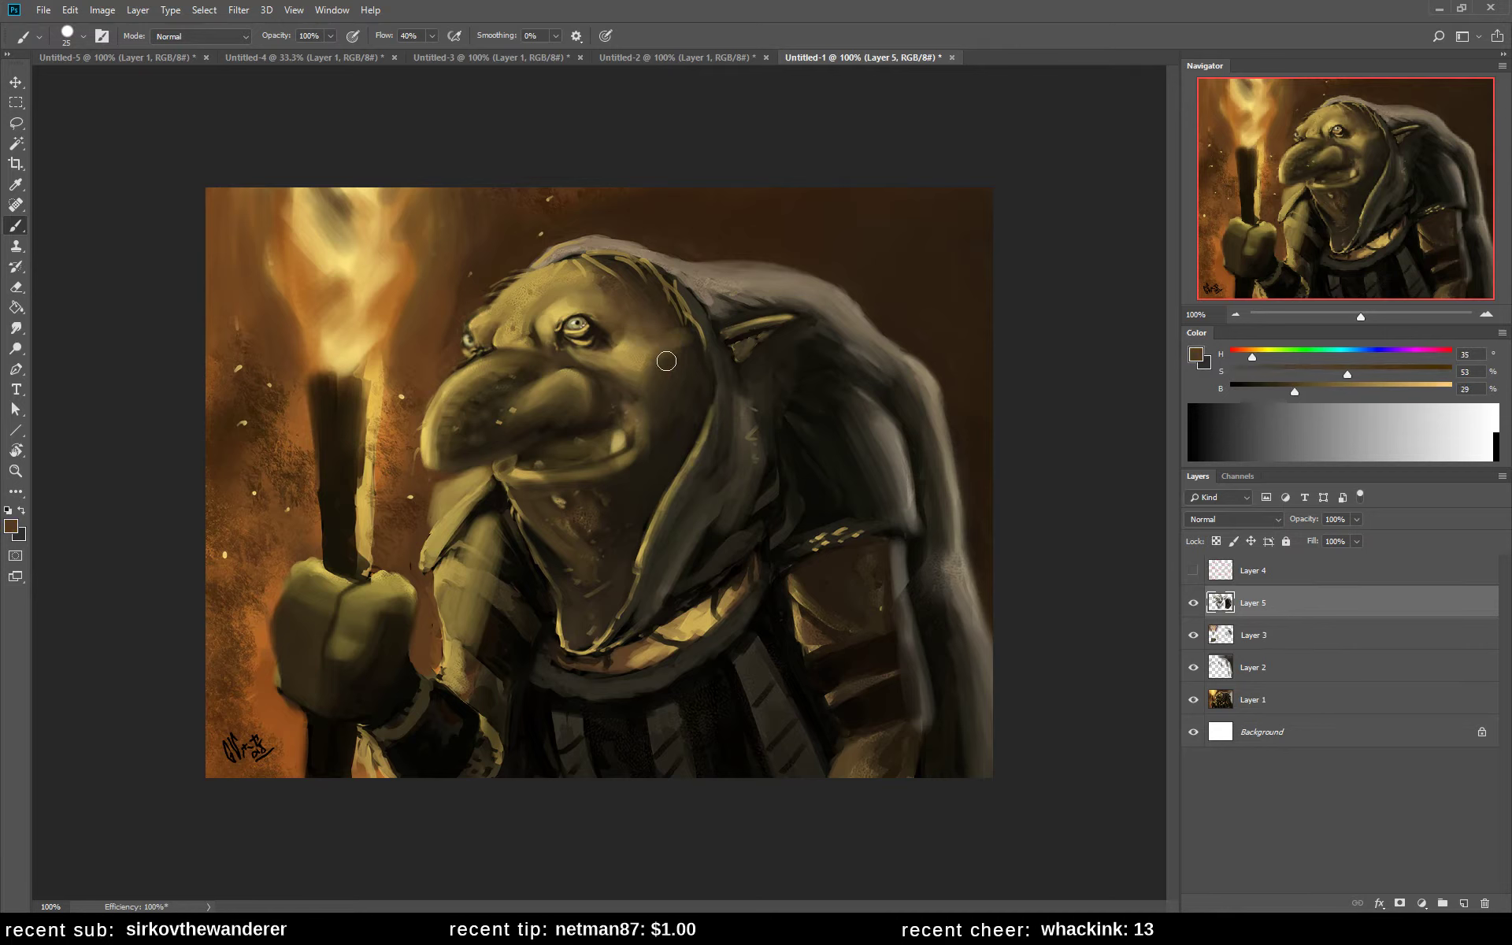
alt+click(603, 328)
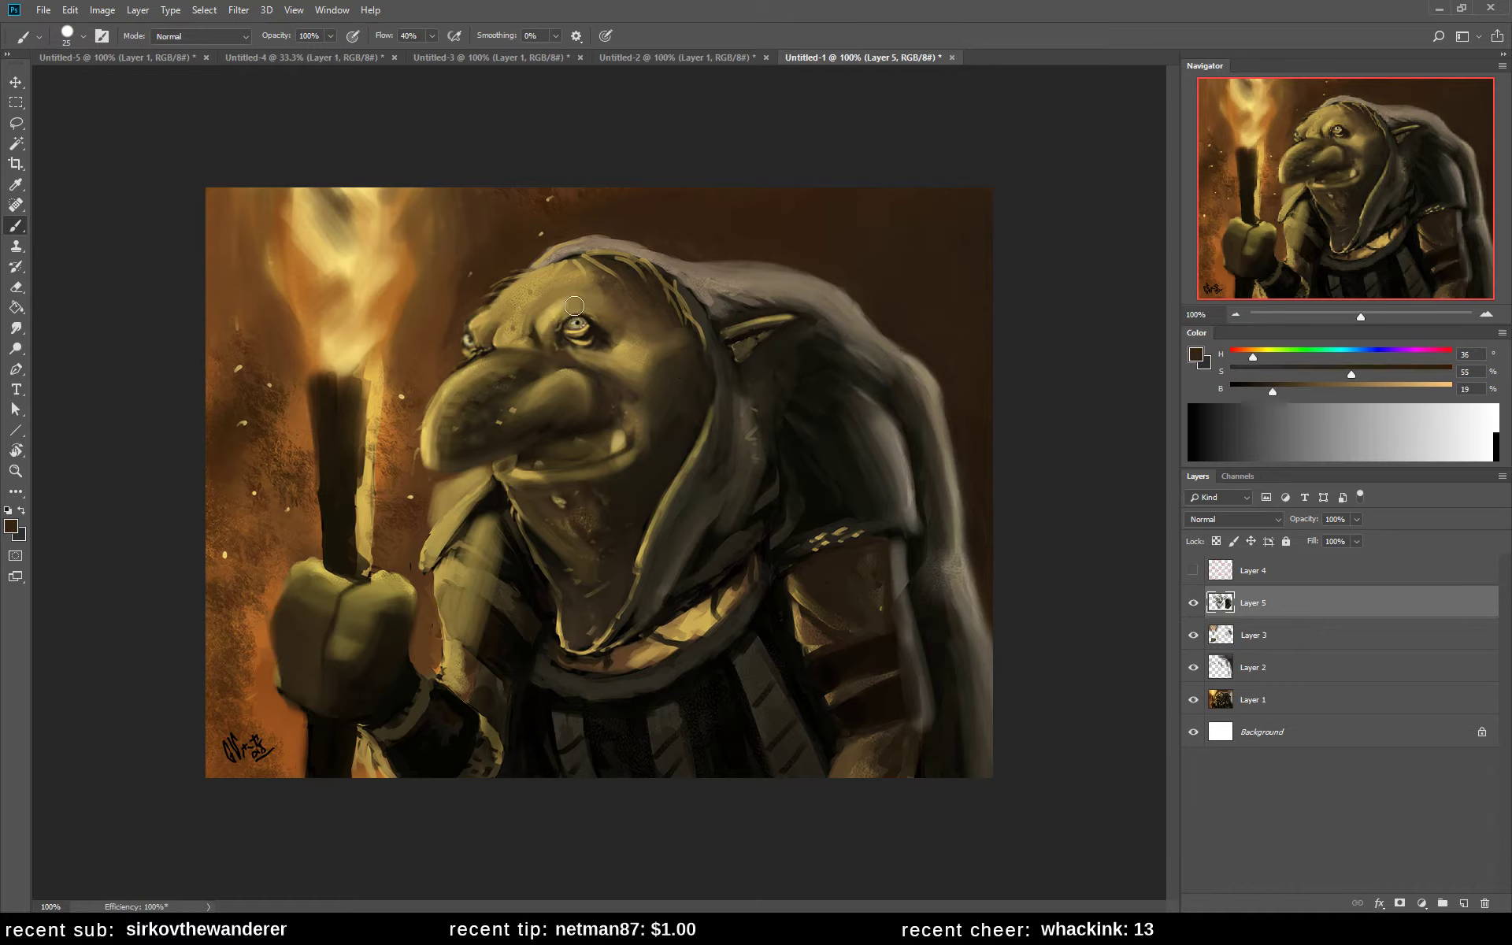
alt+click(569, 309)
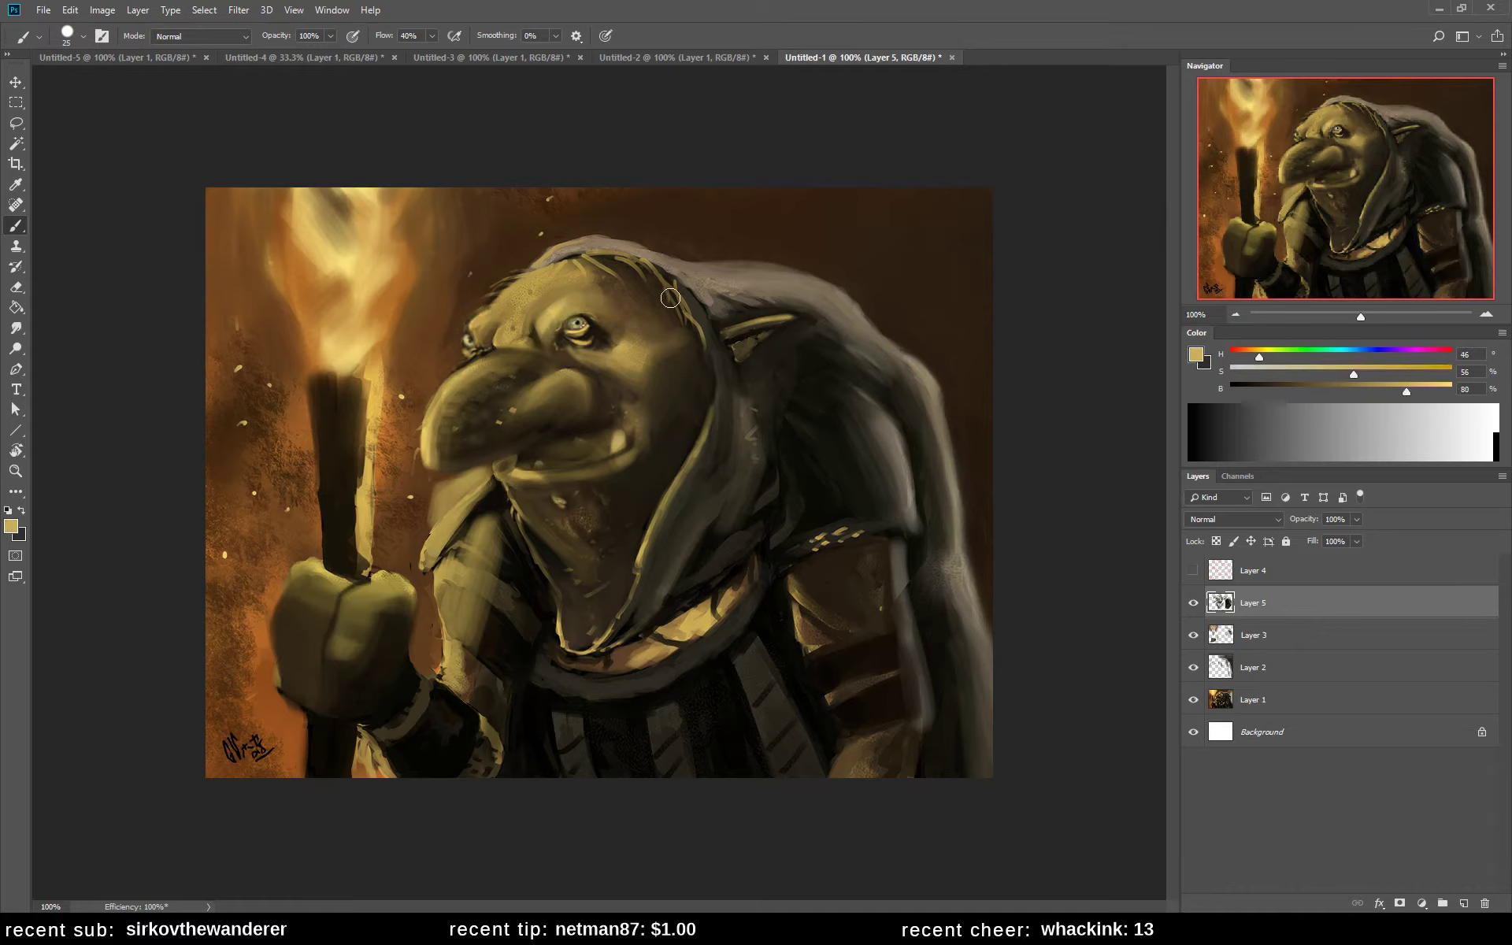
right_click(719, 323)
drag(783, 357, 777, 360)
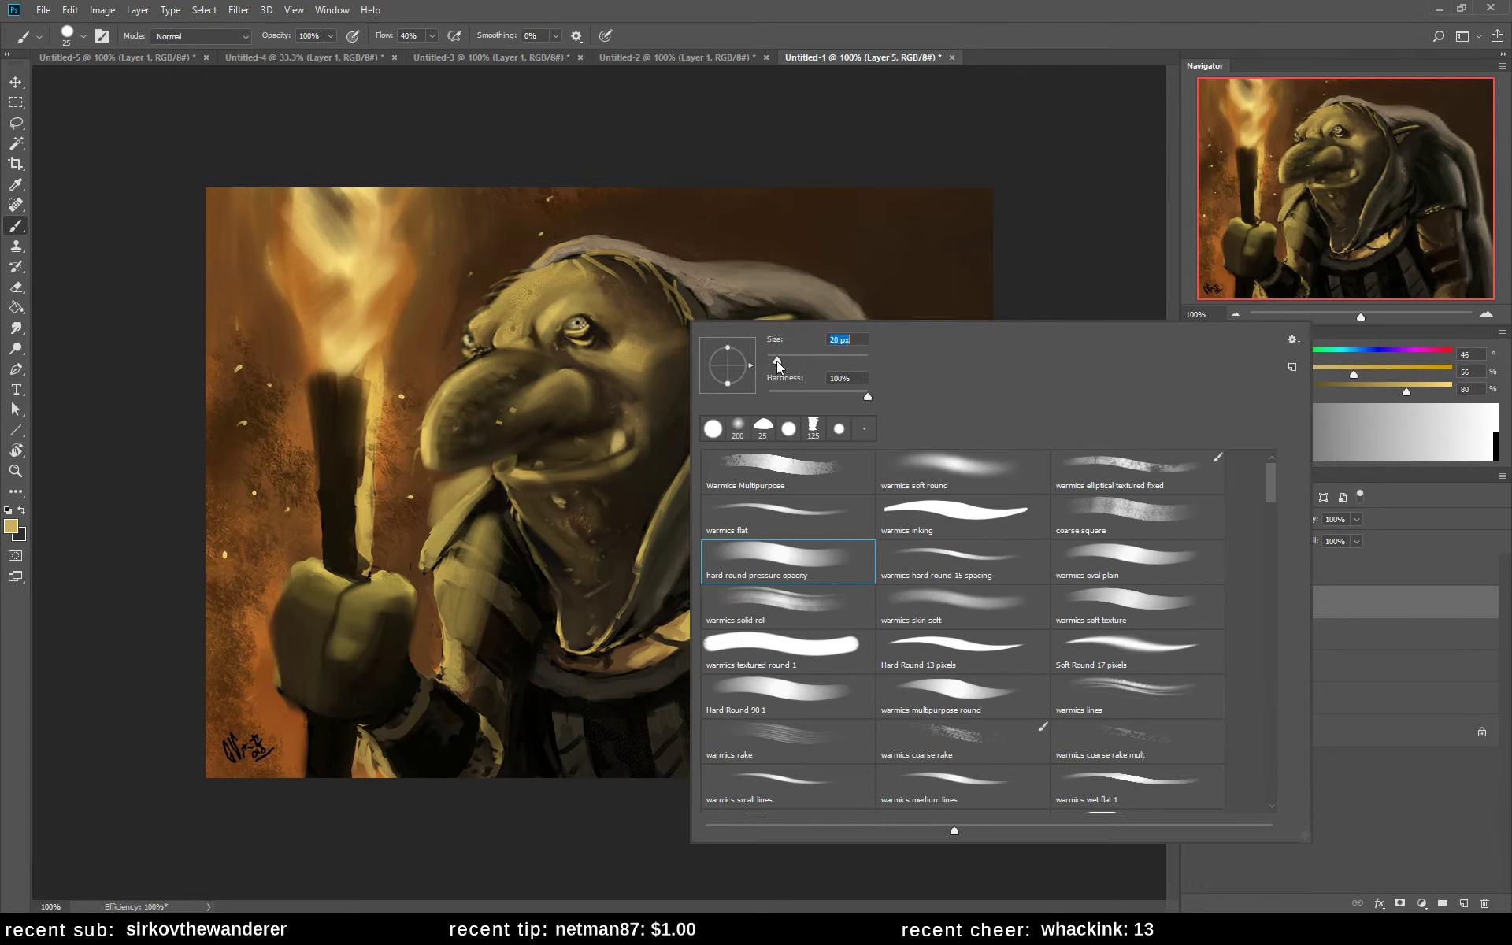
- Sample darker and lighter skin tones from the brow, nose and forehead
alt+click(552, 335)
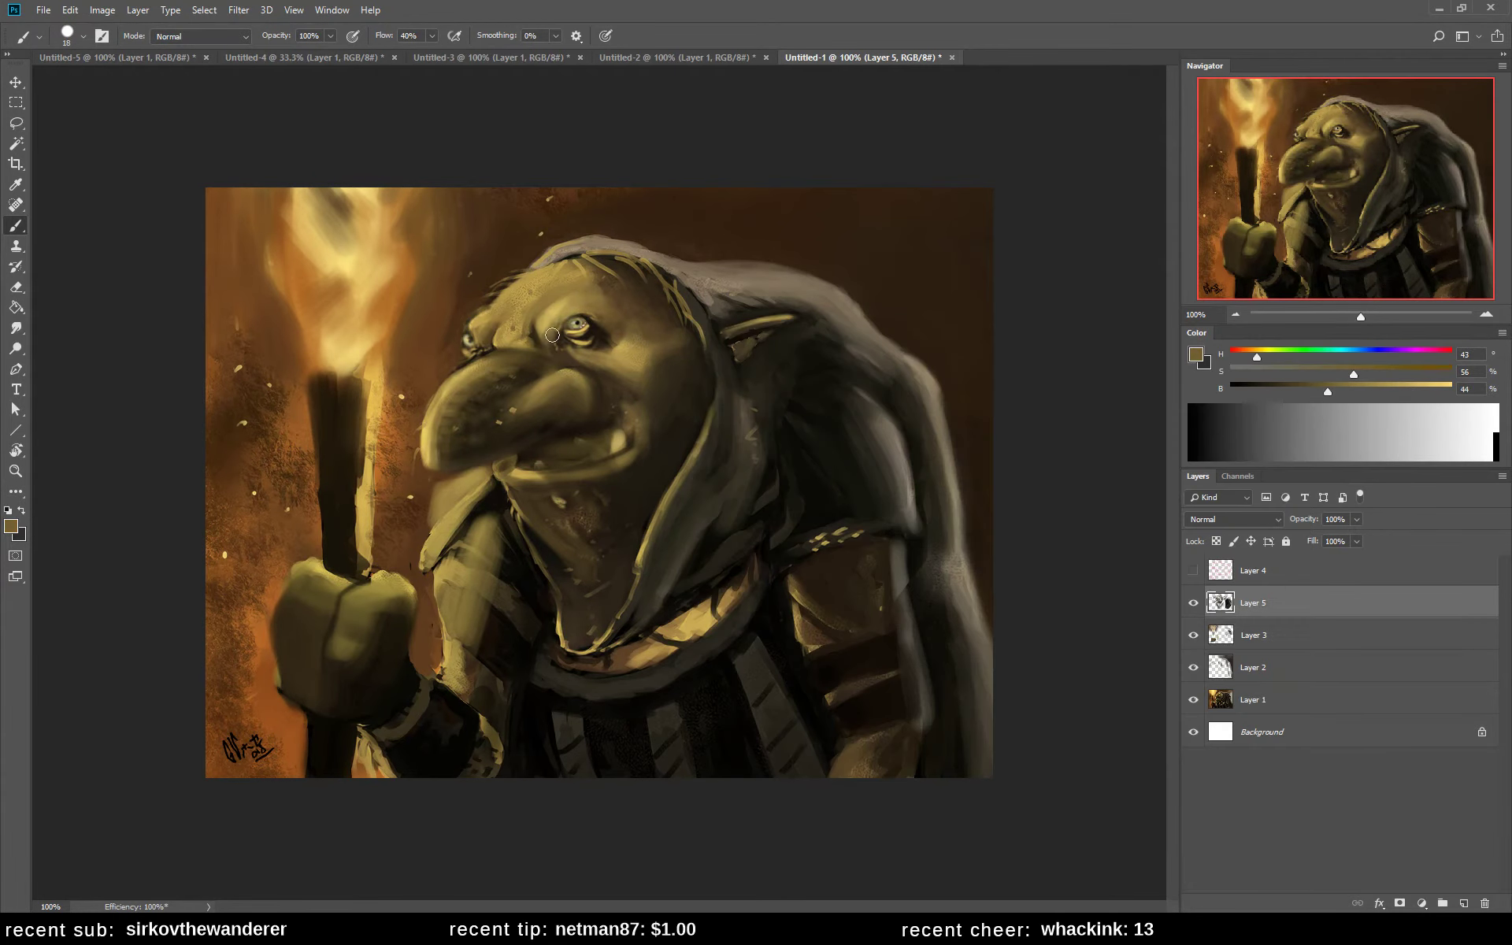
alt+click(592, 304)
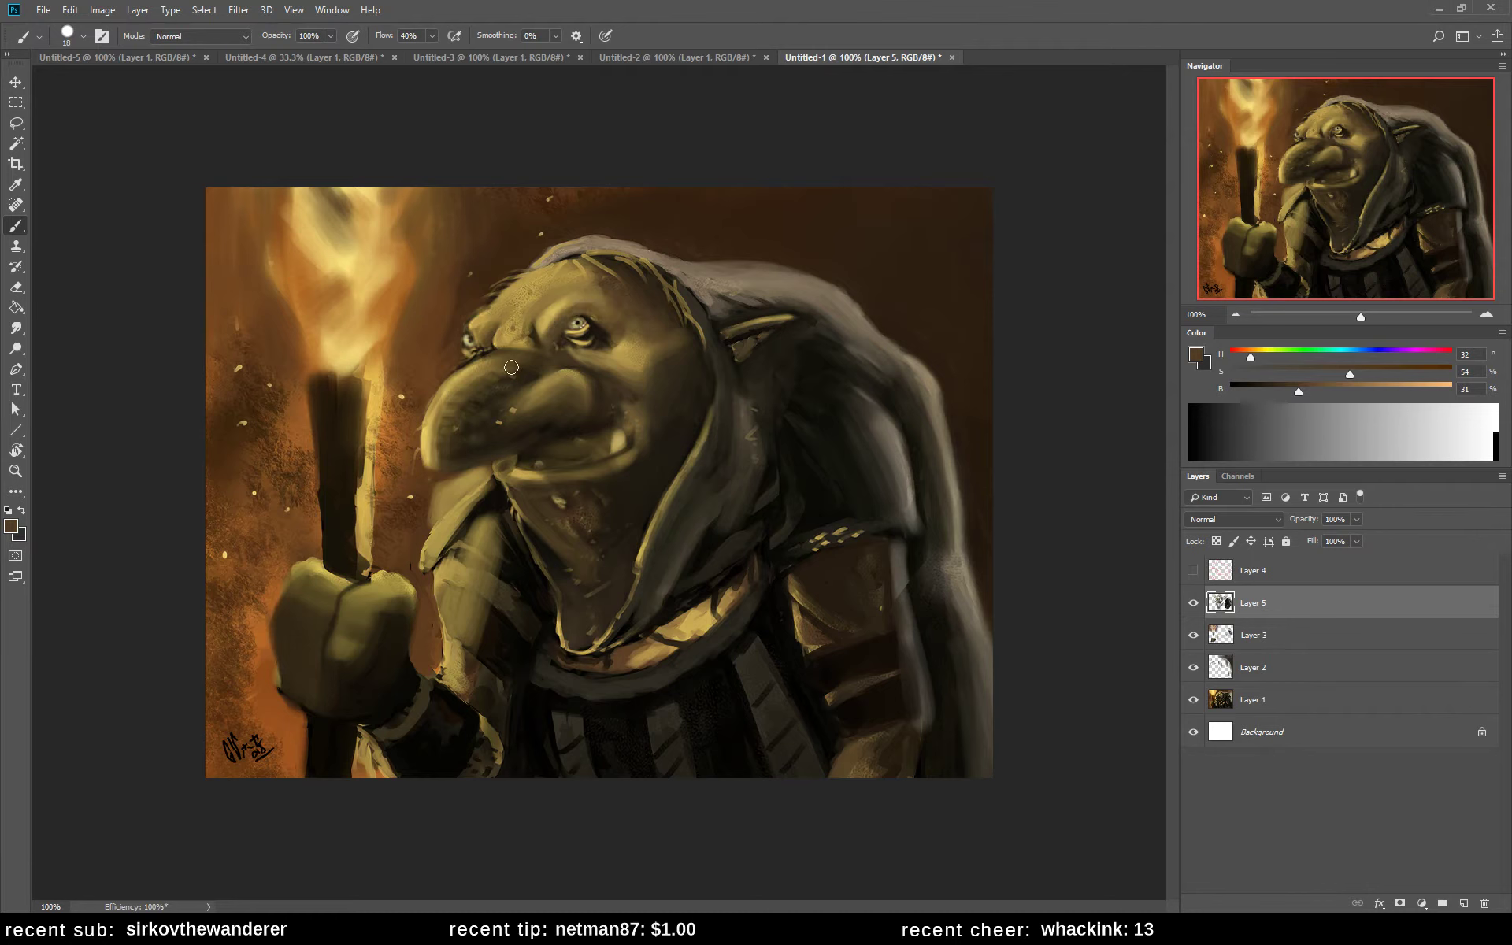
alt+click(482, 330)
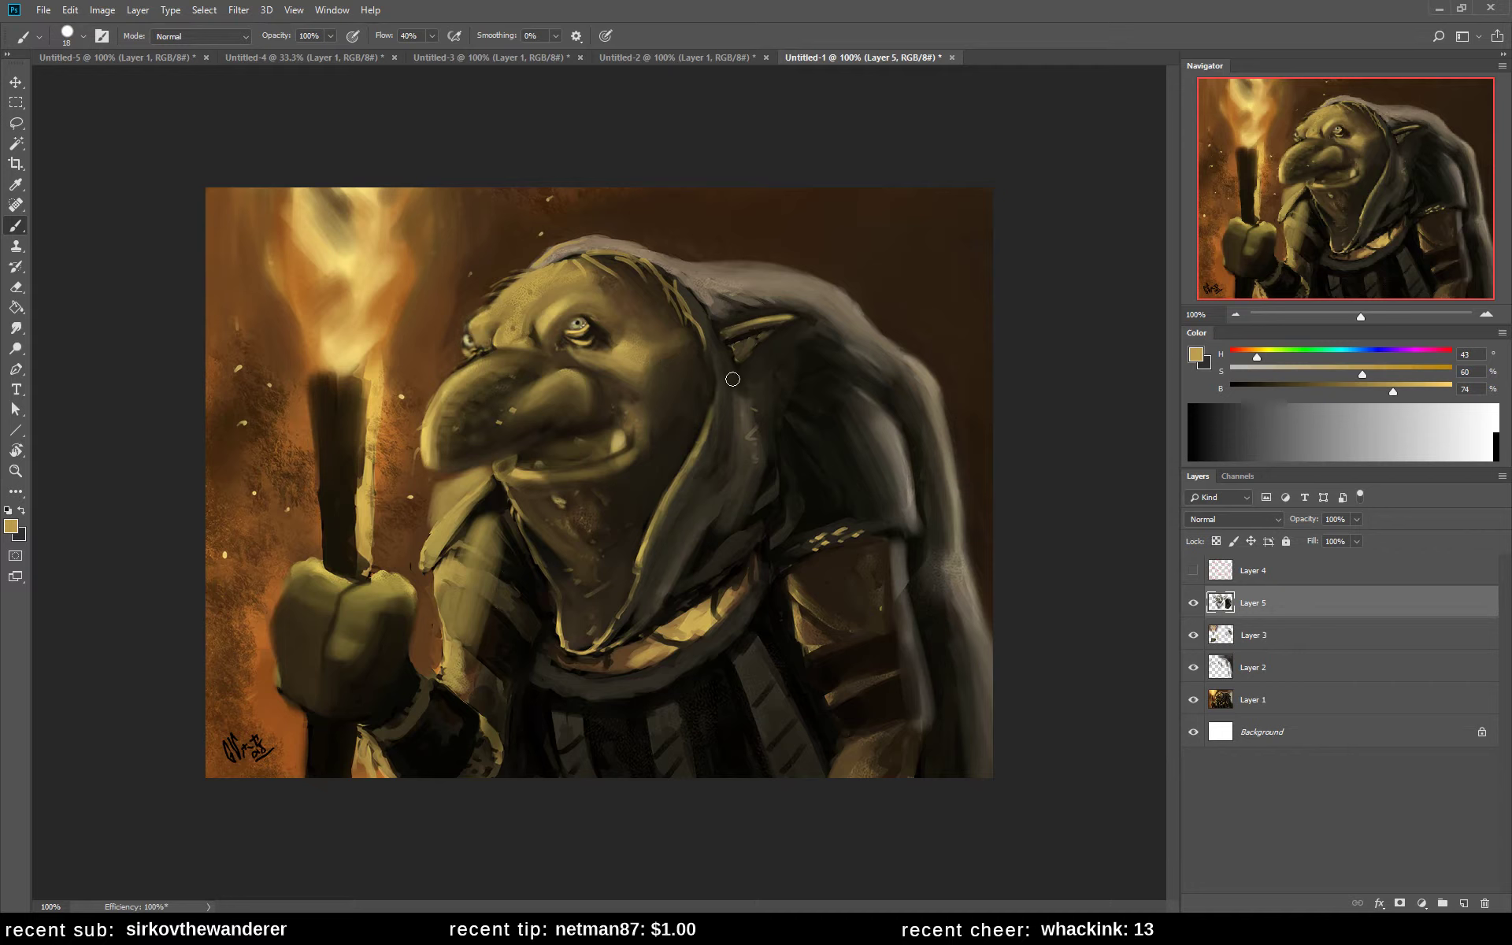
alt+click(458, 453)
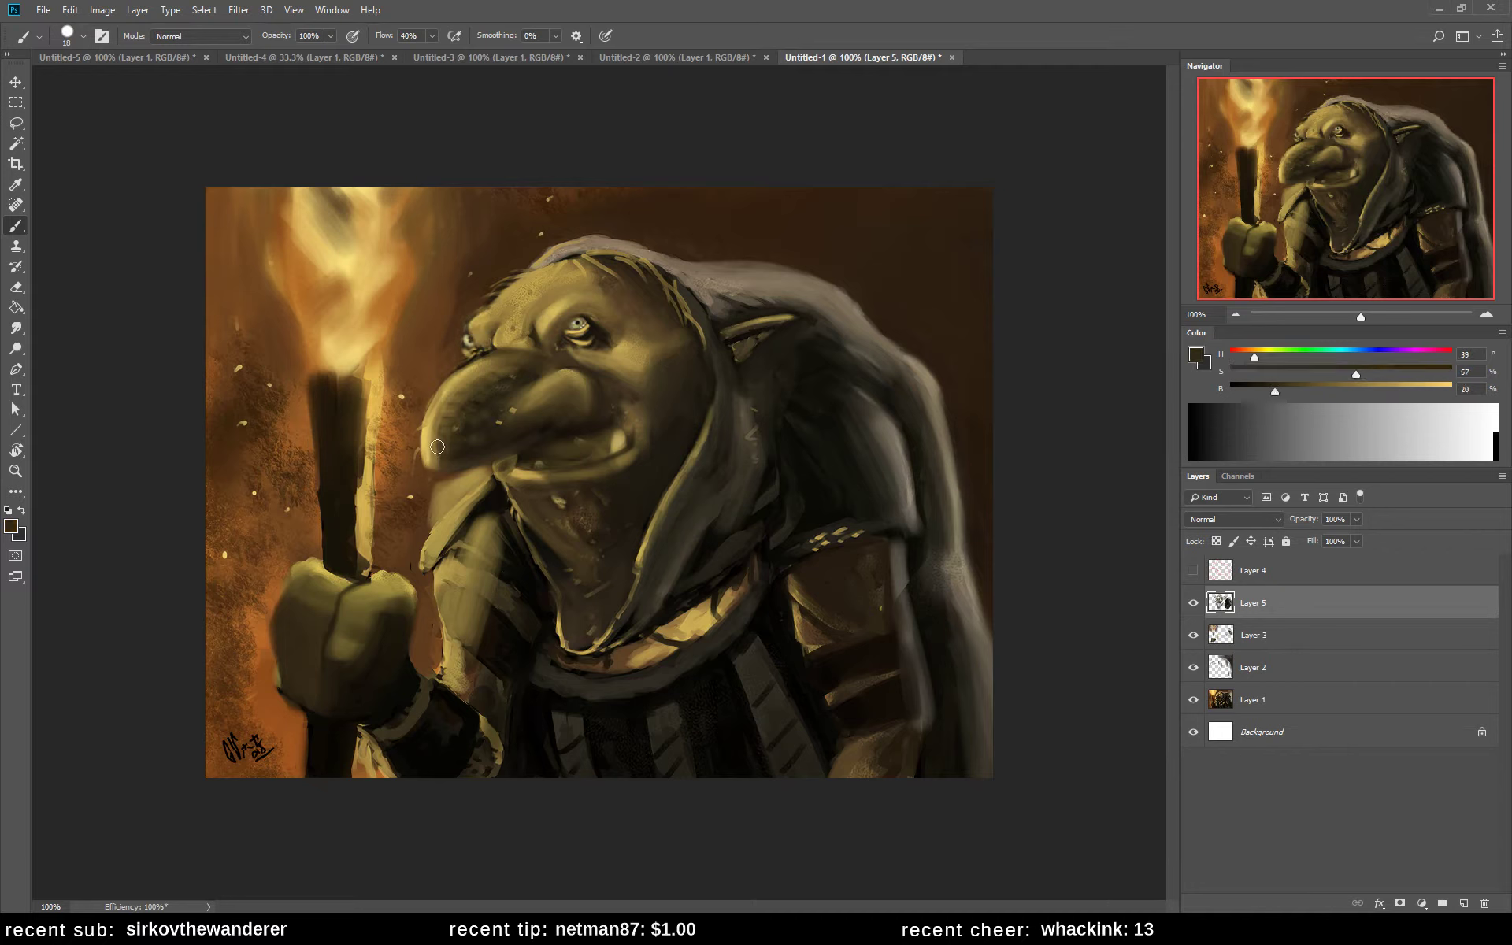
alt+click(436, 456)
alt+click(446, 435)
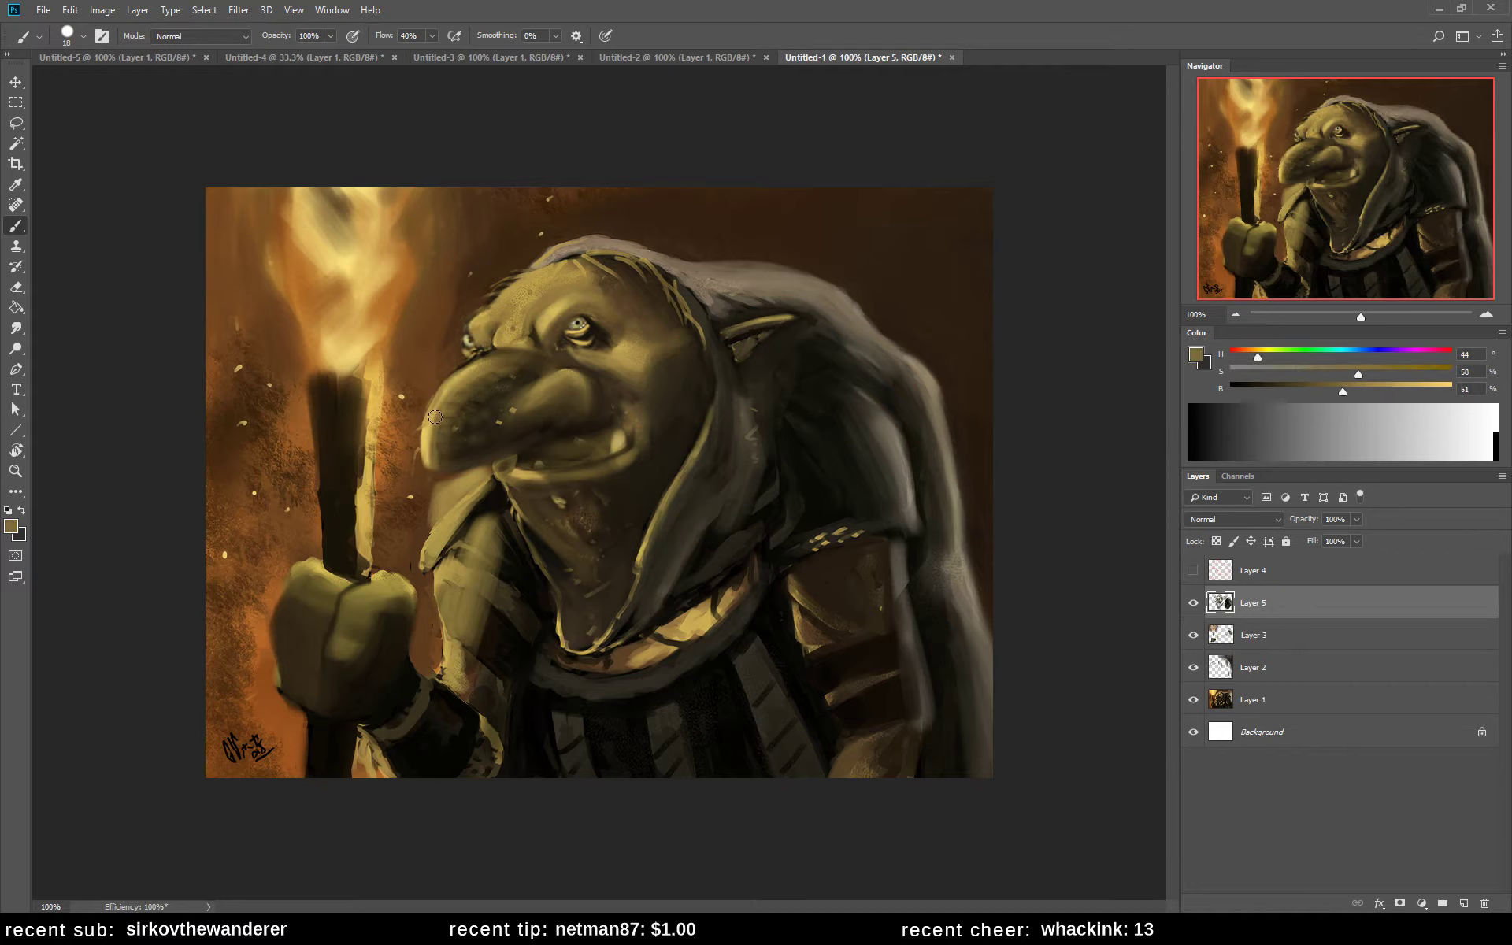
alt+click(442, 430)
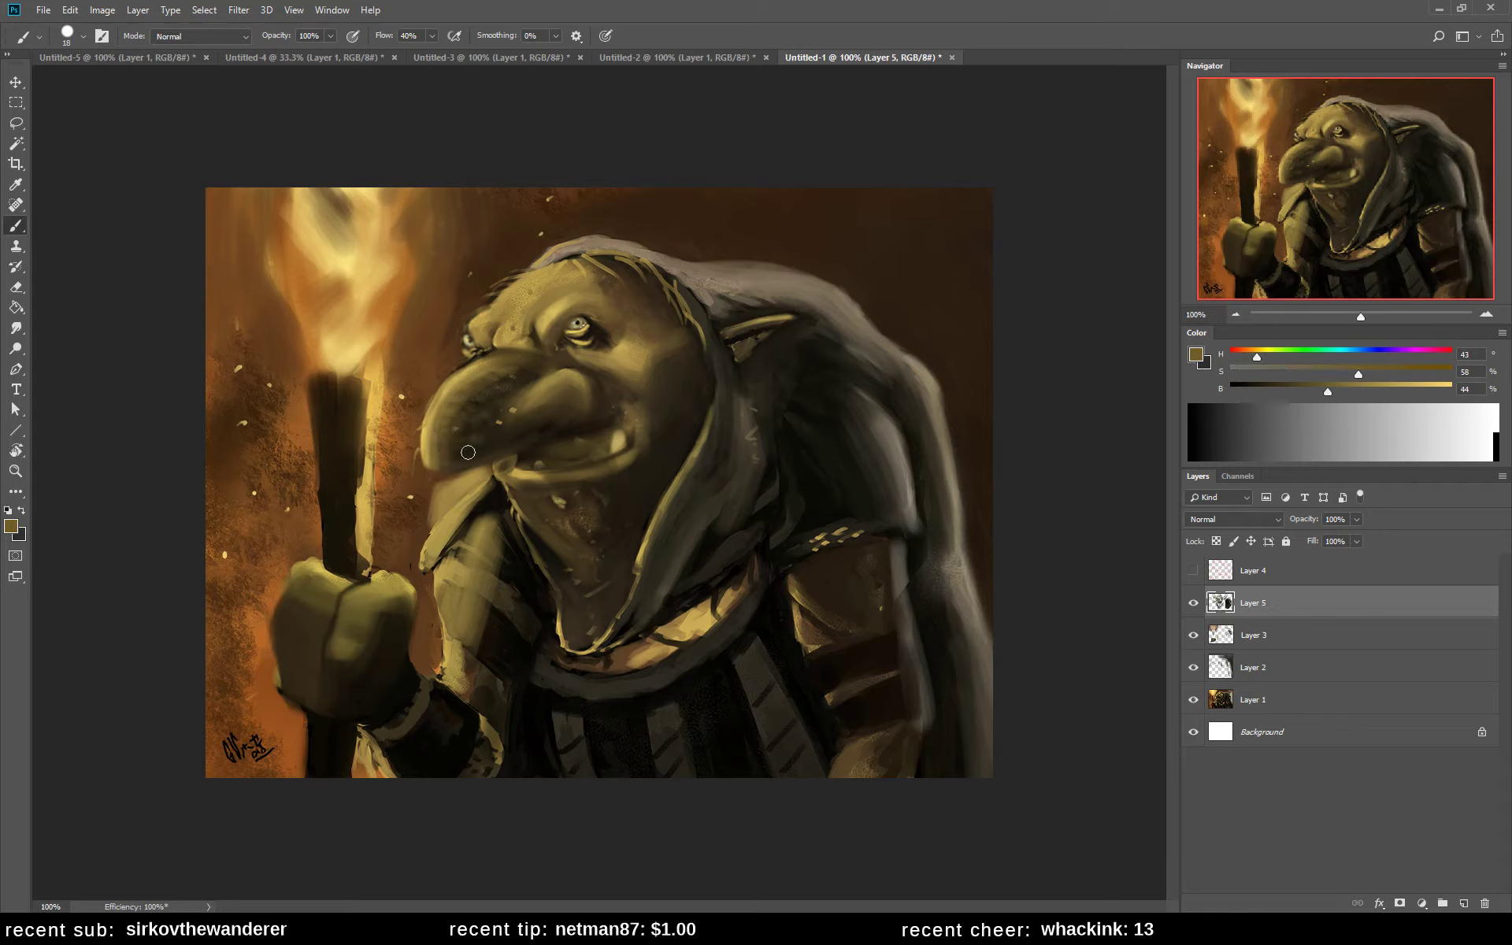
alt+click(588, 278)
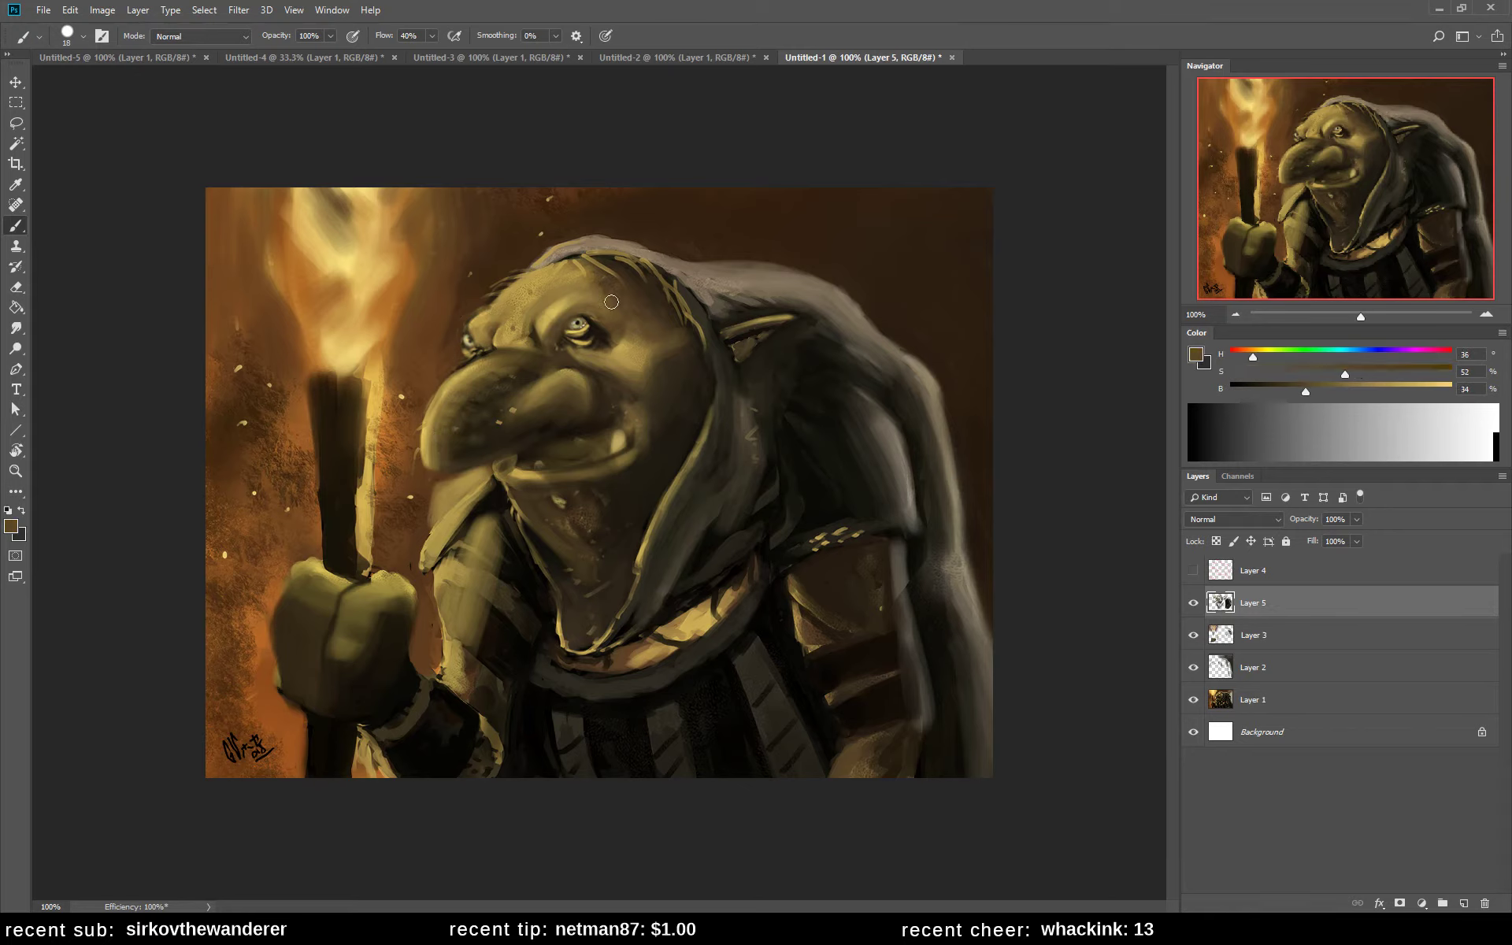
alt+click(603, 285)
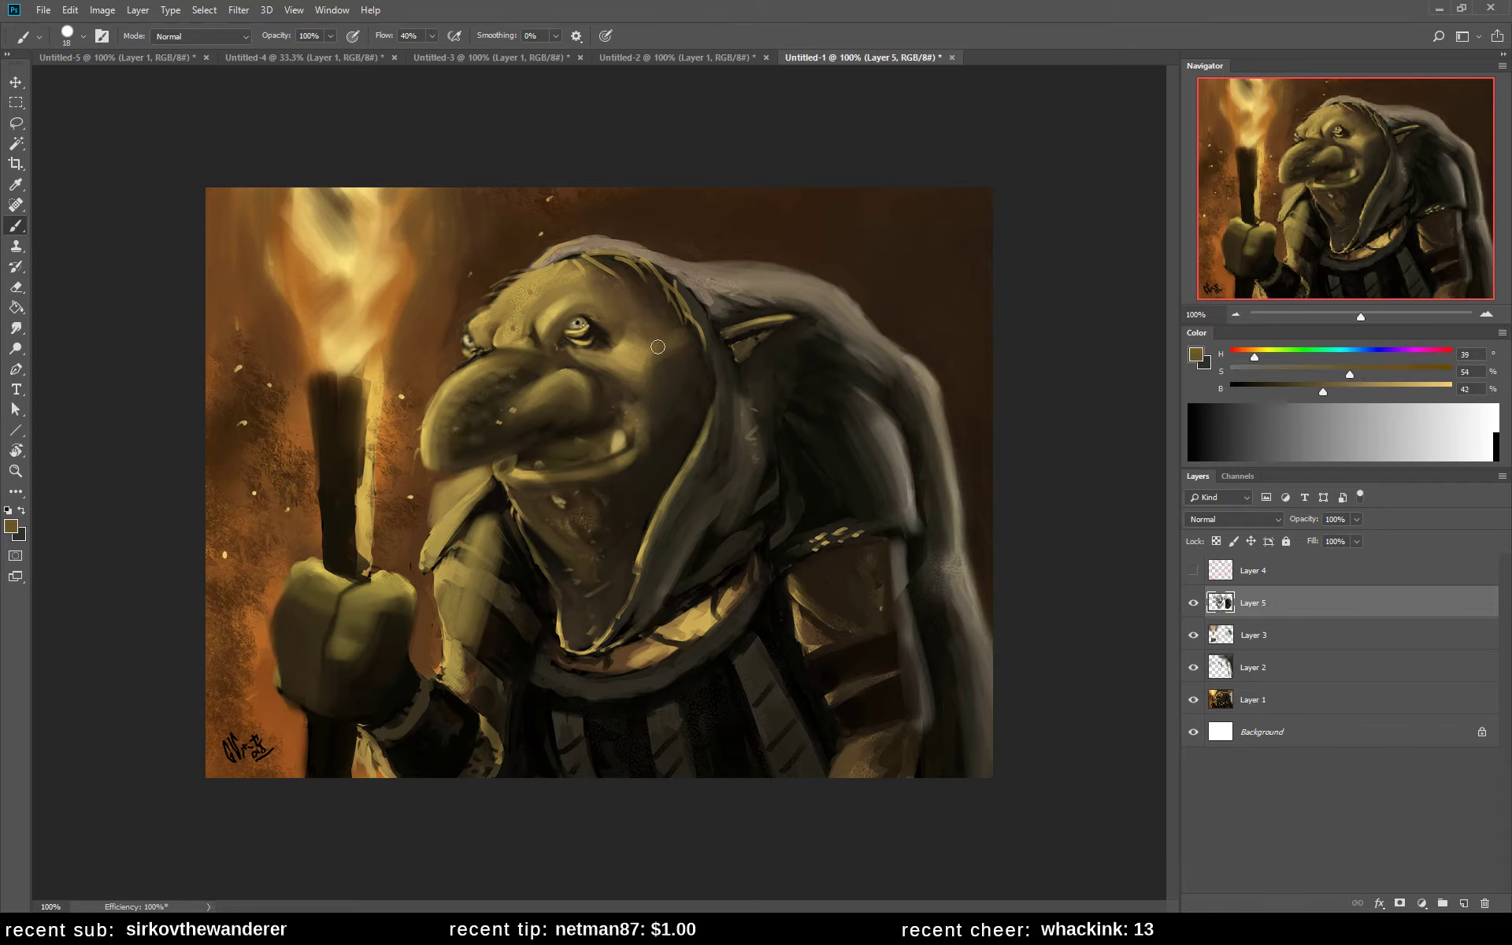
alt+click(593, 286)
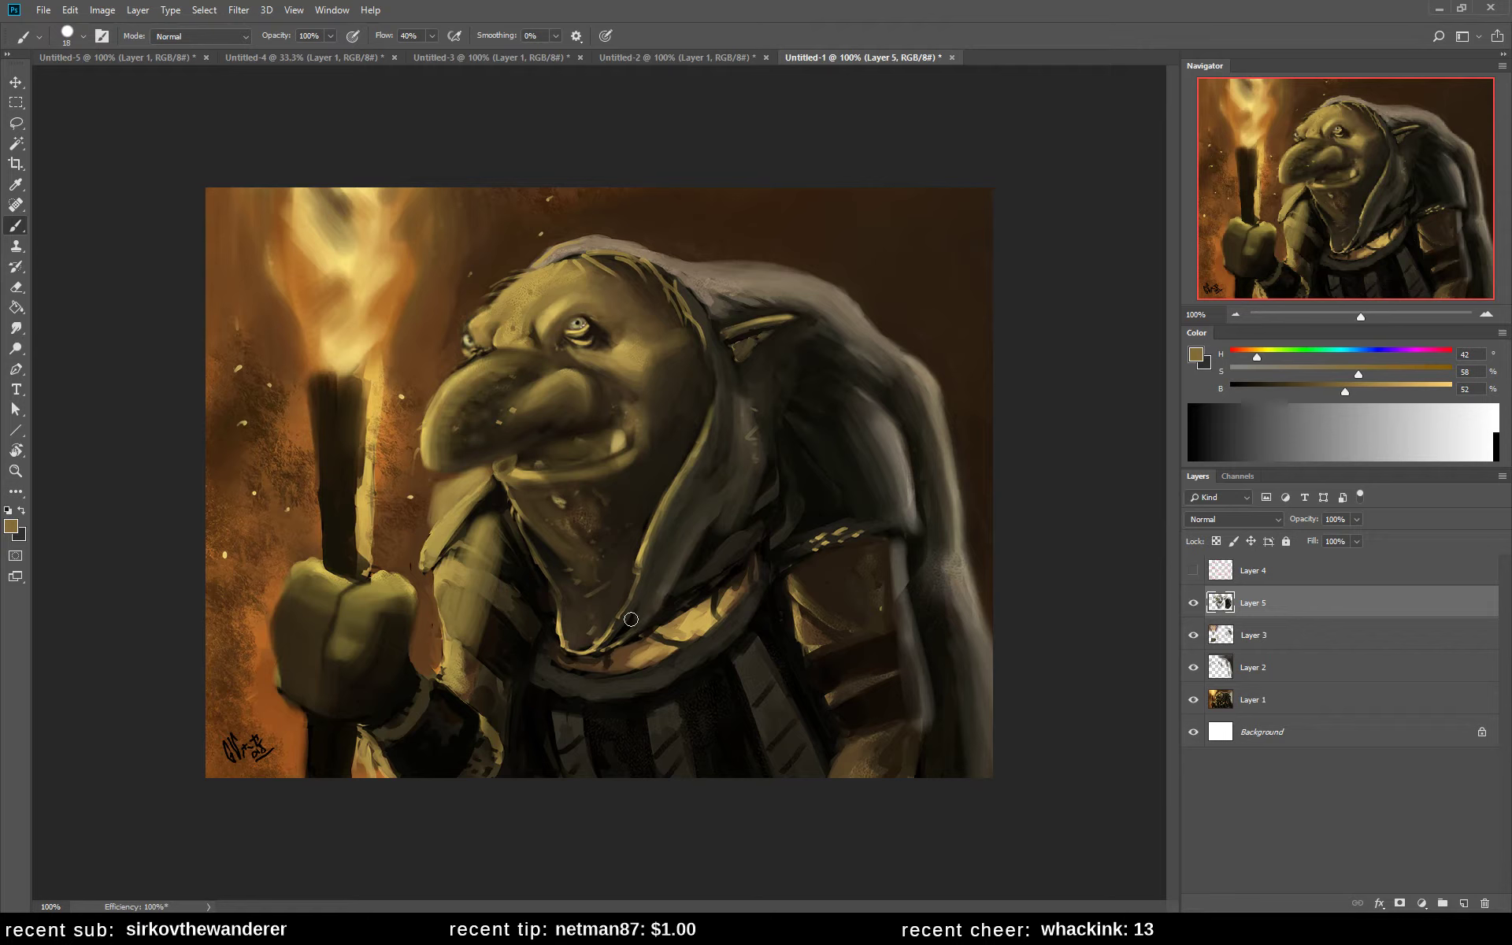
- Mirror the canvas, add fine dark details near the far eye with a smaller brush, then flip back
key(ctrl+shift+h)
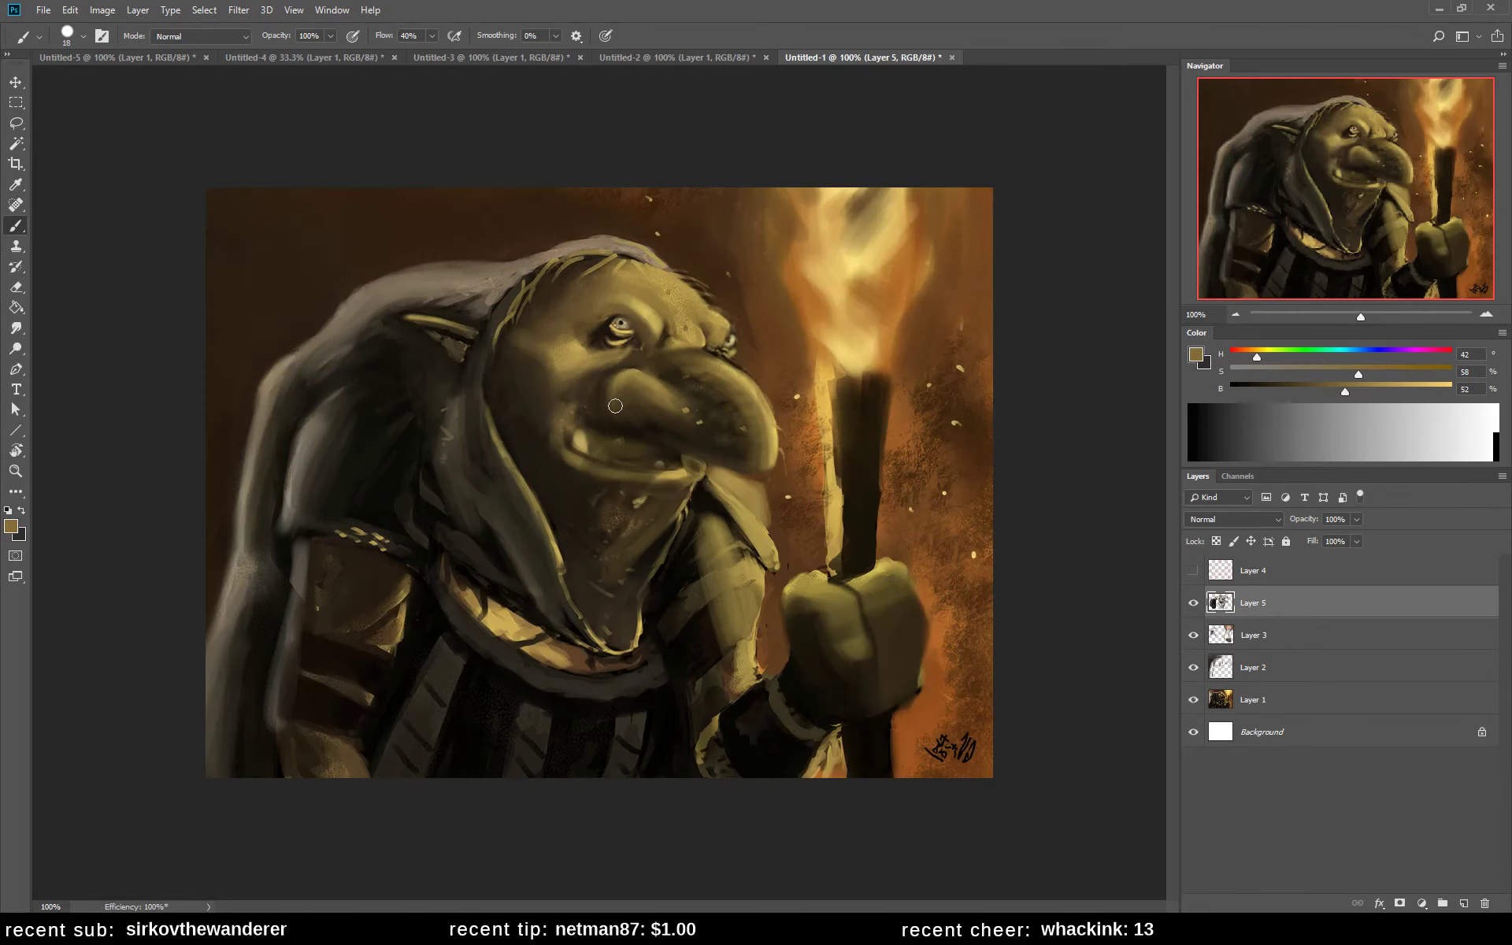
alt+click(626, 452)
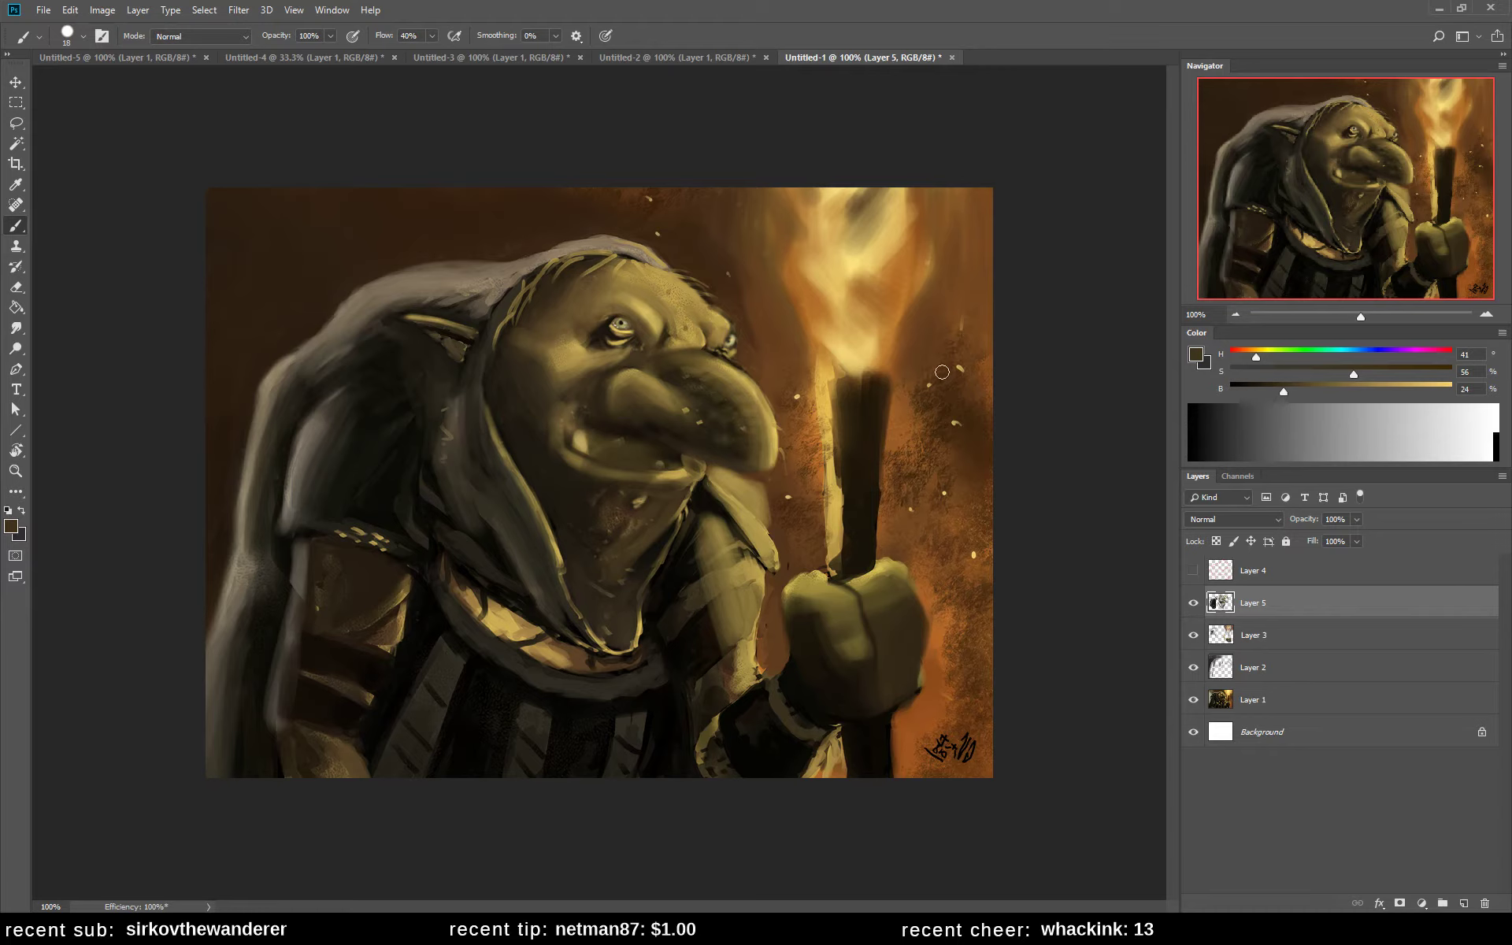
alt+click(603, 443)
key(bracketleft)
key(bracketleft)
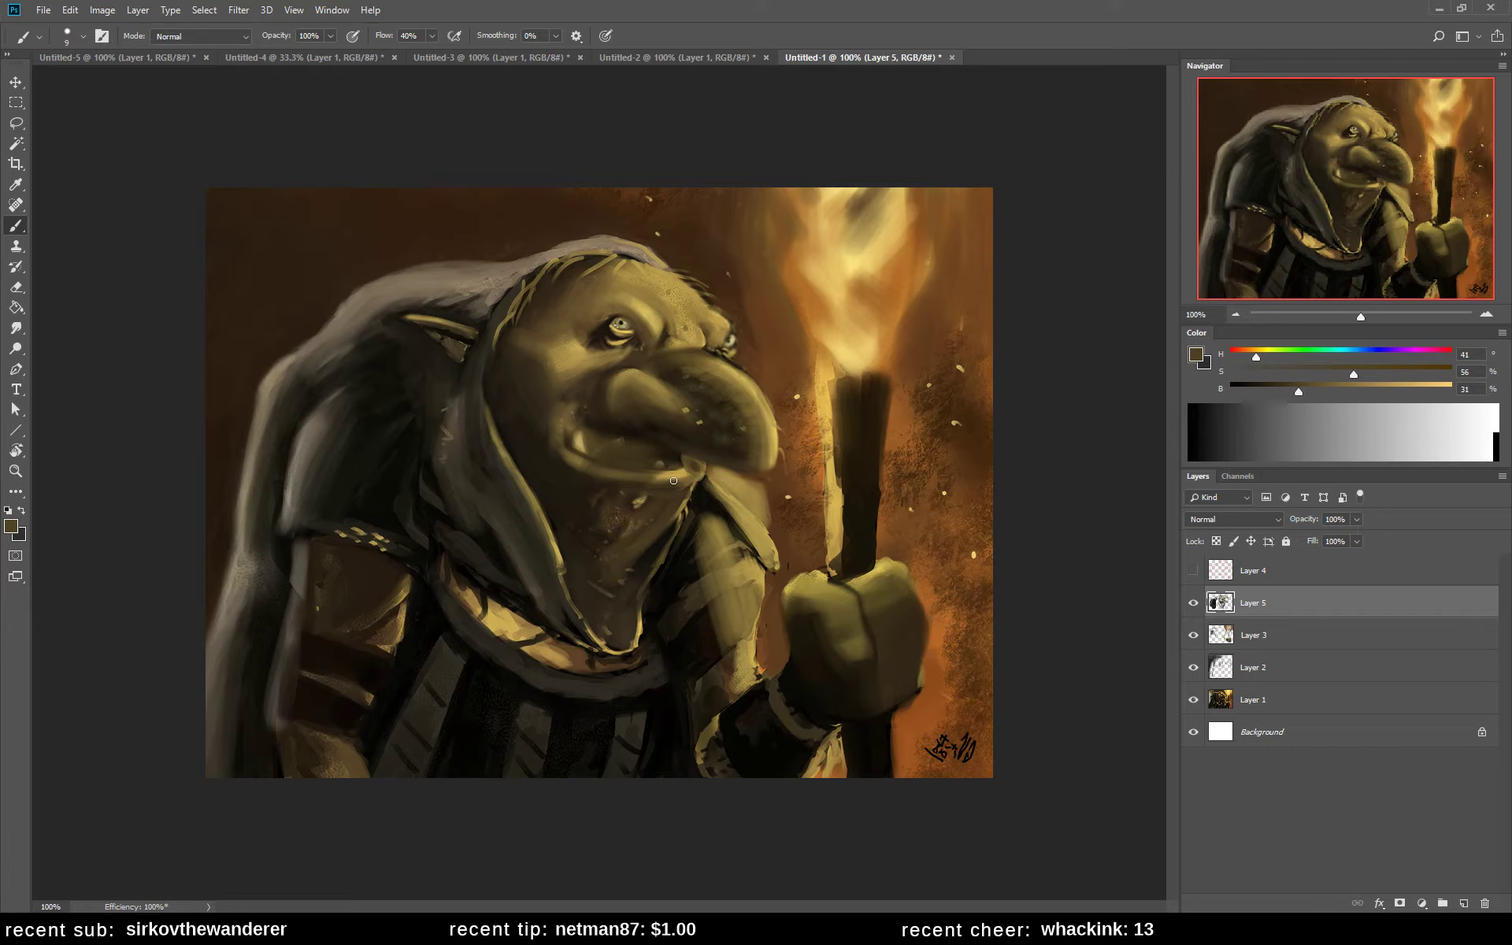
alt+click(737, 368)
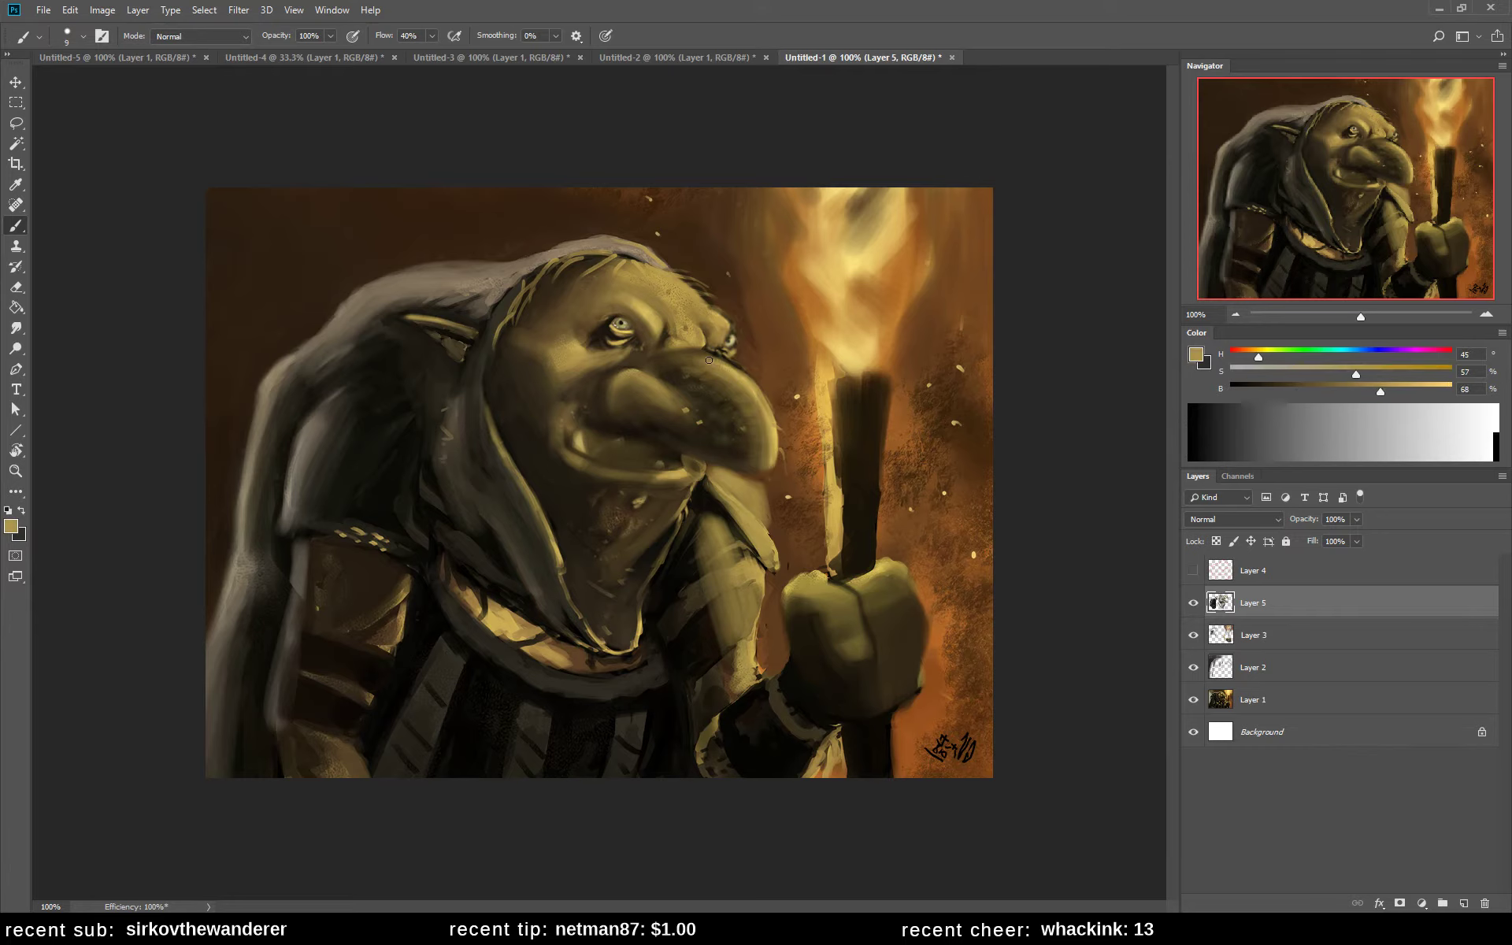
alt+click(691, 362)
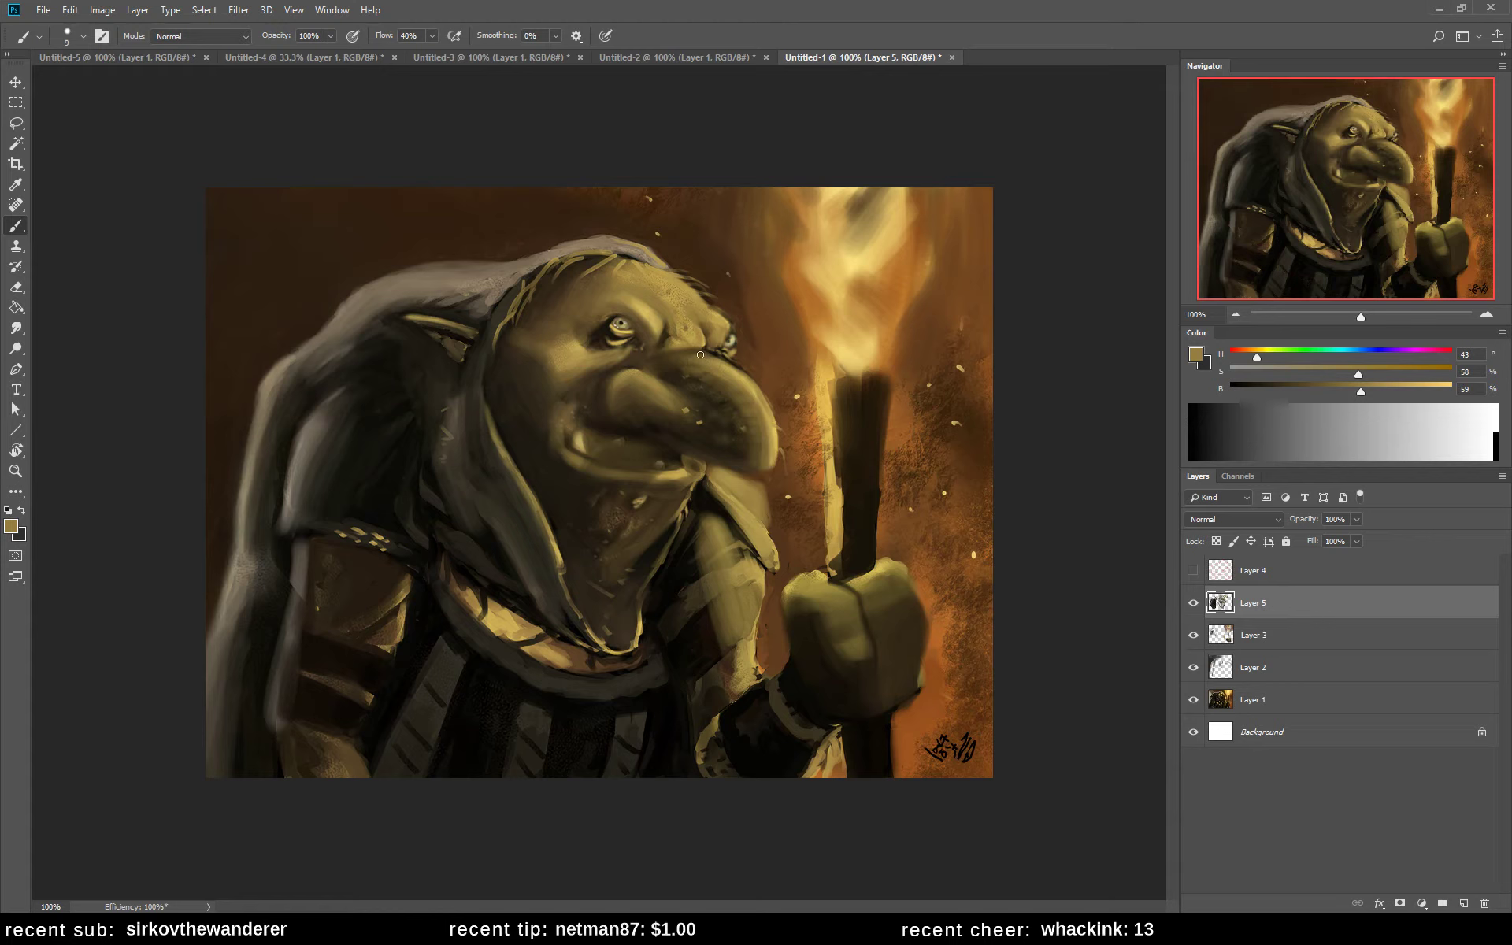
alt+click(685, 361)
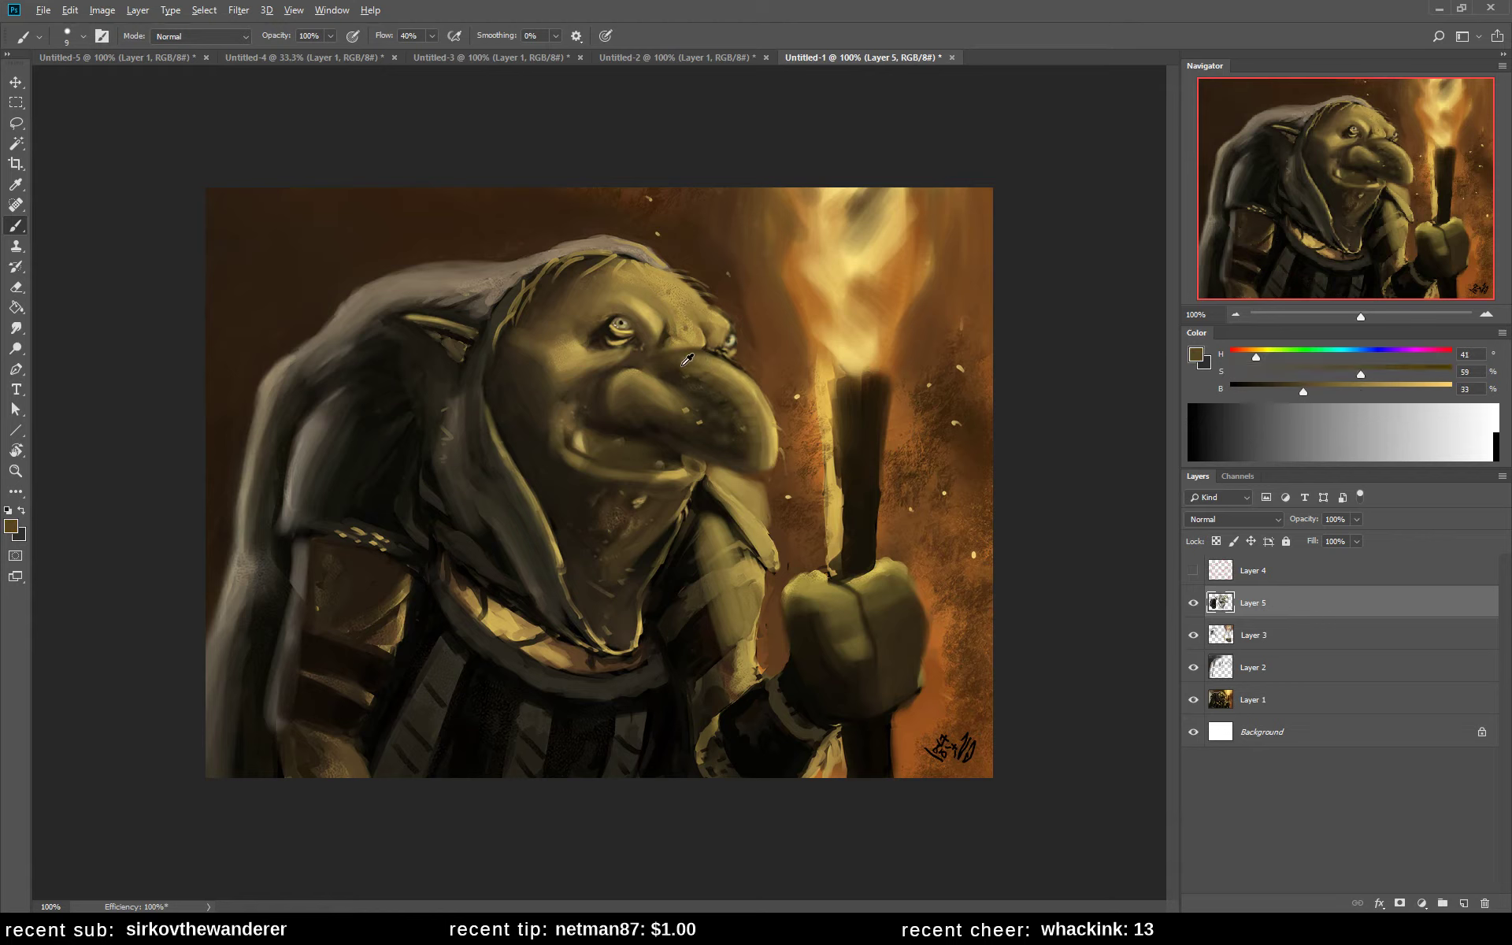
alt+click(684, 363)
alt+click(698, 384)
key(ctrl+shift+h)
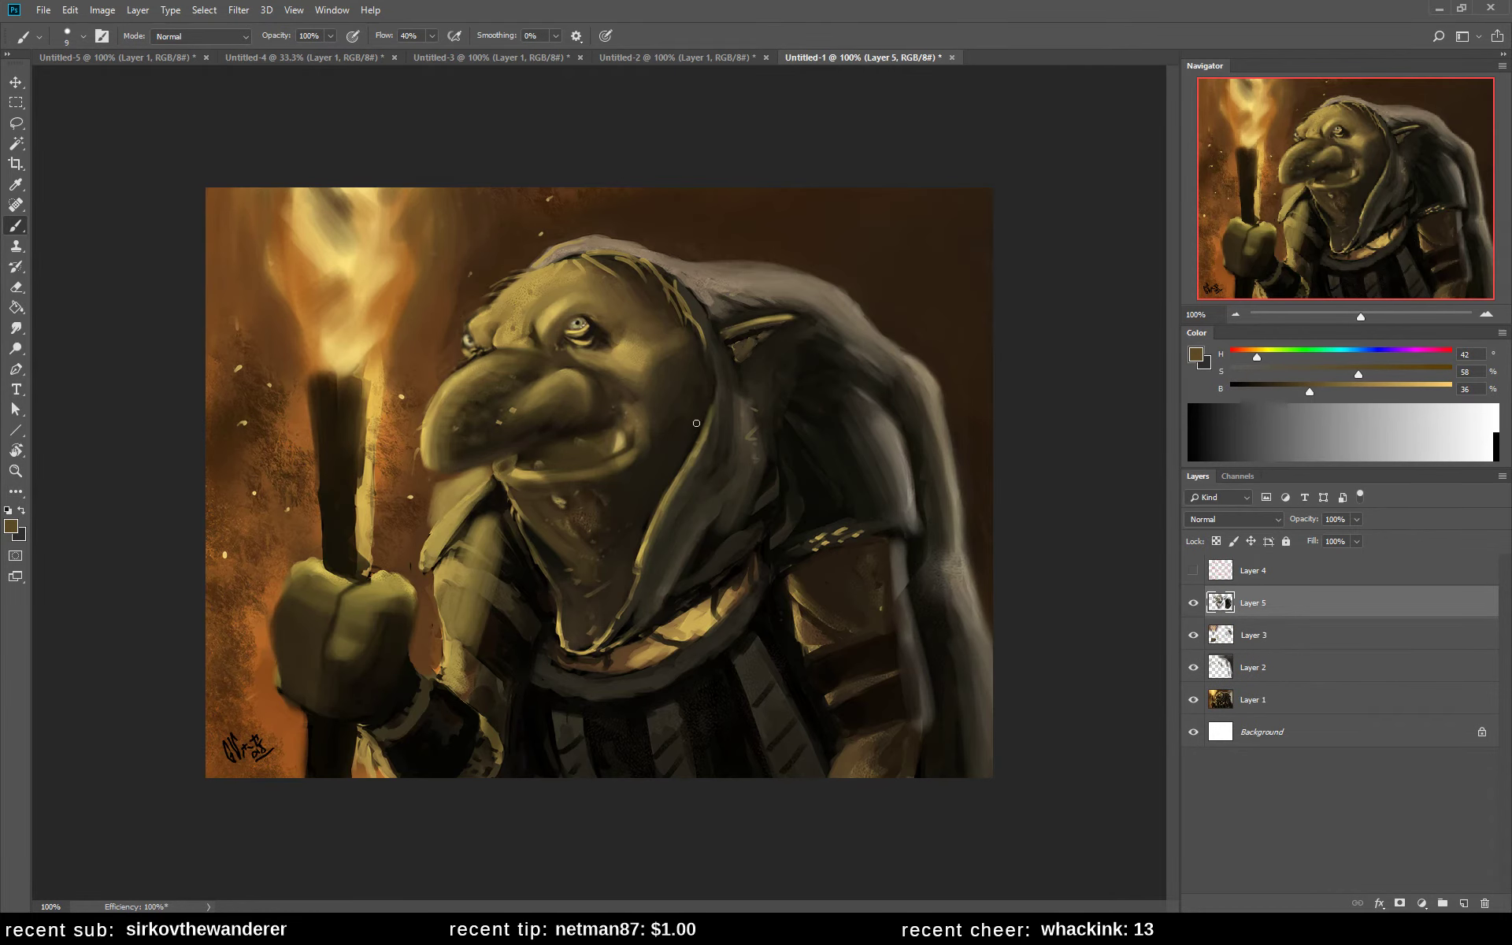
- Blend the shading at the nose tip using sampled brighter highlight and mid tones
mouse_move(441, 466)
mouse_down()
mouse_move(442, 434)
mouse_move(431, 461)
mouse_up()
alt+click(444, 452)
alt+click(439, 434)
alt+click(430, 443)
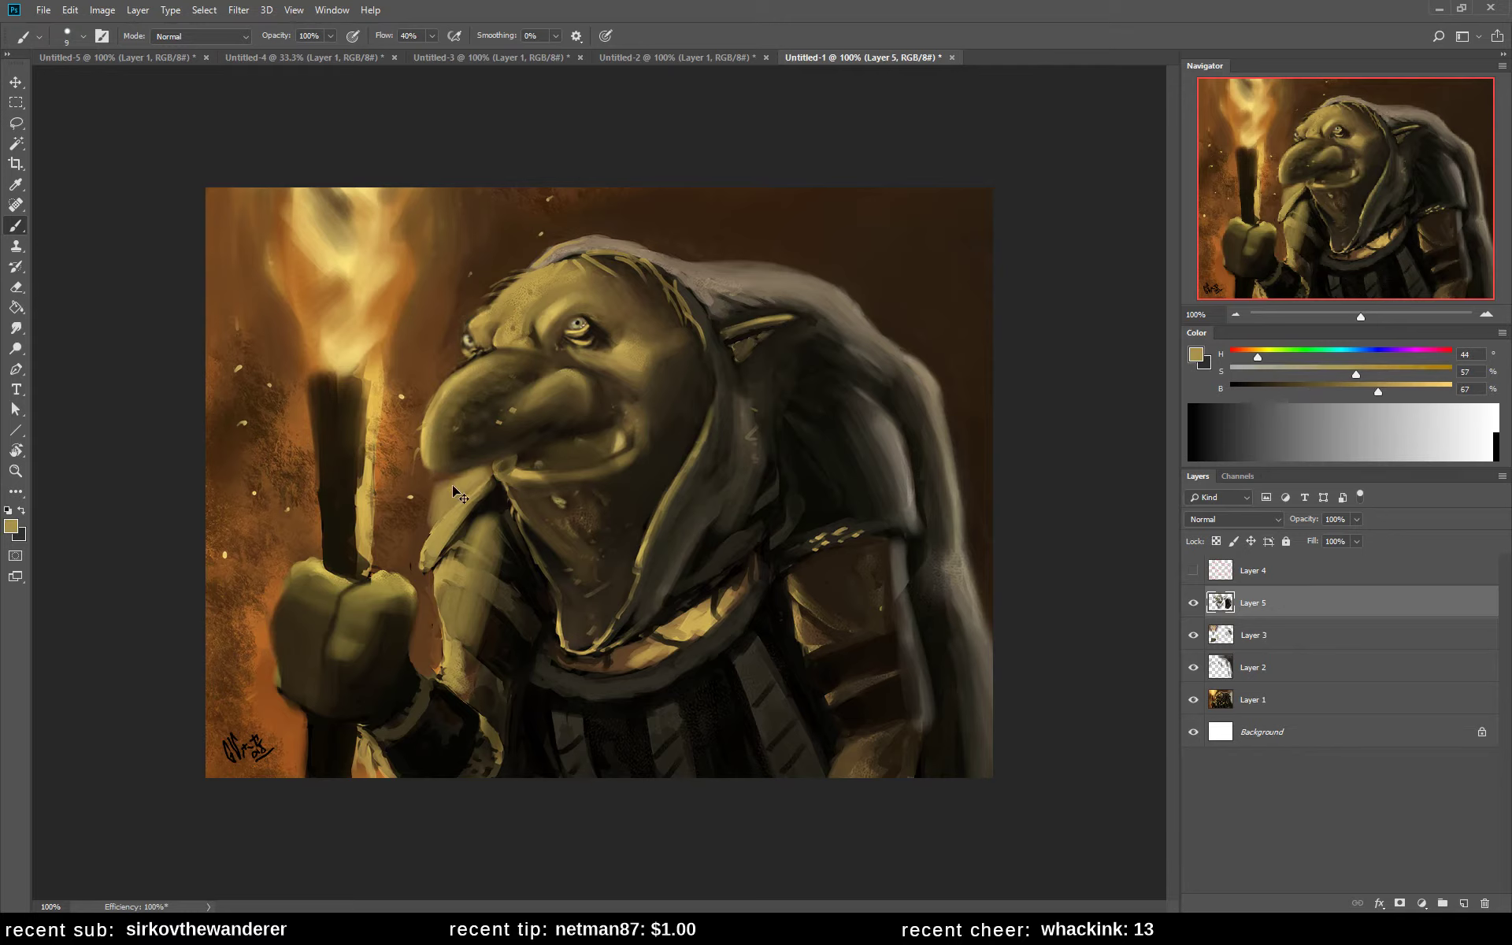
alt+click(430, 433)
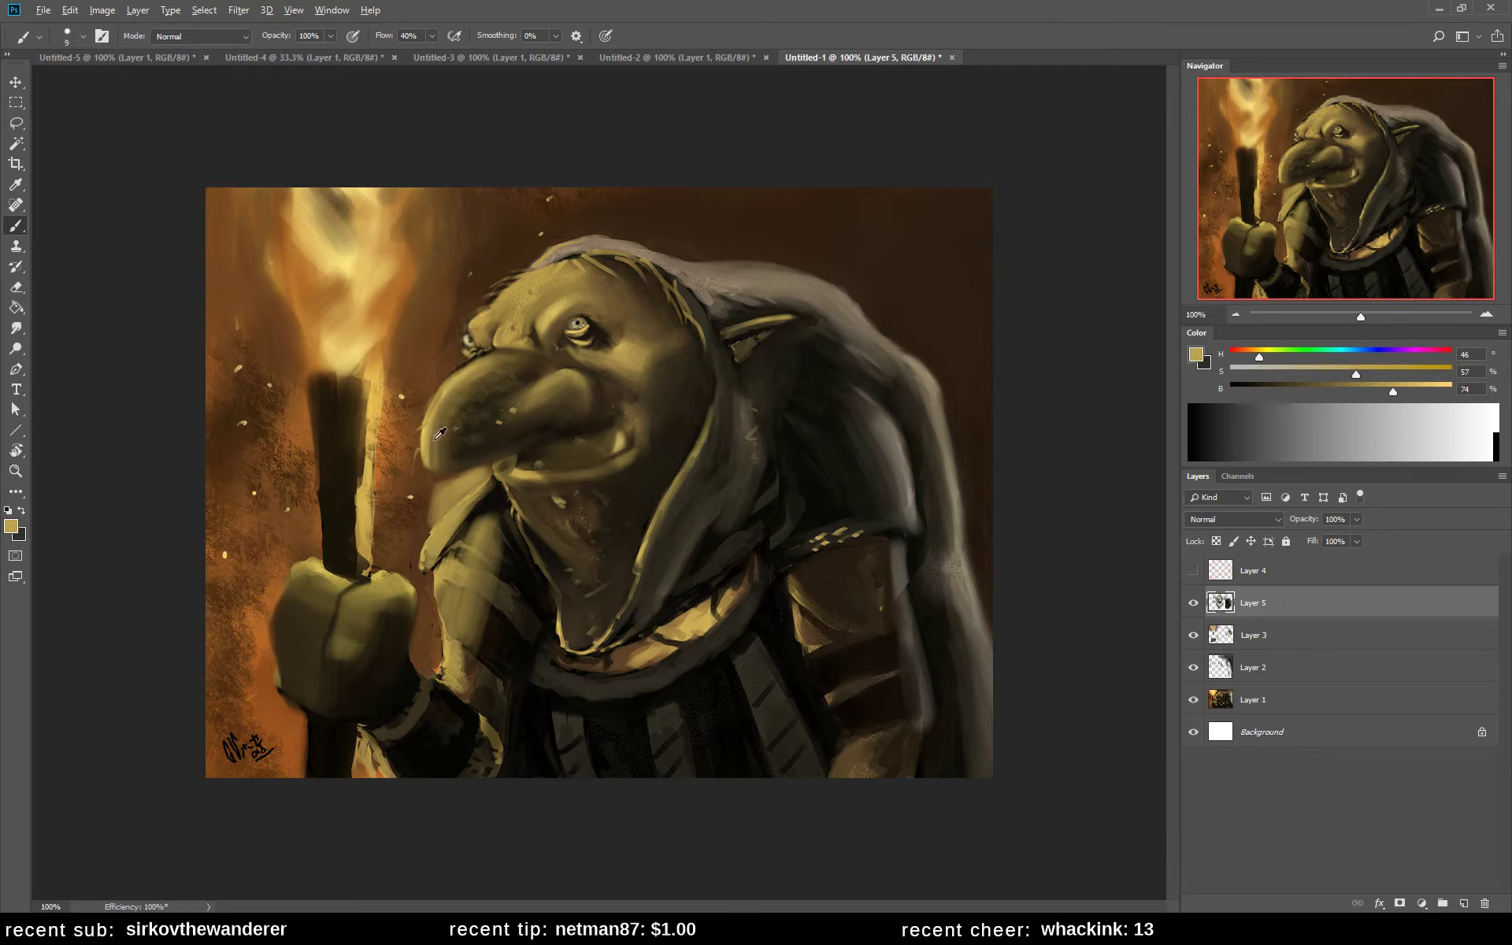
alt+click(439, 424)
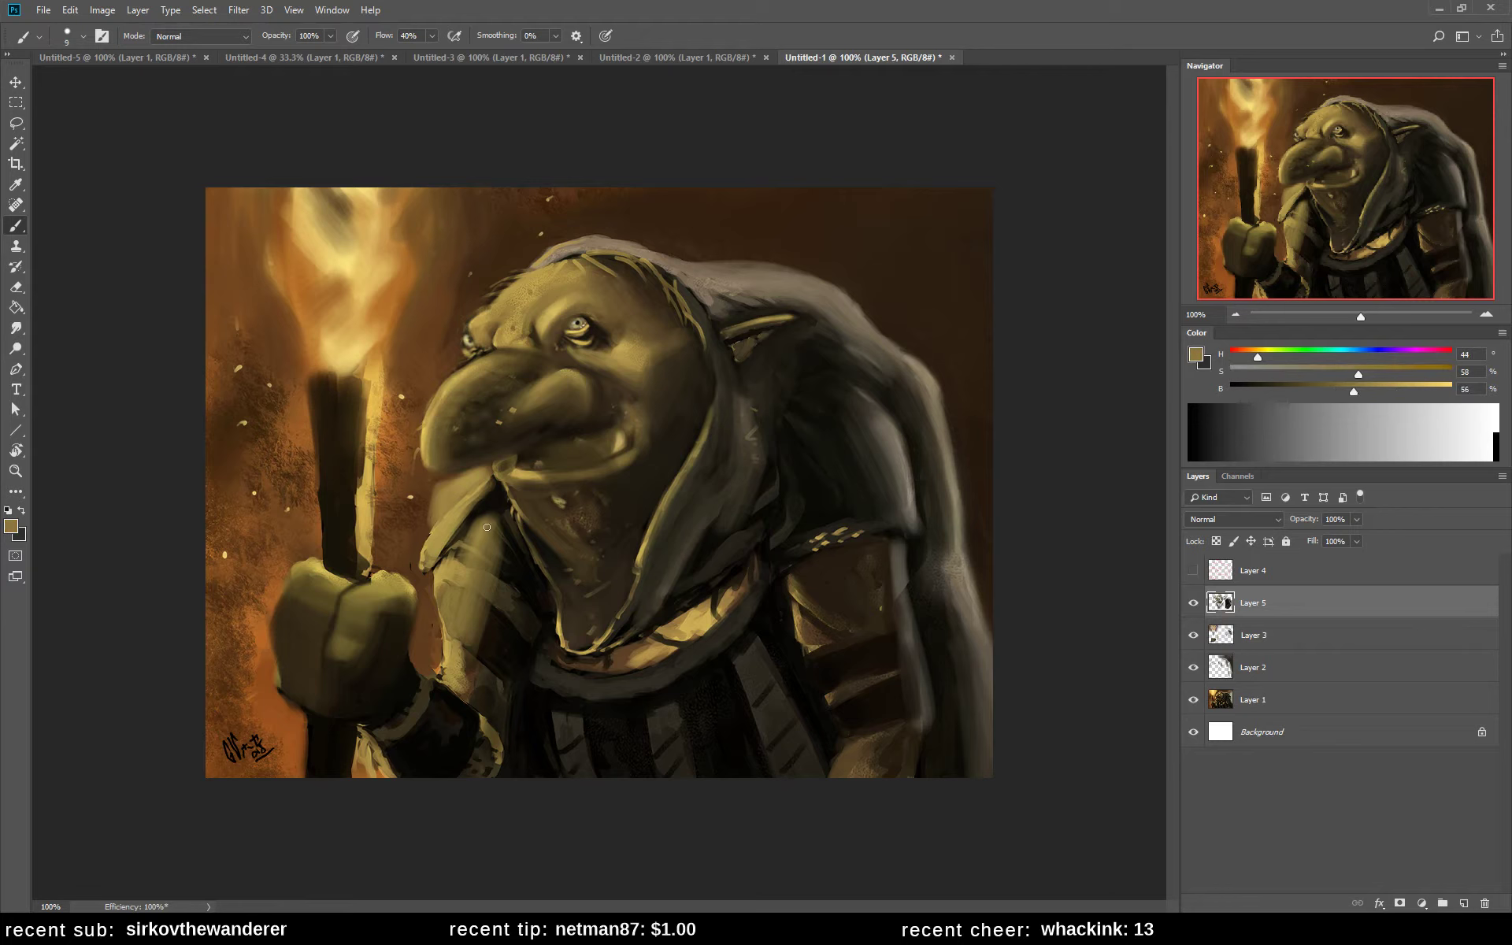
- Darken the chin and collar edge and trim the head and hood's top edge with dark brown
alt+click(427, 494)
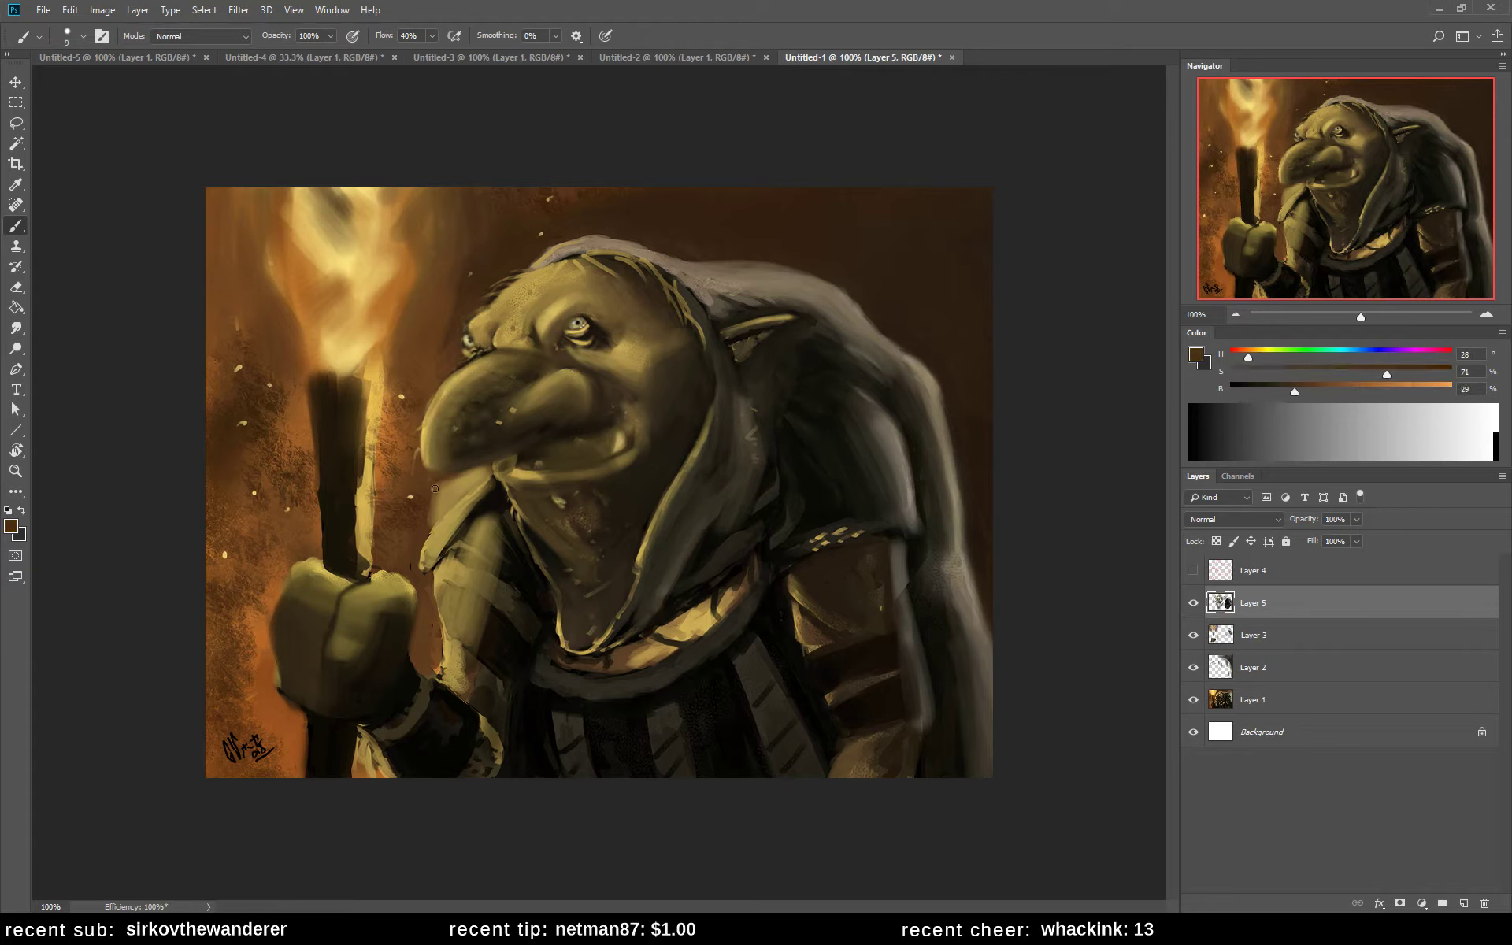
drag(435, 489, 425, 547)
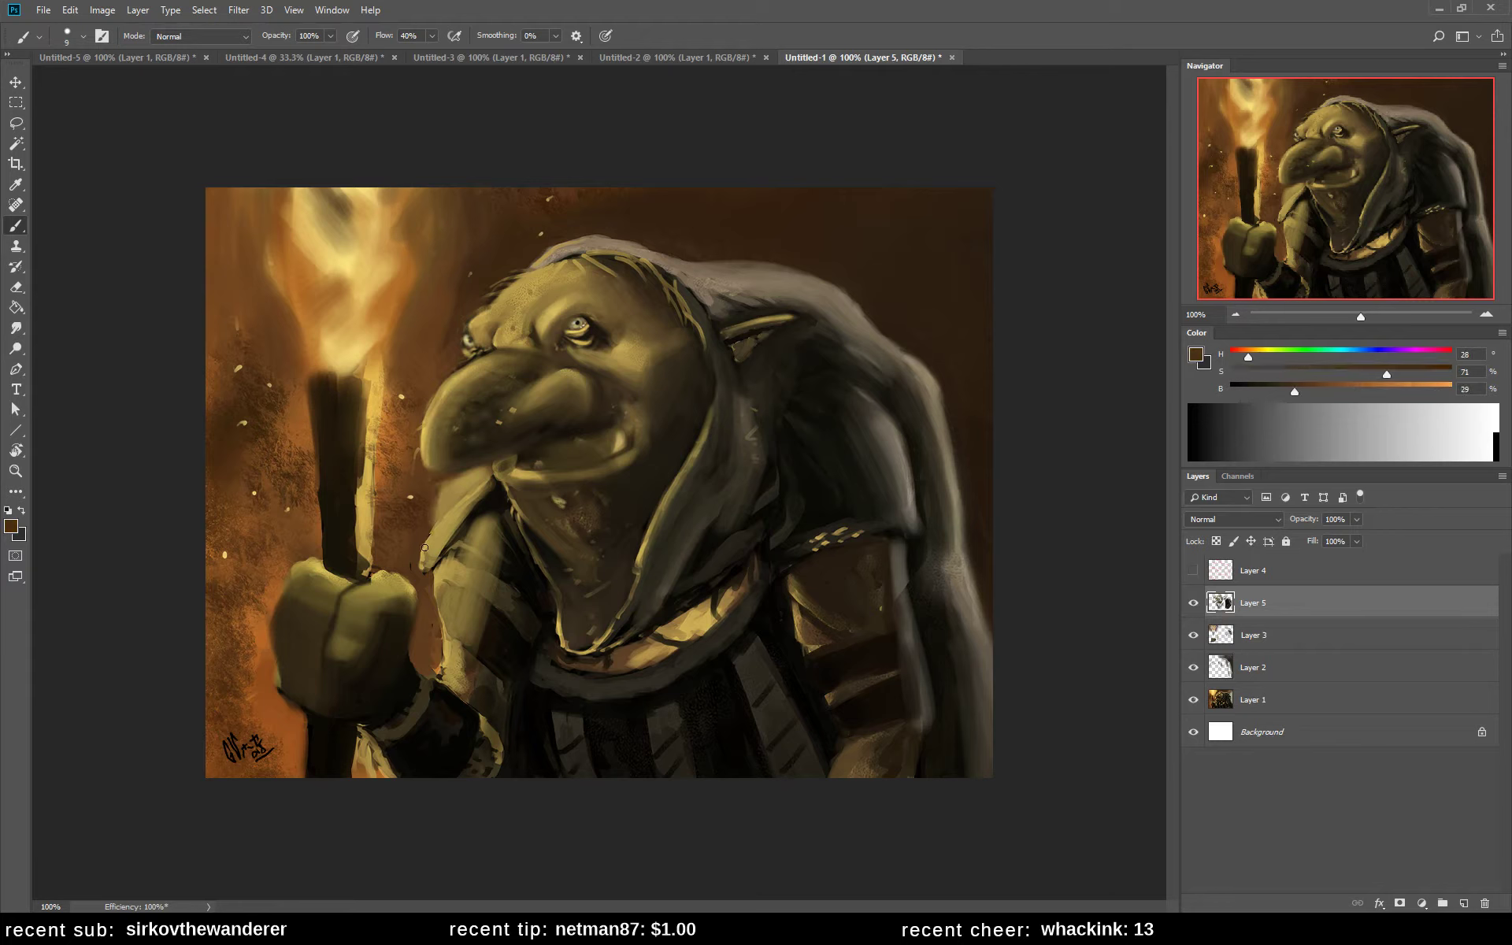
alt+click(504, 266)
mouse_move(531, 262)
mouse_down()
mouse_move(570, 234)
mouse_move(511, 274)
mouse_move(601, 235)
mouse_up()
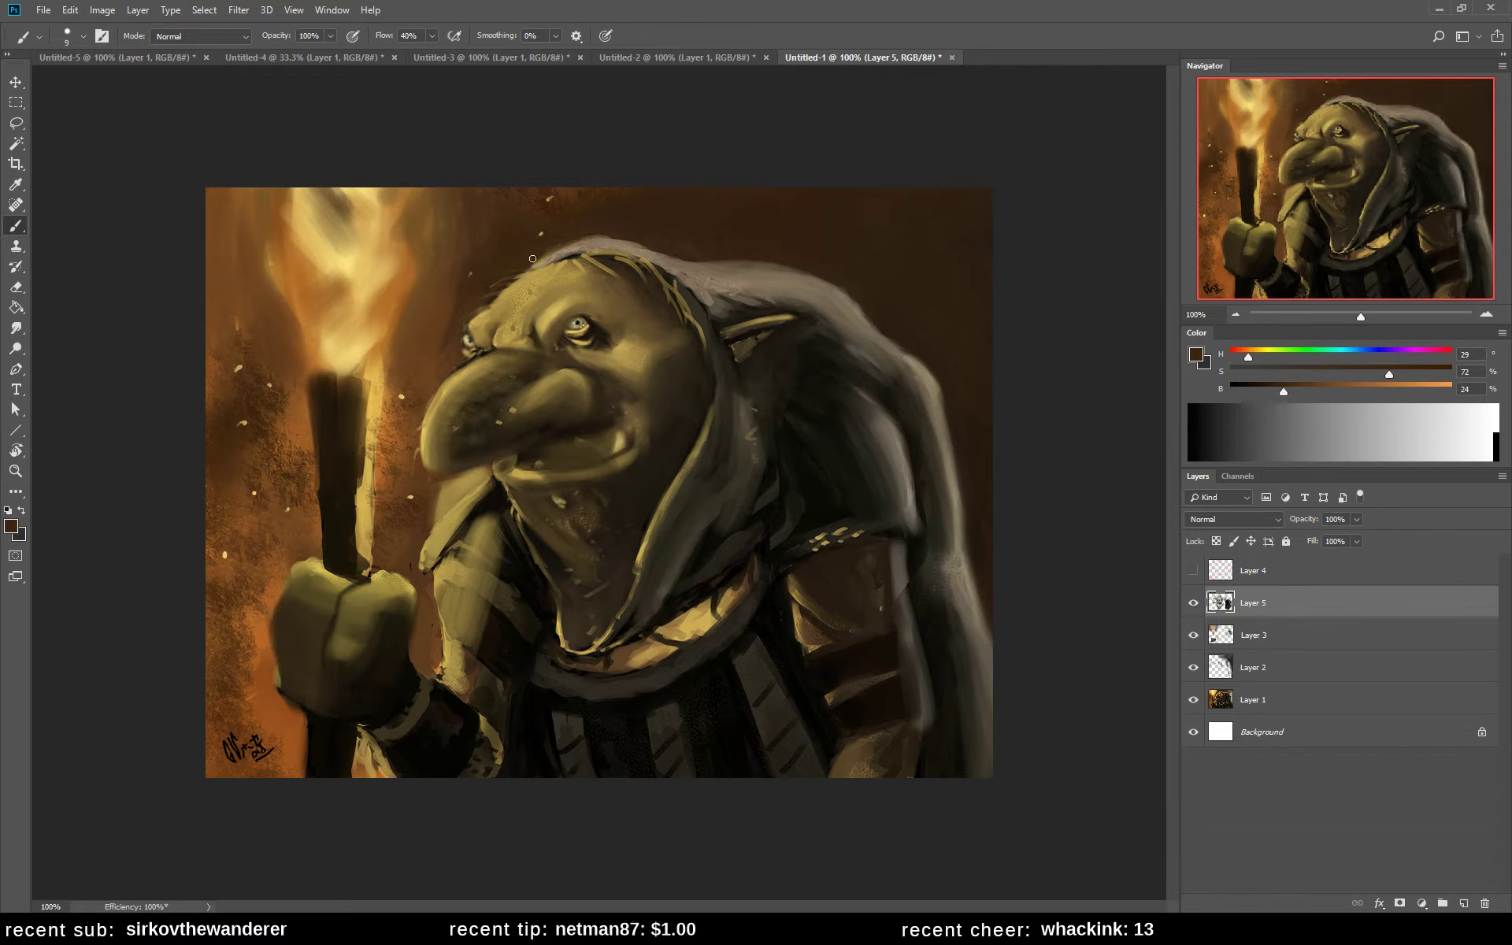
alt+click(594, 227)
mouse_move(585, 236)
mouse_down()
mouse_move(678, 249)
mouse_move(638, 247)
mouse_up()
alt+click(606, 306)
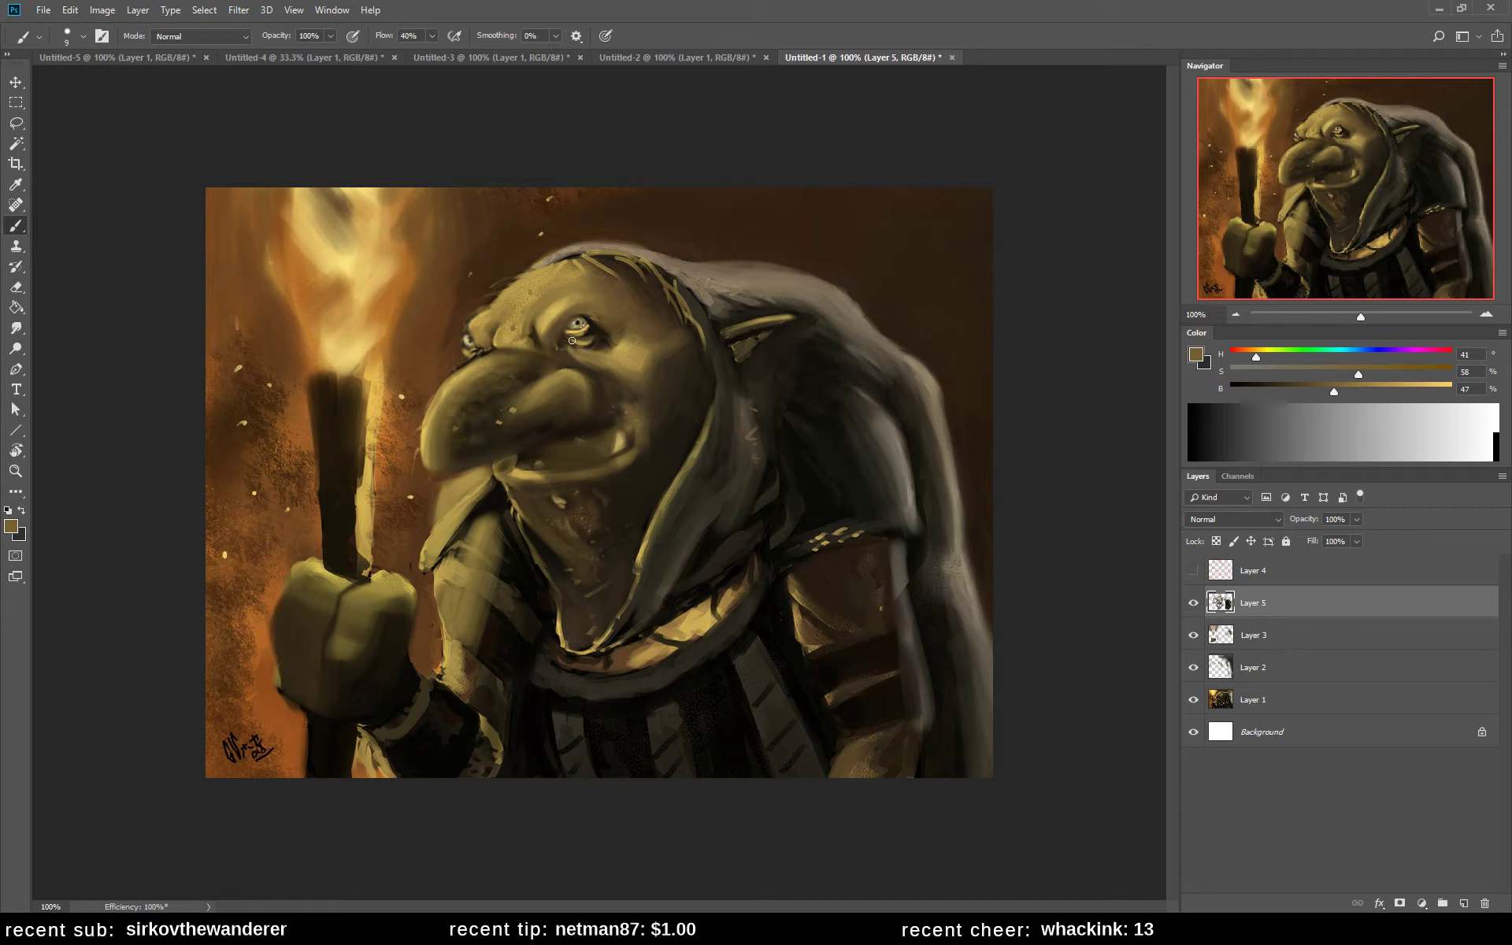
alt+click(581, 342)
- Toggle Layer 5 off and on to compare, then darken the brow edge with dark brown
click(1189, 602)
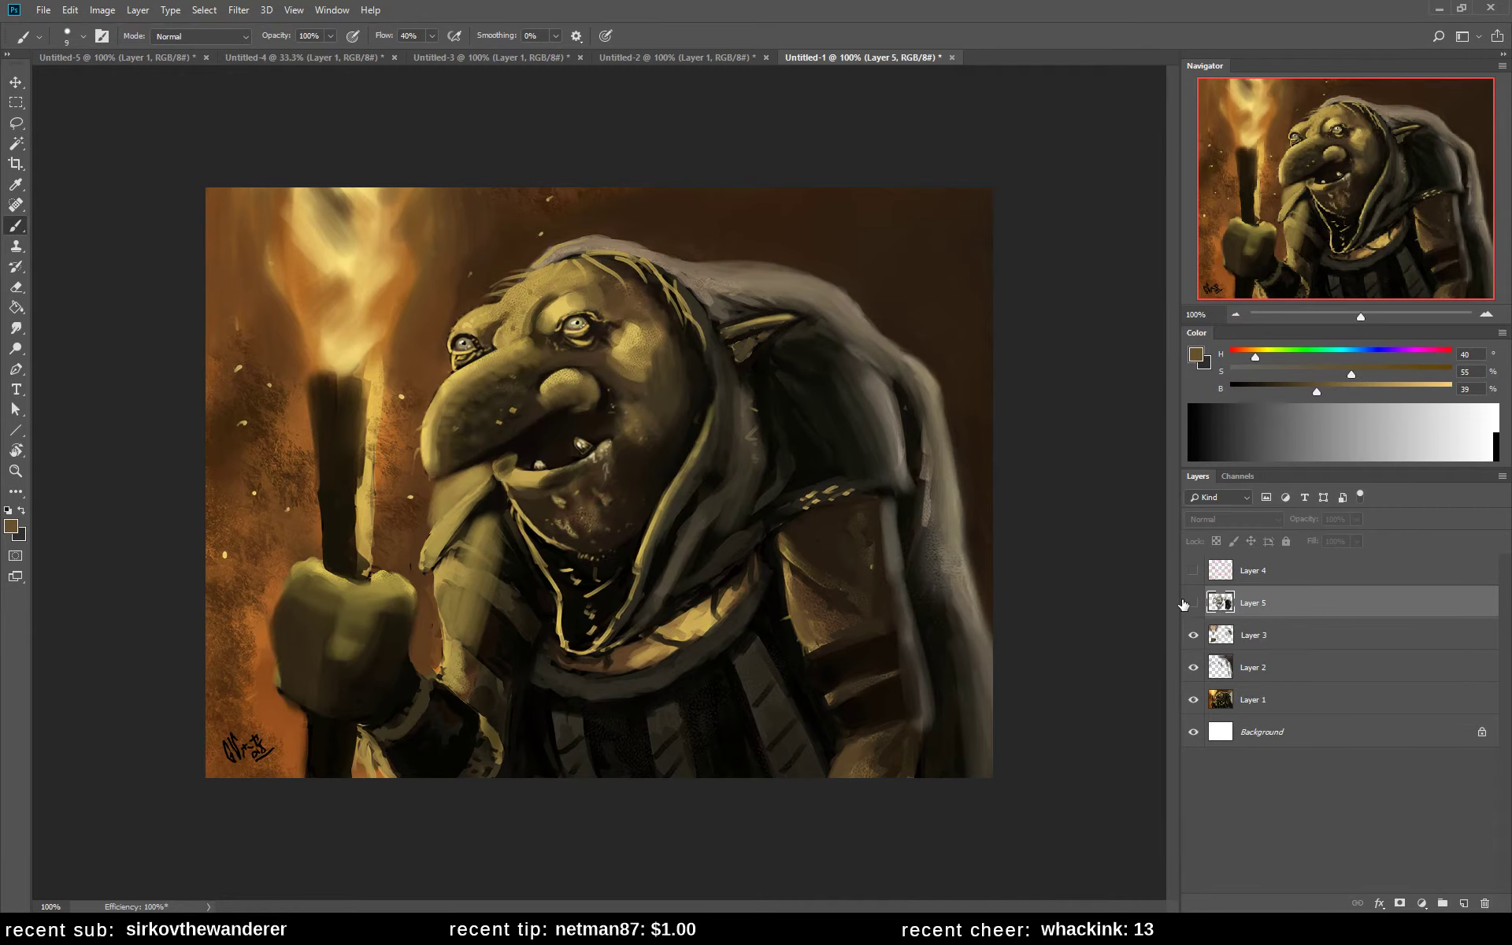
click(1191, 603)
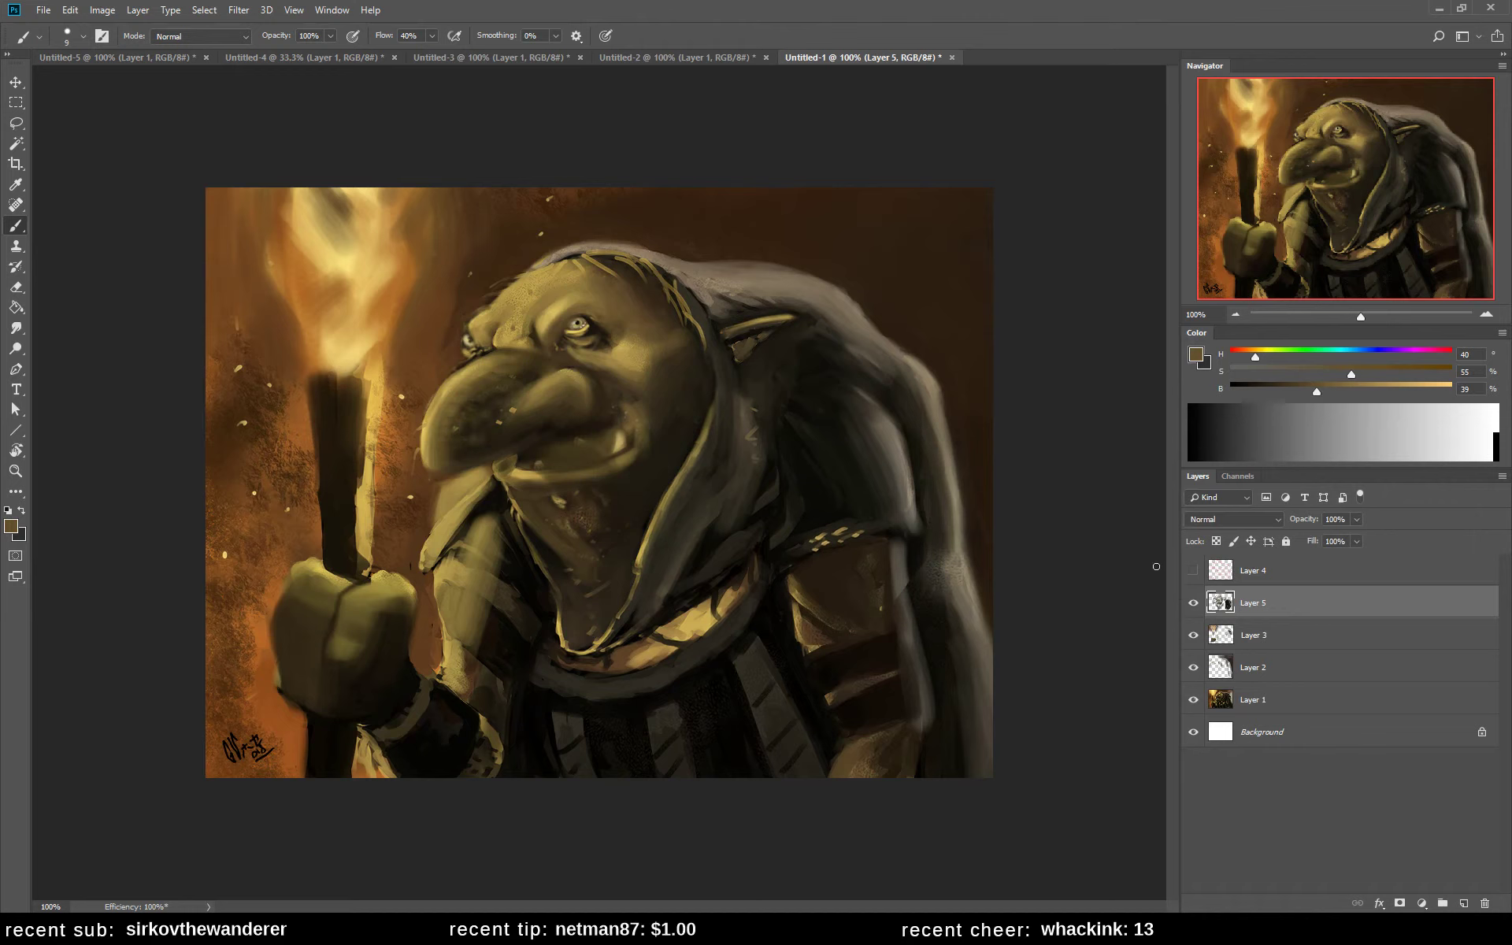
alt+click(497, 306)
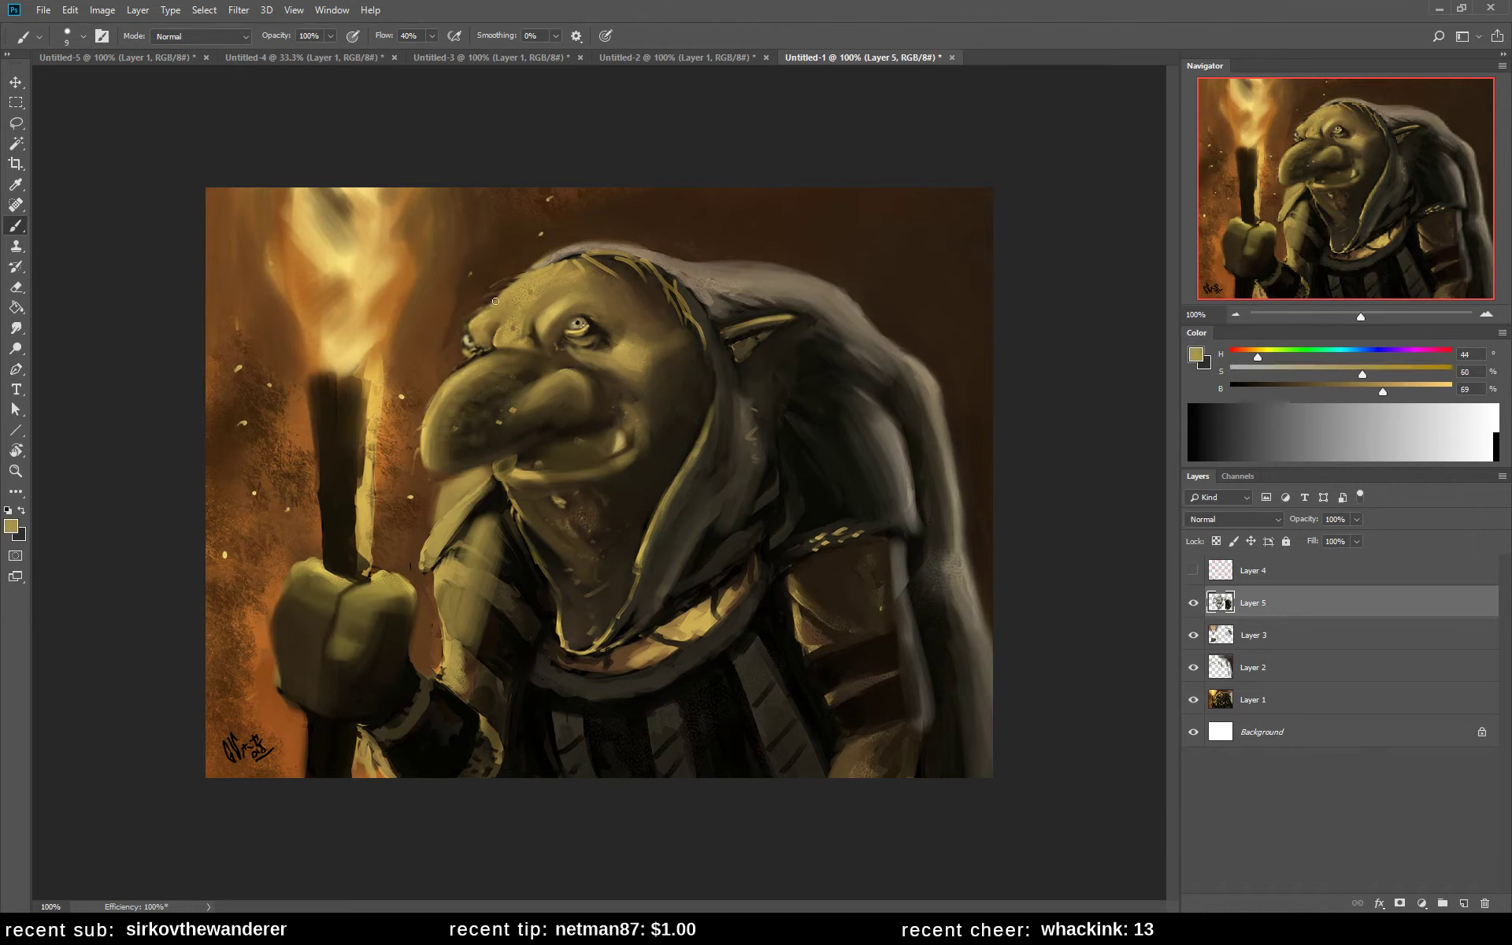
alt+click(631, 281)
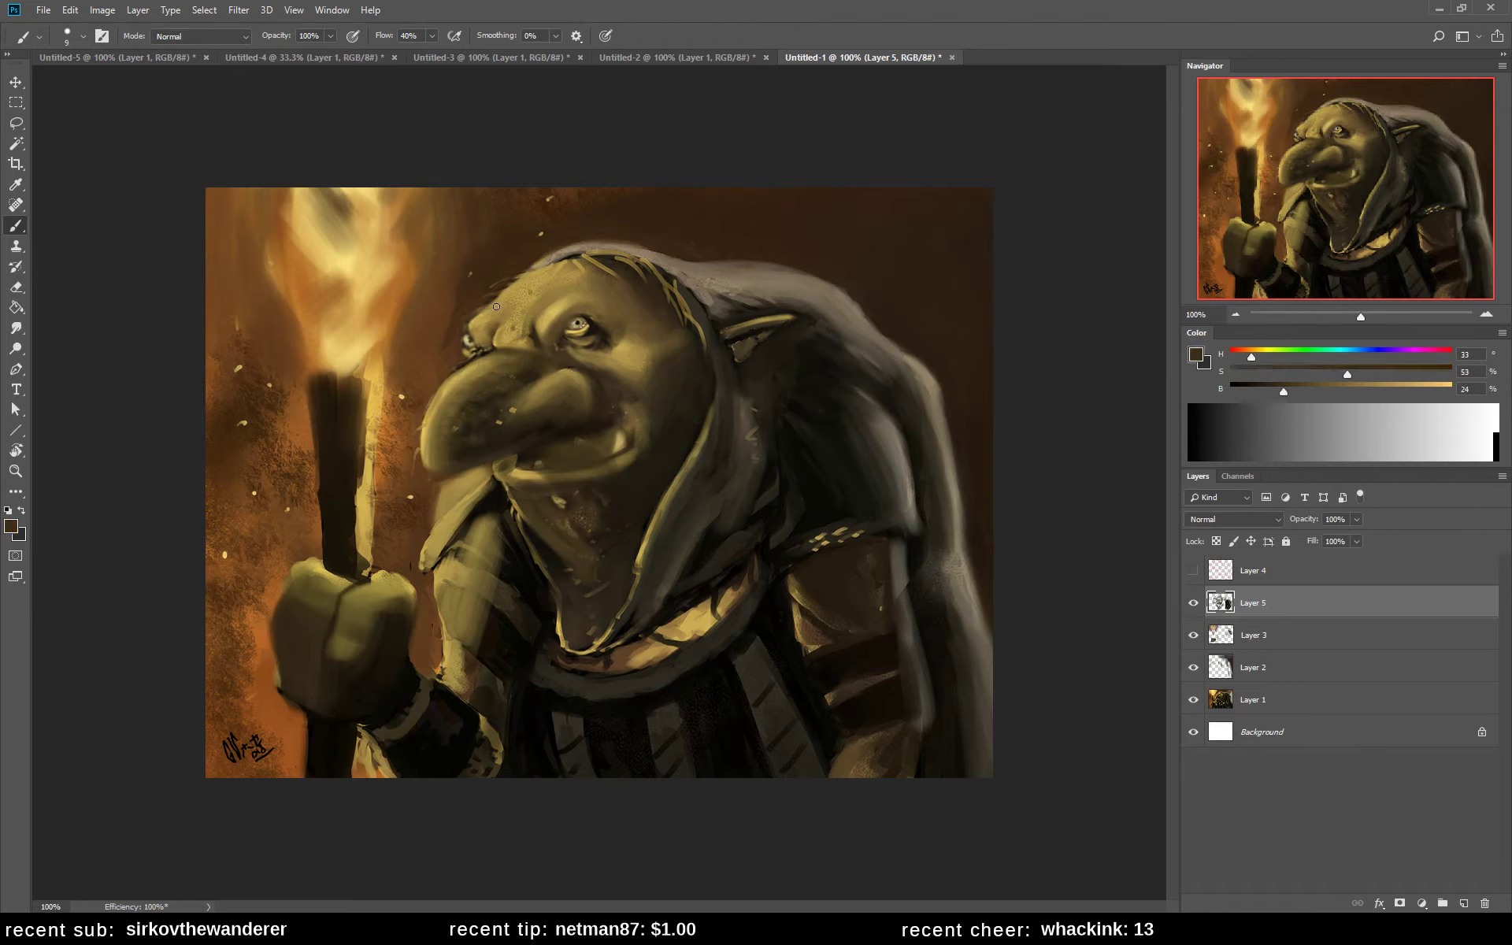
drag(496, 308, 478, 316)
- Sample light and bright highlight tones across the brow, then mirror the canvas horizontally
alt+click(489, 312)
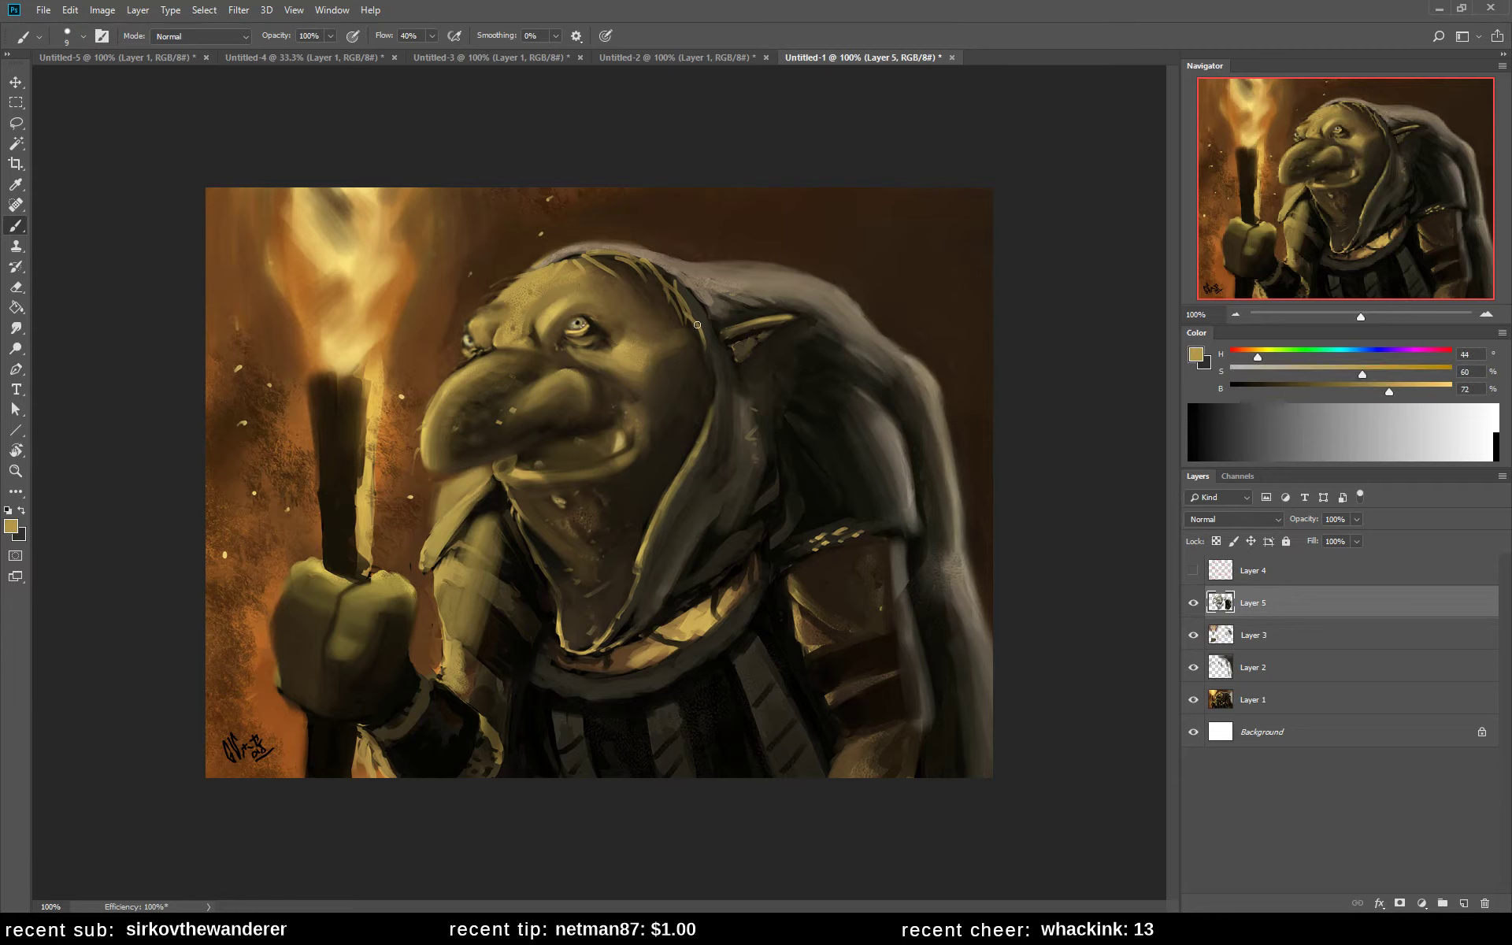
alt+click(583, 308)
alt+click(579, 305)
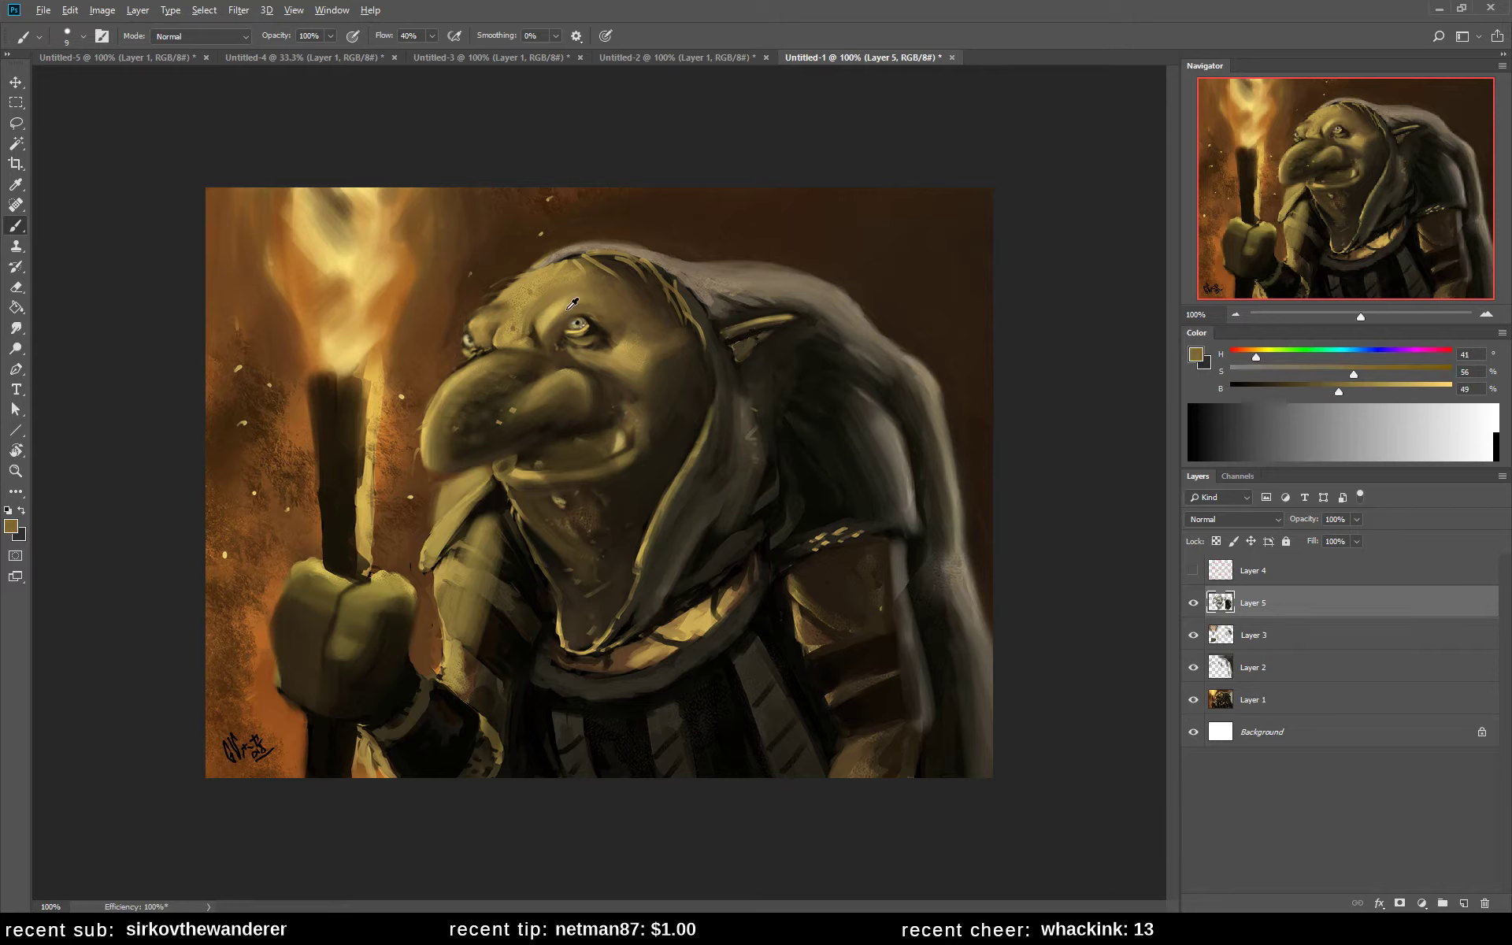
alt+click(551, 321)
alt+click(571, 311)
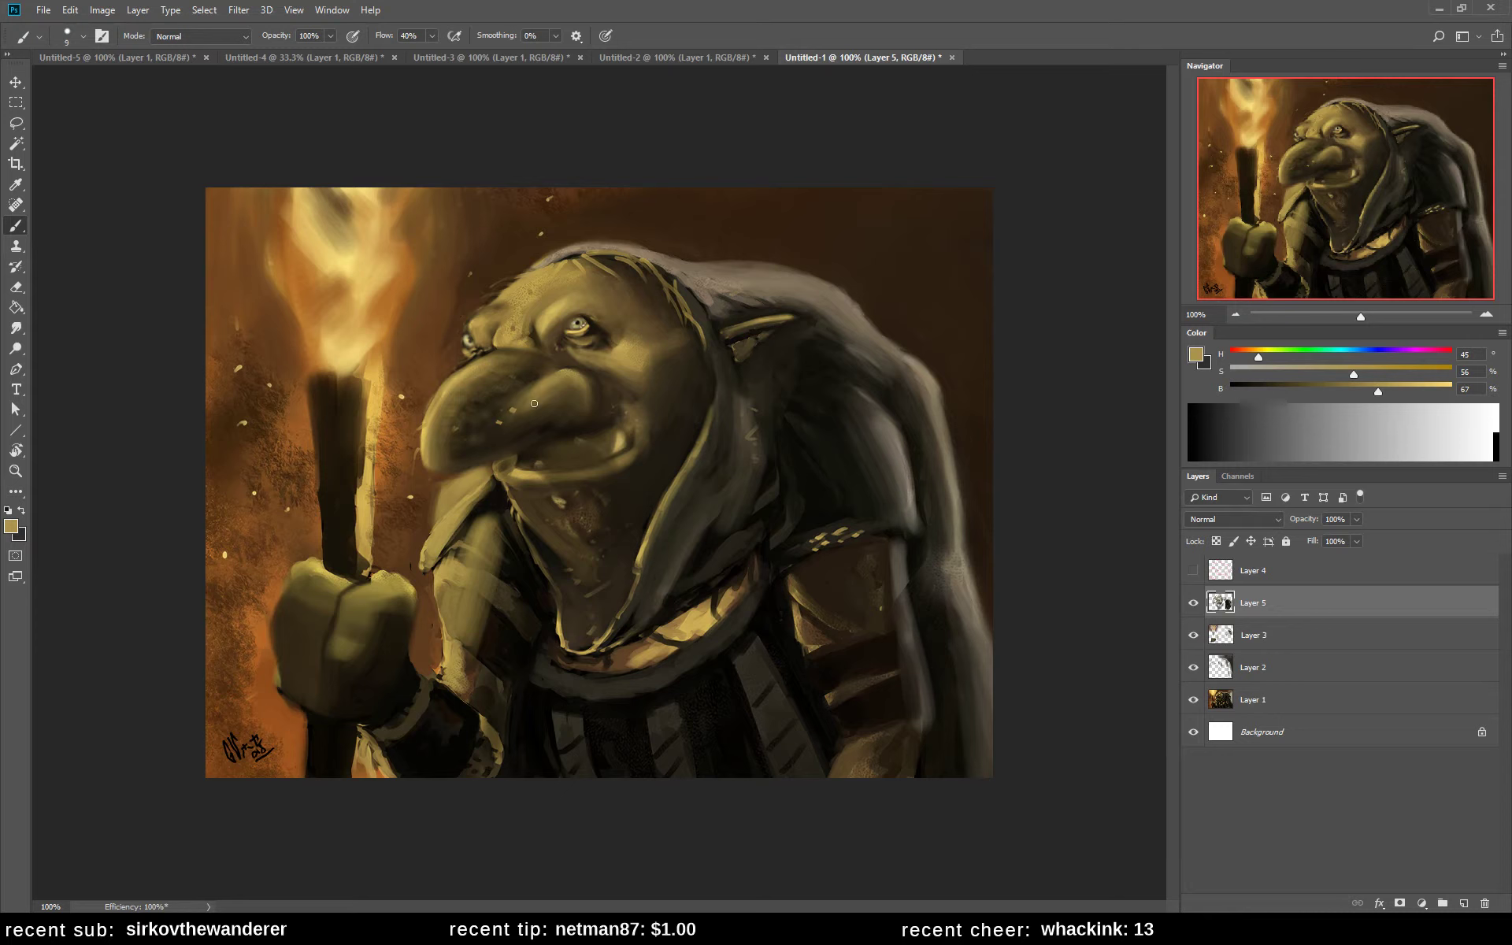
alt+click(516, 291)
alt+click(510, 328)
alt+click(555, 313)
alt+click(542, 325)
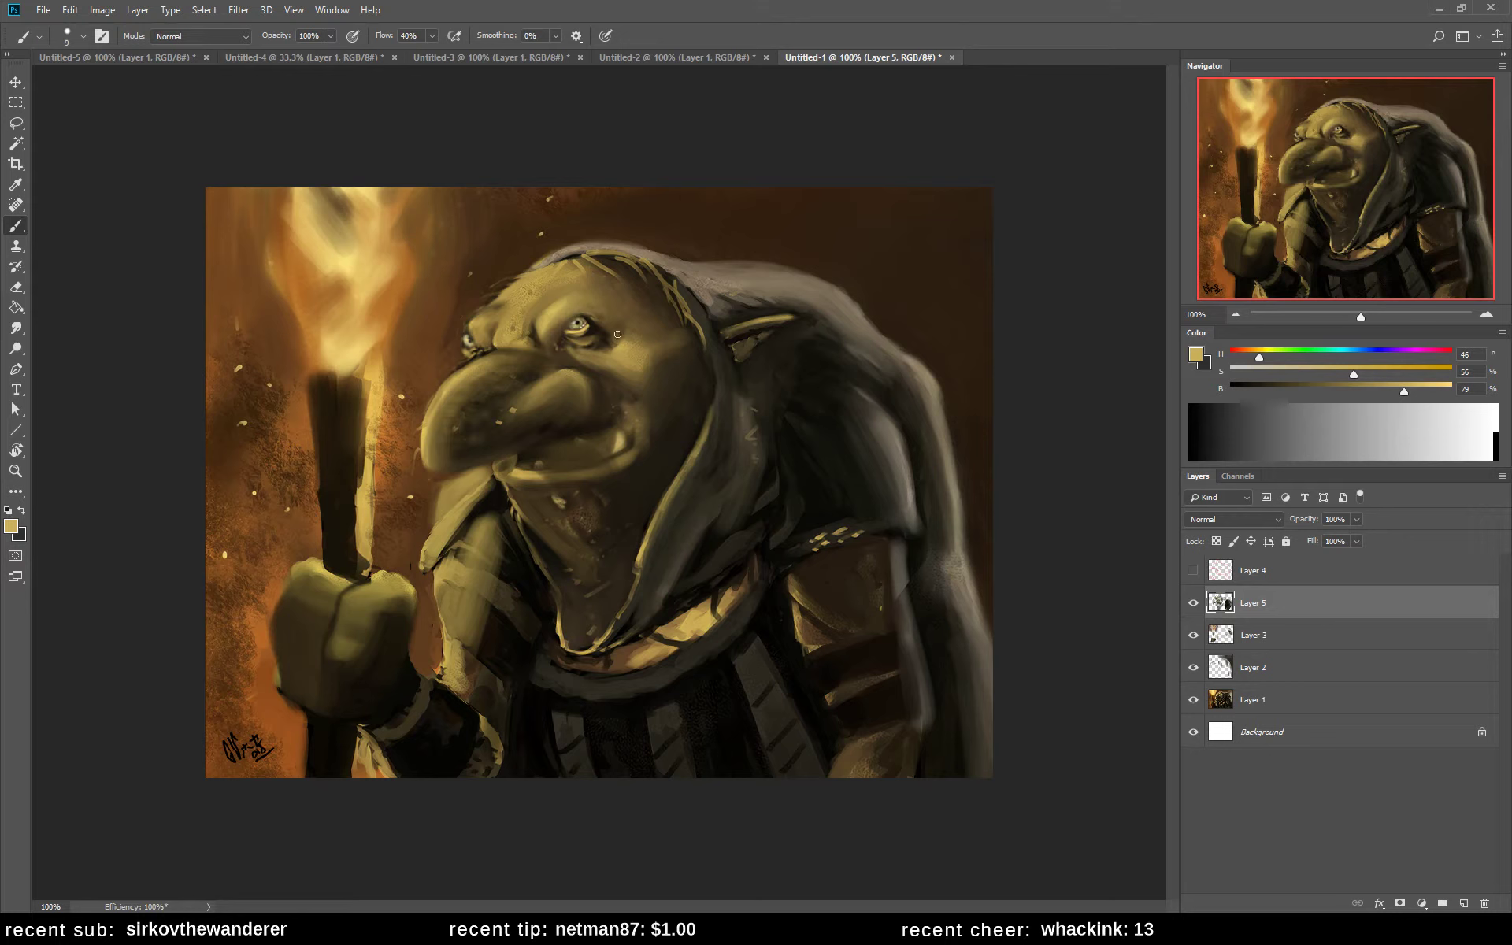
key(ctrl+shift+h)
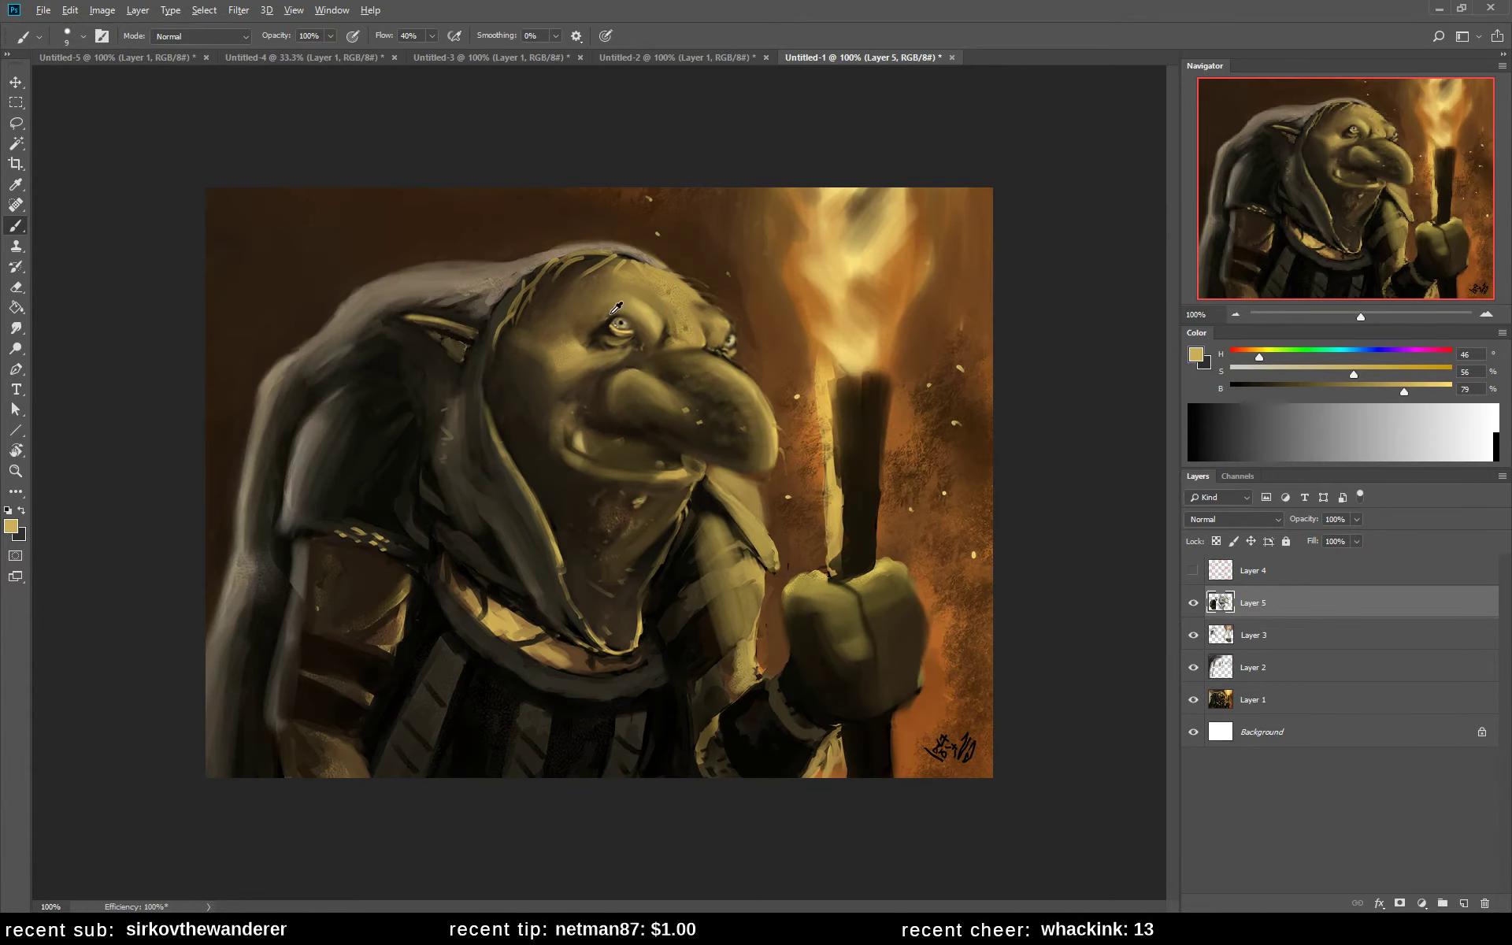
alt+click(620, 318)
alt+click(610, 320)
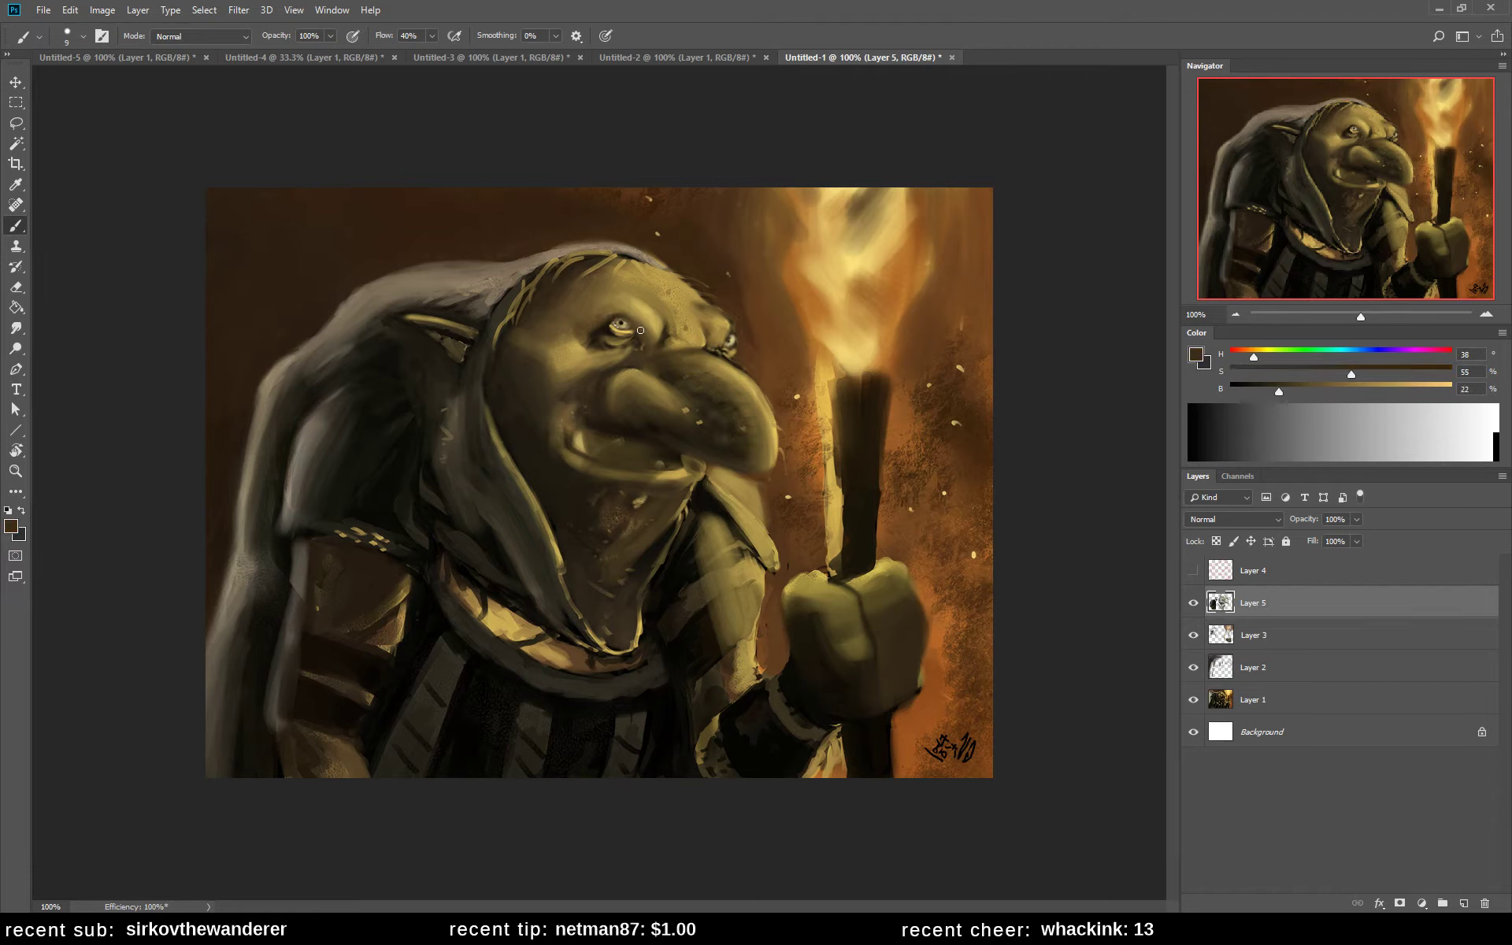
click(1384, 386)
click(1294, 368)
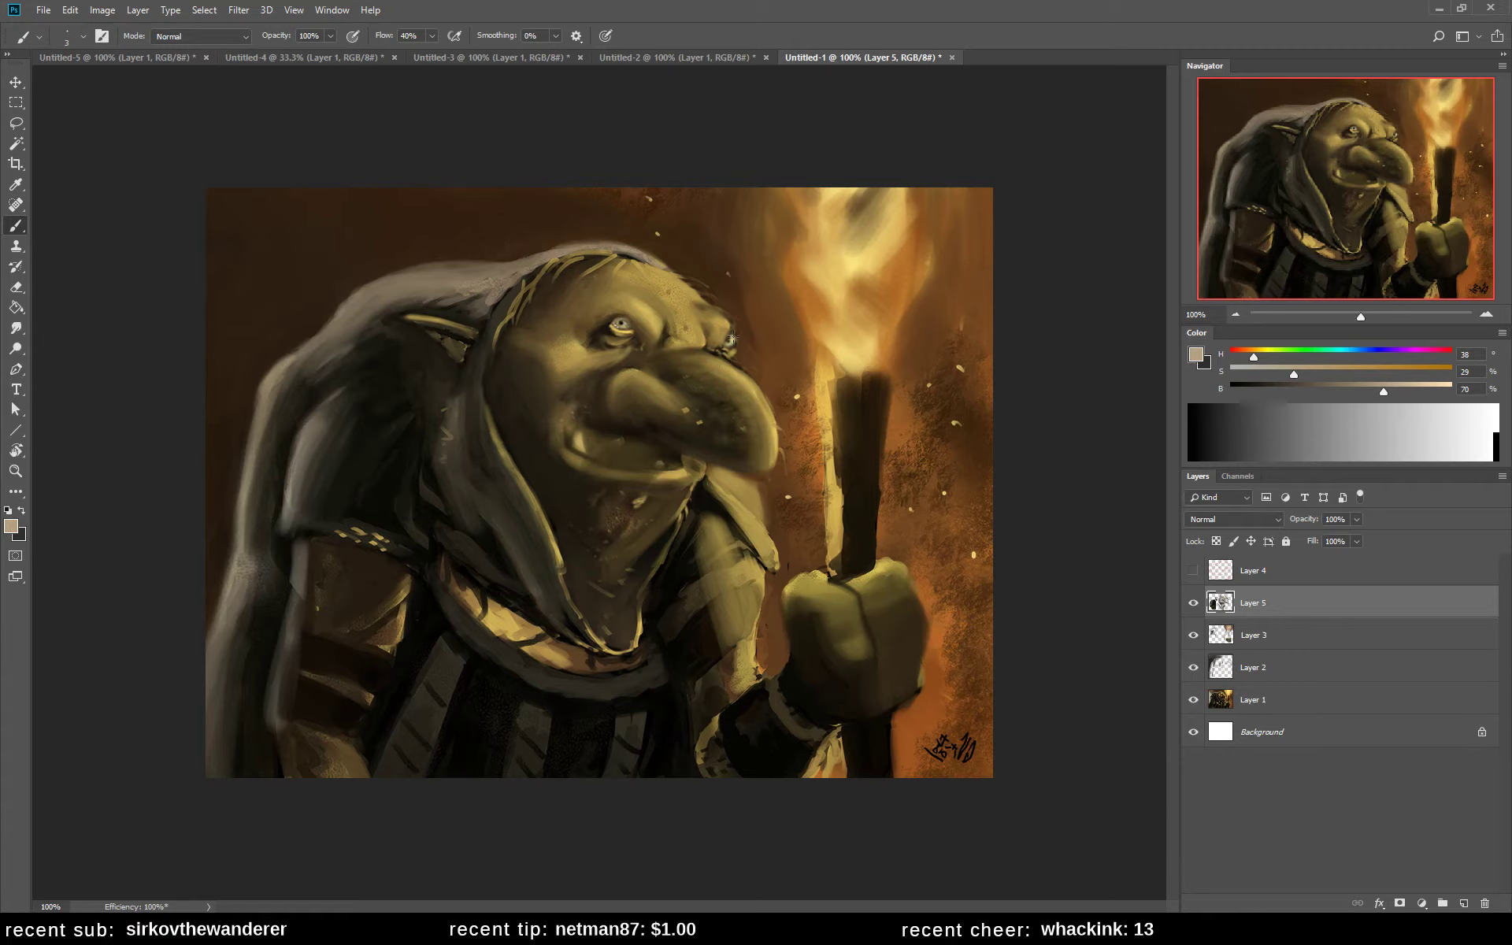
alt+click(731, 341)
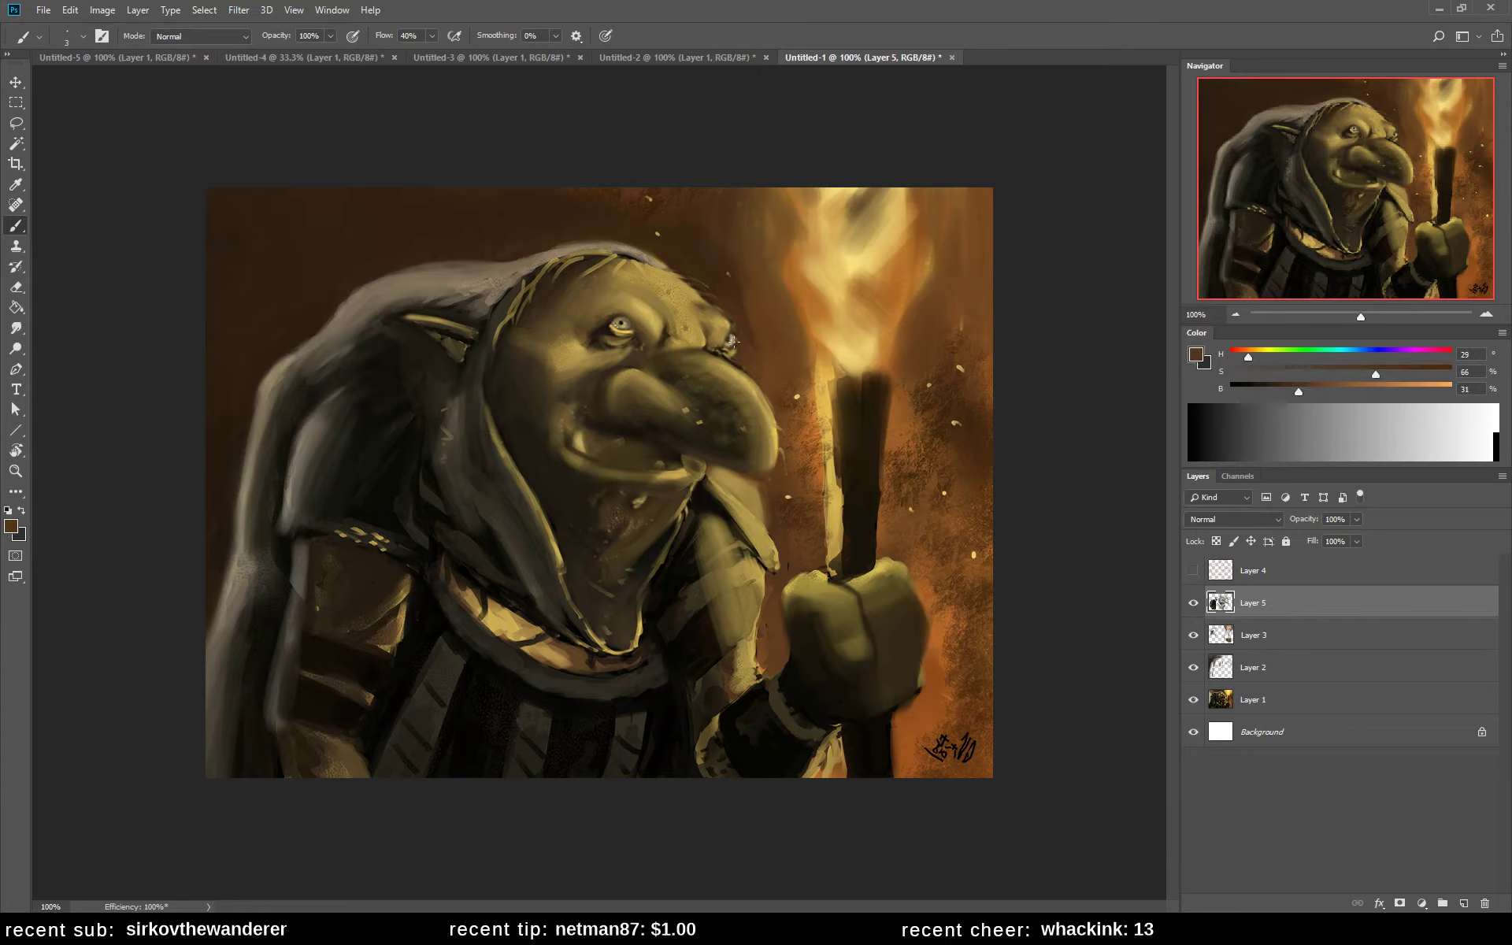
alt+click(733, 341)
click(1193, 602)
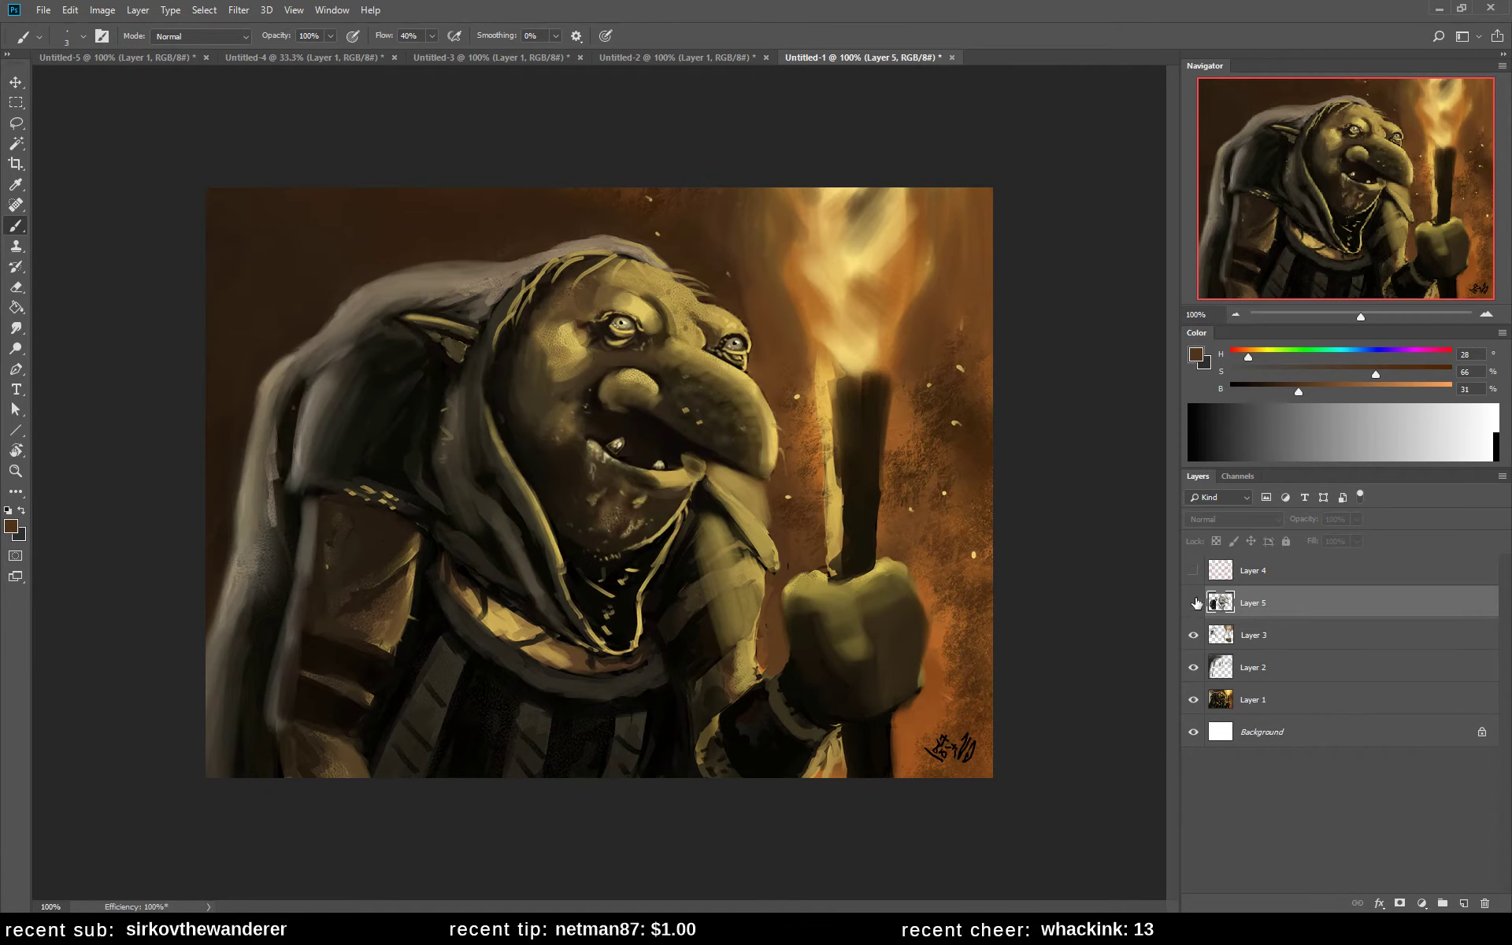
- Show Layer 5 again, sample dark and mid brow tones, and enlarge the brush slightly
click(1194, 603)
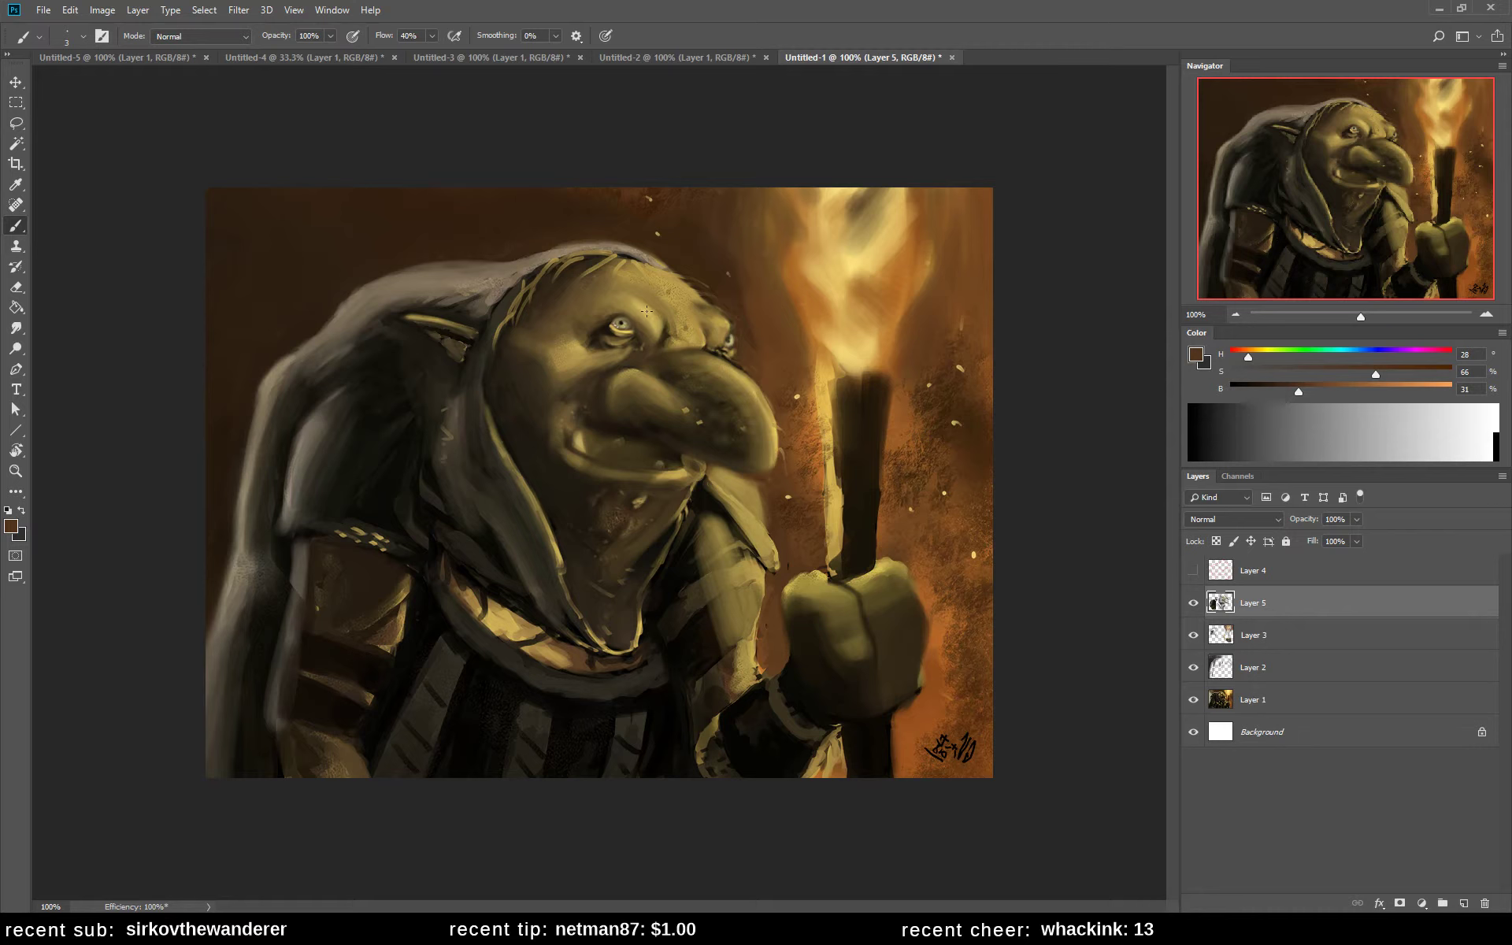
alt+click(660, 344)
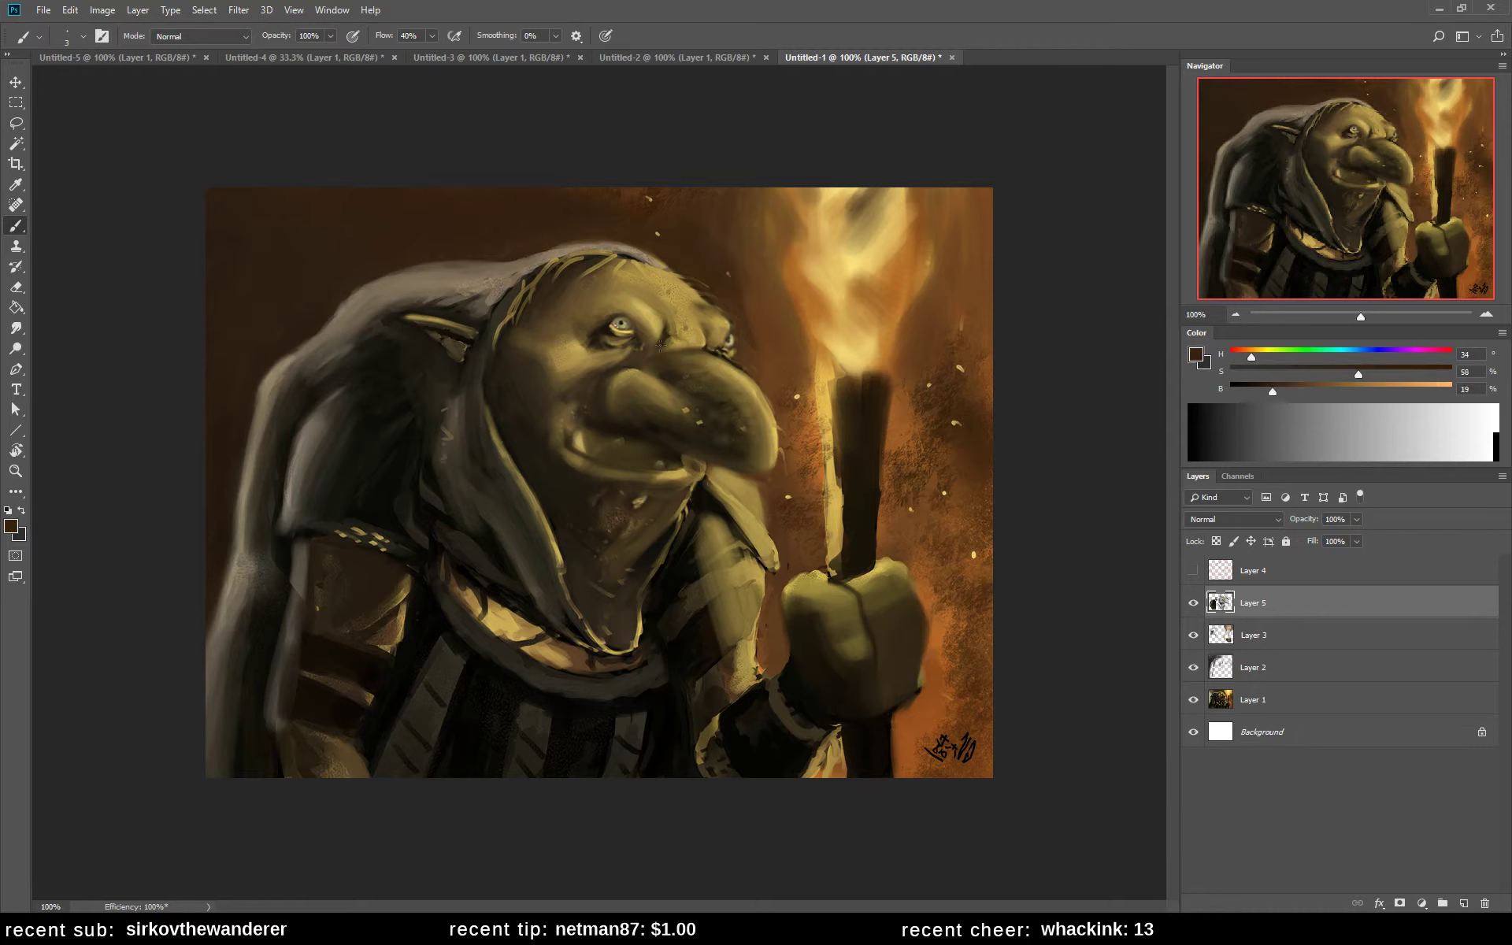
key(bracketright)
key(bracketright)
key(bracketright)
key(bracketright)
key(bracketright)
alt+click(679, 333)
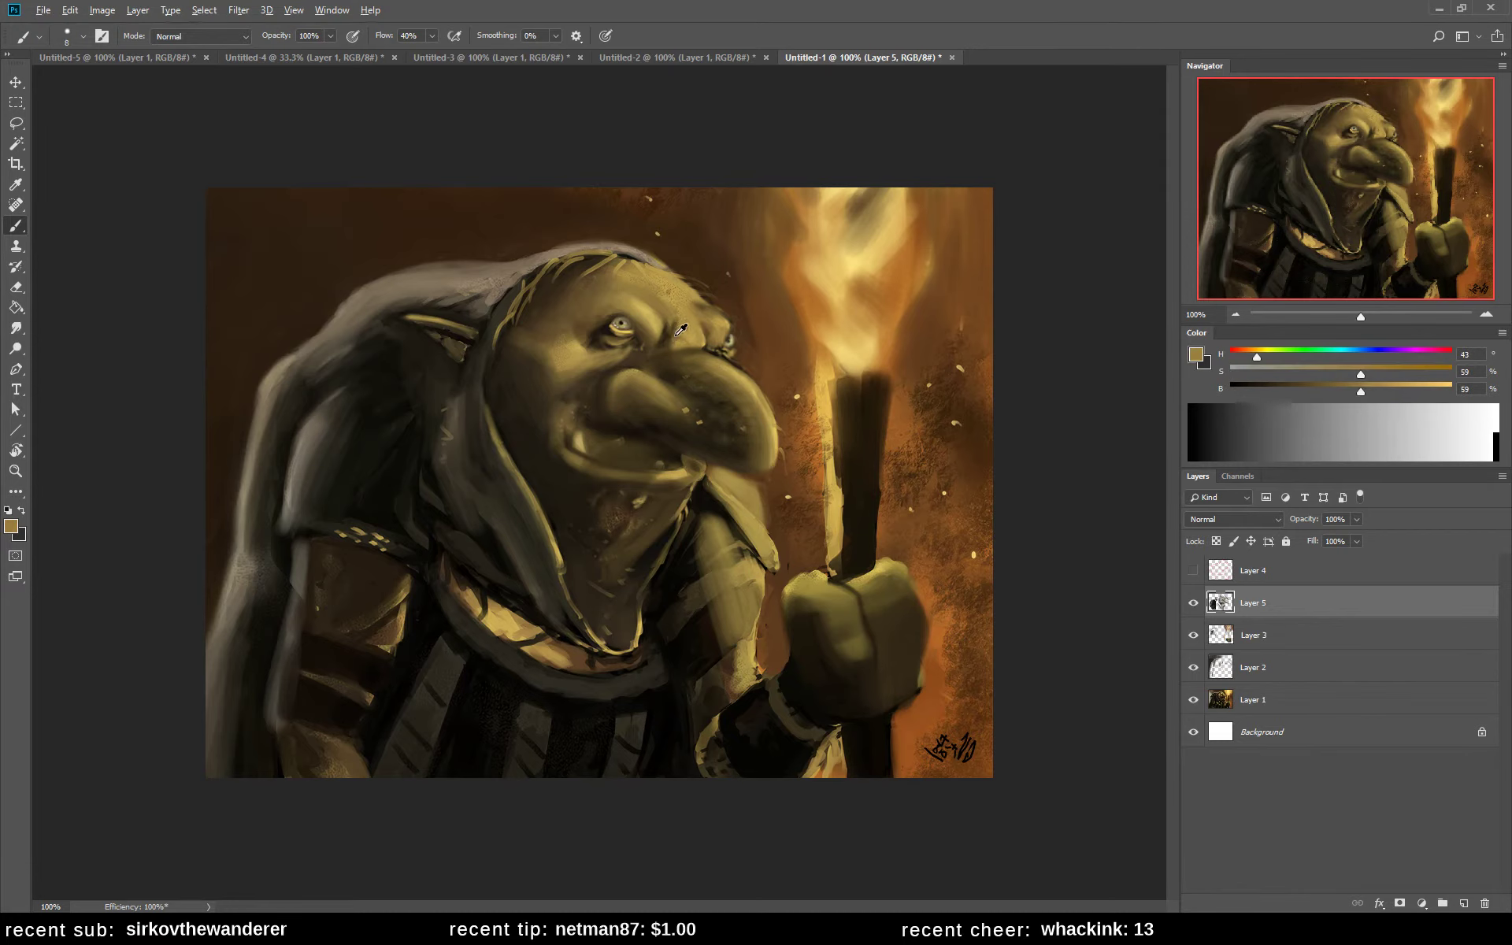
alt+click(678, 339)
alt+click(684, 339)
- Sample shadow, forehead and eye-socket tones and raise the brush size to 20
alt+click(663, 364)
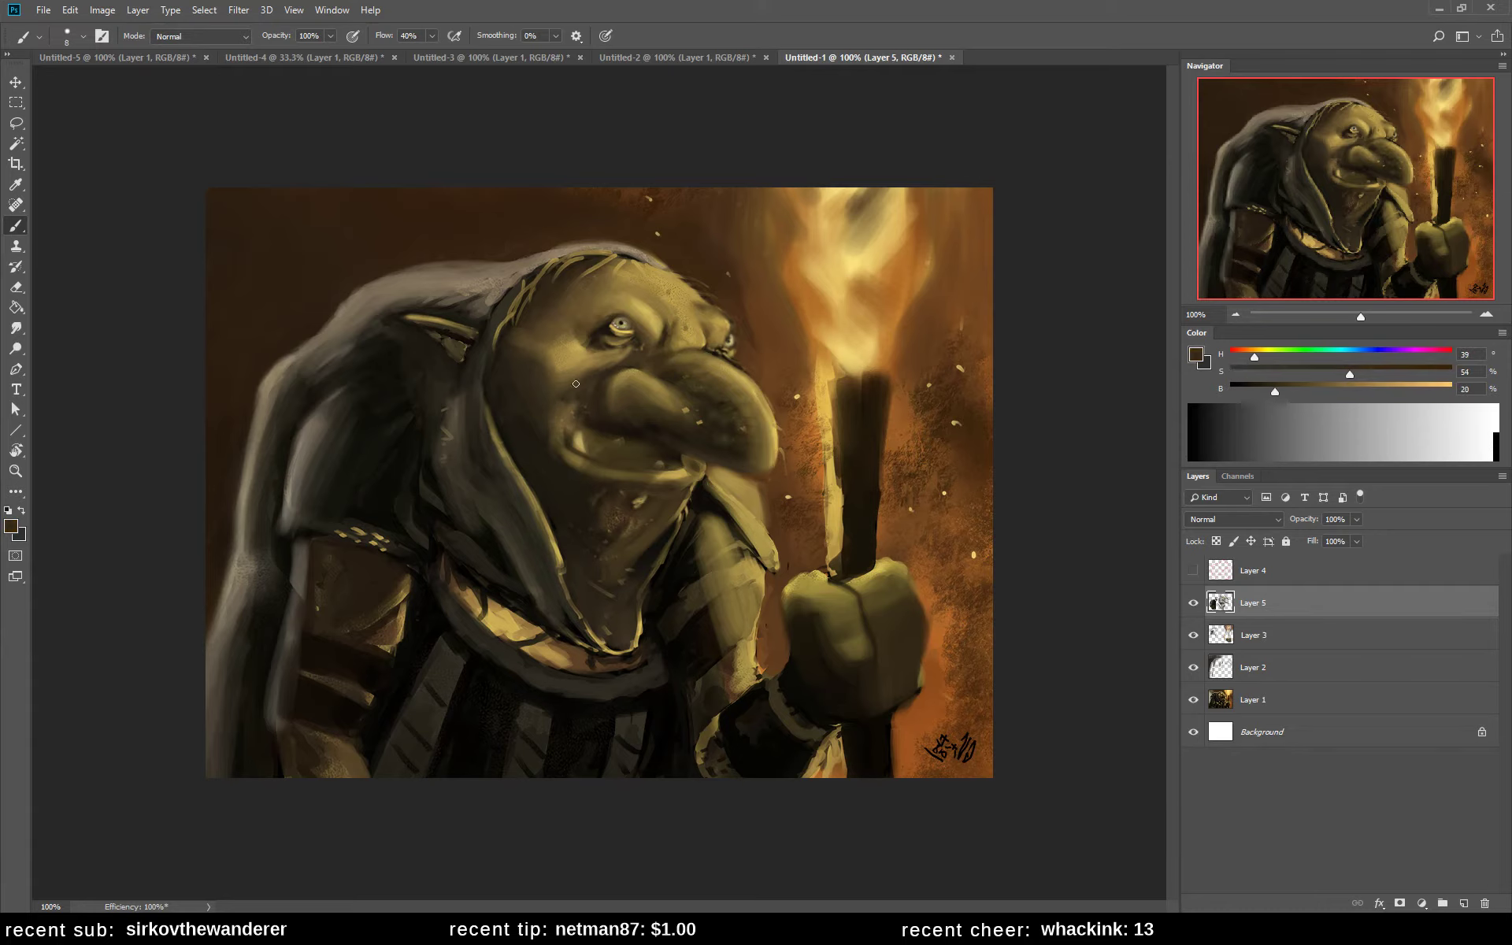
alt+click(602, 304)
alt+click(640, 296)
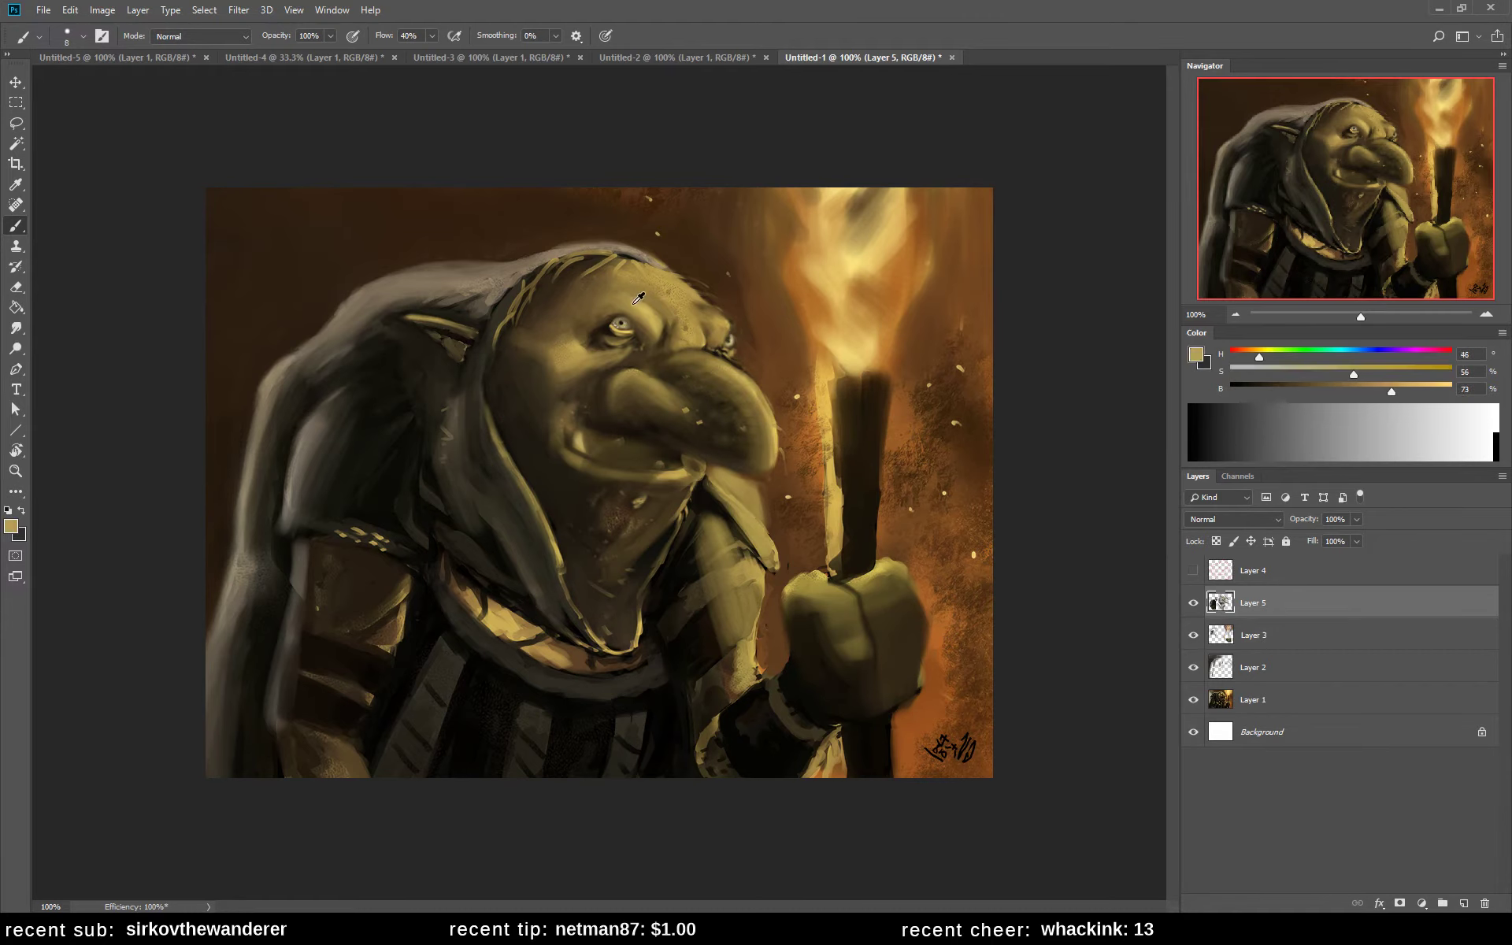
key(bracketright)
key(bracketright)
key(bracketright)
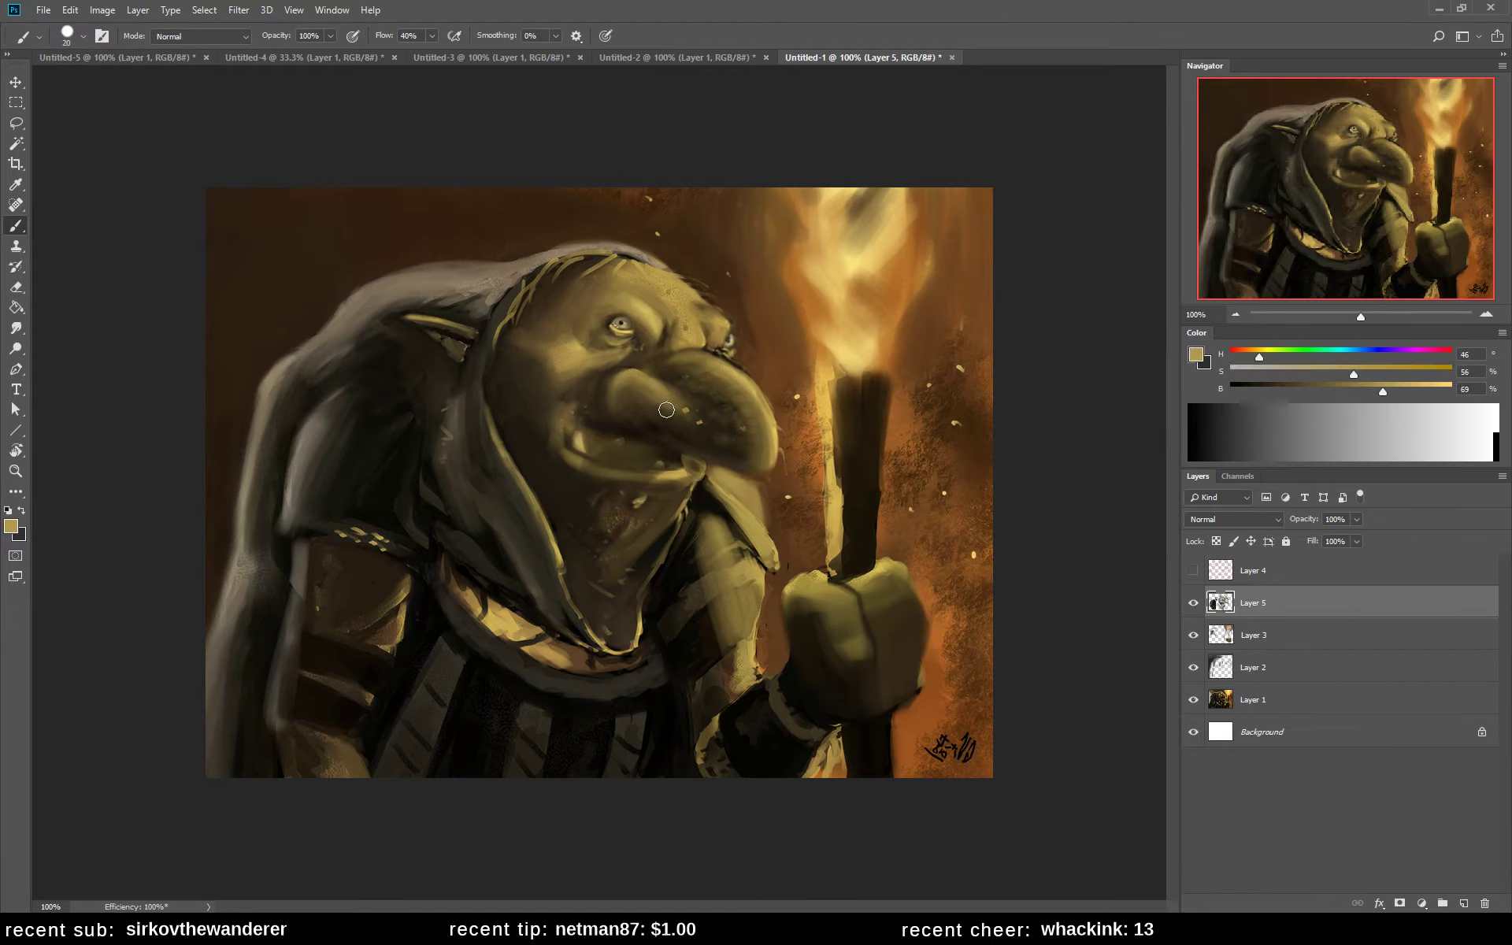
alt+click(611, 335)
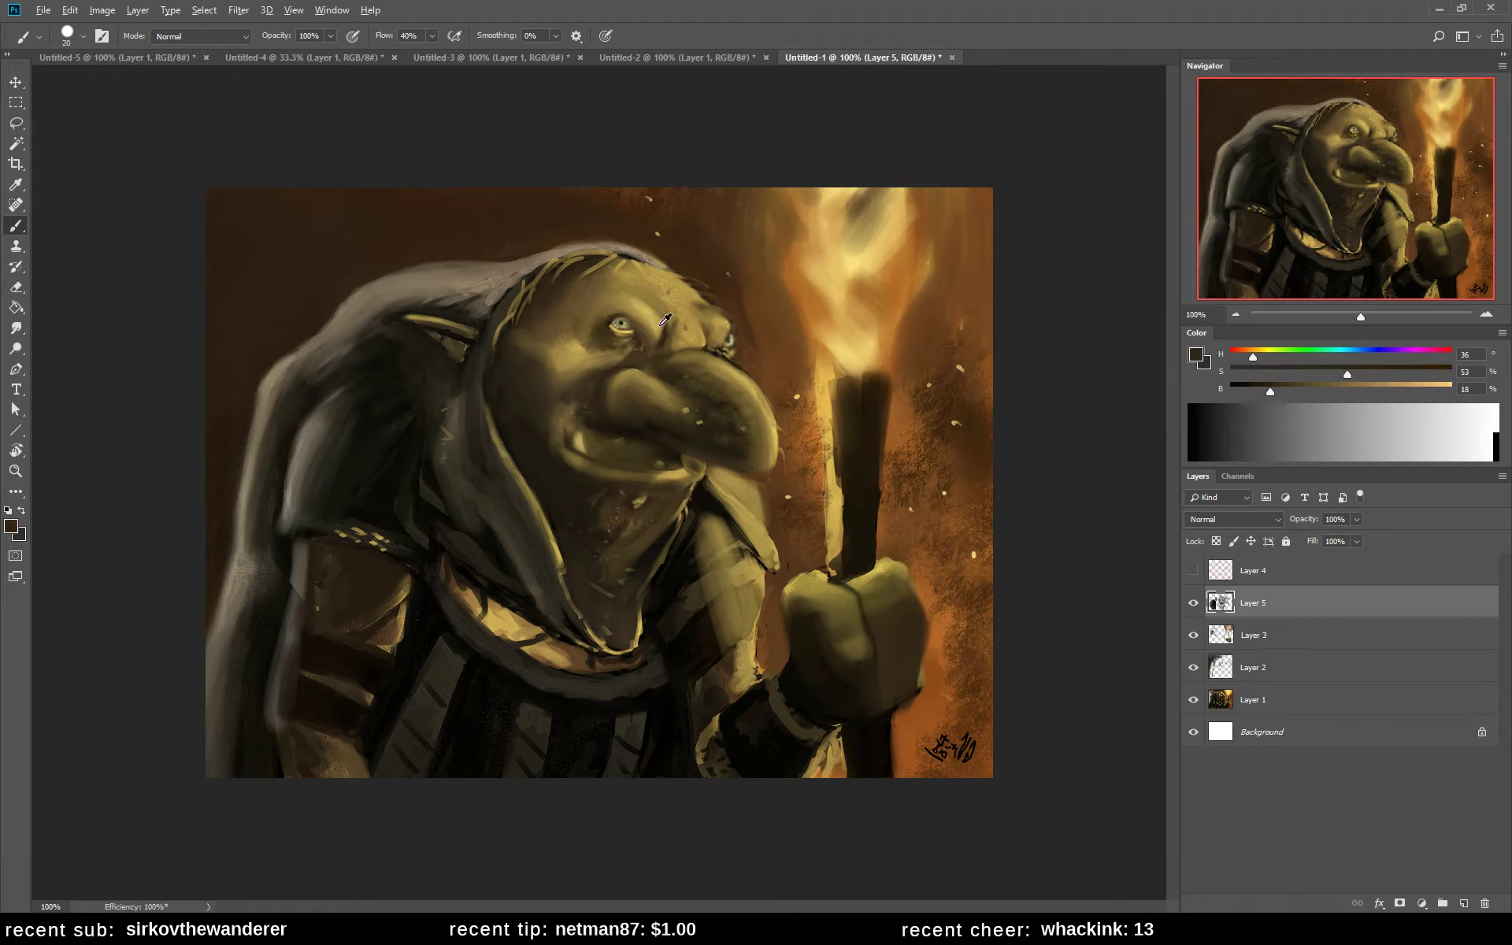
alt+click(632, 344)
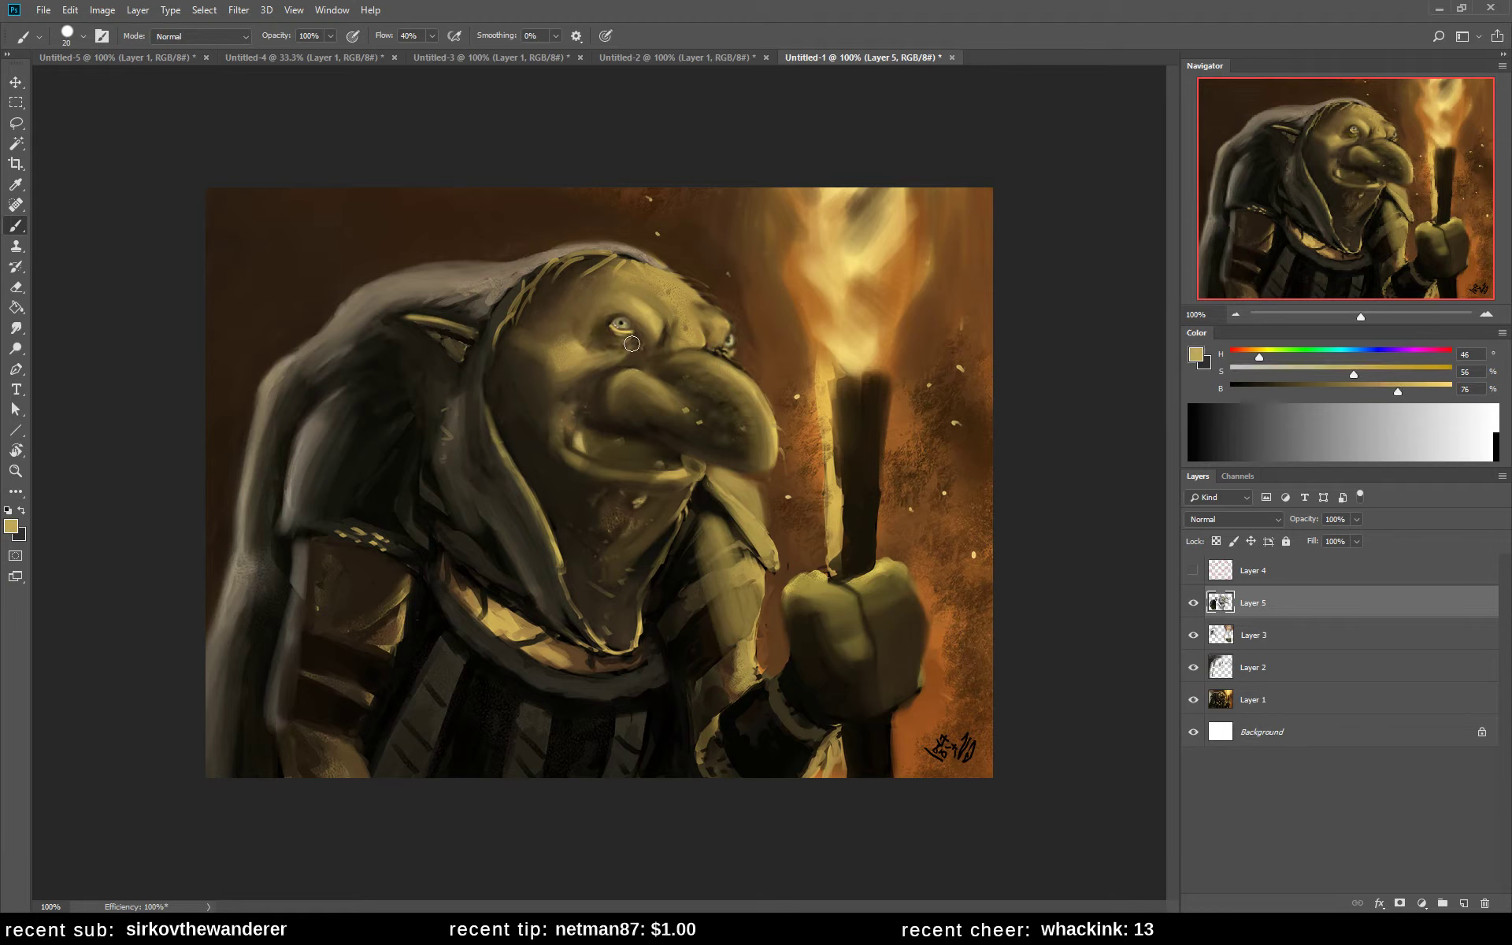
- Paint a dark stroke along the lower eye socket, then sample dark face and nose tones
alt+click(589, 340)
drag(591, 339, 620, 352)
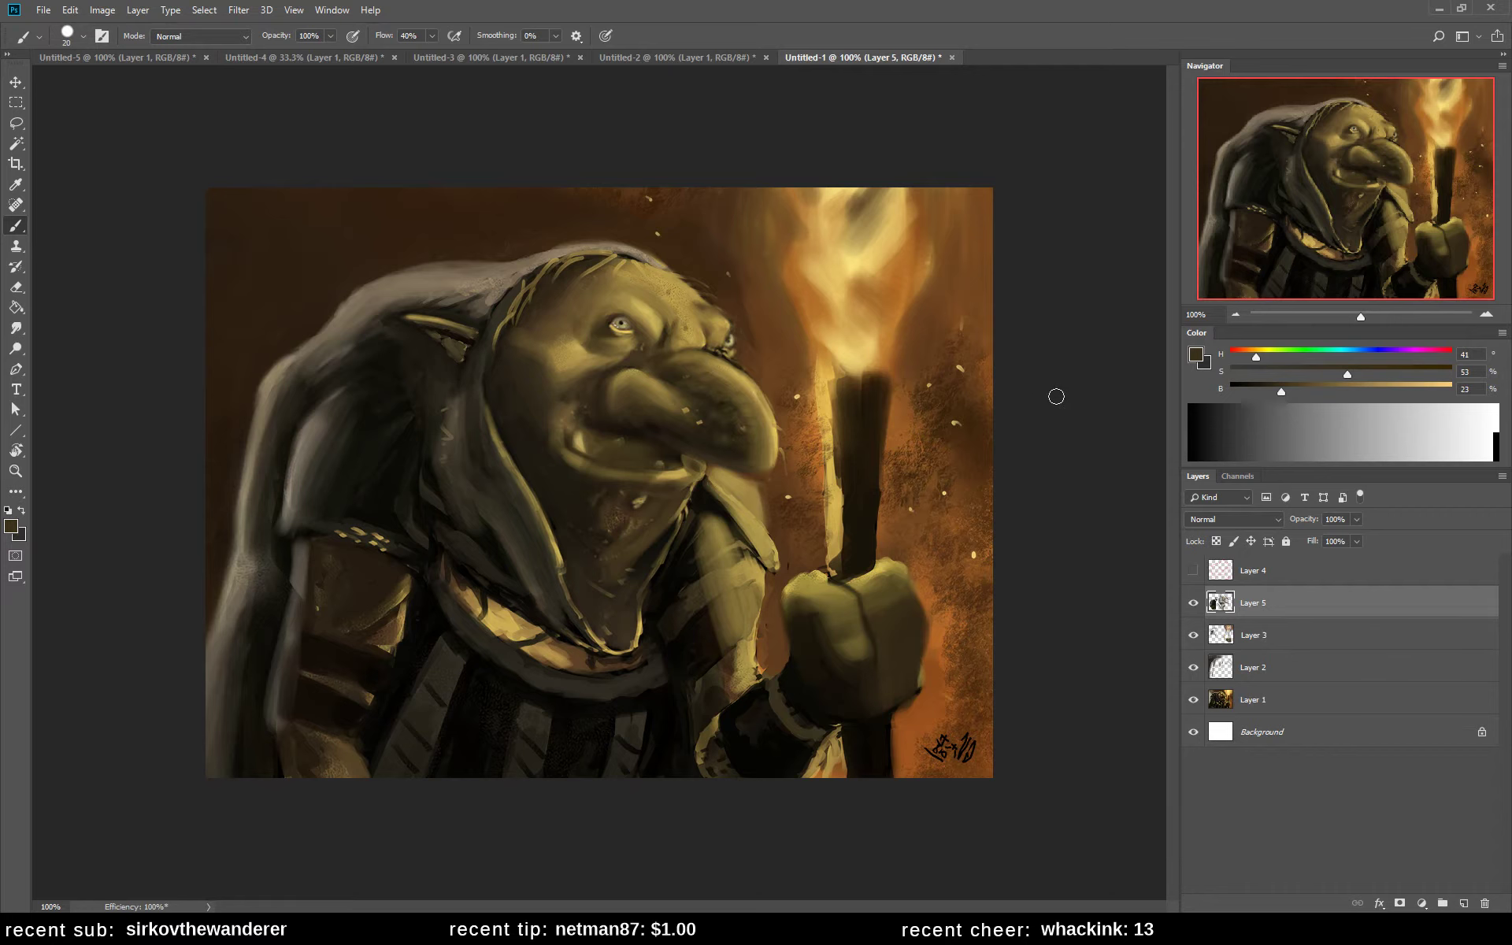
alt+click(611, 424)
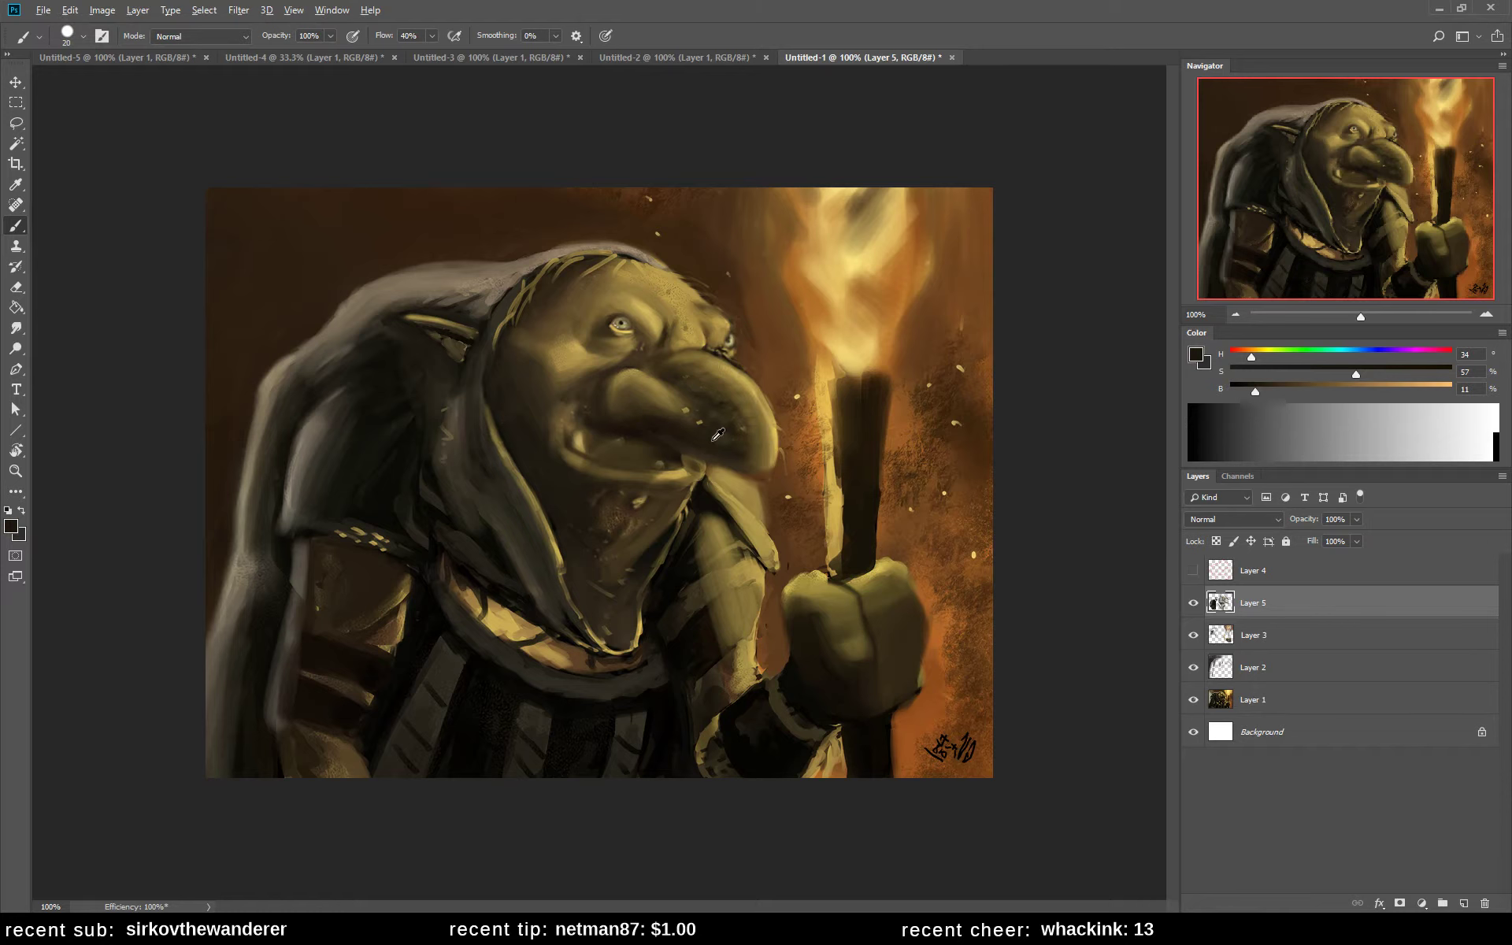
alt+click(648, 404)
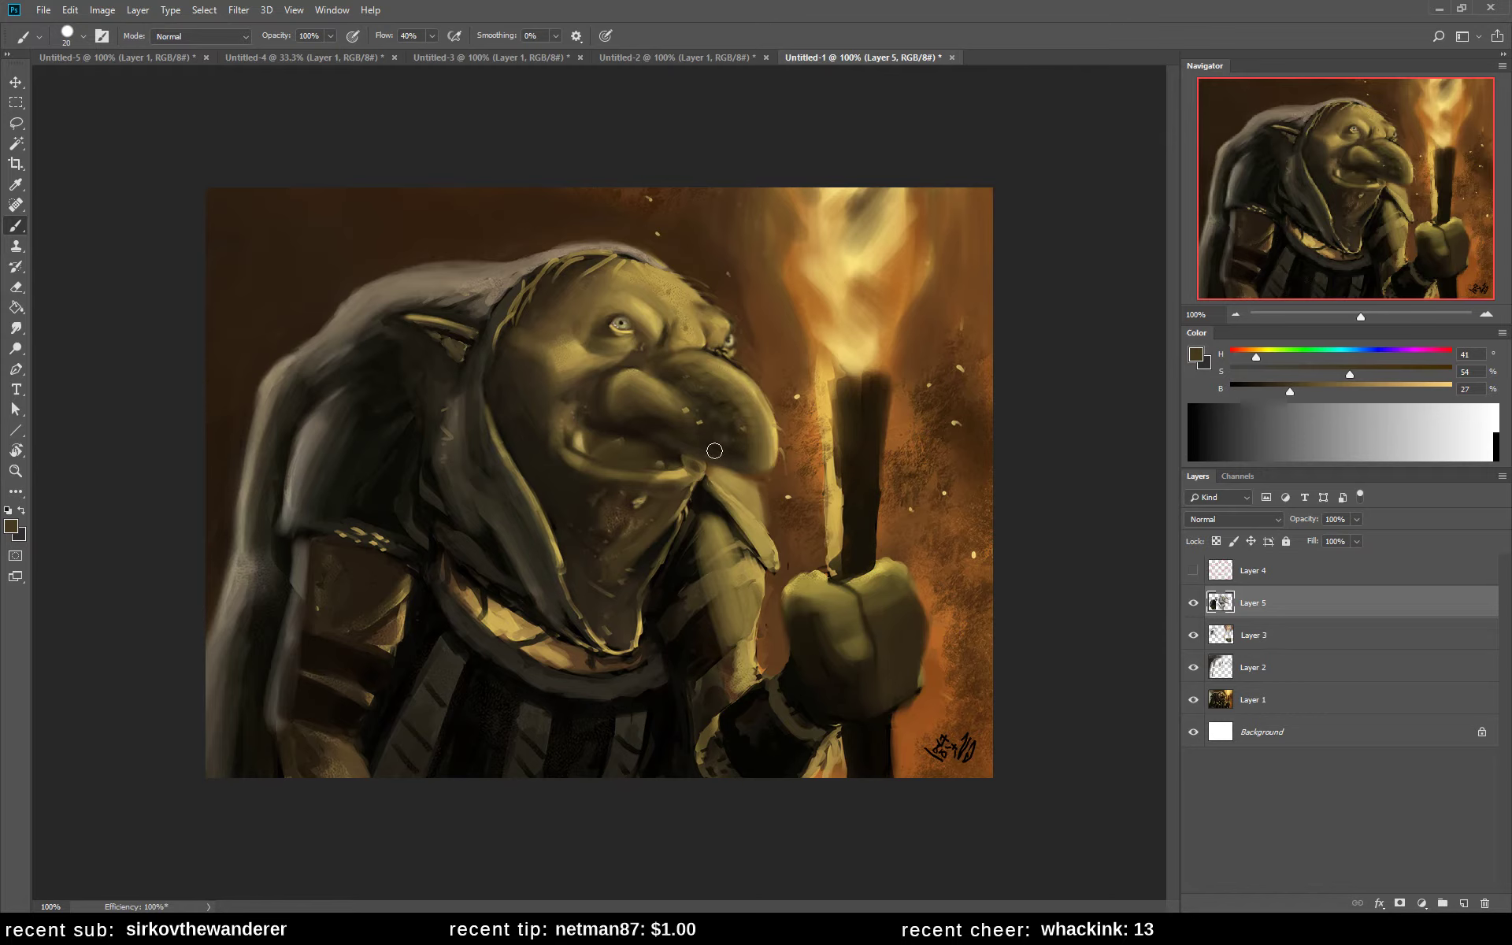
- Flip the canvas, shrink the brush to 8, and paint fine dark strokes down the forehead toward the brow
key(ctrl+shift+h)
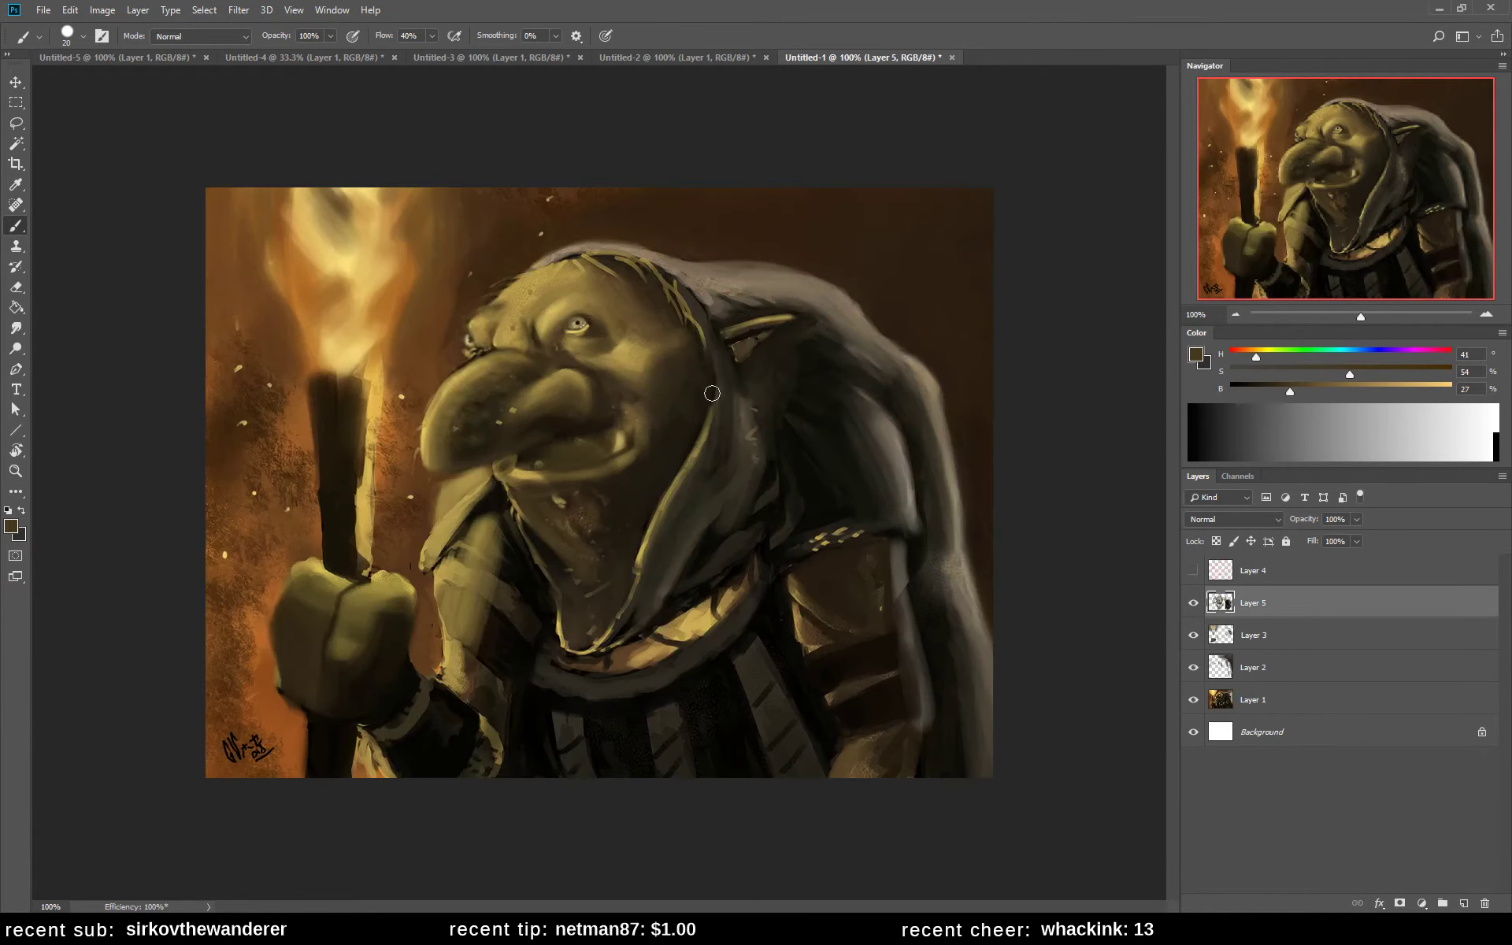
alt+click(534, 408)
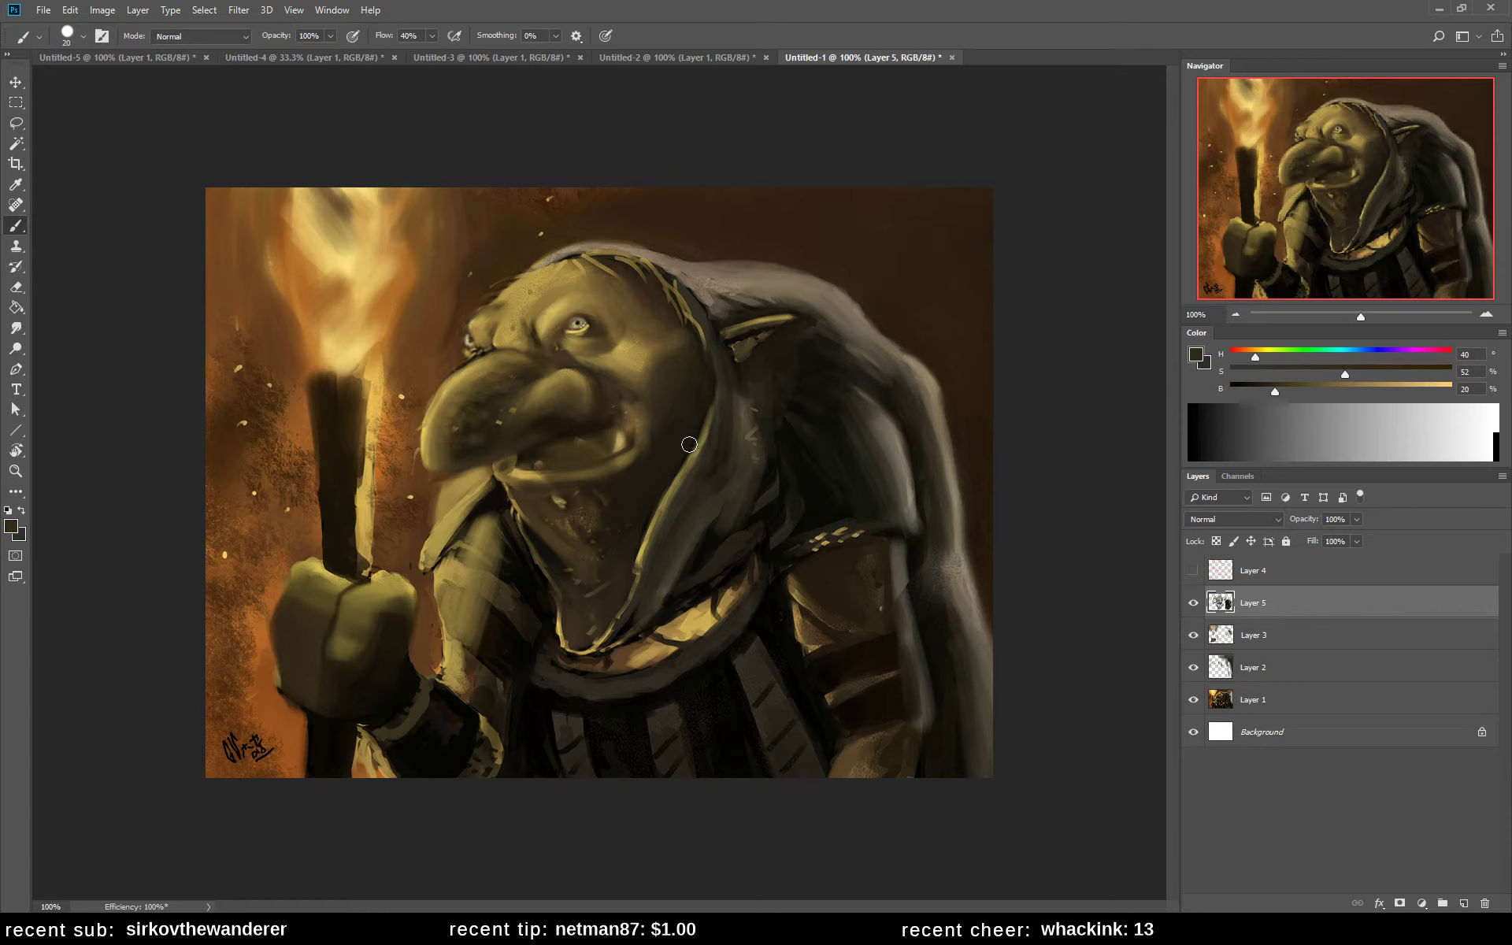
alt+click(623, 280)
key(bracketleft)
key(bracketleft)
key(bracketleft)
key(bracketleft)
mouse_move(556, 269)
mouse_down()
mouse_move(513, 339)
mouse_move(516, 303)
mouse_move(500, 344)
mouse_up()
- Sample and refine dark and light skin tones around the eye and forehead
alt+click(589, 321)
alt+click(603, 309)
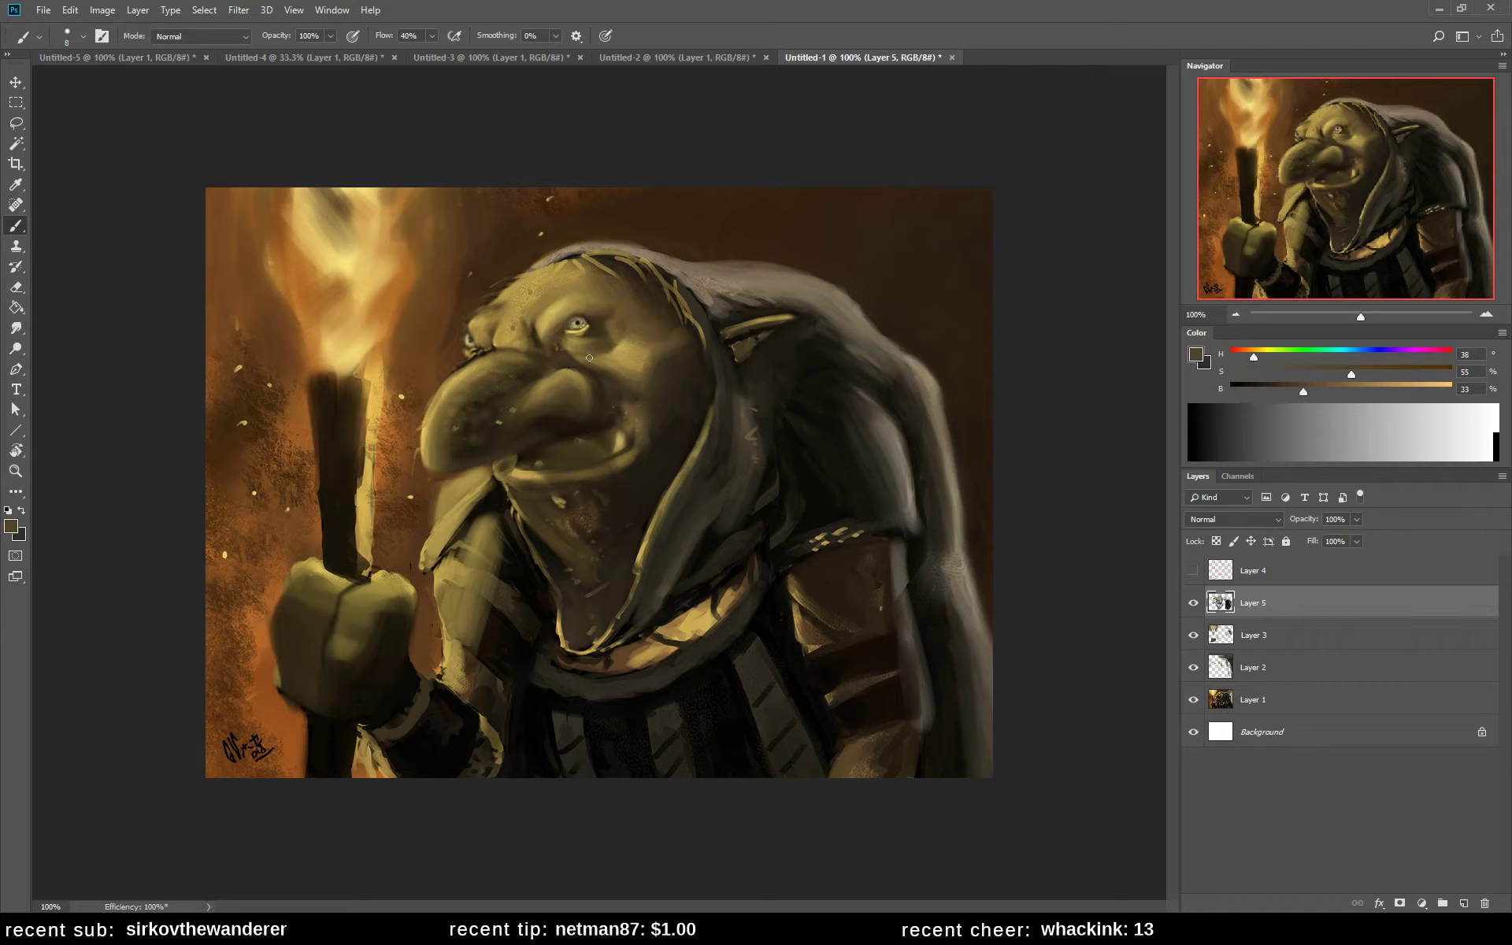
alt+click(600, 326)
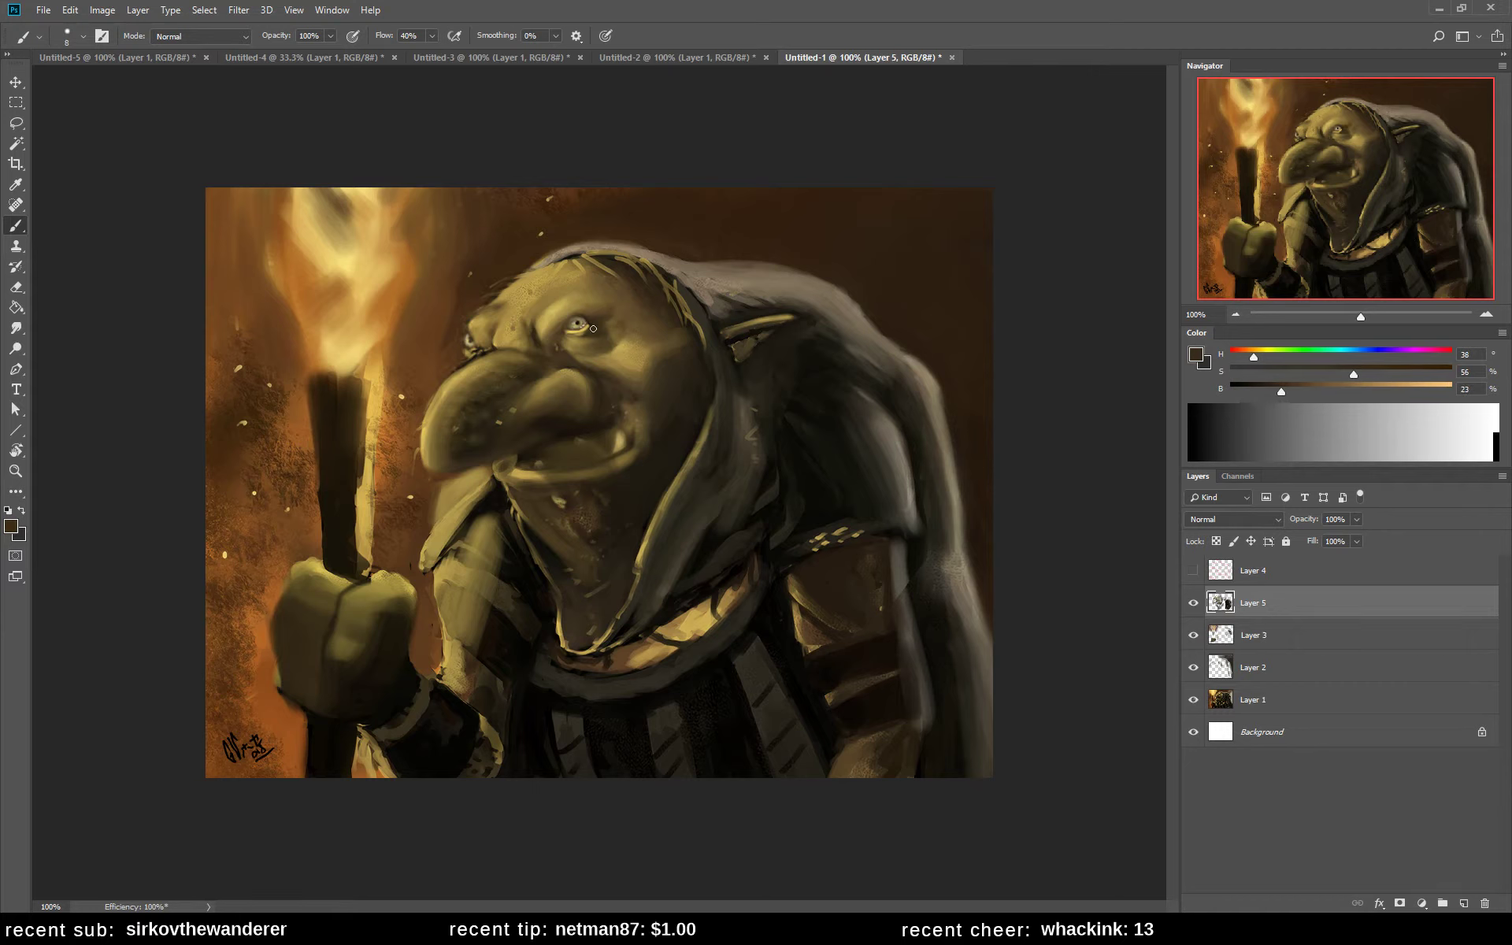
alt+click(623, 318)
alt+click(623, 318)
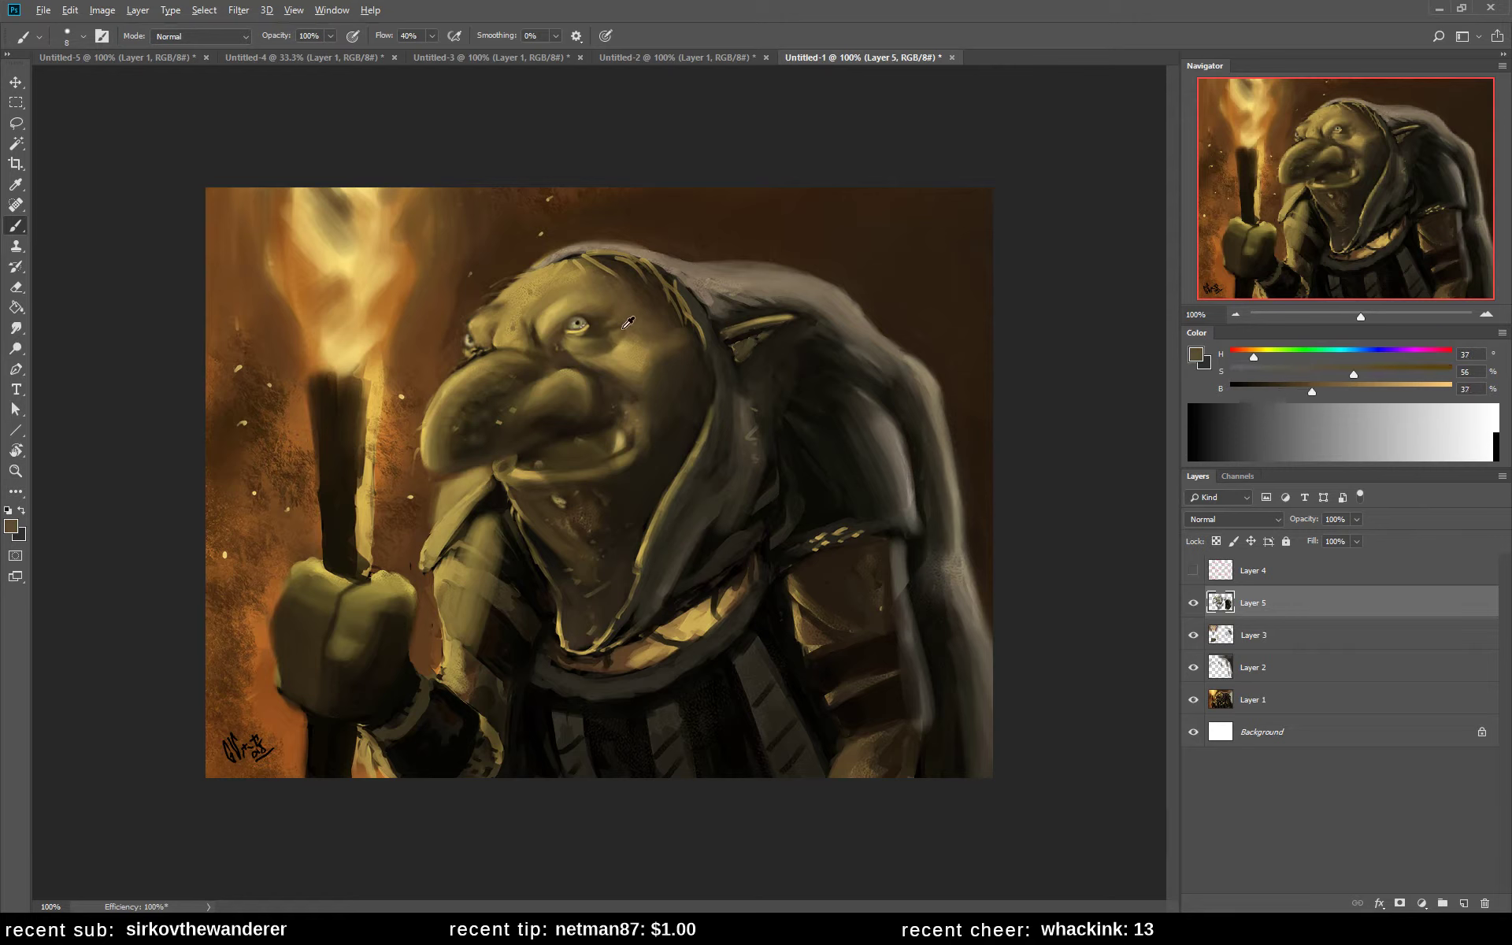
alt+click(628, 321)
alt+click(523, 306)
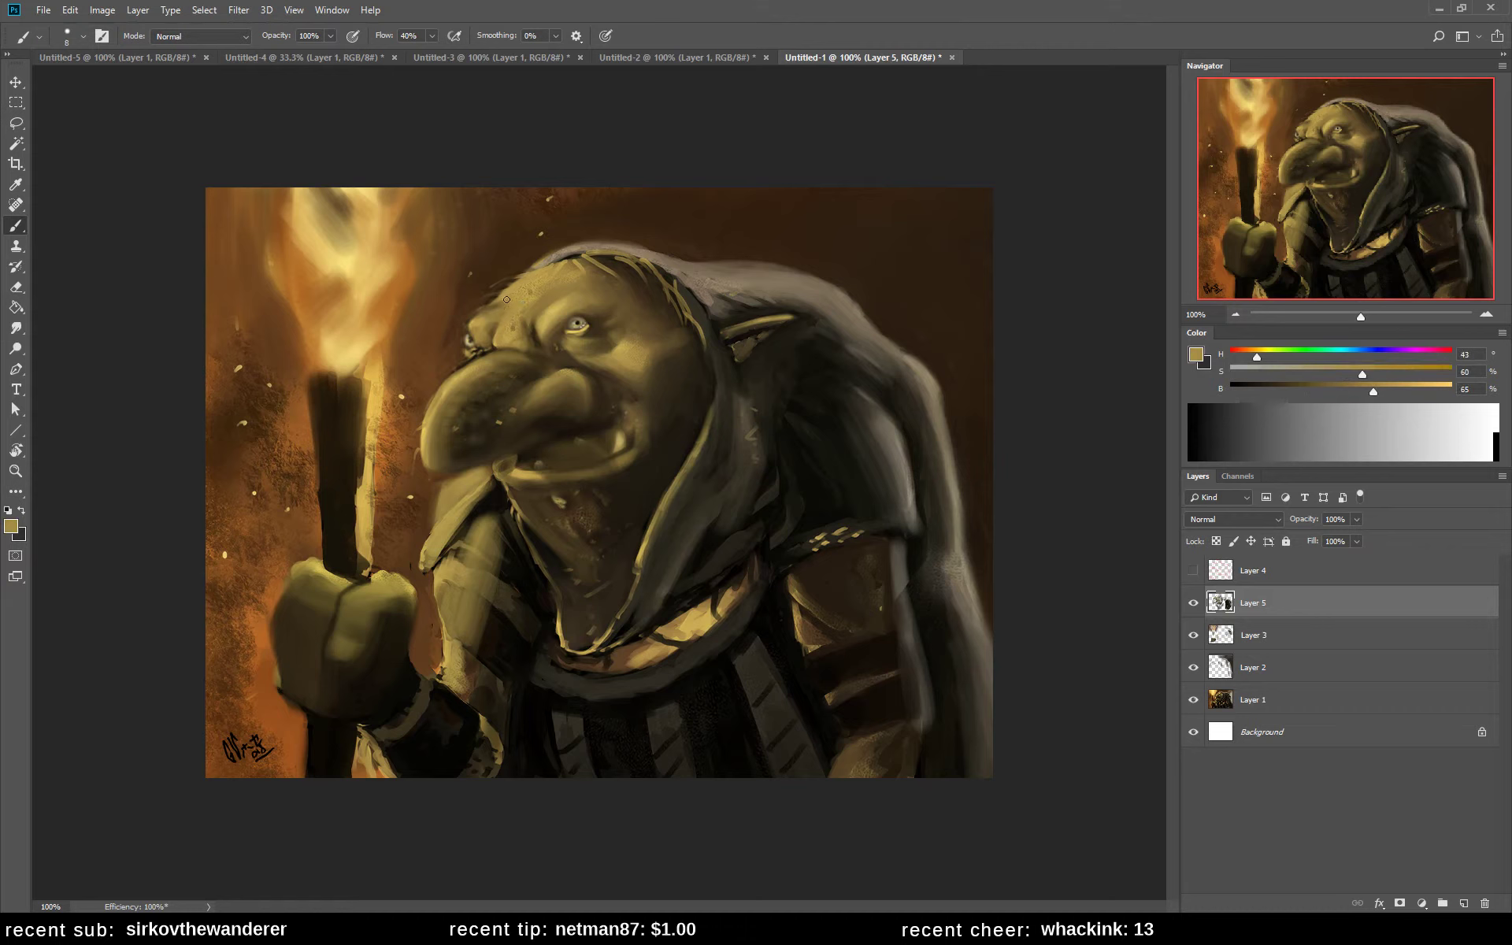
- Sample warm tones at the nose bridge, eye corner and brow, then flip the canvas back
alt+click(474, 361)
alt+click(463, 359)
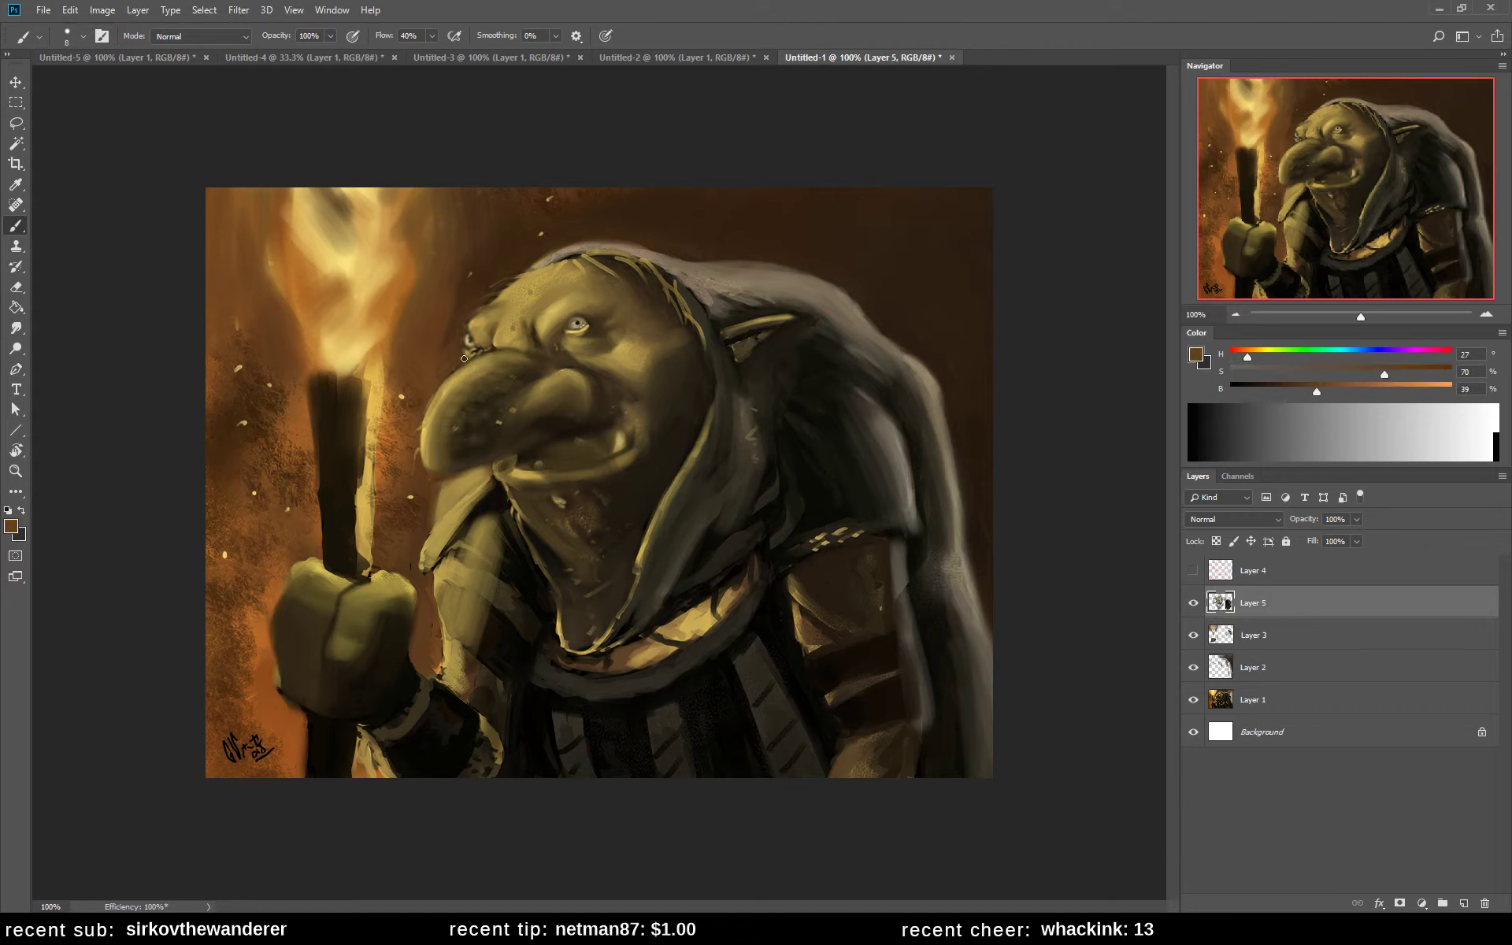
alt+click(420, 464)
alt+click(508, 316)
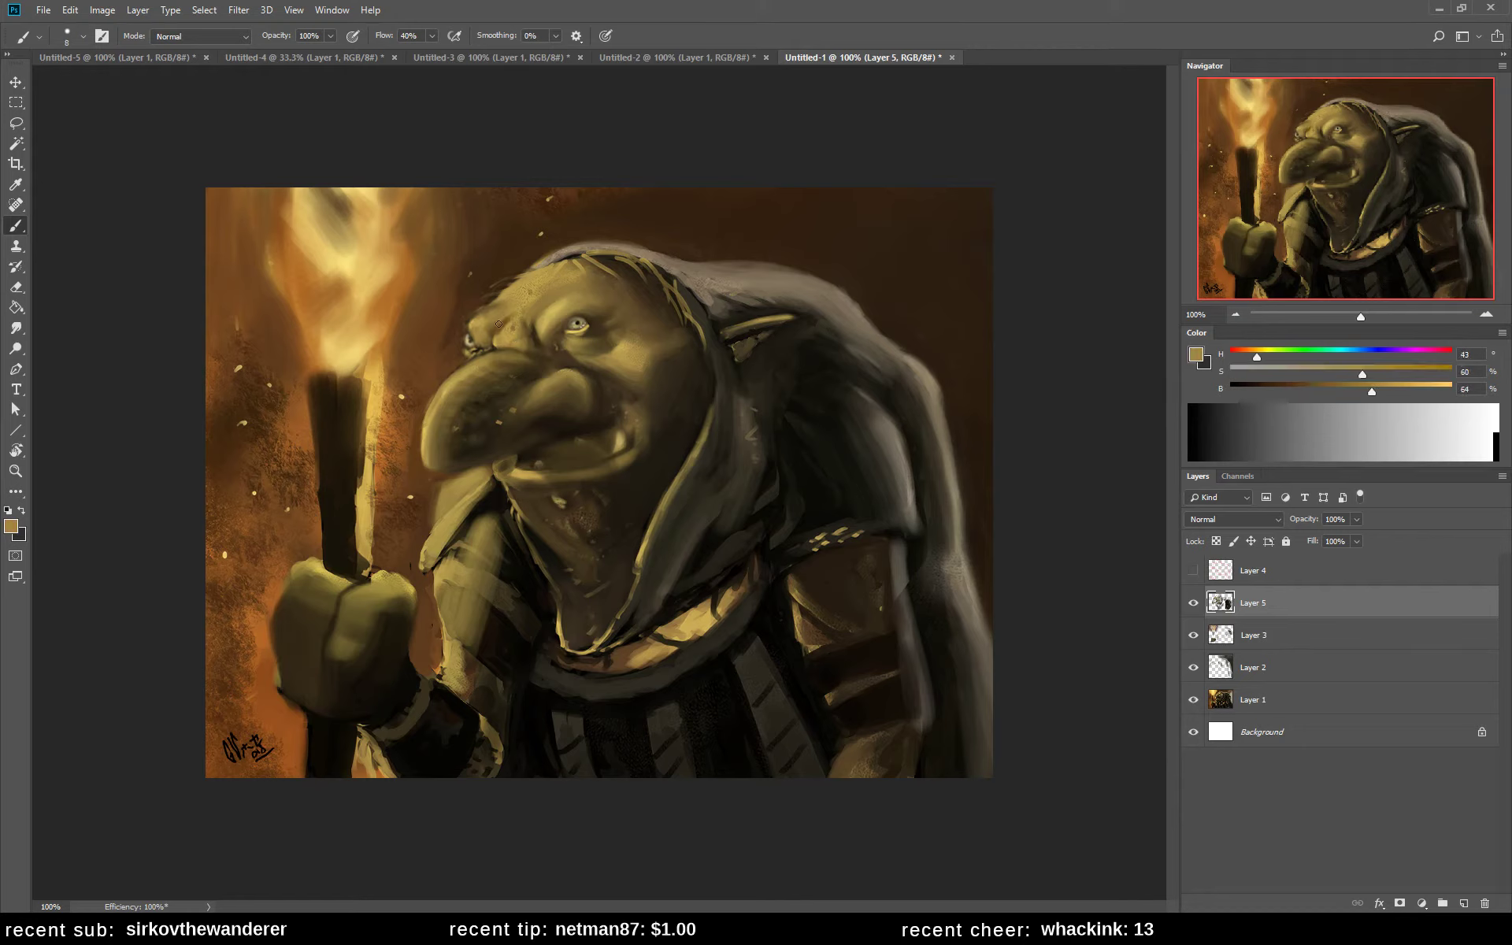
alt+click(508, 324)
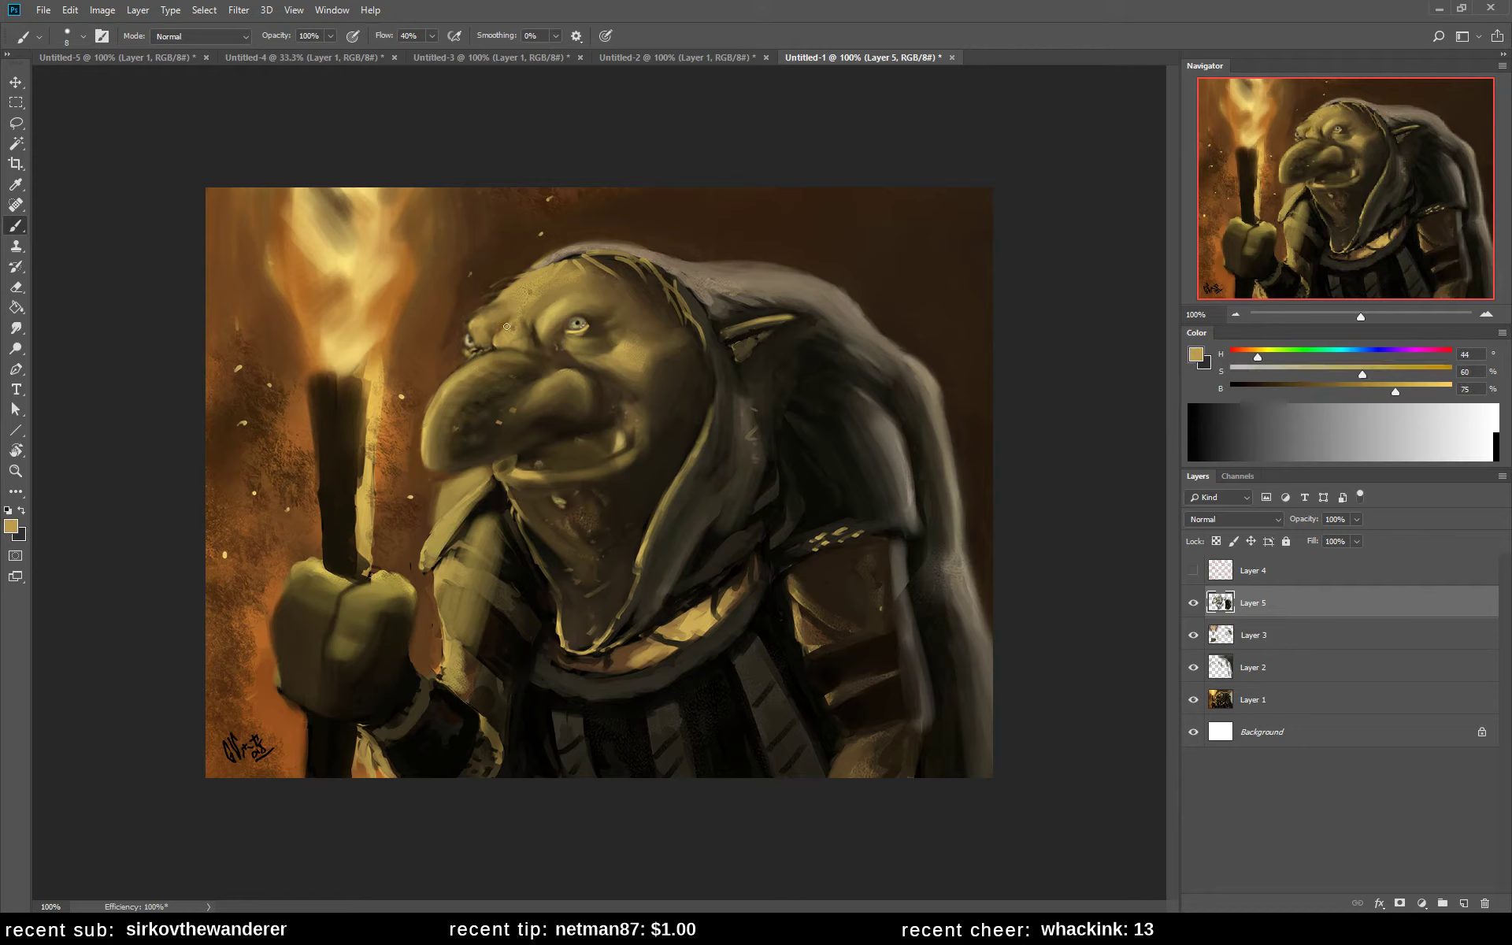
key(ctrl+shift+h)
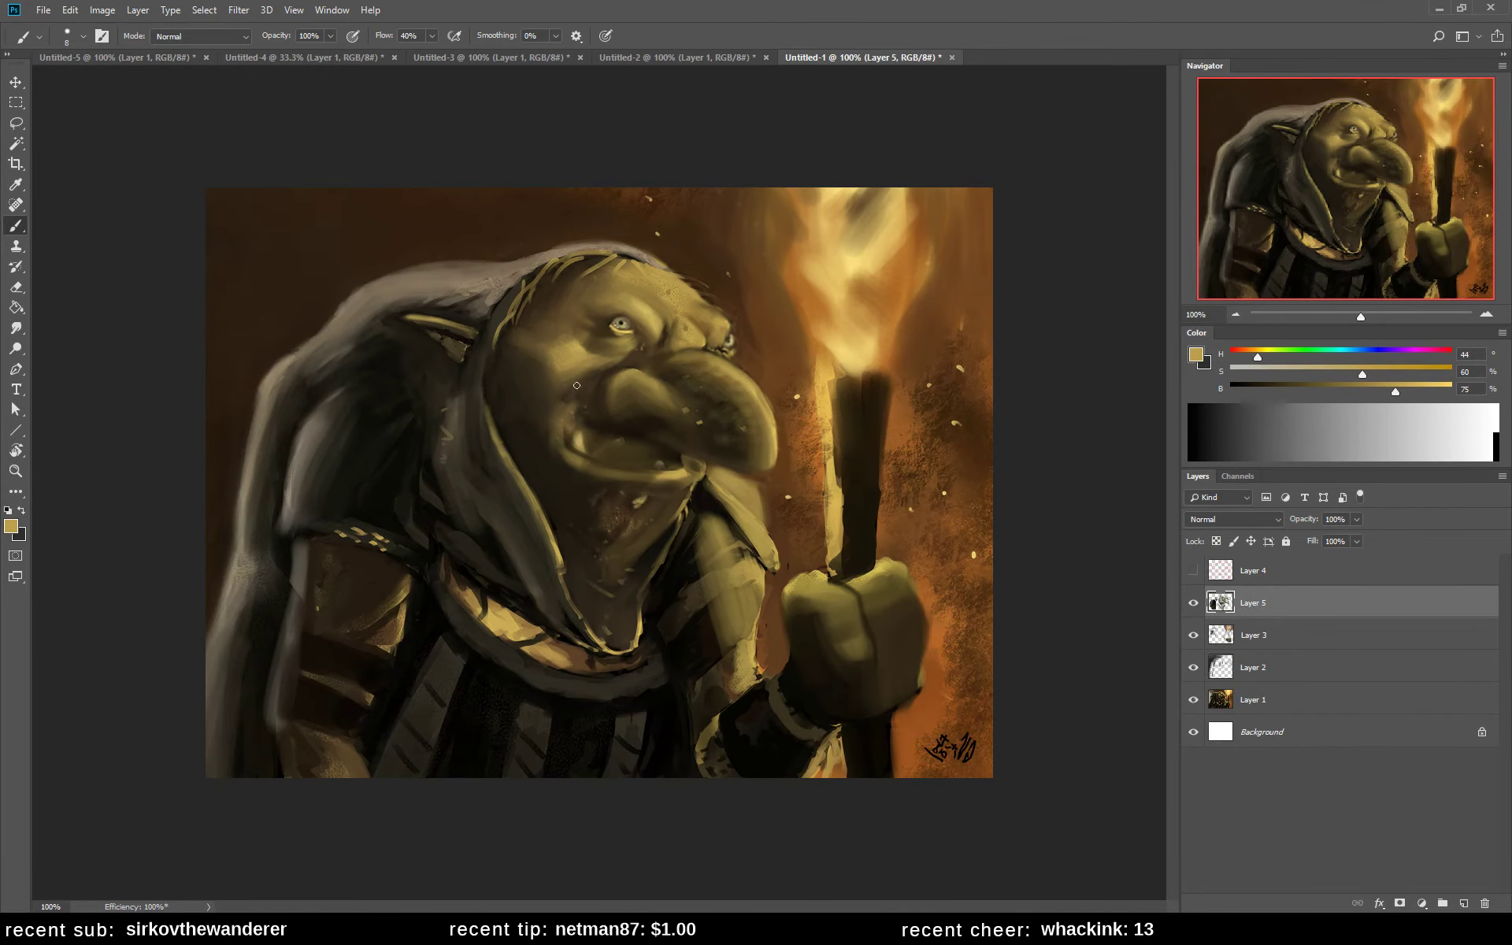
alt+click(572, 355)
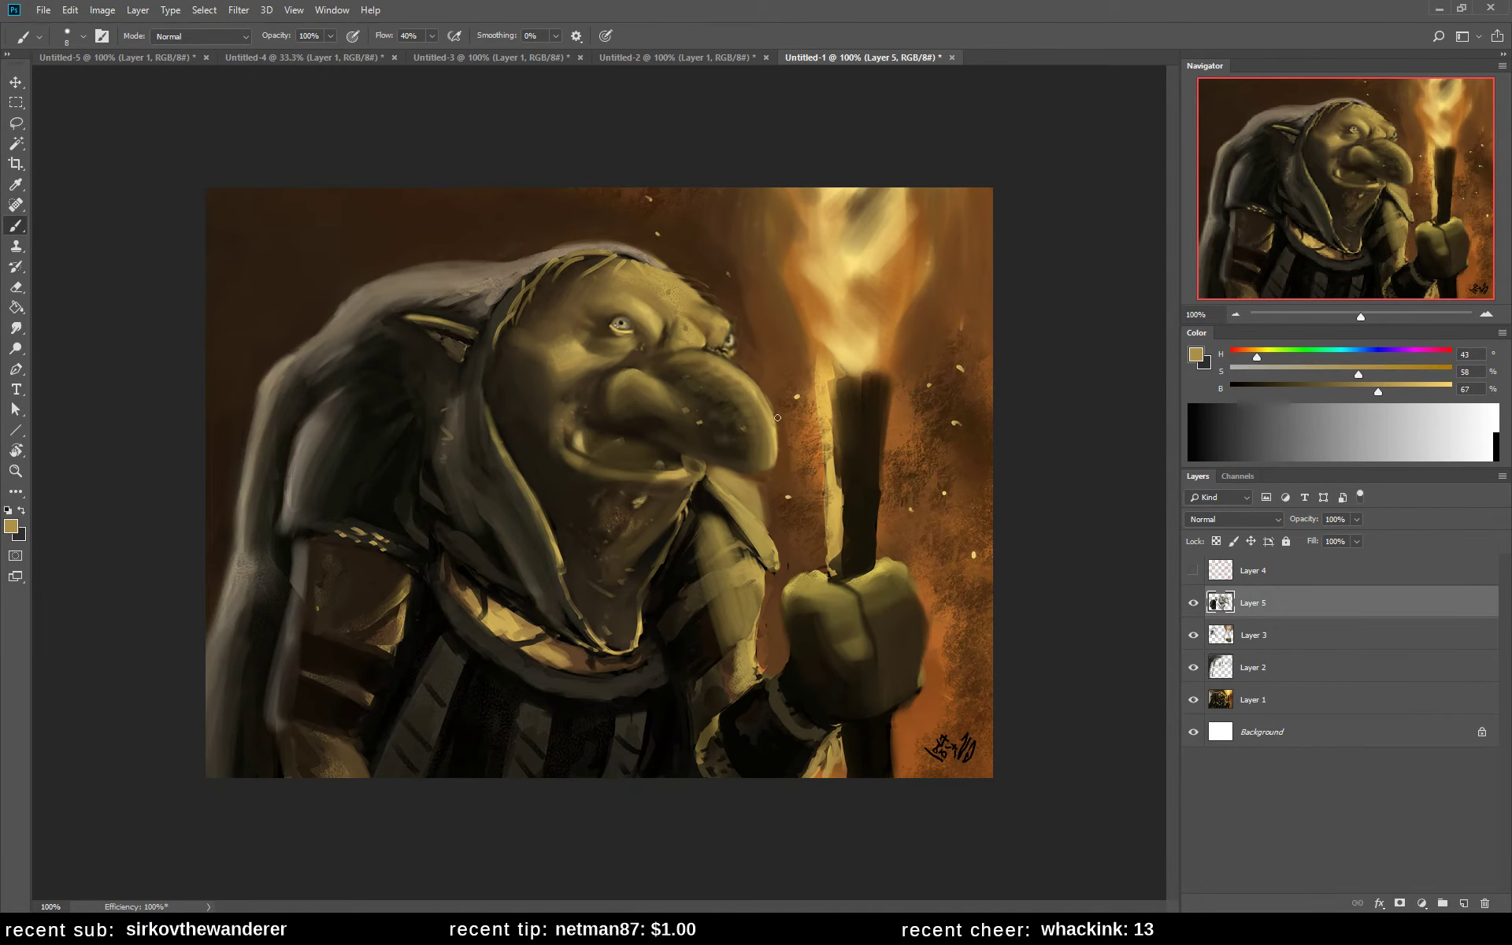
- At brush size 25, sample nose tones and blend faint orange-brown paint over the nose
key(bracketright)
key(bracketright)
key(bracketright)
key(bracketright)
key(bracketright)
drag(1257, 359, 1252, 360)
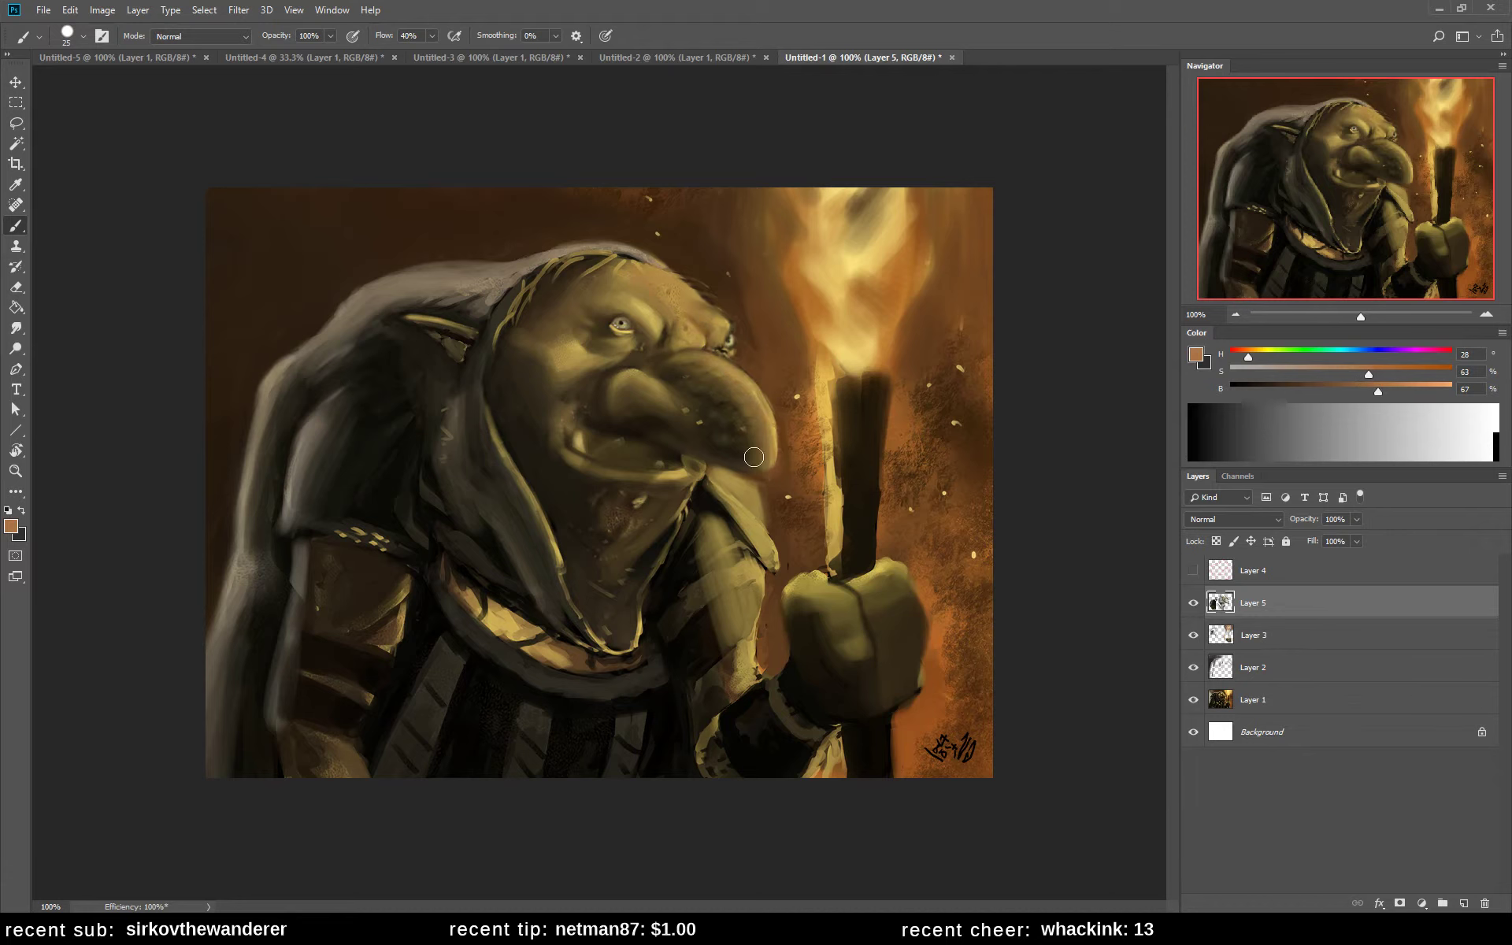
alt+click(766, 419)
alt+click(765, 422)
mouse_move(735, 385)
mouse_down()
mouse_move(737, 371)
mouse_move(719, 382)
mouse_move(734, 399)
mouse_up()
alt+click(734, 400)
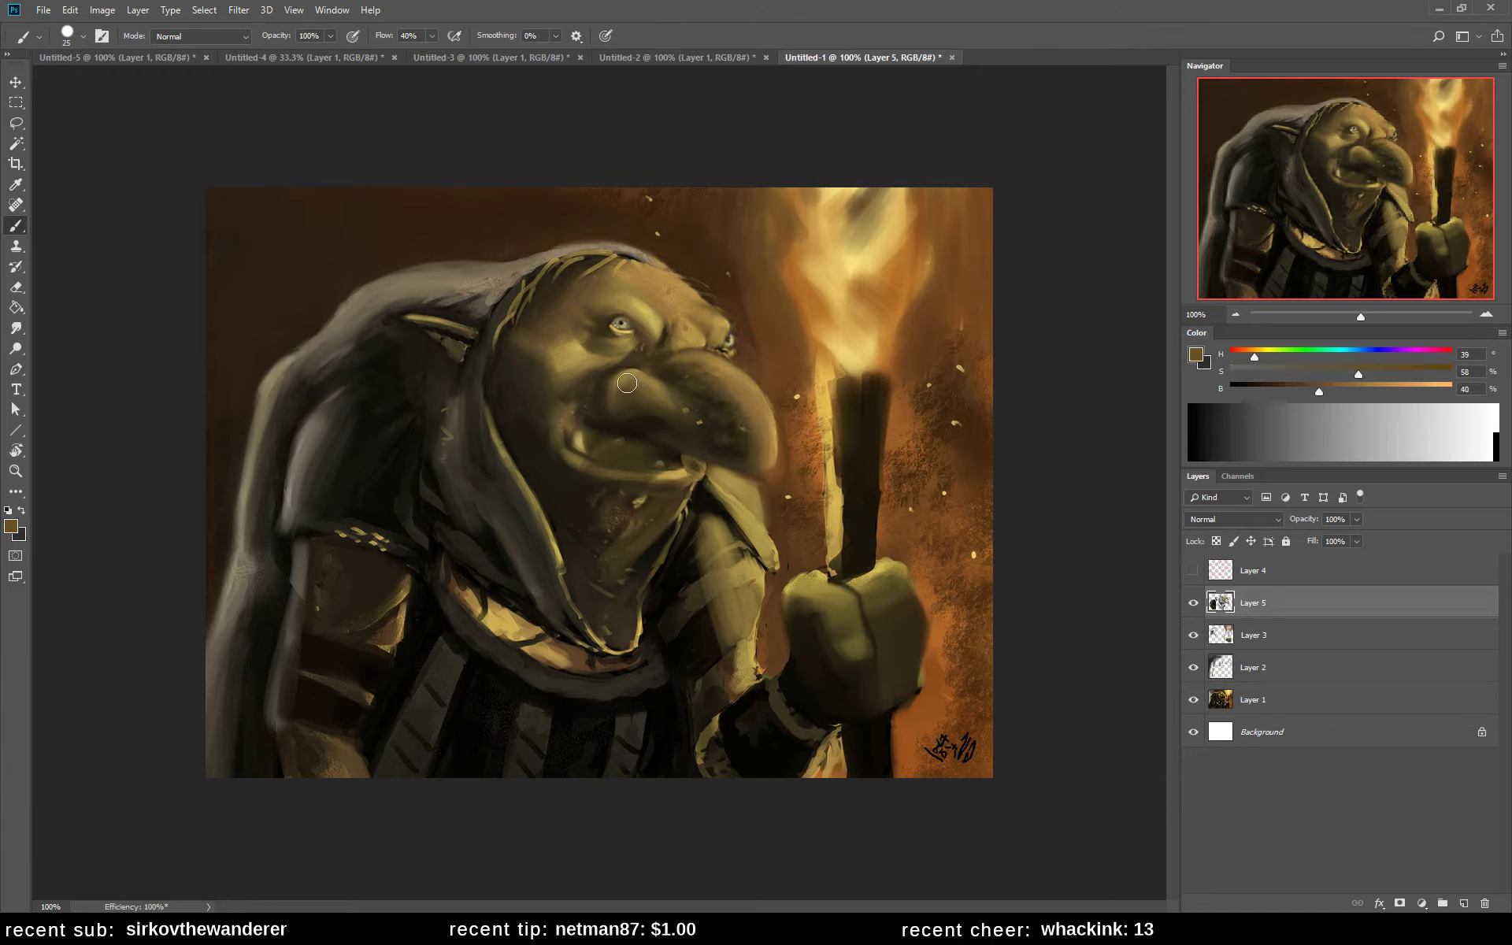
alt+click(773, 396)
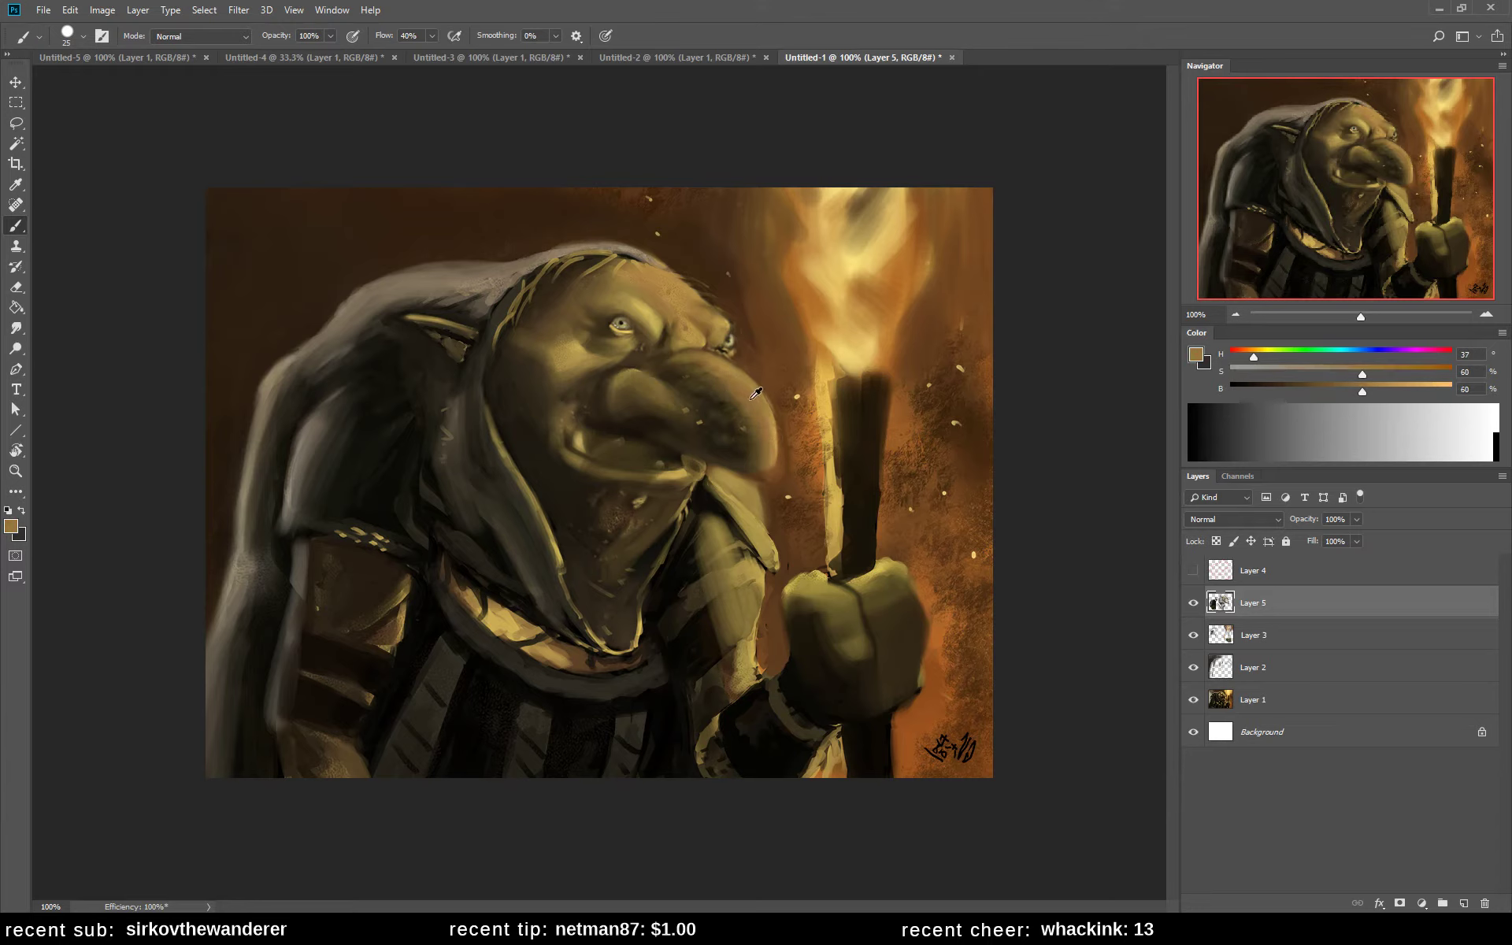
alt+click(647, 391)
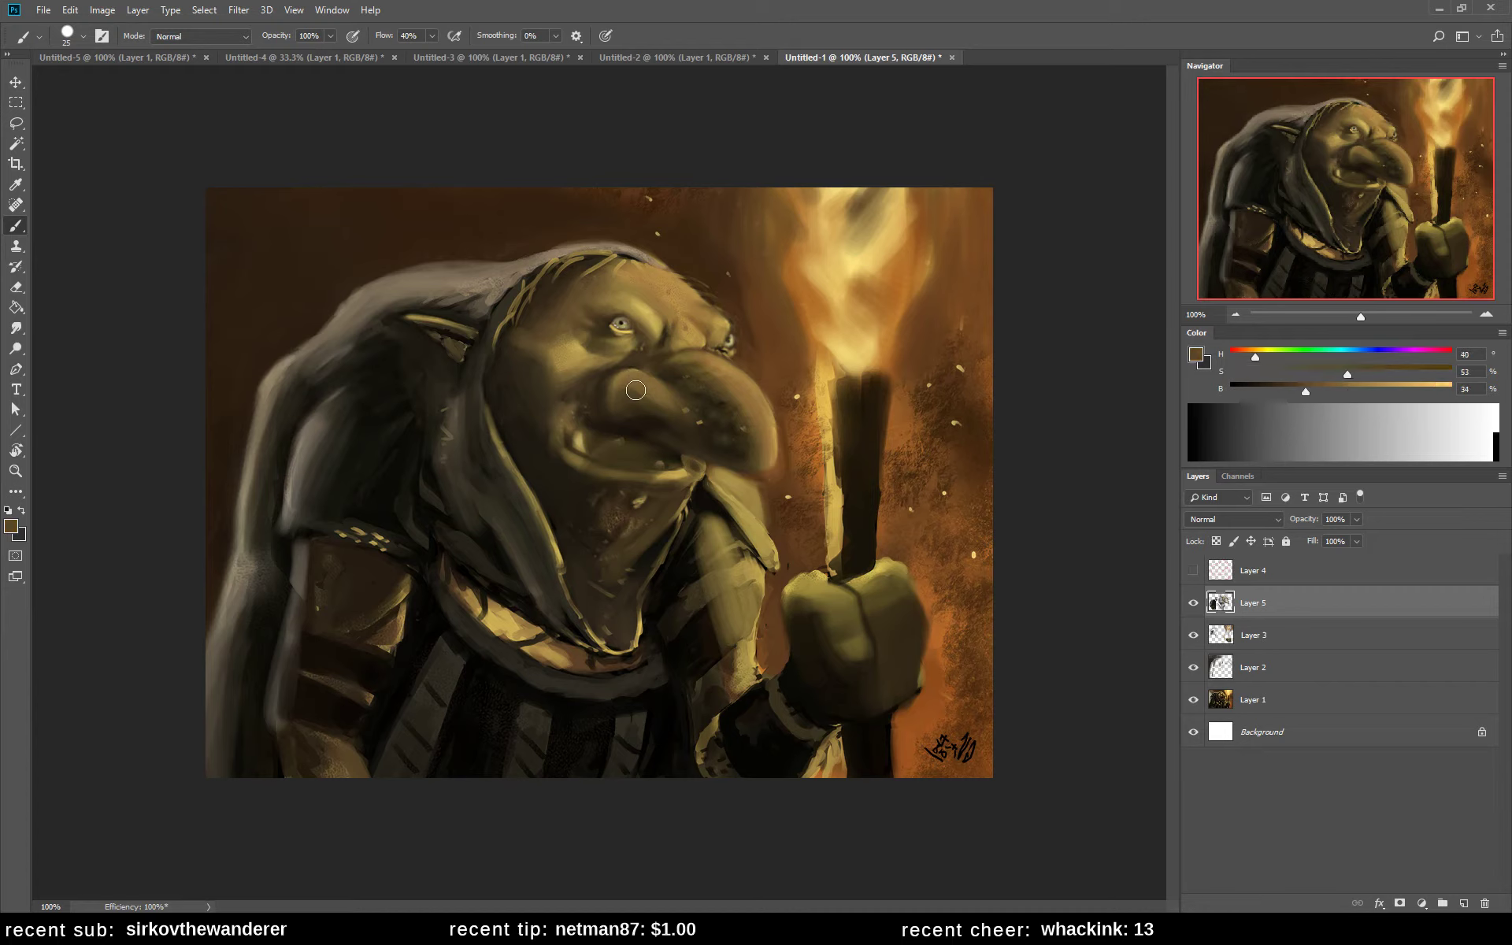
alt+click(623, 383)
- Warm the colour, sample facial skin and lighten the goblin's left mouth corner and lip
click(1348, 389)
click(1247, 357)
key(bracketleft)
key(bracketleft)
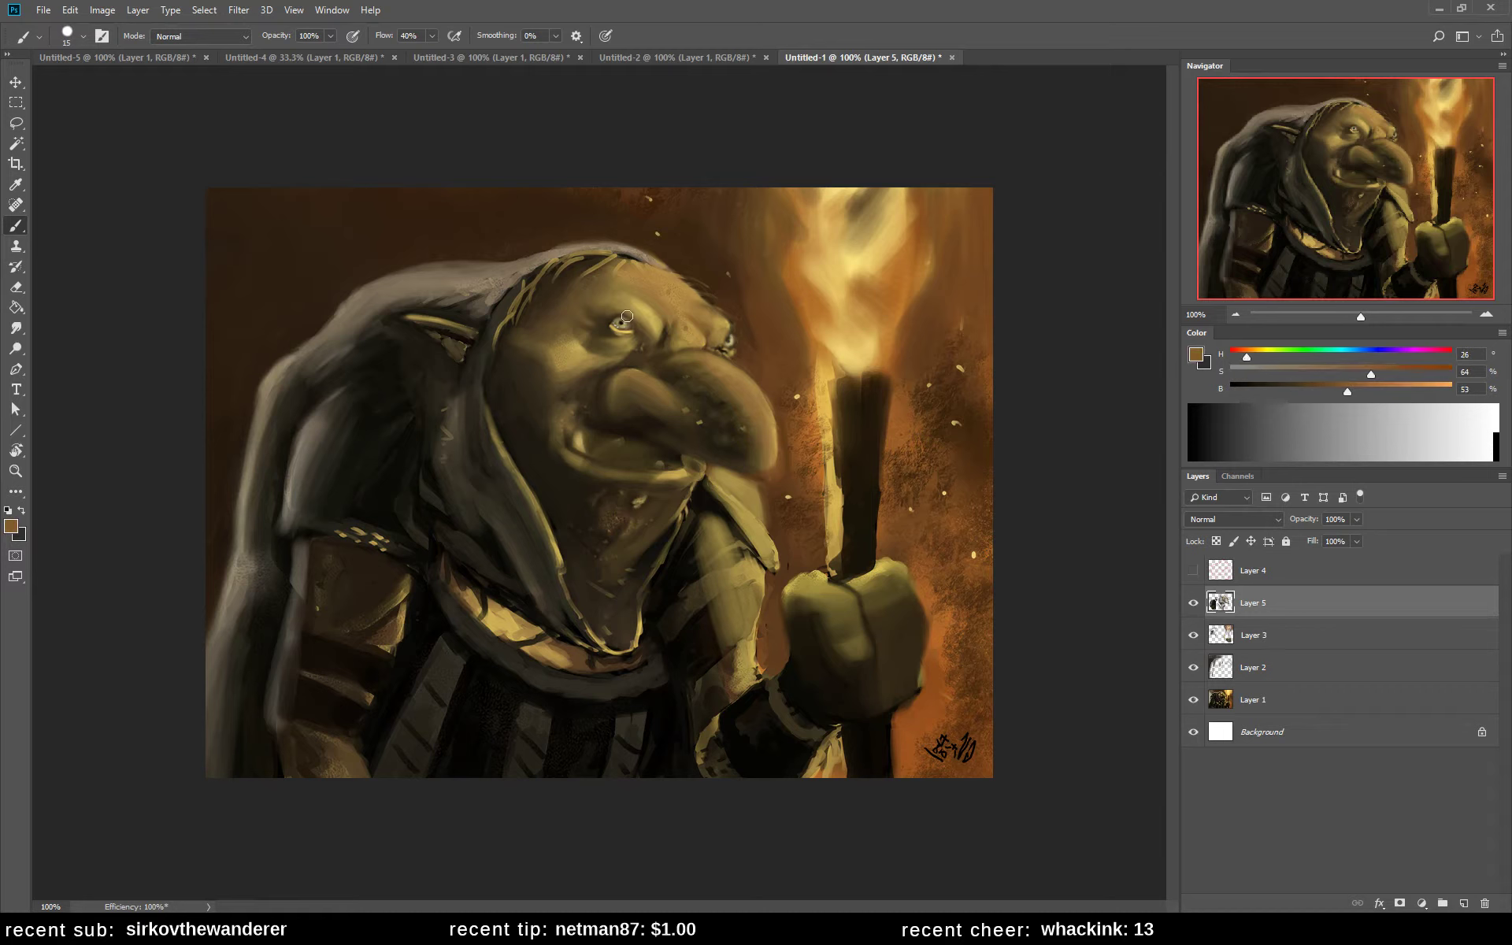
key(bracketright)
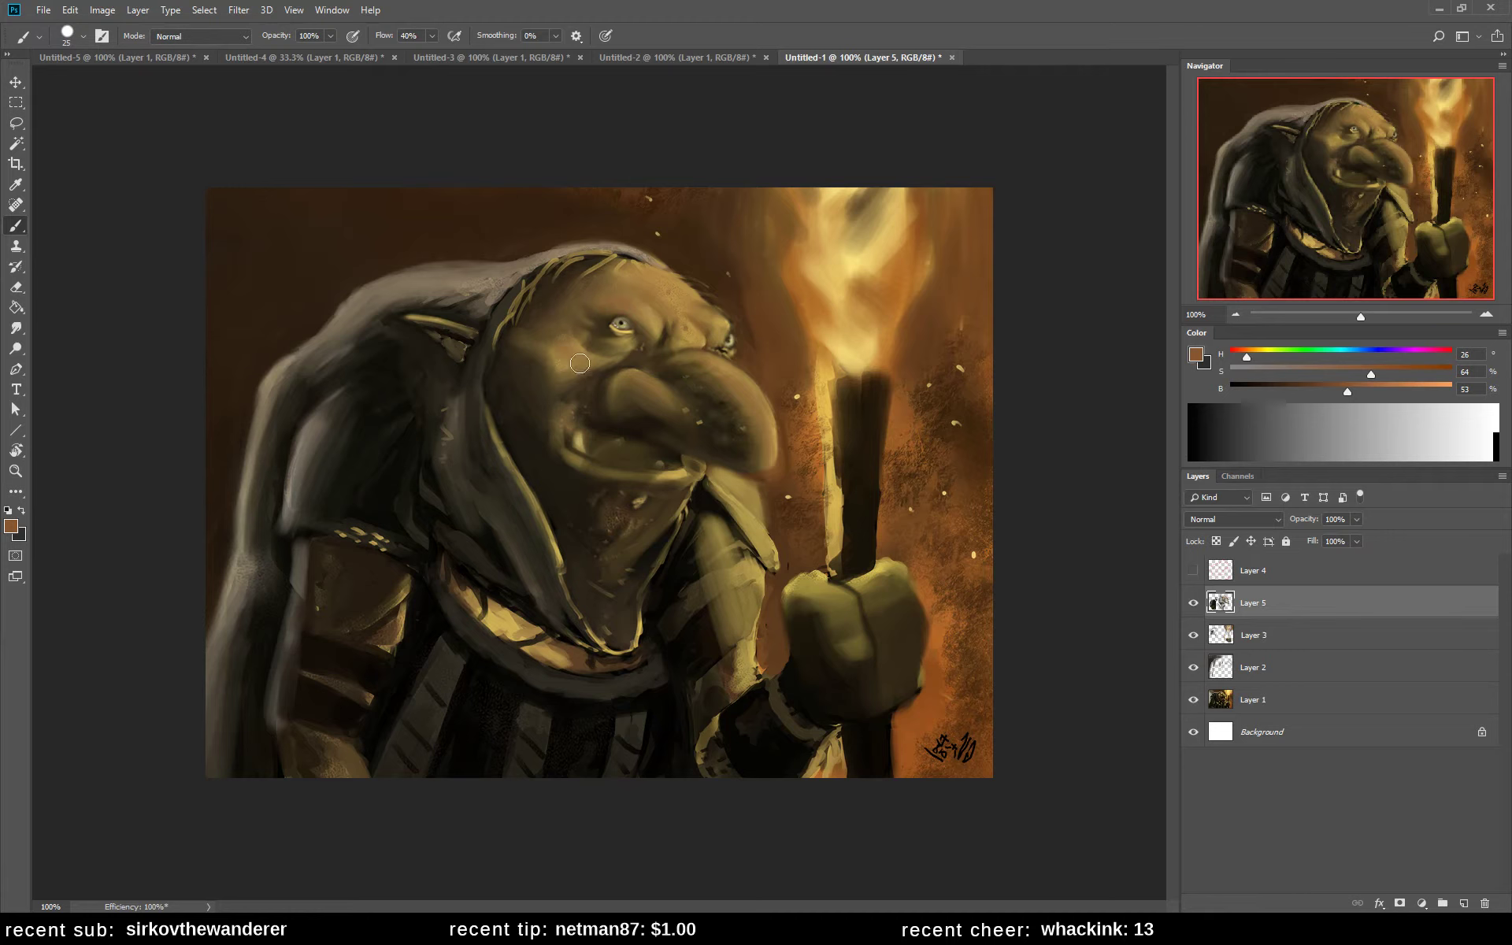
alt+click(567, 356)
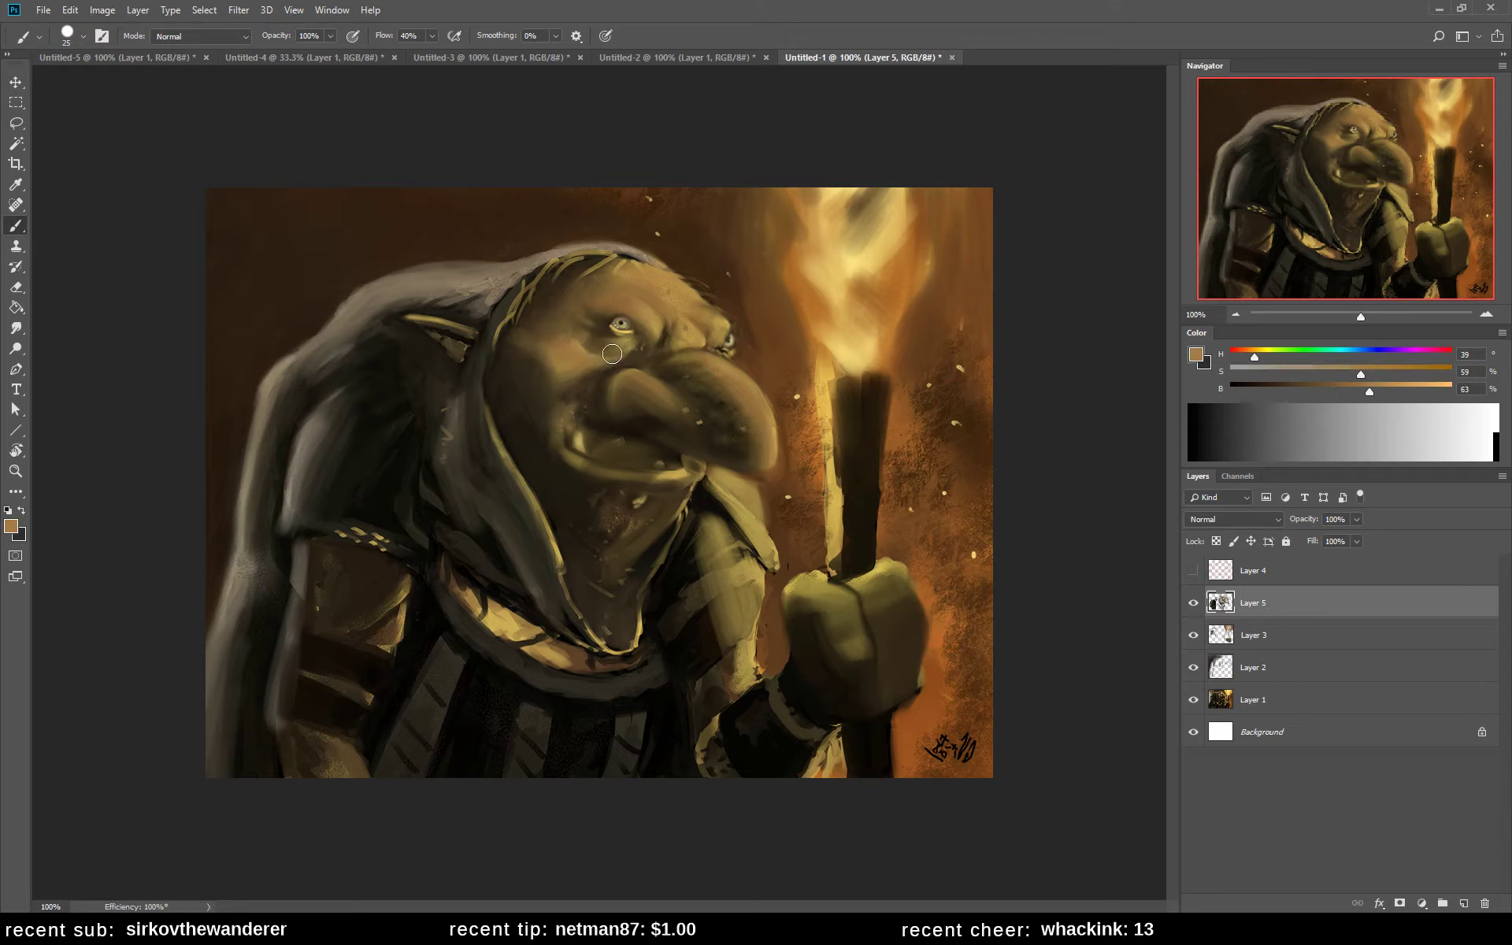
mouse_move(575, 460)
mouse_down()
mouse_move(585, 469)
mouse_move(560, 448)
mouse_move(575, 460)
mouse_up()
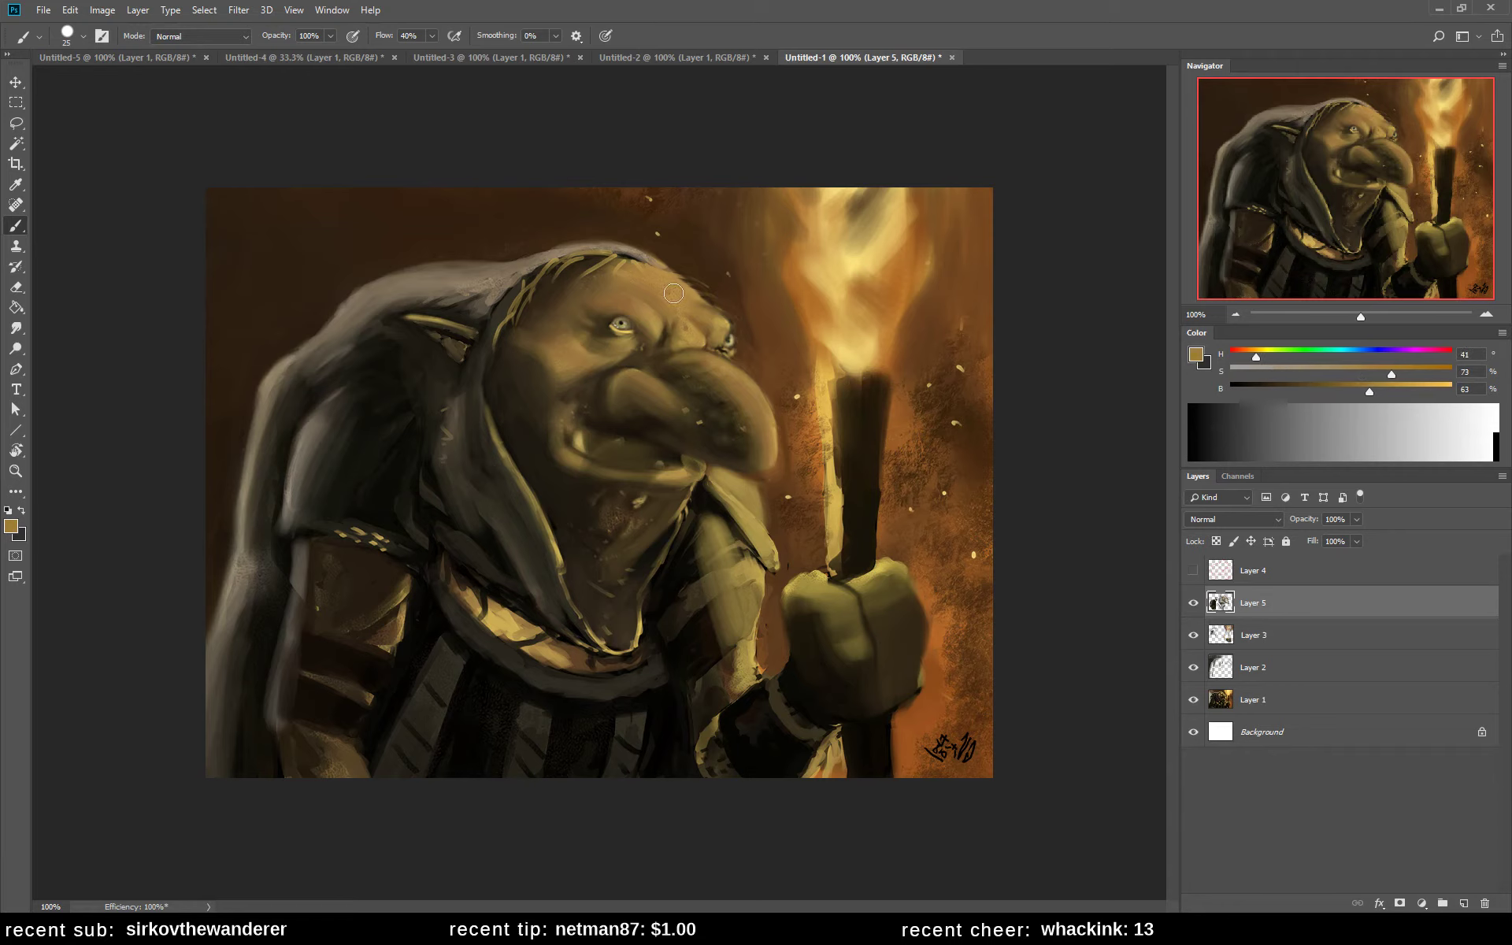
- With a smaller brush, pick a desaturated tan and sample browns around the eye
key(bracketleft)
key(bracketleft)
click(1415, 389)
click(1331, 369)
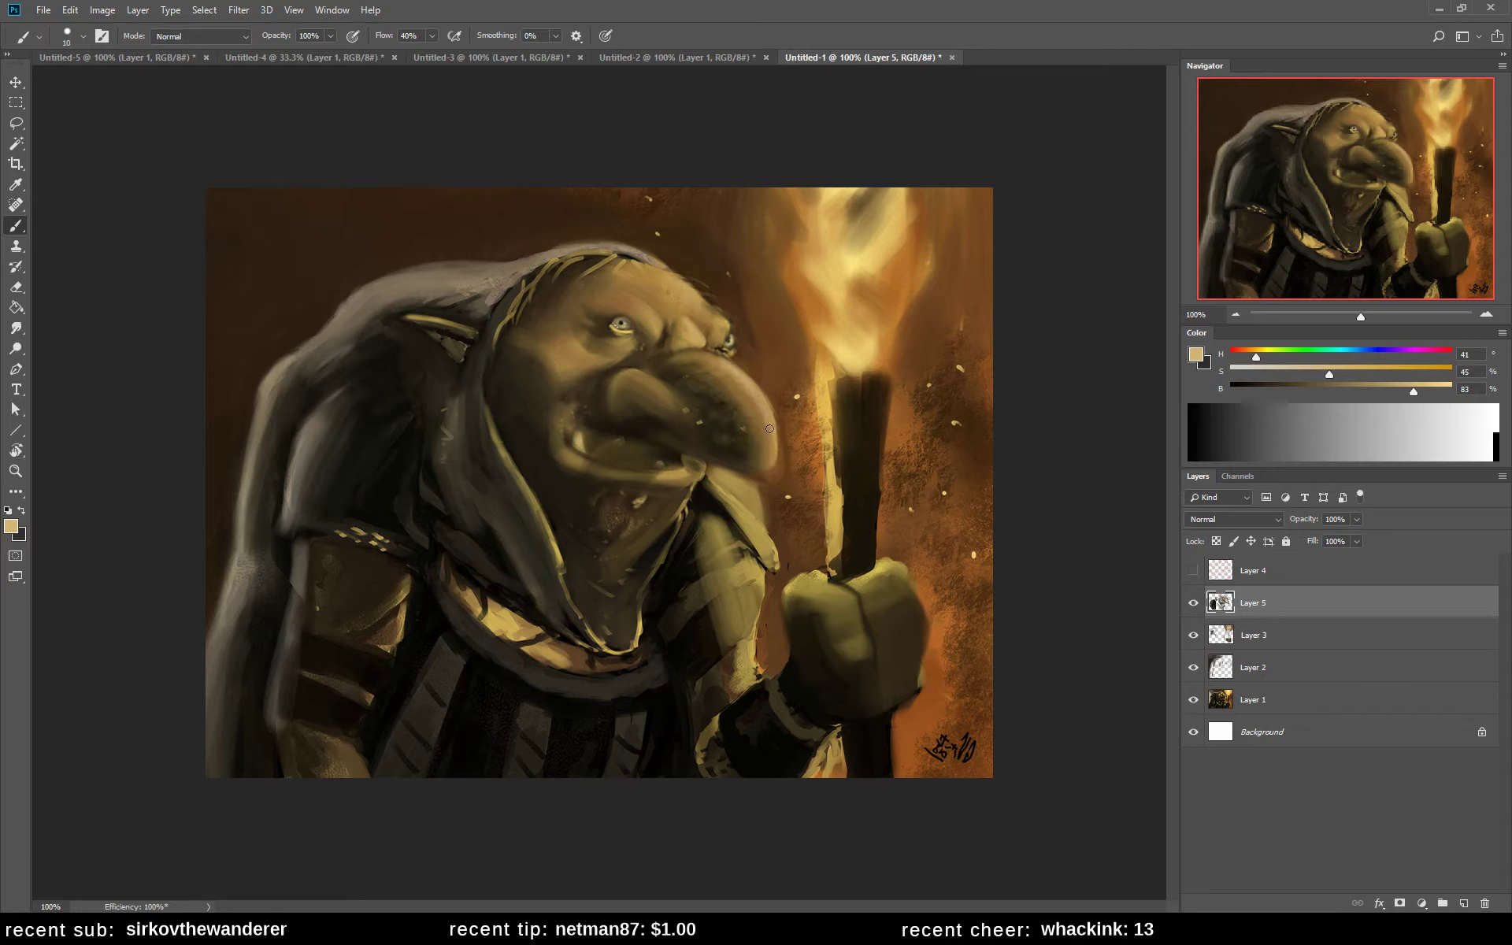
alt+click(728, 364)
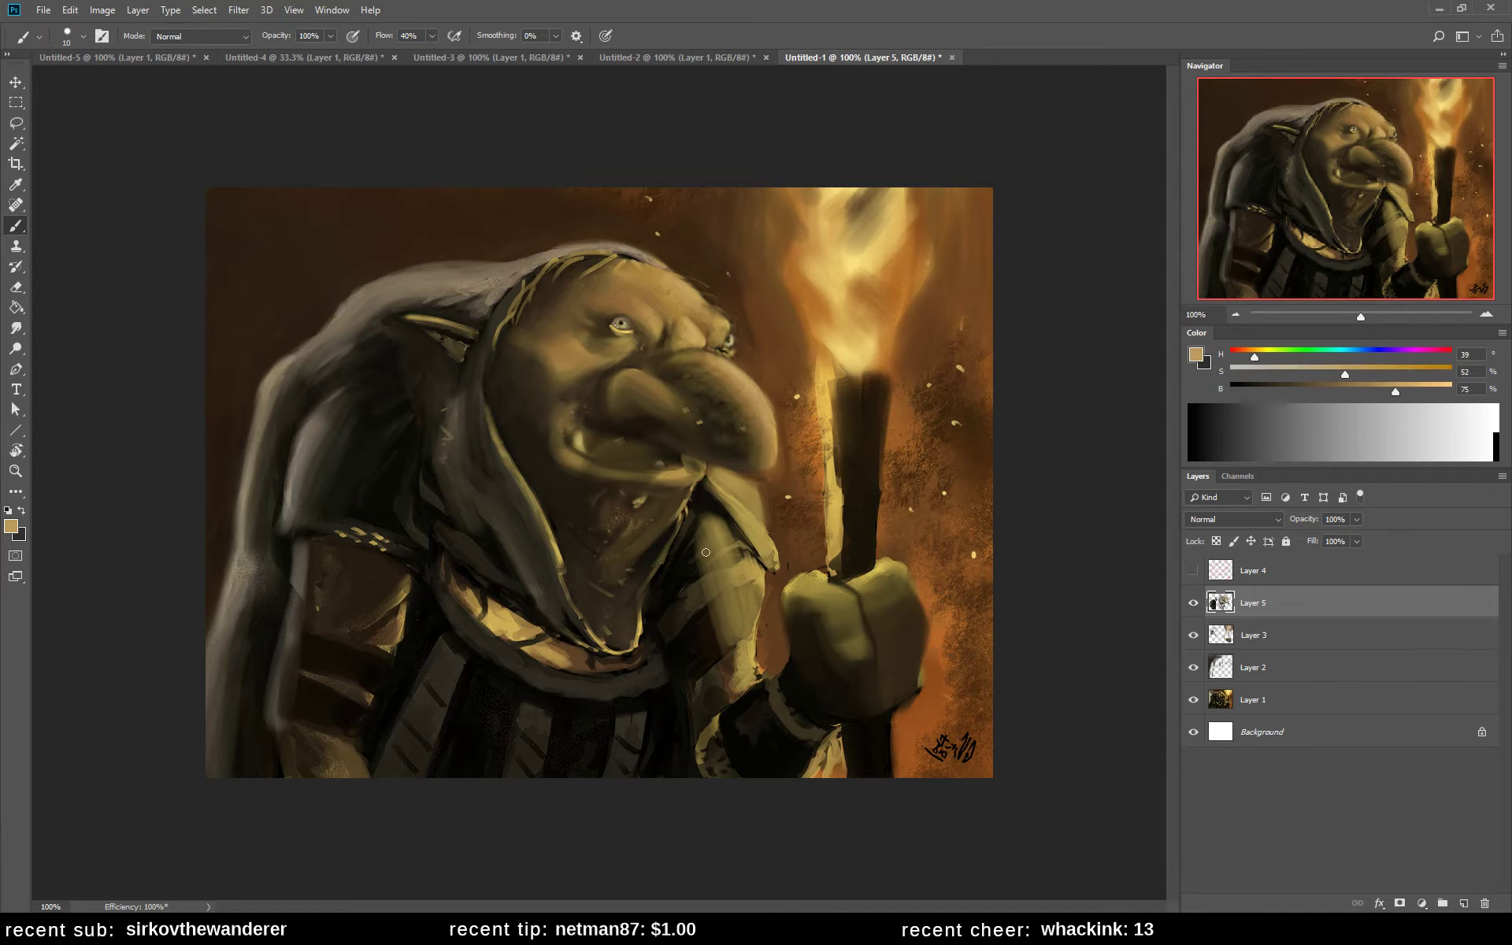
alt+click(668, 338)
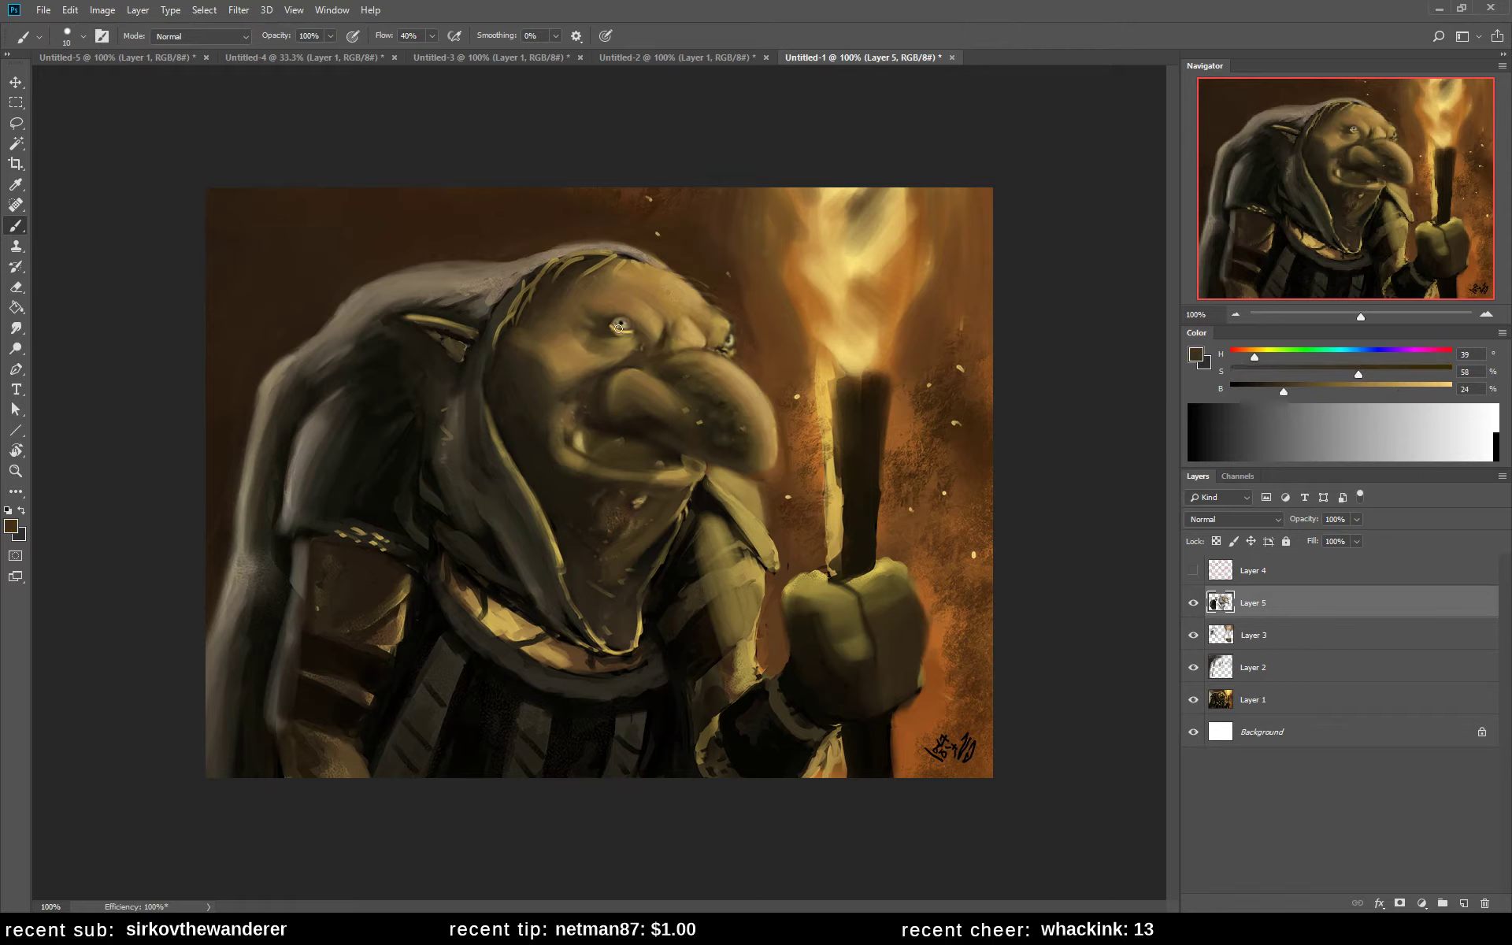
- Copy the goblin's left eye to a new layer, nudge it lower and erase its edges
key(l)
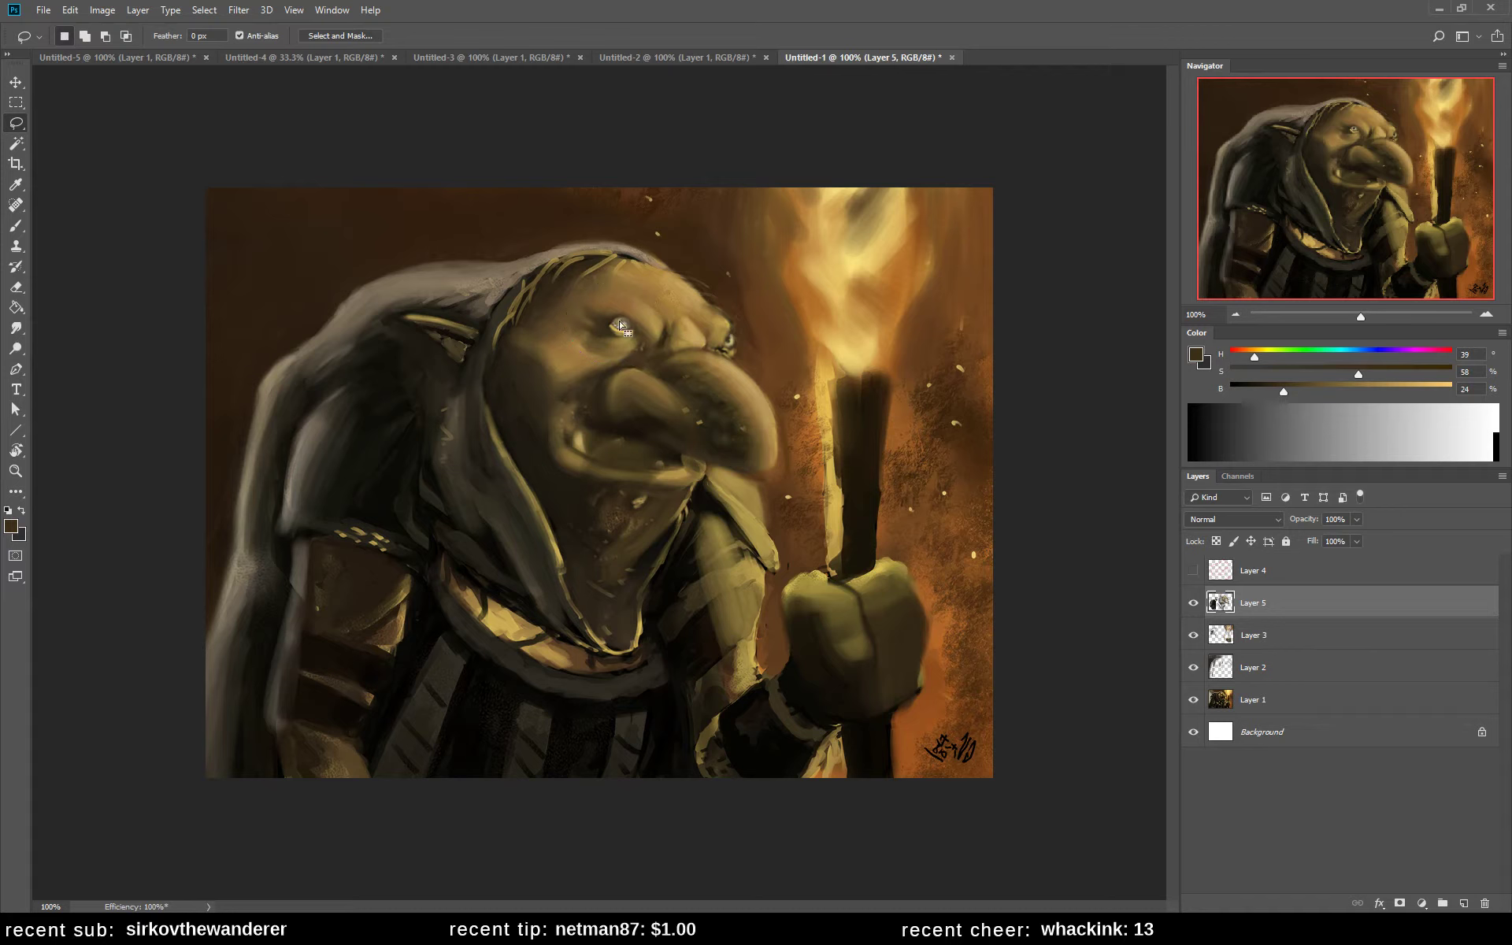
drag(618, 291, 615, 280)
key(ctrl+j)
key(v)
drag(633, 341, 635, 349)
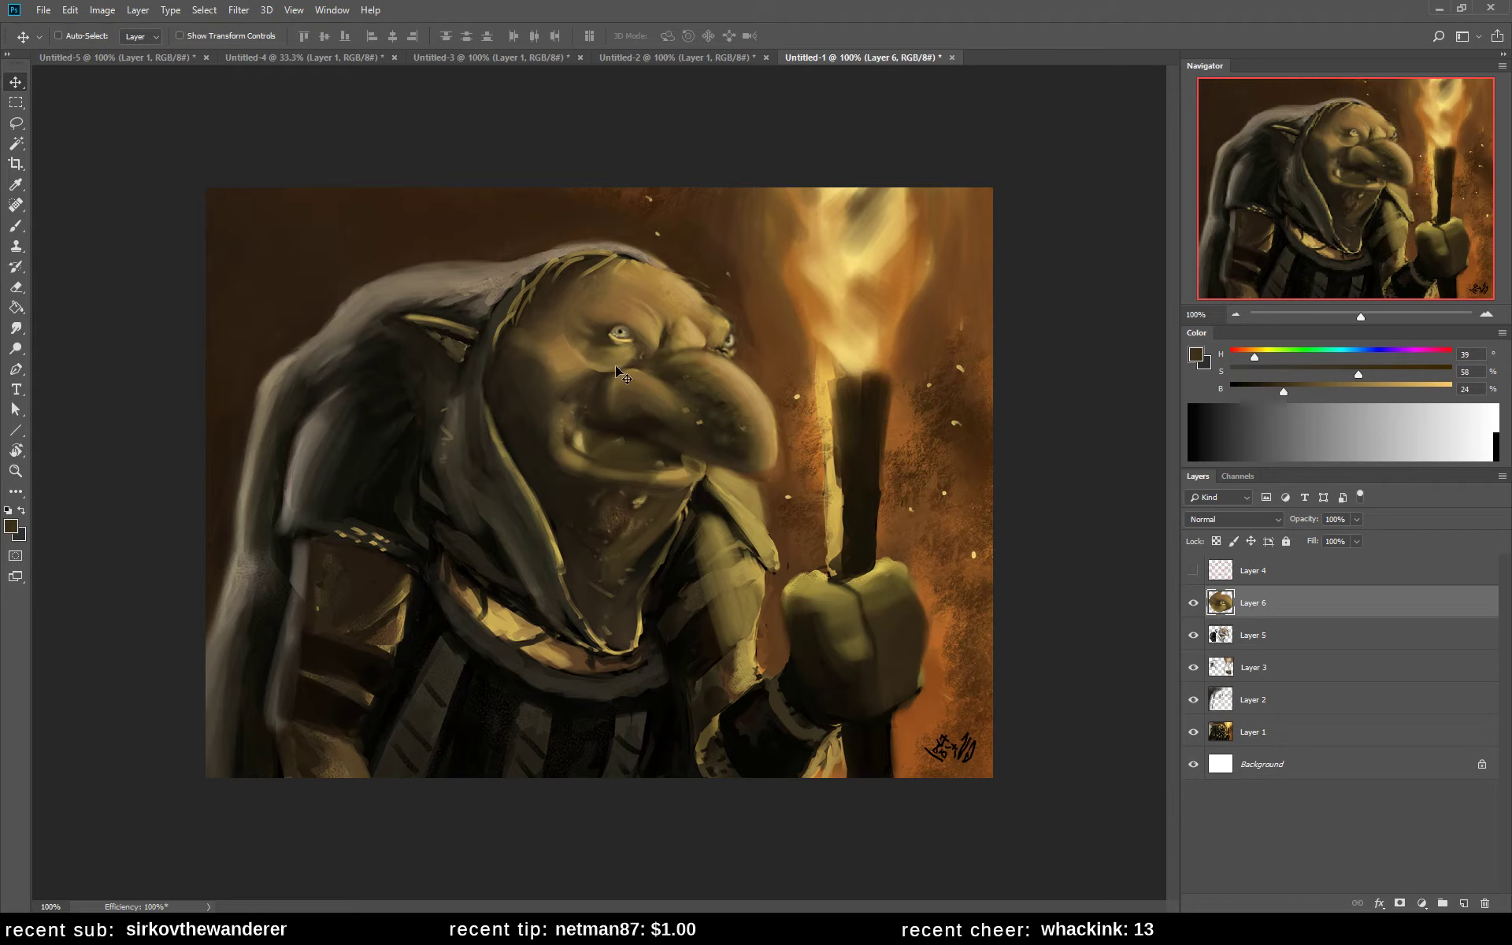
key(e)
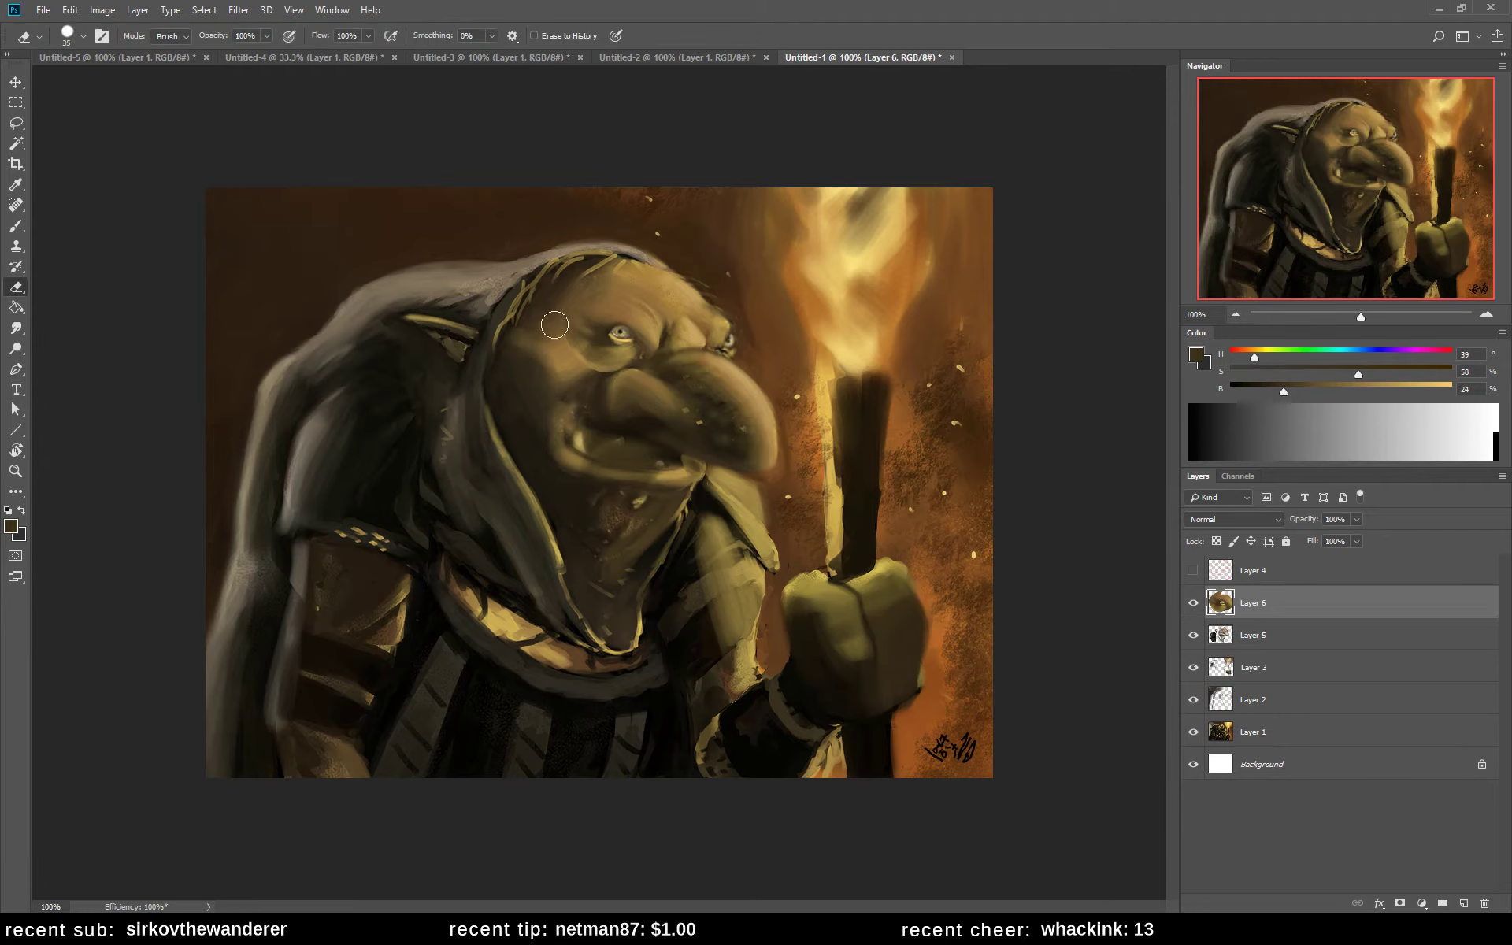
mouse_move(554, 325)
mouse_down()
mouse_move(596, 384)
mouse_move(577, 364)
mouse_move(635, 363)
mouse_up()
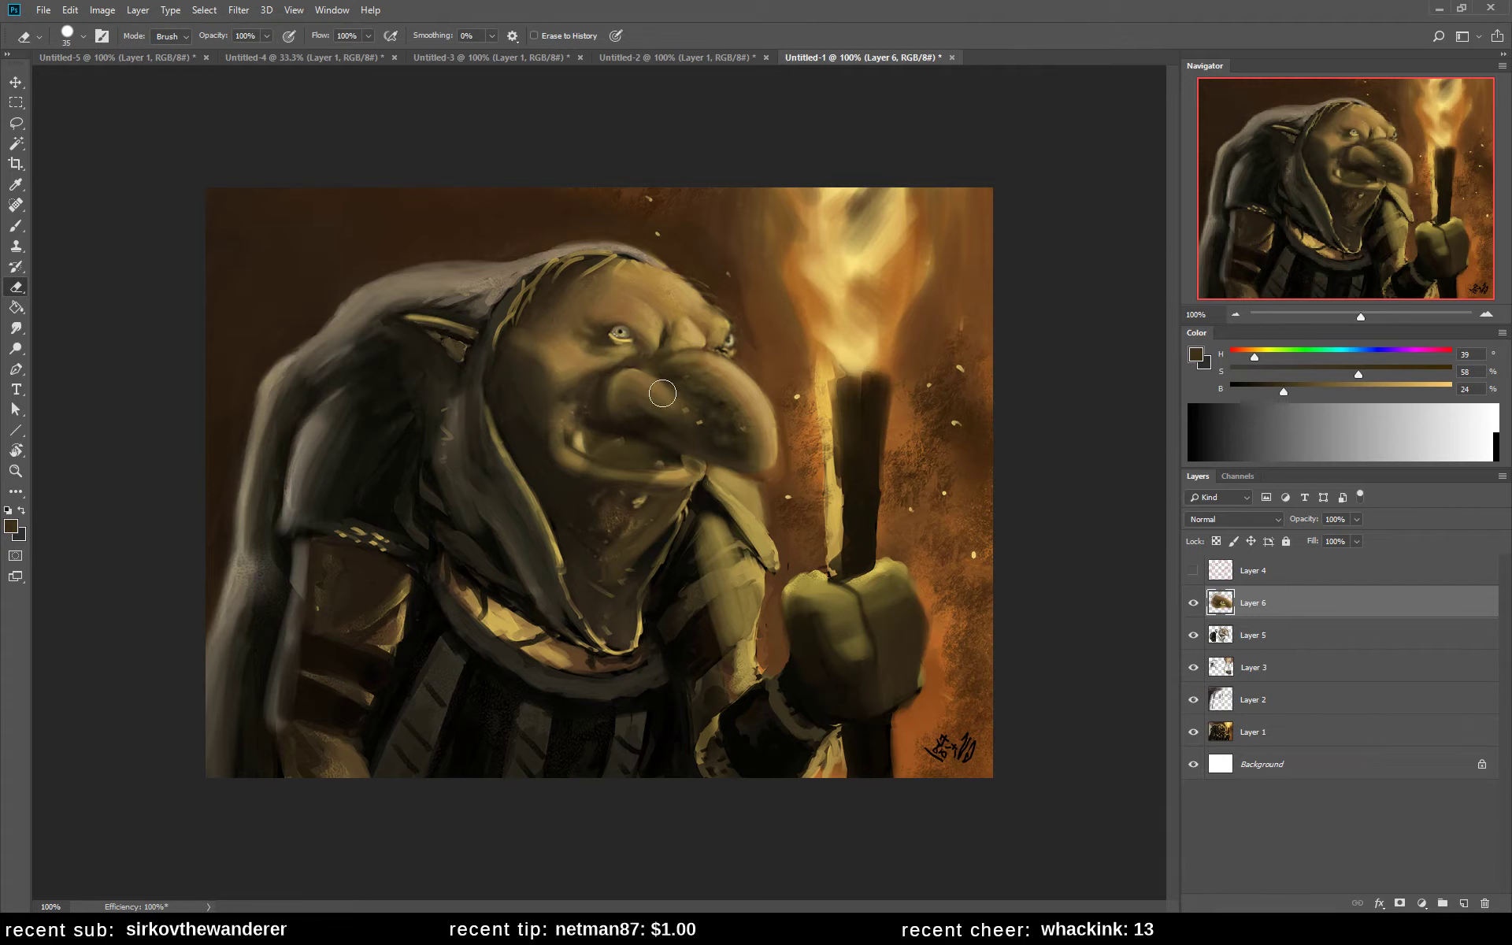
- Paint a faint brown forehead stroke at brush size 25, then flip the canvas horizontally
key(b)
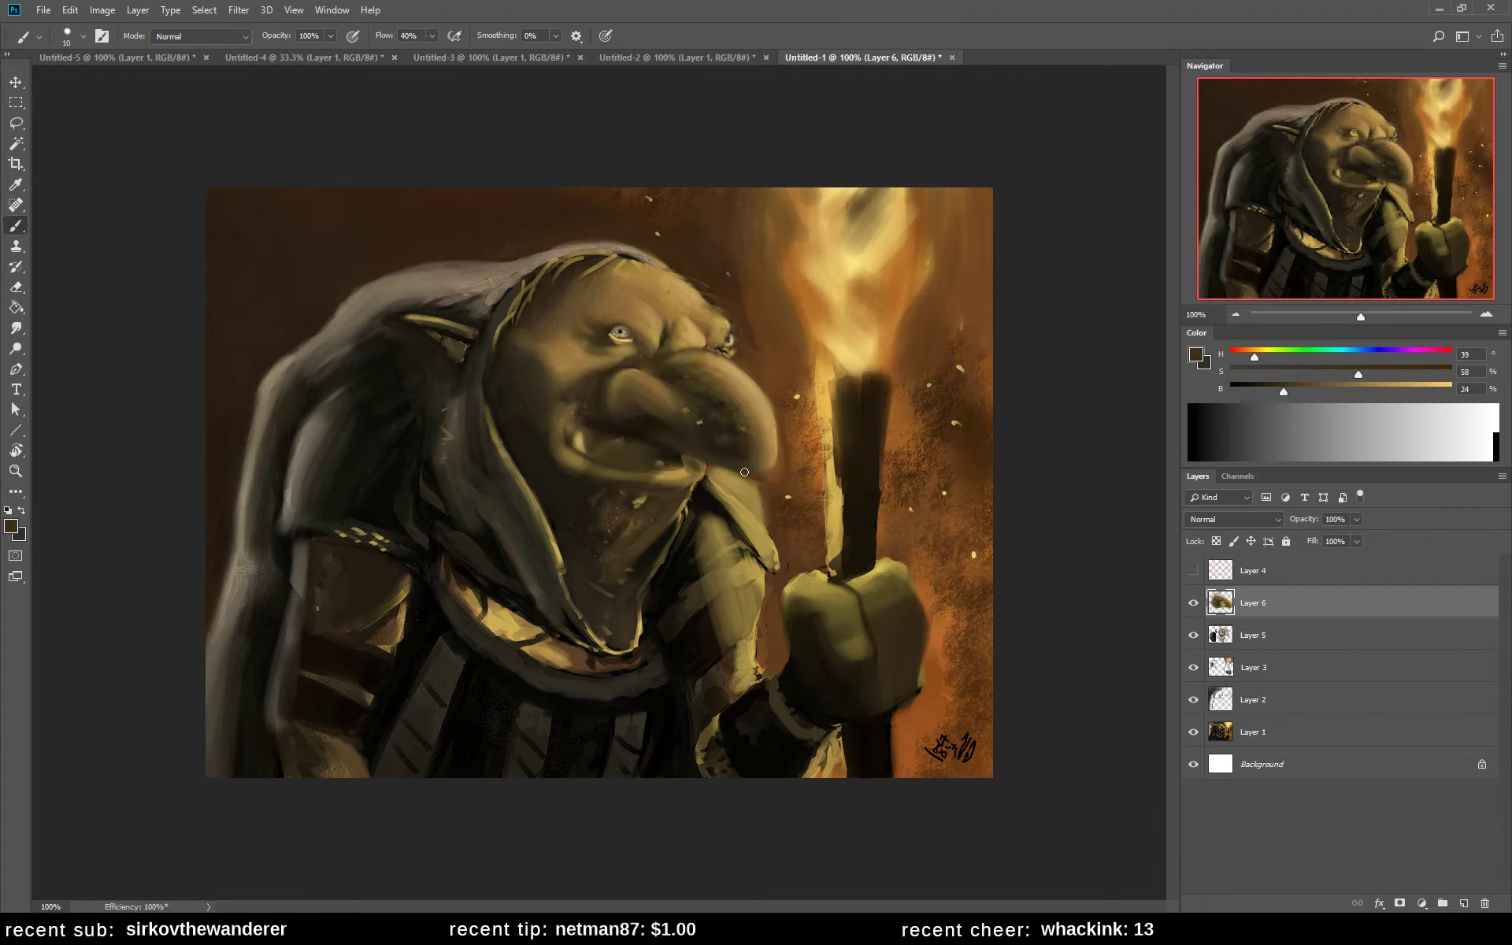
alt+click(597, 444)
alt+click(557, 285)
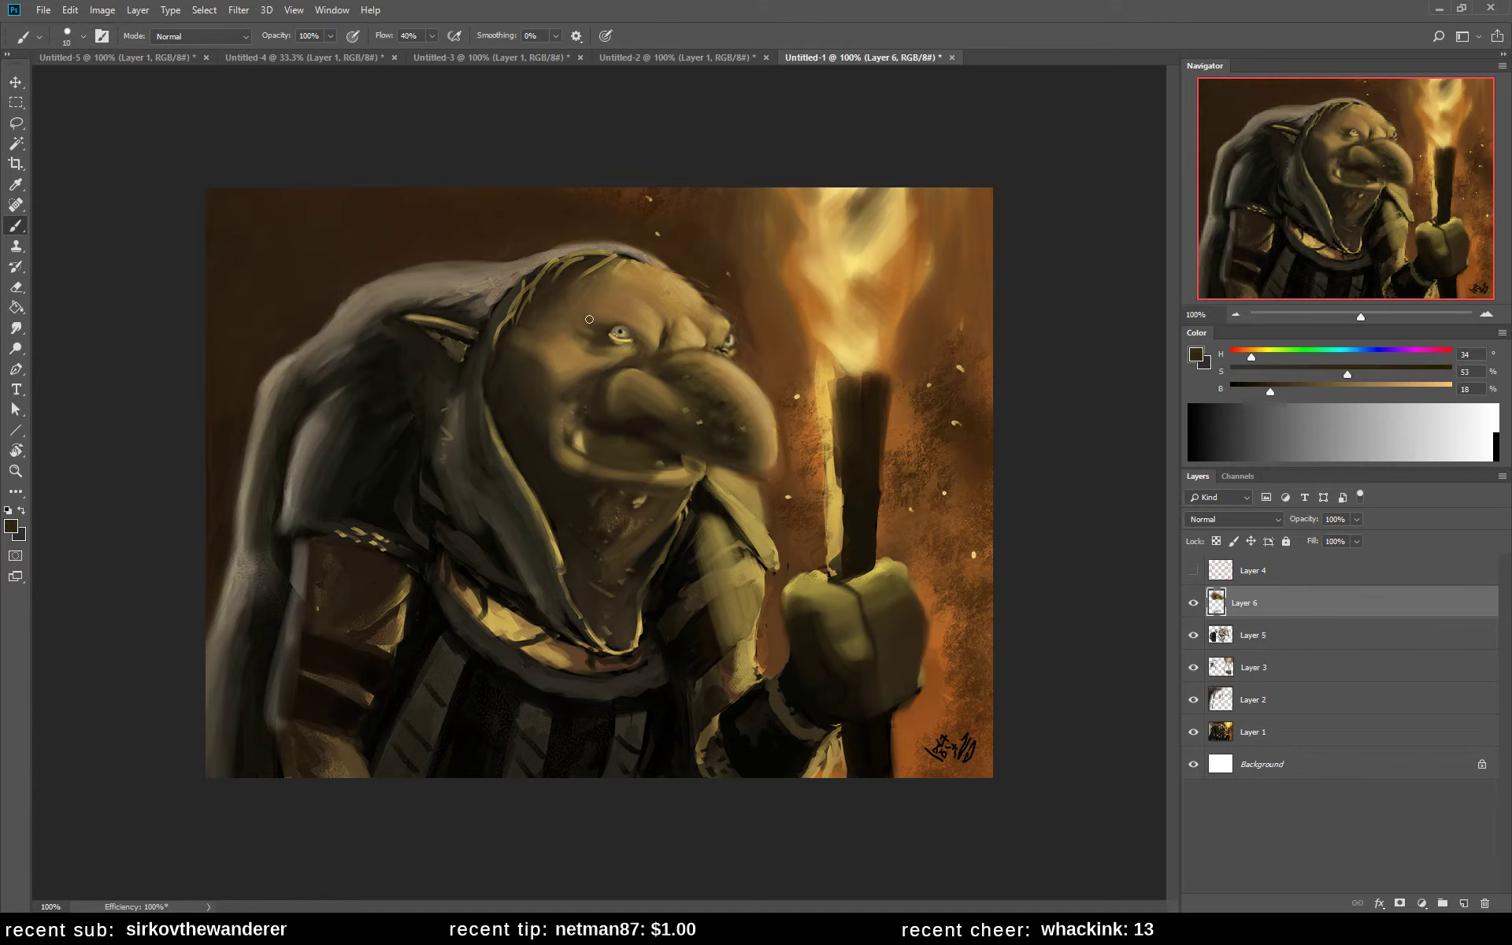
key(bracketright)
key(bracketright)
key(bracketright)
drag(576, 307, 603, 299)
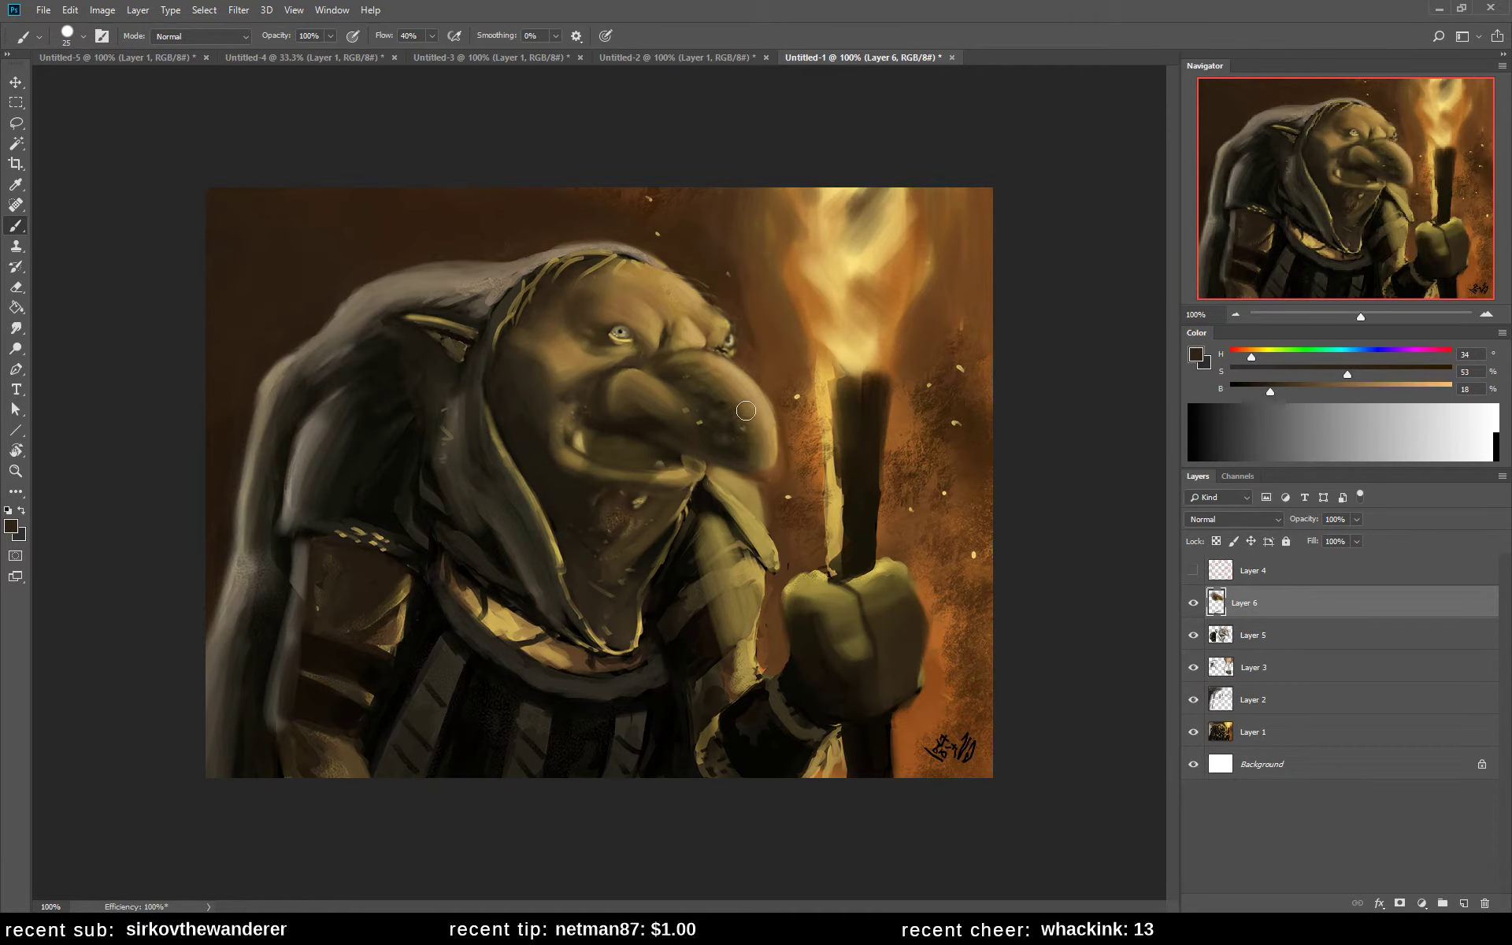
alt+click(608, 305)
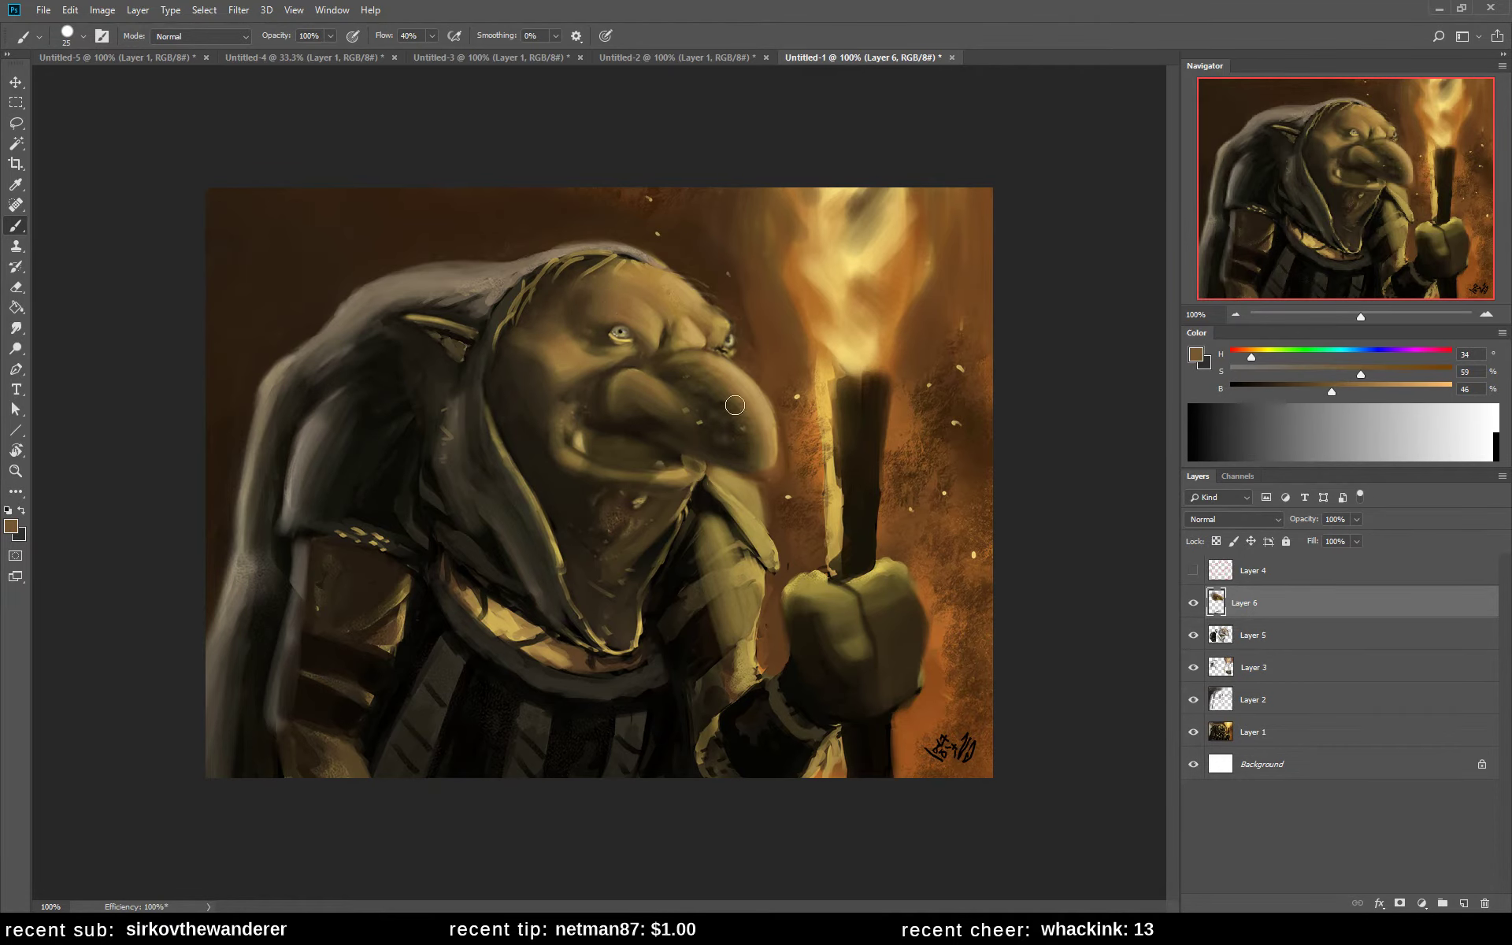
key(ctrl+shift+h)
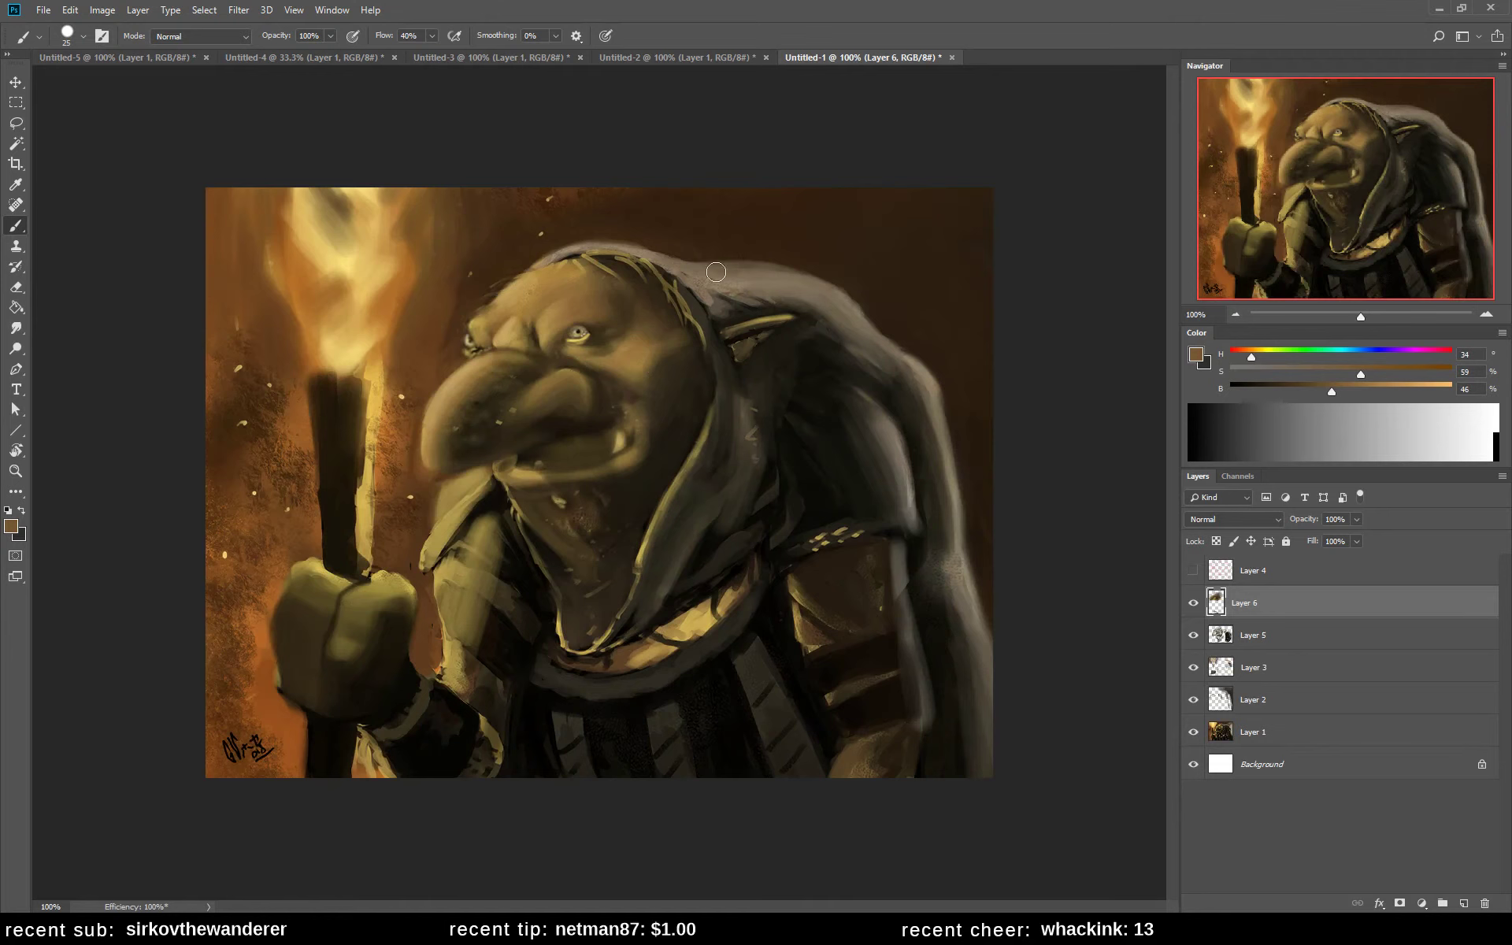
- Refine the cheek edge with faint brown strokes sampled from the face
alt+click(648, 370)
drag(648, 373, 684, 338)
alt+click(681, 340)
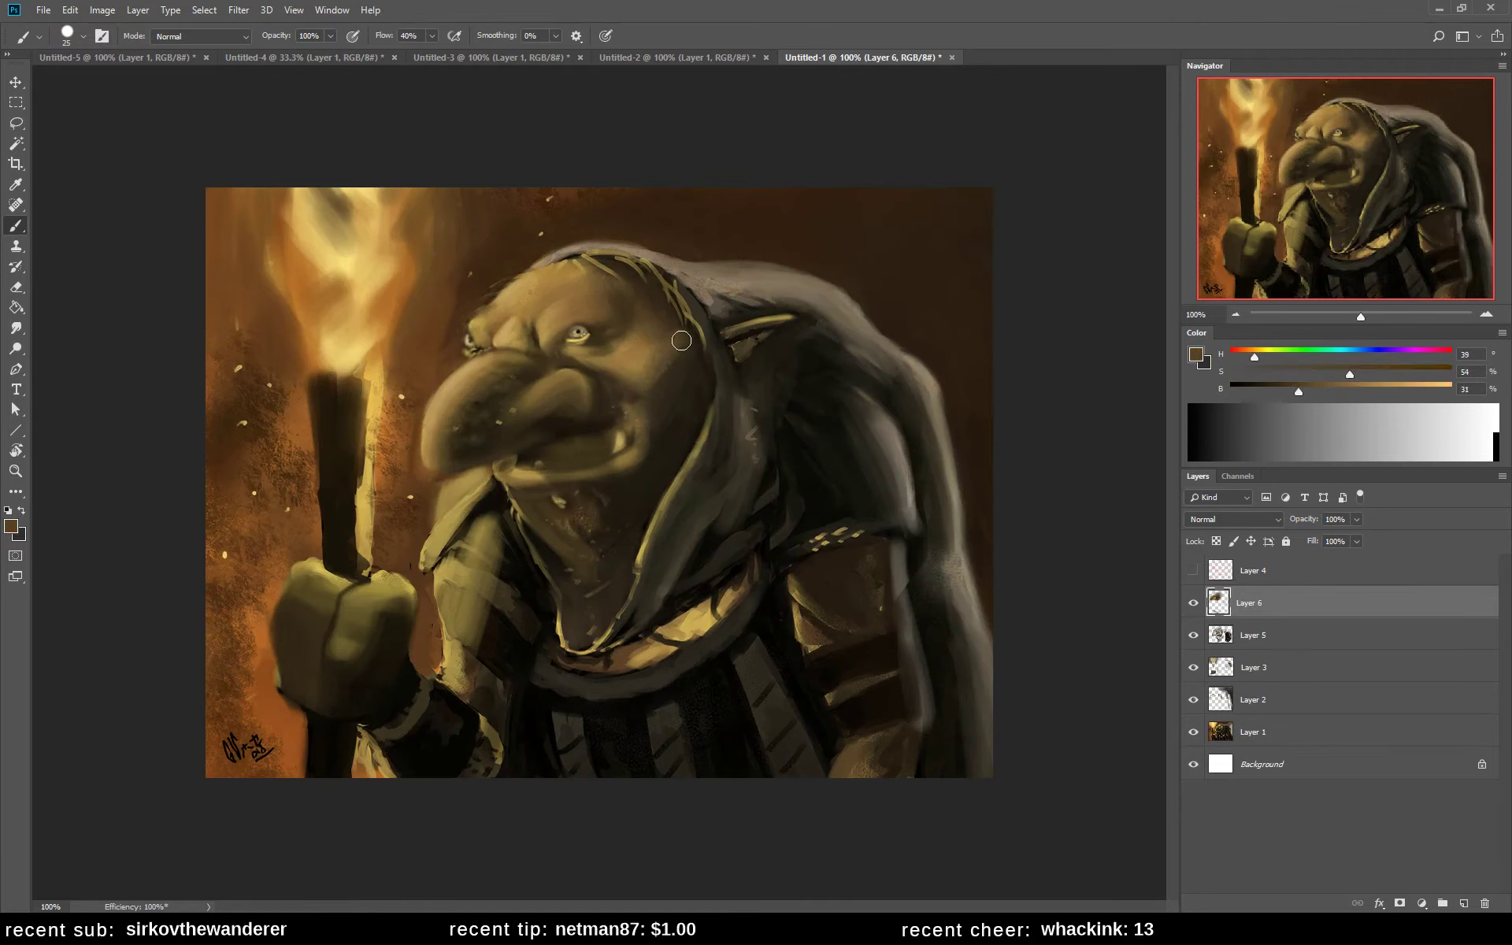
mouse_move(637, 401)
mouse_down()
mouse_move(683, 347)
mouse_move(670, 368)
mouse_up()
alt+click(663, 368)
drag(622, 435, 659, 402)
alt+click(659, 402)
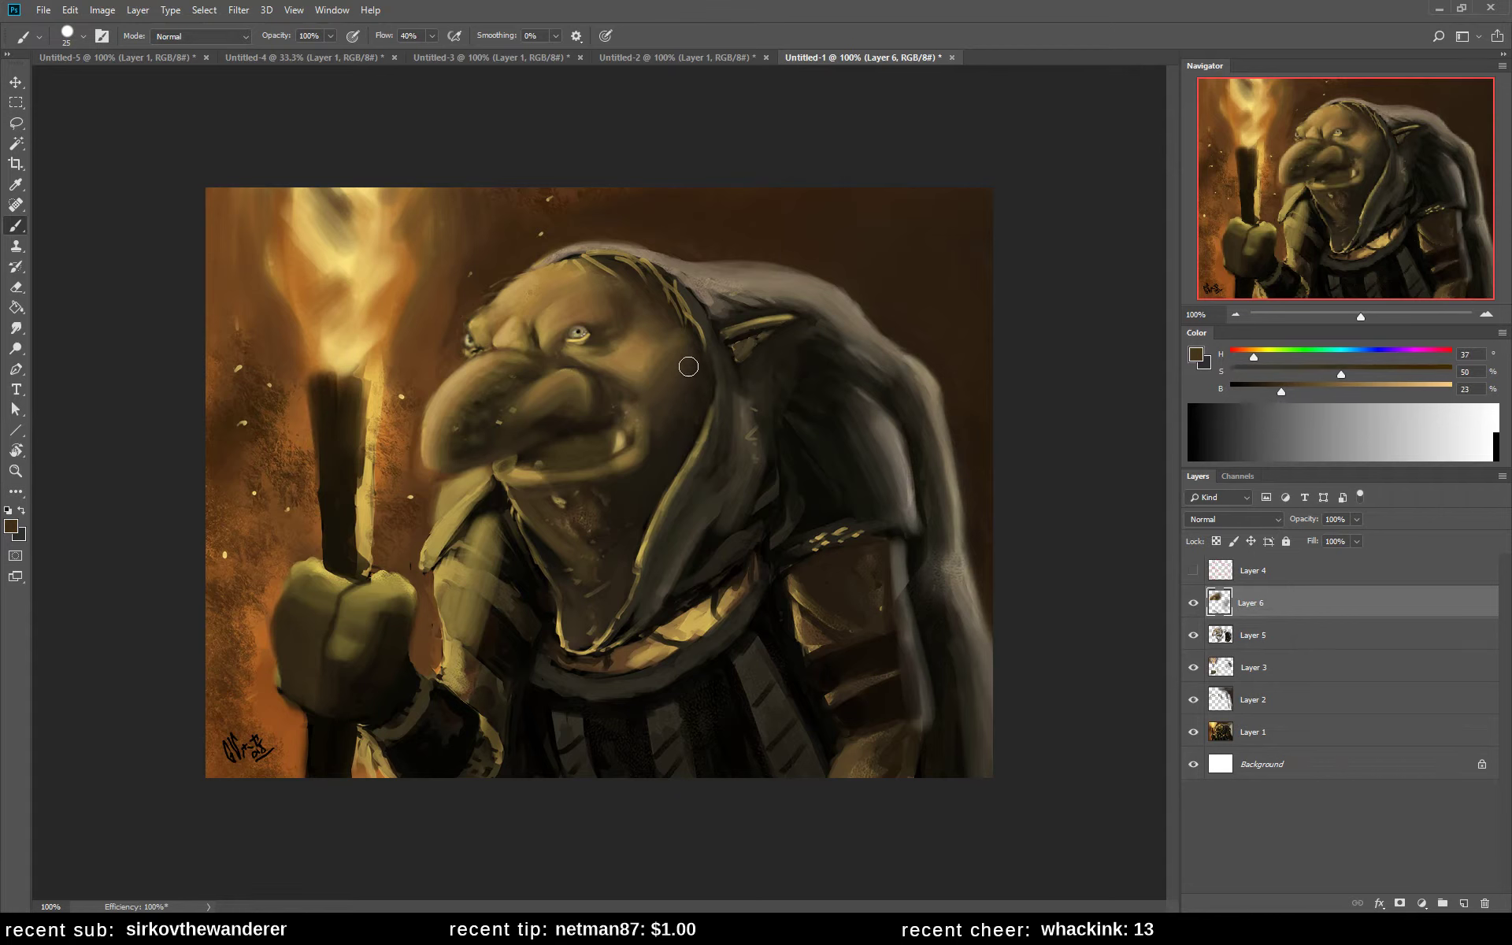
- Toggle Layer 6 and Layer 5 visibility to compare the face, then show both again
click(1192, 604)
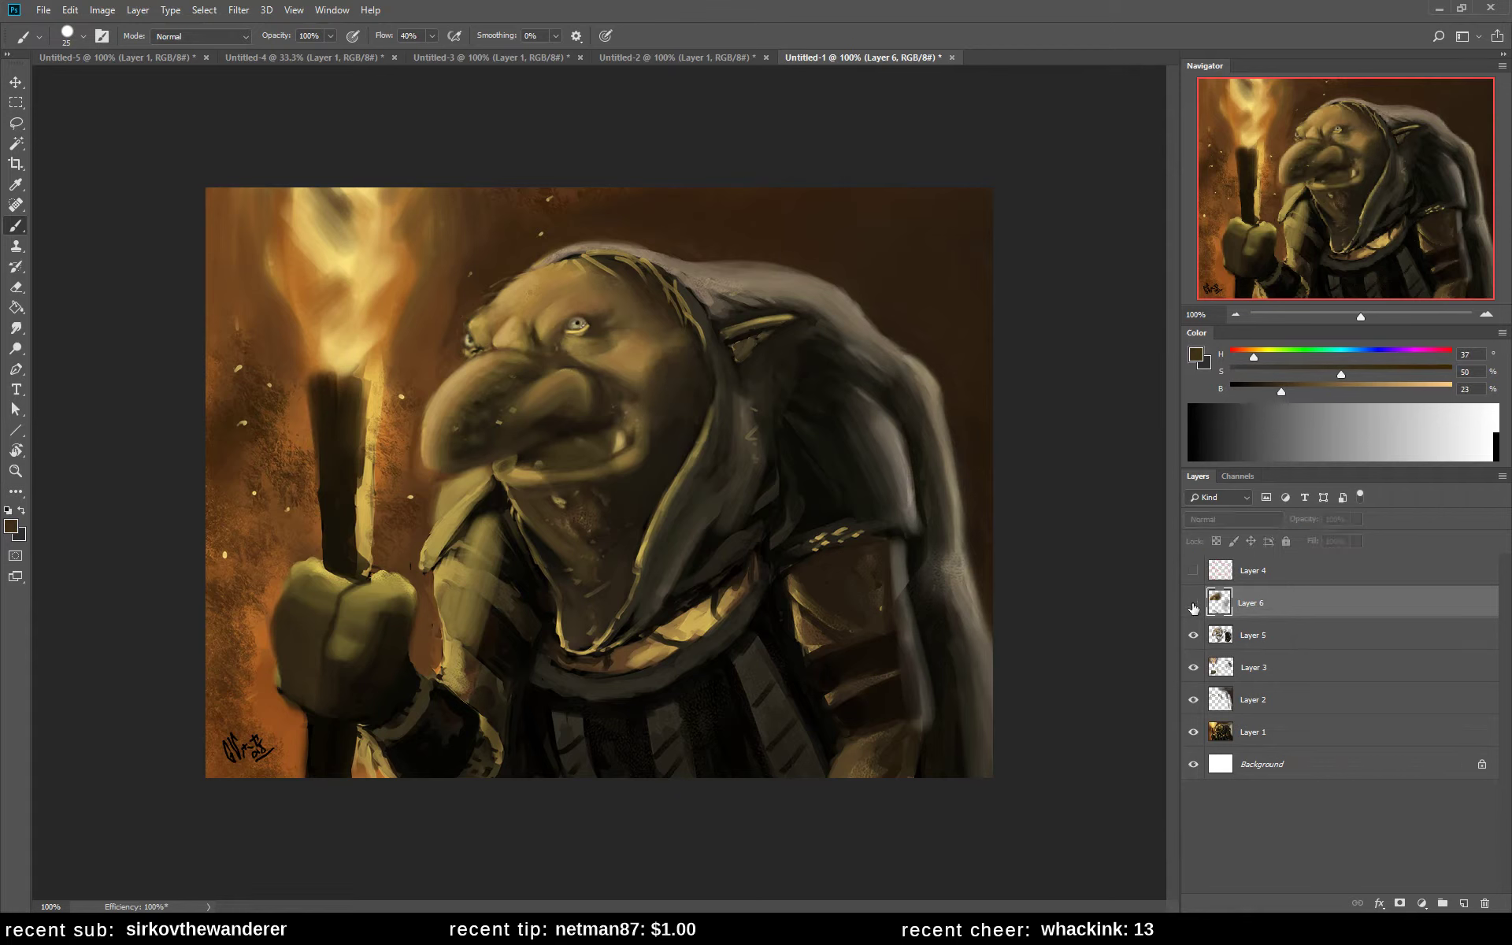
click(1192, 604)
click(1192, 603)
click(1192, 636)
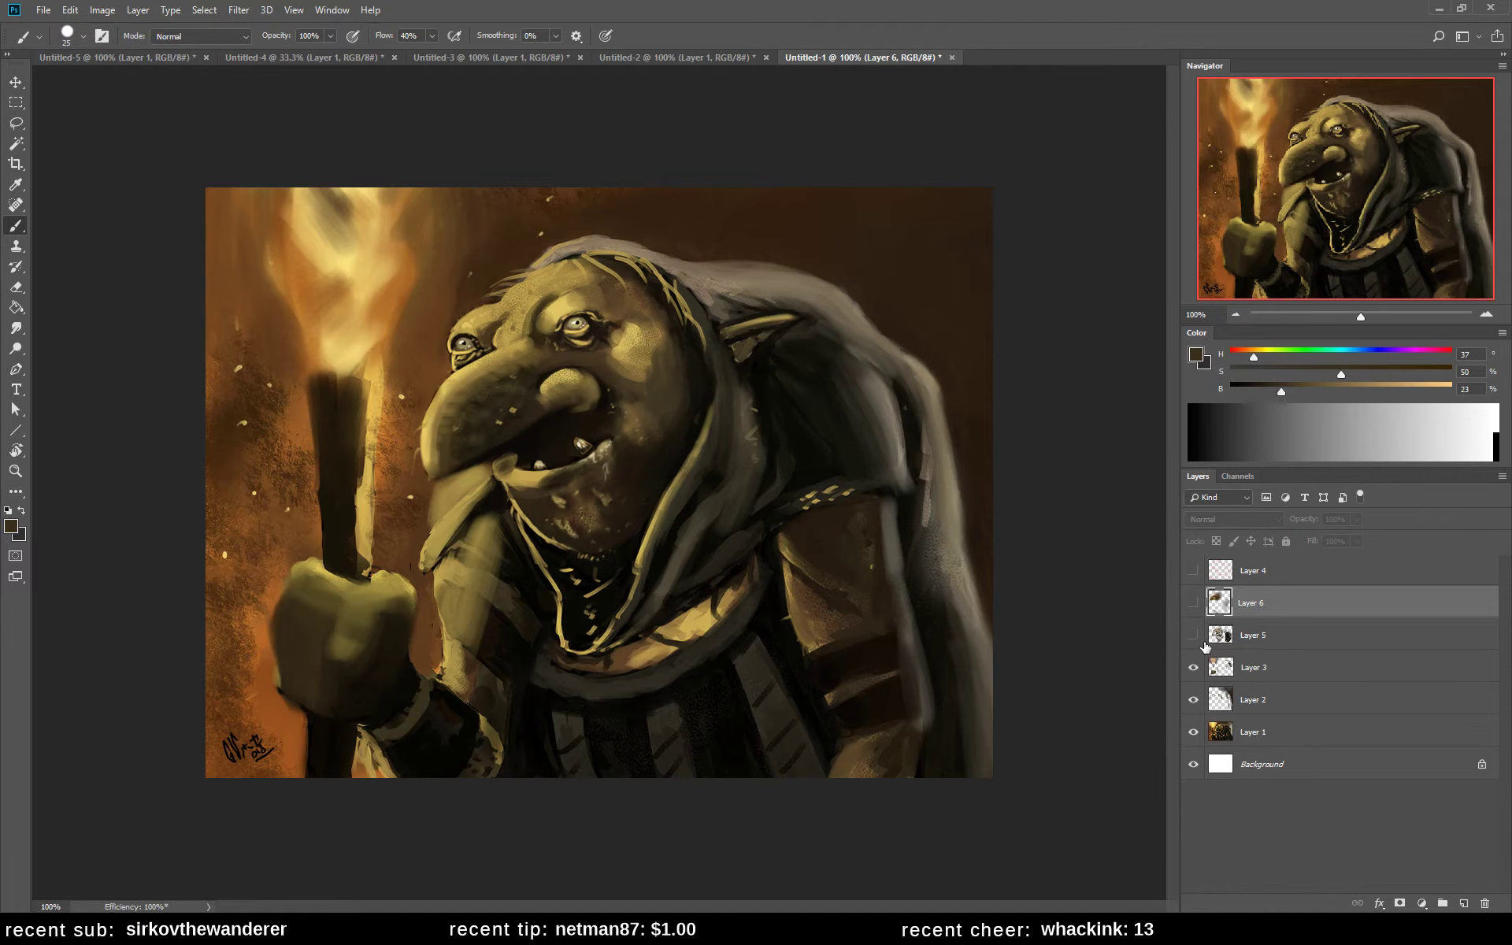
click(1193, 604)
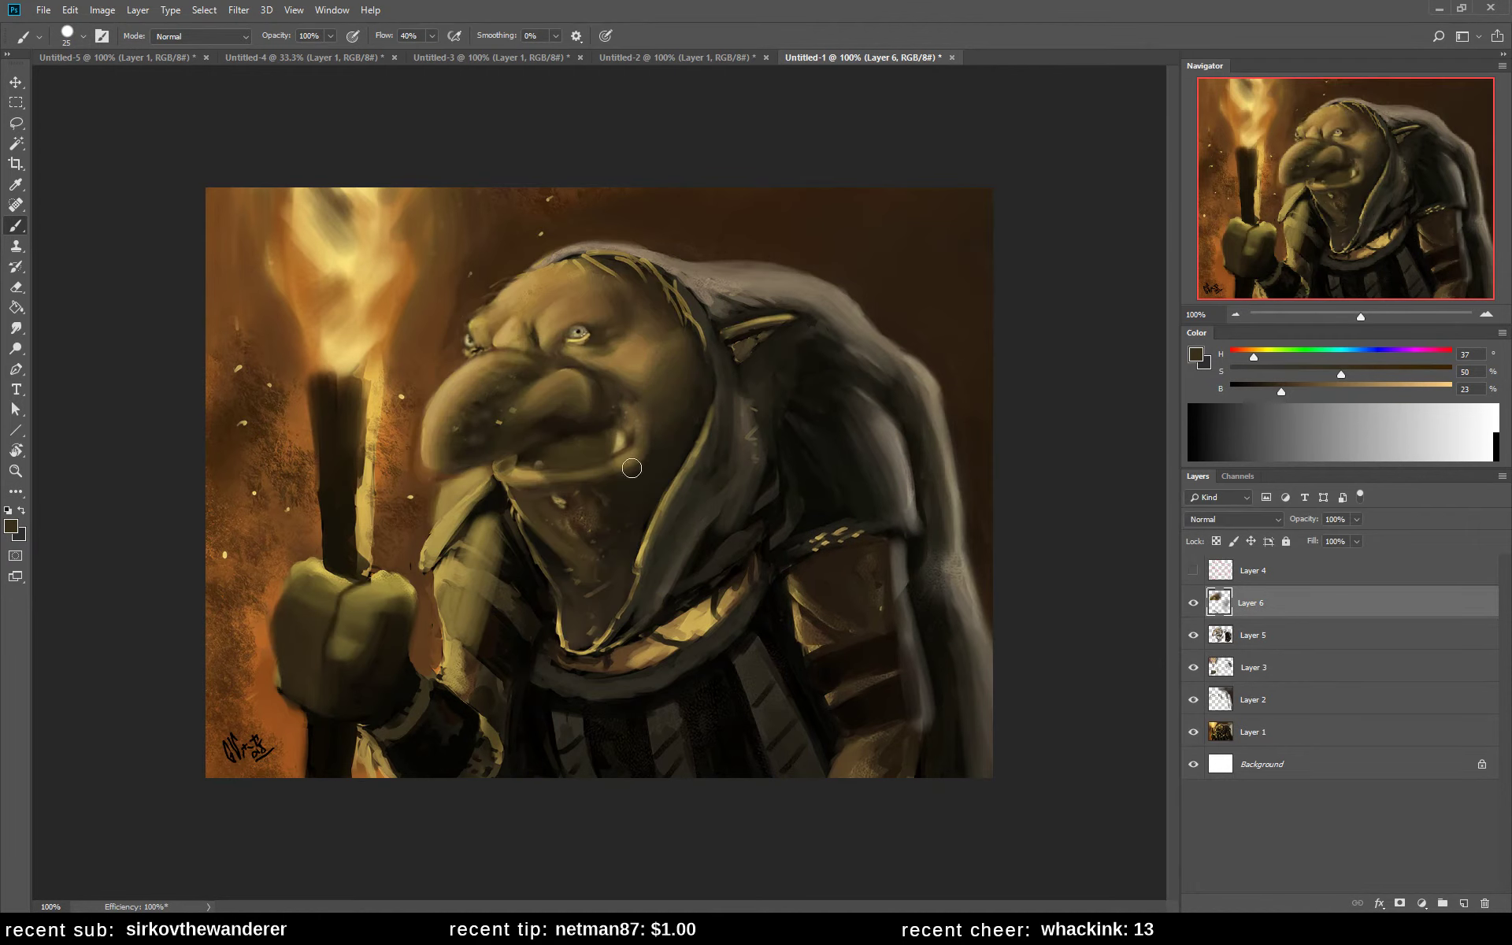
- Paint short ochre strokes near the collar, then darken the colour at brush size 9
alt+click(516, 509)
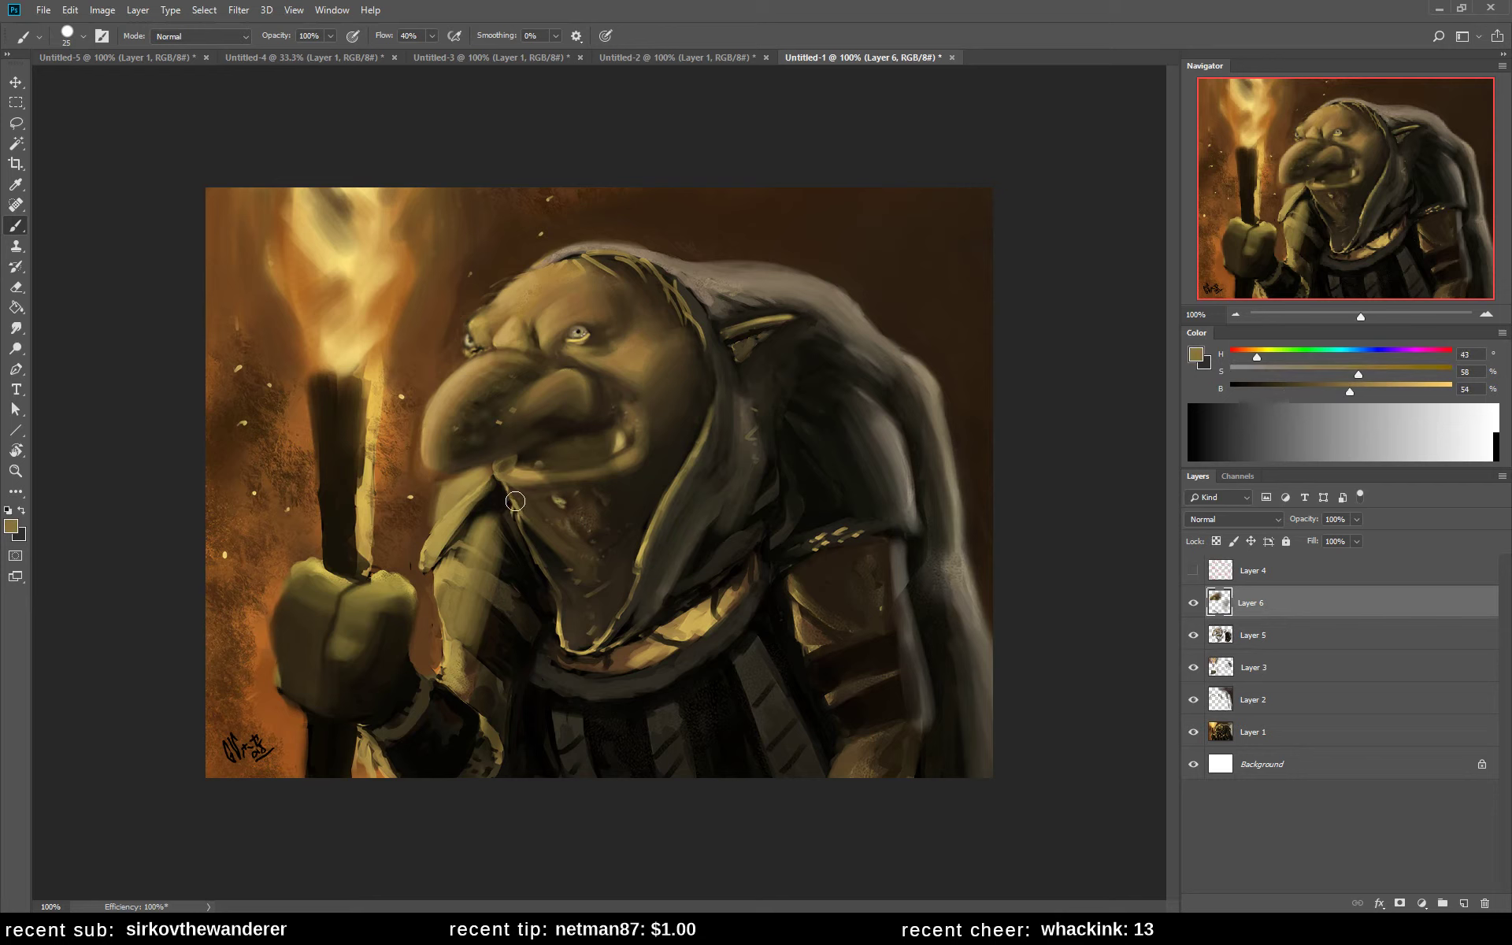
drag(516, 503, 545, 527)
alt+click(544, 506)
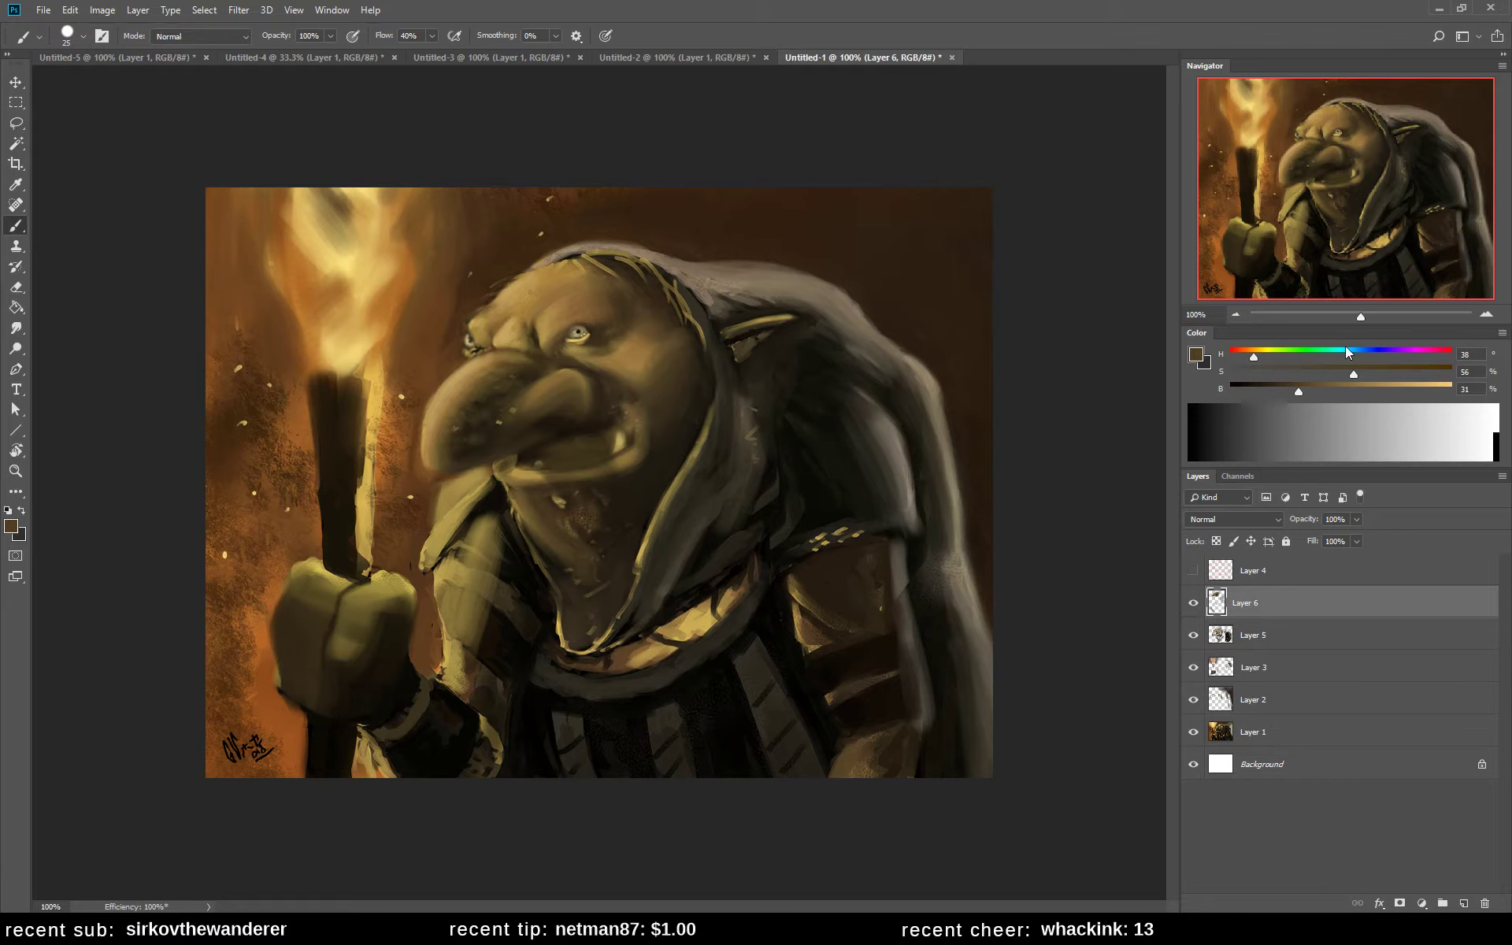
click(1263, 391)
key(bracketleft)
key(bracketleft)
key(bracketleft)
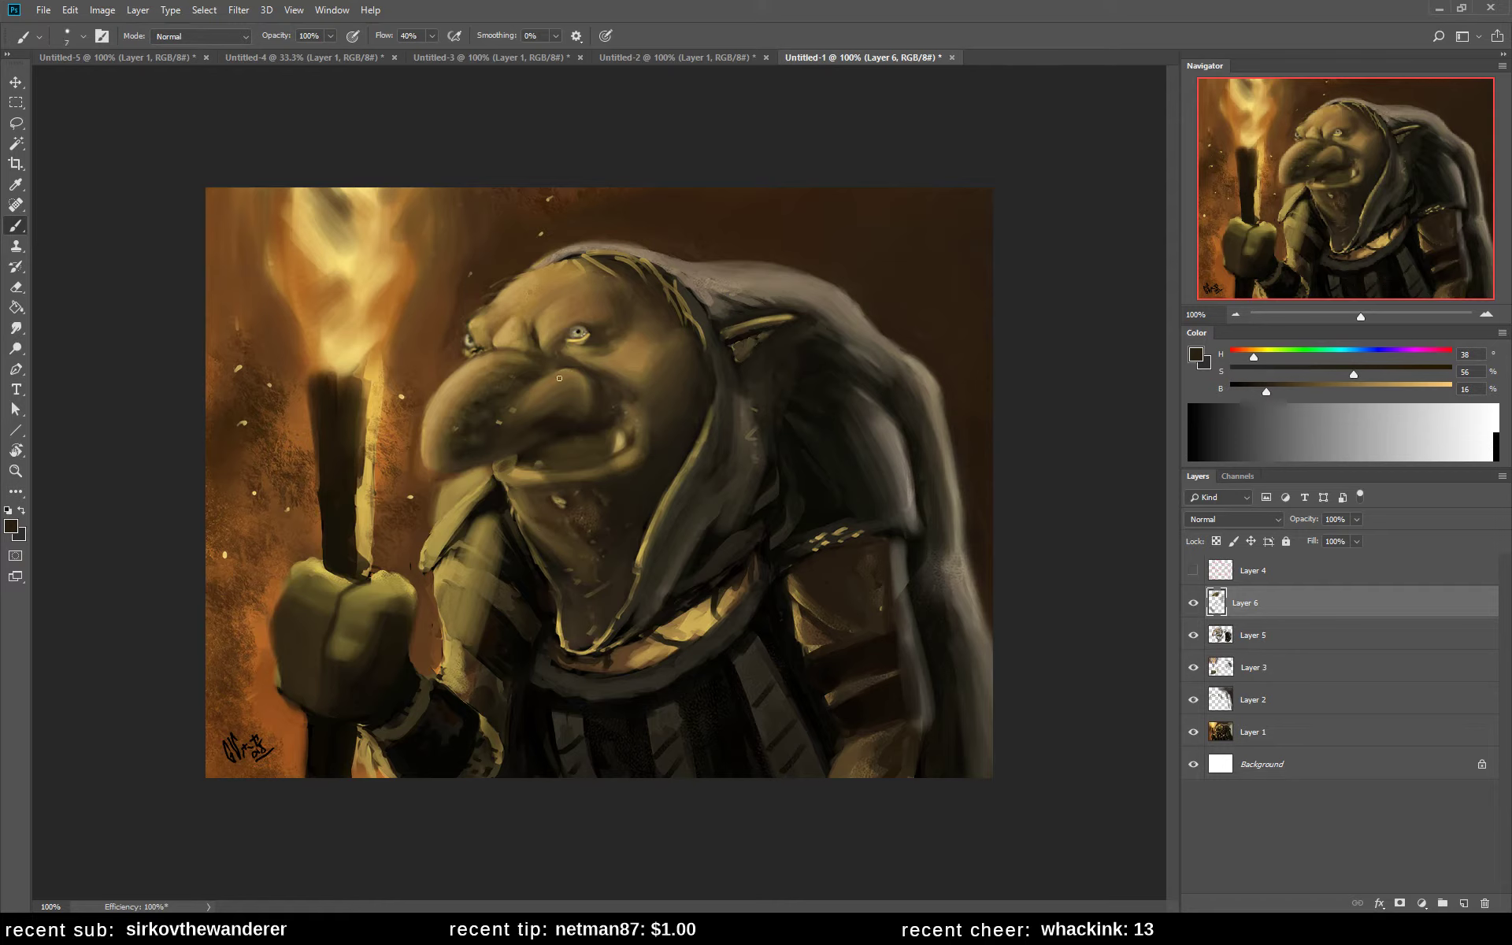
- At brush size 35, sample skin browns and paint a shading stroke near the chin
key(bracketright)
key(bracketright)
key(bracketright)
key(bracketright)
key(bracketright)
key(bracketright)
alt+click(605, 384)
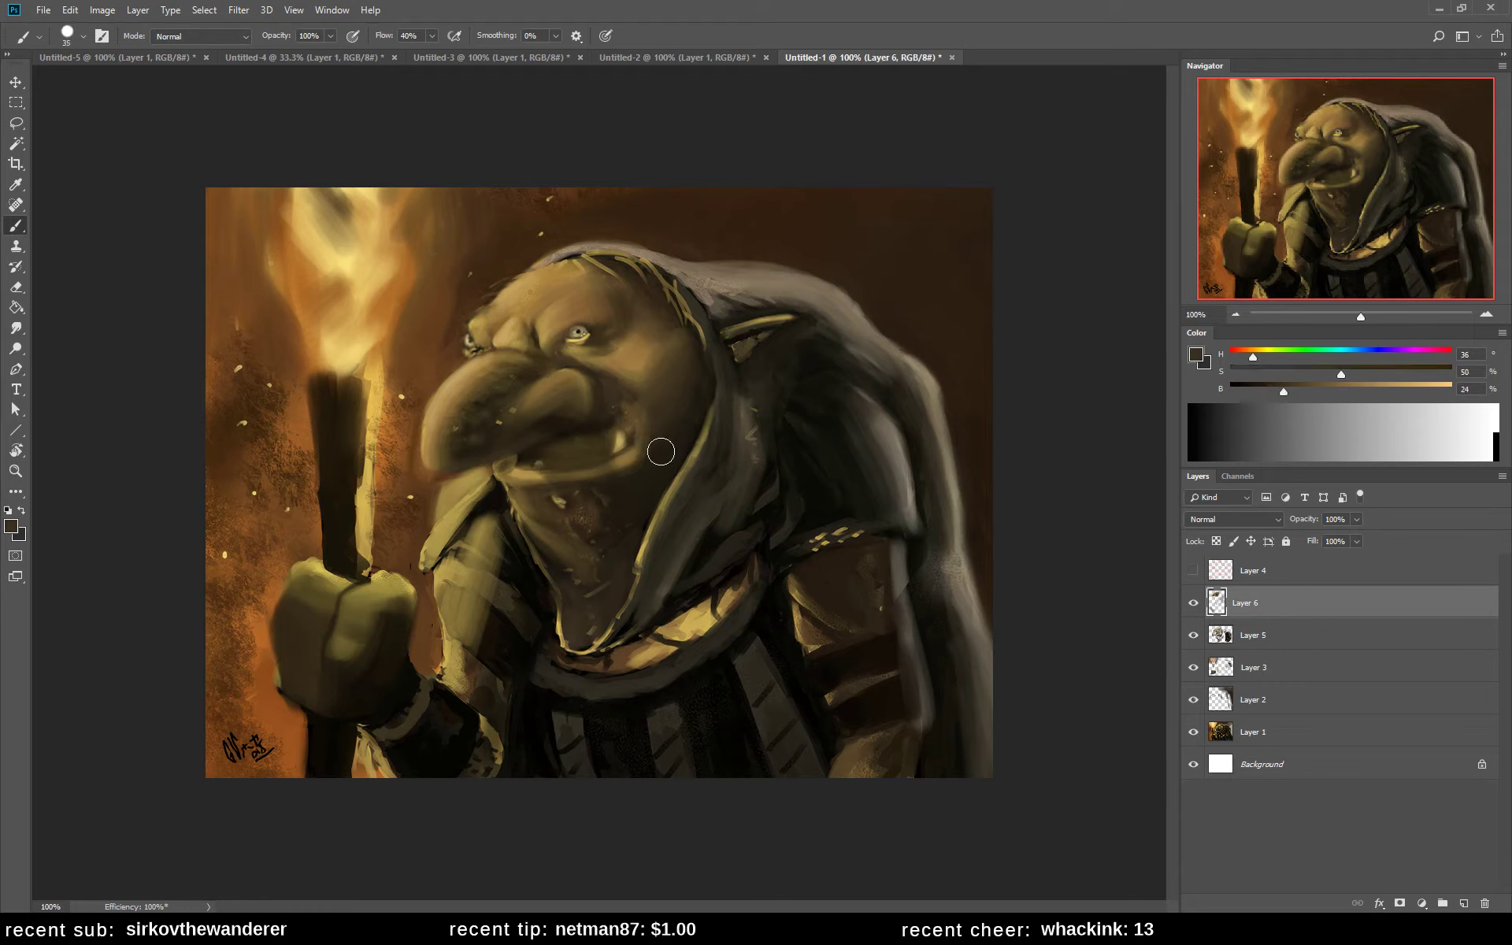
alt+click(640, 391)
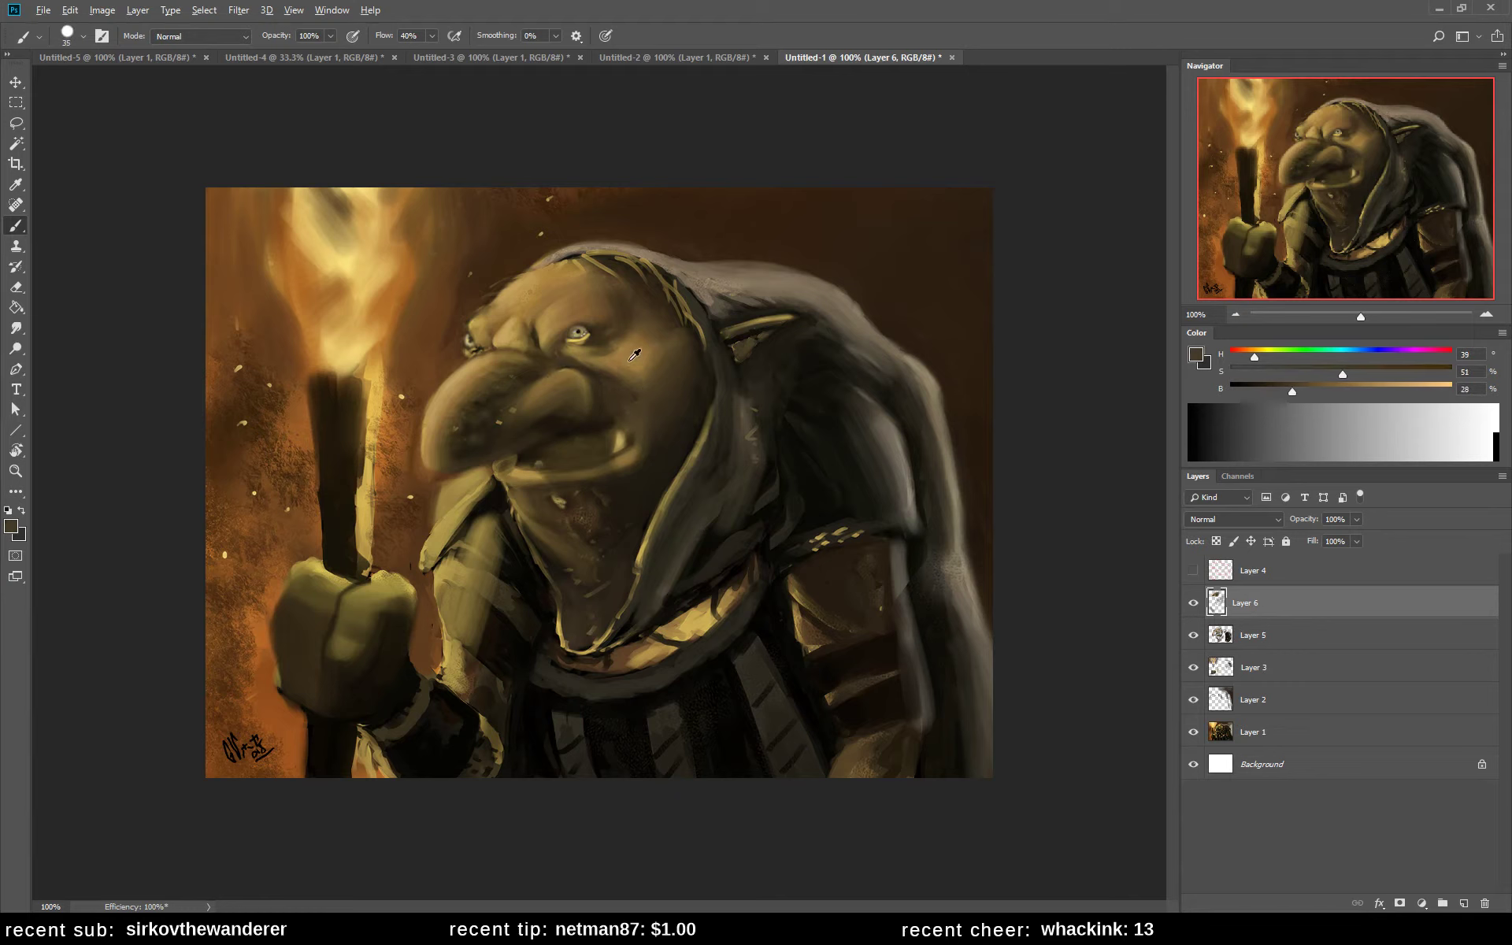
alt+click(630, 373)
alt+click(636, 418)
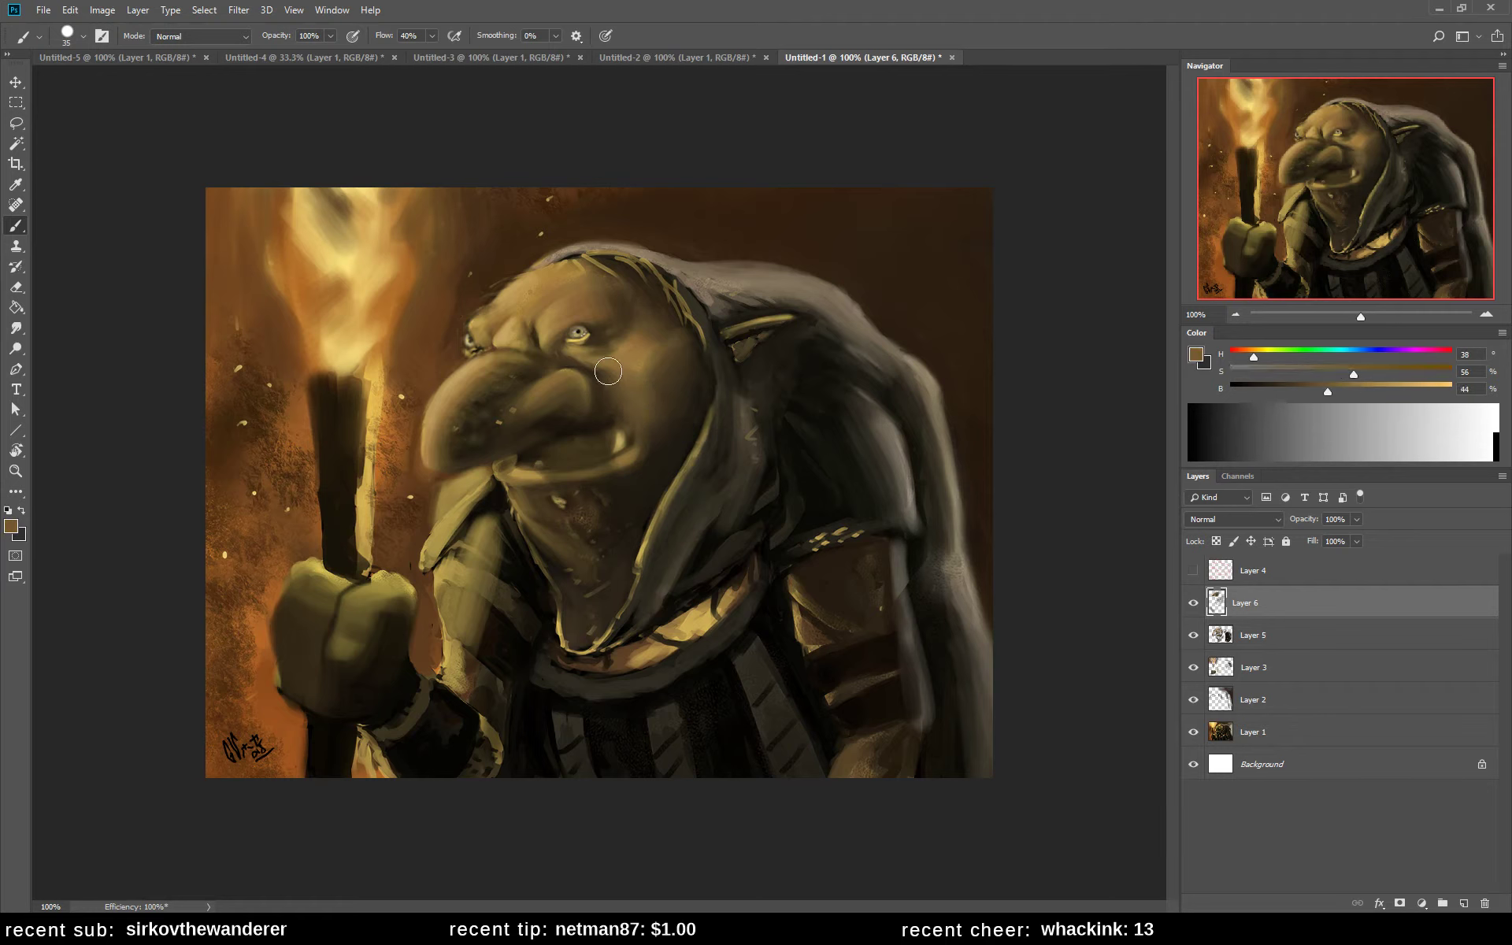
alt+click(654, 385)
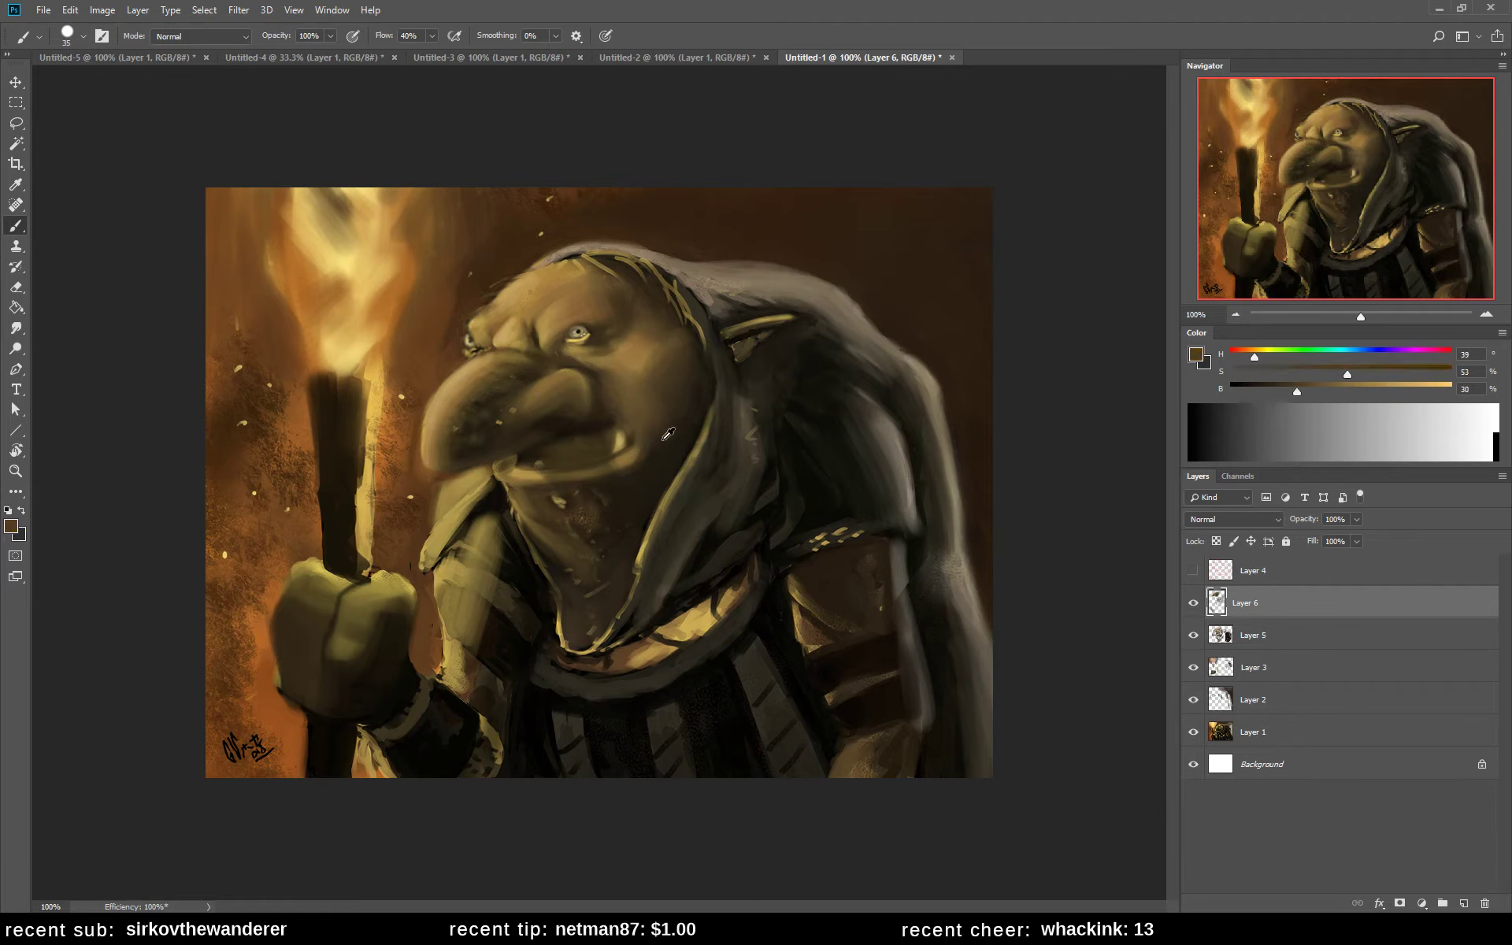
alt+click(664, 408)
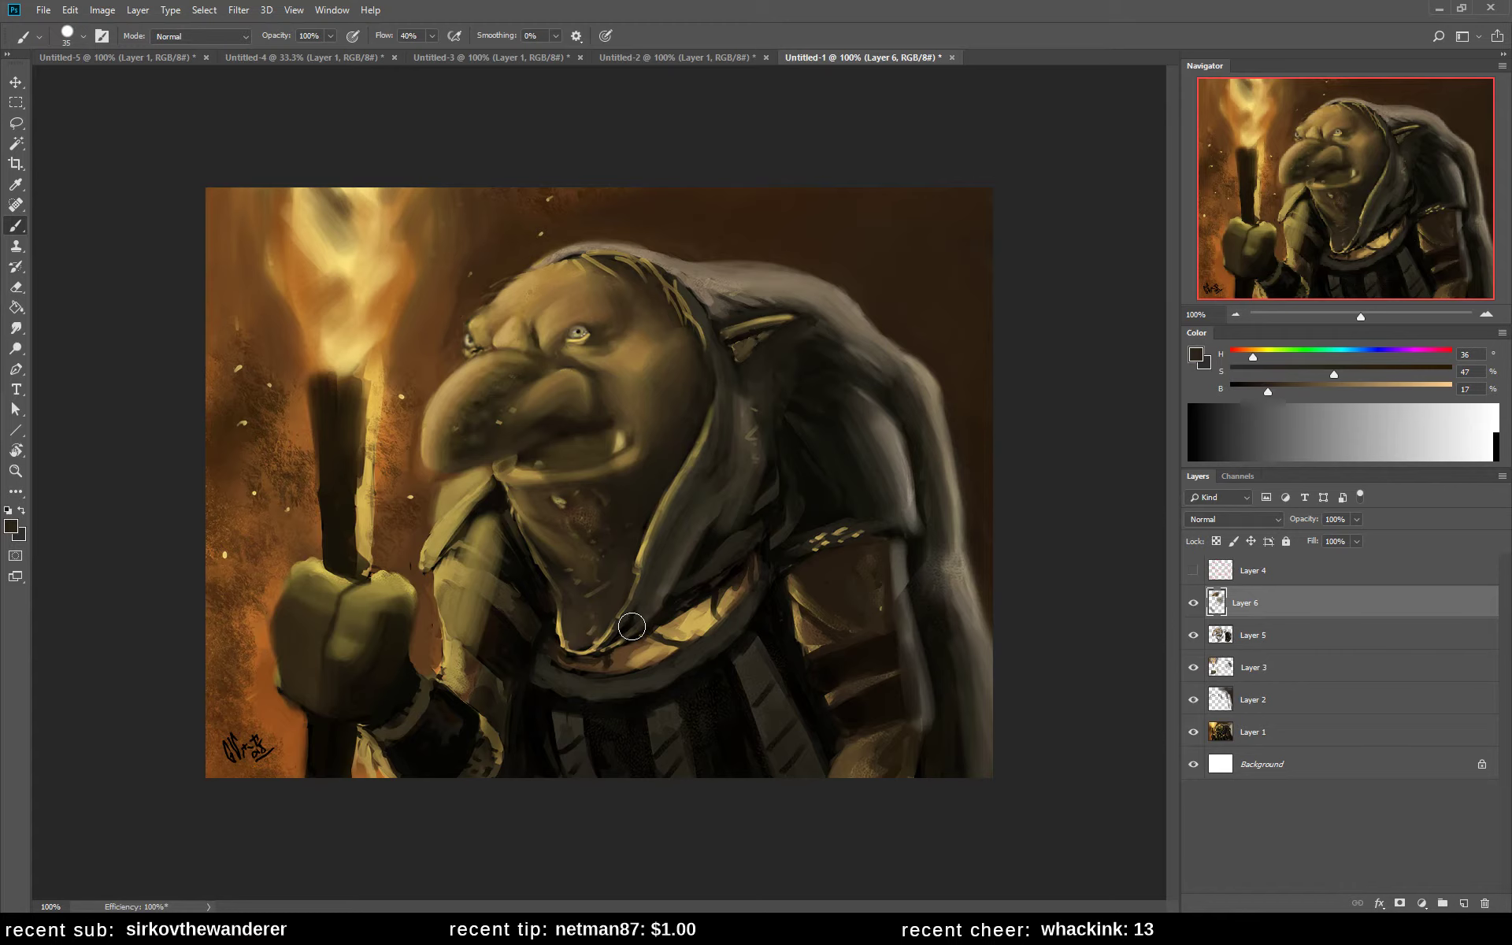
drag(634, 626, 601, 618)
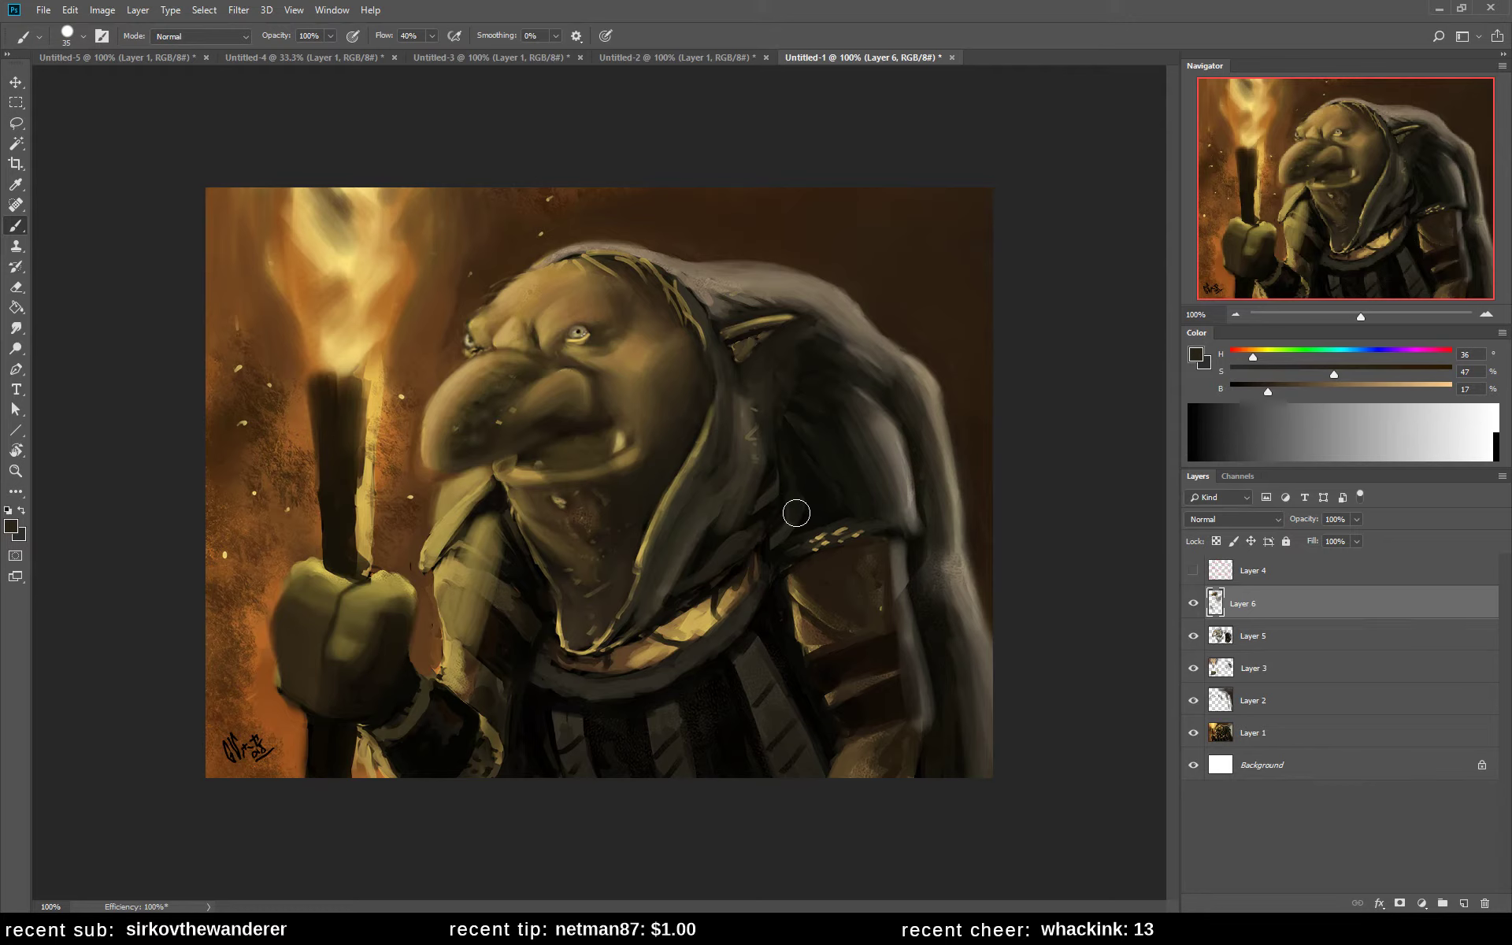
- Sample dark hood tones and soften the hood's right edge with dark strokes
alt+click(754, 413)
alt+click(748, 410)
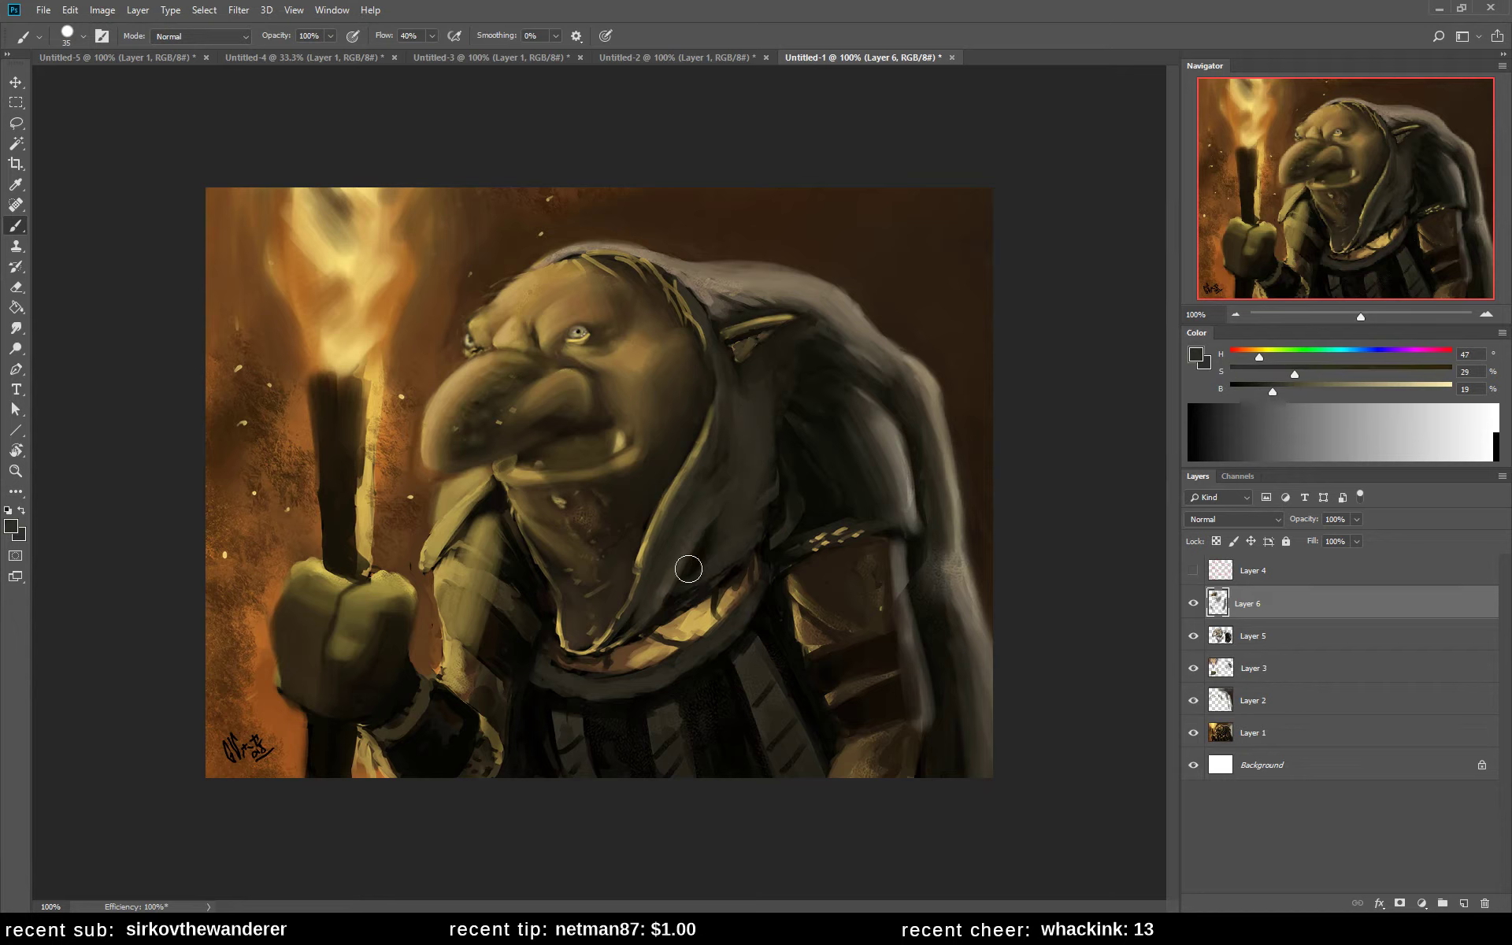
alt+click(719, 522)
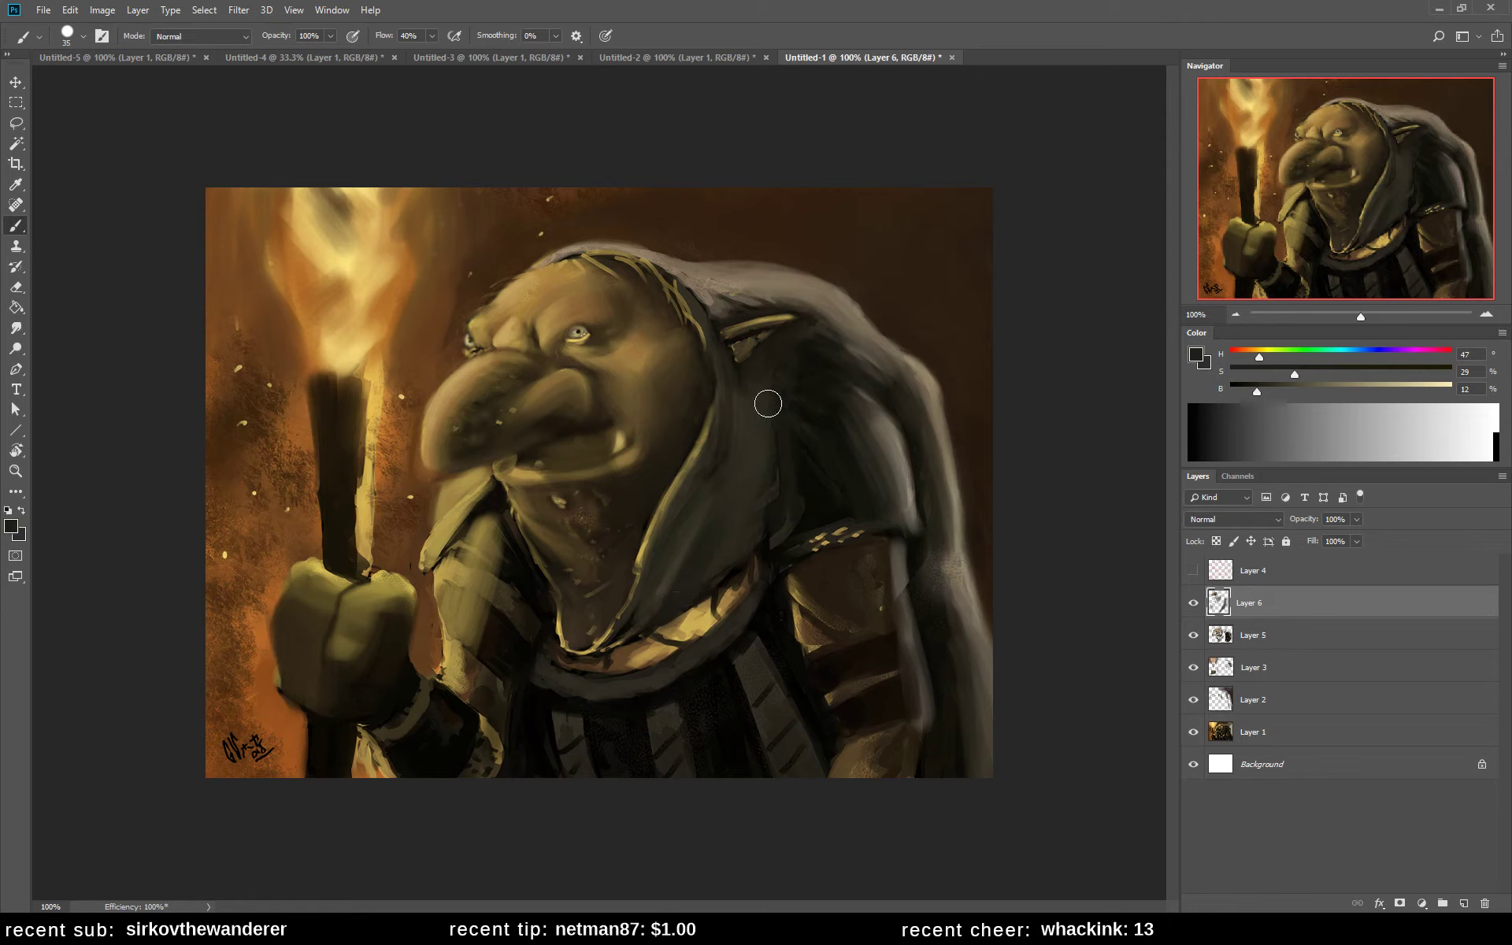
drag(768, 403, 824, 460)
- Touch up the hood around and above the ear tip in near-black, then mirror the canvas
alt+click(752, 410)
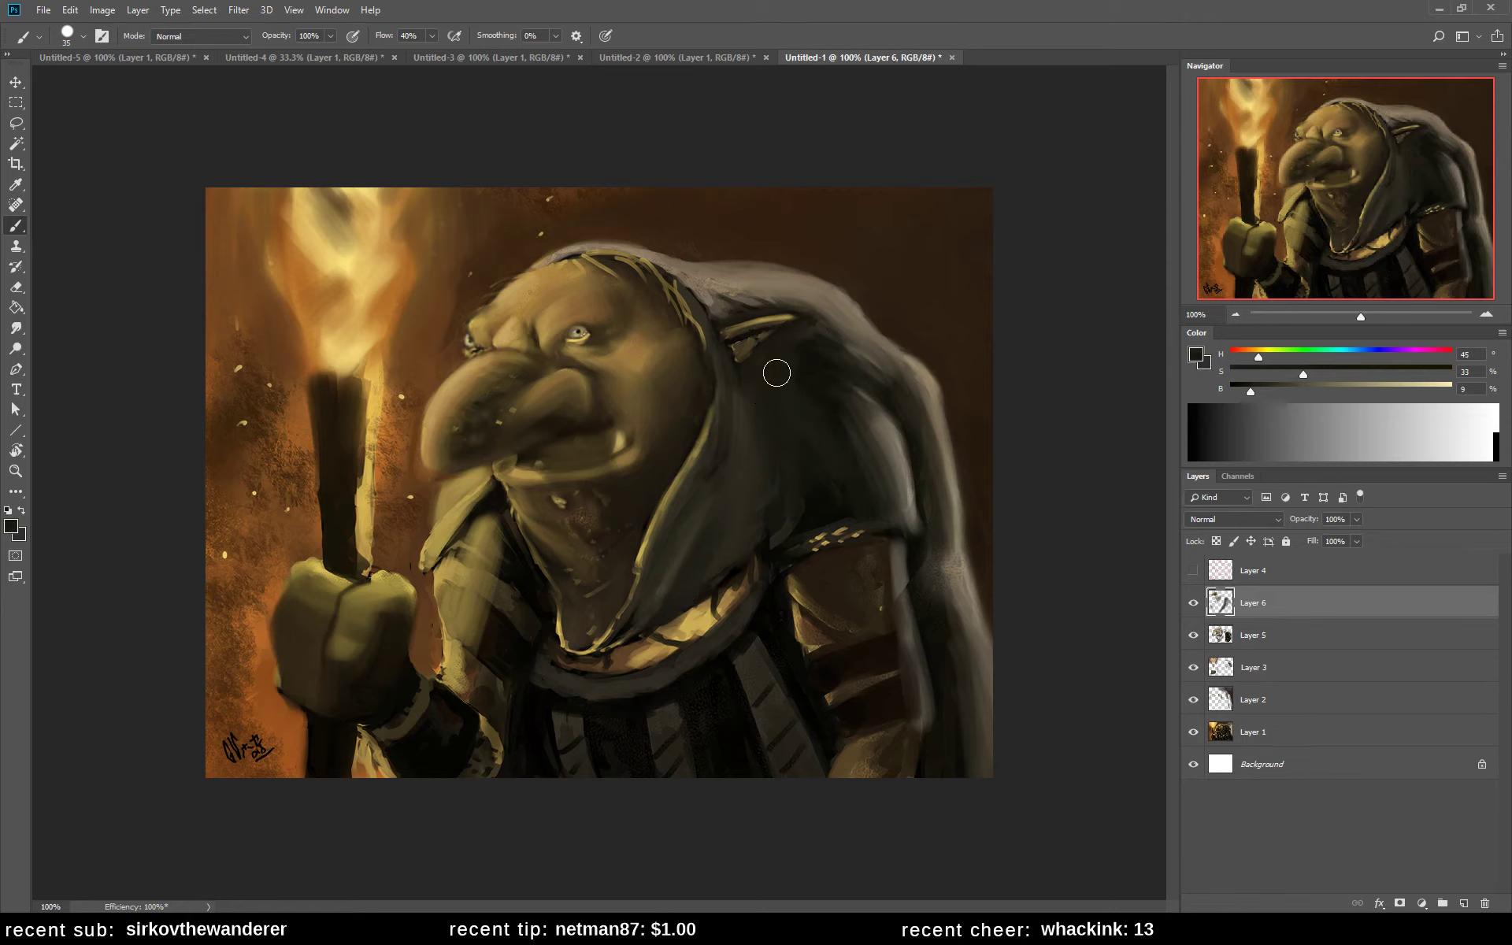
mouse_move(839, 347)
mouse_down()
mouse_move(793, 348)
mouse_move(769, 304)
mouse_move(787, 309)
mouse_move(731, 318)
mouse_move(788, 306)
mouse_move(717, 312)
mouse_move(789, 304)
mouse_move(769, 297)
mouse_move(725, 300)
mouse_move(835, 323)
mouse_move(871, 392)
mouse_move(859, 370)
mouse_move(902, 370)
mouse_up()
alt+click(763, 305)
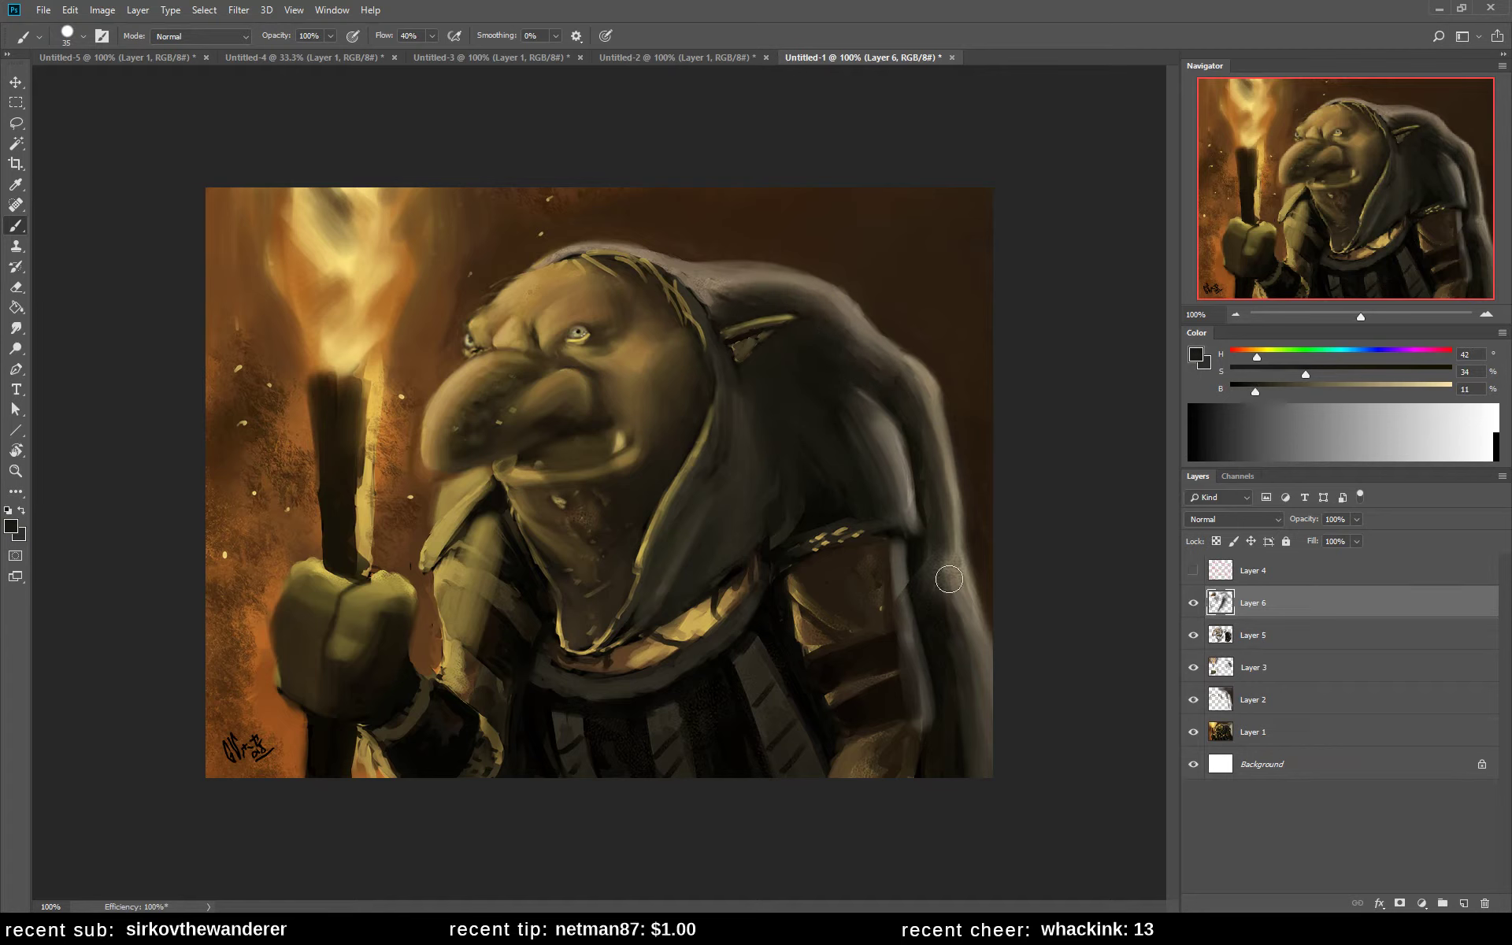
key(ctrl+shift+h)
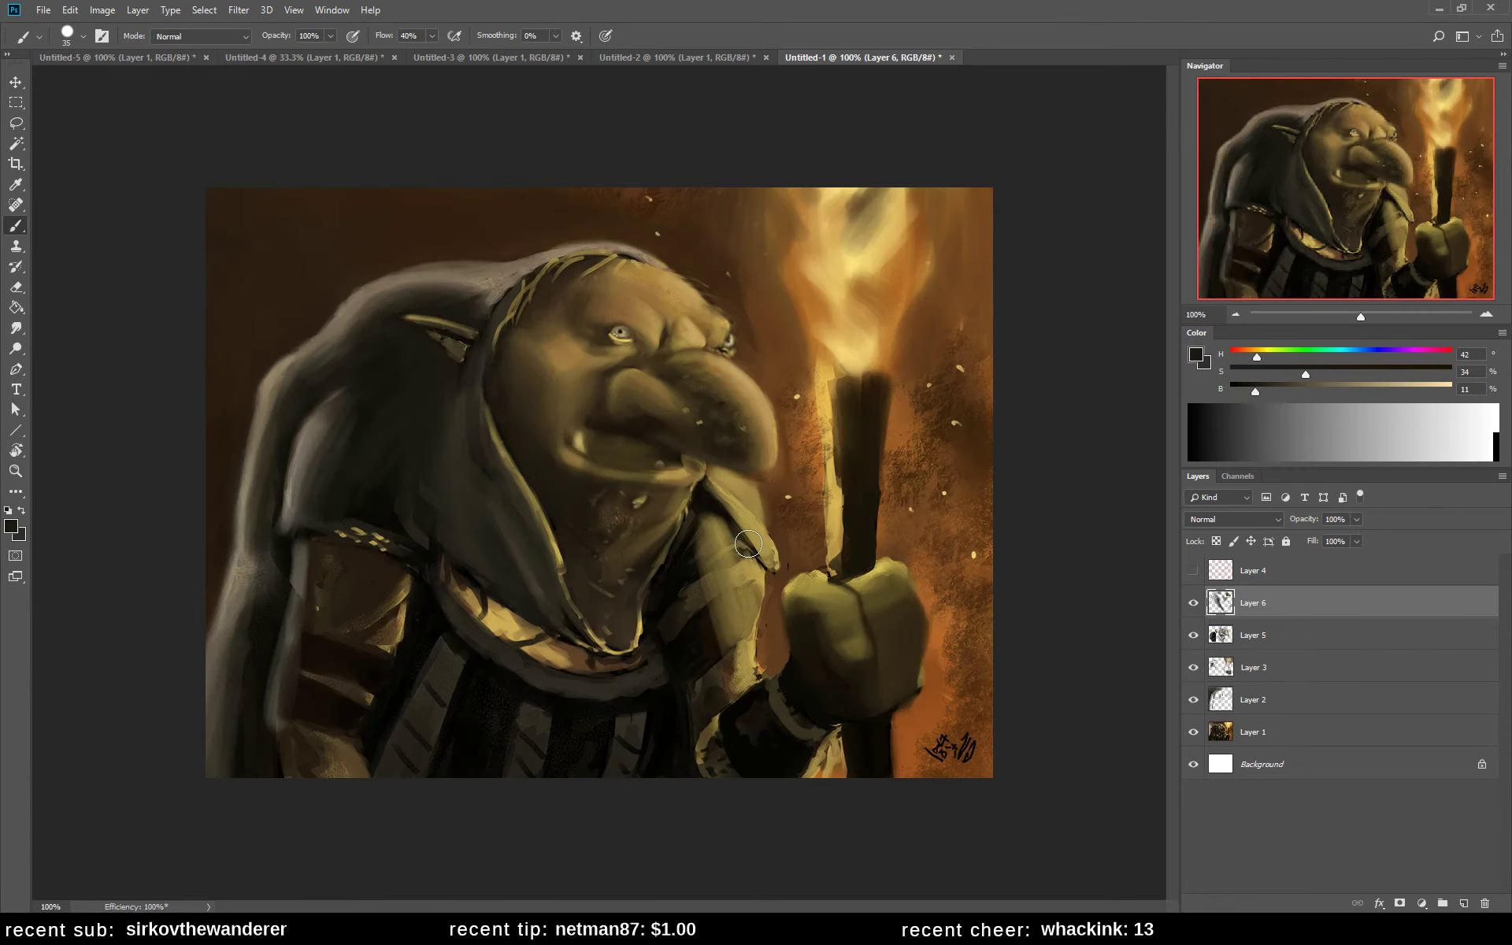
- Darken the hood's left side, and hide then show Layers 6 and 5 to compare
mouse_move(347, 418)
mouse_down()
mouse_move(305, 525)
mouse_move(342, 413)
mouse_move(291, 518)
mouse_up()
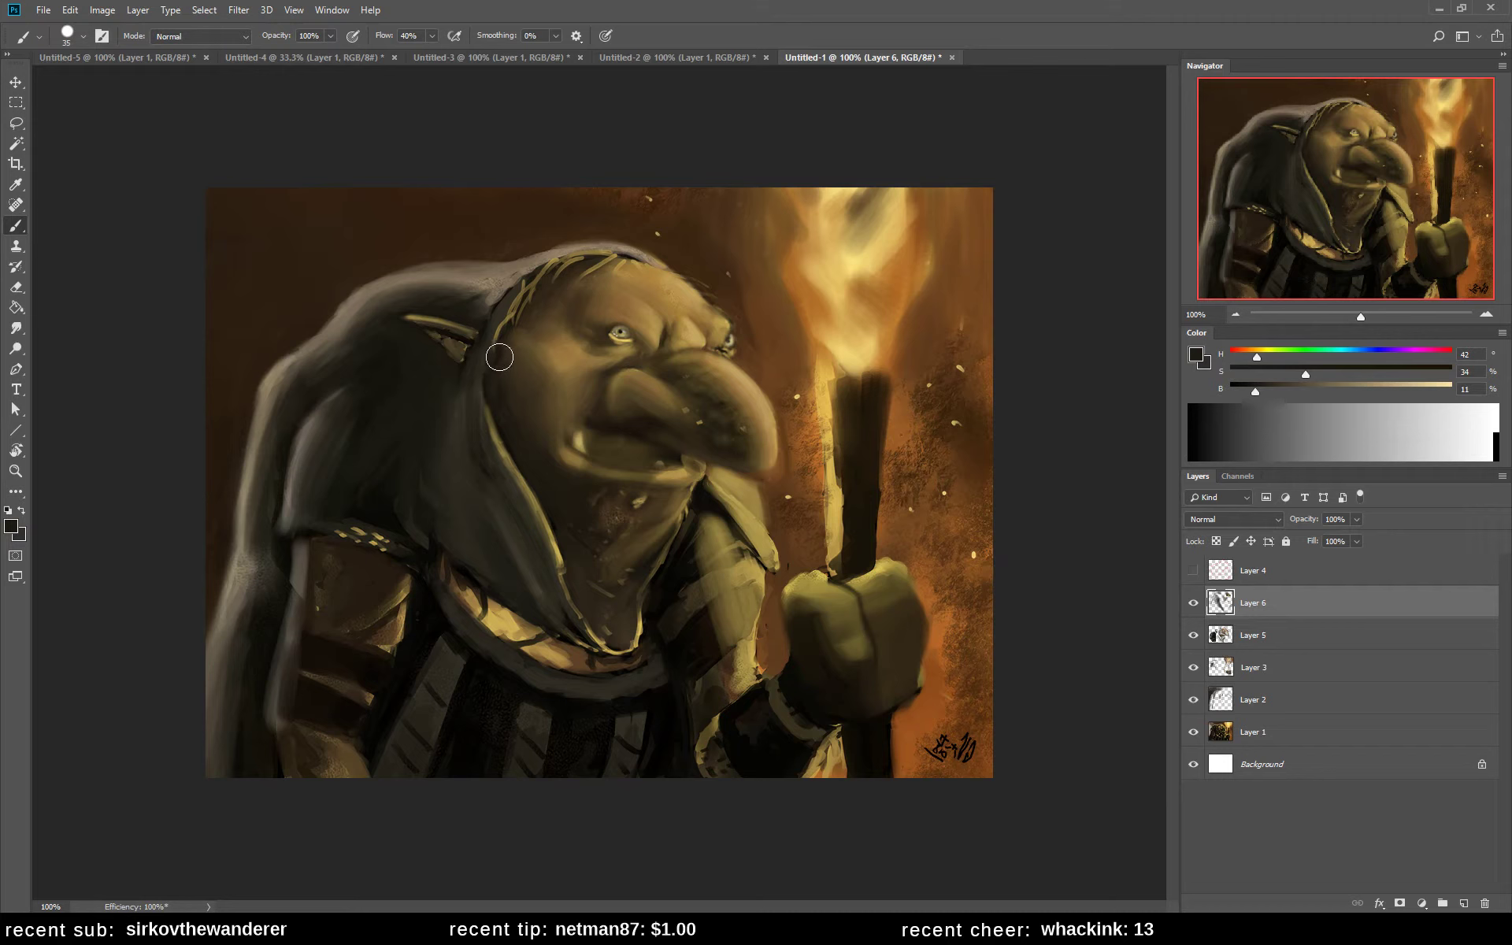
key(l)
key(b)
alt+click(546, 315)
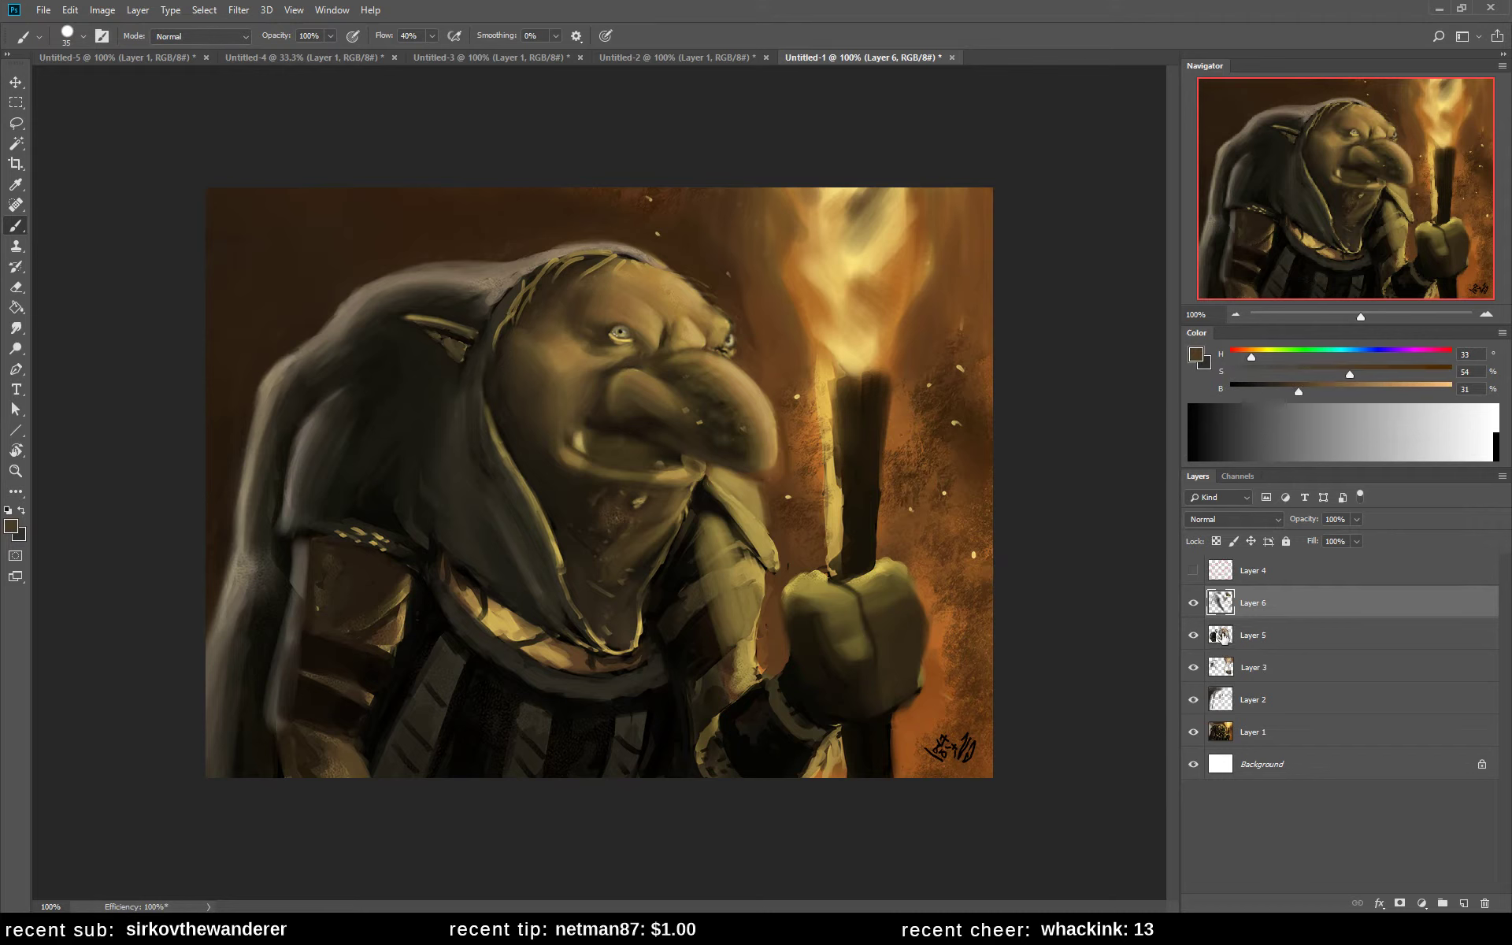
click(1194, 603)
click(1193, 636)
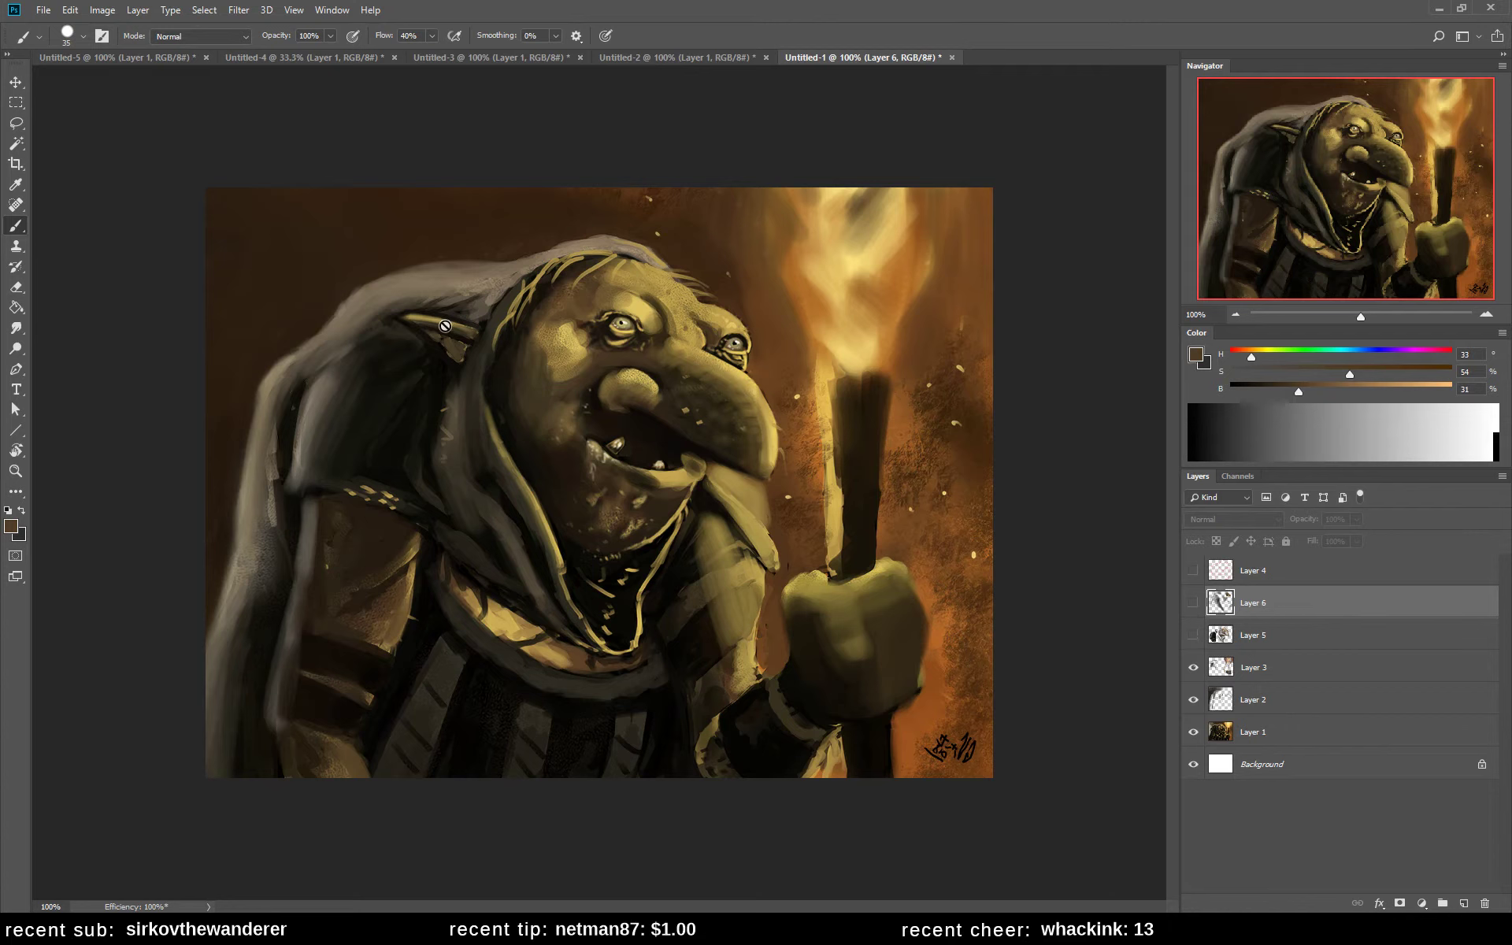
click(1193, 635)
click(1194, 603)
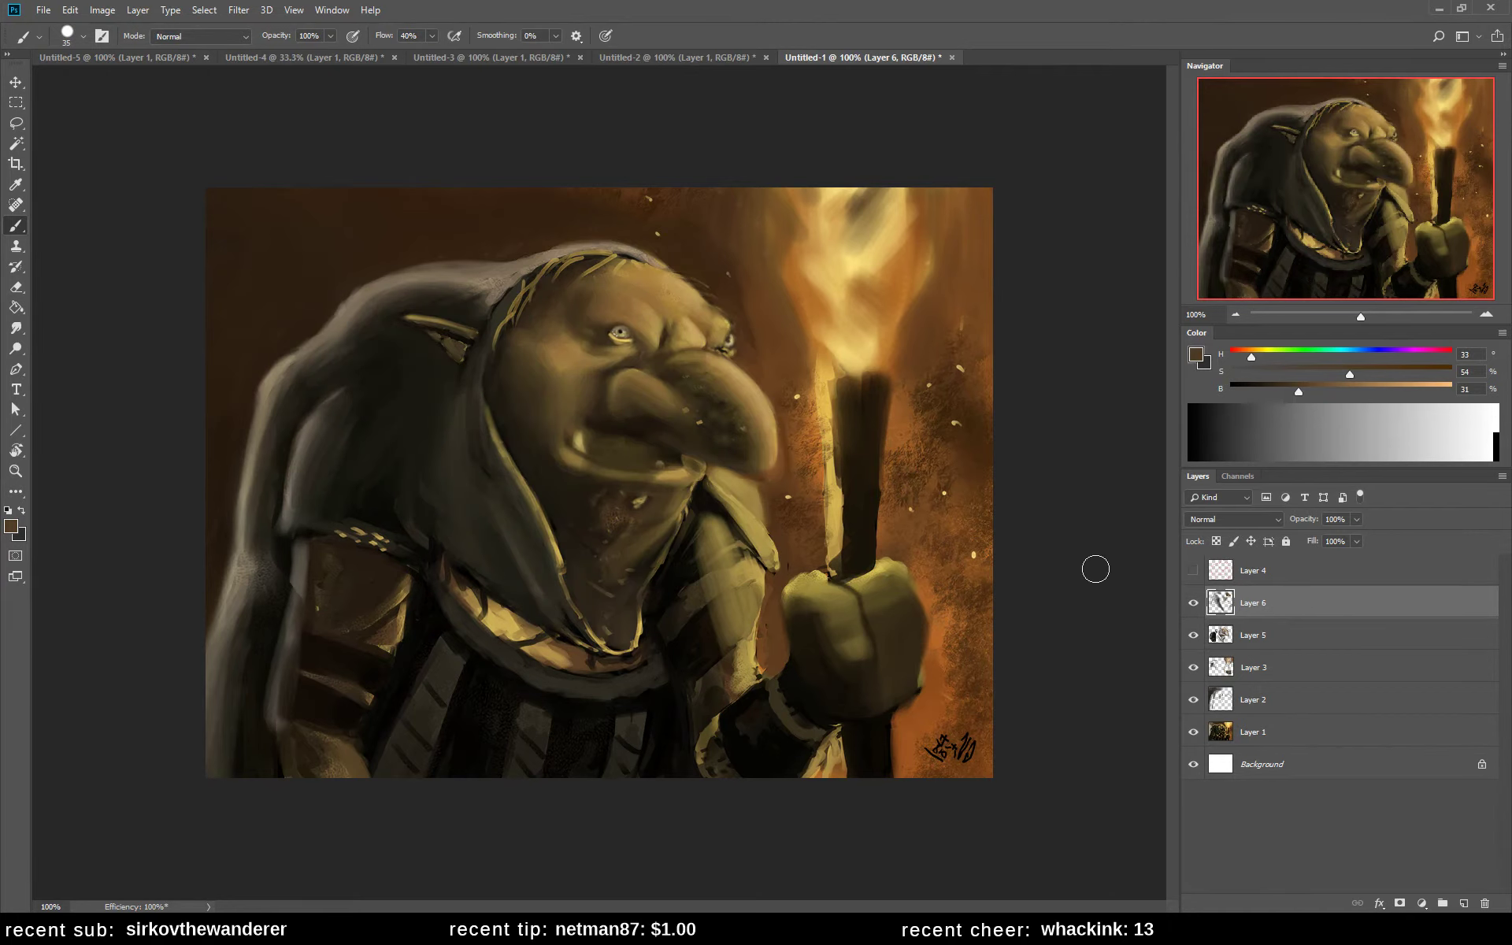
key(bracketright)
key(bracketright)
key(bracketright)
key(bracketright)
key(bracketright)
key(bracketleft)
key(bracketleft)
key(bracketleft)
key(bracketleft)
key(bracketleft)
key(bracketleft)
- Paint tan highlights along the ear's top and inner edge, undoing stray strokes
drag(454, 282, 431, 273)
key(ctrl+z)
alt+click(572, 354)
mouse_move(466, 313)
mouse_down()
mouse_move(411, 333)
mouse_move(456, 400)
mouse_up()
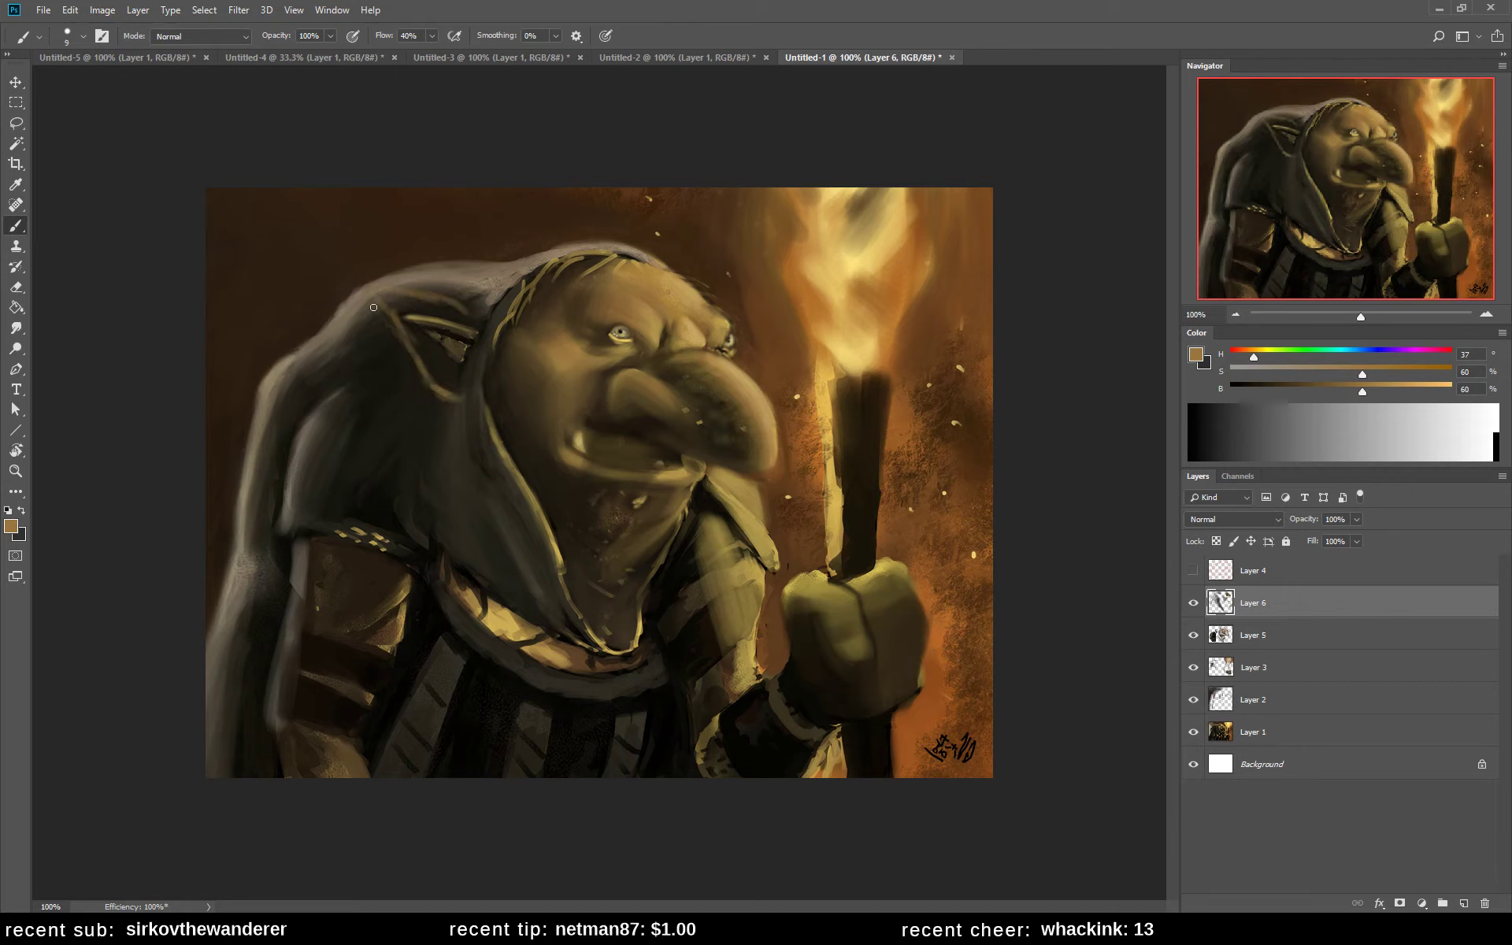
drag(373, 307, 479, 319)
key(ctrl+alt+z)
key(ctrl+alt+z)
key(ctrl+alt+z)
key(ctrl+alt+z)
key(ctrl+alt+z)
key(ctrl+alt+z)
key(ctrl+alt+z)
key(ctrl+alt+z)
key(ctrl+alt+z)
key(ctrl+alt+z)
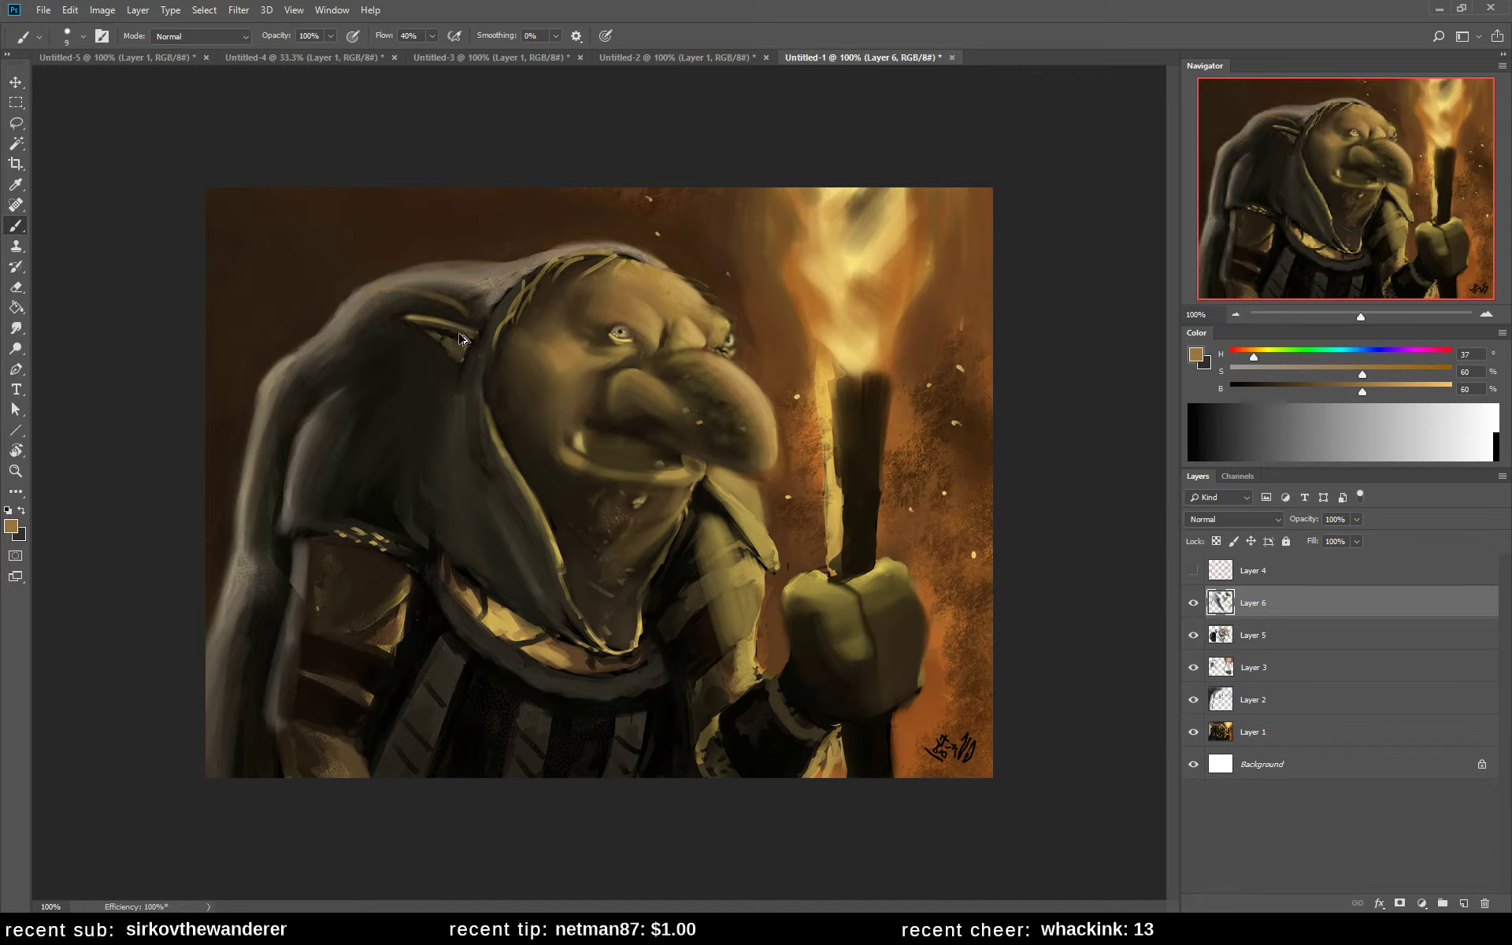
mouse_move(477, 314)
mouse_down()
mouse_move(408, 333)
mouse_move(441, 315)
mouse_move(355, 379)
mouse_move(453, 410)
mouse_move(352, 381)
mouse_move(469, 314)
mouse_move(451, 315)
mouse_move(437, 429)
mouse_move(464, 353)
mouse_move(457, 409)
mouse_move(471, 317)
mouse_move(455, 370)
mouse_move(437, 338)
mouse_move(379, 366)
mouse_move(438, 355)
mouse_move(373, 367)
mouse_move(400, 384)
mouse_move(408, 353)
mouse_move(418, 402)
mouse_move(385, 381)
mouse_up()
- With a larger brush, darken the ear's upper inner edge and repaint its upper edge lighter
alt+click(486, 317)
alt+click(620, 279)
key(bracketright)
key(bracketright)
key(bracketright)
alt+click(388, 375)
alt+click(400, 353)
alt+click(400, 381)
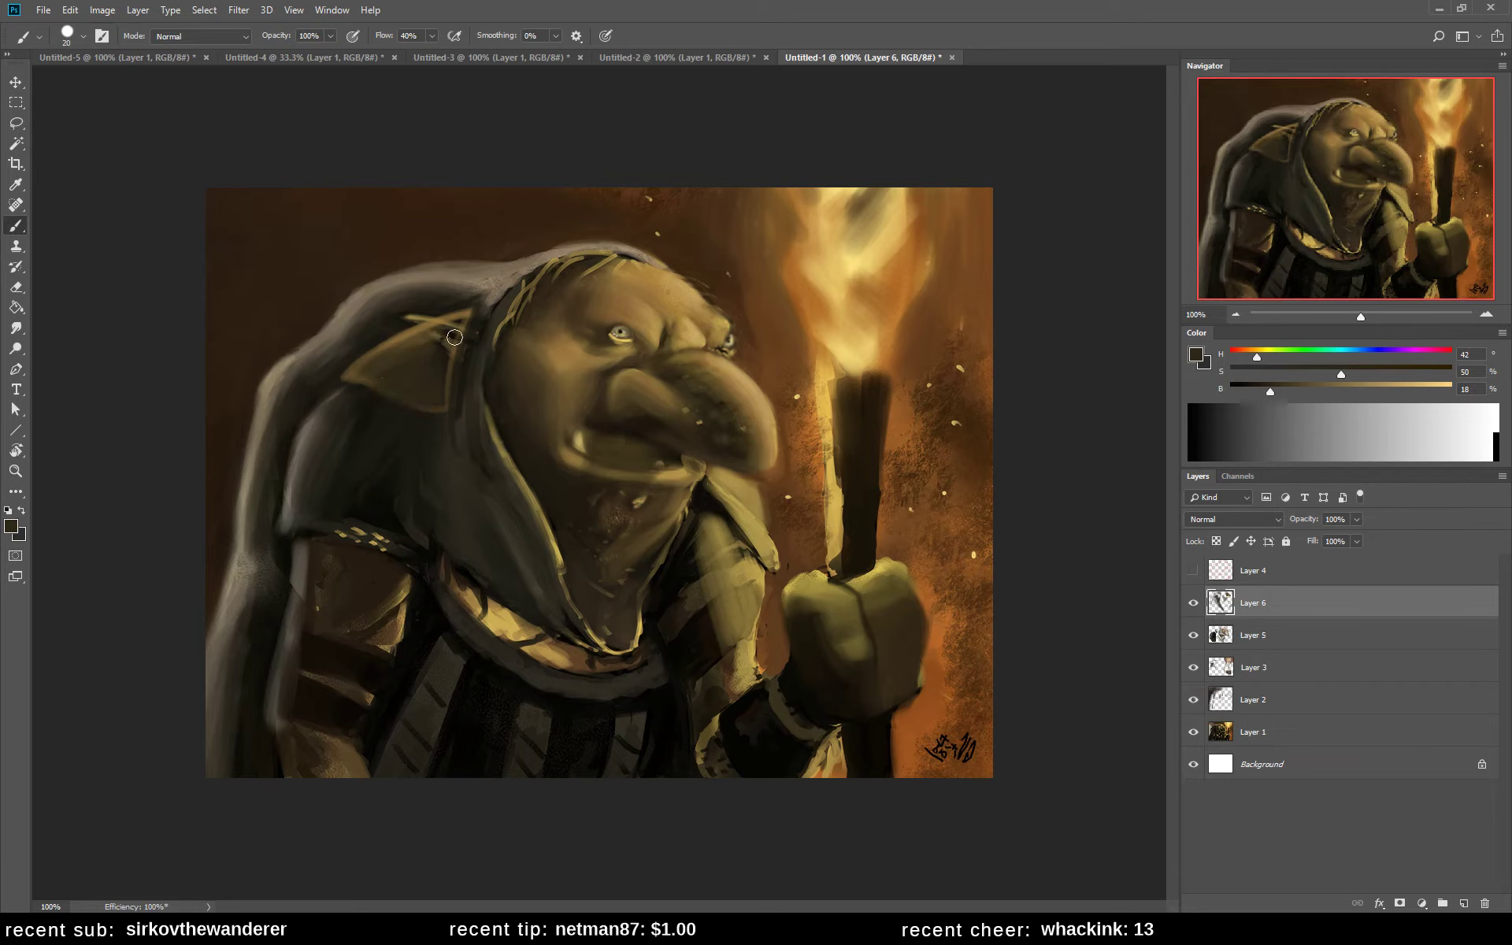
alt+click(394, 346)
drag(444, 341, 455, 399)
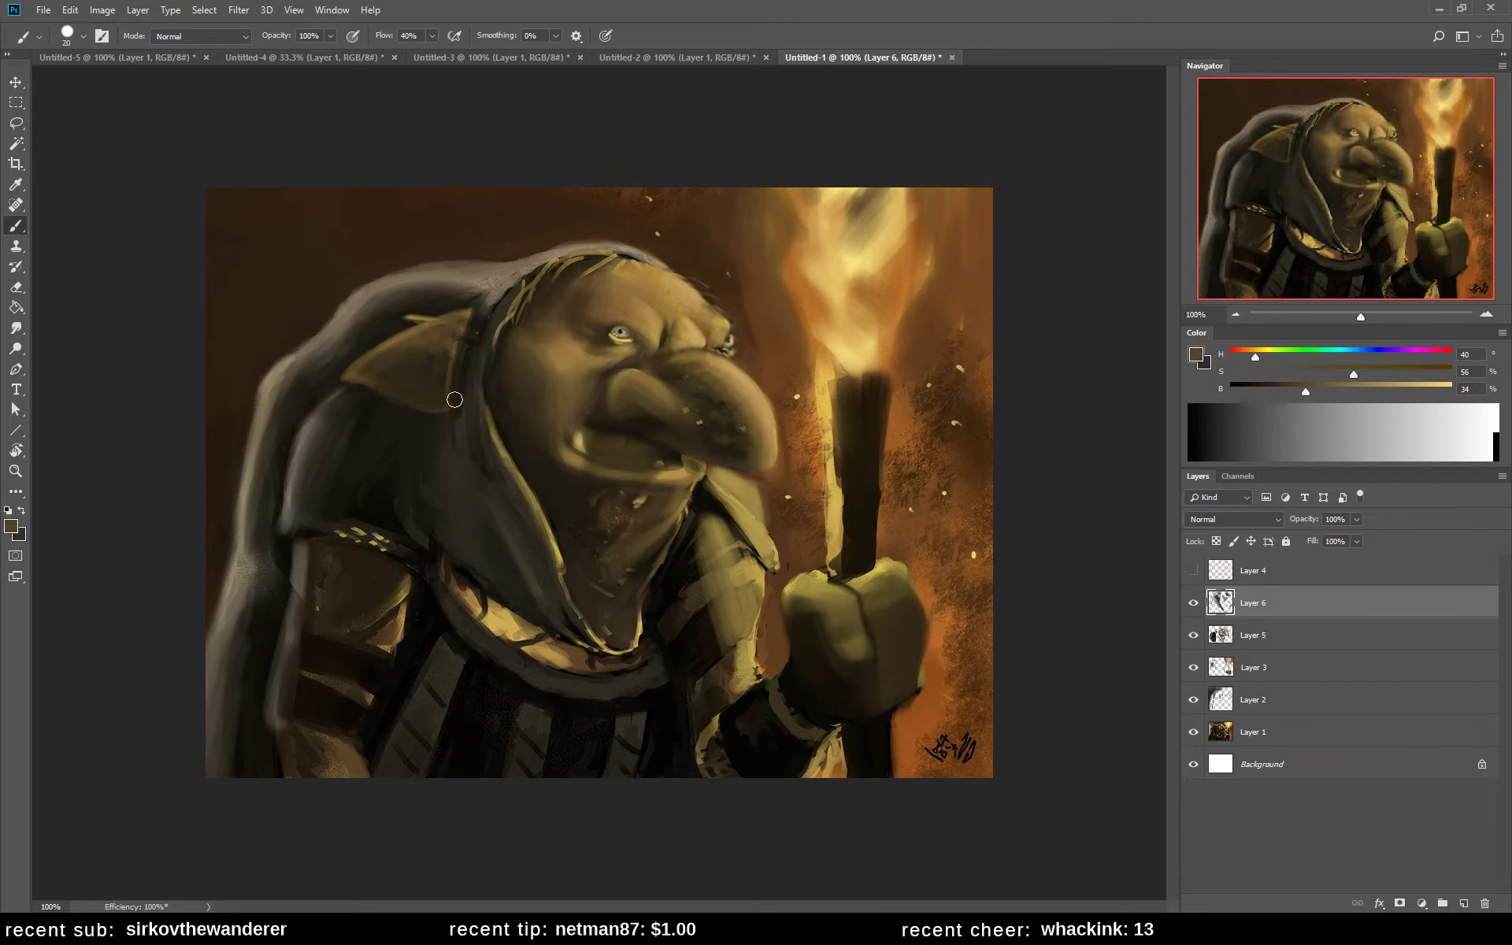
- Shade the ear's edge against the hood, warm and lighten the colour, then flip the canvas back
alt+click(416, 290)
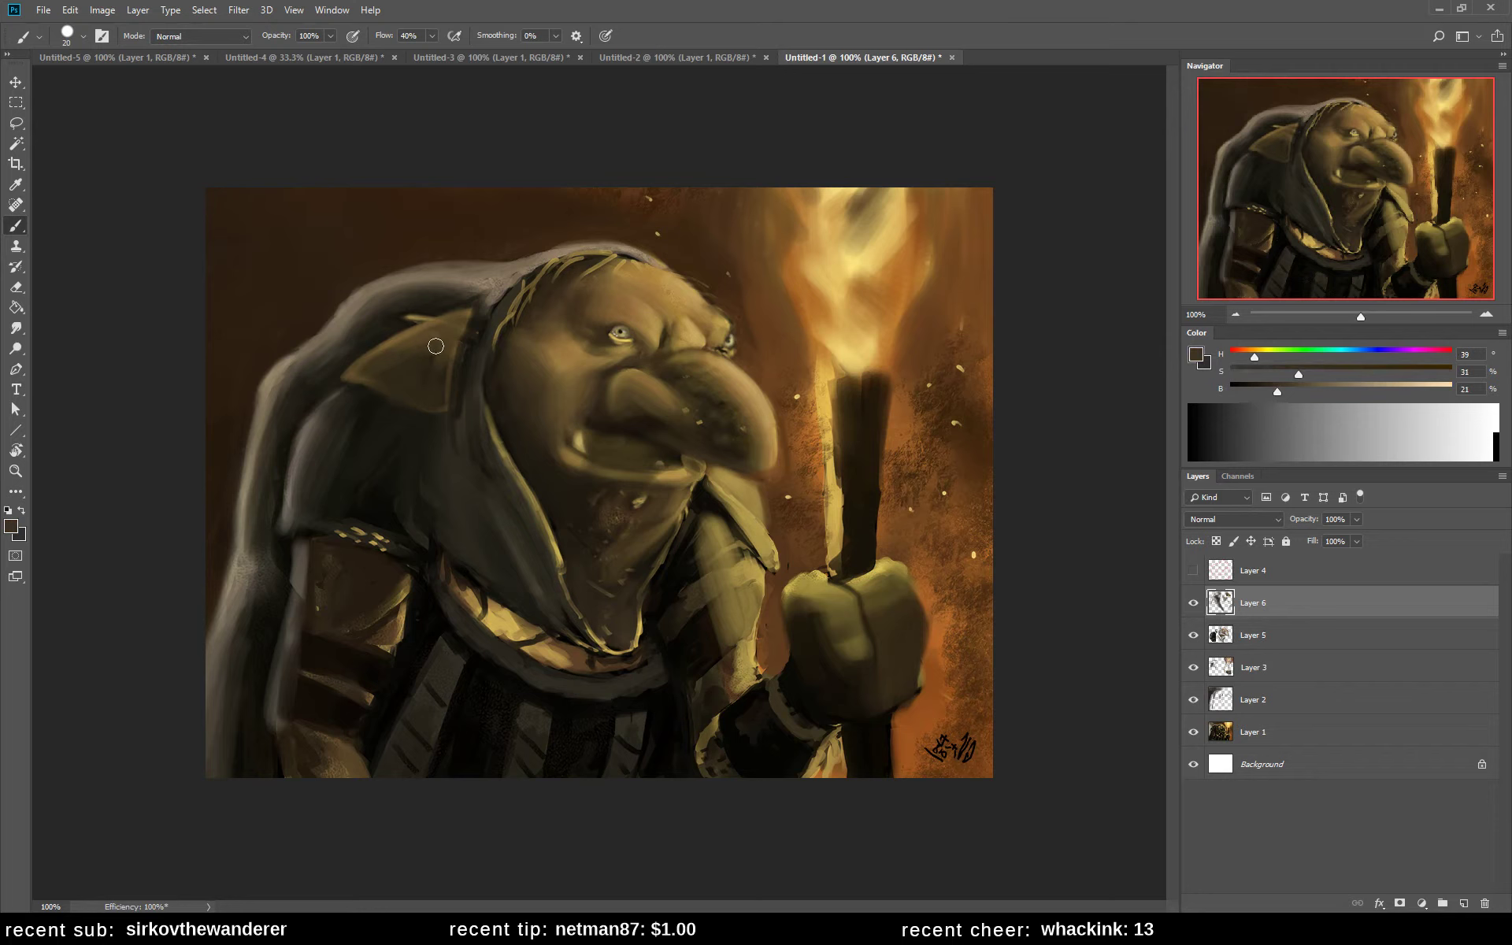
alt+click(415, 311)
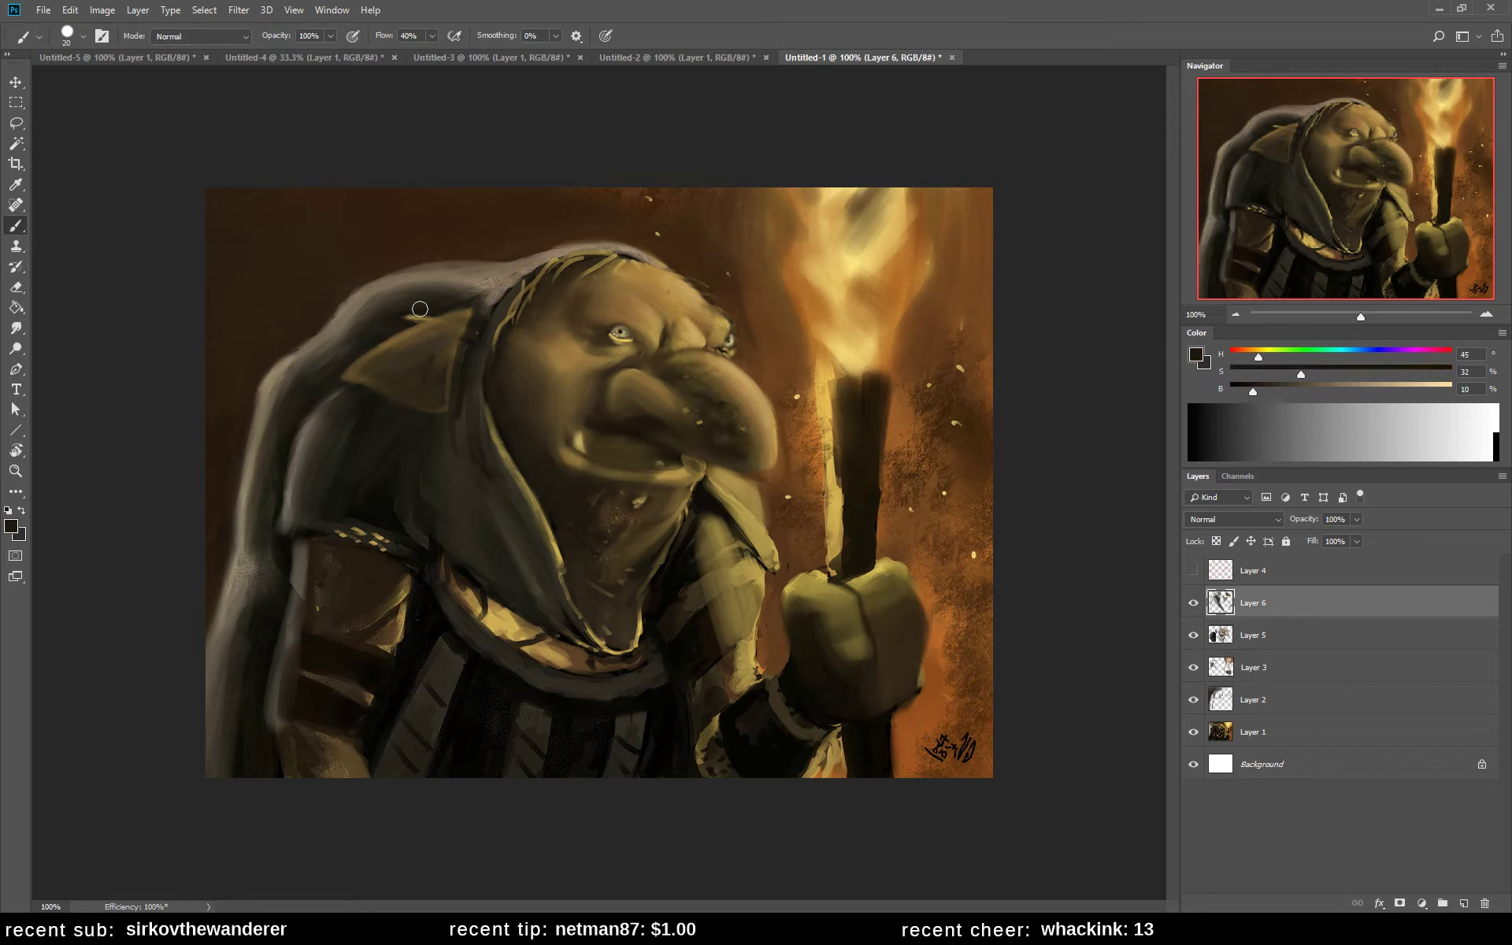
mouse_move(418, 331)
mouse_down()
mouse_move(467, 346)
mouse_move(450, 305)
mouse_up()
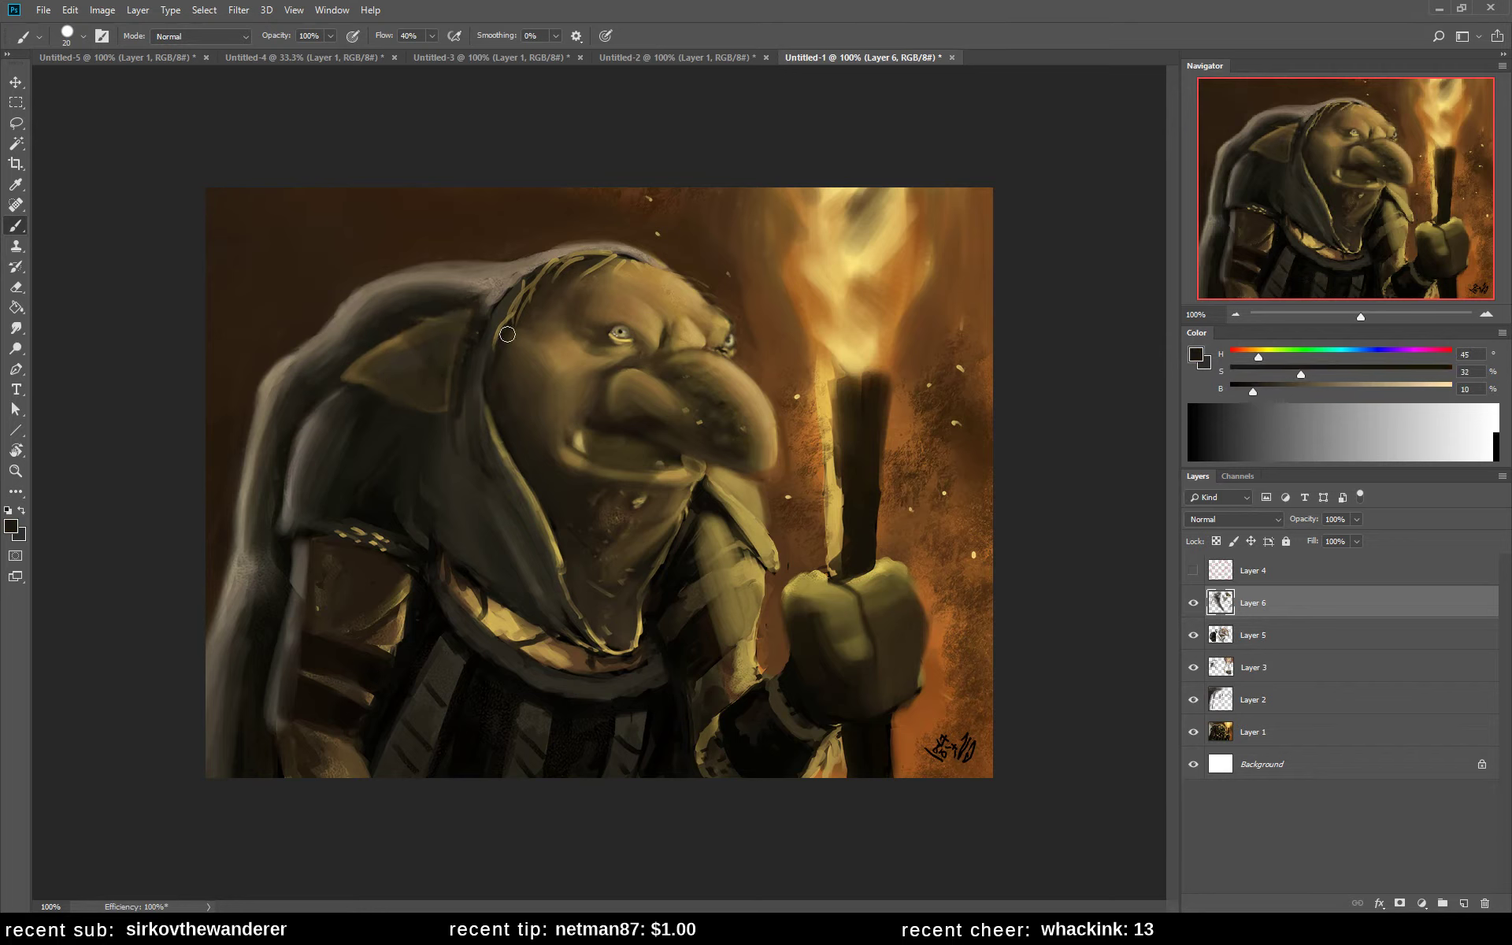
alt+click(430, 348)
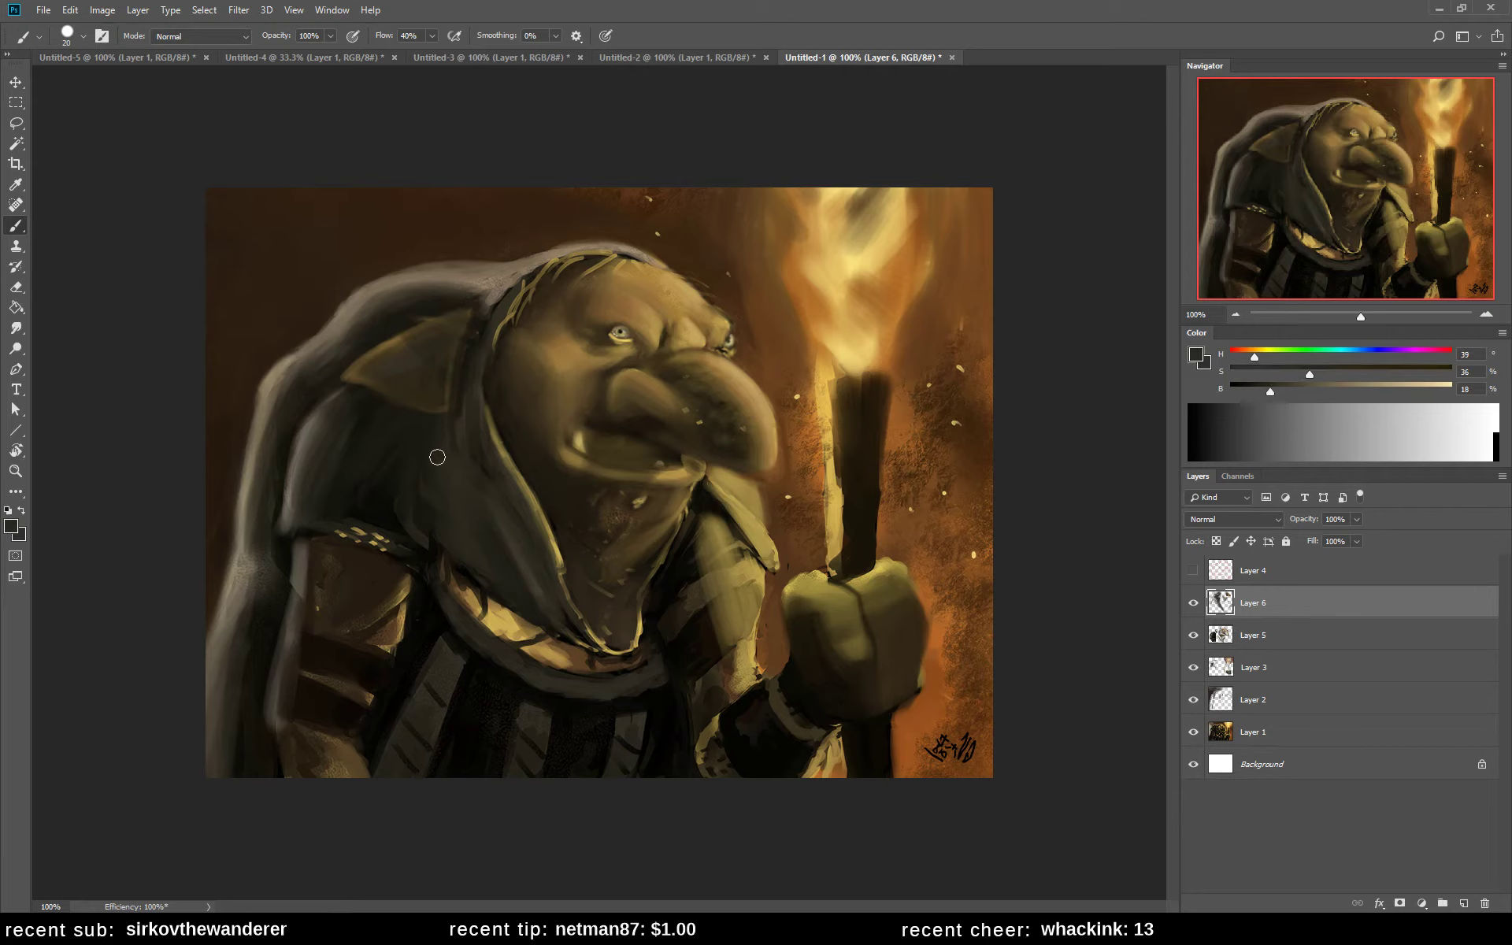
alt+click(426, 337)
alt+click(398, 307)
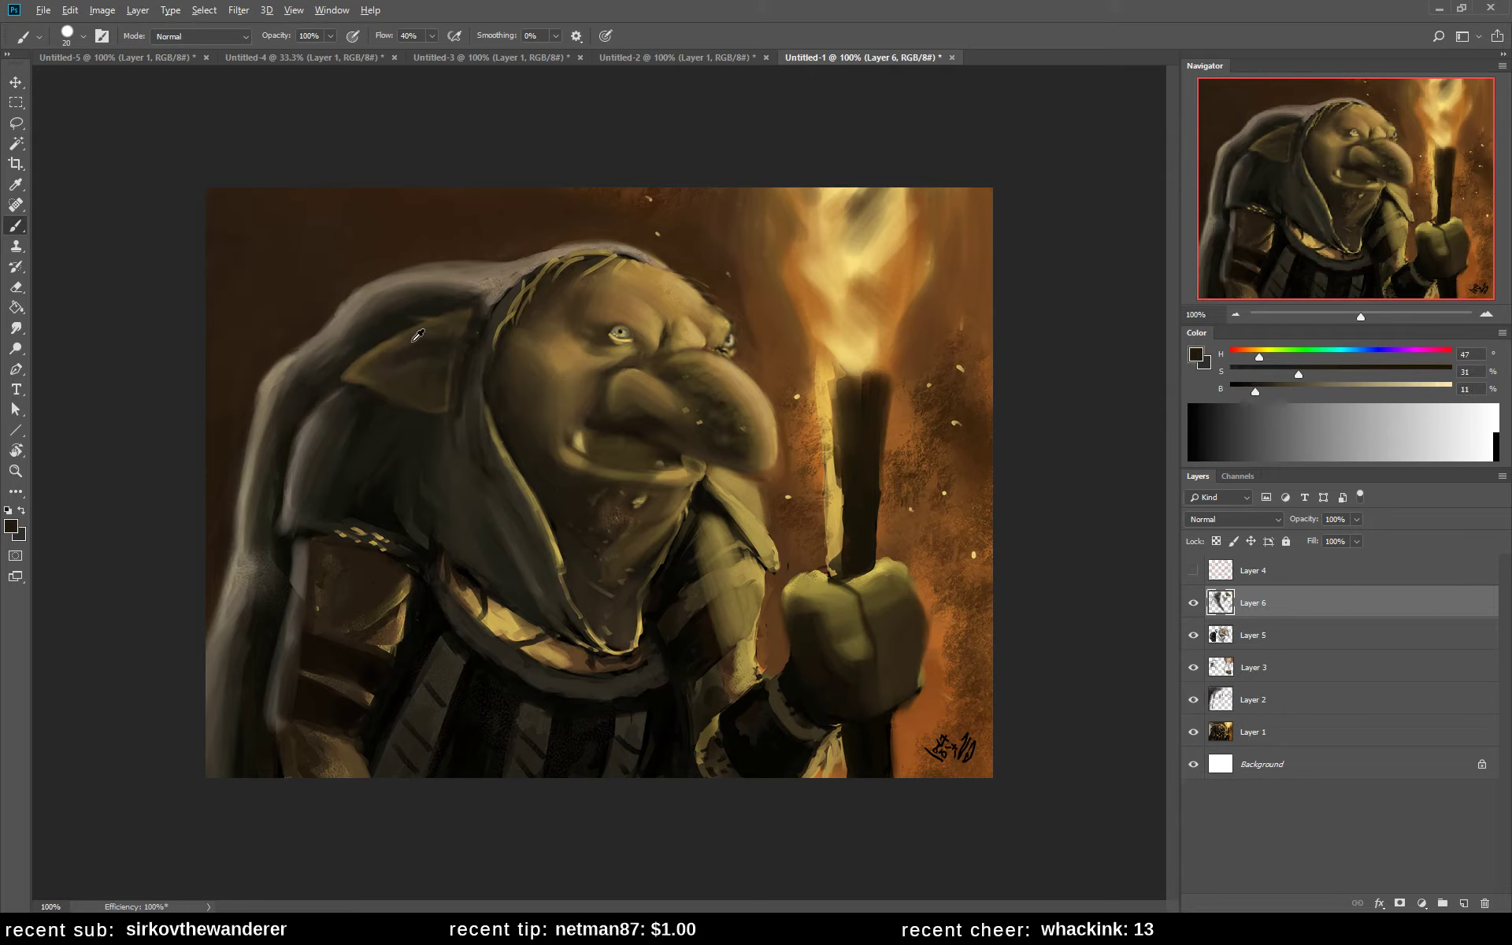
alt+click(420, 337)
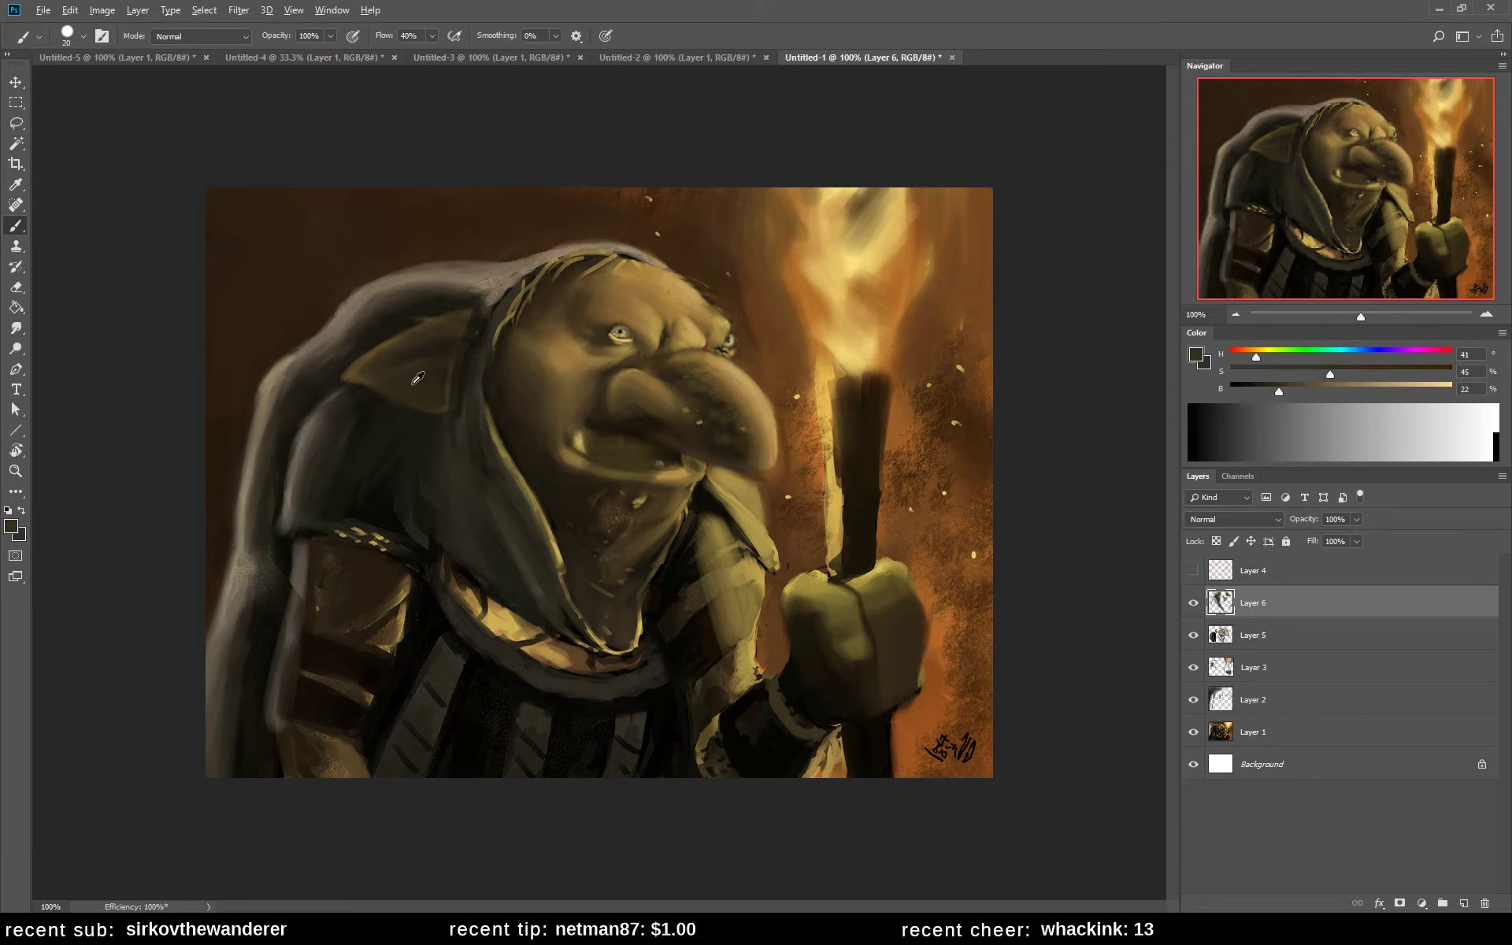
alt+click(425, 382)
click(1287, 387)
click(1252, 354)
key(ctrl+shift+h)
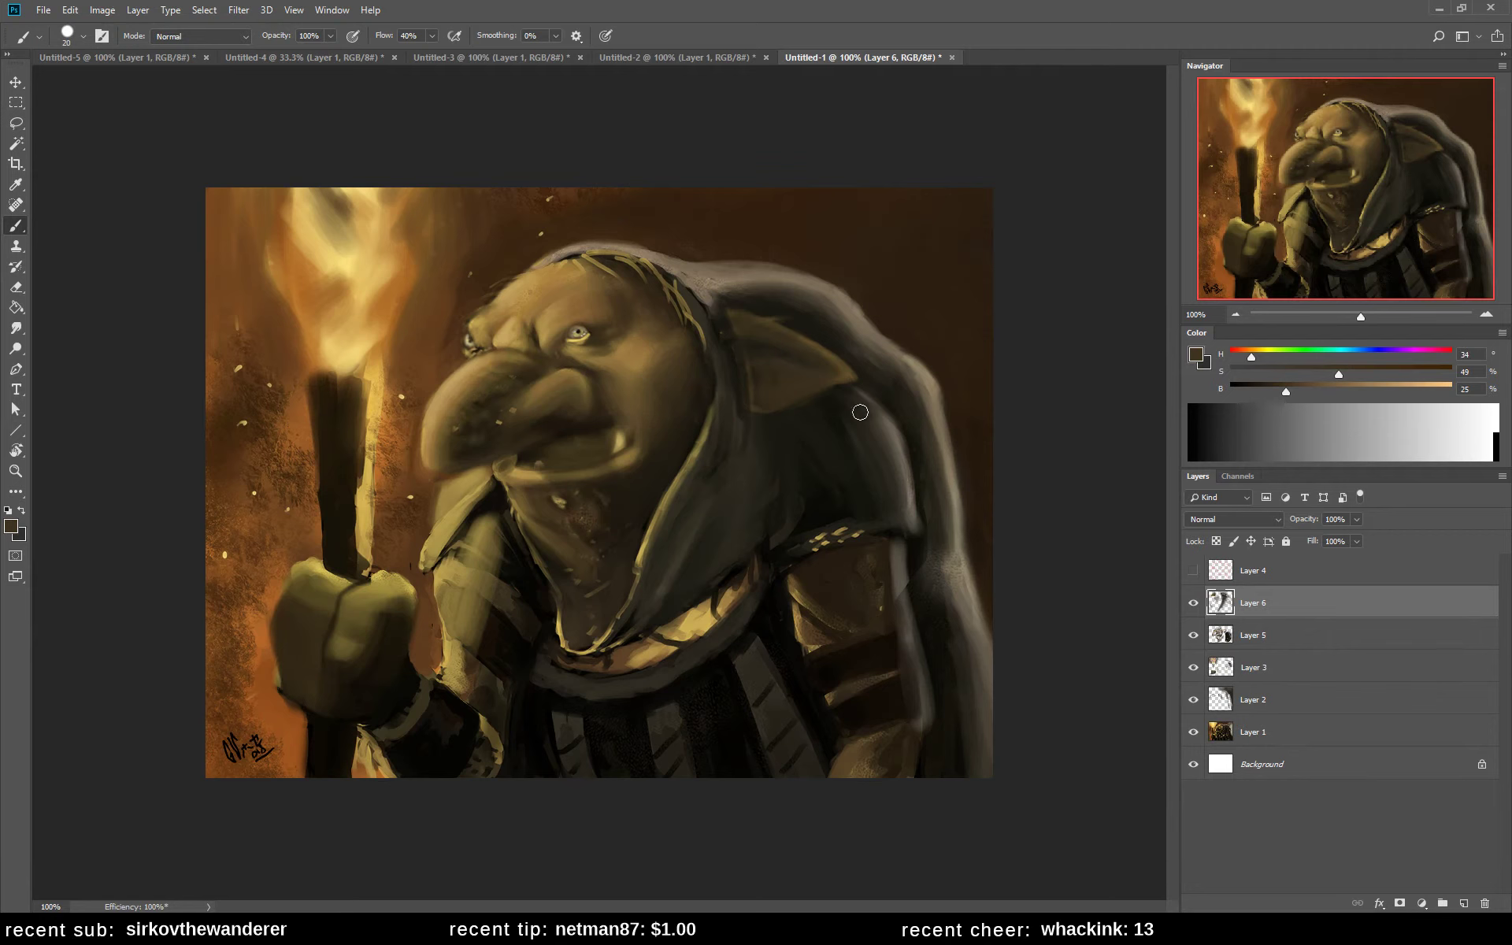
- Sample a near-black shade and darken the collar edge with short strokes
alt+click(803, 320)
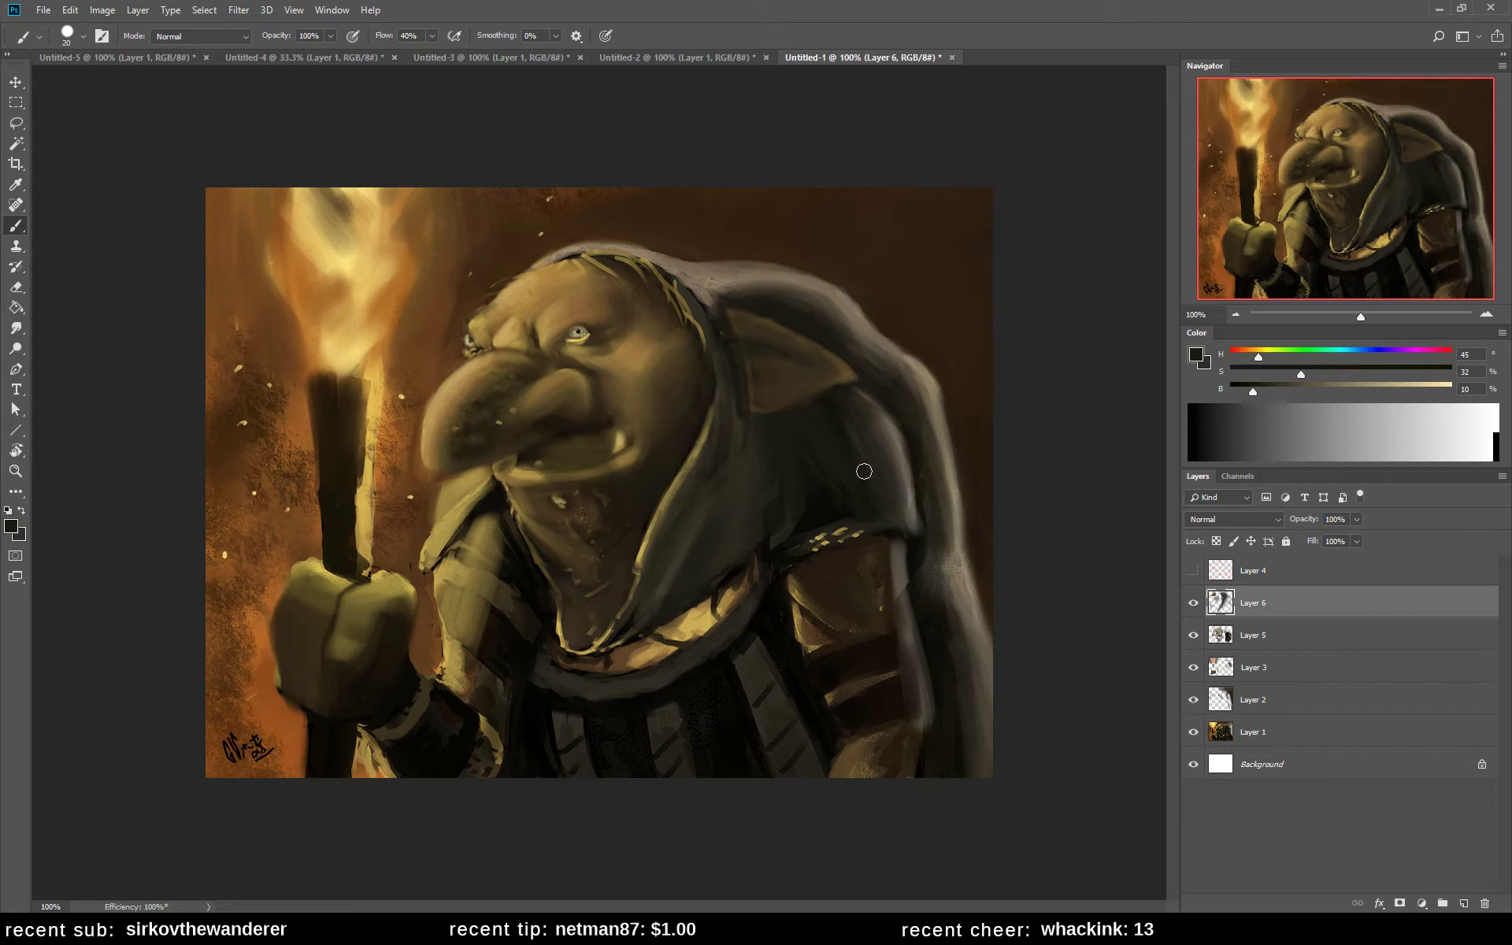
alt+click(483, 504)
drag(486, 491, 463, 517)
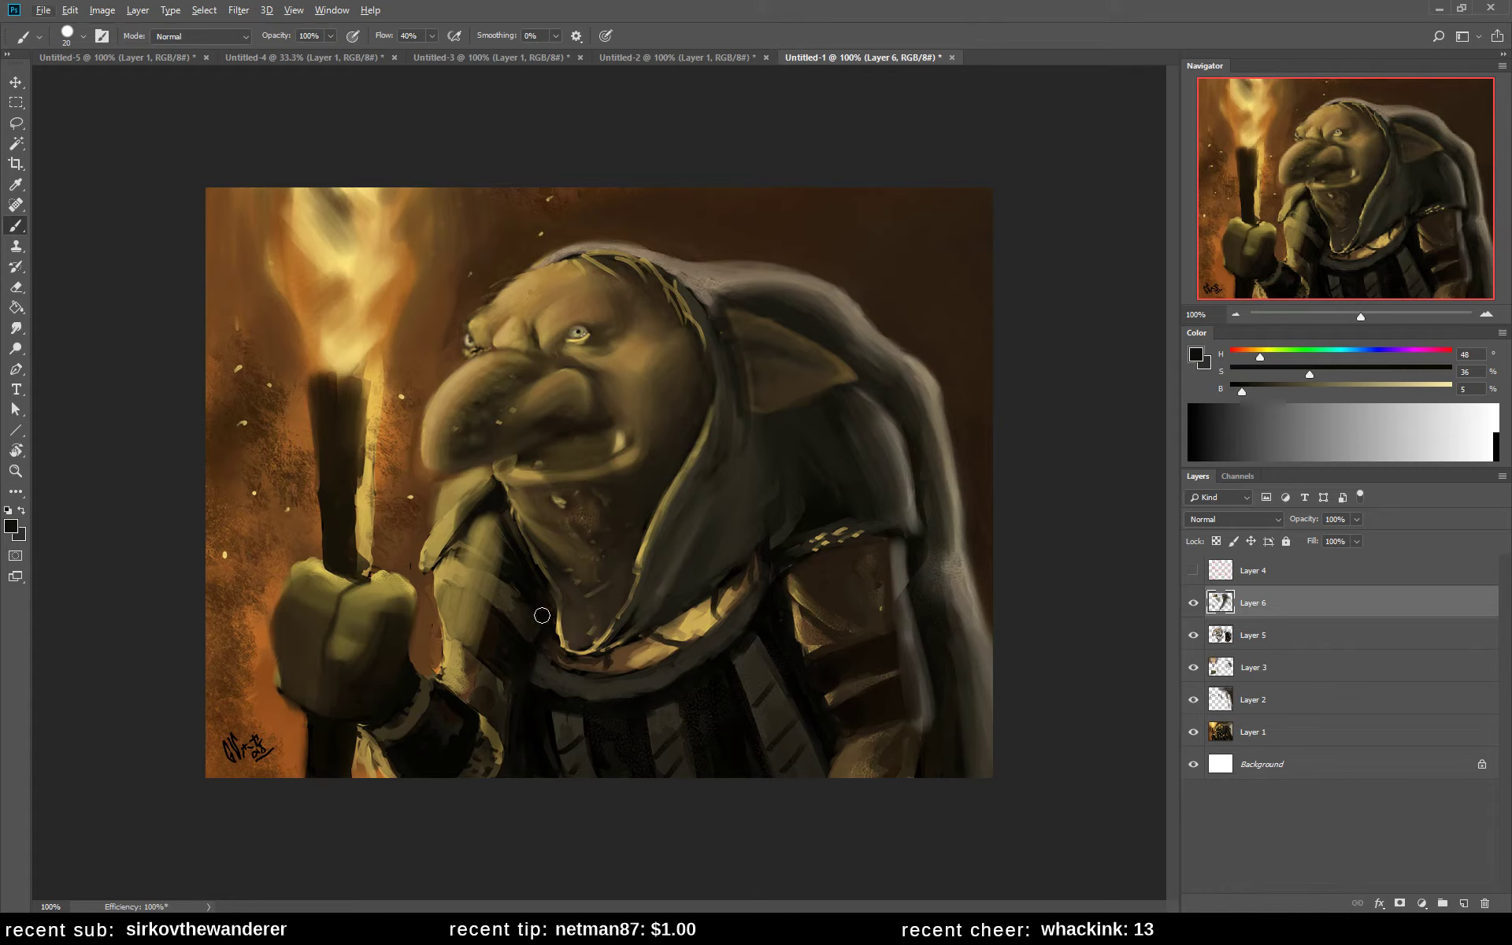
- Set the paint colour to pure red (H 0, S 100, B 100) and hide Layer 6
drag(1261, 356, 1239, 356)
drag(1421, 373, 1461, 393)
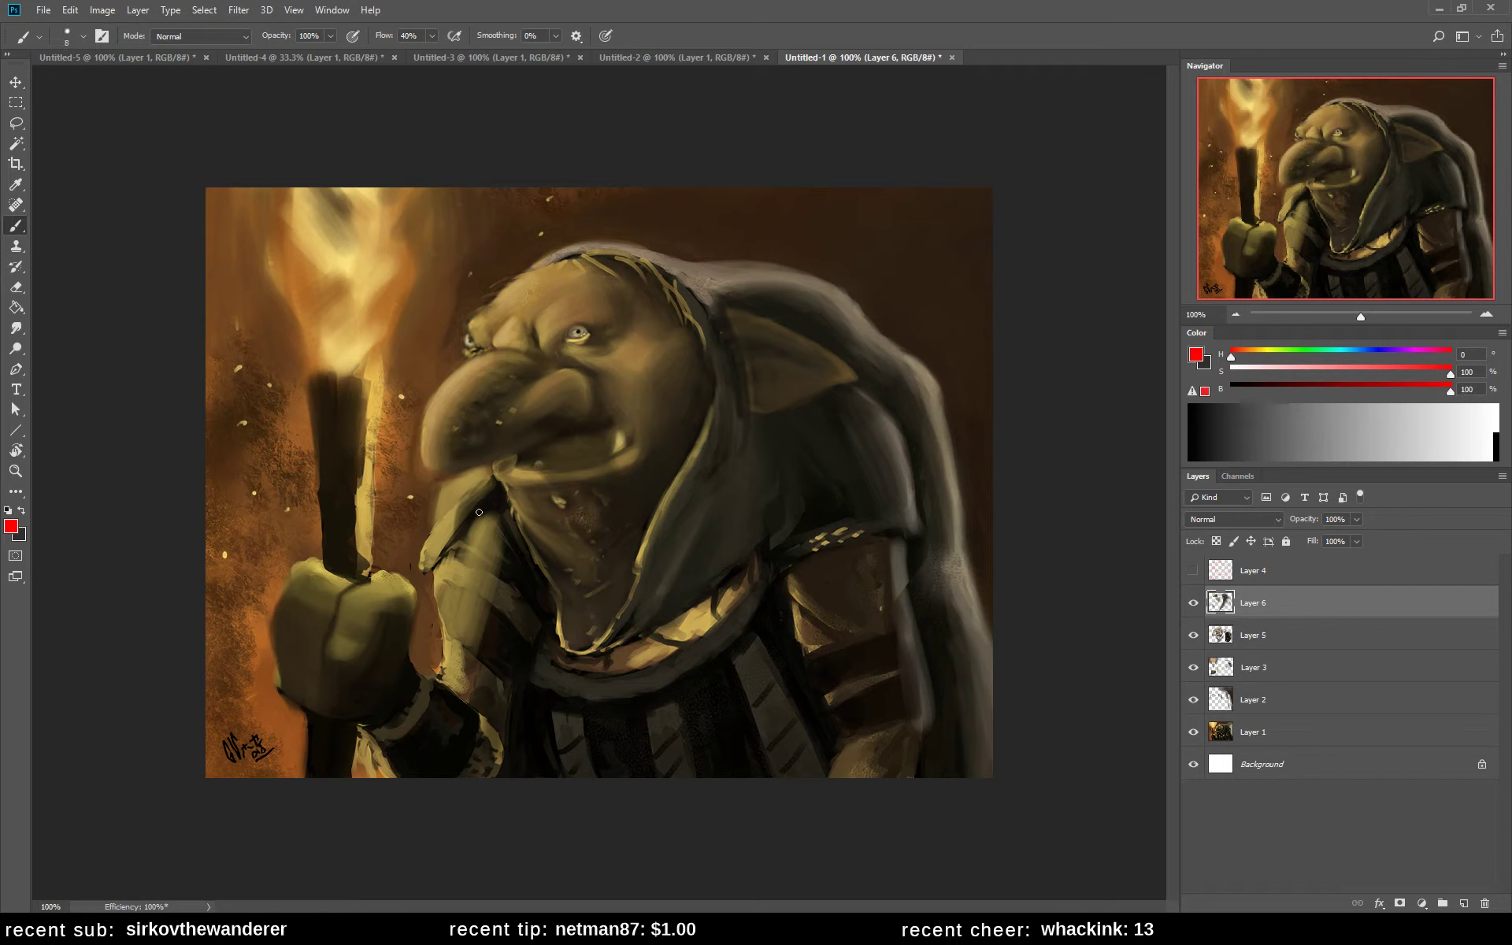
click(1193, 602)
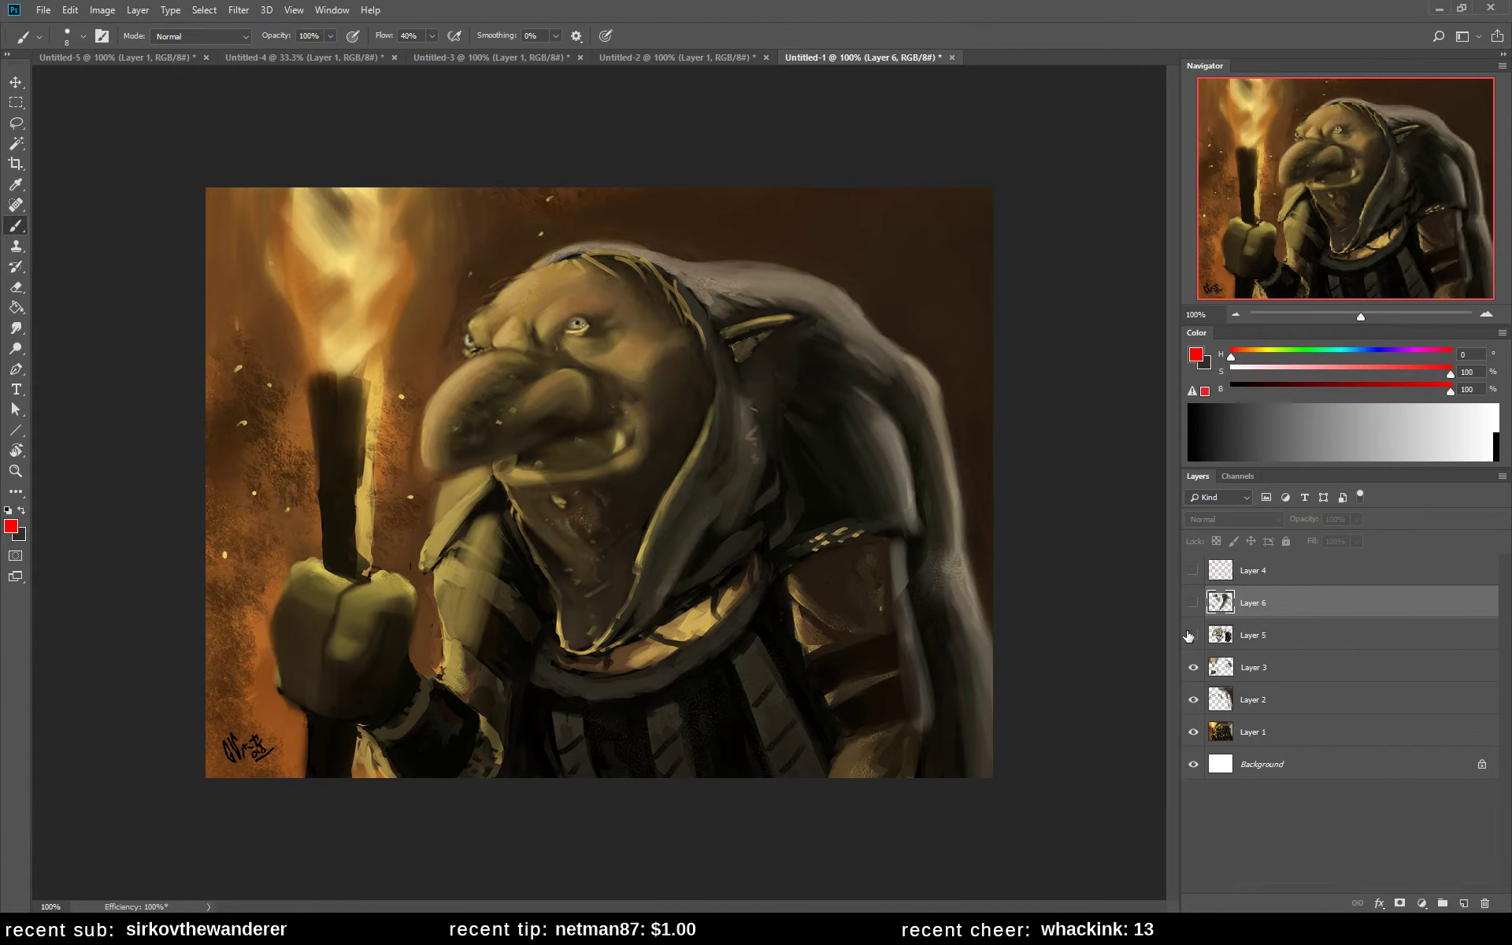
- Hide Layers 5 and 3 and add a new empty Layer 7 for guide lines
click(1193, 635)
click(1193, 667)
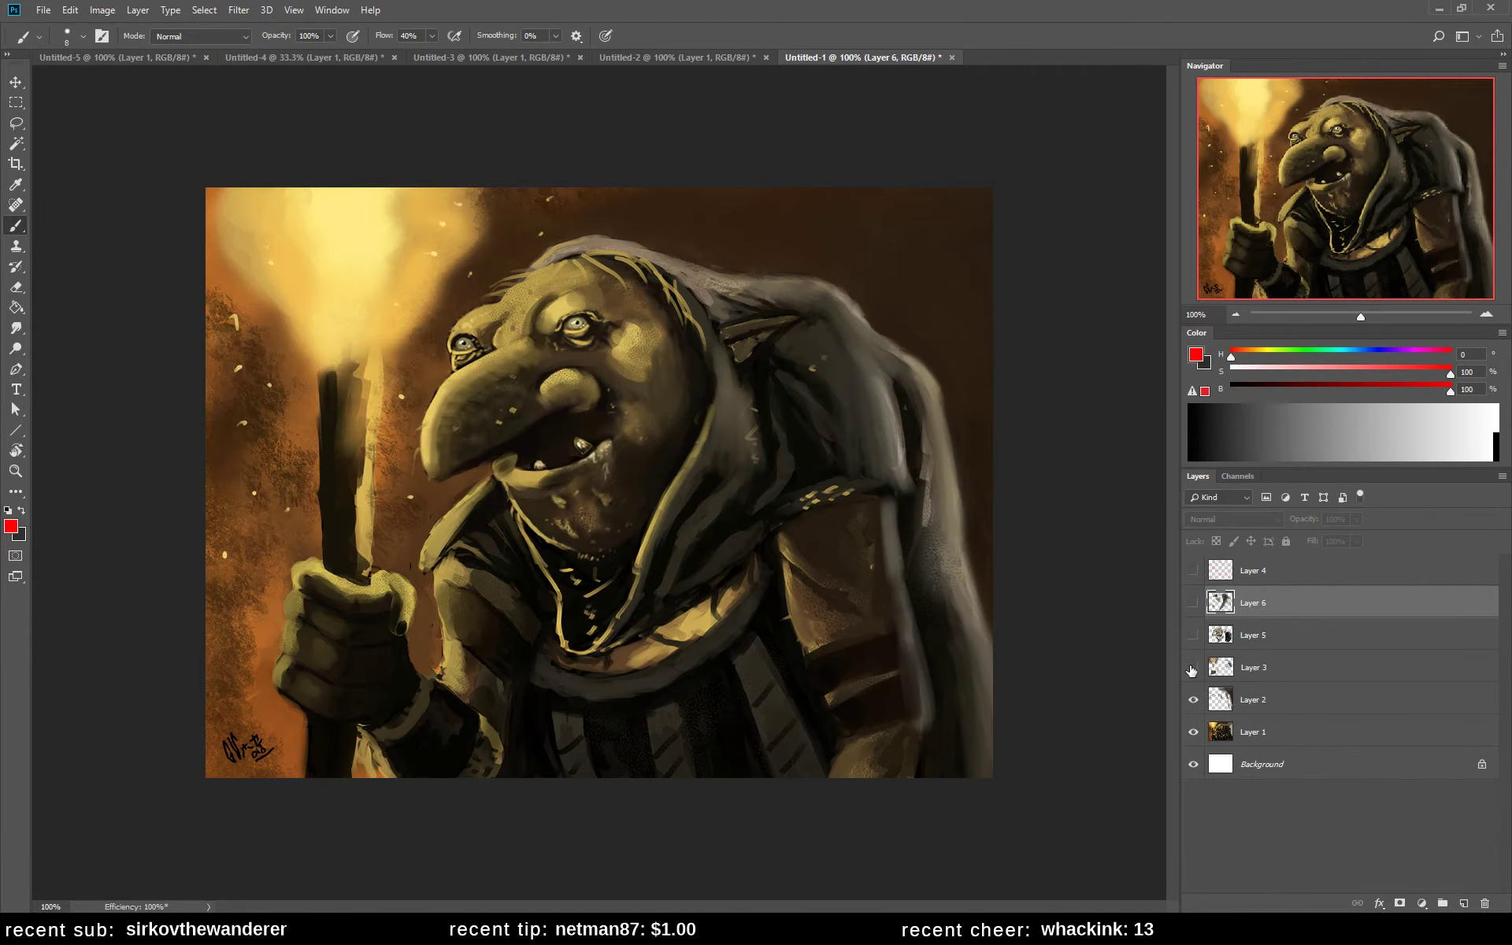
click(1193, 667)
click(1194, 667)
click(1463, 904)
- Draw red guide lines along the collar and down the robe, erasing the strands near the neck
drag(535, 684, 519, 778)
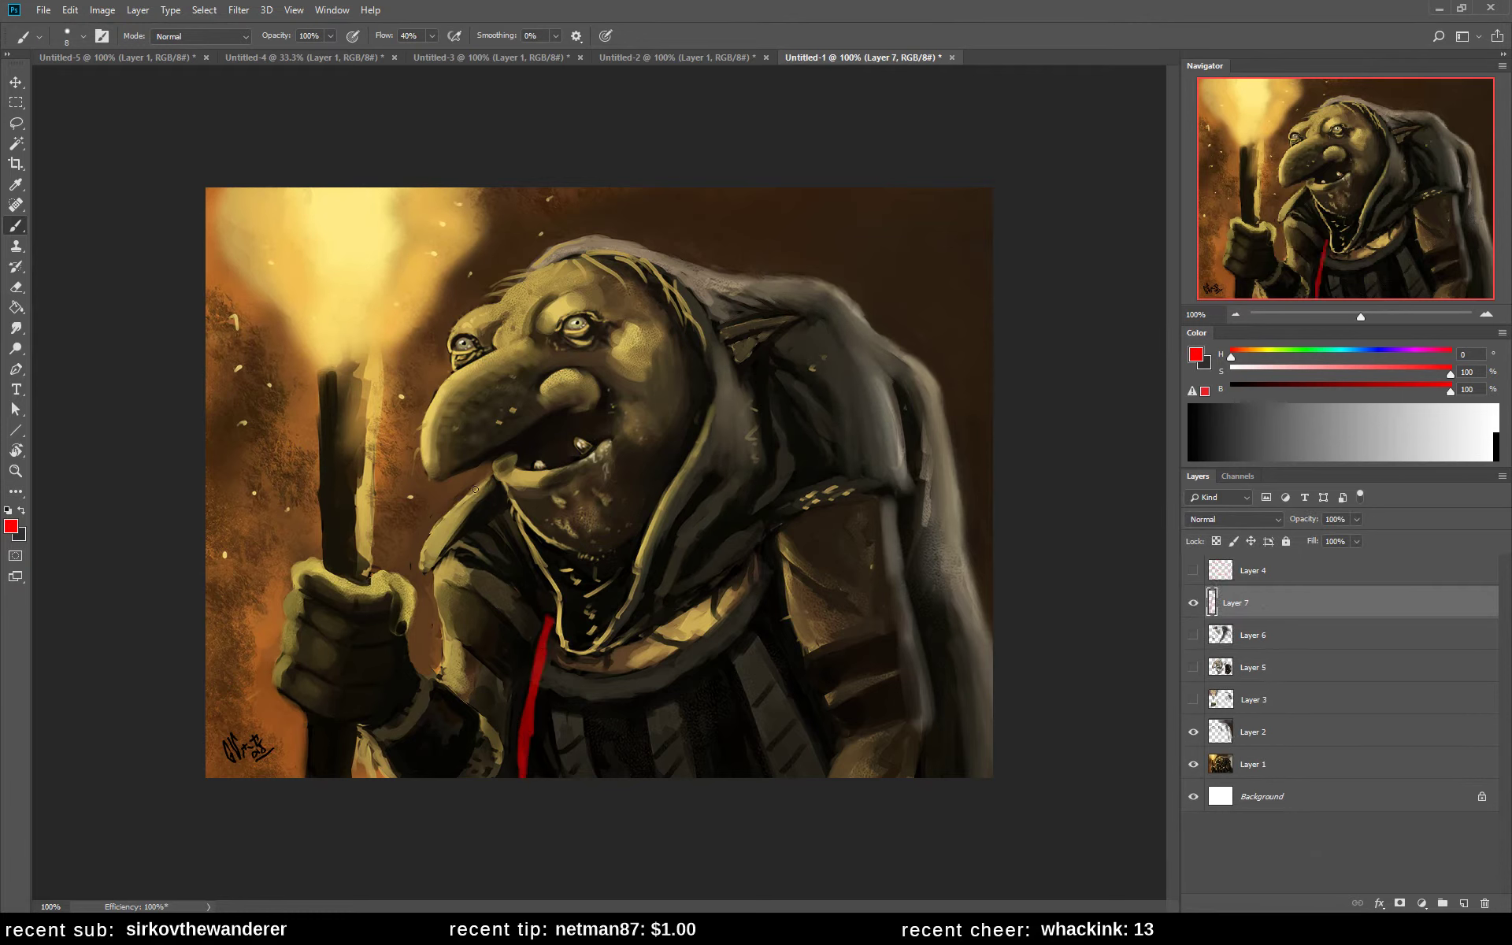
drag(491, 477, 423, 549)
drag(440, 673, 521, 777)
mouse_move(531, 563)
mouse_down()
mouse_move(512, 645)
mouse_move(556, 797)
mouse_up()
drag(534, 708, 534, 778)
key(])
key(])
key(])
key(])
key(])
key(])
key(])
key(])
key(])
key(])
key(])
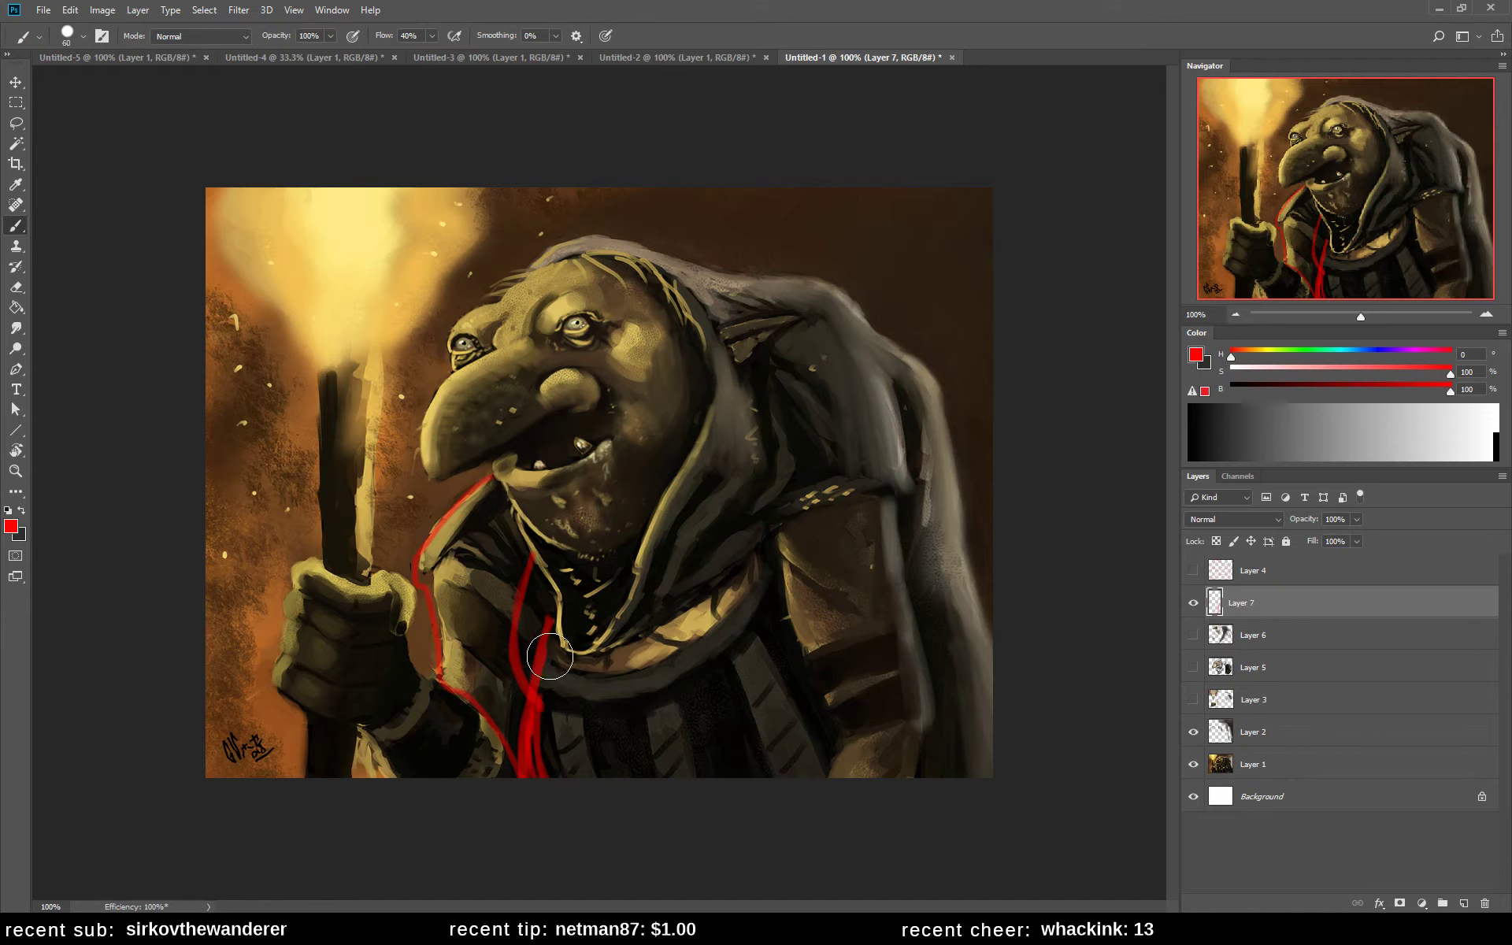
key(e)
mouse_move(554, 666)
mouse_down()
mouse_move(540, 626)
mouse_move(536, 716)
mouse_up()
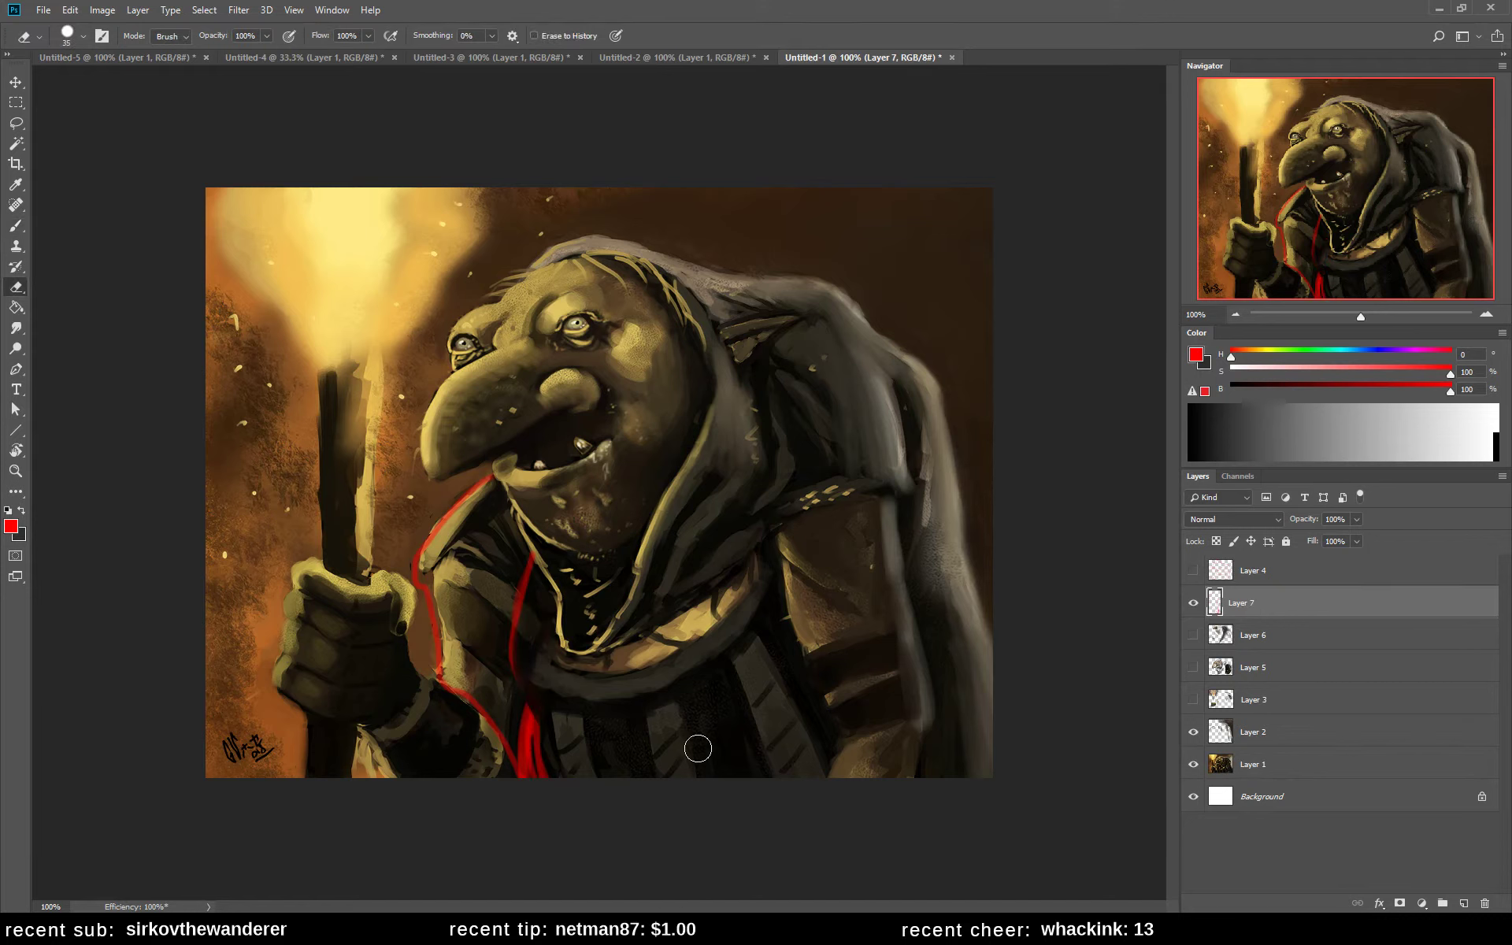
- Hide Layer 7, show Layers 6, 5 and 3 again, and return to Layer 6 with the Brush
click(1194, 602)
click(1193, 635)
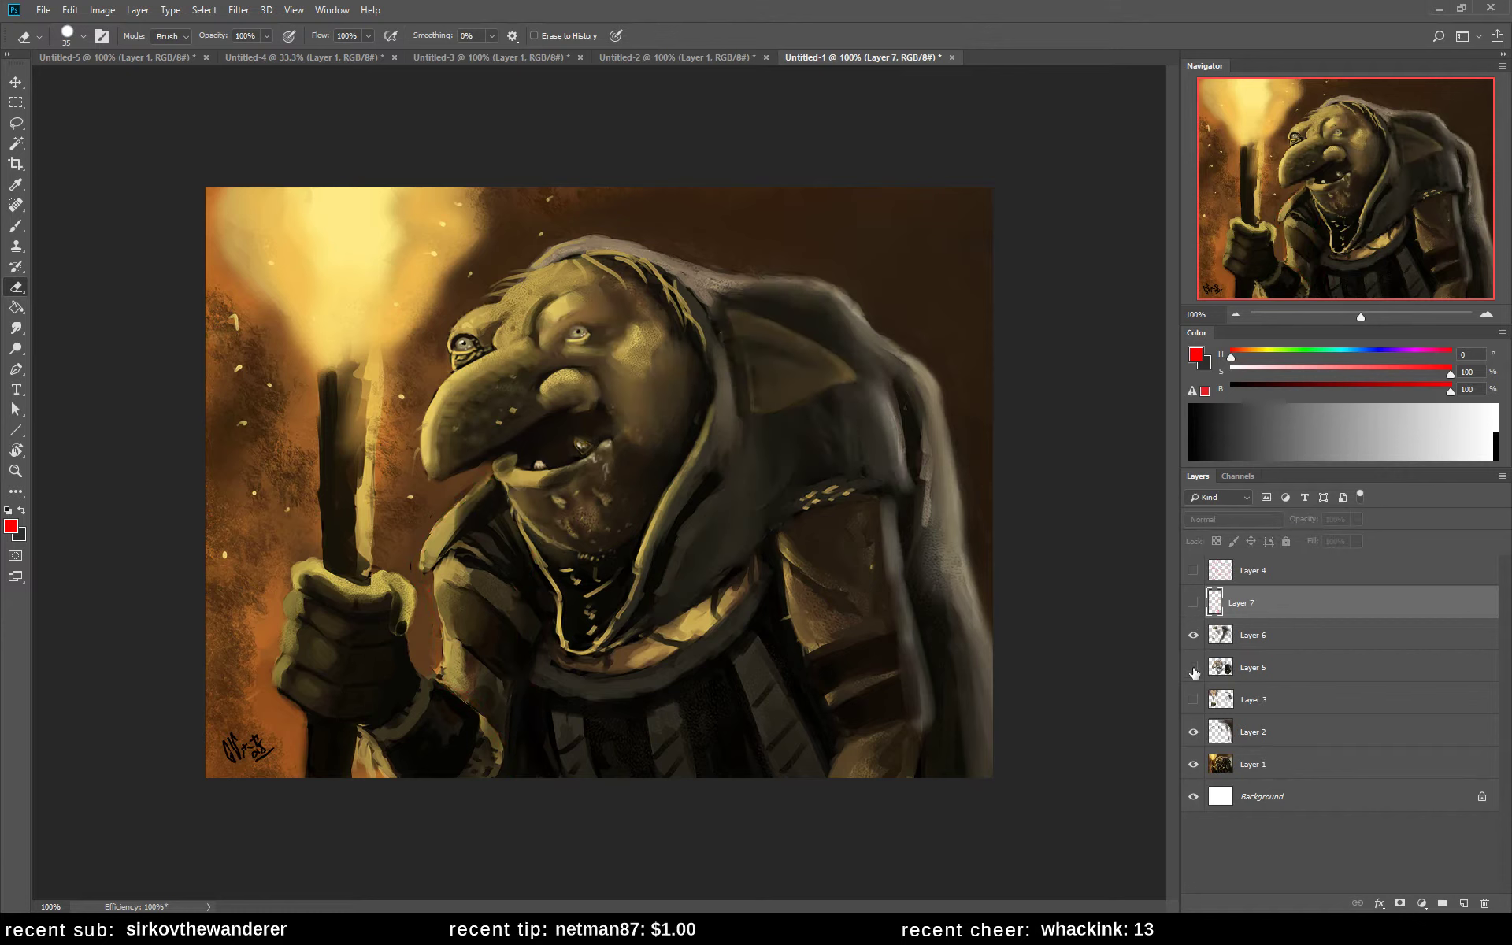
click(1194, 667)
click(1193, 699)
click(1235, 638)
key(b)
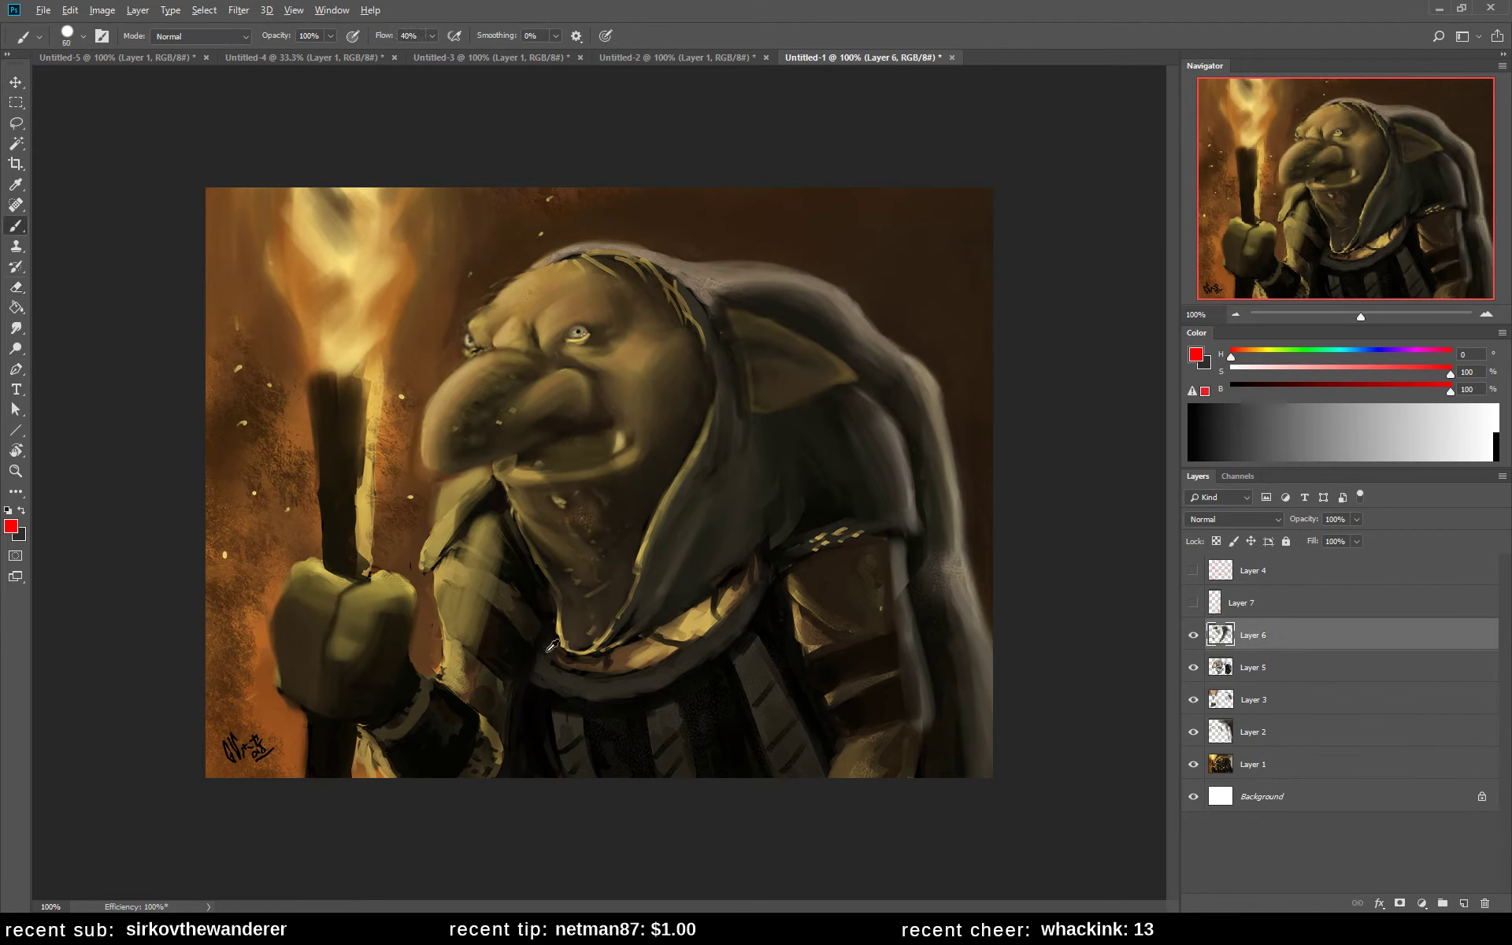
- With a smaller brush, paint a tan collar stroke and light olive strokes down the left robe fold
alt+click(688, 604)
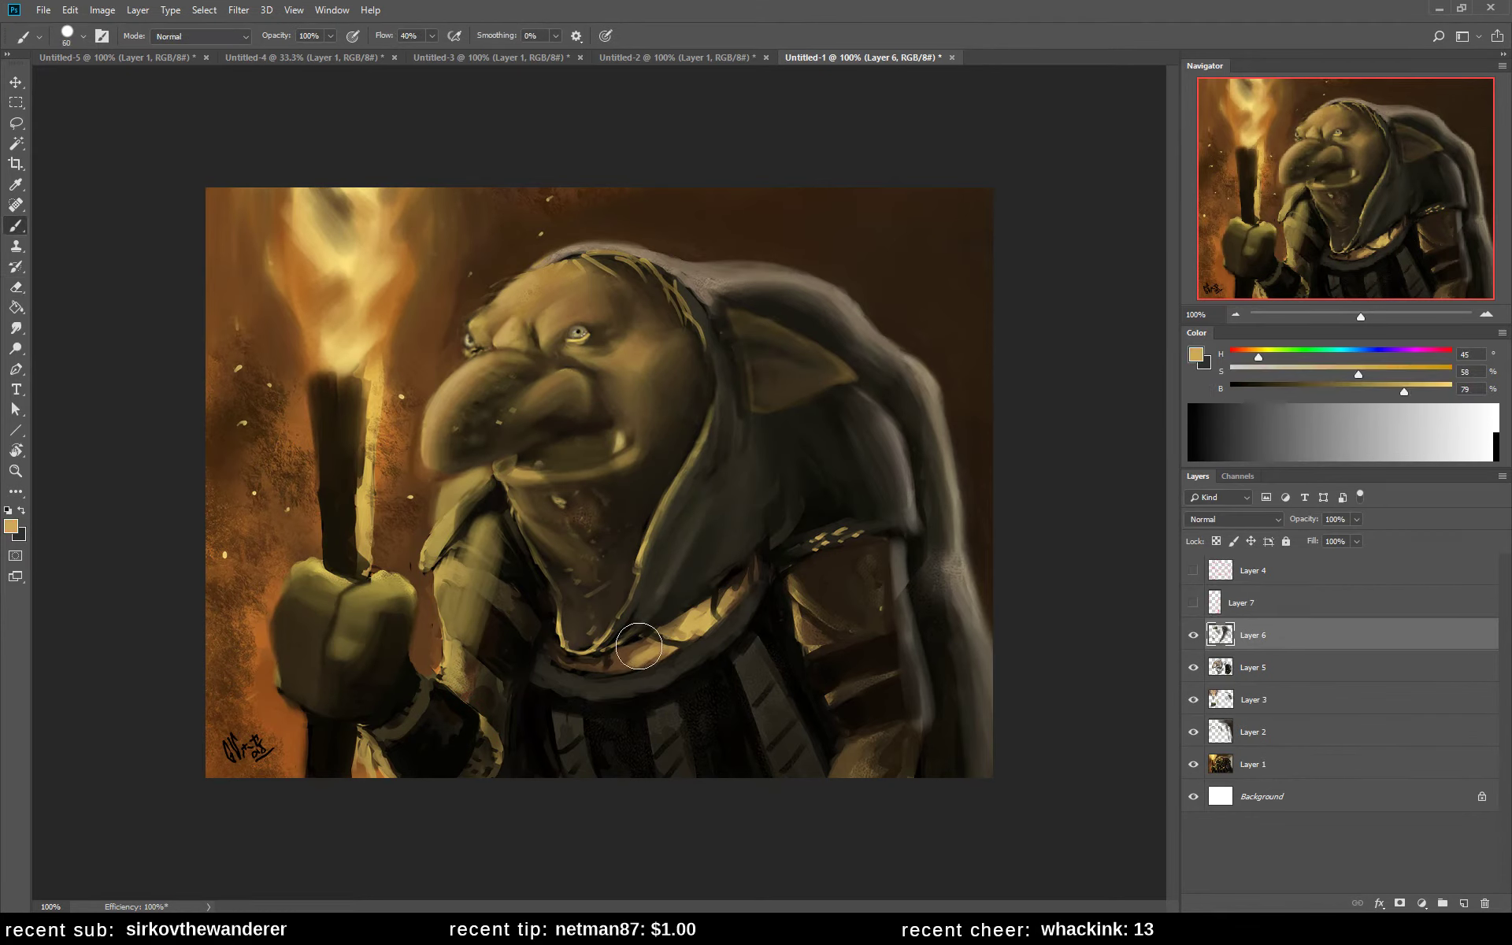
key(bracketleft)
key(bracketleft)
key(bracketleft)
key(bracketleft)
mouse_move(520, 602)
mouse_down()
mouse_move(520, 589)
mouse_move(521, 630)
mouse_move(555, 658)
mouse_move(530, 591)
mouse_move(528, 640)
mouse_move(549, 611)
mouse_move(530, 597)
mouse_move(523, 640)
mouse_up()
alt+click(613, 657)
alt+click(620, 659)
alt+click(539, 620)
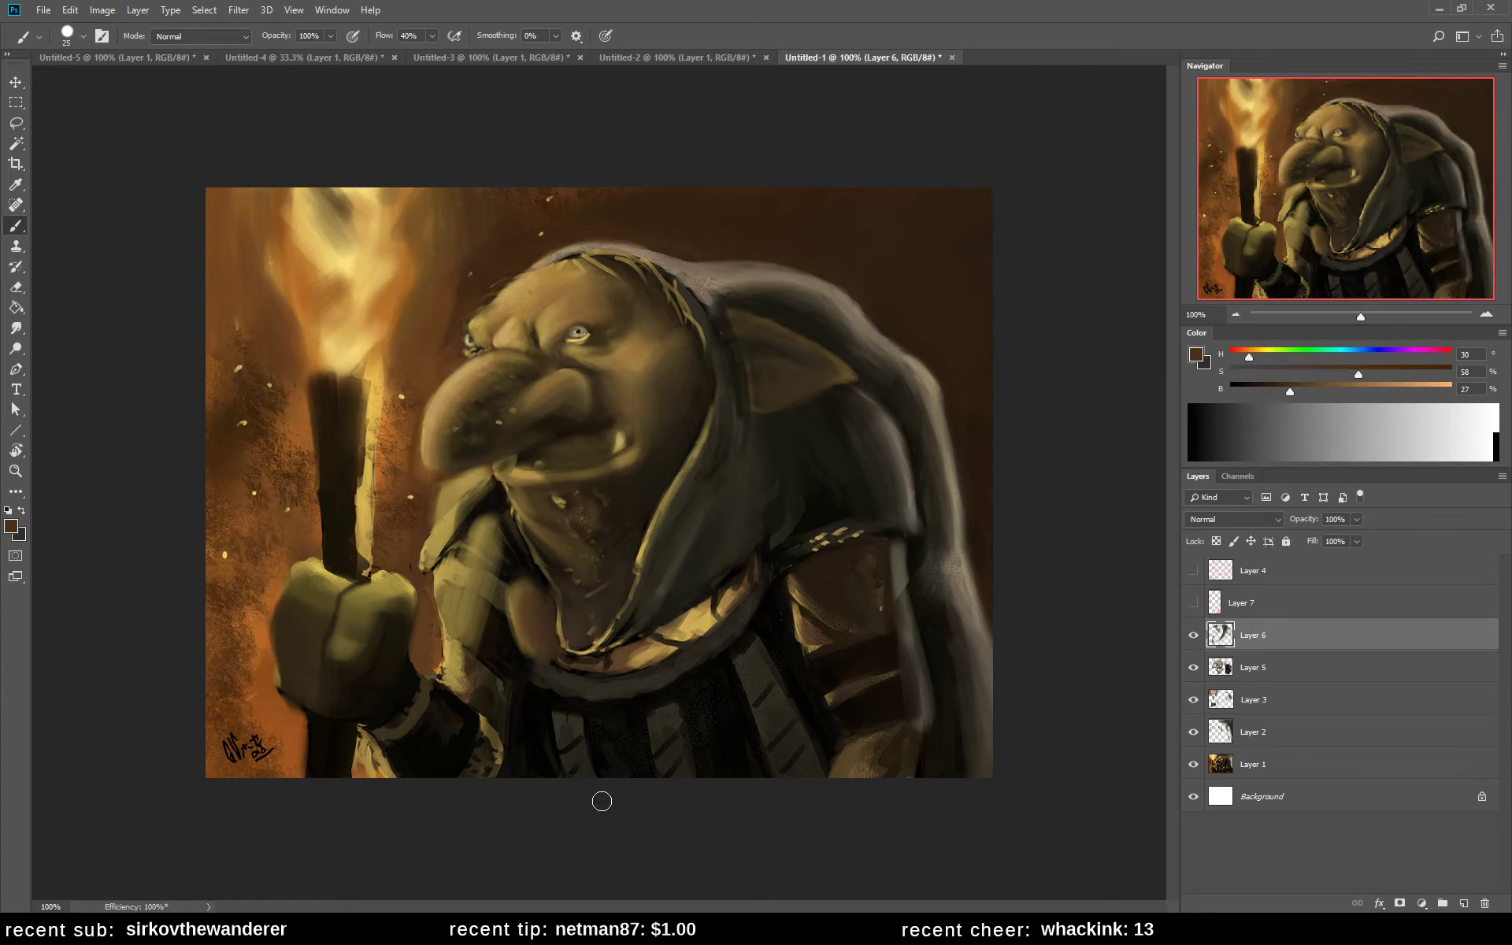
alt+click(527, 693)
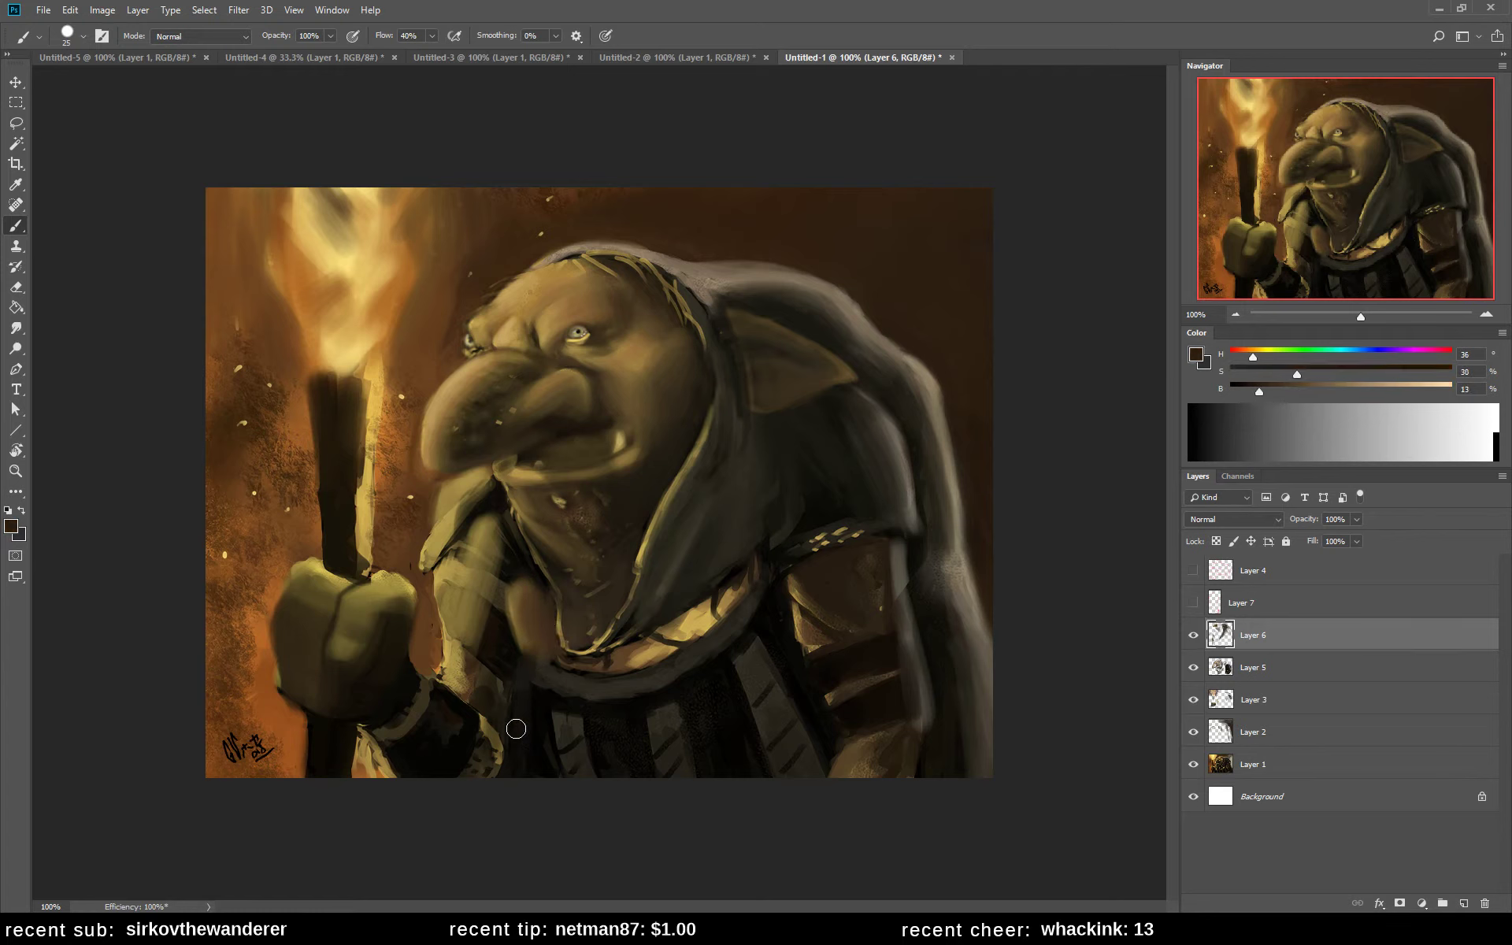
alt+click(478, 557)
mouse_move(521, 670)
mouse_down()
mouse_move(517, 630)
mouse_move(516, 748)
mouse_up()
drag(514, 638, 511, 772)
drag(514, 693, 516, 760)
- Darken the robe fold's right edge with sampled near-black and dark olive strokes
alt+click(528, 702)
drag(536, 654, 518, 712)
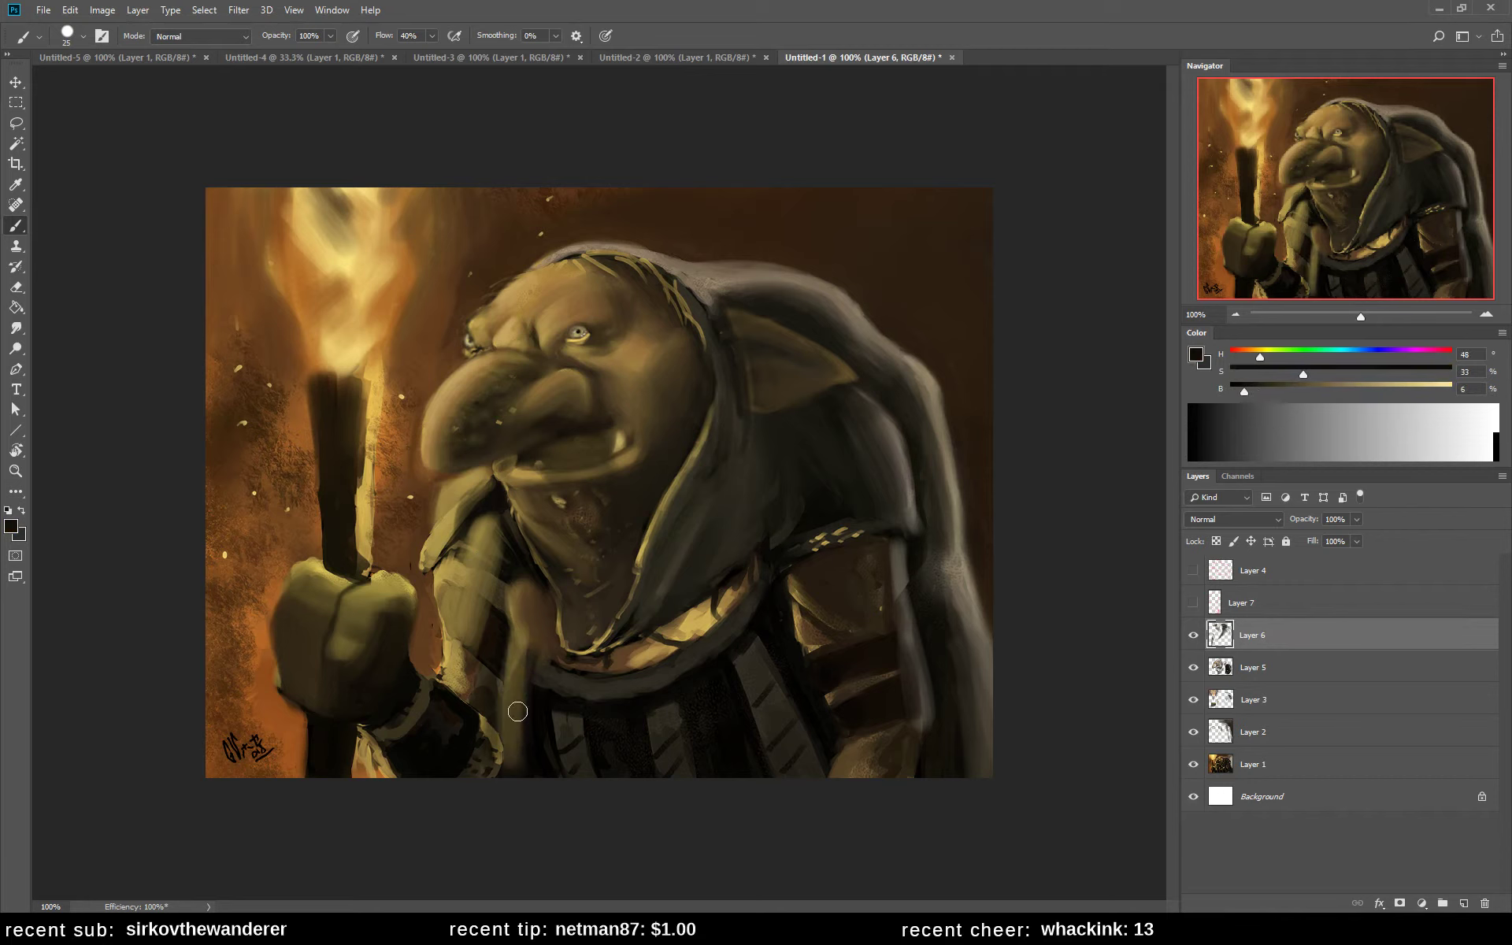
alt+click(525, 693)
drag(529, 629, 518, 760)
drag(535, 668, 534, 788)
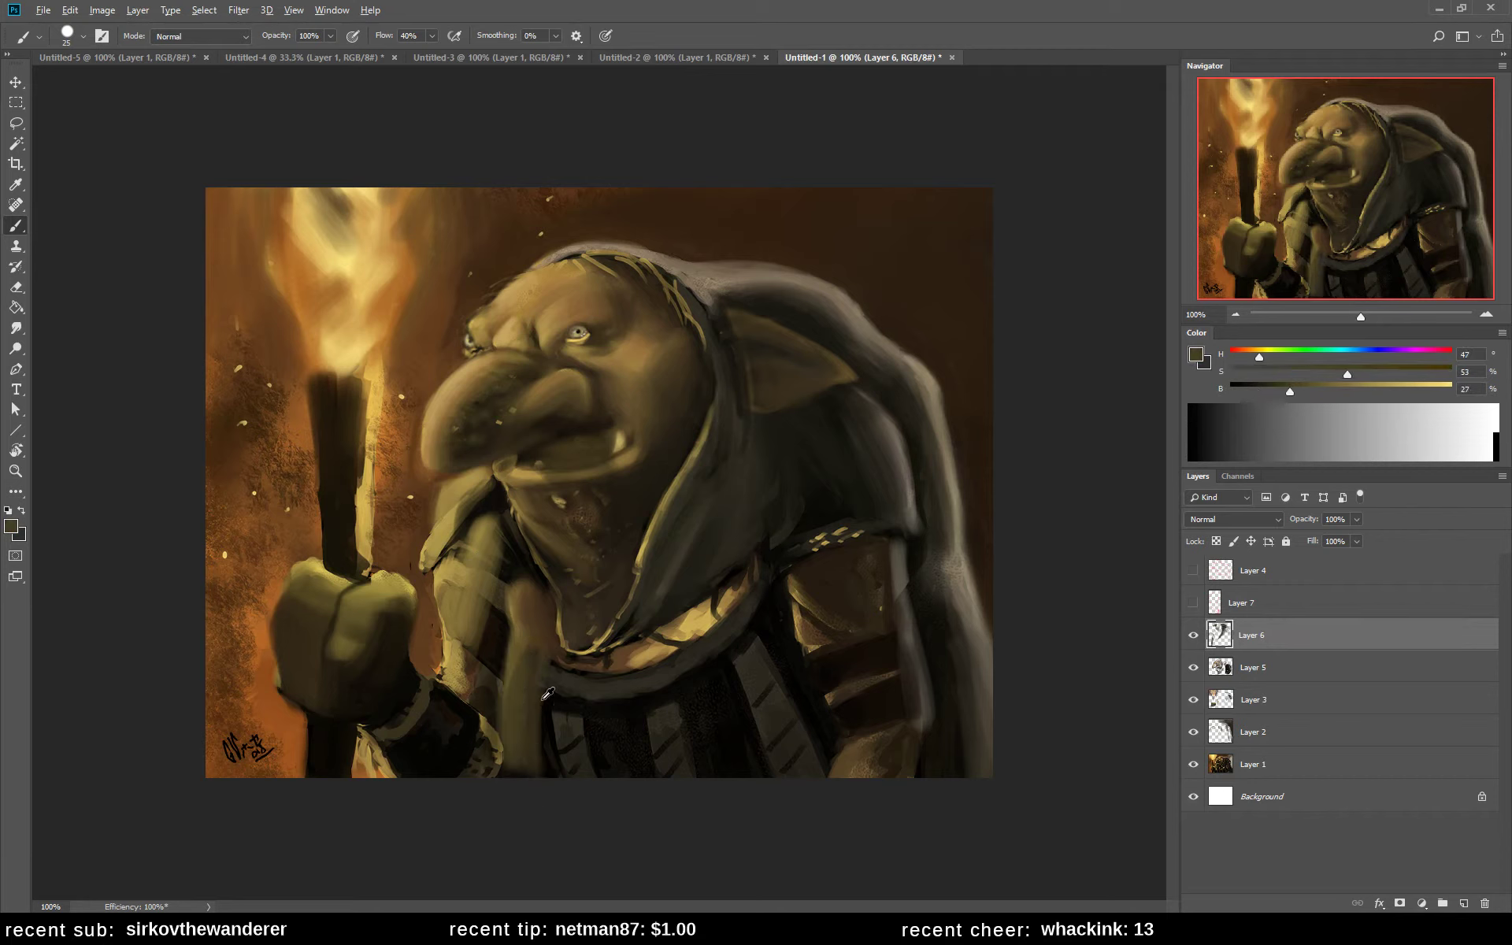
alt+click(535, 642)
mouse_move(525, 618)
mouse_down()
mouse_move(530, 746)
mouse_move(543, 739)
mouse_up()
alt+click(559, 690)
drag(541, 647, 544, 773)
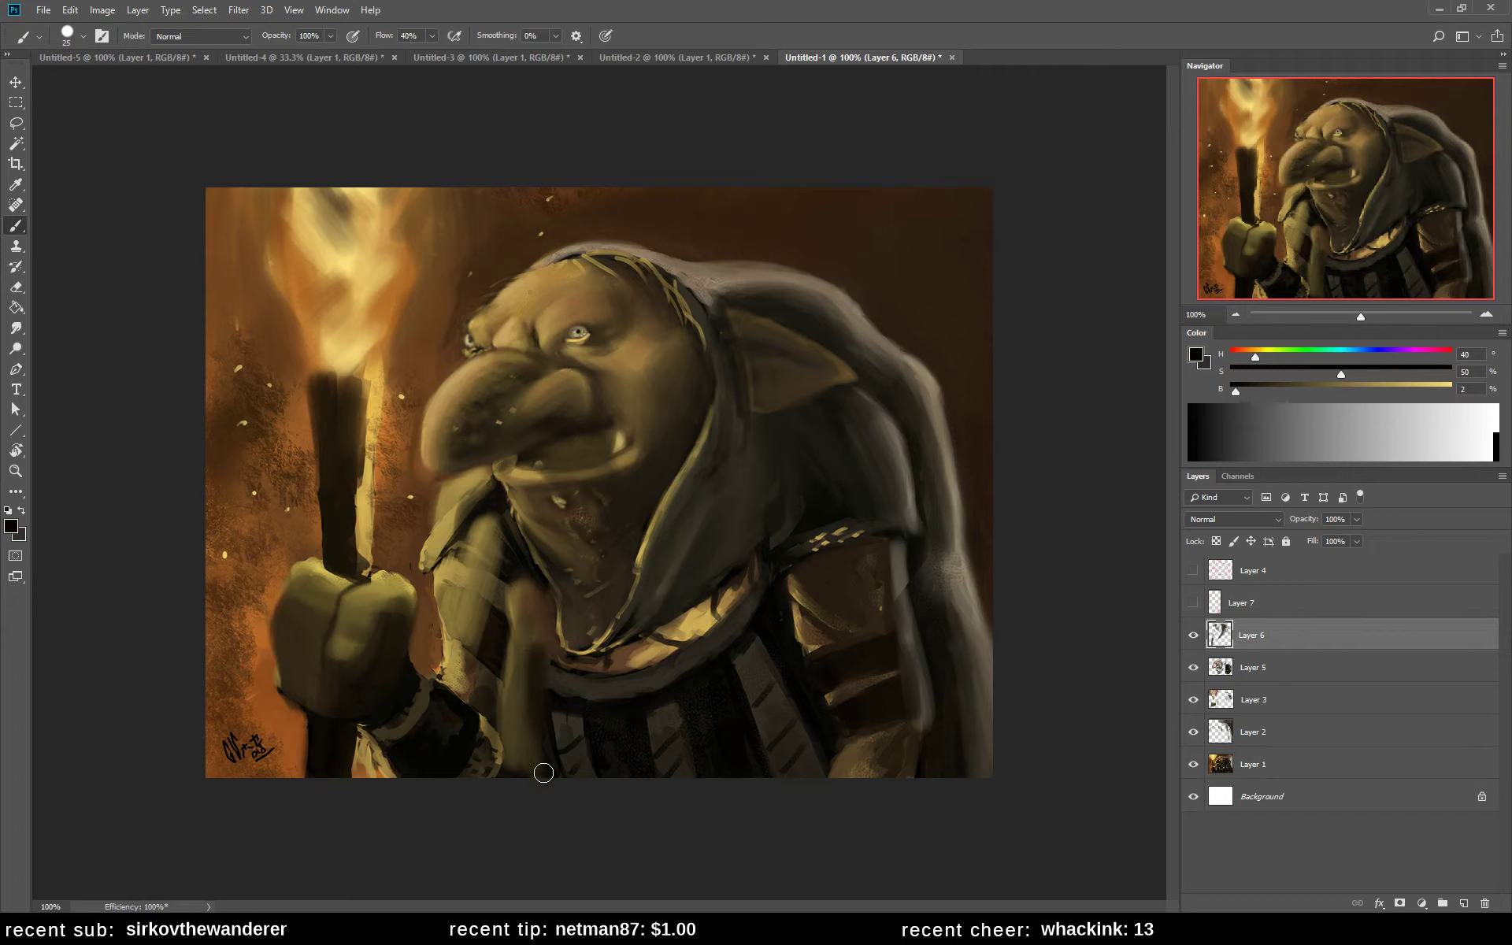
drag(524, 698, 526, 747)
alt+click(531, 670)
drag(526, 639, 521, 767)
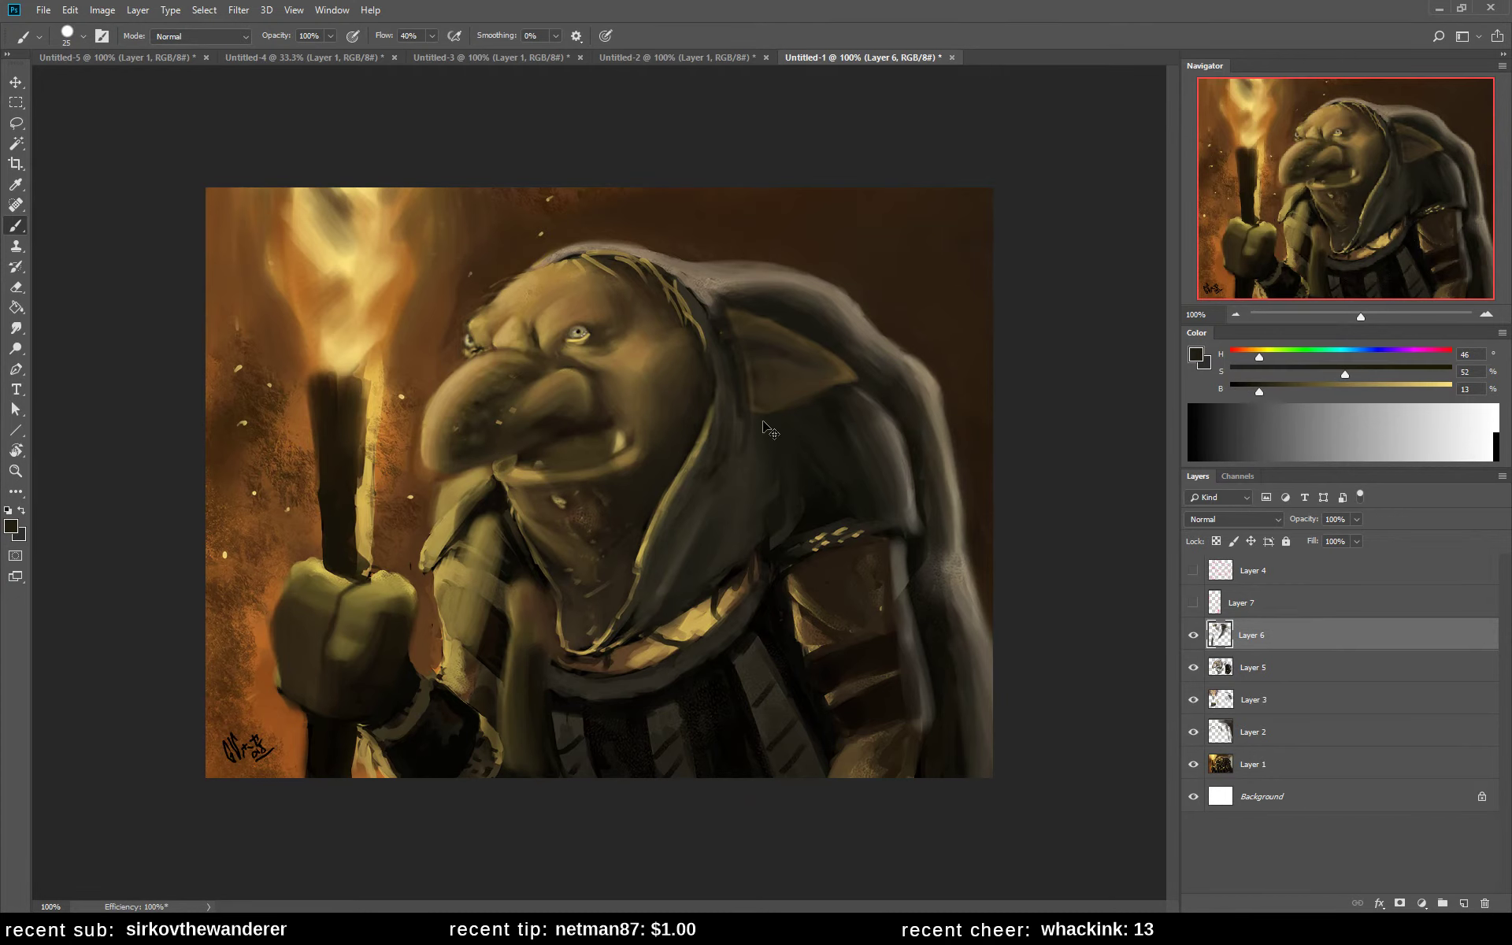
key(ctrl+shift+h)
- Deepen the arm shadows, blend the lower-arm bands with brown, and darken the robe's light edge
alt+click(689, 570)
mouse_move(679, 563)
mouse_down()
mouse_move(697, 632)
mouse_move(694, 547)
mouse_move(726, 618)
mouse_up()
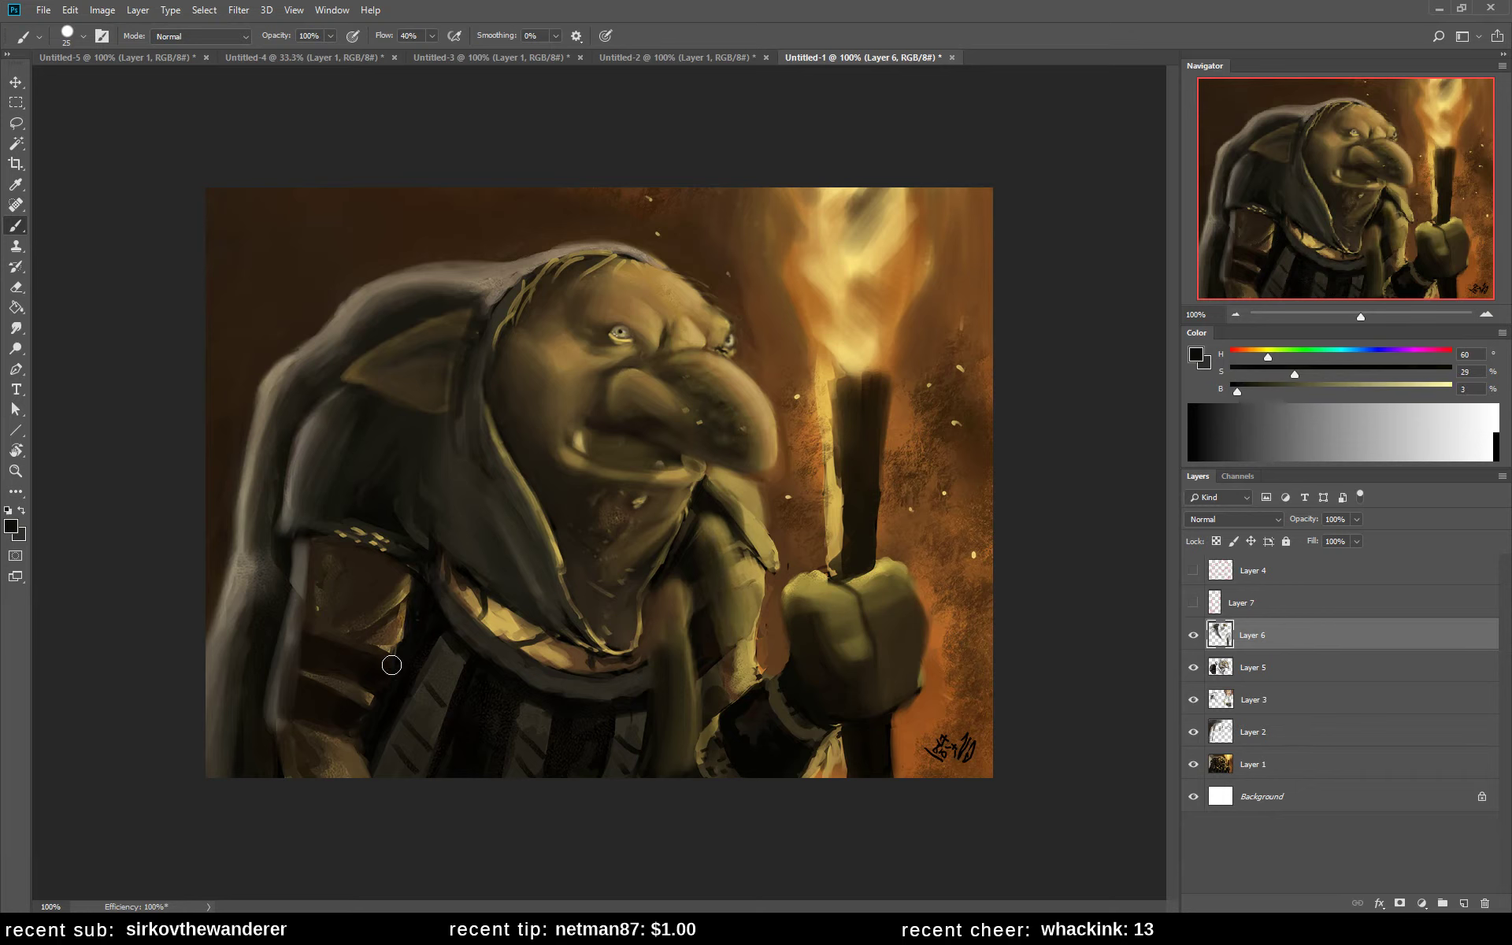
alt+click(398, 567)
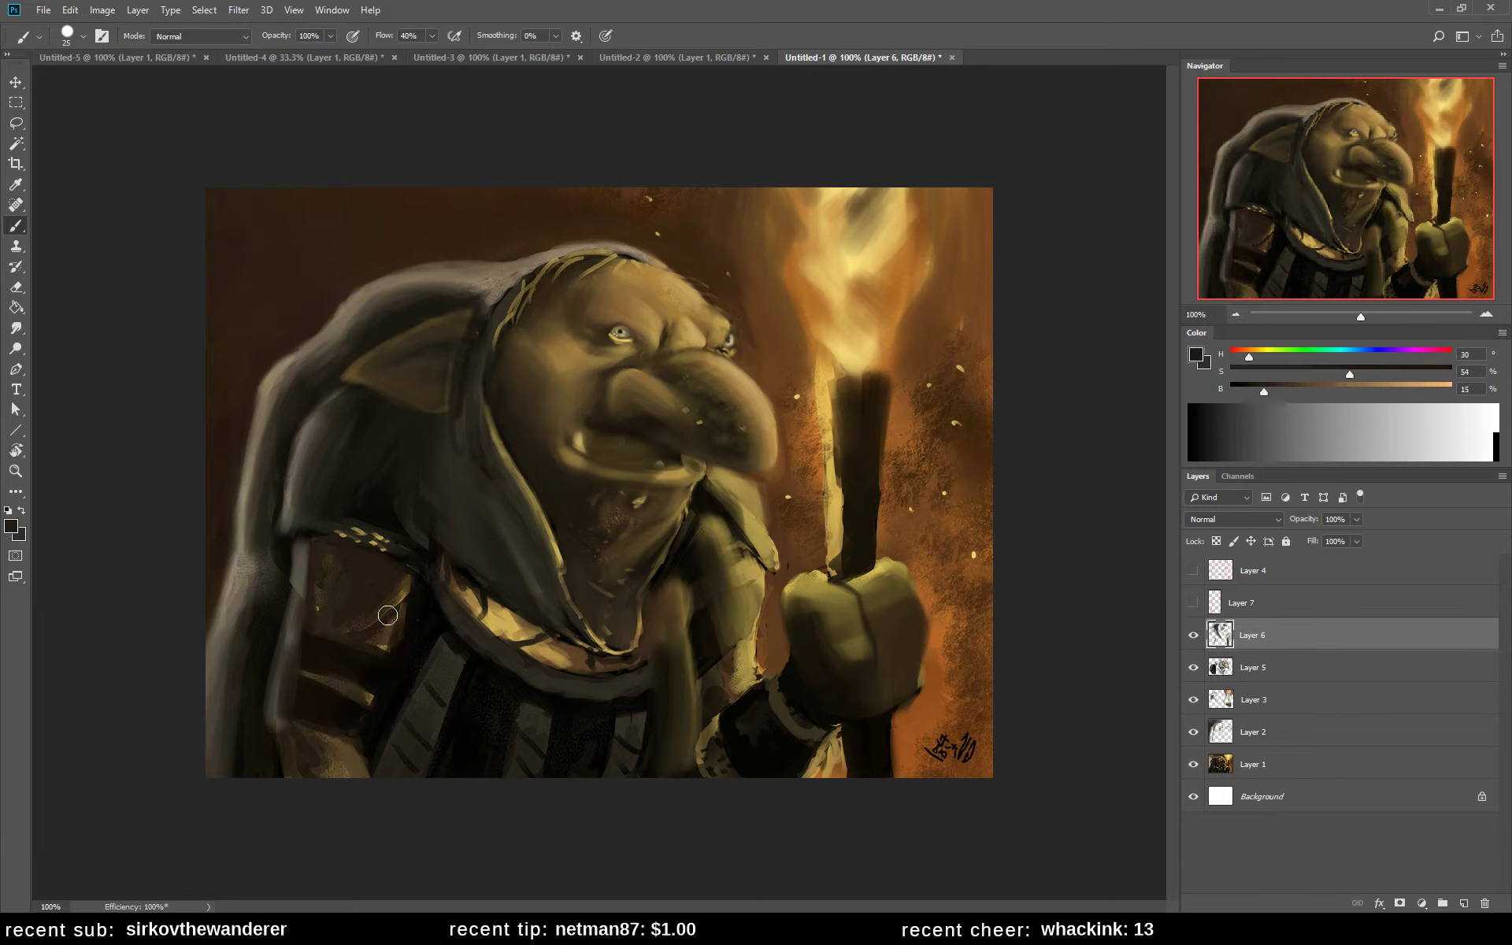
alt+click(356, 732)
mouse_move(369, 680)
mouse_down()
mouse_move(378, 638)
mouse_move(335, 727)
mouse_up()
alt+click(369, 633)
drag(371, 625, 326, 724)
alt+click(353, 639)
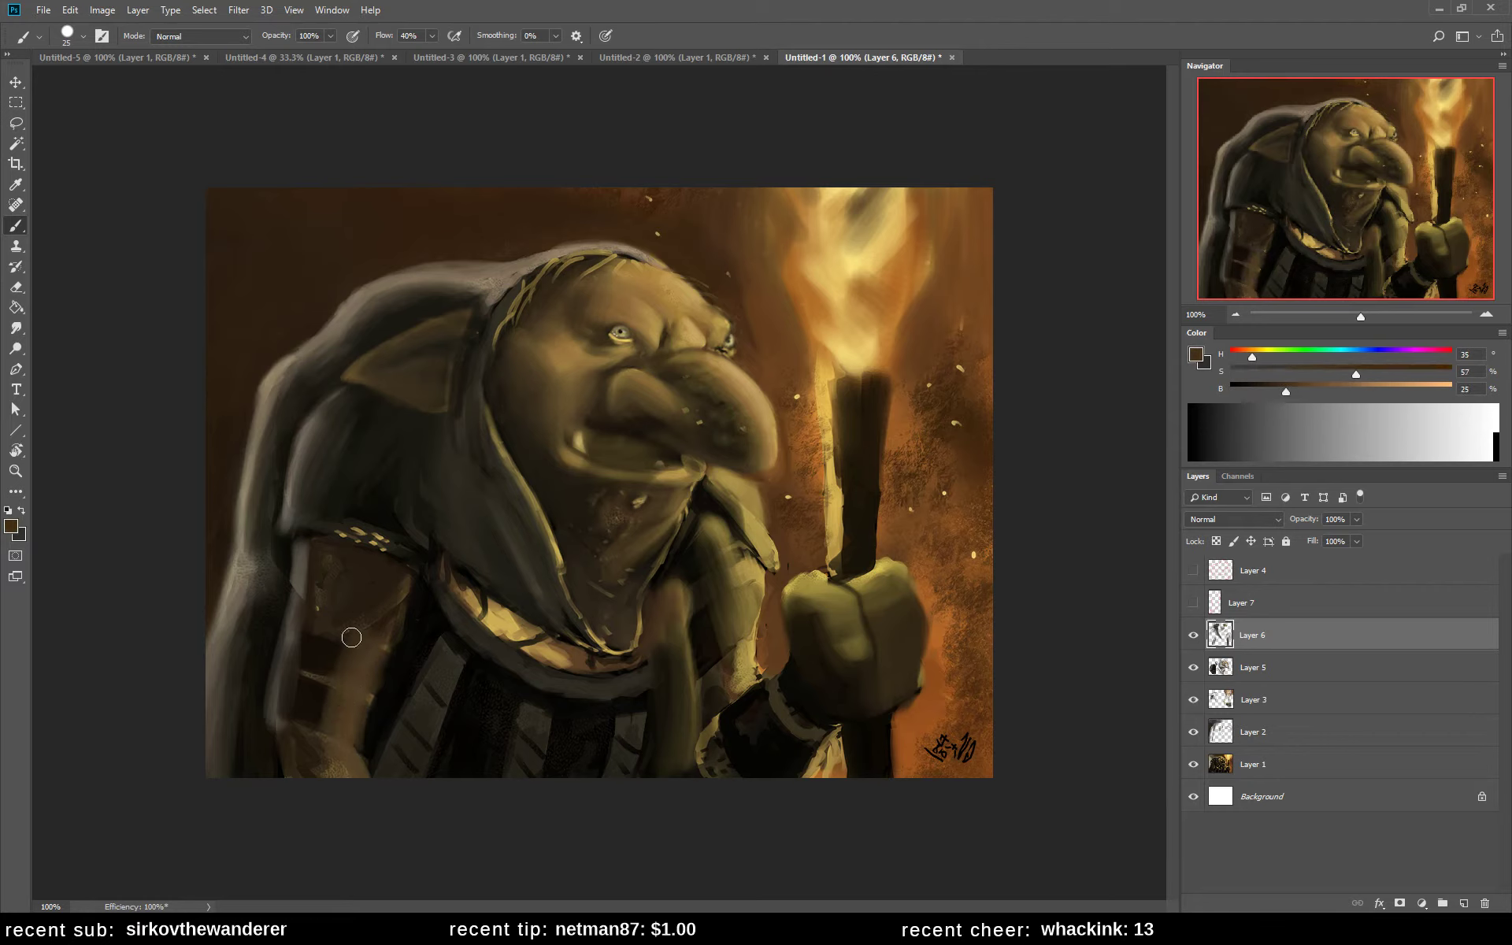
drag(352, 634, 321, 708)
drag(343, 627, 324, 691)
alt+click(398, 575)
drag(408, 573, 402, 596)
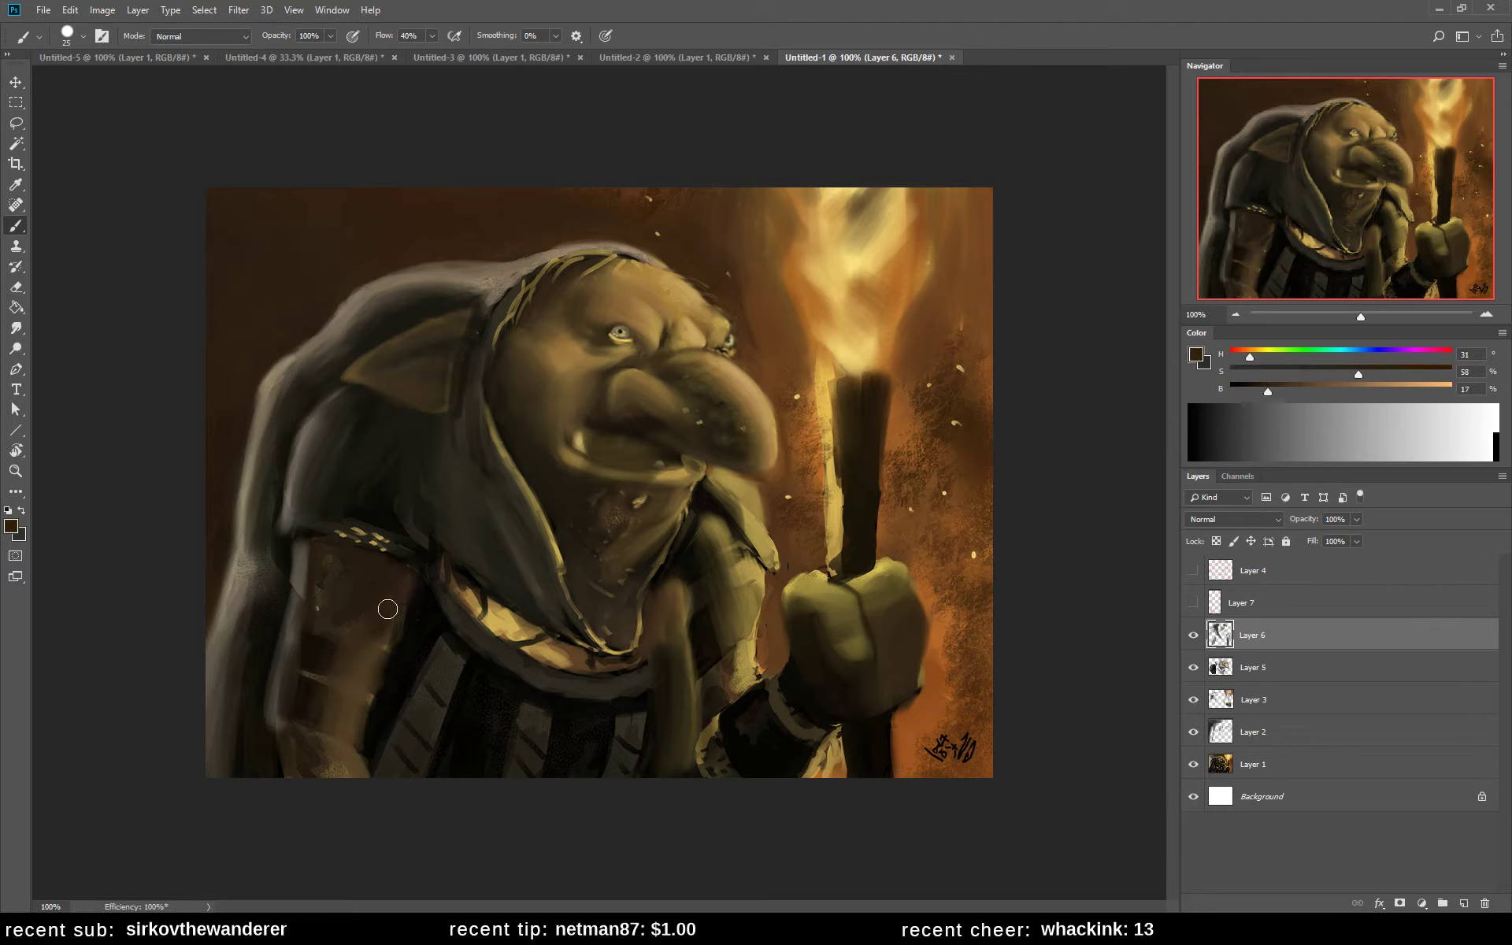
alt+click(398, 618)
drag(366, 737, 370, 768)
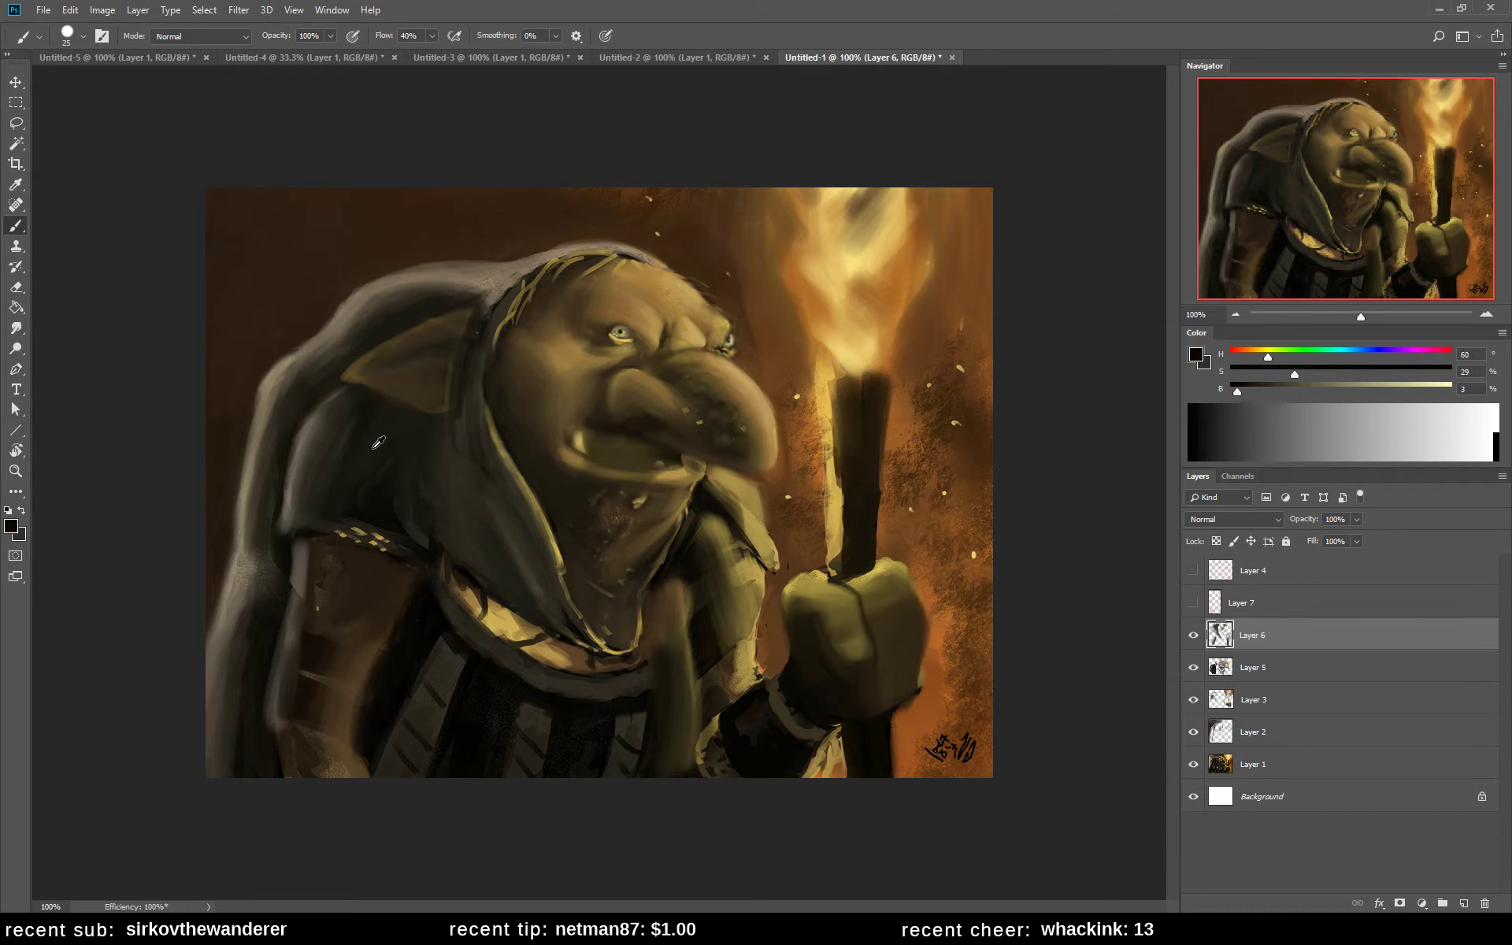
- Blend dark shading down the hood's left side and repaint the hood's fold edge
alt+click(445, 478)
drag(451, 434, 490, 594)
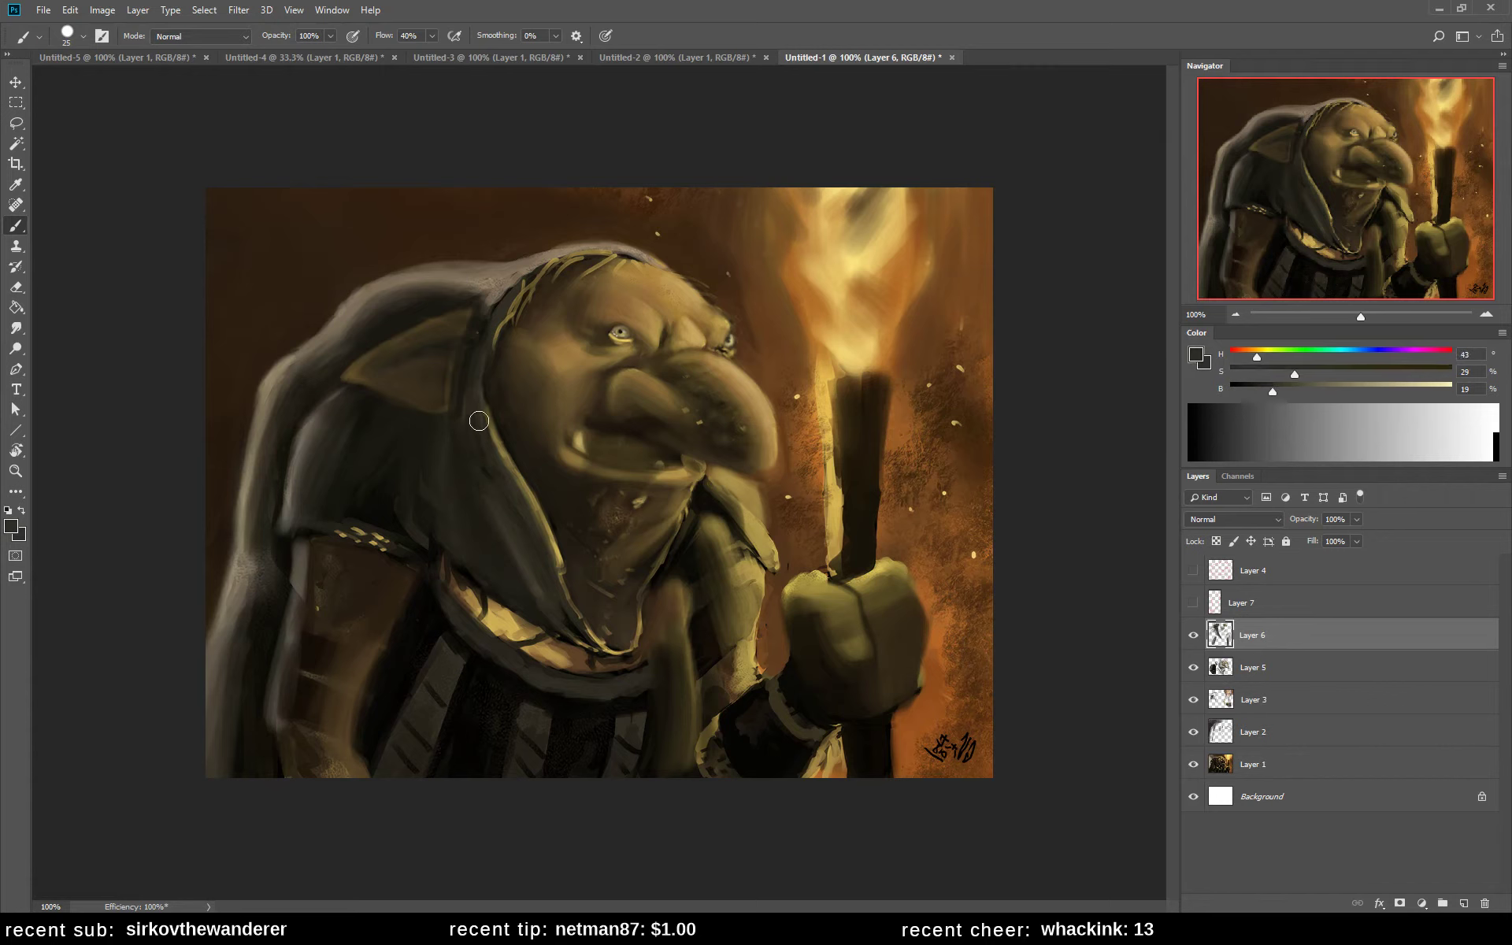
alt+click(500, 450)
alt+click(503, 480)
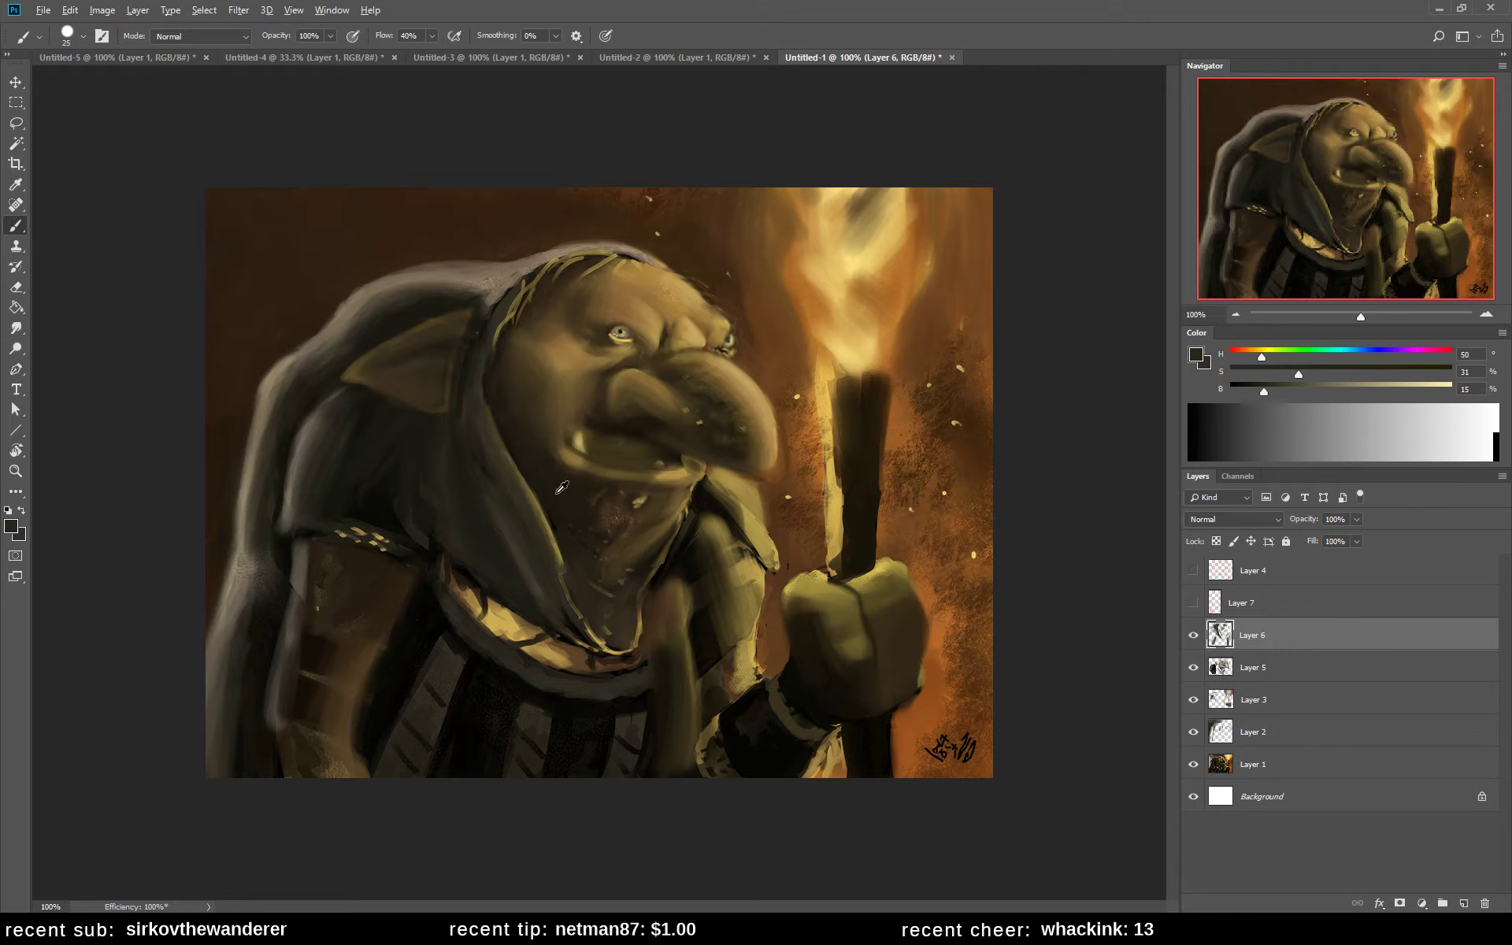
alt+click(526, 463)
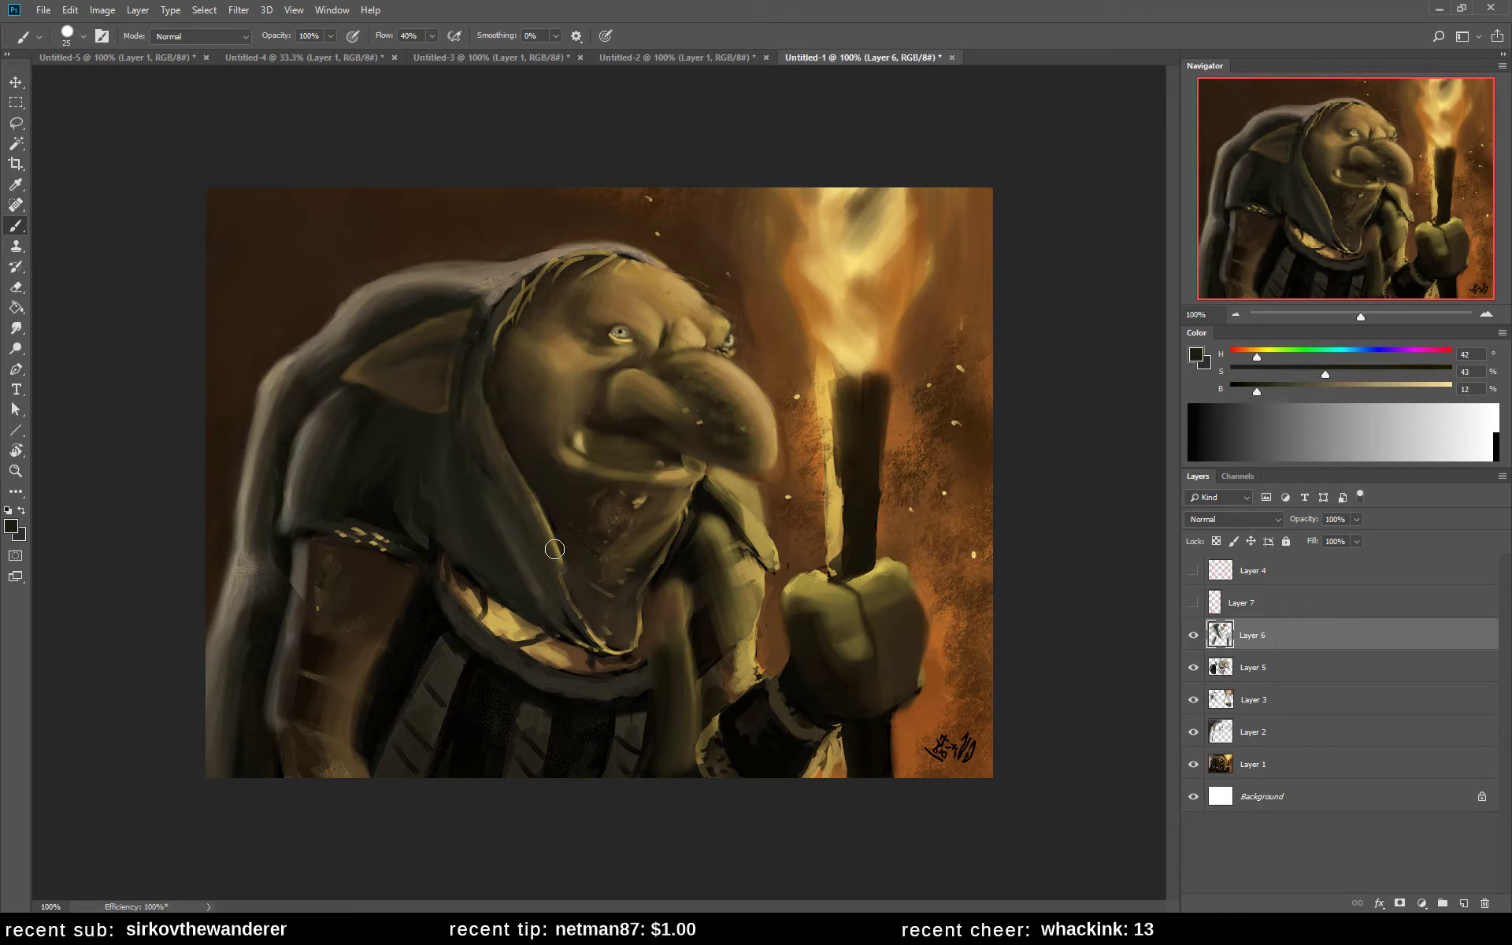
alt+click(547, 503)
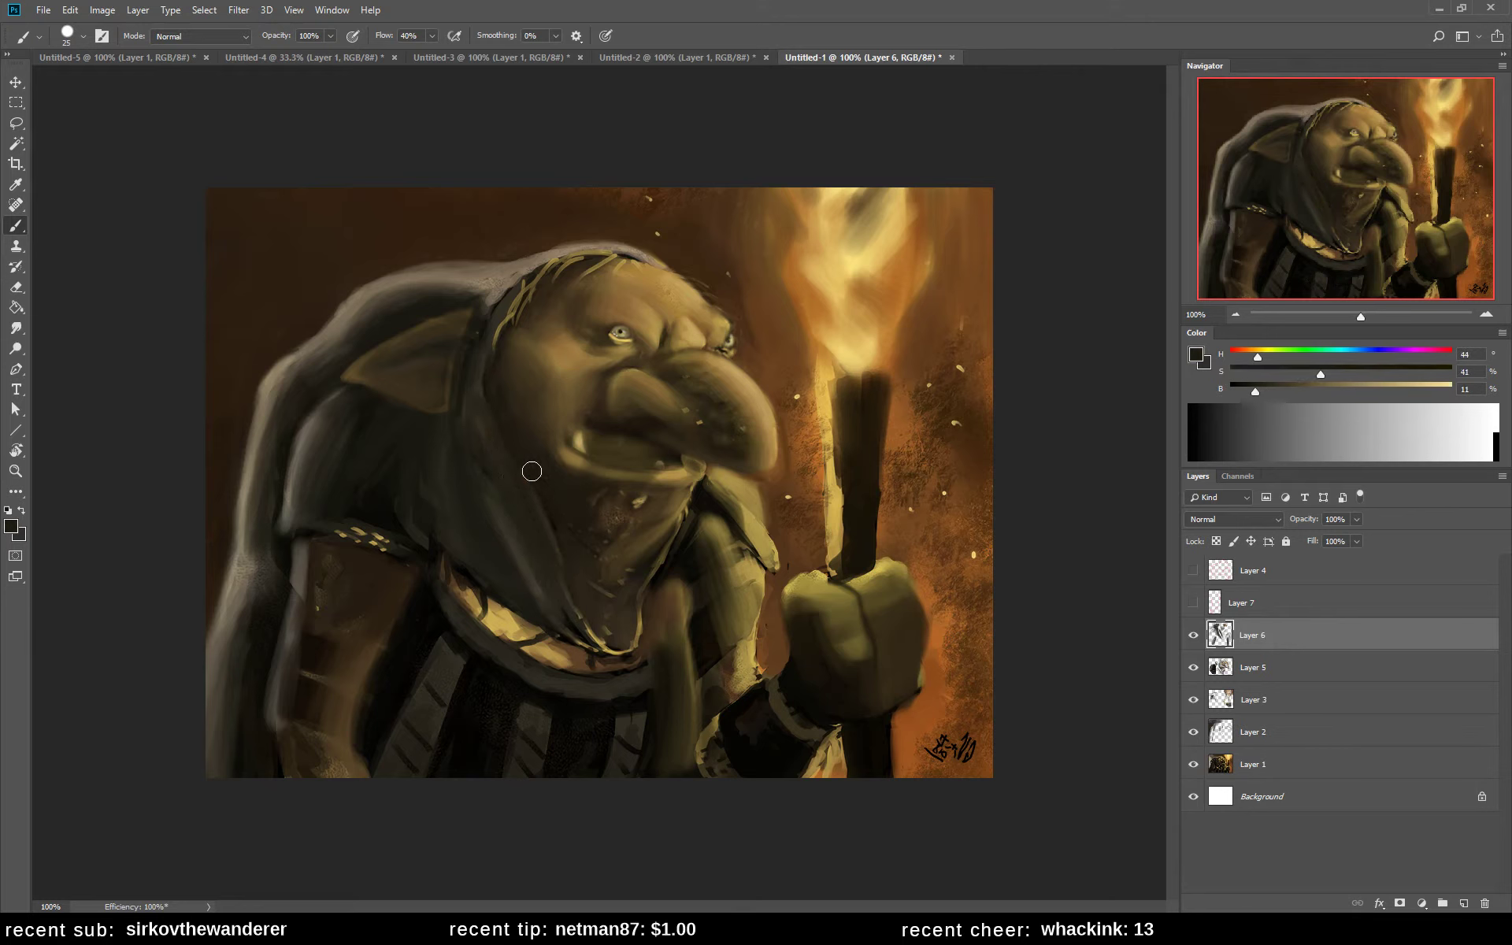
drag(537, 479, 543, 504)
- Brighten the hood's inner edge beside the face with warmer, lighter strokes, plus a dark edge line
mouse_move(1259, 391)
mouse_down()
mouse_move(1245, 356)
mouse_move(1296, 371)
mouse_move(1299, 391)
mouse_up()
key(bracketleft)
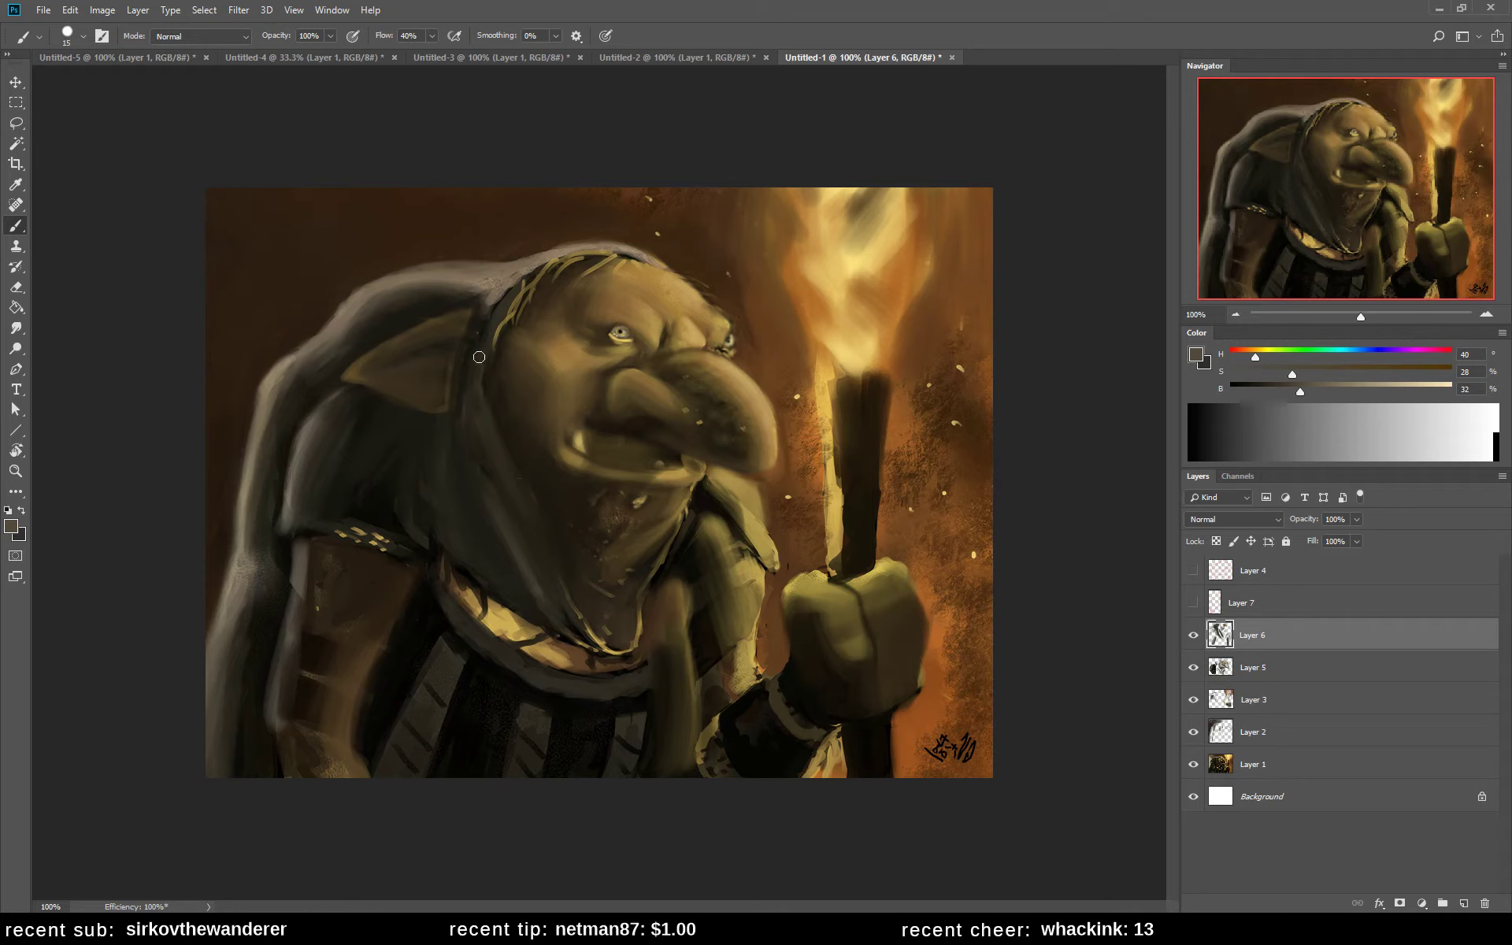
drag(479, 359, 521, 538)
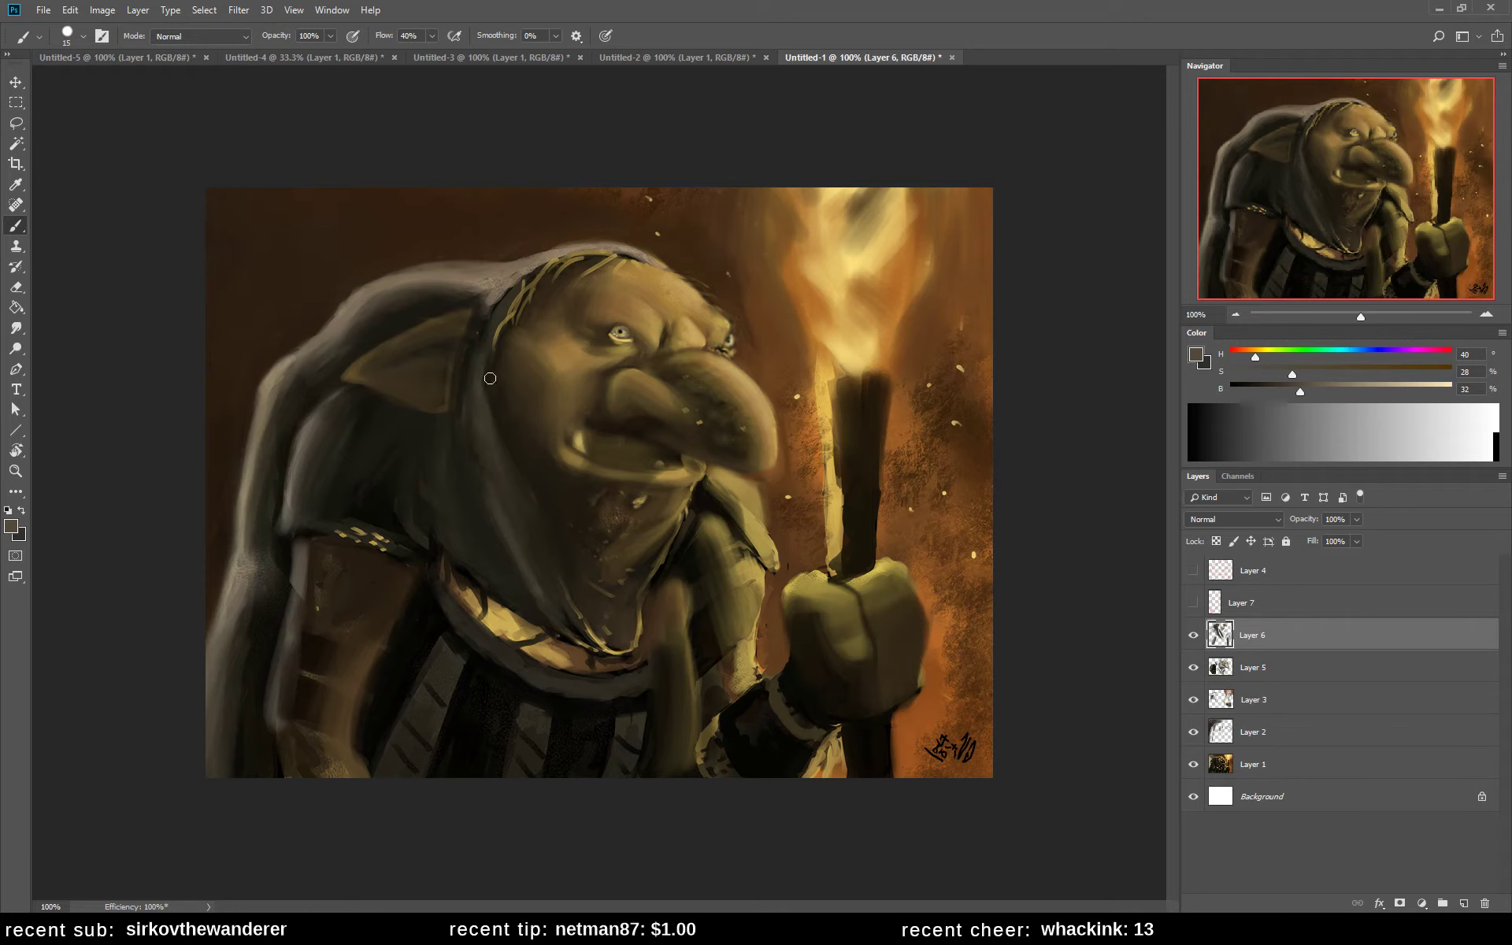
mouse_move(482, 332)
mouse_down()
mouse_move(477, 421)
mouse_move(500, 316)
mouse_move(489, 444)
mouse_up()
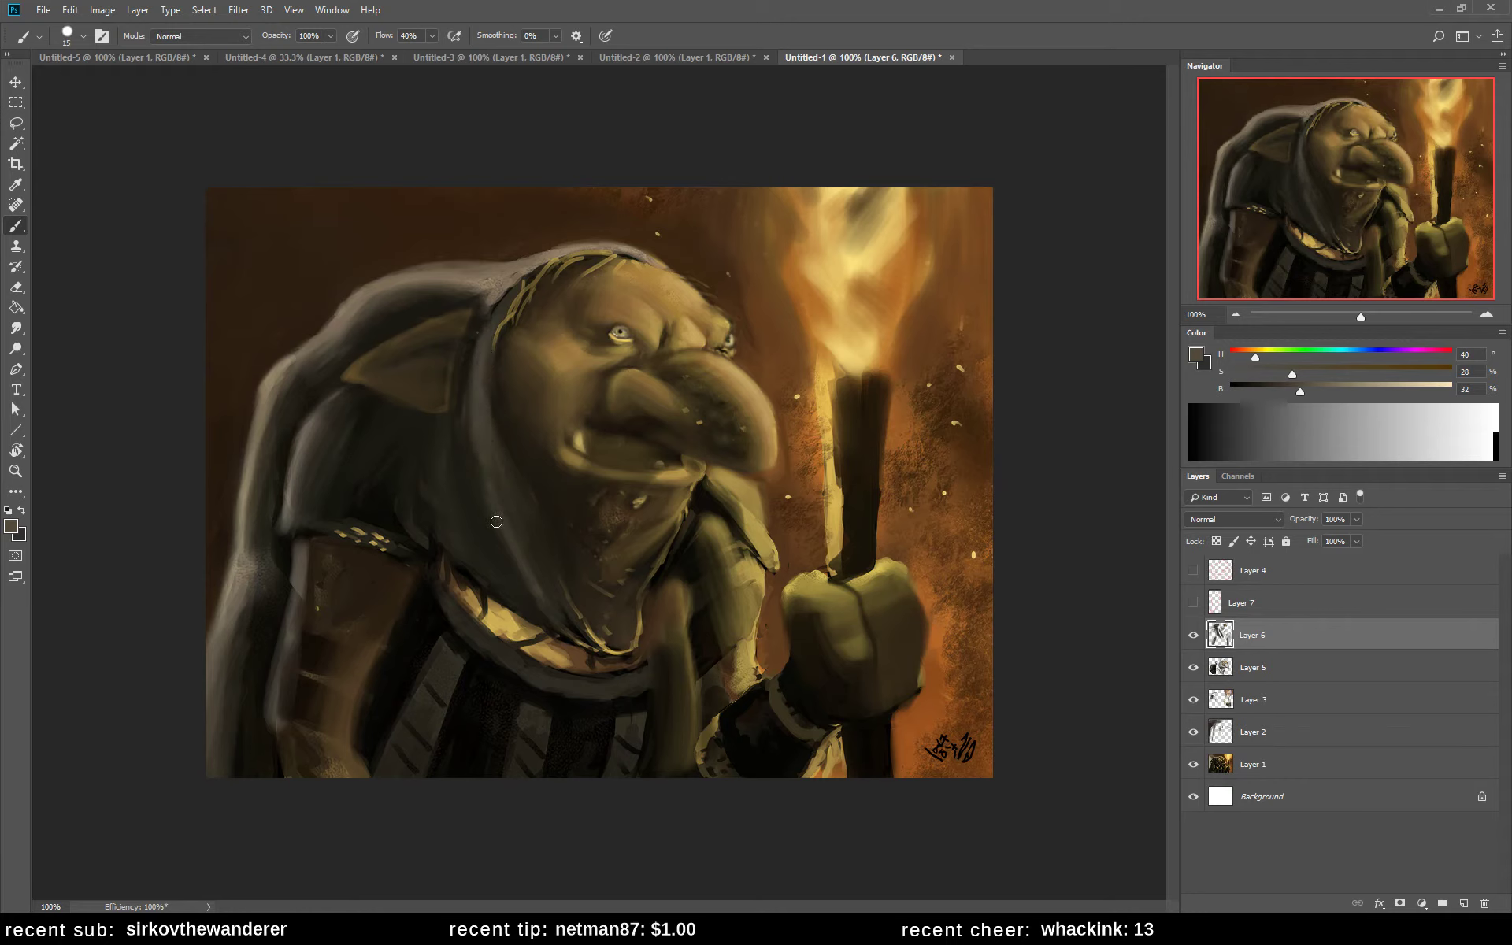
alt+click(471, 379)
drag(477, 328, 477, 477)
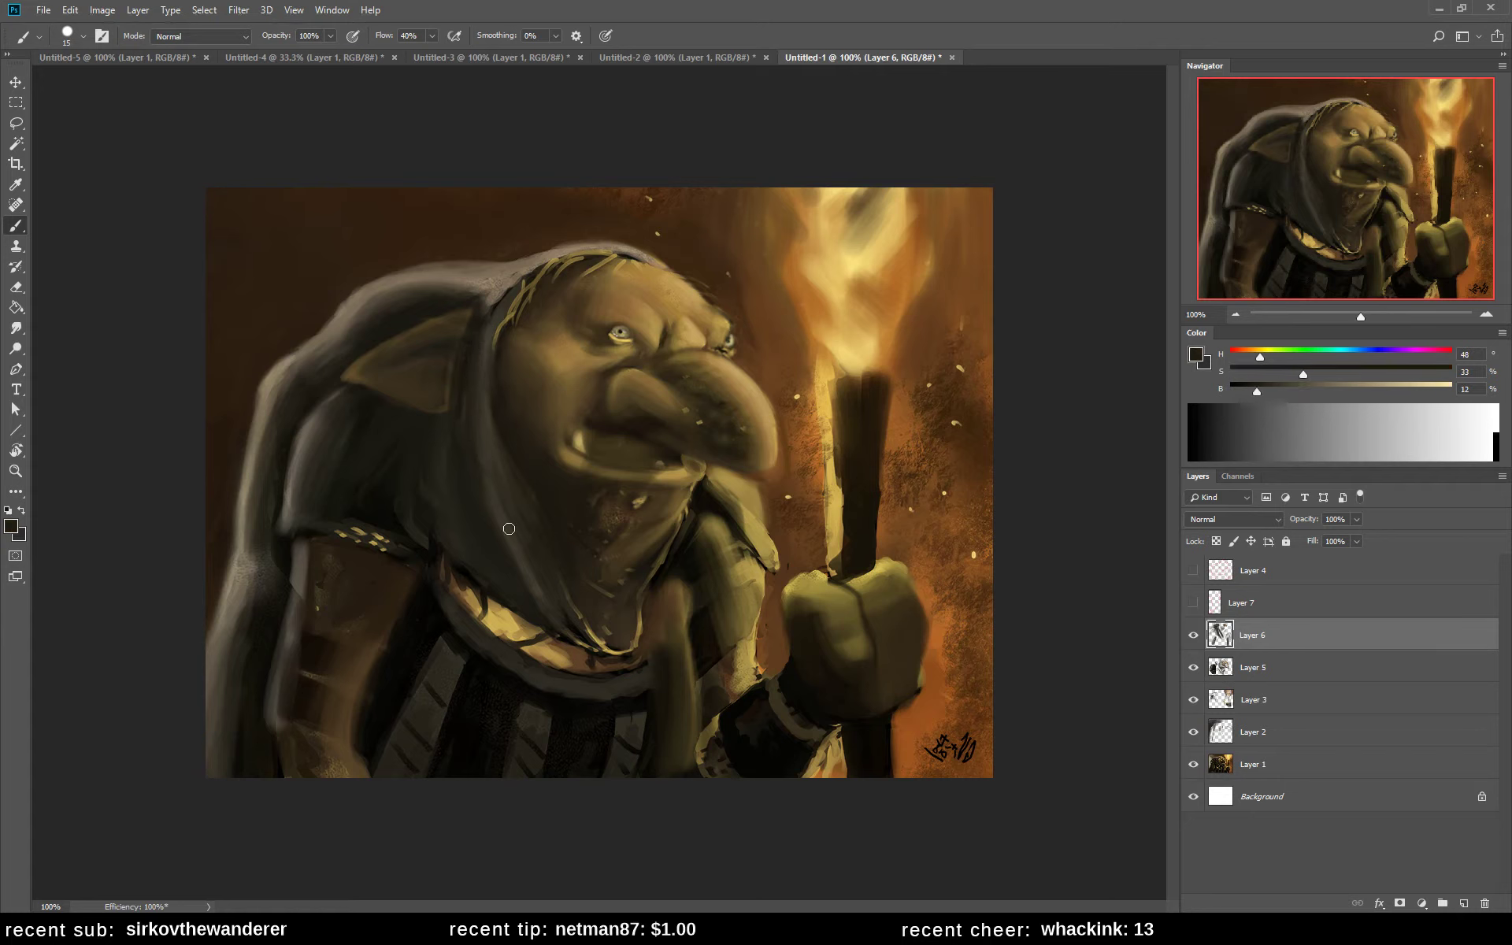
- Highlight the hood top and paint a pale collar highlight, trimming its left edge in dark brown
alt+click(477, 487)
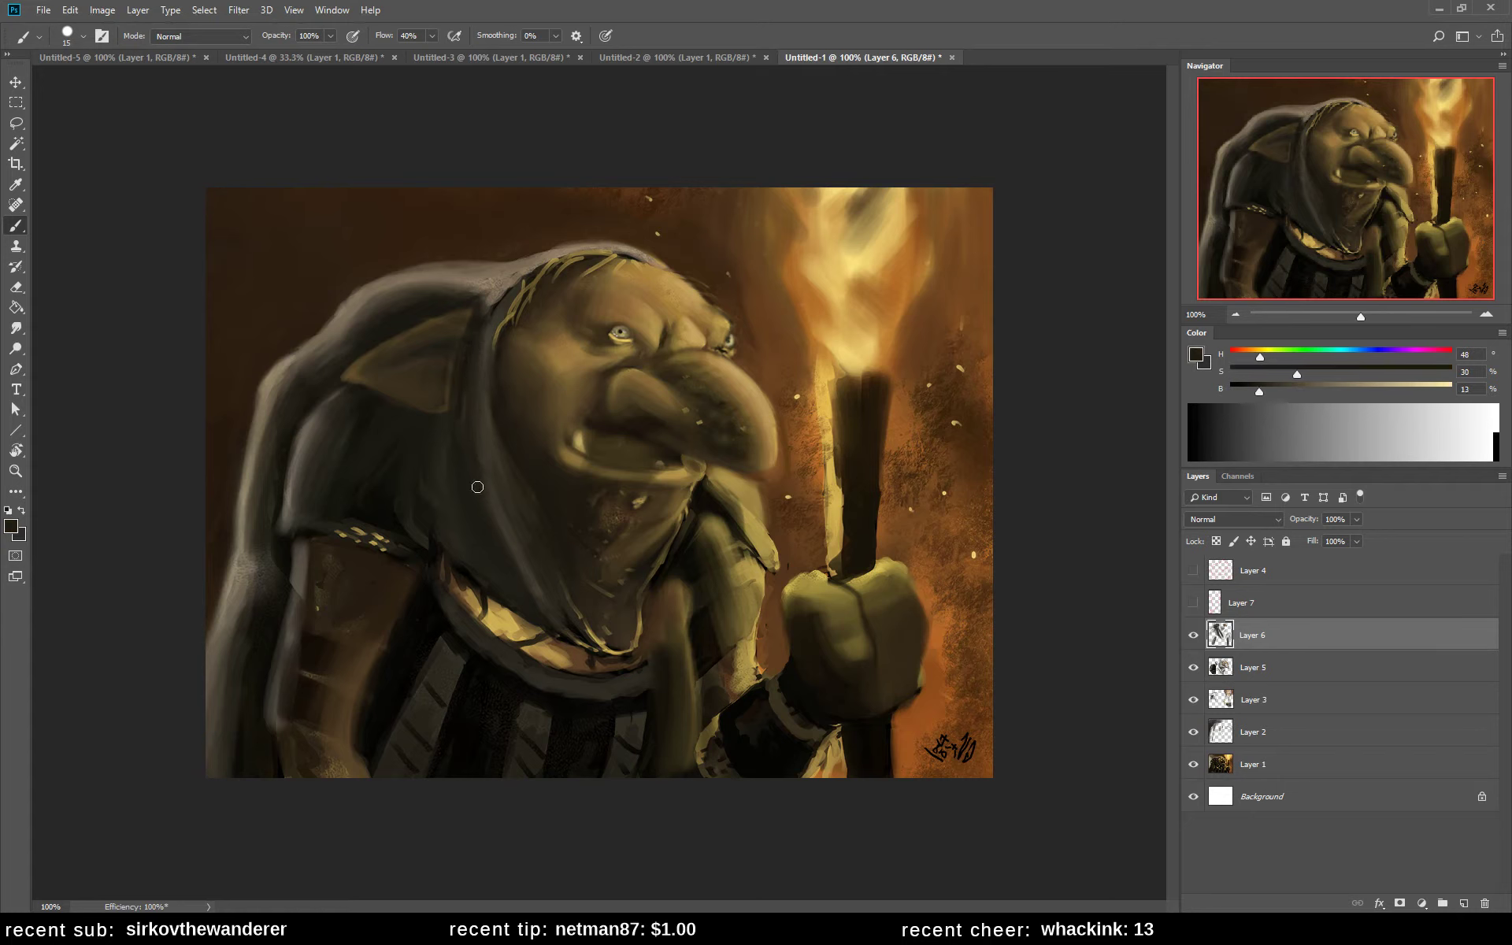
click(1339, 385)
drag(1255, 355, 1249, 356)
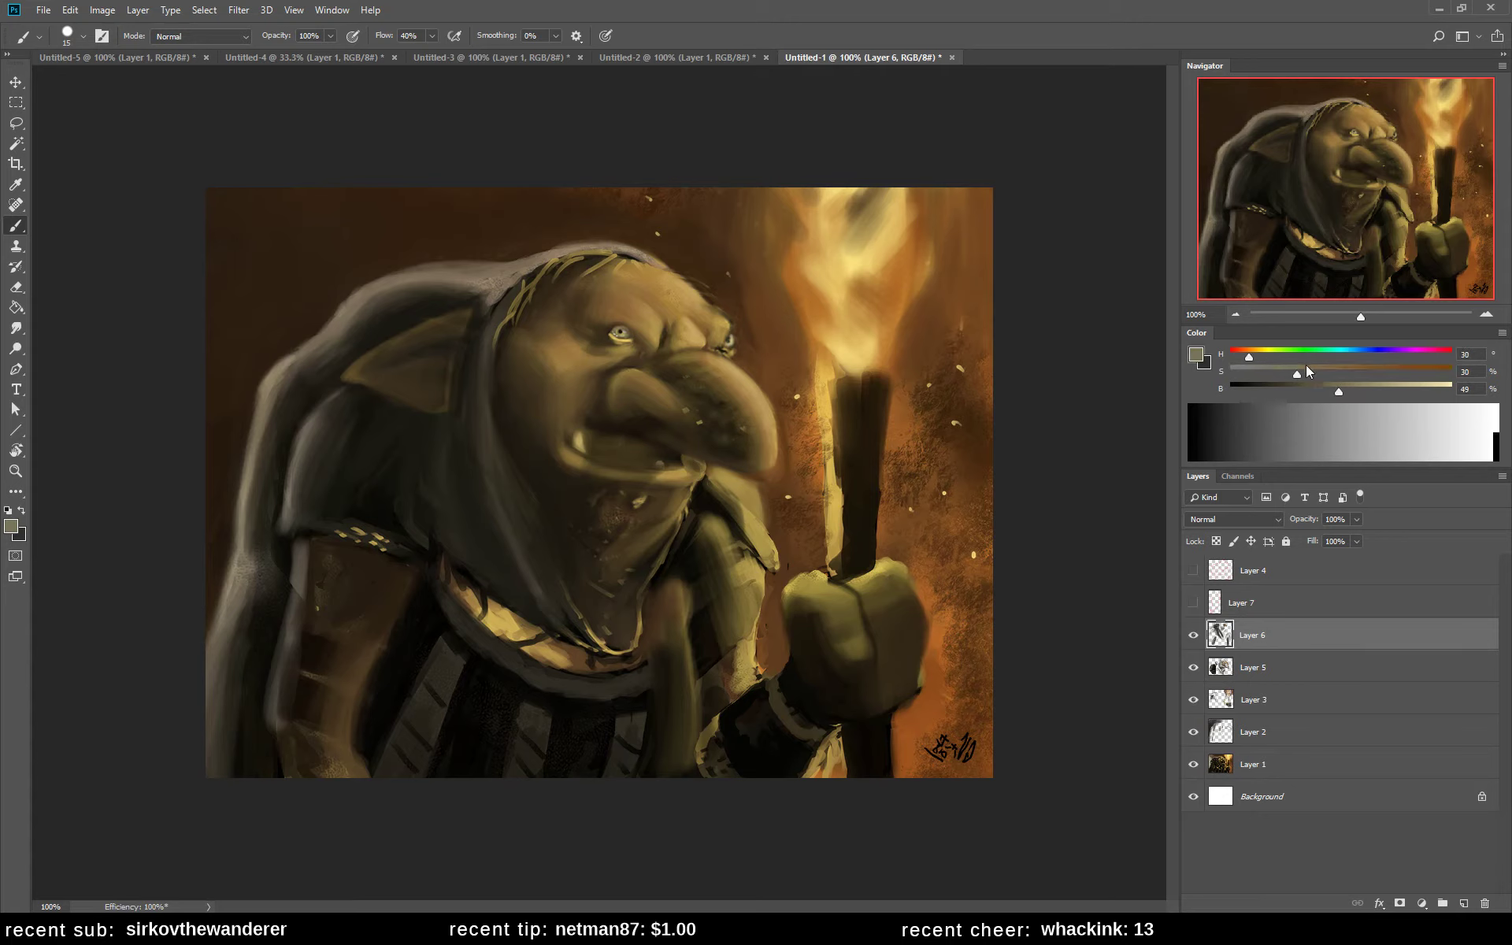
click(1355, 392)
drag(634, 250, 524, 274)
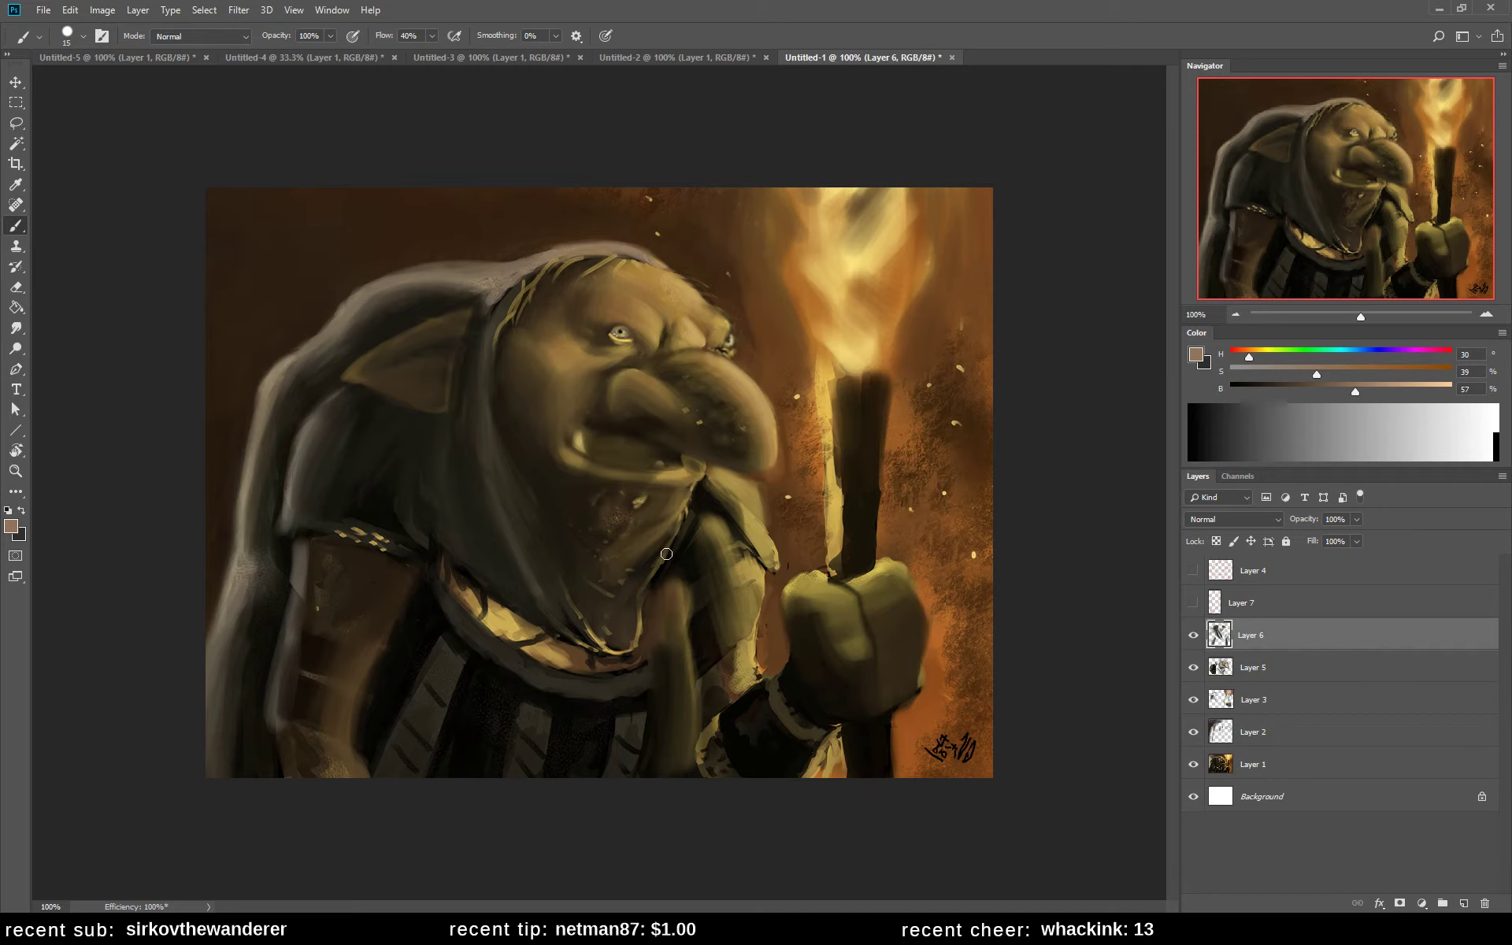
mouse_move(674, 529)
mouse_down()
mouse_move(650, 635)
mouse_move(672, 533)
mouse_move(642, 631)
mouse_move(653, 546)
mouse_move(637, 593)
mouse_move(646, 621)
mouse_move(660, 541)
mouse_move(638, 642)
mouse_up()
alt+click(646, 575)
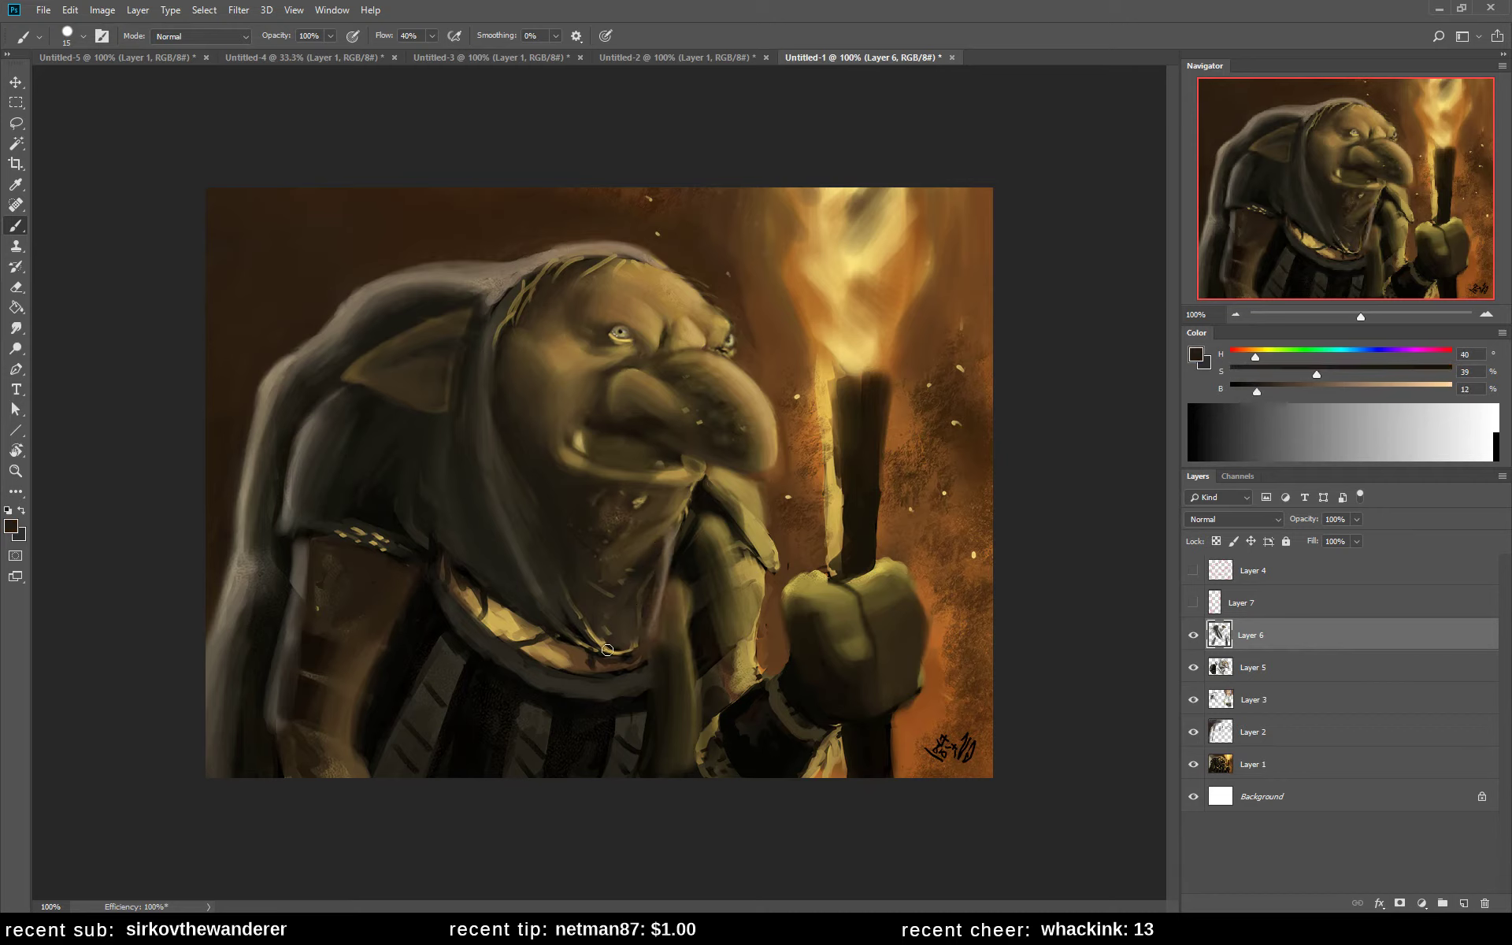
alt+click(651, 579)
- Extend the hood's lower edge over the yellow trim with sampled hood tones, then flip the canvas back
alt+click(516, 530)
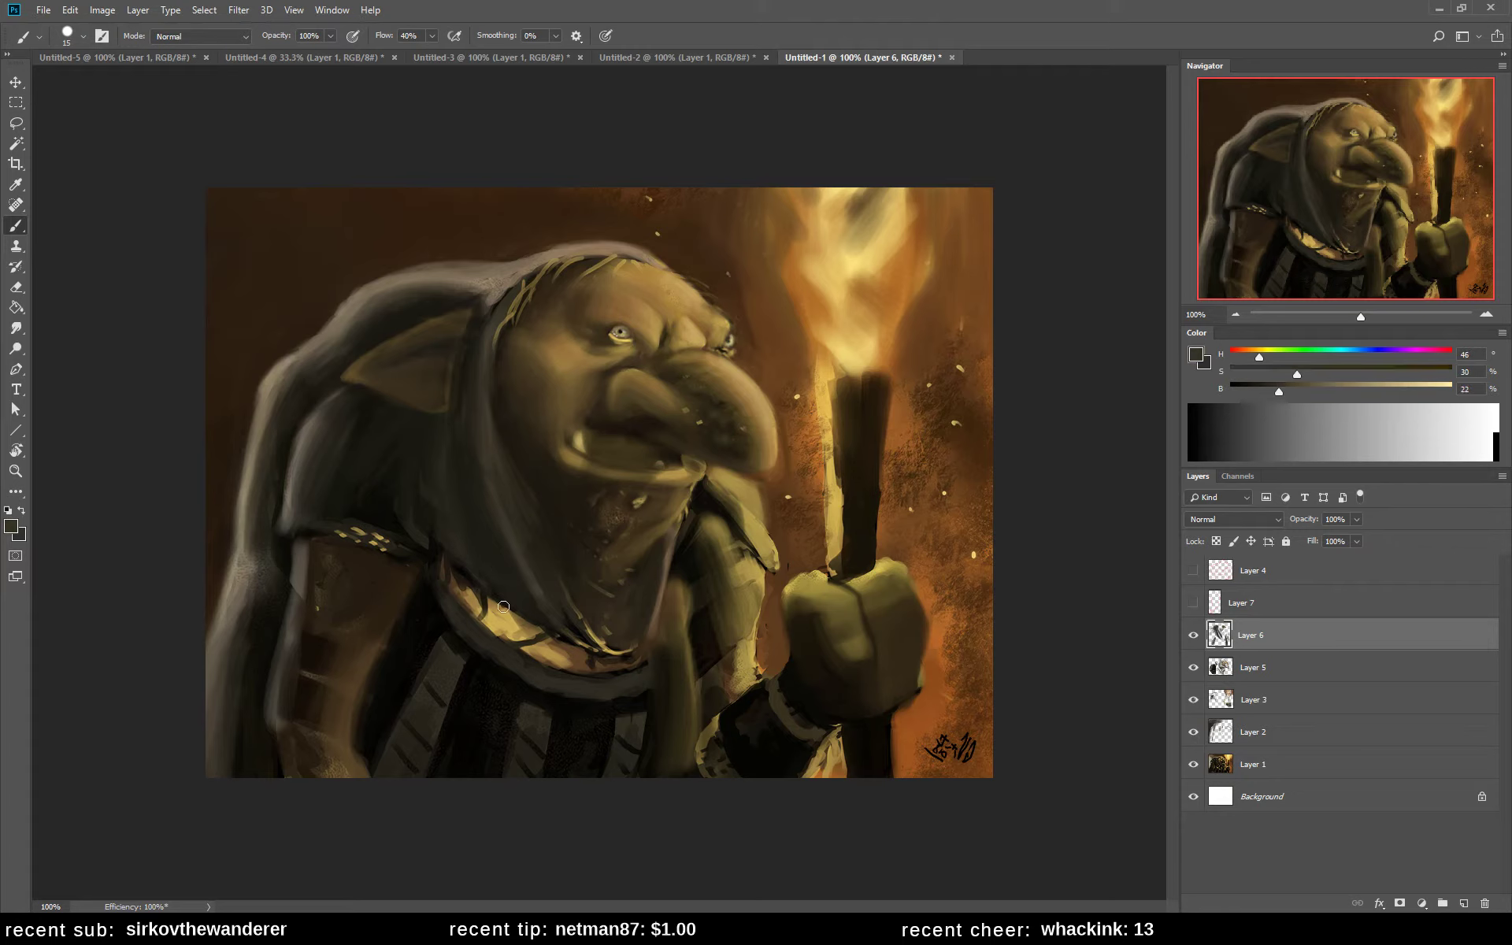
drag(449, 498, 516, 618)
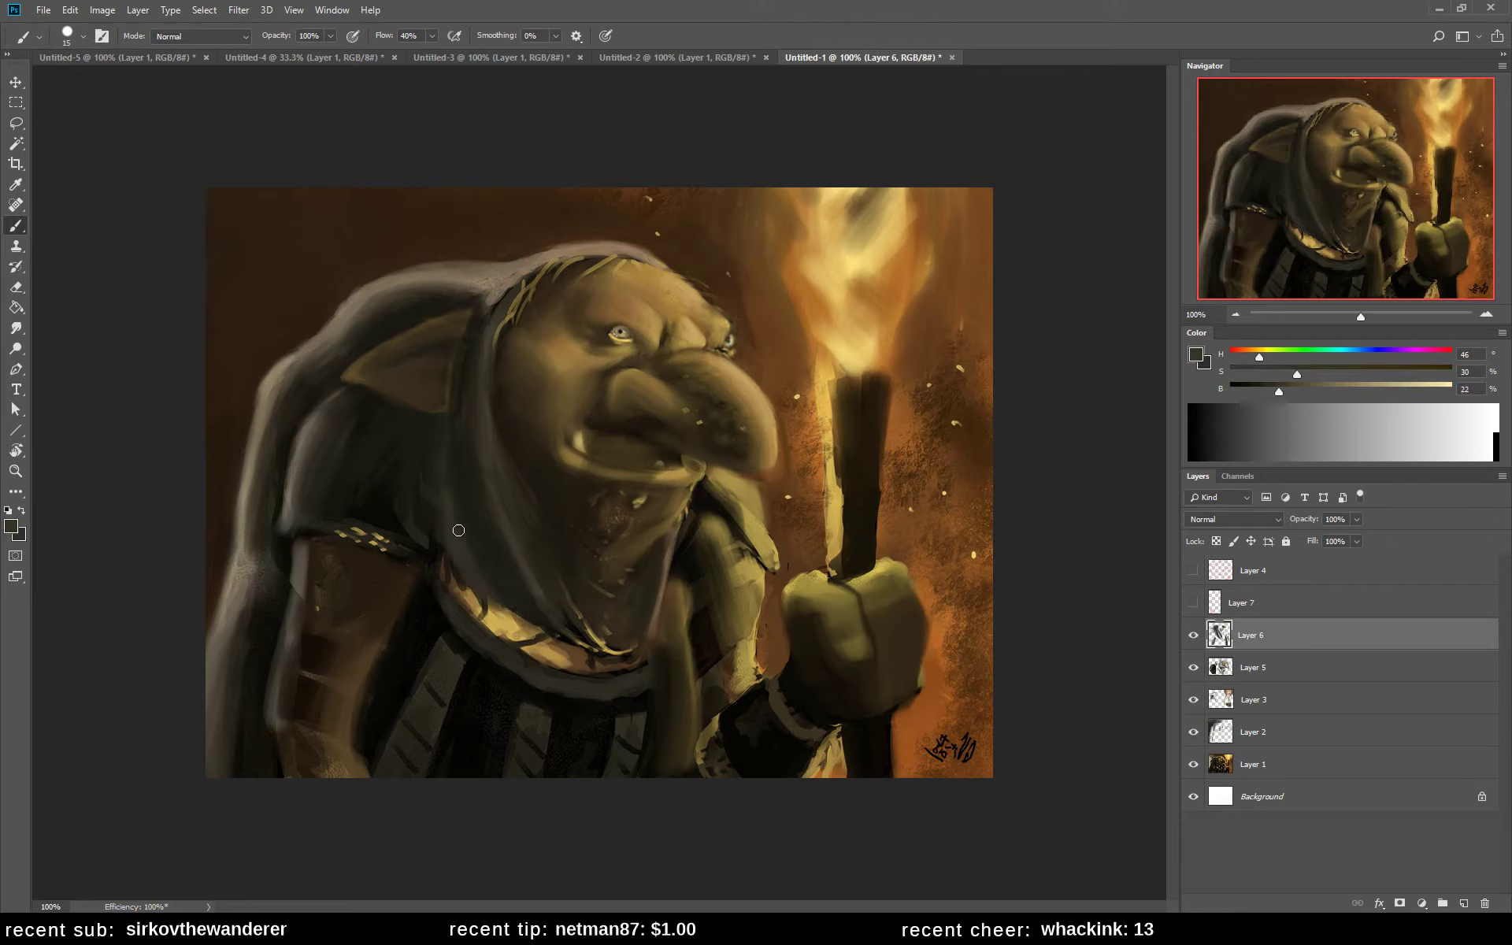
drag(459, 530, 523, 622)
alt+click(460, 542)
alt+click(430, 456)
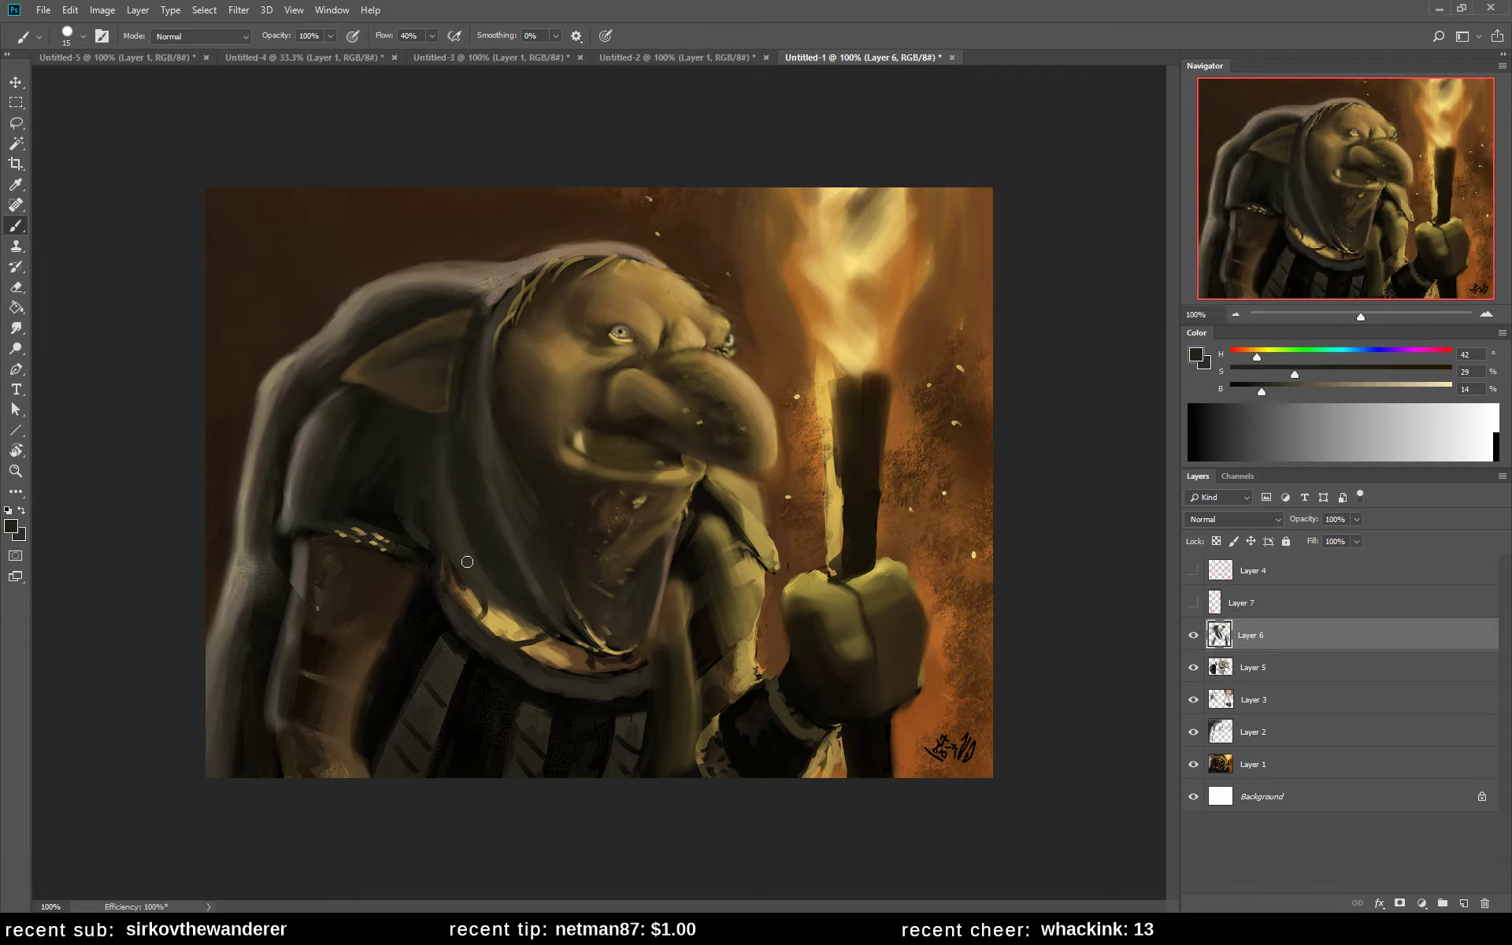
alt+click(442, 463)
drag(434, 544, 539, 628)
alt+click(451, 526)
key(ctrl+shift+h)
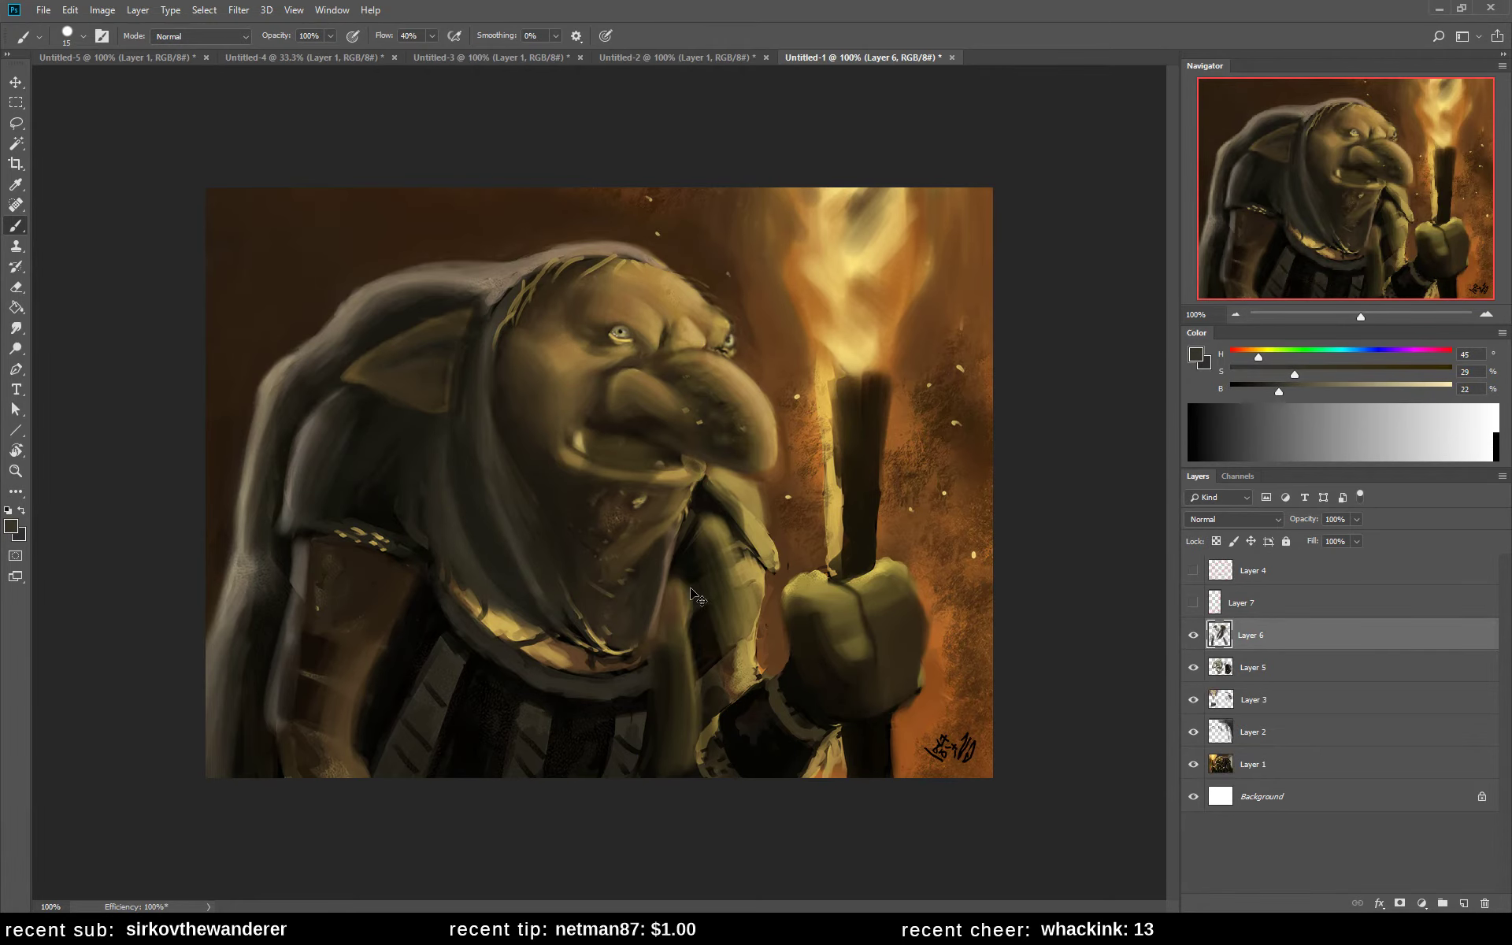
- Mix a dark hood brown by sampling the painting and adjusting the Color panel
alt+click(752, 469)
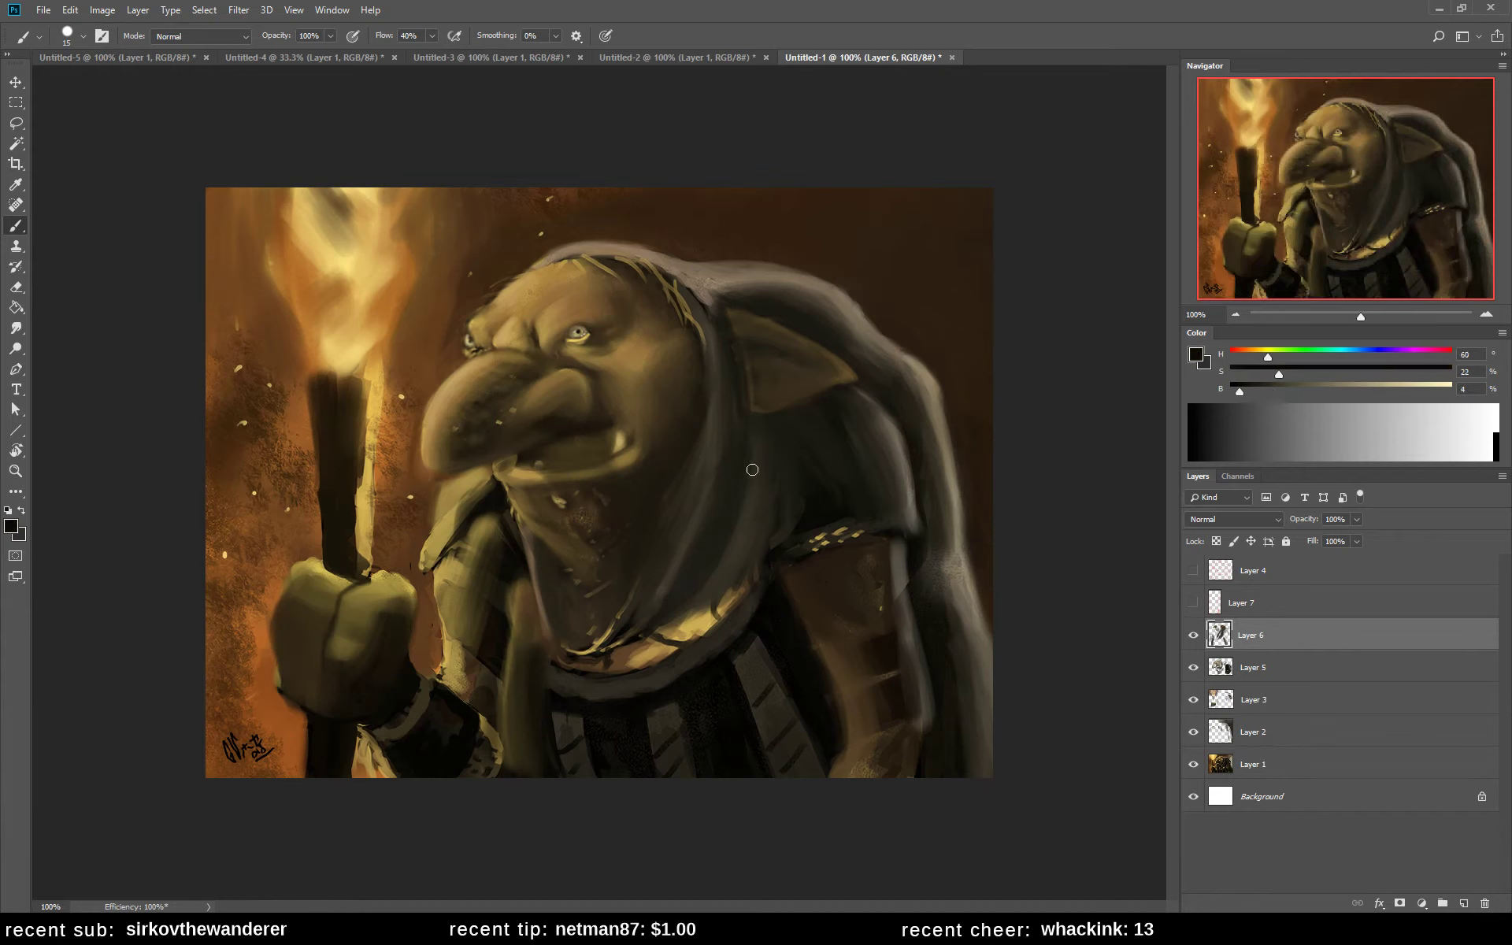
alt+click(711, 477)
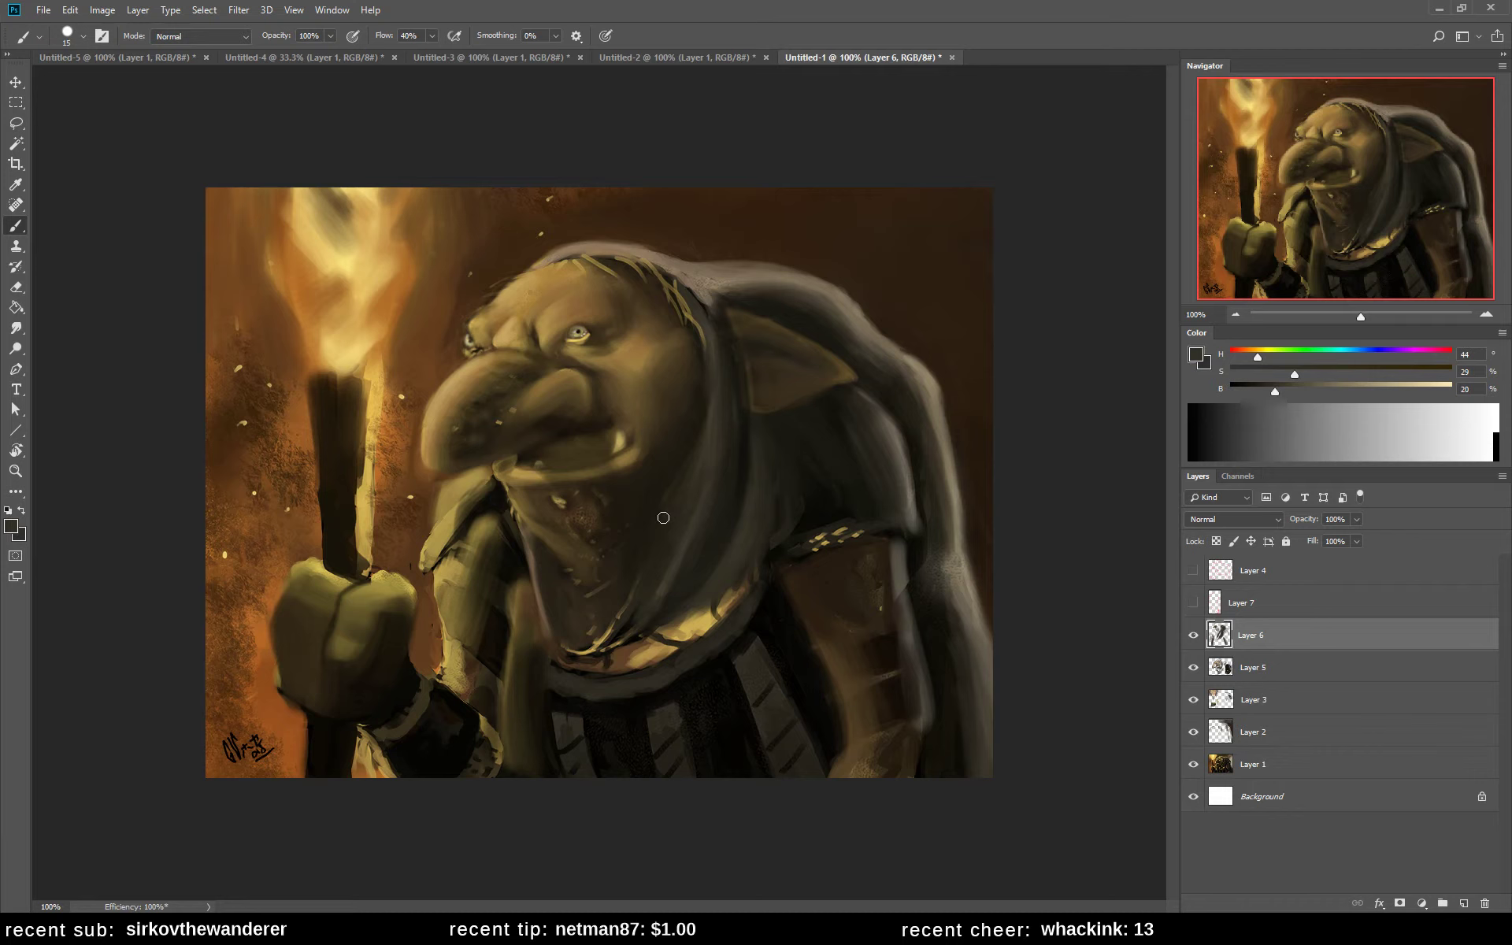
click(1254, 354)
click(1260, 391)
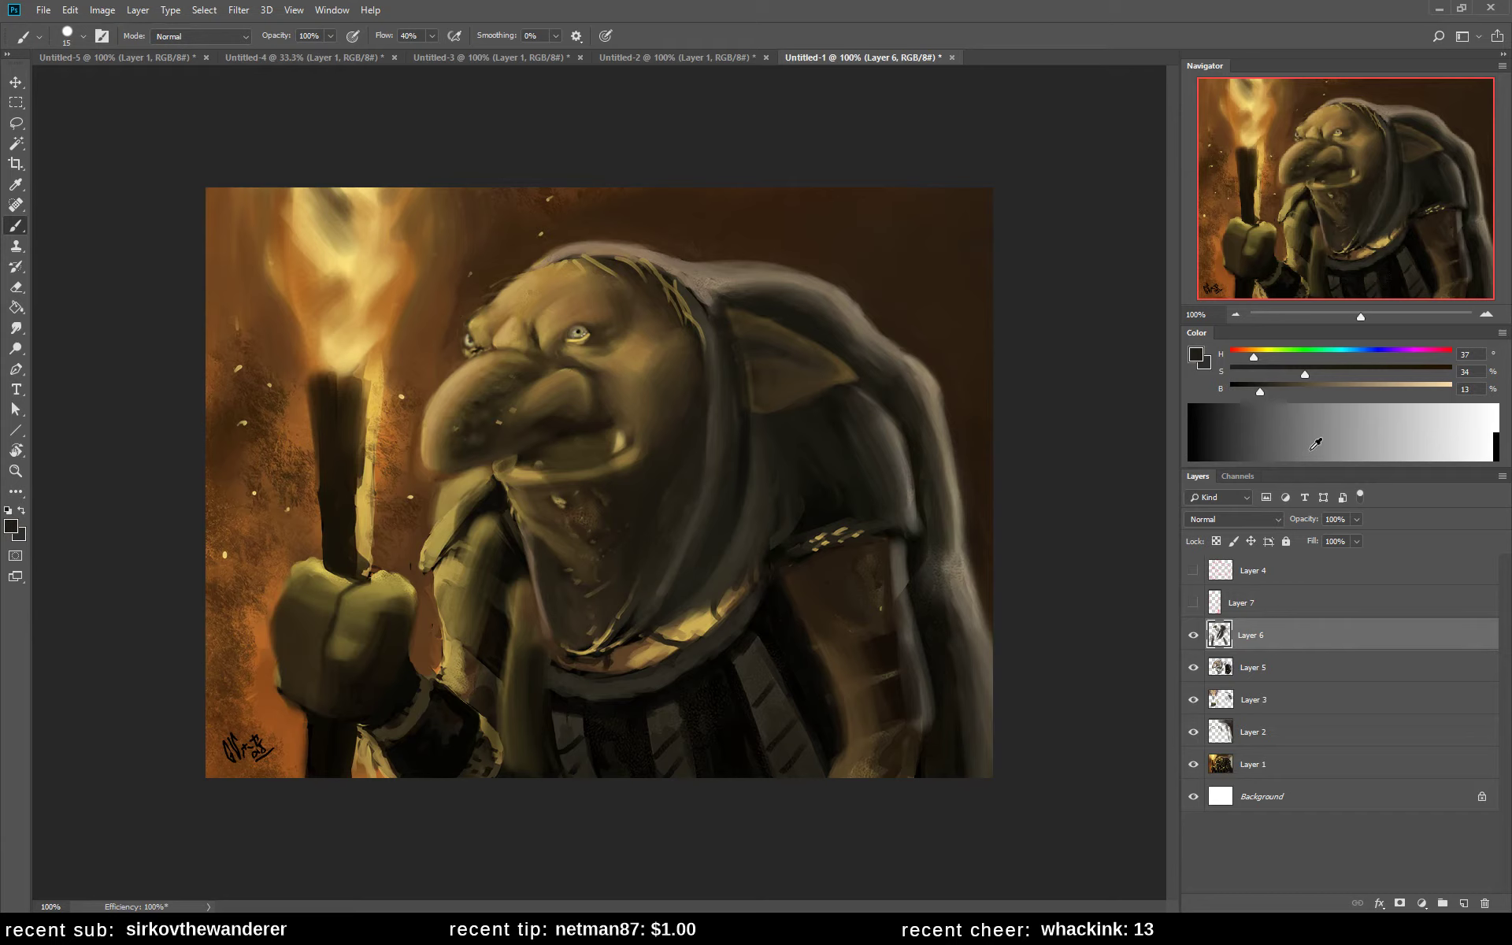
click(1249, 392)
click(1268, 354)
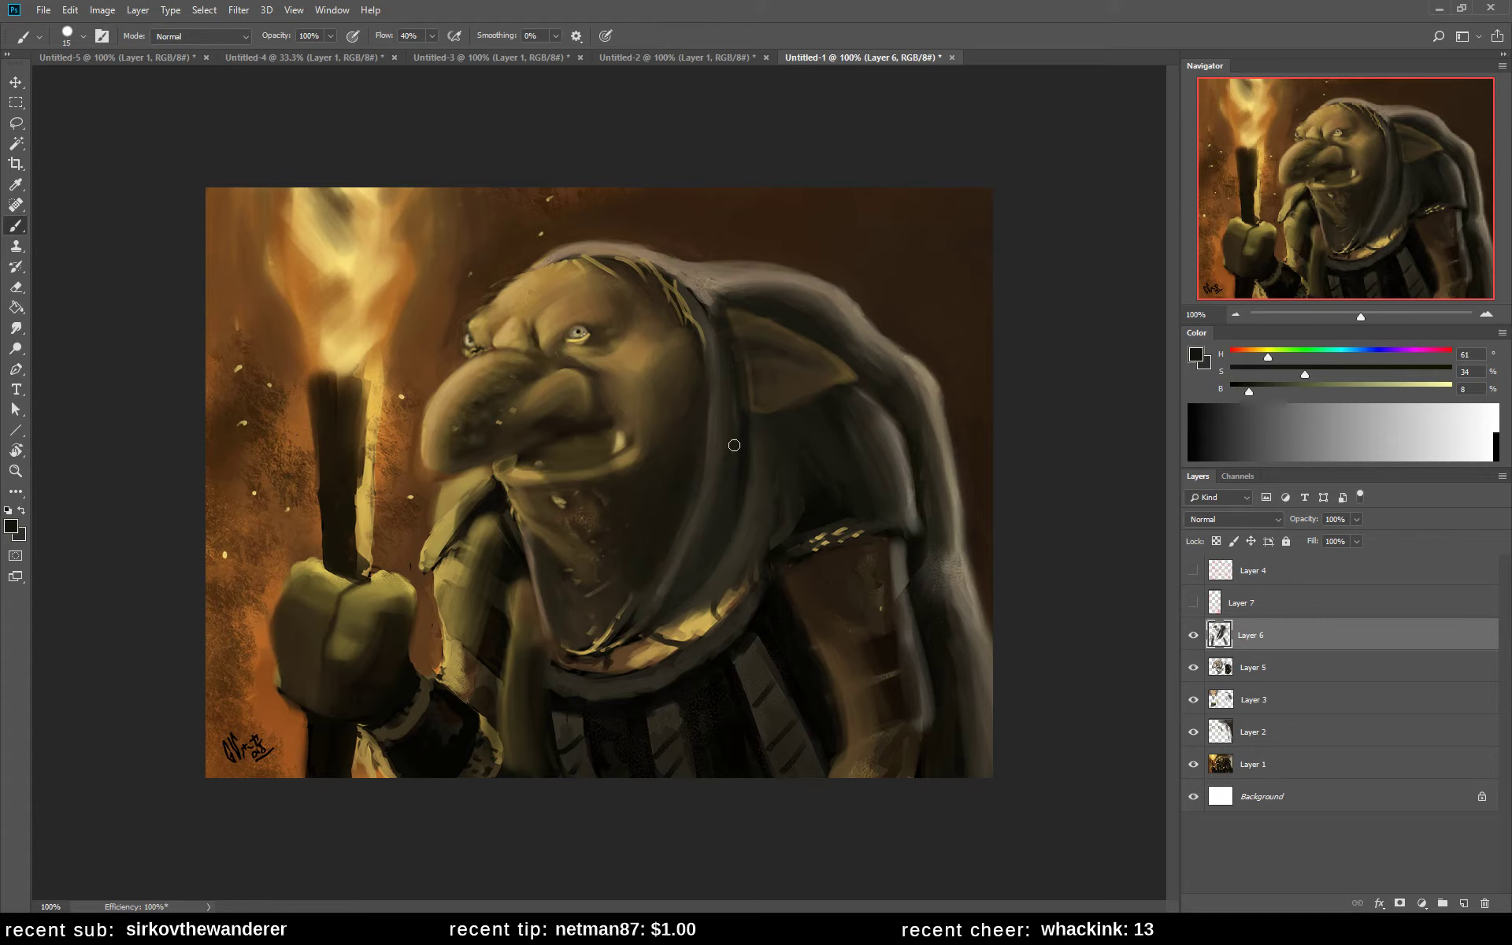
alt+click(735, 362)
alt+click(734, 346)
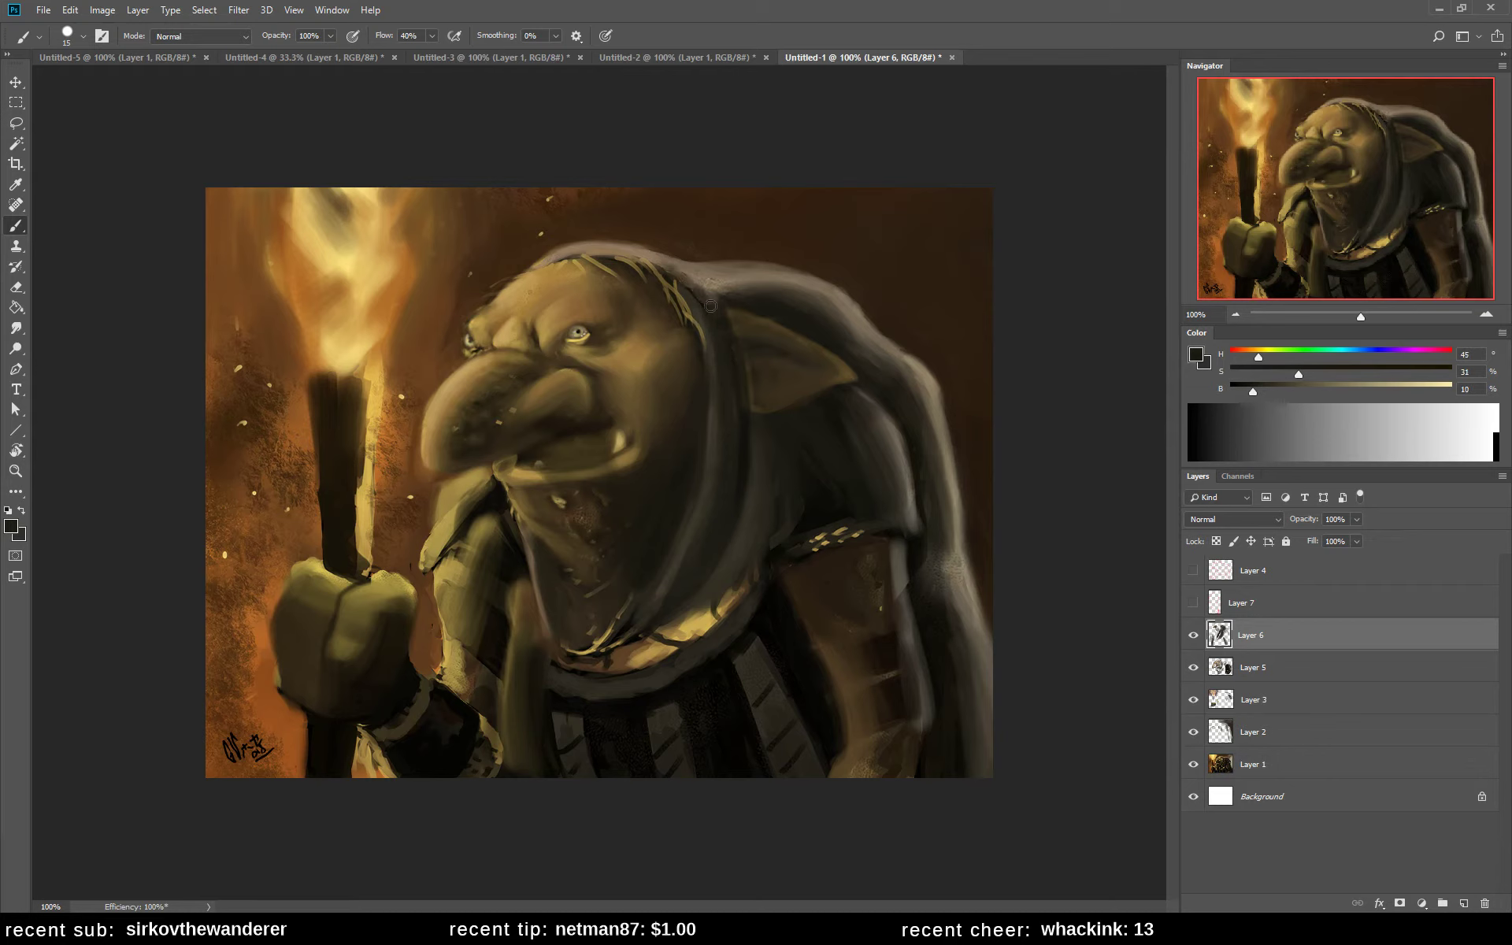
alt+click(701, 281)
- Darken the hood edge above the face and smooth the light patch on the hood fold
drag(648, 260, 716, 328)
alt+click(679, 265)
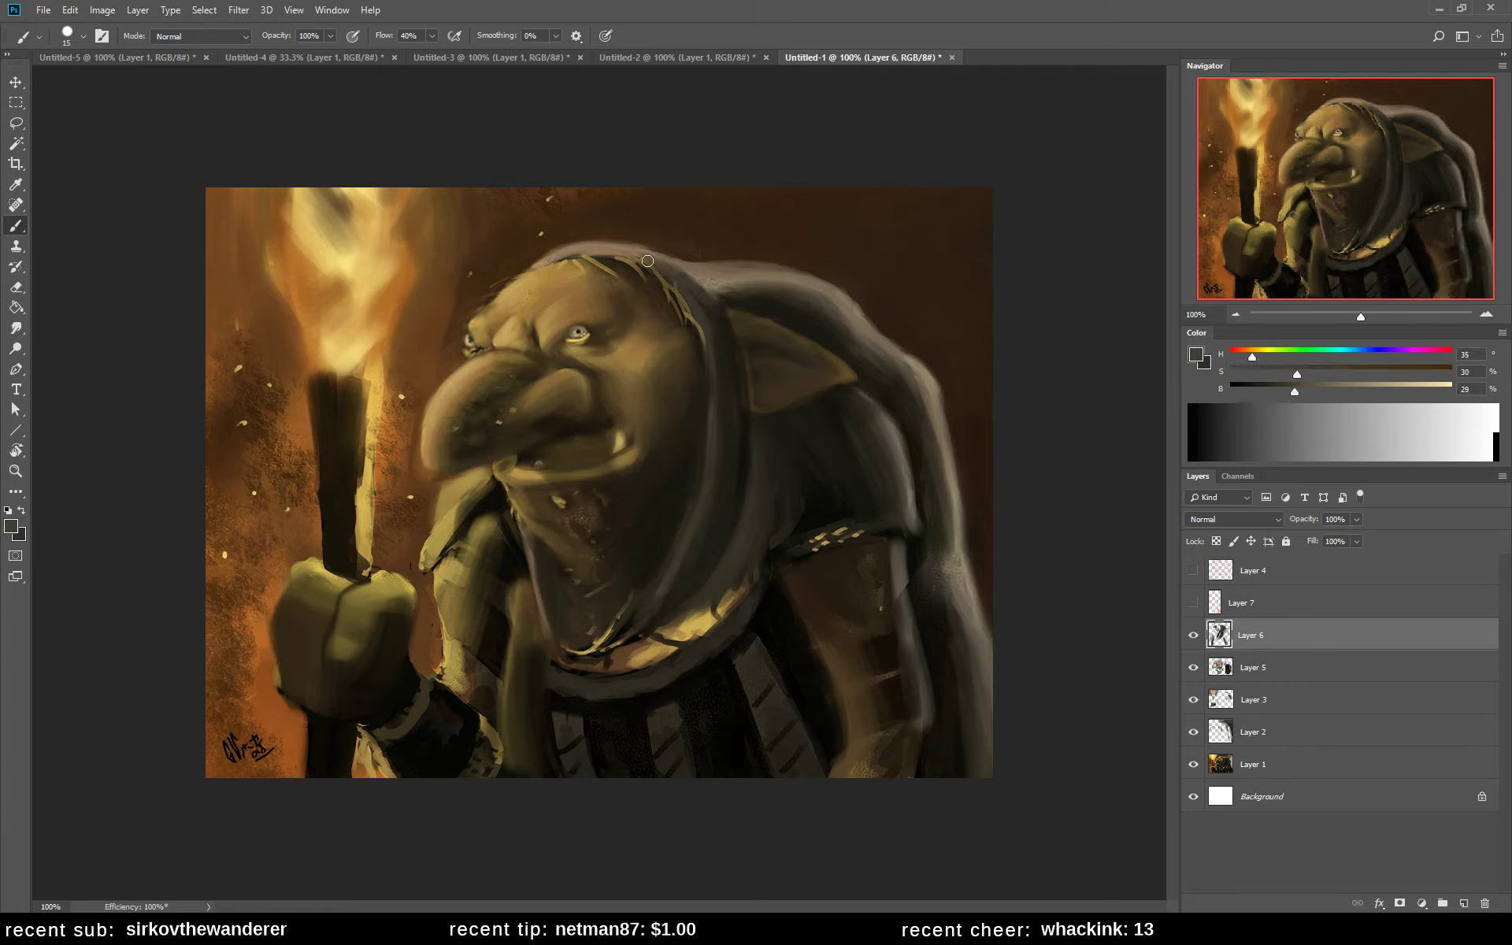
alt+click(695, 267)
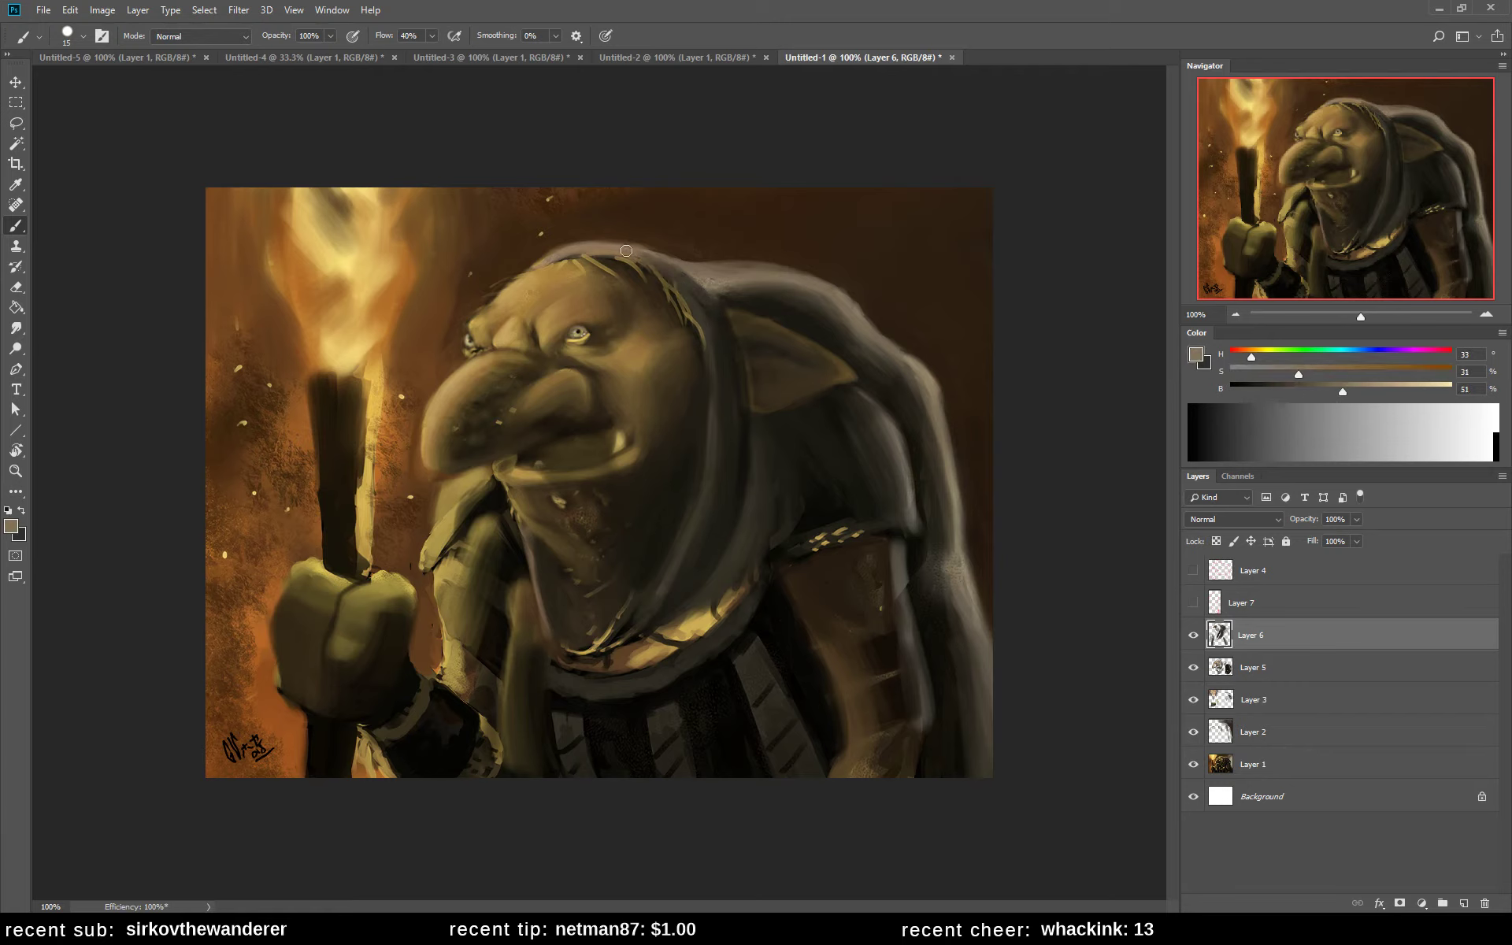
alt+click(709, 286)
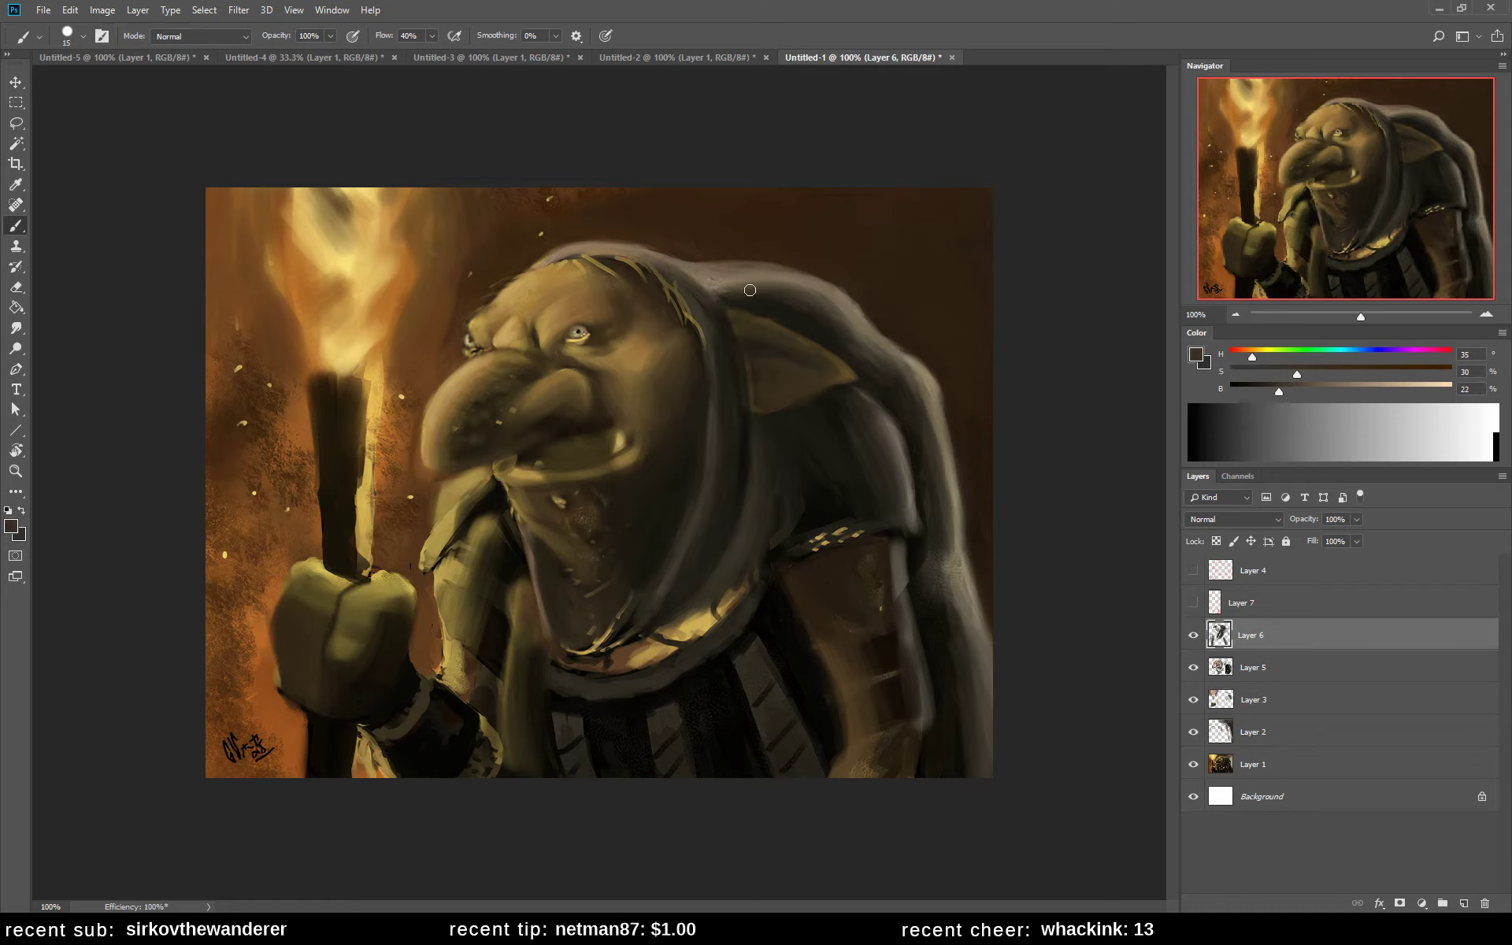
mouse_move(718, 289)
mouse_down()
mouse_move(789, 293)
mouse_move(715, 290)
mouse_move(756, 290)
mouse_up()
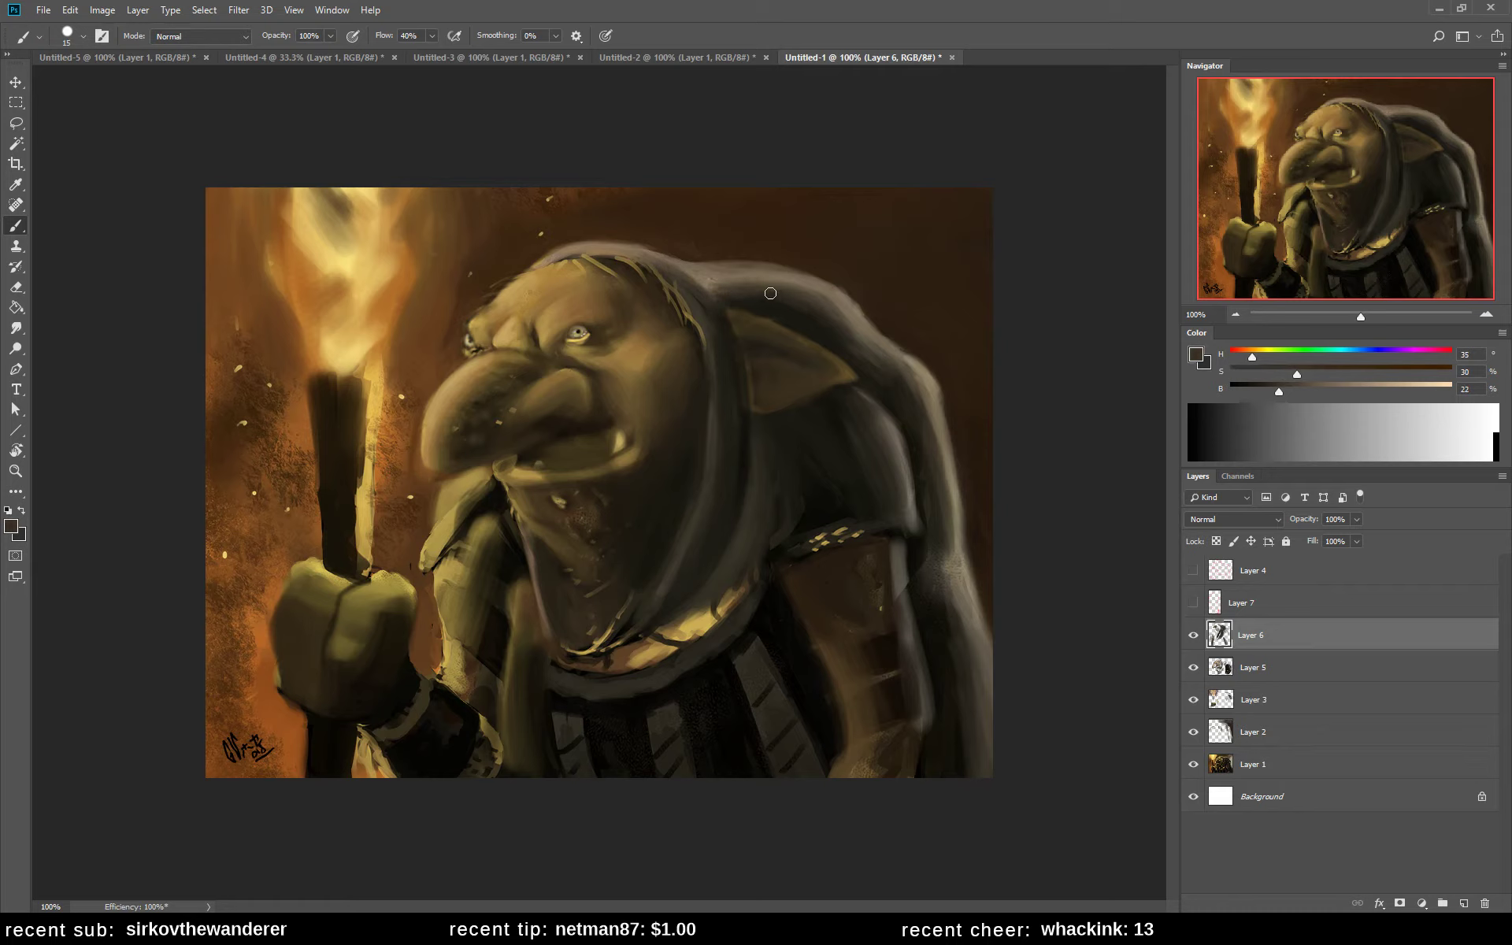
alt+click(712, 285)
alt+click(737, 271)
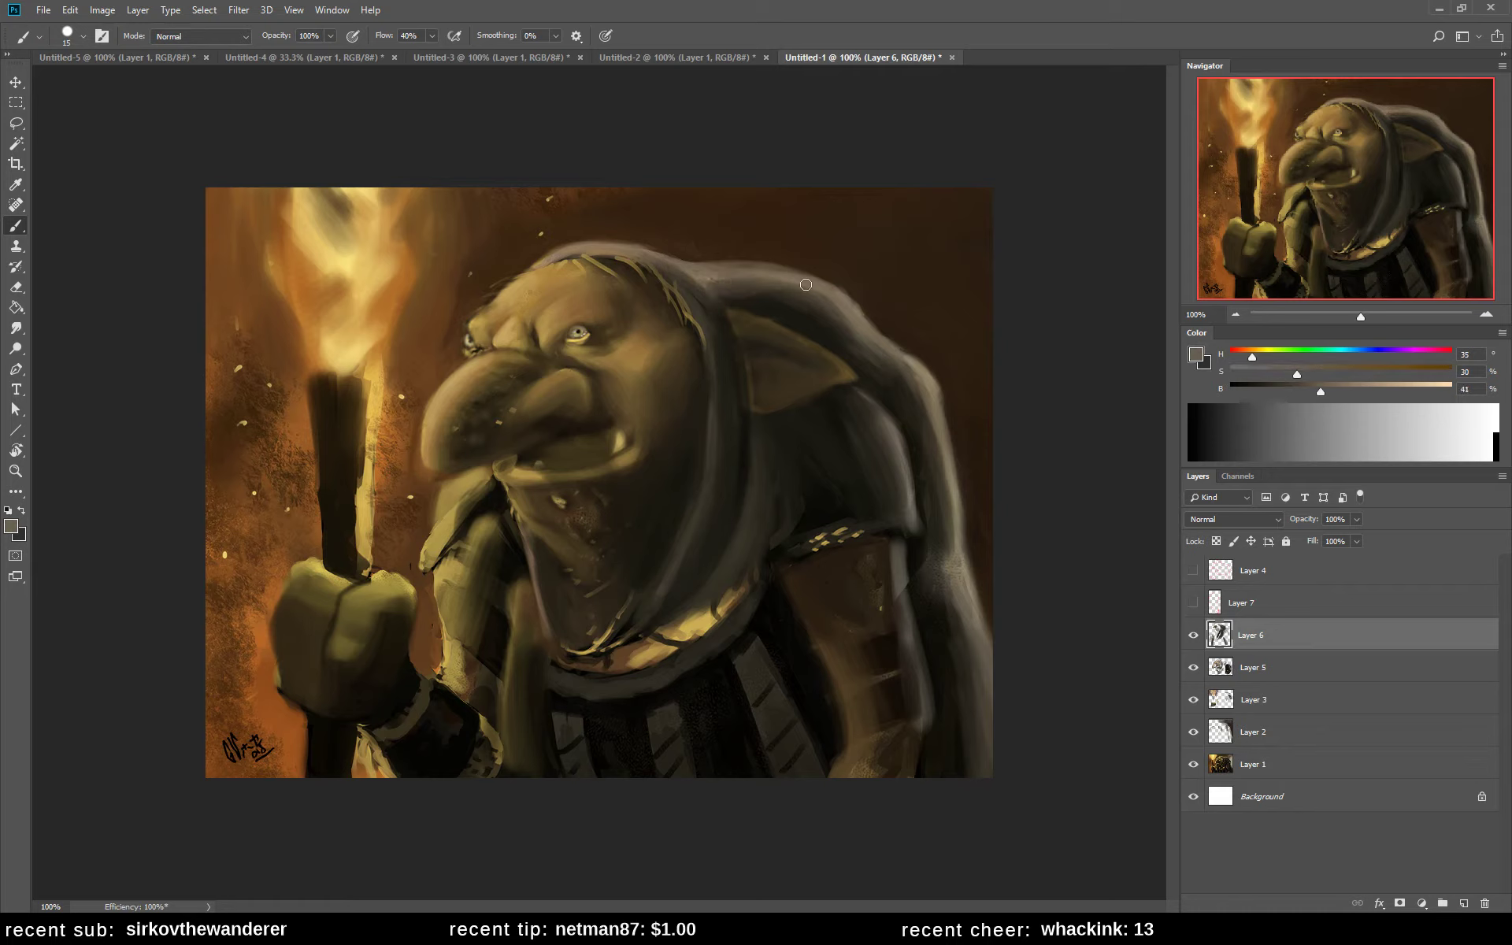
alt+click(798, 284)
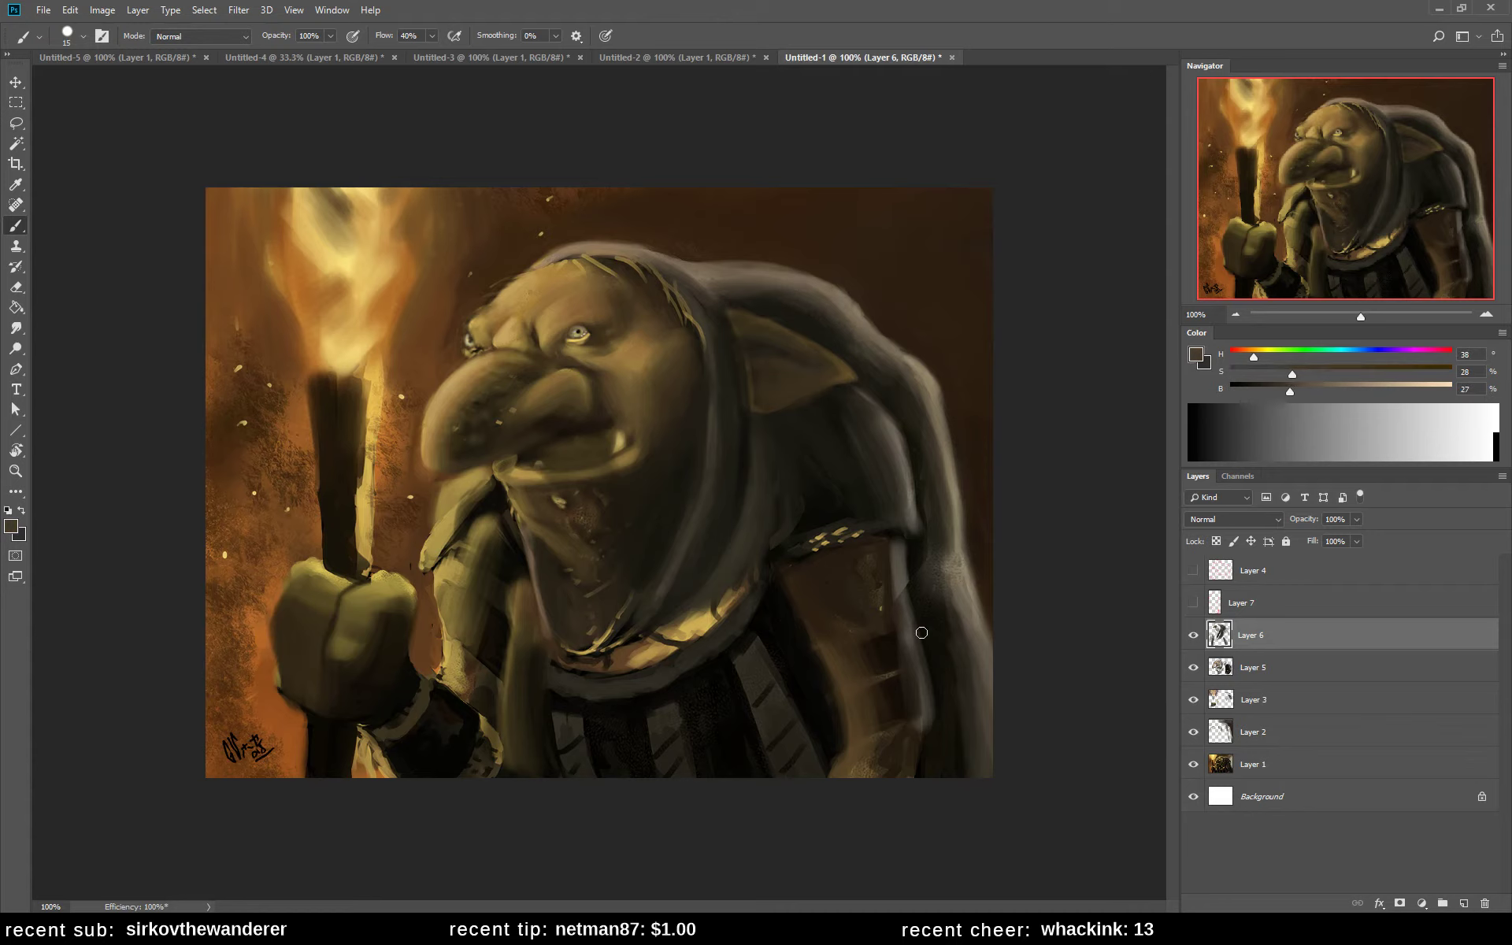
- Touch up the shoulder and paint a dark stroke down the shoulder and arm edge
alt+click(908, 588)
mouse_move(910, 642)
mouse_down()
mouse_move(901, 545)
mouse_move(899, 650)
mouse_move(896, 589)
mouse_up()
alt+click(890, 565)
alt+click(895, 557)
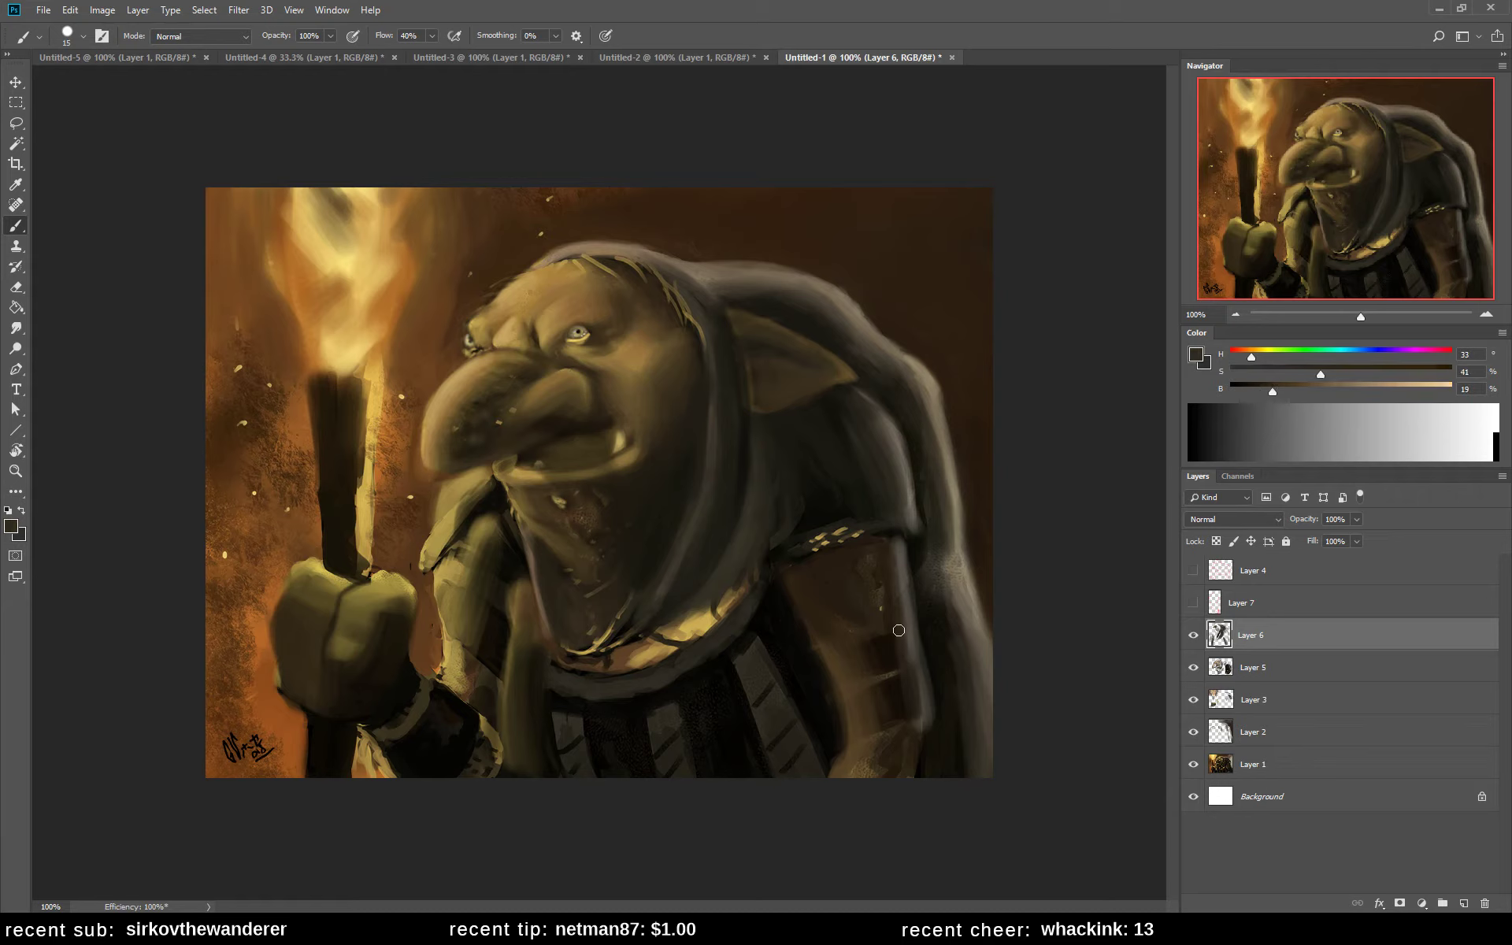
alt+click(908, 579)
alt+click(889, 548)
drag(902, 569, 916, 682)
alt+click(735, 430)
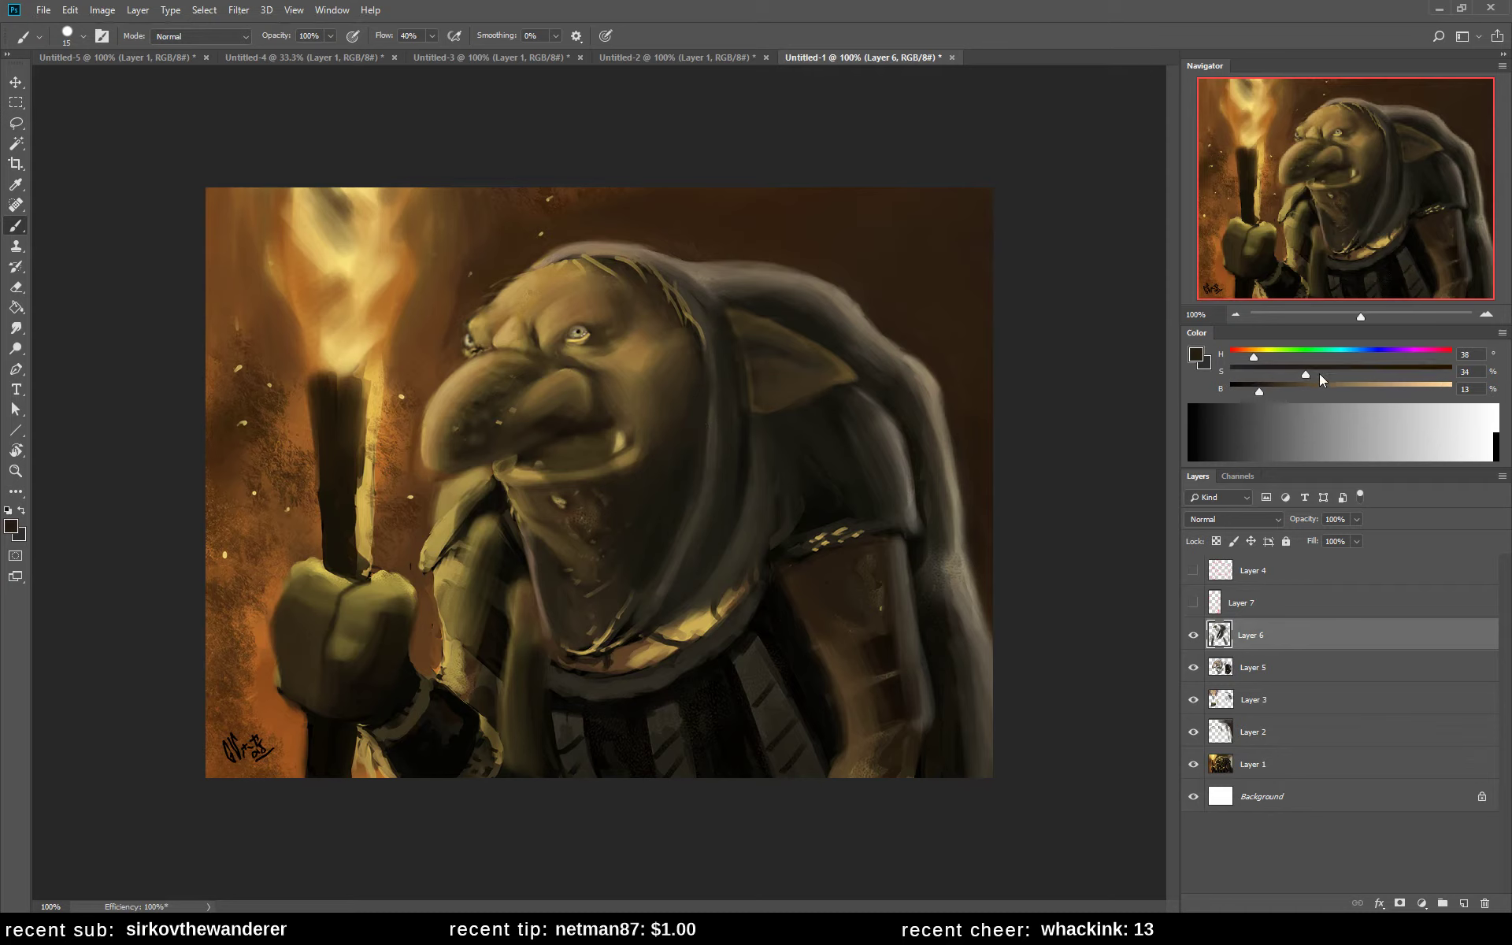
- Mix a warm near-black and dab dark shadow onto the cloth below the face
click(1321, 373)
drag(1259, 391, 1250, 391)
drag(1257, 390, 1241, 392)
alt+click(683, 409)
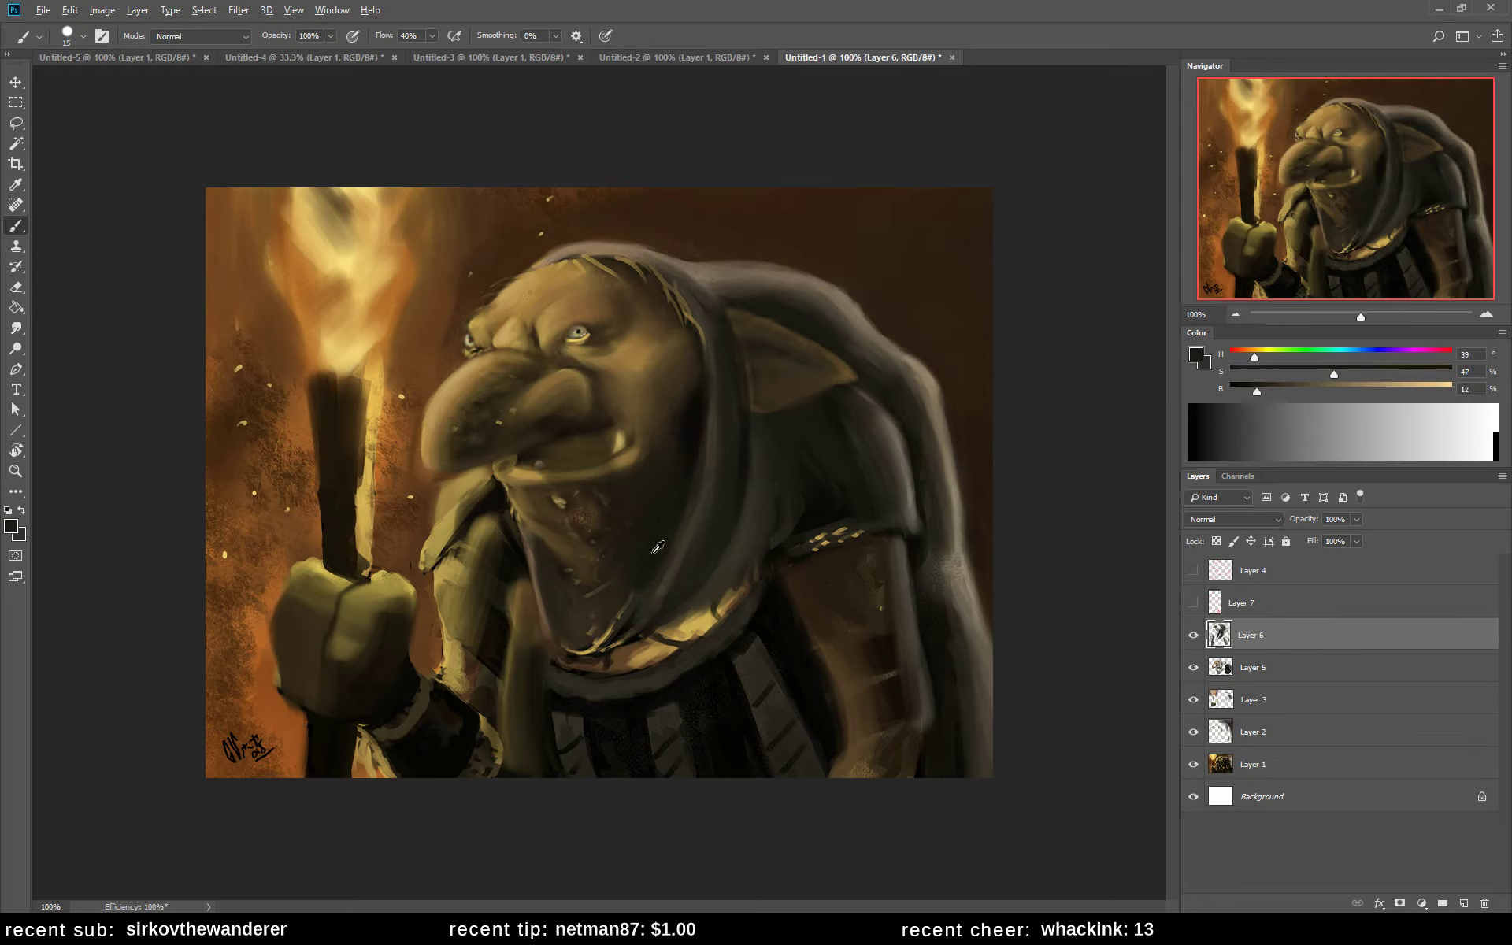
alt+click(659, 546)
click(1339, 371)
click(1251, 354)
click(1244, 389)
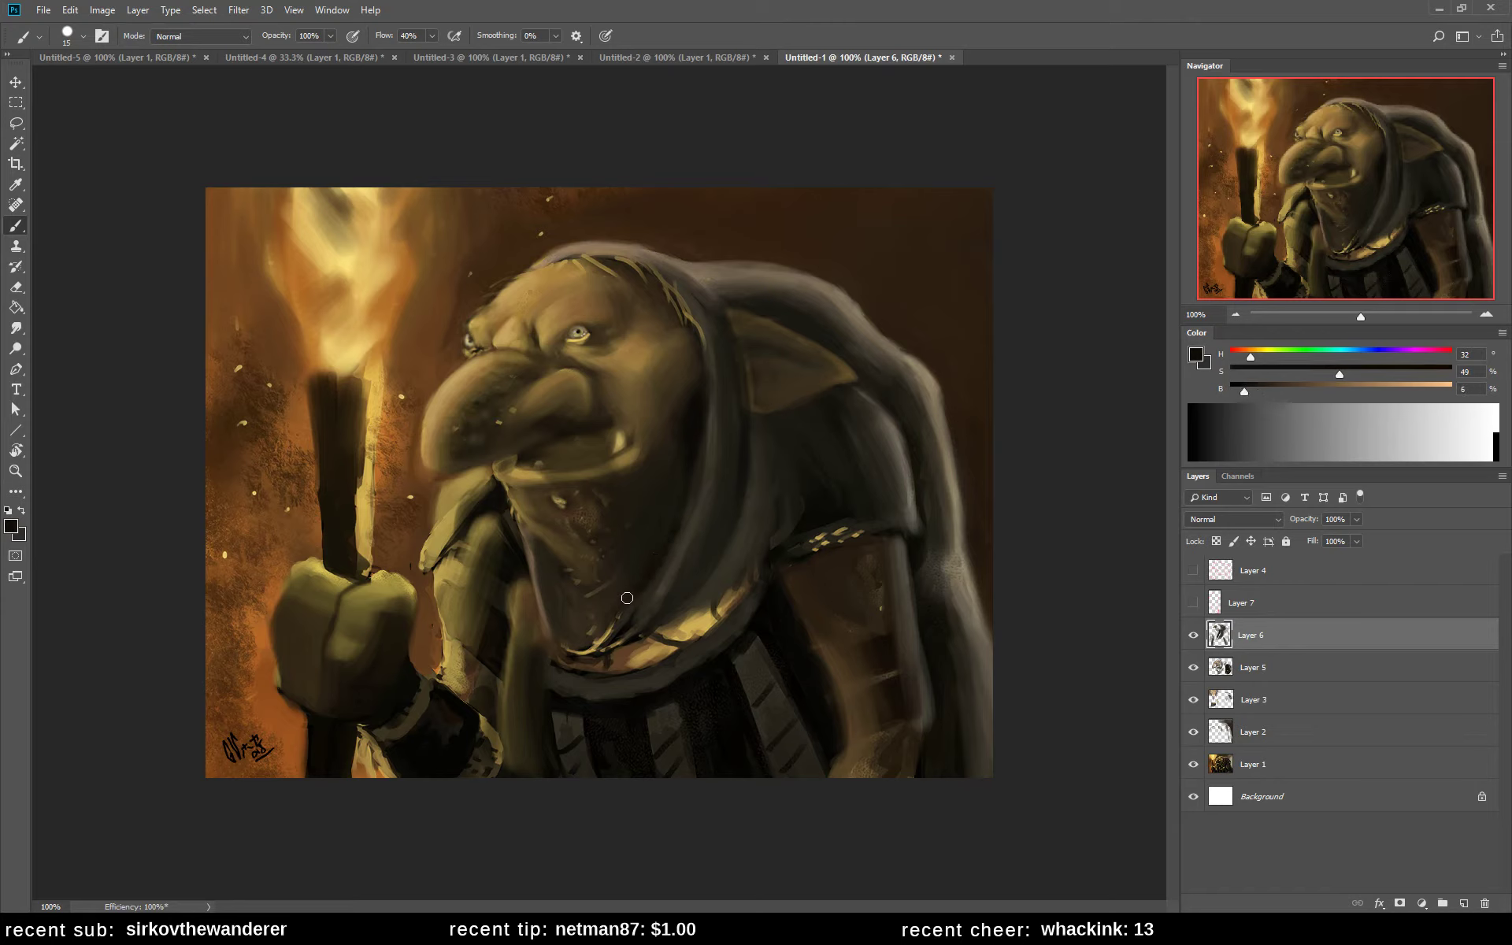
drag(619, 584, 626, 576)
- Sample the hood's shadow tone and paint a faint stroke along the hood edge
alt+click(636, 539)
alt+click(616, 571)
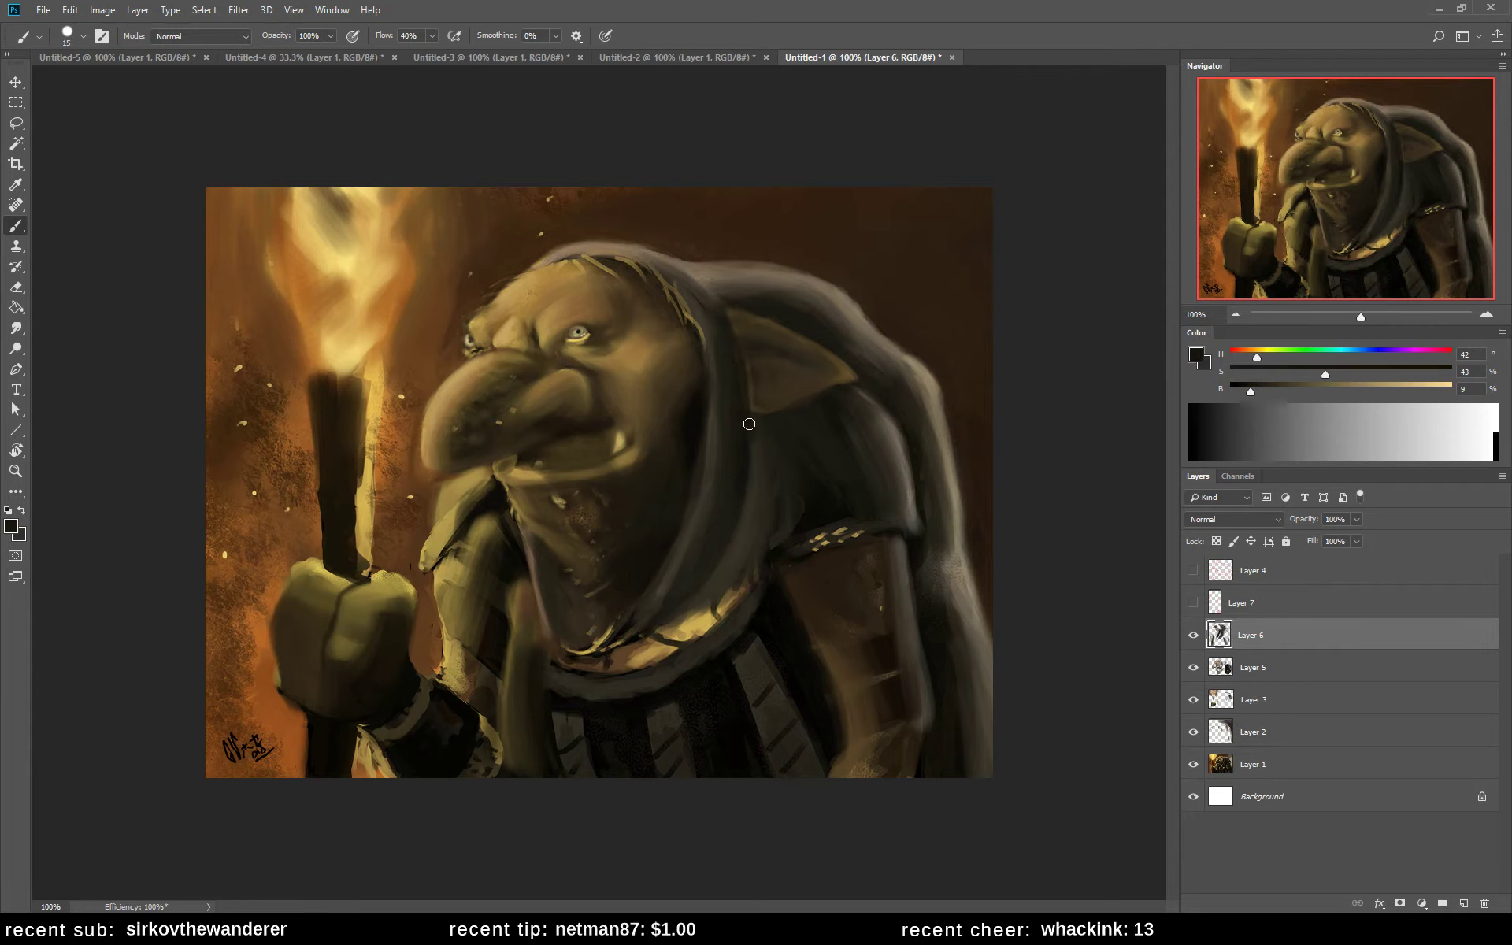
alt+click(792, 447)
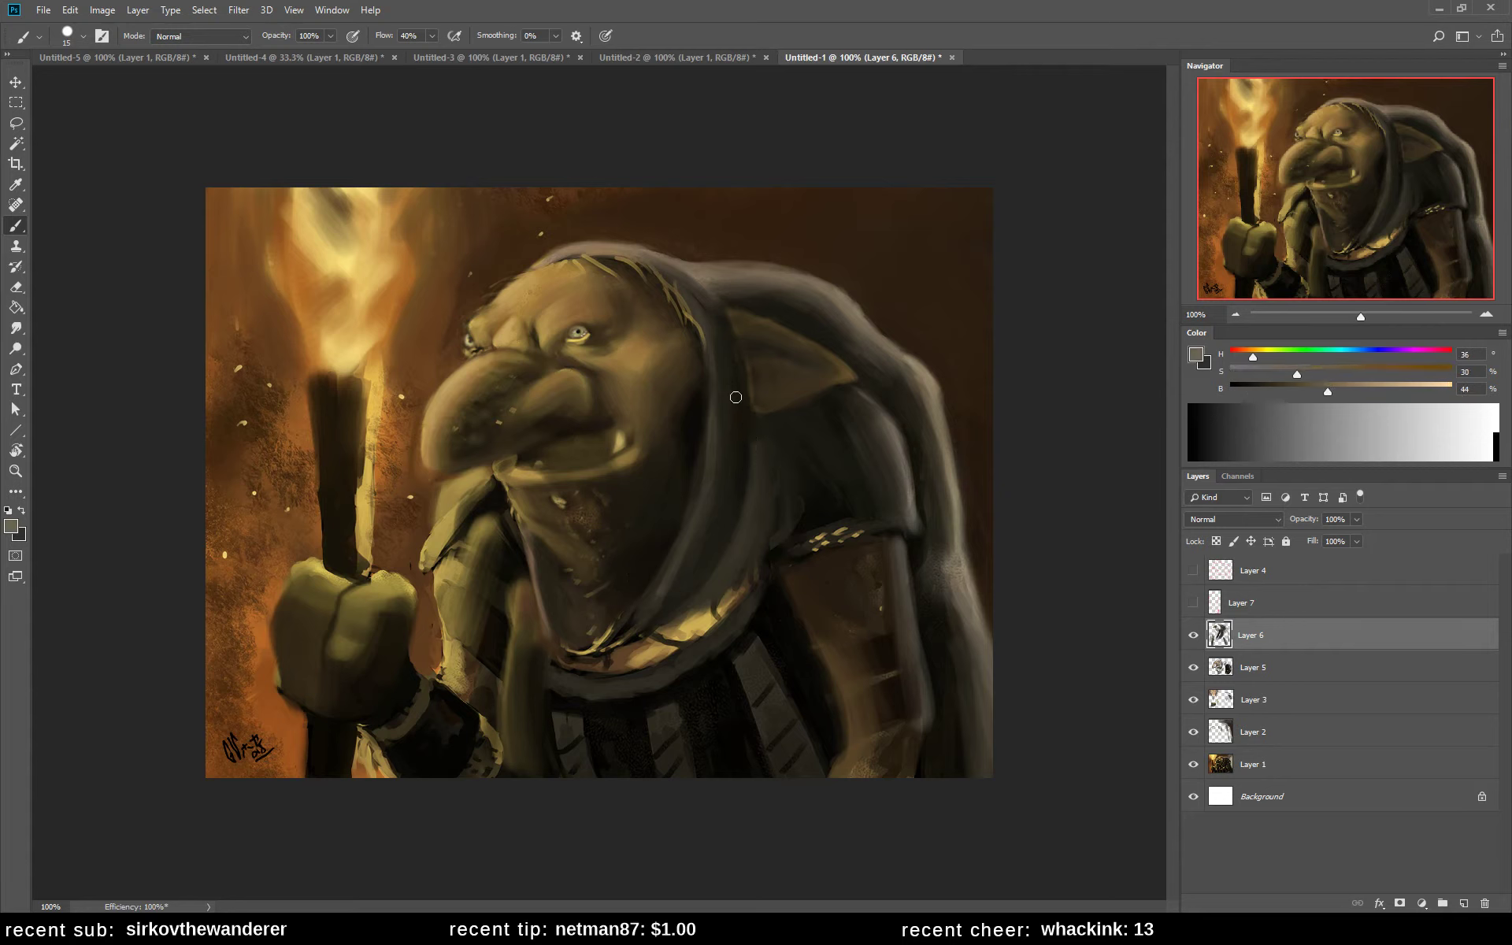
alt+click(748, 426)
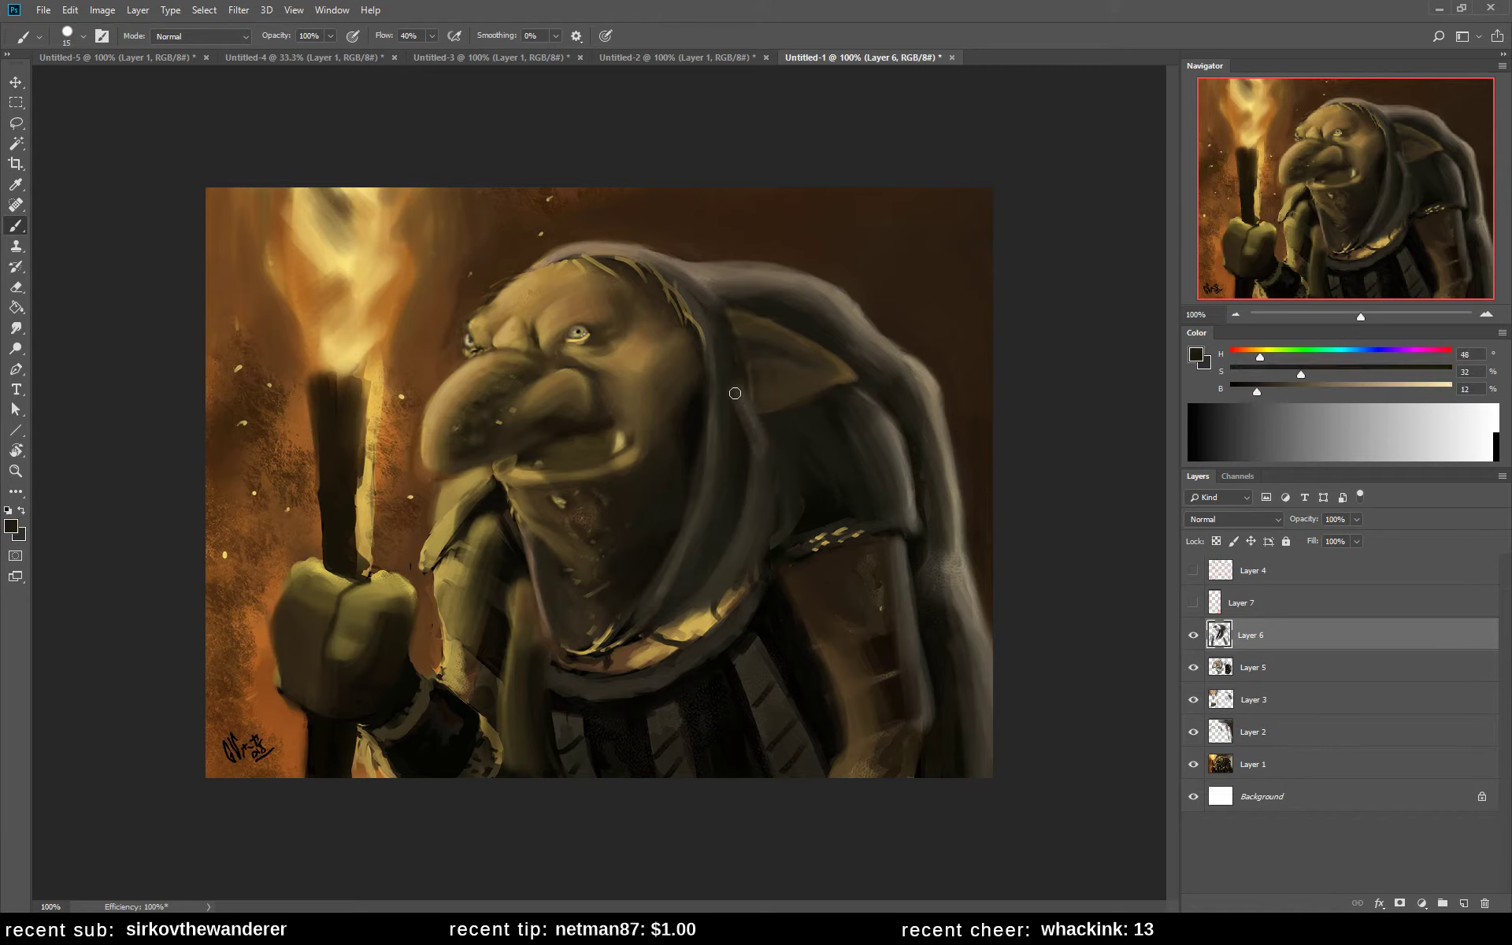
alt+click(751, 403)
drag(723, 303, 746, 408)
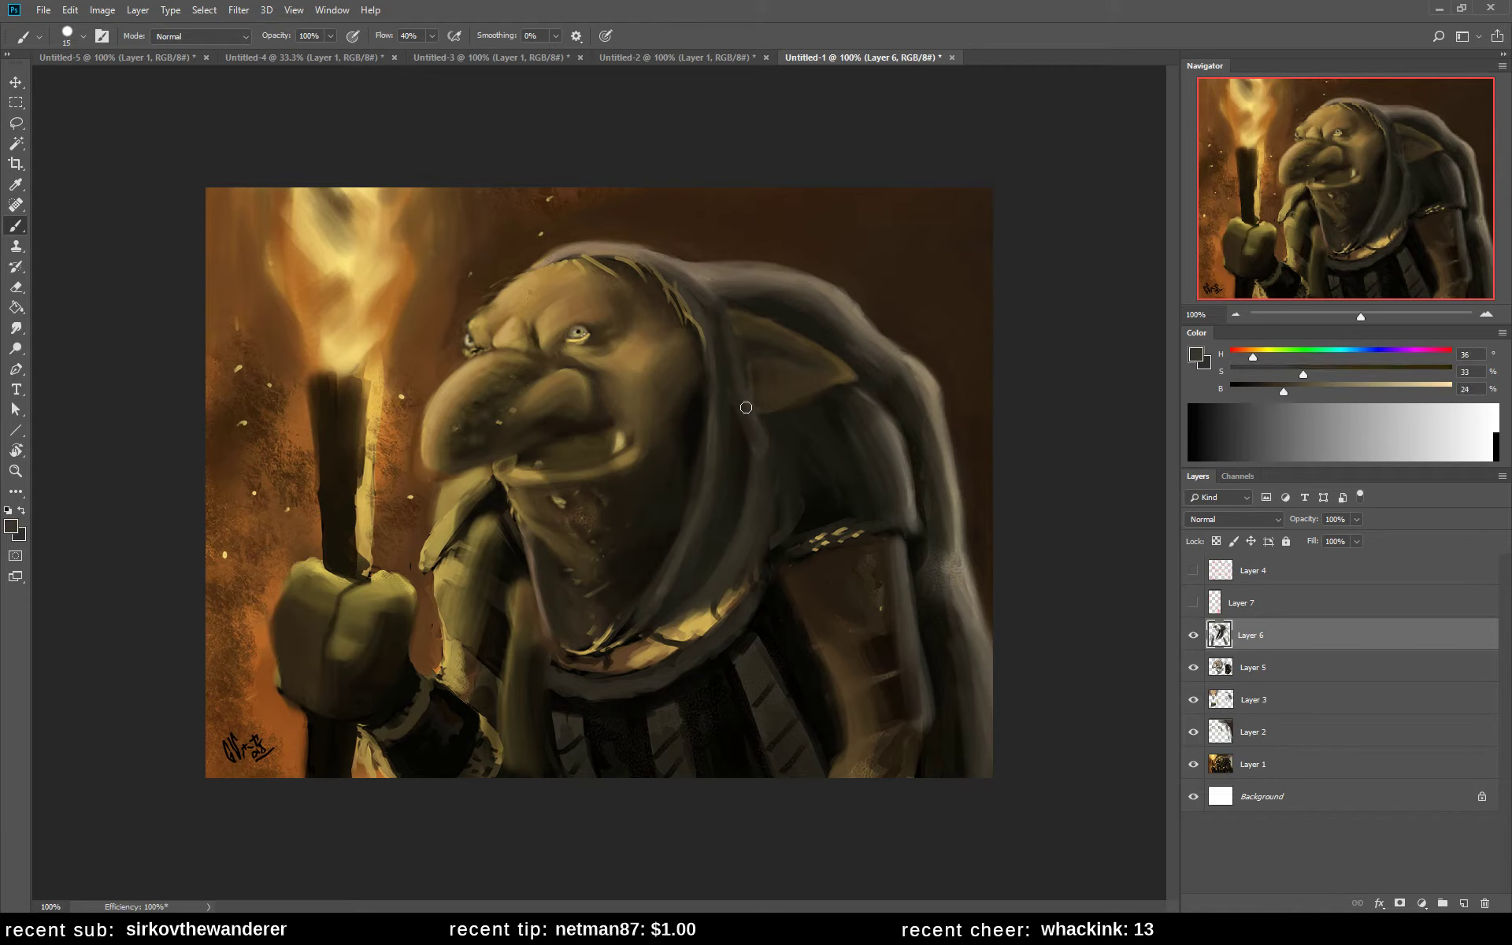
alt+click(719, 307)
alt+click(776, 305)
- Deepen the shading inside the goblin's ear with a darker, more saturated colour
drag(1302, 376, 1356, 376)
drag(1254, 391, 1243, 392)
drag(1259, 357, 1252, 358)
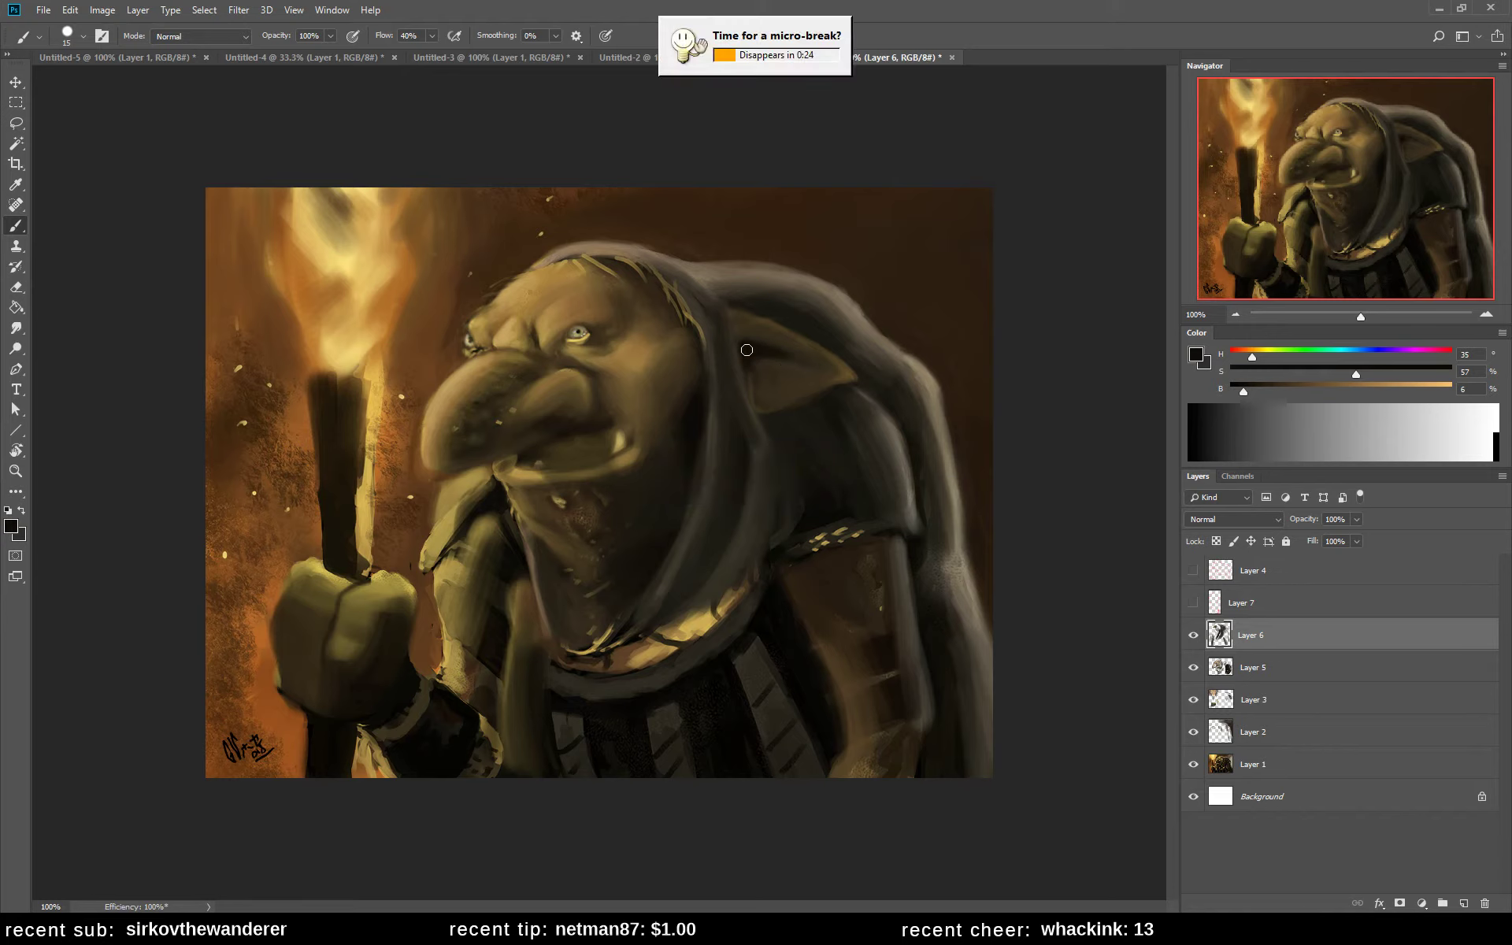
mouse_move(757, 359)
mouse_down()
mouse_move(780, 366)
mouse_move(769, 407)
mouse_up()
alt+click(778, 382)
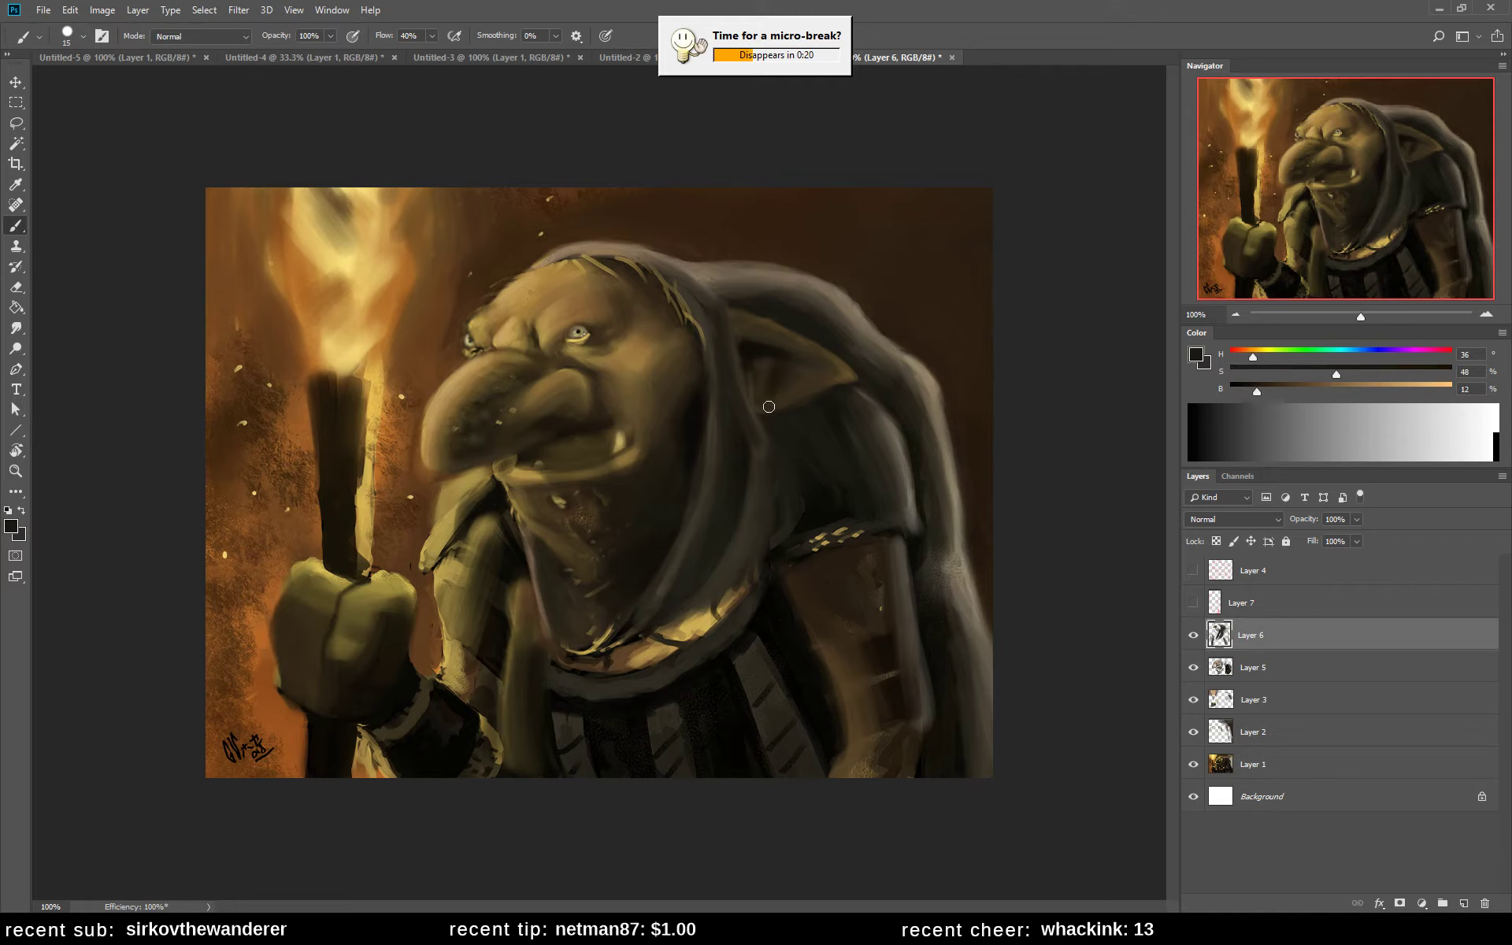
- Add short dark shading strokes inside the goblin's ear
alt+click(802, 381)
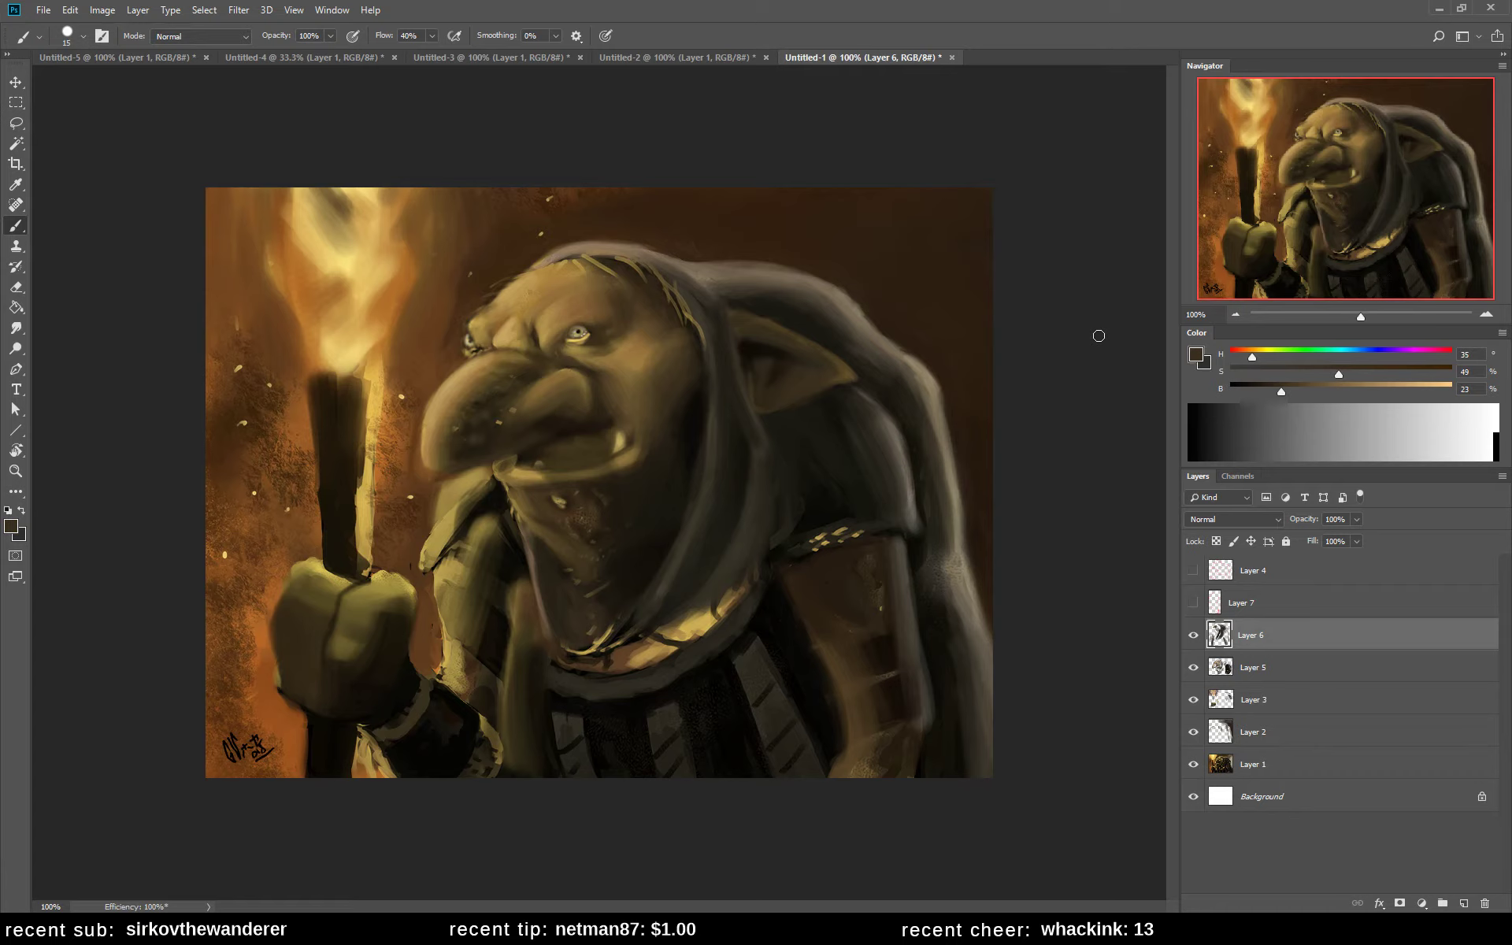
- Paint light yellow highlights across the fist's knuckles with a smaller brush
mouse_move(337, 584)
mouse_down()
mouse_move(323, 592)
mouse_move(335, 600)
mouse_up()
alt+click(322, 569)
key(bracketleft)
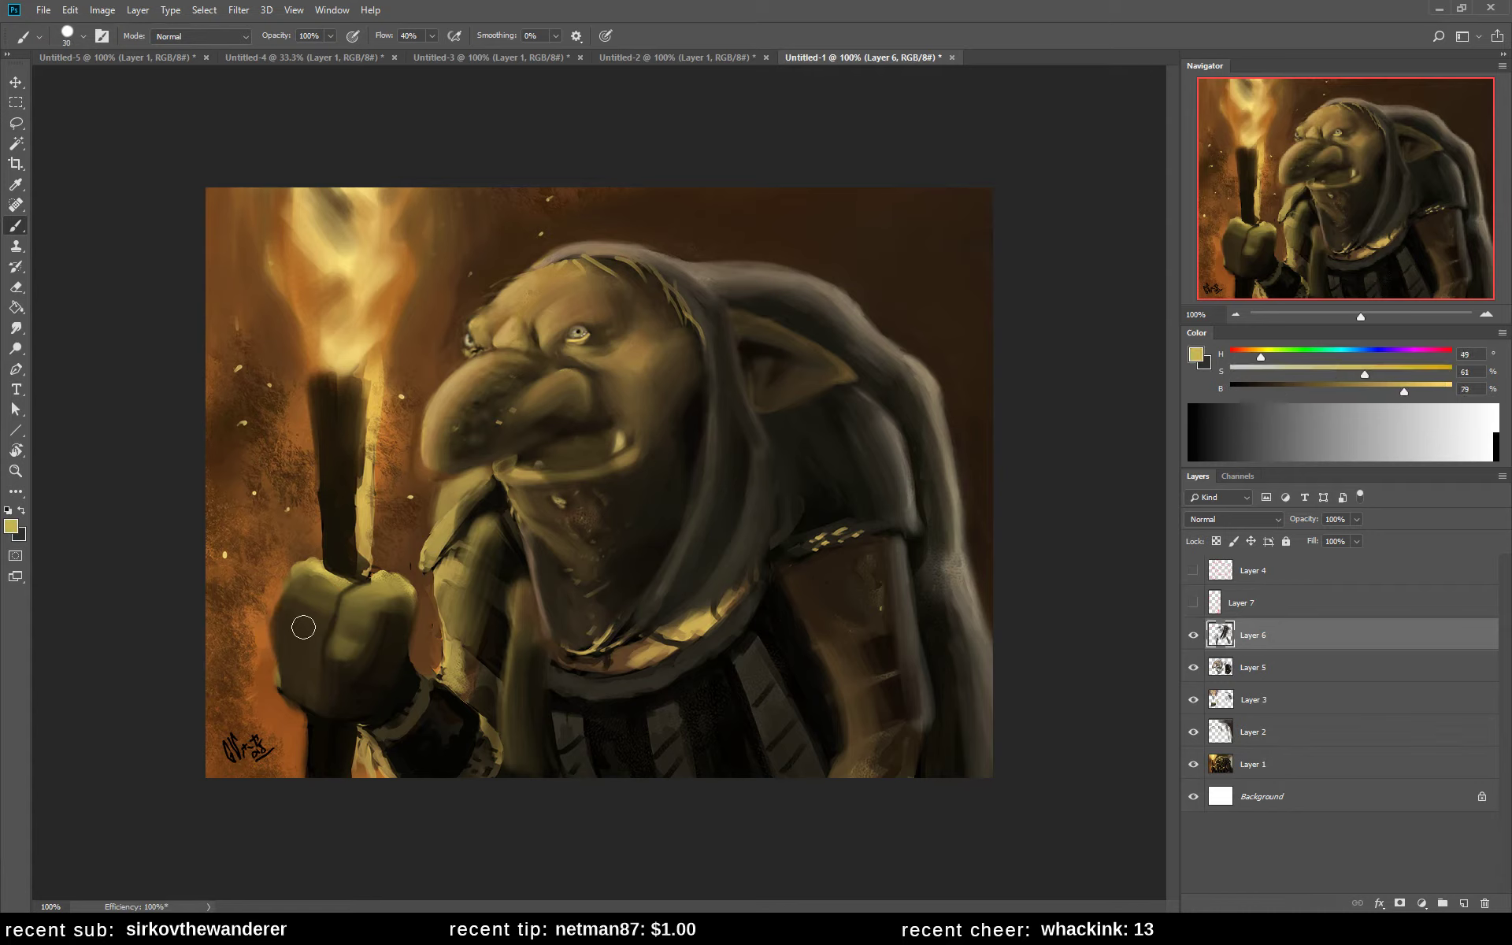
click(290, 612)
mouse_move(290, 613)
mouse_down()
mouse_move(323, 624)
mouse_move(287, 610)
mouse_move(329, 631)
mouse_move(296, 625)
mouse_move(313, 655)
mouse_move(288, 653)
mouse_move(324, 665)
mouse_move(285, 660)
mouse_move(321, 676)
mouse_up()
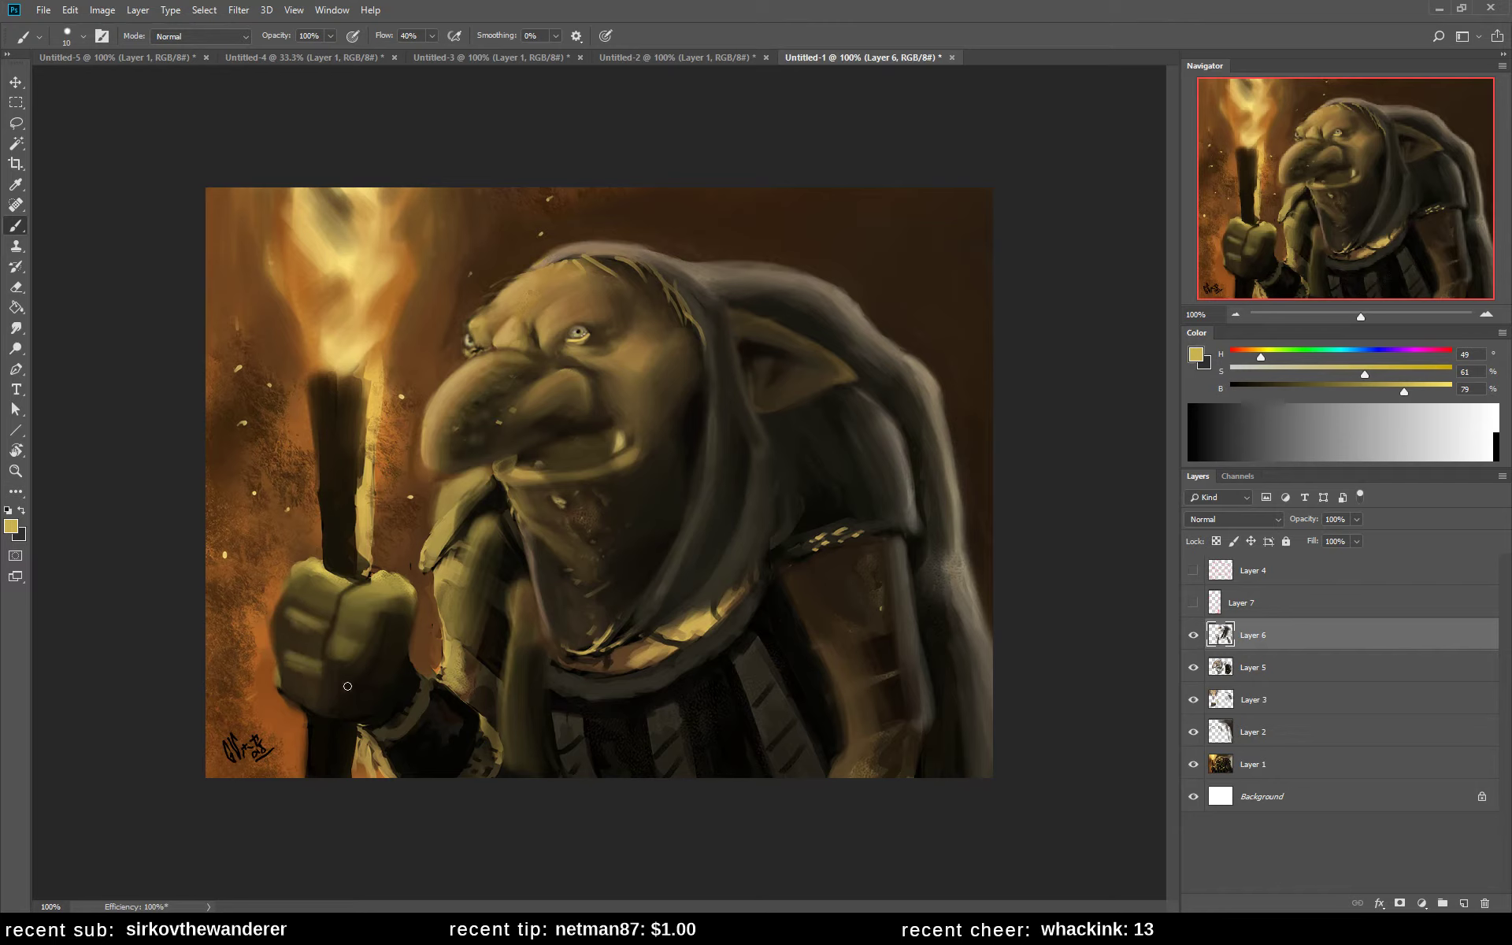
- Sample hand browns and paint a short highlight along the hand's edge
alt+click(330, 515)
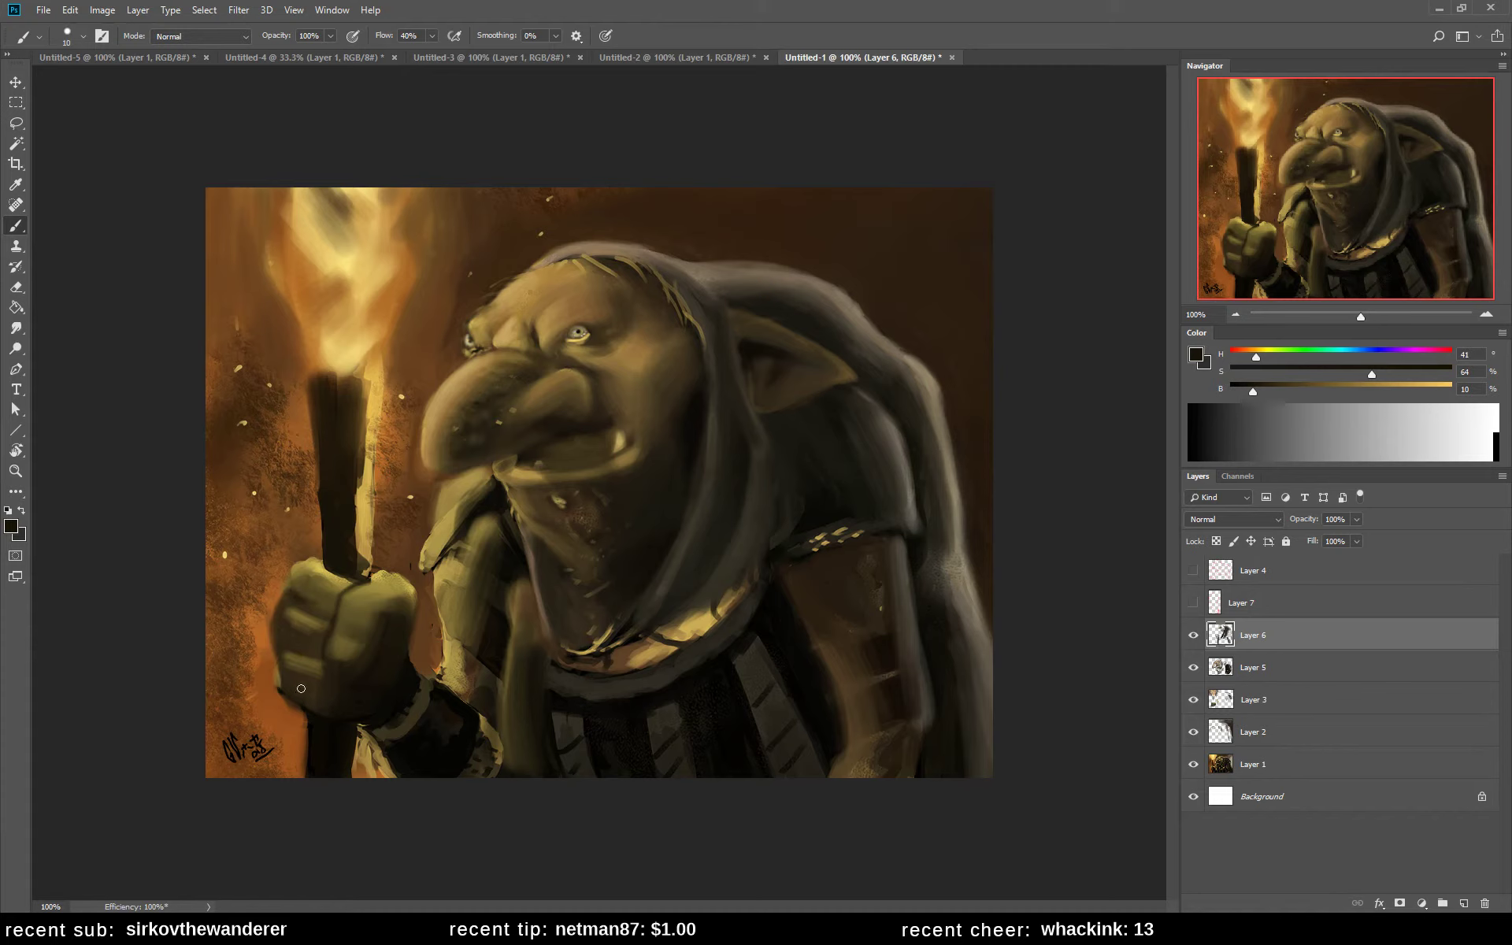
alt+click(307, 656)
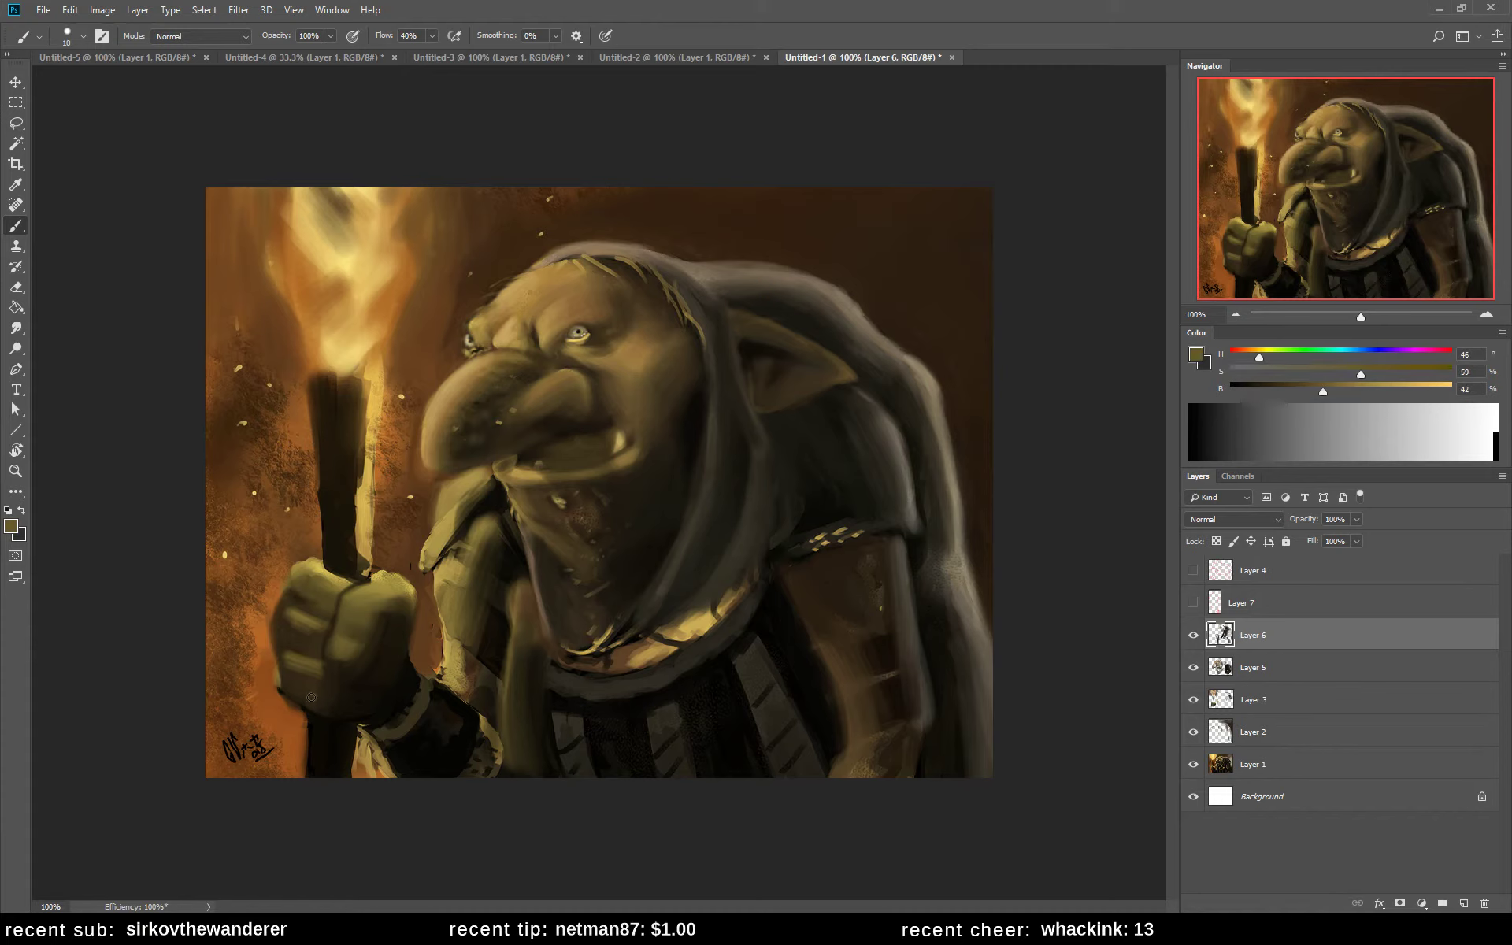
alt+click(310, 695)
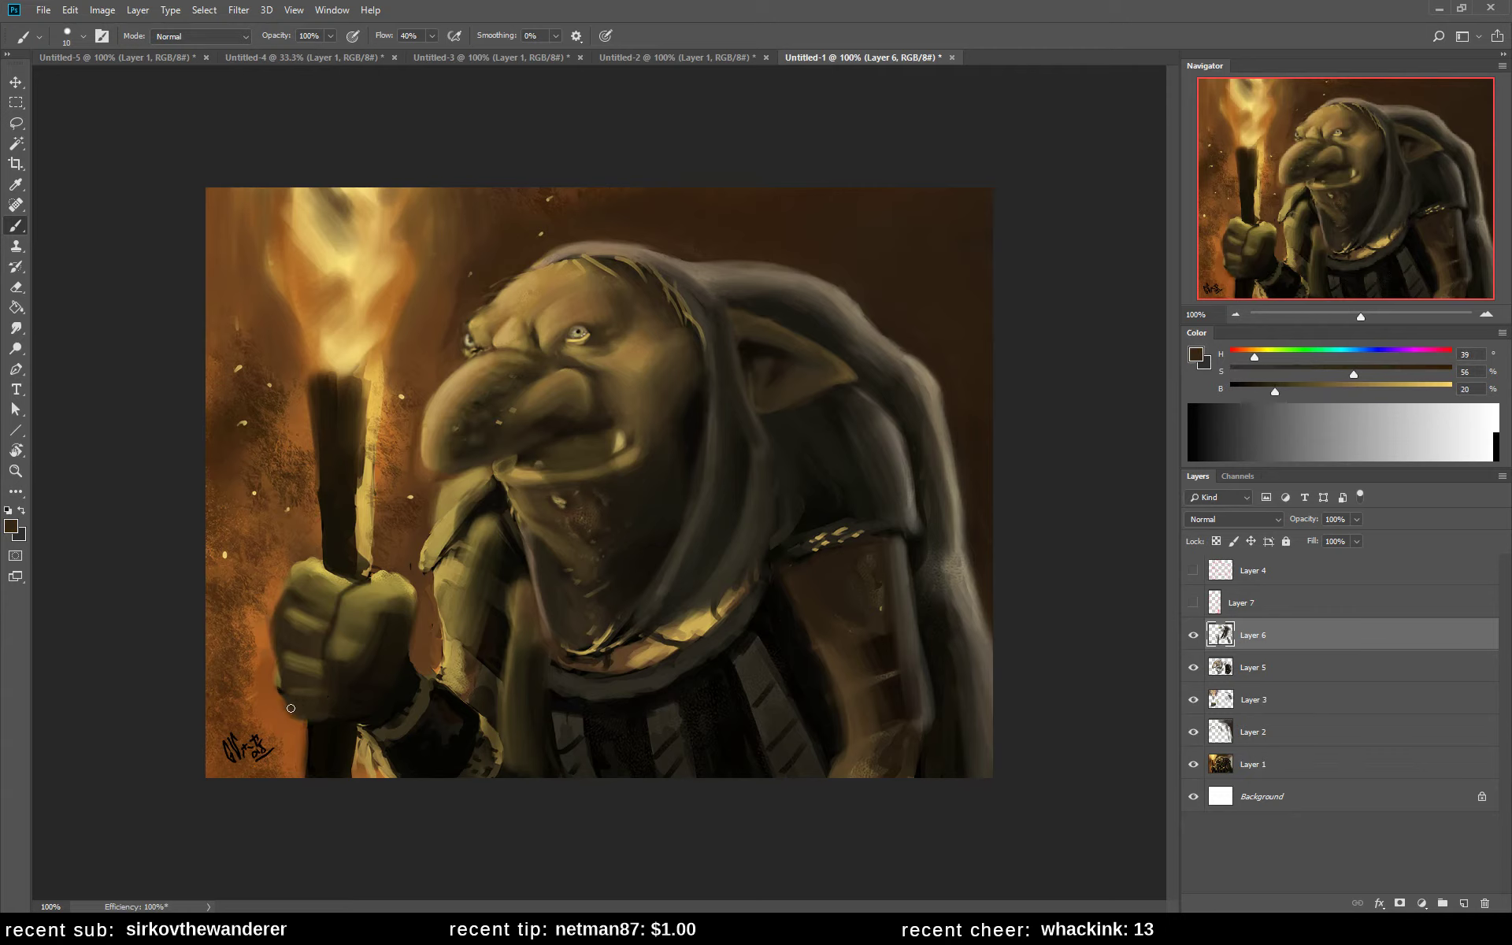
alt+click(298, 698)
alt+click(302, 663)
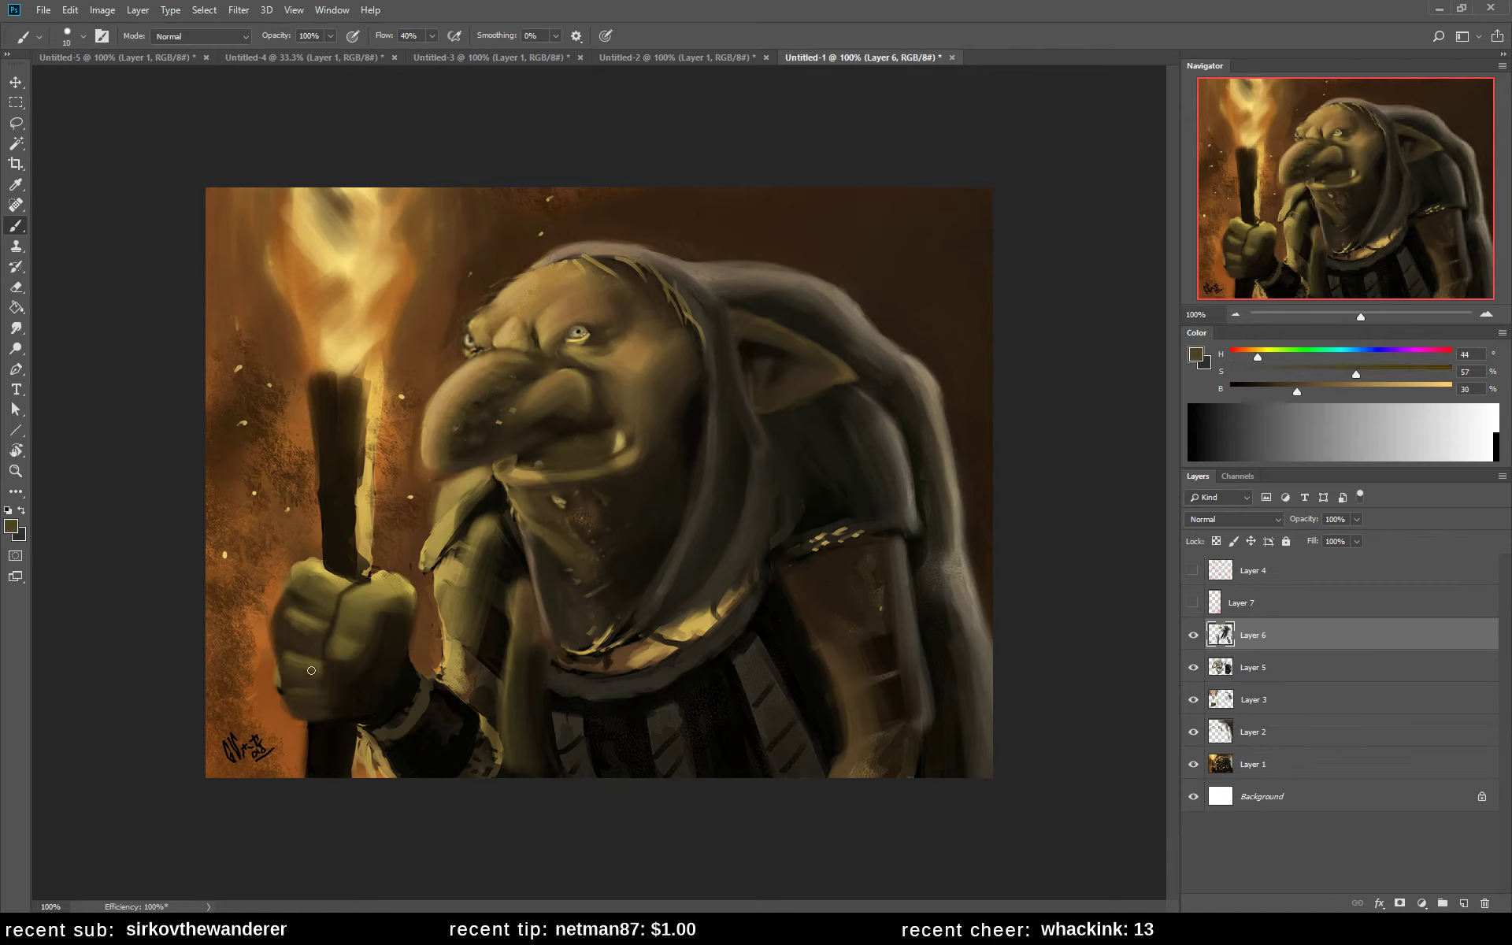
alt+click(312, 559)
drag(279, 602, 307, 636)
- Add dark brown shading to the fist, then flip the canvas horizontally to check it
alt+click(303, 634)
alt+click(315, 600)
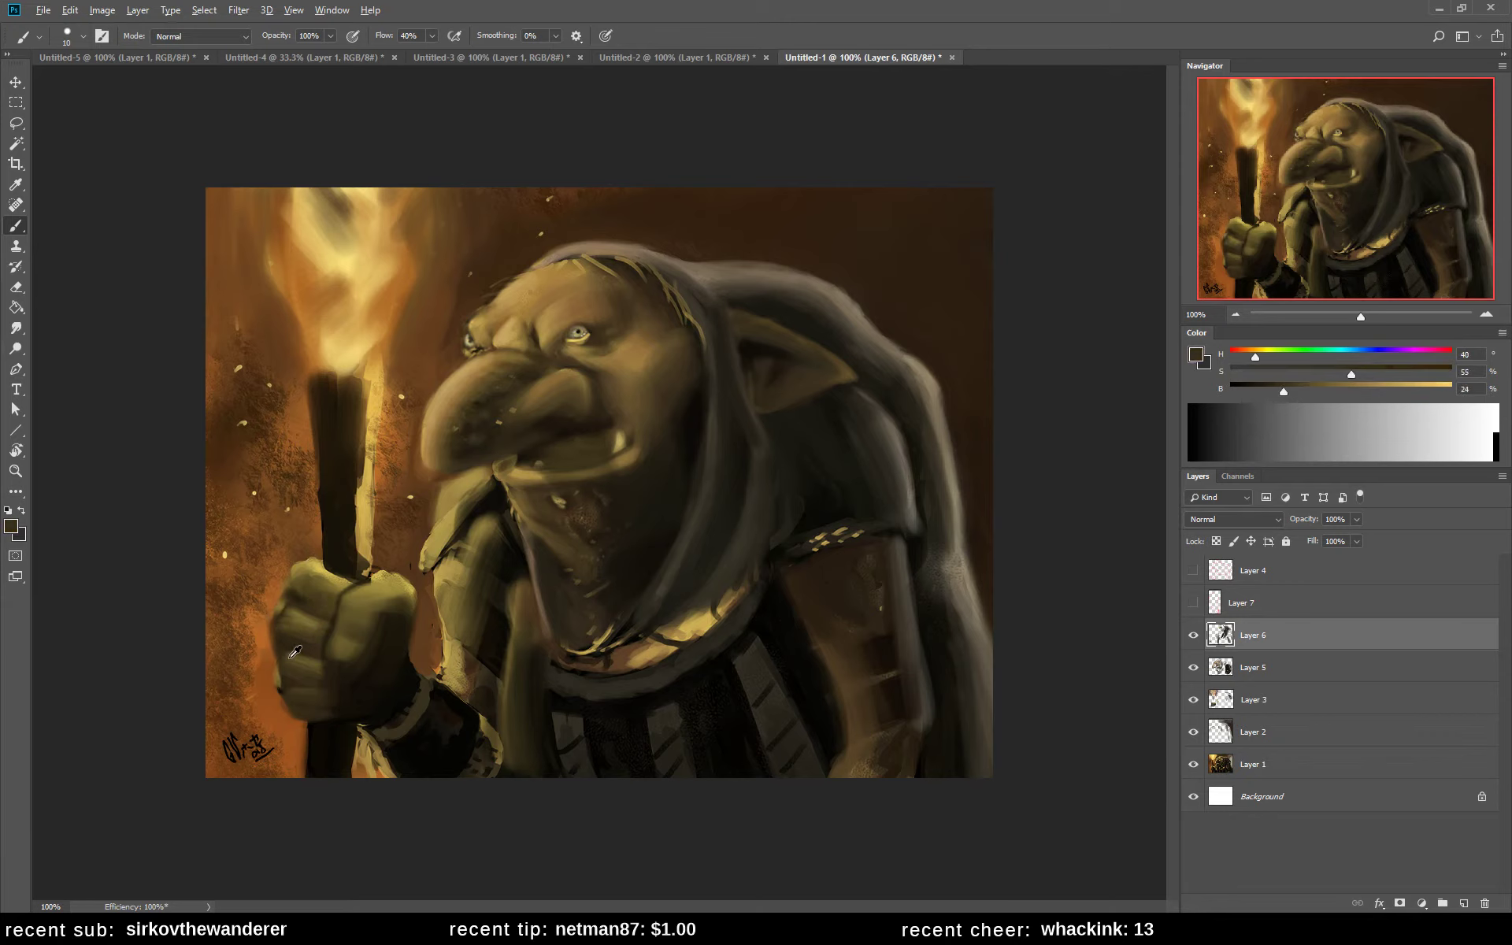
alt+click(291, 624)
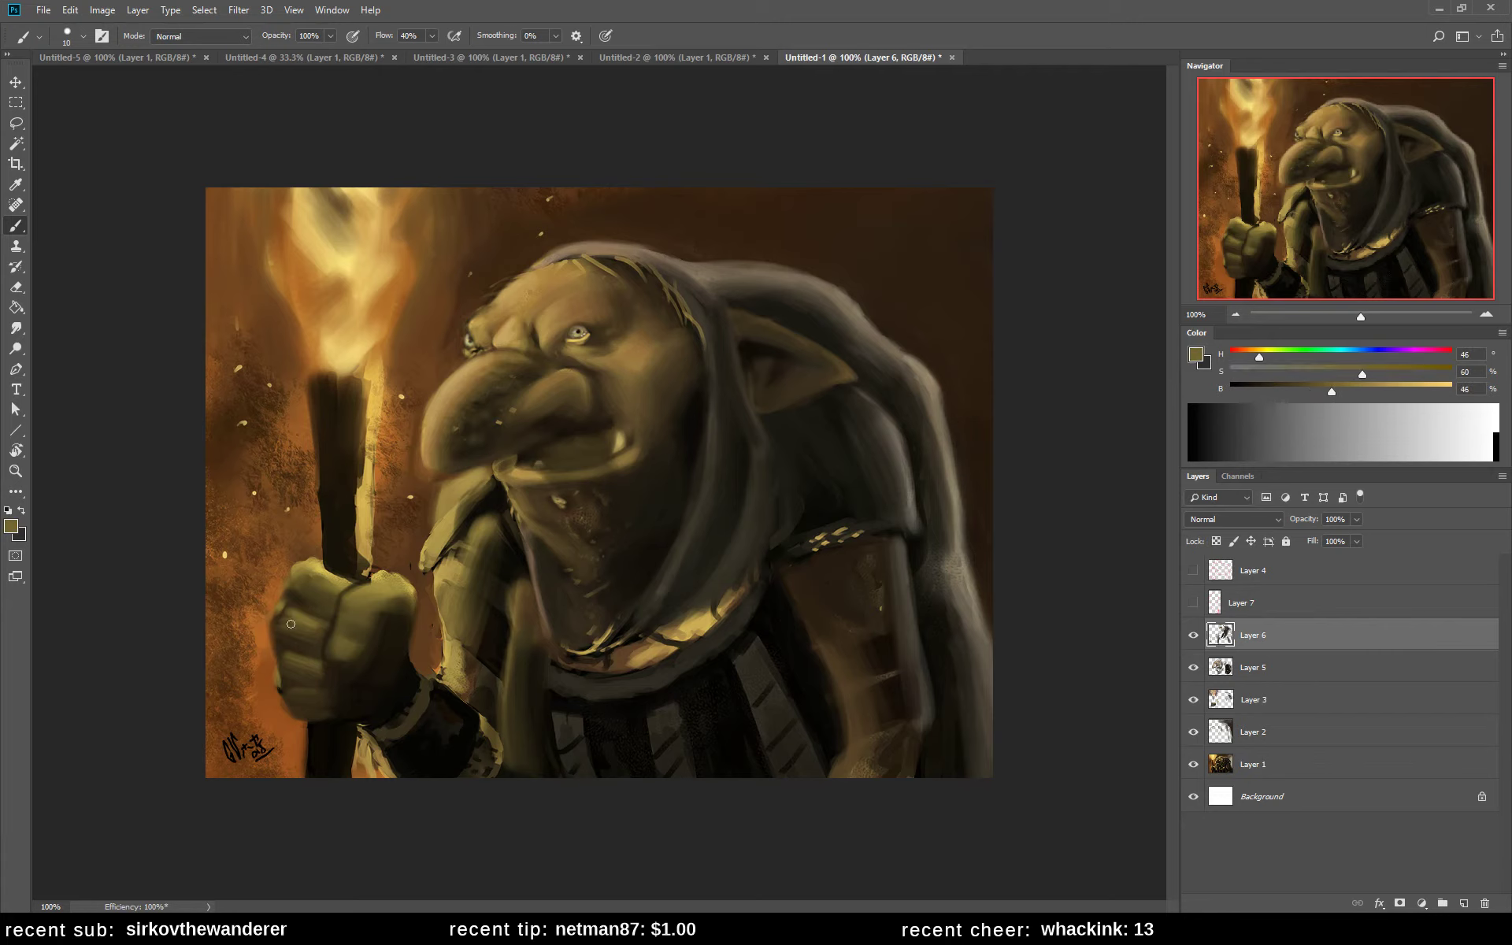
alt+click(304, 669)
alt+click(309, 675)
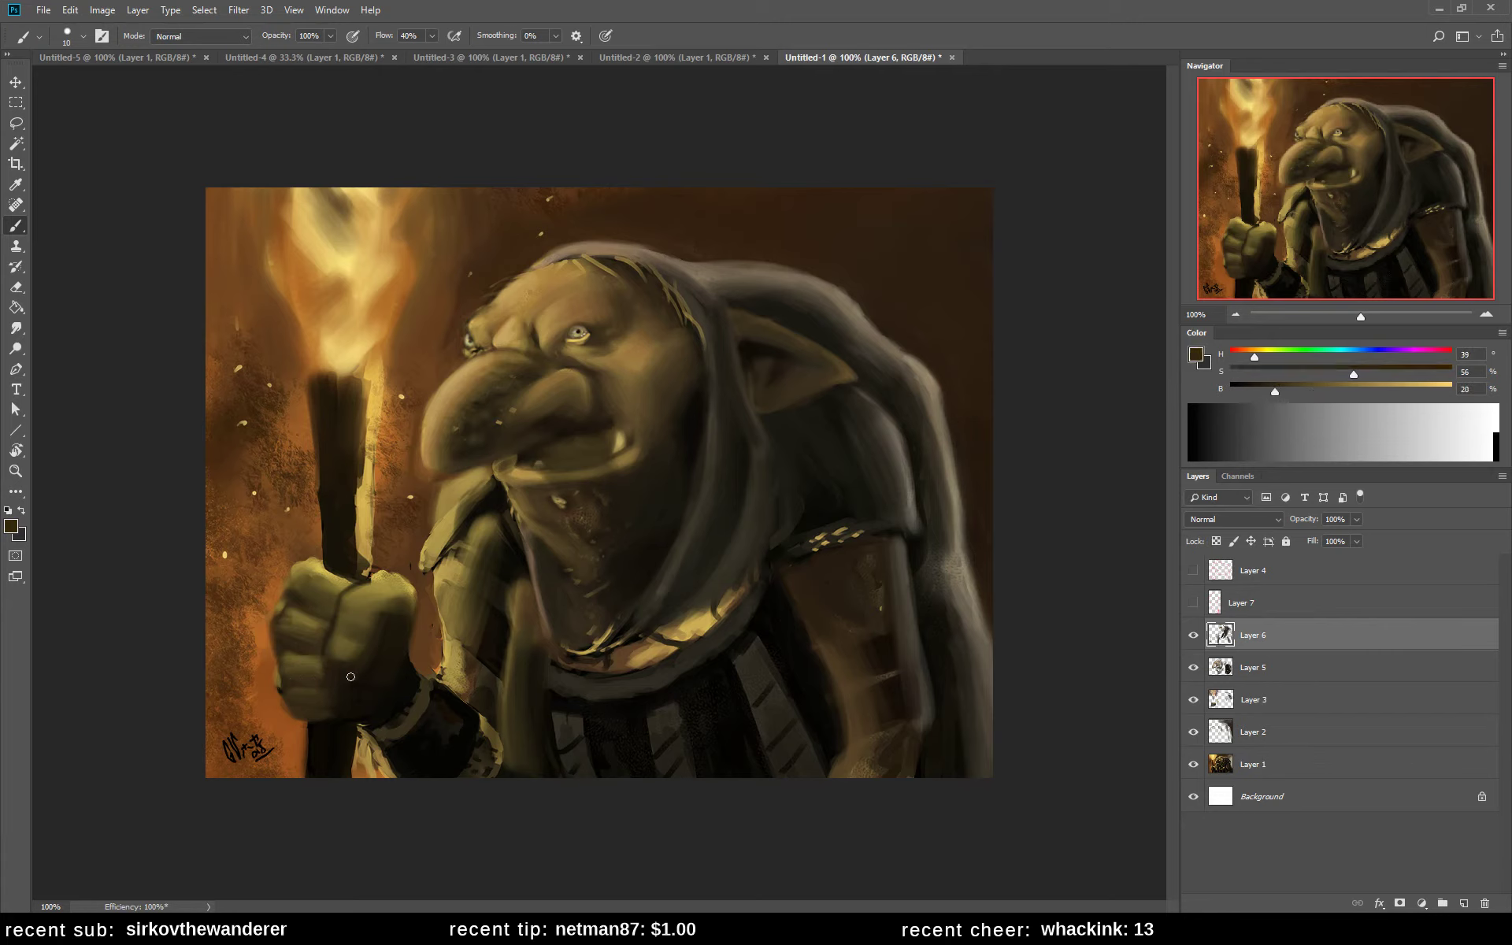
alt+click(350, 677)
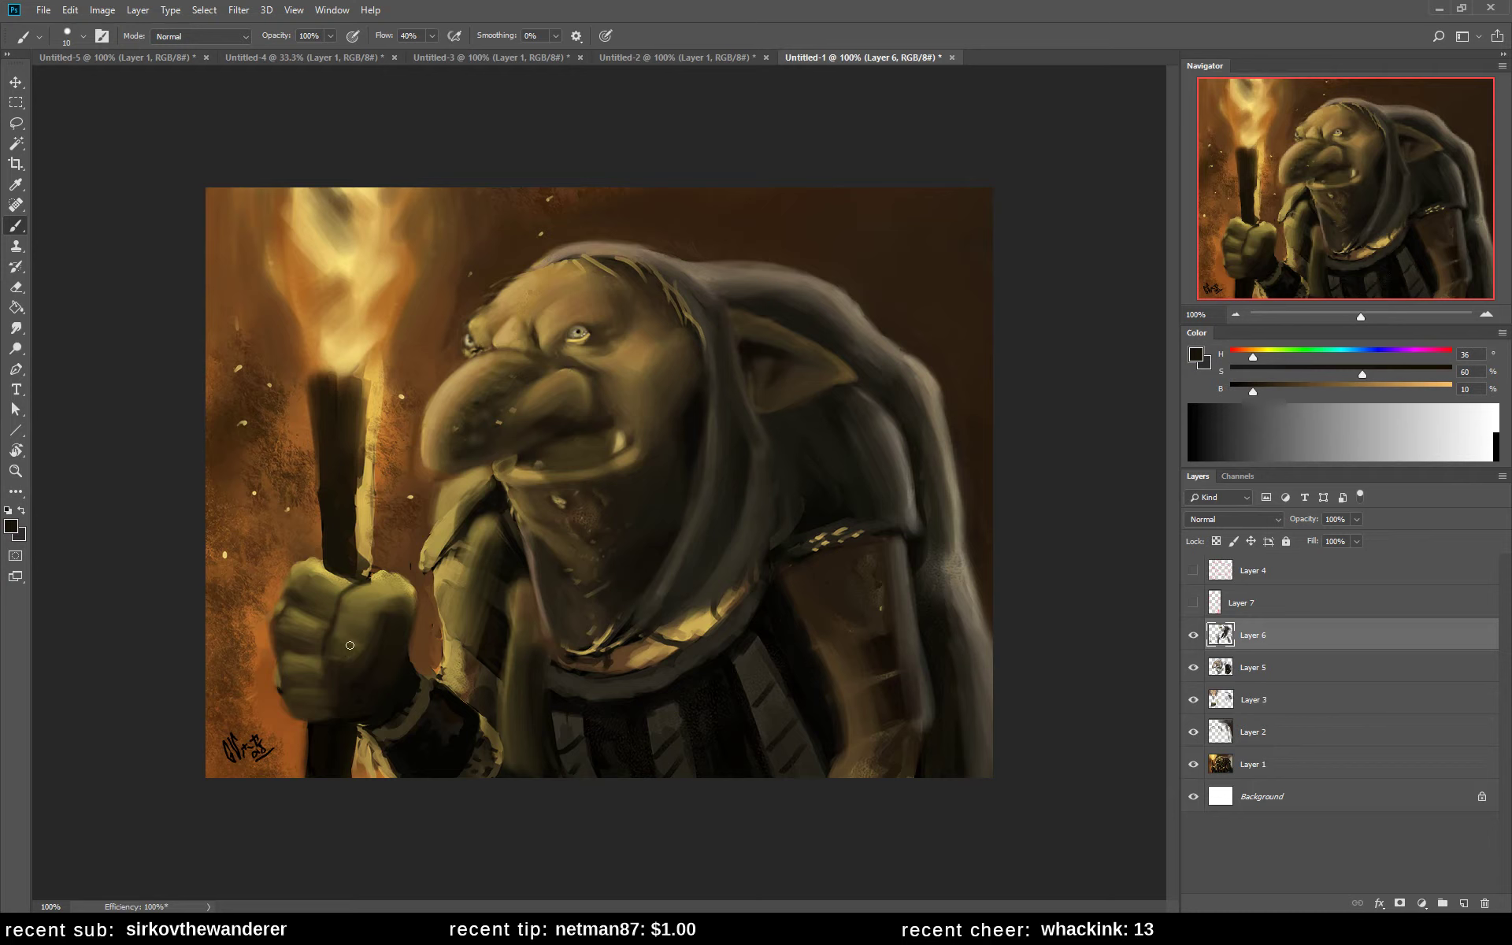
drag(349, 646, 337, 649)
key(ctrl+shift+h)
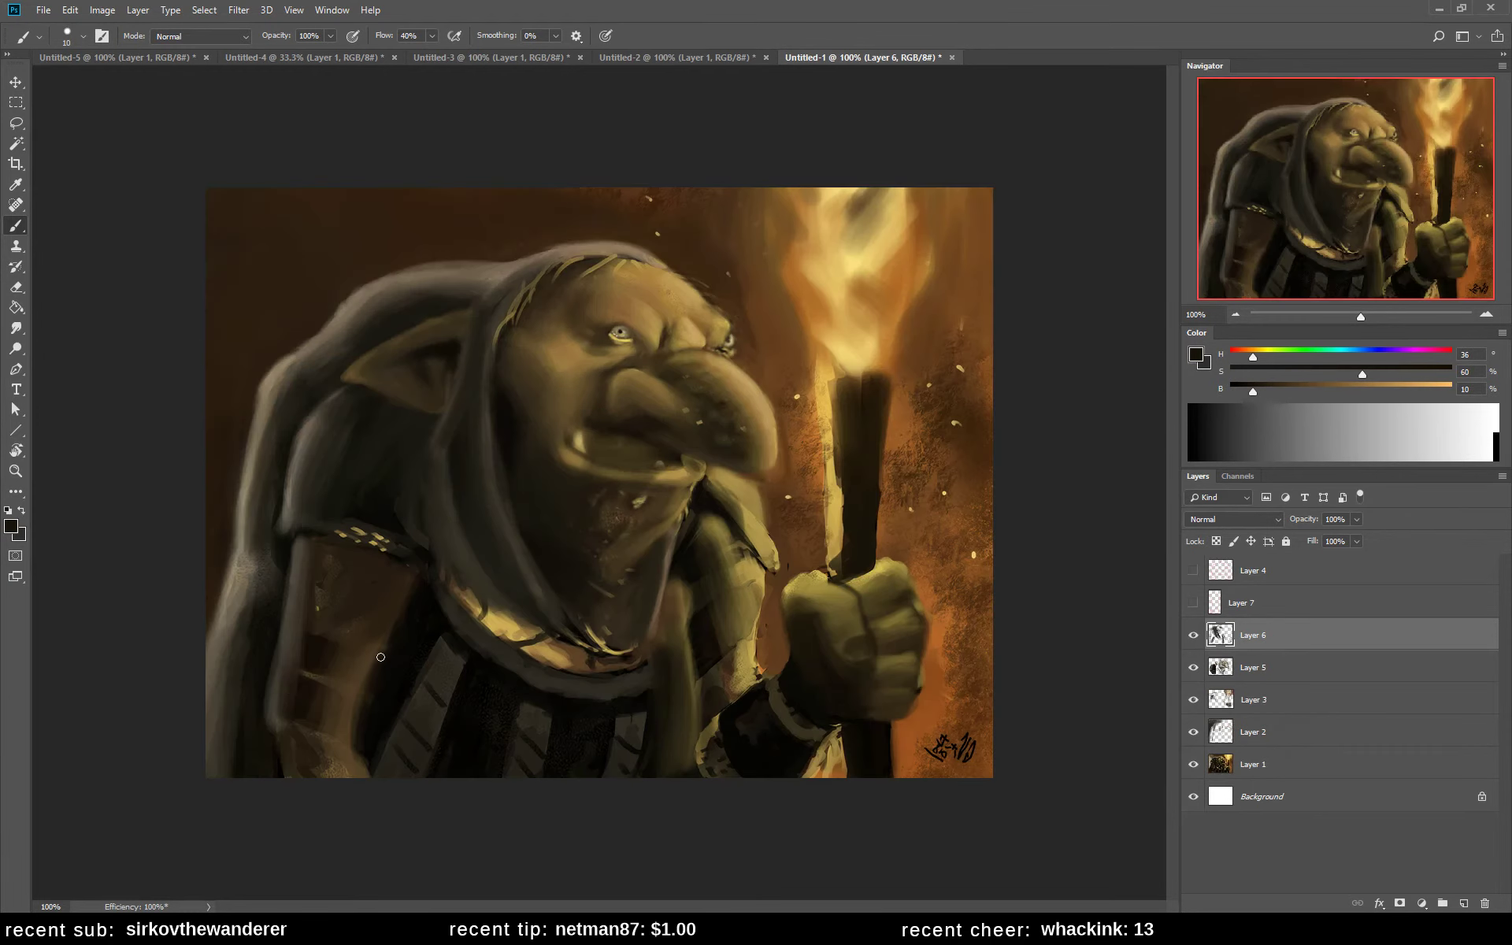
- Hide Layers 6, 5 and 3 to compare the changes, then show them again
click(1194, 635)
click(1193, 634)
click(1193, 635)
click(1193, 667)
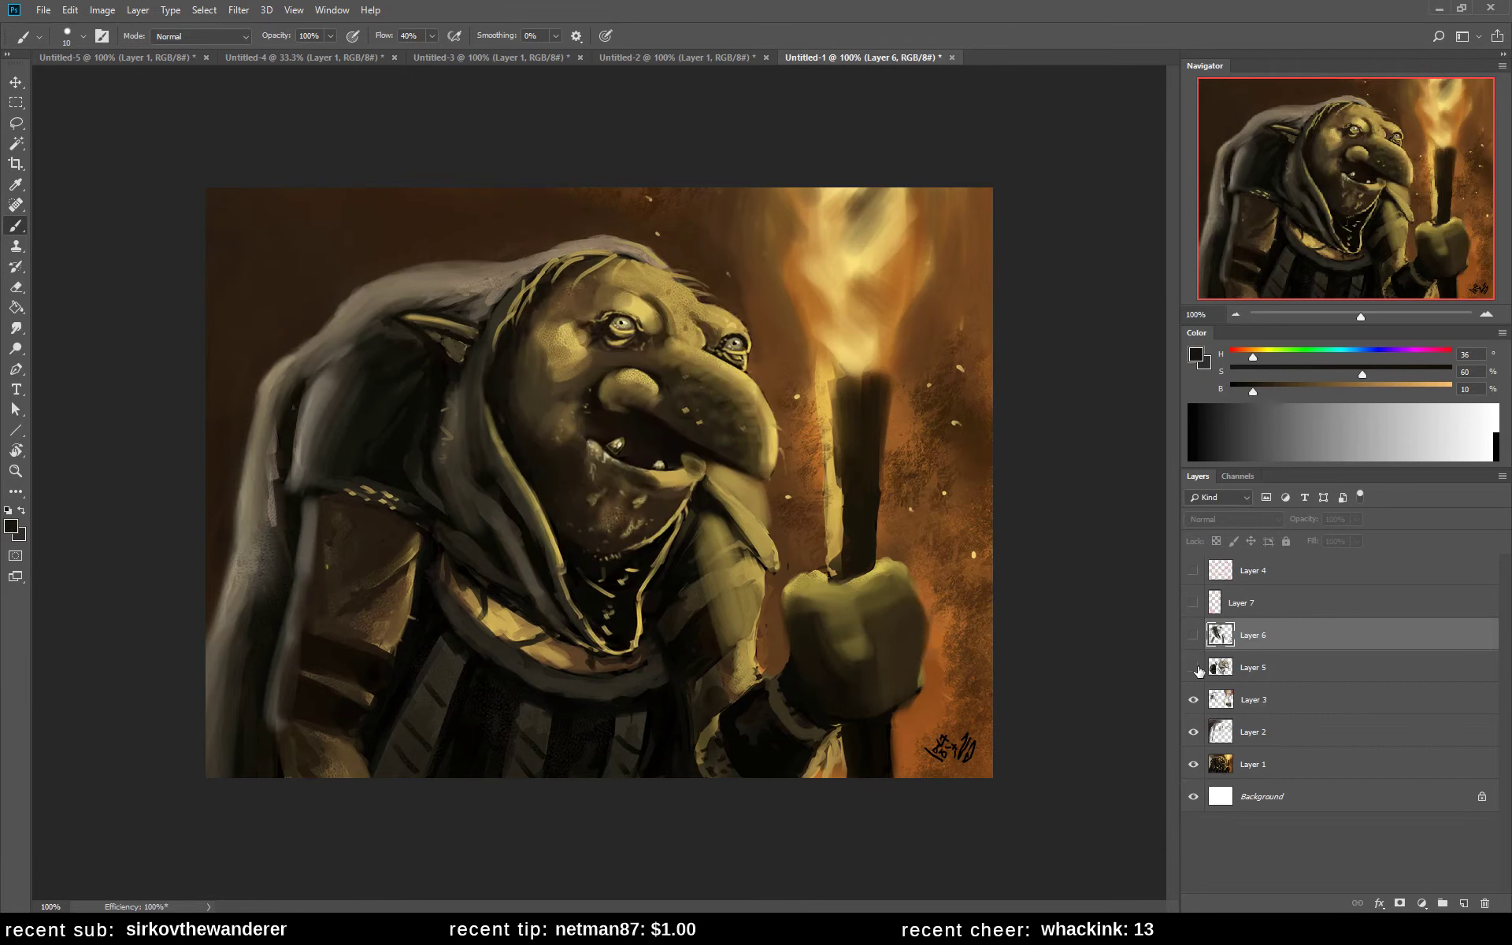
click(1194, 700)
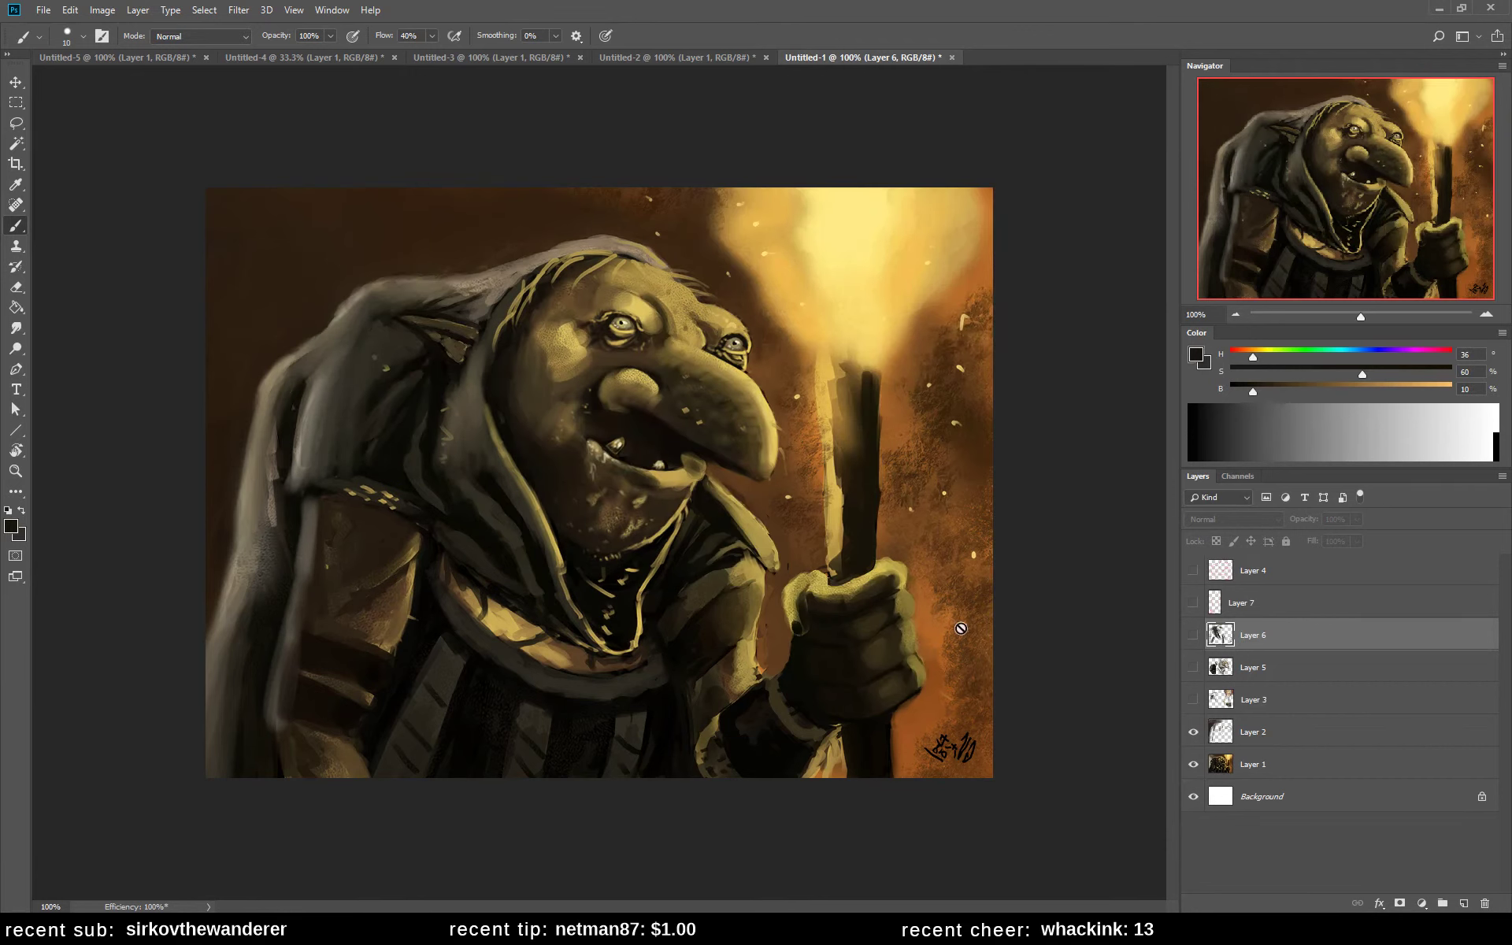
drag(1193, 699, 1179, 645)
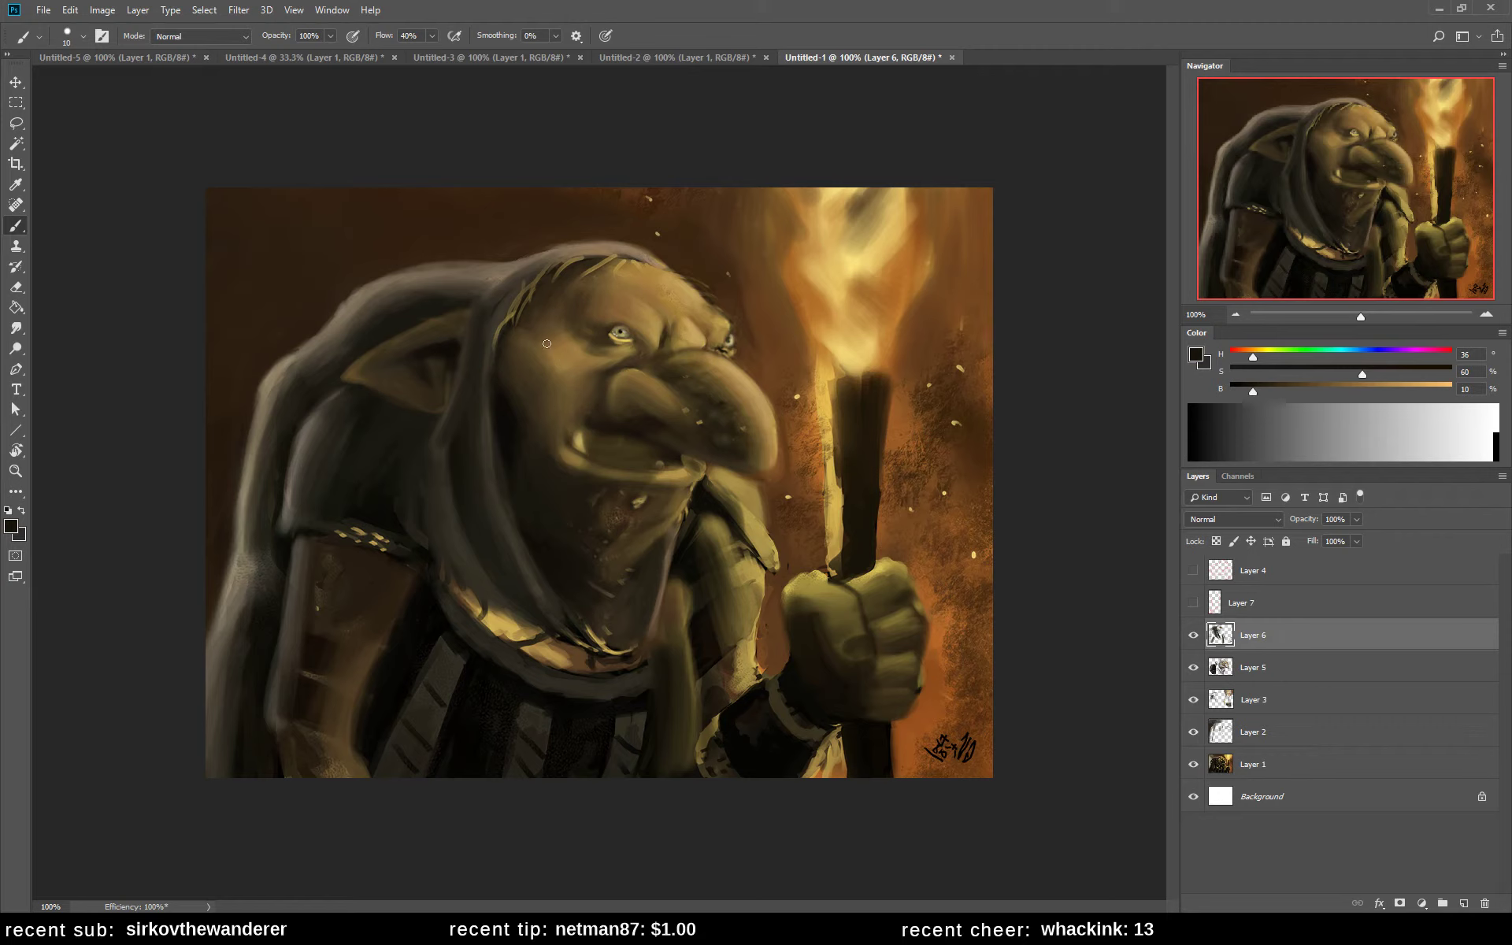
- Darken the upper eyelid of the goblin's left eye with brown strokes
alt+click(435, 346)
alt+click(444, 337)
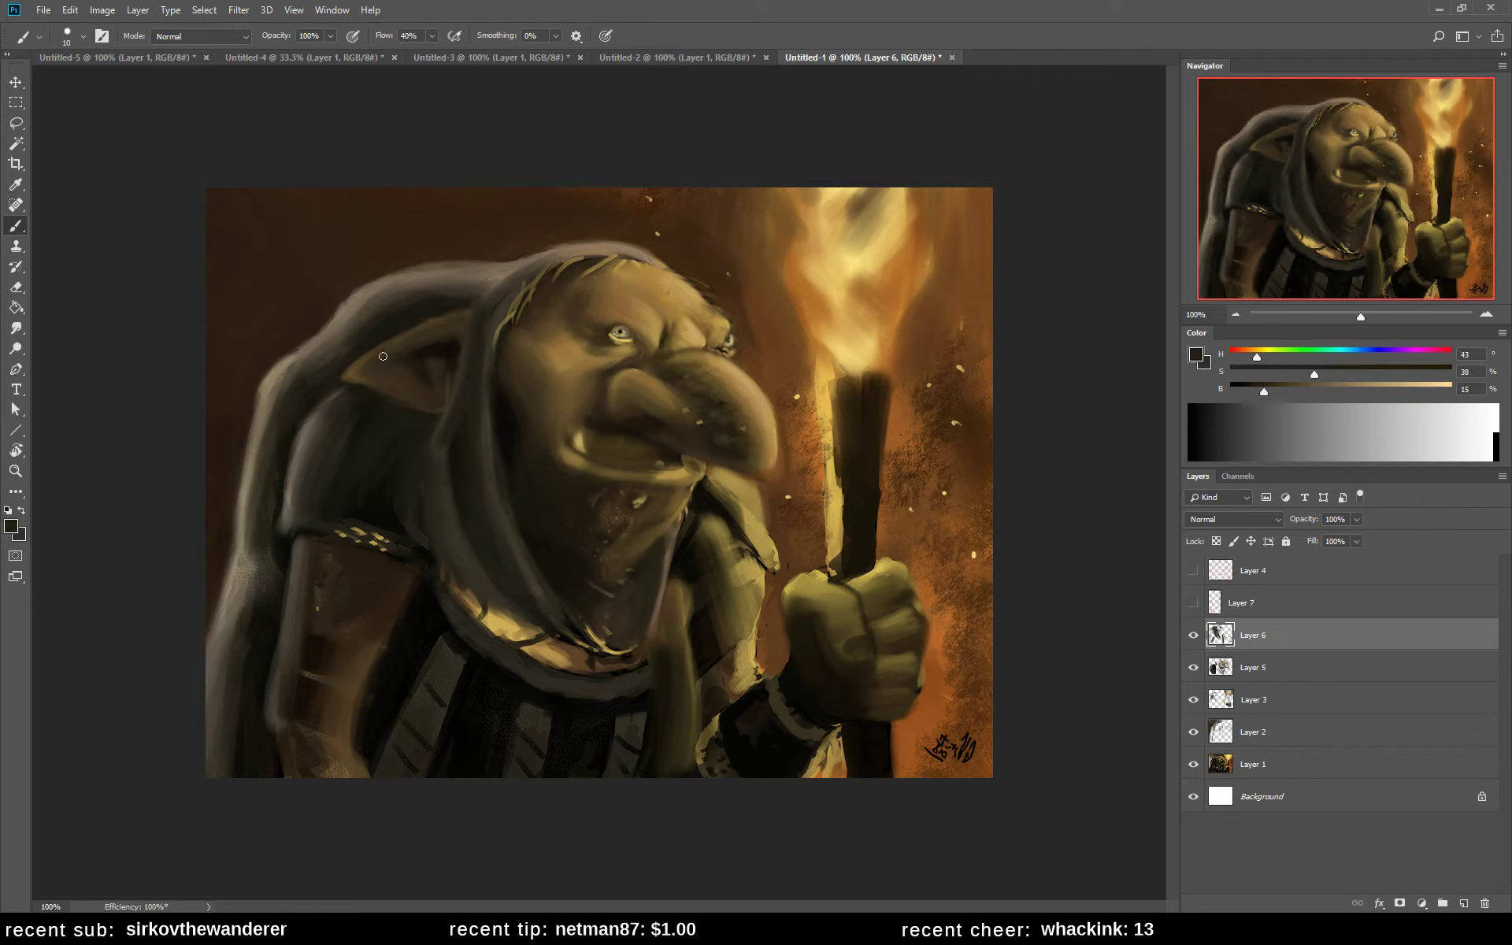
alt+click(438, 347)
drag(611, 331, 635, 324)
alt+click(627, 316)
alt+click(594, 327)
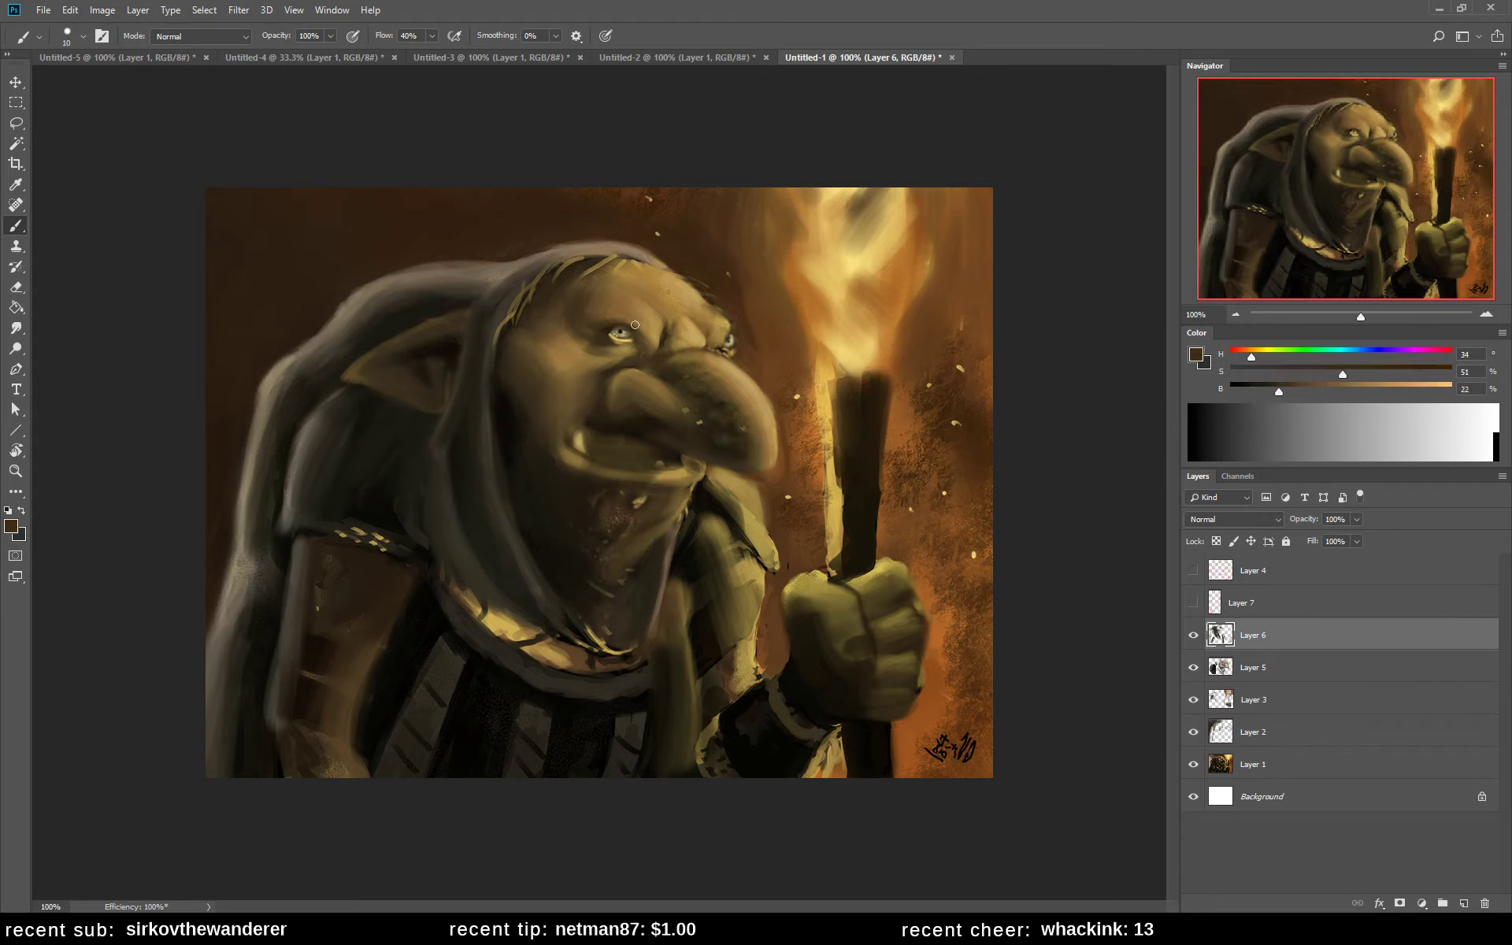
alt+click(639, 323)
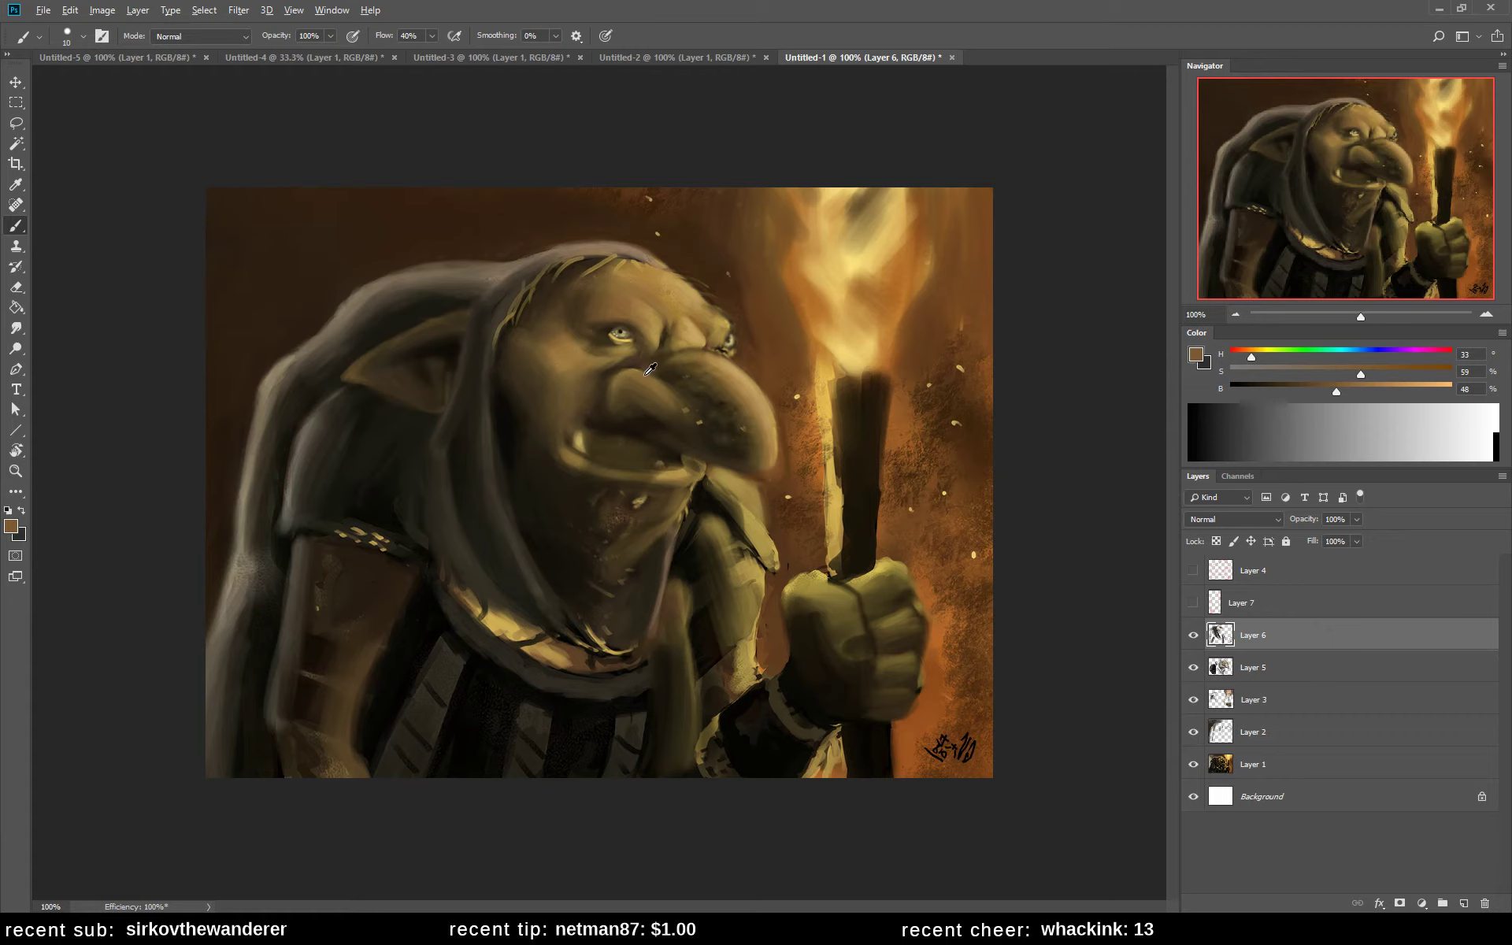
- Sample the nose's light tan and paint it along the upper nostril ridge
alt+click(690, 335)
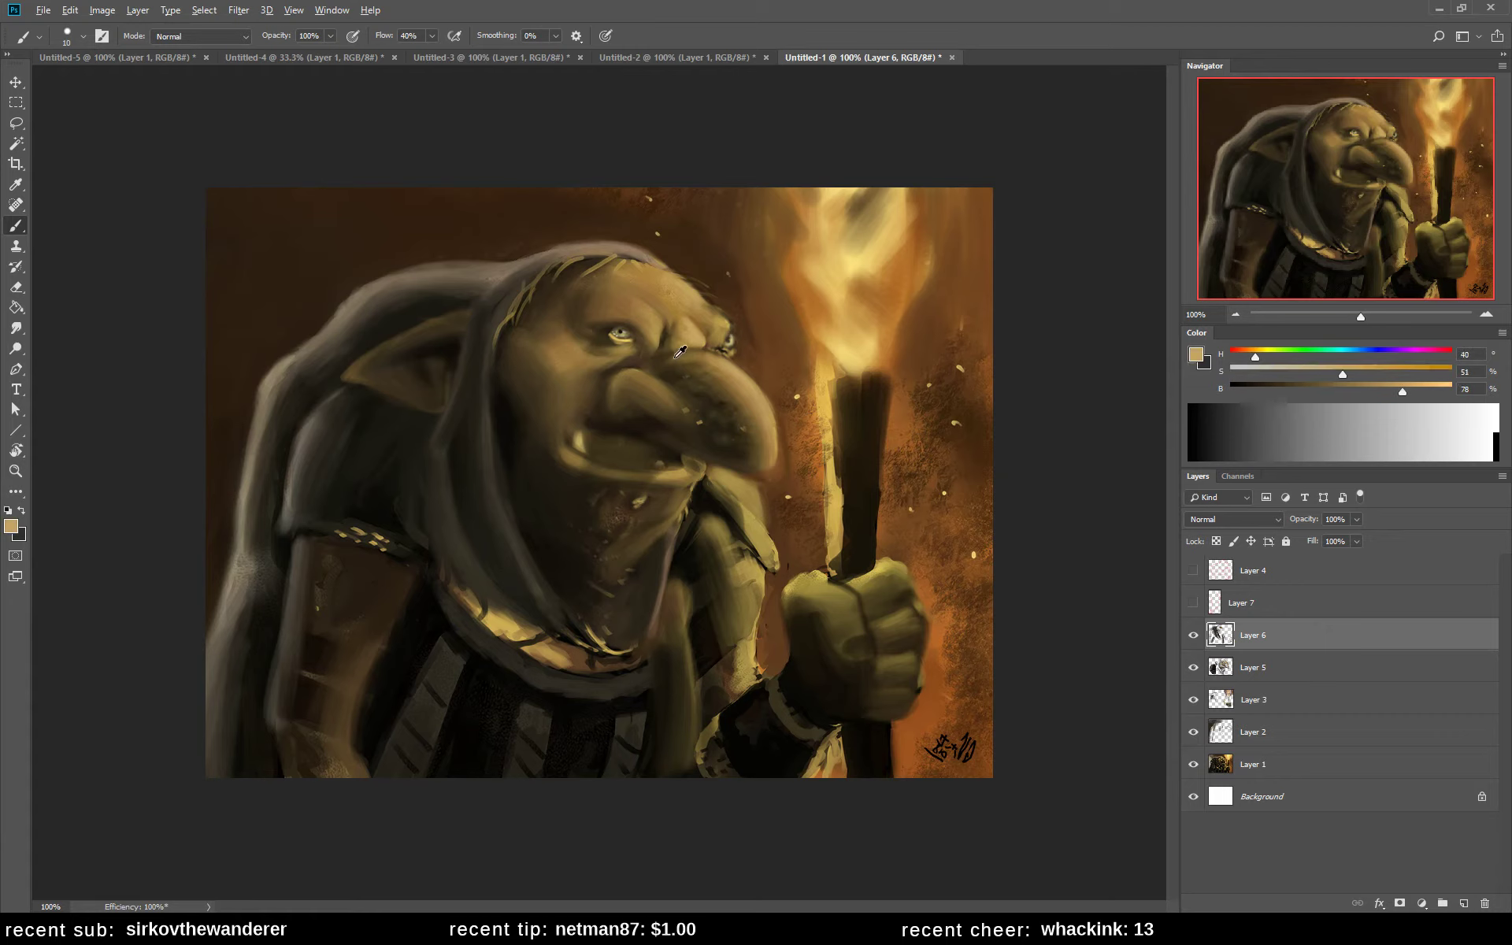
alt+click(671, 360)
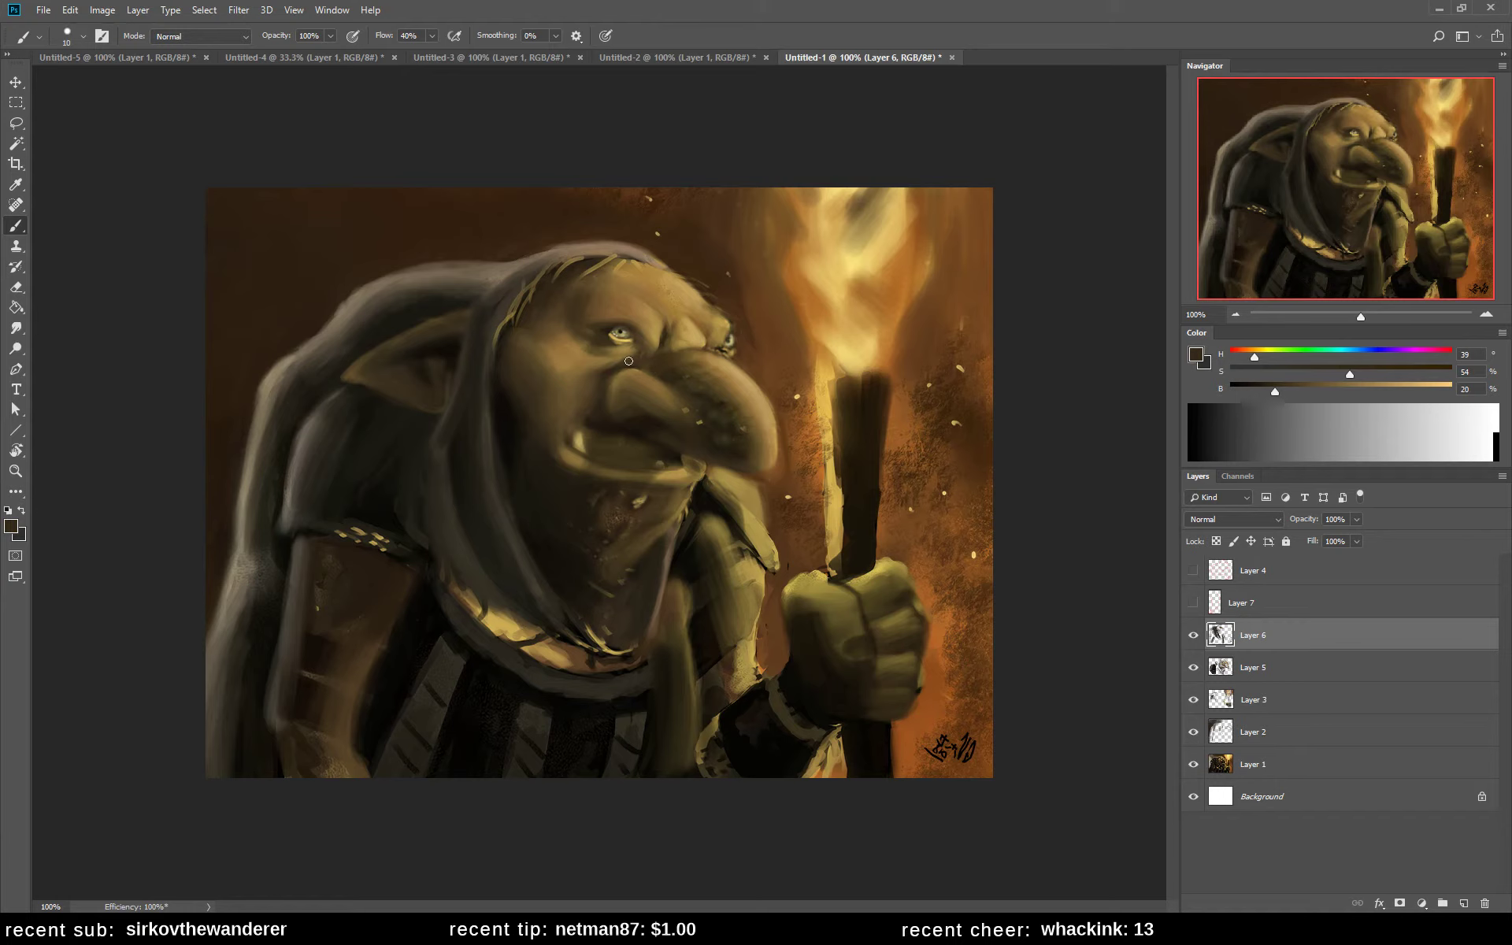
alt+click(608, 383)
alt+click(631, 378)
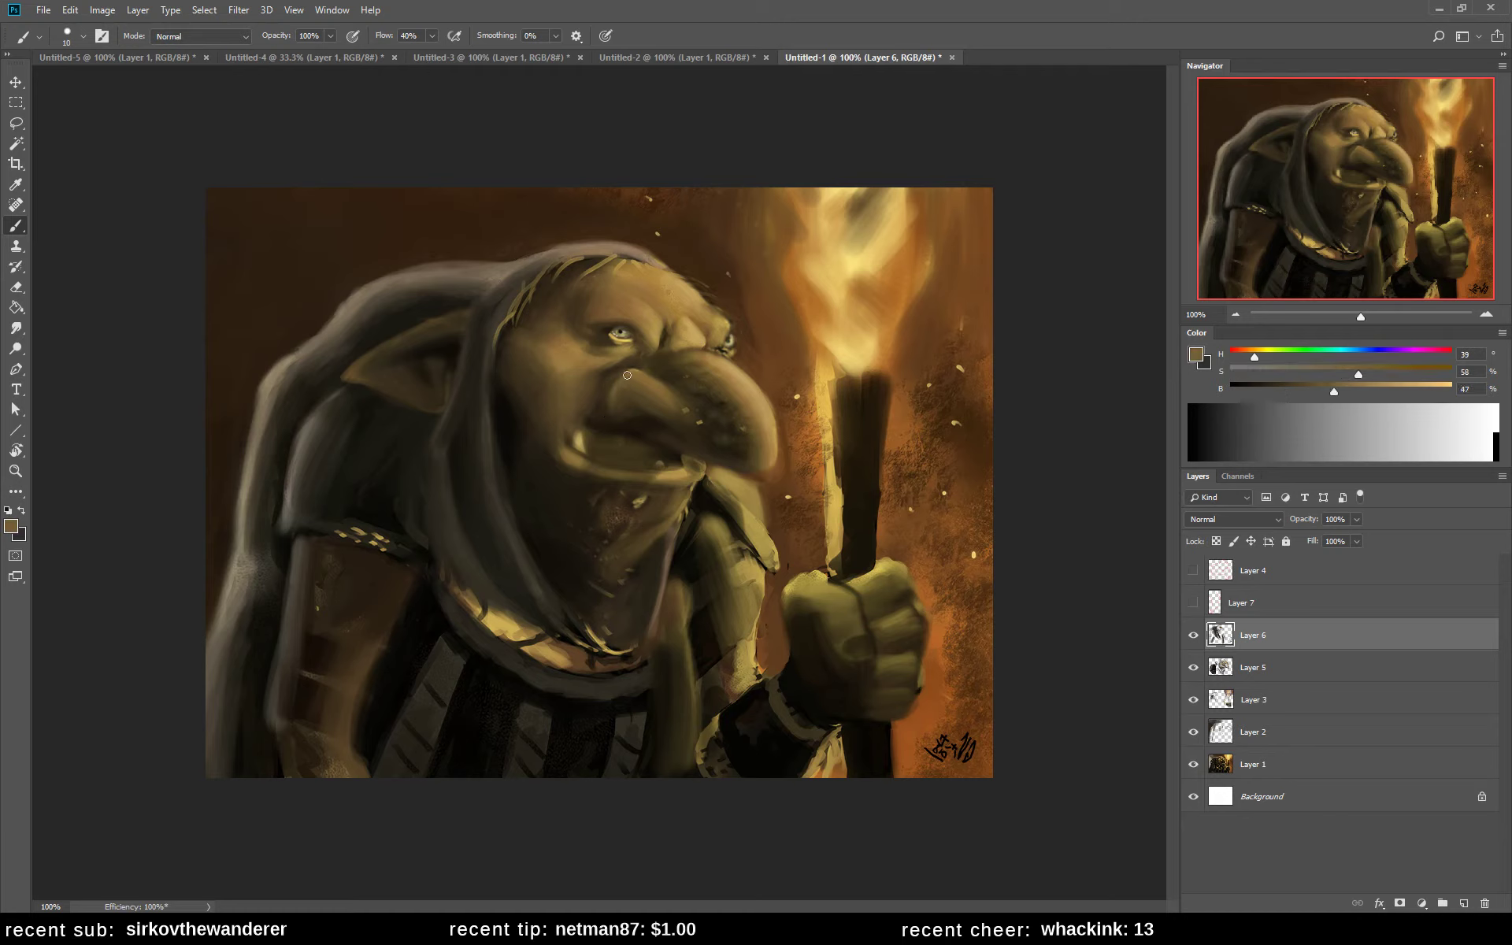
alt+click(677, 398)
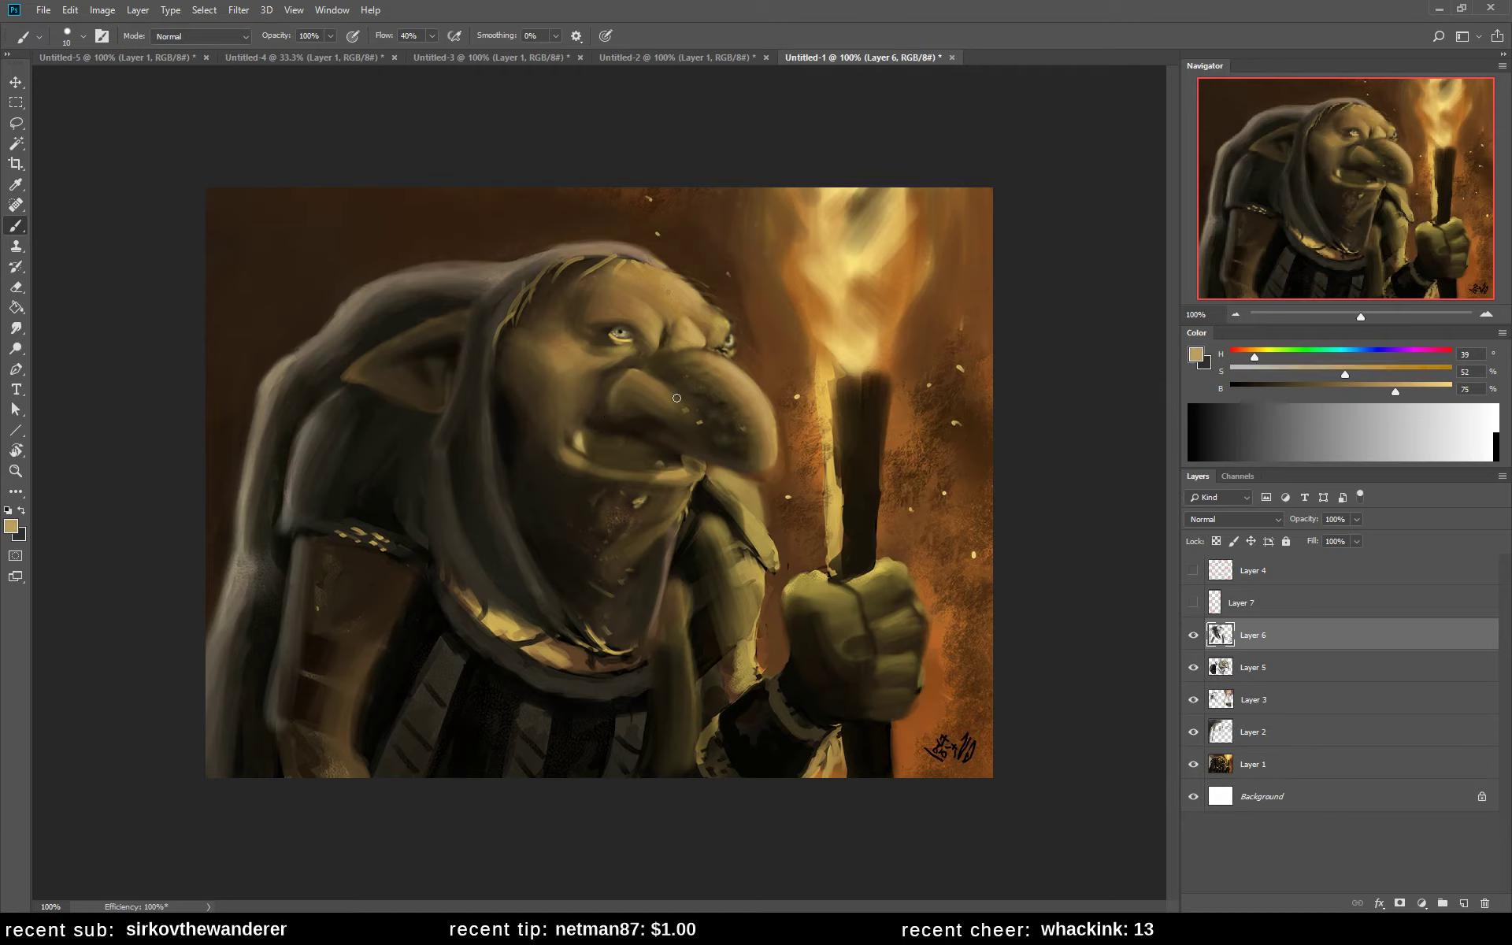
drag(662, 387, 685, 411)
alt+click(665, 388)
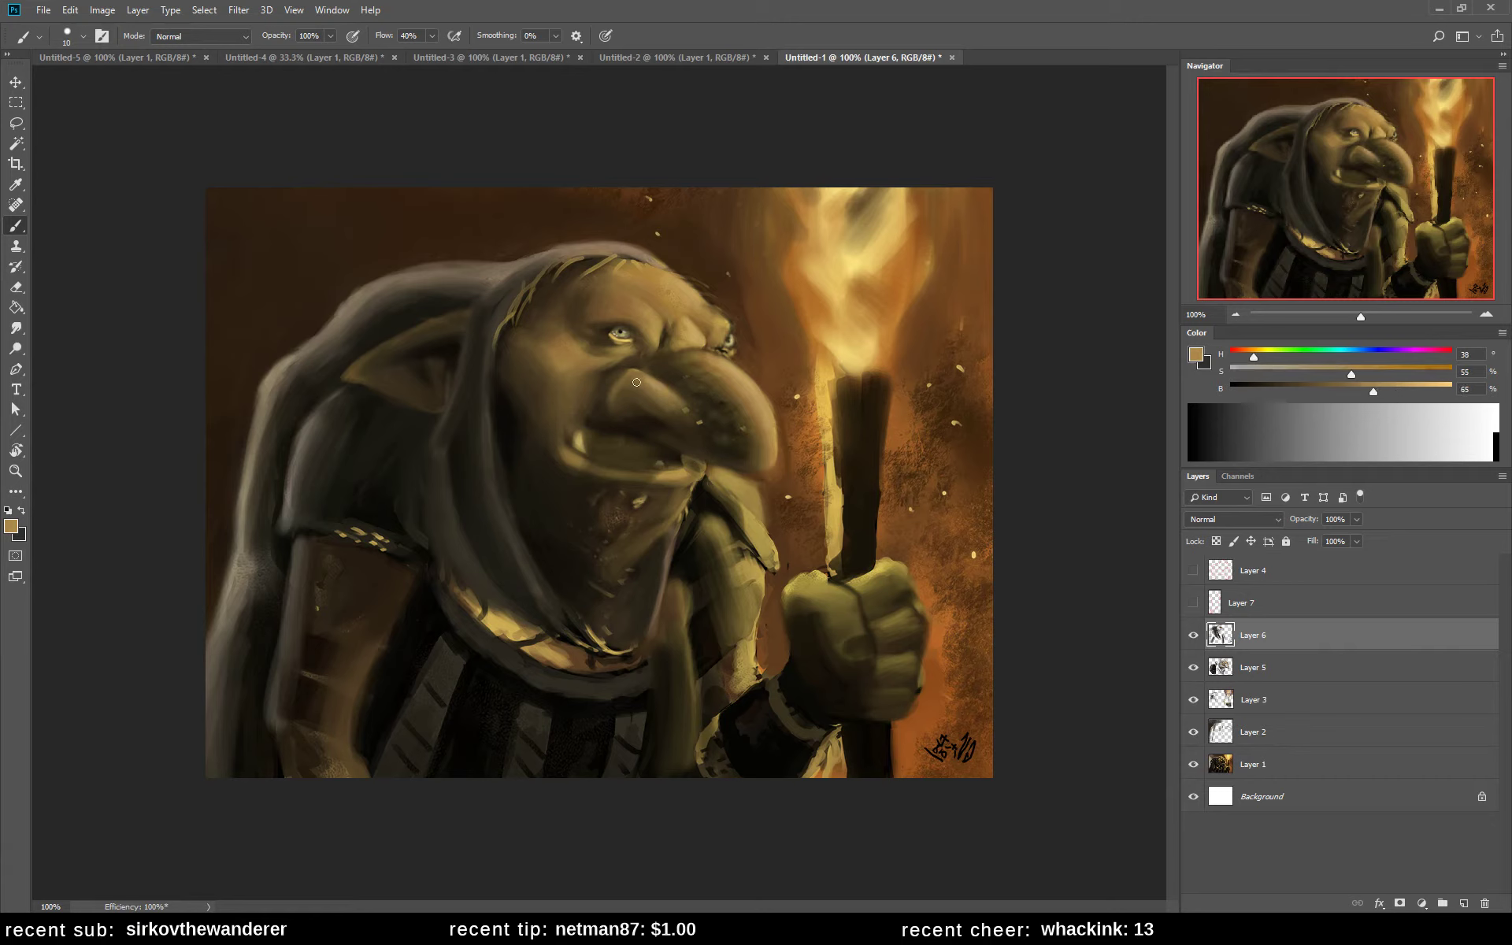
alt+click(641, 389)
alt+click(678, 425)
alt+click(666, 334)
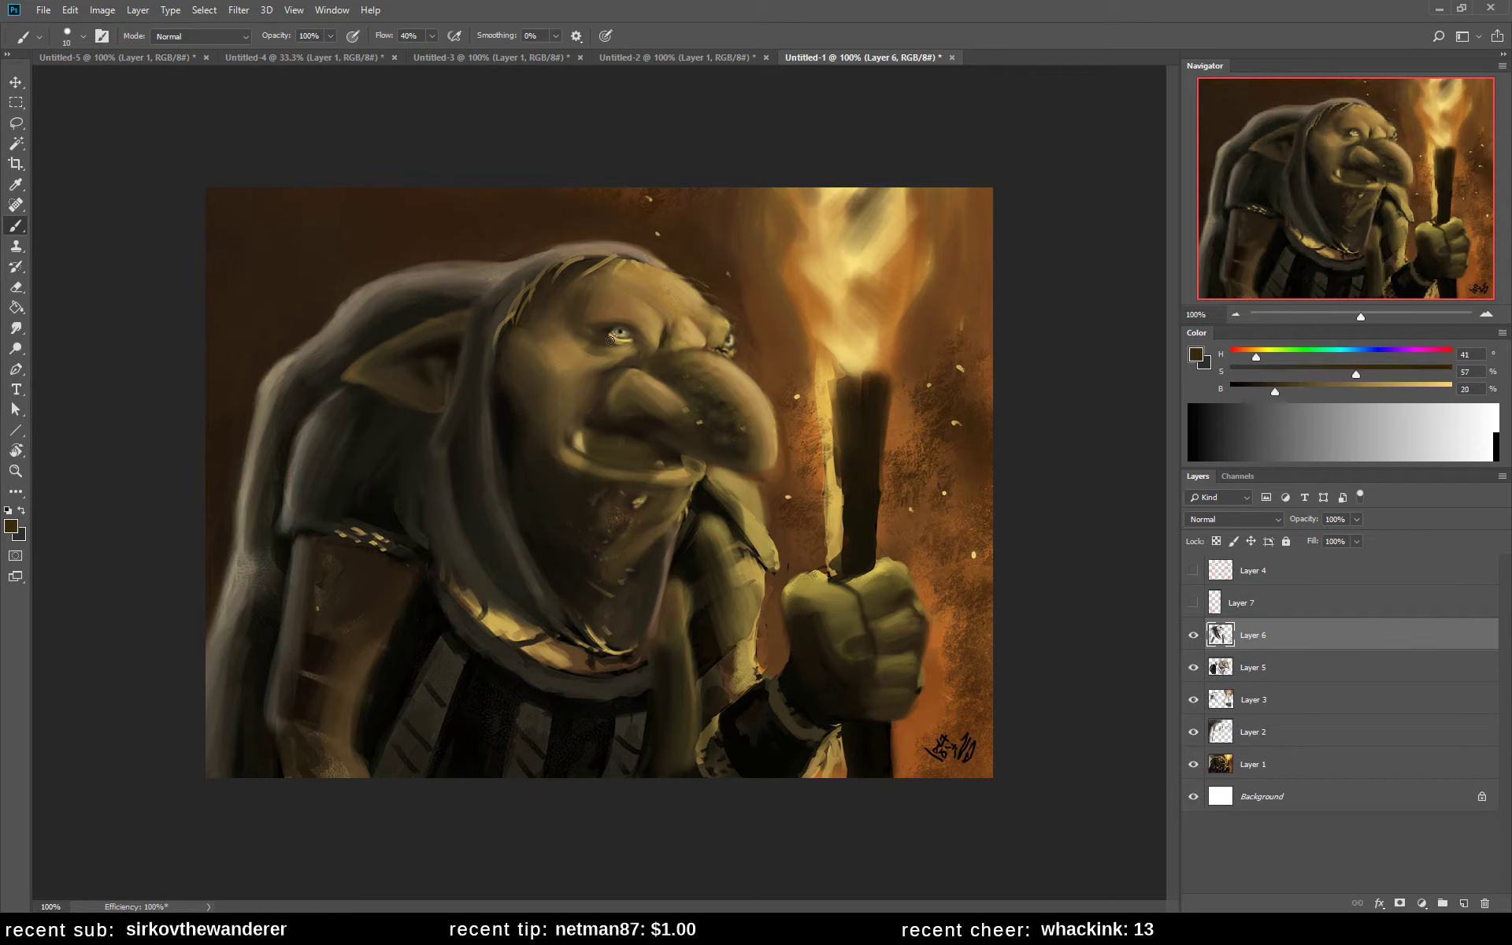
alt+click(624, 337)
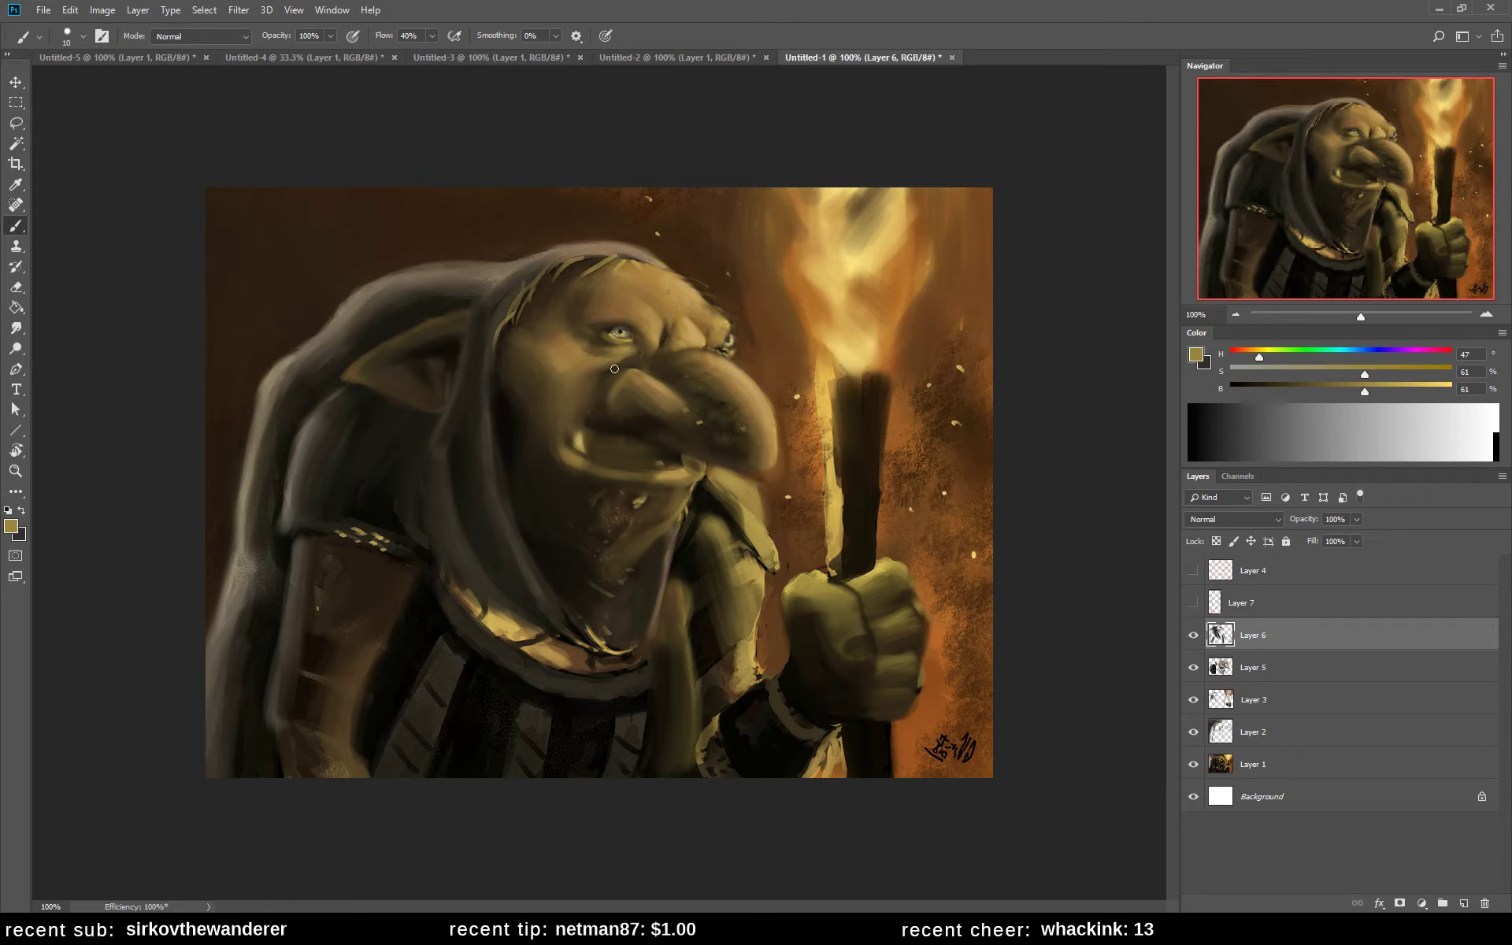
- Lasso the eye and brow area, copy it to a new layer and nudge it slightly
key(l)
mouse_move(626, 300)
mouse_down()
mouse_move(571, 328)
mouse_move(593, 359)
mouse_move(640, 348)
mouse_move(622, 305)
mouse_up()
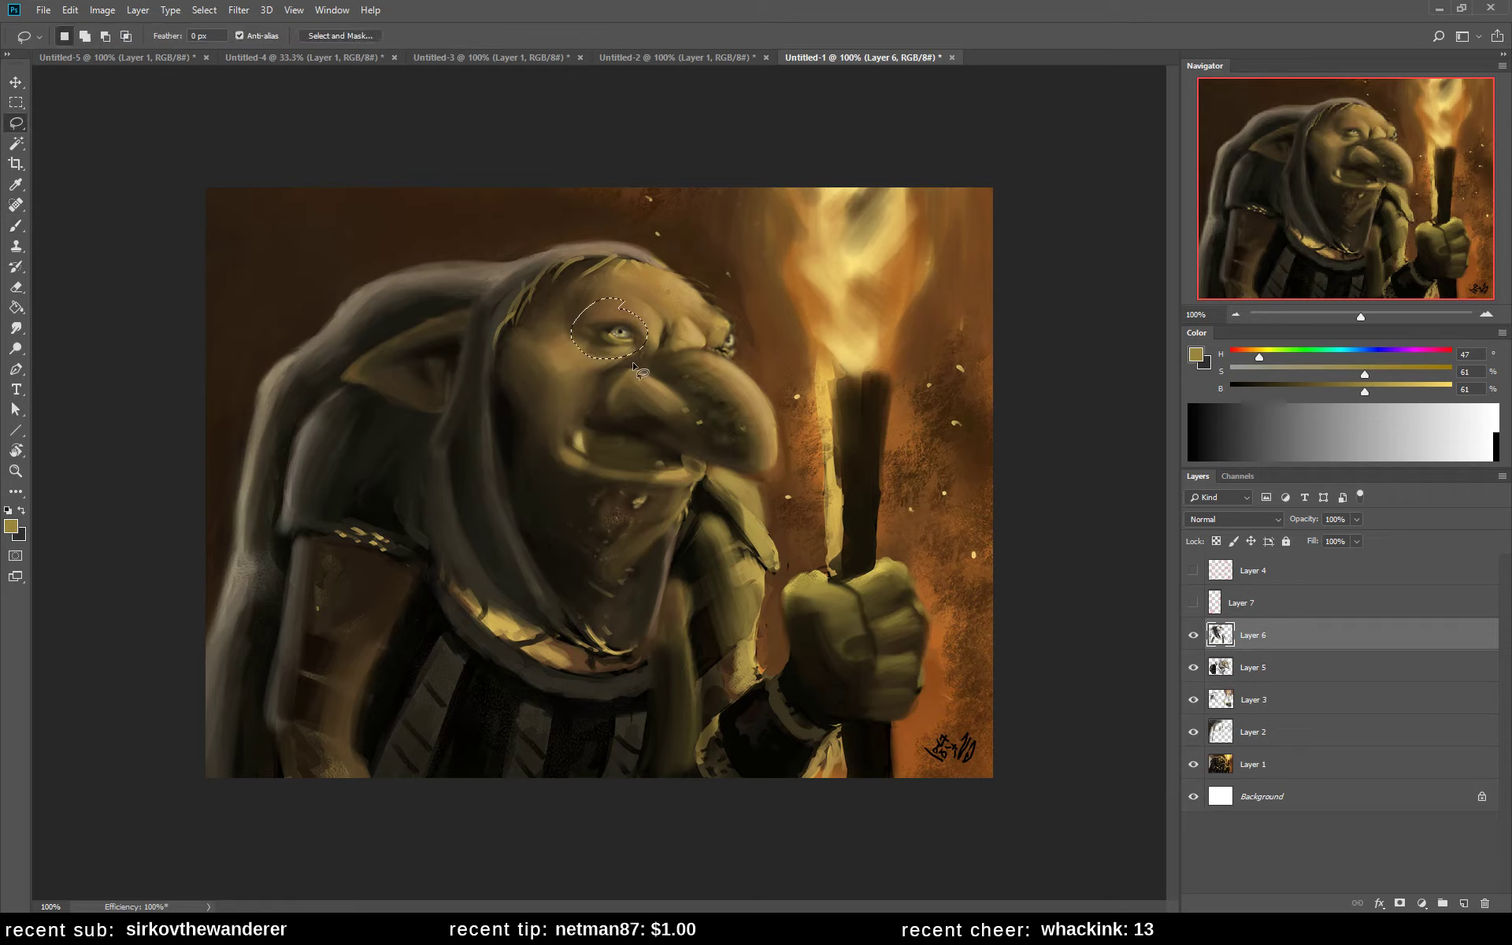
key(ctrl+j)
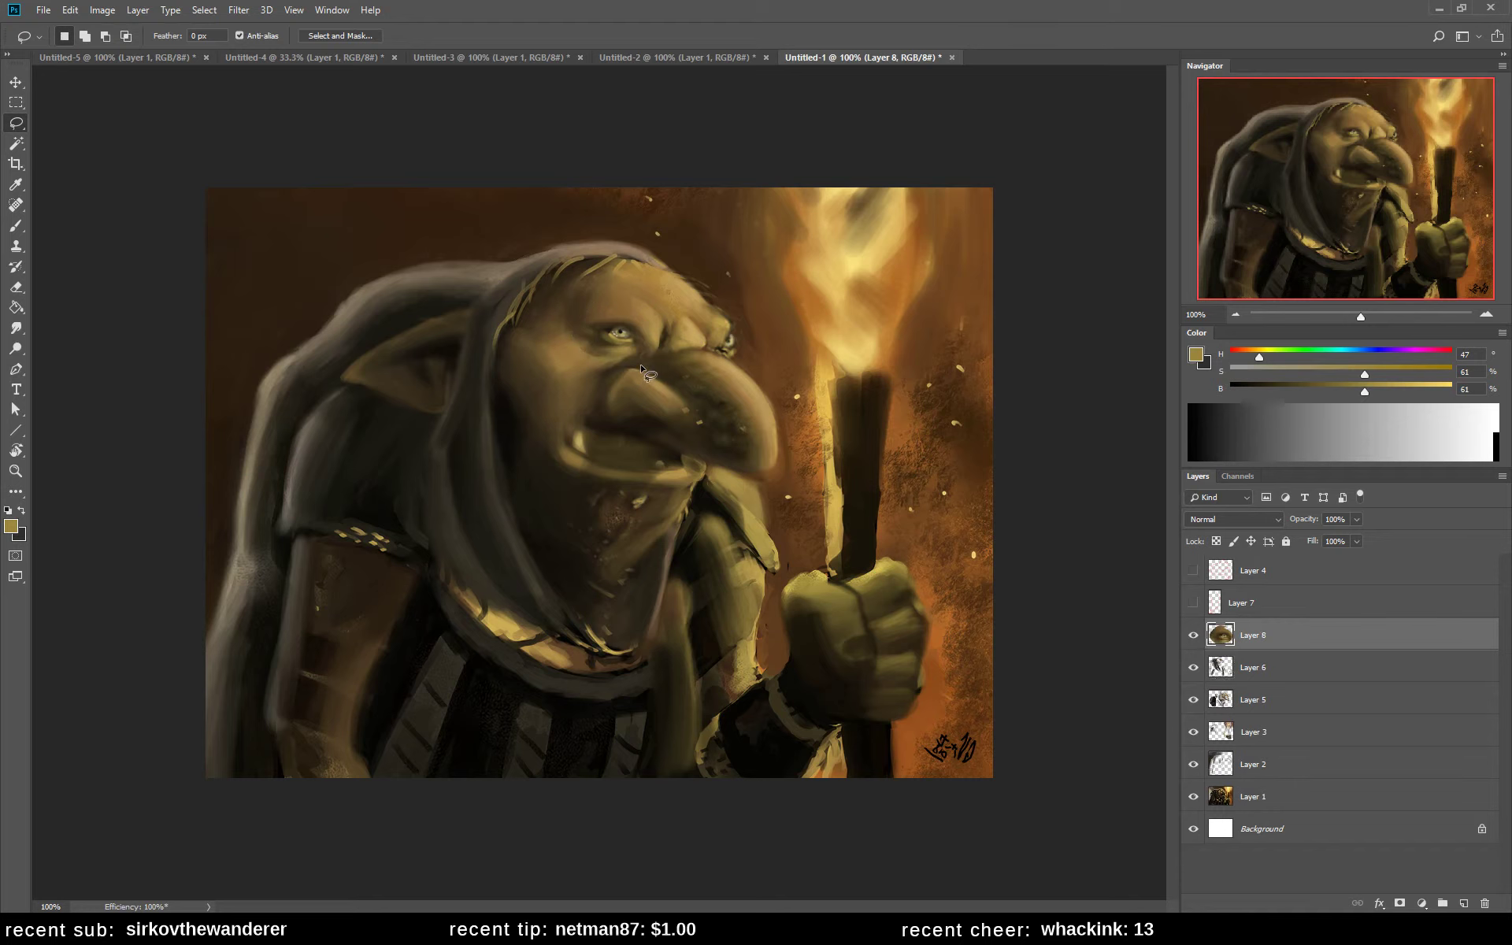
key(v)
drag(617, 360, 612, 370)
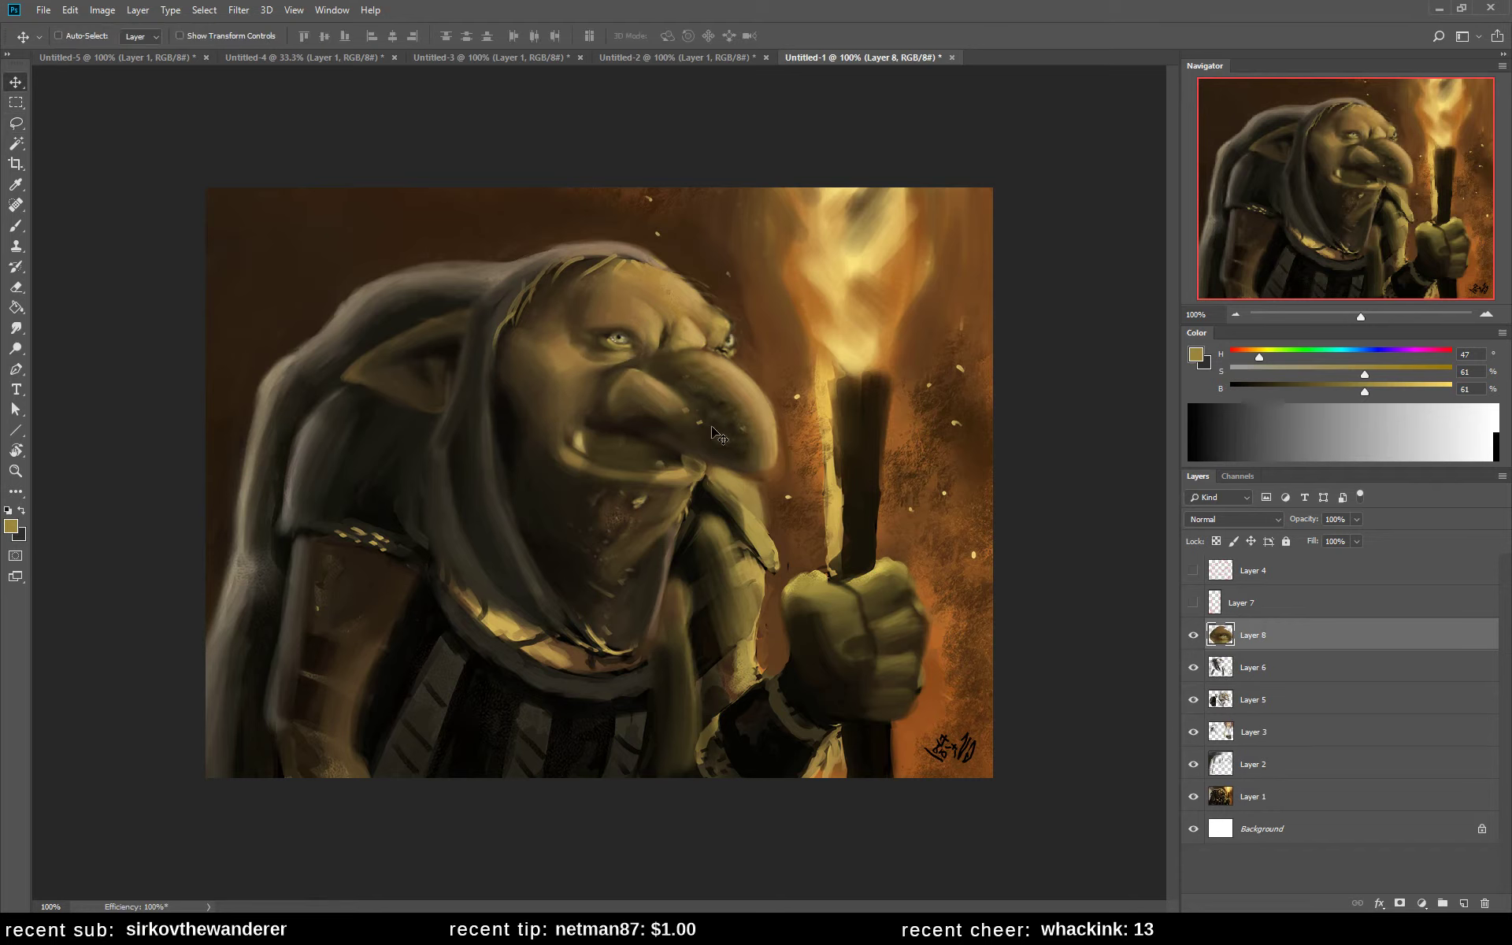
- Group Layers 2–8 into Group 1, compare it against Layer 1, then select Layer 8
shift+click(1252, 764)
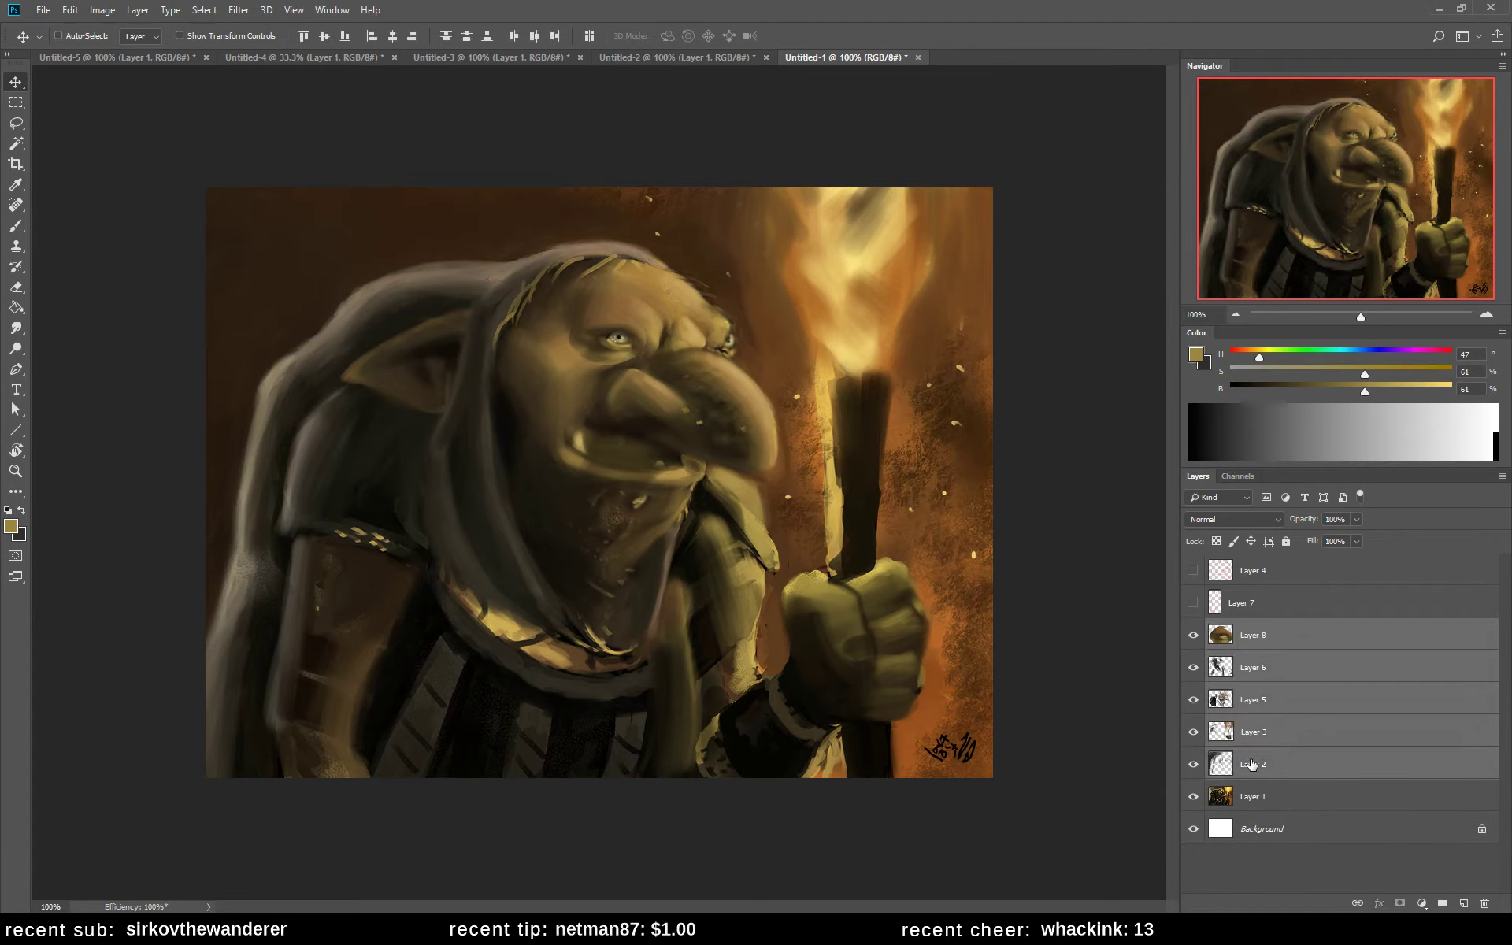
key(ctrl+g)
click(1193, 629)
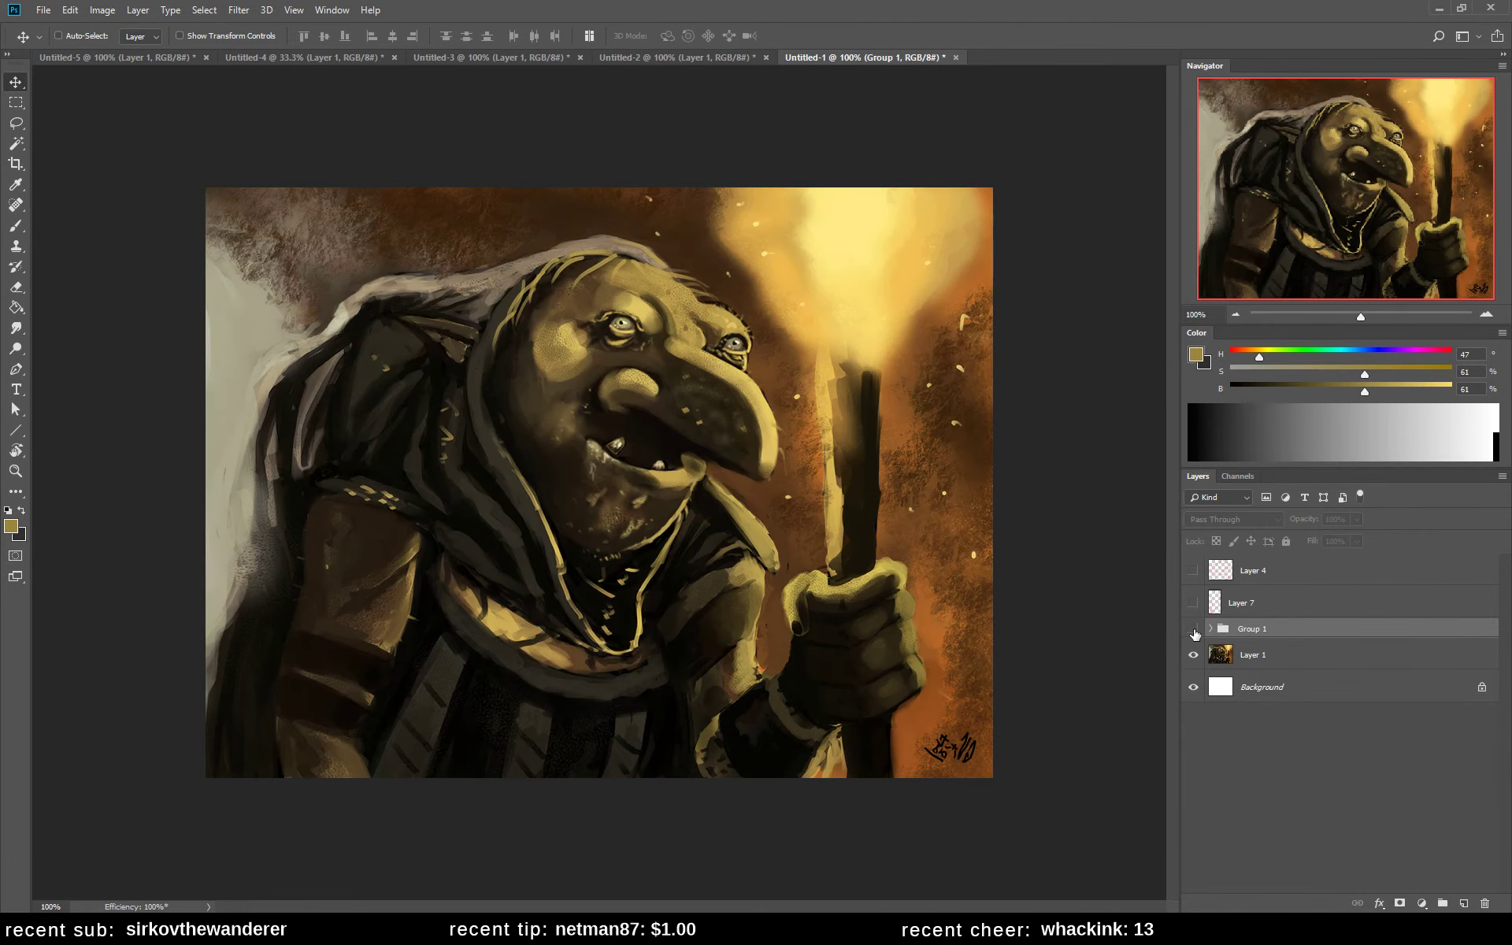
click(1193, 629)
click(1212, 628)
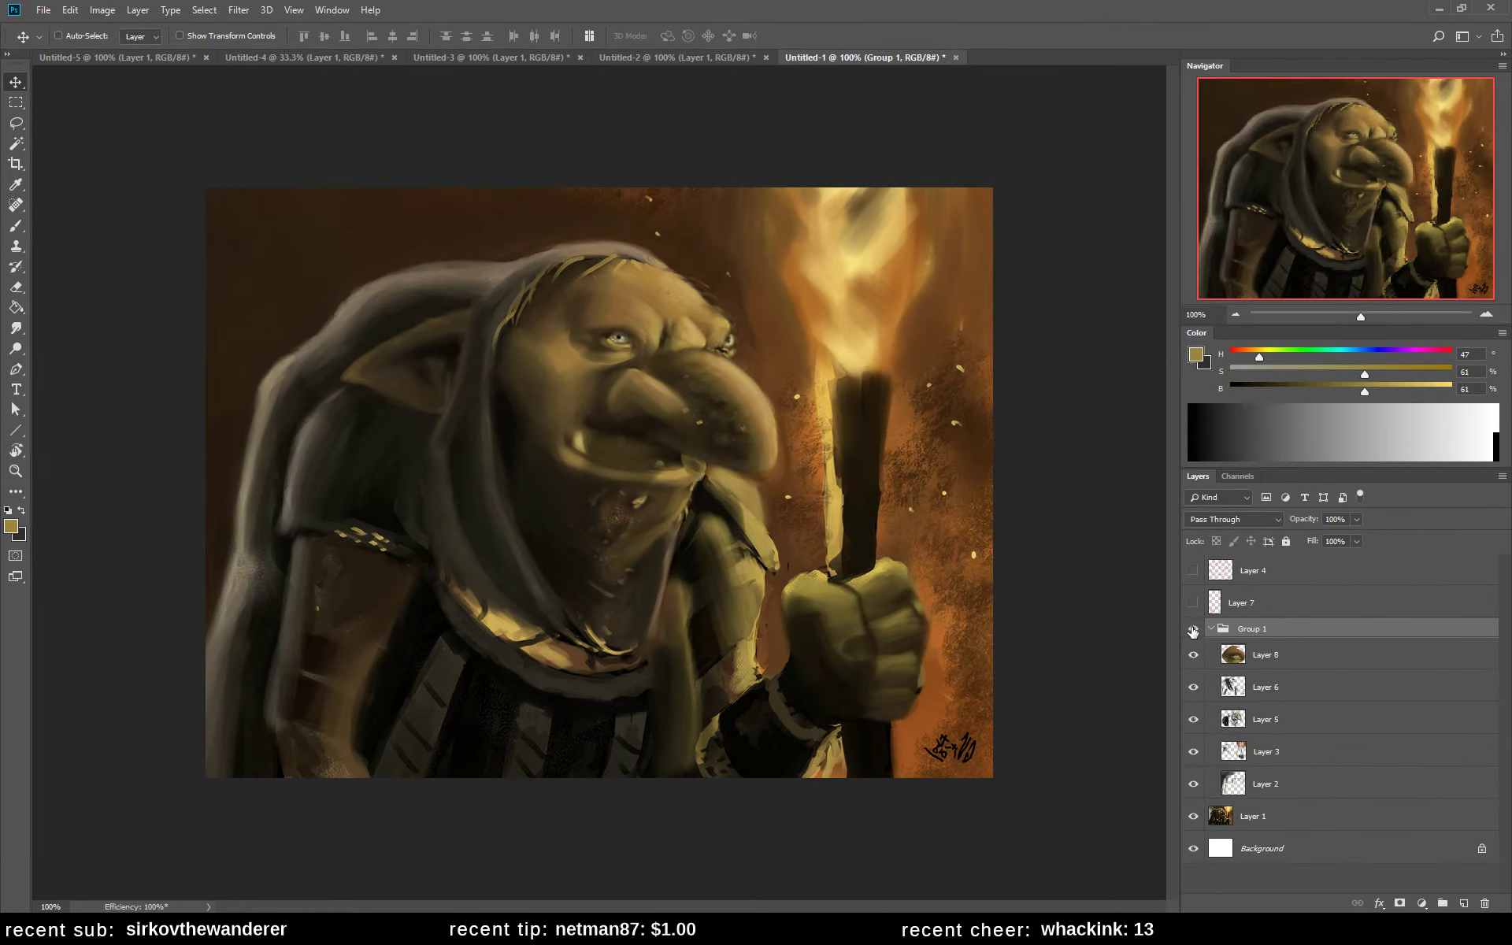
click(1192, 630)
click(1193, 630)
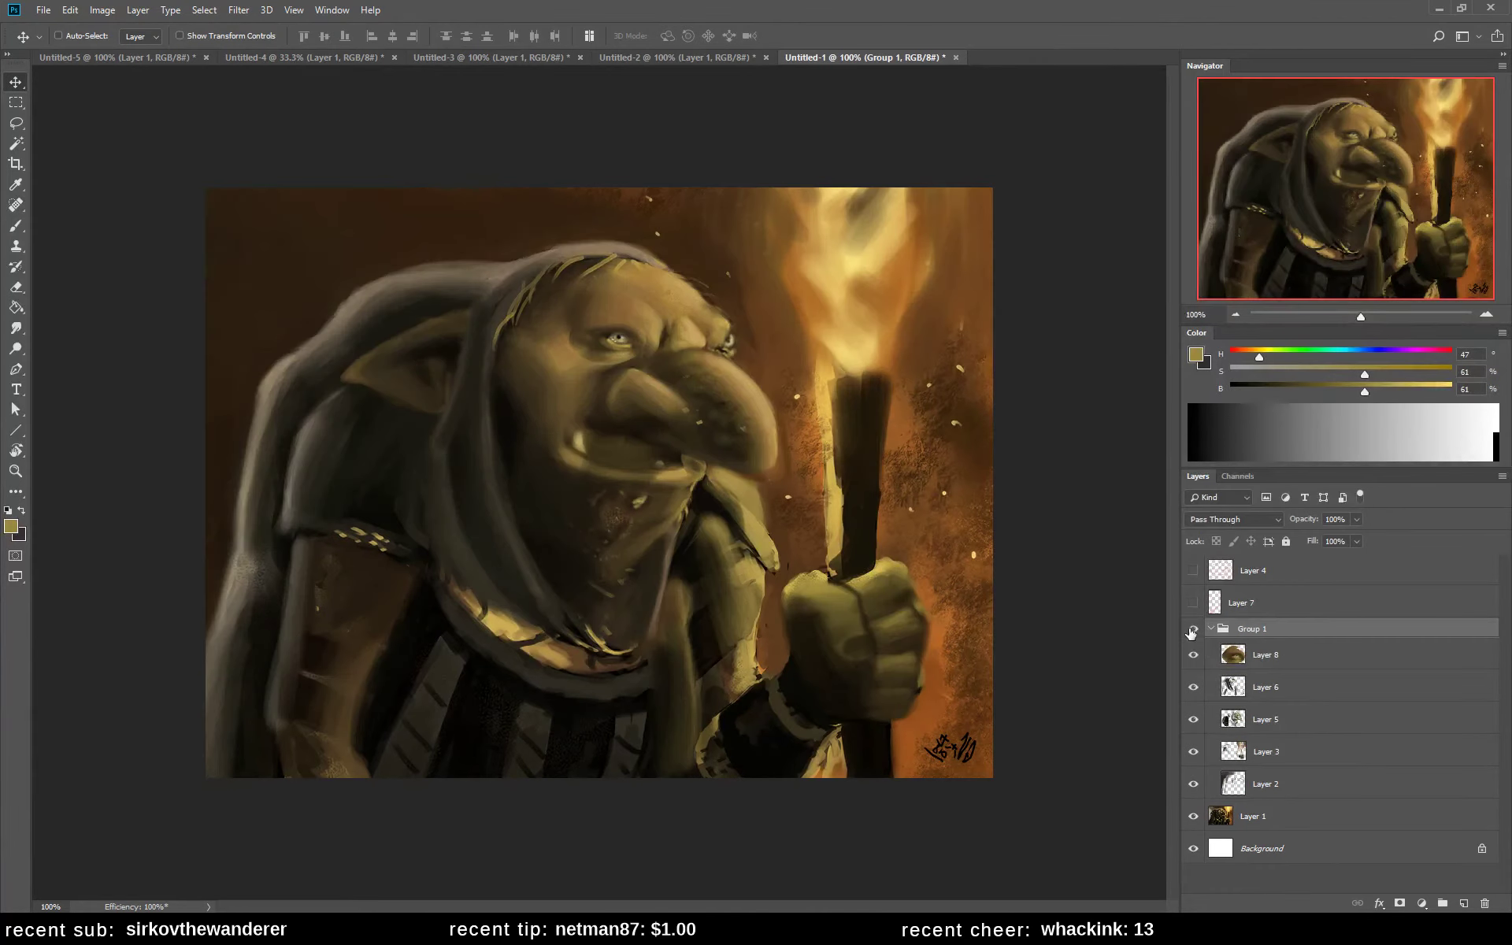
click(1265, 657)
- Sample olive and dark brown skin tones around the eye with a slightly smaller brush
key(b)
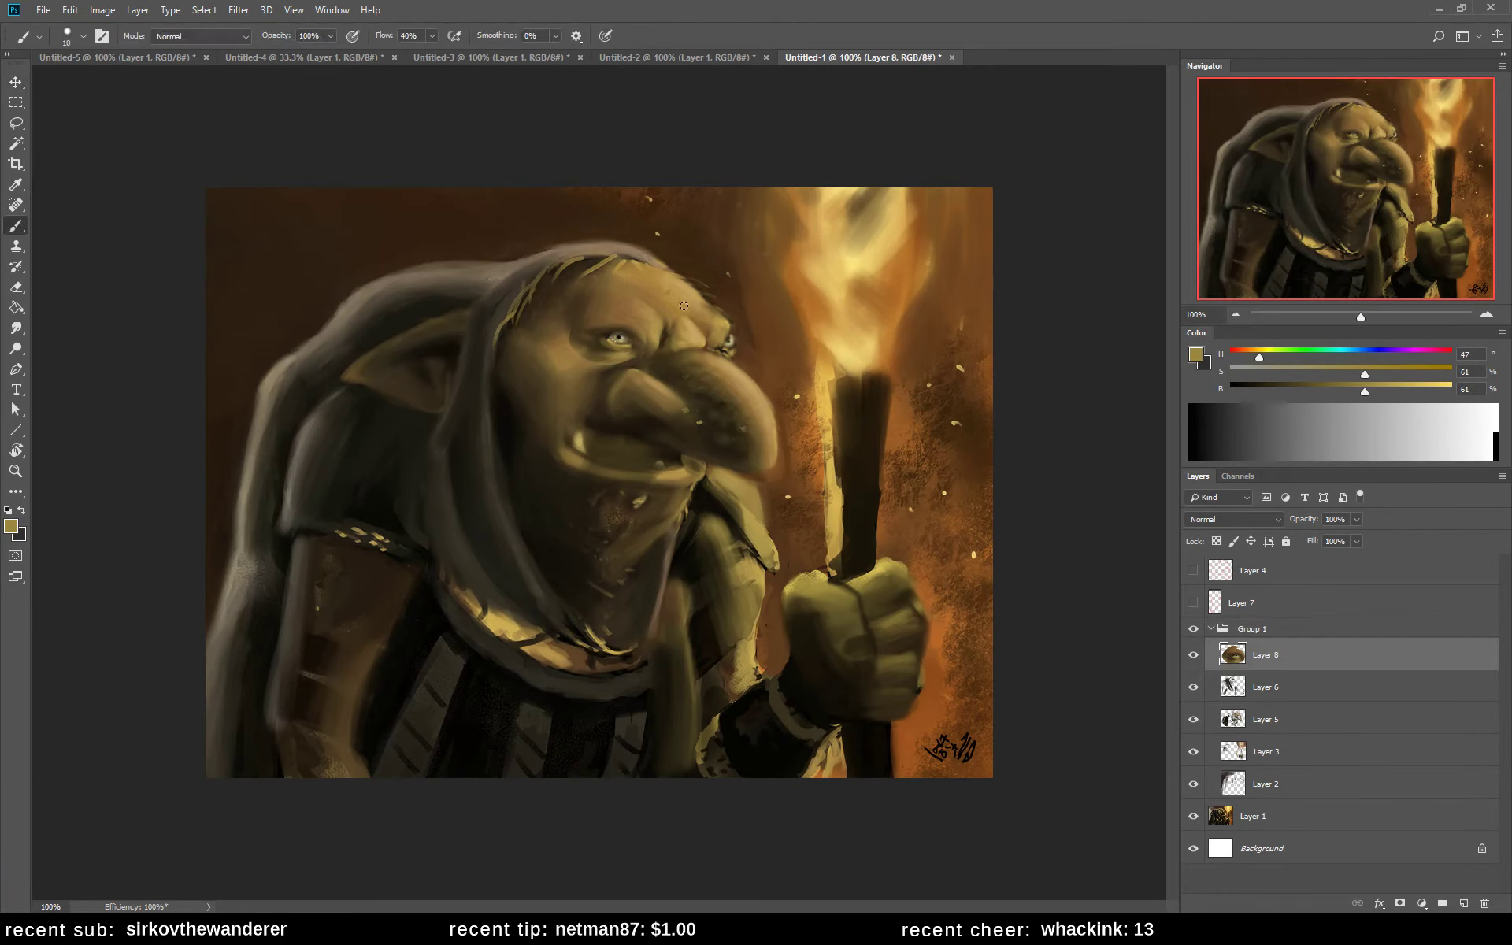
alt+click(626, 341)
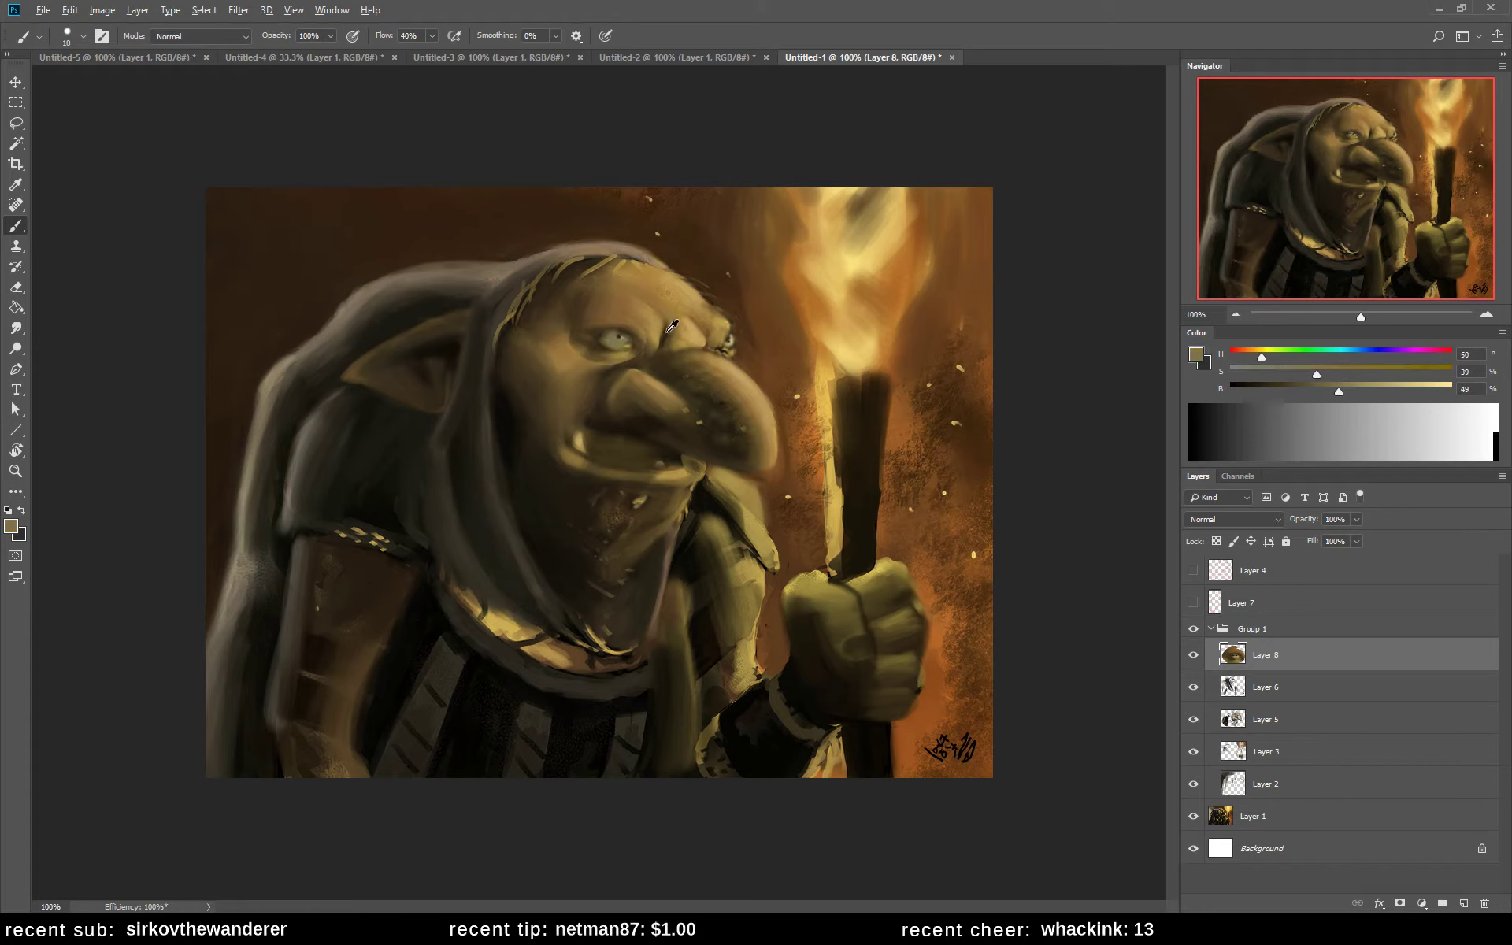
alt+click(623, 342)
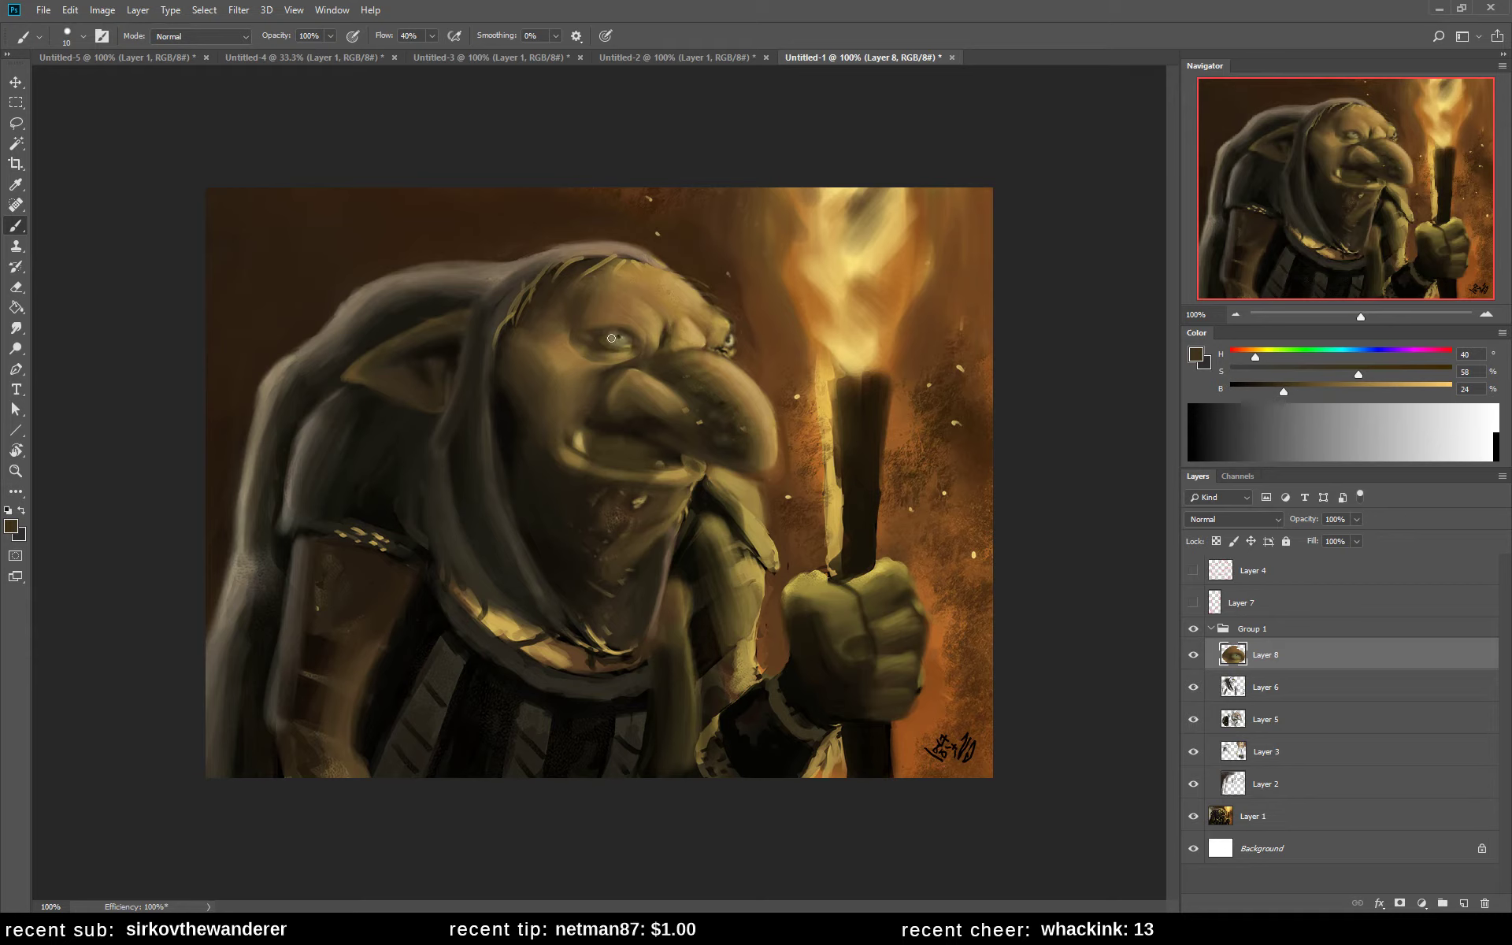
alt+click(661, 337)
key(bracketleft)
alt+click(613, 340)
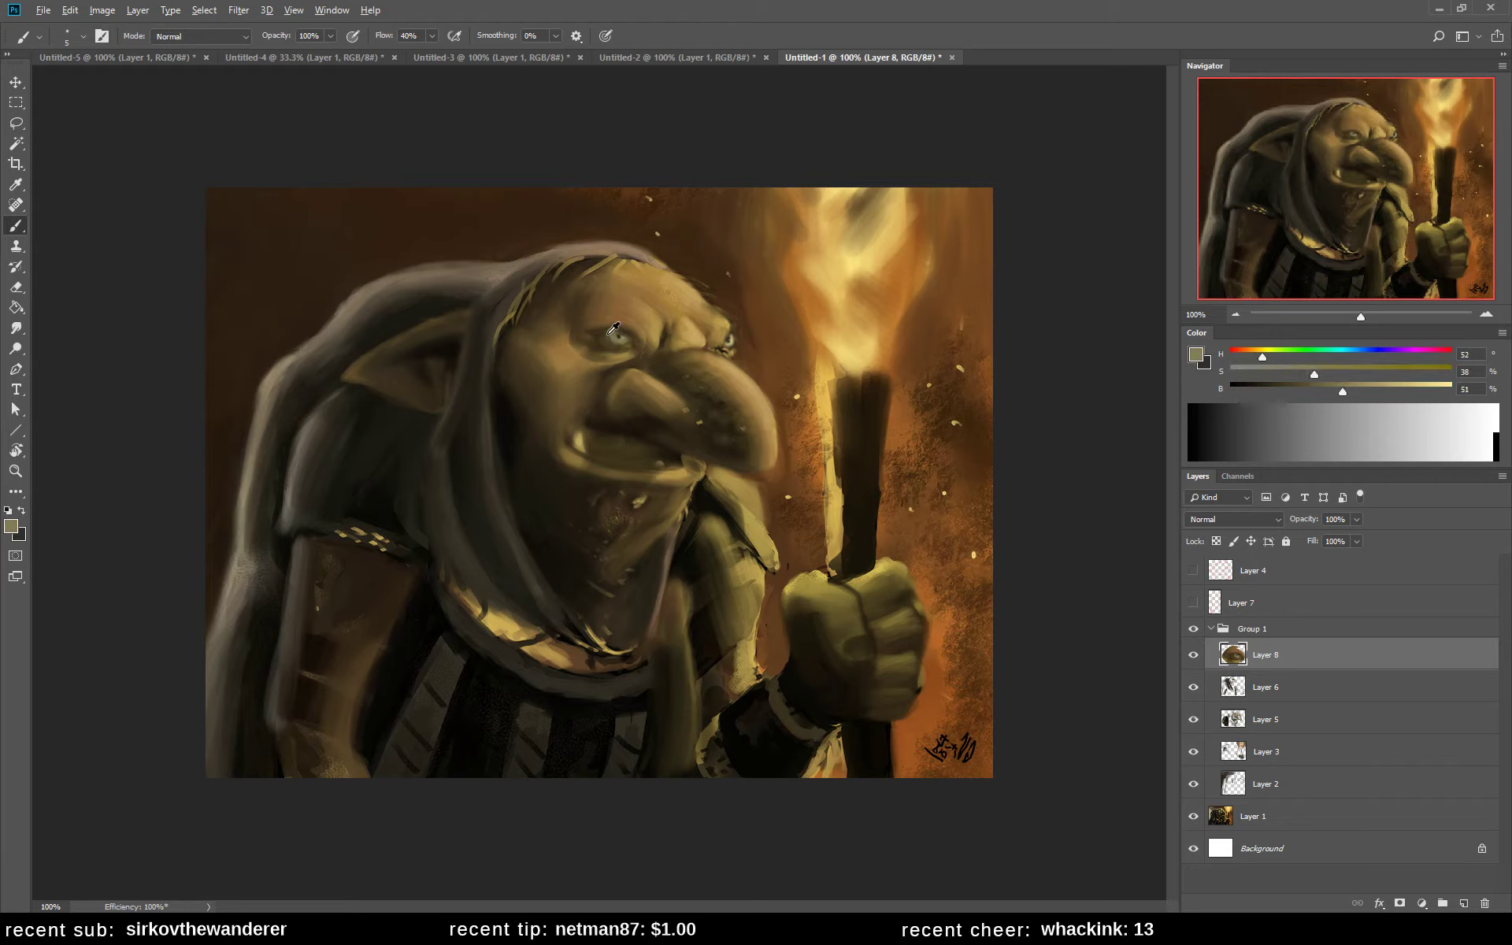
alt+click(611, 339)
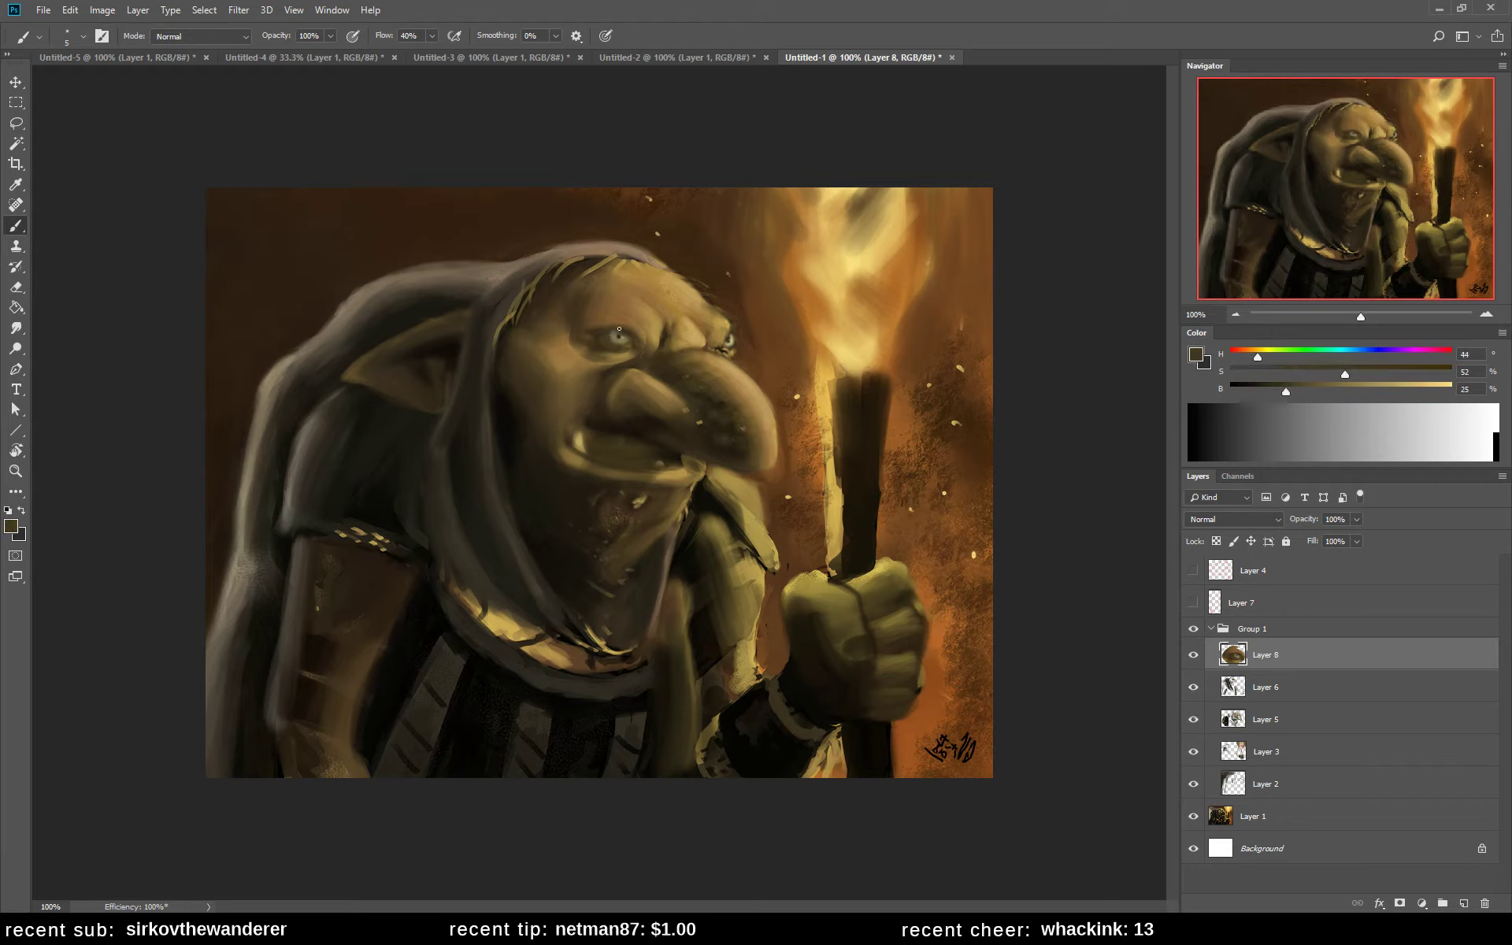
alt+click(620, 337)
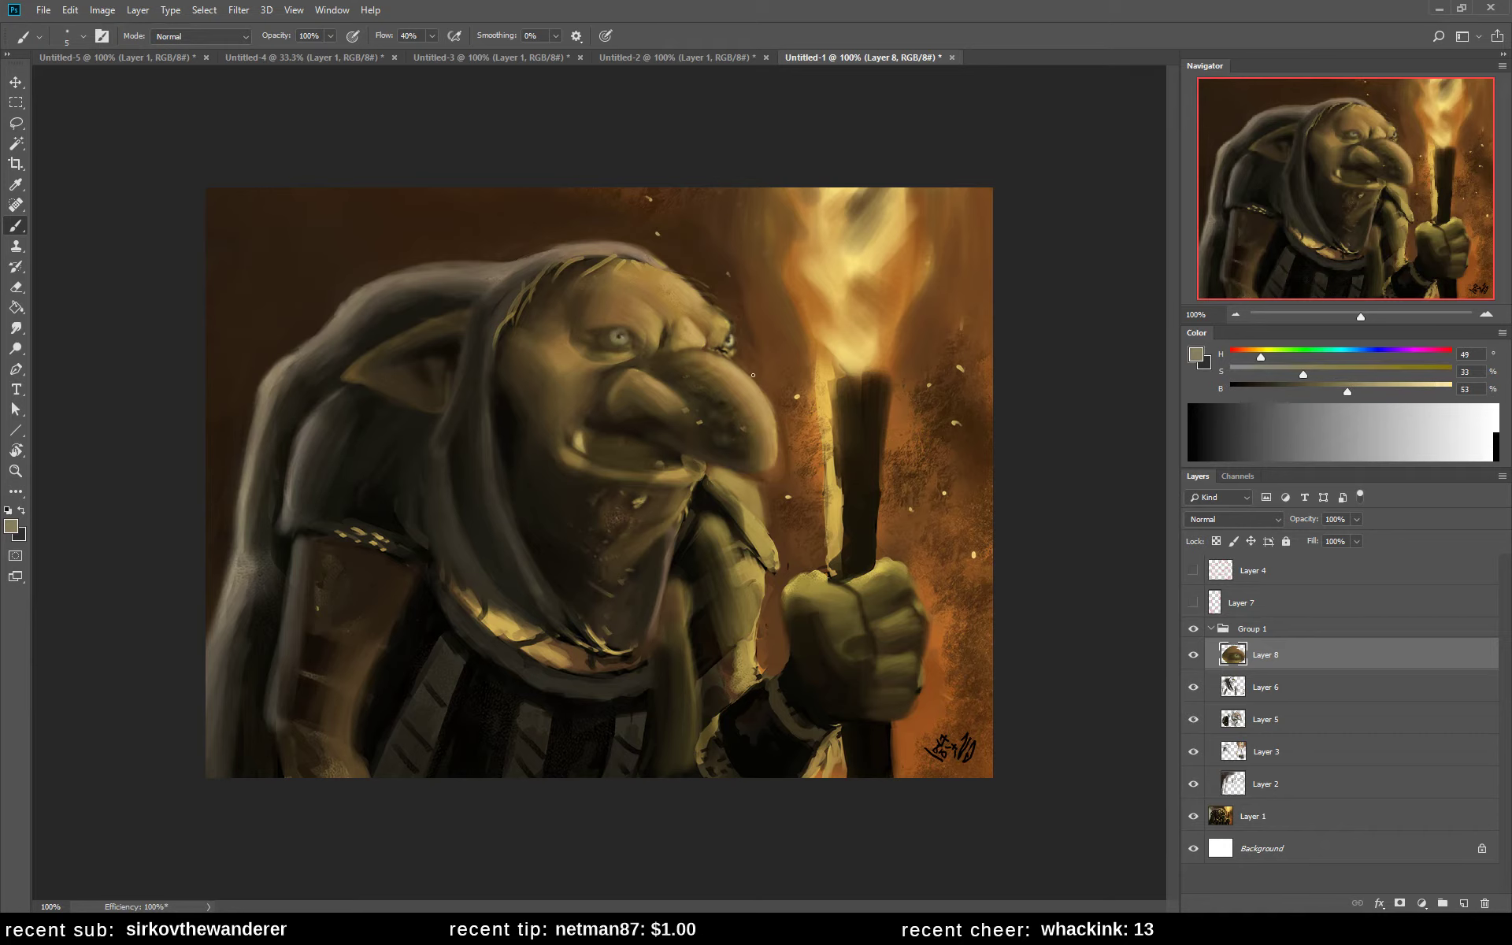
- Darken the area between the brows using a size-20 brush
alt+click(856, 353)
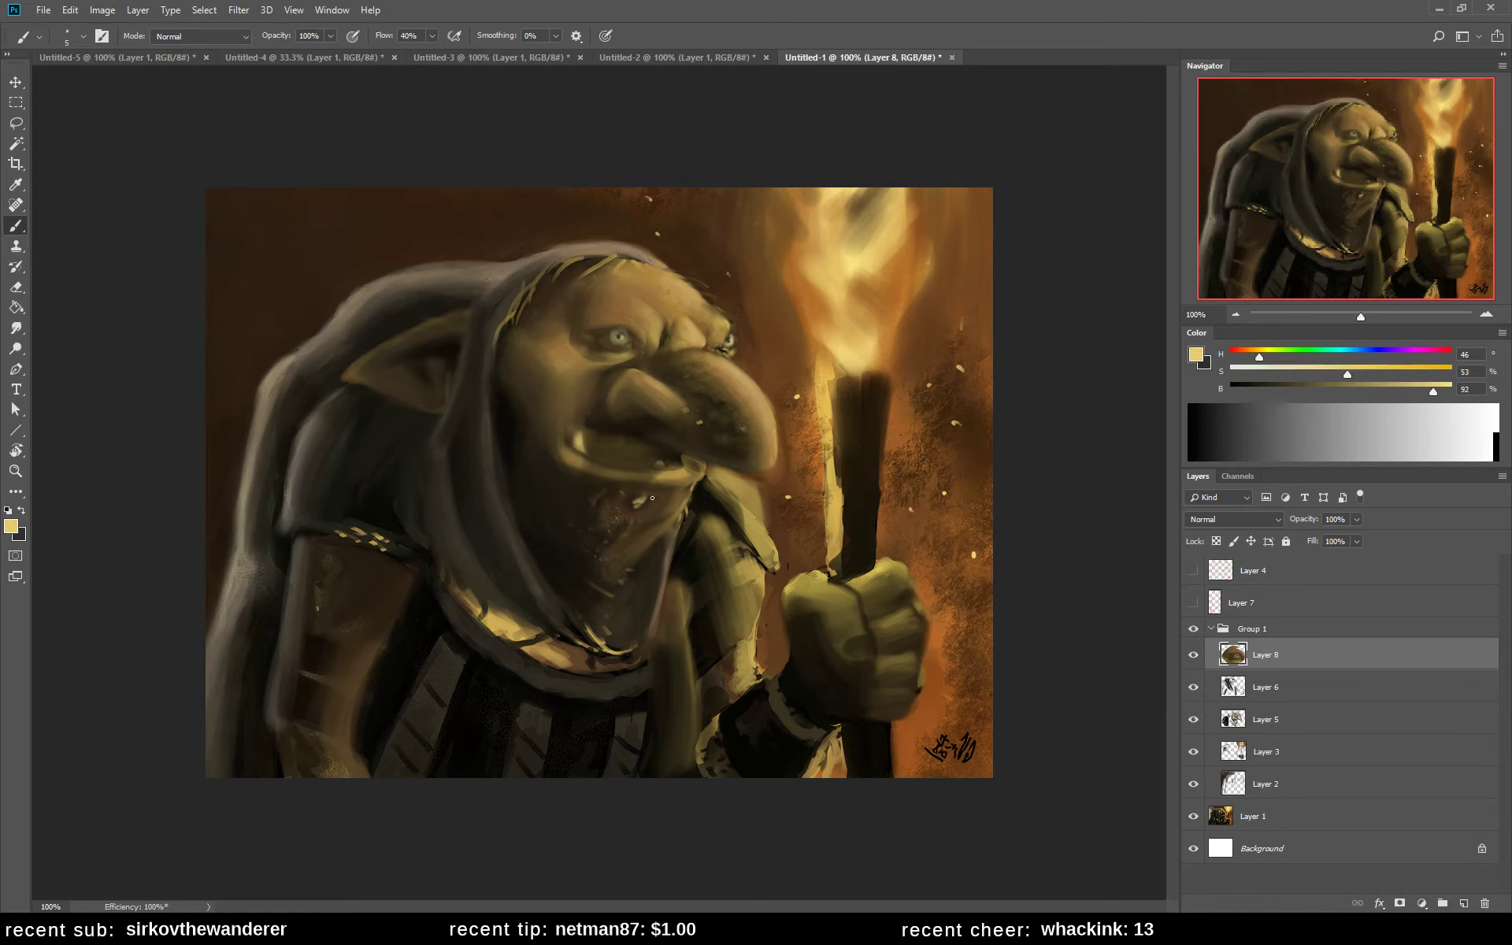
alt+click(625, 335)
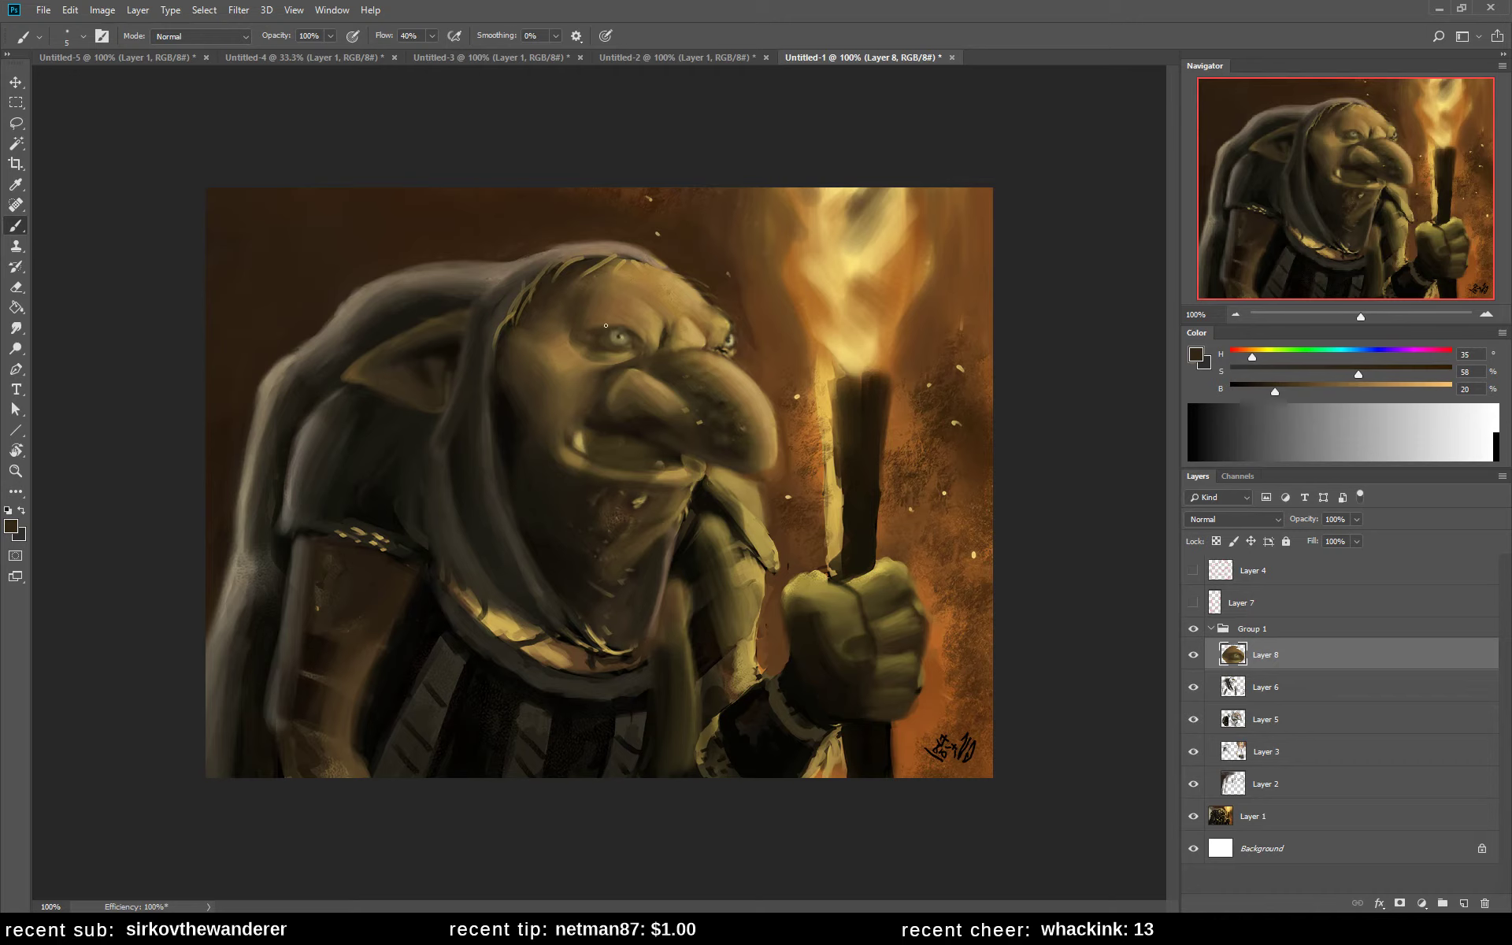
alt+click(581, 337)
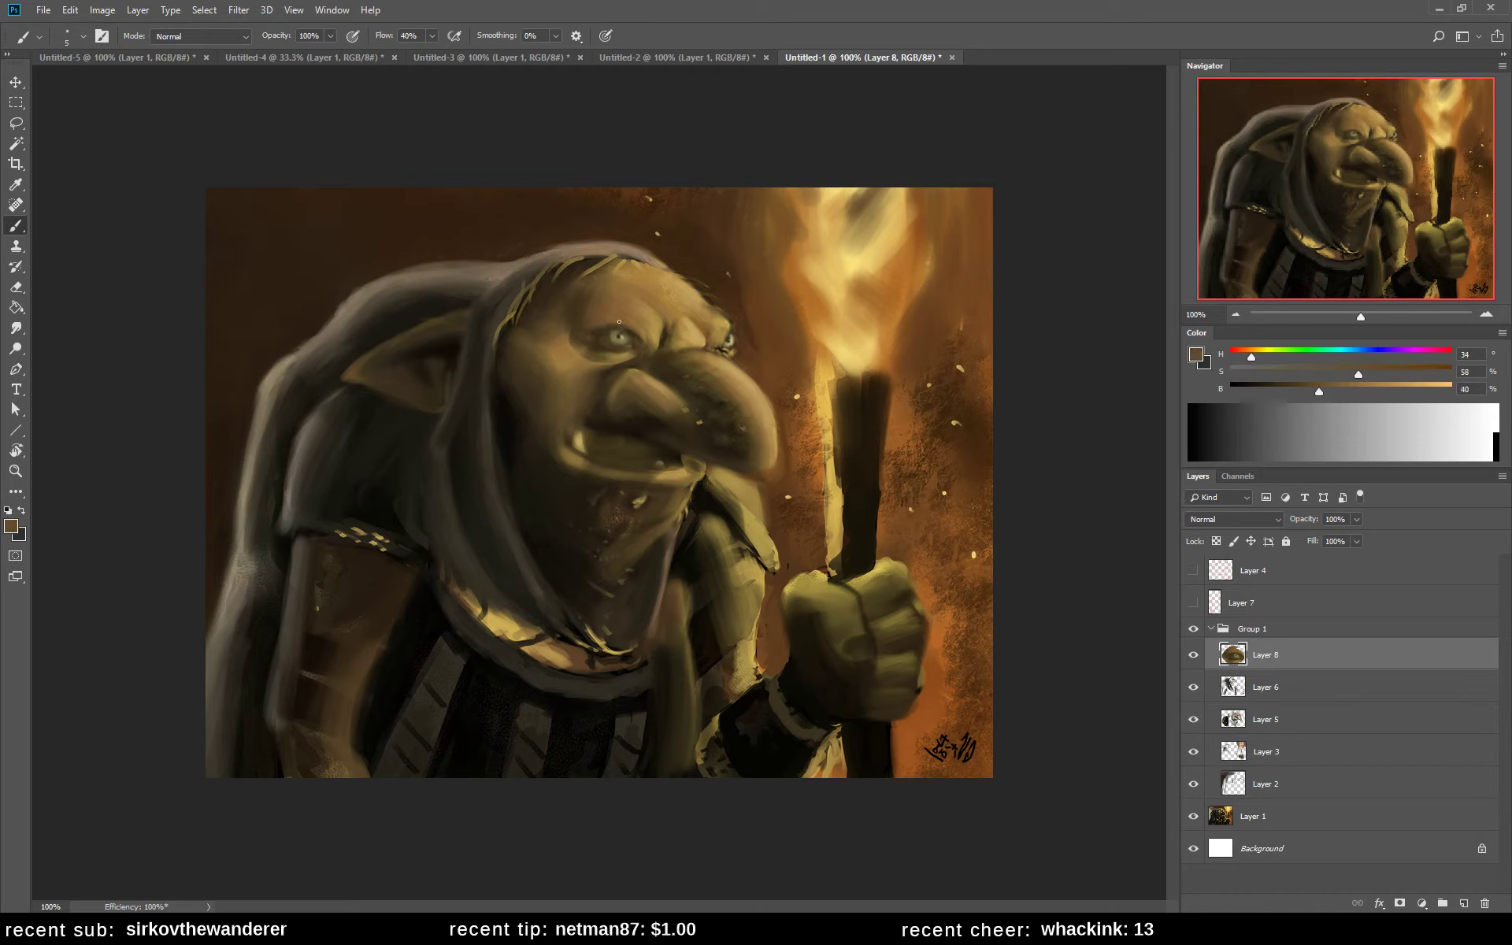
key(bracketright)
key(bracketright)
key(bracketright)
key(bracketright)
key(bracketright)
key(bracketright)
key(bracketright)
drag(608, 314, 645, 310)
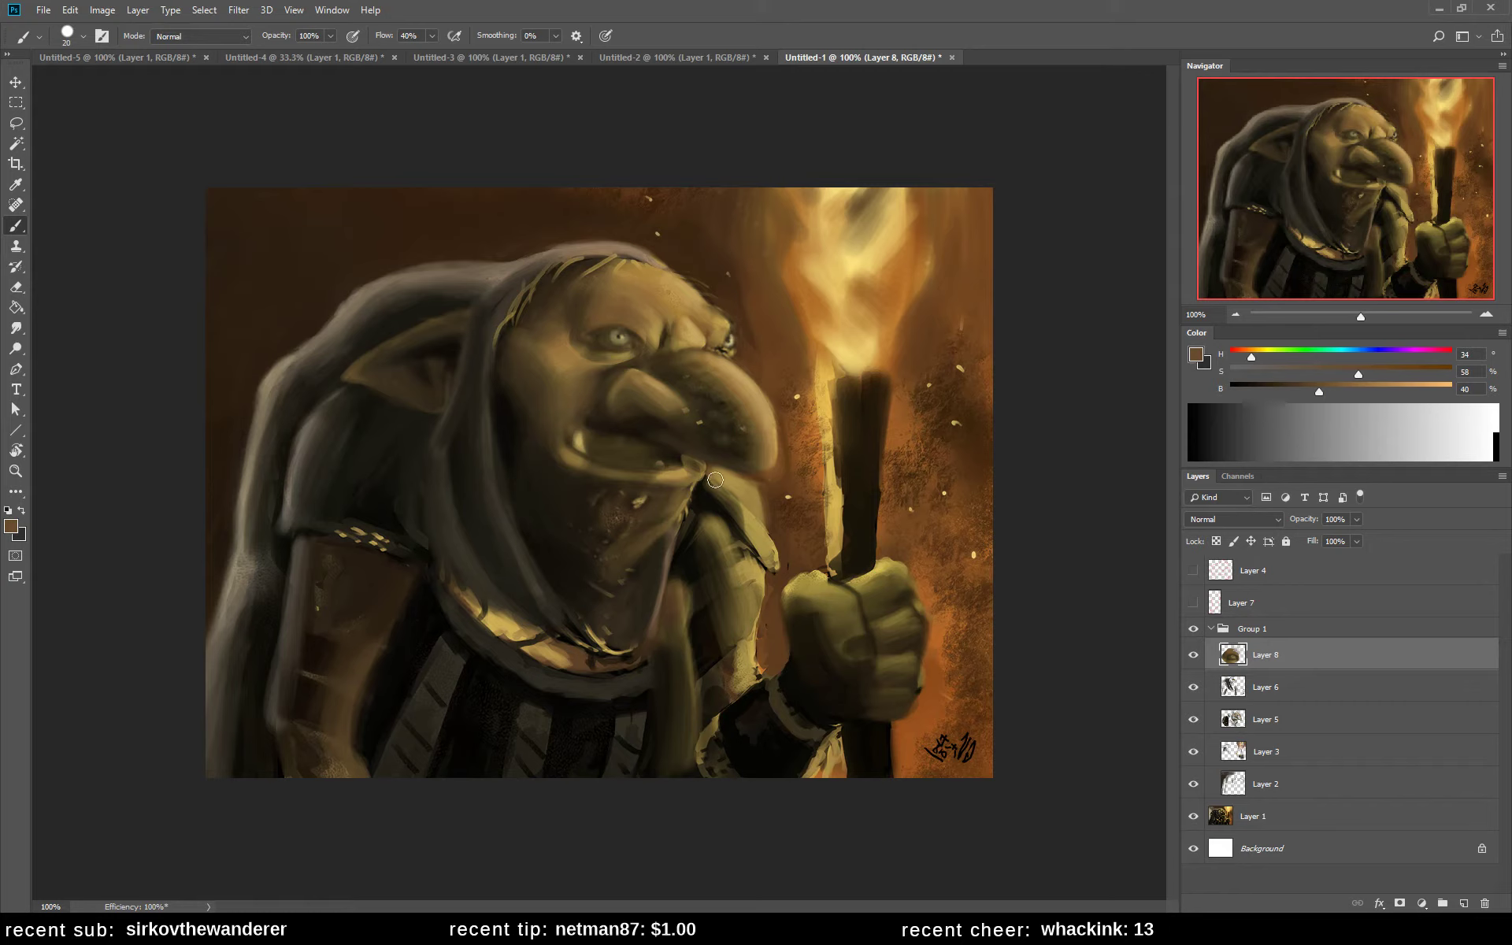
- Paint small size-10 strokes beside and under the eye, then mirror the painting horizontally
alt+click(658, 325)
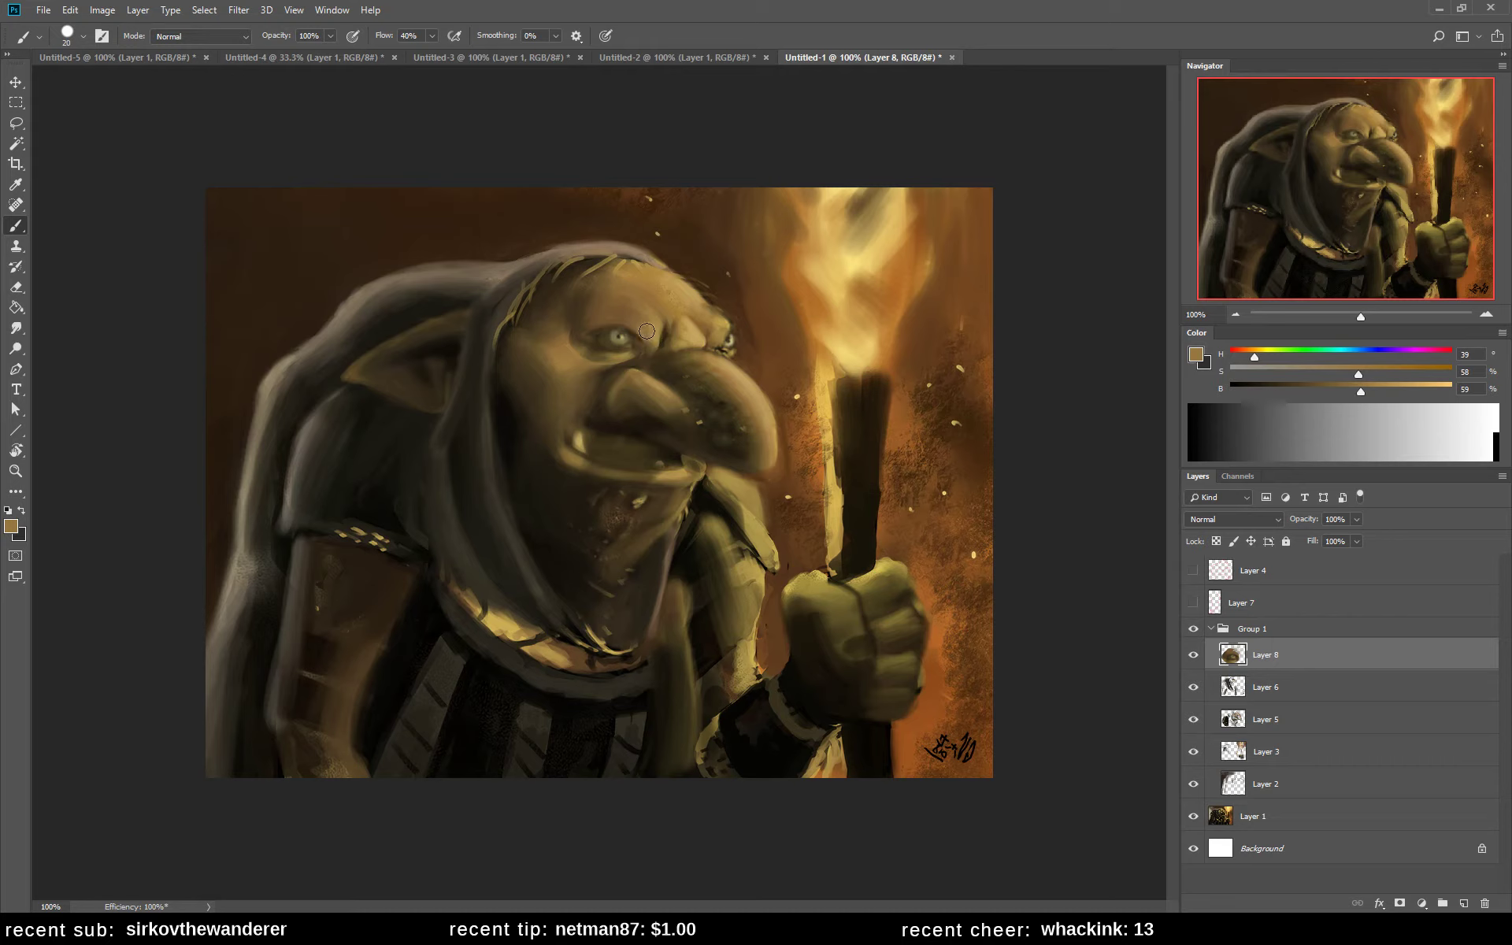
alt+click(612, 358)
key(bracketleft)
mouse_move(602, 364)
mouse_down()
mouse_move(564, 340)
mouse_move(584, 360)
mouse_move(569, 351)
mouse_move(573, 386)
mouse_up()
key(bracketright)
key(bracketright)
key(bracketleft)
alt+click(573, 349)
alt+click(579, 343)
alt+click(559, 362)
alt+click(657, 371)
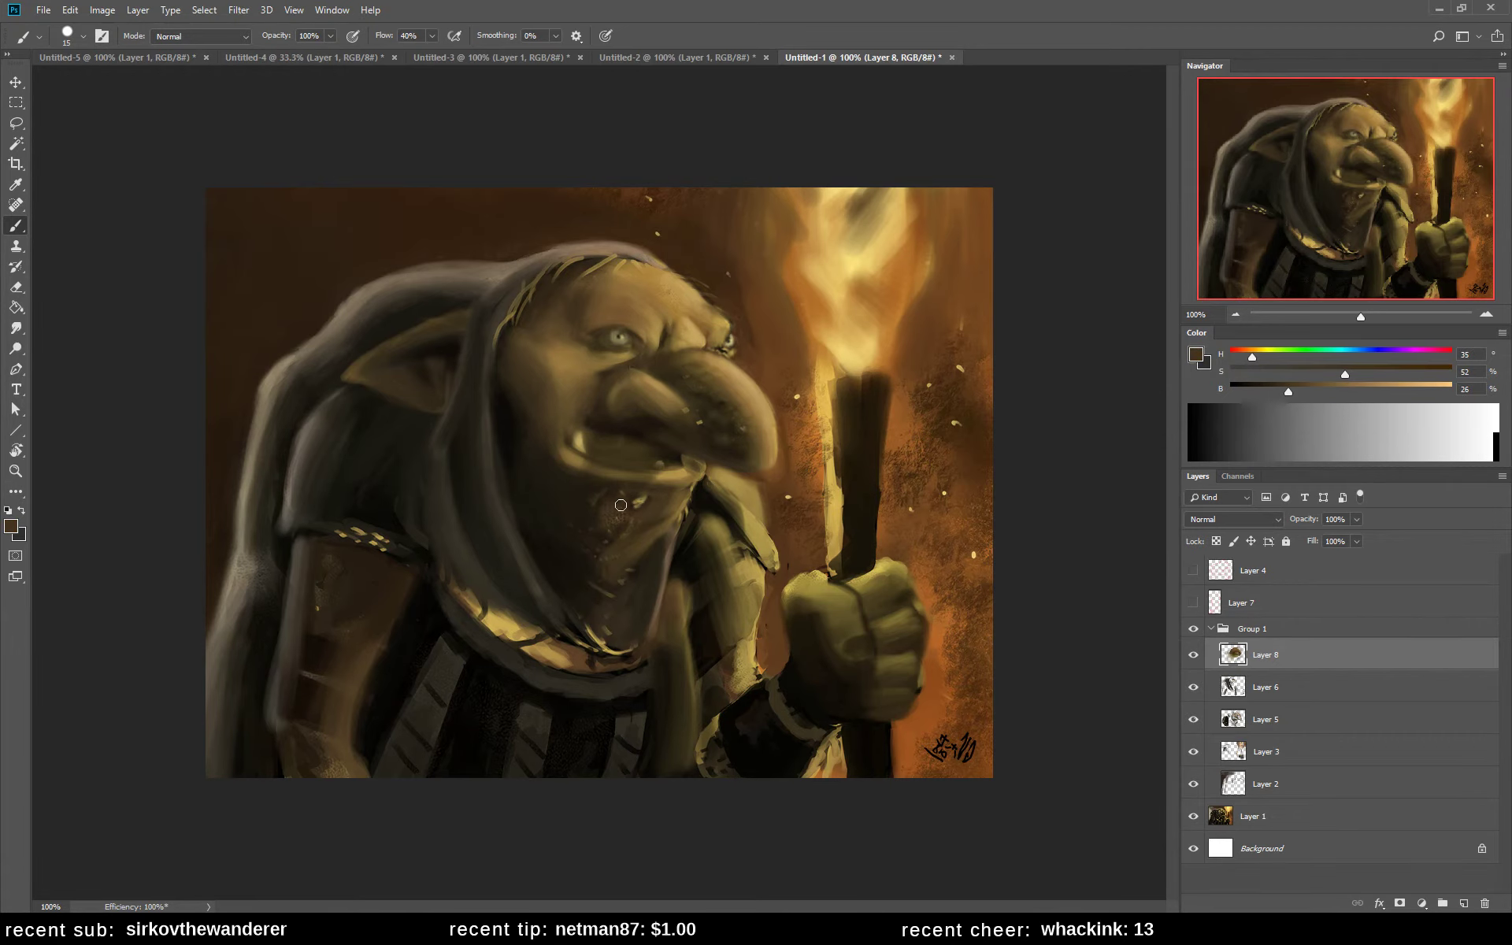
alt+click(602, 356)
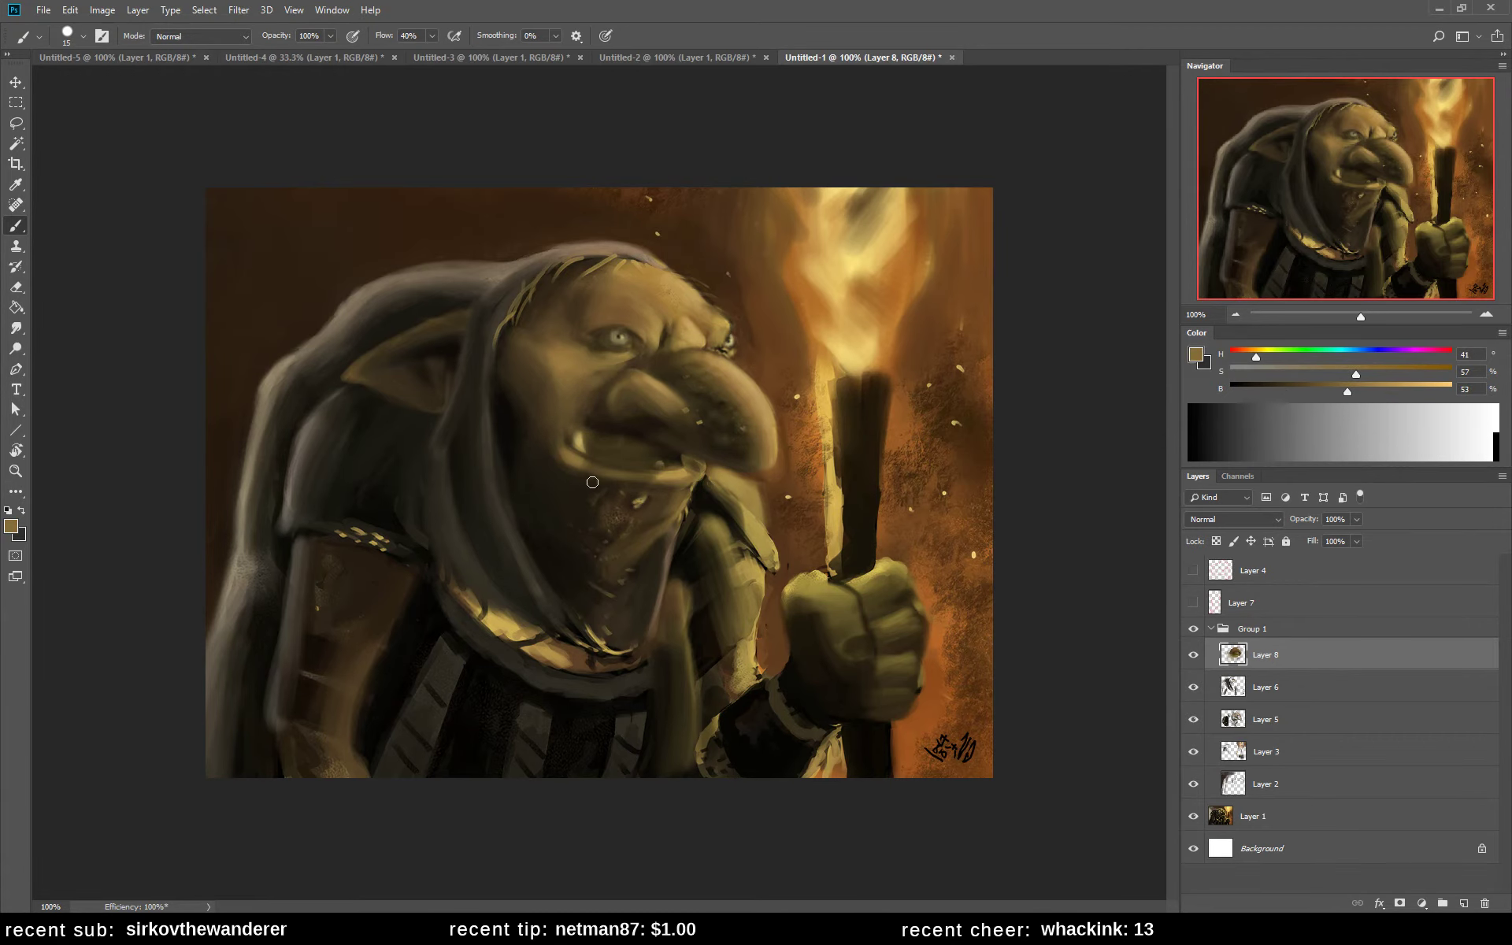
key(ctrl+shift+h)
alt+click(608, 337)
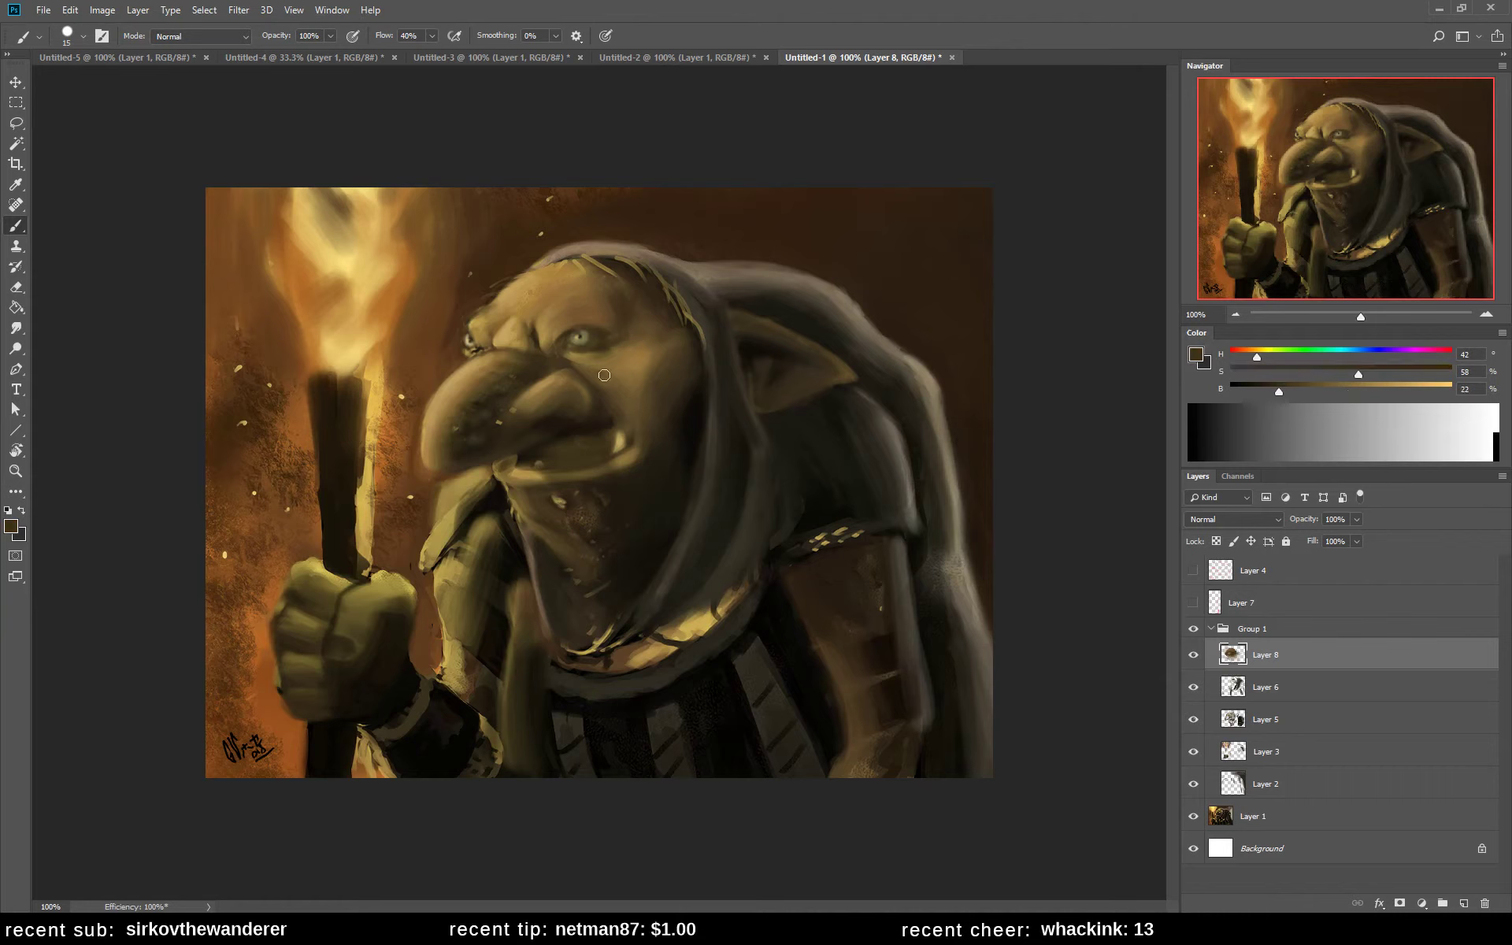
- Shrink the brush to size 10, sample skin tones and add a small dark cheek stroke
alt+click(614, 361)
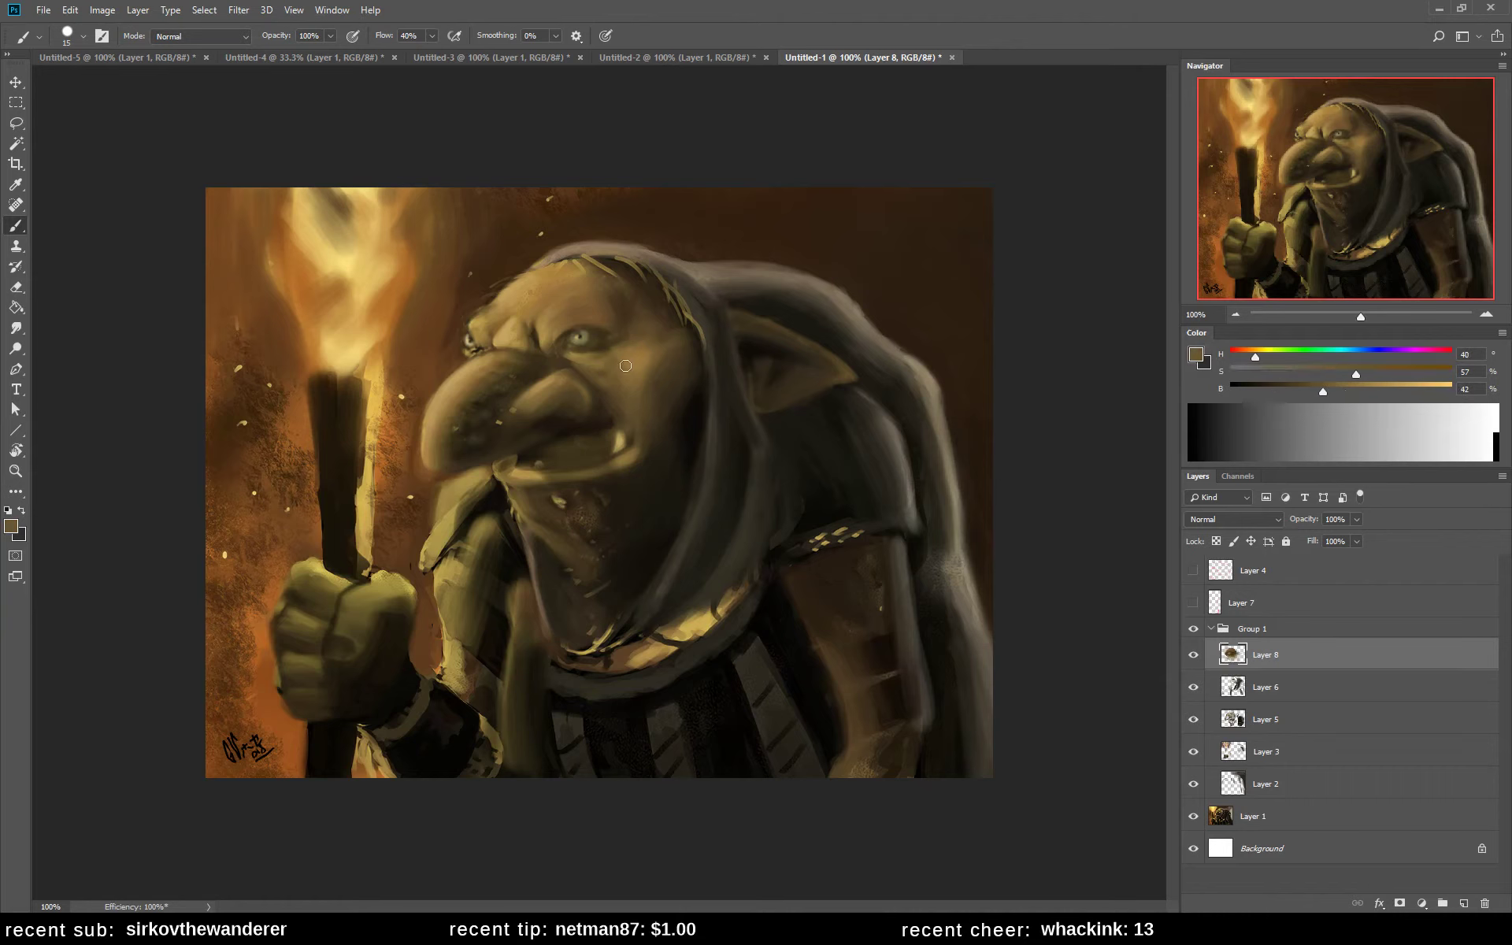
key(bracketleft)
alt+click(694, 403)
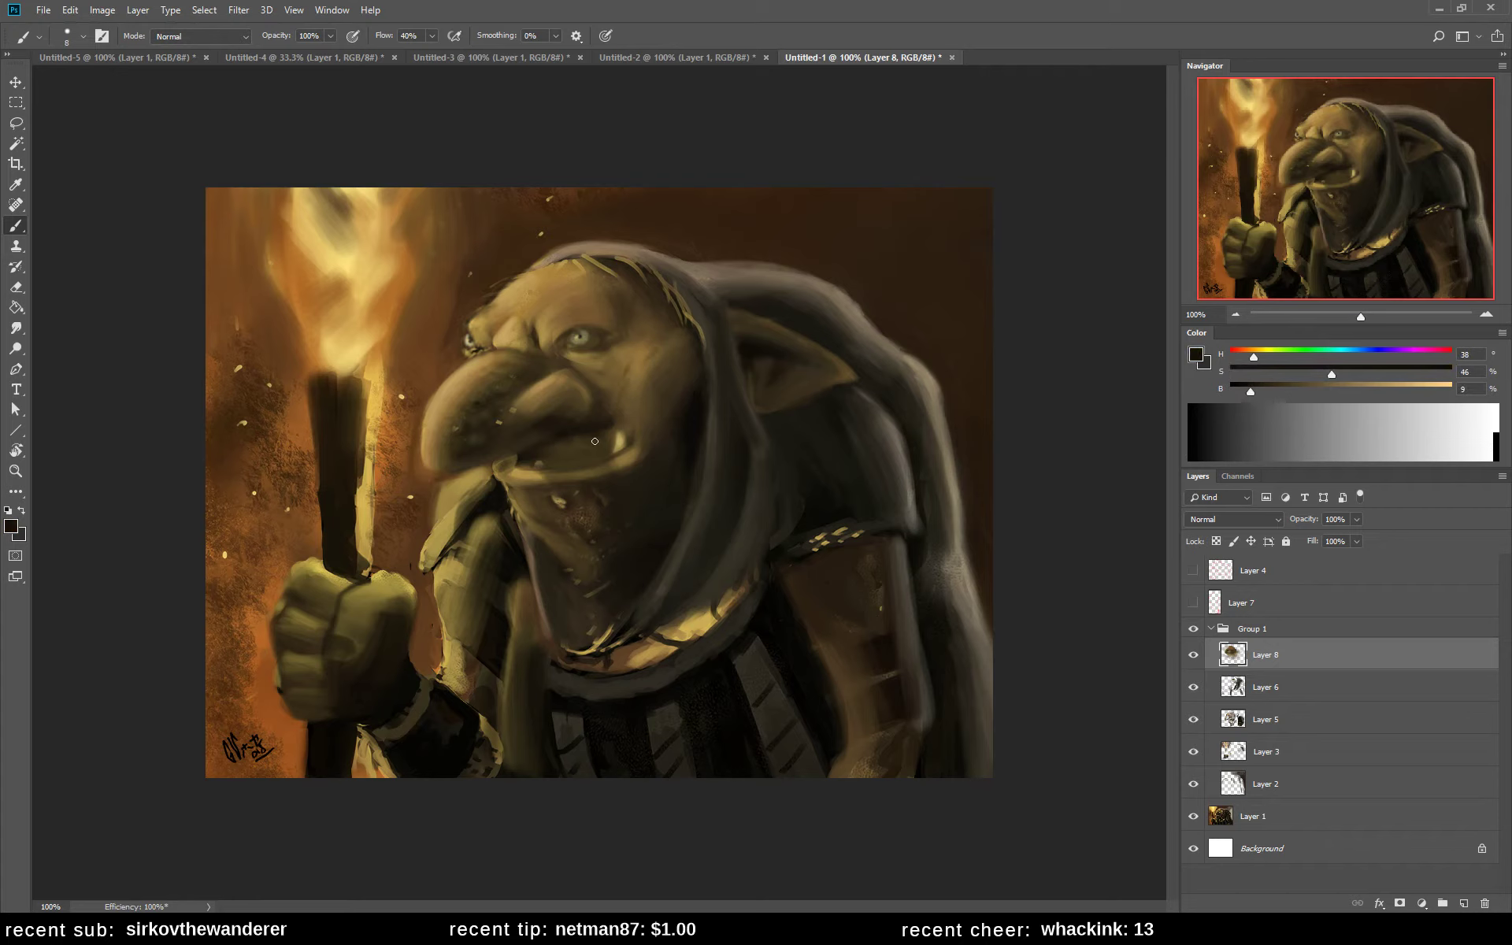
alt+click(615, 410)
alt+click(635, 394)
alt+click(627, 366)
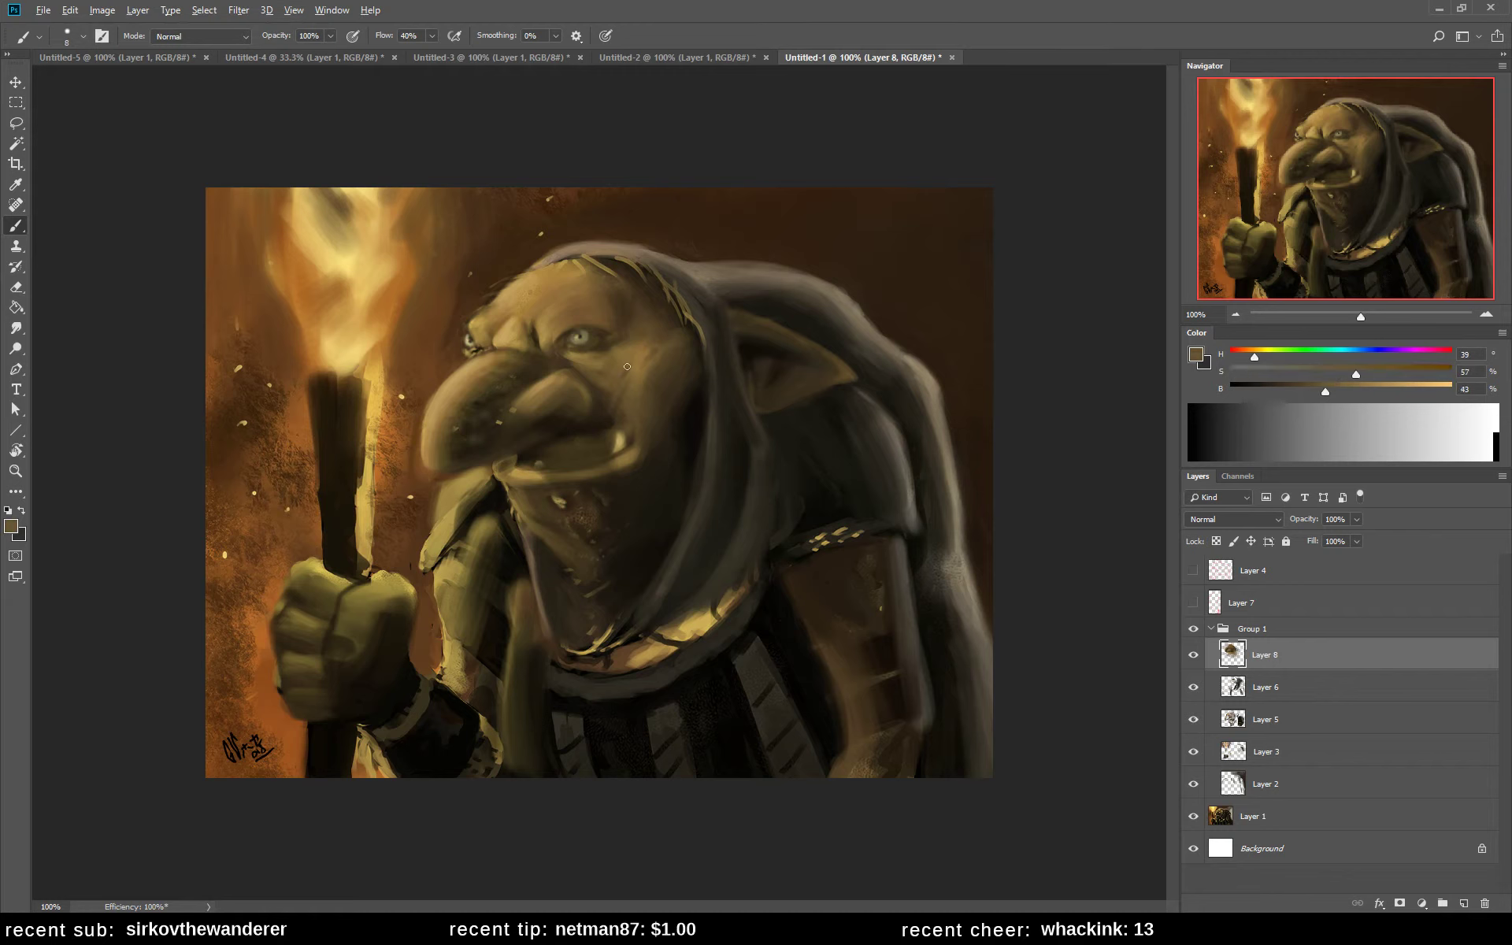
alt+click(649, 352)
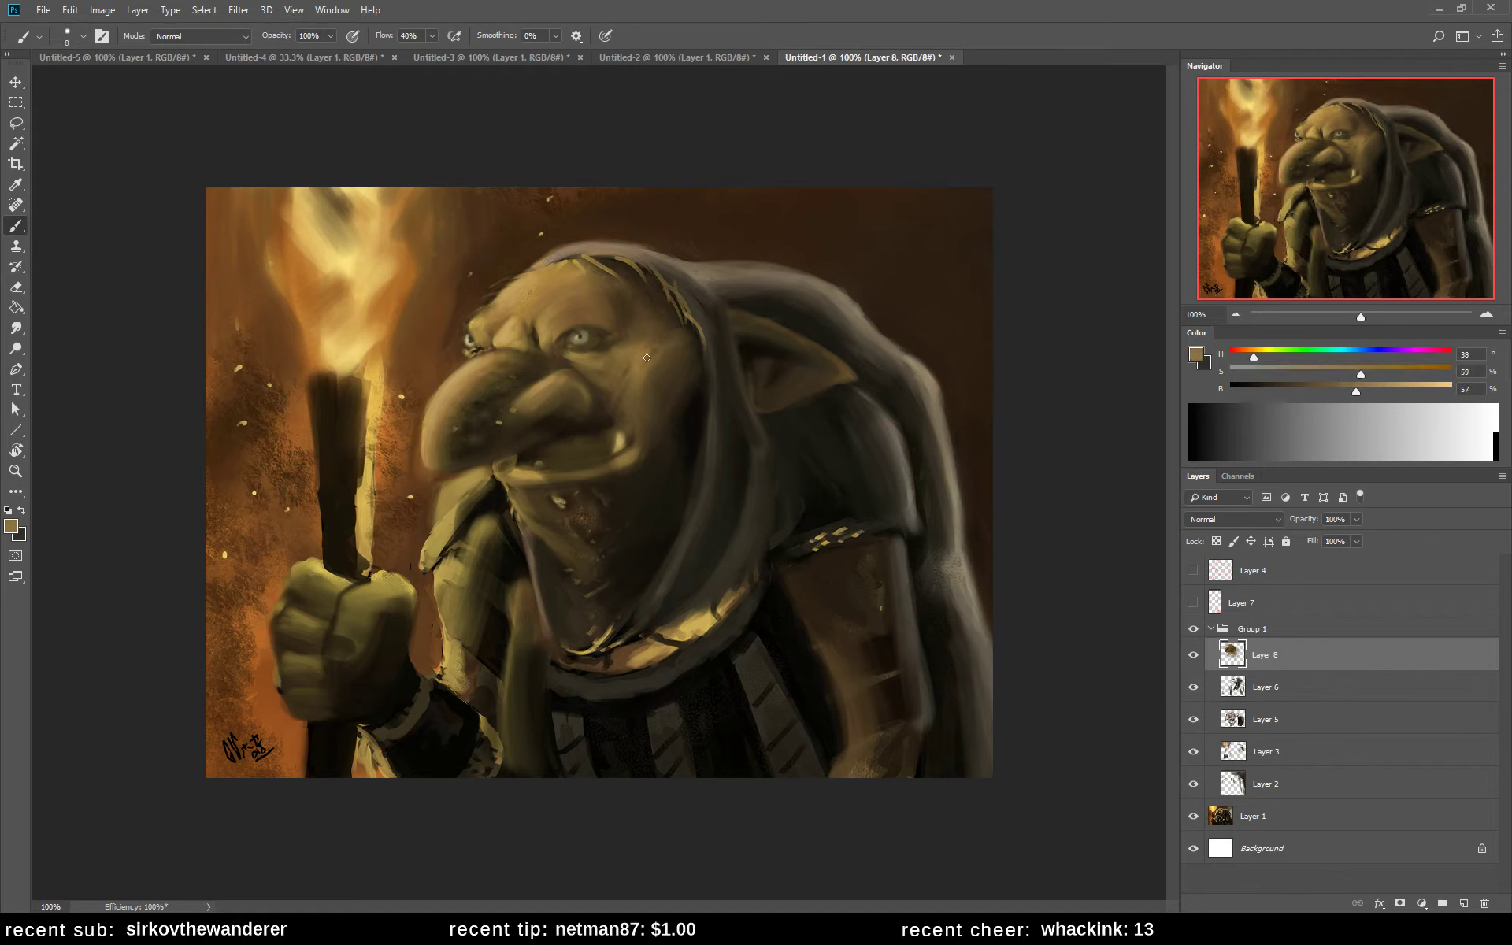
alt+click(646, 353)
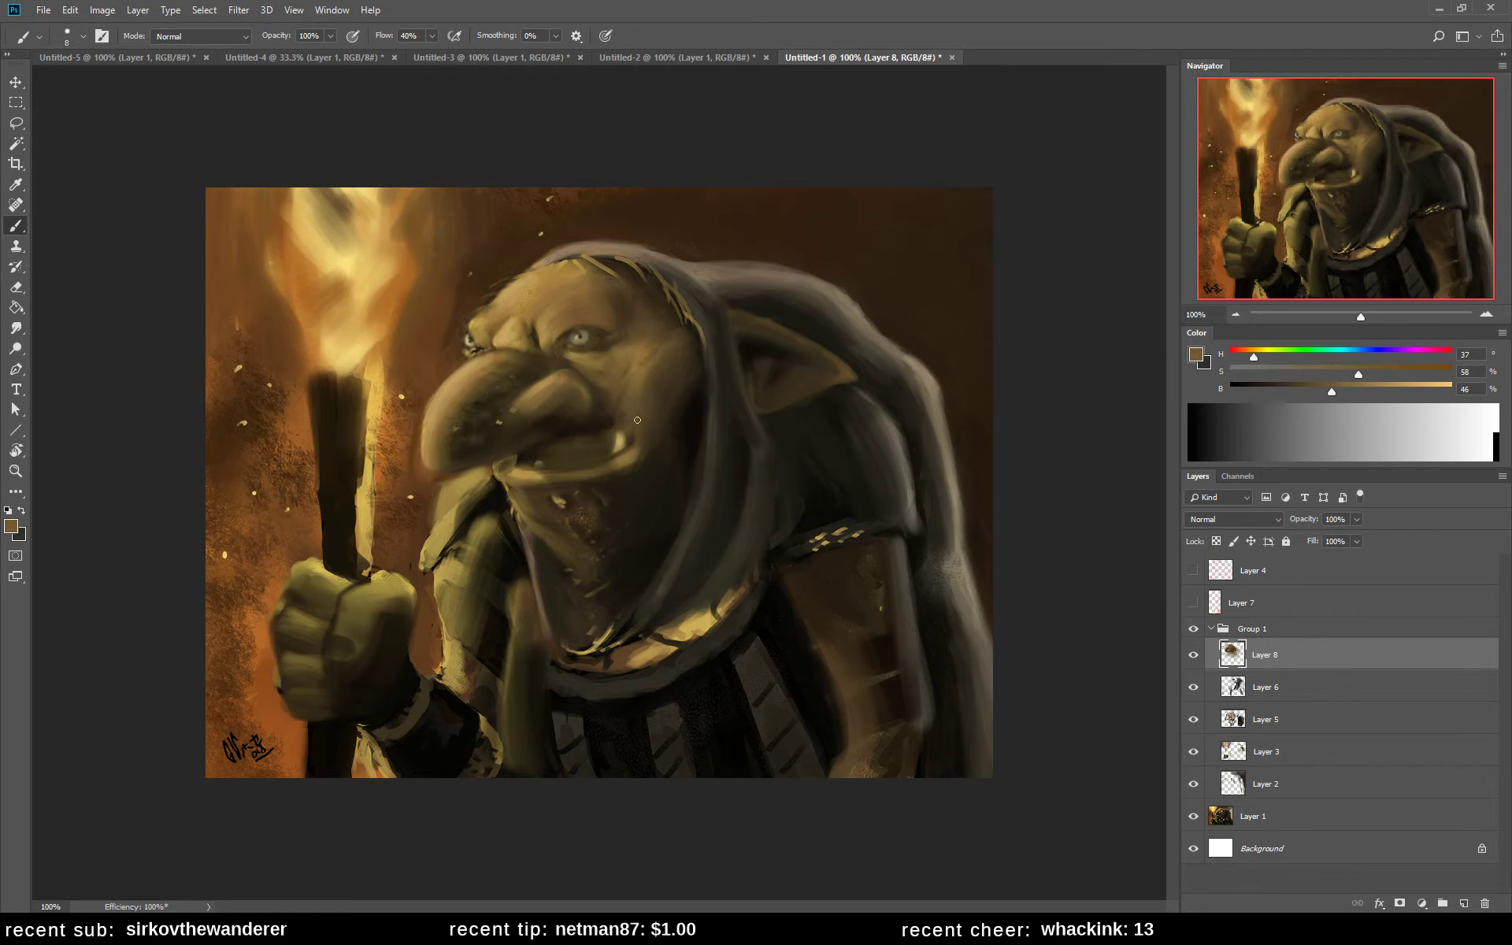
alt+click(627, 387)
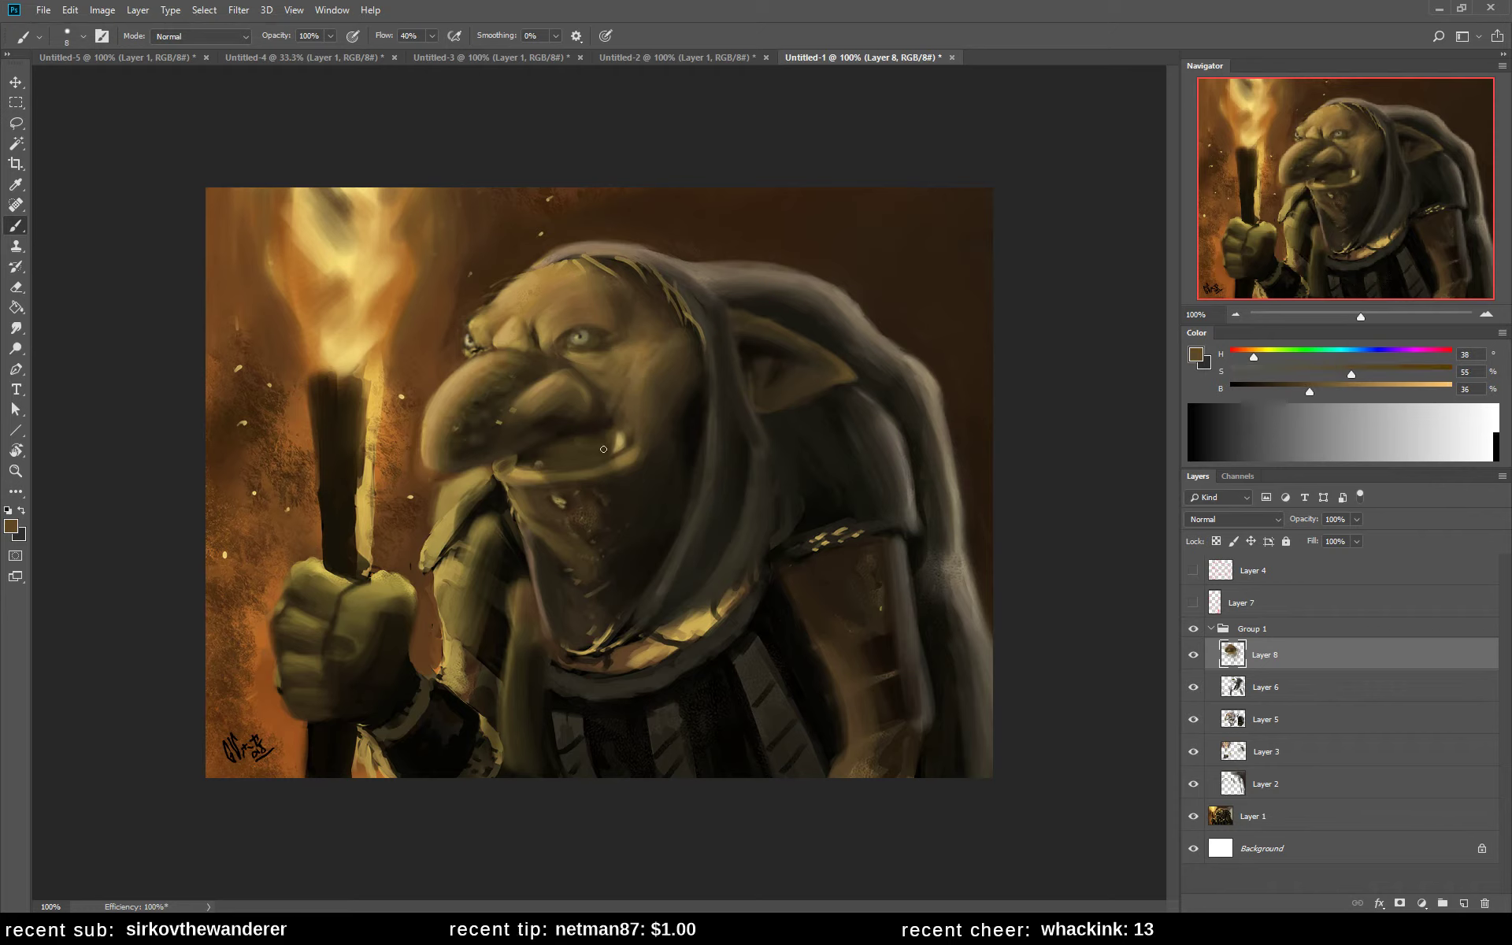
alt+click(693, 395)
drag(644, 393, 639, 405)
- Paint a light-tan highlight at the lip corner and darken the lip's left corner
alt+click(641, 400)
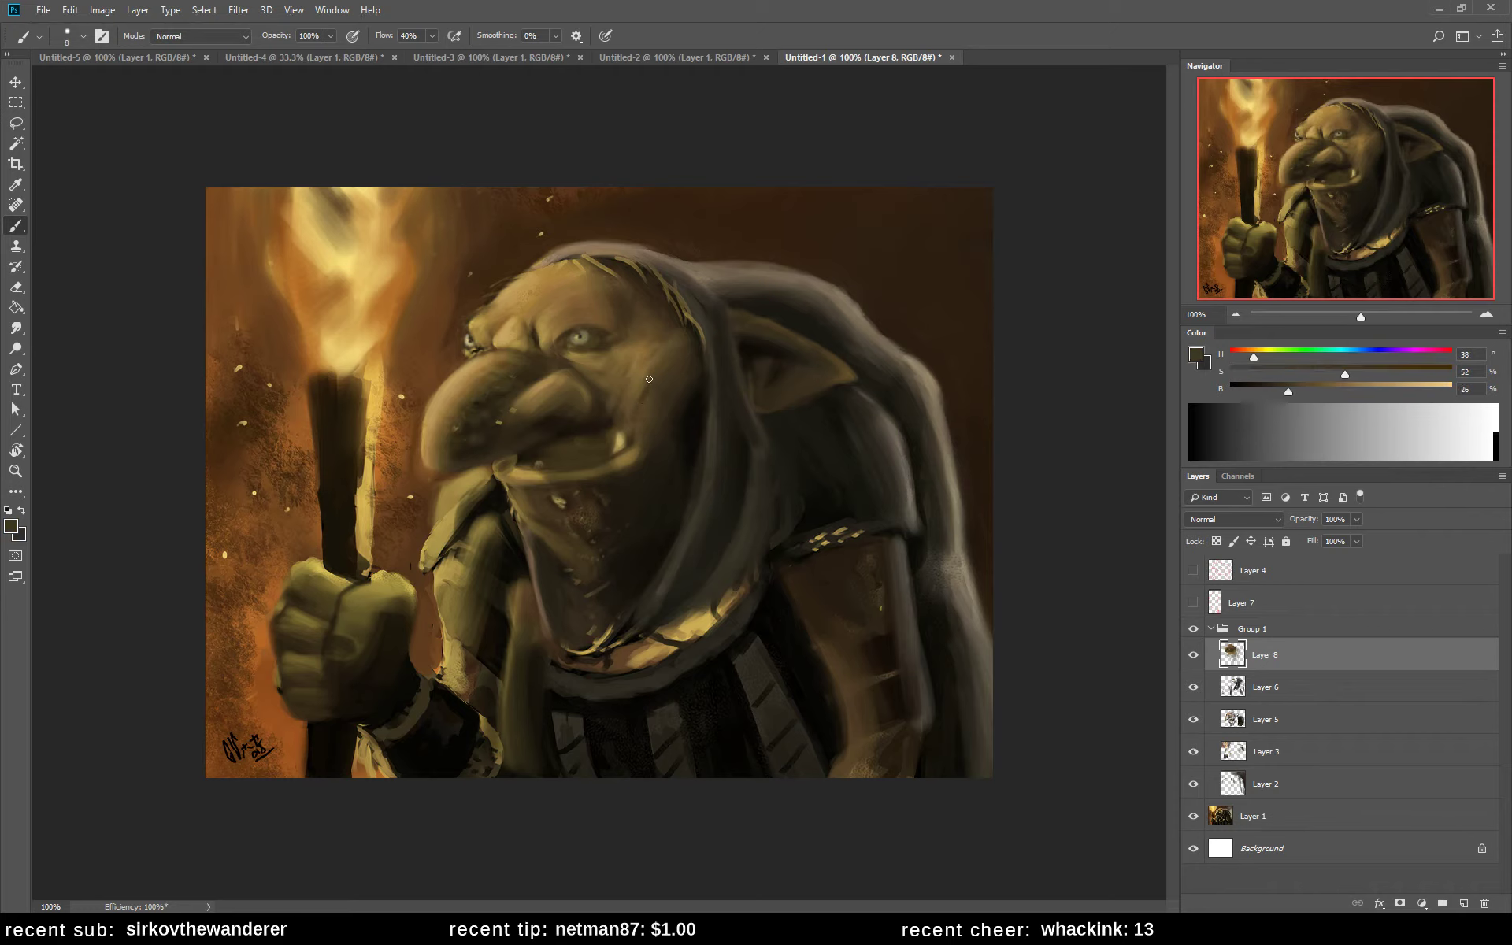
alt+click(643, 394)
alt+click(540, 329)
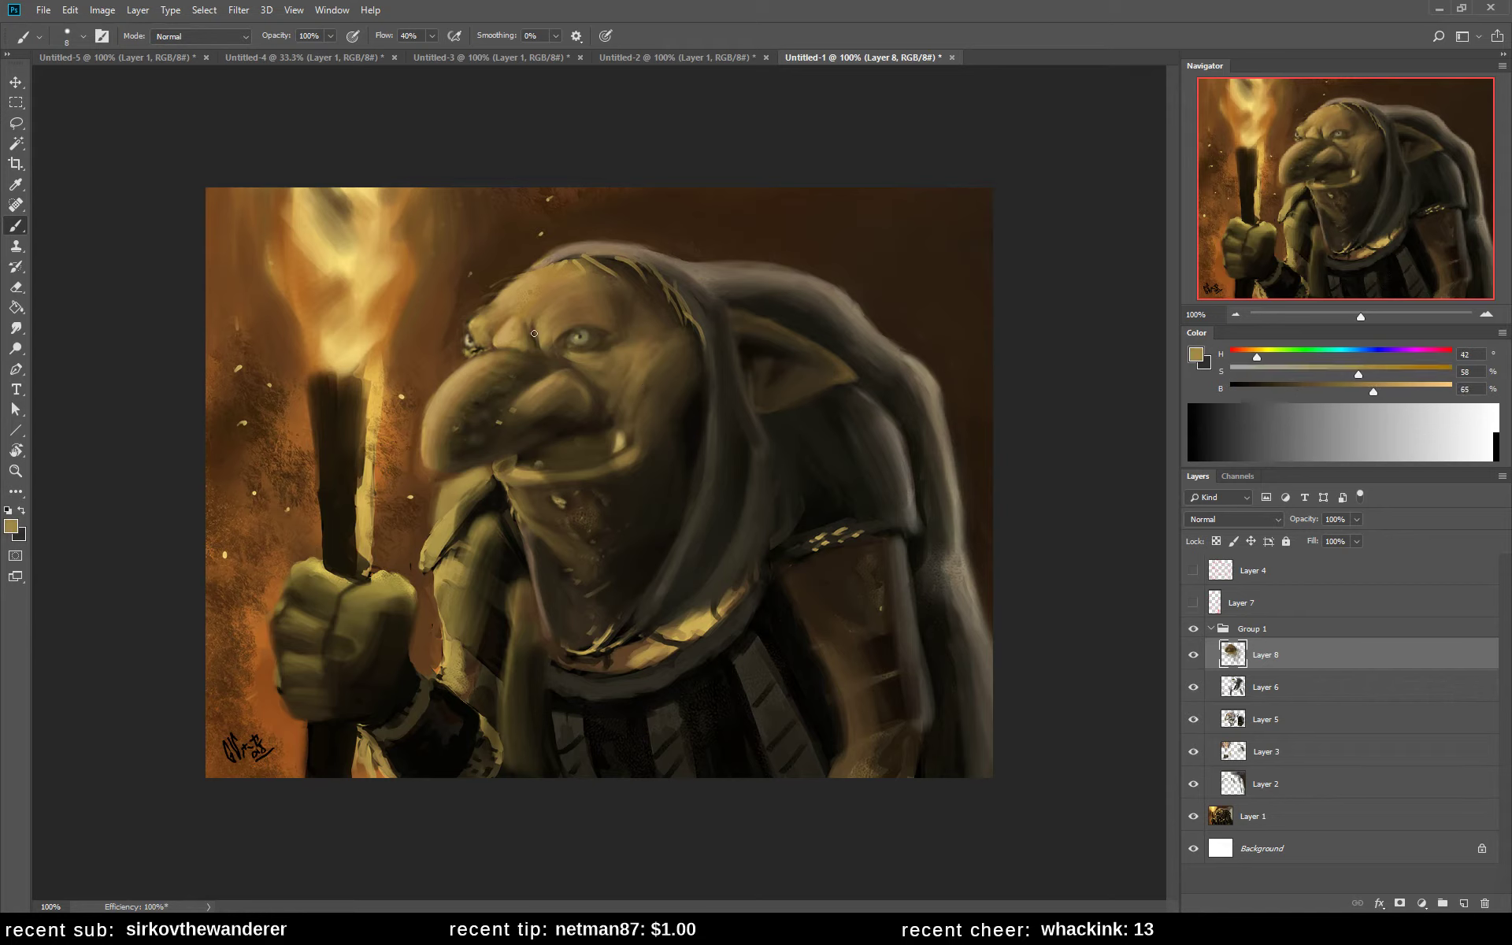
alt+click(534, 334)
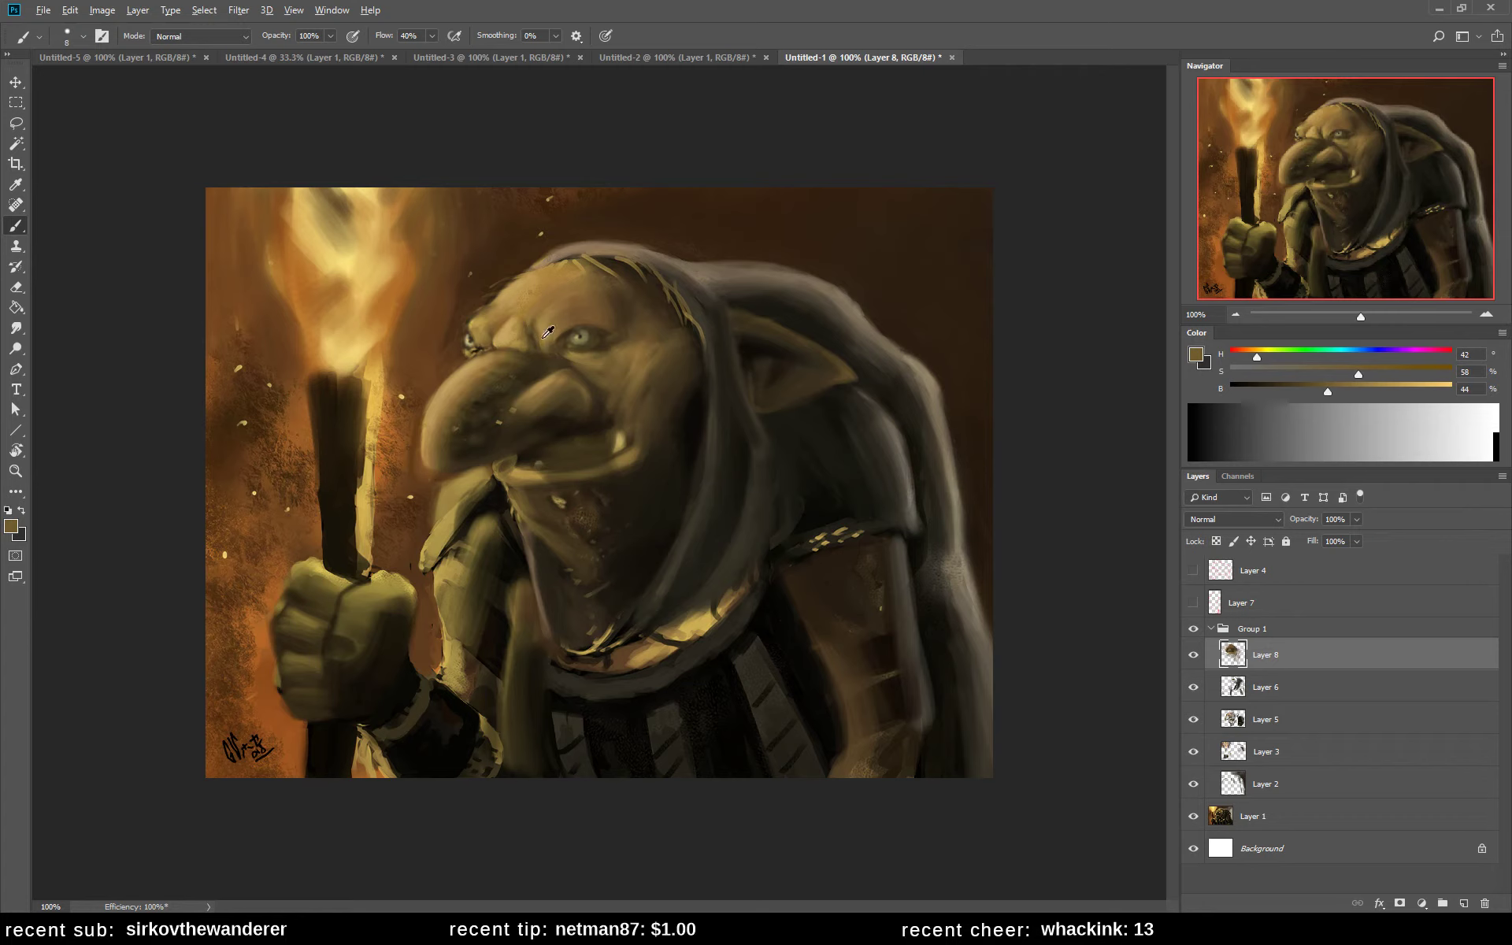
alt+click(542, 337)
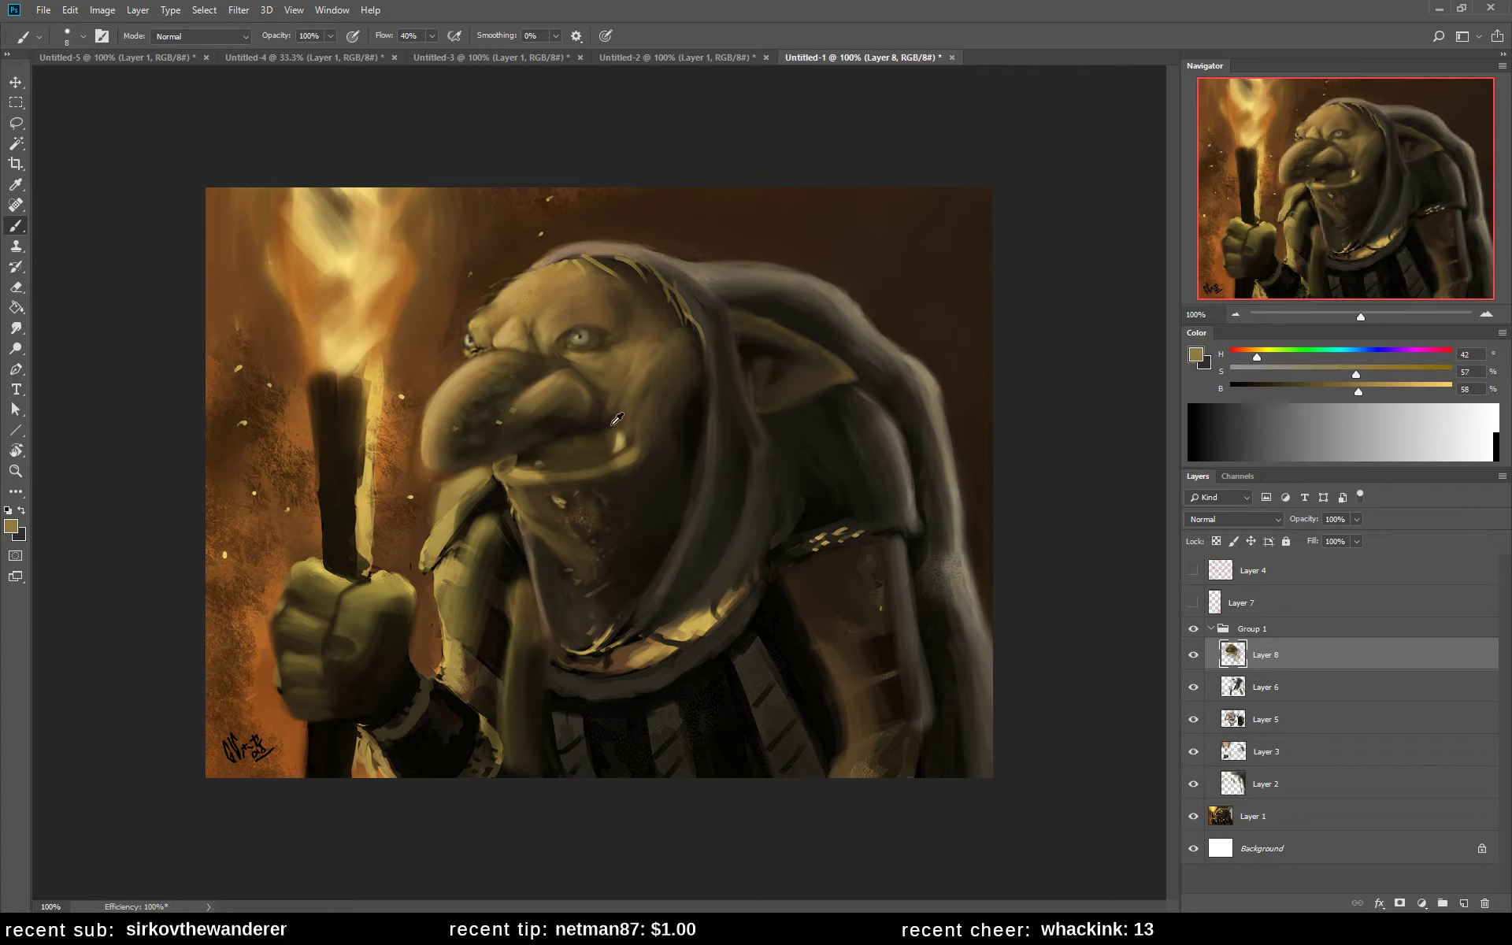
alt+click(575, 406)
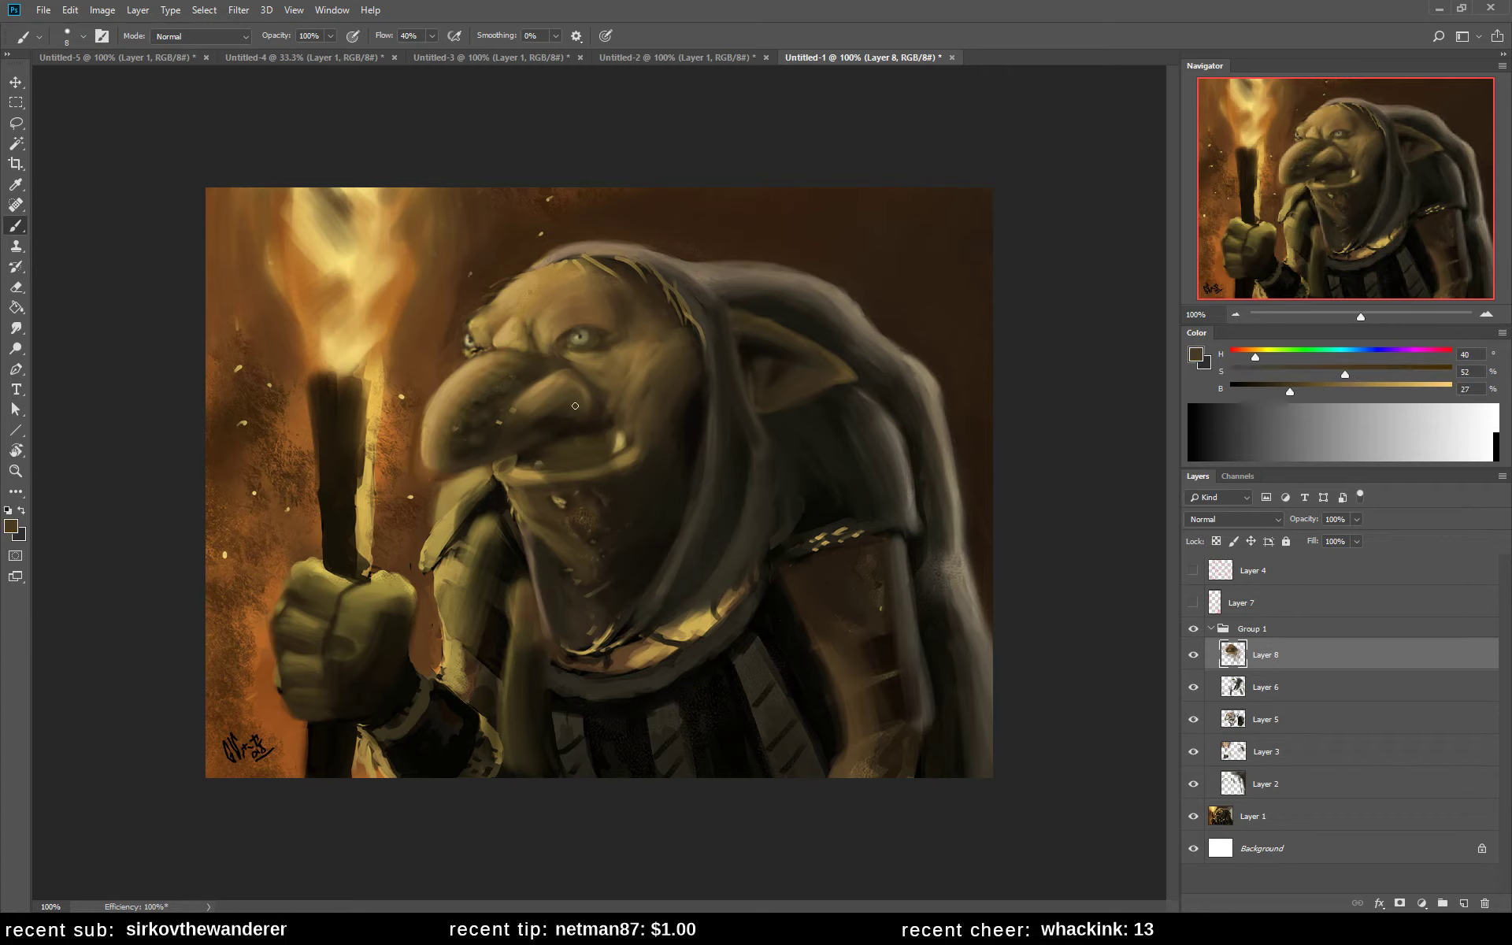
alt+click(540, 429)
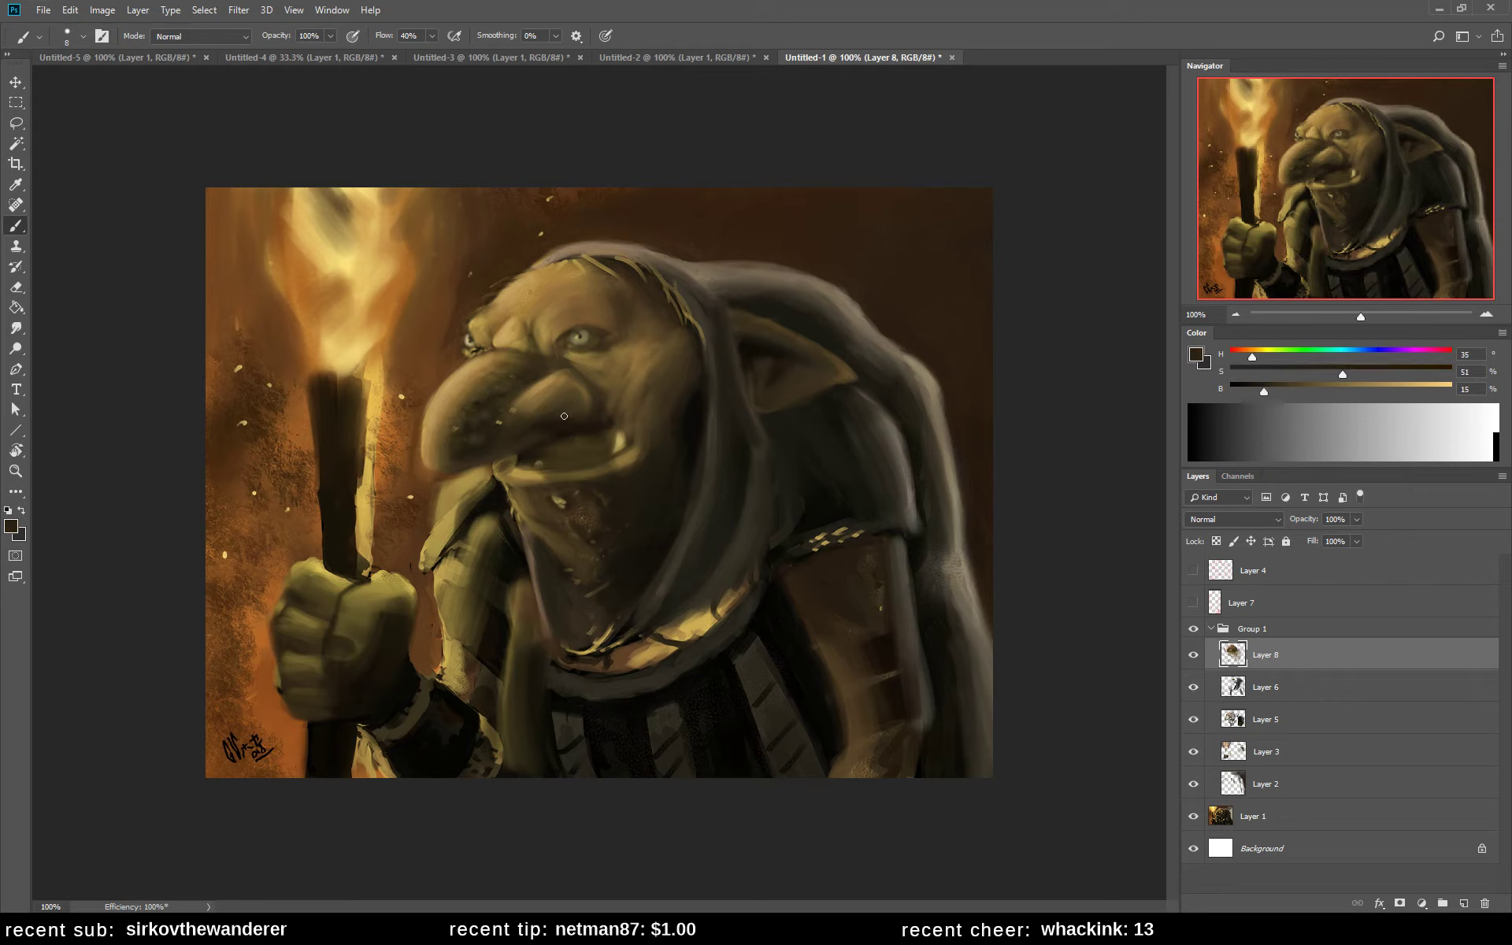
alt+click(539, 449)
alt+click(515, 458)
drag(515, 458, 511, 470)
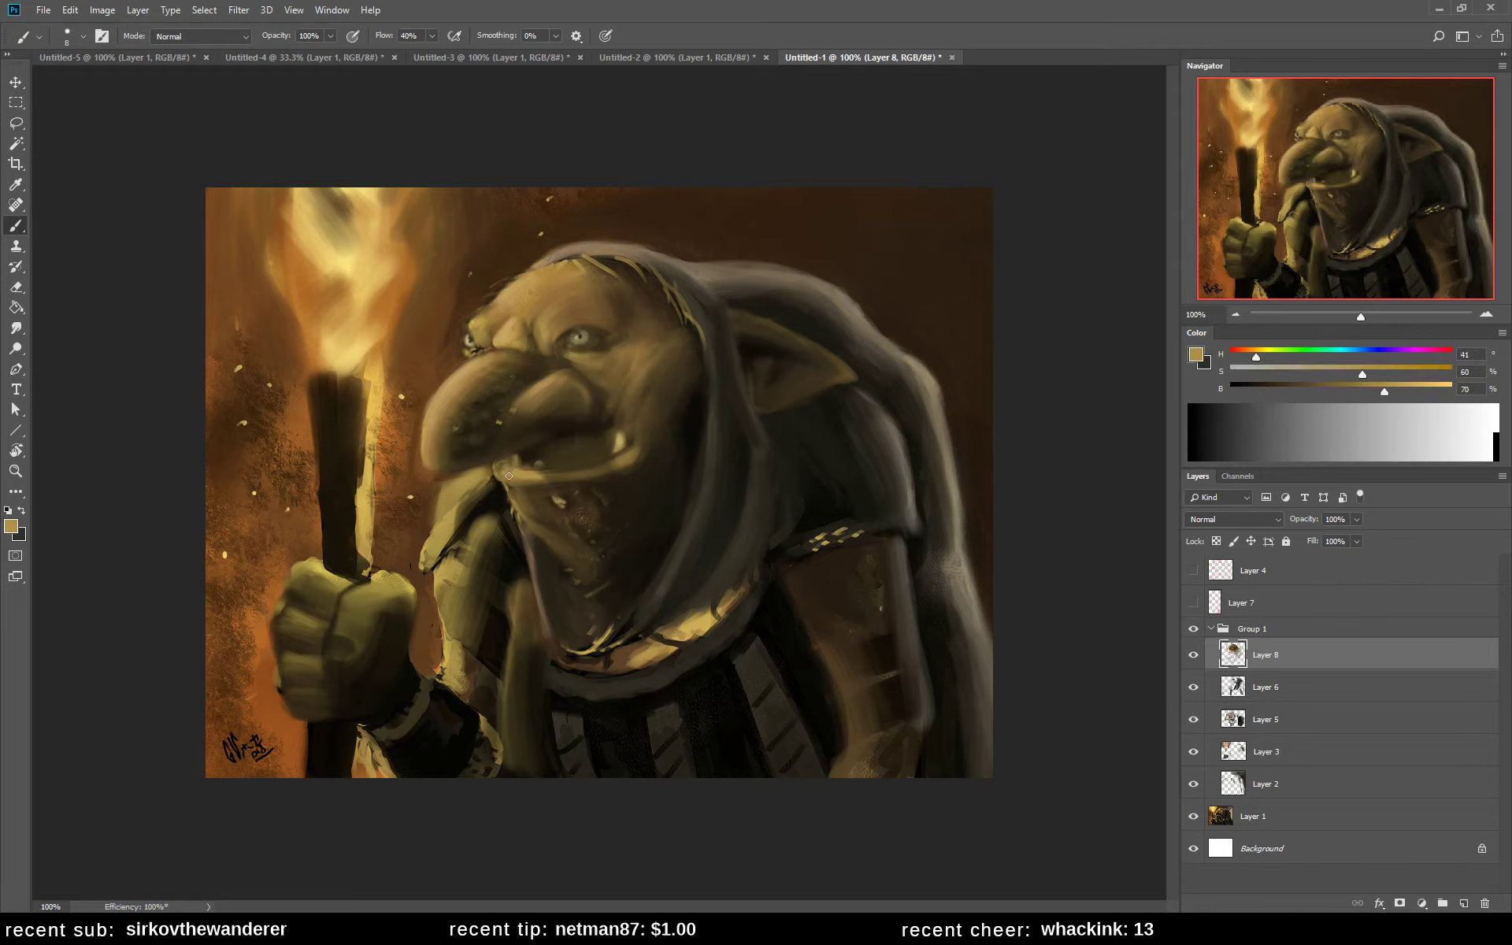
alt+click(501, 482)
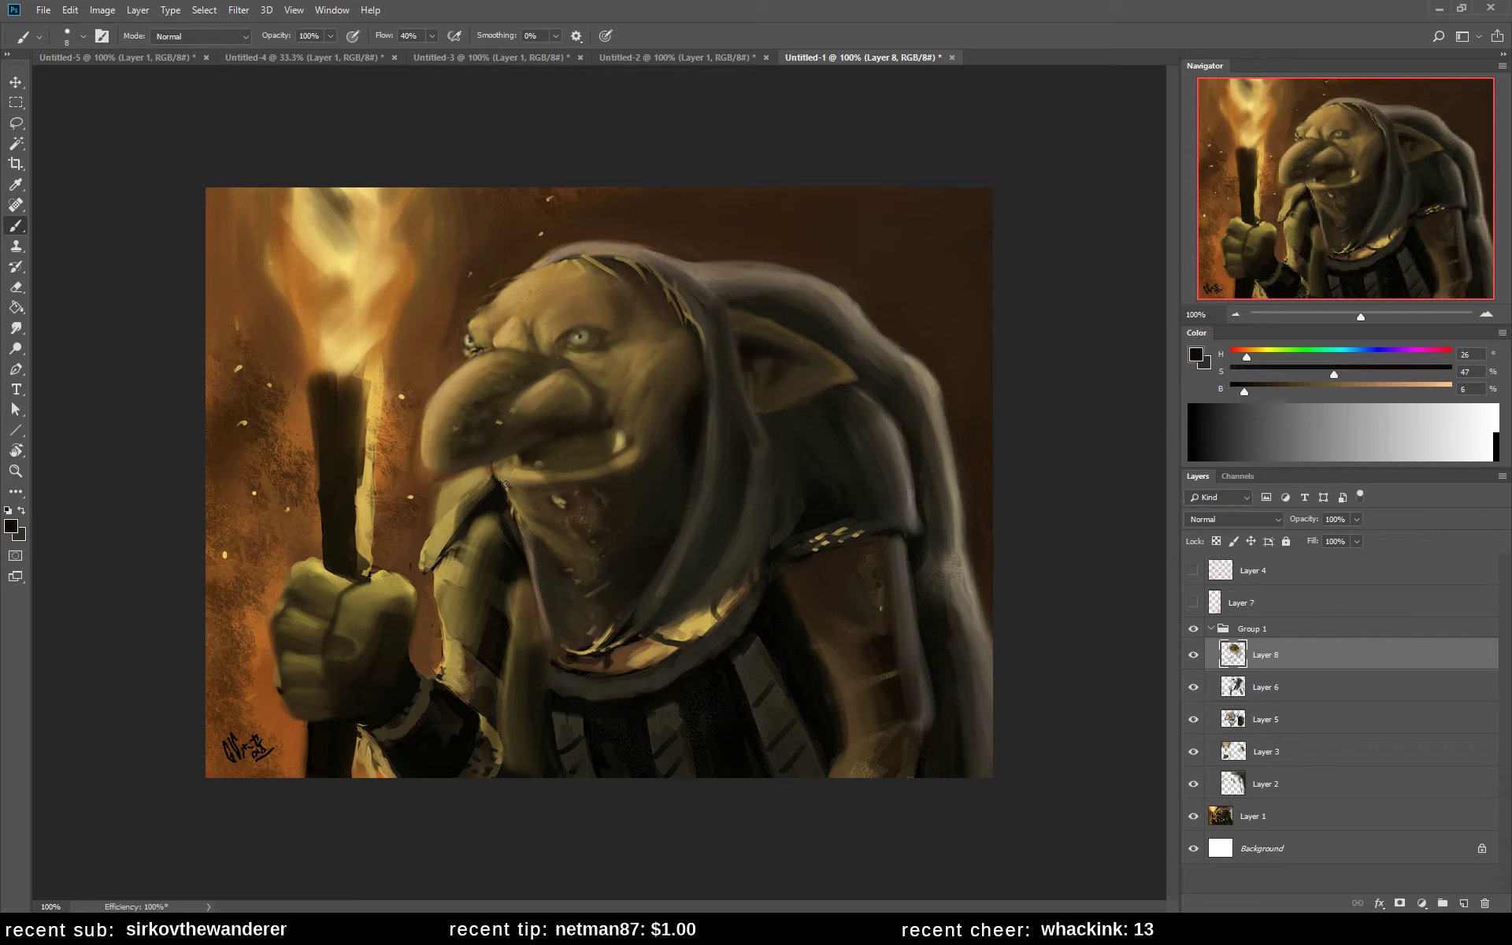
drag(501, 479, 514, 488)
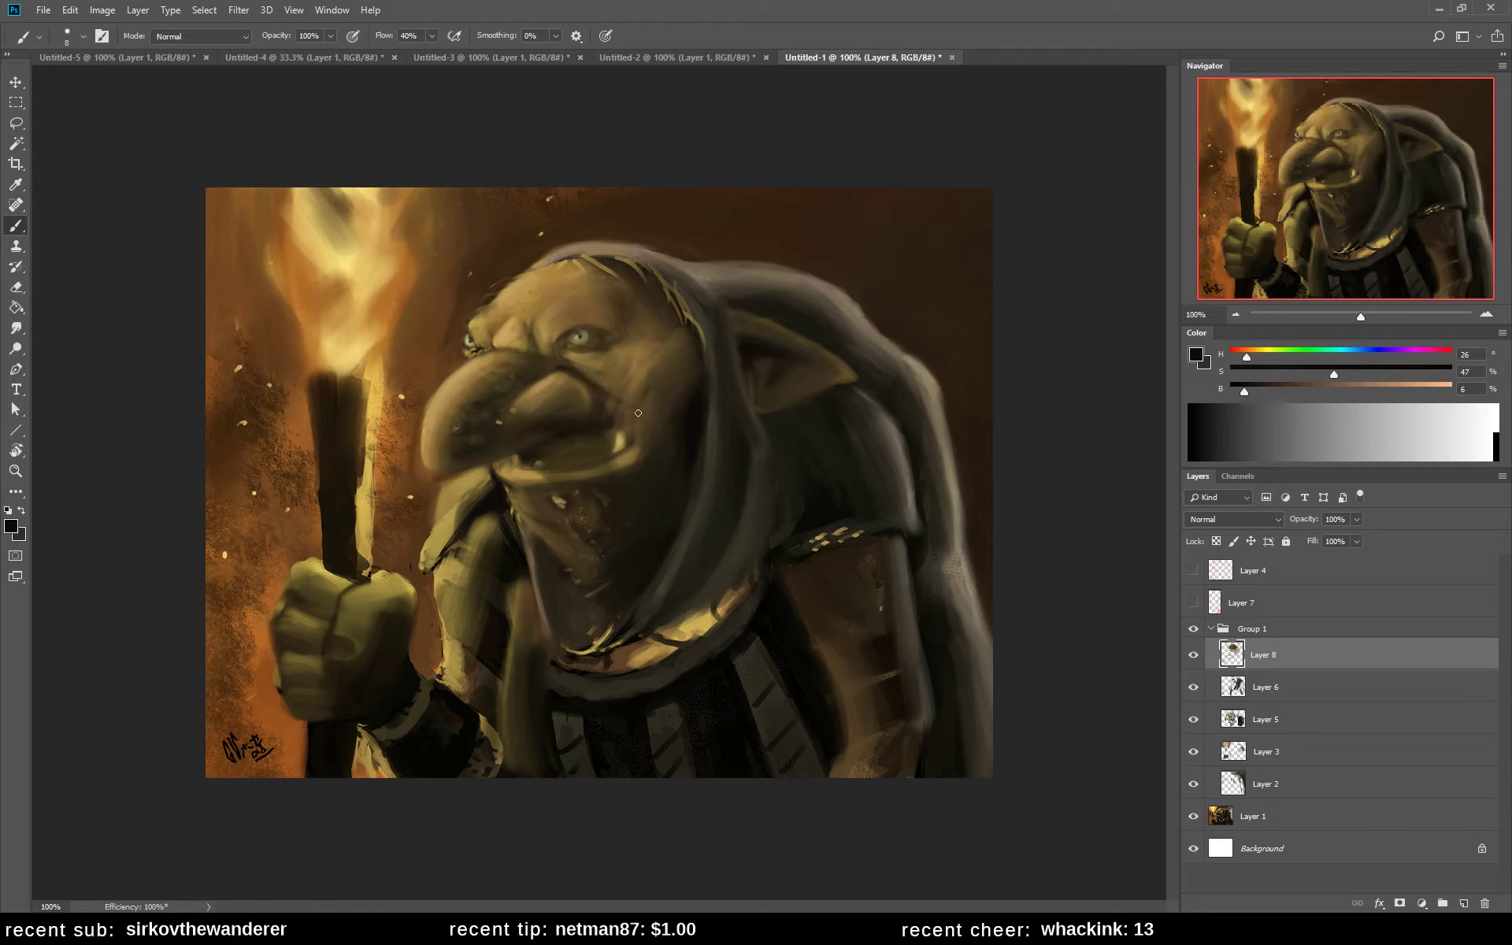
- Sample the eye colour and define the right edge of the iris
alt+click(608, 405)
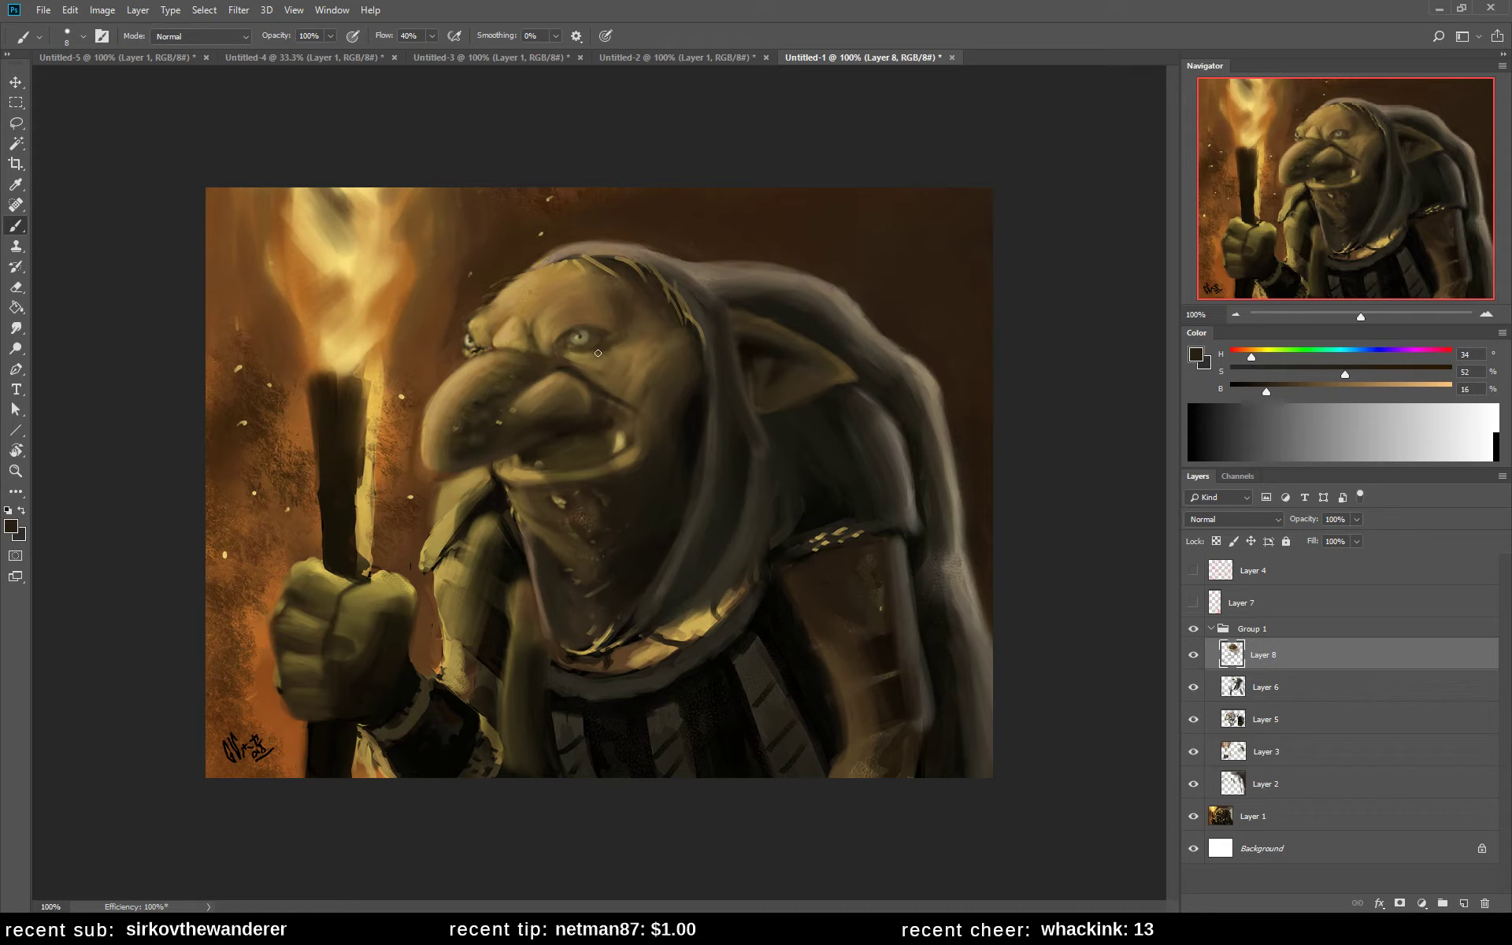
alt+click(619, 253)
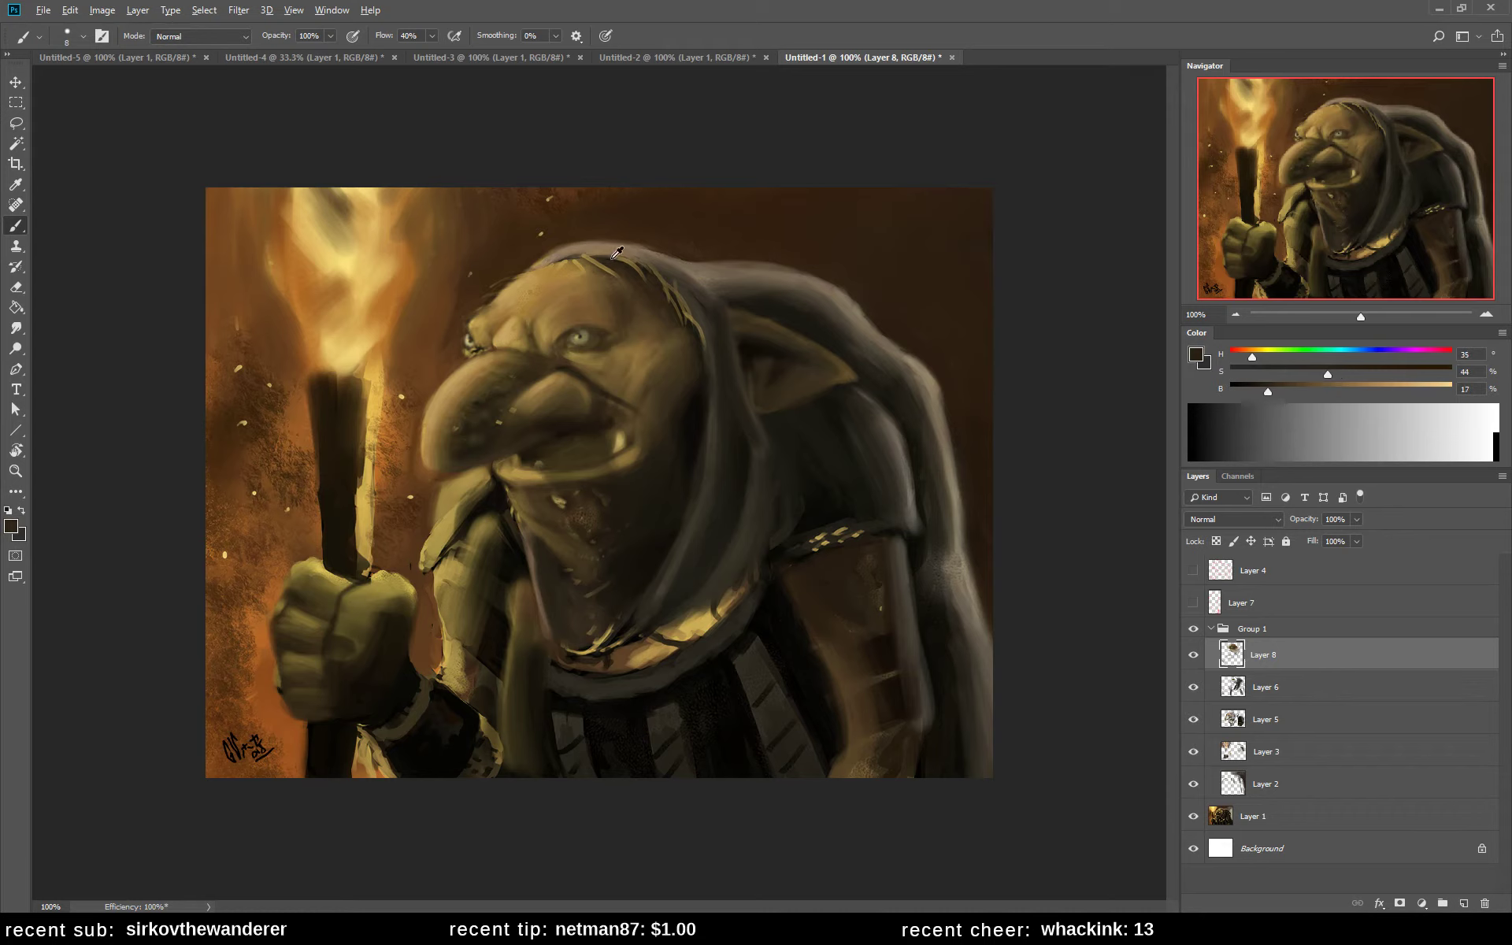
alt+click(590, 335)
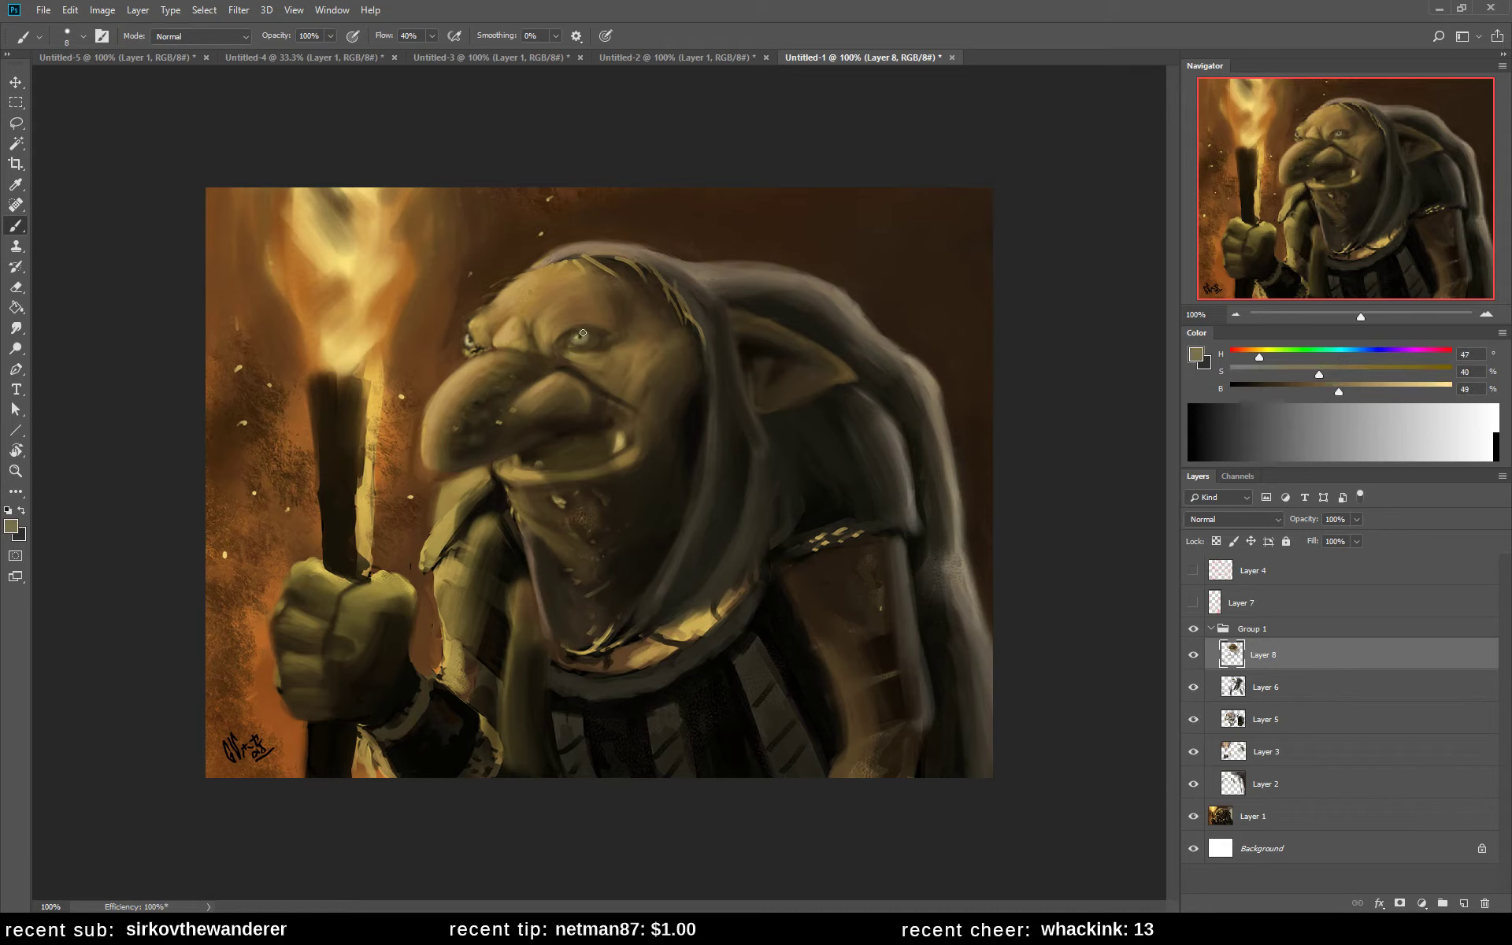
alt+click(599, 326)
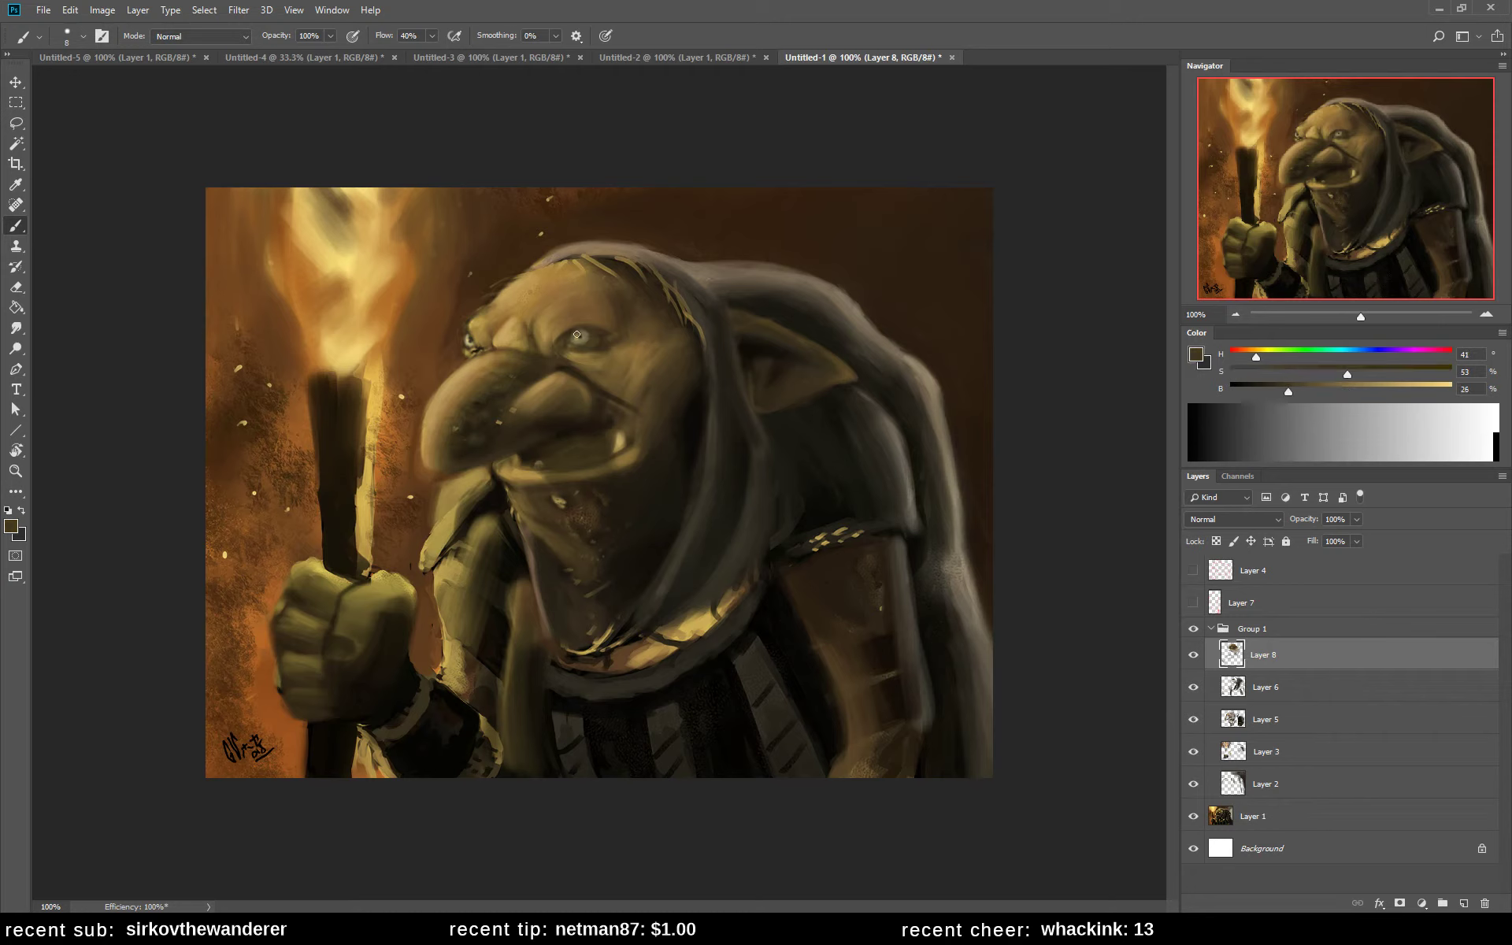
alt+click(584, 329)
drag(584, 336, 588, 343)
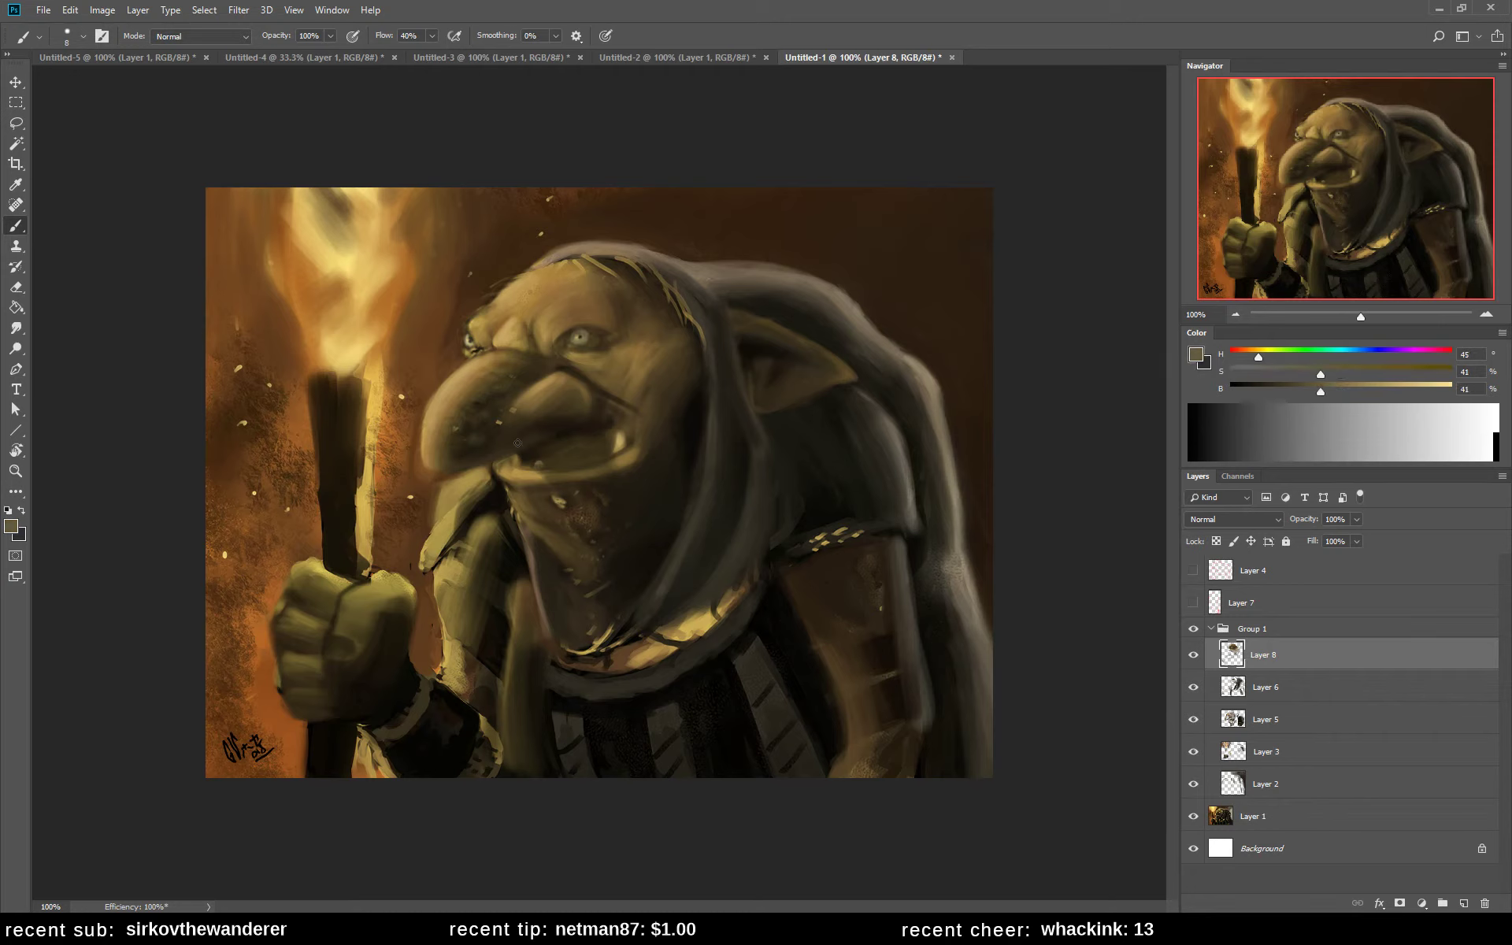
- Sample light ochre and darker brown tones around the eye and brow
alt+click(525, 333)
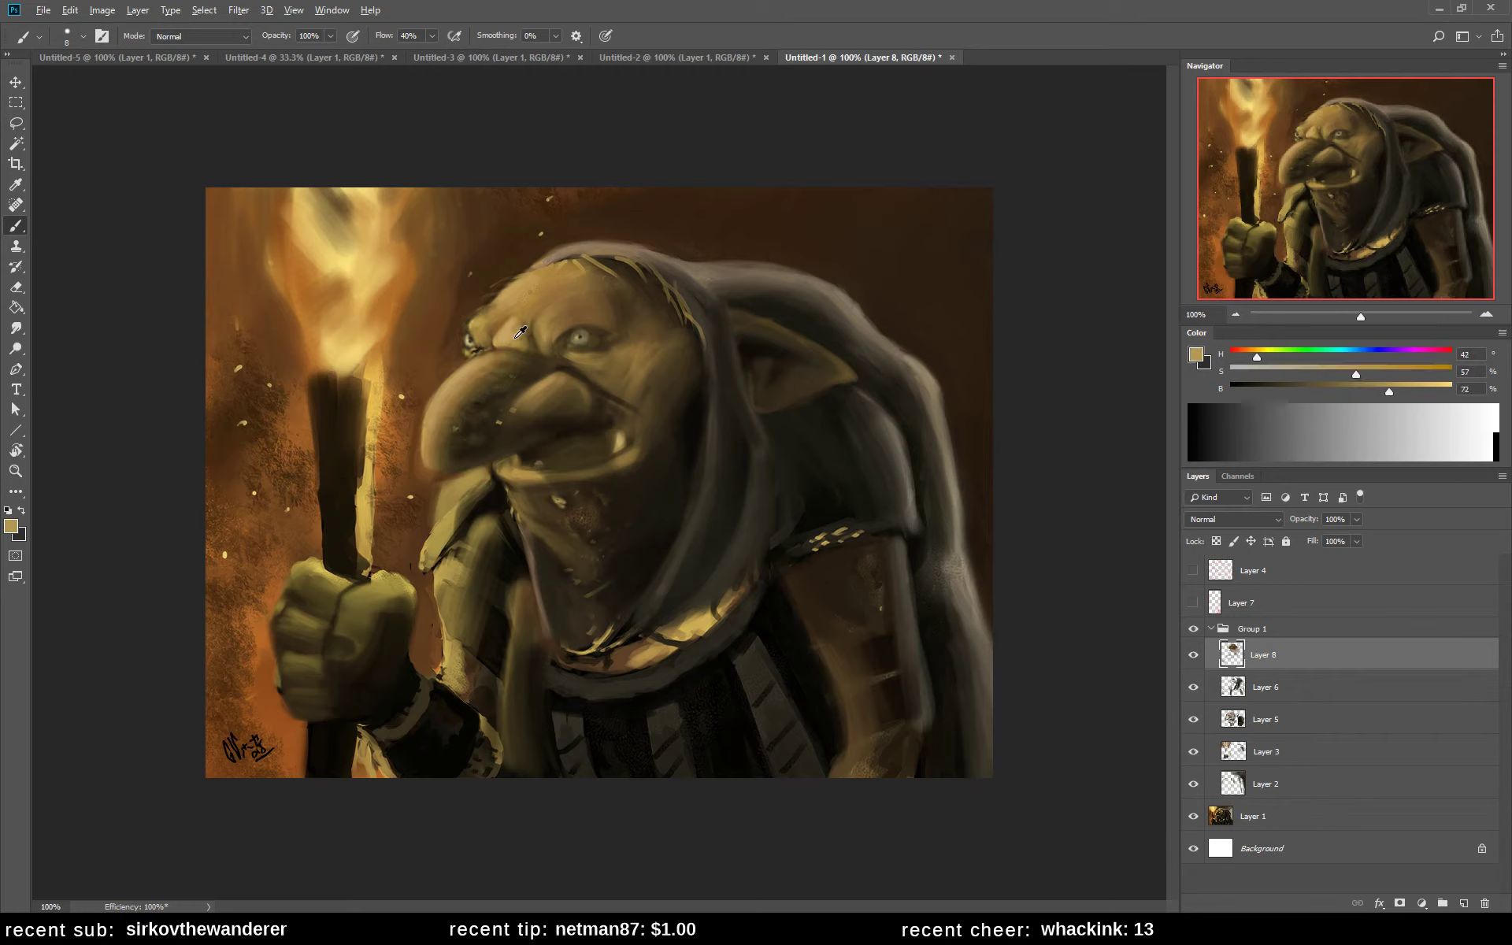
alt+click(568, 347)
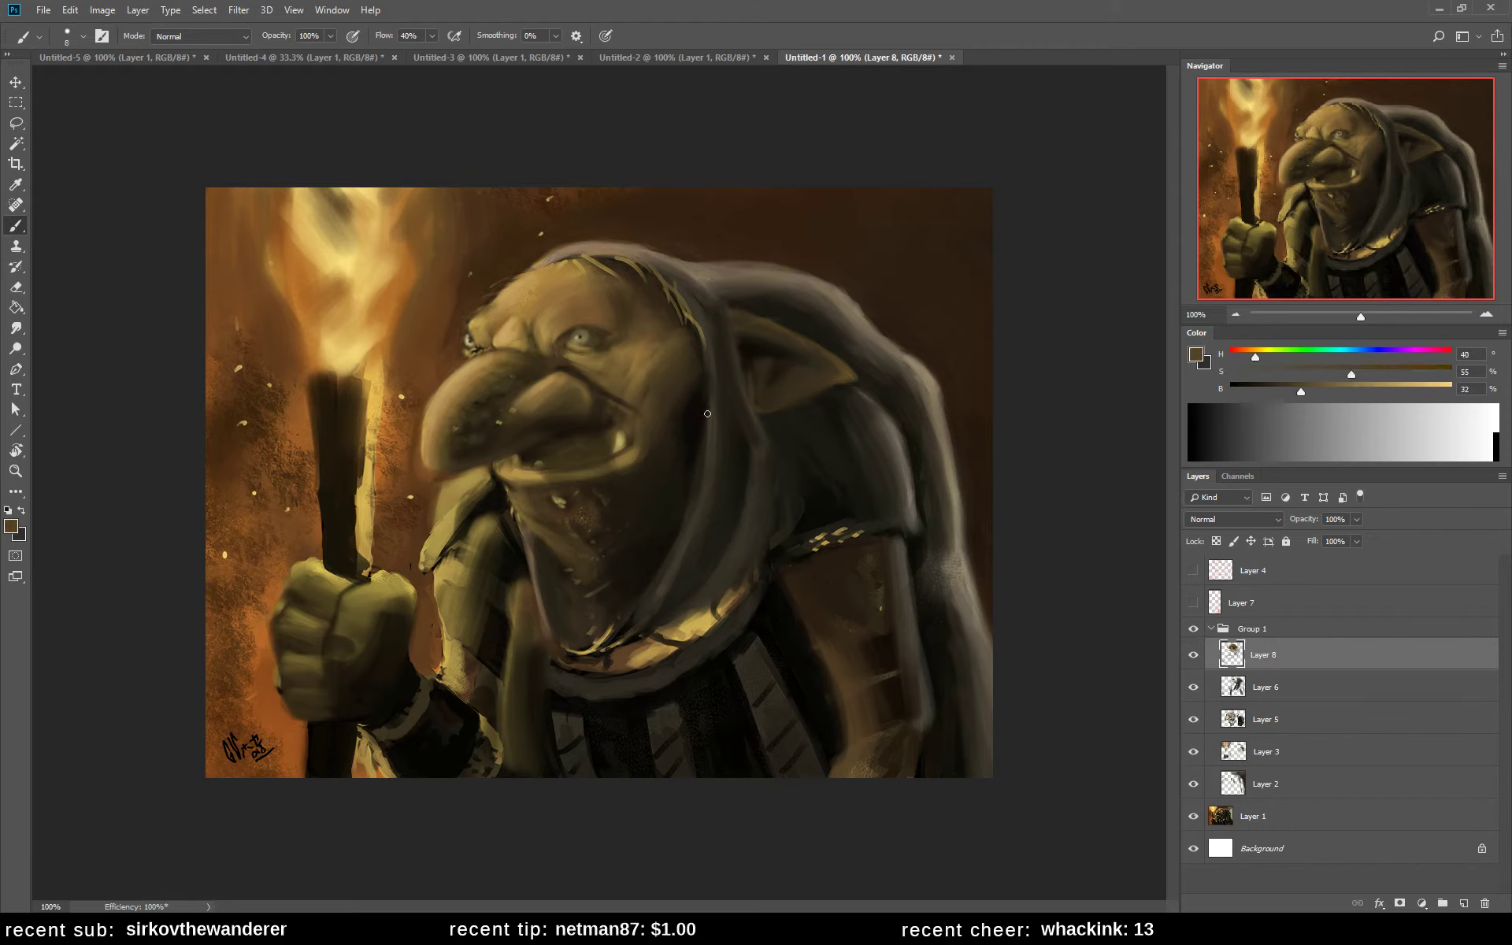
alt+click(554, 321)
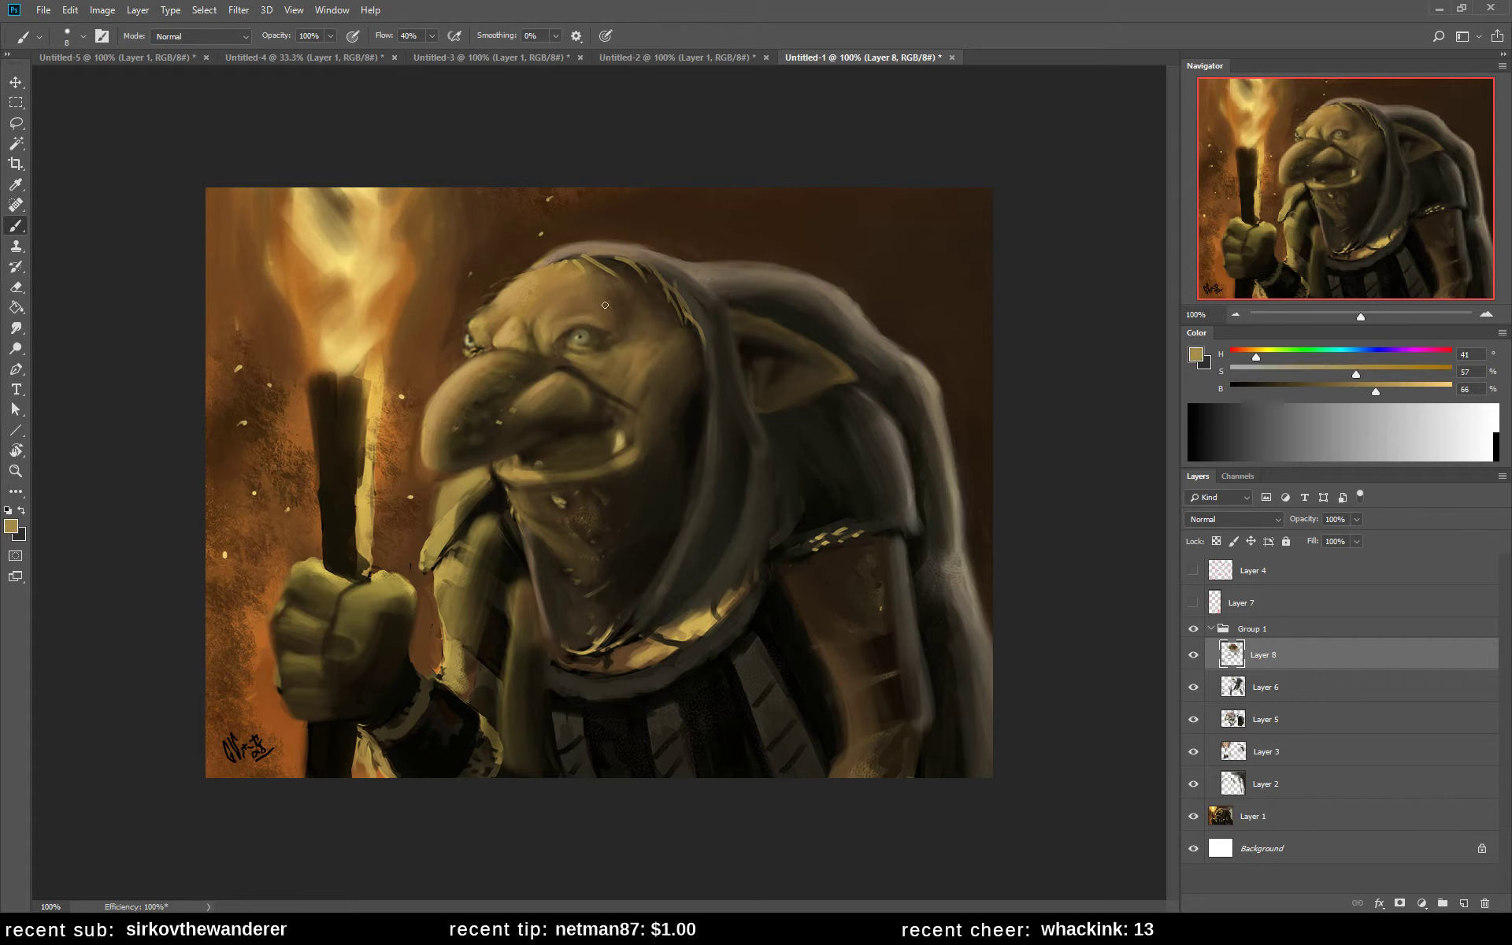
alt+click(594, 312)
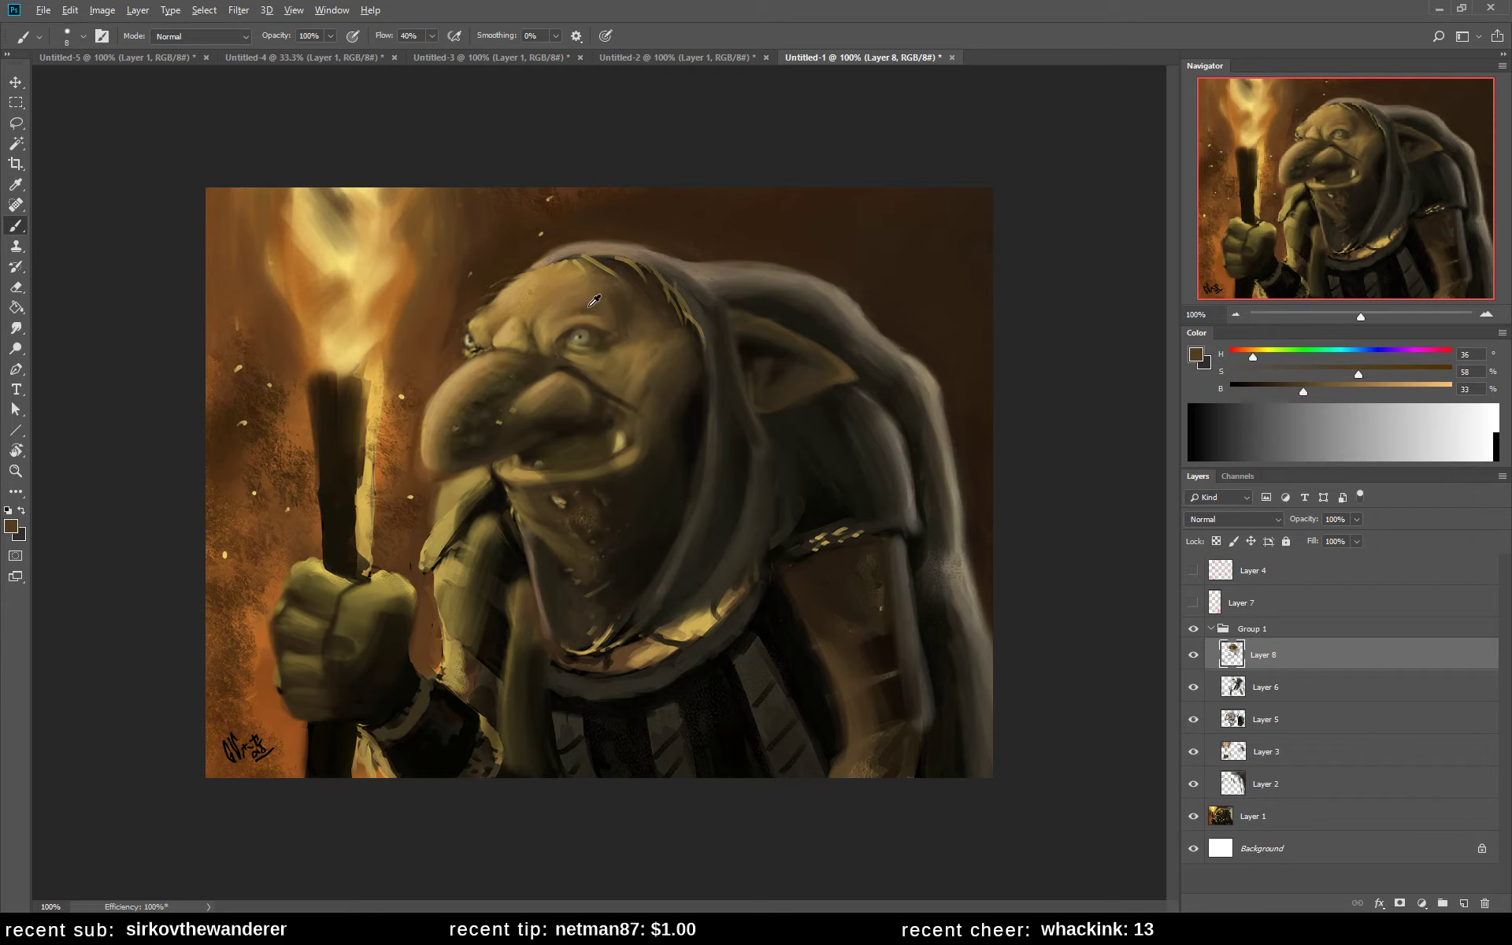
alt+click(594, 310)
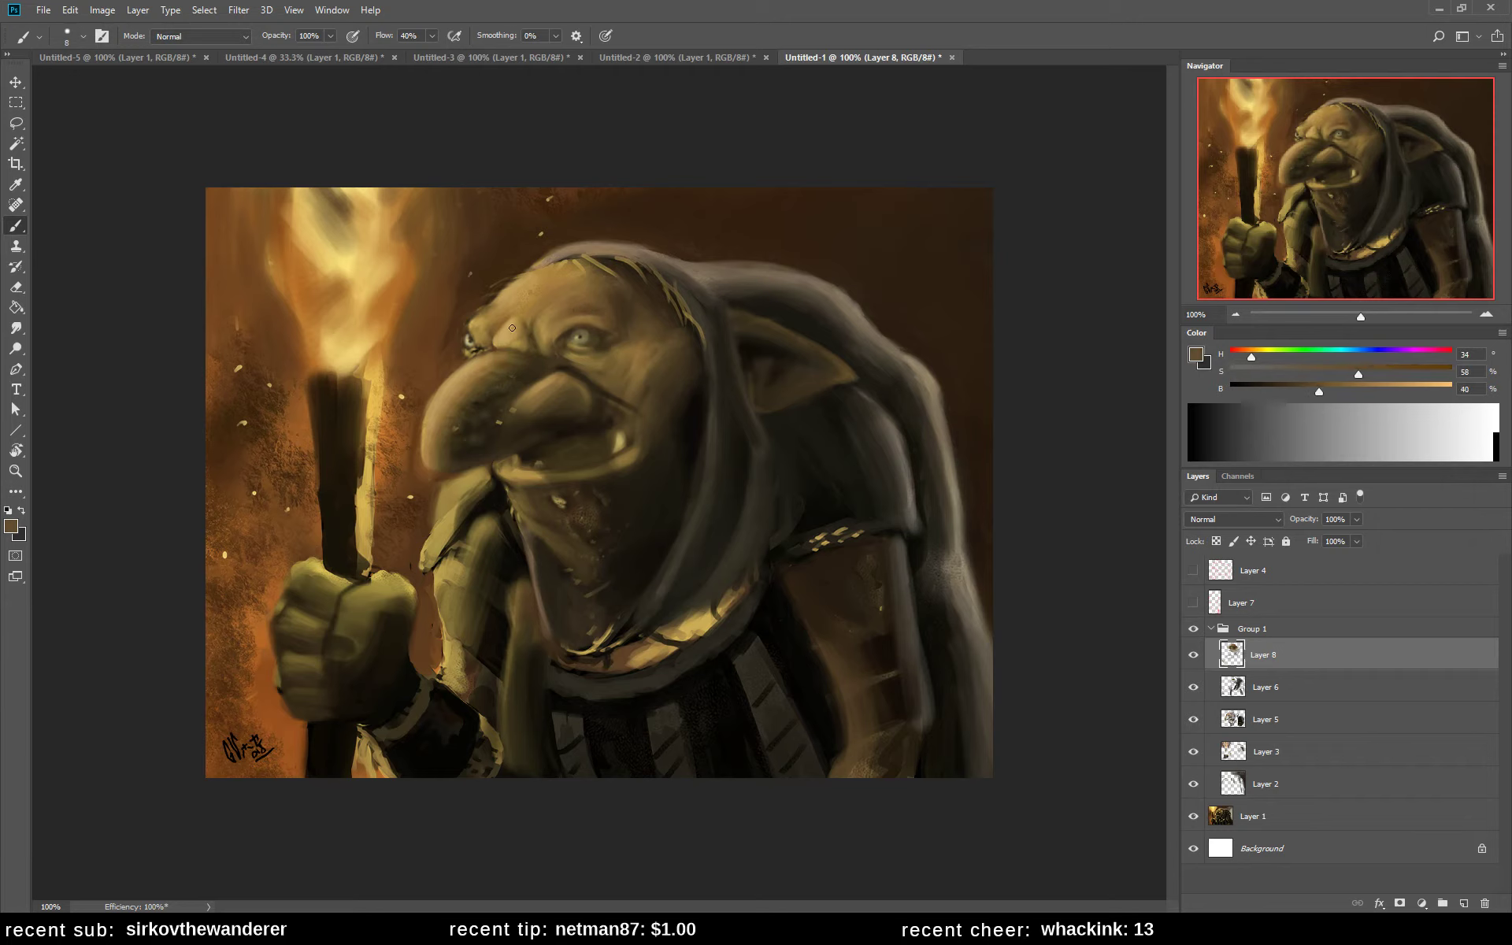
alt+click(483, 335)
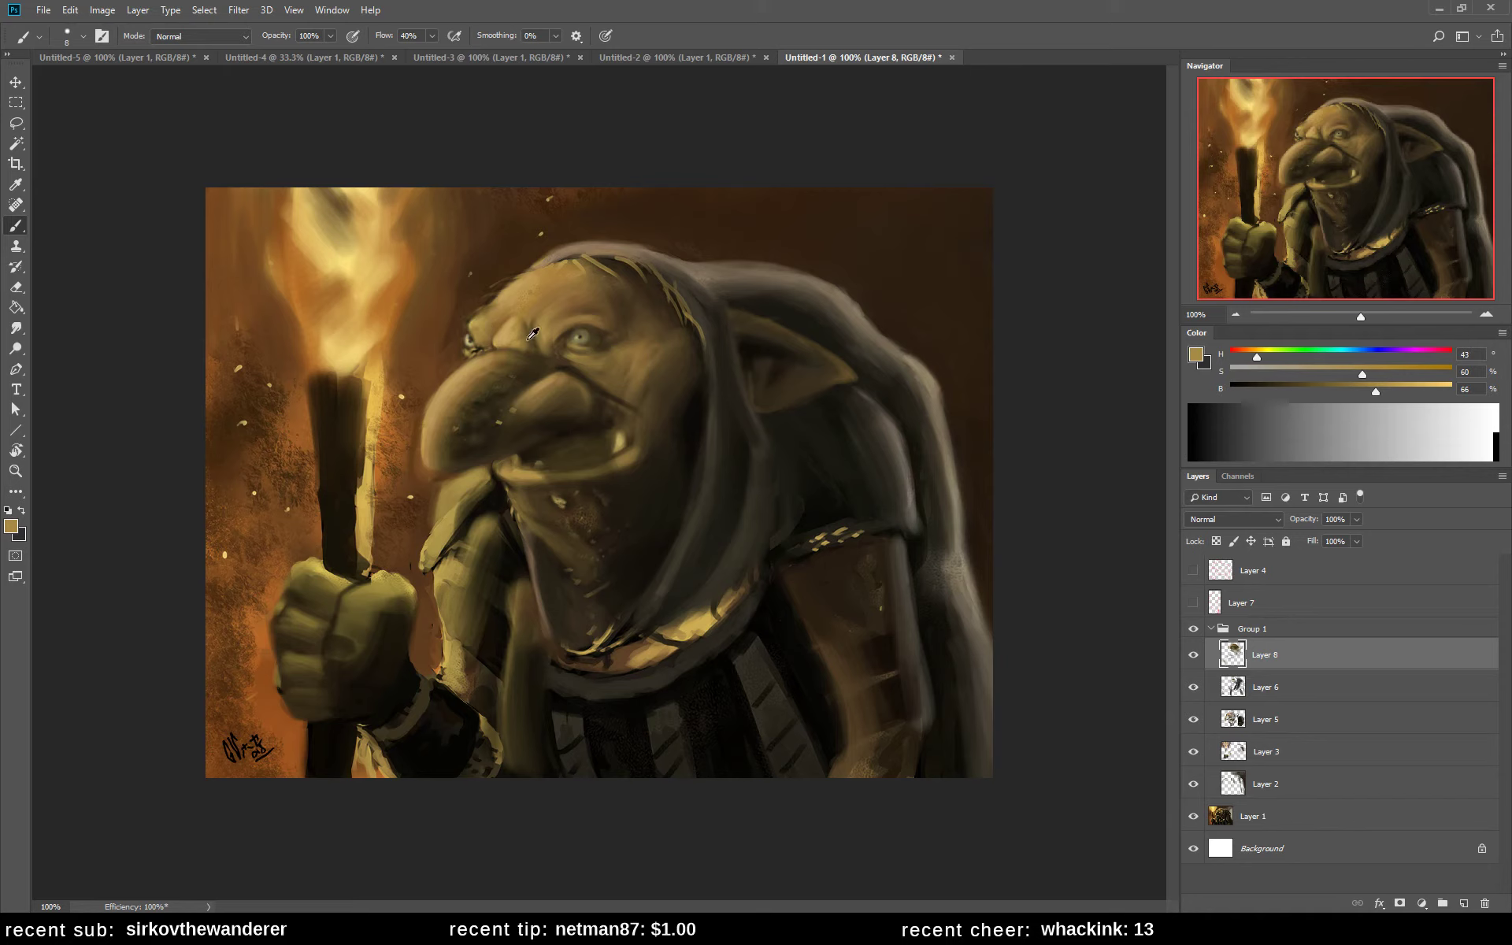
alt+click(494, 338)
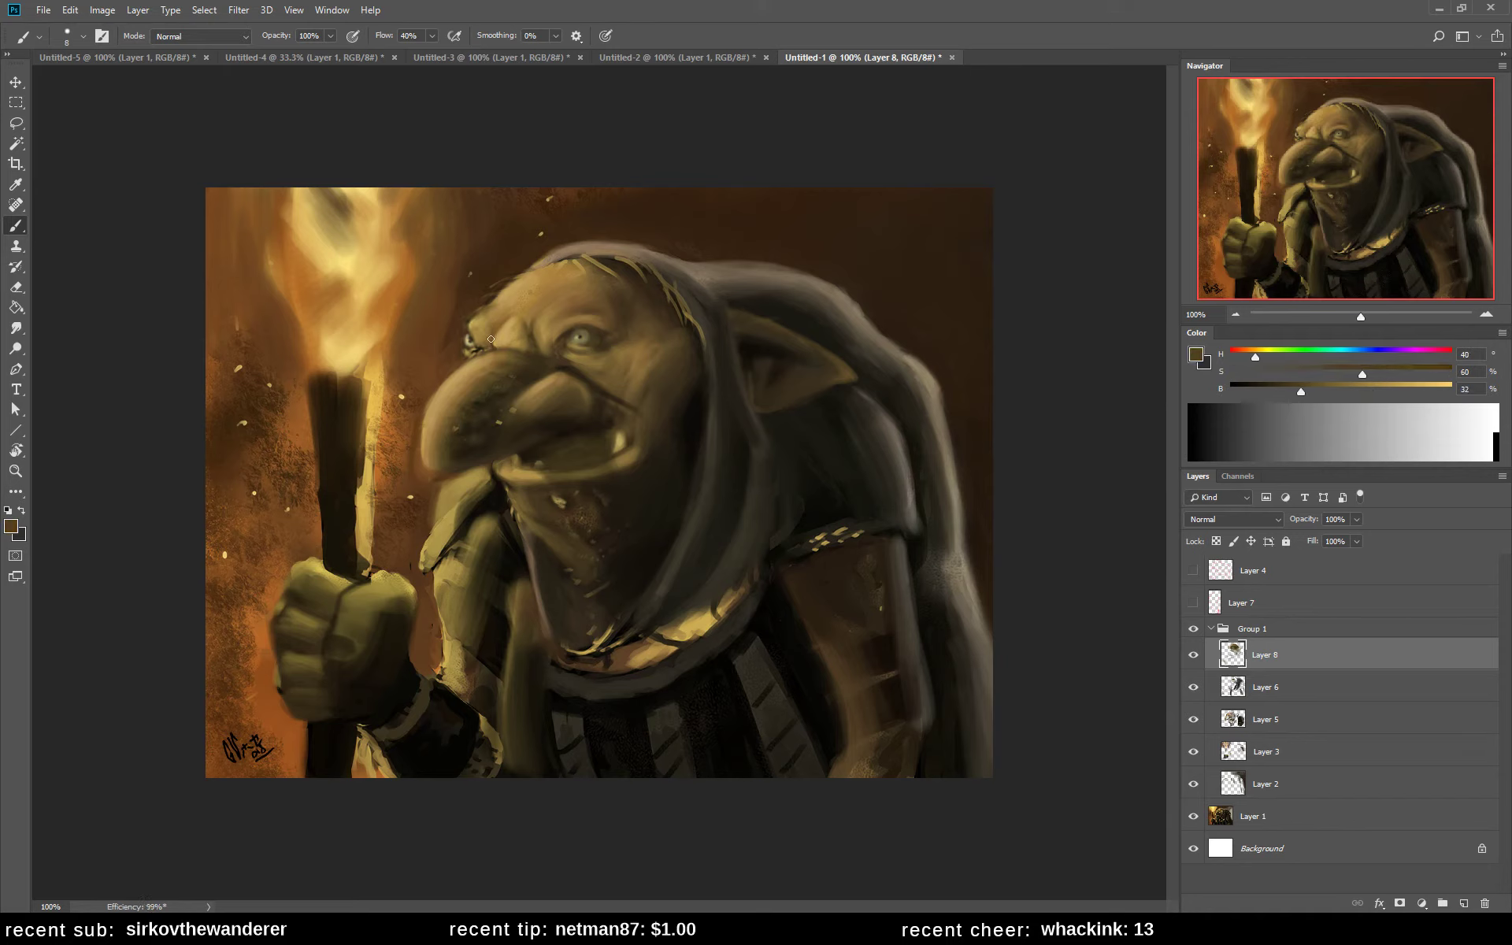
alt+click(490, 347)
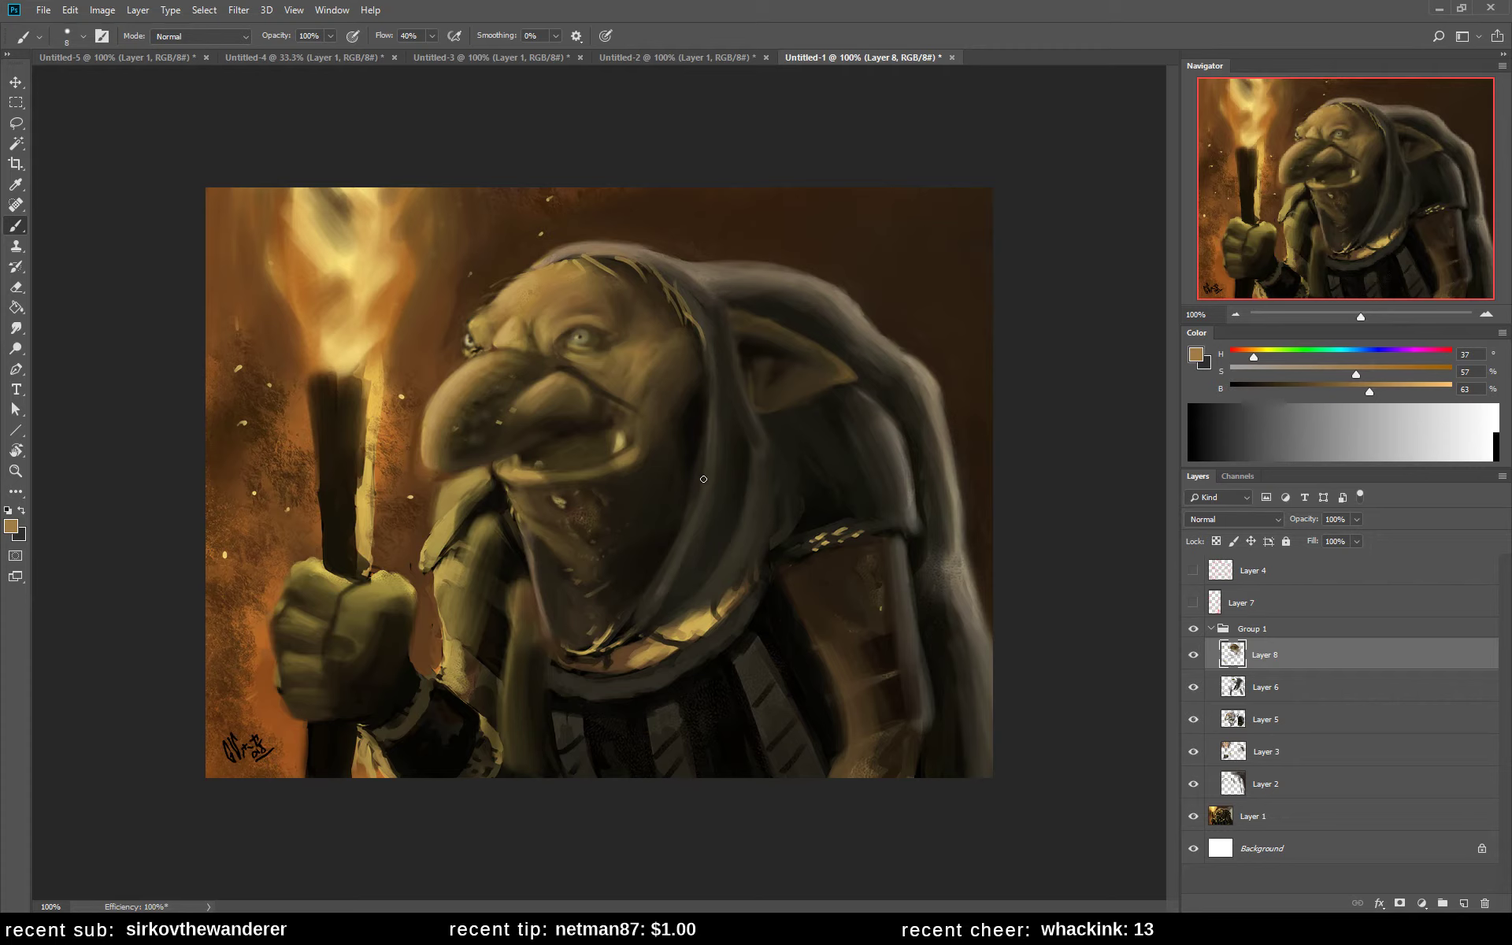
- Darken the upper lip with a size-25 brush, then paint a small tooth at size 10
alt+click(682, 446)
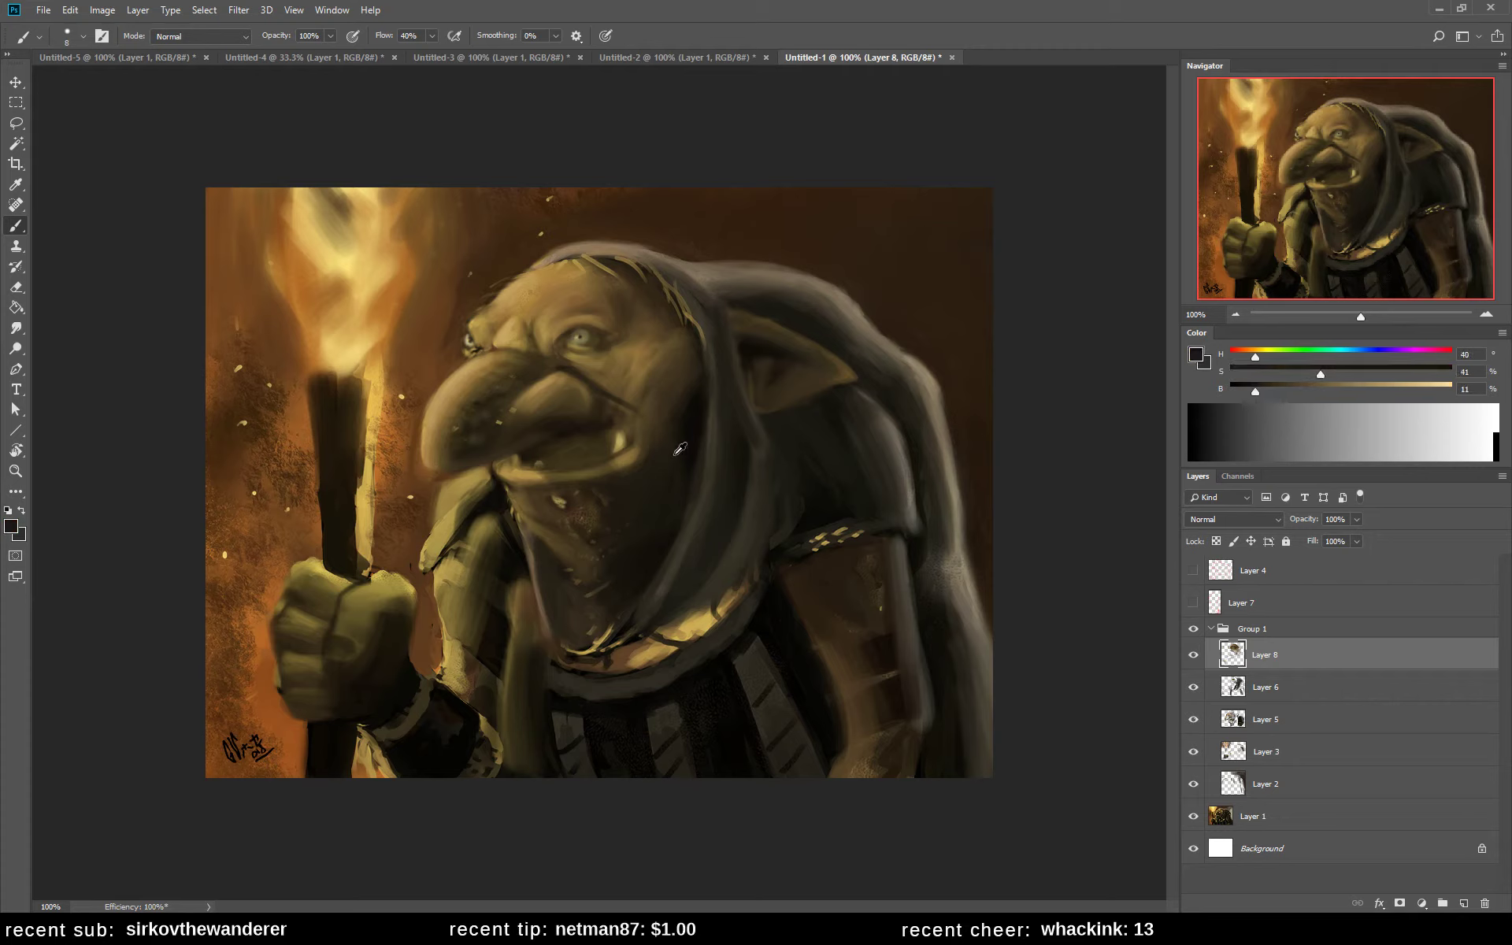
key(bracketright)
key(bracketright)
key(bracketright)
key(bracketright)
key(bracketright)
alt+click(602, 424)
mouse_move(602, 424)
mouse_down()
mouse_move(595, 395)
mouse_move(574, 432)
mouse_move(540, 442)
mouse_move(621, 434)
mouse_move(607, 432)
mouse_up()
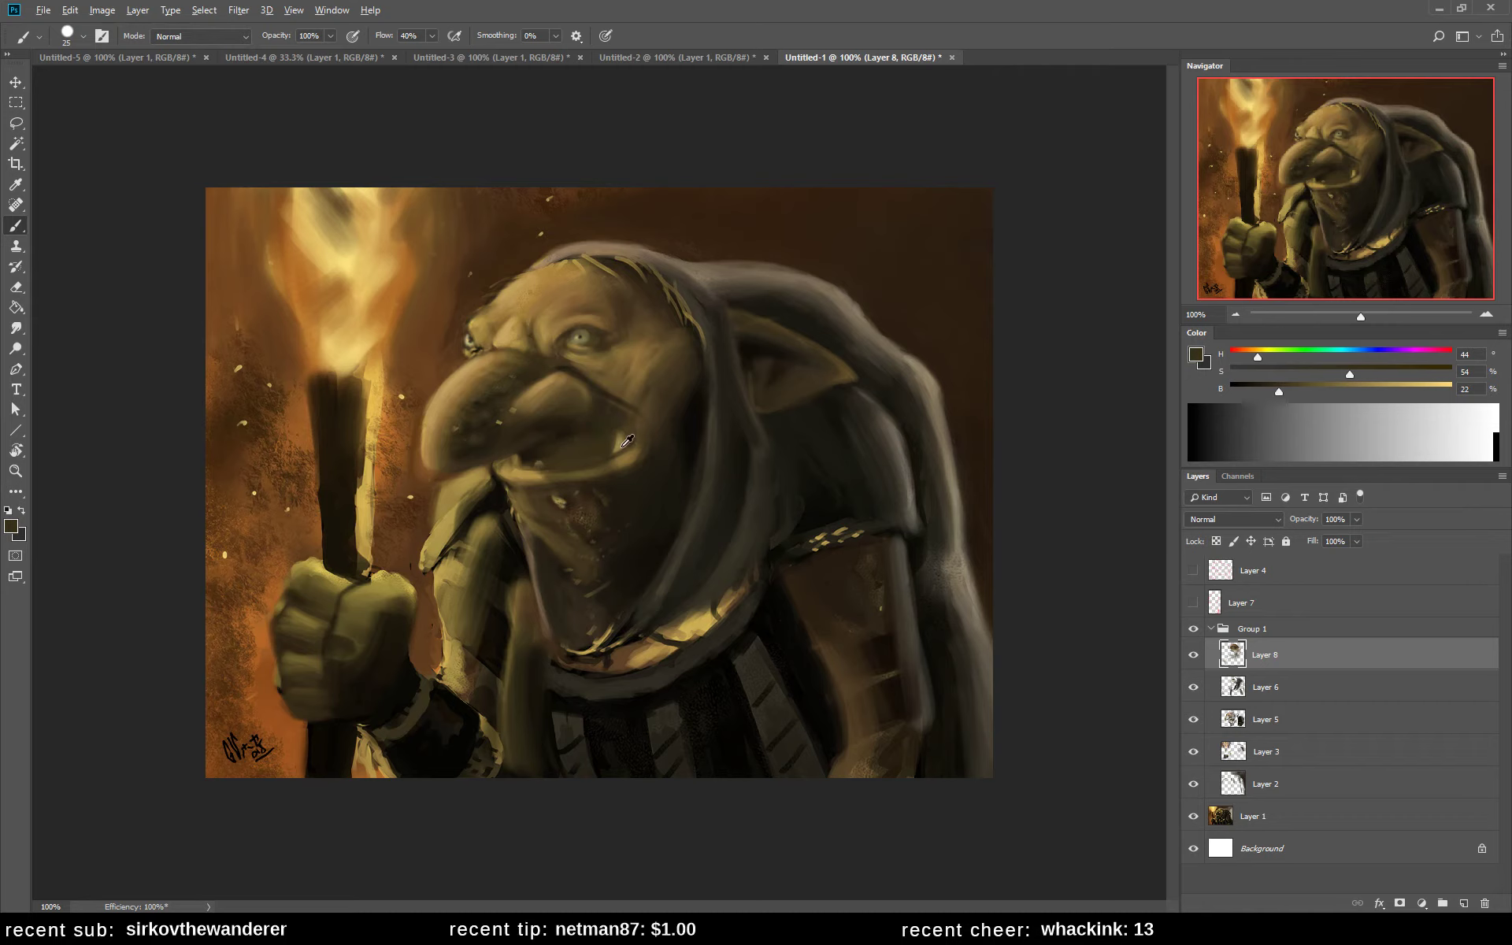
alt+click(628, 441)
key(bracketleft)
key(bracketleft)
key(bracketleft)
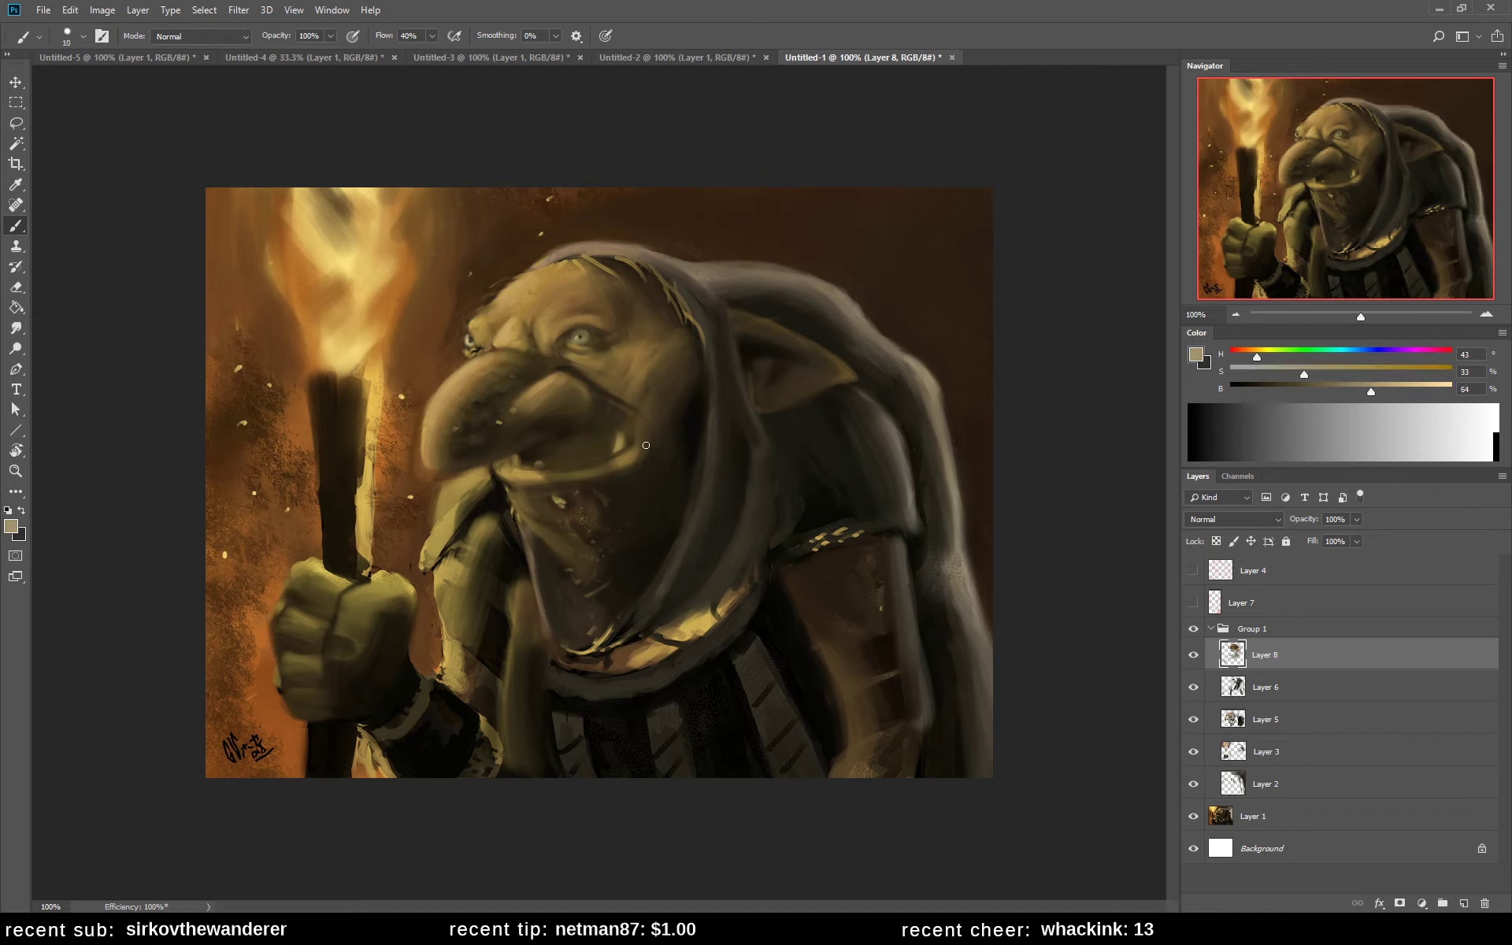
drag(608, 450, 621, 452)
- Sample dark, tan and golden tones in and around the mouth
alt+click(620, 418)
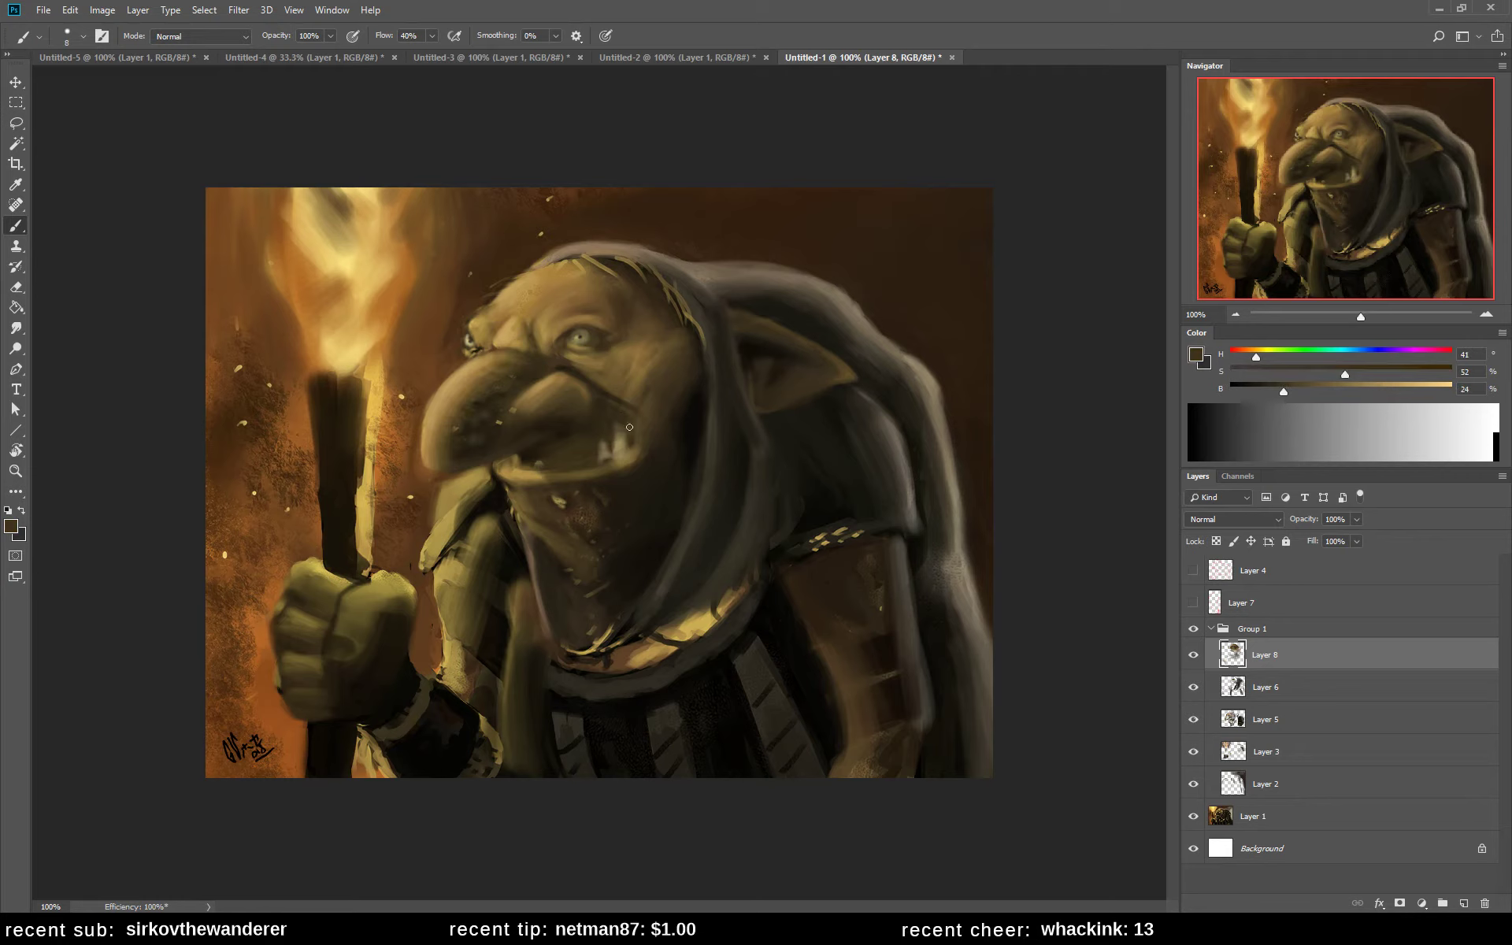
alt+click(617, 446)
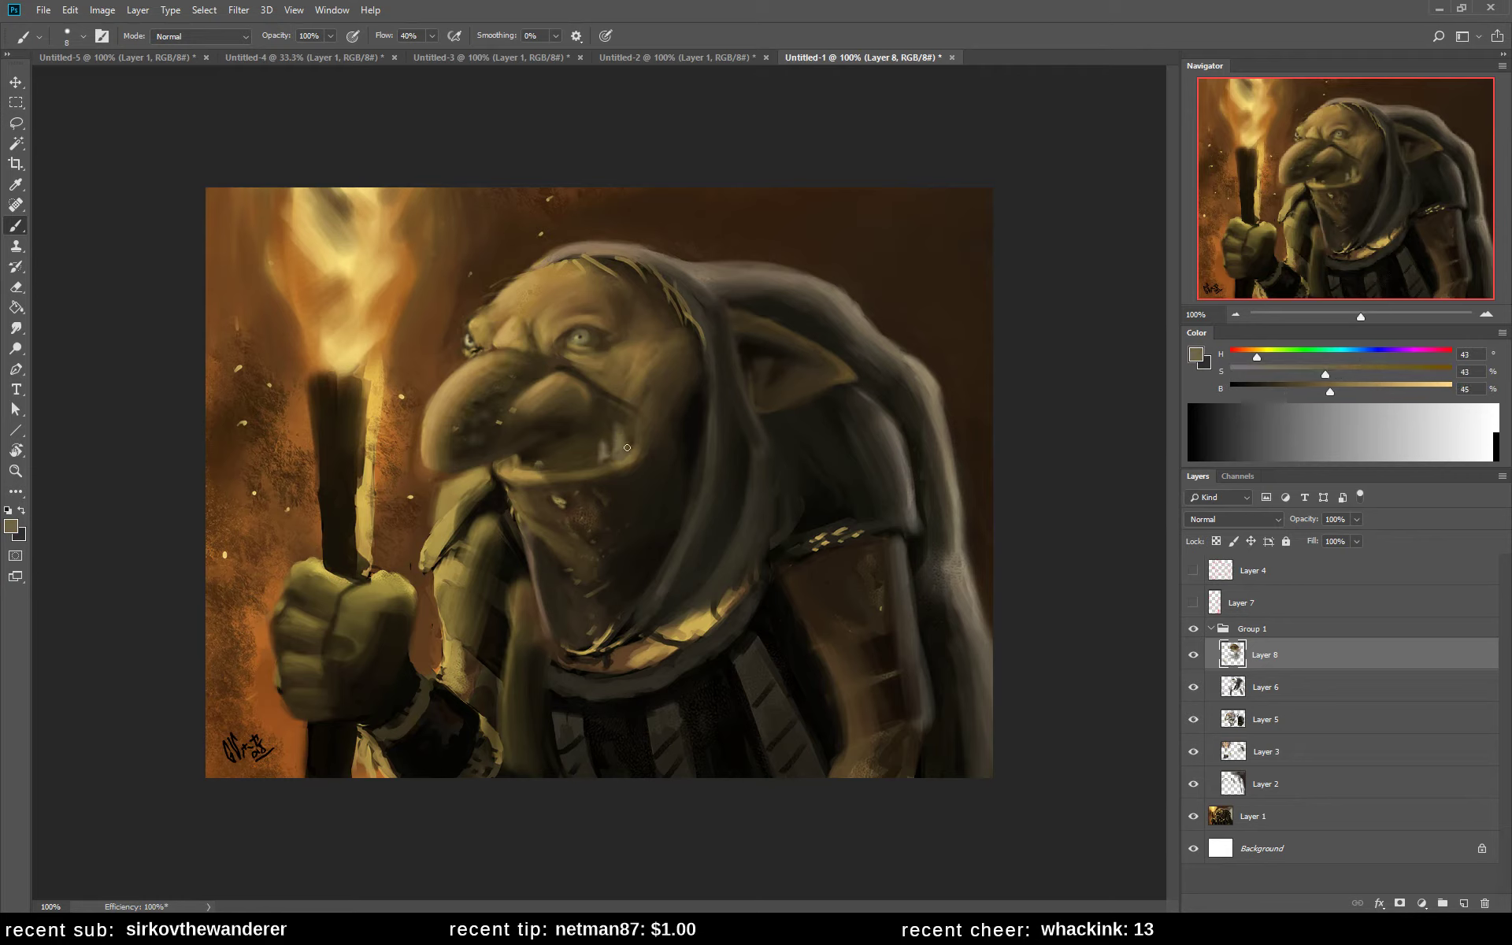
alt+click(638, 453)
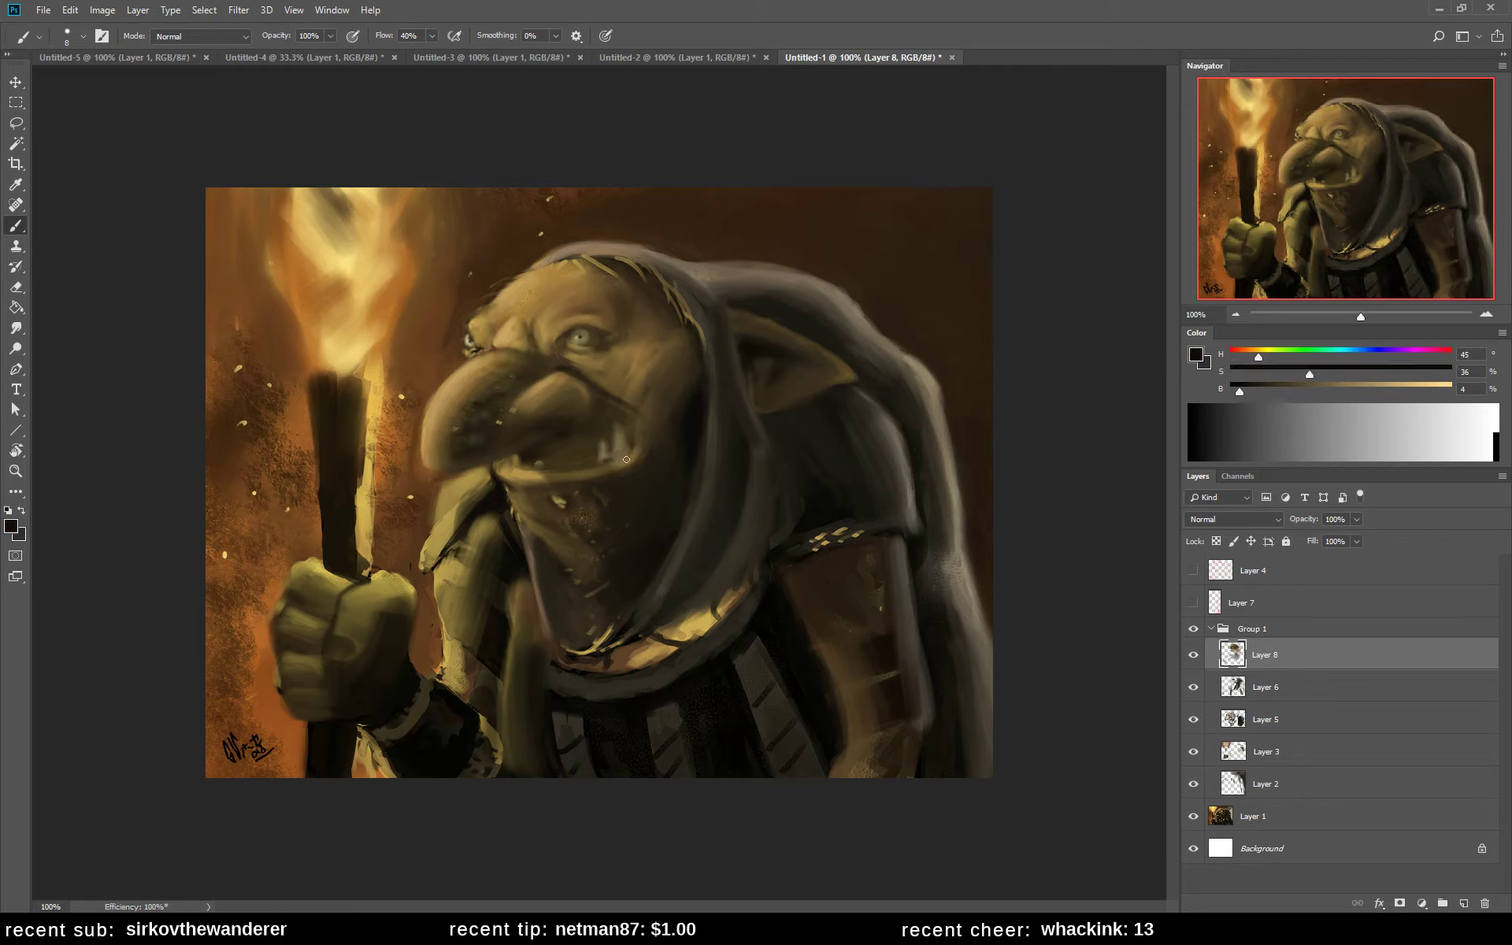
alt+click(629, 441)
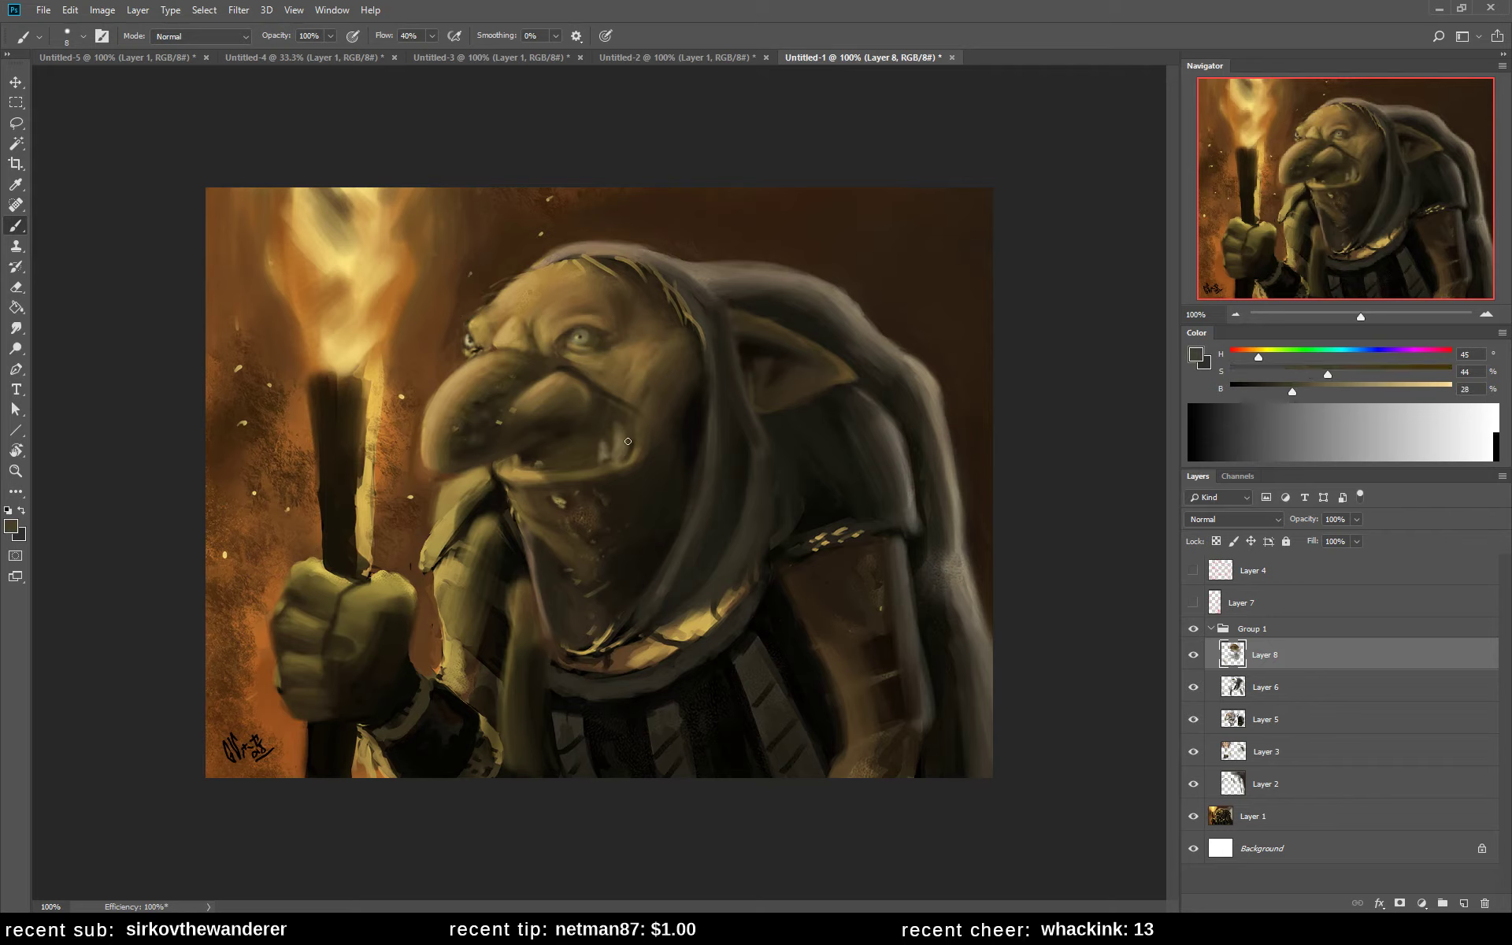
alt+click(629, 447)
alt+click(631, 431)
alt+click(606, 462)
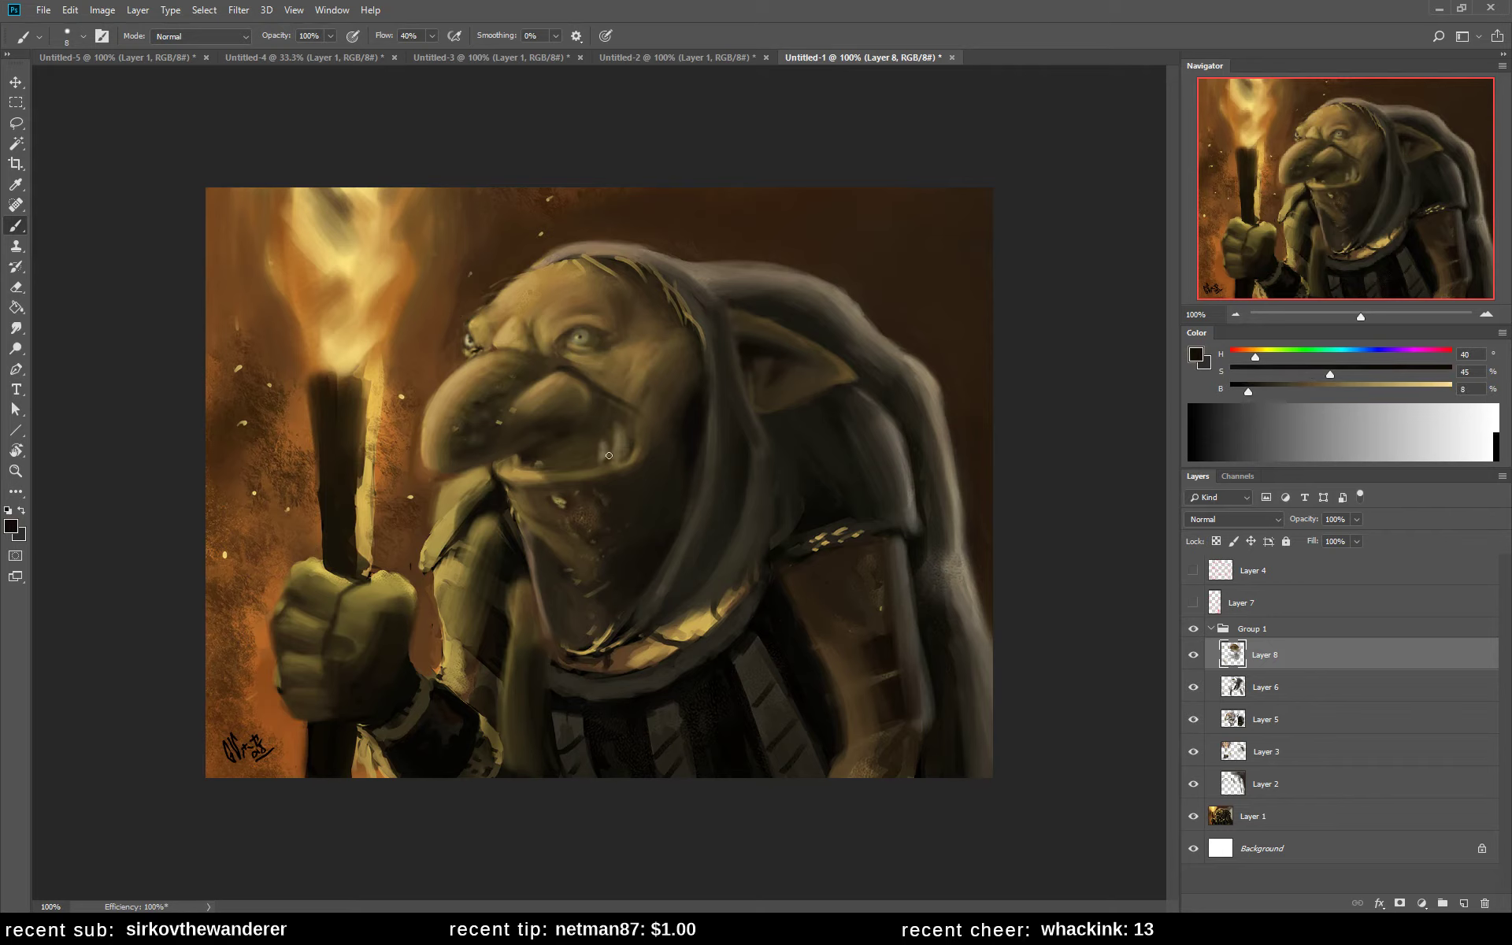
alt+click(608, 452)
alt+click(602, 459)
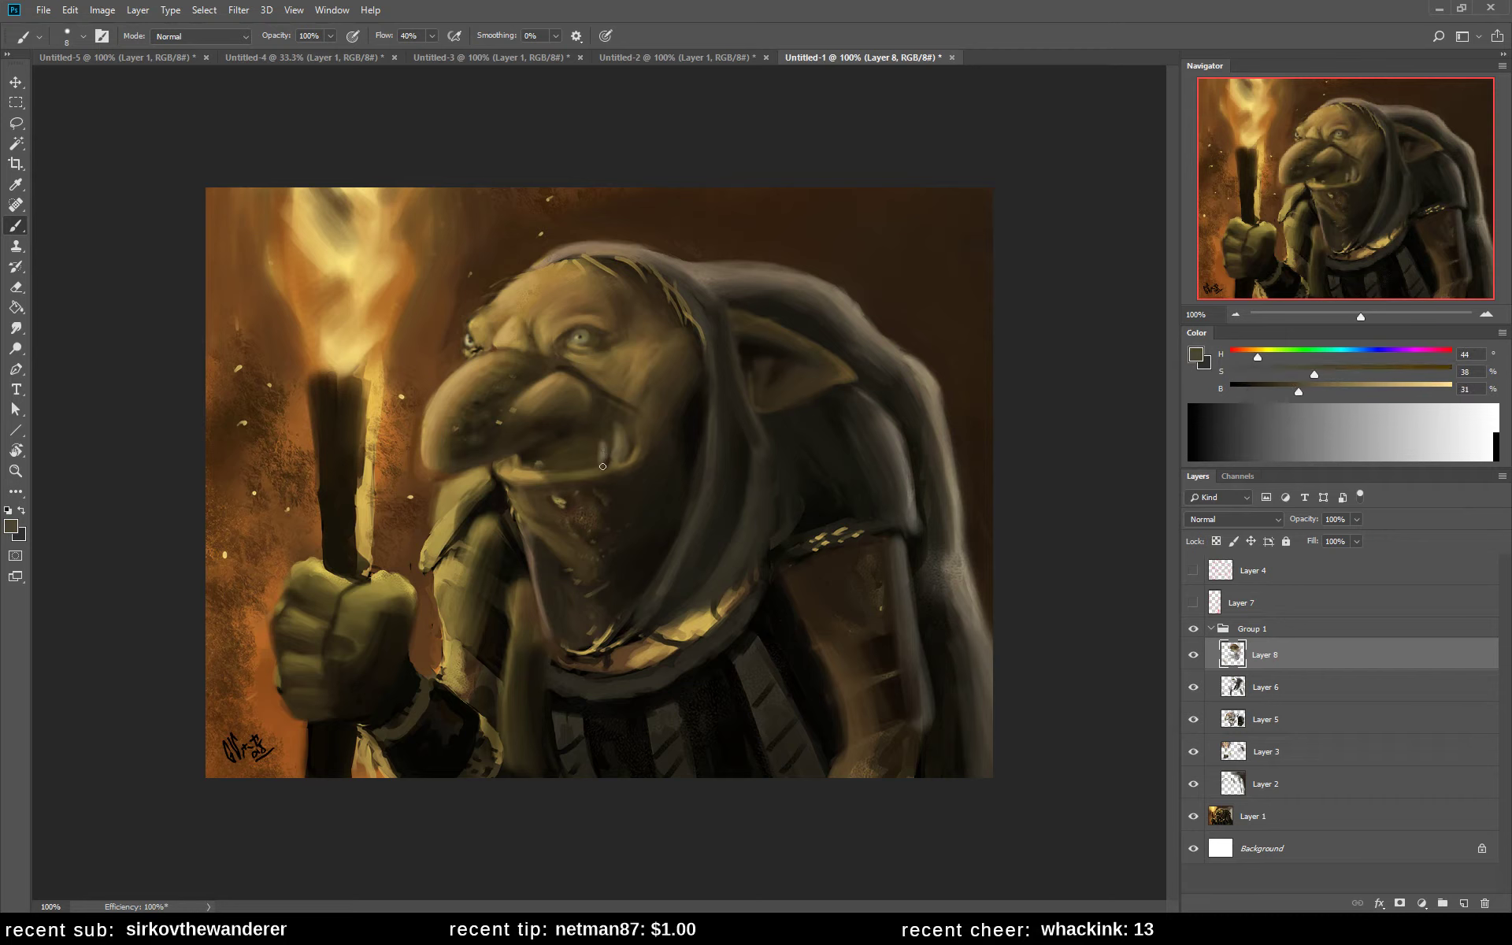
alt+click(596, 465)
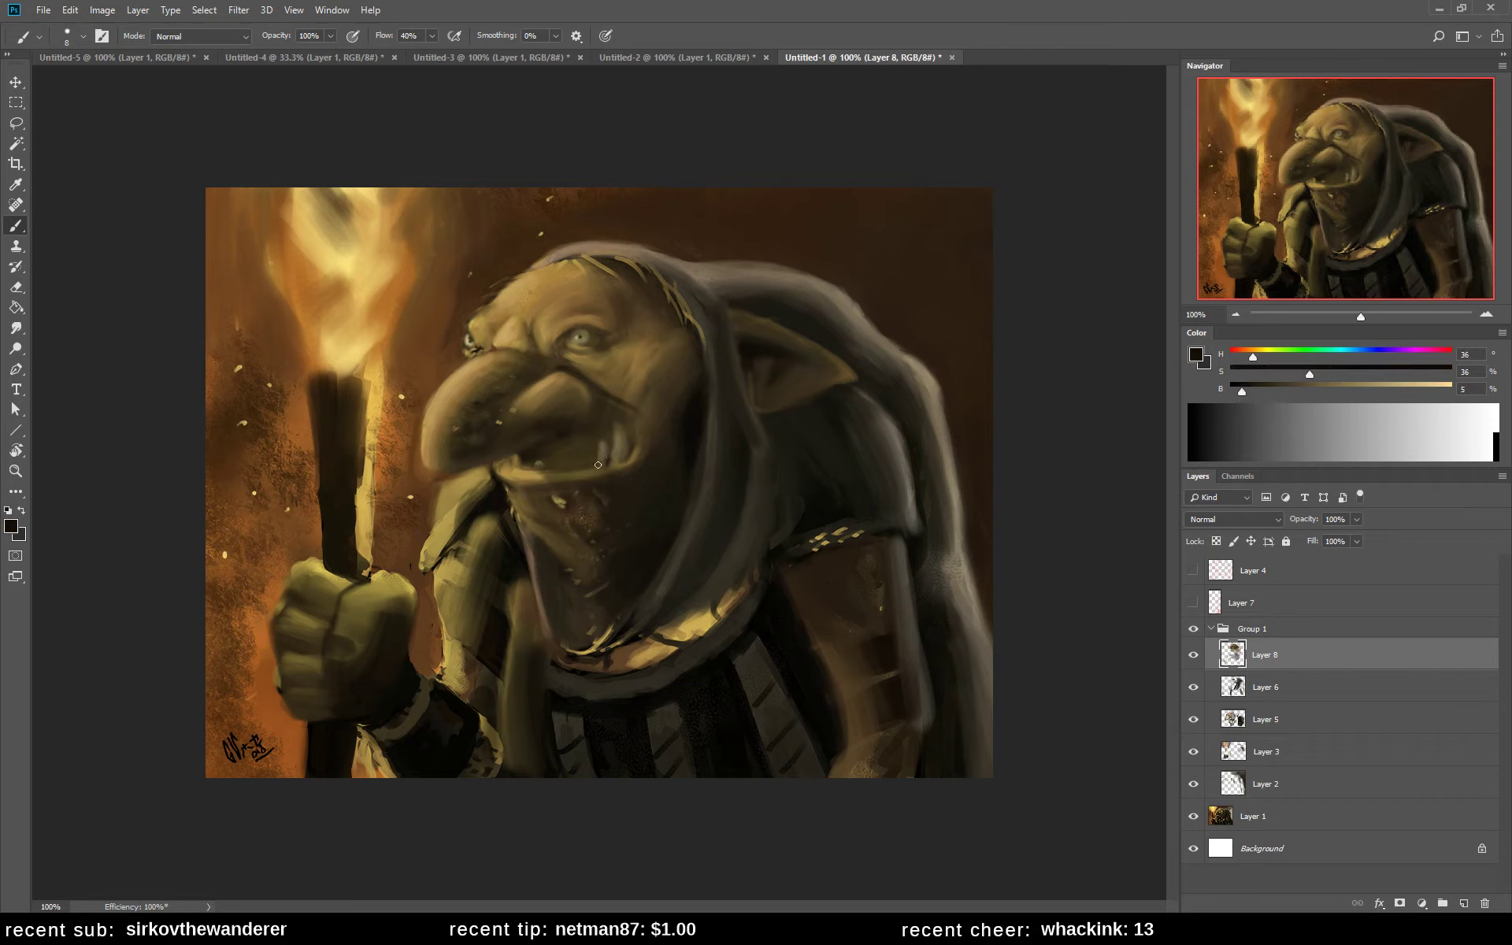
alt+click(597, 469)
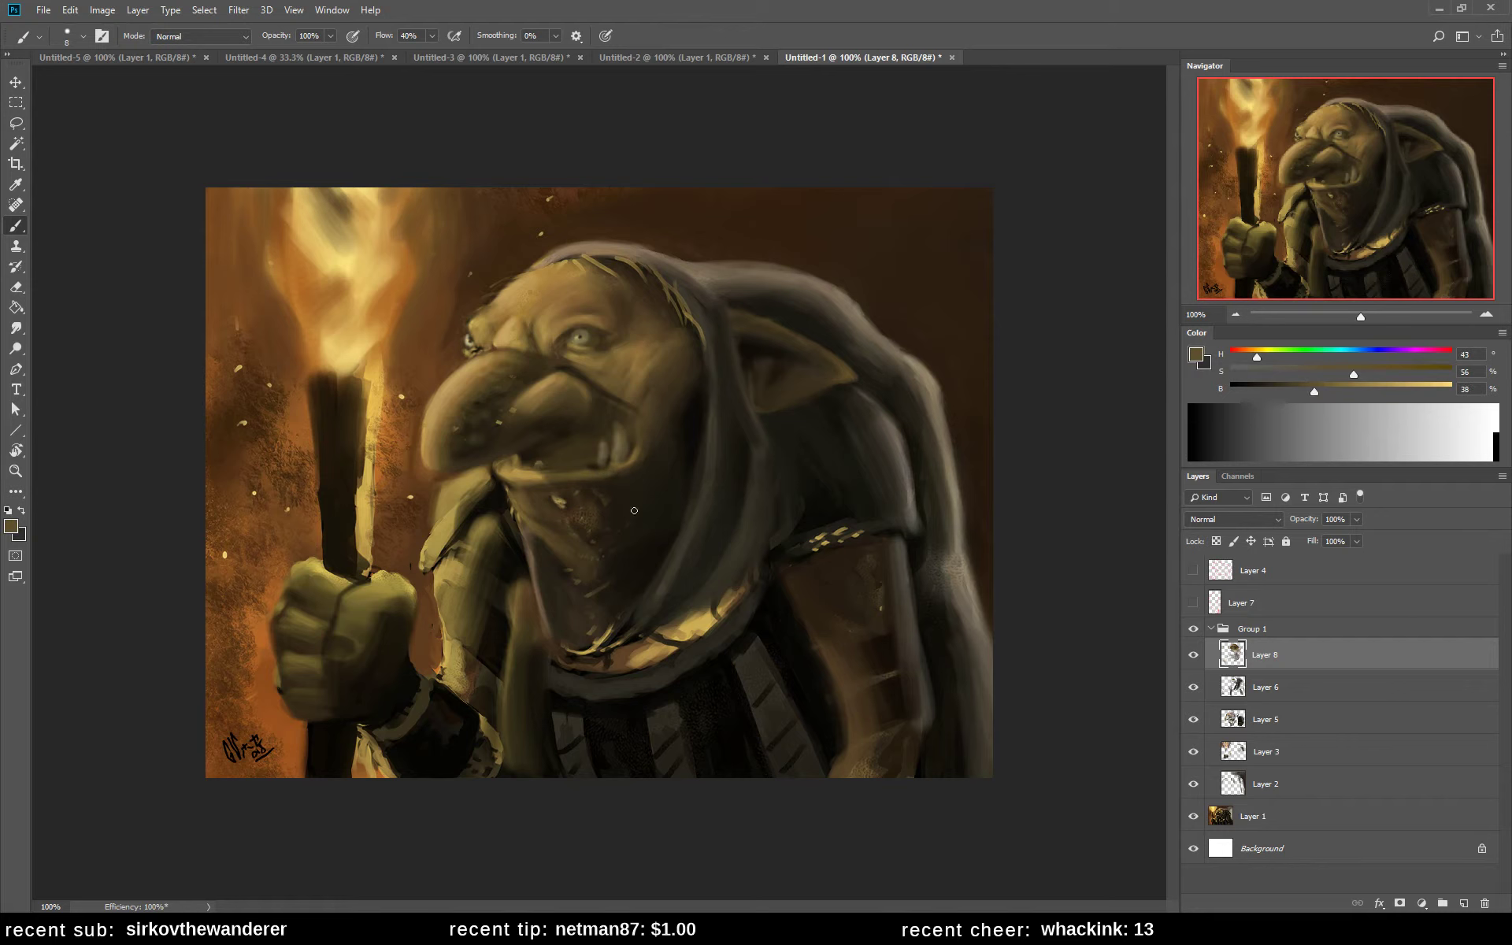
alt+click(590, 476)
- Sample brown and golden tan tones, then flip the canvas horizontally
alt+click(574, 402)
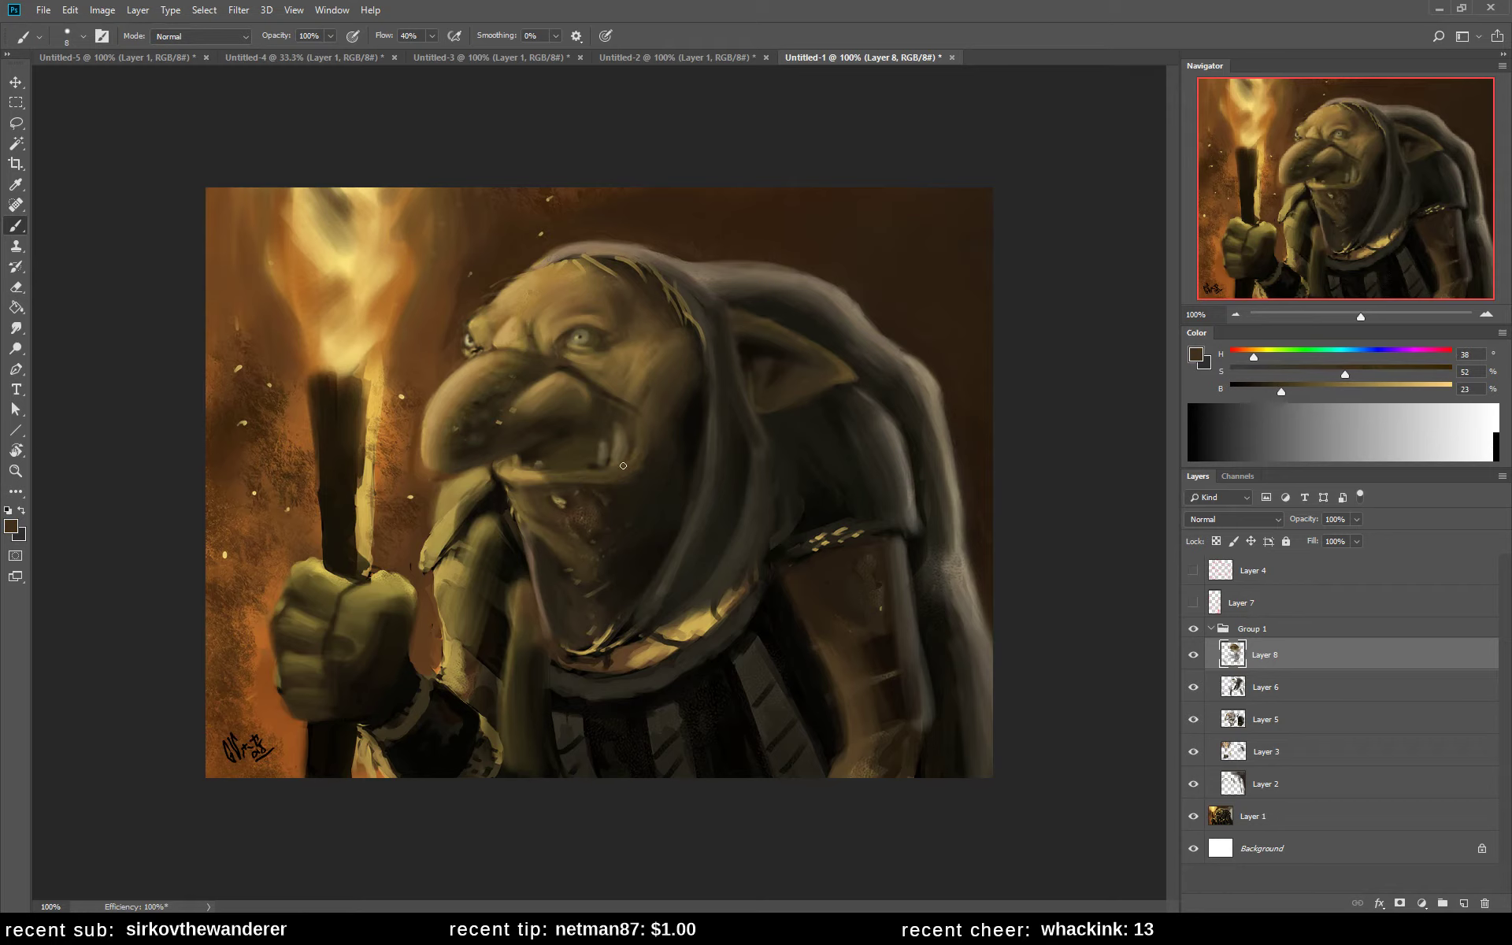
alt+click(644, 477)
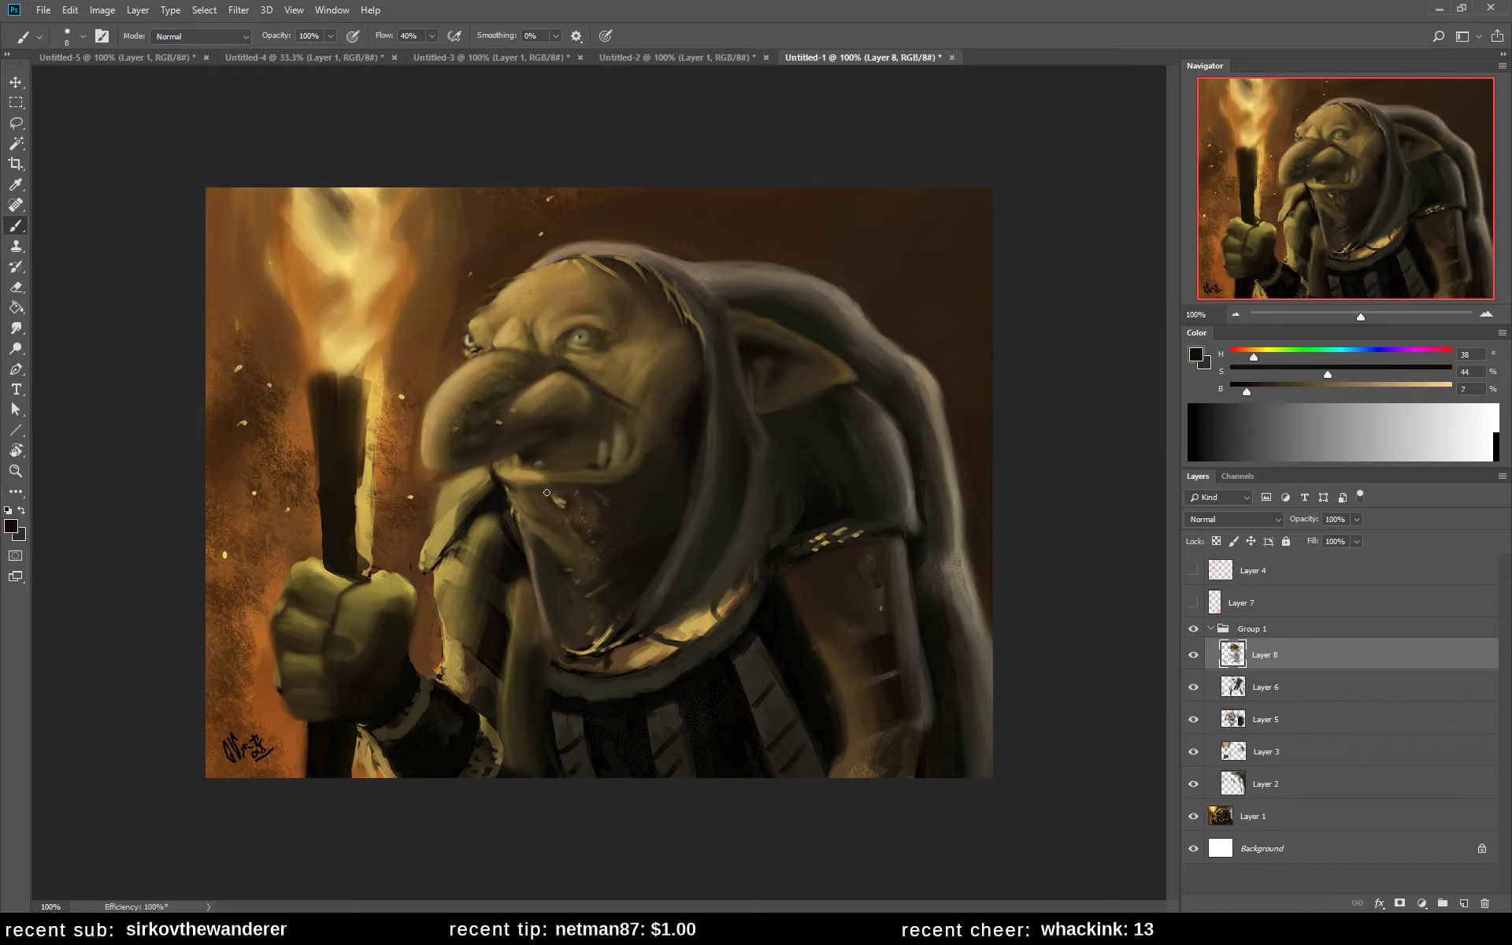
alt+click(561, 477)
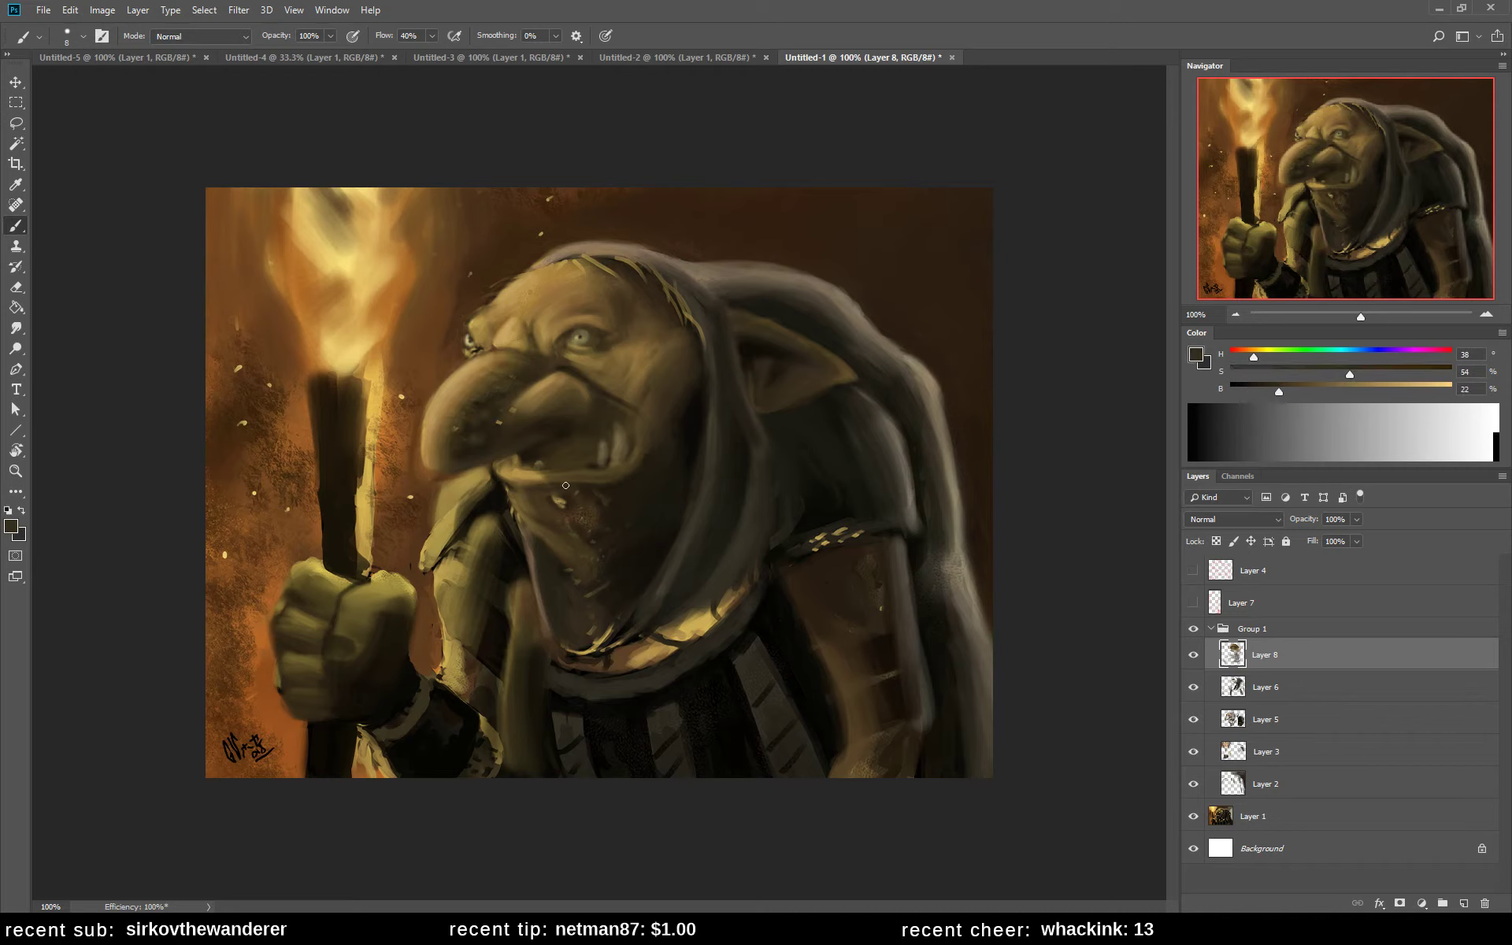
alt+click(537, 473)
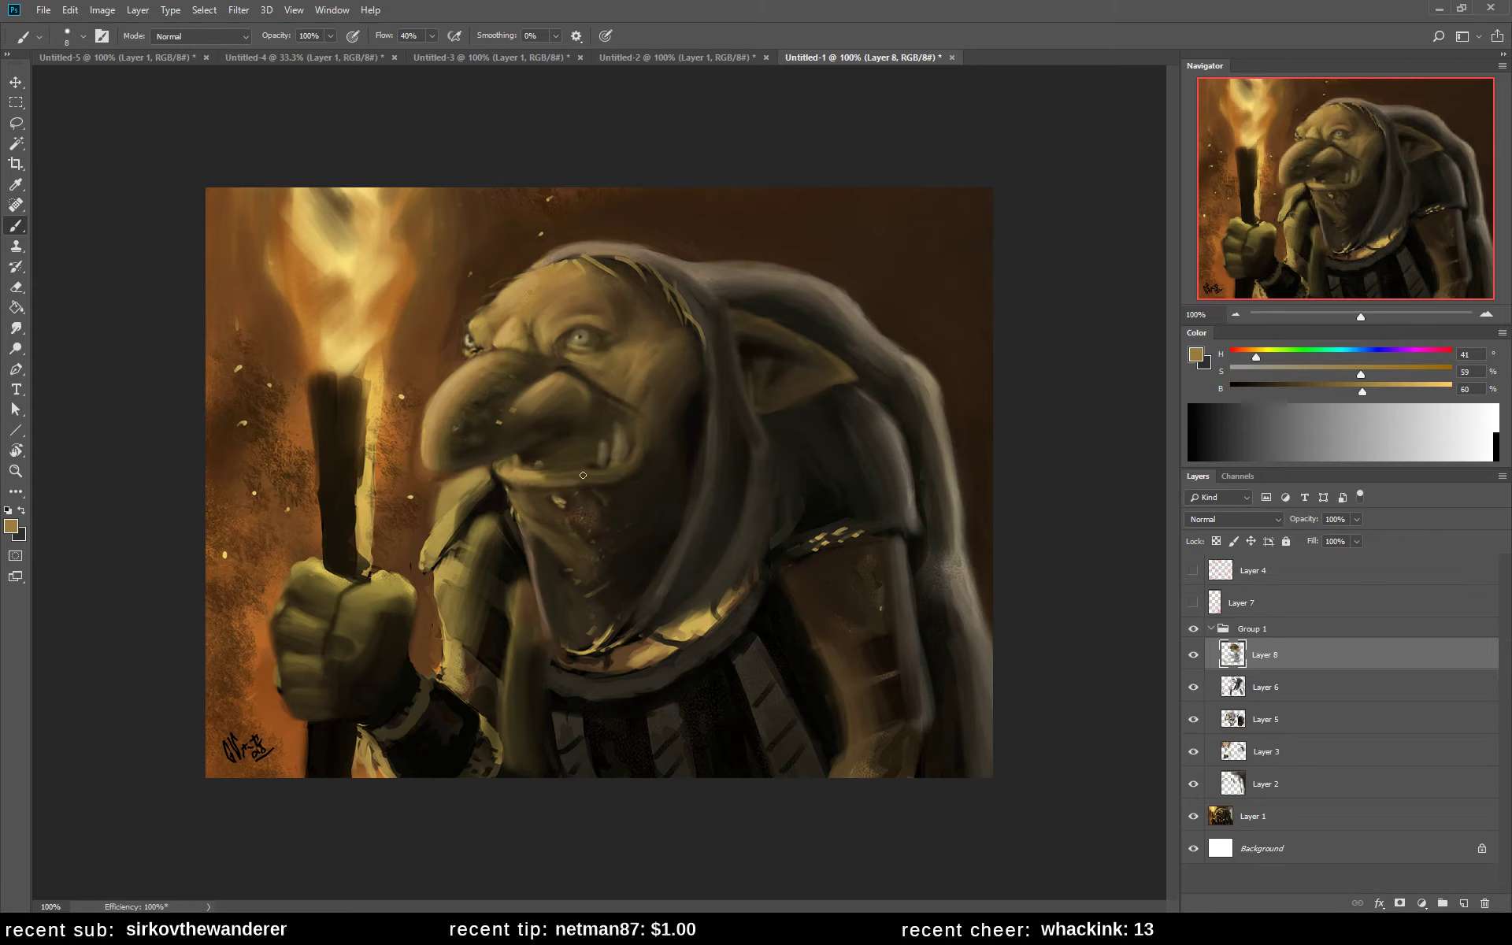
alt+click(561, 479)
alt+click(531, 474)
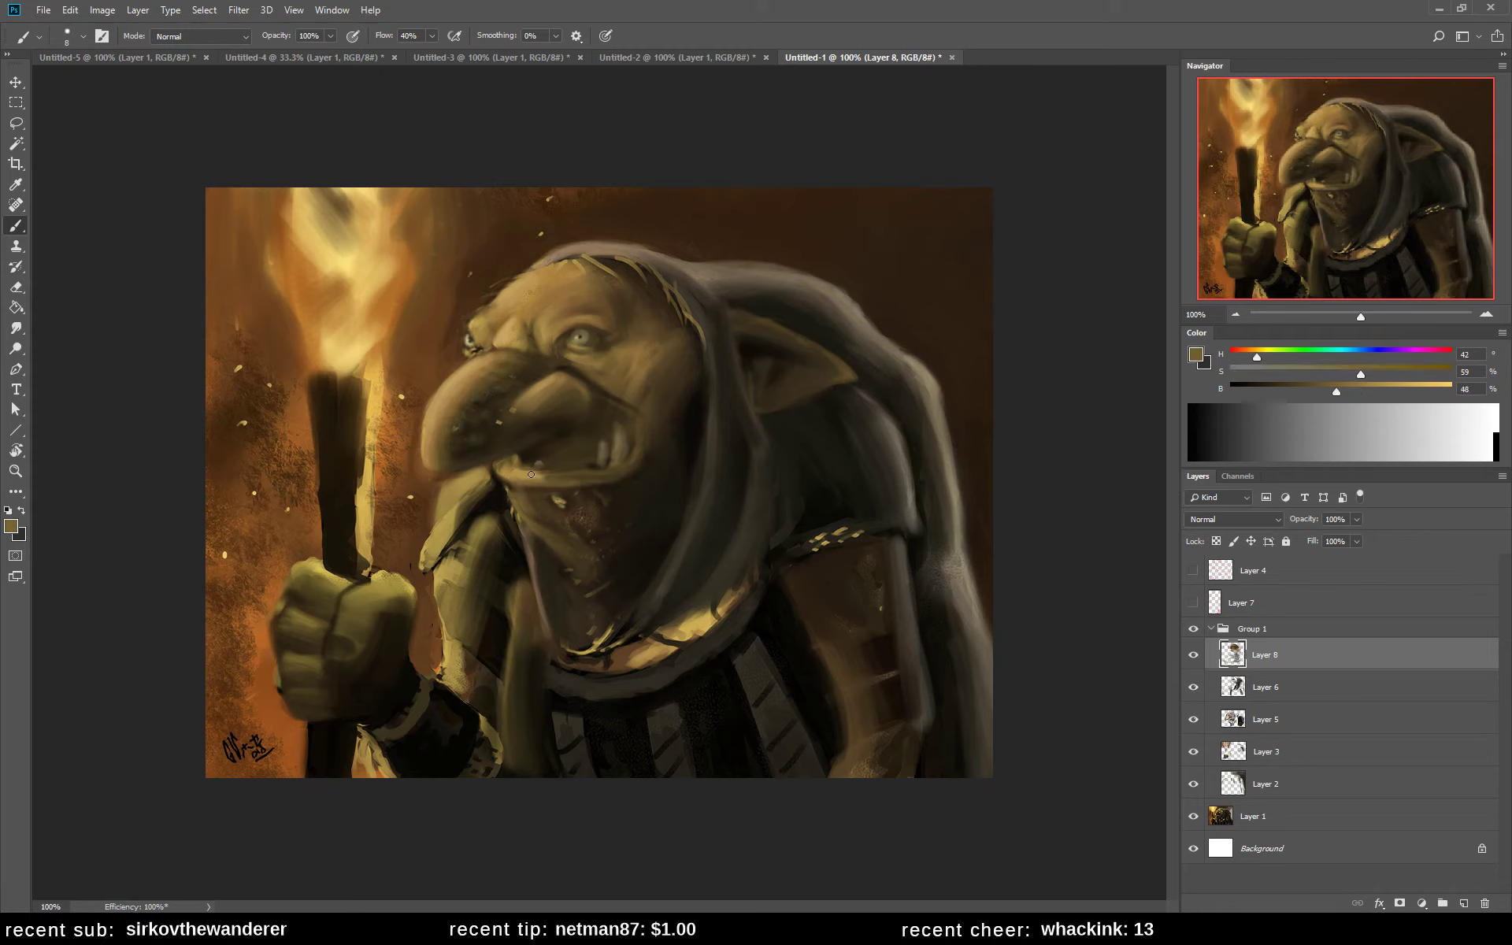
alt+click(538, 473)
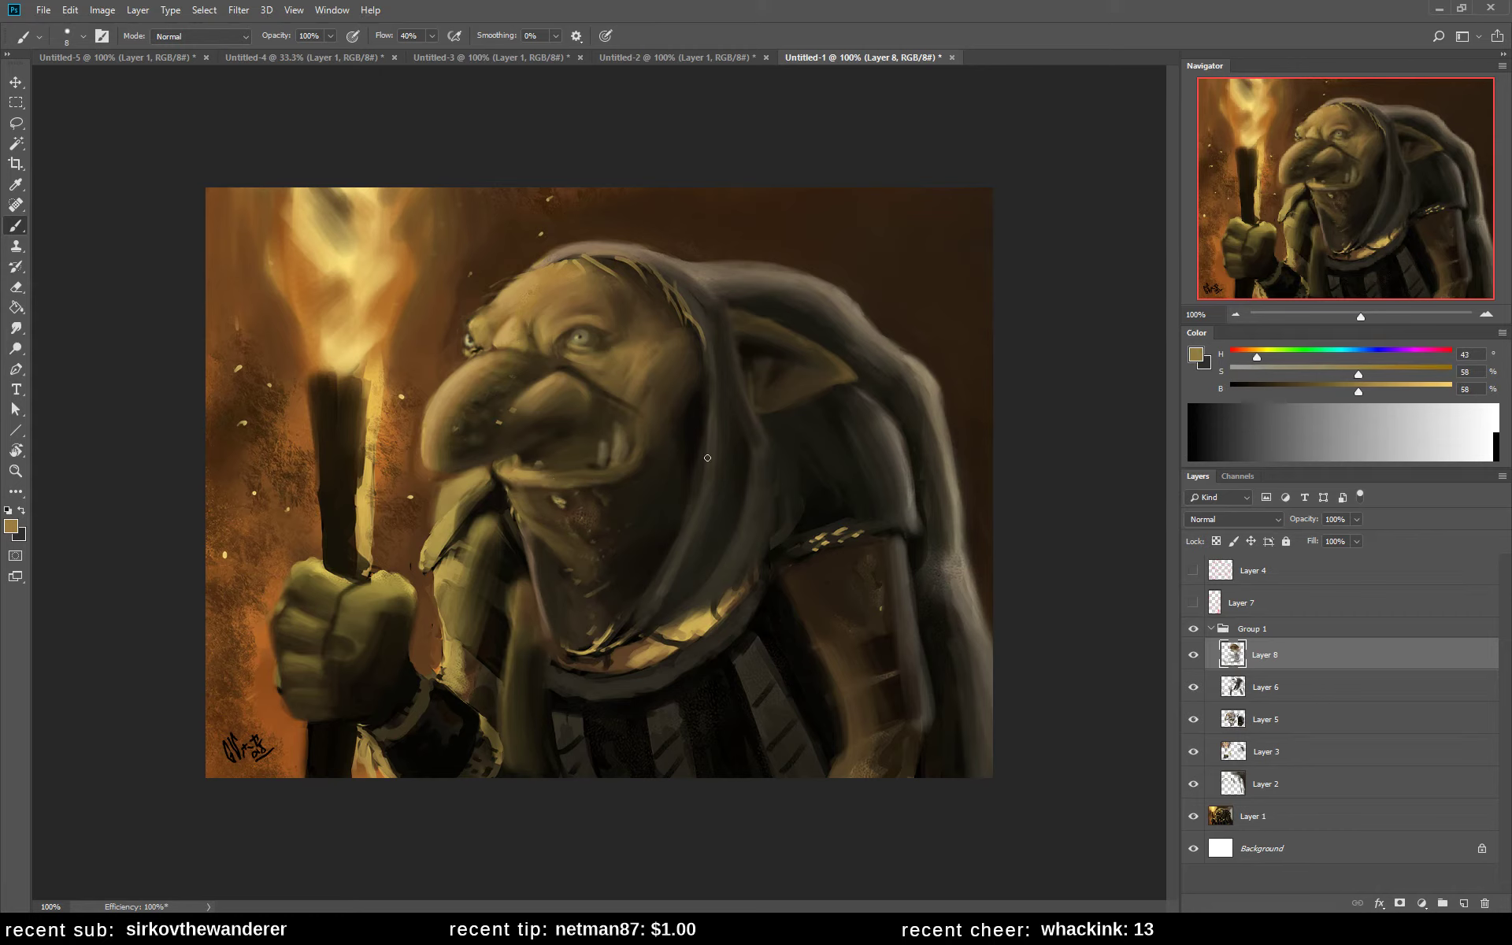
key(ctrl+shift+h)
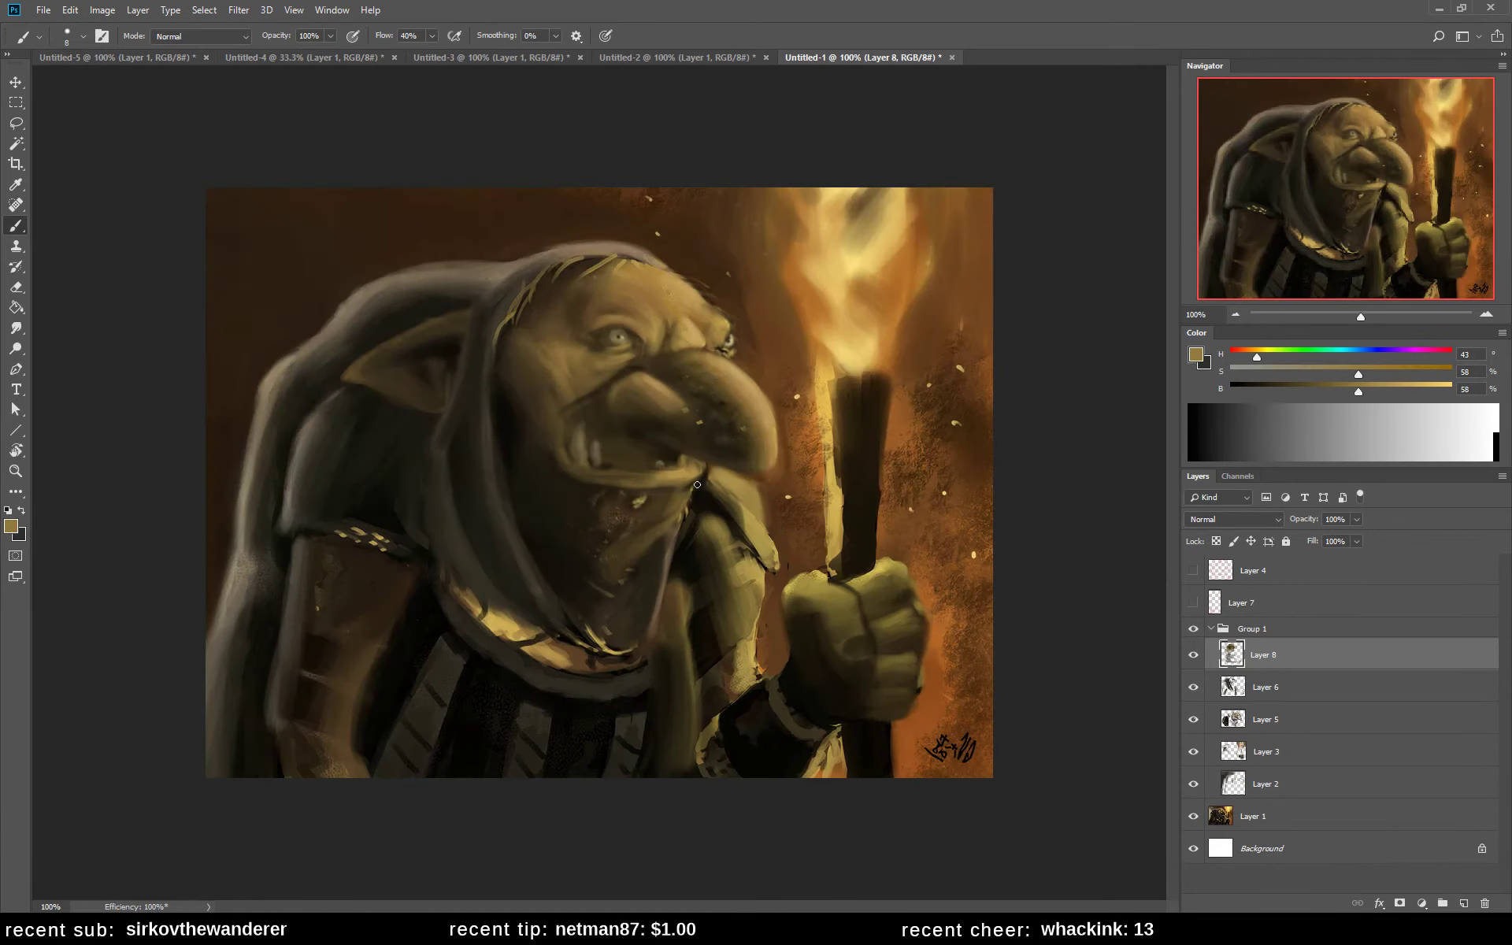
- Paint a near-black shadow under the nose along the jaw
alt+click(691, 490)
drag(658, 496, 679, 504)
alt+click(675, 492)
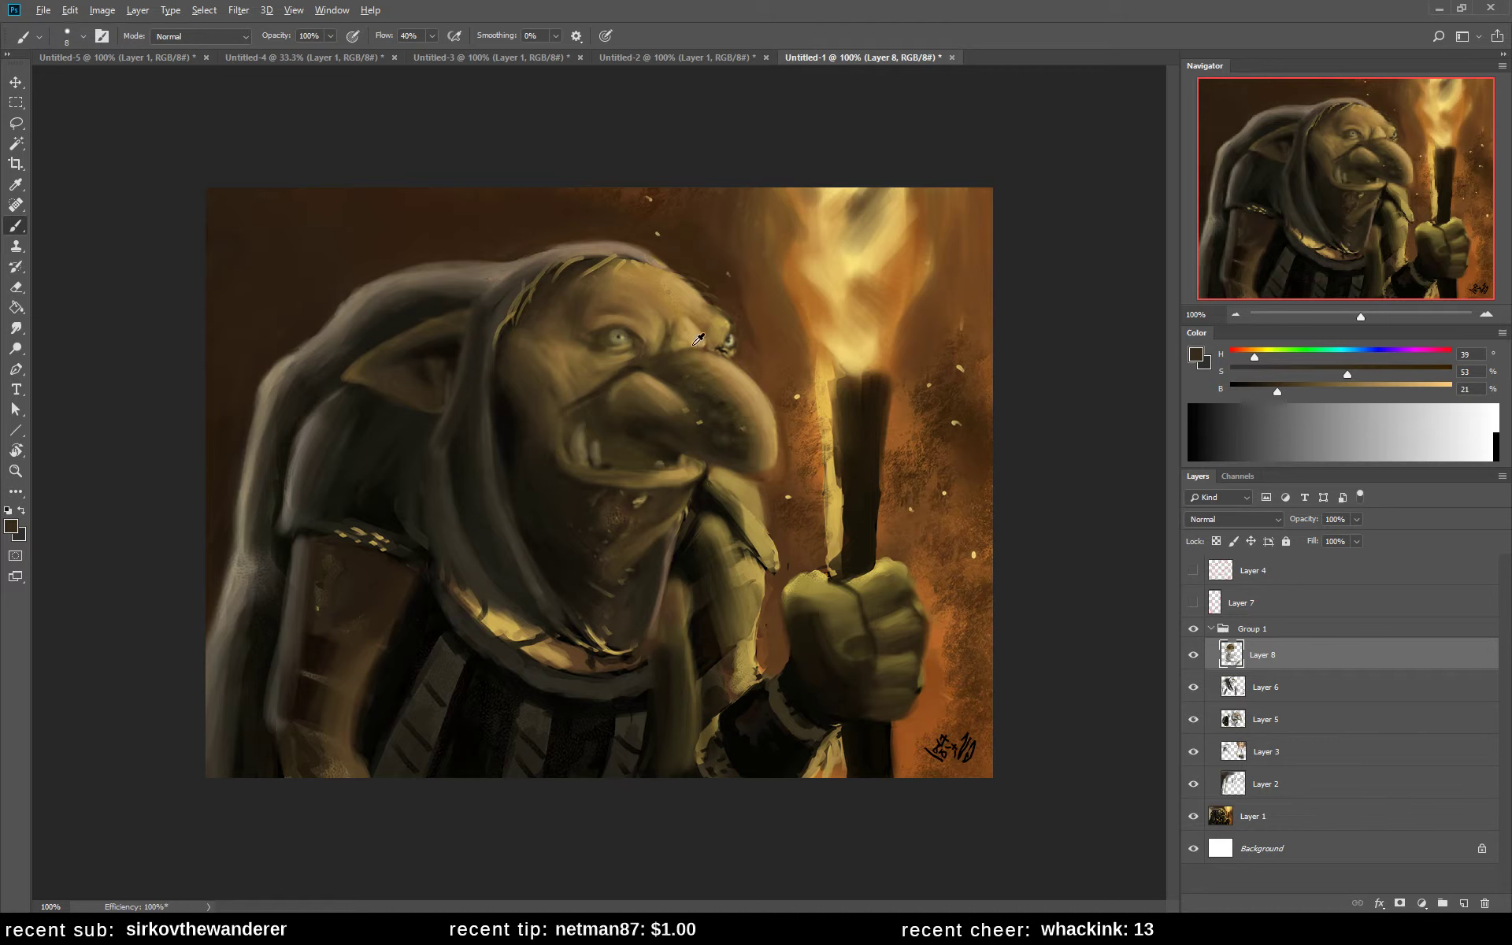
- At brush size 30, lighten the skin above the eye, then undo the light patches
alt+click(645, 298)
key(bracketright)
key(bracketright)
key(bracketright)
key(bracketright)
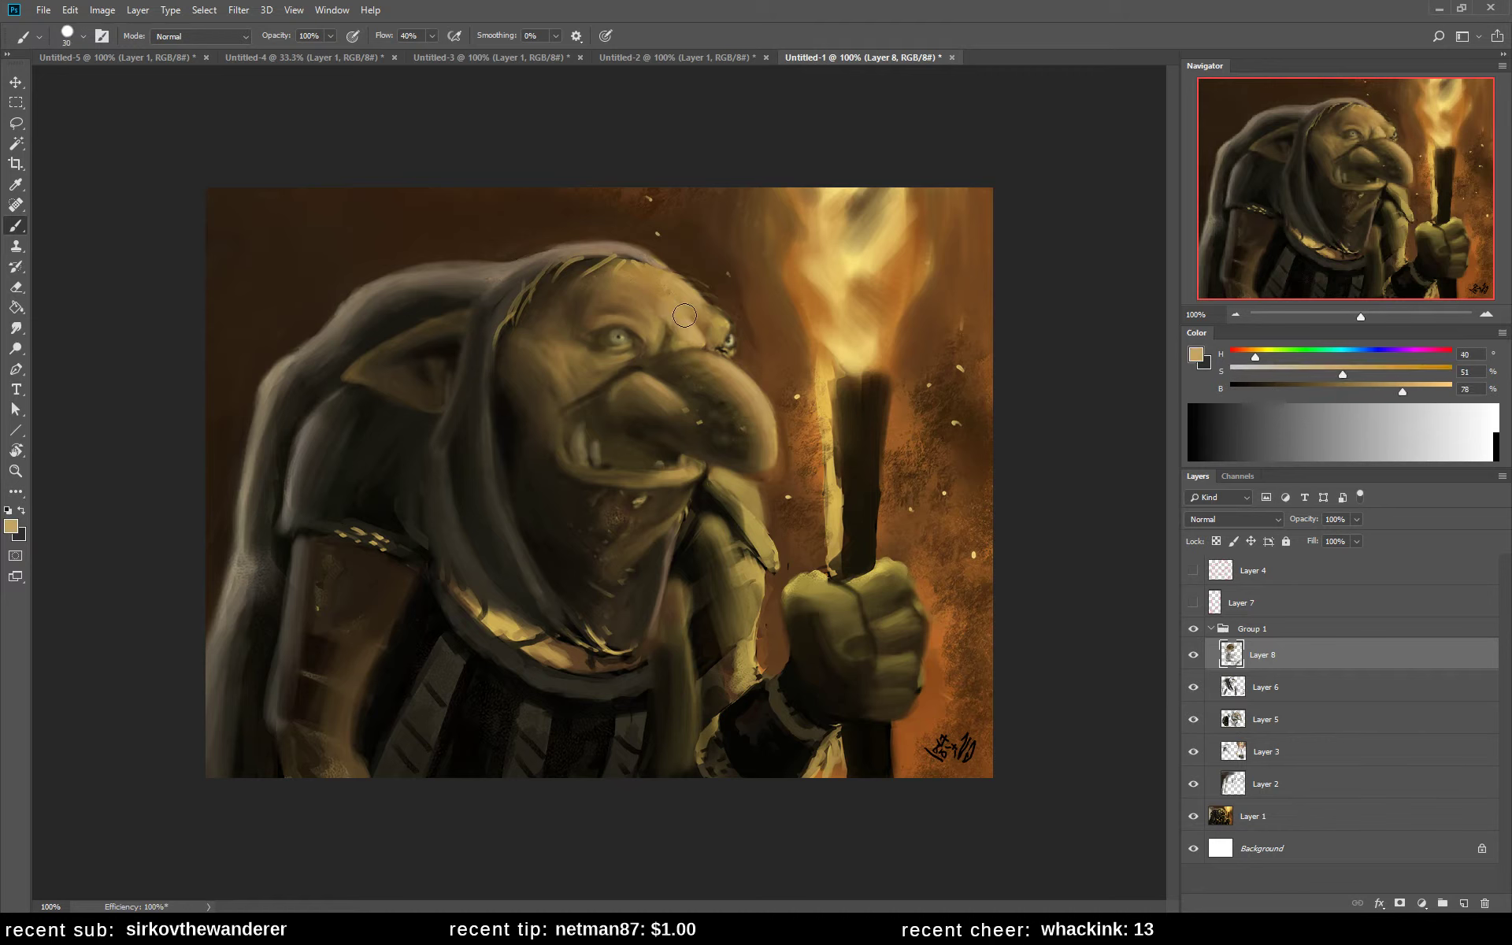
alt+click(657, 301)
key(ctrl+z)
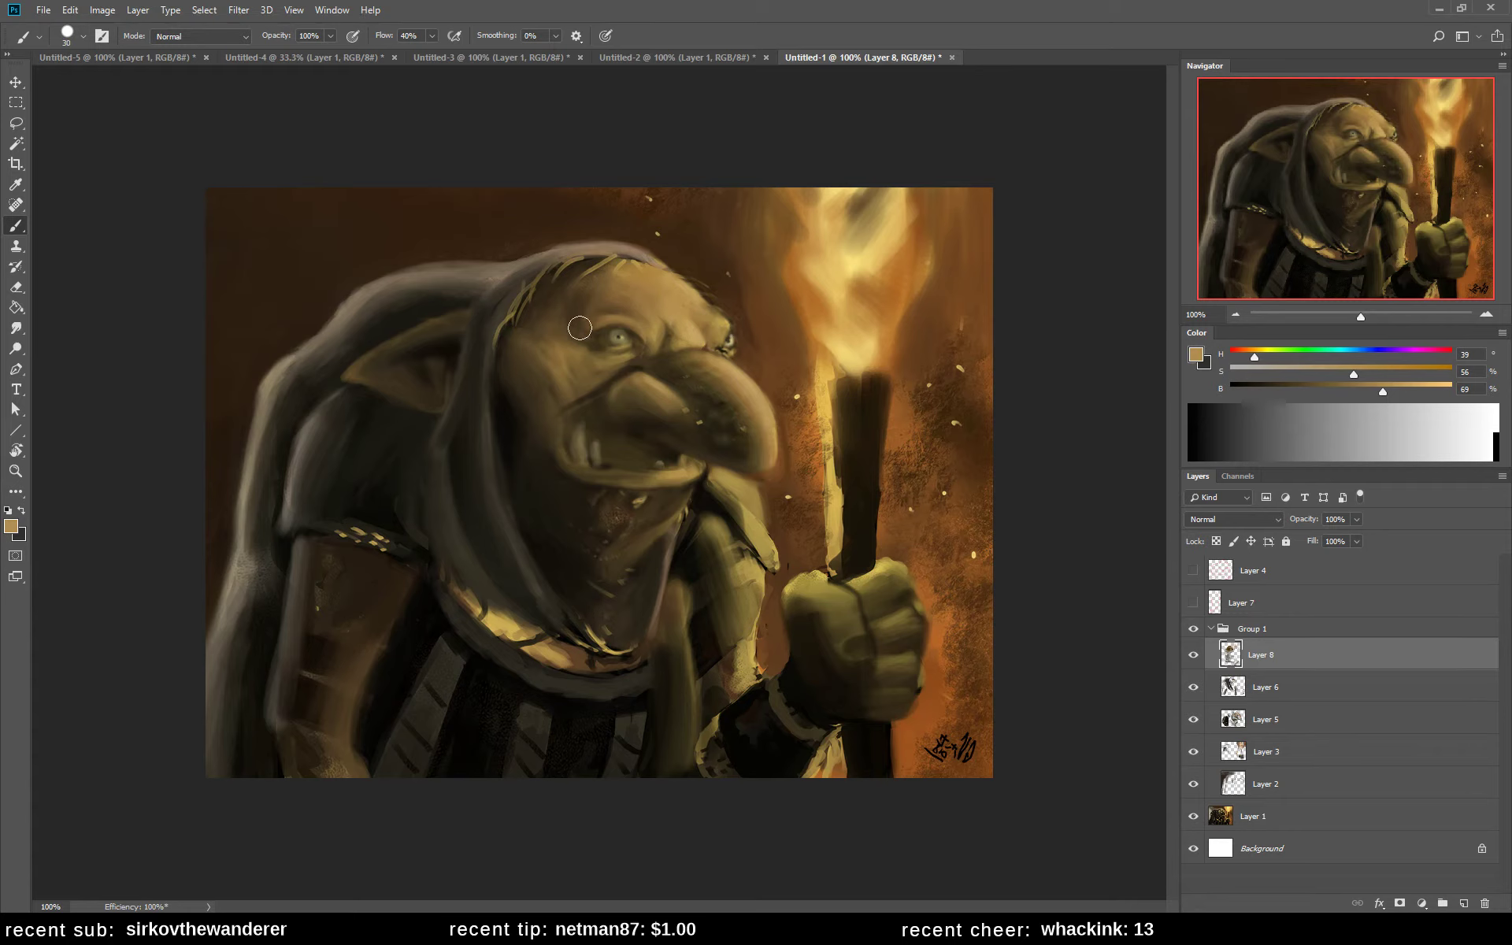
drag(604, 309, 640, 308)
key(ctrl+alt+z)
key(ctrl+alt+z)
- Use a smaller brush and brown tones to soften the nose's lower edge above the mouth
alt+click(631, 370)
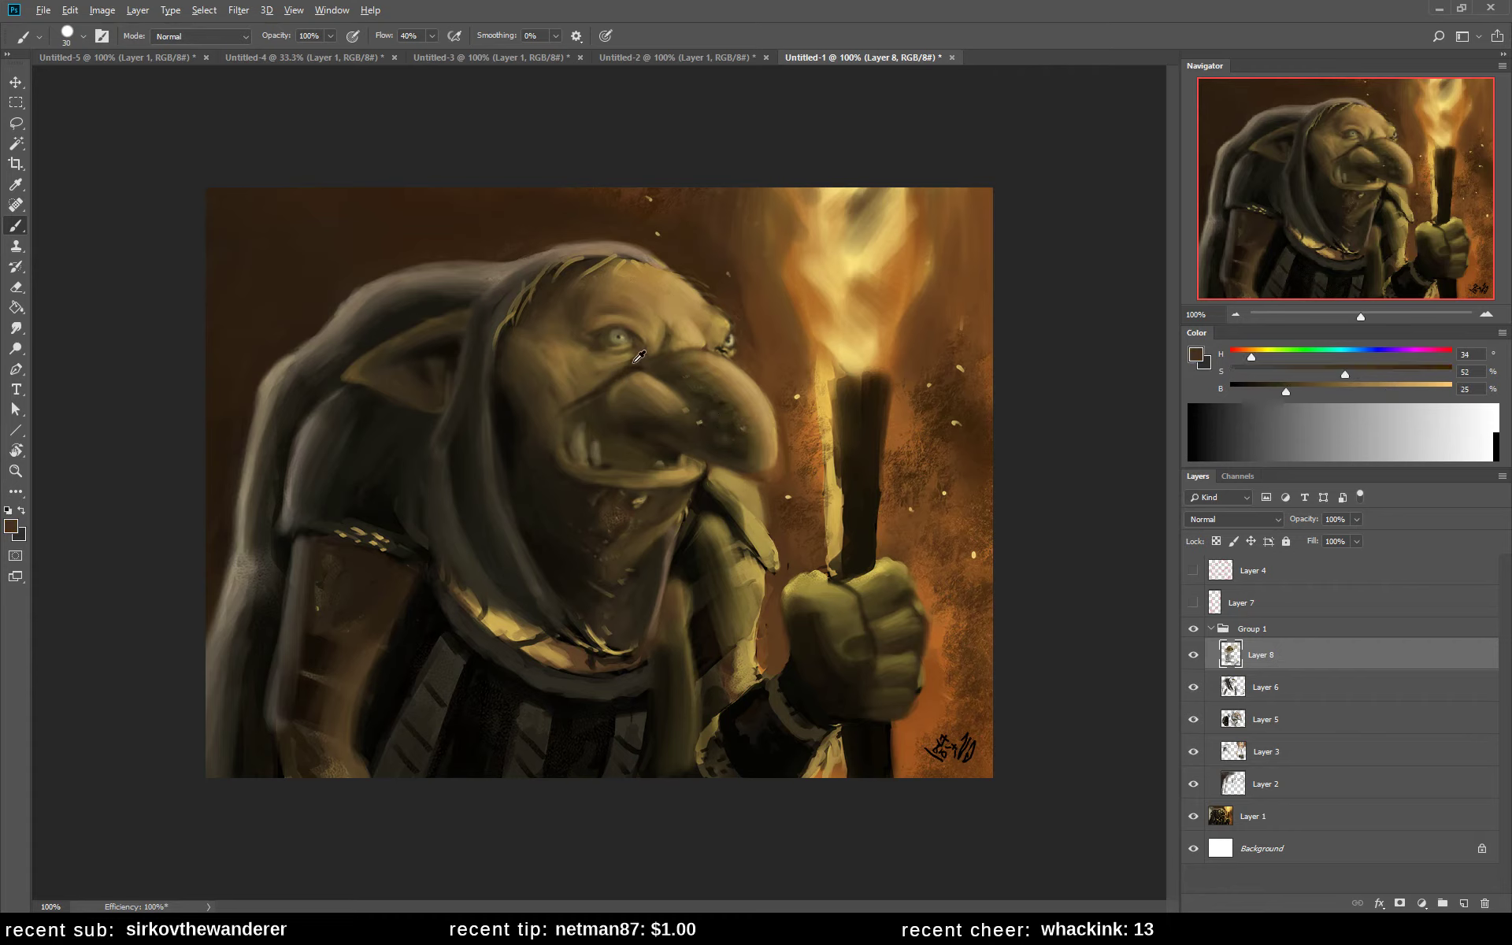
key(bracketleft)
key(bracketleft)
key(bracketleft)
key(bracketleft)
key(bracketleft)
key(bracketleft)
alt+click(583, 408)
alt+click(557, 418)
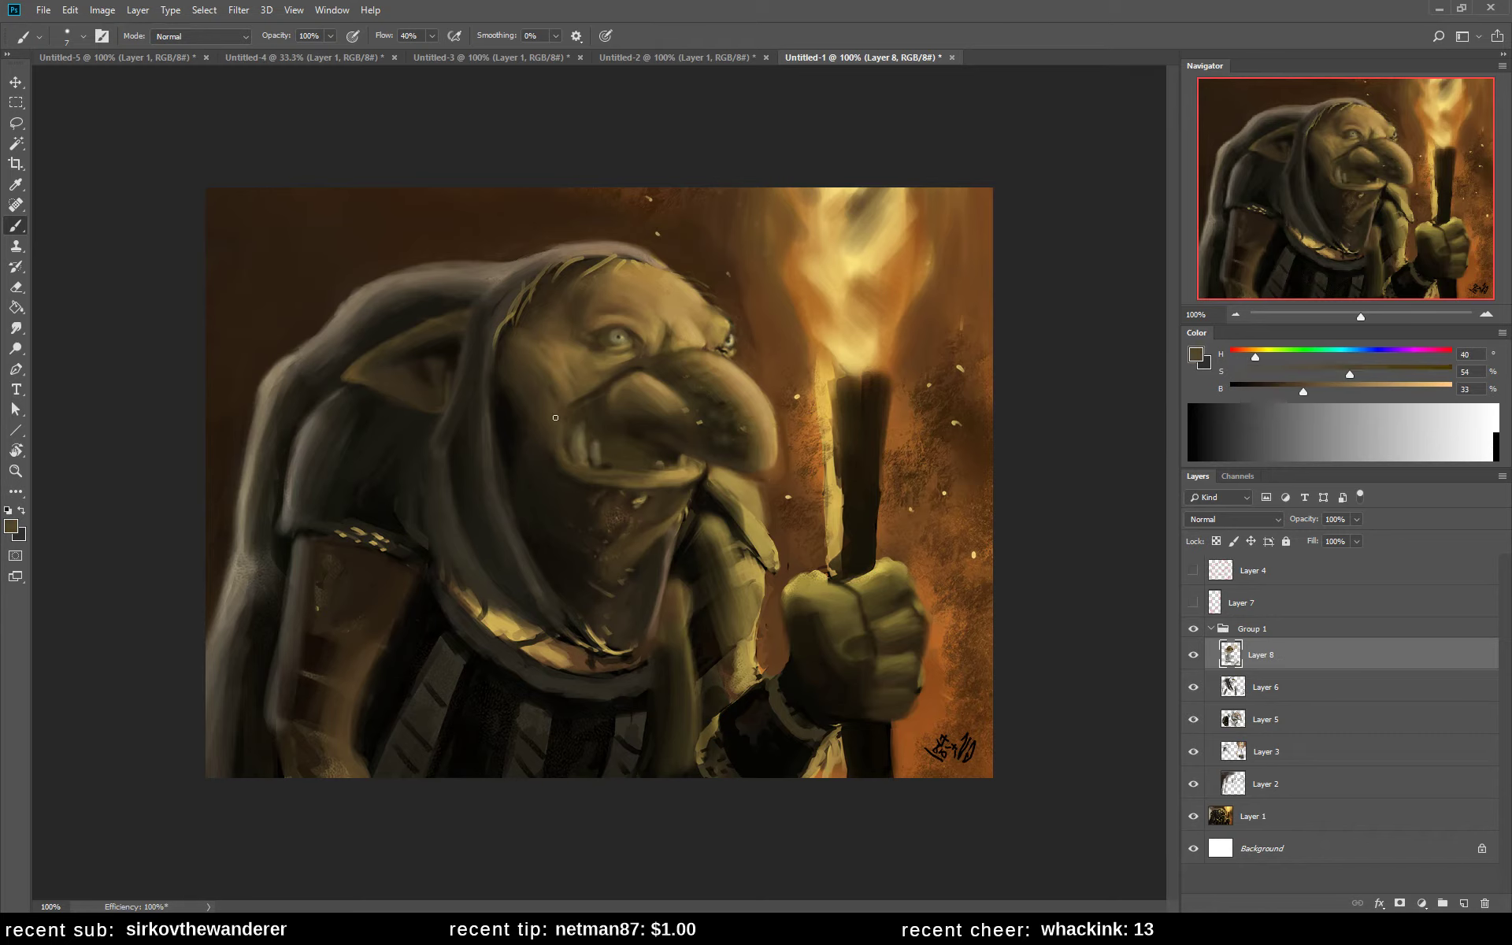
alt+click(590, 385)
alt+click(567, 438)
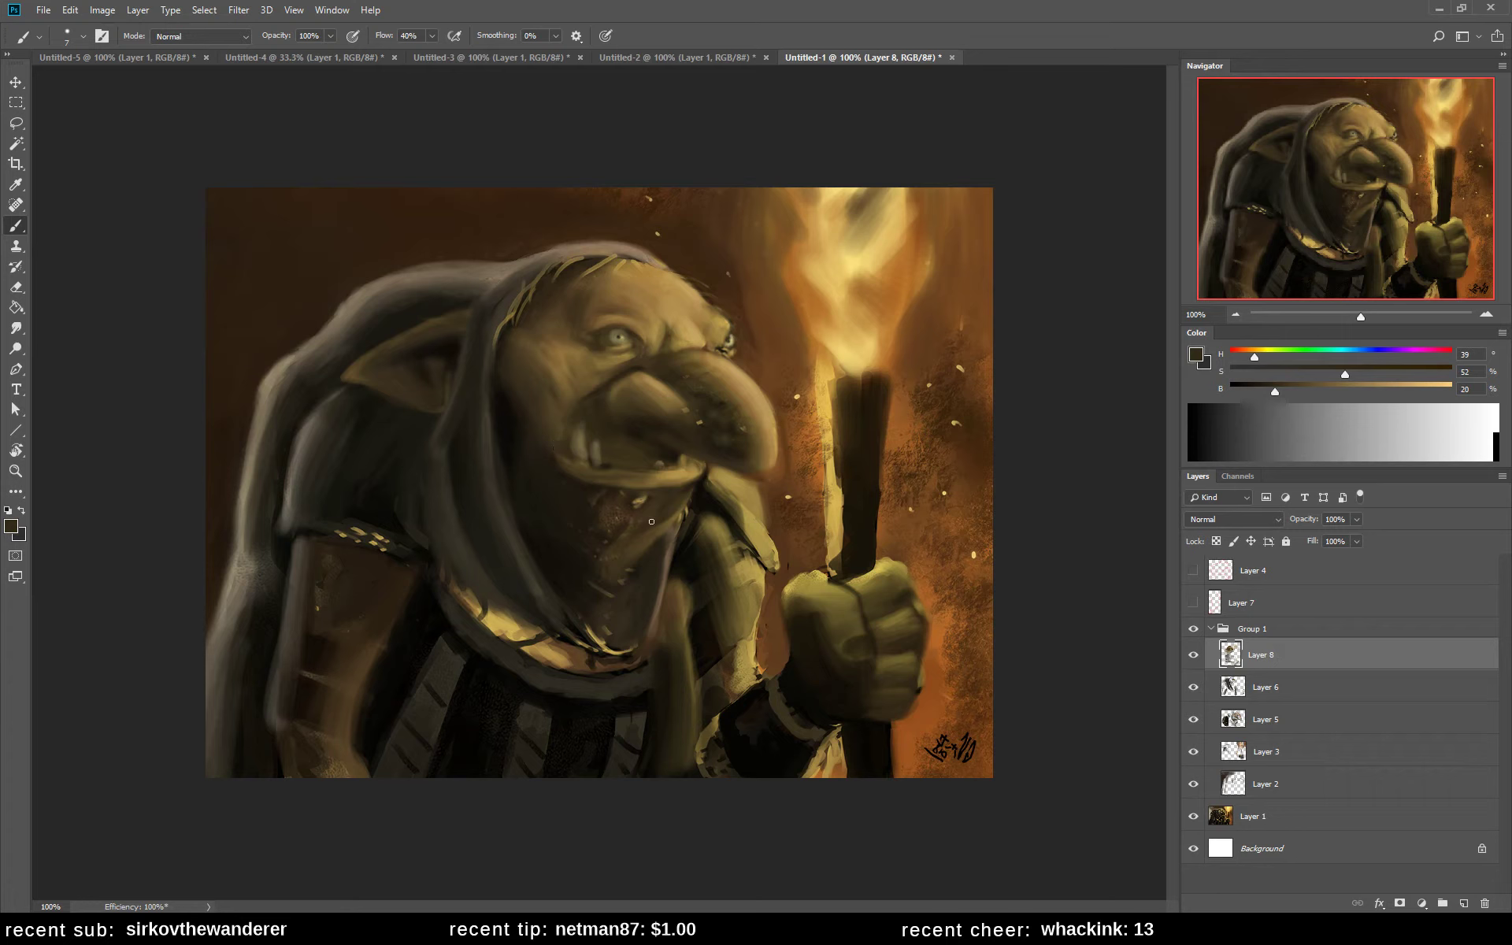
alt+click(581, 453)
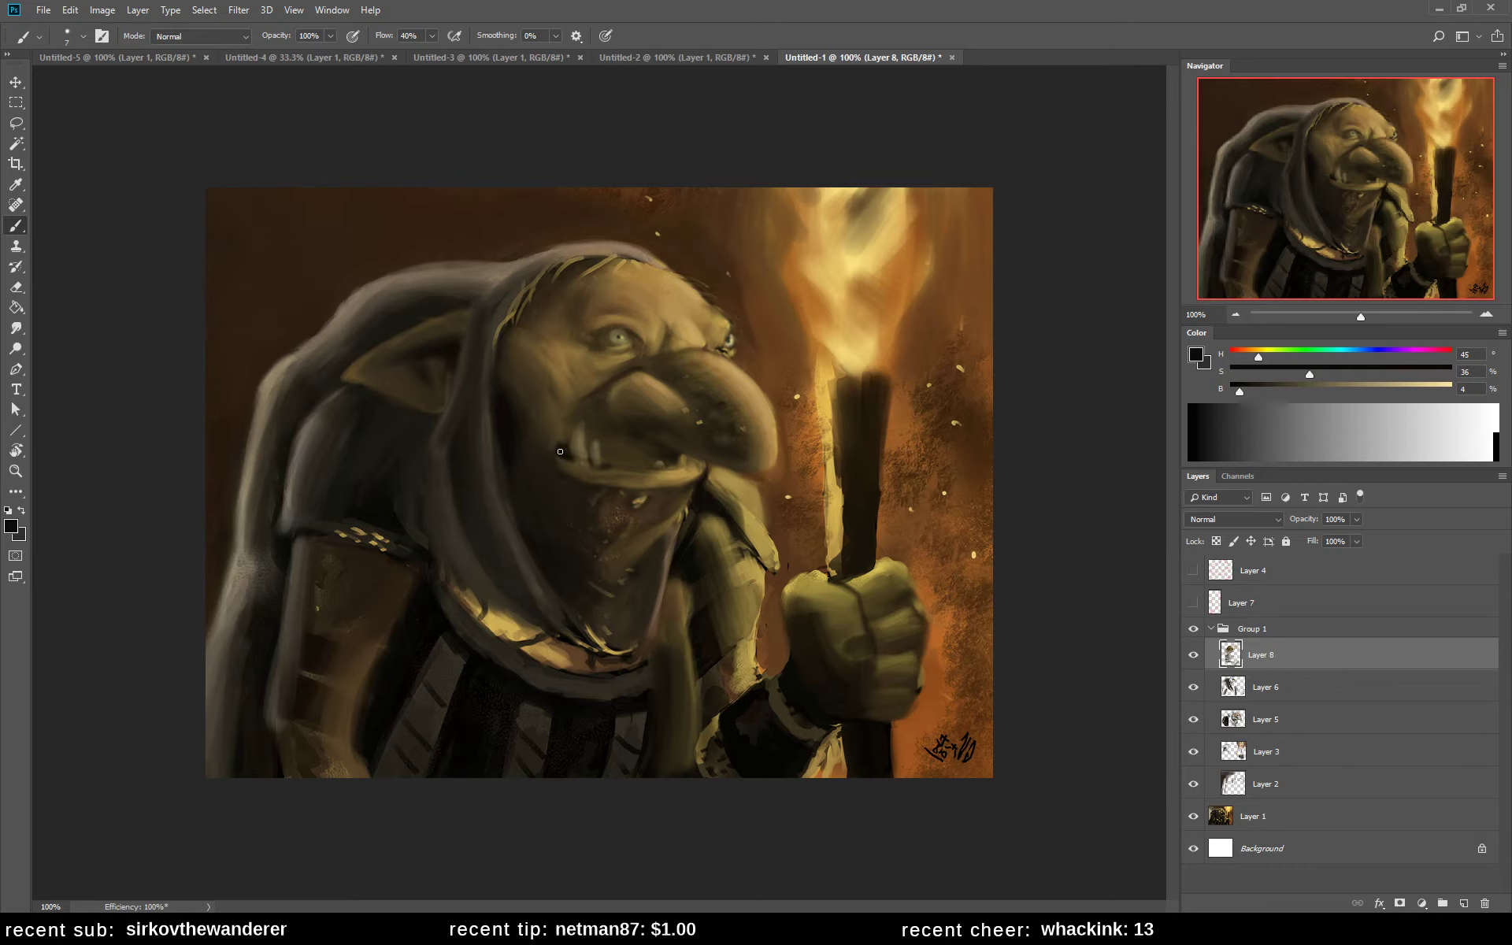
alt+click(560, 440)
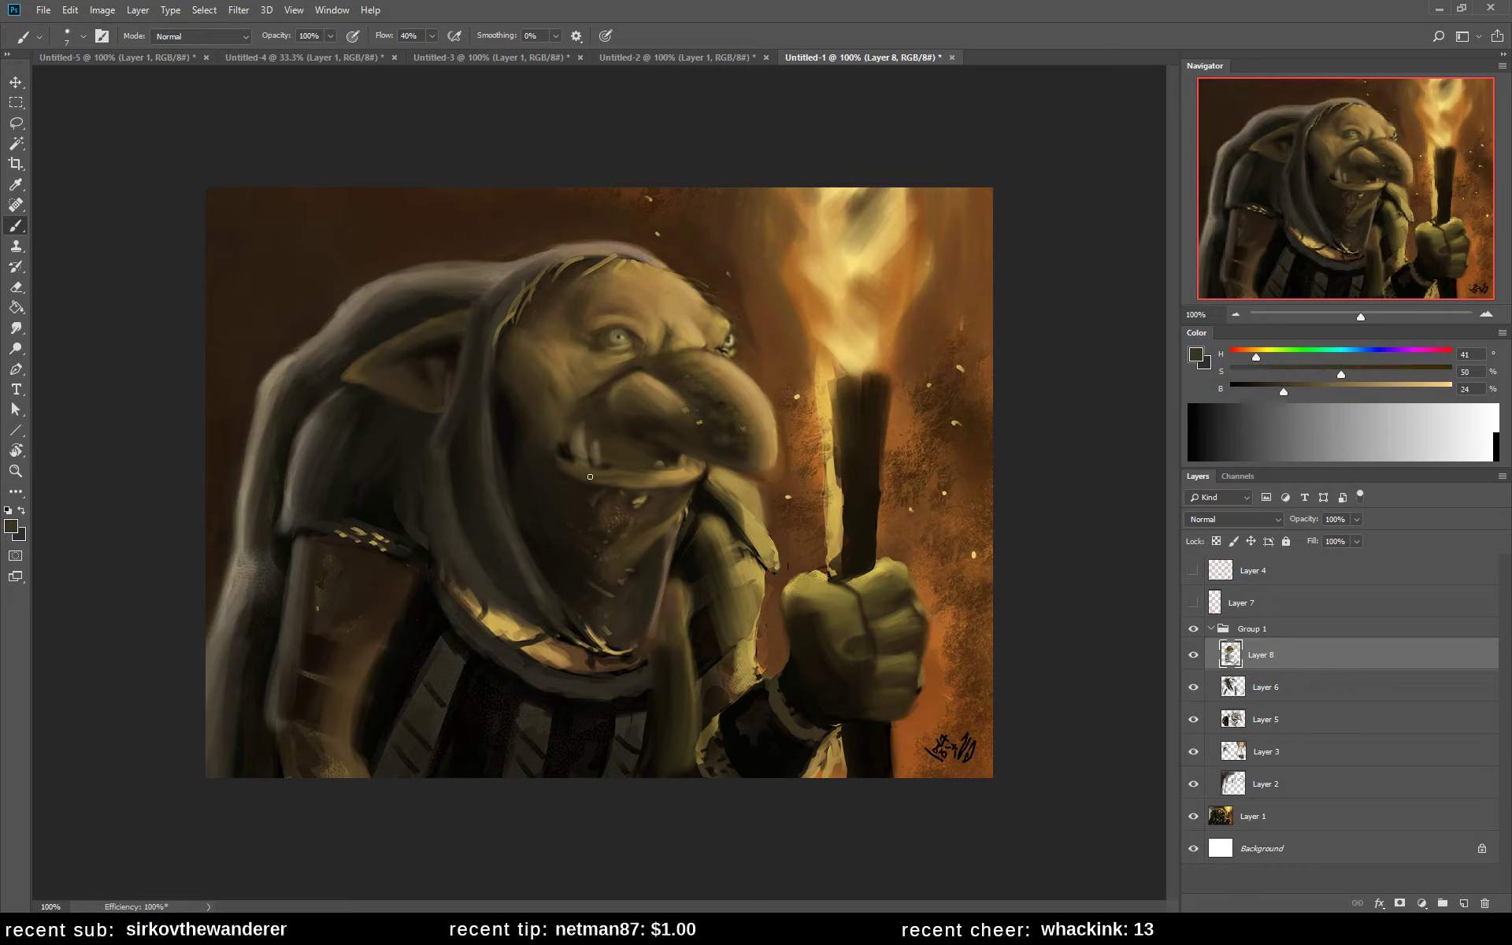
alt+click(558, 440)
alt+click(560, 447)
alt+click(561, 449)
alt+click(656, 420)
drag(675, 450, 694, 463)
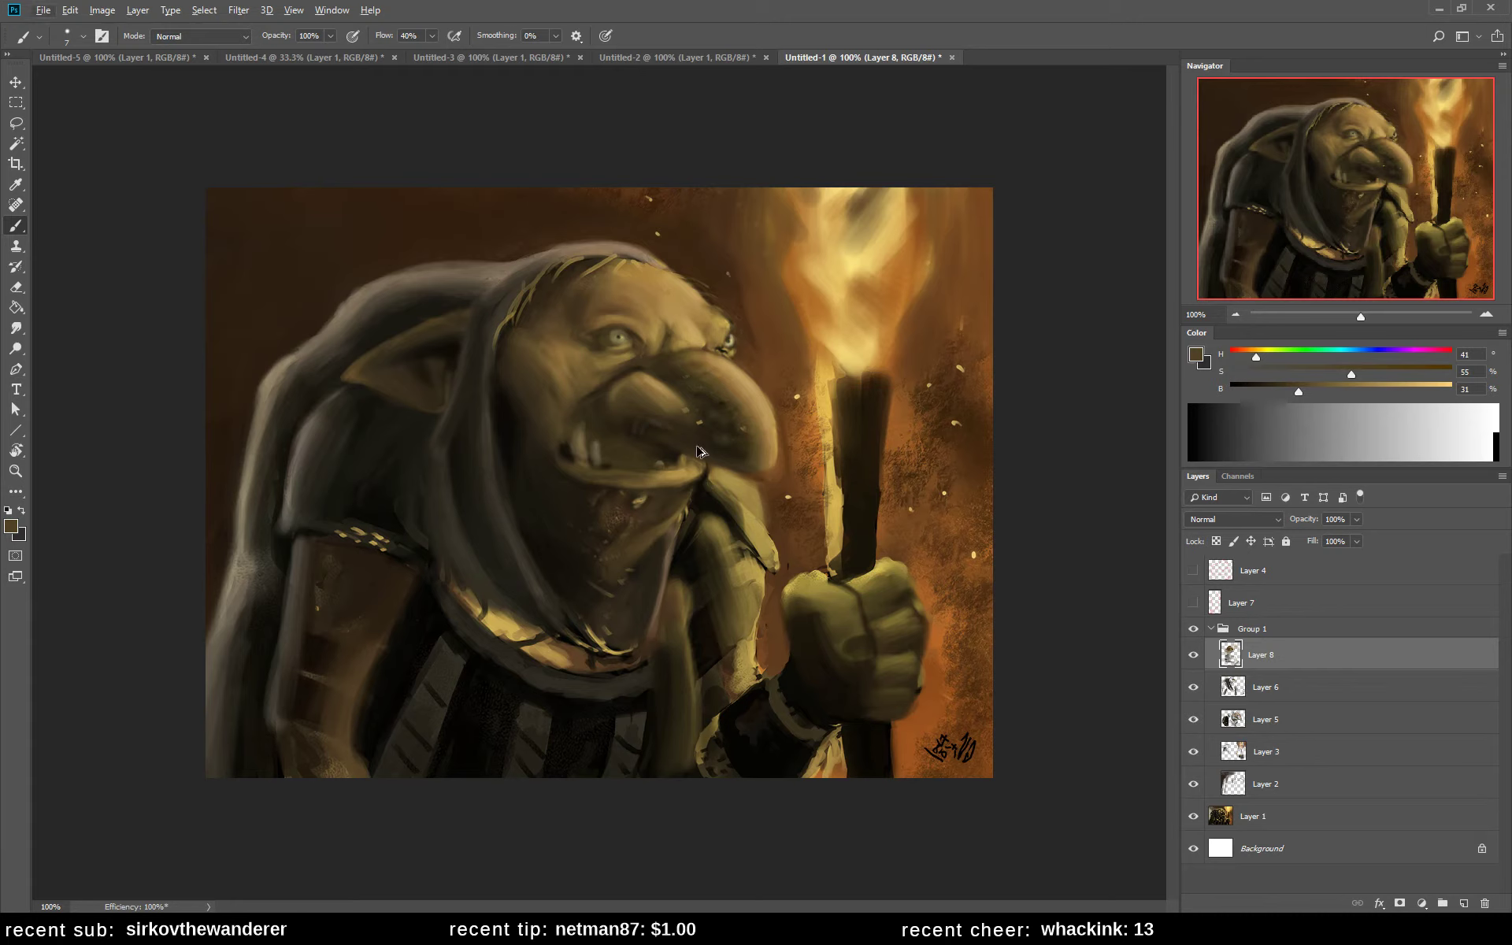
- Sample jaw and mouth tones, then paint a grey-brown stroke along the top of the hood
alt+click(641, 425)
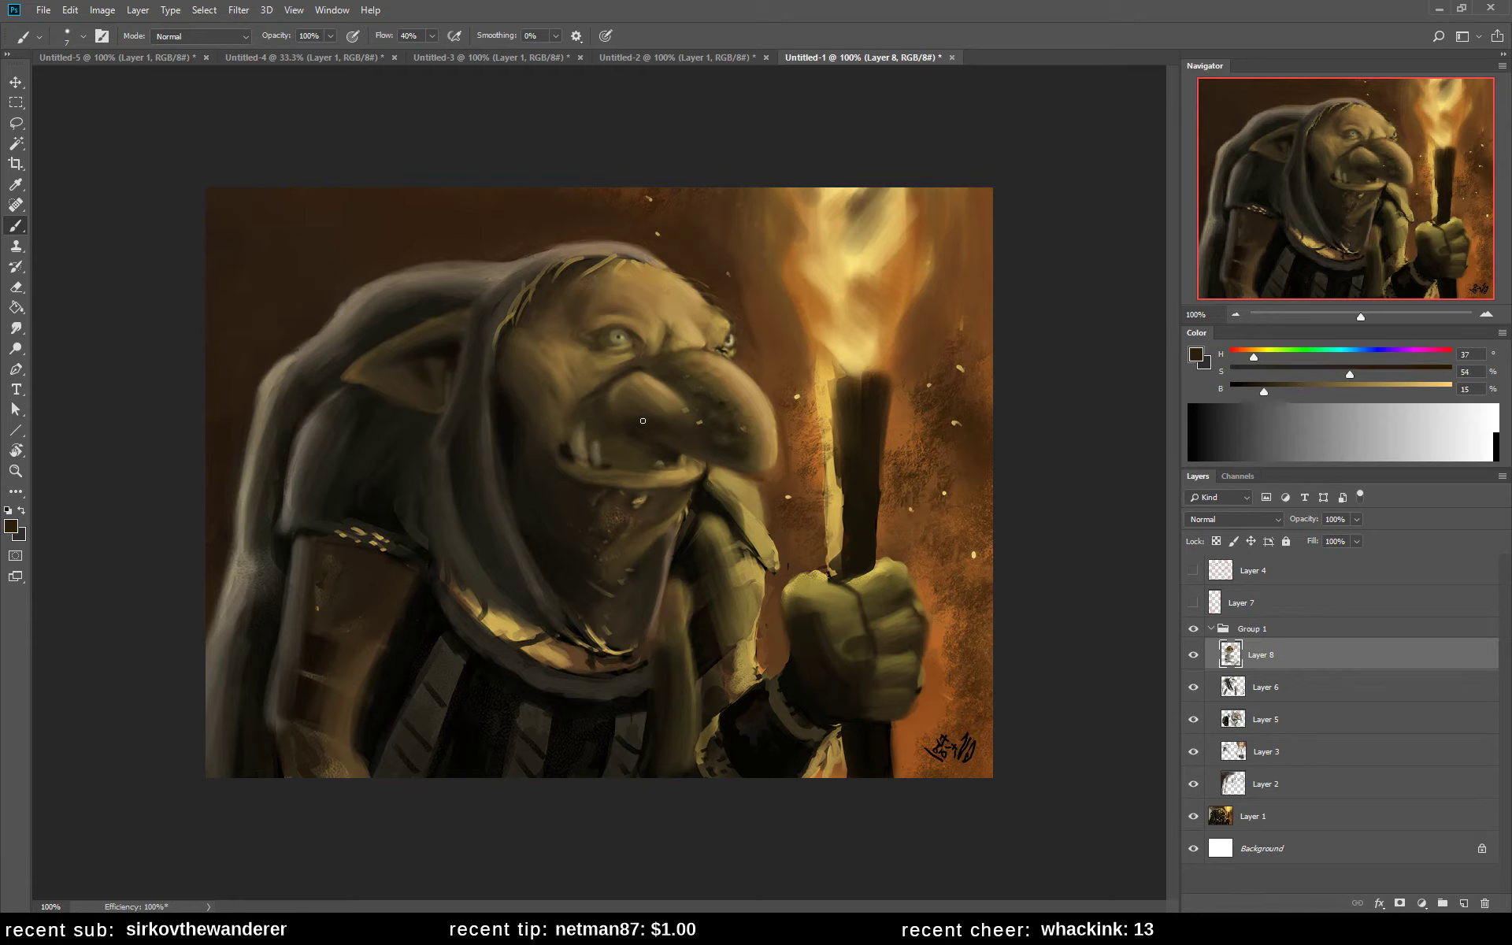
alt+click(784, 477)
alt+click(754, 488)
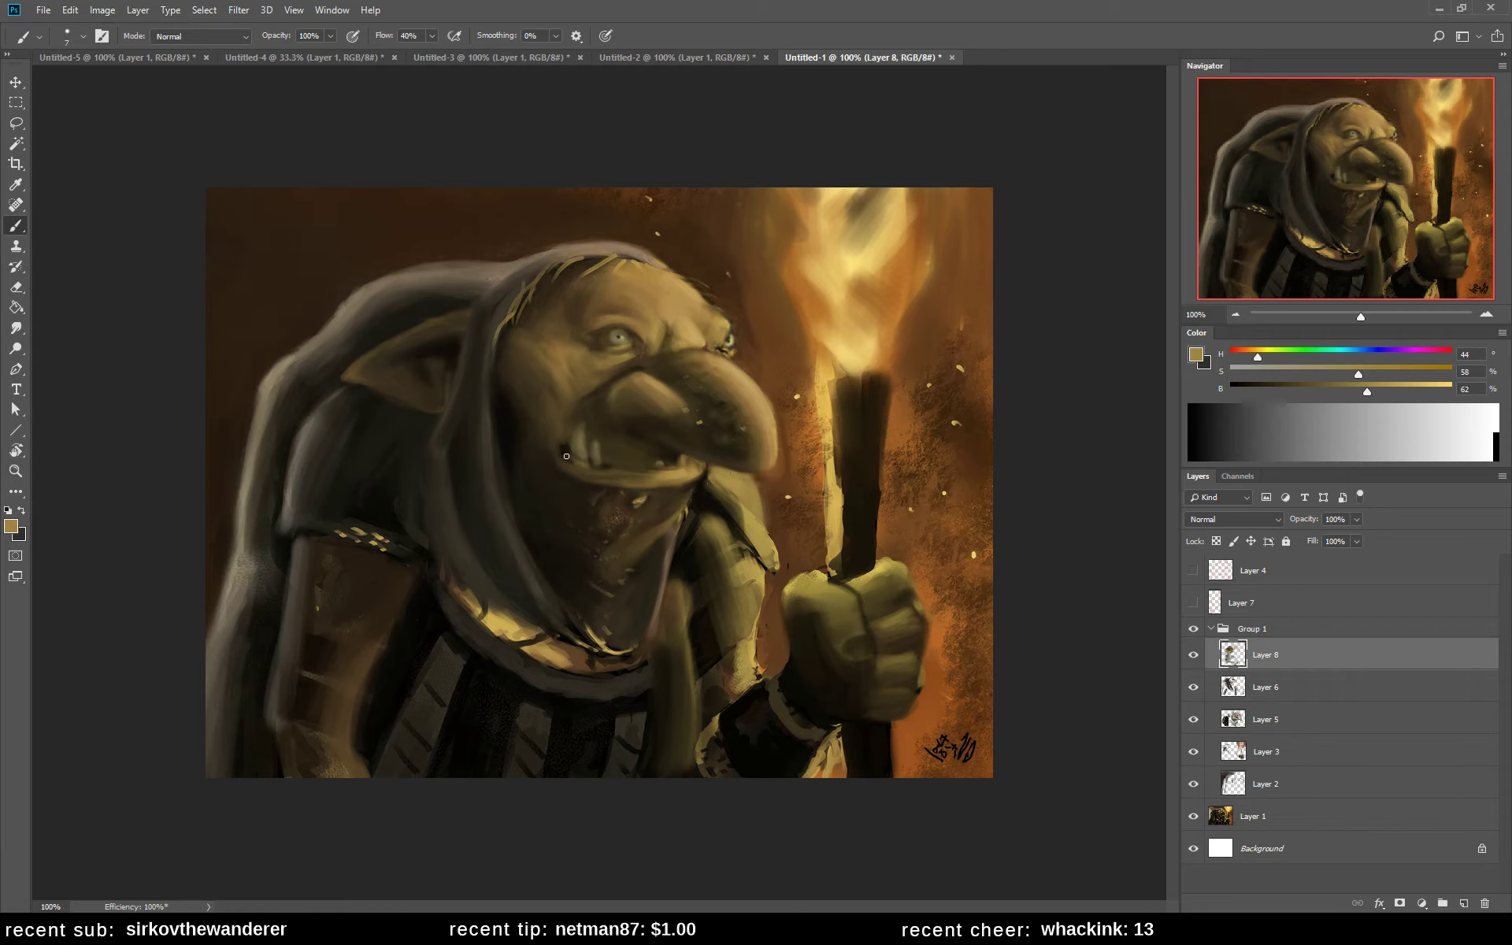
alt+click(591, 468)
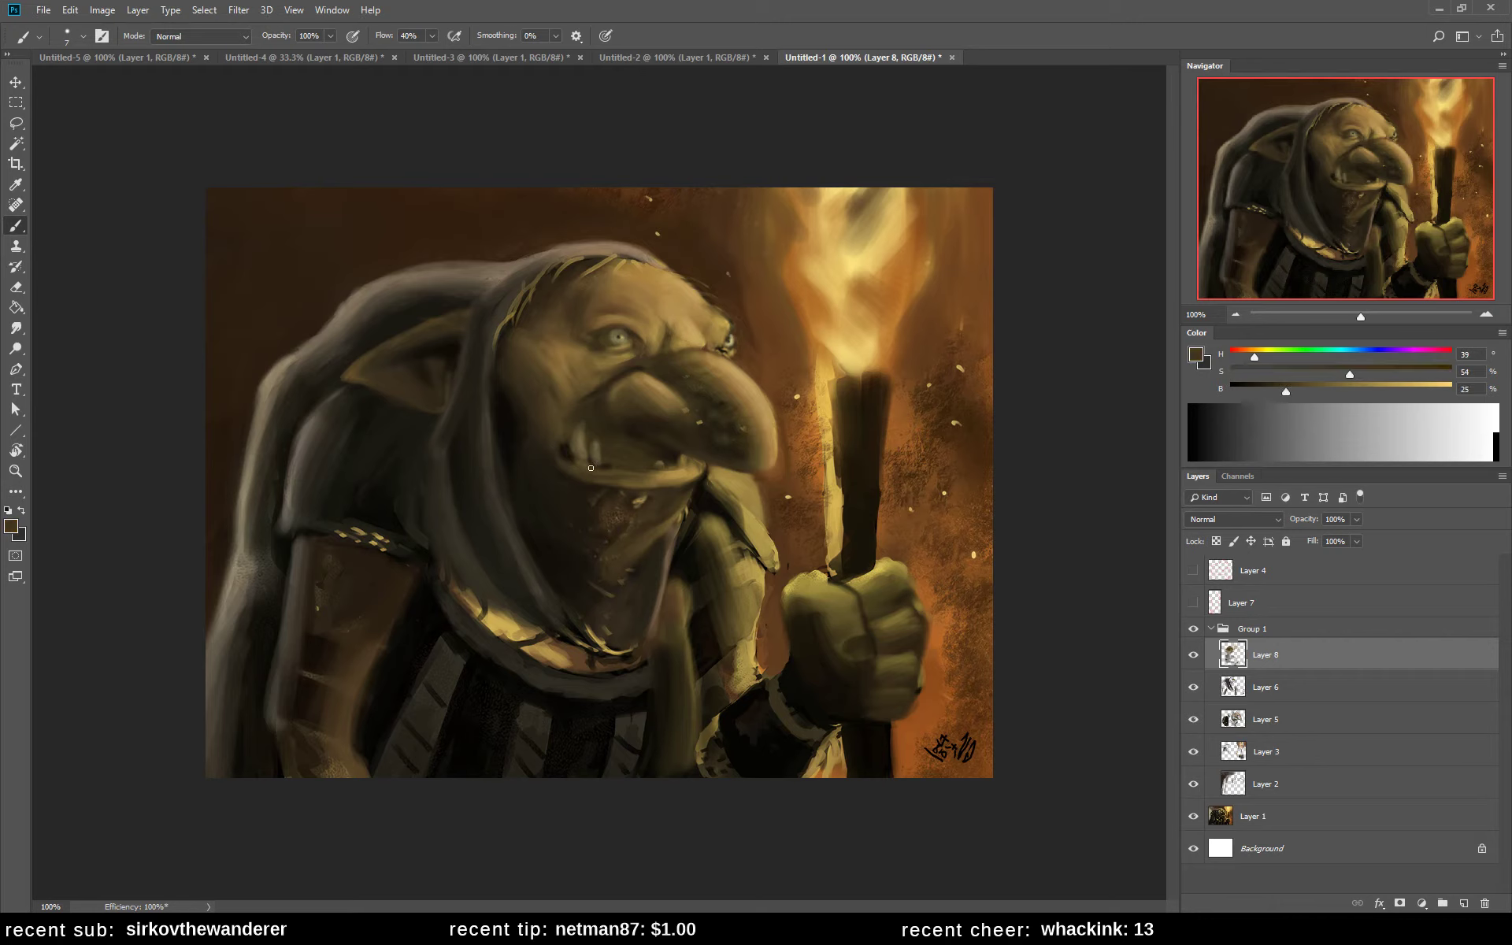
alt+click(589, 450)
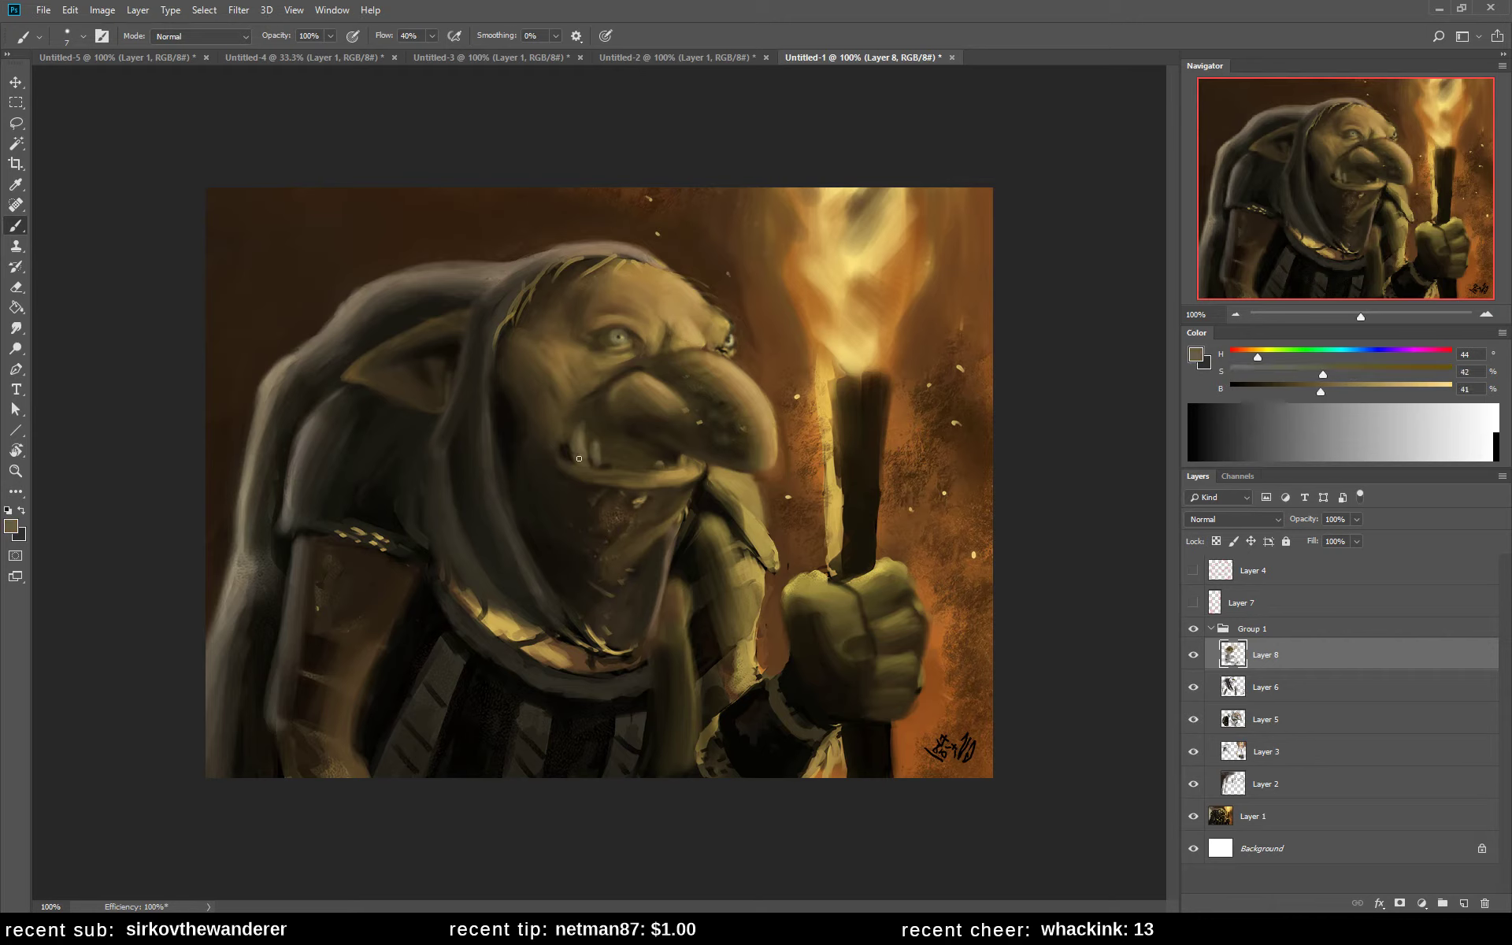
alt+click(575, 451)
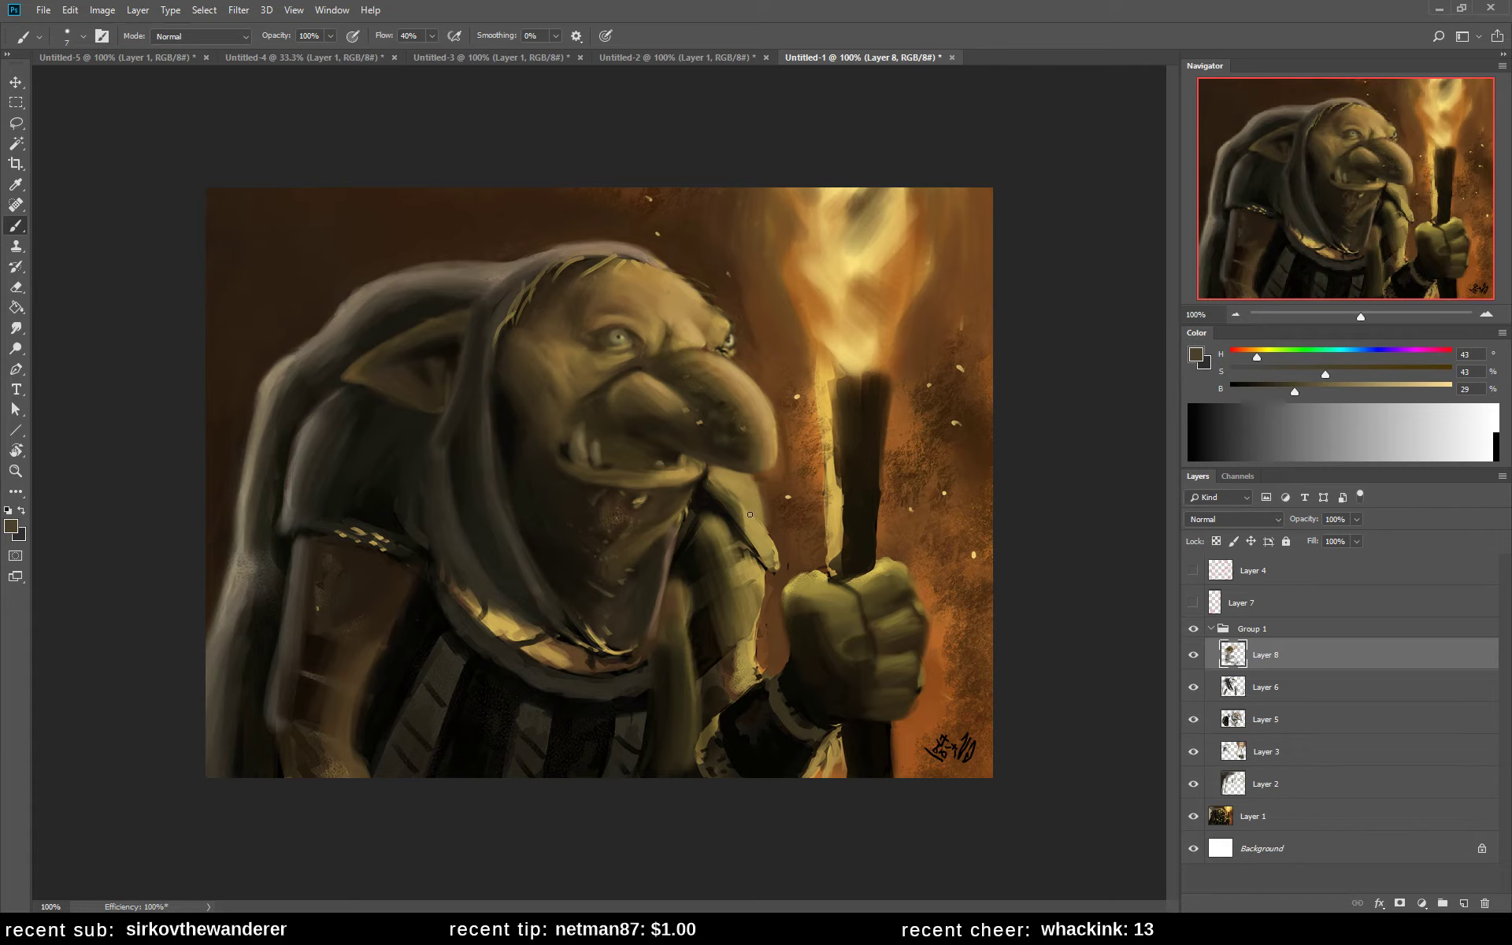
alt+click(556, 251)
drag(535, 266, 571, 255)
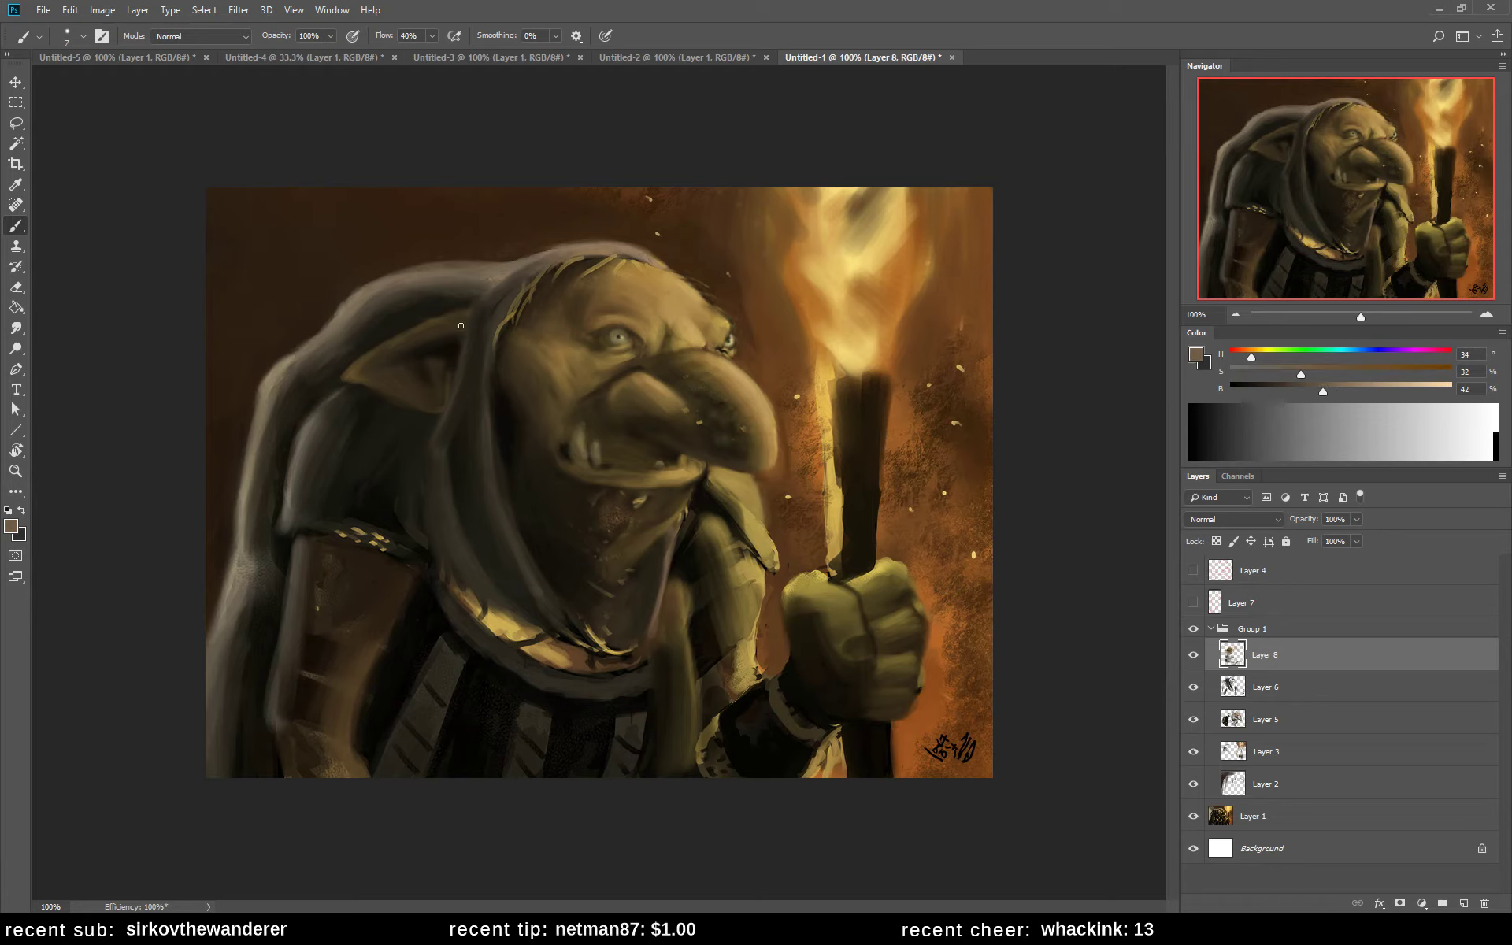
alt+click(442, 299)
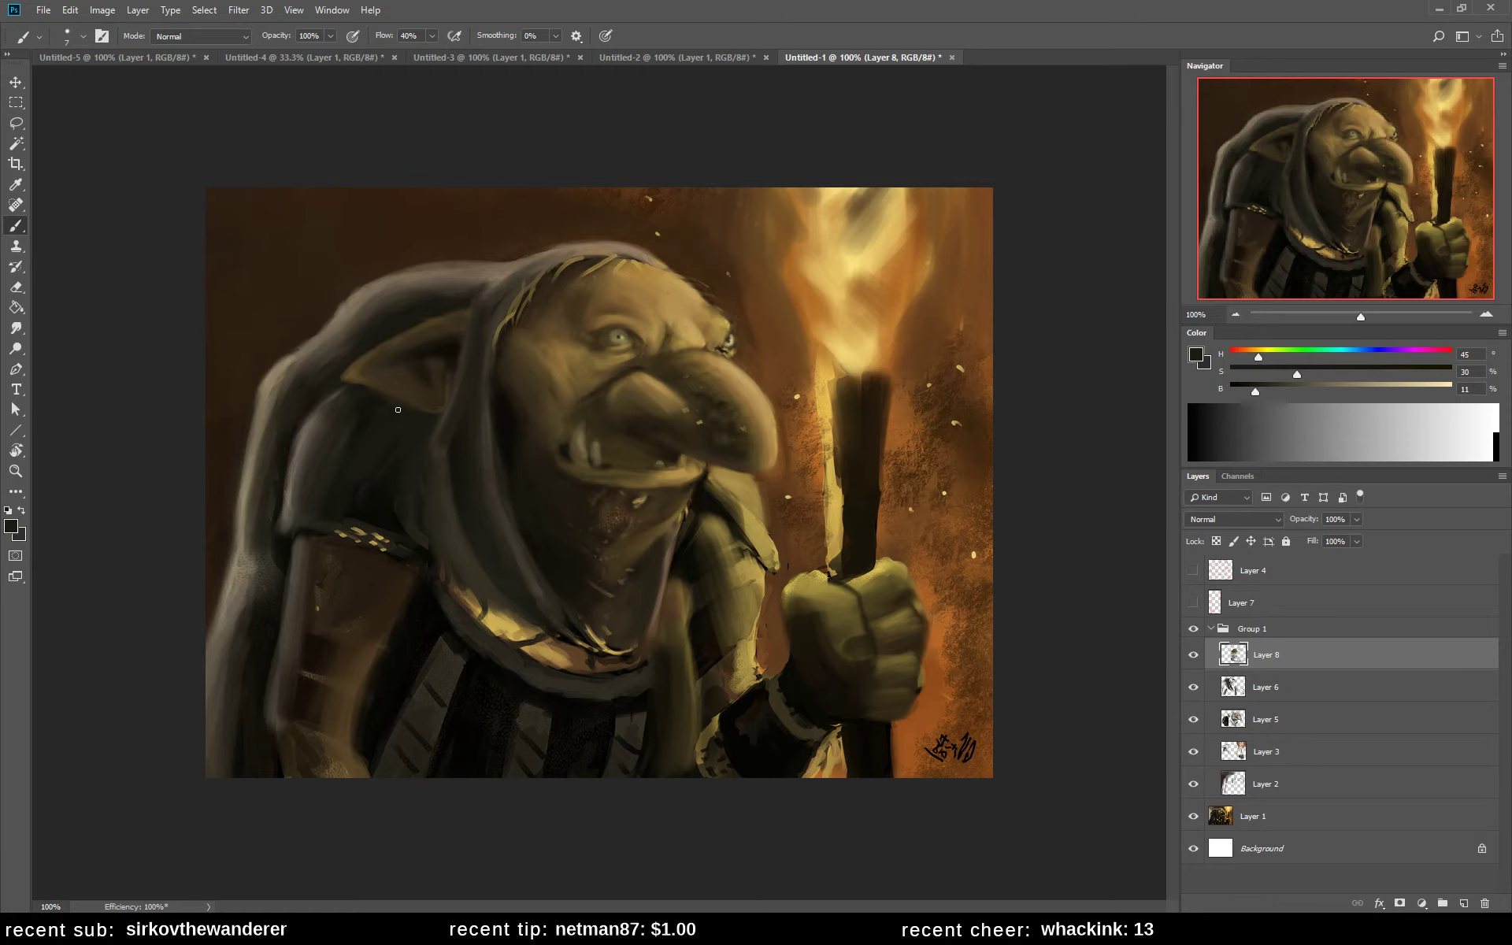
- Enlarge the brush to 25 and paint over the dark grainy strip on the hood's edge
key(bracketright)
key(bracketright)
key(bracketright)
key(bracketright)
drag(269, 545, 274, 604)
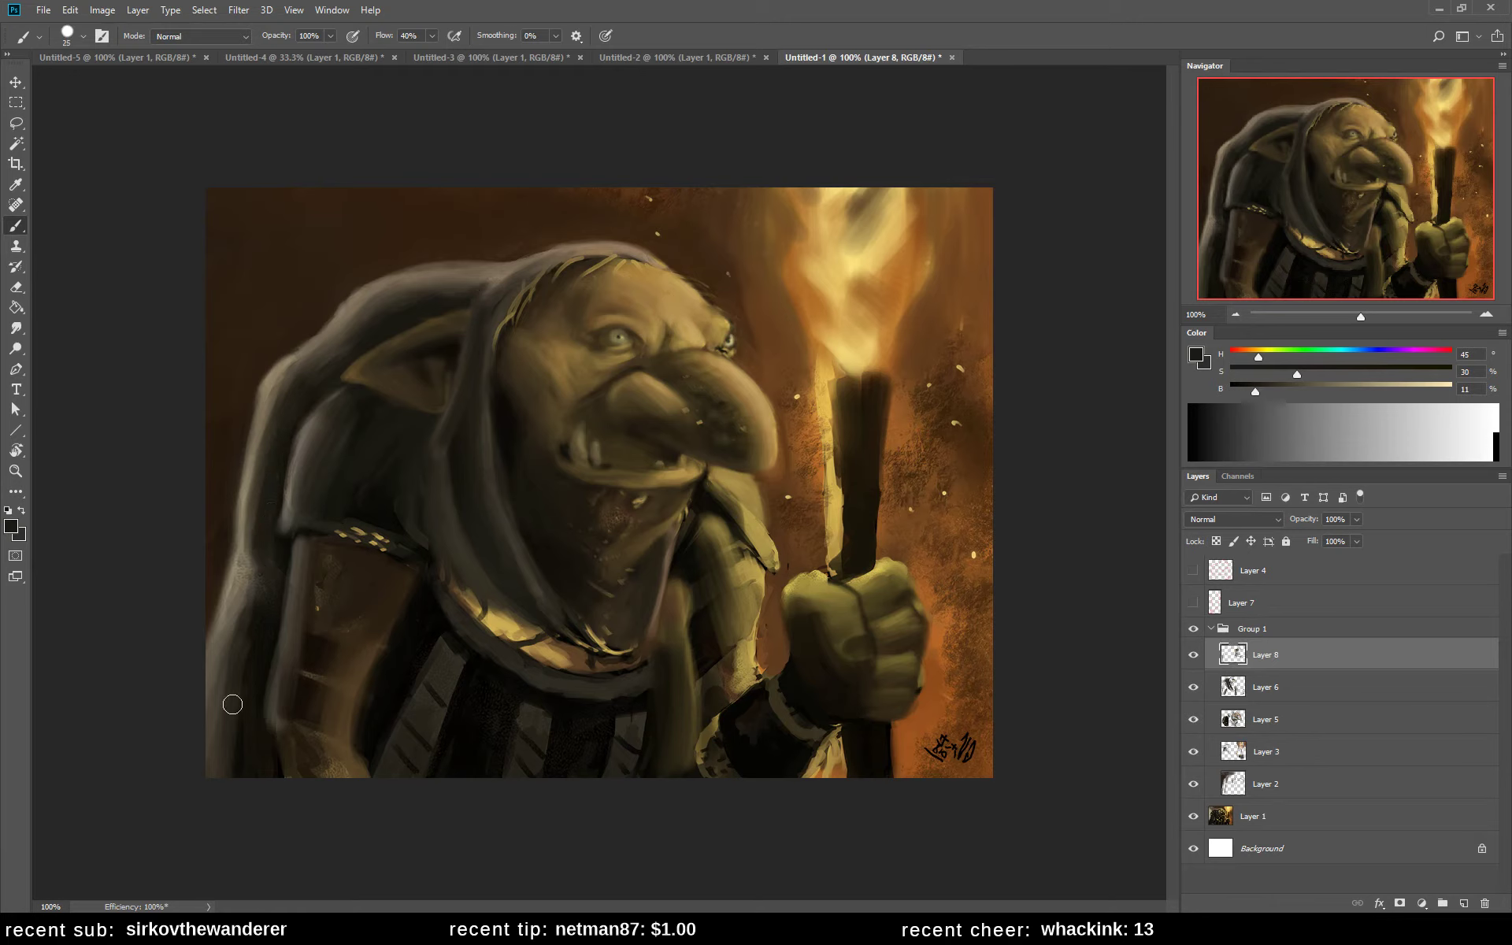
alt+click(278, 436)
drag(285, 416, 248, 570)
drag(269, 443, 240, 650)
alt+click(264, 592)
drag(264, 592, 246, 781)
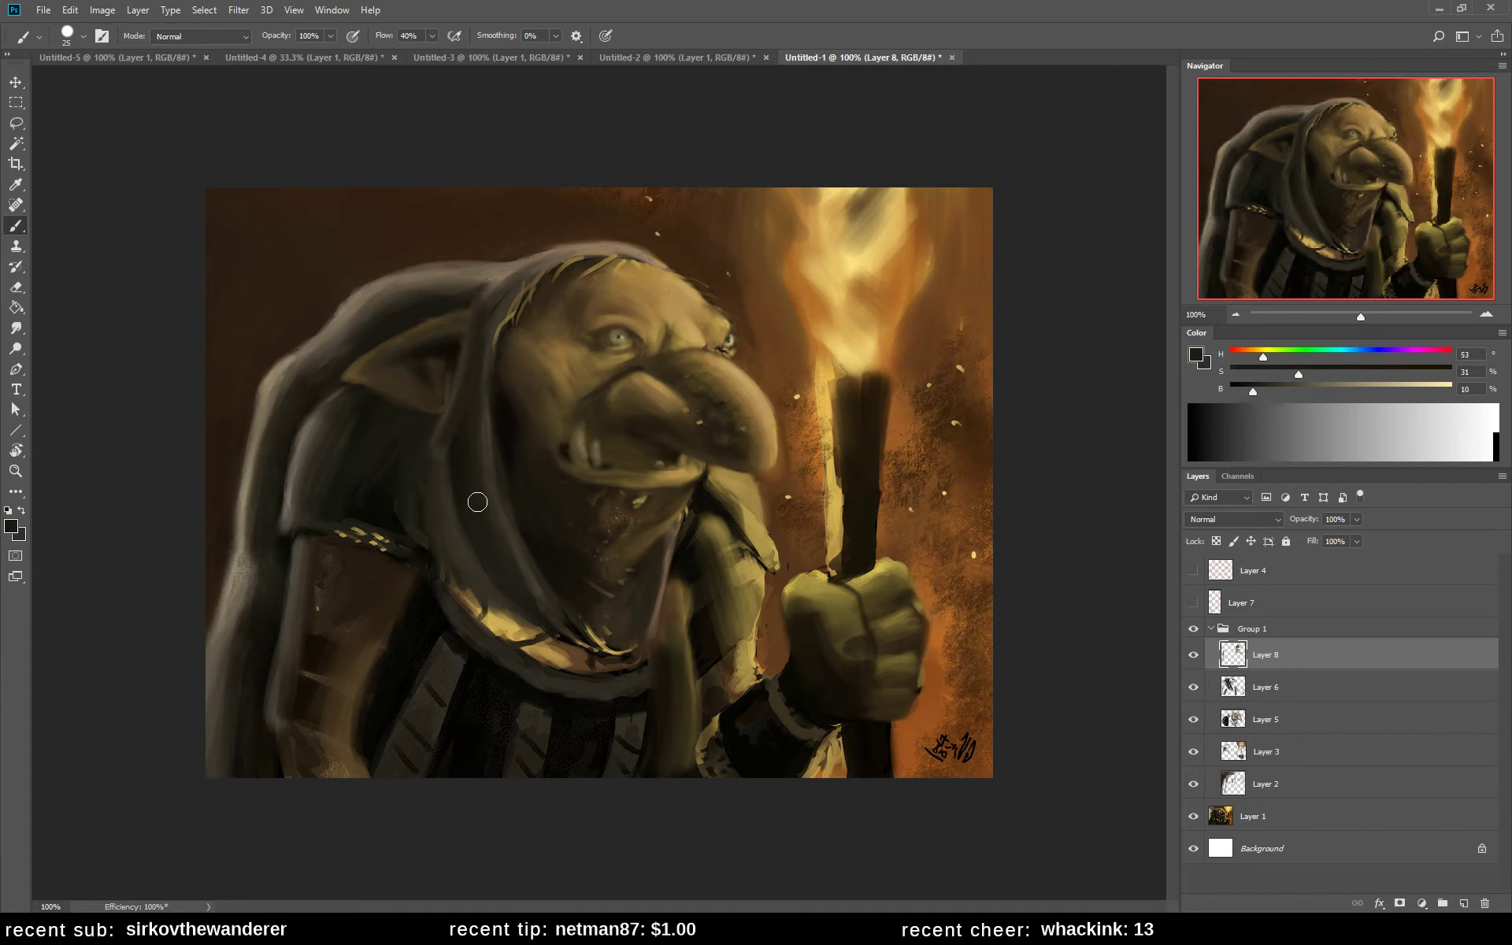
- Darken the sleeve band with robe near-black, then repaint it with olive-brown strokes
alt+click(429, 642)
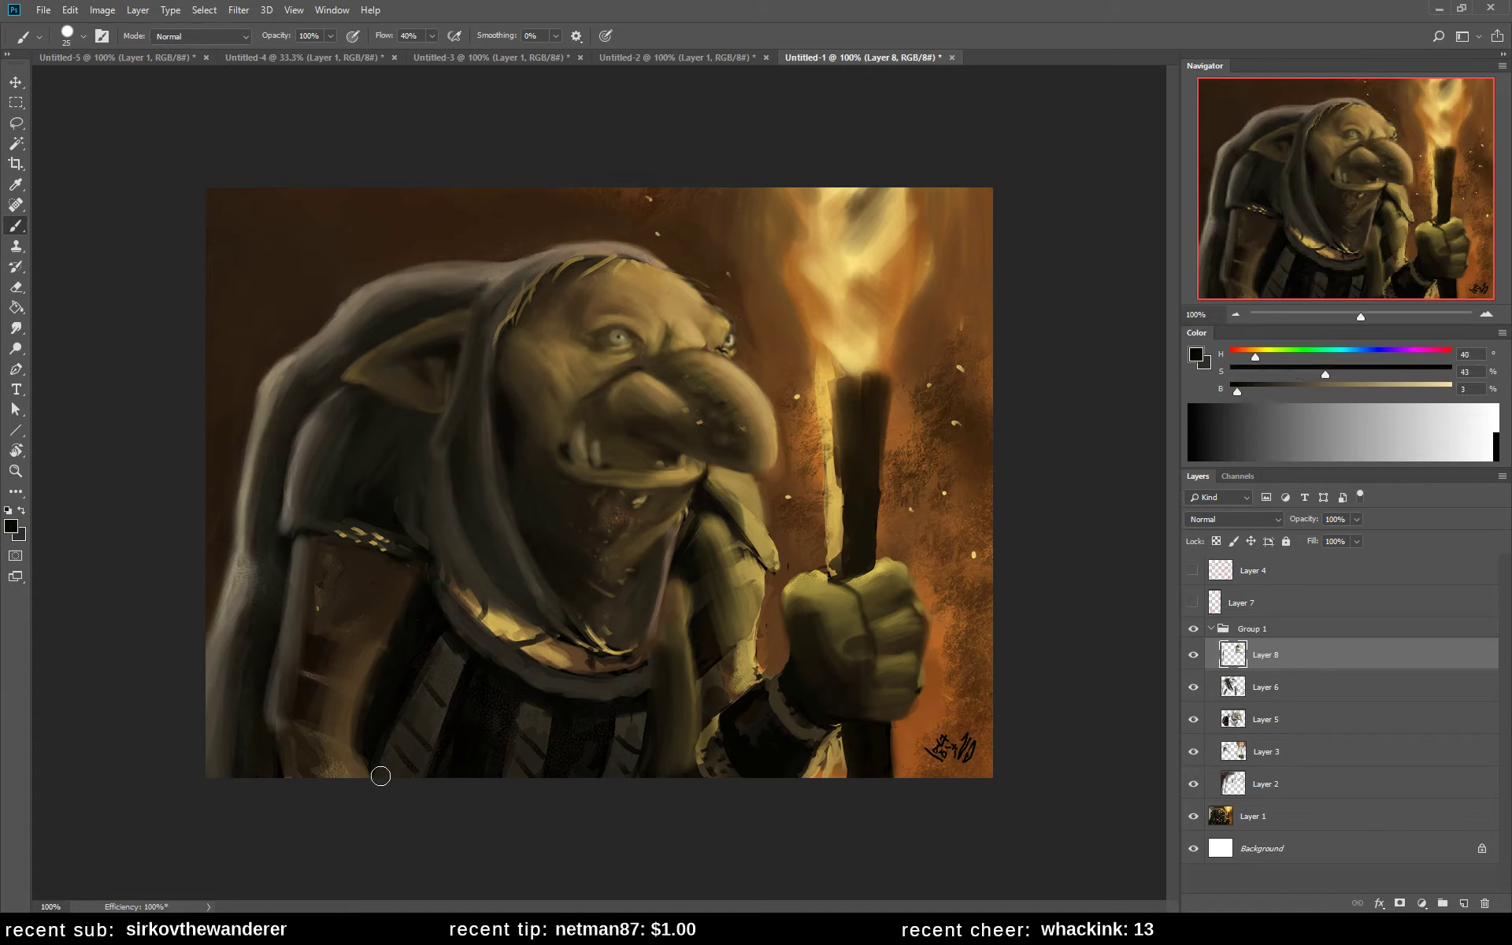
alt+click(376, 645)
mouse_move(299, 665)
mouse_down()
mouse_move(371, 673)
mouse_move(299, 627)
mouse_move(387, 650)
mouse_move(284, 634)
mouse_move(361, 675)
mouse_move(312, 666)
mouse_move(363, 653)
mouse_move(354, 673)
mouse_move(342, 661)
mouse_move(350, 677)
mouse_move(369, 664)
mouse_move(341, 673)
mouse_move(298, 656)
mouse_move(365, 654)
mouse_move(300, 624)
mouse_move(386, 647)
mouse_move(291, 627)
mouse_move(418, 637)
mouse_move(353, 686)
mouse_move(297, 696)
mouse_move(270, 679)
mouse_move(368, 700)
mouse_move(275, 680)
mouse_move(357, 697)
mouse_move(282, 696)
mouse_move(359, 706)
mouse_move(290, 717)
mouse_move(267, 698)
mouse_move(345, 703)
mouse_move(348, 720)
mouse_move(312, 695)
mouse_move(355, 723)
mouse_up()
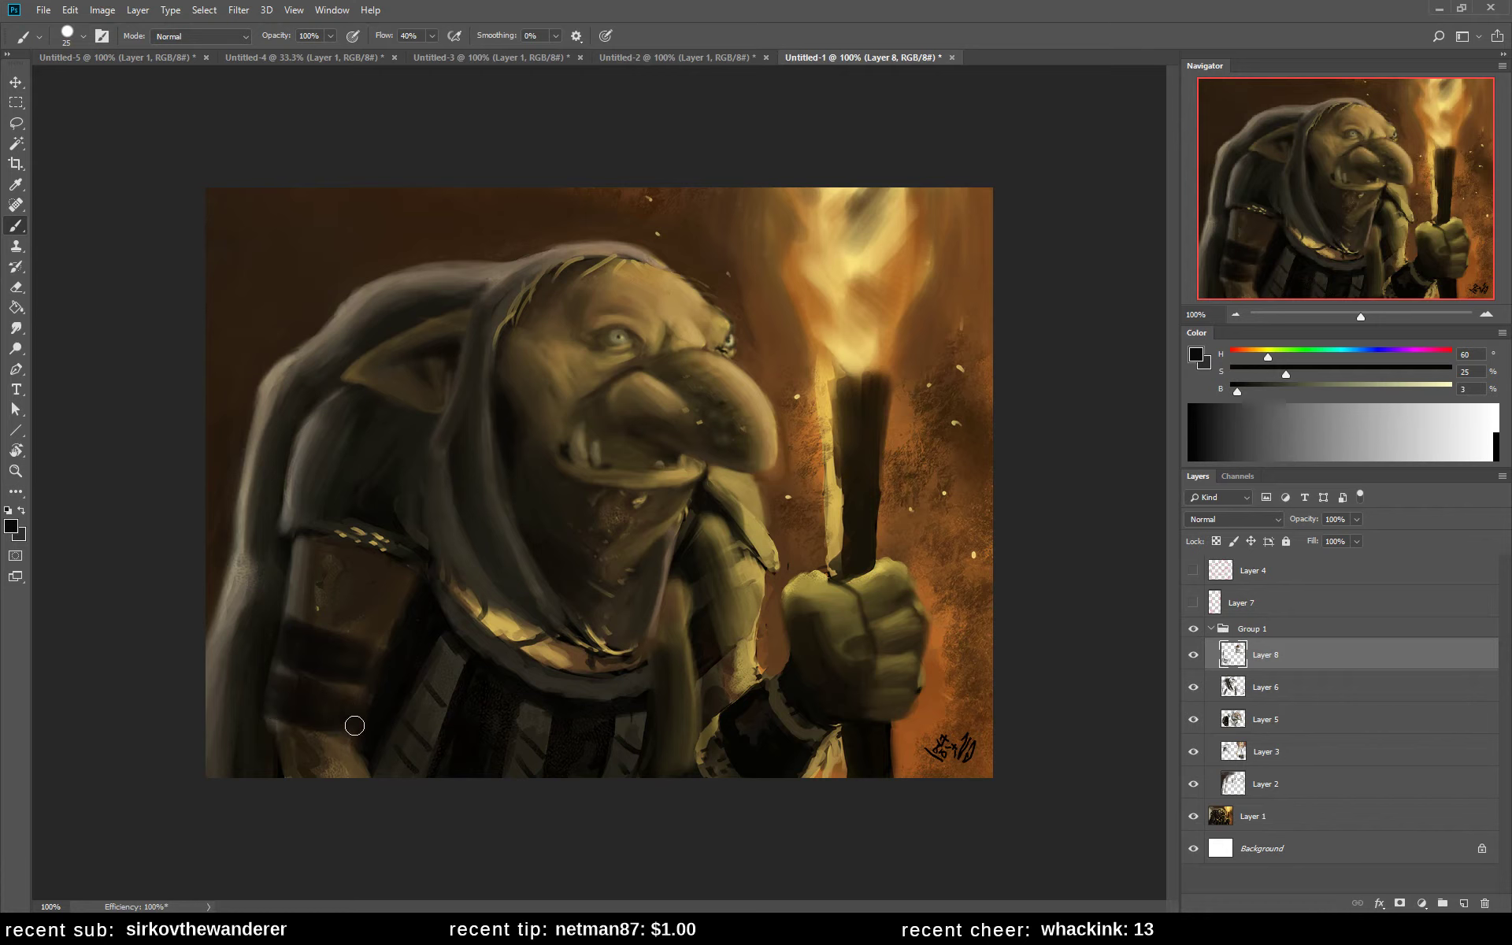
mouse_move(1296, 387)
mouse_down()
mouse_move(1315, 388)
mouse_move(1252, 358)
mouse_up()
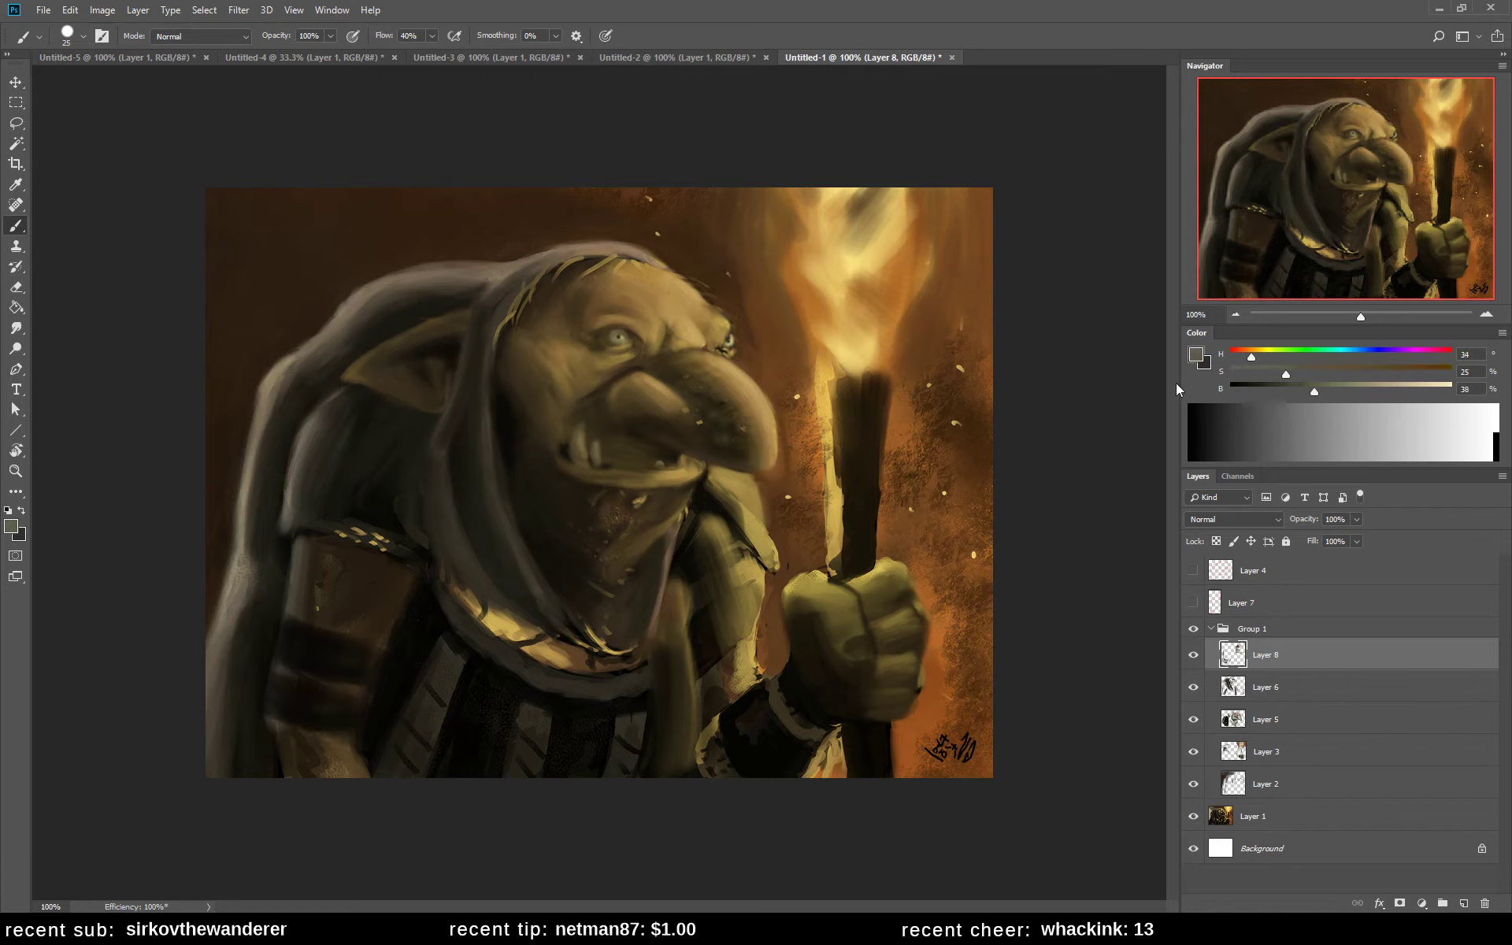
mouse_move(358, 667)
mouse_down()
mouse_move(345, 652)
mouse_move(361, 645)
mouse_move(371, 672)
mouse_move(338, 716)
mouse_move(373, 731)
mouse_up()
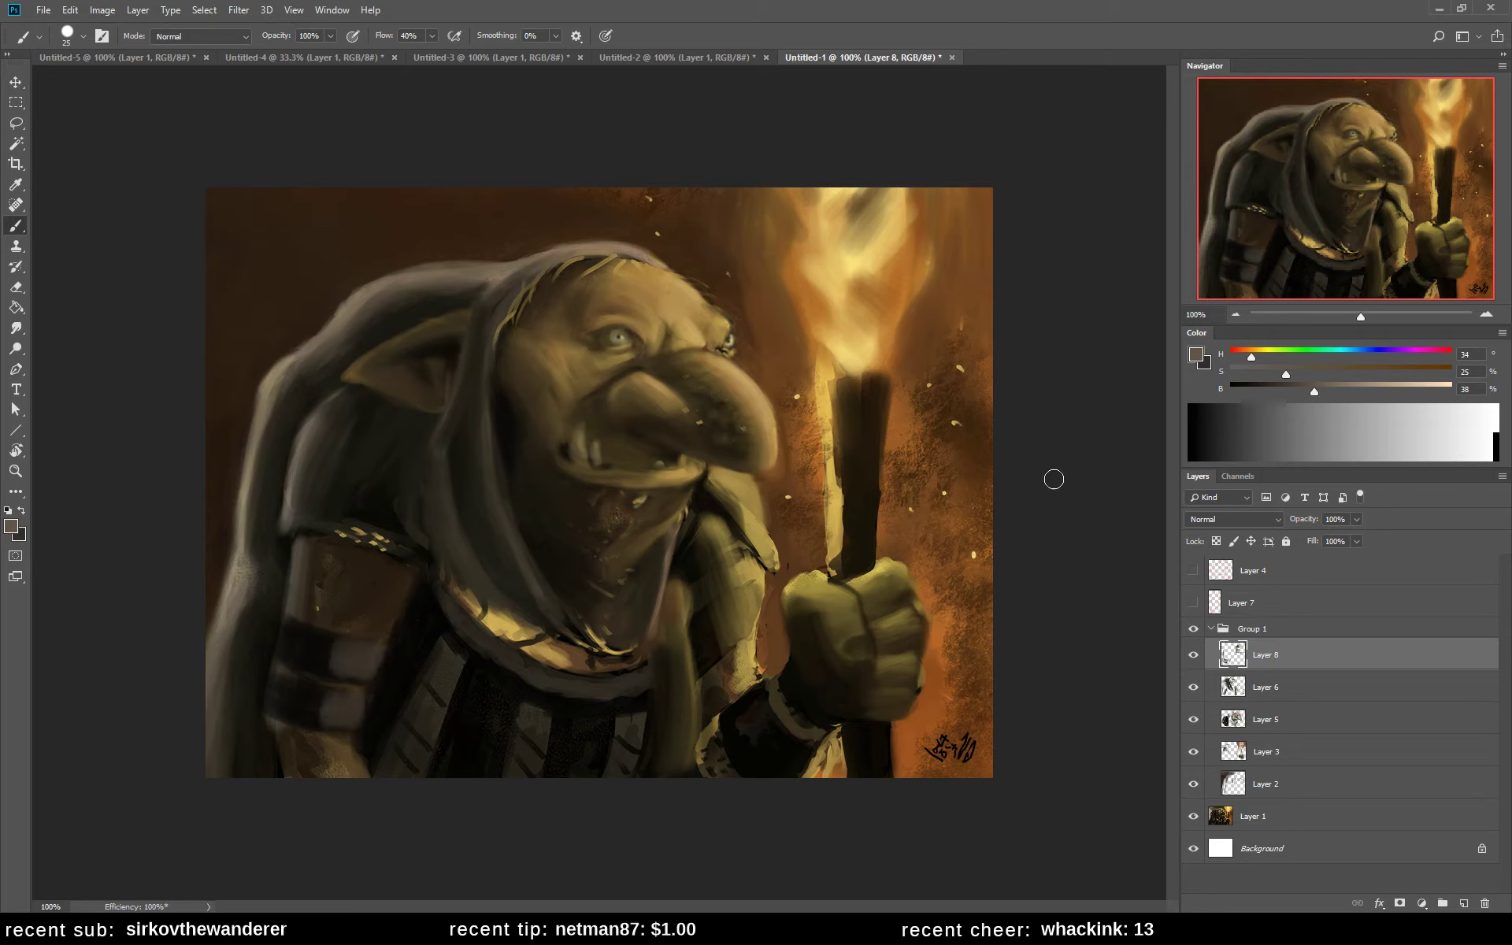
drag(1308, 377, 1328, 375)
mouse_move(374, 666)
mouse_down()
mouse_move(344, 651)
mouse_move(343, 673)
mouse_move(345, 638)
mouse_move(352, 661)
mouse_move(378, 678)
mouse_up()
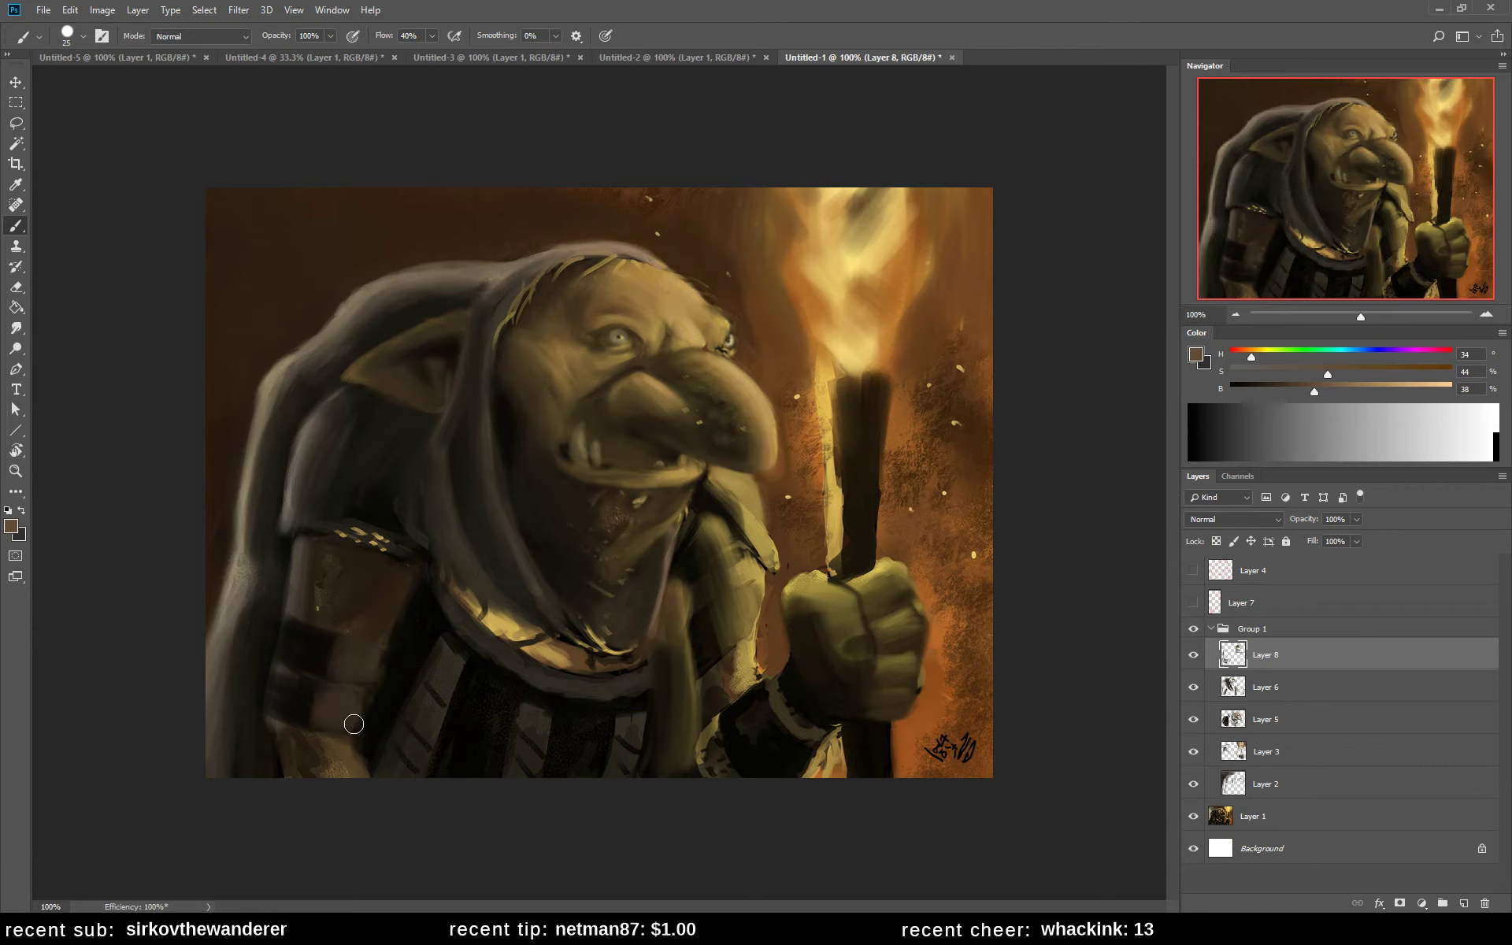
- Sample sleeve and robe browns and darken the robe fold's left edge
alt+click(339, 653)
alt+click(309, 694)
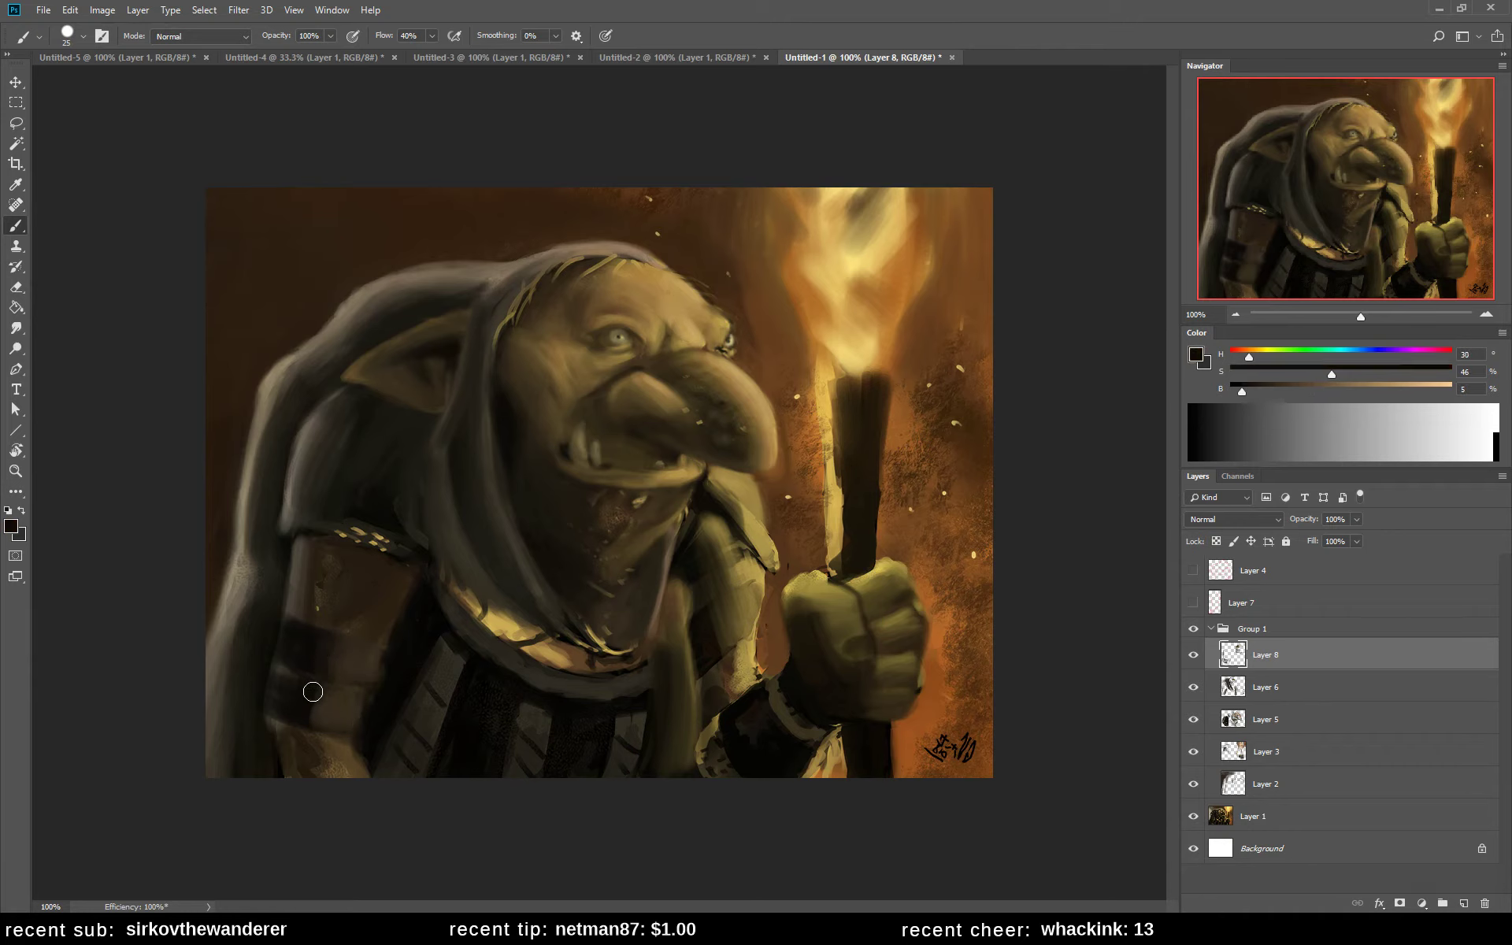
alt+click(329, 708)
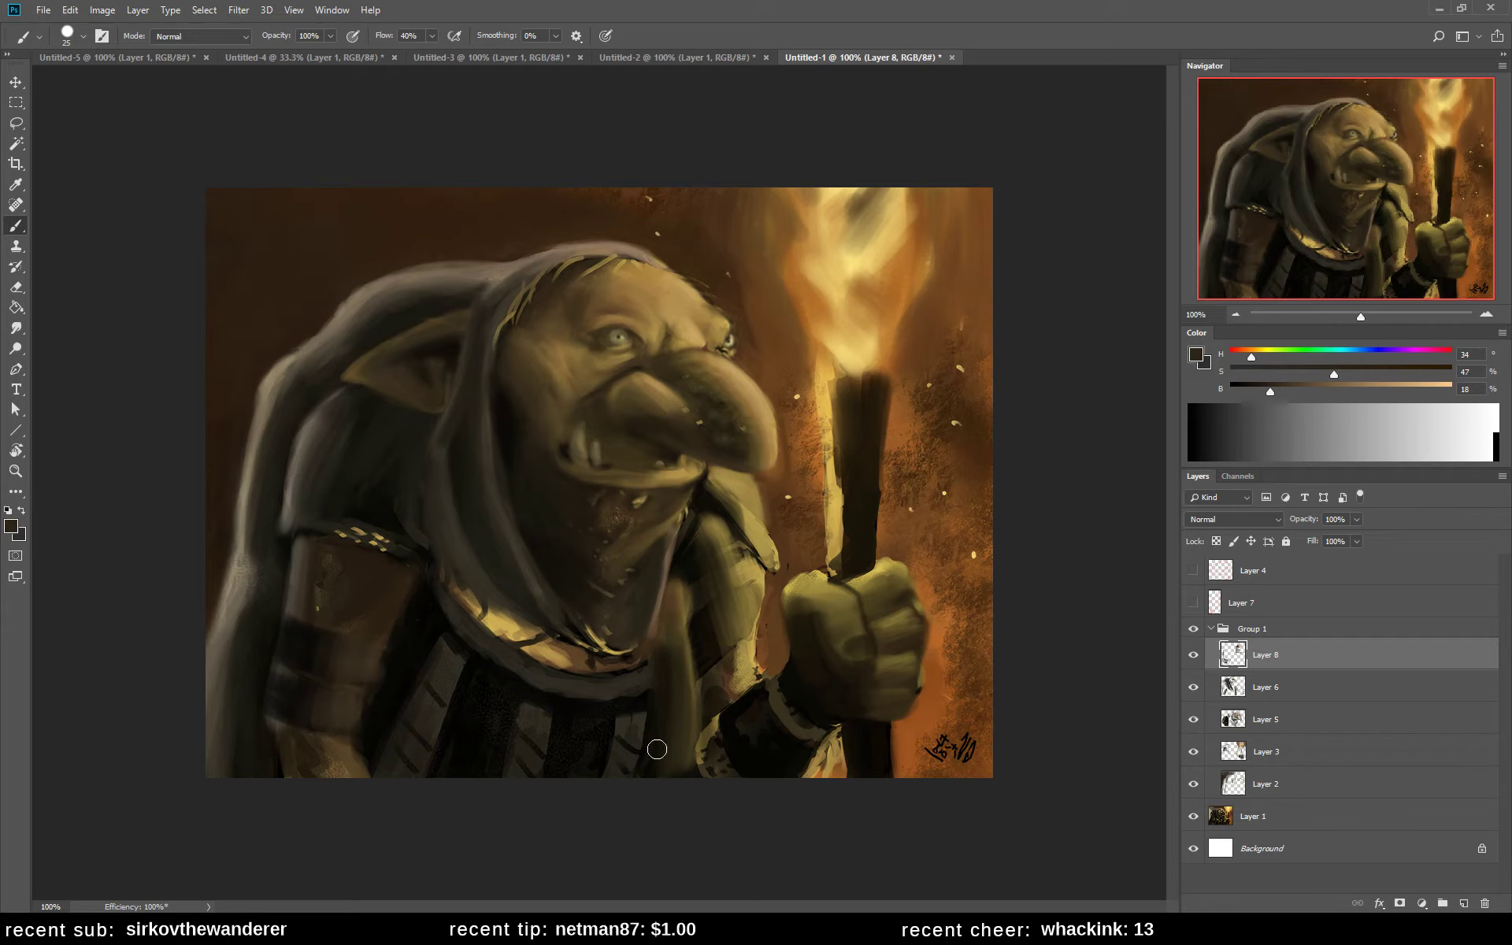
alt+click(638, 732)
alt+click(640, 730)
alt+click(655, 641)
mouse_move(672, 587)
mouse_down()
mouse_move(638, 653)
mouse_move(664, 625)
mouse_move(651, 650)
mouse_up()
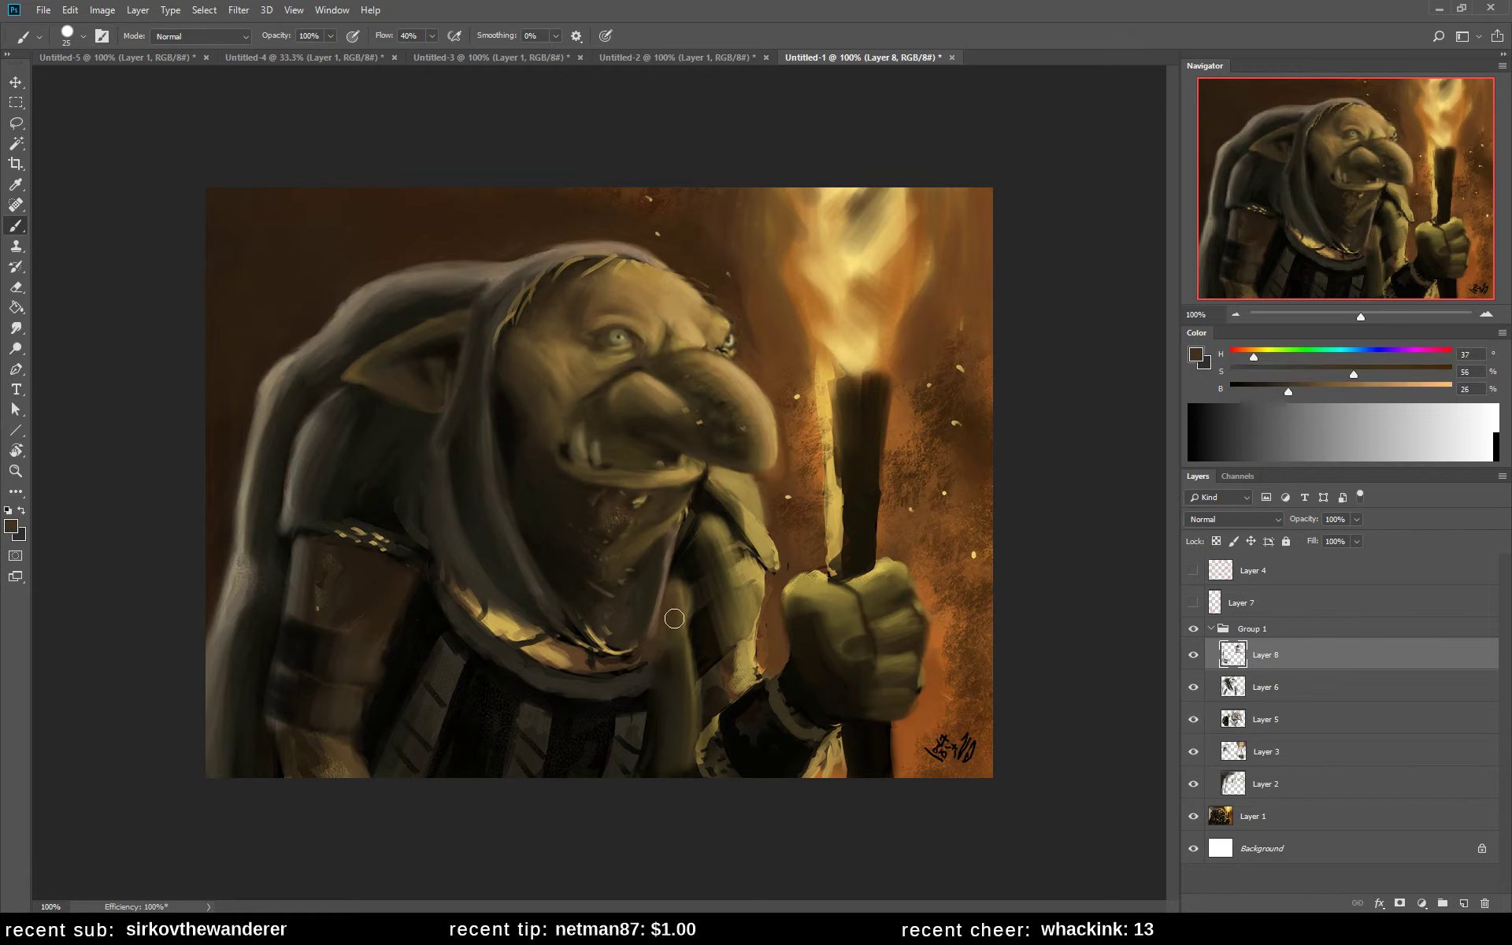
- Add dark strokes to the robe fold and extend the golden collar highlight with a size-8 brush
alt+click(699, 614)
alt+click(704, 607)
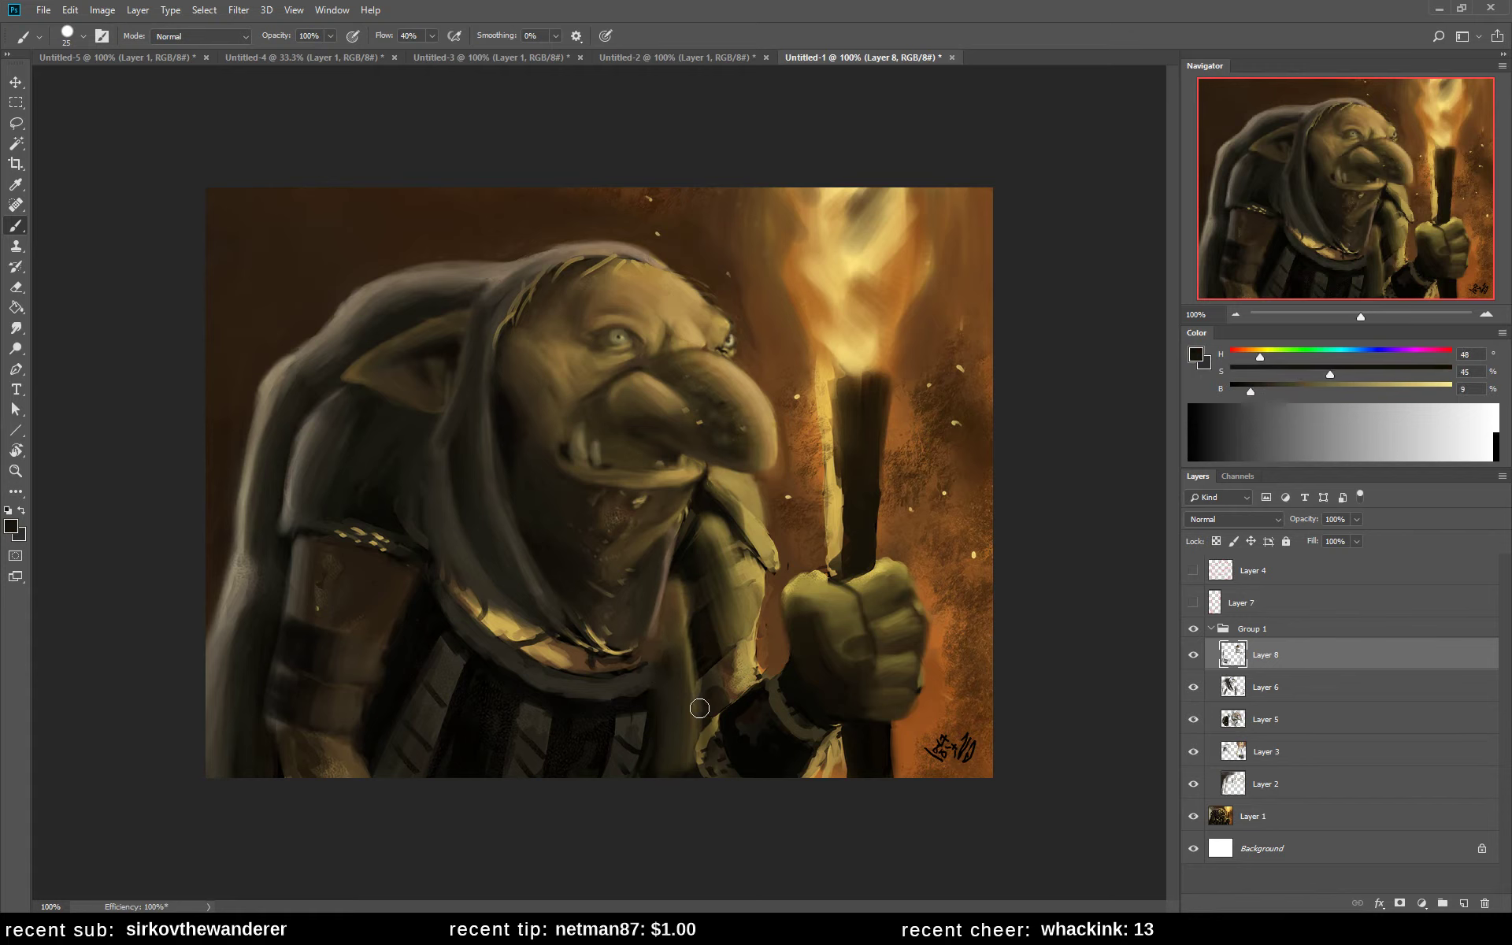
alt+click(505, 614)
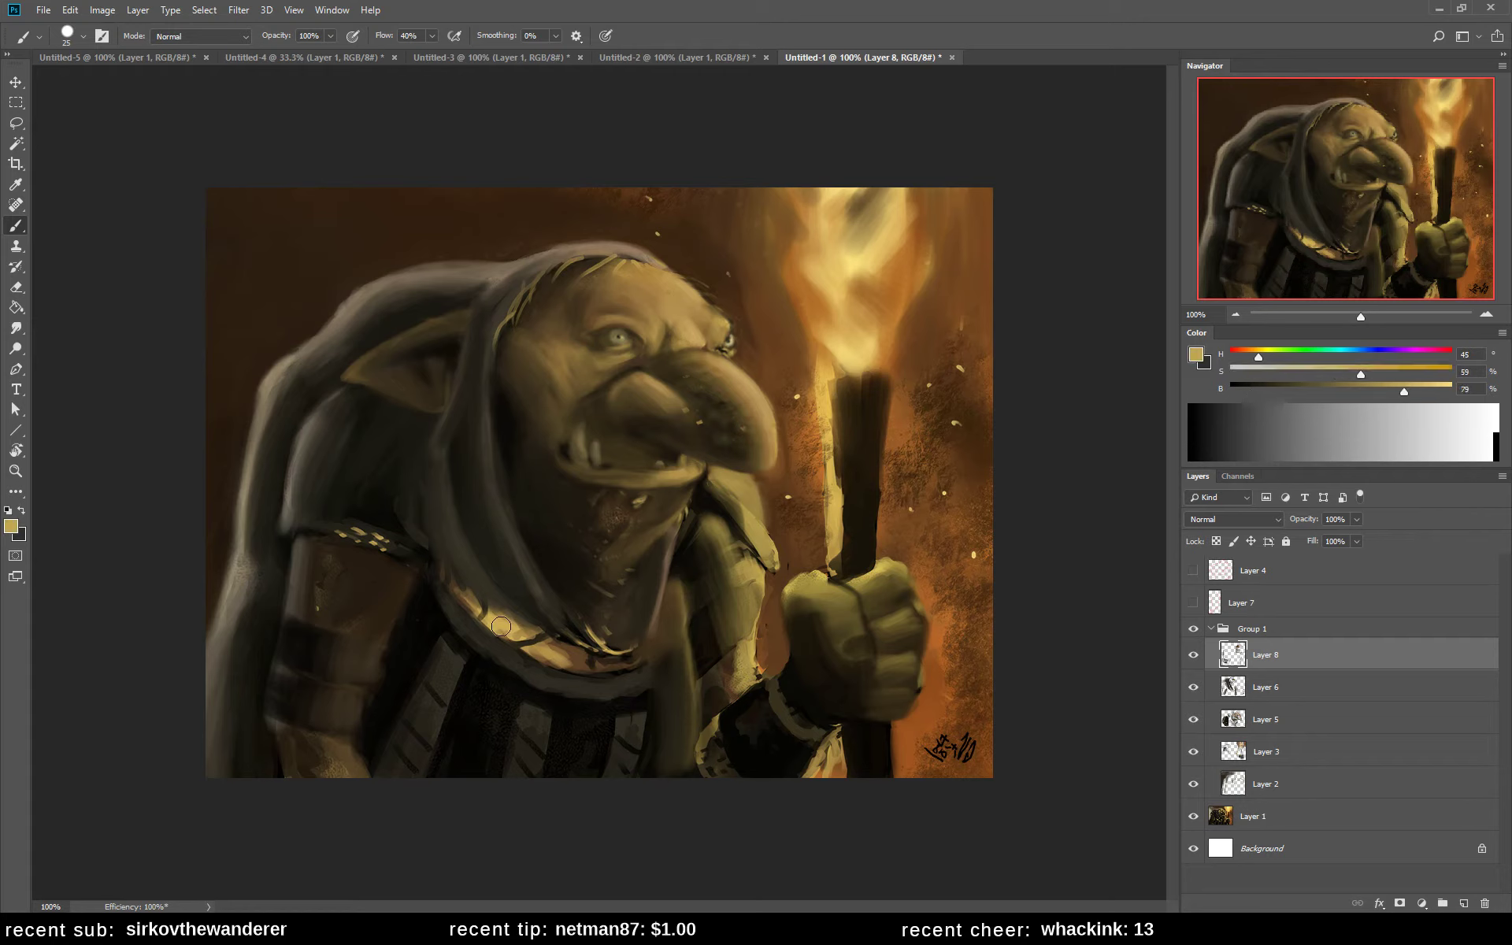
key(bracketleft)
key(bracketleft)
key(bracketleft)
key(bracketleft)
key(bracketleft)
drag(471, 598, 482, 610)
drag(487, 604, 500, 613)
- Darken the collar's upper and gold edges and the jaw-to-neck edge with near-black
alt+click(467, 580)
drag(460, 584, 516, 613)
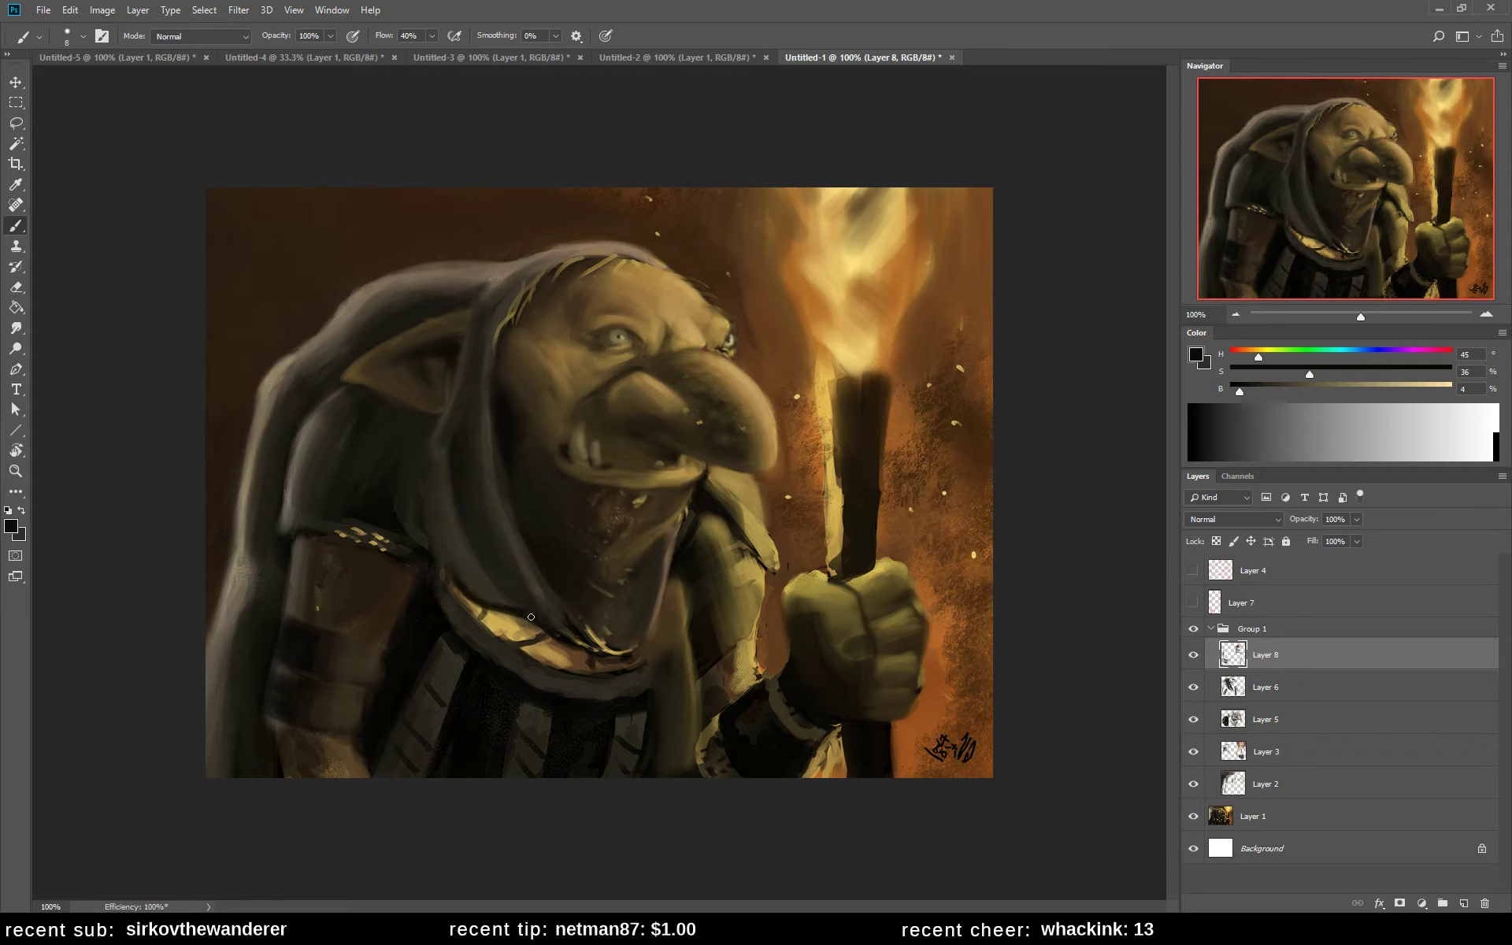
drag(597, 655, 609, 659)
mouse_move(690, 501)
mouse_down()
mouse_move(617, 600)
mouse_move(668, 537)
mouse_move(626, 599)
mouse_move(638, 608)
mouse_move(660, 562)
mouse_move(641, 642)
mouse_move(648, 597)
mouse_up()
- Paint a dark line down the neck cloth and darken from the eye's inner corner to the nose
alt+click(640, 605)
alt+click(636, 601)
alt+click(643, 586)
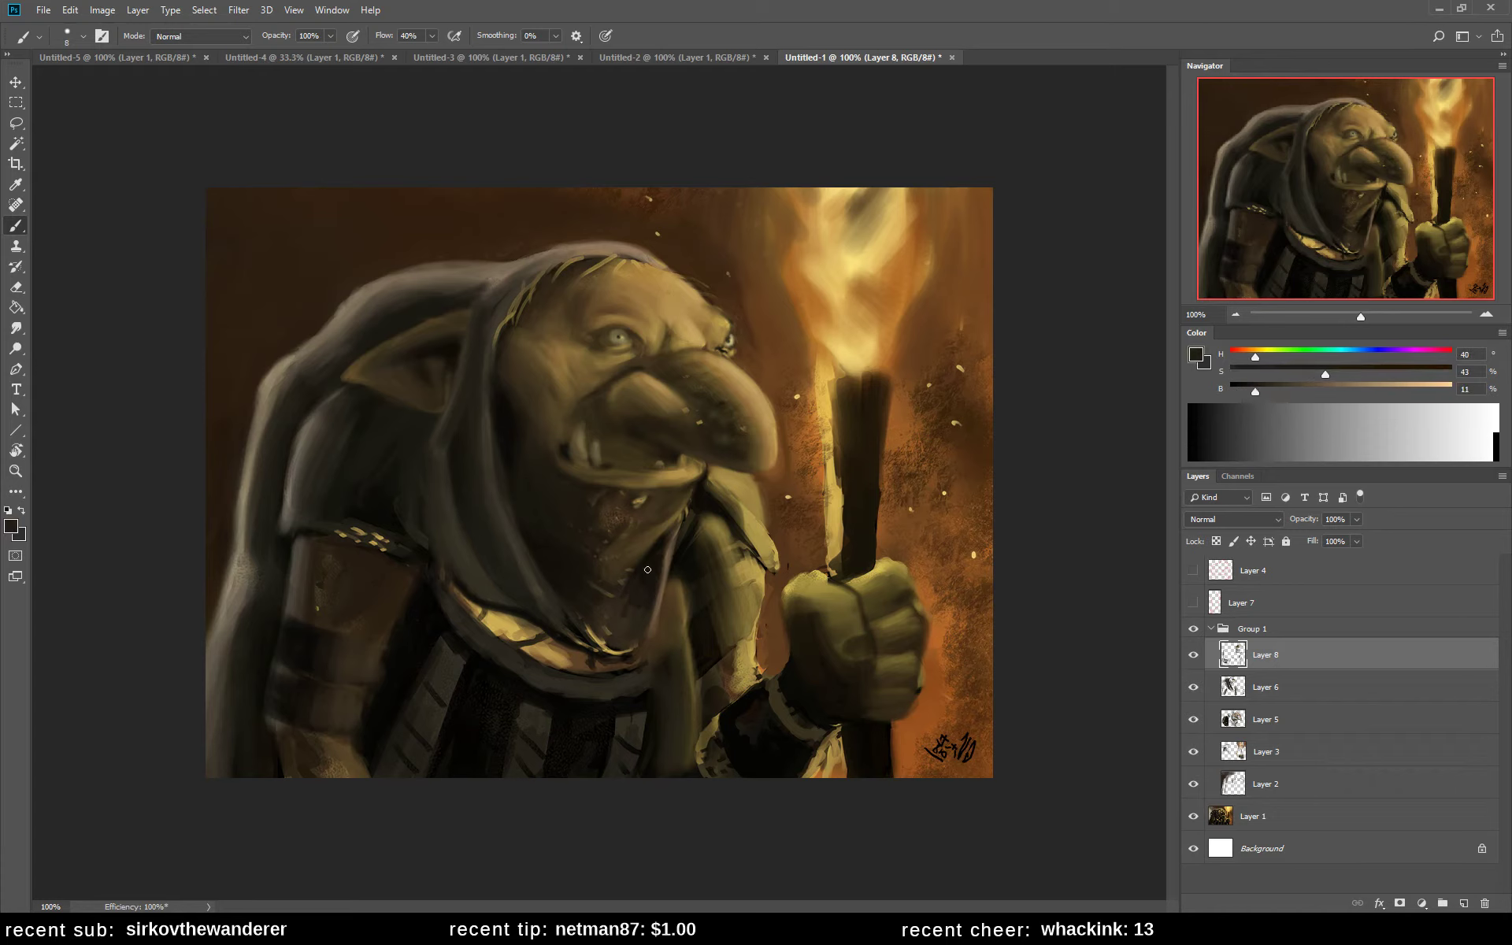
alt+click(637, 625)
alt+click(406, 666)
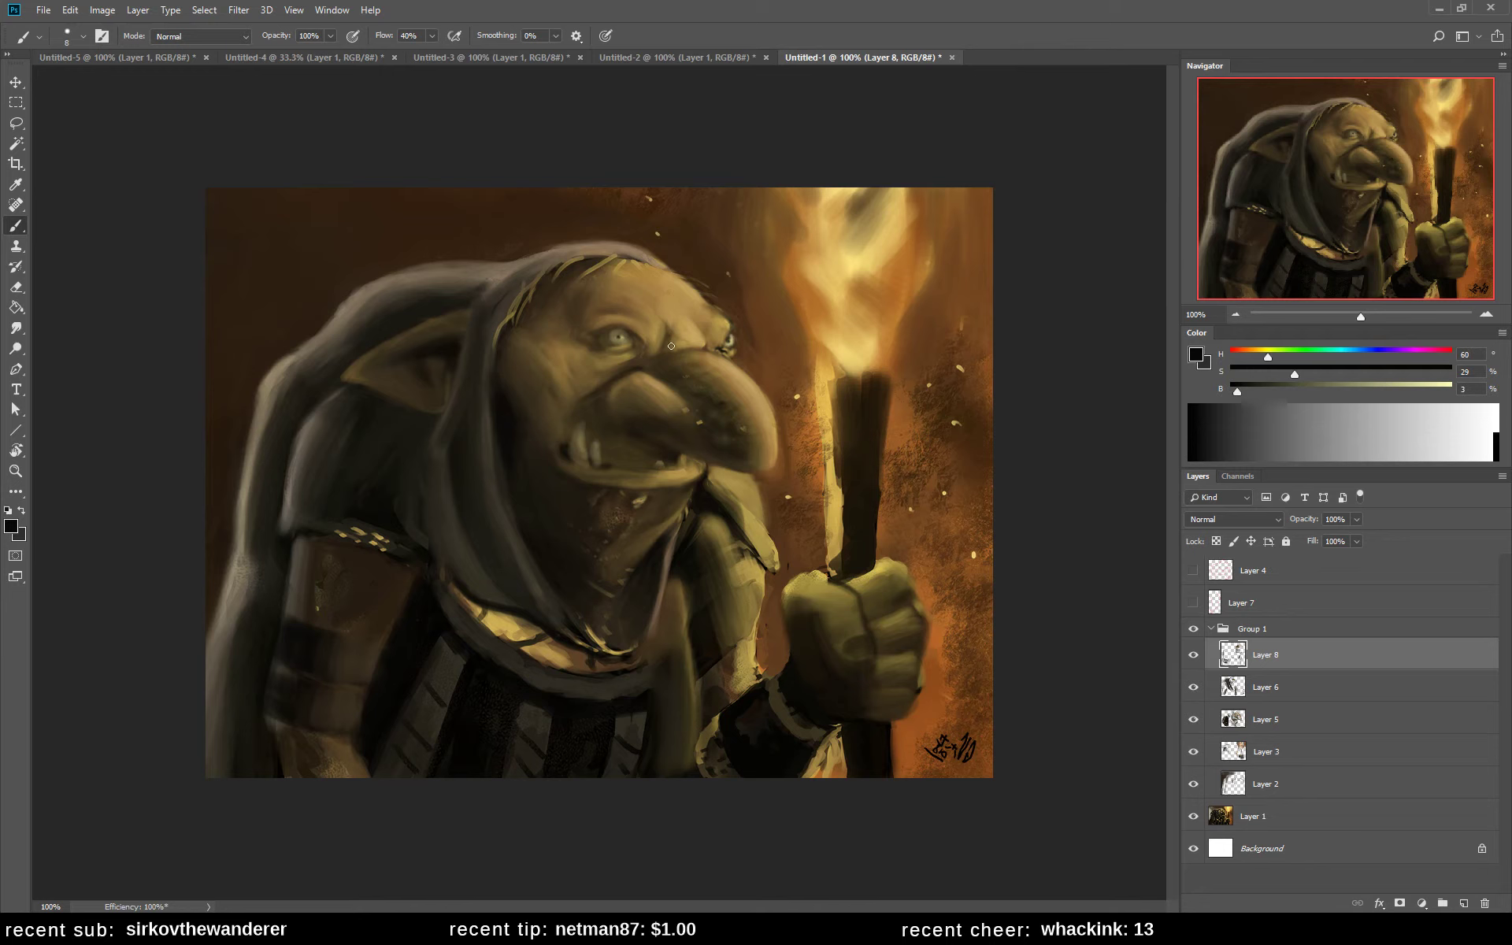
drag(638, 335, 659, 347)
click(1195, 629)
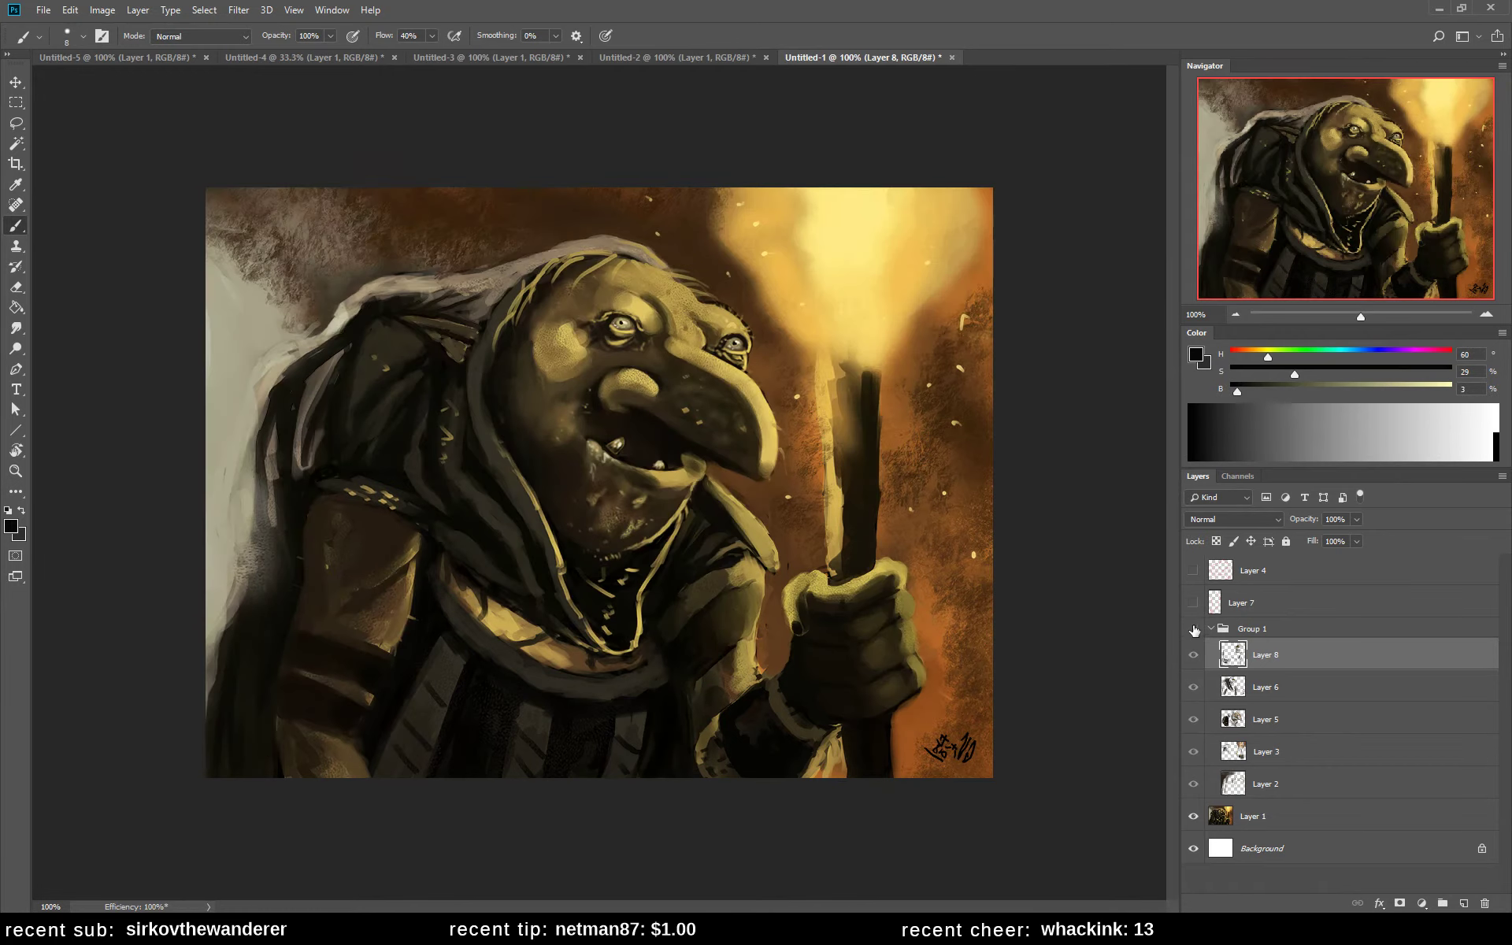
click(1195, 630)
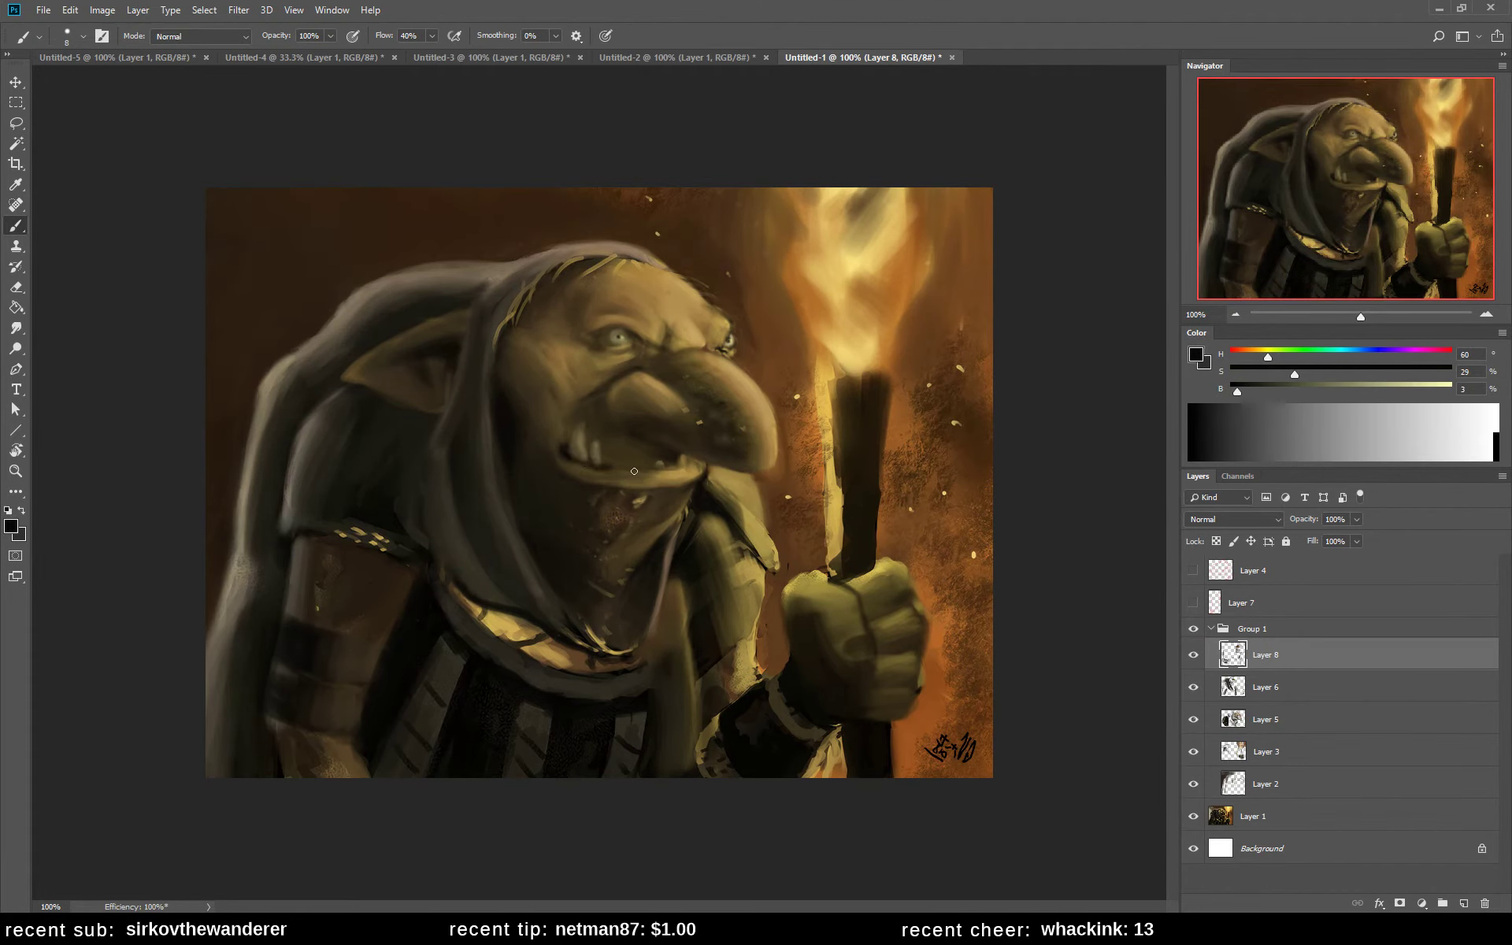
alt+click(563, 457)
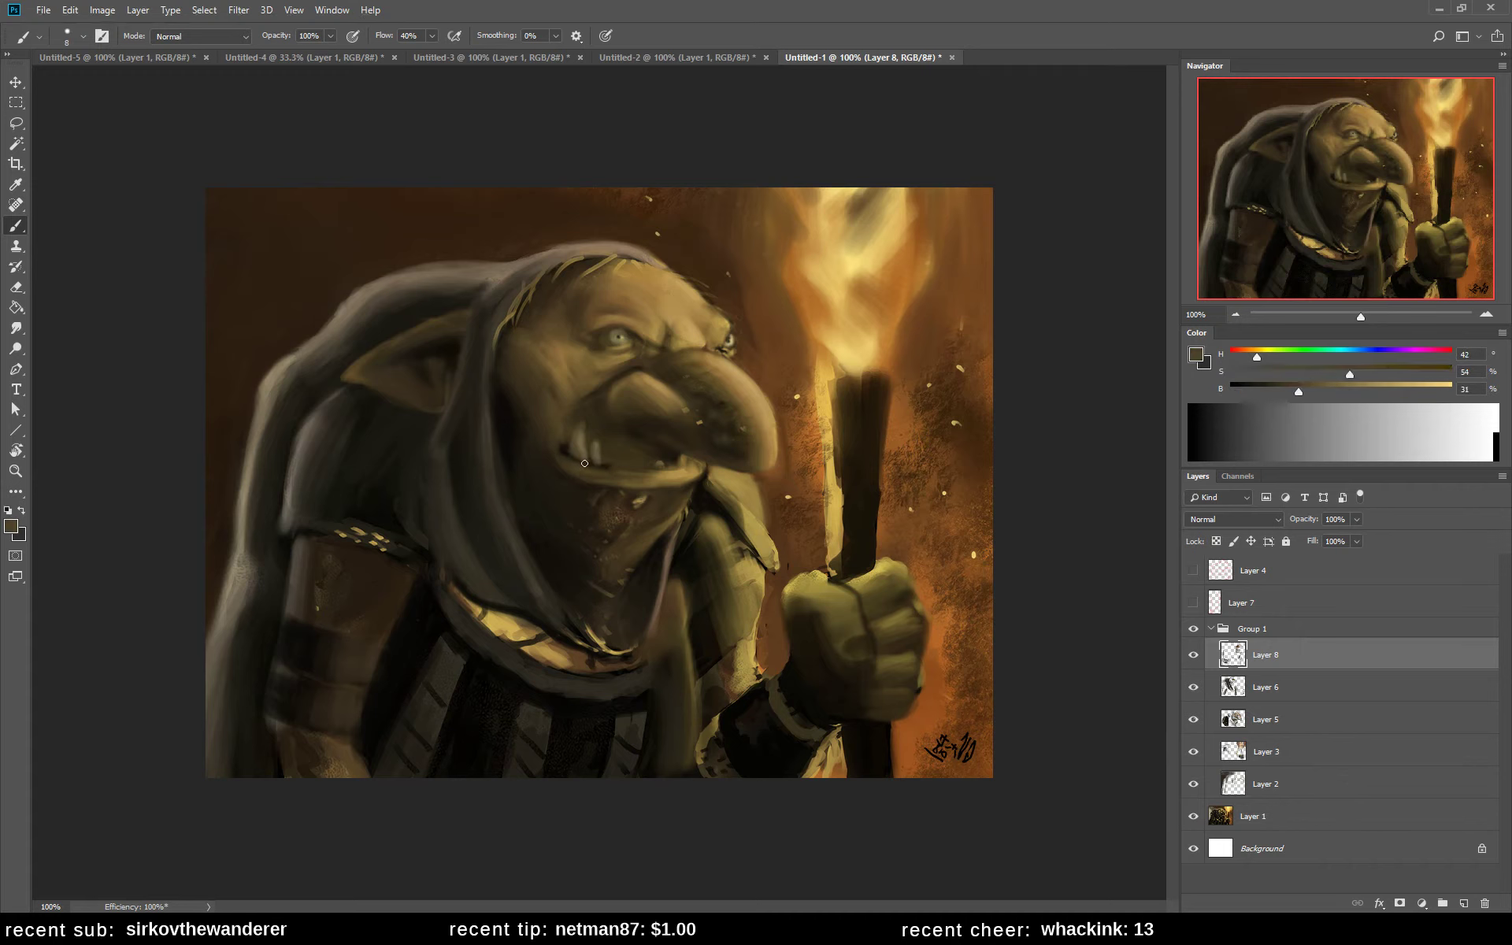
alt+click(631, 465)
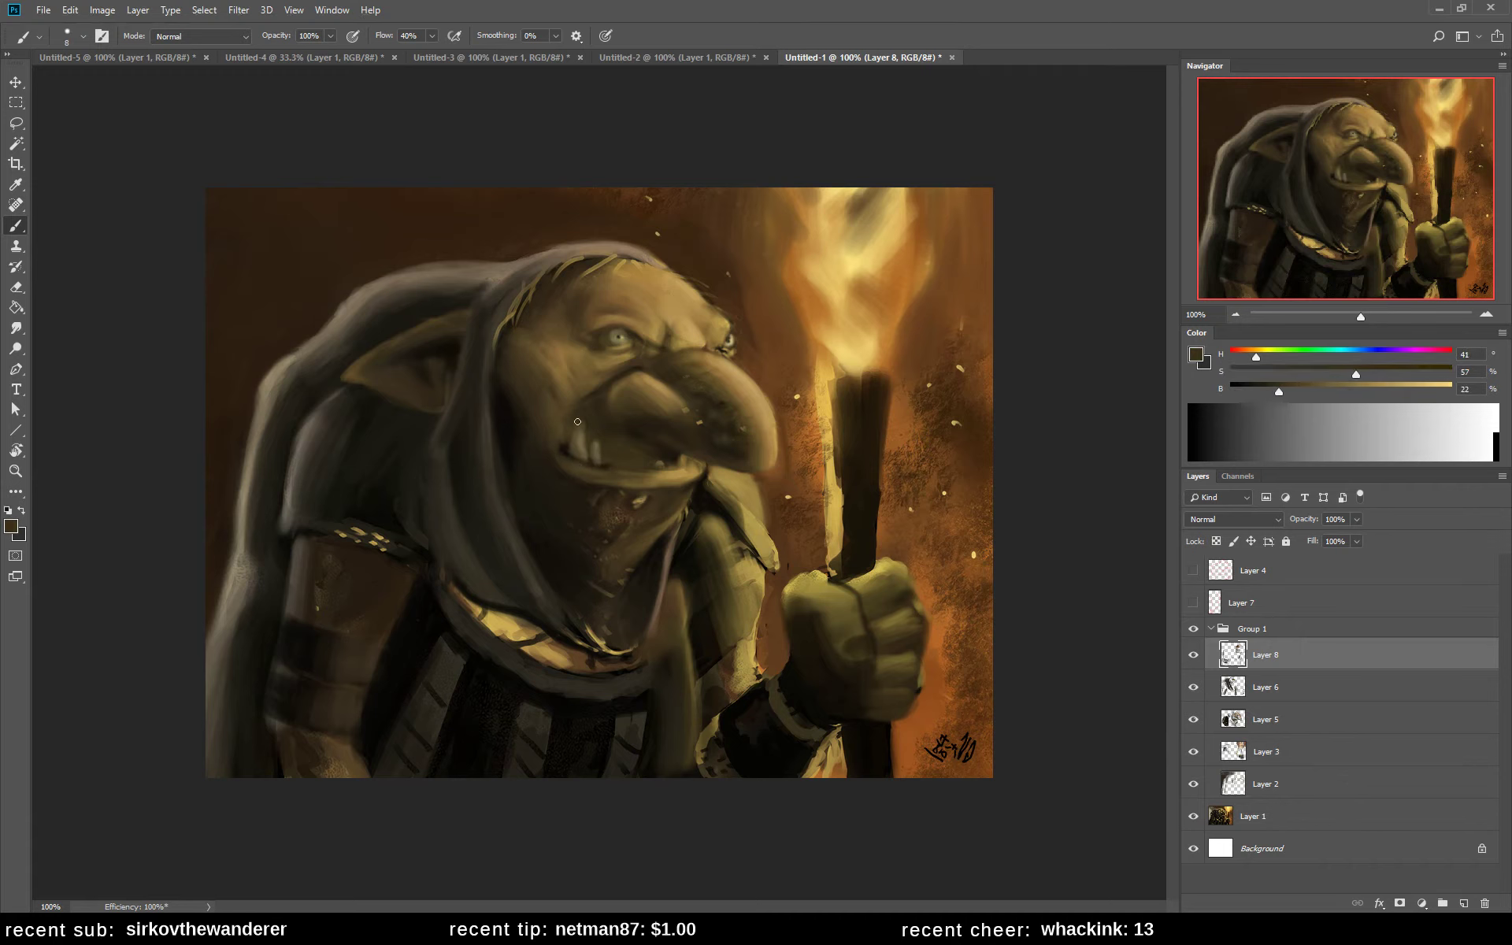
alt+click(587, 394)
alt+click(578, 411)
alt+click(544, 449)
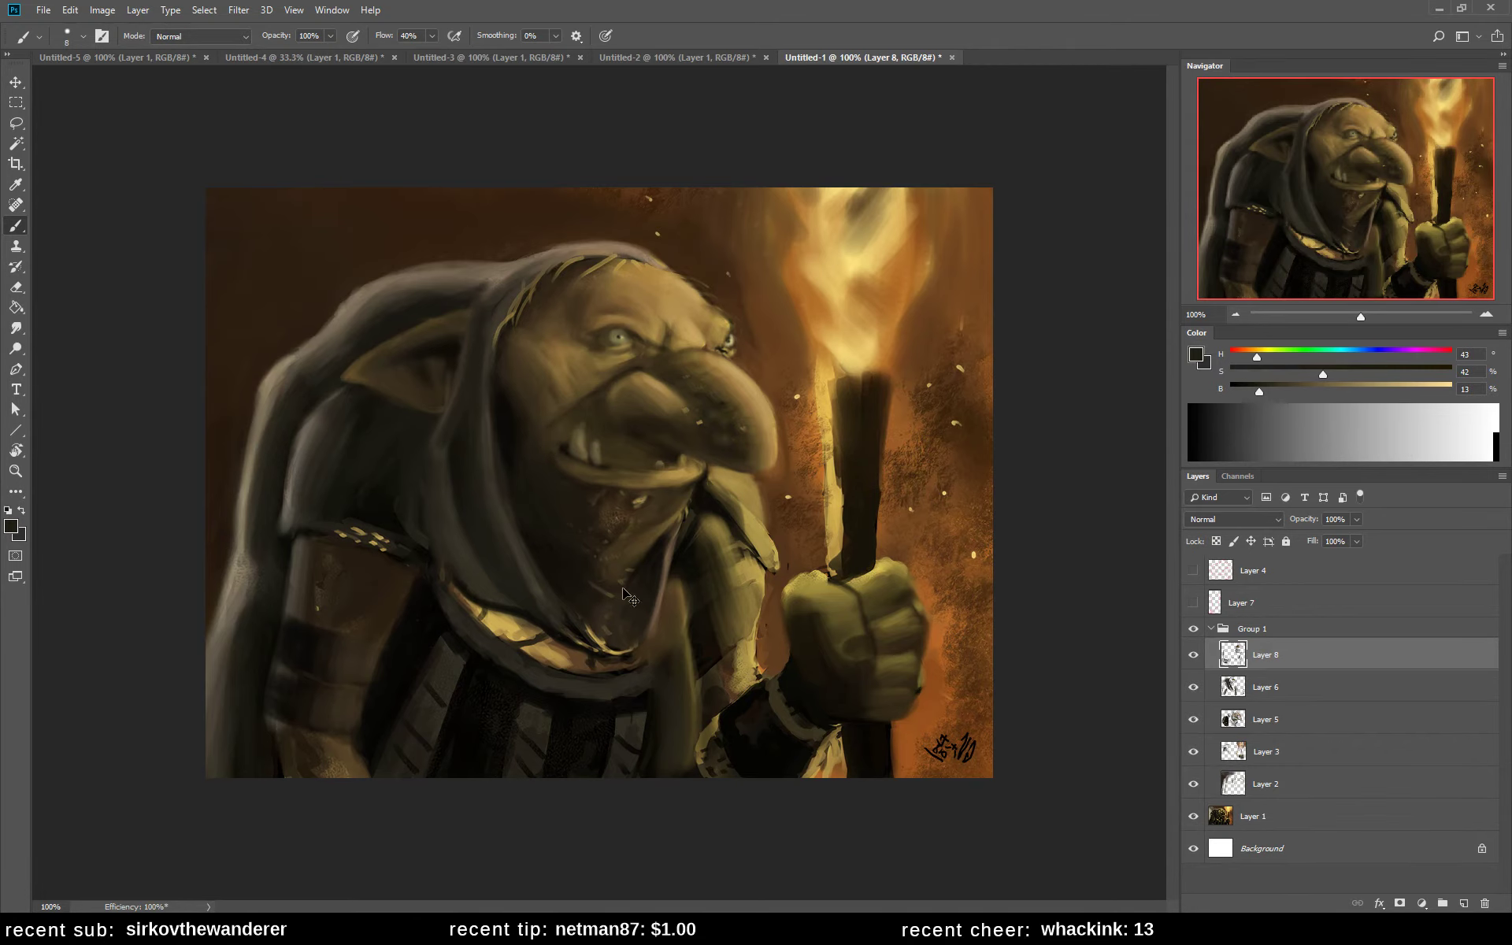
- Flip the canvas horizontally and sample browns from the nose and forehead tones
key(ctrl+shift+h)
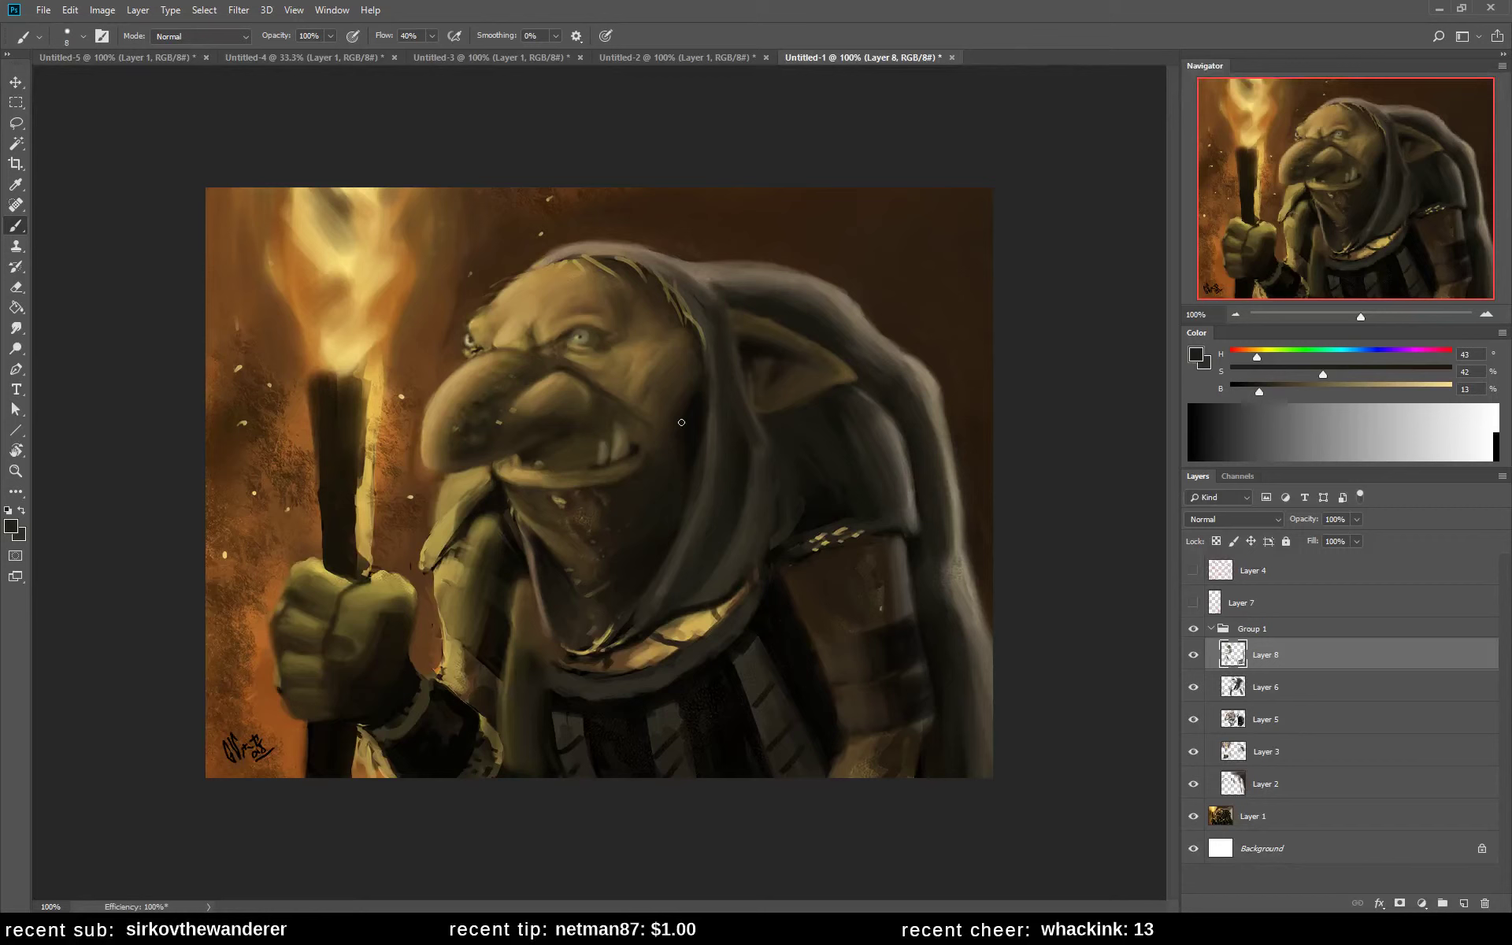
alt+click(527, 421)
alt+click(592, 276)
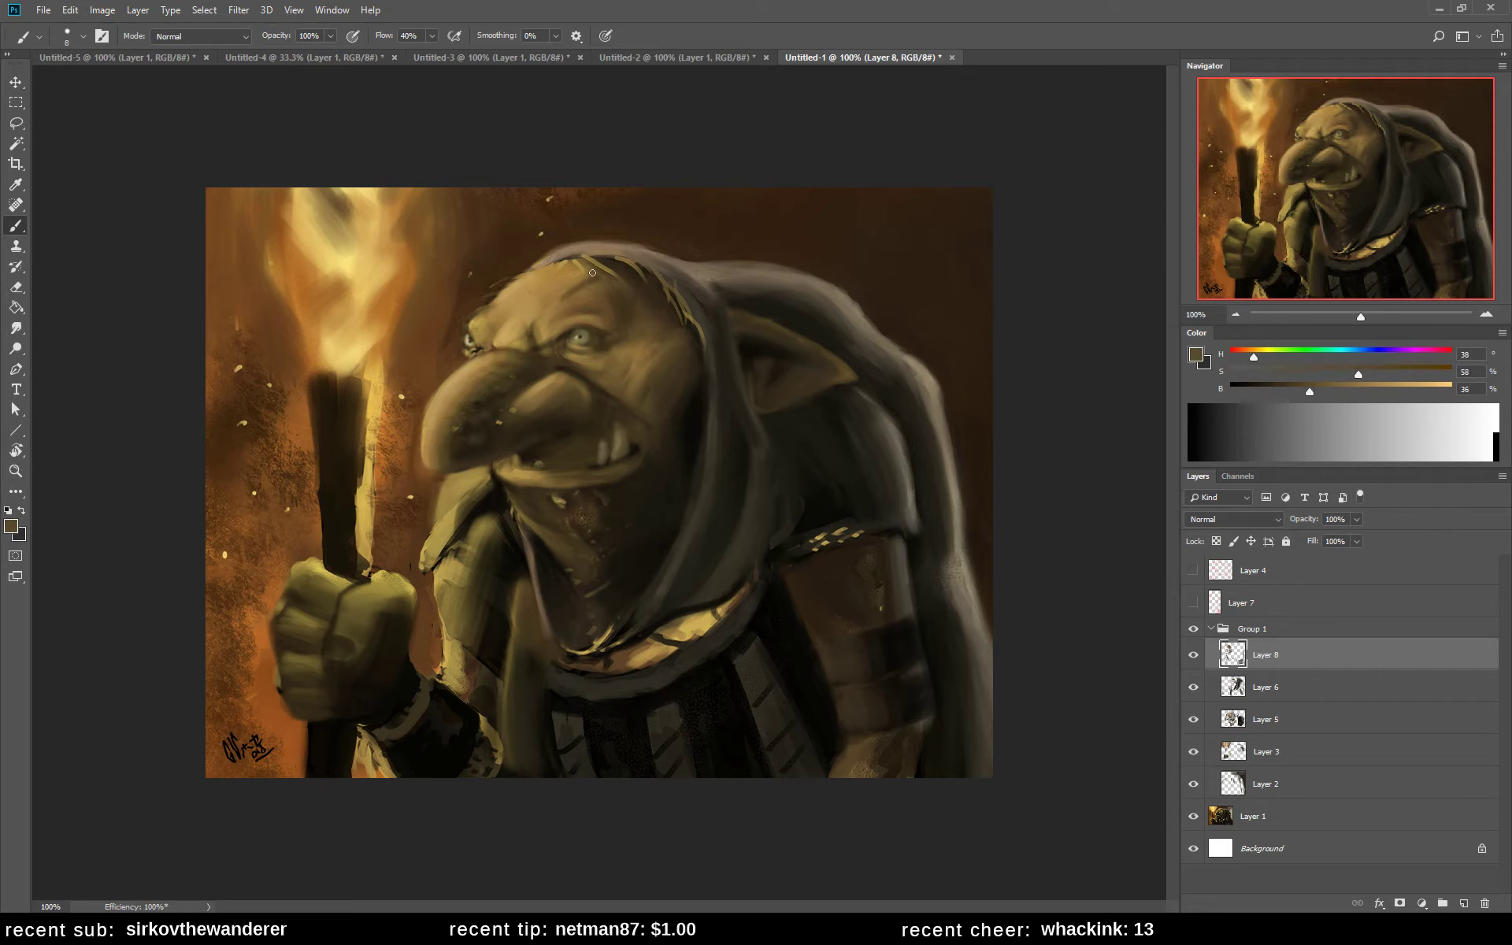
alt+click(584, 277)
alt+click(584, 272)
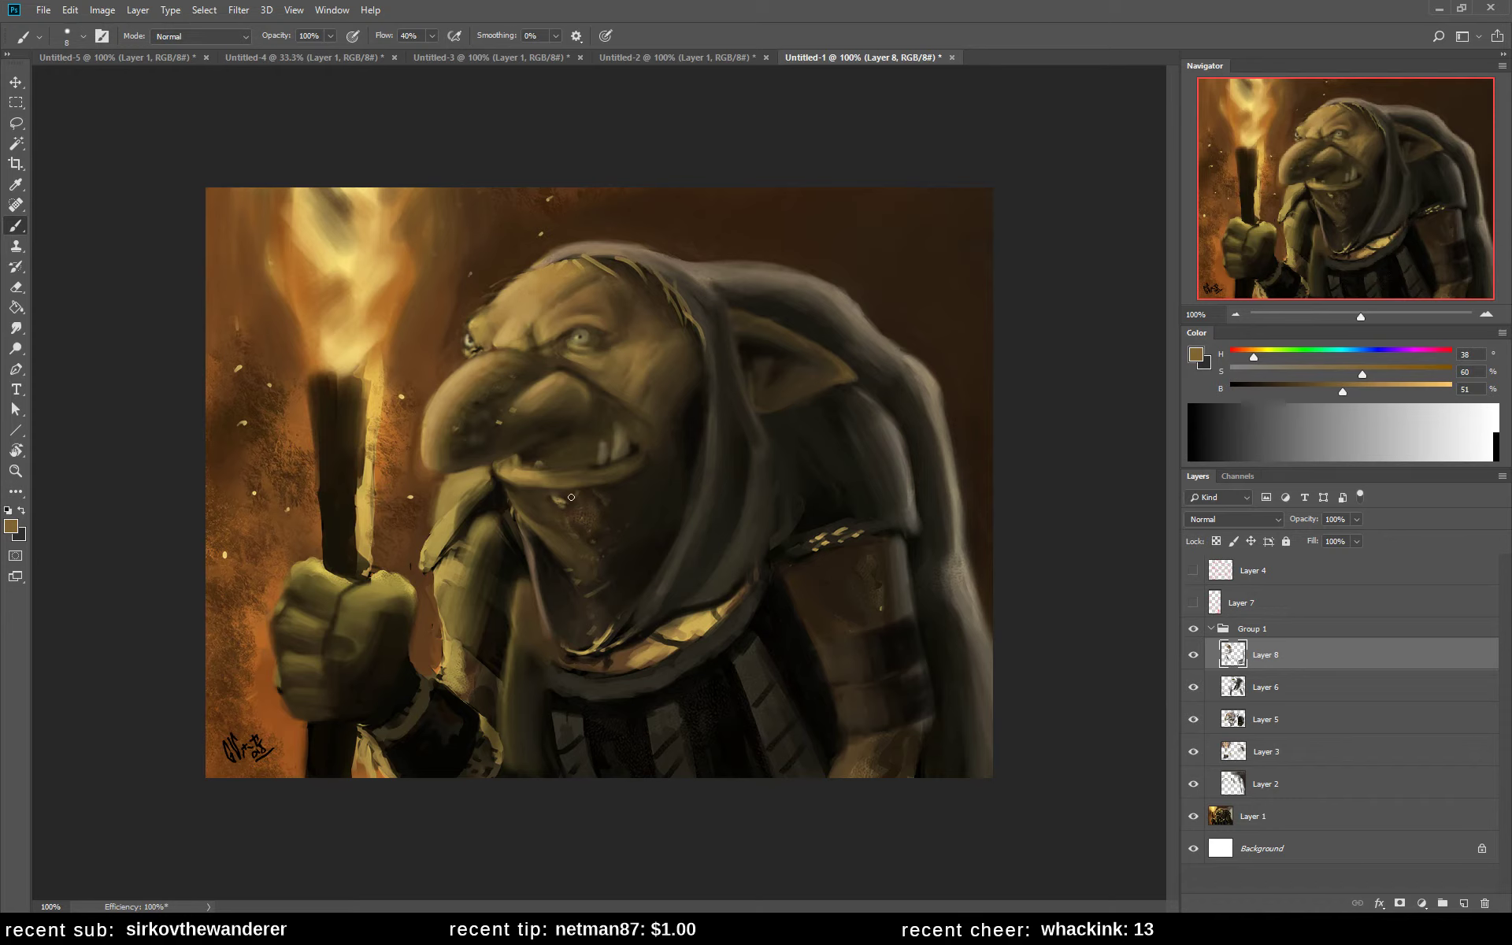
alt+click(659, 293)
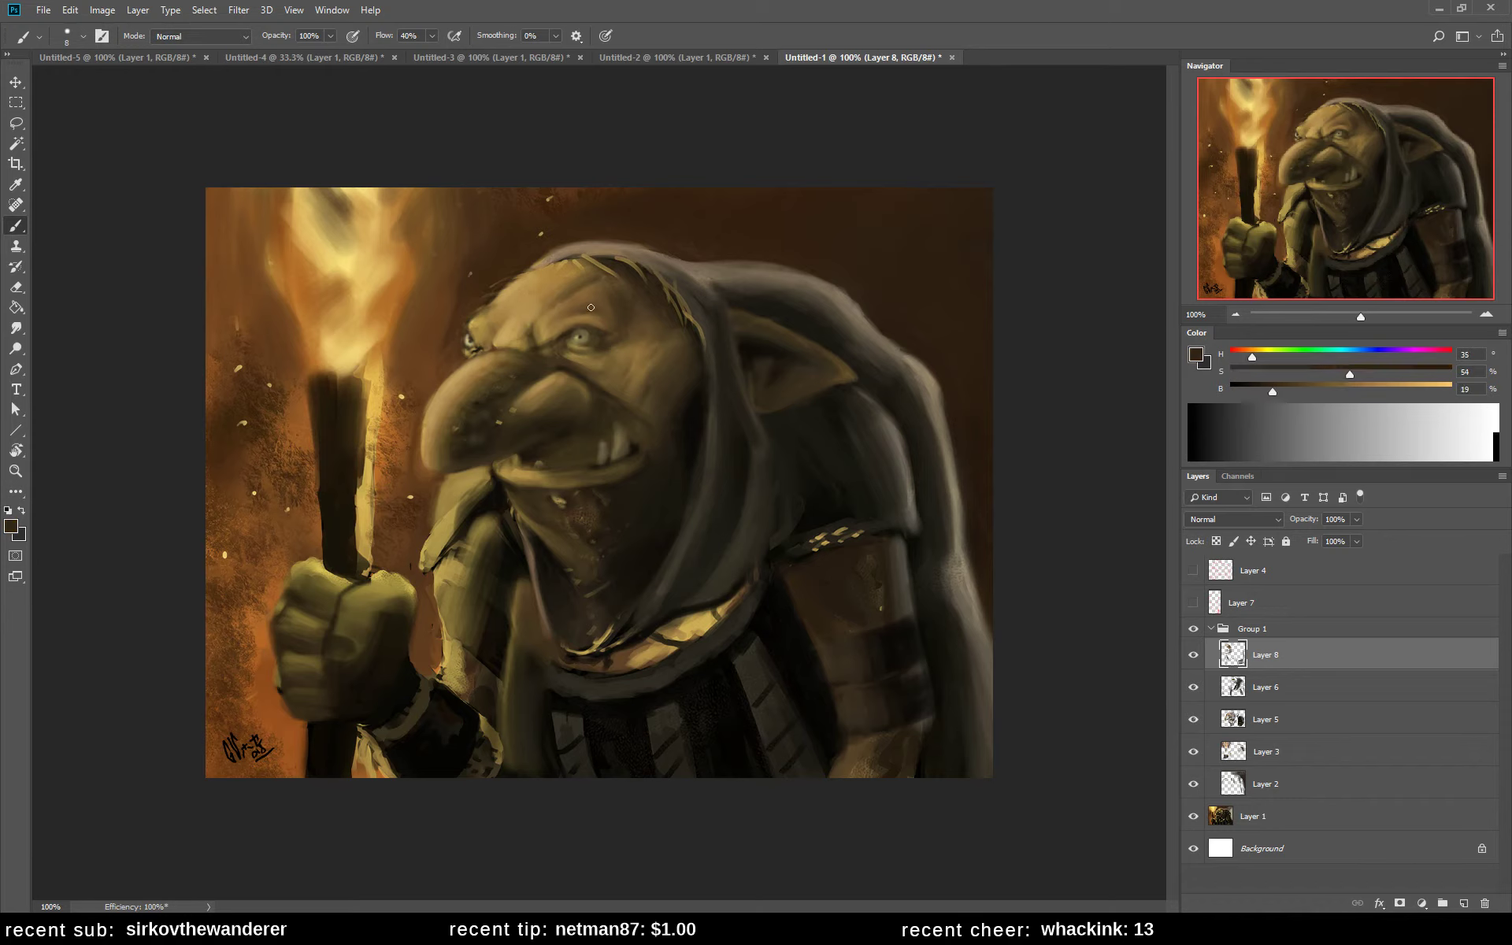
- Sample tones around the eye, from the dark socket to a lighter olive
alt+click(612, 344)
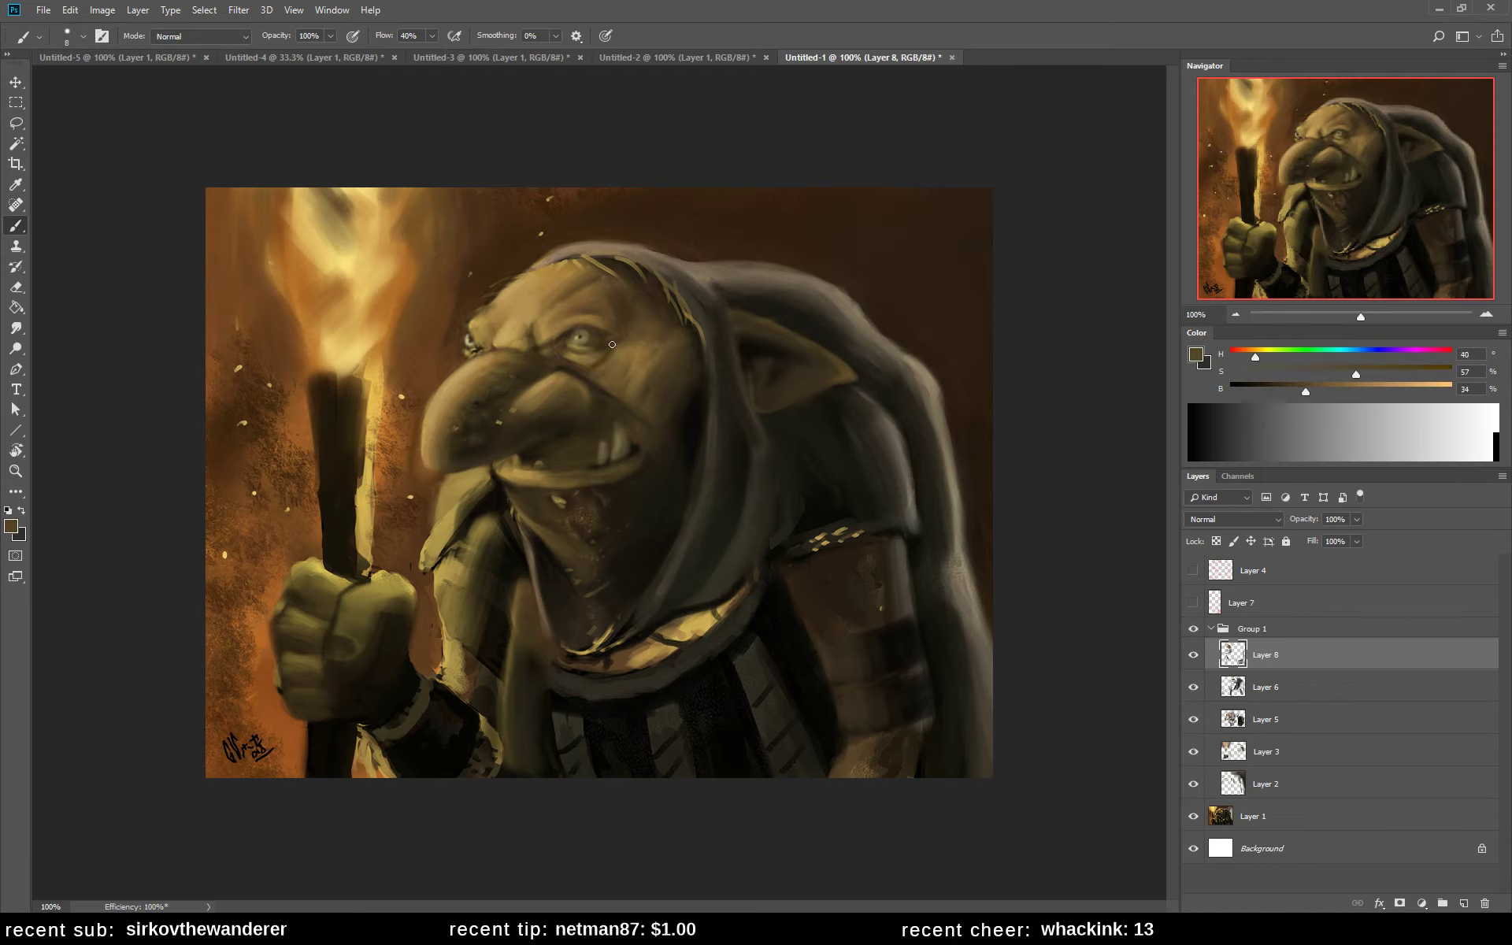
alt+click(606, 350)
alt+click(606, 353)
alt+click(604, 340)
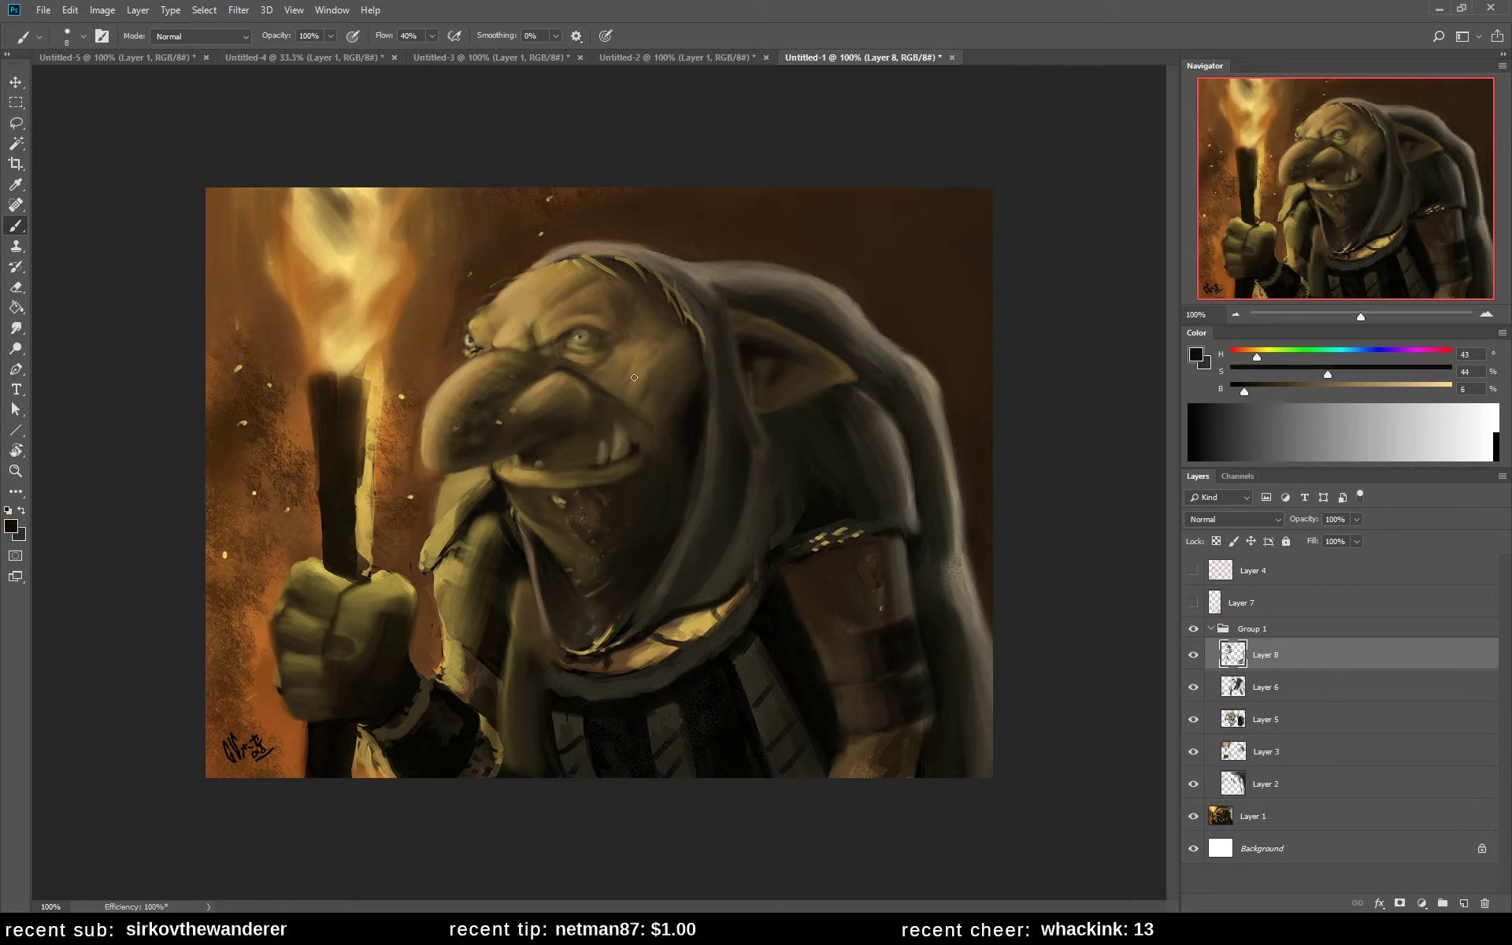
alt+click(608, 339)
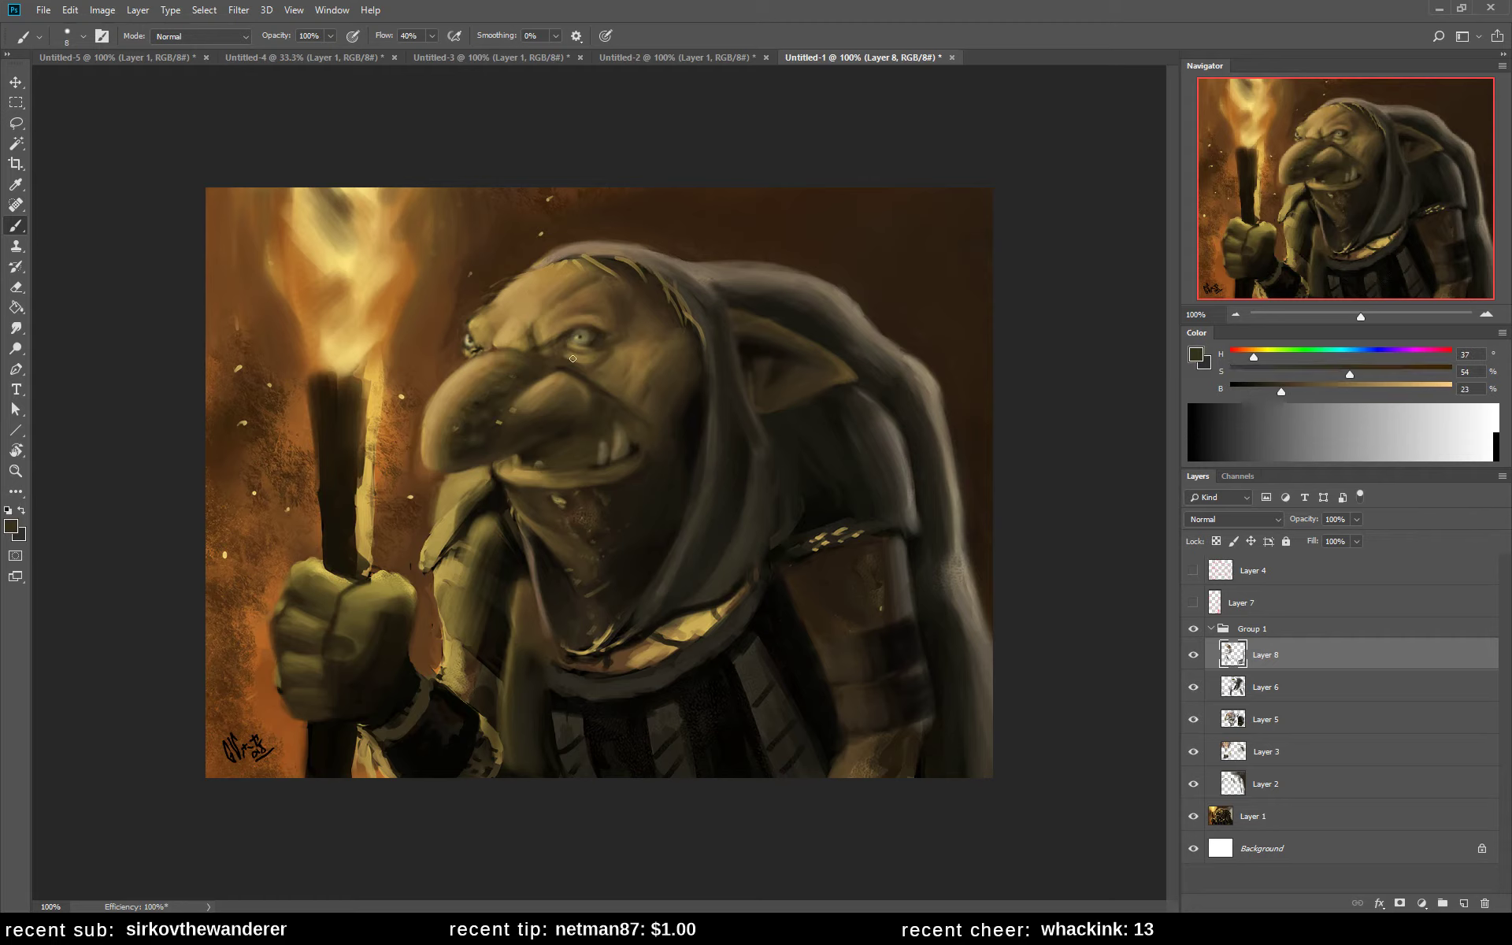
alt+click(591, 337)
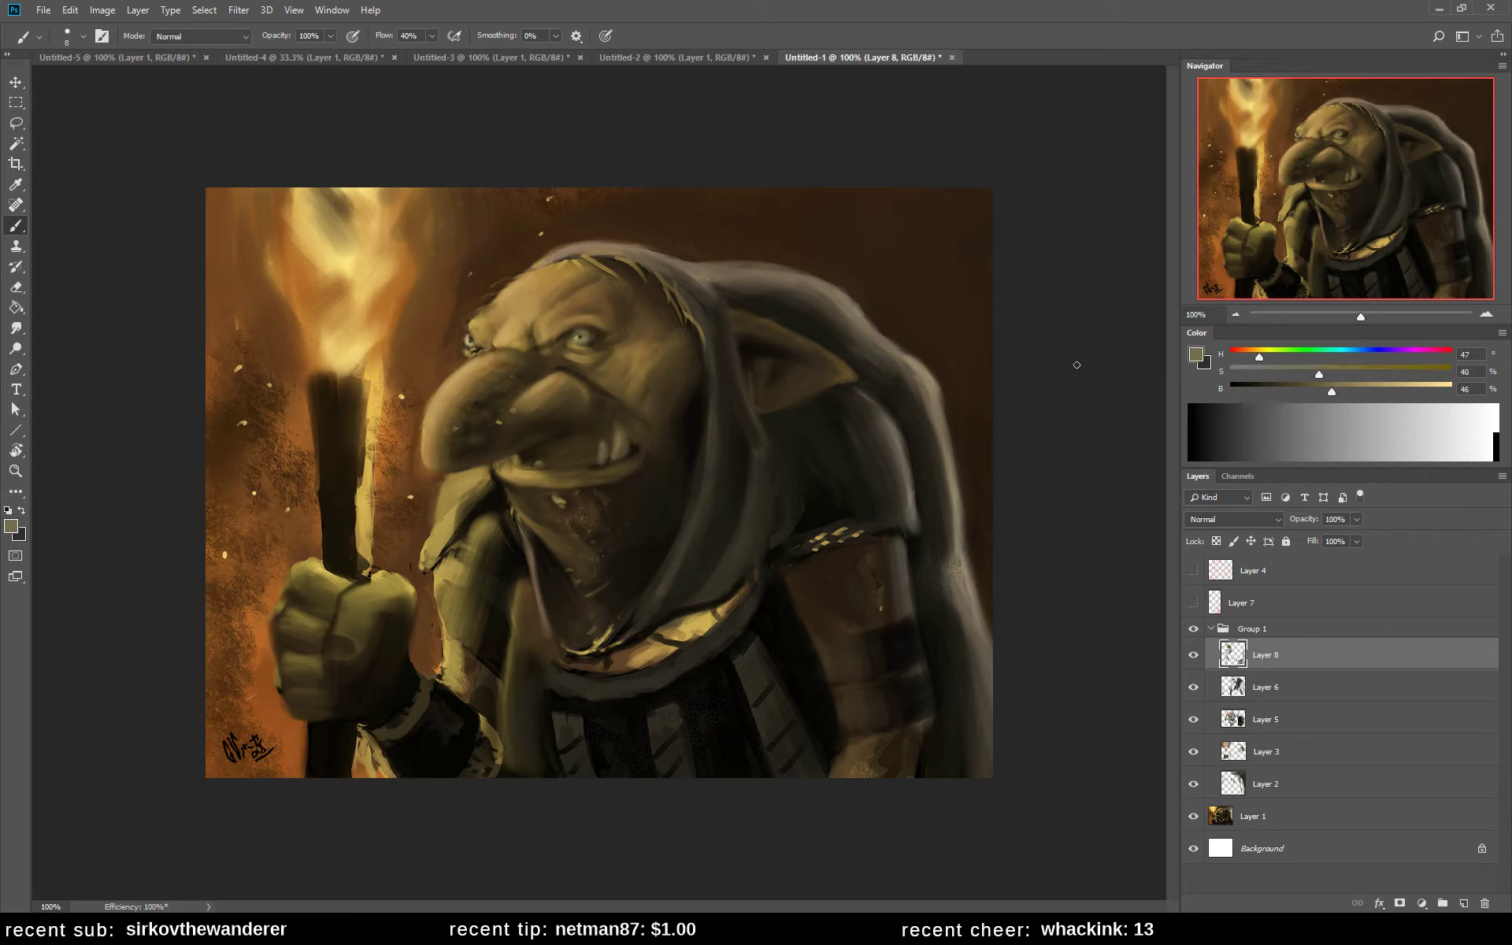
- Brighten the colour to a light tan, paint the eyeball, then sample a dark brown nearby
click(1378, 386)
drag(1261, 354, 1246, 354)
drag(589, 335, 579, 338)
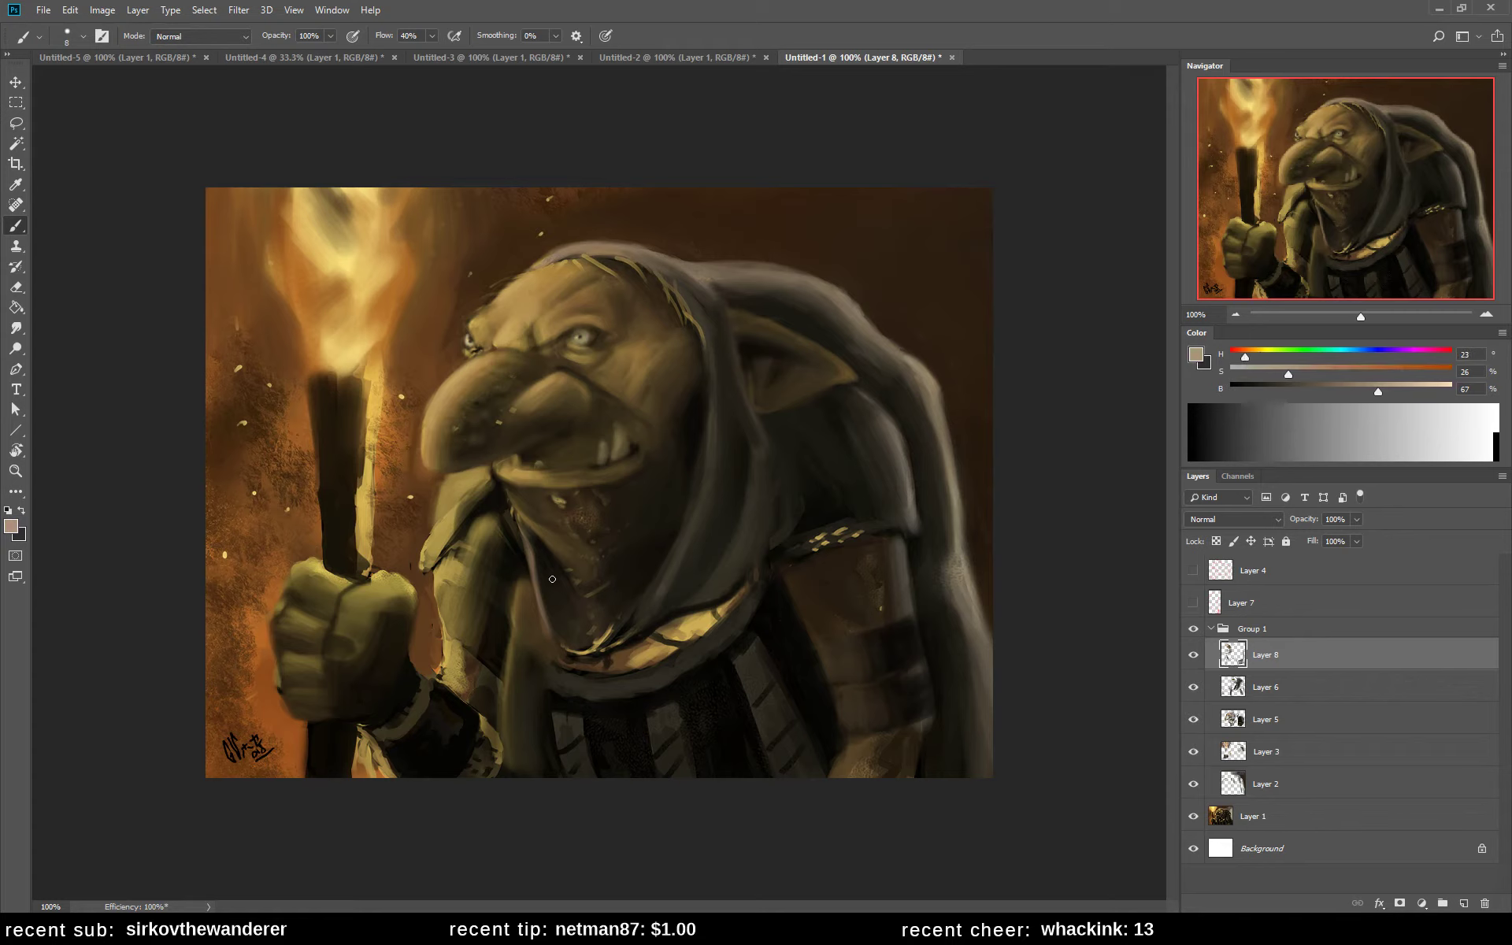
alt+click(452, 328)
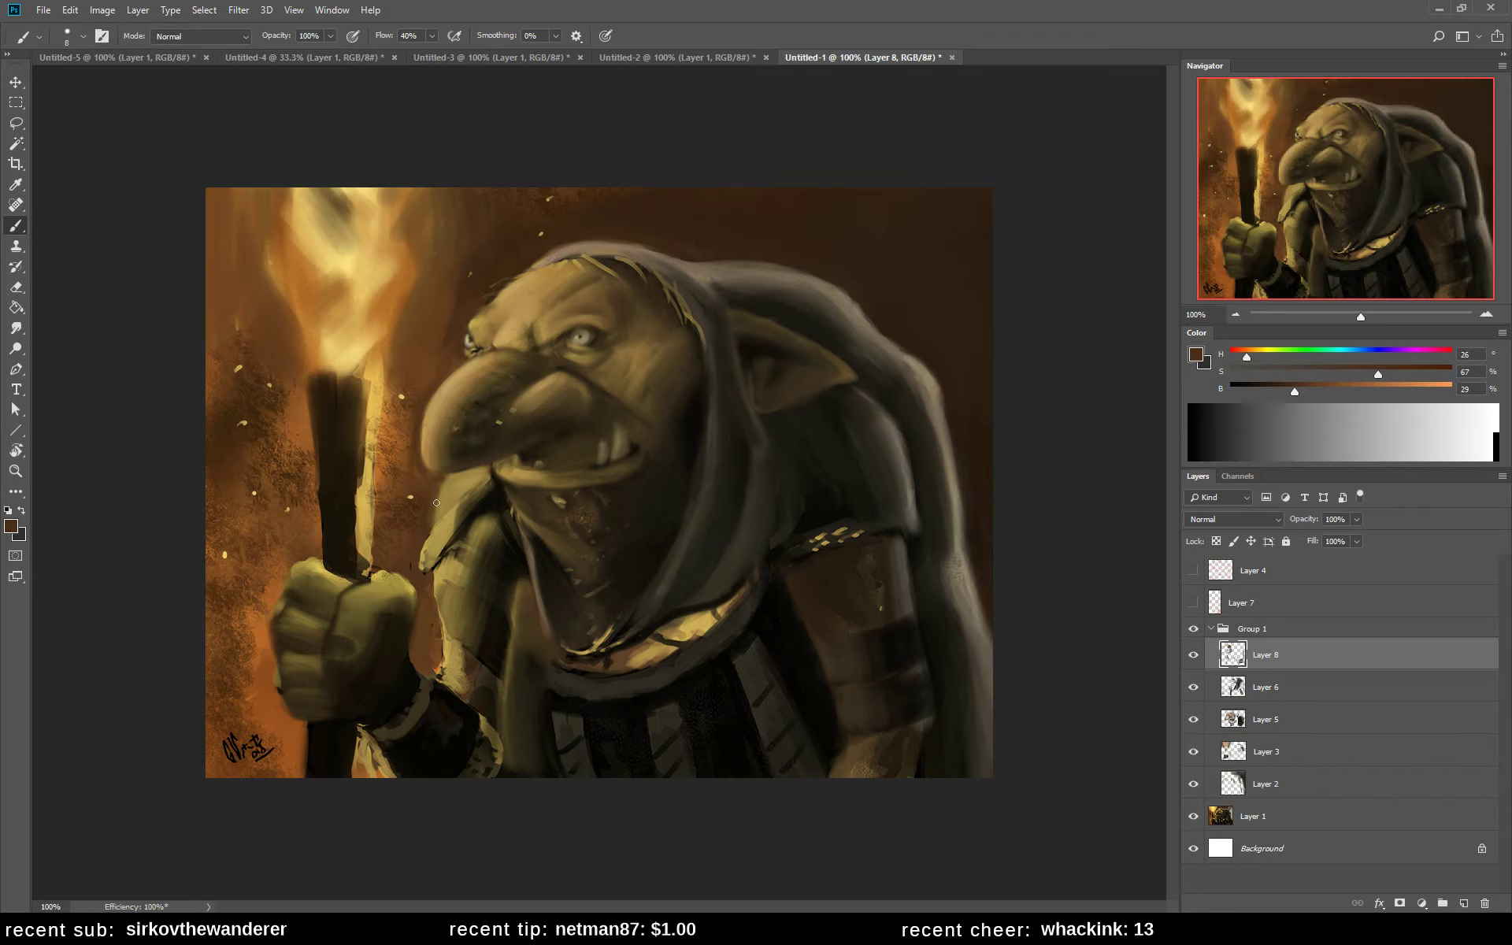
- Choose a brighter orange and paint light along the hood edge near the head
alt+click(402, 296)
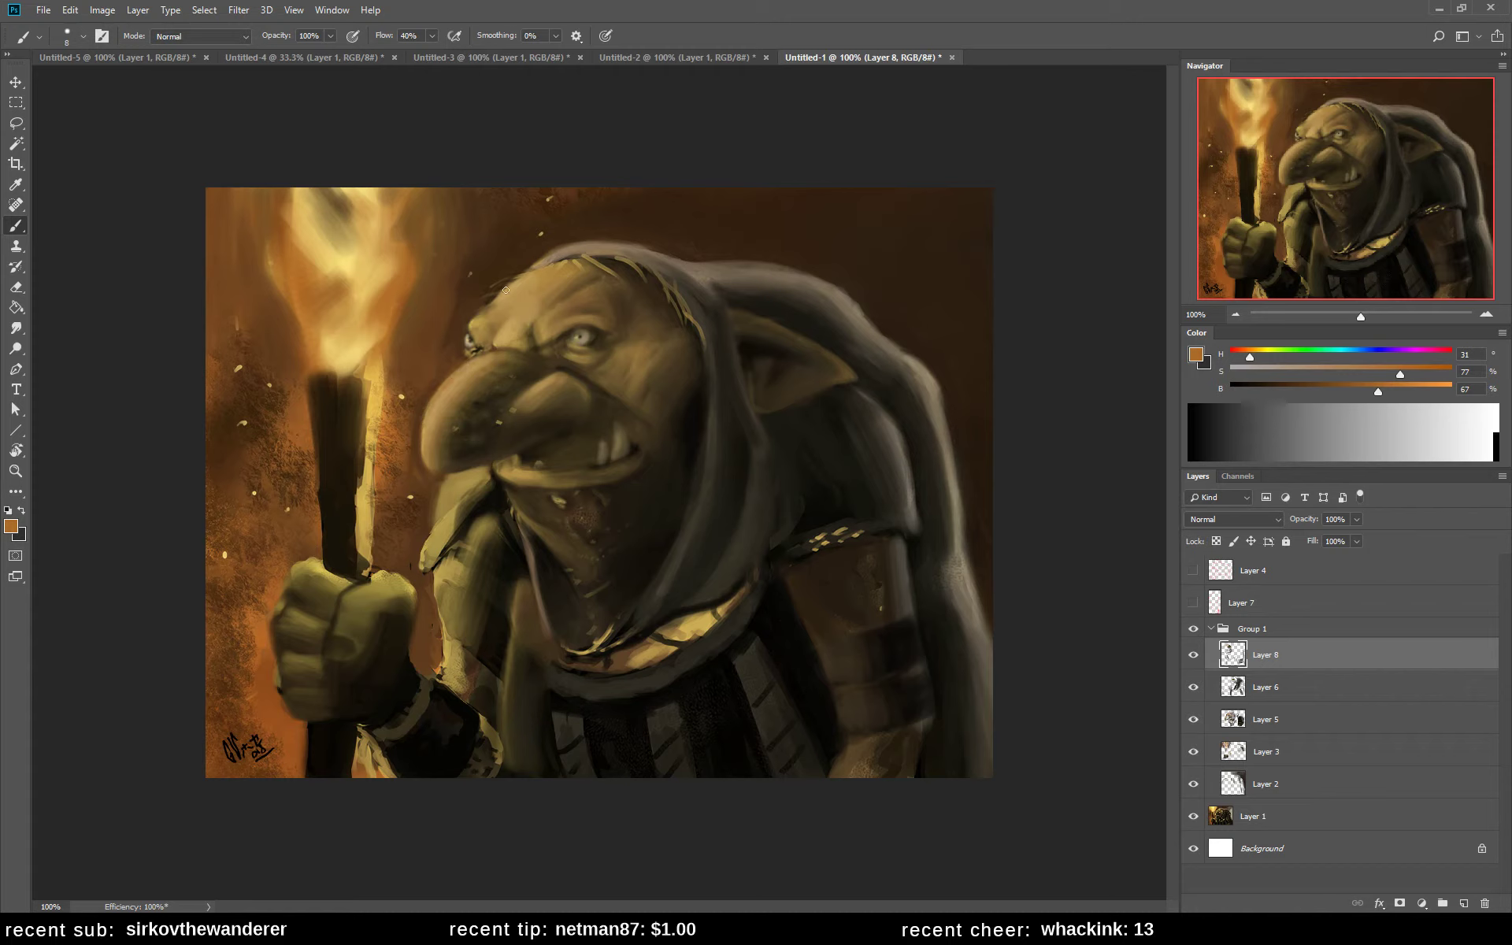
click(1197, 354)
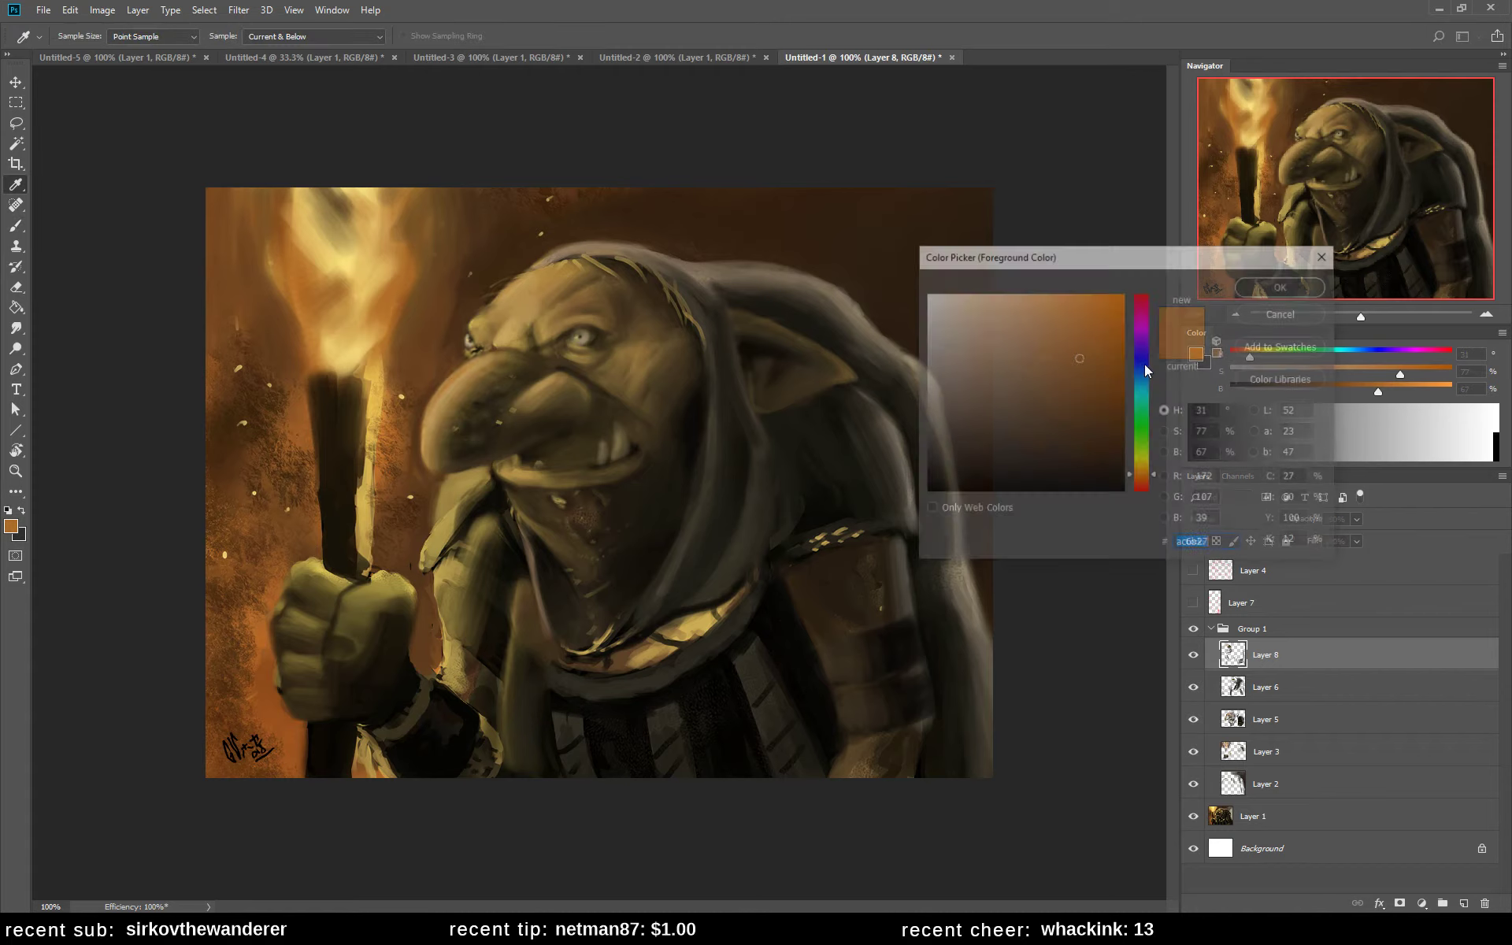
click(1058, 296)
click(1284, 285)
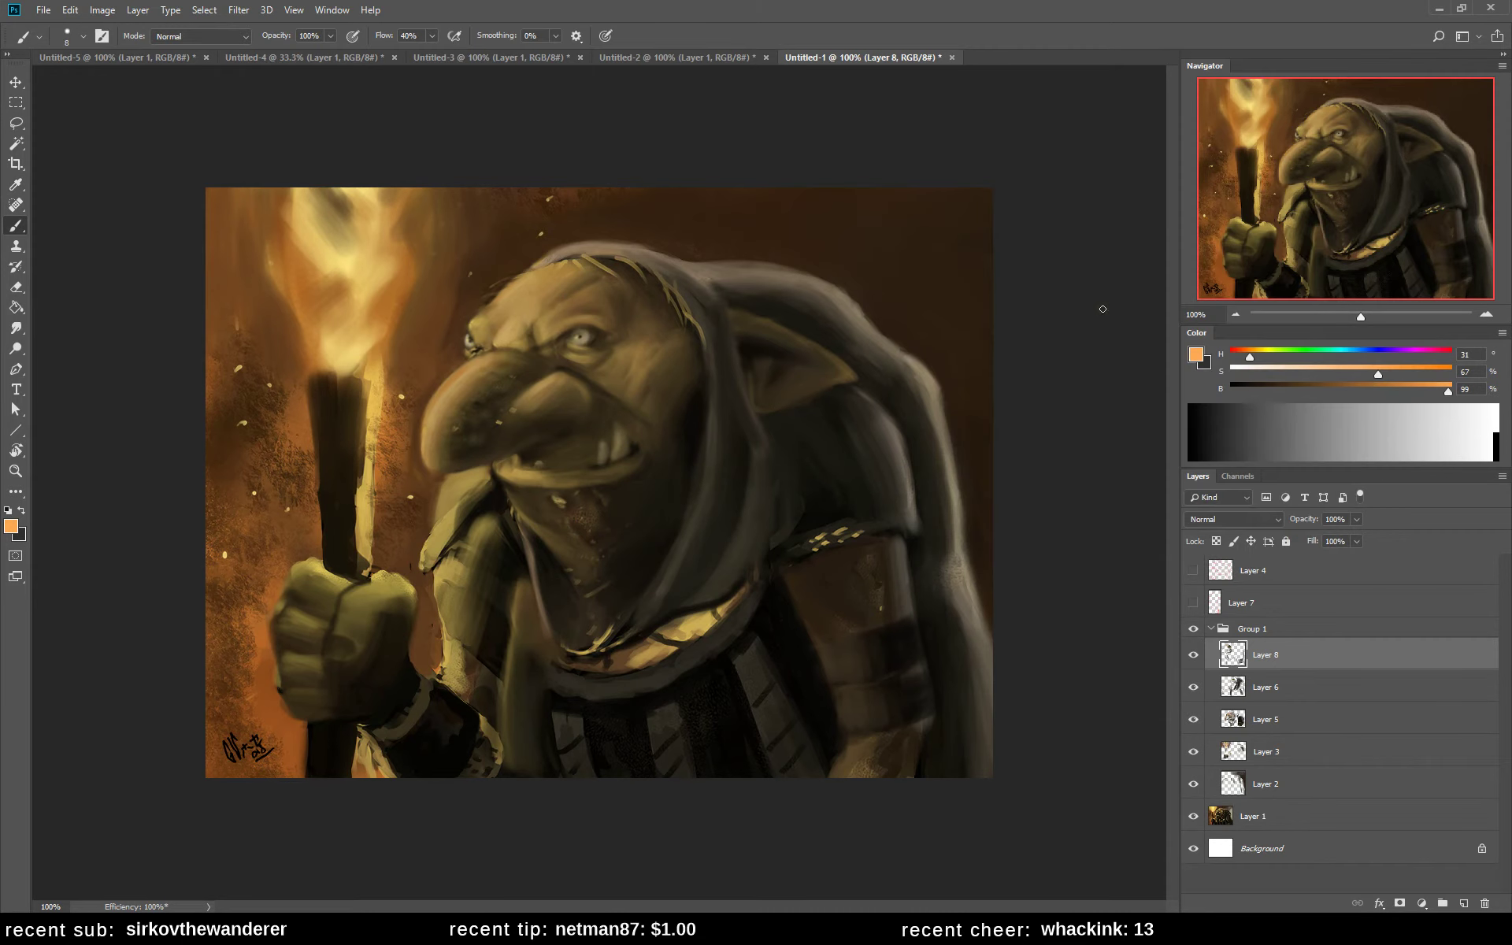
mouse_move(512, 288)
mouse_down()
mouse_move(486, 312)
mouse_move(524, 274)
mouse_up()
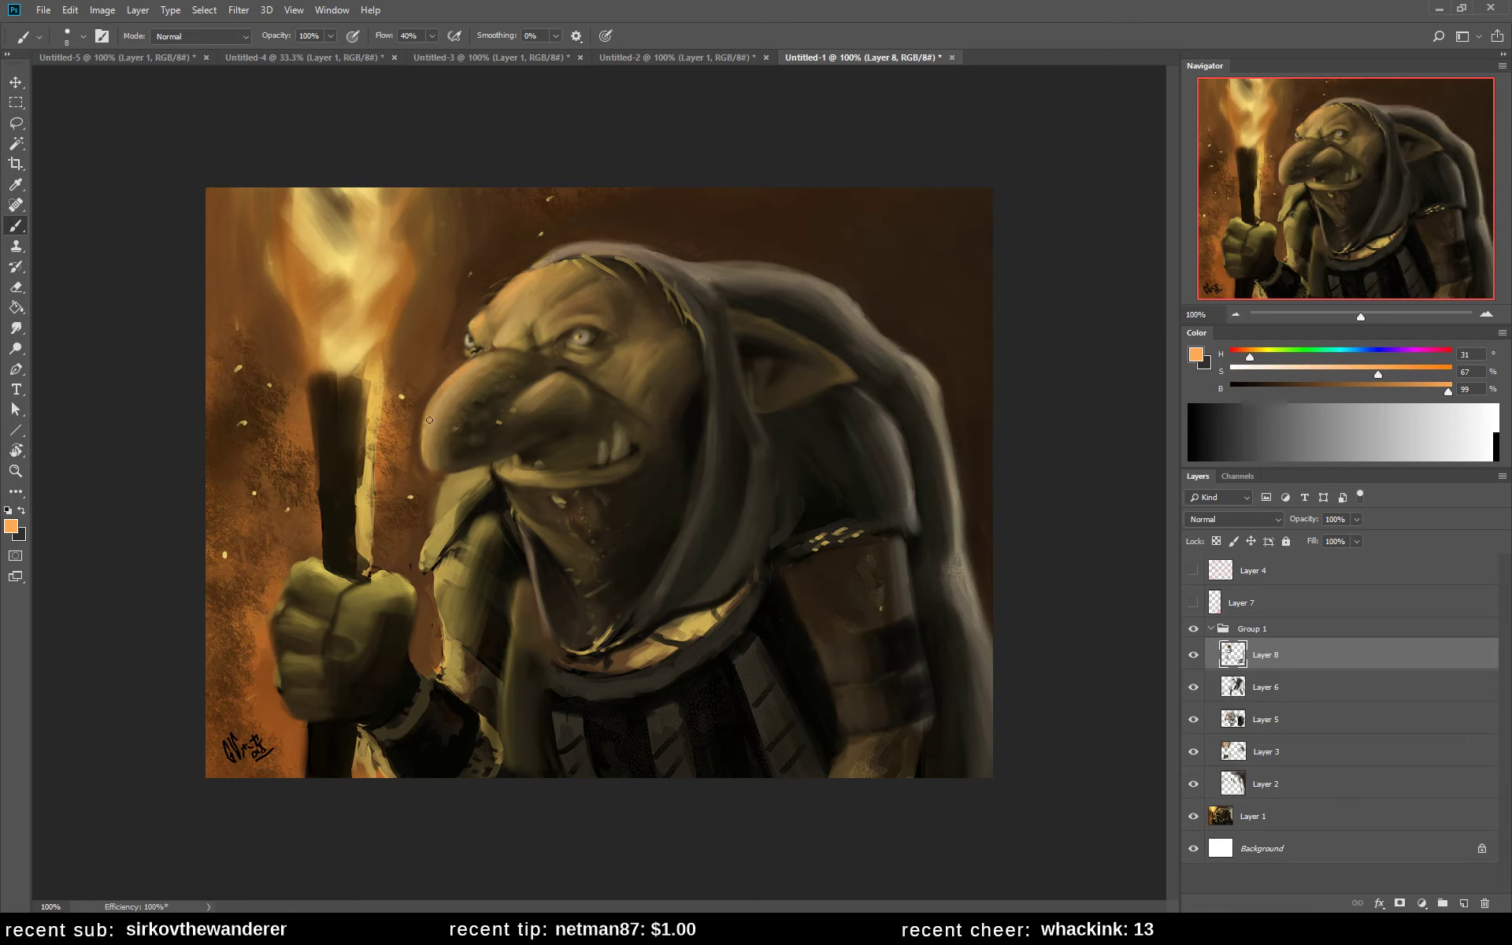
- Mix a saturated bright yellow-orange and lighten the left edge of the hood rim
alt+click(459, 377)
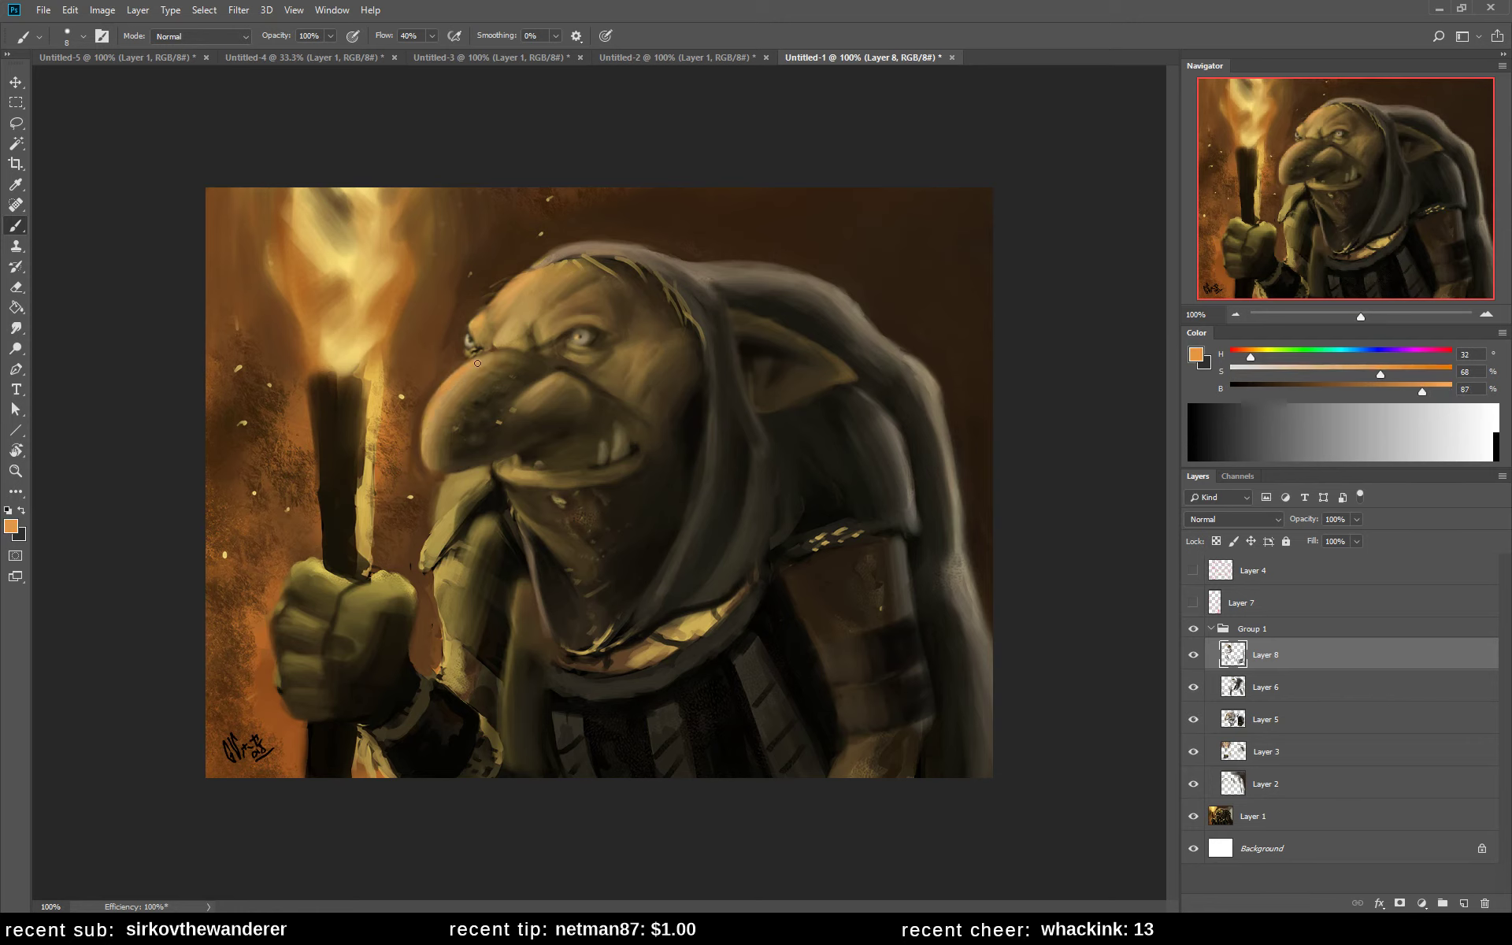
alt+click(510, 331)
drag(1259, 351, 1250, 351)
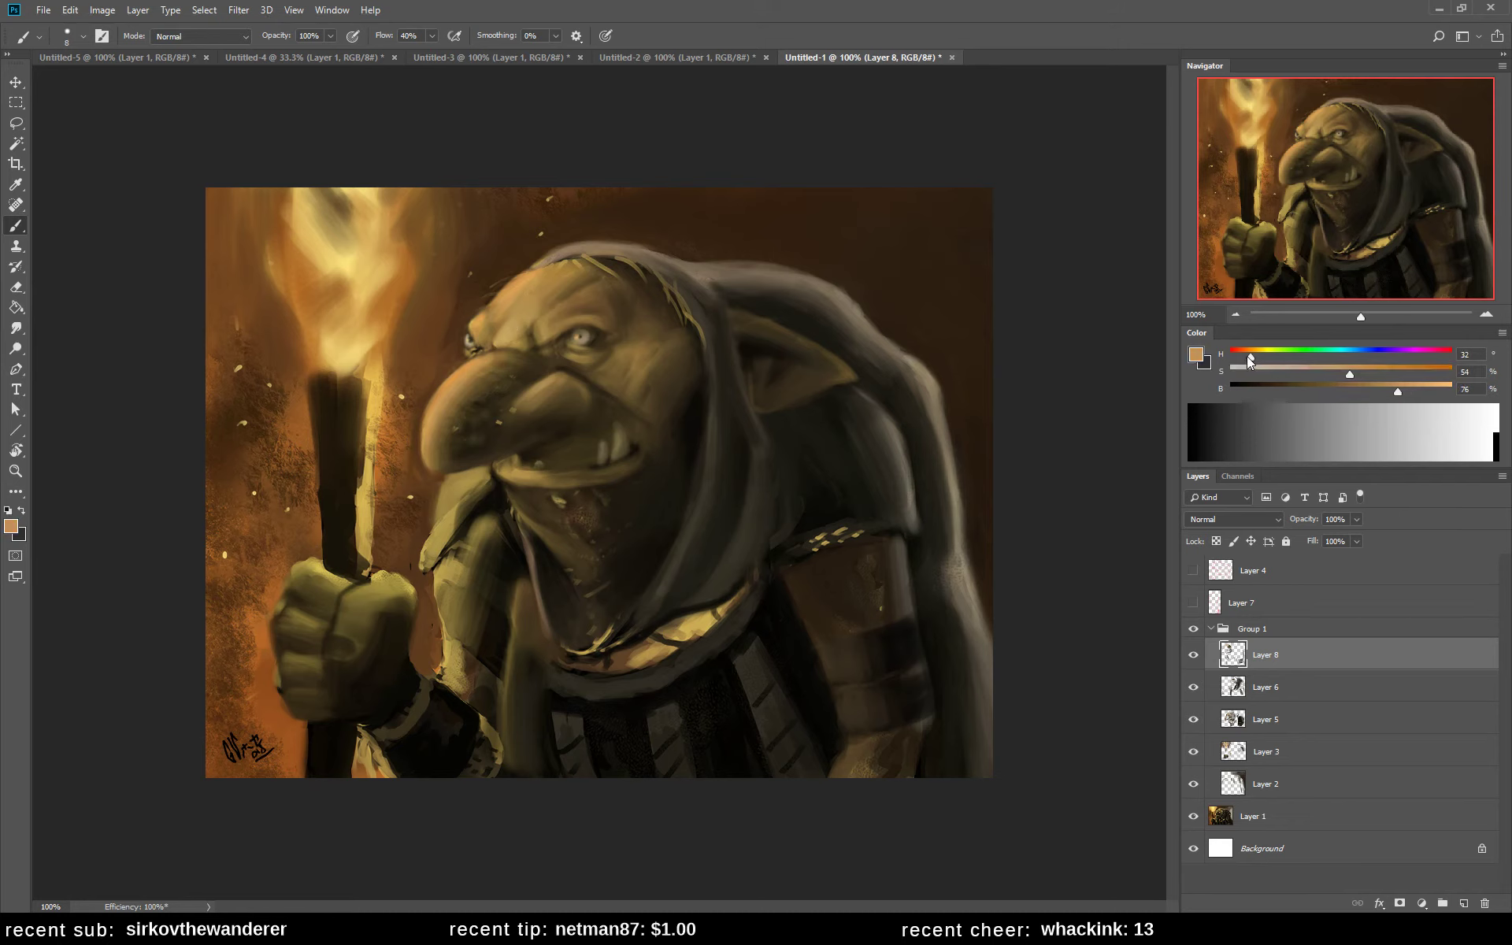
click(1196, 355)
drag(1099, 300, 1069, 300)
drag(1141, 475, 1144, 471)
click(1071, 296)
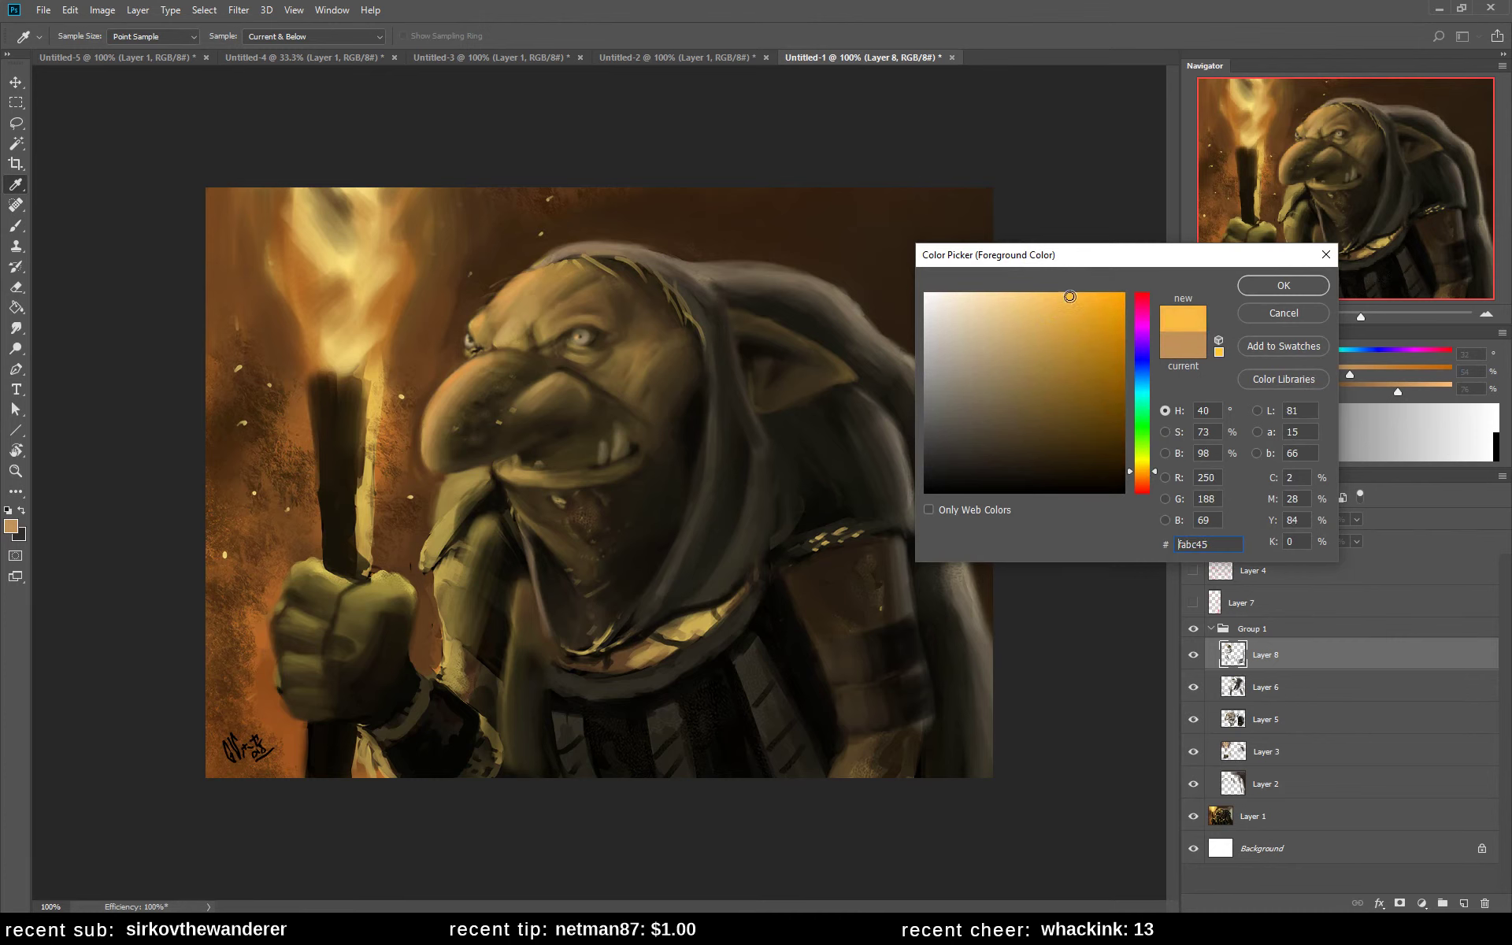
click(1273, 287)
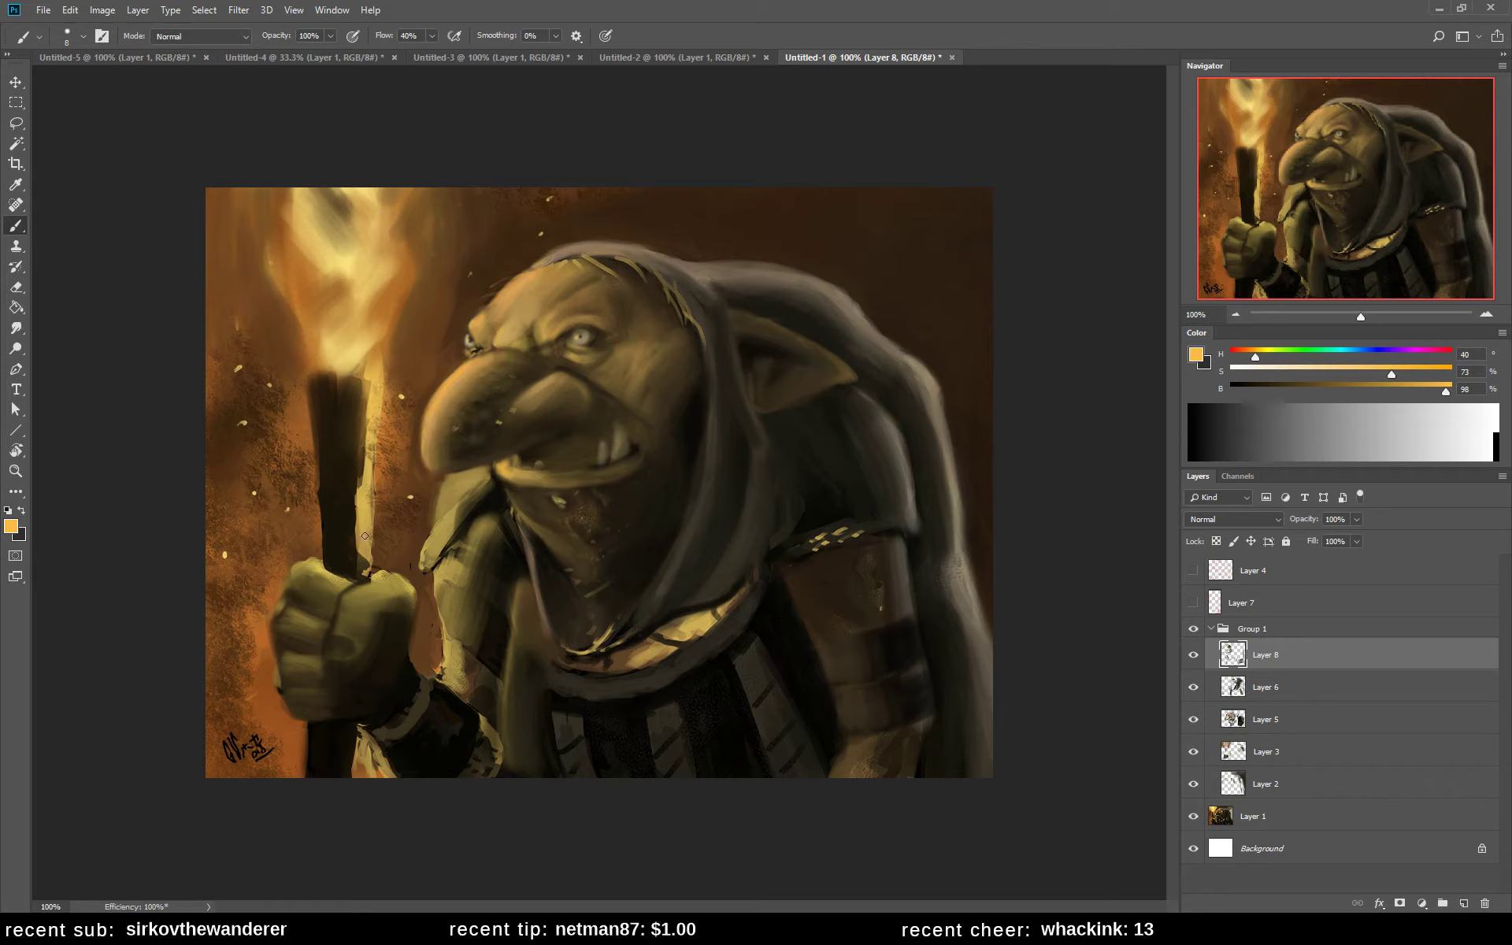
drag(538, 265, 572, 250)
- Sample light tan from the hood and highlight the fist top and the sleeve below it
alt+click(842, 388)
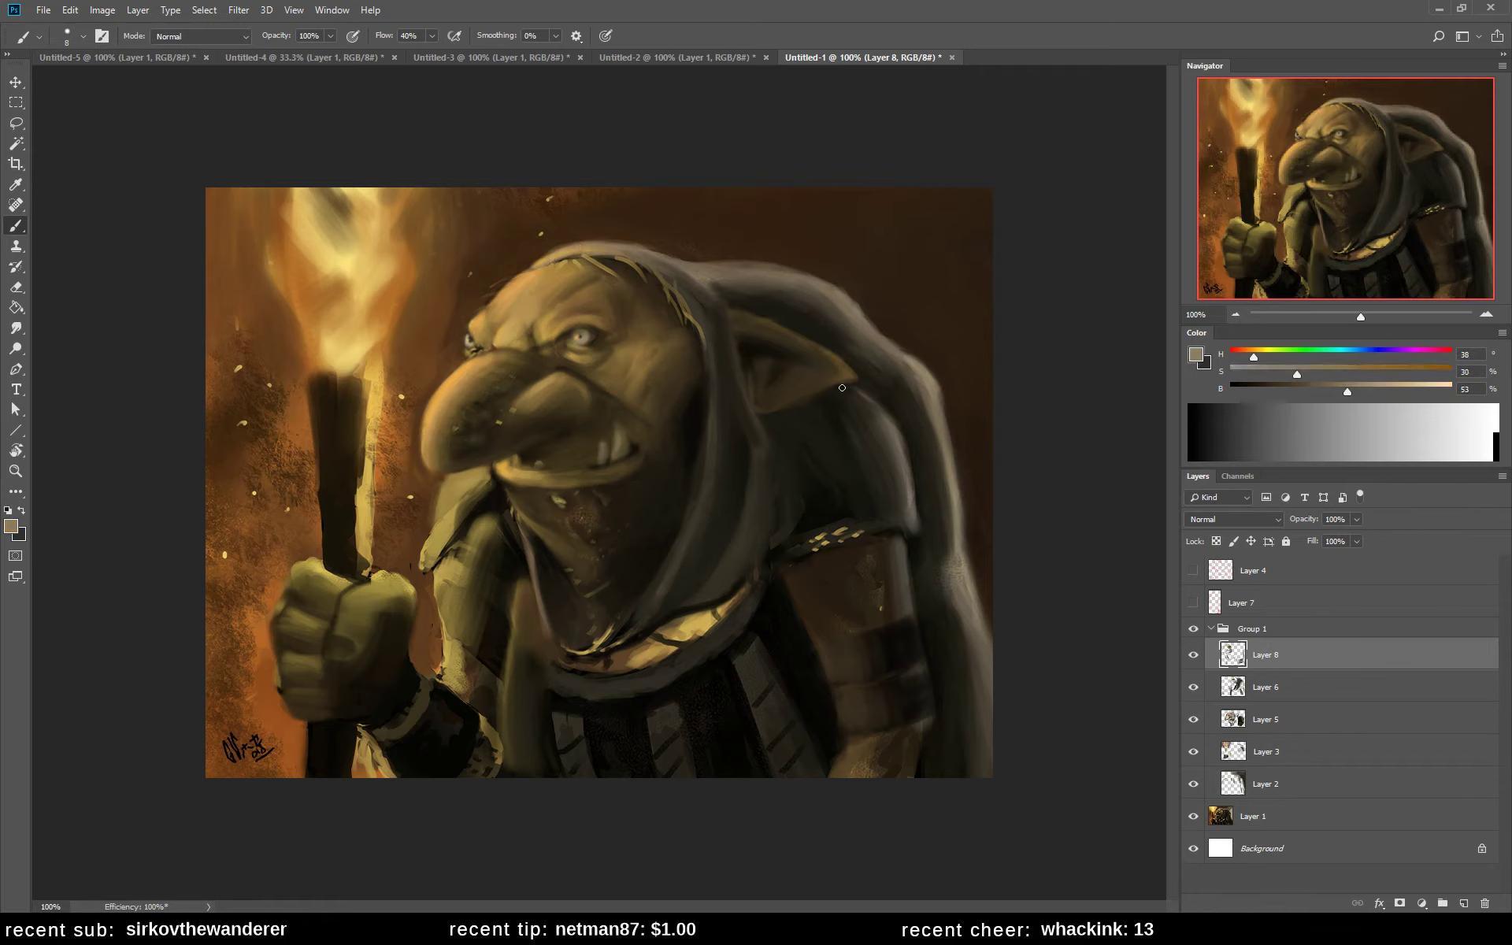
alt+click(845, 373)
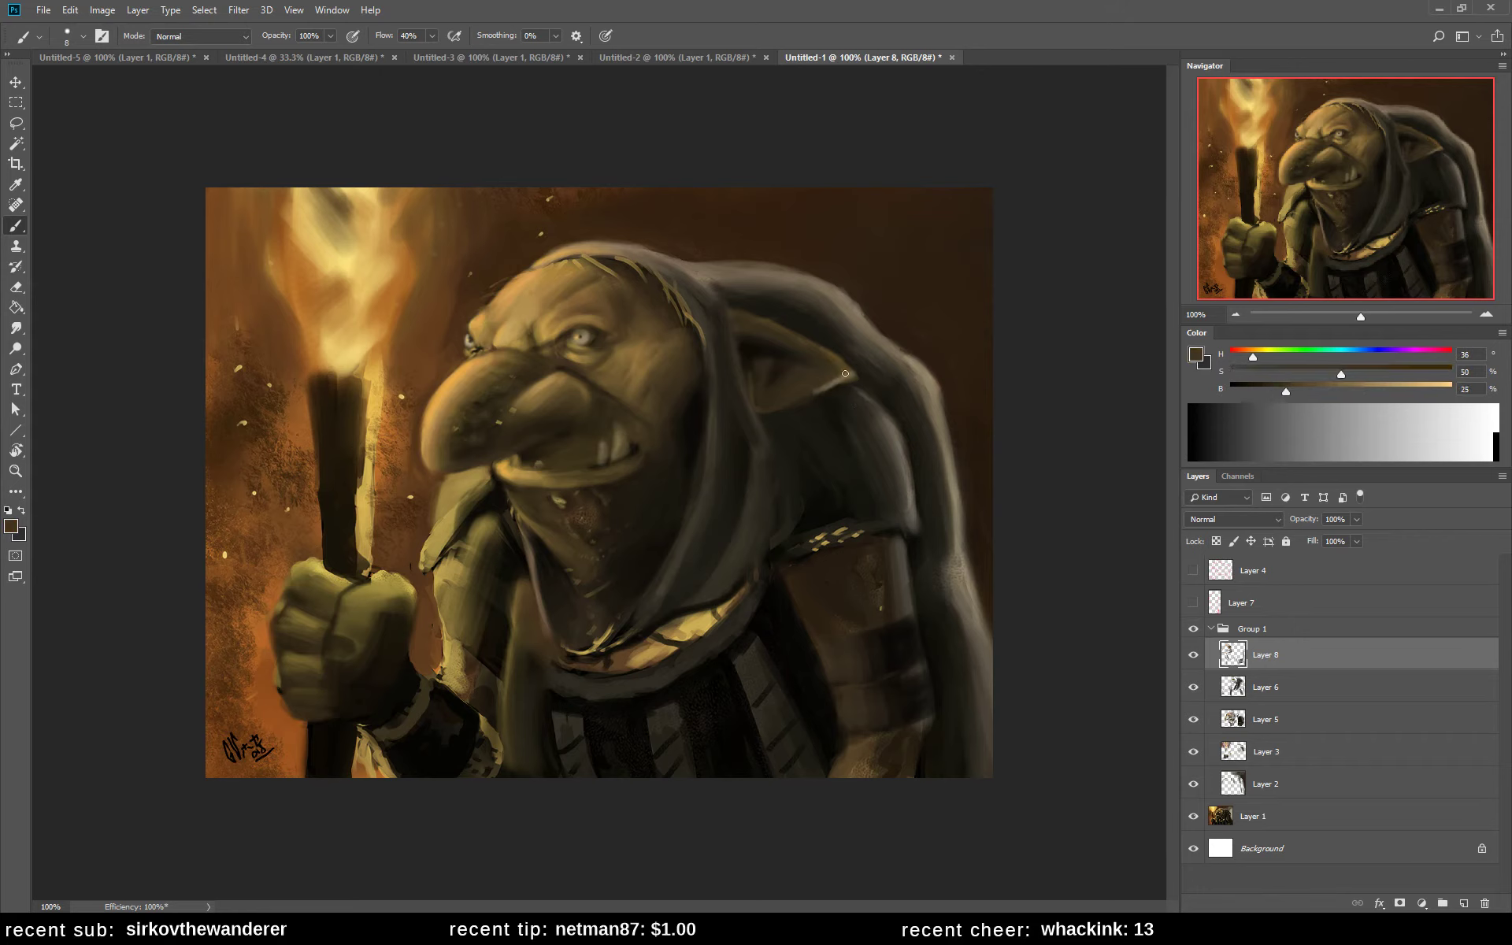
alt+click(518, 284)
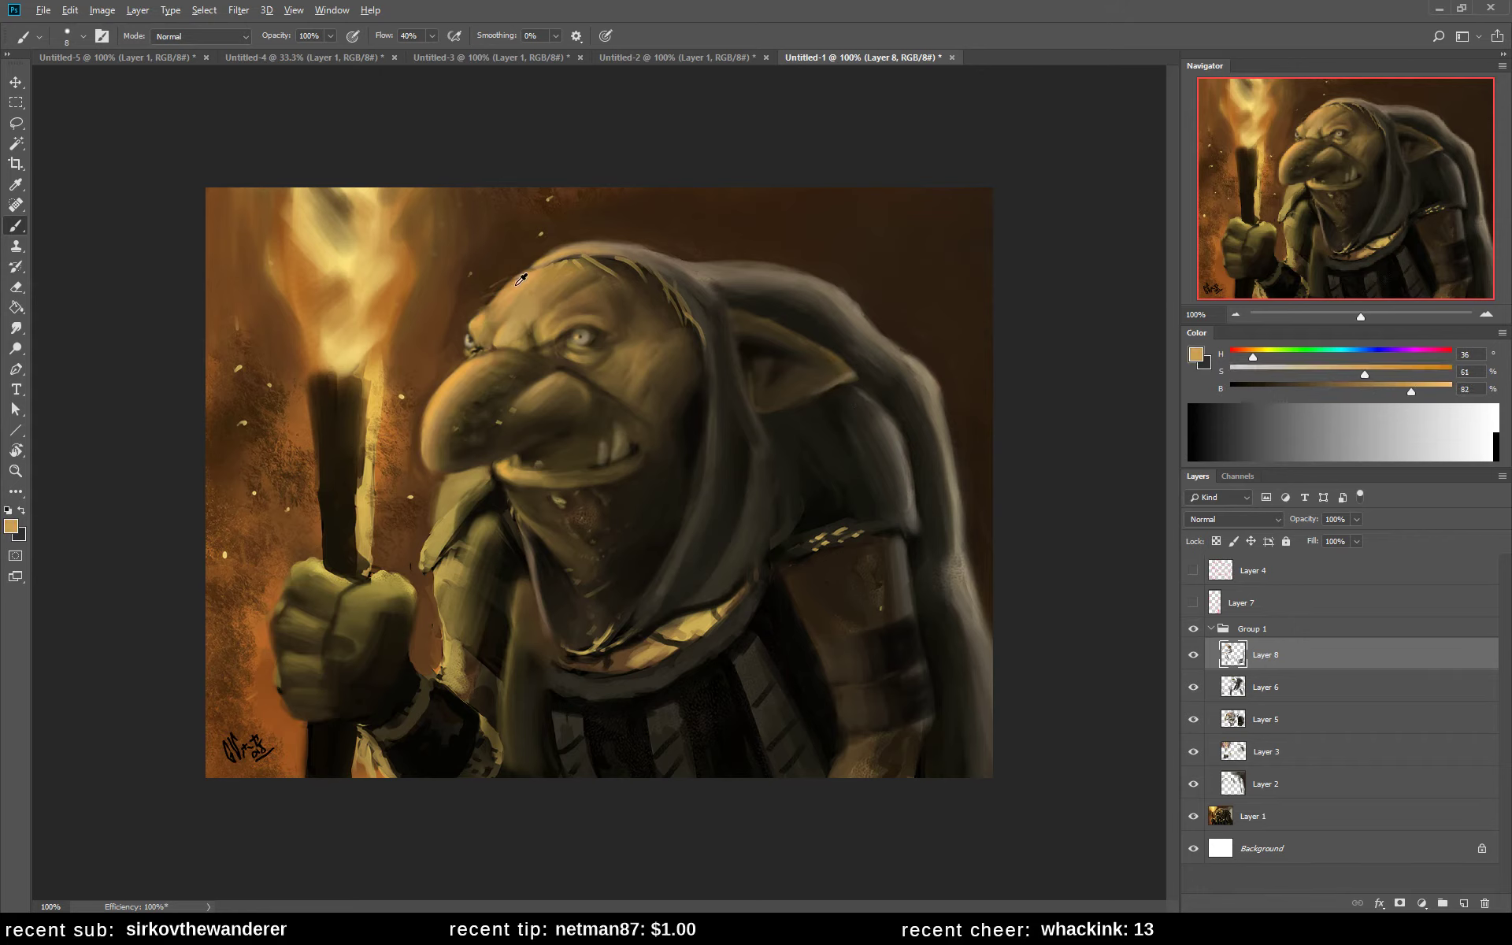
alt+click(517, 284)
drag(315, 563, 367, 587)
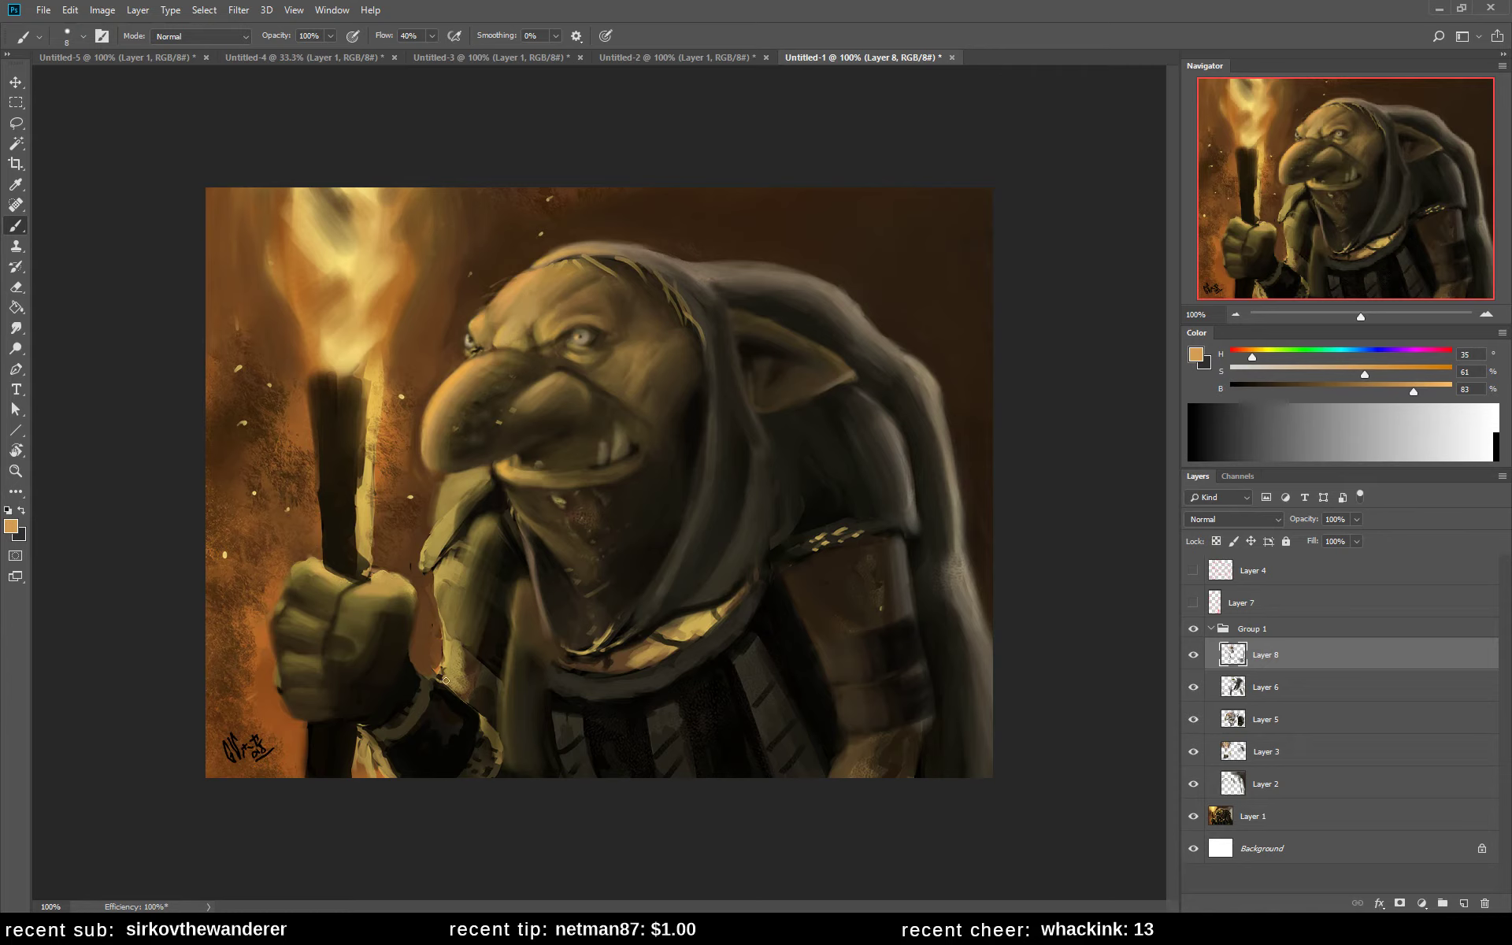
mouse_move(413, 668)
mouse_down()
mouse_move(411, 665)
mouse_move(471, 708)
mouse_move(416, 668)
mouse_move(465, 724)
mouse_up()
- Paint tan and brown along the sleeve edge, sampling darker browns from the sleeve
alt+click(438, 695)
alt+click(440, 691)
alt+click(441, 708)
alt+click(441, 707)
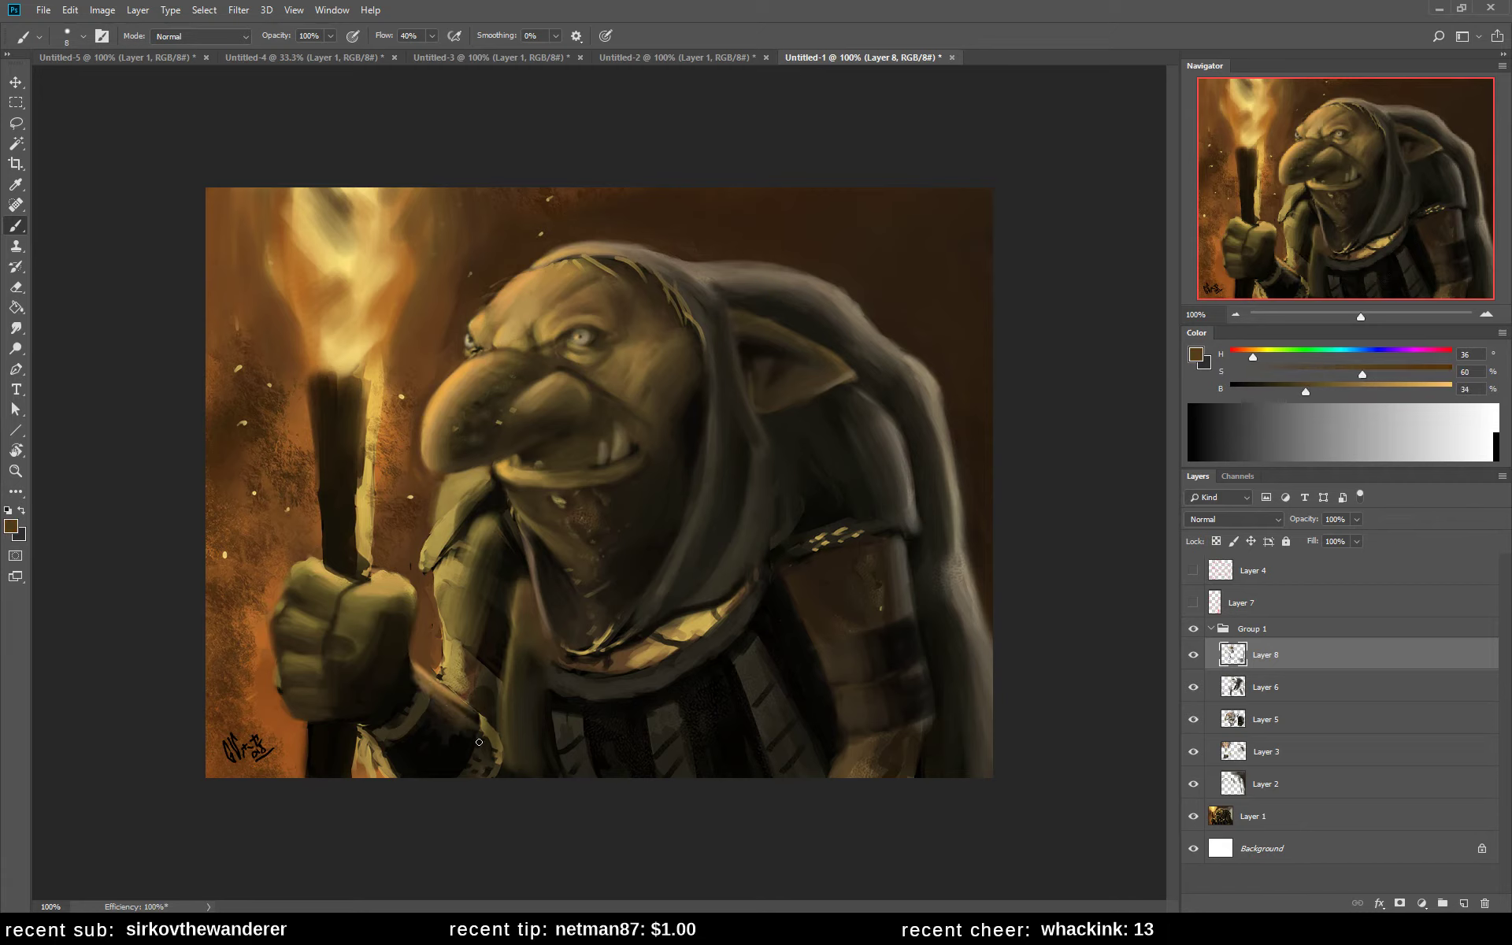
alt+click(448, 707)
alt+click(464, 712)
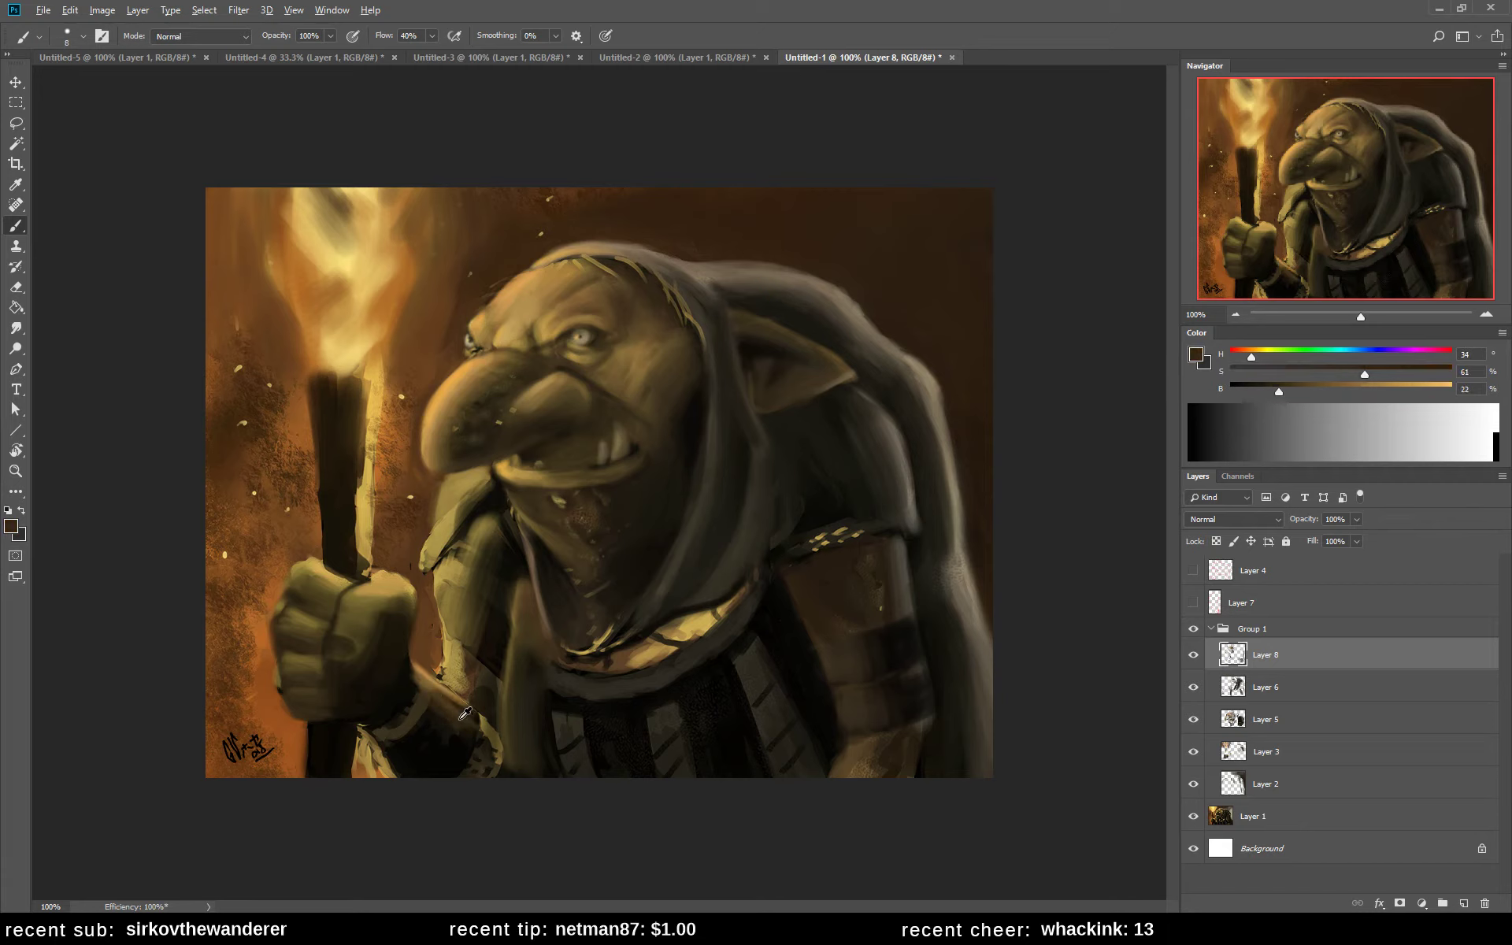
- Check the mirrored view, then darken the collar band across the chest with browns
key(ctrl+shift+h)
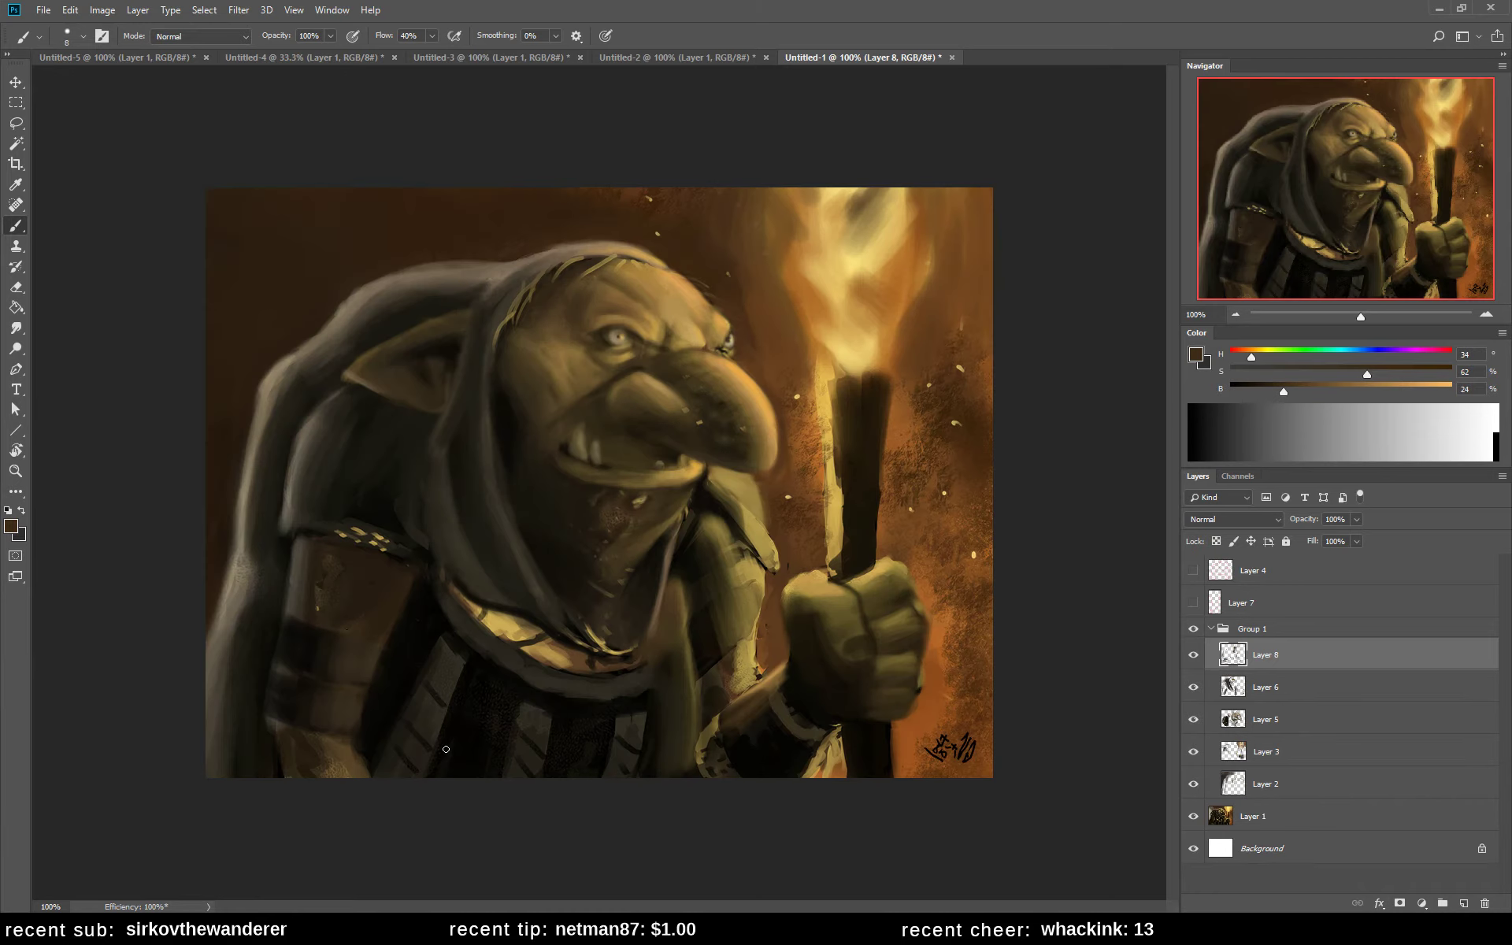
key(ctrl+shift+h)
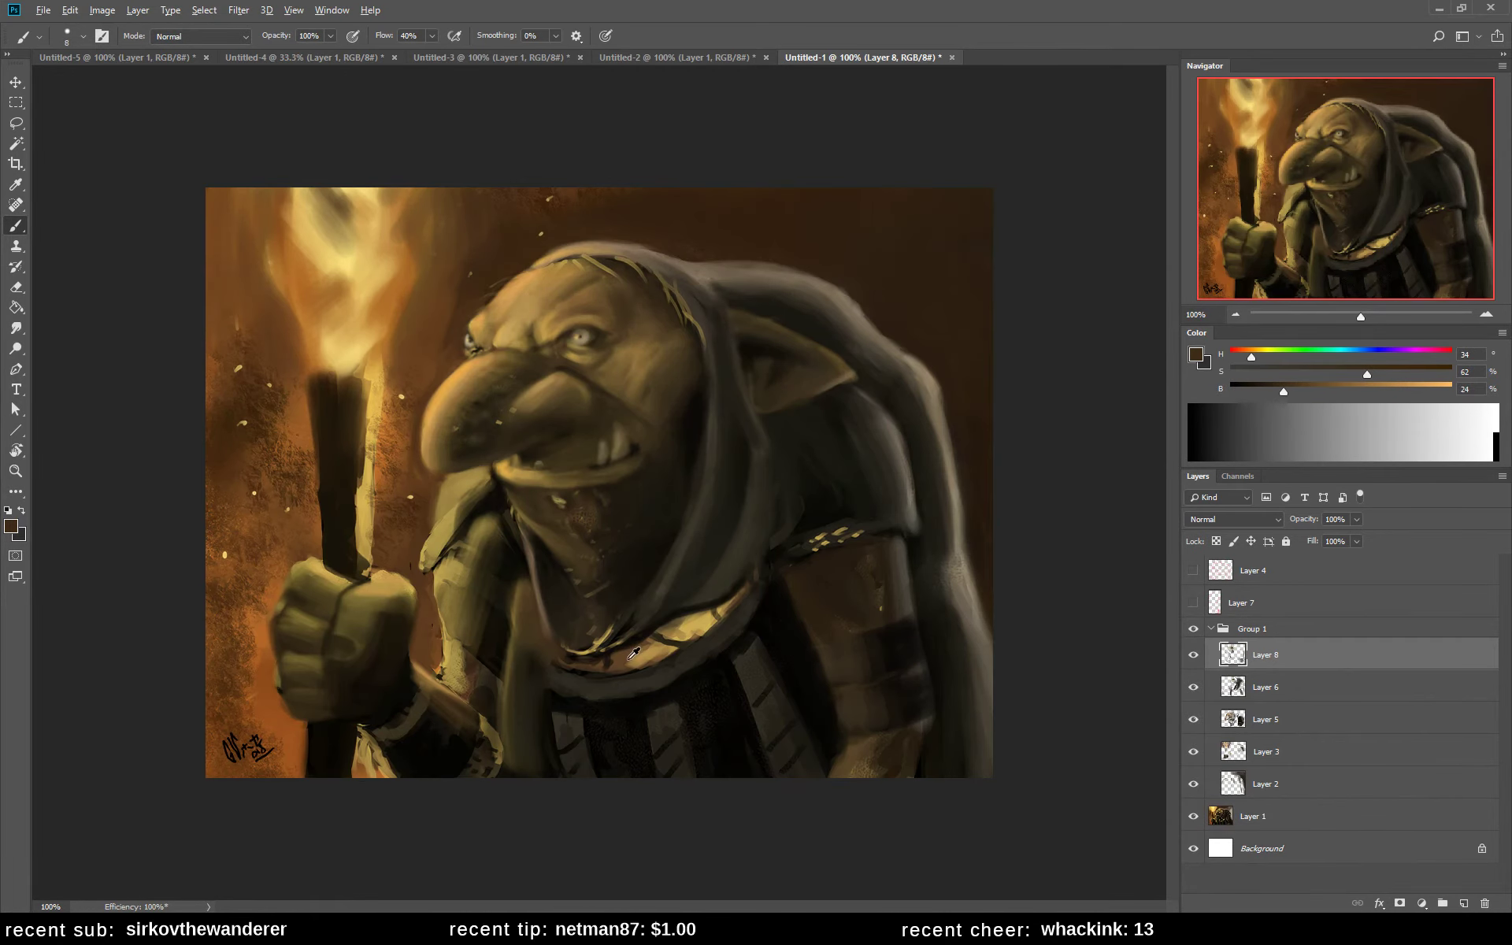
alt+click(684, 626)
mouse_move(683, 621)
mouse_down()
mouse_move(697, 618)
mouse_move(646, 653)
mouse_move(711, 623)
mouse_move(700, 652)
mouse_up()
key(bracketright)
key(bracketright)
key(bracketright)
key(bracketright)
key(bracketright)
key(bracketright)
key(bracketright)
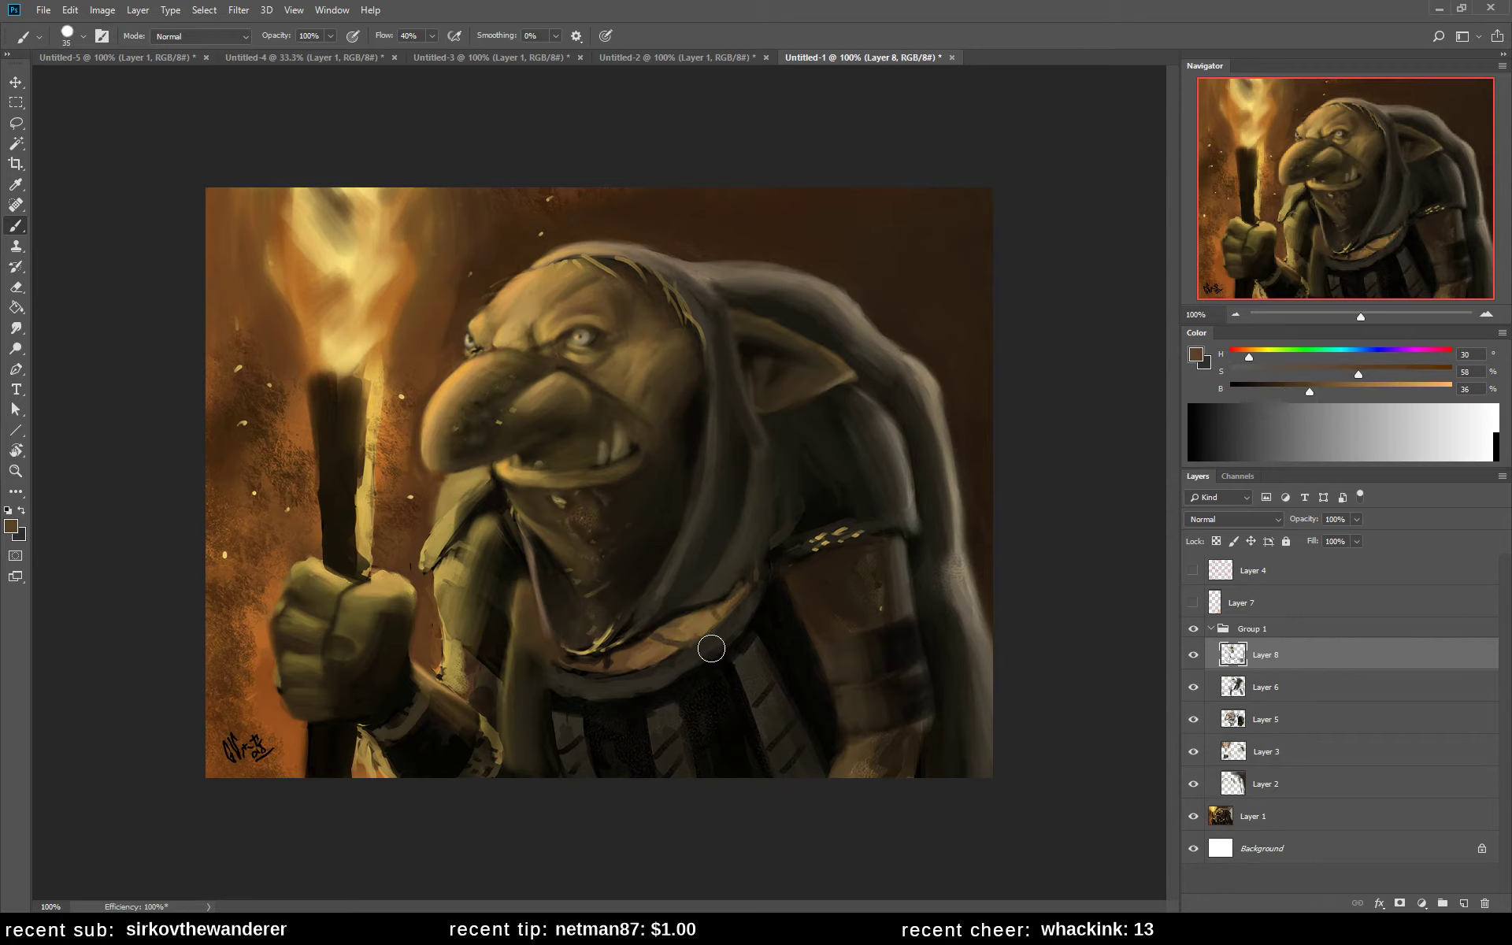
alt+click(695, 418)
mouse_move(614, 648)
mouse_down()
mouse_move(759, 587)
mouse_move(612, 664)
mouse_move(730, 611)
mouse_move(776, 608)
mouse_move(779, 660)
mouse_move(655, 688)
mouse_move(692, 693)
mouse_move(740, 618)
mouse_up()
- Highlight the lower jaw edge in light tan and darken the collar edge near the hand
key(bracketleft)
key(bracketleft)
key(bracketleft)
alt+click(560, 295)
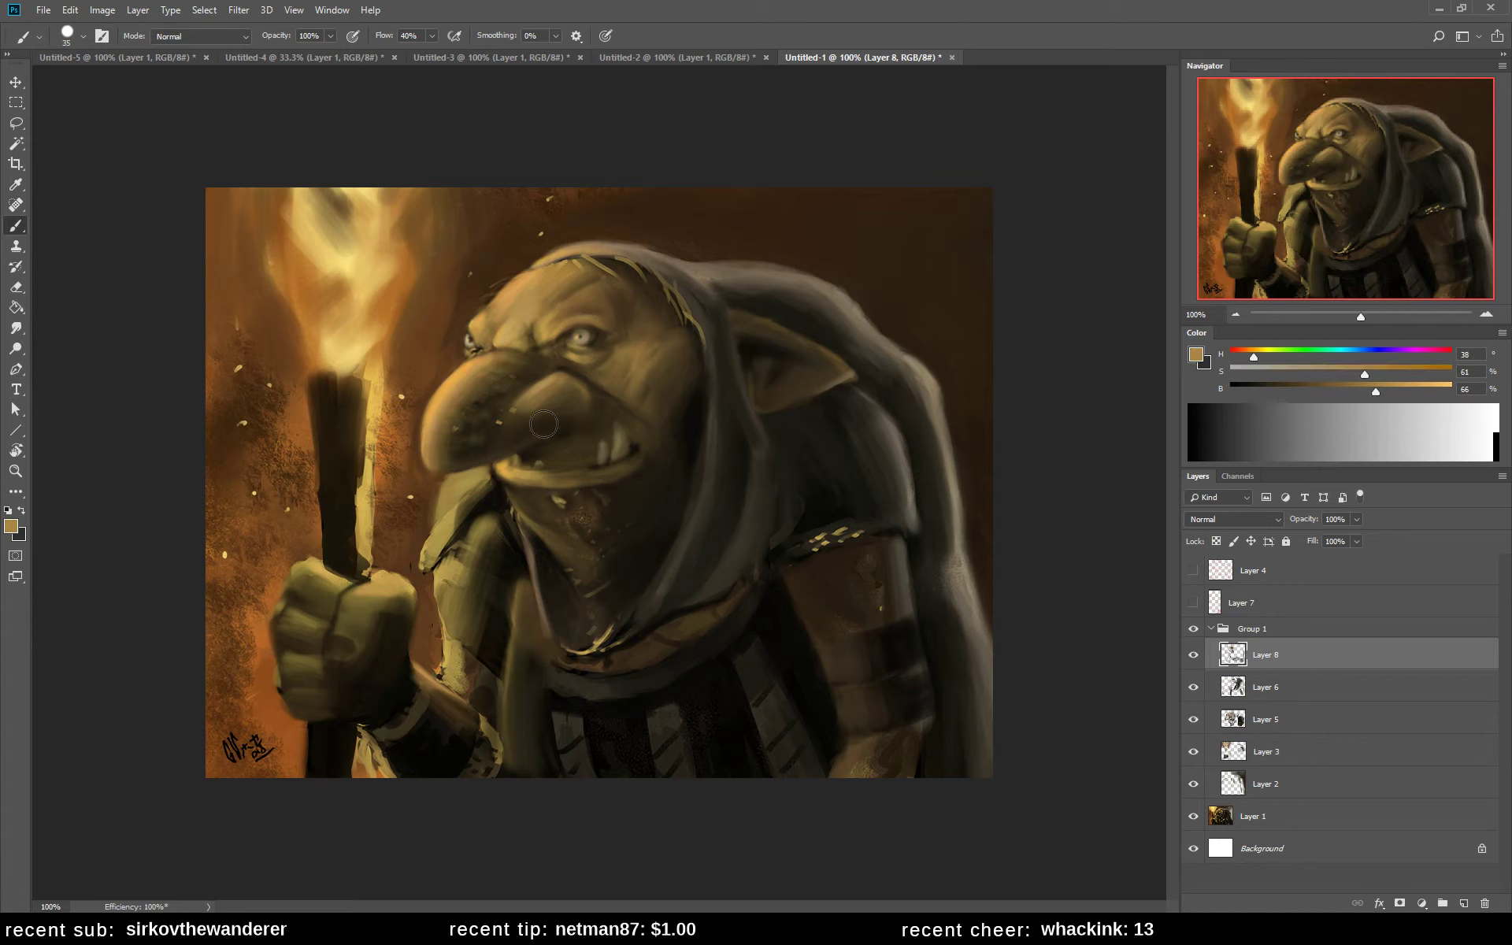
mouse_move(527, 615)
mouse_down()
mouse_move(529, 597)
mouse_move(555, 666)
mouse_up()
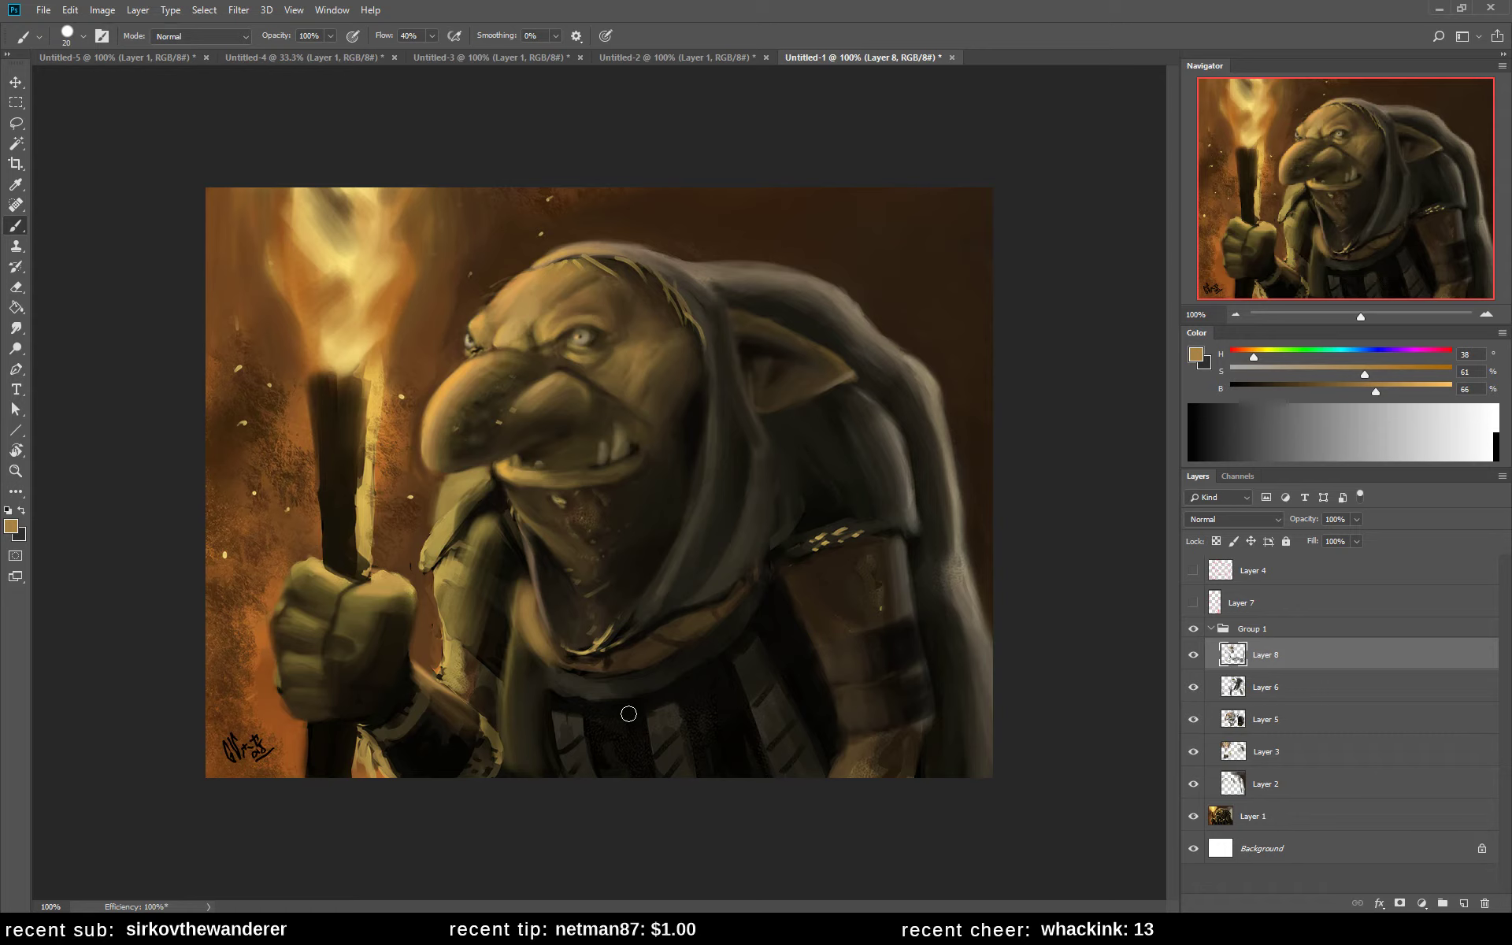
alt+click(825, 514)
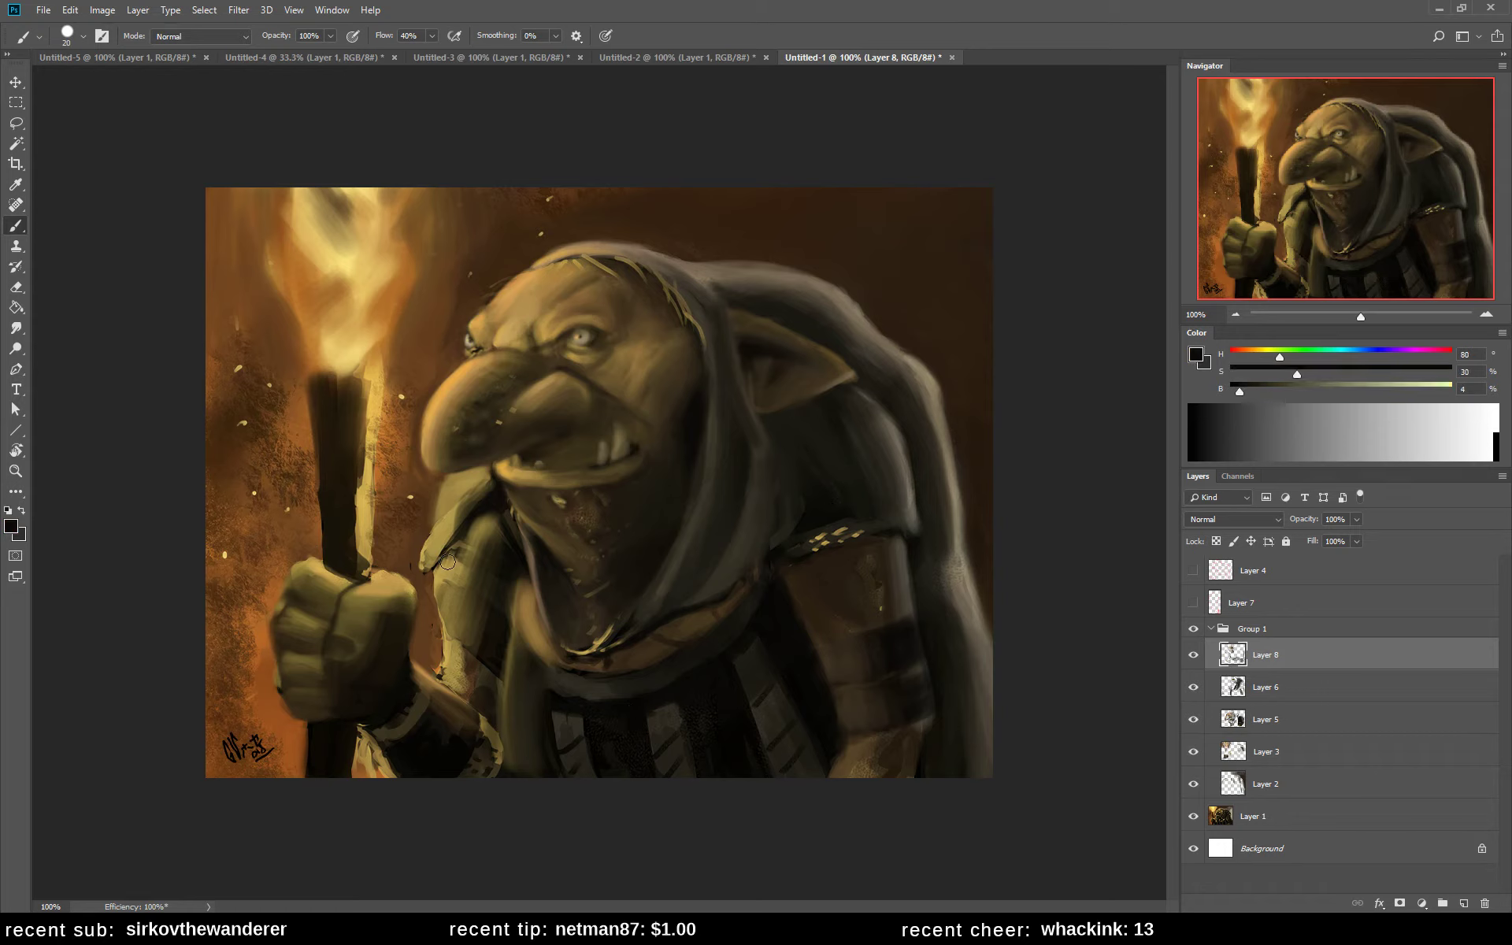
mouse_move(447, 562)
mouse_down()
mouse_move(512, 600)
mouse_move(438, 544)
mouse_move(479, 579)
mouse_move(525, 557)
mouse_up()
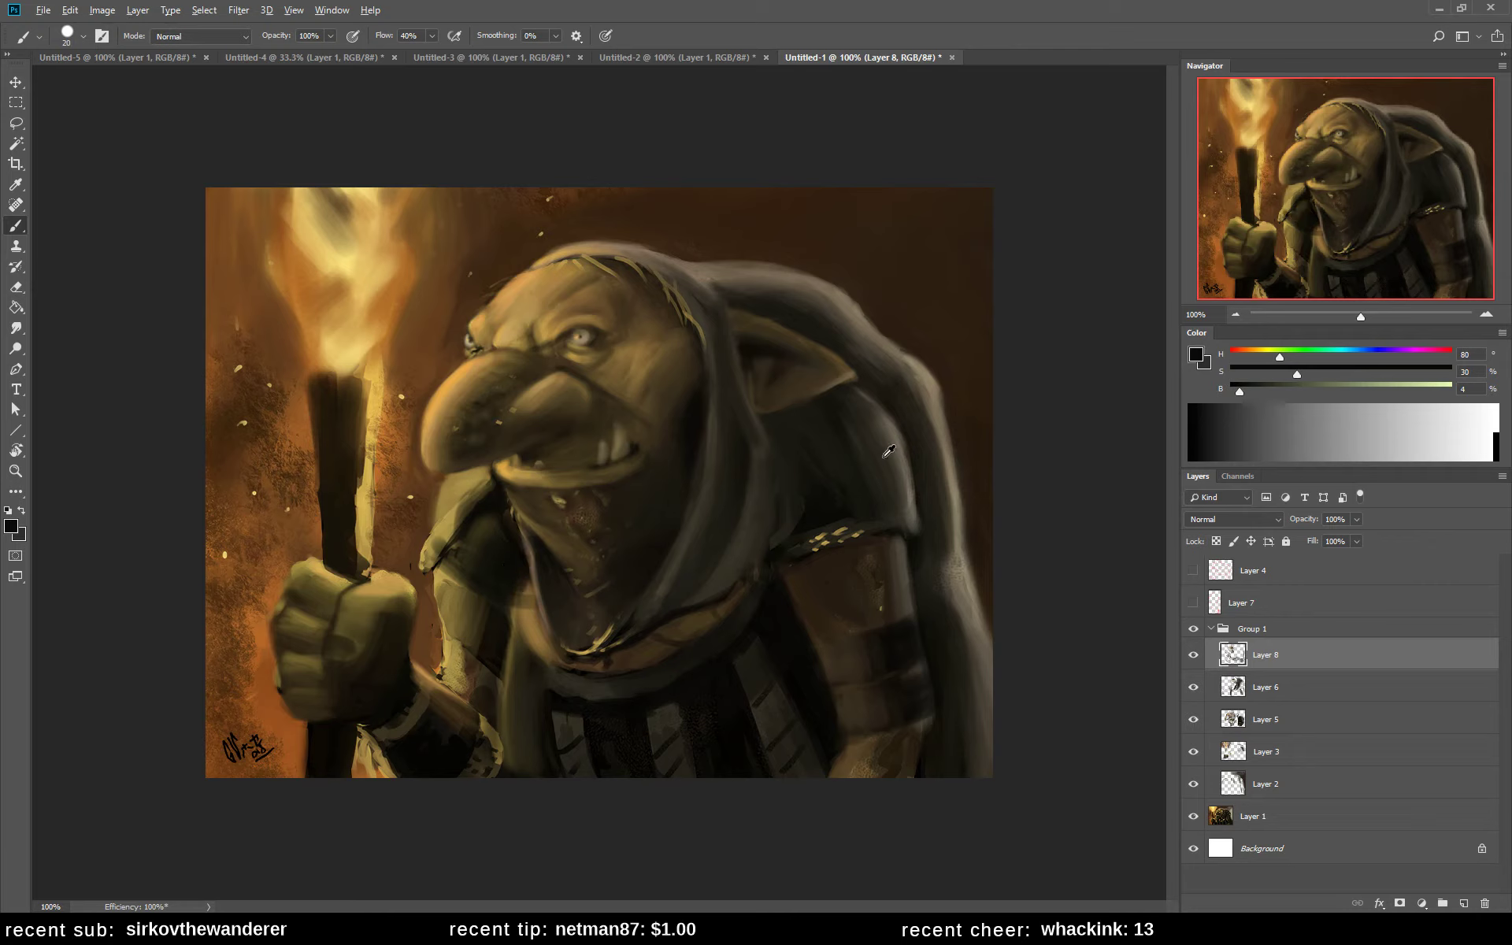
- Paint tan over the collar, brown on the sleeve beside the scarf, and lighten the neck edge
alt+click(630, 248)
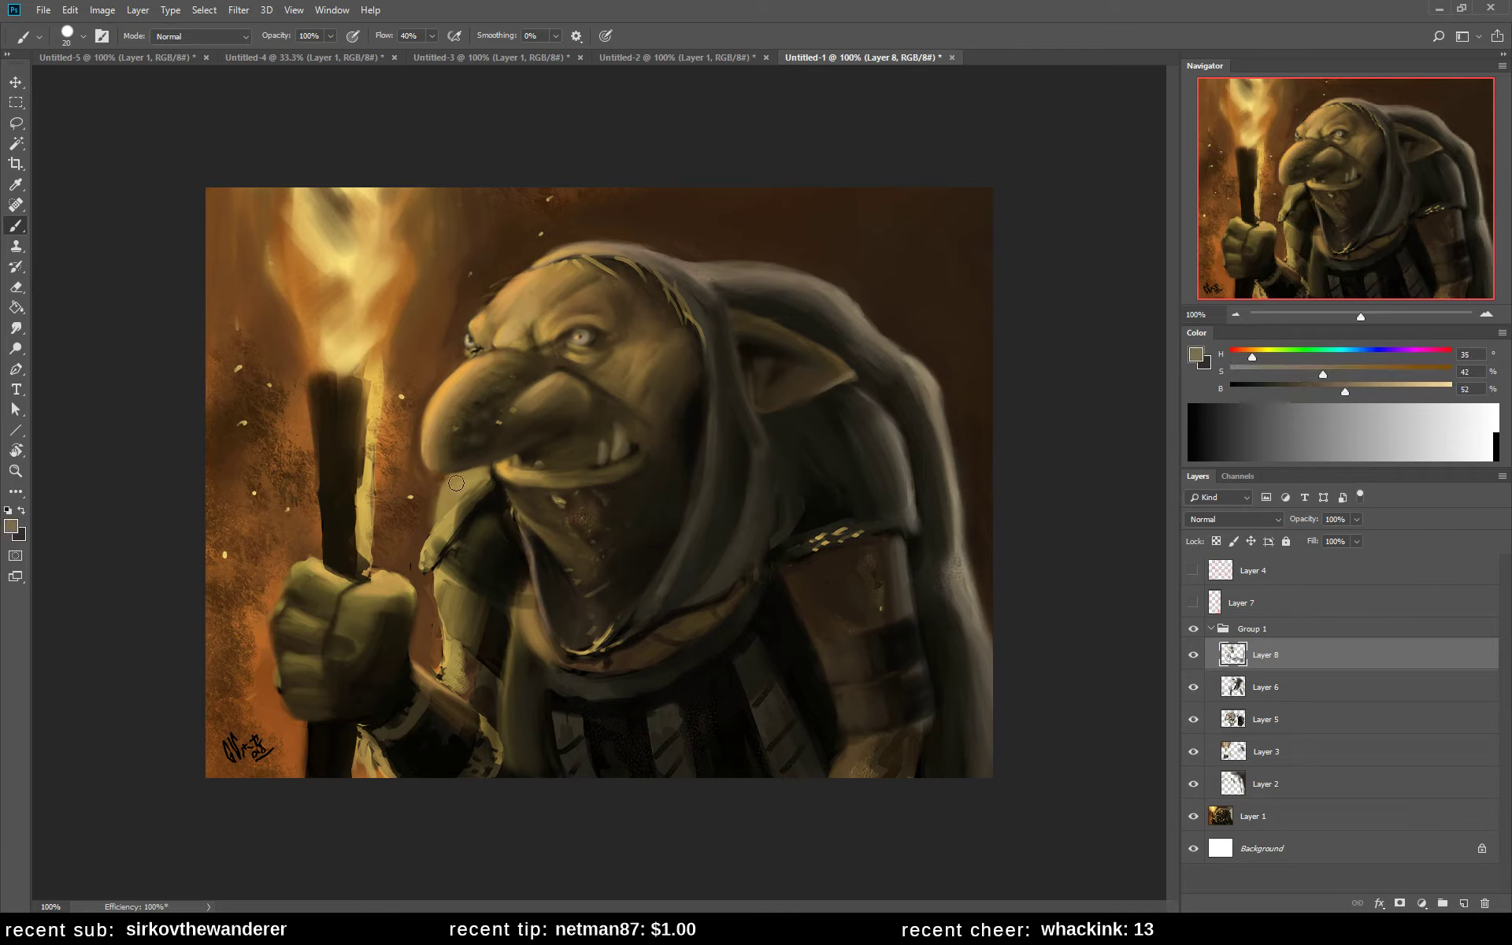
mouse_move(456, 483)
mouse_down()
mouse_move(441, 520)
mouse_move(457, 488)
mouse_move(473, 558)
mouse_move(479, 505)
mouse_move(475, 580)
mouse_move(493, 577)
mouse_up()
alt+click(480, 515)
alt+click(493, 531)
mouse_move(498, 516)
mouse_down()
mouse_move(505, 583)
mouse_move(507, 516)
mouse_up()
alt+click(514, 538)
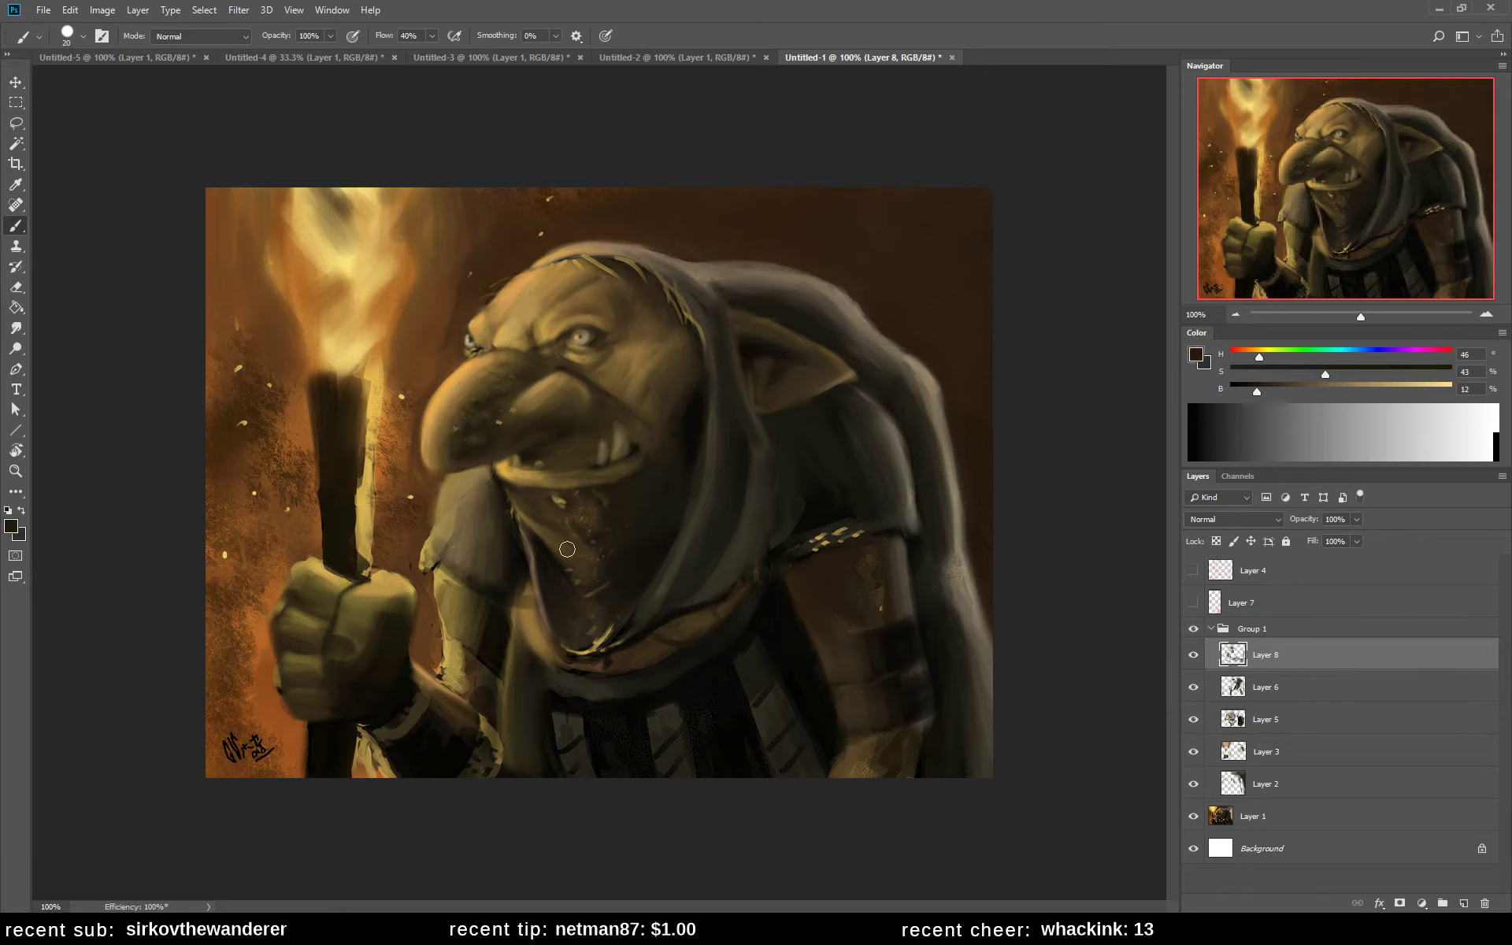
alt+click(532, 611)
mouse_move(530, 585)
mouse_down()
mouse_move(520, 599)
mouse_move(518, 555)
mouse_move(518, 623)
mouse_up()
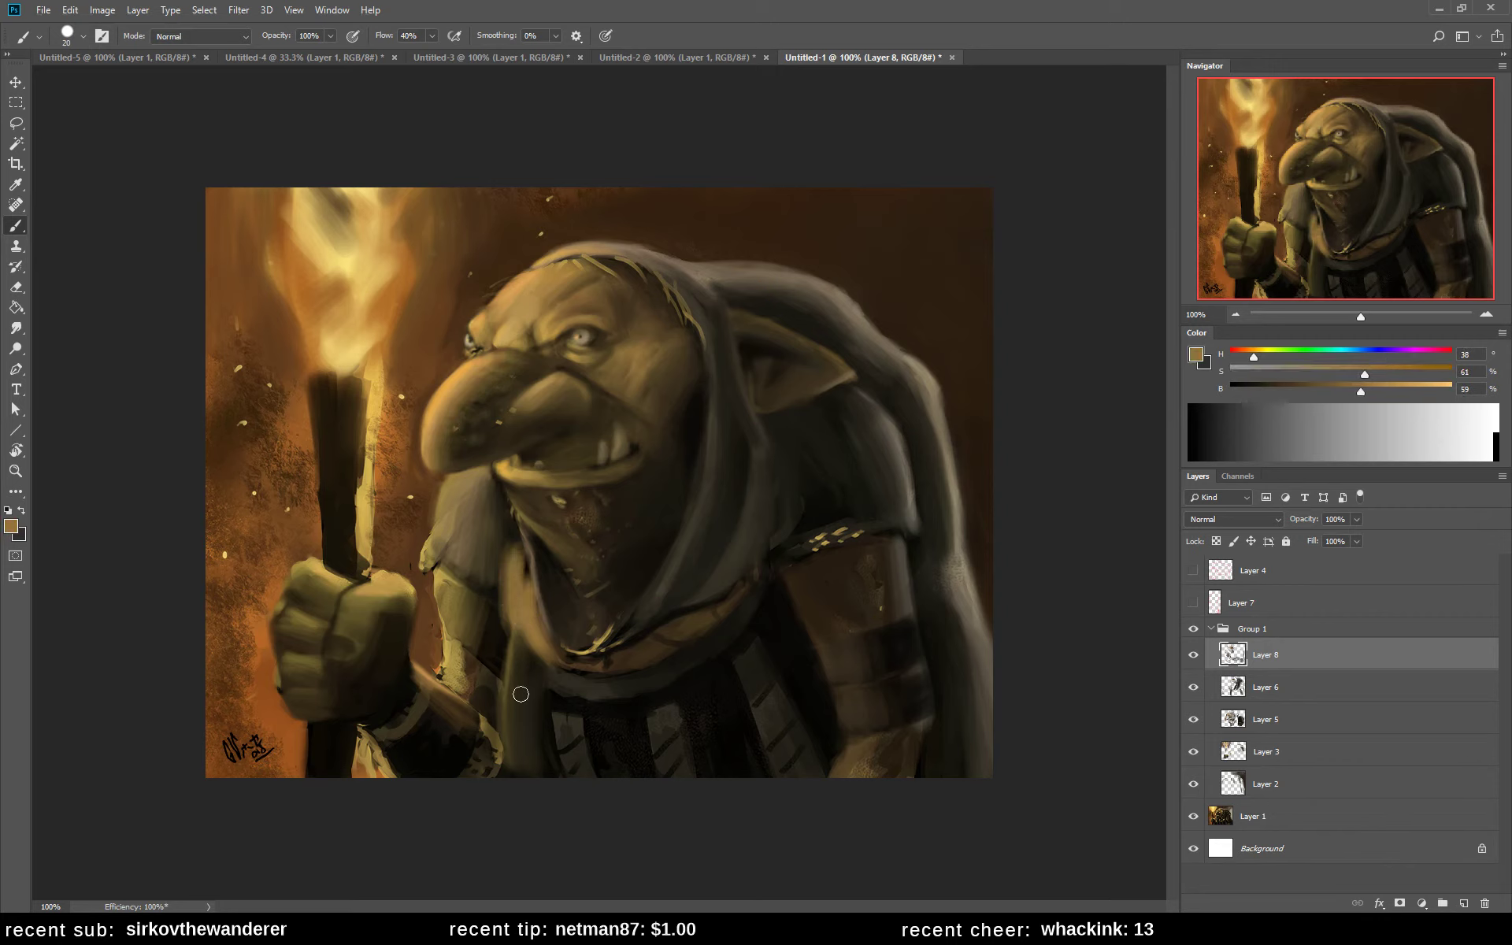
- Sample dark browns and tans around the neck with a smaller detail brush
alt+click(521, 560)
alt+click(520, 567)
key(bracketleft)
key(bracketleft)
key(bracketleft)
key(bracketleft)
key(bracketleft)
key(bracketleft)
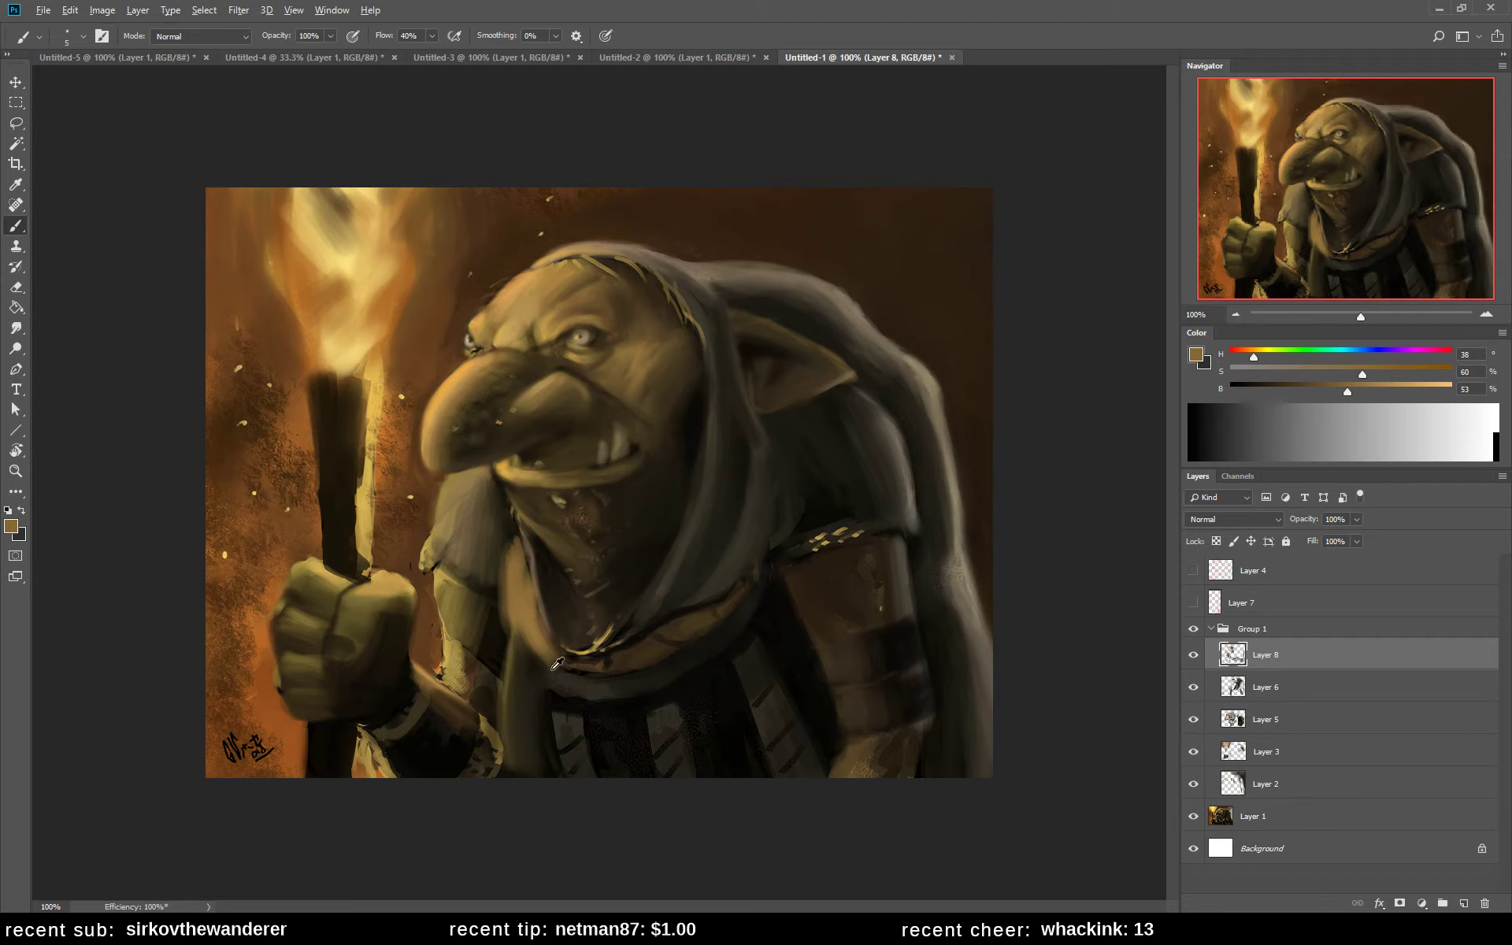
alt+click(537, 642)
alt+click(550, 587)
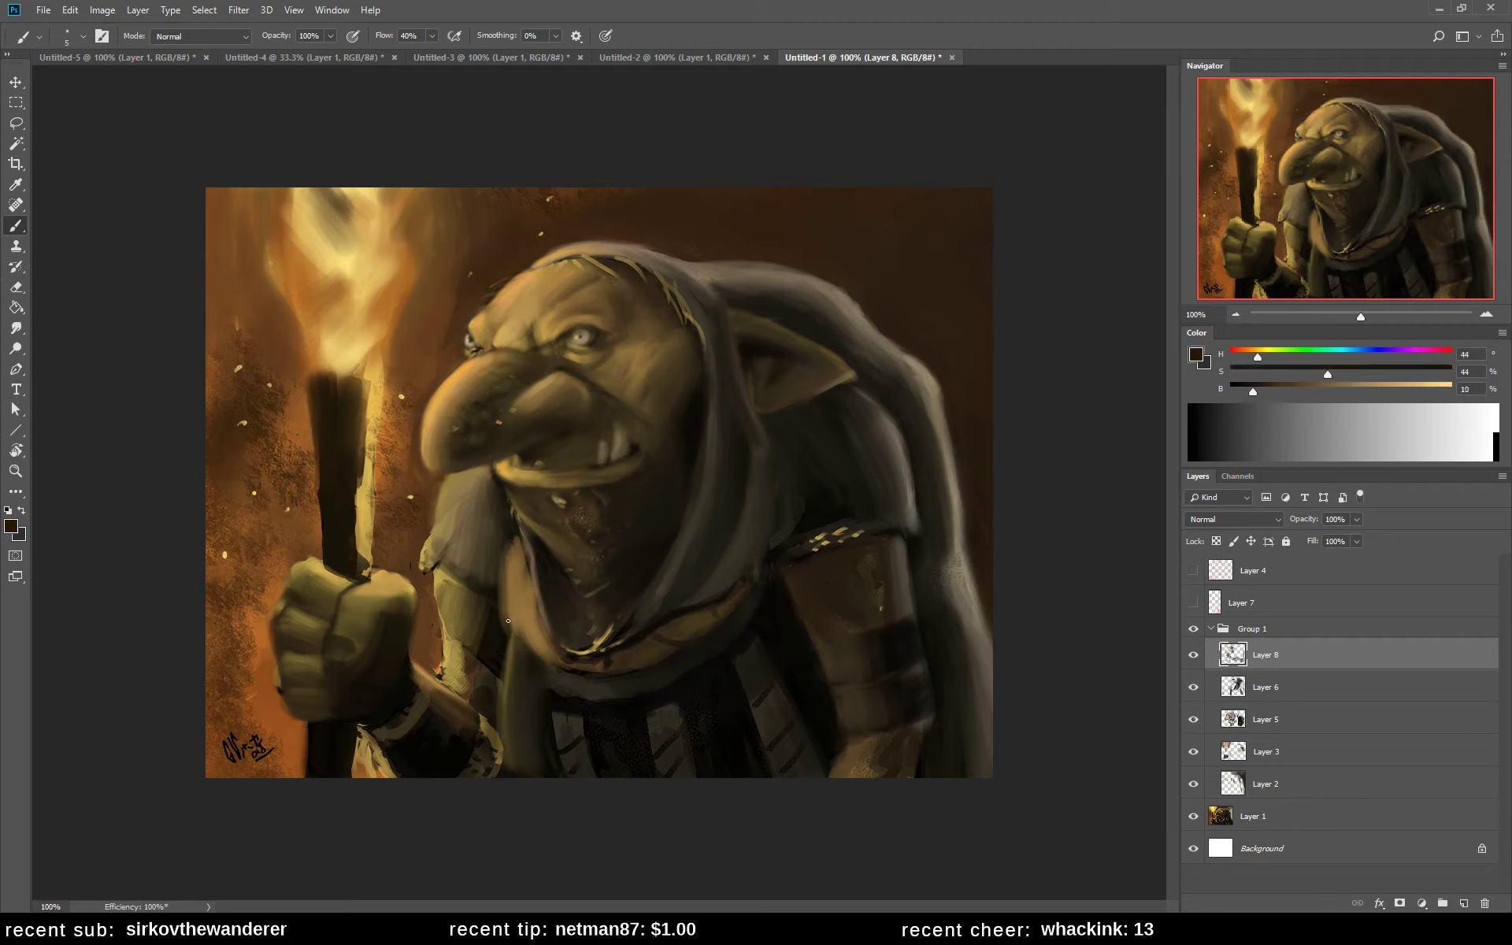
alt+click(520, 660)
- Mix a redder 45%-brightness brown, paint the vertical cloth strip at size 40, and flip the canvas
drag(1270, 395, 1331, 394)
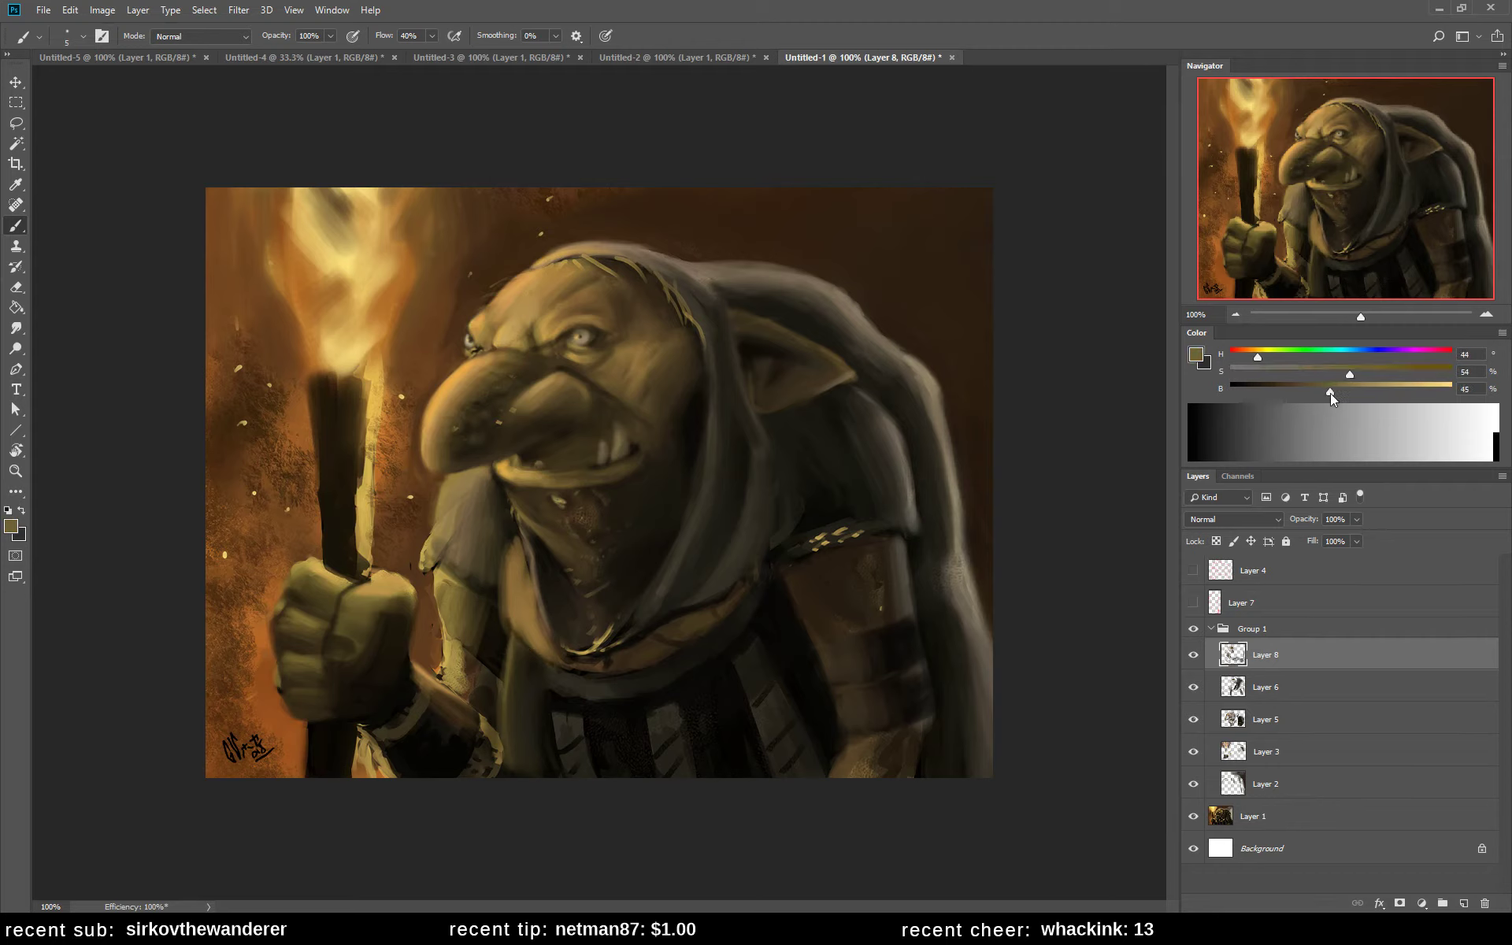
drag(1246, 359, 1214, 371)
key(bracketright)
key(bracketright)
key(bracketright)
mouse_move(521, 663)
mouse_down()
mouse_move(519, 778)
mouse_move(519, 702)
mouse_move(535, 798)
mouse_up()
drag(536, 680, 552, 779)
drag(560, 698, 569, 784)
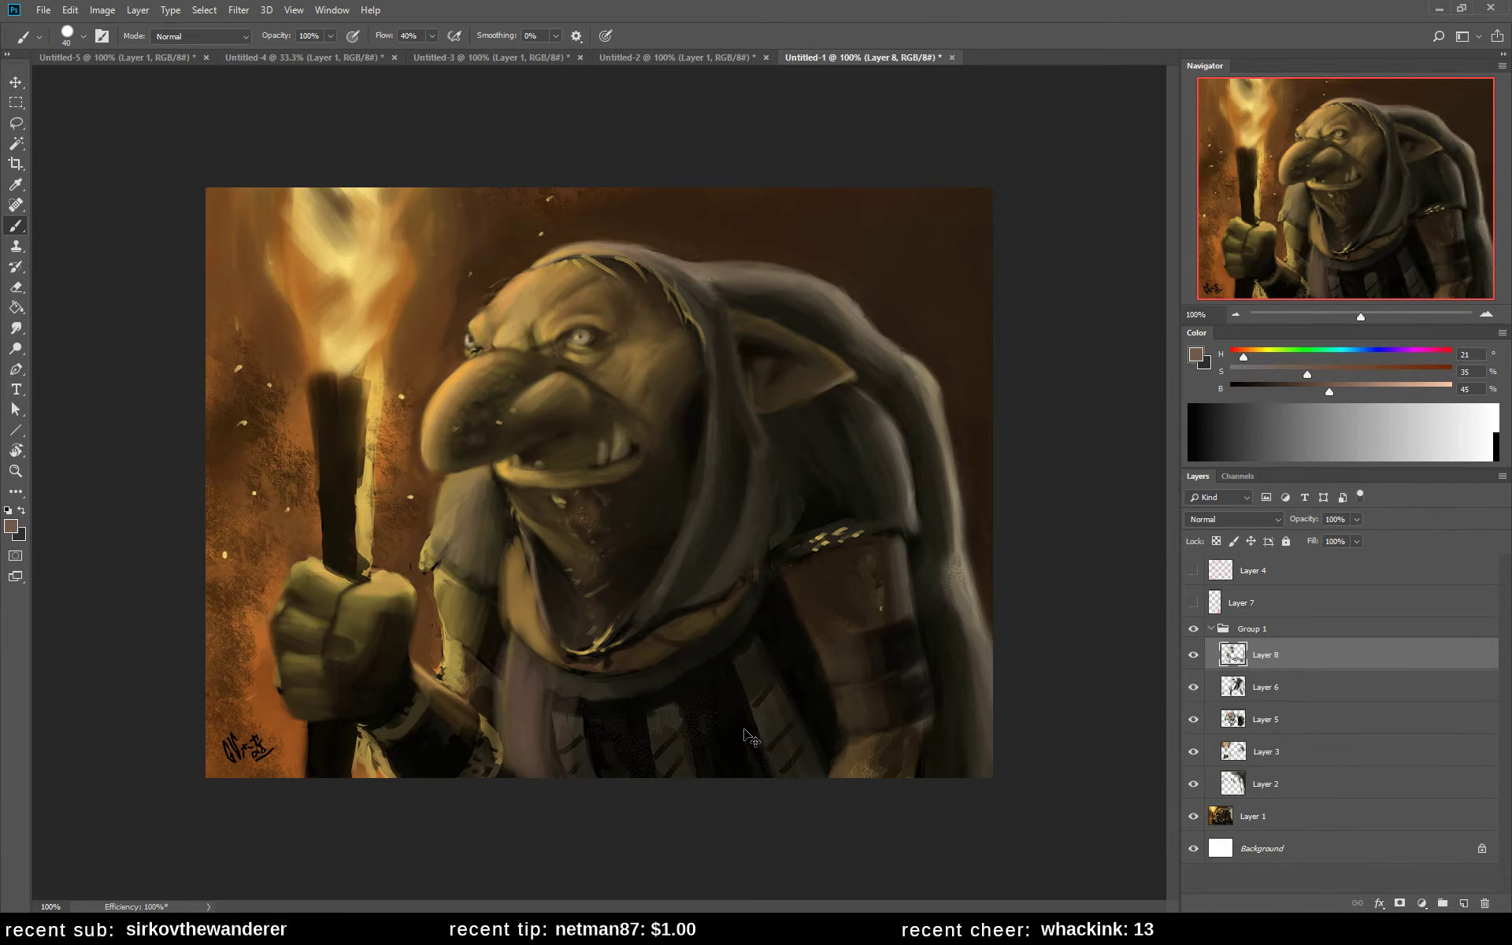
key(ctrl+shift+h)
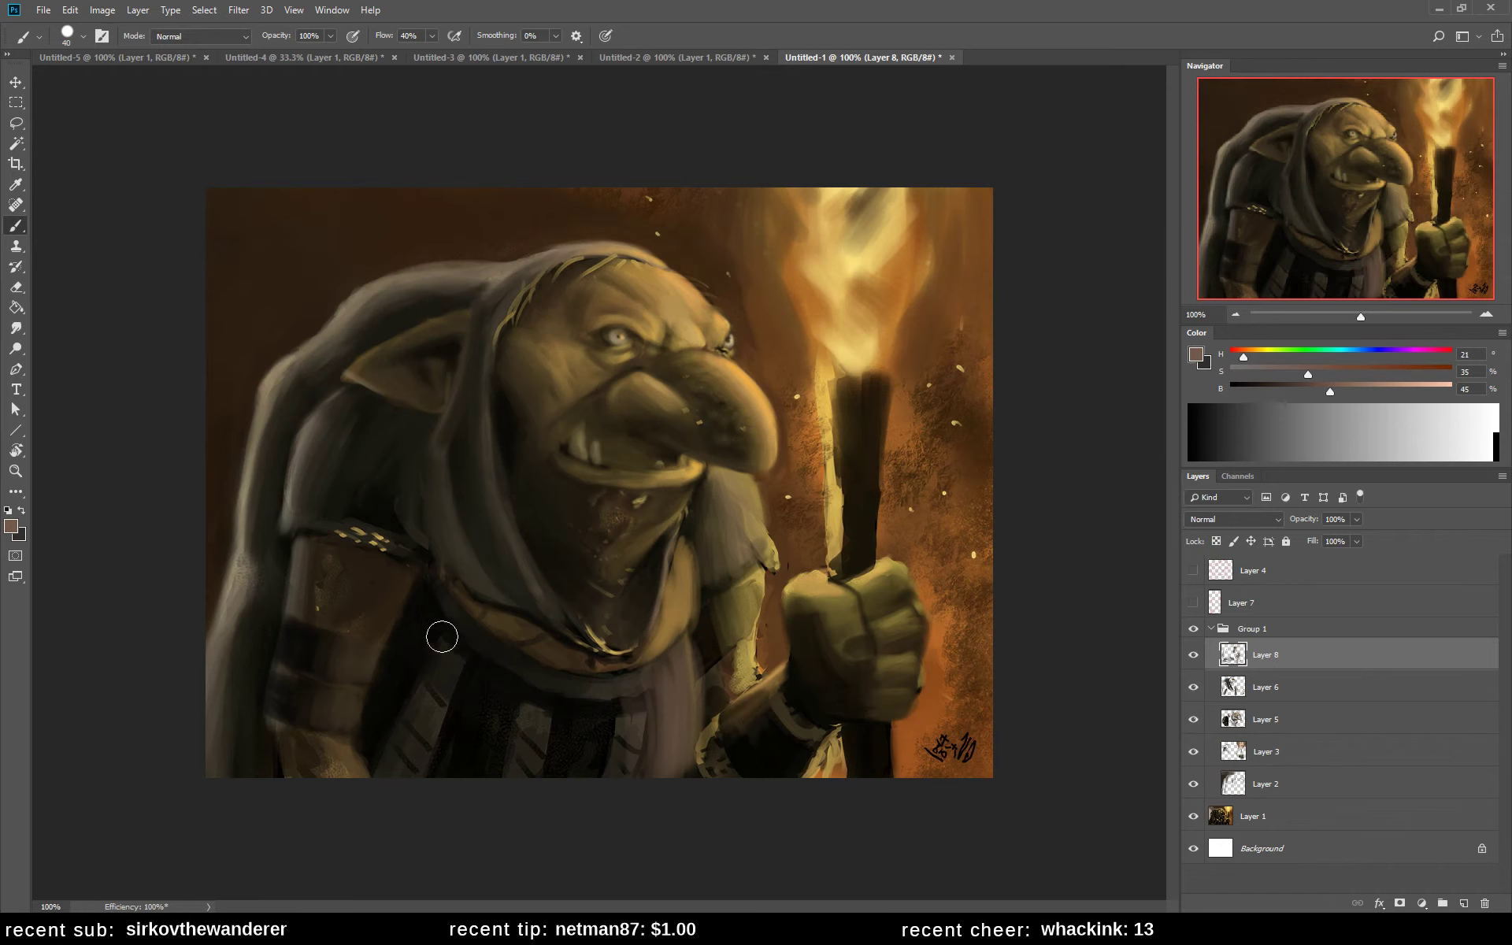
- Repaint the shoulder strap in olive and mid brown, blending it toward the chest
alt+click(485, 616)
mouse_move(439, 593)
mouse_down()
mouse_move(559, 655)
mouse_move(427, 600)
mouse_move(458, 643)
mouse_up()
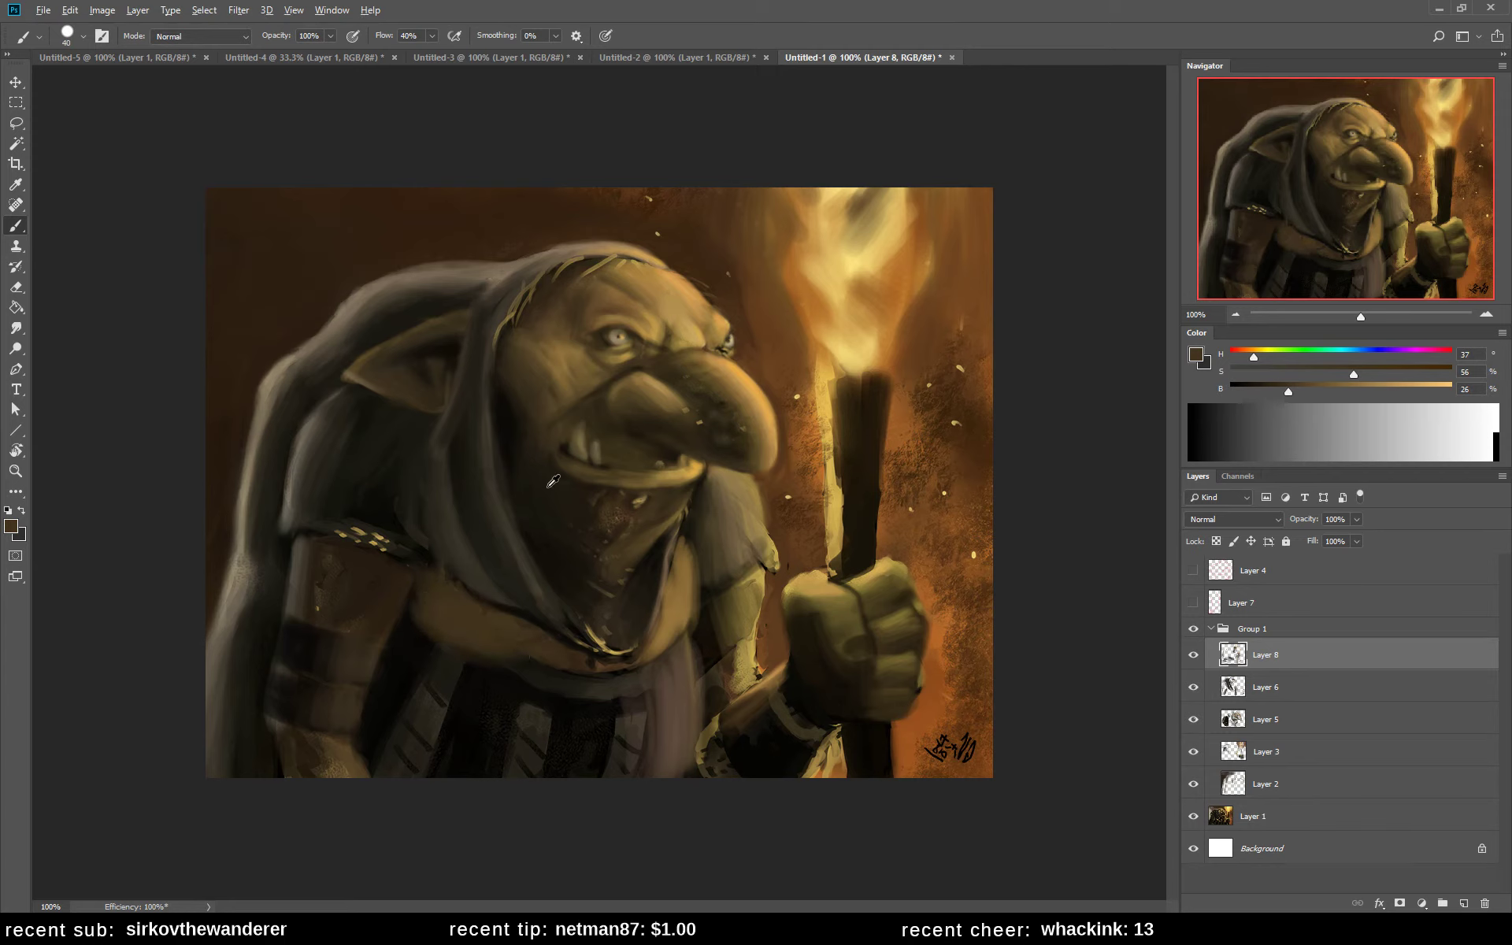
alt+click(506, 572)
alt+click(410, 611)
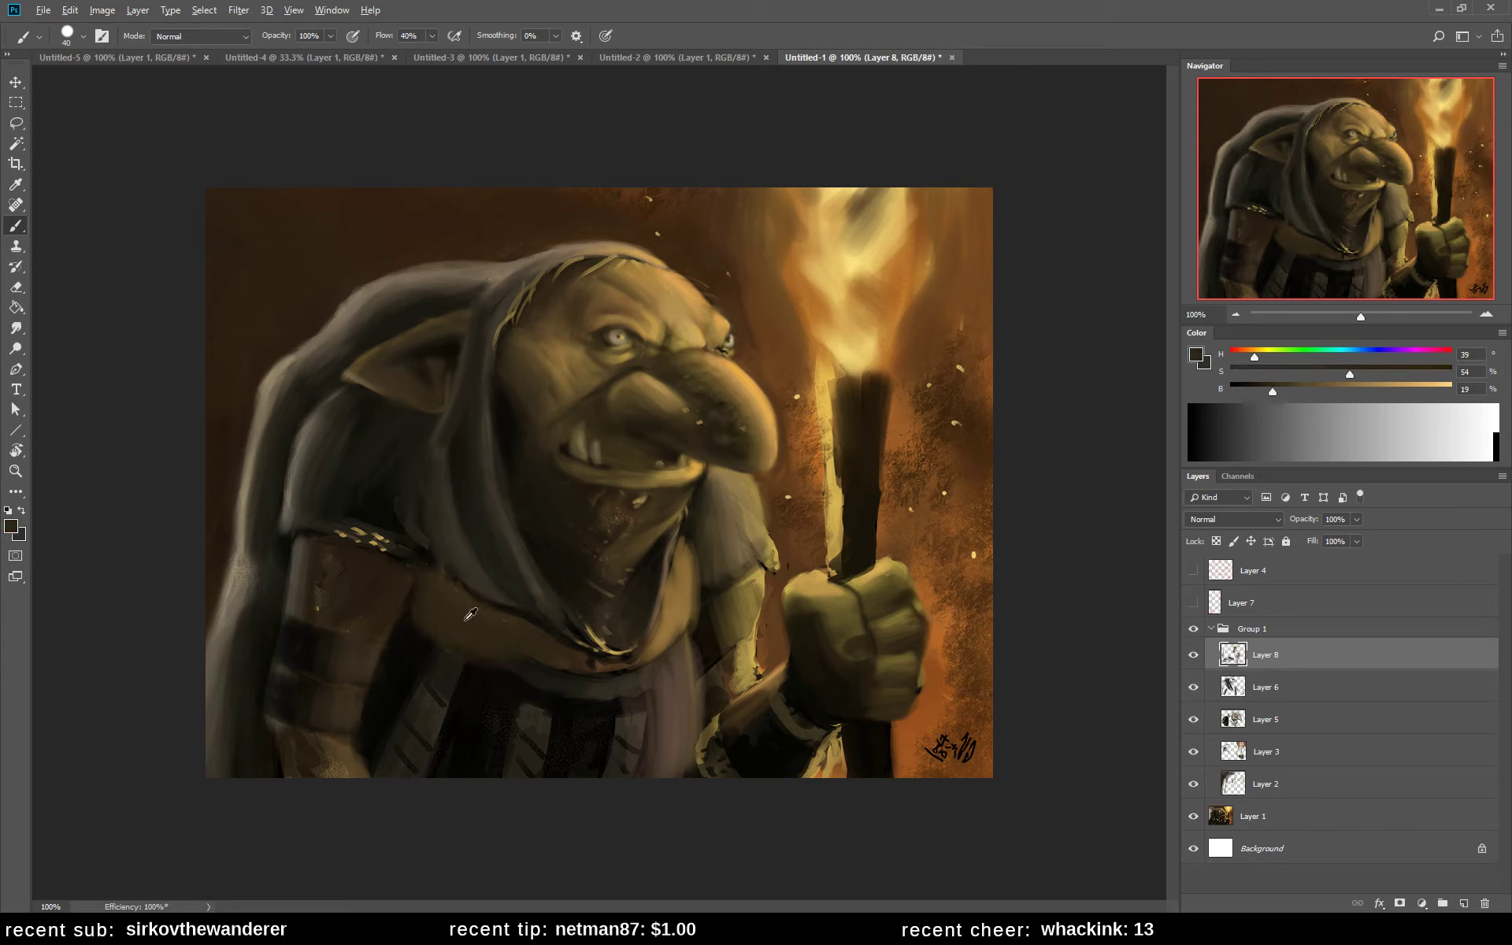
drag(415, 626, 496, 652)
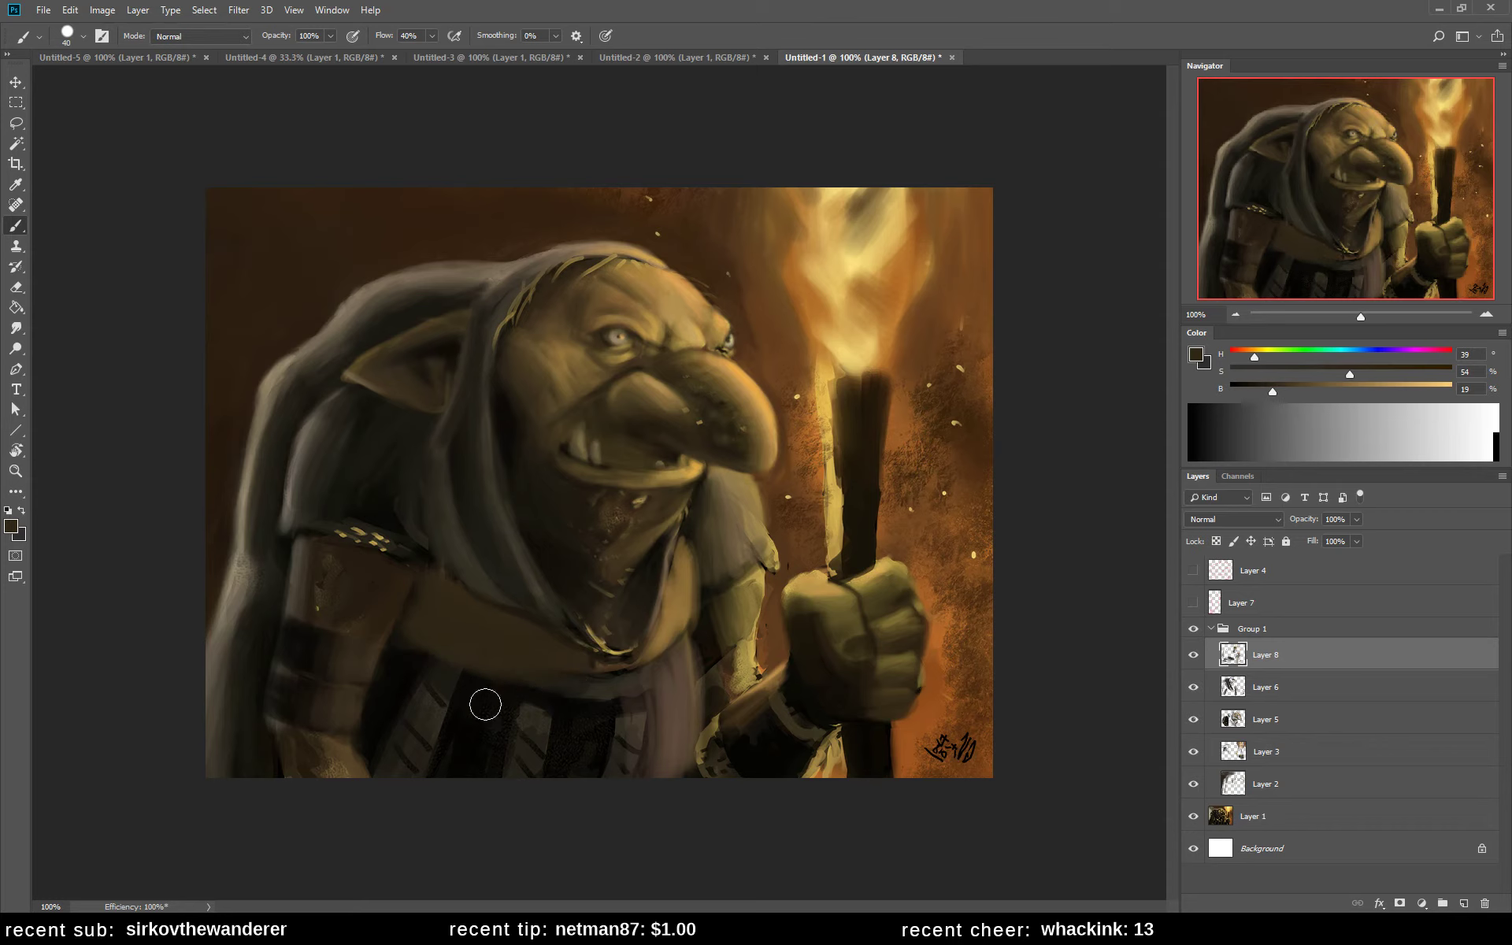
- With a size-20 brush, paint a lighter band along the chest strap and darken its left end
alt+click(495, 694)
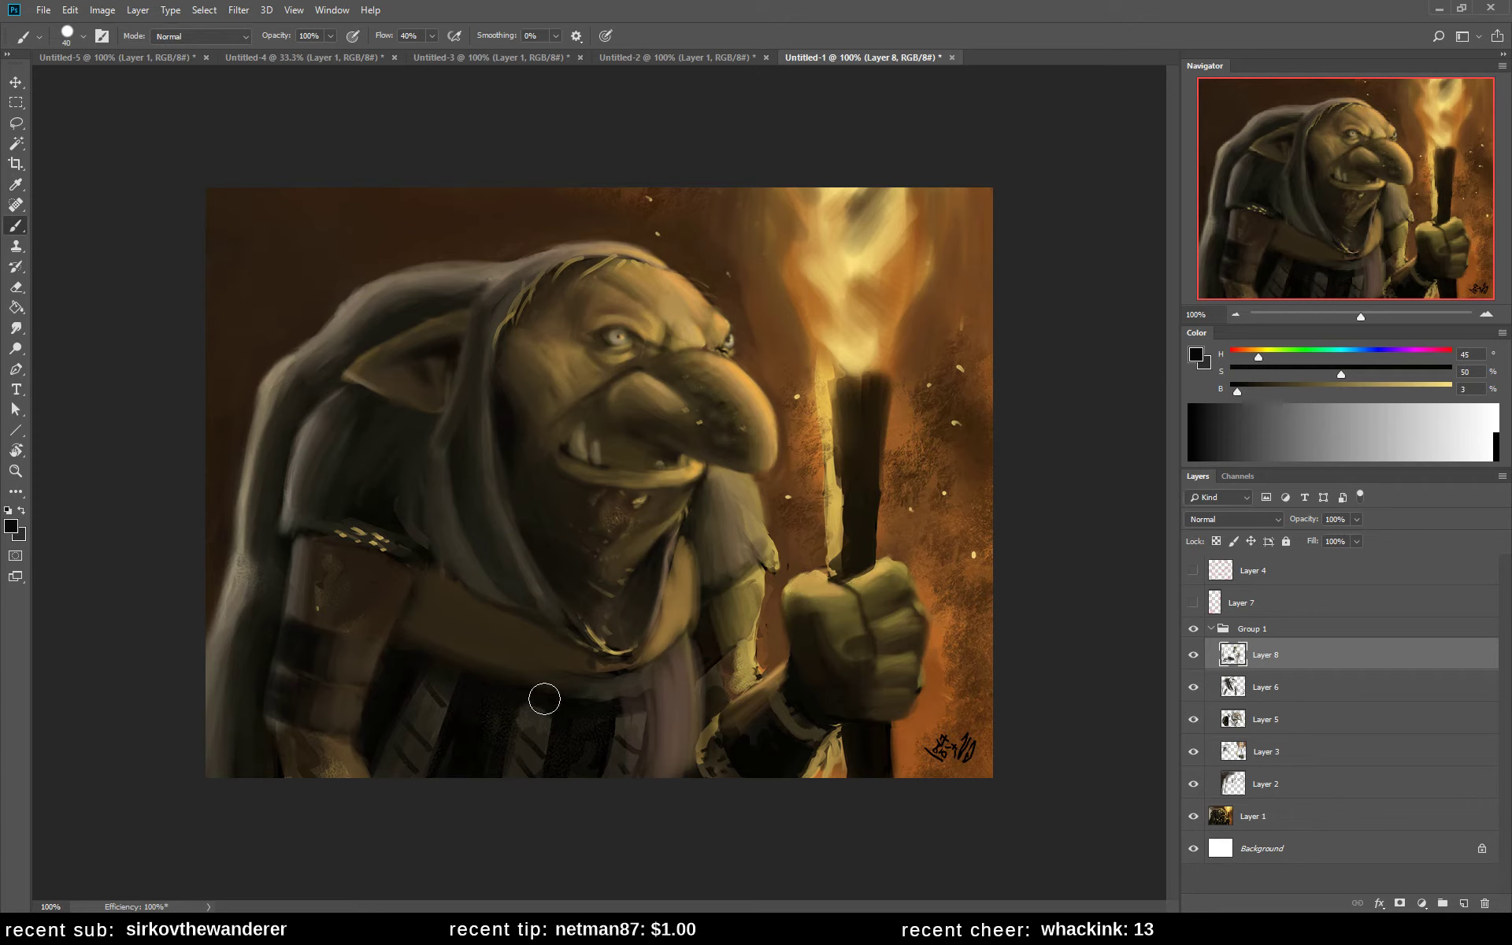
click(1298, 386)
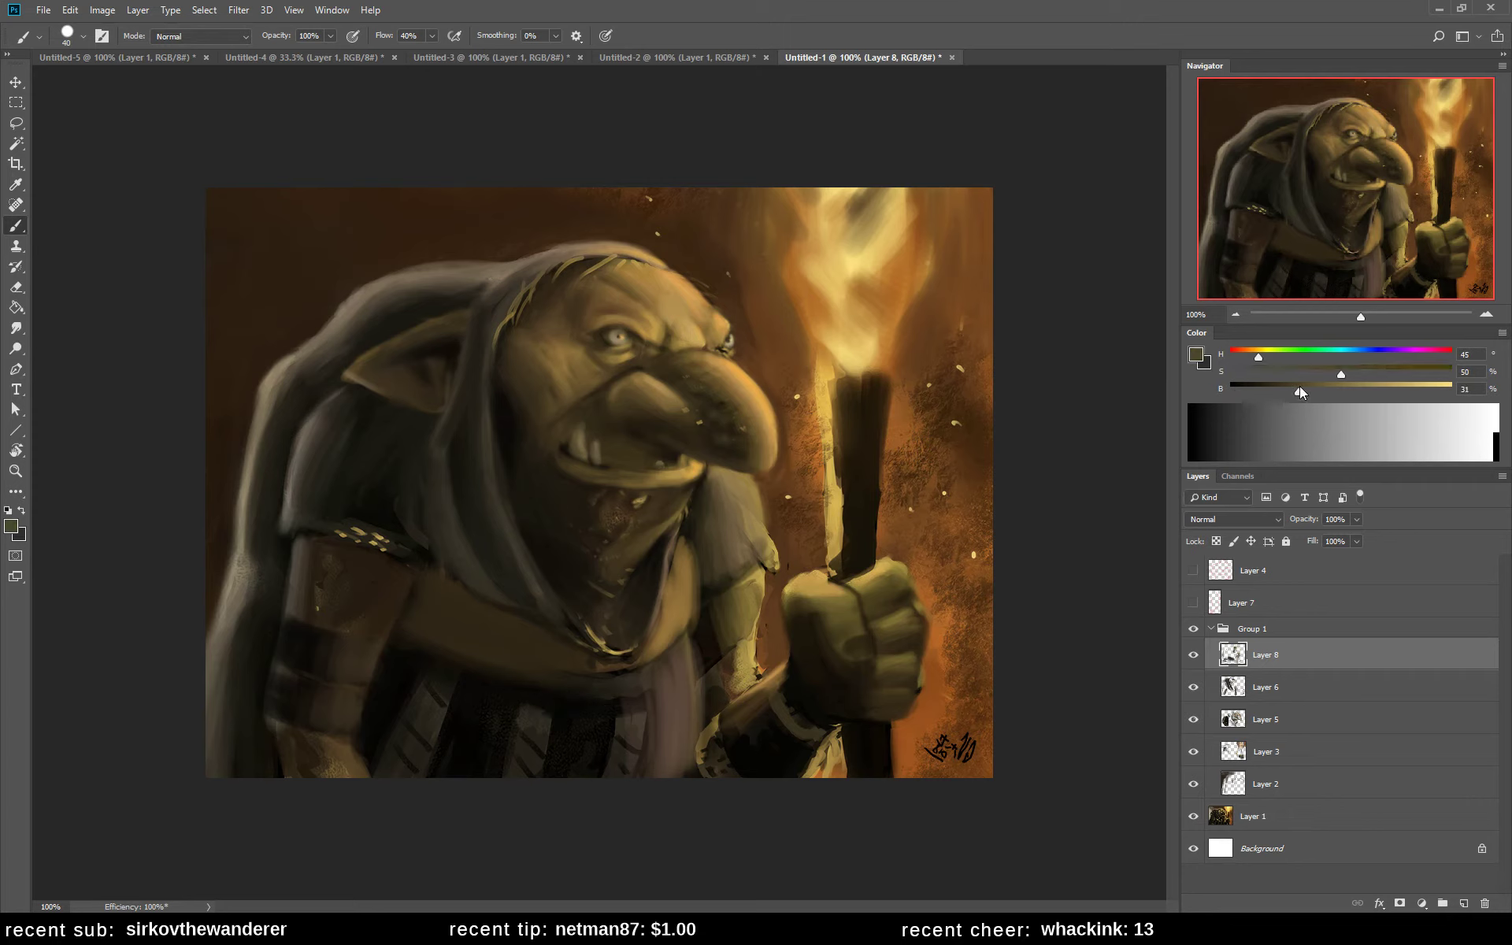
click(1311, 370)
key(bracketleft)
key(bracketleft)
mouse_move(409, 648)
mouse_down()
mouse_move(553, 677)
mouse_move(397, 645)
mouse_move(638, 675)
mouse_move(478, 670)
mouse_move(430, 662)
mouse_move(600, 674)
mouse_move(391, 648)
mouse_move(617, 683)
mouse_move(458, 668)
mouse_move(607, 695)
mouse_up()
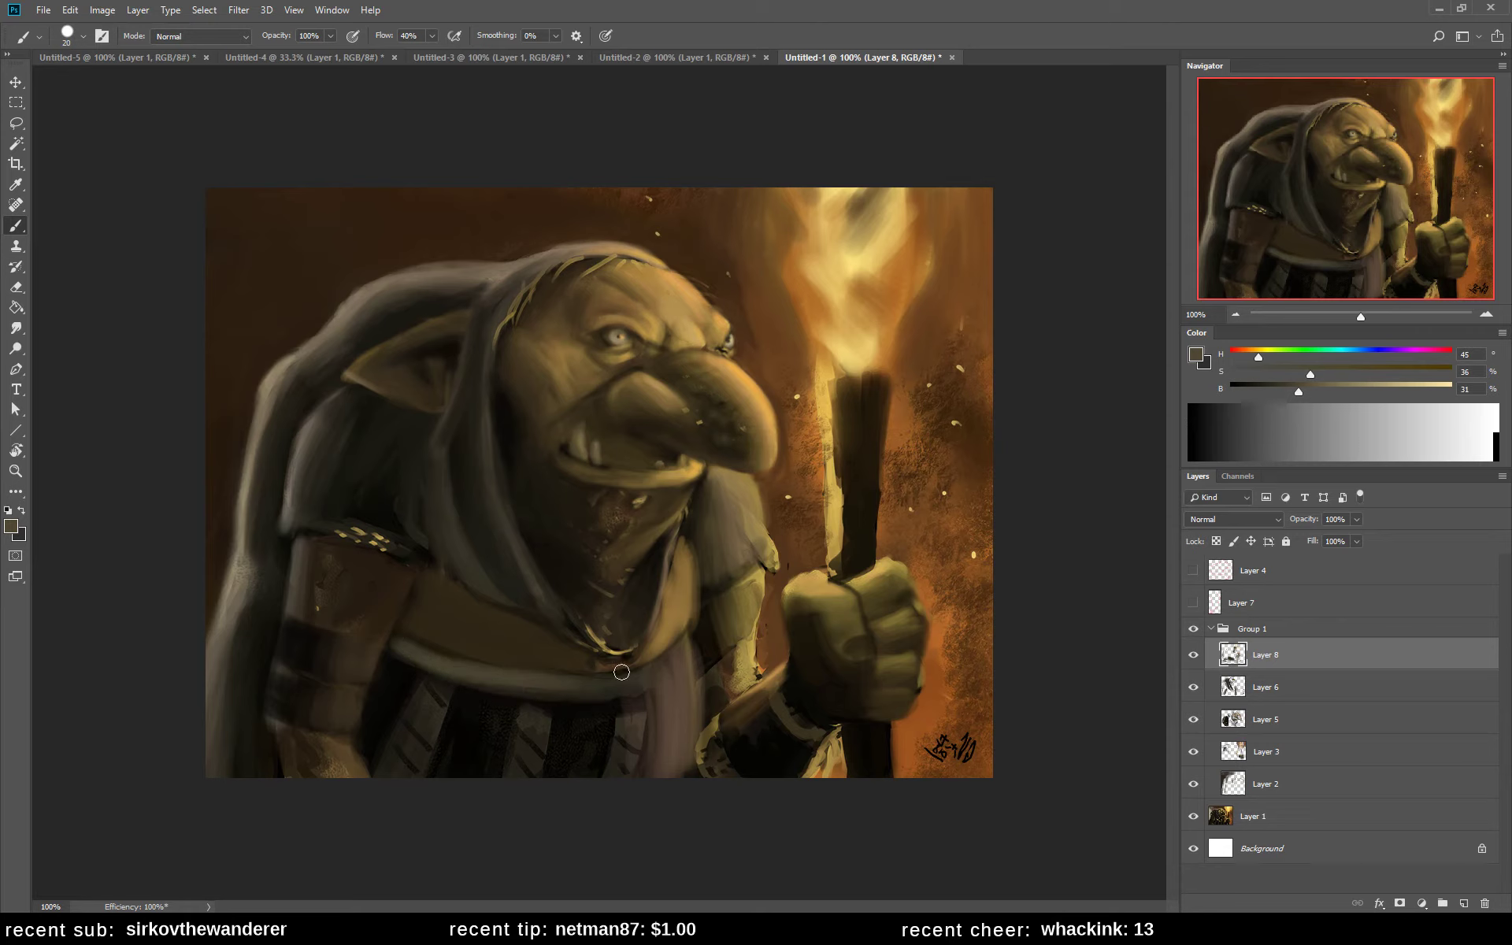
alt+click(402, 652)
mouse_move(411, 644)
mouse_down()
mouse_move(431, 677)
mouse_move(397, 648)
mouse_move(508, 678)
mouse_move(425, 649)
mouse_move(410, 661)
mouse_move(435, 668)
mouse_move(396, 665)
mouse_up()
alt+click(397, 646)
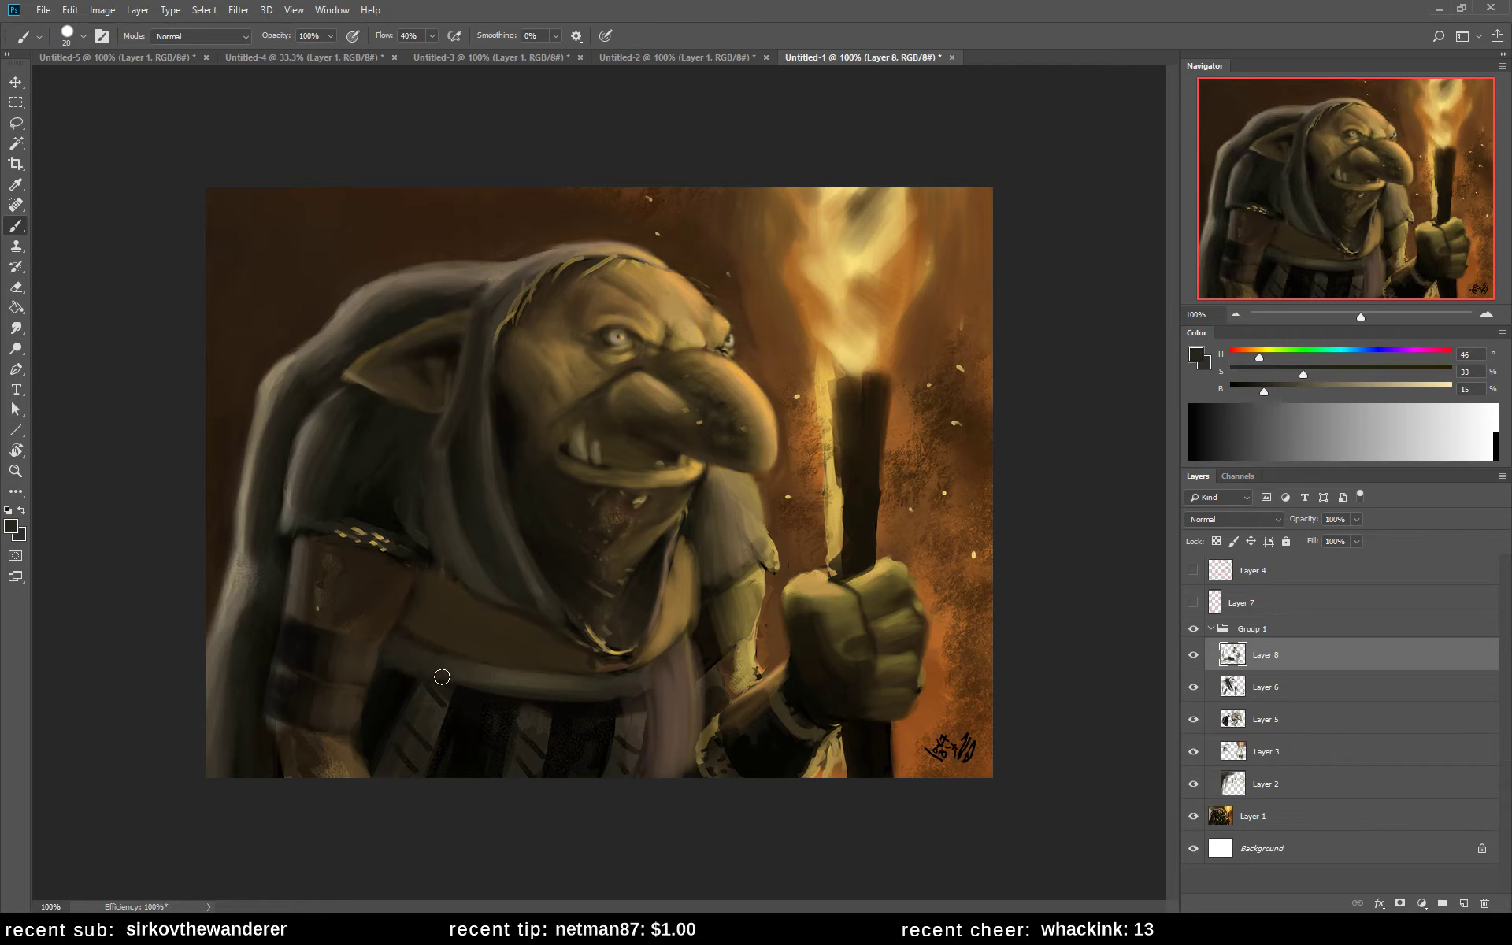
- Paint tan over the chest and scarf, and dark strokes down the purple cloth beside the fist
alt+click(671, 606)
mouse_move(686, 647)
mouse_down()
mouse_move(635, 681)
mouse_move(684, 646)
mouse_move(652, 667)
mouse_move(636, 697)
mouse_up()
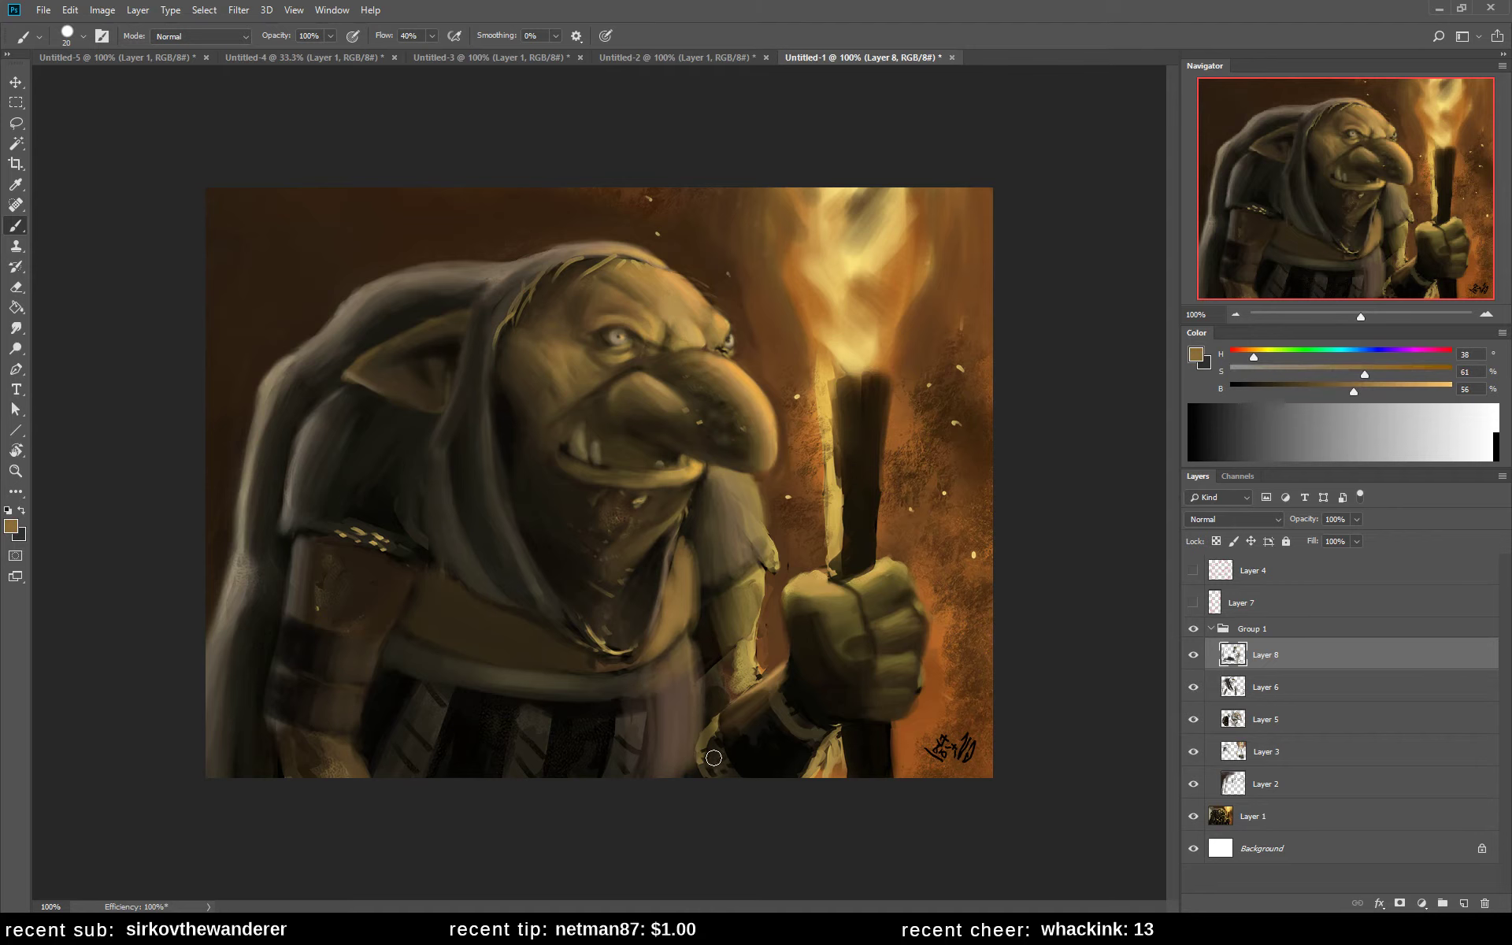
alt+click(614, 721)
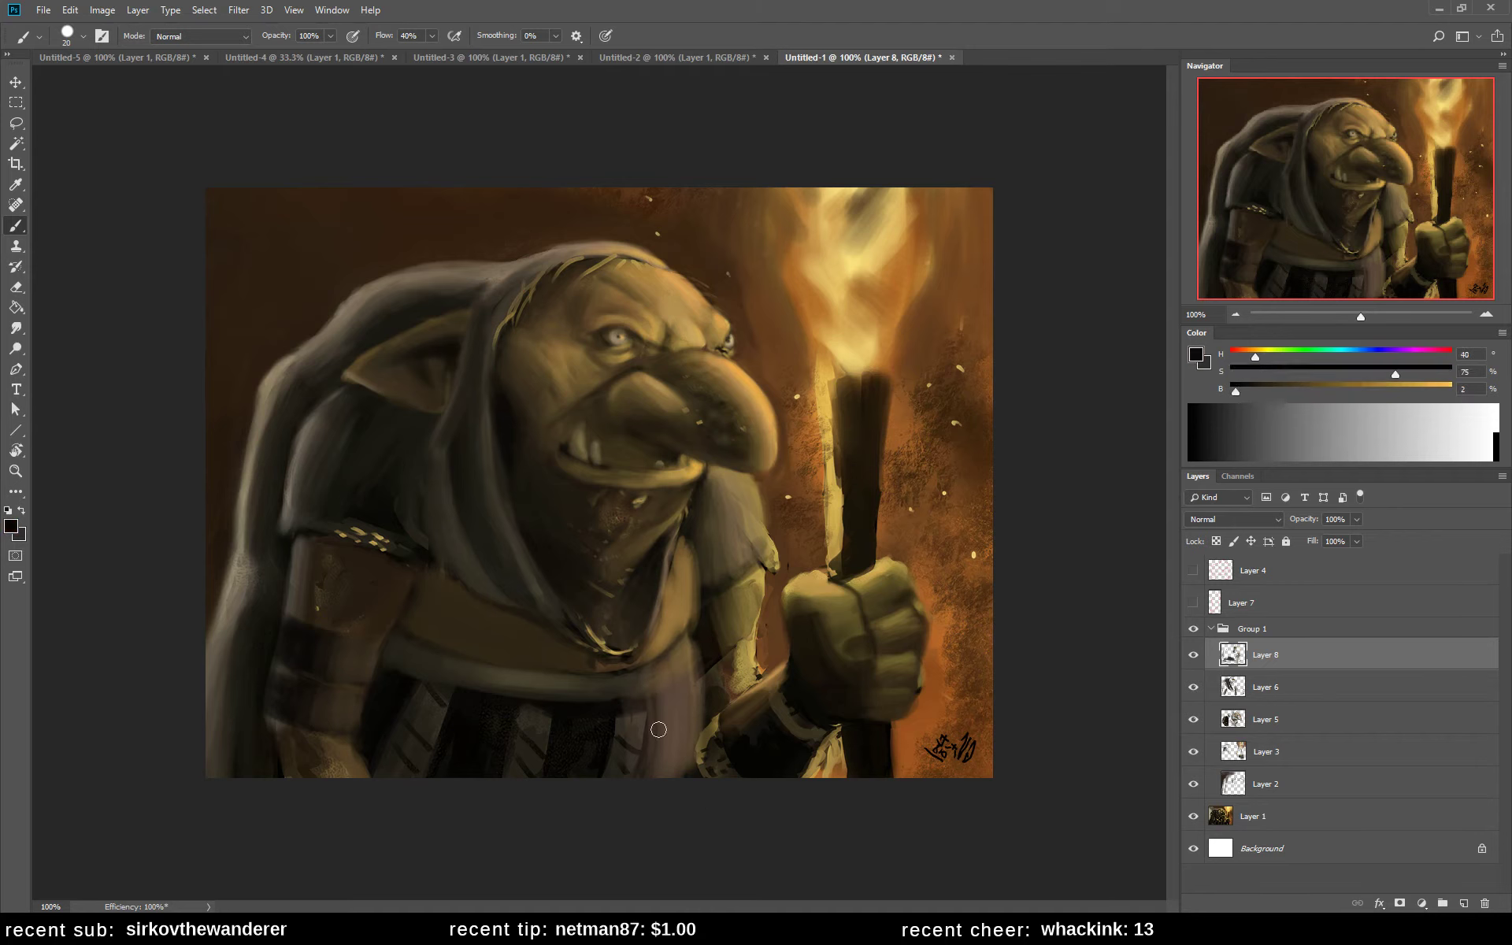
drag(652, 705, 669, 814)
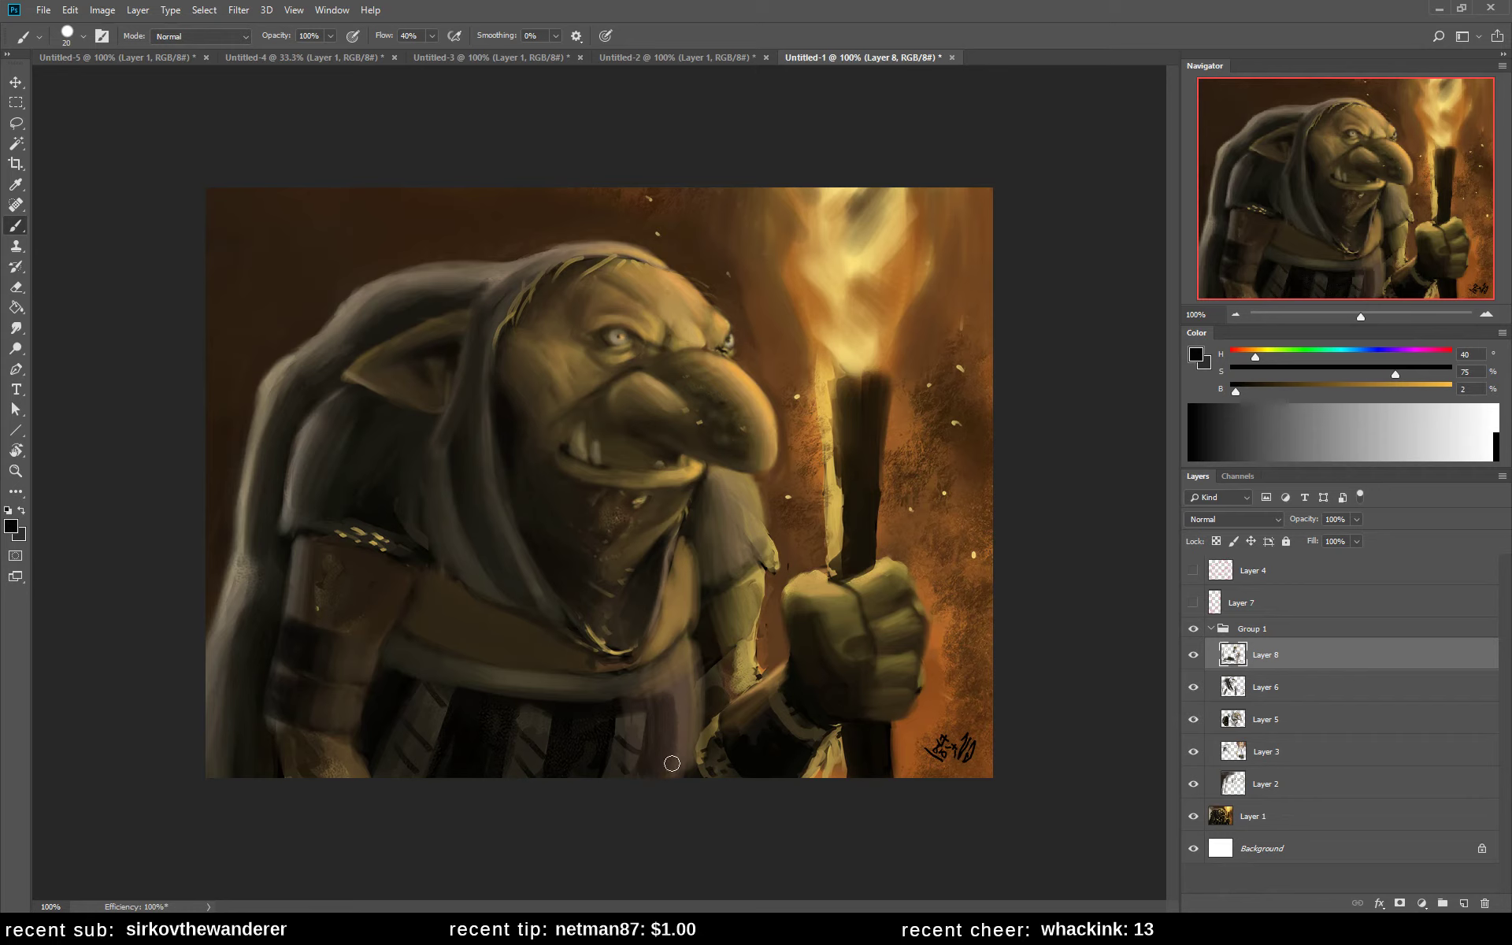
drag(701, 687, 695, 762)
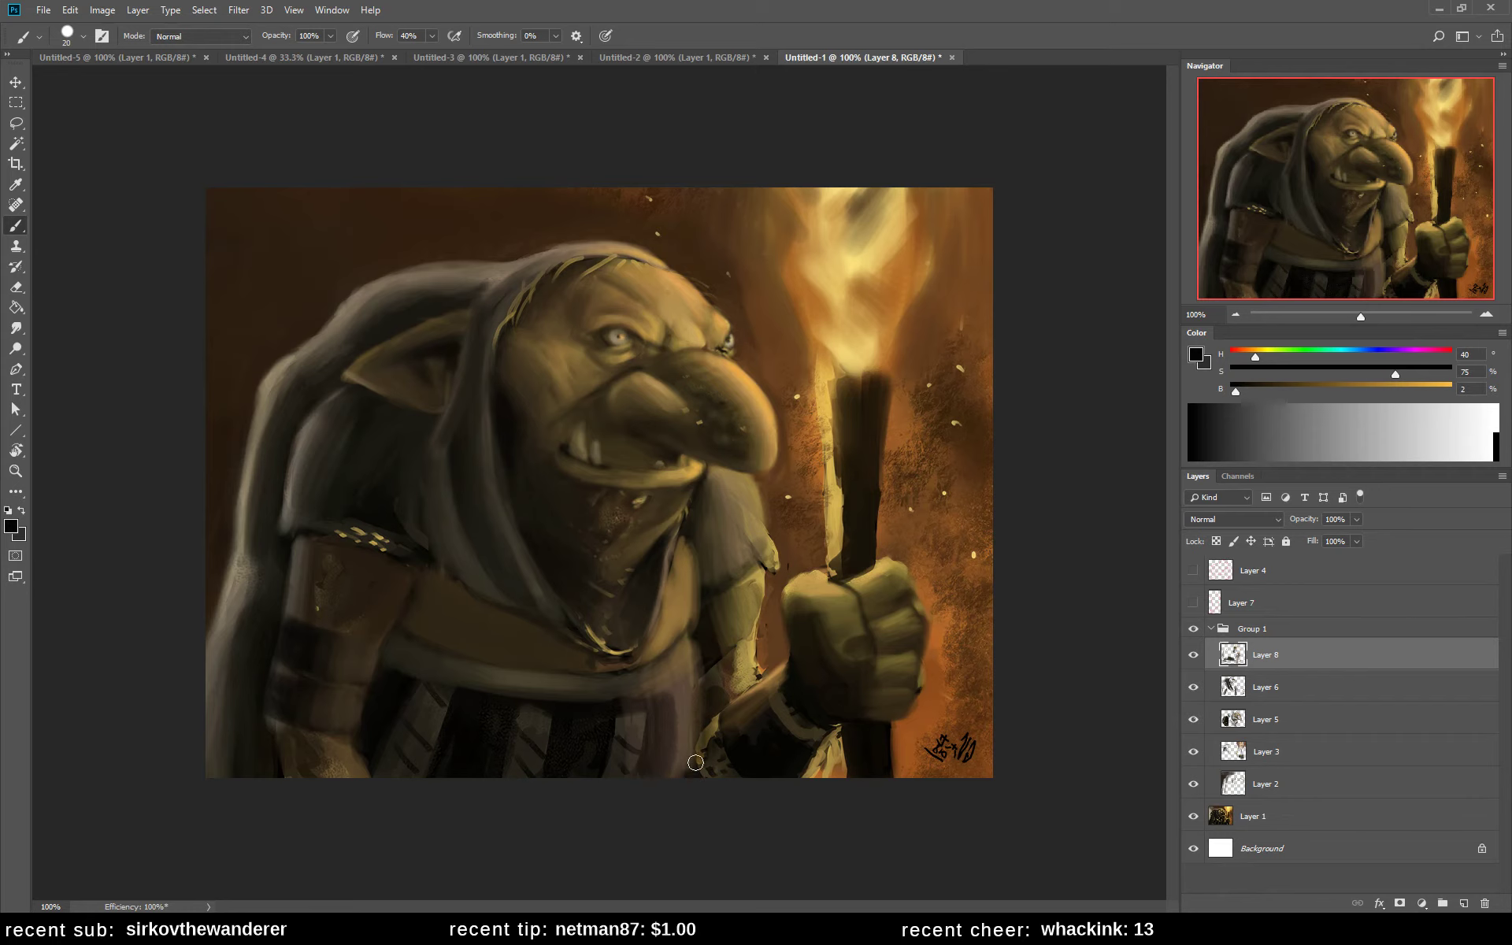
alt+click(690, 713)
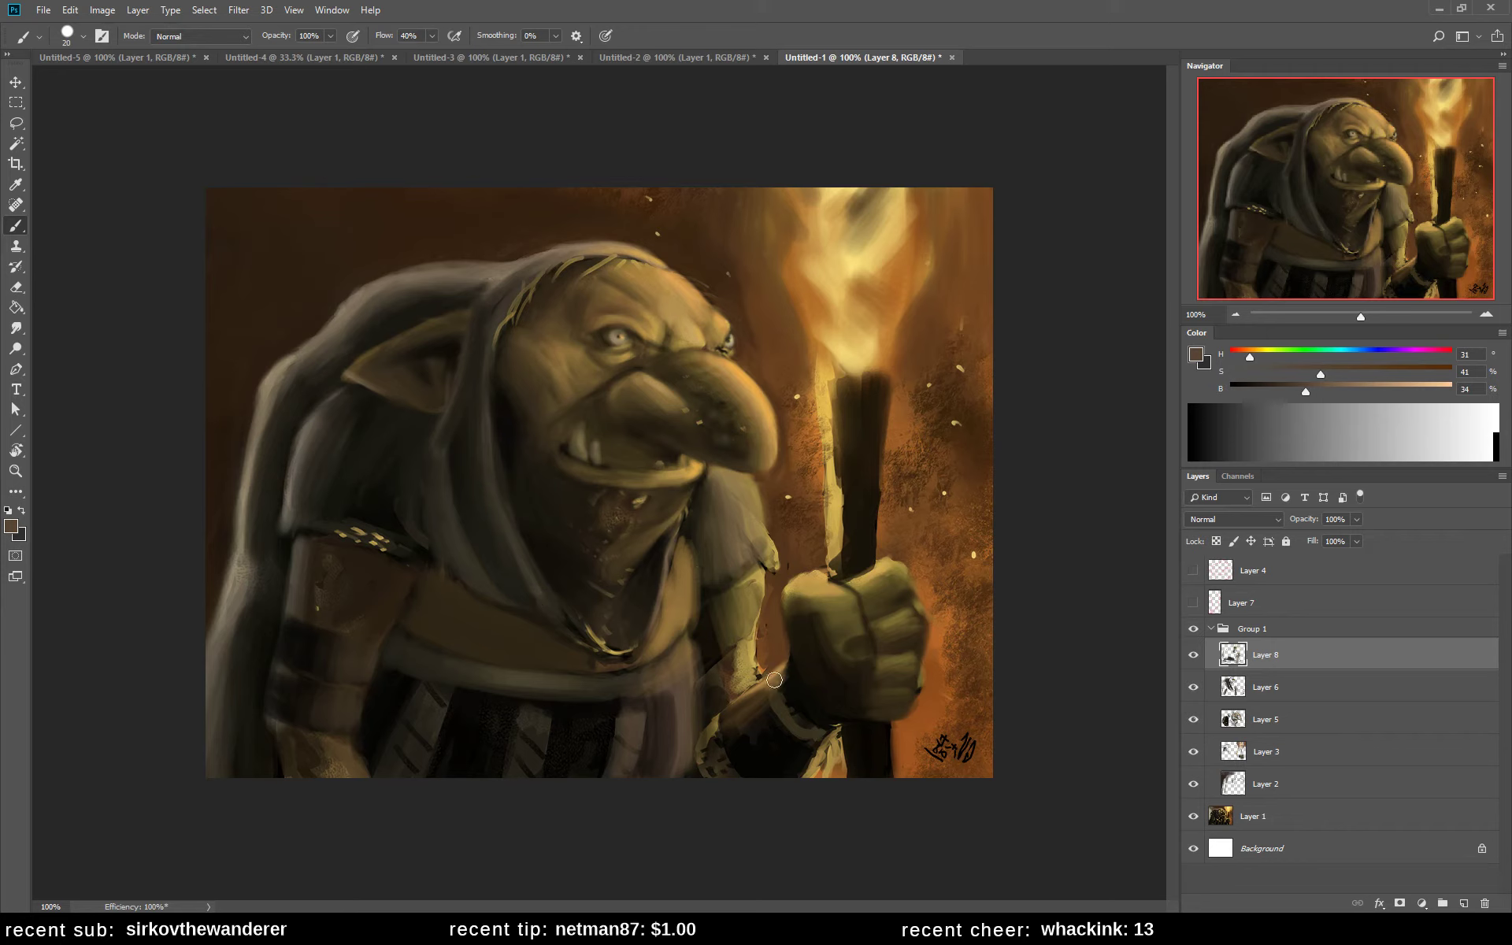
- At brush size 4, dab a dark accent at the eye corner and sample browns around the brow
alt+click(495, 405)
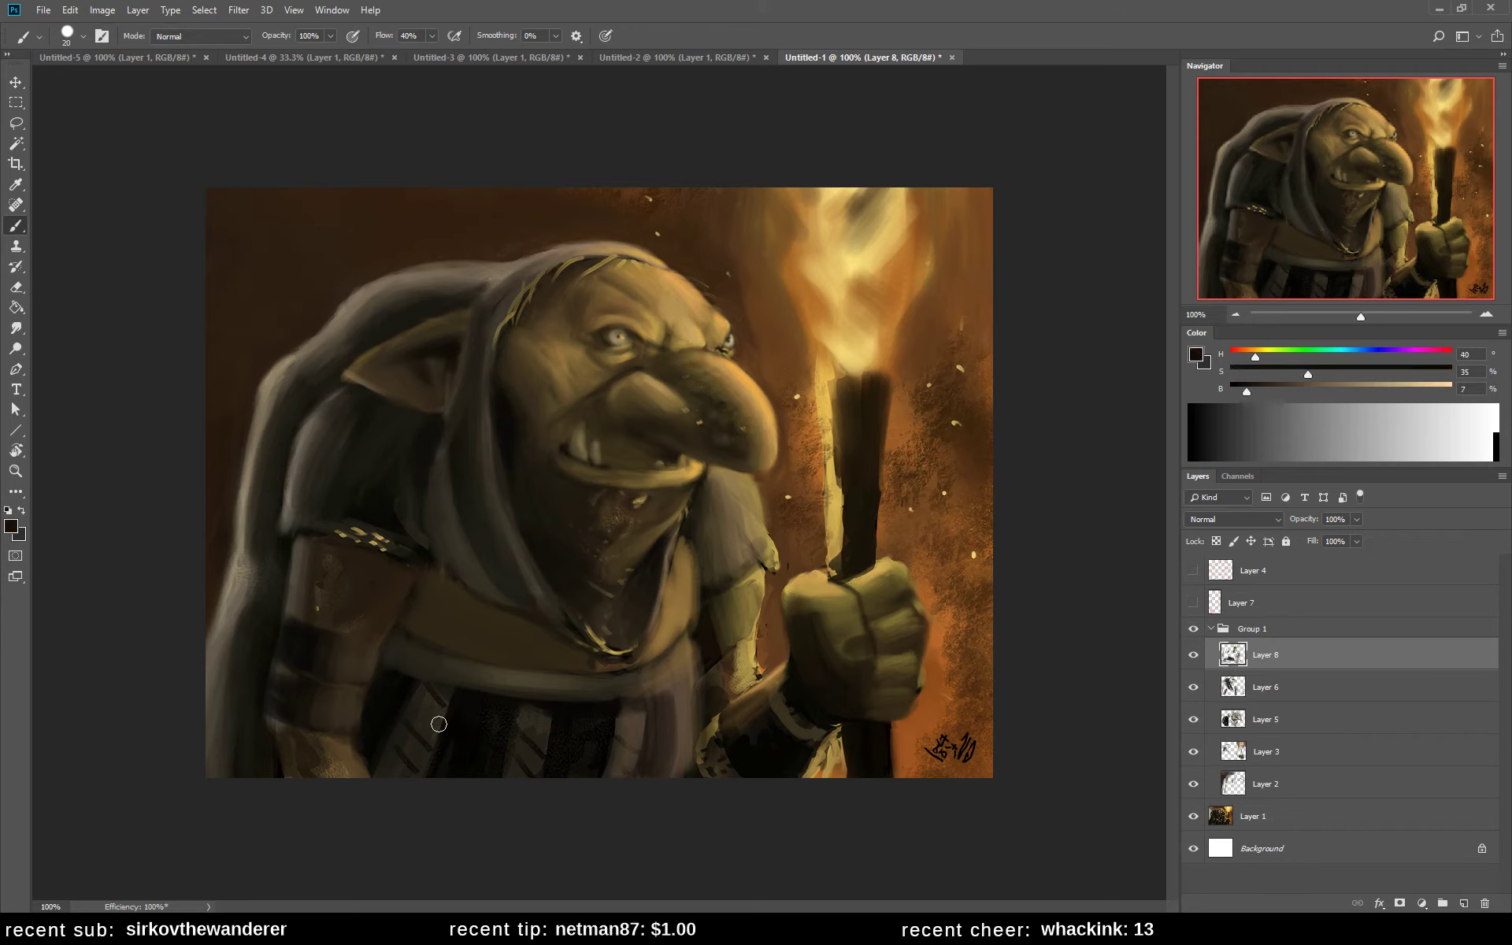
key(bracketleft)
key(bracketleft)
key(bracketleft)
key(bracketleft)
key(bracketleft)
key(bracketleft)
key(bracketleft)
click(605, 333)
alt+click(708, 472)
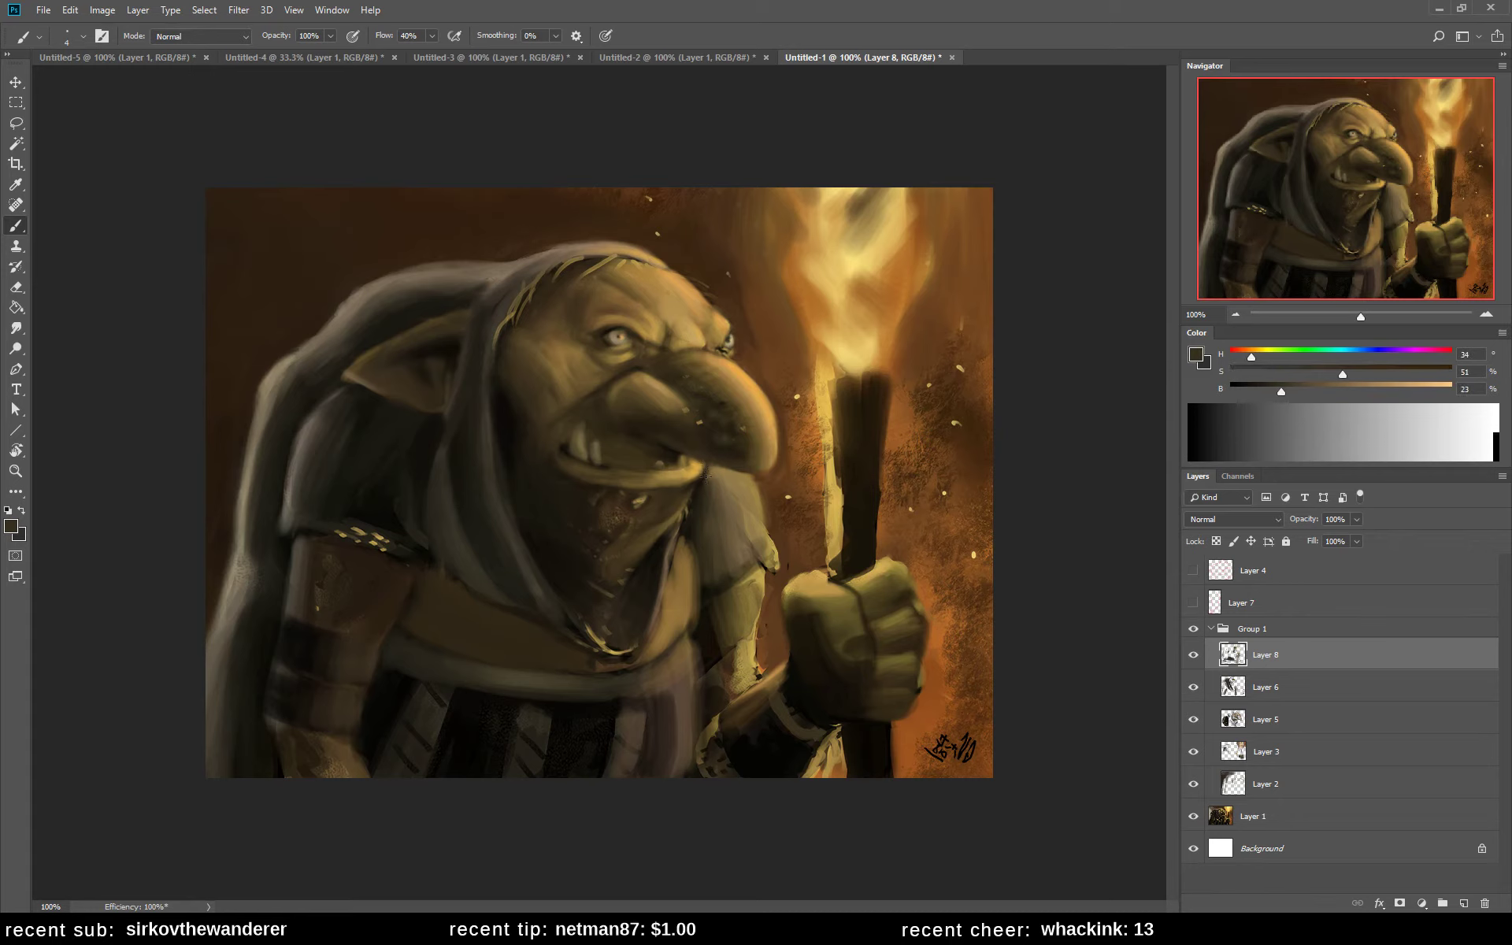
alt+click(734, 360)
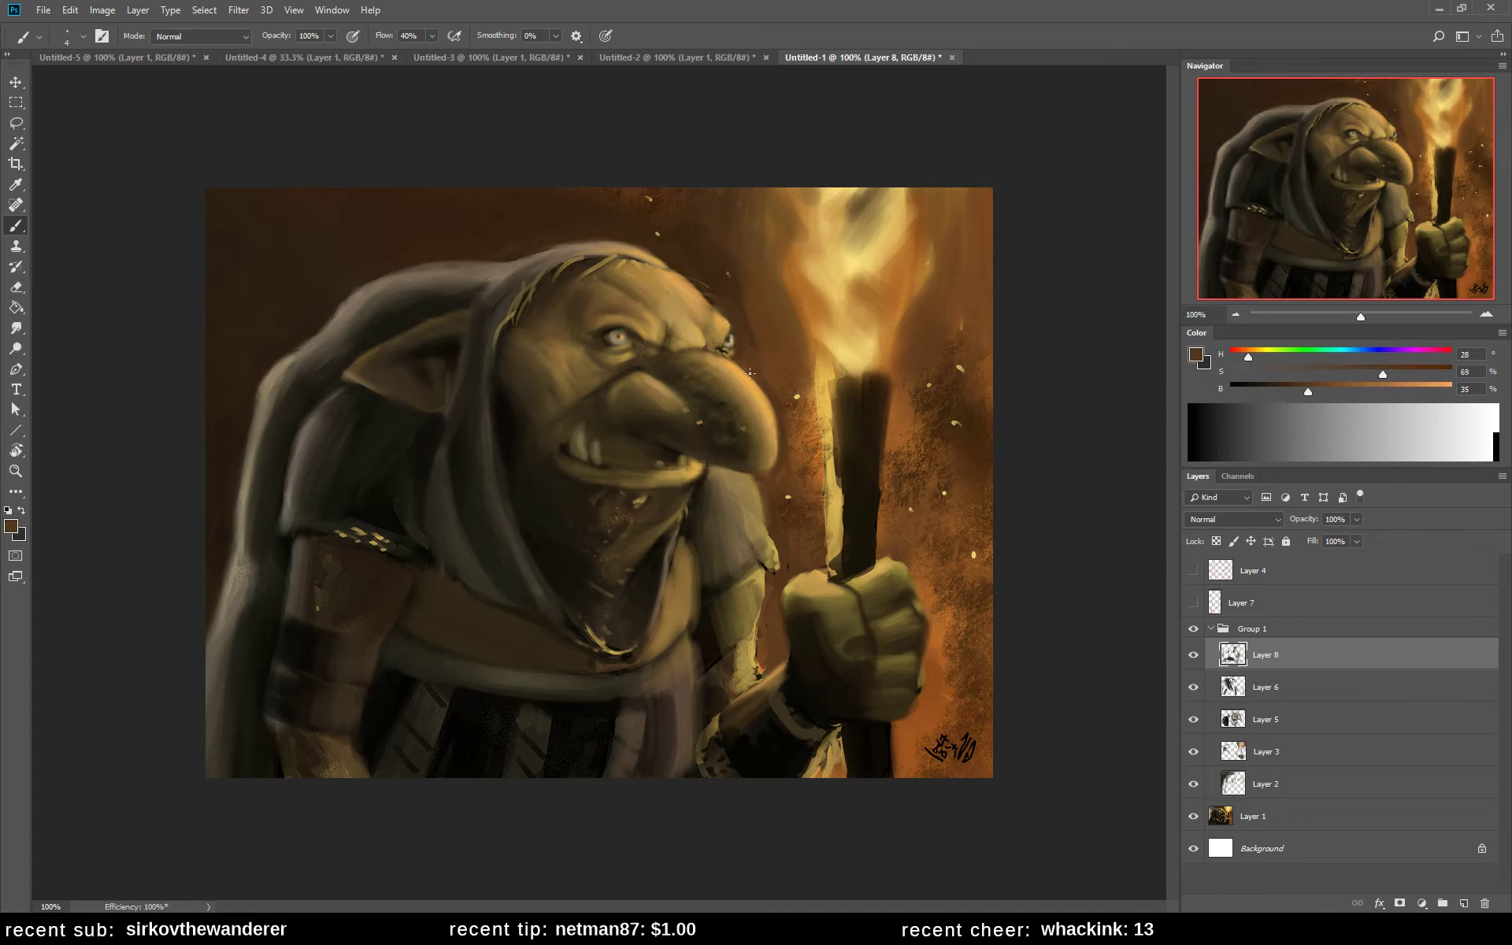
alt+click(784, 407)
alt+click(709, 295)
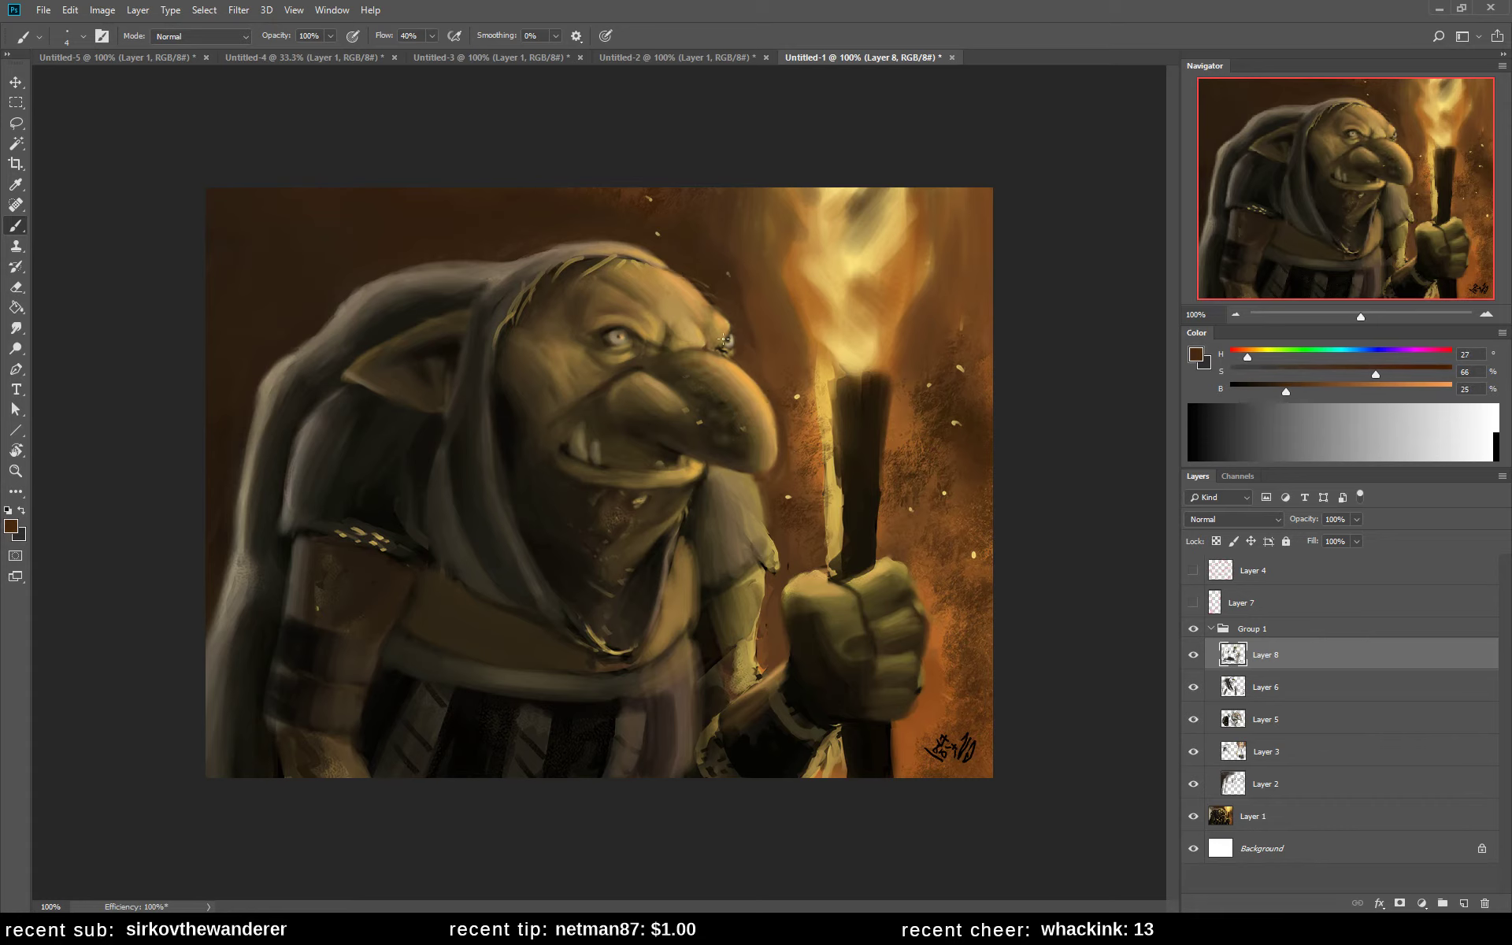
alt+click(690, 341)
alt+click(621, 332)
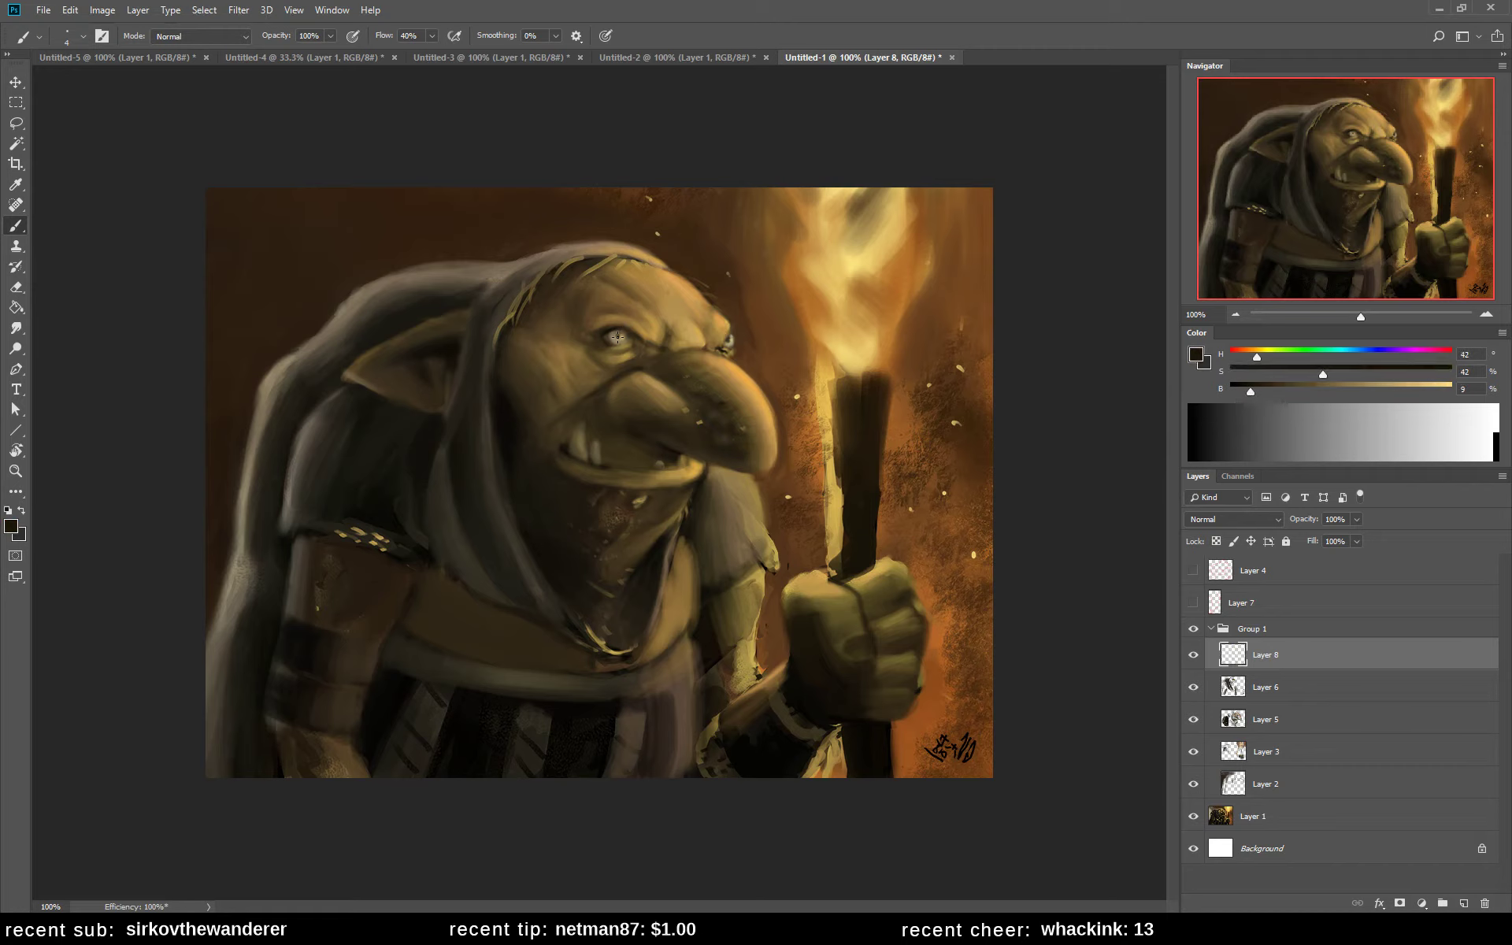
- Sample light tans and duller browns around the forehead, then flip the torch back to the left
click(1449, 389)
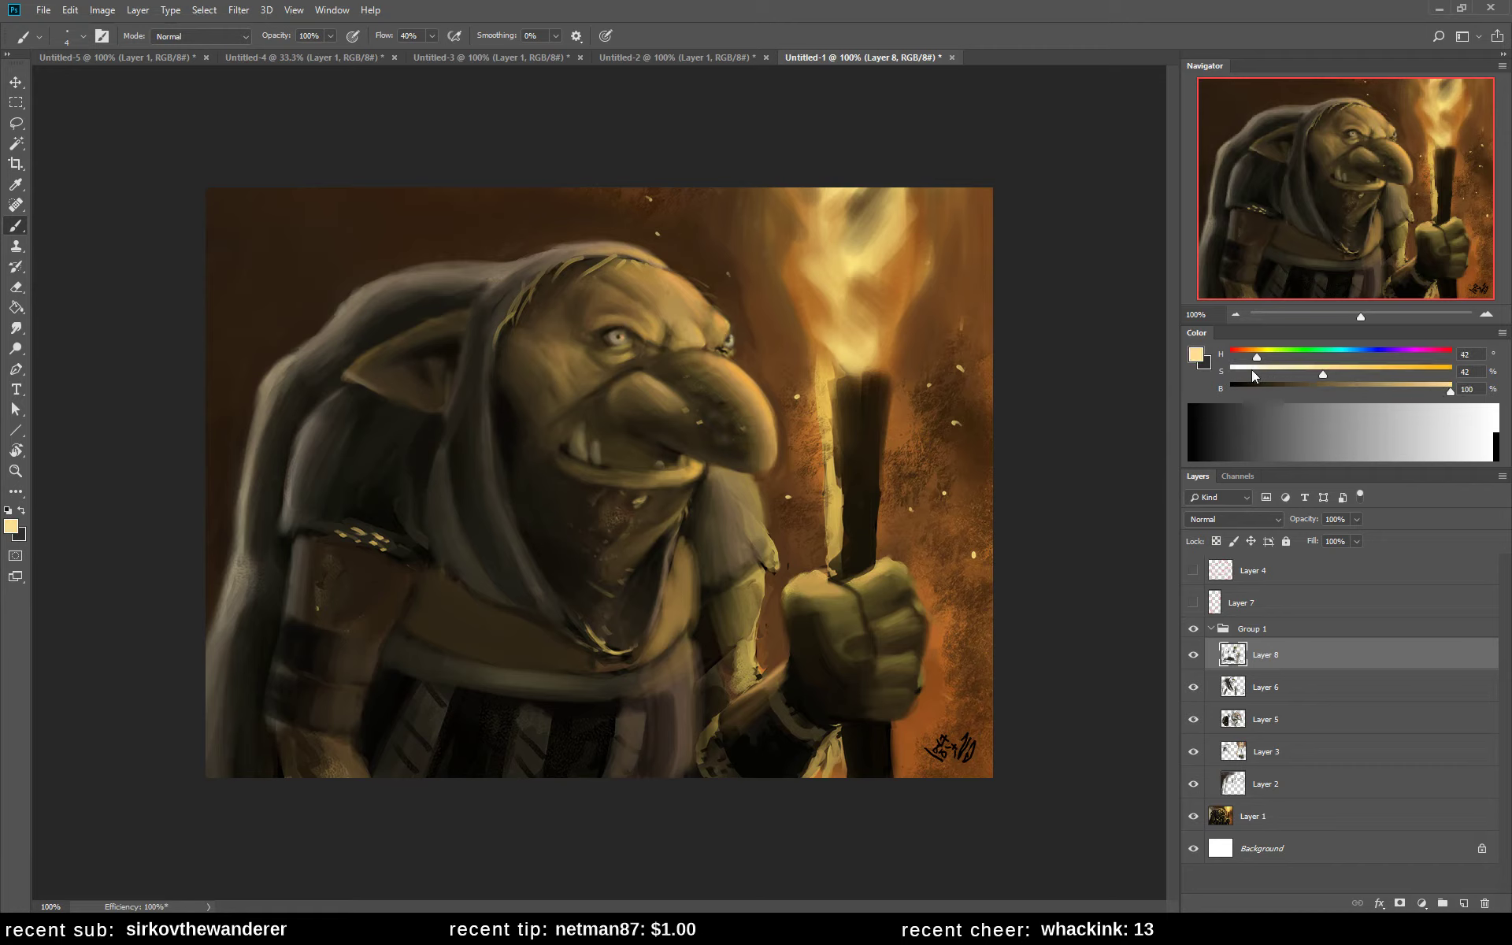
drag(1257, 374, 1207, 375)
alt+click(557, 304)
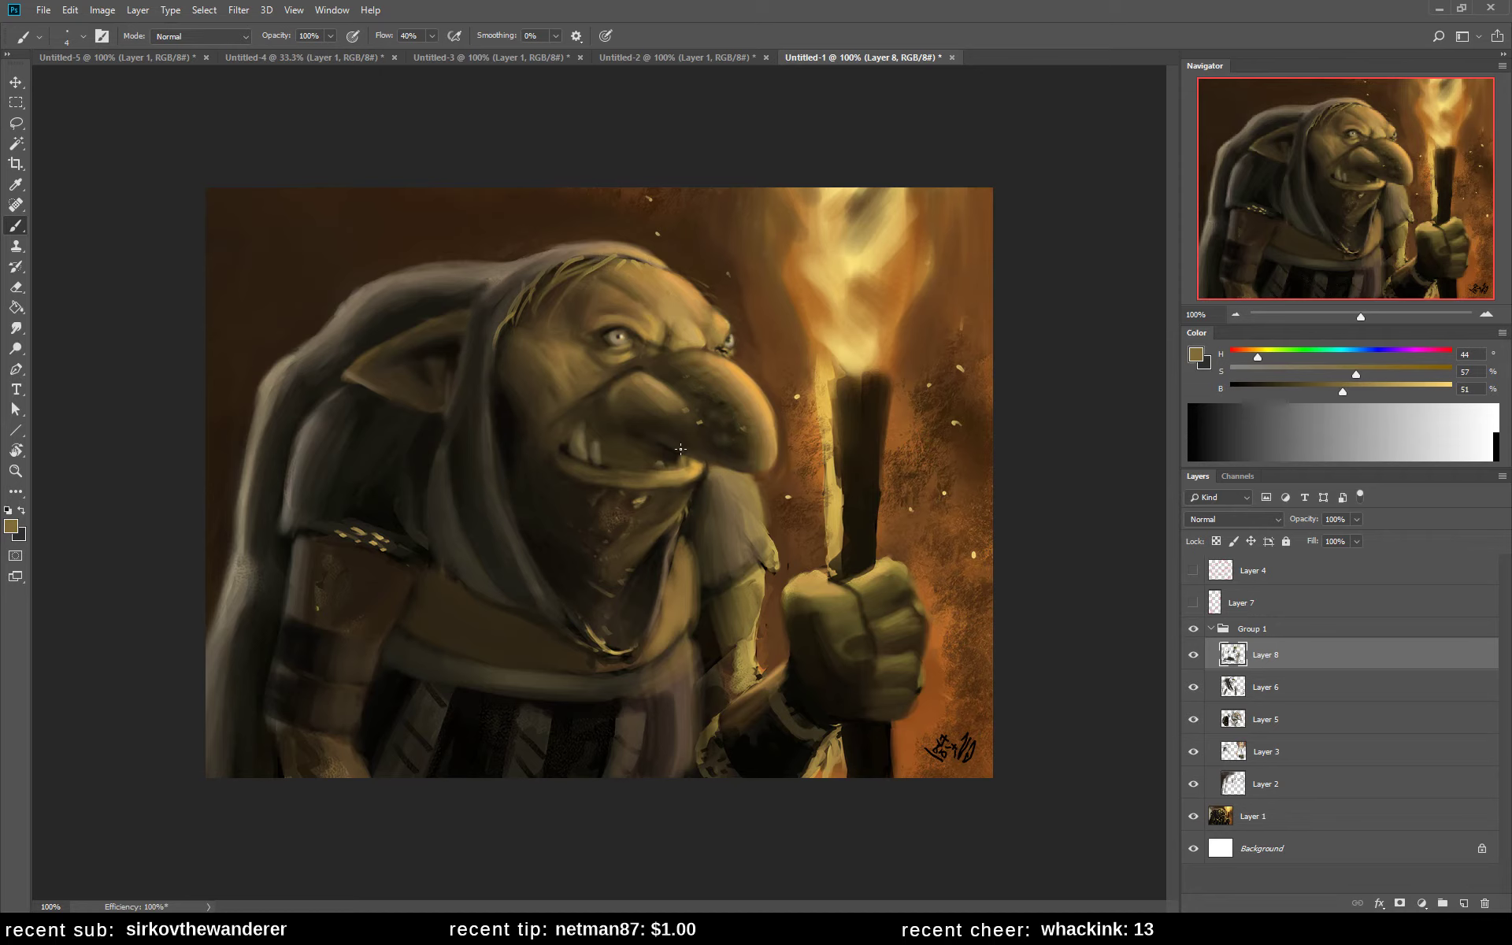
alt+click(553, 266)
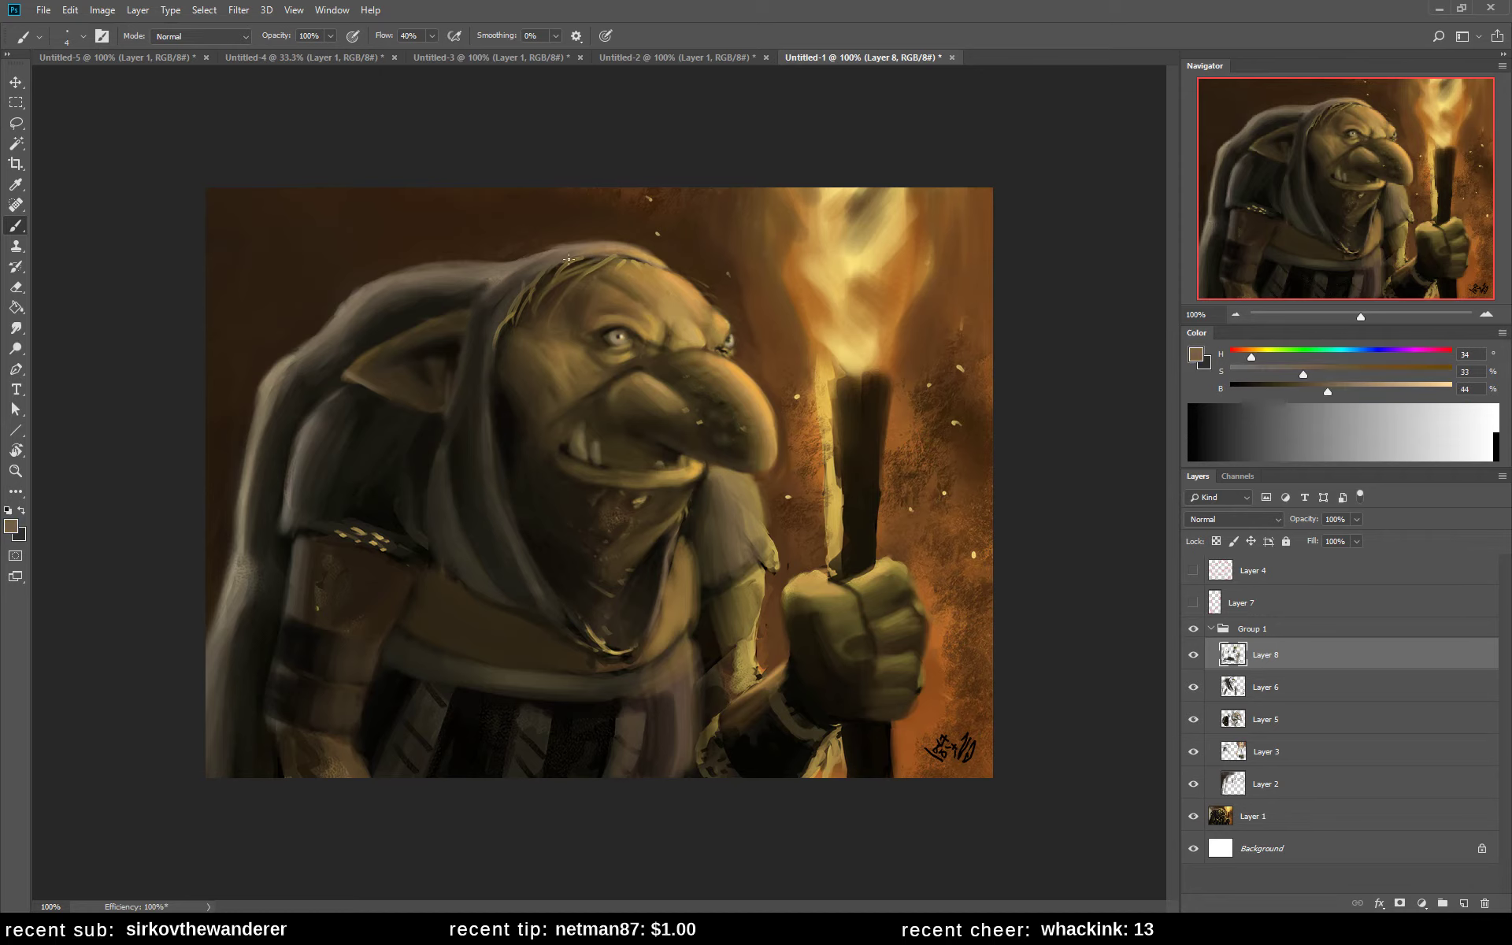
alt+click(642, 248)
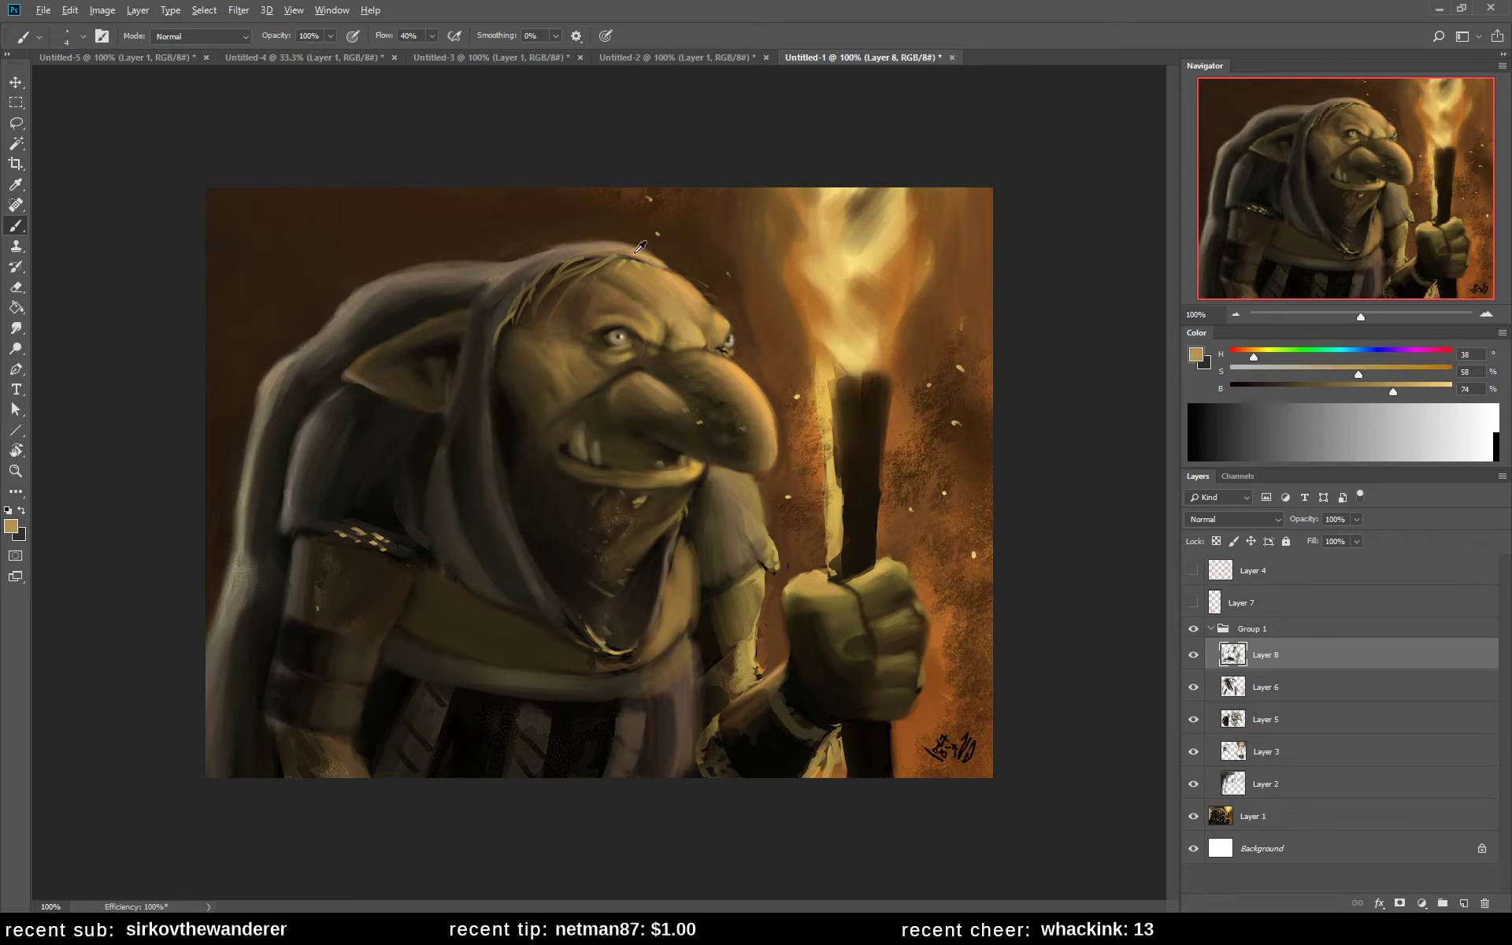
alt+click(593, 248)
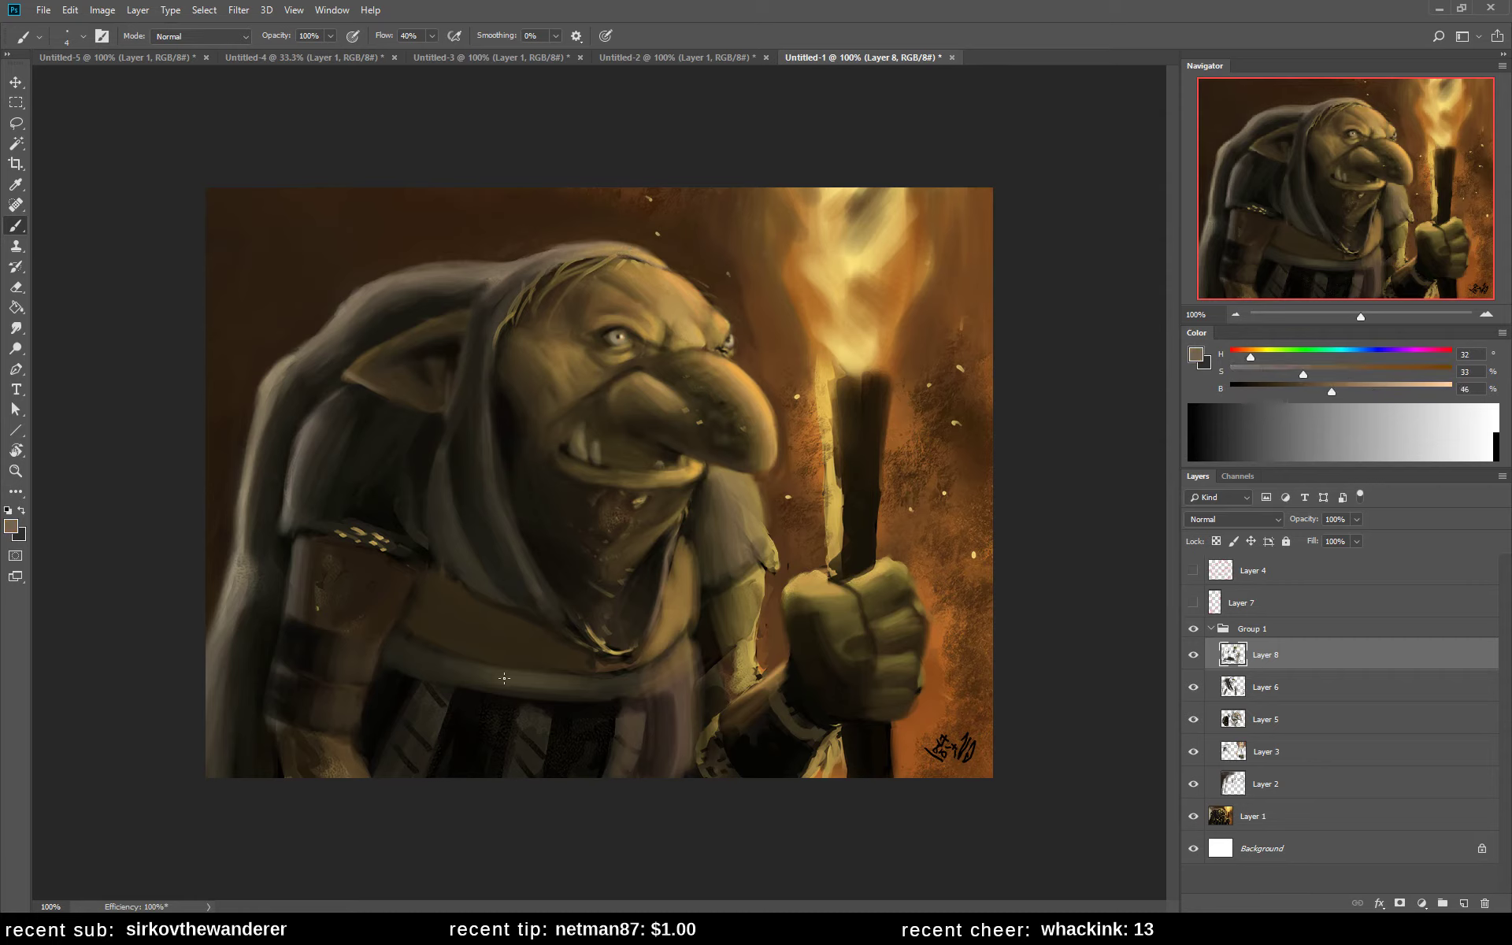
key(ctrl+shift+h)
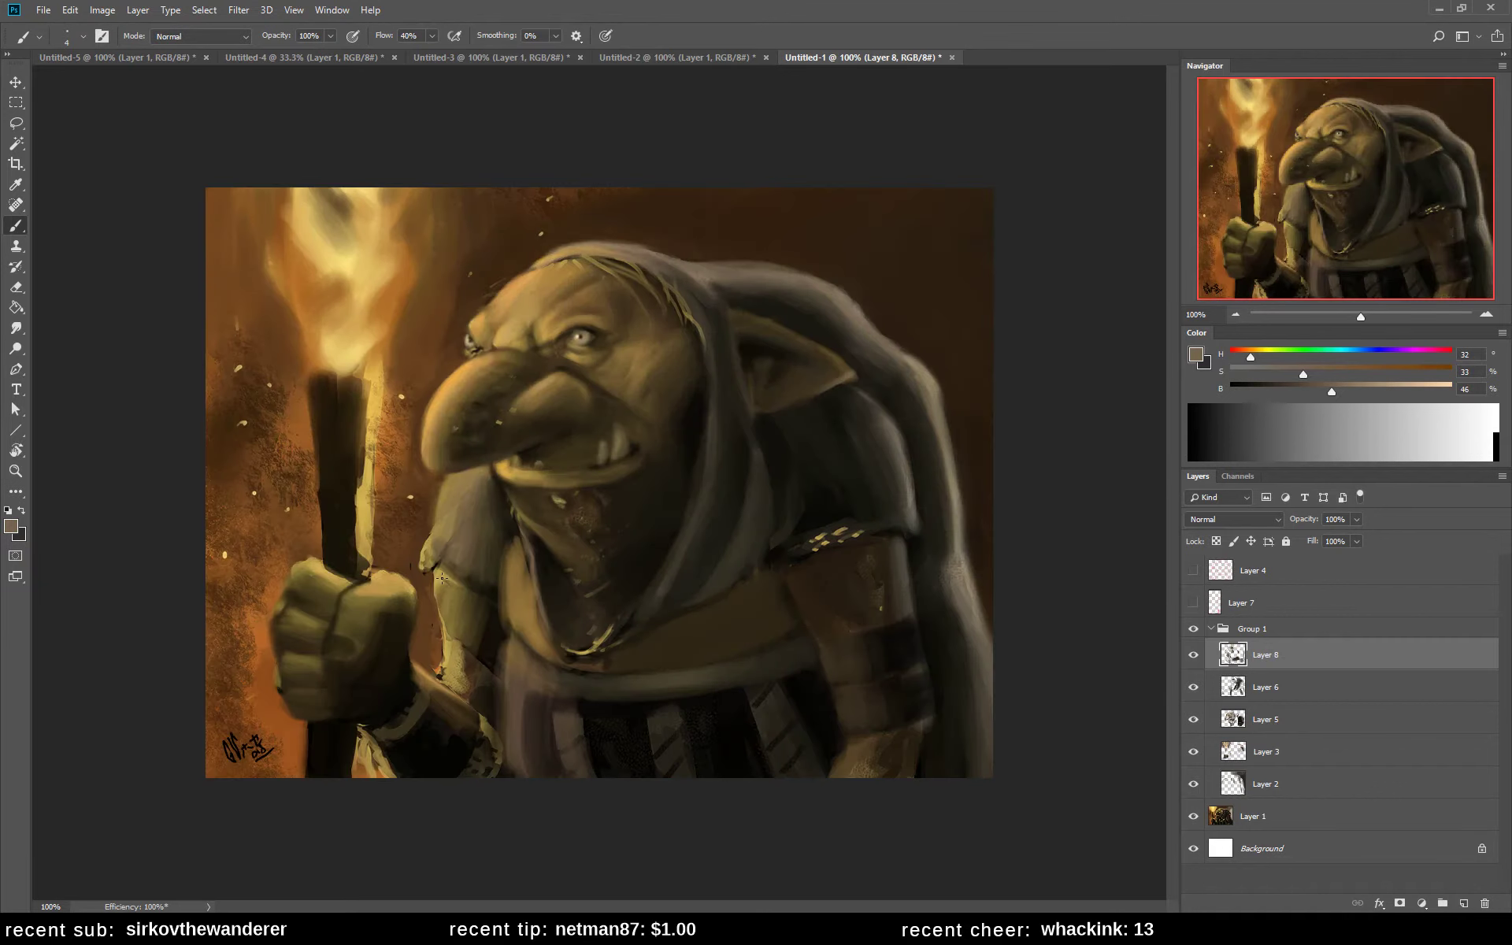
- With a size-15 brush, paint background orange to narrow the light strip beside the torch handle
alt+click(347, 620)
alt+click(390, 441)
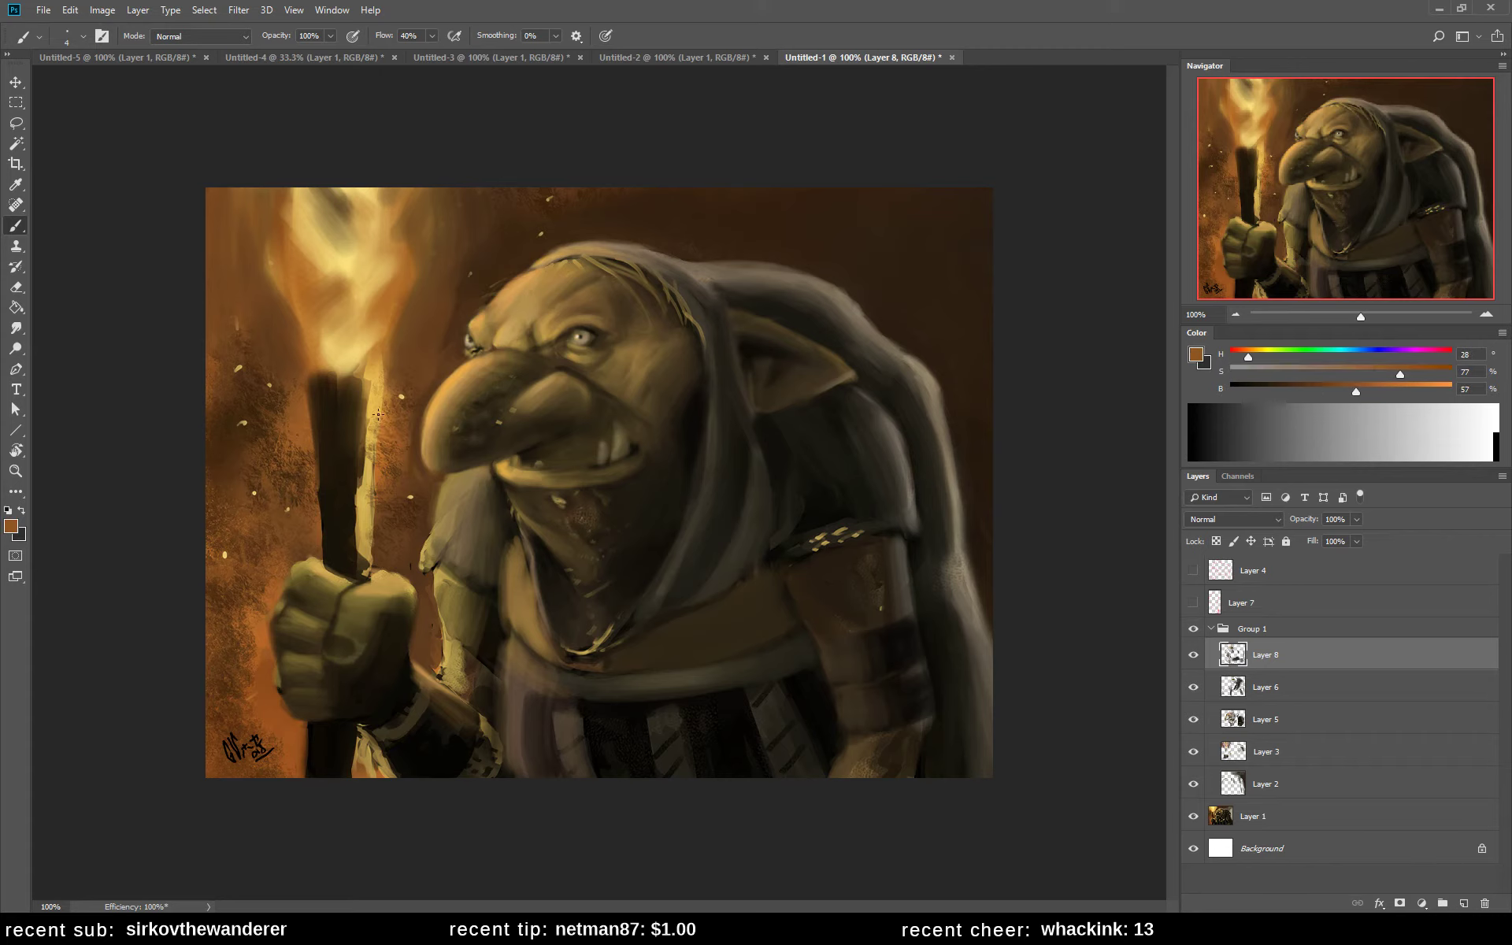
key(bracketright)
key(bracketright)
drag(380, 401, 374, 546)
drag(373, 418, 361, 543)
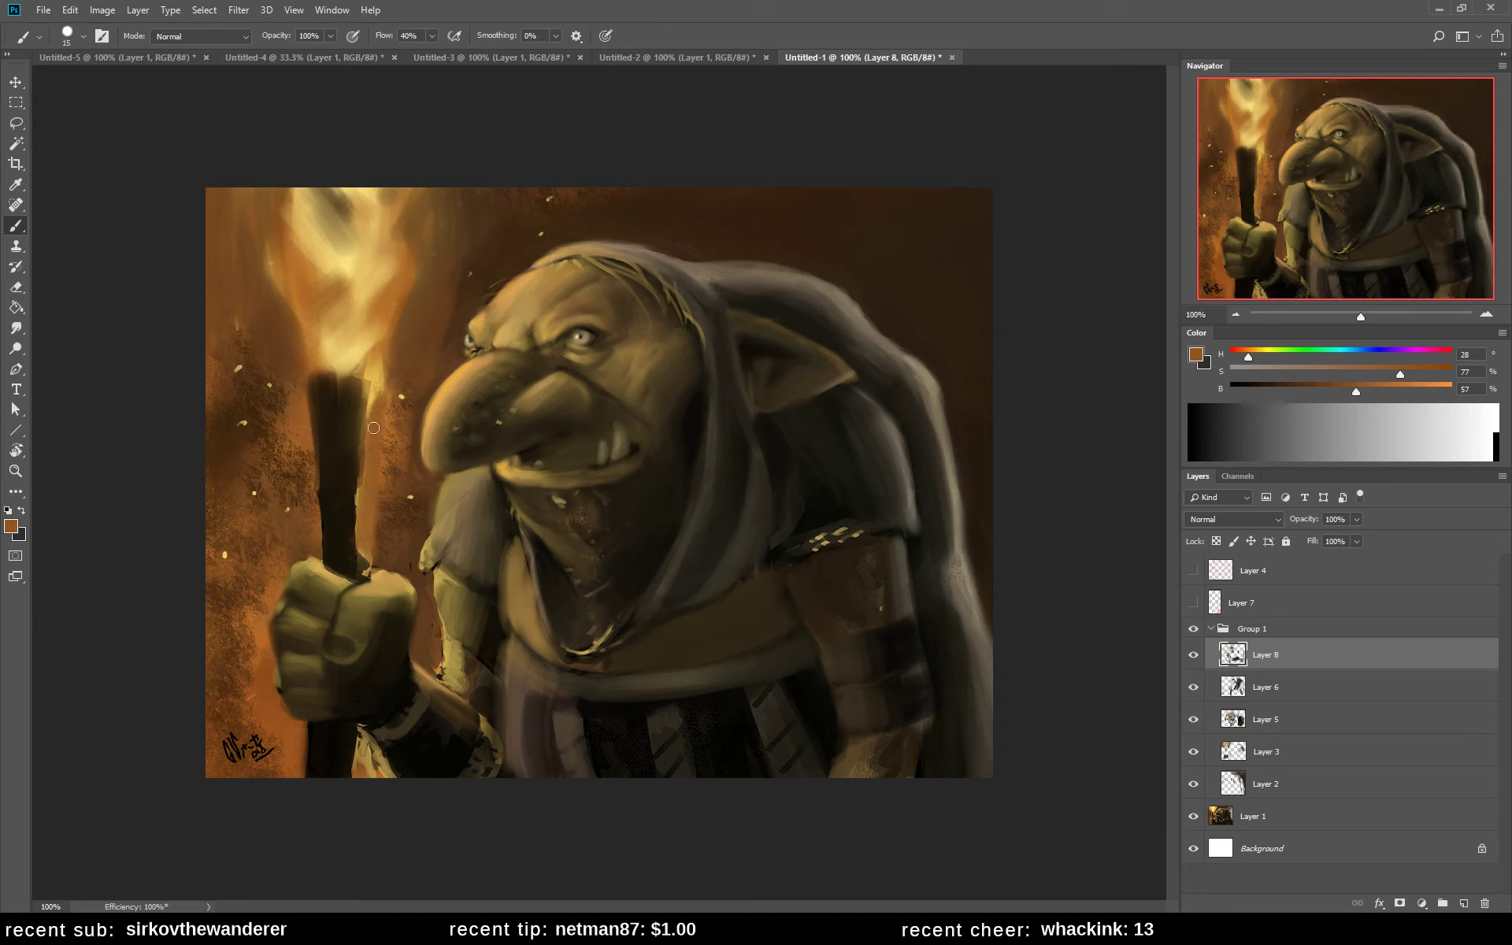
- Paint flame-yellow light on the torch handle's left edge, then tone it down with dark brown
alt+click(367, 291)
drag(316, 402, 320, 471)
drag(334, 440, 333, 512)
alt+click(340, 504)
drag(333, 450, 335, 486)
drag(315, 423, 317, 463)
mouse_move(313, 427)
mouse_down()
mouse_move(331, 533)
mouse_move(353, 398)
mouse_move(352, 465)
mouse_up()
- Paint the handle's right side and lighten the lower handle above the fist with browns
alt+click(360, 328)
alt+click(355, 413)
mouse_move(354, 430)
mouse_down()
mouse_move(361, 532)
mouse_move(317, 401)
mouse_move(338, 526)
mouse_up()
alt+click(316, 400)
drag(338, 468, 347, 553)
alt+click(343, 508)
mouse_move(352, 462)
mouse_down()
mouse_move(348, 564)
mouse_move(332, 556)
mouse_up()
drag(327, 520, 330, 561)
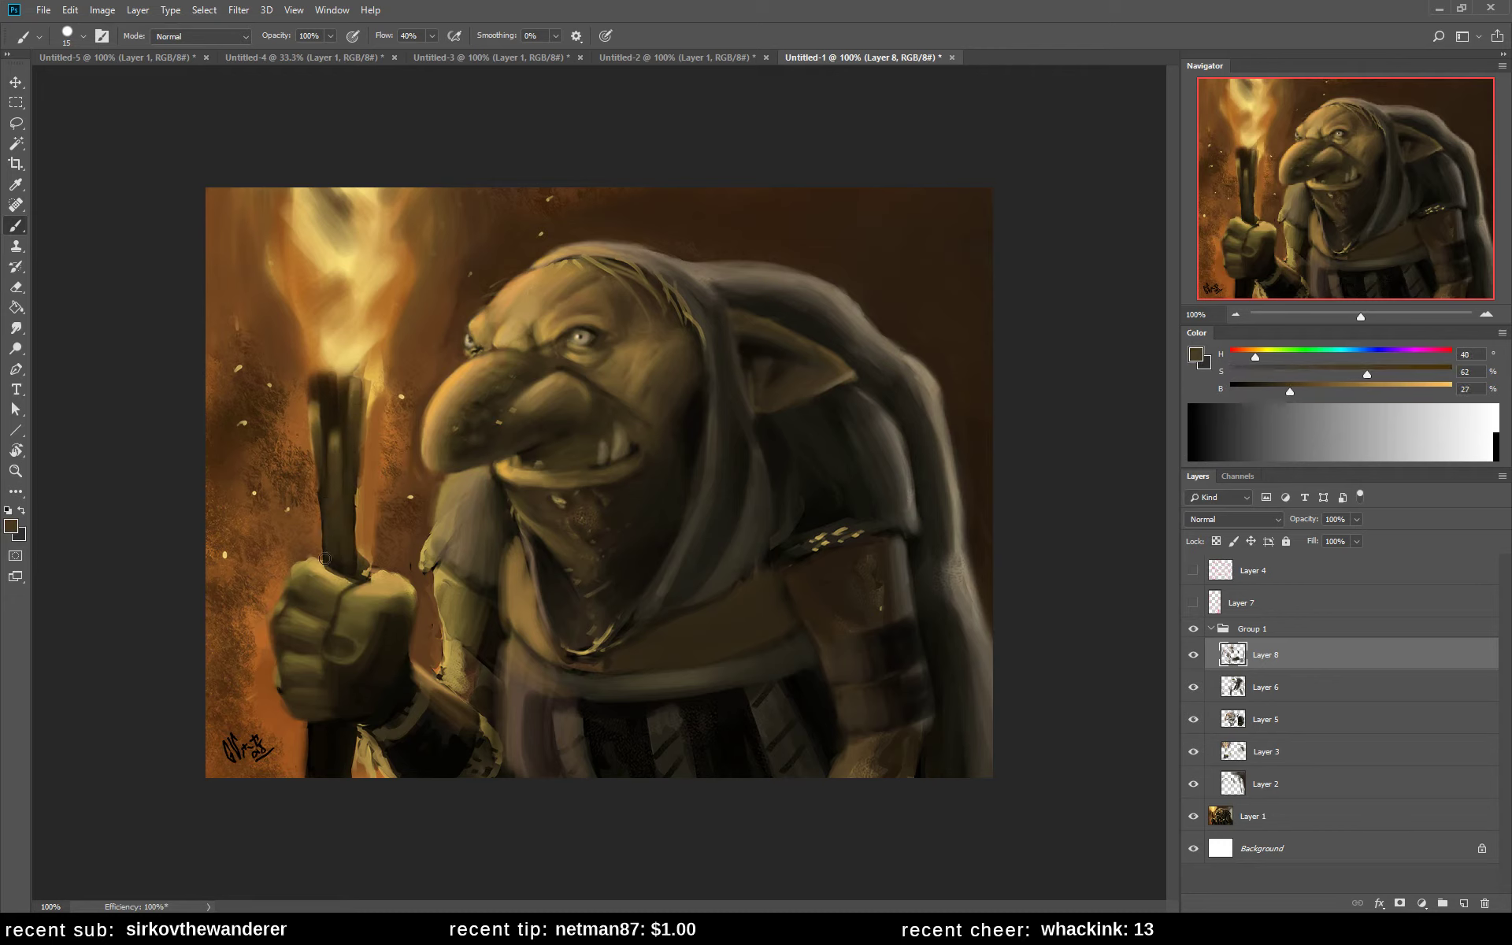
- Trim the handle edge below the fist with background orange and add dark handle strokes
alt+click(302, 742)
mouse_move(305, 734)
mouse_down()
mouse_move(302, 795)
mouse_move(308, 780)
mouse_up()
mouse_move(309, 731)
mouse_down()
mouse_move(311, 789)
mouse_move(304, 727)
mouse_move(313, 790)
mouse_move(357, 735)
mouse_move(357, 782)
mouse_up()
mouse_move(353, 735)
mouse_down()
mouse_move(355, 782)
mouse_move(315, 794)
mouse_move(341, 779)
mouse_up()
alt+click(339, 745)
mouse_move(339, 542)
mouse_down()
mouse_move(336, 408)
mouse_move(347, 536)
mouse_up()
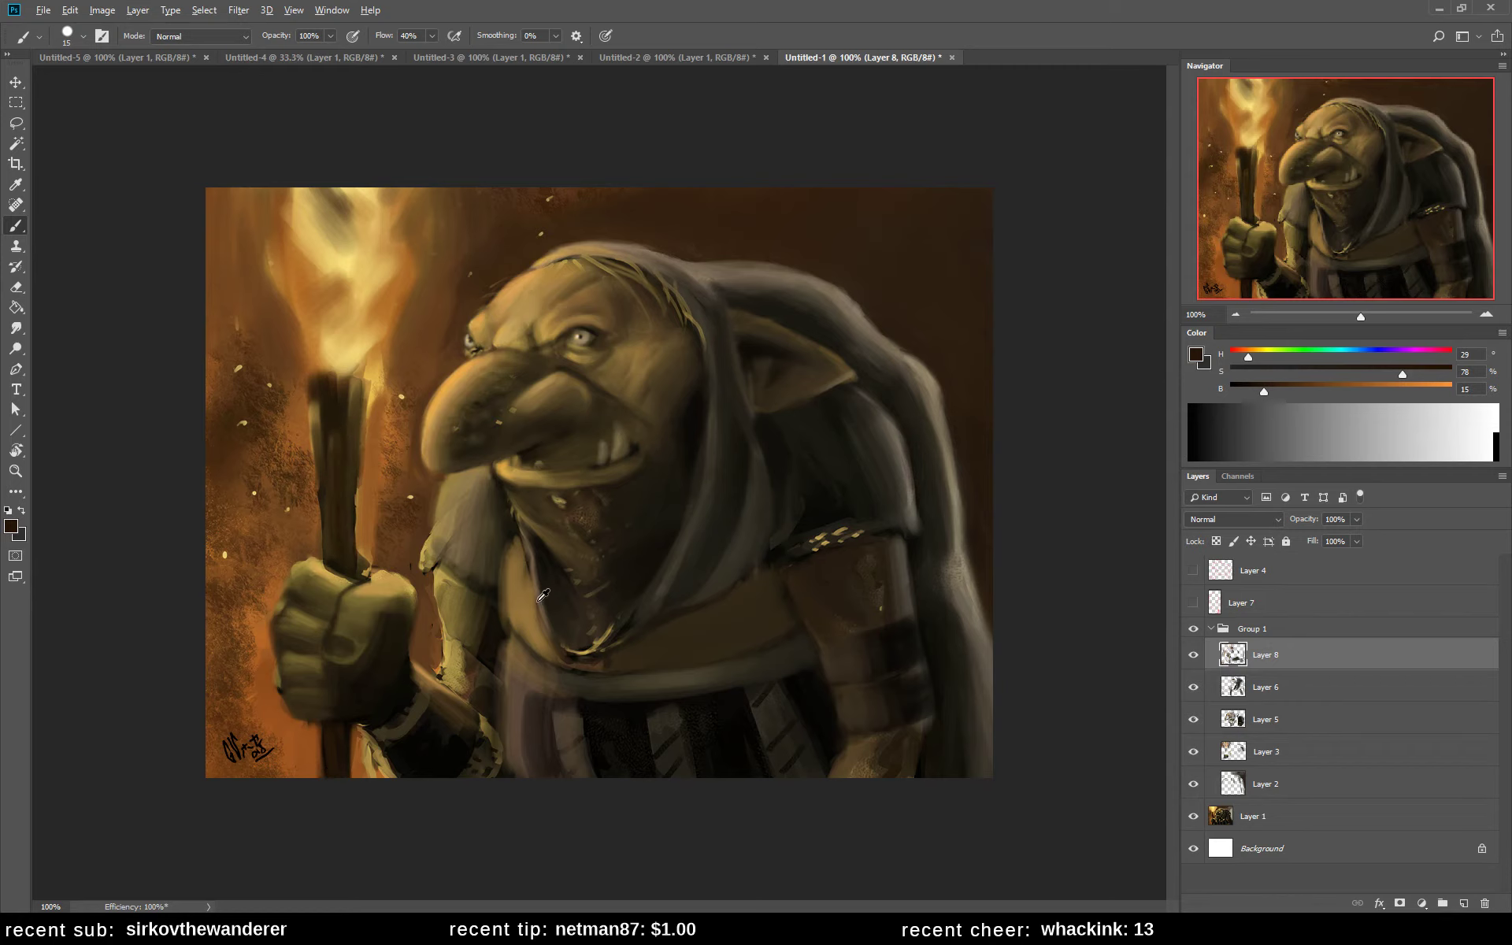
- Sample tan and dark browns with a smaller brush, then switch to the Untitled-2 turtle painting
alt+click(455, 485)
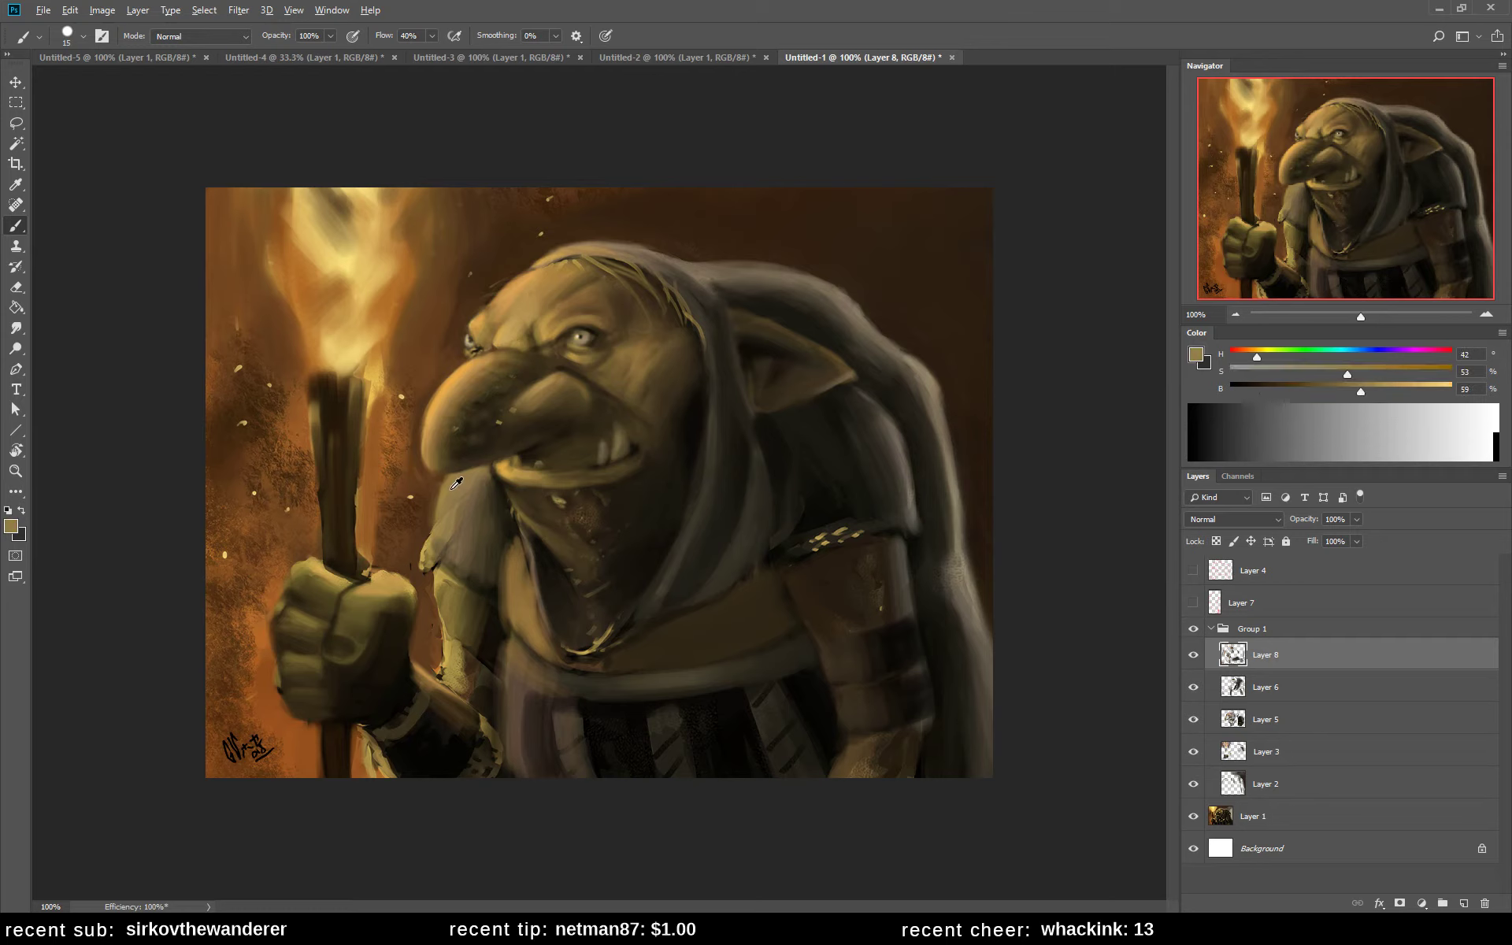
alt+click(423, 504)
key(bracketleft)
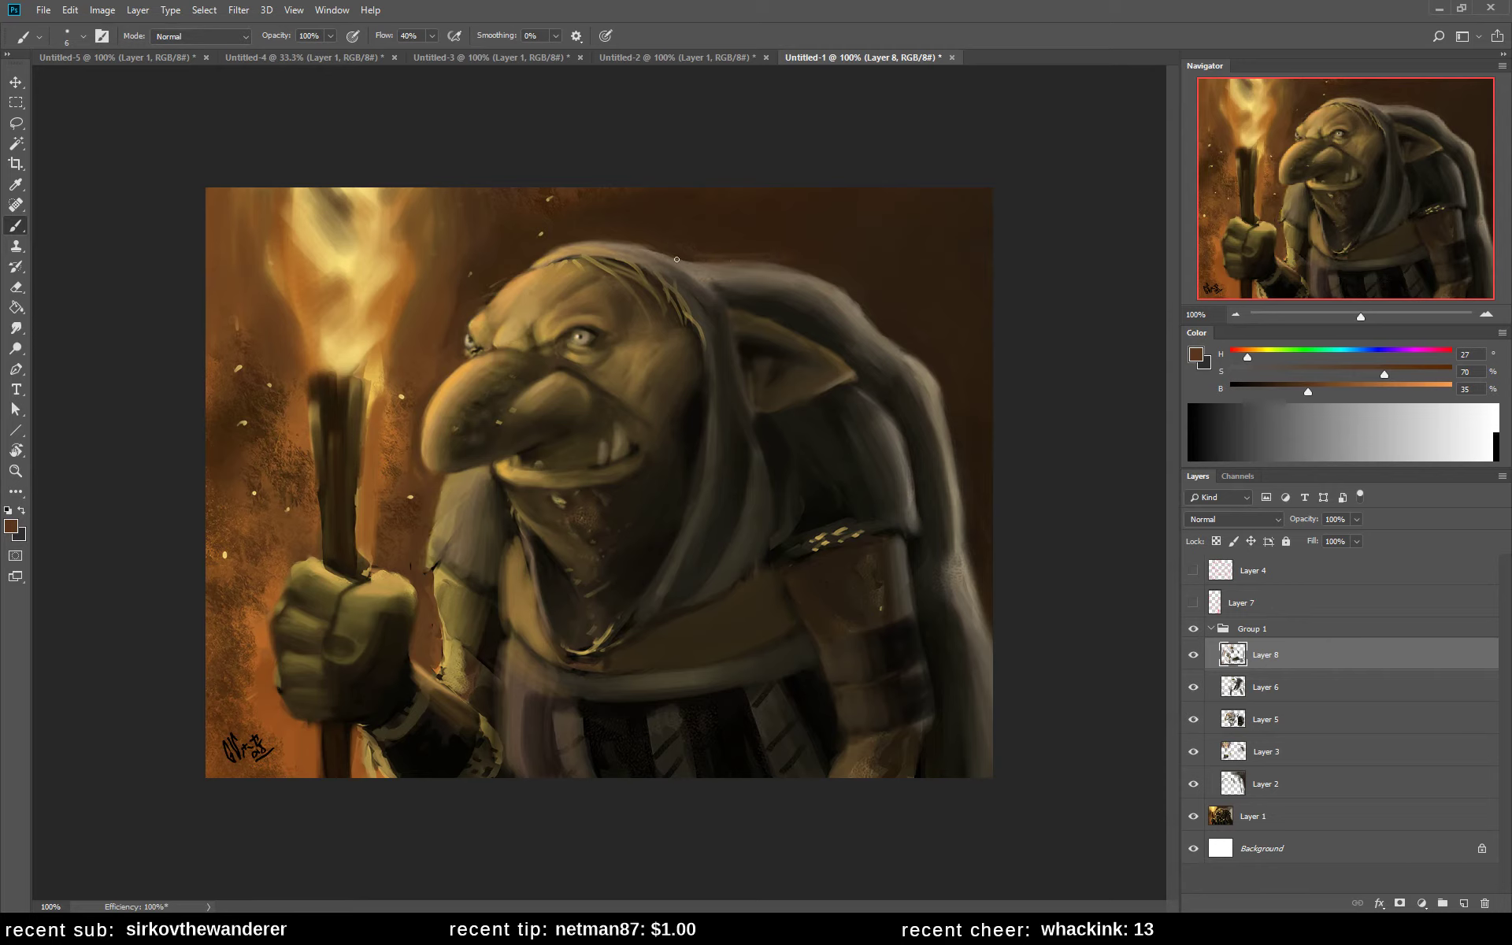
alt+click(737, 242)
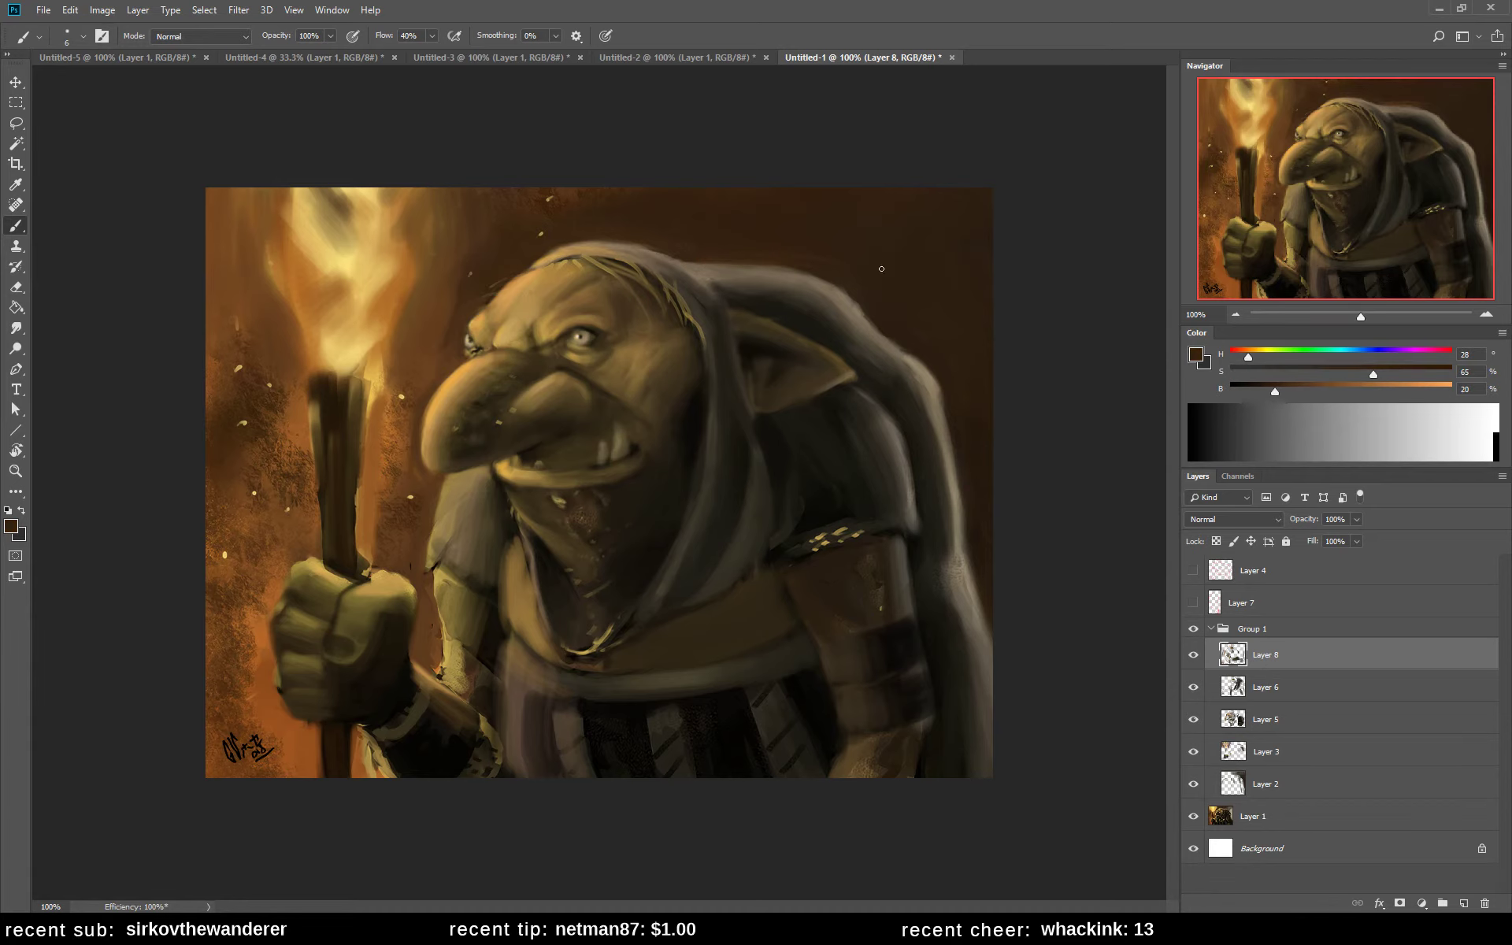
click(713, 58)
- Zoom out on the turtle painting, sample near-black, and add Layer 2 with a larger brush
key(z)
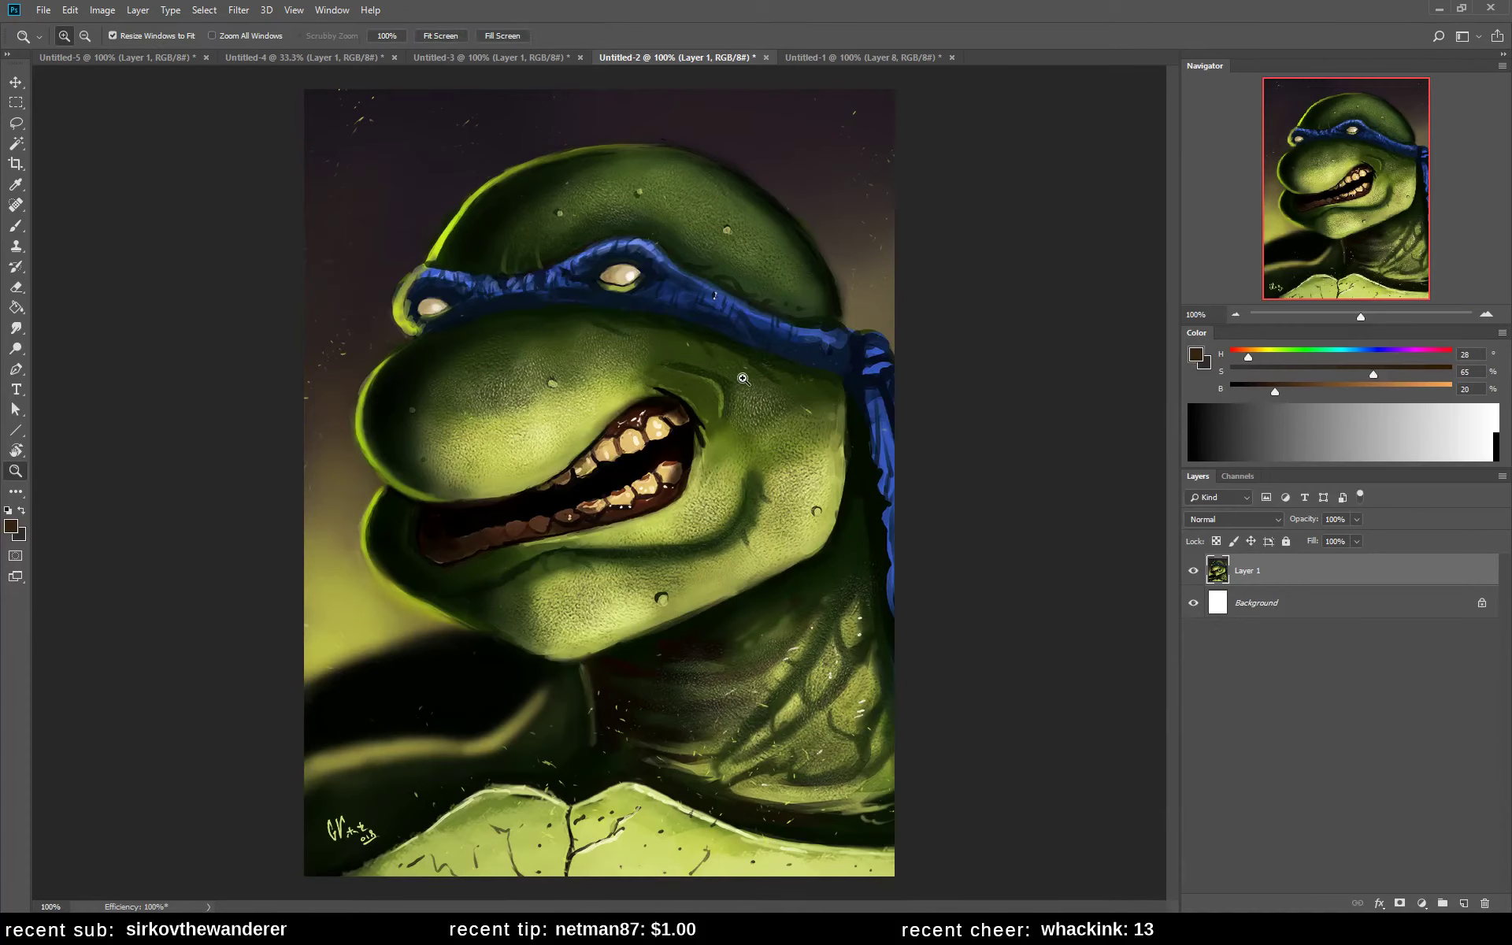
click(1236, 313)
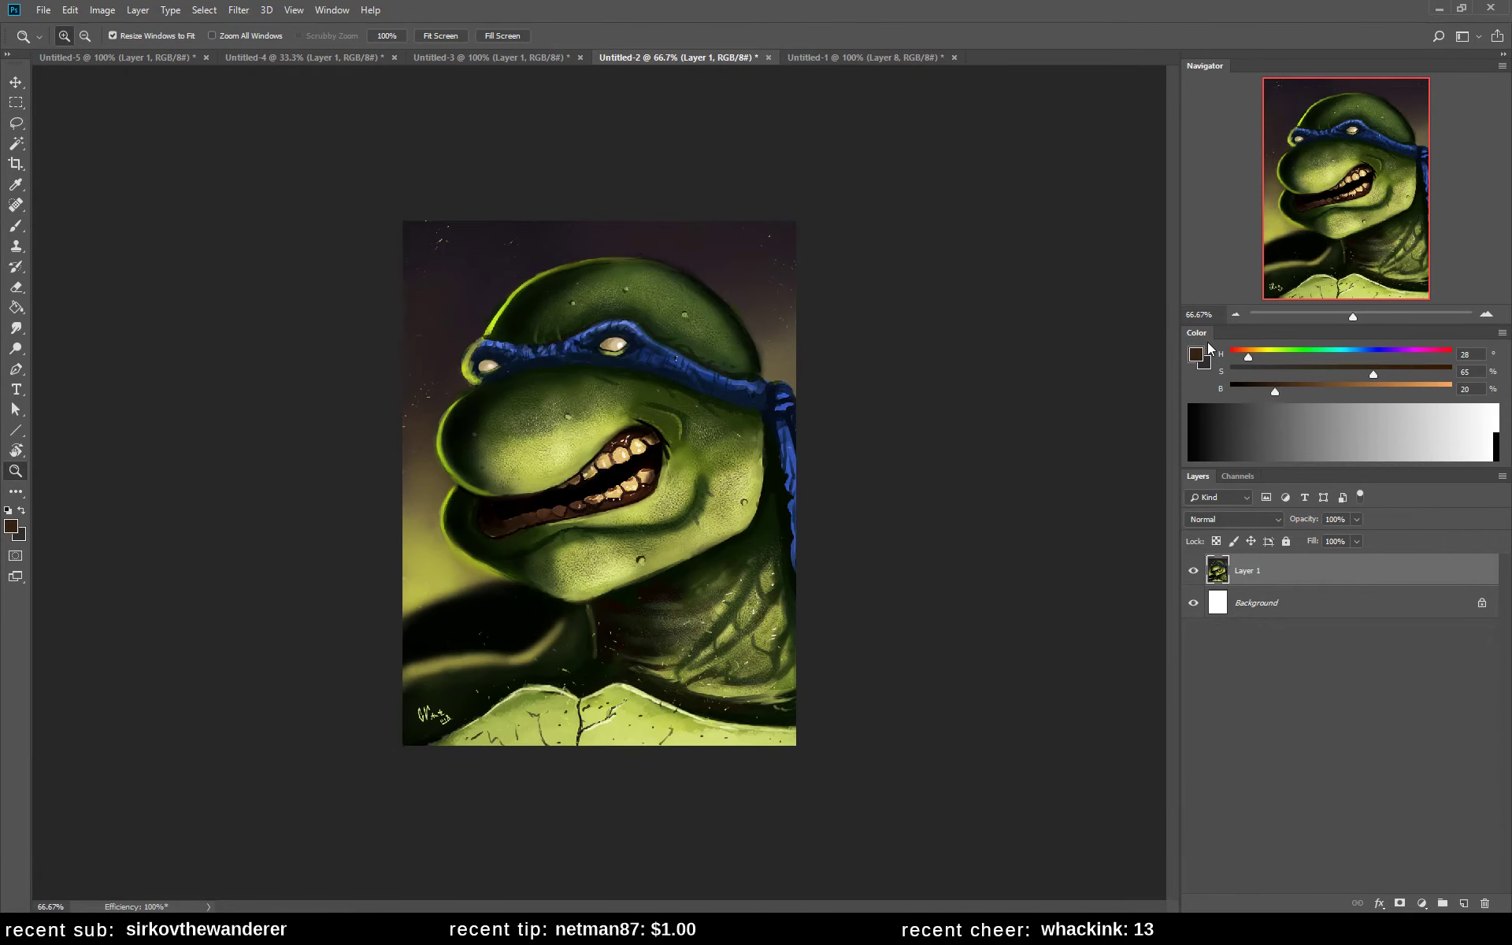
key(b)
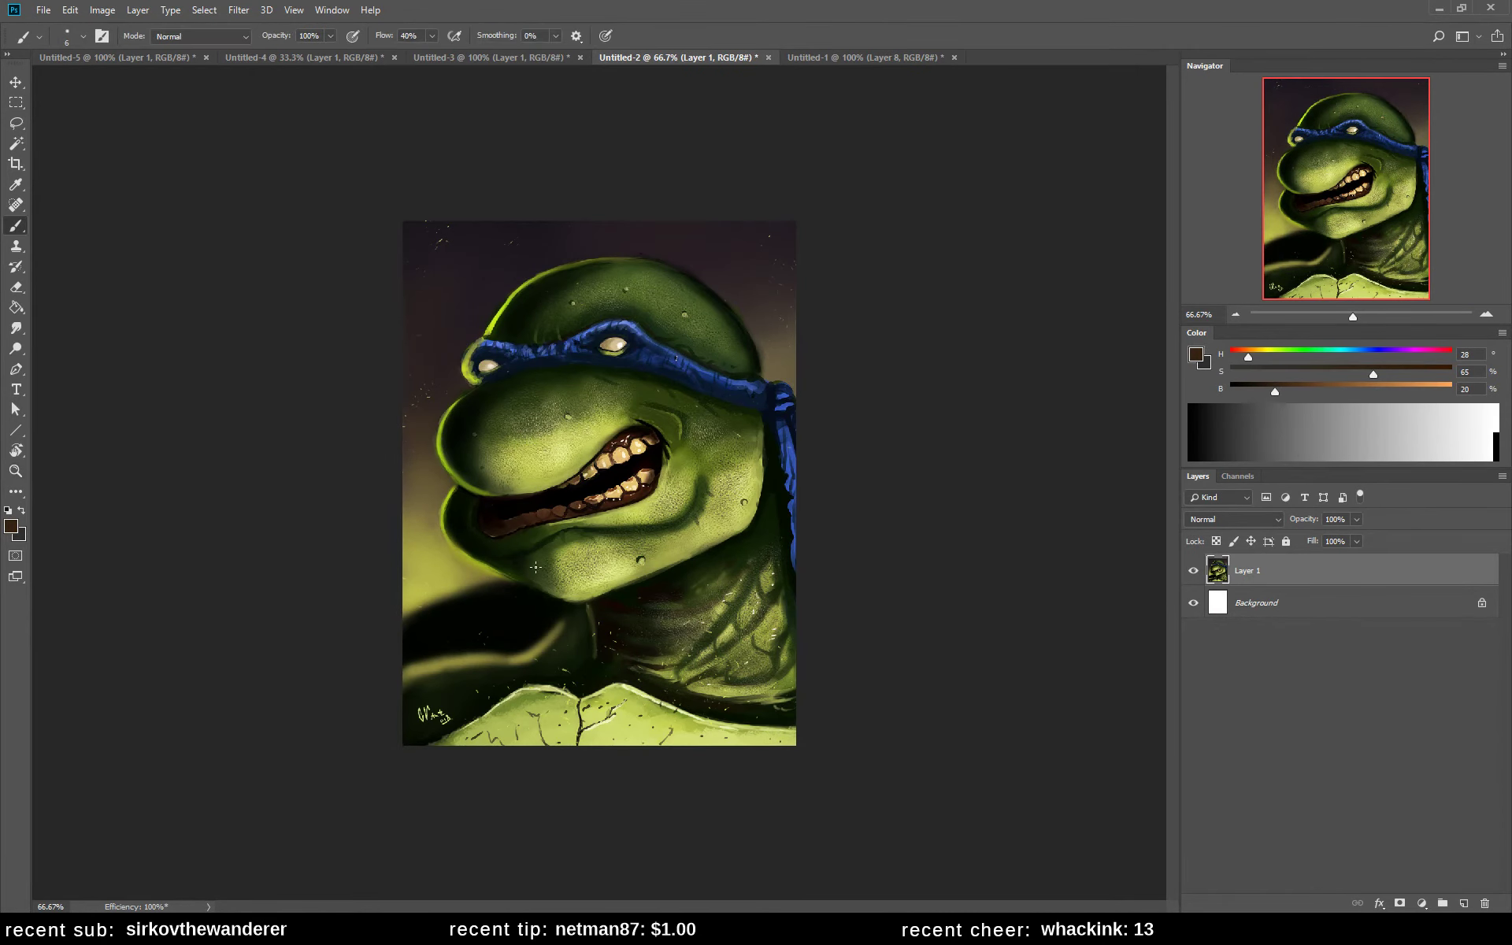
alt+click(462, 528)
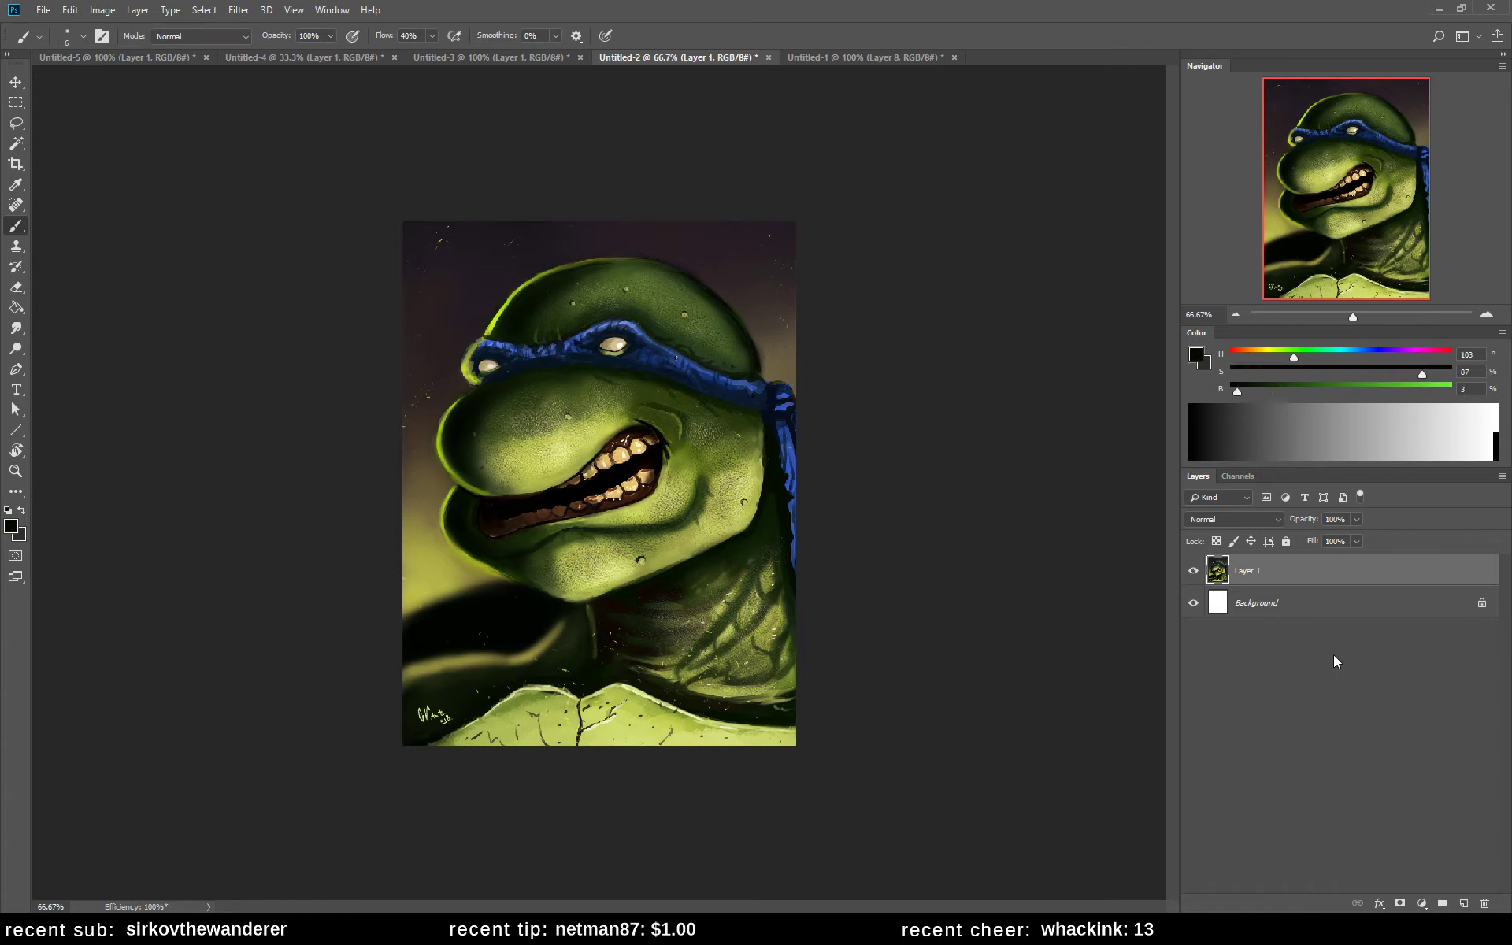
click(1463, 904)
key(bracketright)
key(bracketright)
key(bracketright)
key(bracketright)
key(bracketright)
key(bracketright)
key(bracketright)
key(bracketright)
key(bracketright)
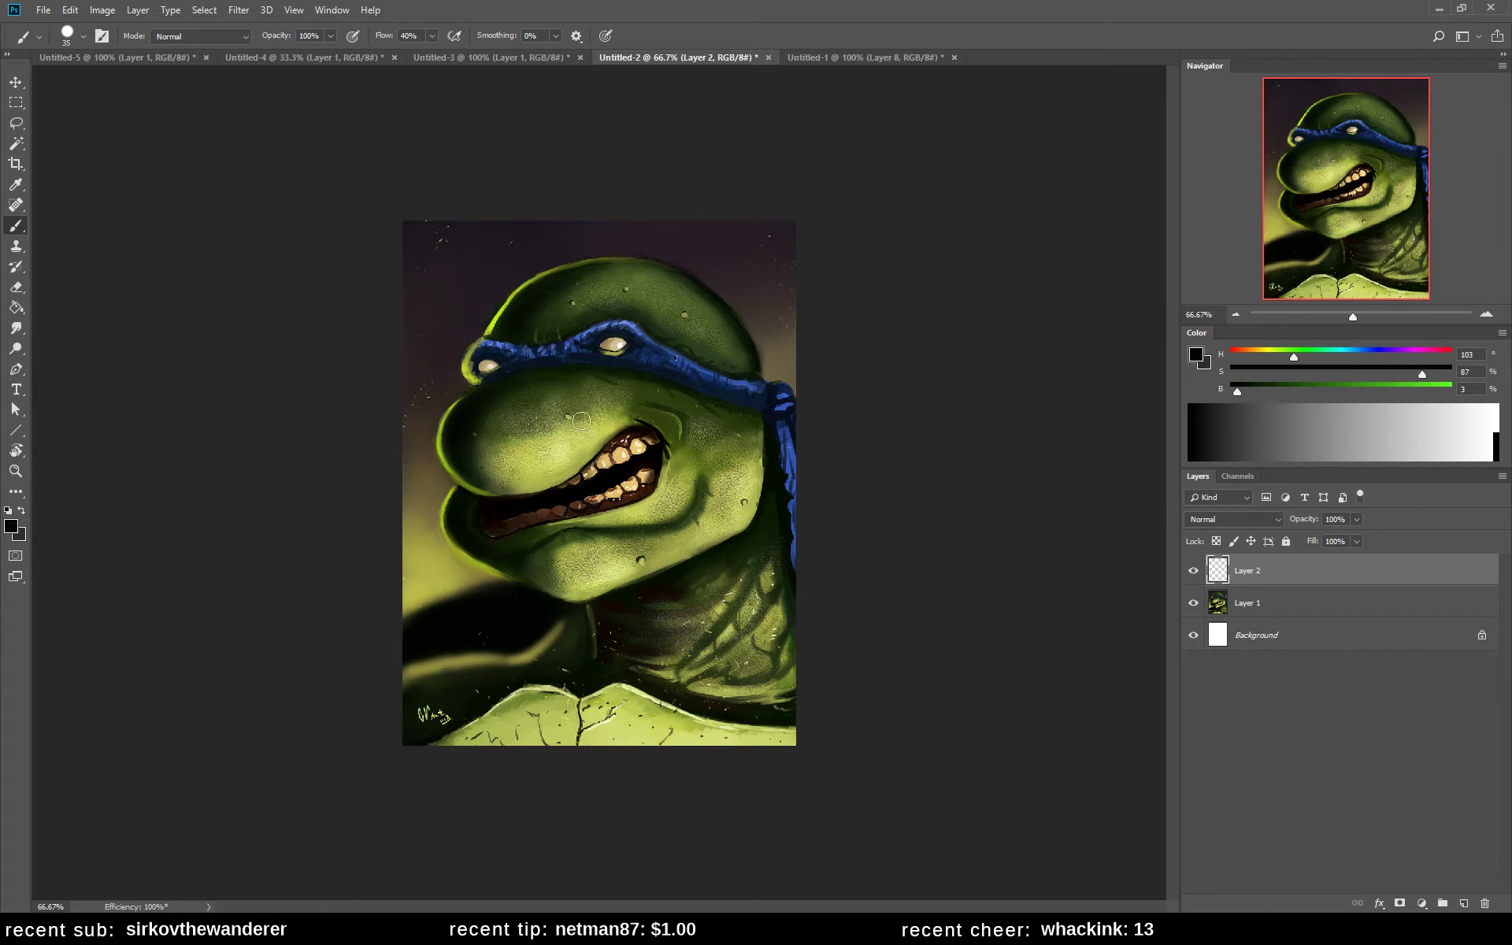
- Switch to pure red at brush size 15 and paint a centre line down the head
drag(1434, 357, 1473, 393)
right_click(619, 289)
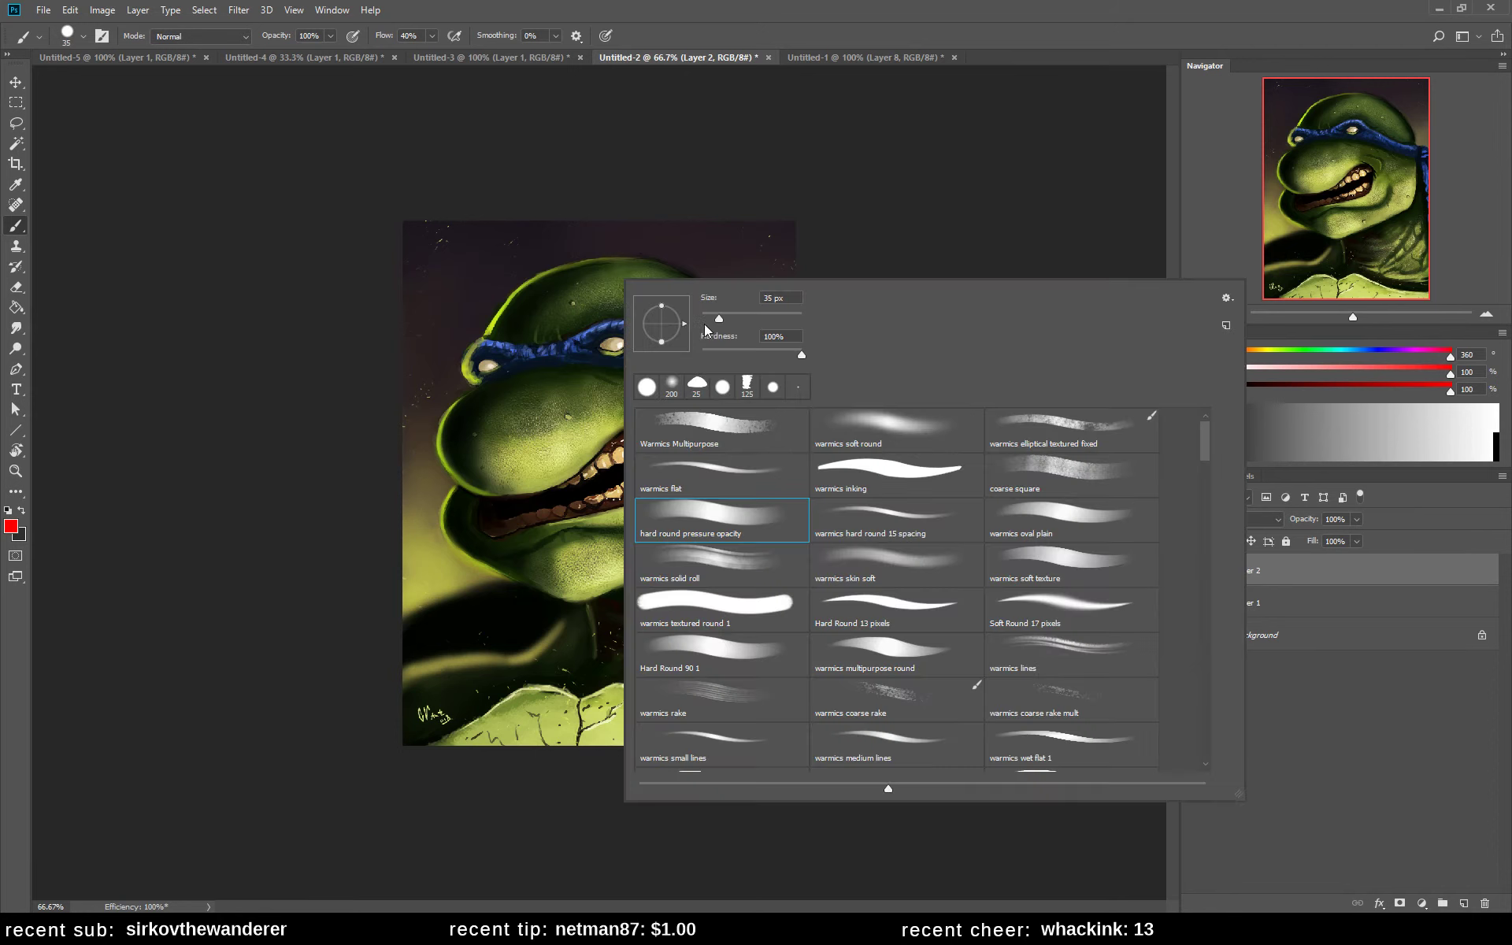
drag(706, 321, 674, 323)
drag(583, 269, 538, 346)
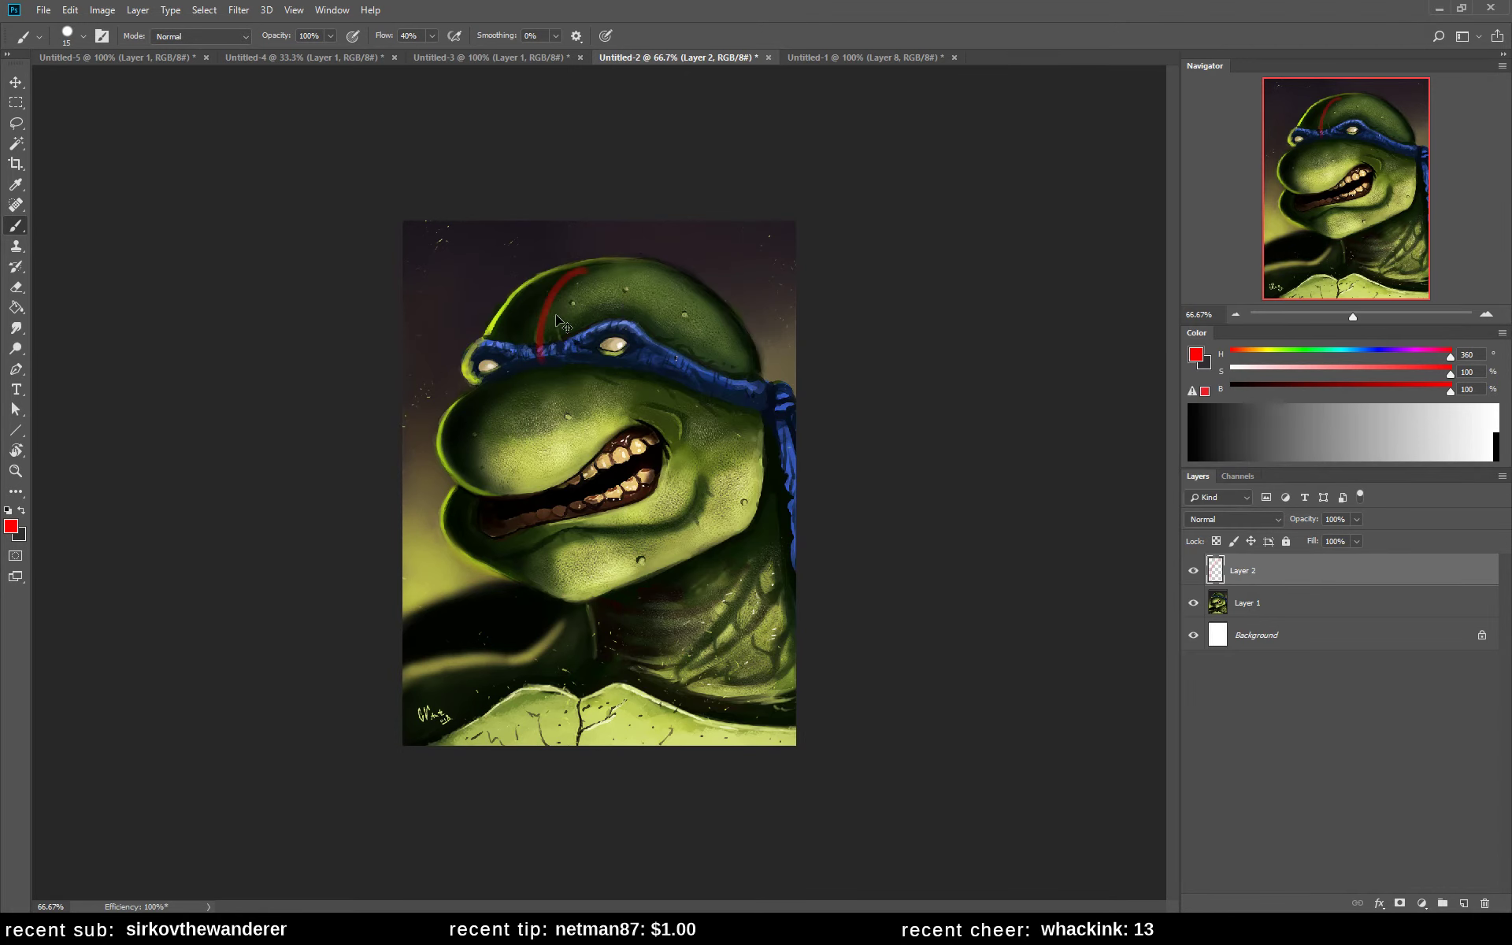
key(ctrl+z)
mouse_move(584, 268)
mouse_down()
mouse_move(476, 441)
mouse_move(540, 511)
mouse_move(544, 575)
mouse_move(579, 602)
mouse_up()
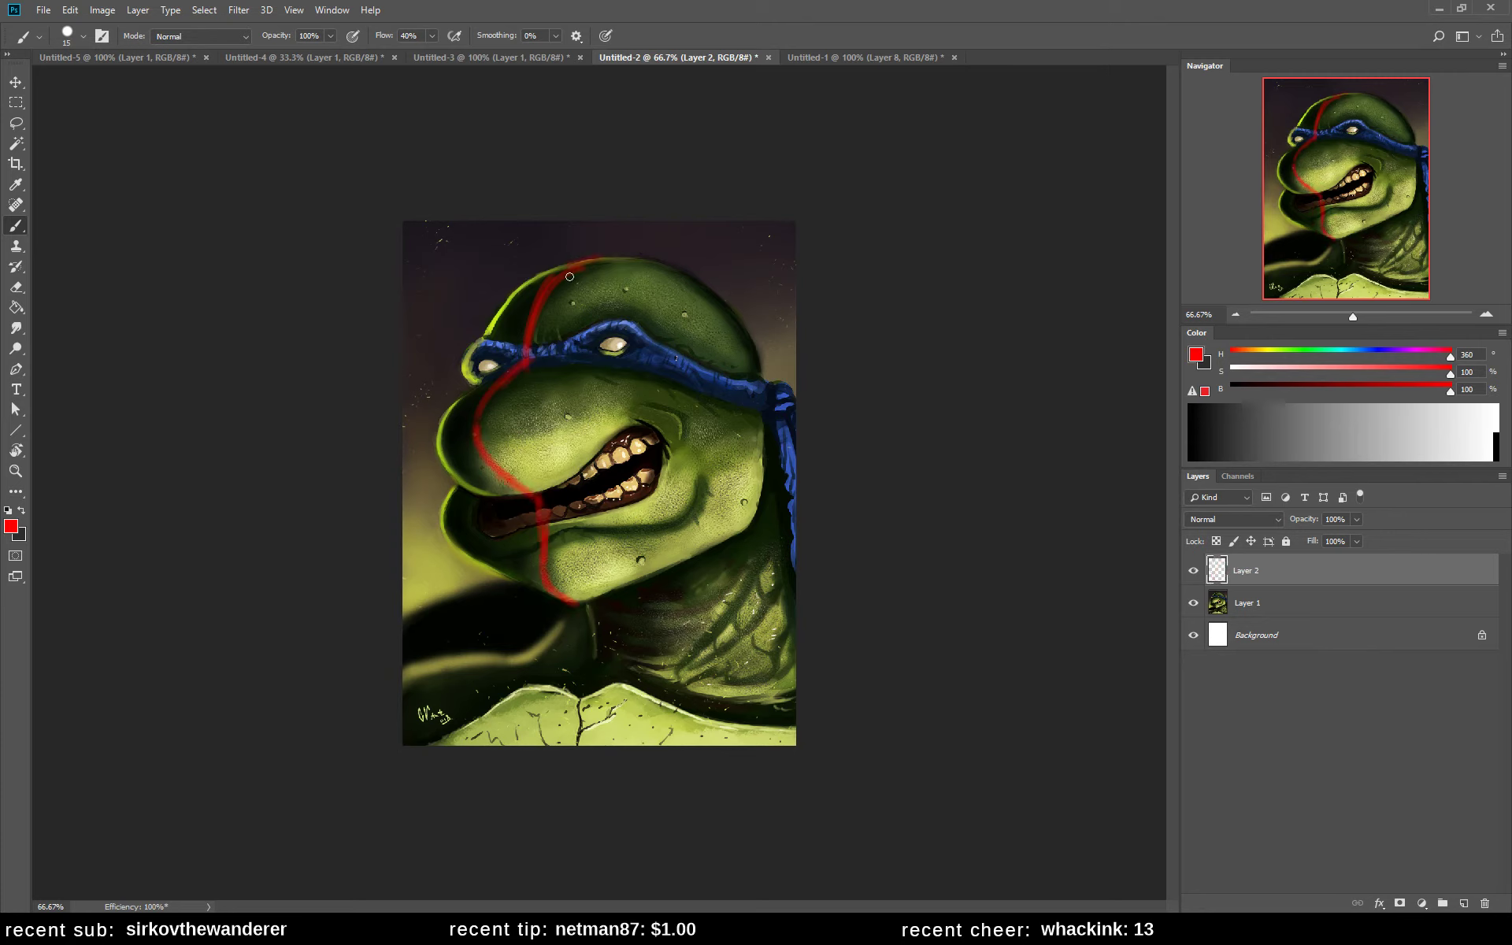
- Outline the top of the head, its left contour and a cheek line to the mouth corner
mouse_move(569, 277)
mouse_down()
mouse_move(612, 253)
mouse_move(679, 276)
mouse_move(653, 260)
mouse_move(729, 307)
mouse_move(763, 394)
mouse_move(719, 536)
mouse_up()
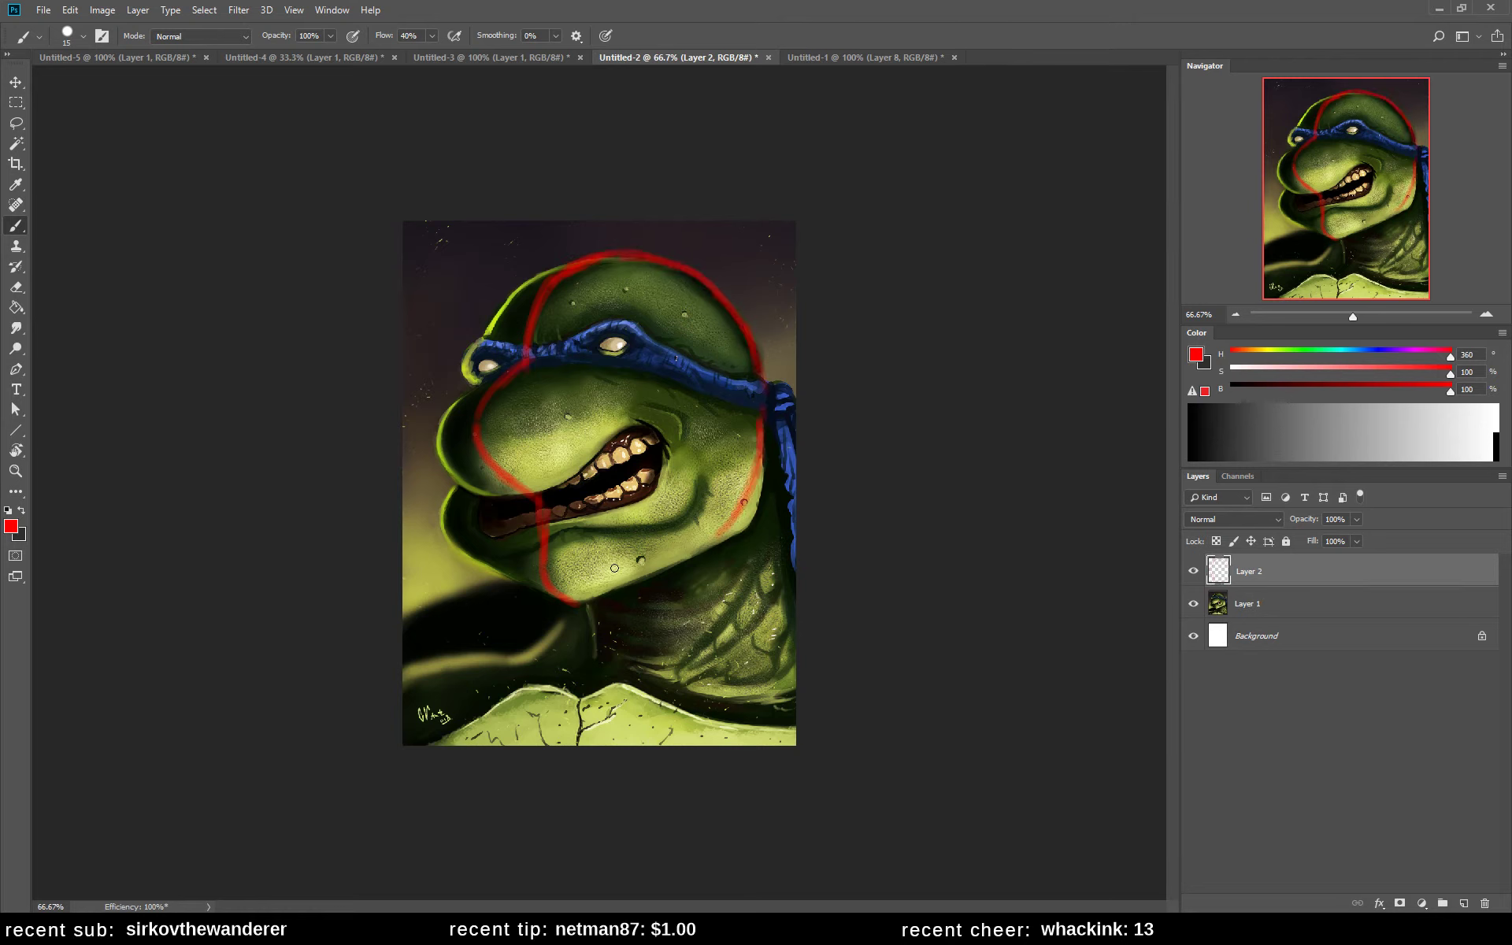
mouse_move(586, 267)
mouse_down()
mouse_move(482, 329)
mouse_move(471, 449)
mouse_up()
mouse_move(520, 362)
mouse_down()
mouse_move(464, 418)
mouse_move(446, 490)
mouse_up()
key(ctrl+alt+z)
key(ctrl+alt+z)
key(ctrl+alt+z)
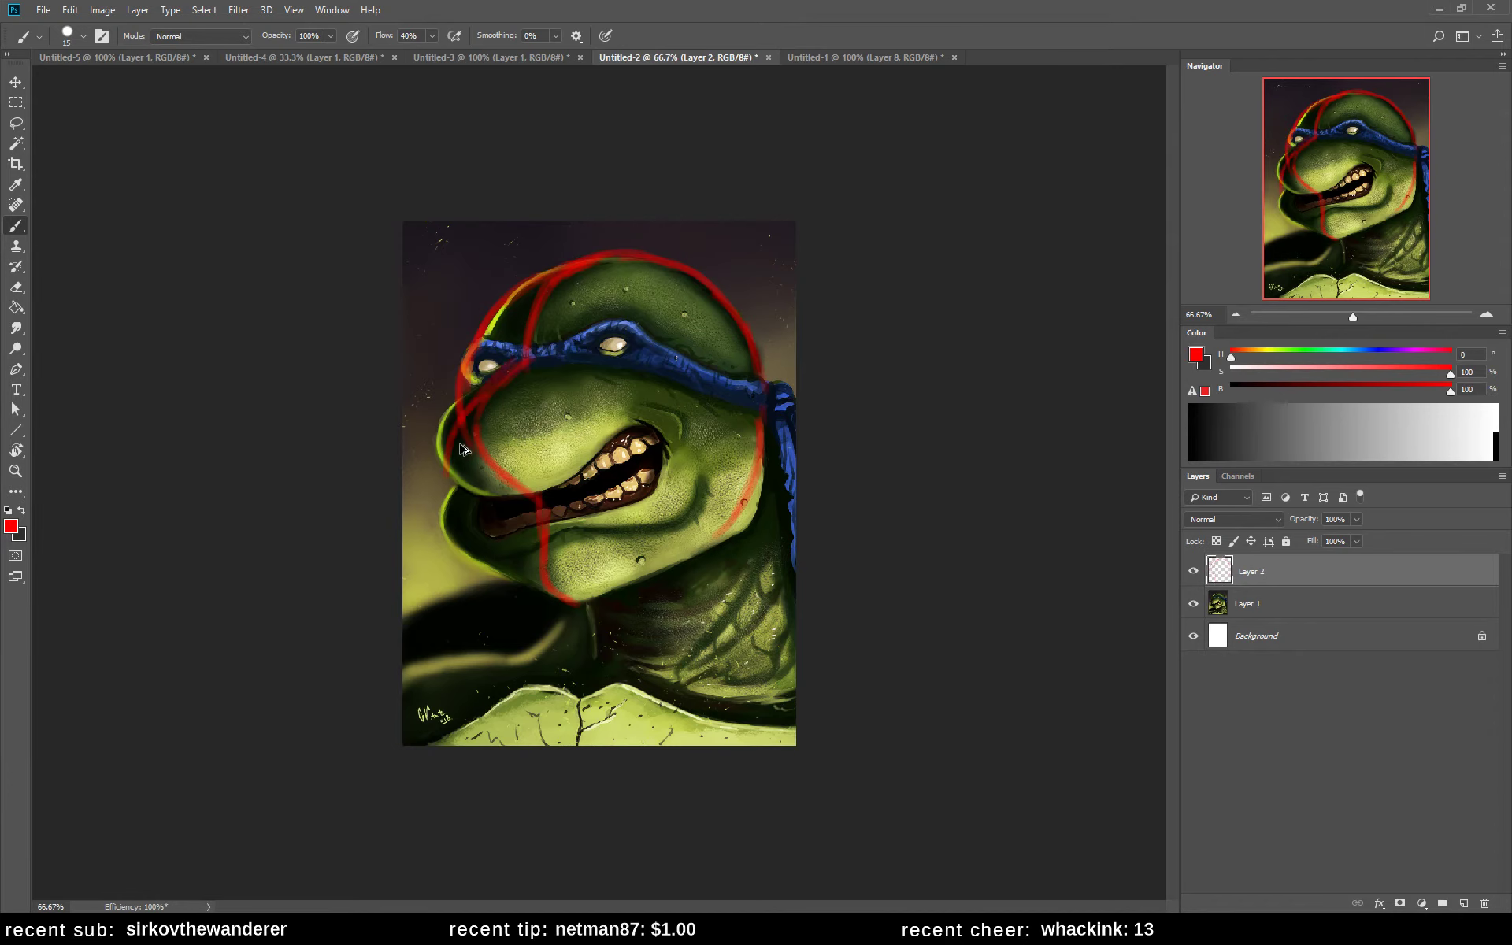
mouse_move(479, 392)
mouse_down()
mouse_move(442, 461)
mouse_move(486, 519)
mouse_move(472, 512)
mouse_move(481, 561)
mouse_move(544, 599)
mouse_move(626, 586)
mouse_move(555, 604)
mouse_move(721, 537)
mouse_move(575, 595)
mouse_move(589, 631)
mouse_move(630, 655)
mouse_move(626, 635)
mouse_move(666, 638)
mouse_move(595, 636)
mouse_move(754, 618)
mouse_up()
key(ctrl+alt+z)
key(ctrl+alt+z)
key(ctrl+alt+z)
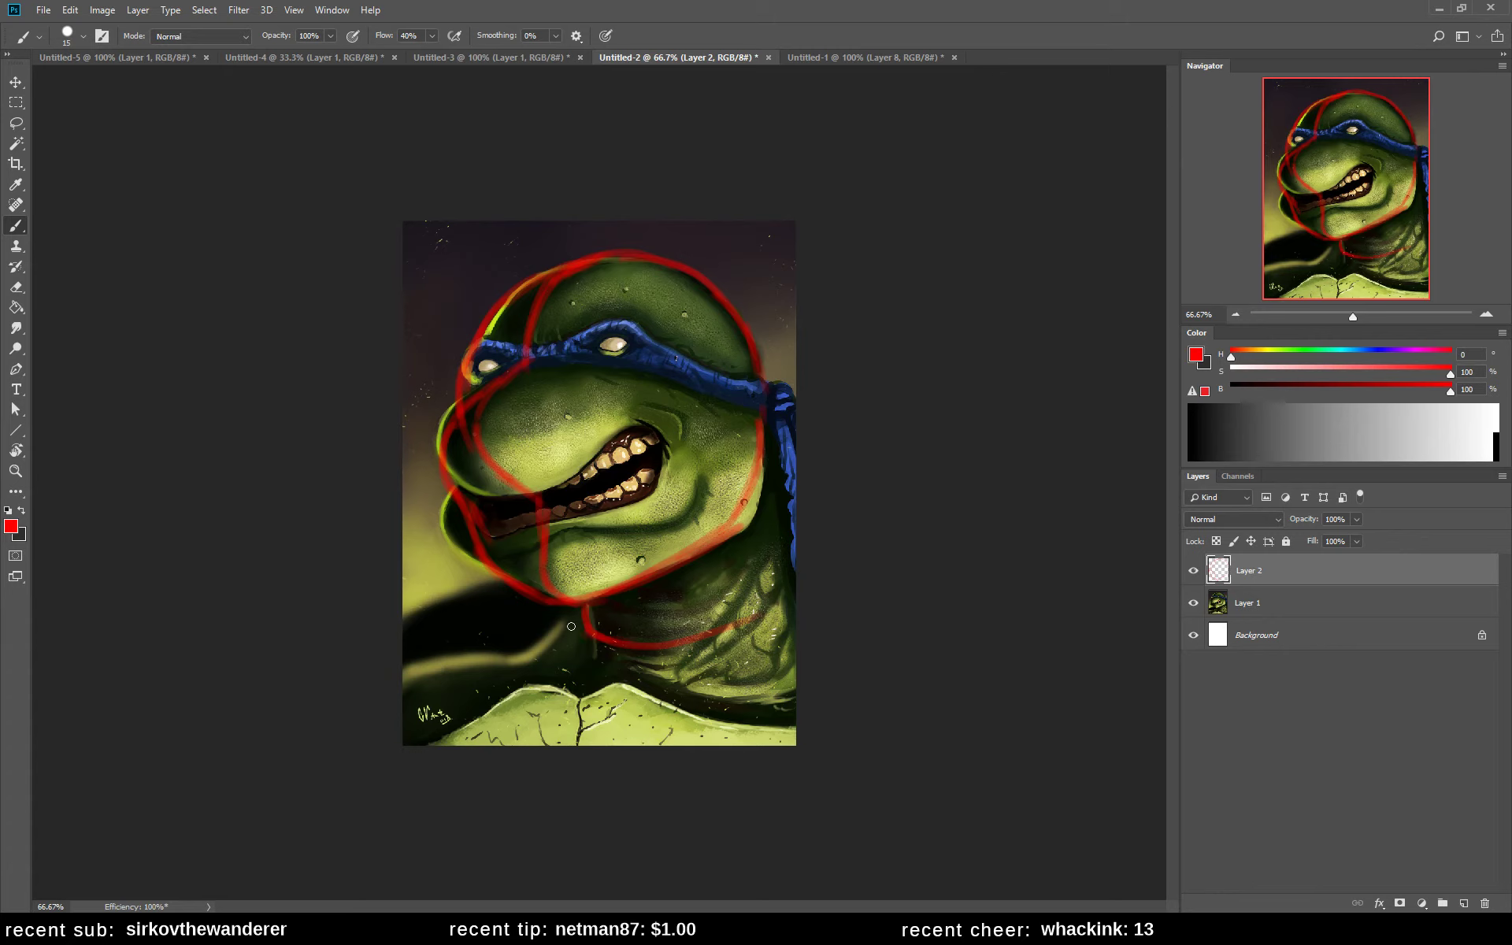
- Add red jaw, neck, eye-level and right-face lines, then flip the canvas horizontally
mouse_move(579, 608)
mouse_down()
mouse_move(478, 675)
mouse_move(493, 666)
mouse_move(416, 688)
mouse_up()
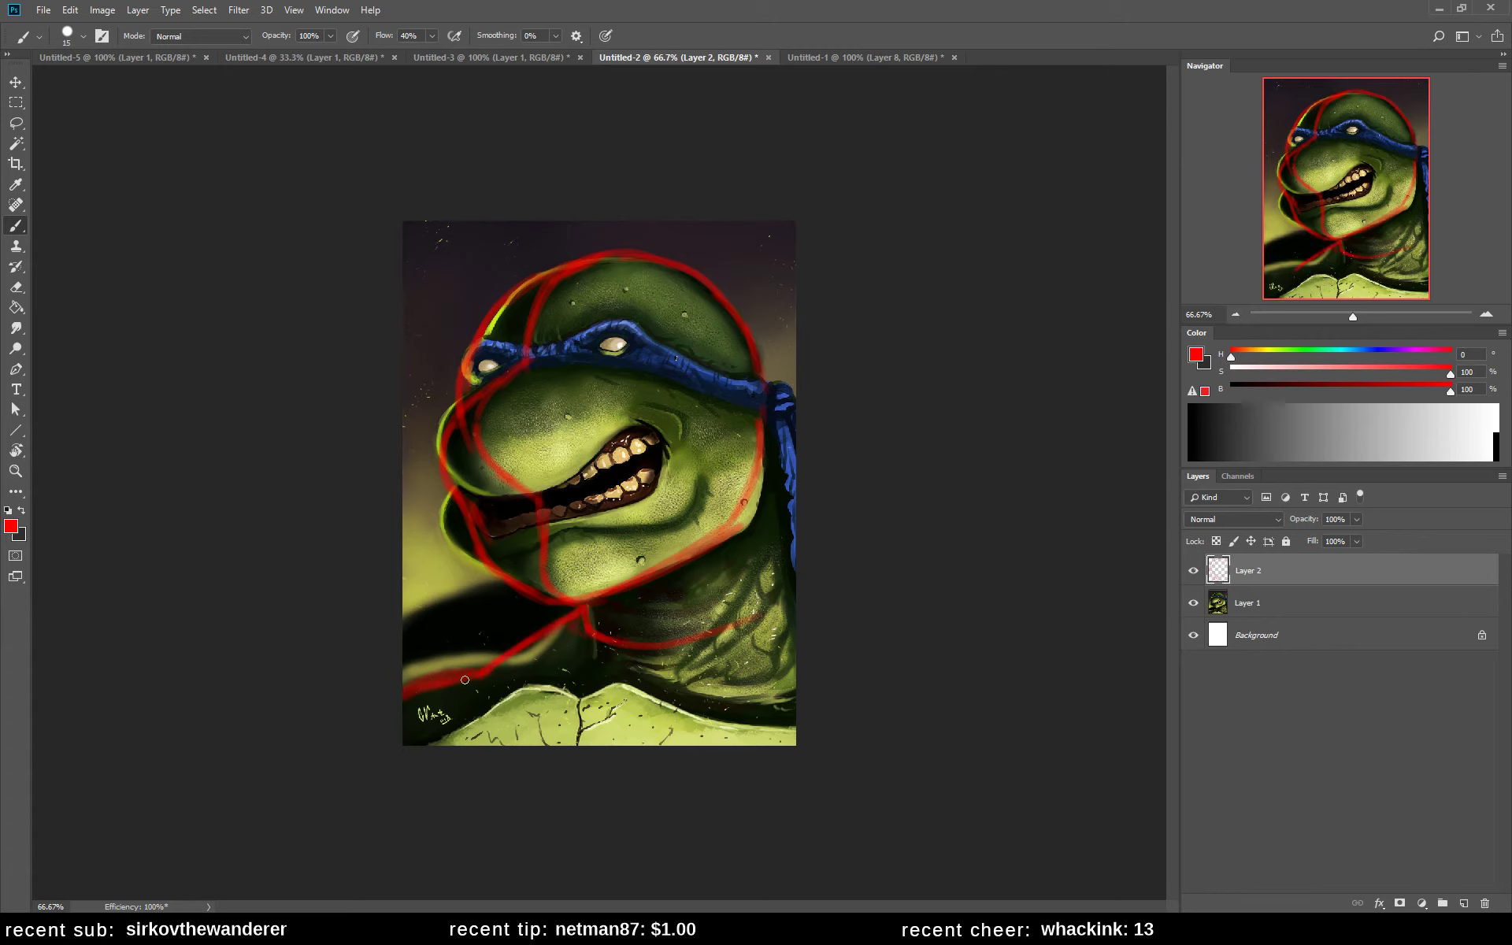
mouse_move(511, 588)
mouse_down()
mouse_move(393, 645)
mouse_move(451, 605)
mouse_move(518, 592)
mouse_move(463, 603)
mouse_up()
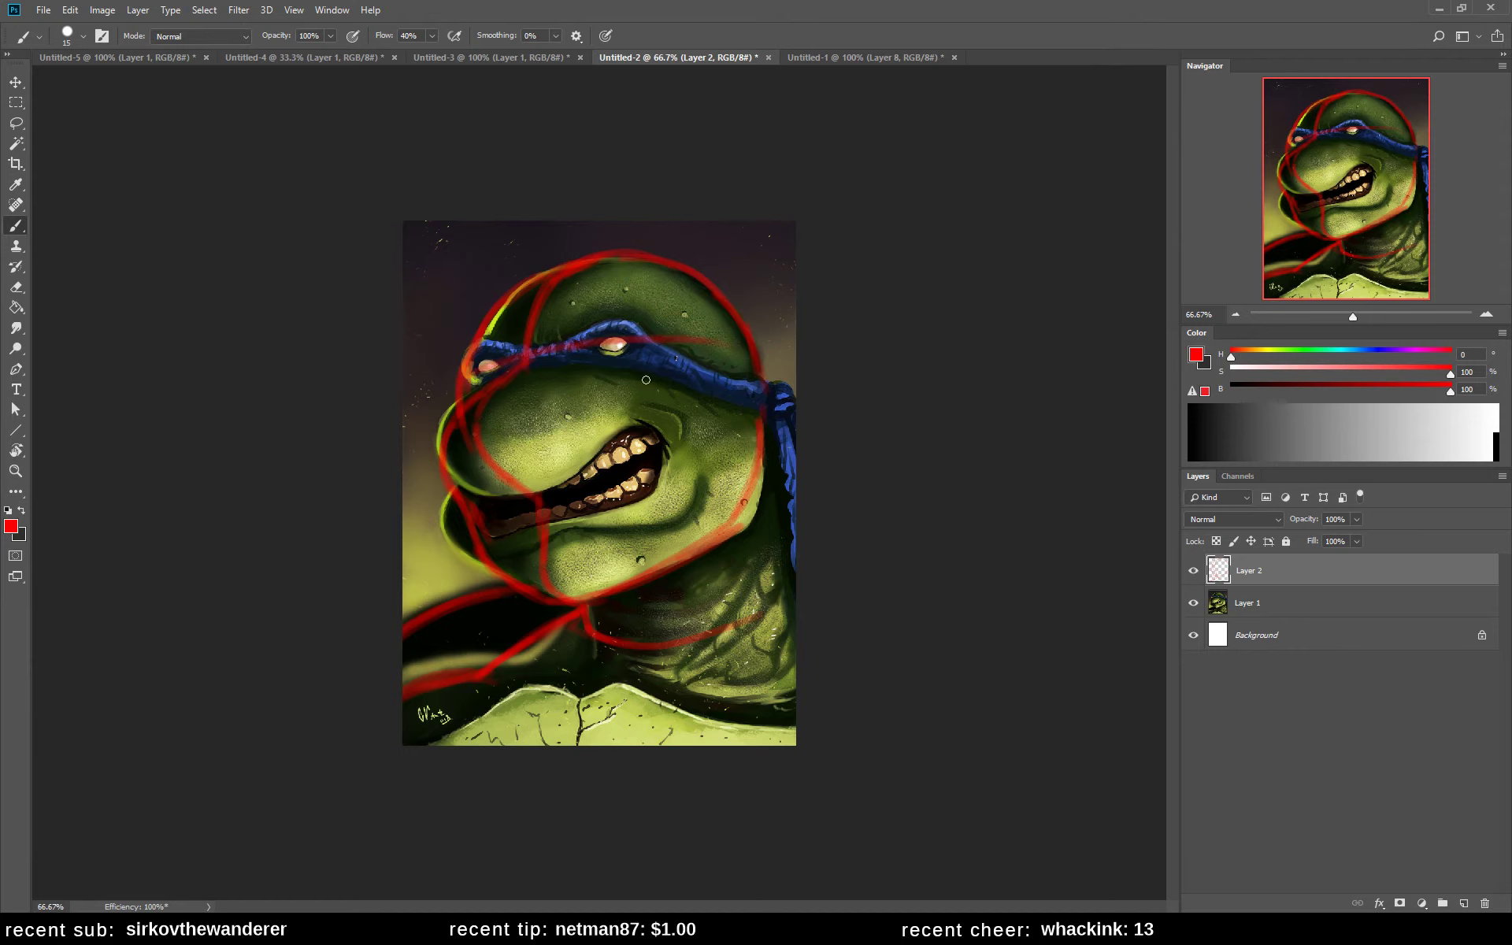
mouse_move(737, 379)
mouse_down()
mouse_move(679, 368)
mouse_move(608, 397)
mouse_up()
mouse_move(761, 401)
mouse_down()
mouse_move(750, 489)
mouse_move(725, 535)
mouse_up()
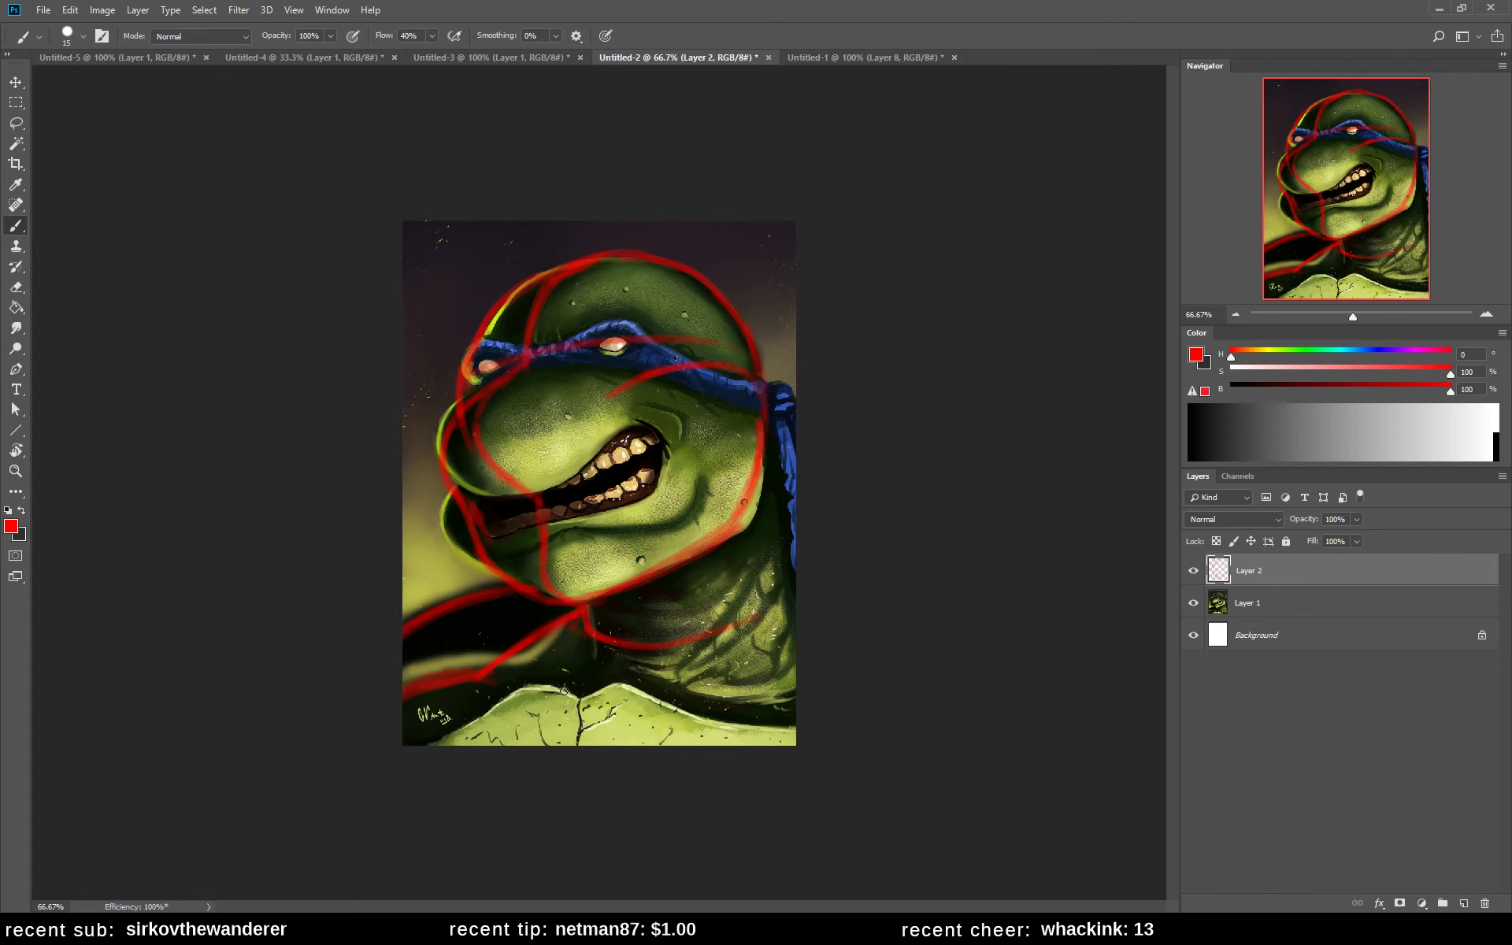
key(ctrl+shift+h)
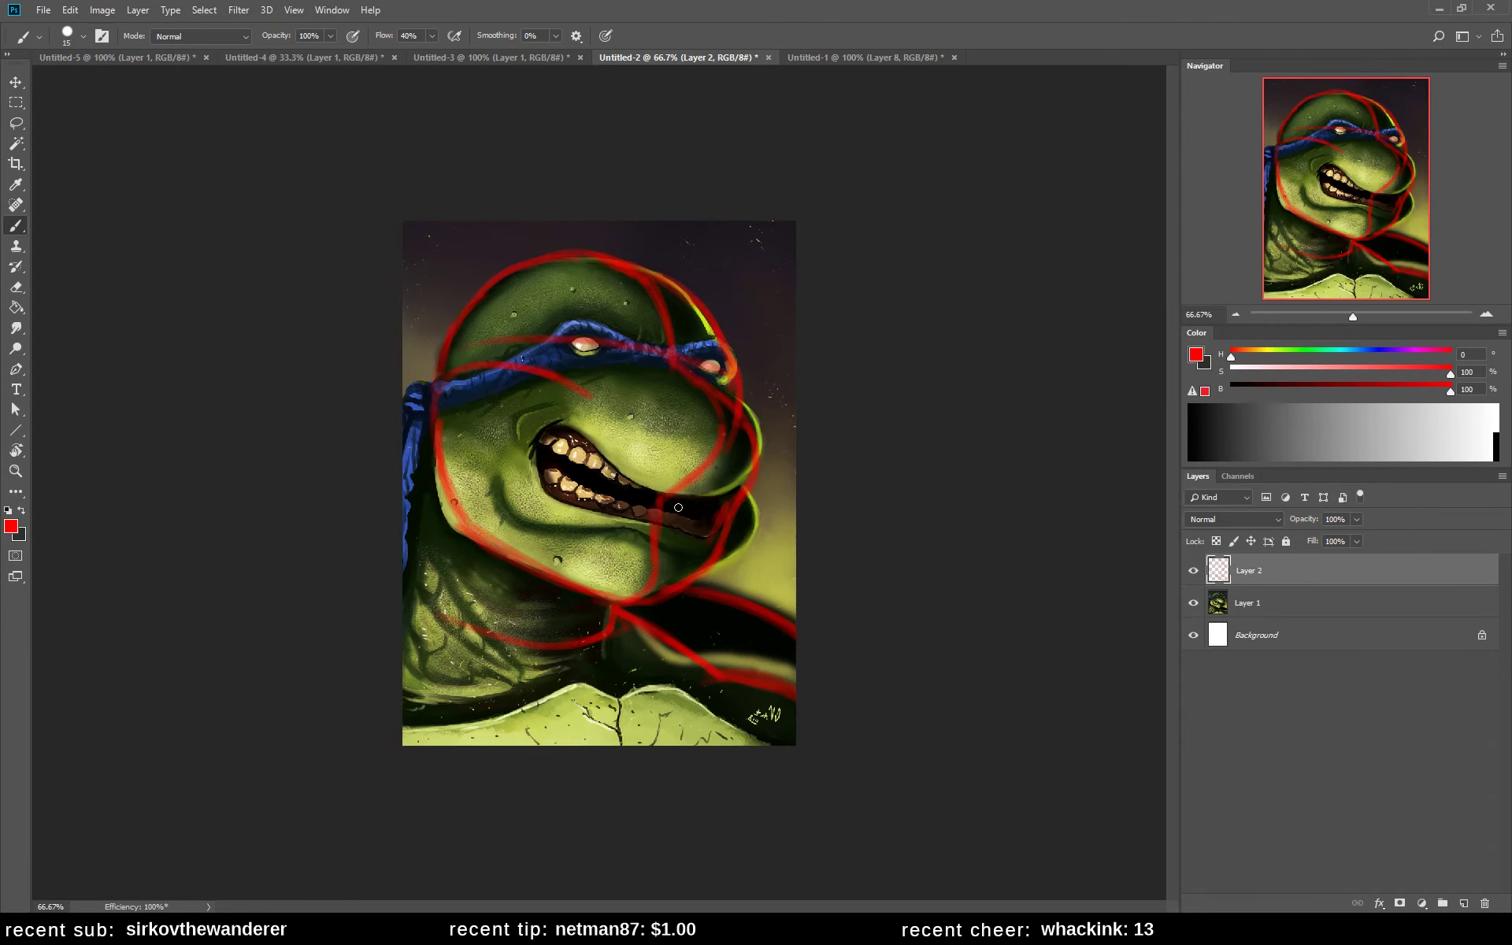
- Check the red sketch layer, then duplicate Layer 1 as Layer 1 copy and start Free Transform
click(1194, 570)
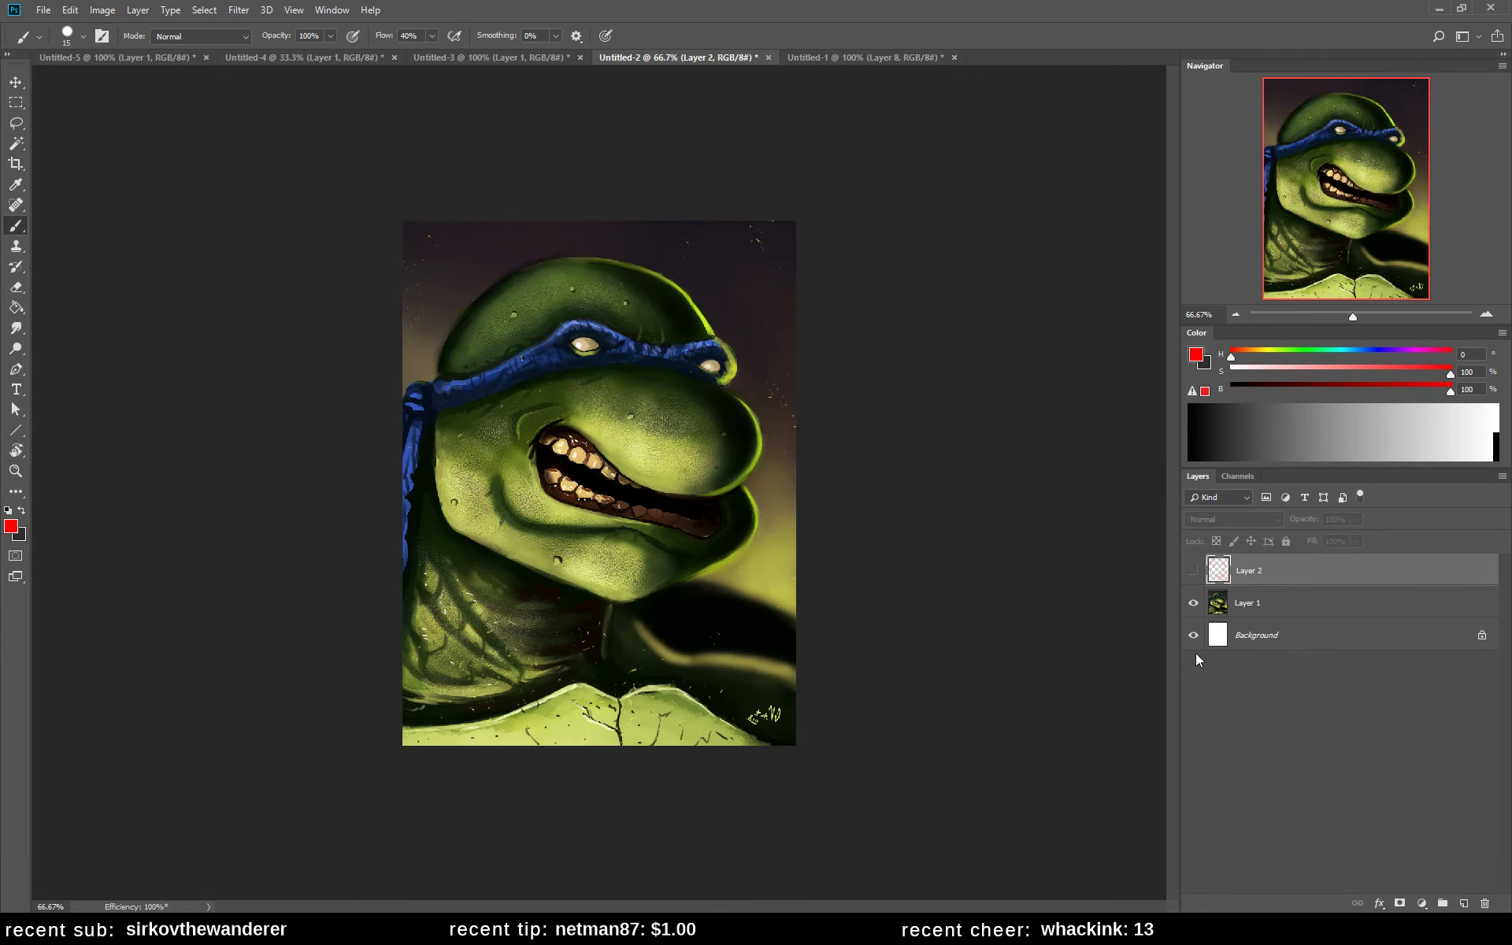
click(1193, 570)
click(1225, 605)
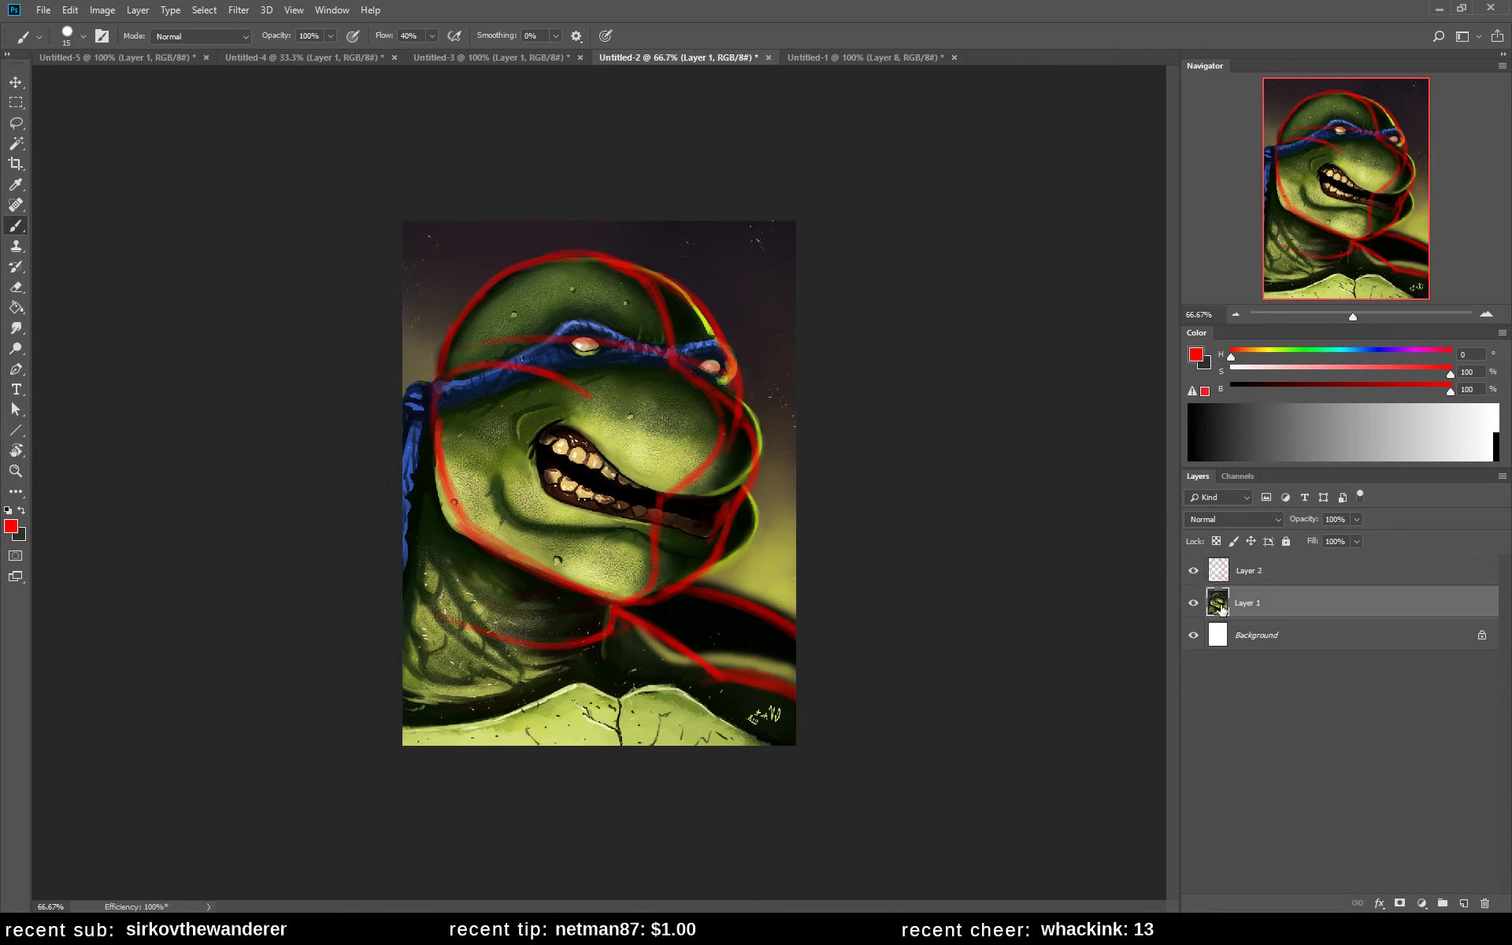
key(ctrl+j)
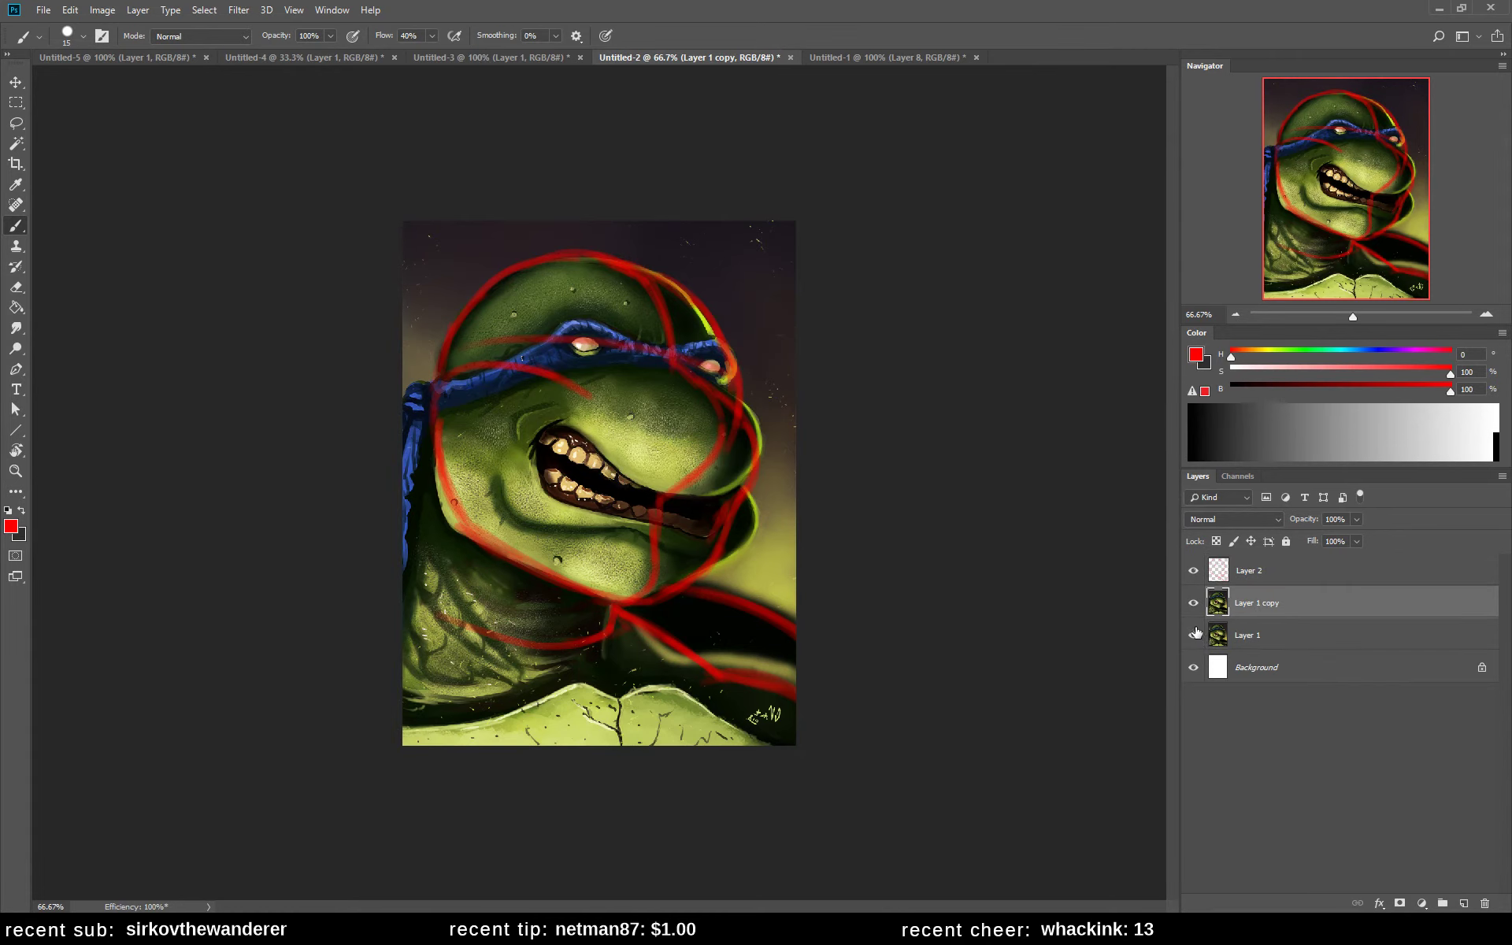
key(ctrl+t)
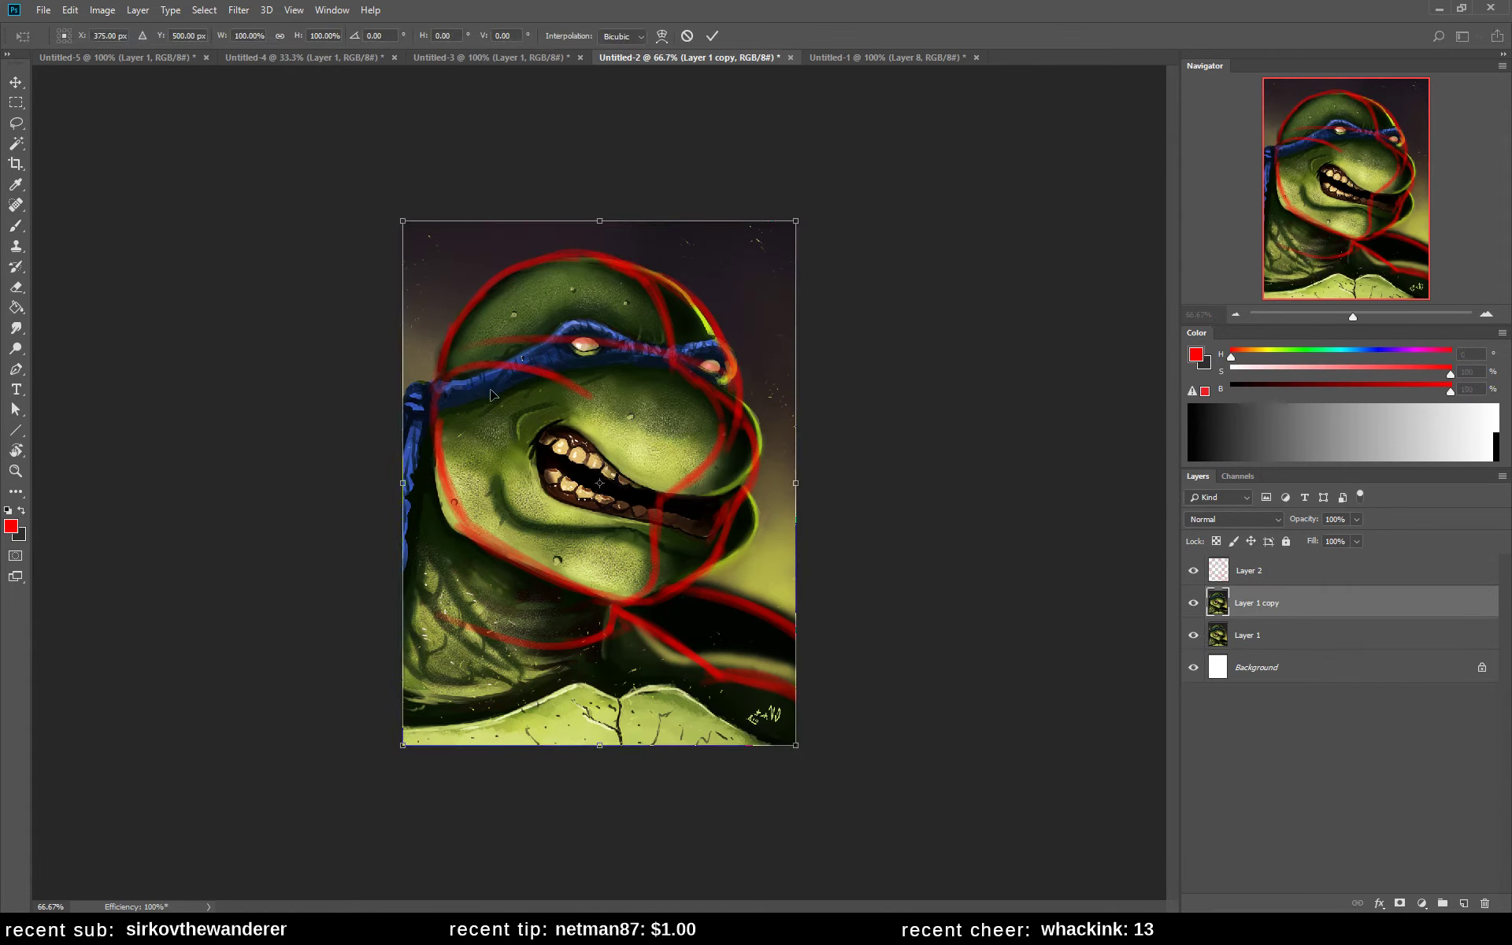
- Warp Layer 1 copy: face down-right, upper-right edge outward, lower-right toward chin, jaw down-left
key(ctrl+shift+w)
drag(502, 413, 471, 335)
drag(585, 349, 596, 373)
drag(556, 541, 556, 549)
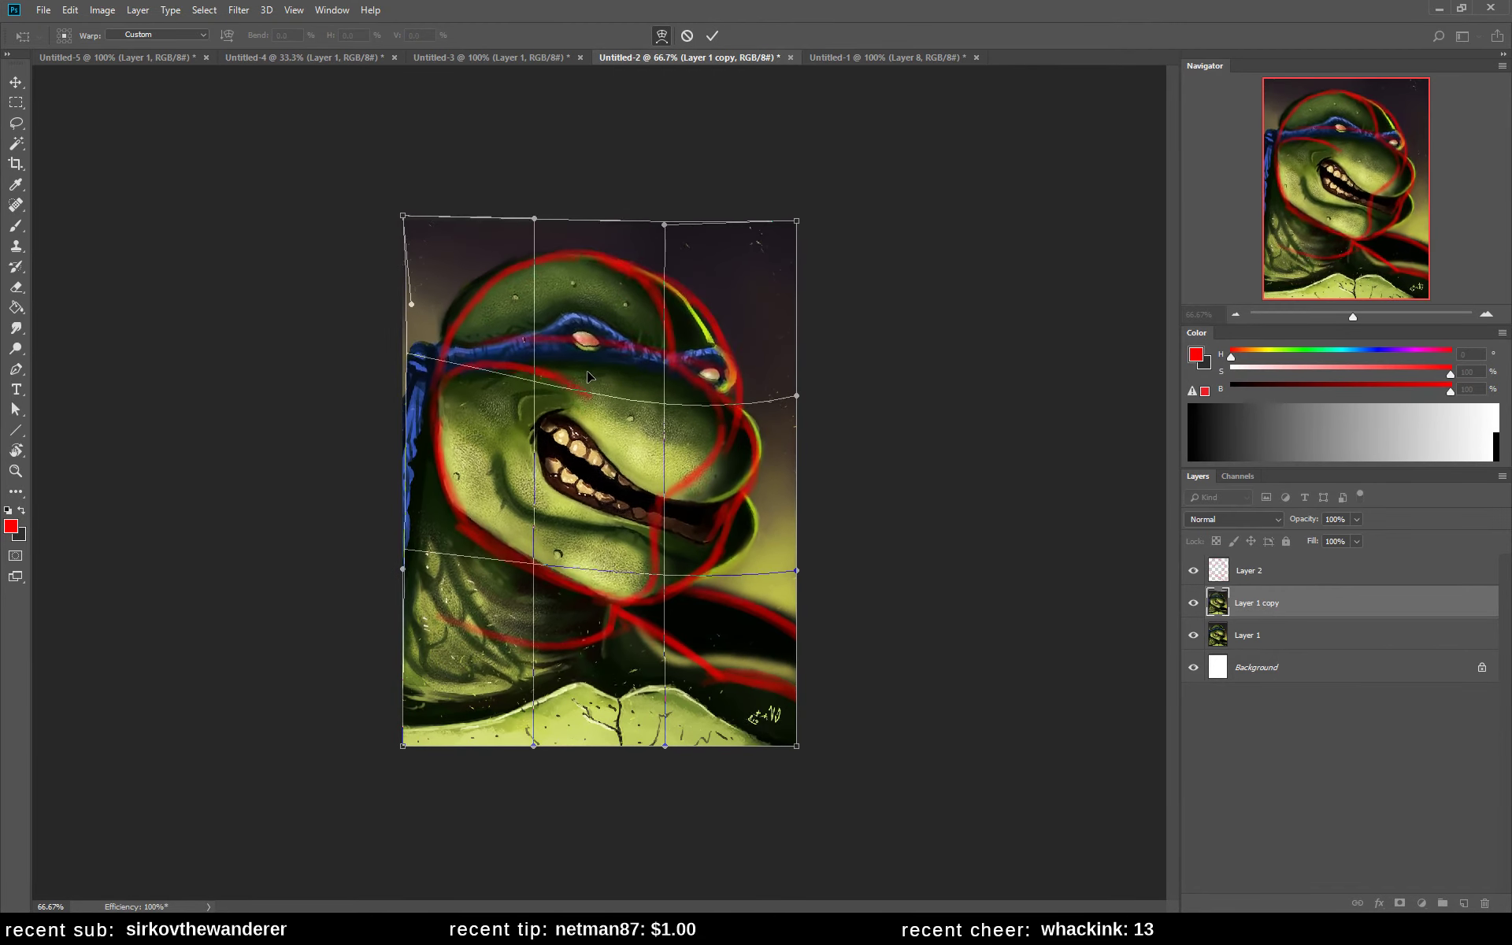
drag(679, 393, 761, 326)
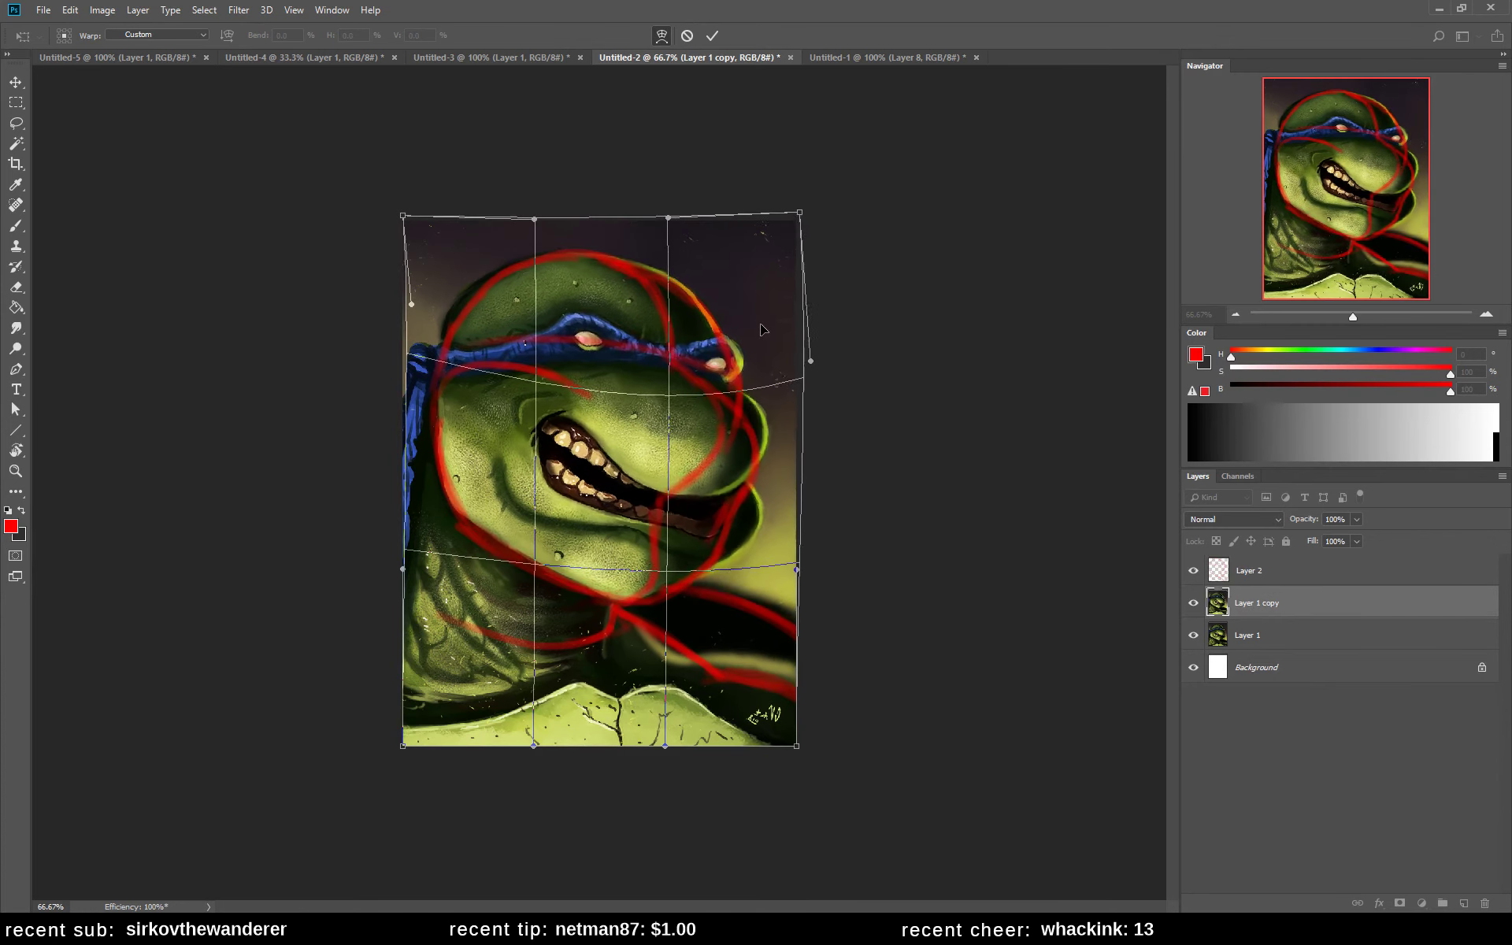
drag(748, 531, 740, 532)
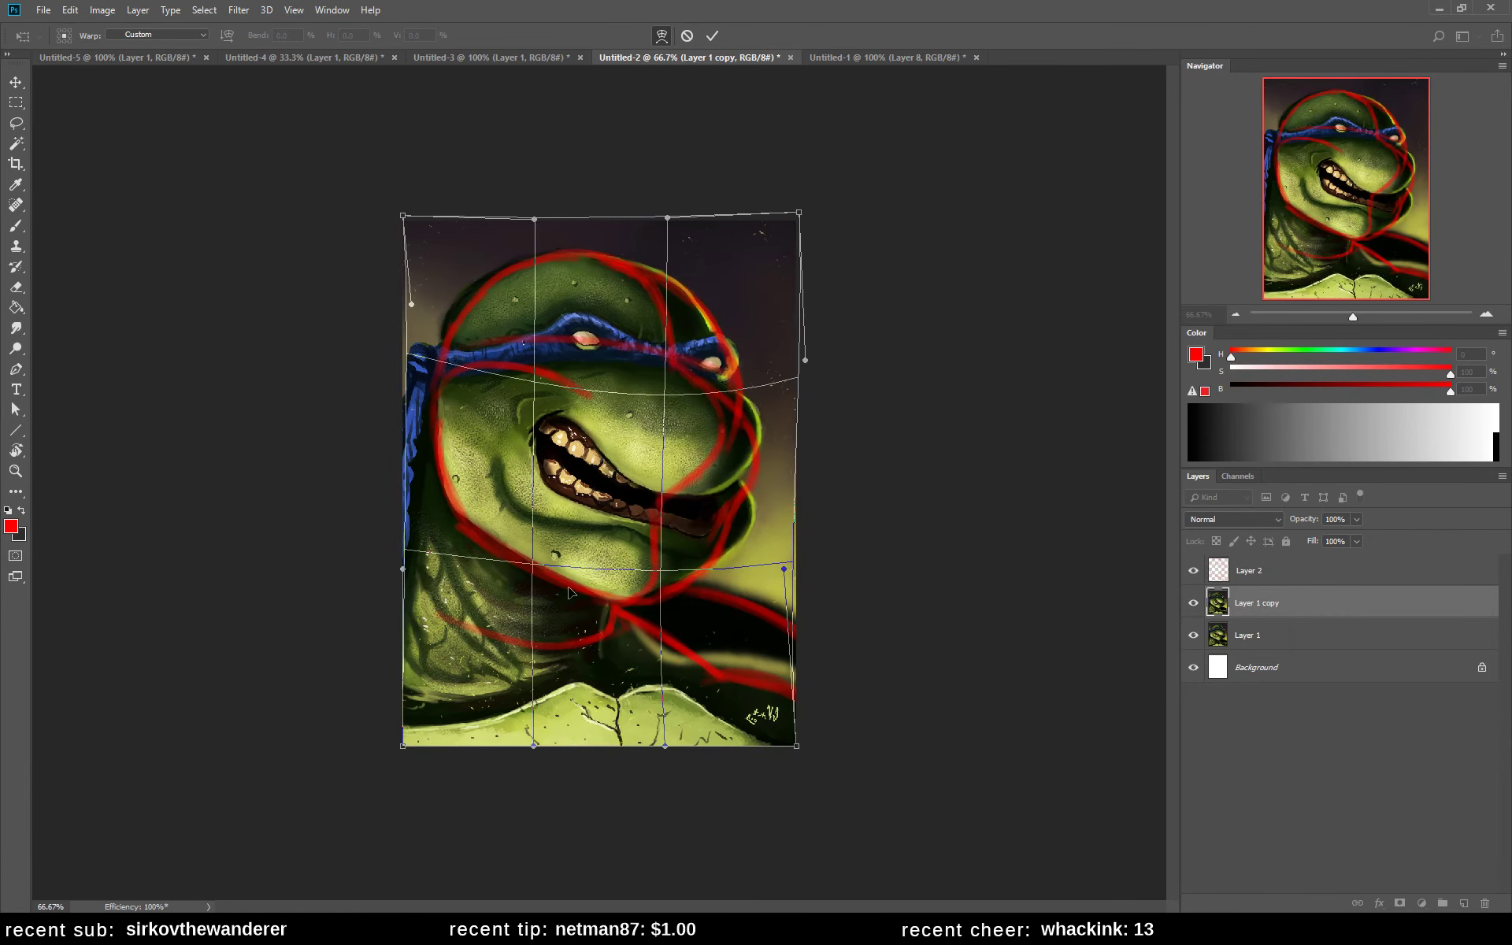
drag(510, 529, 505, 549)
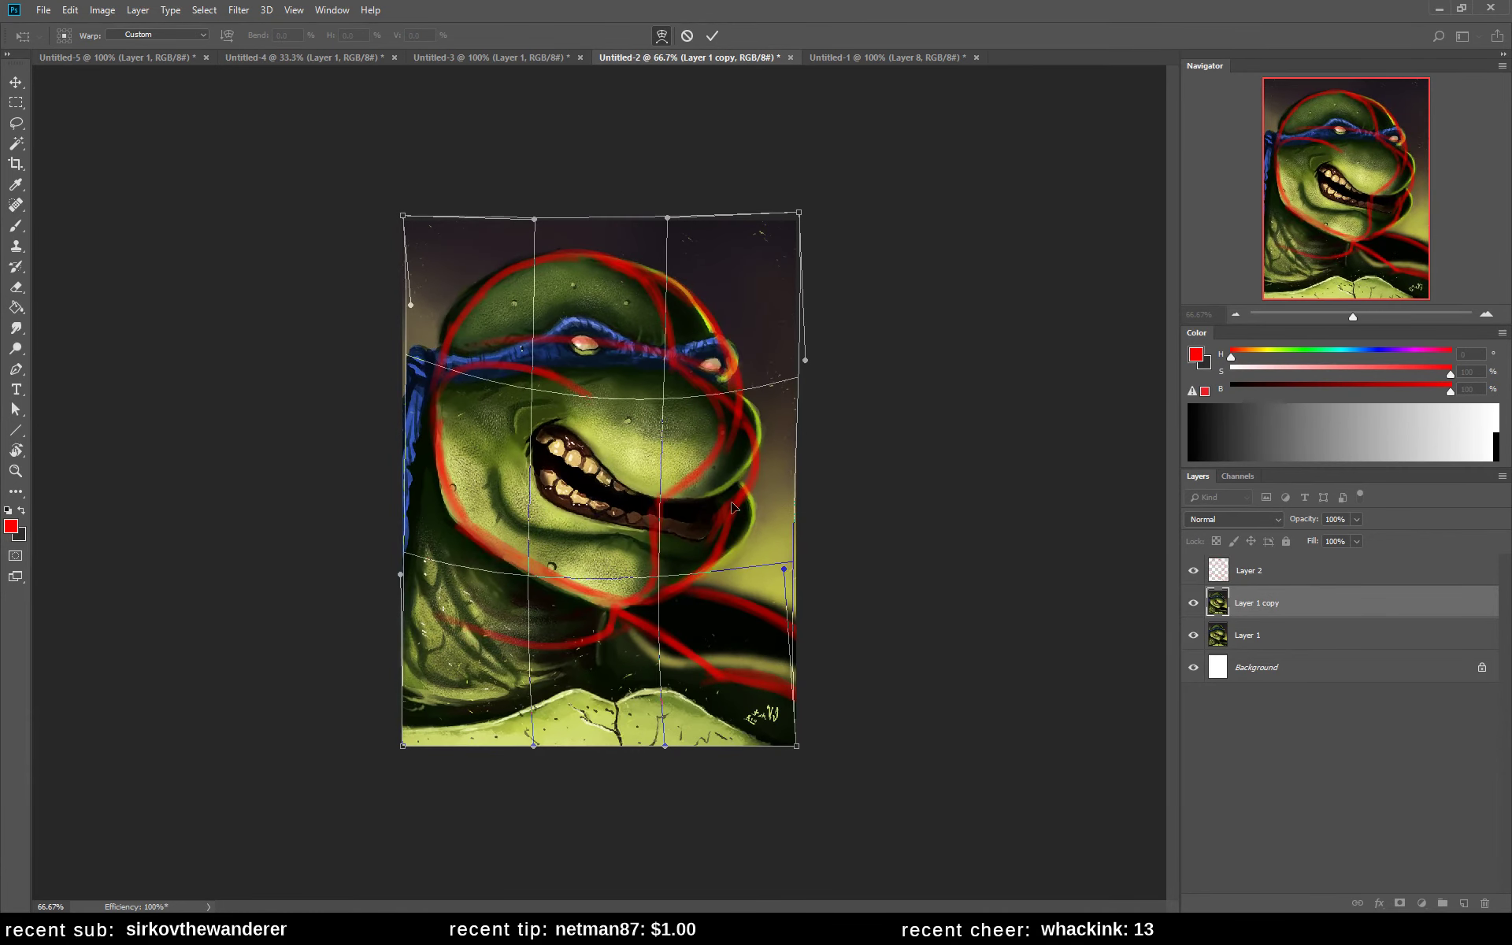
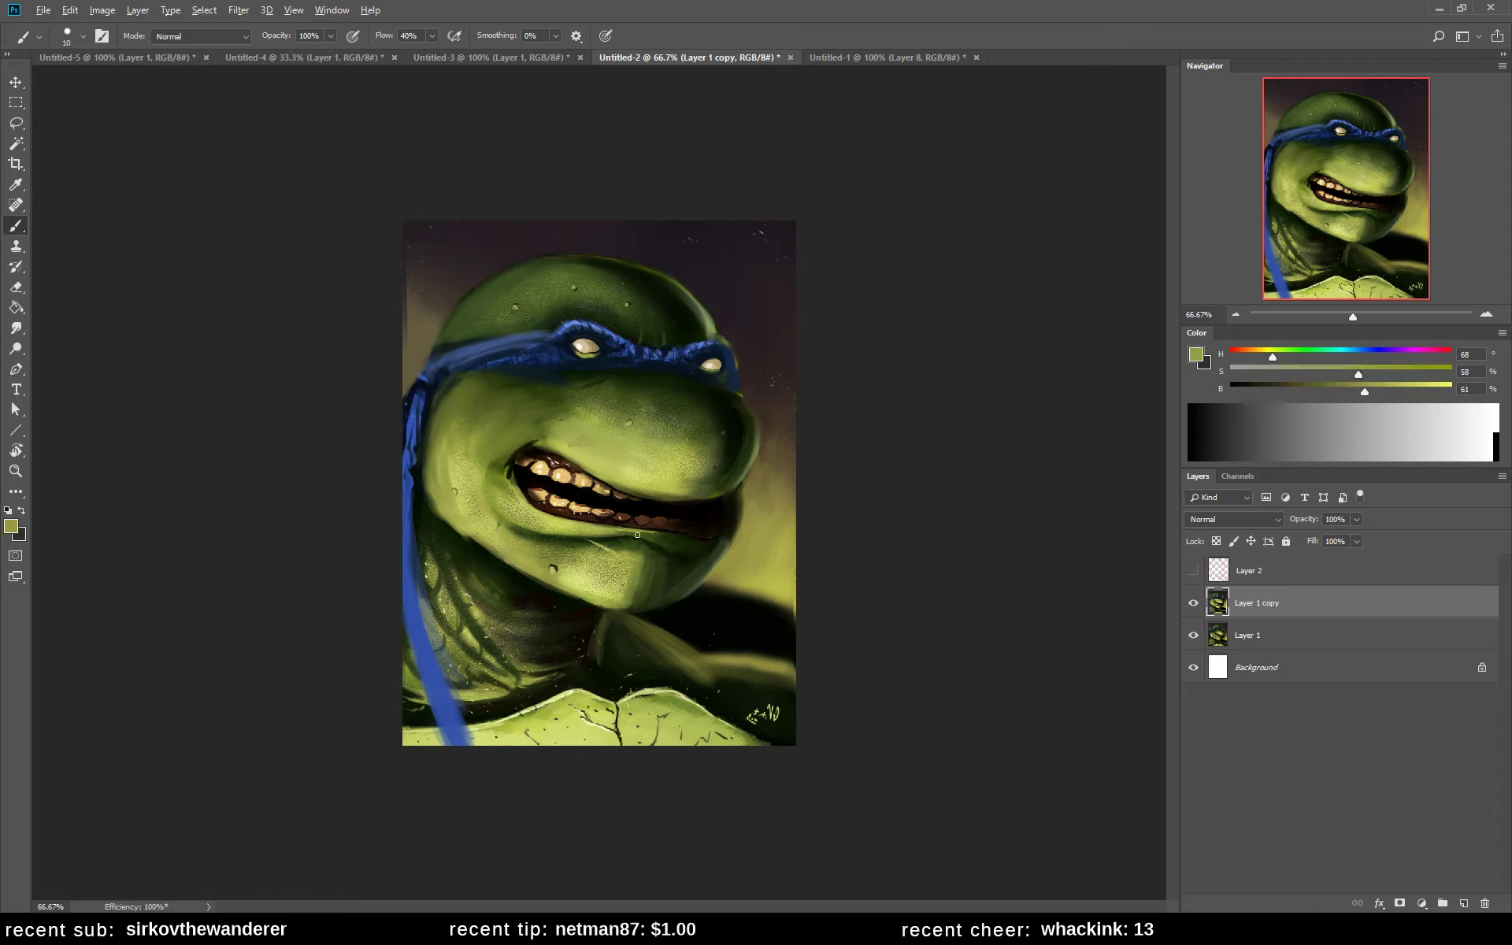
- Try a light green chin stroke and a dark cheek stroke, undoing both
mouse_move(669, 556)
mouse_down()
mouse_move(651, 601)
mouse_move(670, 551)
mouse_up()
key(ctrl+alt+z)
key(ctrl+alt+z)
key(ctrl+alt+z)
alt+click(725, 410)
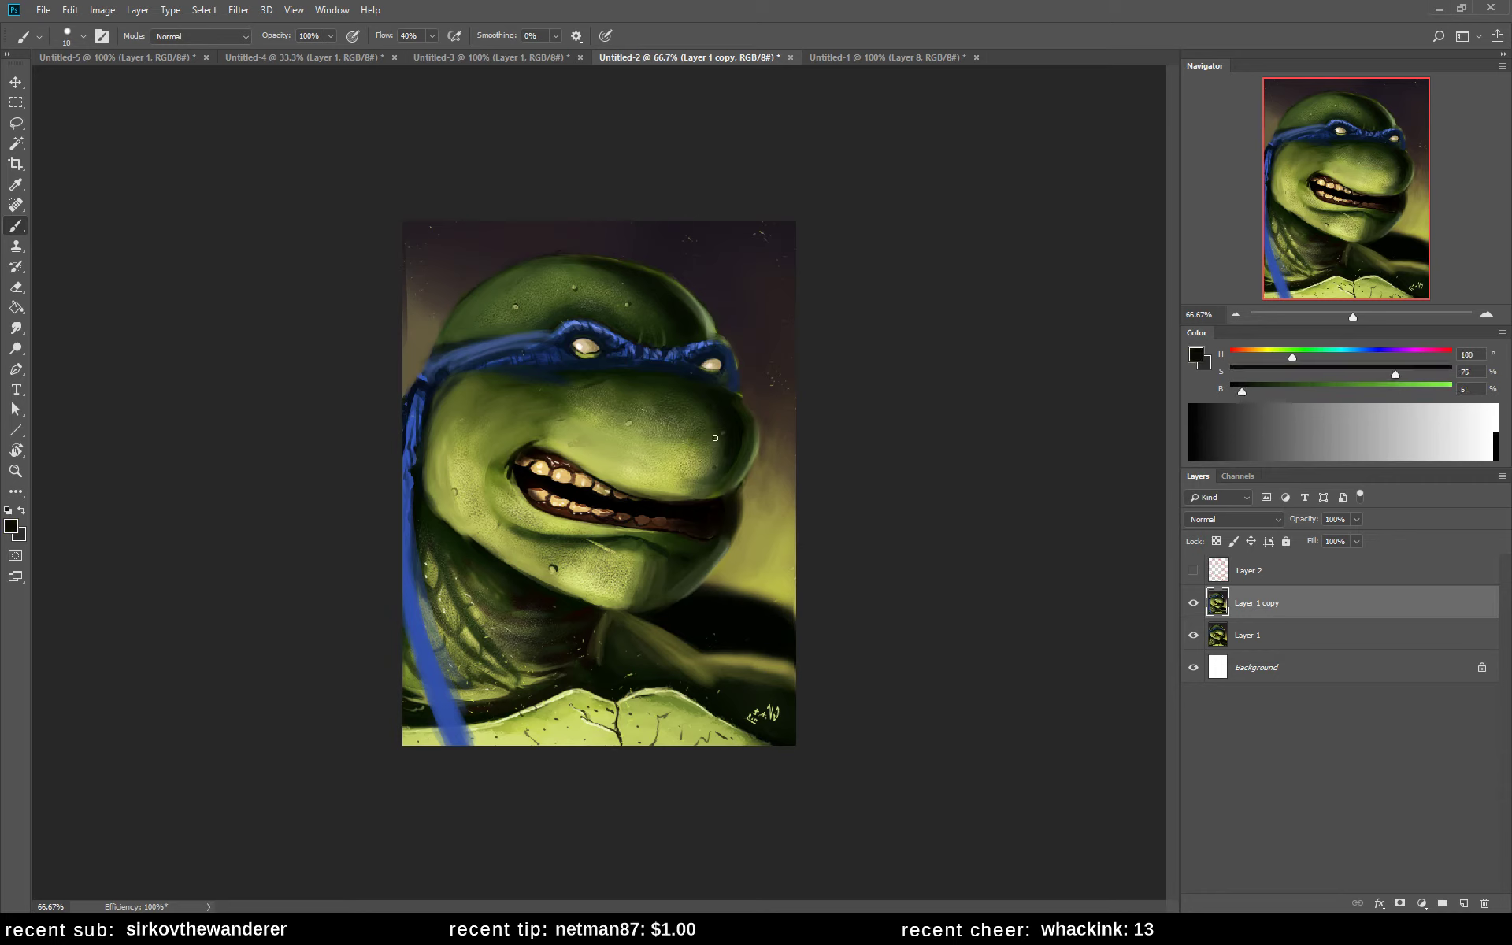
drag(715, 438, 691, 487)
key(ctrl+alt+z)
- Darken the area under the mask with a size-30 brush, sampling dark blues and greens
alt+click(579, 349)
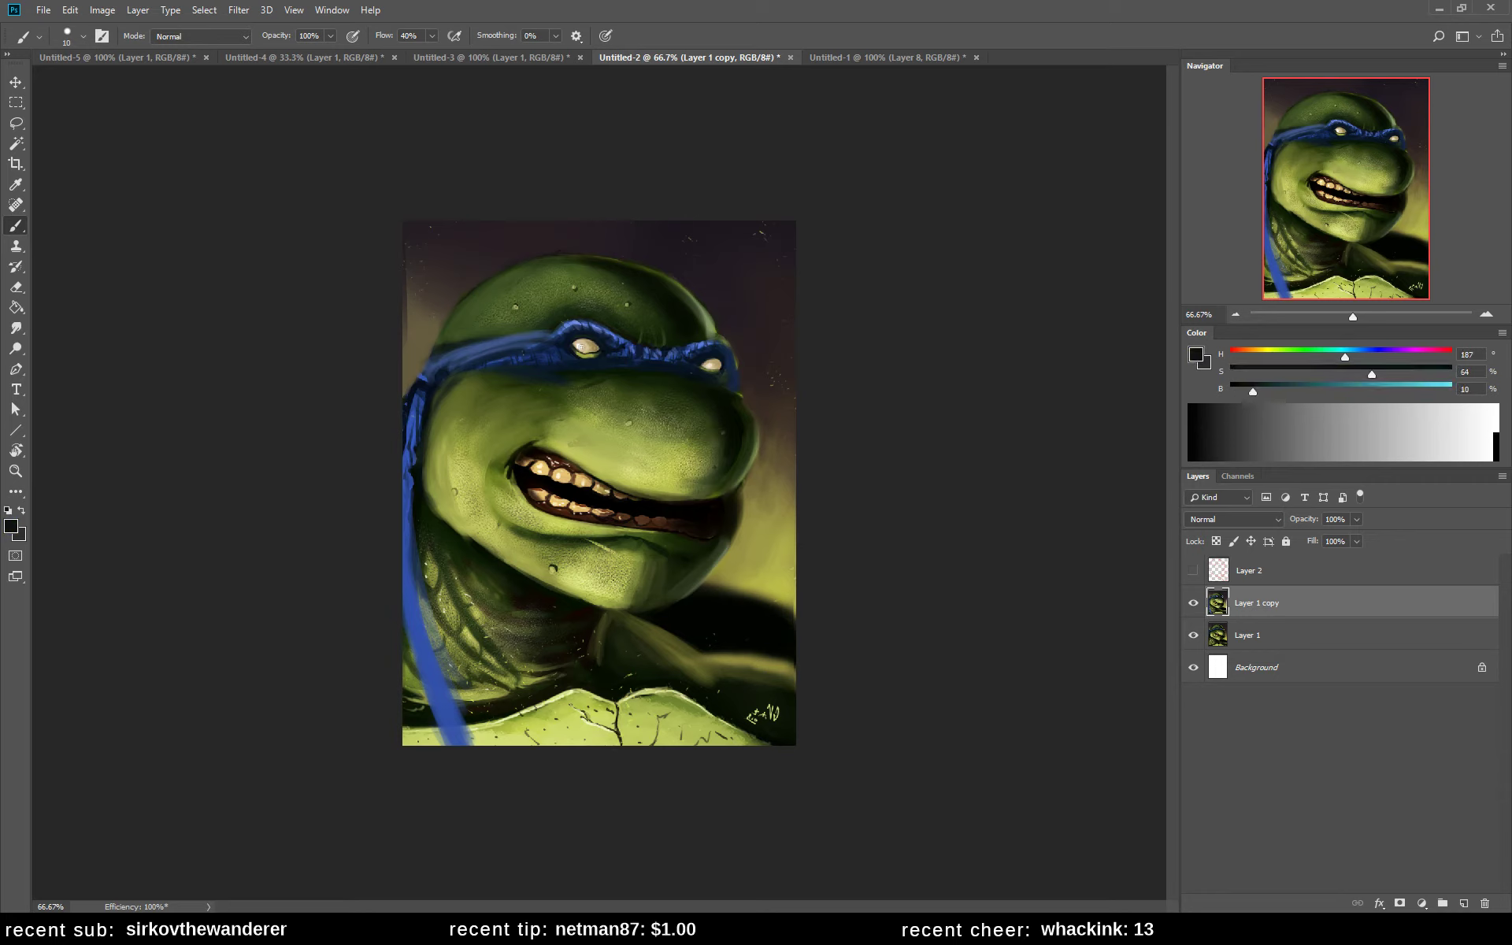
key(bracketright)
key(bracketright)
key(bracketright)
key(bracketright)
drag(605, 385, 546, 388)
alt+click(577, 394)
alt+click(597, 382)
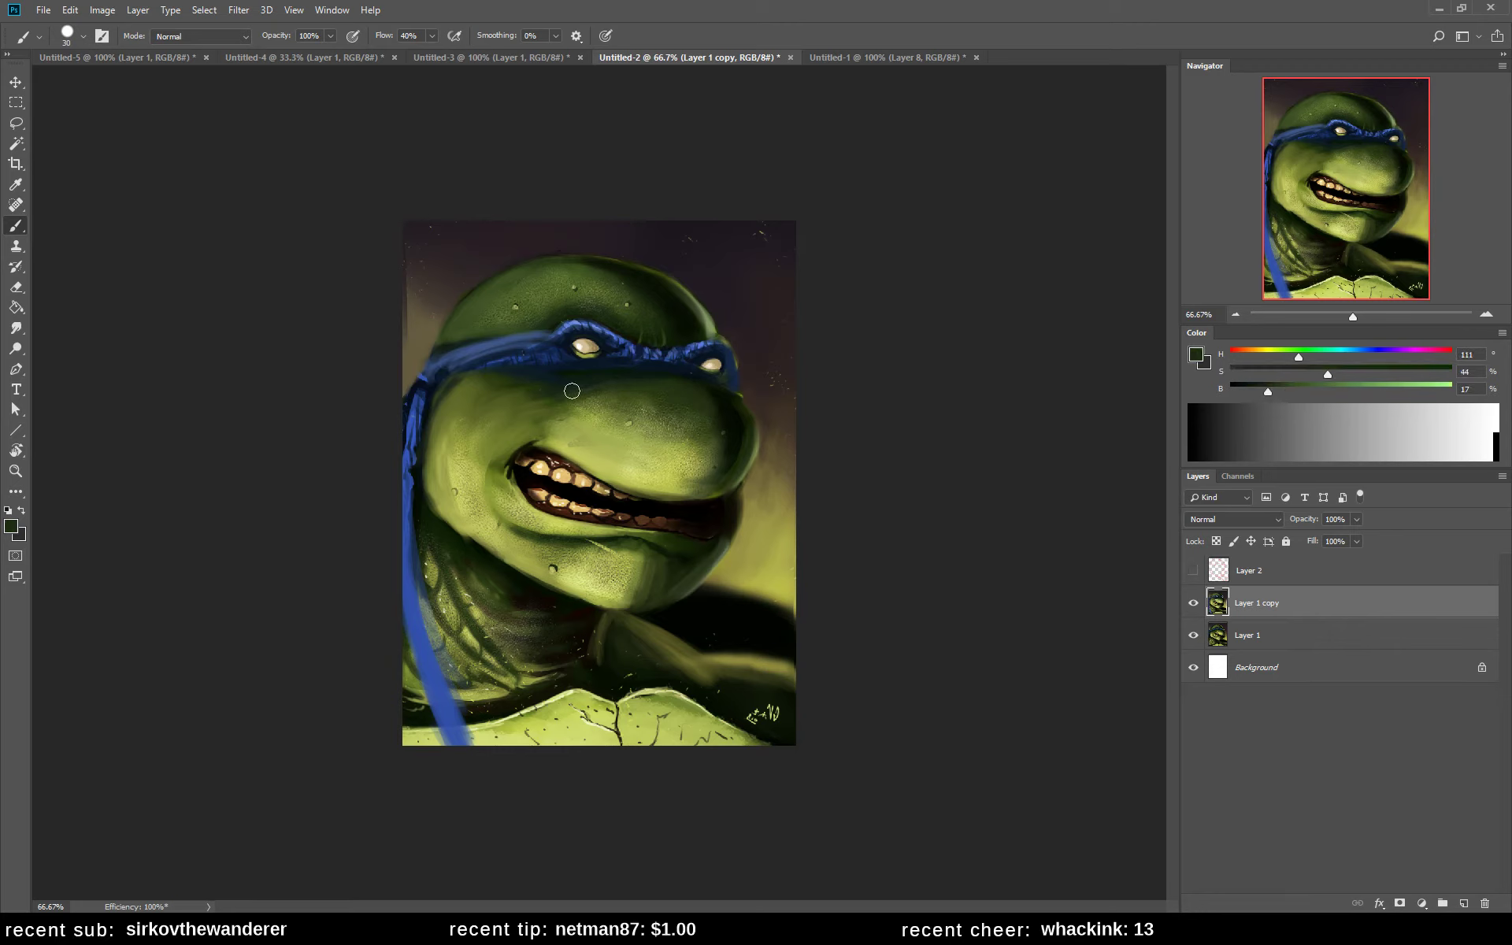
alt+click(706, 394)
alt+click(521, 369)
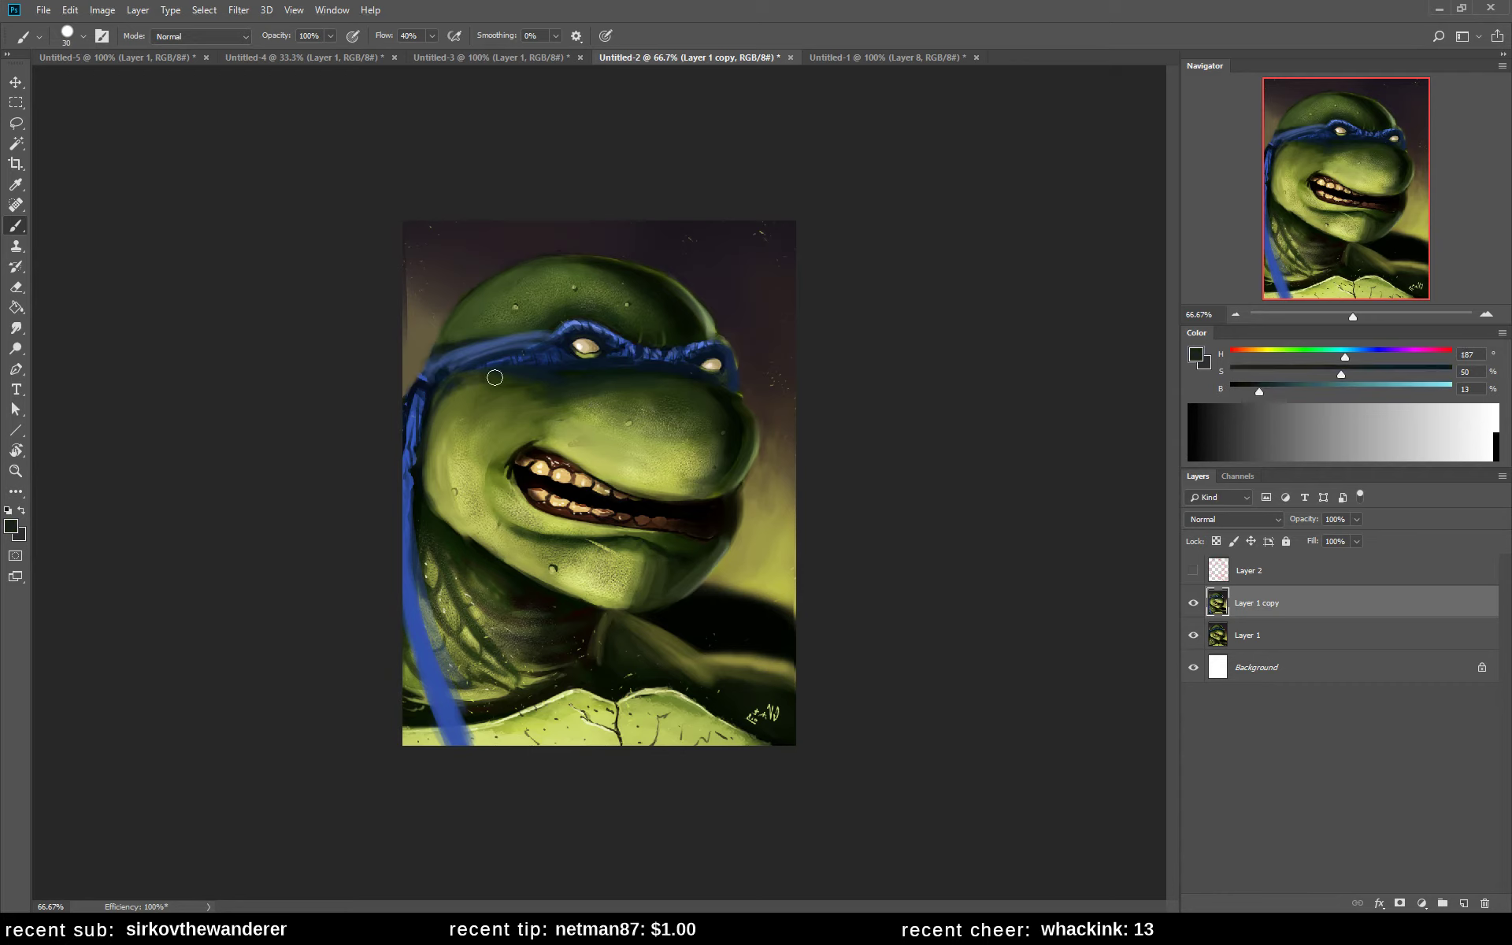
alt+click(522, 398)
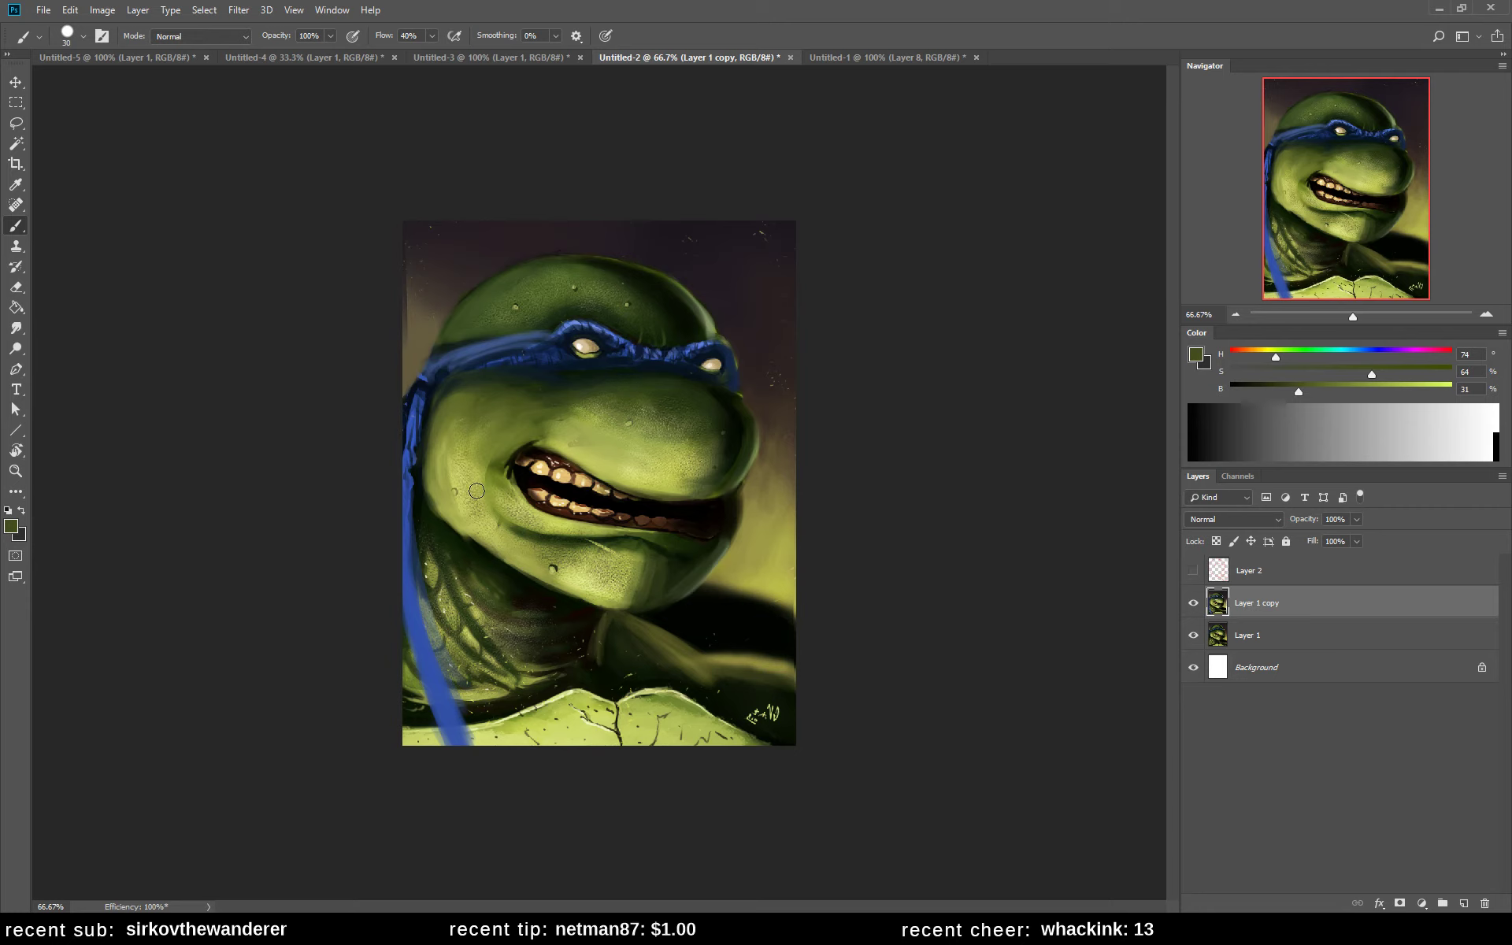
- Lighten the cheek below the mouth and the chin with lighter sampled greens
alt+click(549, 522)
mouse_move(550, 521)
mouse_down()
mouse_move(532, 518)
mouse_move(607, 552)
mouse_move(620, 548)
mouse_move(597, 543)
mouse_move(628, 546)
mouse_move(585, 539)
mouse_move(639, 539)
mouse_up()
alt+click(488, 473)
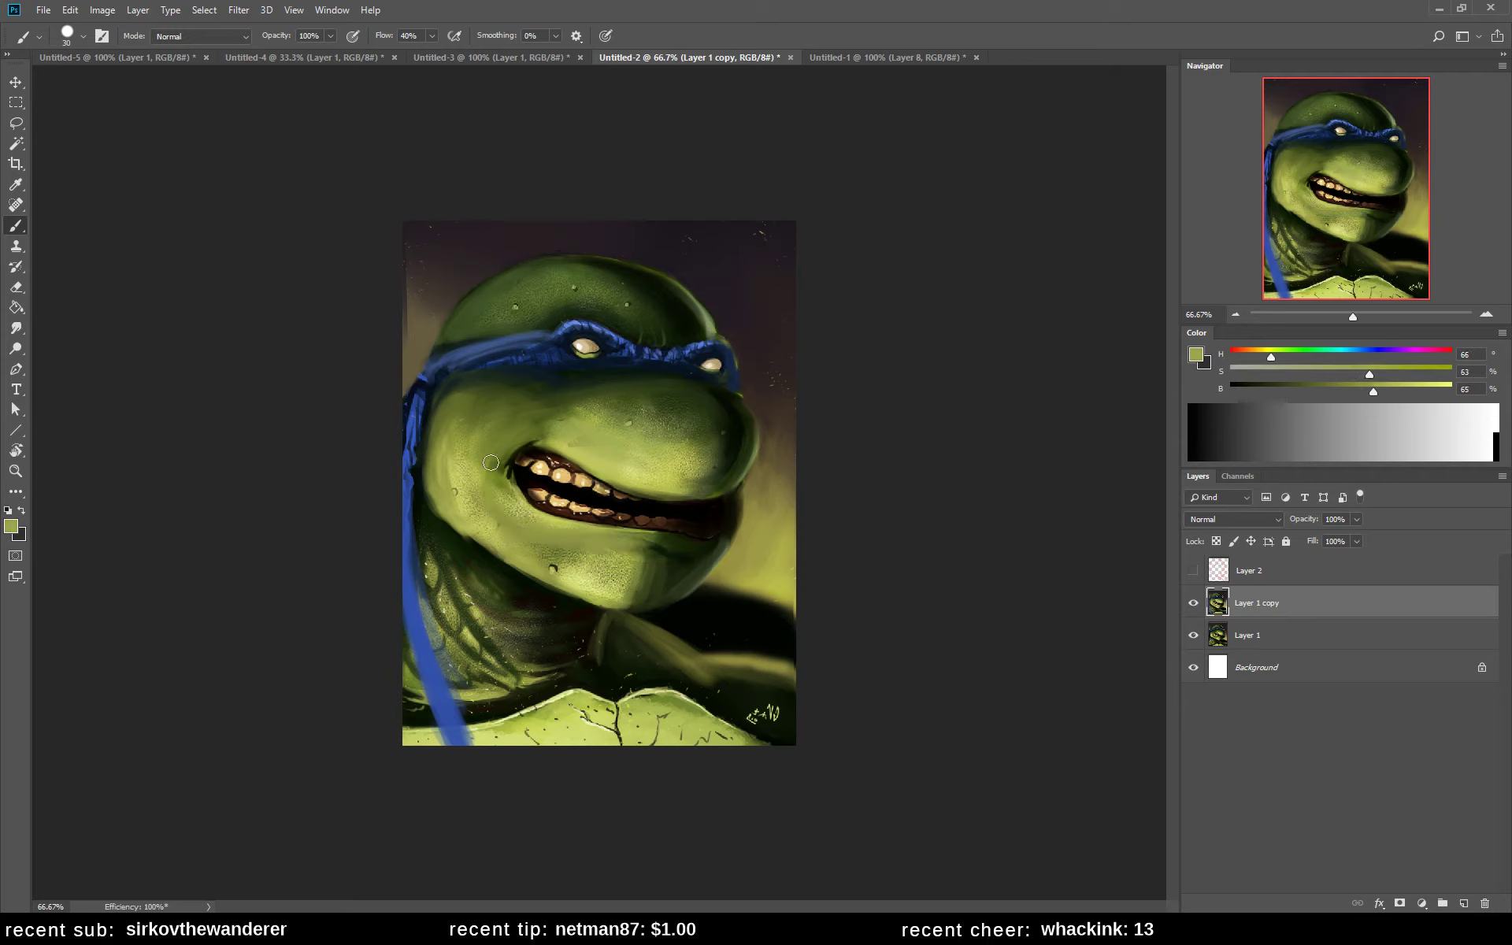
alt+click(737, 534)
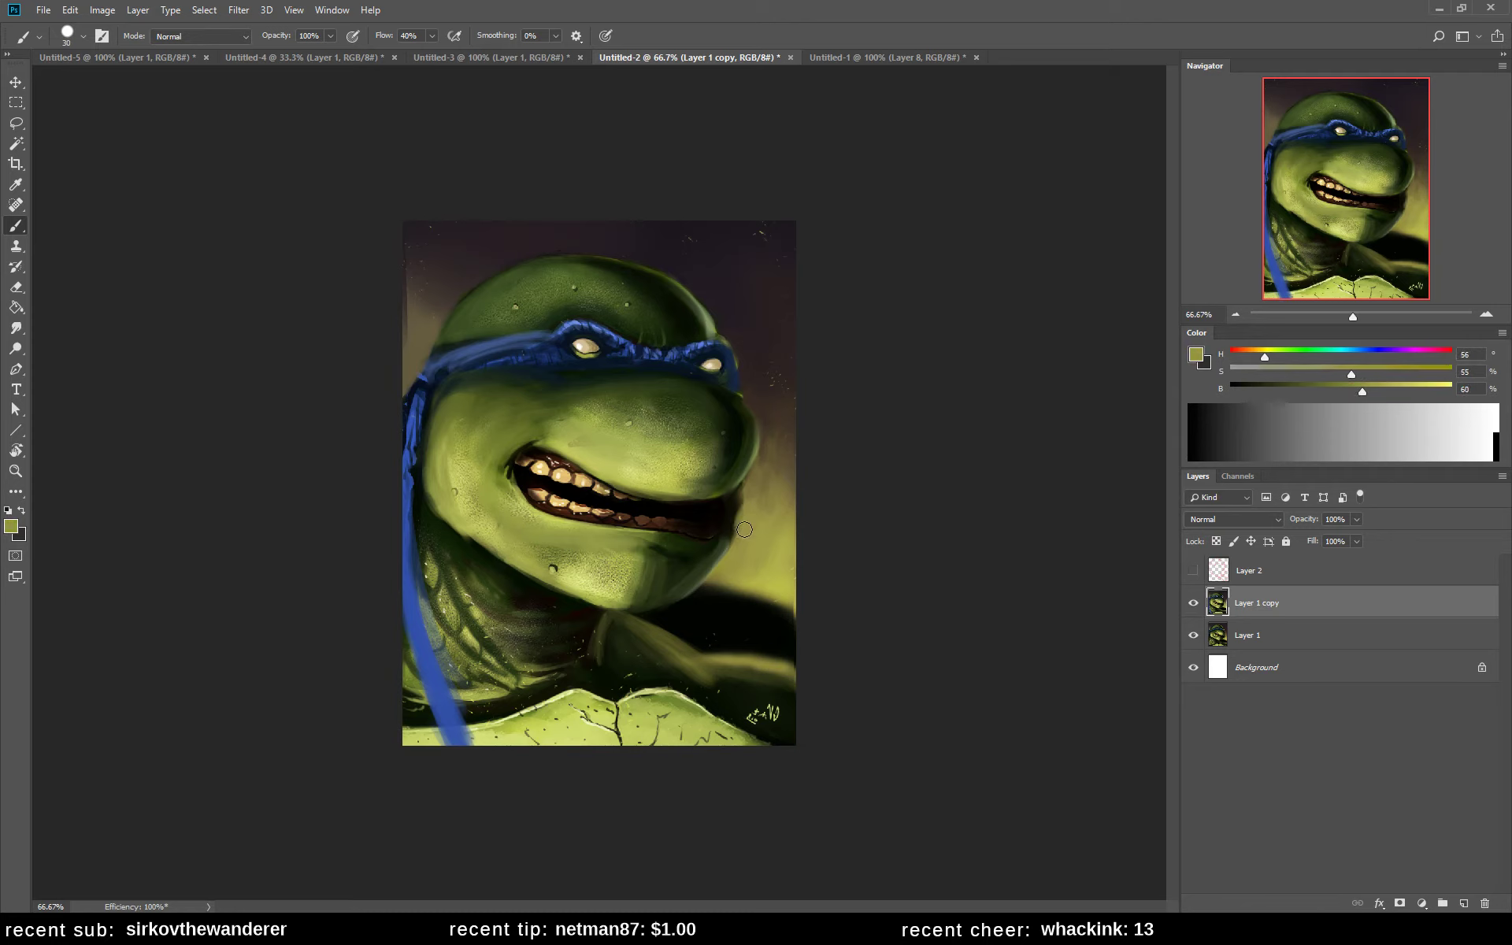
alt+click(628, 597)
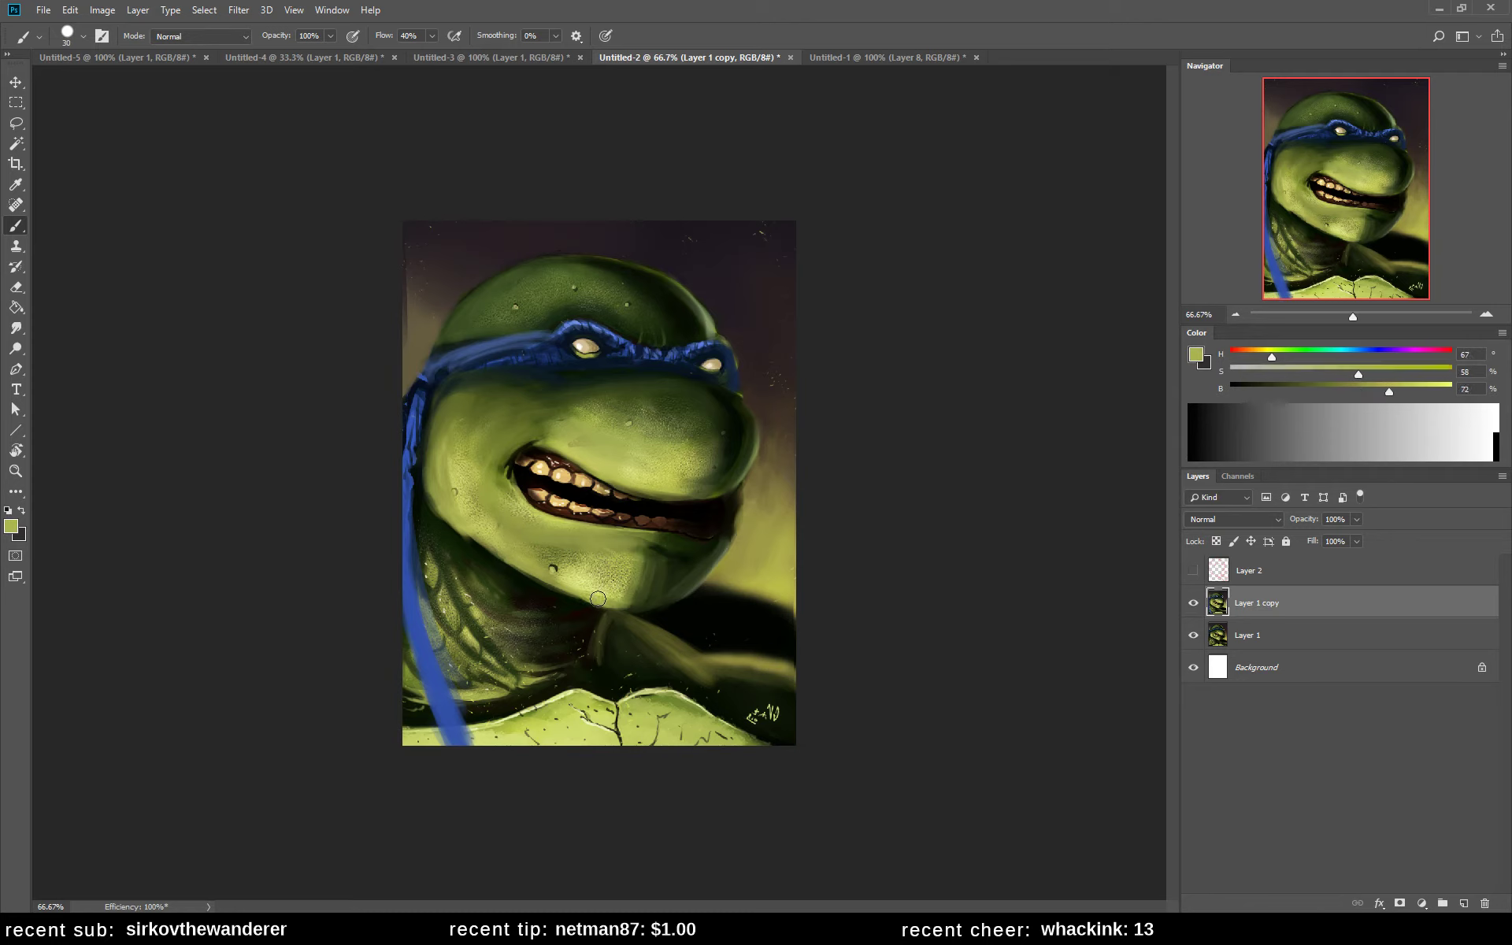
drag(599, 599, 657, 597)
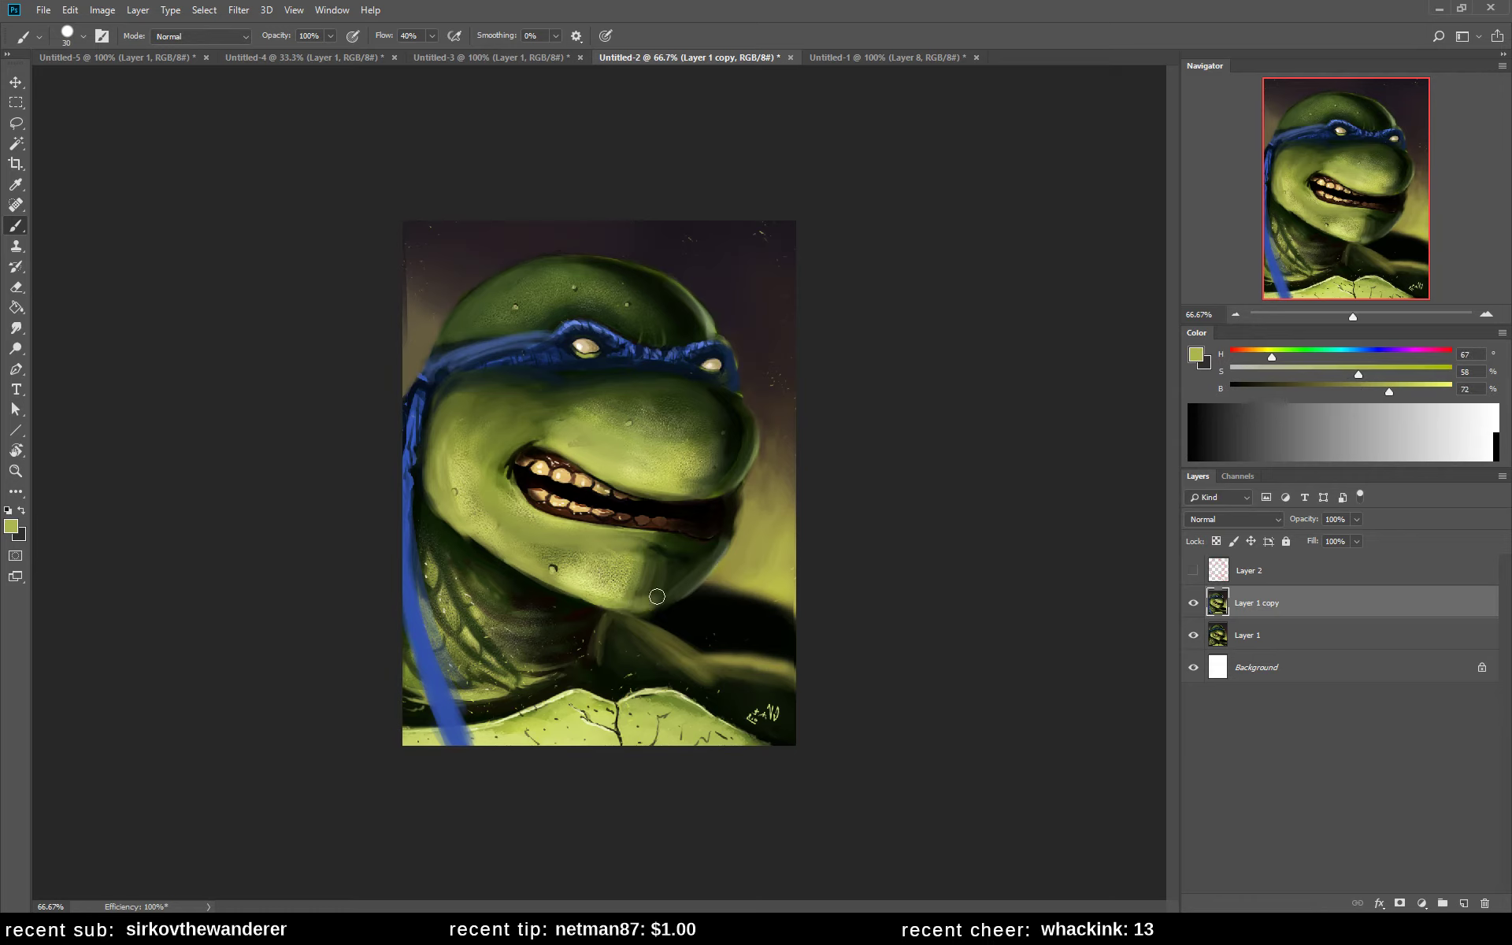
- Sharpen the lower jaw edge and deepen the shadow beneath the chin with near-black green
alt+click(526, 587)
mouse_move(502, 567)
mouse_down()
mouse_move(587, 597)
mouse_move(483, 553)
mouse_move(608, 612)
mouse_move(657, 604)
mouse_up()
drag(541, 580, 623, 610)
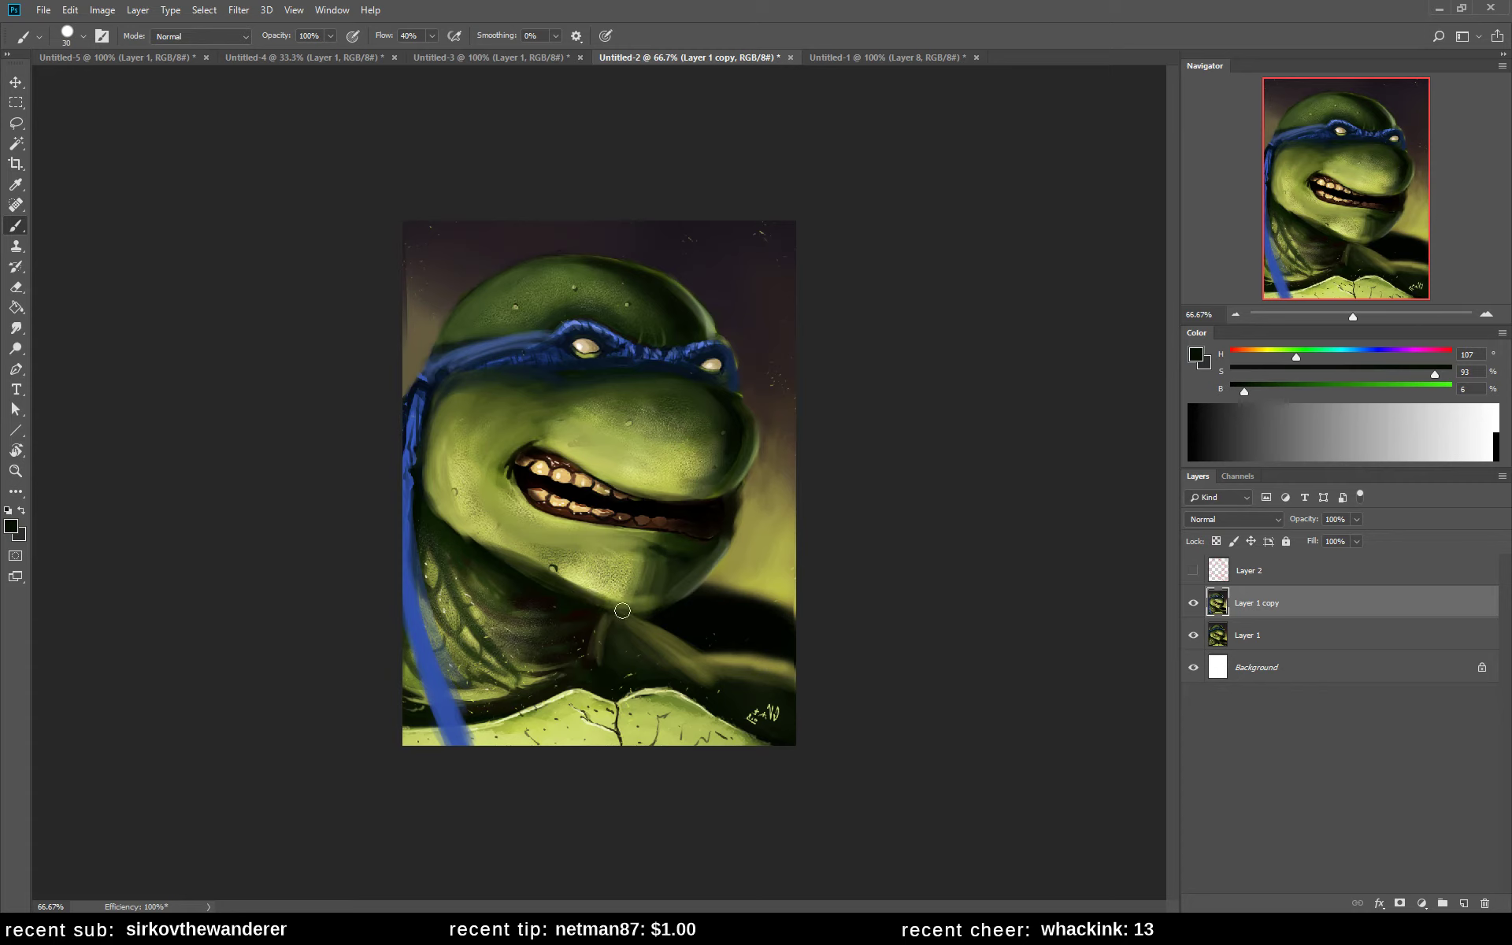
- Rework the jaw edge and neck with light, mid and dark olive strokes
alt+click(496, 539)
drag(457, 537, 560, 592)
drag(453, 538, 535, 583)
drag(453, 535, 531, 602)
alt+click(504, 569)
drag(442, 534, 550, 617)
alt+click(466, 554)
mouse_move(429, 517)
mouse_down()
mouse_move(538, 621)
mouse_move(438, 531)
mouse_move(555, 597)
mouse_up()
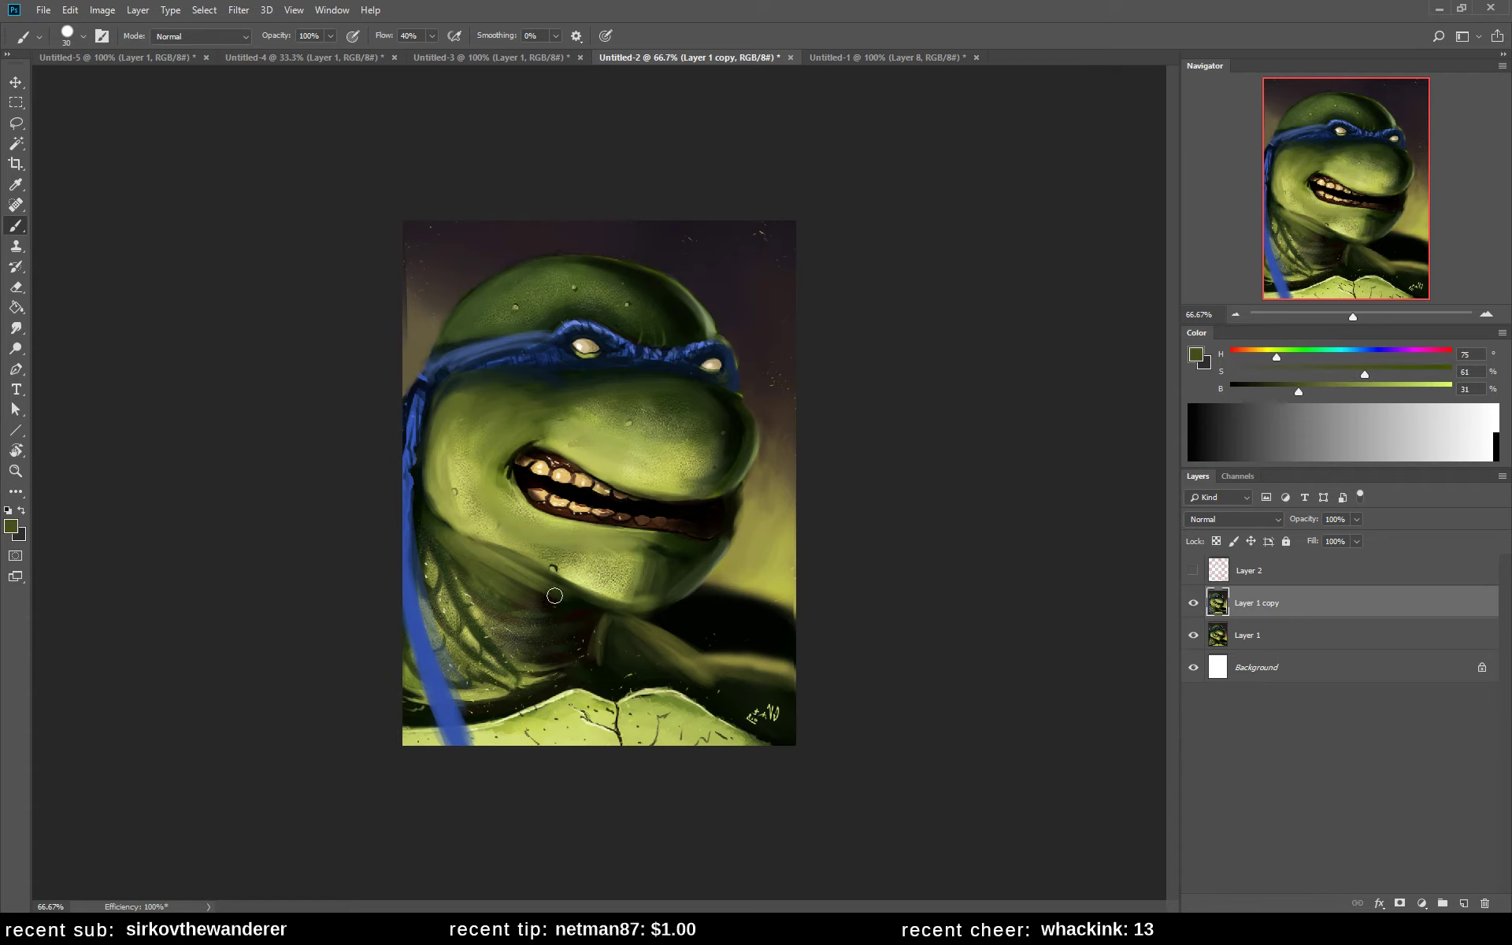
drag(470, 544, 595, 588)
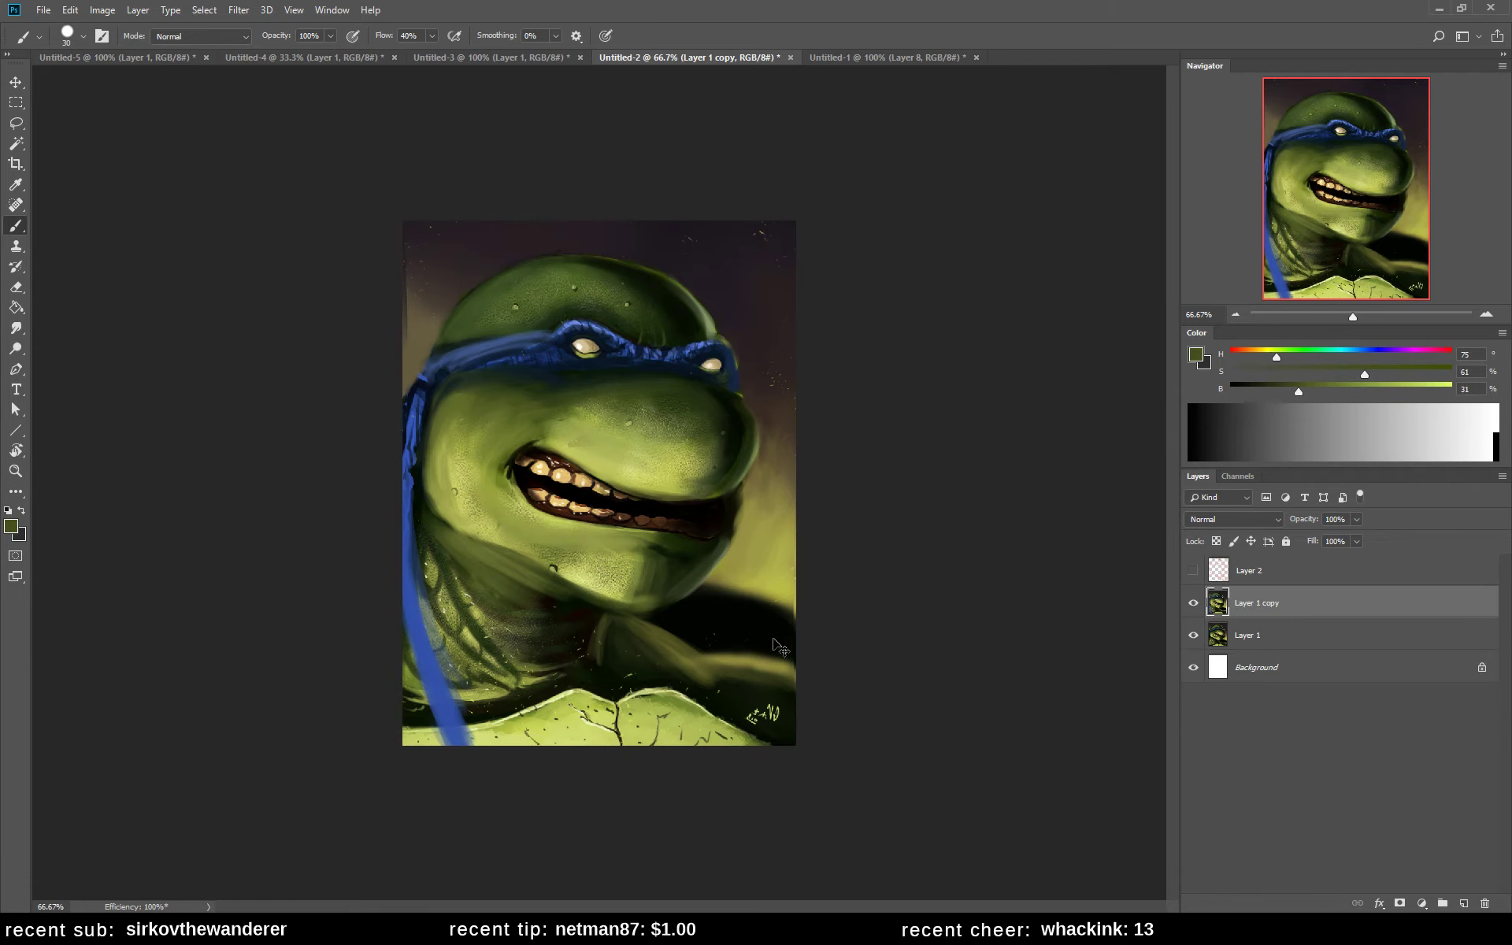
- Flip the canvas horizontally and paint a lighter green stroke down the chin
key(ctrl+f)
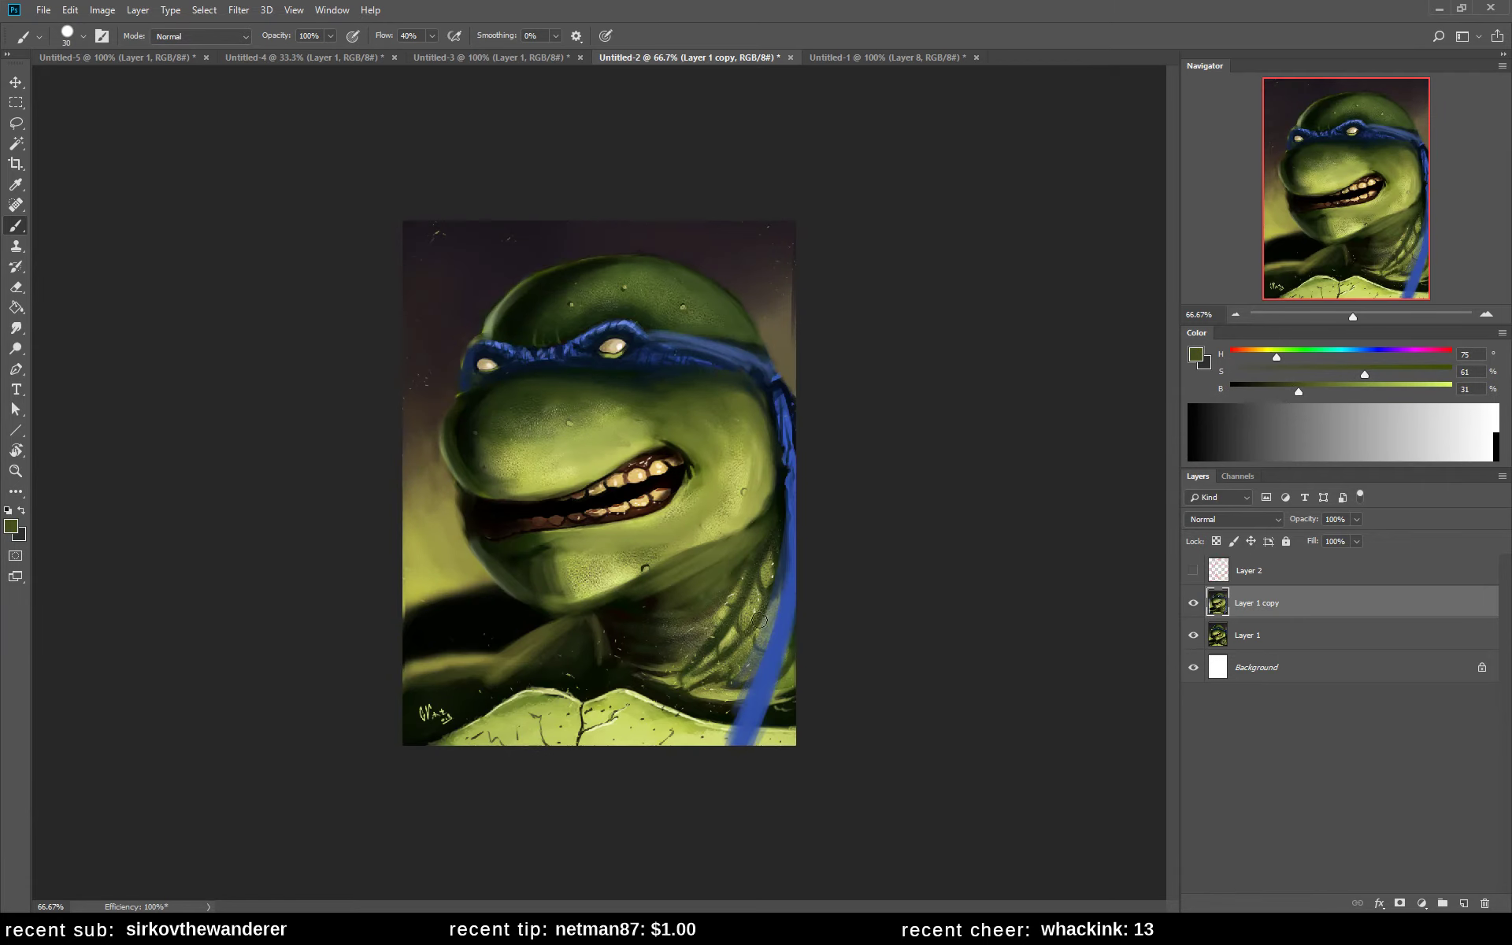
alt+click(563, 559)
drag(551, 555, 560, 597)
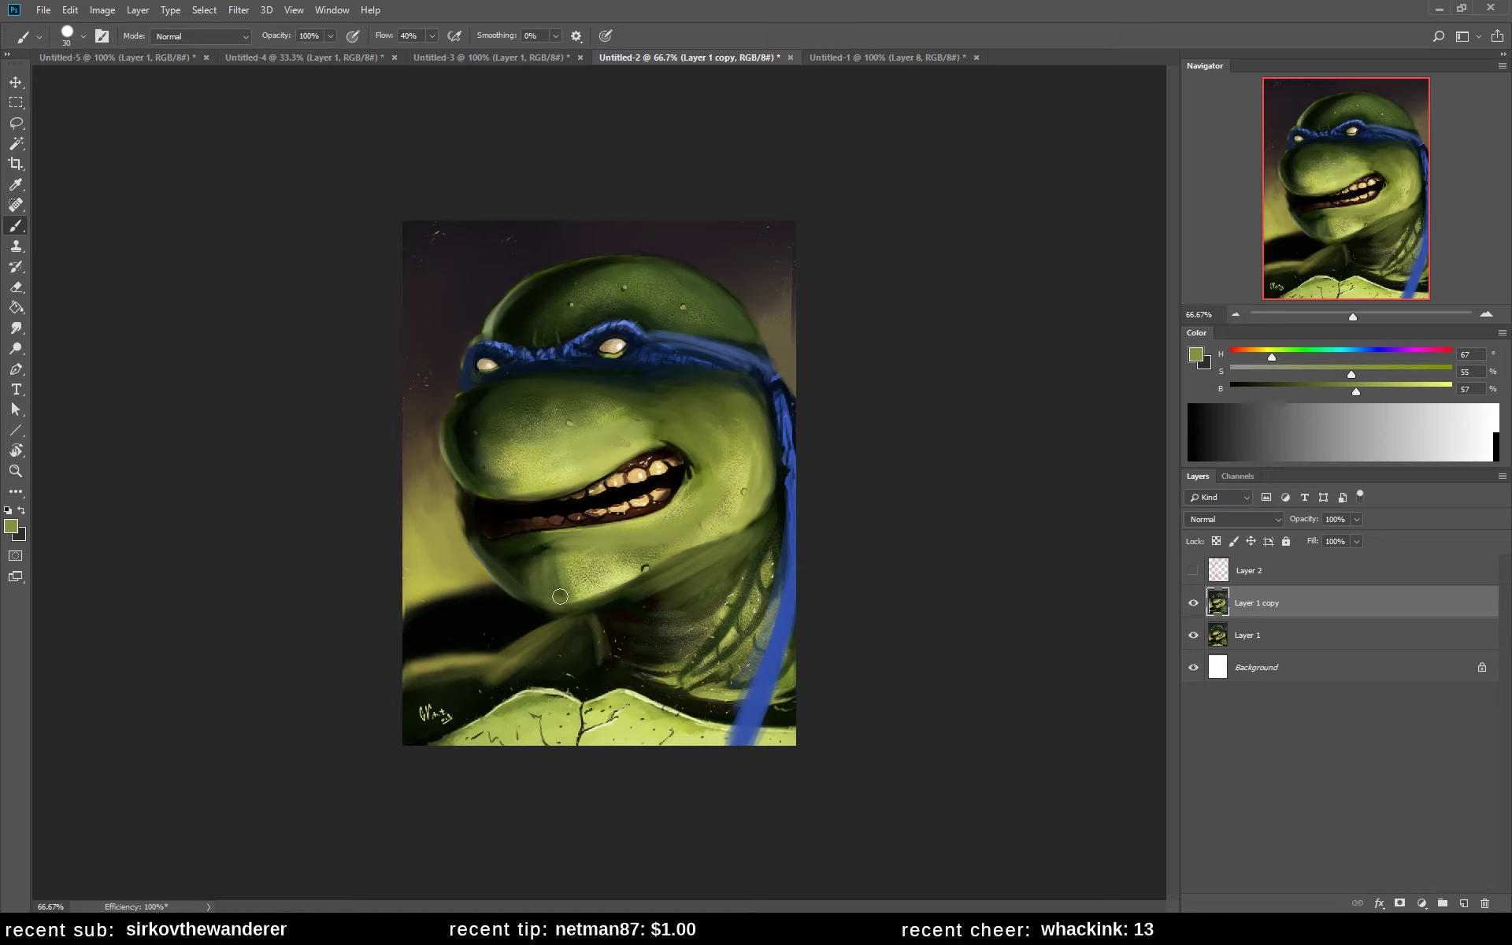
- Darken the left jaw and cheek edge with a dark jaw-shadow green
alt+click(571, 580)
alt+click(569, 579)
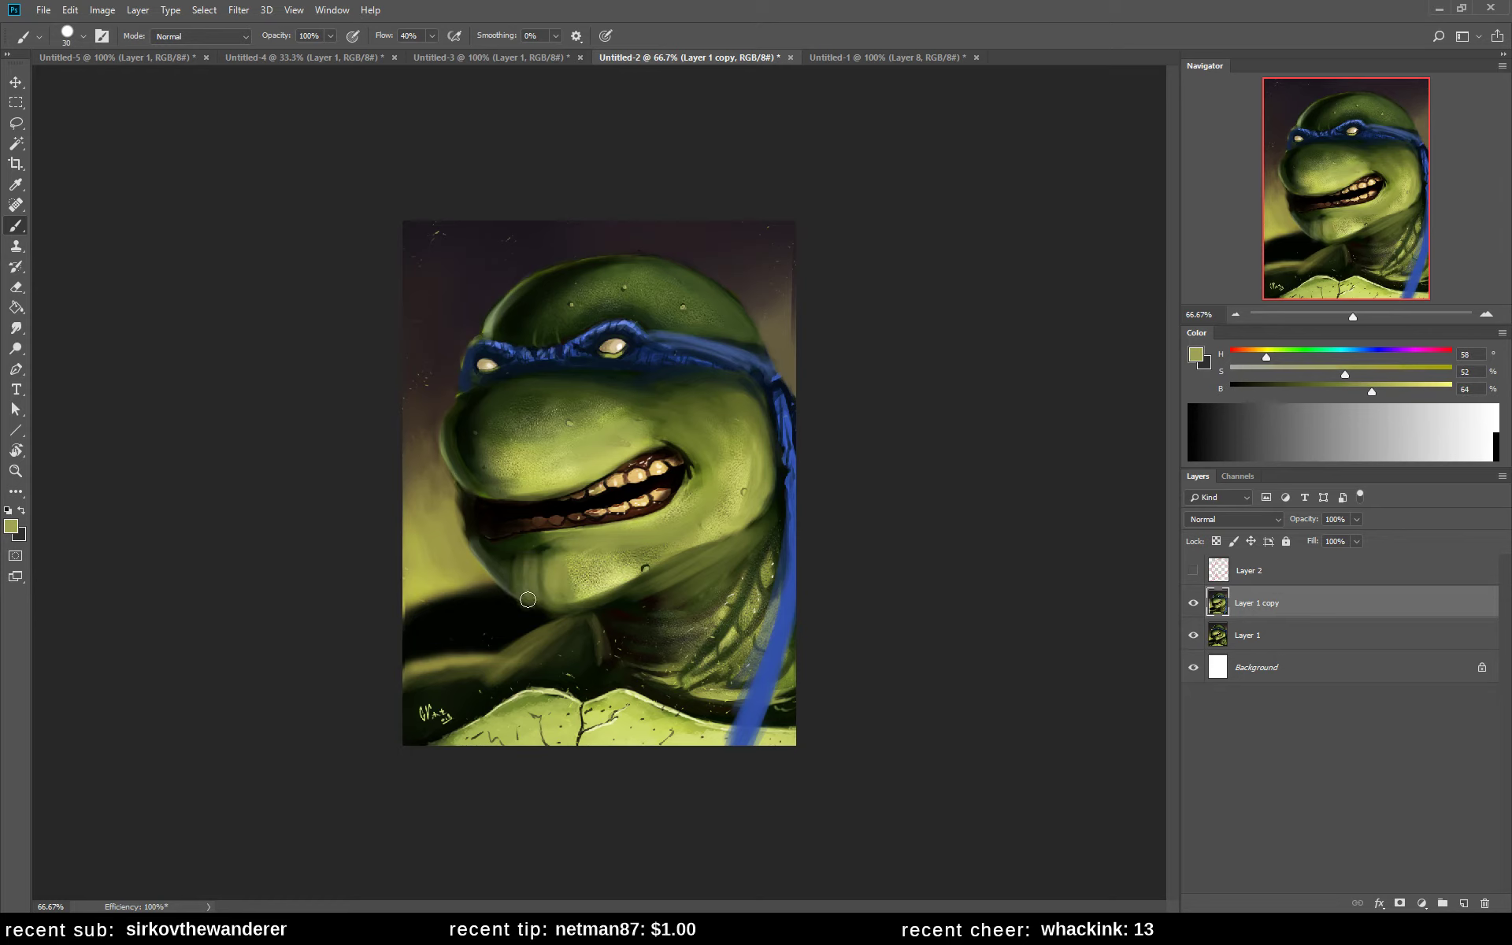
alt+click(525, 555)
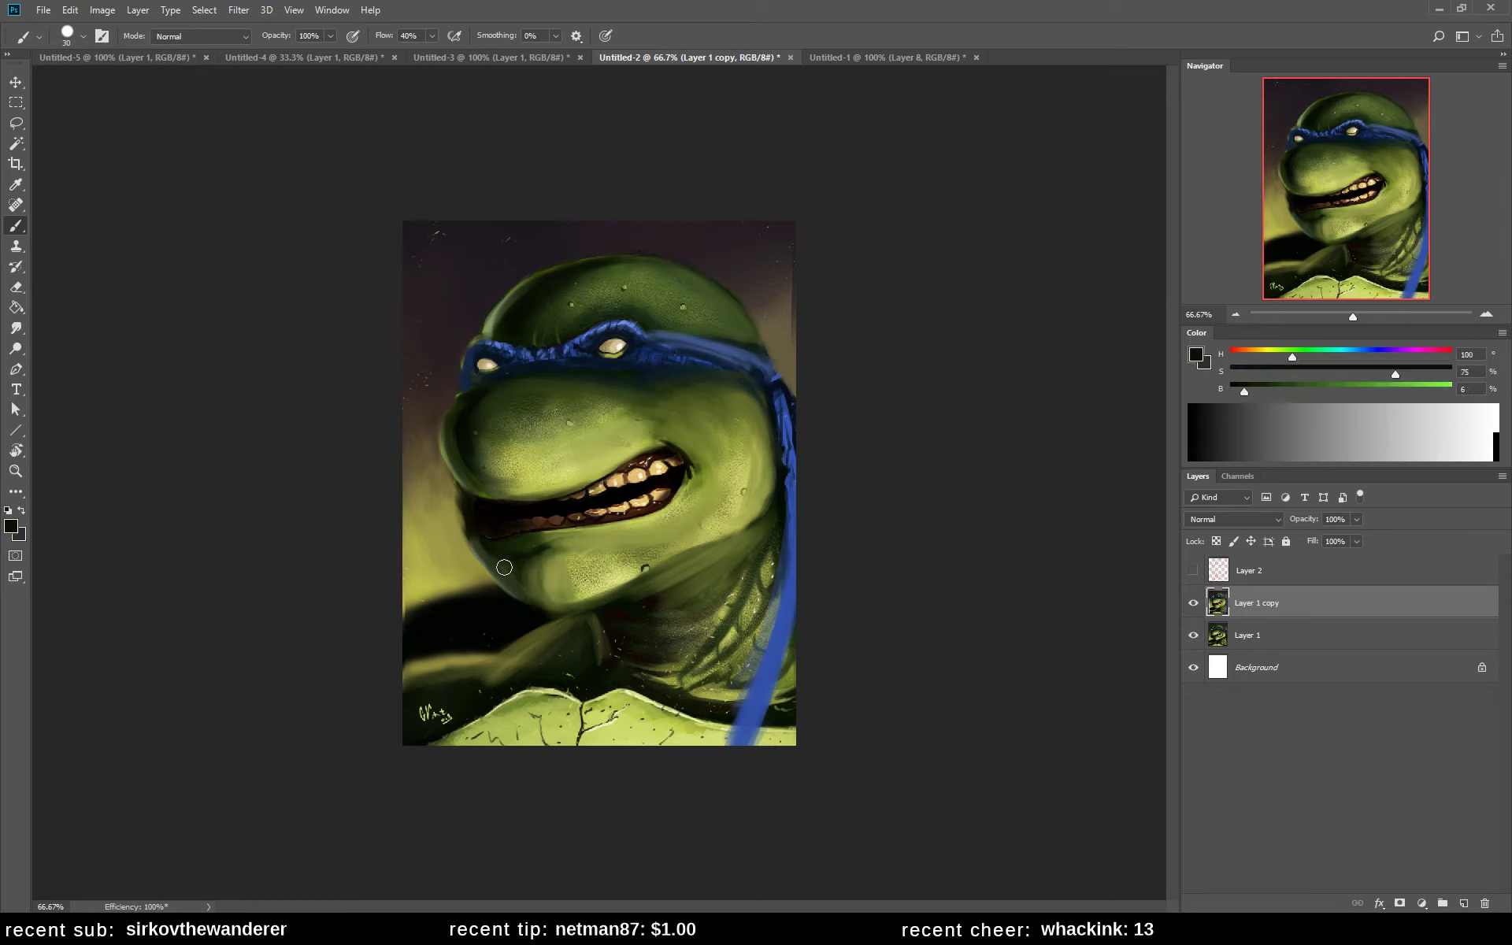
alt+click(490, 554)
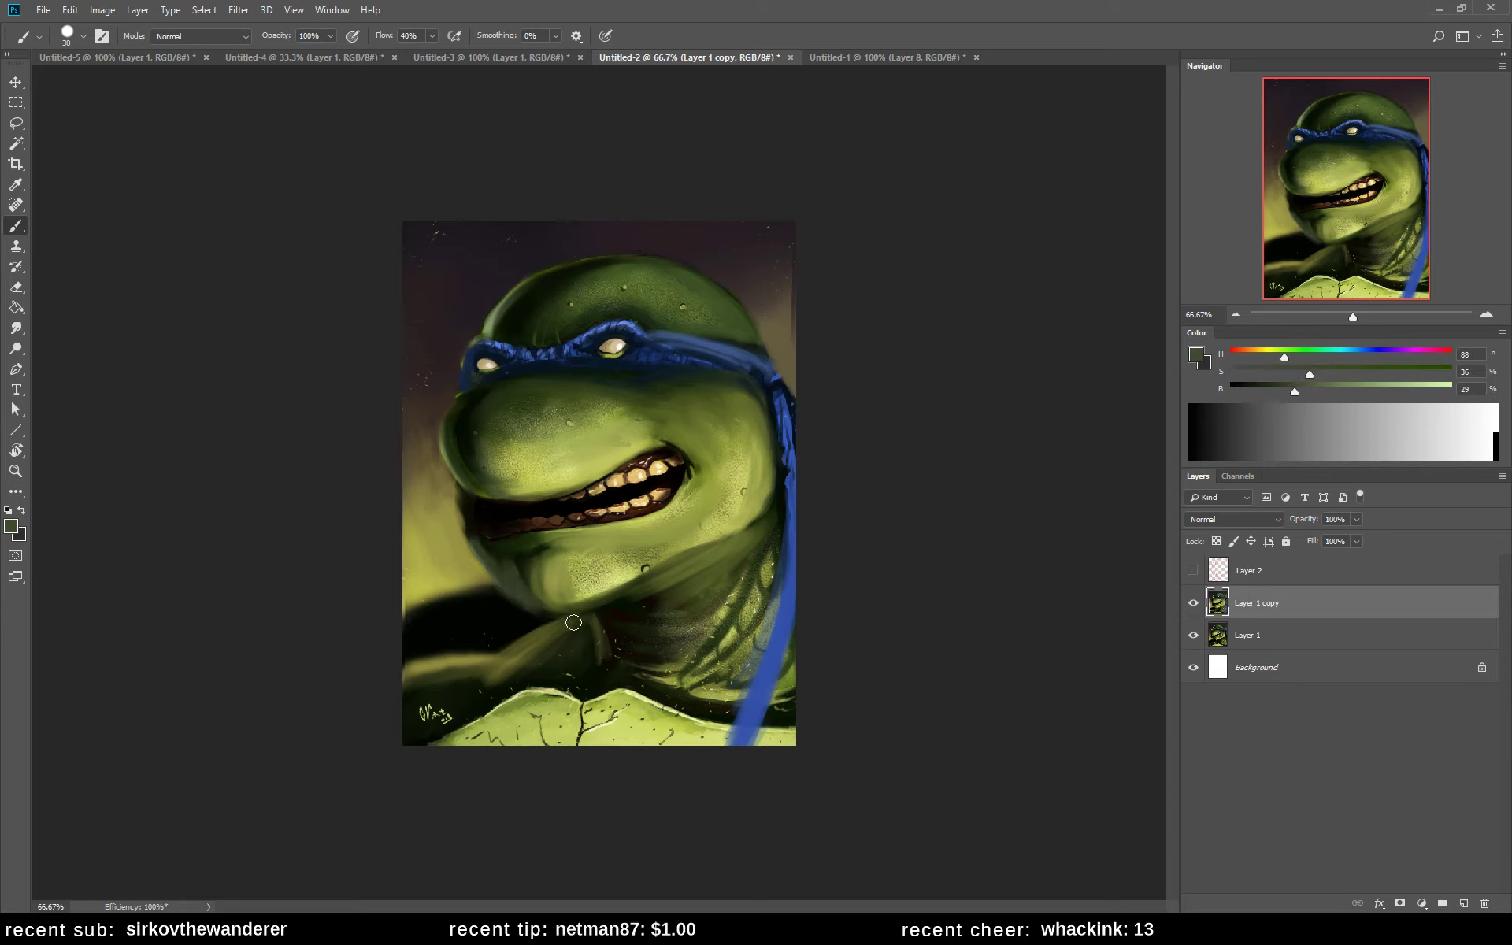
alt+click(534, 564)
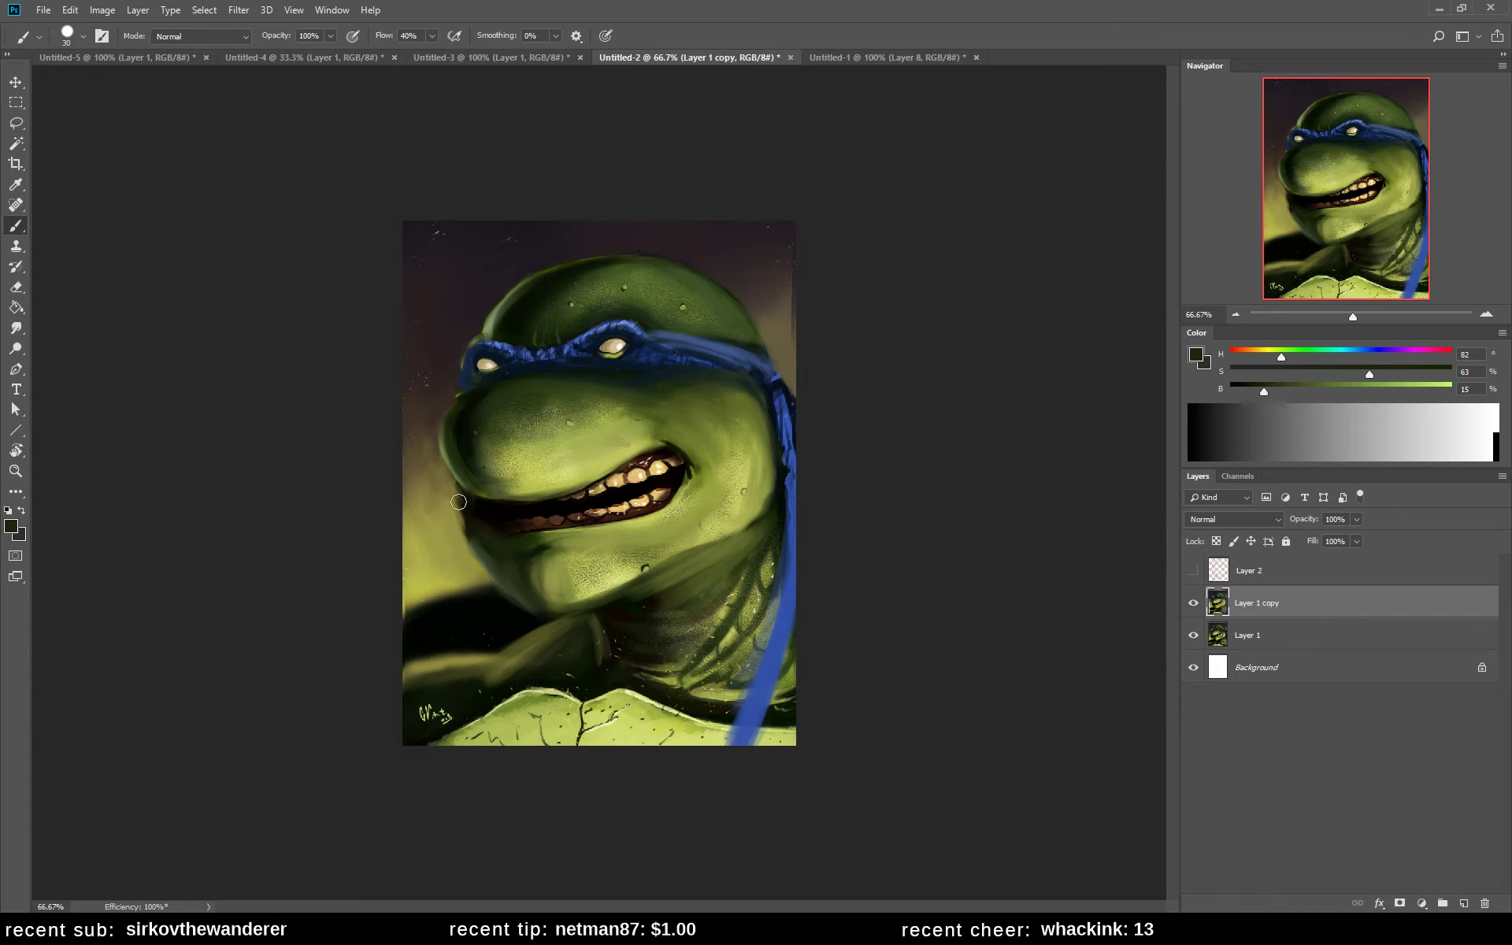
drag(454, 482, 465, 524)
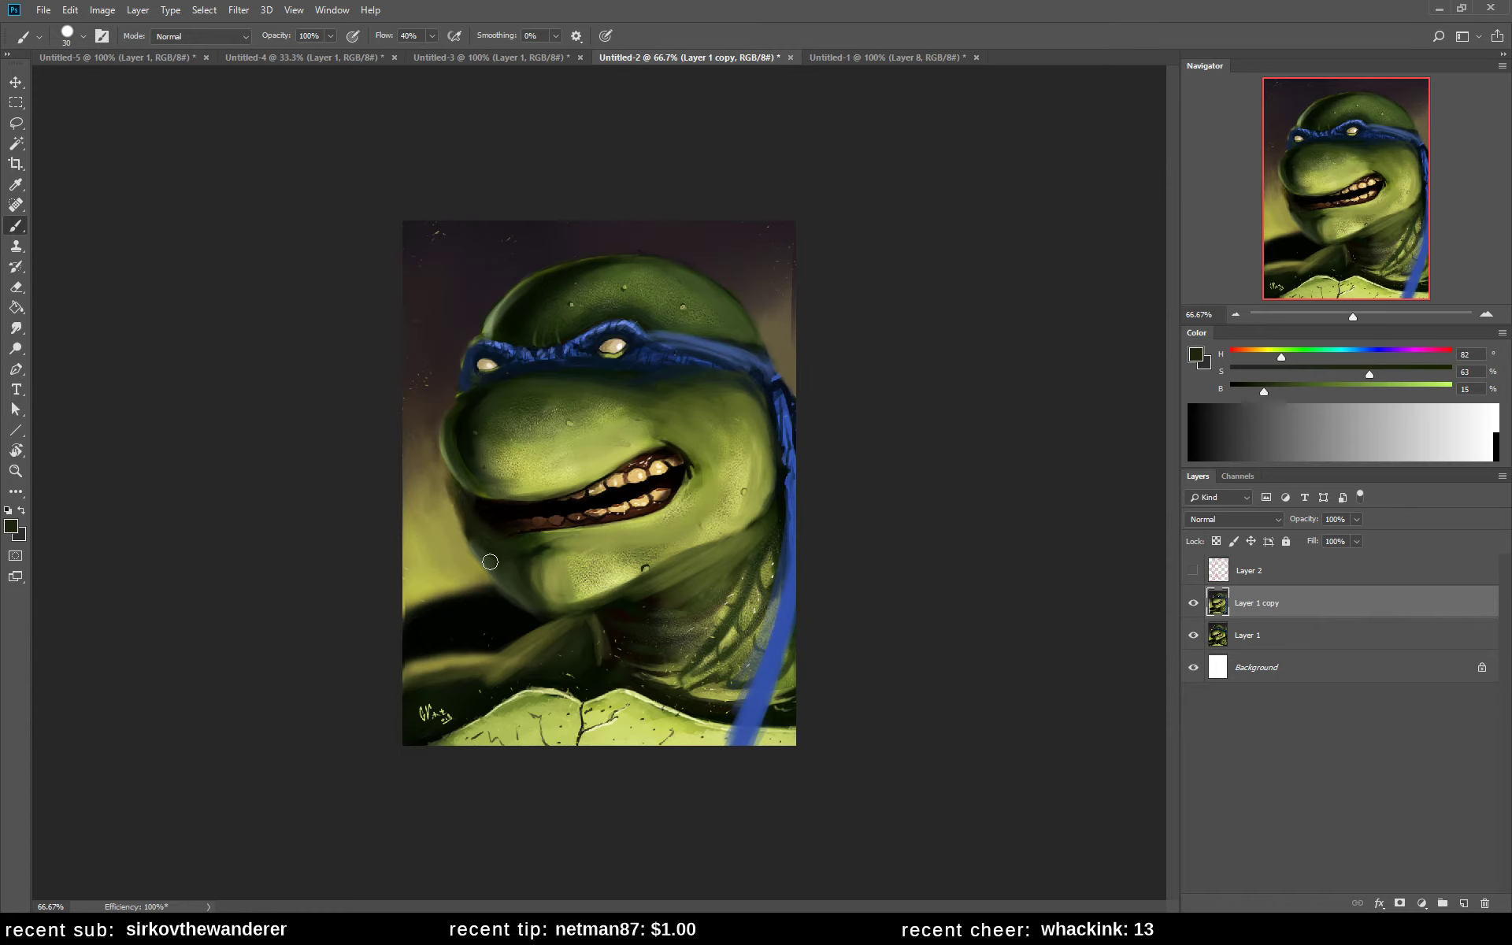
alt+click(445, 498)
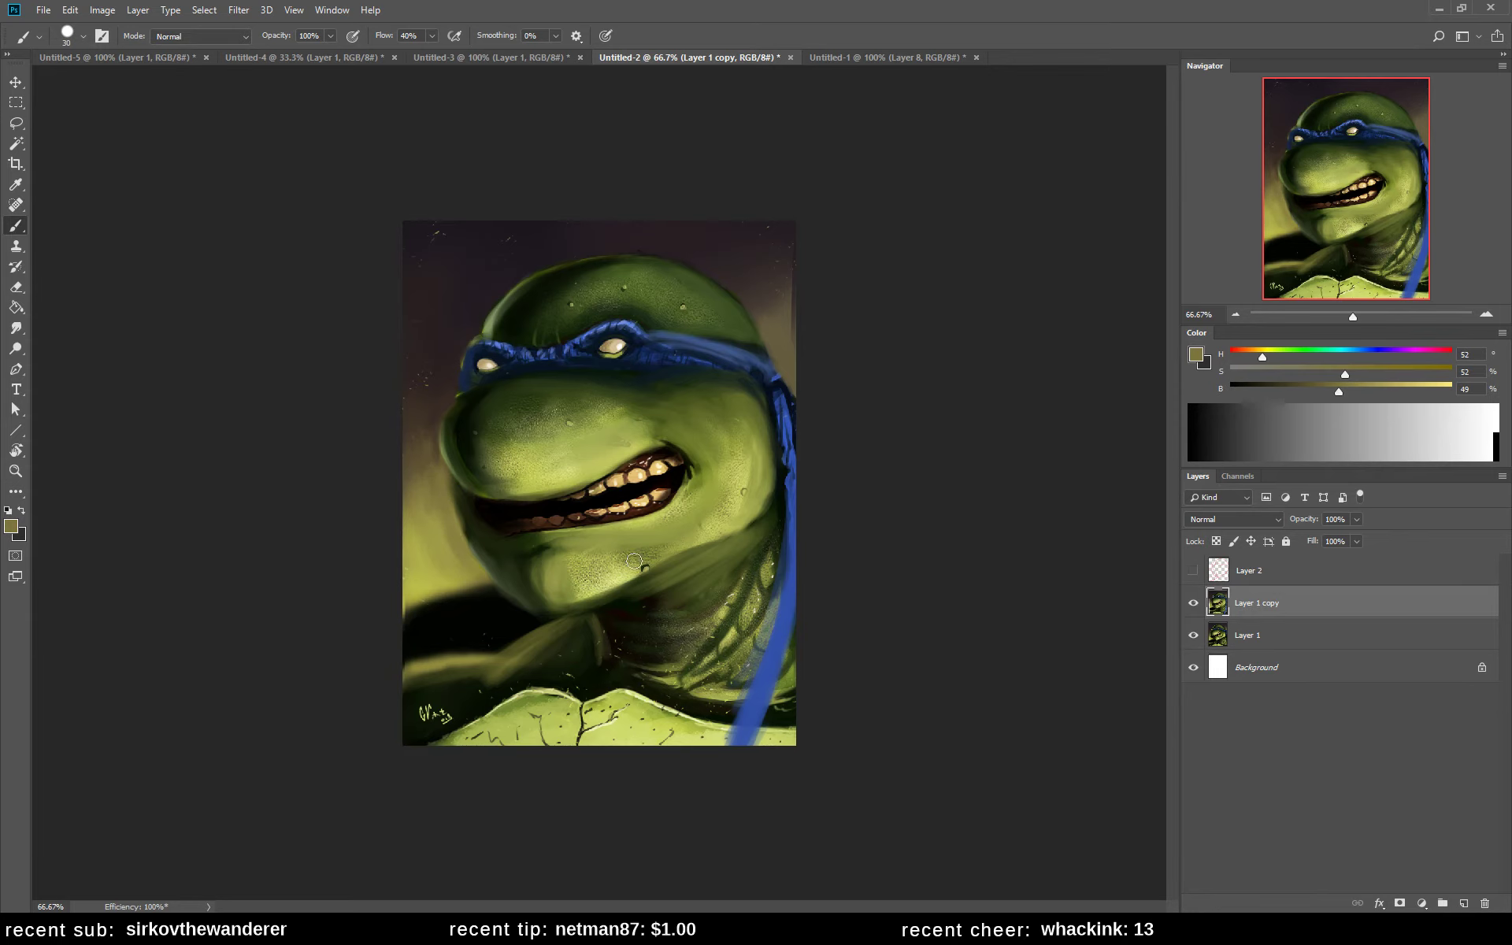
- Compare by toggling Layer 1 copy, sample more cheek greens, then hide it again
click(1194, 601)
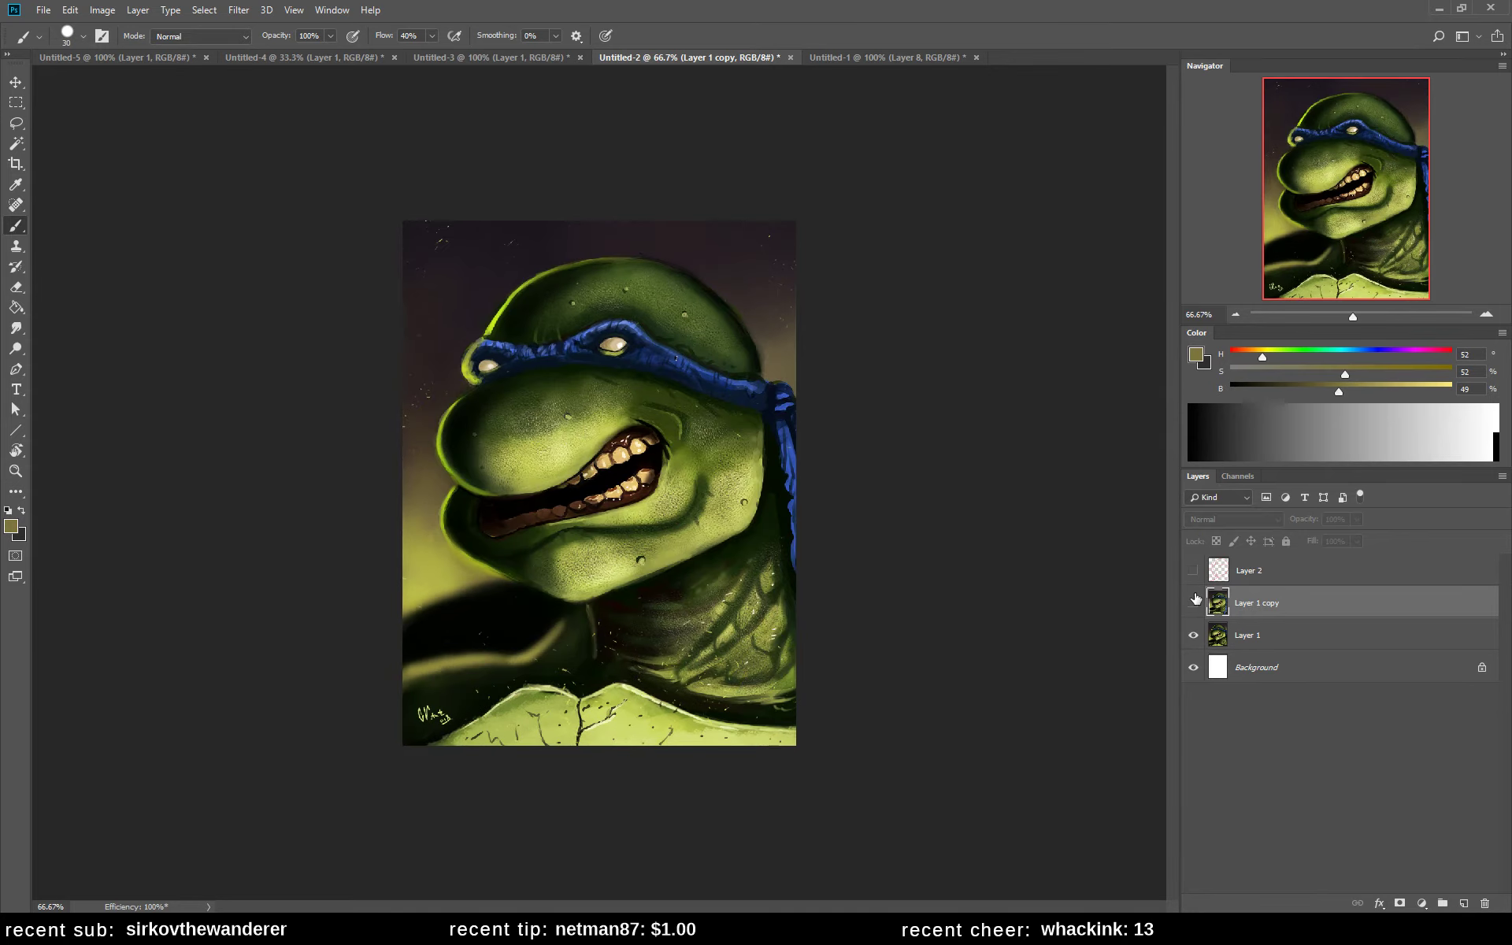
click(1195, 602)
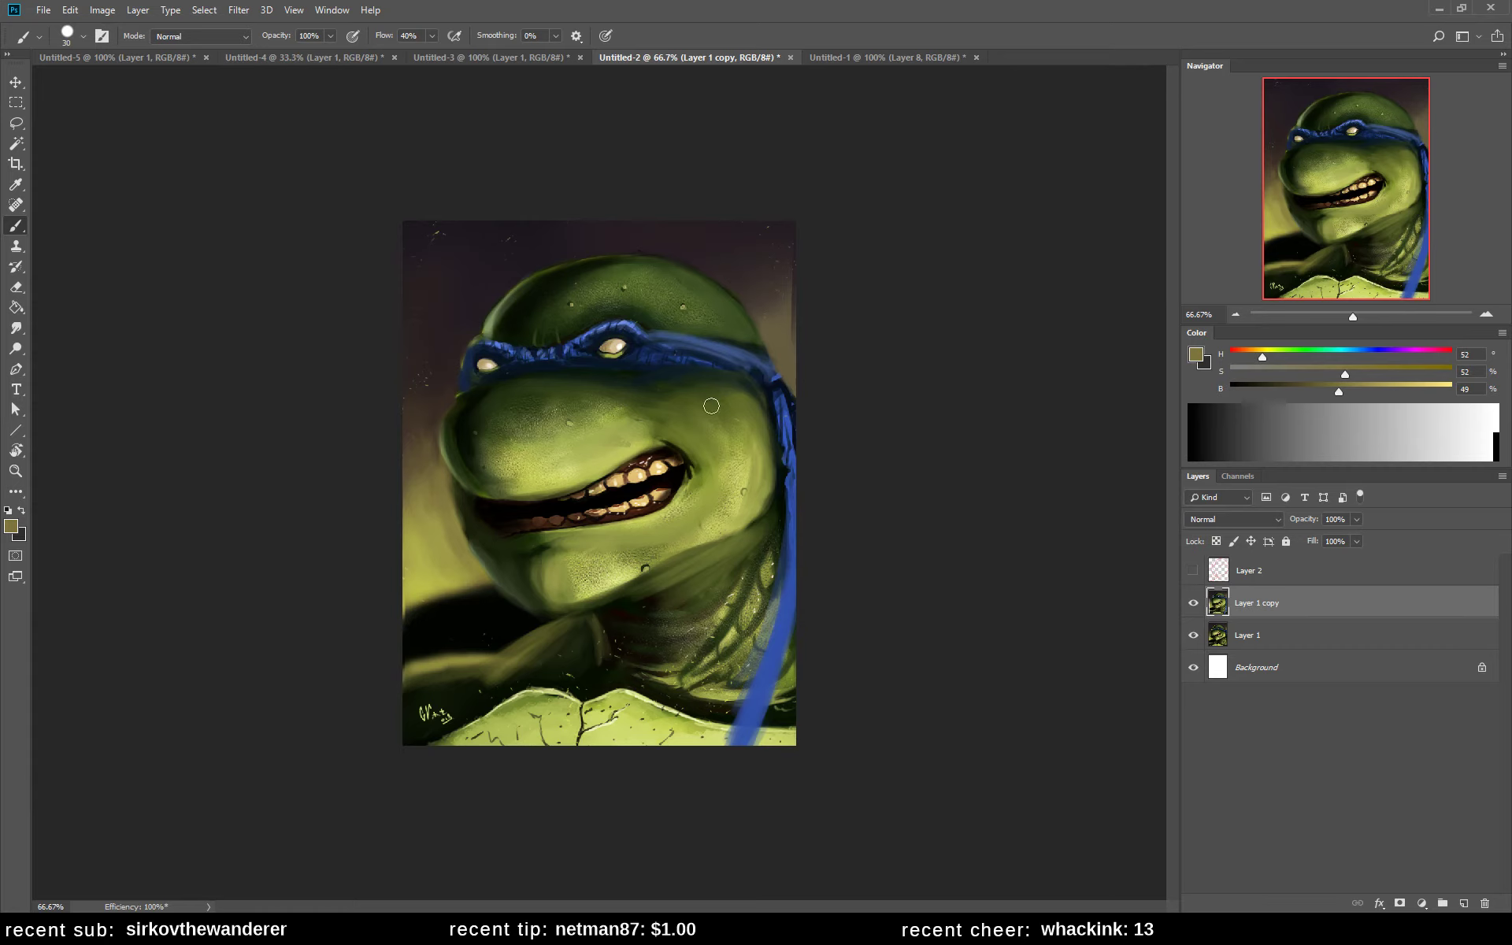
alt+click(464, 416)
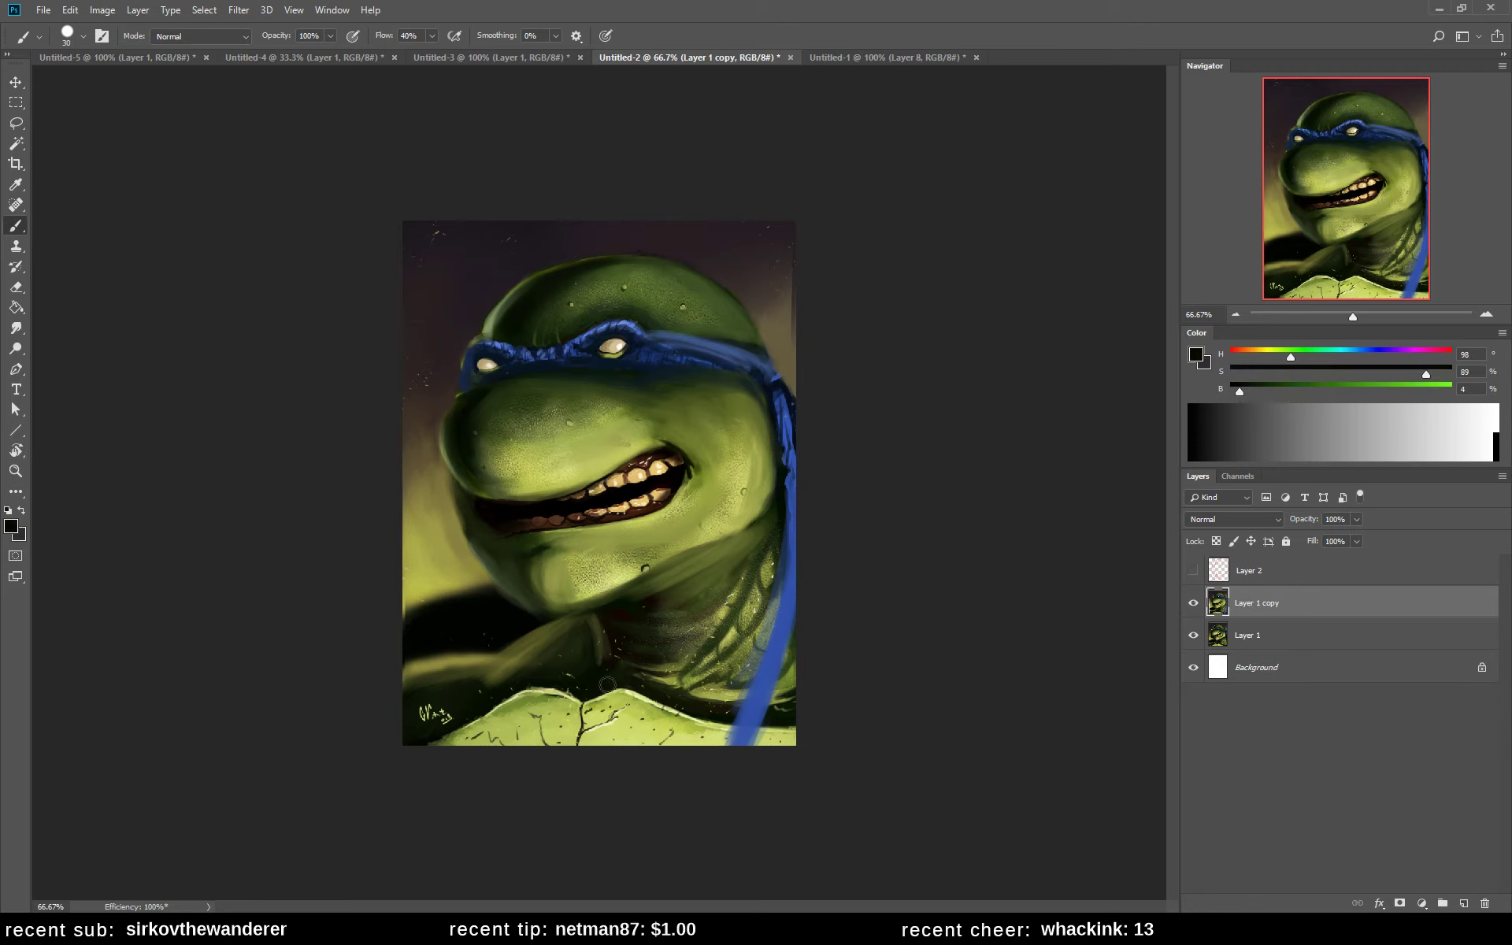
alt+click(751, 452)
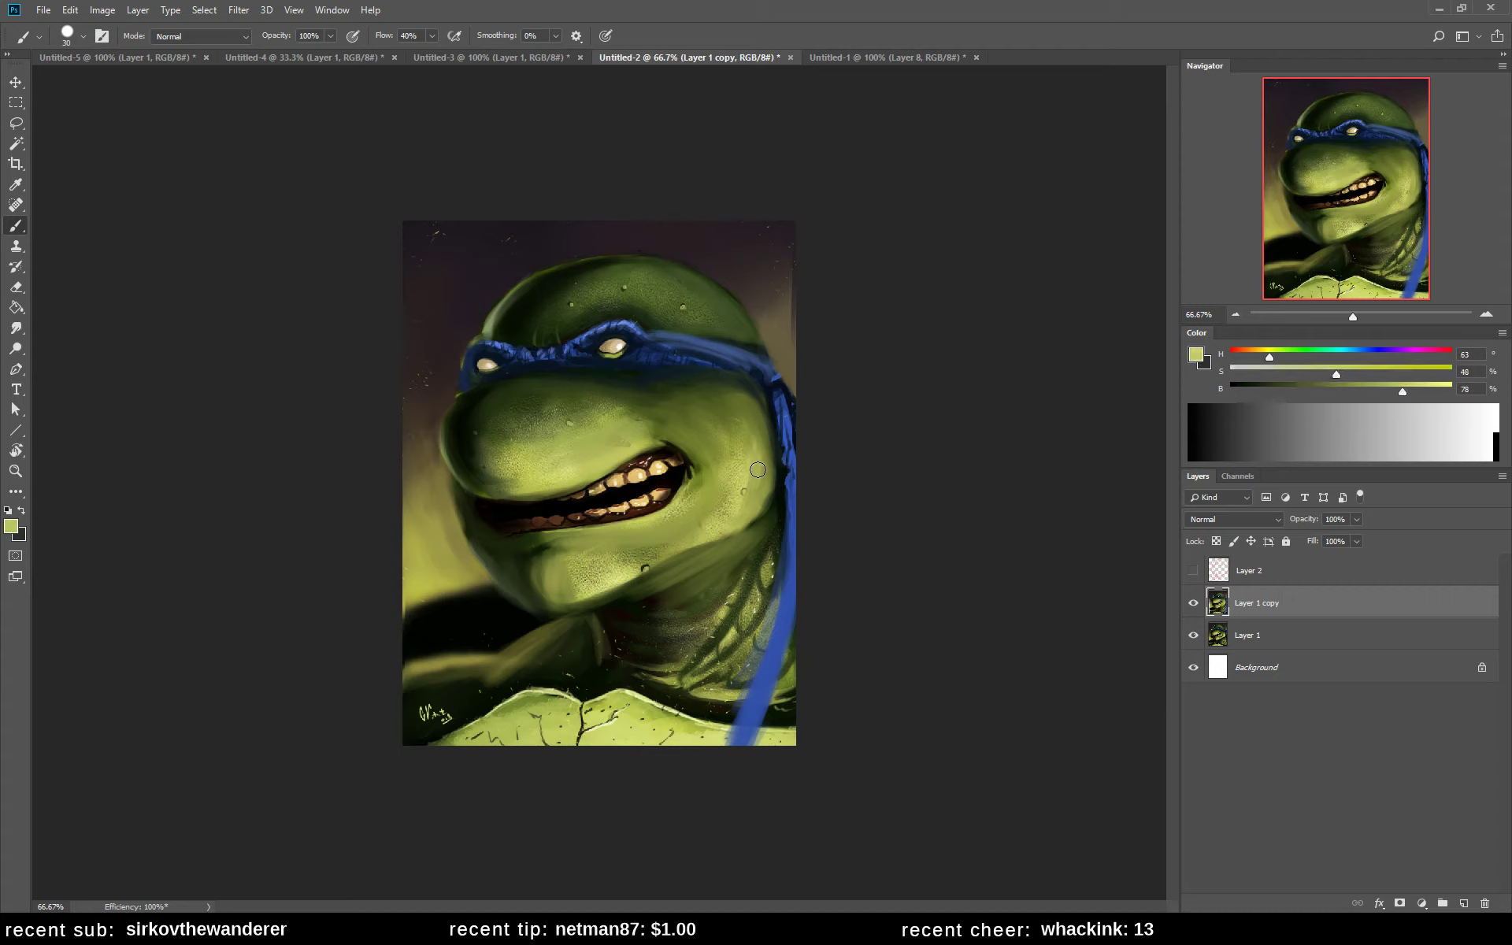
alt+click(747, 464)
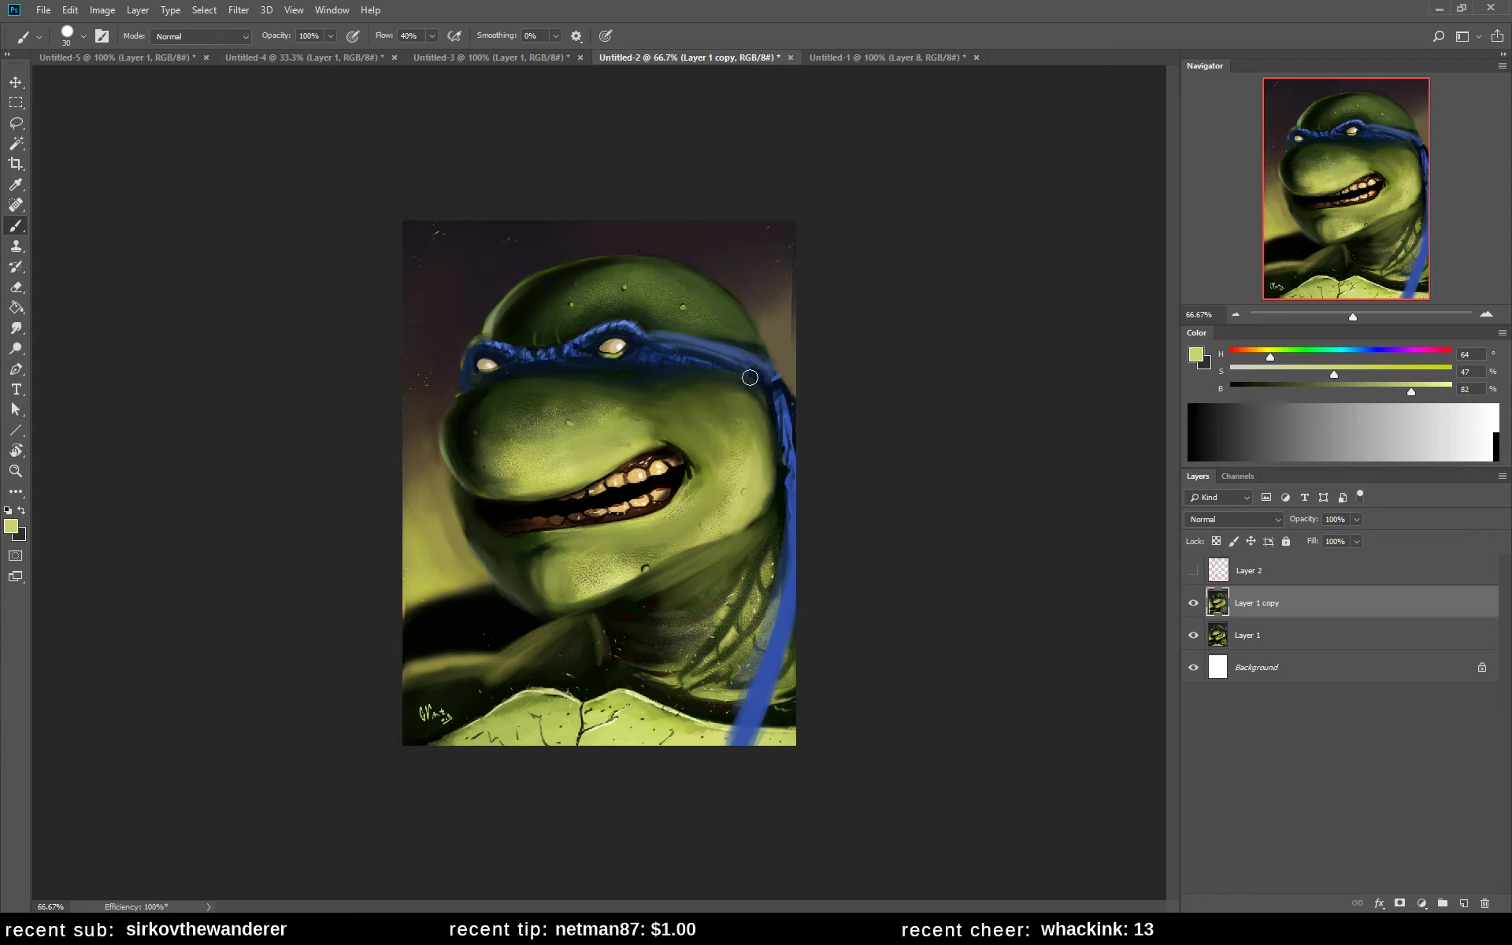
alt+click(544, 397)
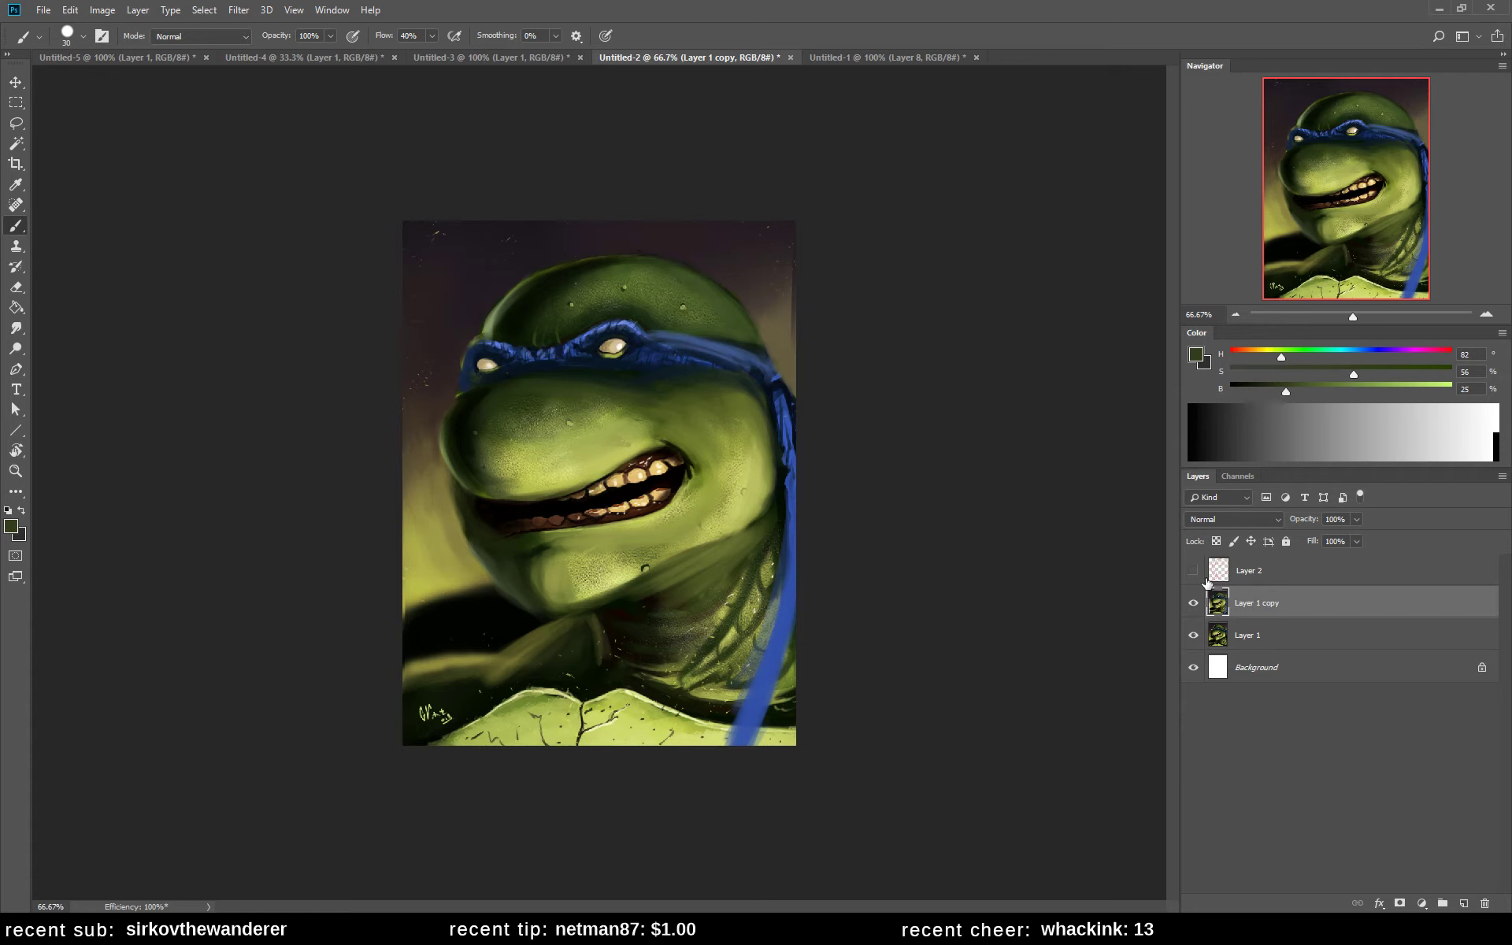
click(1194, 606)
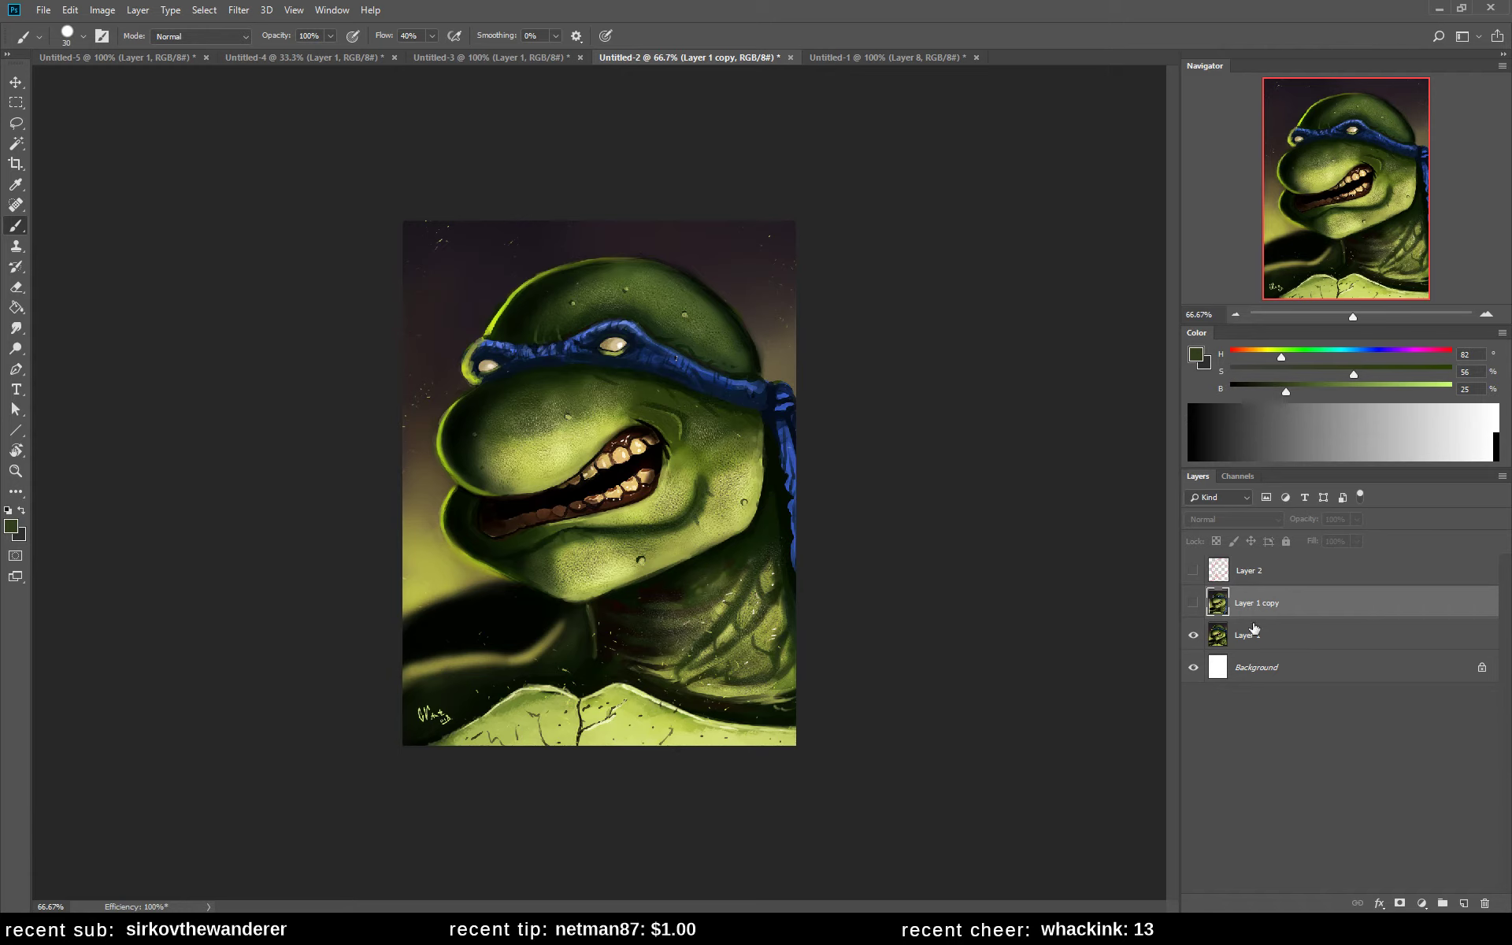
- Show Layer 1 copy and set a darker, less saturated olive with brush size 6
click(1193, 603)
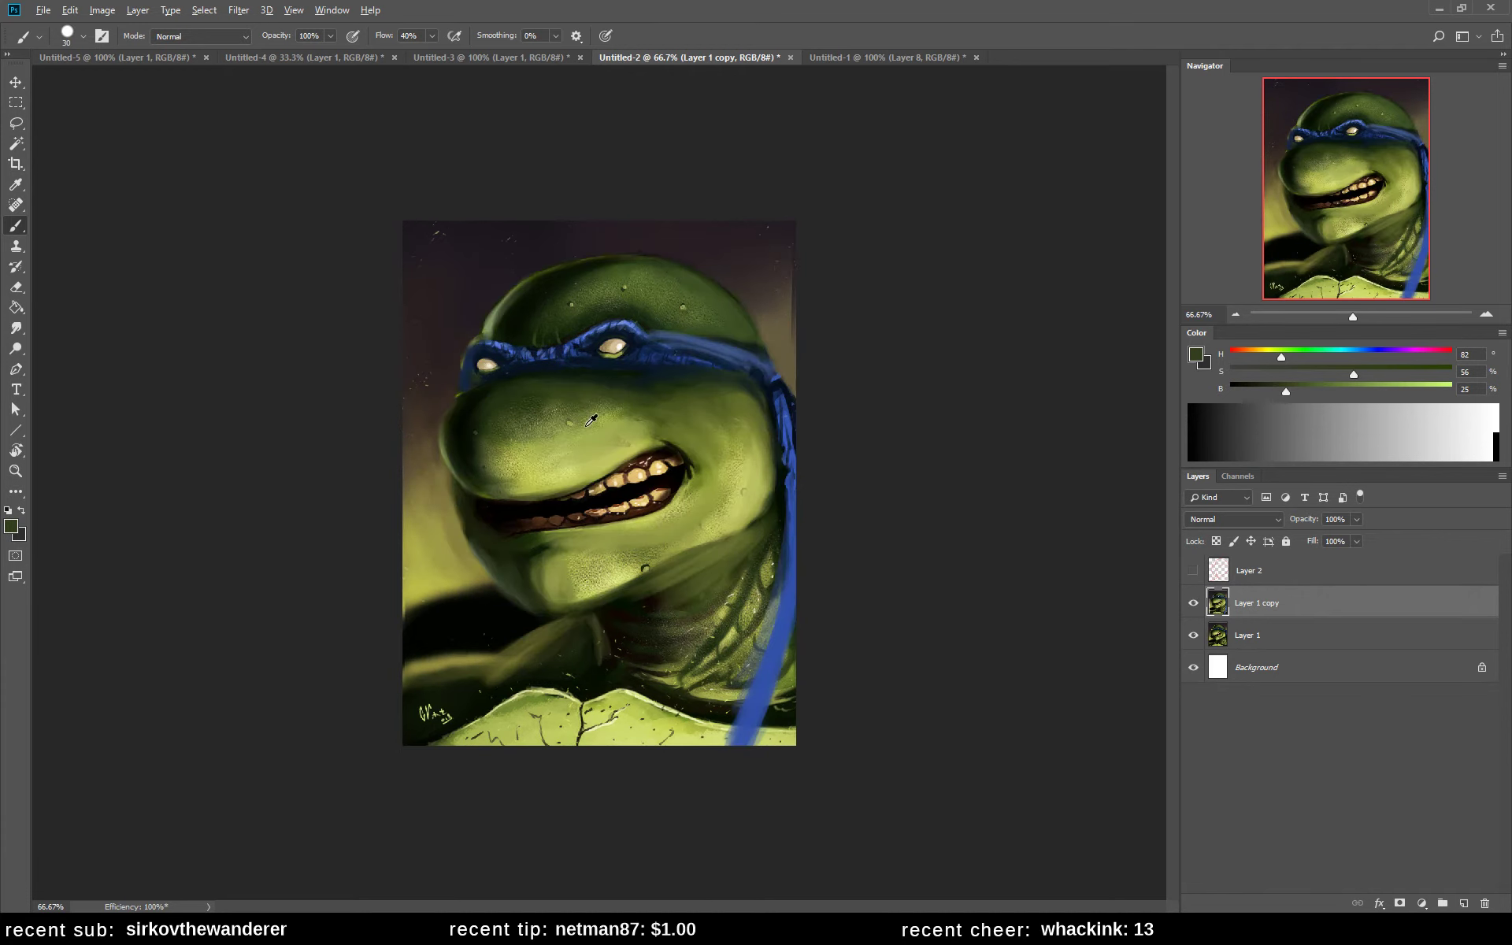
alt+click(549, 421)
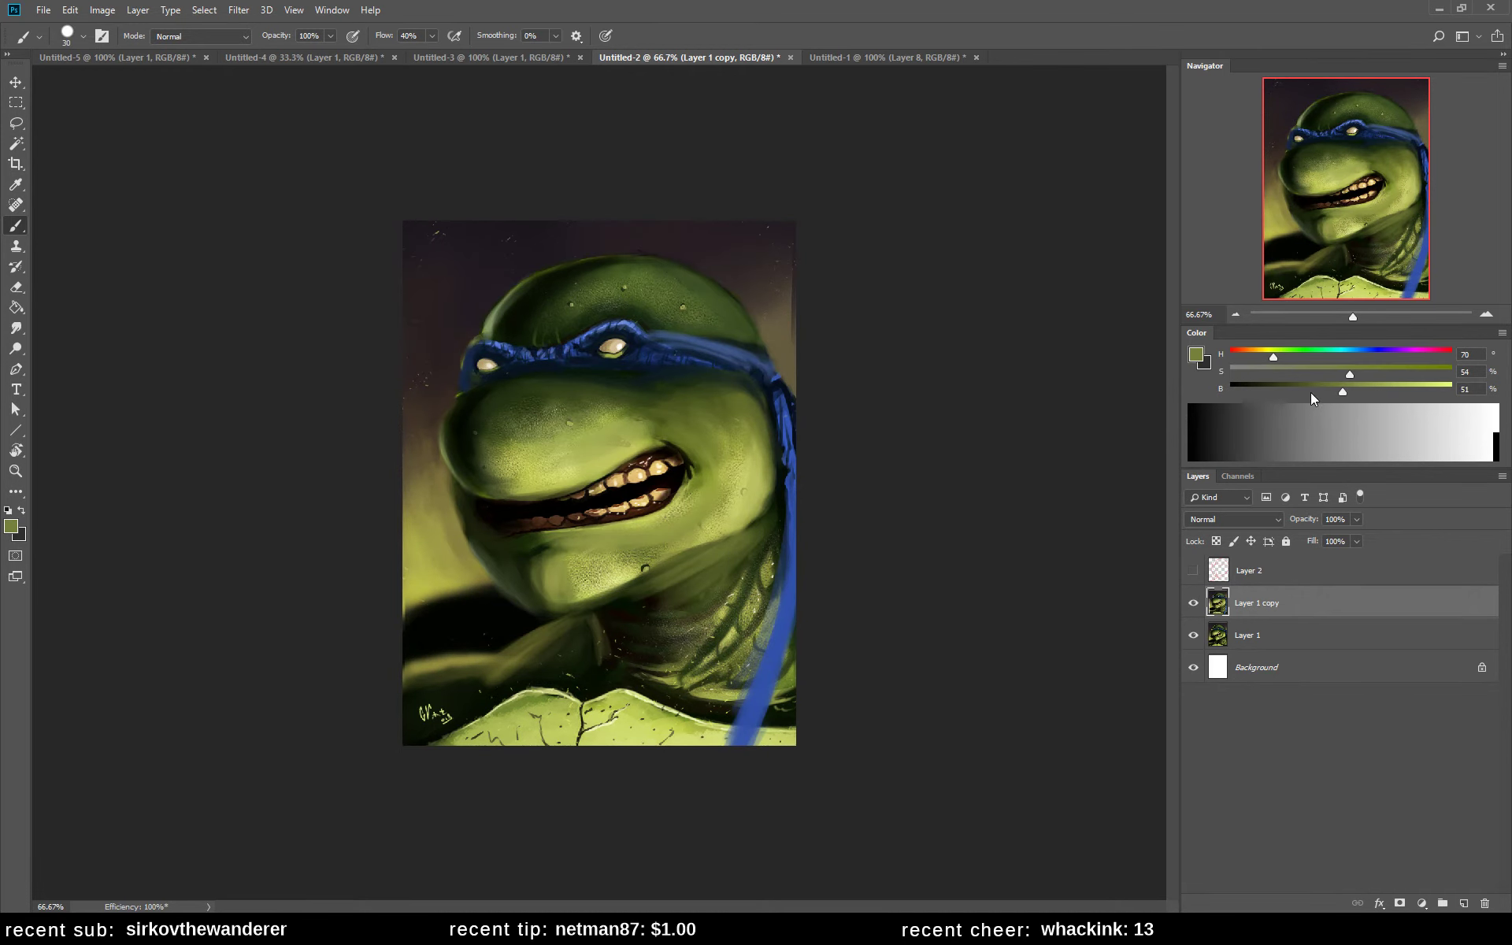
click(1283, 387)
click(1293, 367)
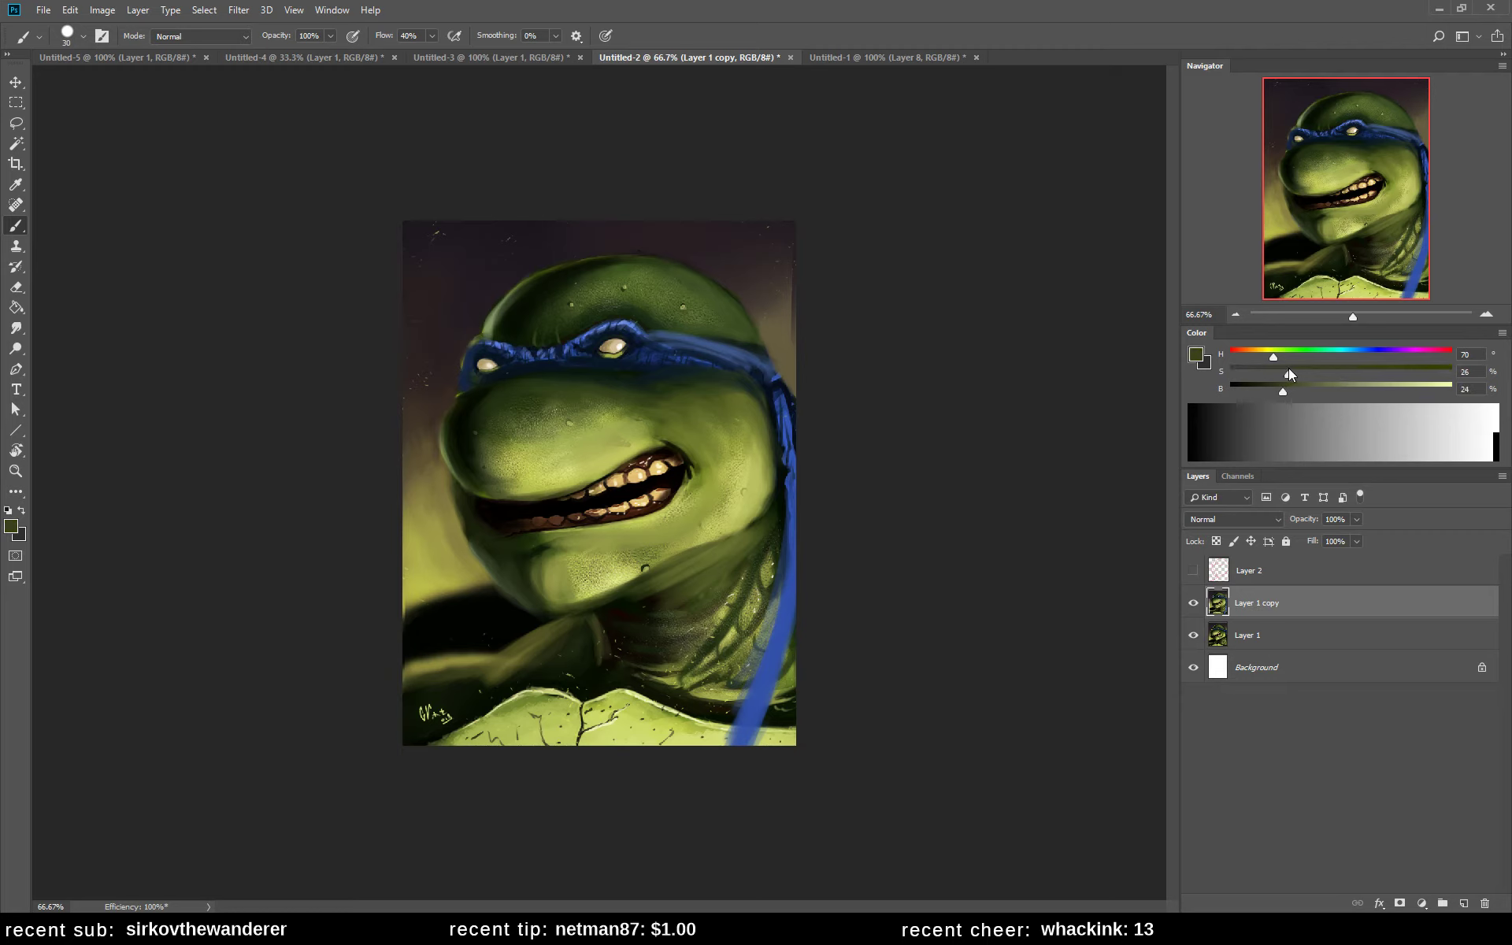
key(bracketleft)
key(bracketleft)
key(bracketleft)
key(bracketleft)
key(bracketleft)
key(bracketleft)
- Draw wrinkle lines on the cheek and right of the mouth, then undo them
mouse_move(598, 408)
mouse_down()
mouse_move(609, 468)
mouse_move(630, 456)
mouse_up()
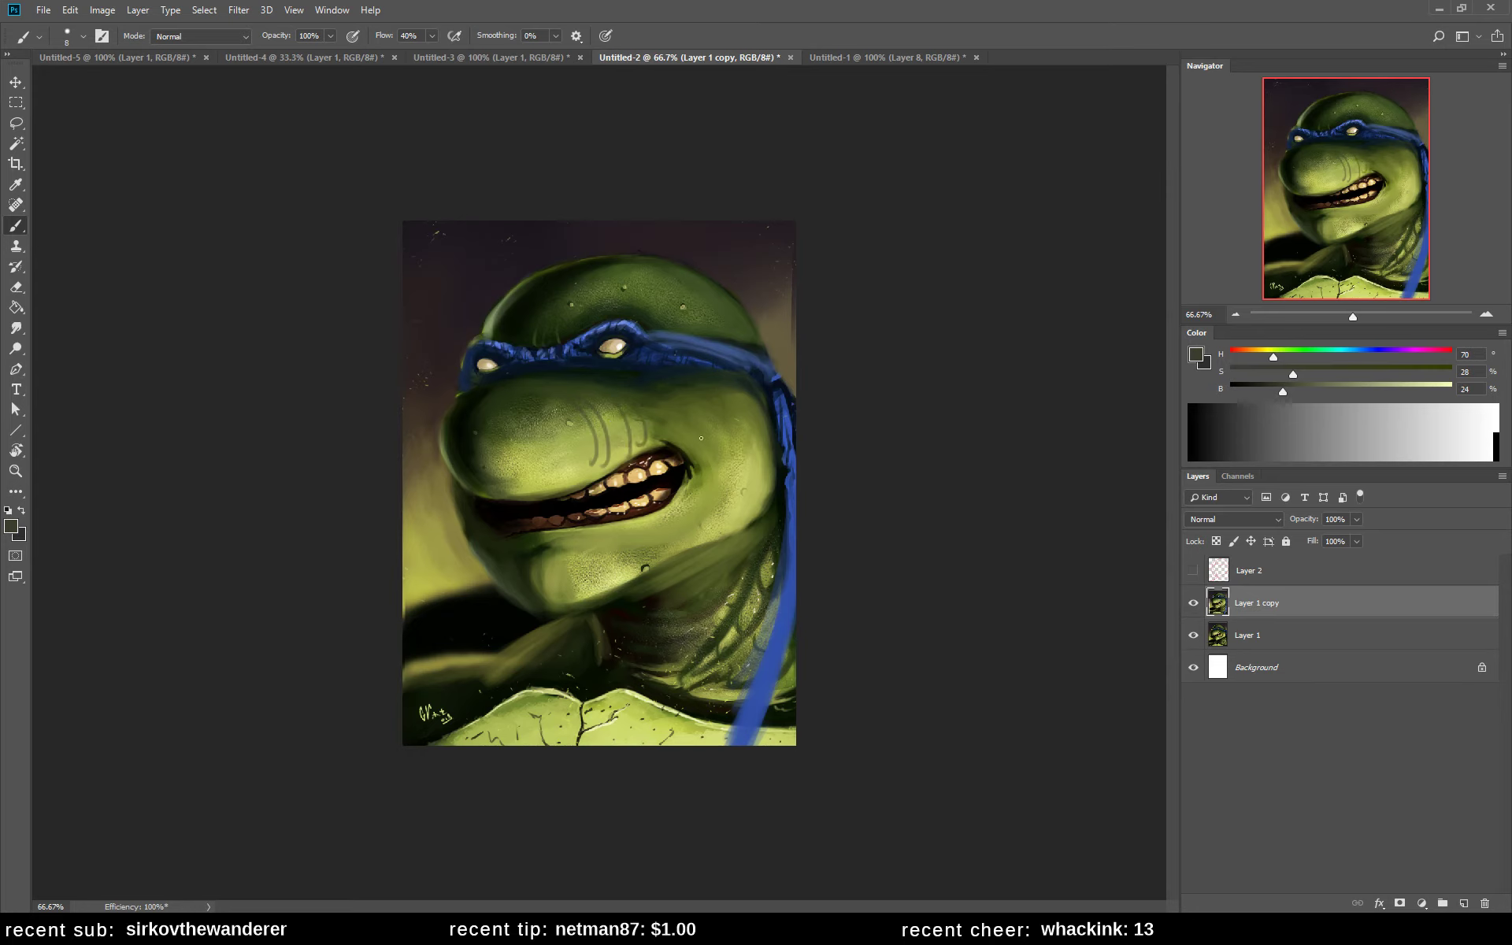
mouse_move(733, 420)
mouse_down()
mouse_move(682, 438)
mouse_move(701, 490)
mouse_up()
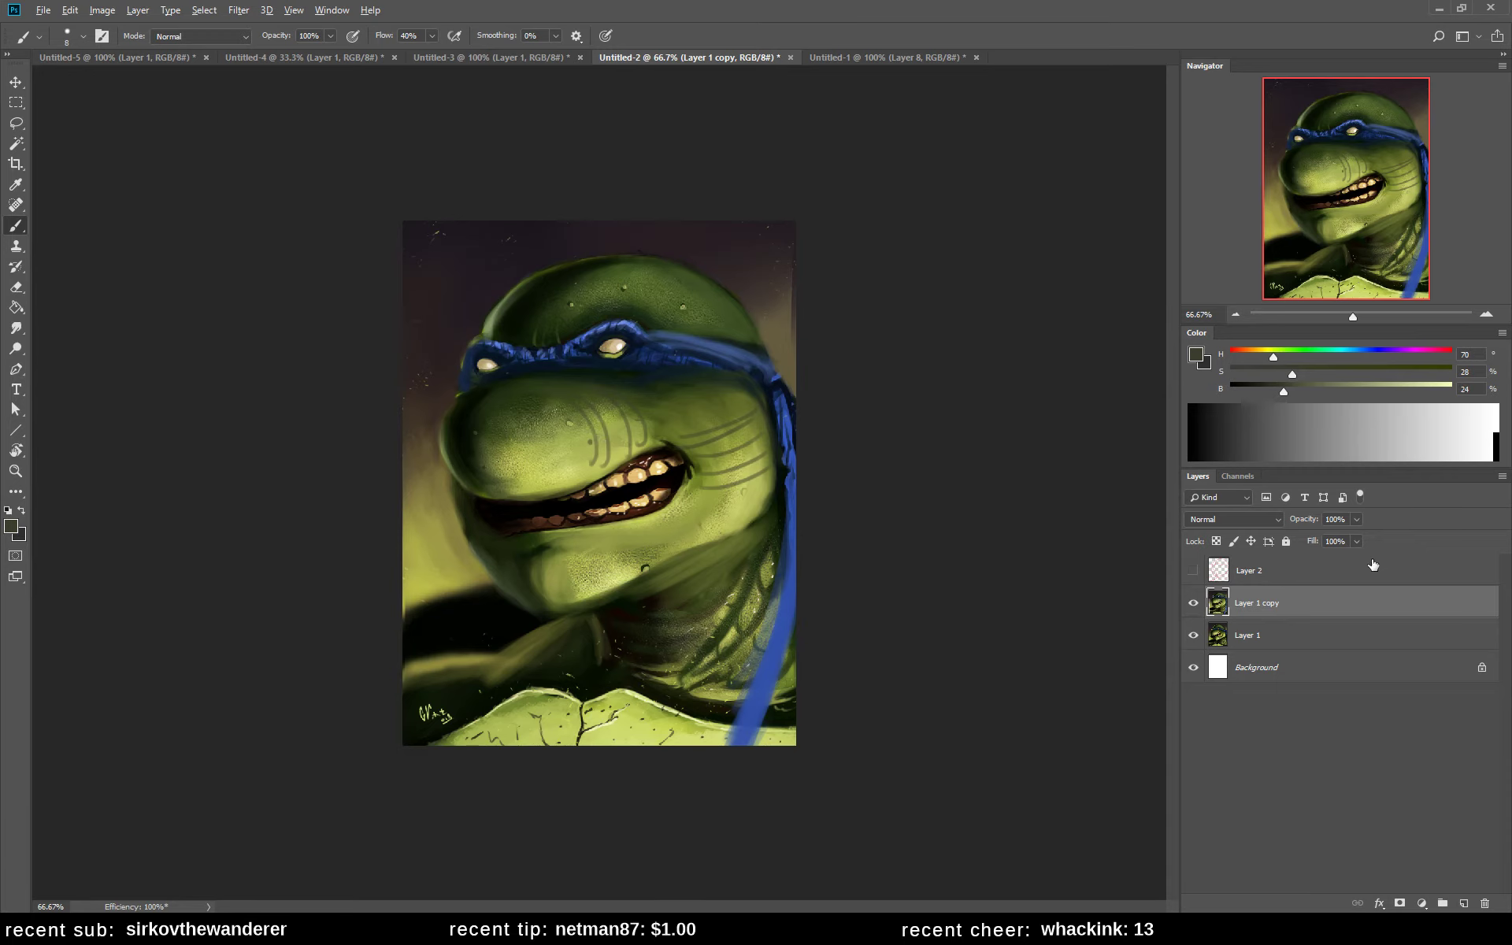
key(ctrl+alt+z)
key(ctrl+alt+z)
key(ctrl+alt+z)
key(ctrl+alt+z)
key(ctrl+alt+z)
key(ctrl+alt+z)
key(ctrl+alt+z)
key(ctrl+alt+z)
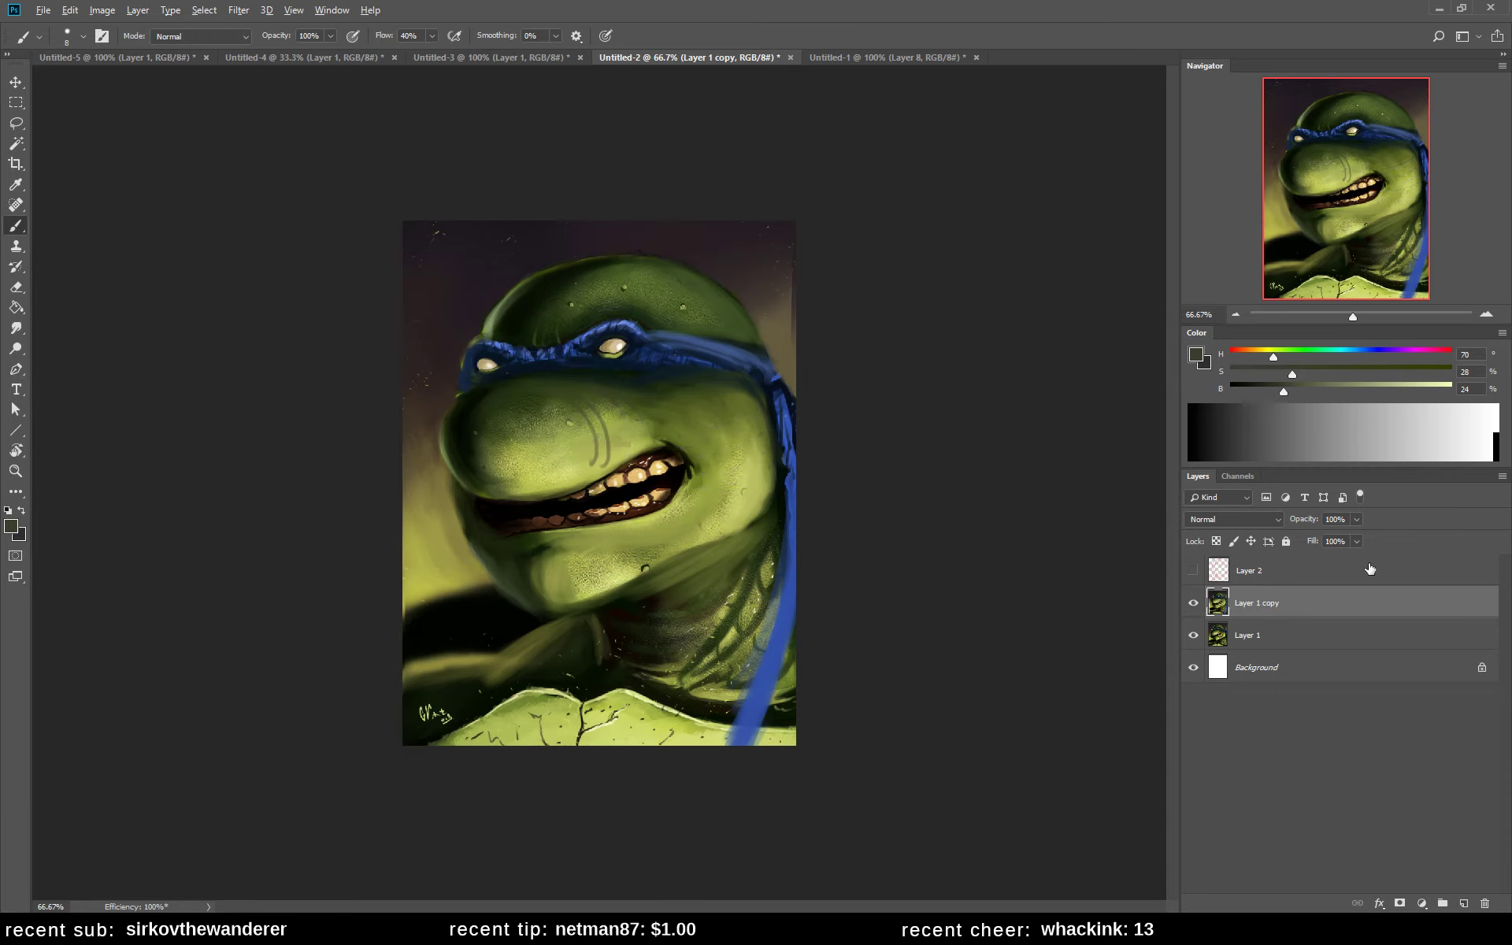
key(ctrl+alt+z)
key(ctrl+alt+z)
- Sample various greens and dark purple around the top of the head
alt+click(498, 312)
alt+click(505, 308)
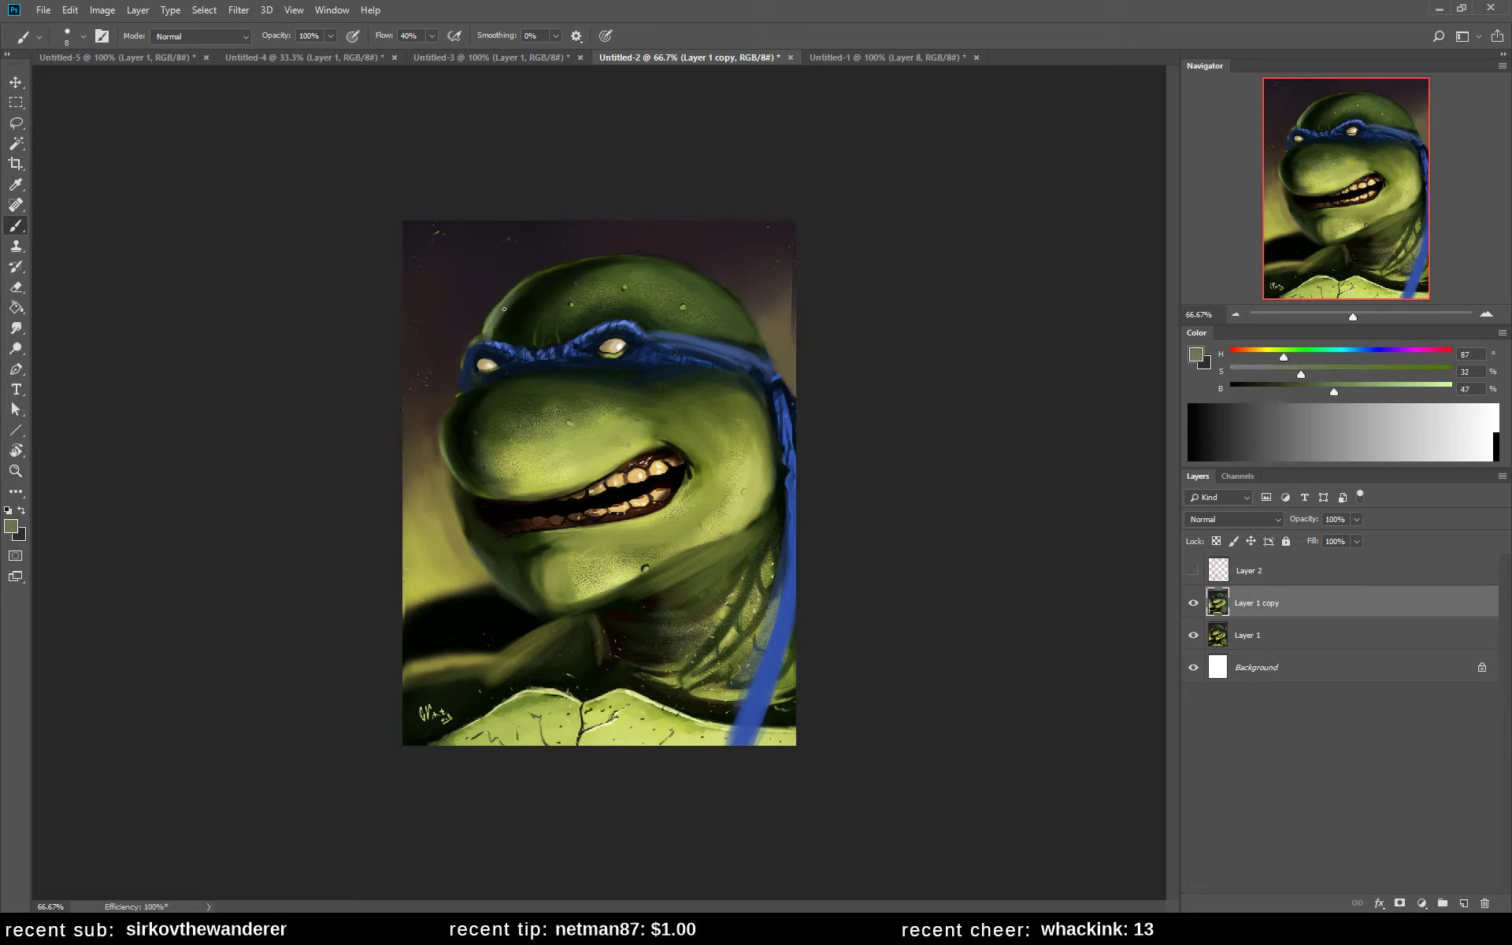
alt+click(536, 284)
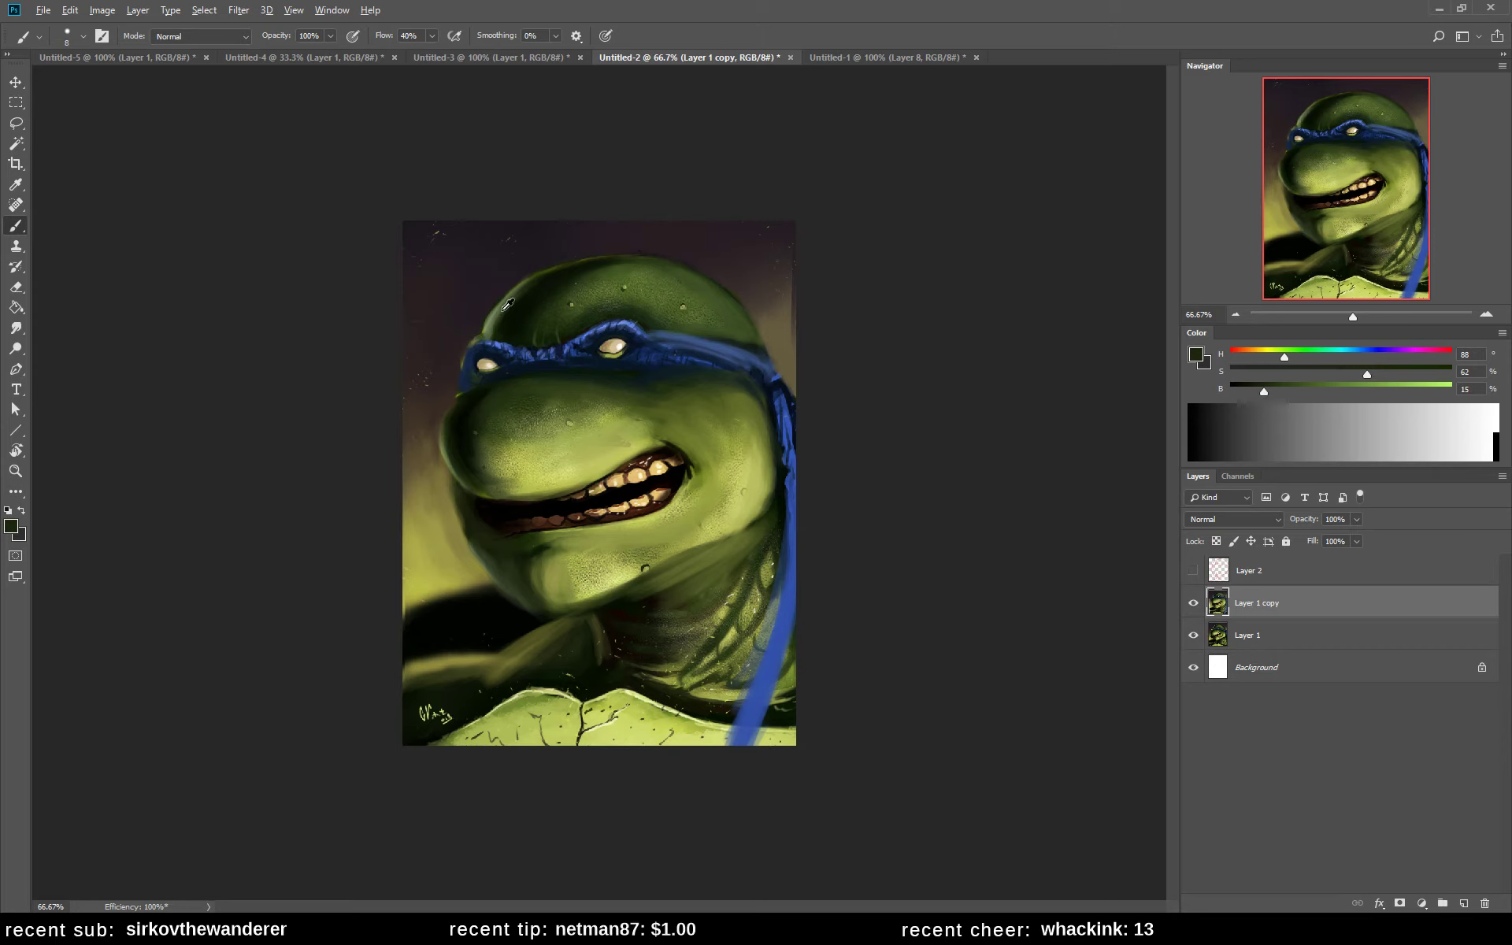
alt+click(507, 307)
alt+click(510, 302)
alt+click(568, 264)
alt+click(512, 284)
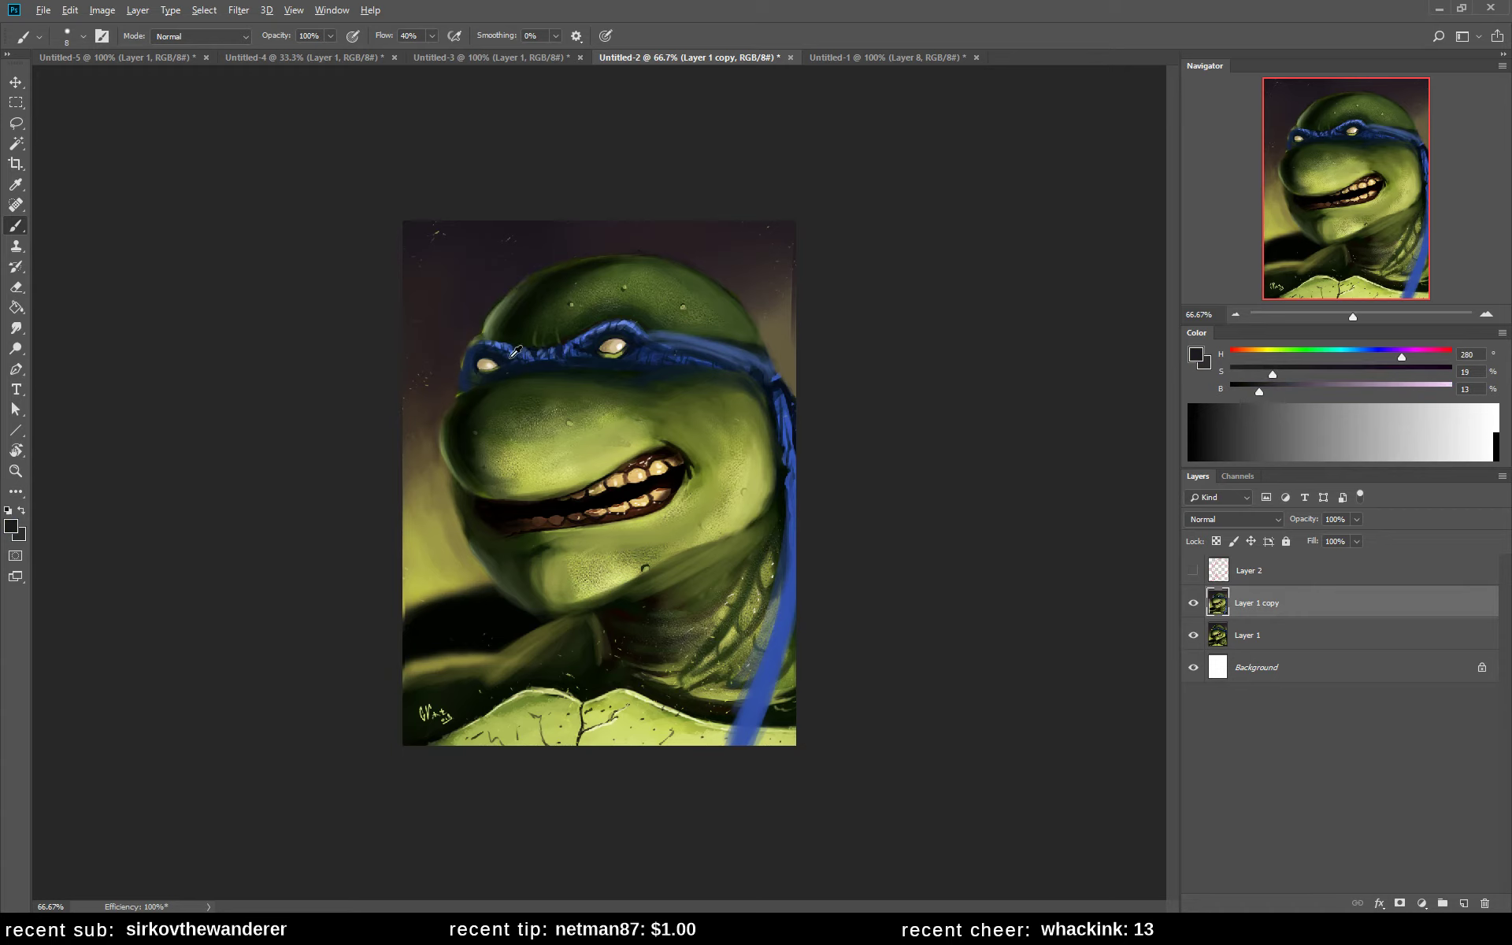
- Paint darker bandana blue along the bandana's right side with a resized brush
alt+click(480, 348)
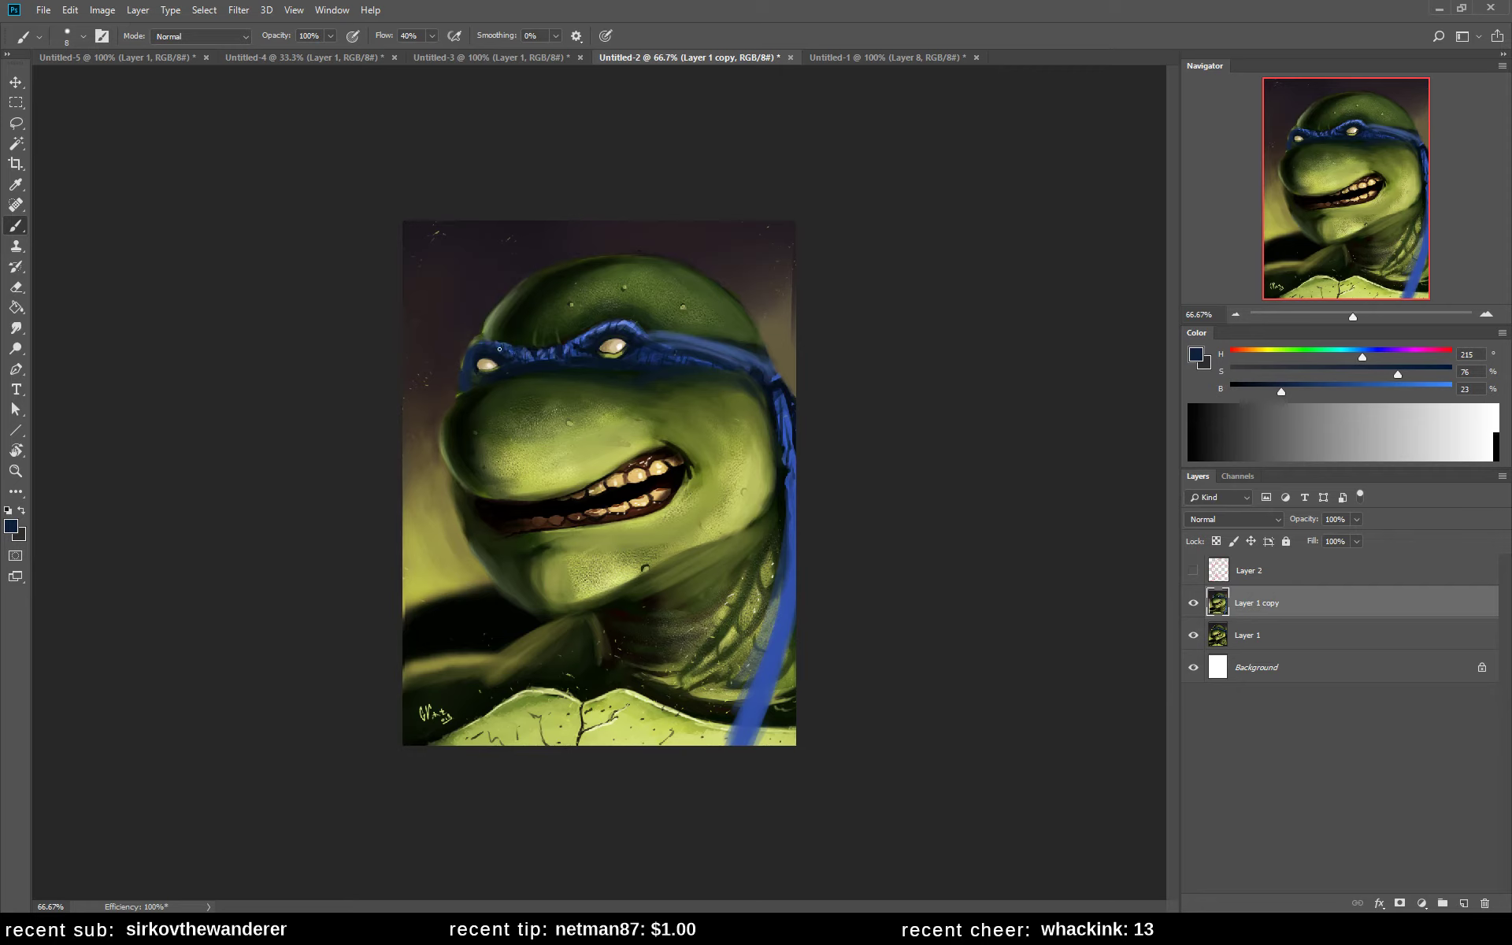
alt+click(588, 352)
alt+click(693, 358)
key(bracketright)
key(bracketright)
key(bracketright)
key(bracketright)
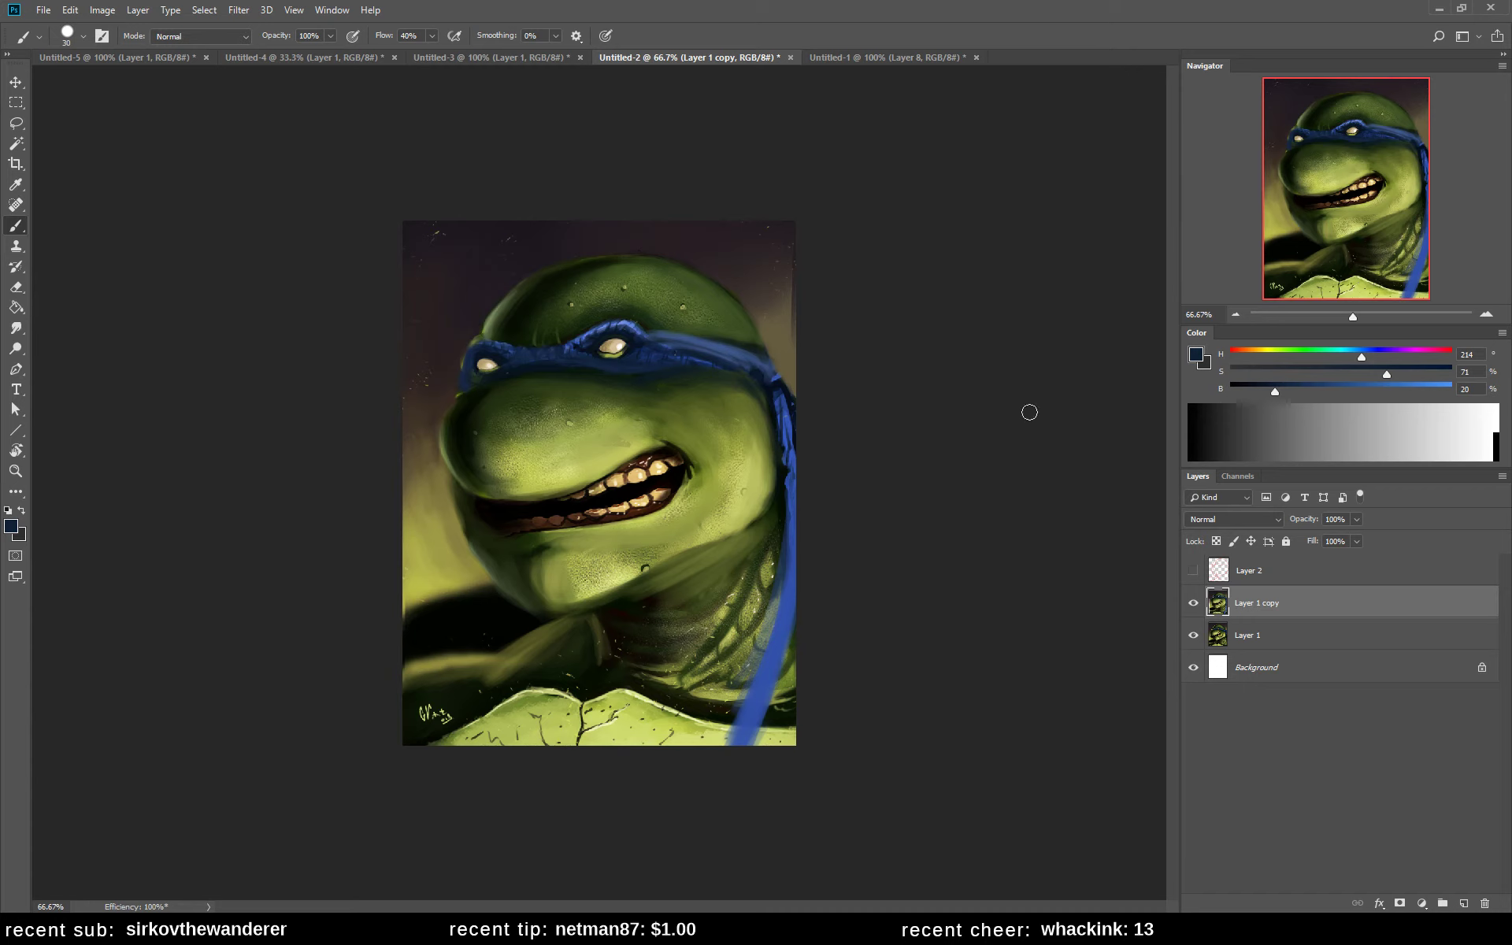
key(bracketleft)
mouse_move(700, 353)
mouse_down()
mouse_move(754, 369)
mouse_move(700, 352)
mouse_up()
- Sample the green at the bandana edge and flip the canvas horizontally
alt+click(761, 348)
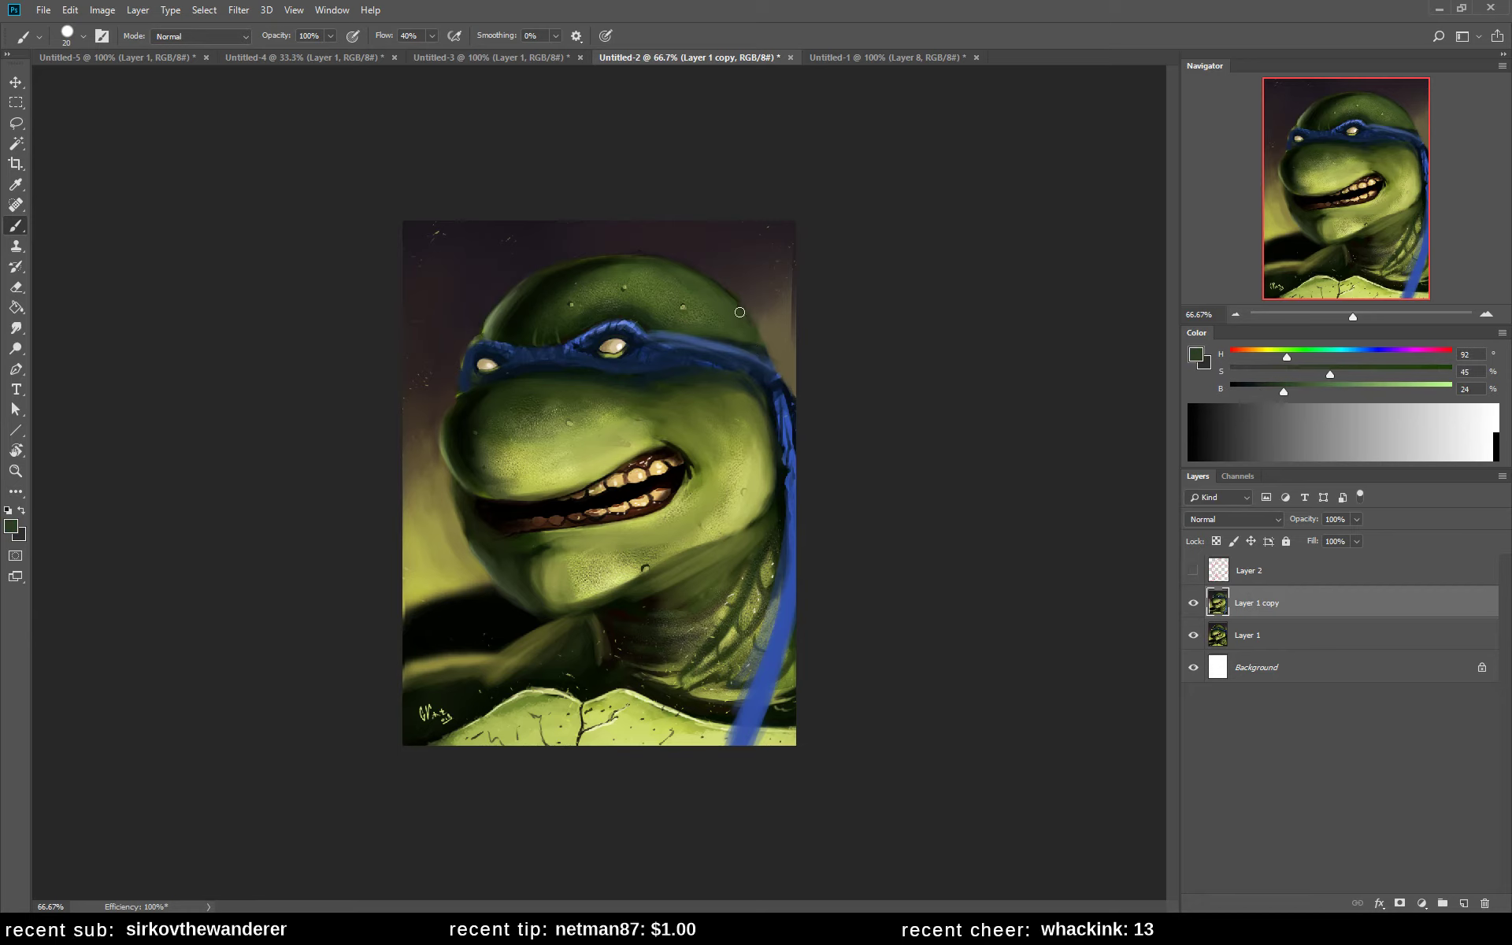
alt+click(758, 347)
key(ctrl+f)
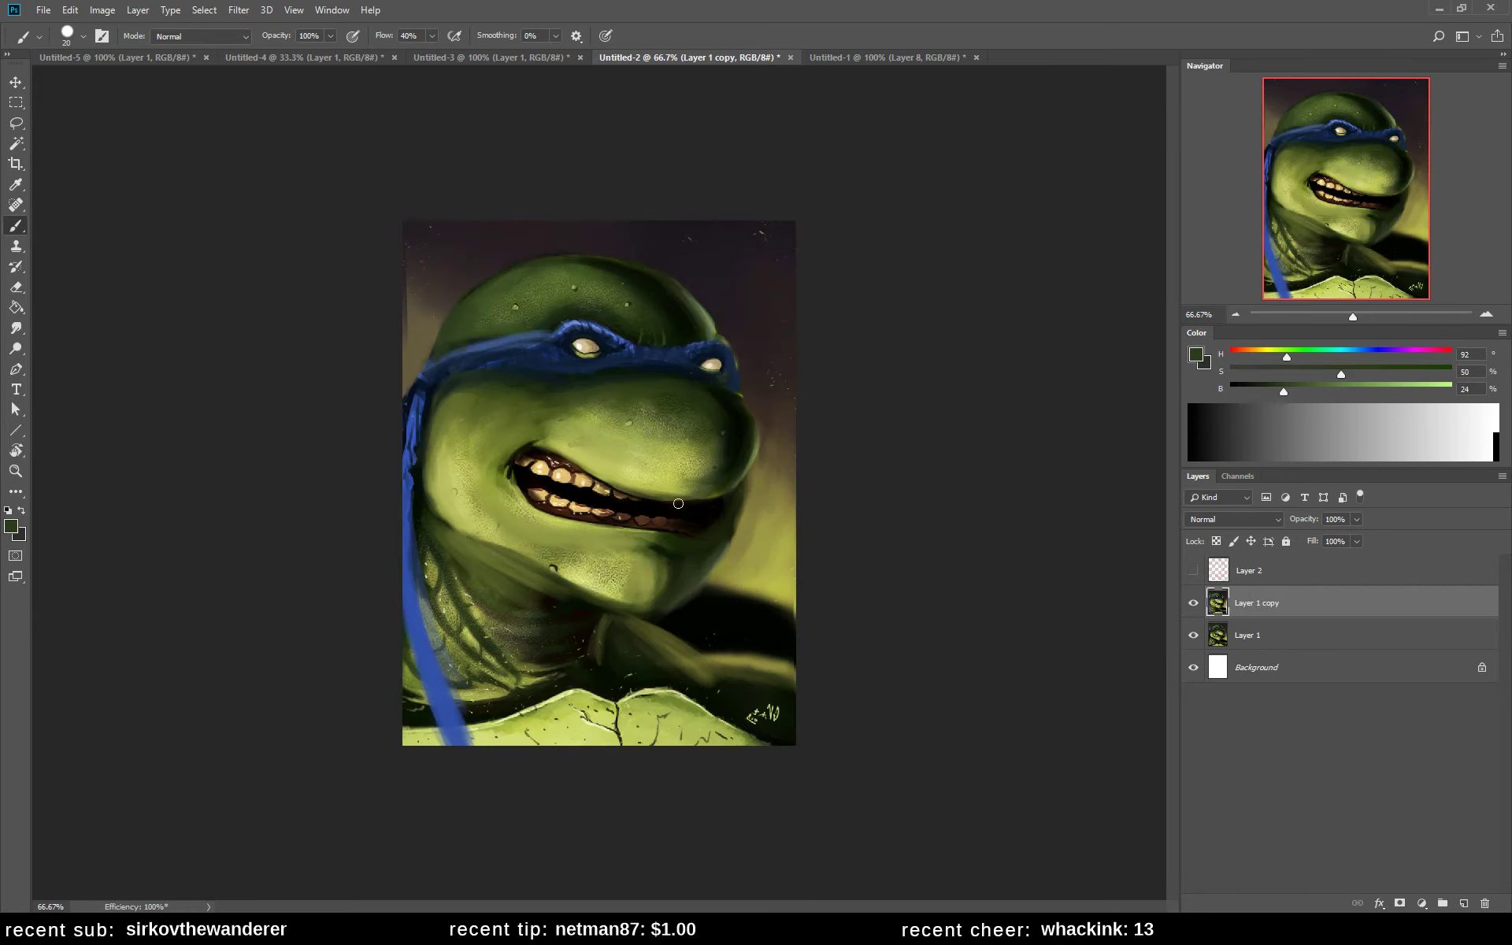
- Sample the near-black shadow and several olive greens around the chin
alt+click(717, 584)
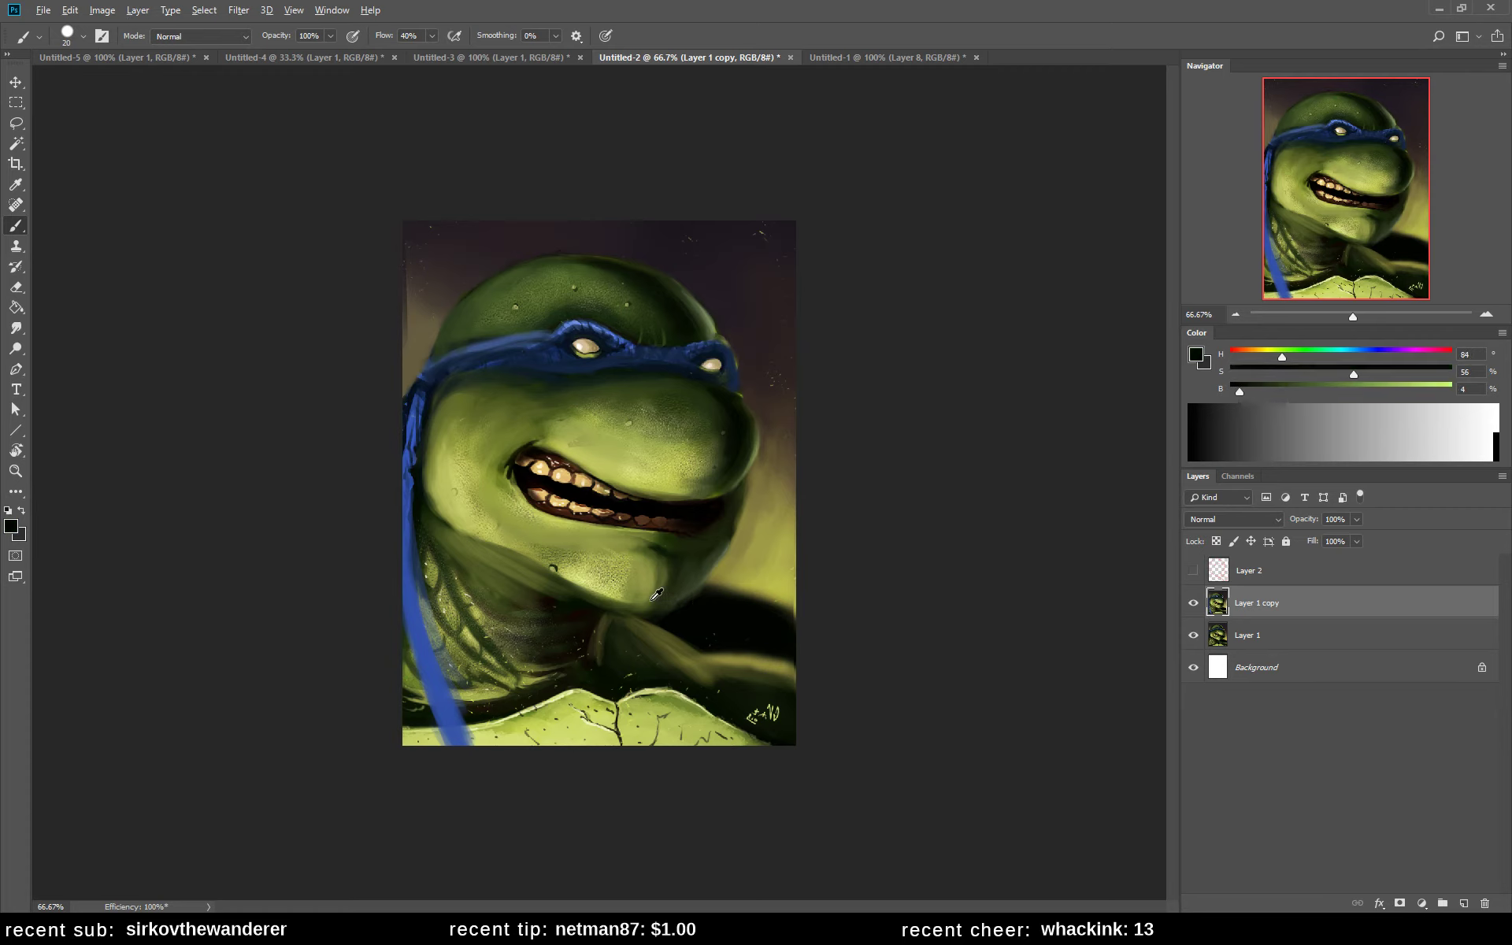
alt+click(658, 596)
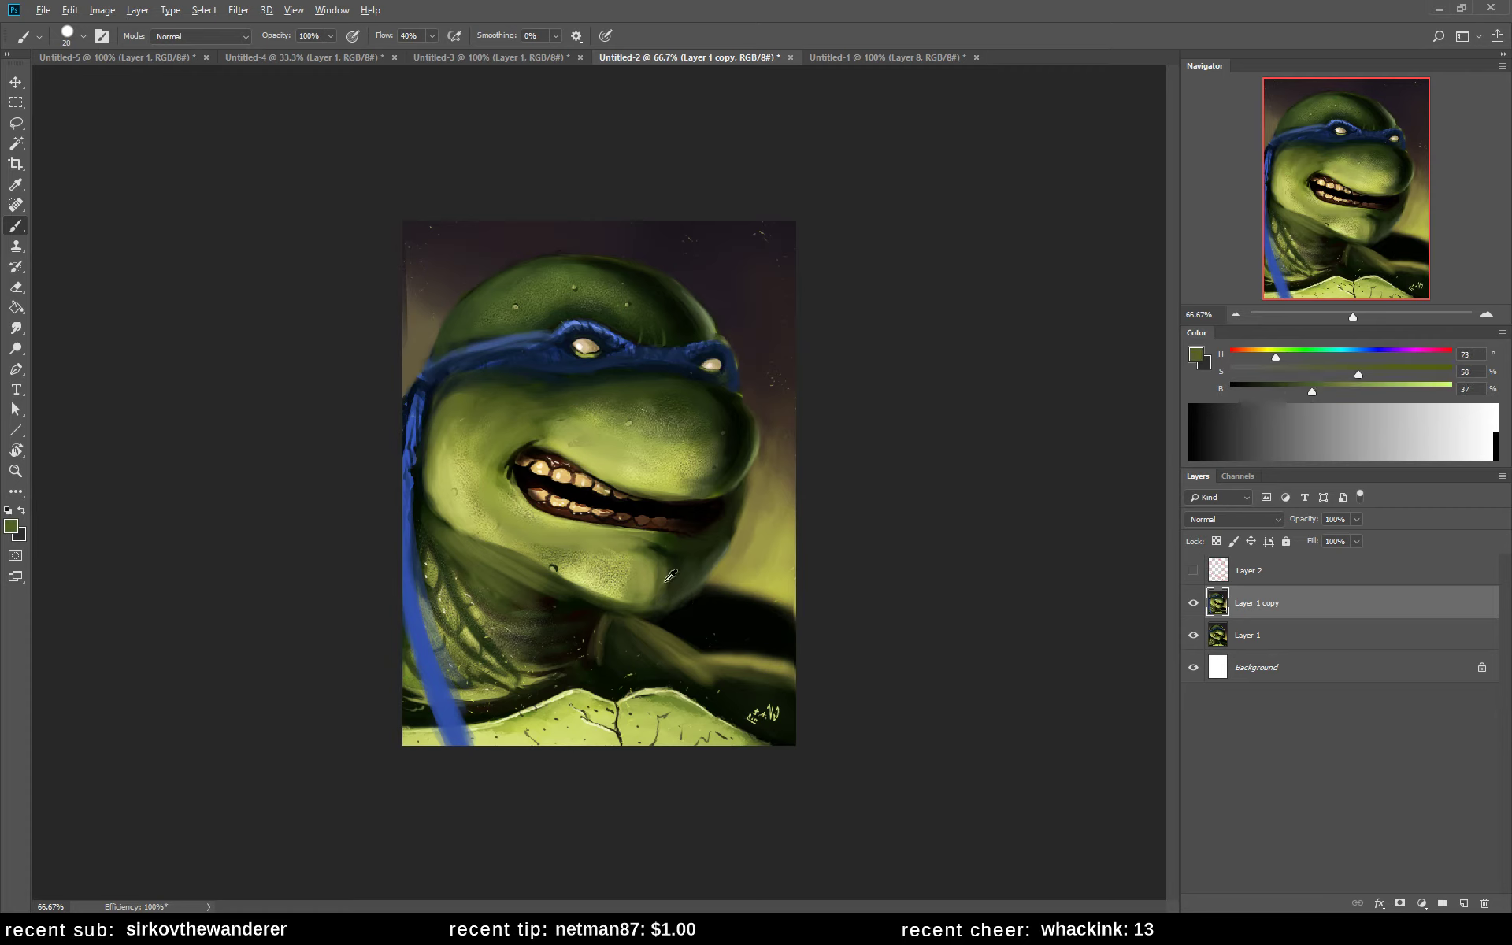
alt+click(671, 572)
alt+click(679, 564)
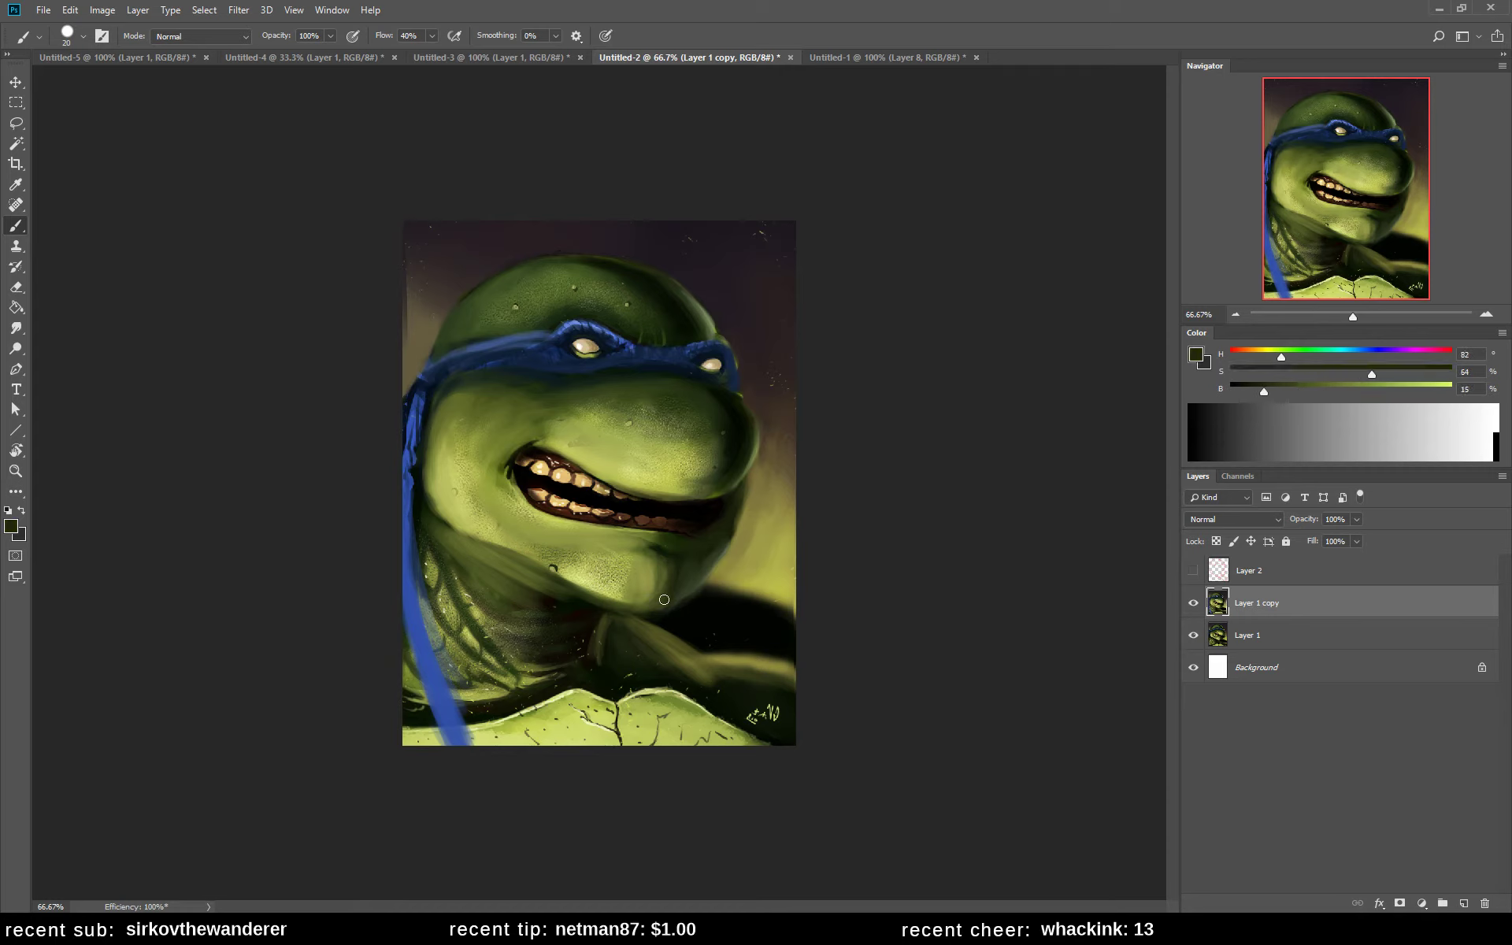
alt+click(683, 557)
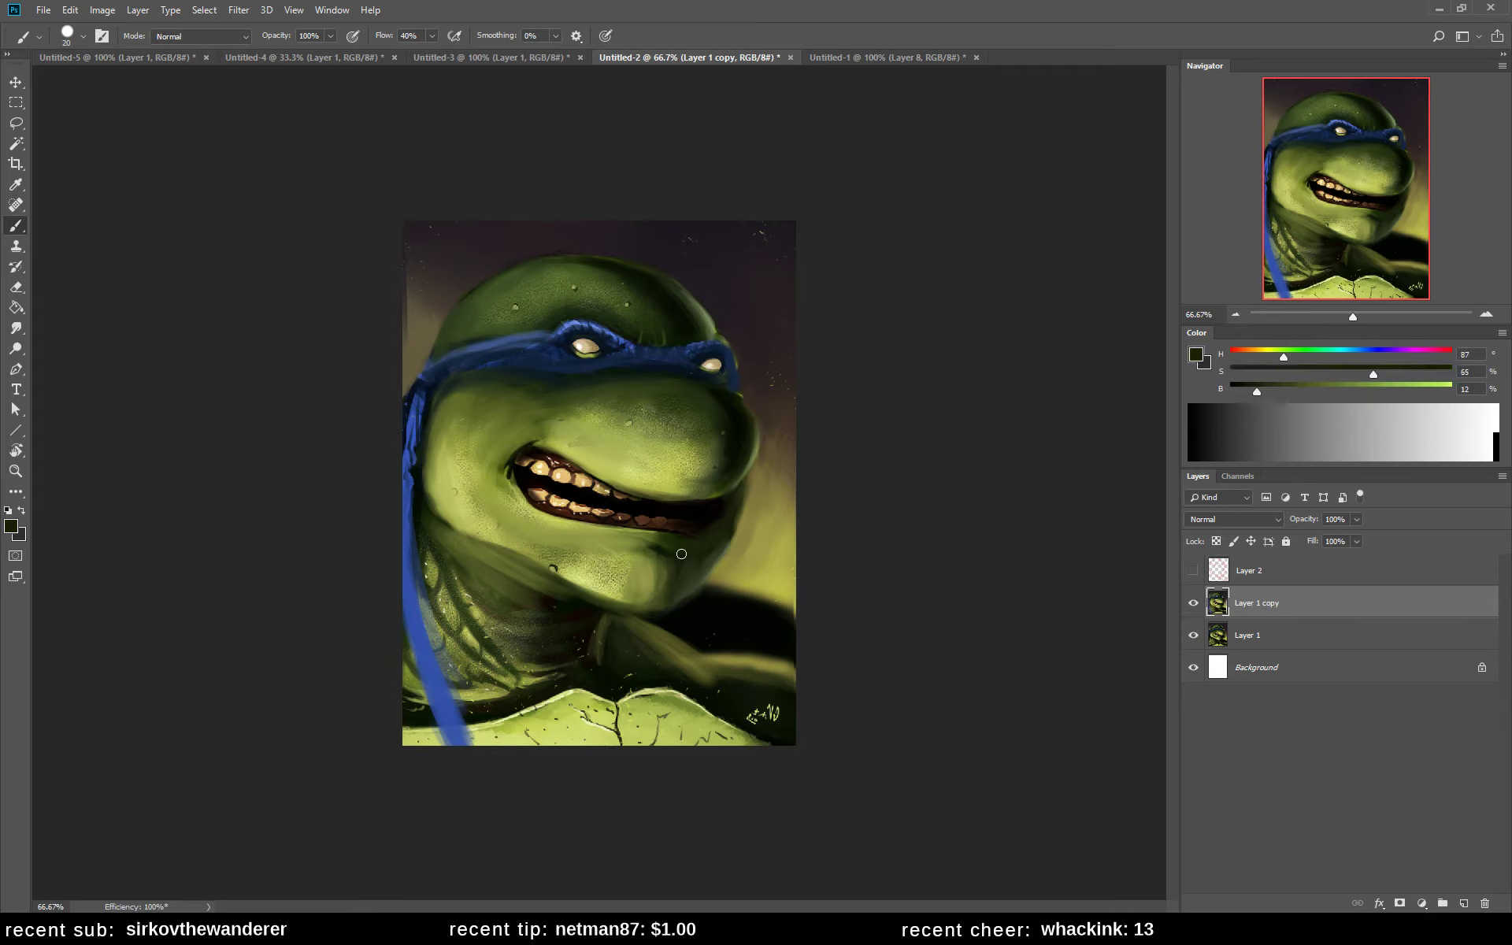
alt+click(697, 612)
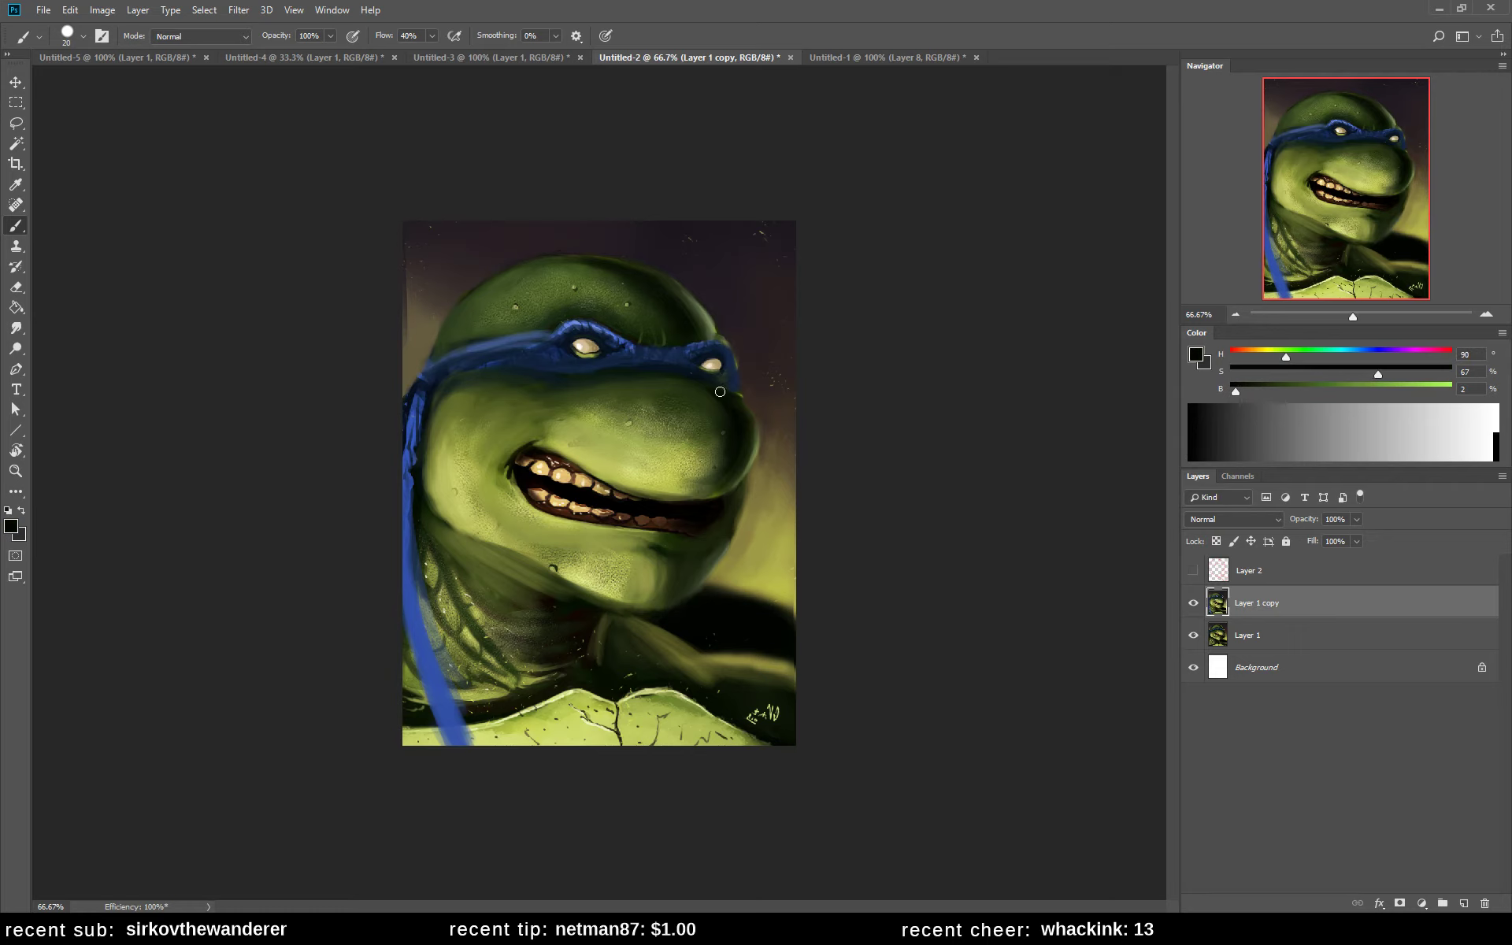
alt+click(675, 614)
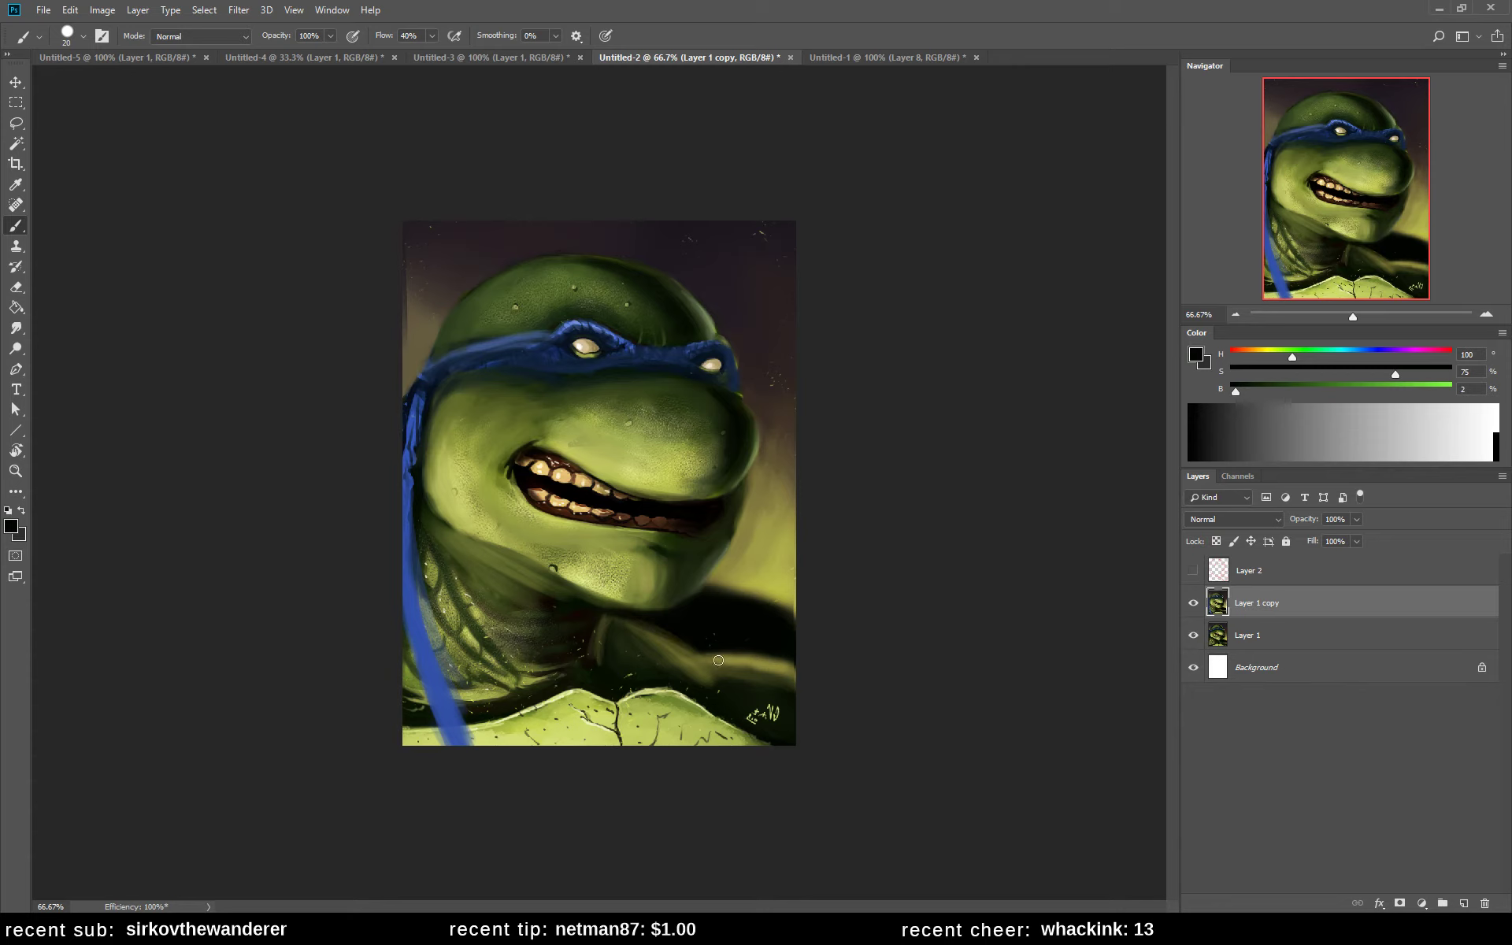
alt+click(732, 585)
alt+click(748, 575)
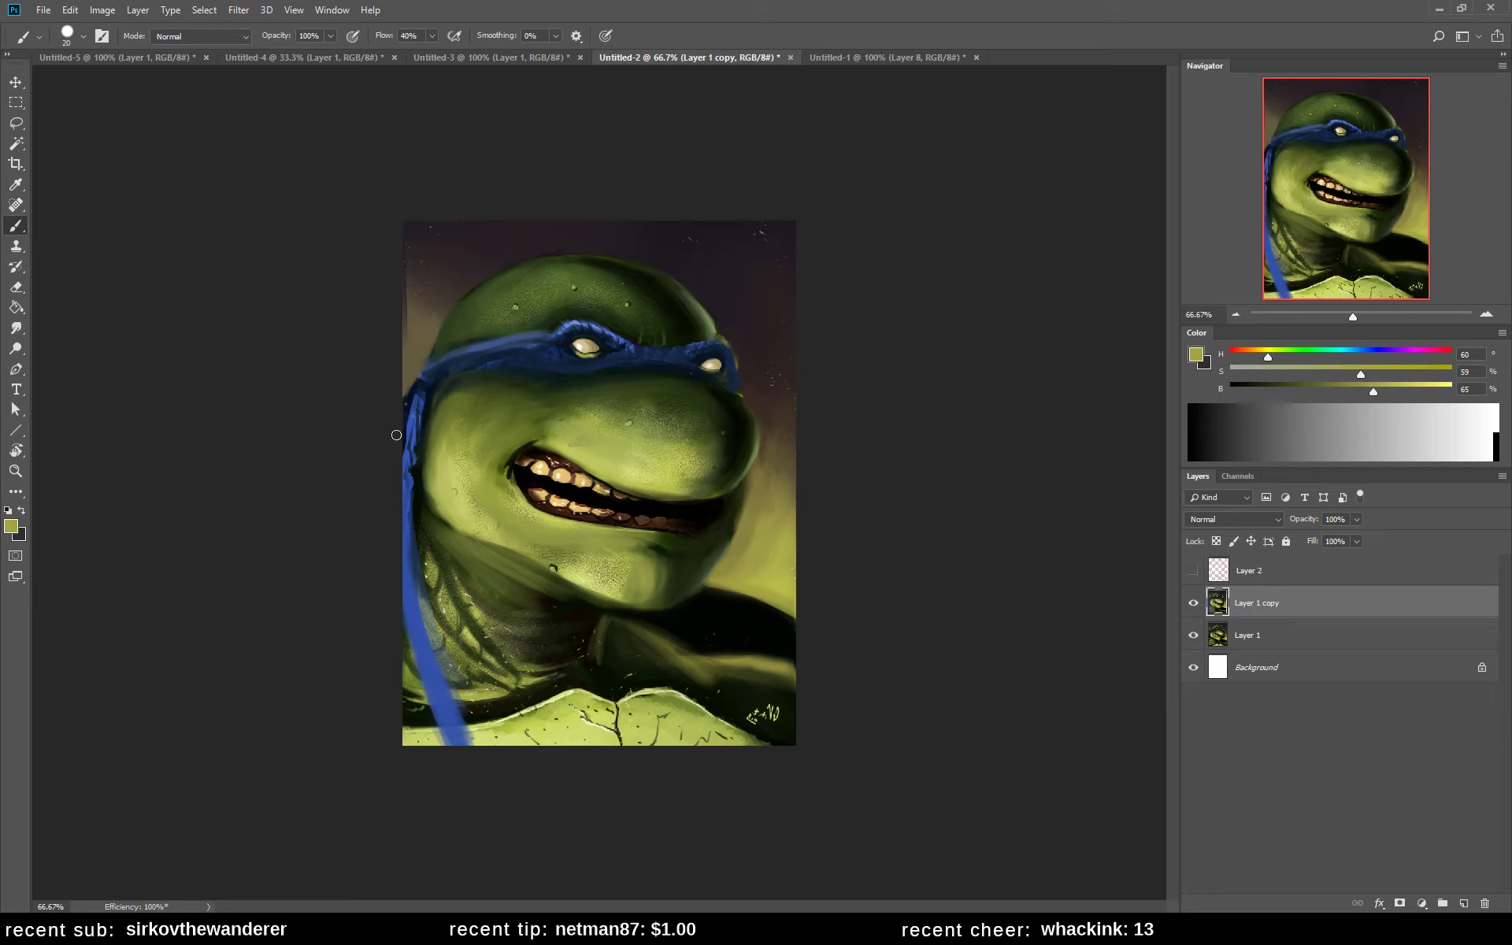
- Darken the left cheek edge down to the jaw and soften the jaw-neck edge with olive
alt+click(438, 408)
mouse_move(437, 420)
mouse_down()
mouse_move(429, 492)
mouse_move(475, 563)
mouse_up()
mouse_move(435, 508)
mouse_down()
mouse_move(517, 593)
mouse_move(500, 581)
mouse_up()
alt+click(461, 504)
alt+click(496, 557)
alt+click(508, 570)
drag(422, 479, 474, 542)
alt+click(471, 556)
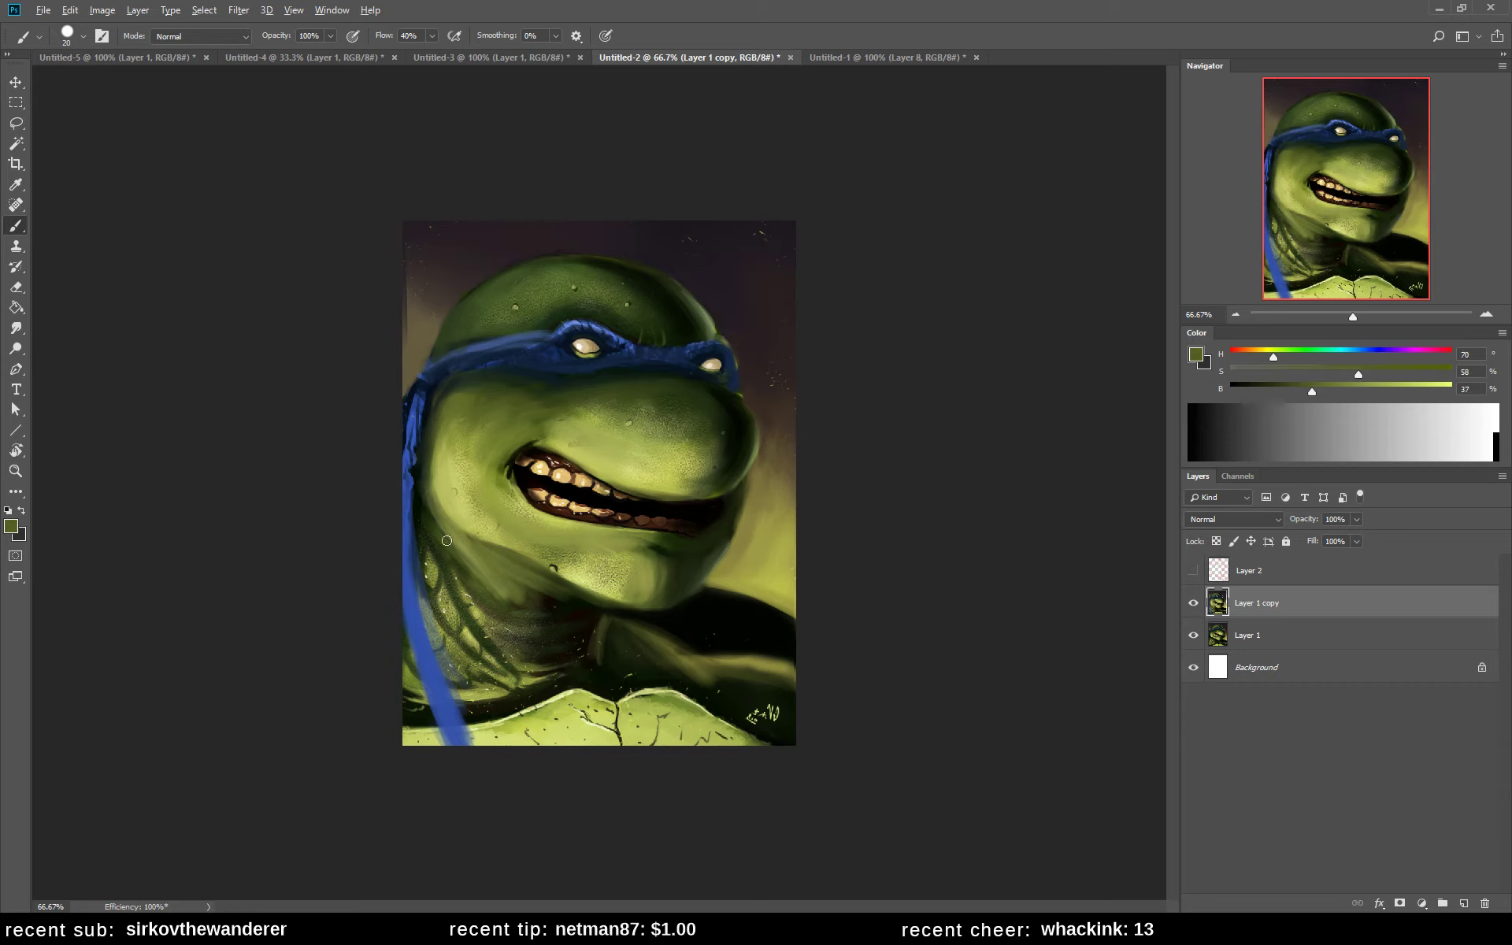
- Paint lighter and darker olive strokes down the neck edge and neck scales
alt+click(479, 617)
alt+click(478, 616)
drag(436, 547, 486, 632)
drag(429, 539, 504, 648)
alt+click(447, 558)
alt+click(460, 550)
drag(460, 593, 480, 626)
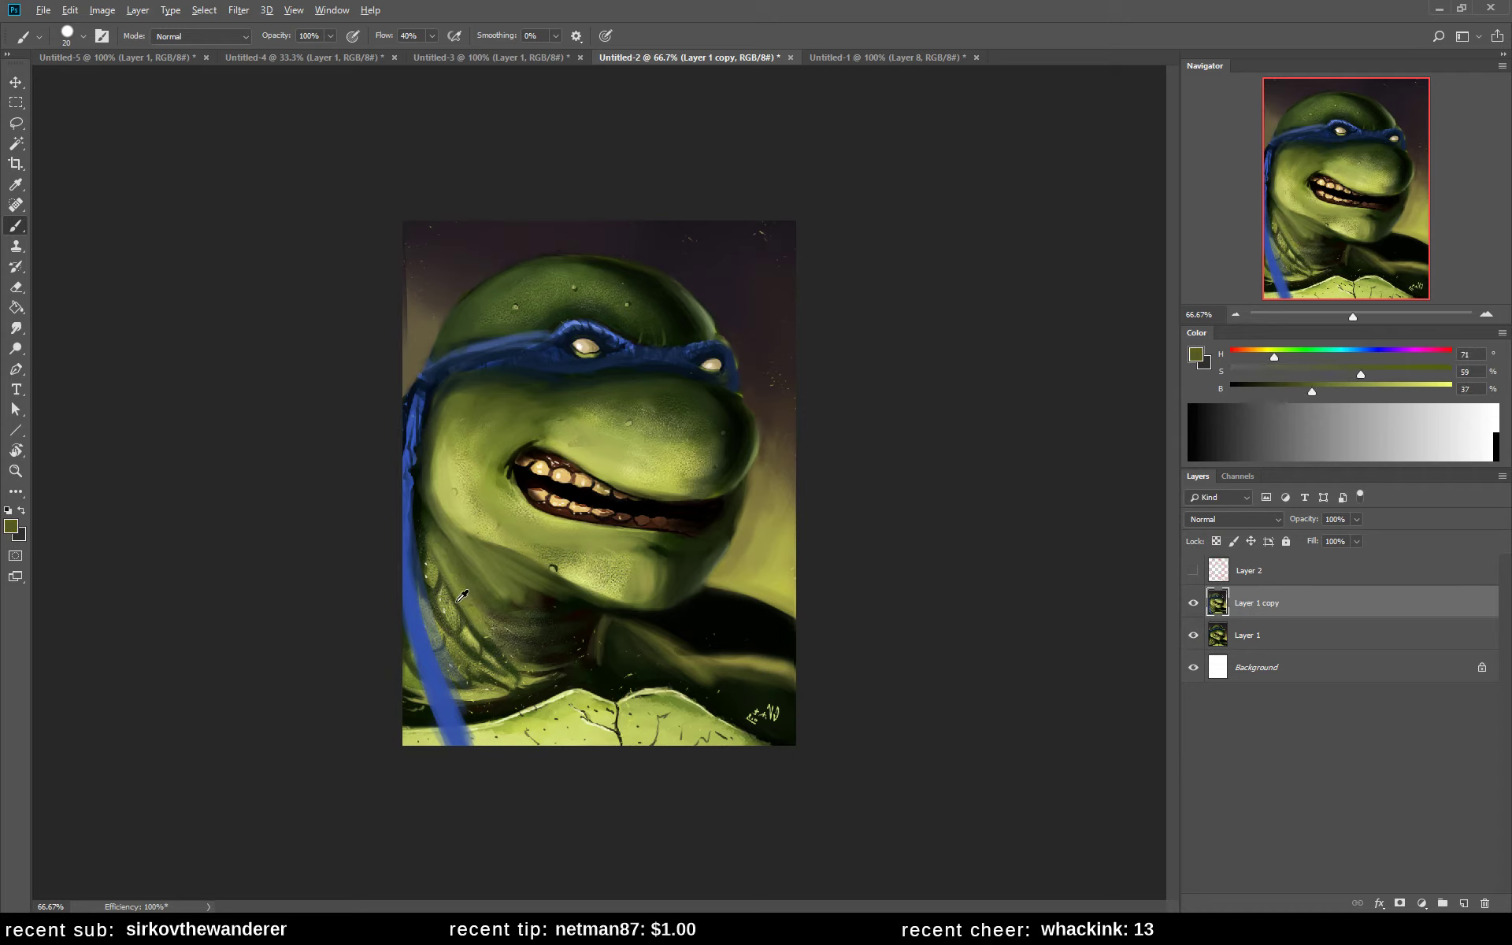
alt+click(457, 599)
drag(430, 568, 483, 650)
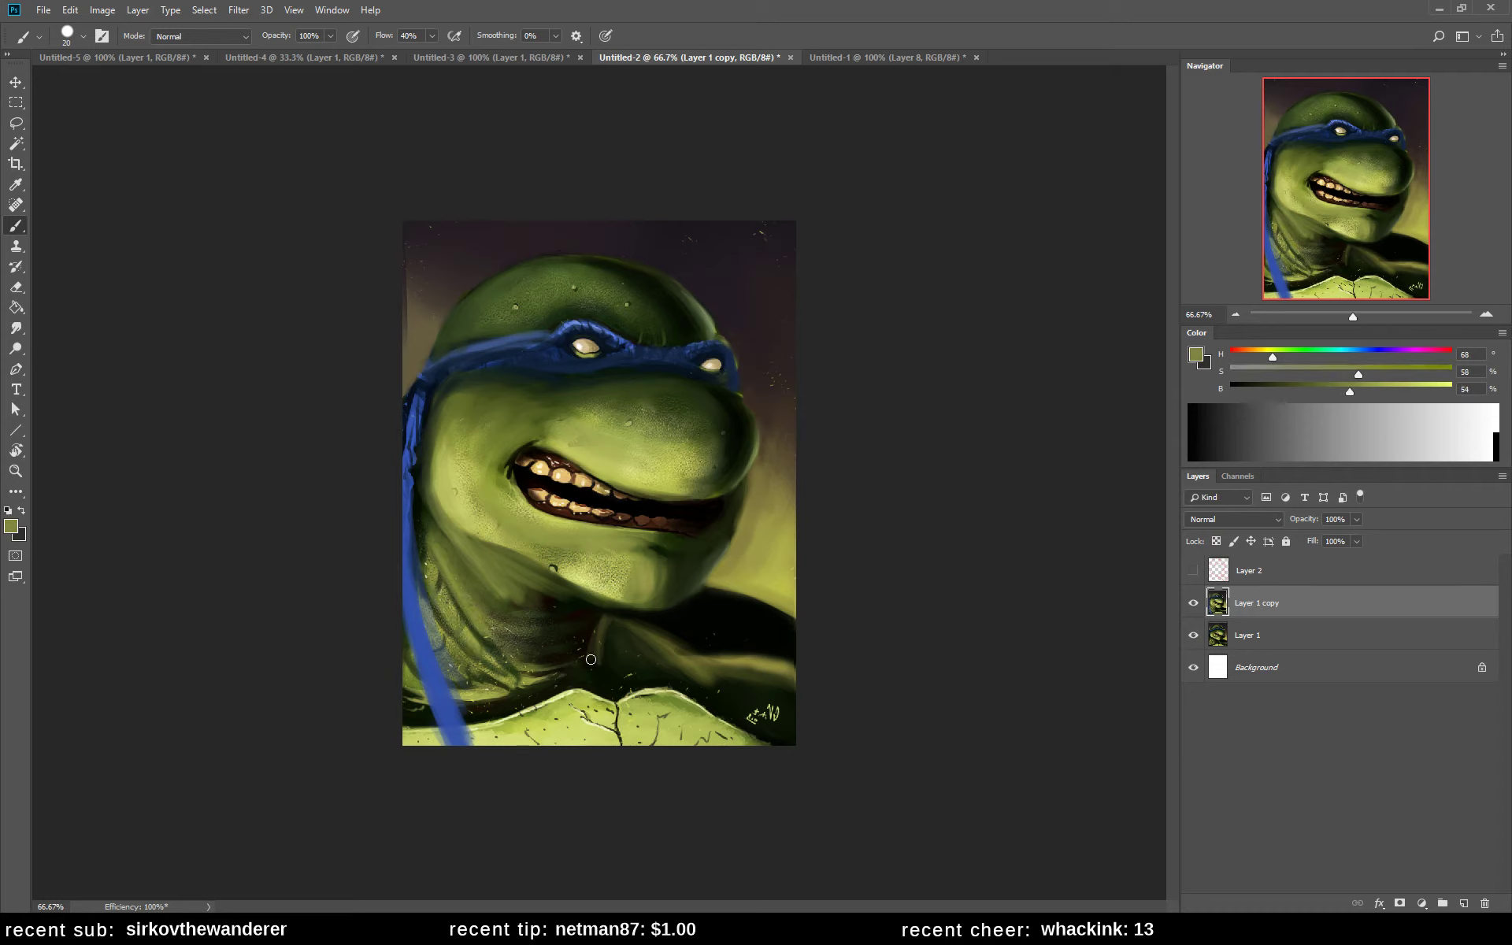
alt+click(599, 623)
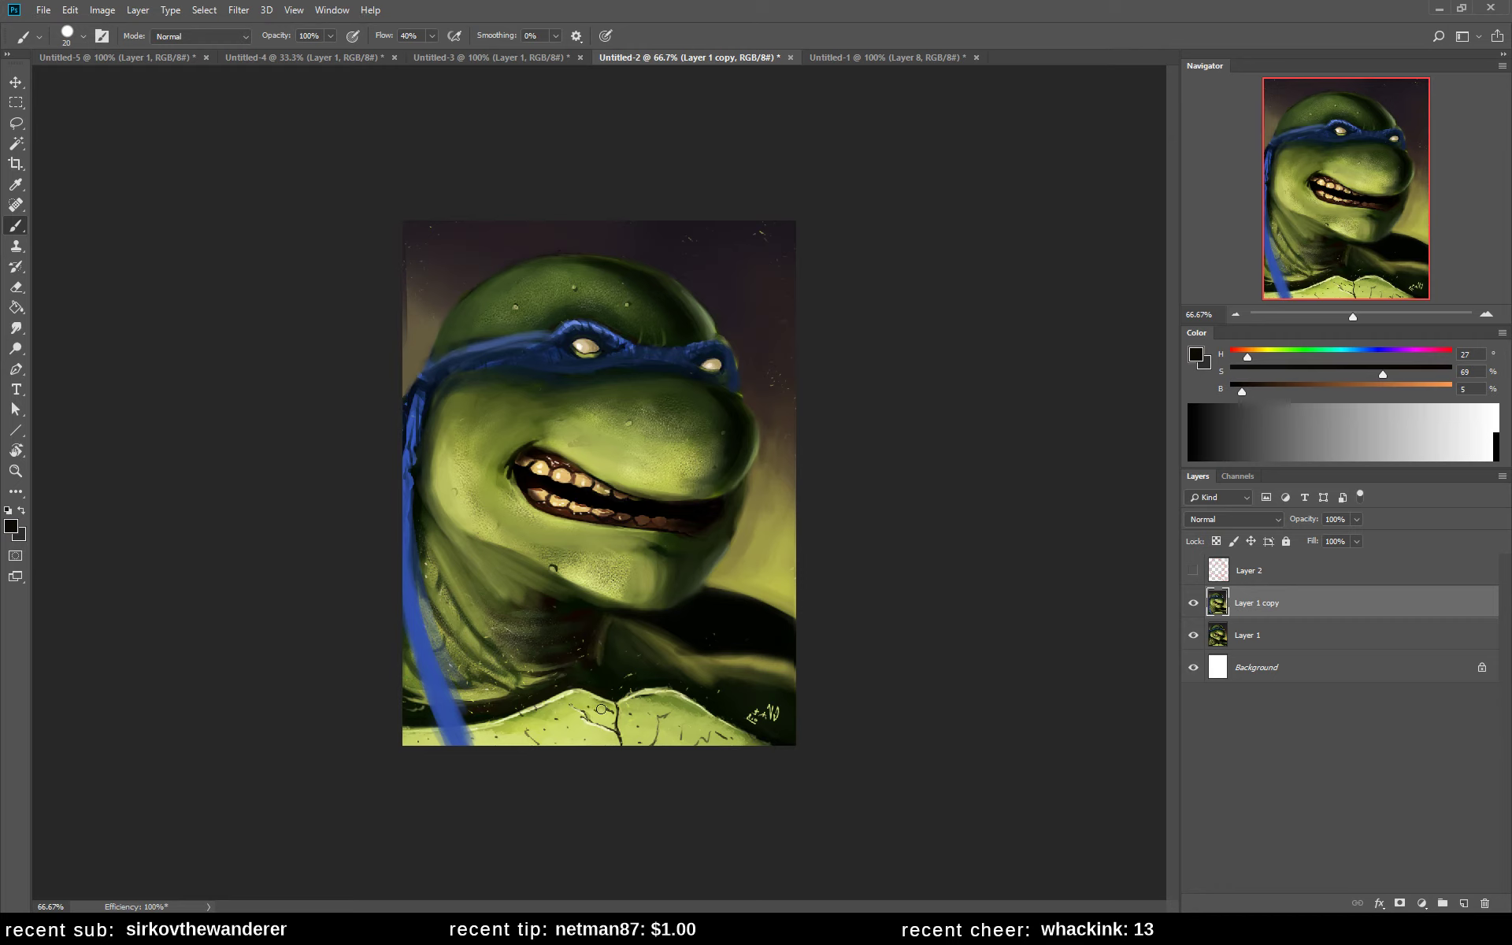
- Cover the shell edge's diagonal mark and cracks with light and mid olive
alt+click(567, 700)
mouse_move(471, 729)
mouse_down()
mouse_move(500, 697)
mouse_move(569, 694)
mouse_move(578, 747)
mouse_up()
alt+click(580, 615)
drag(556, 705, 583, 754)
alt+click(544, 715)
drag(542, 704, 572, 740)
drag(545, 704, 571, 739)
alt+click(548, 700)
drag(540, 698, 560, 742)
mouse_move(527, 705)
mouse_down()
mouse_move(551, 745)
mouse_move(535, 743)
mouse_up()
alt+click(535, 726)
drag(510, 708, 515, 719)
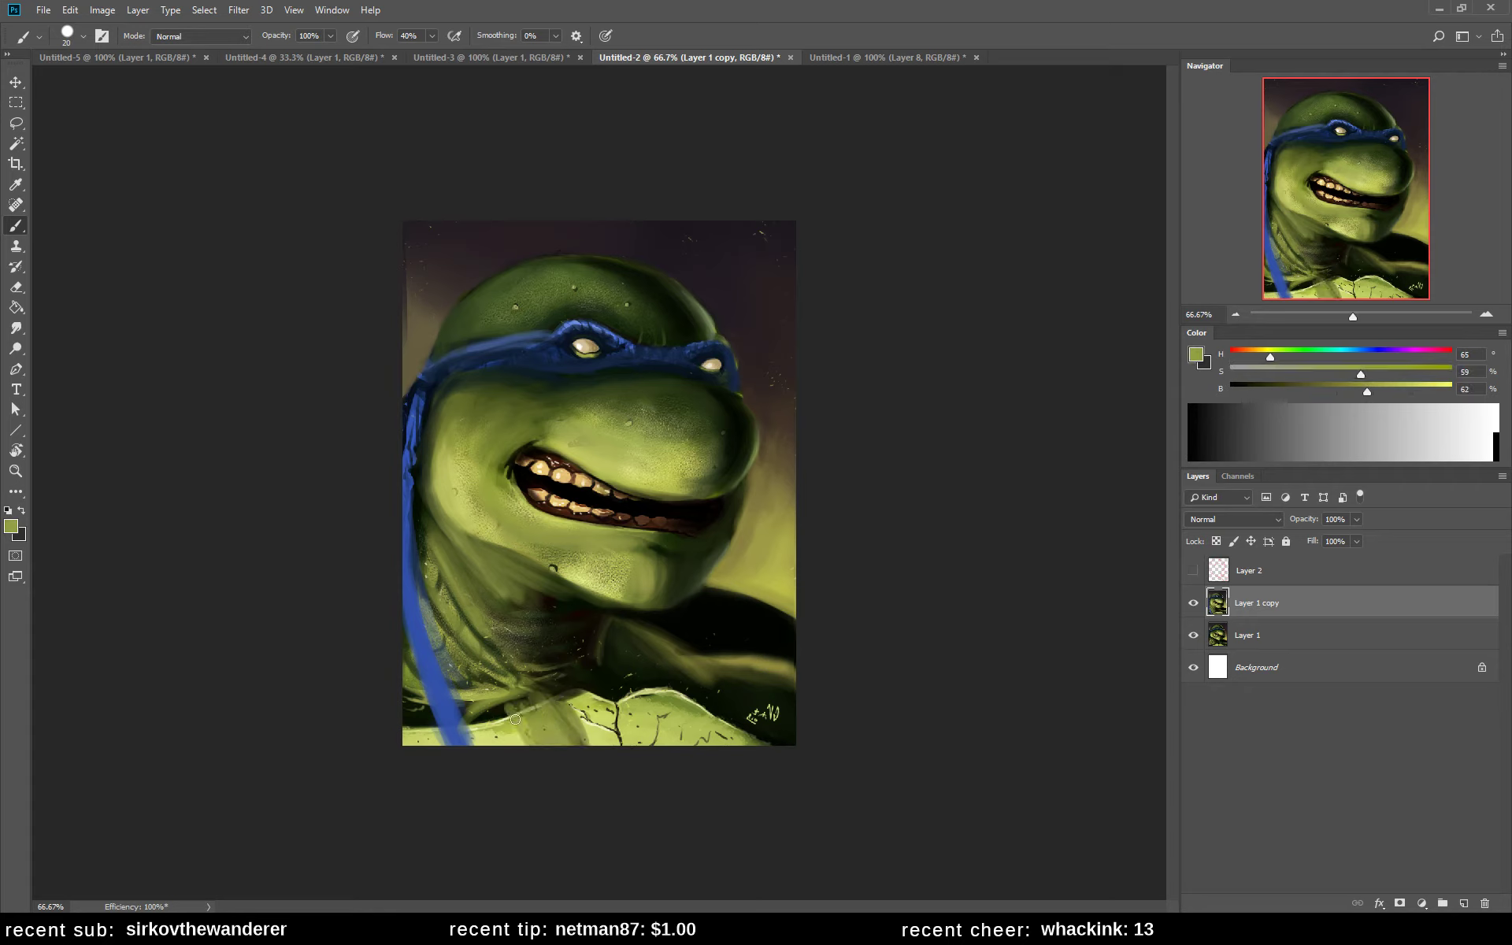
- Shift the paint hue from green to ochre and enlarge the brush
click(1255, 354)
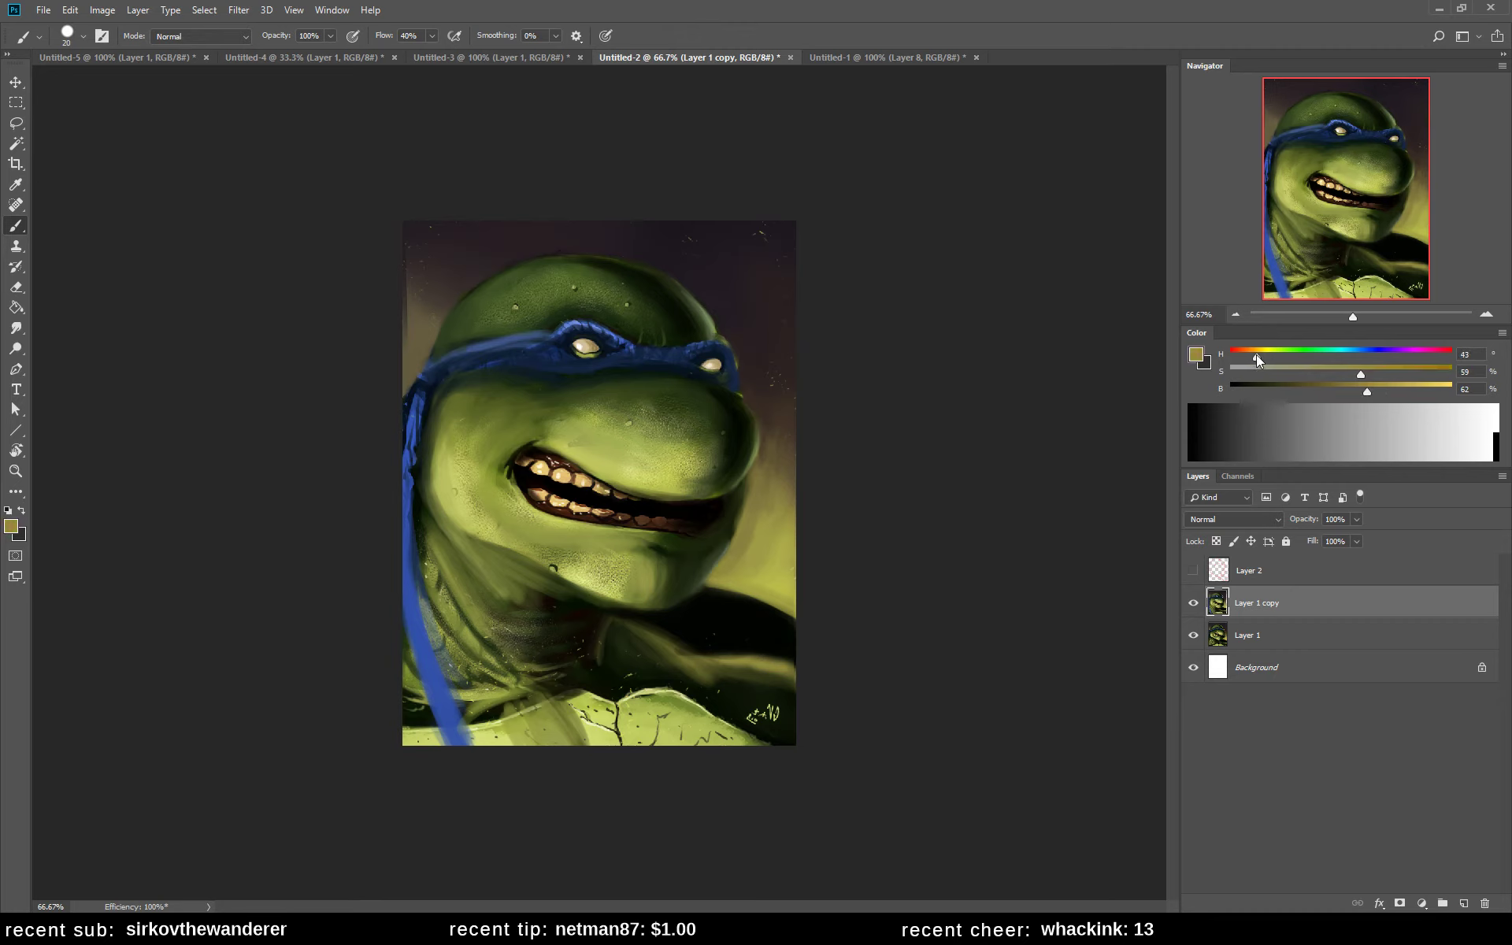
drag(1257, 355, 1255, 355)
key(bracketright)
key(bracketright)
key(bracketright)
key(bracketright)
key(bracketright)
key(bracketright)
- Paint ochre across the shell's olive band and along its bottom edge
mouse_move(543, 704)
mouse_down()
mouse_move(569, 749)
mouse_move(554, 748)
mouse_up()
mouse_move(521, 711)
mouse_down()
mouse_move(533, 744)
mouse_move(482, 733)
mouse_move(500, 748)
mouse_up()
mouse_move(571, 697)
mouse_down()
mouse_move(629, 749)
mouse_move(649, 747)
mouse_move(644, 713)
mouse_move(674, 742)
mouse_move(669, 704)
mouse_move(765, 744)
mouse_up()
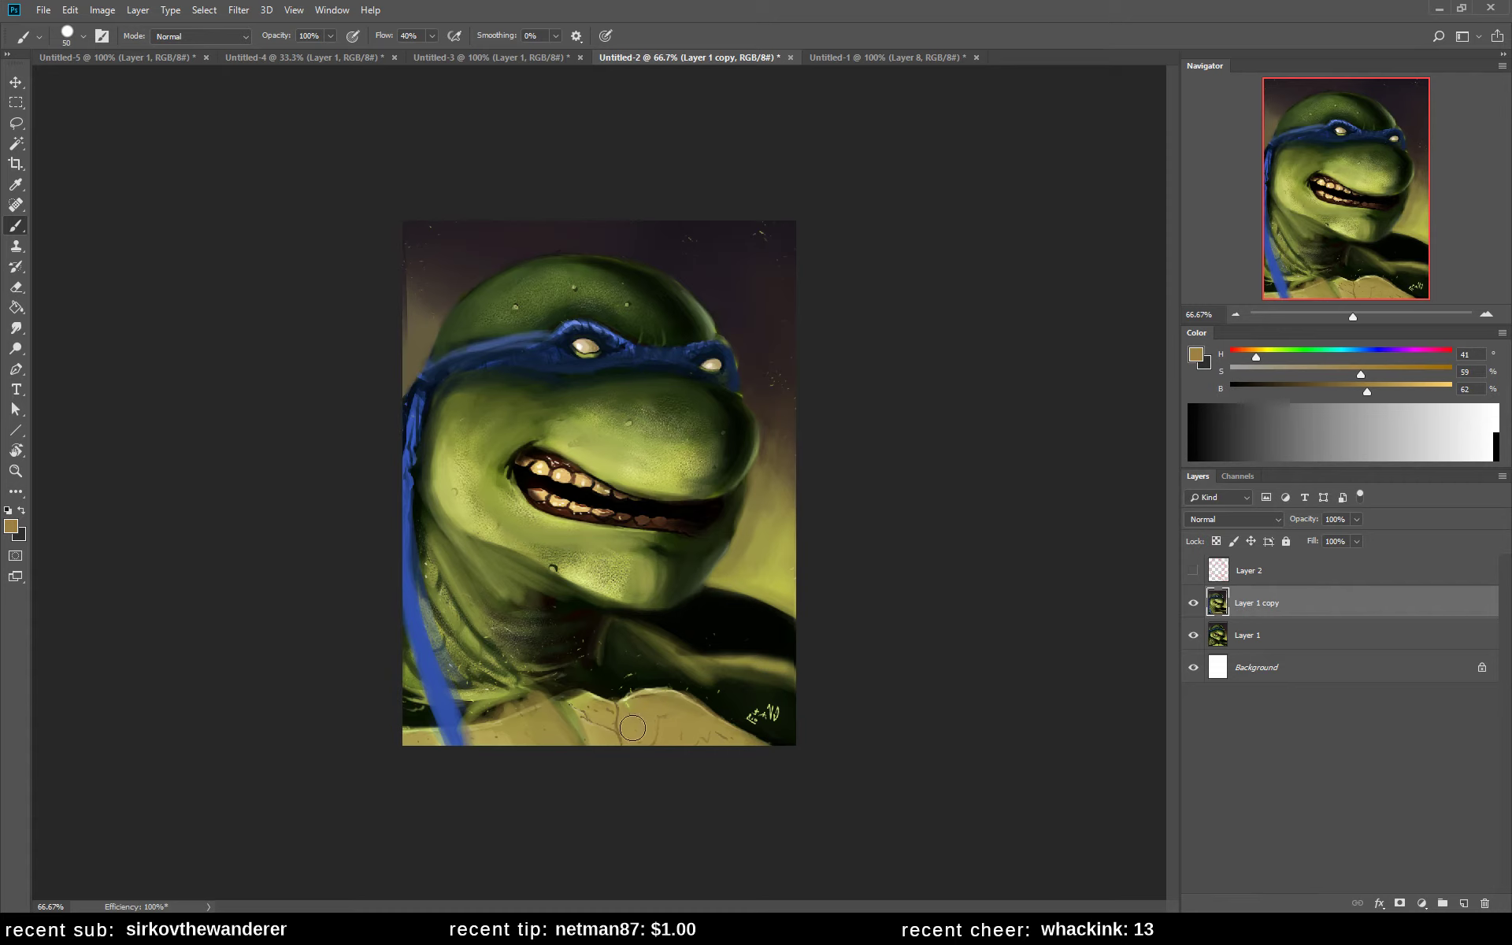
- Lighten the ochre to tan, cover the dark cracks, and briefly check the goblin painting
mouse_move(1368, 392)
mouse_down()
mouse_move(1405, 393)
mouse_move(1340, 376)
mouse_up()
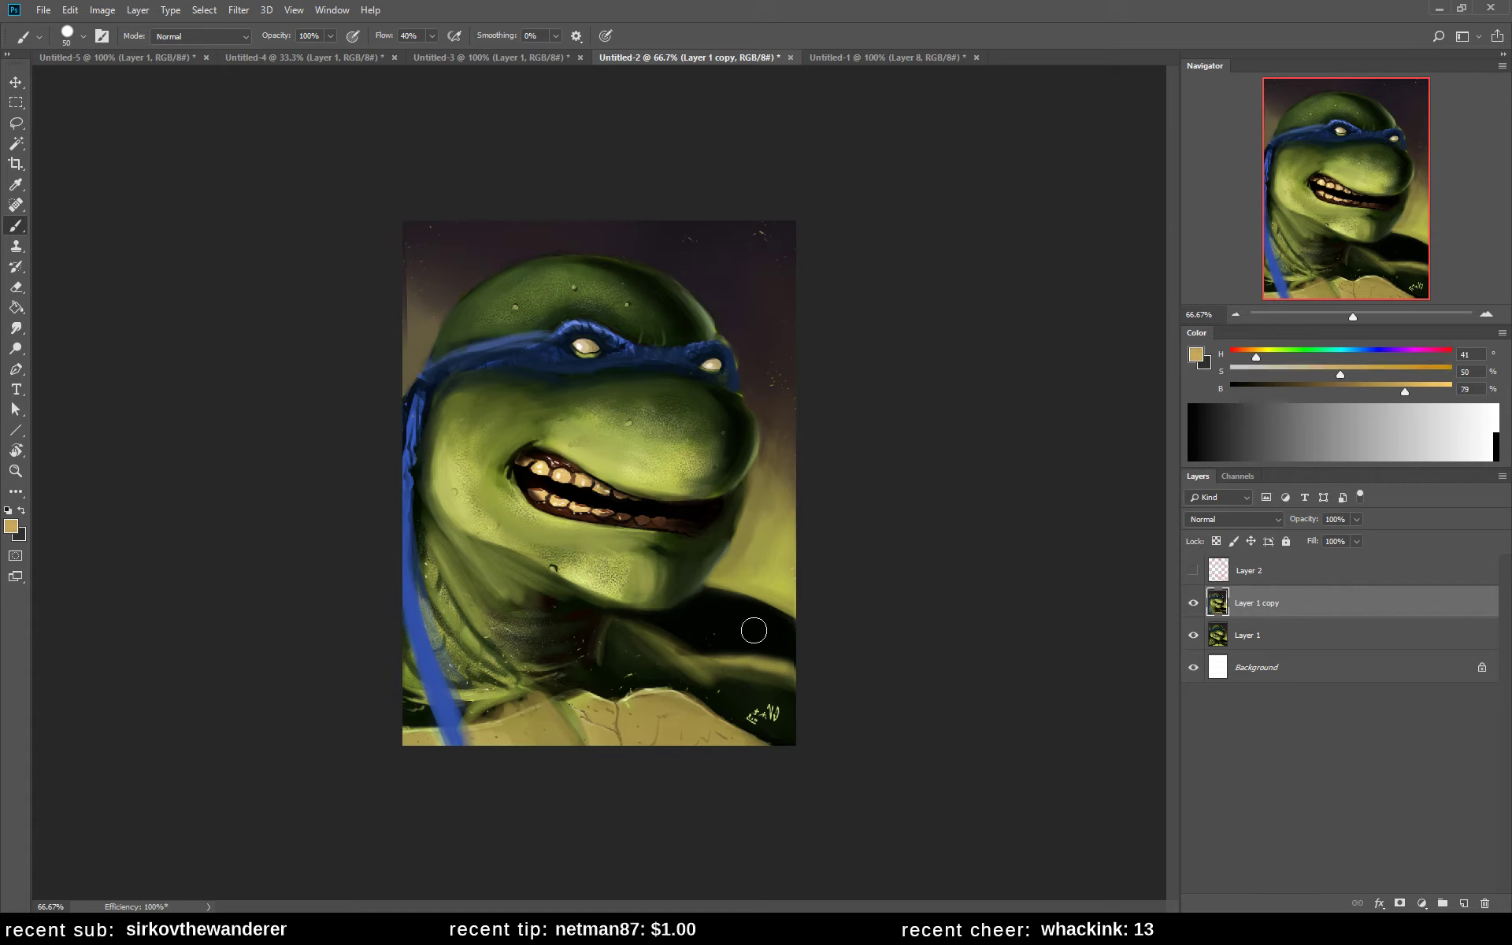
mouse_move(612, 740)
mouse_down()
mouse_move(622, 753)
mouse_move(651, 720)
mouse_up()
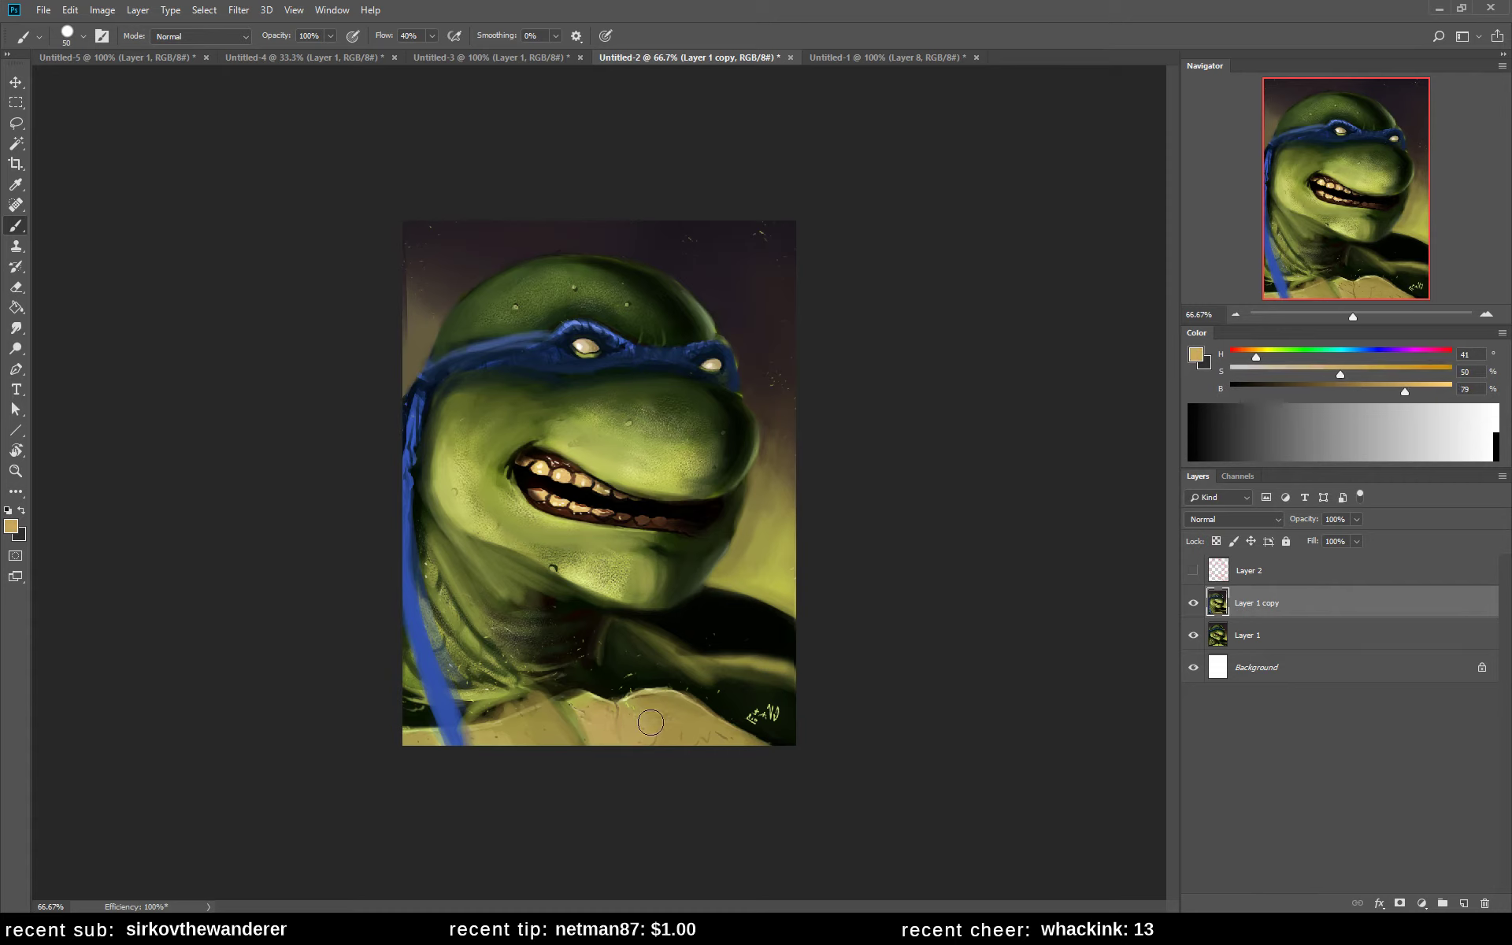
click(859, 58)
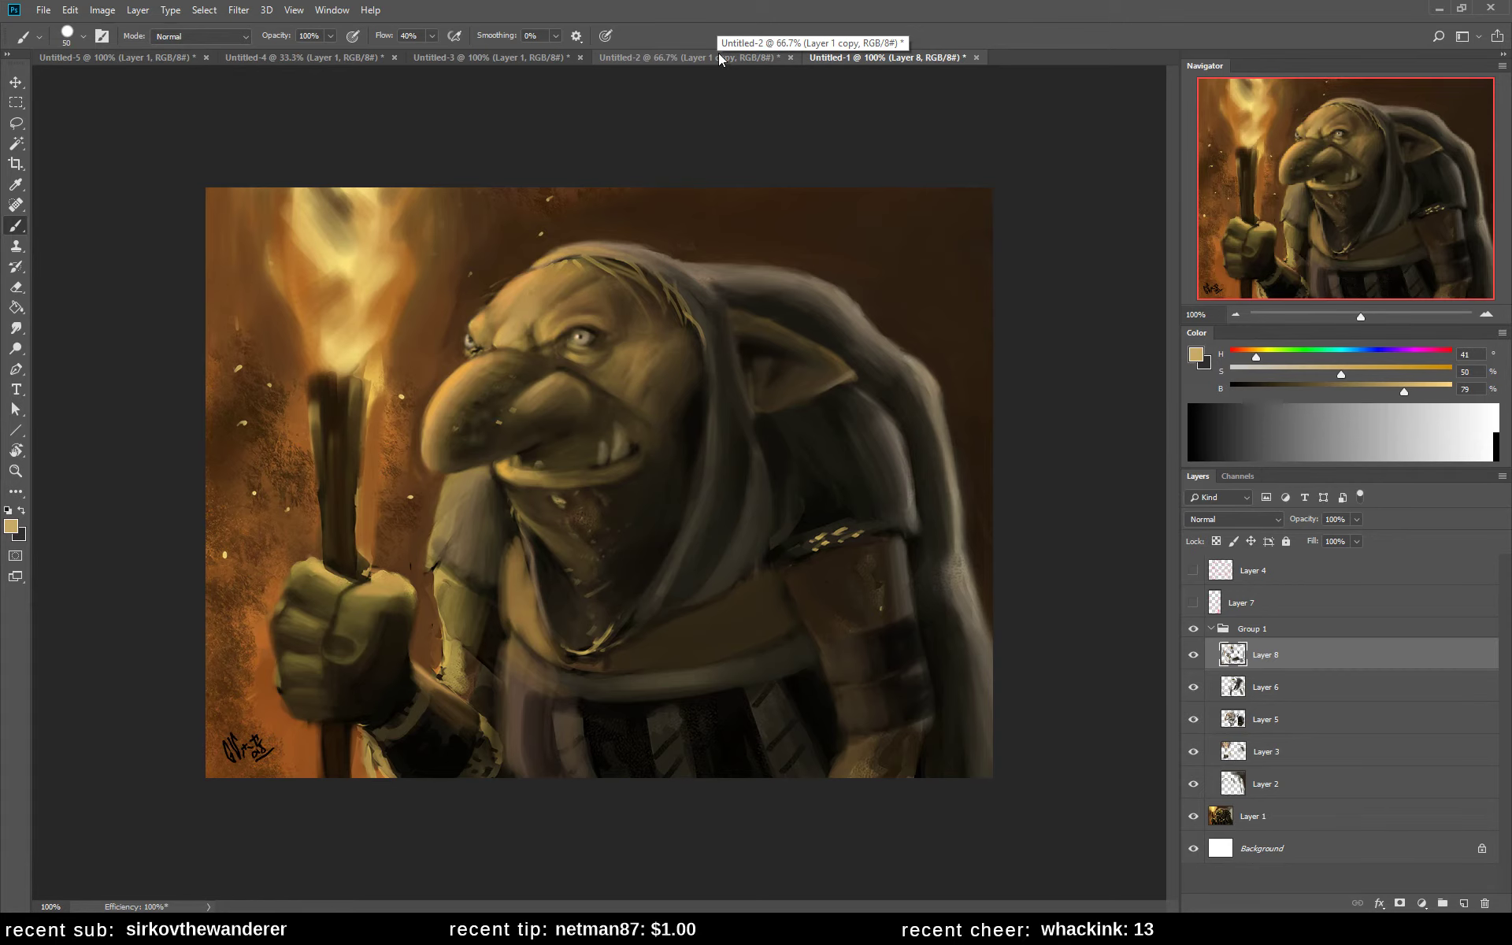
click(719, 55)
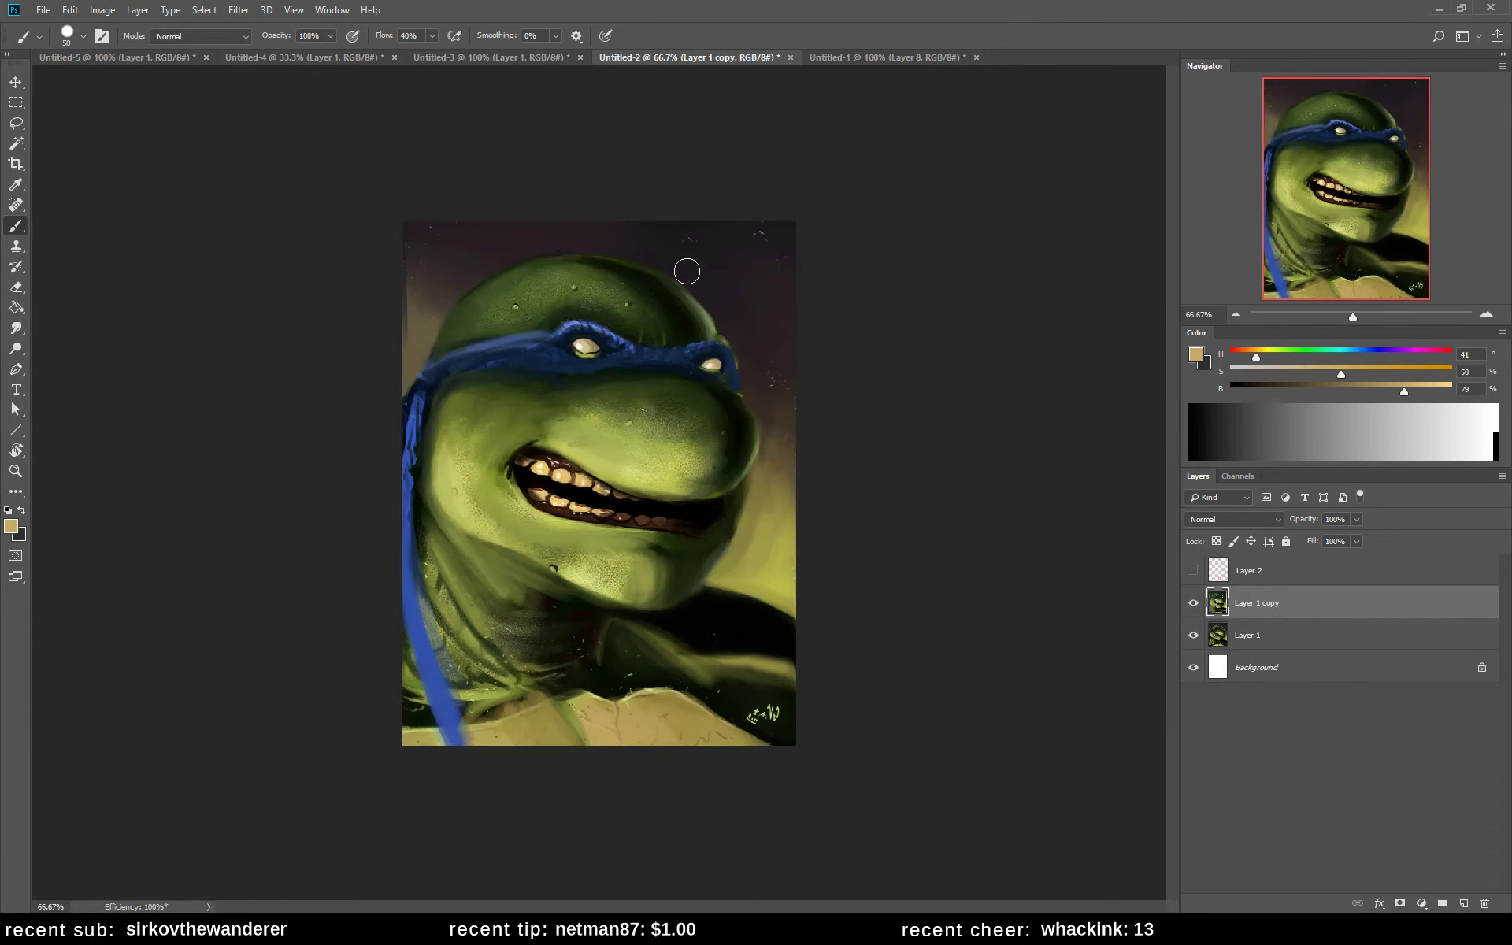
- Shade the lower-right tan shell with a dark brown set in the Color panel
alt+click(727, 703)
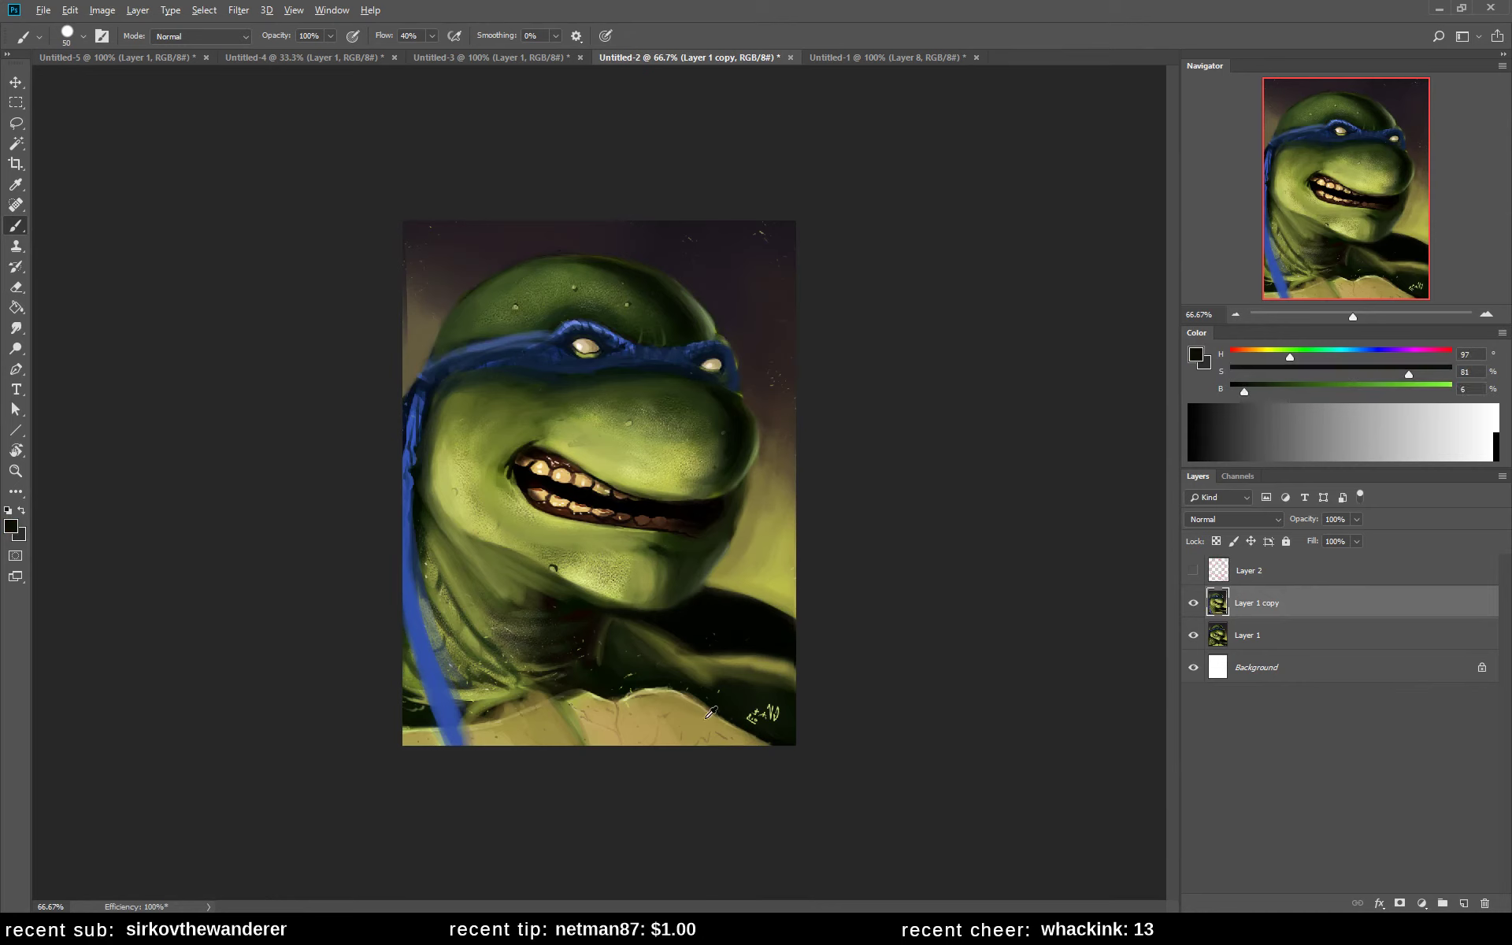
alt+click(711, 713)
click(1365, 374)
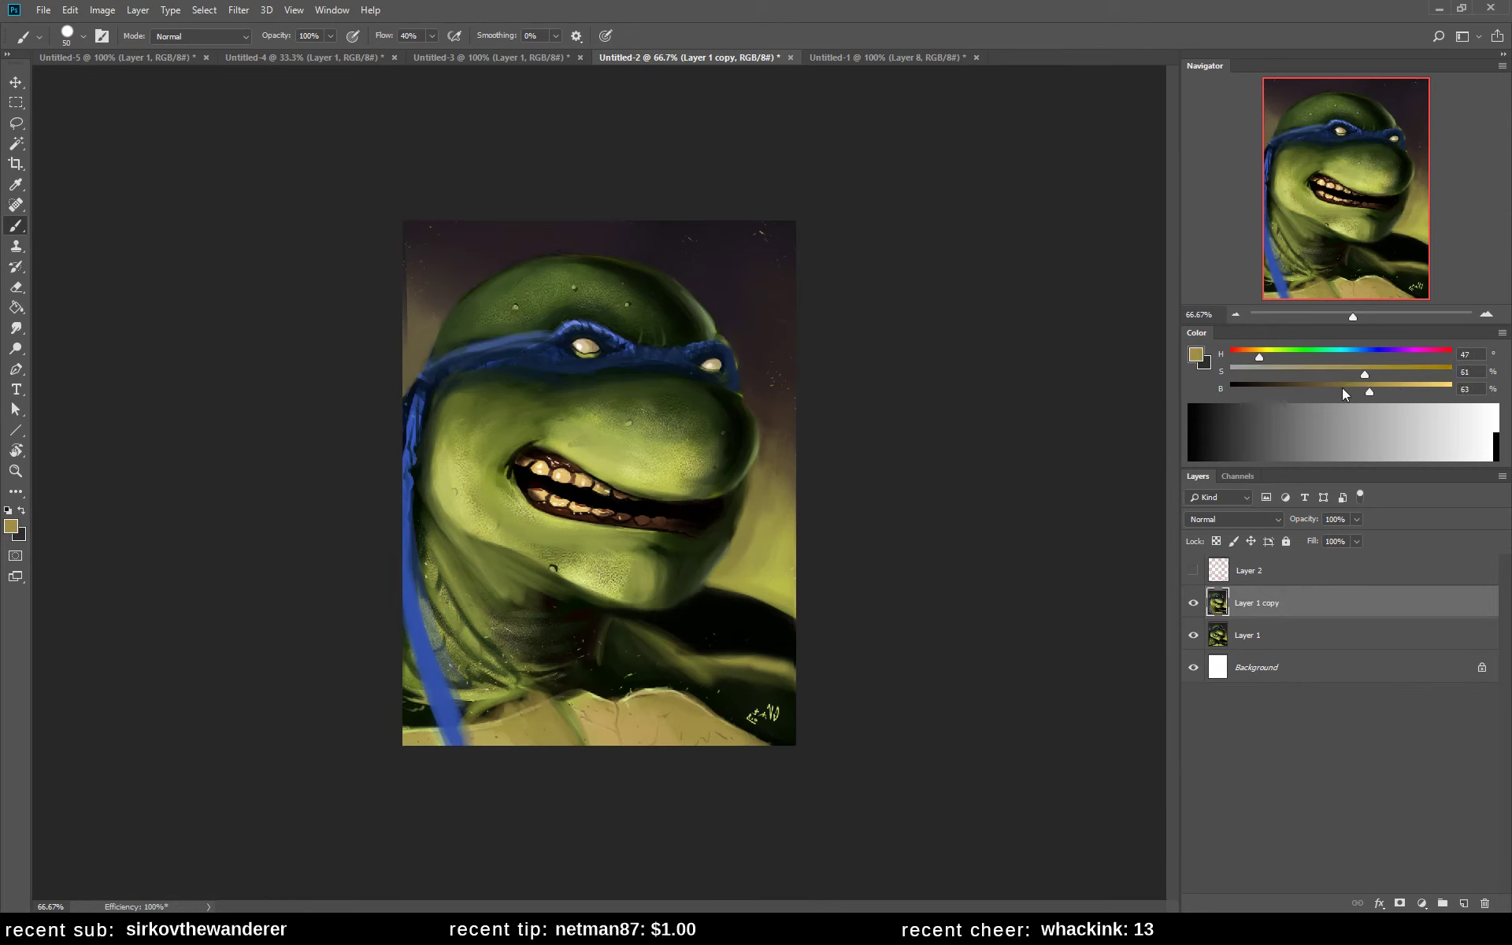
click(1333, 391)
click(1252, 357)
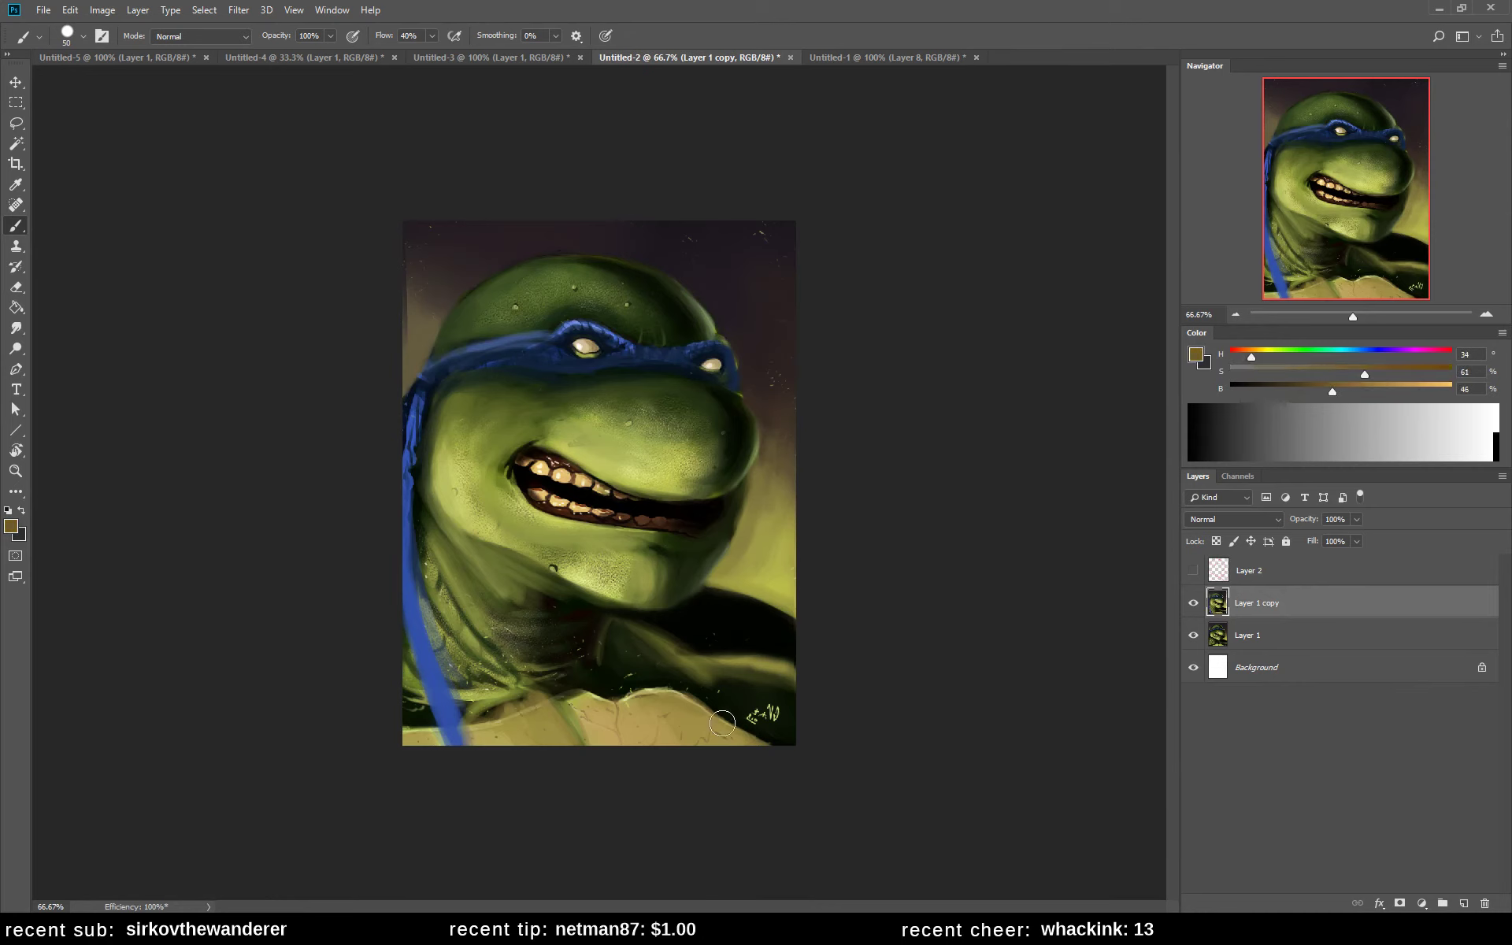
mouse_move(708, 713)
mouse_down()
mouse_move(752, 763)
mouse_move(696, 714)
mouse_move(696, 776)
mouse_move(709, 726)
mouse_move(763, 762)
mouse_up()
- Repaint the shell bottom and lower-left corner with a desaturated tan
alt+click(615, 747)
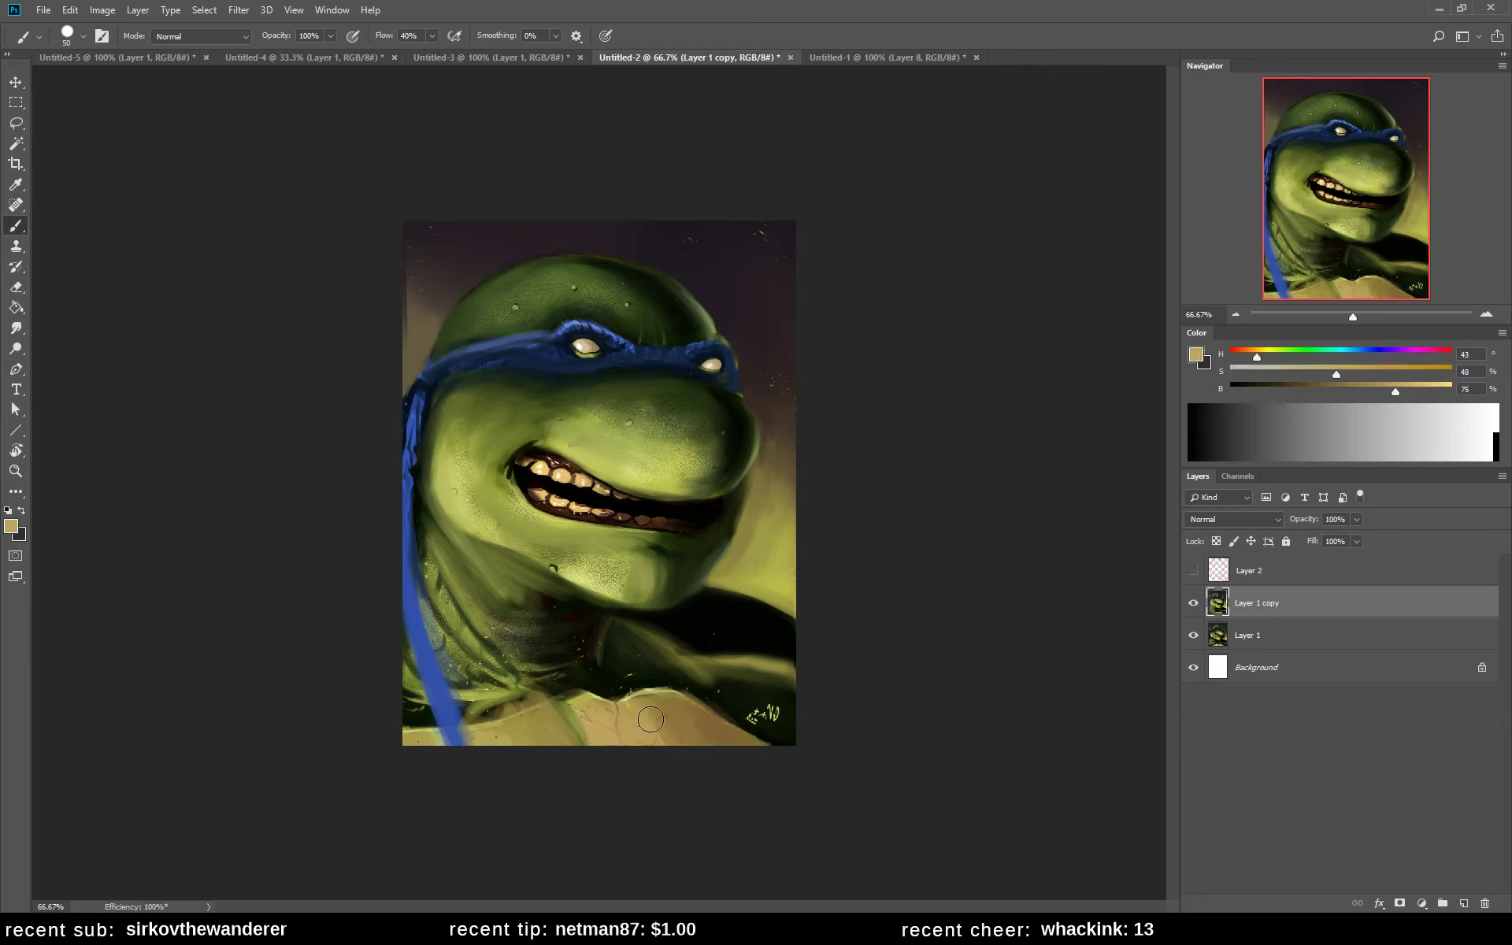
click(1321, 376)
mouse_move(631, 759)
mouse_down()
mouse_move(593, 716)
mouse_move(607, 736)
mouse_move(641, 739)
mouse_up()
drag(434, 741, 430, 745)
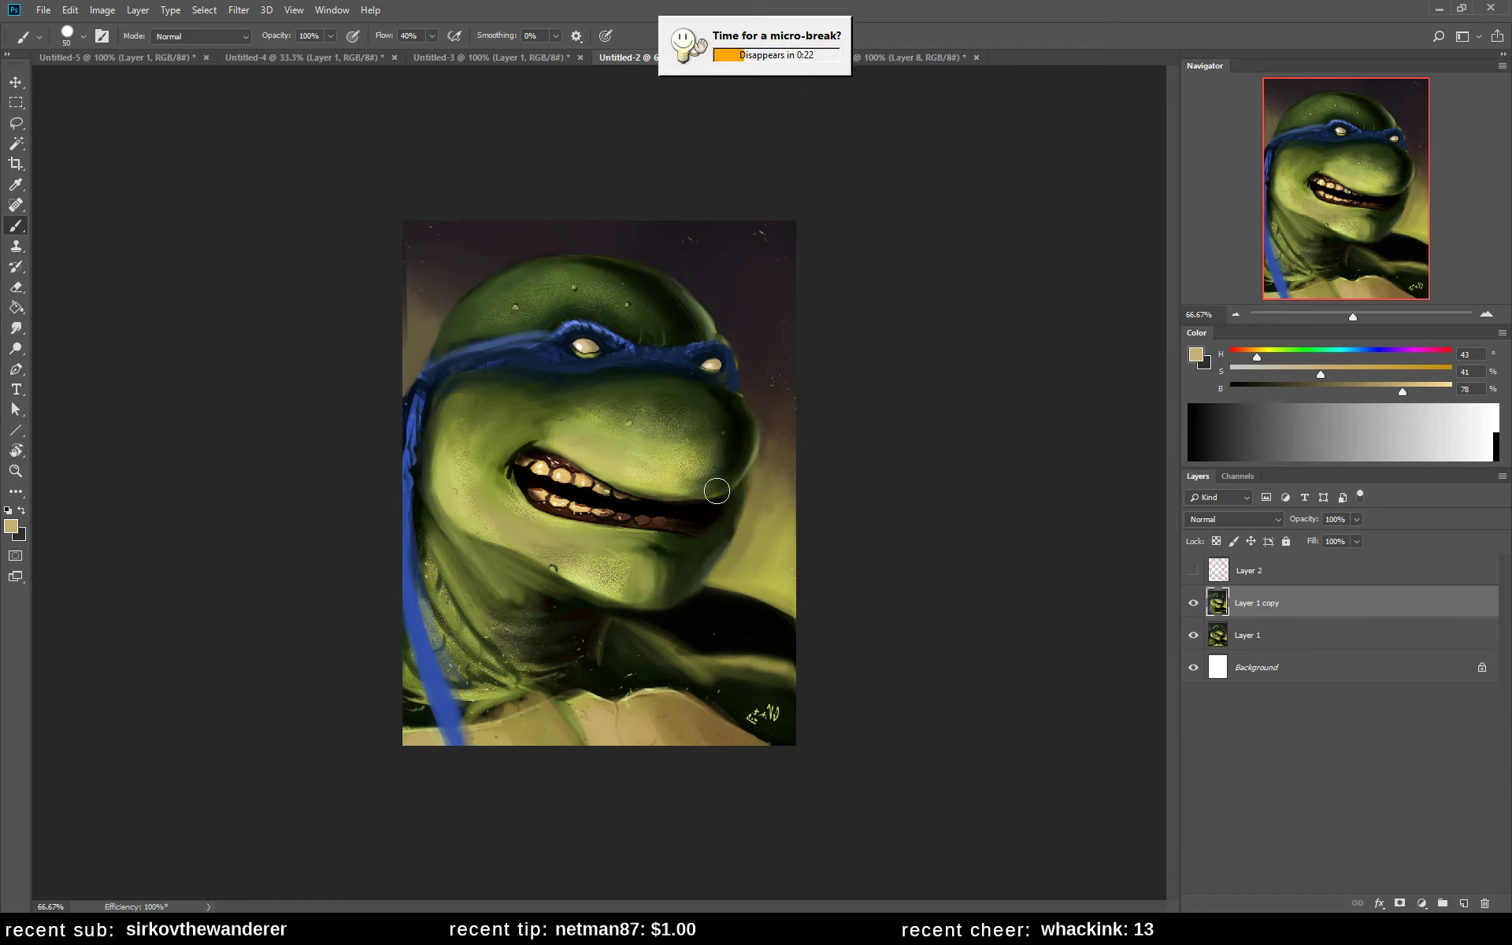
- Brighten the neck, chin edge and area above the mouth corner with soft light
mouse_move(461, 554)
mouse_down()
mouse_move(560, 632)
mouse_move(451, 565)
mouse_move(507, 613)
mouse_move(524, 662)
mouse_move(436, 575)
mouse_move(498, 636)
mouse_move(513, 683)
mouse_move(436, 605)
mouse_move(466, 661)
mouse_up()
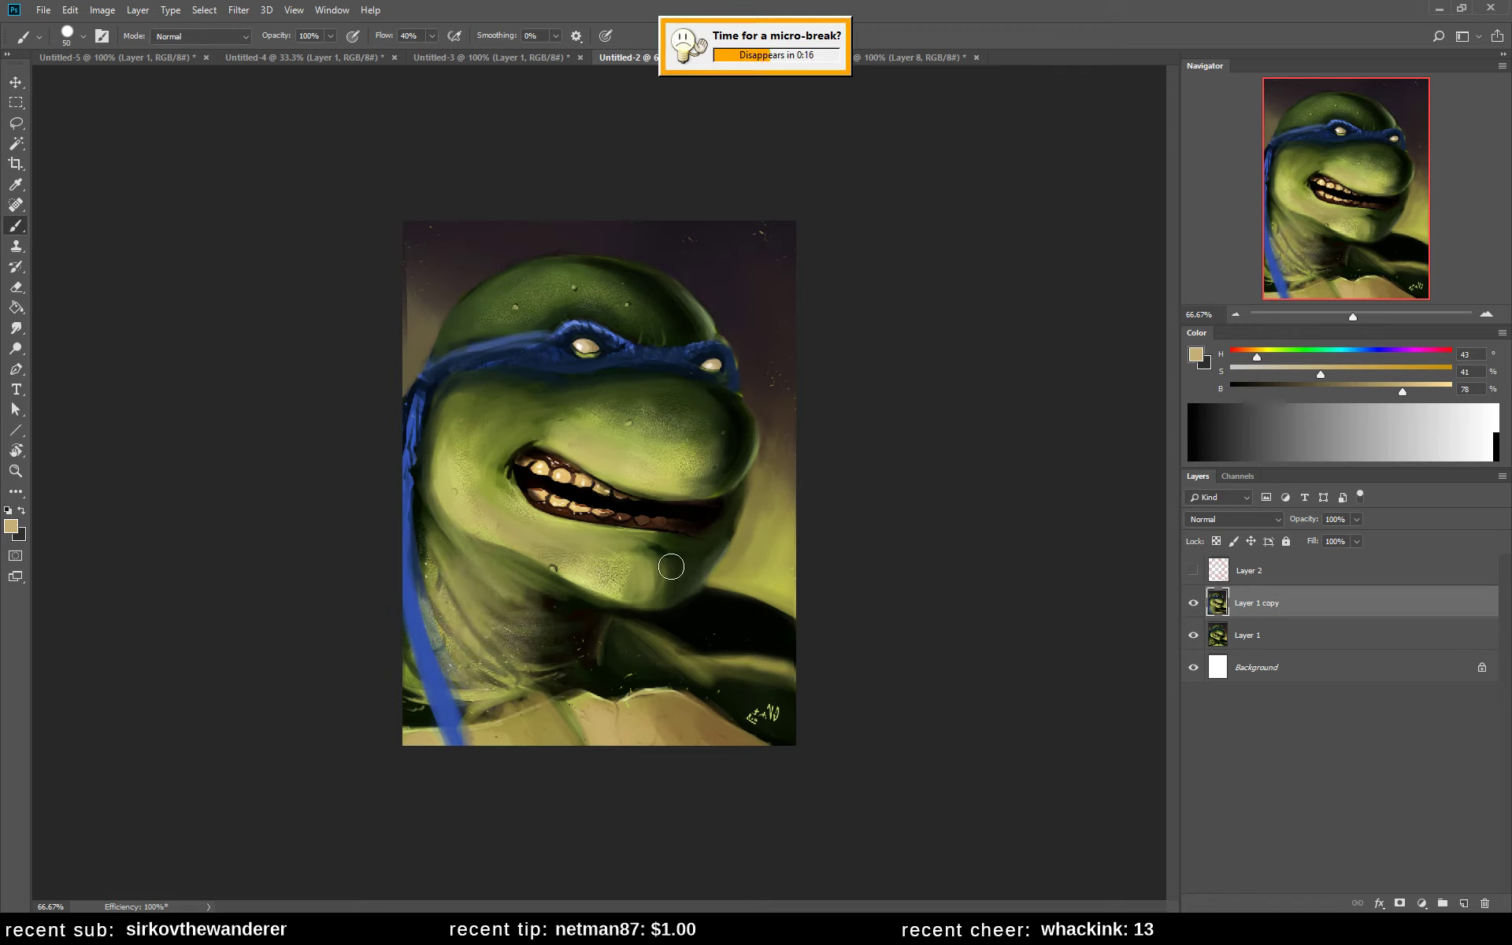
drag(593, 584, 642, 597)
drag(520, 444, 556, 432)
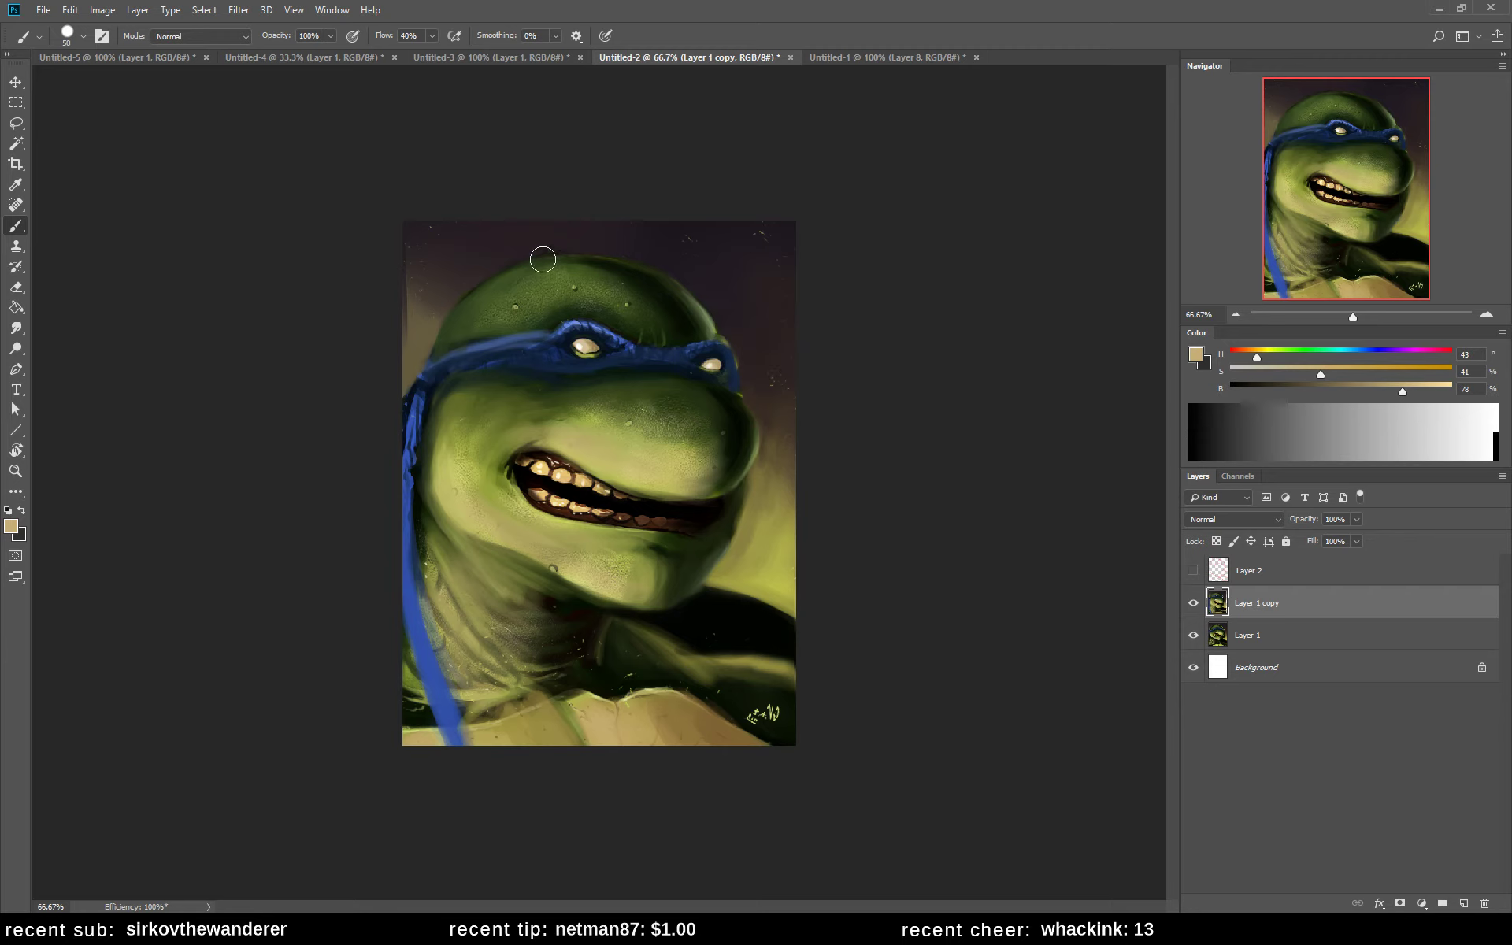
- Sample dark purple and yellow-green tones, then switch to red-orange with a larger brush
alt+click(464, 282)
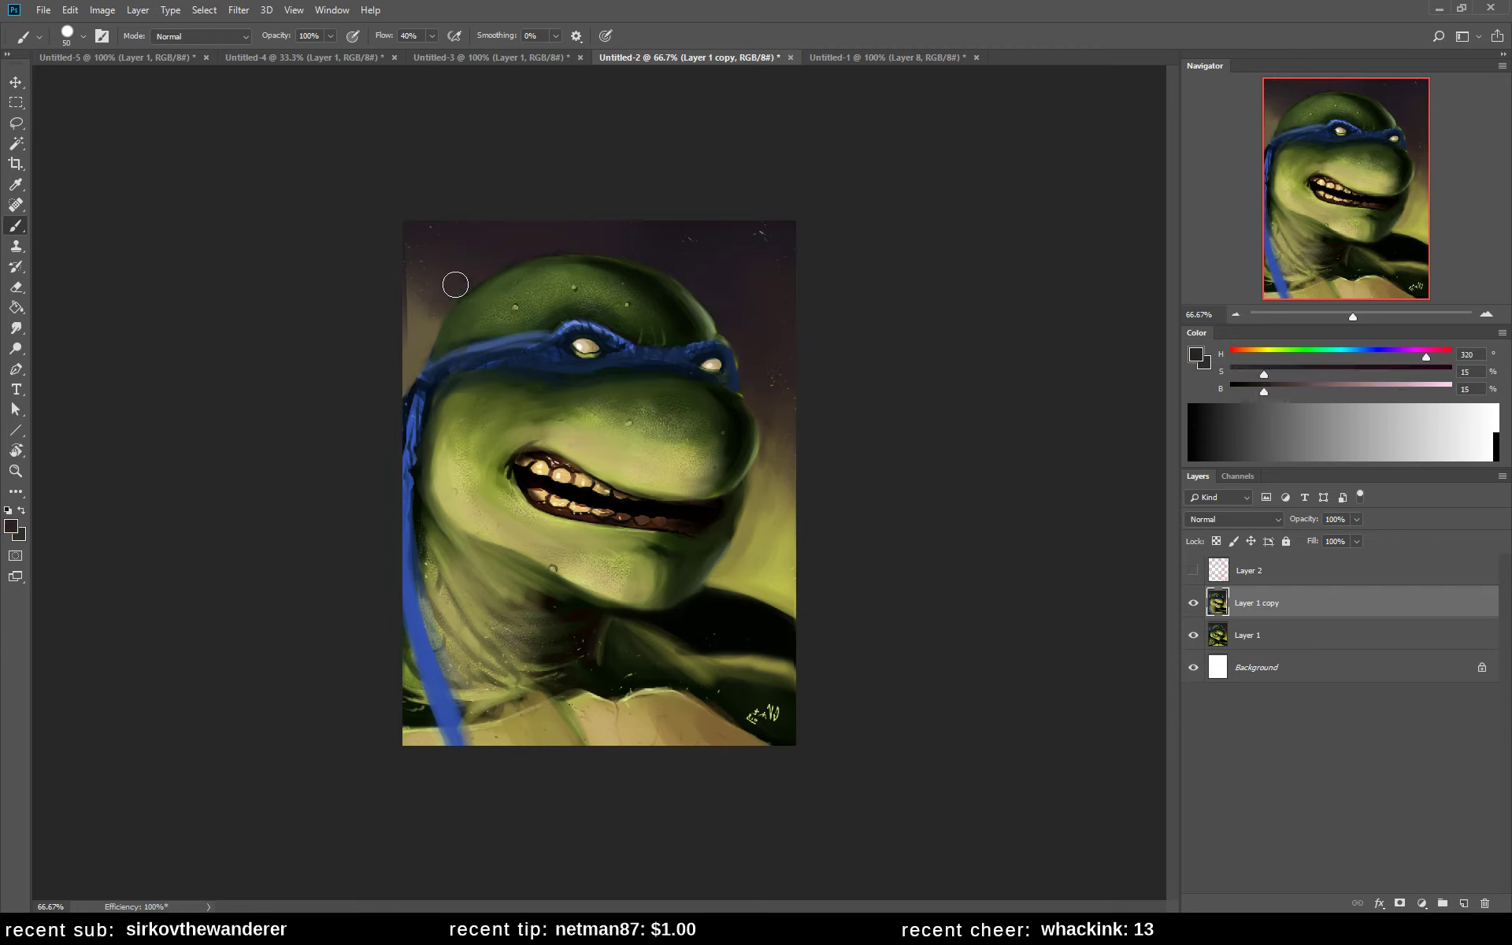
alt+click(638, 251)
alt+click(476, 258)
alt+click(484, 518)
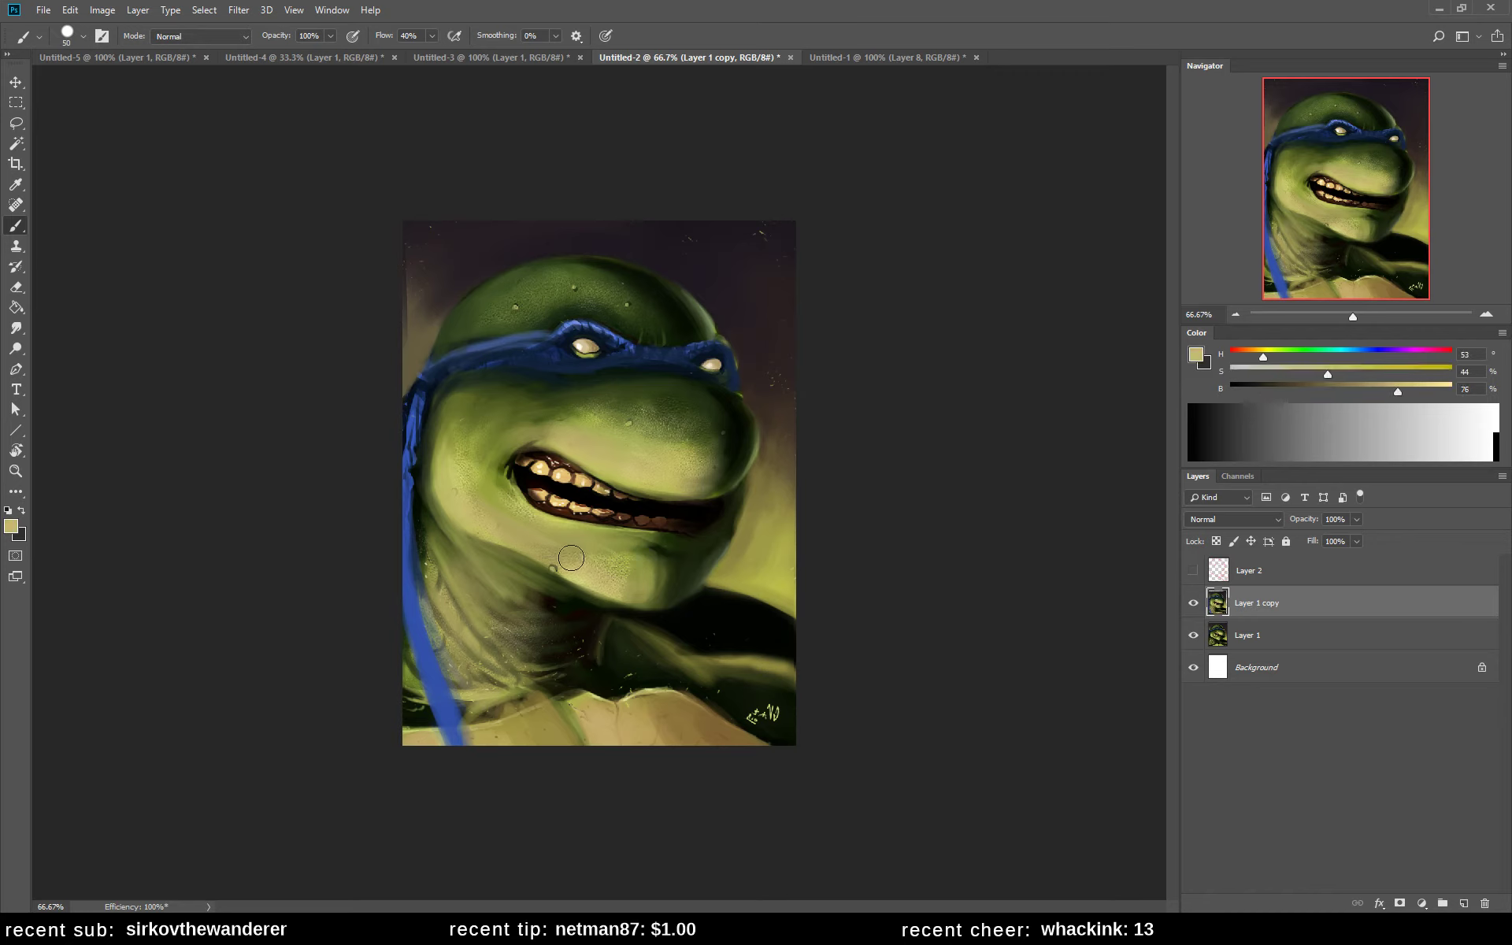
click(1238, 356)
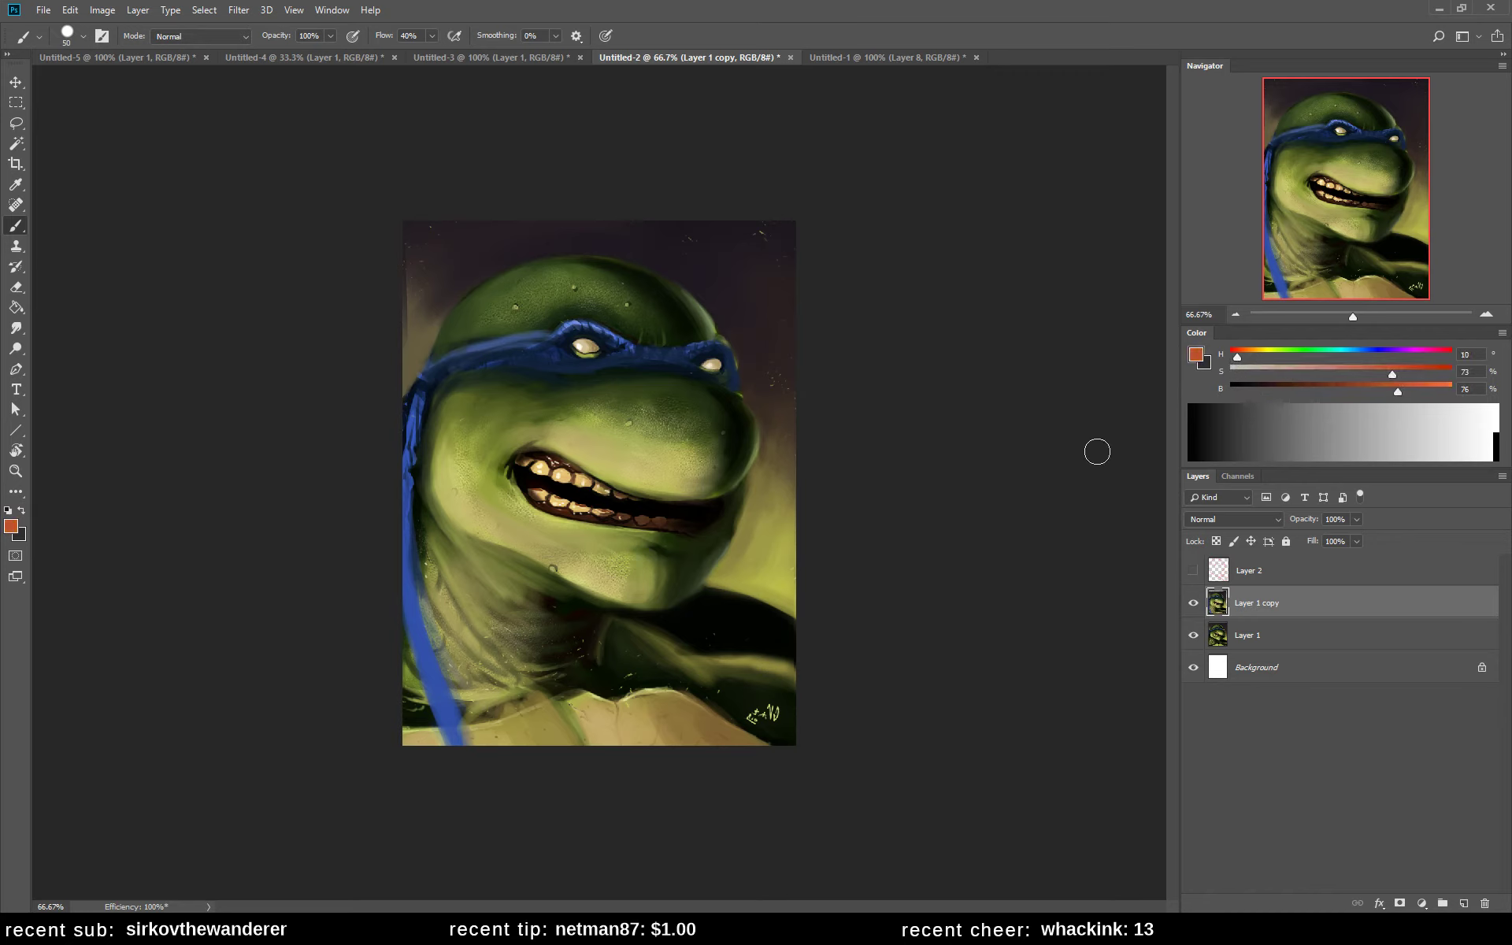
key(])
key(])
key(])
key(])
key(])
key(])
key(])
- Brush a faint warm tint on the cheek and above the teeth, then sample the eye highlight's pale tan
drag(454, 477, 479, 520)
key(ctrl+z)
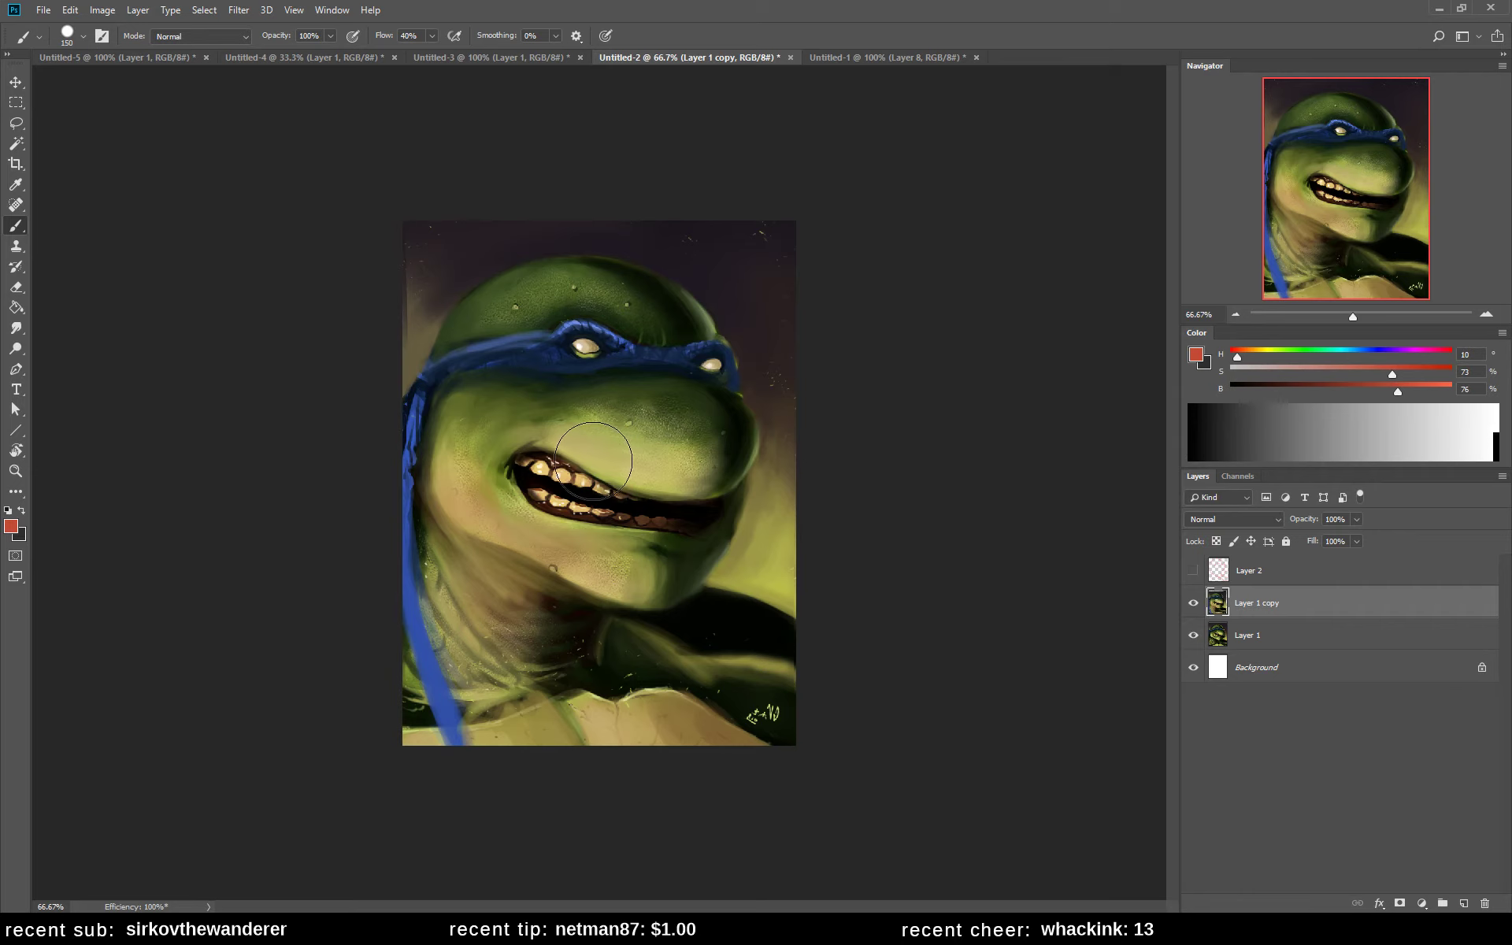
drag(608, 460, 649, 465)
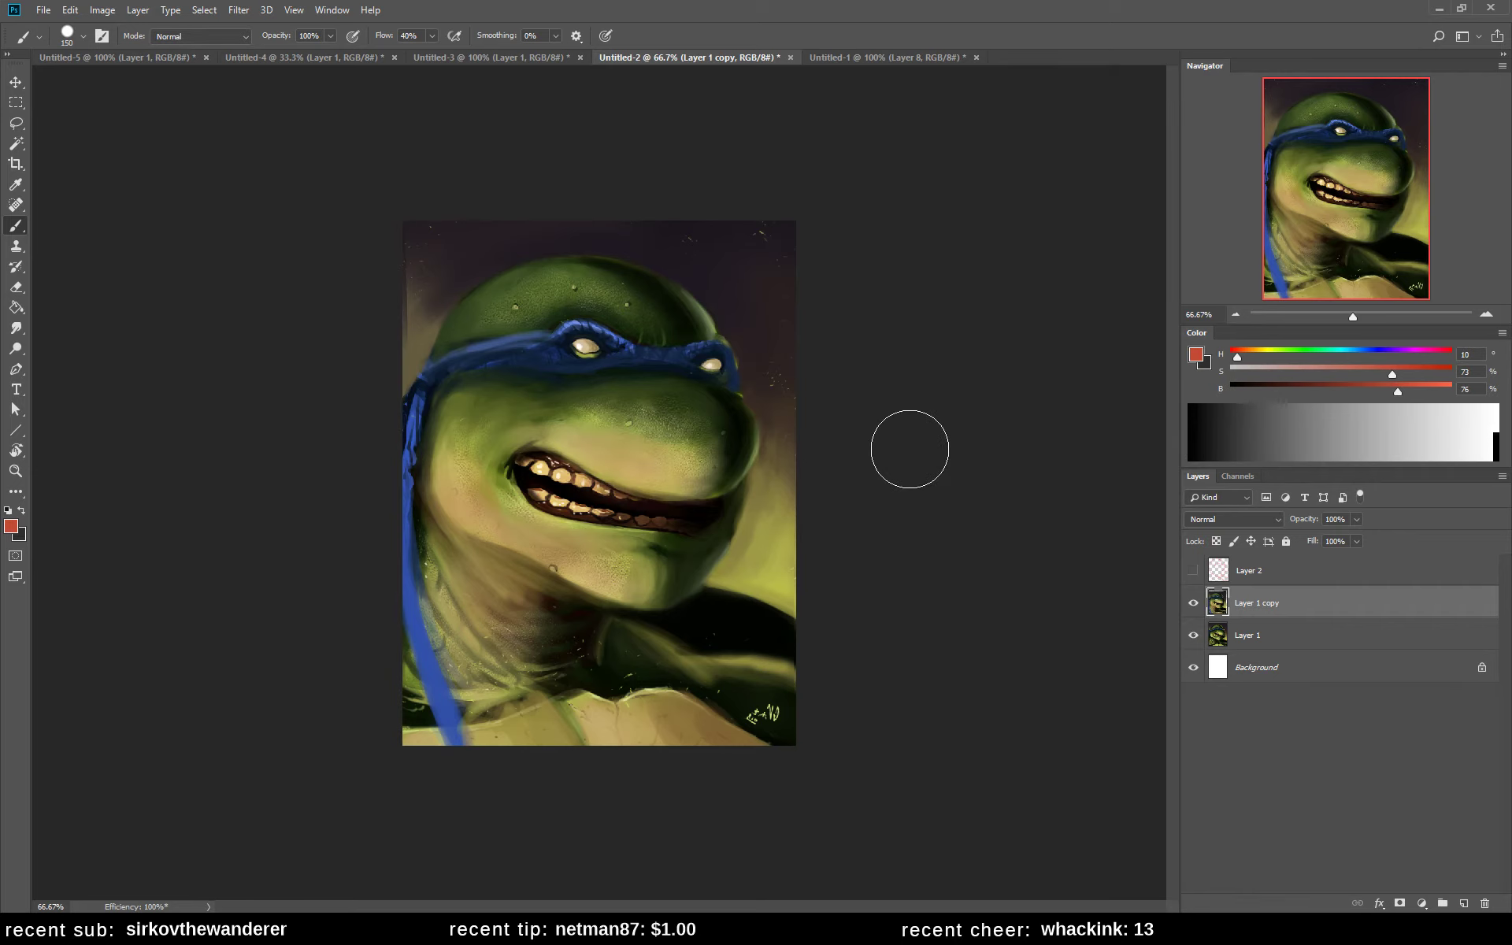
alt+click(589, 347)
- With a slightly smaller brush, thin the left eye using dark green edge strokes
key(bracketleft)
key(bracketleft)
key(bracketleft)
key(bracketleft)
key(bracketleft)
key(bracketleft)
key(bracketleft)
key(bracketleft)
key(bracketleft)
key(bracketleft)
key(bracketleft)
key(bracketleft)
key(bracketleft)
key(bracketleft)
key(bracketleft)
key(bracketleft)
key(bracketleft)
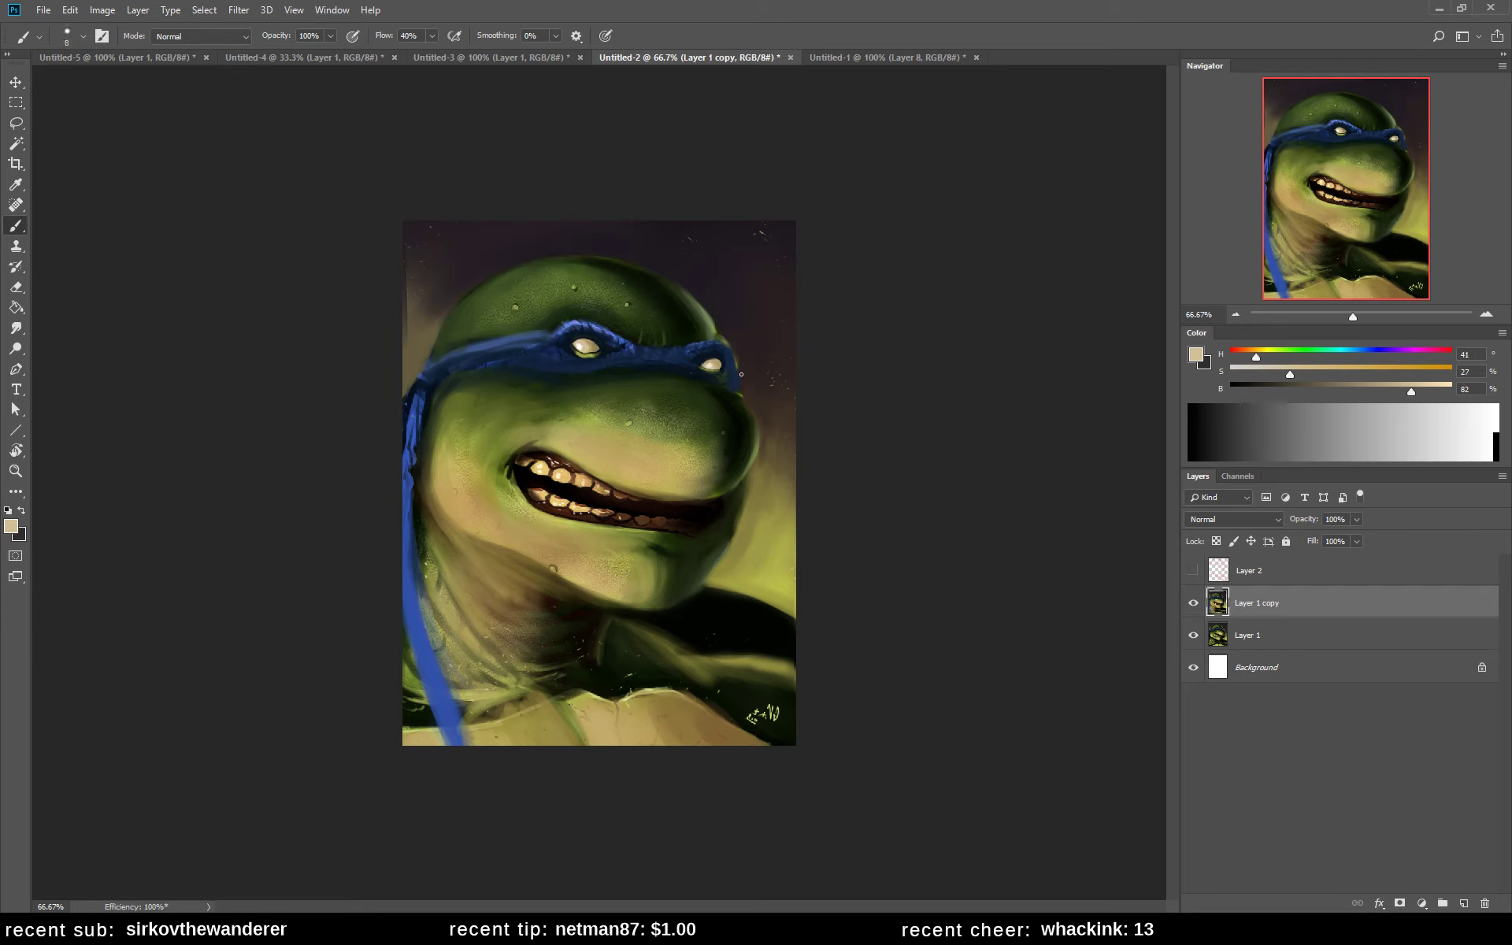
alt+click(712, 355)
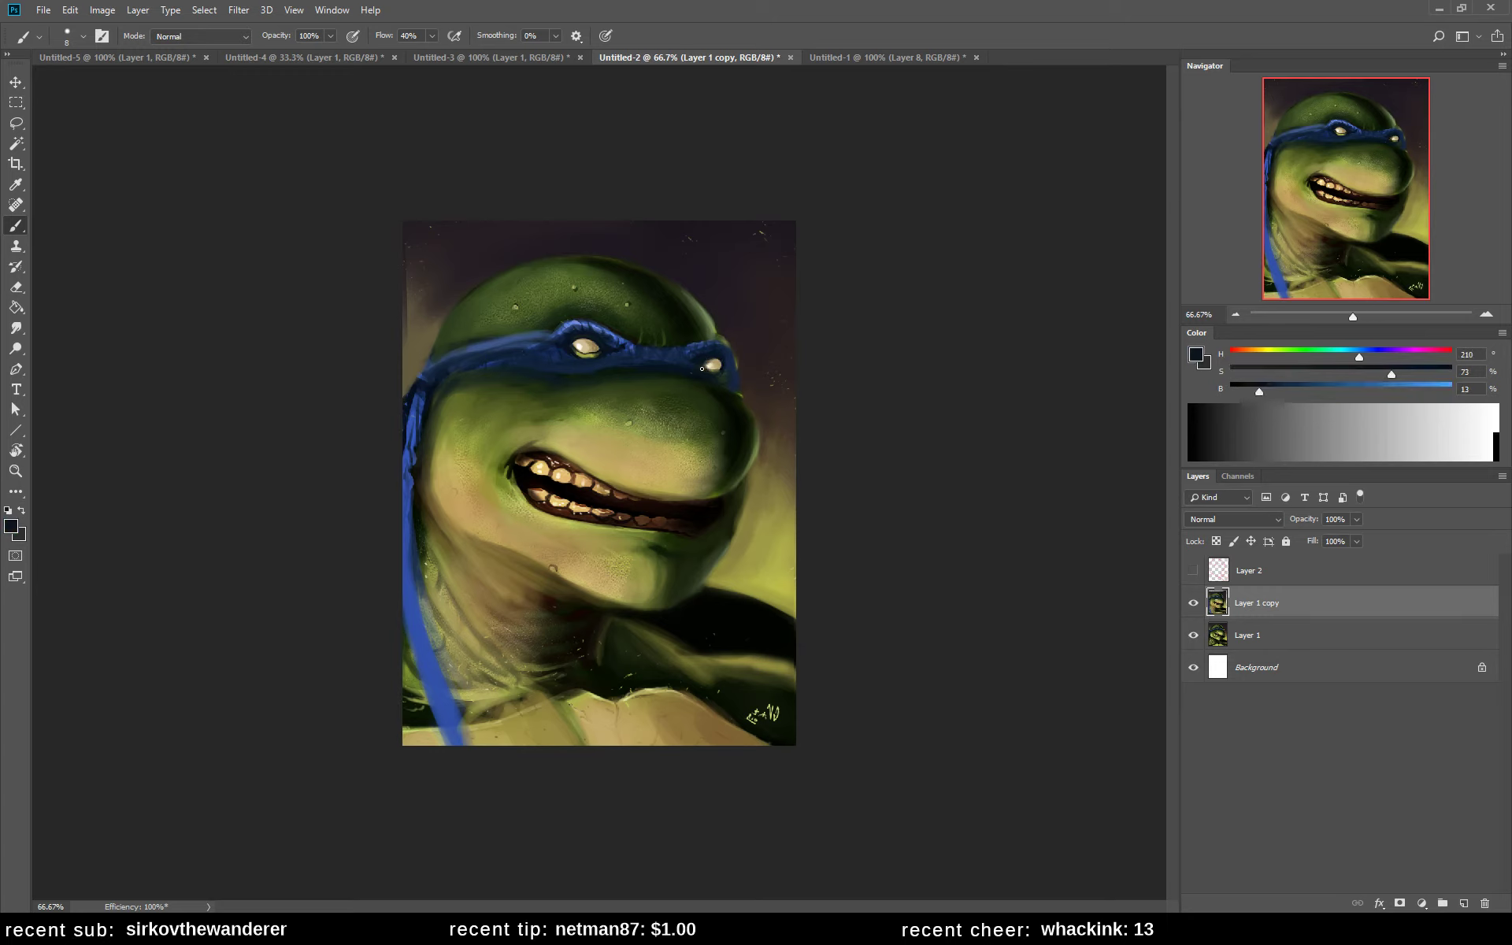
alt+click(713, 364)
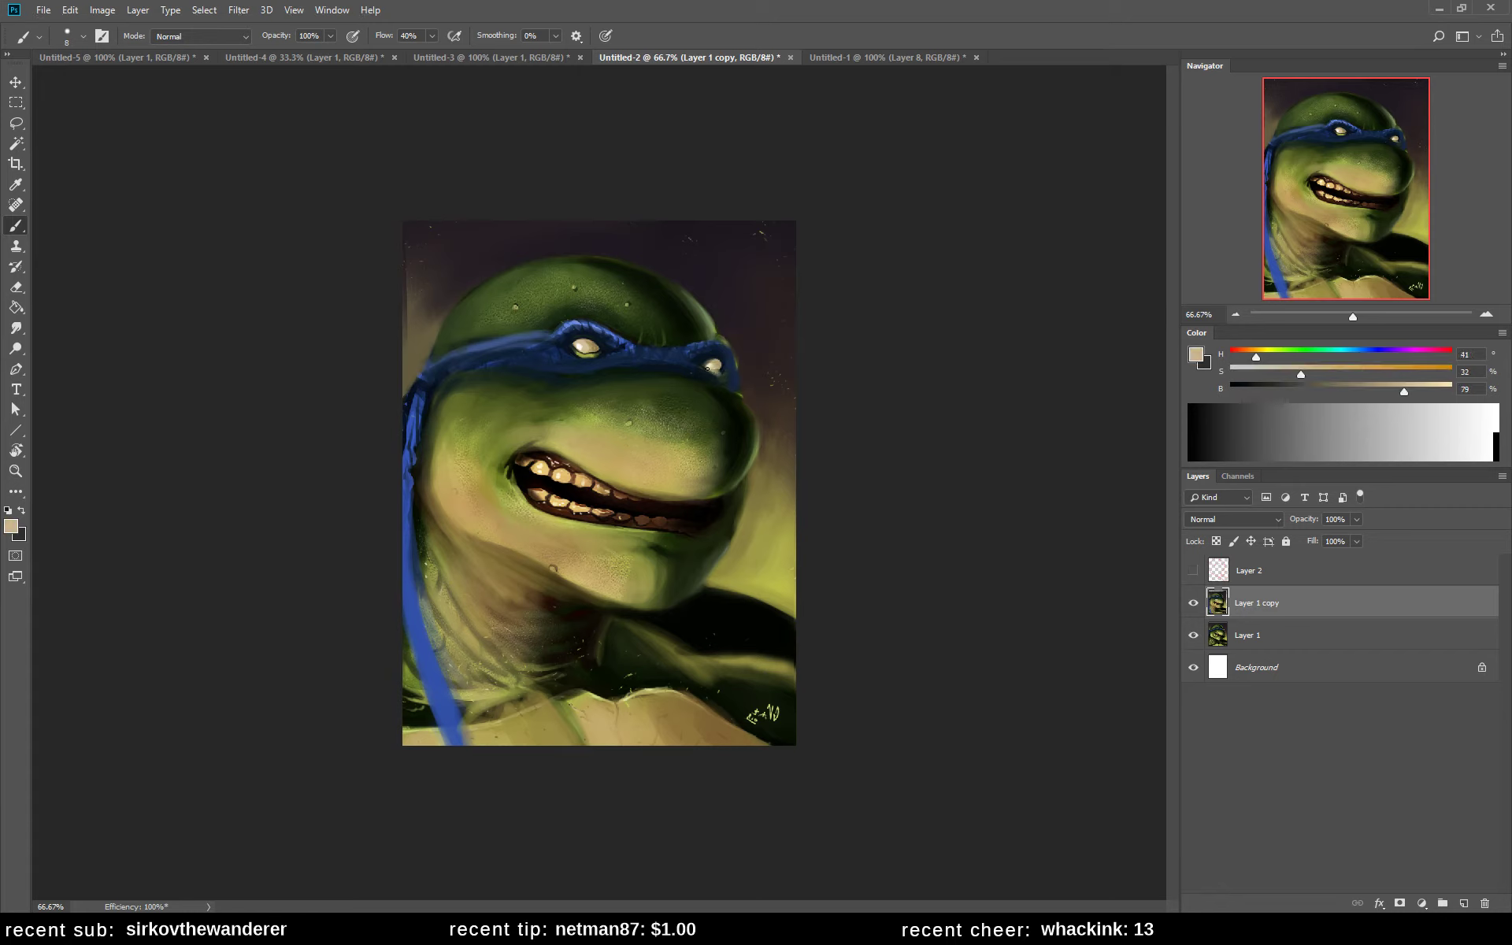
alt+click(582, 345)
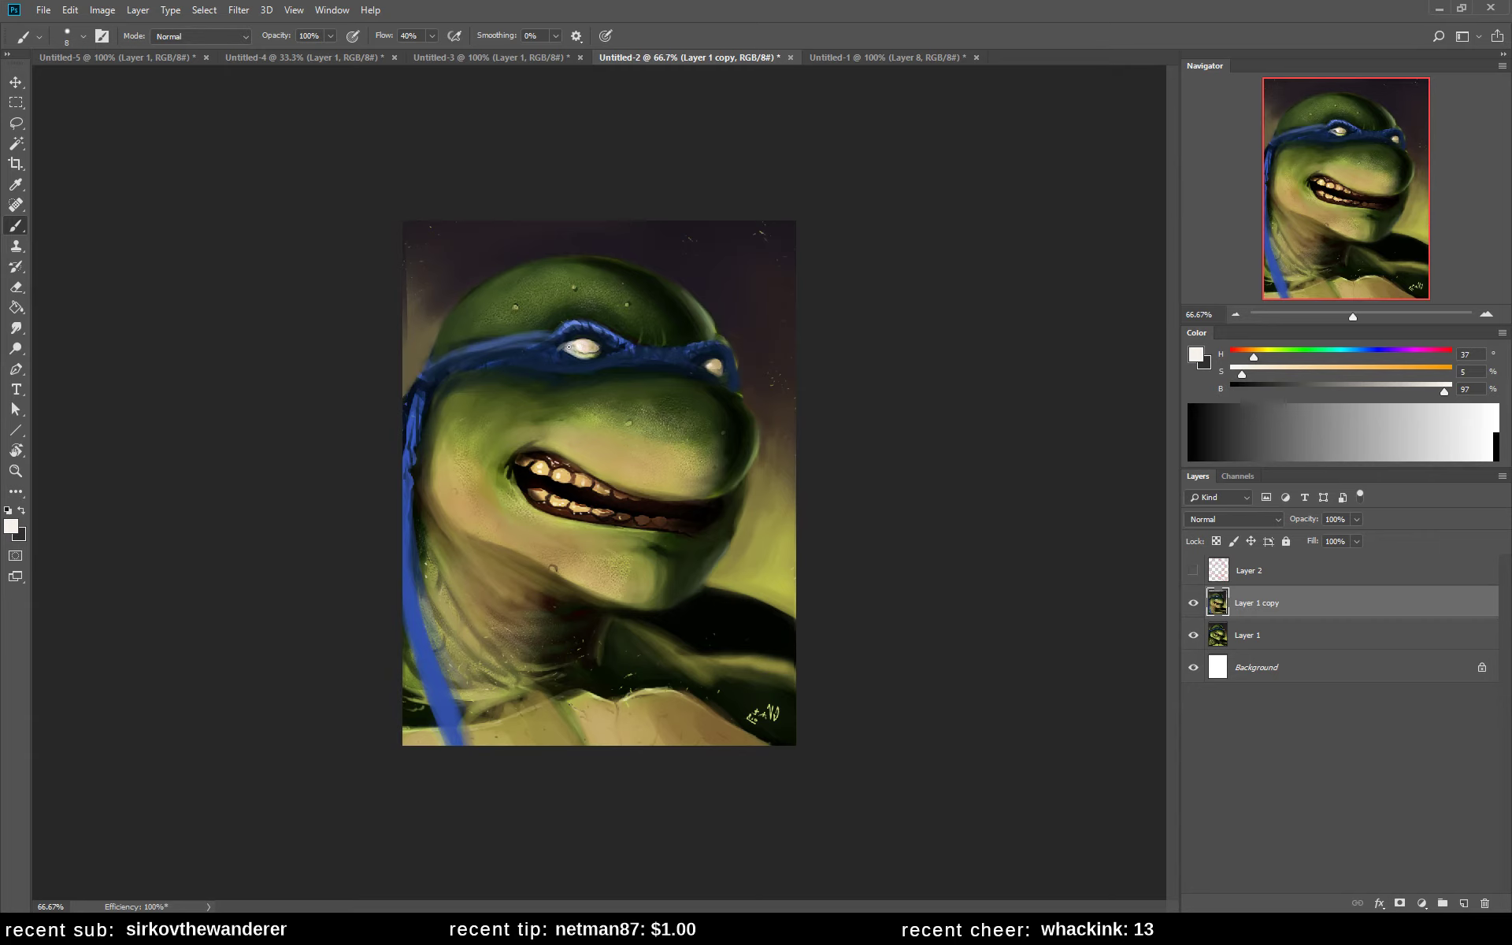
alt+click(581, 339)
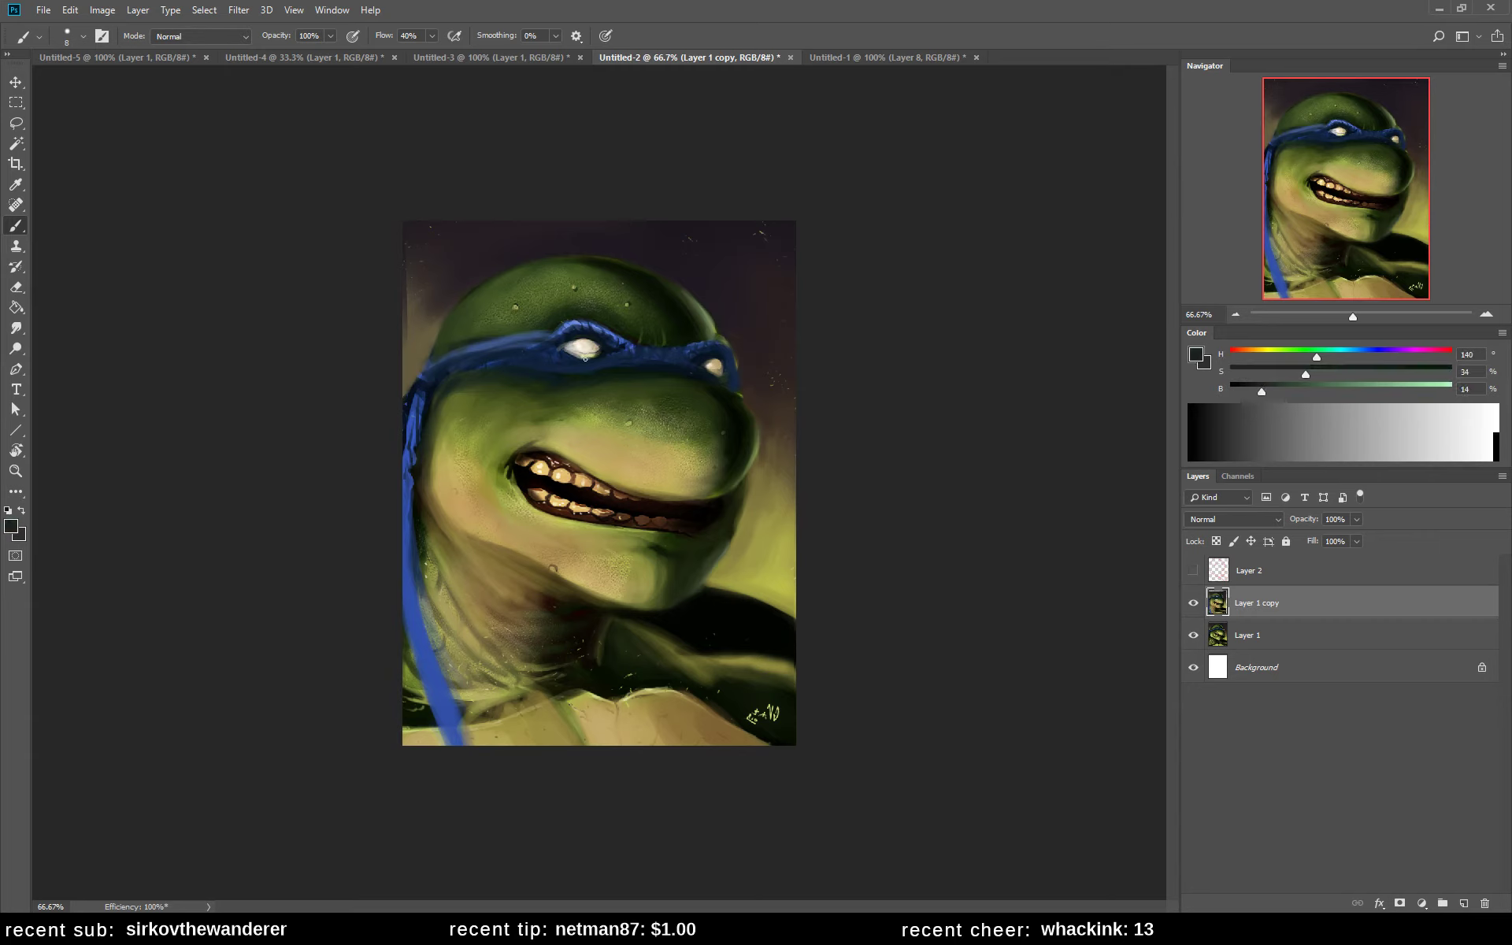
mouse_move(567, 347)
mouse_down()
mouse_move(592, 359)
mouse_move(586, 340)
mouse_move(597, 359)
mouse_up()
- Brighten the eye's lower edge with near-white, then sample the dark blue and green beside it
alt+click(580, 349)
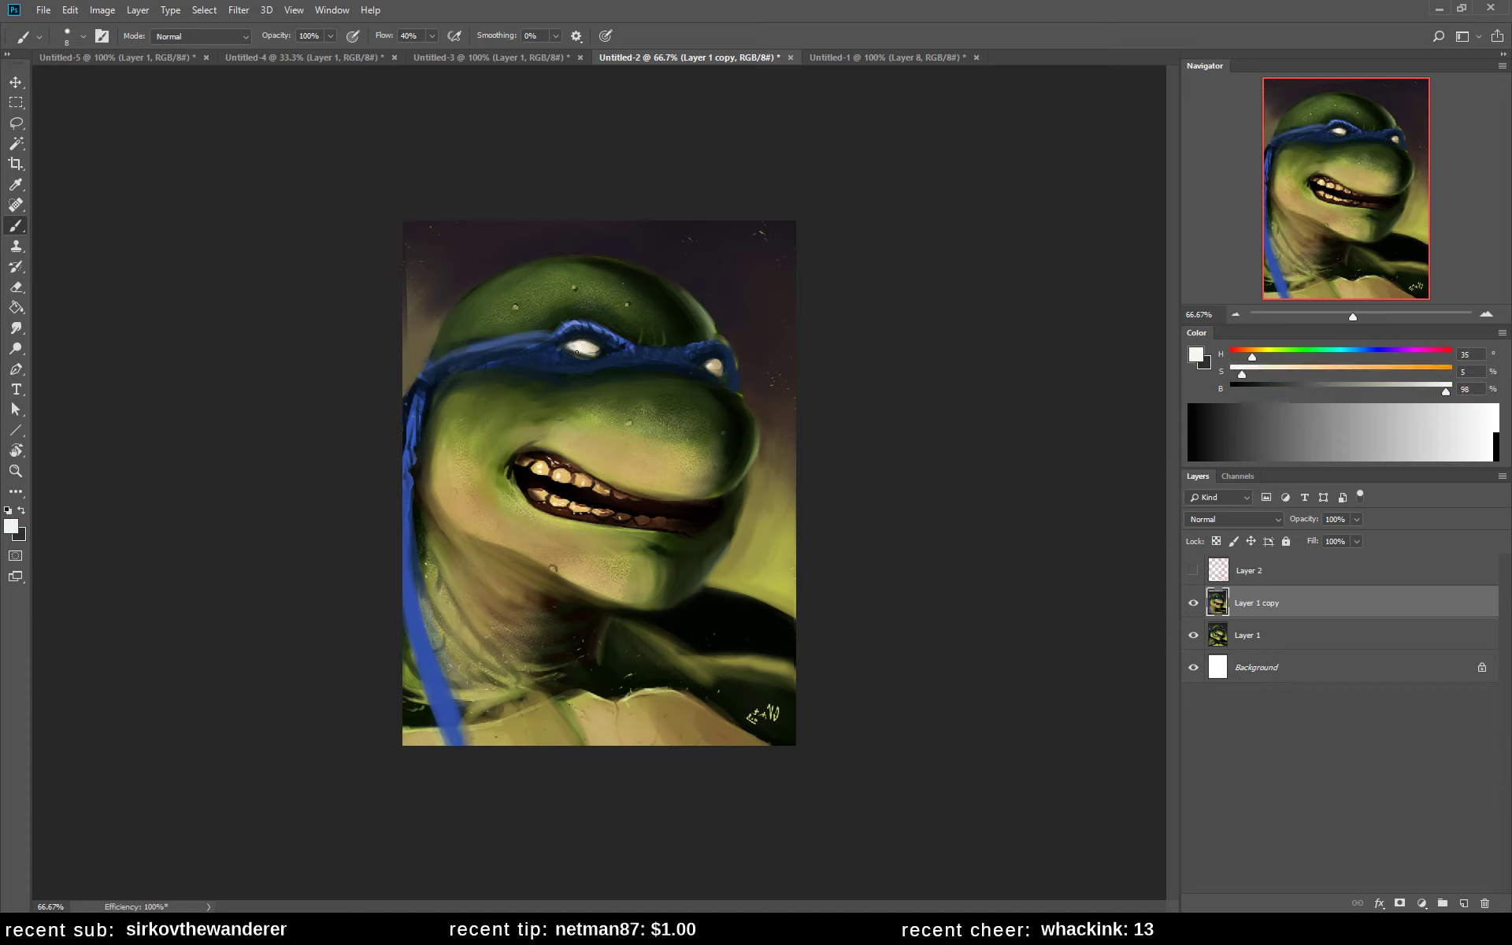
drag(571, 348, 591, 354)
alt+click(603, 355)
alt+click(606, 349)
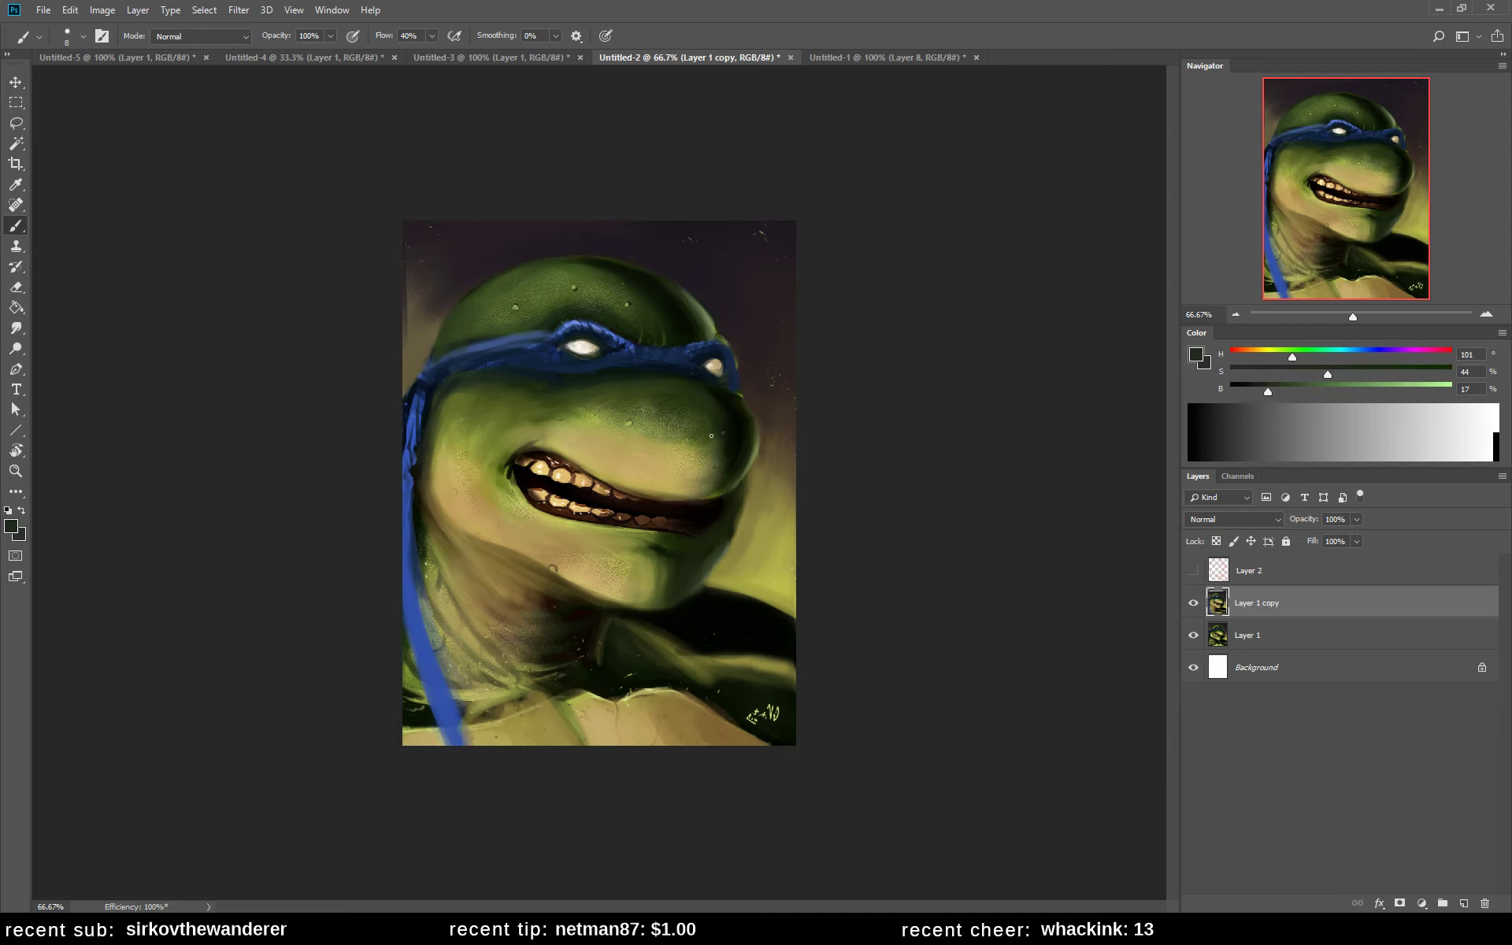
- Sample olive and dark brown tones from the head, then add a new empty layer
alt+click(453, 303)
alt+click(434, 331)
alt+click(436, 329)
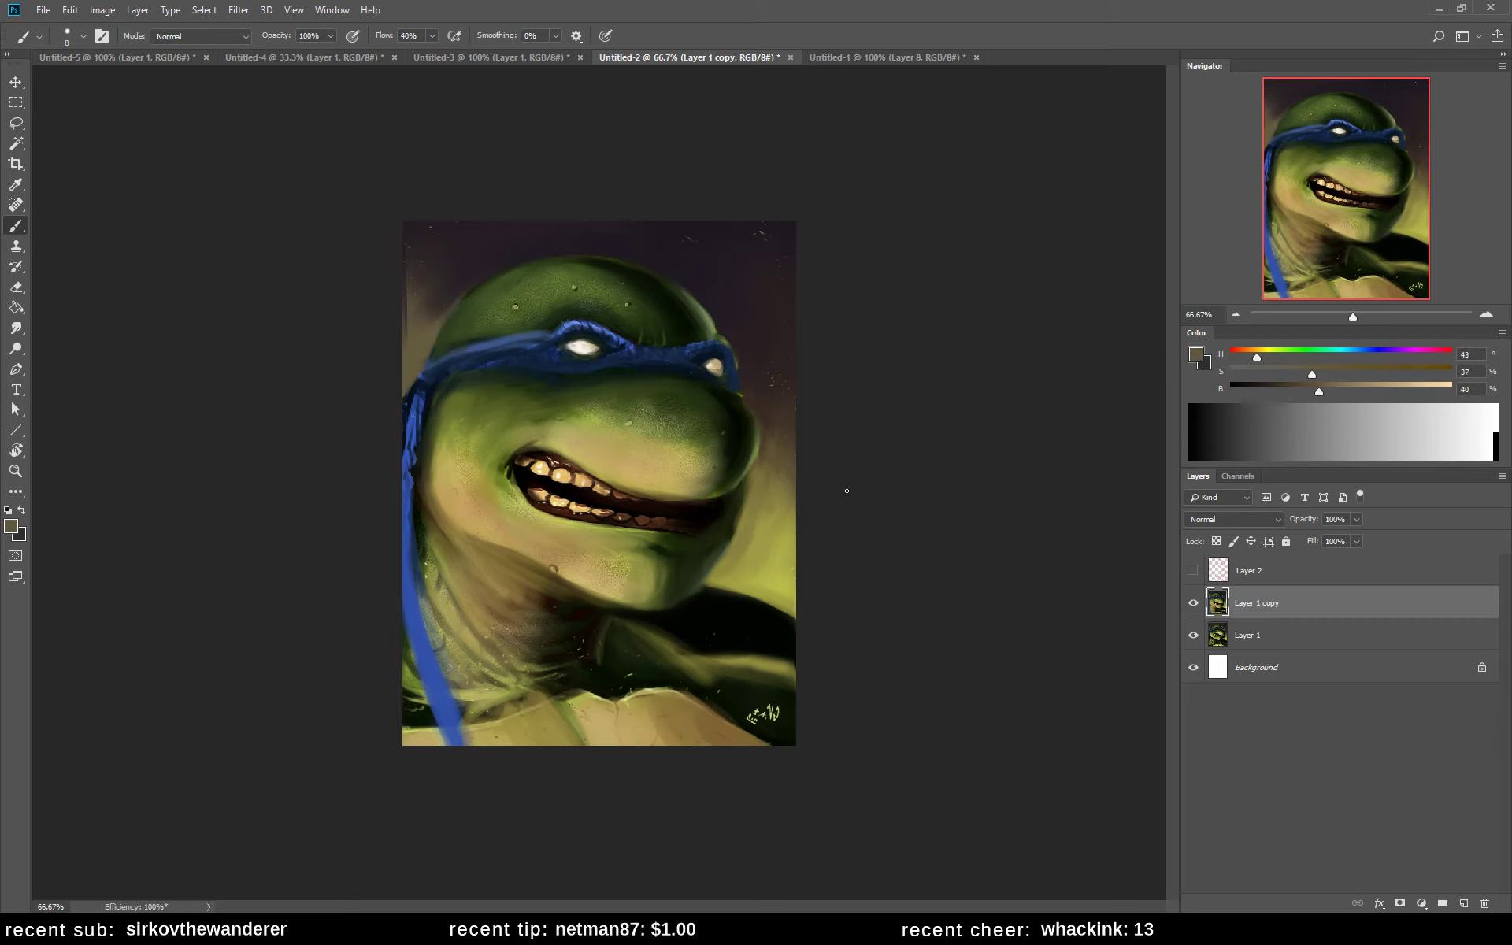
alt+click(756, 405)
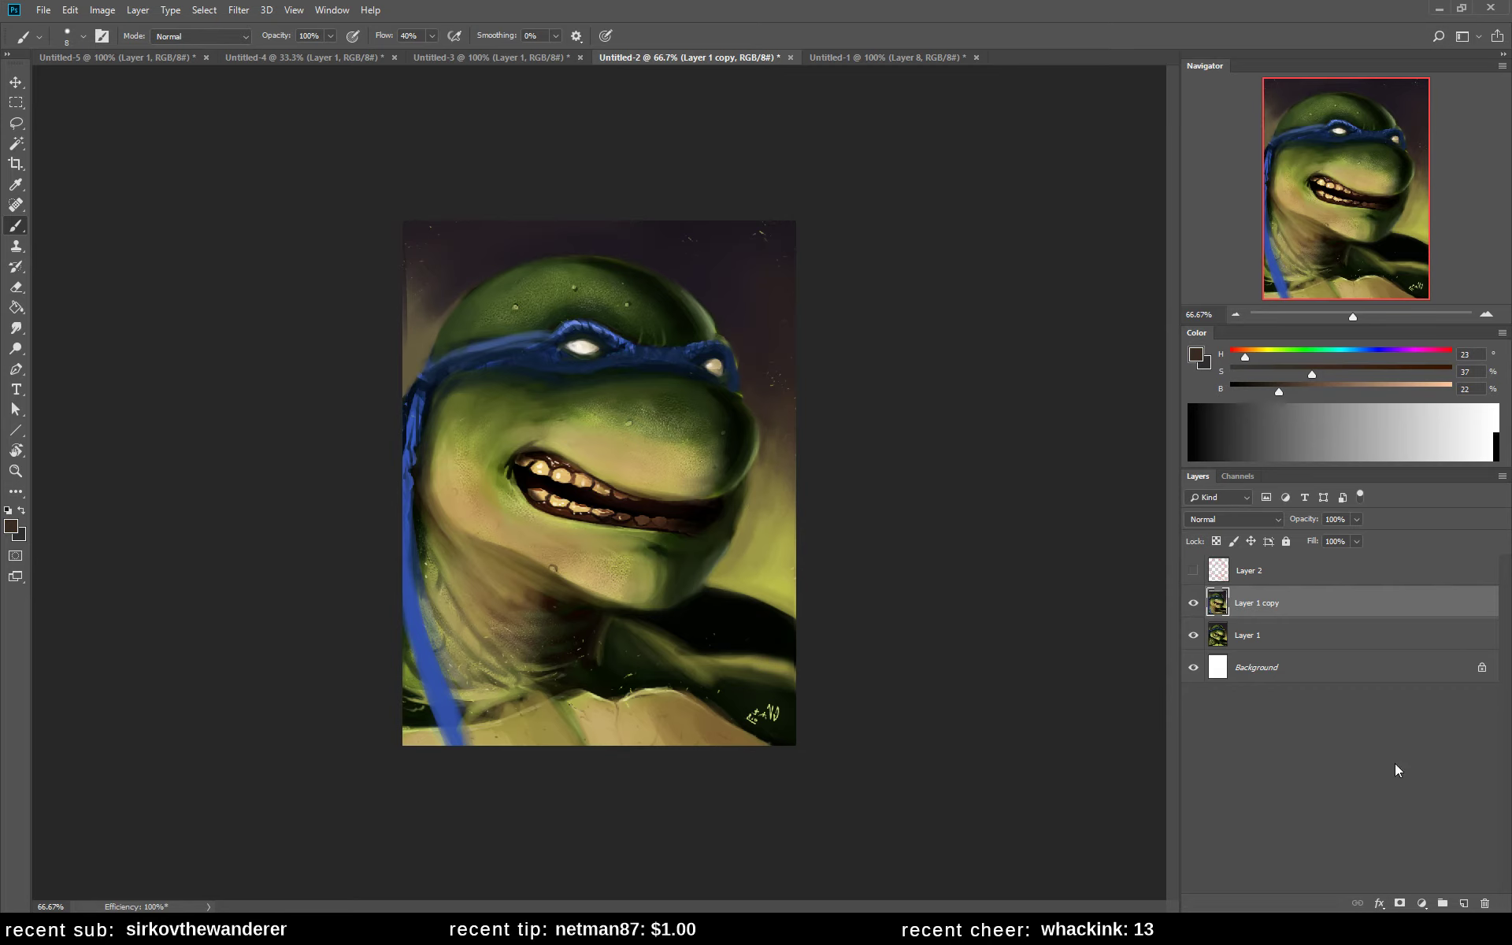
click(1463, 903)
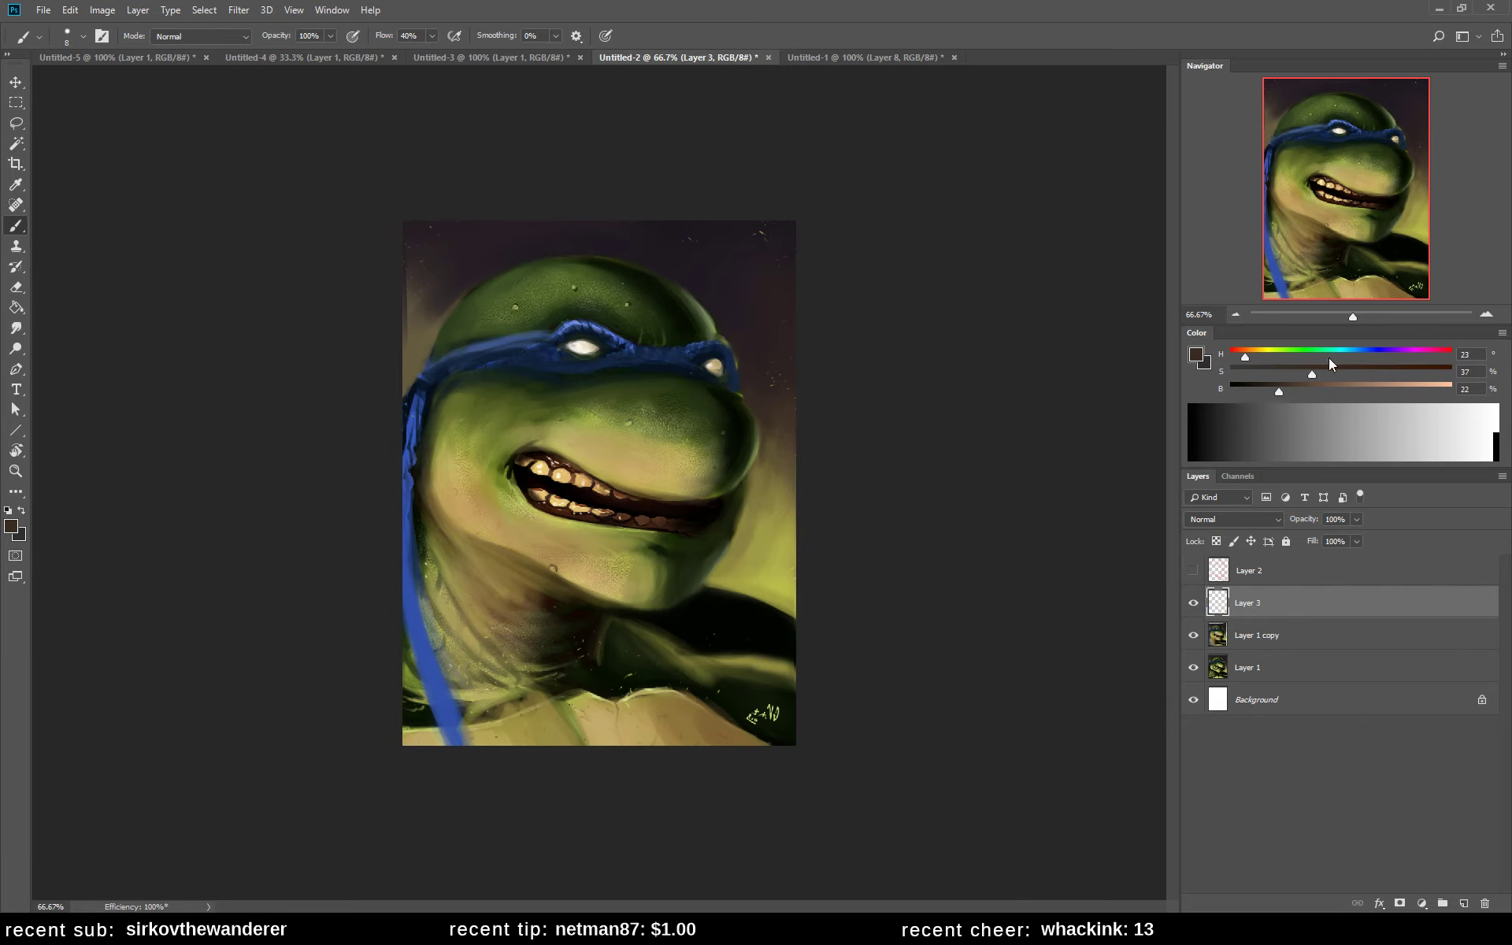
- Set the painting colour to fully saturated pure red in the Color panel
drag(1244, 359, 1225, 359)
drag(1329, 372, 1378, 372)
click(1411, 392)
click(1452, 375)
click(1453, 391)
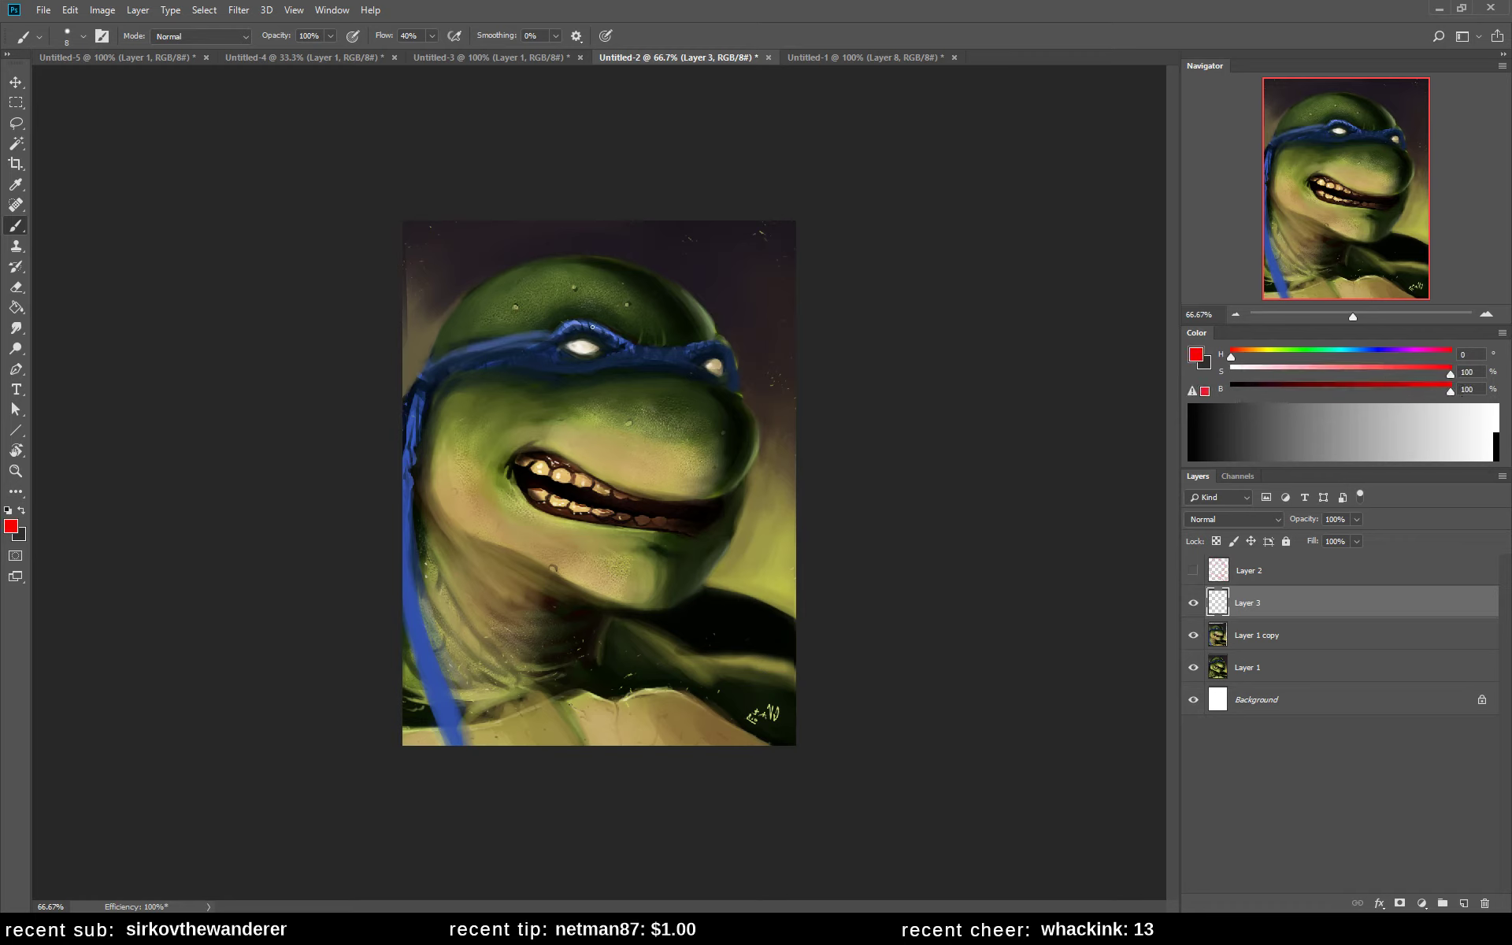
- Draw red guide lines from the head top over the bandana and down the right face toward the chin
drag(635, 290, 670, 347)
key(ctrl+z)
key(ctrl+z)
drag(622, 268, 696, 386)
key(ctrl+z)
drag(694, 368, 674, 362)
drag(604, 258, 715, 380)
drag(728, 385, 726, 477)
drag(671, 525, 681, 561)
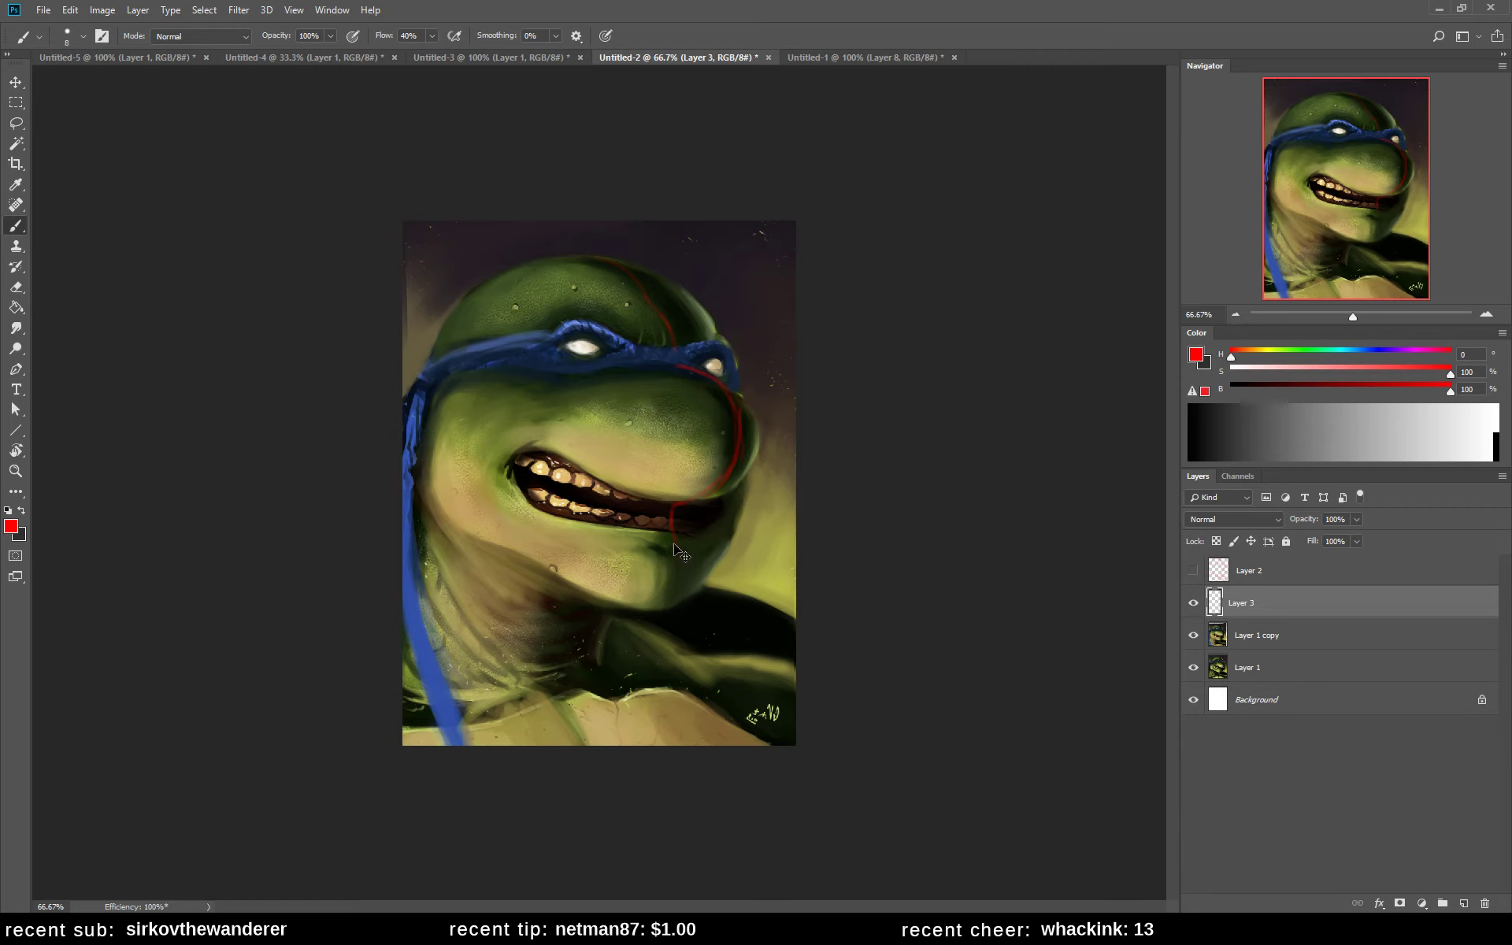
- Add red guides beside the mouth, at the jaw, along the top-left of the head and the mask's edge
key(ctrl+alt+z)
drag(672, 503, 658, 605)
mouse_move(597, 608)
mouse_down()
mouse_move(571, 611)
mouse_move(594, 768)
mouse_move(571, 699)
mouse_up()
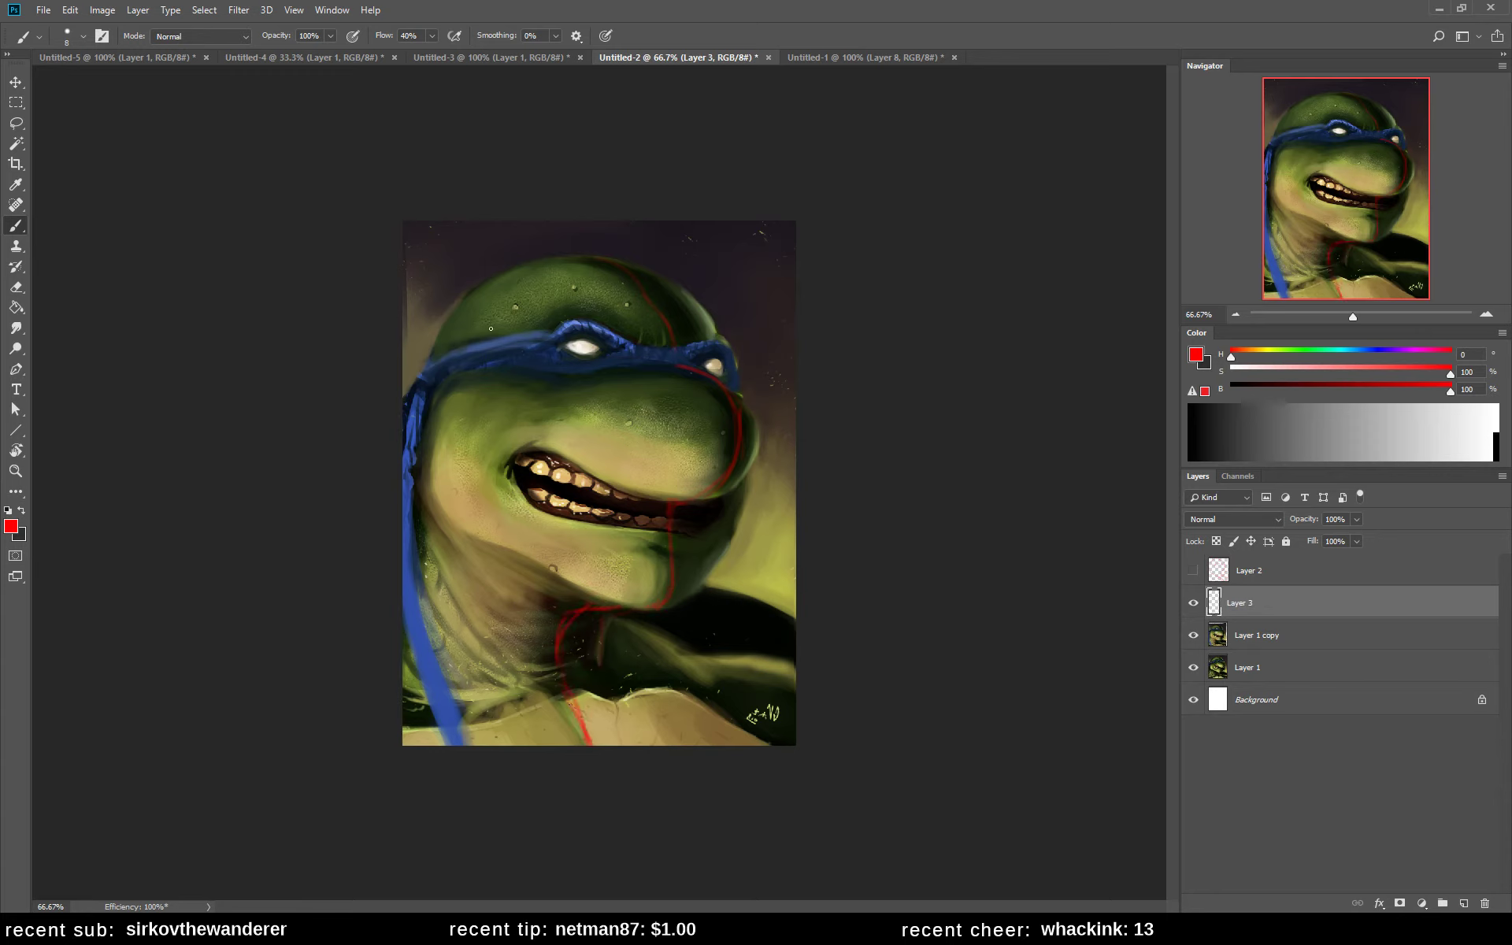
drag(453, 308, 578, 266)
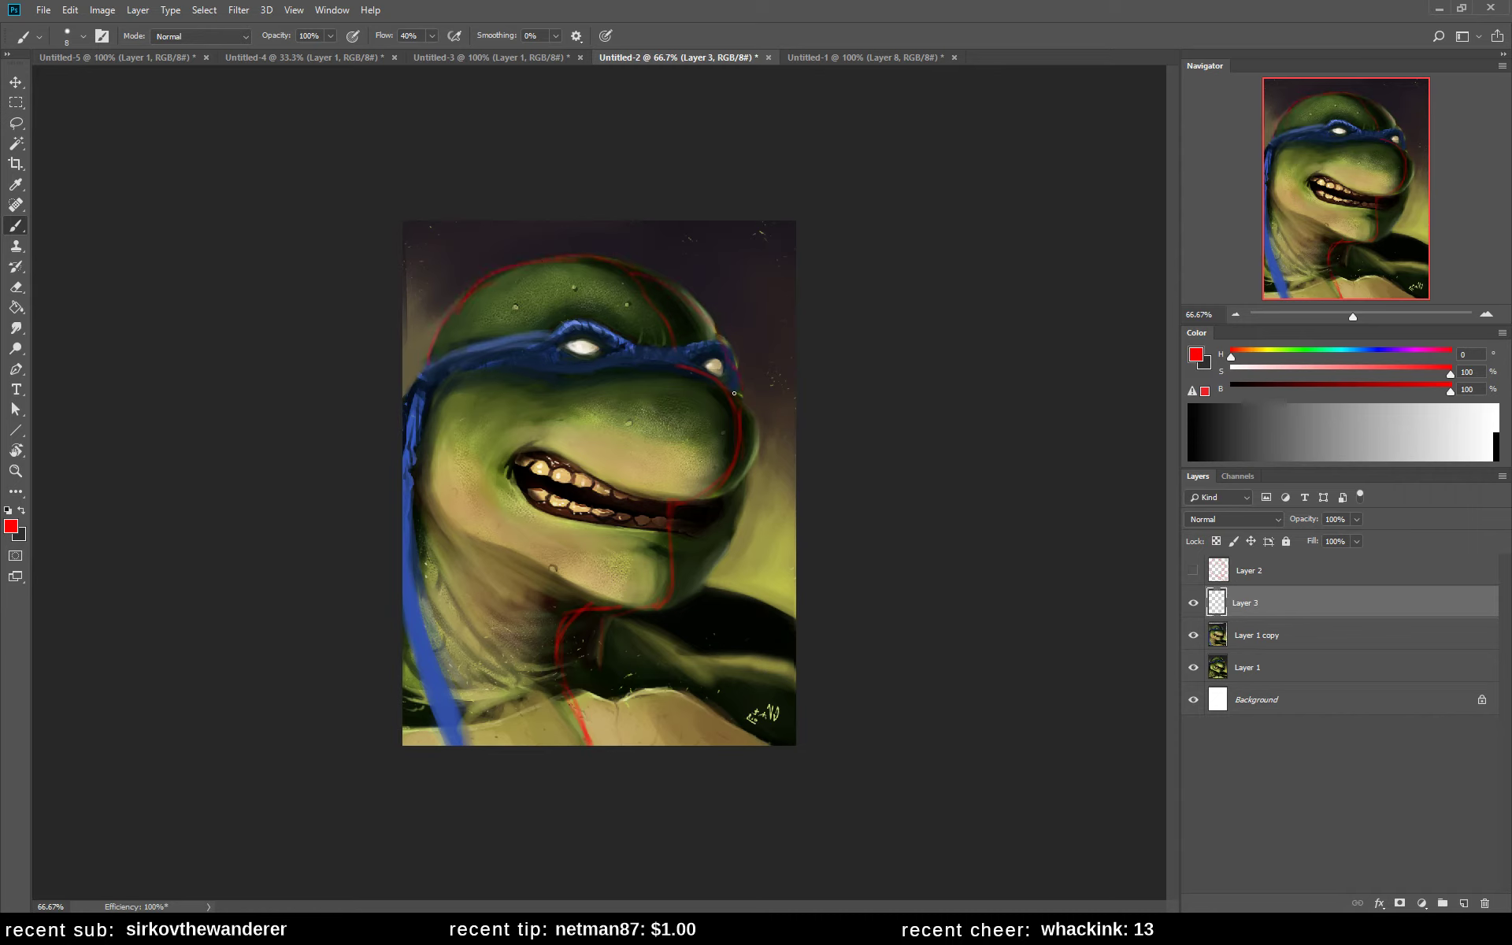
drag(738, 378, 743, 397)
- Trace the upper and lower lips in red and extend the jaw line
drag(542, 461, 727, 504)
key(ctrl+alt+z)
key(ctrl+alt+z)
drag(717, 497, 715, 515)
mouse_move(518, 478)
mouse_down()
mouse_move(531, 509)
mouse_move(631, 524)
mouse_up()
drag(526, 506, 701, 536)
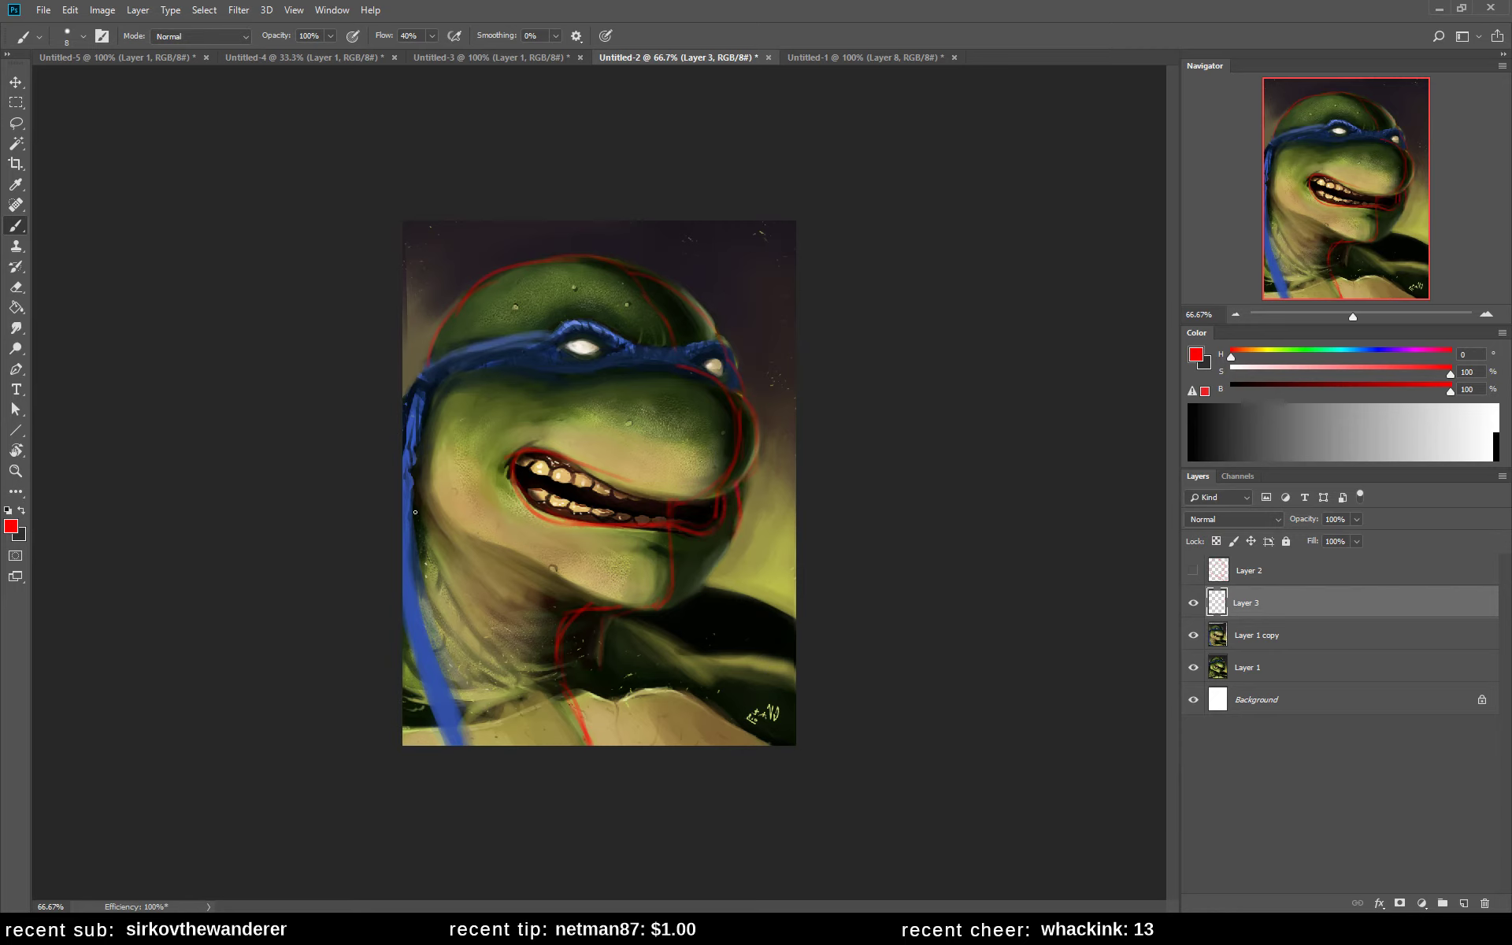
drag(432, 501, 520, 549)
- Hide the red sketch layer and flip the canvas horizontally to check the drawing
click(1192, 604)
click(1193, 605)
click(1195, 601)
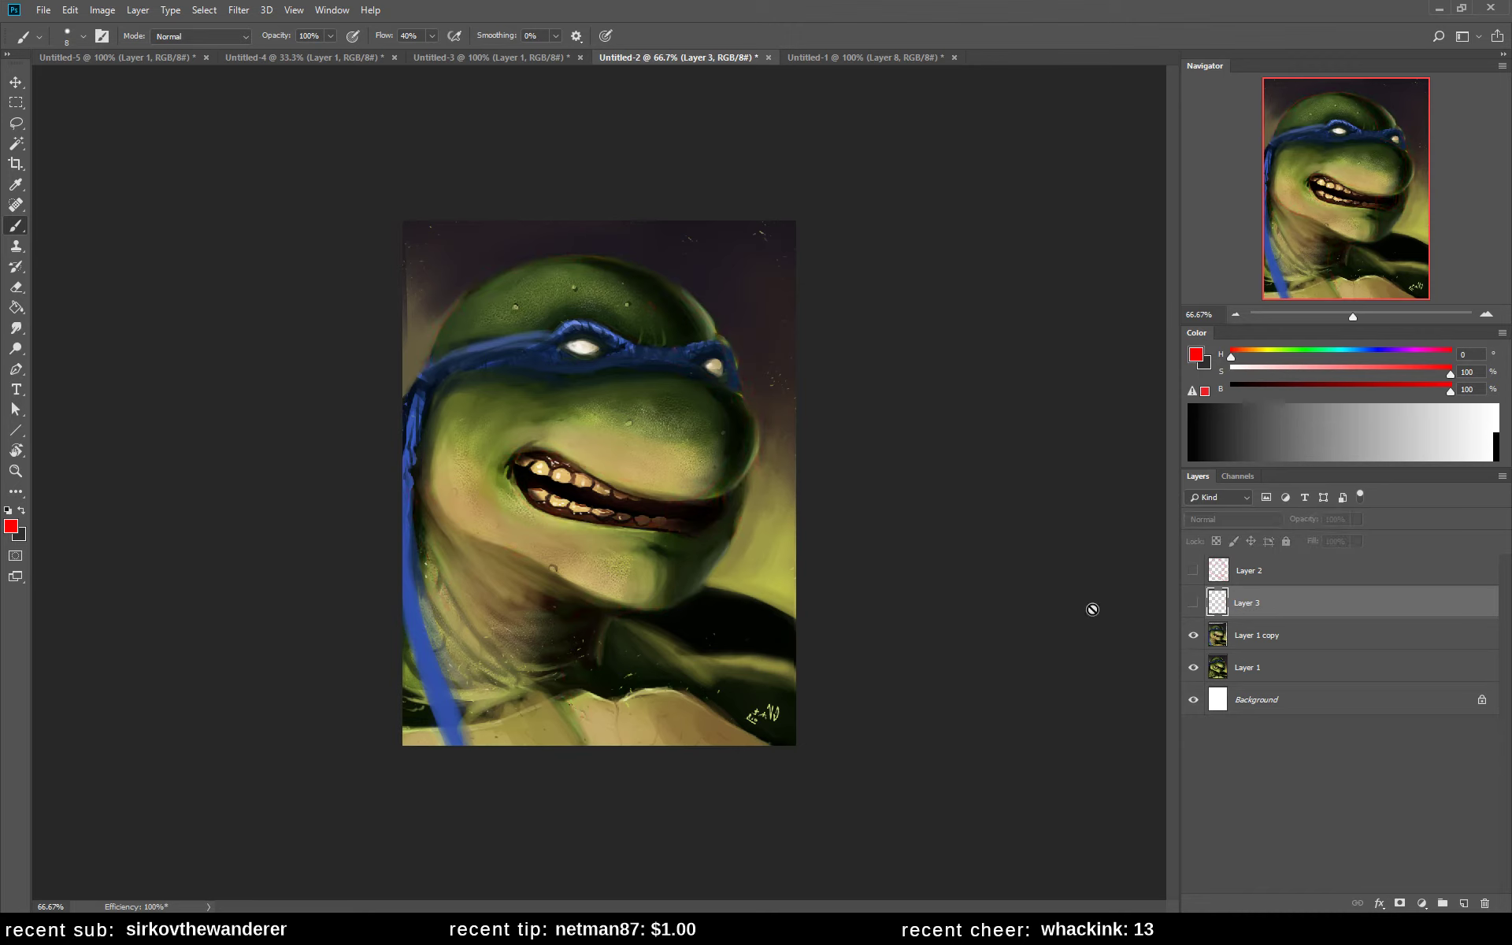
key(ctrl+shift+h)
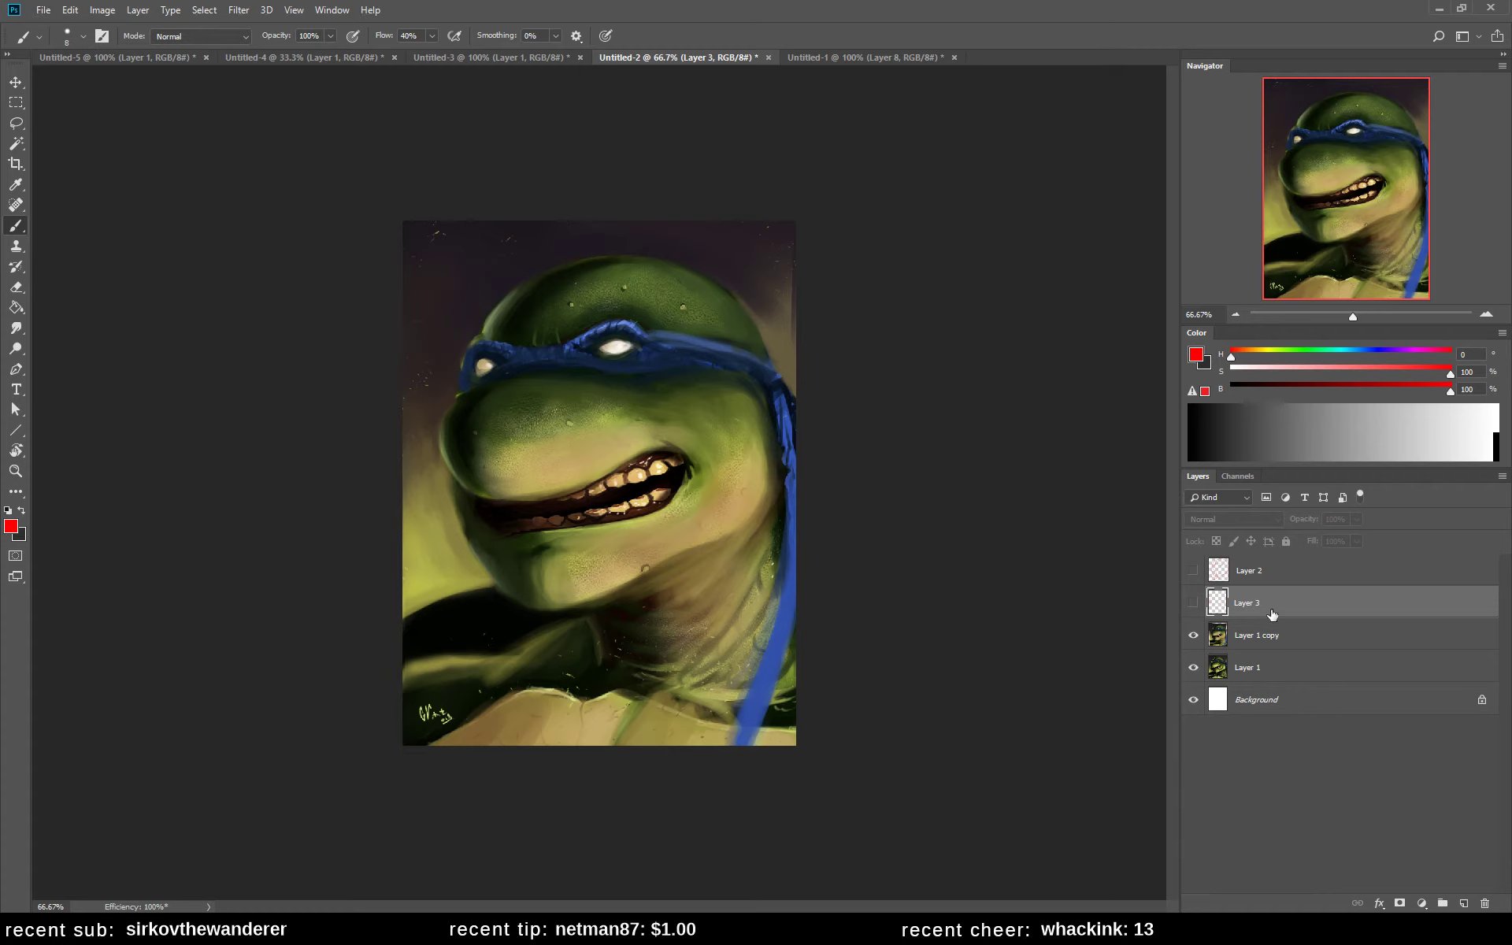
- Return to Layer 1 copy and sample olive tones from the painting
click(1278, 635)
alt+click(464, 554)
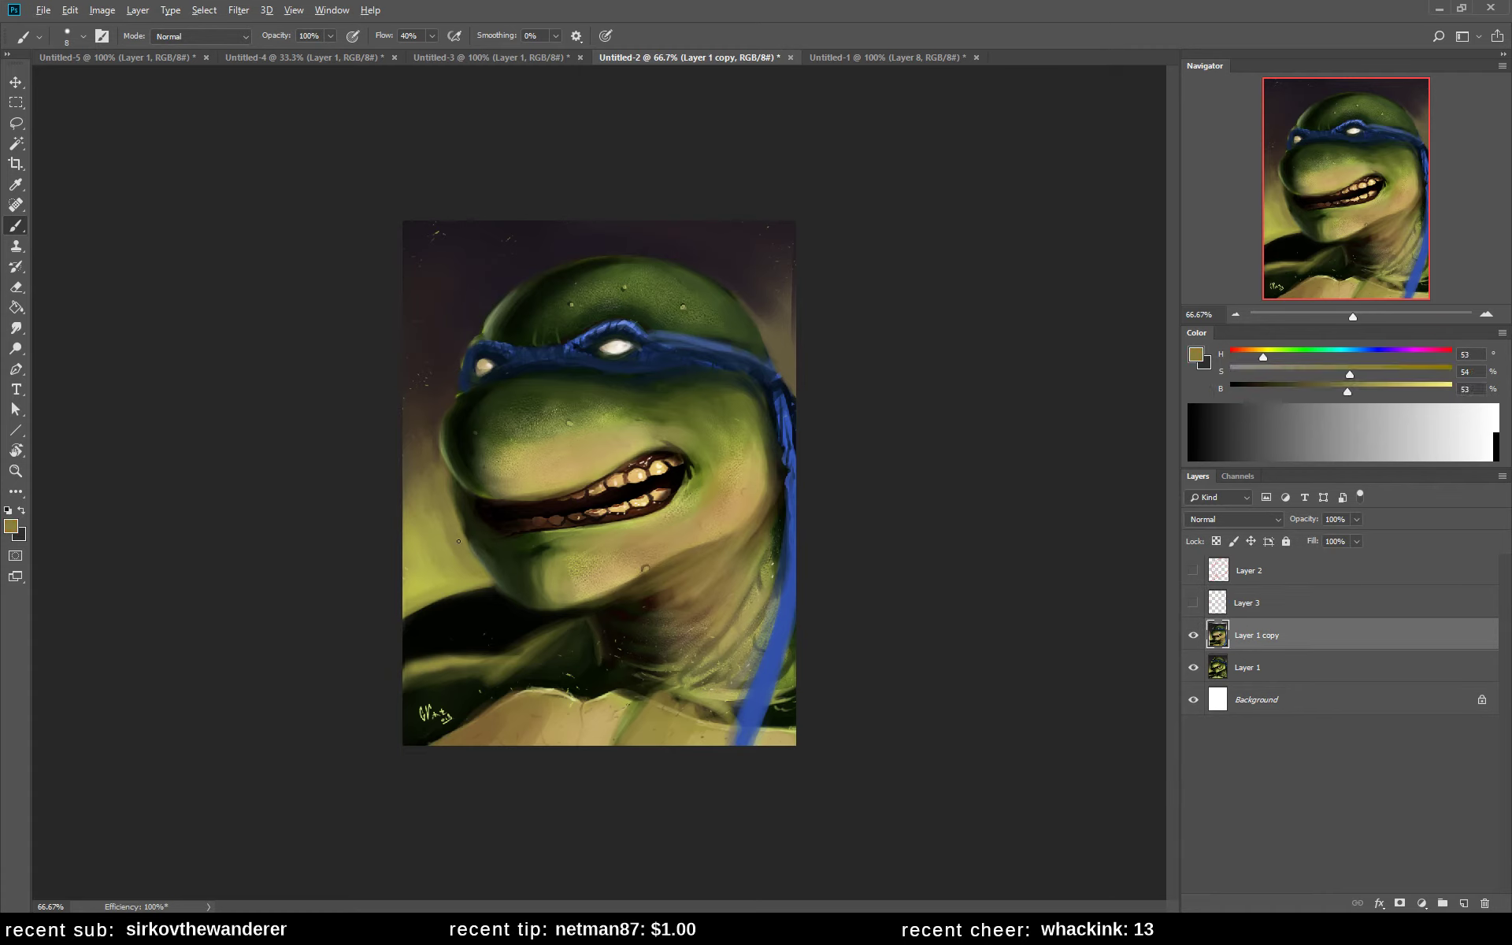
alt+click(440, 553)
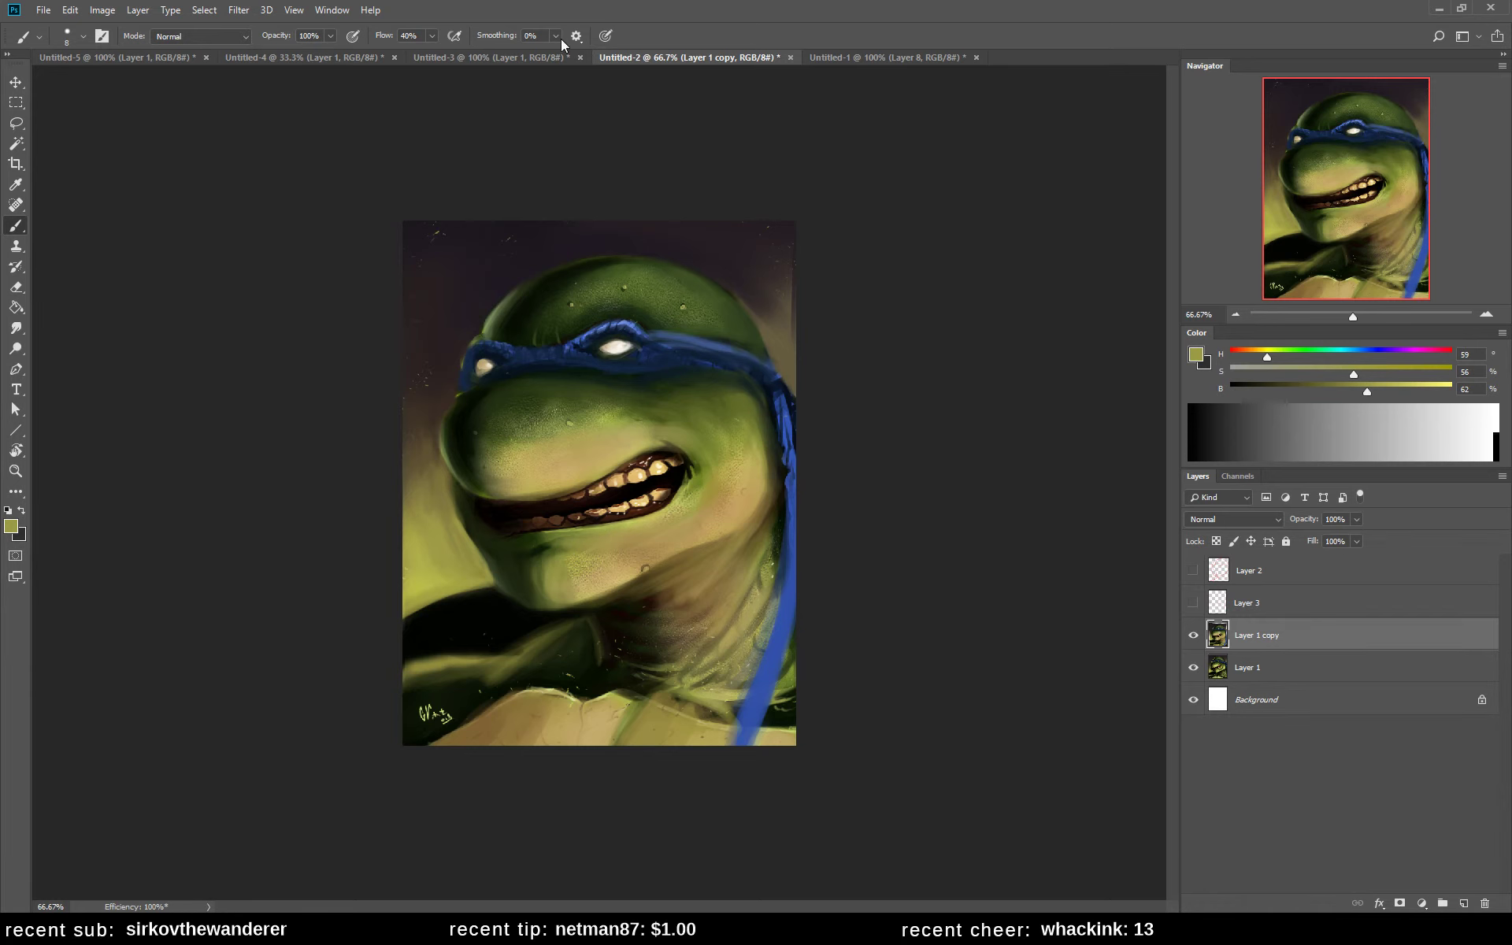
- Keep the elf portrait open, switch to Untitled-4, add a new layer, and select Layer 1
click(509, 56)
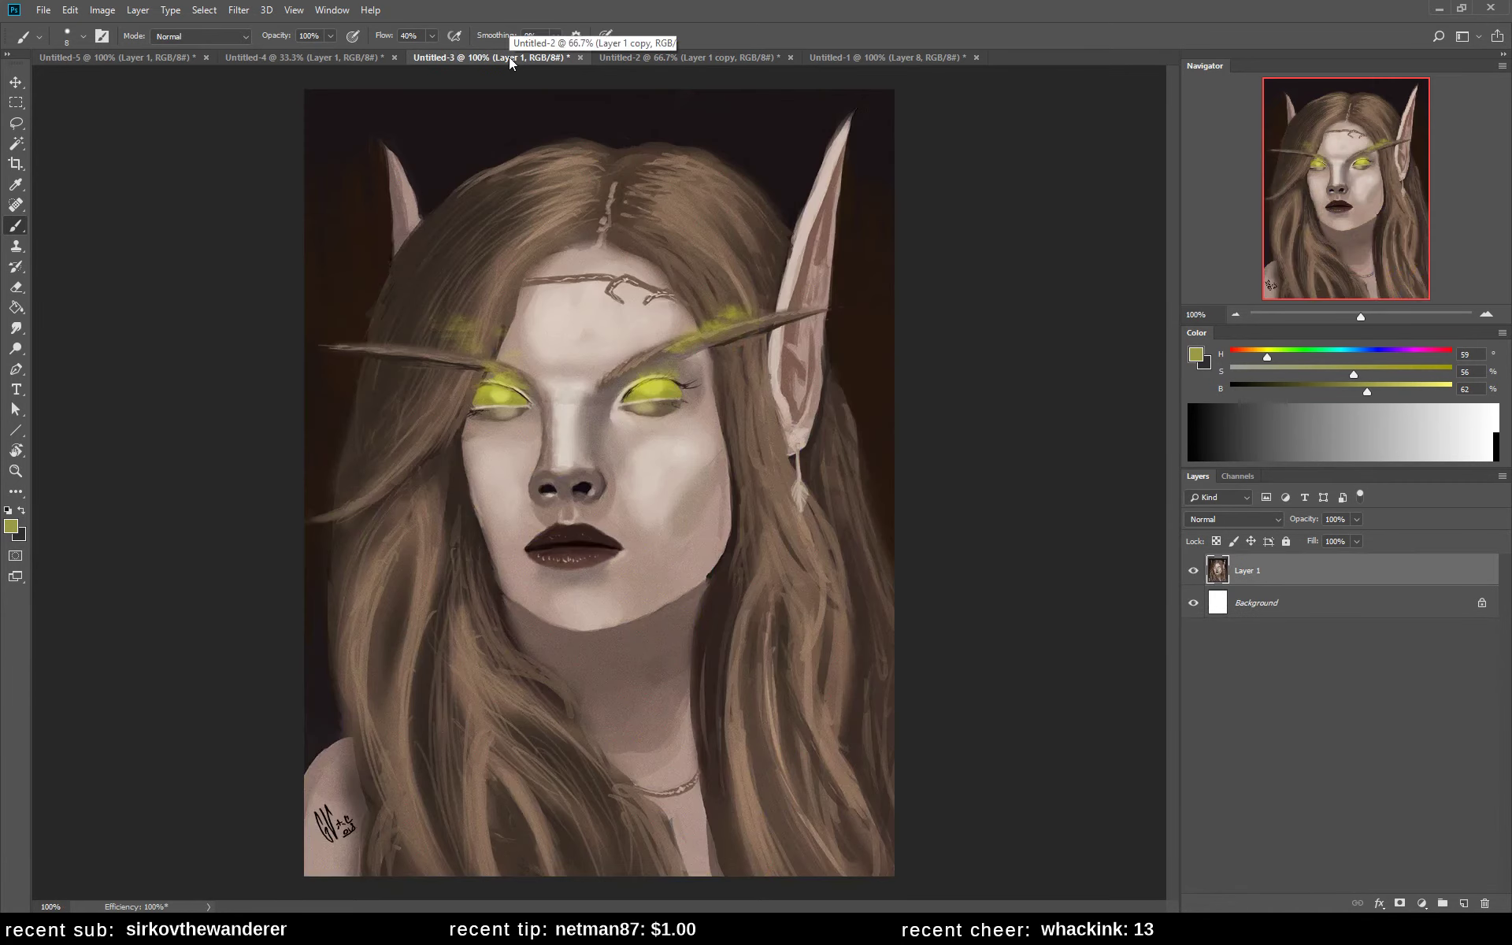
click(580, 57)
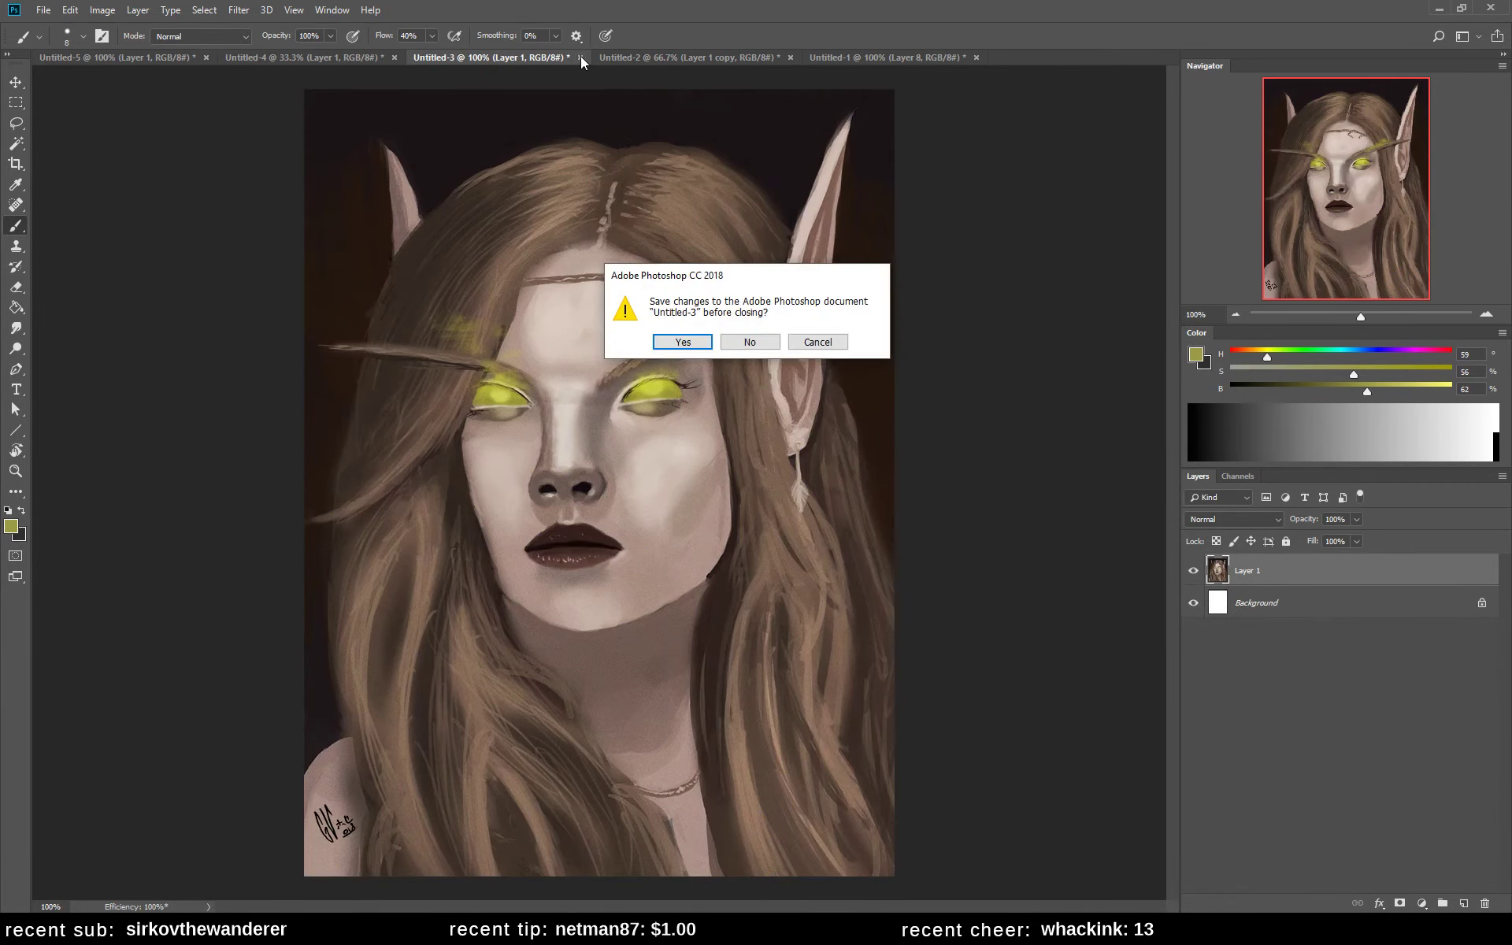
click(818, 341)
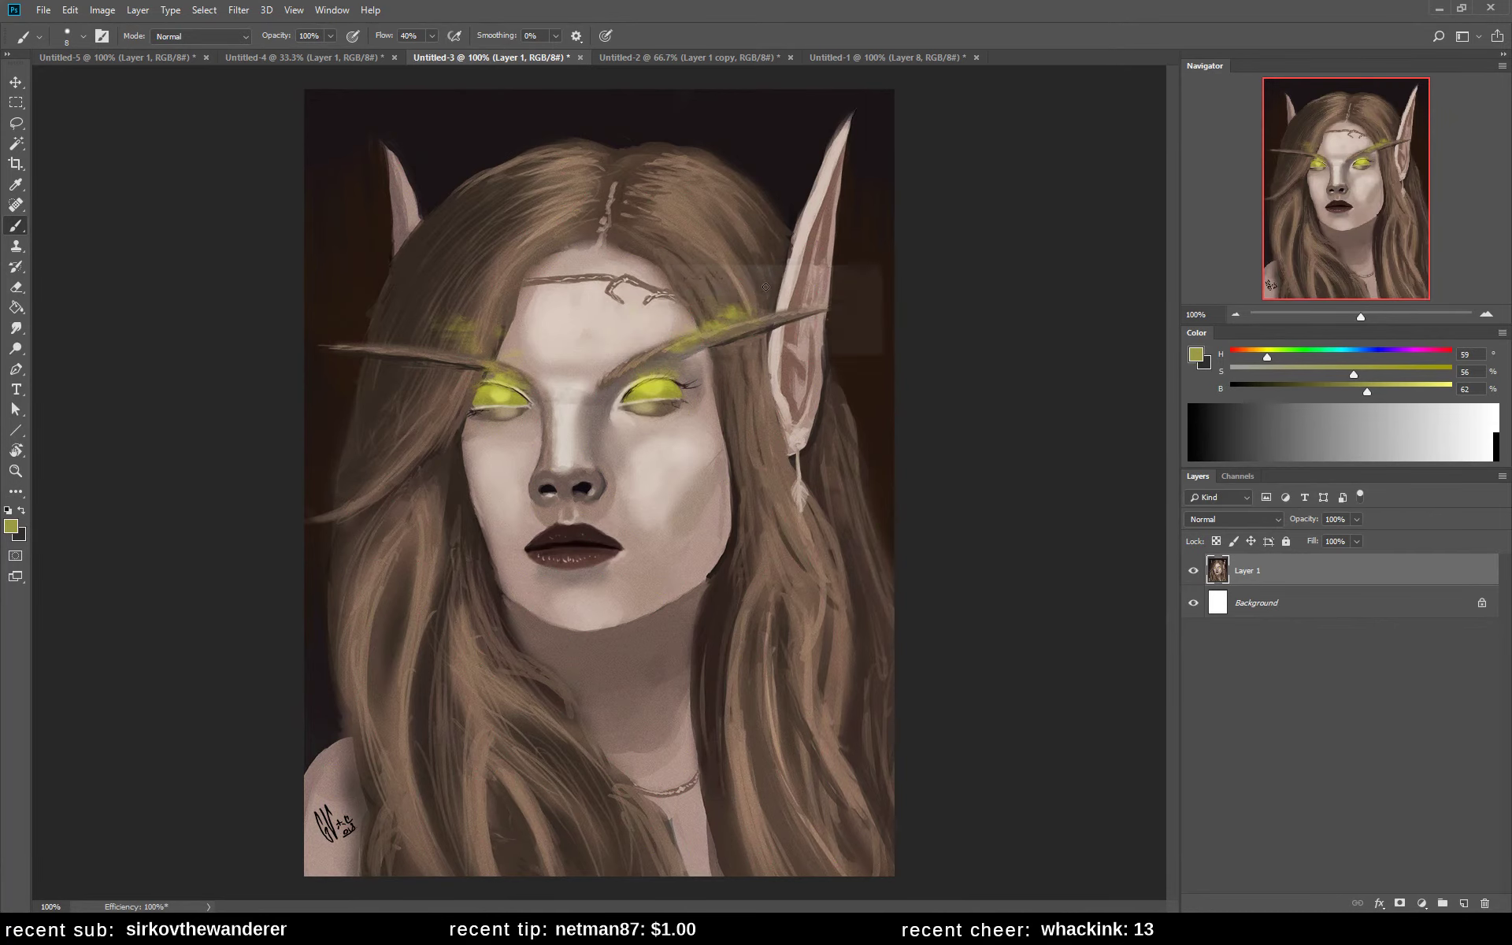
click(337, 57)
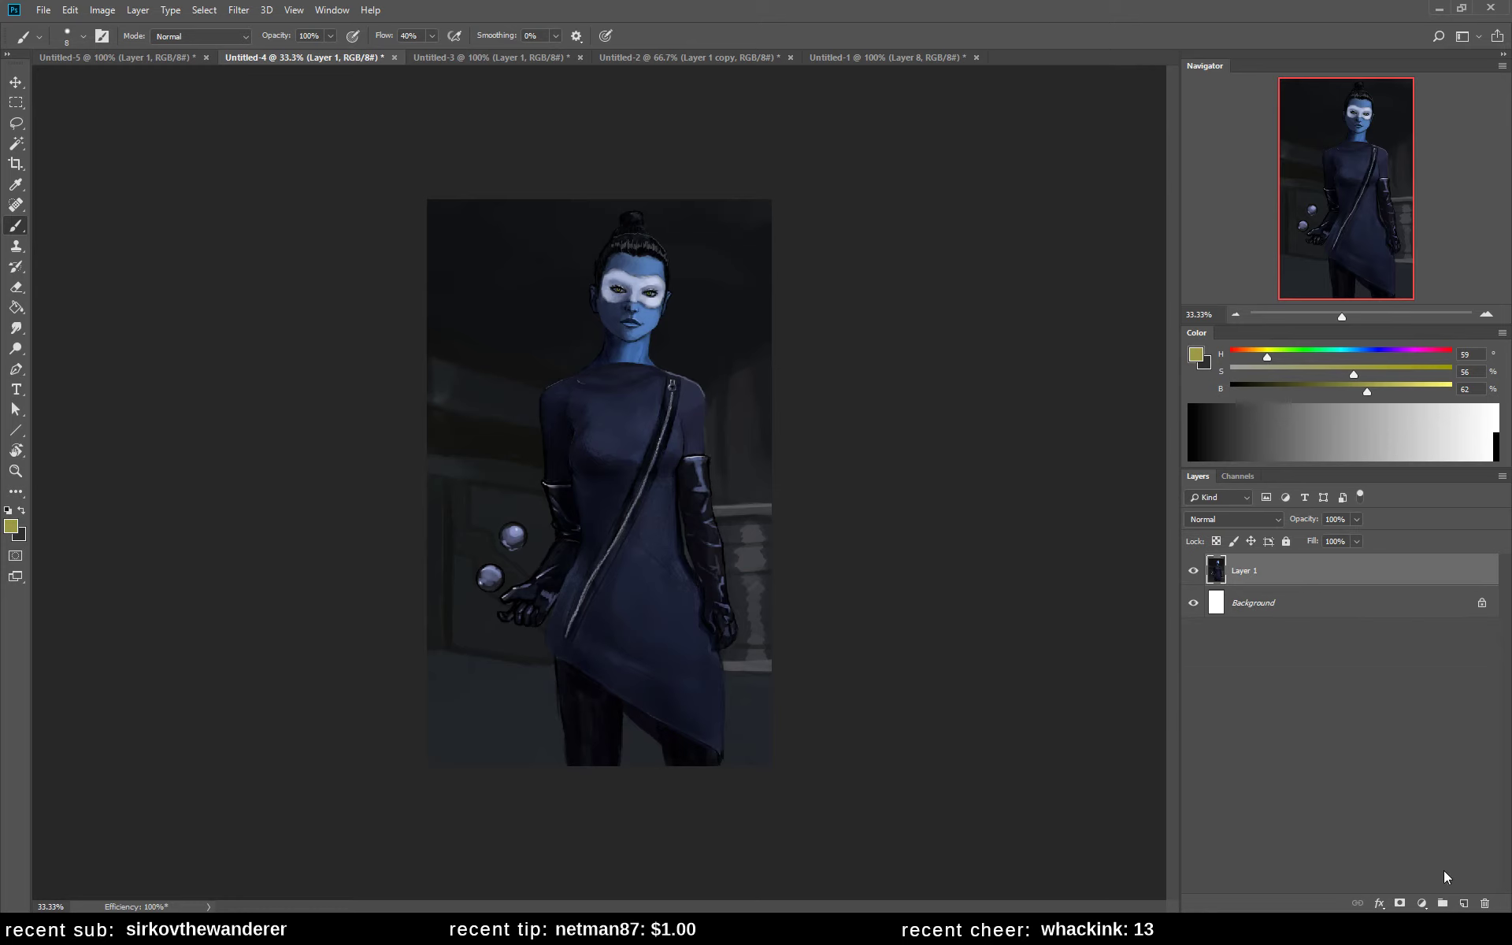
click(1464, 903)
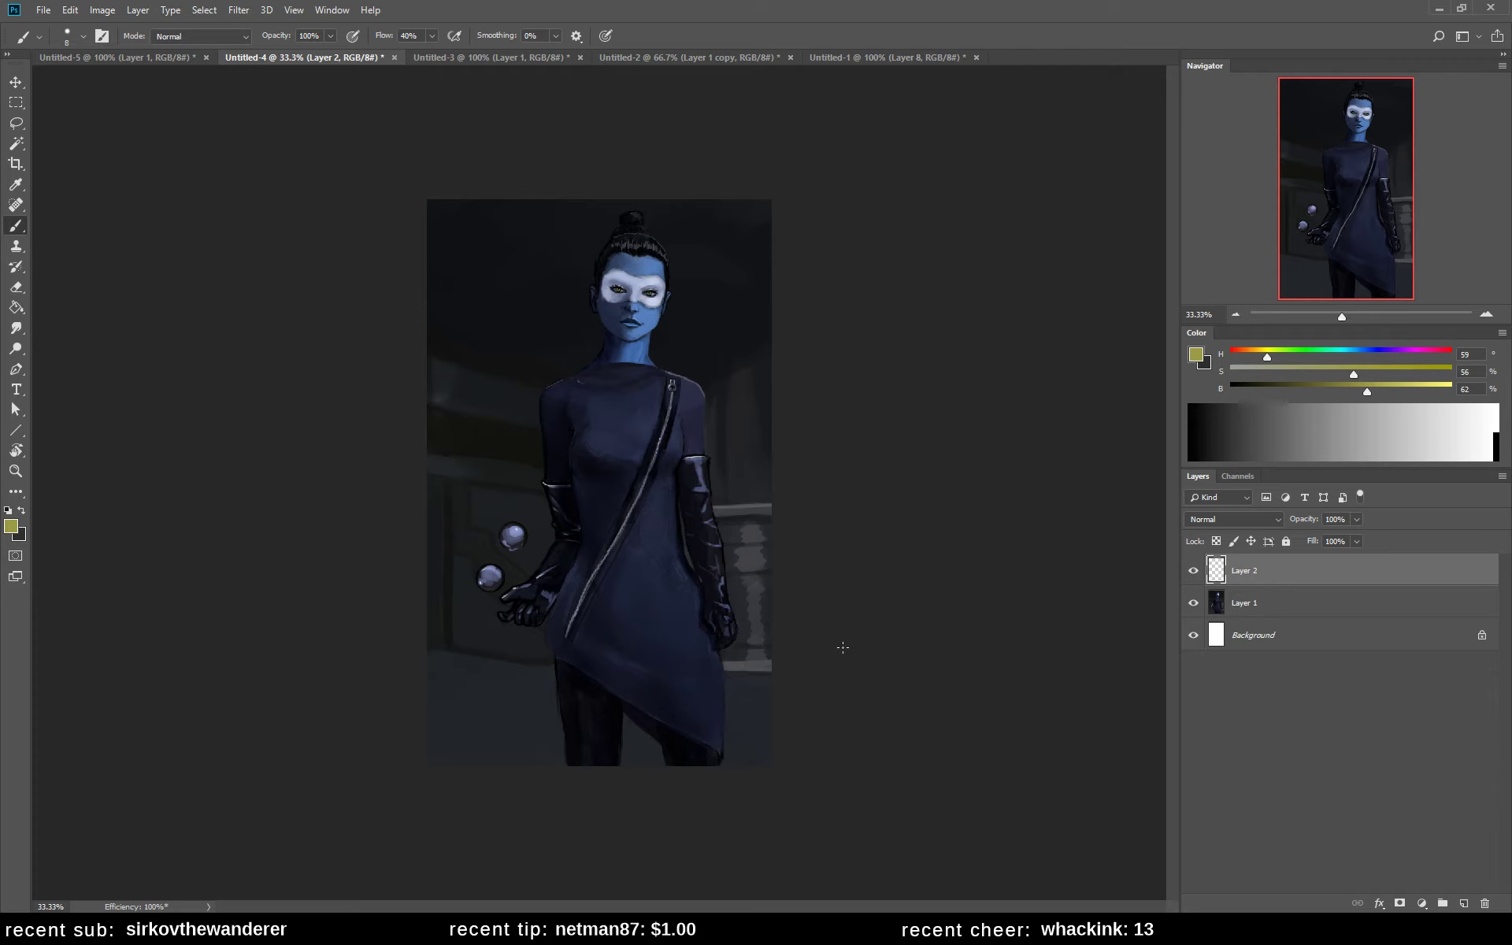
click(1251, 606)
- Duplicate Layer 1 and tilt the copy about 2 degrees with Free Transform, then select Layer 2
key(ctrl+j)
key(ctrl+t)
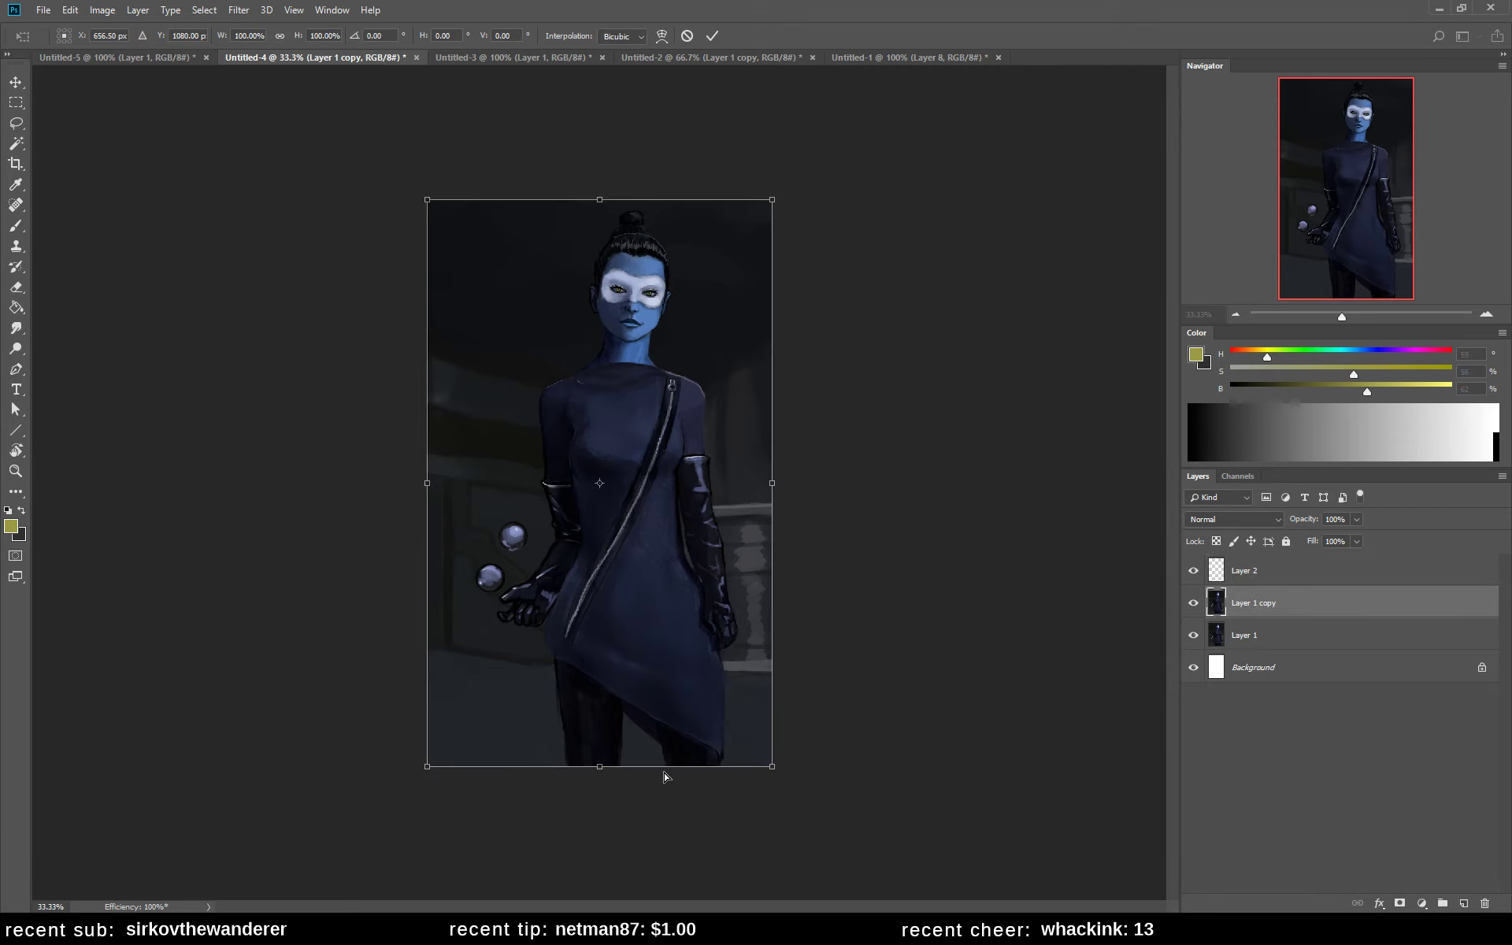
drag(595, 775, 577, 772)
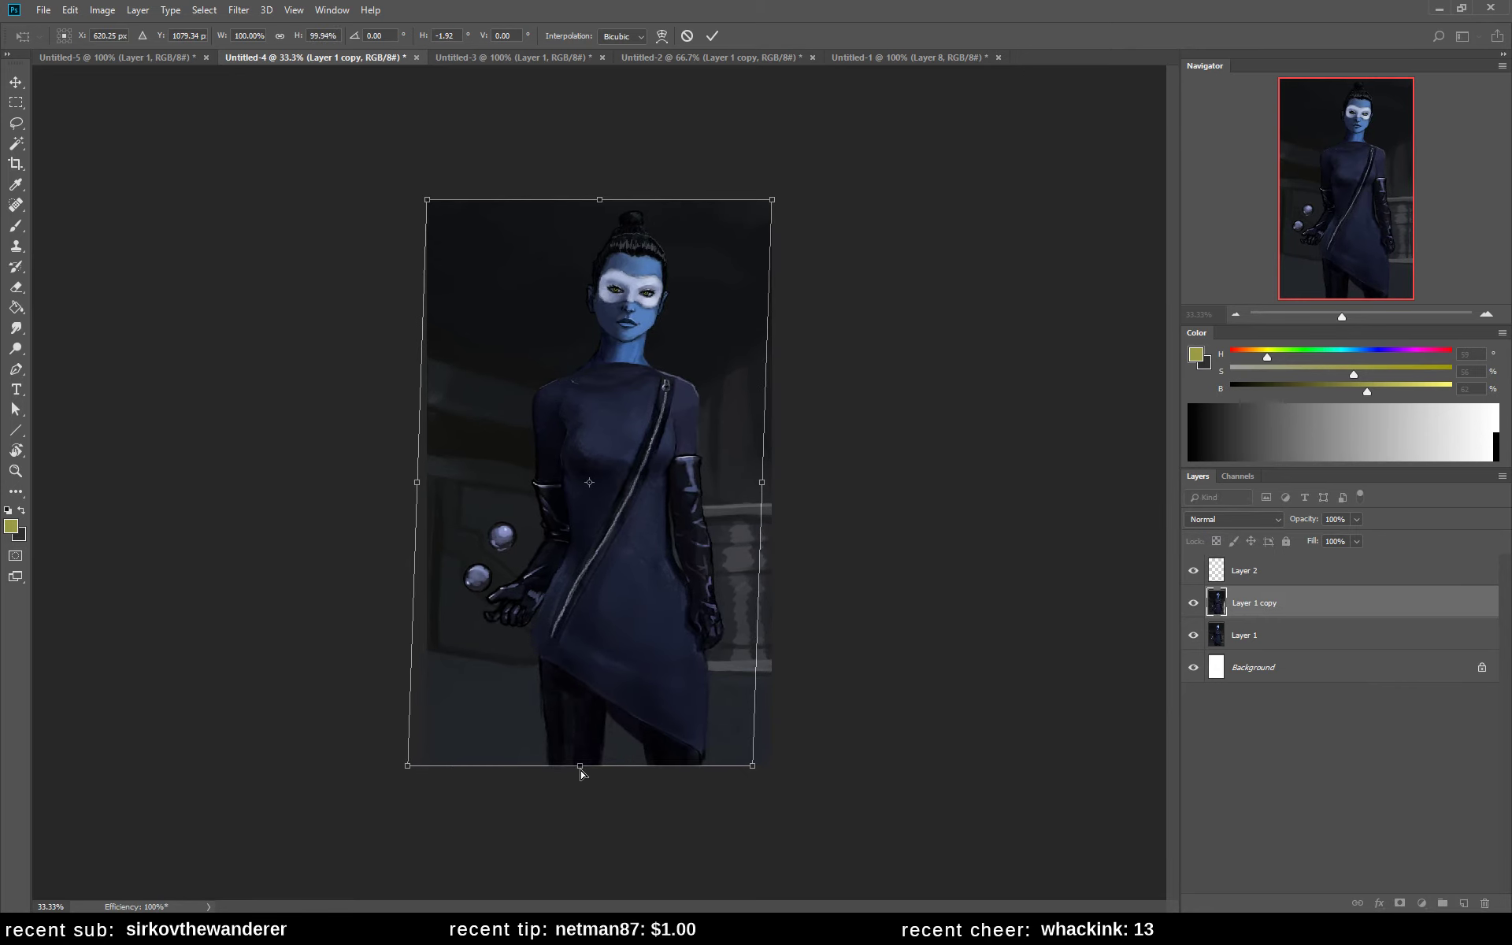
key(Return)
key(b)
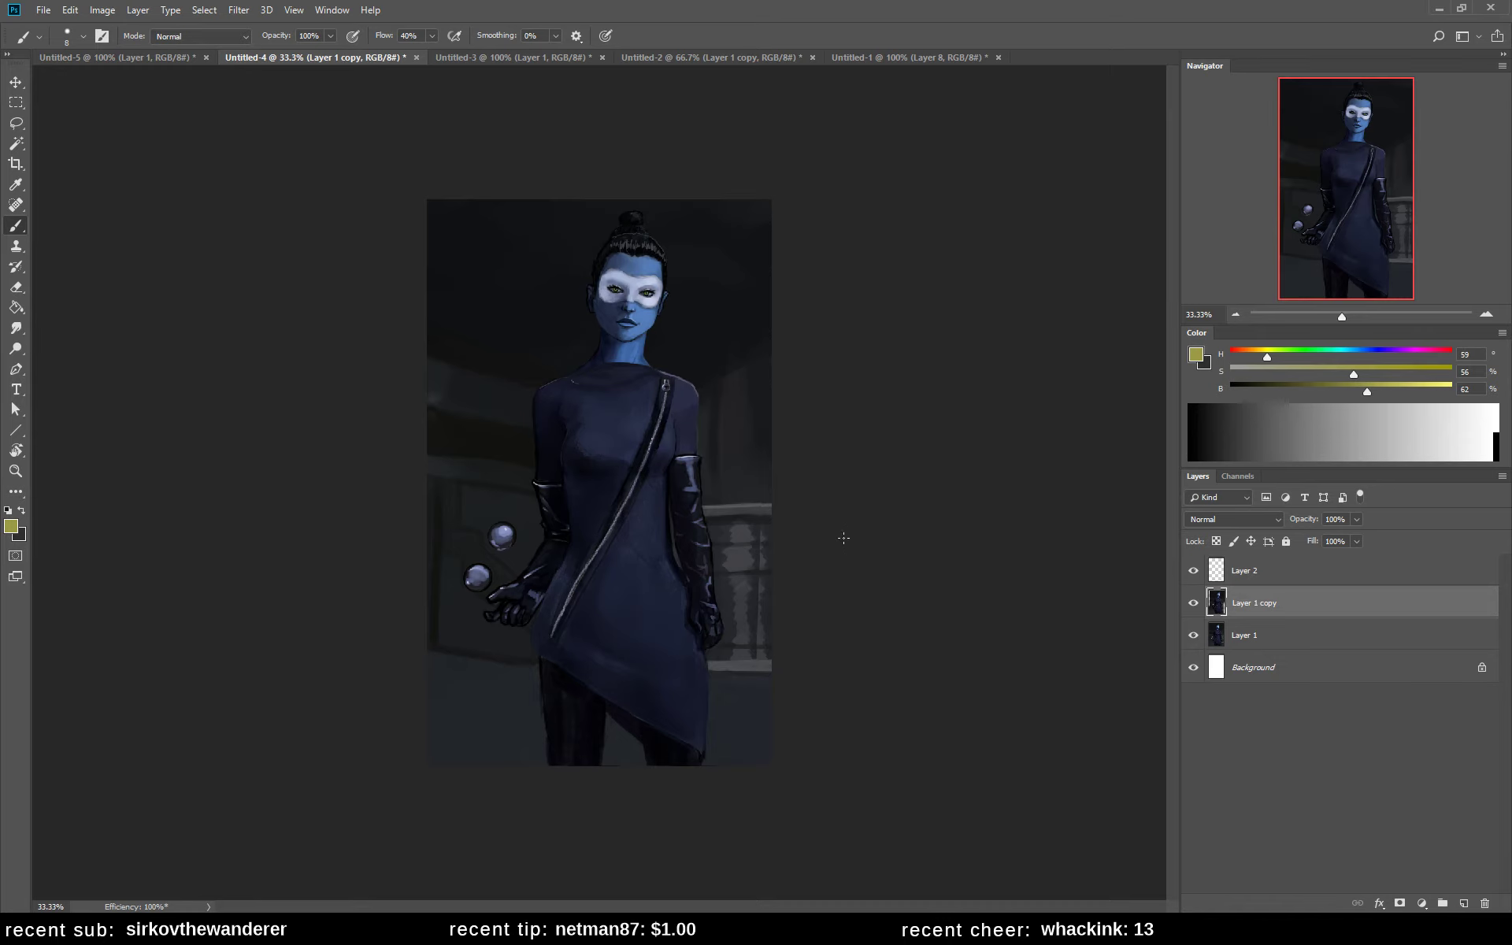
click(1289, 581)
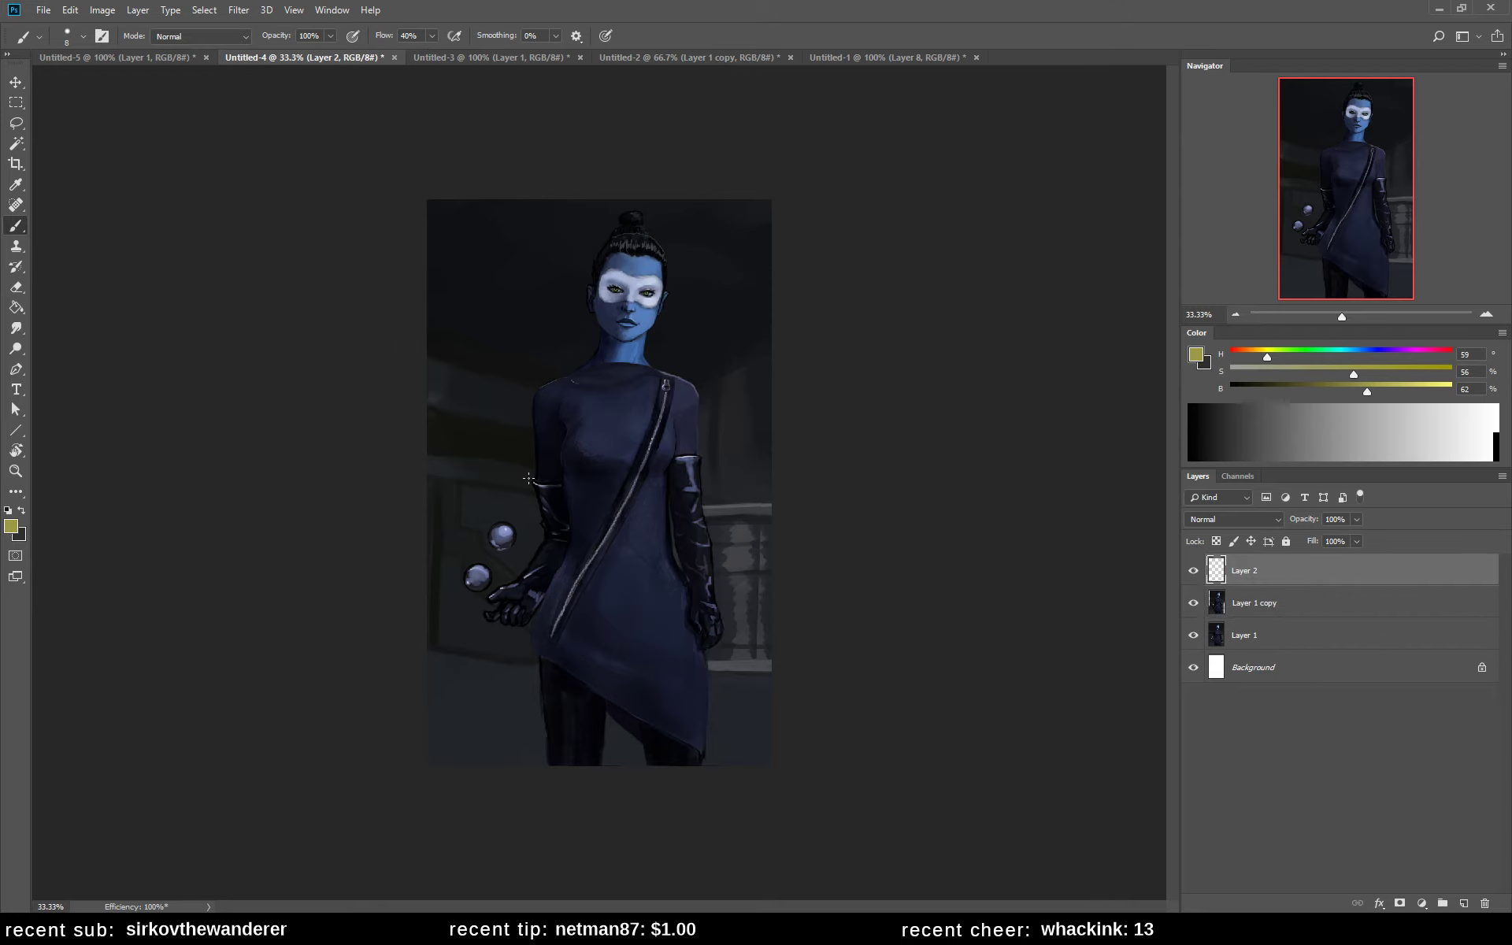
- Hide Layer 1 copy and darken the background left of the figure with near-black strokes
alt+click(480, 449)
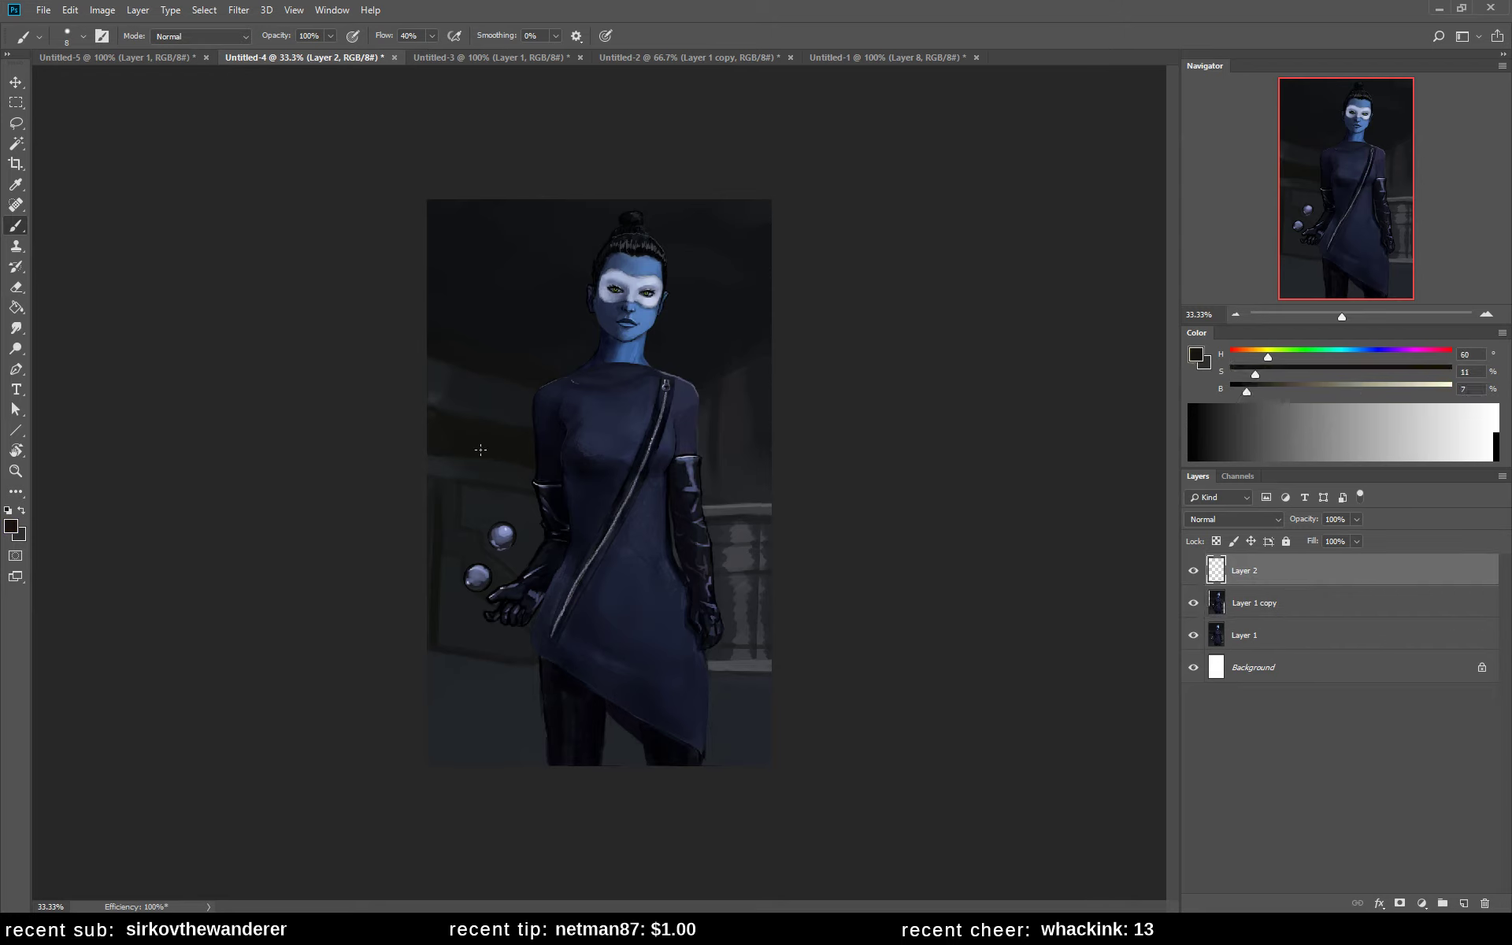
click(1193, 603)
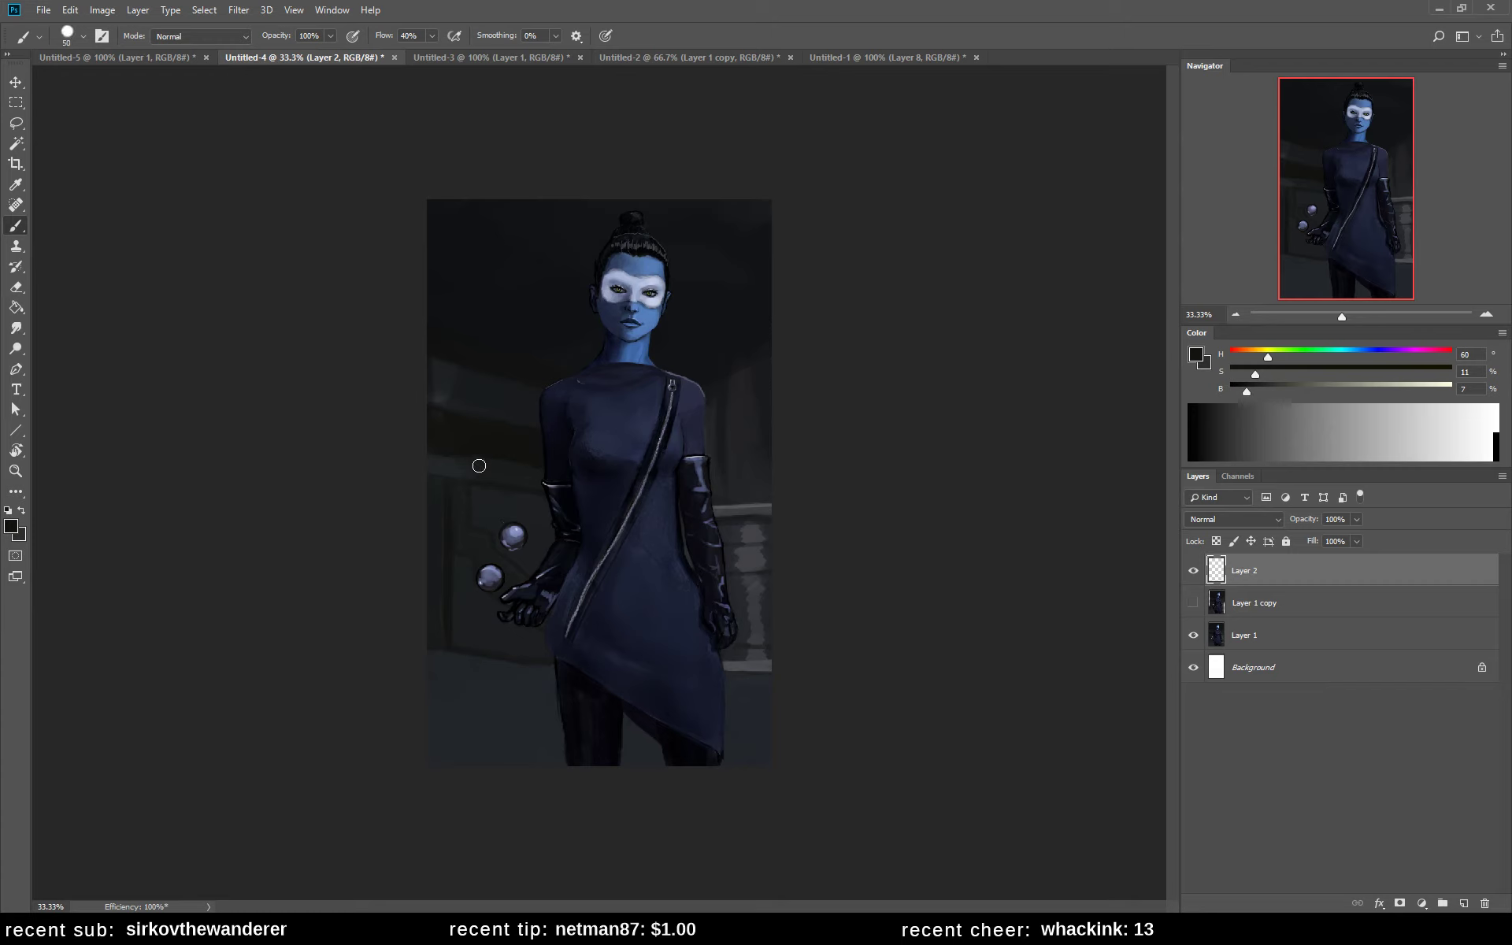
mouse_move(437, 450)
mouse_down()
mouse_move(518, 462)
mouse_move(484, 559)
mouse_up()
alt+click(580, 683)
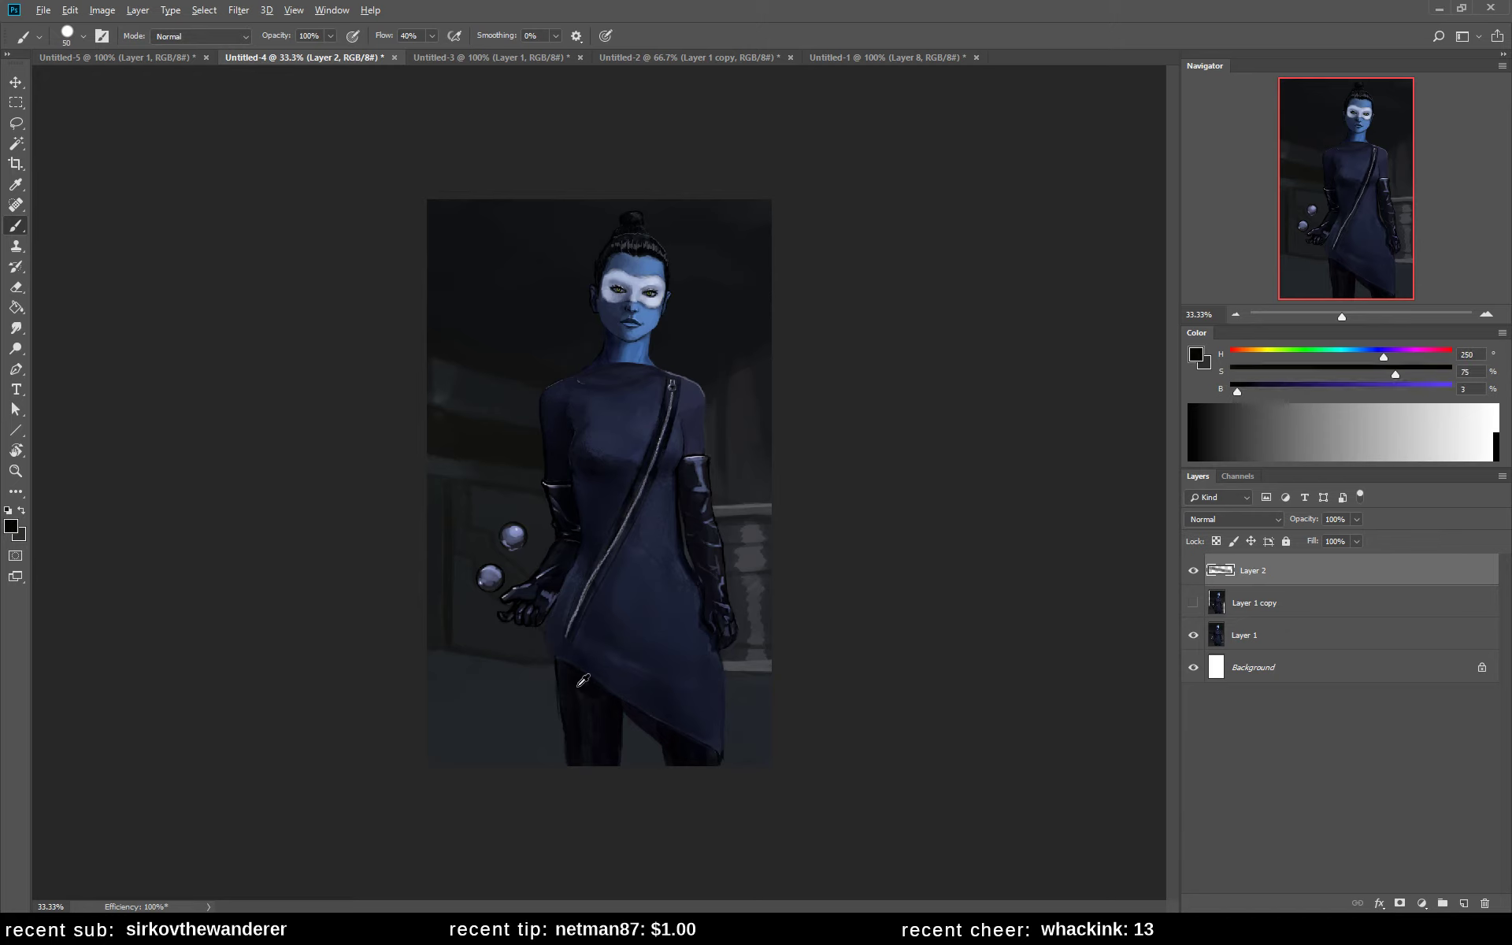
drag(522, 430, 540, 432)
- Paint pure red test streaks across the background, arm and shoulders, then undo them
drag(1427, 359, 1463, 359)
drag(1430, 375, 1463, 391)
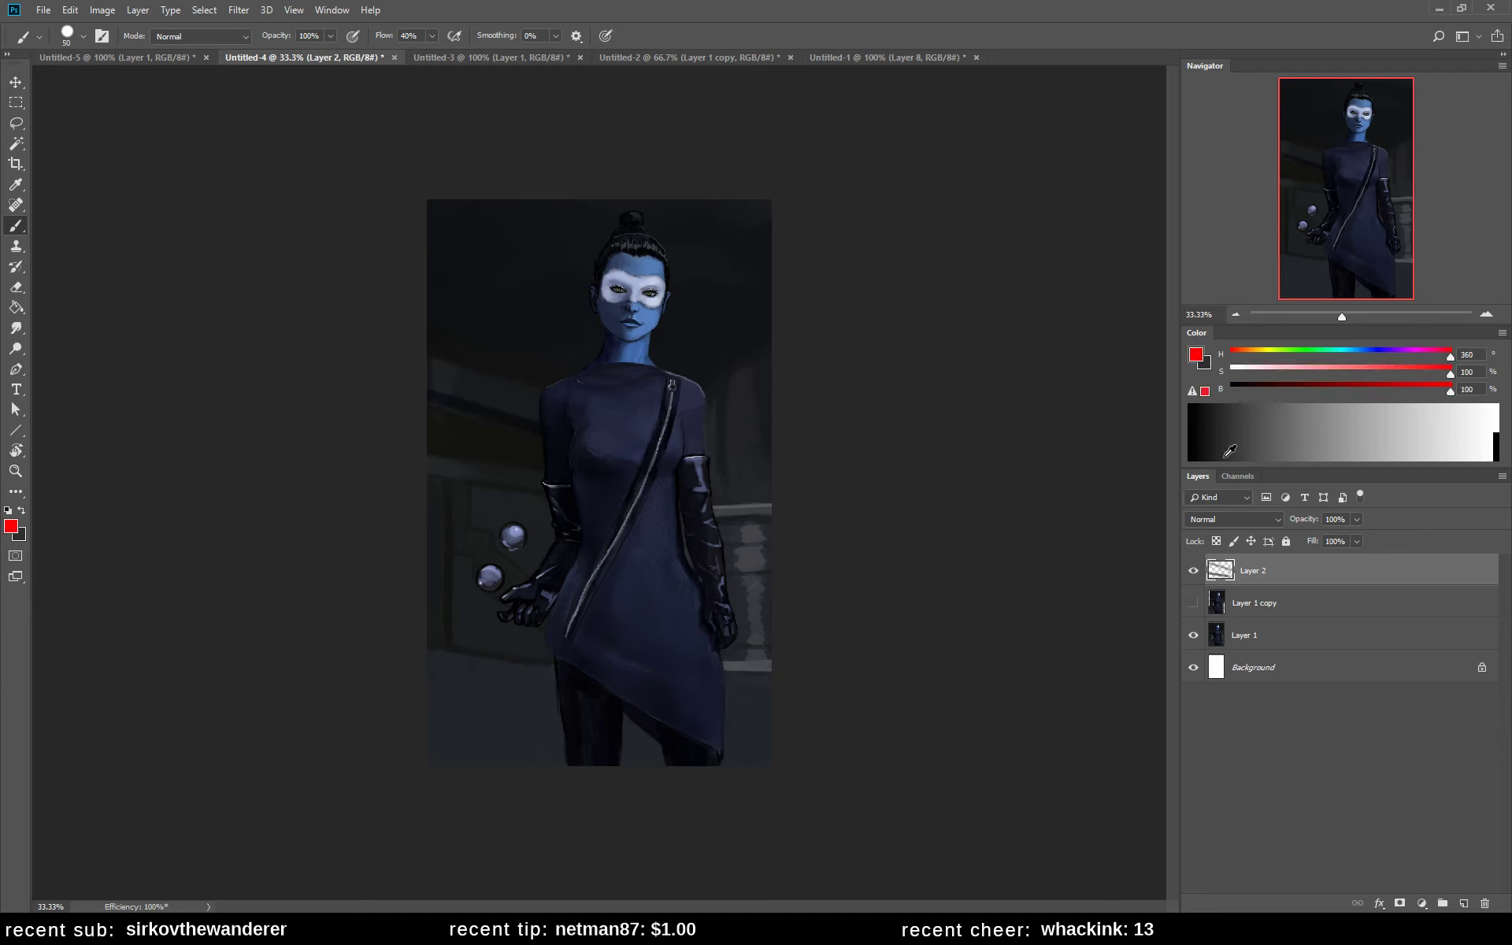
drag(429, 388, 578, 426)
mouse_move(430, 452)
mouse_down()
mouse_move(571, 467)
mouse_move(578, 490)
mouse_up()
drag(429, 647, 577, 668)
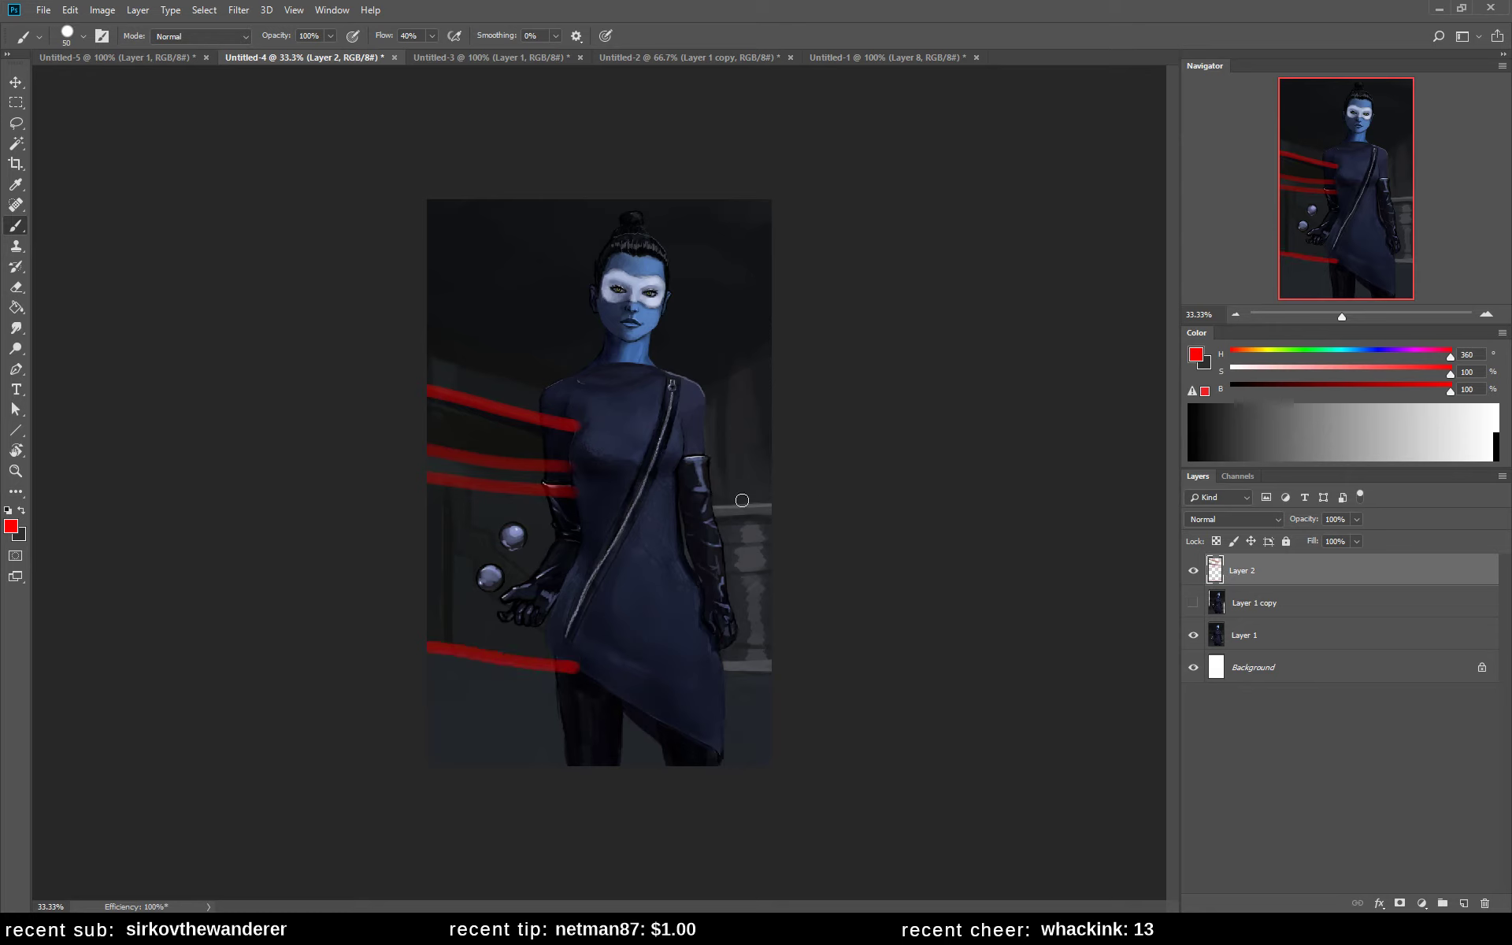
drag(668, 509, 772, 496)
drag(778, 675, 682, 676)
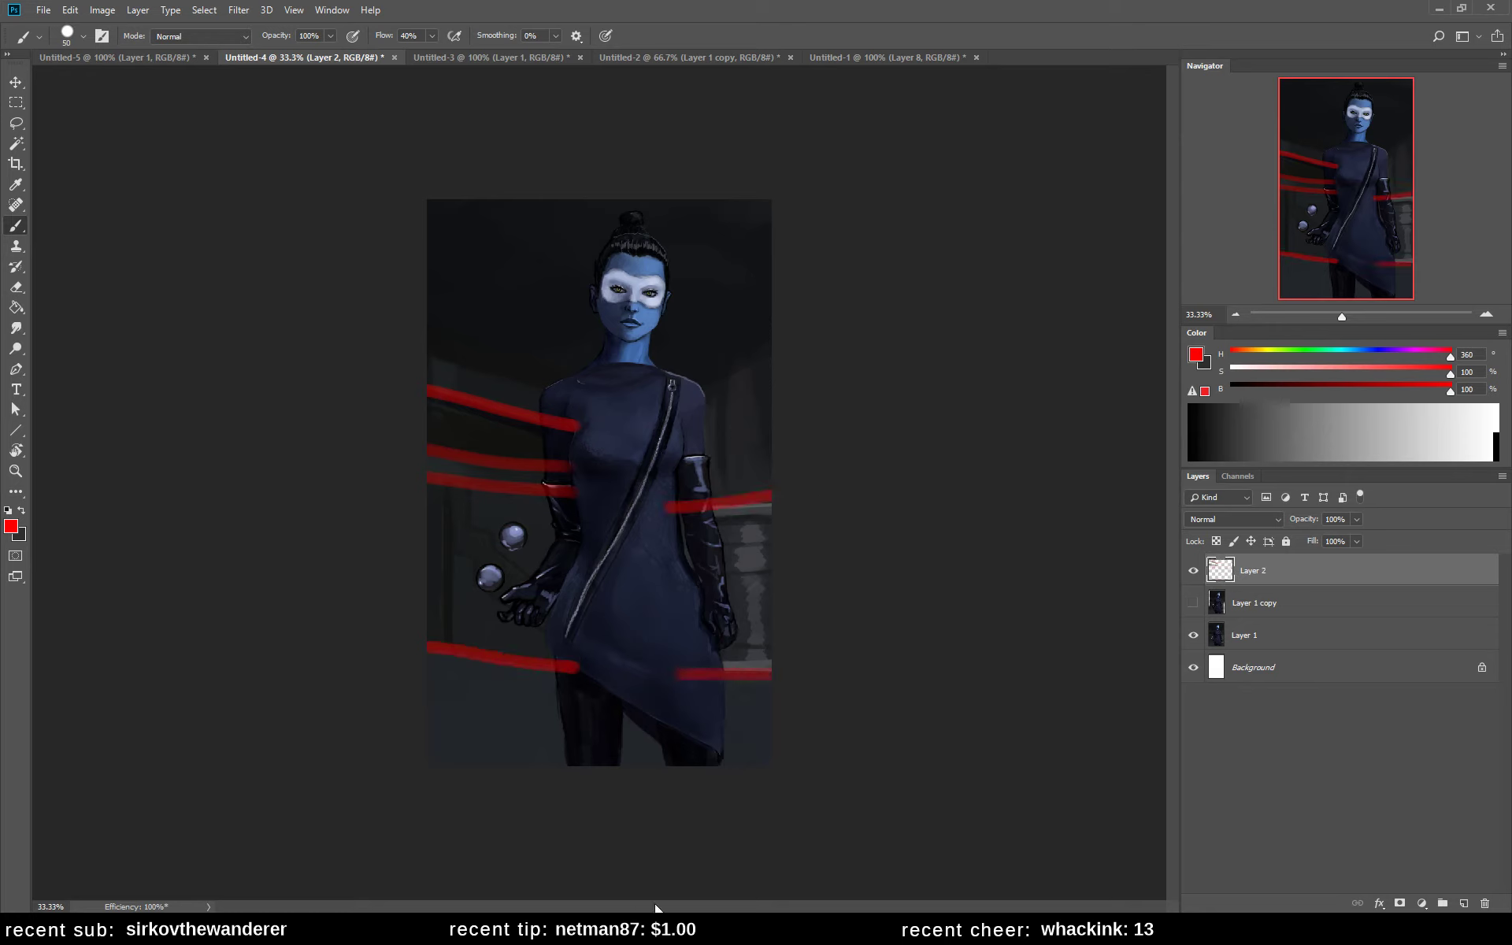
drag(707, 392, 773, 344)
drag(556, 385, 381, 314)
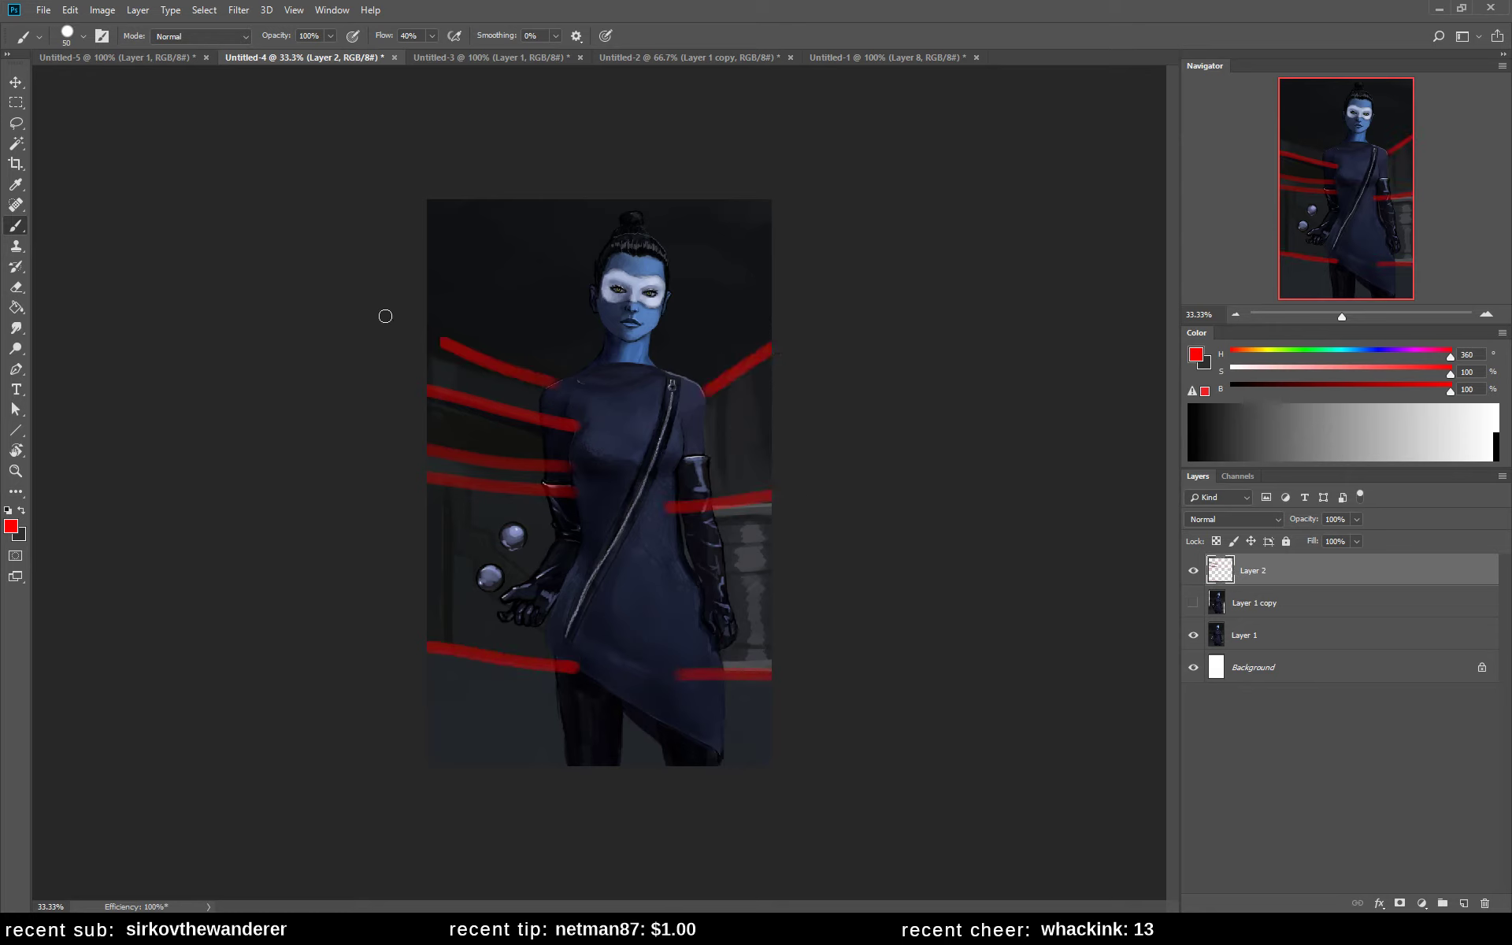
key(ctrl+z)
key(ctrl+z)
key(ctrl+z)
key(ctrl+z)
key(ctrl+z)
key(ctrl+z)
key(ctrl+z)
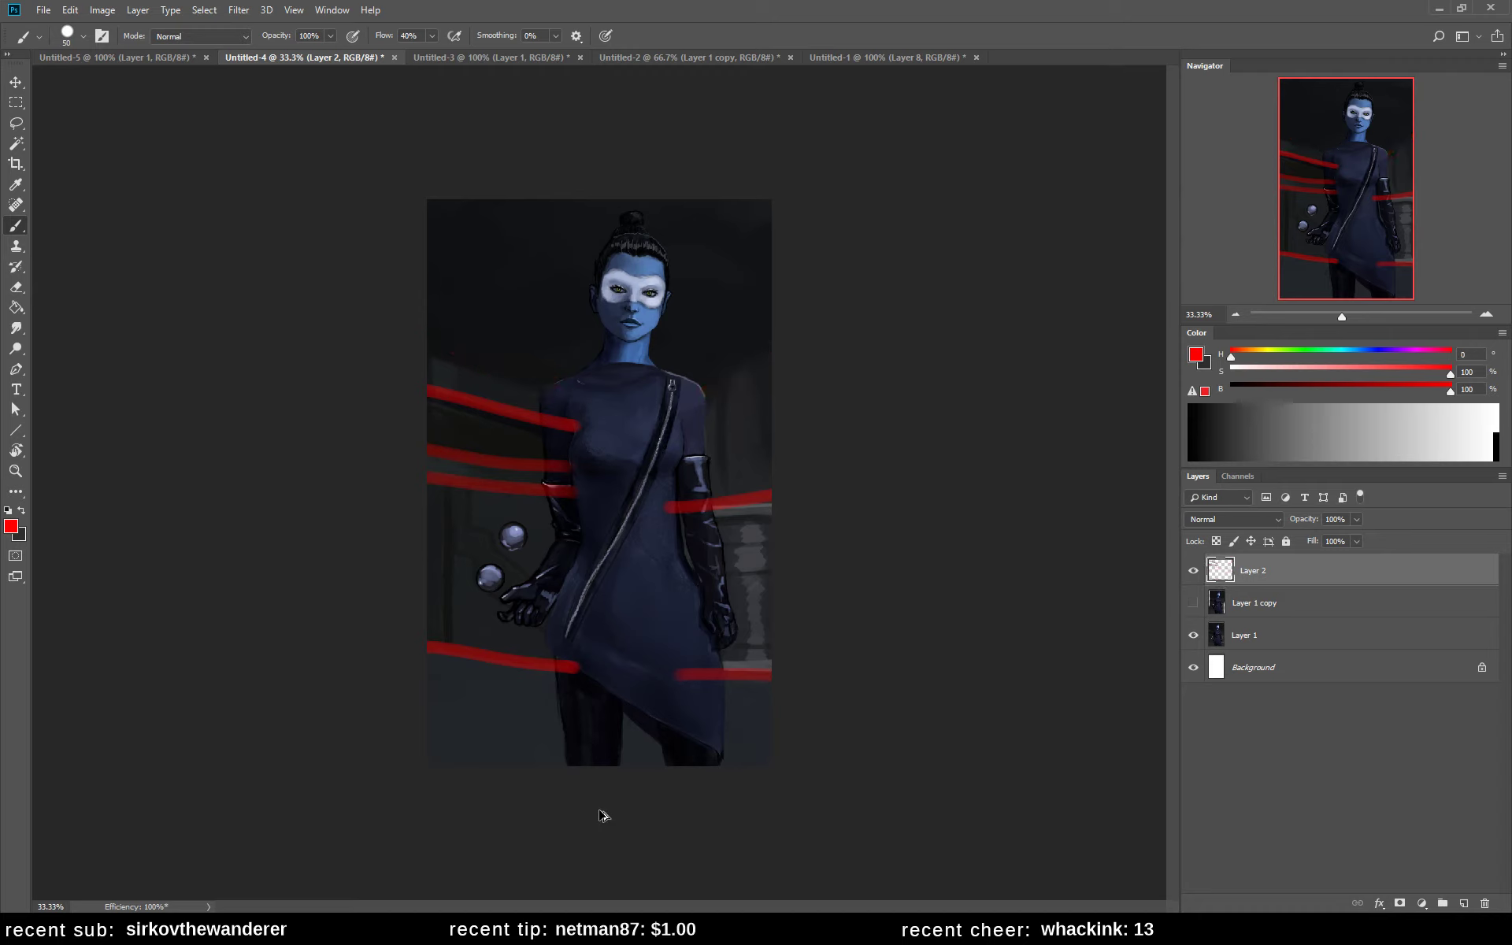
key(ctrl+z)
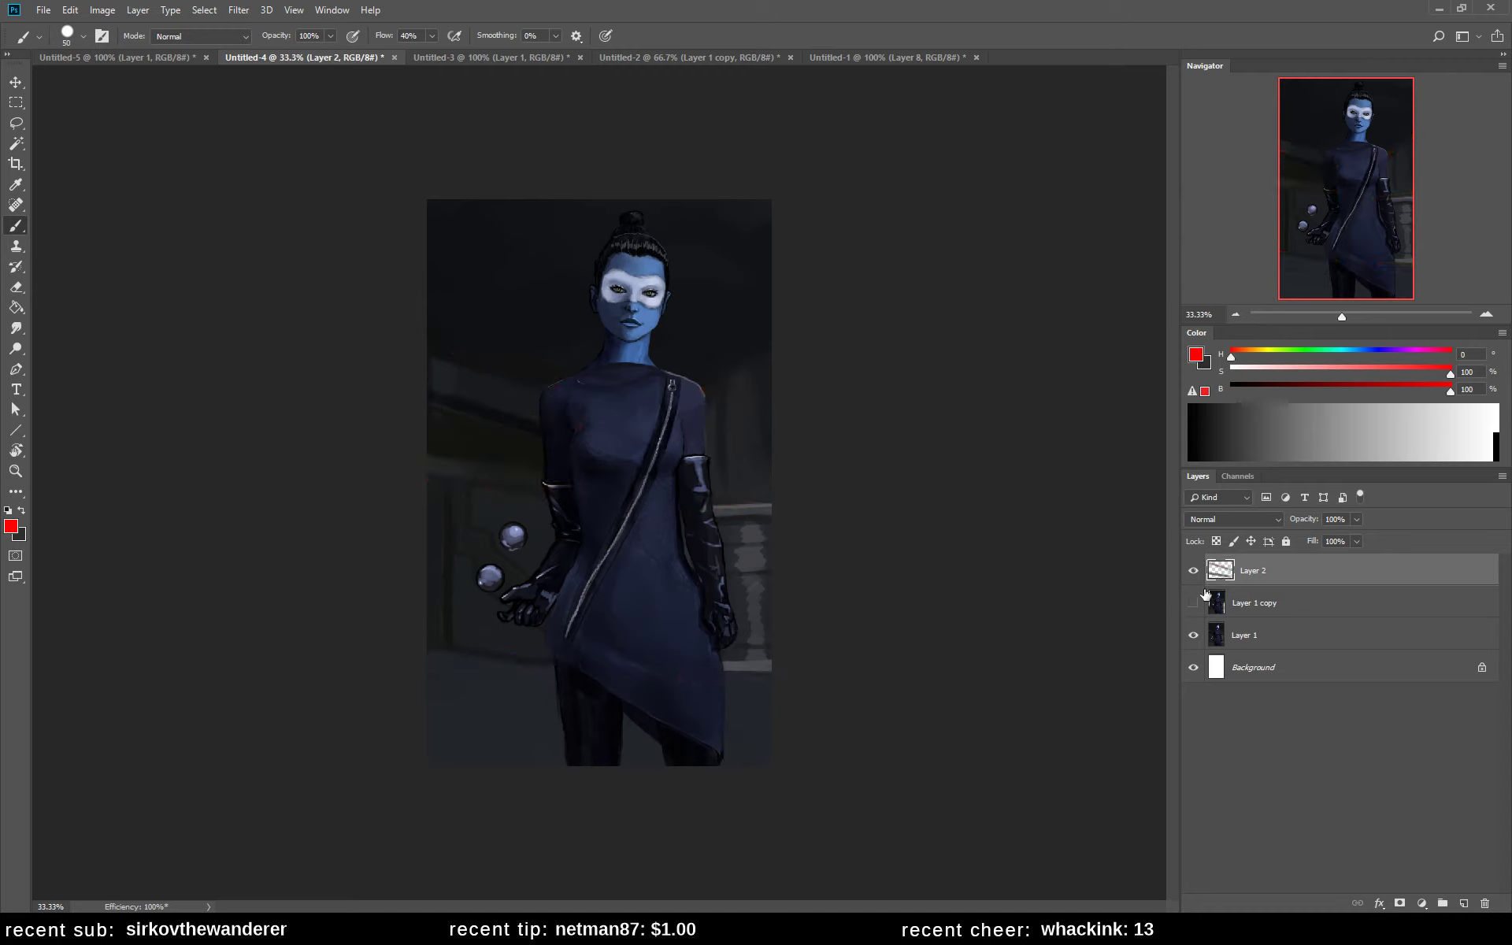
- With a 125 brush, paint sampled dark tones over the bluish patches and lower-left background
alt+click(535, 364)
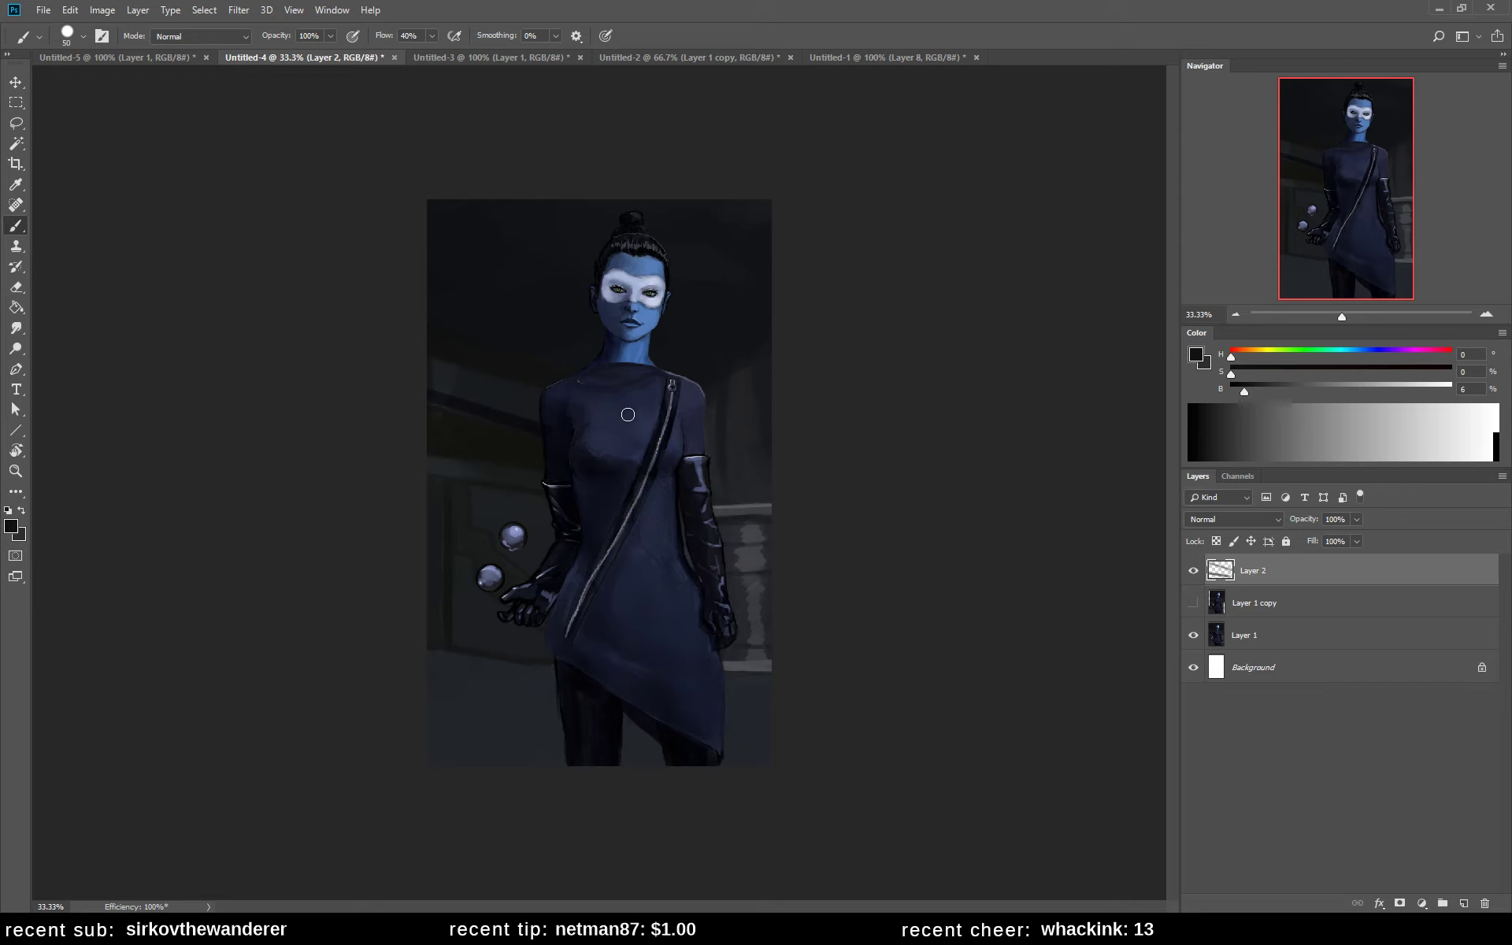
key(bracketright)
key(bracketright)
key(bracketright)
key(bracketright)
key(bracketright)
key(bracketright)
mouse_move(507, 425)
mouse_down()
mouse_move(469, 348)
mouse_move(433, 411)
mouse_up()
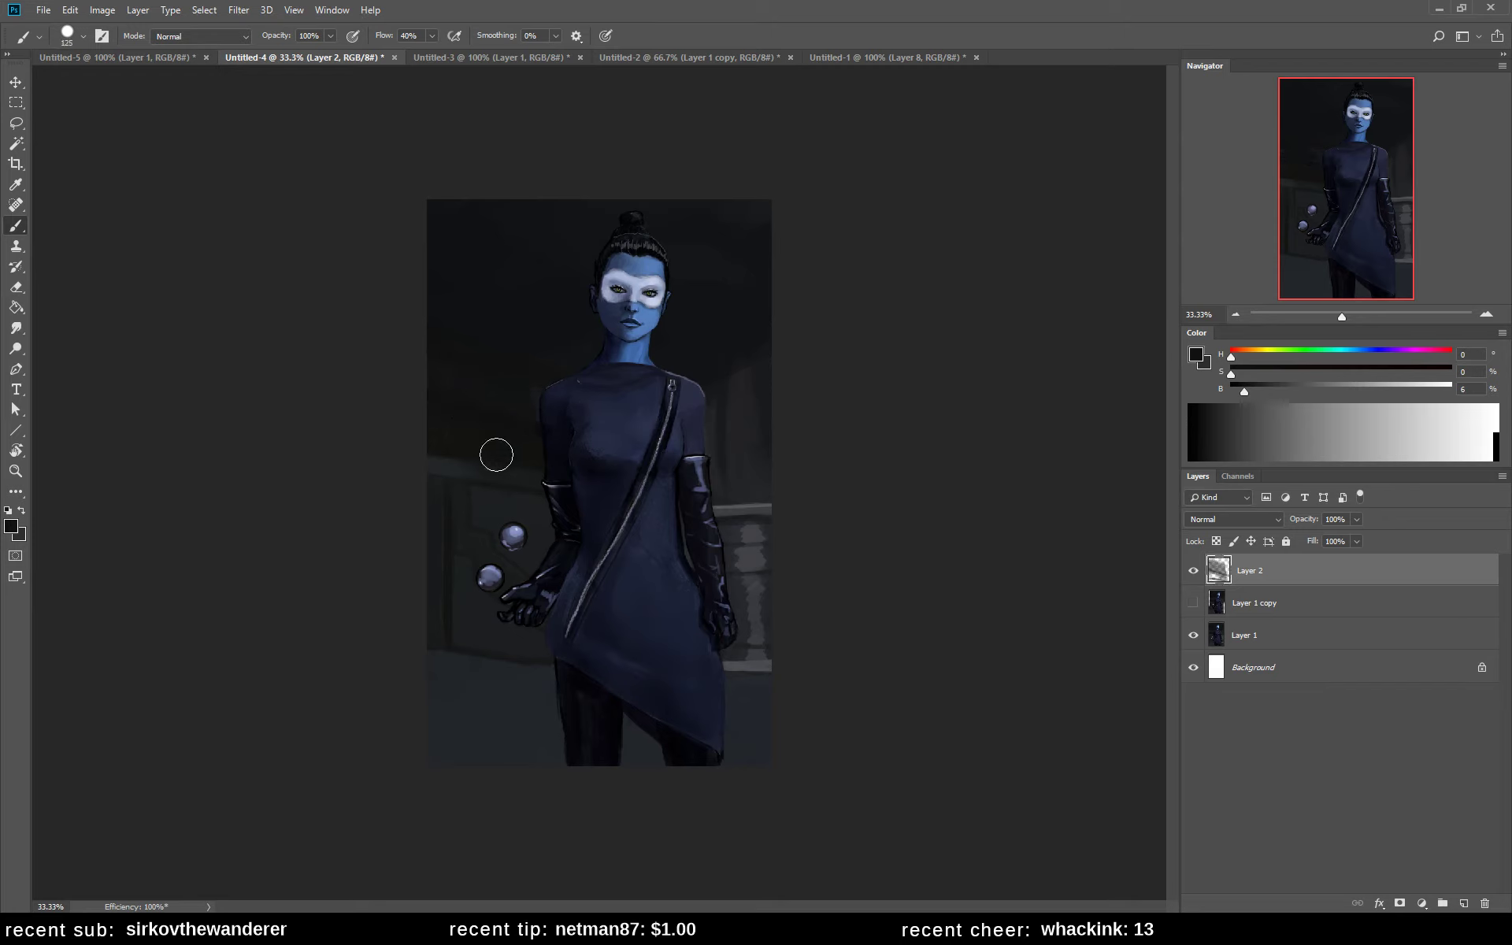
alt+click(474, 466)
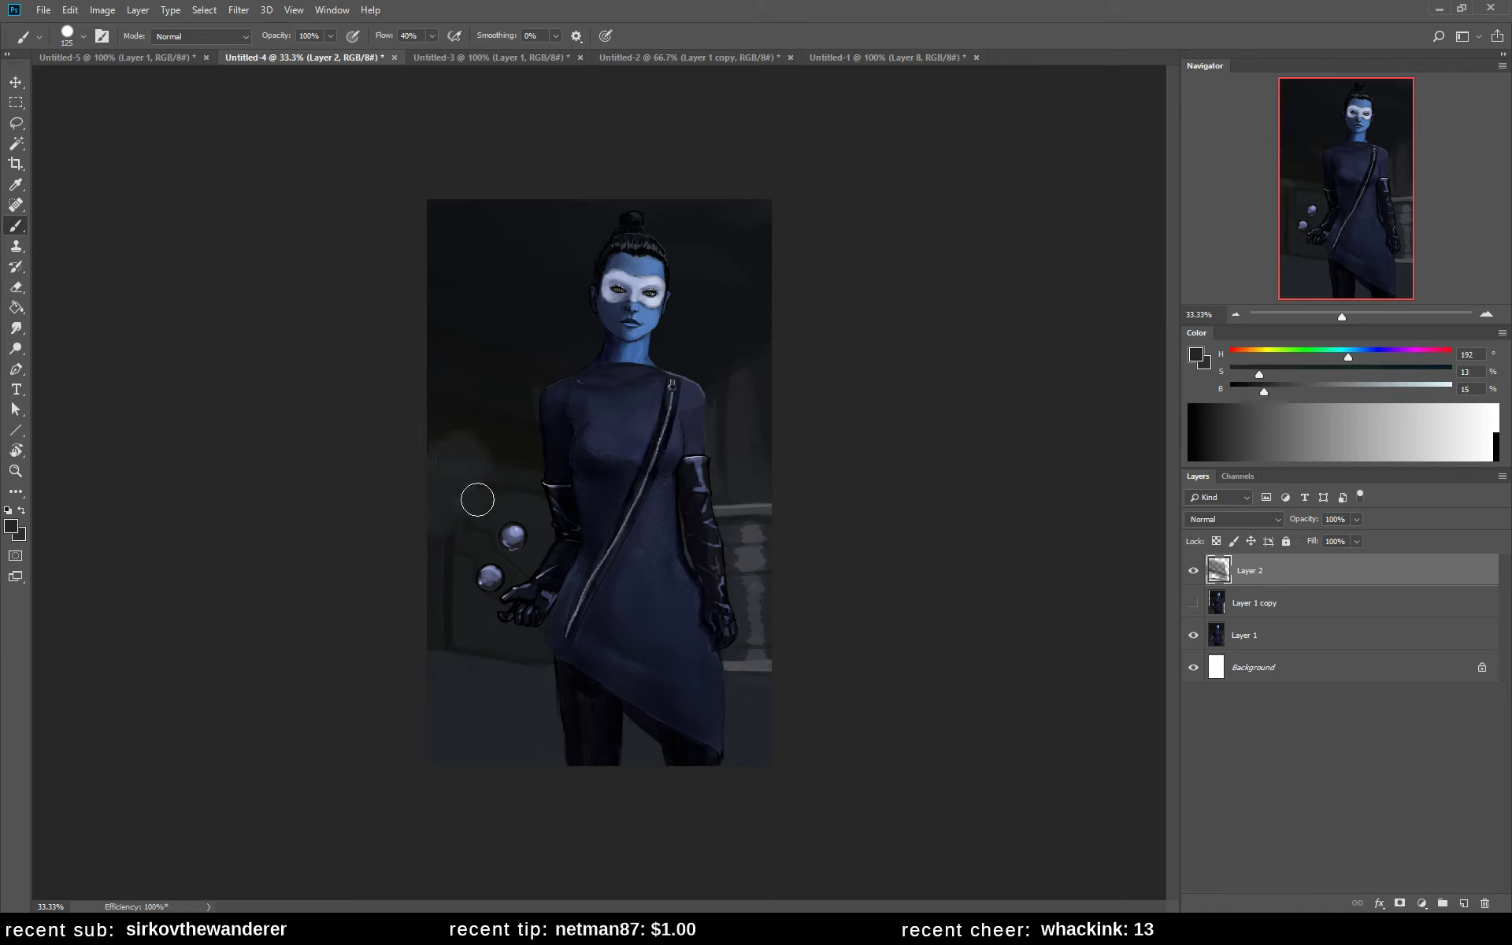
alt+click(461, 516)
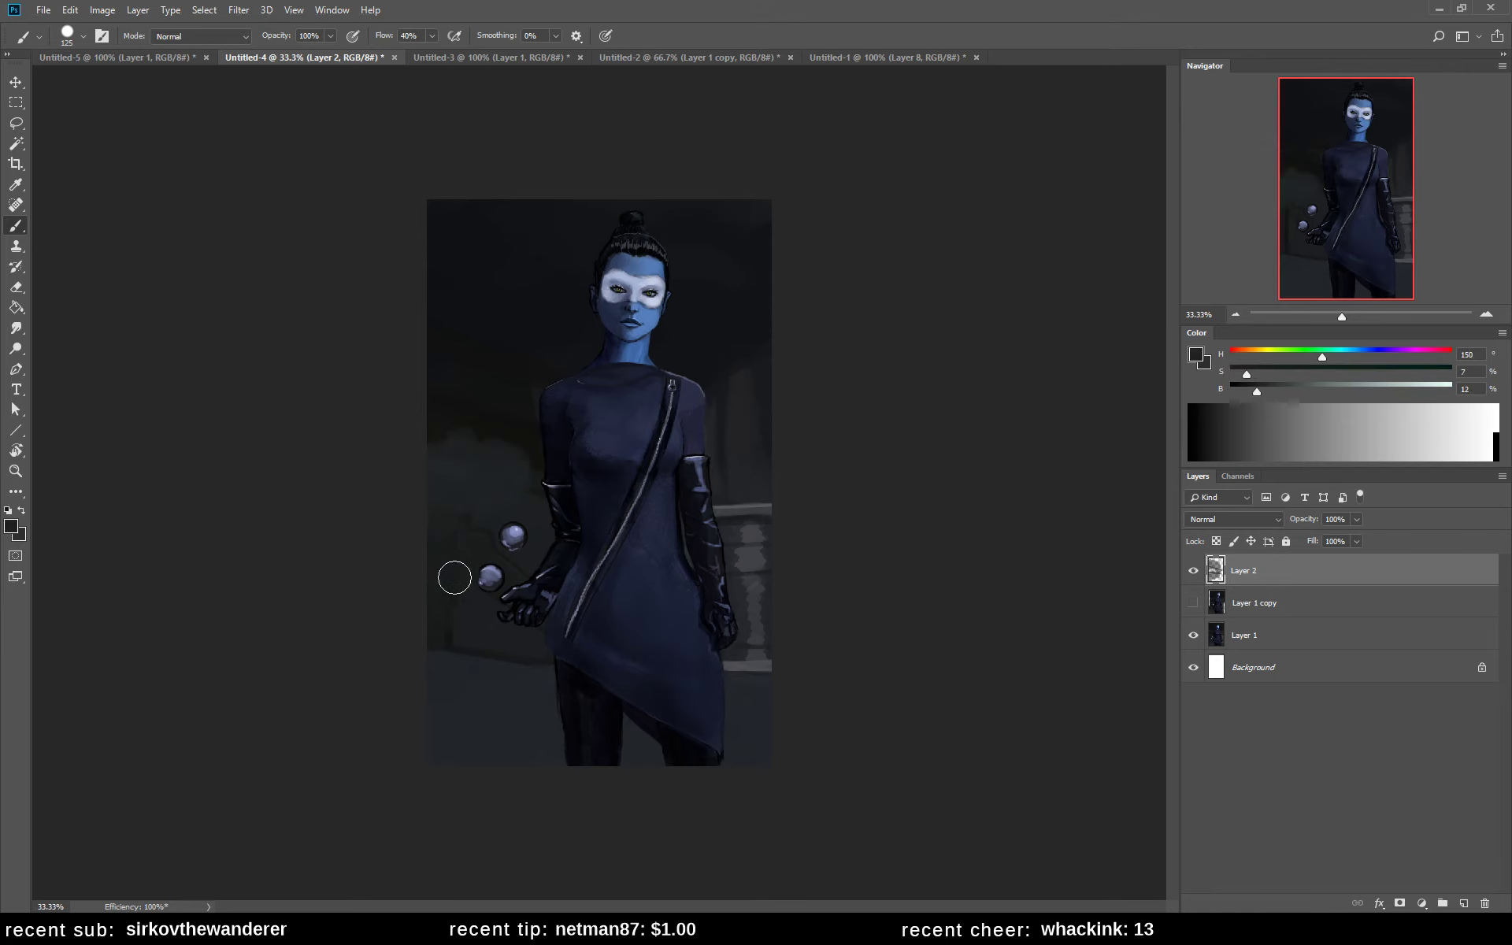
alt+click(459, 622)
mouse_move(444, 609)
mouse_down()
mouse_move(464, 657)
mouse_move(492, 664)
mouse_move(430, 625)
mouse_move(487, 672)
mouse_move(523, 651)
mouse_up()
alt+click(489, 675)
- Show Layer 1 copy again and cover the balustrade and railings right of the figure in dark paint
click(1193, 602)
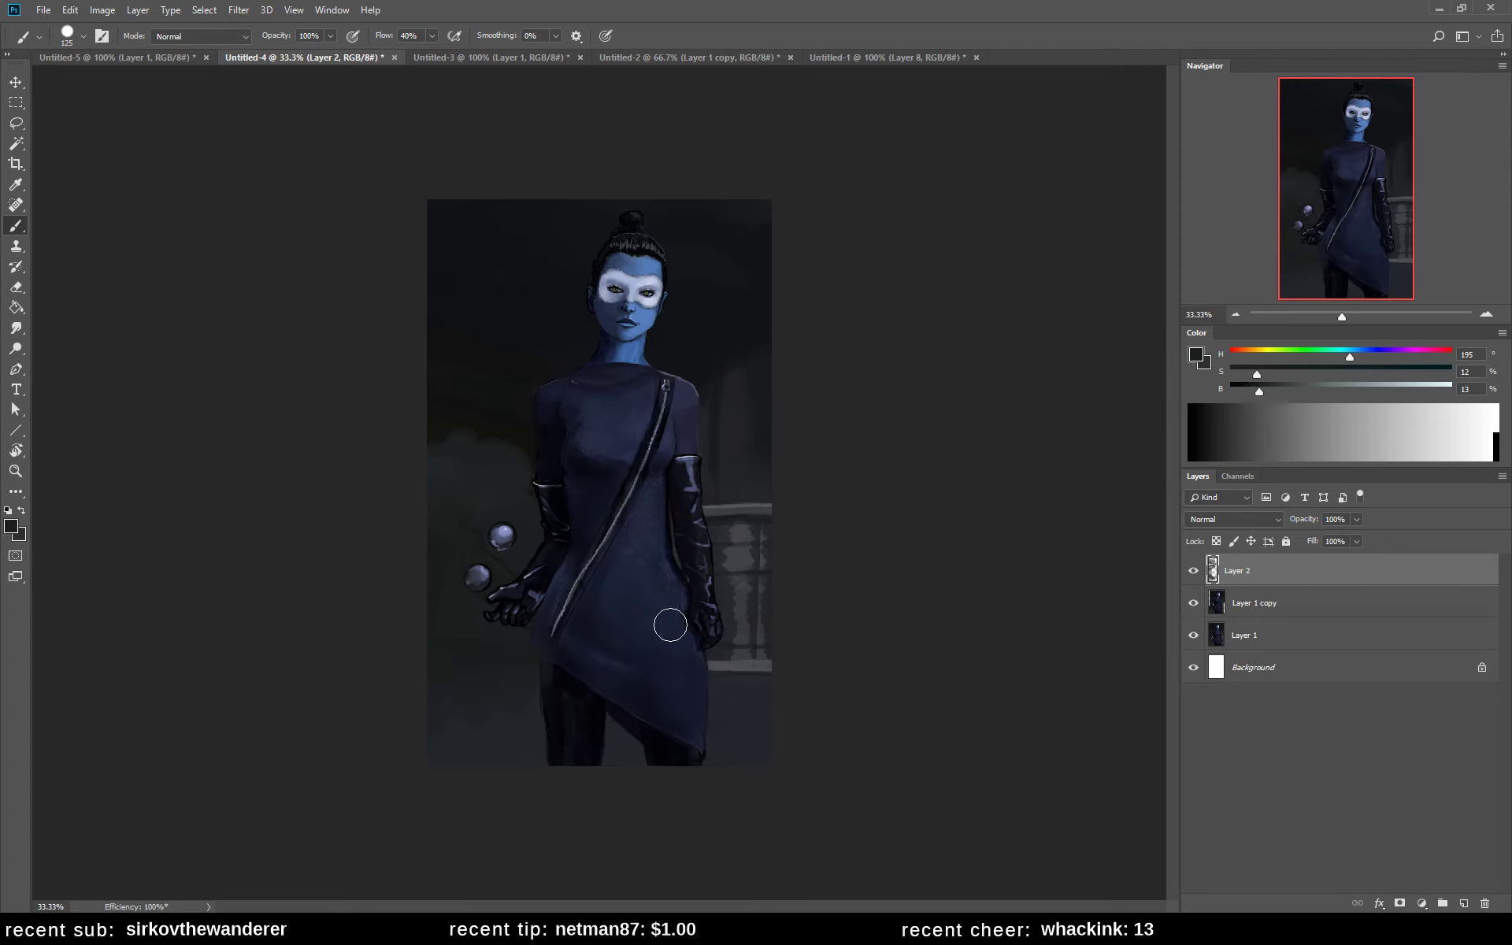
mouse_move(735, 501)
mouse_down()
mouse_move(769, 579)
mouse_move(719, 506)
mouse_move(728, 554)
mouse_move(758, 582)
mouse_move(769, 659)
mouse_move(759, 694)
mouse_move(733, 689)
mouse_move(727, 658)
mouse_move(728, 683)
mouse_move(745, 694)
mouse_move(770, 667)
mouse_move(740, 564)
mouse_move(749, 633)
mouse_move(724, 682)
mouse_move(733, 743)
mouse_move(759, 632)
mouse_move(774, 637)
mouse_move(775, 489)
mouse_move(742, 371)
mouse_move(757, 430)
mouse_up()
alt+click(753, 480)
alt+click(756, 656)
alt+click(741, 563)
- Darken patches of the right and left background with freshly sampled dark tones
alt+click(712, 371)
mouse_move(712, 371)
mouse_down()
mouse_move(727, 473)
mouse_move(737, 391)
mouse_move(782, 363)
mouse_up()
alt+click(474, 415)
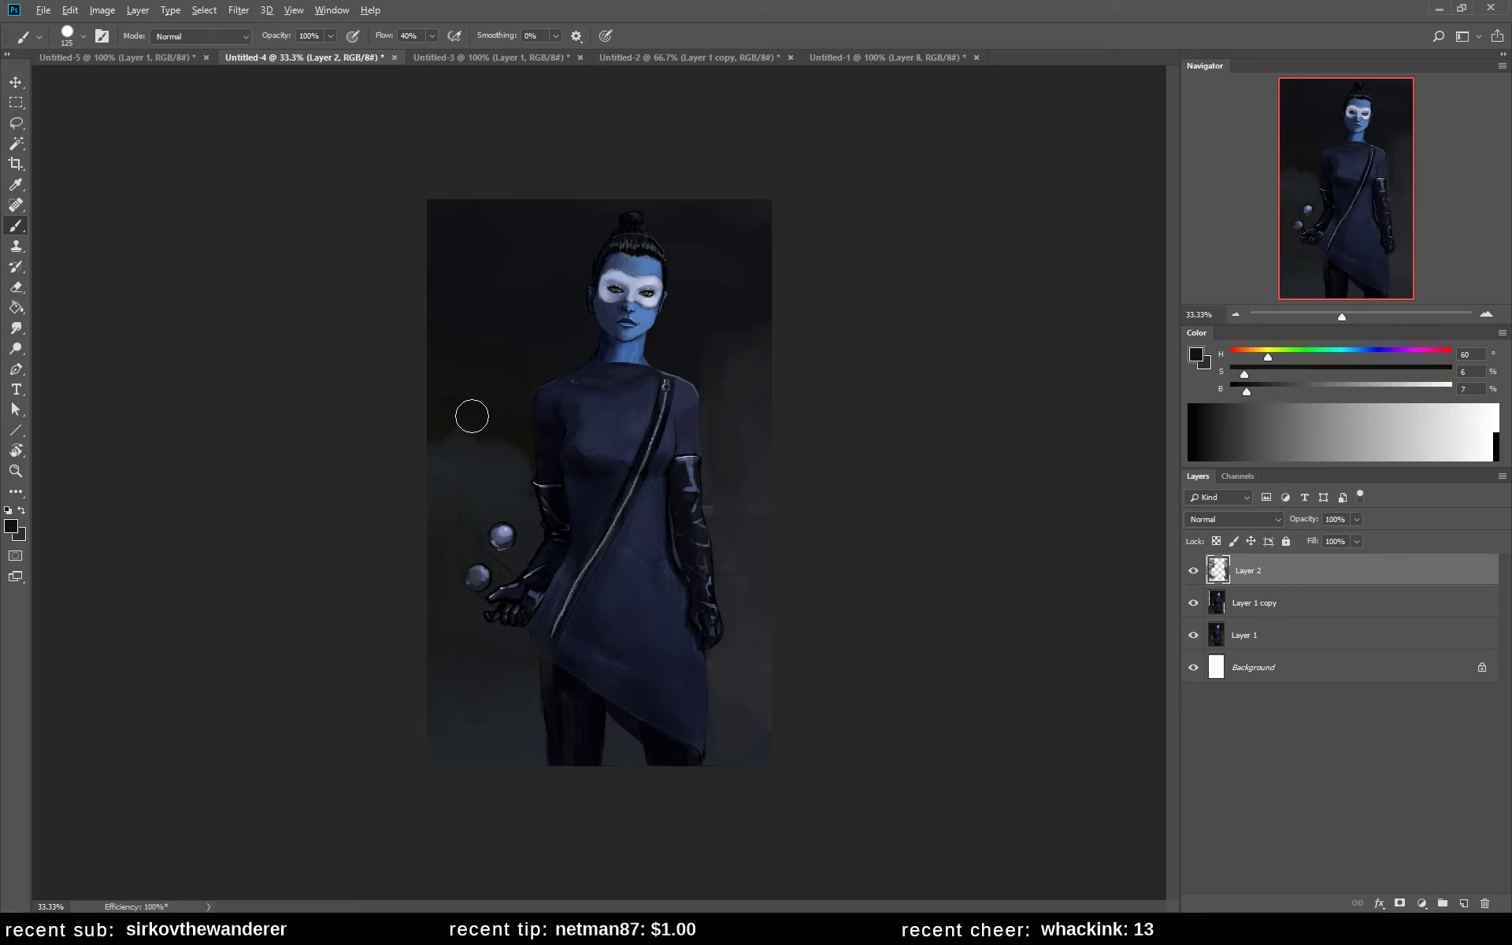
alt+click(477, 431)
drag(494, 434, 513, 464)
- At 34% brightness, paint a soft grey haze around the head, bun and shoulder
click(1305, 389)
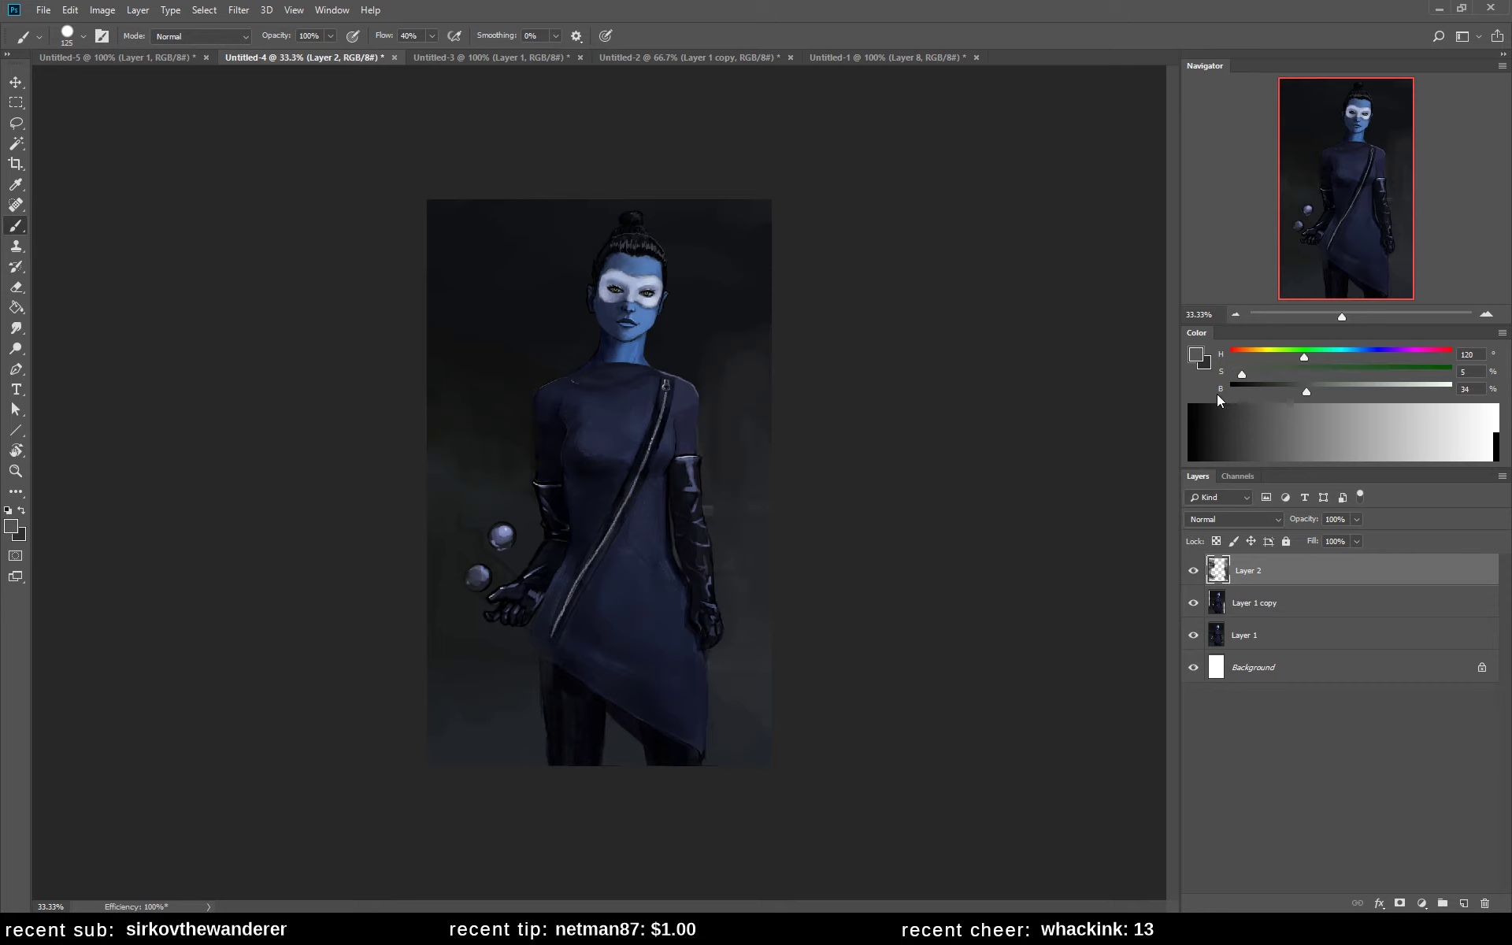
mouse_move(547, 344)
mouse_down()
mouse_move(556, 270)
mouse_move(569, 314)
mouse_move(569, 256)
mouse_move(548, 265)
mouse_move(524, 224)
mouse_move(601, 206)
mouse_move(563, 264)
mouse_up()
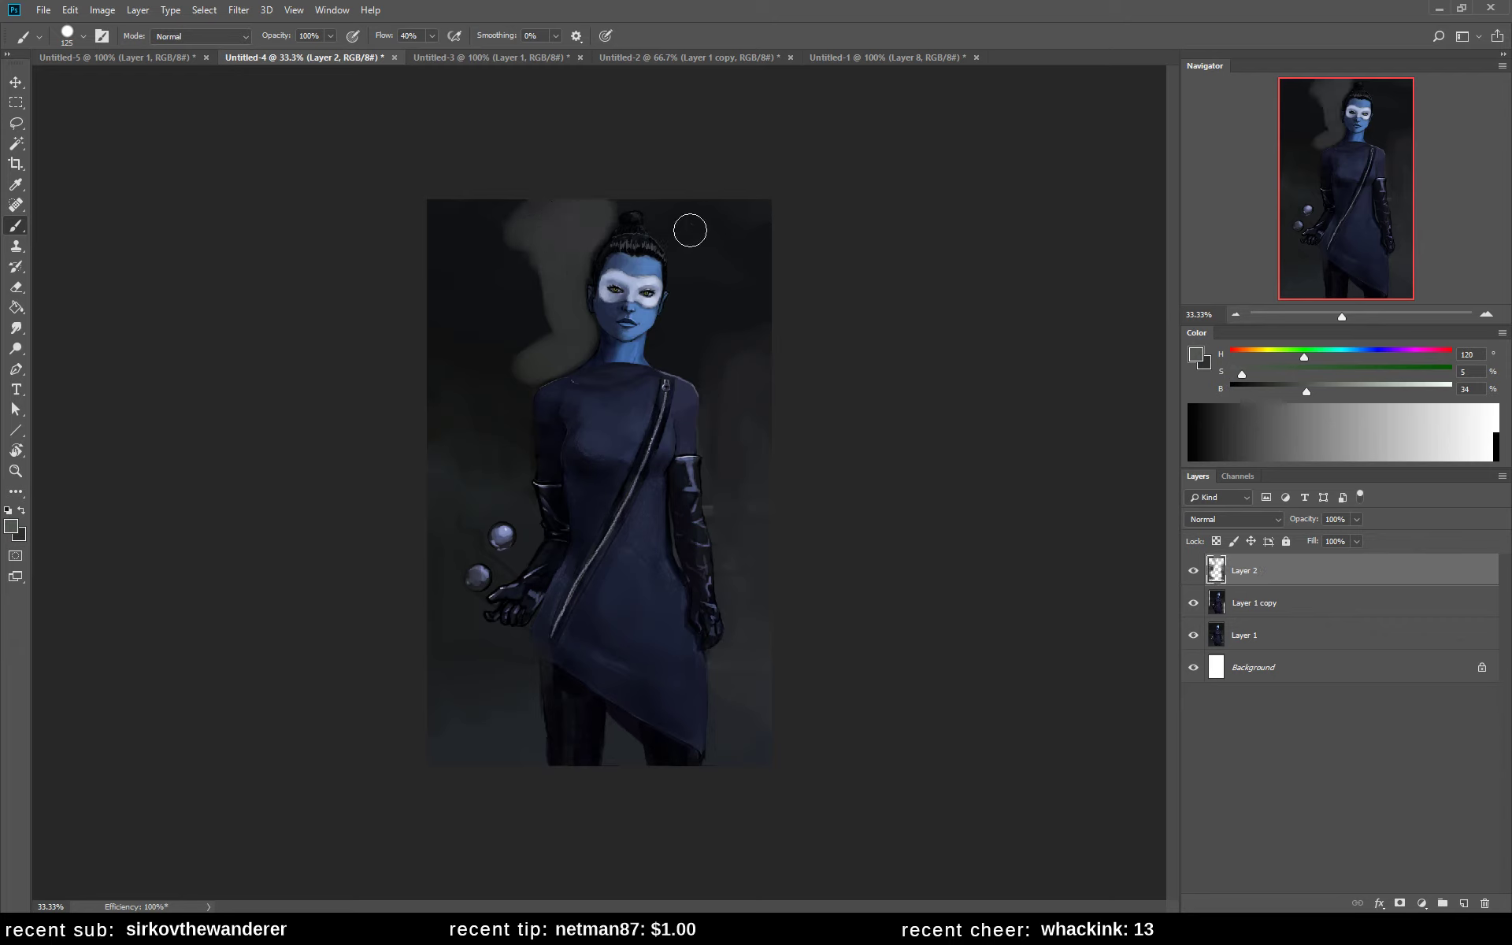
mouse_move(690, 231)
mouse_down()
mouse_move(624, 186)
mouse_move(661, 192)
mouse_move(657, 222)
mouse_move(685, 245)
mouse_move(691, 290)
mouse_move(679, 318)
mouse_move(668, 295)
mouse_move(662, 339)
mouse_move(676, 350)
mouse_move(663, 356)
mouse_move(685, 321)
mouse_move(729, 394)
mouse_up()
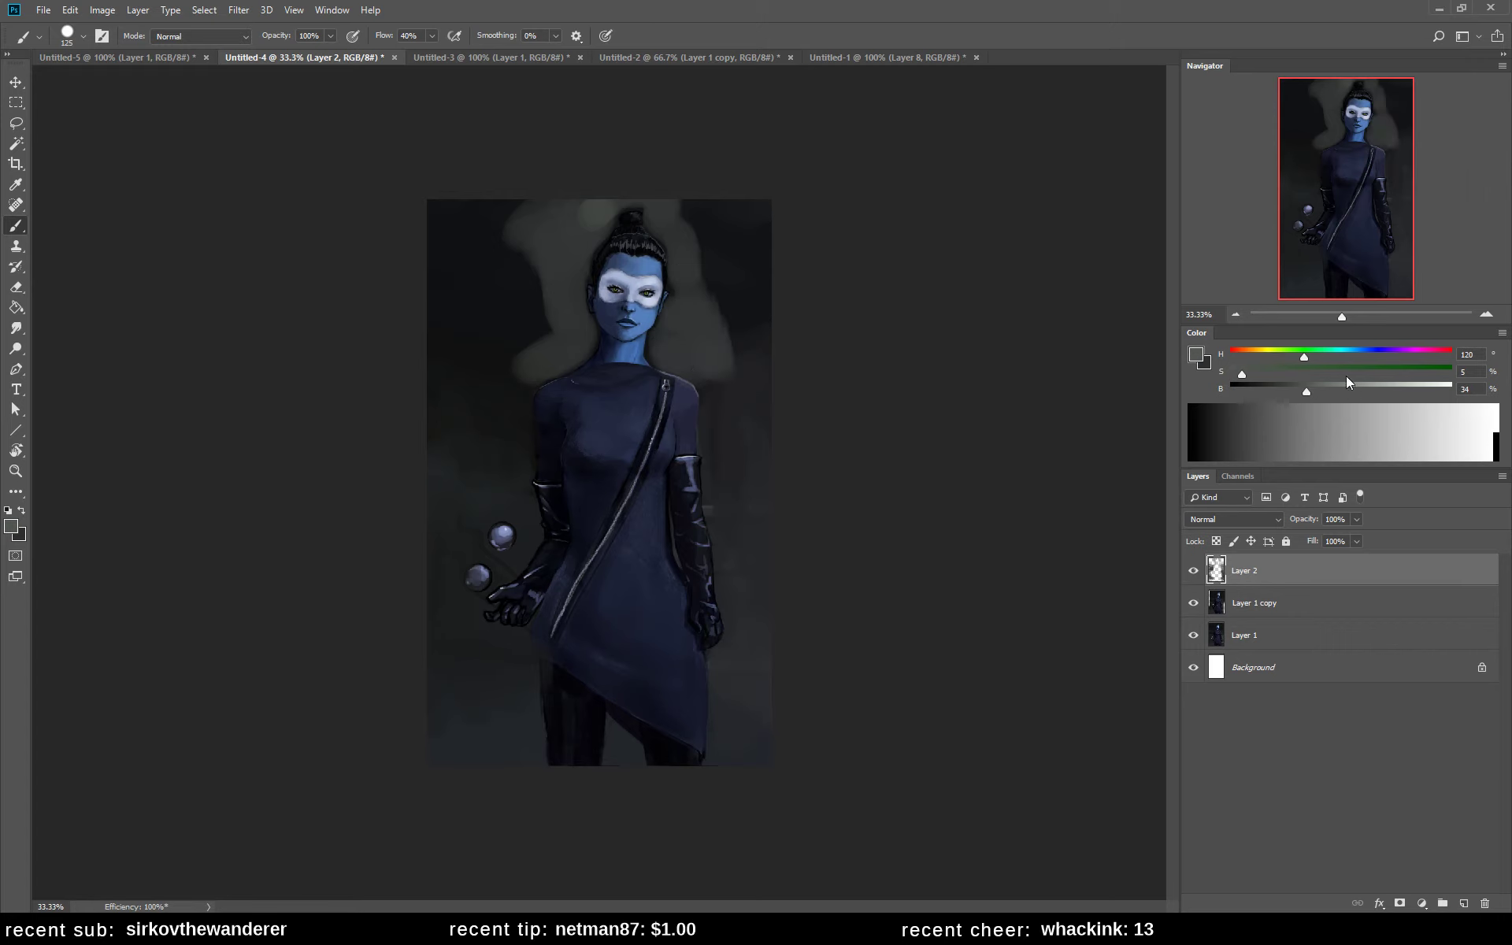
mouse_move(698, 287)
mouse_down()
mouse_move(698, 326)
mouse_move(694, 208)
mouse_move(726, 358)
mouse_up()
alt+click(703, 287)
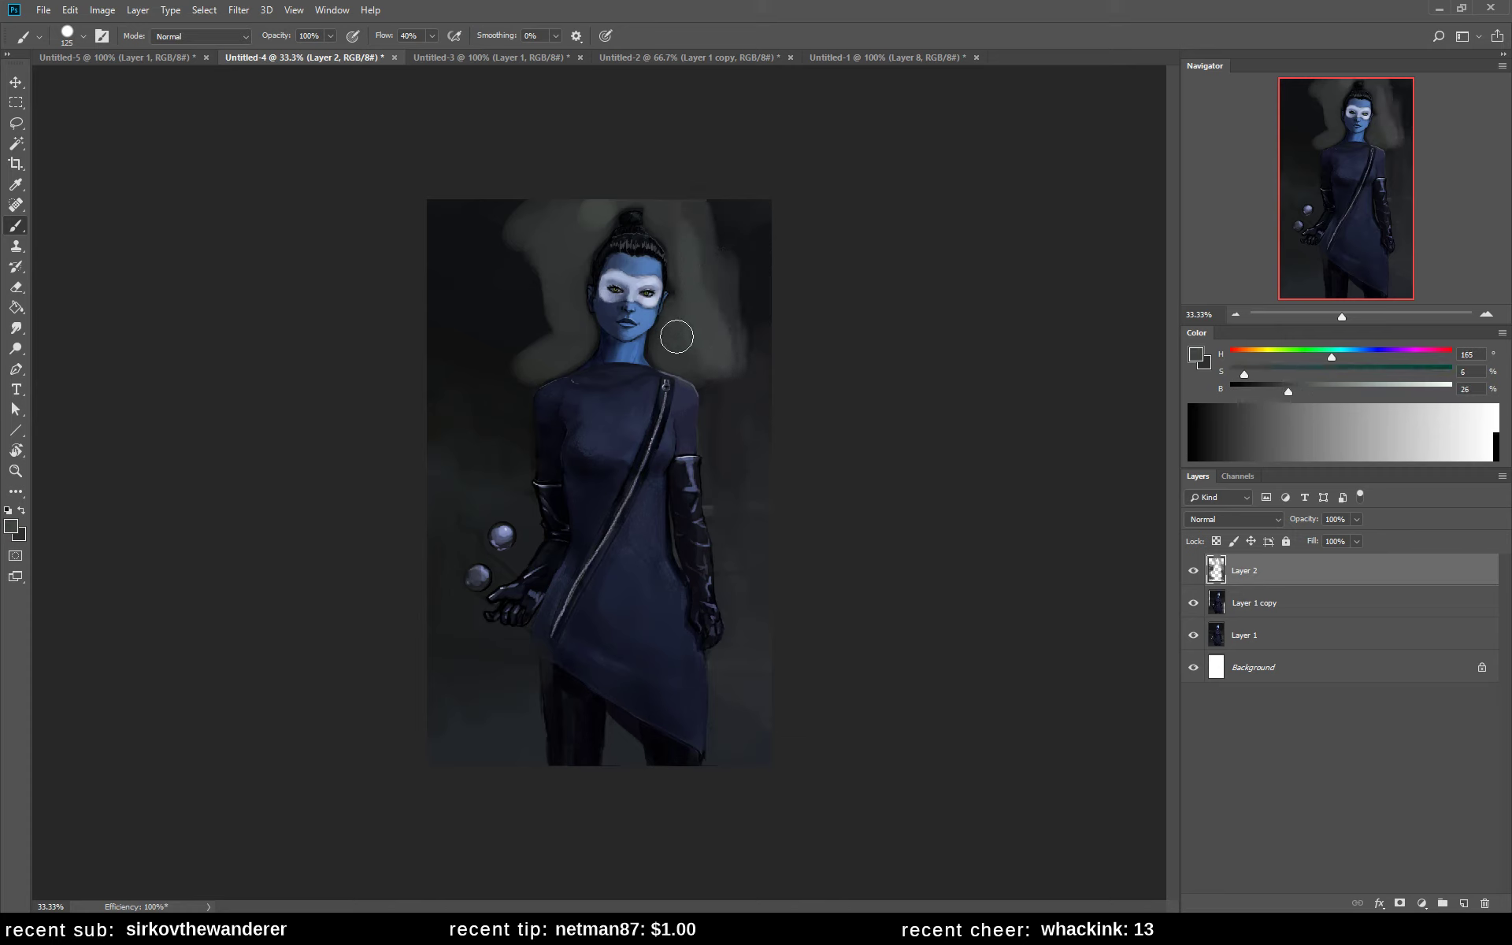
drag(678, 223, 756, 423)
mouse_move(700, 357)
mouse_down()
mouse_move(716, 405)
mouse_move(713, 369)
mouse_move(727, 389)
mouse_move(757, 378)
mouse_move(760, 260)
mouse_move(764, 410)
mouse_move(731, 276)
mouse_move(765, 316)
mouse_up()
alt+click(731, 277)
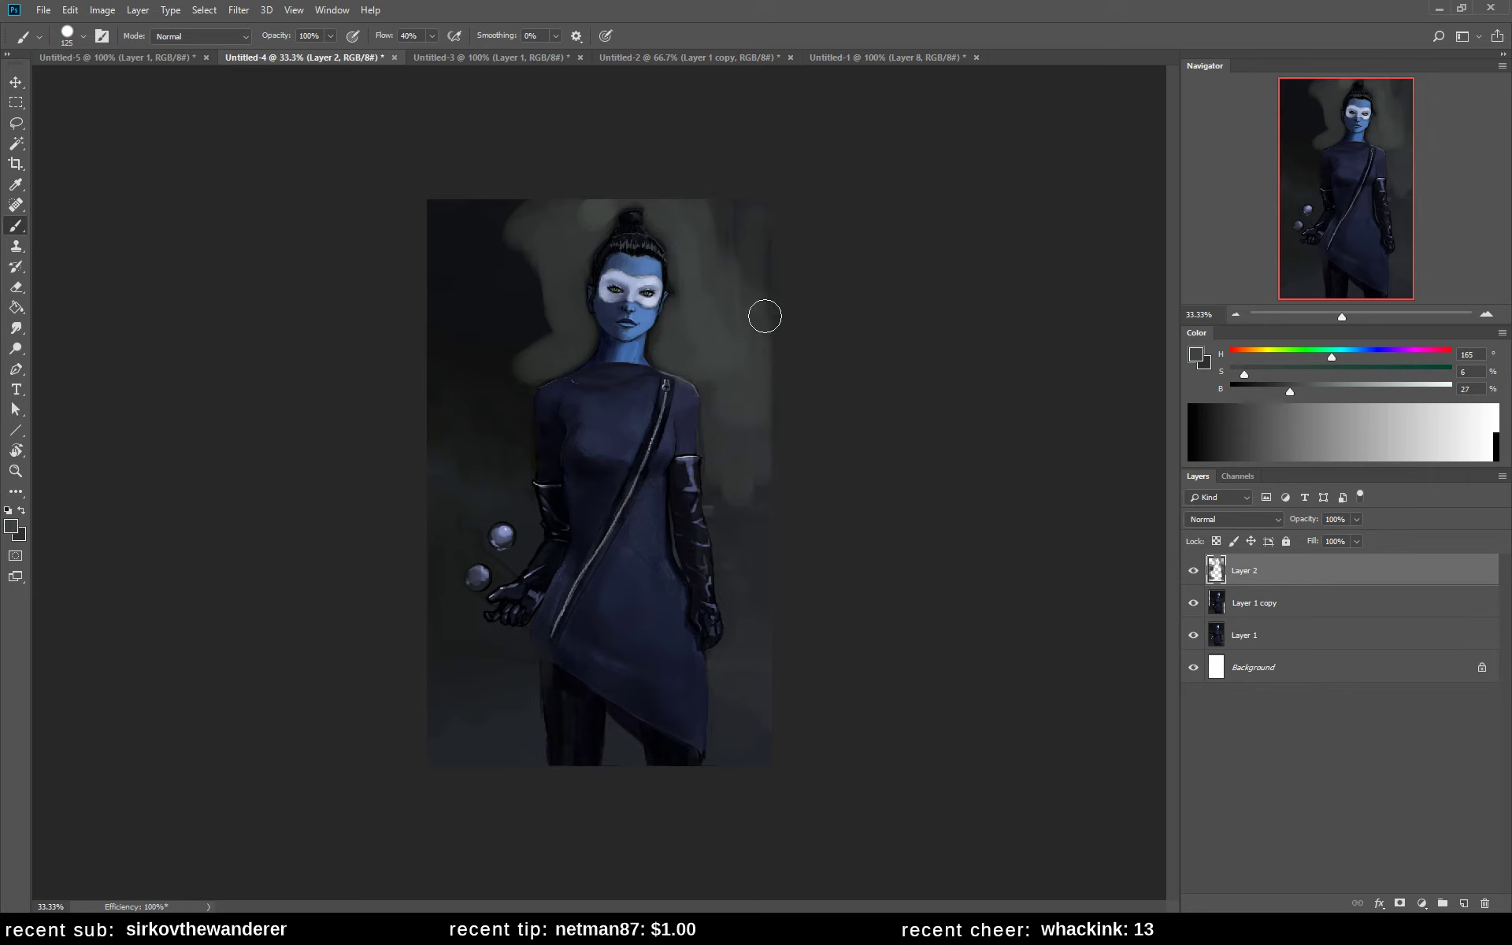
- With a 45 brush, paint grey strokes left of the head and figure and right of the arm
key(bracketleft)
key(bracketleft)
key(bracketleft)
key(bracketleft)
key(bracketleft)
key(bracketleft)
key(bracketleft)
mouse_move(535, 278)
mouse_down()
mouse_move(525, 346)
mouse_move(512, 318)
mouse_move(497, 371)
mouse_move(504, 292)
mouse_move(538, 251)
mouse_move(491, 276)
mouse_move(492, 223)
mouse_move(511, 244)
mouse_move(457, 237)
mouse_move(484, 242)
mouse_move(513, 191)
mouse_move(416, 230)
mouse_move(515, 215)
mouse_move(524, 241)
mouse_move(463, 319)
mouse_move(548, 298)
mouse_move(509, 368)
mouse_move(507, 305)
mouse_move(472, 328)
mouse_move(459, 374)
mouse_move(446, 334)
mouse_move(462, 300)
mouse_move(443, 297)
mouse_move(449, 398)
mouse_move(472, 350)
mouse_move(503, 434)
mouse_move(535, 371)
mouse_move(498, 398)
mouse_up()
alt+click(535, 214)
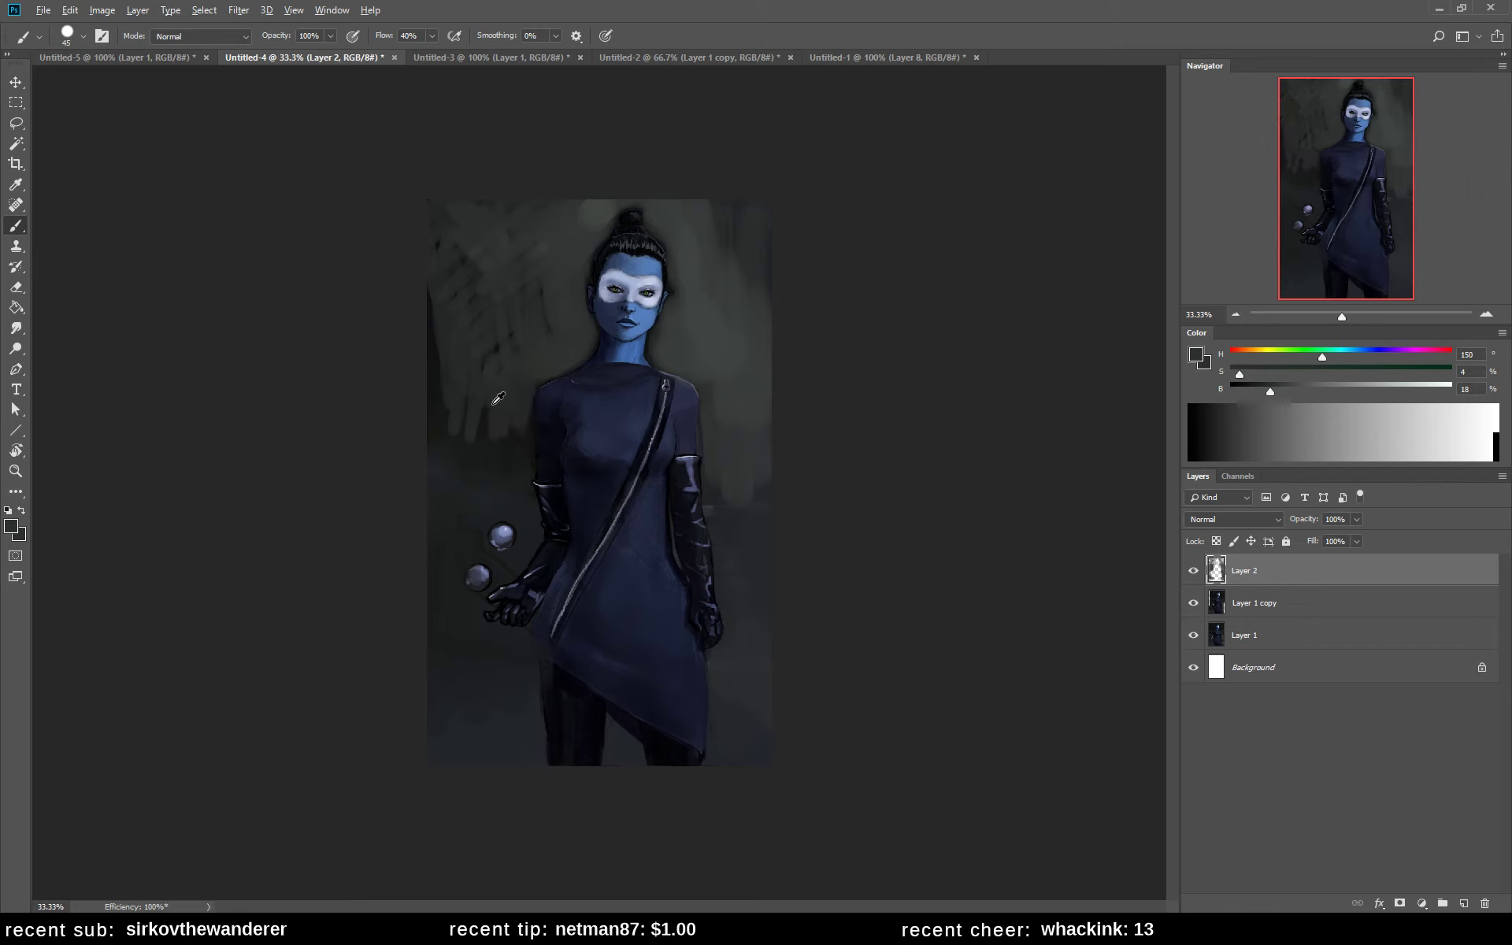
alt+click(498, 399)
mouse_move(496, 457)
mouse_down()
mouse_move(489, 403)
mouse_move(448, 447)
mouse_move(431, 389)
mouse_up()
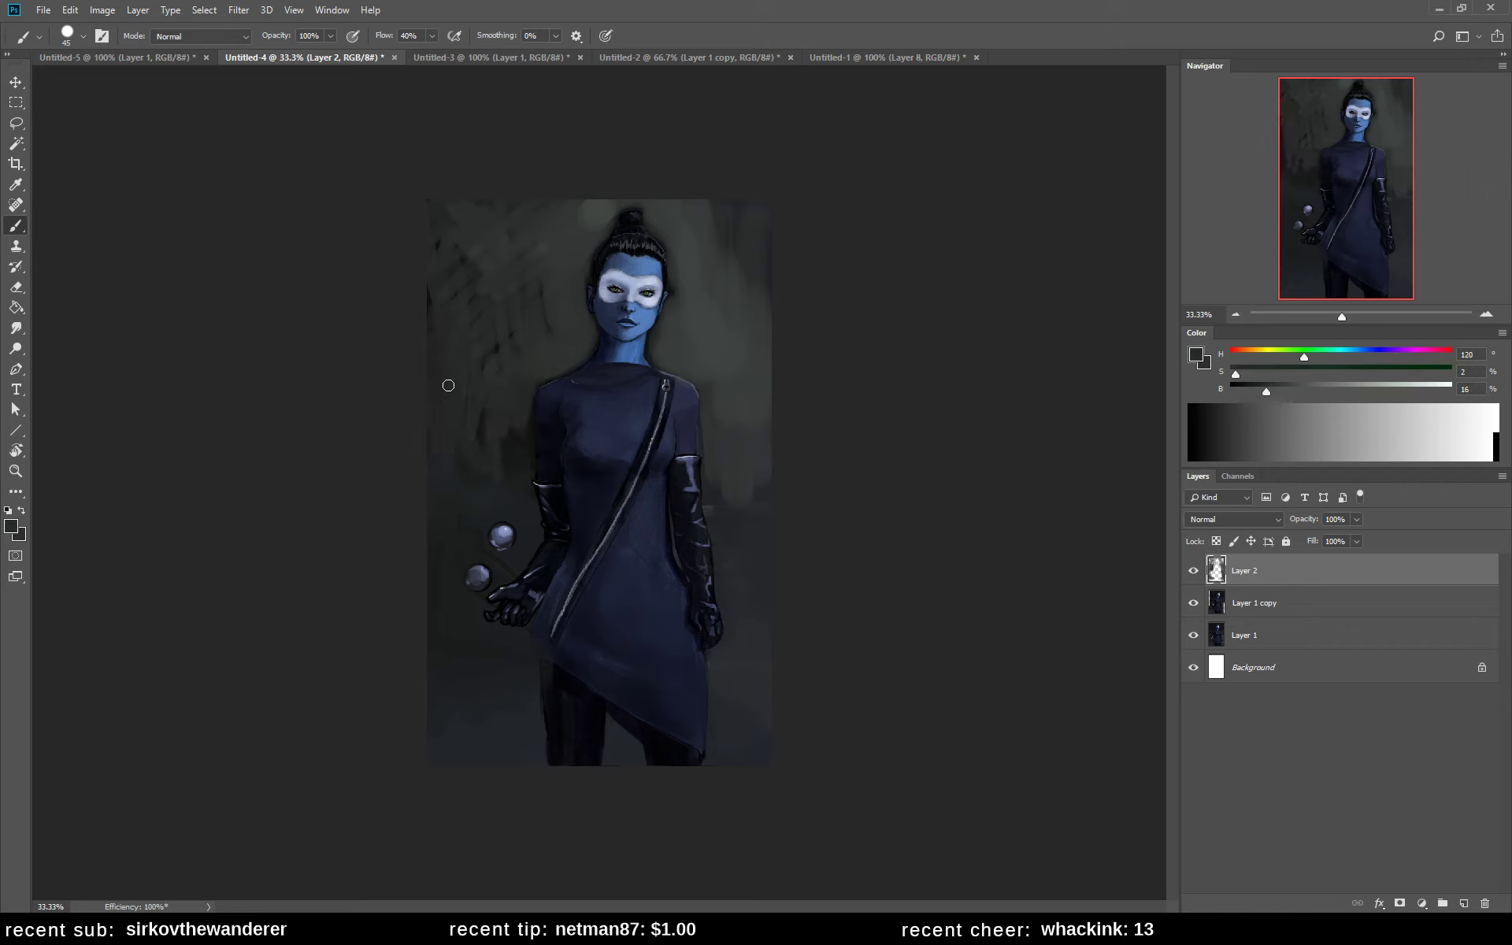
mouse_move(480, 472)
mouse_down()
mouse_move(512, 419)
mouse_move(523, 463)
mouse_up()
alt+click(472, 481)
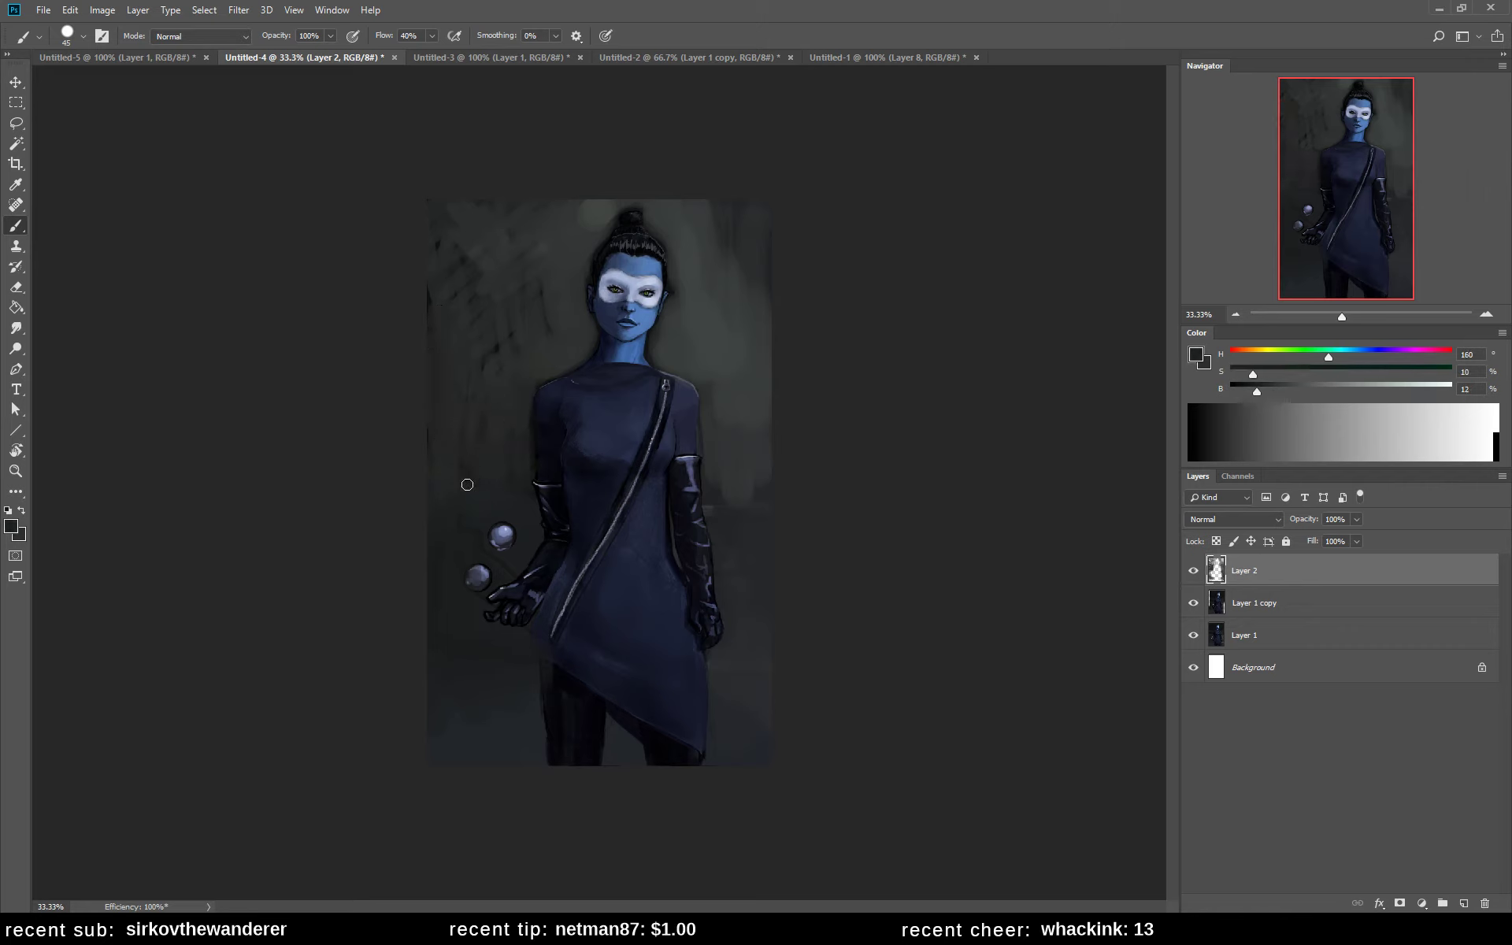
mouse_move(732, 493)
mouse_down()
mouse_move(715, 483)
mouse_move(718, 443)
mouse_move(744, 529)
mouse_up()
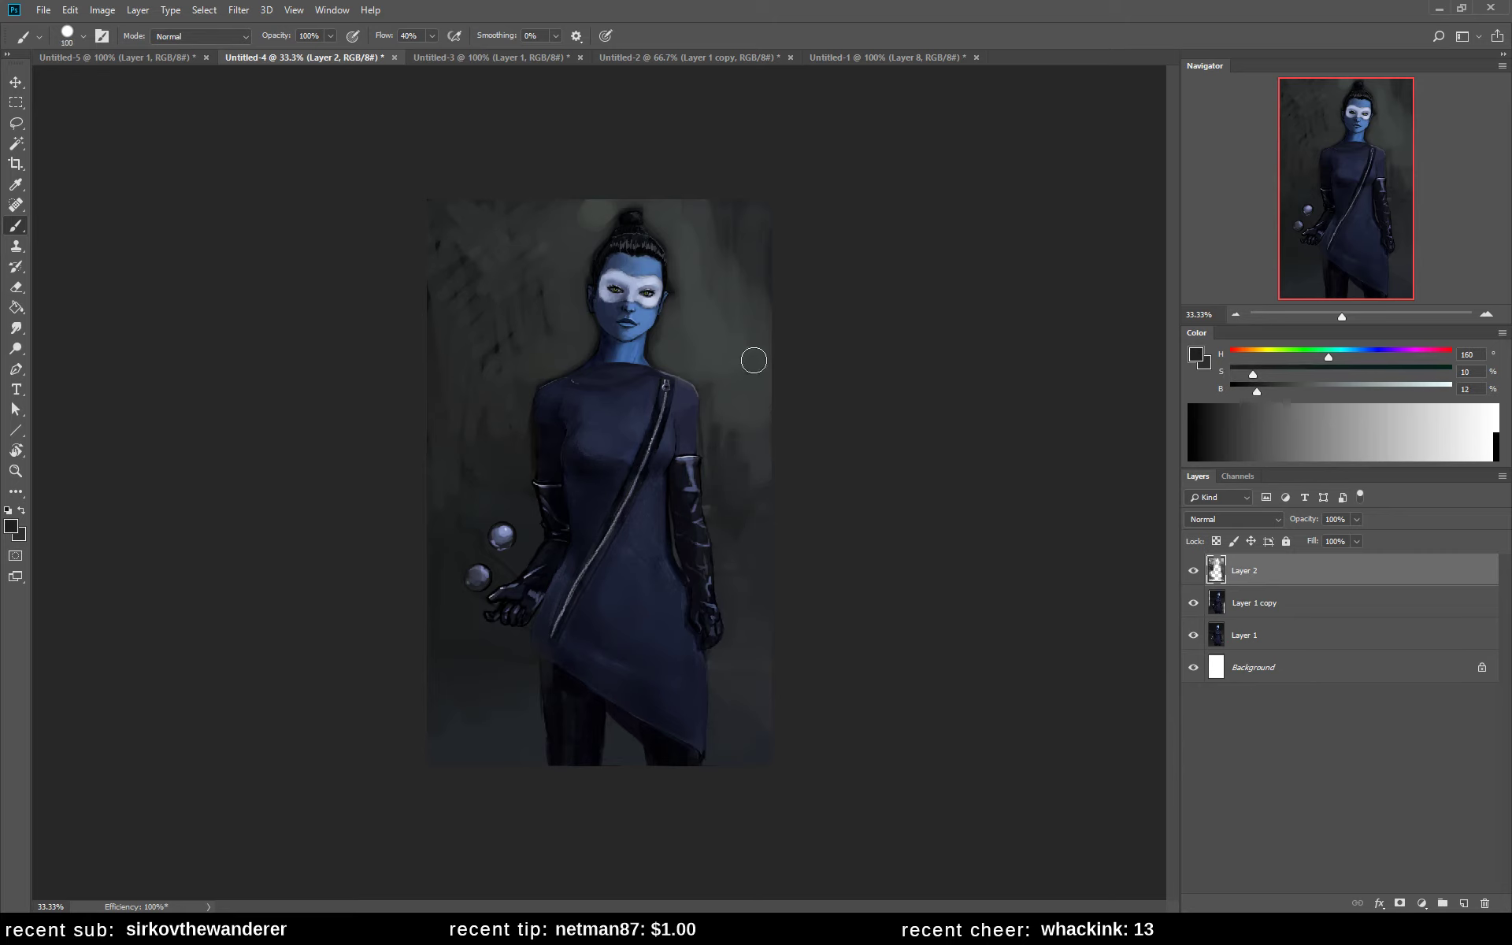
- Sample a lighter grey and lighten the upper-right and left background edges
alt+click(706, 203)
drag(743, 231, 768, 270)
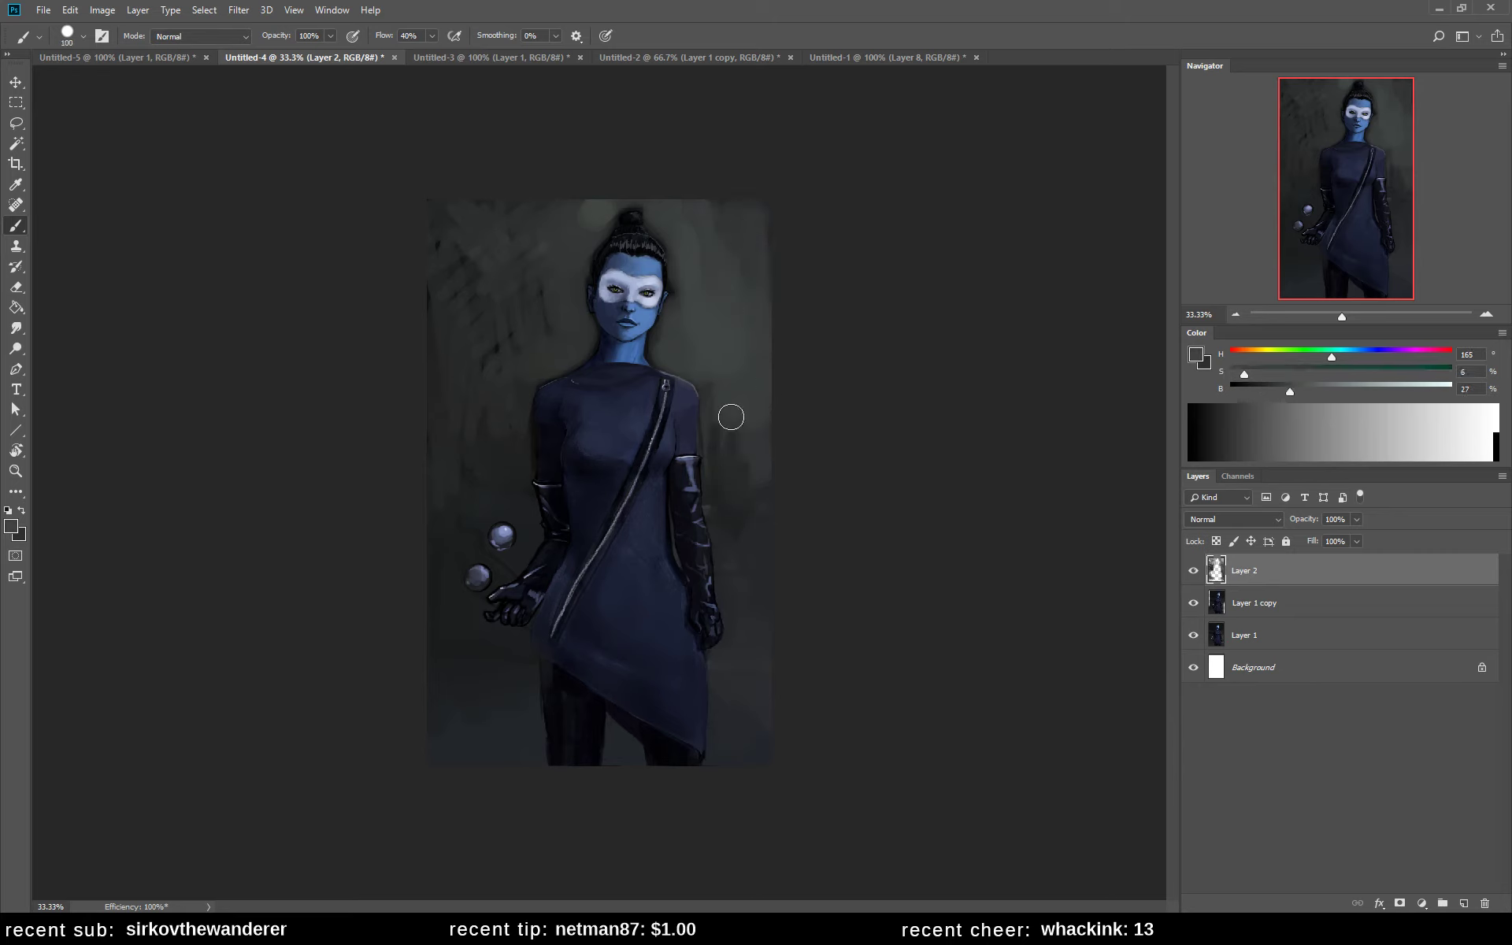
mouse_move(494, 374)
mouse_down()
mouse_move(464, 283)
mouse_move(434, 358)
mouse_move(443, 311)
mouse_up()
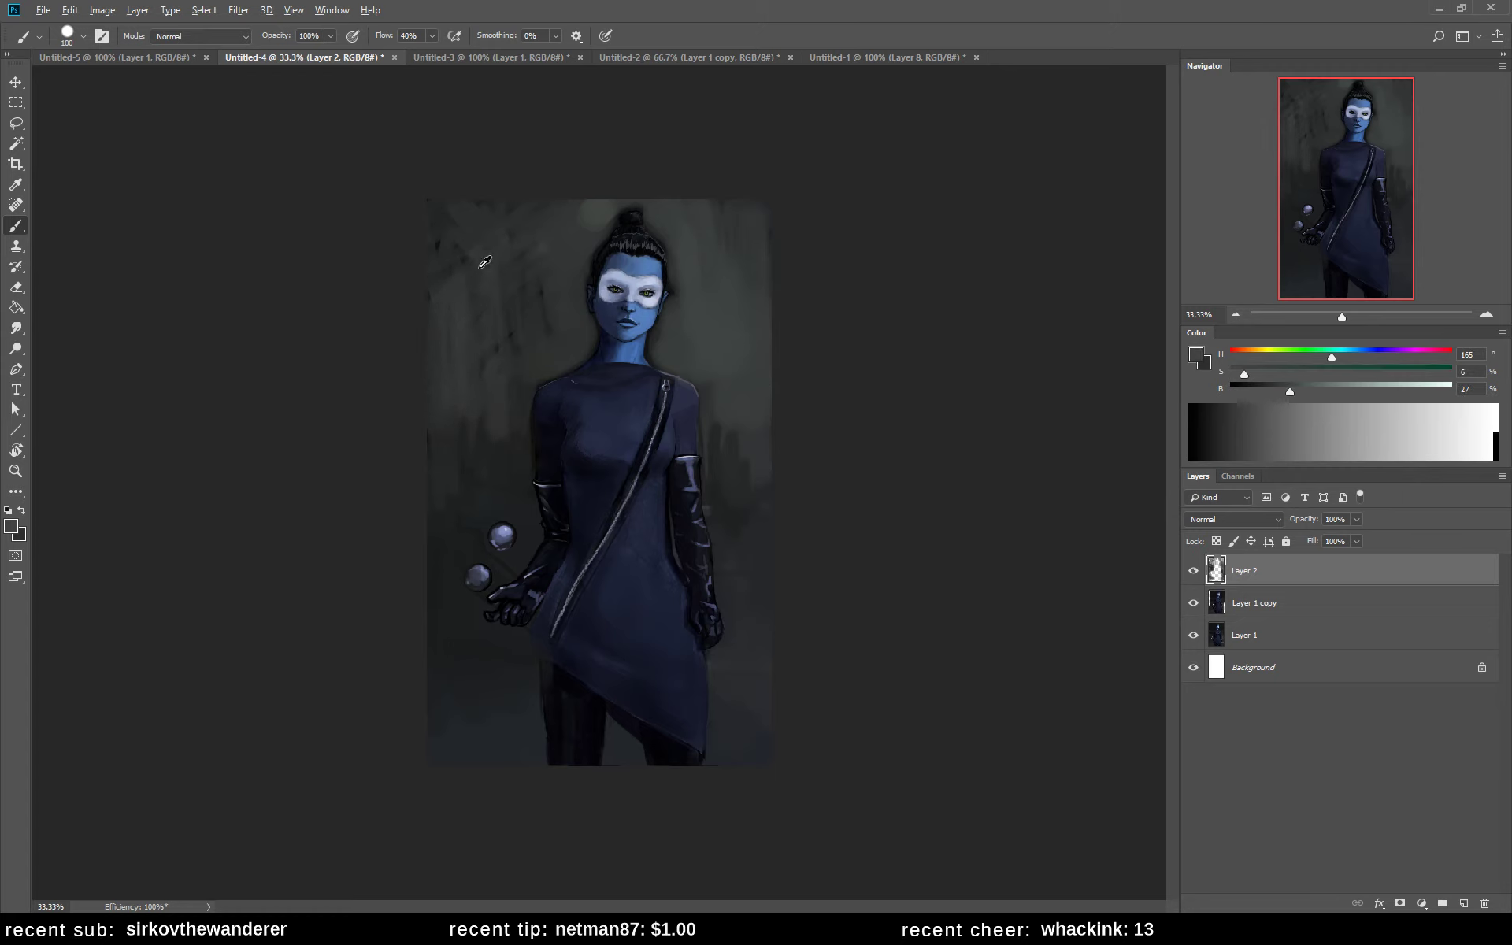
- Shift to a grey-green at hue 133 and paint over the spot left of the bun and the top-right corner
alt+click(475, 219)
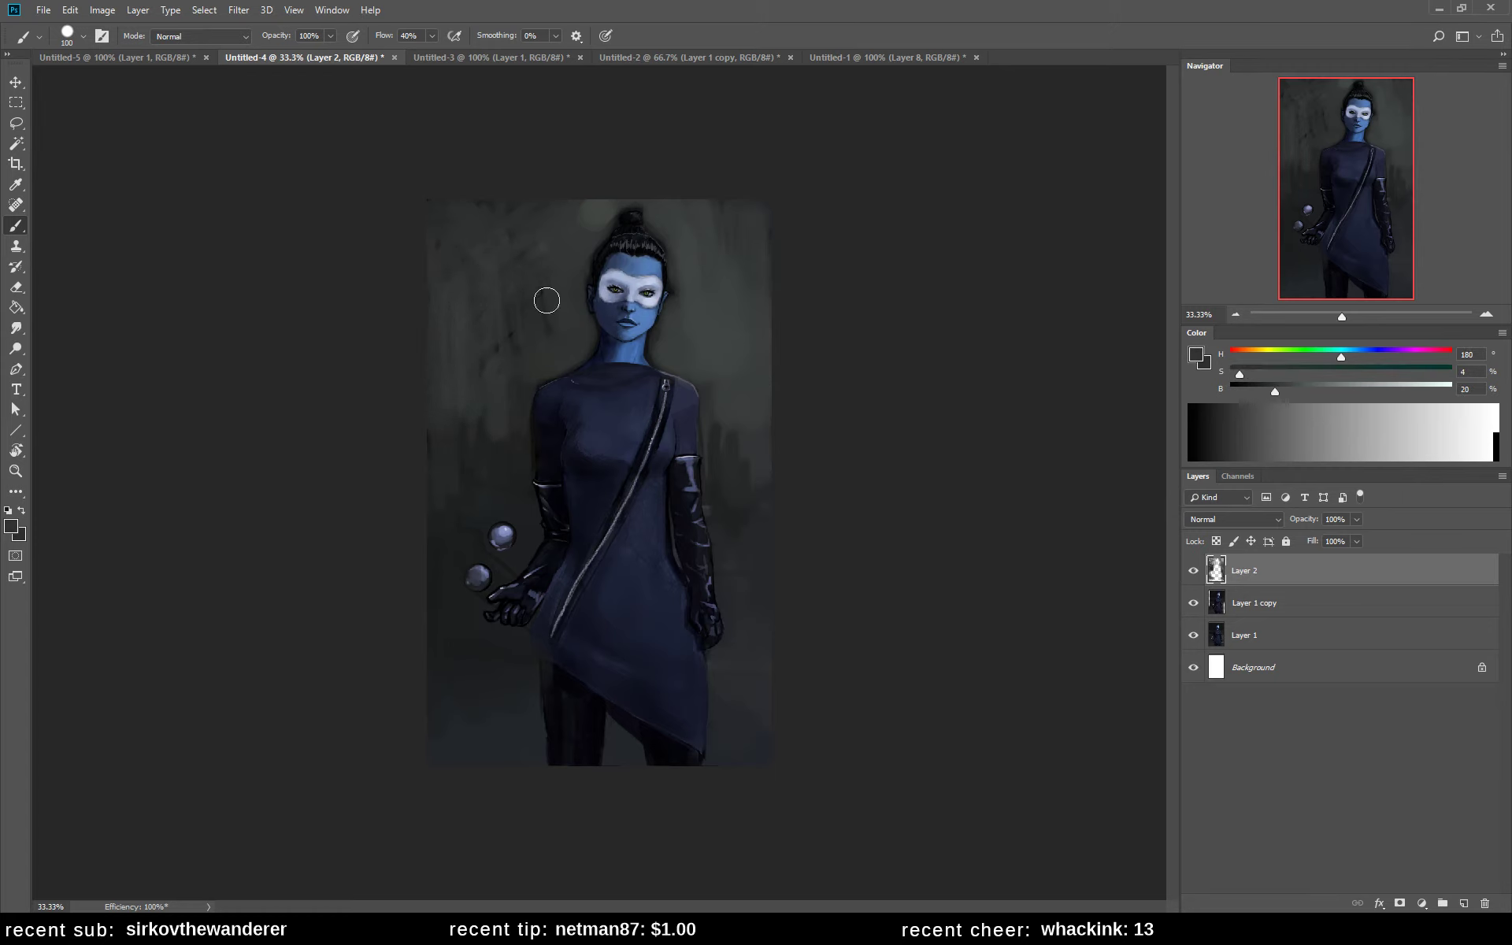
alt+click(463, 351)
click(1313, 354)
mouse_move(582, 214)
mouse_down()
mouse_move(598, 222)
mouse_move(593, 243)
mouse_up()
drag(709, 289, 732, 343)
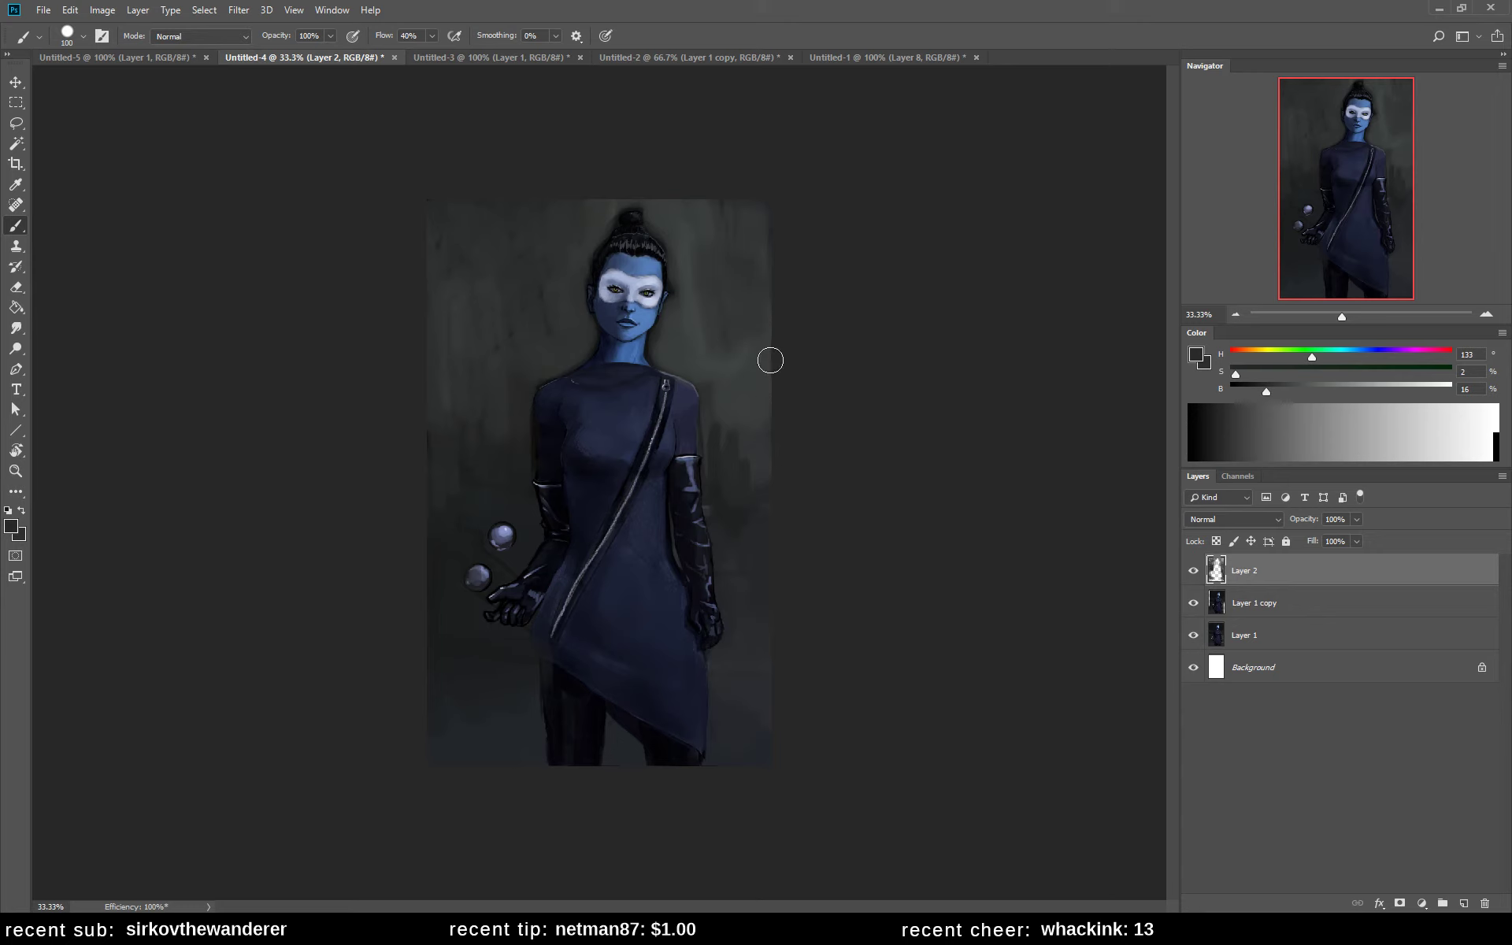
alt+click(713, 331)
alt+click(706, 265)
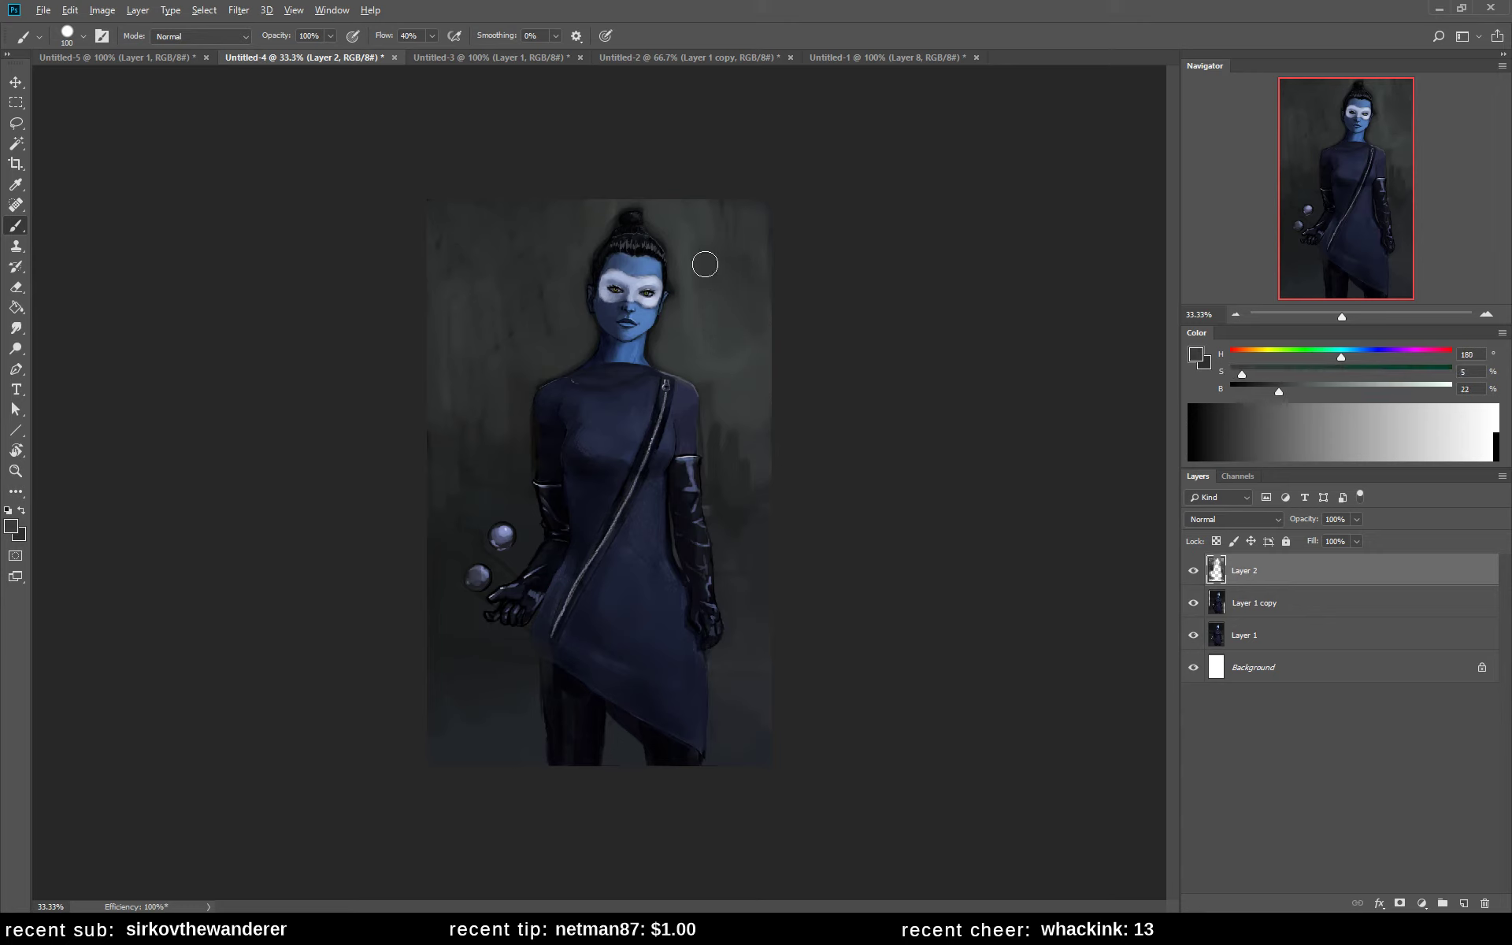
mouse_move(686, 258)
mouse_down()
mouse_move(730, 203)
mouse_move(785, 267)
mouse_up()
- Sample a left background colour, set 10% saturation and 22% brightness, and shrink the brush to 50
alt+click(496, 362)
click(1254, 375)
click(1279, 389)
key(bracketleft)
key(bracketleft)
key(bracketleft)
key(bracketleft)
key(bracketleft)
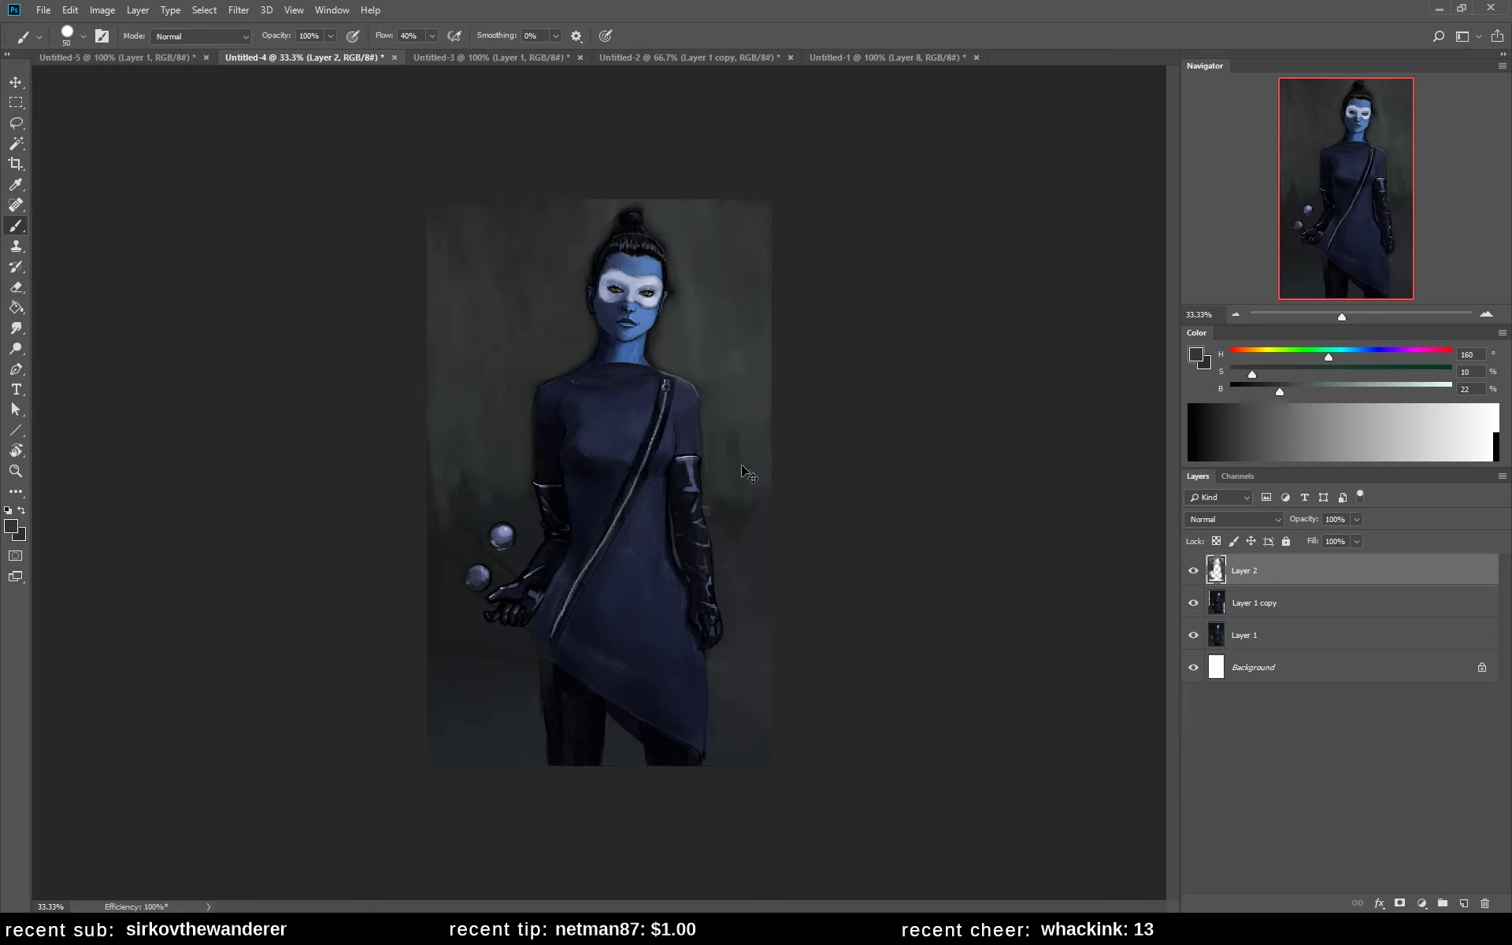
key(ctrl+y)
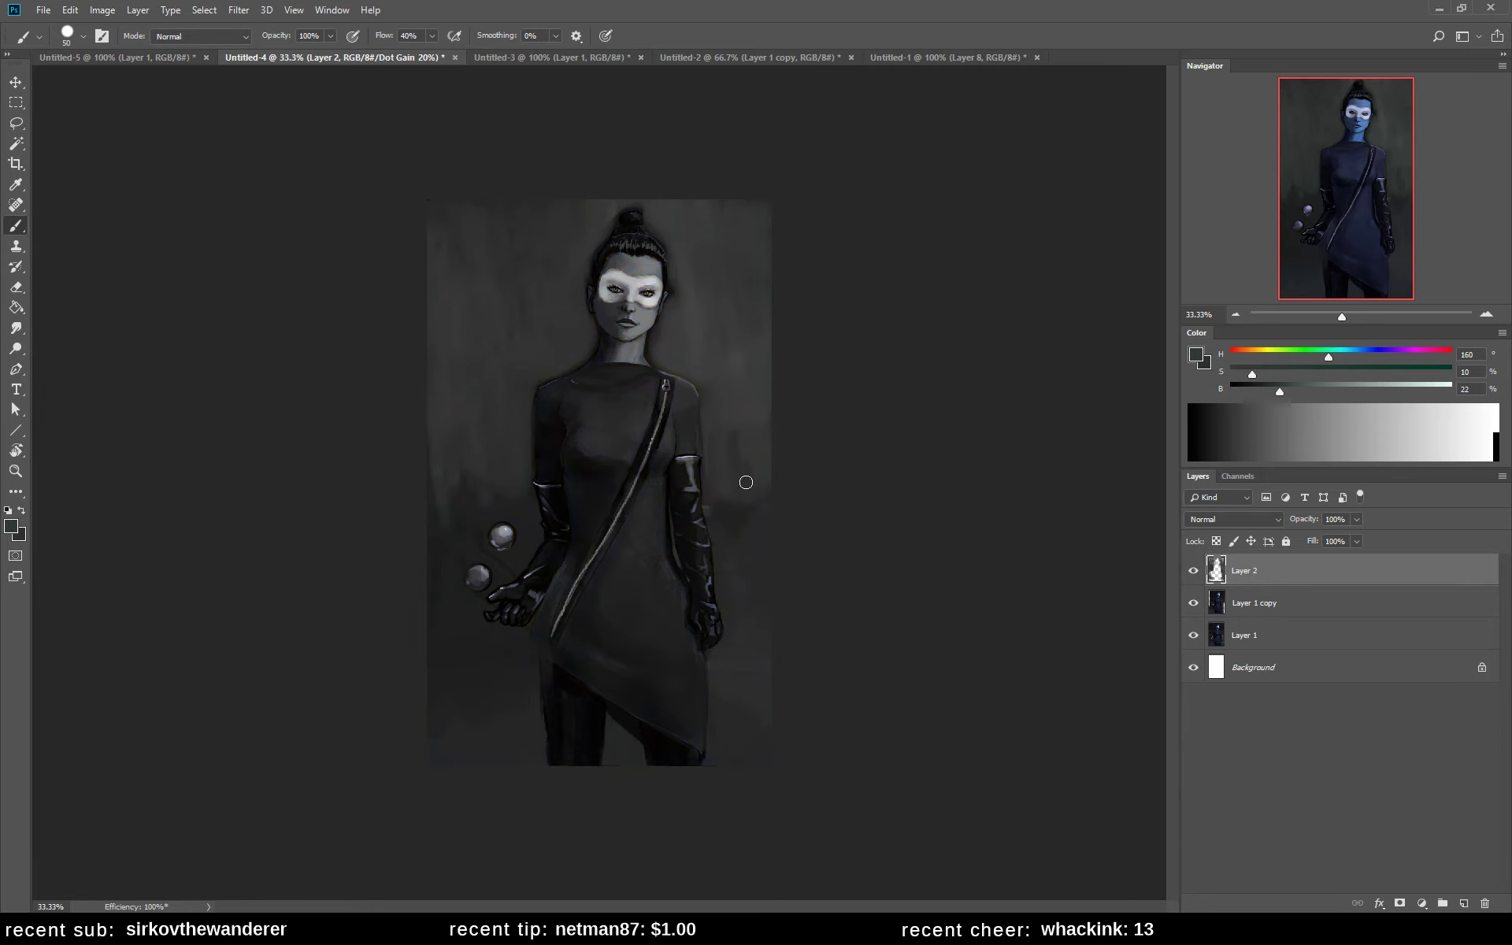
key(z)
drag(788, 401, 684, 440)
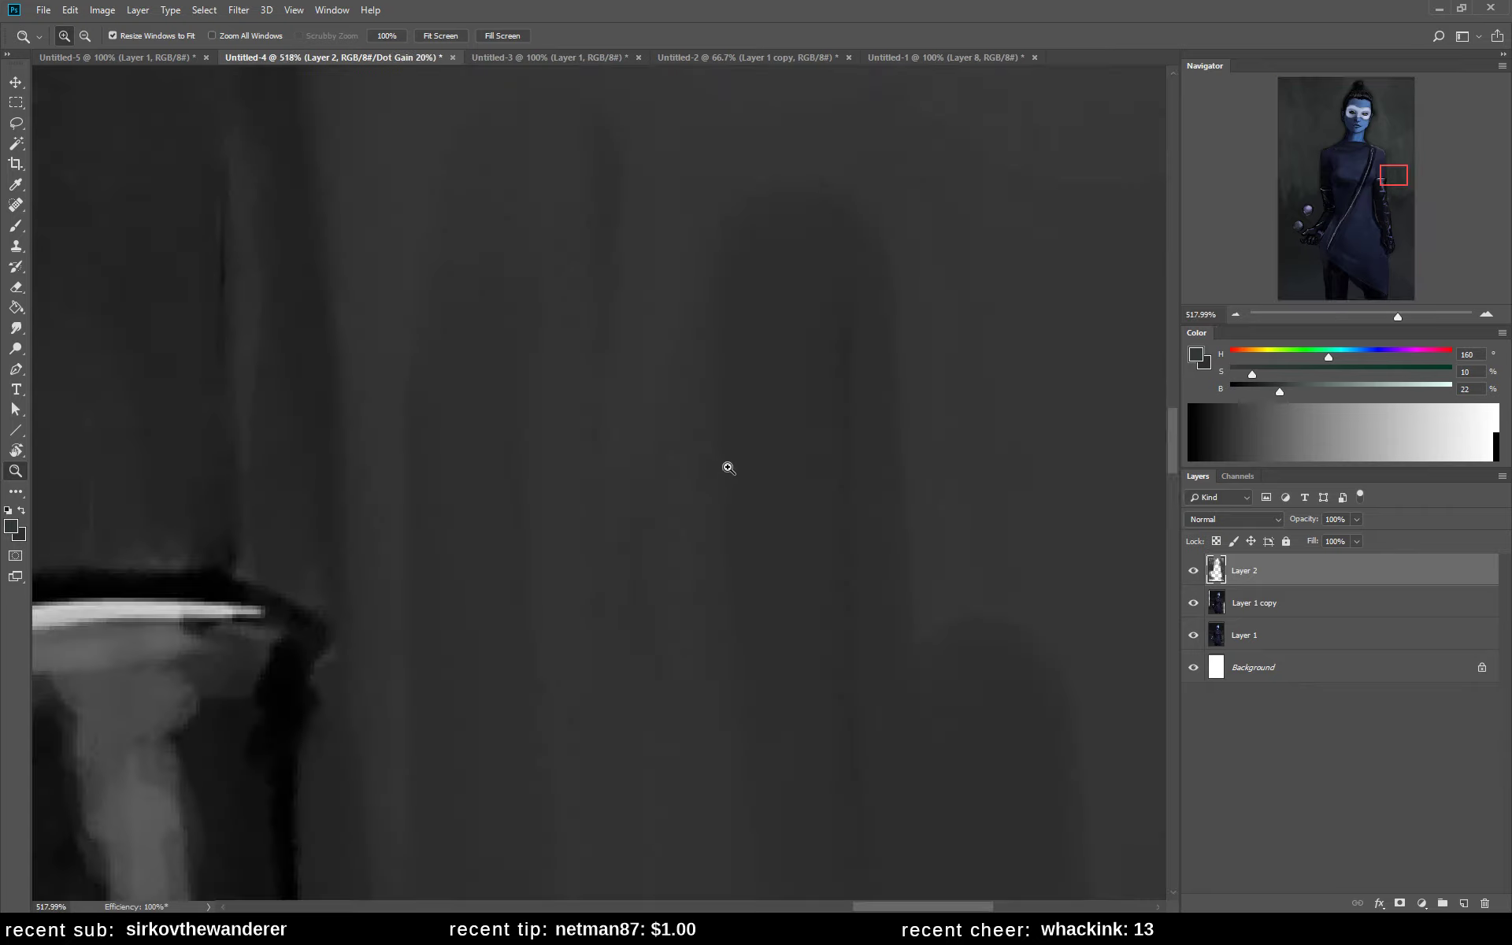
drag(1237, 311, 1236, 318)
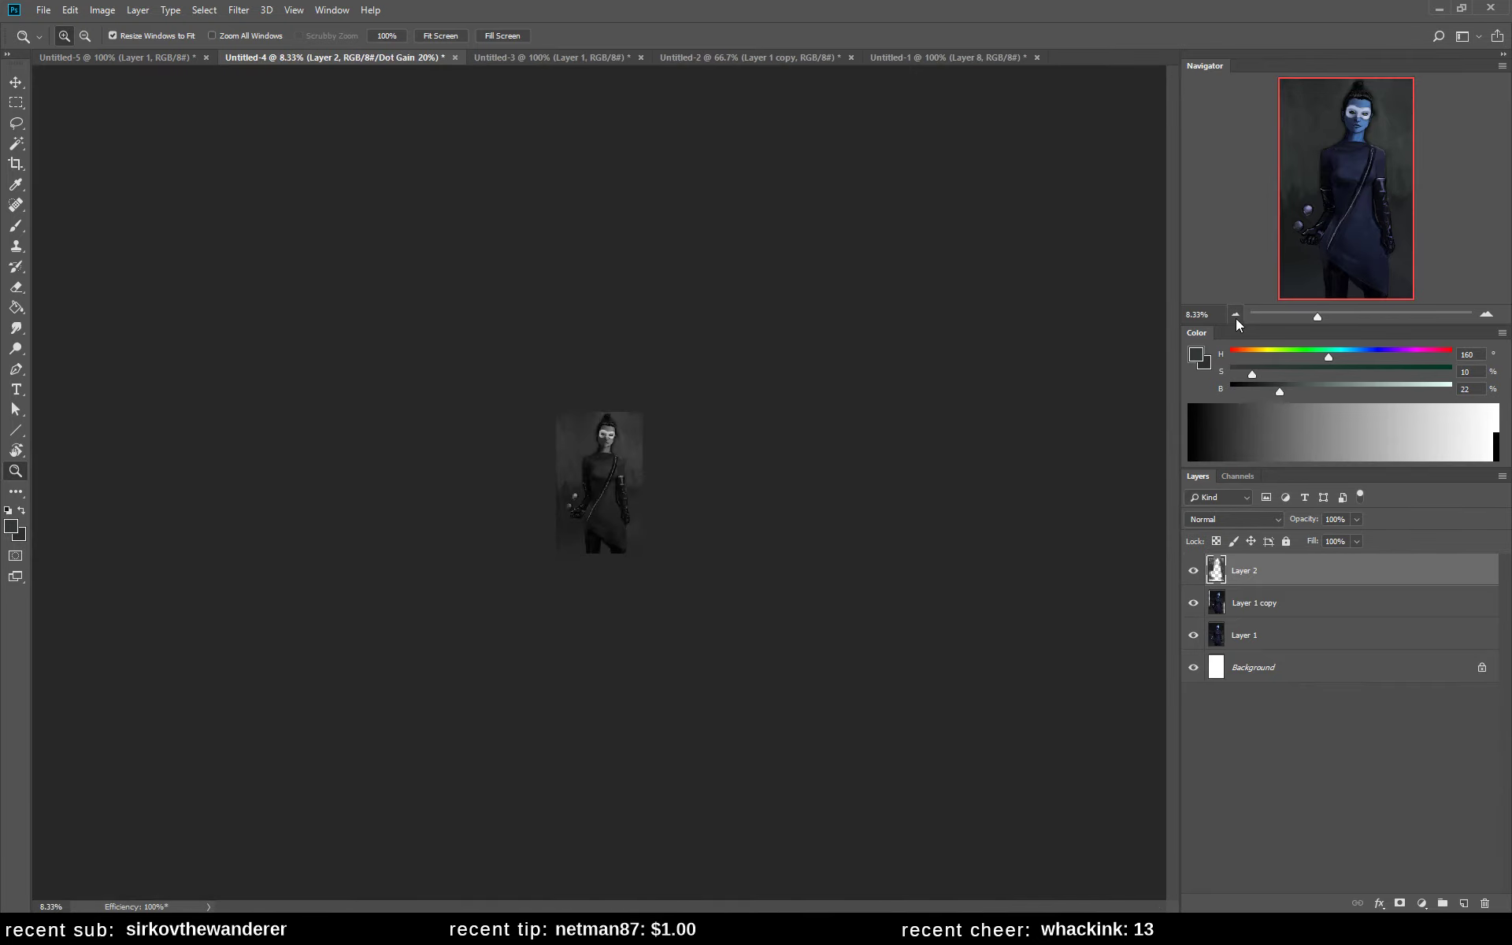
click(1487, 315)
click(1488, 314)
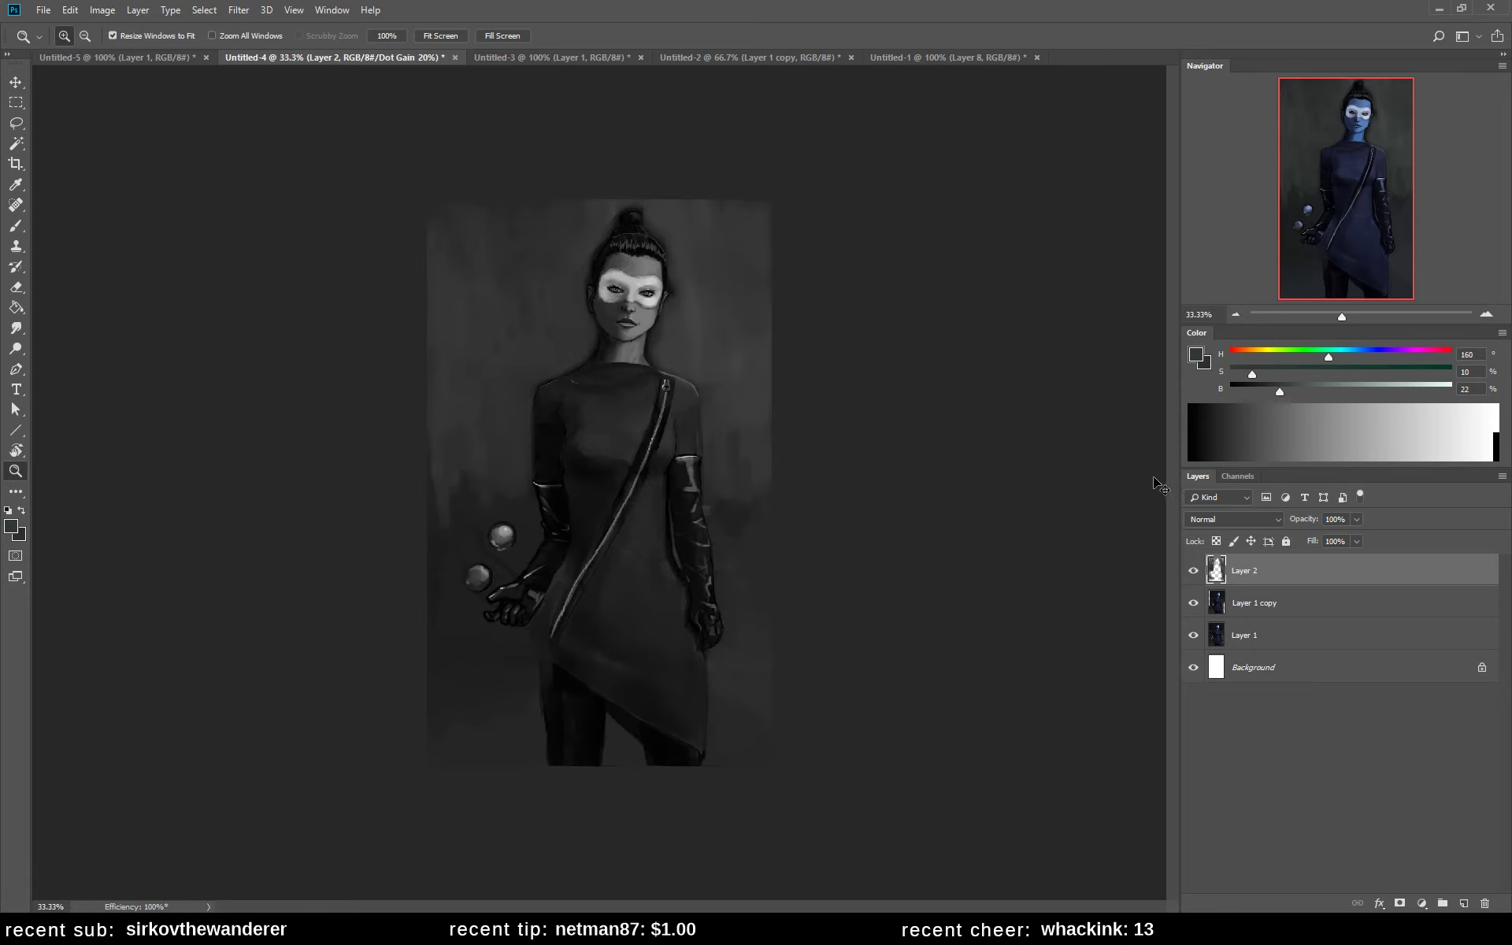
key(ctrl+y)
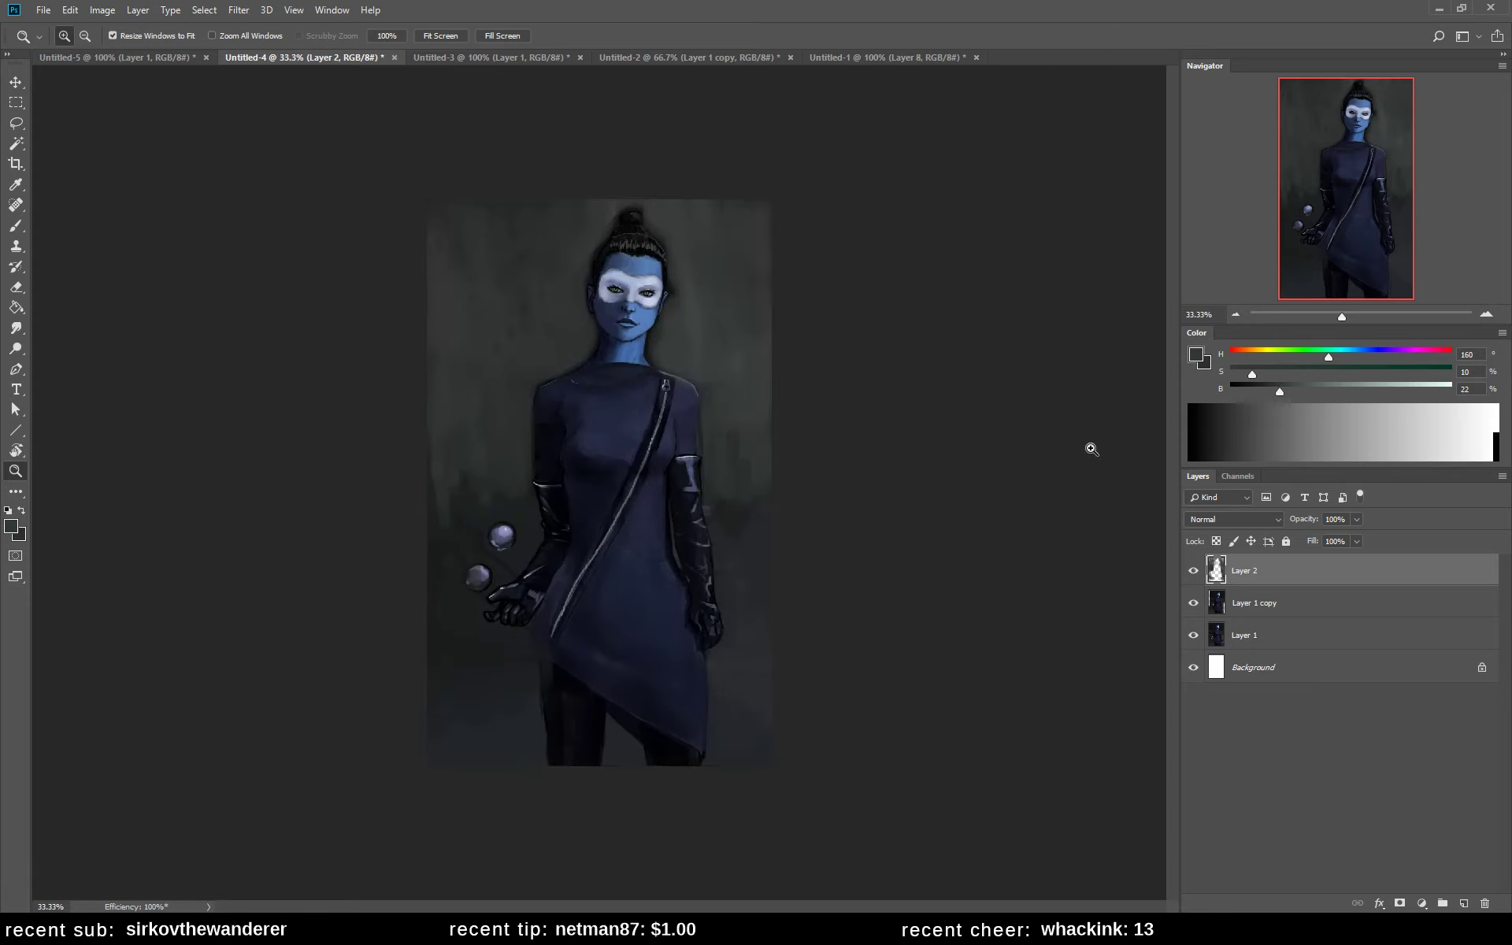
key(b)
alt+click(455, 515)
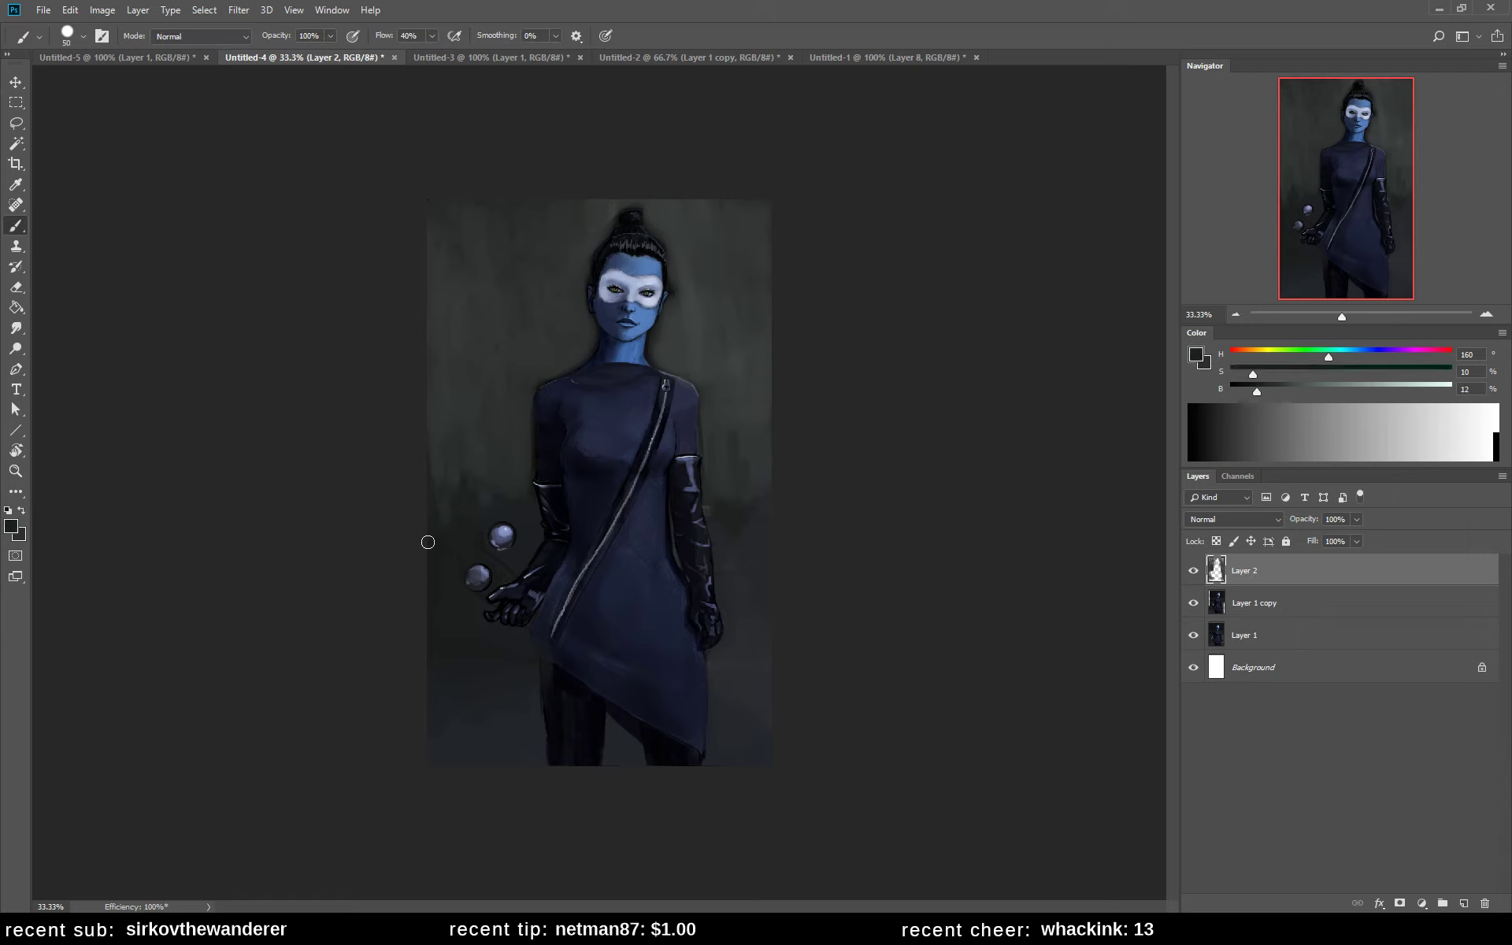
- Lasso the head and neck onto a new Layer 3 and scale that copy down to about 94%
alt+click(455, 469)
key(l)
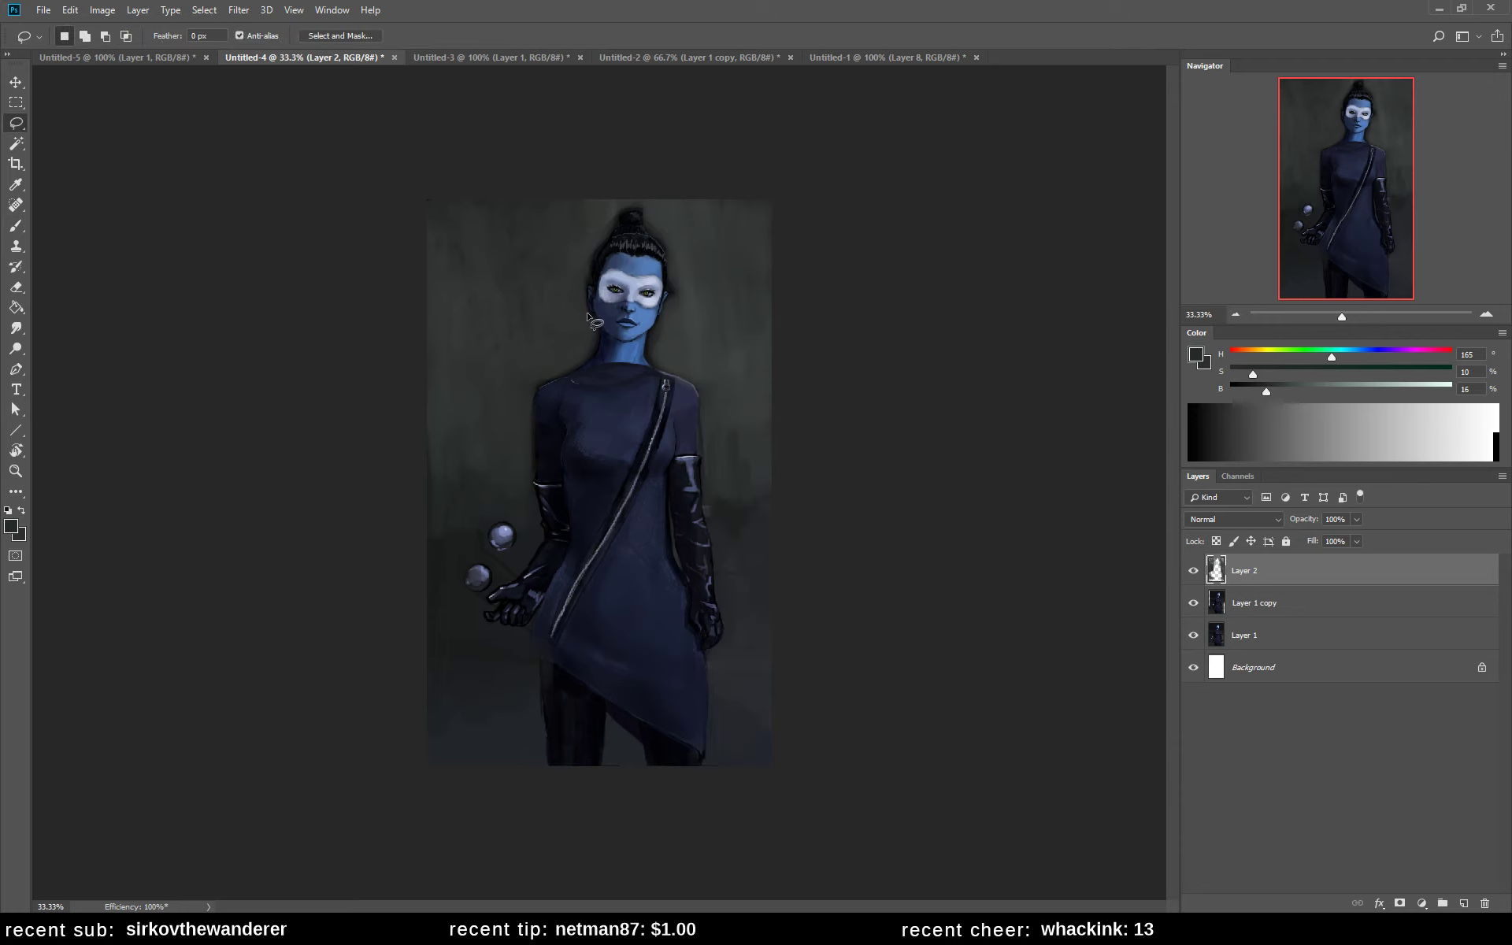
mouse_move(591, 329)
mouse_down()
mouse_move(589, 359)
mouse_move(662, 371)
mouse_move(684, 204)
mouse_move(563, 303)
mouse_move(583, 367)
mouse_move(615, 366)
mouse_up()
key(ctrl+j)
key(ctrl+t)
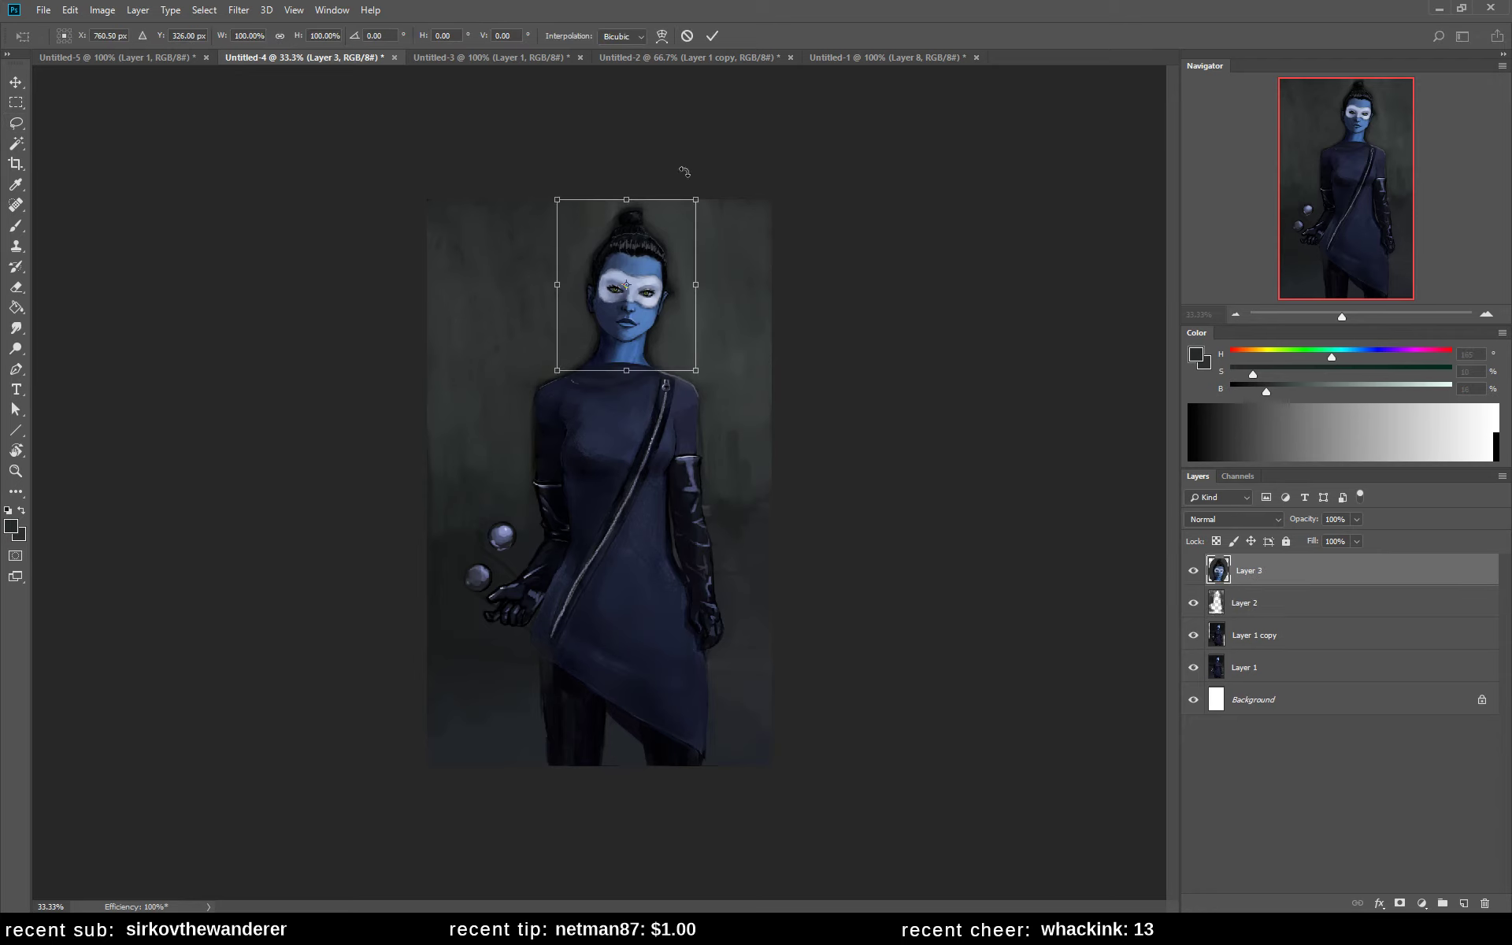
drag(696, 200, 689, 208)
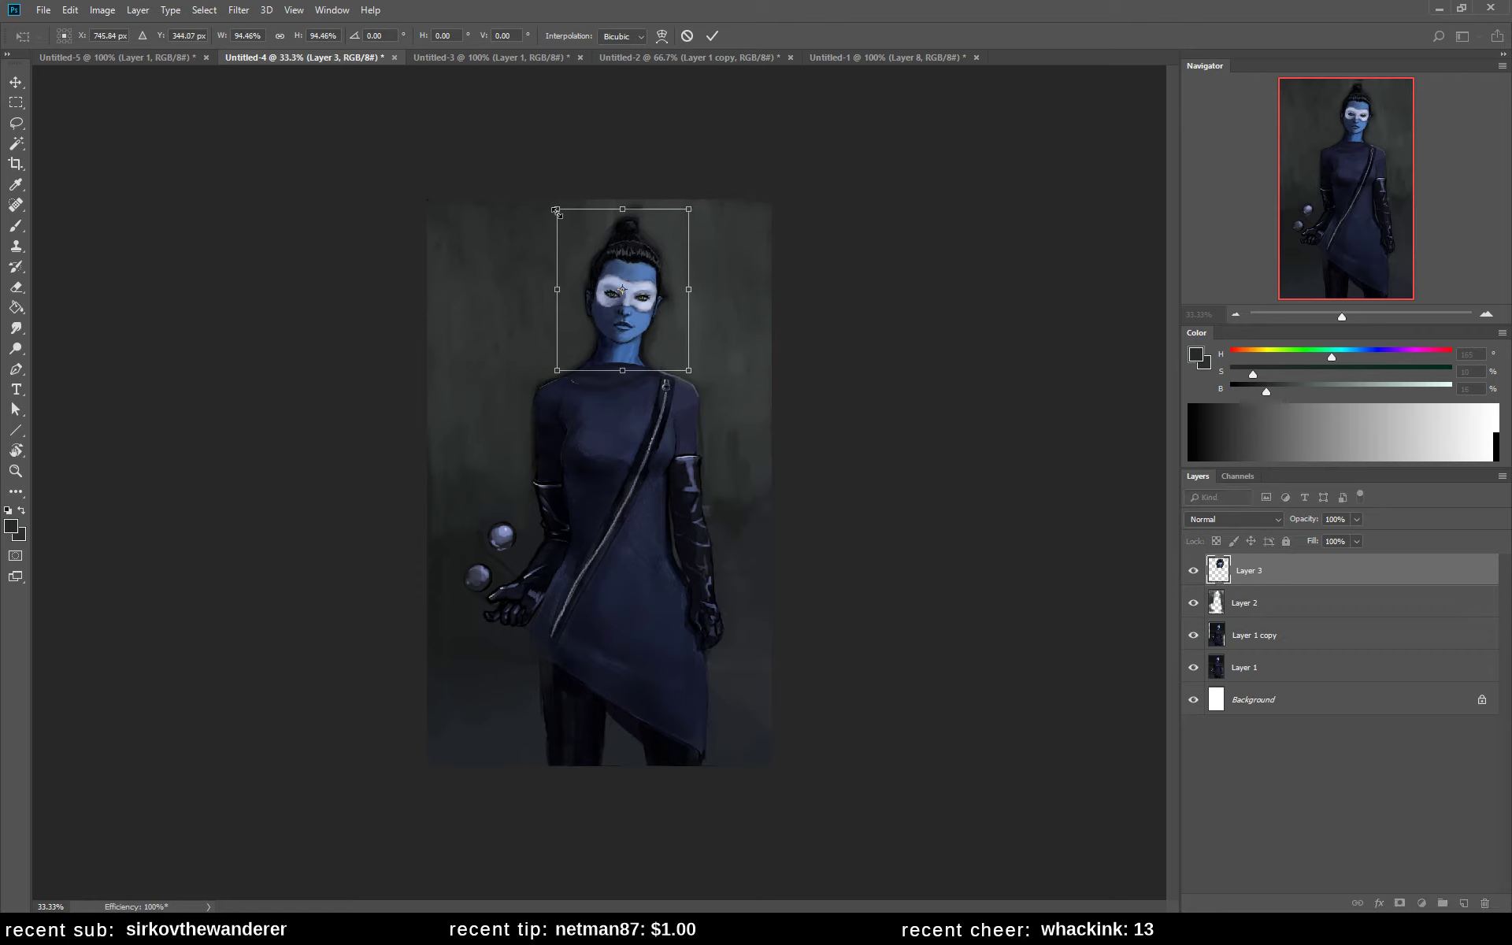
drag(559, 211, 560, 212)
key(l)
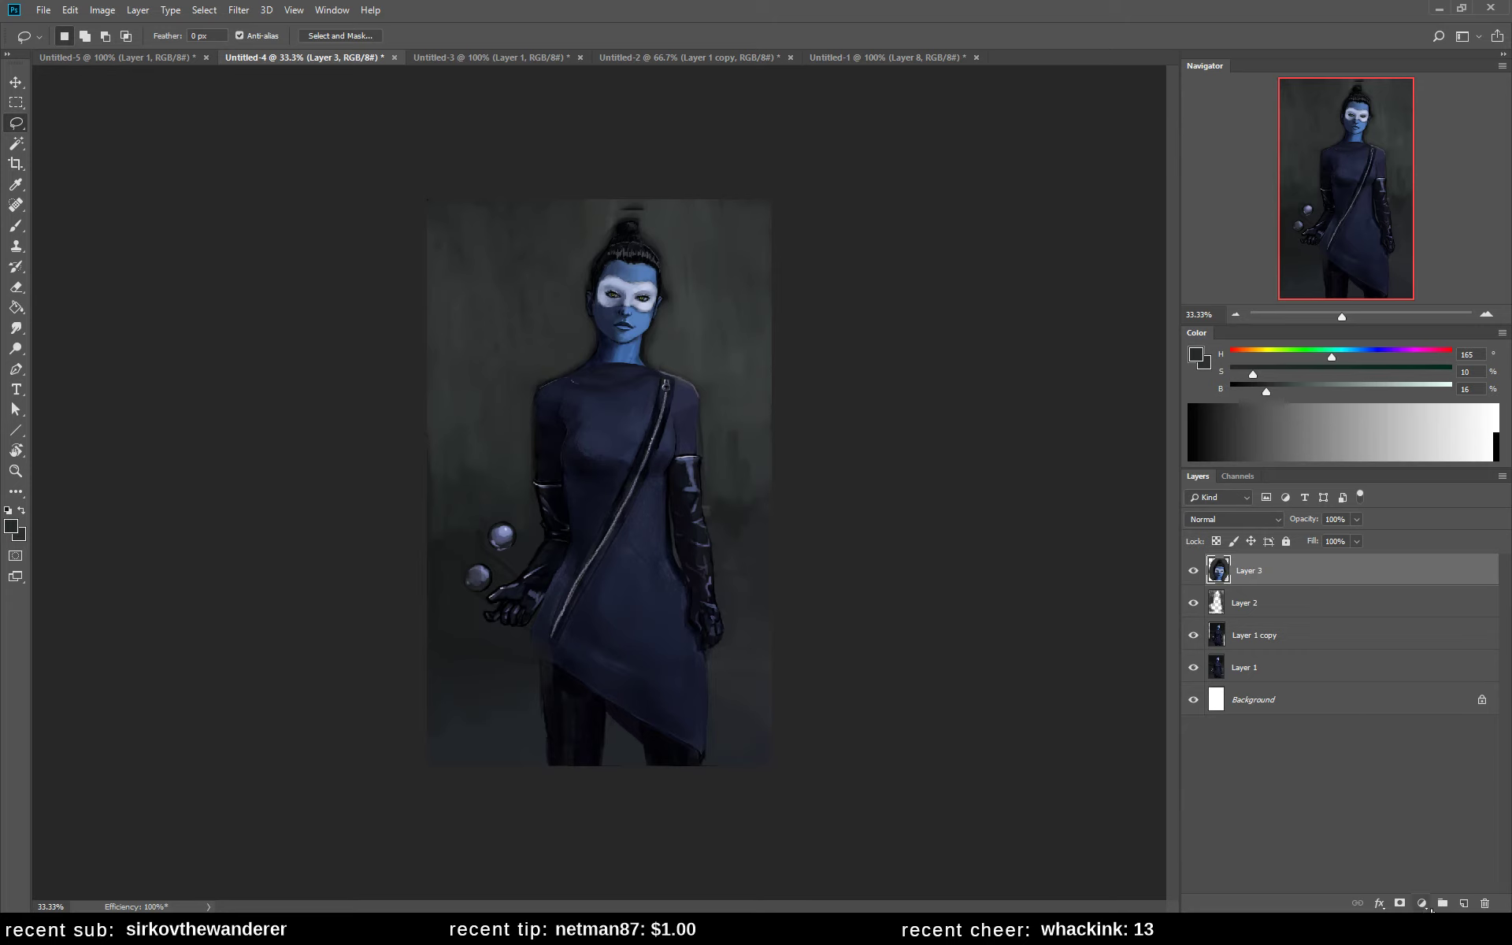
- Copy-merge the upper body and orbs into a new Layer 4 and move it lower on the canvas
click(1463, 904)
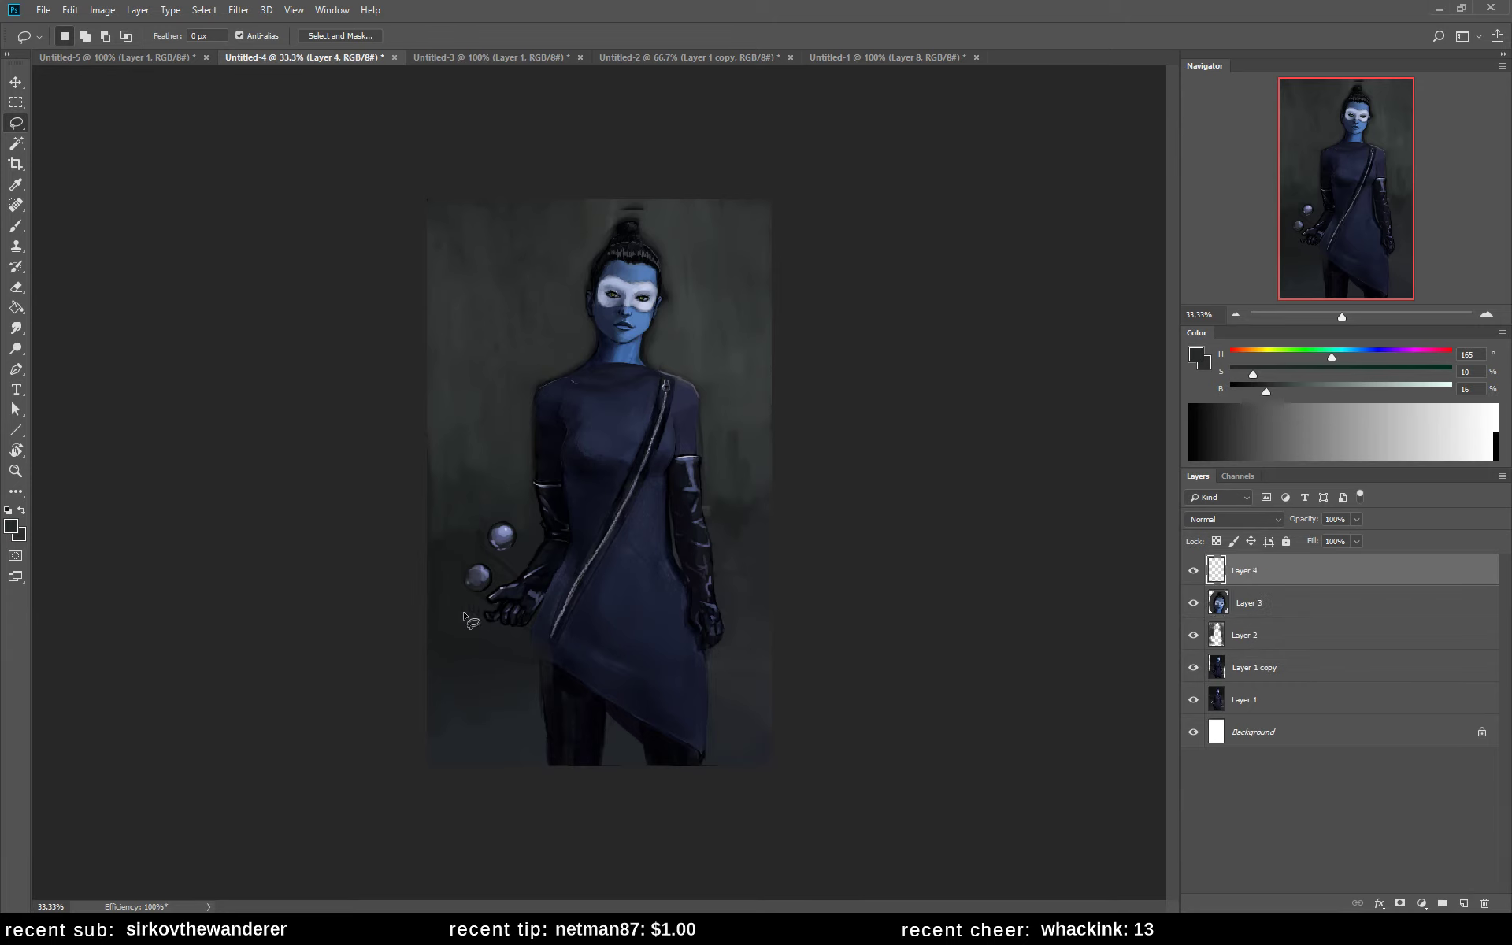
mouse_move(463, 613)
mouse_down()
mouse_move(512, 630)
mouse_move(579, 573)
mouse_move(662, 576)
mouse_move(685, 642)
mouse_move(744, 608)
mouse_move(721, 243)
mouse_move(552, 224)
mouse_move(433, 528)
mouse_move(462, 618)
mouse_up()
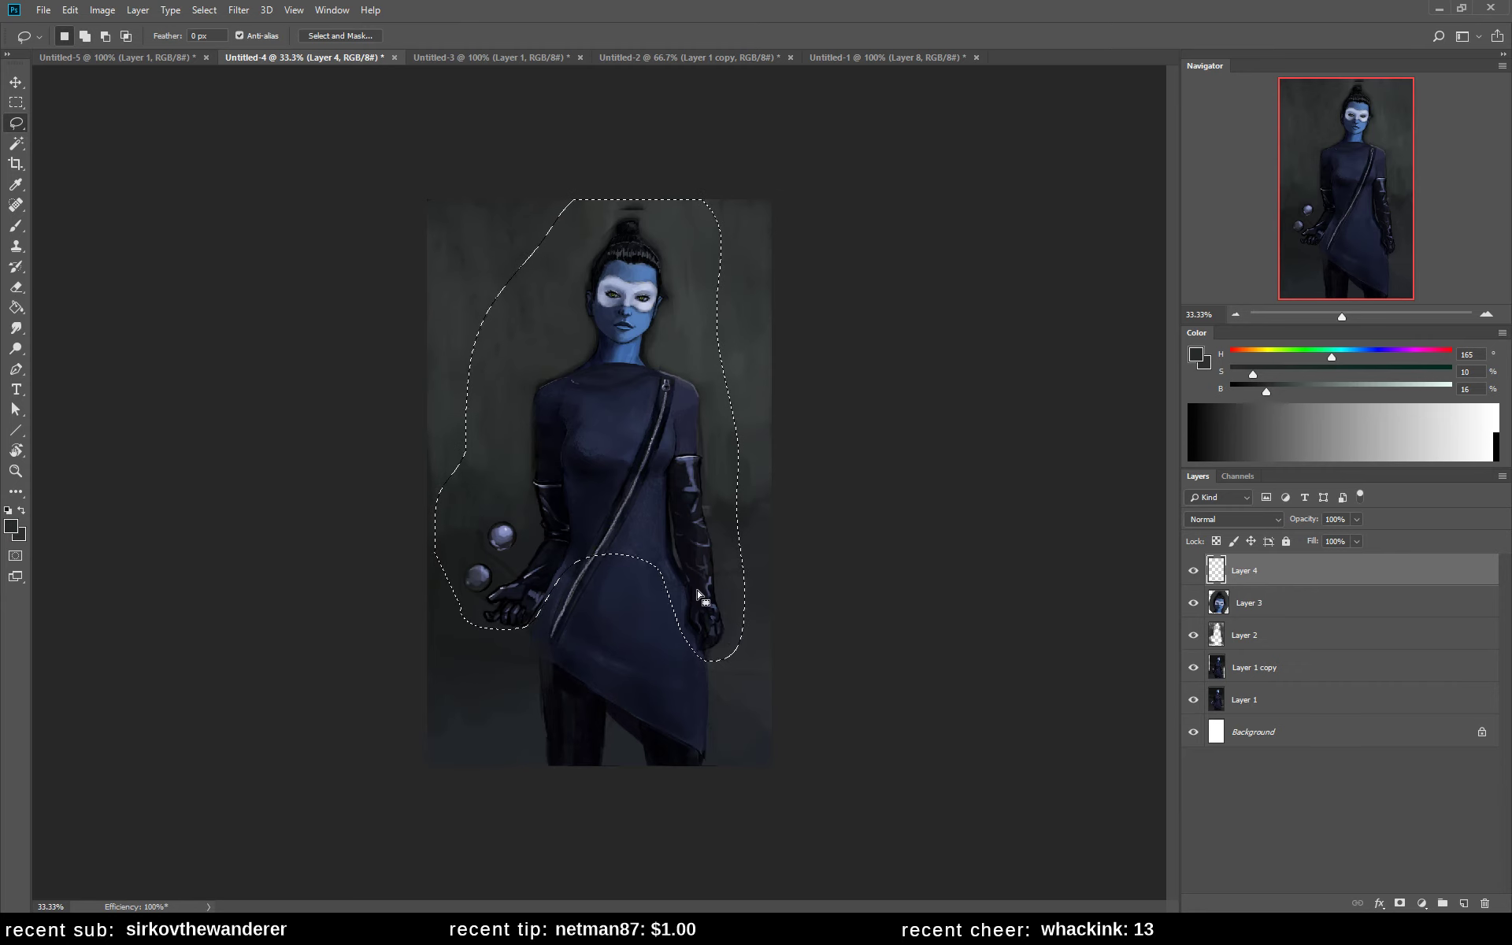
key(ctrl+shift+c)
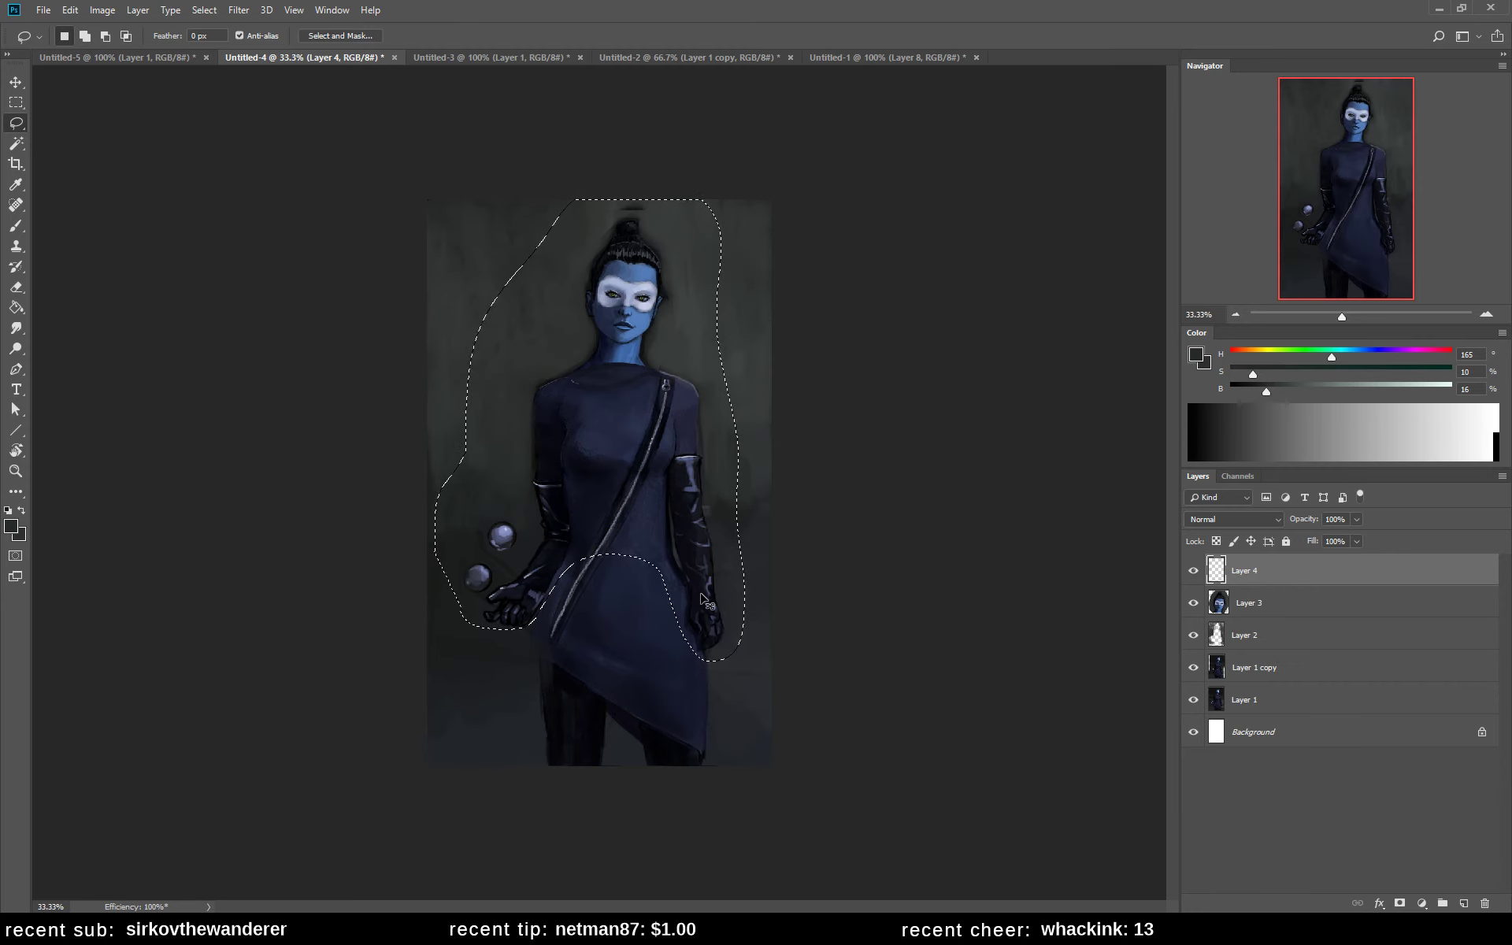
key(ctrl+v)
key(v)
drag(702, 584, 706, 566)
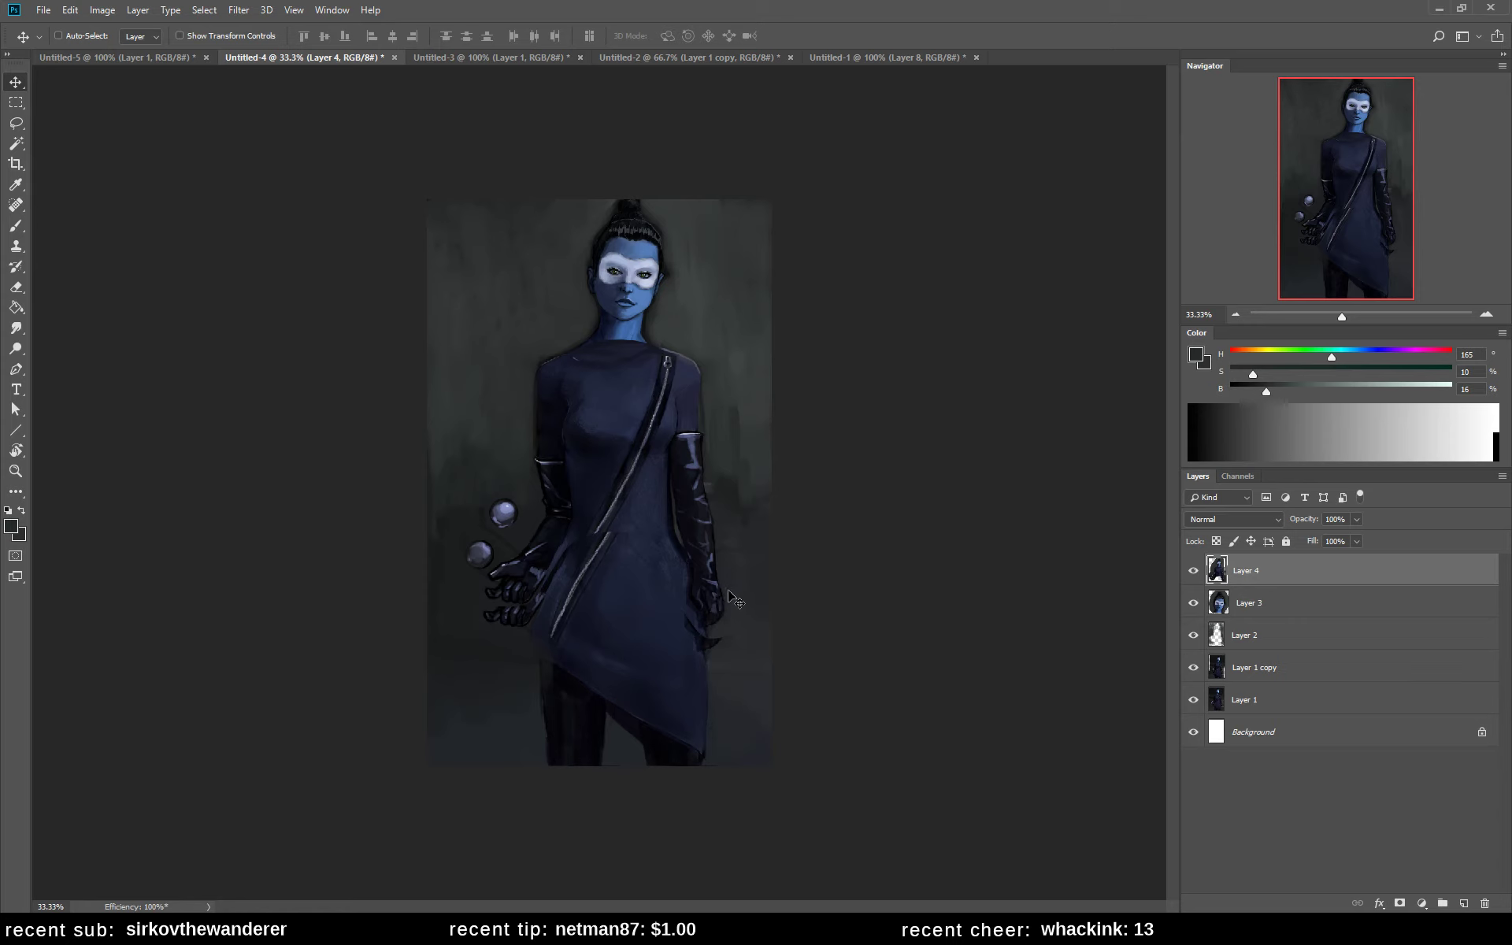
drag(729, 593, 726, 650)
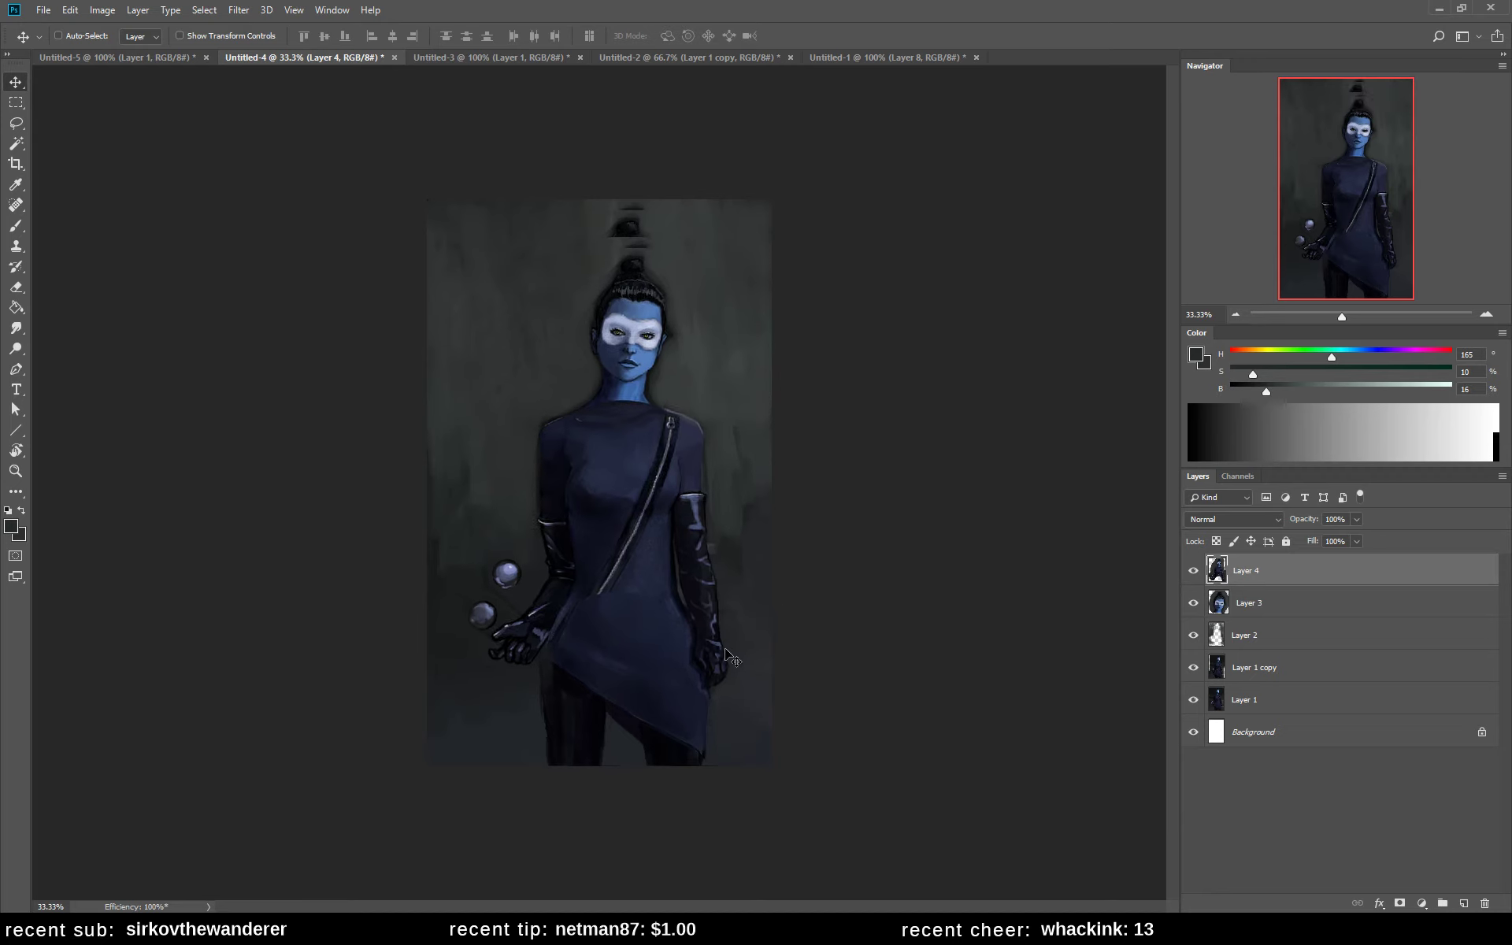
drag(726, 652, 725, 646)
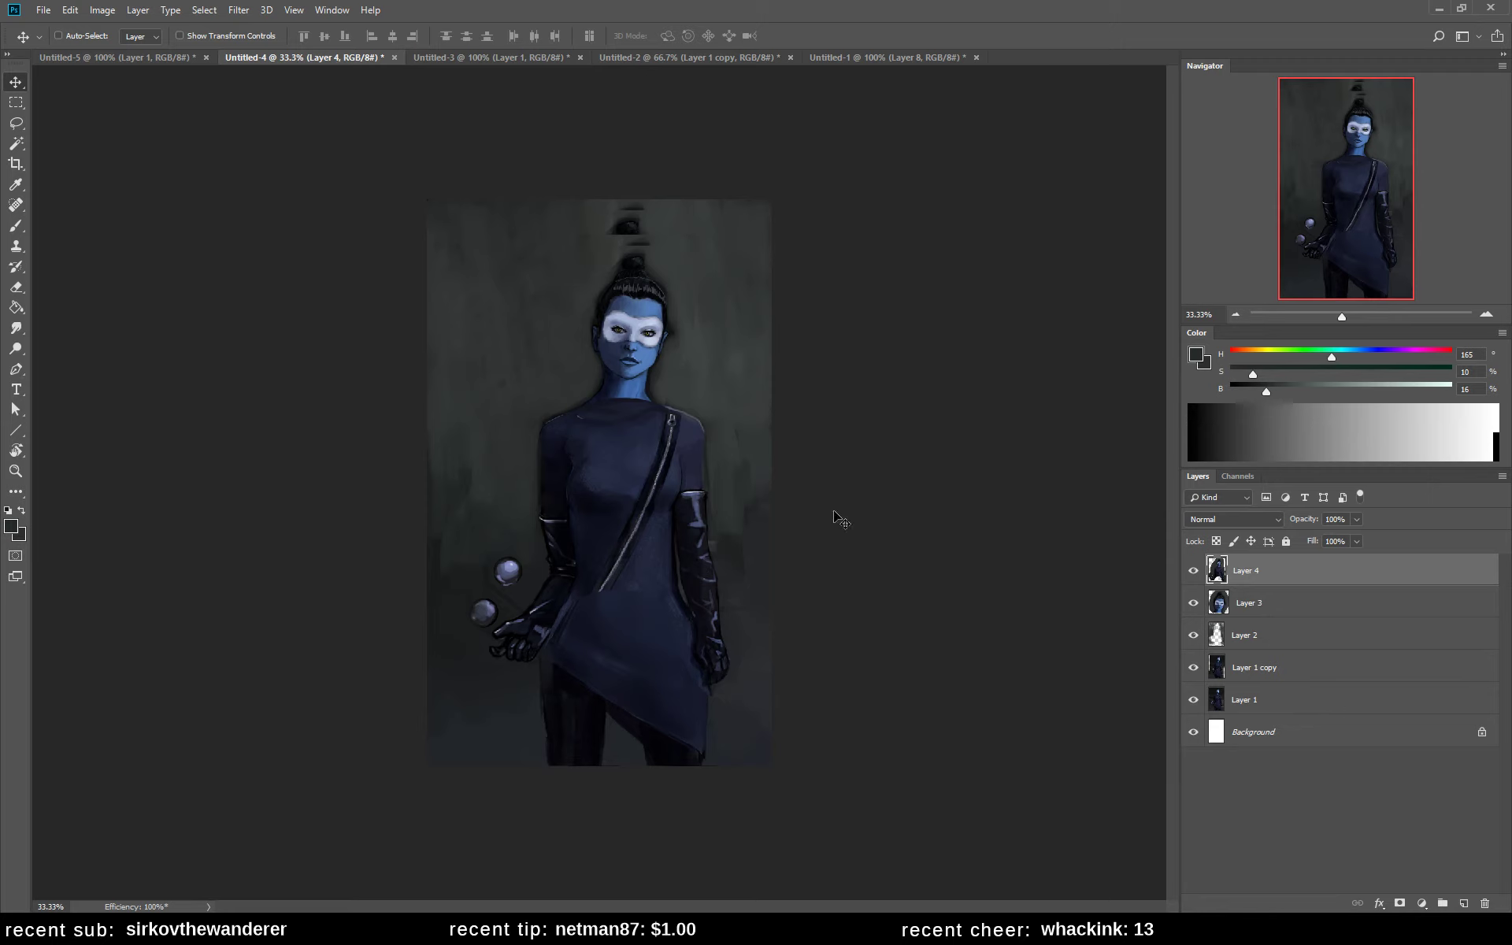
- Add a new layer and paint red guide marks on the arm, the wrist and across the collar
click(1463, 903)
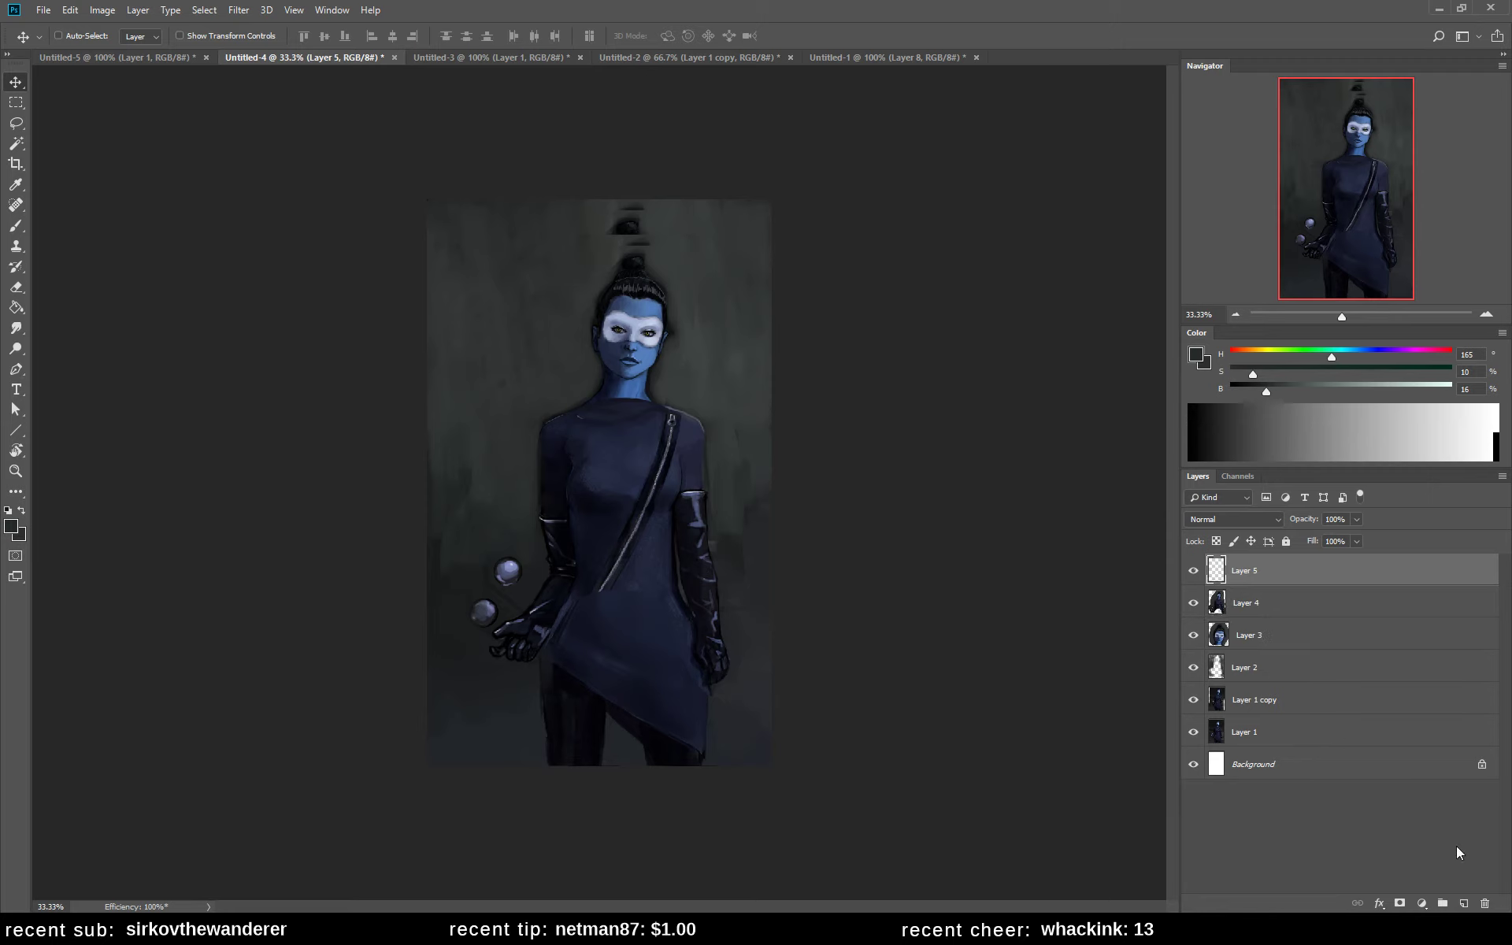
click(1452, 371)
click(1451, 389)
key(b)
drag(699, 531, 693, 541)
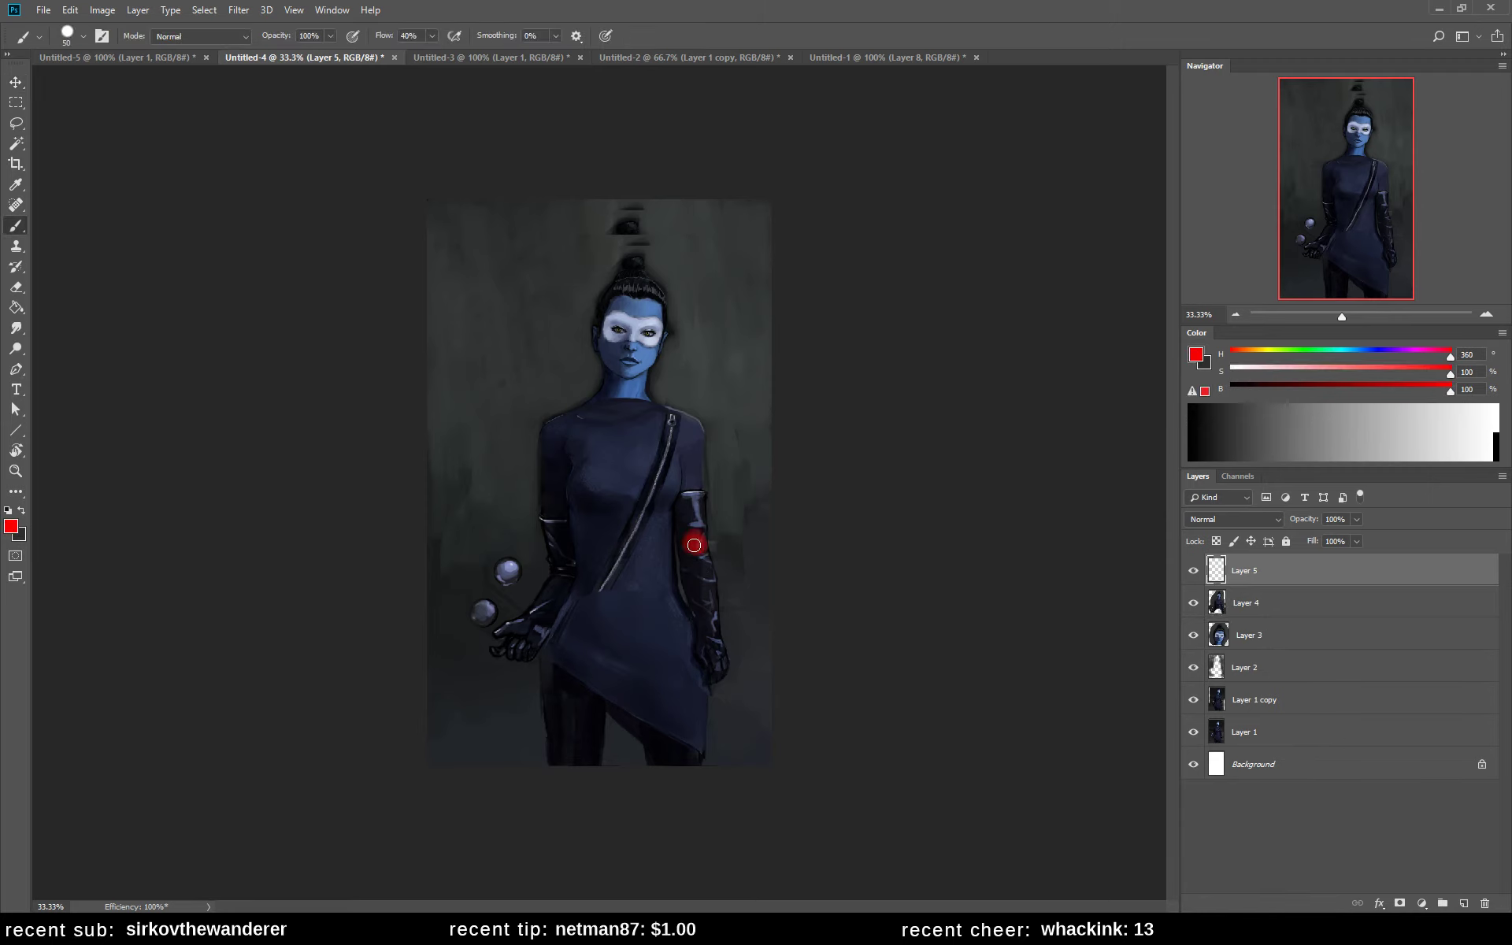
click(561, 581)
drag(558, 426, 670, 420)
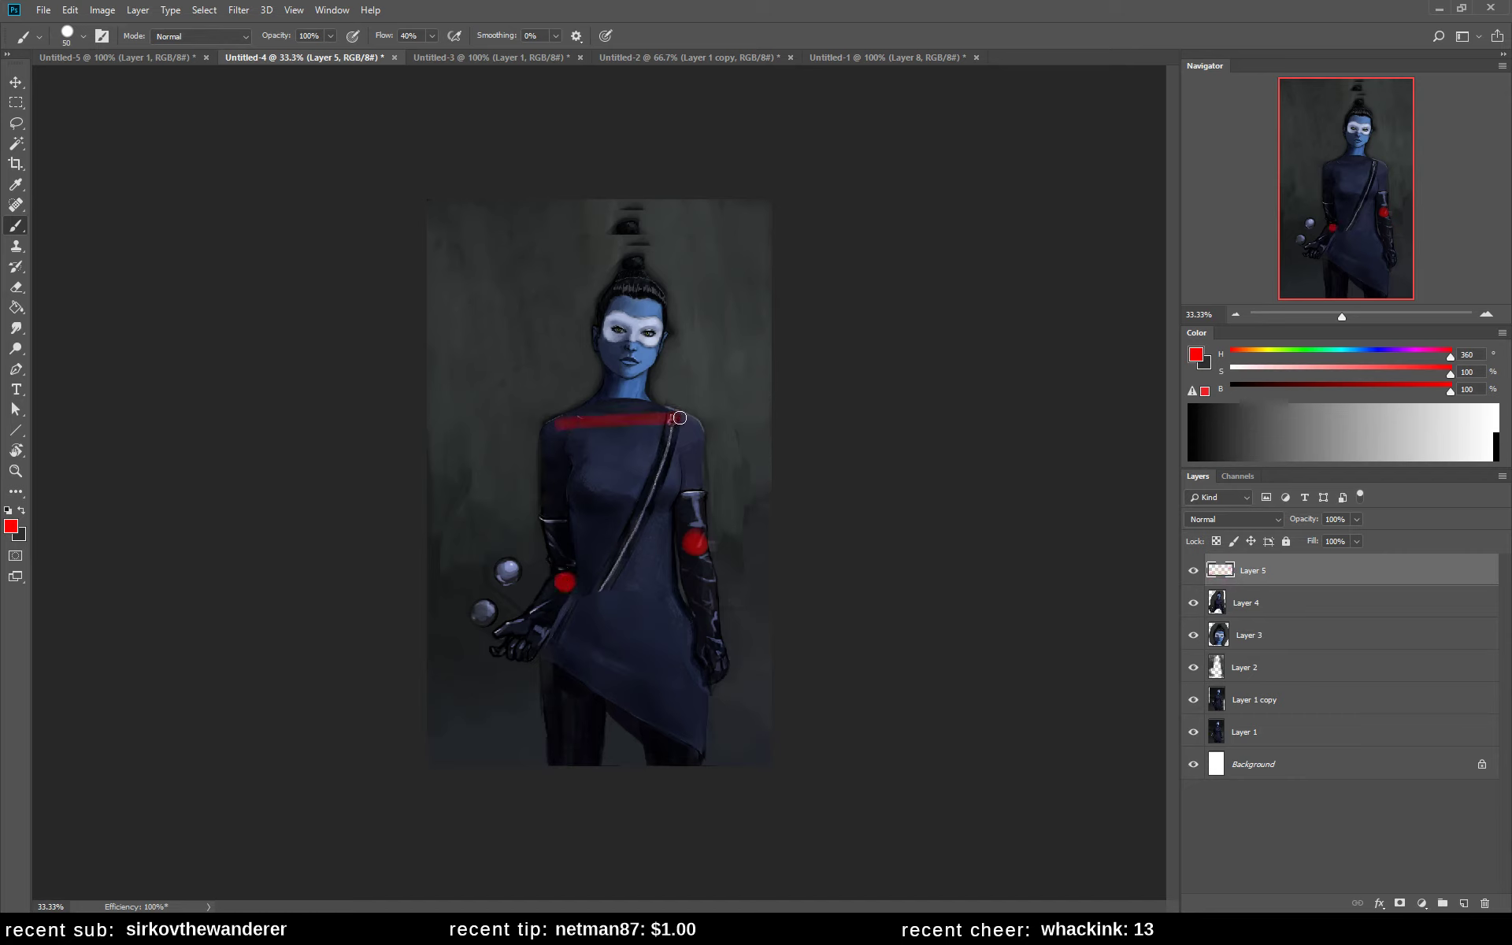
- Retry the red collar line and upper-arm dabs, then undo all the red marks
key(ctrl+z)
drag(557, 432, 673, 421)
key(ctrl+z)
drag(555, 424, 674, 421)
key(ctrl+z)
drag(555, 425, 675, 420)
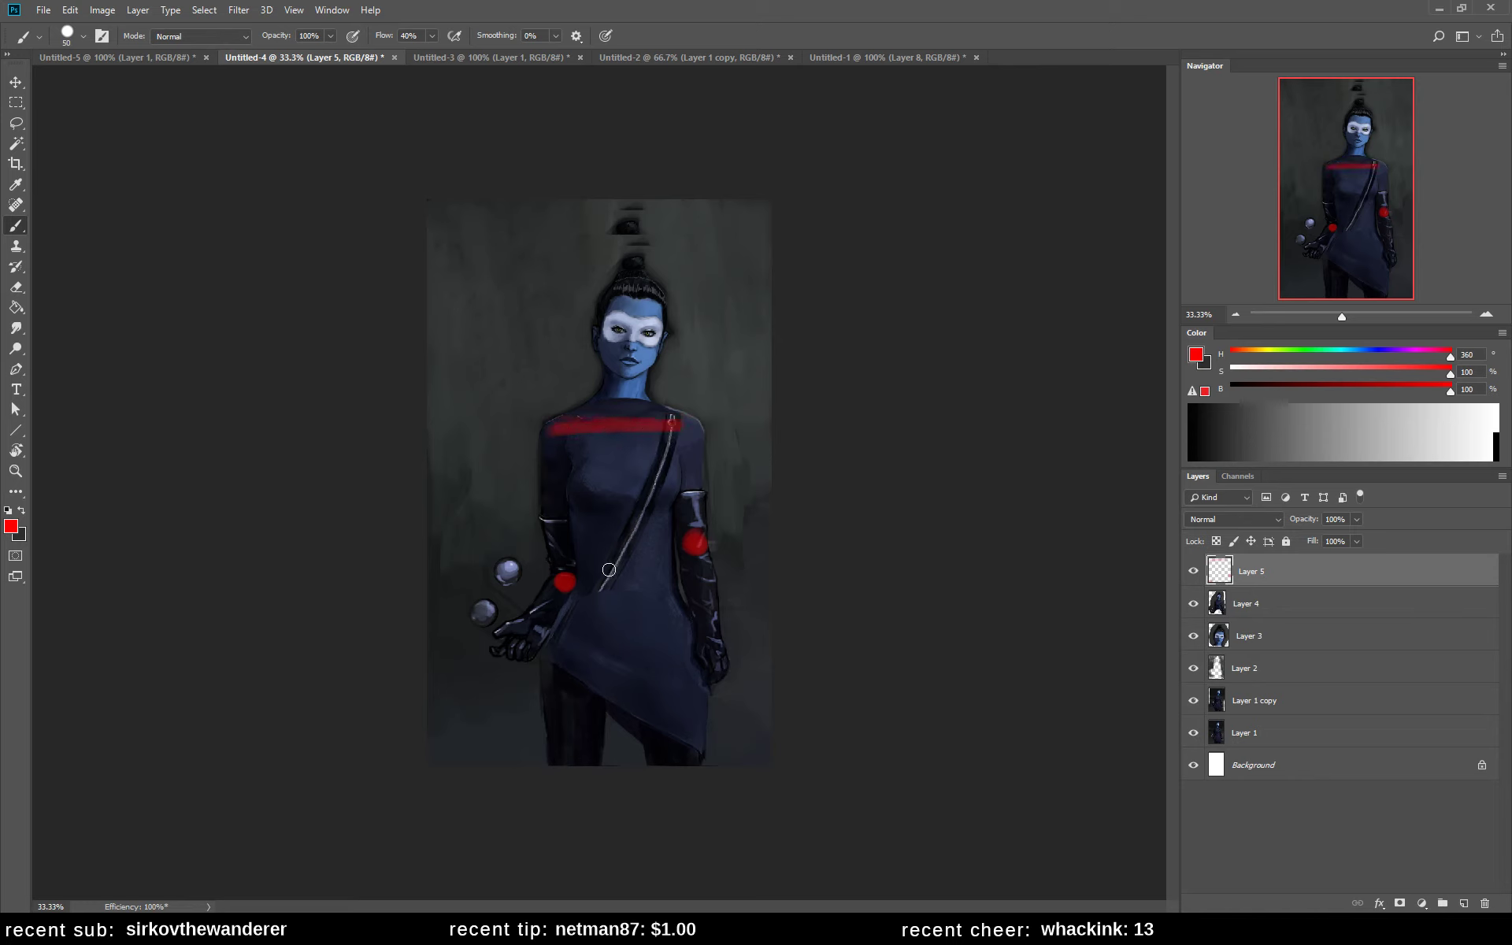
key(ctrl+z)
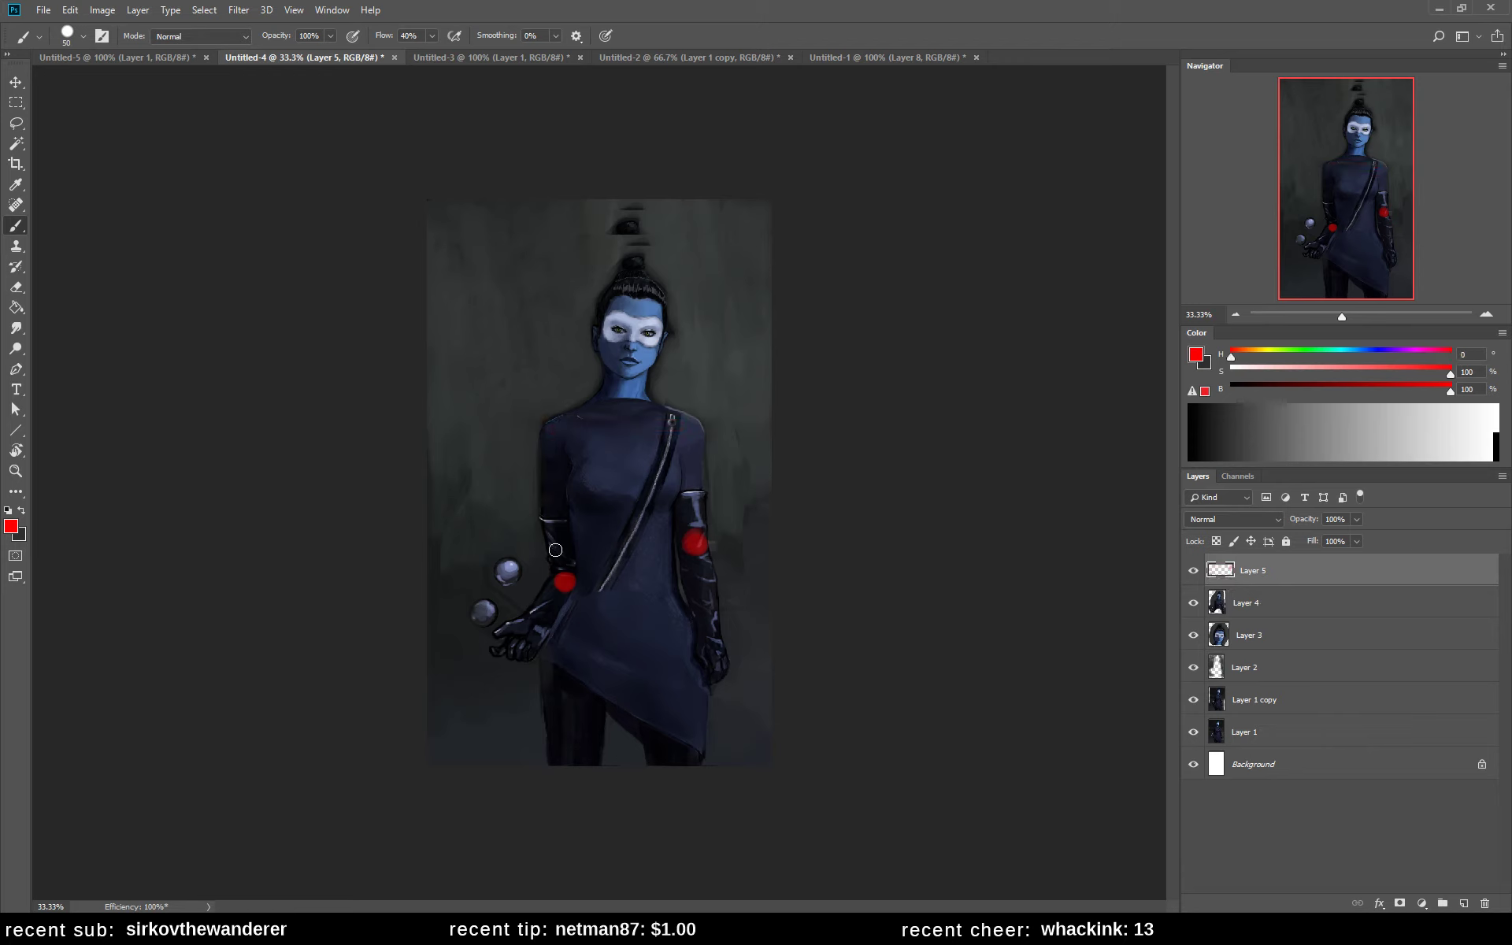
key(ctrl+z)
click(555, 522)
key(ctrl+z)
click(556, 538)
click(550, 541)
key(ctrl+z)
key(ctrl+z)
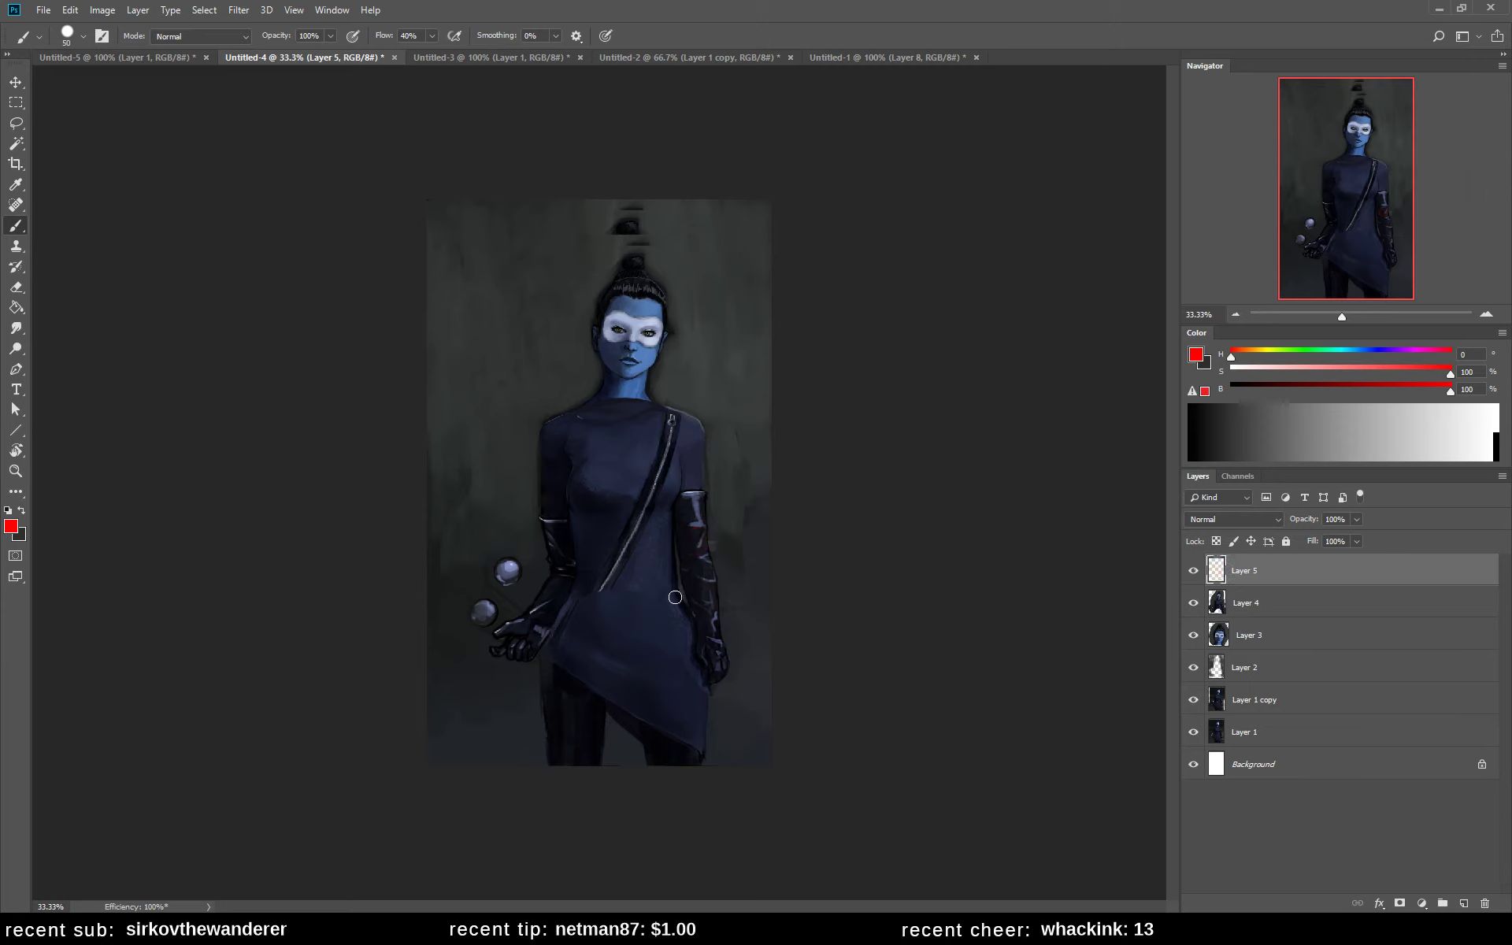
- Lasso the left hand, orbs and upper arm, then copy merged and paste them onto the new layer
key(l)
mouse_move(517, 535)
mouse_down()
mouse_move(446, 637)
mouse_move(542, 663)
mouse_move(581, 569)
mouse_move(563, 542)
mouse_move(522, 531)
mouse_move(555, 508)
mouse_move(571, 551)
mouse_move(511, 522)
mouse_move(554, 516)
mouse_up()
key(shift)
key(ctrl+shift+c)
key(ctrl+v)
key(v)
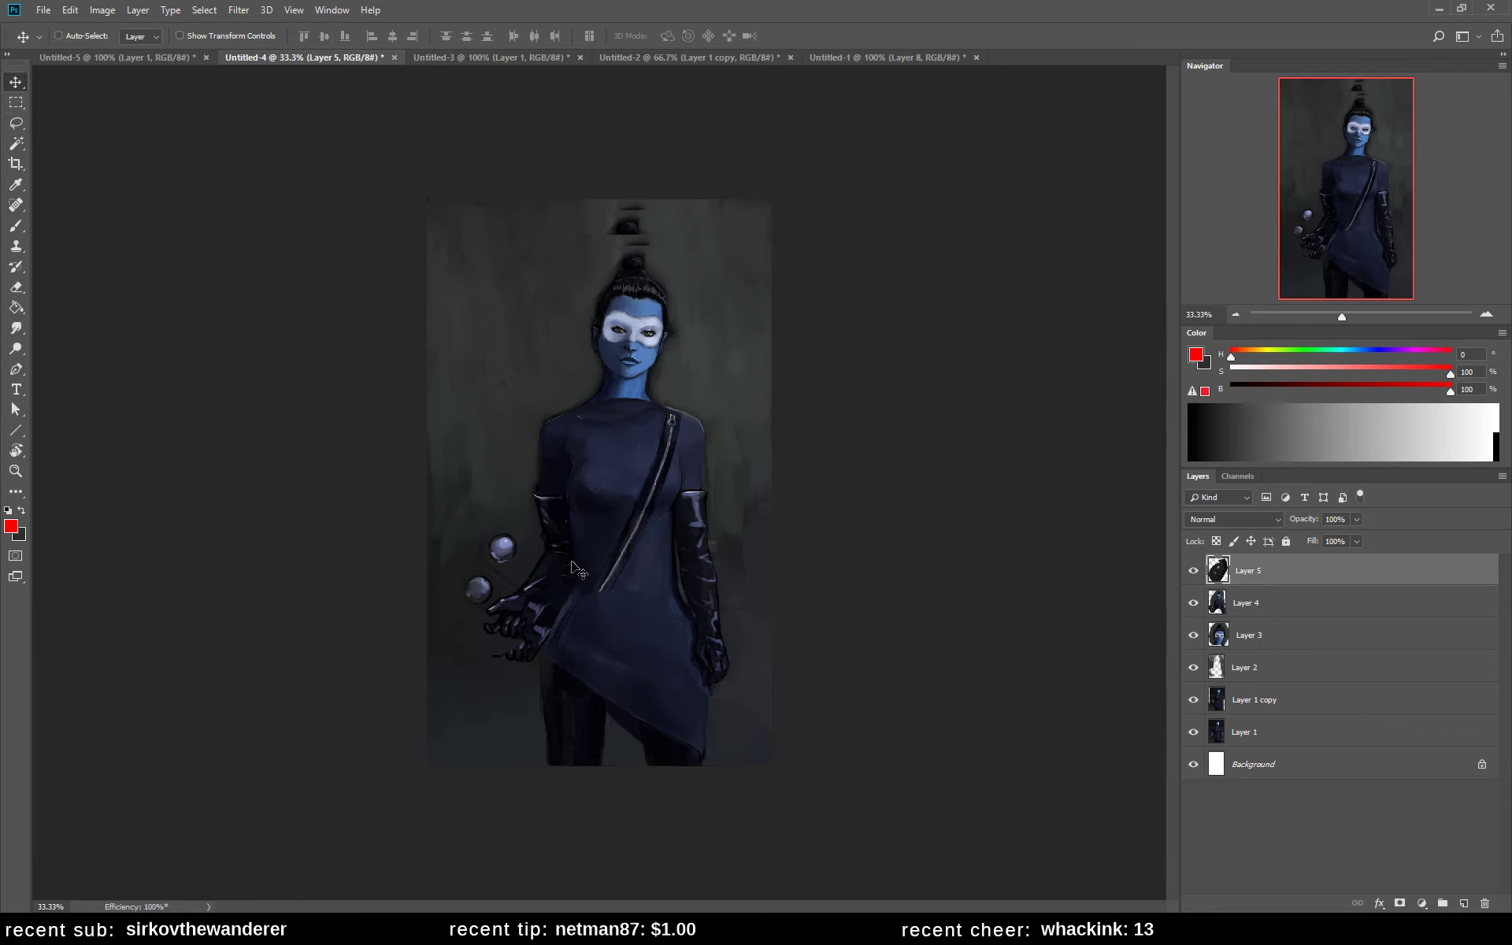
- Paint over the hair remnants above the bun with sampled background grey, then flip the canvas horizontally
key(b)
alt+click(523, 653)
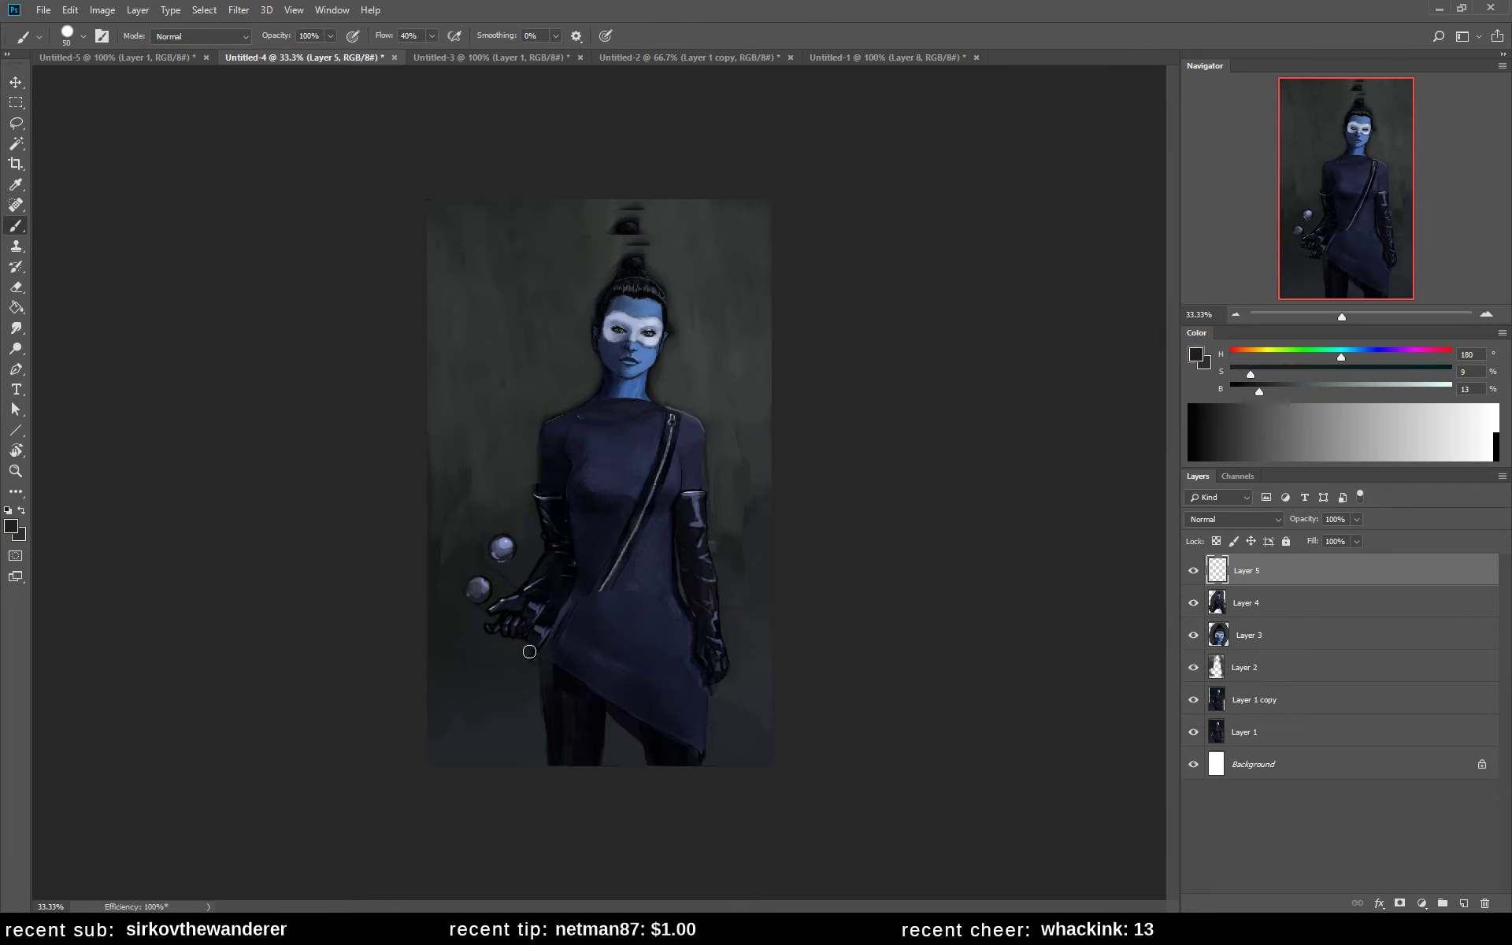
alt+click(583, 595)
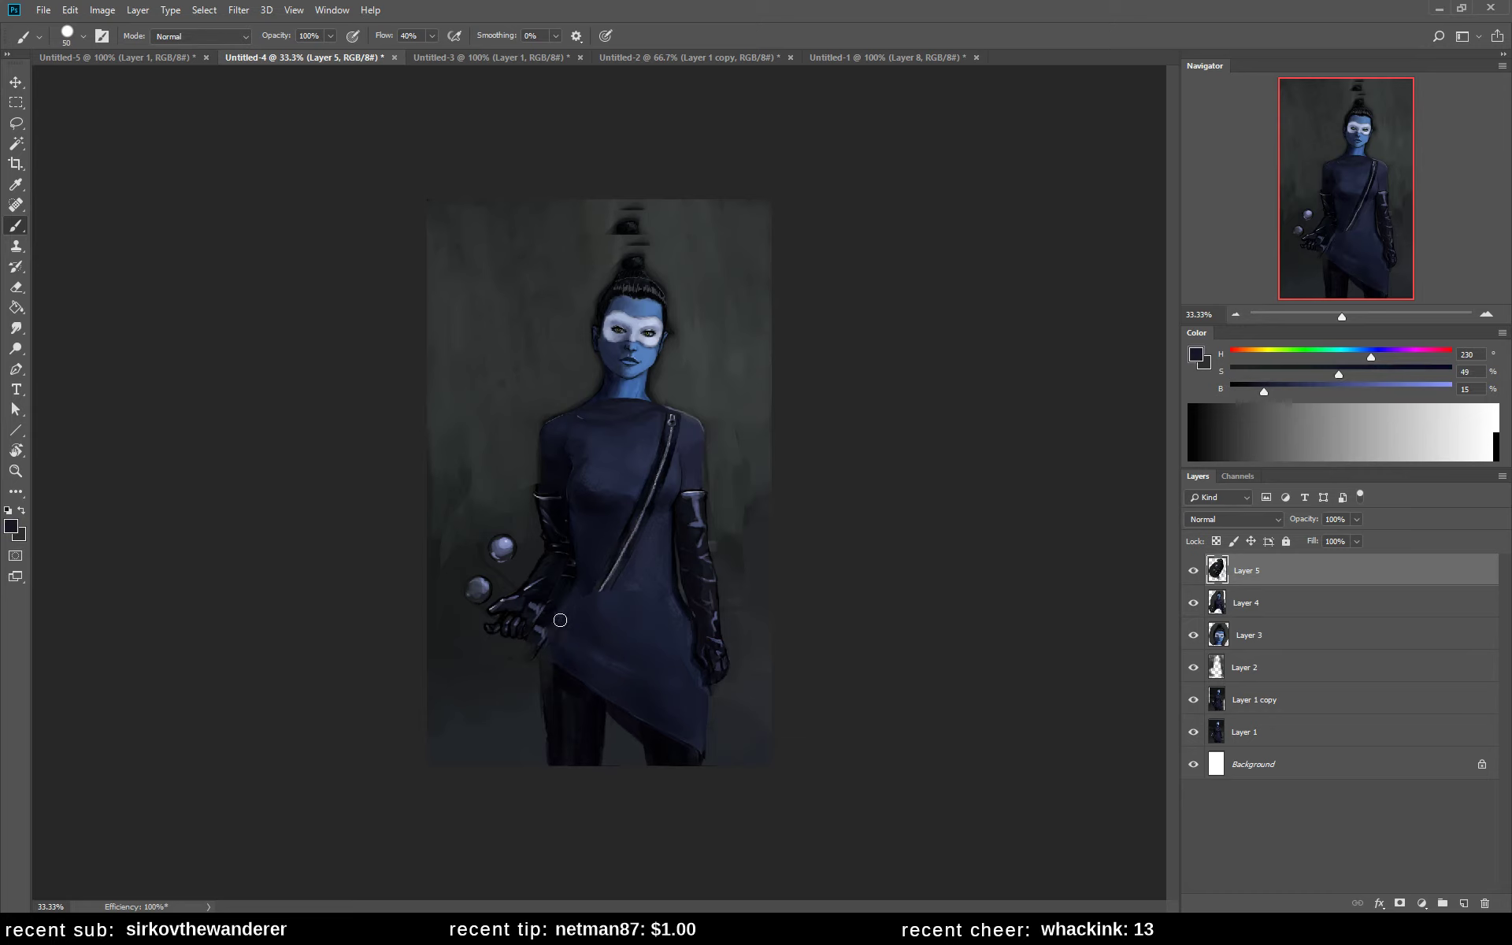
alt+click(528, 656)
alt+click(597, 242)
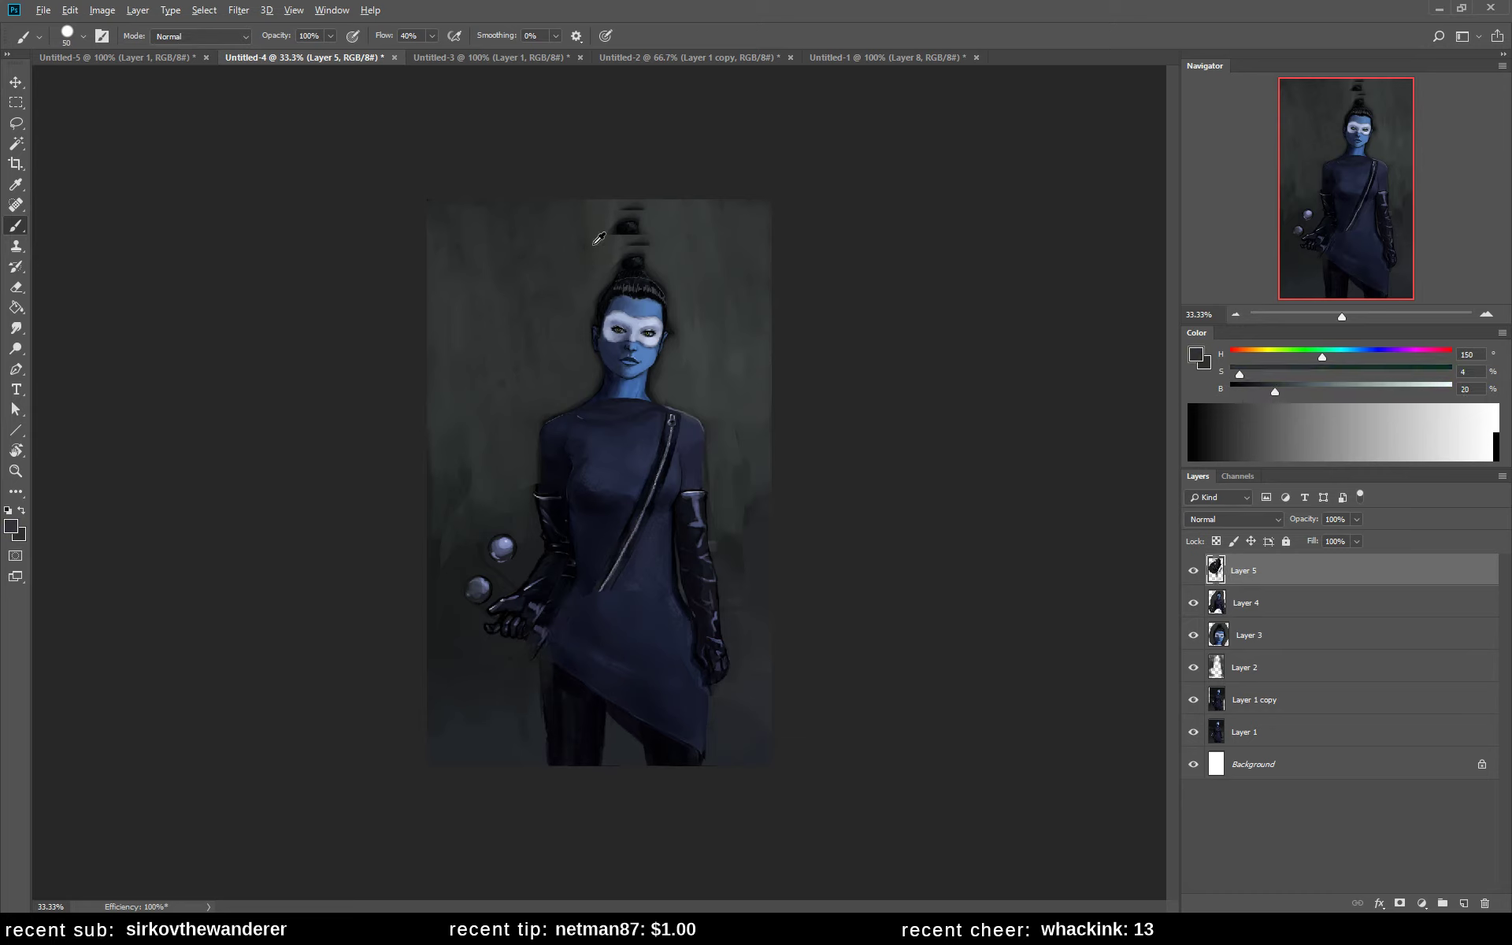
alt+click(618, 209)
mouse_move(605, 220)
mouse_down()
mouse_move(645, 219)
mouse_move(614, 245)
mouse_move(648, 225)
mouse_up()
alt+click(675, 243)
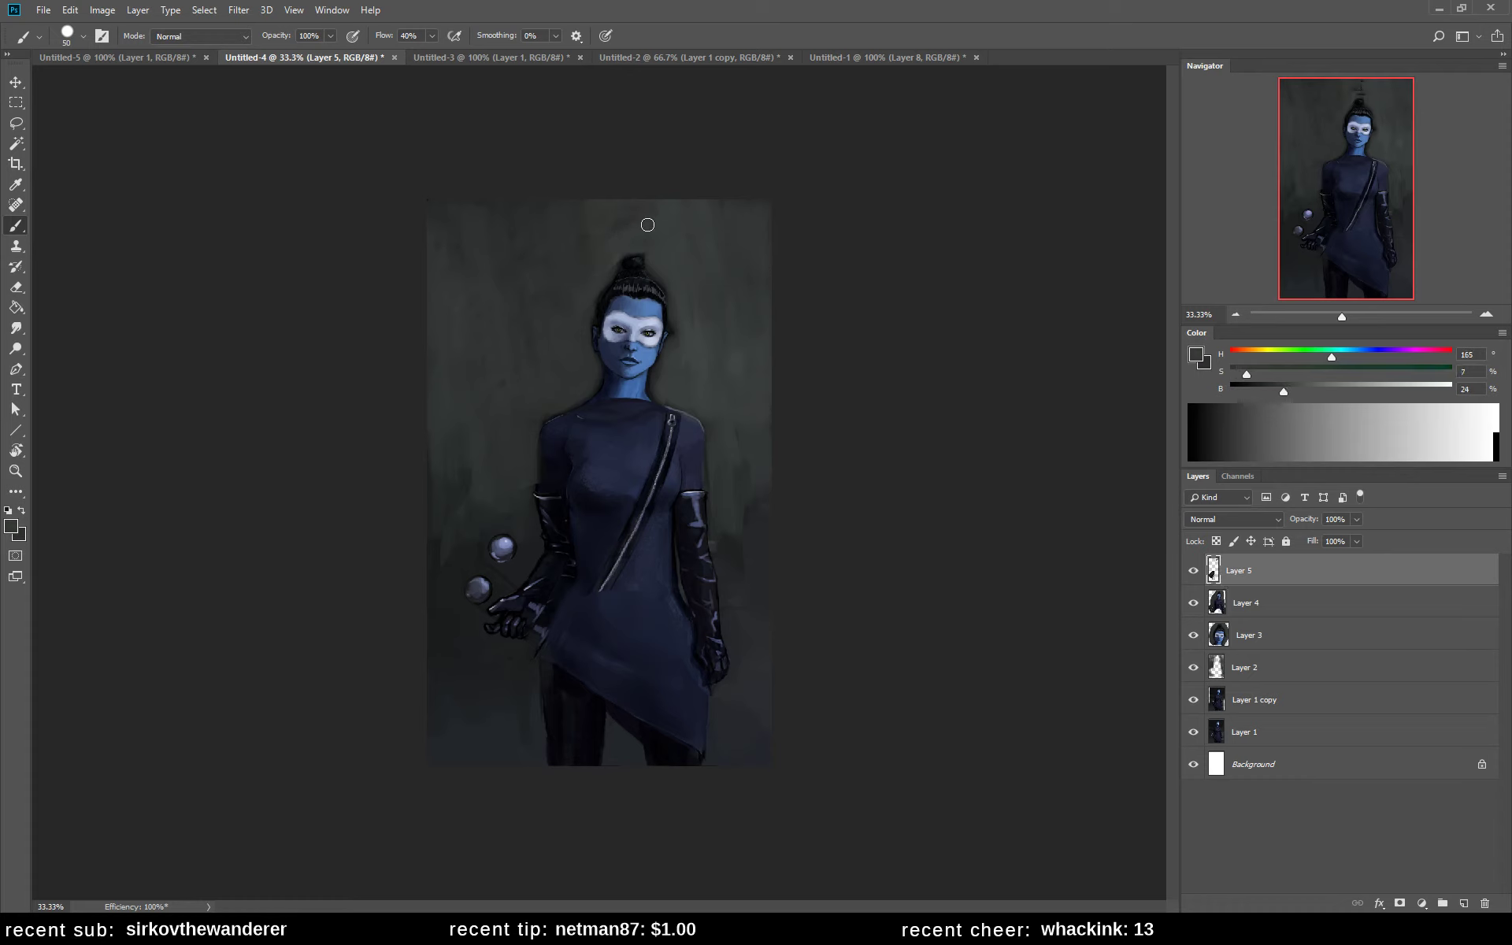
alt+click(608, 270)
key(ctrl+shift+h)
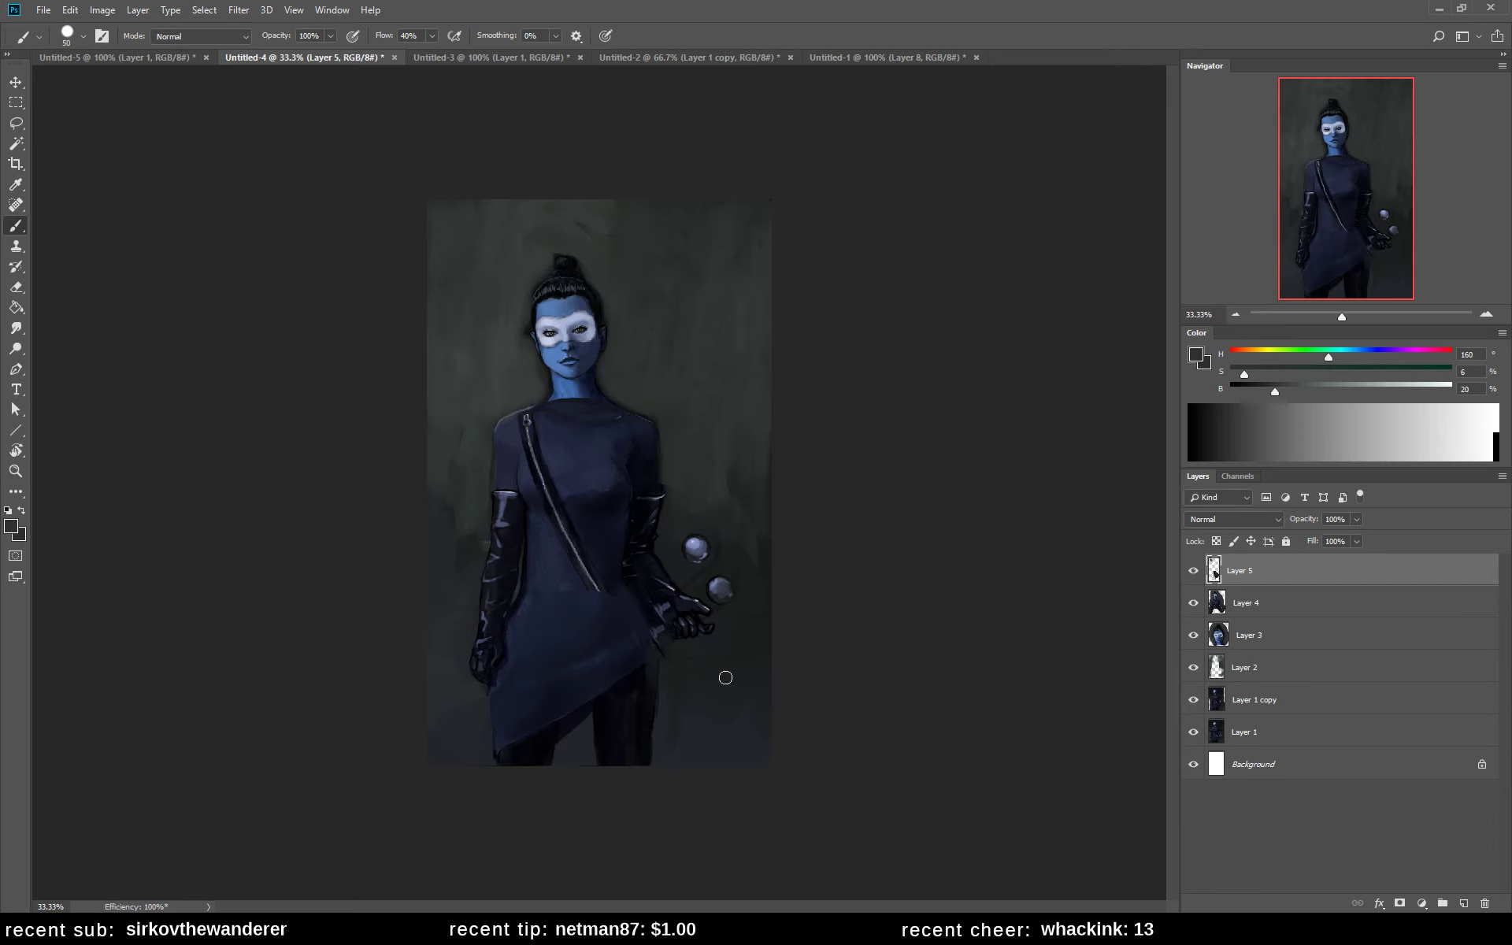
- Using the light strap colour and a smaller brush, extend the diagonal strap down the dress
alt+click(656, 624)
alt+click(639, 675)
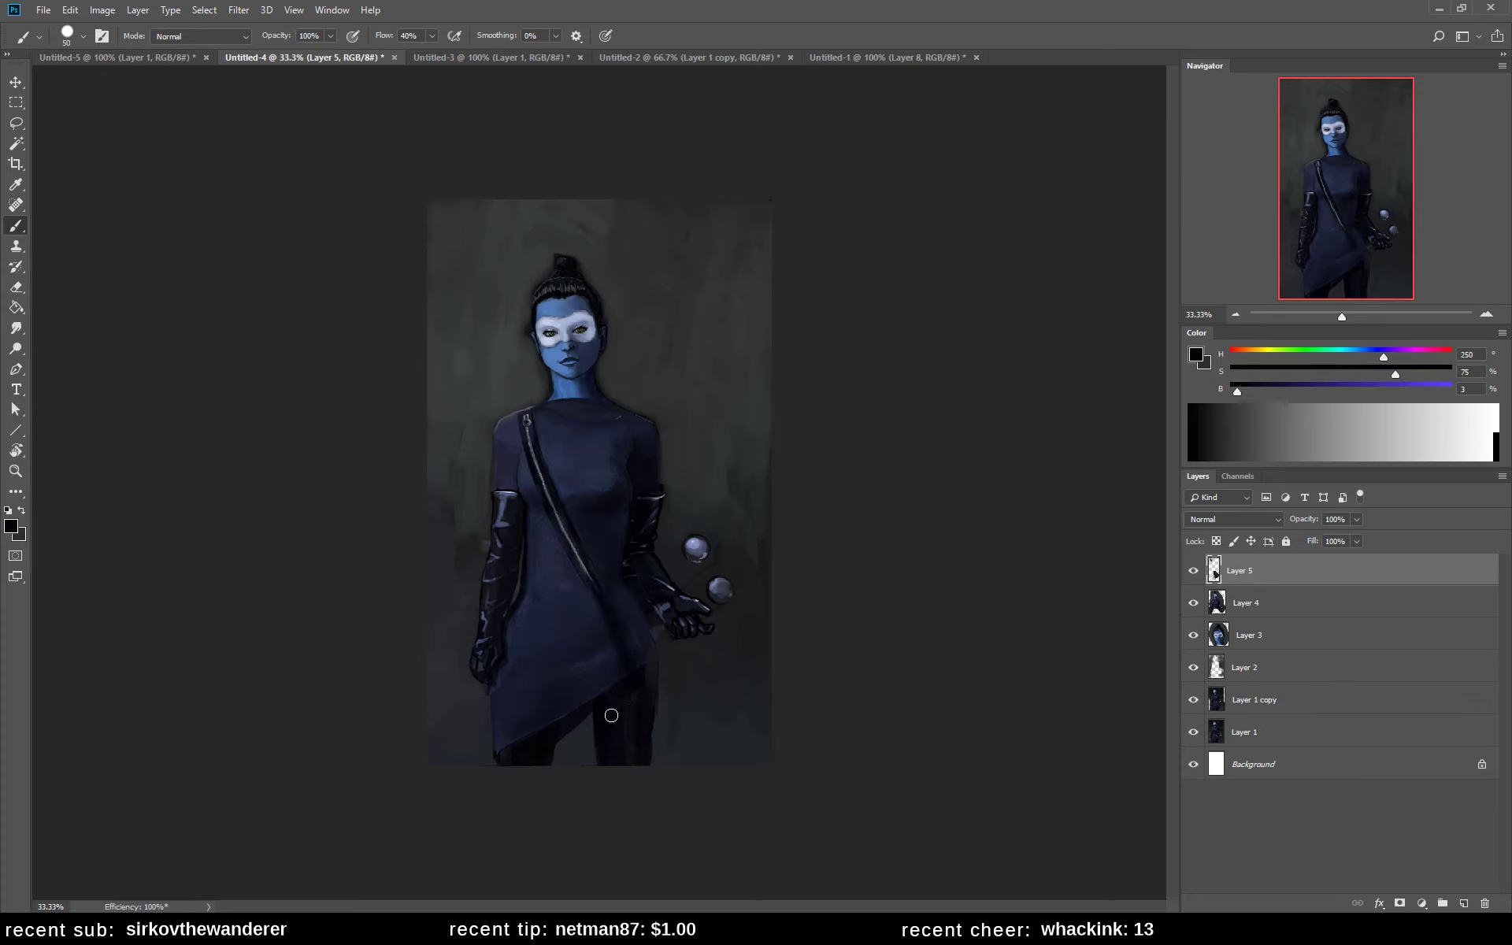
alt+click(536, 478)
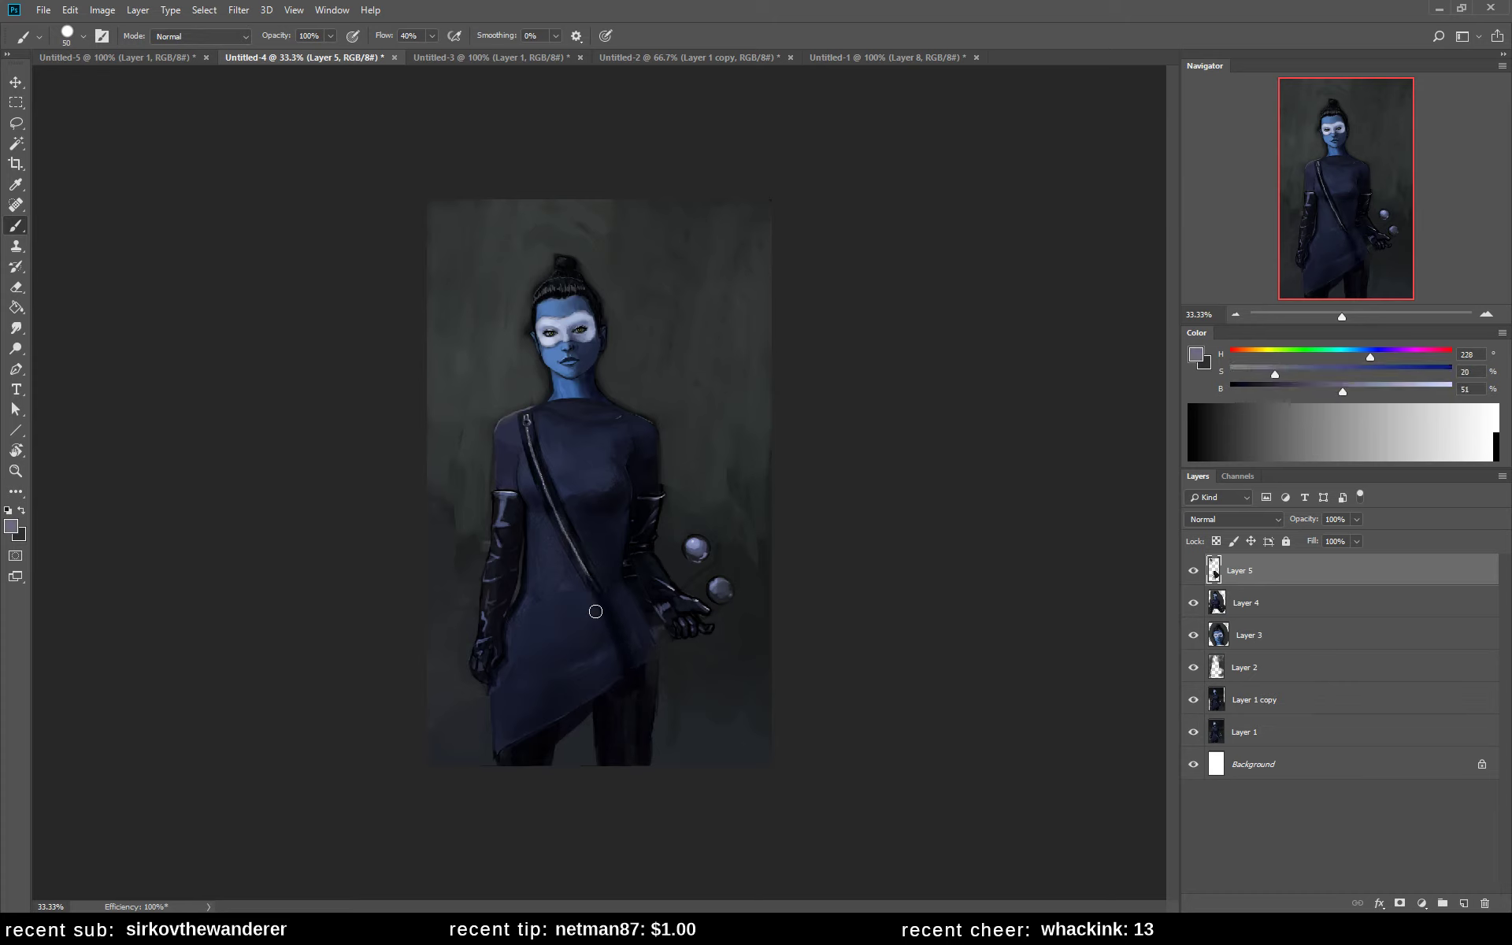
key(bracketleft)
key(bracketleft)
key(bracketleft)
key(bracketleft)
key(bracketleft)
drag(596, 587, 628, 676)
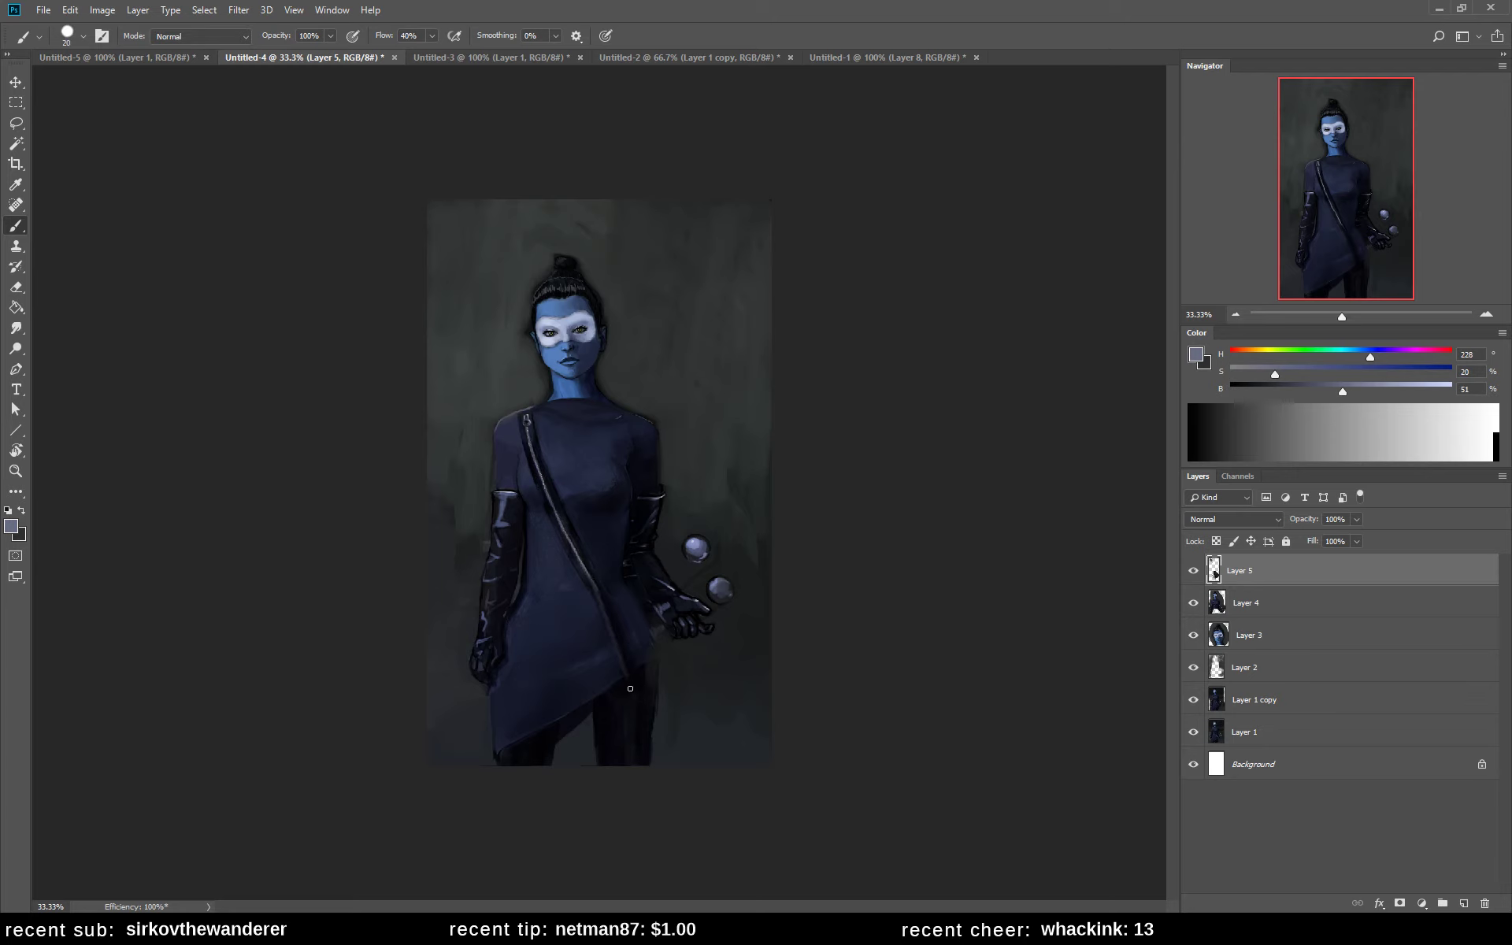
- Group Layer 5 through Layer 1 copy into Group 1 and hide it for comparison
click(1193, 571)
click(1193, 570)
shift+click(1248, 699)
key(ctrl+g)
click(1195, 565)
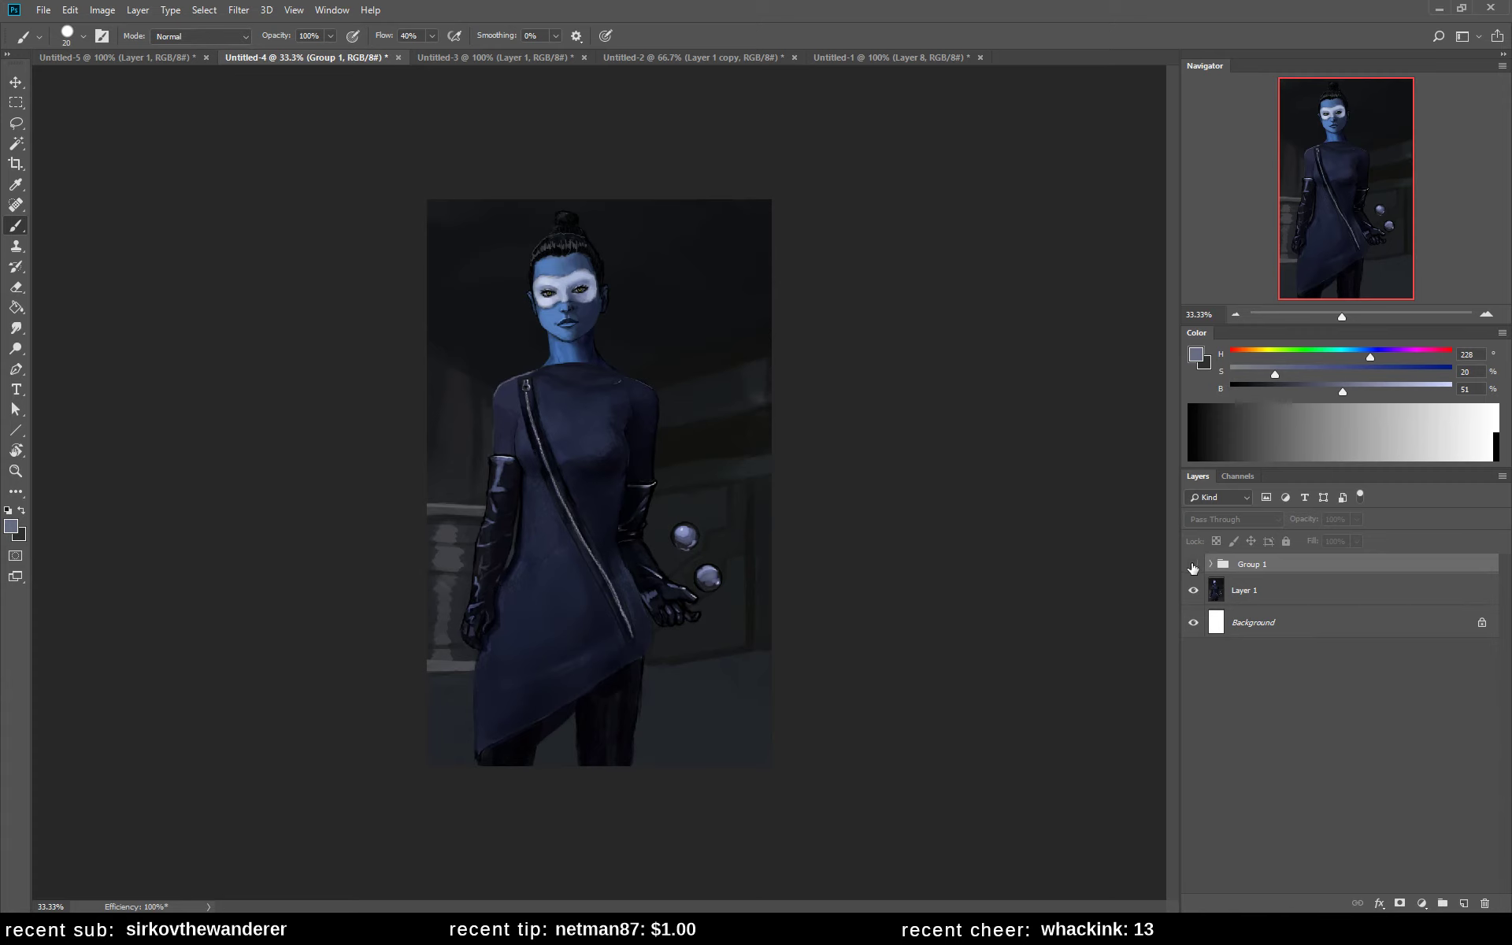
- Show Group 1 again and, on Layer 5, extend the grey zipper line down the dress
click(1194, 566)
click(1211, 565)
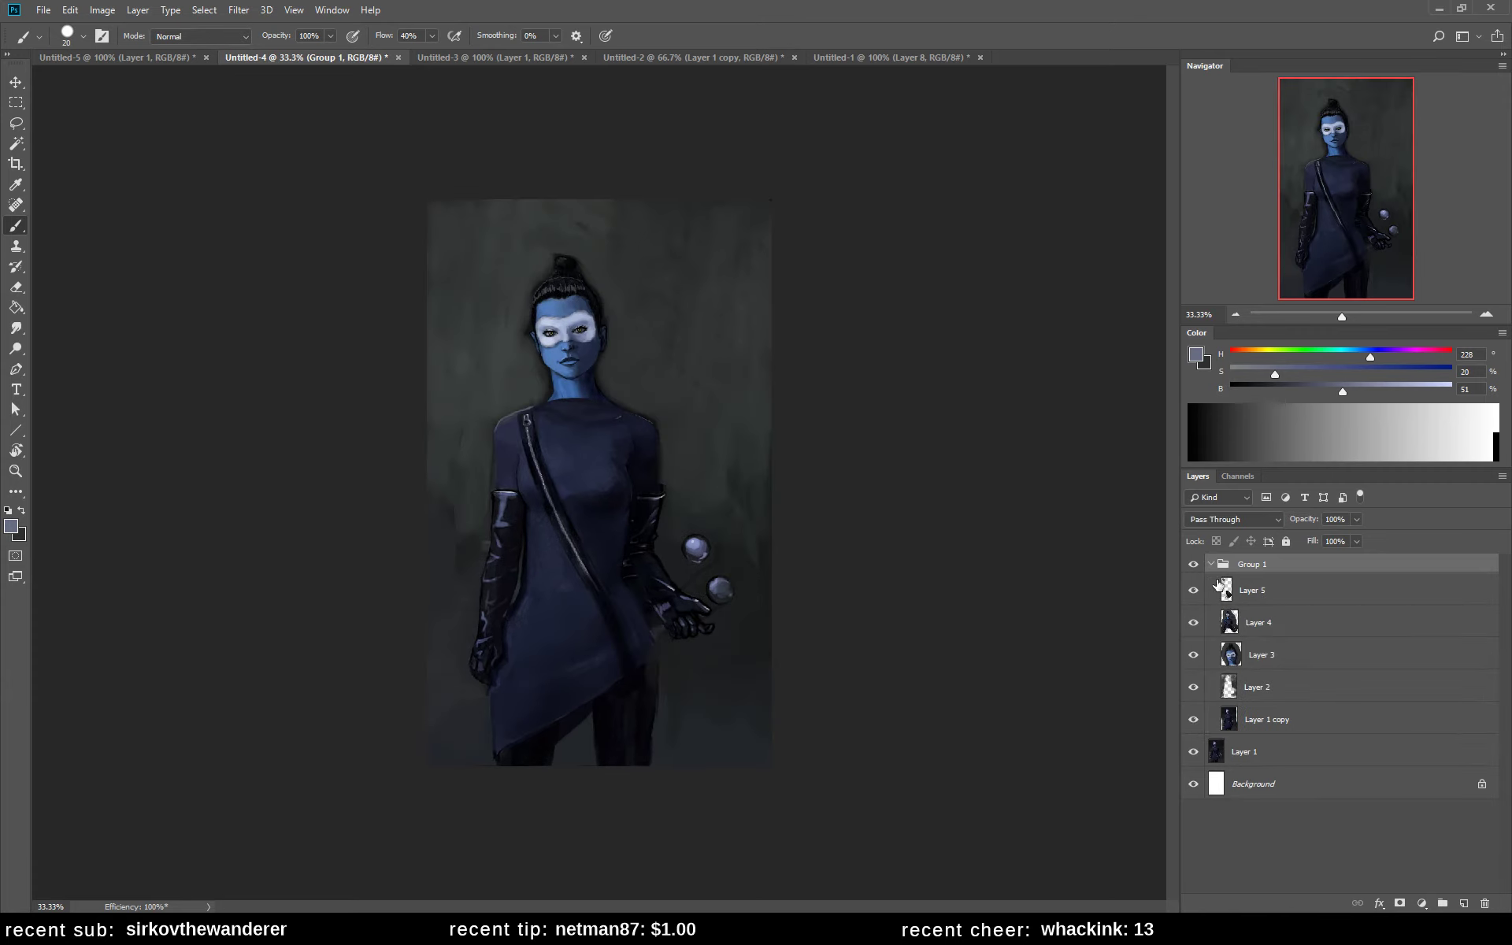
click(1234, 593)
drag(588, 575, 631, 670)
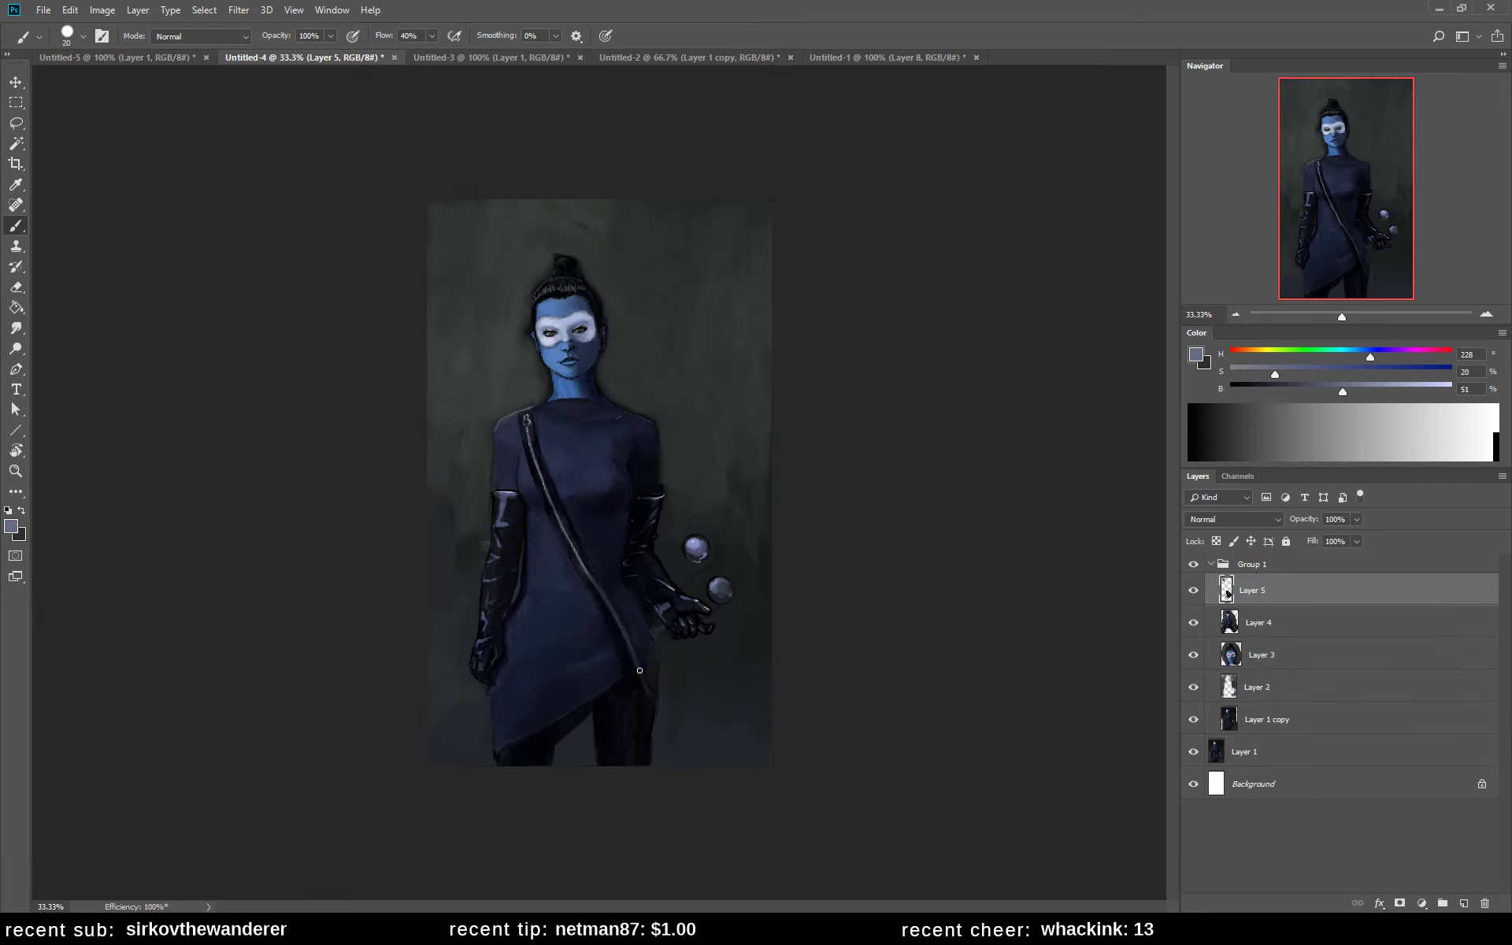
key(ctrl+z)
drag(590, 578, 630, 680)
- Sample near-black and several blues from the hair, face, chin and neck for painting
alt+click(566, 278)
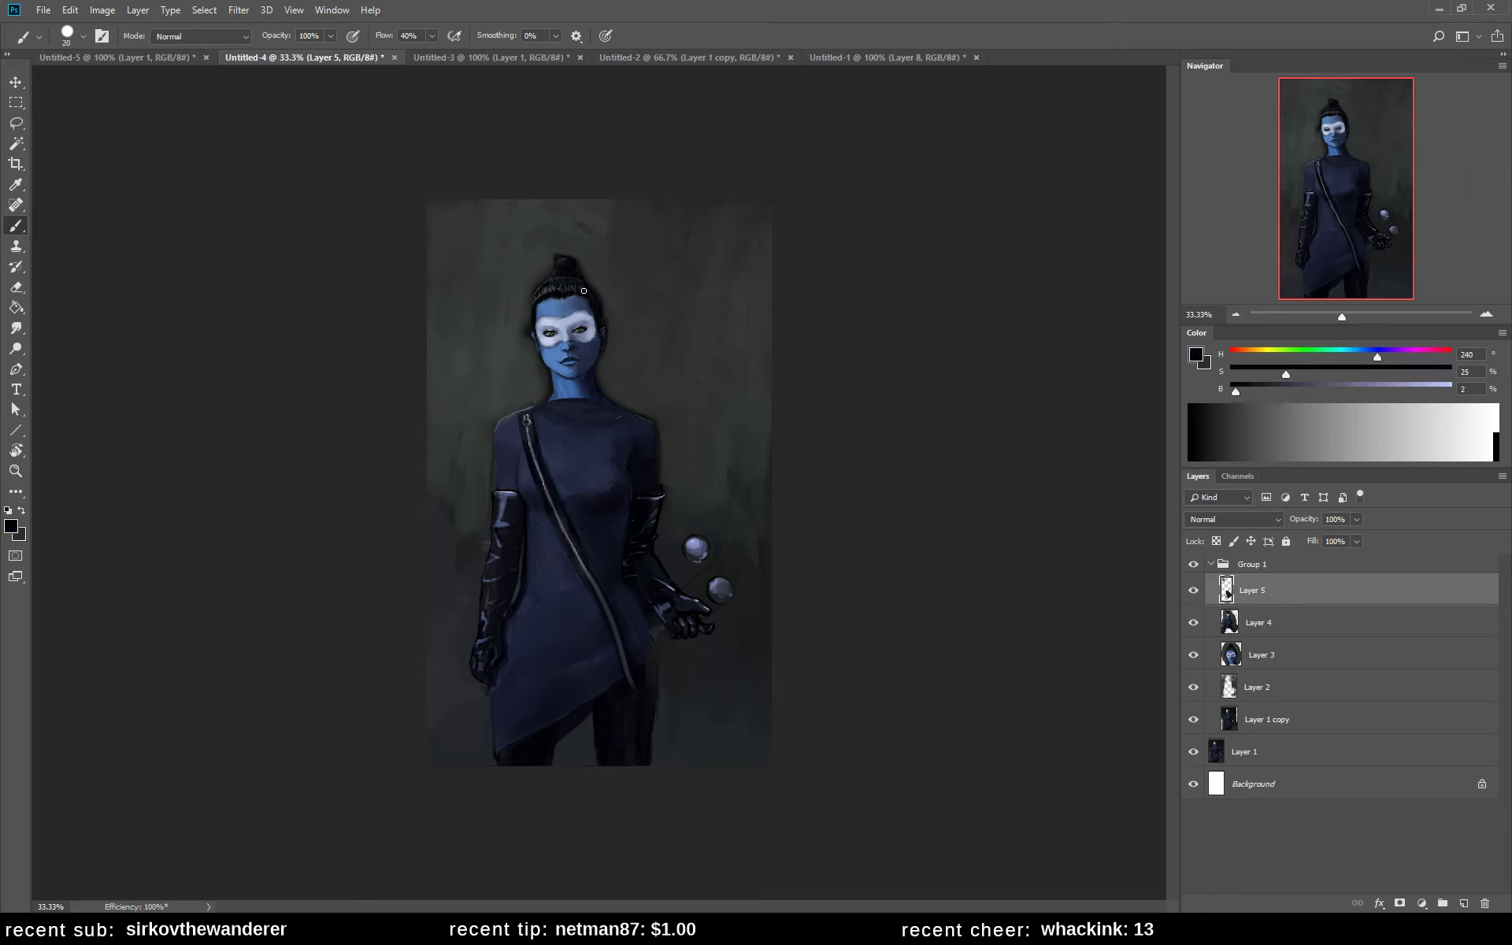
alt+click(592, 352)
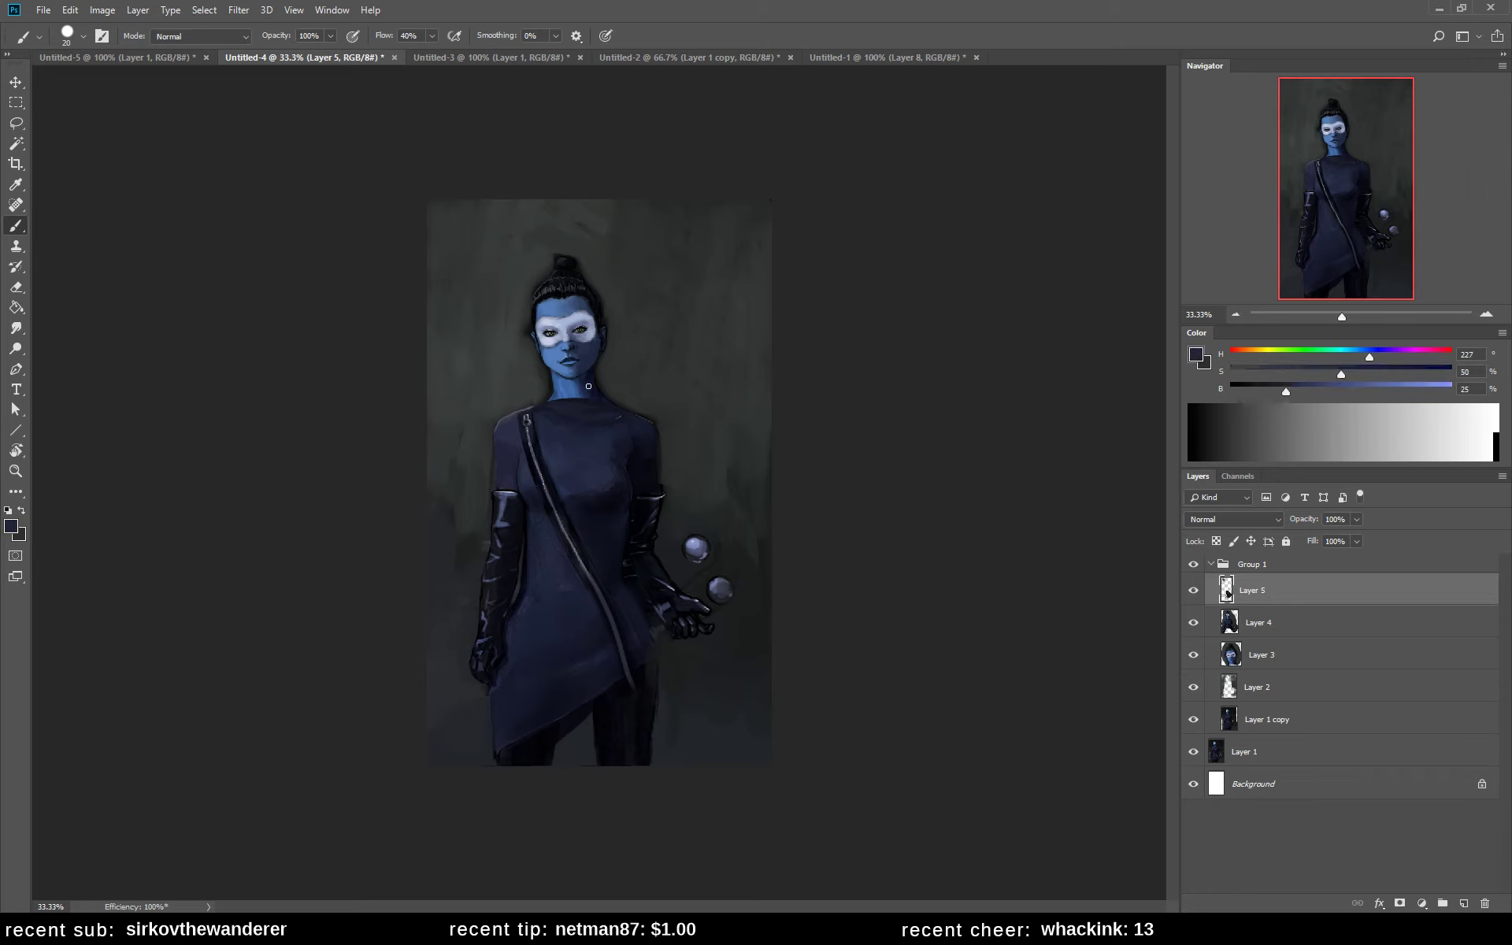
alt+click(590, 368)
alt+click(568, 379)
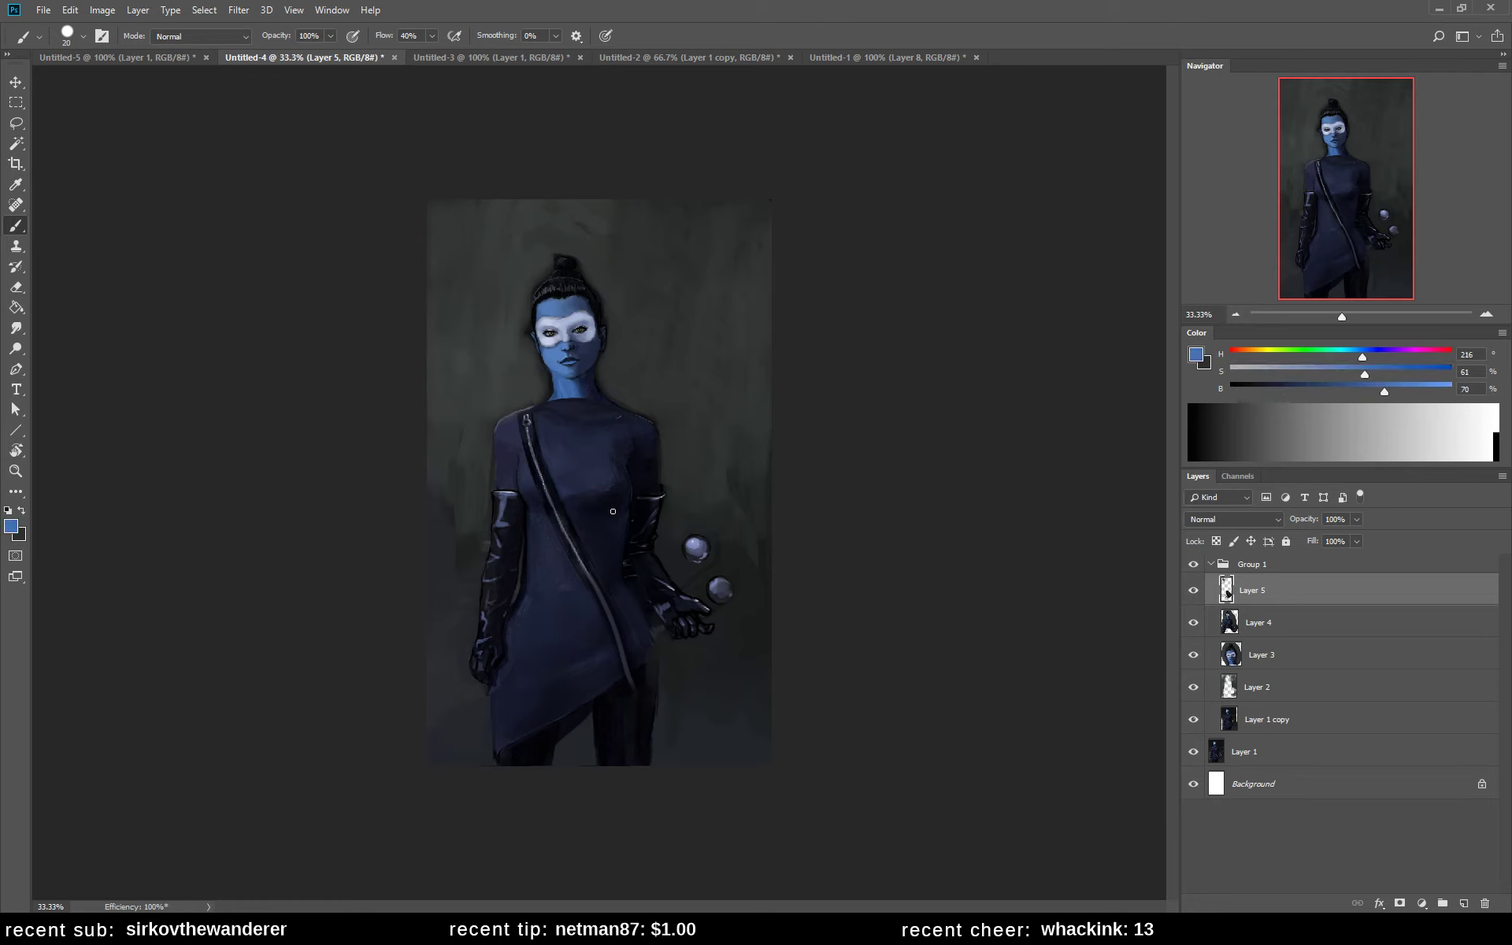
alt+click(557, 375)
alt+click(570, 379)
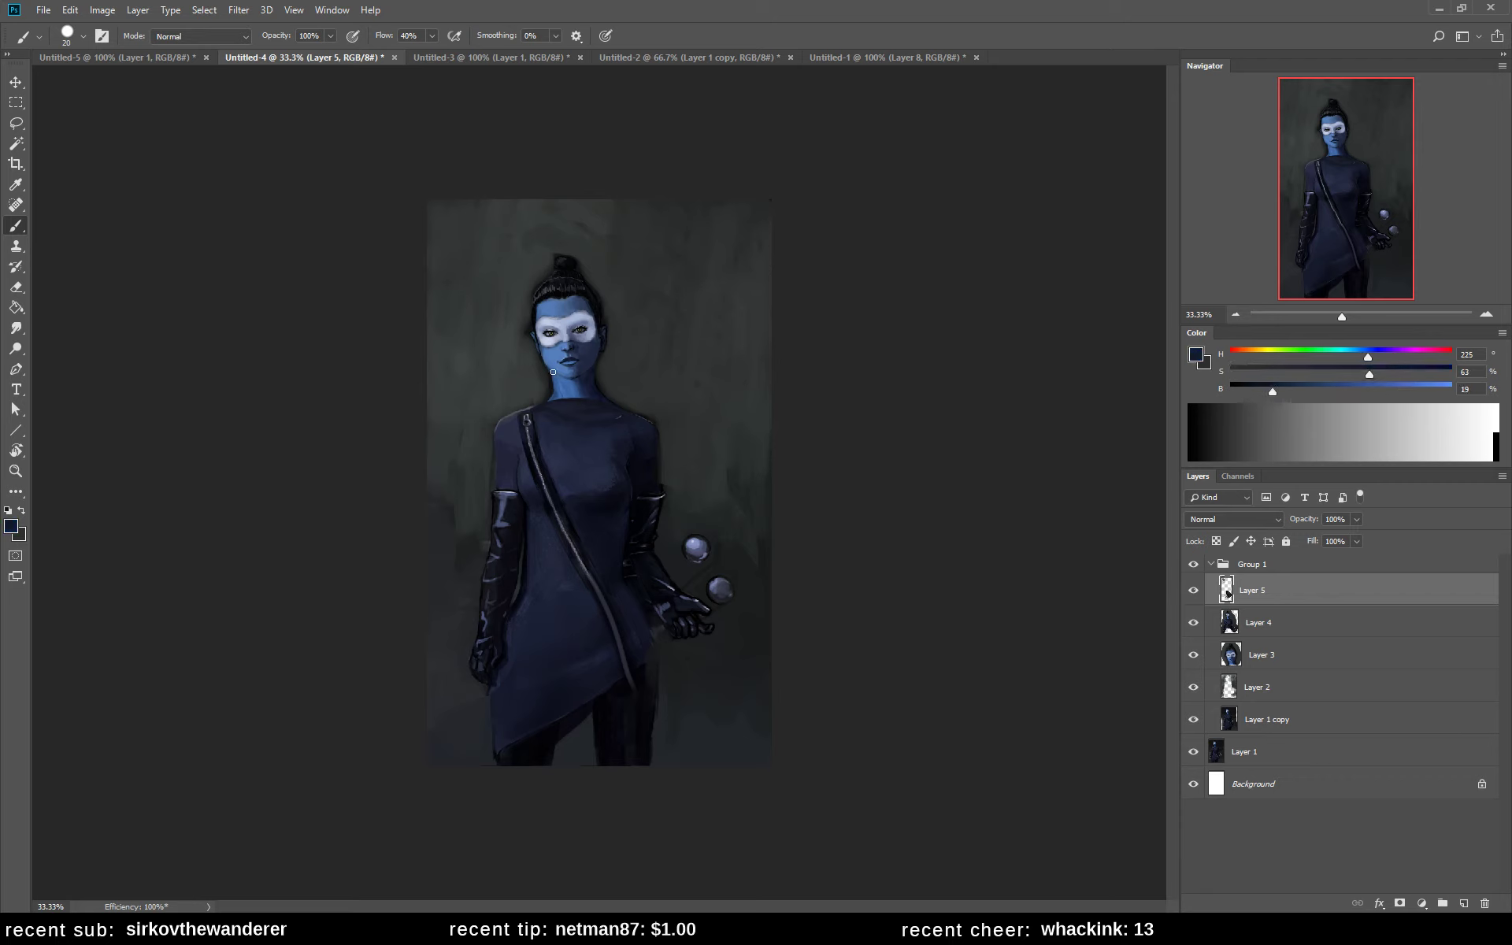
alt+click(561, 378)
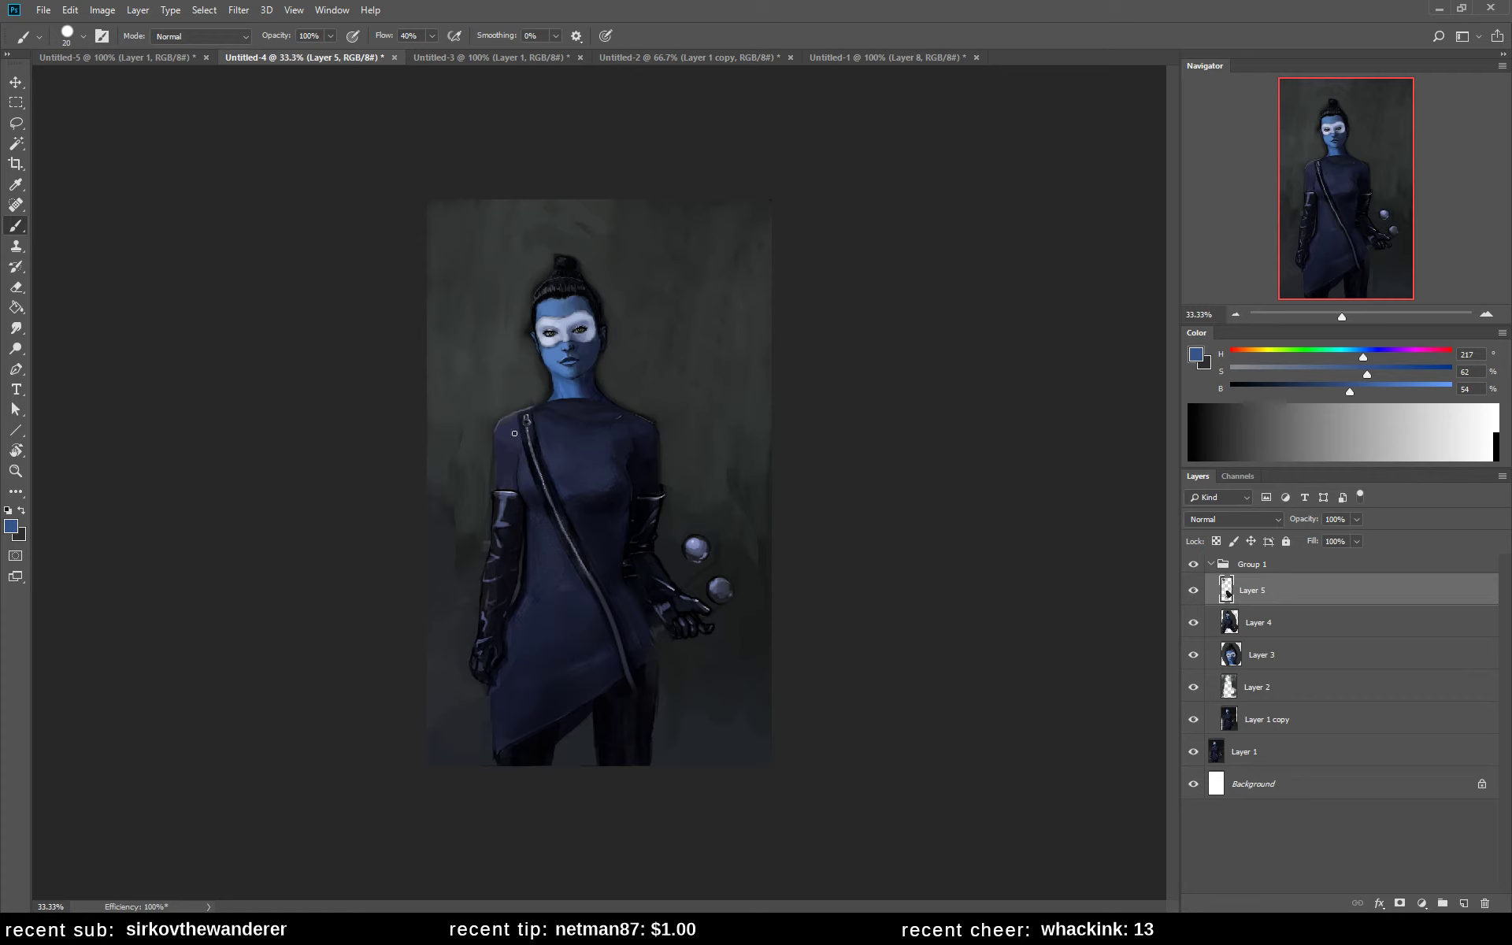
- Sample navy tones near the shoulder and flip the canvas horizontally to check the painting
alt+click(501, 454)
alt+click(497, 453)
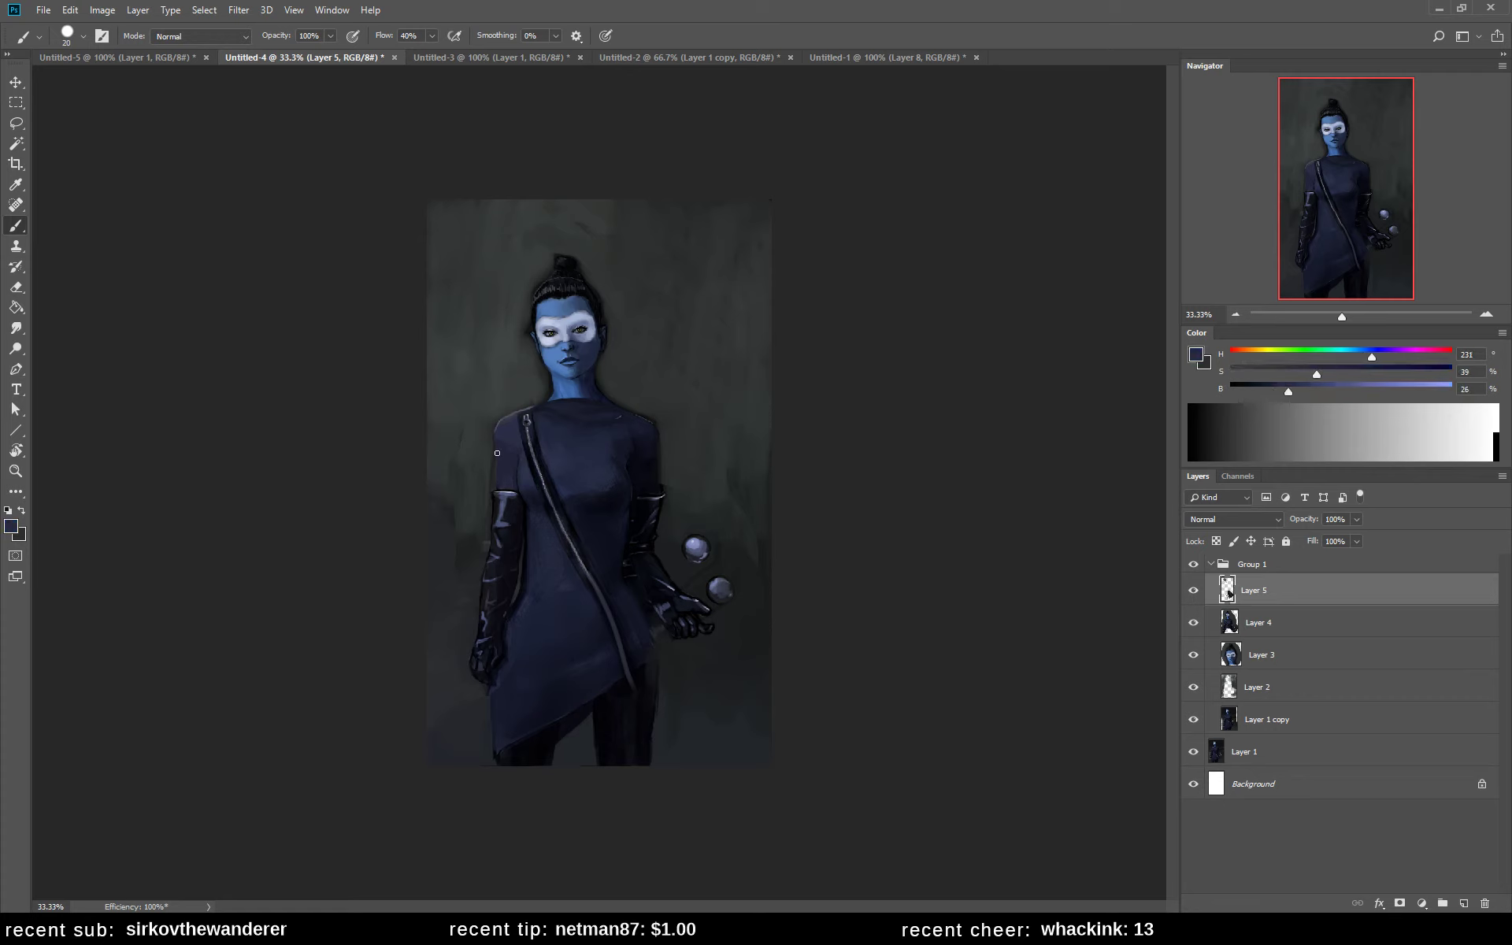
key(ctrl+shift+h)
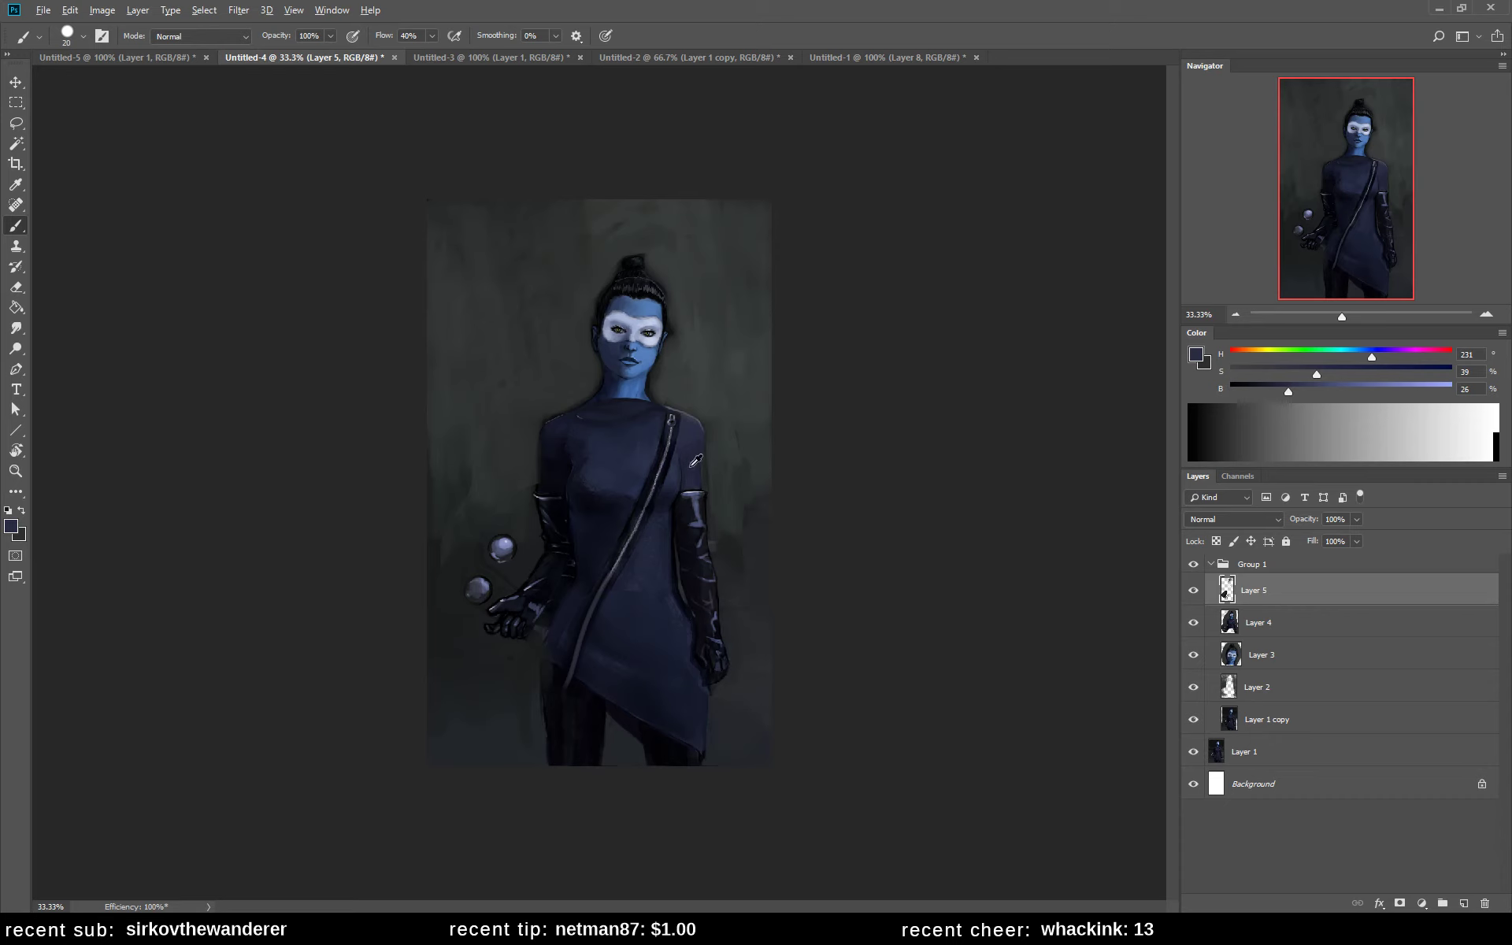
- Repaint the gap between arm and waist with glove navy and grey-green background tones
alt+click(681, 508)
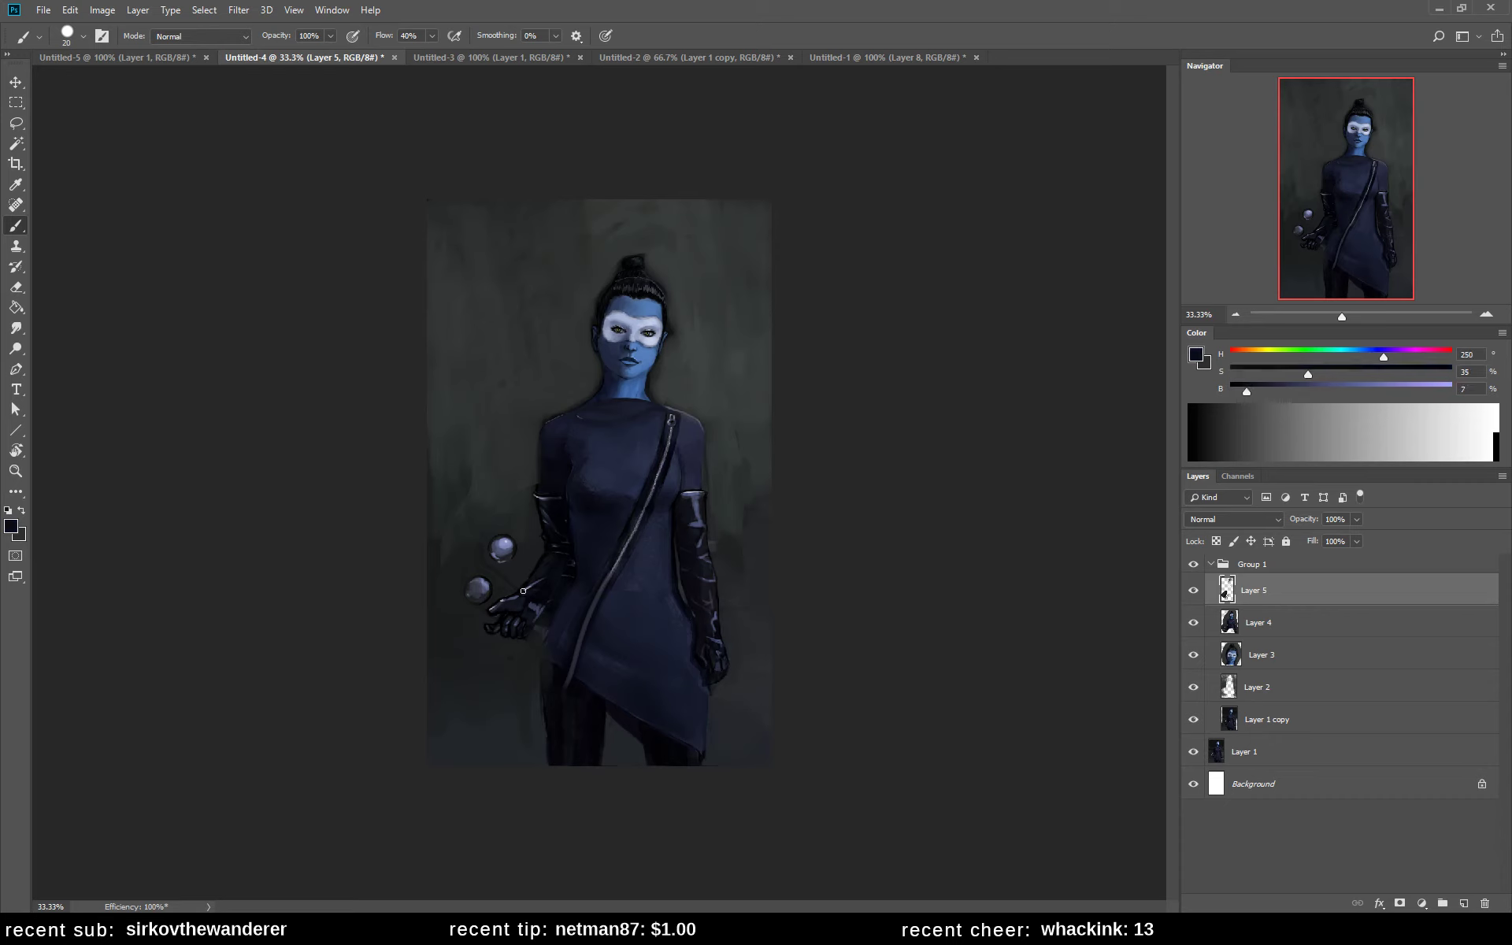
alt+click(554, 504)
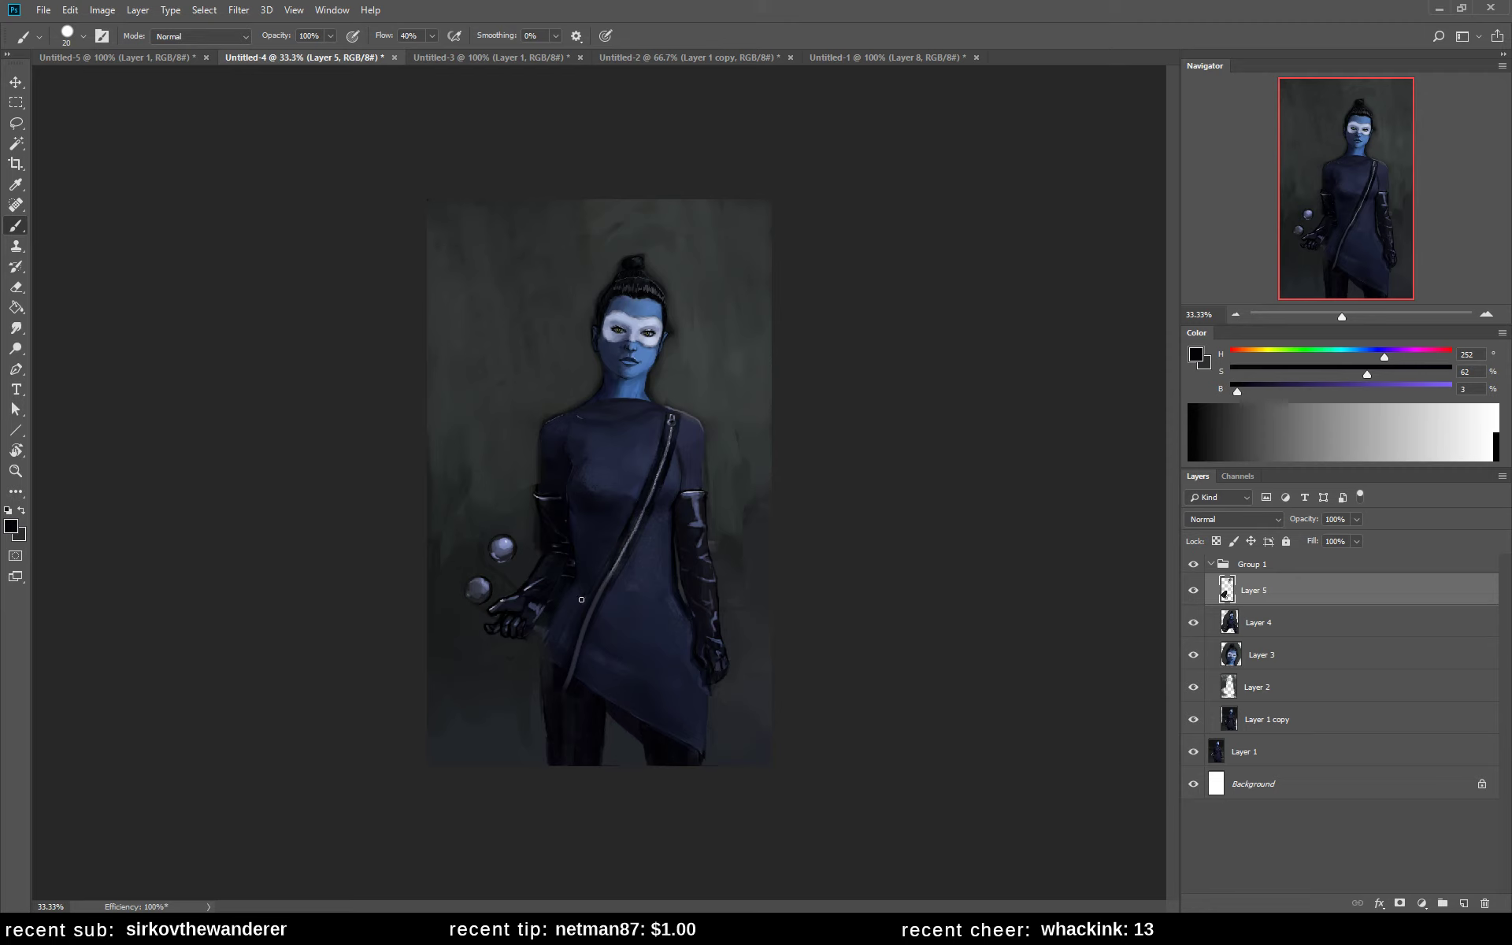
alt+click(531, 467)
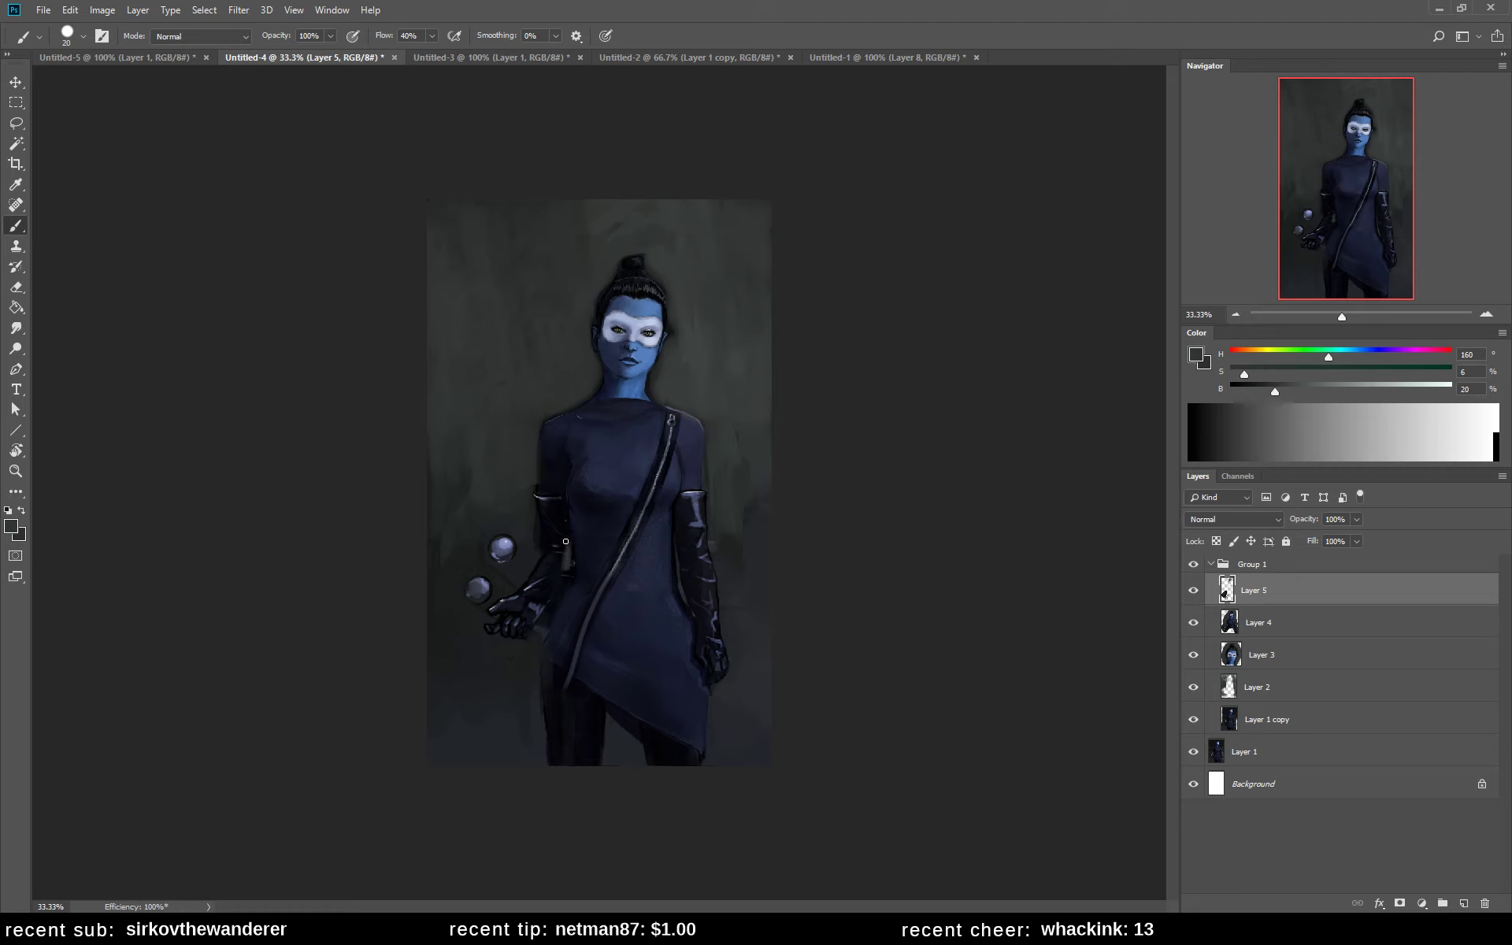
drag(566, 539, 570, 572)
alt+click(553, 535)
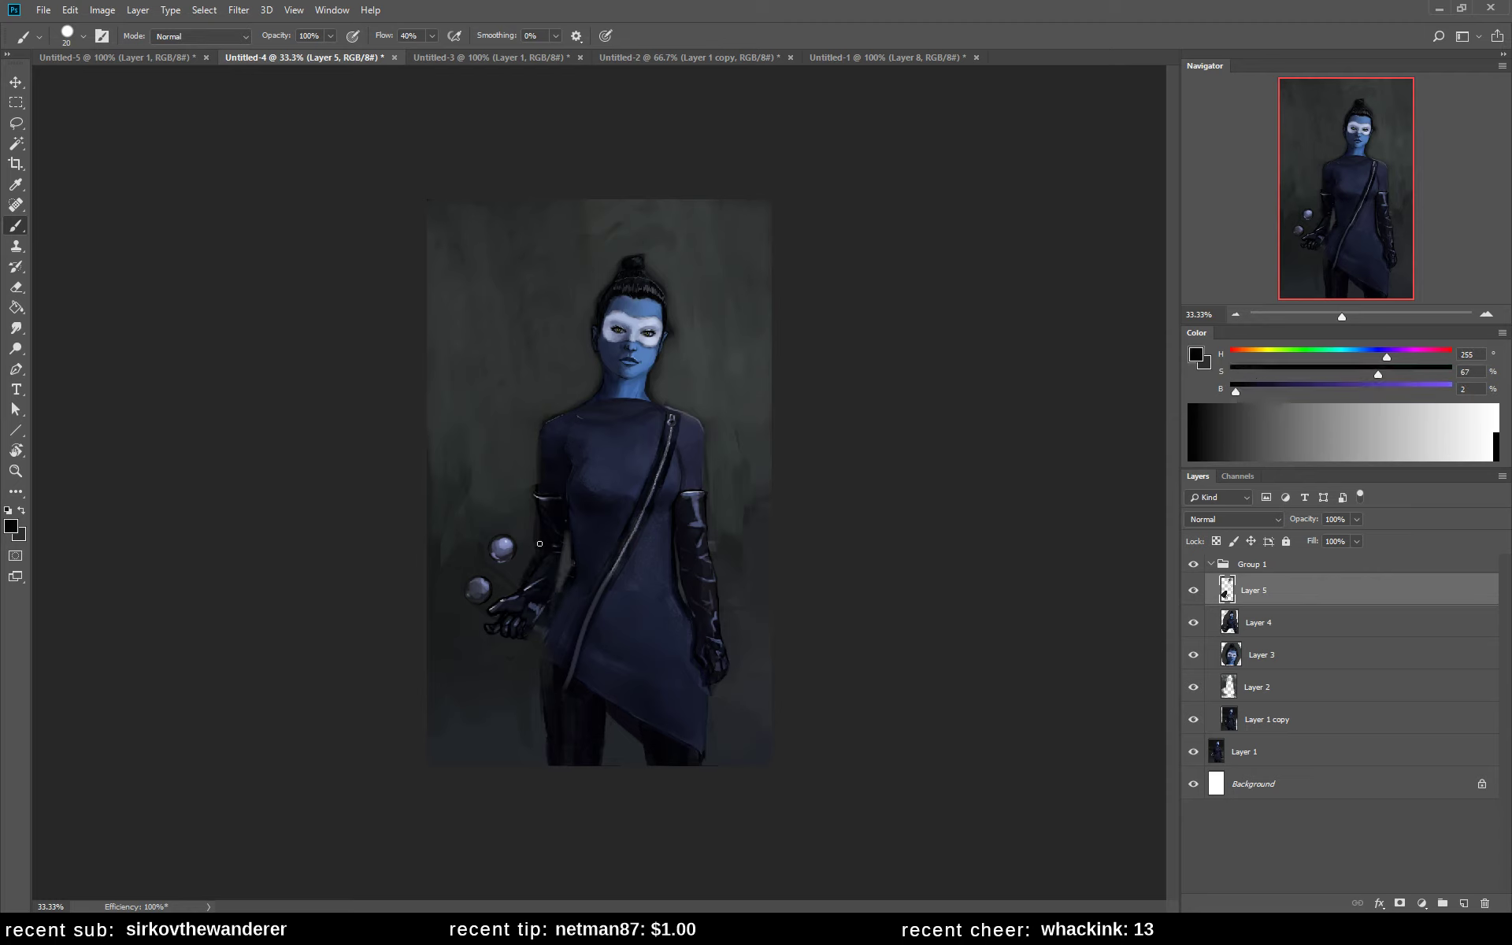
drag(548, 551, 561, 553)
- Try a soft mid-navy stroke down the left torso with a 60 px brush, then undo it
alt+click(565, 573)
alt+click(550, 597)
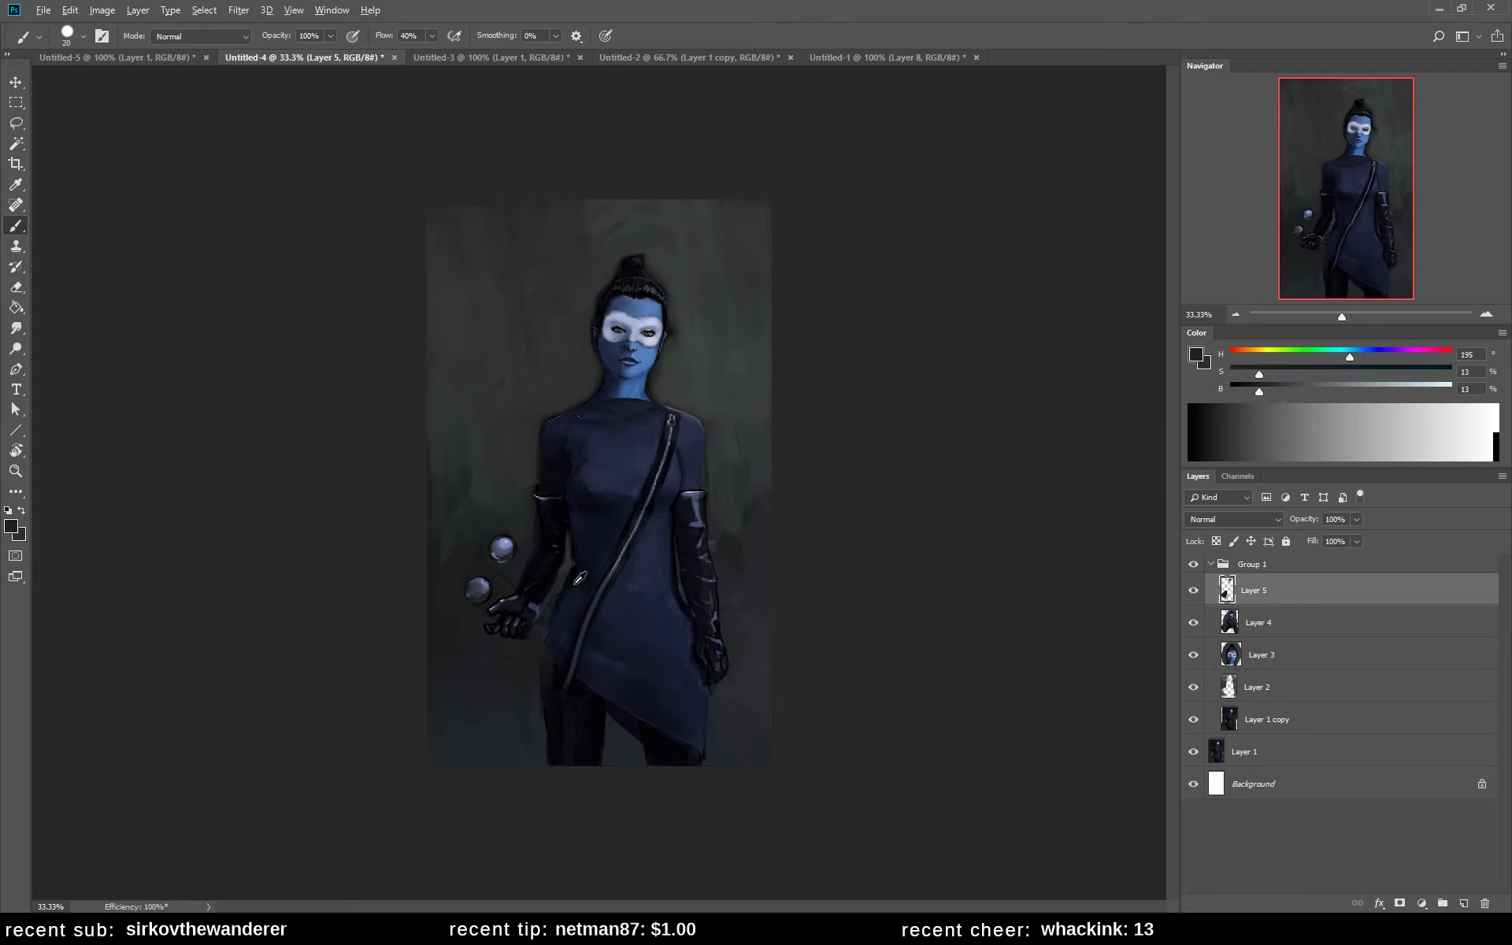
alt+click(543, 629)
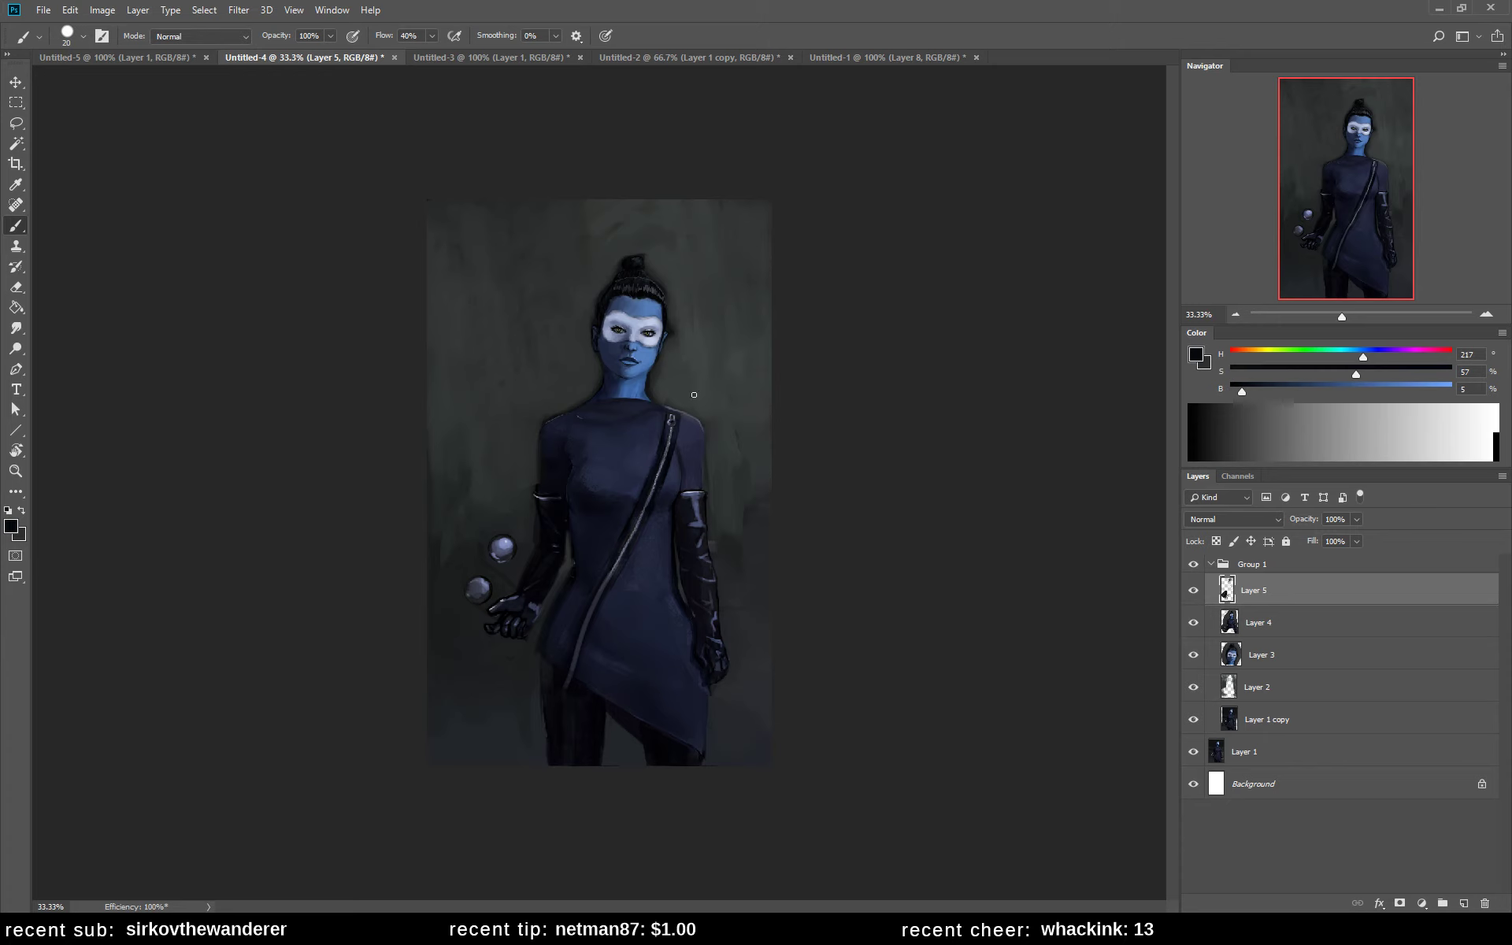
alt+click(704, 515)
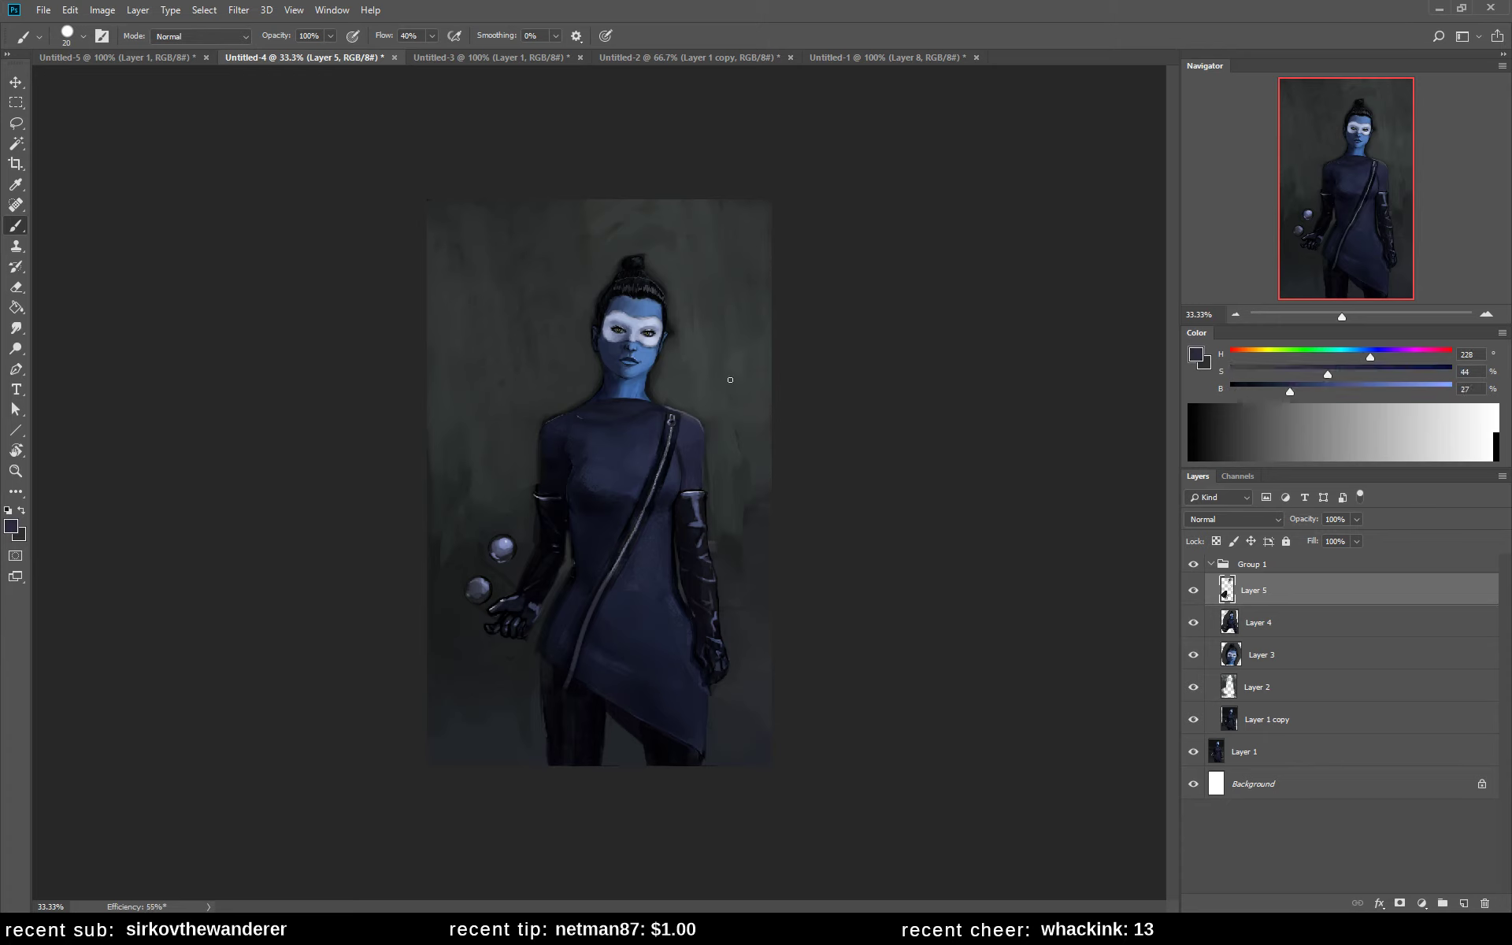
key(bracketright)
key(bracketright)
alt+click(642, 462)
drag(567, 452, 578, 517)
key(ctrl+z)
- Sample navy tones from the chest and torso and the near-black of the legs
alt+click(595, 491)
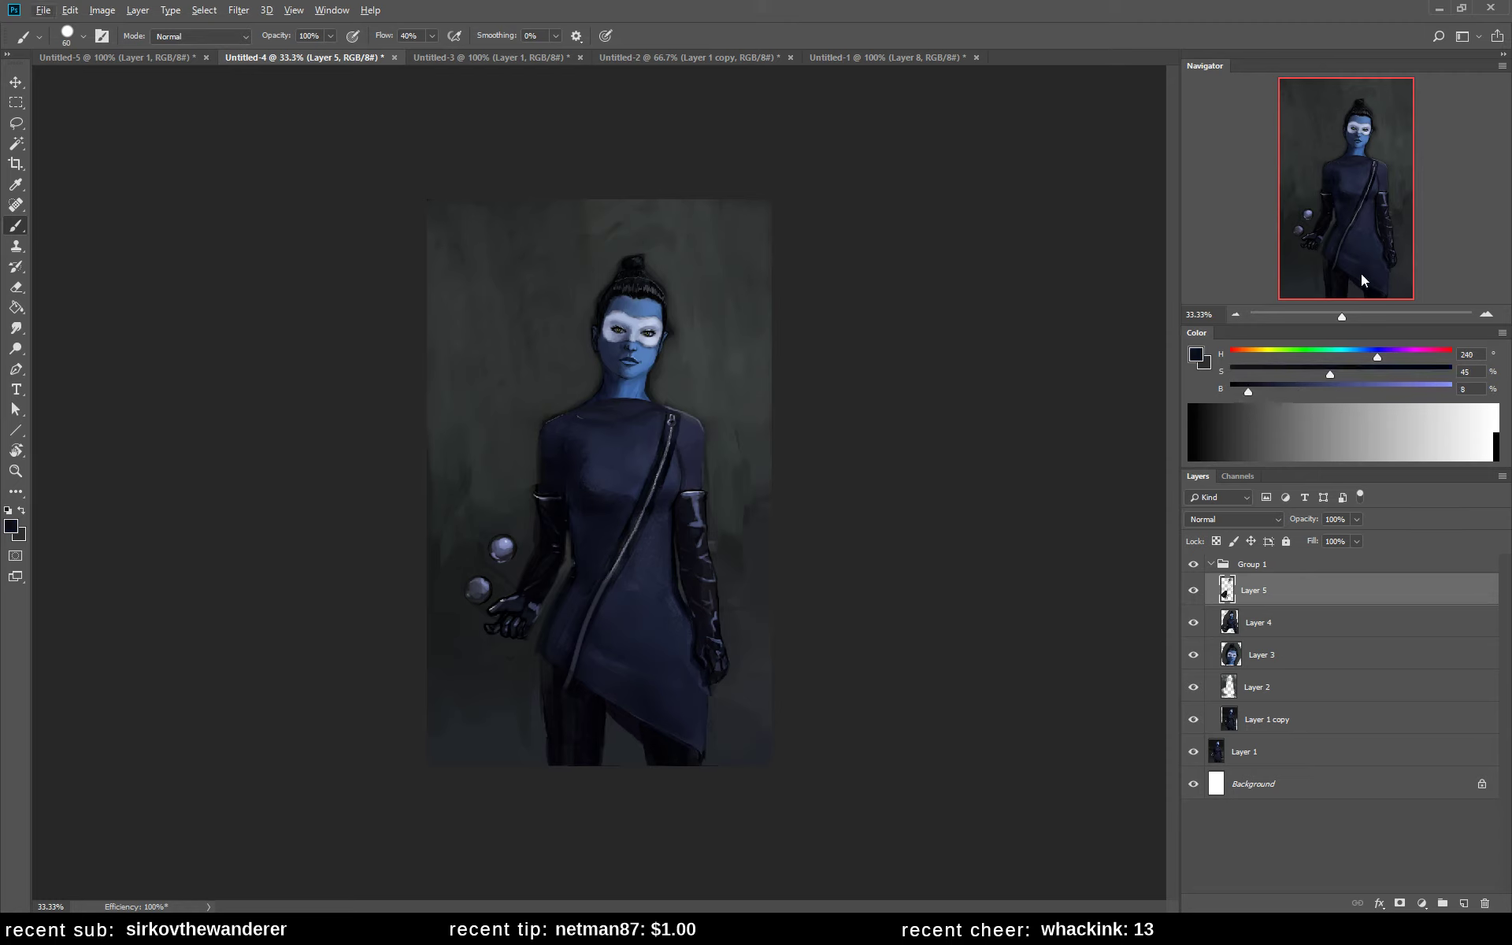
alt+click(574, 438)
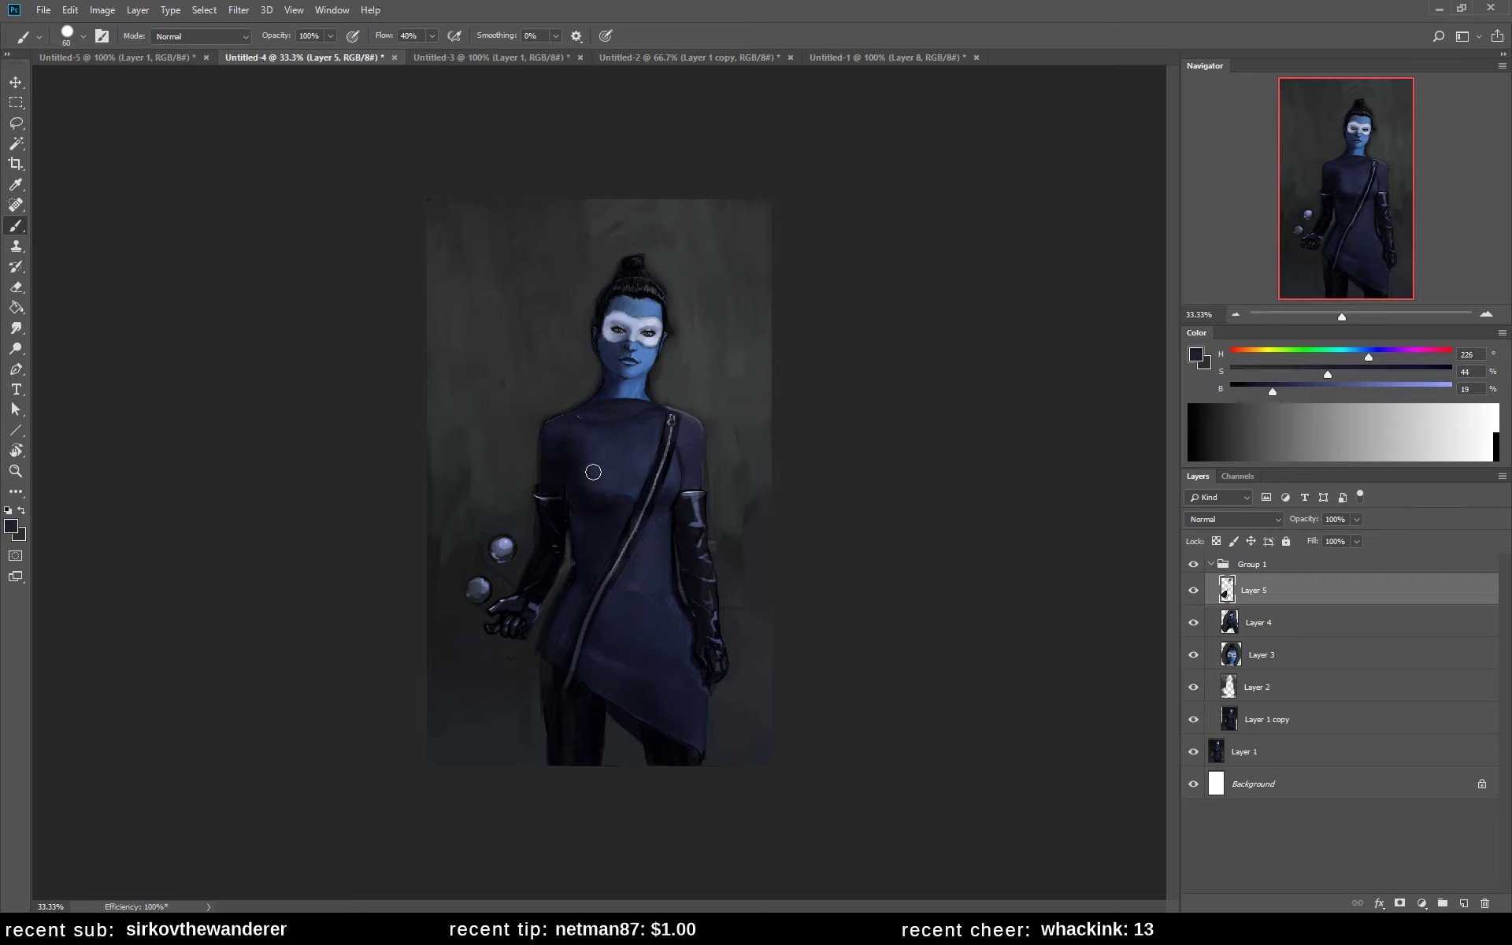
alt+click(574, 468)
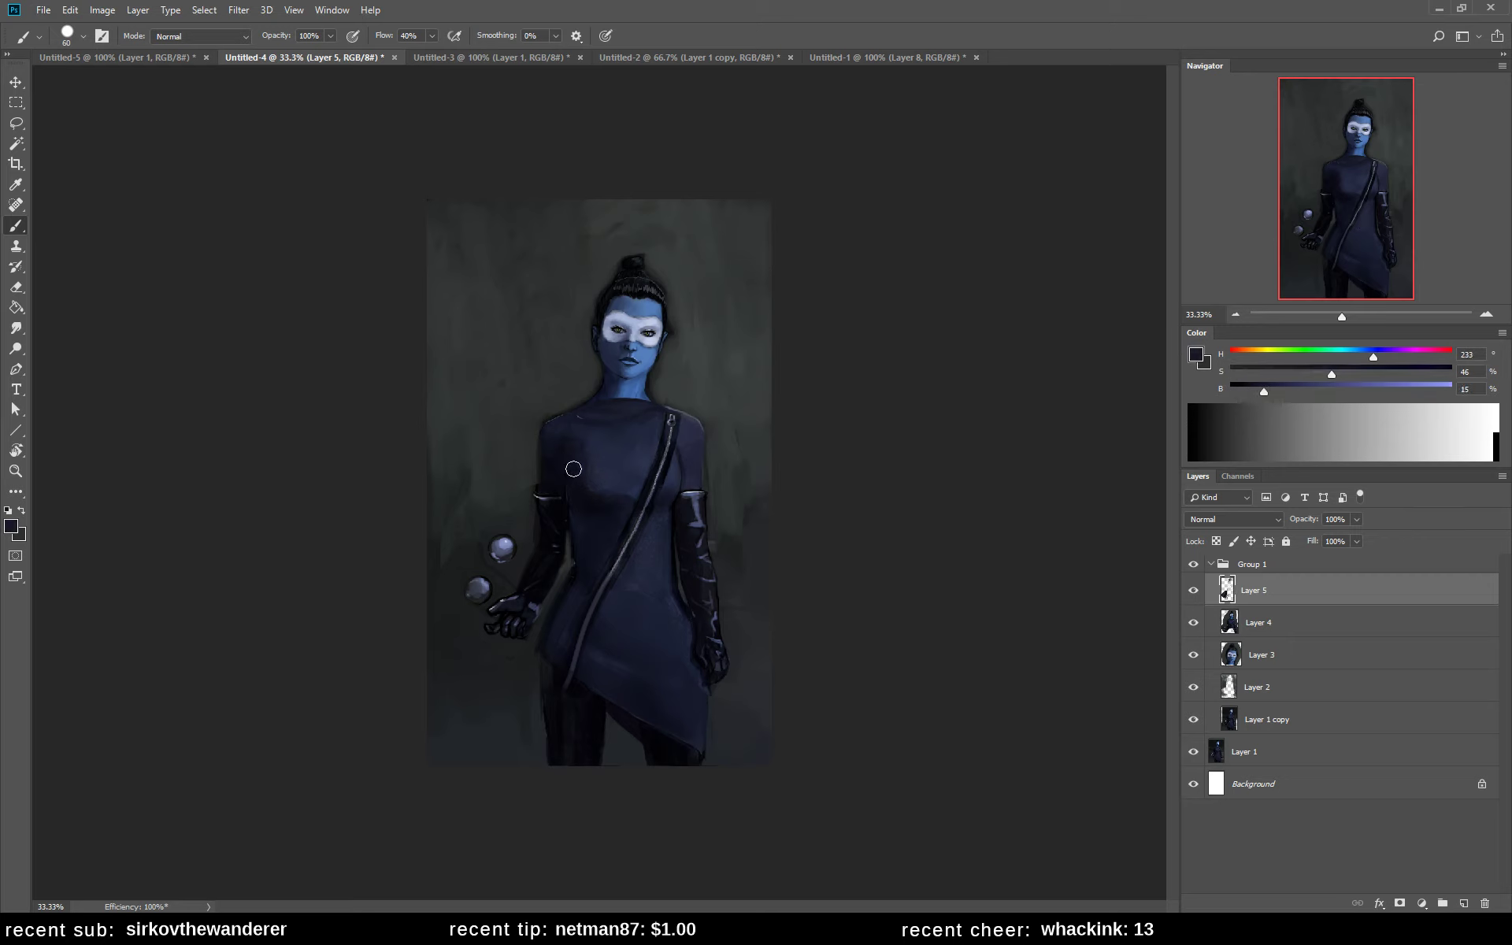
alt+click(619, 485)
alt+click(606, 485)
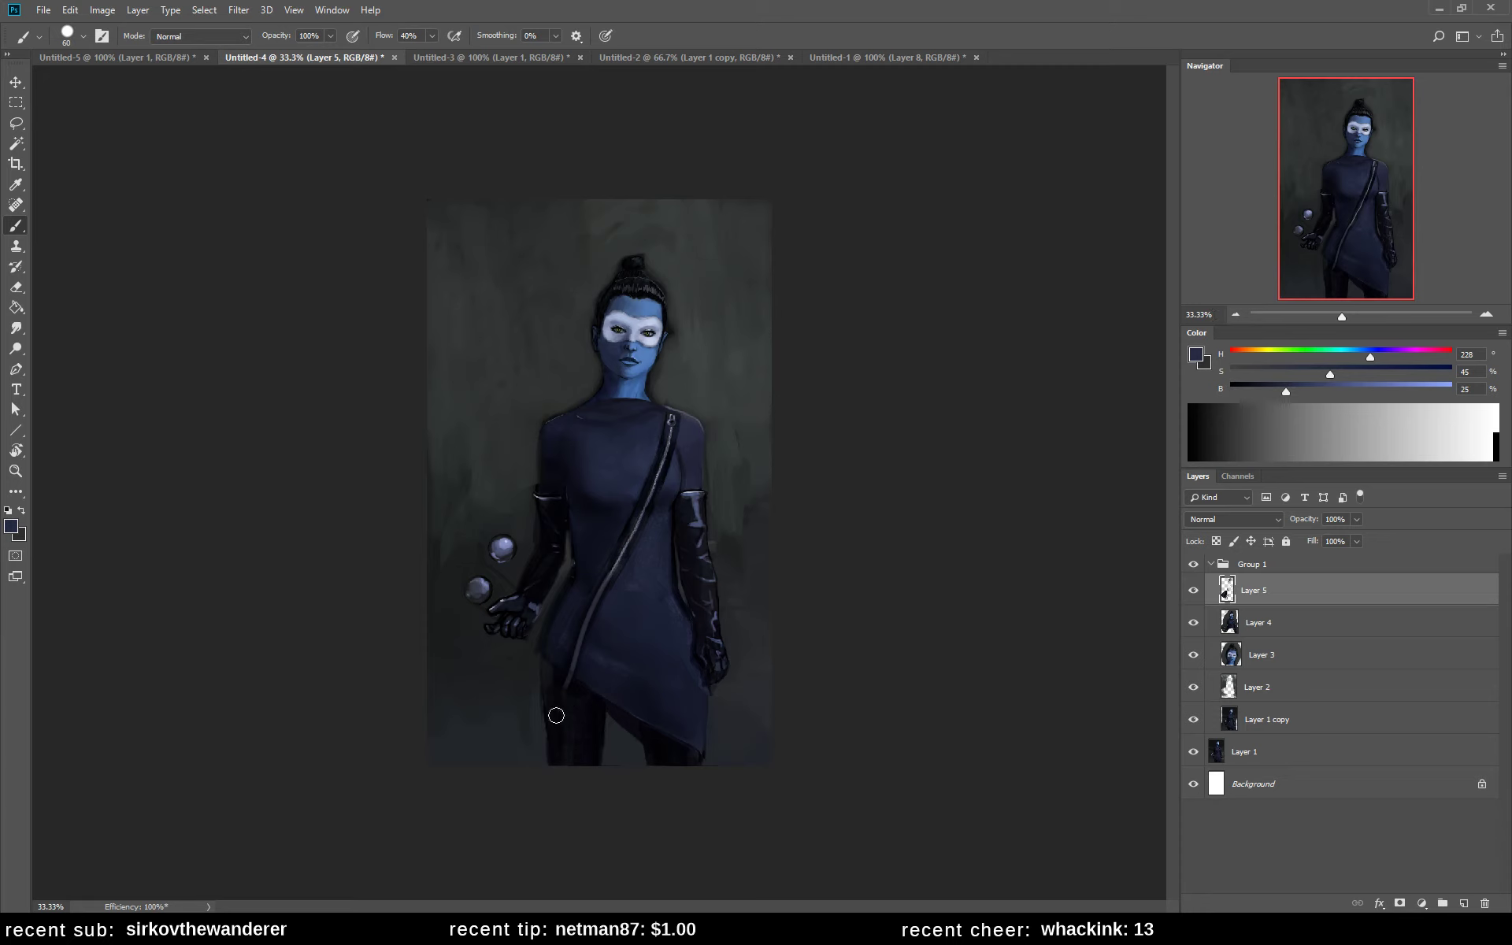
alt+click(591, 733)
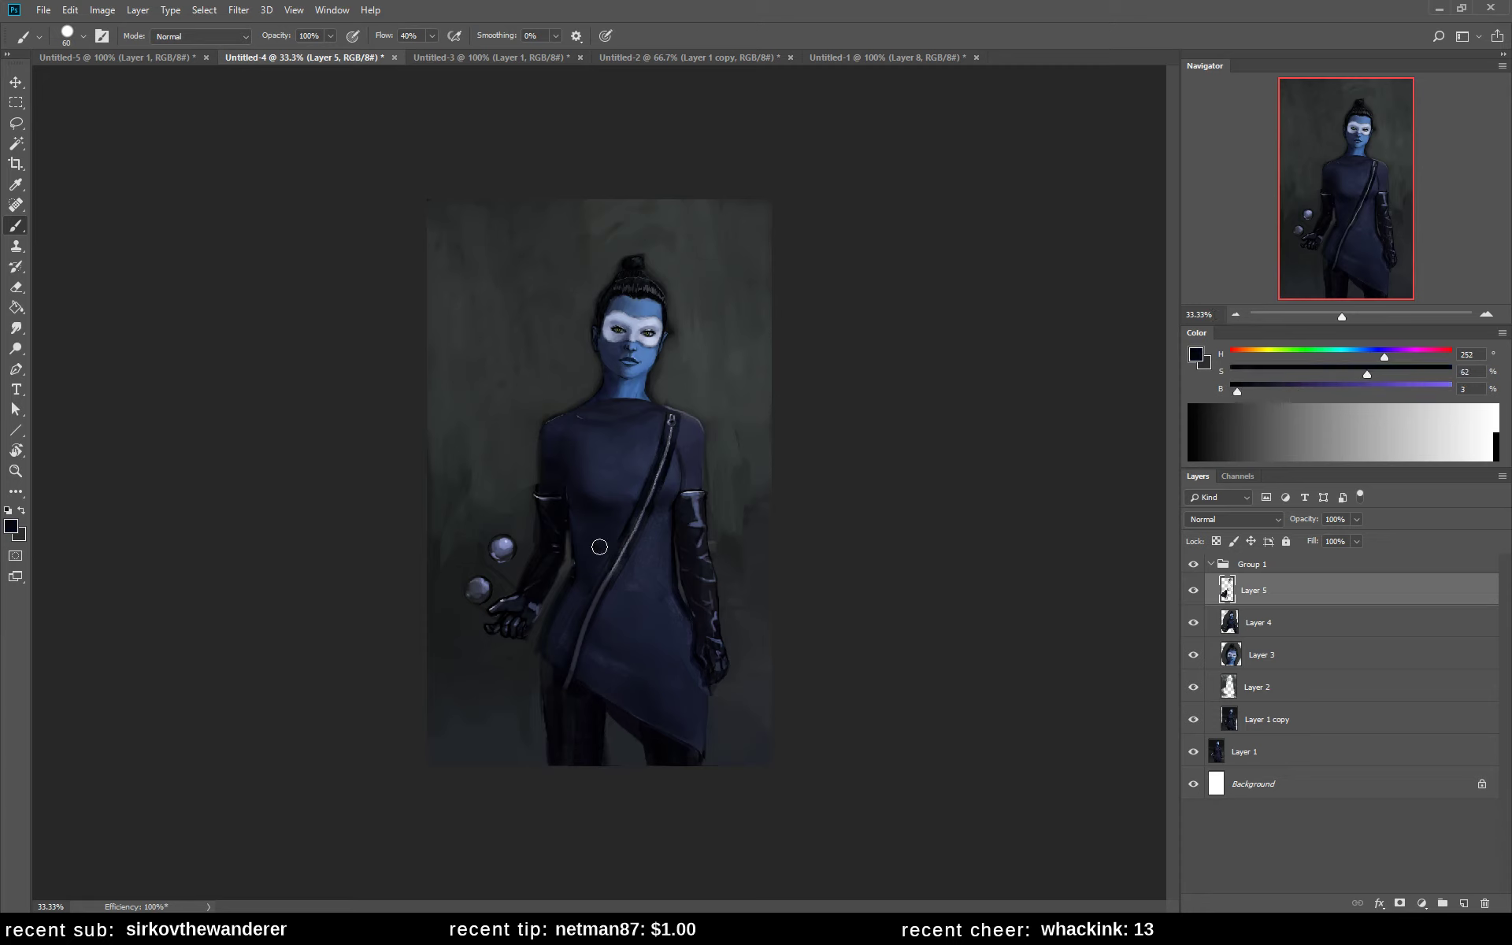
alt+click(637, 583)
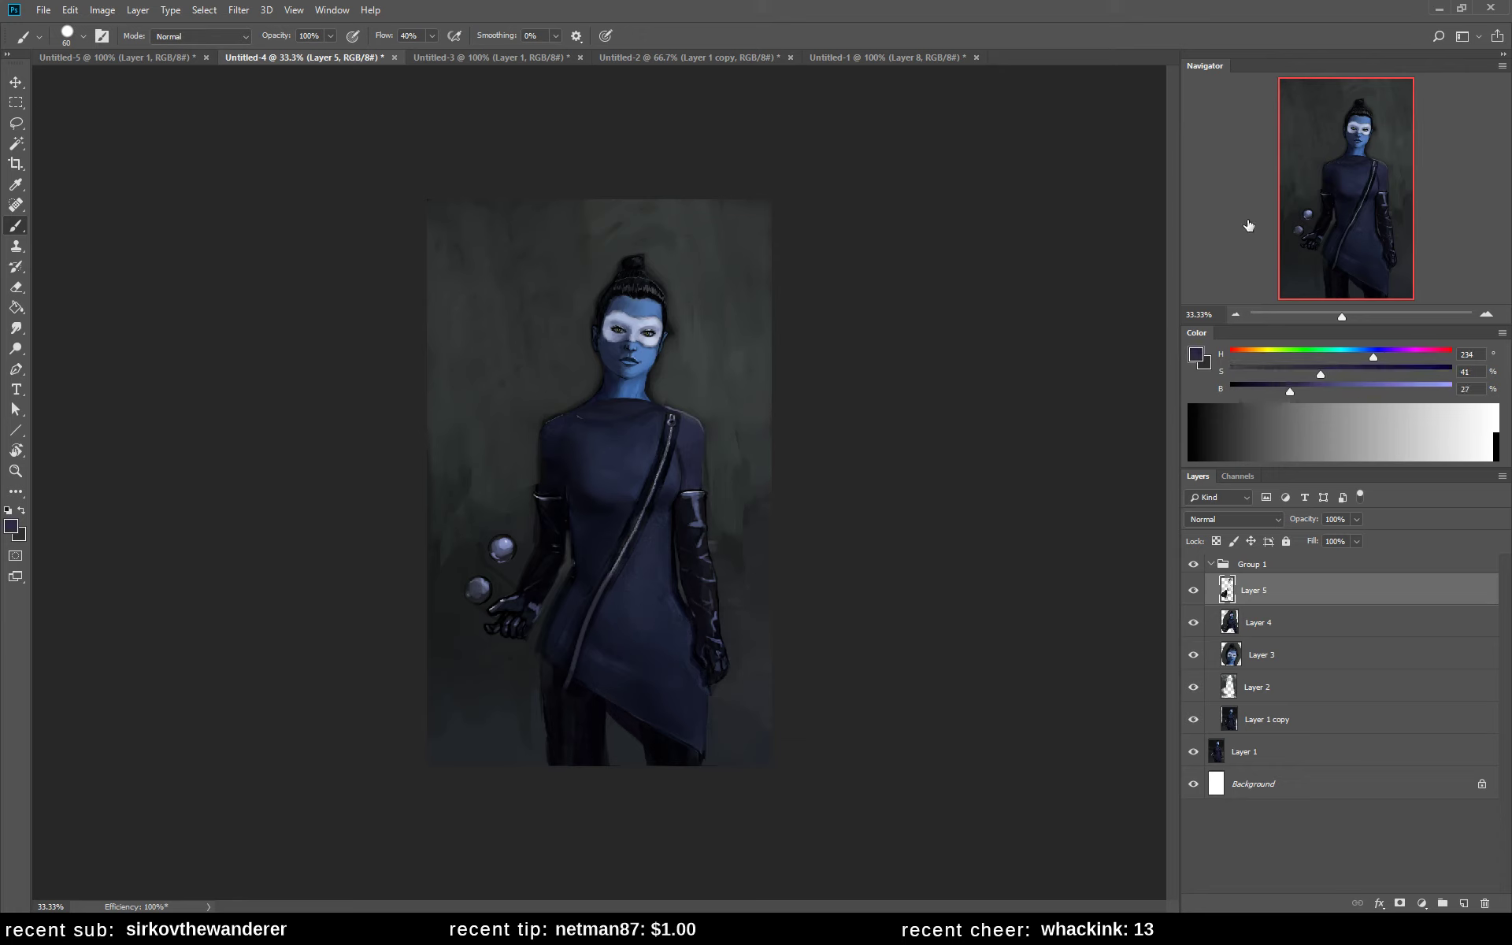
alt+click(564, 596)
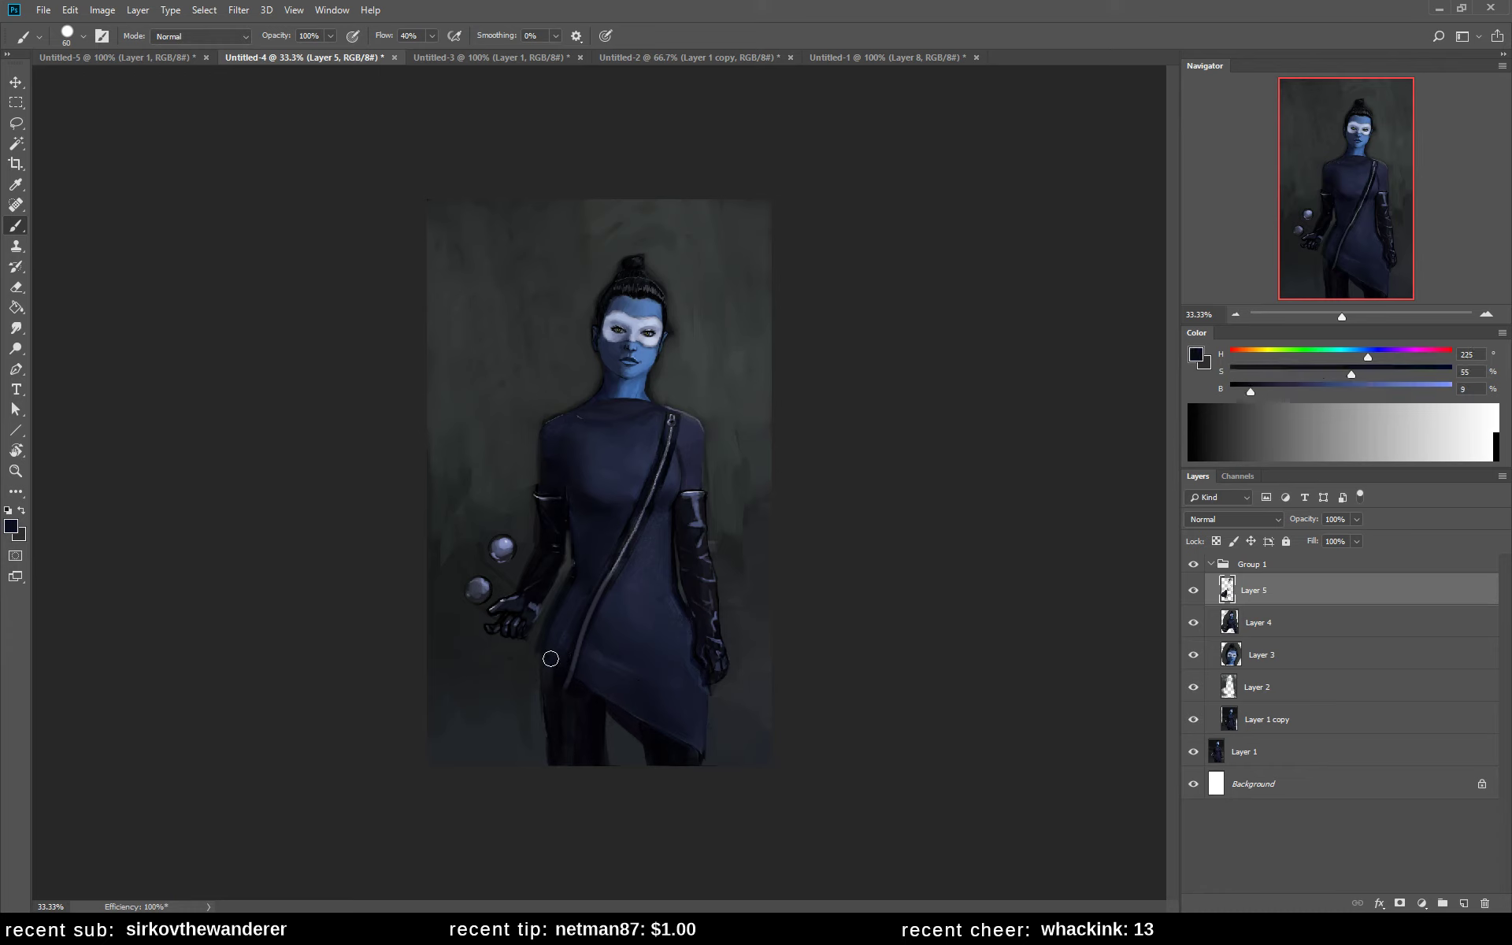
alt+click(582, 559)
alt+click(558, 644)
alt+click(587, 708)
alt+click(721, 657)
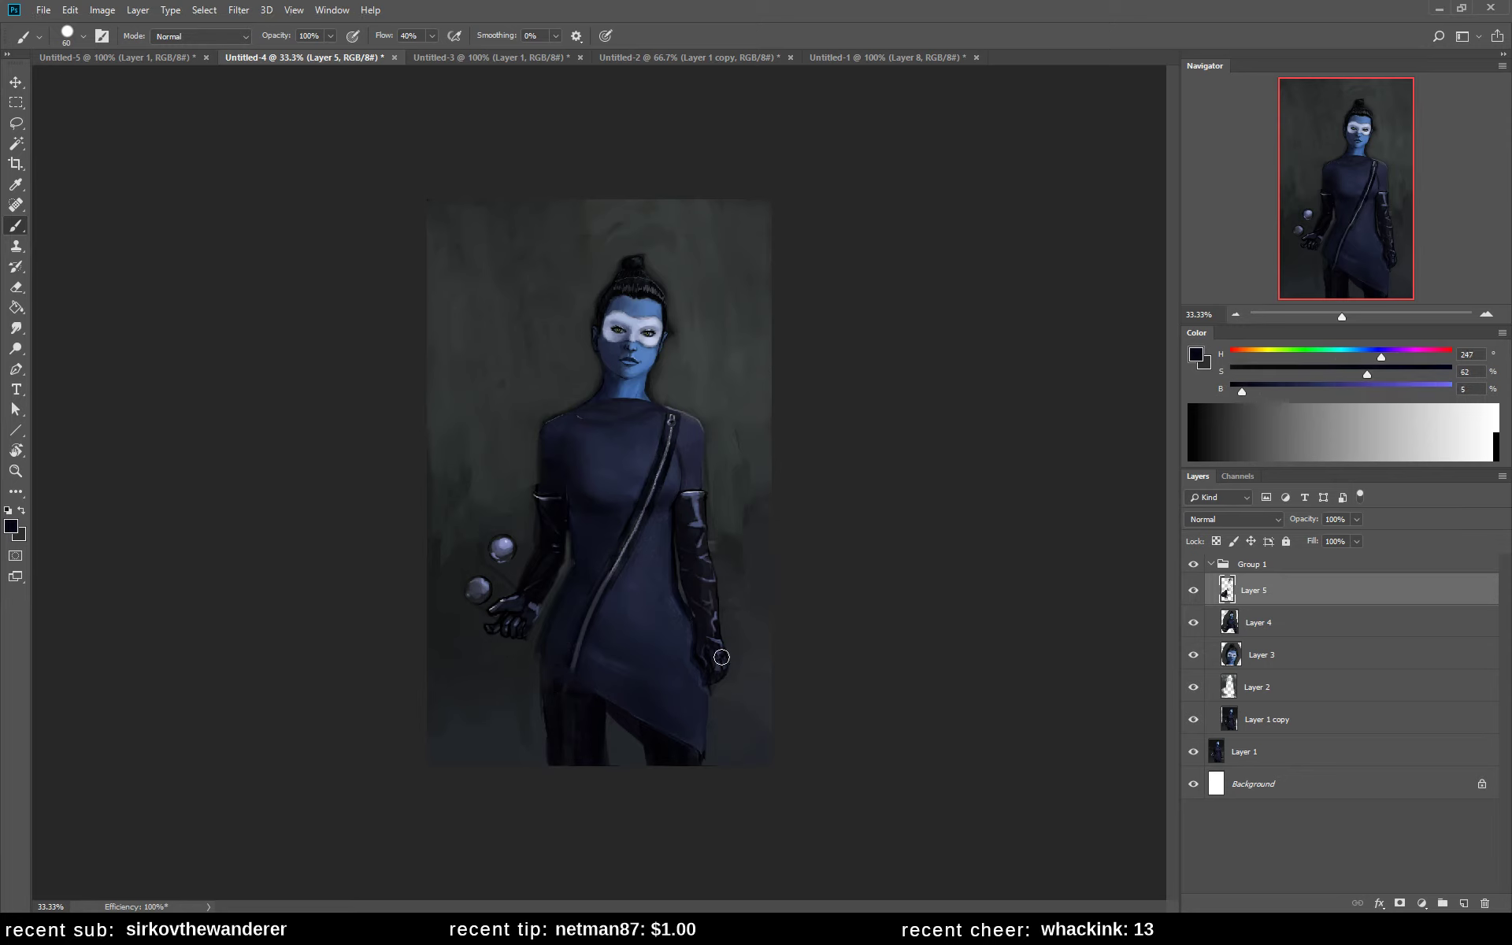
- Adjust the sampled leg colour to brightness 42 and saturation 16 for a muted grey-blue
click(1322, 386)
drag(1374, 370, 1402, 370)
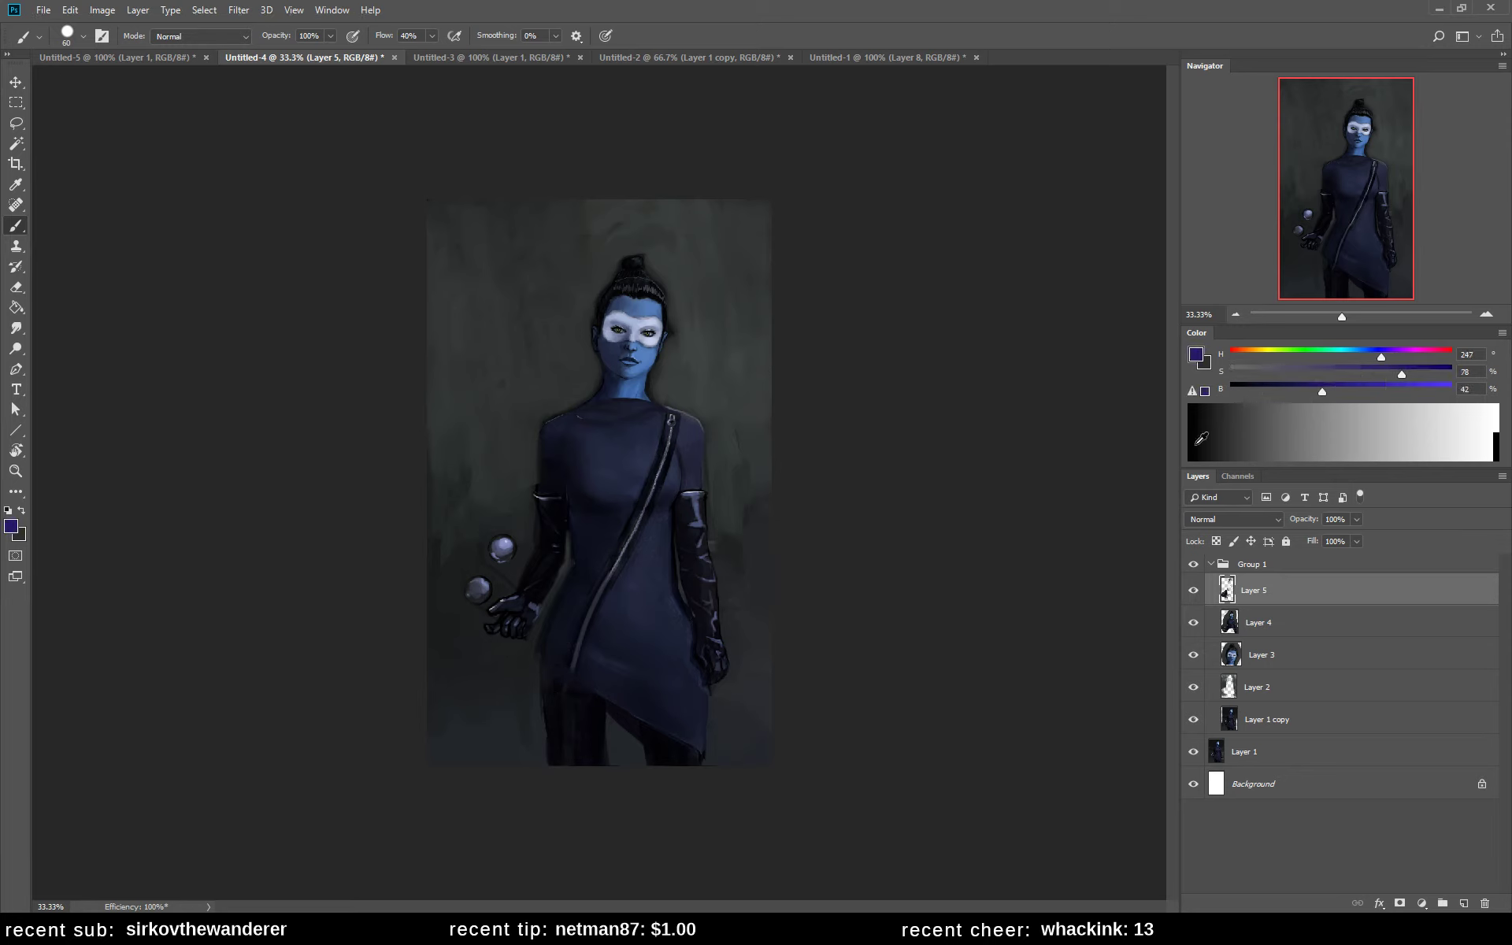
click(1319, 368)
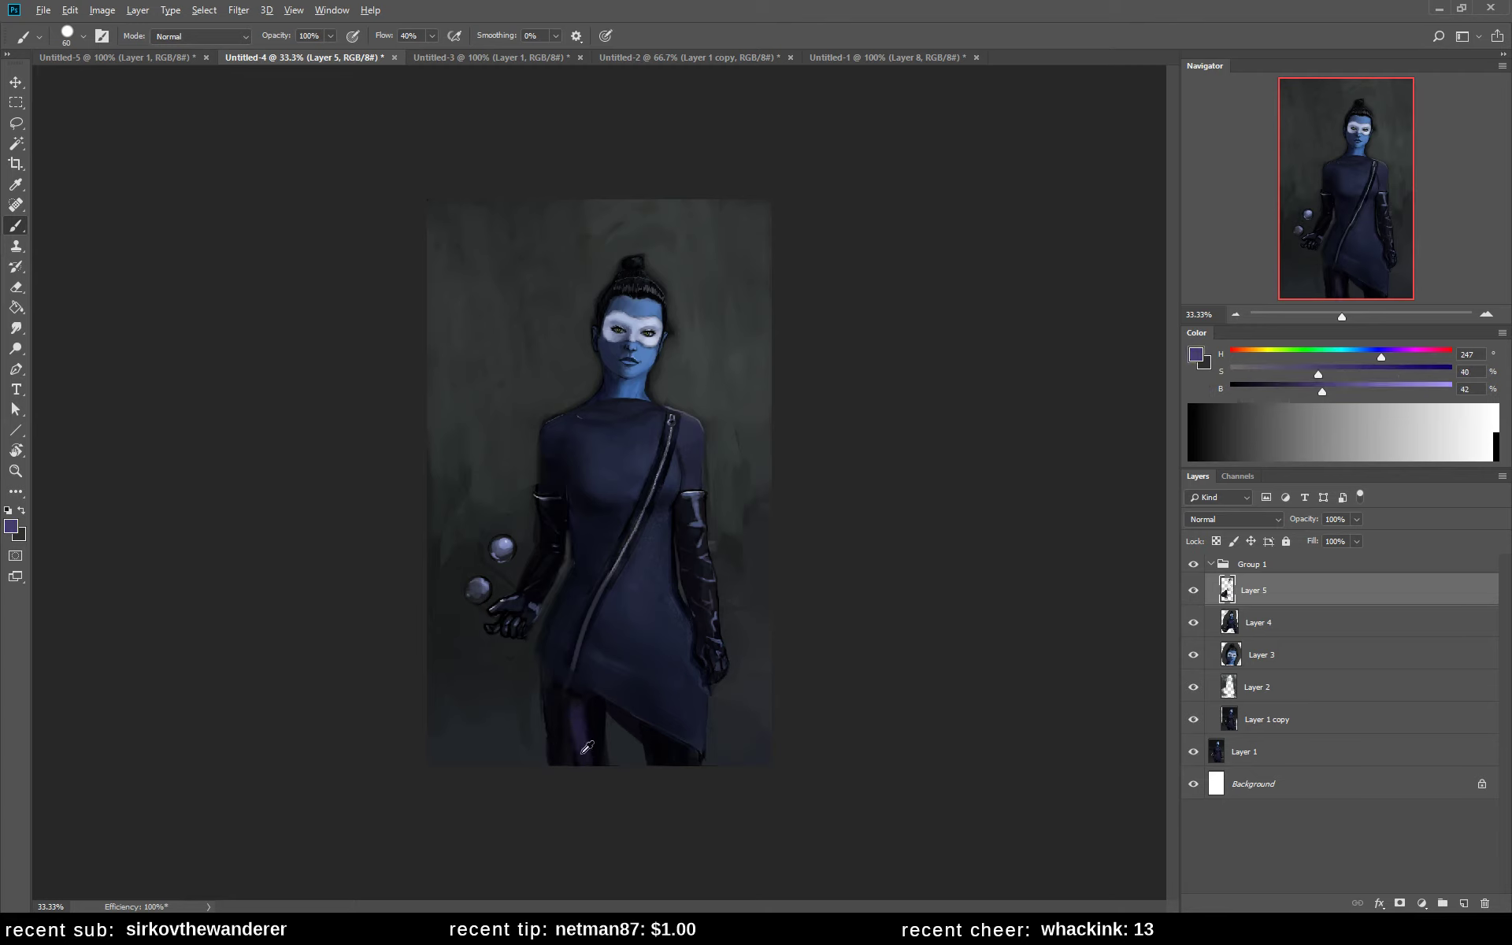
alt+click(568, 705)
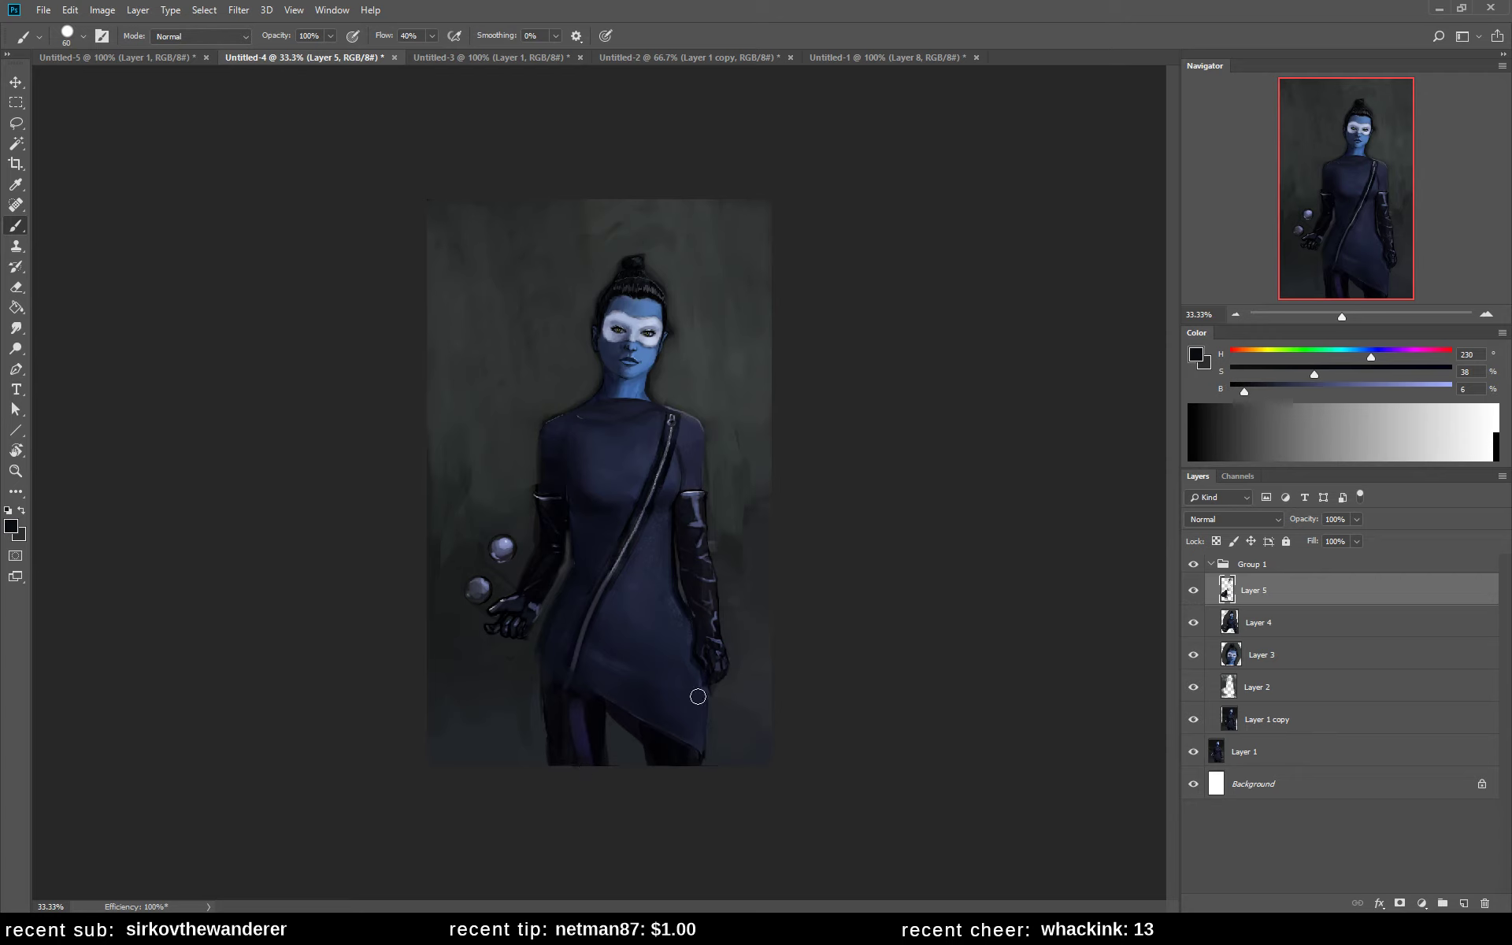
click(1270, 370)
click(1318, 388)
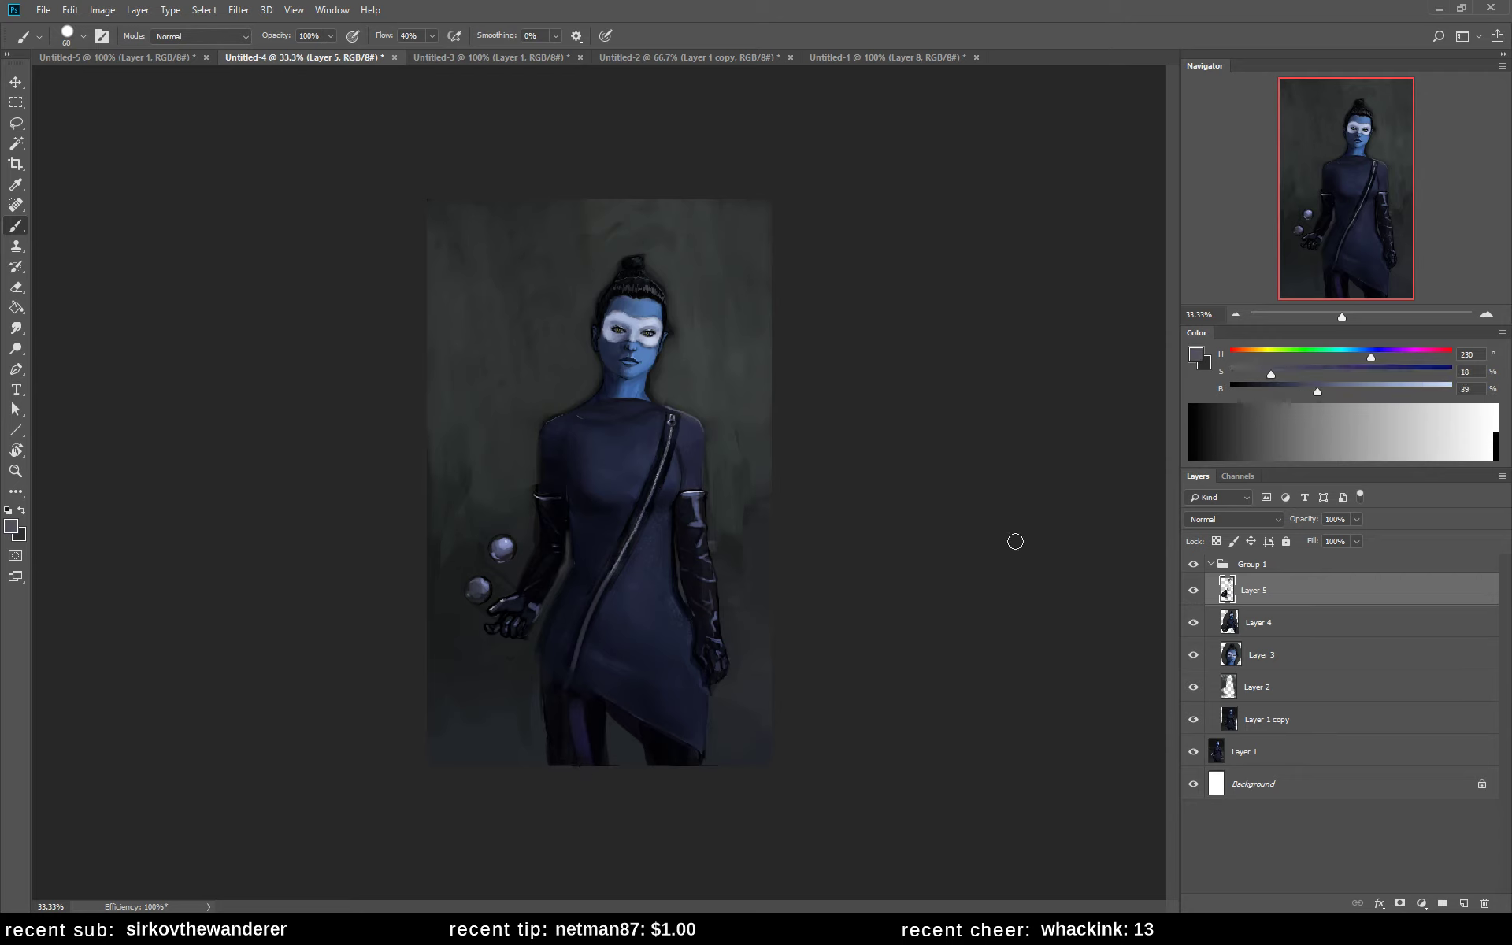
alt+click(577, 719)
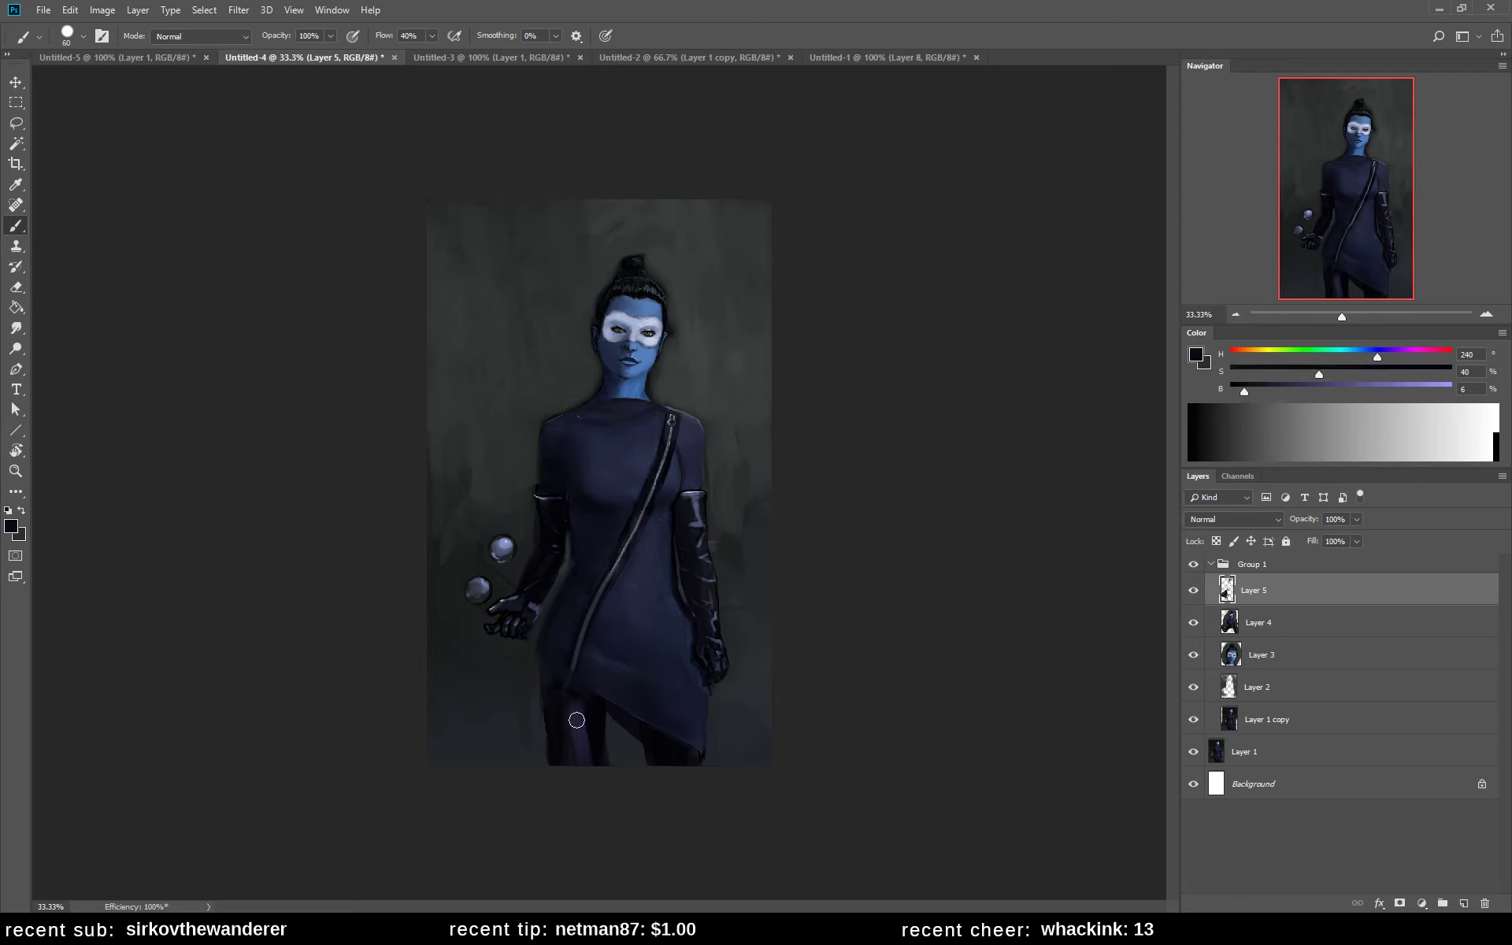
click(1323, 385)
click(1270, 368)
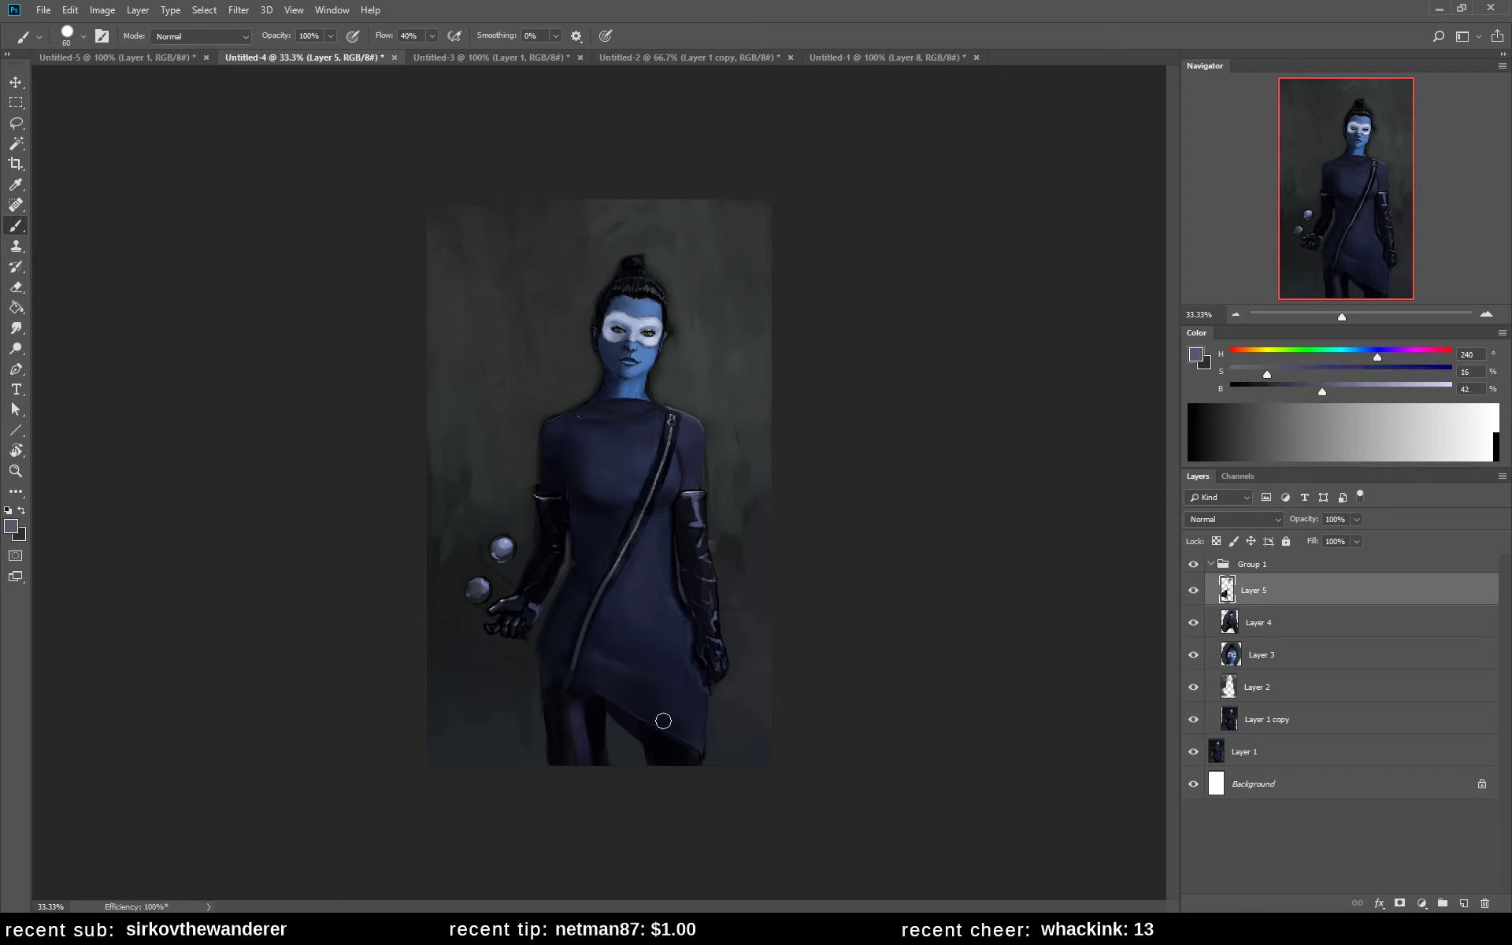
alt+click(567, 700)
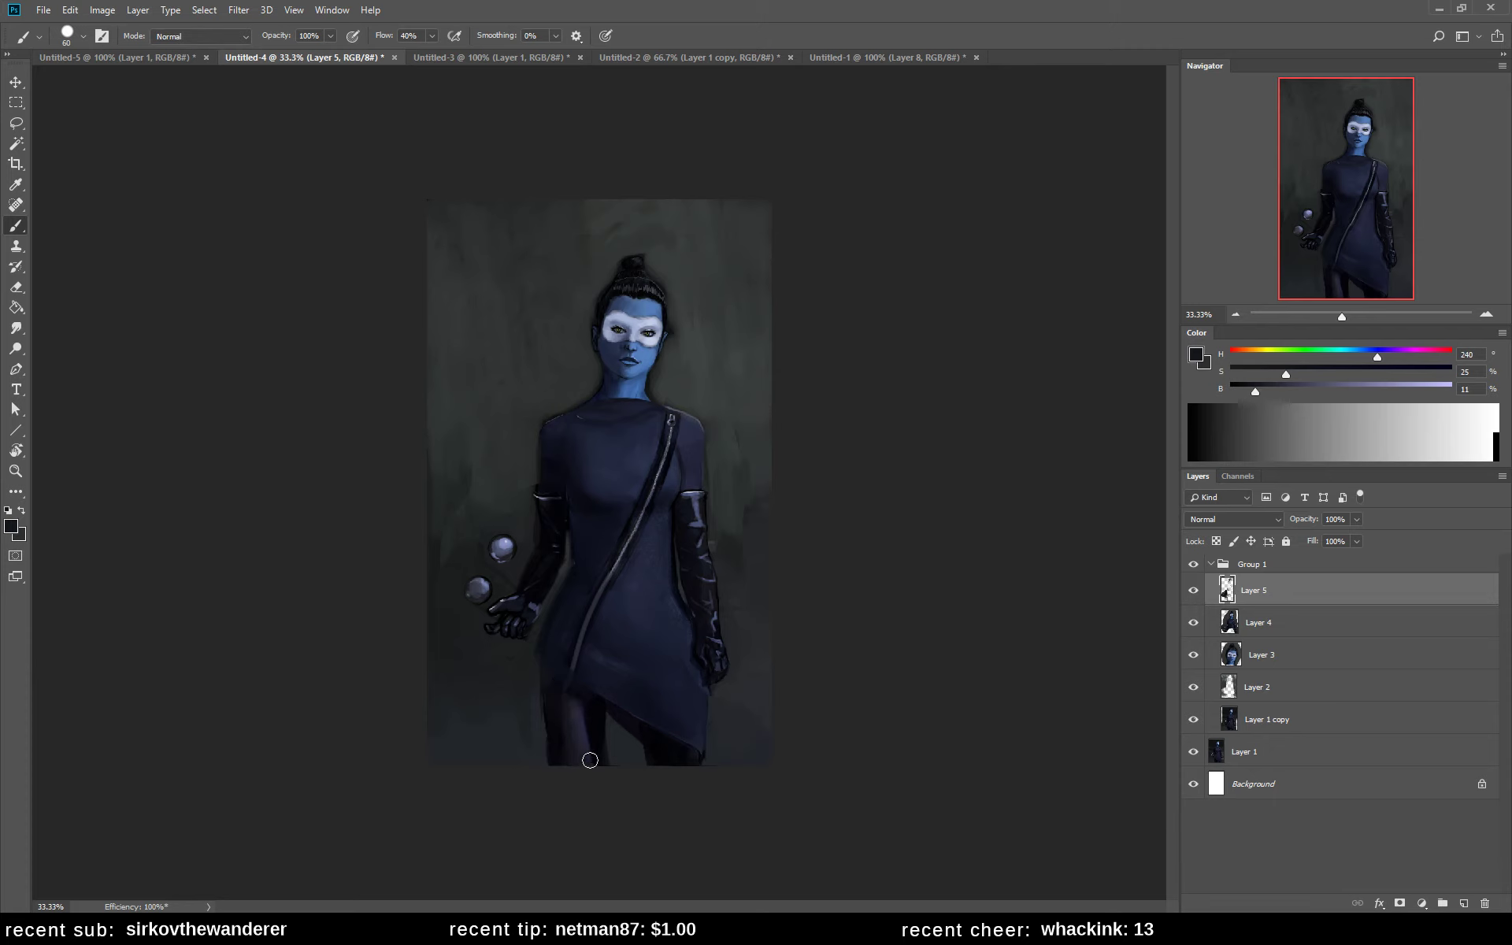
- Brush faint muted navy strokes over the legs to soften their shading
alt+click(582, 728)
drag(579, 726, 597, 775)
alt+click(586, 715)
drag(583, 708, 595, 756)
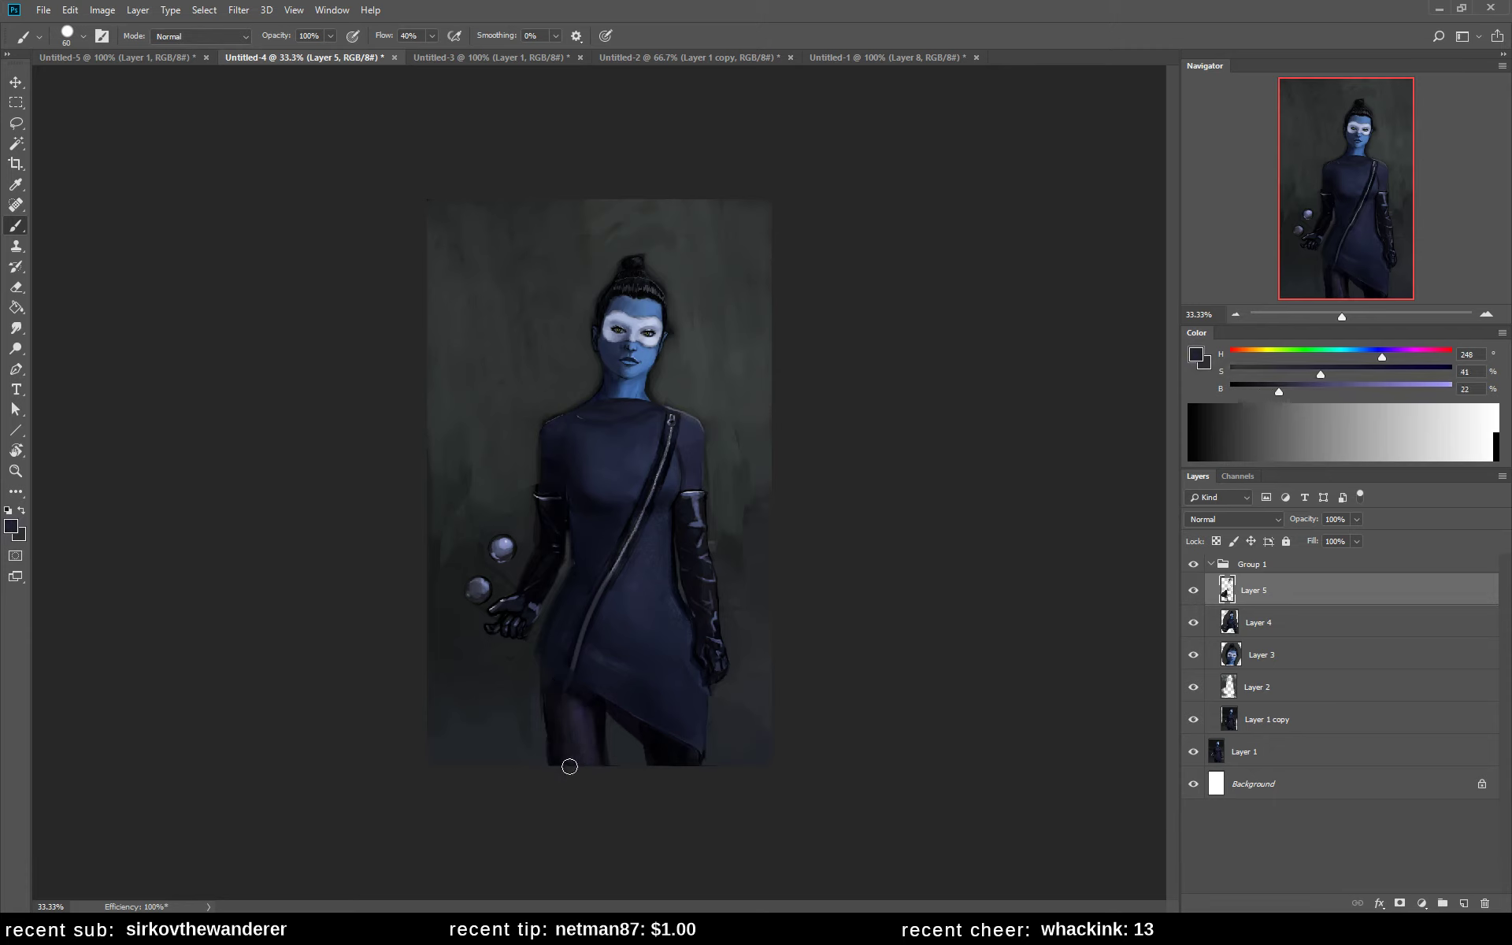
alt+click(606, 714)
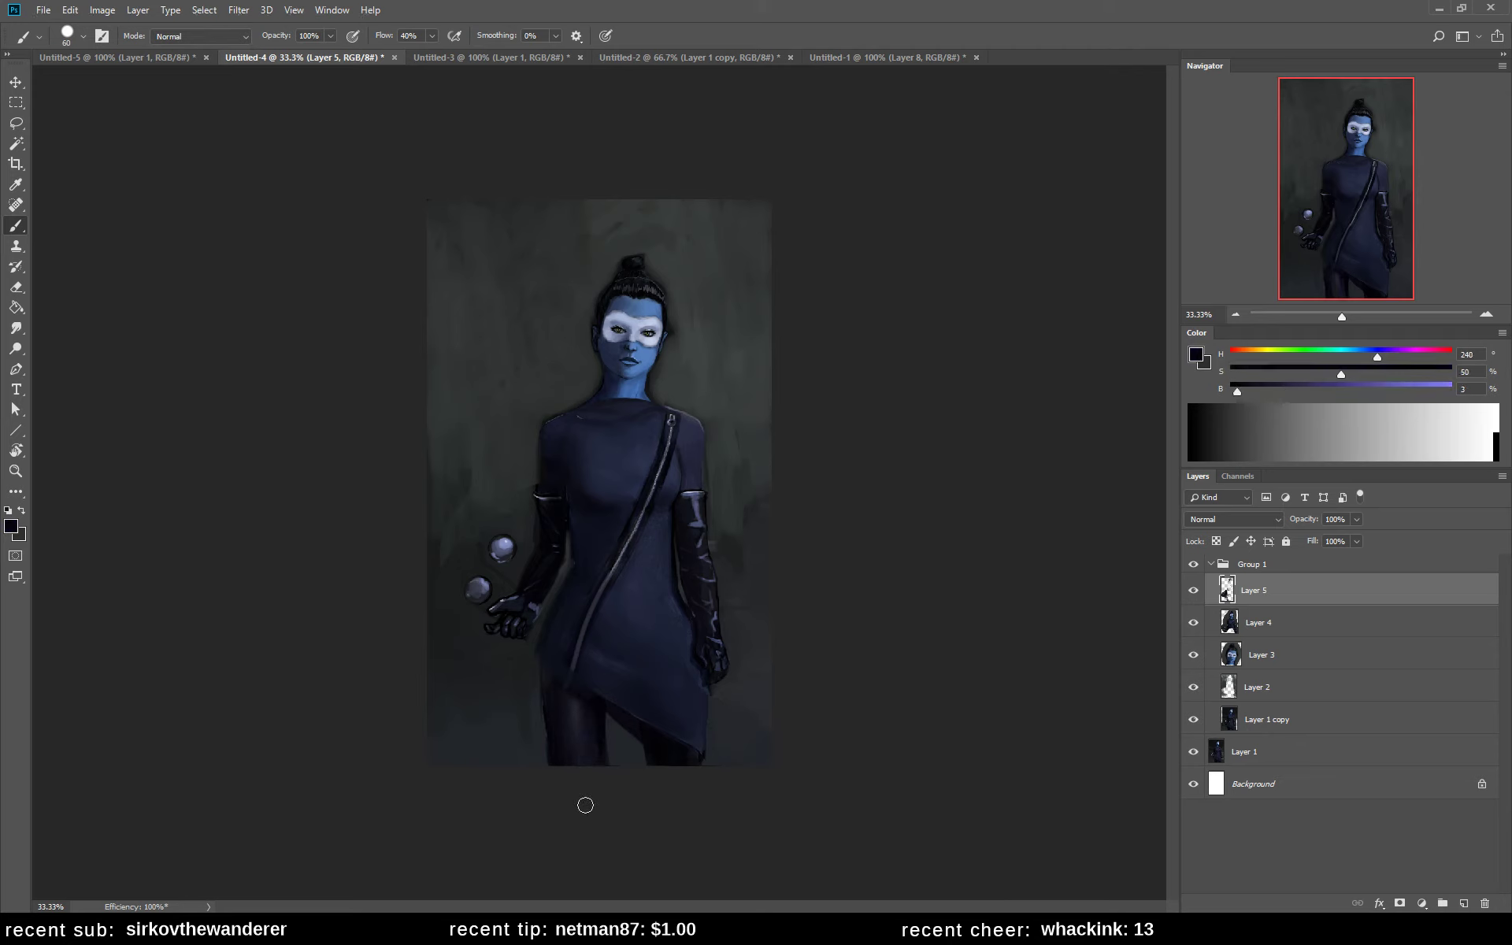
- Flip the painting back, sample dark navy near the skirt, and shrink the brush to 35
key(ctrl+shift+h)
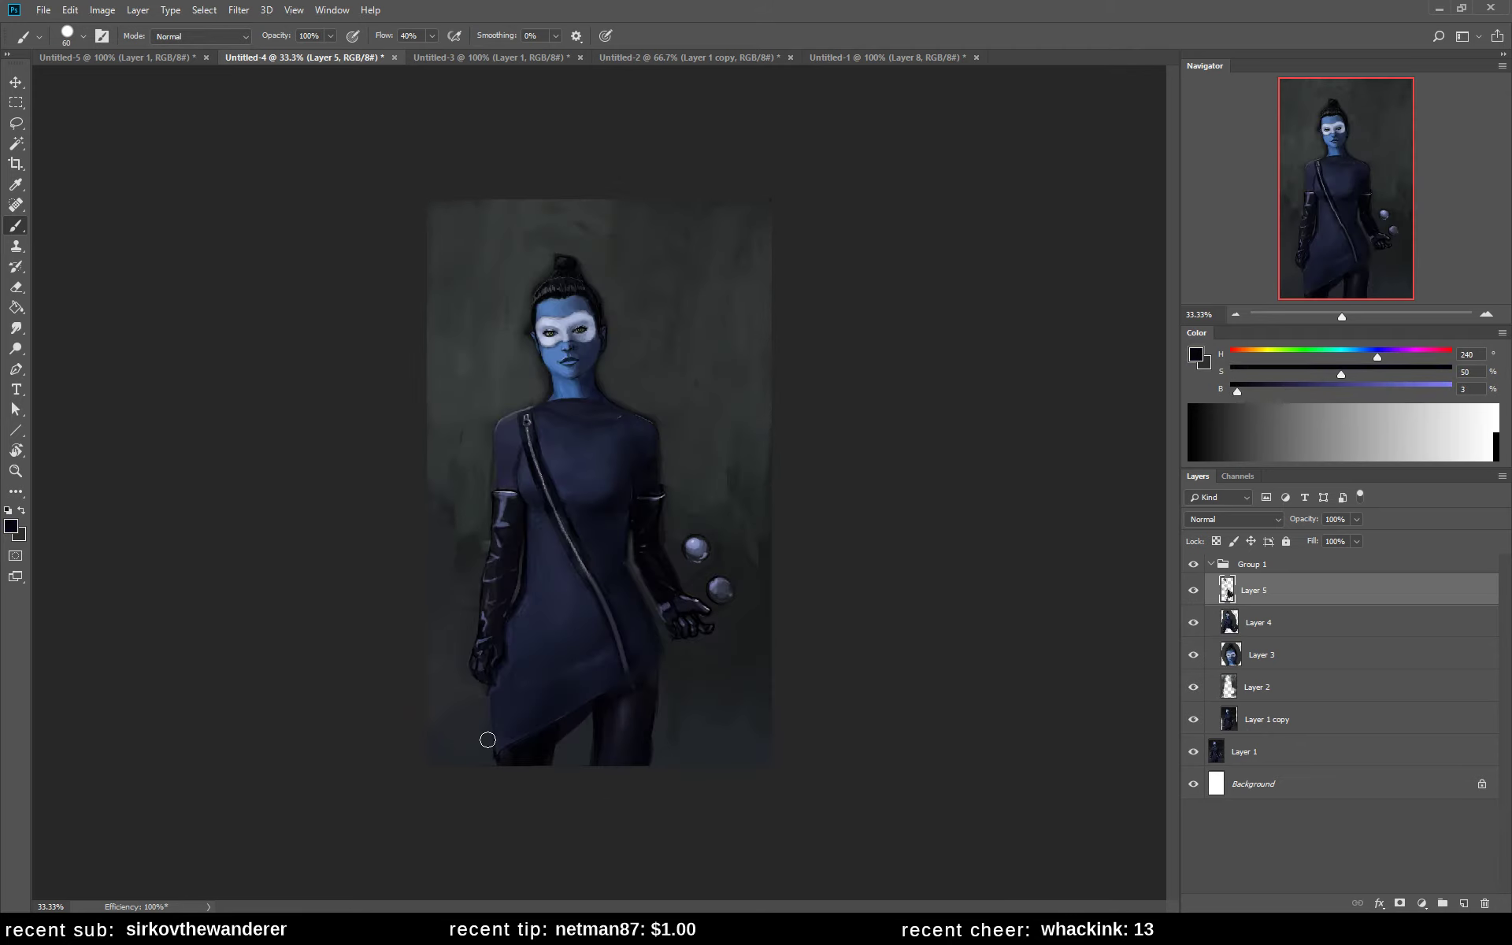
alt+click(630, 702)
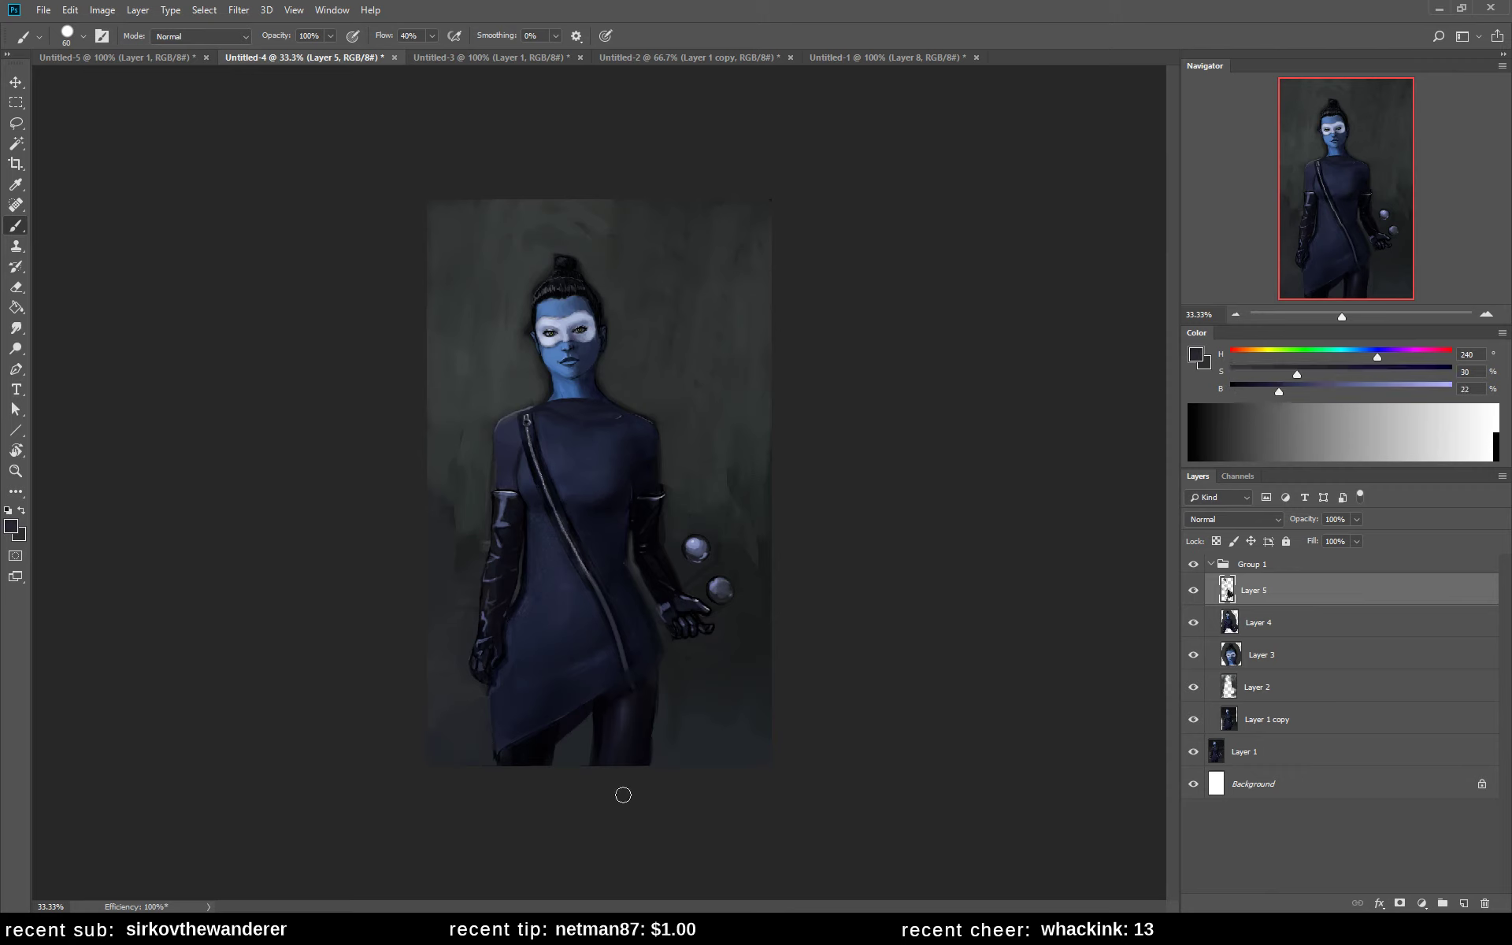
alt+click(604, 688)
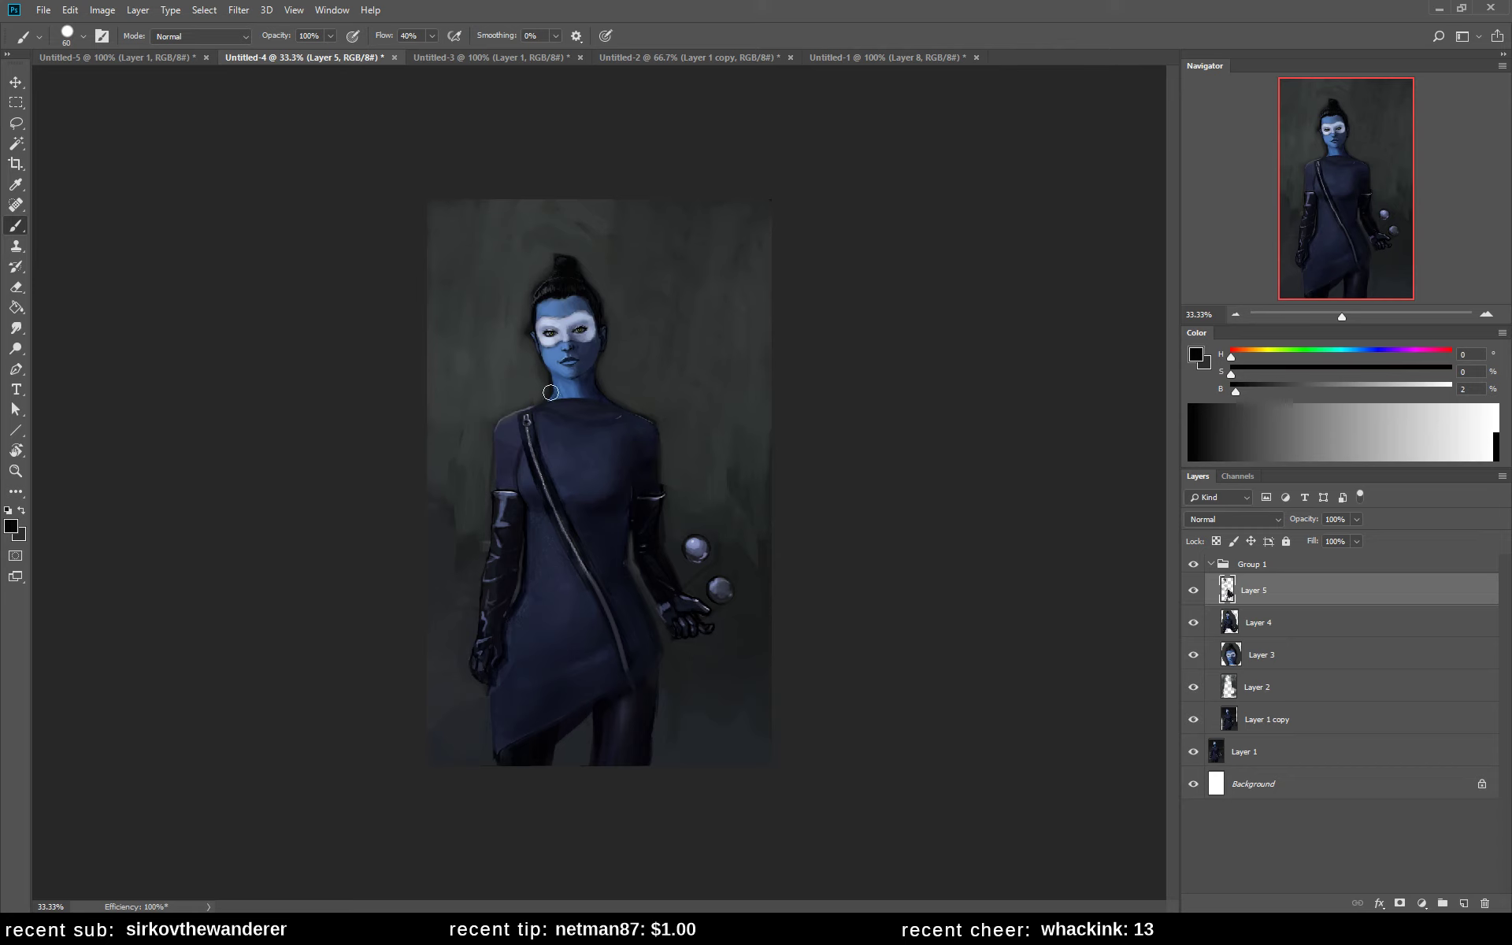
key(bracketleft)
key(bracketleft)
key(bracketleft)
key(bracketleft)
- Sample dark blues from the hair, forehead and mask, raising one colour's brightness to 27
alt+click(557, 286)
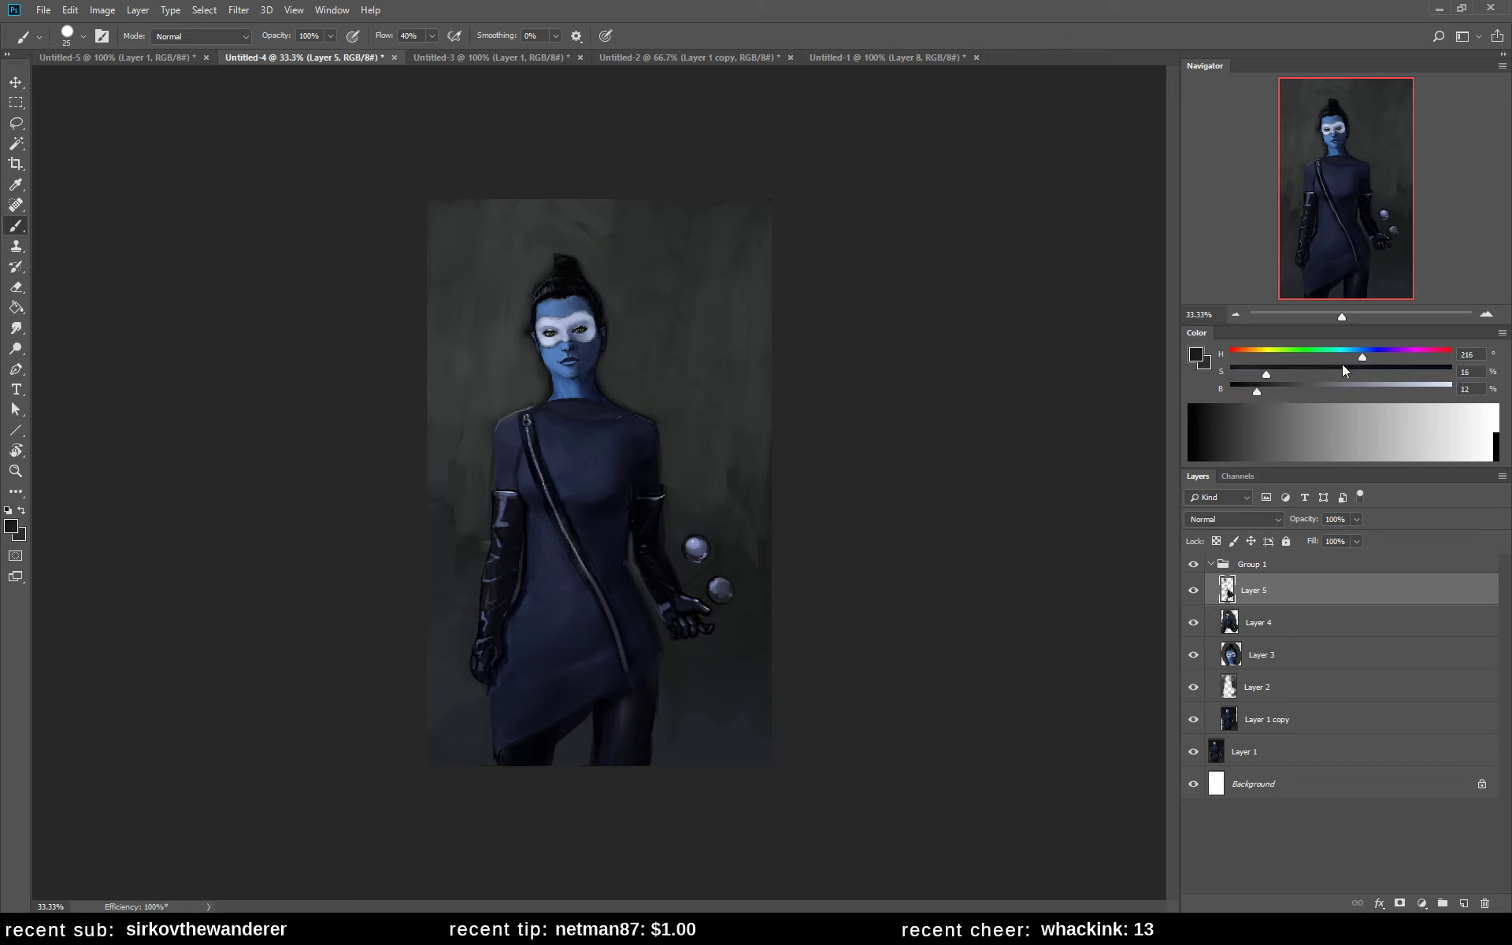
click(1292, 386)
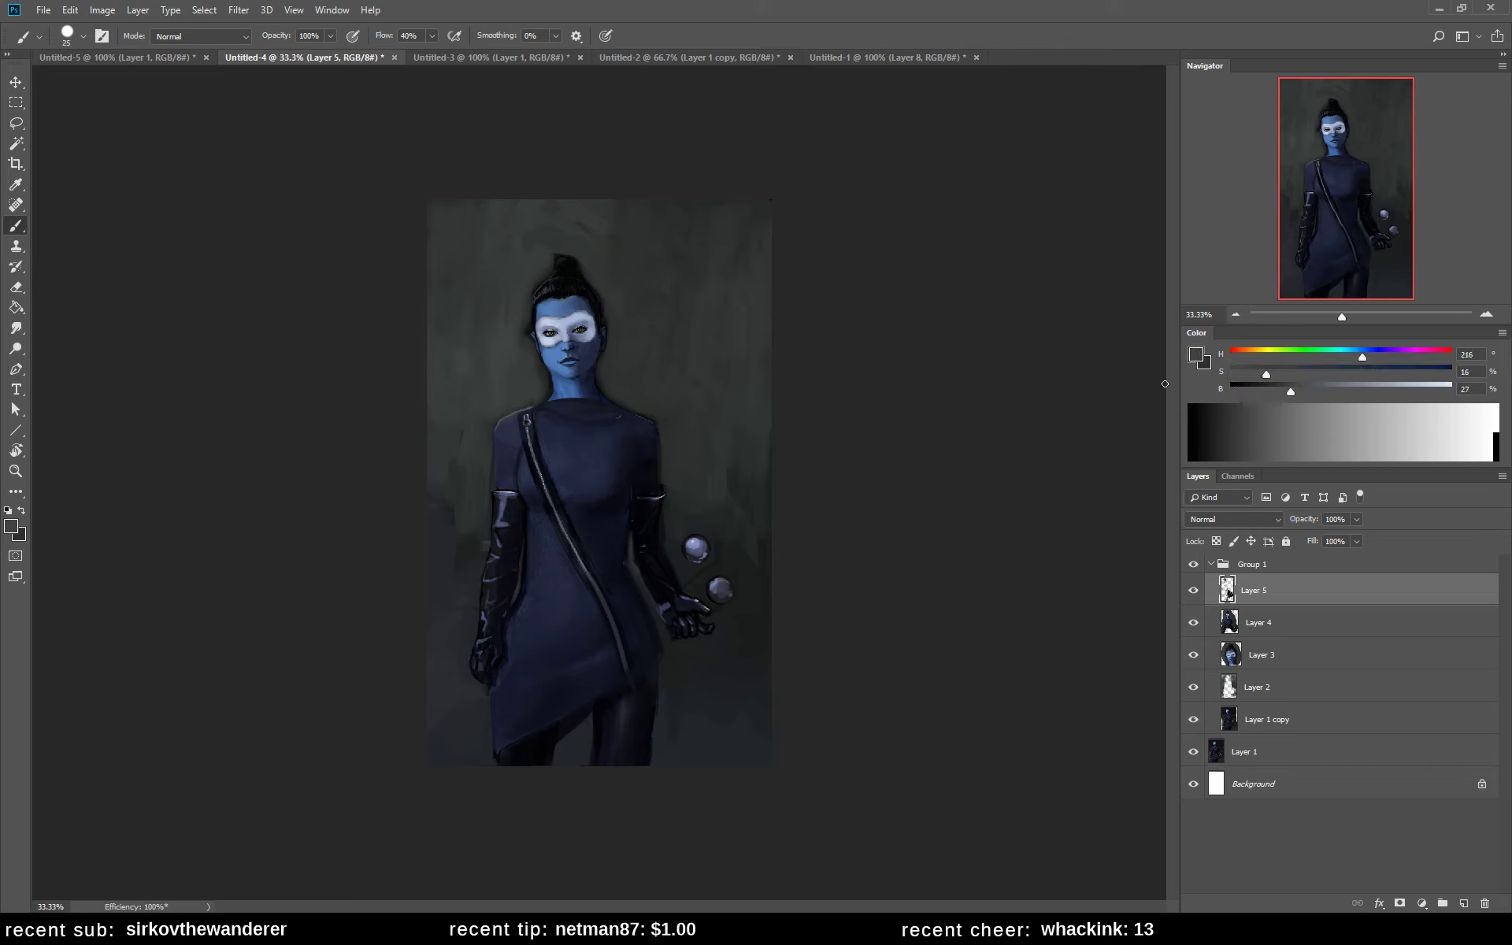
alt+click(533, 305)
alt+click(549, 292)
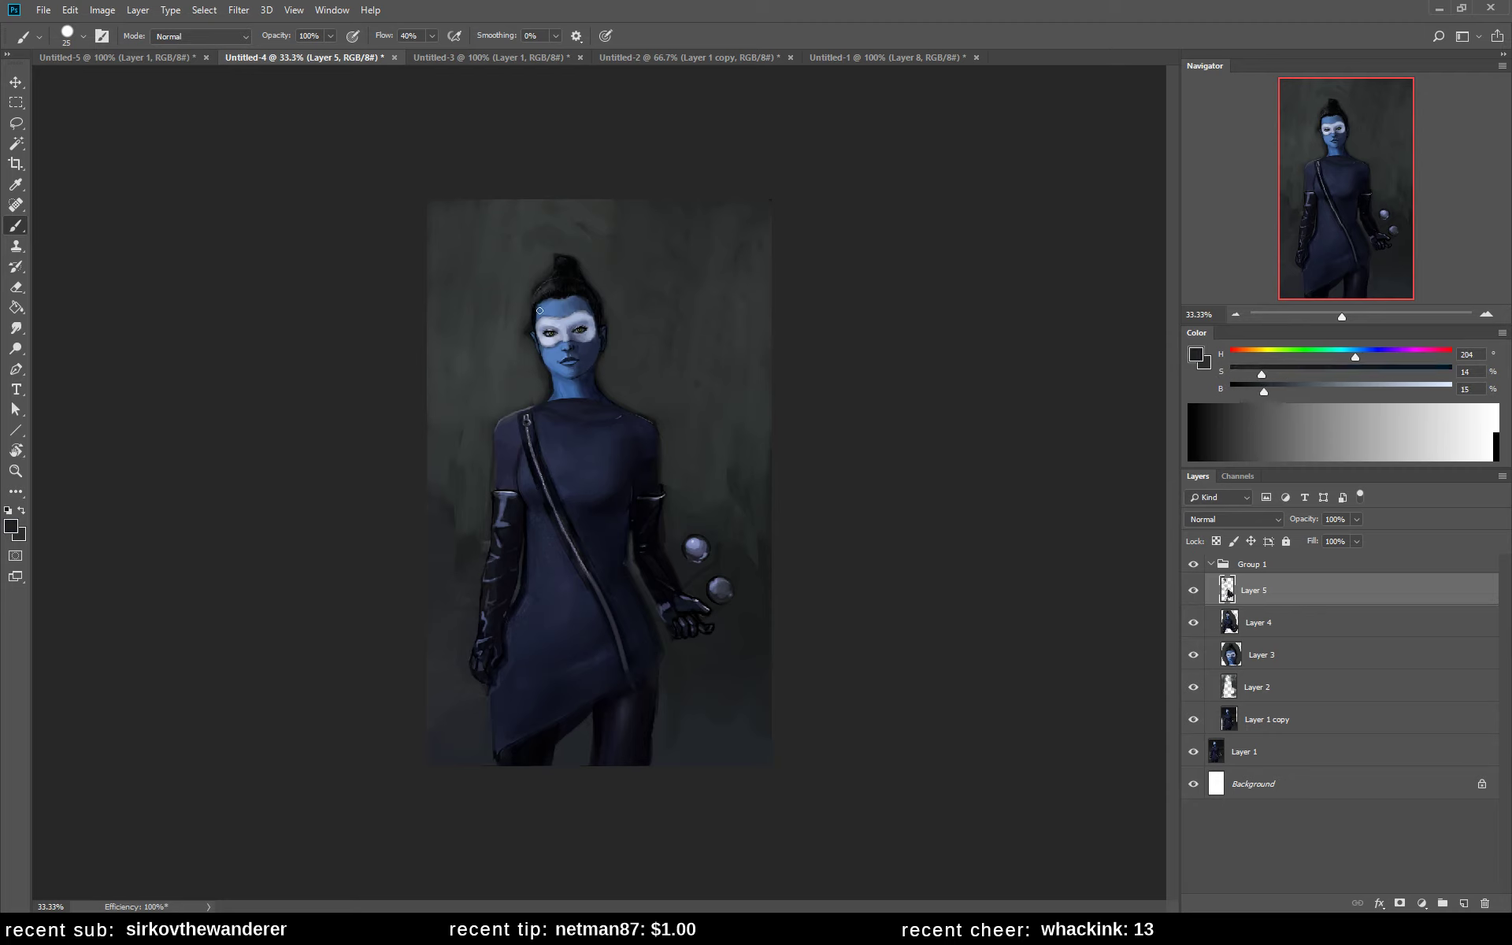
alt+click(561, 280)
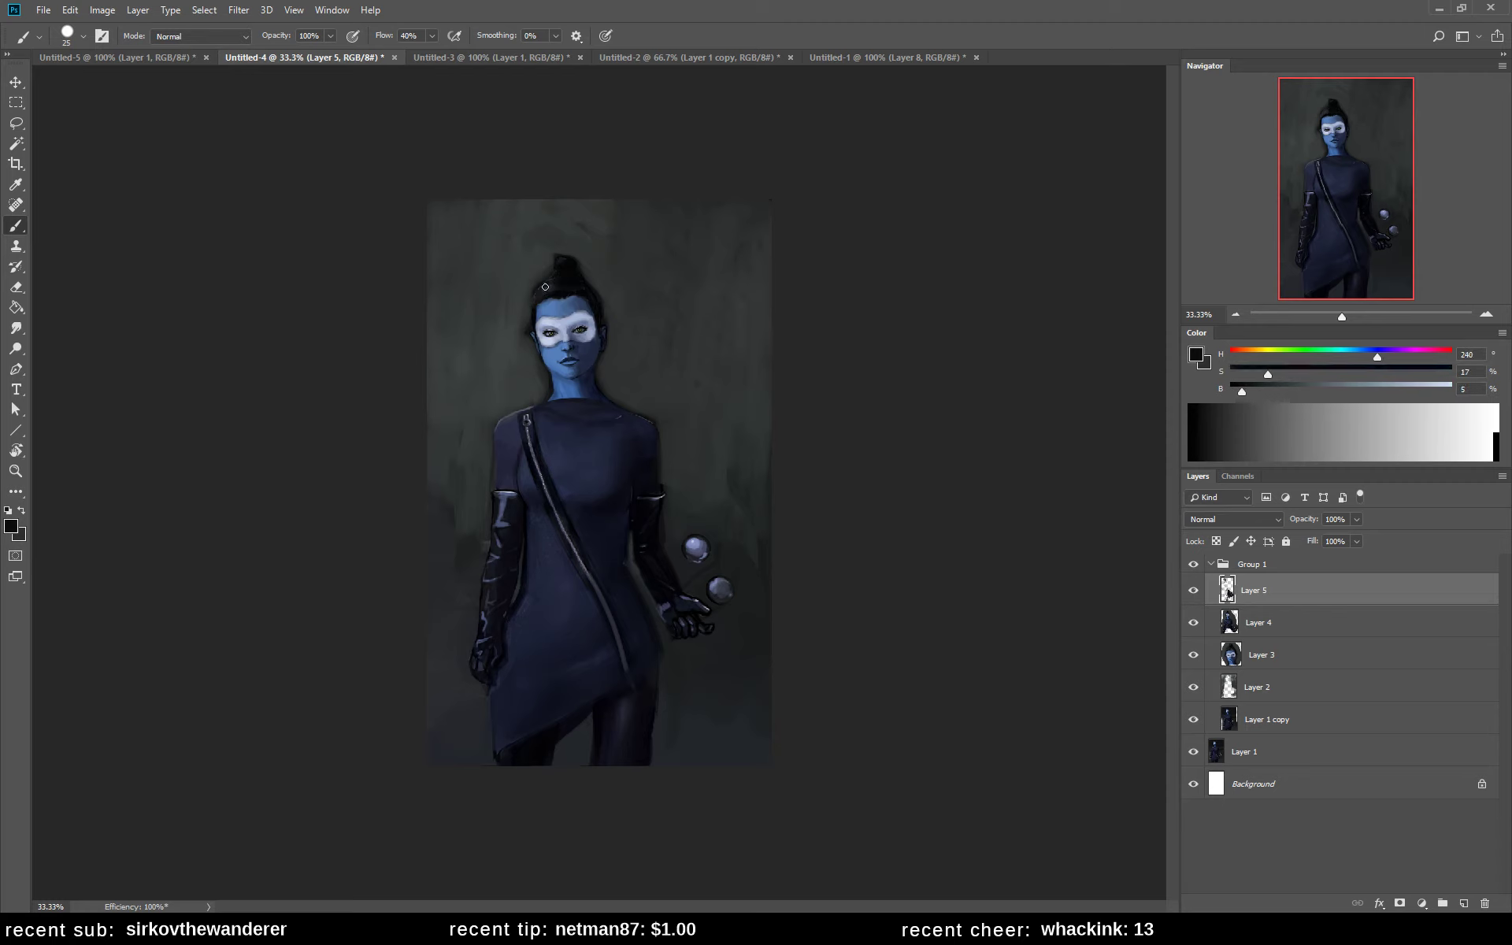
alt+click(556, 285)
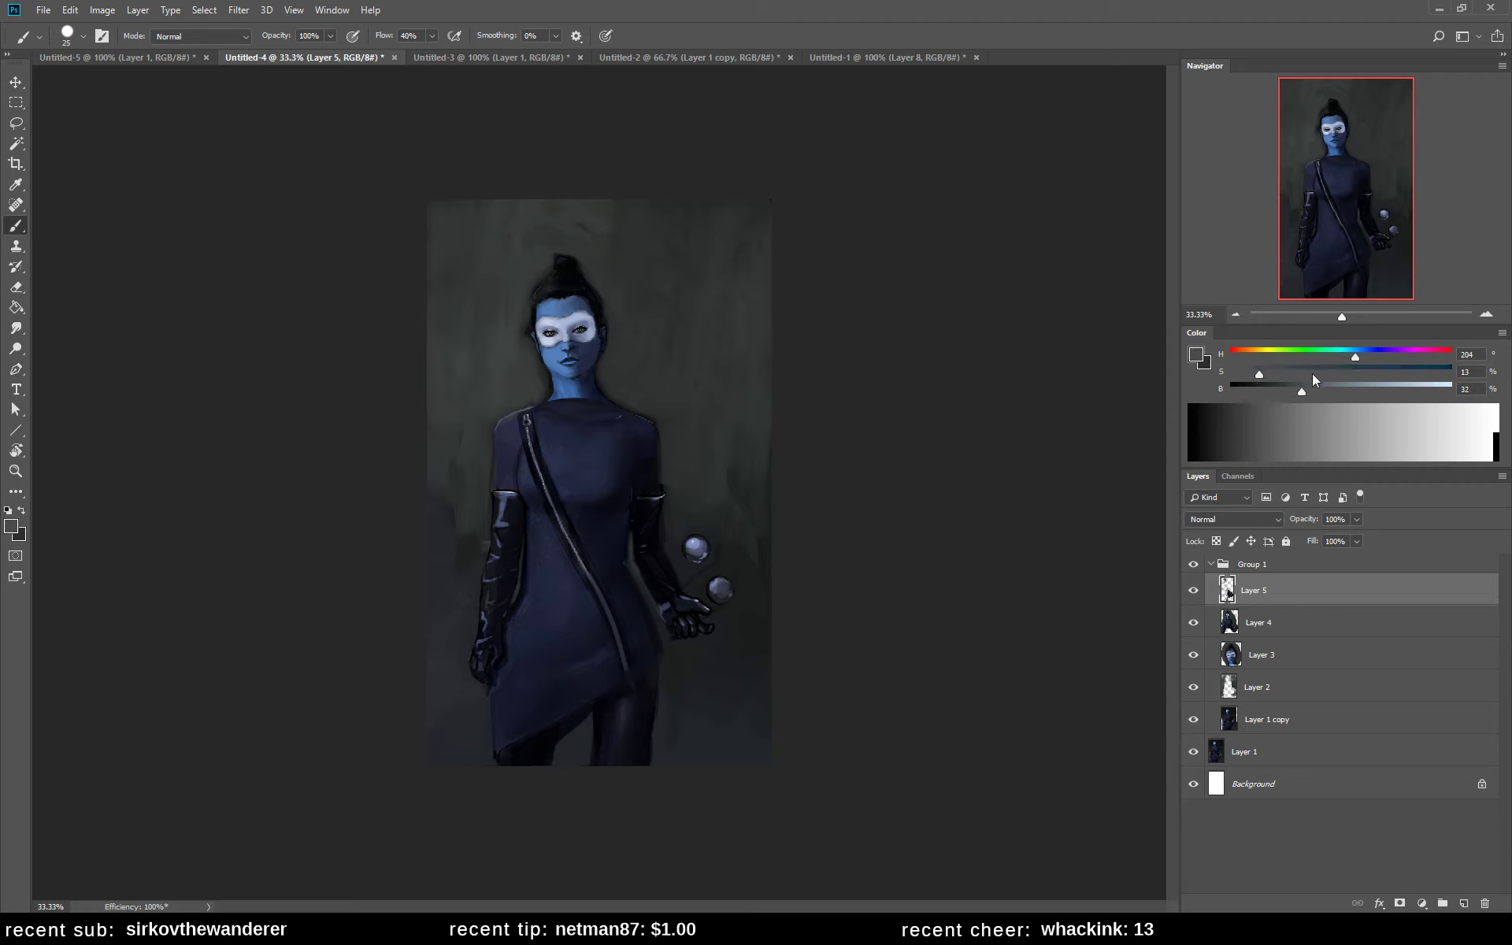
alt+click(559, 278)
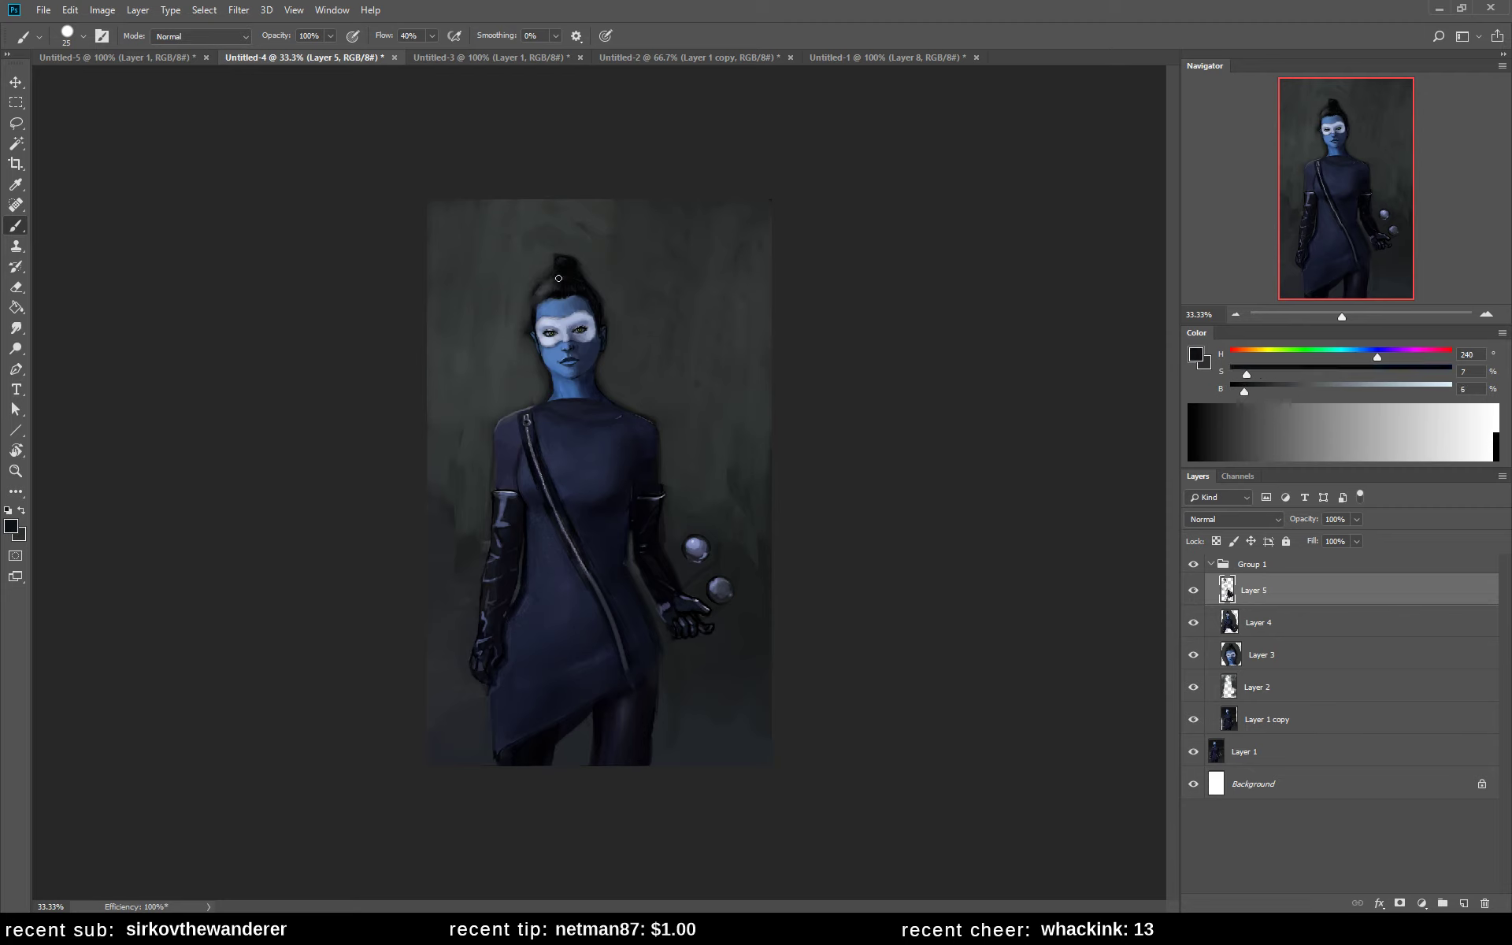
alt+click(557, 281)
alt+click(548, 292)
alt+click(538, 308)
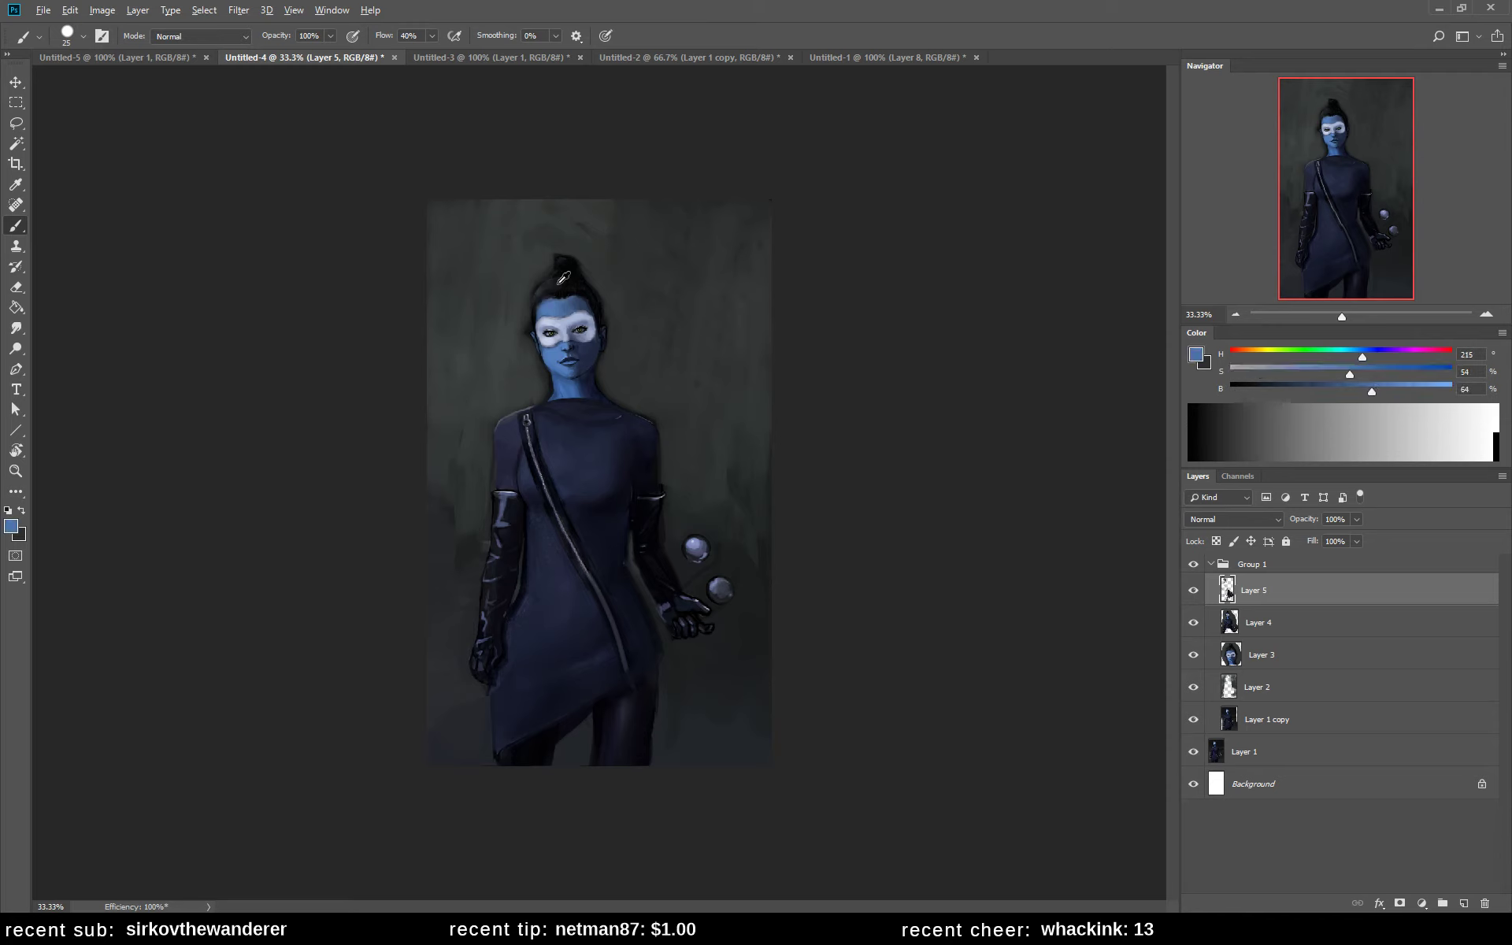
alt+click(556, 281)
alt+click(536, 289)
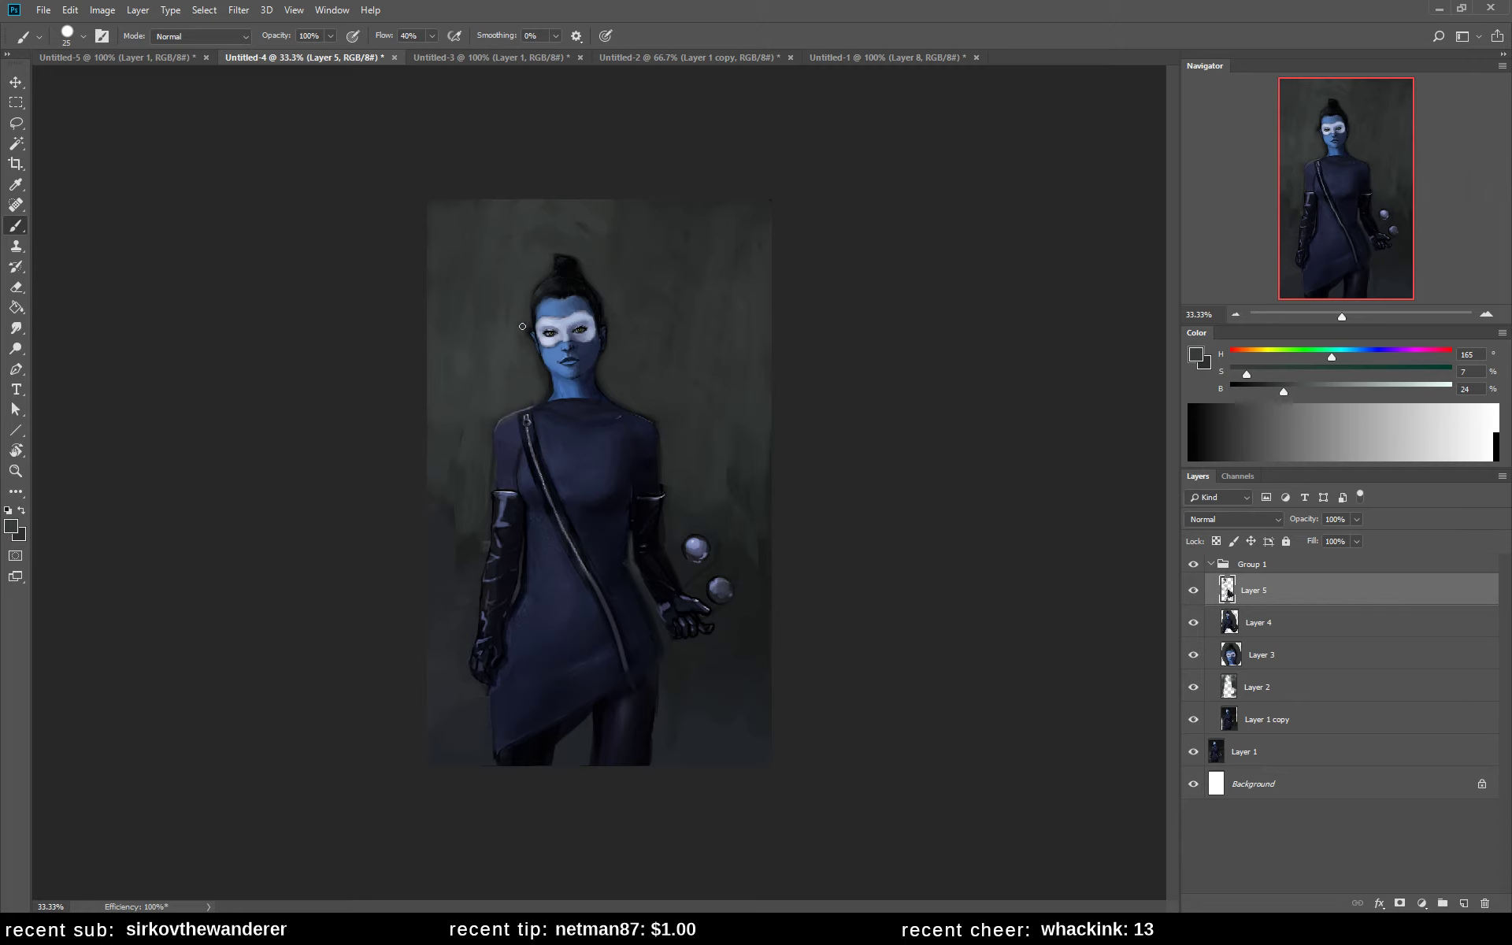
alt+click(569, 322)
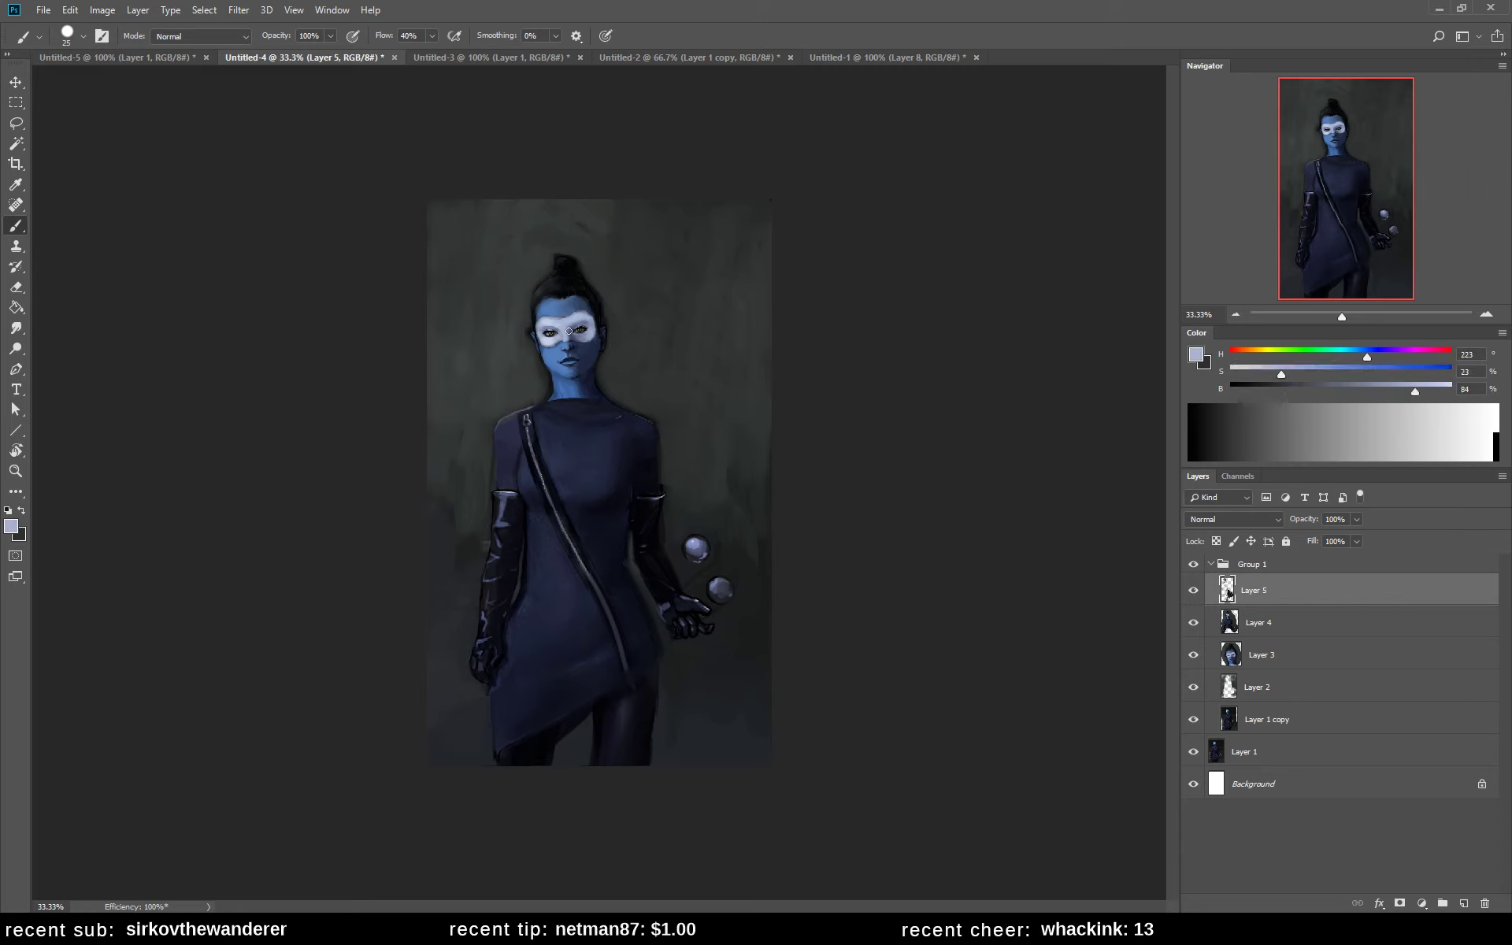
alt+click(570, 332)
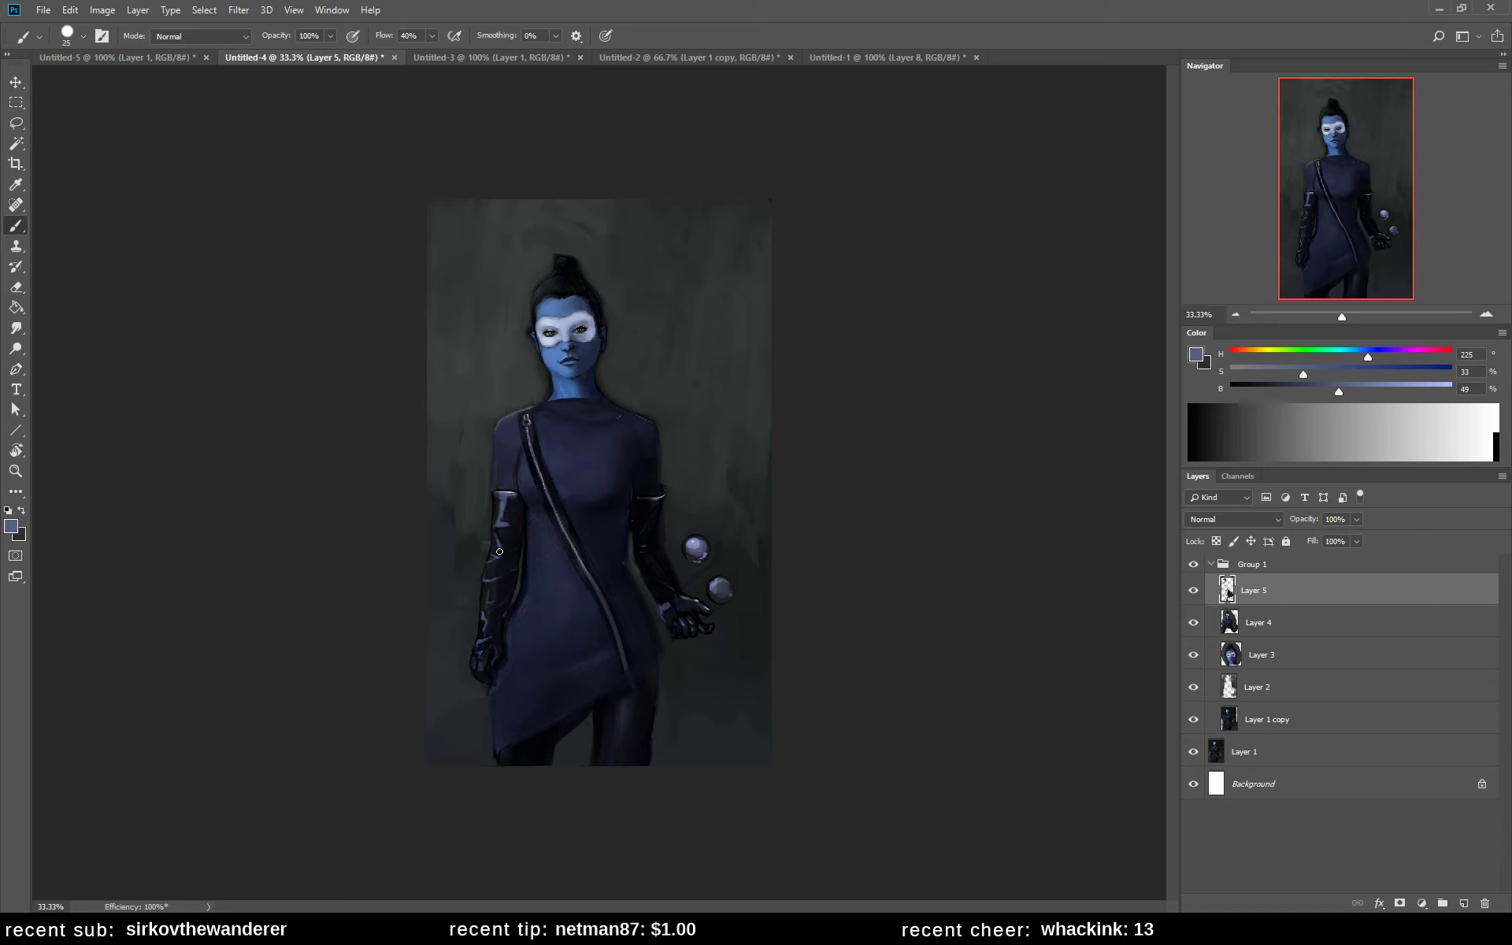
- Sample dress, leg, hem and floating-sphere colours from the painting
alt+click(524, 602)
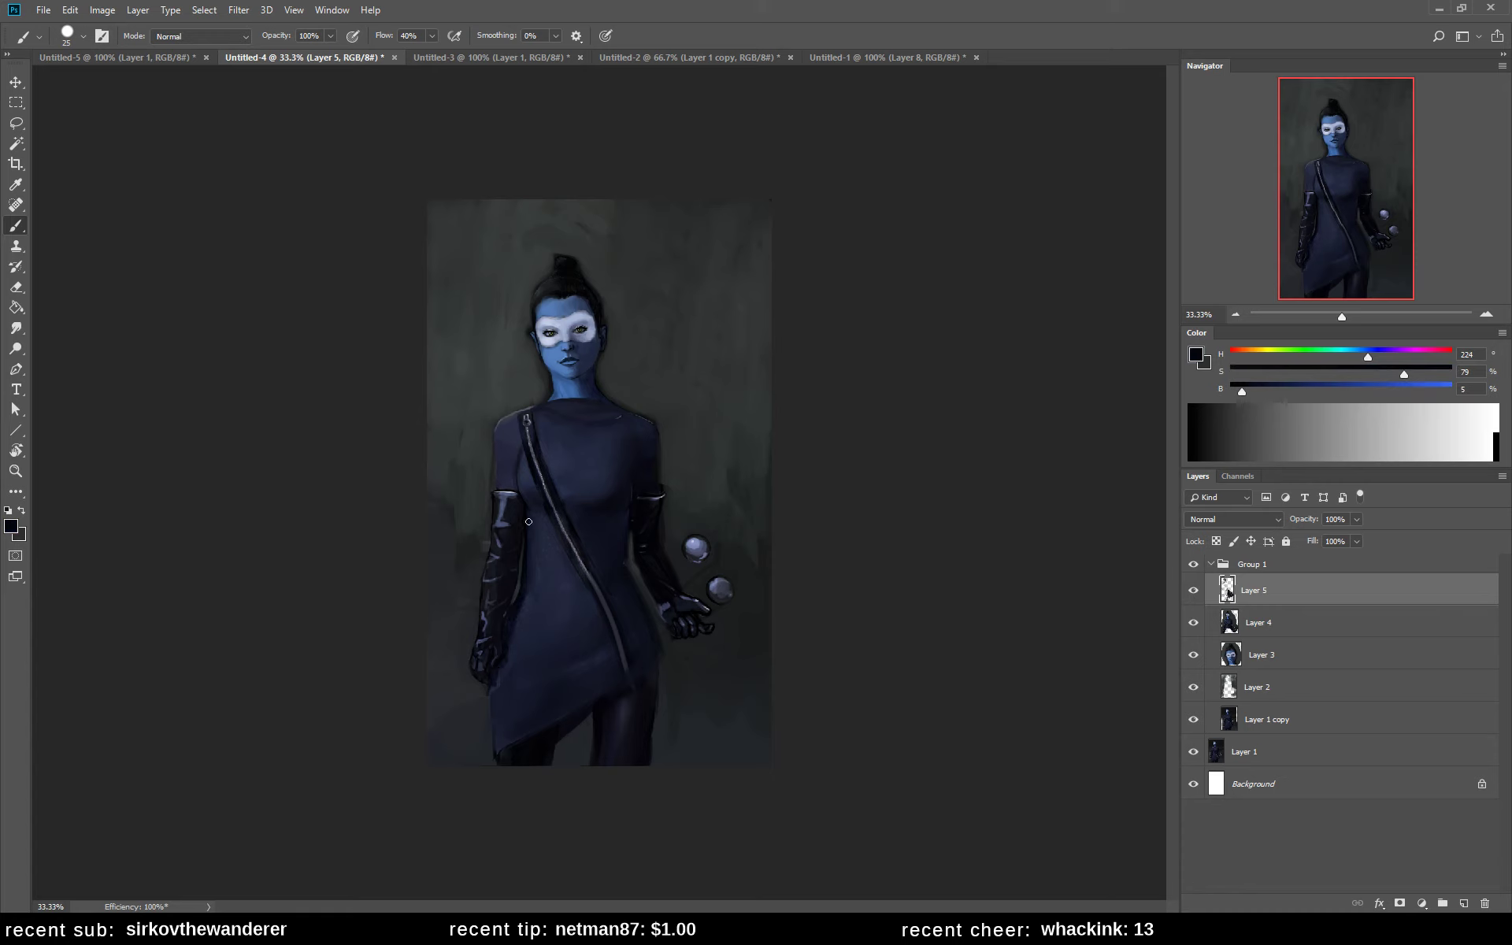
alt+click(542, 540)
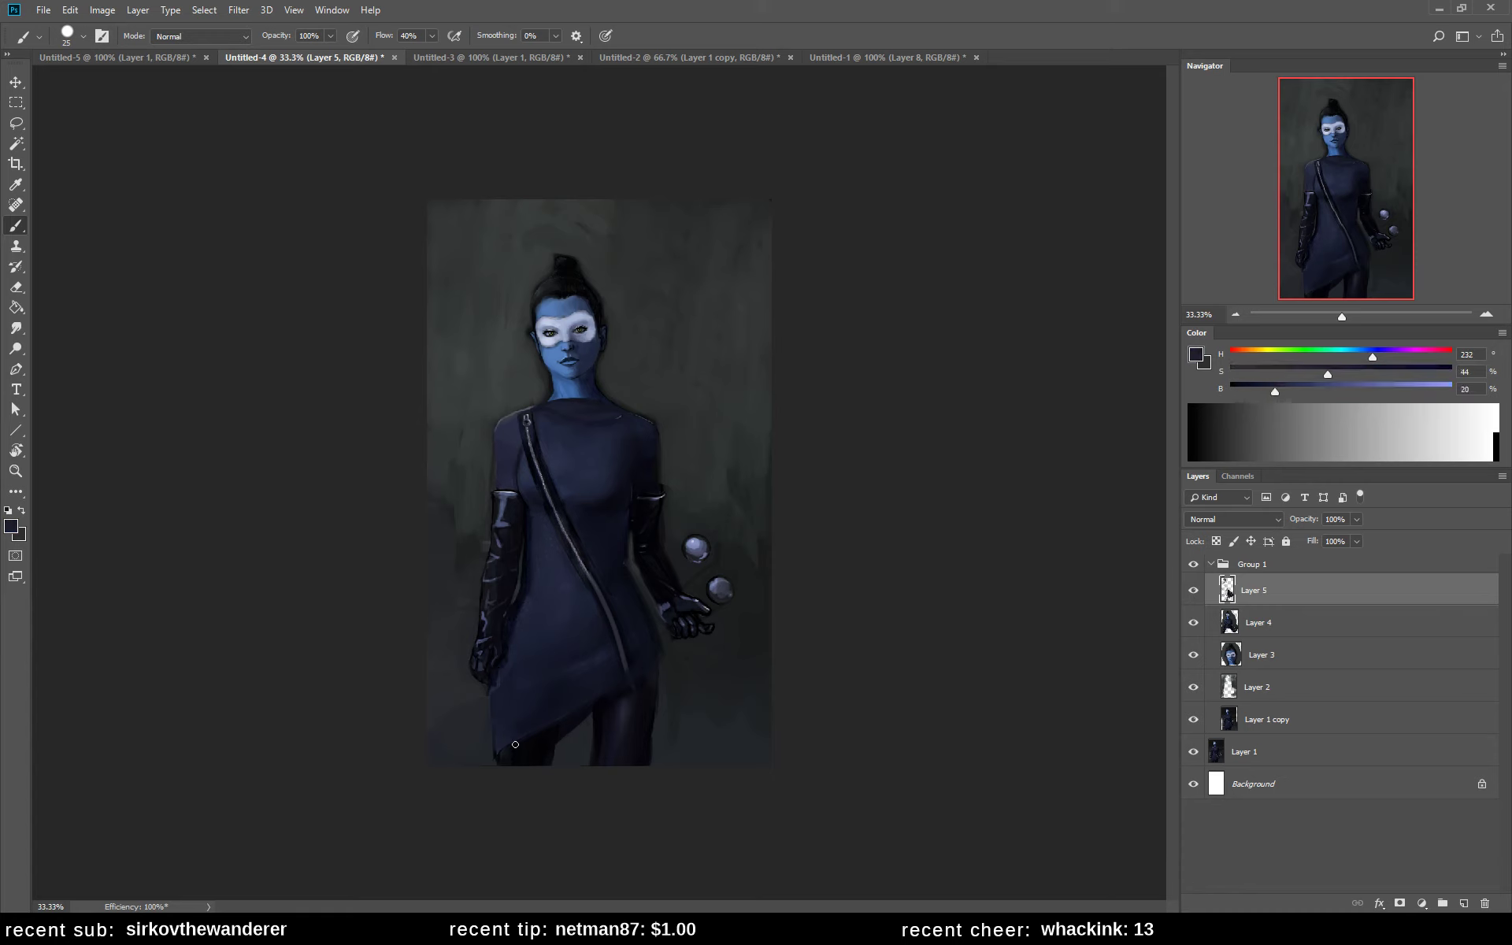
alt+click(513, 665)
alt+click(556, 740)
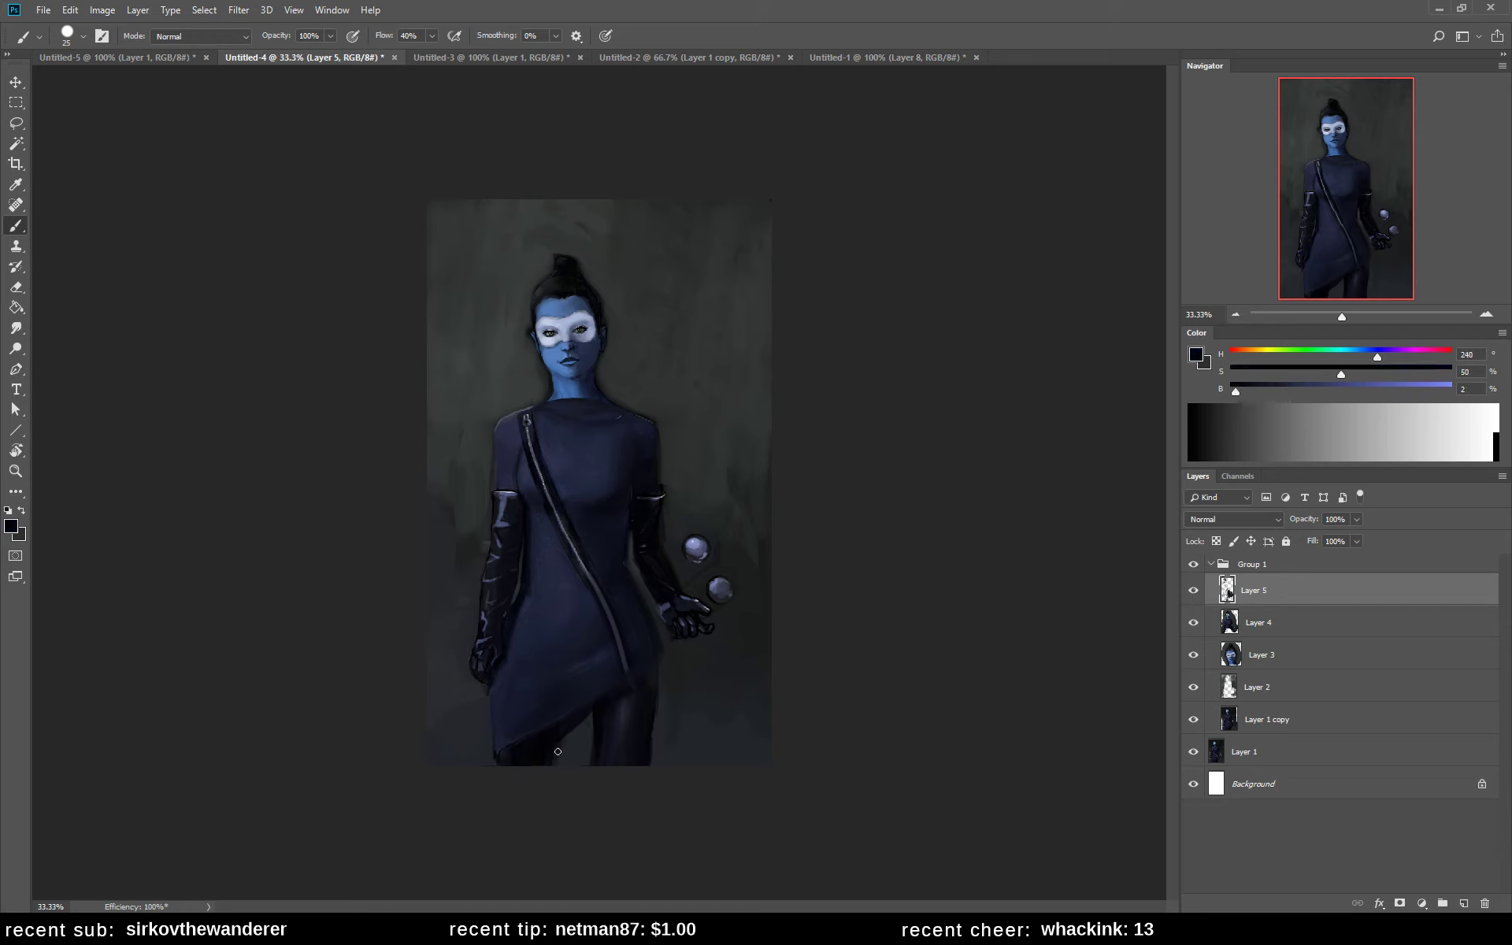
alt+click(496, 760)
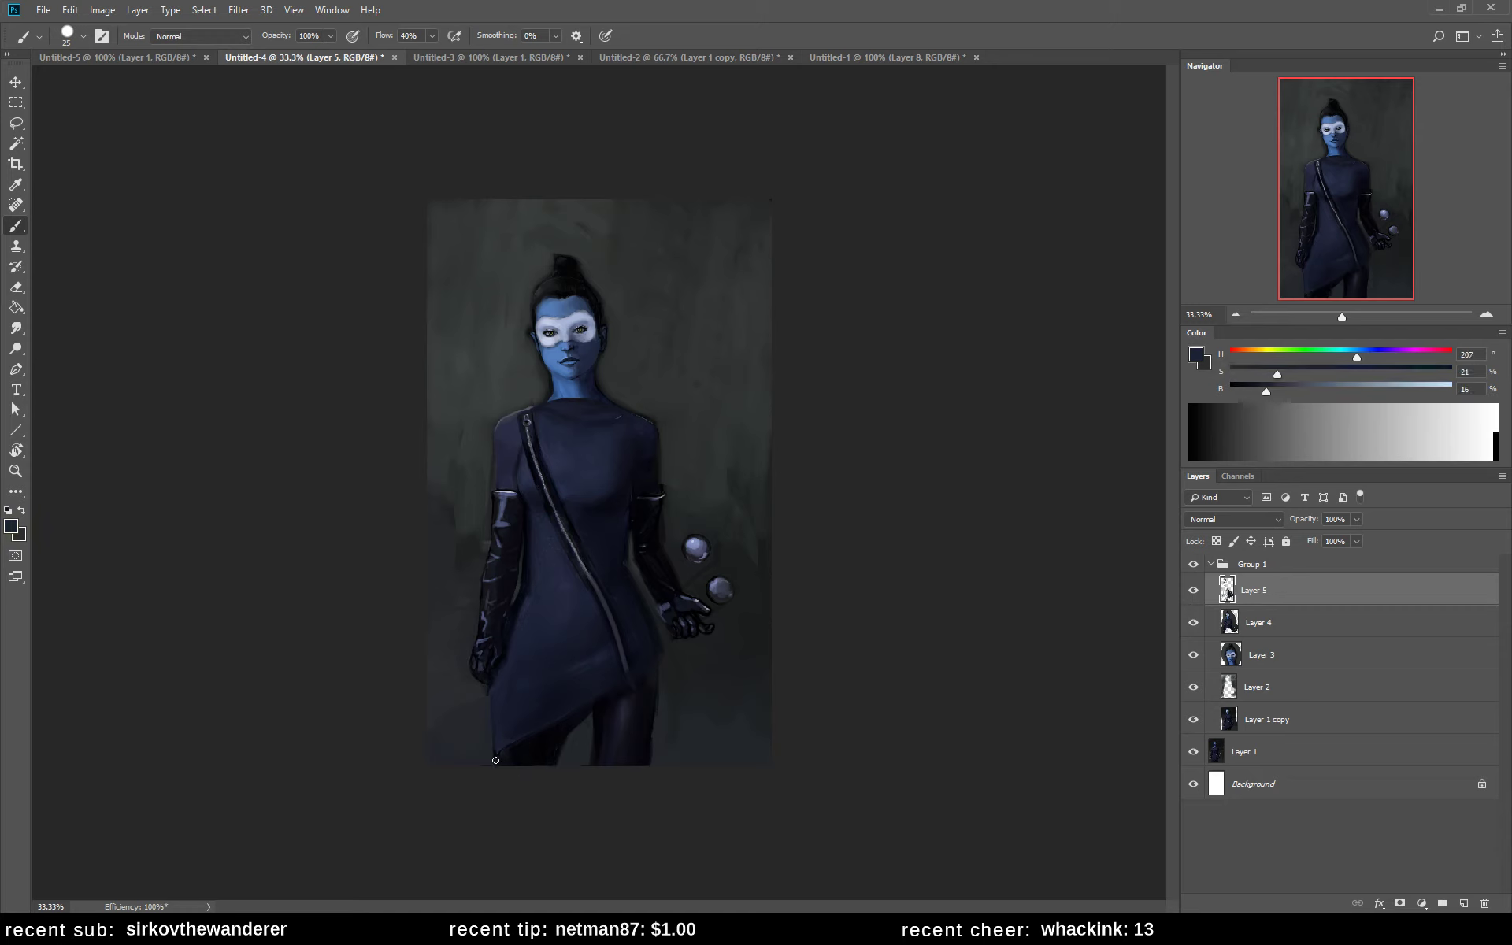
alt+click(482, 691)
alt+click(692, 549)
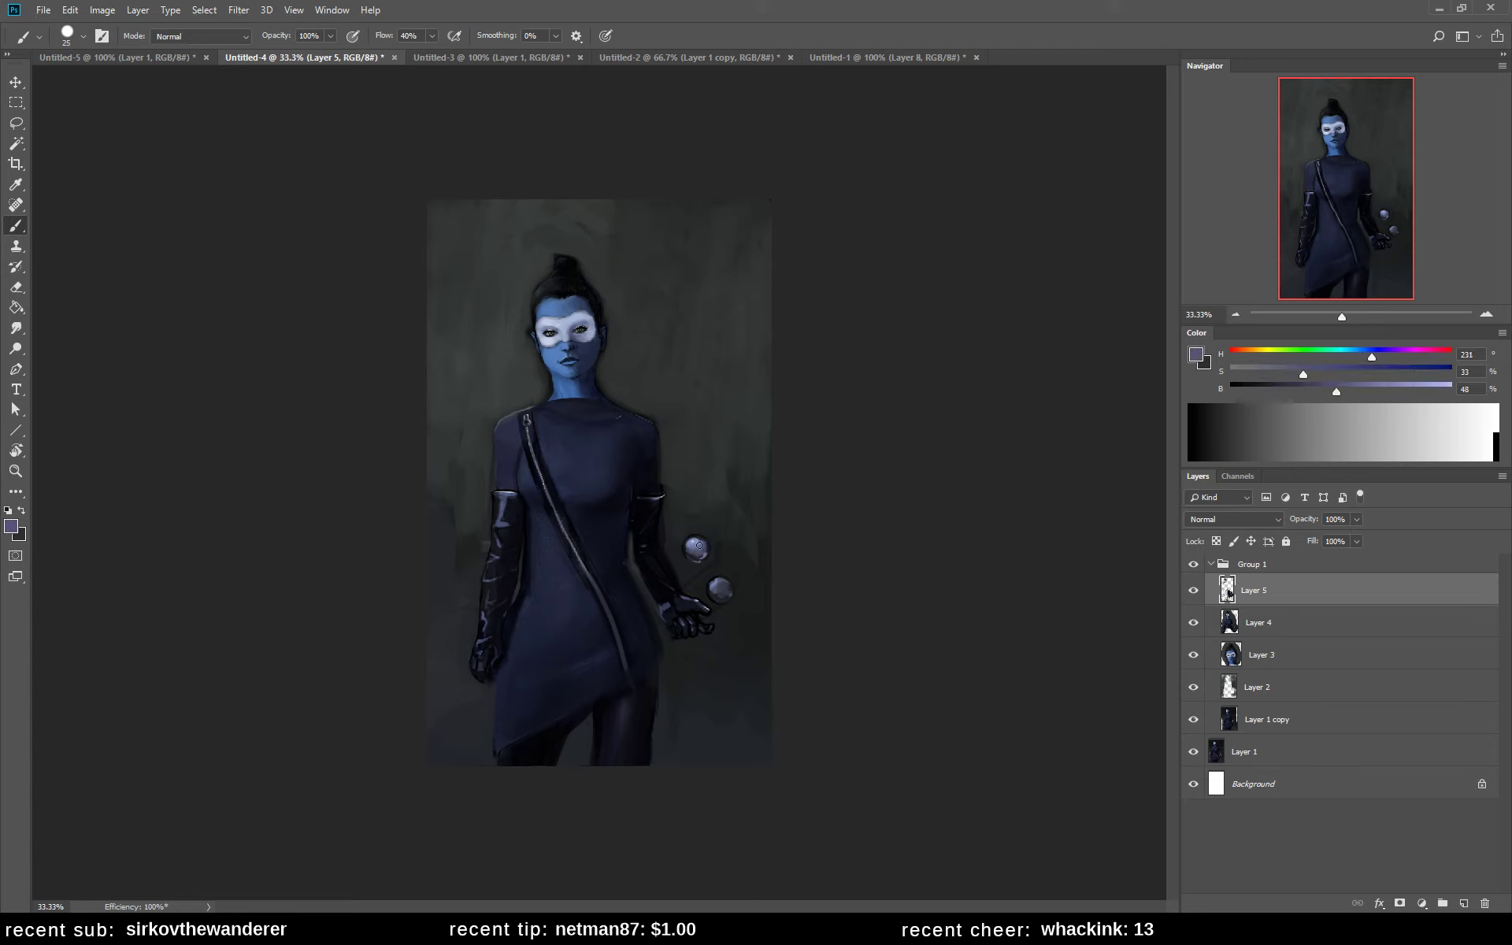
alt+click(697, 545)
alt+click(698, 550)
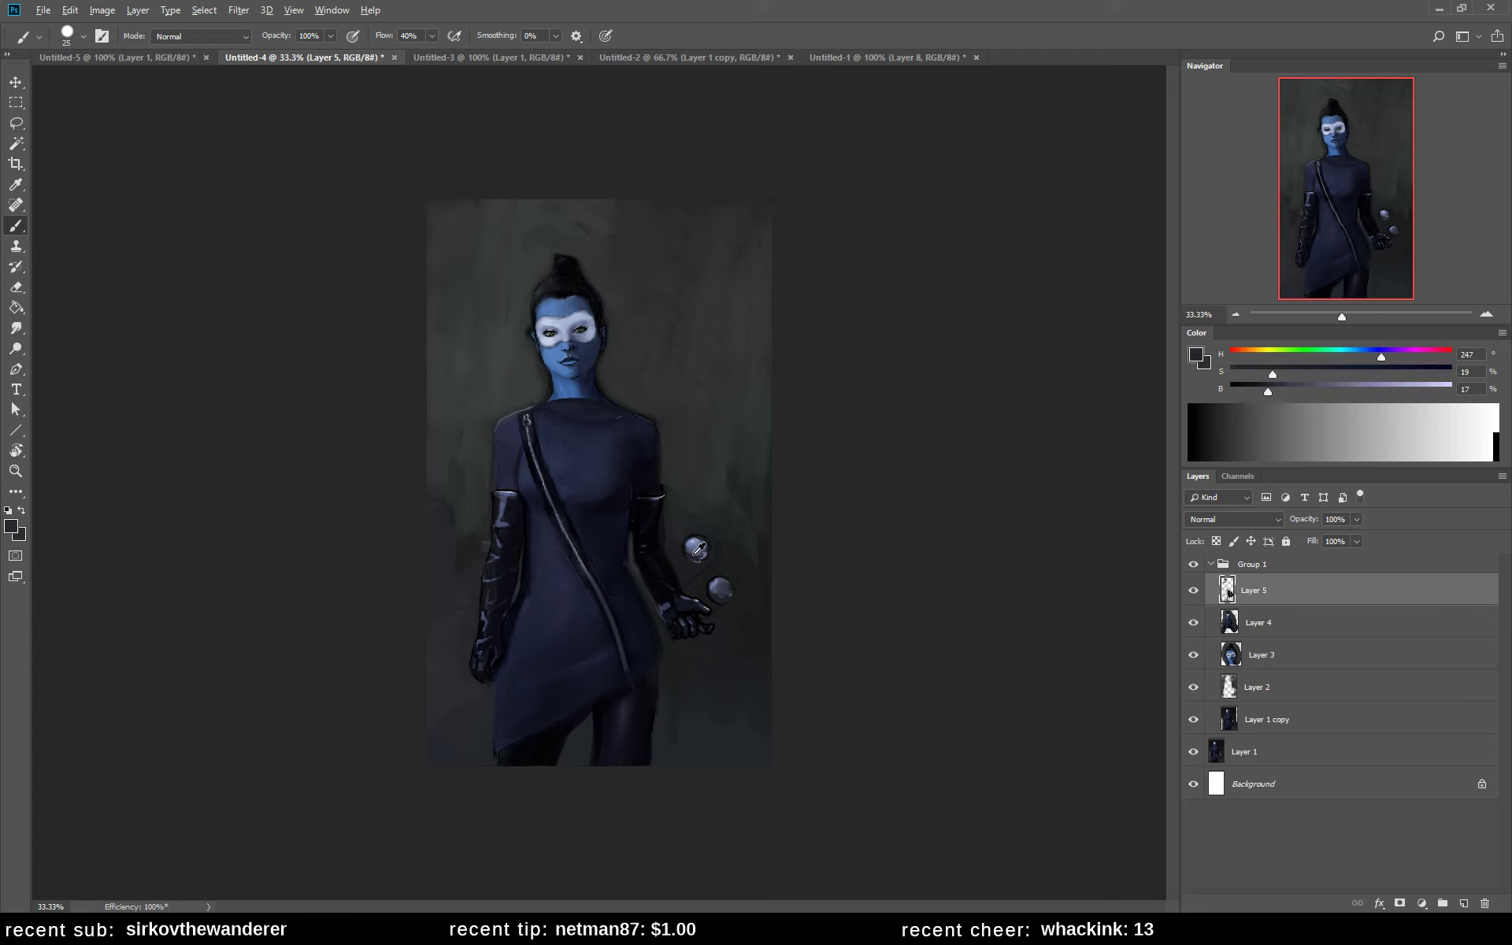
alt+click(688, 550)
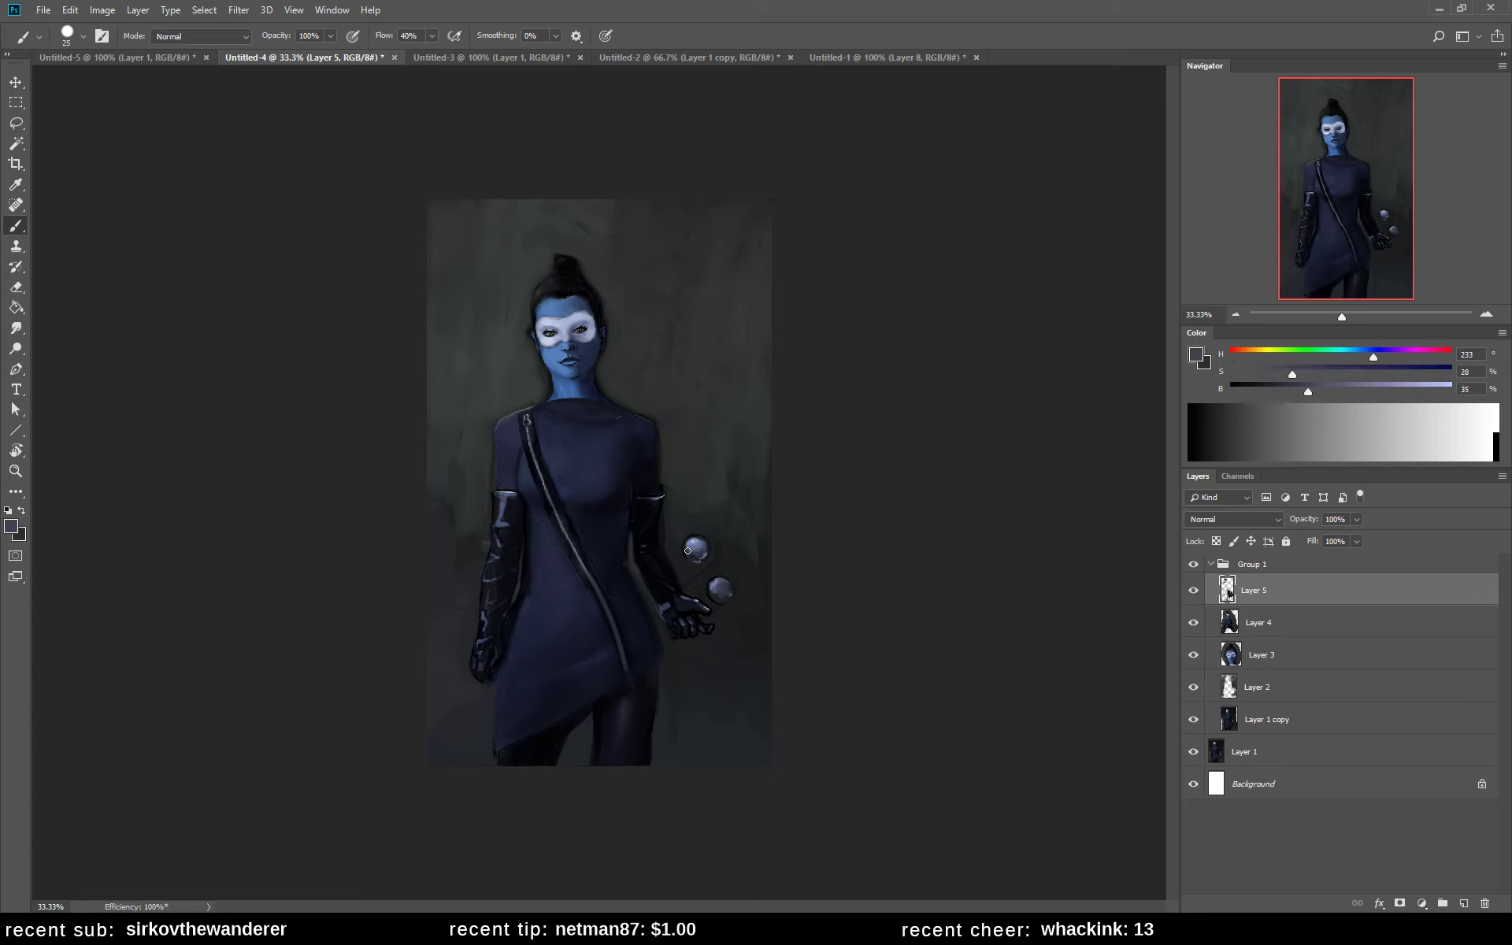
alt+click(694, 542)
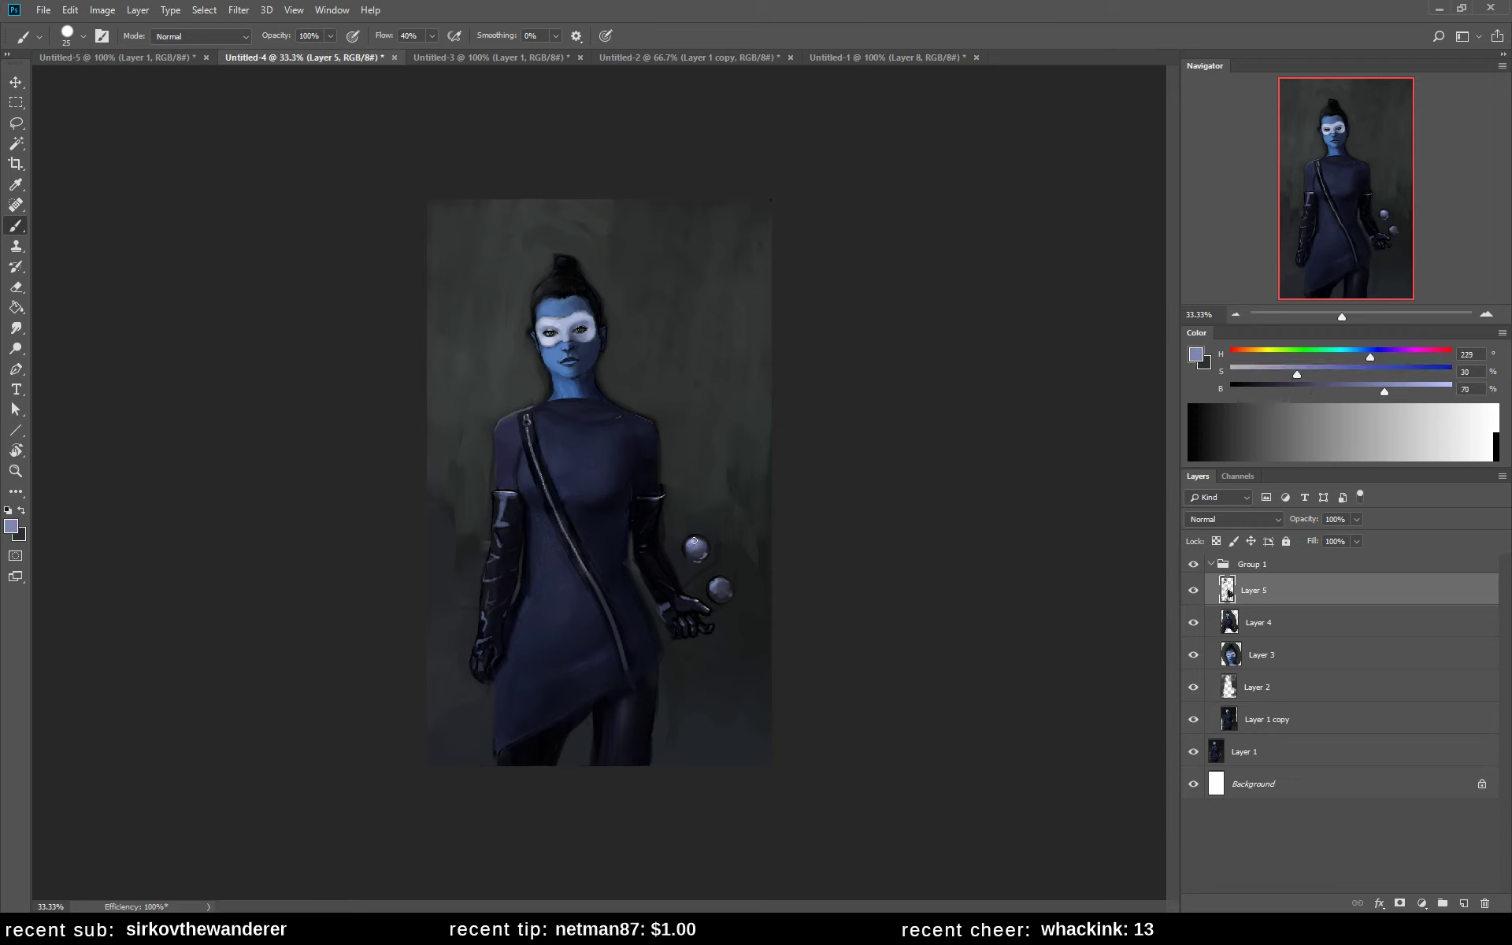
alt+click(709, 543)
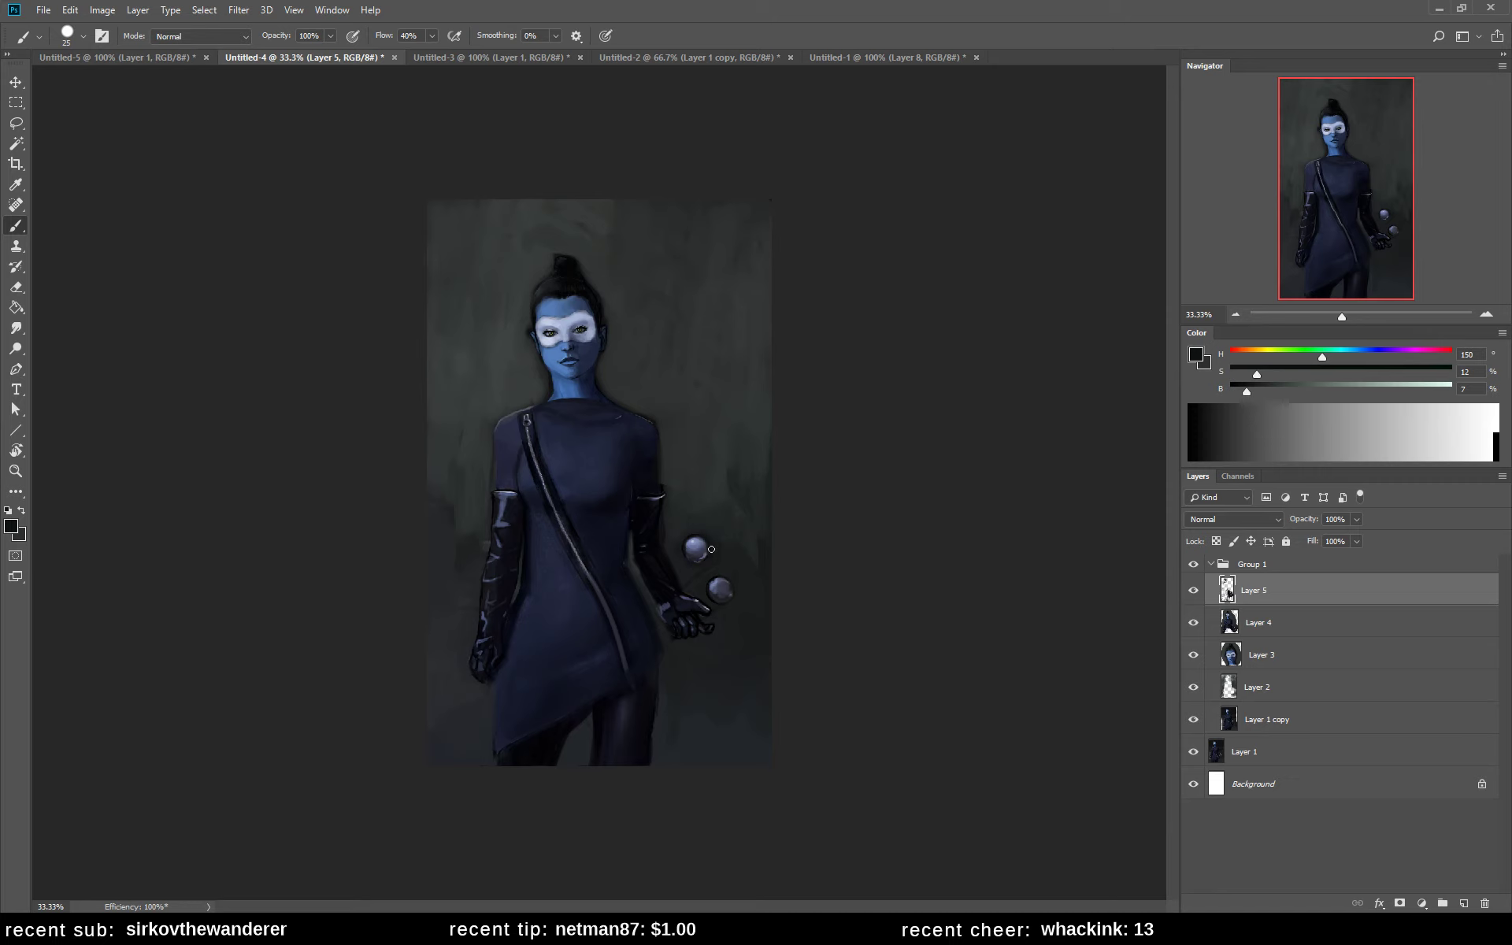
alt+click(686, 567)
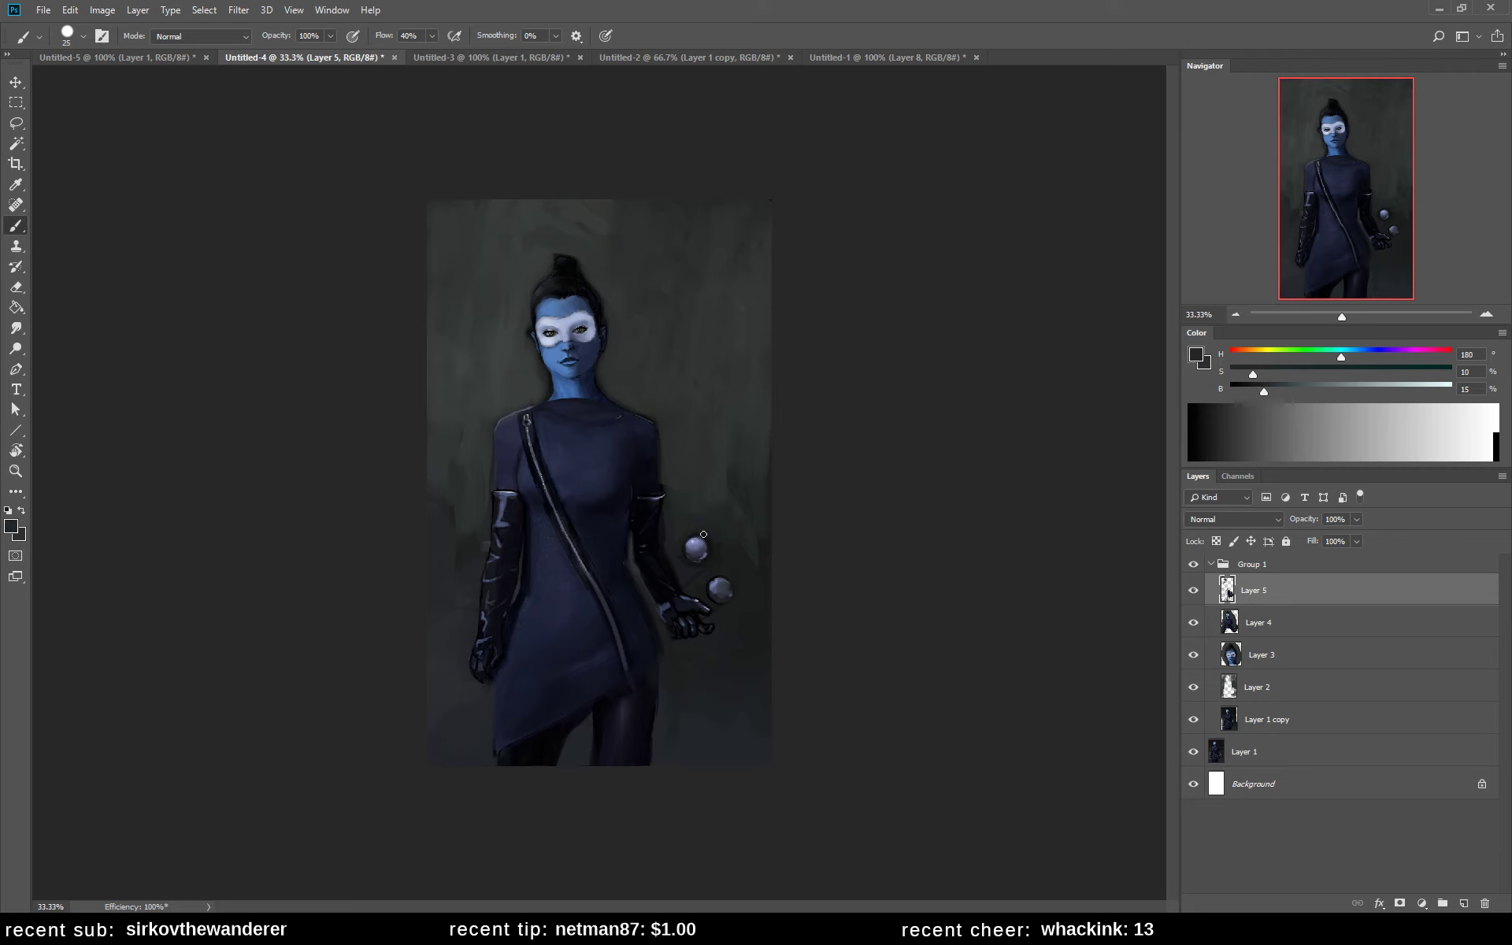
alt+click(717, 589)
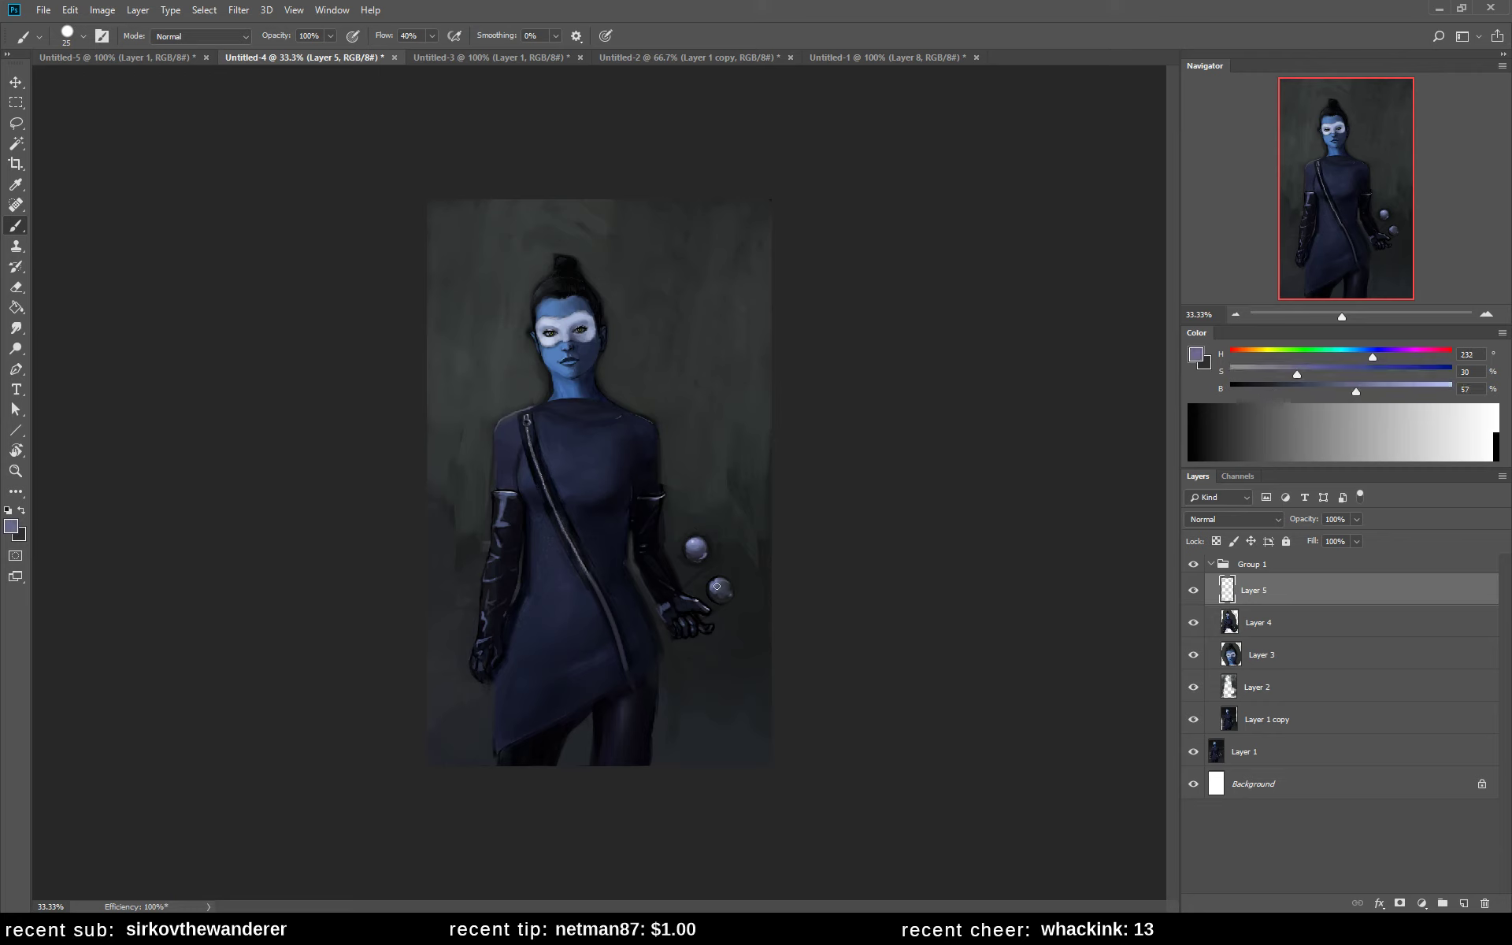
alt+click(719, 591)
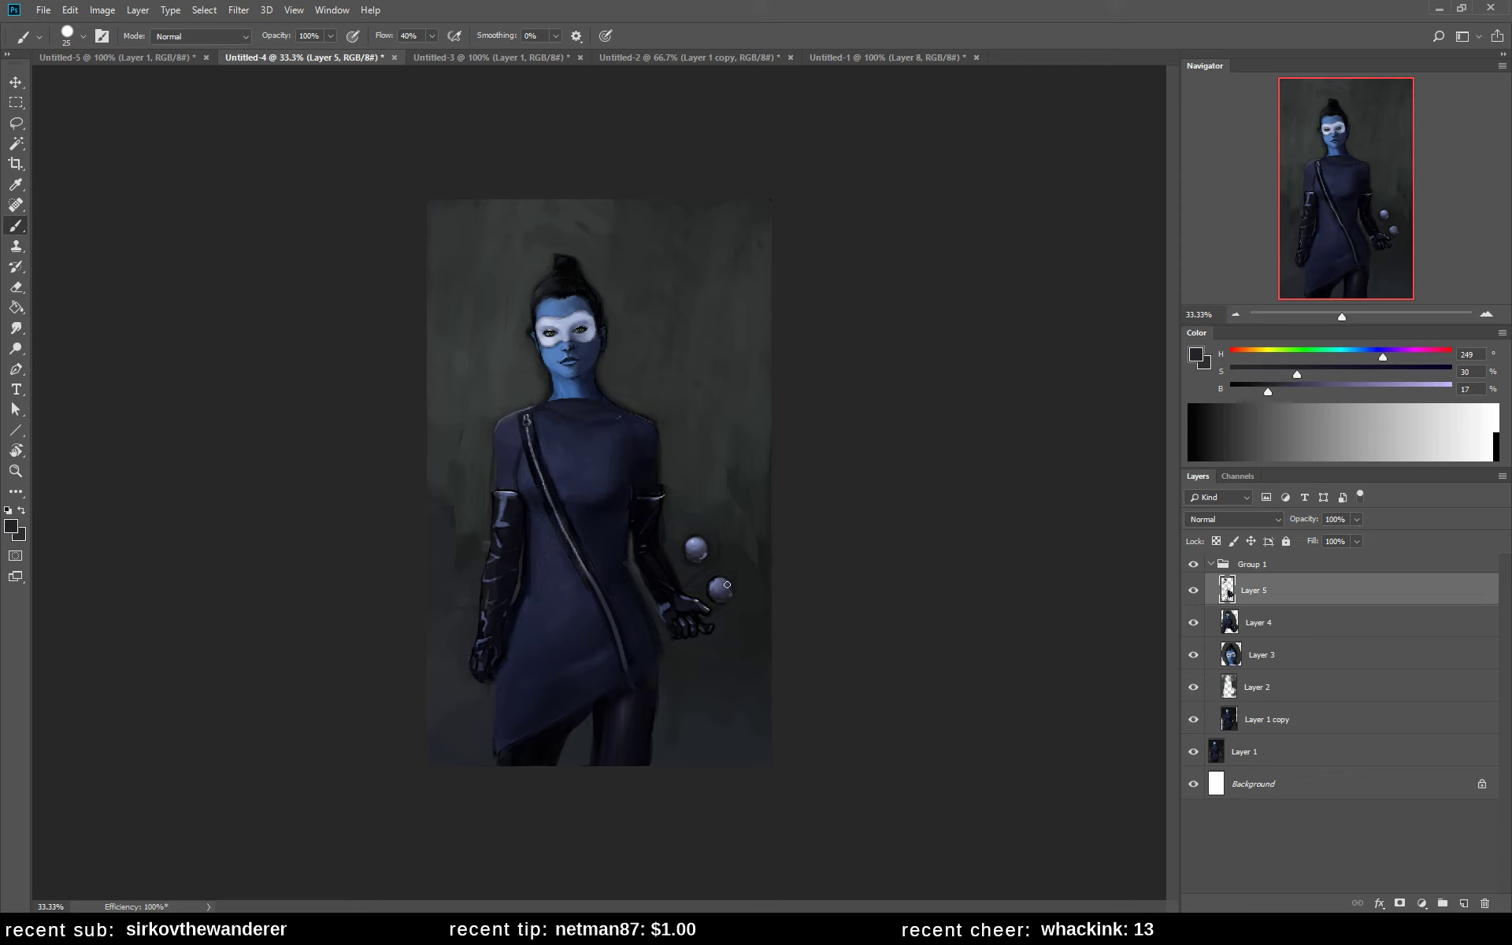
alt+click(712, 586)
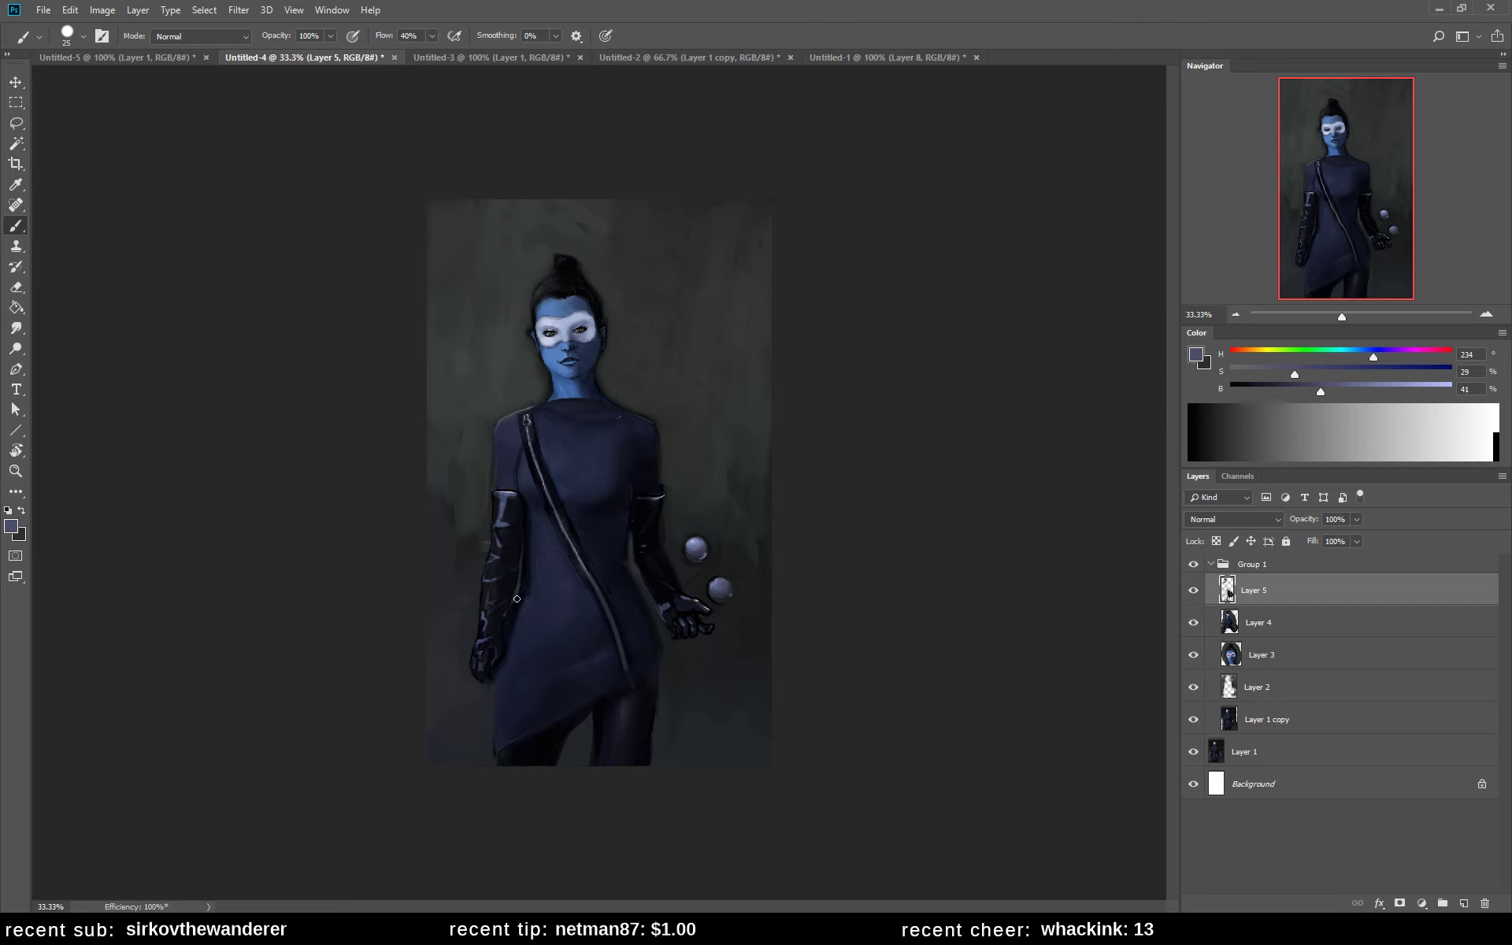
- Paint dark blue strokes just below the left glove's fingertips
alt+click(481, 597)
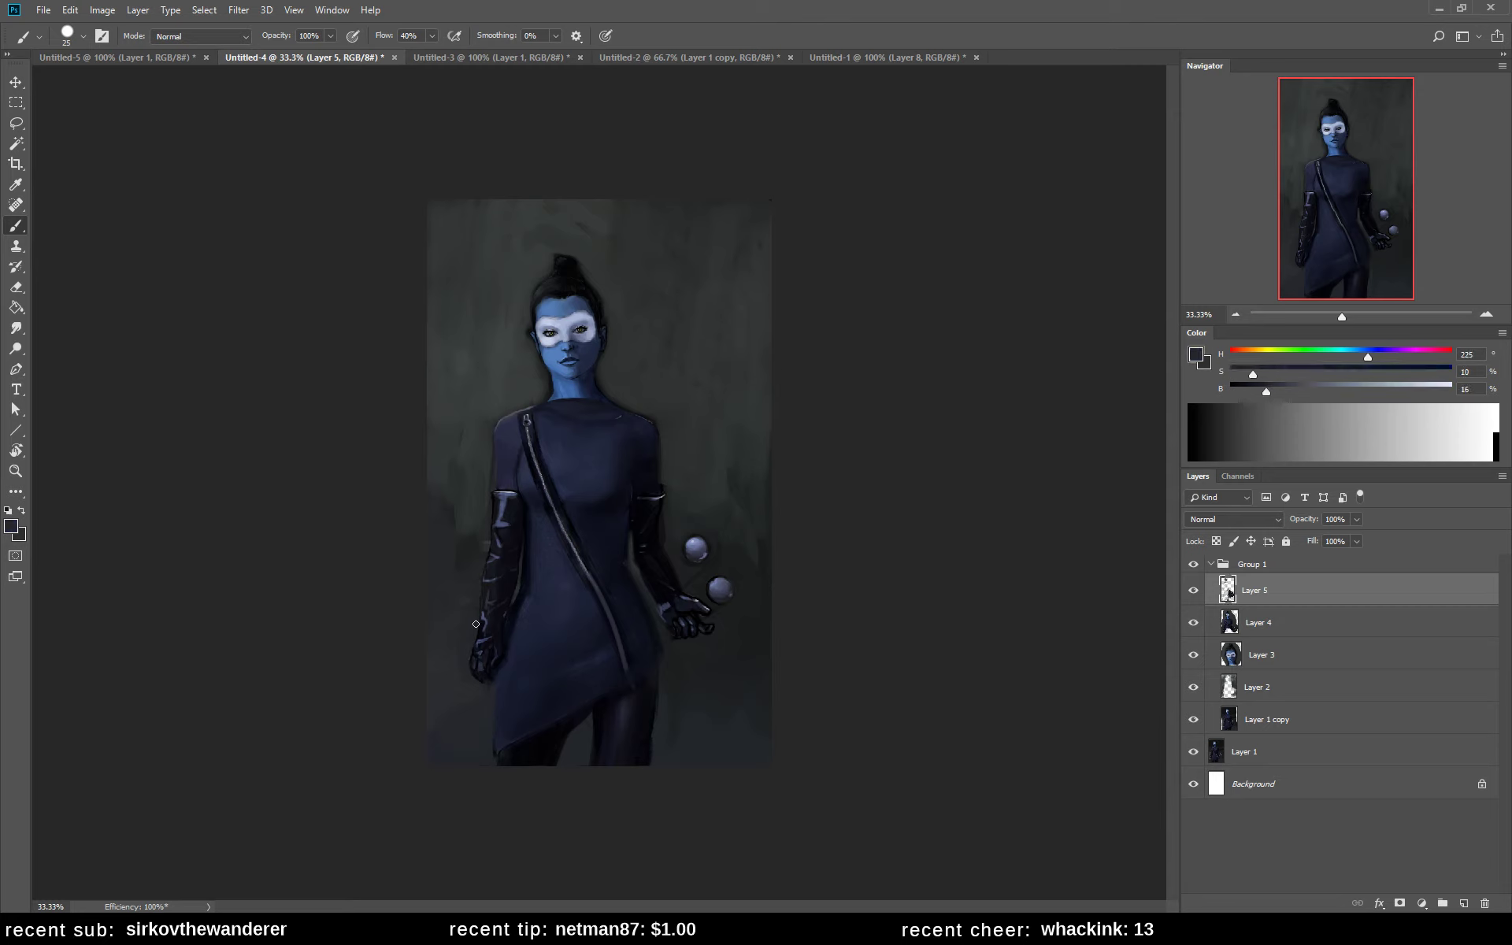
alt+click(479, 679)
alt+click(485, 674)
drag(484, 674, 484, 700)
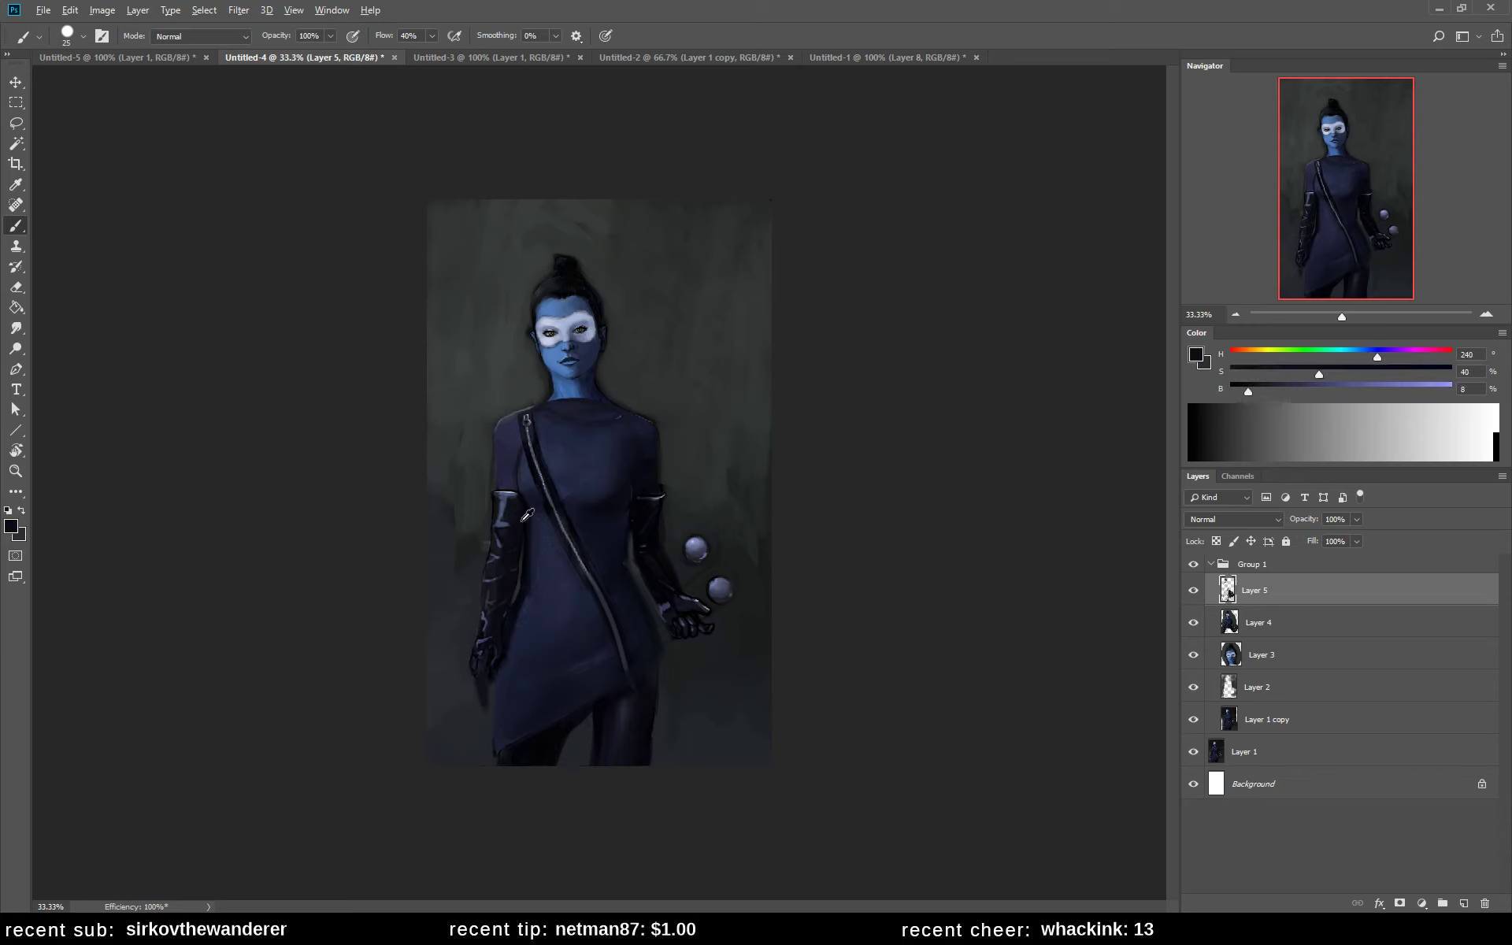
alt+click(499, 639)
alt+click(478, 709)
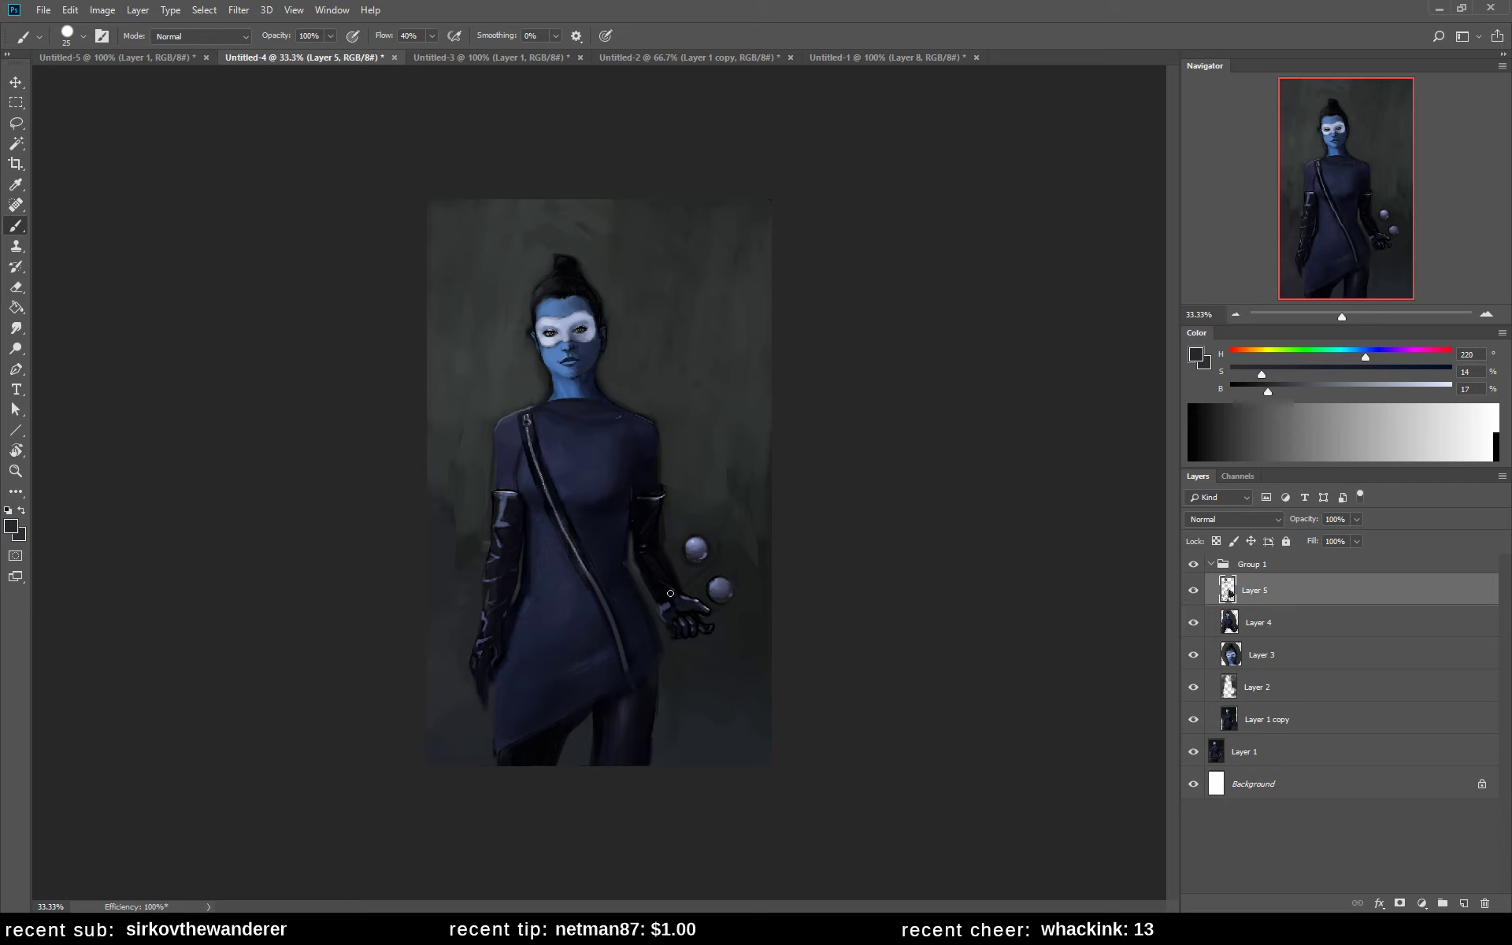
- Sample the background beside the arm and several blue skin tones from the face and cheek
alt+click(676, 538)
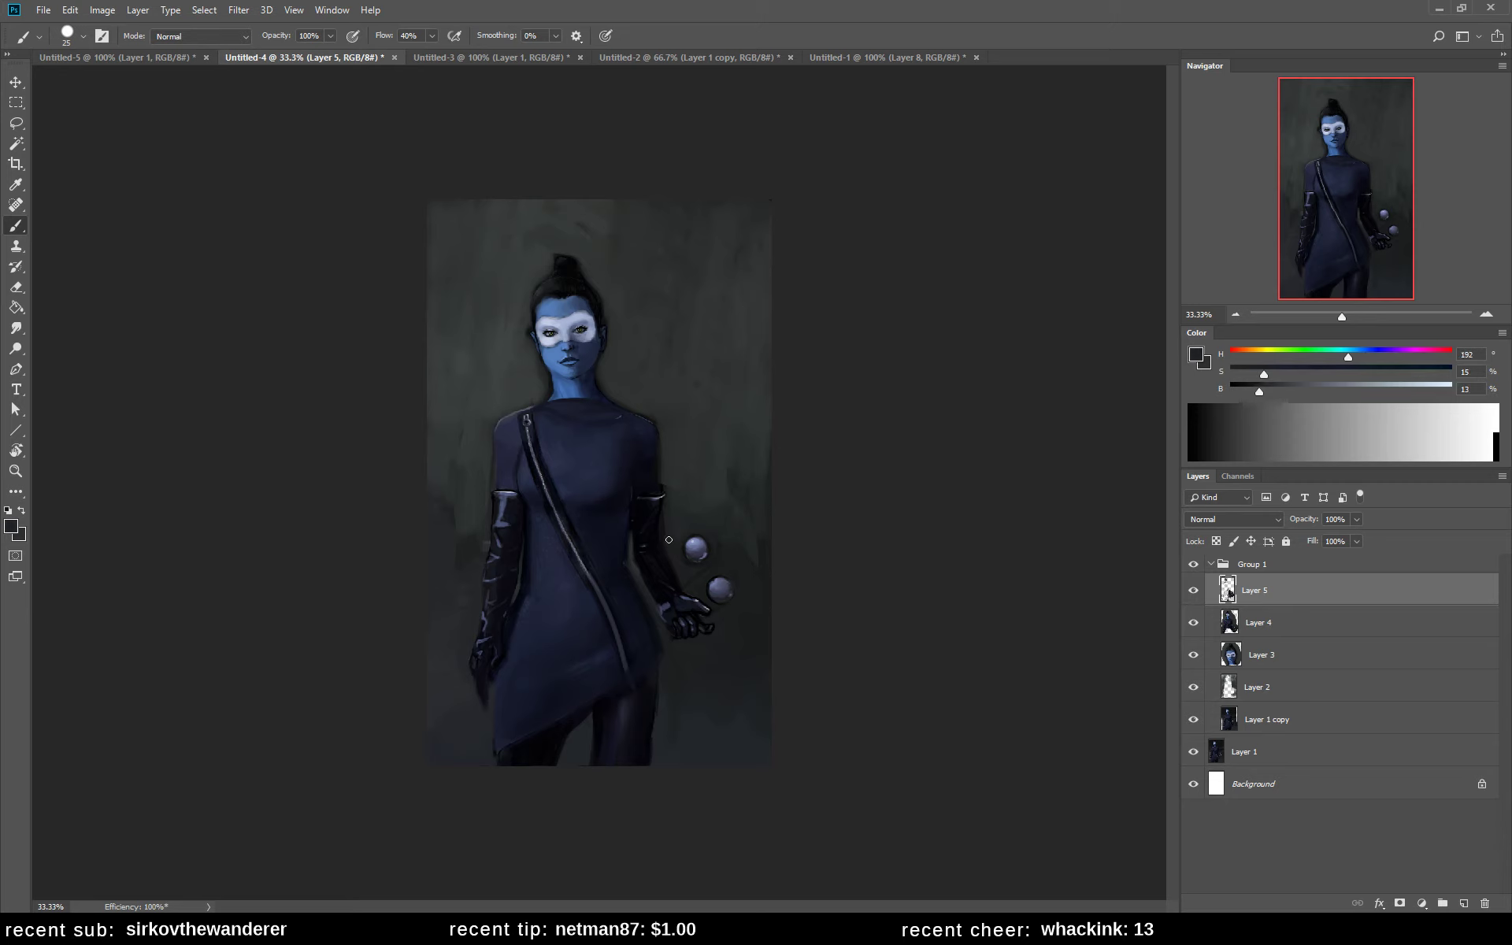
alt+click(671, 487)
alt+click(674, 492)
alt+click(561, 348)
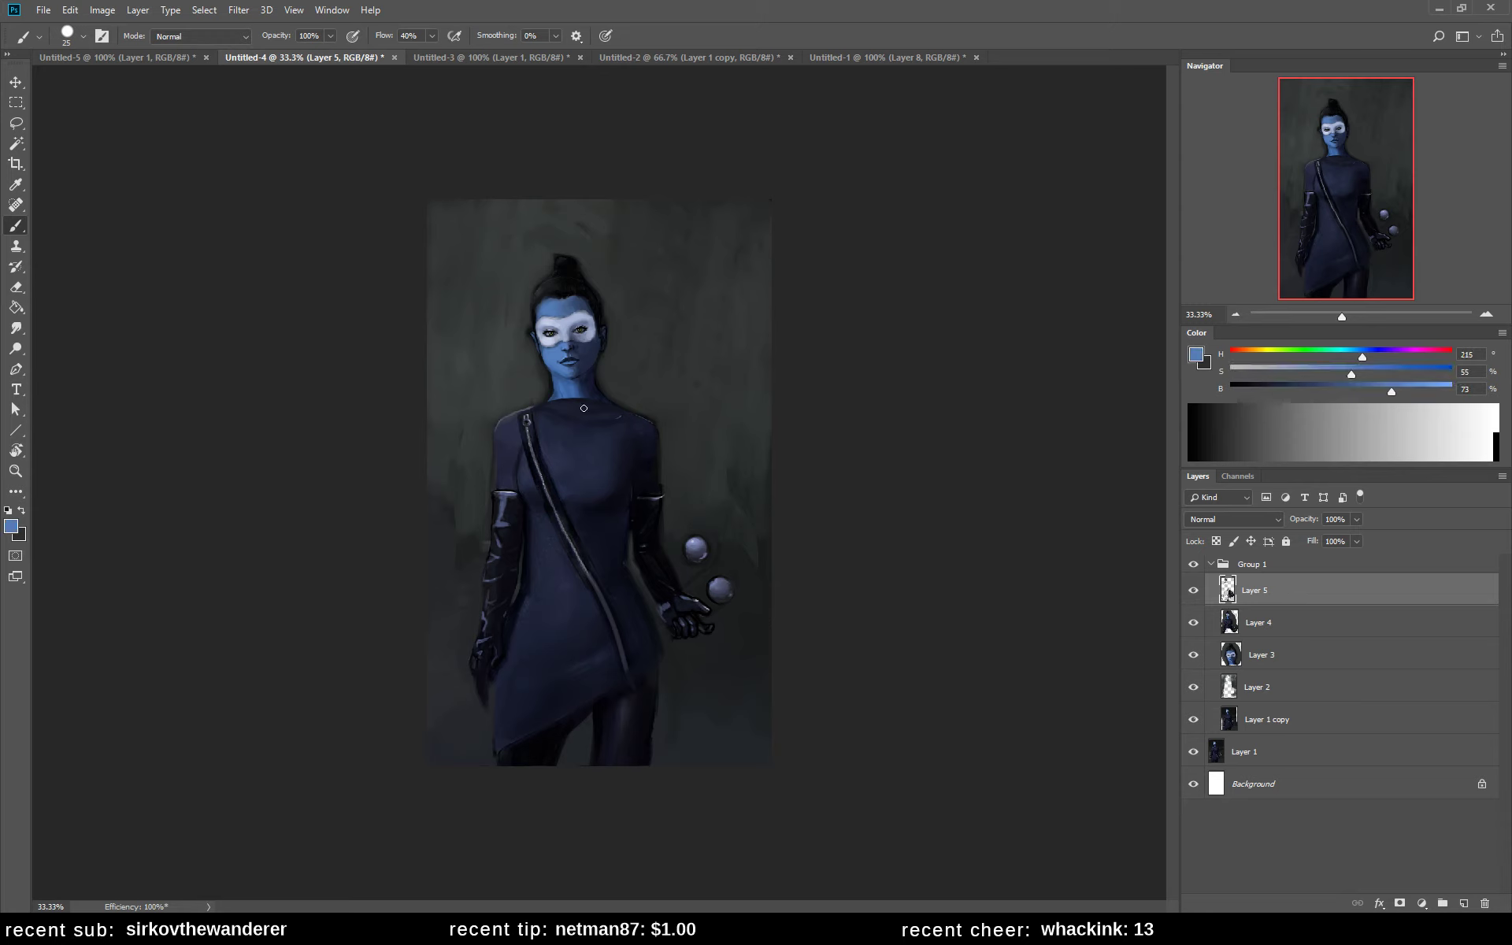
alt+click(584, 359)
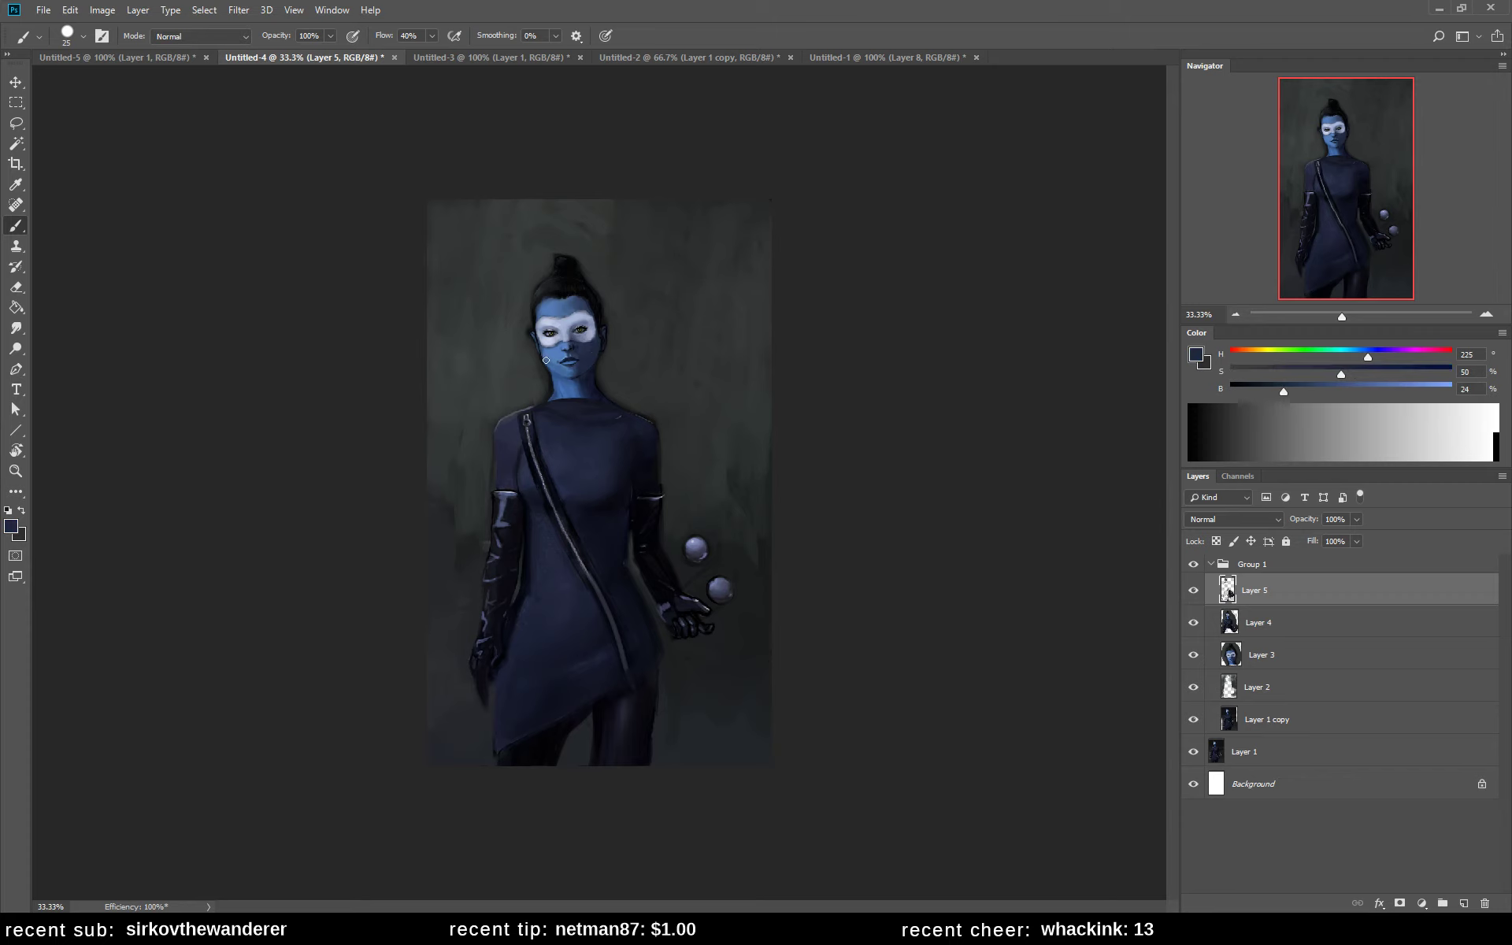
alt+click(556, 360)
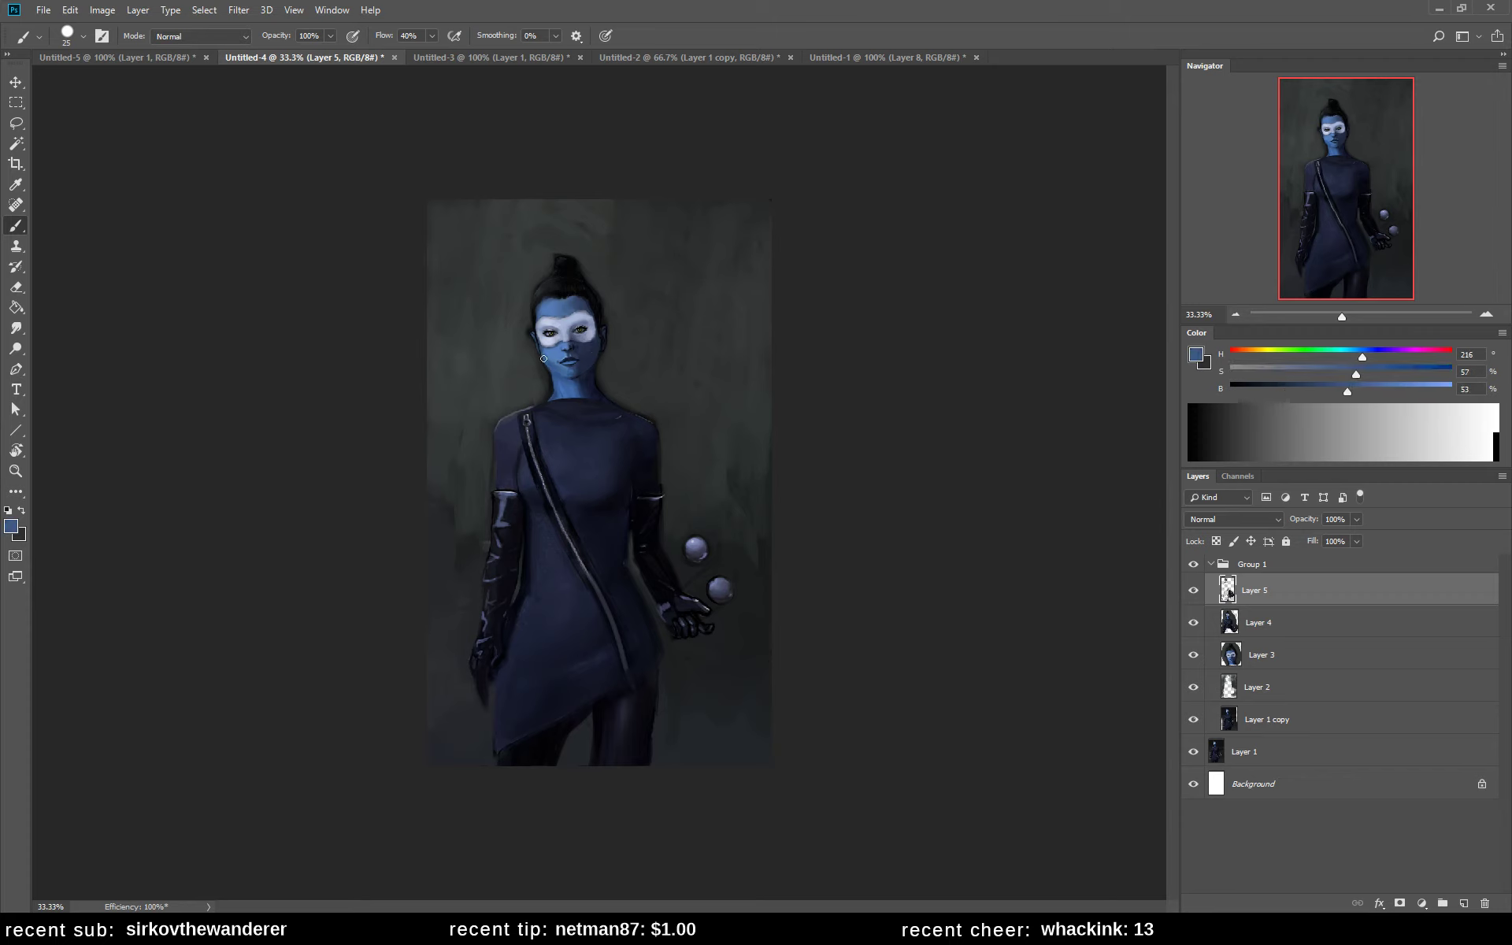
alt+click(545, 358)
alt+click(546, 356)
- Mirror the canvas horizontally and sample hair, face, neck and collar blues
key(ctrl+shift+h)
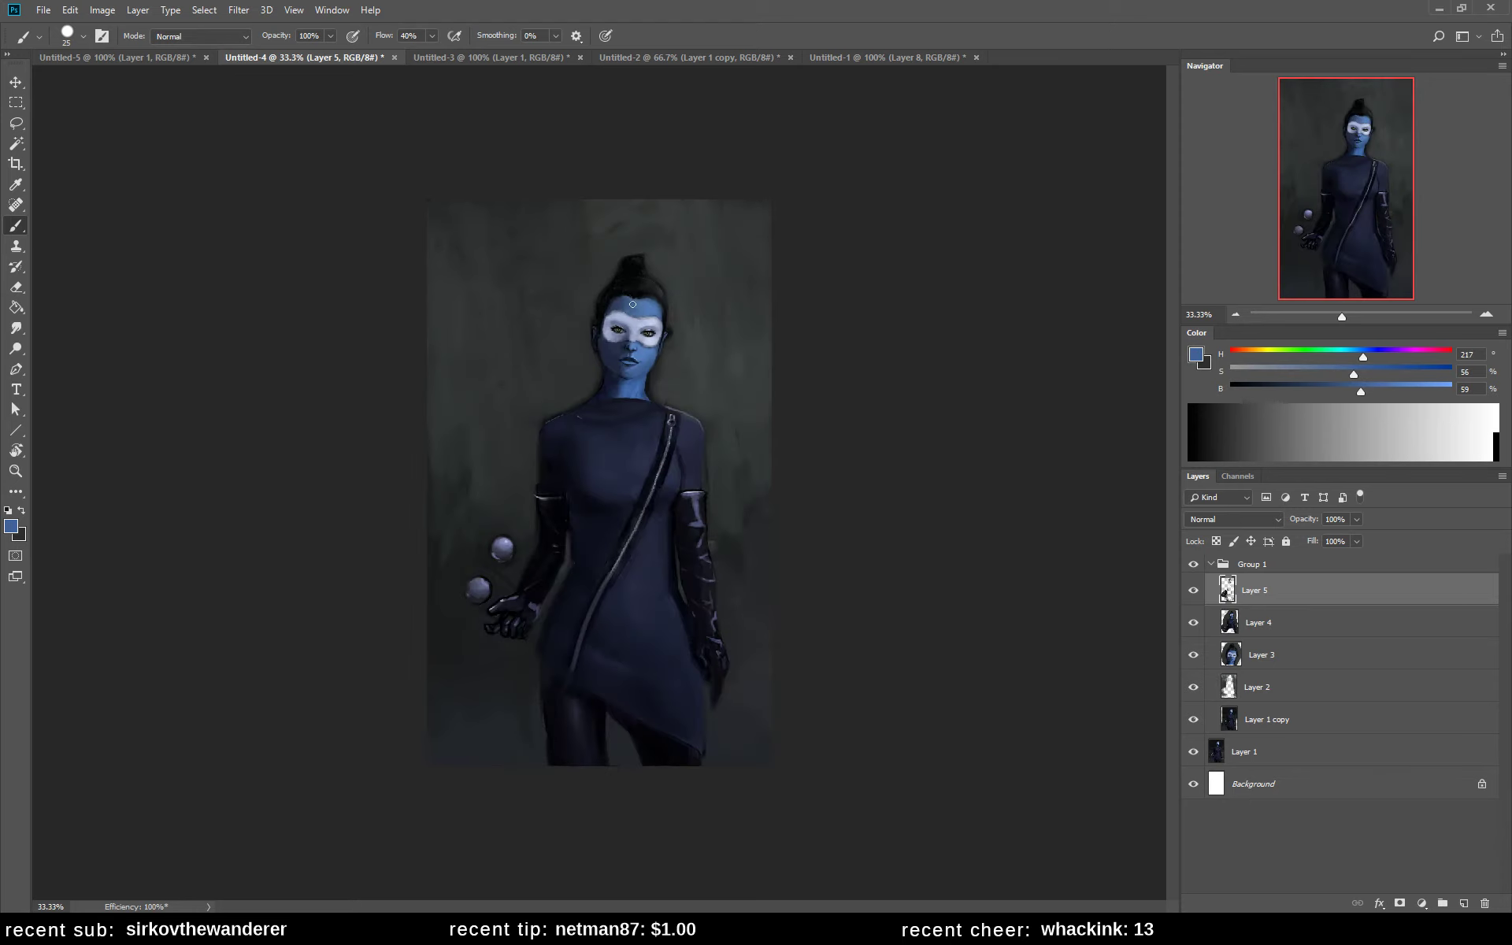
alt+click(629, 299)
alt+click(612, 304)
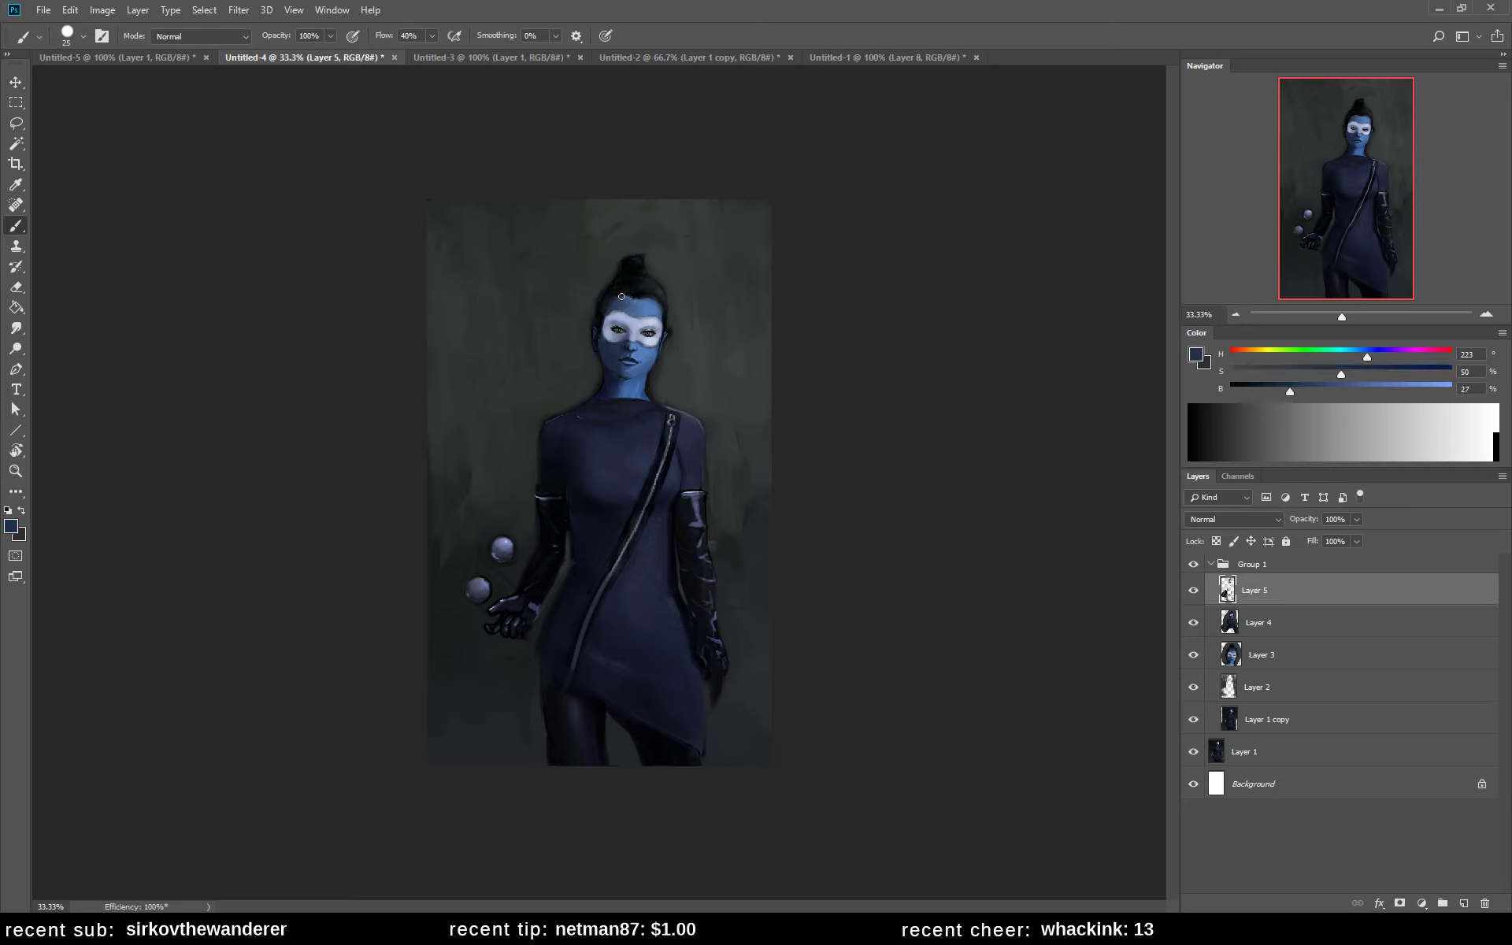
alt+click(618, 286)
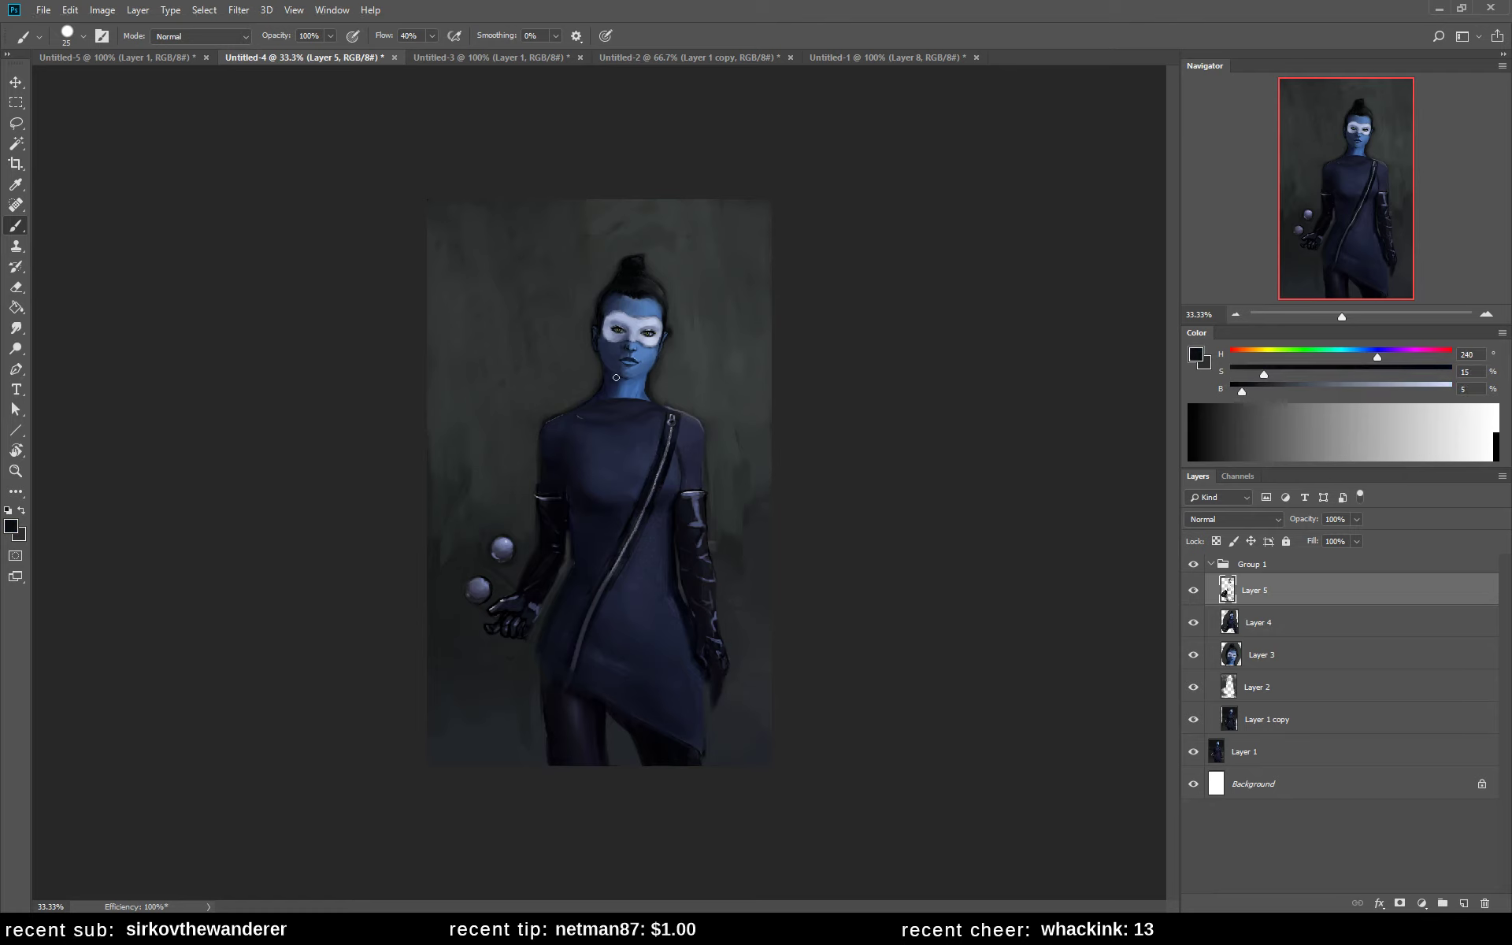
alt+click(602, 326)
alt+click(610, 348)
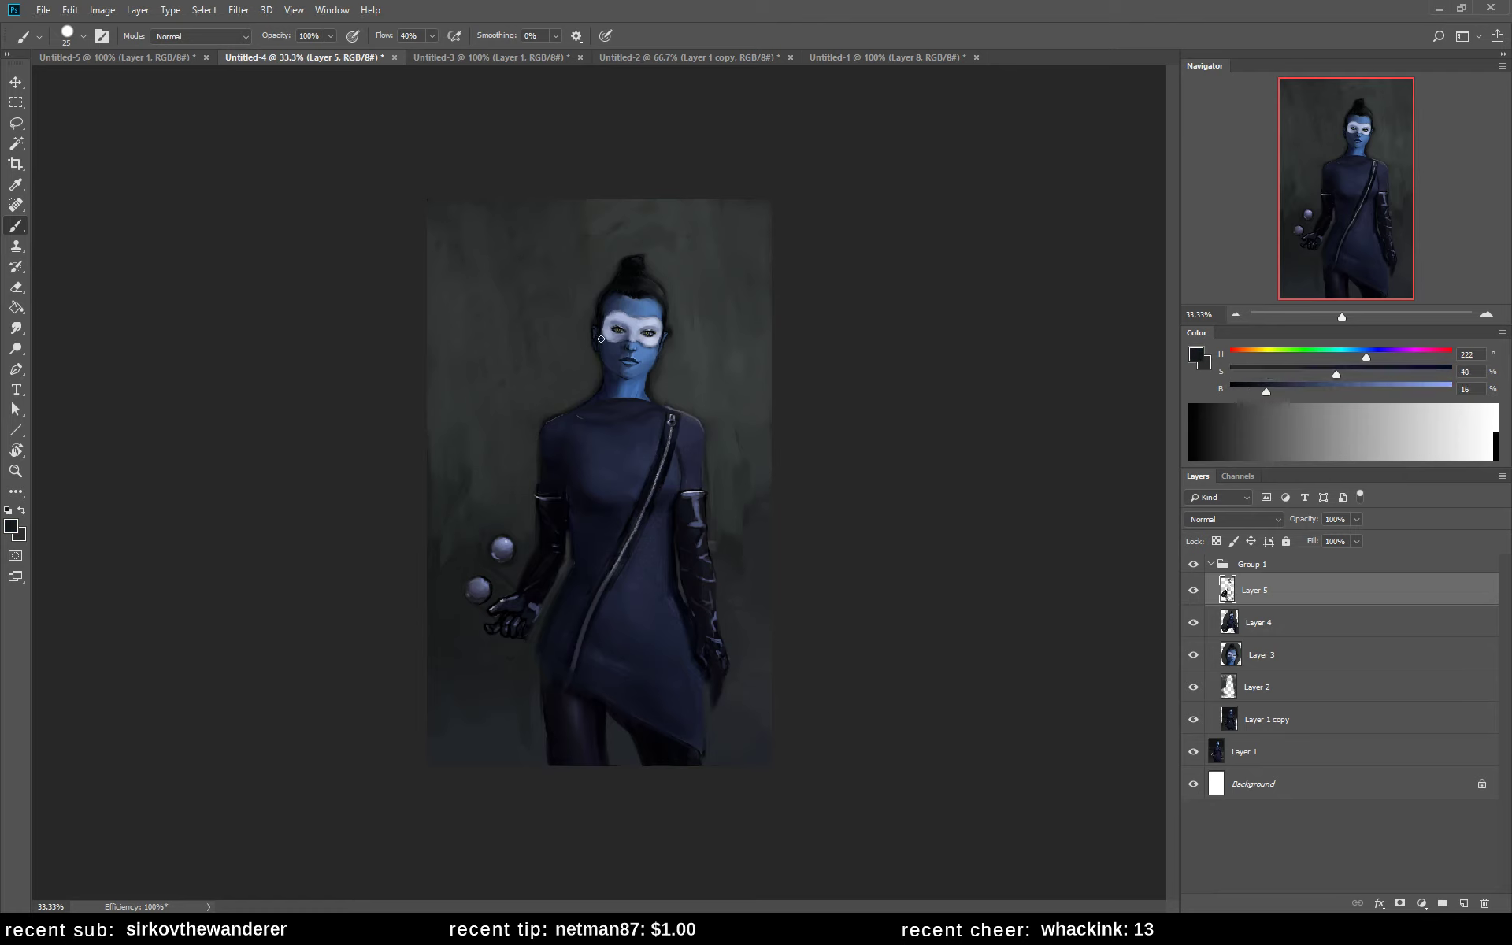
alt+click(609, 381)
alt+click(592, 415)
alt+click(571, 418)
- Sample zipper strap blue-blacks and surrounding dress tones for touch-ups
alt+click(638, 500)
alt+click(645, 497)
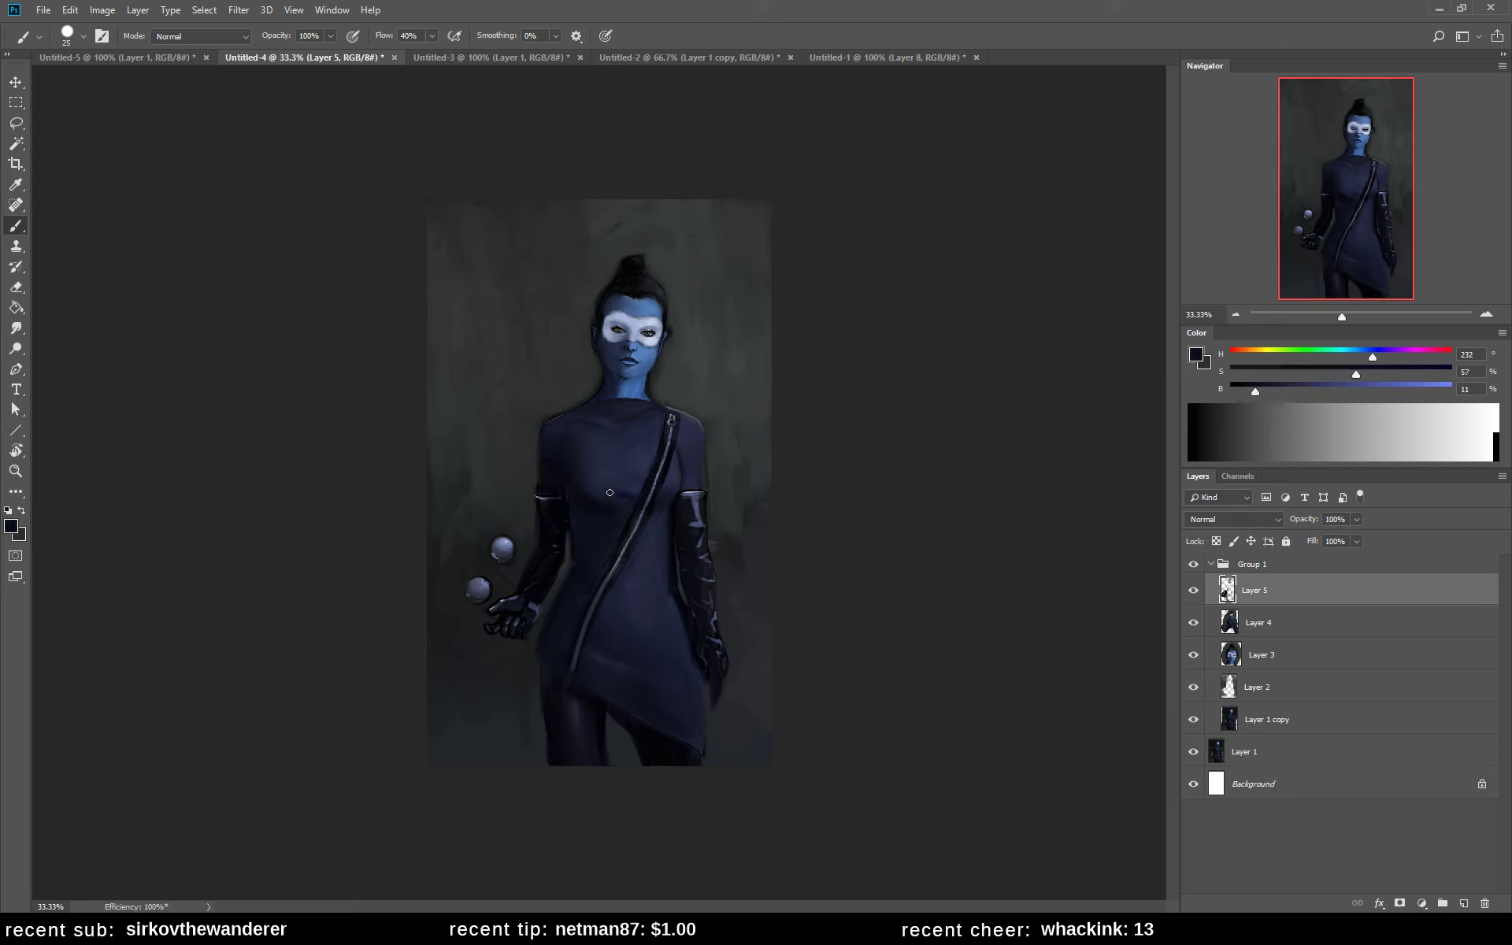
alt+click(609, 492)
alt+click(668, 463)
alt+click(670, 436)
alt+click(667, 437)
alt+click(645, 445)
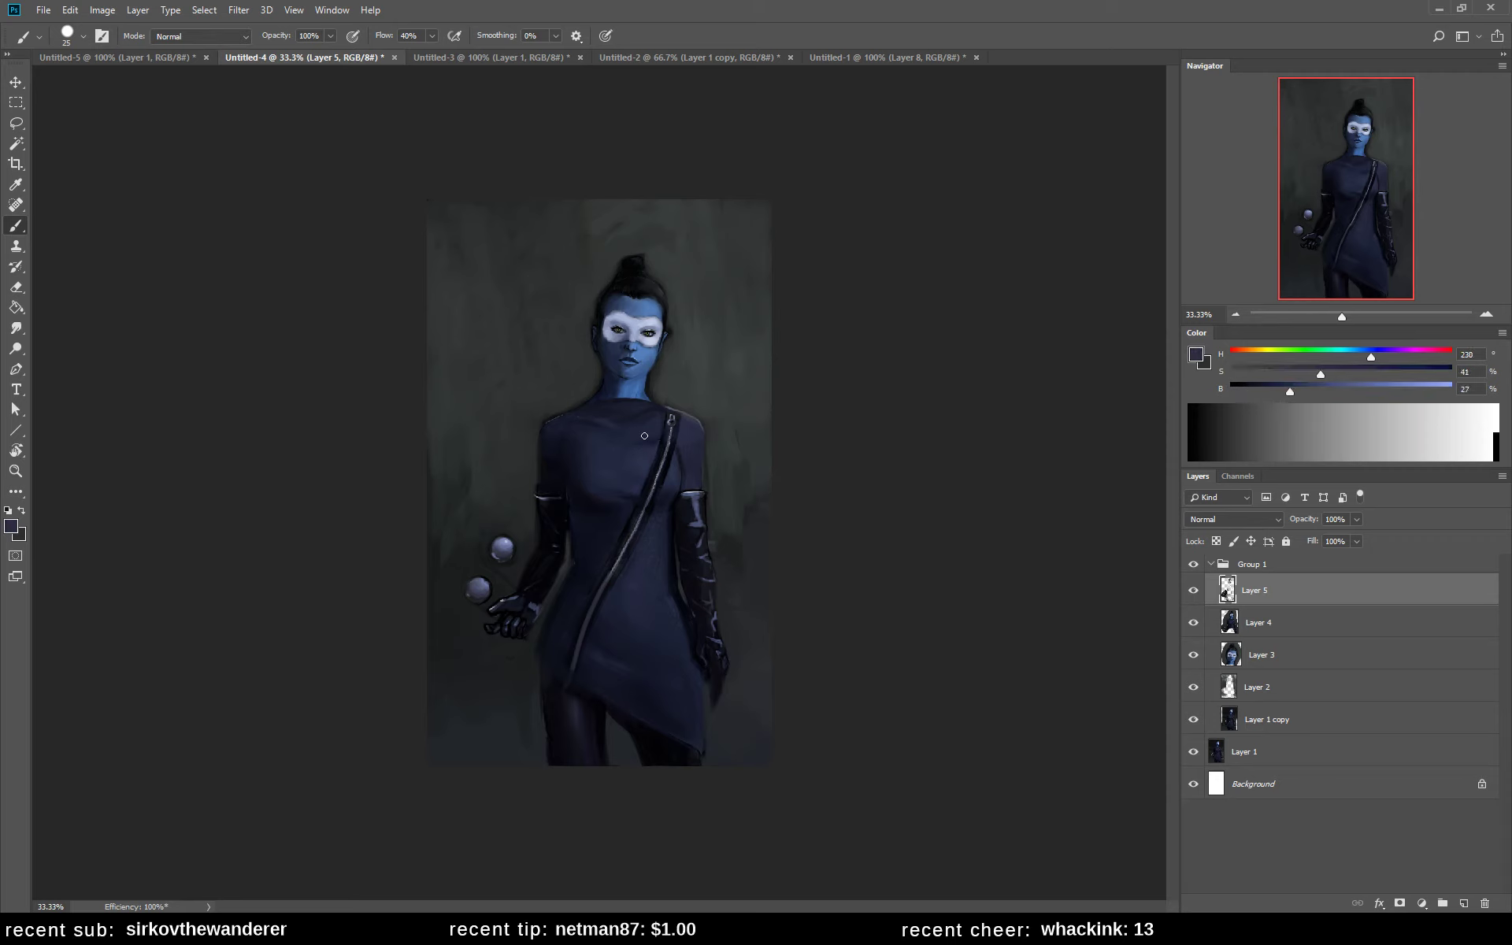
alt+click(689, 453)
alt+click(675, 596)
alt+click(652, 498)
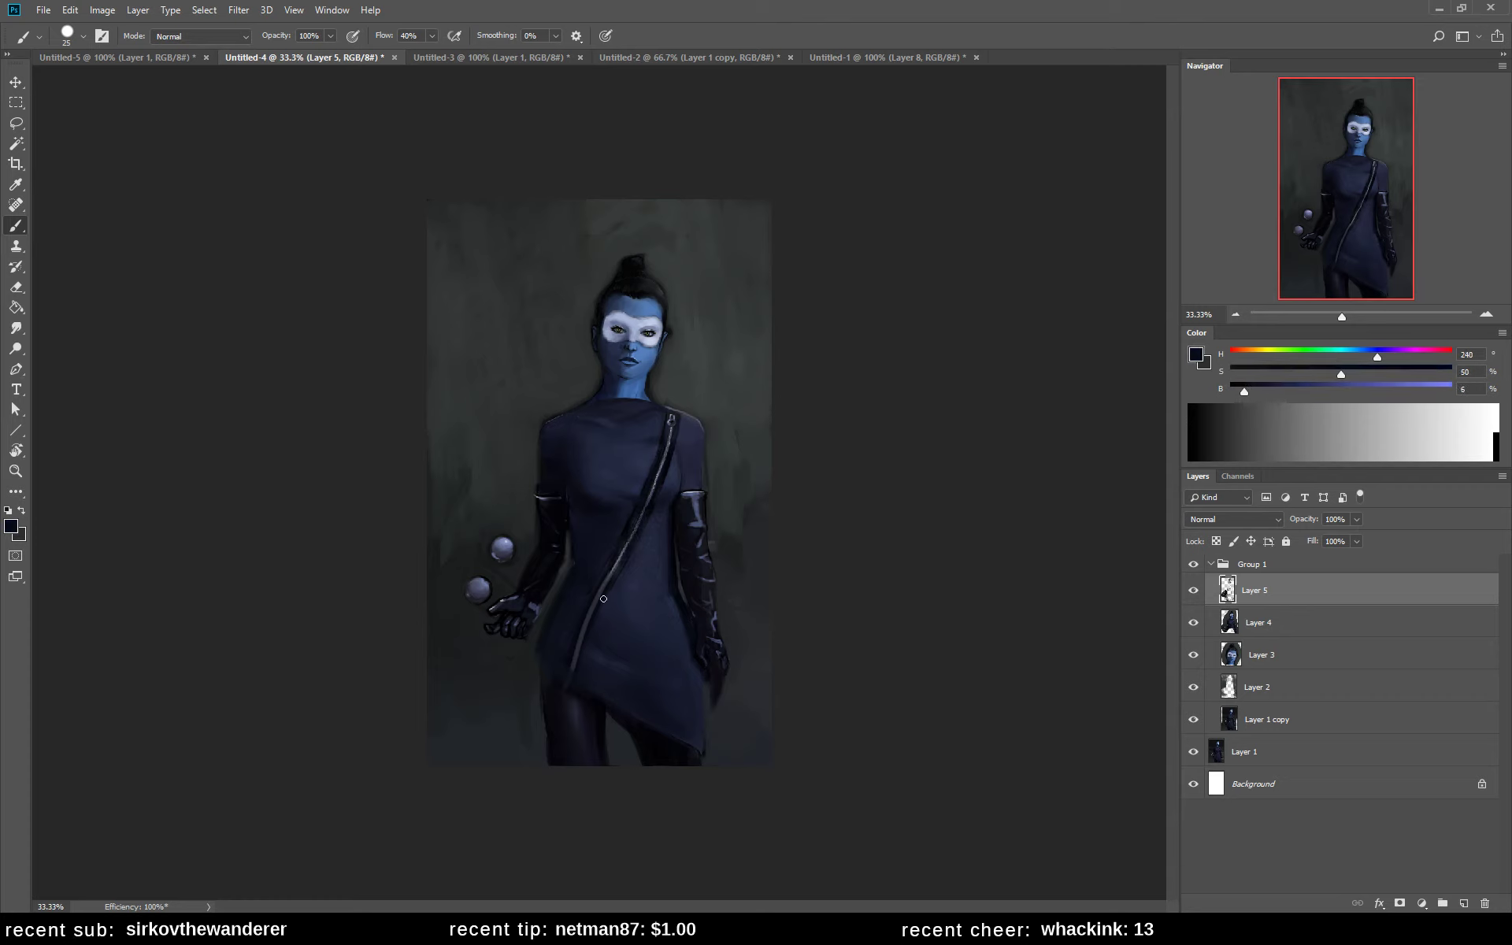
- Sample forehead, cheek and chin skin blues to refine the lower face
alt+click(629, 300)
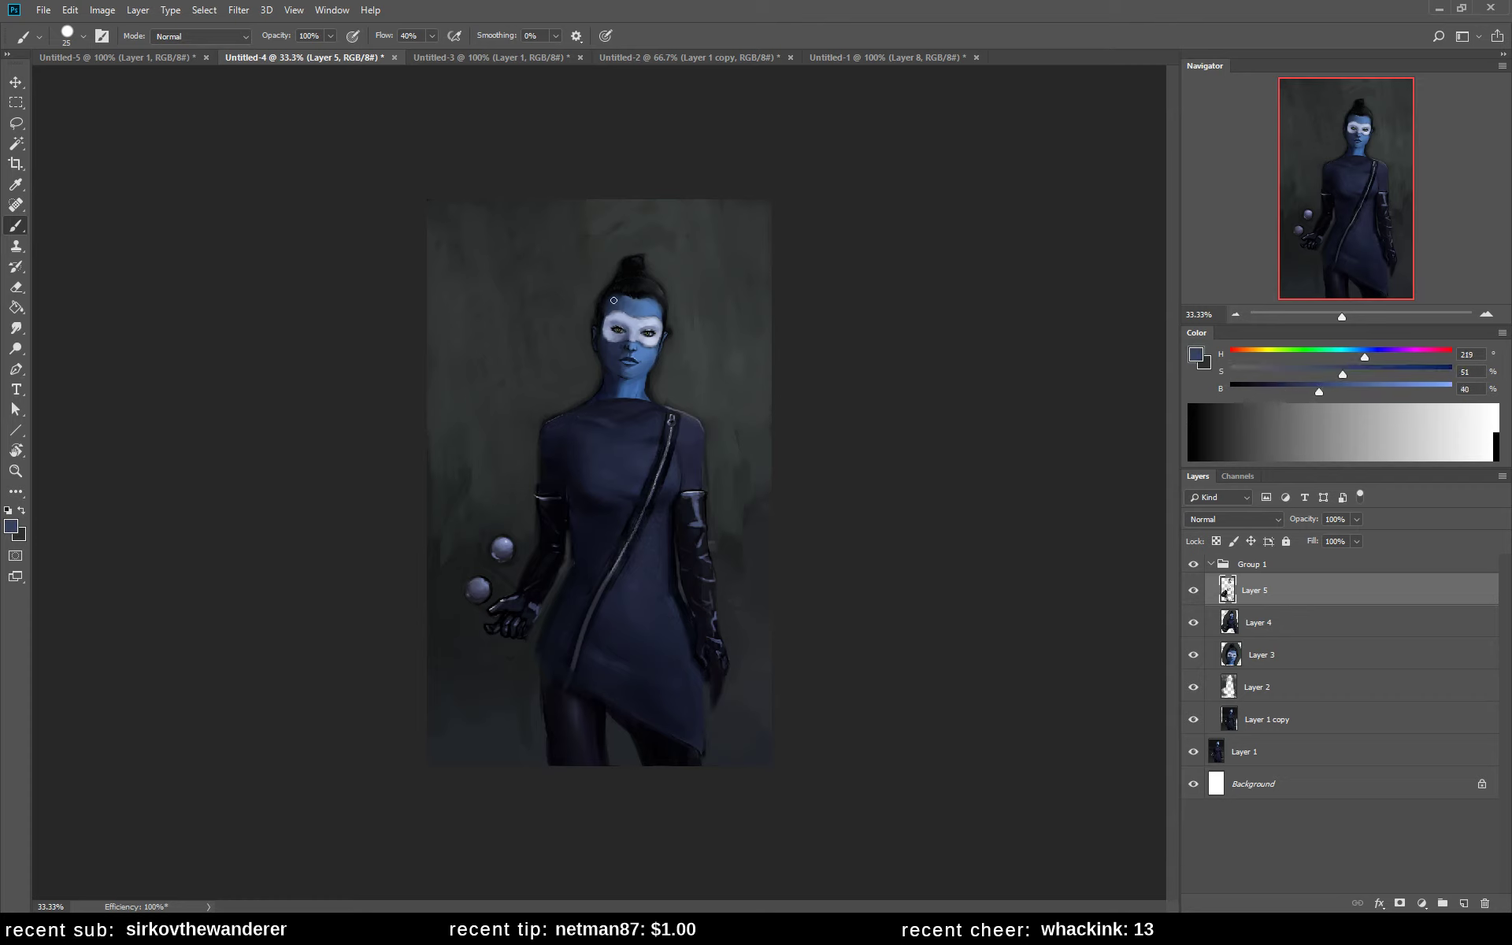
alt+click(651, 354)
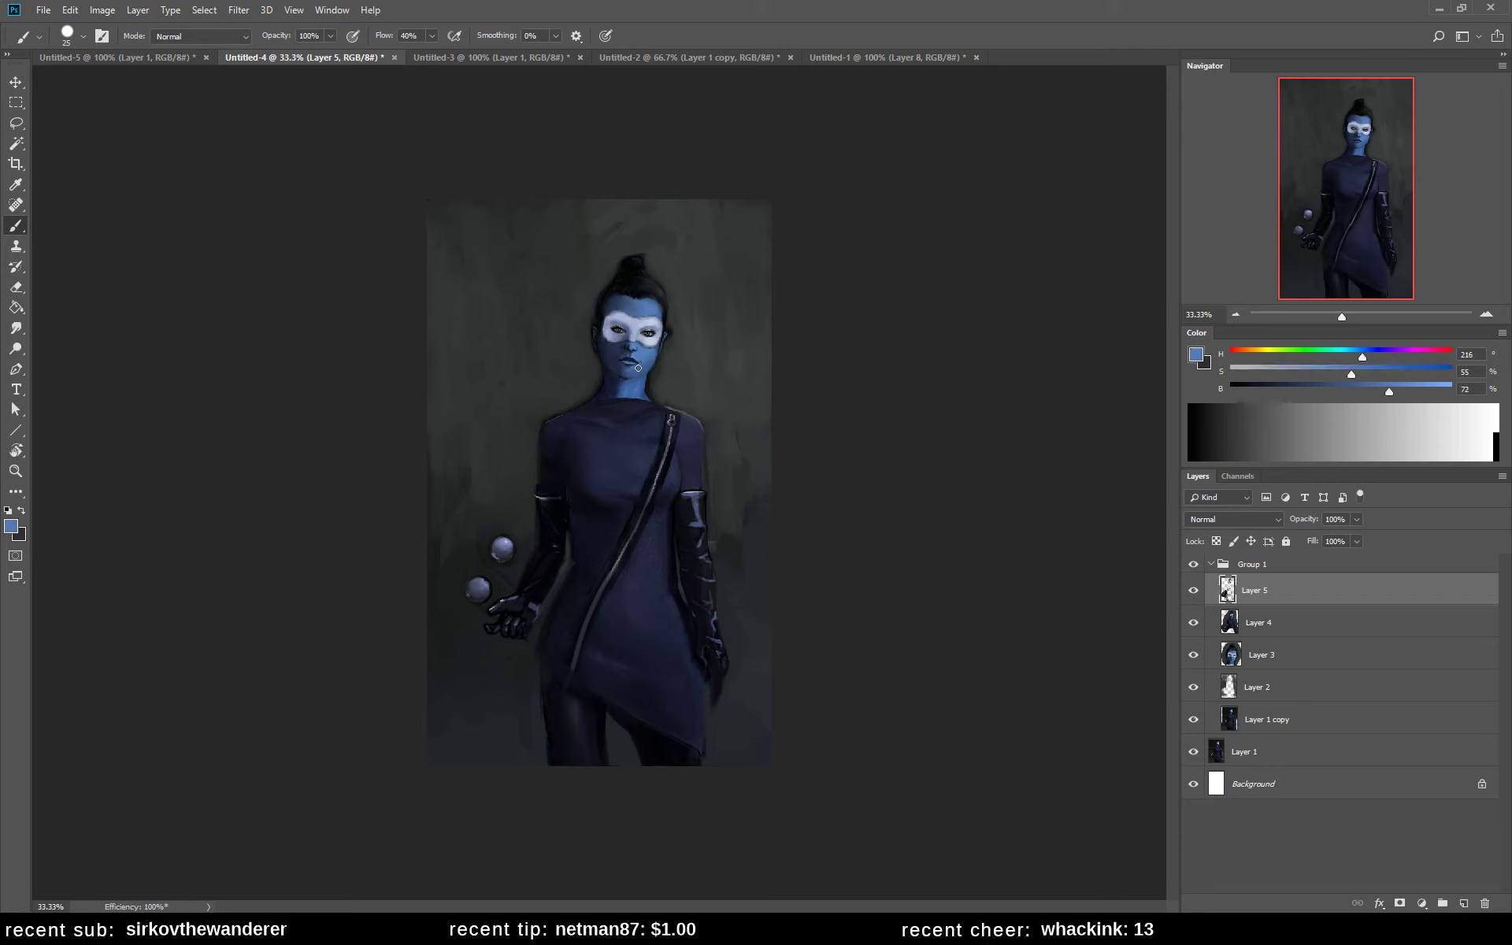
alt+click(652, 364)
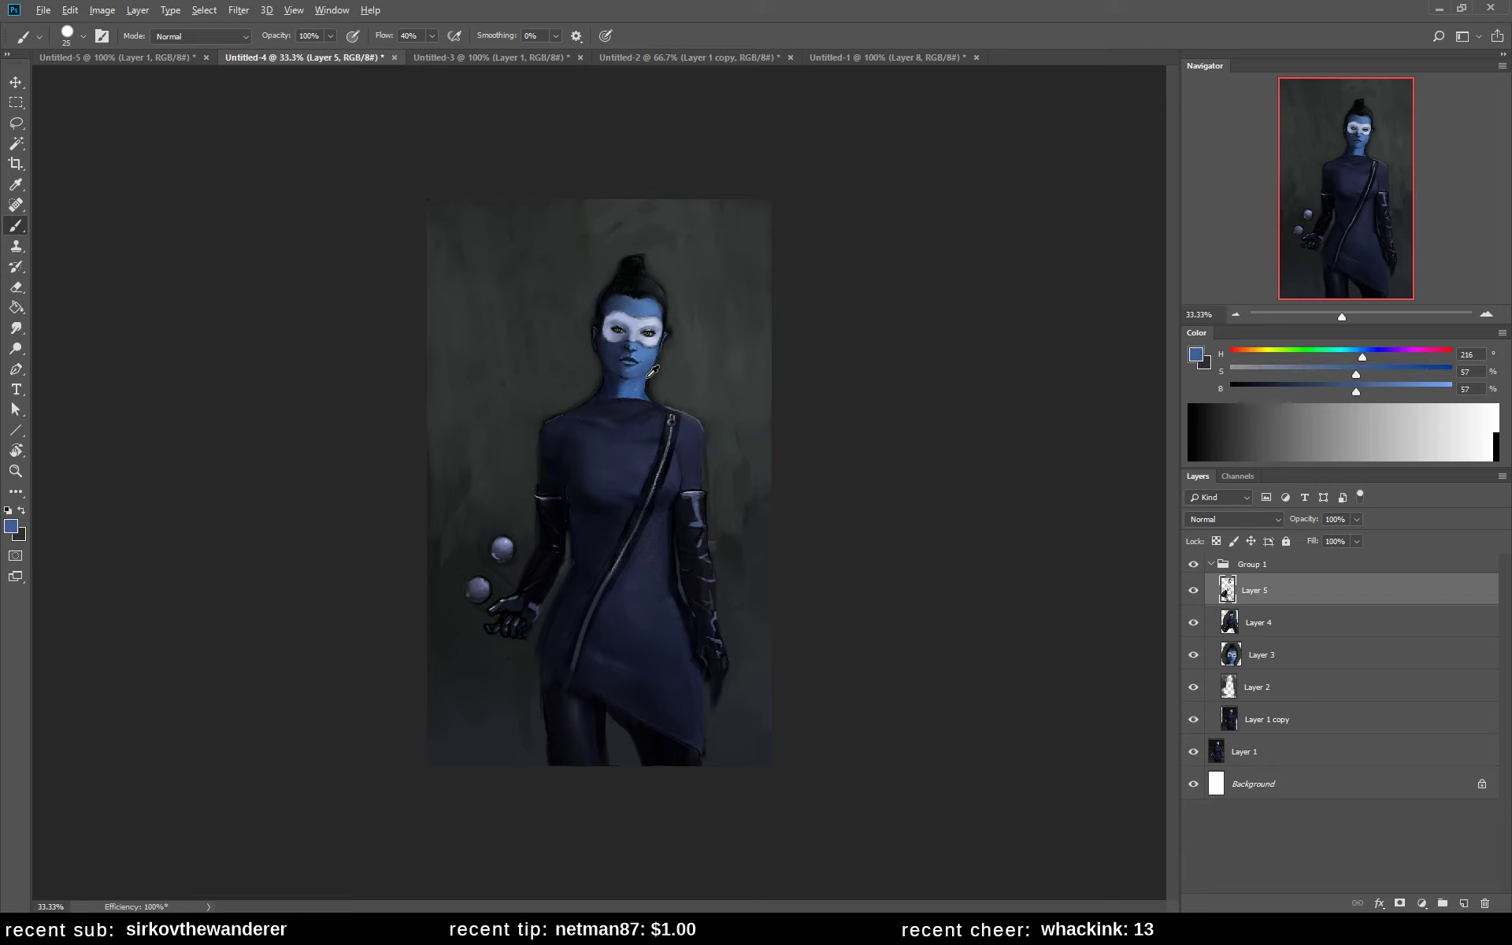
alt+click(623, 378)
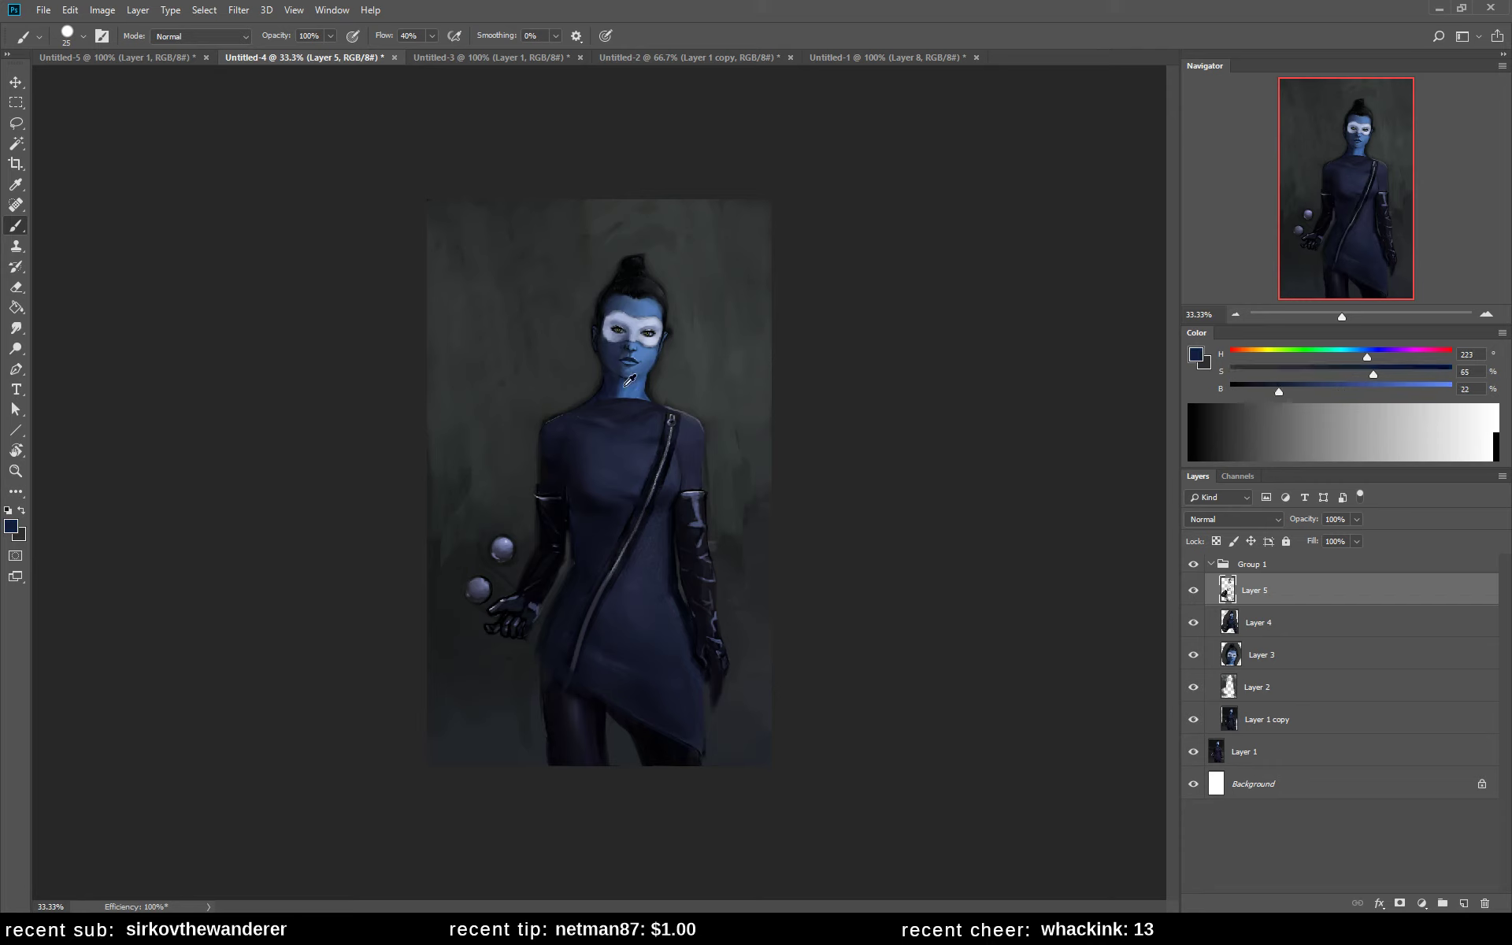
alt+click(621, 382)
alt+click(615, 384)
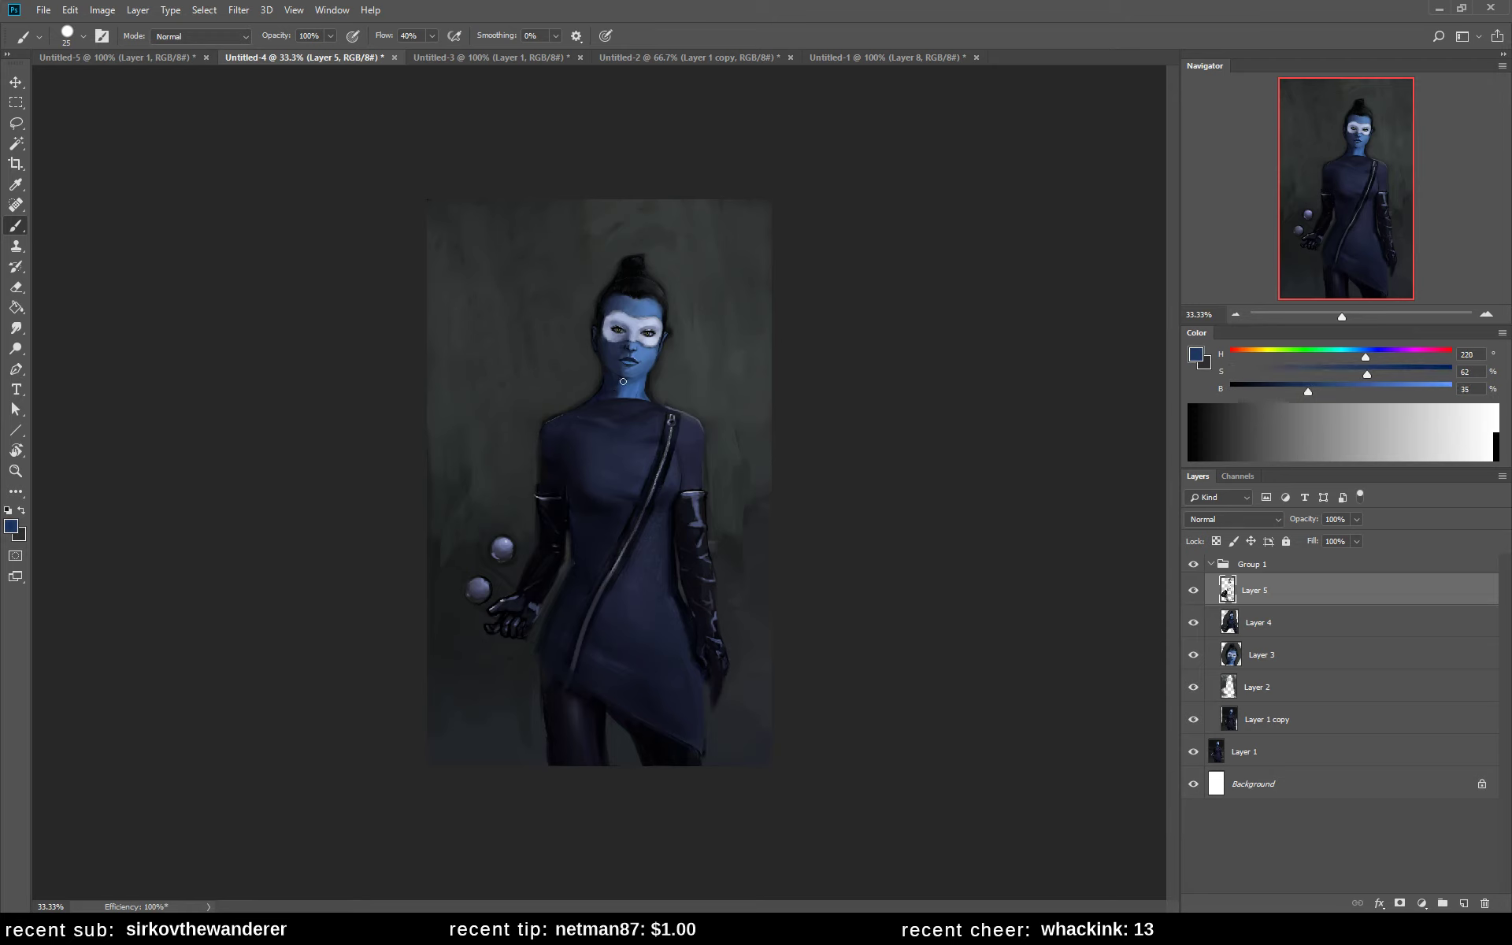
alt+click(640, 371)
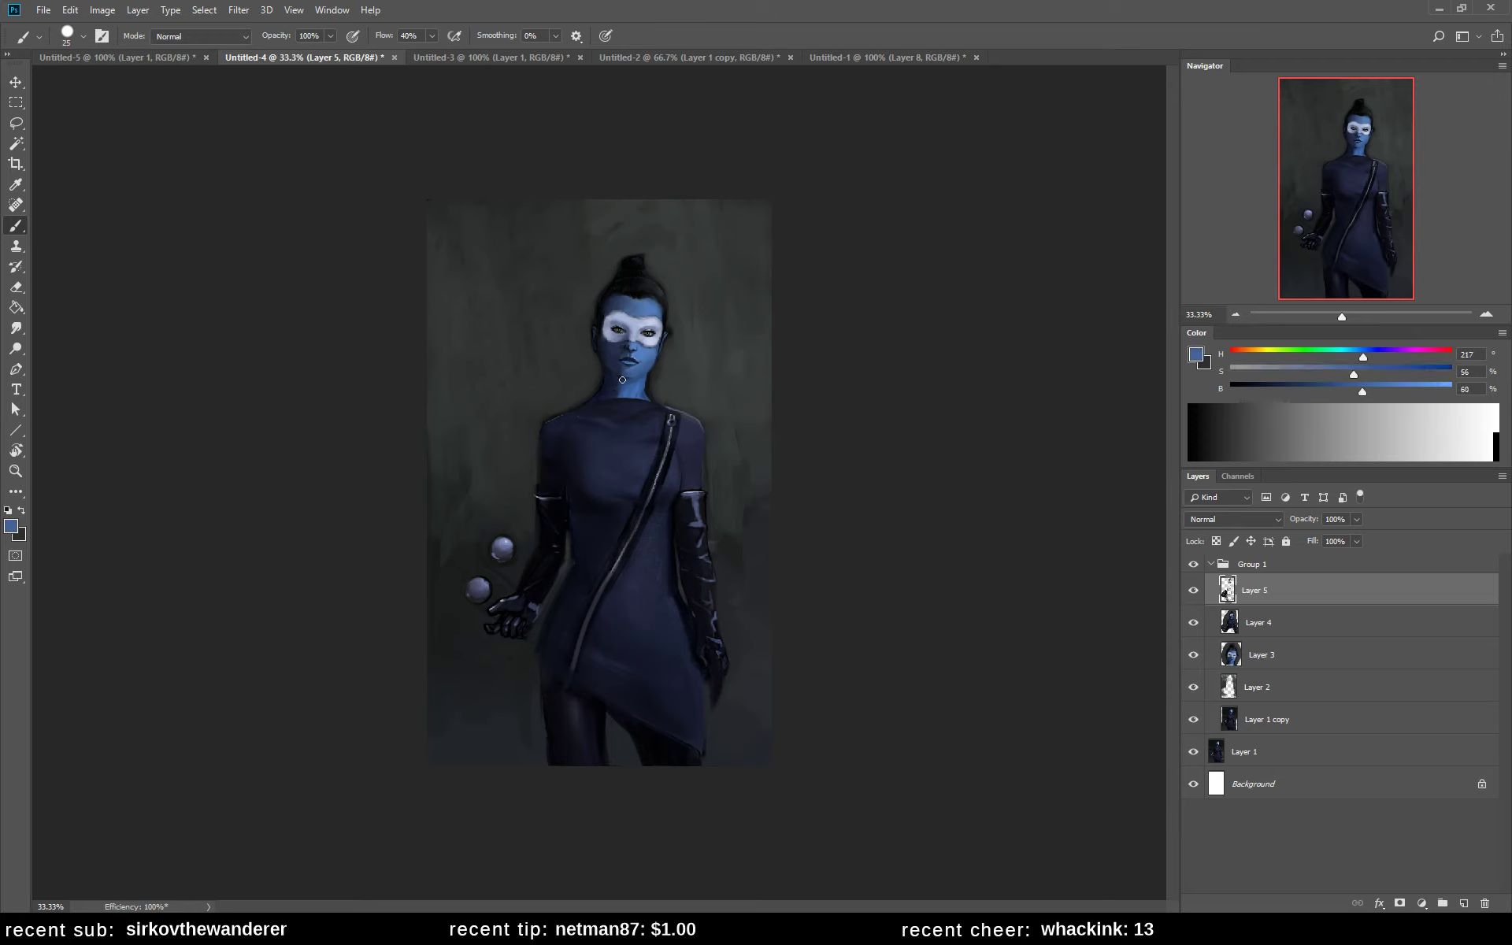
alt+click(634, 369)
alt+click(651, 351)
alt+click(668, 303)
- Sample mid, bright and shadow blues from the head and face around the mask
alt+click(657, 317)
alt+click(666, 306)
alt+click(646, 347)
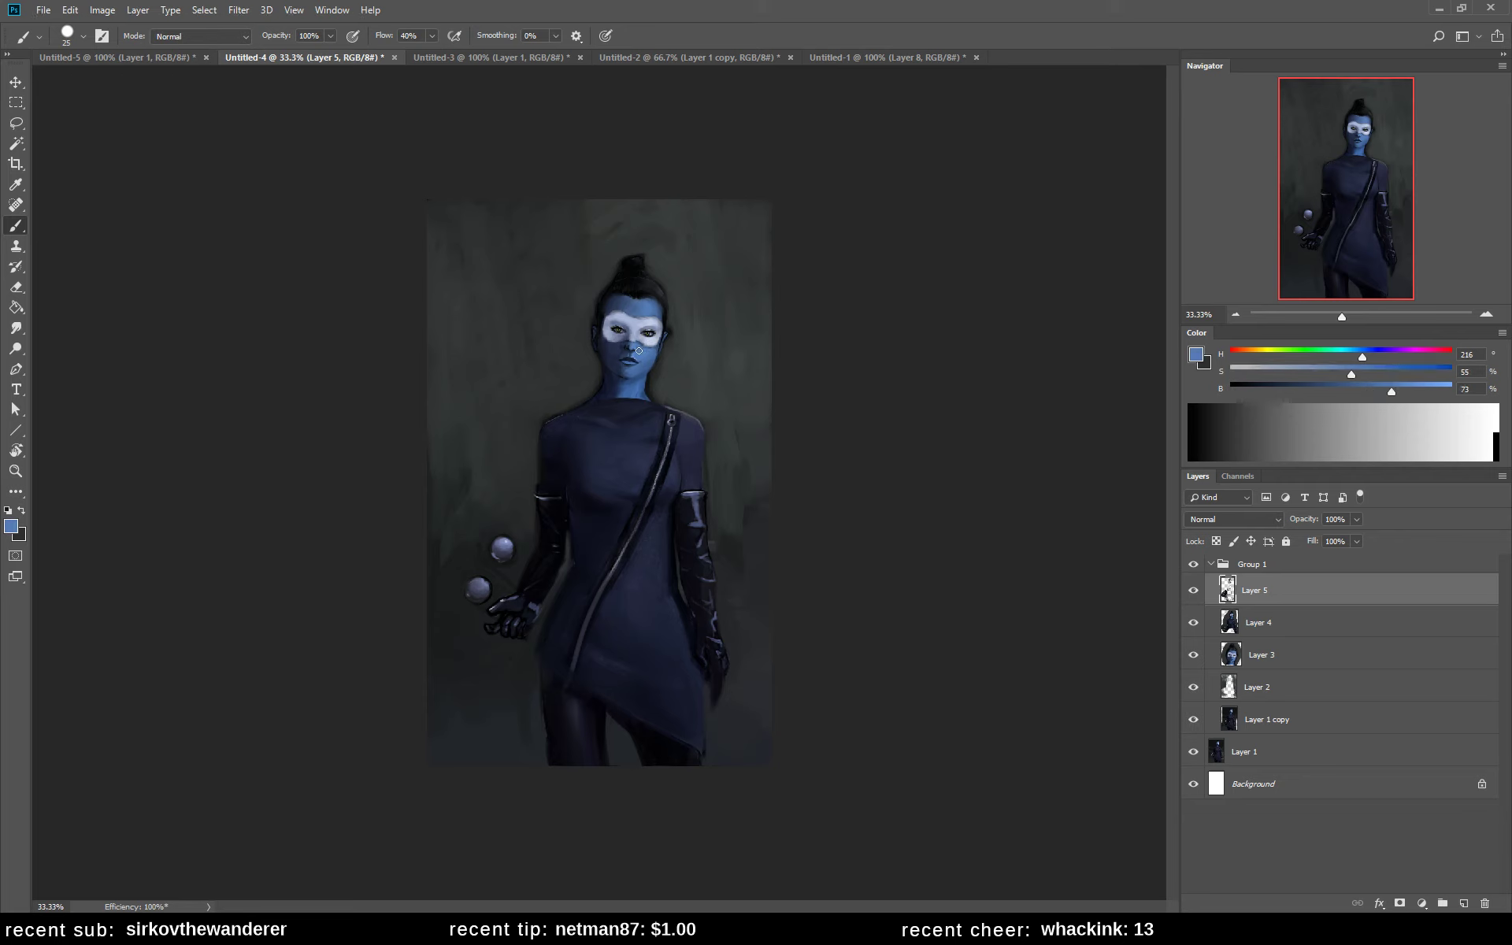
alt+click(634, 337)
alt+click(635, 344)
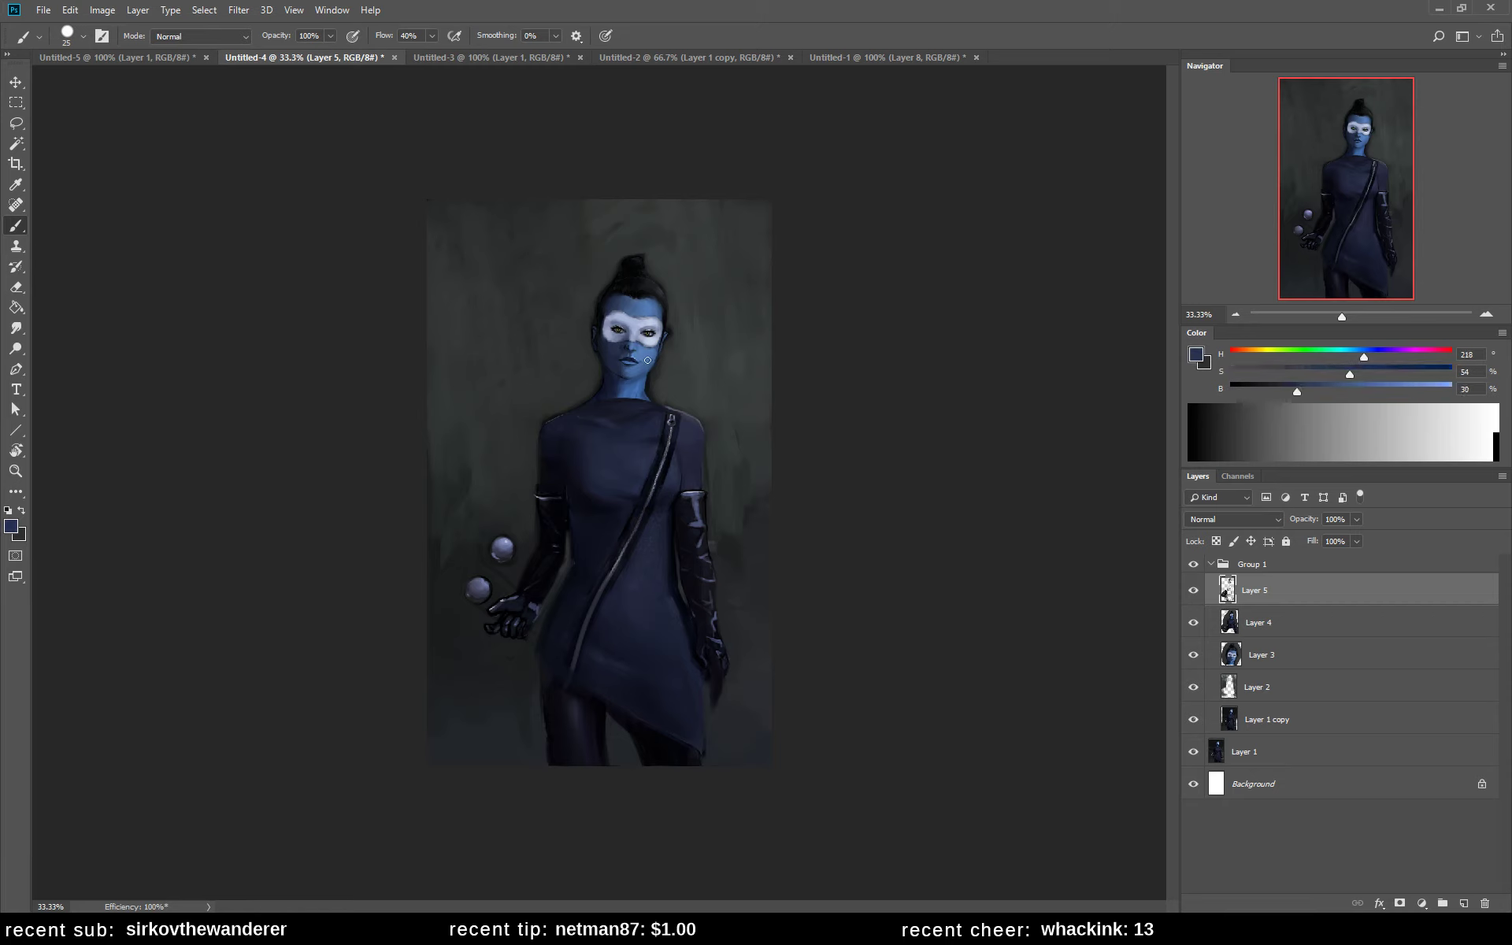
alt+click(634, 346)
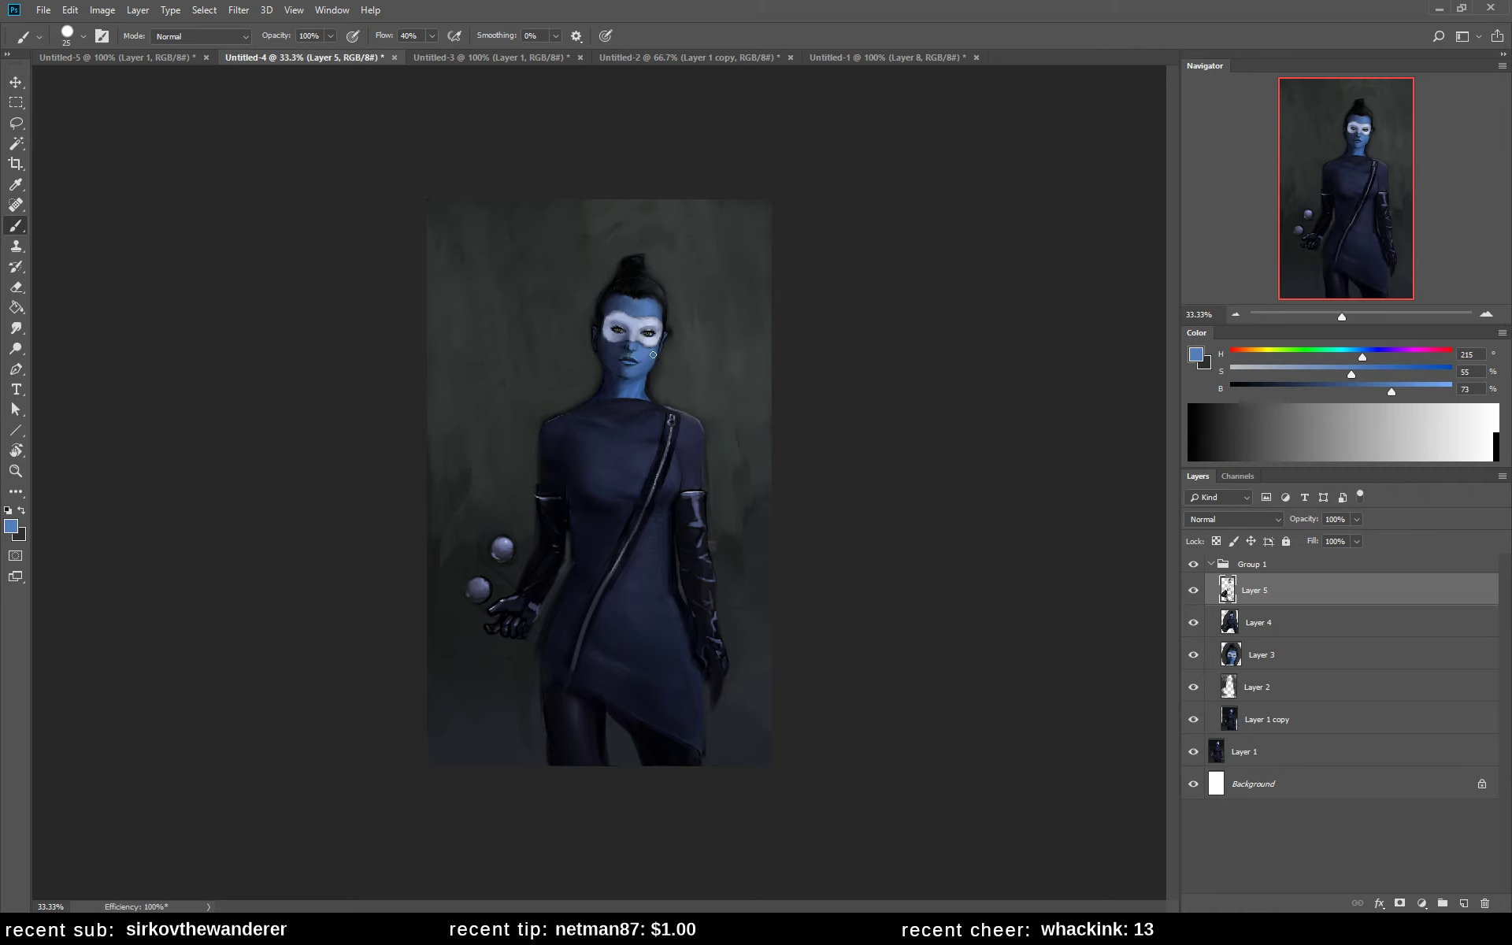
alt+click(647, 335)
alt+click(627, 345)
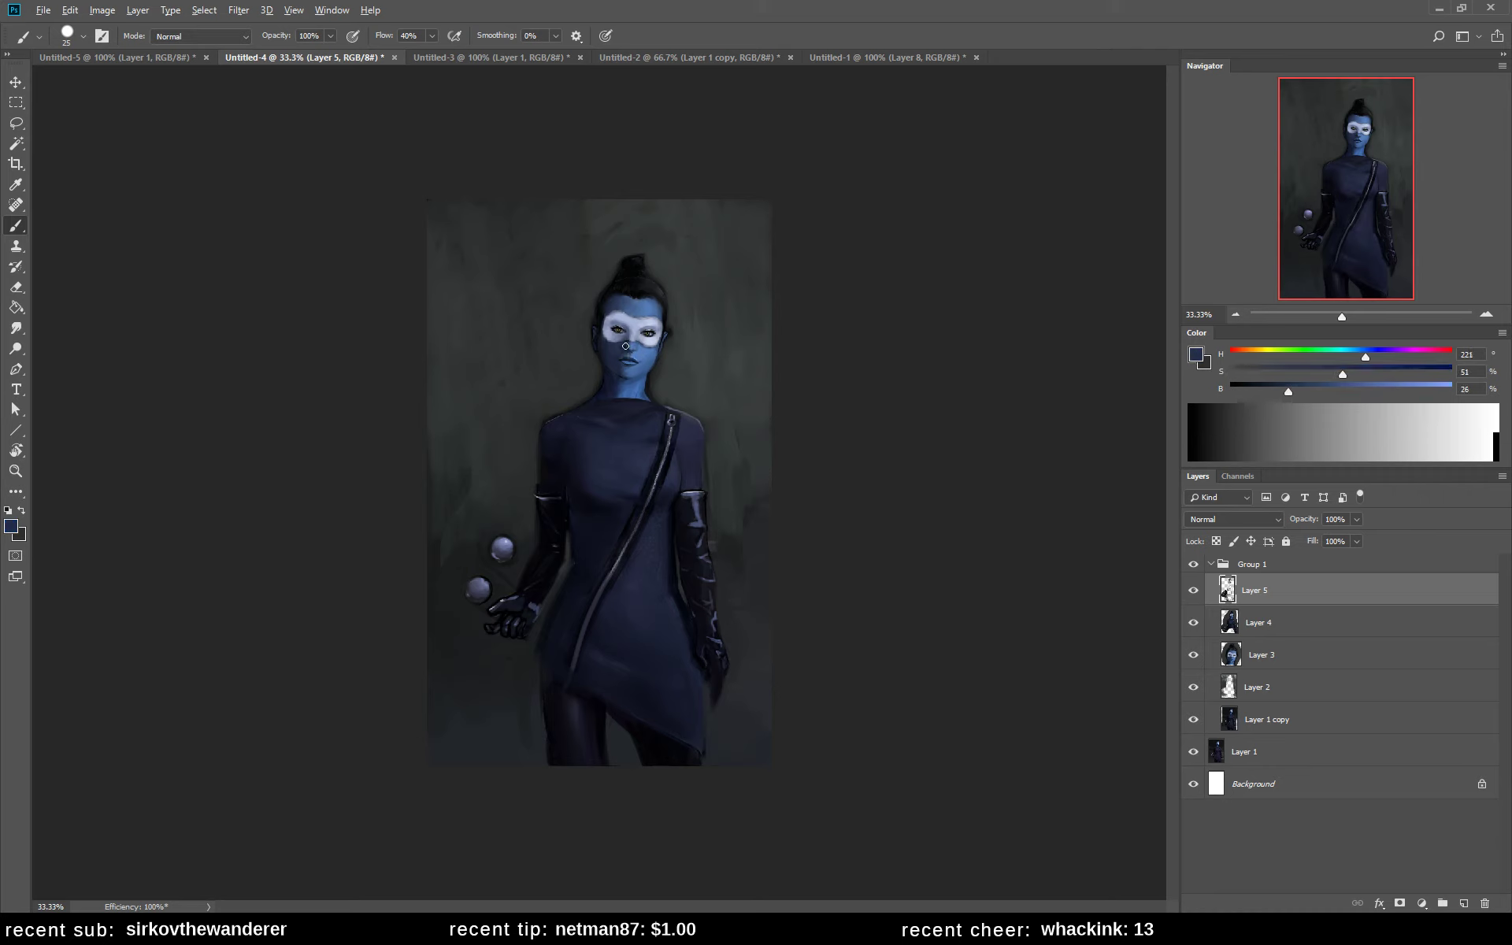
alt+click(628, 342)
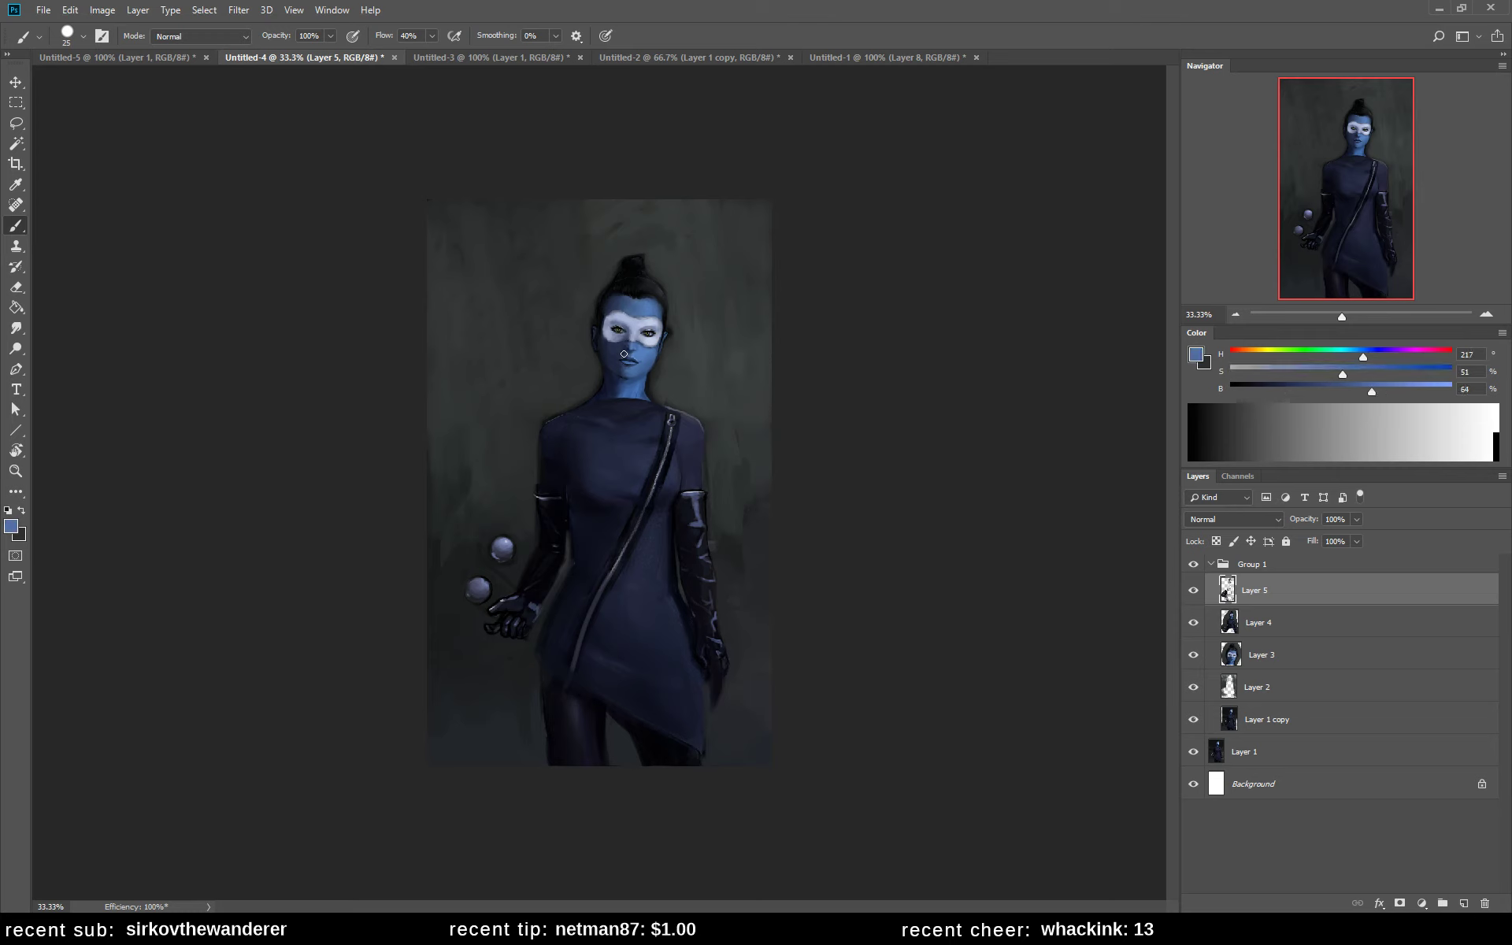
- Dab a shadowy blue along the white mask's edge beside the nose
alt+click(632, 339)
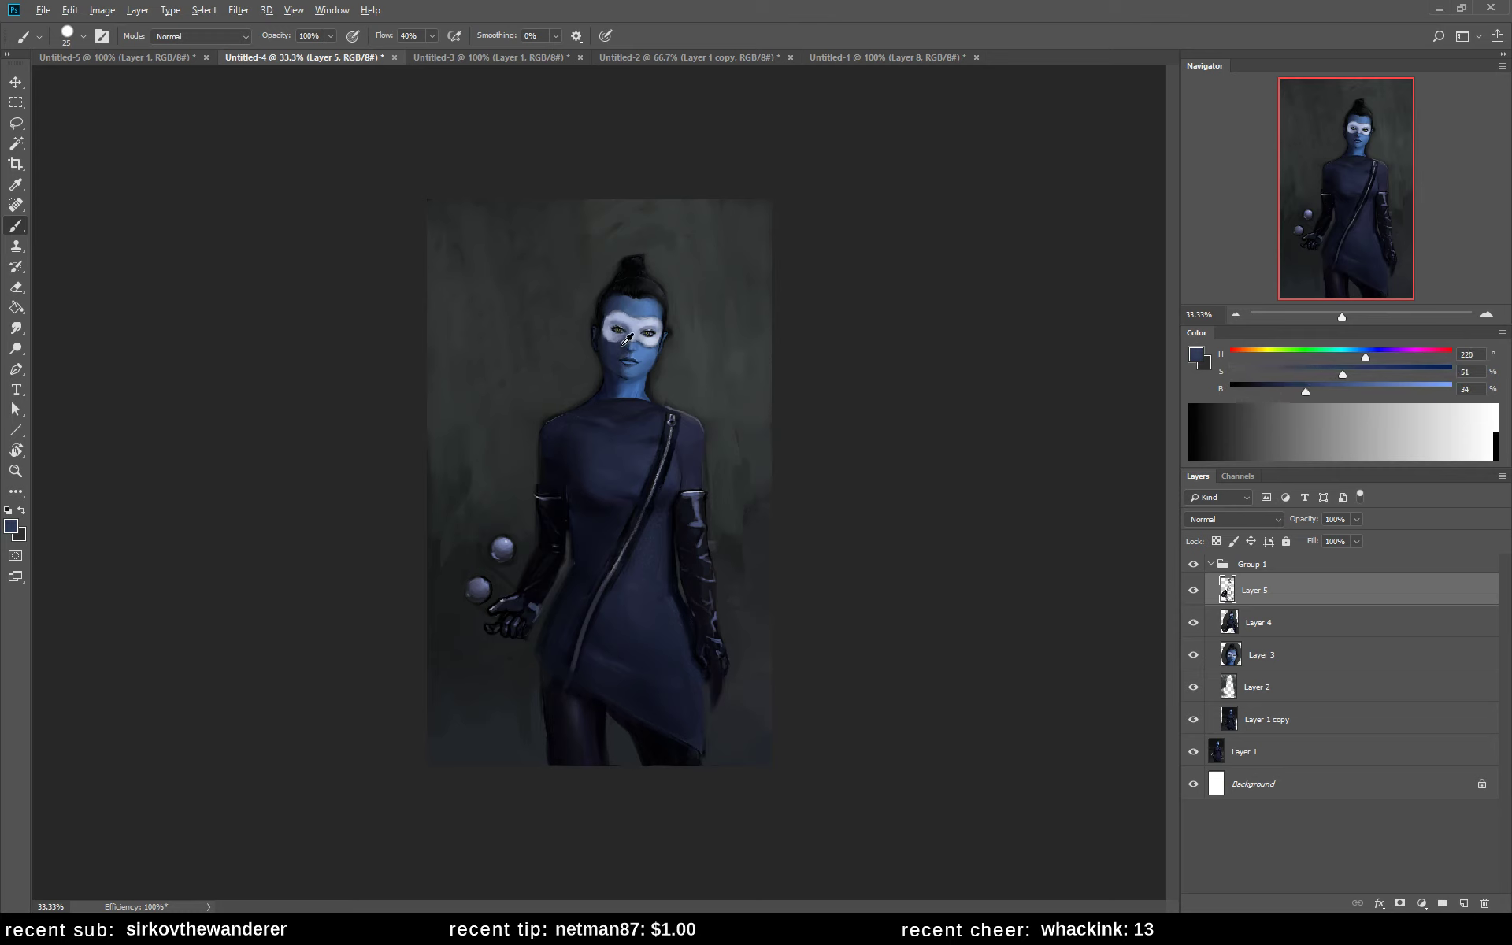
alt+click(641, 331)
alt+click(627, 344)
alt+click(625, 346)
drag(627, 339, 620, 346)
- Sample light skin and lip shadow blues and shrink the brush for fine mouth detail
alt+click(631, 349)
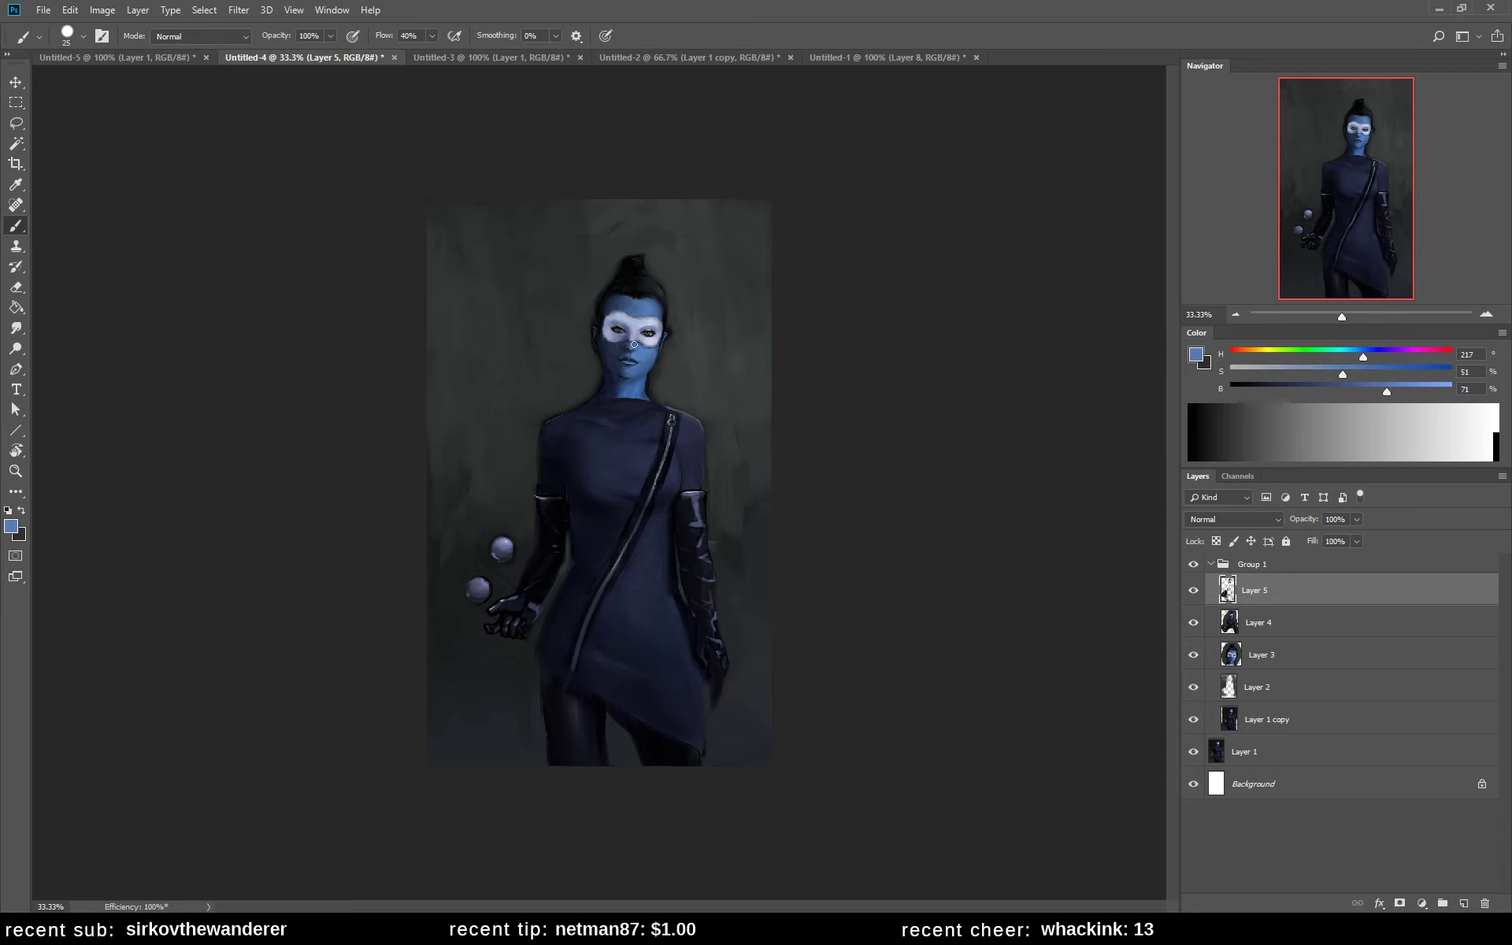
alt+click(636, 351)
alt+click(624, 364)
alt+click(633, 365)
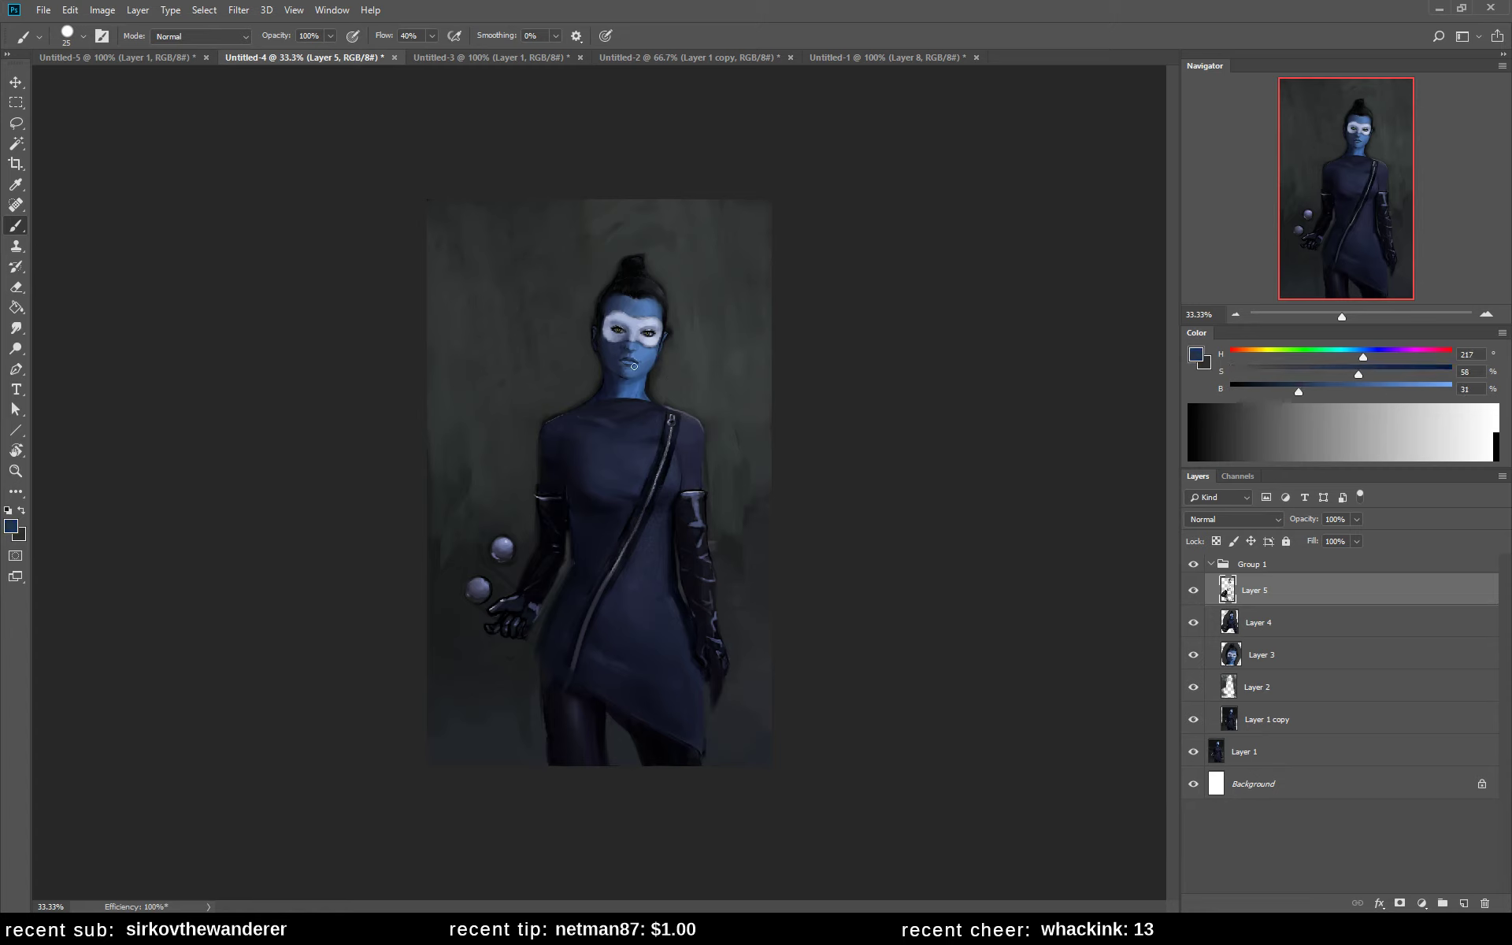
key(bracketleft)
key(bracketleft)
key(bracketleft)
- Enlarge the brush slightly and sample skin, dress-blue, glove and background colours
key(bracketright)
alt+click(642, 364)
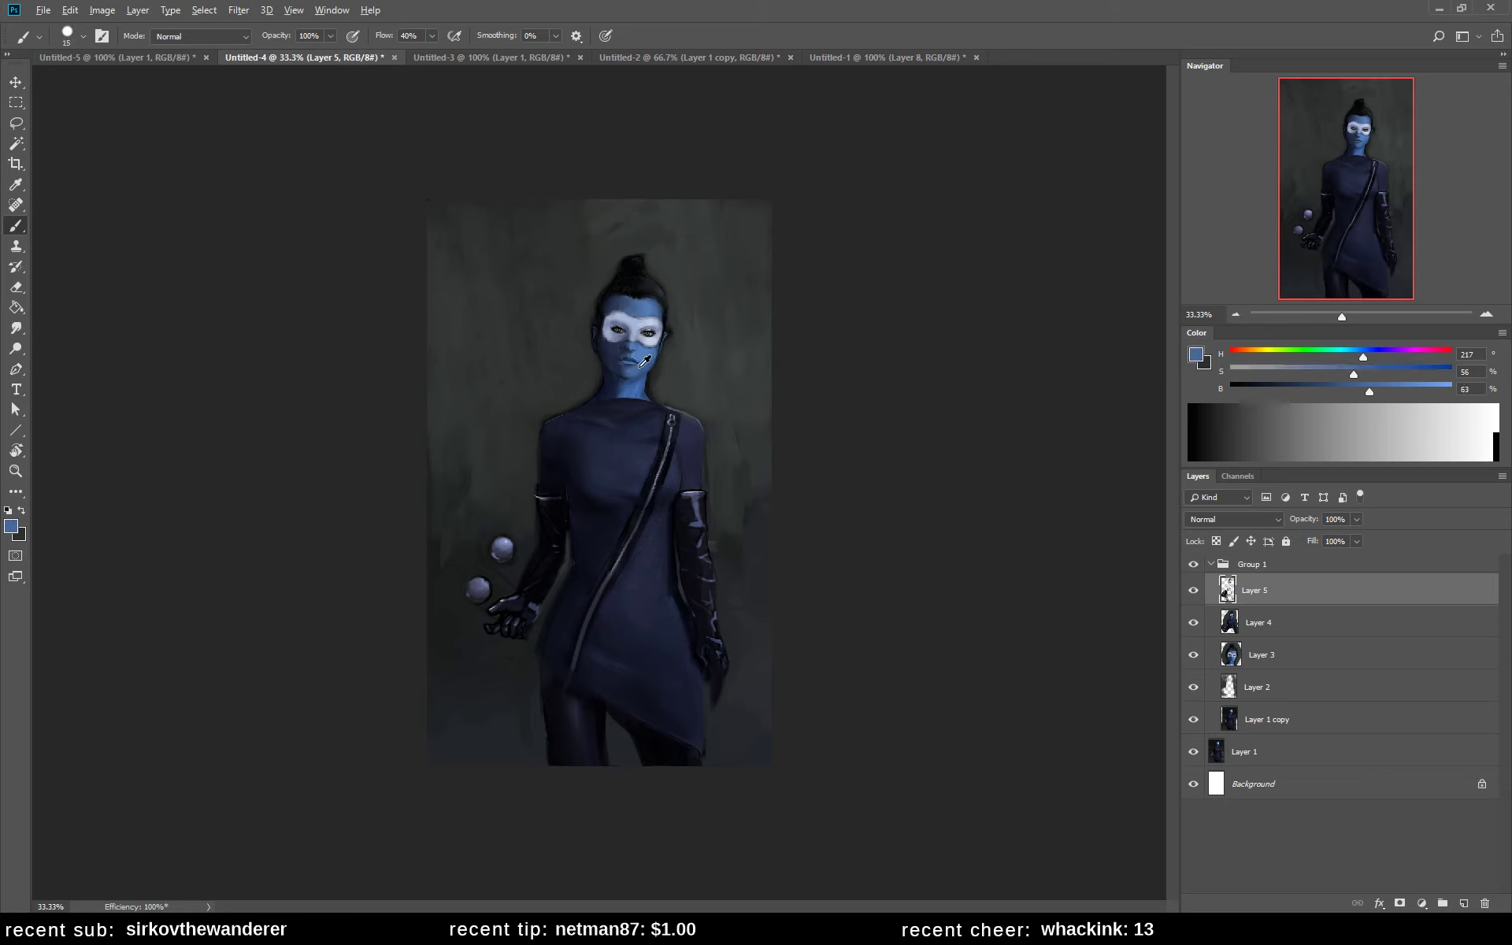
alt+click(645, 362)
alt+click(678, 452)
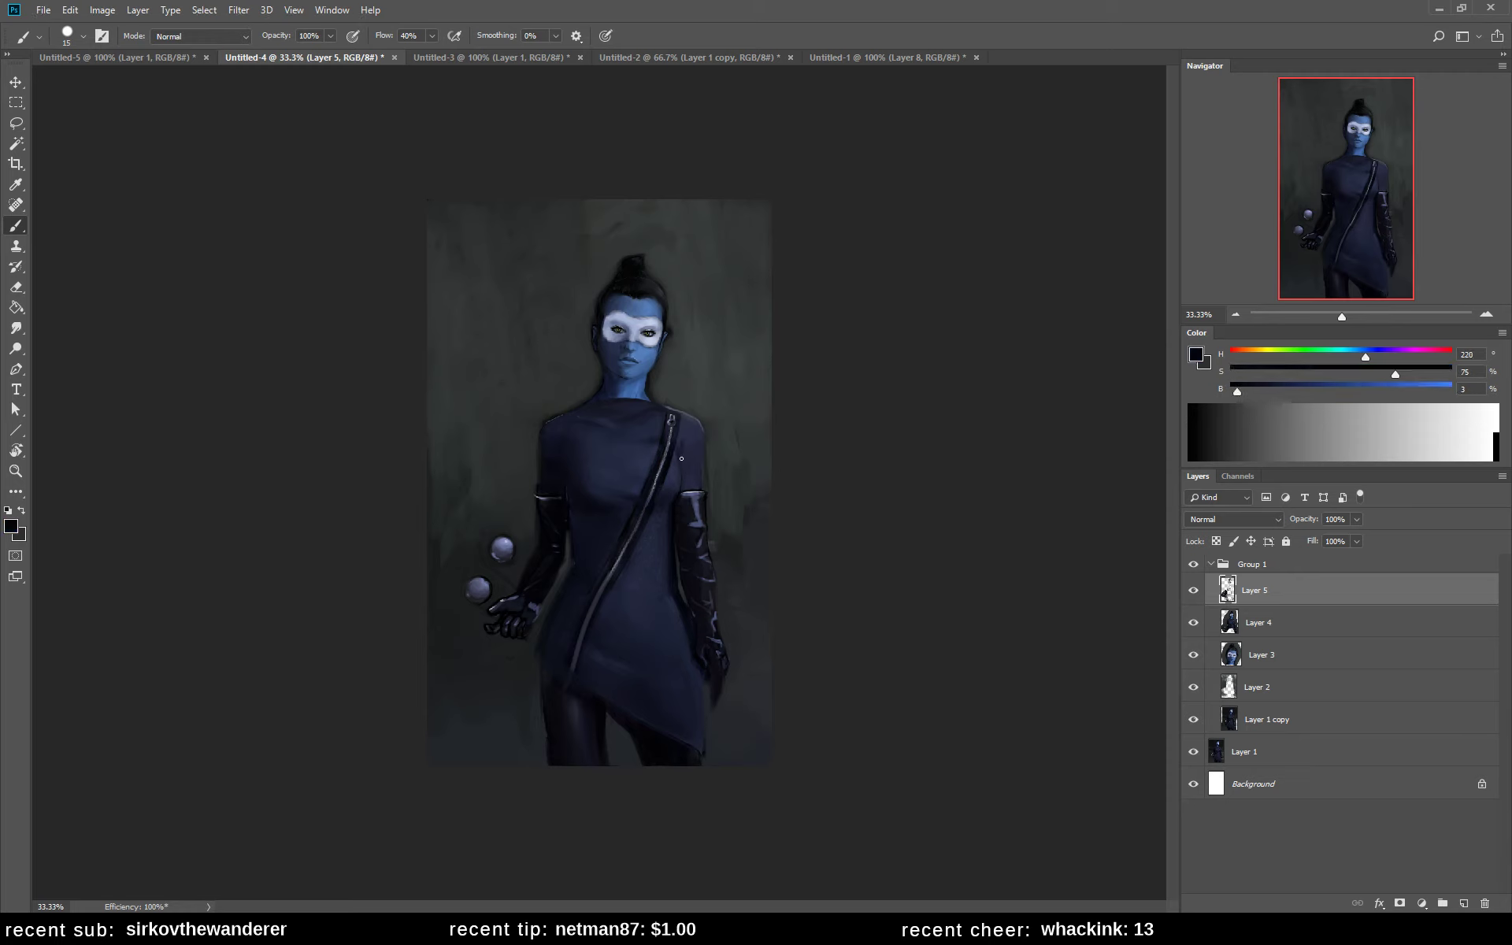
alt+click(683, 427)
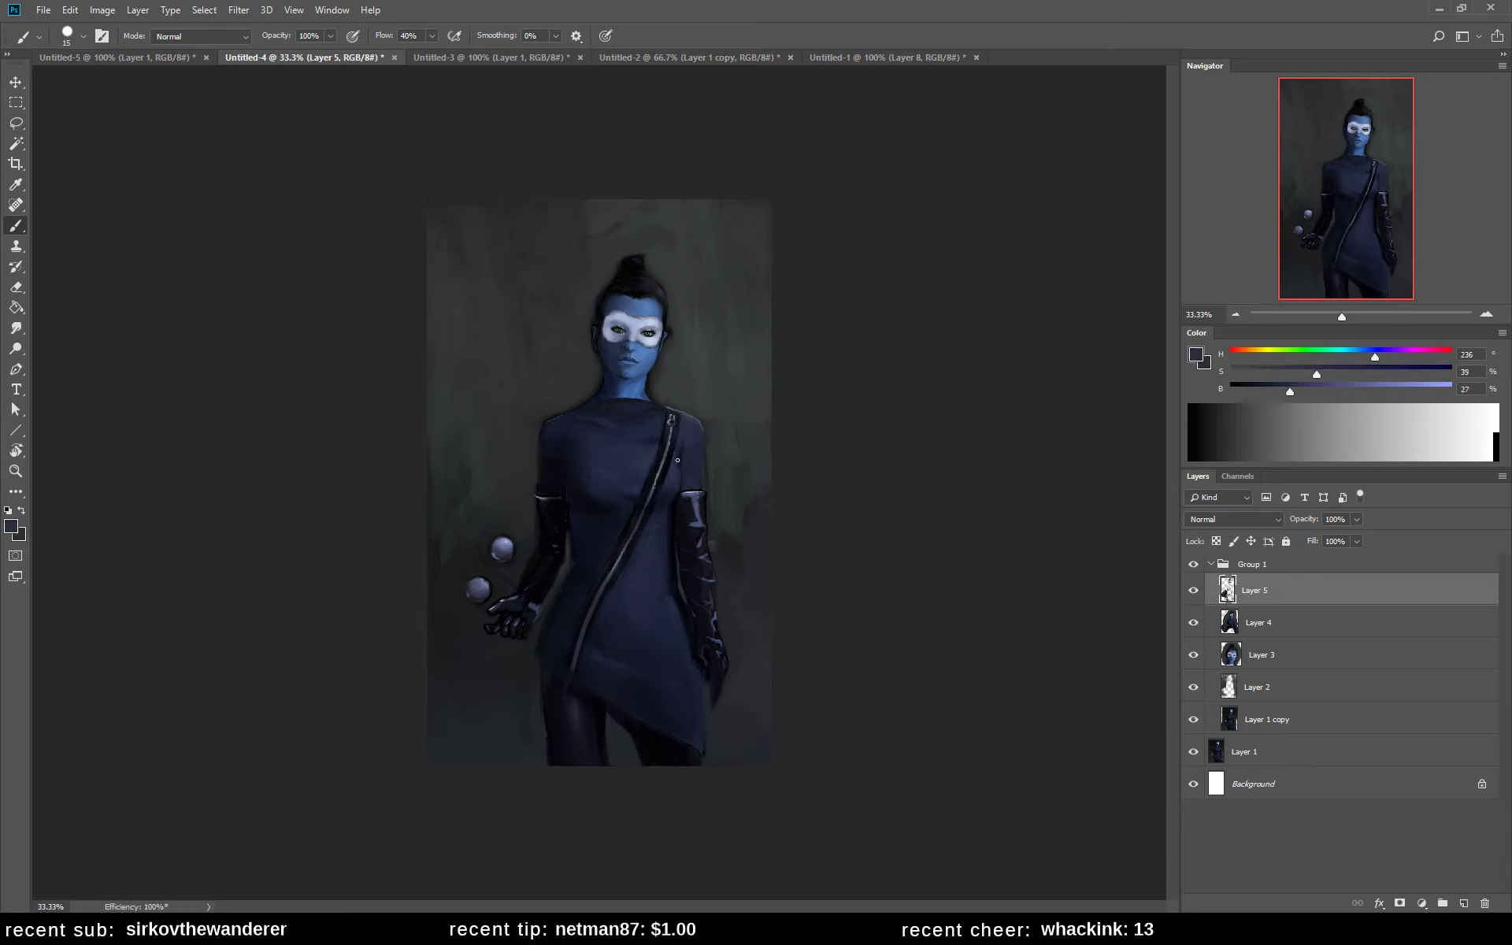
alt+click(675, 459)
alt+click(683, 431)
alt+click(694, 468)
alt+click(560, 565)
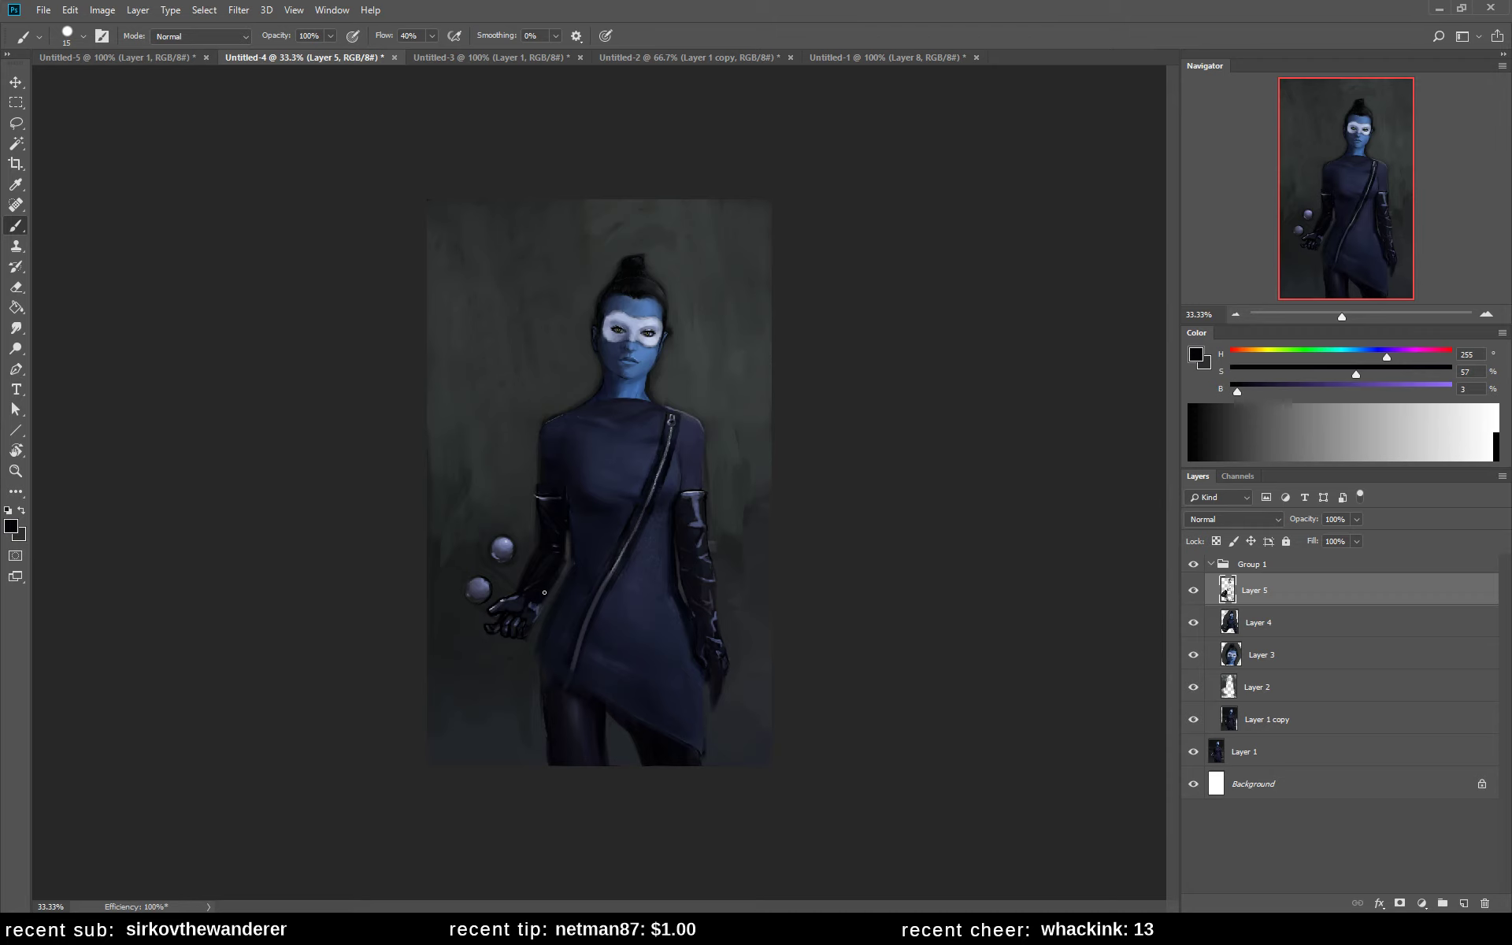
alt+click(544, 597)
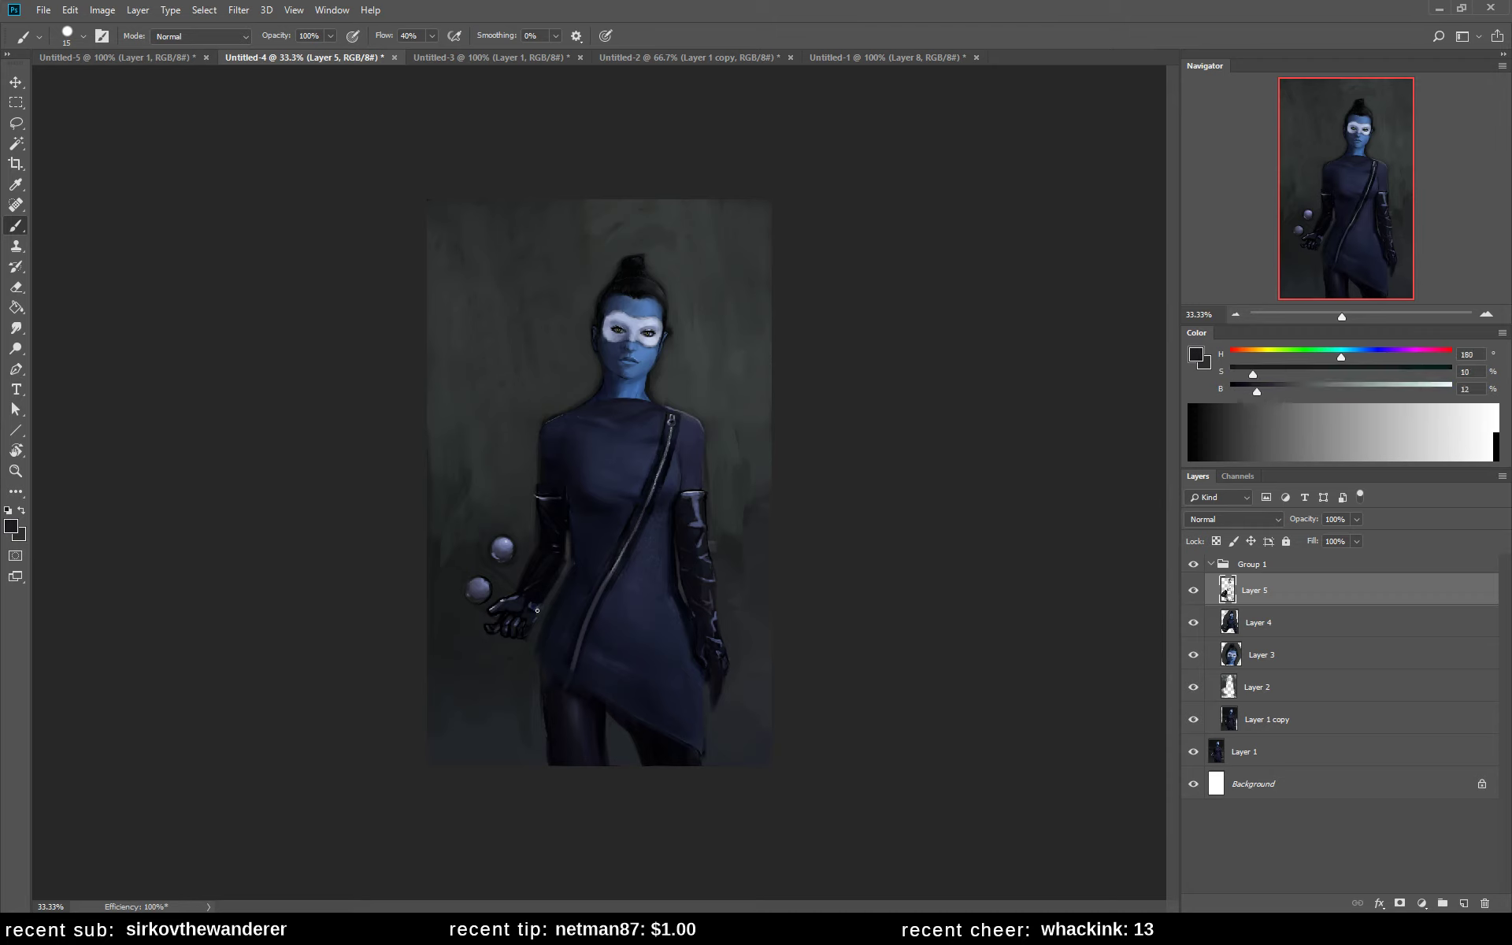
alt+click(456, 532)
- Enlarge the brush, then sample background, shoulder and dress tones at medium size
key(bracketright)
key(bracketright)
key(bracketright)
key(bracketright)
key(bracketright)
key(bracketright)
key(bracketright)
key(bracketright)
key(bracketright)
alt+click(478, 447)
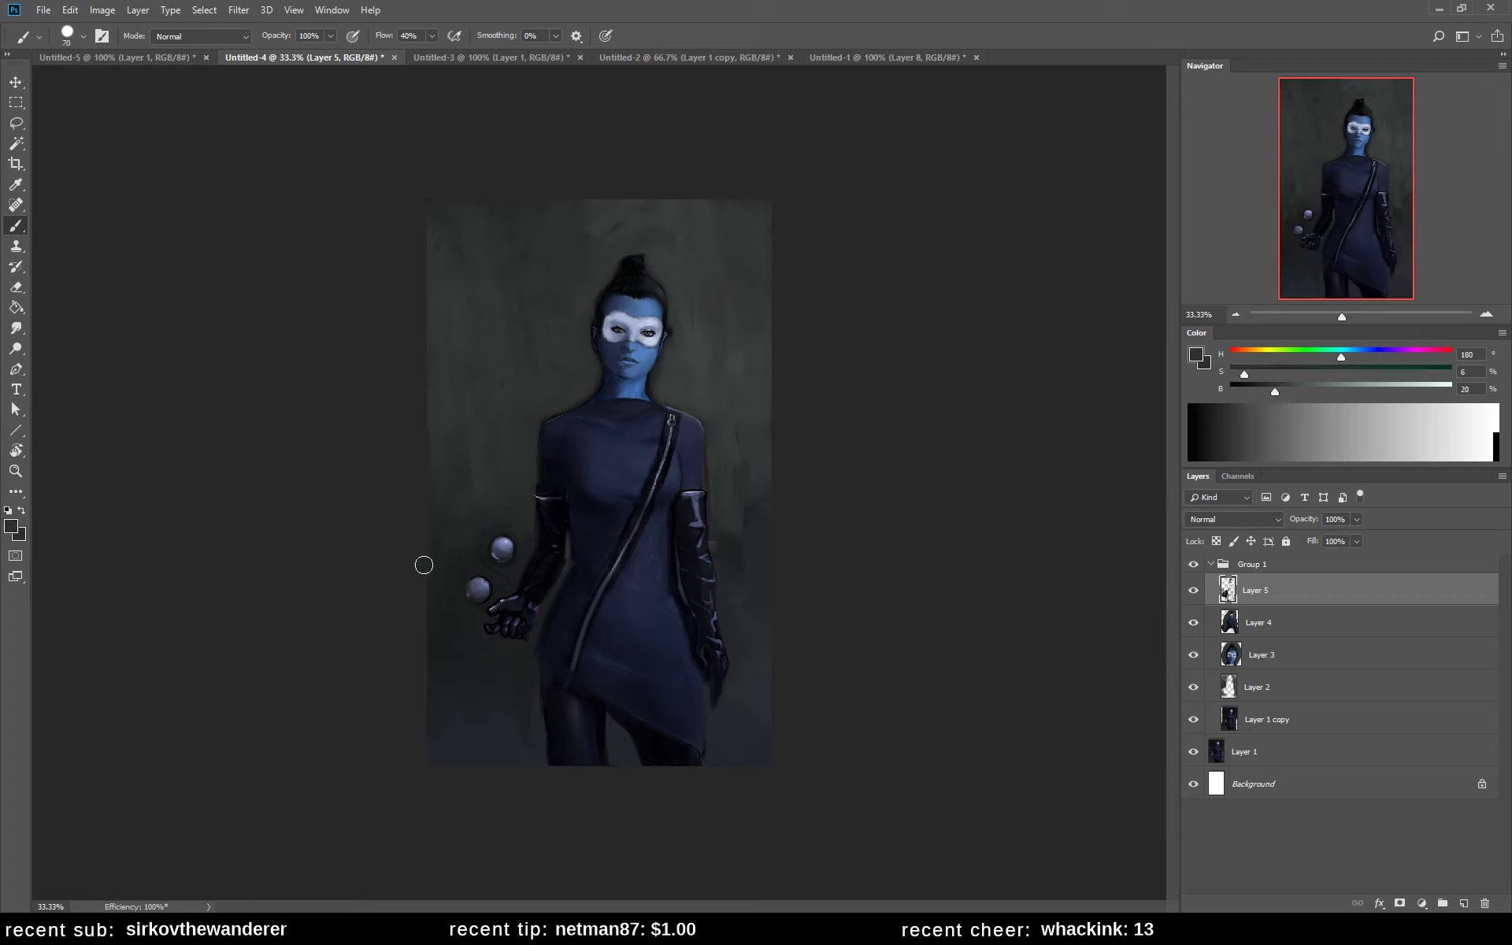
alt+click(432, 463)
alt+click(556, 431)
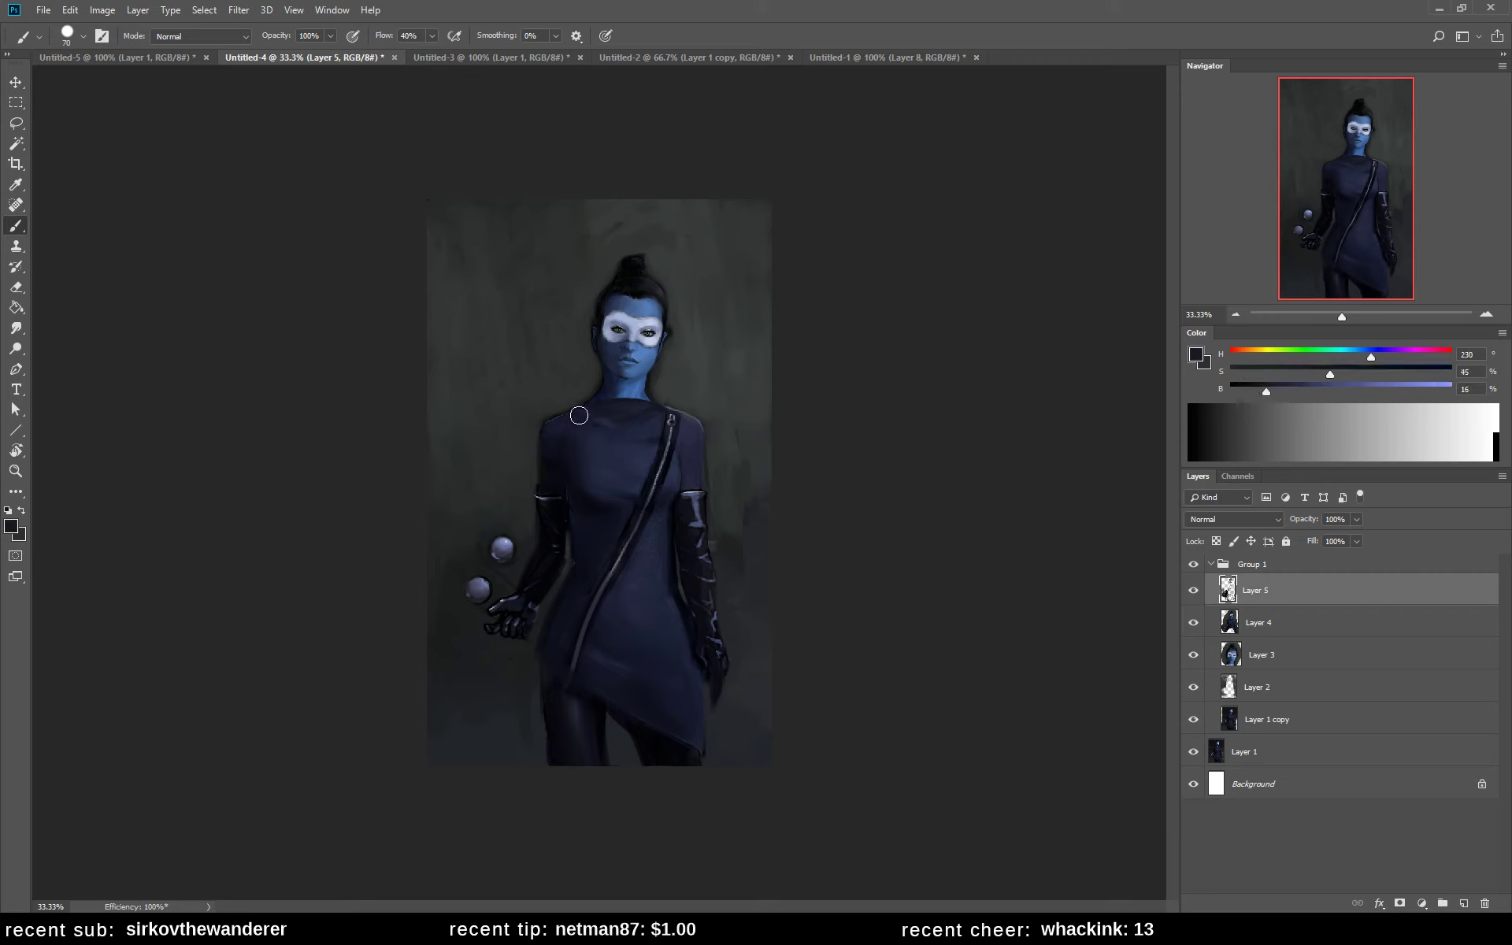
key(bracketleft)
key(bracketleft)
key(bracketleft)
alt+click(693, 431)
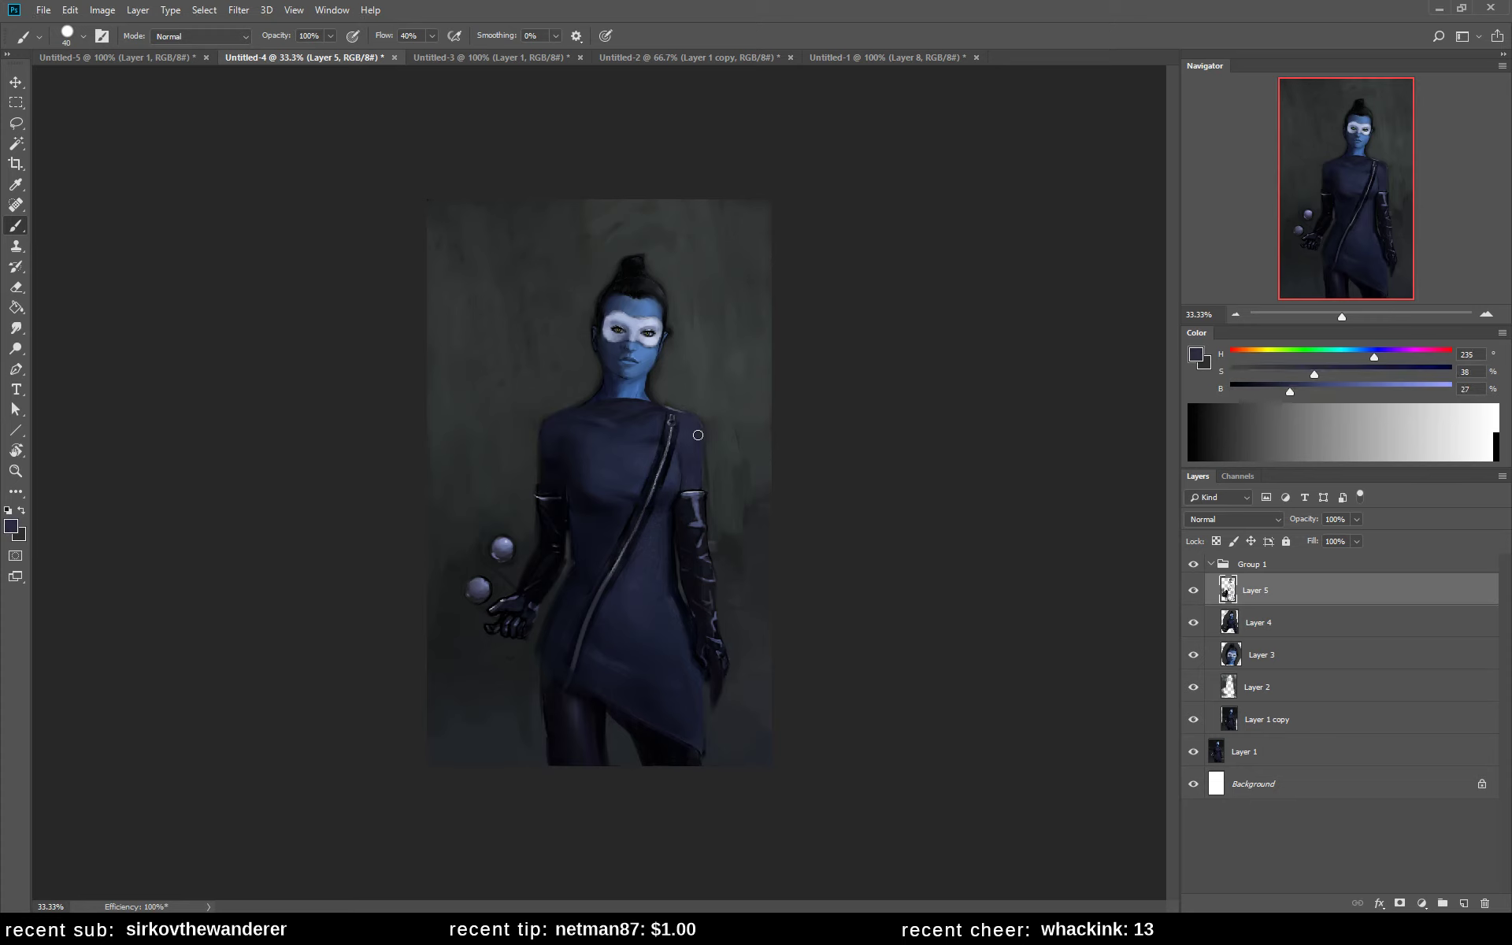
alt+click(688, 402)
alt+click(687, 401)
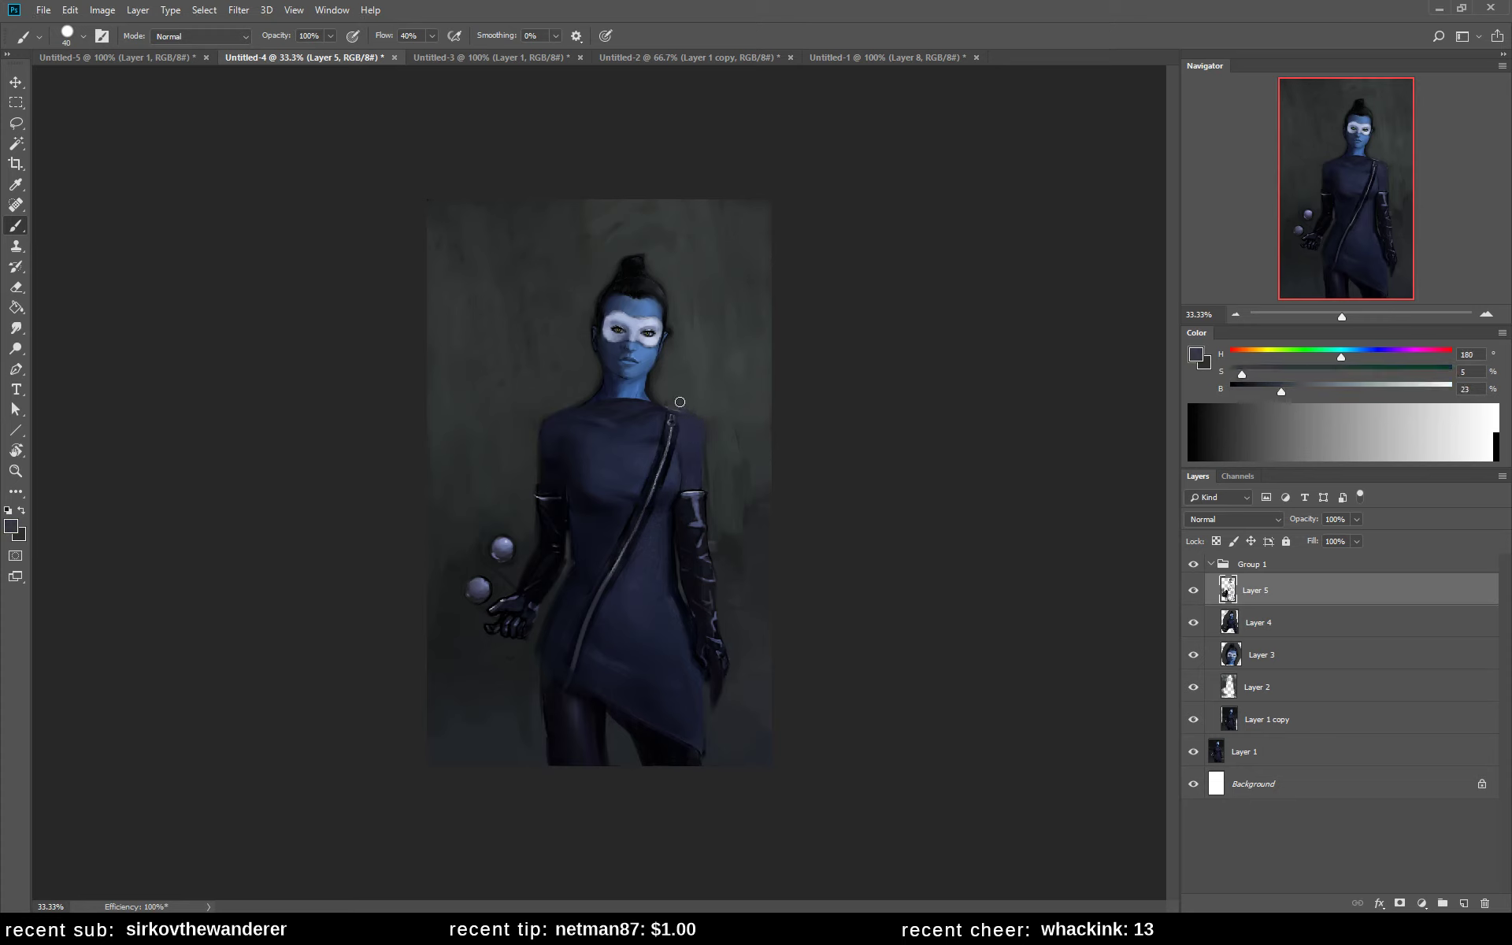
alt+click(615, 456)
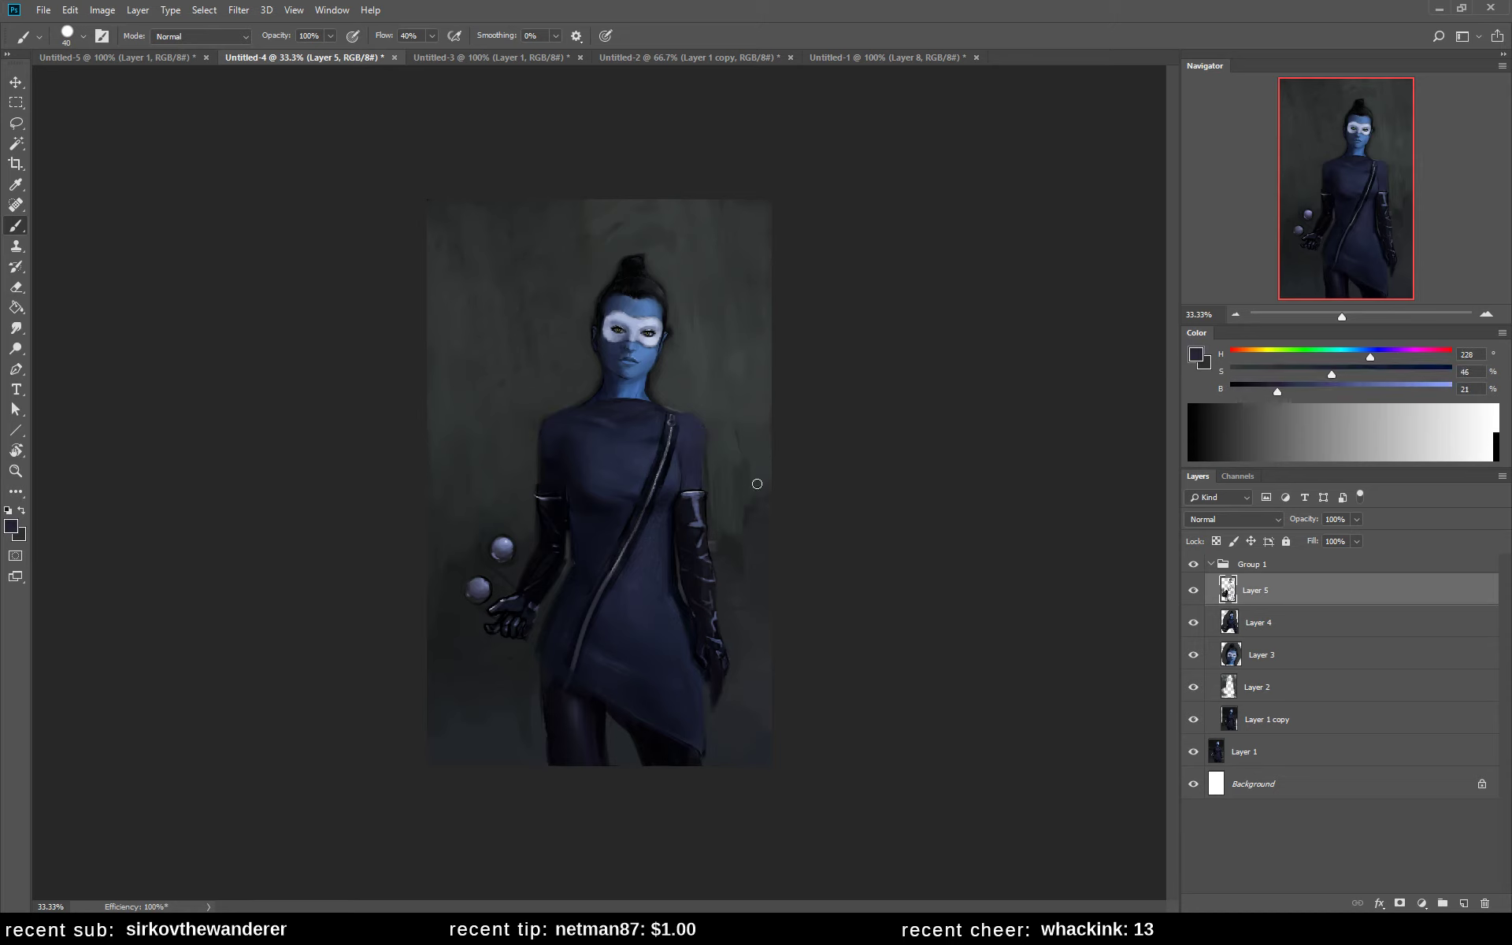
alt+click(665, 379)
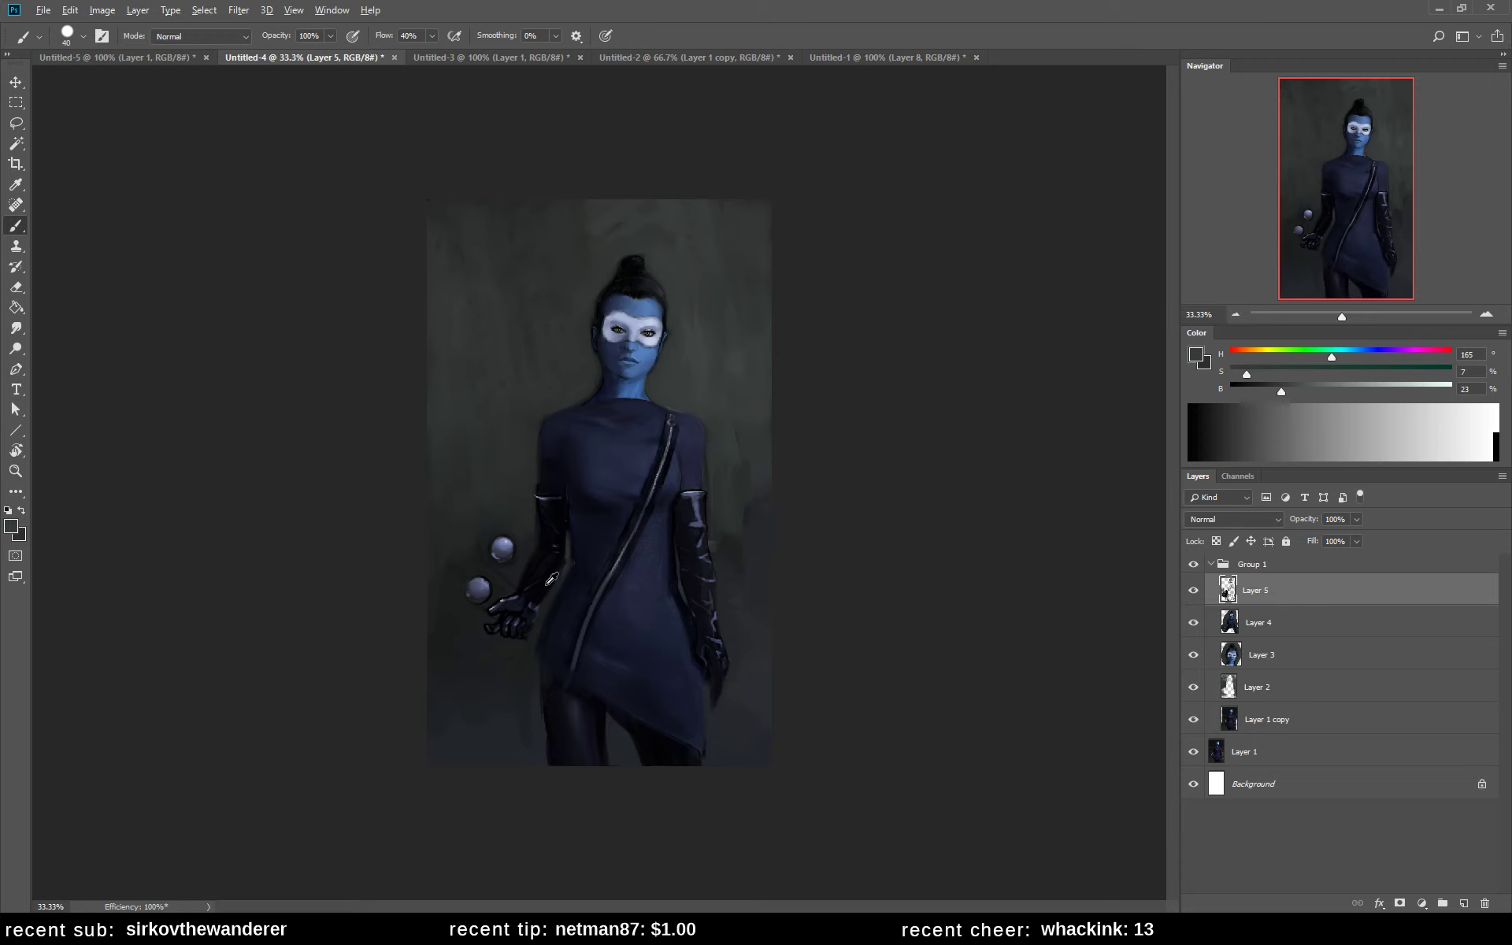
- Sample dark blues near the hand, then lasso the gloved hand and copy it to a new layer
alt+click(520, 599)
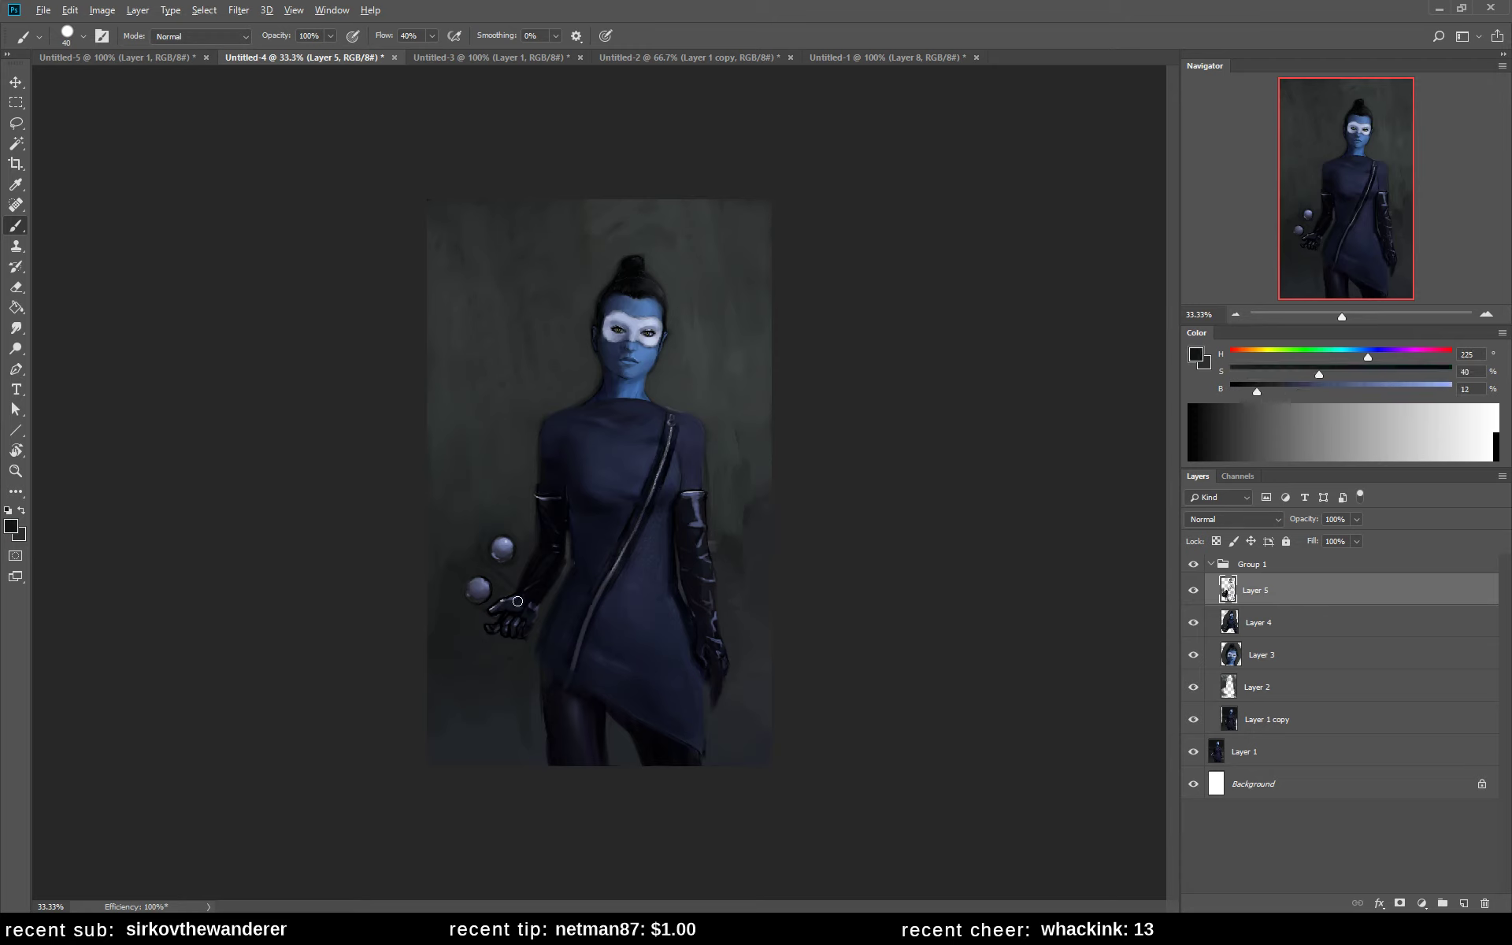
alt+click(683, 526)
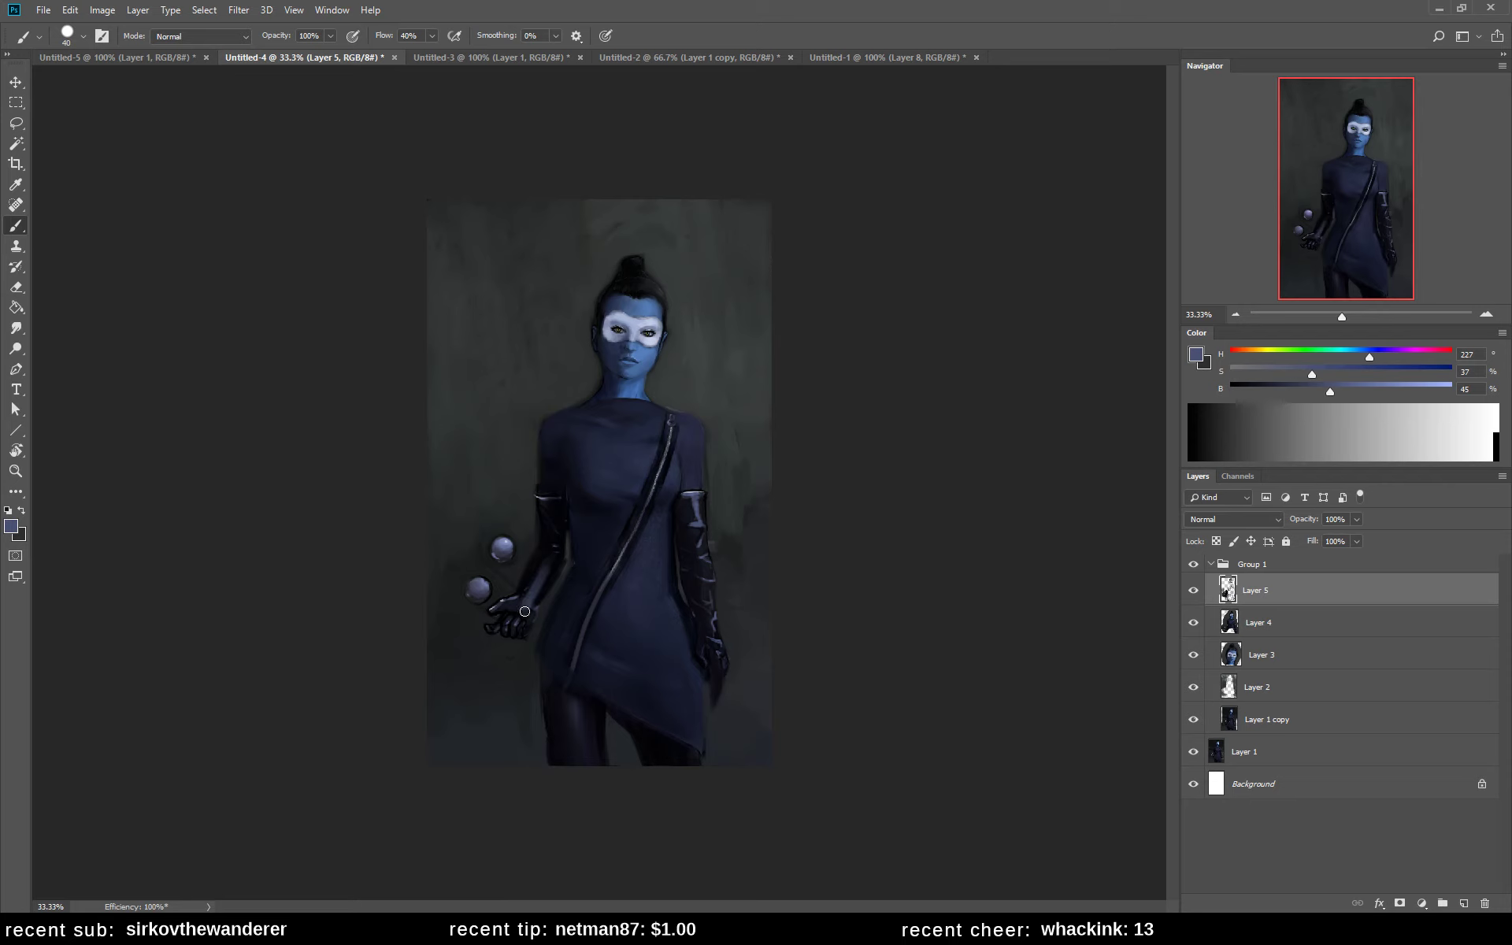
alt+click(542, 561)
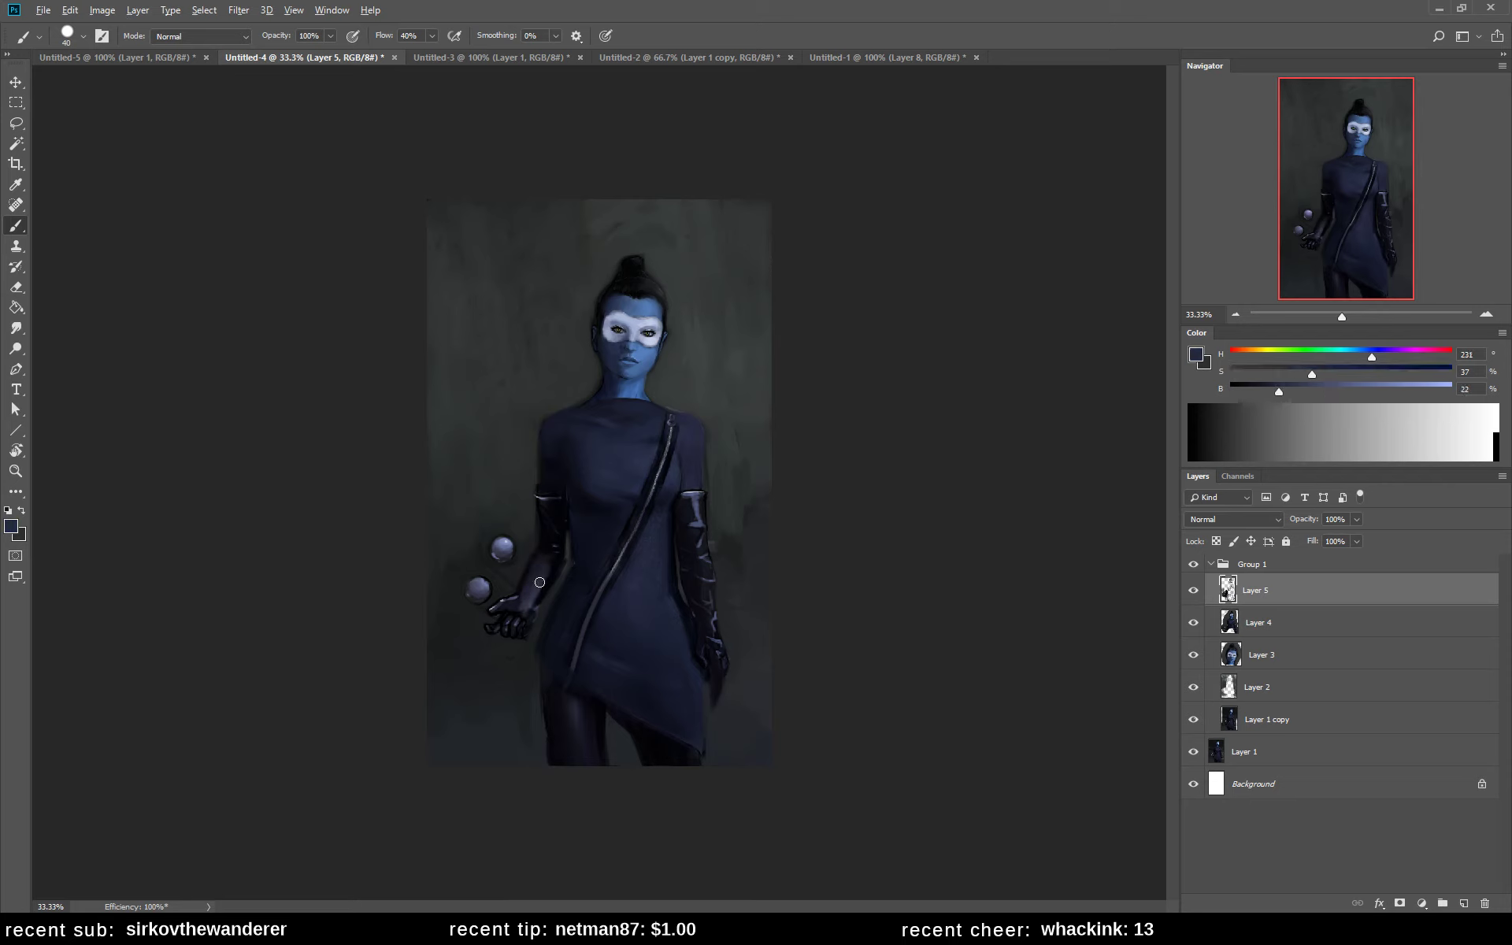
alt+click(552, 573)
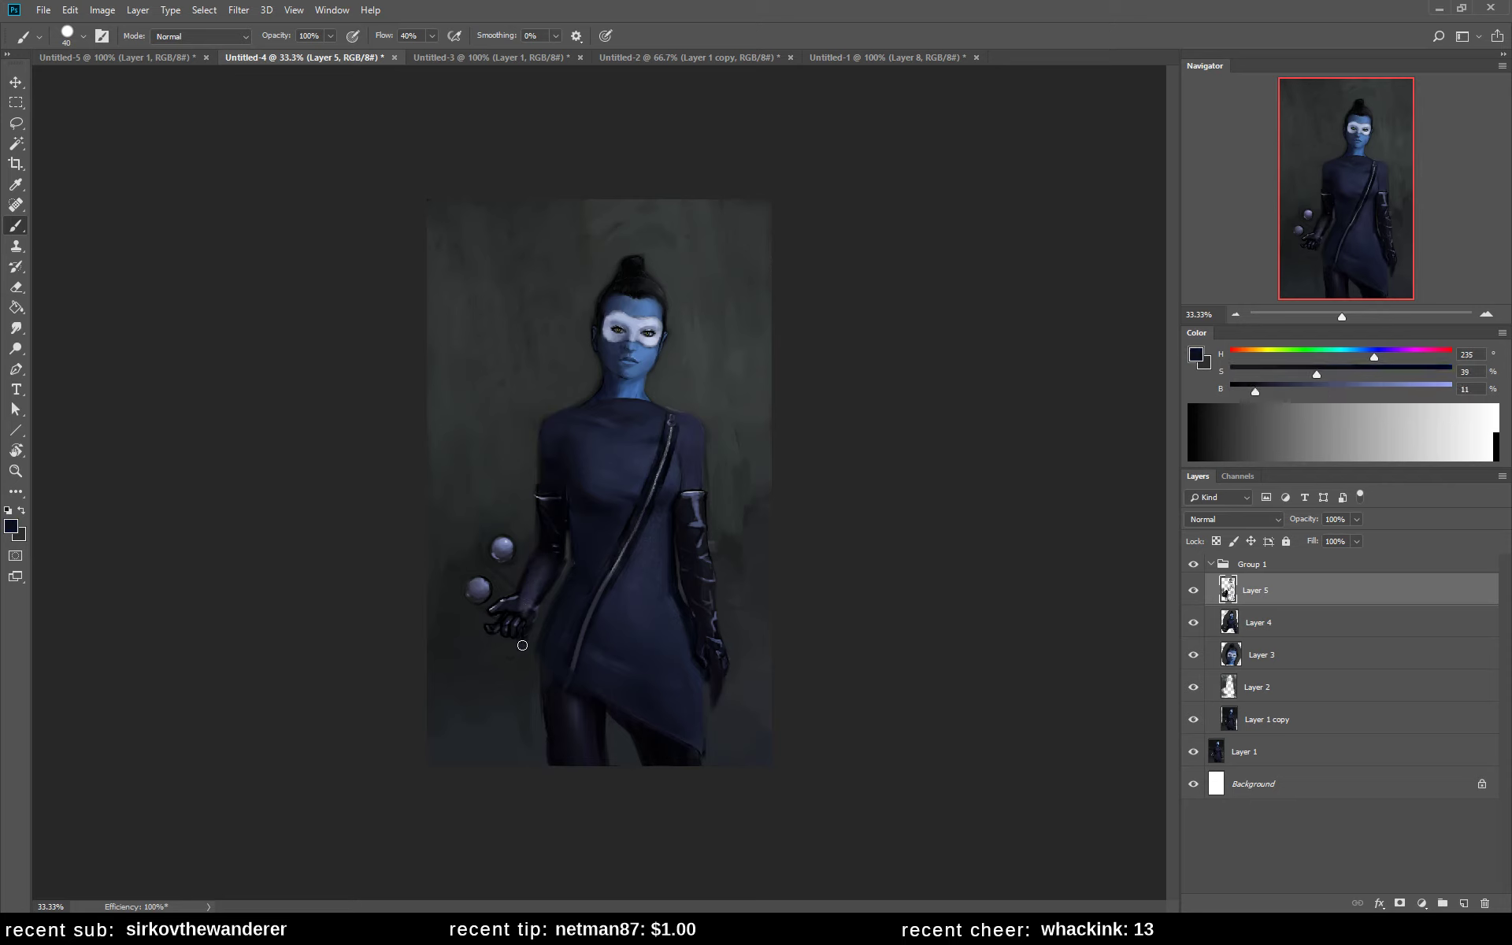
key(l)
mouse_move(525, 599)
mouse_down()
mouse_move(479, 622)
mouse_move(545, 634)
mouse_move(526, 603)
mouse_move(544, 633)
mouse_move(506, 638)
mouse_up()
key(ctrl+j)
- Nudge the copied hand, then blend it into the wrist with dark sampled brush strokes
key(v)
key(b)
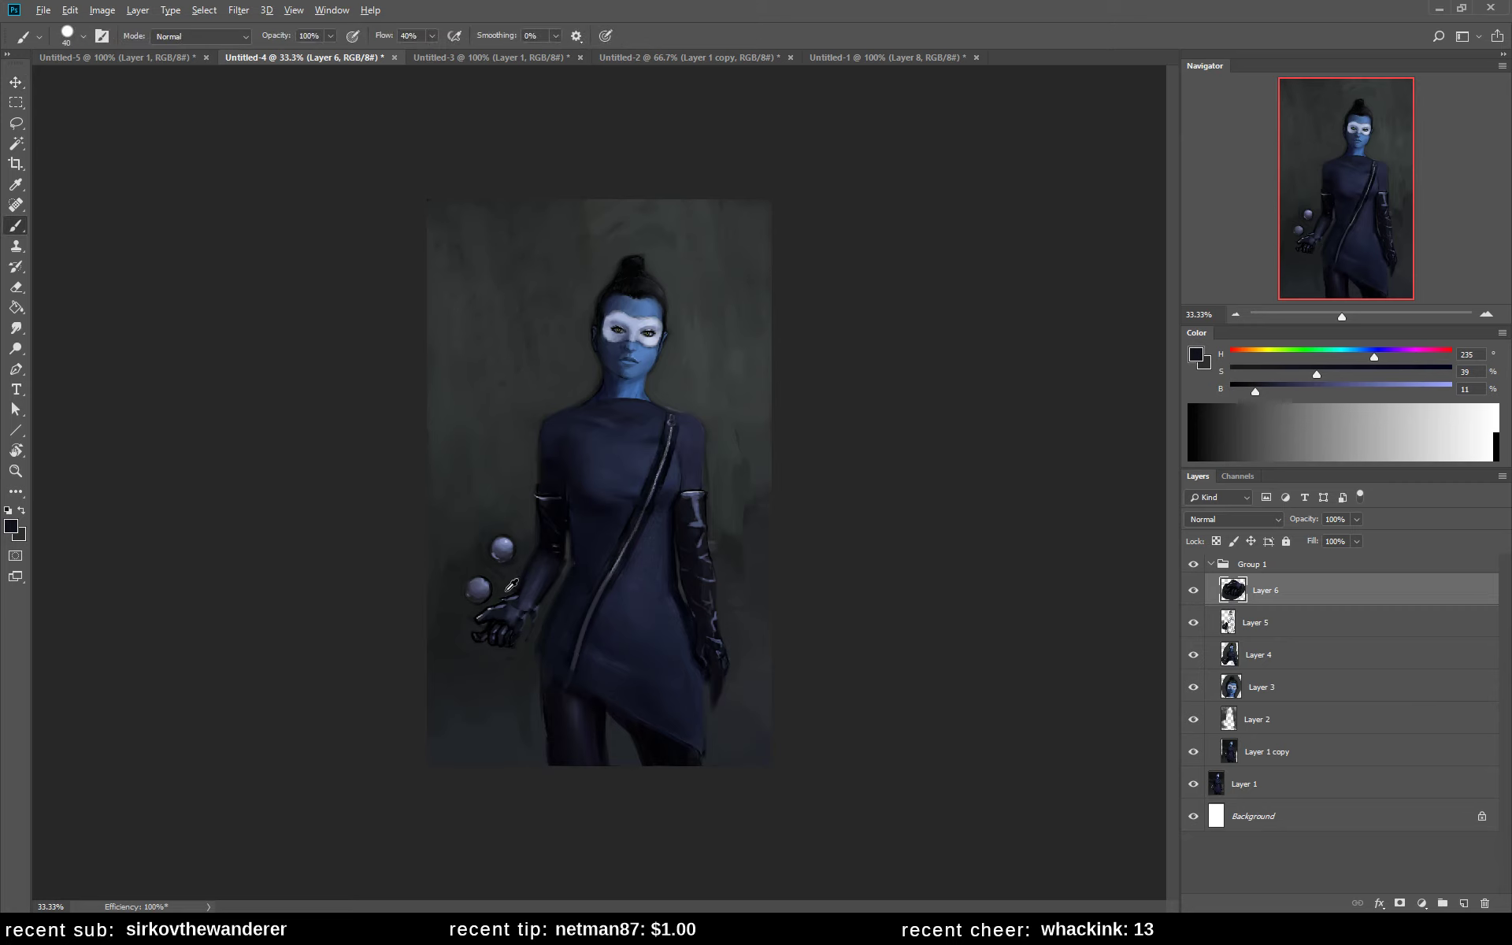
alt+click(504, 599)
alt+click(520, 597)
alt+click(518, 614)
alt+click(494, 620)
drag(510, 615, 507, 612)
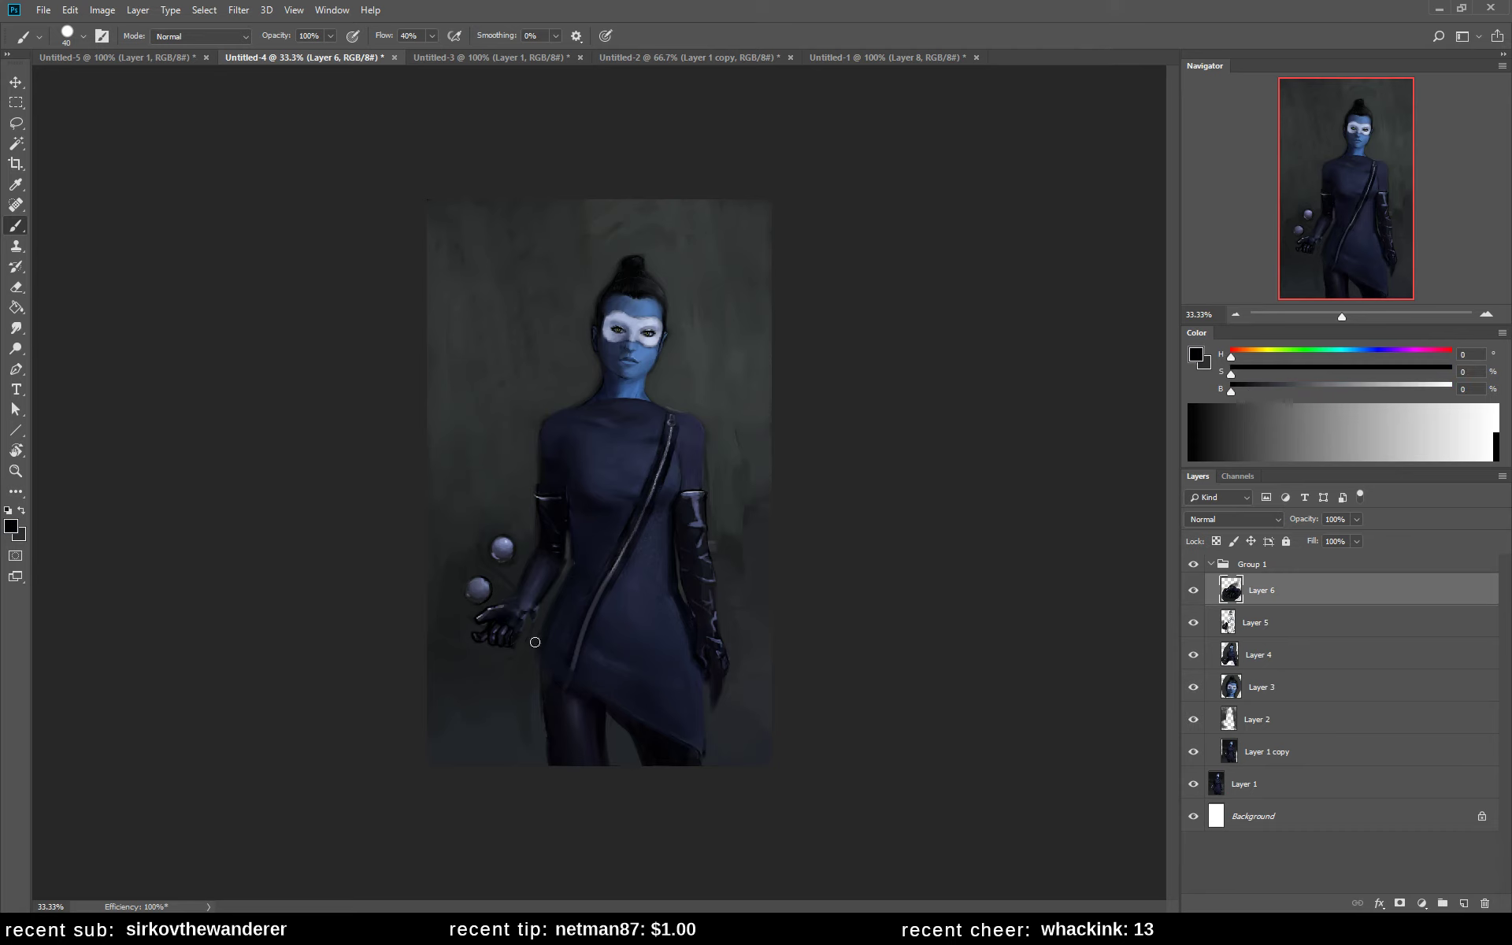
alt+click(532, 597)
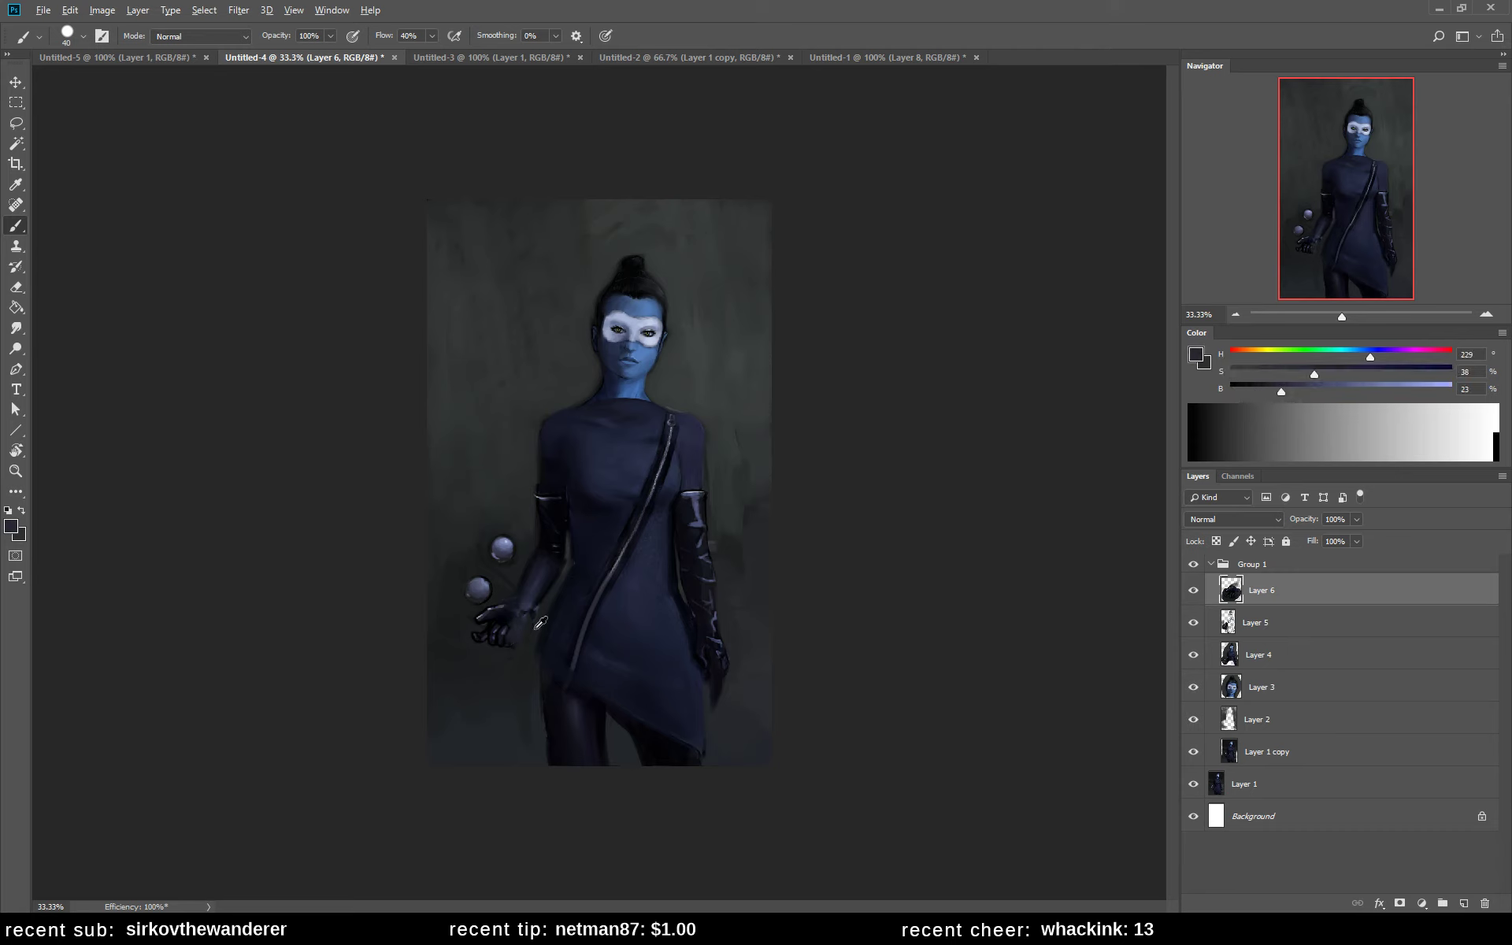
alt+click(526, 653)
drag(551, 596, 538, 614)
- Reduce the brush to size 15 and mirror the whole canvas horizontally
alt+click(560, 538)
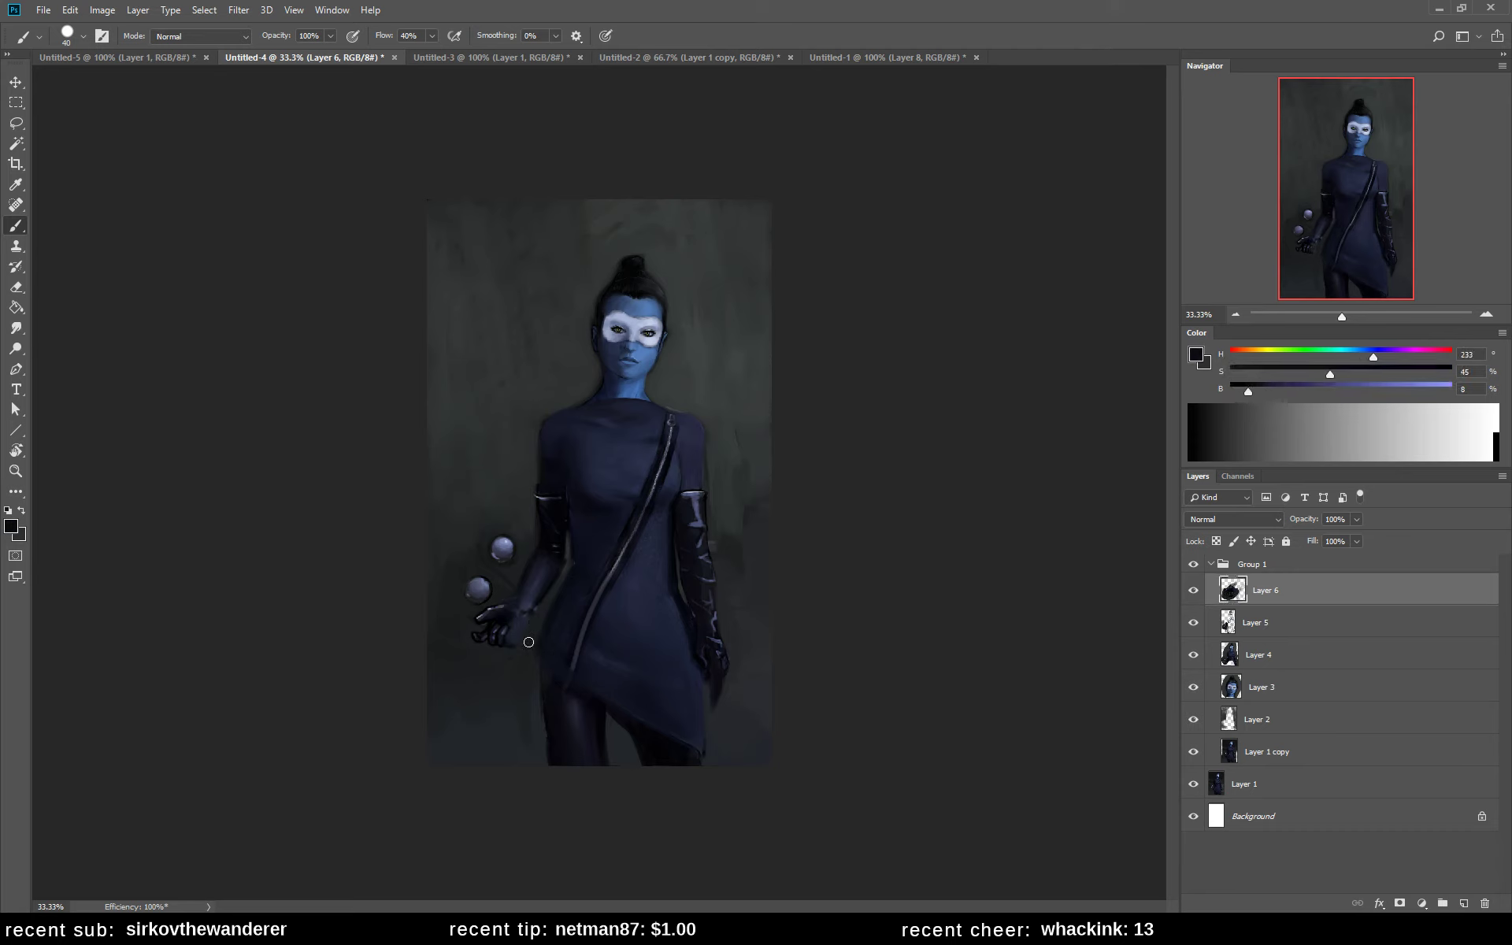
key(bracketleft)
key(bracketleft)
key(bracketleft)
key(bracketleft)
key(bracketleft)
key(bracketleft)
key(ctrl+shift+h)
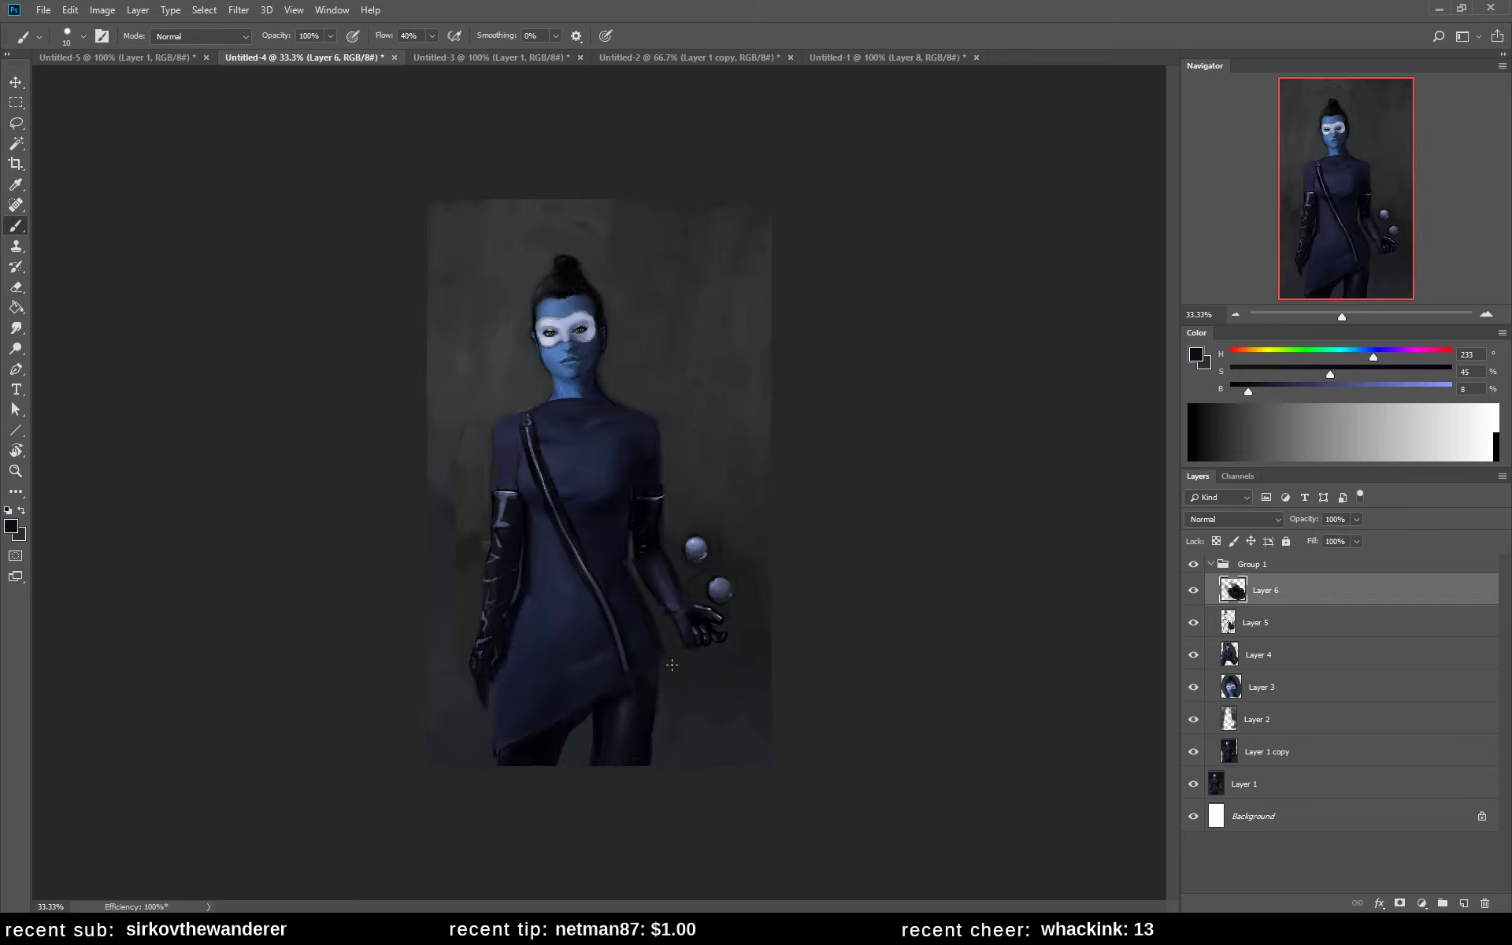
- Darken the arm's inner edge with near-black and dark grey strokes at brush size 25
alt+click(657, 537)
drag(643, 569, 662, 581)
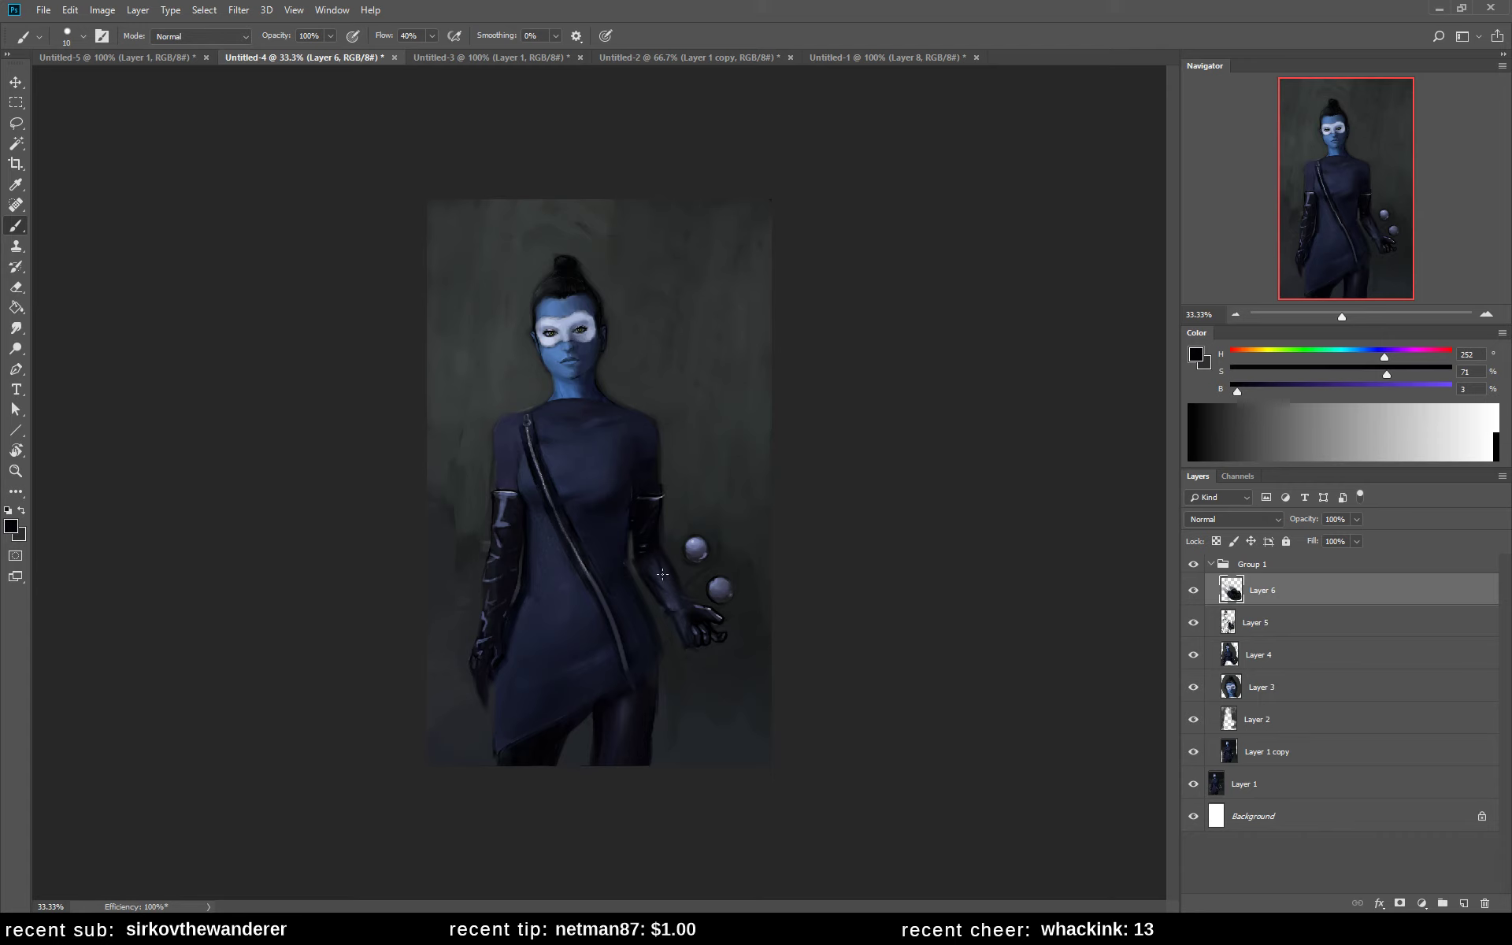
key(bracketright)
key(bracketright)
key(bracketright)
alt+click(659, 563)
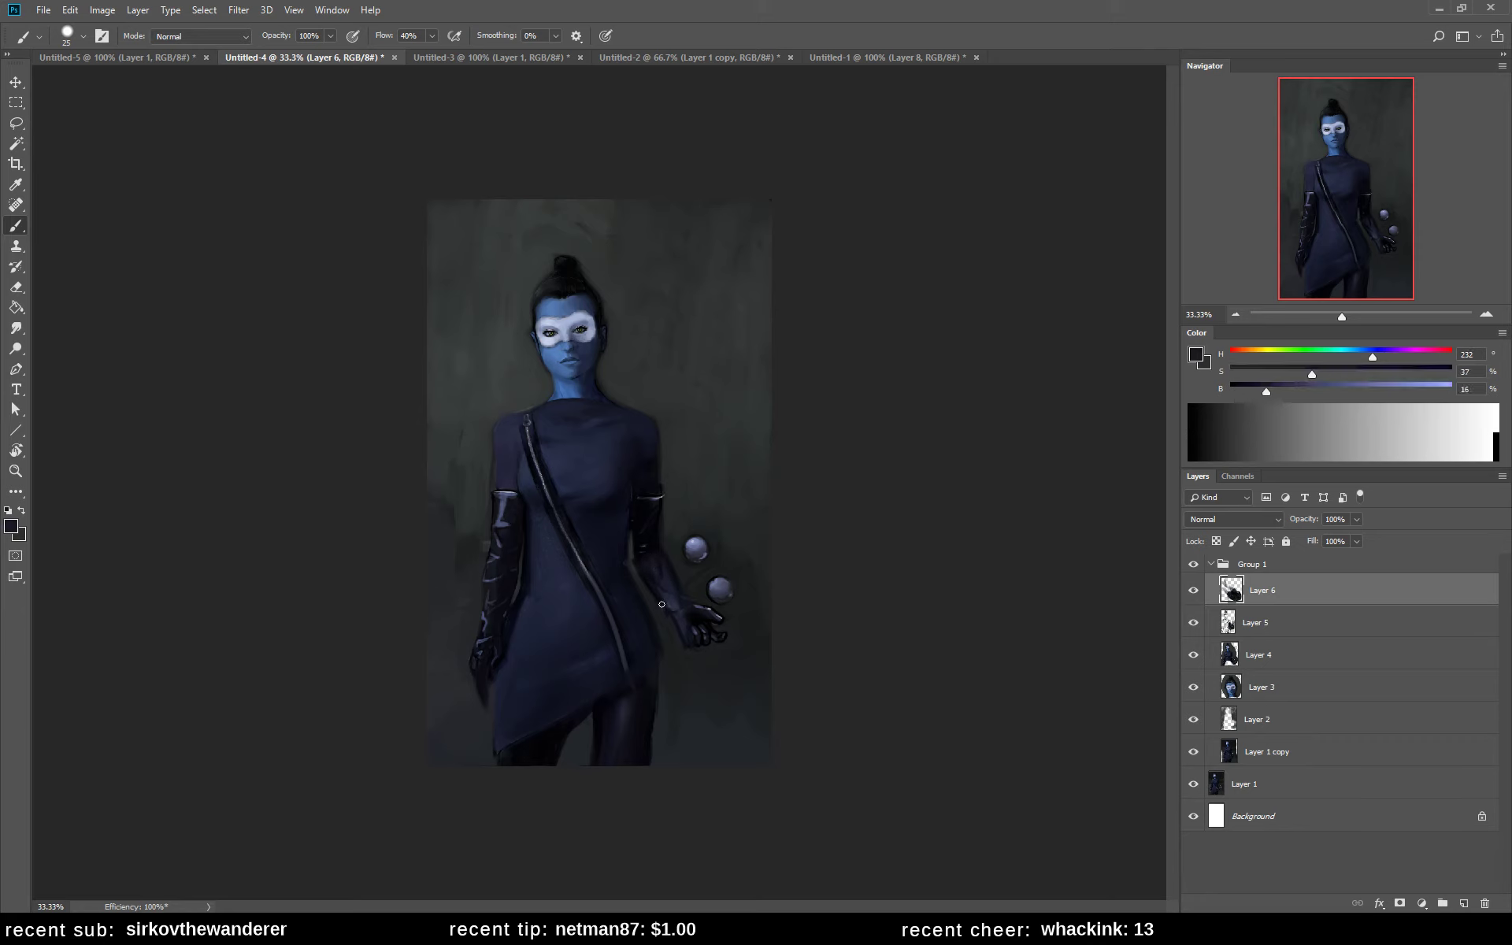
alt+click(656, 521)
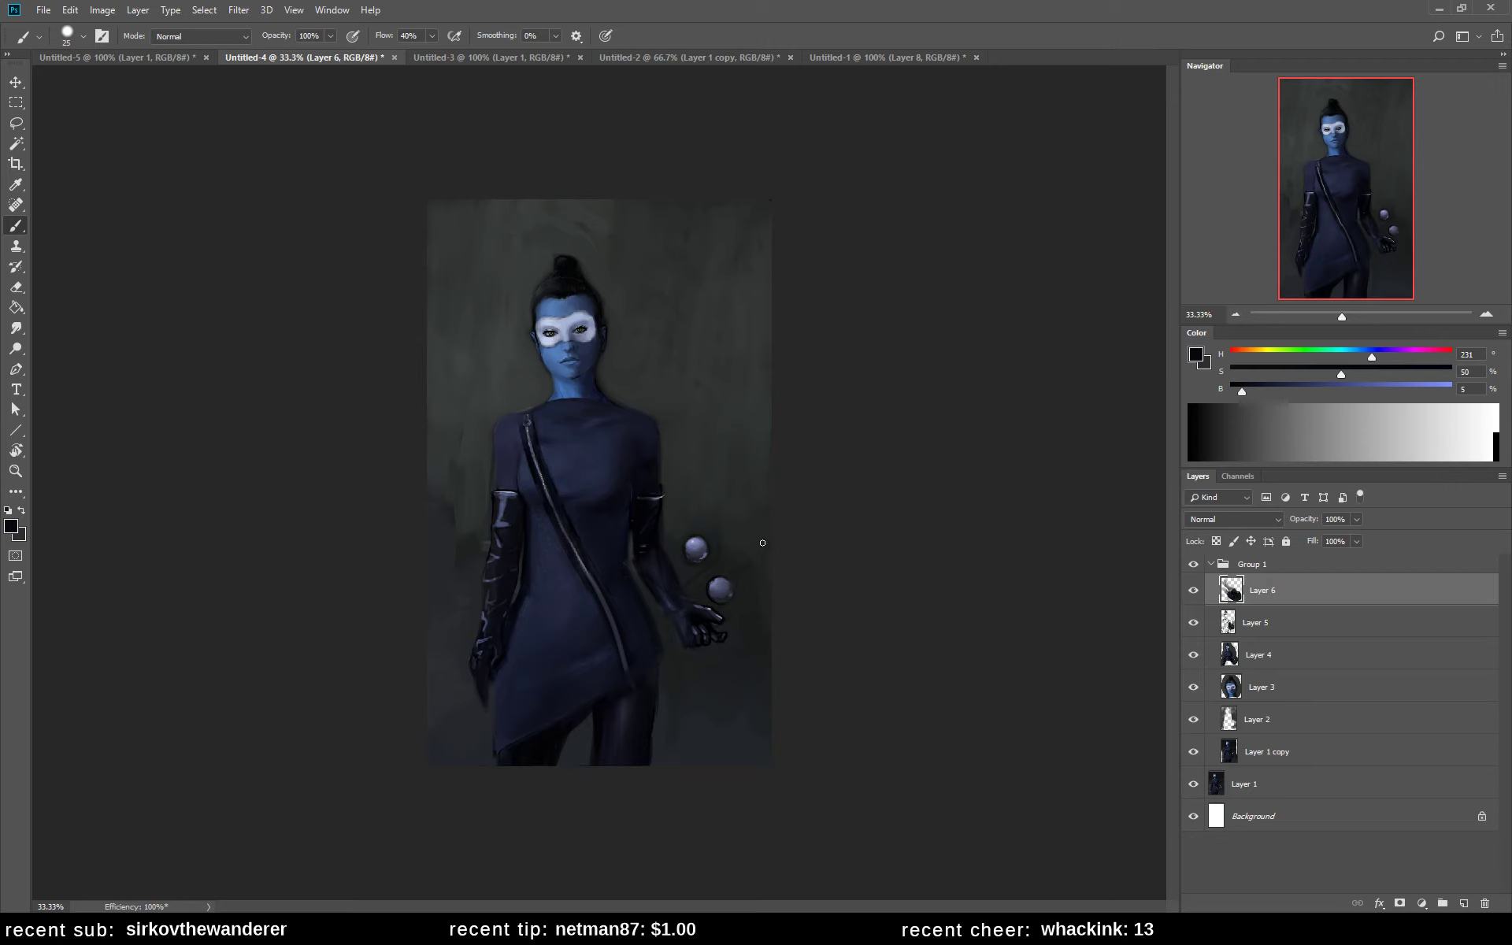
alt+click(655, 536)
drag(638, 540, 635, 560)
alt+click(700, 467)
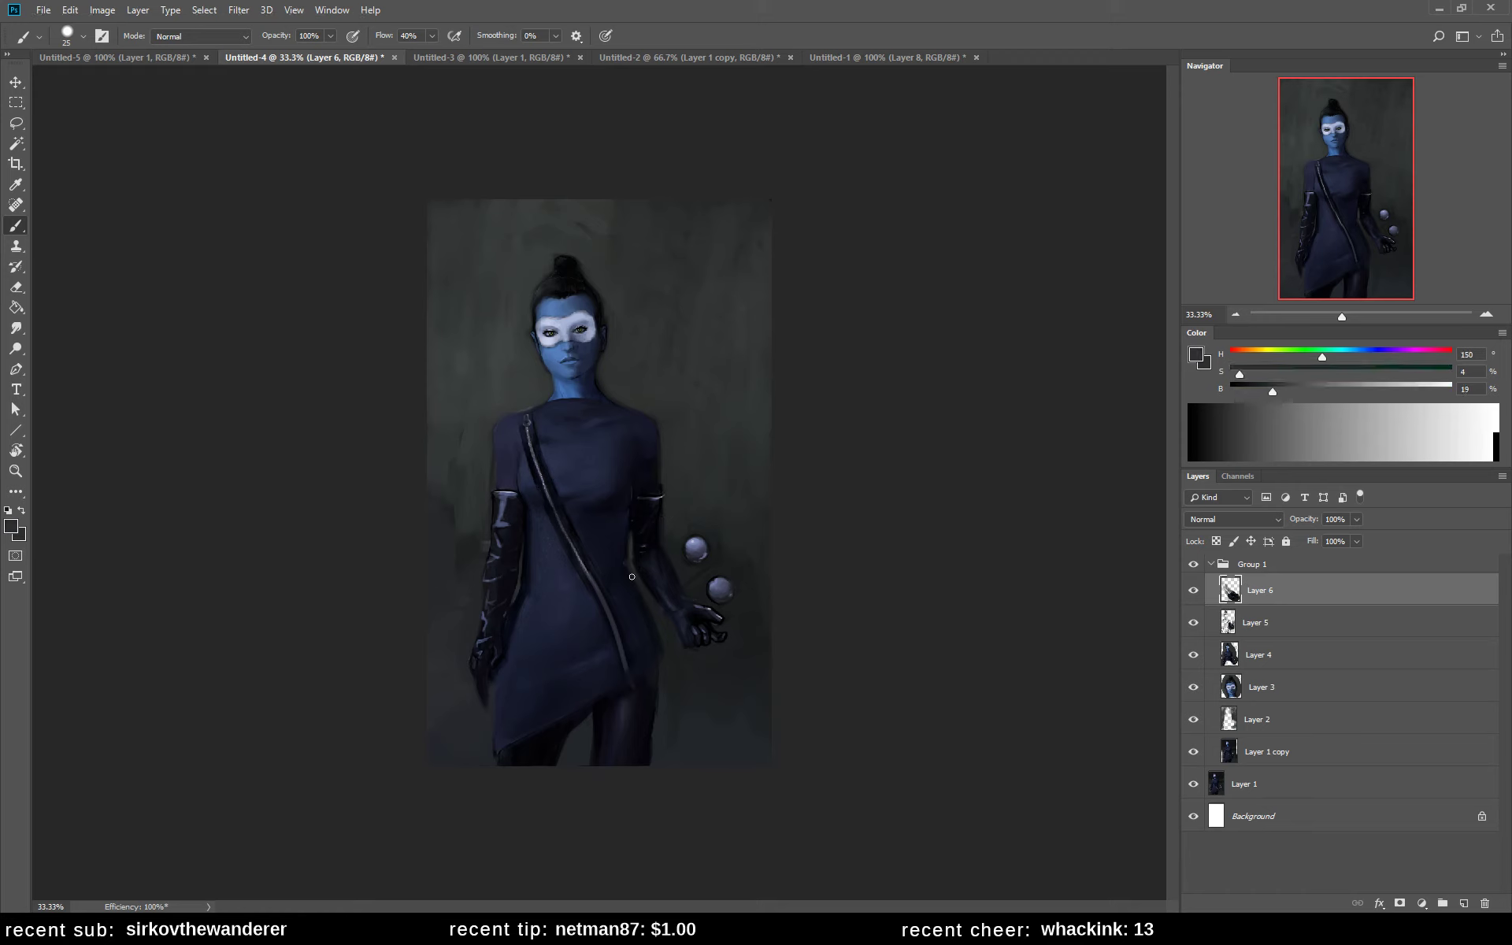
drag(631, 577, 631, 560)
- Paint dark strokes below the hand and along the inner edge of the leg
alt+click(672, 645)
drag(671, 653, 666, 680)
alt+click(682, 669)
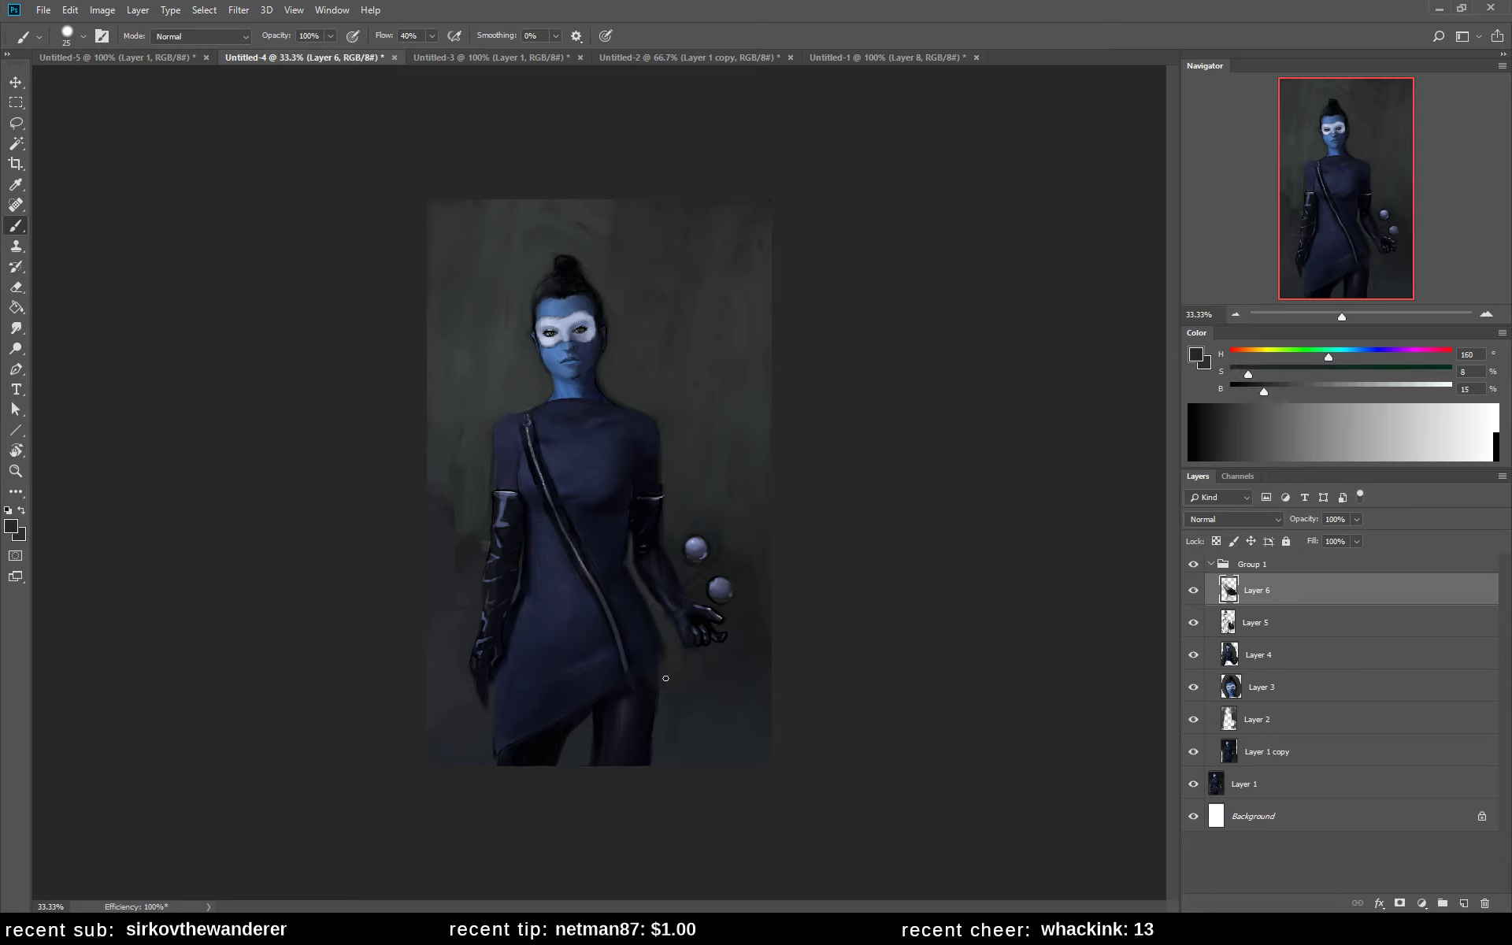
alt+click(660, 741)
drag(665, 740, 591, 747)
alt+click(605, 718)
drag(590, 718, 588, 752)
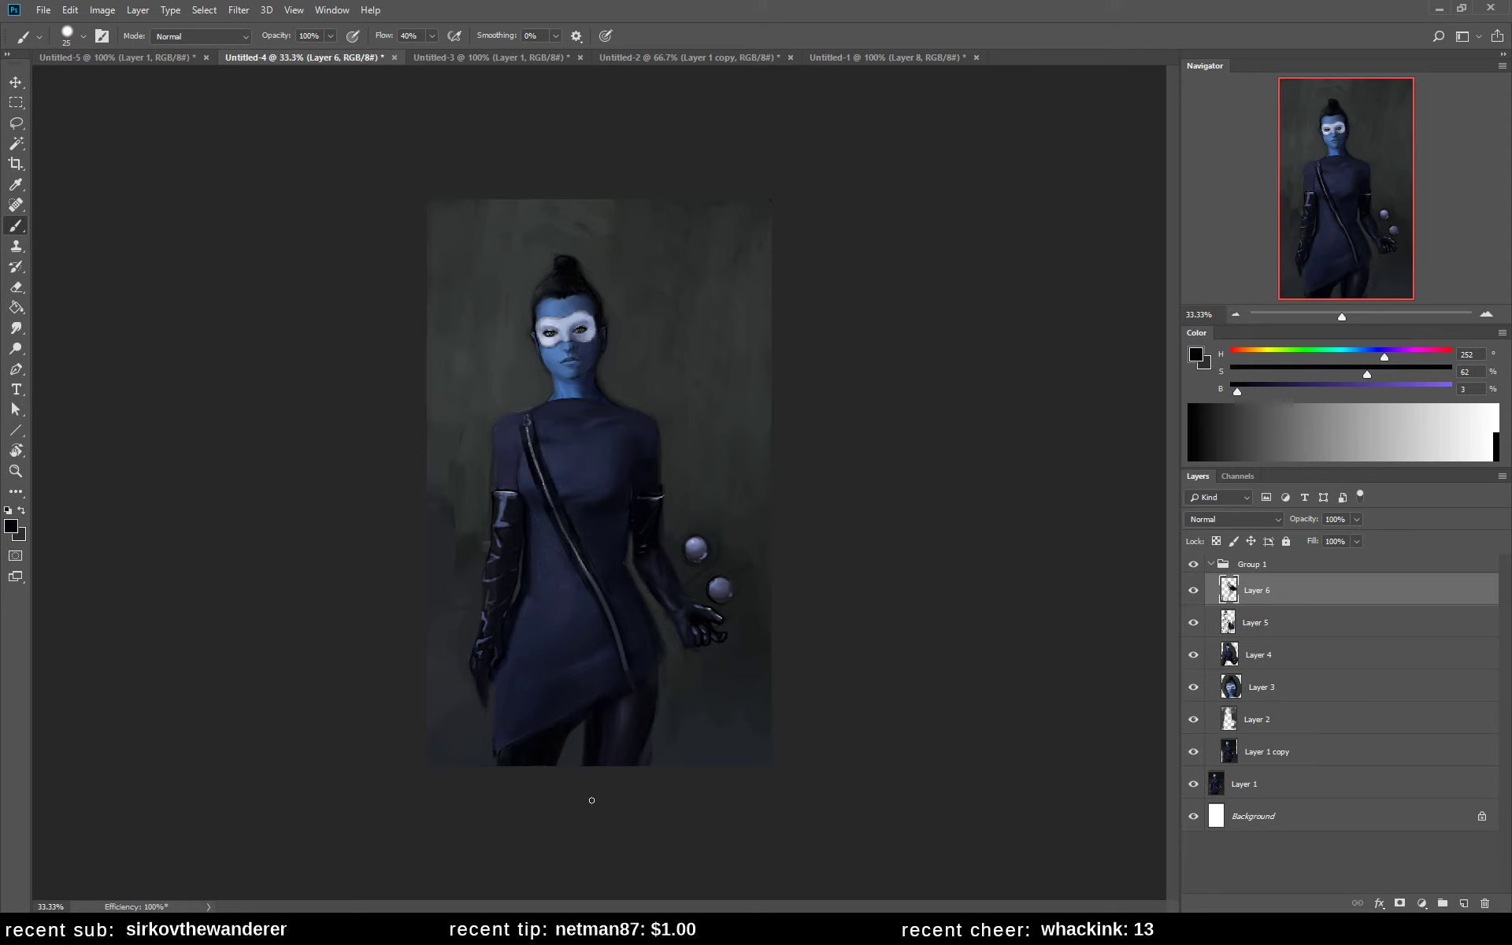
drag(583, 734, 580, 761)
alt+click(580, 721)
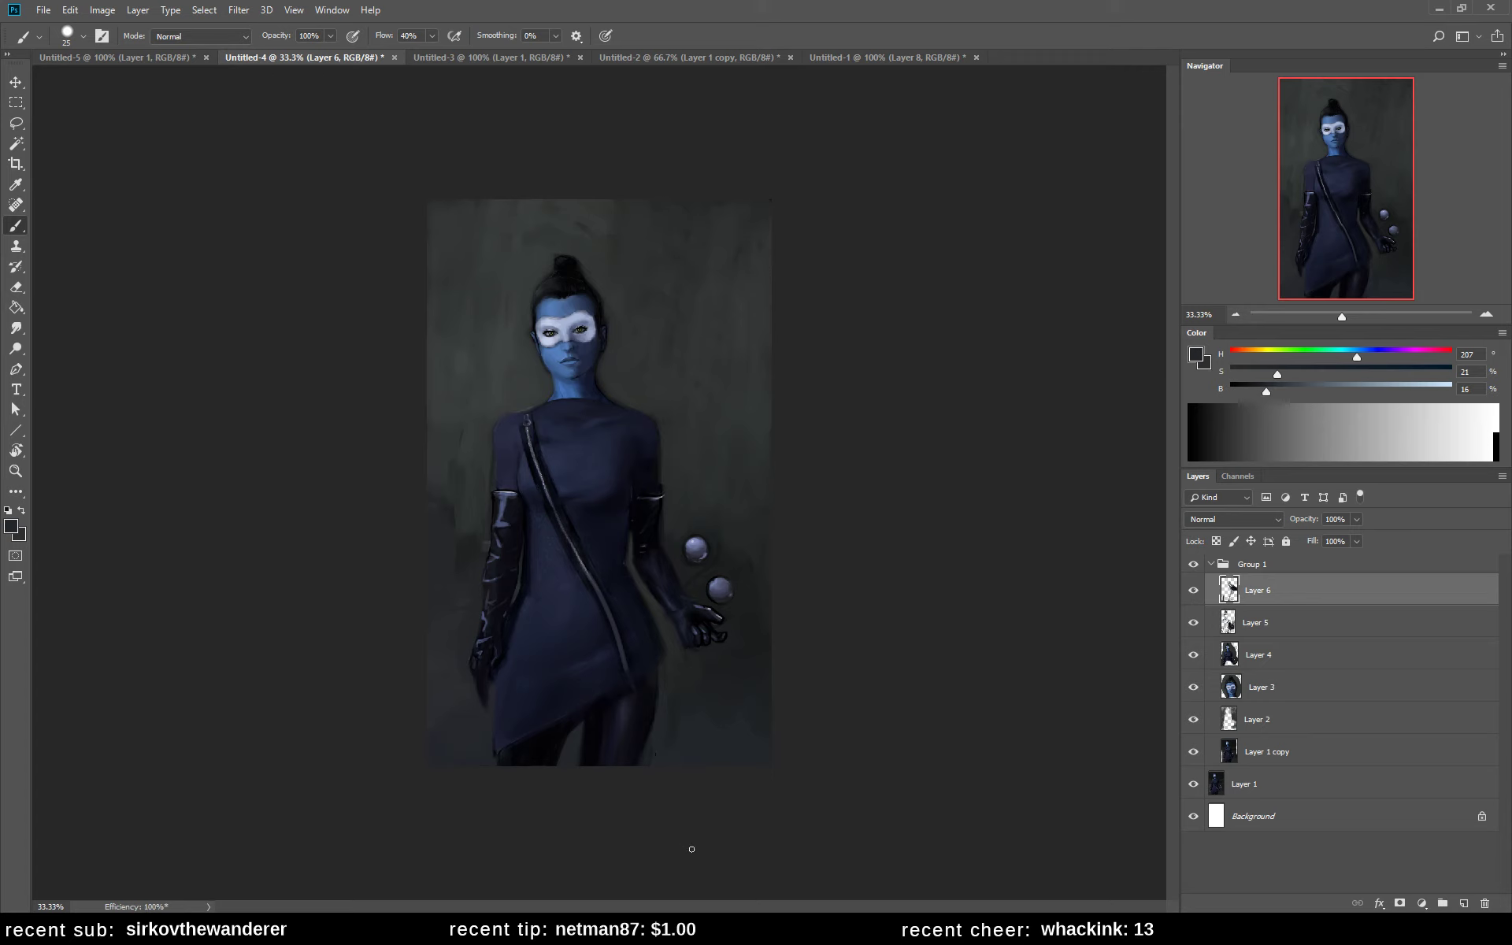
- Paint faint mid-grey light on the leg below the hem, then soften it with darker tones
alt+click(639, 700)
alt+click(568, 608)
drag(529, 743, 525, 753)
alt+click(528, 747)
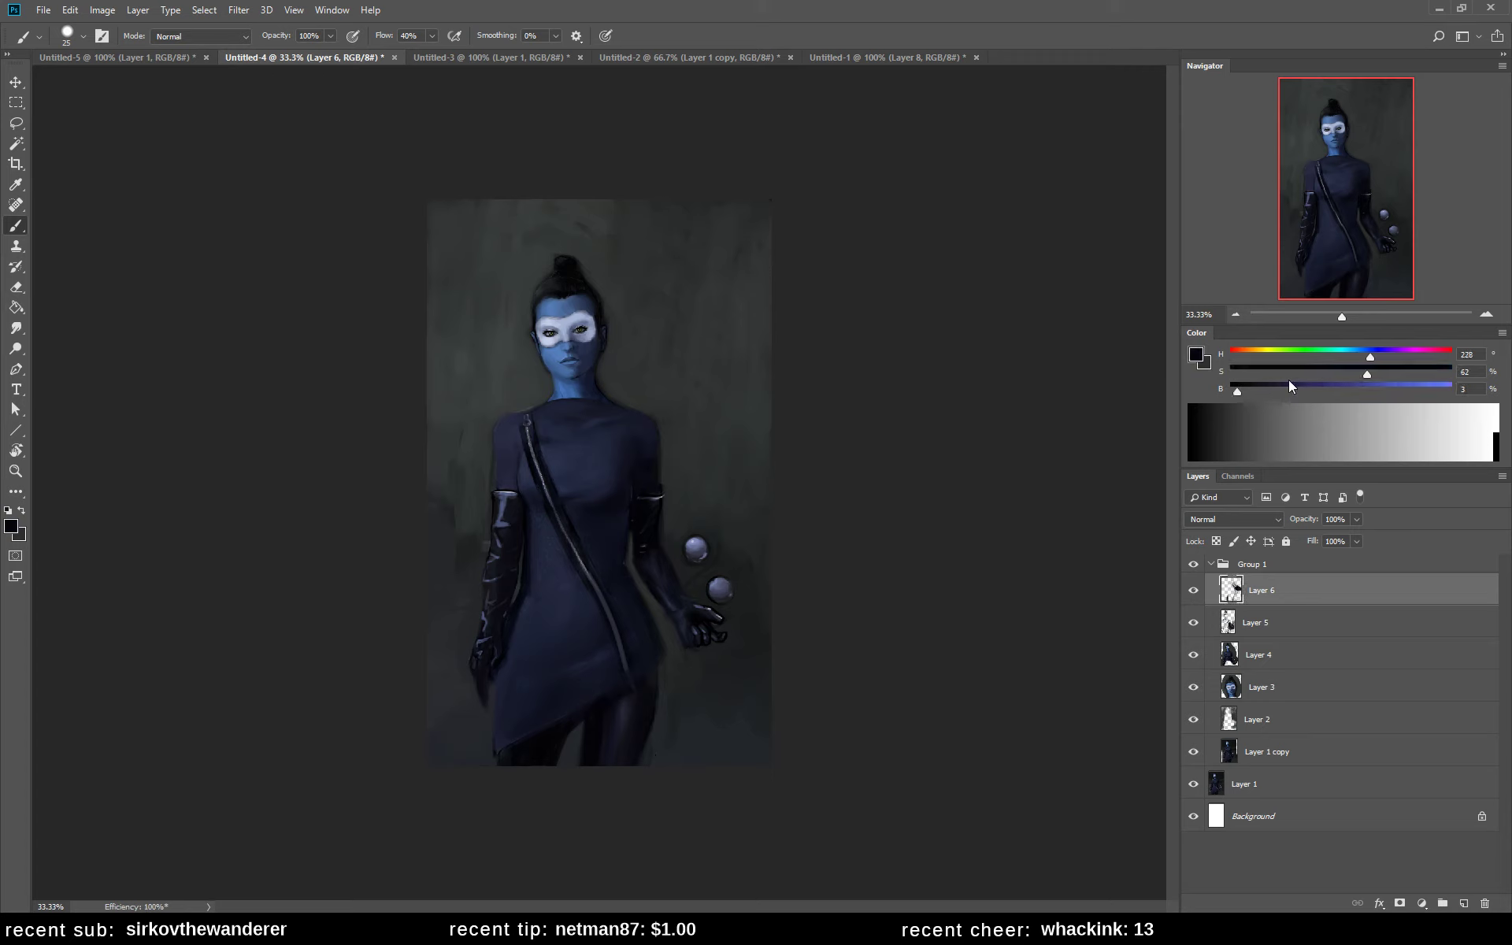
click(1256, 368)
click(1335, 386)
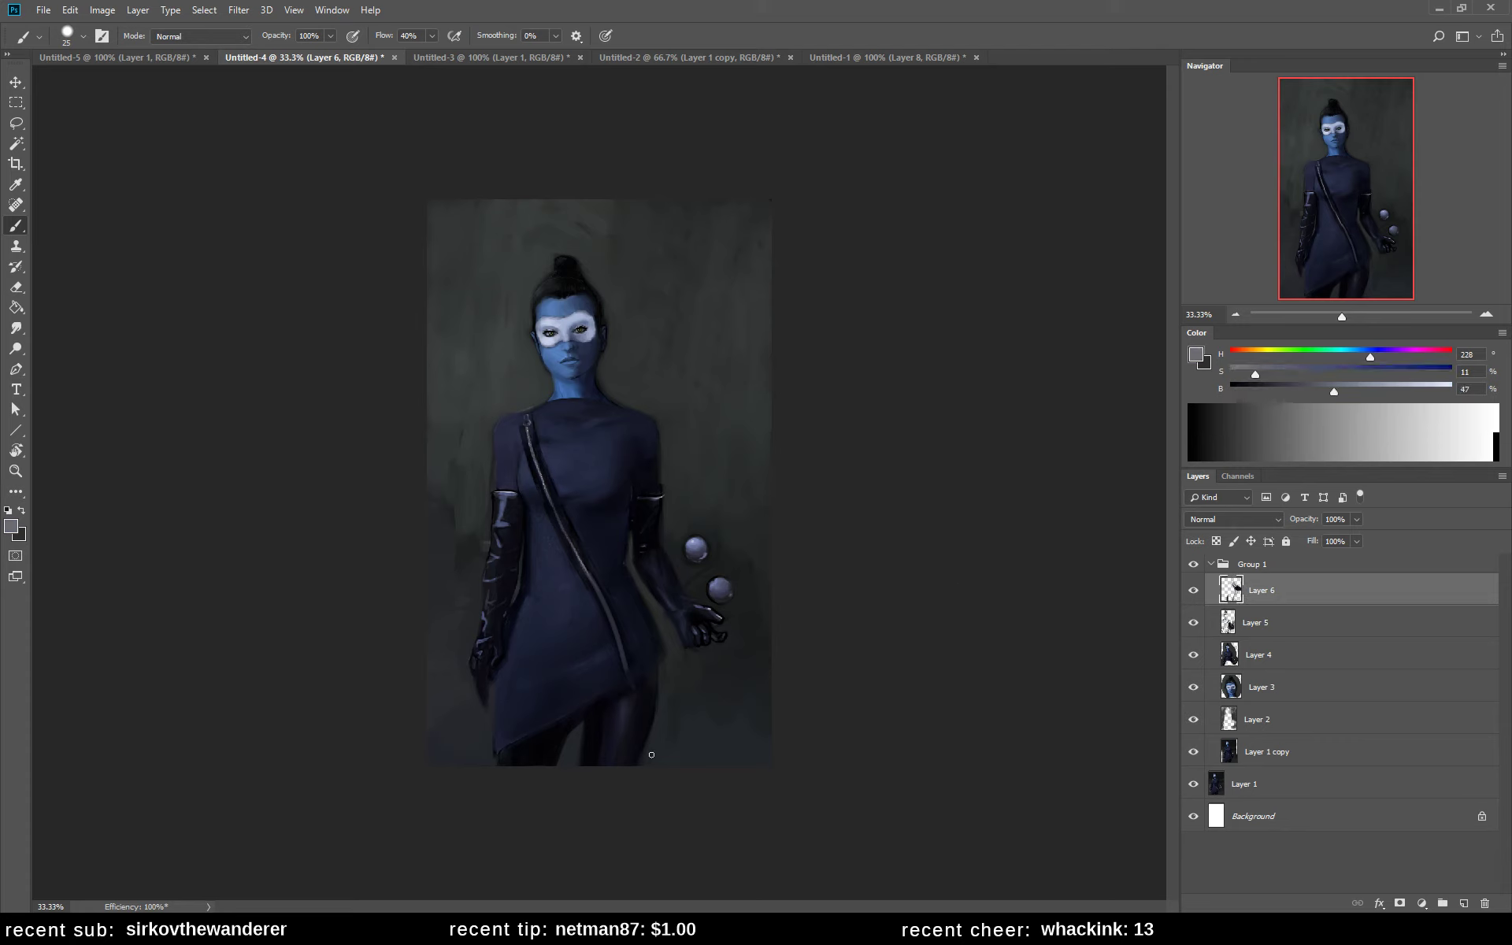
drag(529, 751, 515, 761)
alt+click(530, 743)
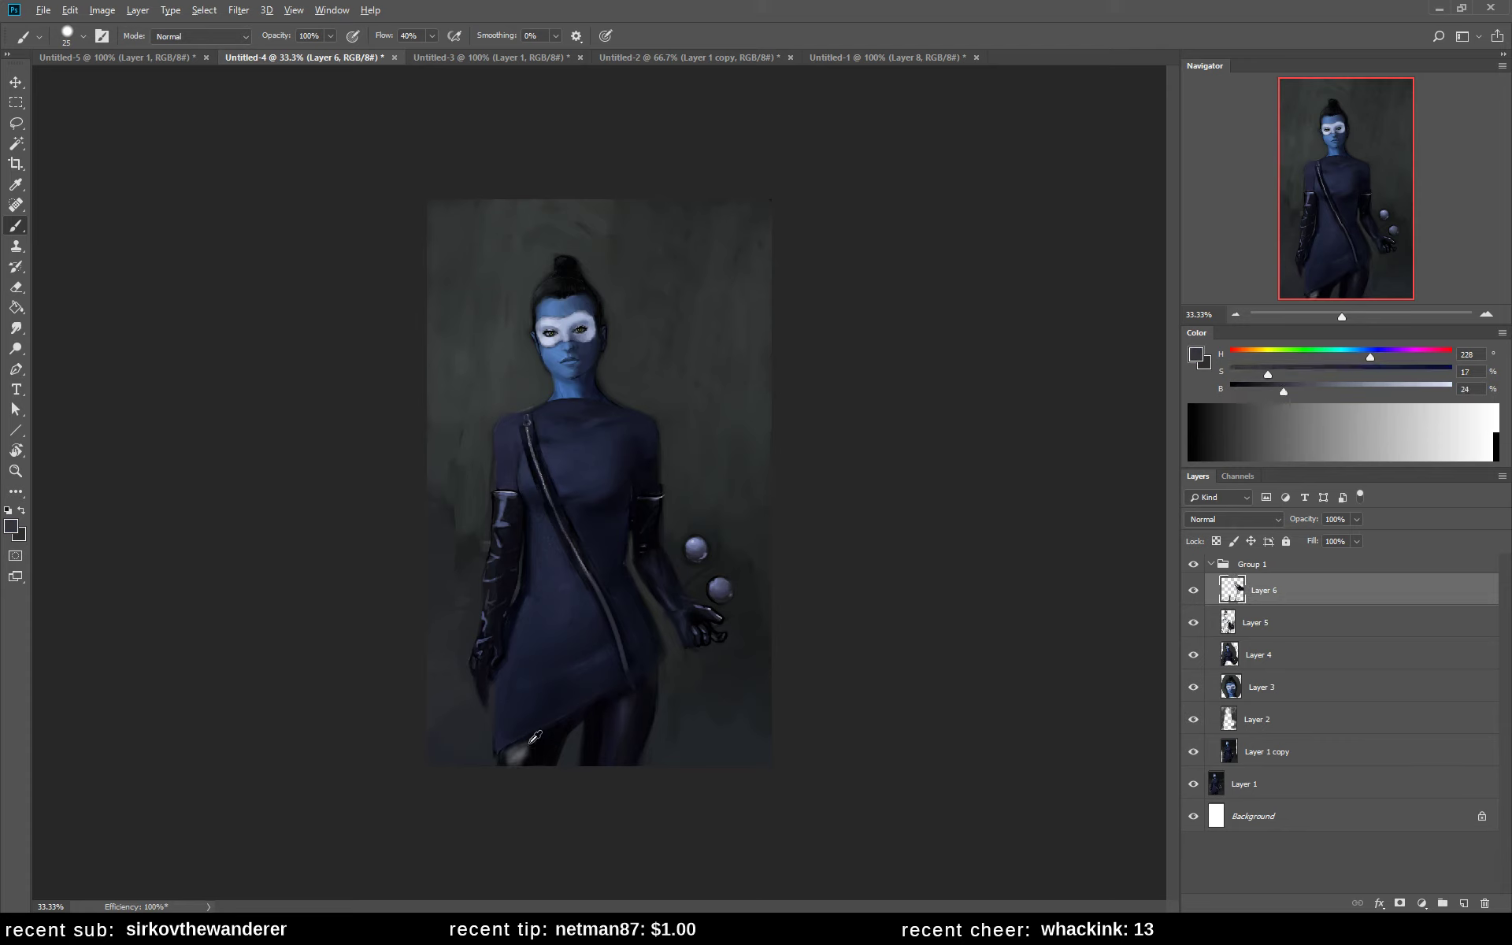
alt+click(535, 737)
drag(532, 748, 517, 757)
- Sample tones around the hem, then flip the canvas back to its original orientation
alt+click(523, 752)
alt+click(538, 741)
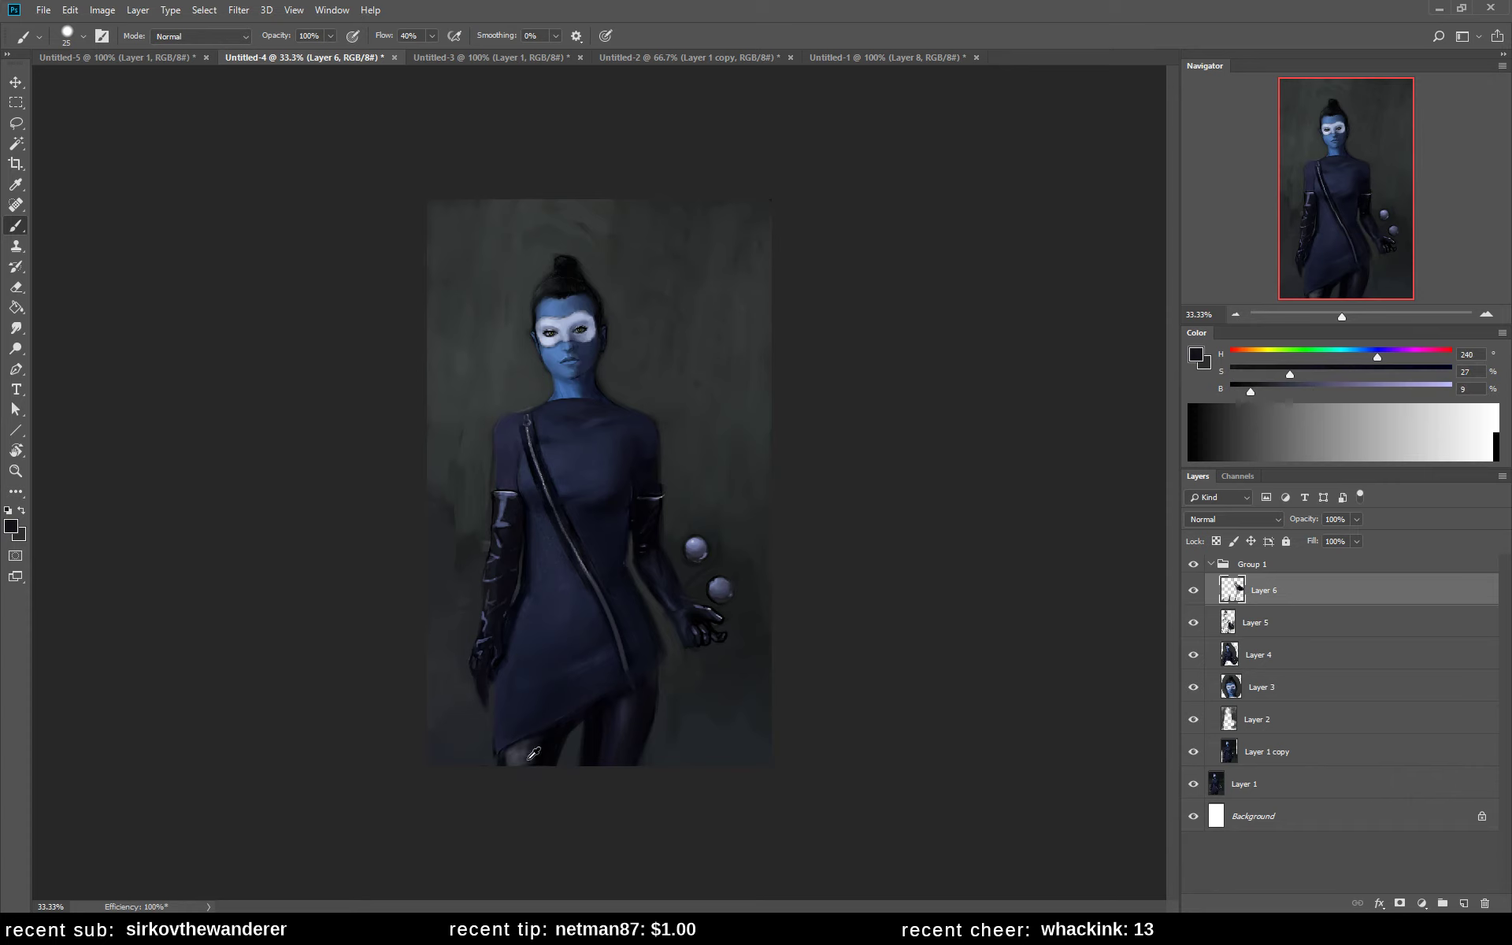
alt+click(531, 757)
alt+click(534, 747)
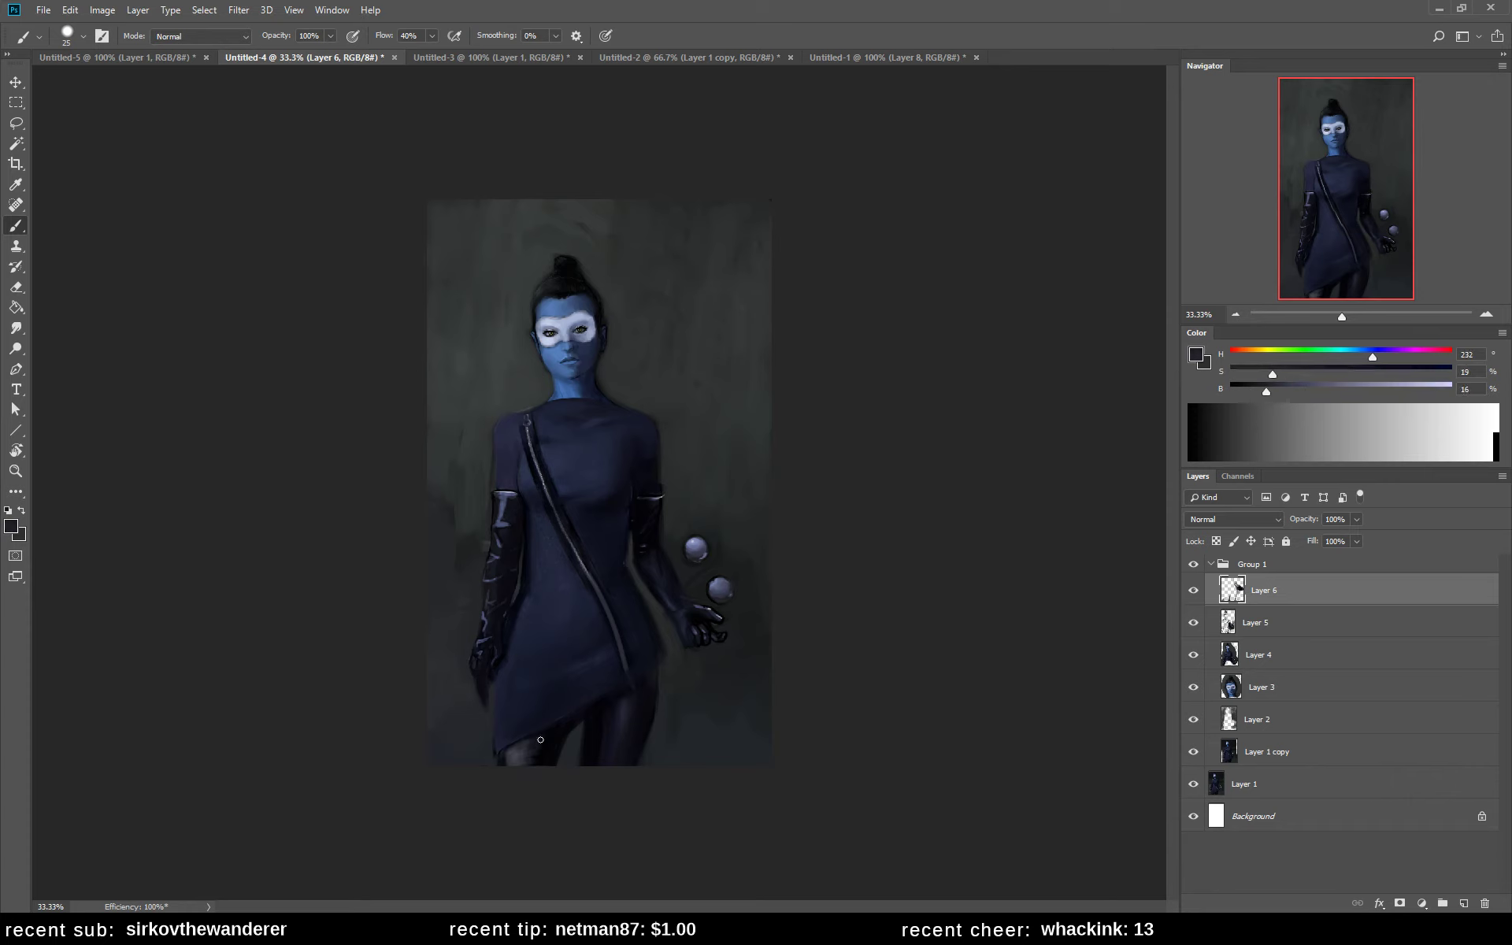
alt+click(549, 736)
alt+click(644, 716)
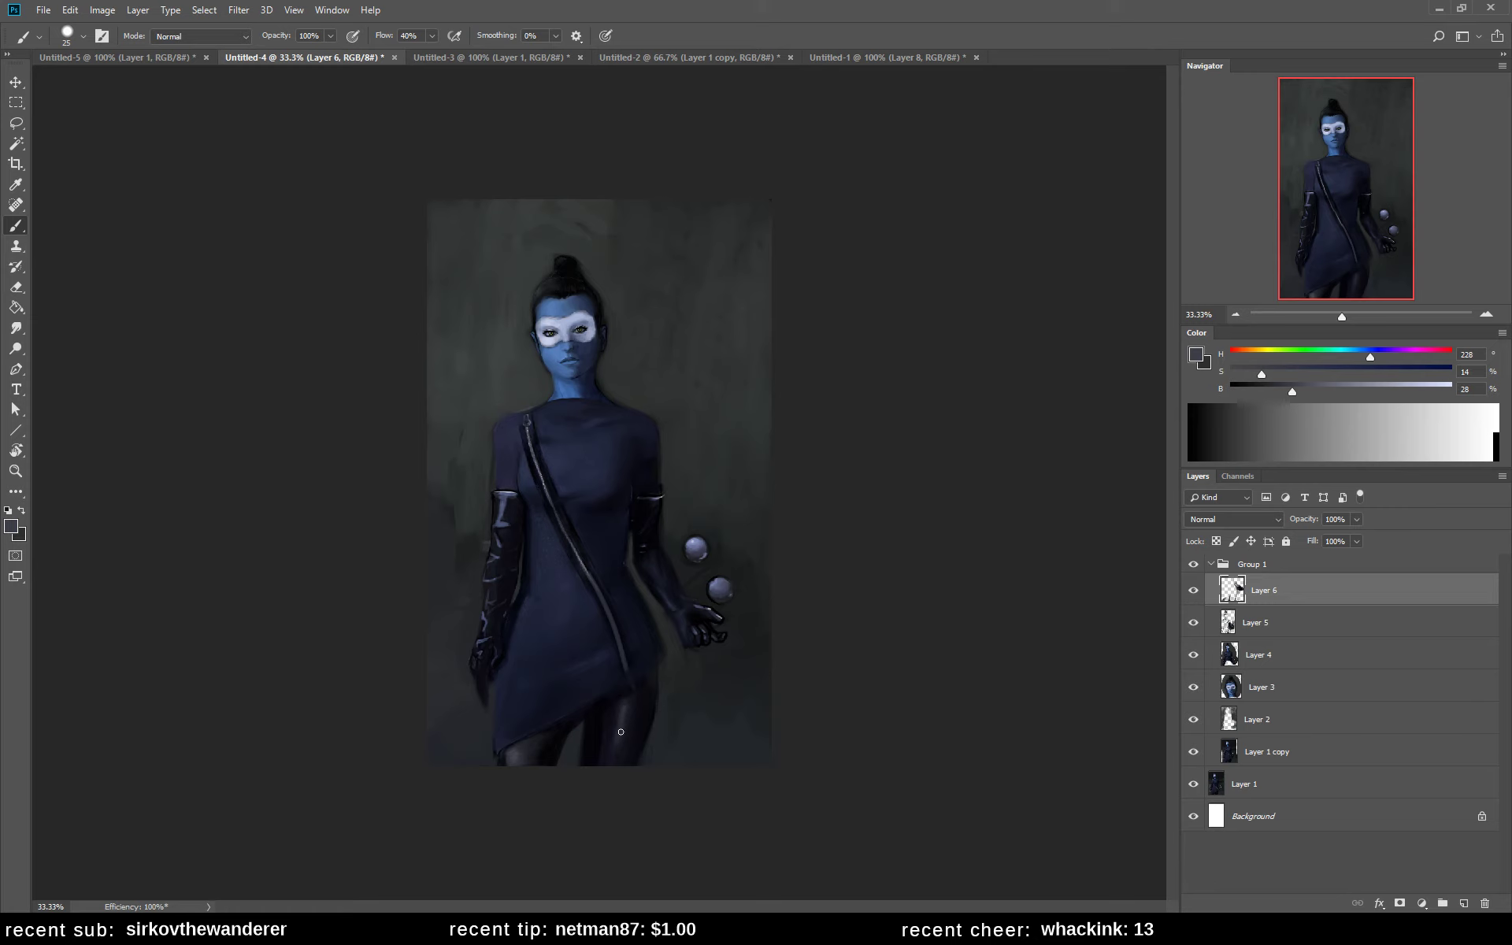
alt+click(620, 701)
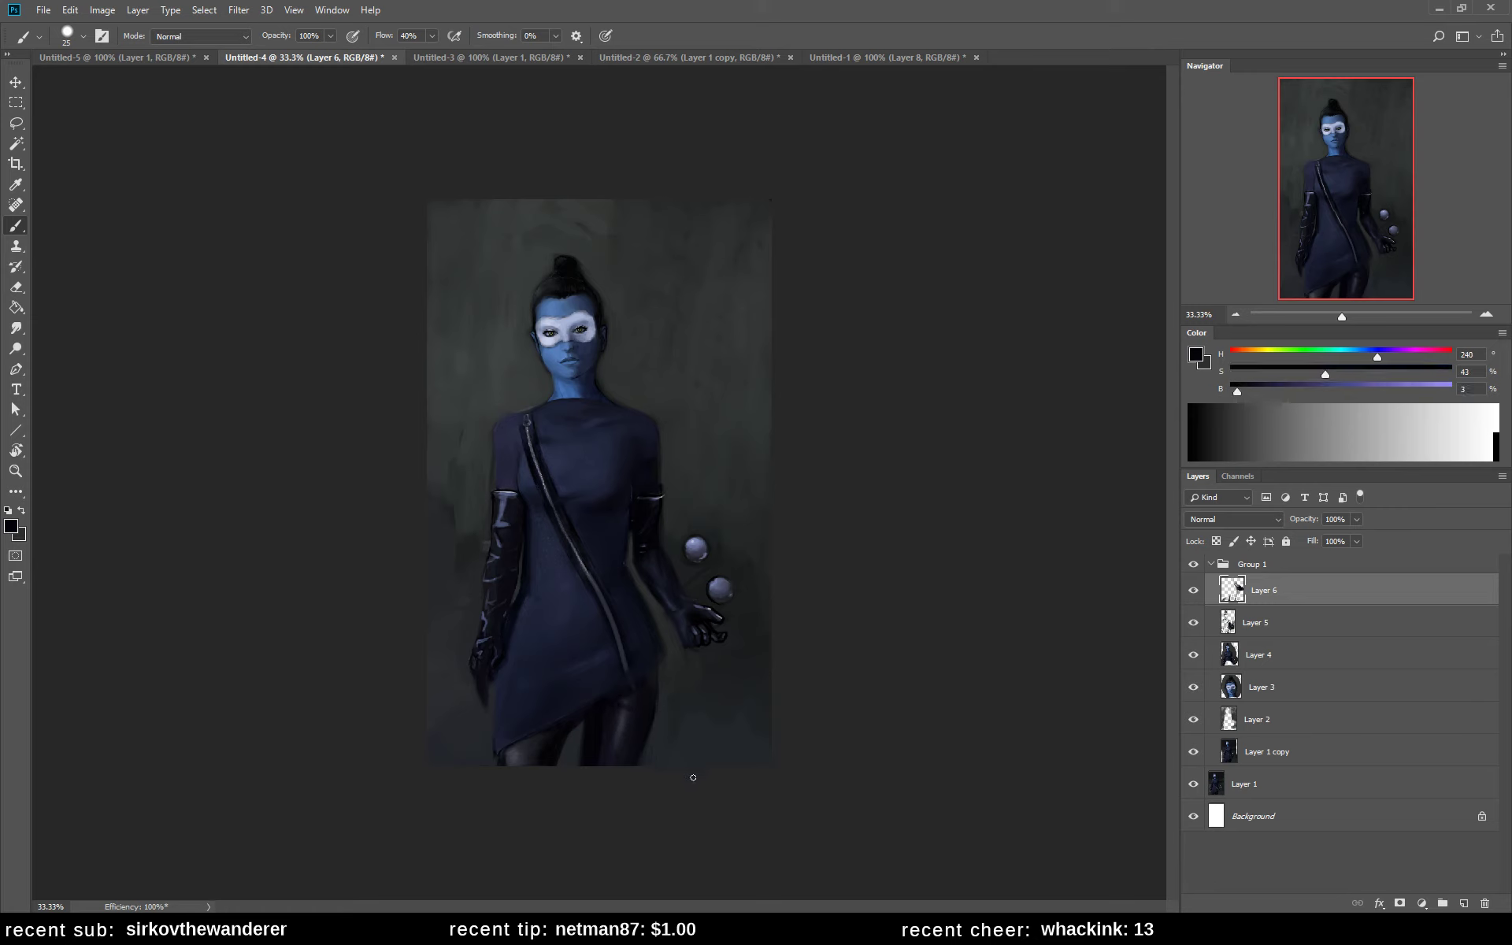
key(ctrl+shift+h)
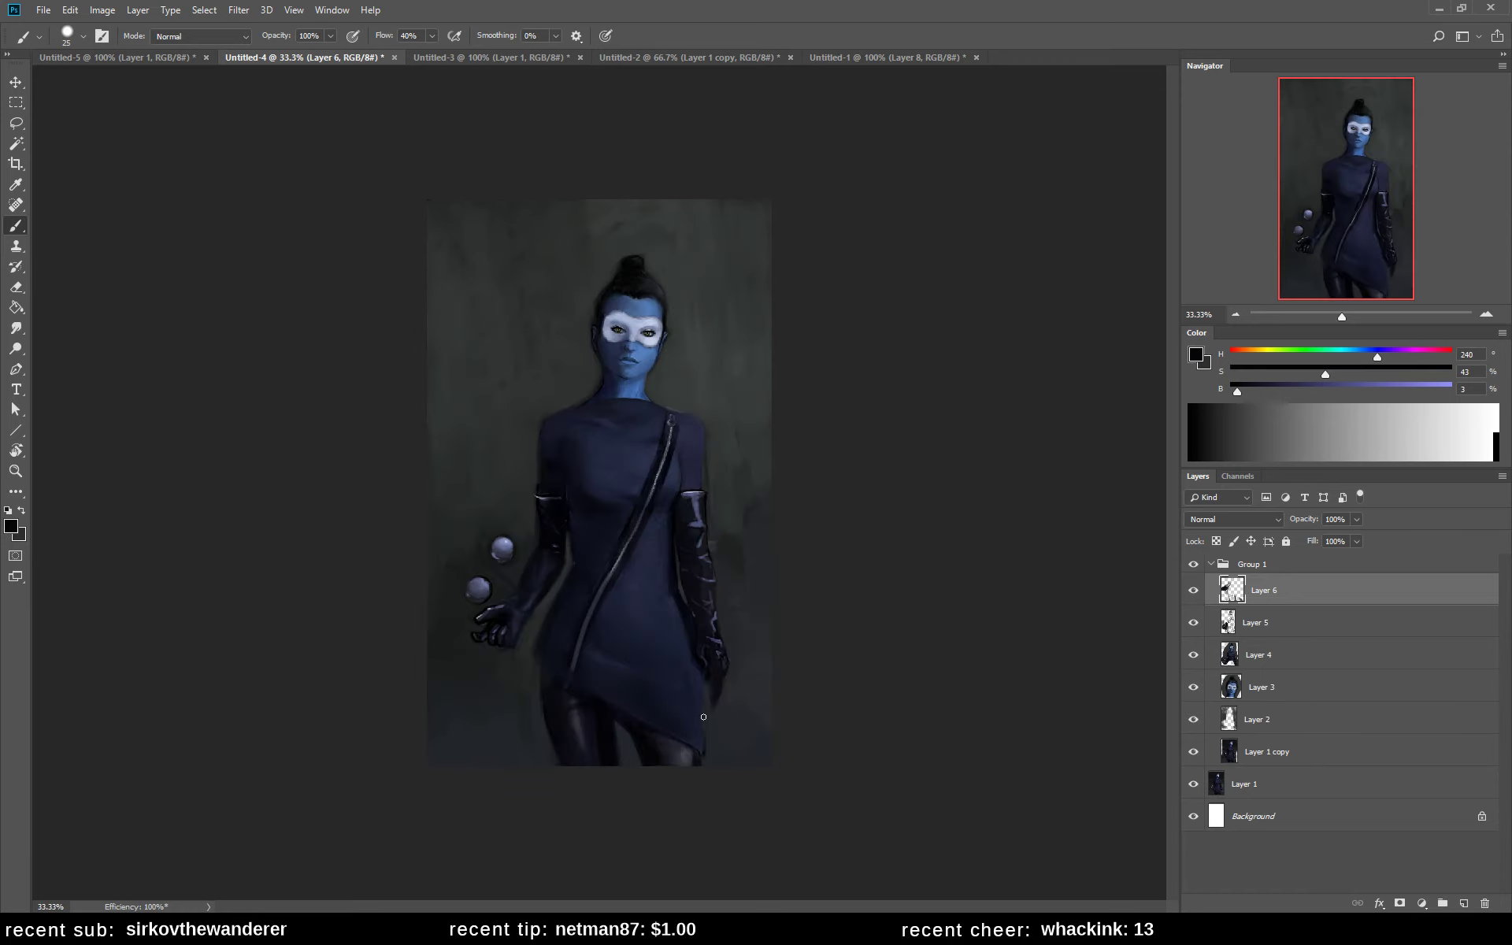
- Lighten the gap between the legs below the hem with bluish grey, undoing a stray dark stroke
alt+click(695, 757)
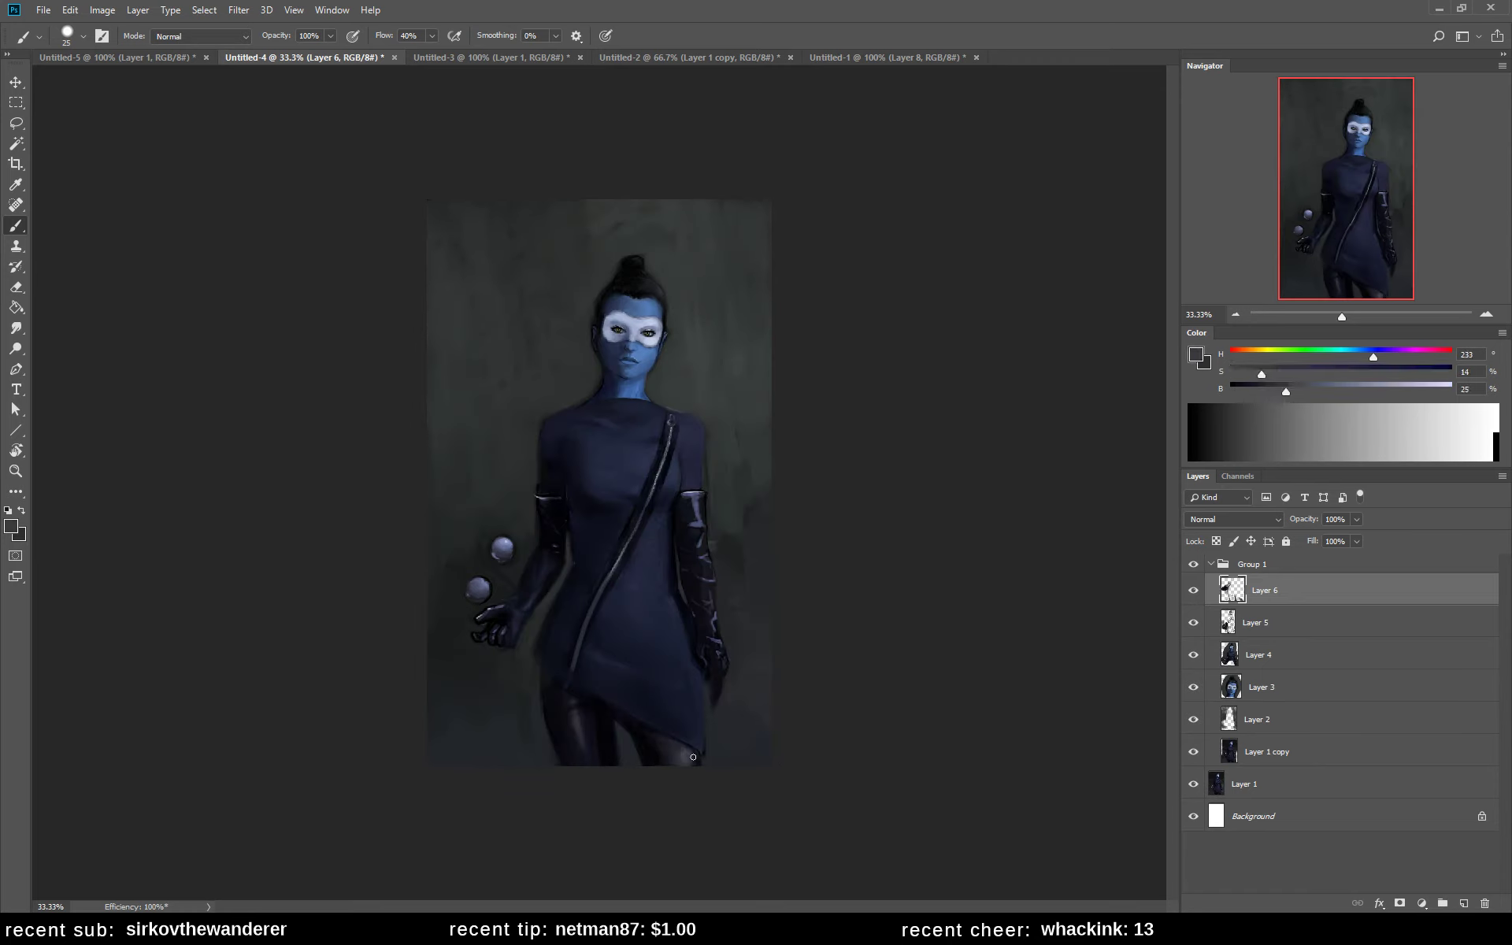
alt+click(693, 754)
alt+click(672, 754)
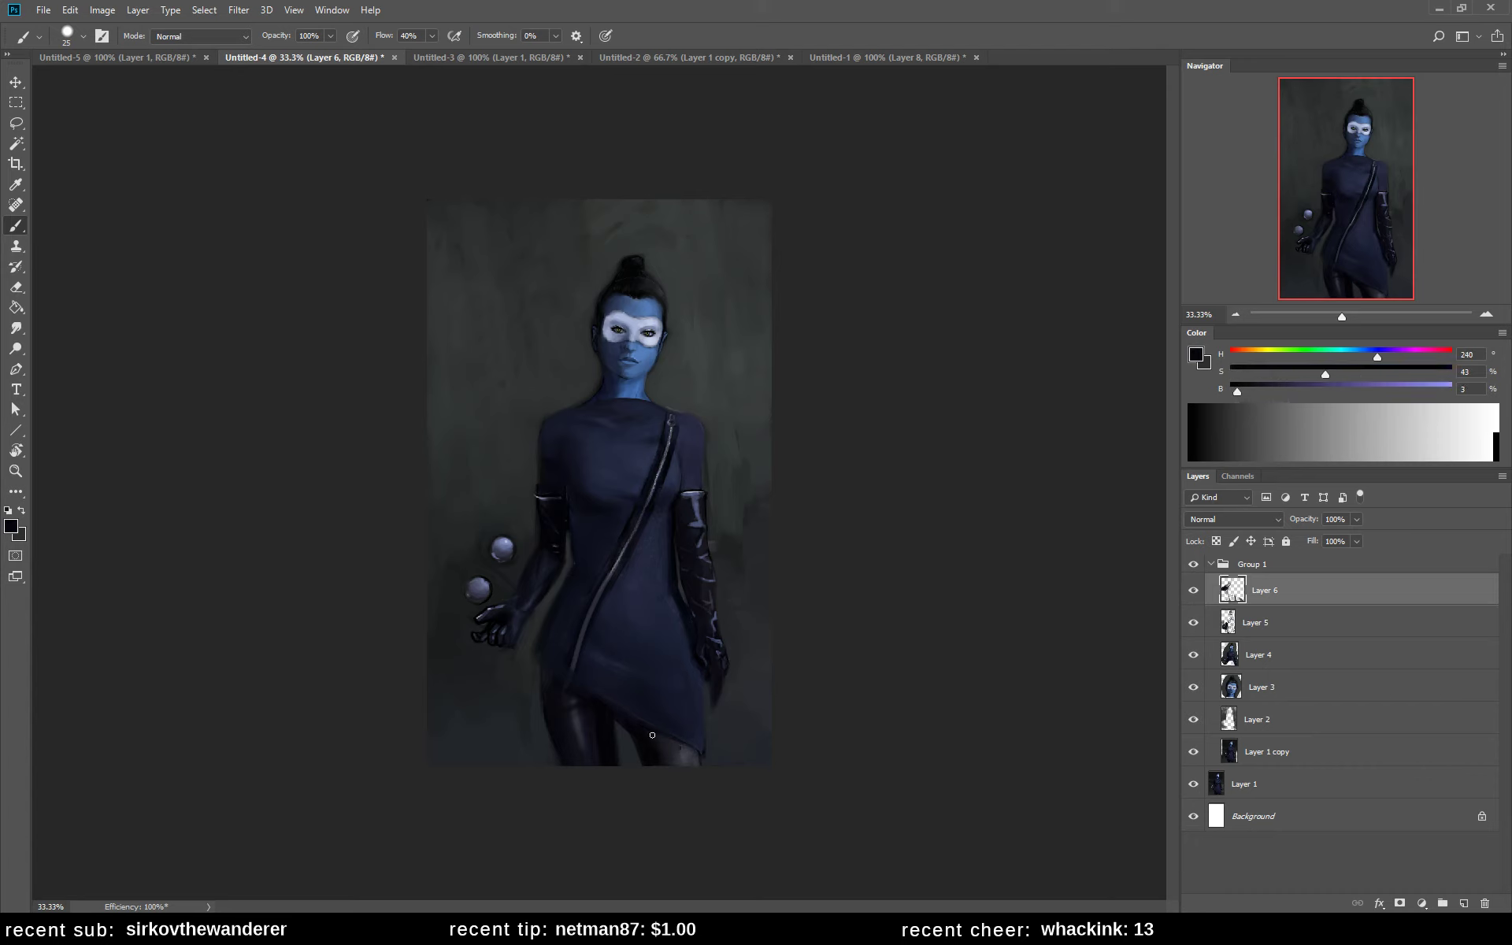
drag(683, 763, 691, 756)
key(ctrl+z)
alt+click(626, 731)
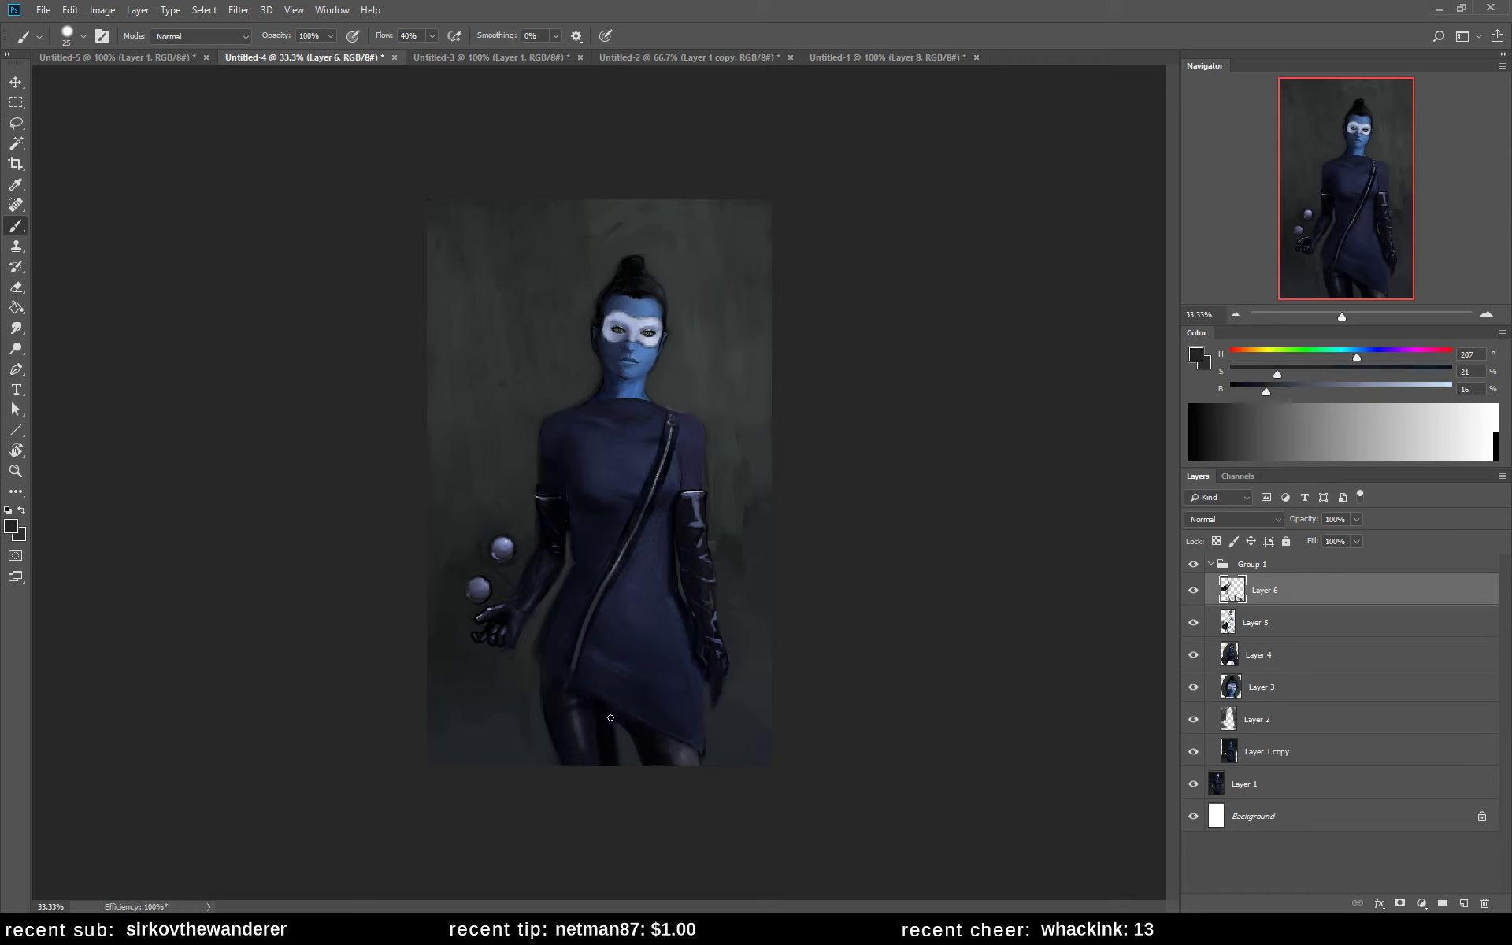
drag(628, 742, 620, 722)
- Shift the paint hue to red and add a new empty Layer 7
key(l)
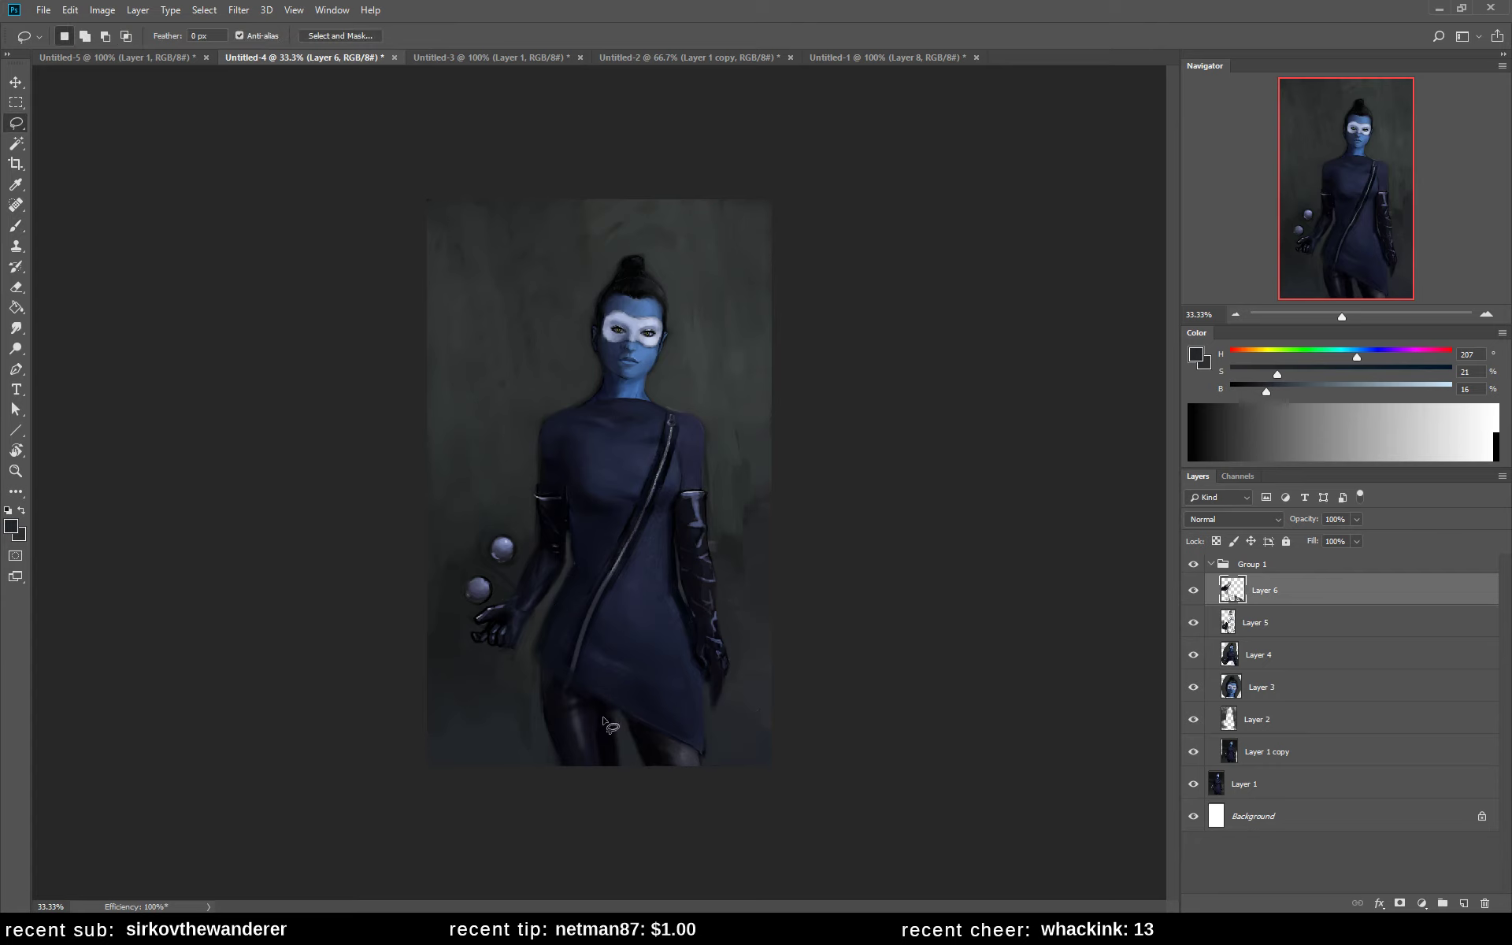
click(1447, 362)
click(1465, 904)
key(b)
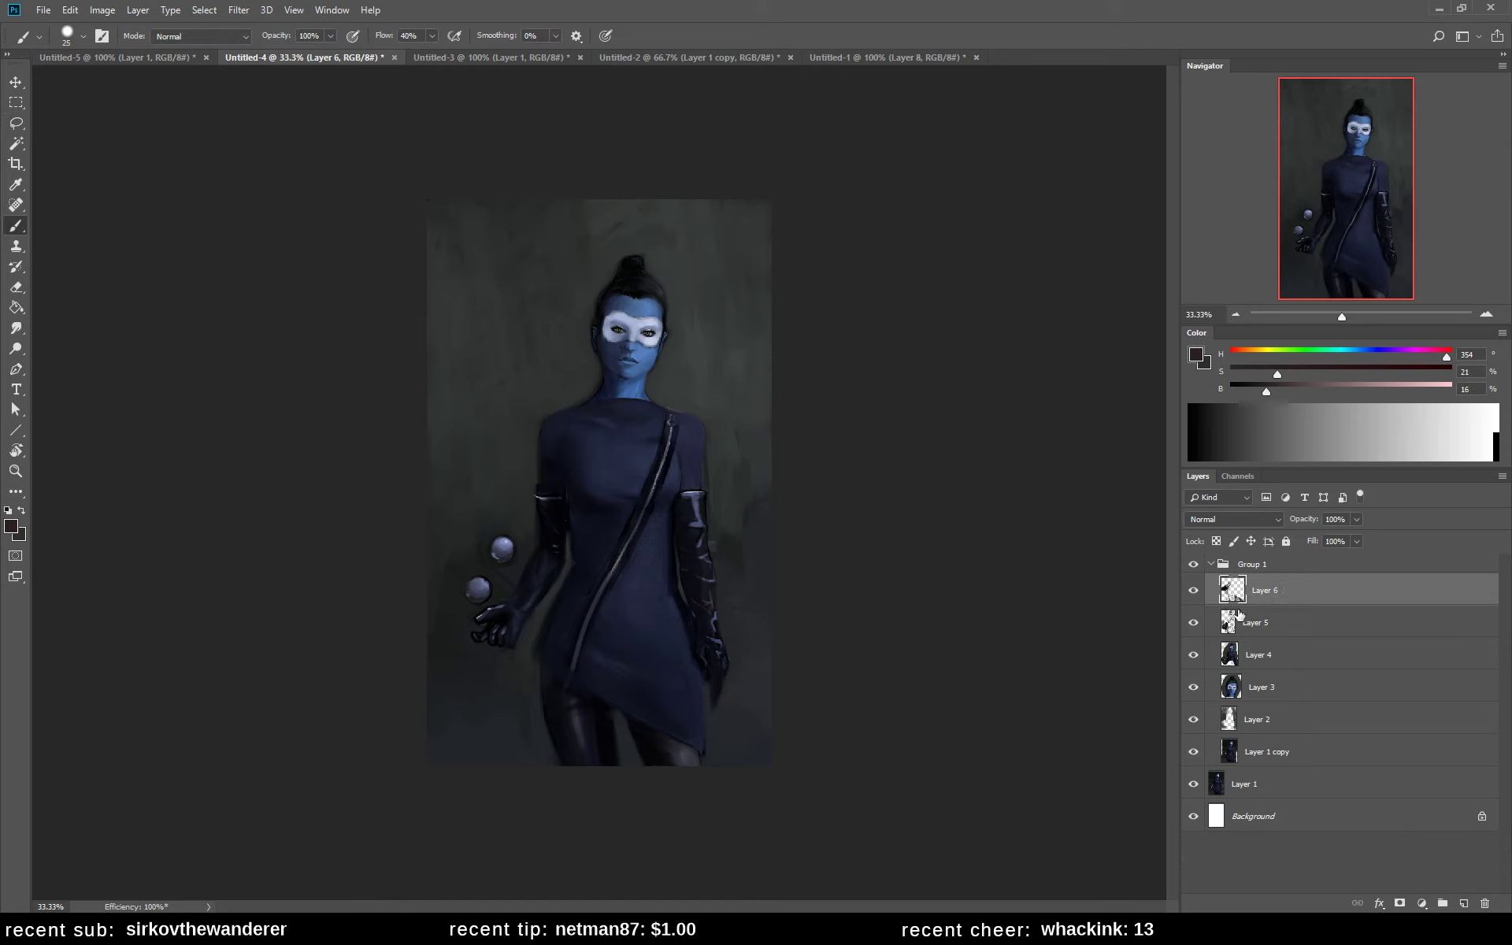
- Paint bright red guide marks around the dress waist, sides and hem on Layer 7
click(1451, 372)
click(1451, 389)
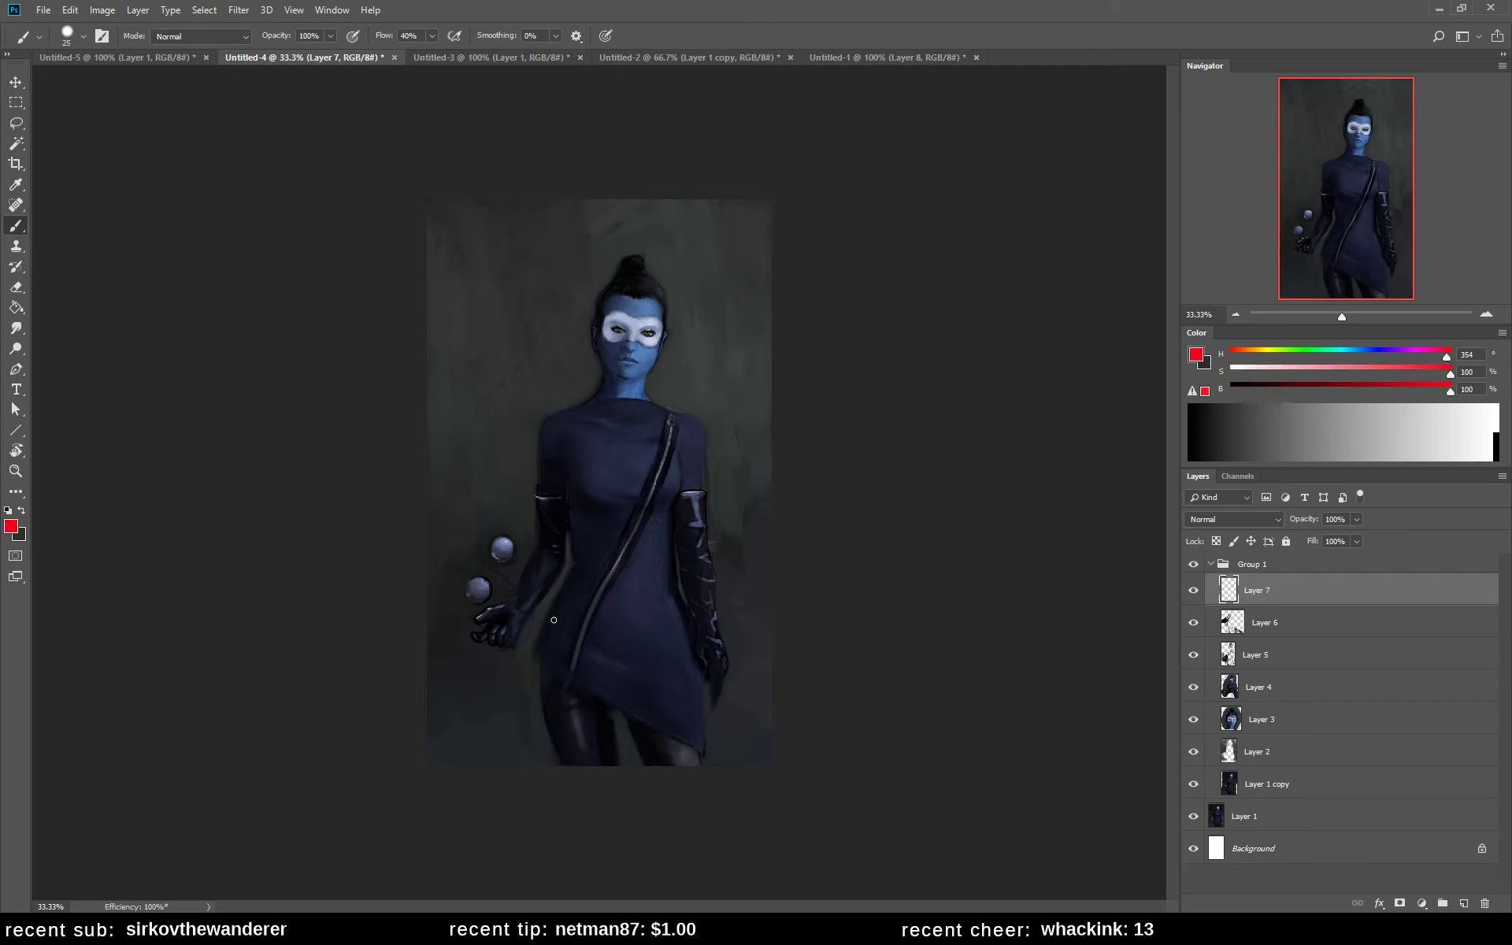
mouse_move(561, 597)
mouse_down()
mouse_move(545, 634)
mouse_move(549, 616)
mouse_move(559, 646)
mouse_move(547, 640)
mouse_move(605, 676)
mouse_move(546, 639)
mouse_move(613, 679)
mouse_move(571, 653)
mouse_move(628, 671)
mouse_move(681, 636)
mouse_move(667, 573)
mouse_up()
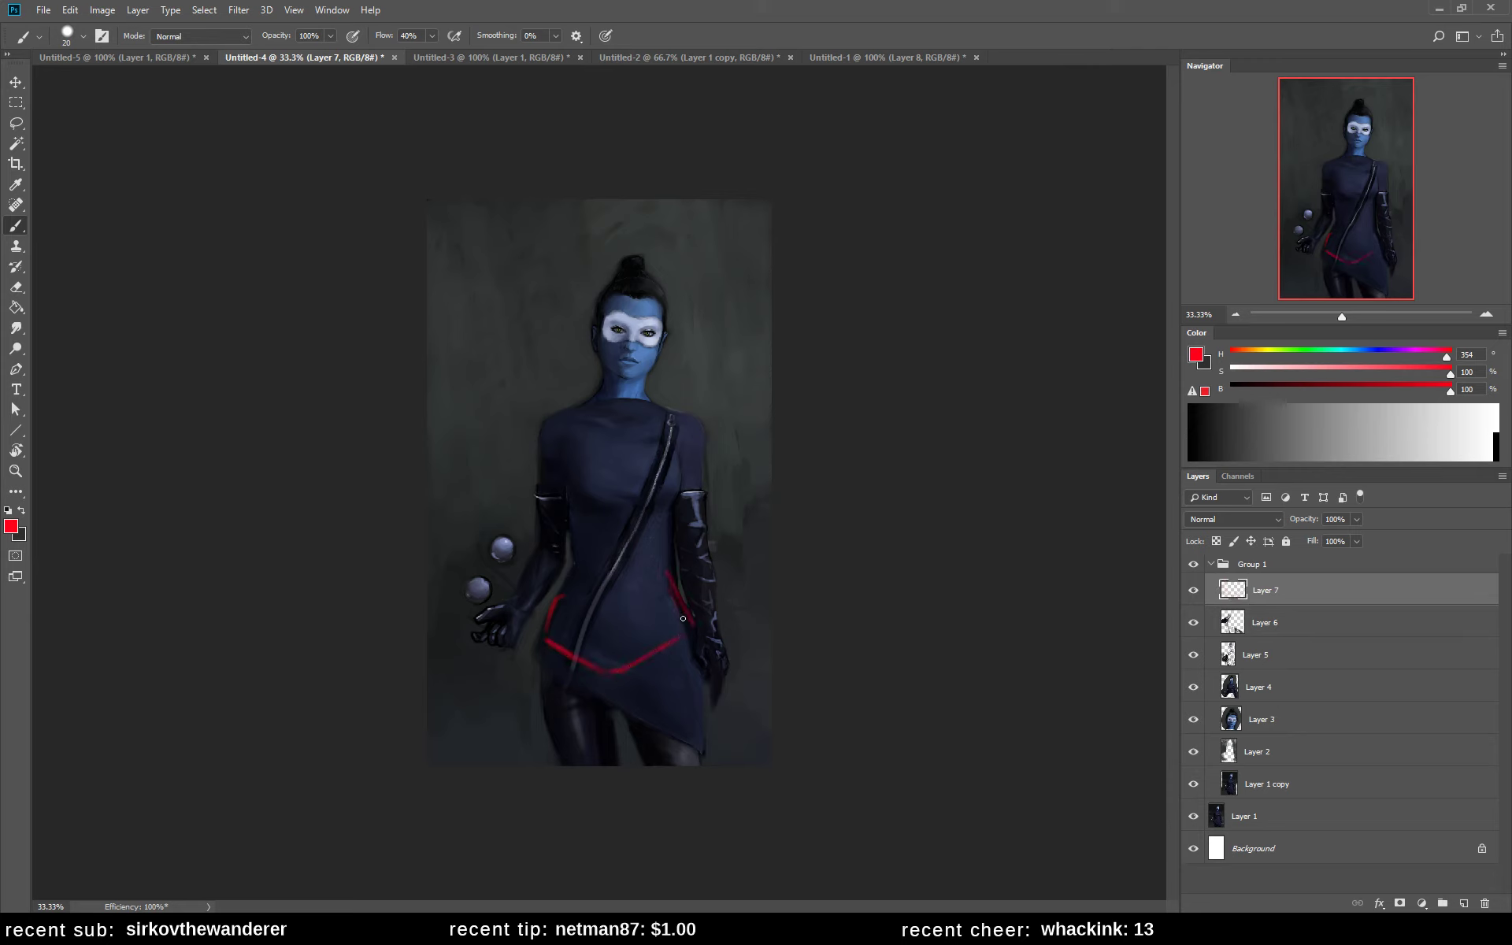
key(ctrl+z)
drag(678, 594, 681, 616)
drag(549, 621, 562, 589)
drag(568, 690, 603, 680)
mouse_move(565, 589)
mouse_down()
mouse_move(609, 603)
mouse_move(674, 593)
mouse_move(712, 630)
mouse_move(585, 640)
mouse_move(571, 684)
mouse_move(456, 684)
mouse_move(772, 684)
mouse_move(577, 673)
mouse_up()
- Undo the red guide marks one by one until the figure is clean
key(ctrl+z)
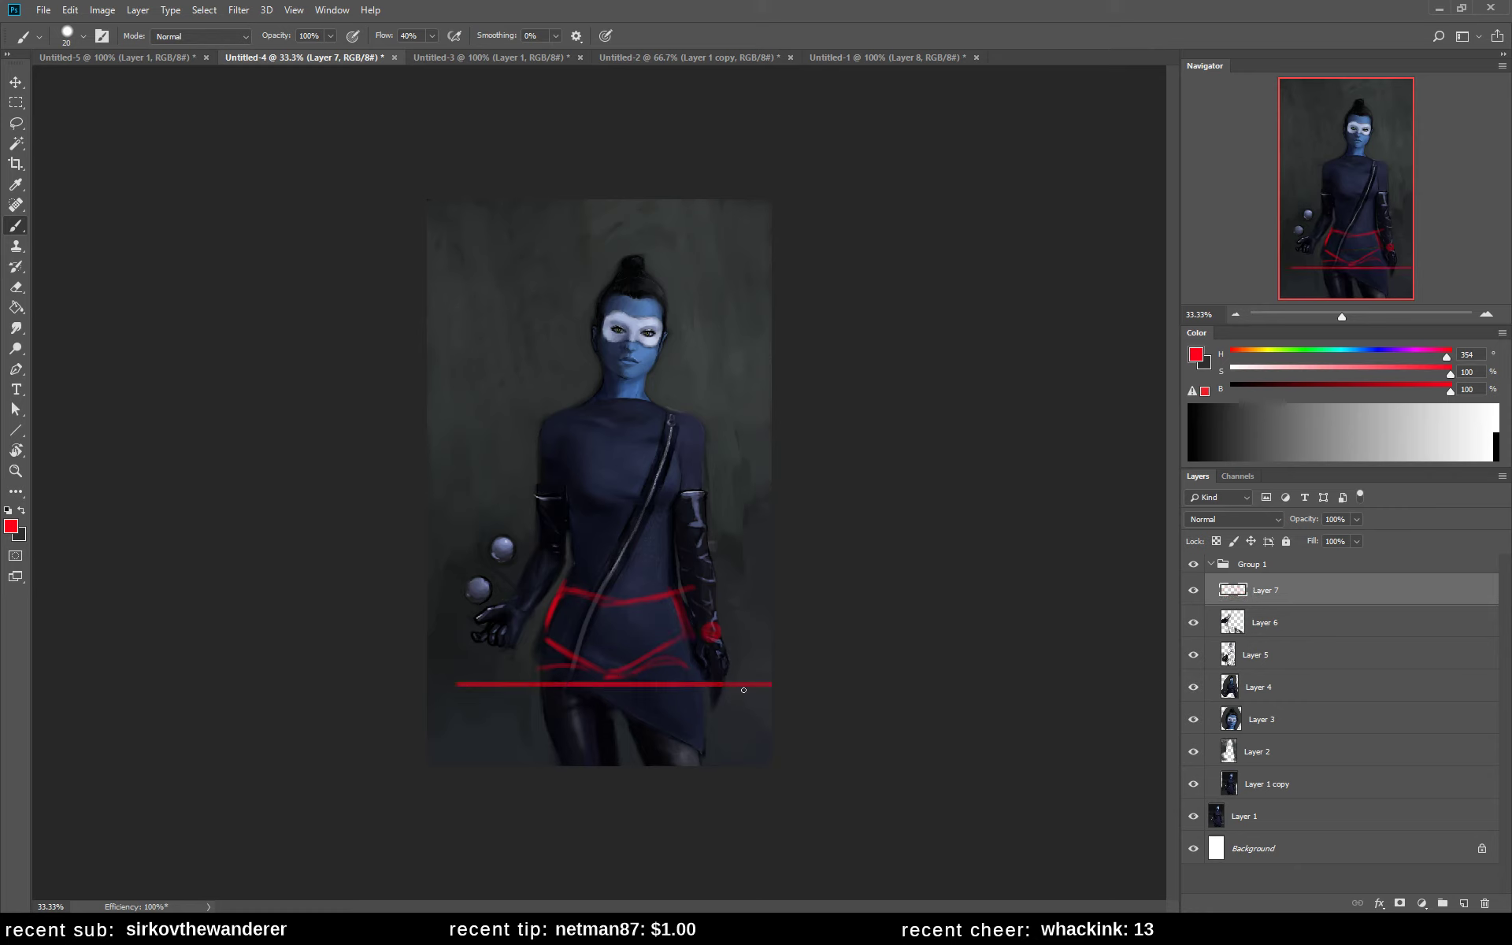
key(ctrl+z)
key(ctrl+z)
key(ctrl+z)
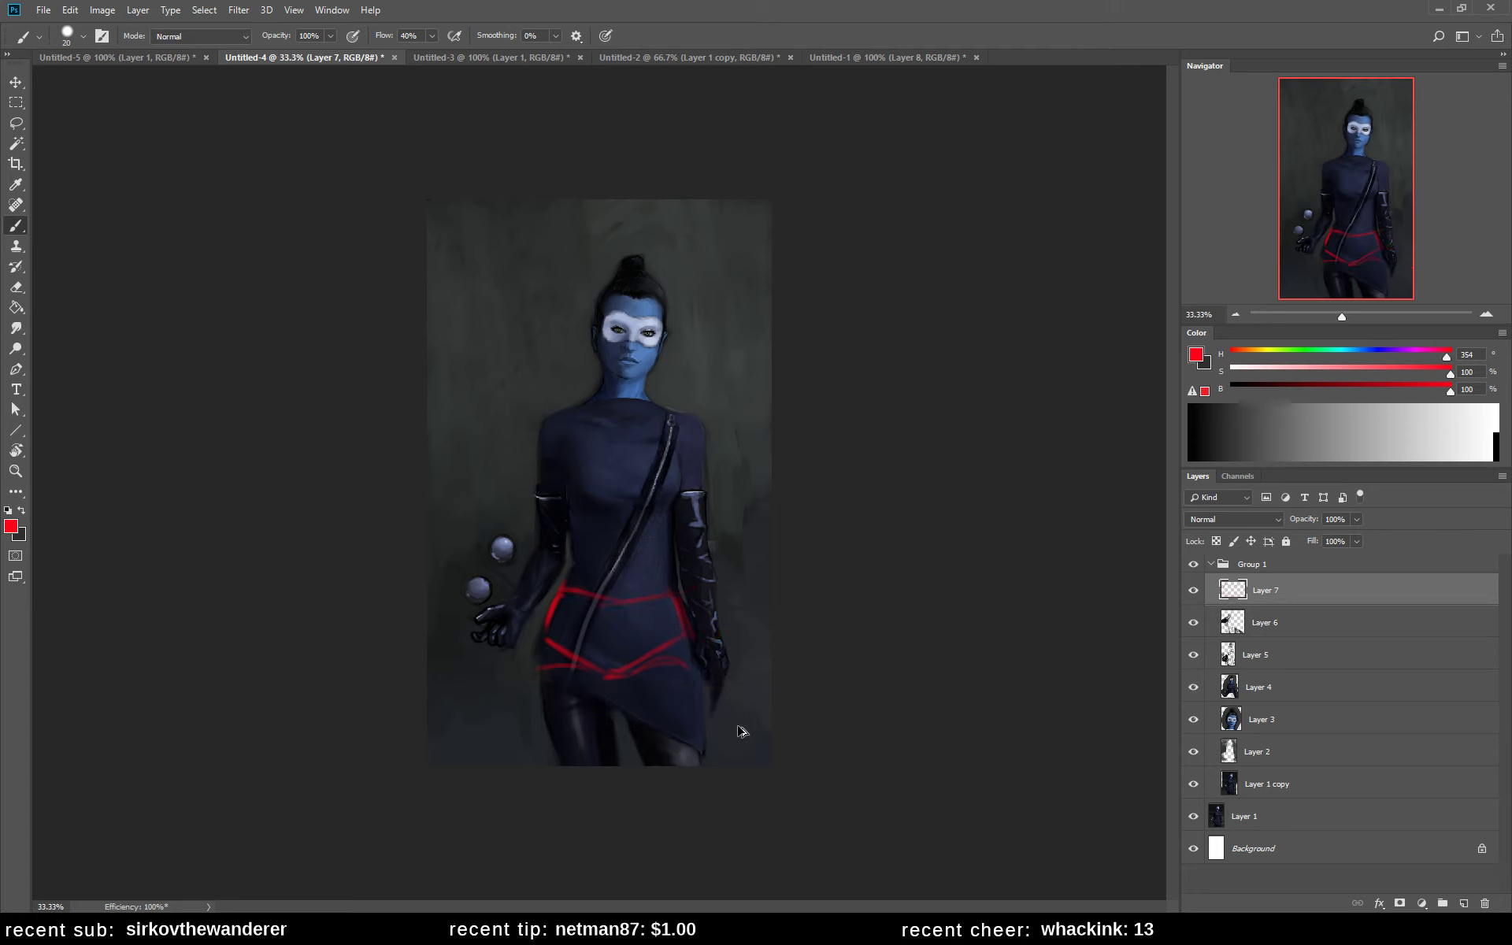
key(ctrl+z)
key(ctrl+z)
key(ctrl+z)
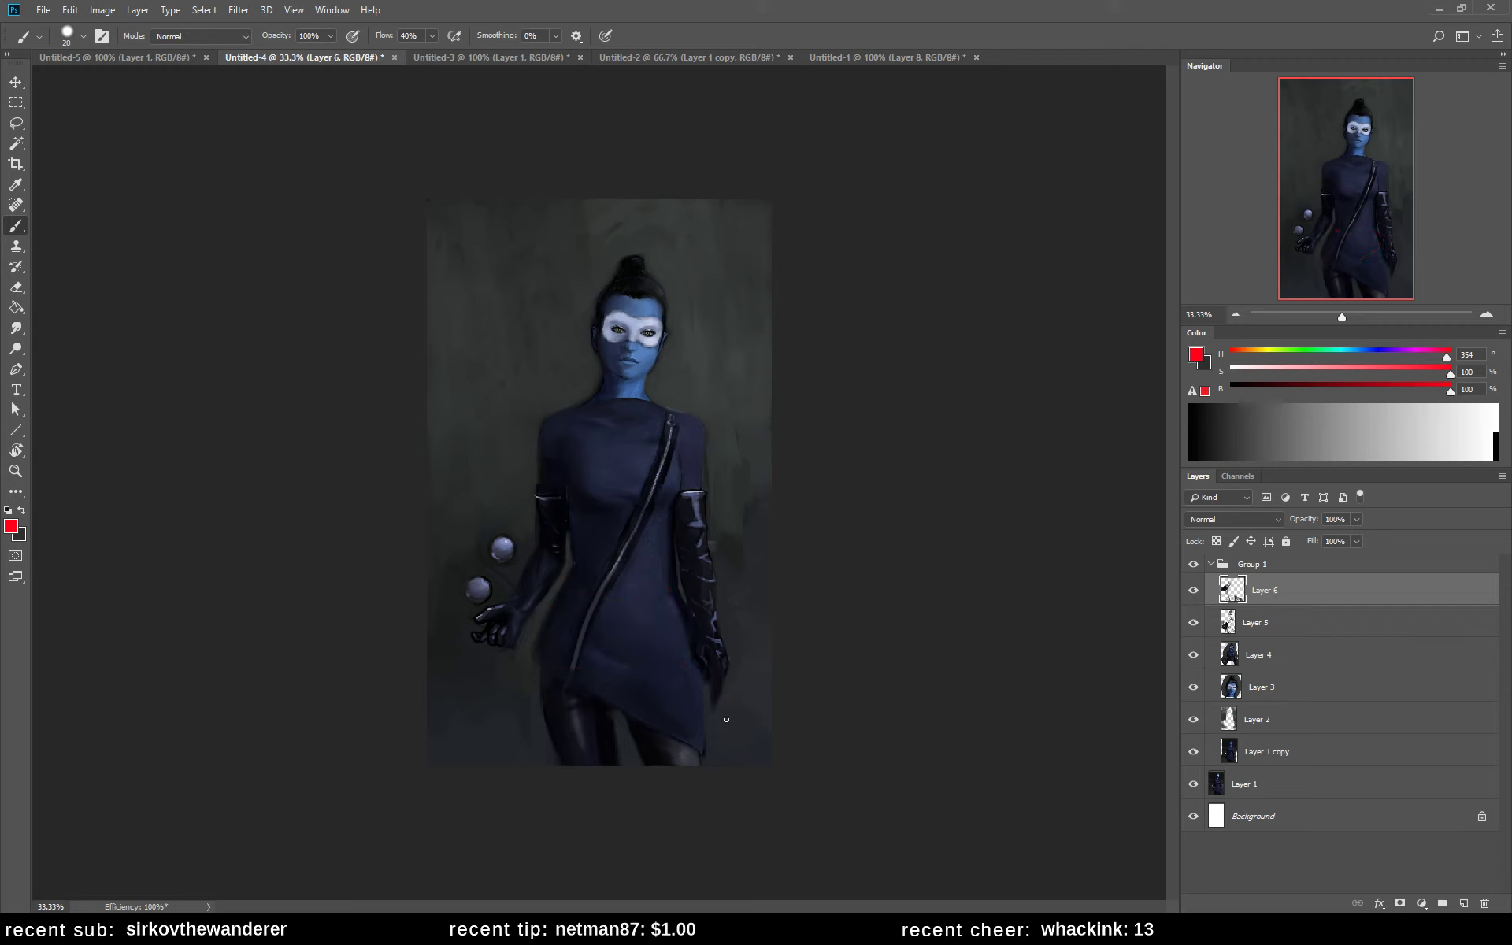
- Lasso both arms and the spheres, copy them to a new layer and move them slightly down
key(l)
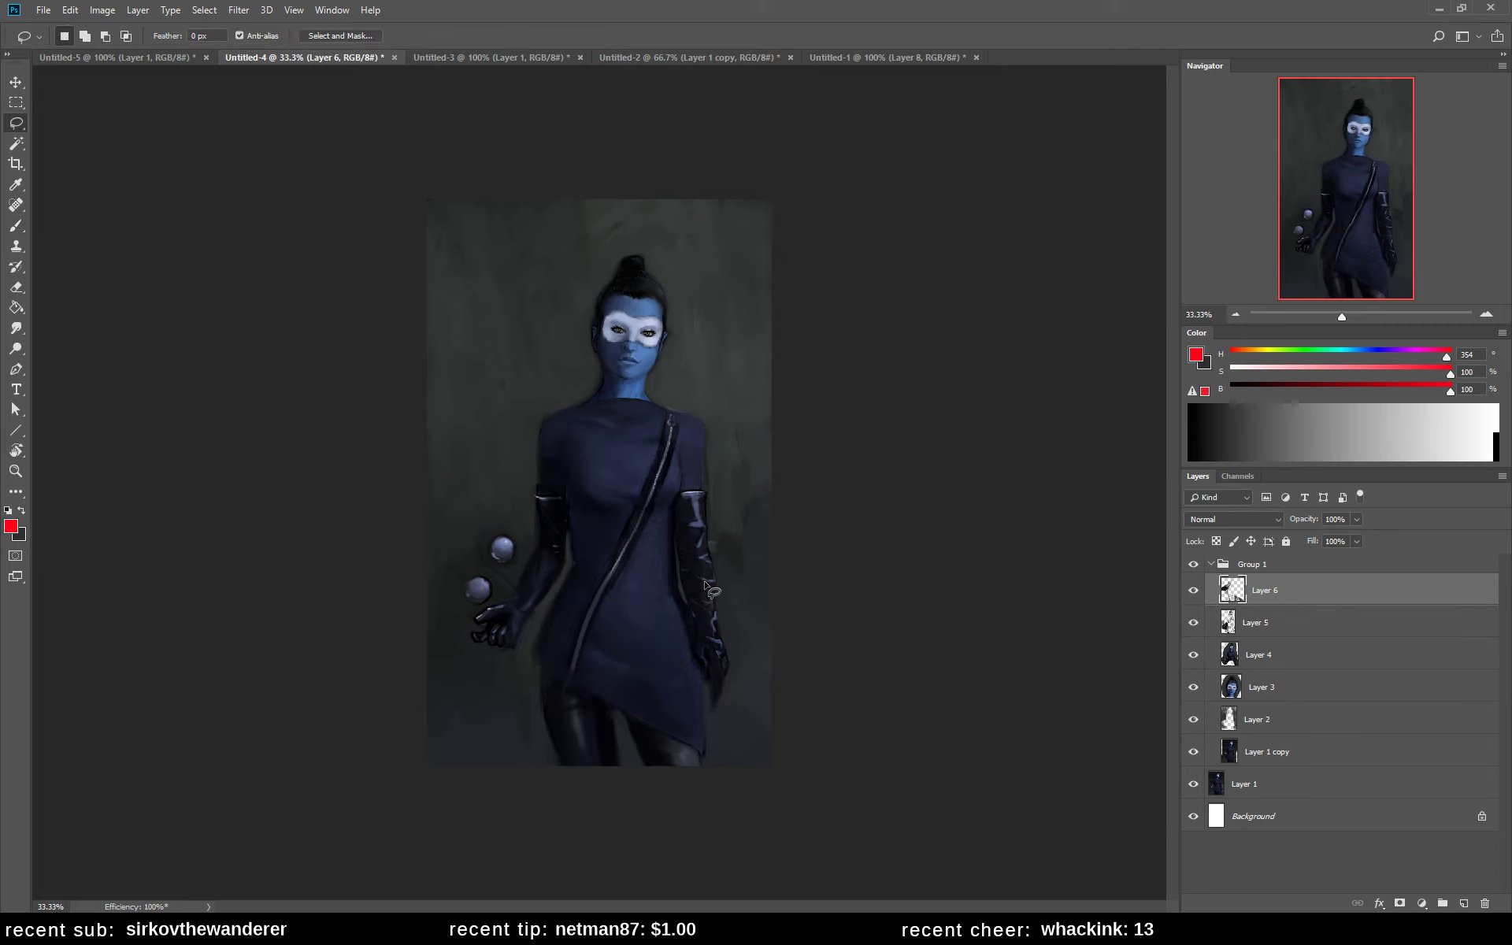
mouse_move(718, 575)
mouse_down()
mouse_move(682, 554)
mouse_move(680, 579)
mouse_move(720, 723)
mouse_move(734, 619)
mouse_move(712, 564)
mouse_up()
key(shift)
mouse_move(531, 544)
mouse_down()
mouse_move(504, 584)
mouse_move(522, 545)
mouse_move(475, 541)
mouse_move(452, 628)
mouse_move(486, 667)
mouse_move(526, 635)
mouse_move(560, 558)
mouse_move(477, 534)
mouse_up()
mouse_move(567, 564)
mouse_down()
mouse_move(540, 626)
mouse_move(544, 614)
mouse_up()
key(ctrl+j)
key(v)
mouse_move(727, 679)
mouse_down()
mouse_move(727, 713)
mouse_move(731, 697)
mouse_up()
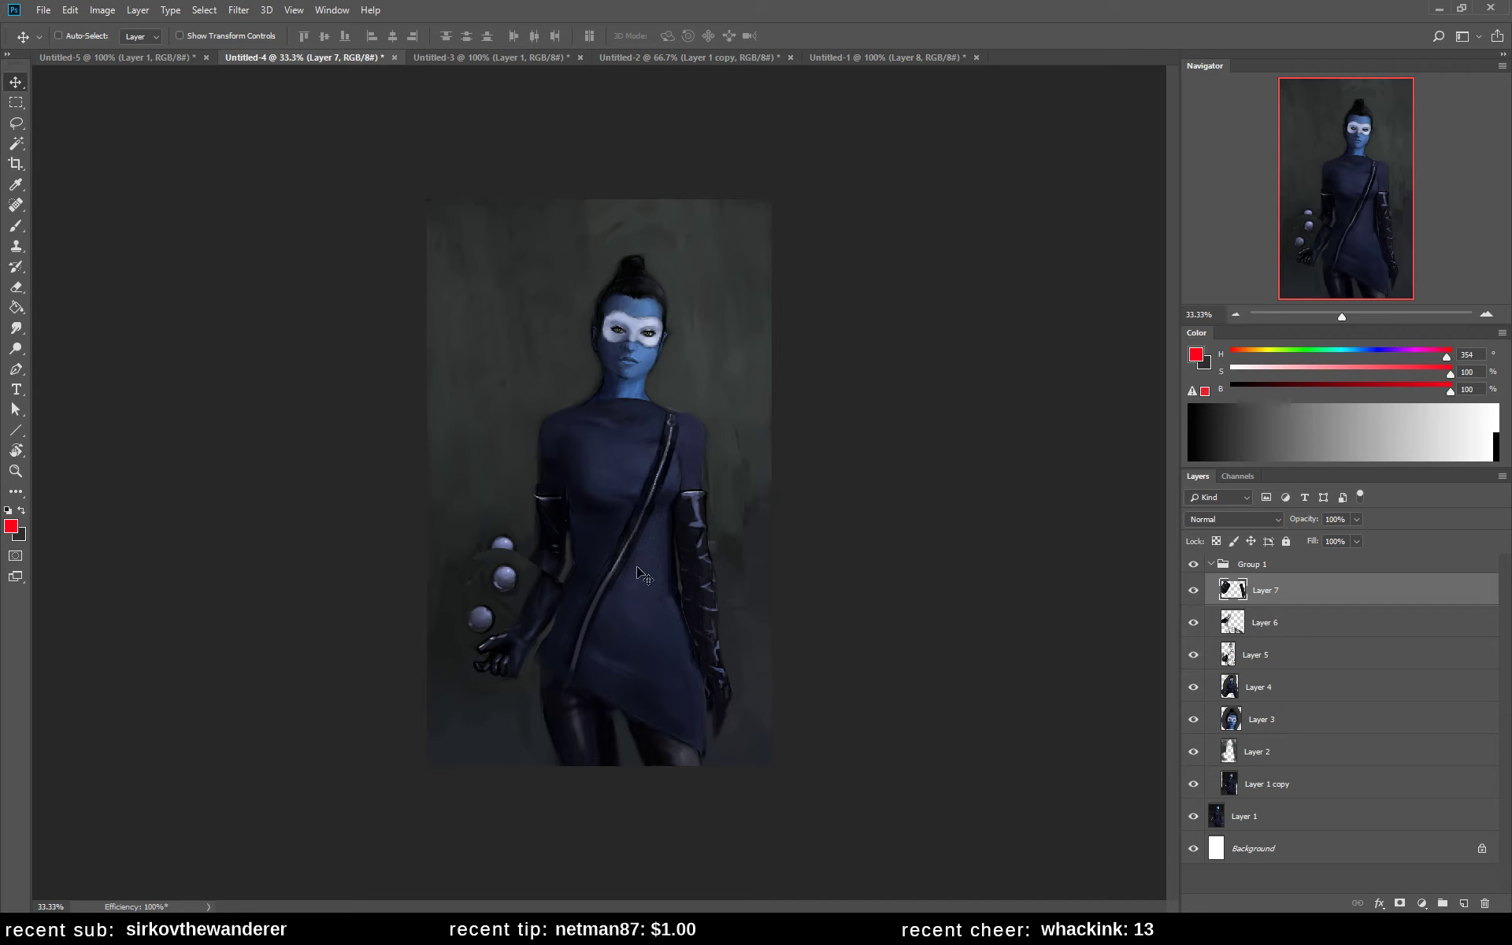
- Reselect the left arm and spheres, shift them into place and deselect
key(l)
mouse_move(506, 528)
mouse_down()
mouse_move(596, 700)
mouse_move(565, 555)
mouse_up()
mouse_move(552, 620)
mouse_down()
mouse_move(531, 615)
mouse_move(548, 613)
mouse_up()
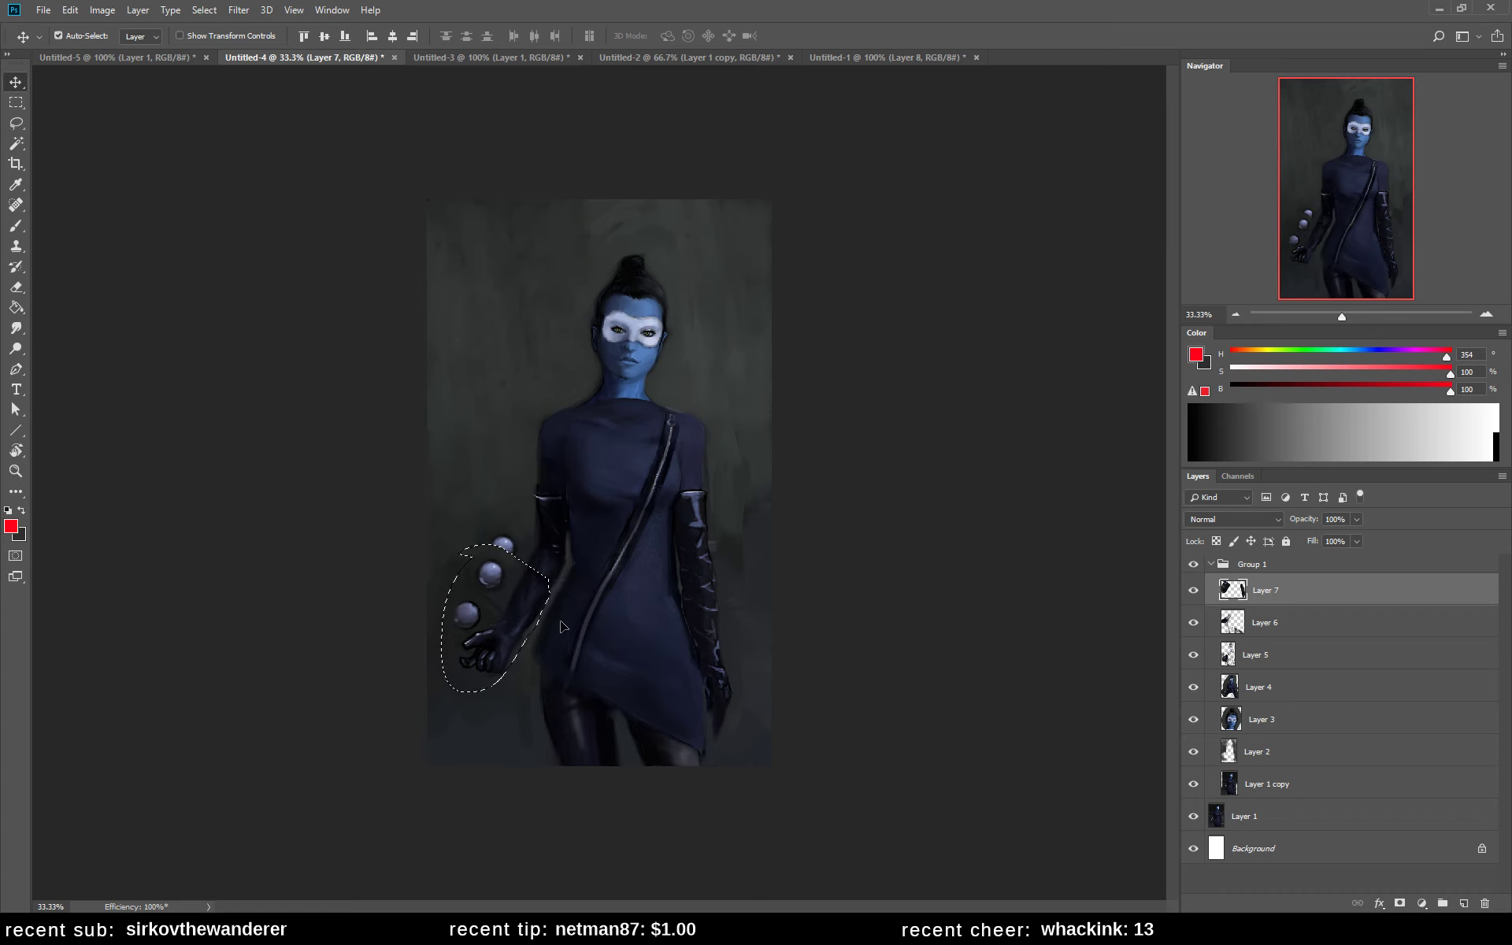
key(ctrl+d)
key(ctrl+t)
key(Return)
- Cut the left arm and spheres onto new Layer 8 and skew them downward
key(l)
mouse_move(506, 520)
mouse_down()
mouse_move(412, 585)
mouse_move(506, 535)
mouse_up()
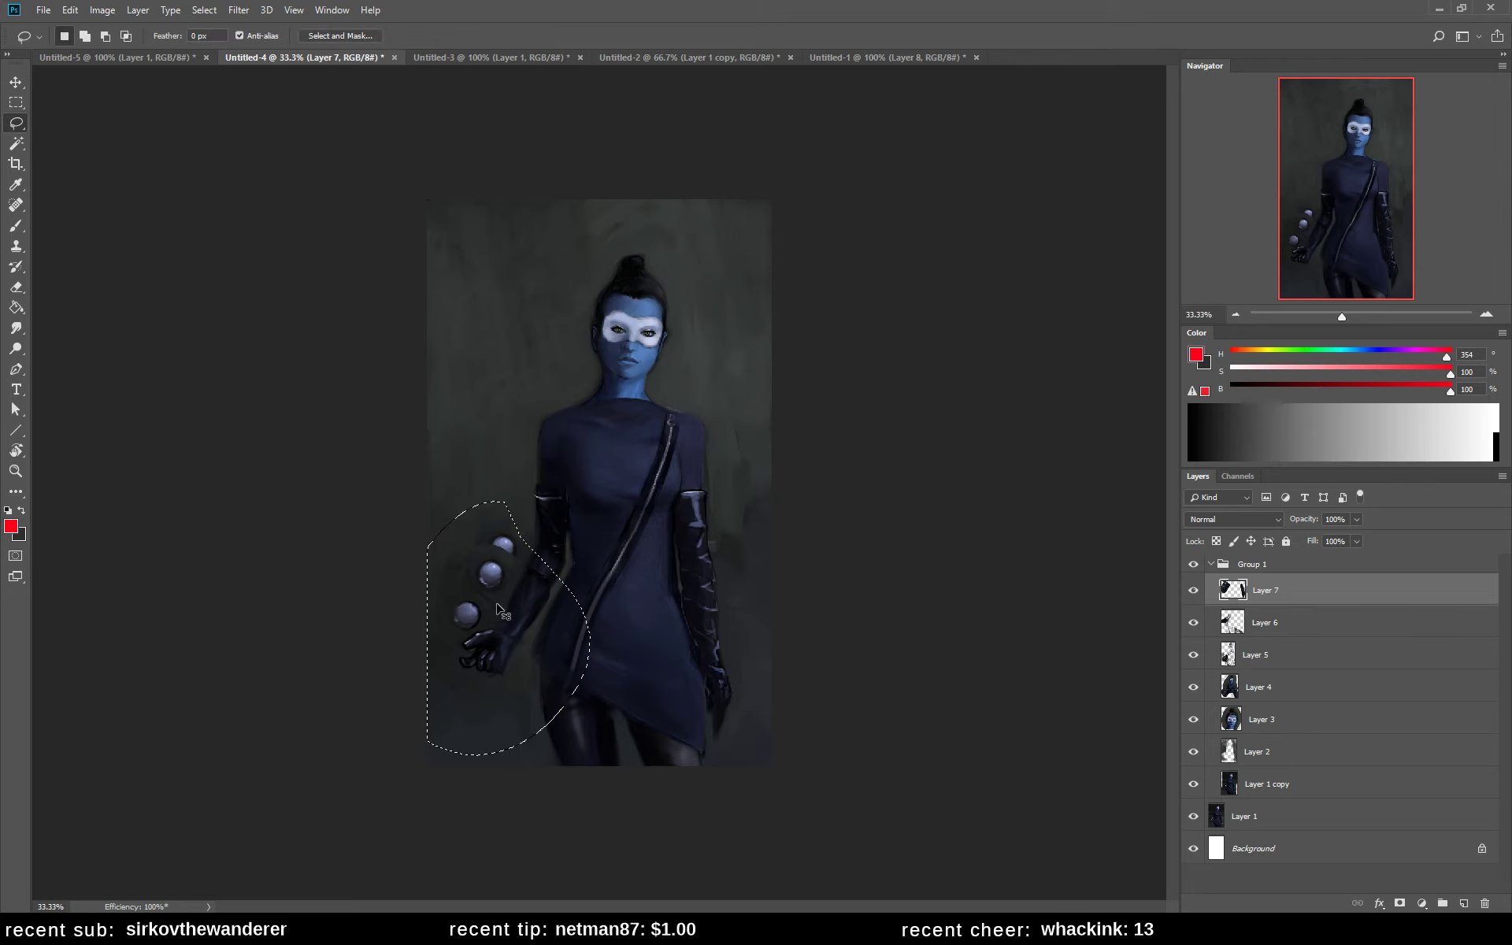
key(ctrl+x)
key(ctrl+j)
key(ctrl+t)
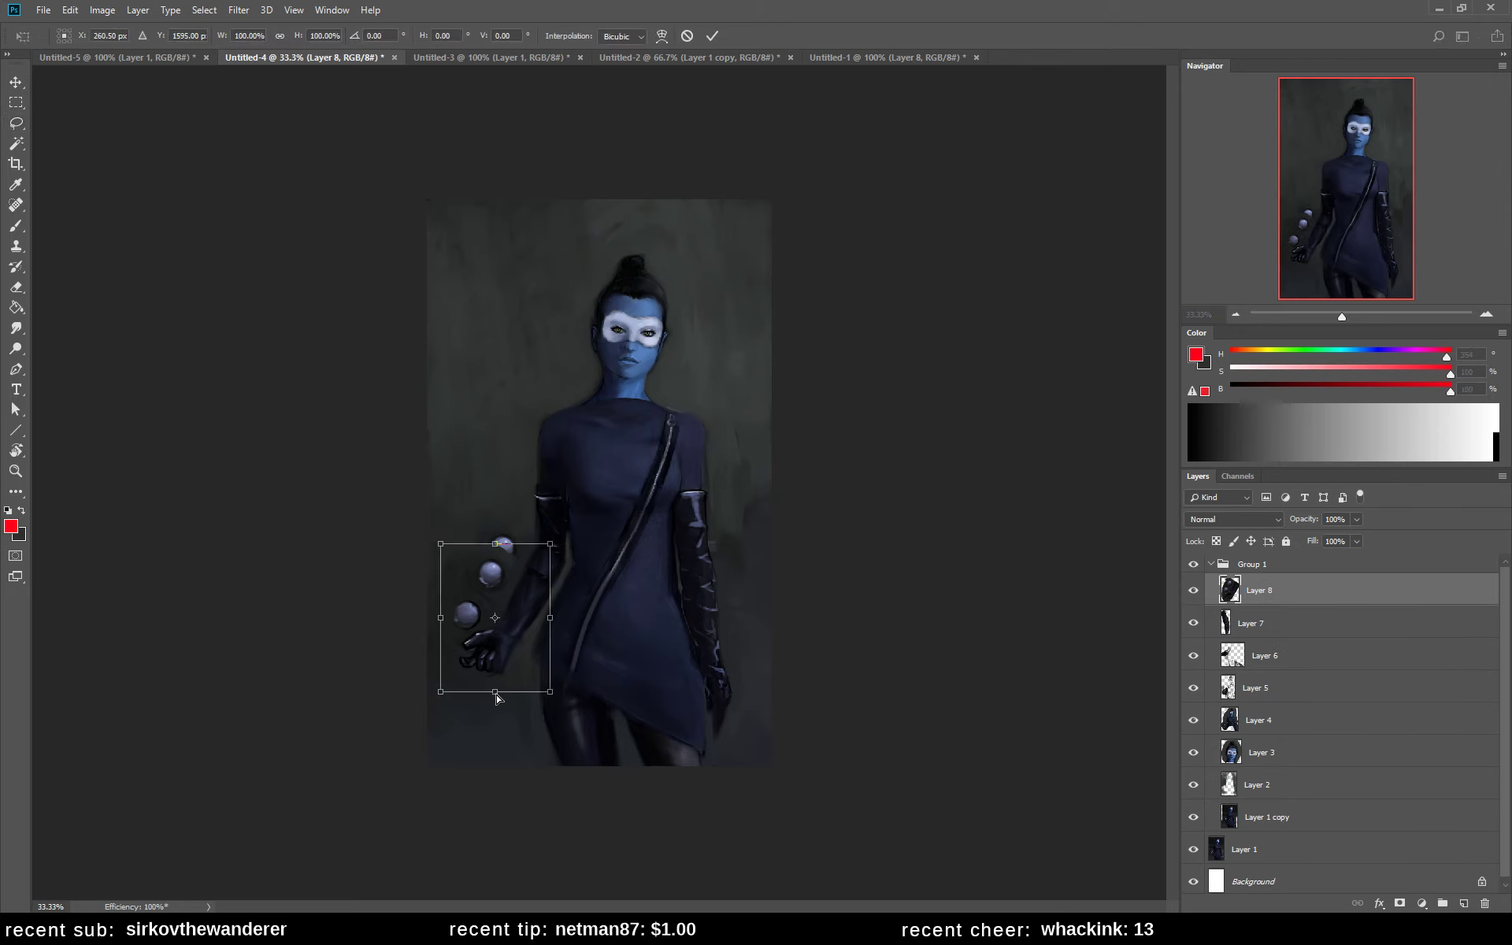
drag(493, 699, 427, 681)
drag(536, 691, 544, 712)
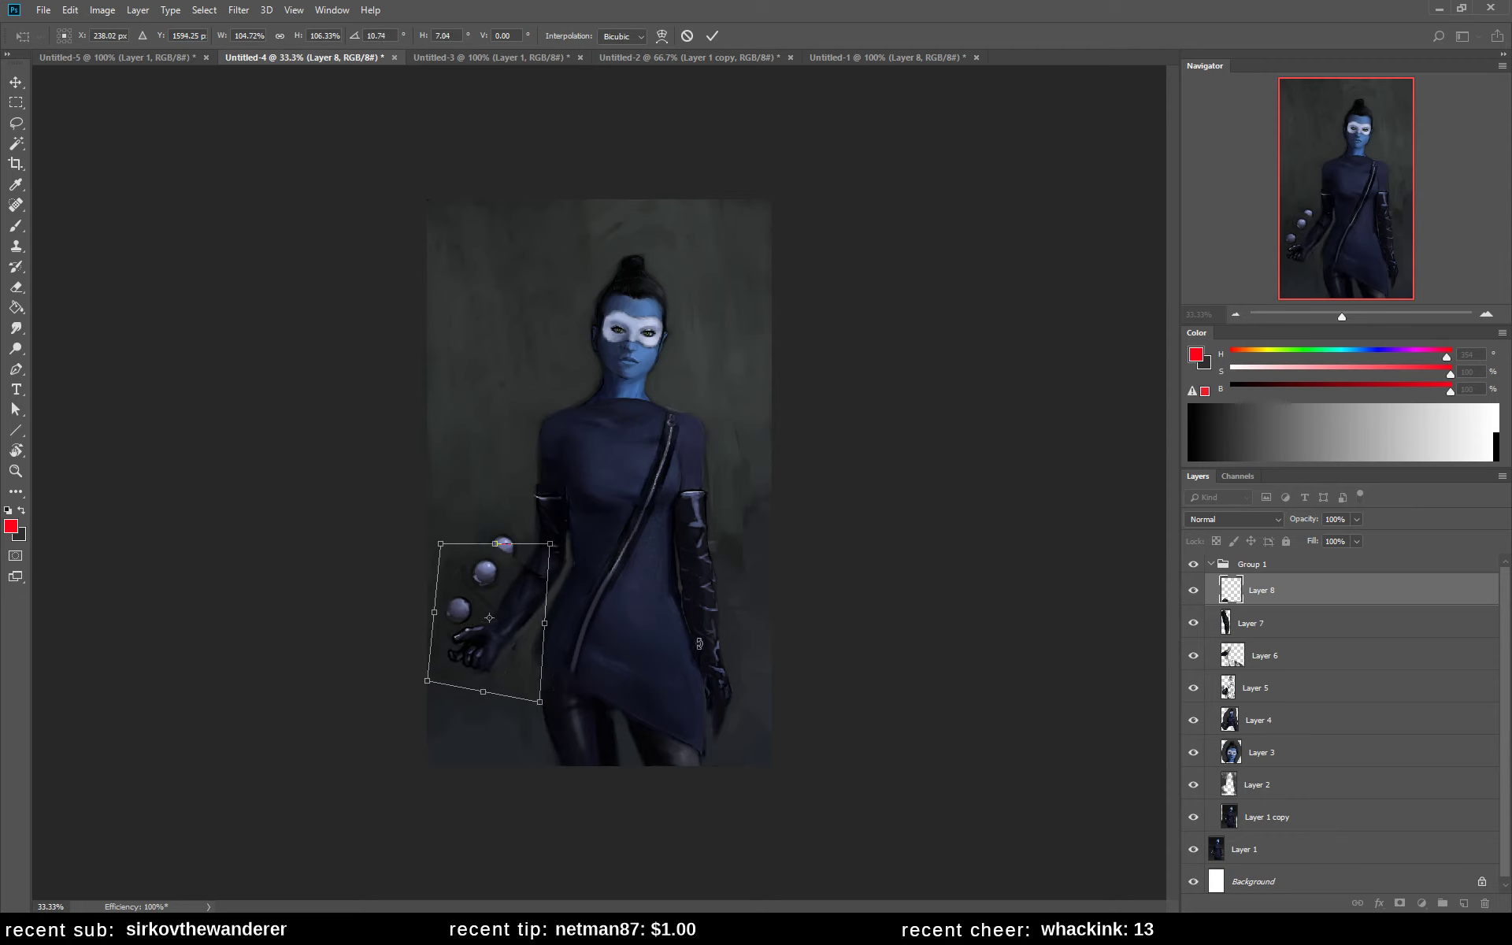
key(Return)
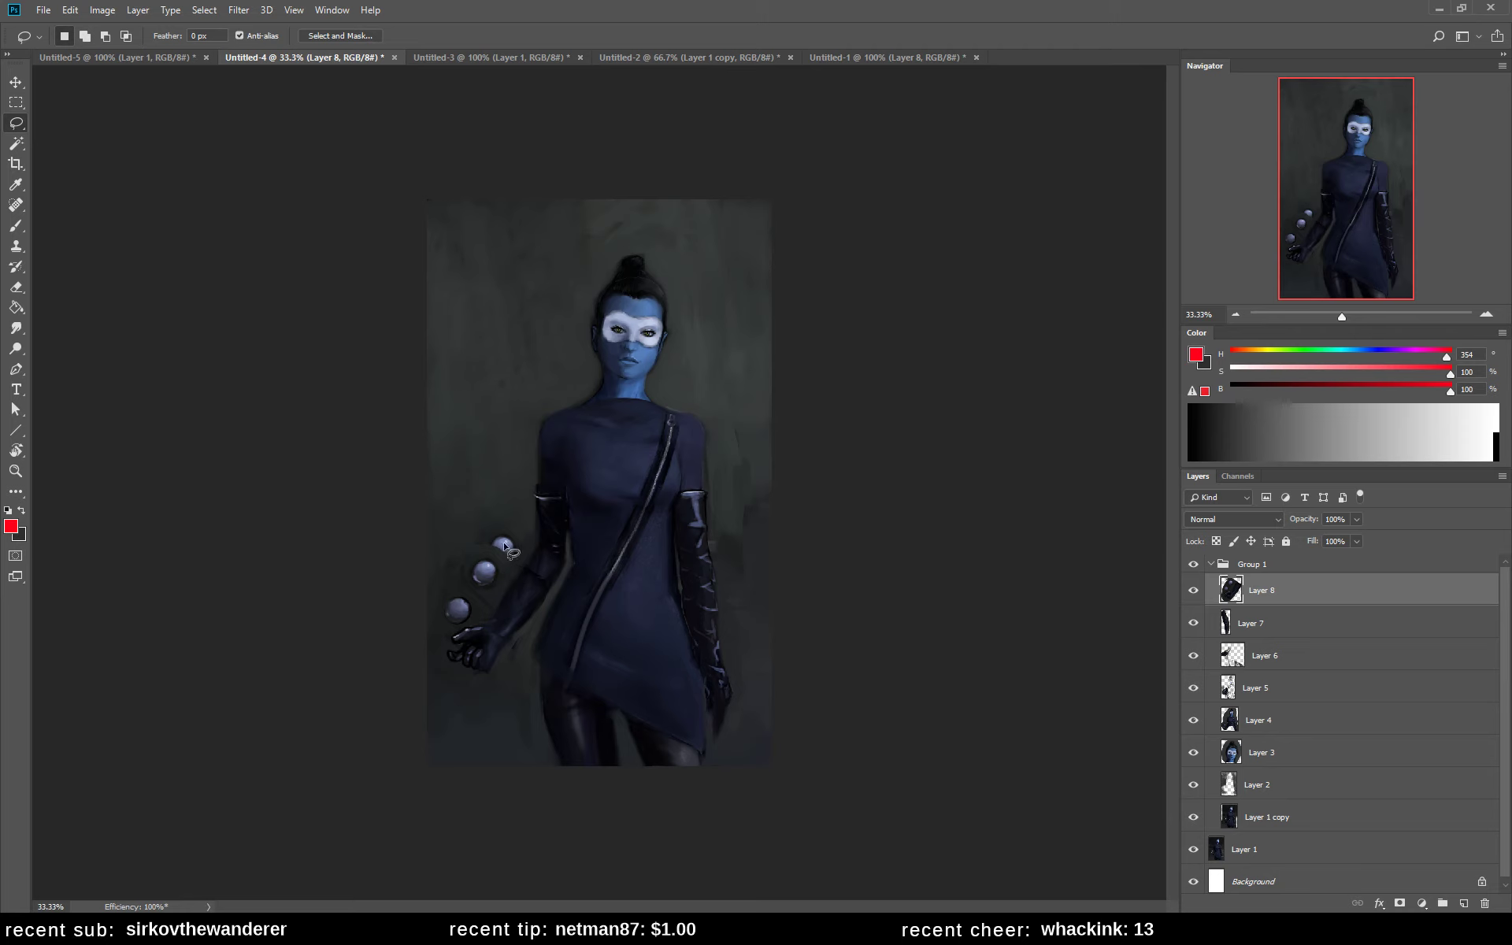
- Paint out the top sphere with background grey, then brush dark dress blue along the hem
mouse_move(508, 542)
mouse_down()
mouse_move(482, 555)
mouse_move(524, 561)
mouse_move(508, 527)
mouse_up()
key(b)
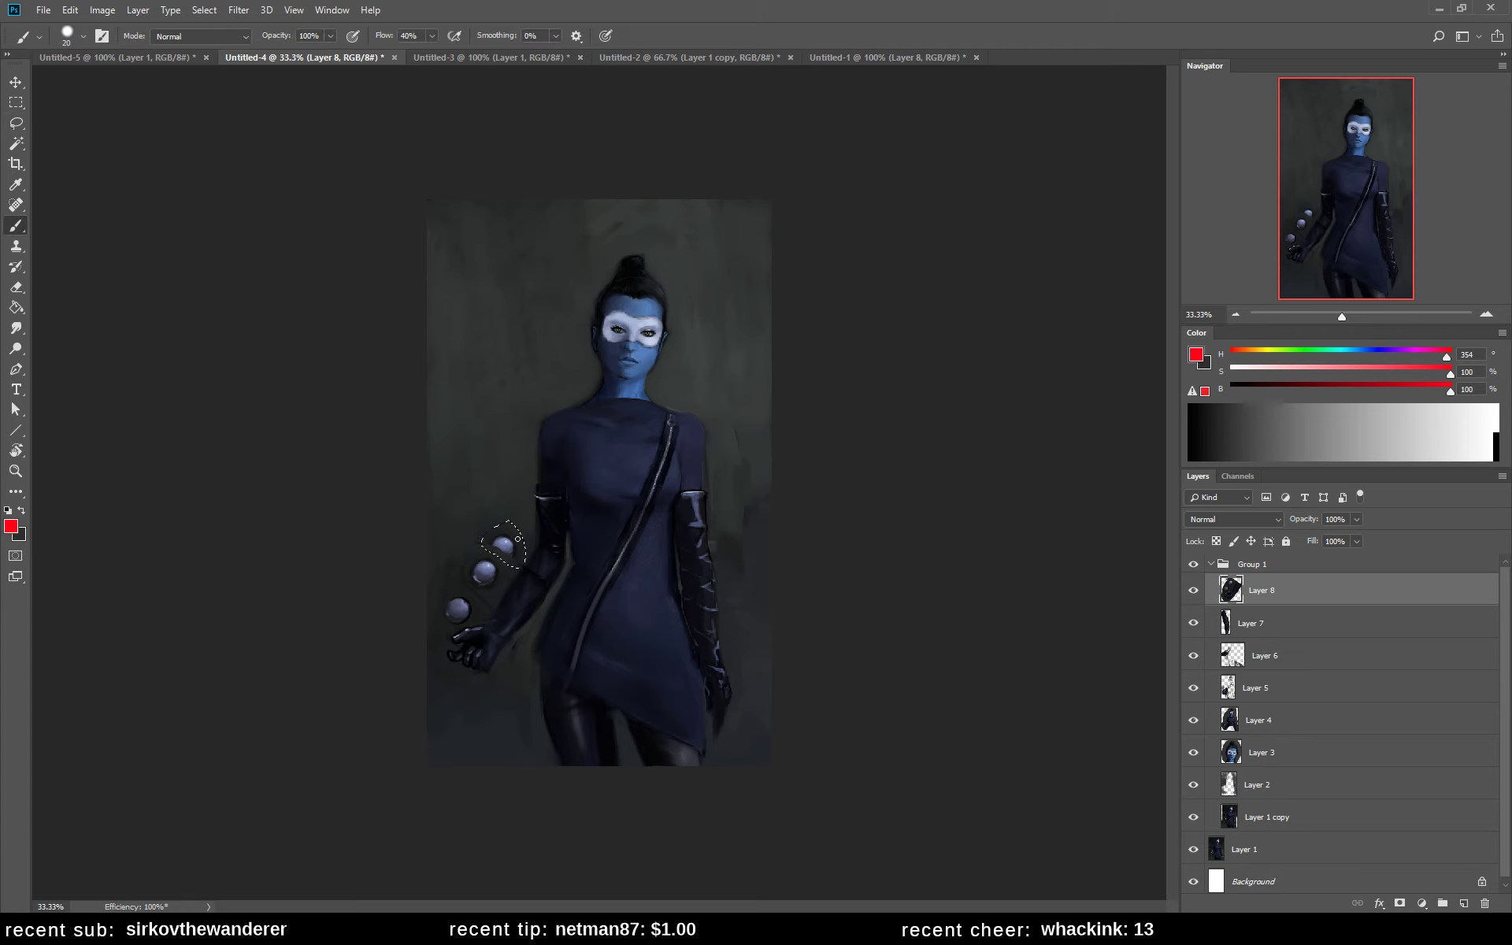
alt+click(512, 519)
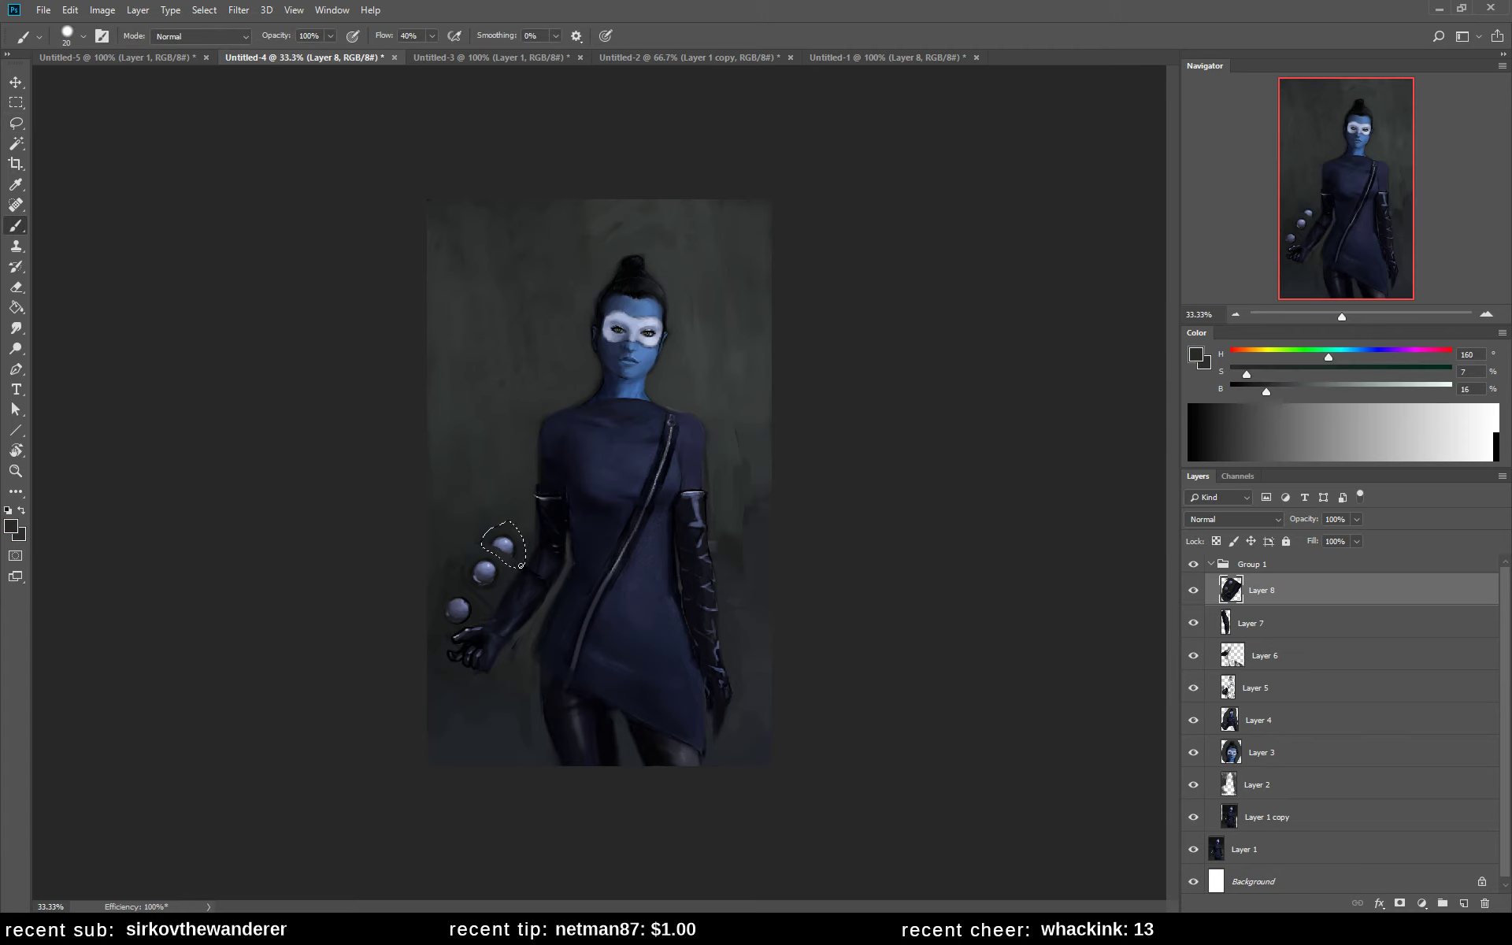
mouse_move(505, 545)
mouse_down()
mouse_move(491, 539)
mouse_move(516, 558)
mouse_move(508, 539)
mouse_move(489, 544)
mouse_up()
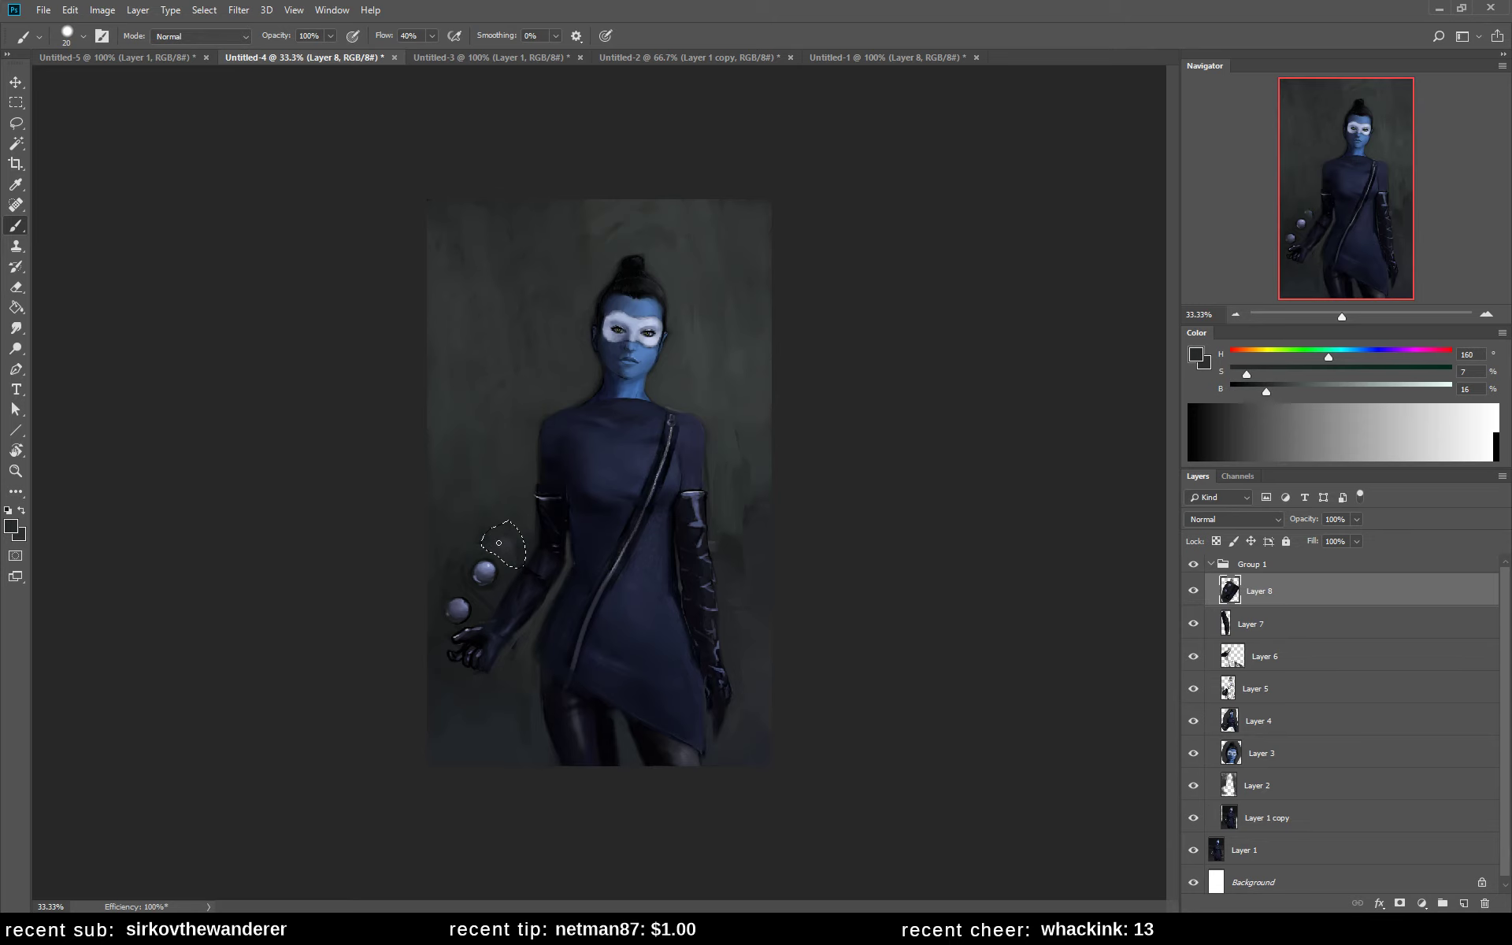
key(ctrl+d)
alt+click(638, 622)
mouse_move(682, 737)
mouse_down()
mouse_move(698, 745)
mouse_move(669, 730)
mouse_up()
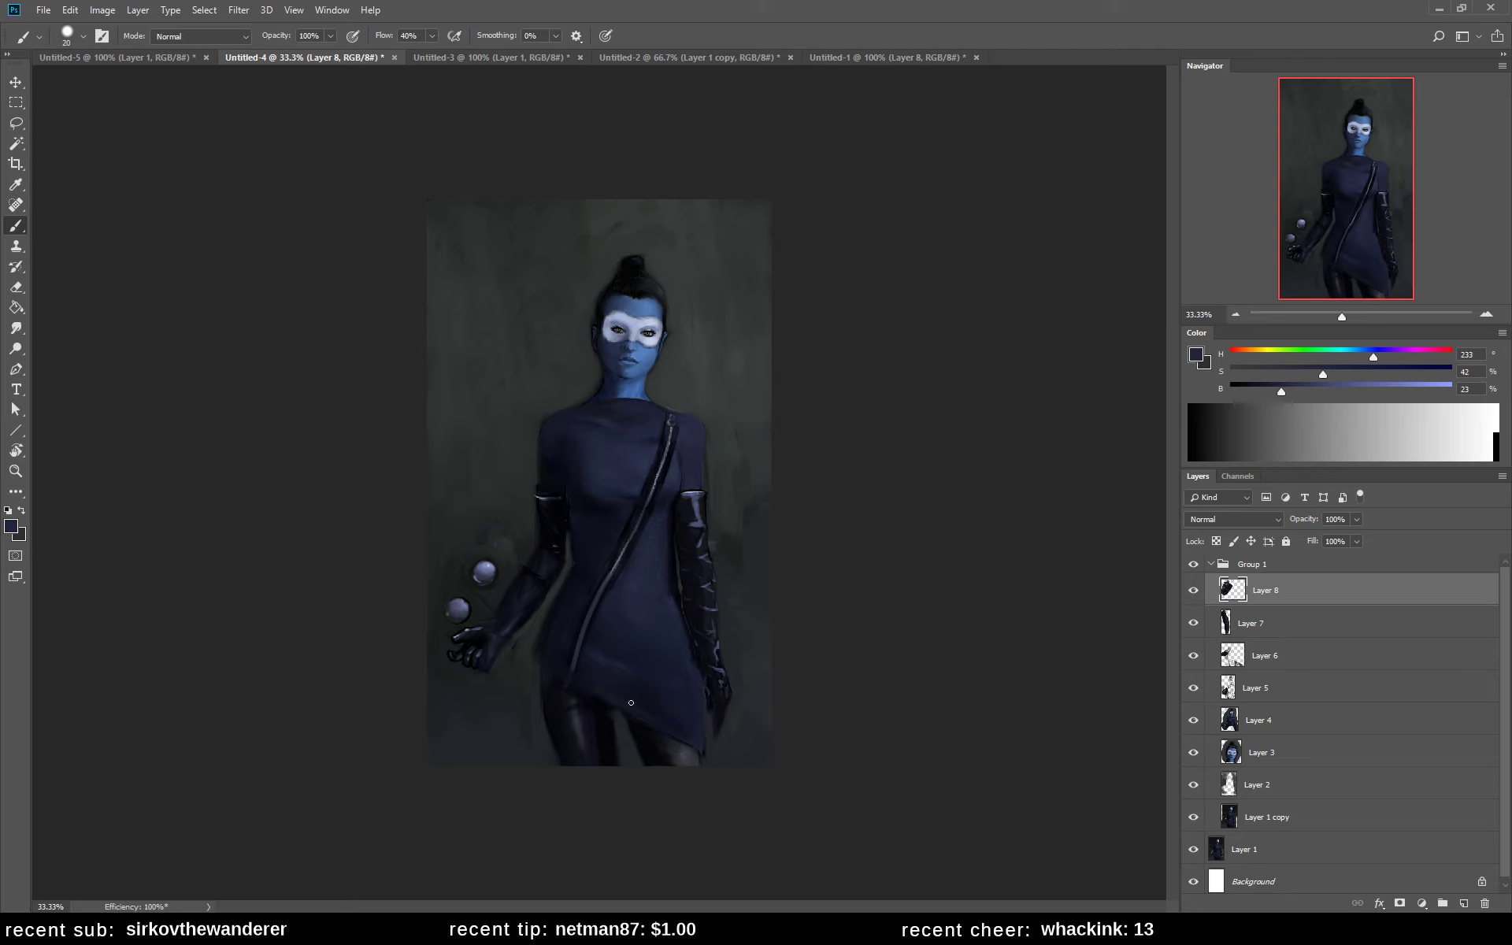
- Paint darker shapes near the hem, sampling several darker and lighter dress blues
drag(688, 744, 652, 715)
alt+click(669, 693)
alt+click(586, 539)
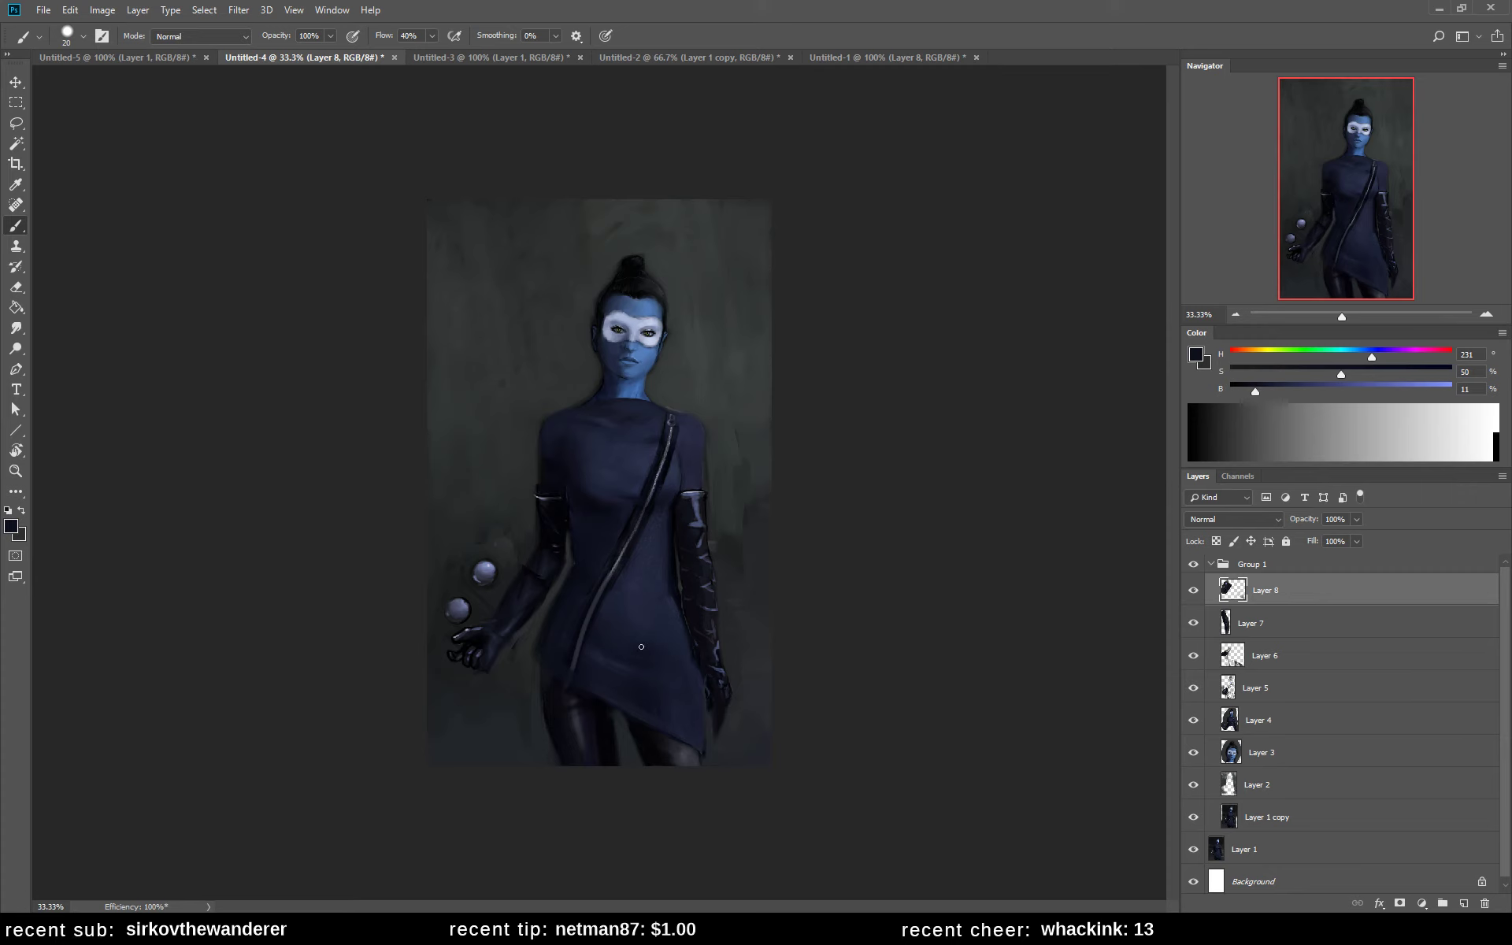
alt+click(627, 651)
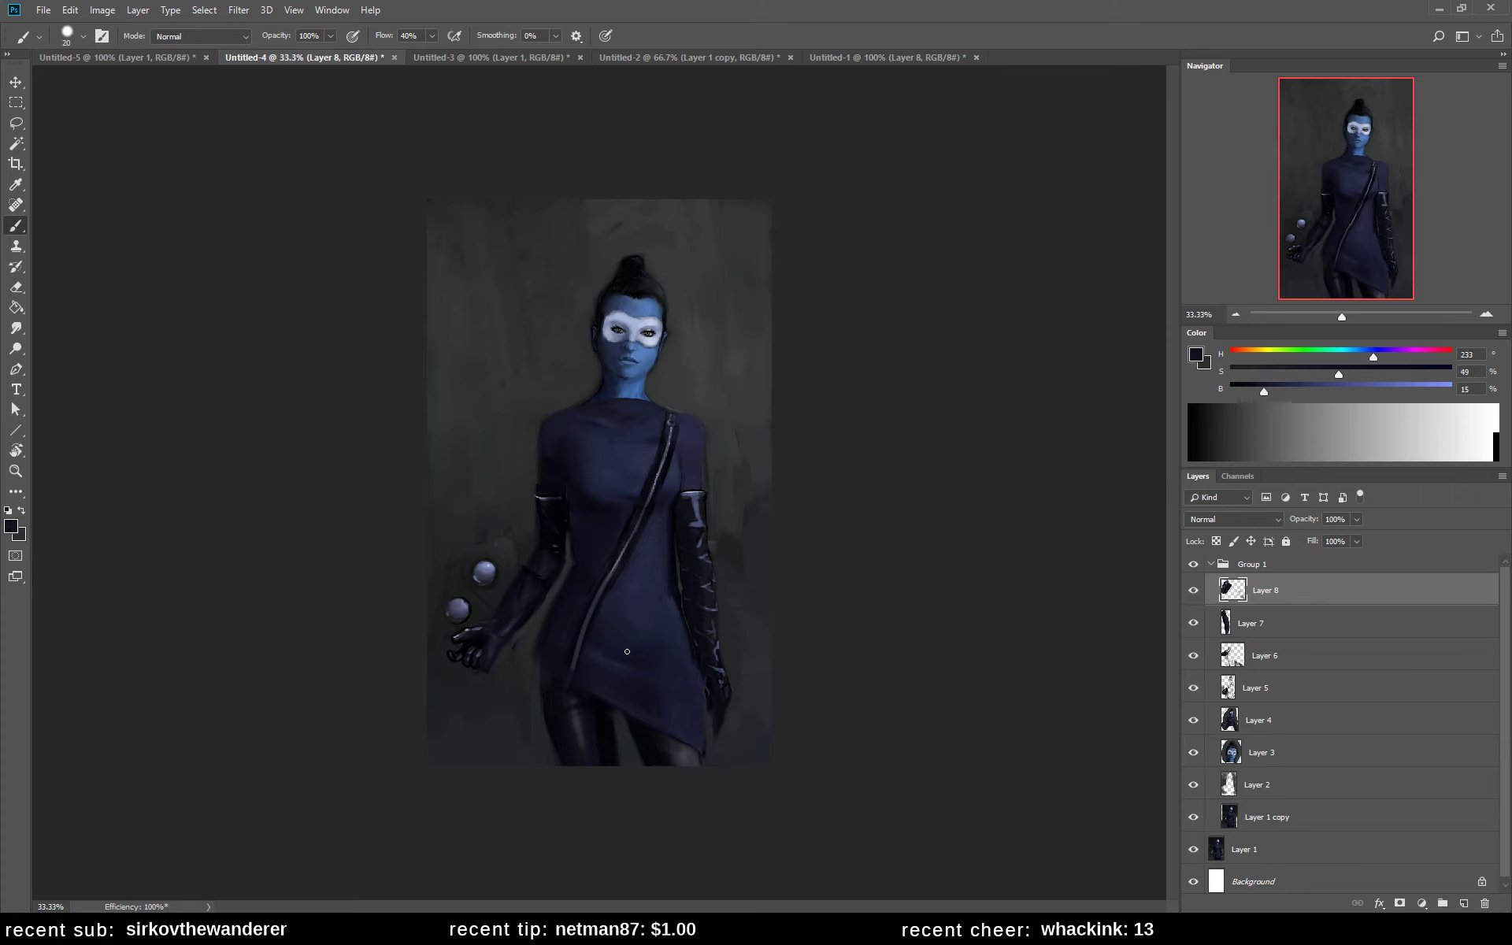
alt+click(668, 628)
alt+click(662, 638)
alt+click(660, 640)
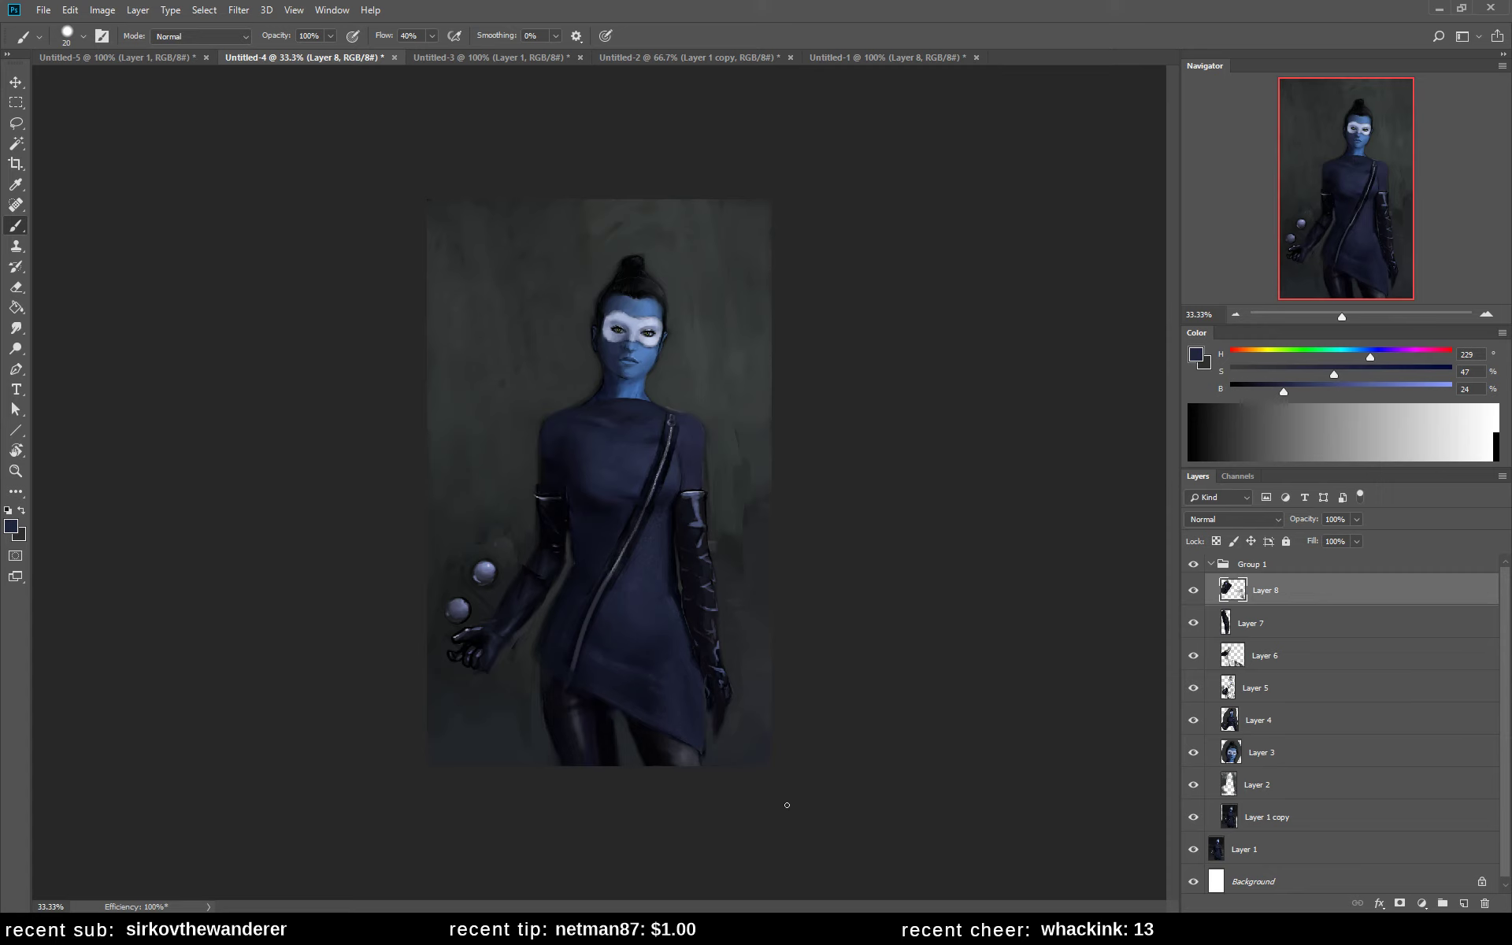
- Mirror the canvas to check the drawing, then switch to the Untitled-5 night-scene document
key(ctrl+shift+h)
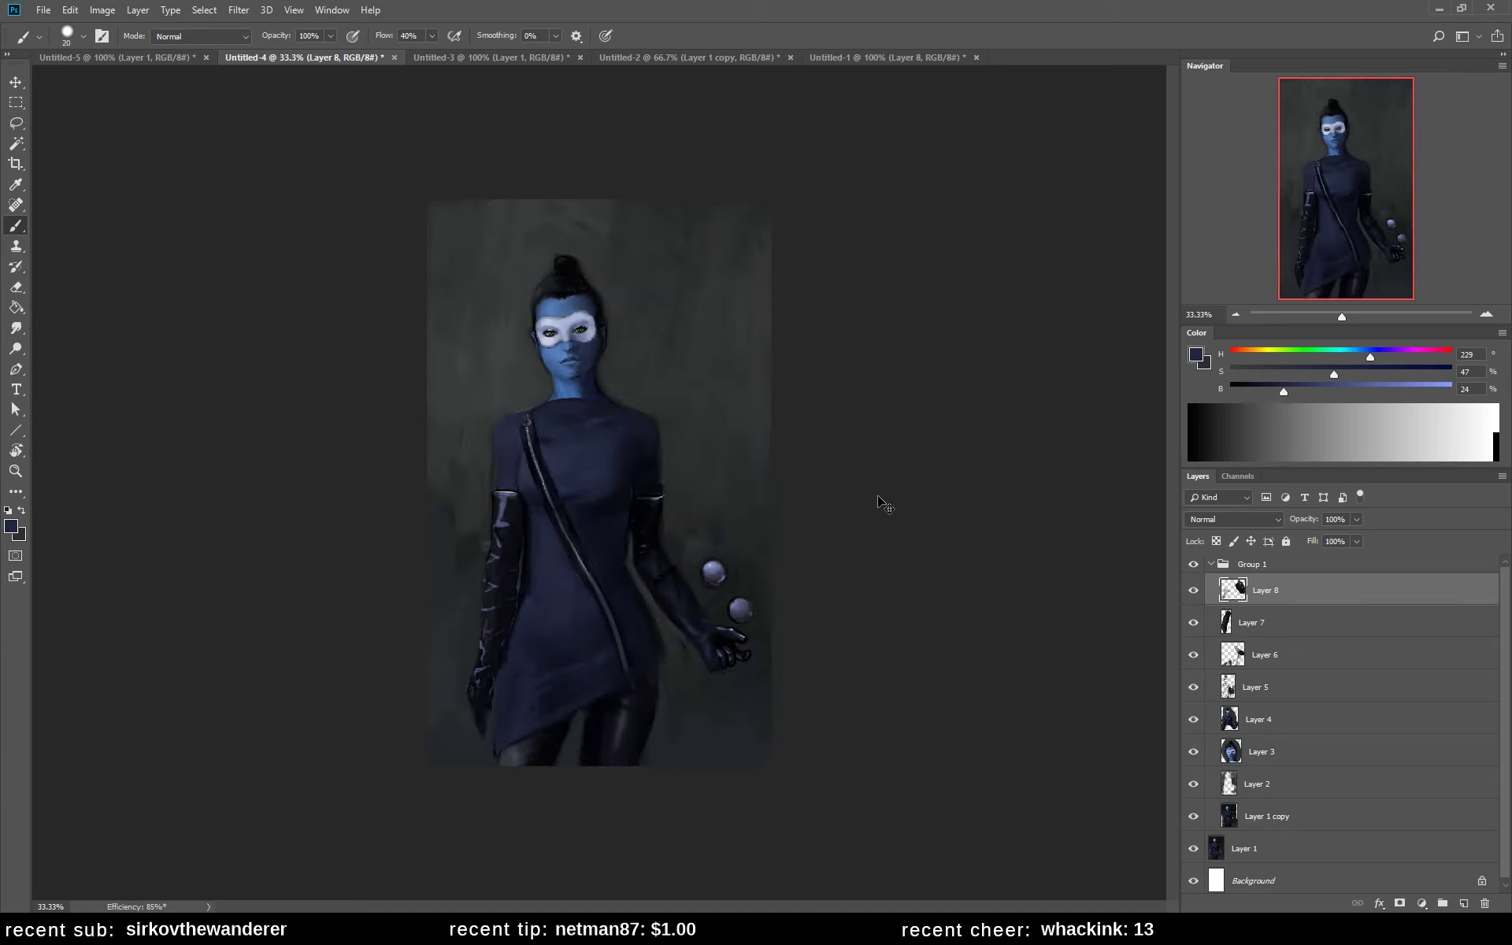
key(h)
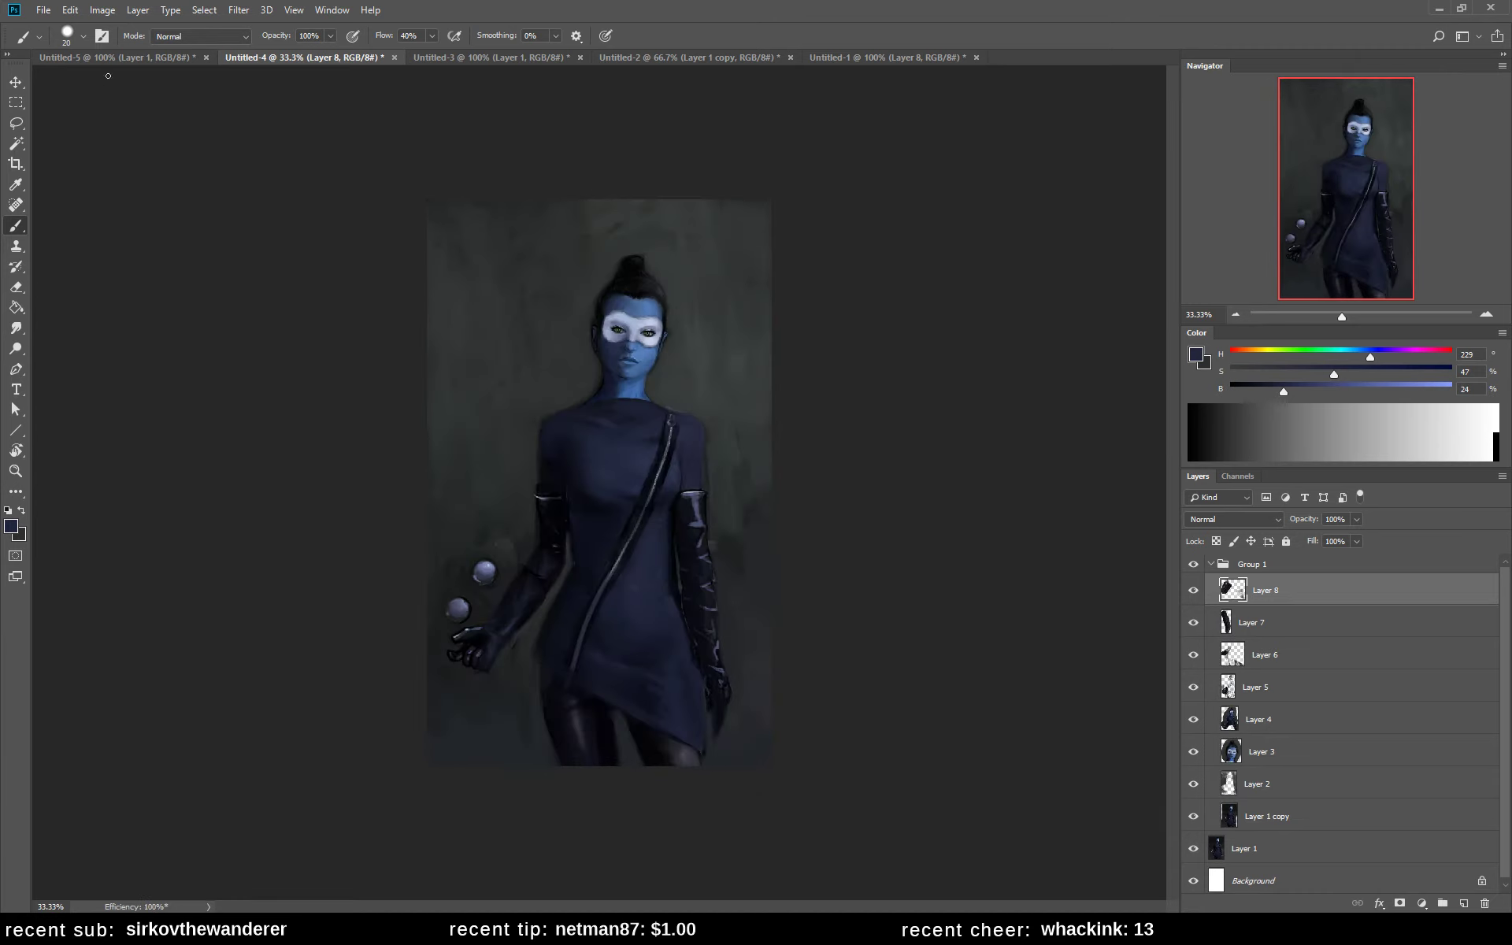
click(116, 59)
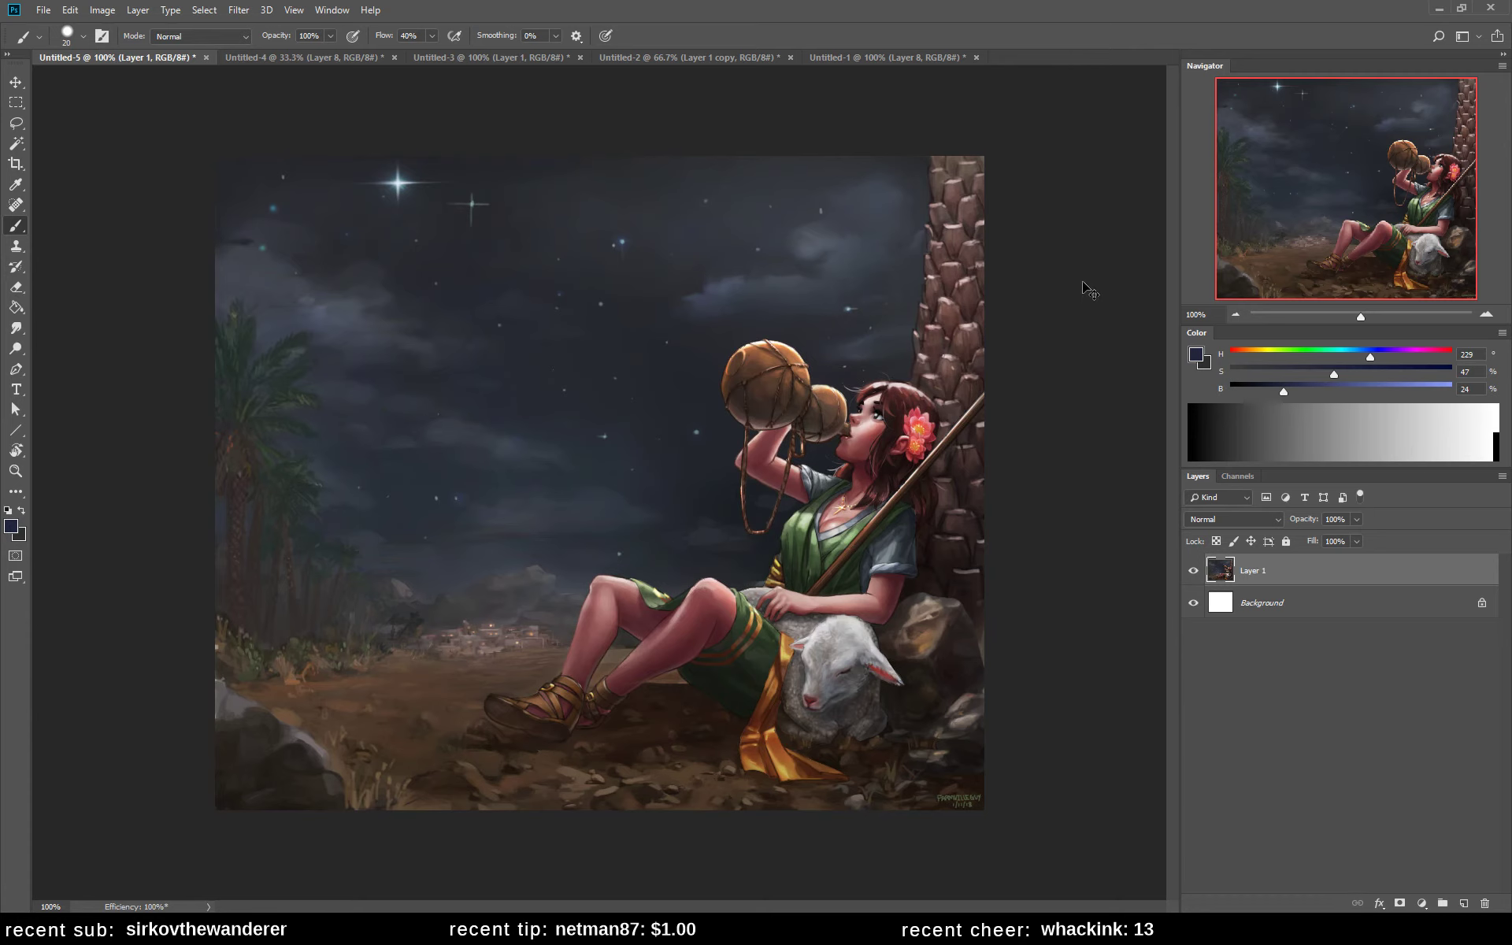
- Paste the grey warrior painting into a new clipboard-sized document, docked as the Untitled-6 tab
key(ctrl+n)
key(Return)
key(ctrl+v)
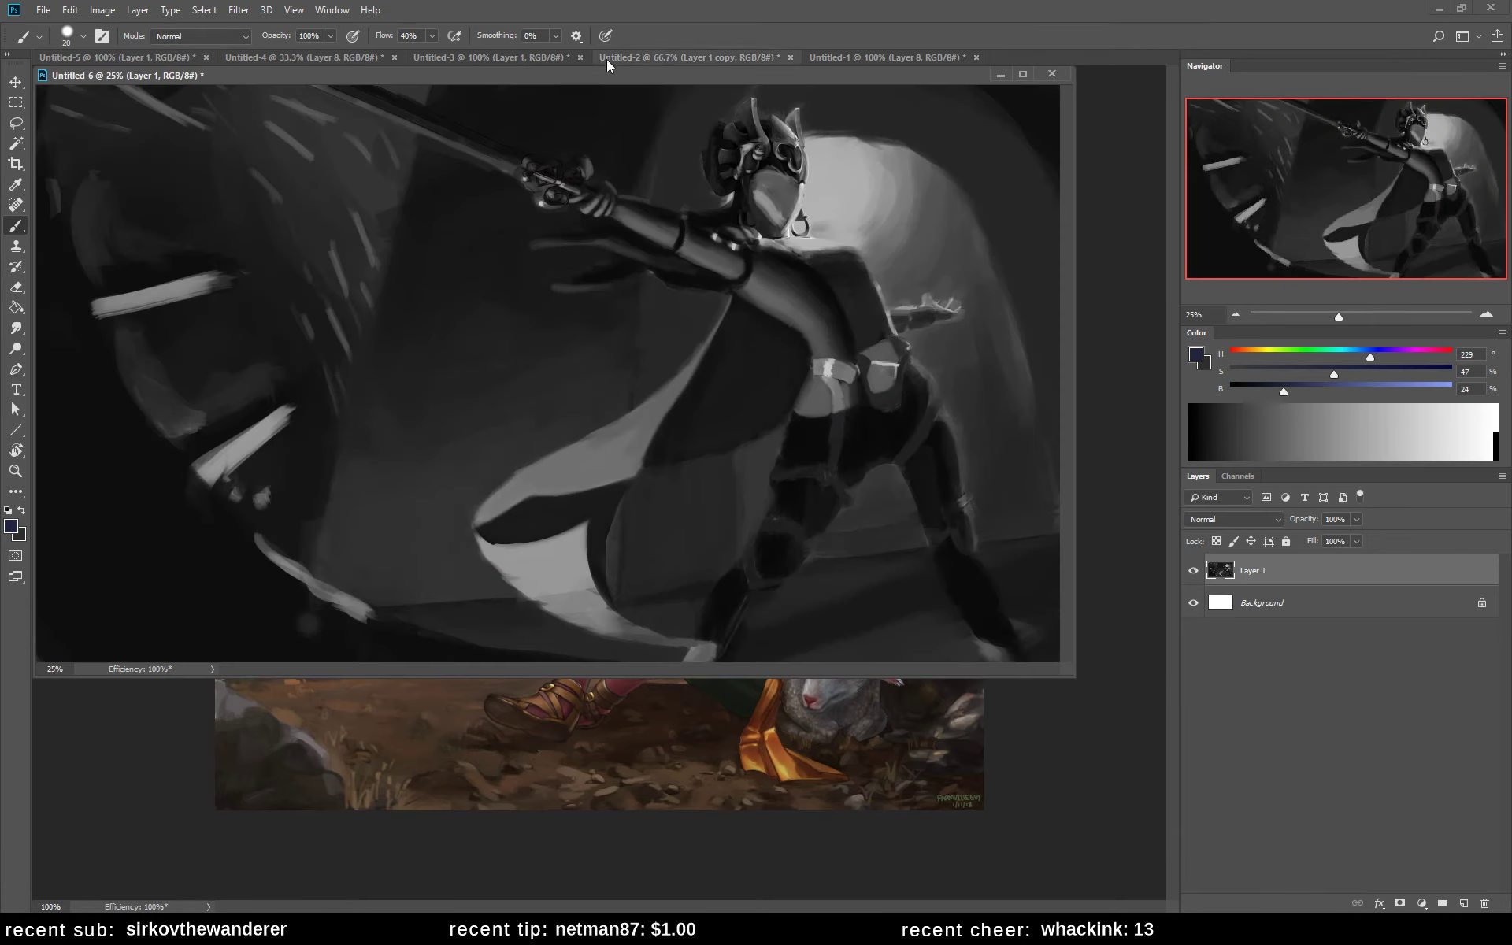
drag(545, 76, 172, 59)
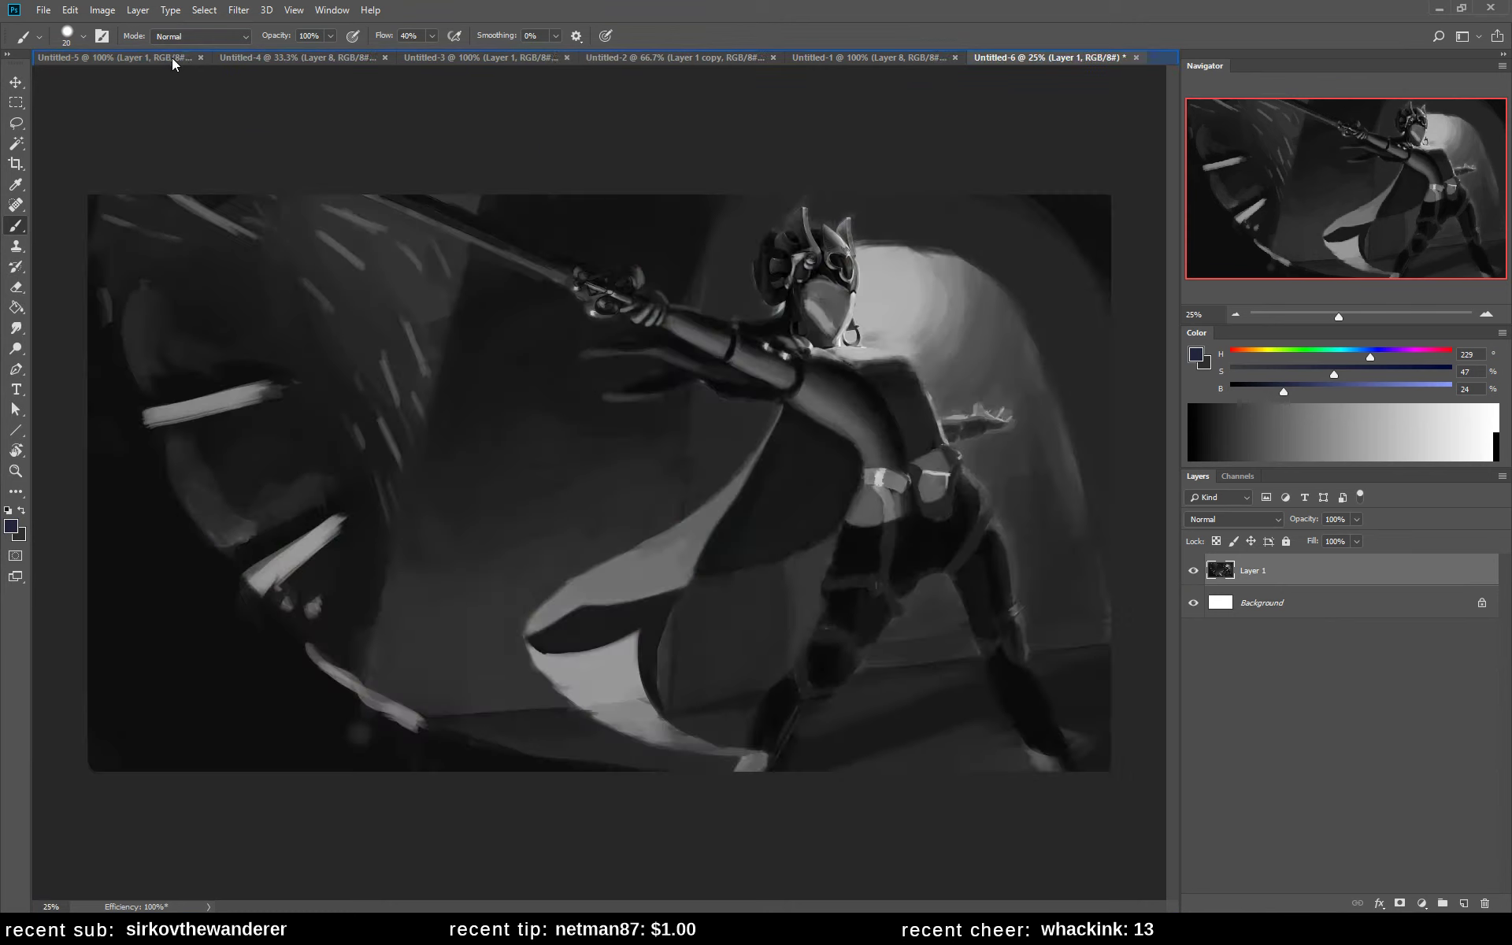
mouse_move(1094, 54)
mouse_down()
mouse_move(158, 66)
mouse_move(121, 54)
mouse_up()
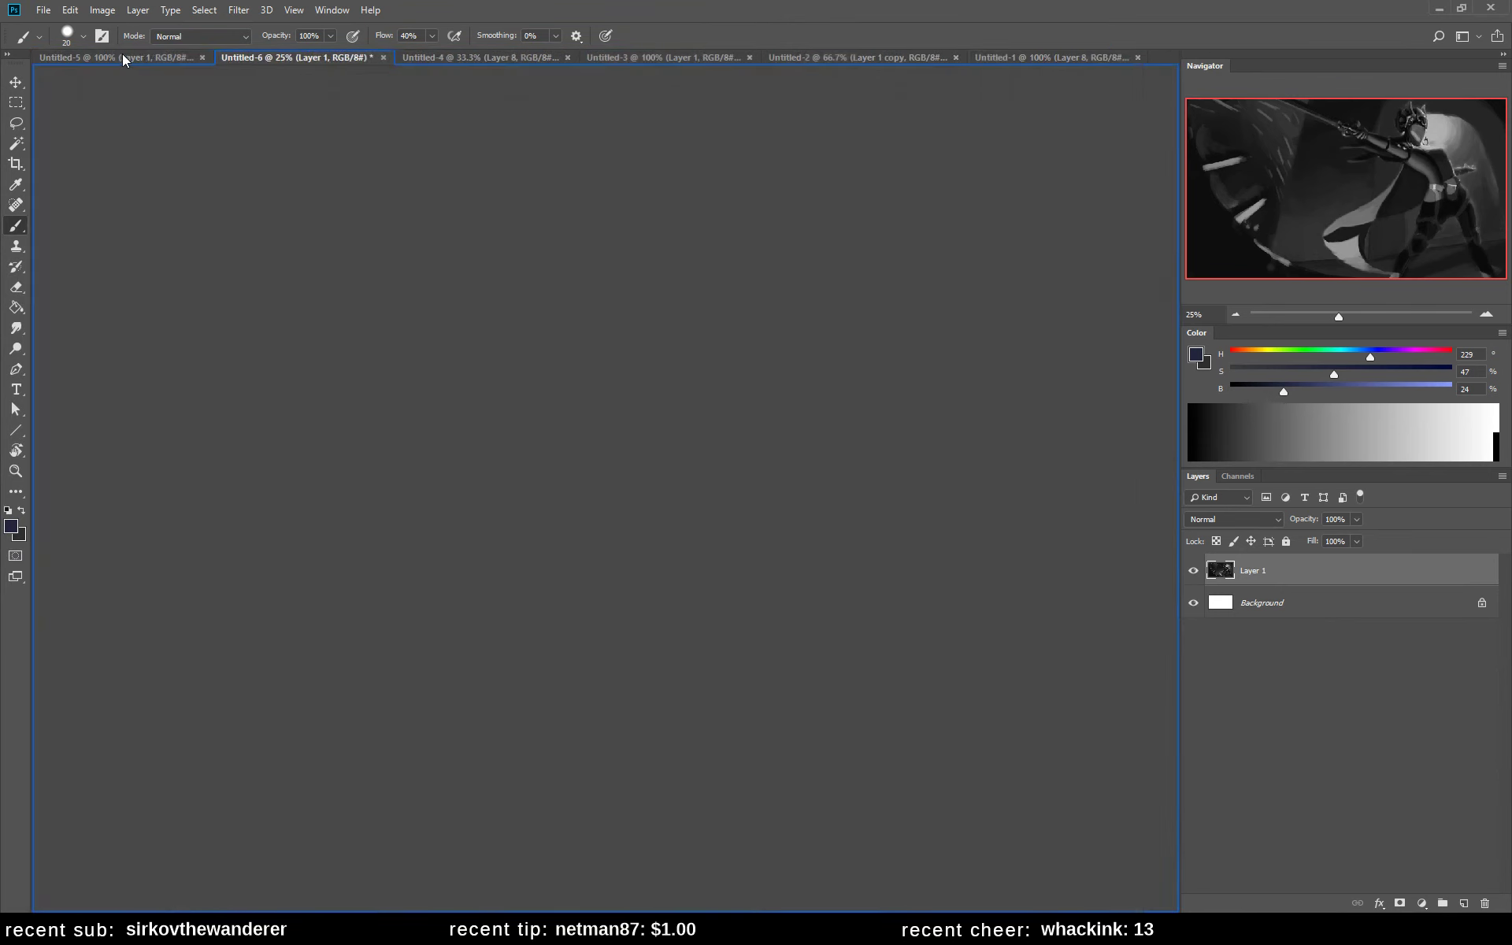
- Paste the angel painting into a new docked Untitled-7 document, then bring up the Untitled-1 goblin
click(123, 57)
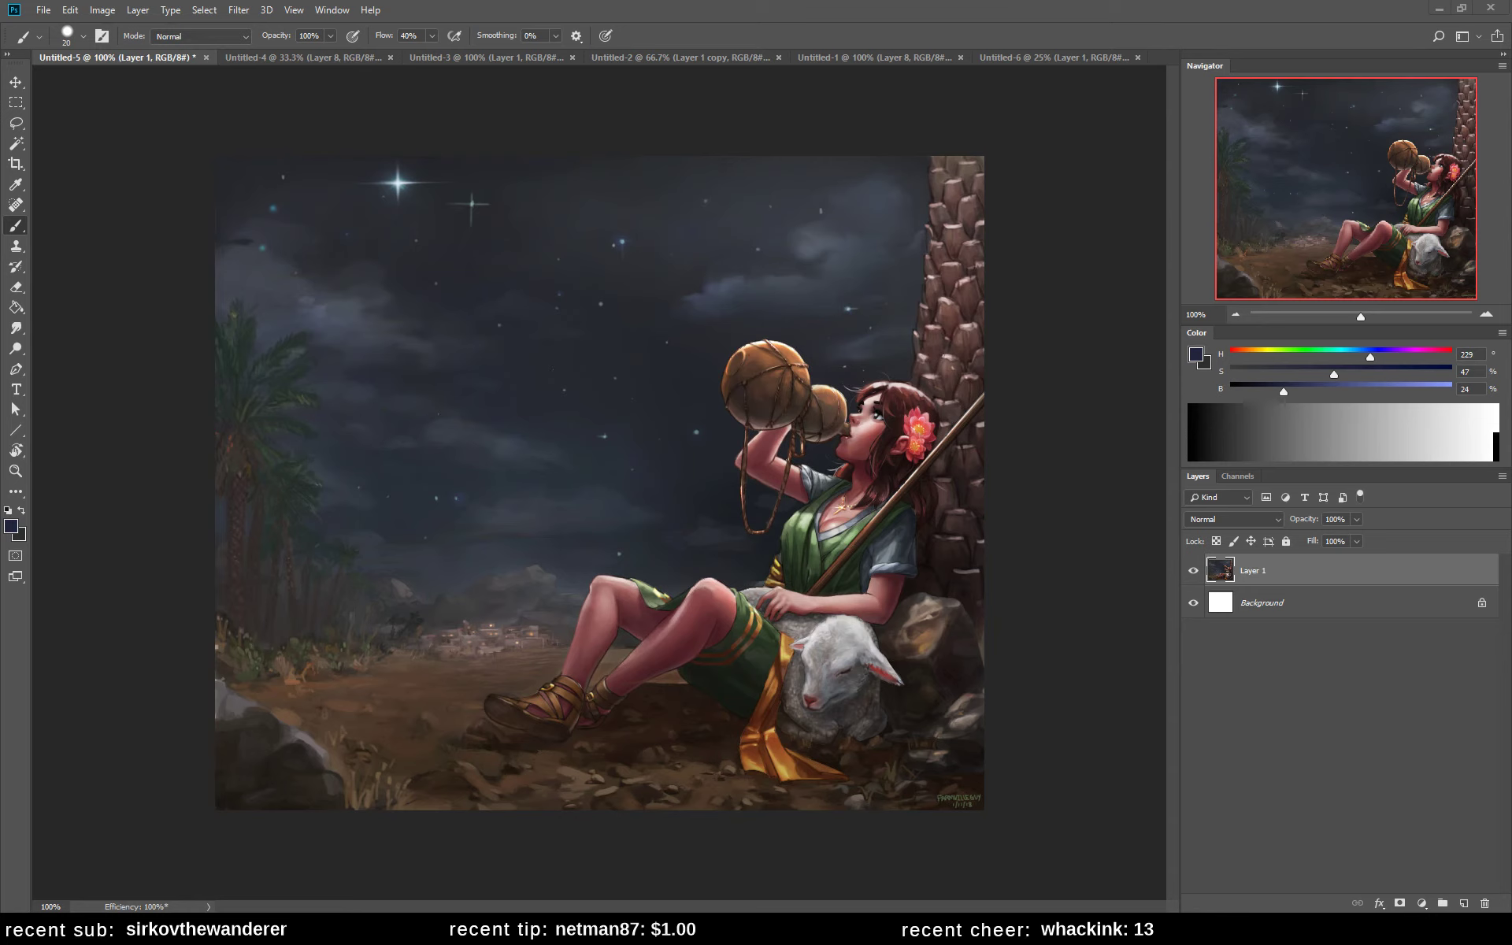
key(ctrl+n)
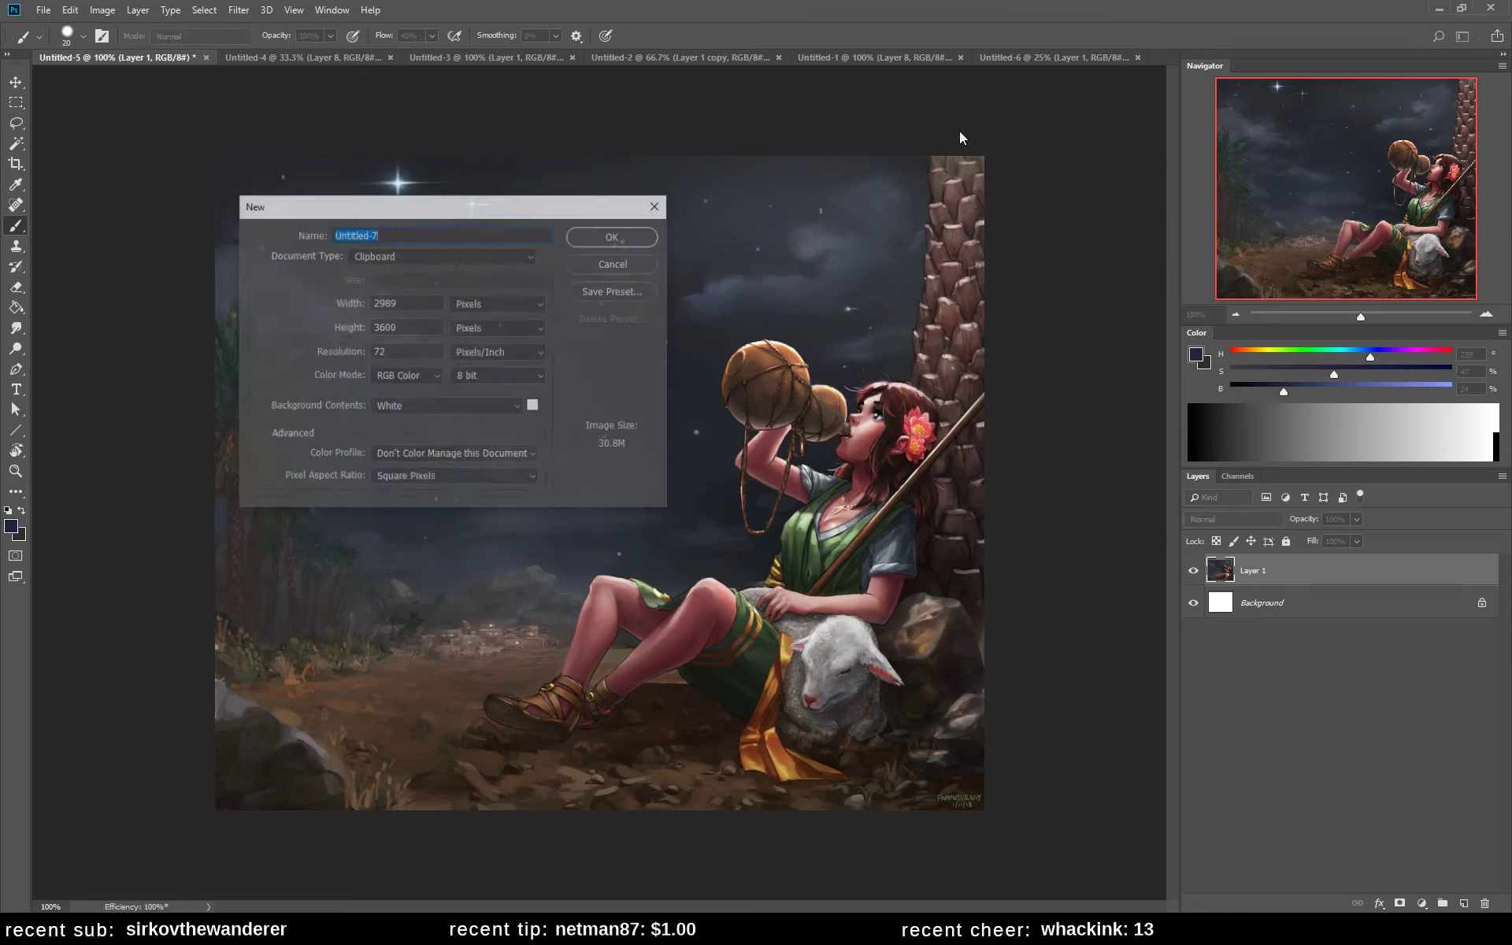
key(Return)
key(ctrl+v)
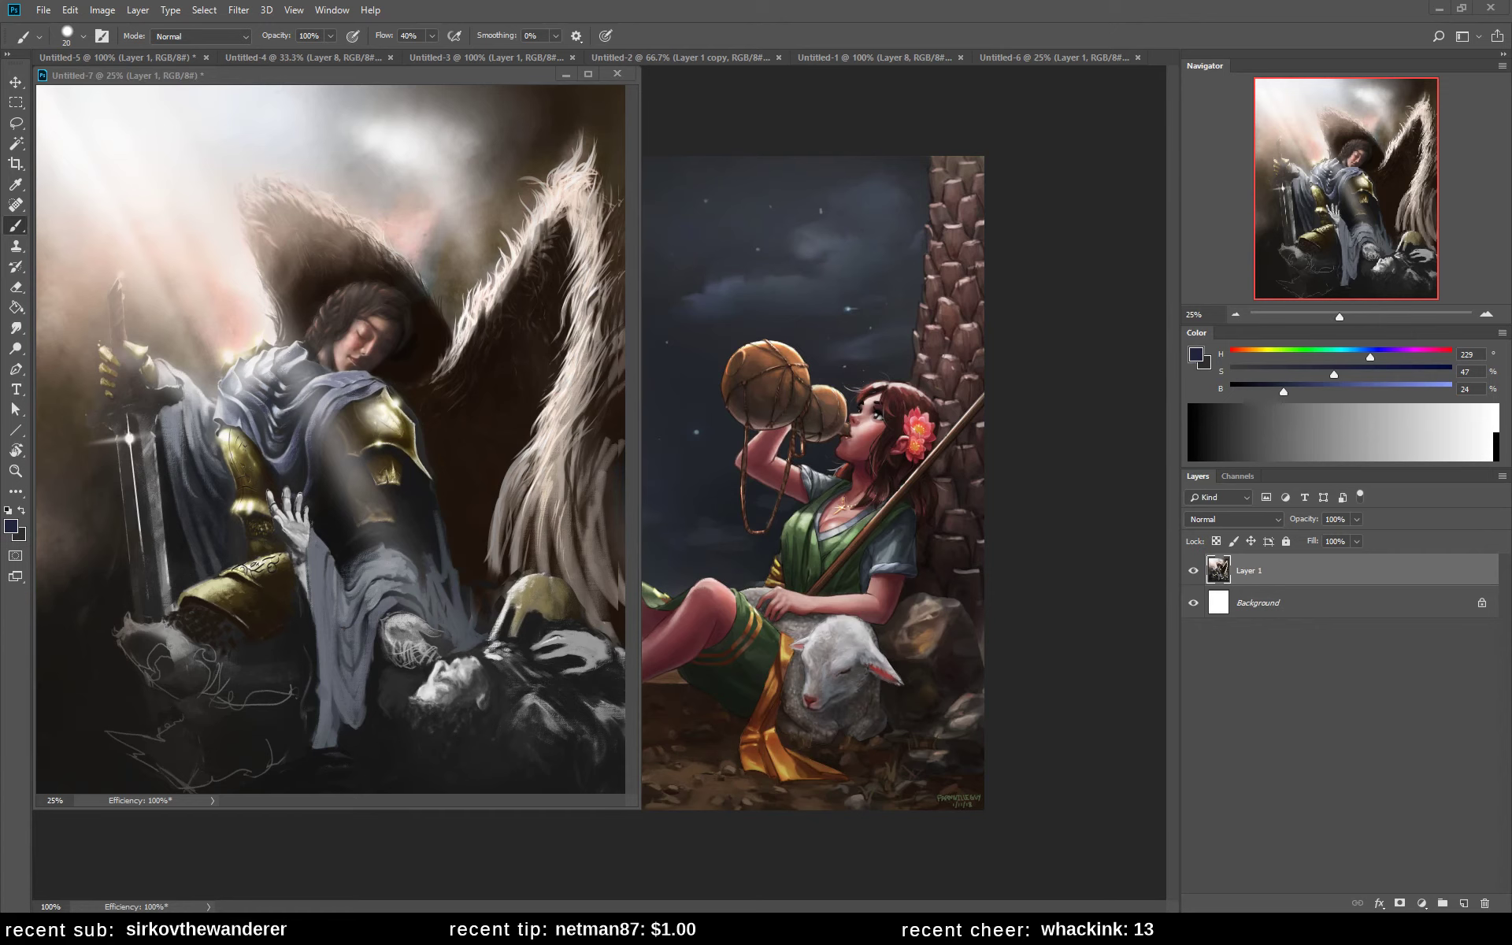
drag(475, 74, 252, 54)
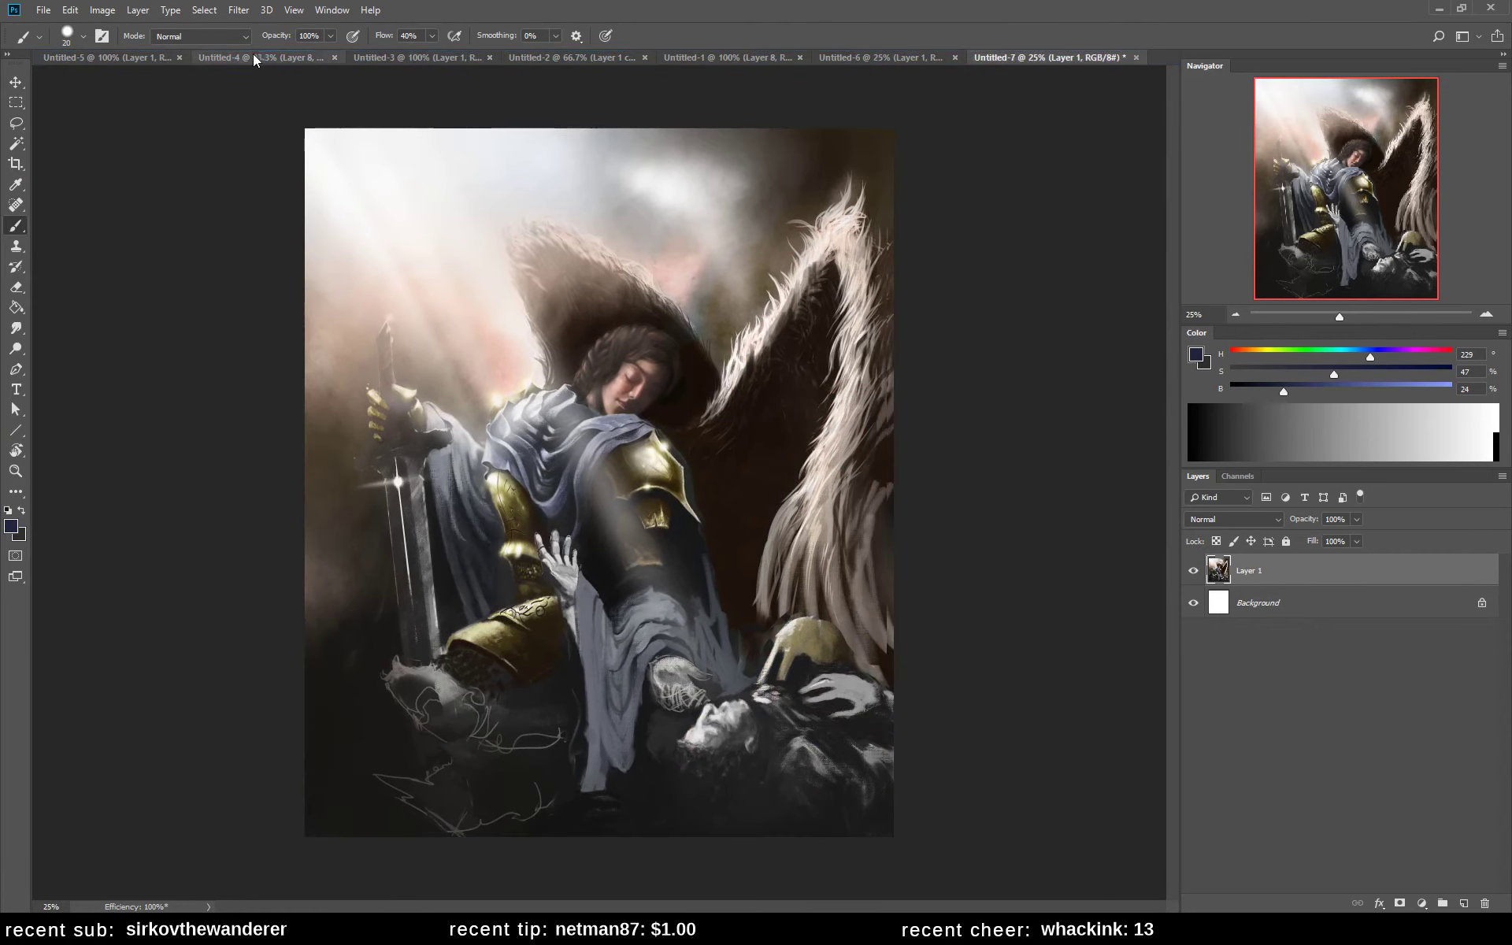
click(882, 55)
click(760, 55)
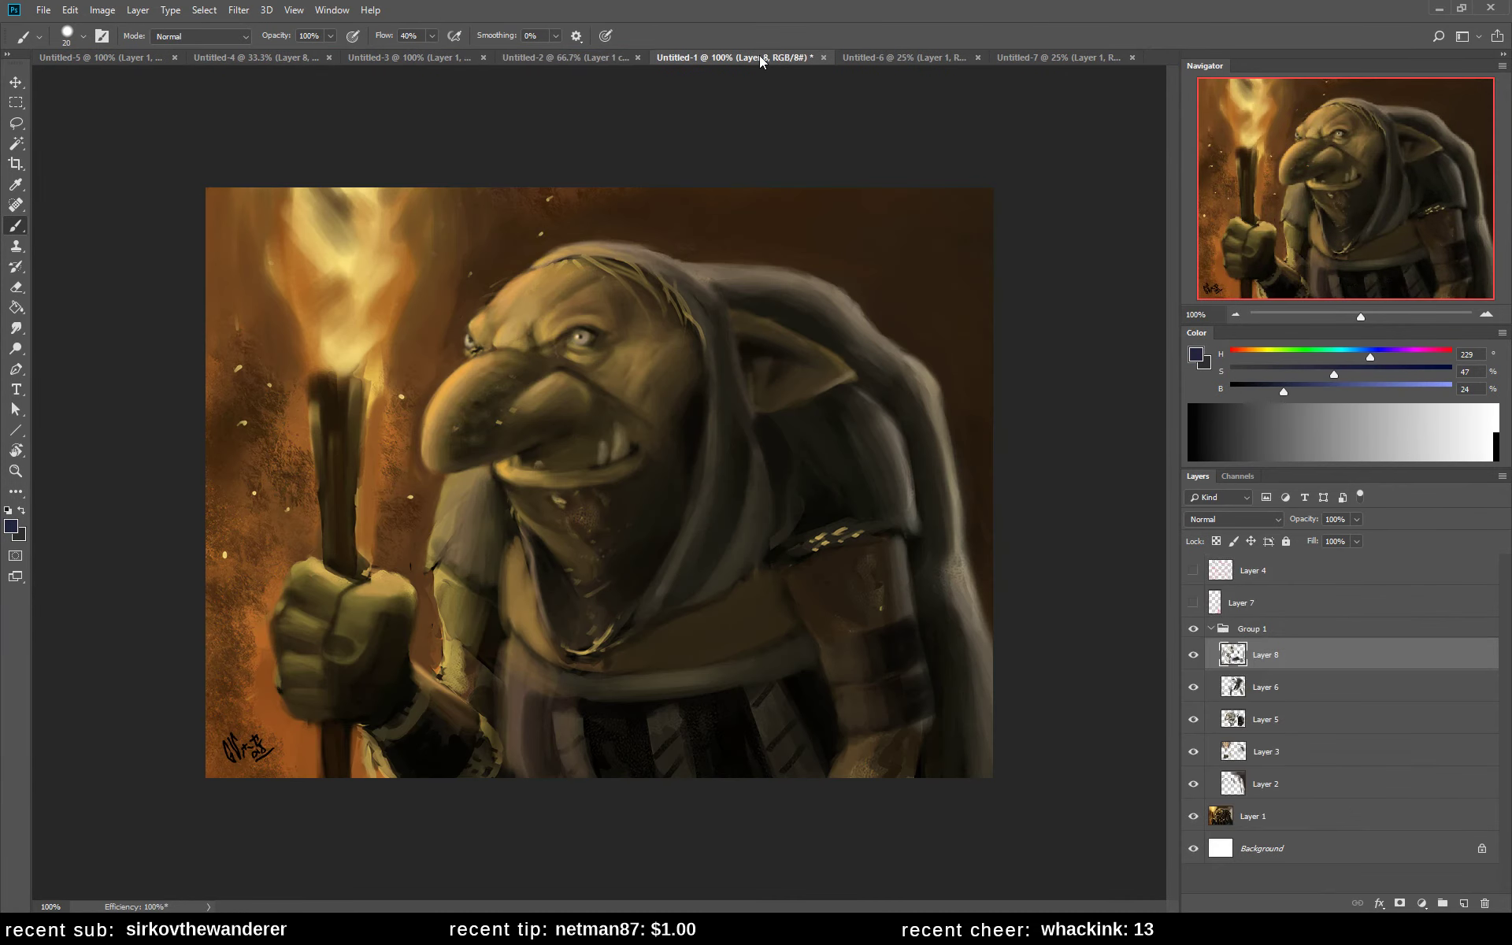
- Move the Untitled-5 night-scene tab to the far right of the document tabs
mouse_move(129, 65)
mouse_down()
mouse_move(115, 60)
mouse_move(771, 78)
mouse_move(792, 61)
mouse_up()
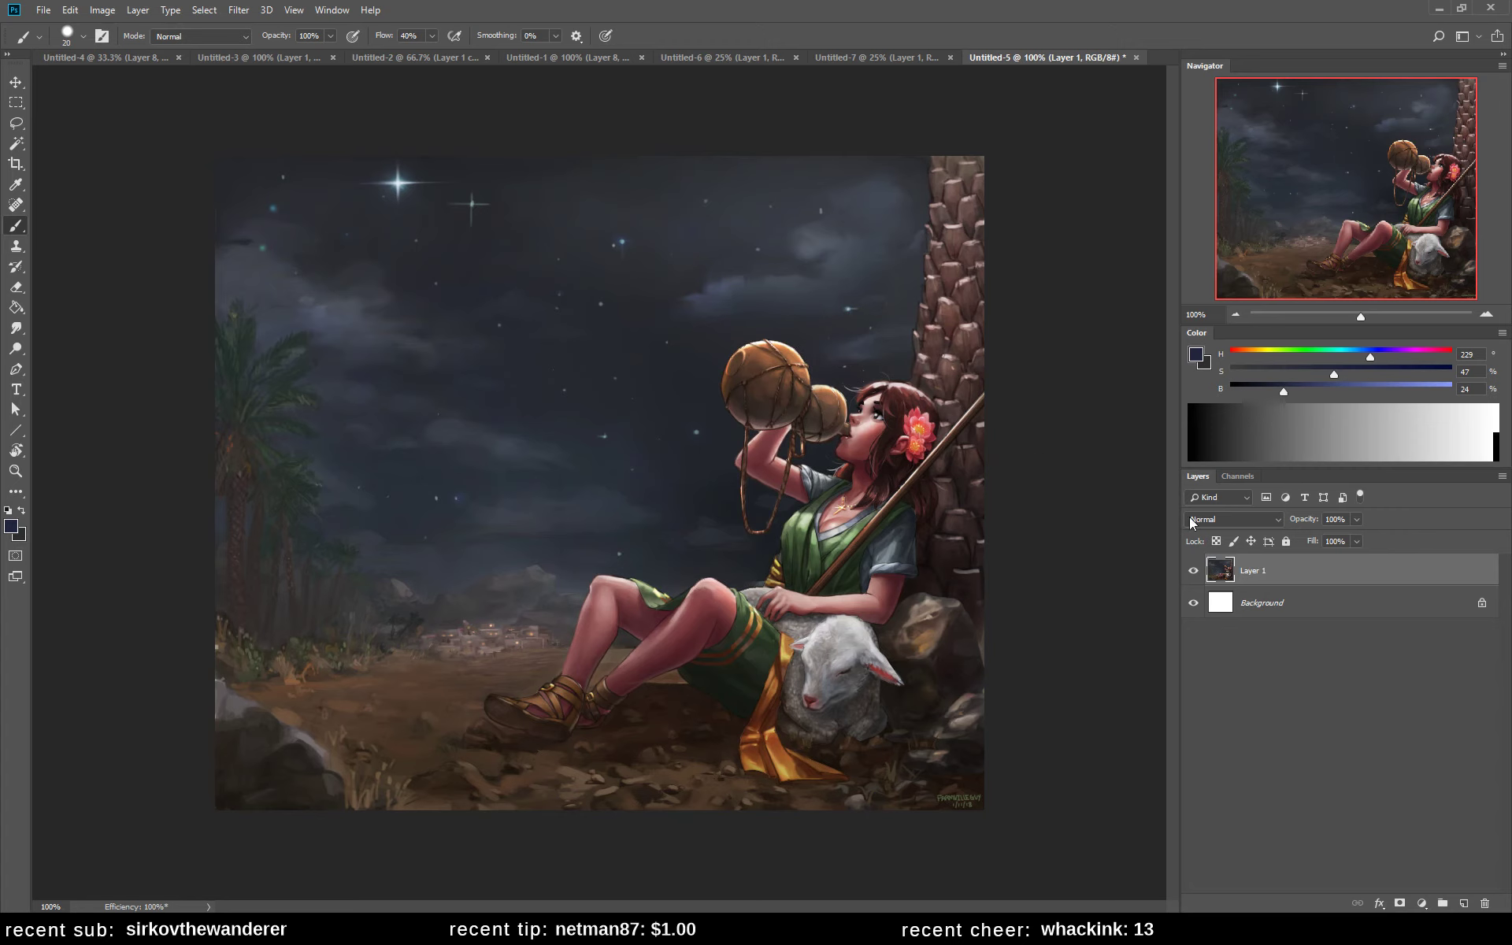
- Add a new layer above Layer 1 and set its blend mode to Overlay
click(1291, 611)
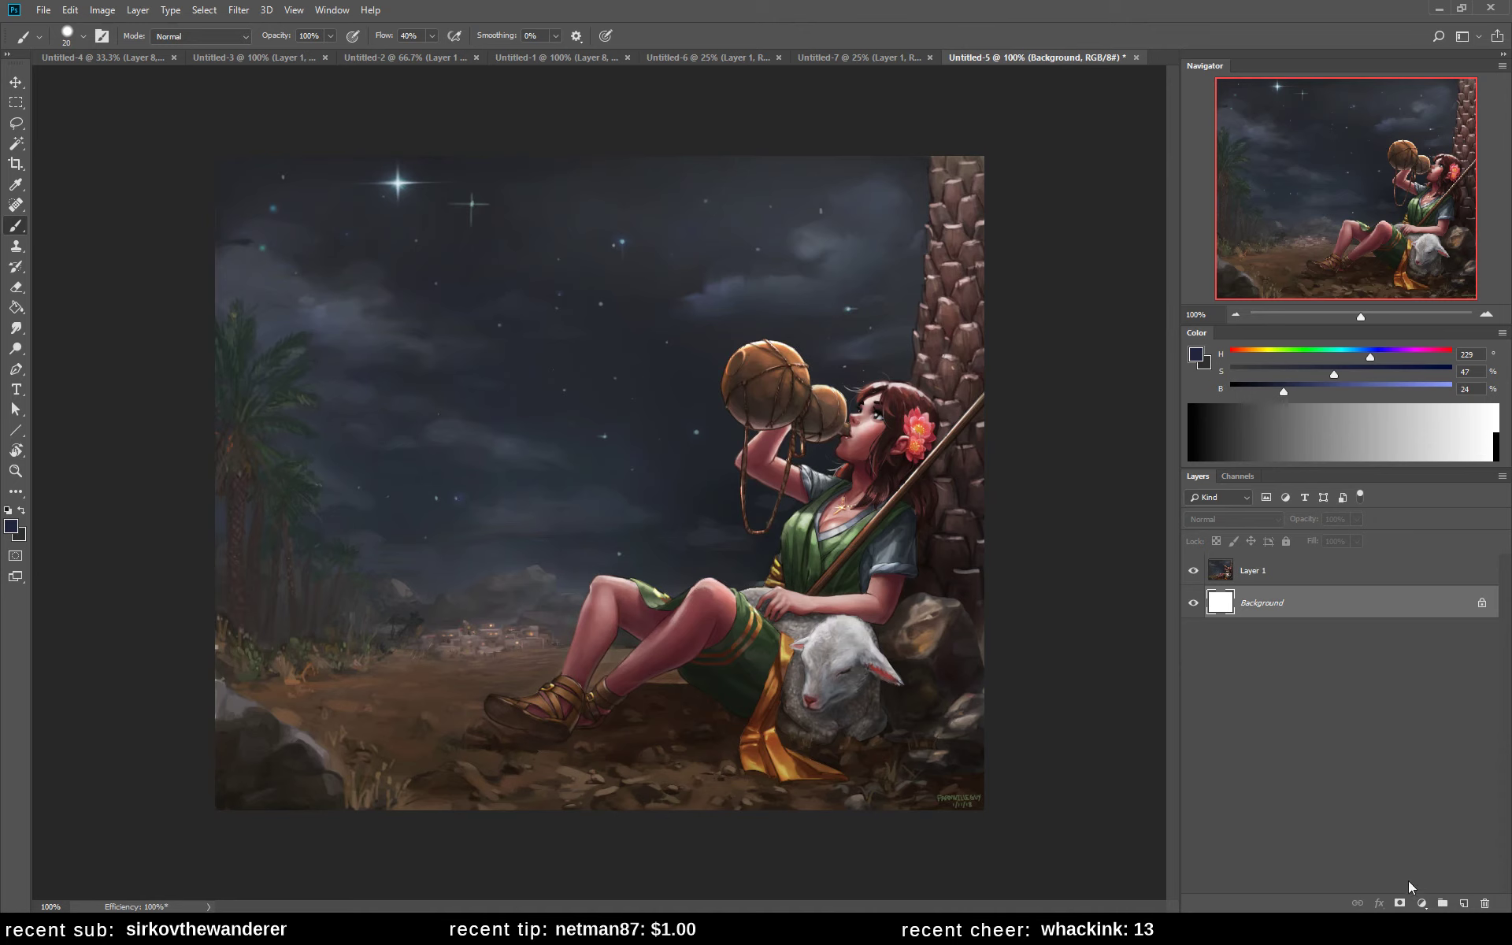
click(1347, 570)
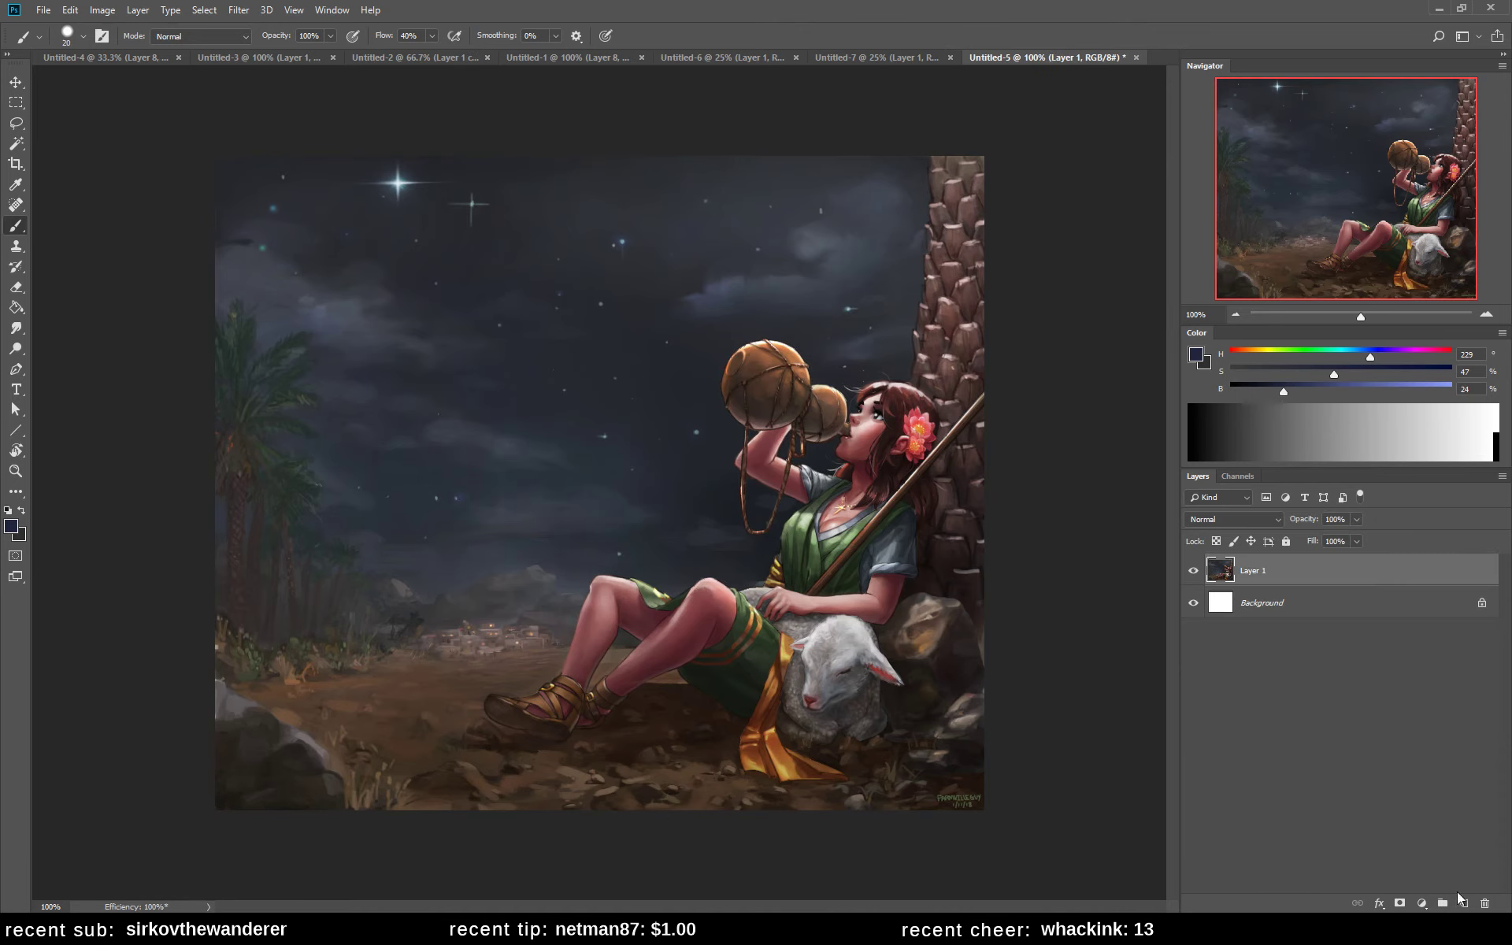
click(1463, 902)
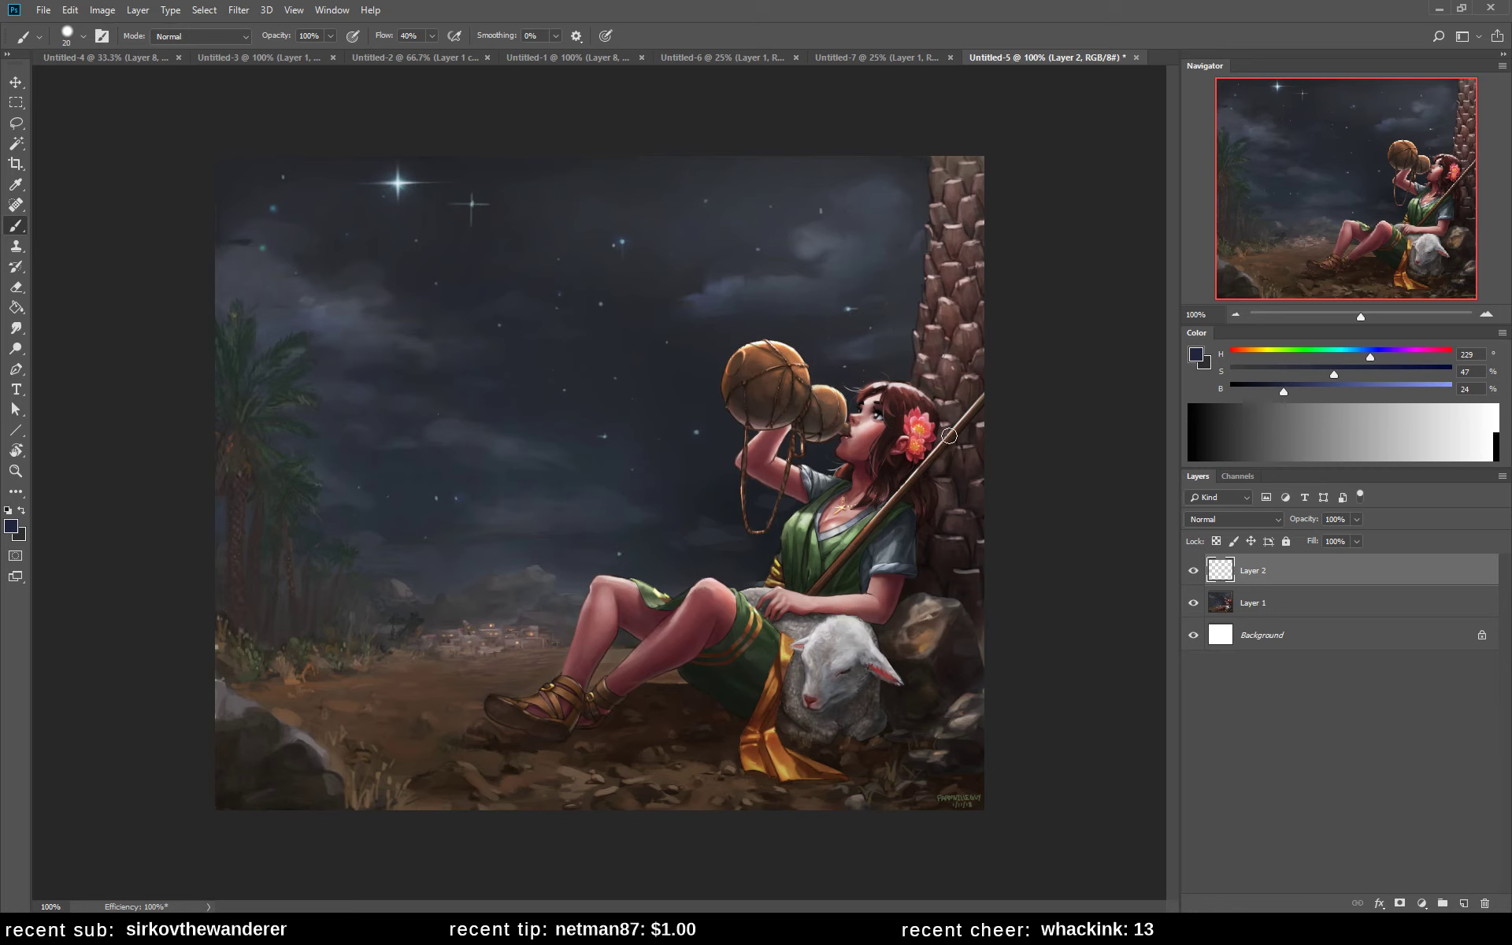
click(1235, 520)
click(1233, 713)
- Mix a saturated cyan-blue paint colour and fill the Overlay layer with it
click(1350, 356)
click(1403, 373)
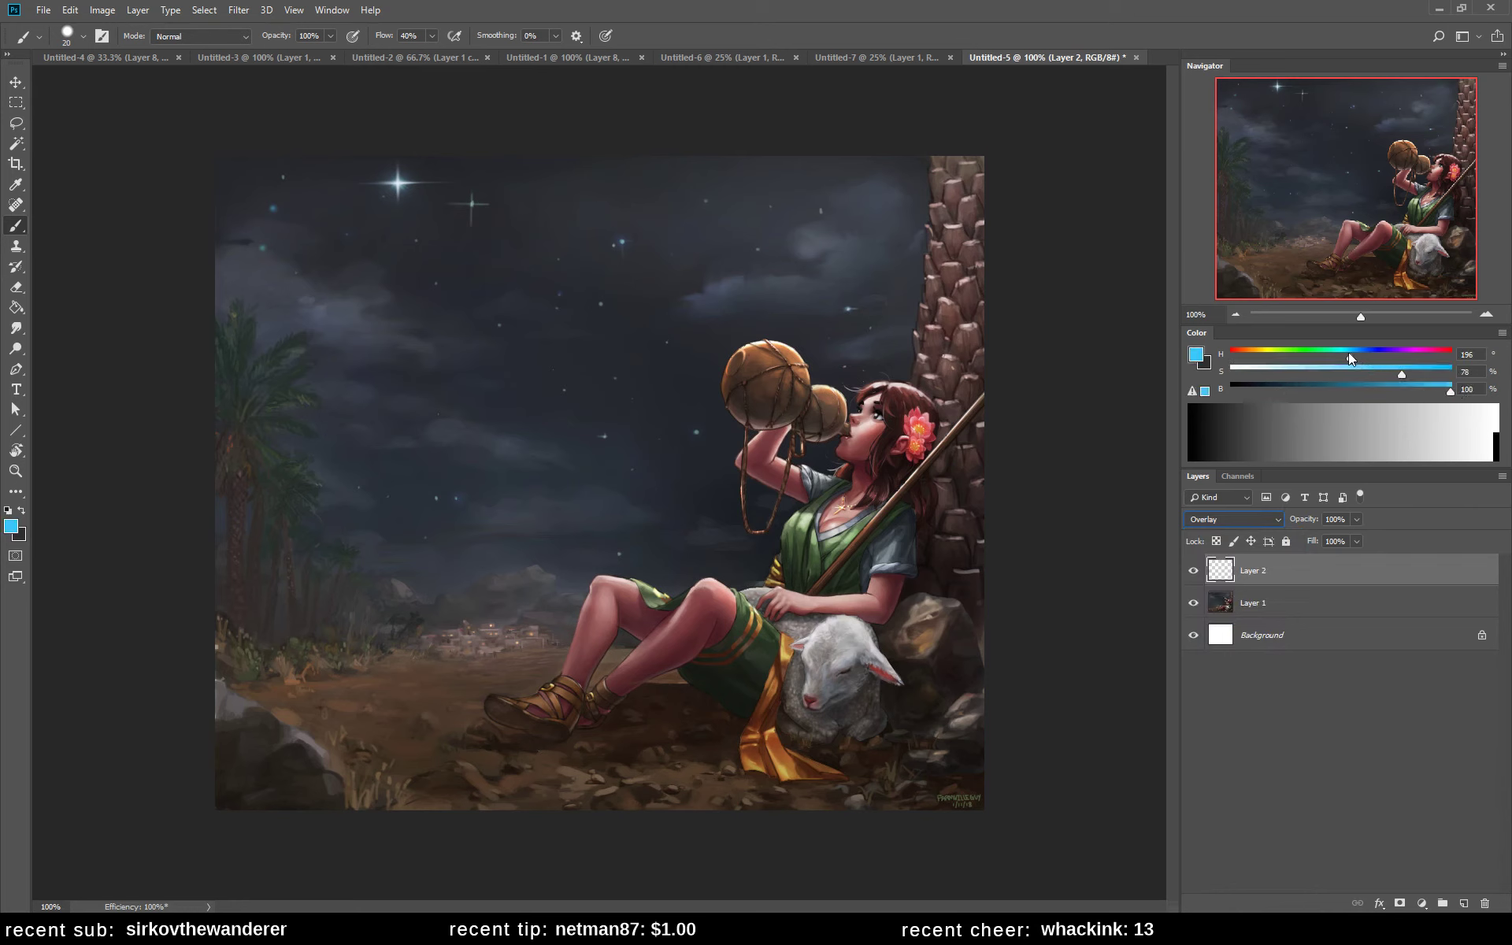
drag(1348, 354, 1463, 370)
drag(1357, 356, 1349, 356)
right_click(887, 462)
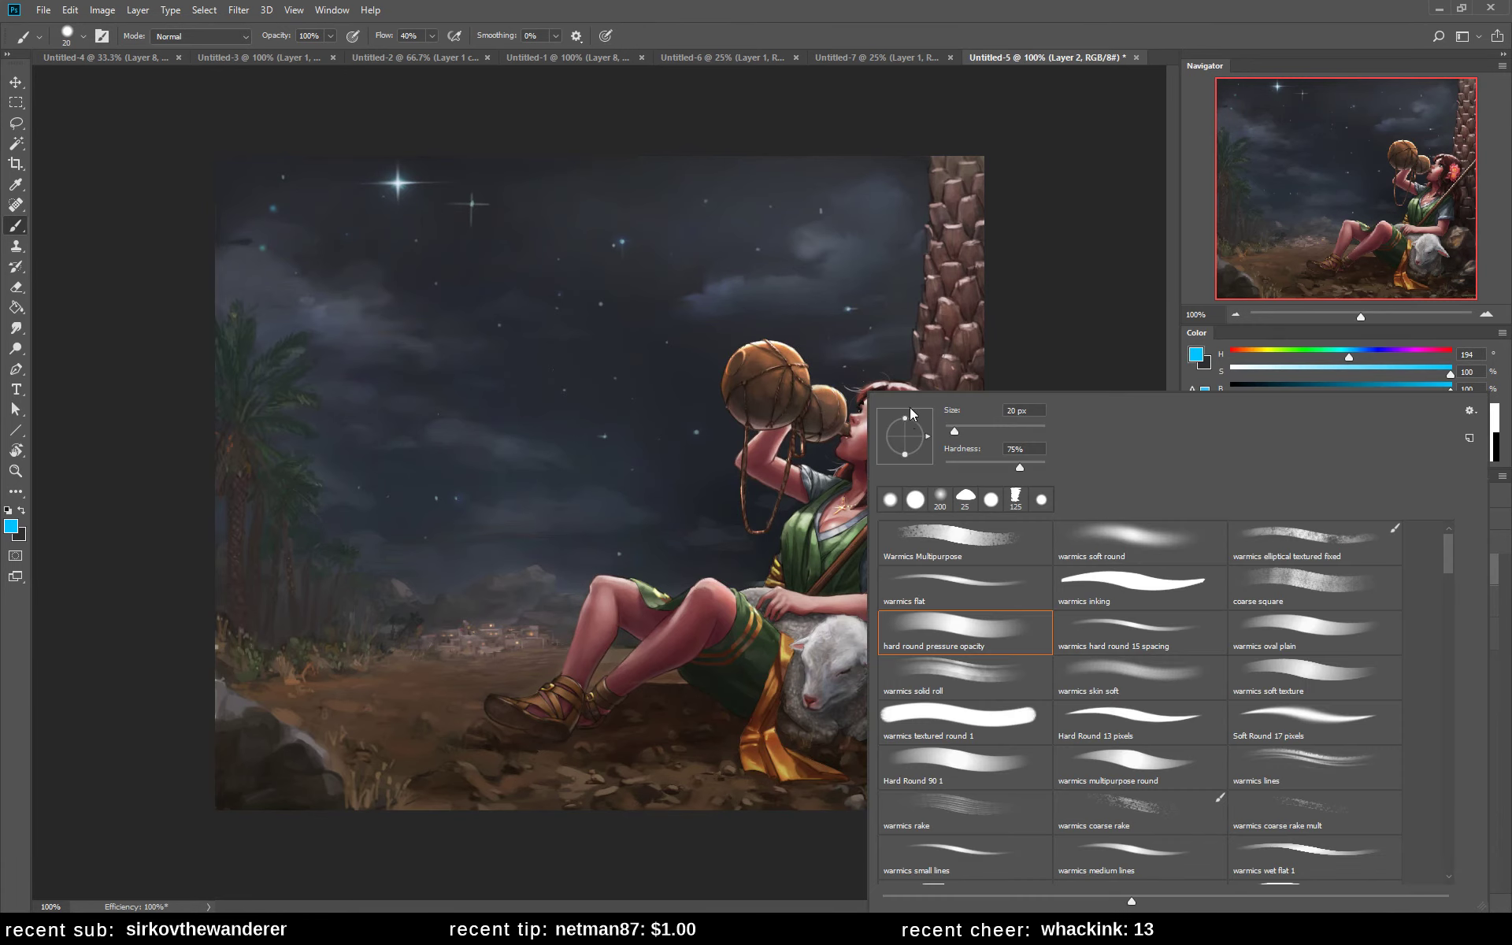
click(1034, 323)
mouse_move(879, 428)
mouse_down()
mouse_move(866, 430)
mouse_move(871, 411)
mouse_move(900, 391)
mouse_up()
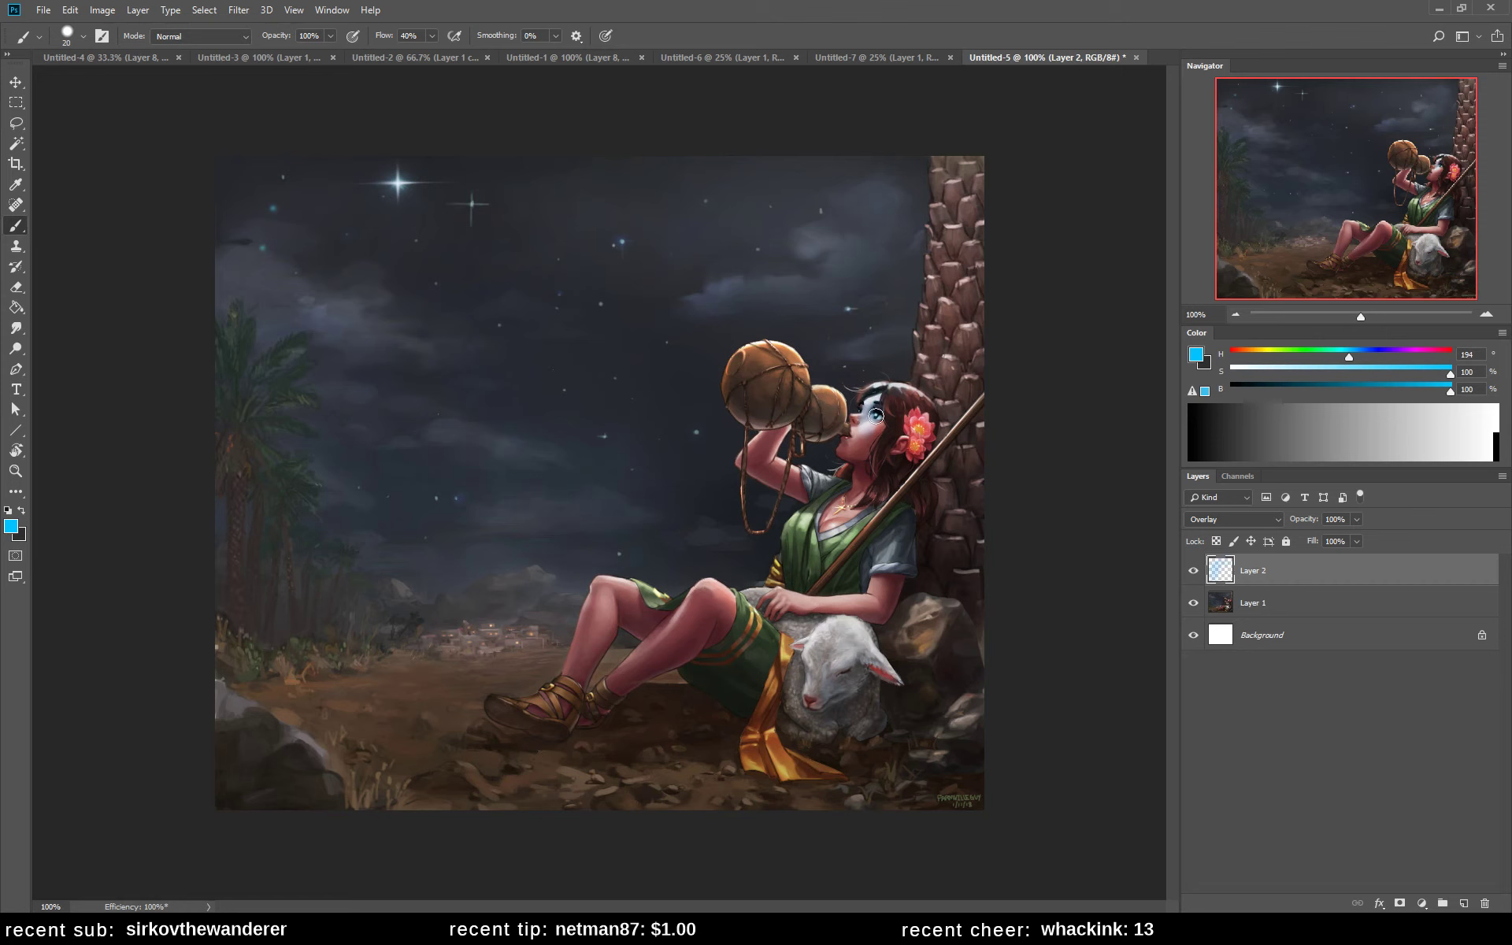
key(alt+BackSpace)
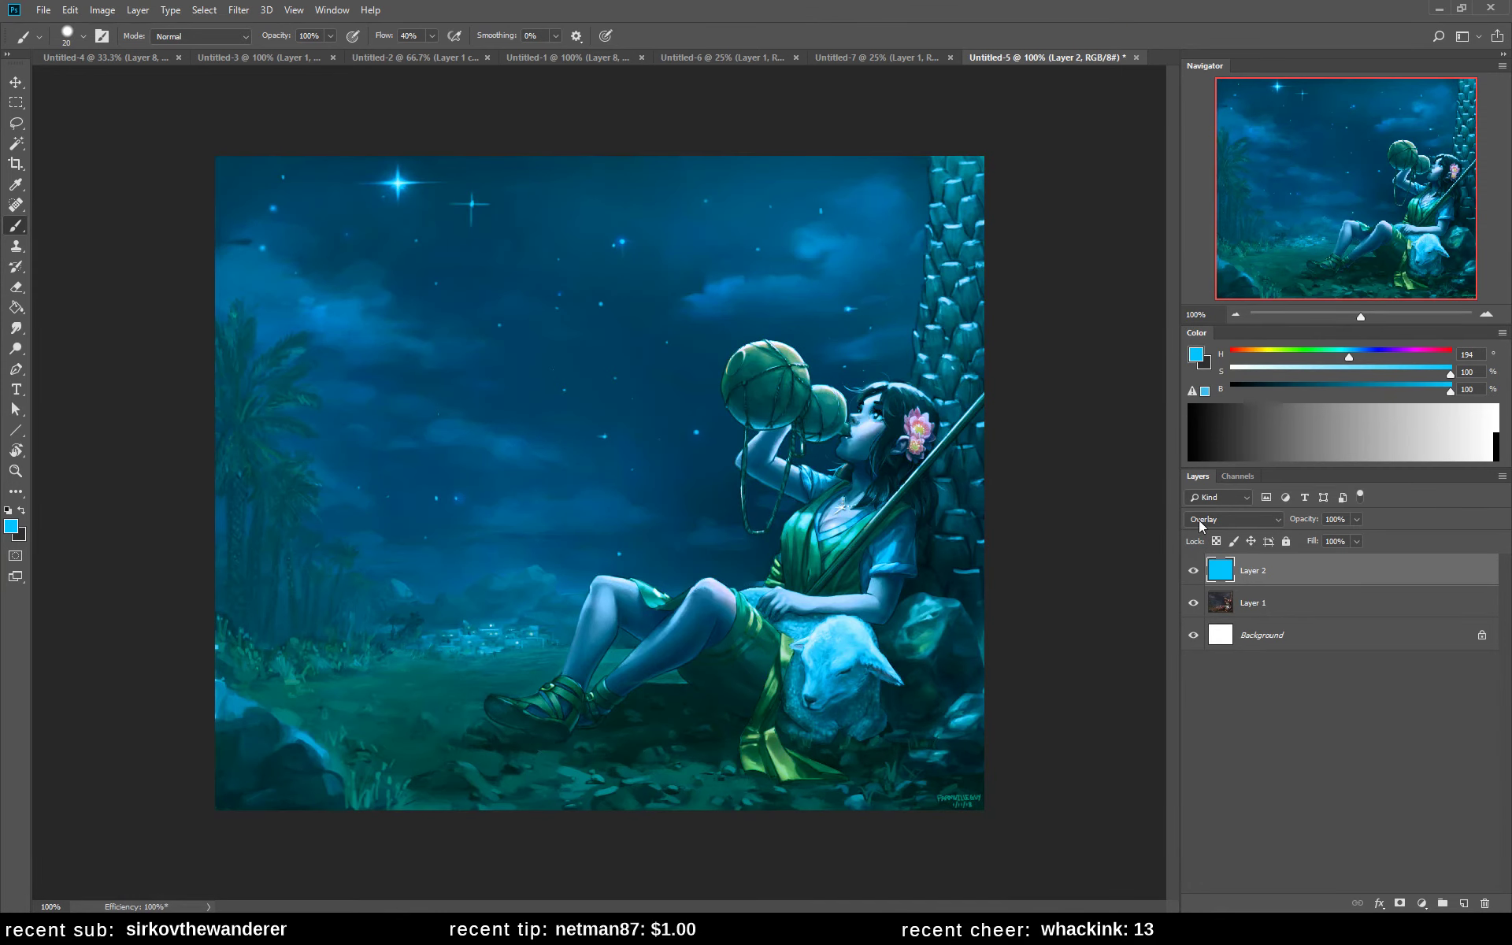
- Set the blue Overlay Layer 2 to 26% opacity, discarding a duplicate used for comparison
click(1357, 520)
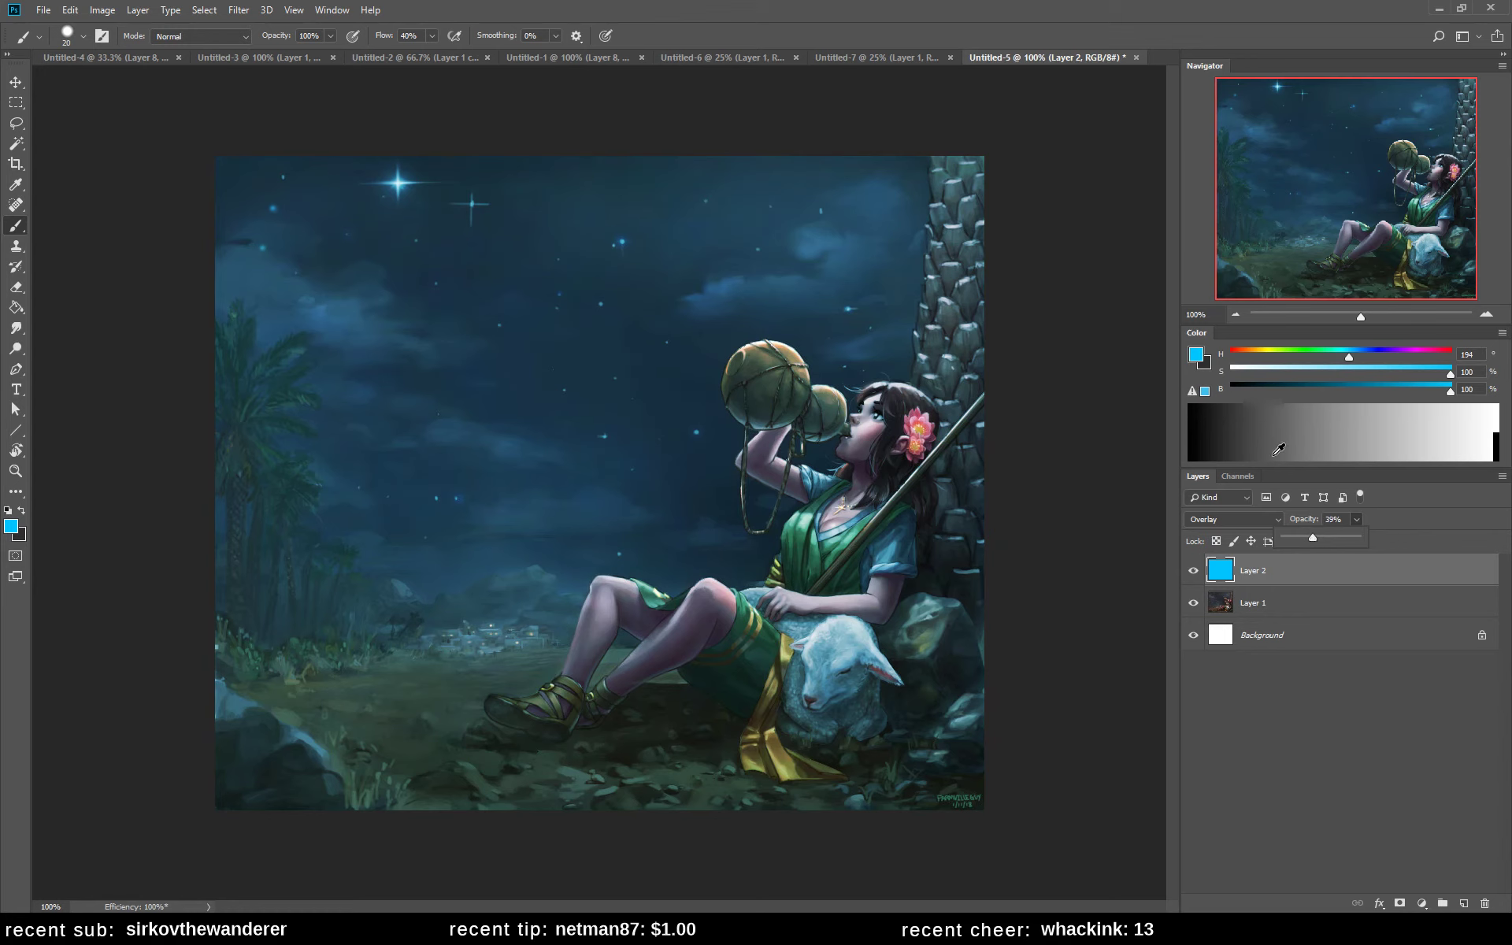
click(1318, 577)
key(ctrl+j)
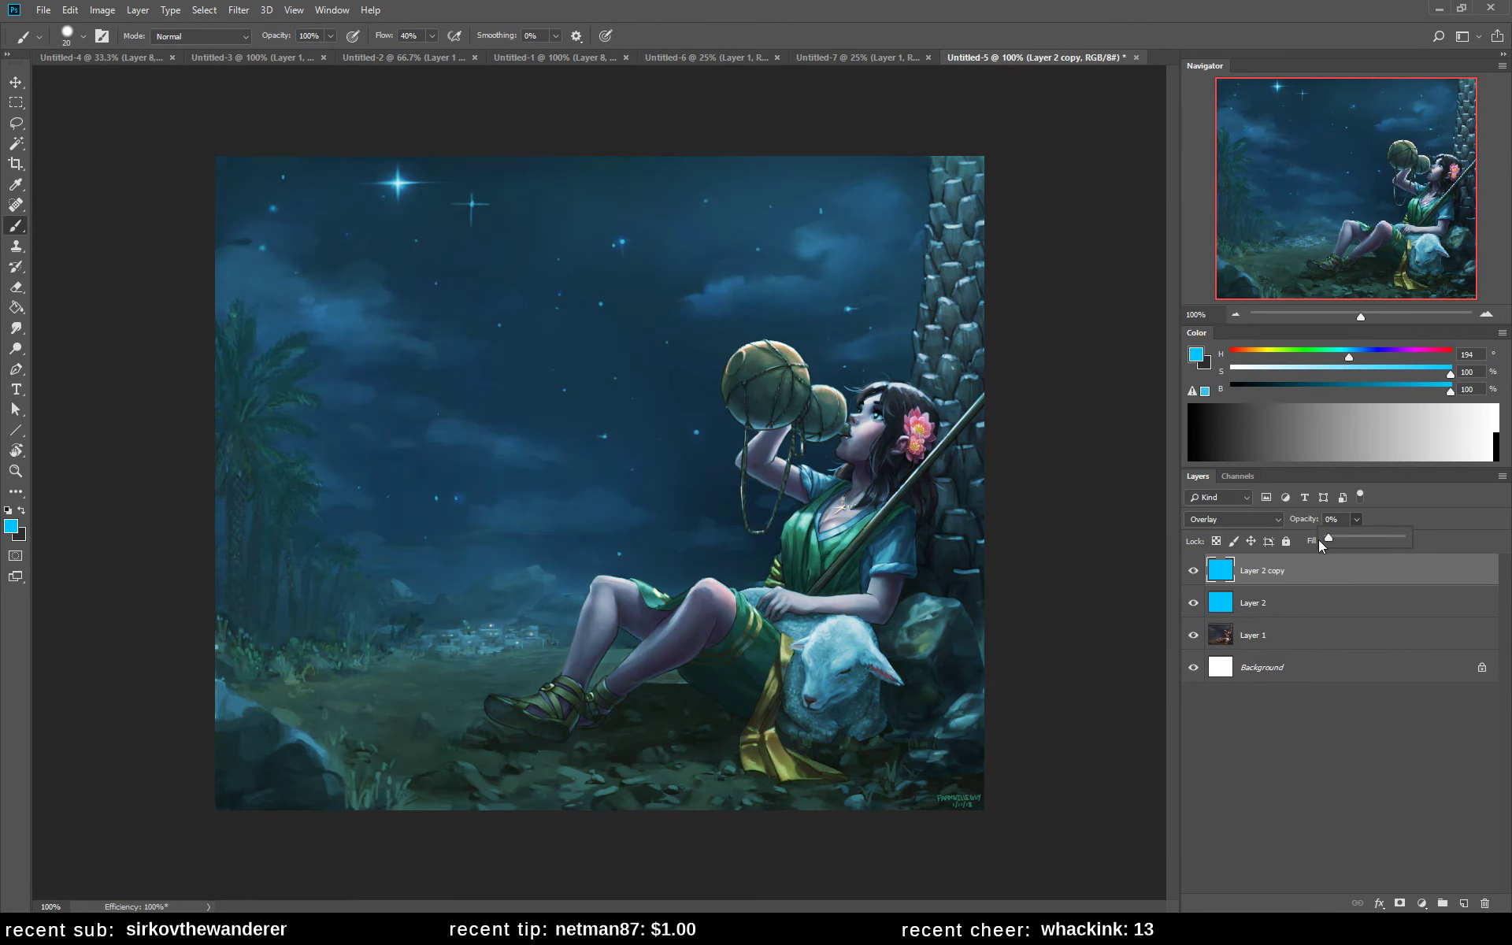
mouse_move(1358, 538)
mouse_down()
mouse_move(1384, 542)
mouse_move(1336, 545)
mouse_up()
click(1328, 576)
key(Delete)
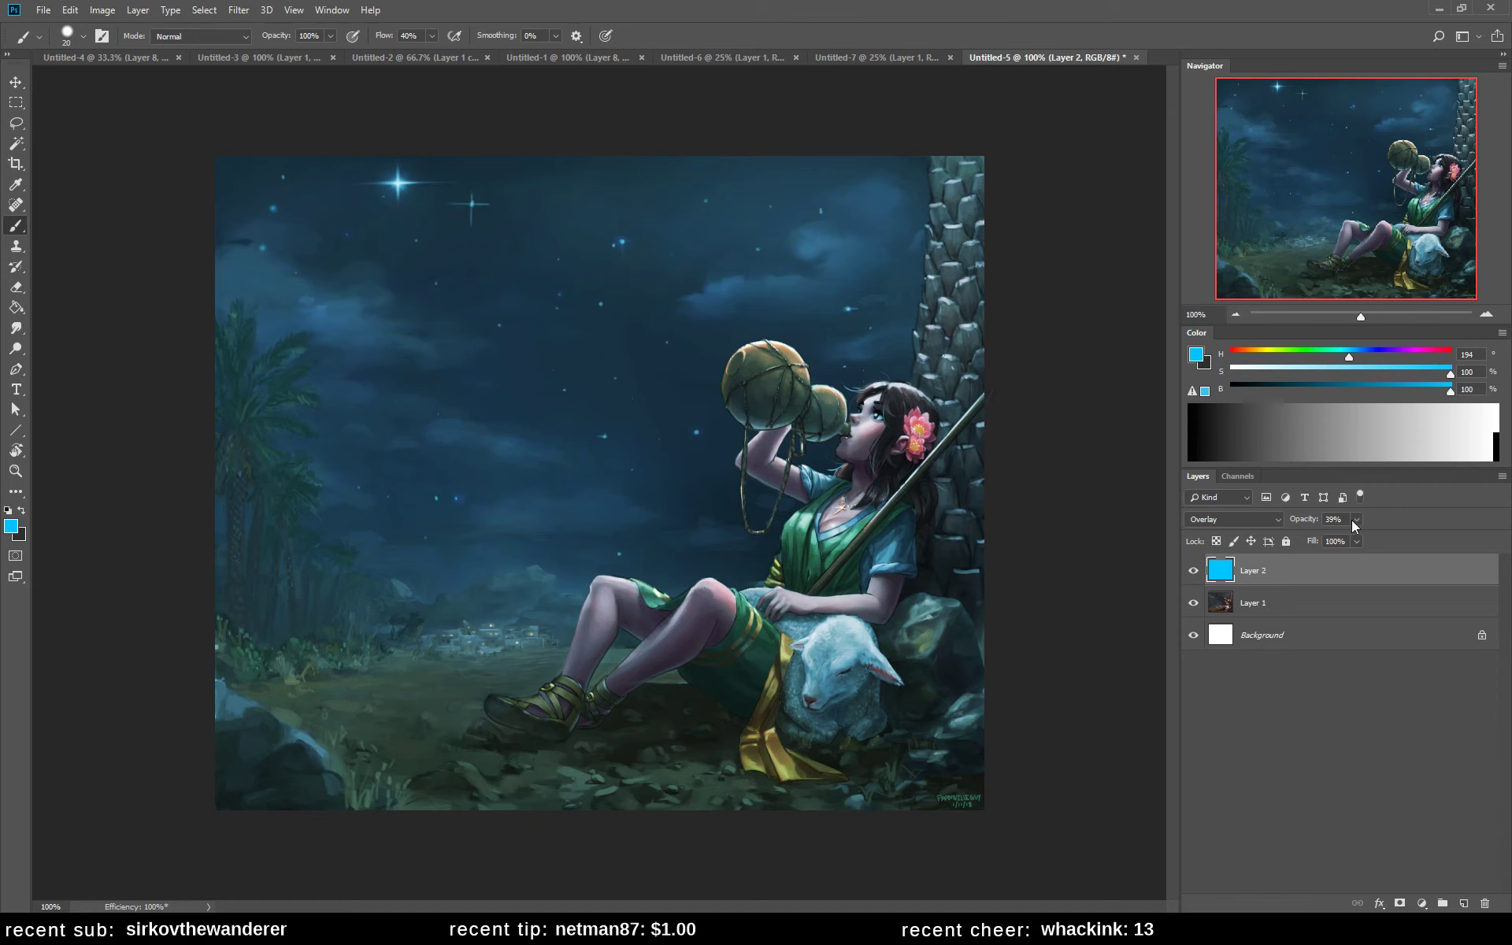
click(1355, 572)
key(l)
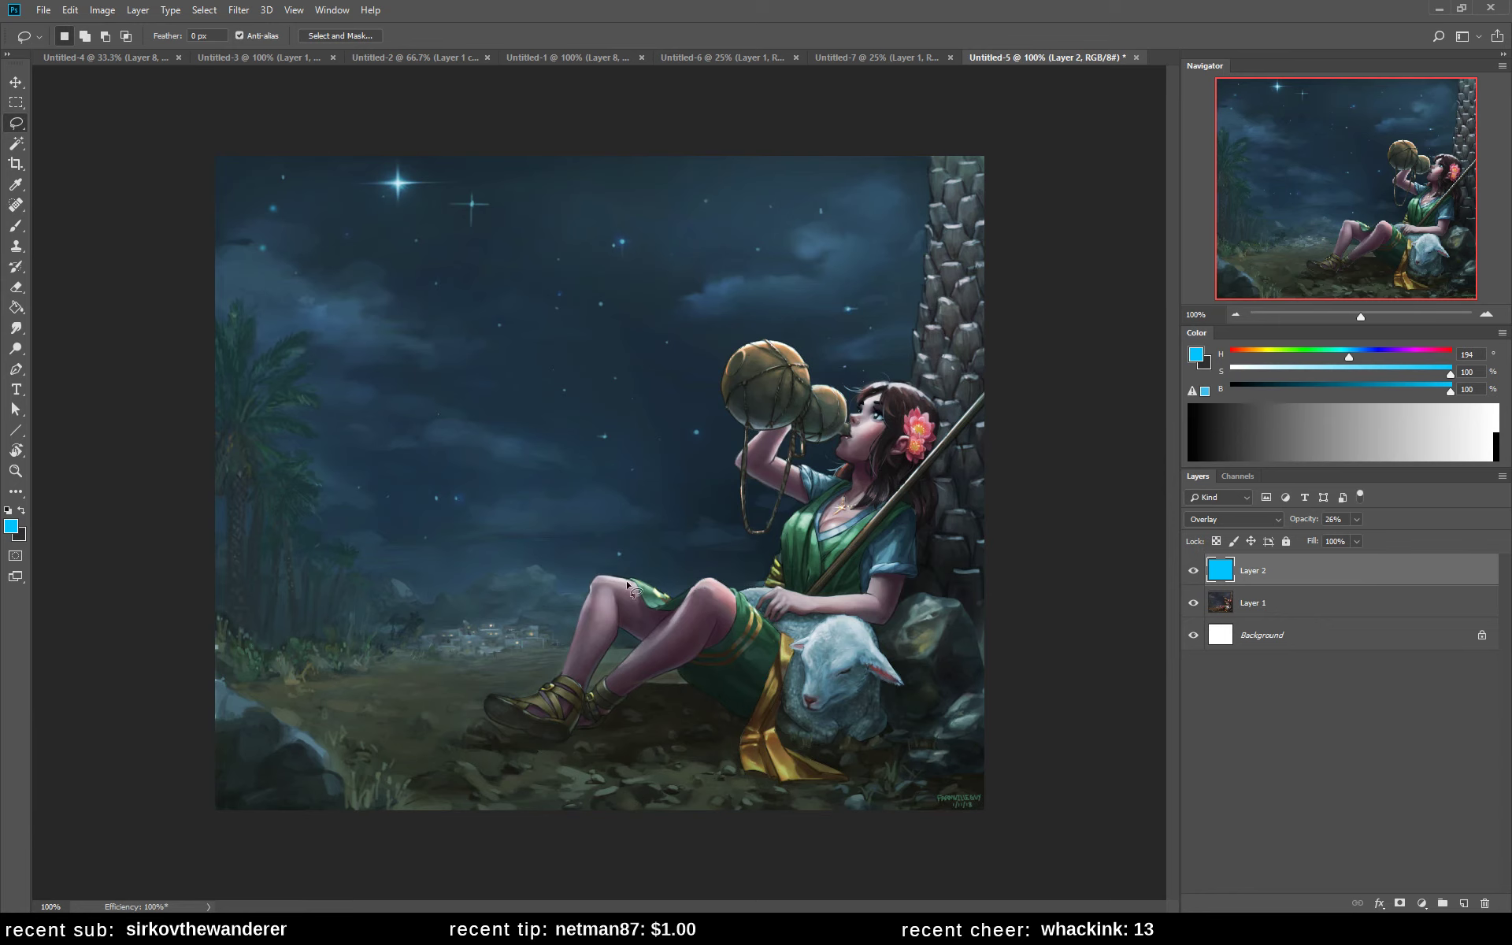
- Lasso the girl's lower legs and feet on Layer 1 and copy them onto new Layer 3
click(1310, 603)
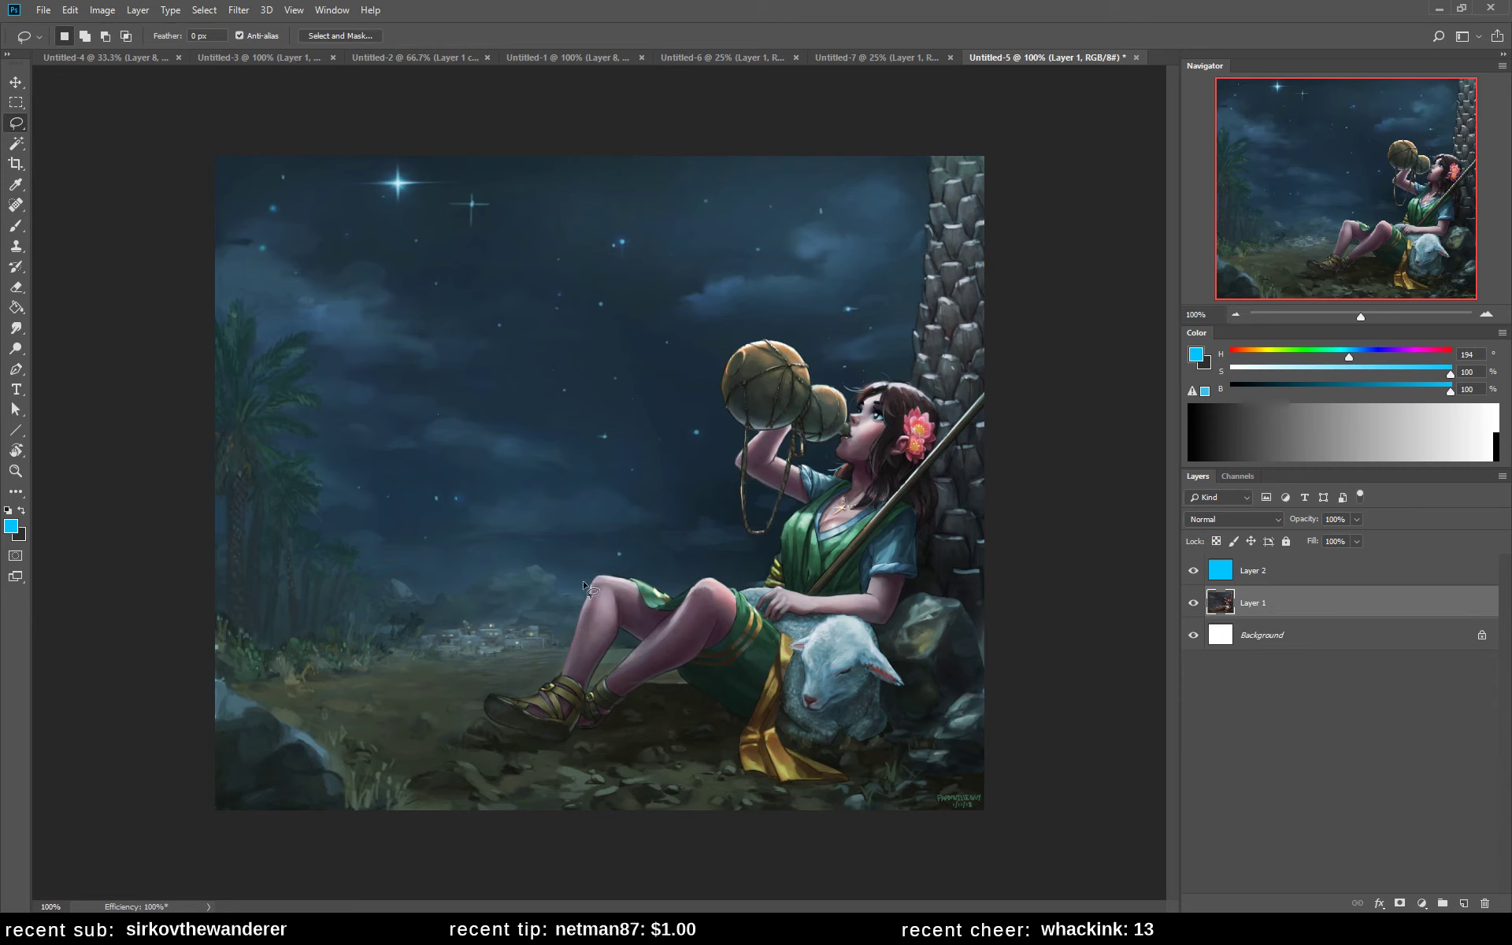
mouse_move(584, 583)
mouse_down()
mouse_move(556, 656)
mouse_move(479, 706)
mouse_move(605, 732)
mouse_move(736, 634)
mouse_move(719, 579)
mouse_move(650, 564)
mouse_move(579, 583)
mouse_up()
key(shift)
mouse_move(737, 589)
mouse_down()
mouse_move(760, 638)
mouse_move(737, 671)
mouse_move(695, 679)
mouse_move(668, 618)
mouse_move(694, 581)
mouse_move(732, 590)
mouse_up()
key(v)
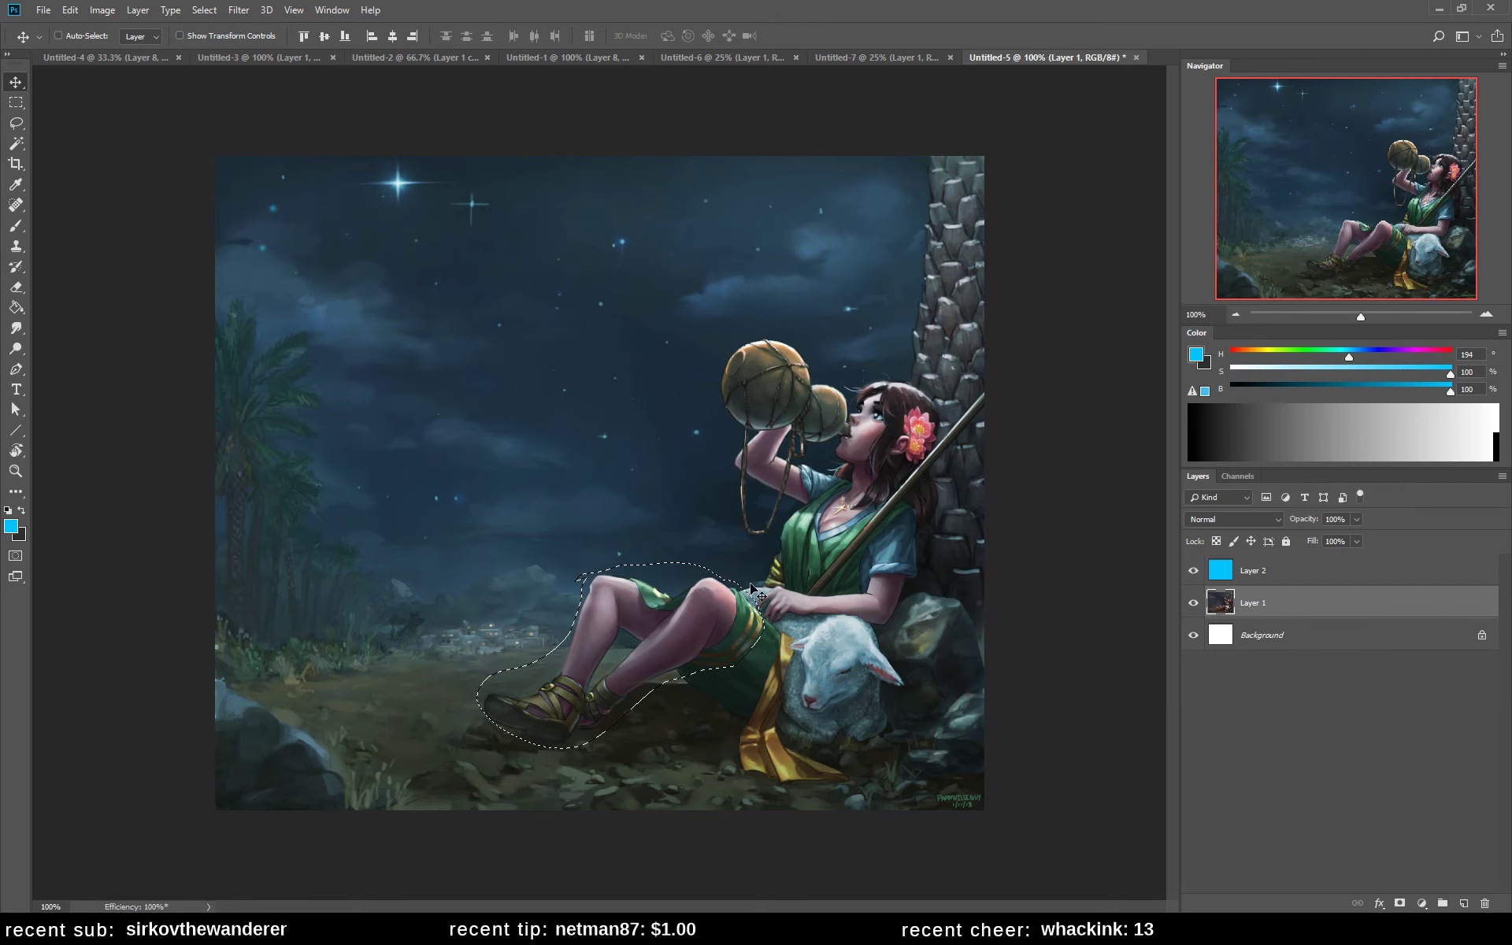
mouse_move(753, 589)
mouse_down()
mouse_move(749, 552)
mouse_move(780, 584)
mouse_up()
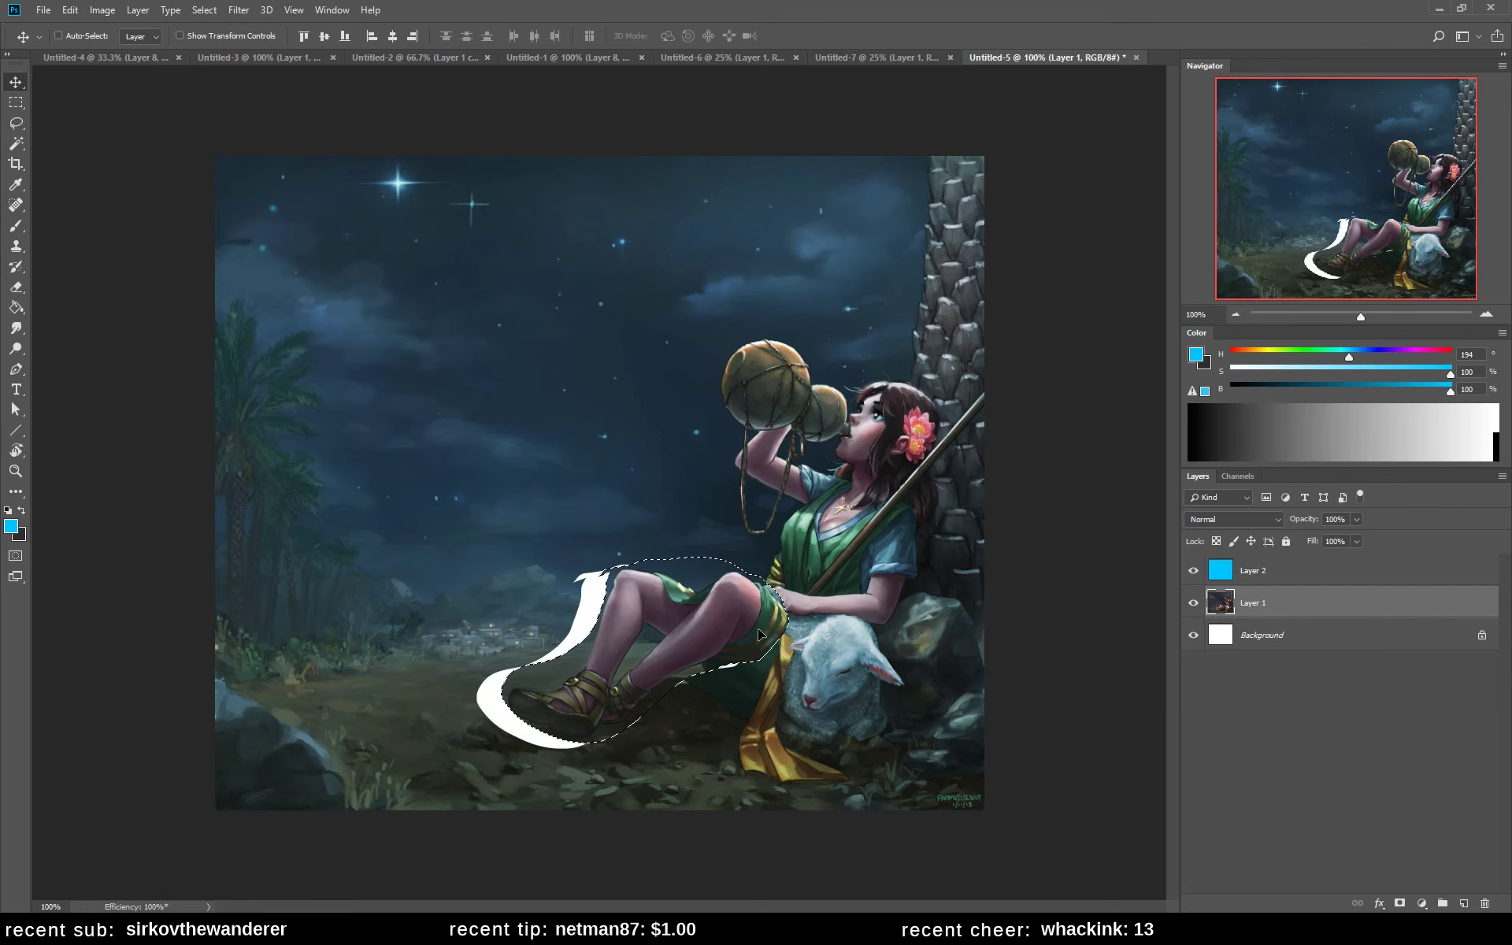
key(ctrl+z)
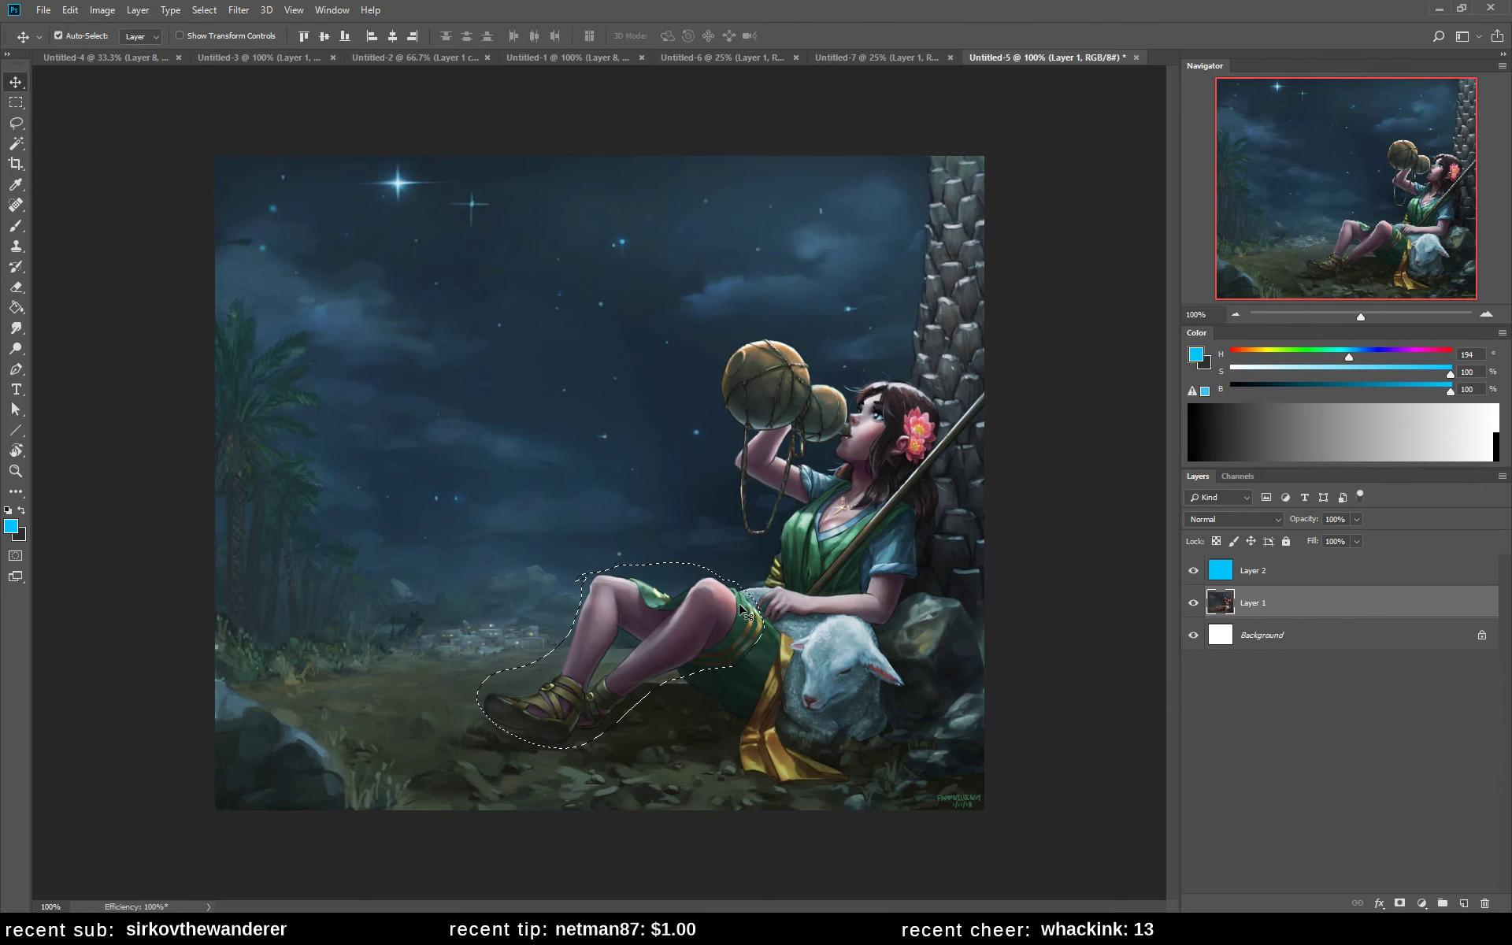
key(ctrl+j)
drag(726, 585, 753, 579)
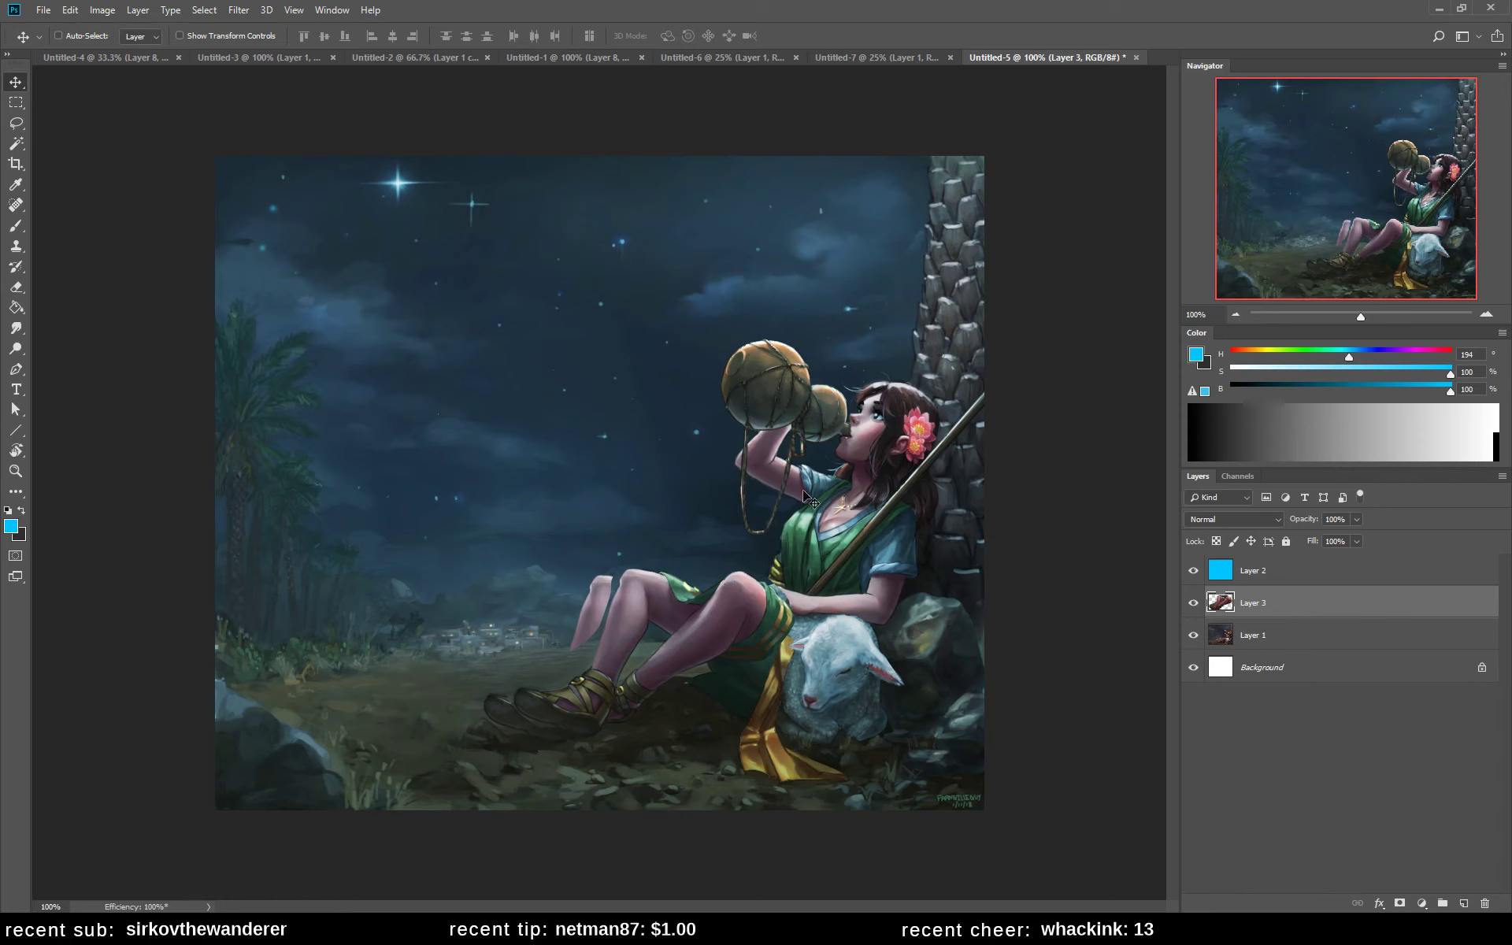
key(ctrl+z)
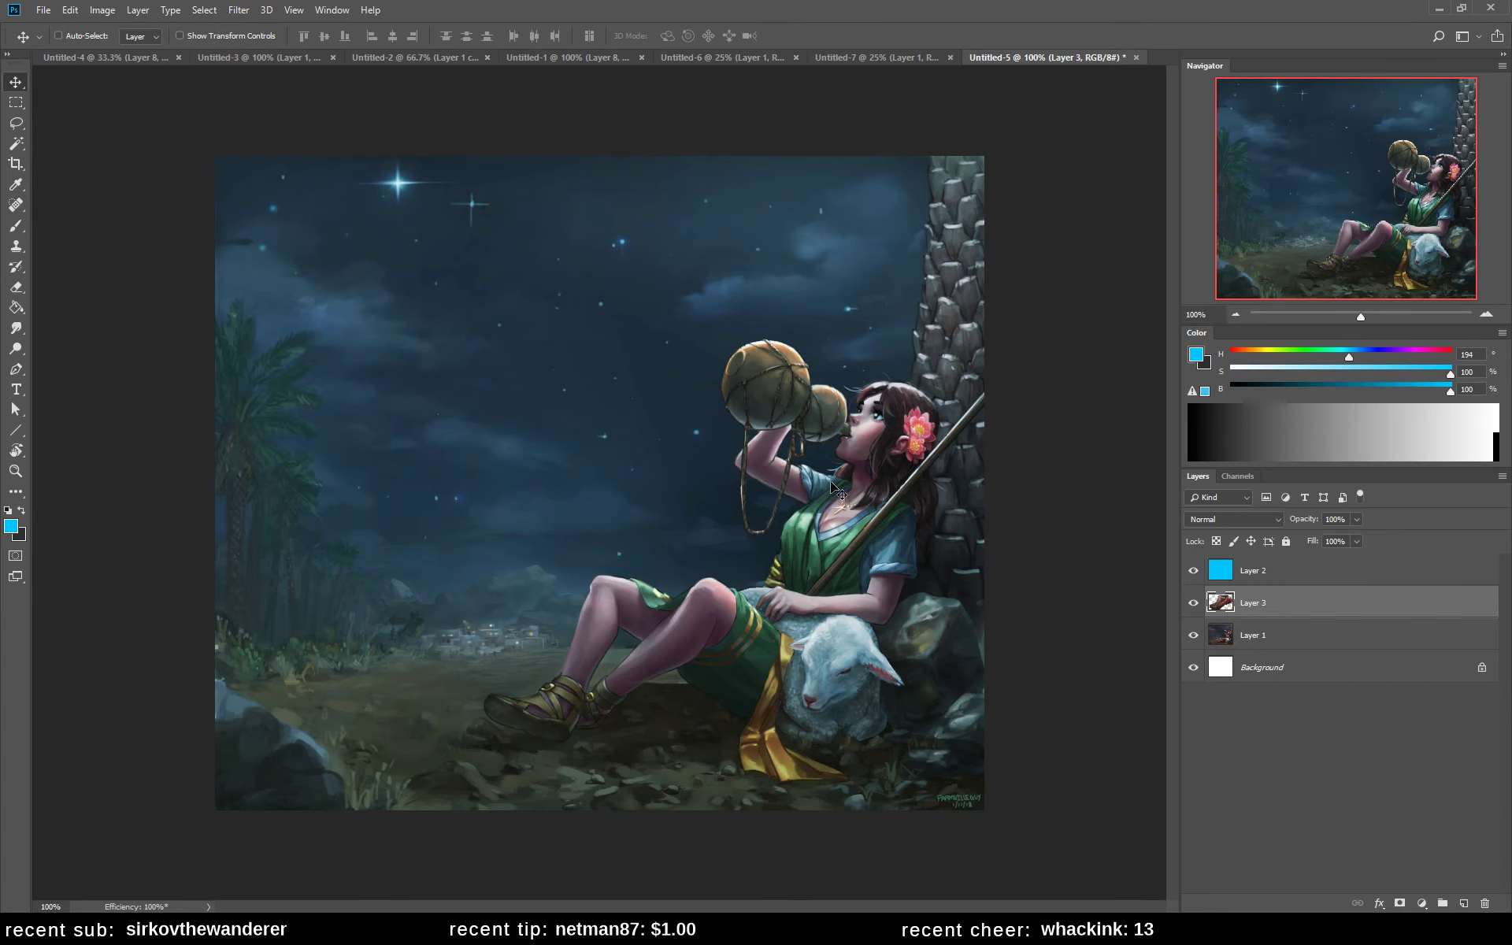
- Flip the canvas horizontally and change the paint colour to red
key(ctrl+shift+h)
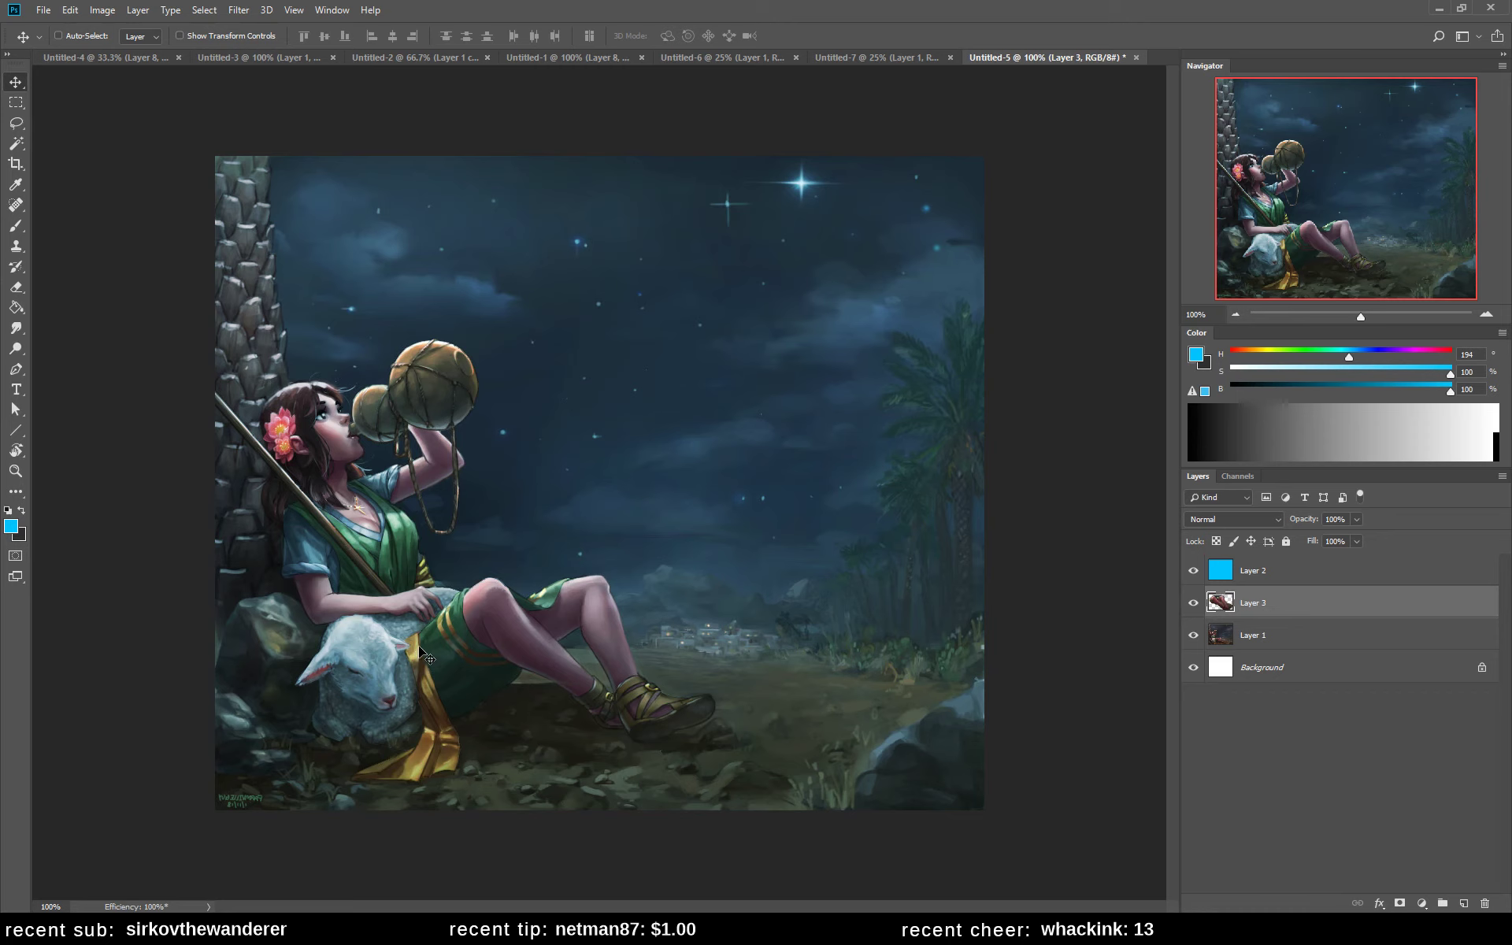
key(l)
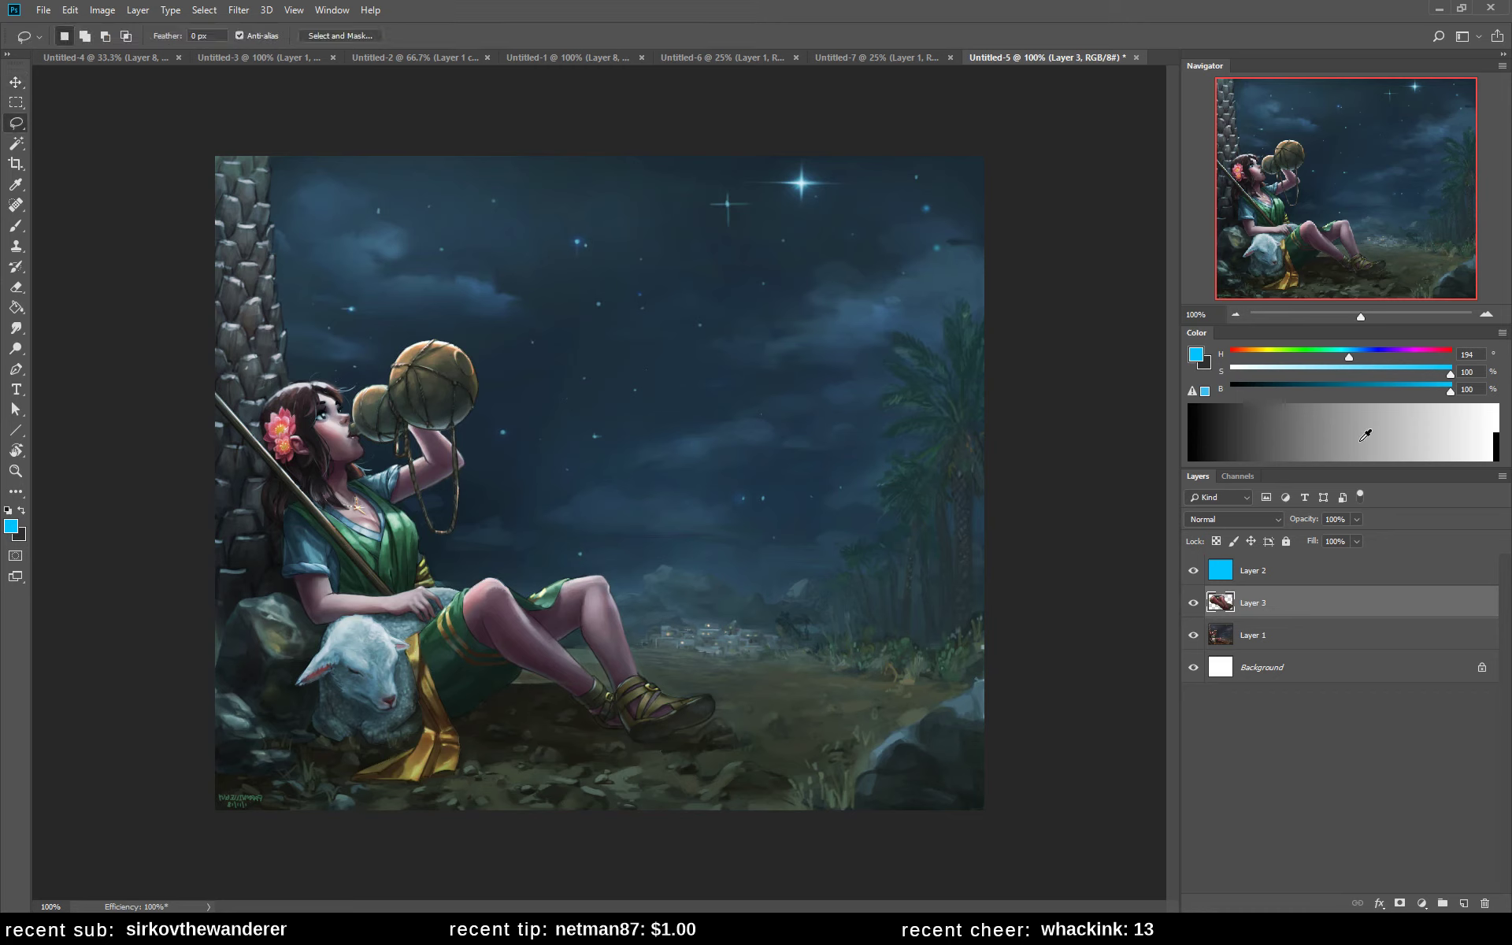
drag(1435, 352, 1451, 356)
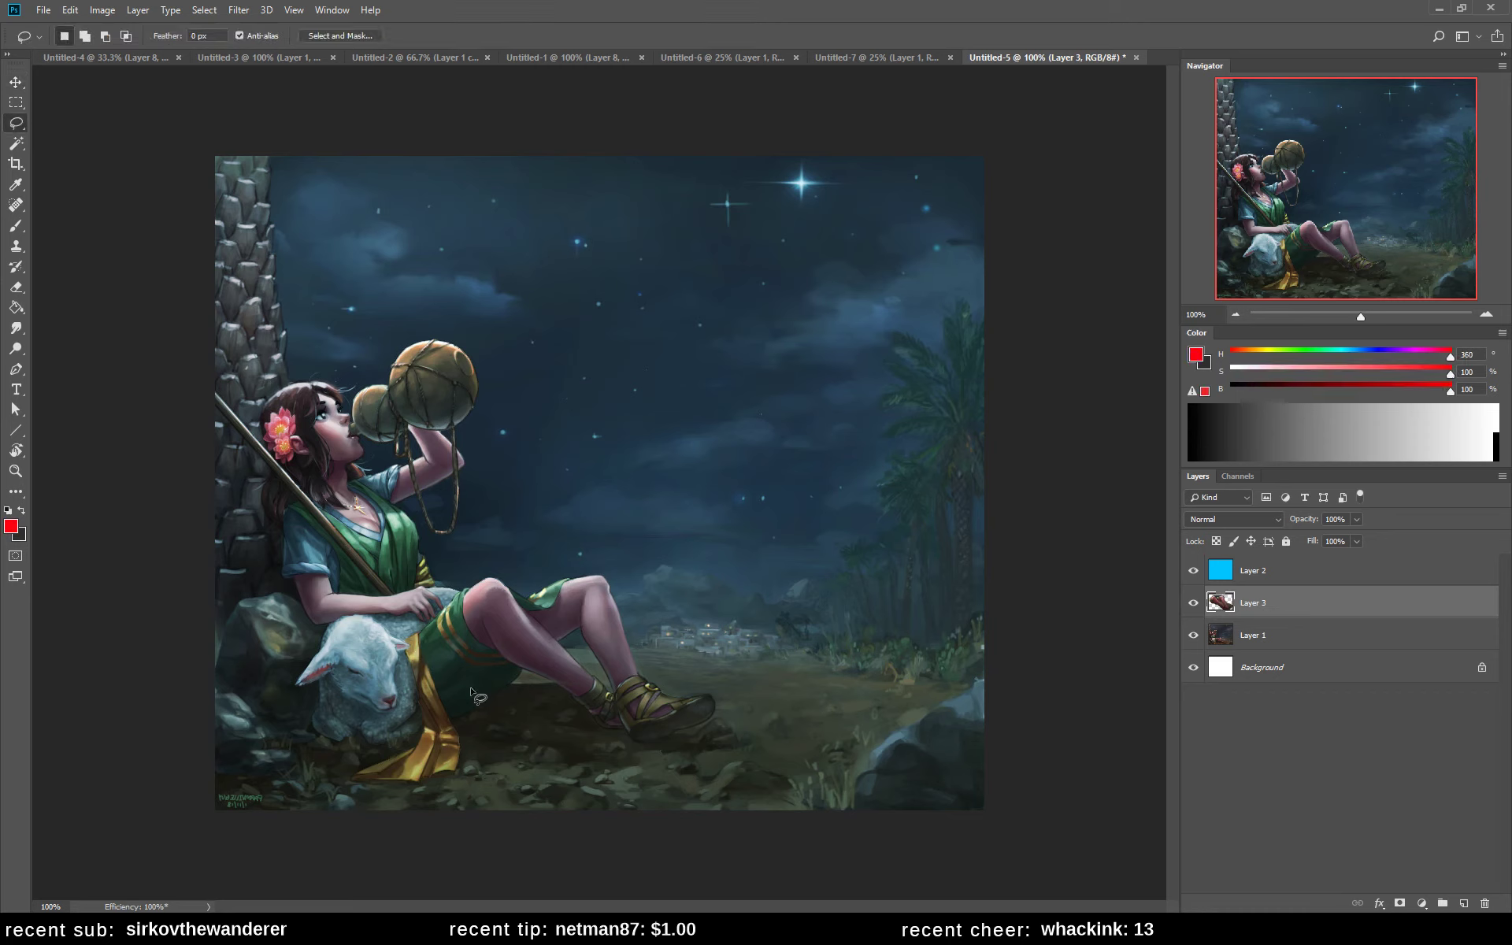
- Replace the first red brush marks with one stroke from the lamb's neck across the thigh
key(b)
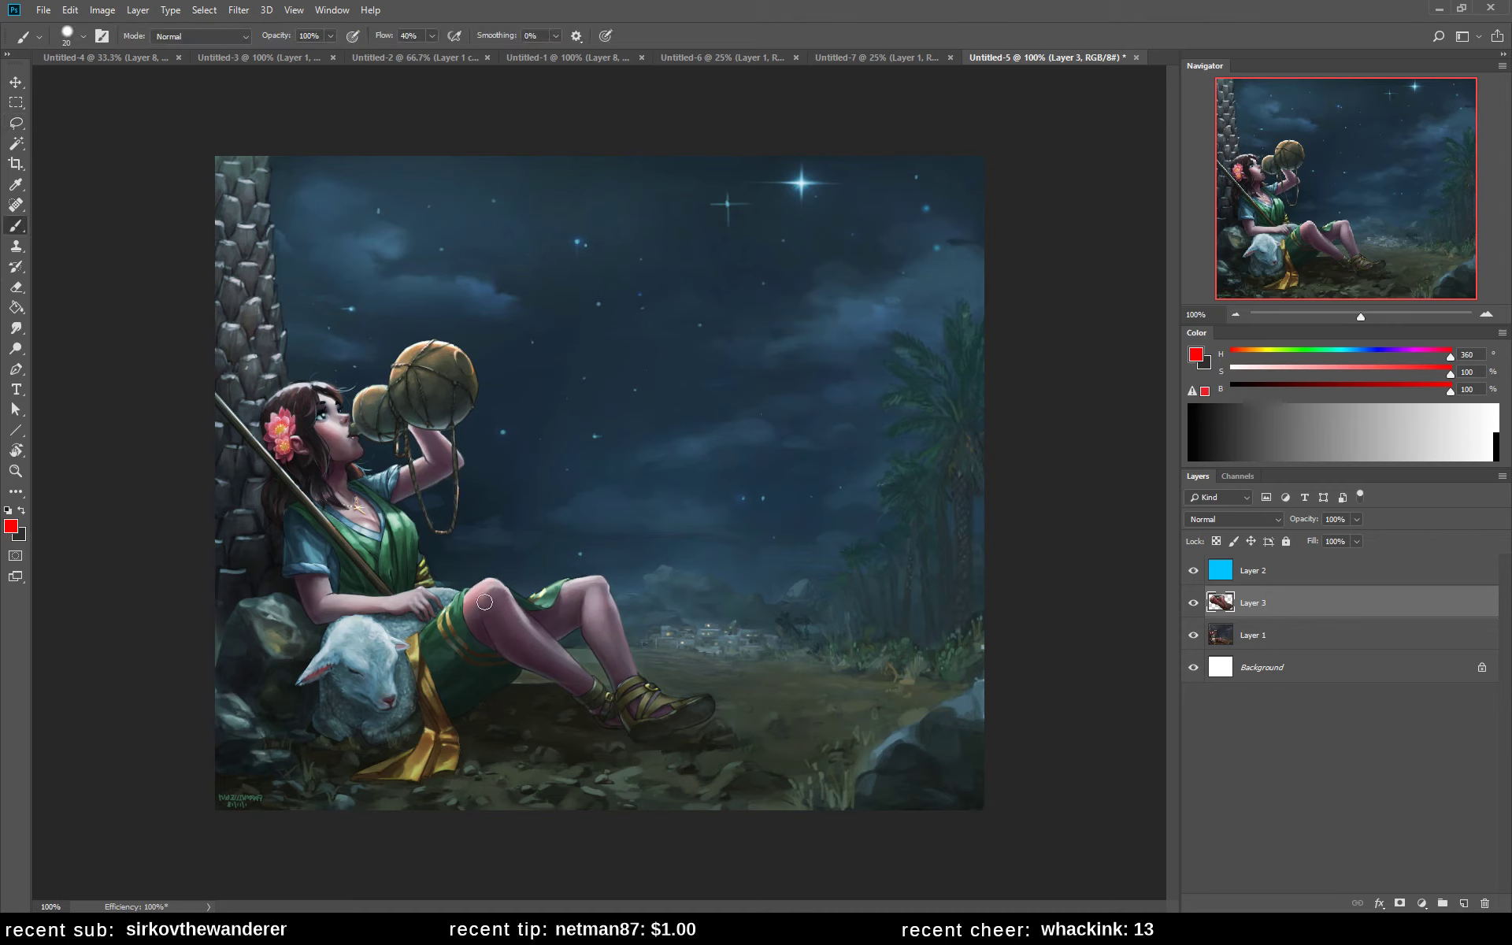
mouse_move(478, 597)
mouse_down()
mouse_move(509, 687)
mouse_move(469, 626)
mouse_move(429, 622)
mouse_move(408, 649)
mouse_move(421, 743)
mouse_move(359, 745)
mouse_move(305, 693)
mouse_up()
drag(375, 613, 480, 592)
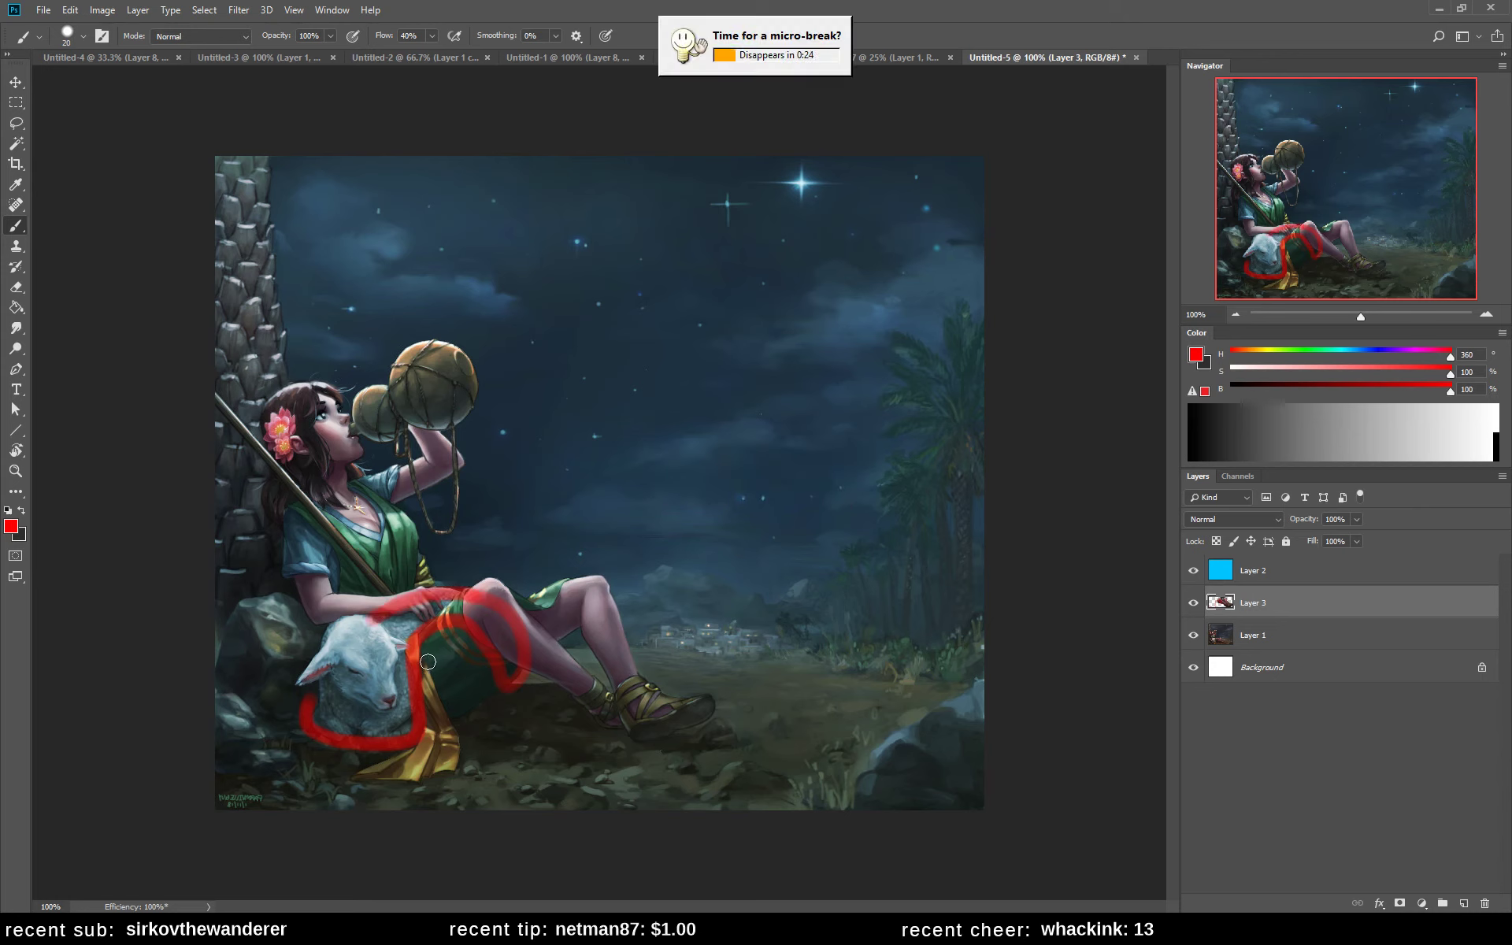
key(ctrl+z)
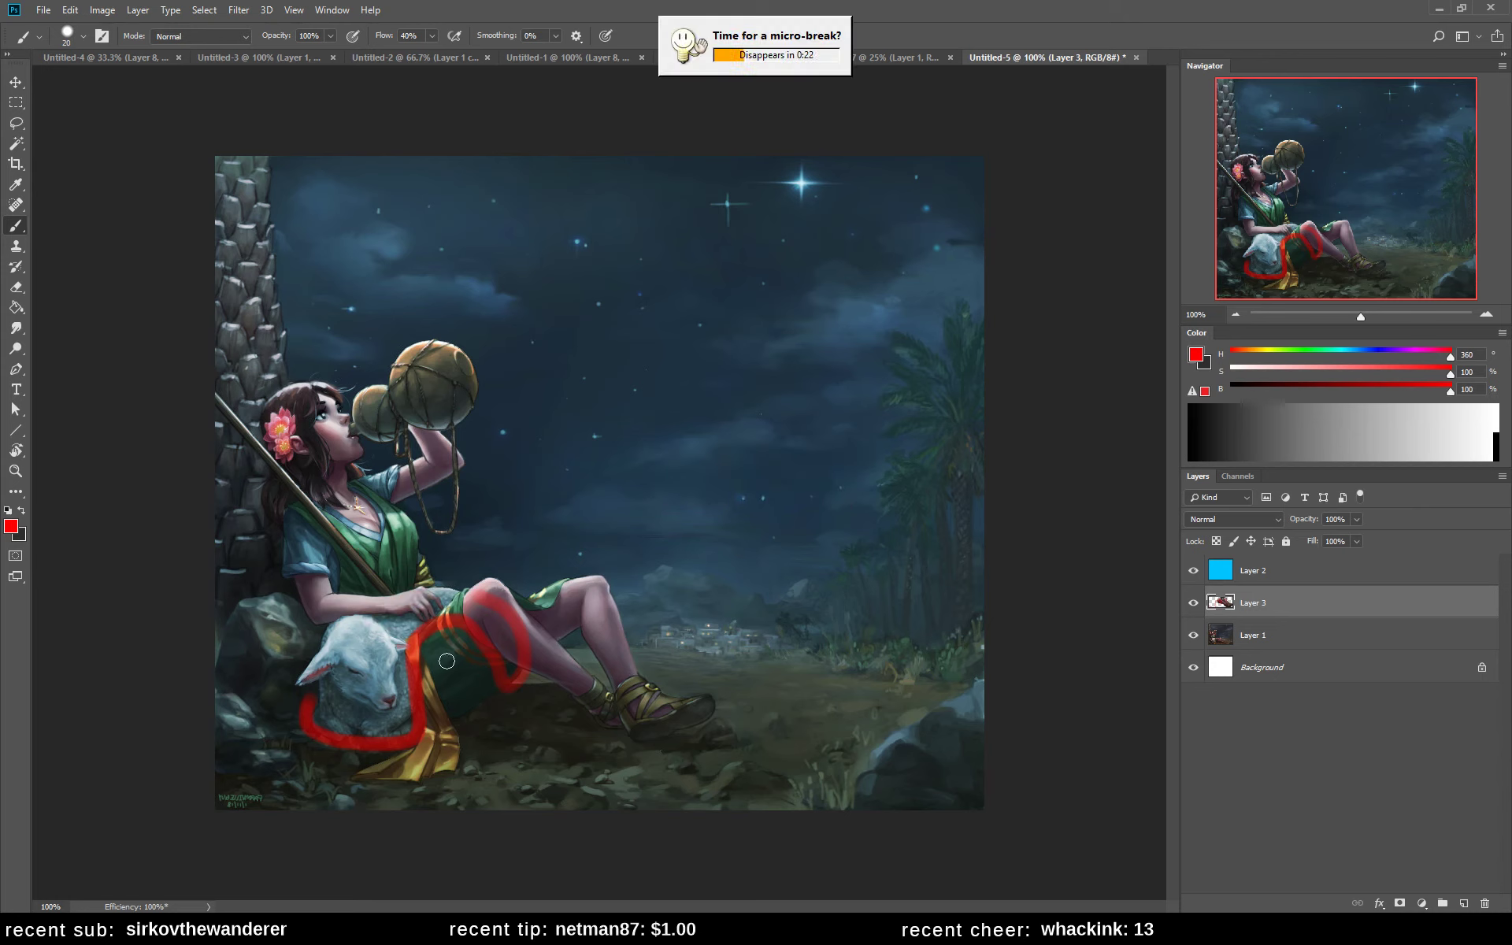
key(ctrl+z)
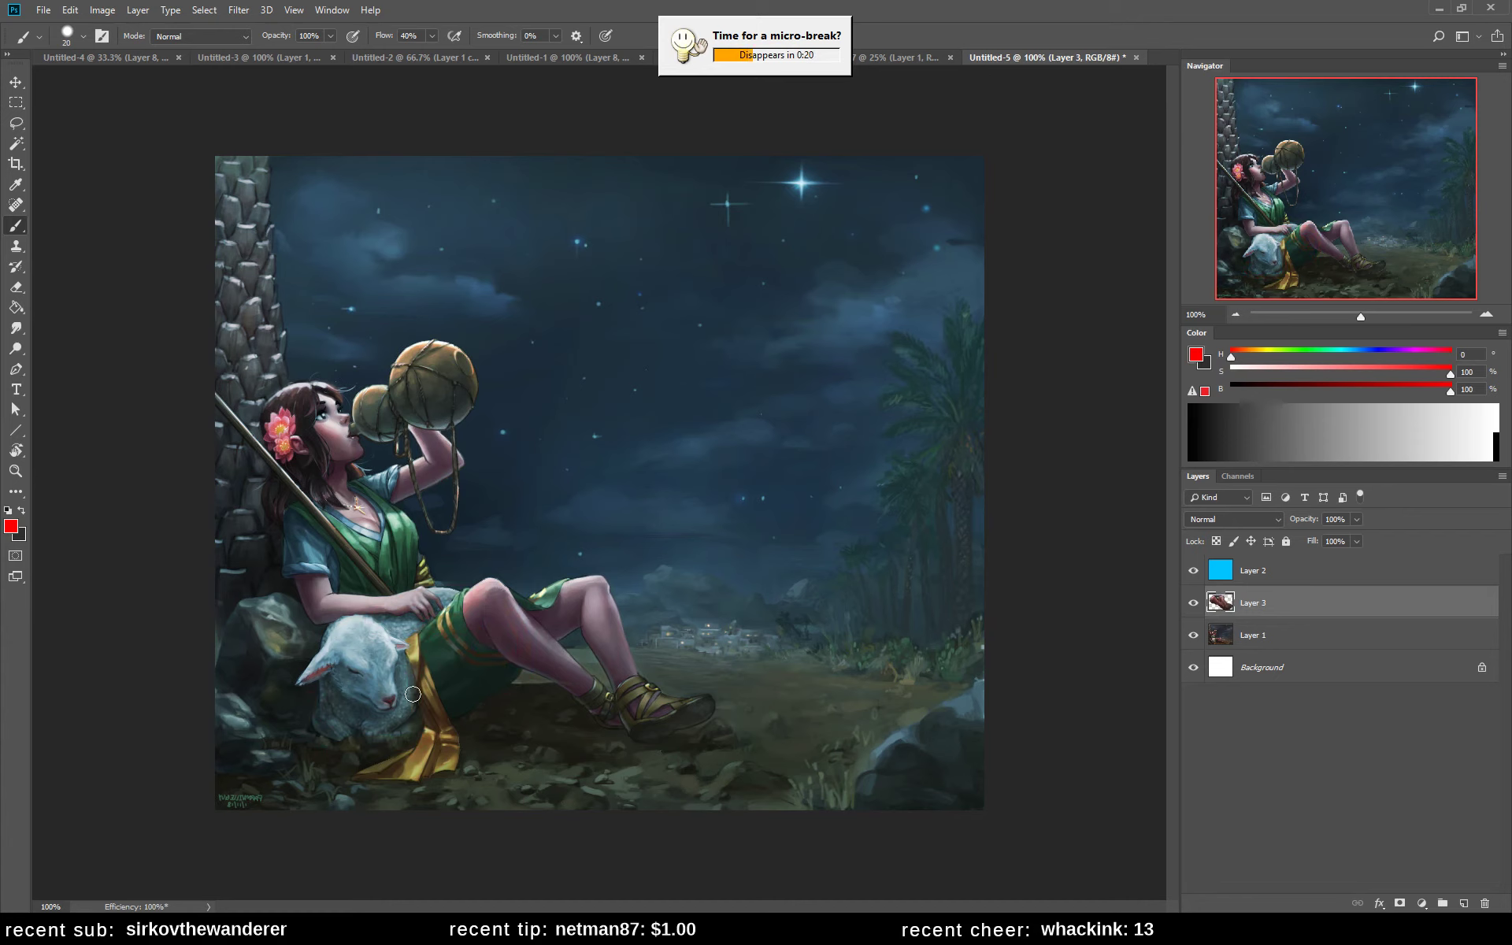
mouse_move(420, 660)
mouse_down()
mouse_move(459, 647)
mouse_move(503, 697)
mouse_up()
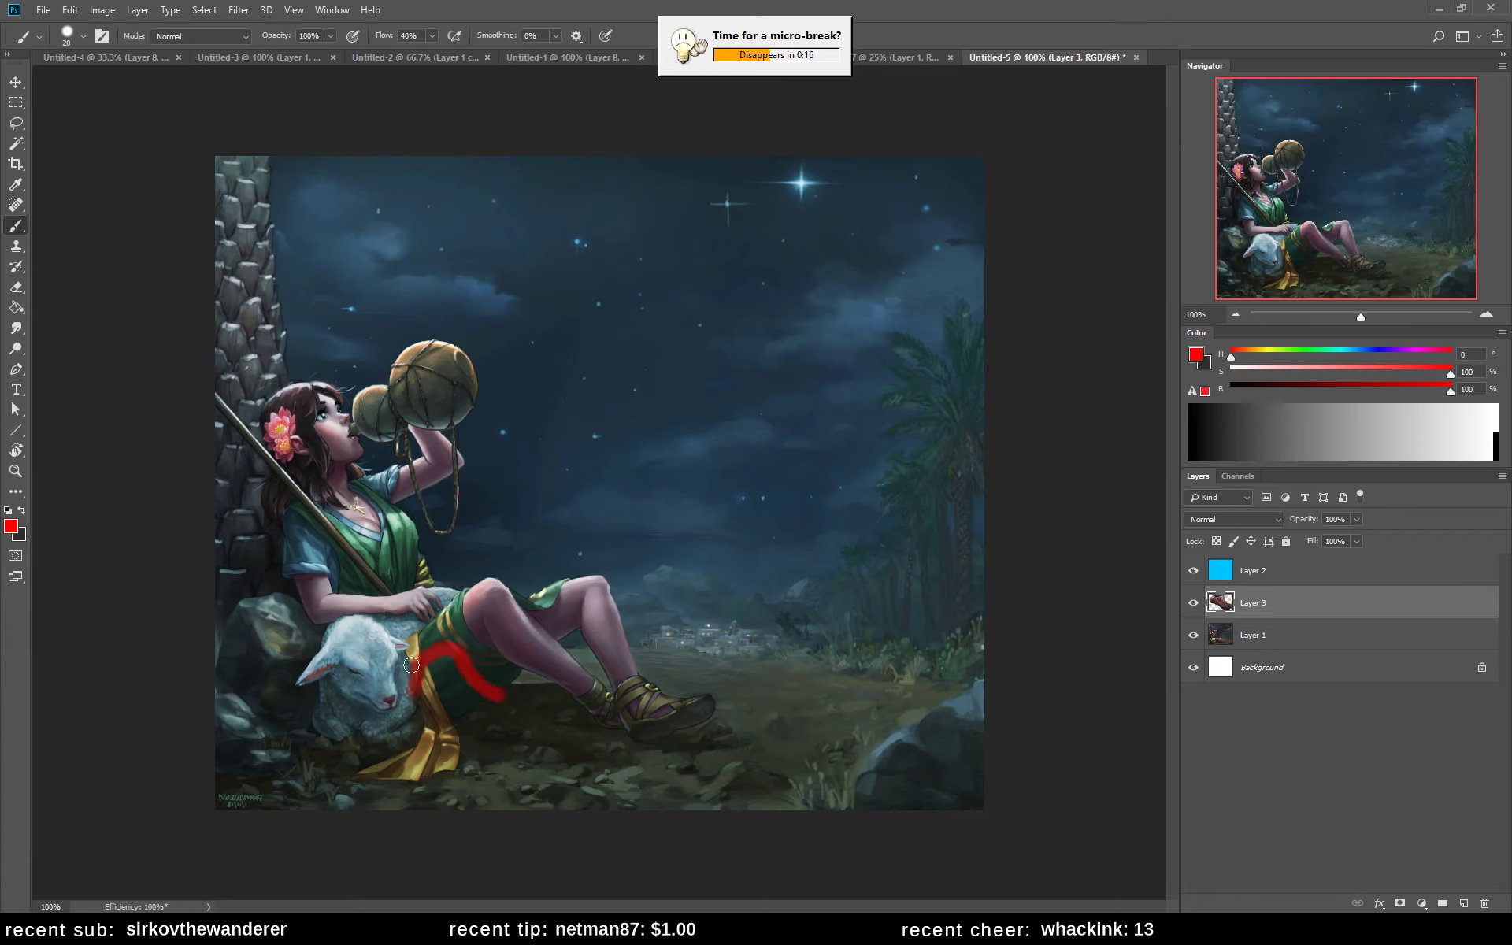
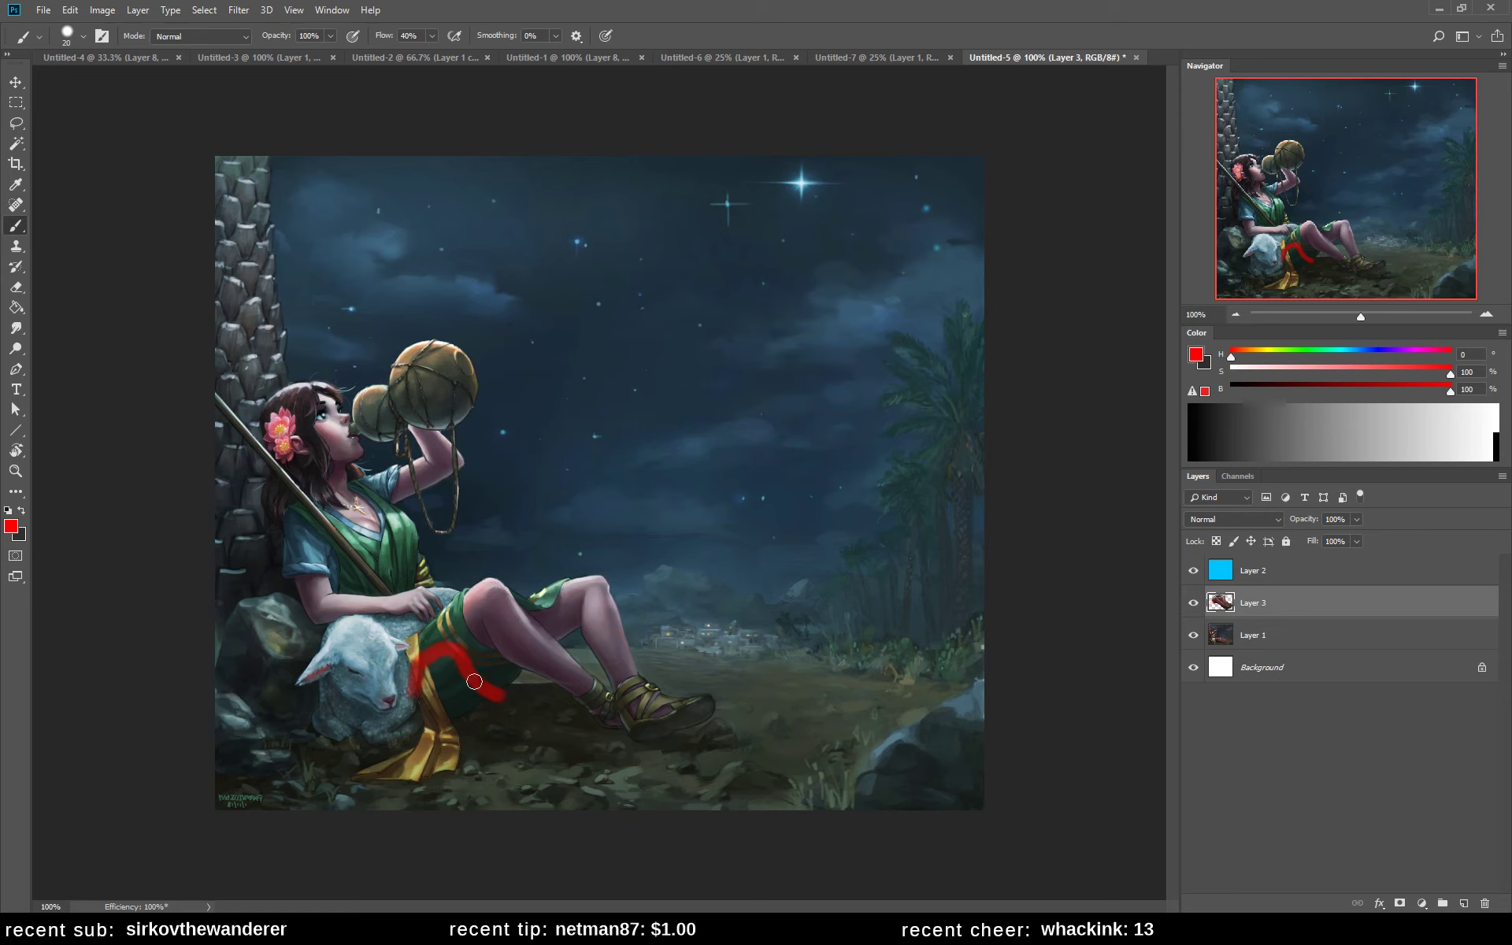
- Undo the red sash stroke, lasso the girl's legs and put them under Free Transform
key(ctrl+z)
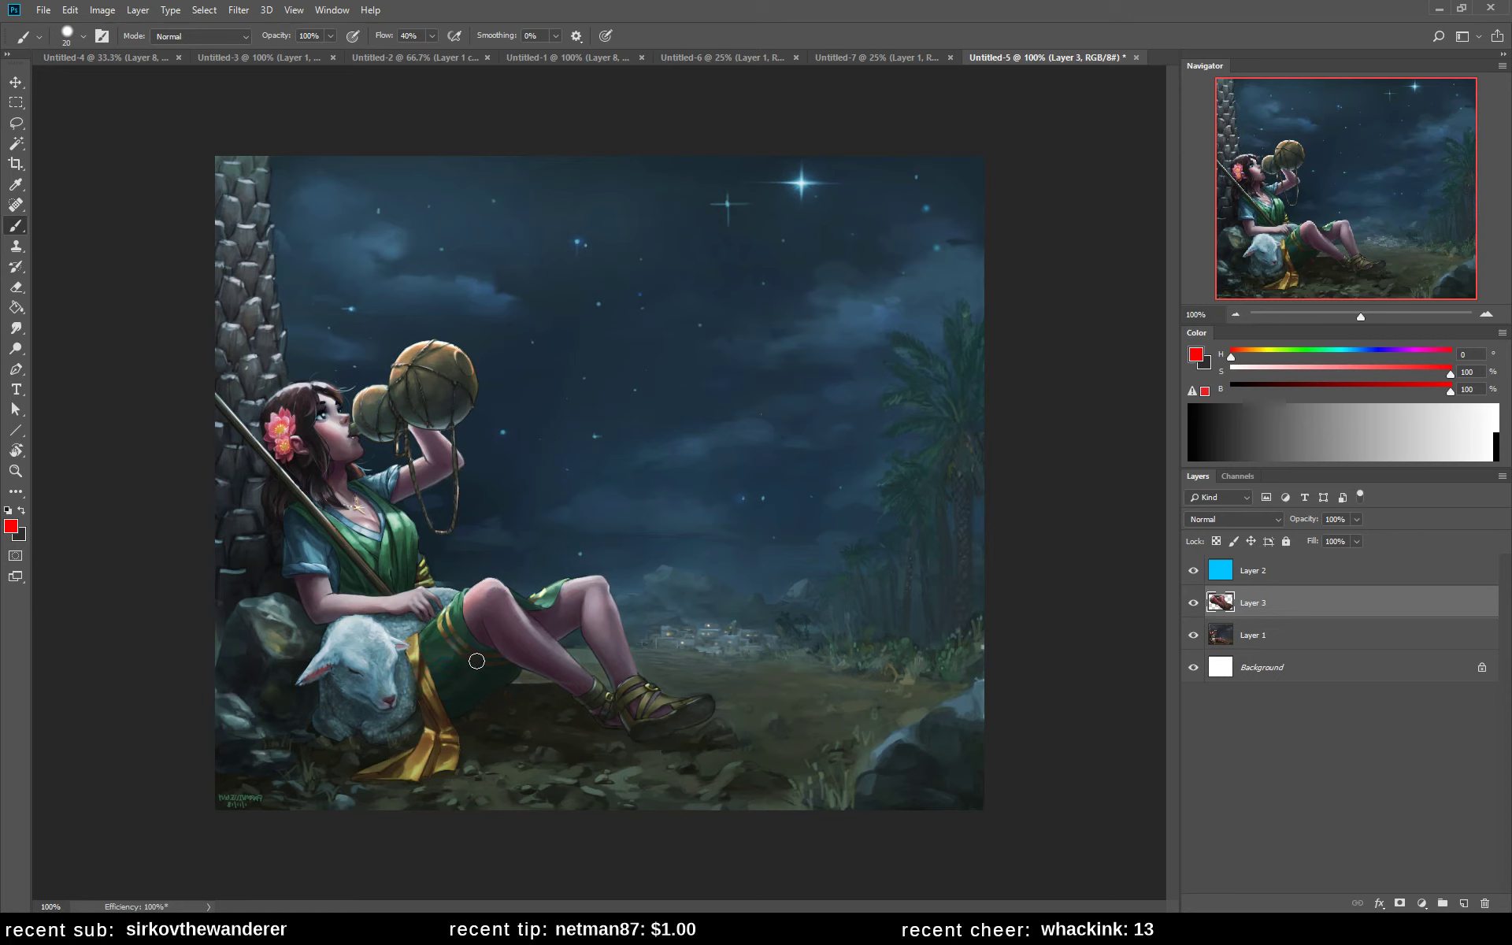
key(l)
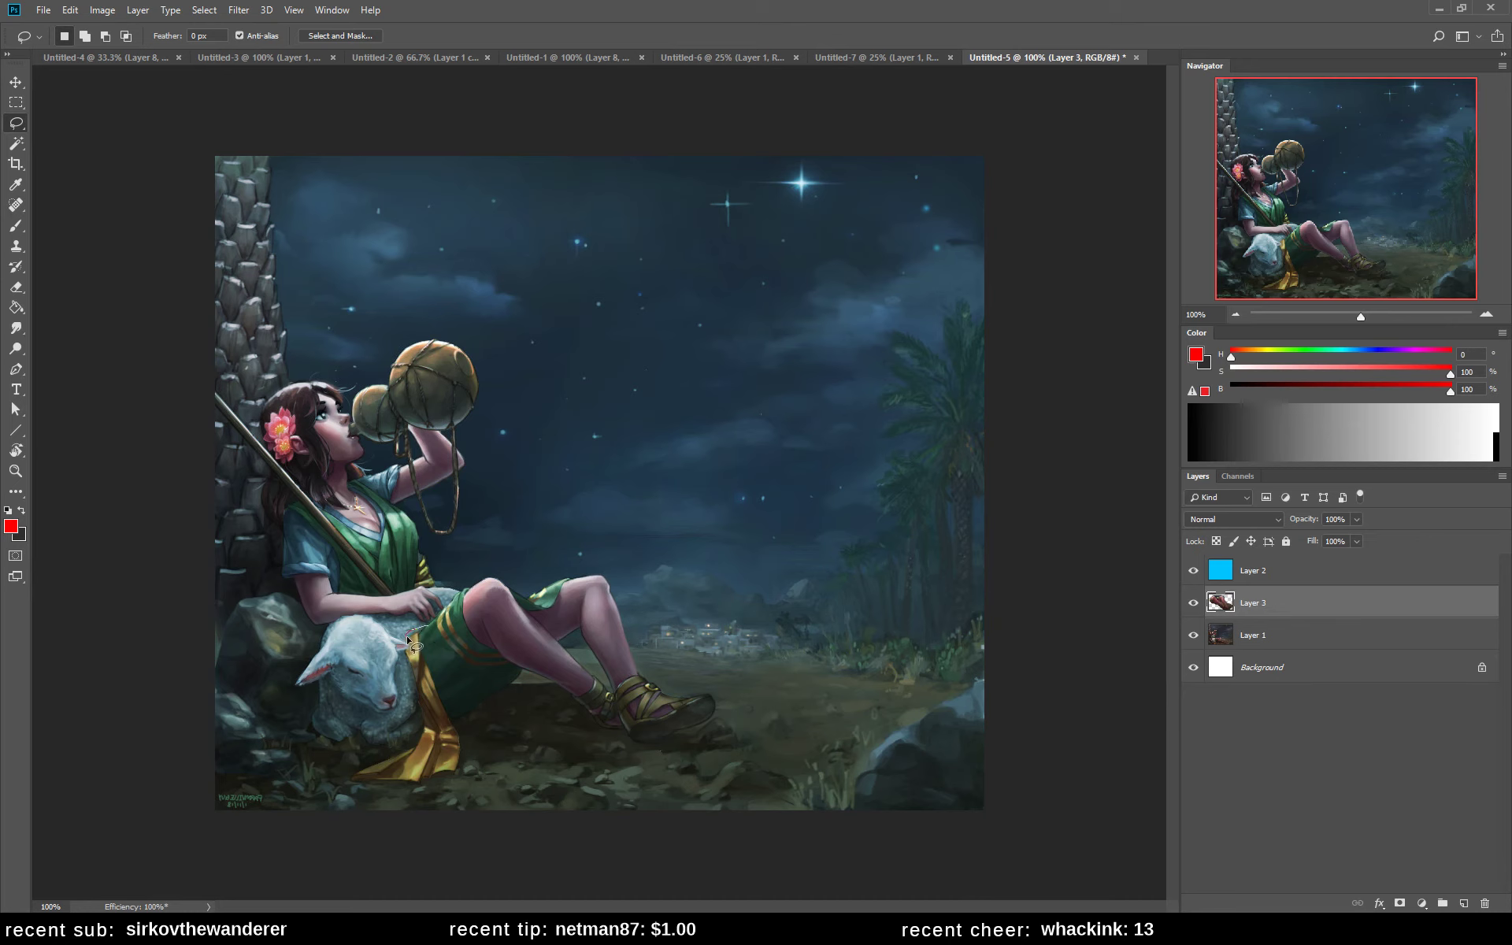
mouse_move(408, 639)
mouse_down()
mouse_move(453, 729)
mouse_move(521, 685)
mouse_move(628, 744)
mouse_move(712, 738)
mouse_move(722, 683)
mouse_move(663, 667)
mouse_move(624, 580)
mouse_move(552, 557)
mouse_move(500, 567)
mouse_move(414, 634)
mouse_up()
key(ctrl+t)
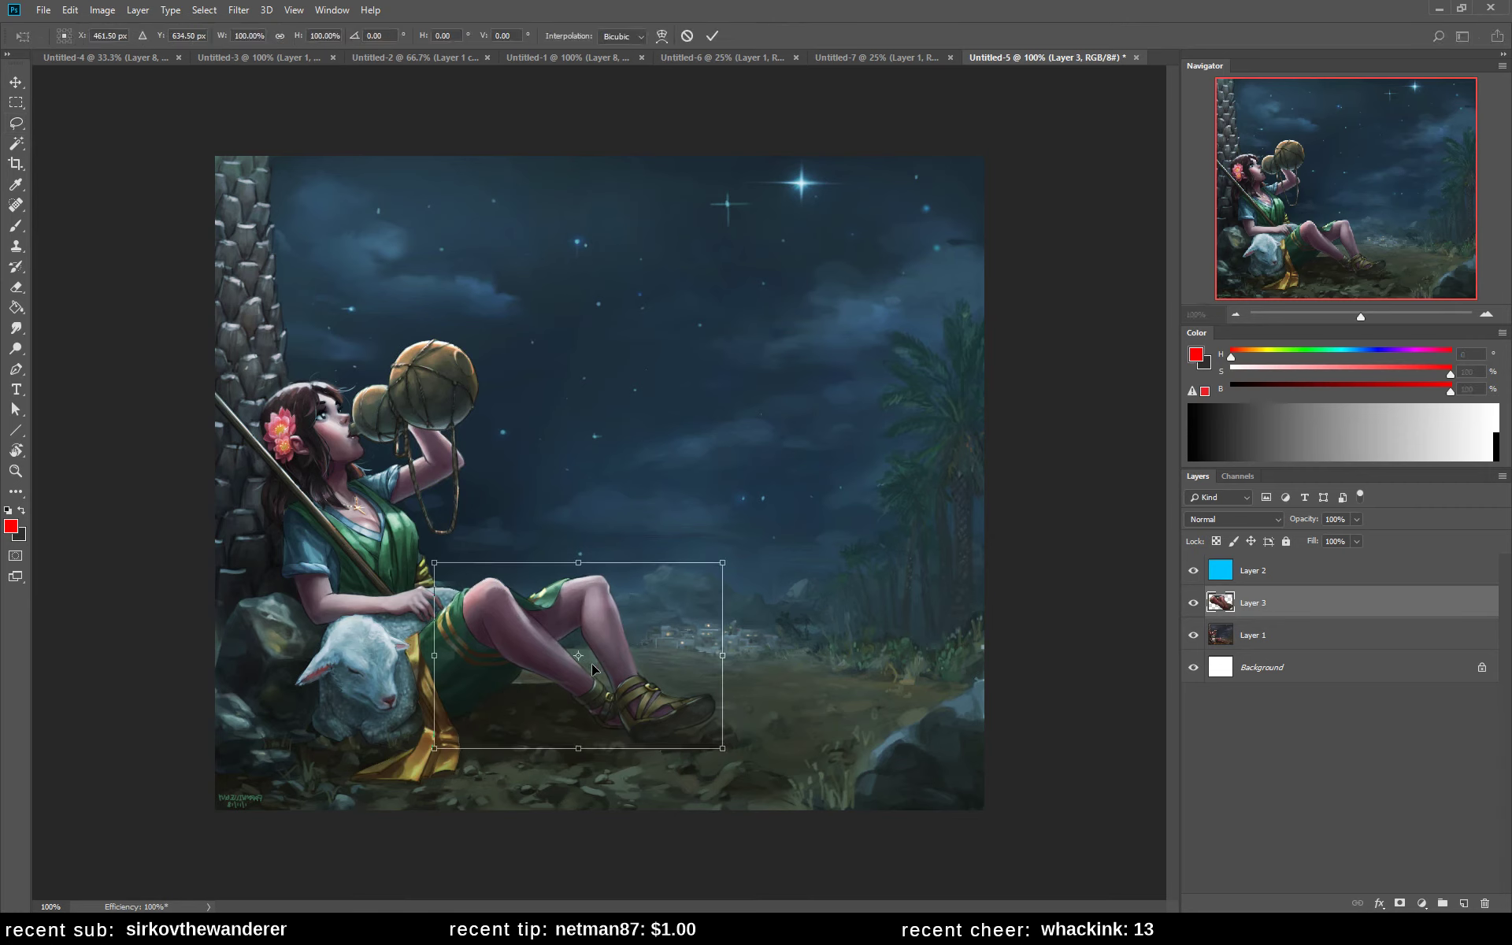
- Warp the Layer 3 legs upward, raising the top-right corner to lift the knee, and commit
key(alt+e)
key(a)
key(w)
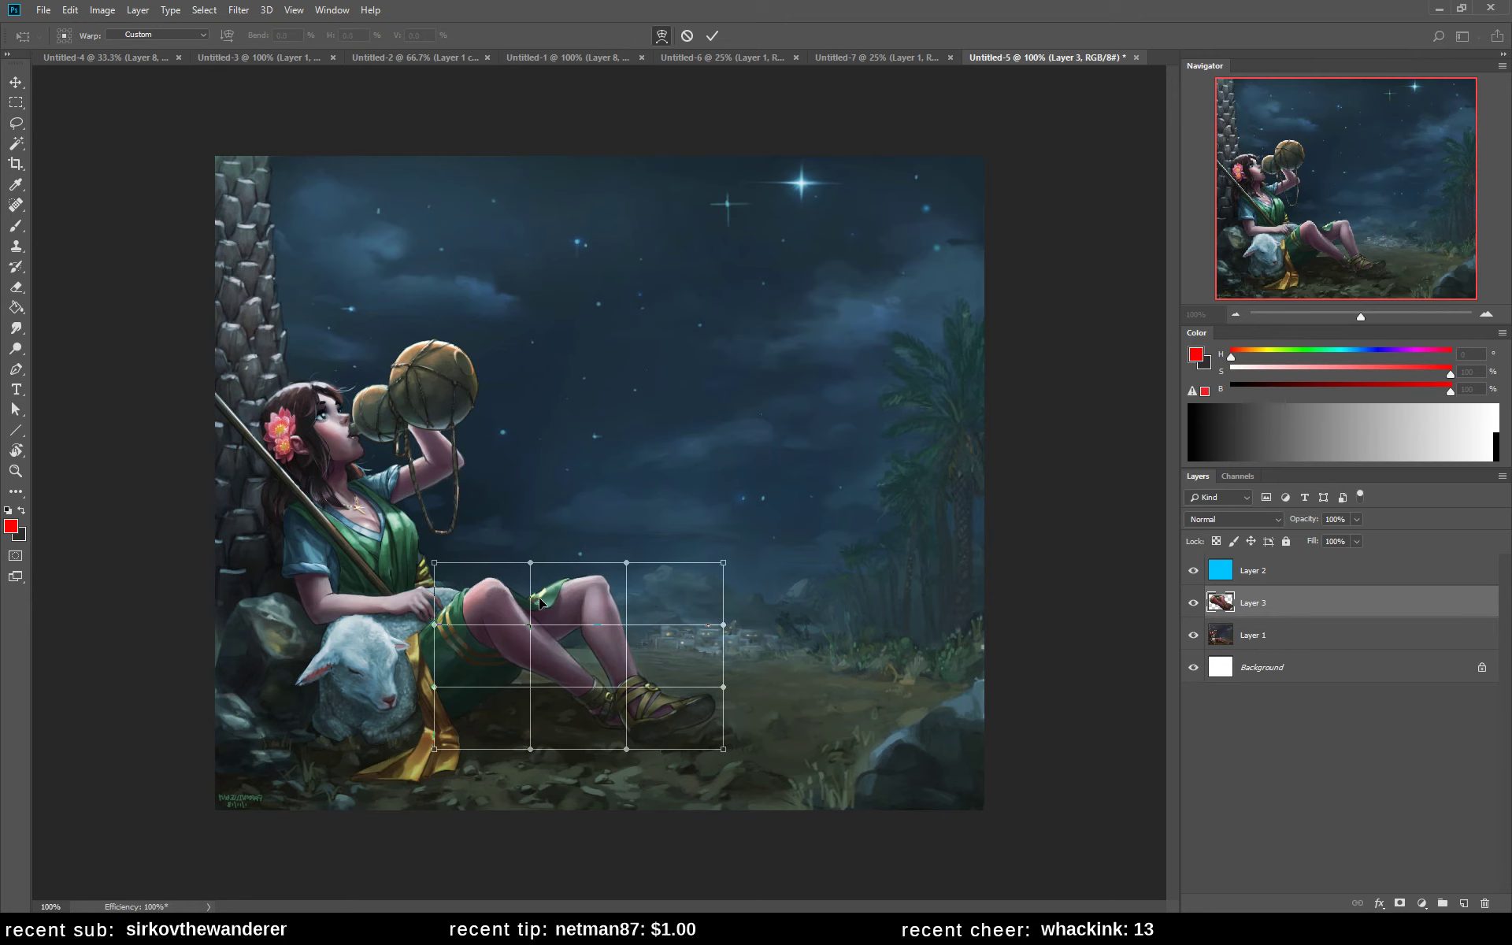
drag(538, 597, 508, 566)
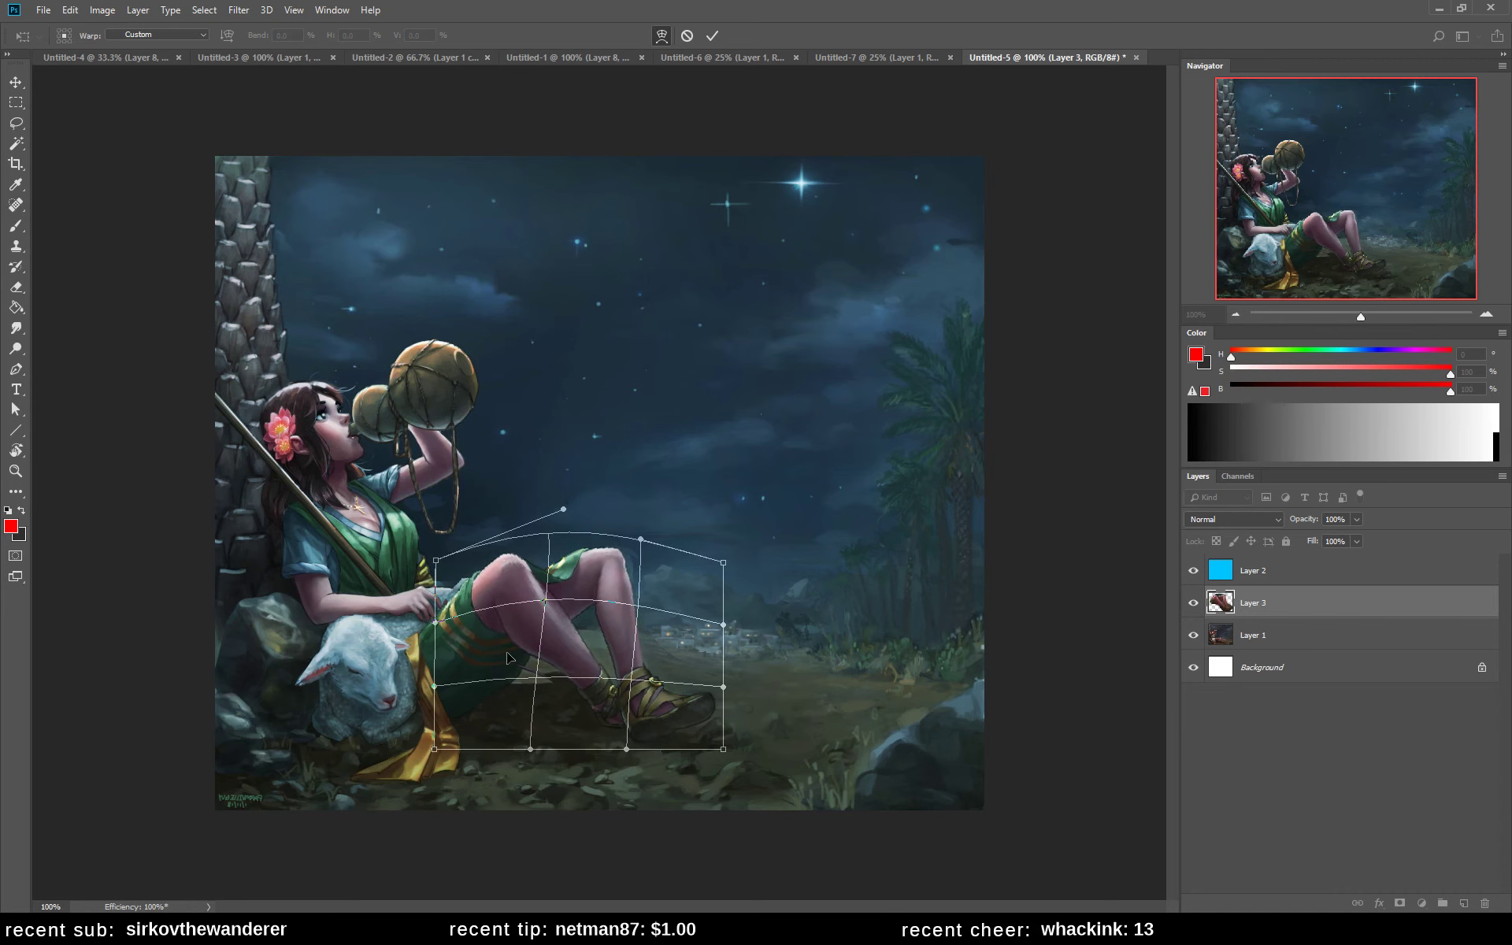
drag(508, 658, 512, 653)
drag(580, 606, 546, 605)
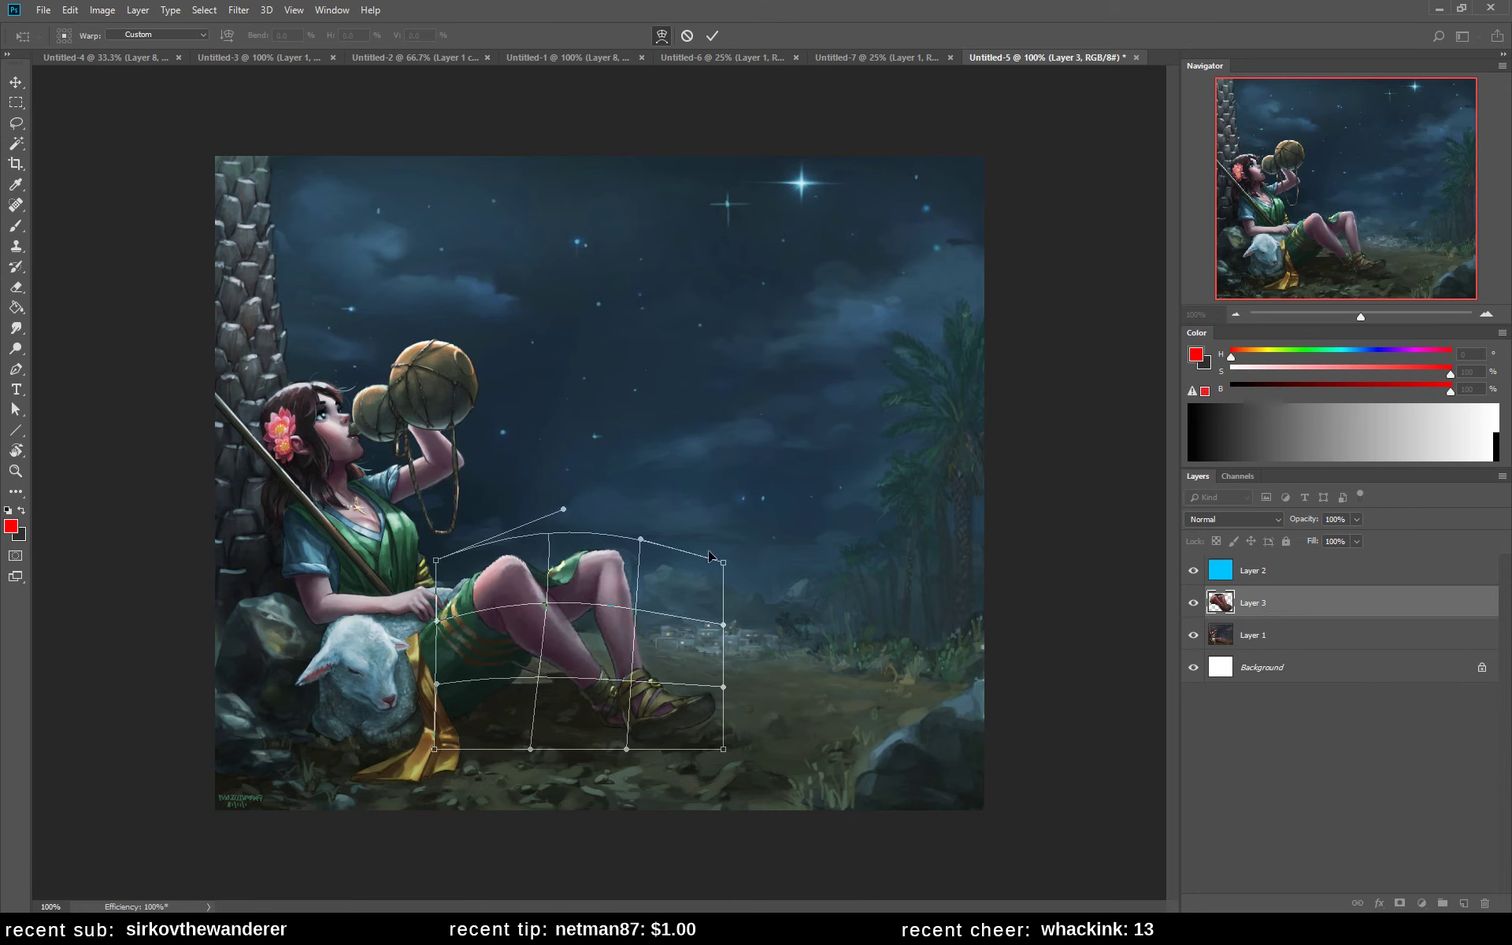
drag(723, 563, 726, 502)
drag(641, 540, 626, 538)
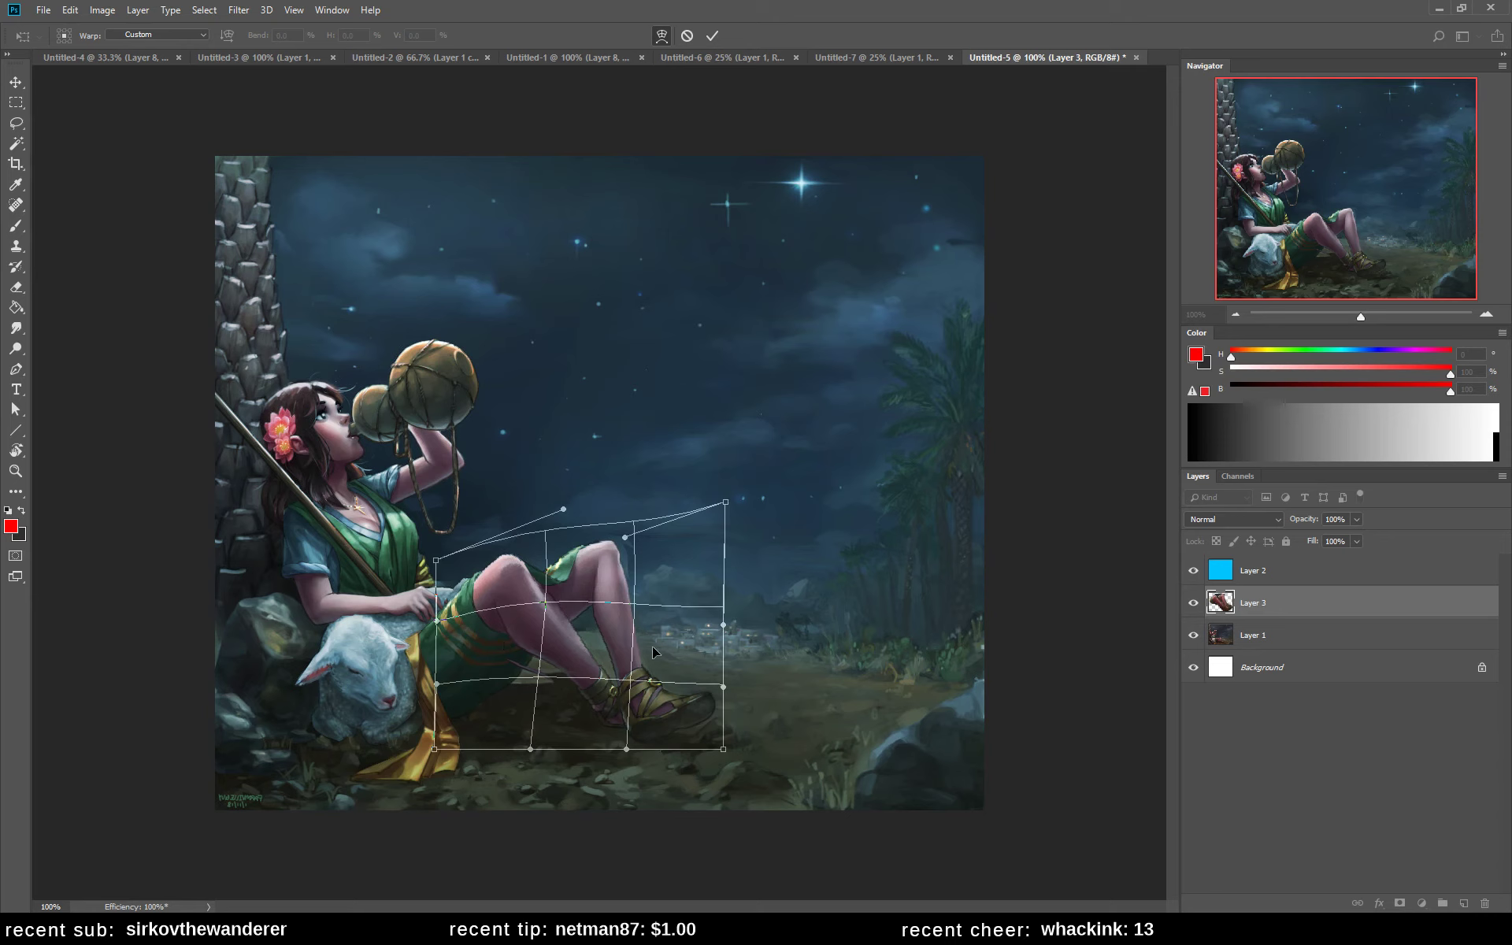
key(Return)
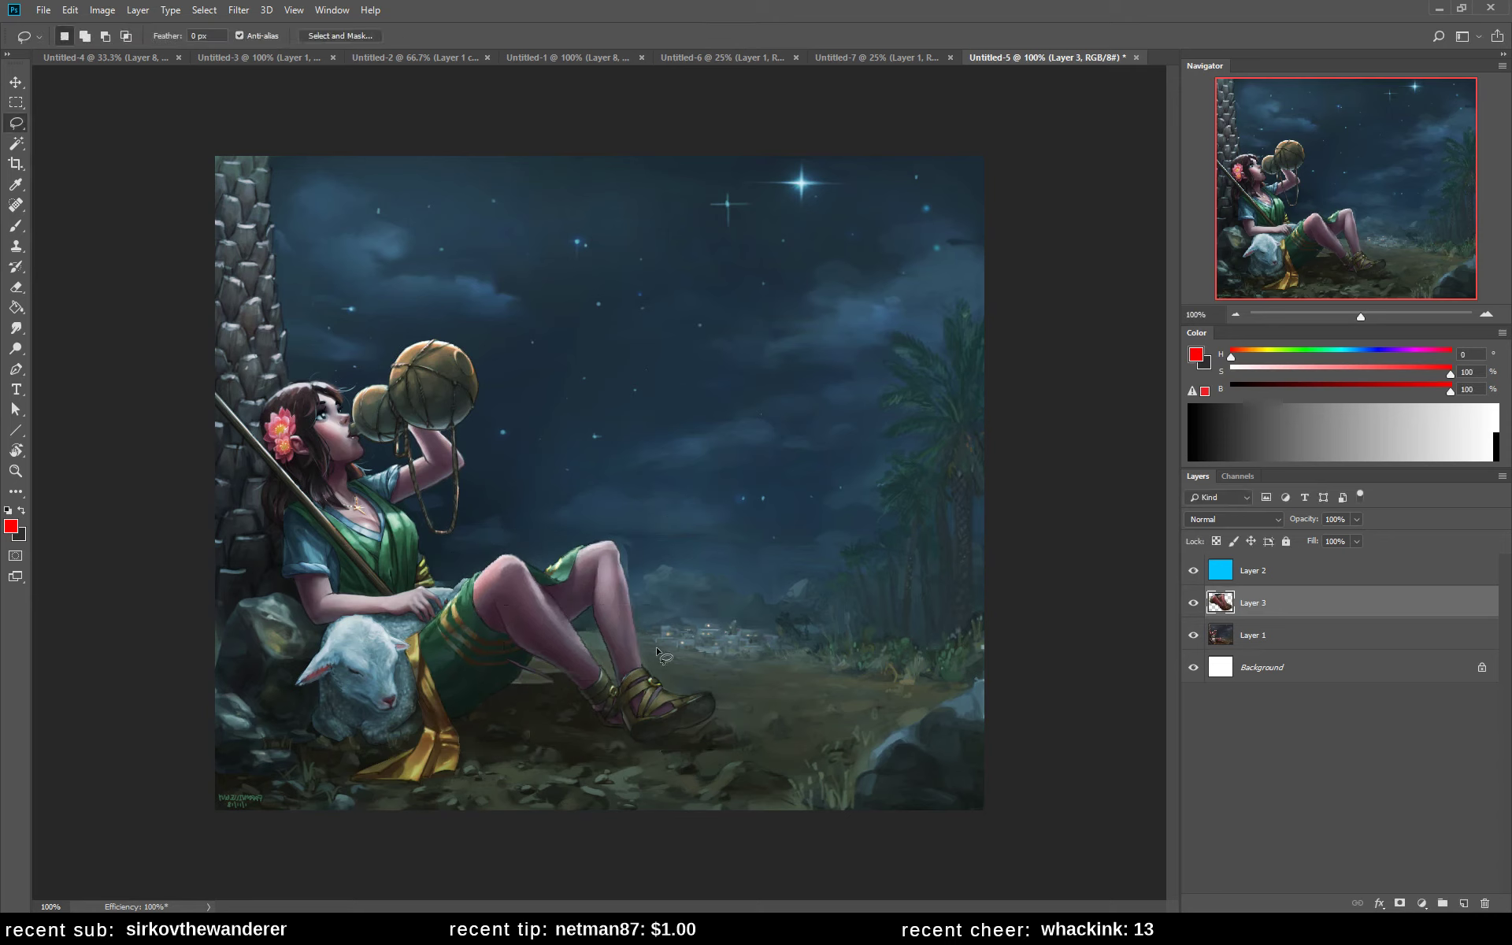
- Repaint the reshaped legs with a size 5 brush in sampled browns, muted reds and olive
key(b)
alt+click(514, 640)
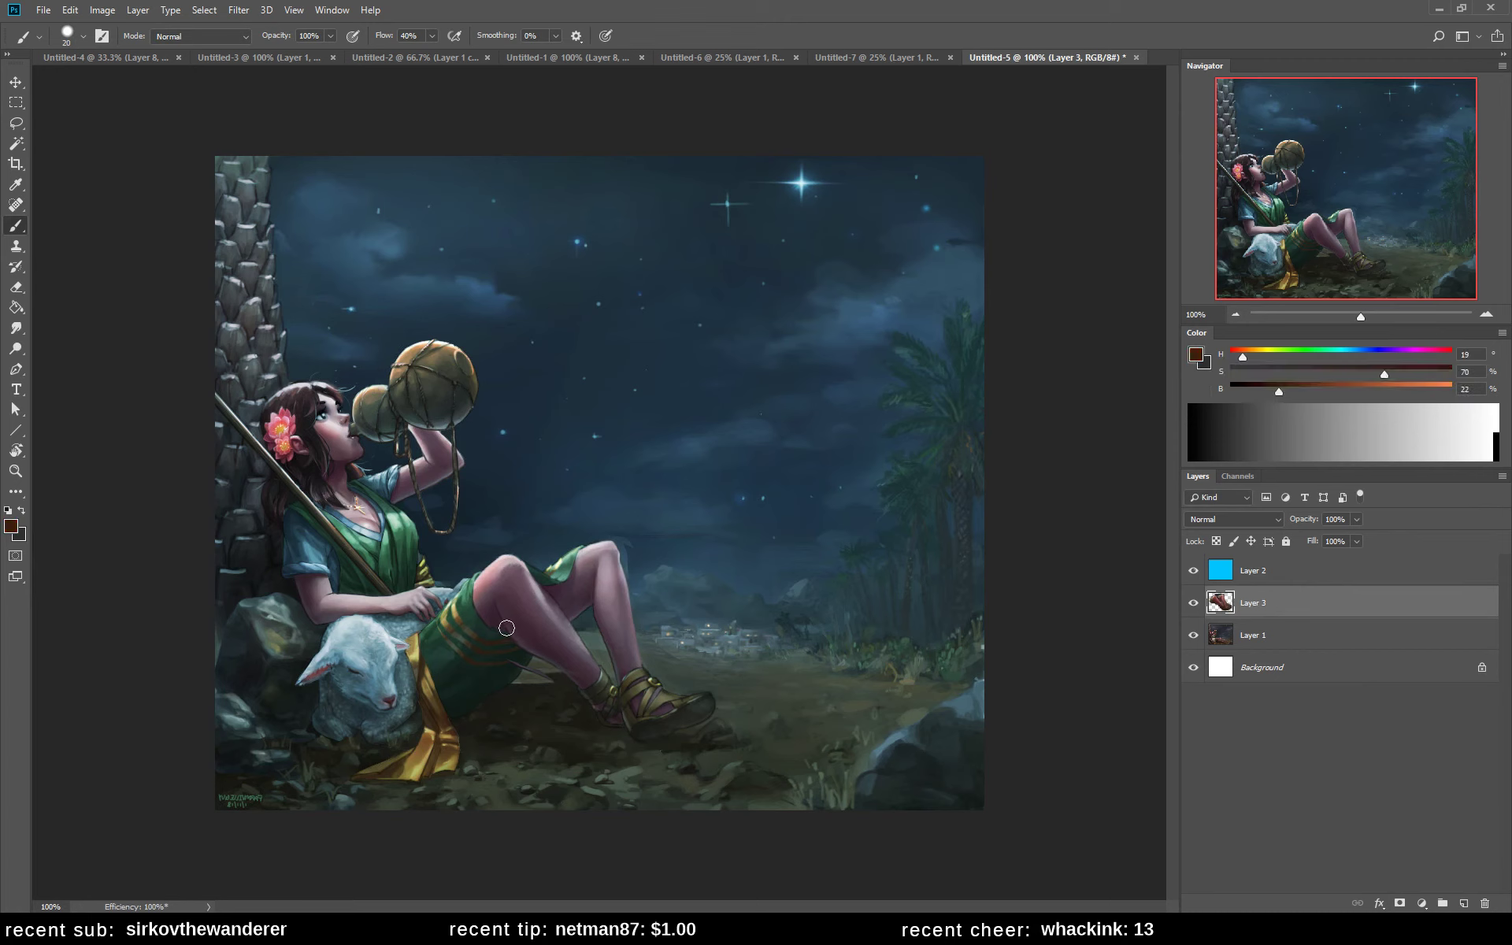
key(bracketleft)
key(bracketleft)
key(bracketleft)
key(bracketleft)
key(bracketleft)
key(bracketleft)
alt+click(505, 601)
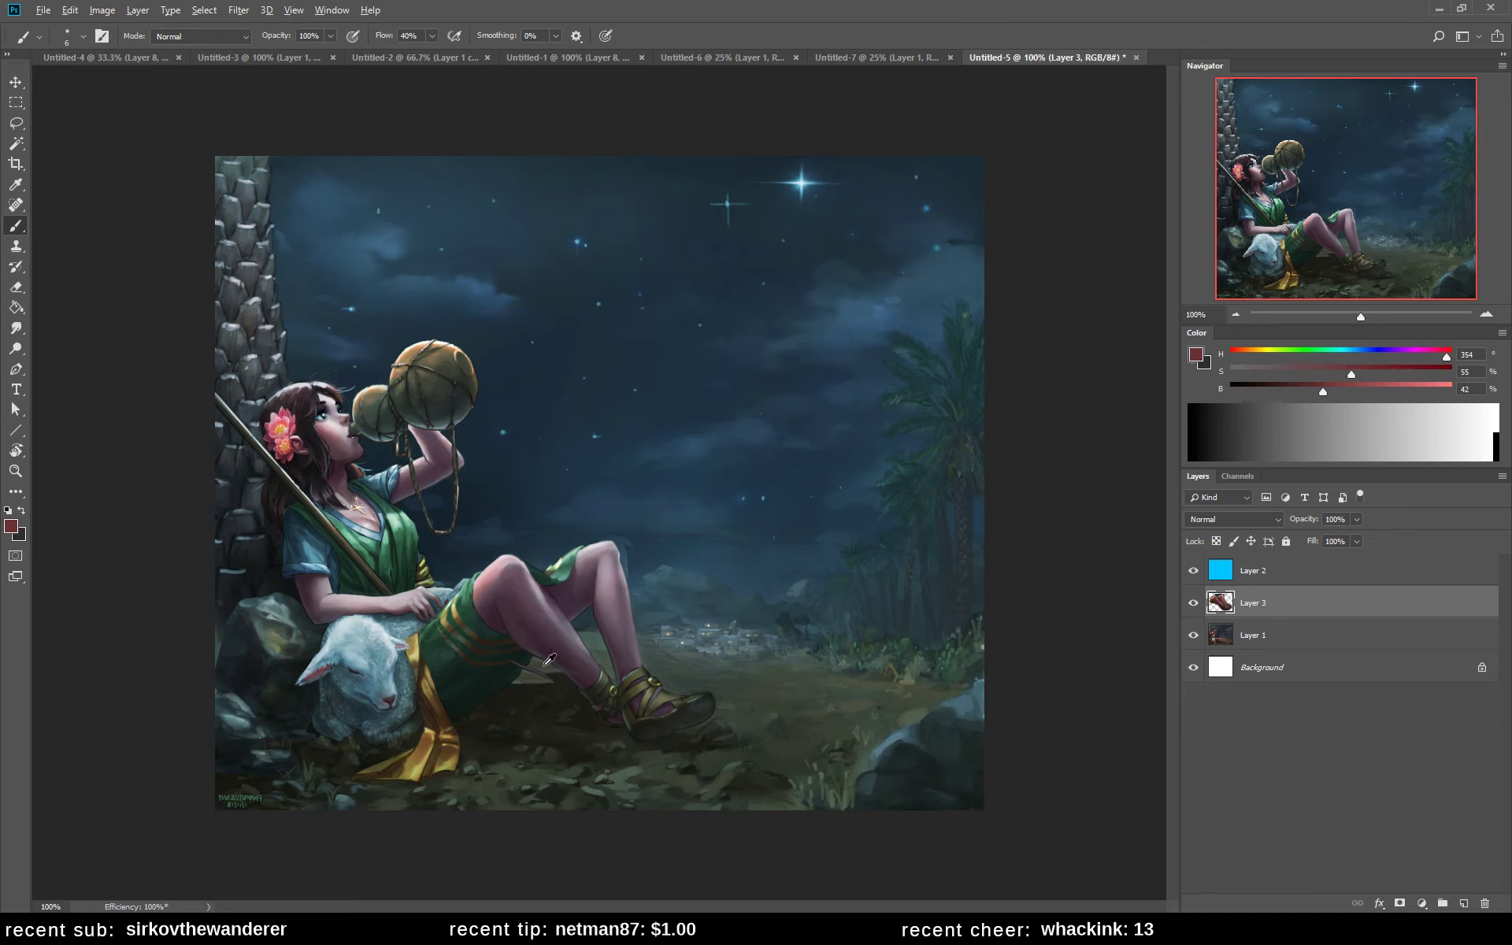
alt+click(512, 633)
alt+click(511, 641)
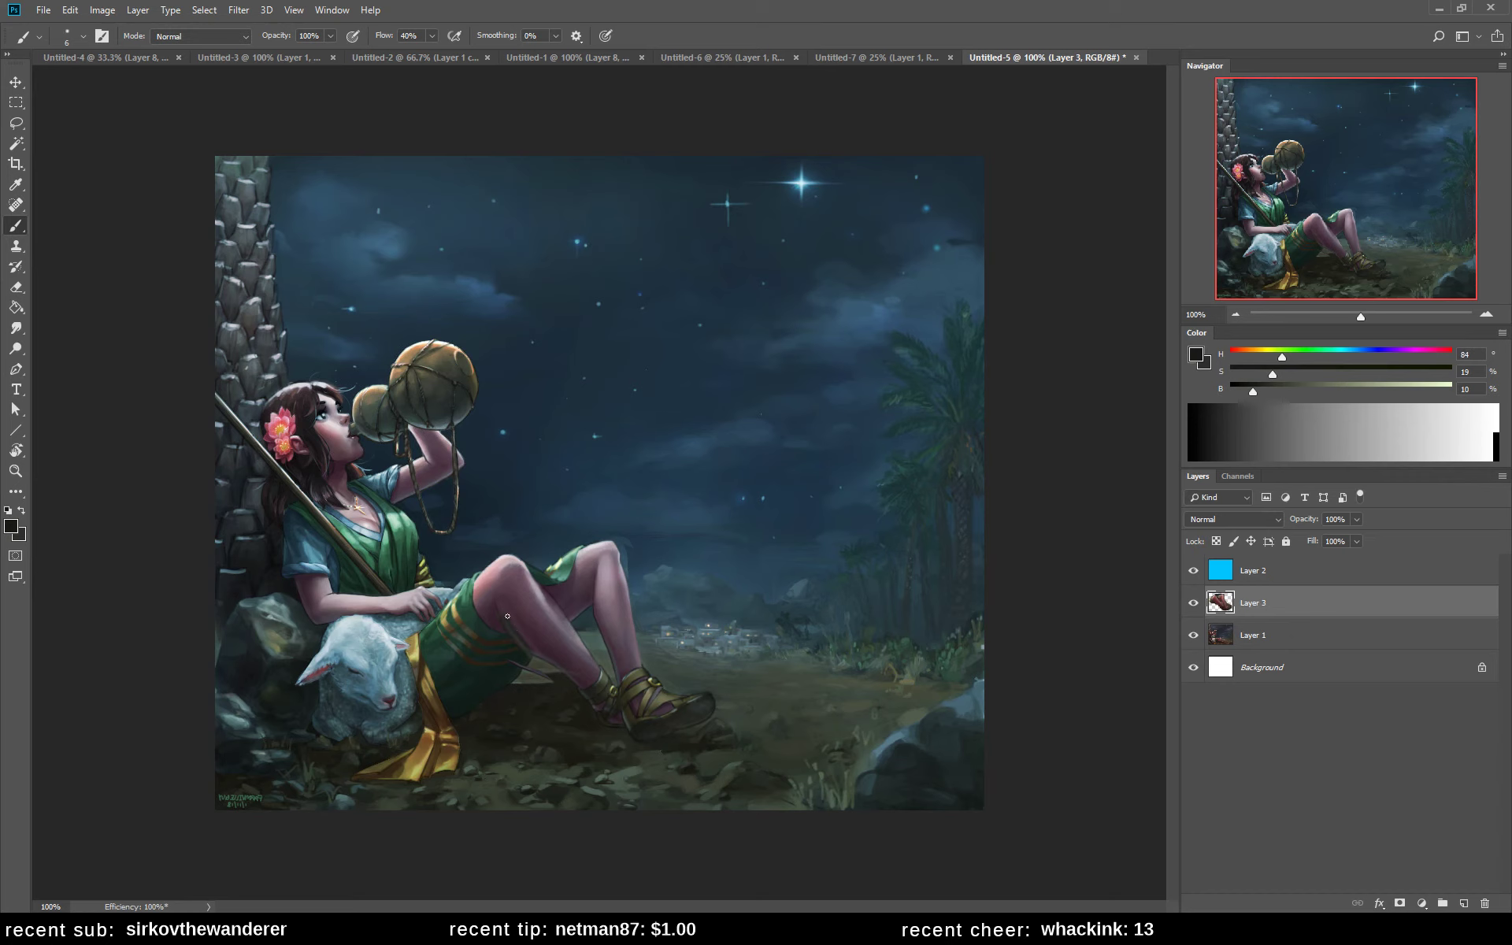
alt+click(551, 655)
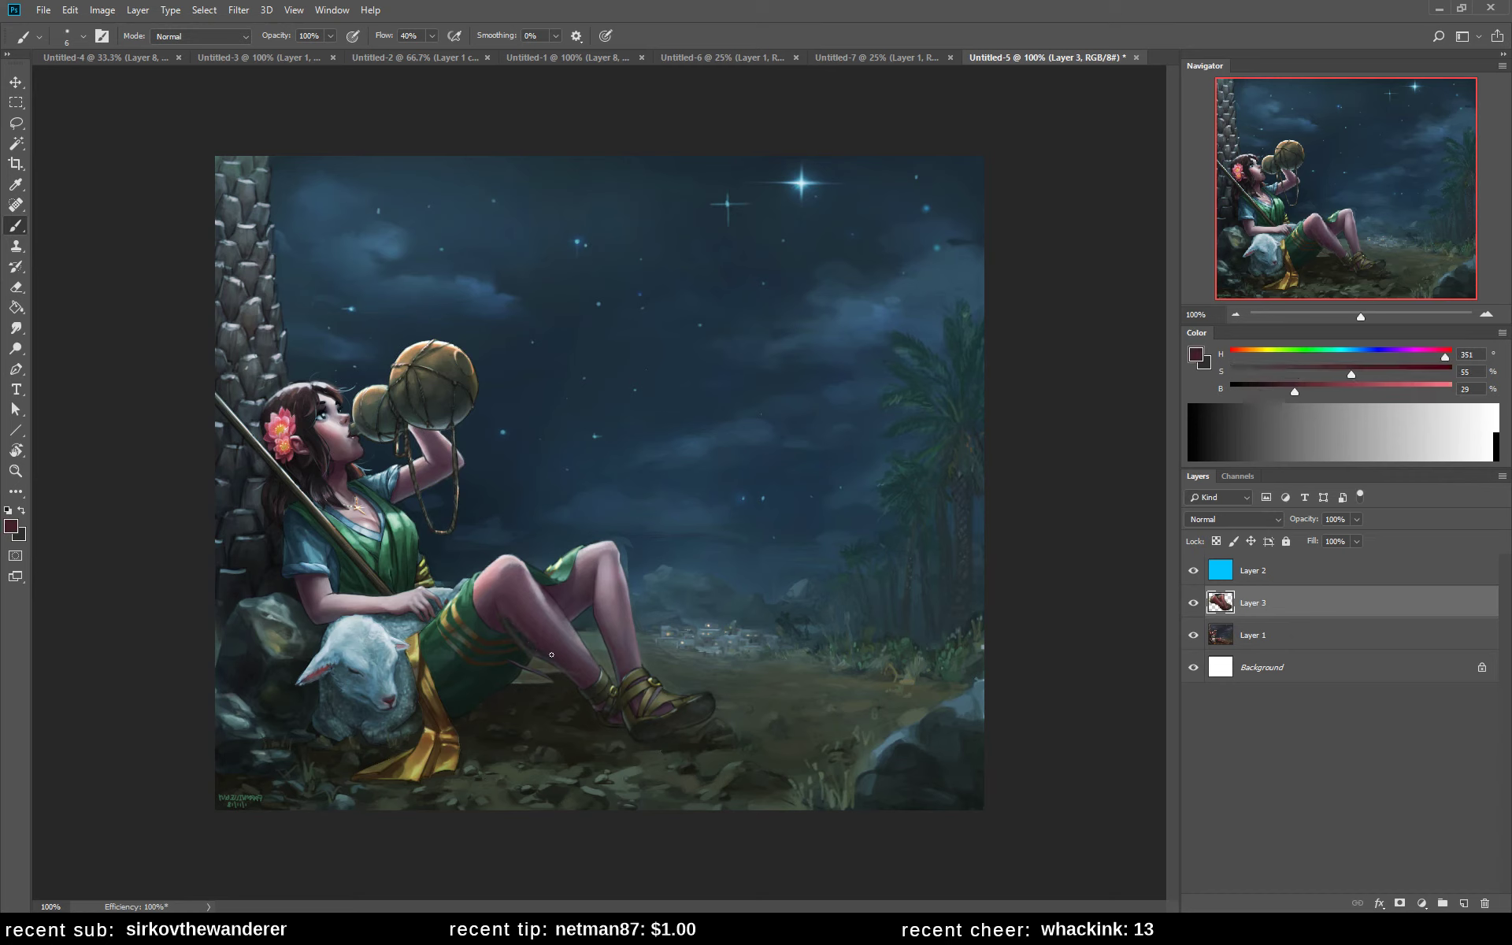
alt+click(499, 615)
- Compare with Layer 3 hidden, blend the ground shadow in browns and olive, then lasso the lamb
click(1193, 602)
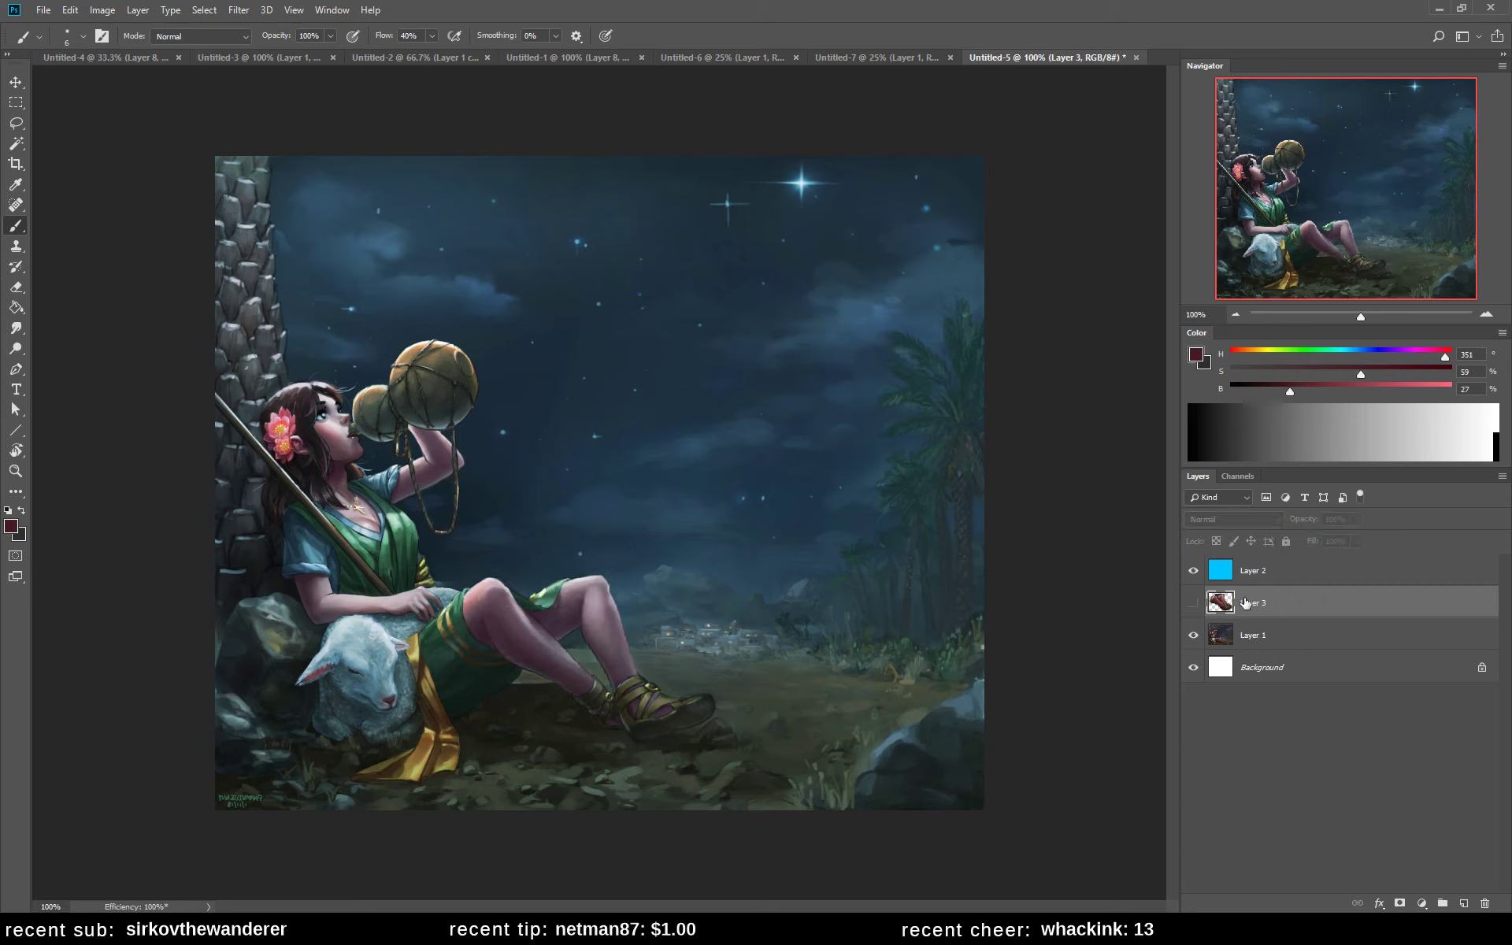
click(1193, 603)
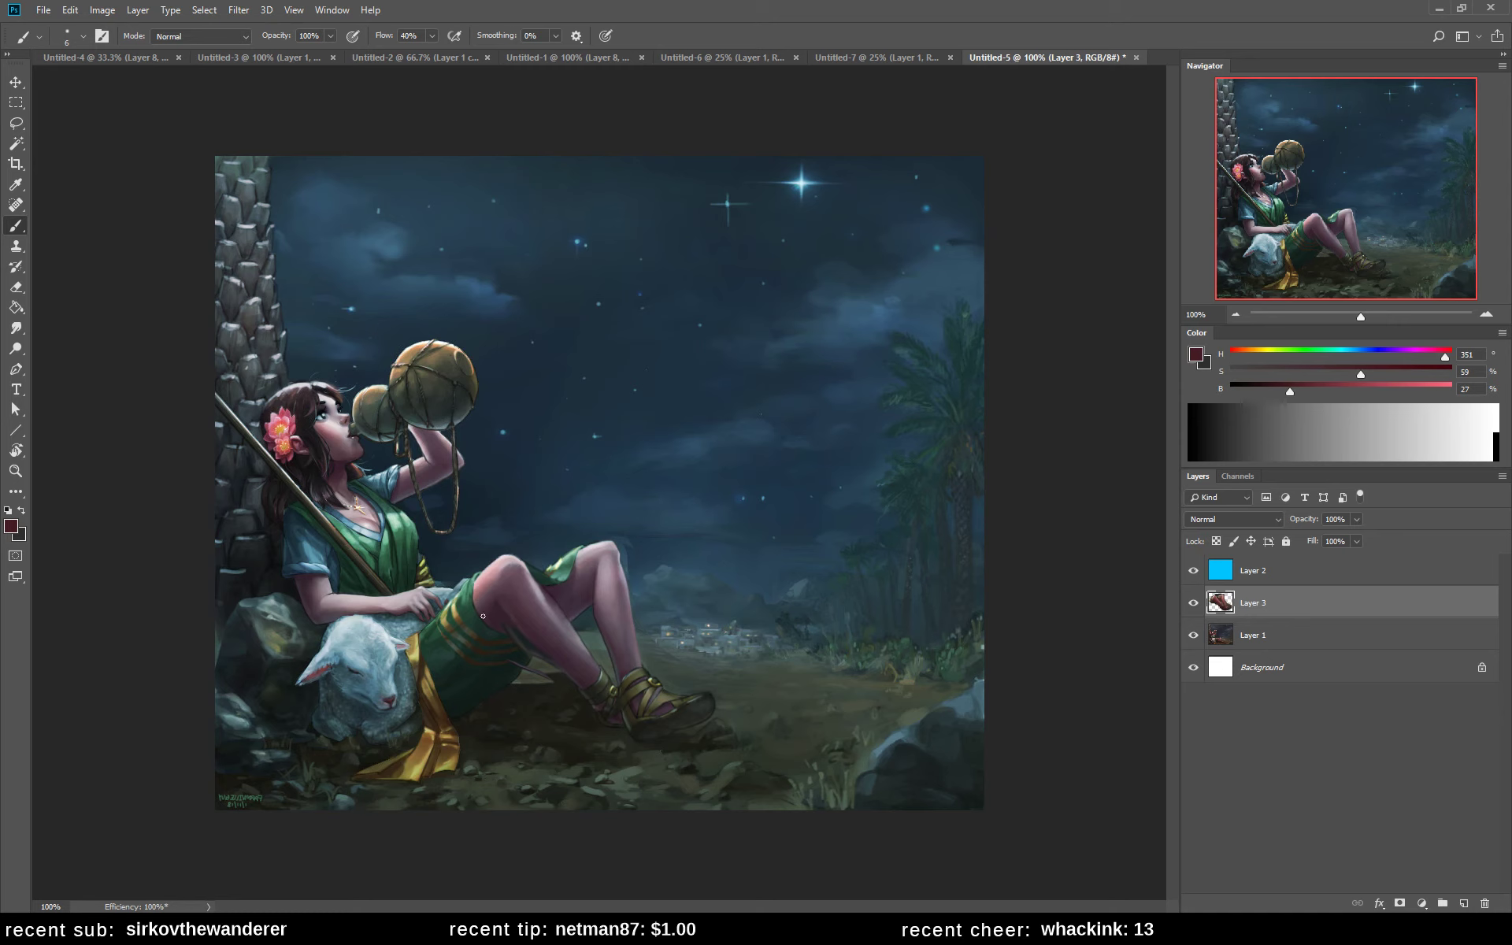
alt+click(497, 662)
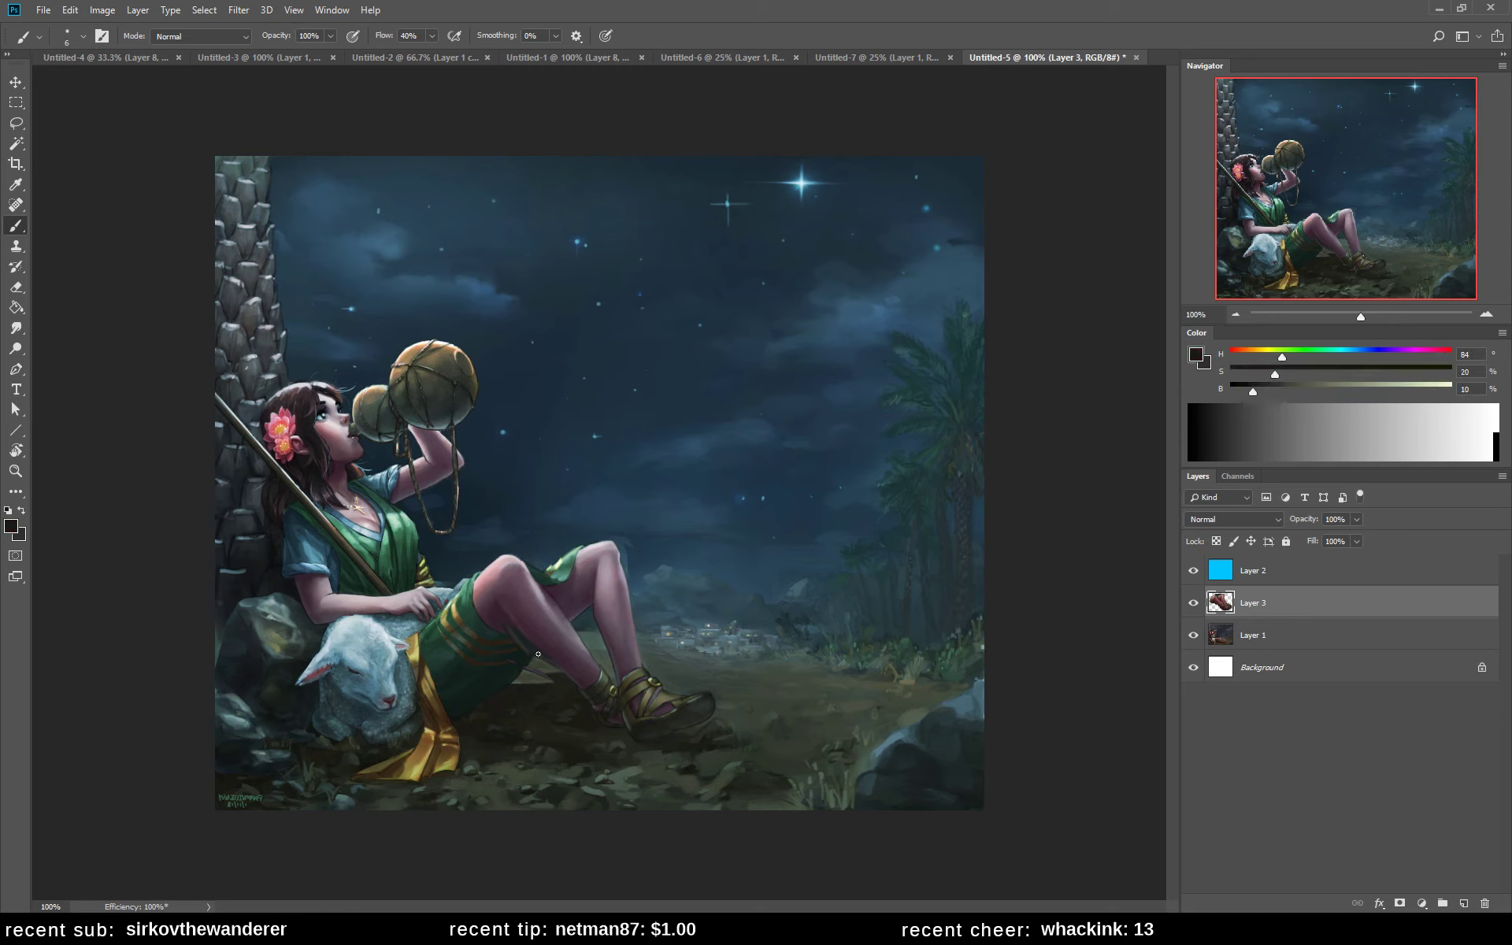
alt+click(545, 662)
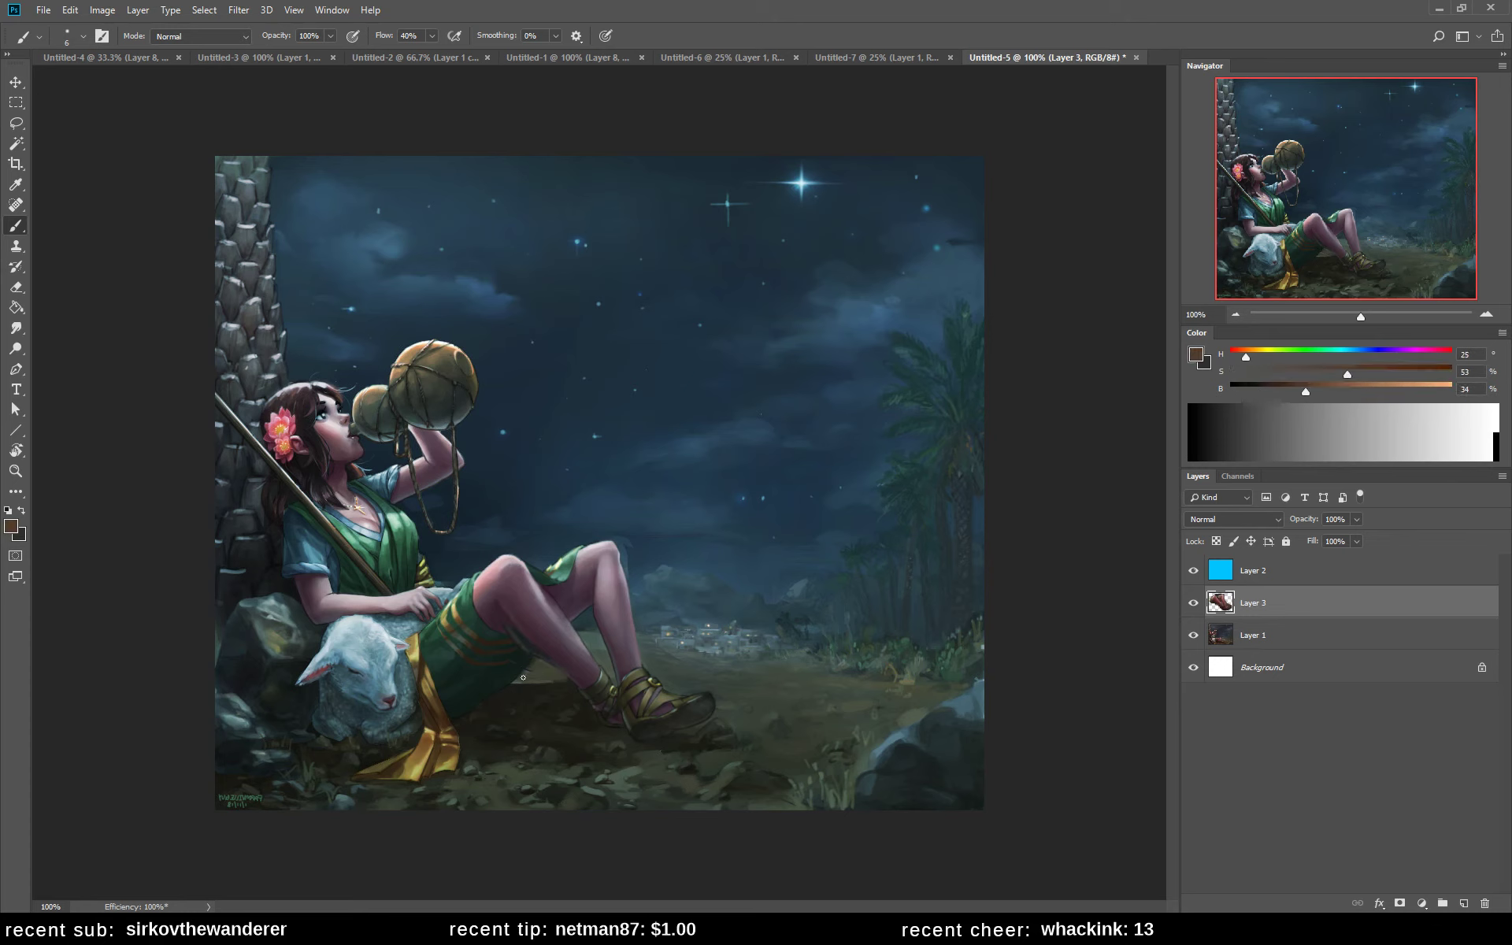
alt+click(485, 641)
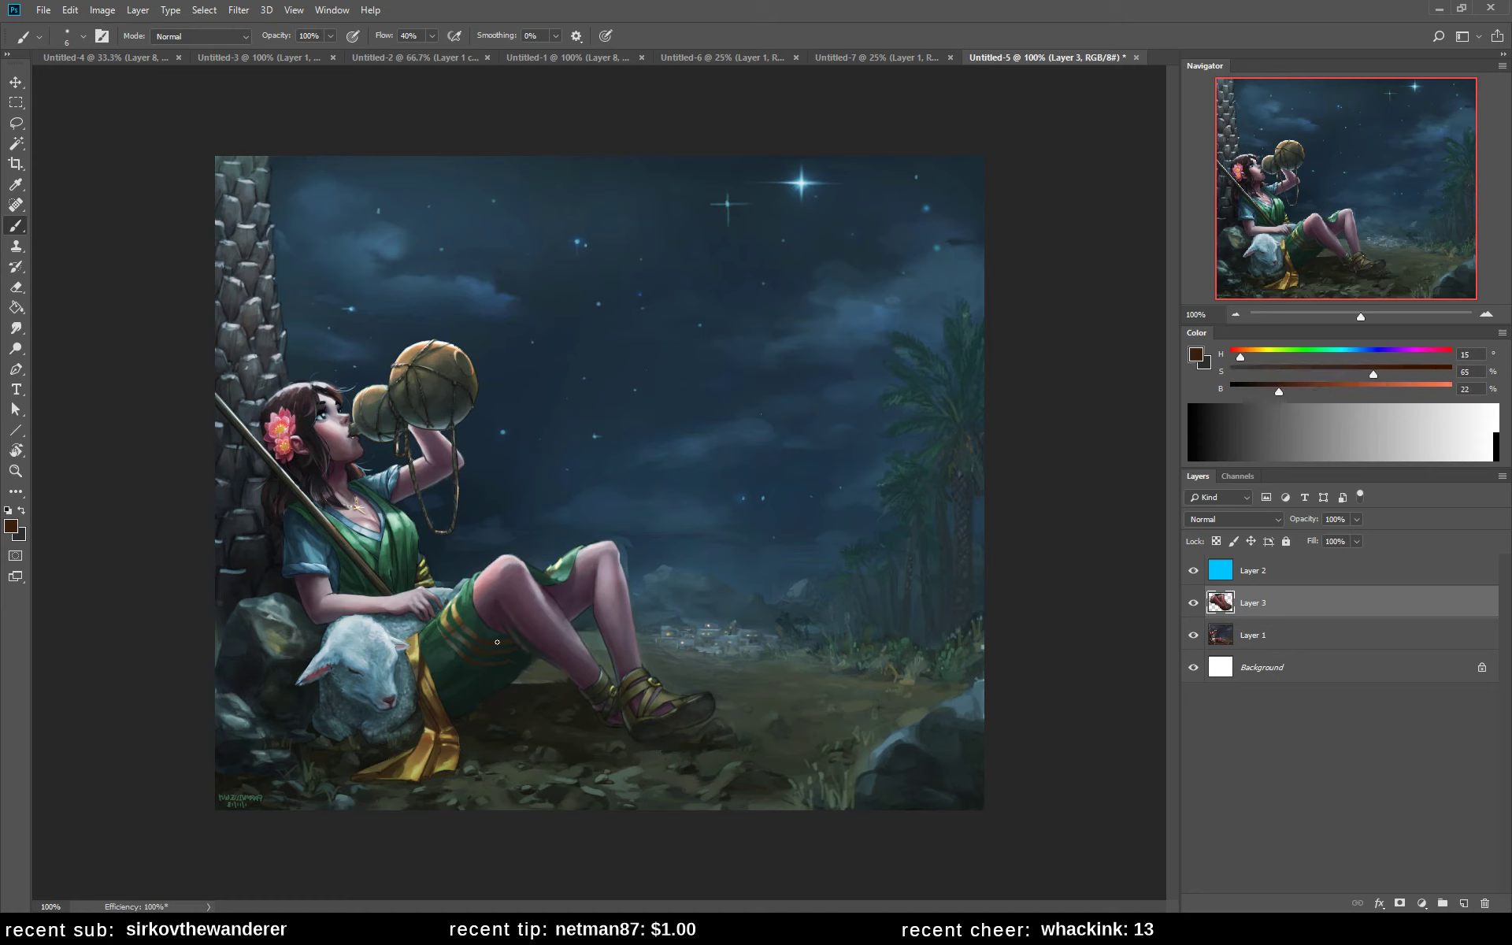
alt+click(502, 683)
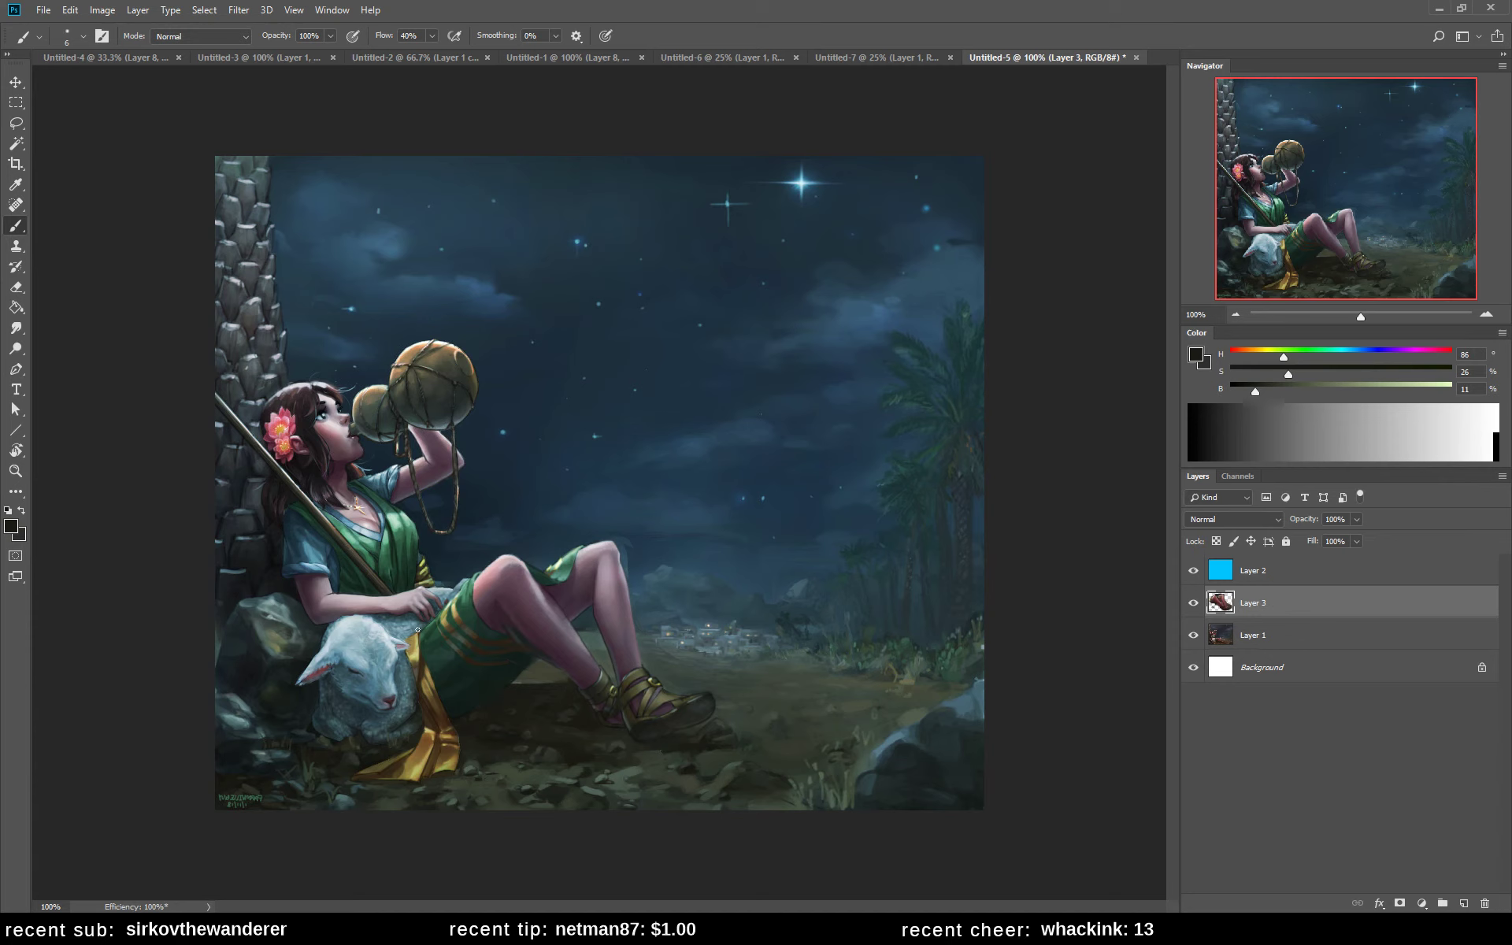
key(l)
mouse_move(336, 621)
mouse_down()
mouse_move(305, 676)
mouse_move(303, 721)
mouse_move(336, 745)
mouse_move(401, 738)
mouse_move(419, 695)
mouse_move(408, 650)
mouse_move(383, 621)
mouse_move(345, 620)
mouse_up()
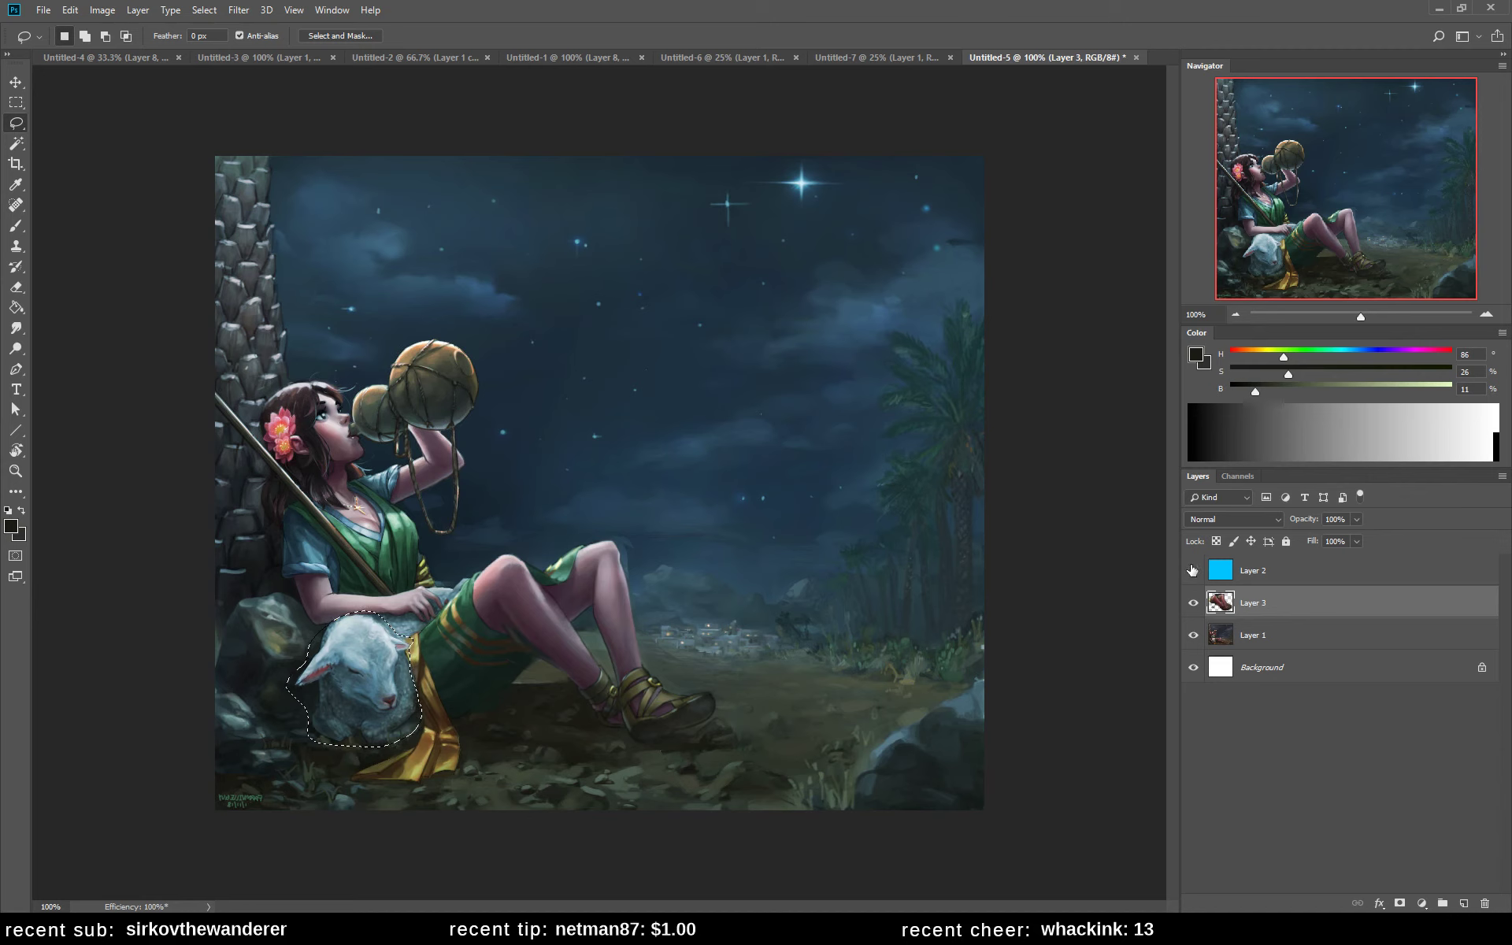
- Copy the lamb from Layer 1 onto a new layer and nudge it up 18 px
click(1234, 638)
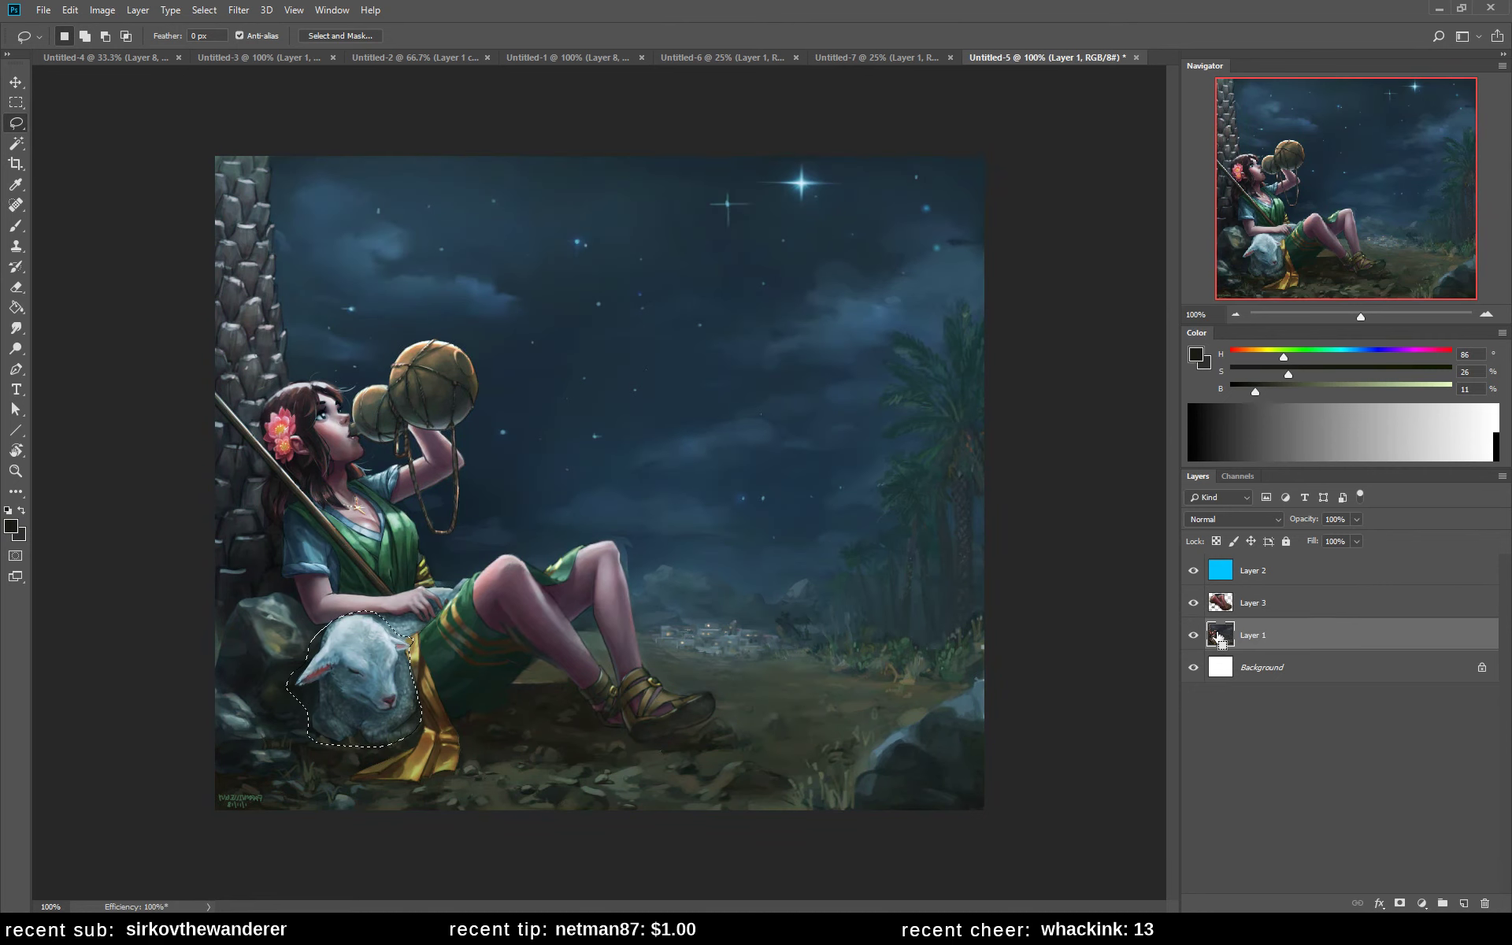
key(ctrl+j)
key(v)
drag(407, 646, 409, 626)
- Erase beside the lamb's head to reveal the elbow, paint dark shadow beneath, and flip the canvas
key(e)
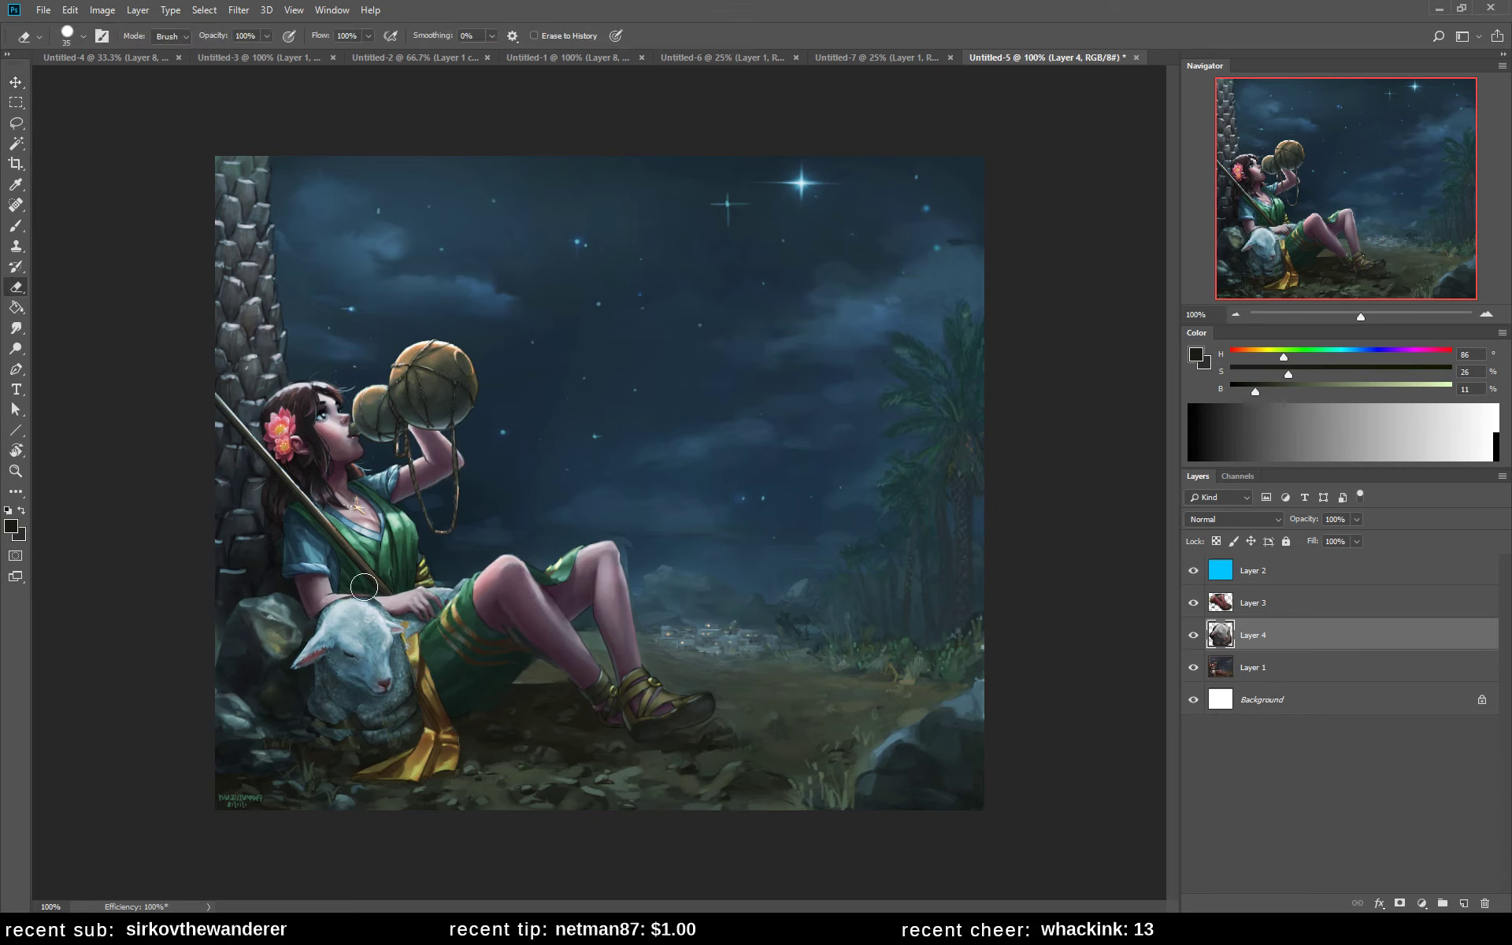
key(bracketleft)
key(bracketleft)
key(bracketleft)
key(bracketleft)
drag(315, 620, 334, 602)
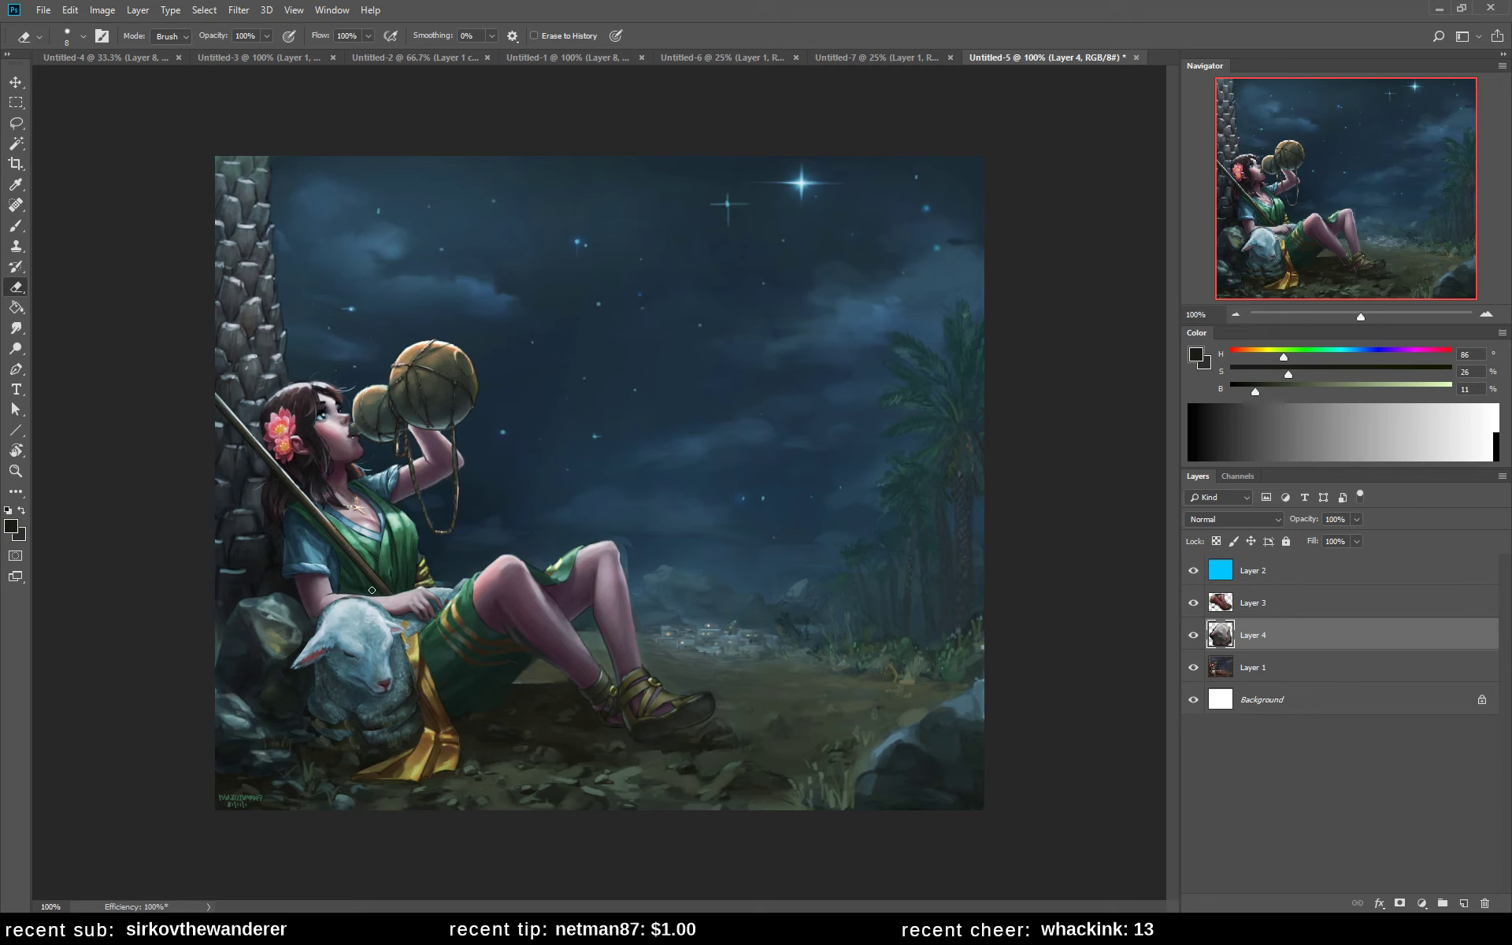
key(b)
alt+click(372, 754)
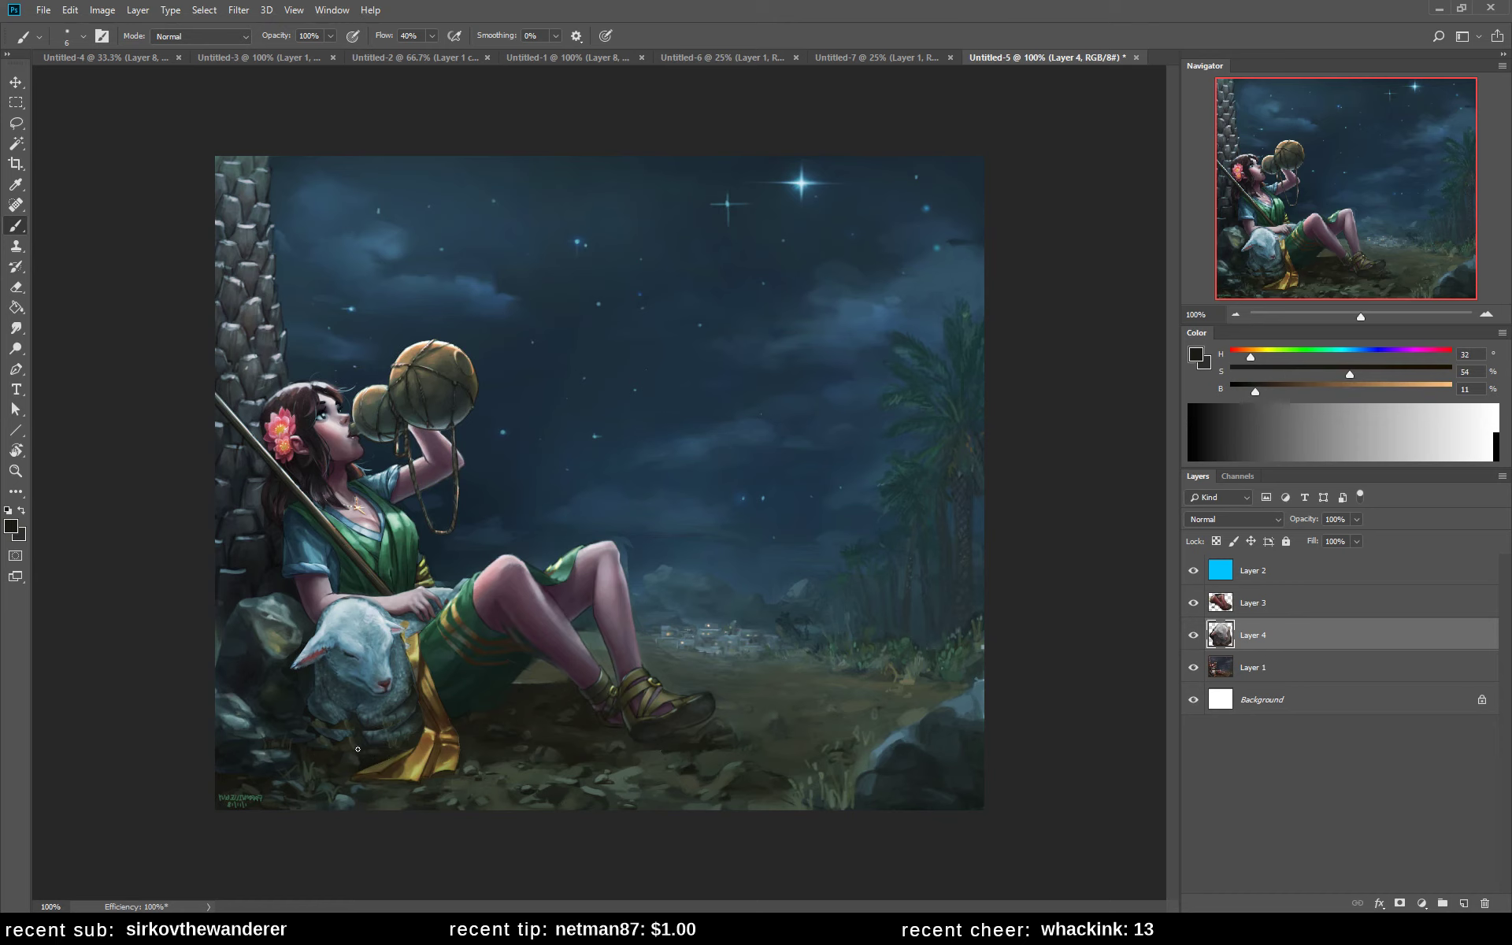
key(bracketright)
key(bracketright)
key(bracketright)
key(bracketright)
mouse_move(311, 736)
mouse_down()
mouse_move(403, 732)
mouse_move(406, 732)
mouse_up()
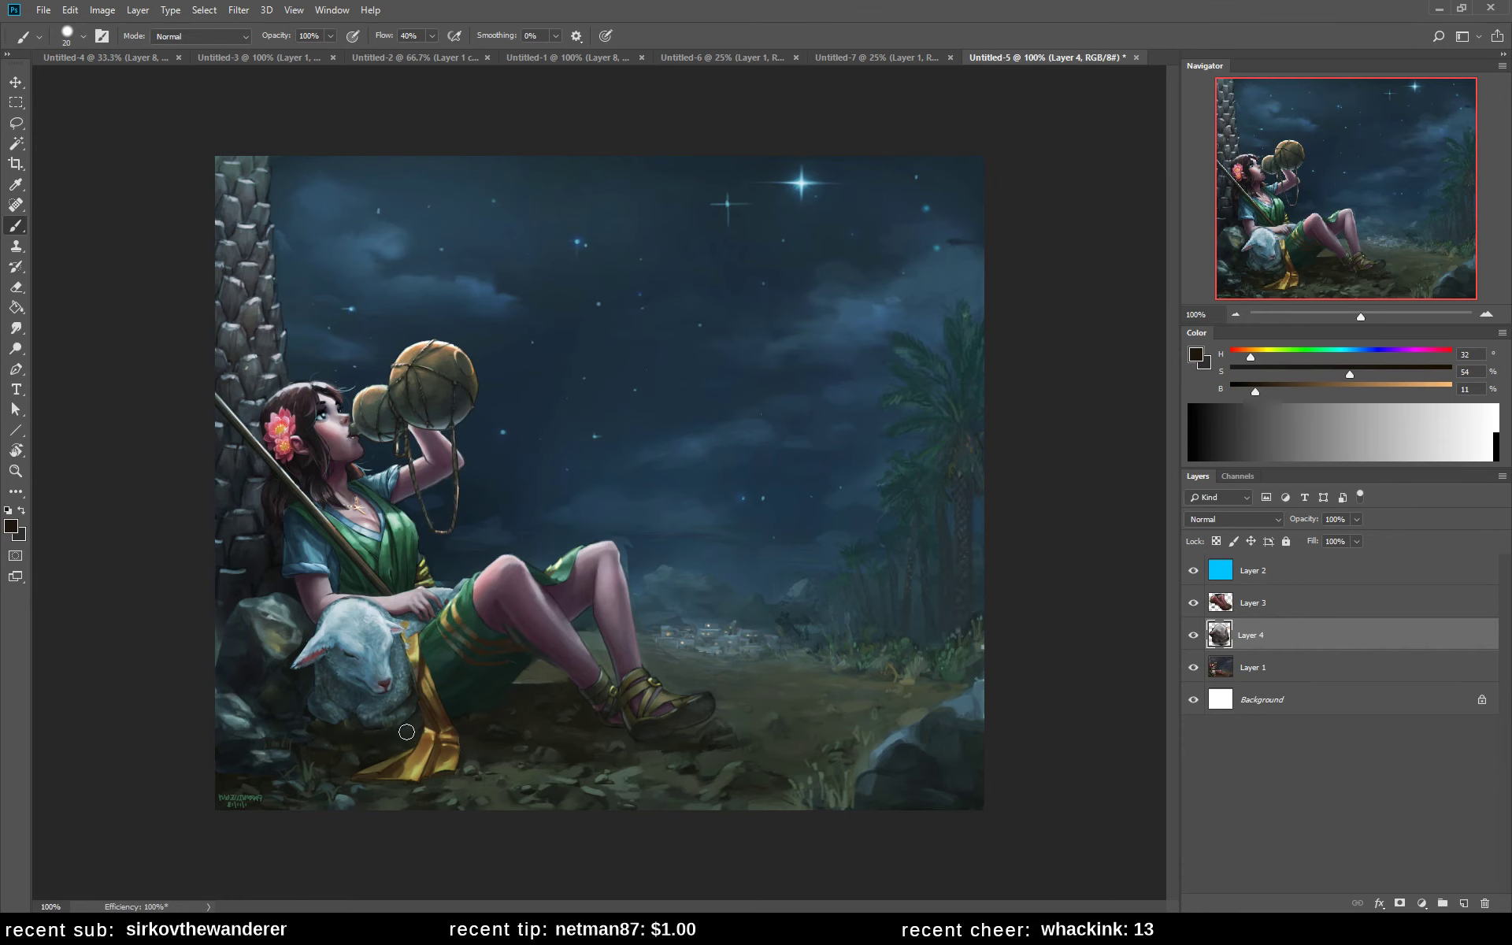
key(ctrl+shift+h)
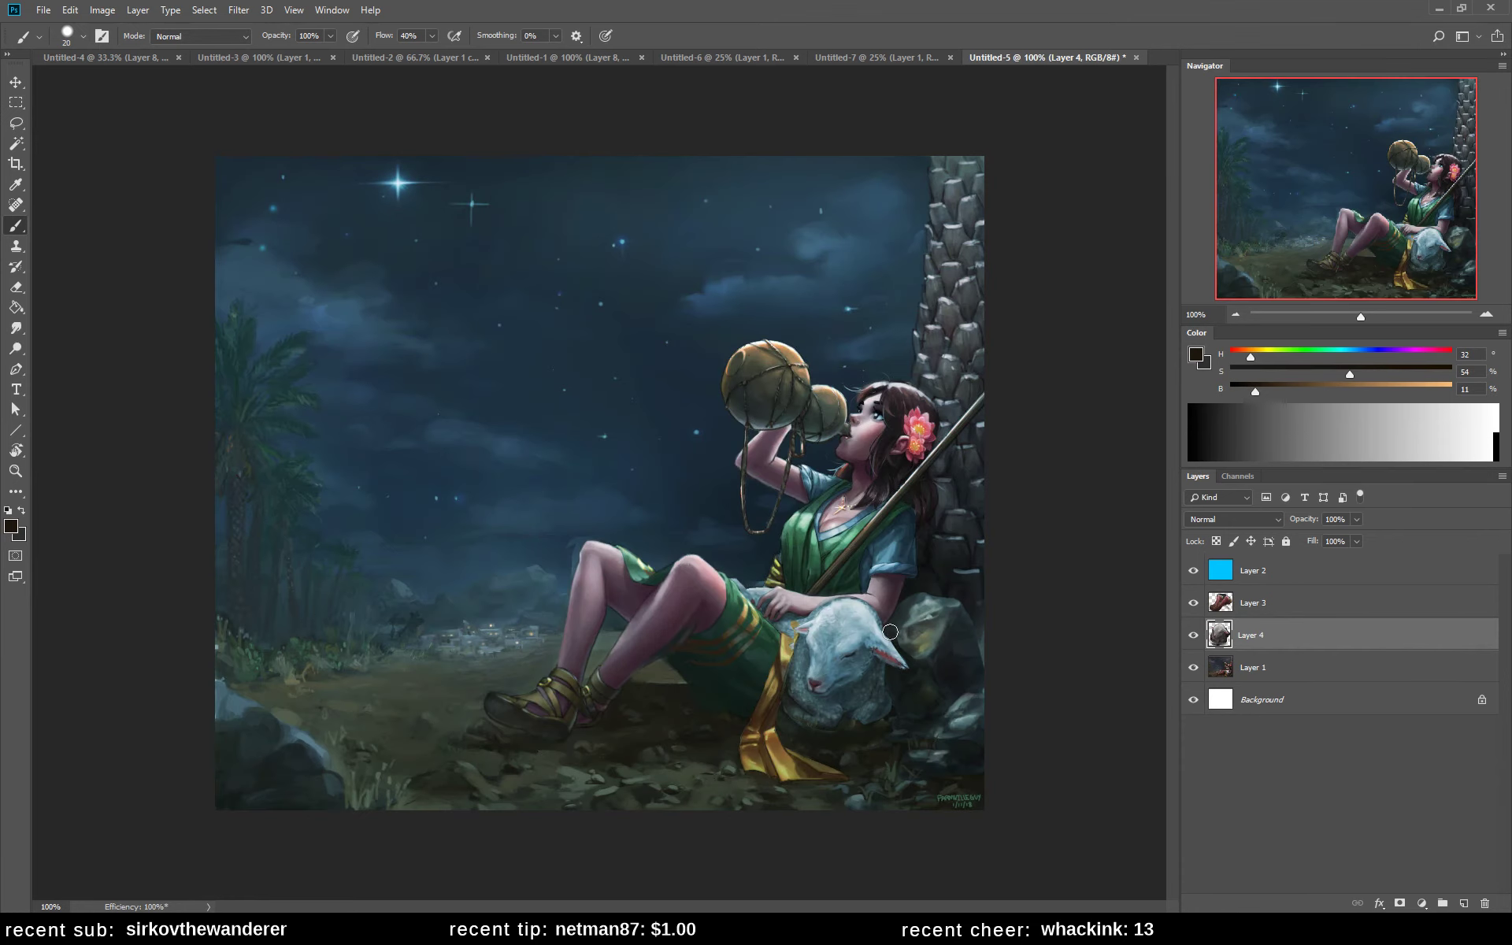
- Compare Layers 3 and 4, then paint pink skin along the arm edge at brush size 9
key(e)
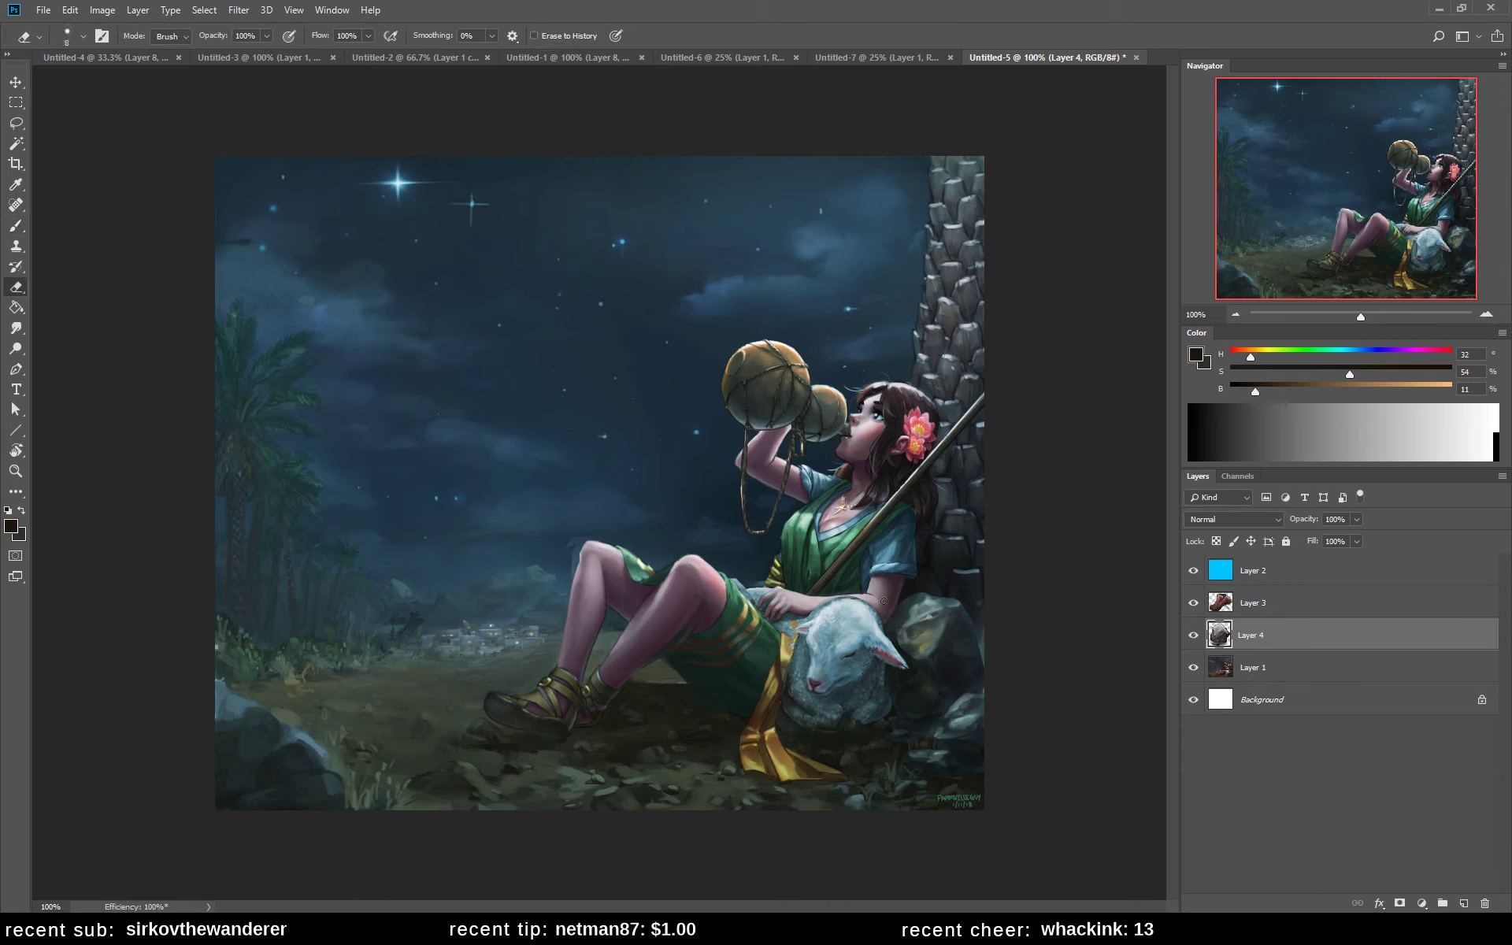
click(1194, 635)
click(1194, 603)
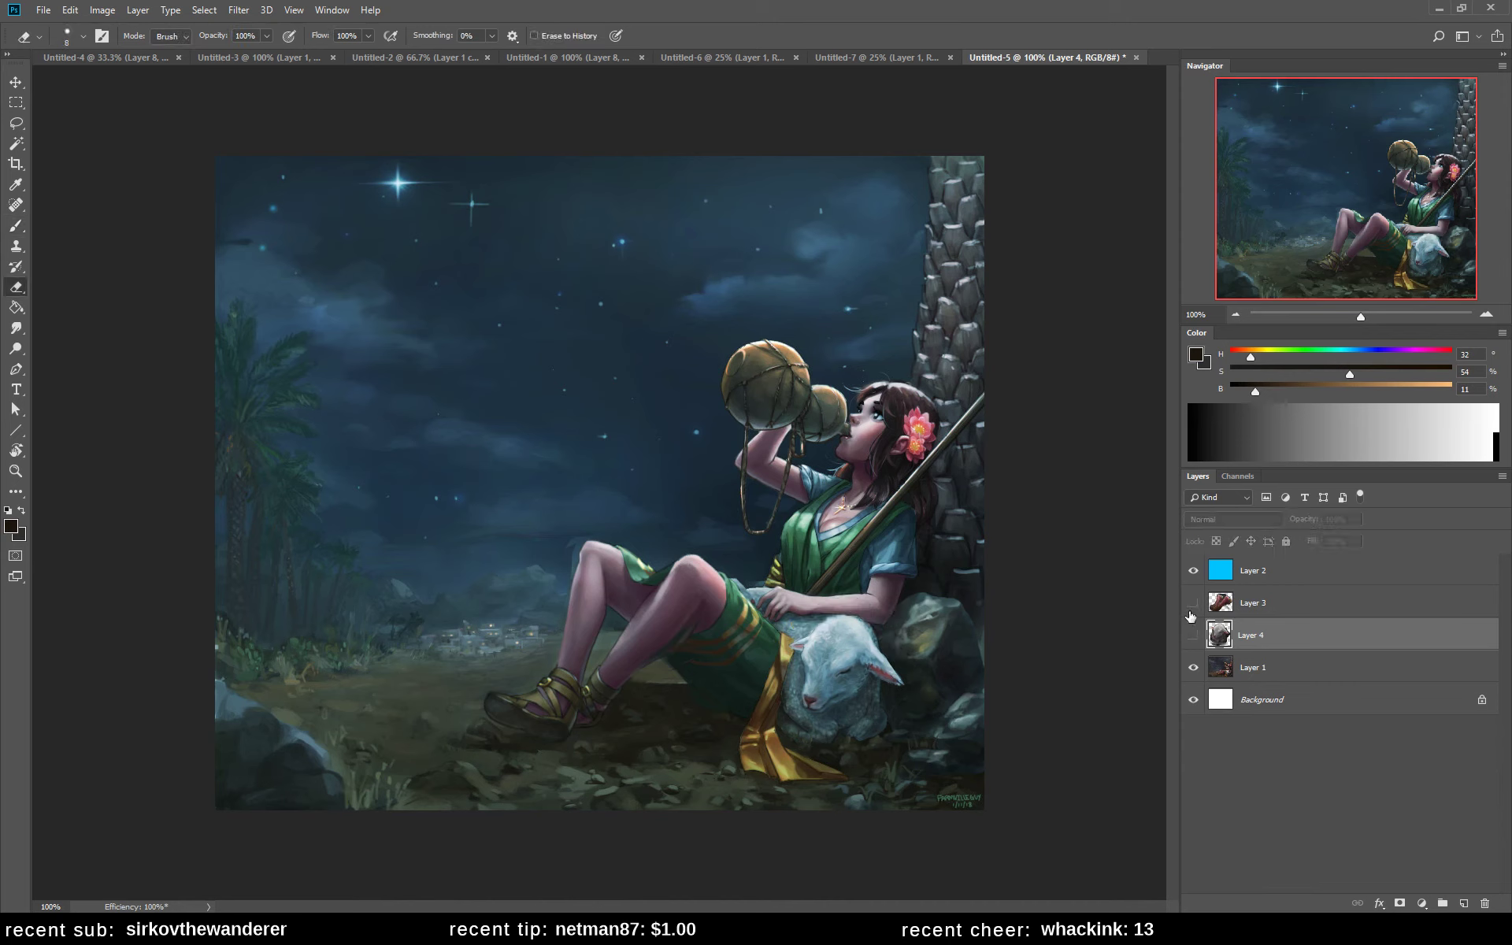
click(1193, 602)
click(1193, 635)
key(b)
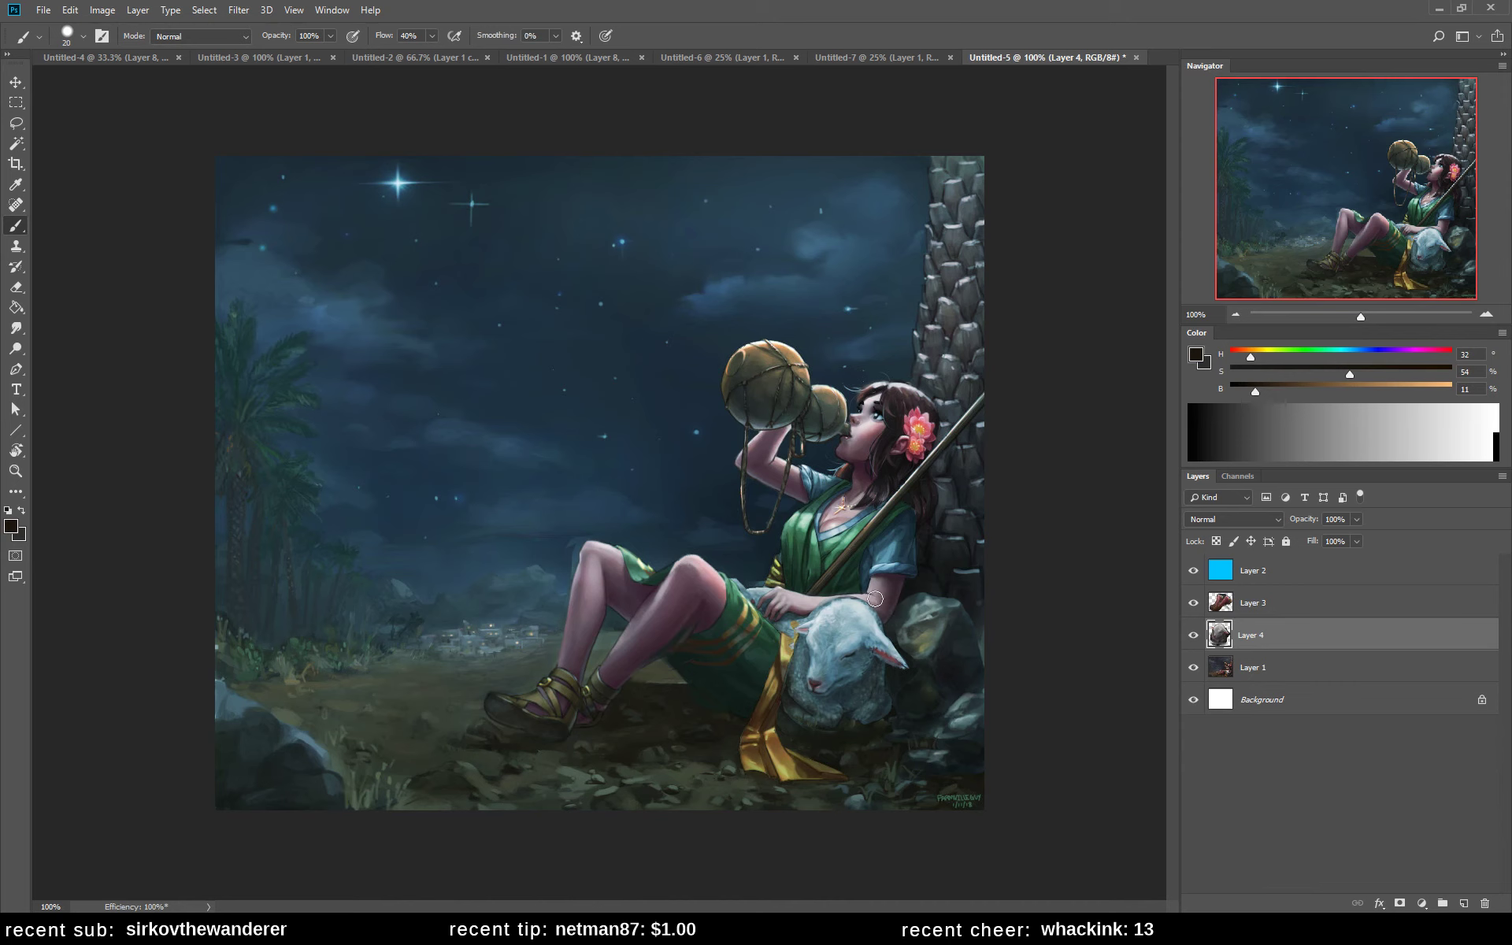
alt+click(873, 596)
key(bracketleft)
key(bracketleft)
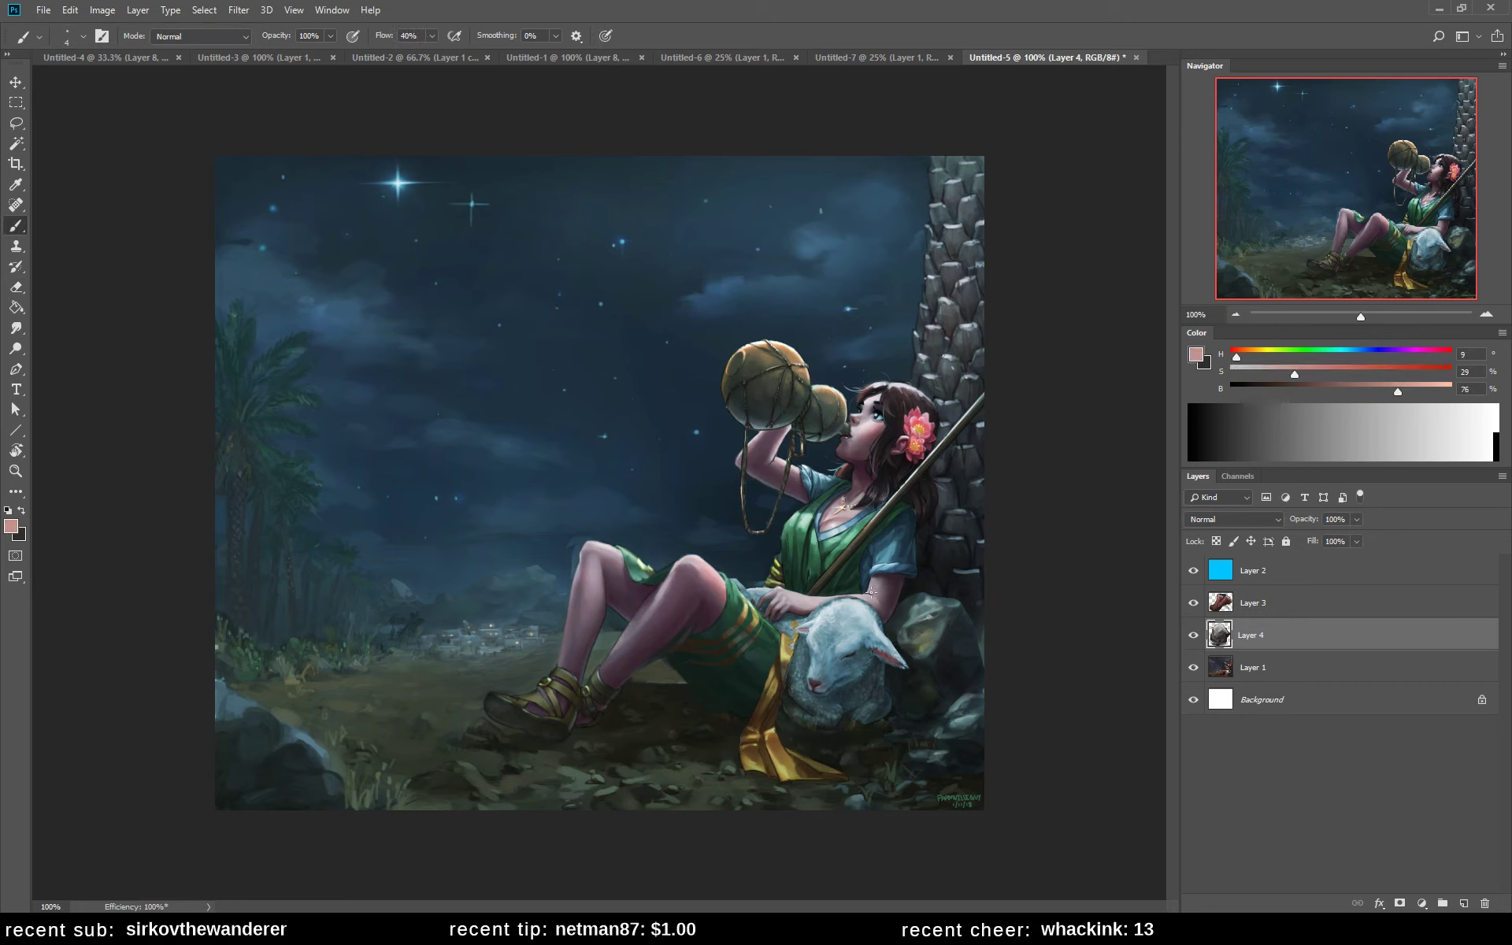
drag(871, 592, 870, 594)
- Touch up the lamb's head and ear in pale grey wool and add a red stroke near the hand
alt+click(803, 614)
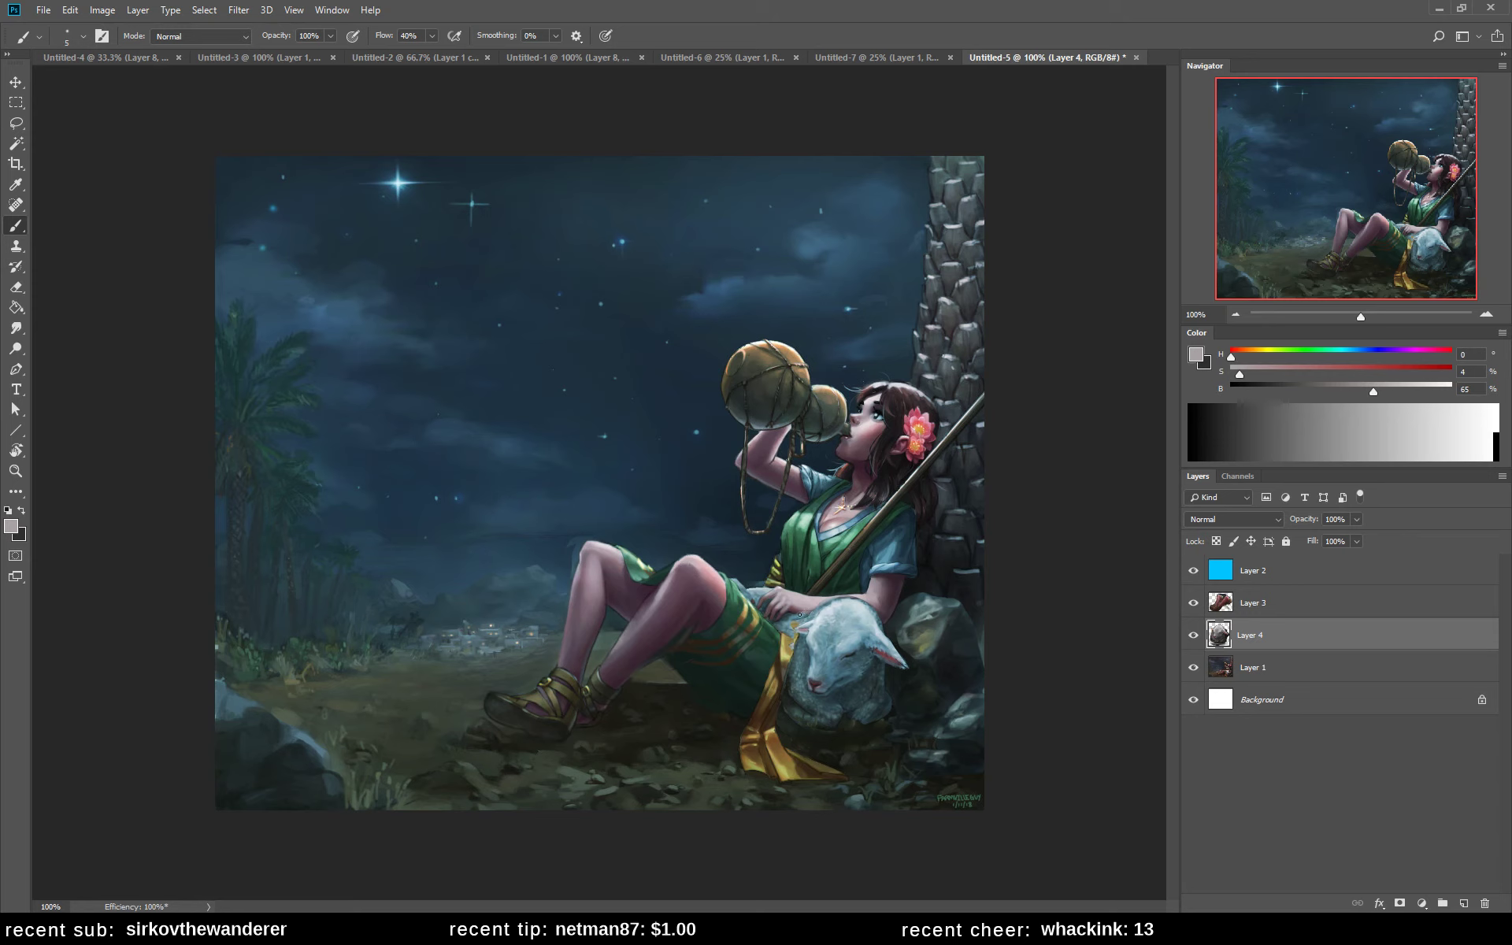
drag(810, 613, 817, 607)
drag(792, 620, 793, 615)
alt+click(875, 589)
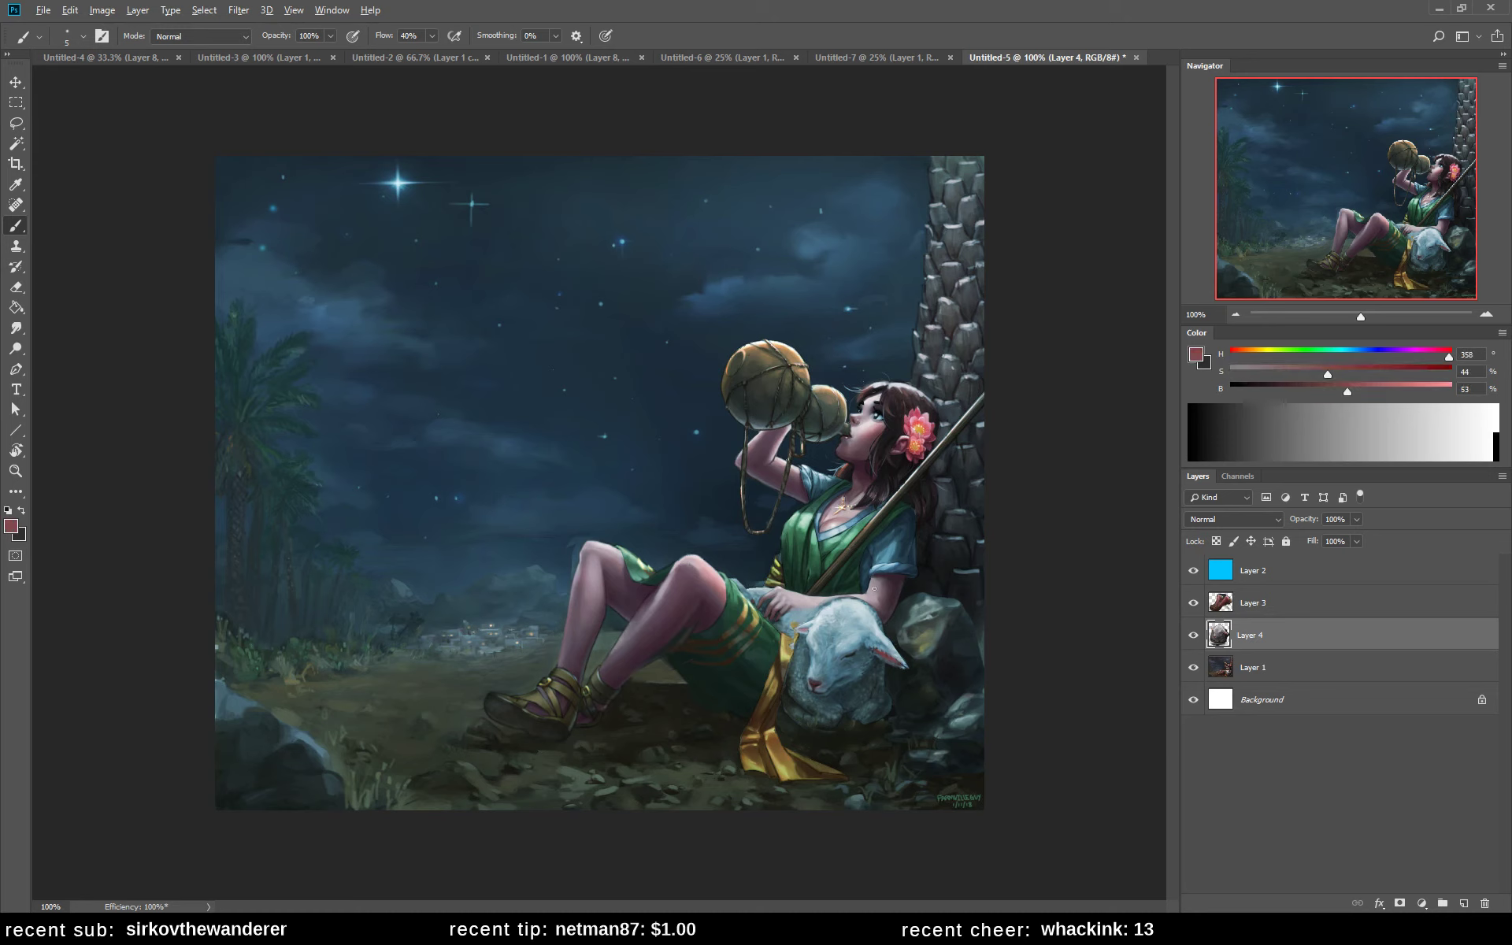
drag(809, 604, 813, 605)
- Blend the hand into the wool, alternating light pink skin, off-white wool, greys and dark green
alt+click(818, 598)
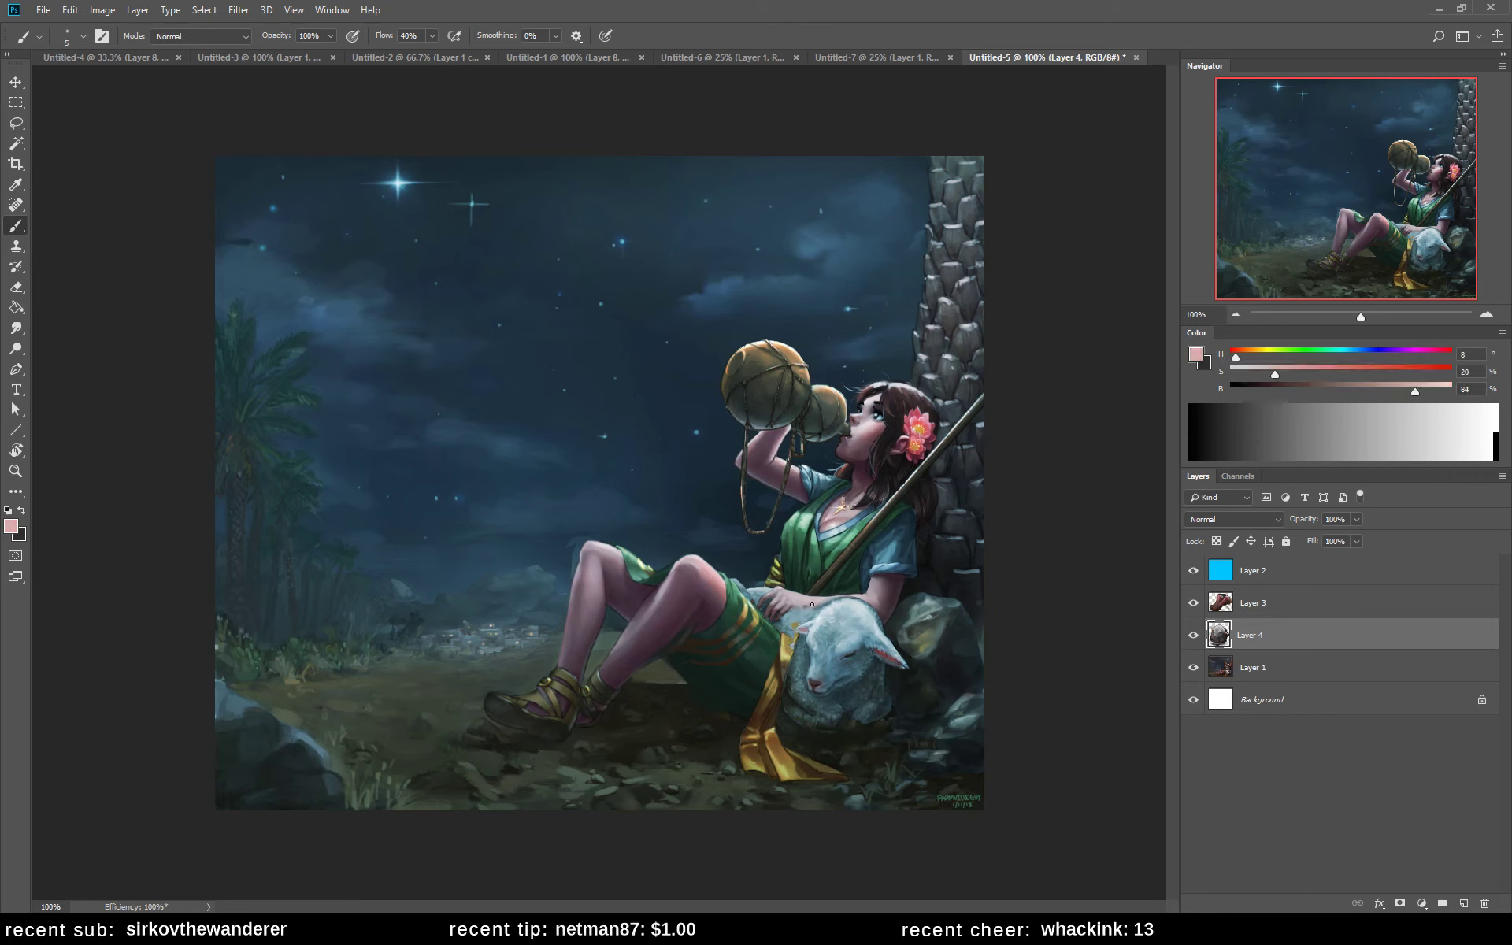
alt+click(803, 606)
alt+click(817, 603)
alt+click(831, 601)
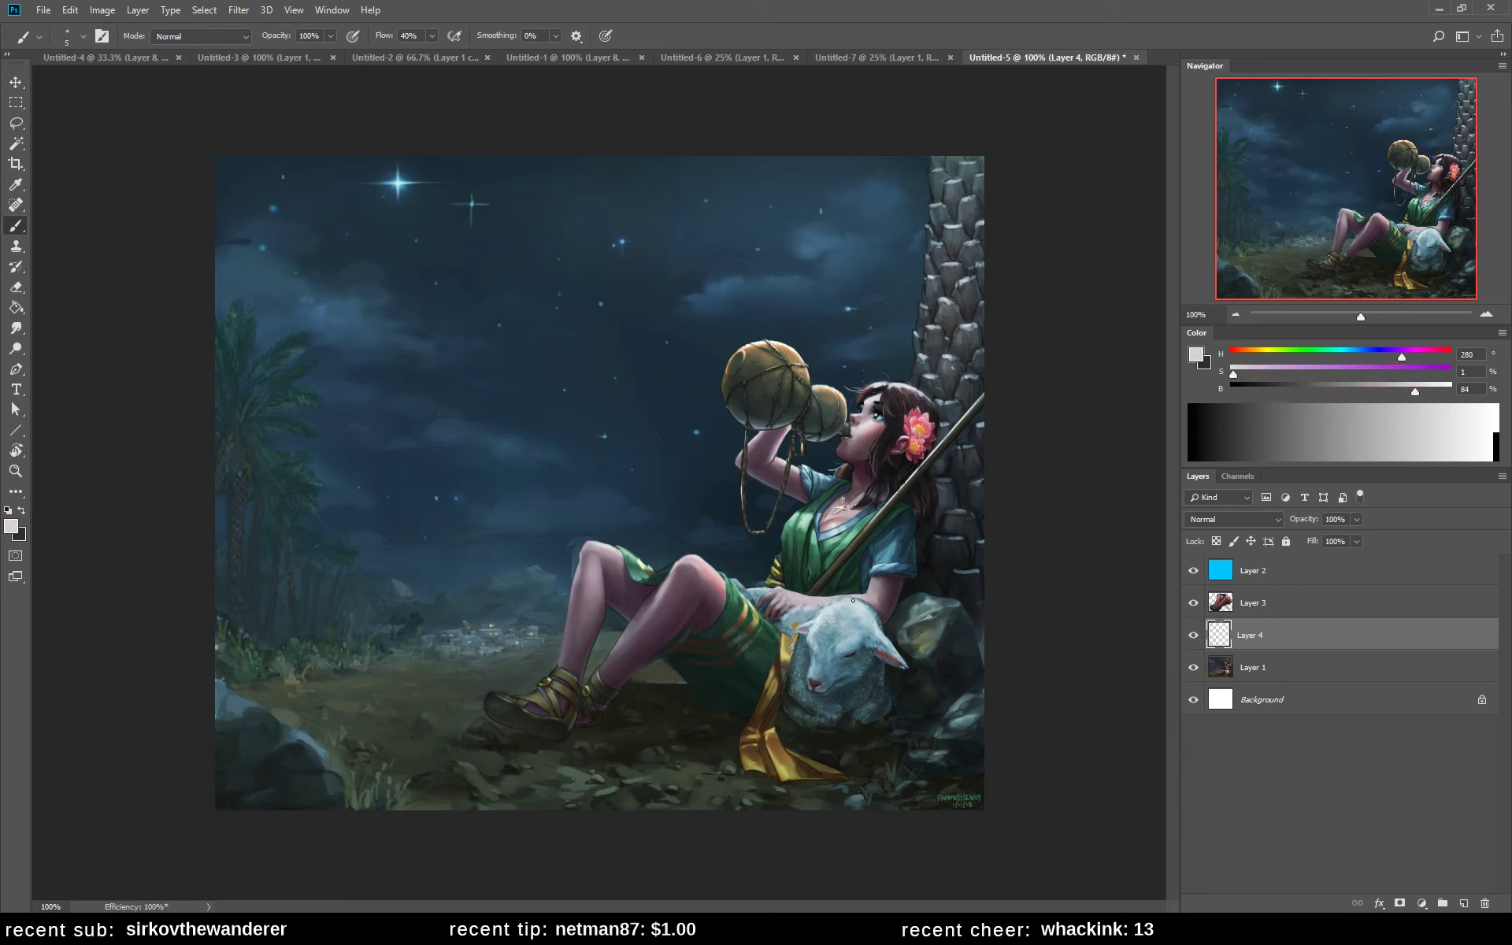
alt+click(860, 598)
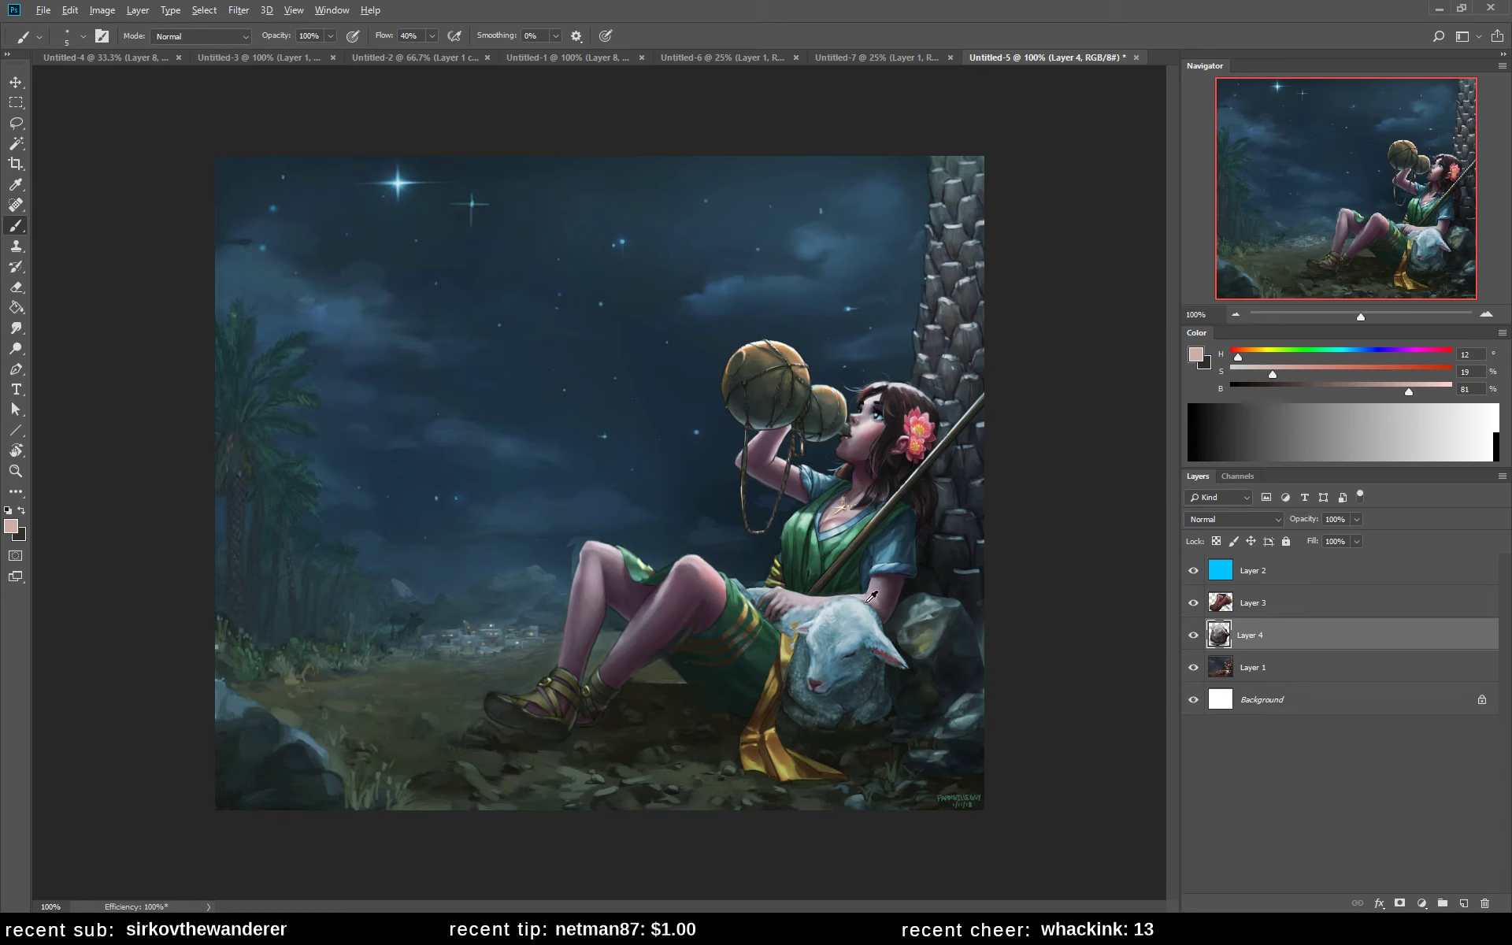
alt+click(867, 602)
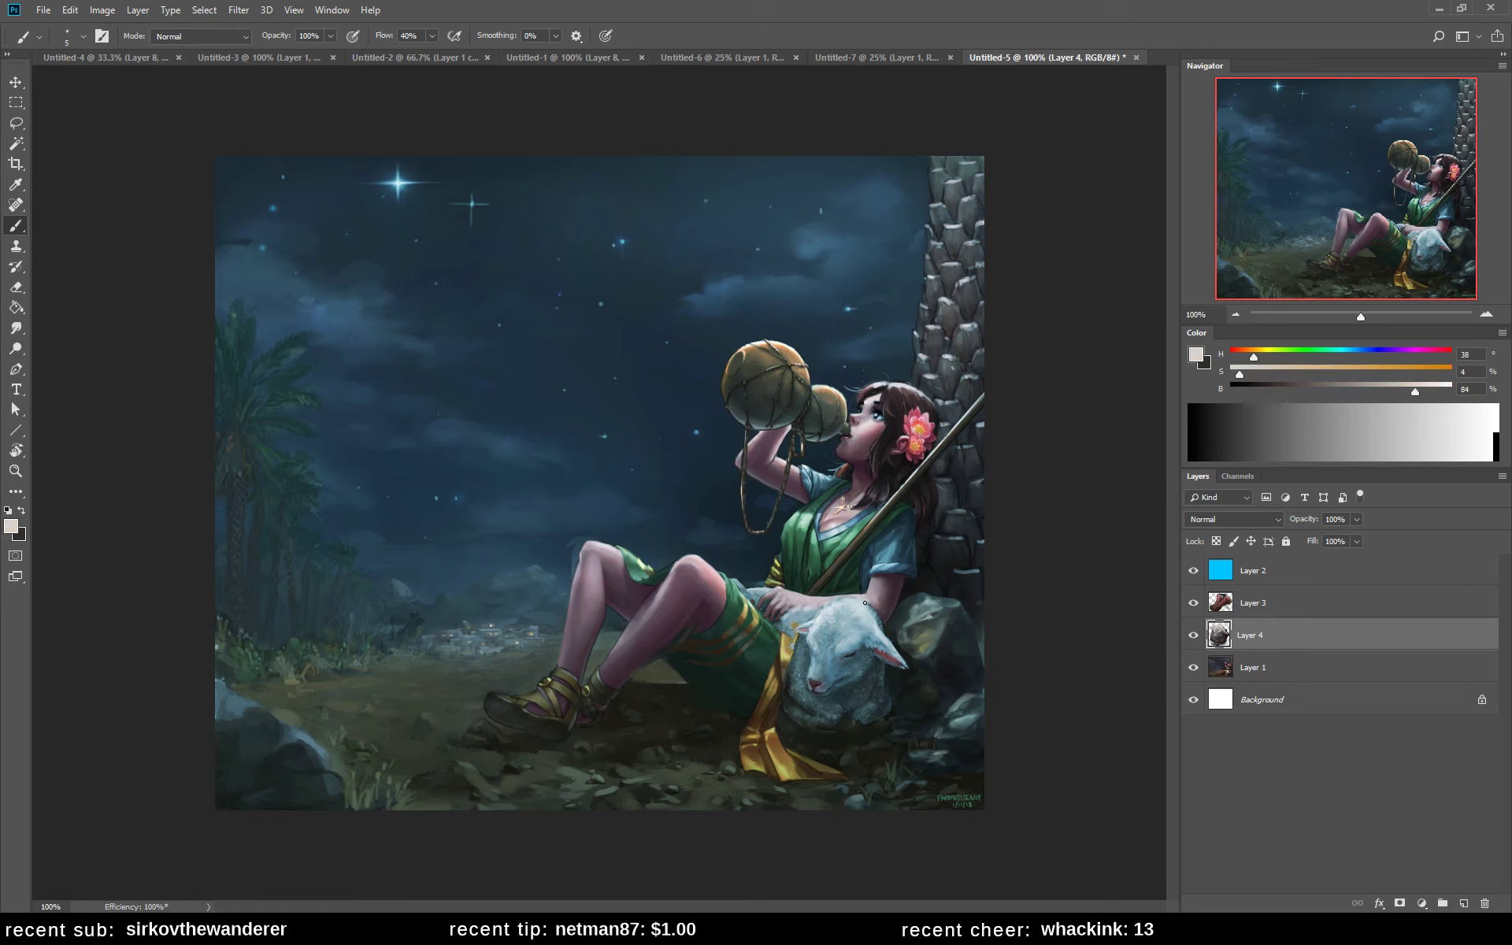
alt+click(870, 606)
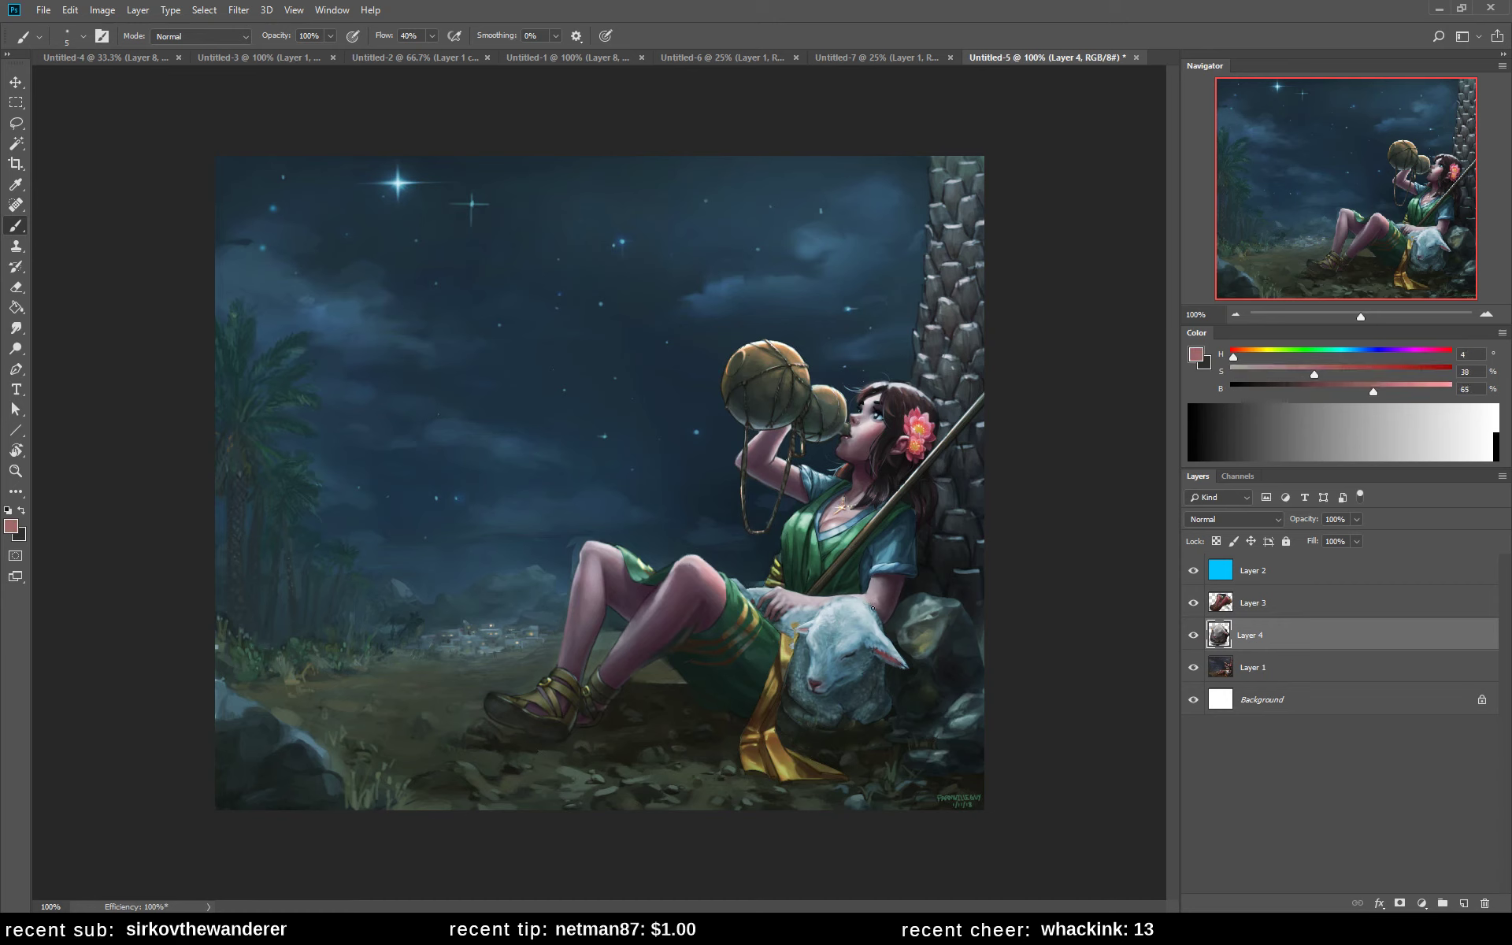
alt+click(812, 606)
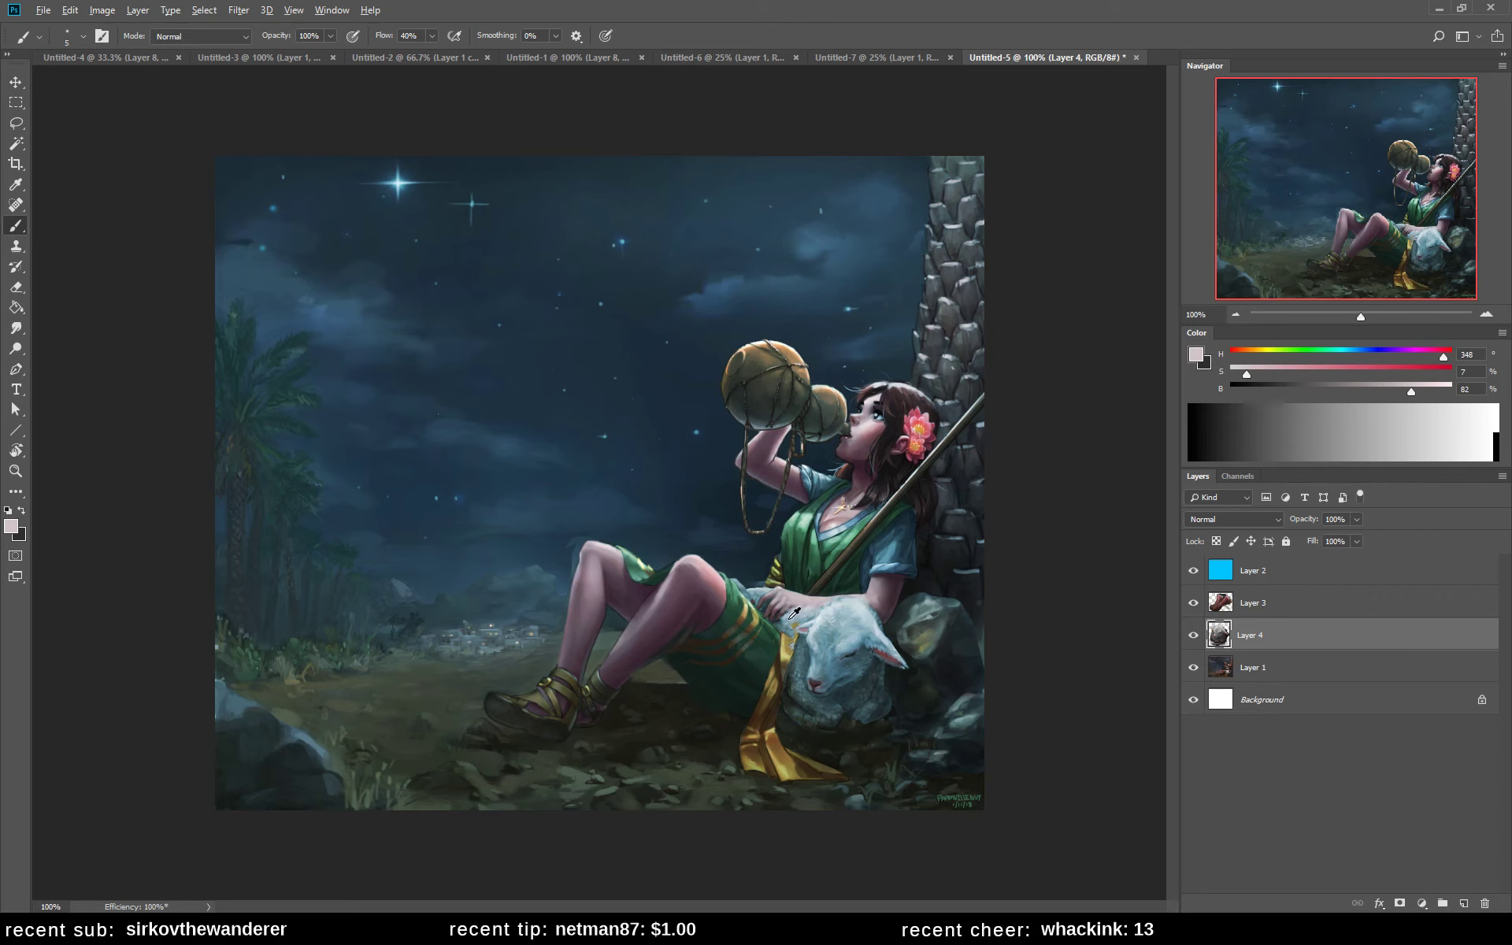
alt+click(780, 624)
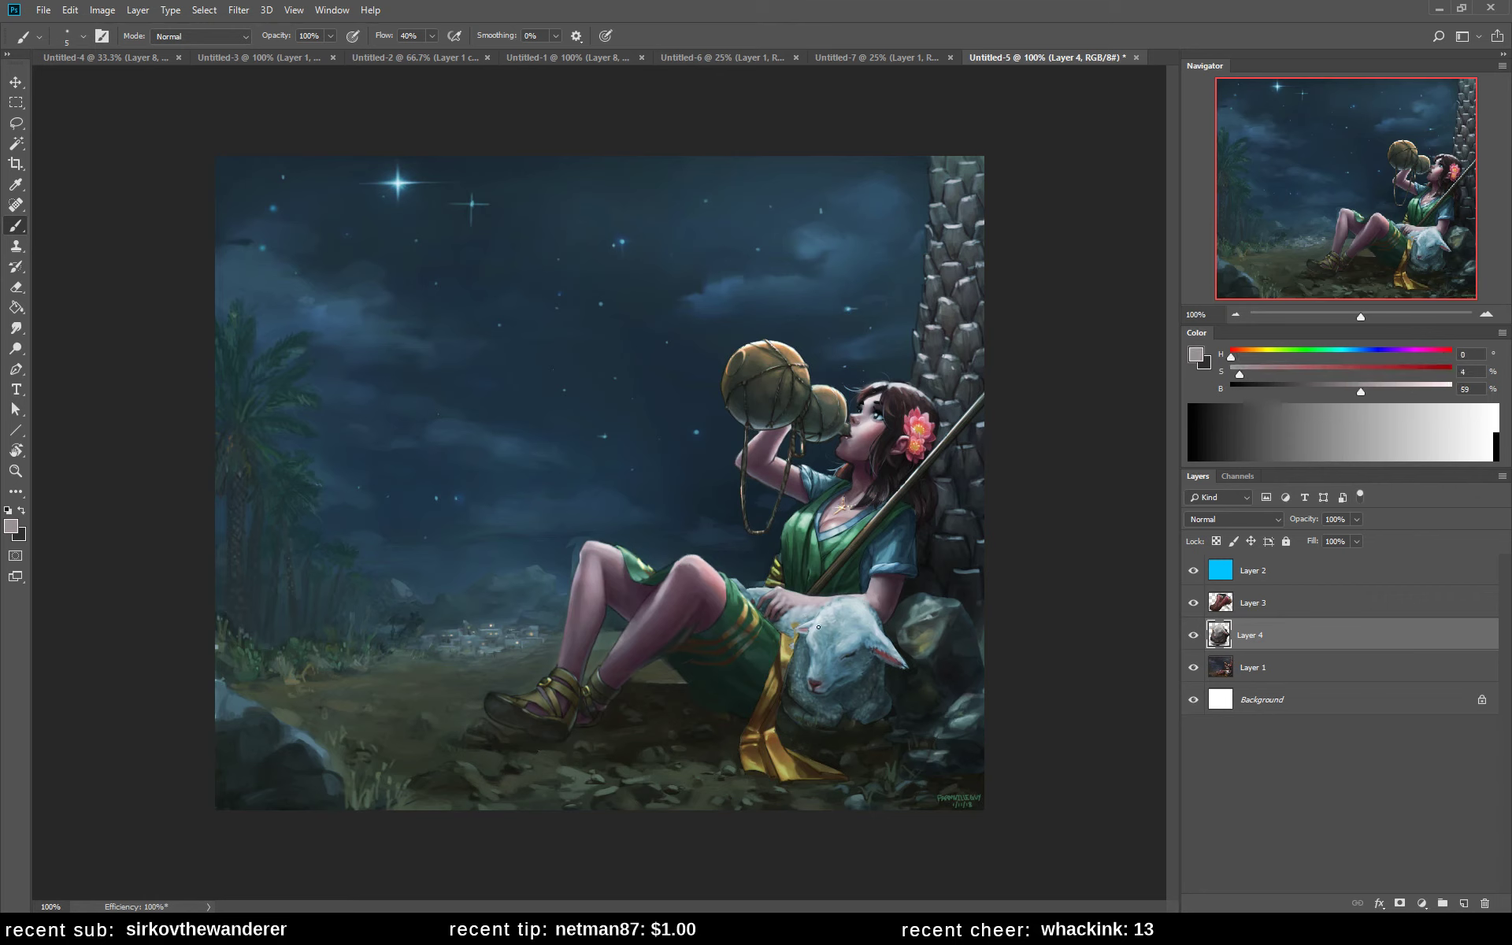
alt+click(783, 613)
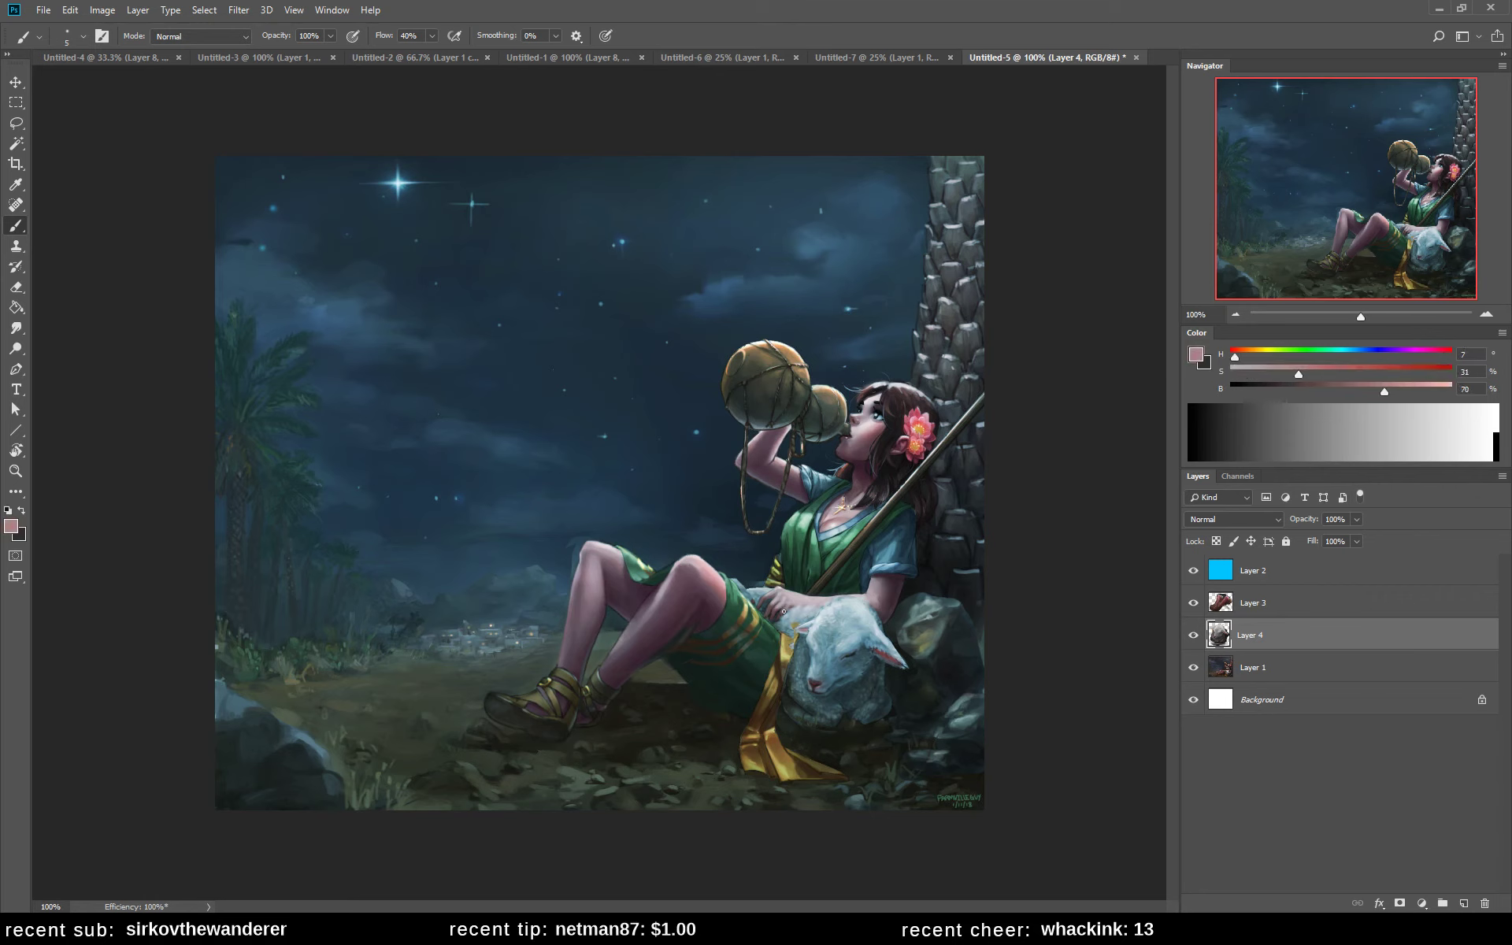
alt+click(786, 608)
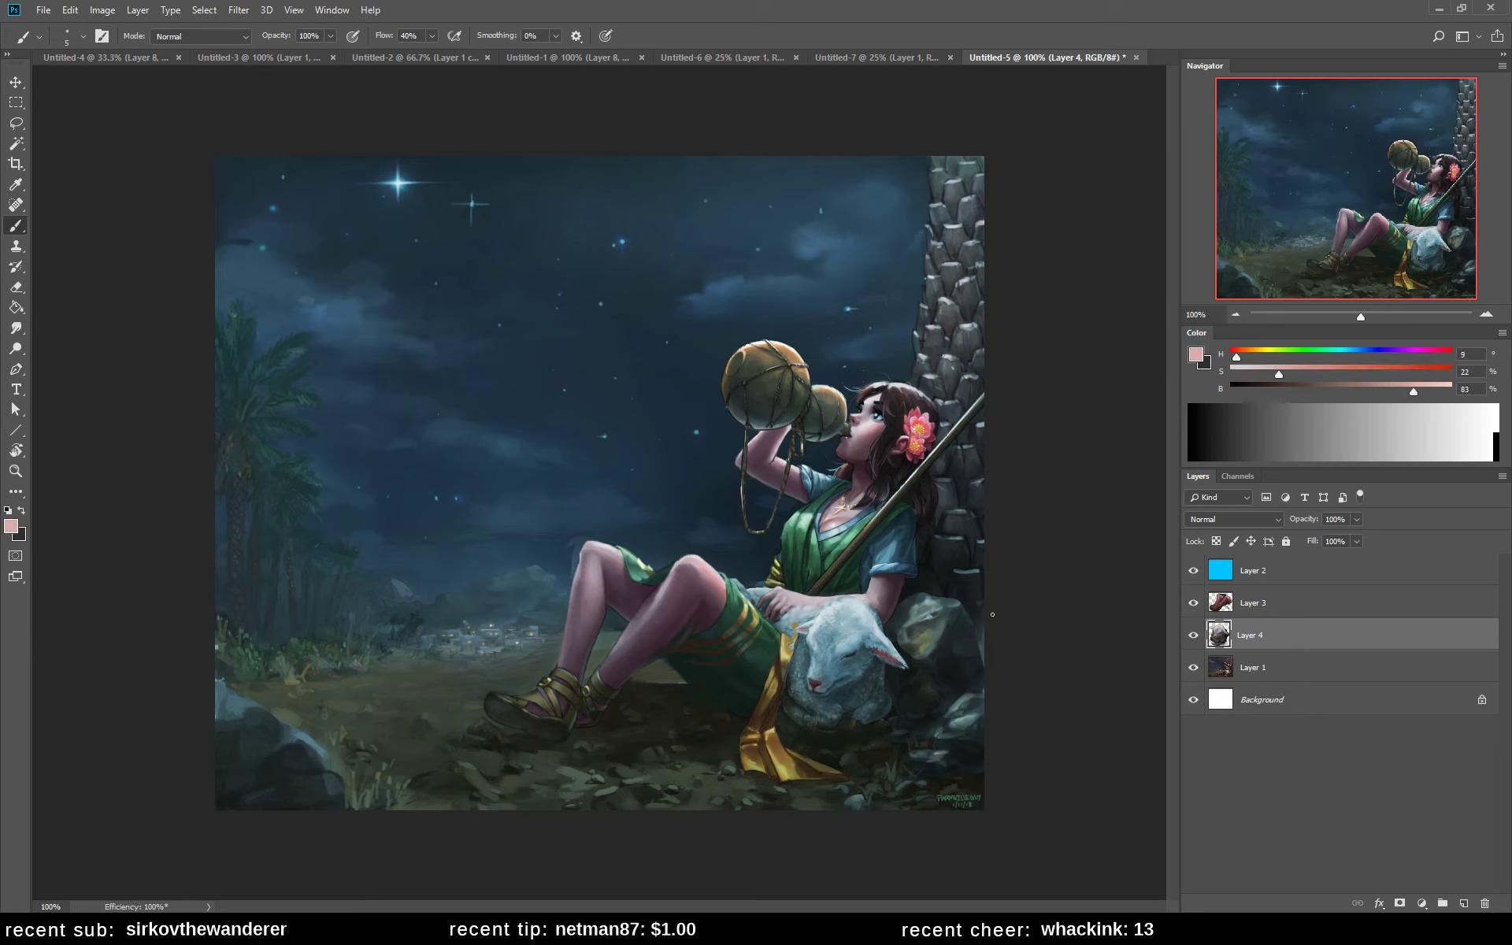
alt+click(766, 634)
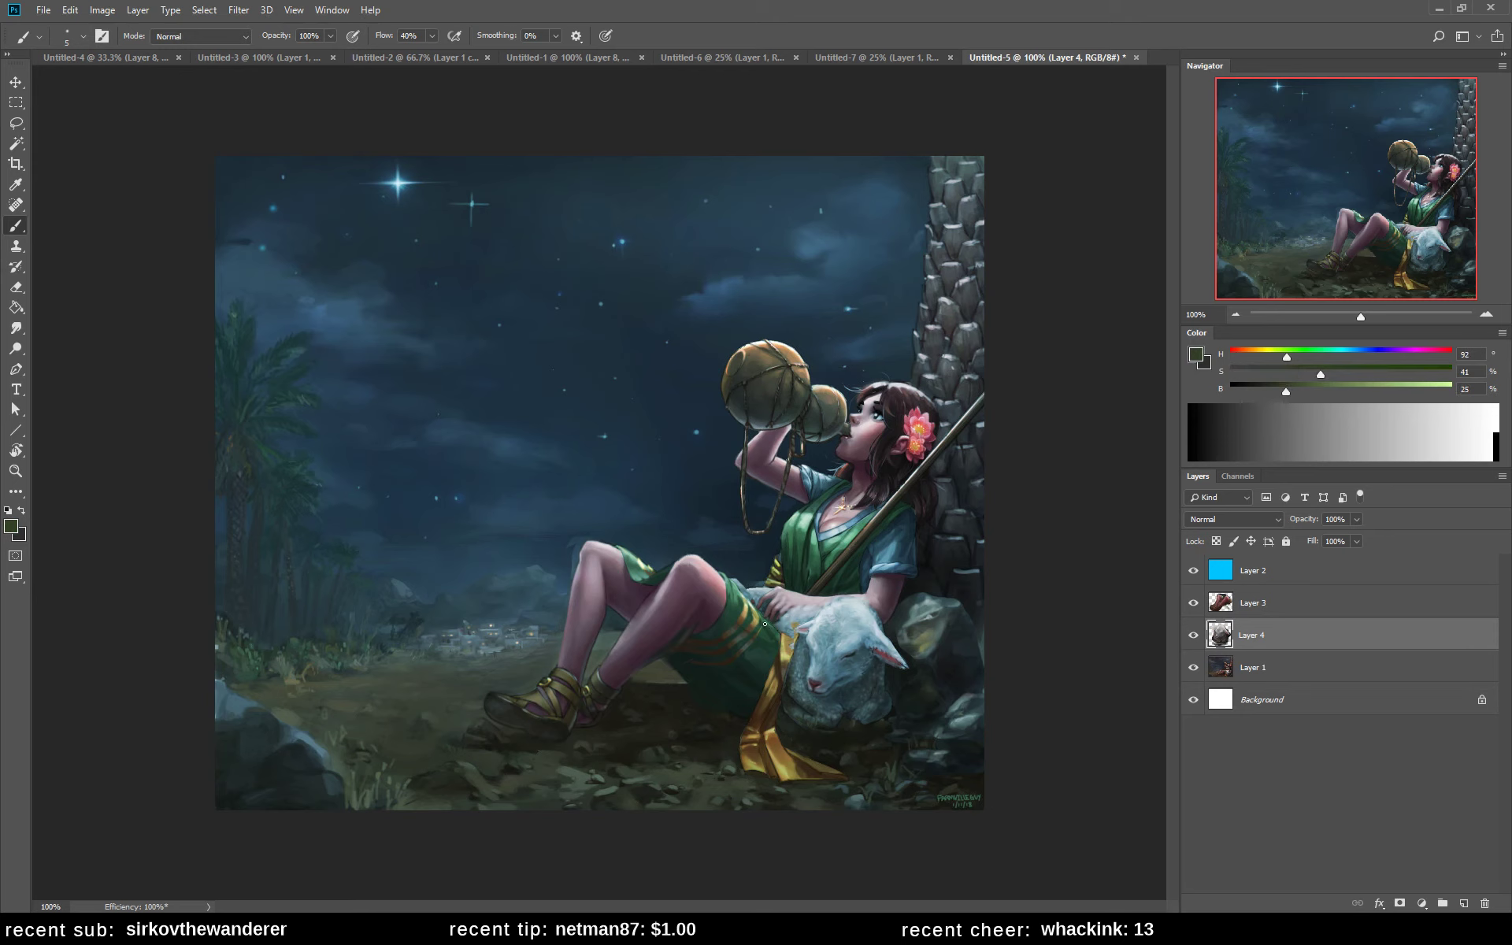
alt+click(773, 624)
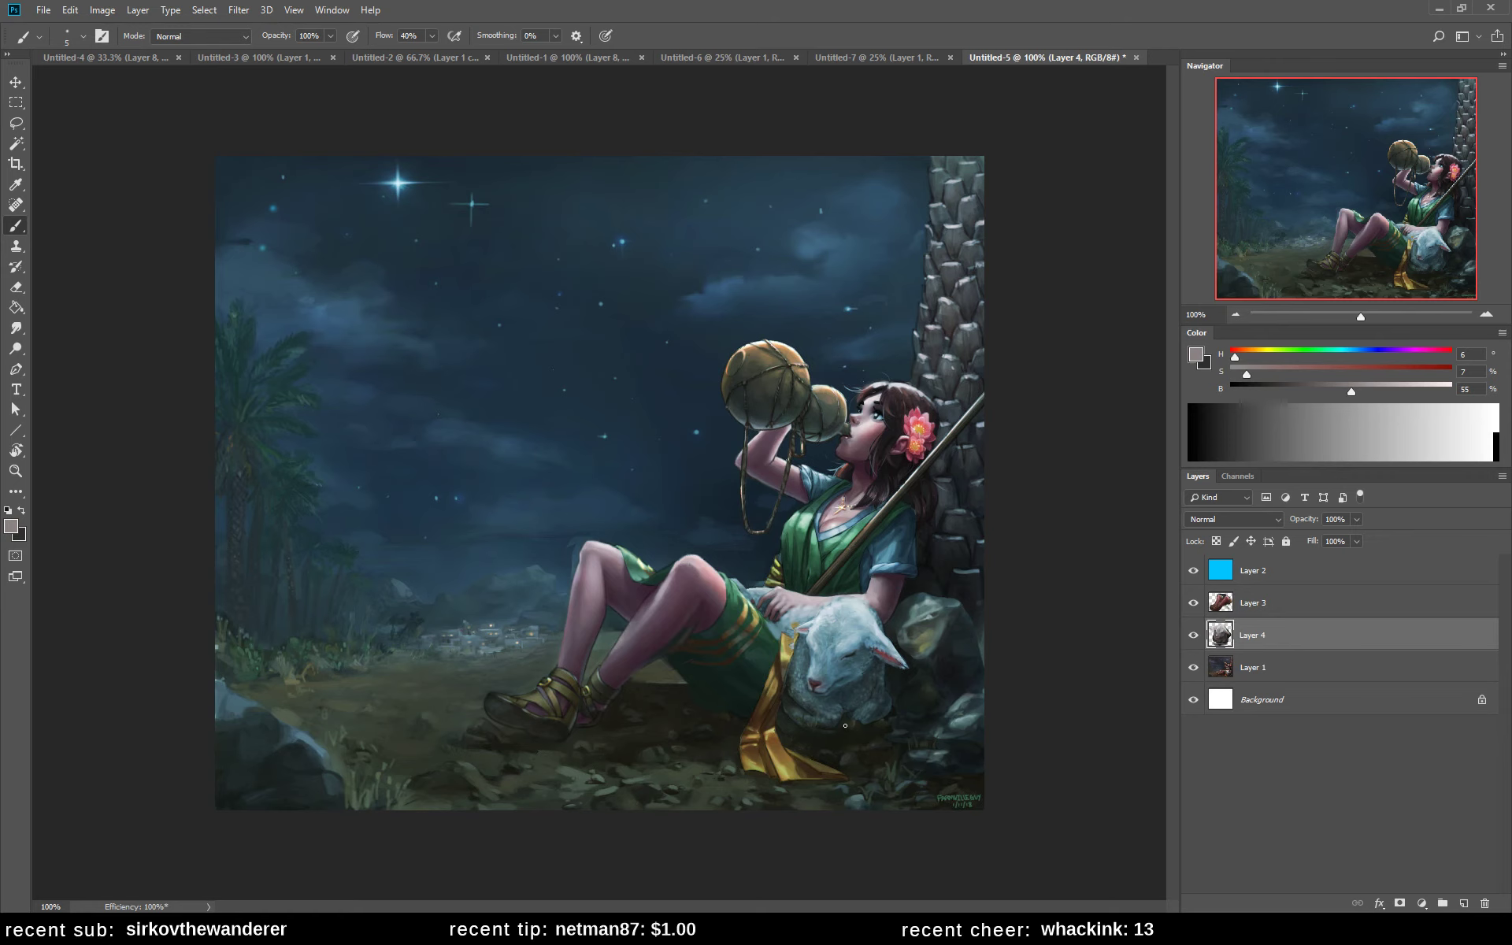
- Start outlining the lamb and make a backup duplicate of Layer 1
key(l)
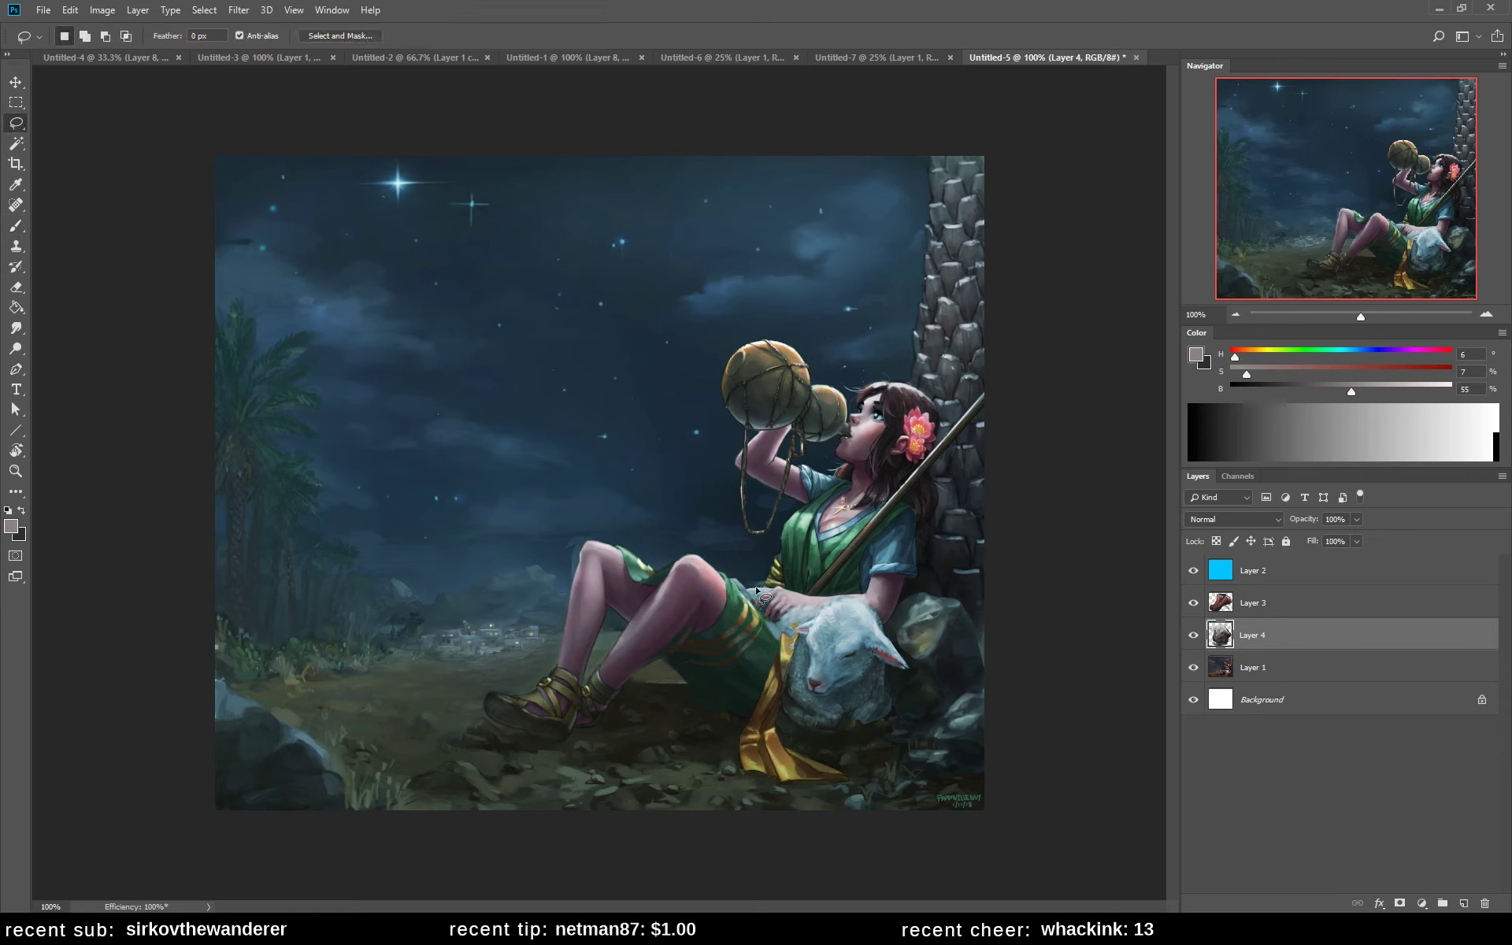
mouse_move(755, 579)
mouse_down()
mouse_move(781, 636)
mouse_move(779, 691)
mouse_move(799, 729)
mouse_move(879, 731)
mouse_move(903, 711)
mouse_move(896, 681)
mouse_move(919, 678)
mouse_move(877, 608)
mouse_move(836, 594)
mouse_move(814, 607)
mouse_move(745, 584)
mouse_up()
click(1250, 666)
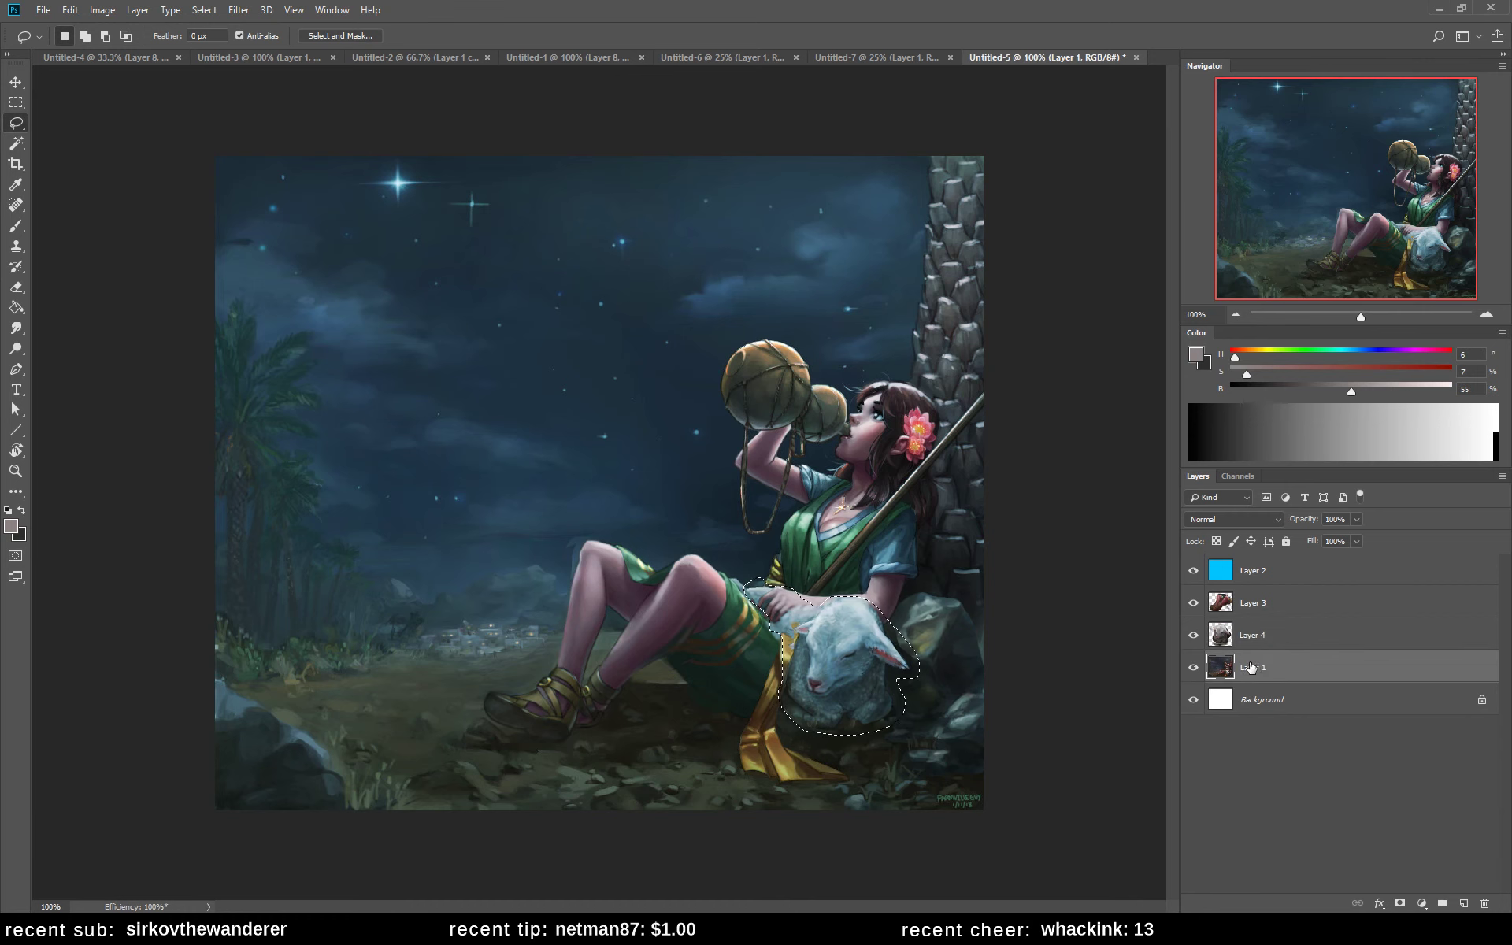
key(ctrl+j)
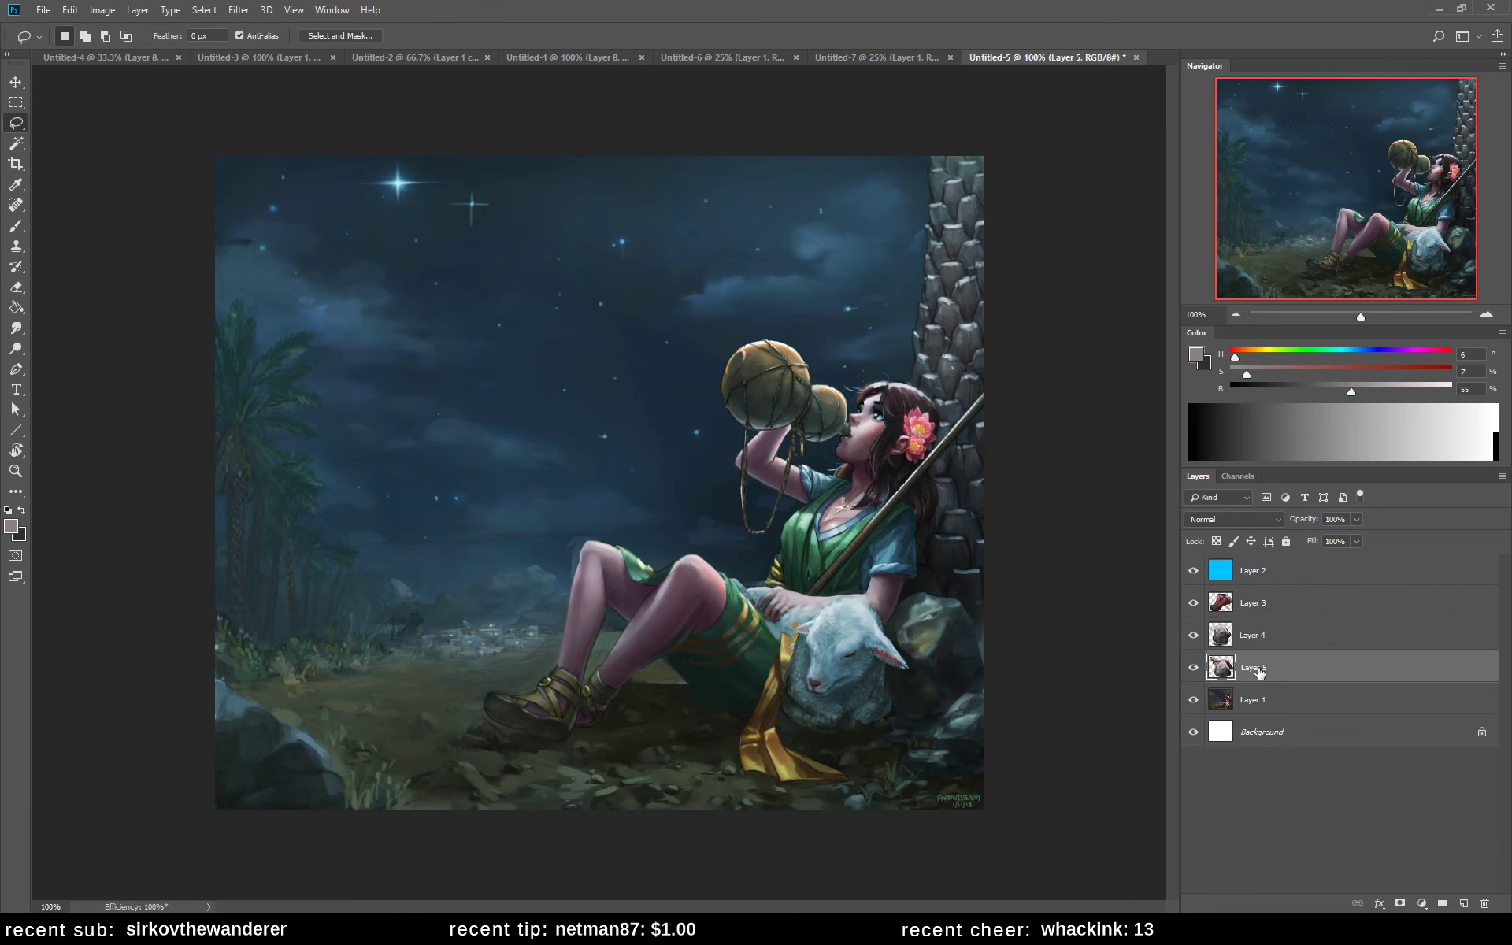
key(ctrl+e)
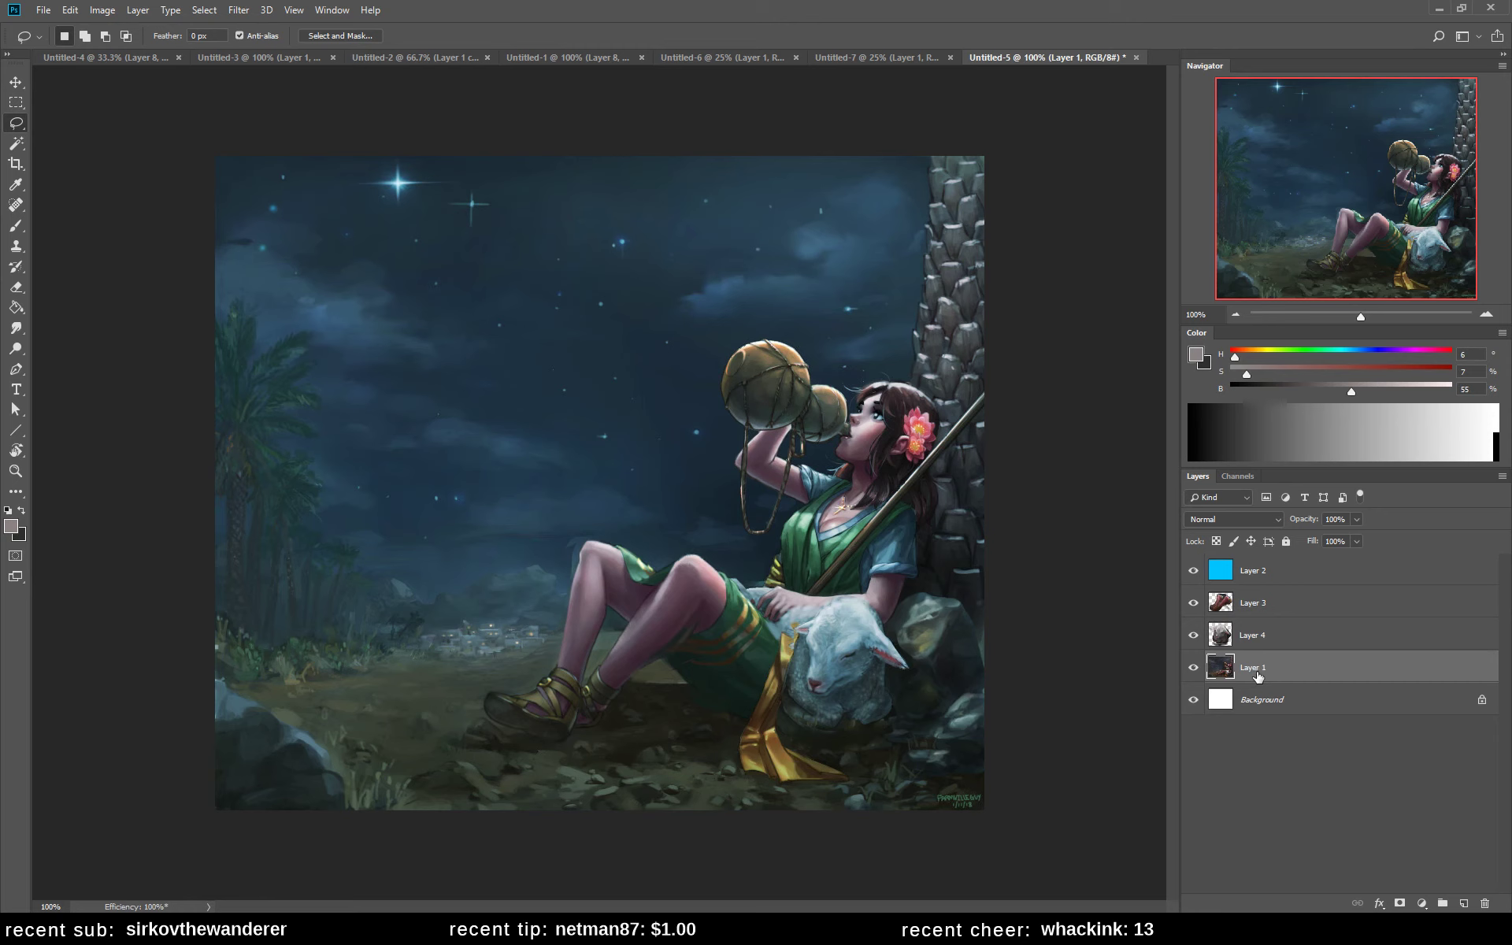
key(ctrl+j)
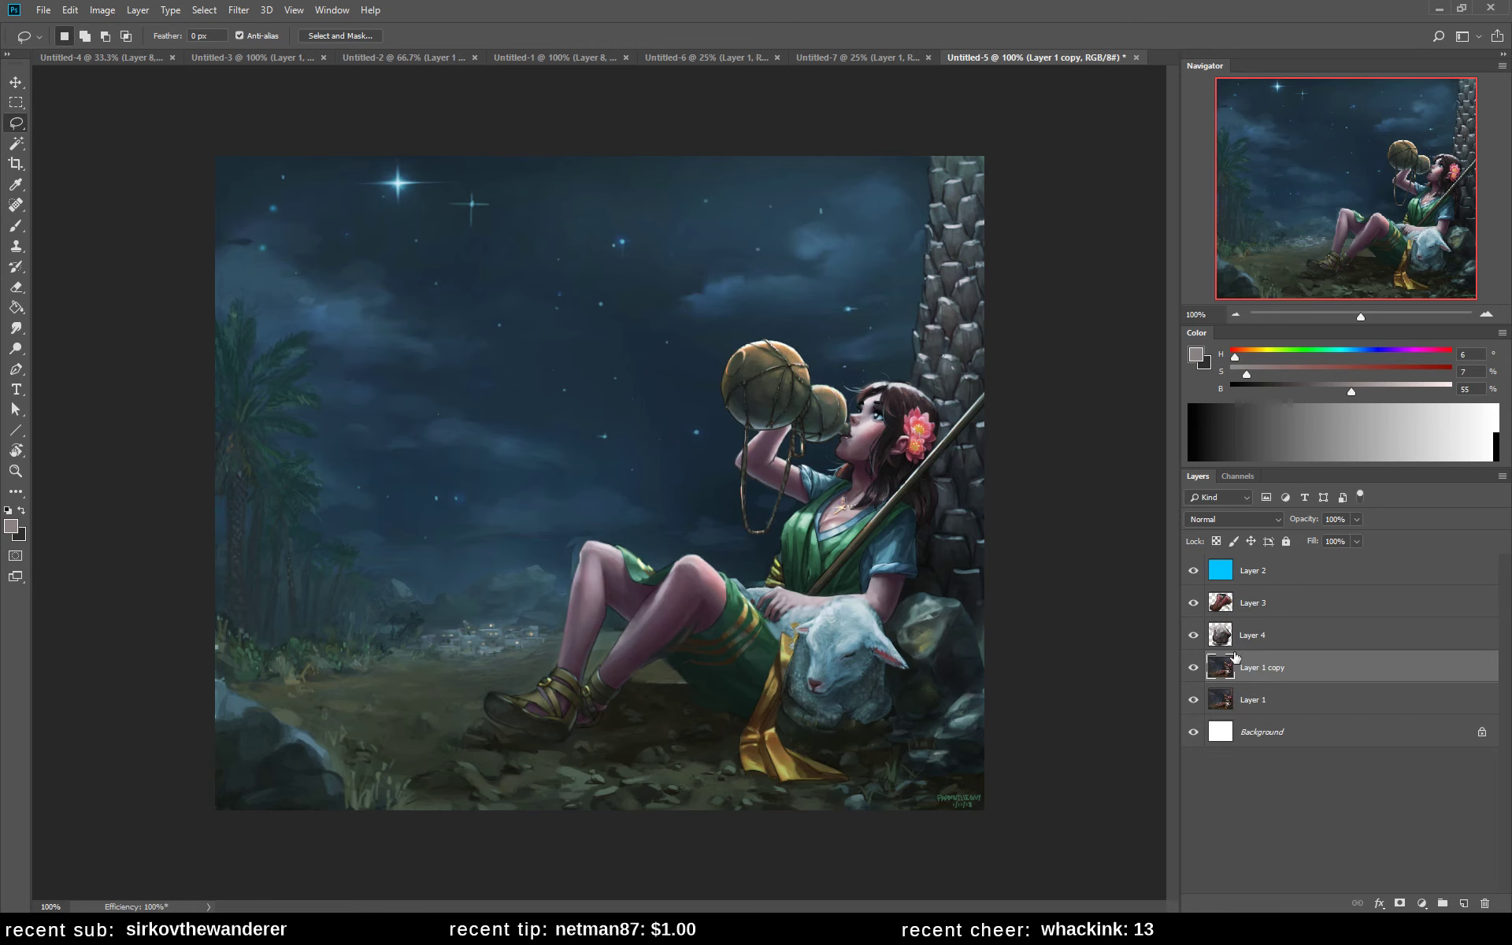
shift+click(1252, 611)
right_click(1263, 621)
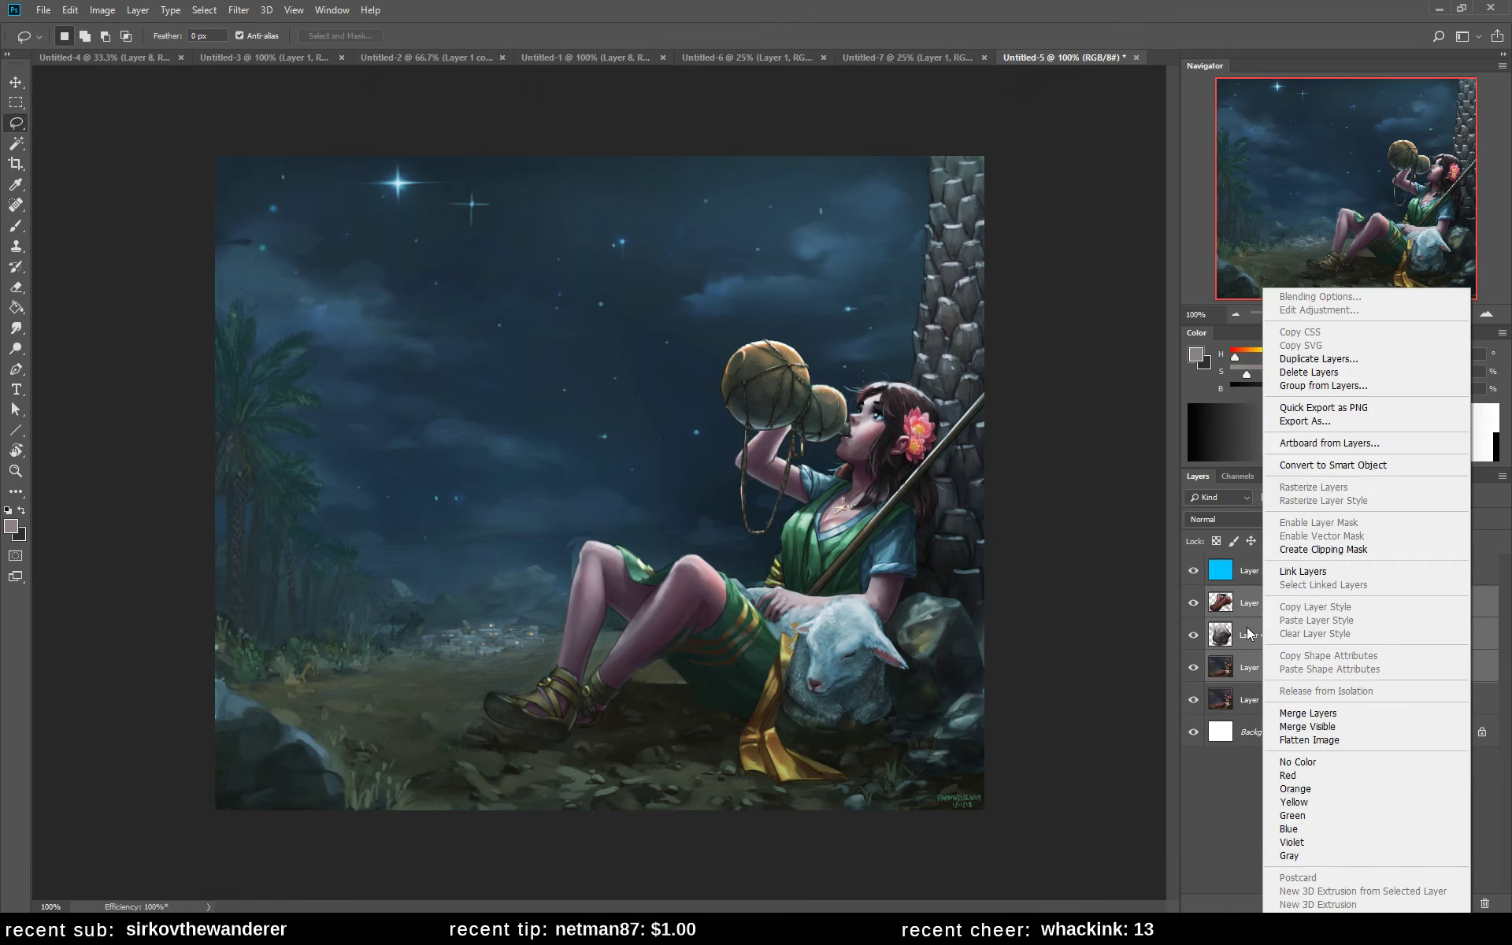
click(1249, 635)
click(1254, 667)
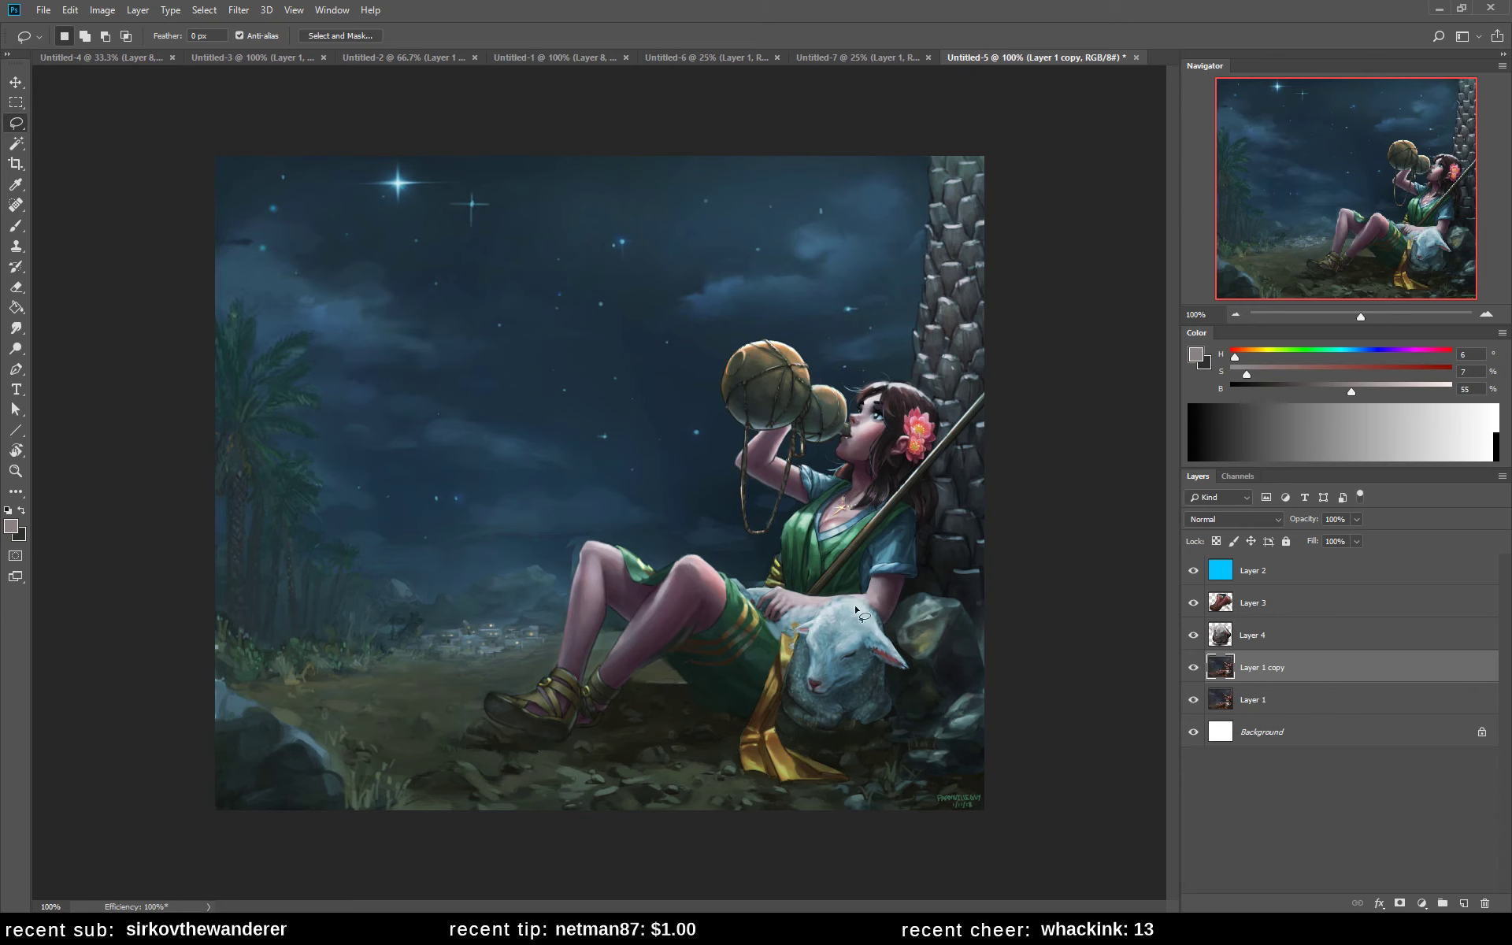
- Copy the lamb to a new Layer 5 with Layer 2 hidden and shift it up and right
mouse_move(745, 585)
mouse_down()
mouse_move(794, 649)
mouse_move(781, 721)
mouse_move(888, 730)
mouse_move(912, 661)
mouse_move(885, 616)
mouse_move(869, 599)
mouse_move(819, 604)
mouse_move(755, 584)
mouse_up()
key(shift)
click(1219, 638)
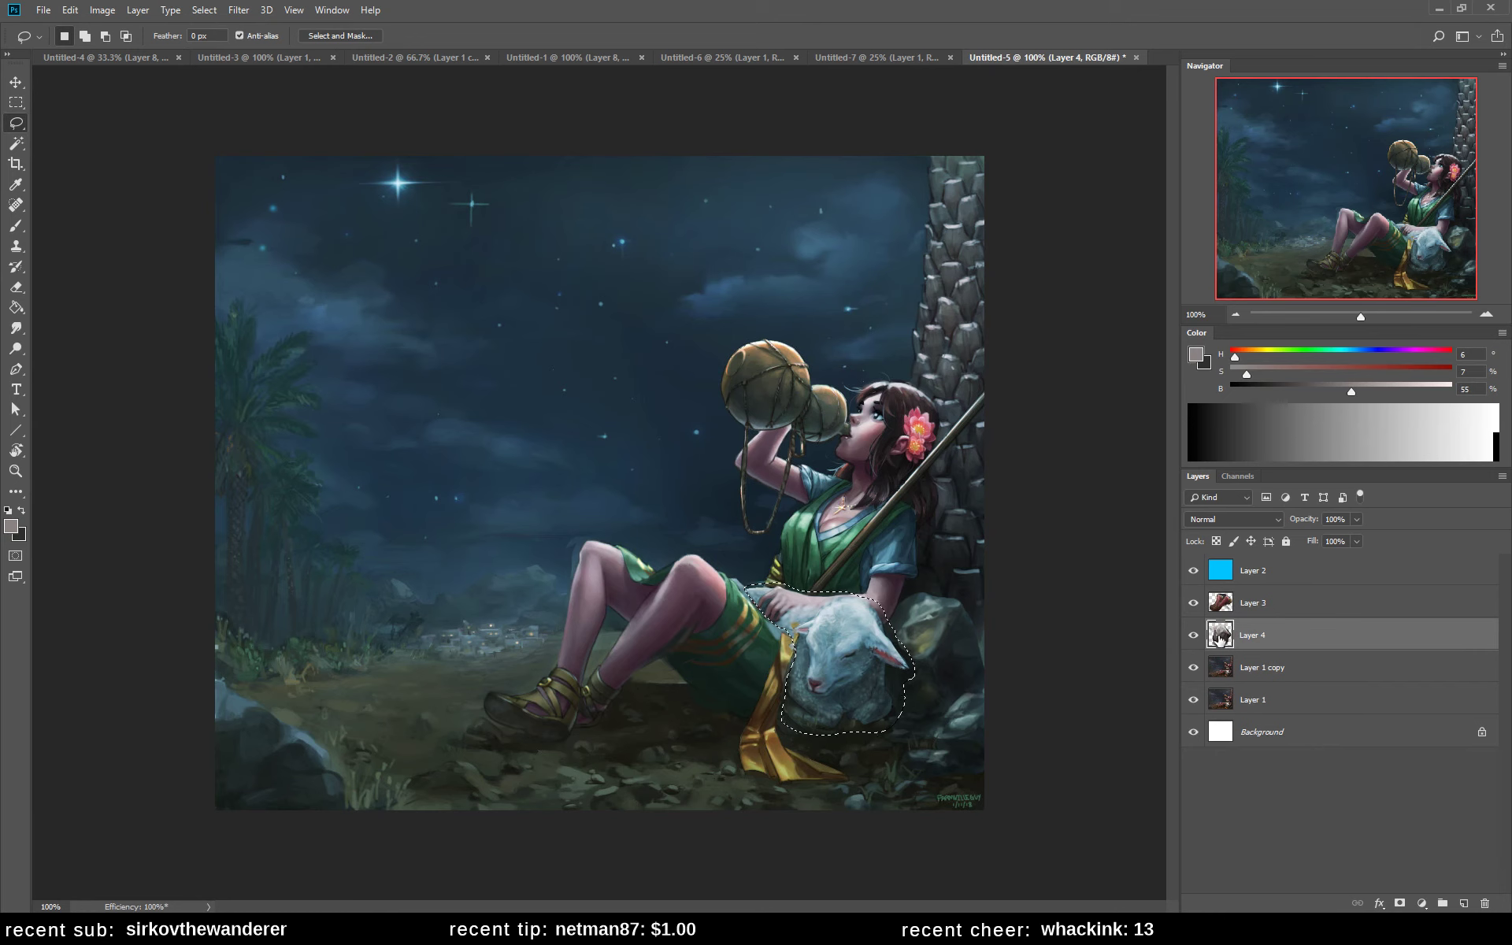
key(ctrl+shift+c)
key(ctrl+v)
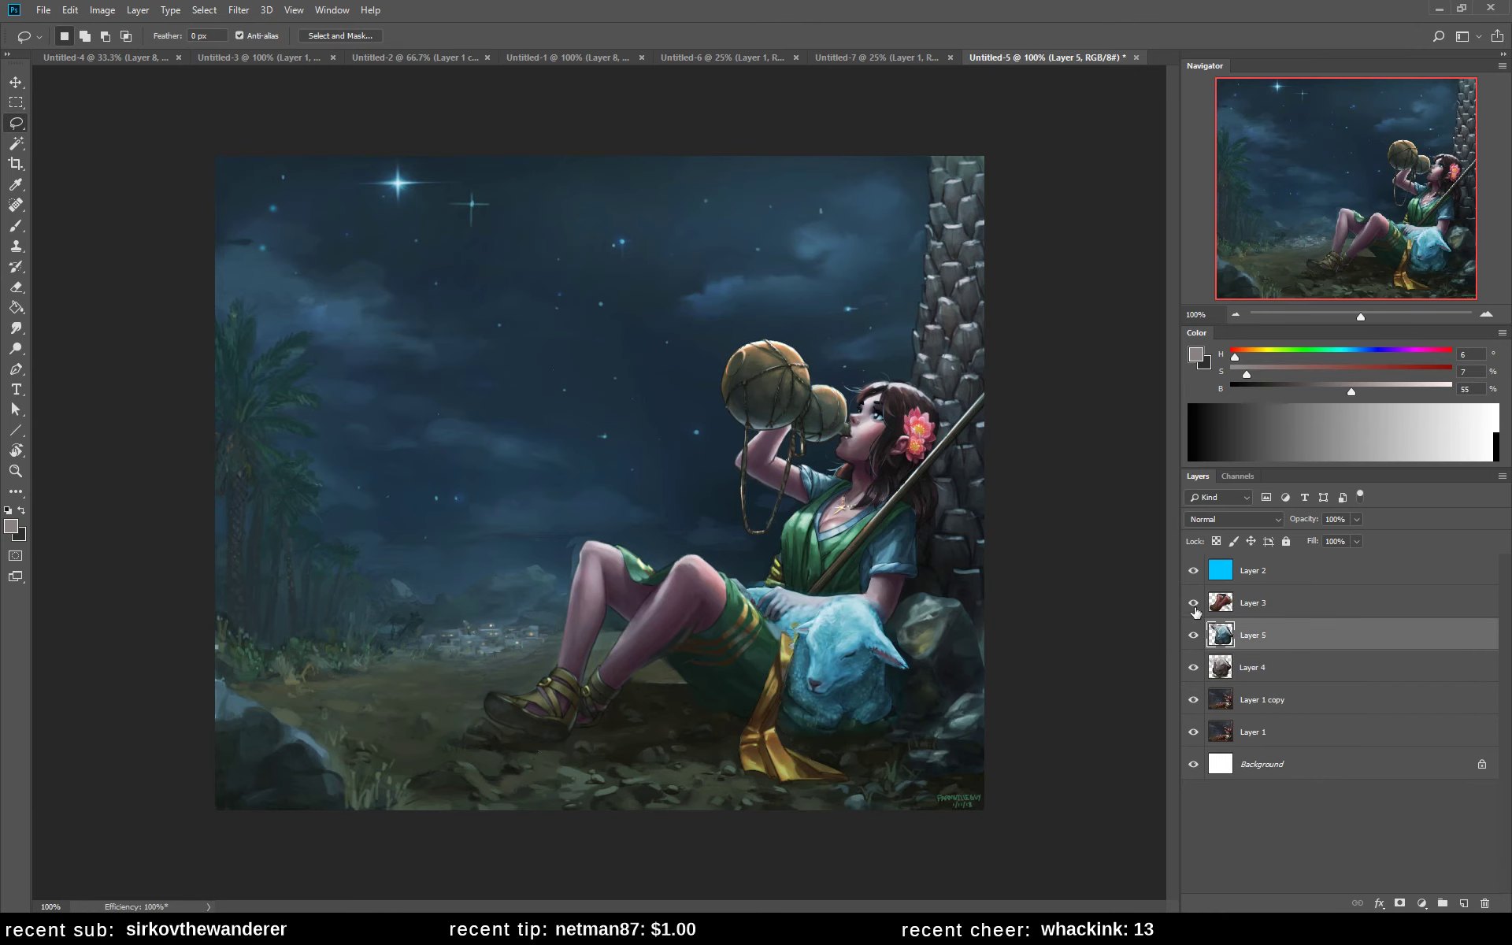
key(ctrl+z)
click(1193, 571)
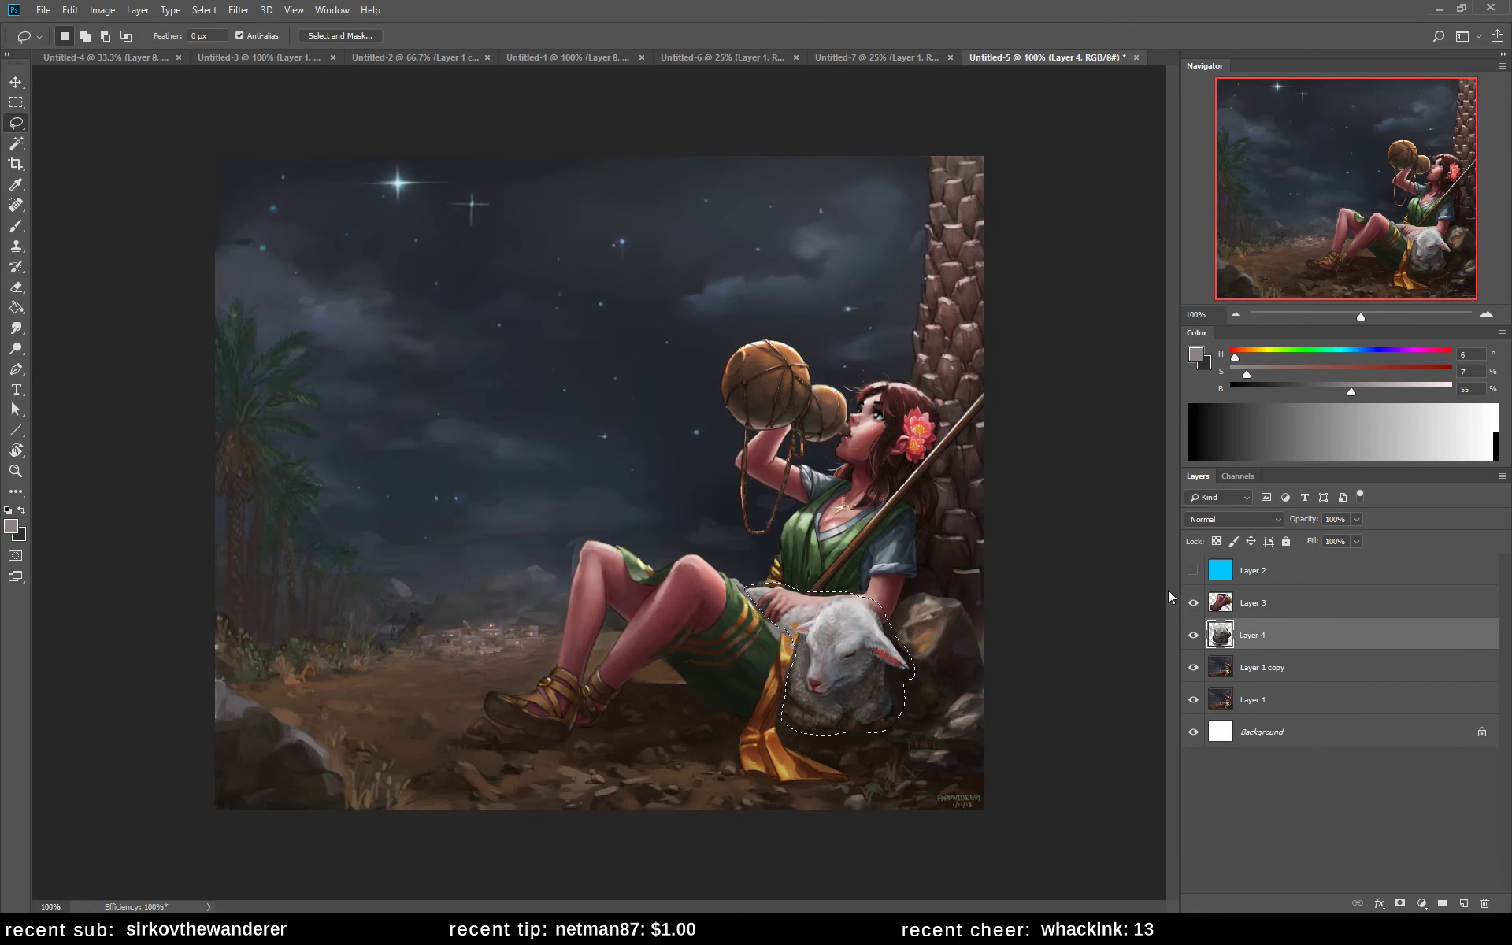
key(ctrl+j)
click(1193, 571)
key(v)
drag(876, 624, 881, 602)
- Darken the lamb's back with blue-grey and paint light grey wool near the hand
key(b)
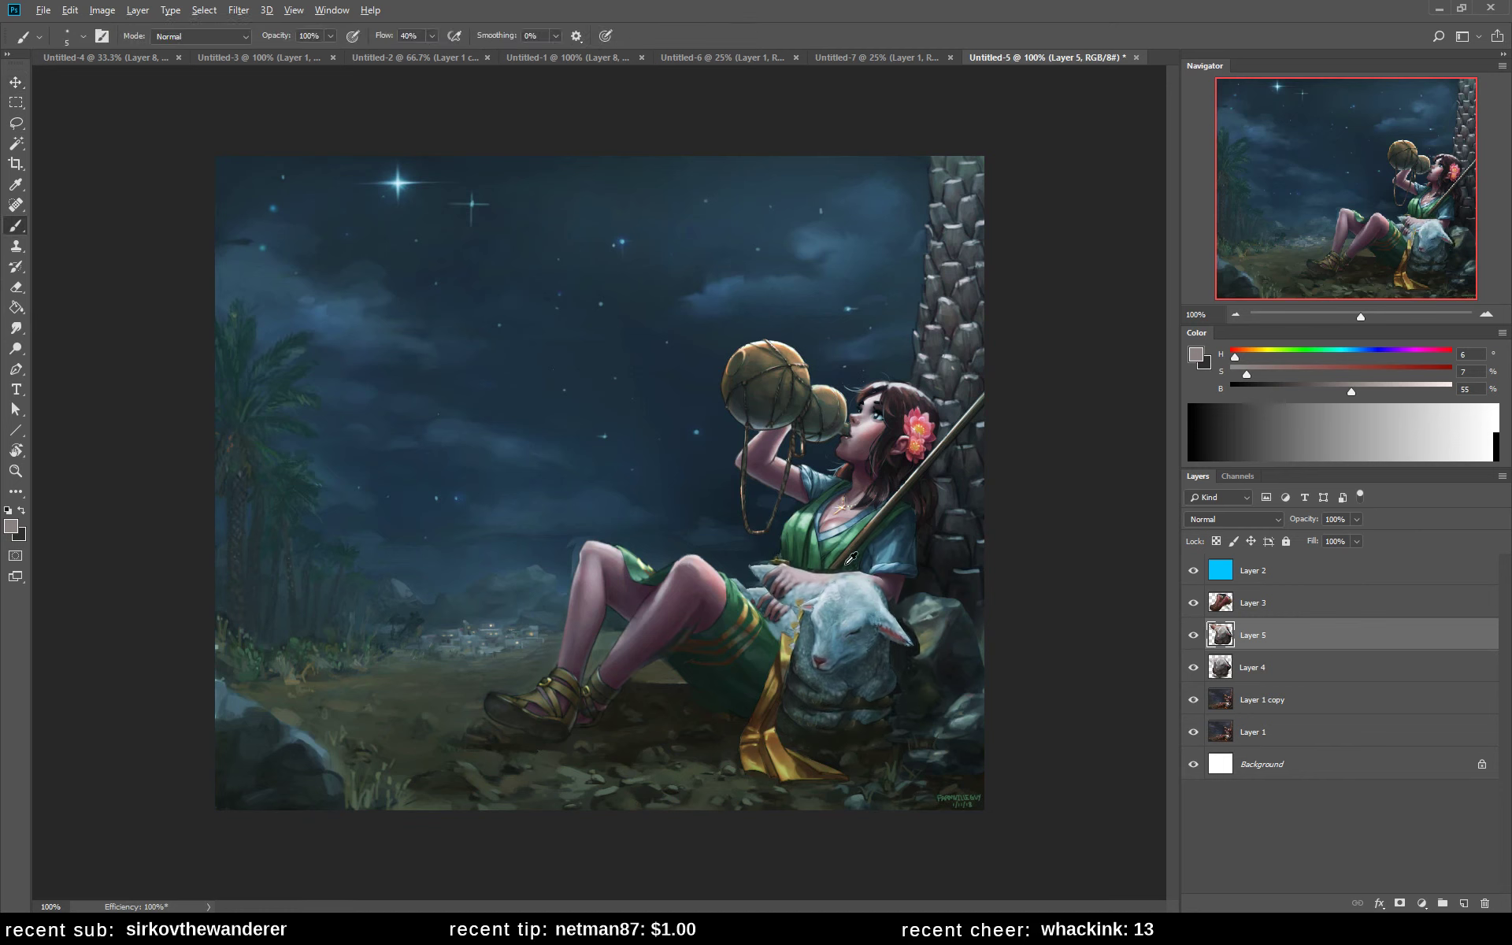
alt+click(851, 559)
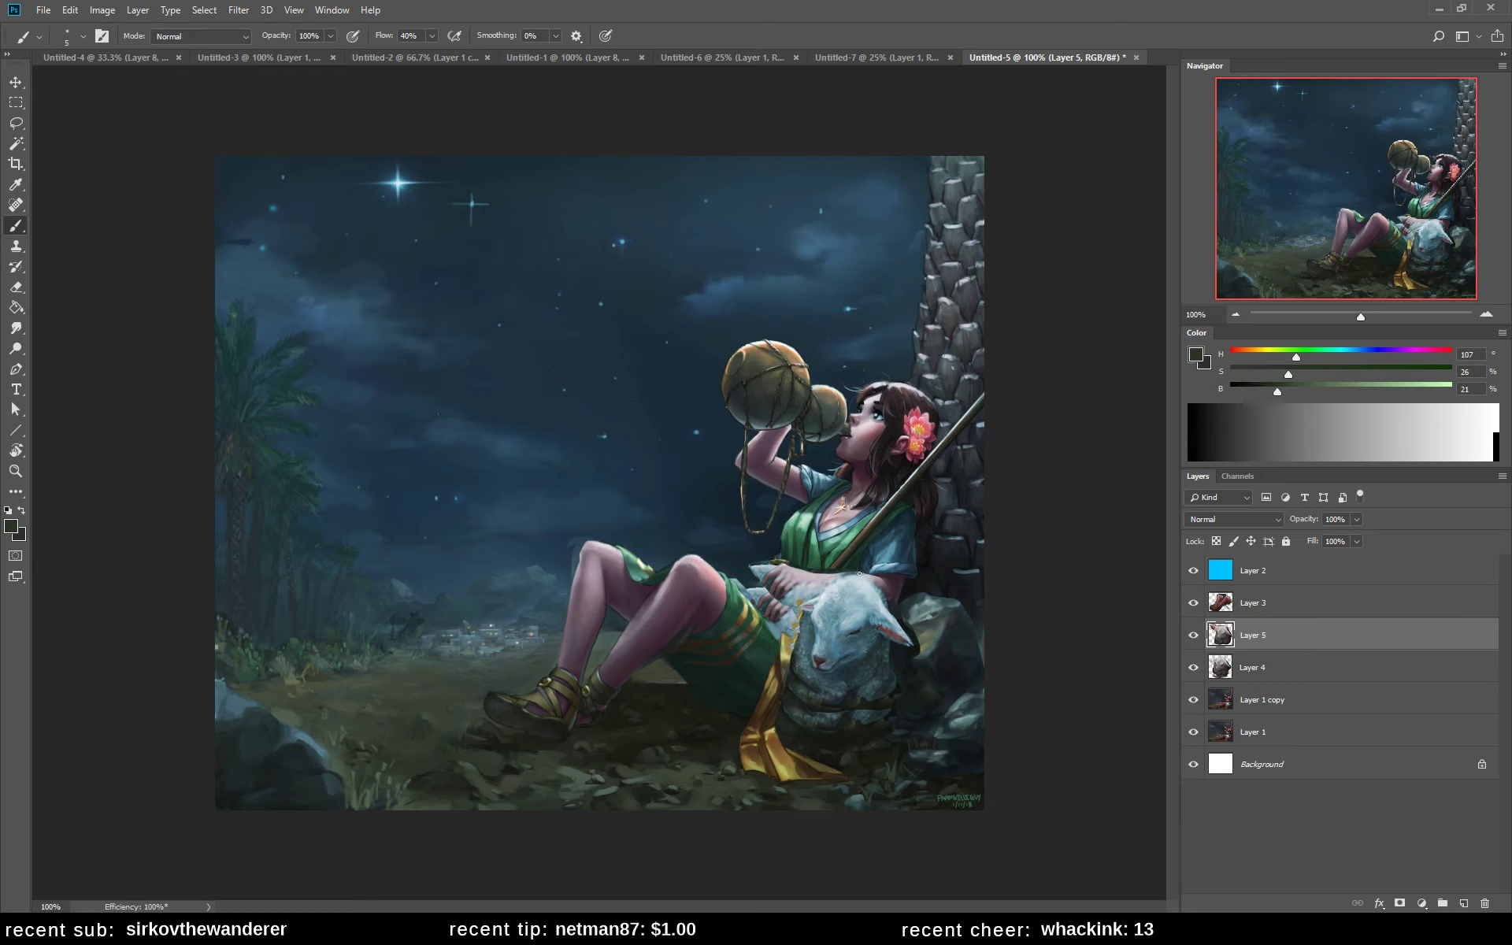
alt+click(856, 572)
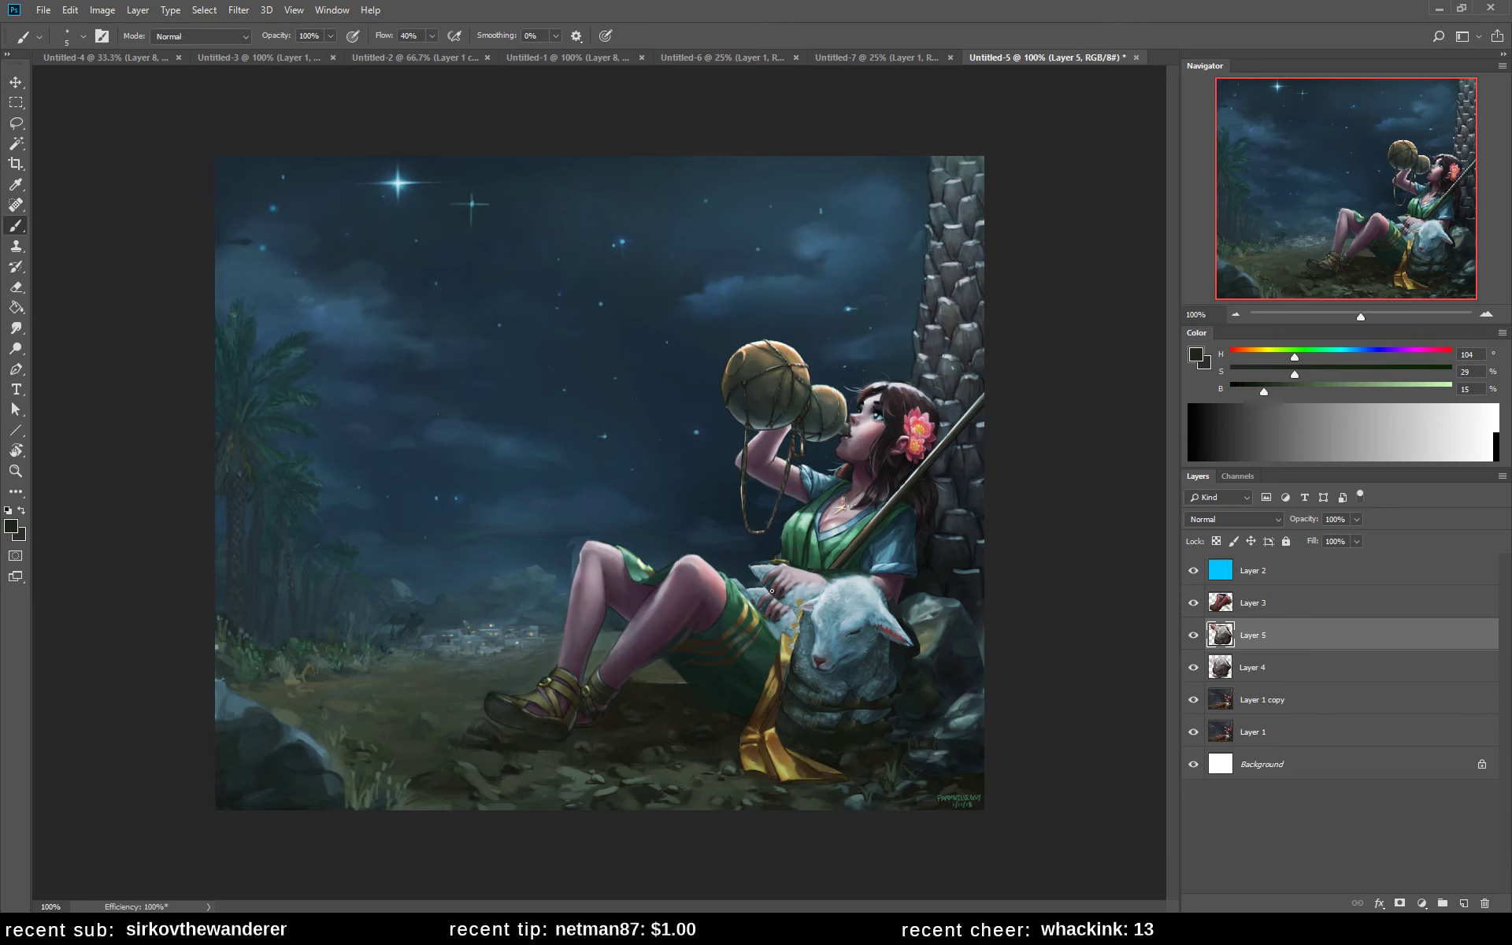
alt+click(769, 567)
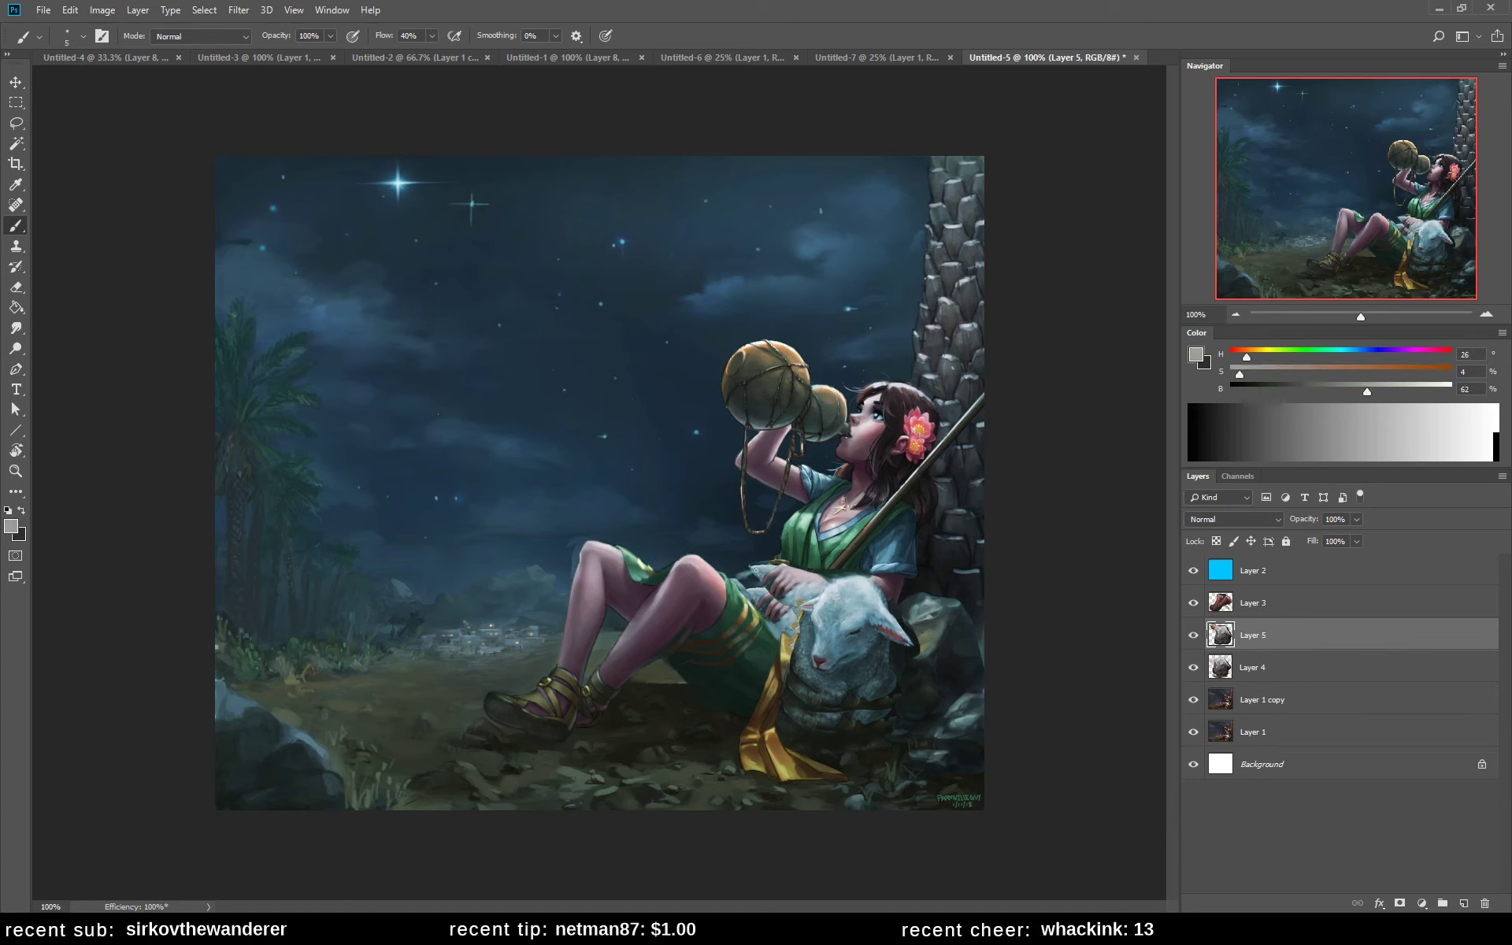
key(e)
key(b)
alt+click(771, 561)
mouse_move(744, 564)
mouse_down()
mouse_move(765, 564)
mouse_move(743, 567)
mouse_up()
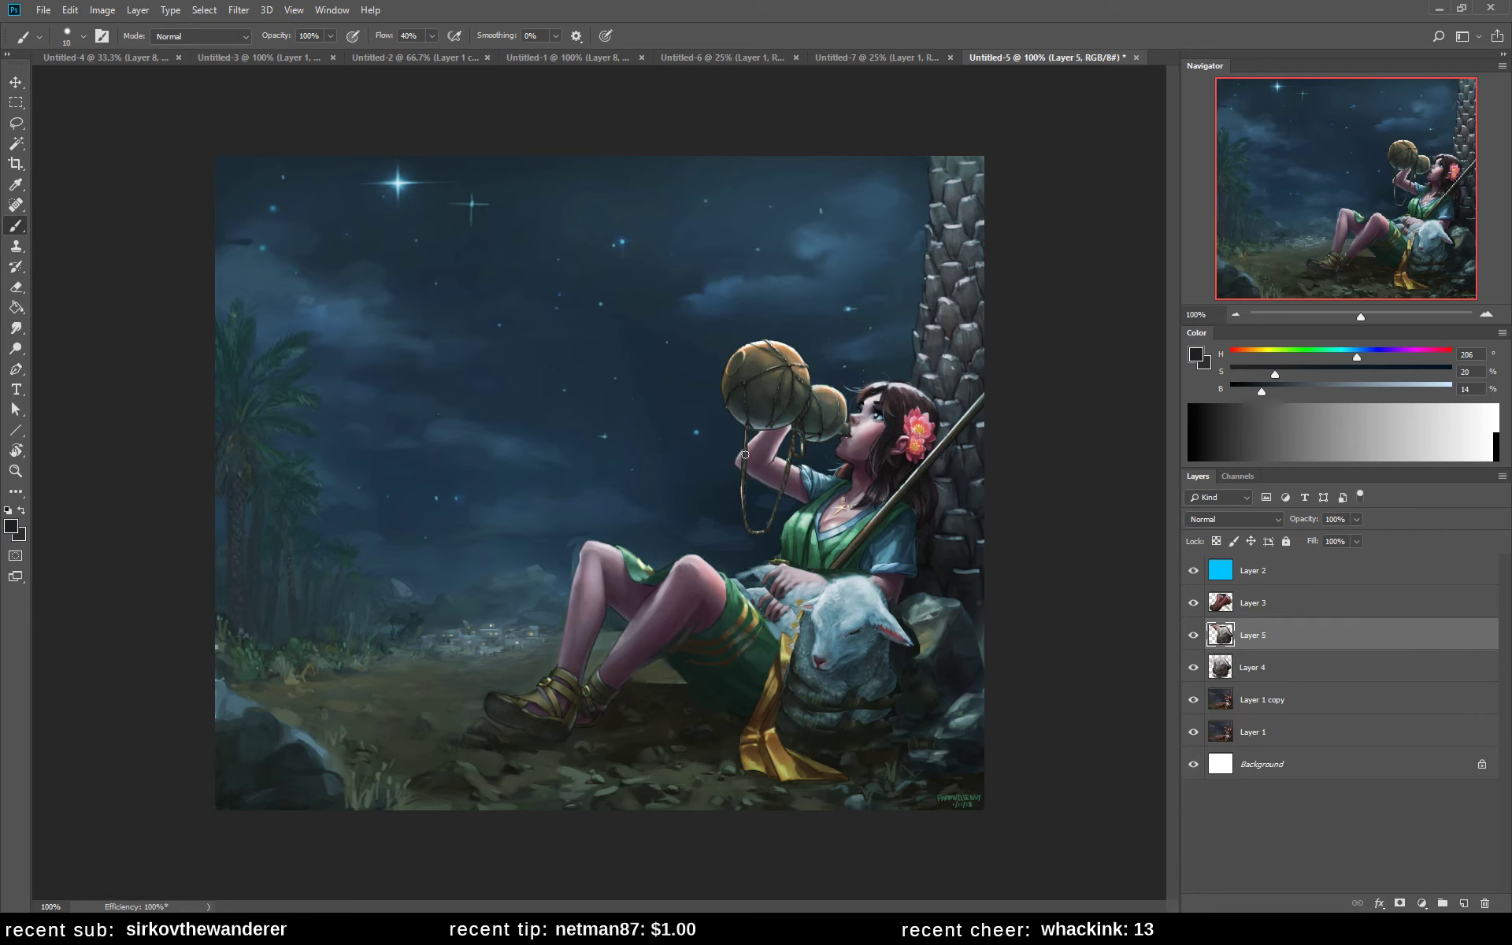
alt+click(796, 598)
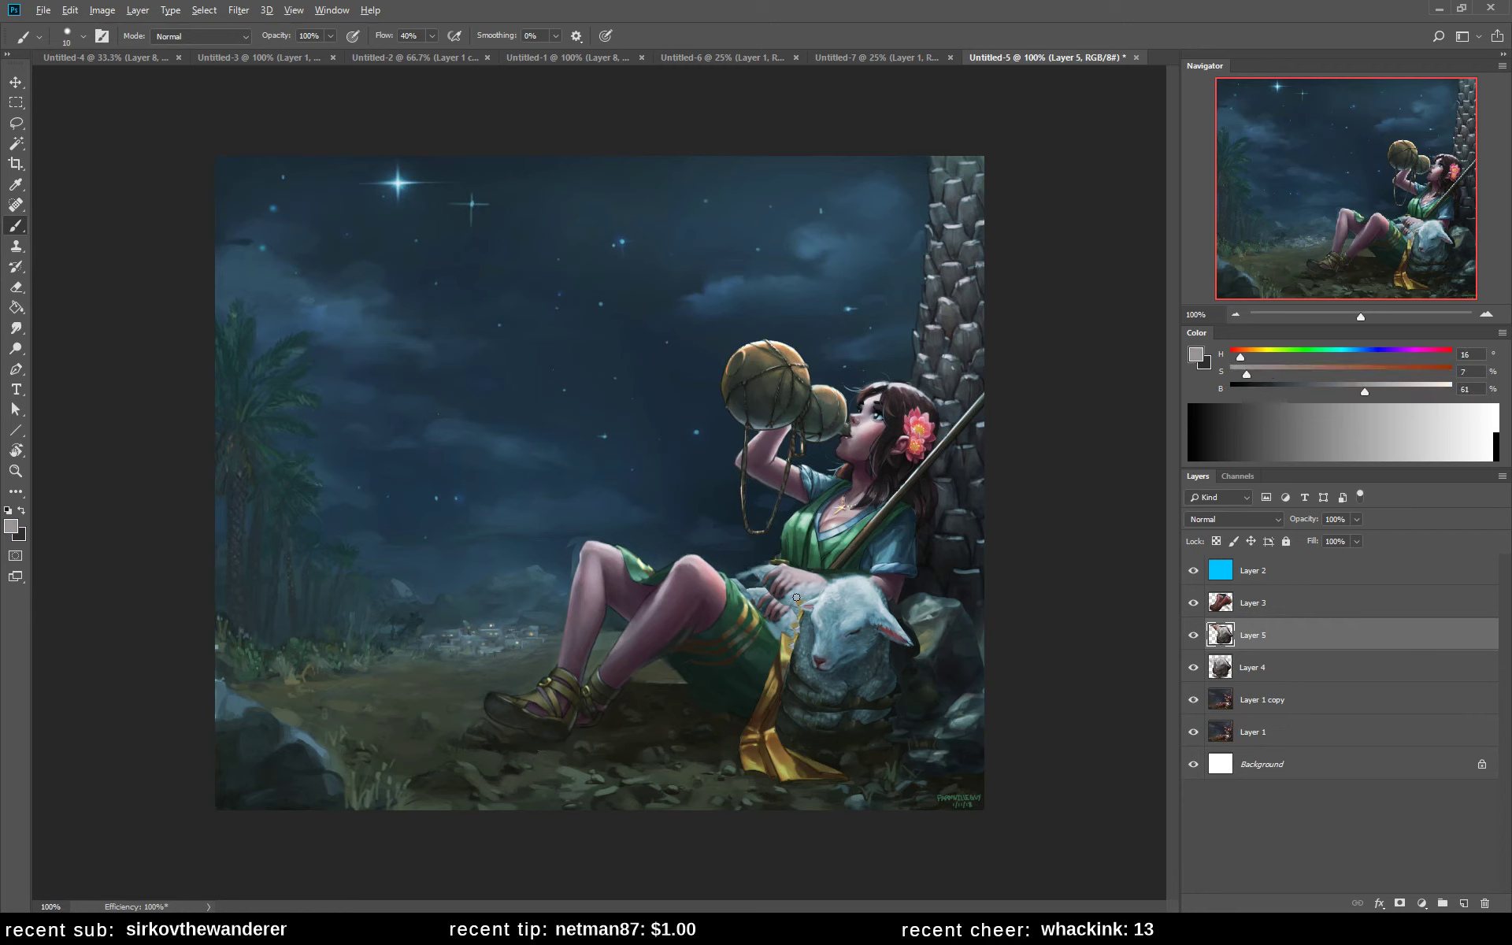
drag(801, 603, 788, 615)
- Paint dark green along the skirt edge, sample more lamb greys, and flip the canvas horizontally
alt+click(807, 624)
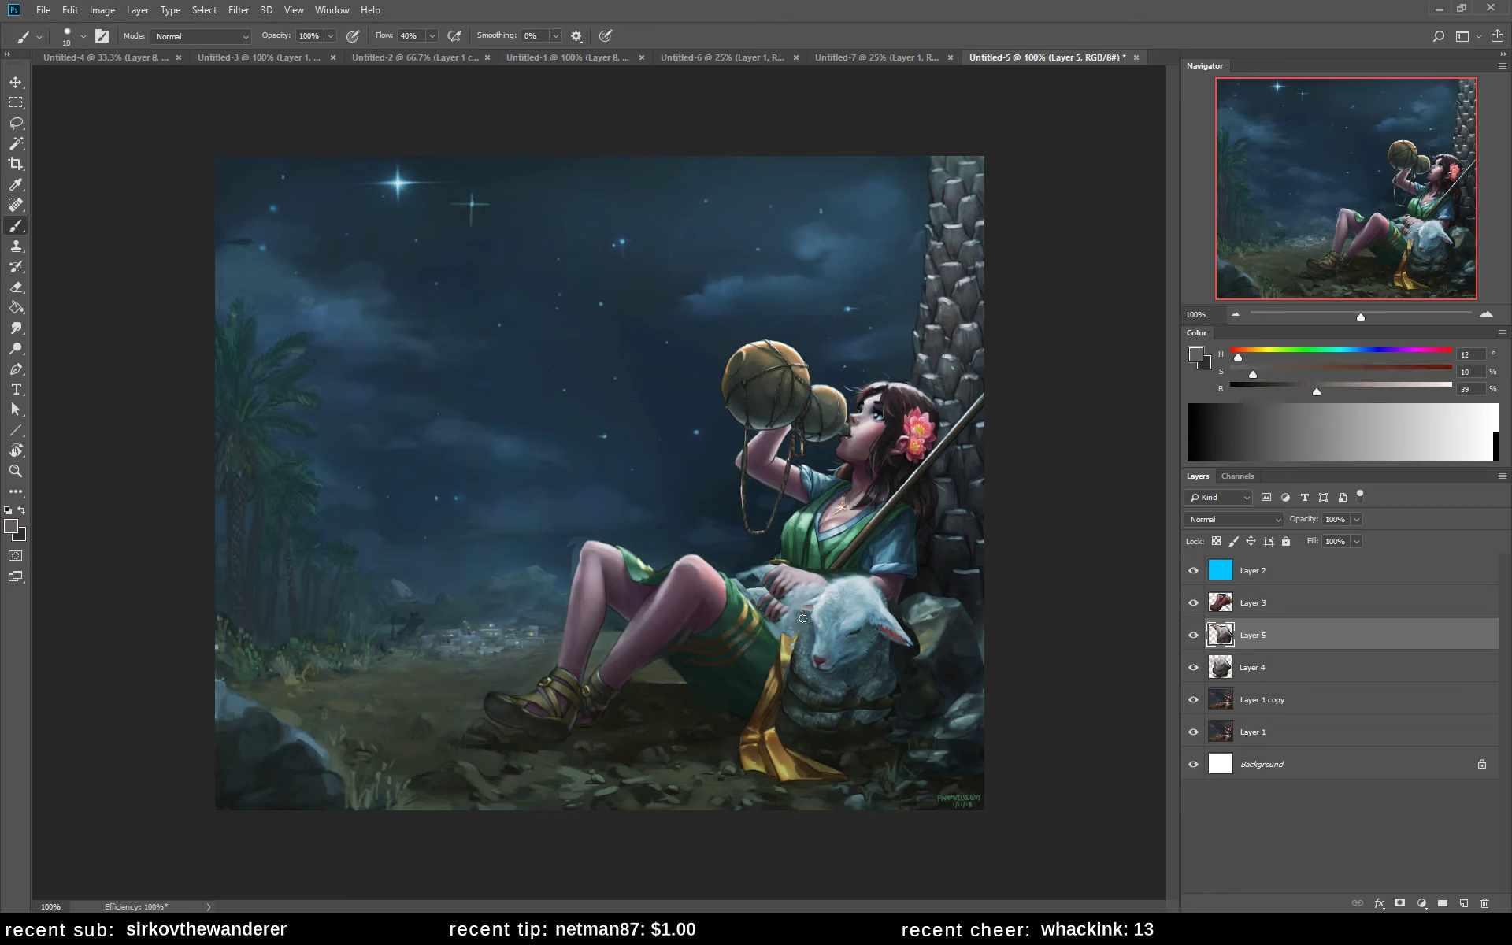
alt+click(791, 607)
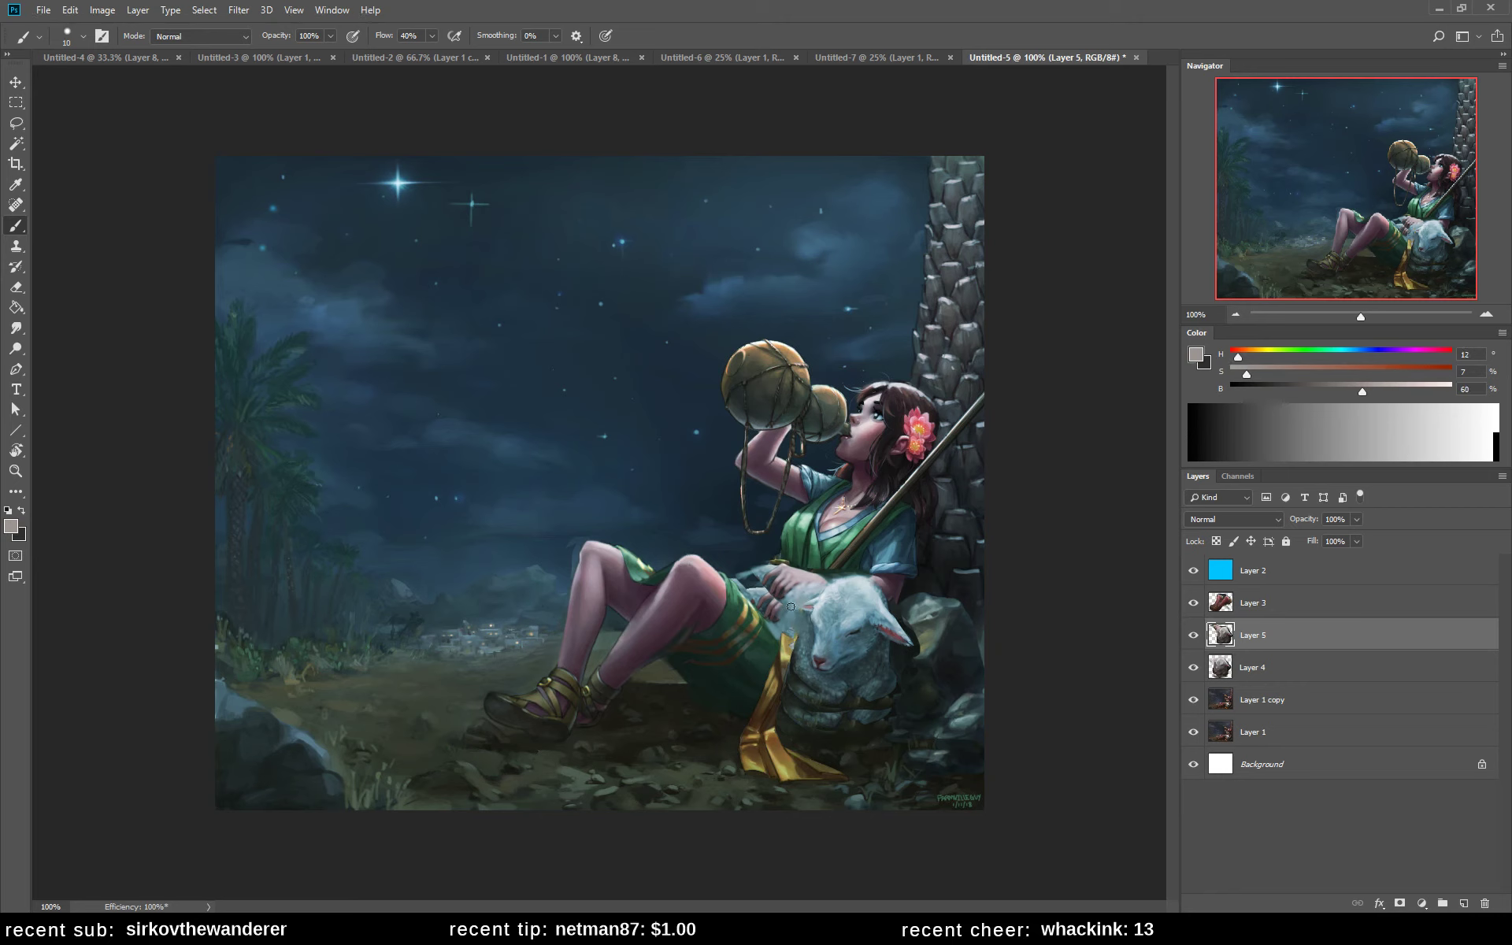
alt+click(782, 622)
alt+click(769, 628)
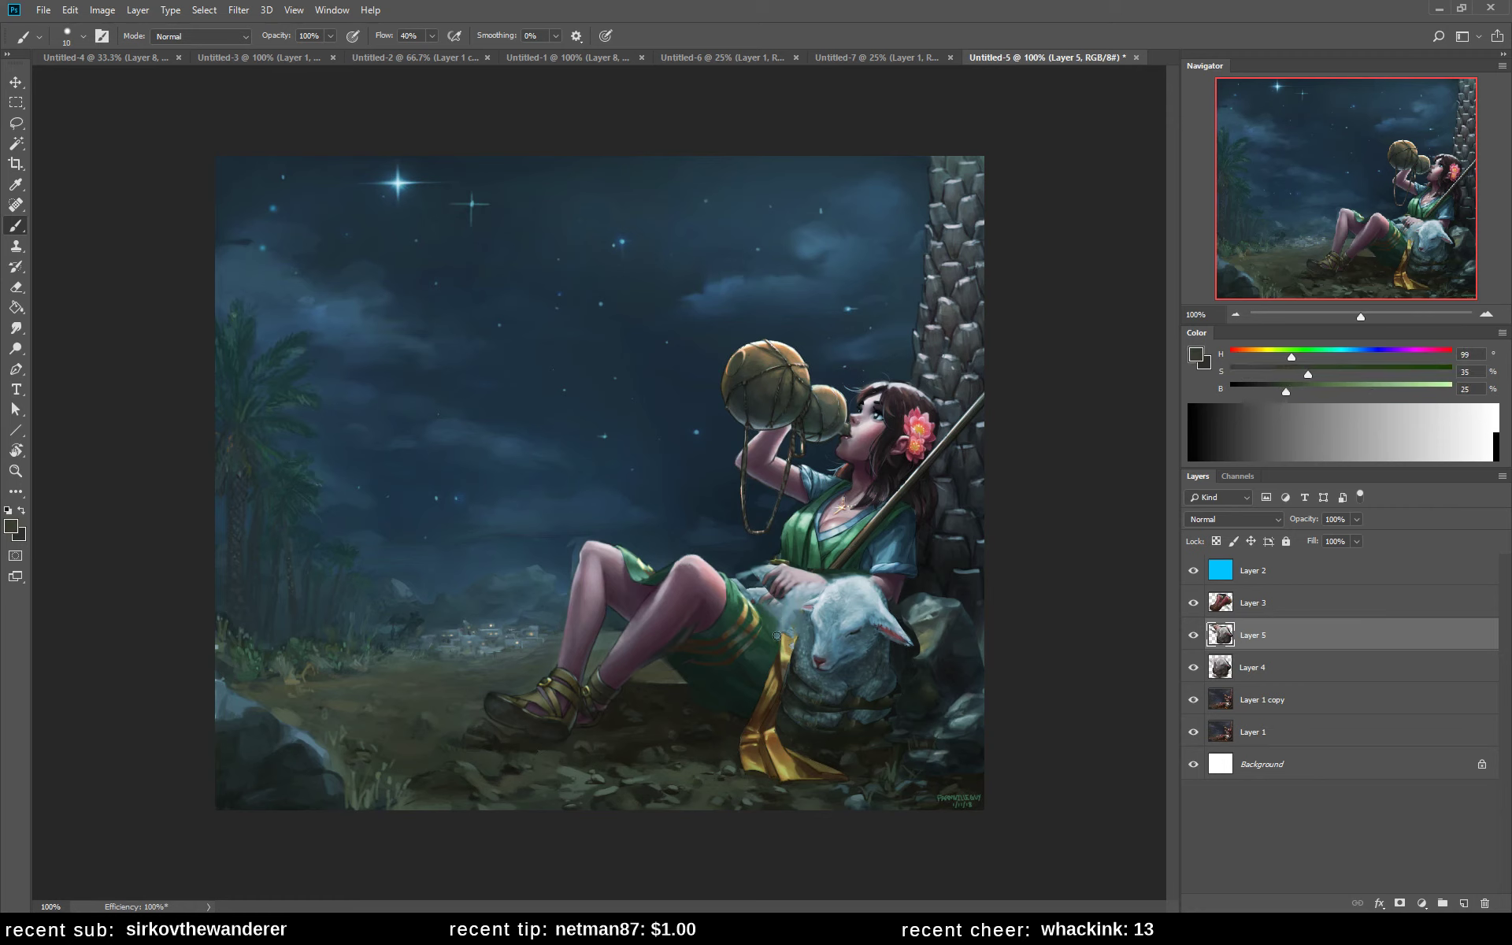
mouse_move(774, 626)
mouse_down()
mouse_move(777, 638)
mouse_move(768, 617)
mouse_up()
alt+click(776, 613)
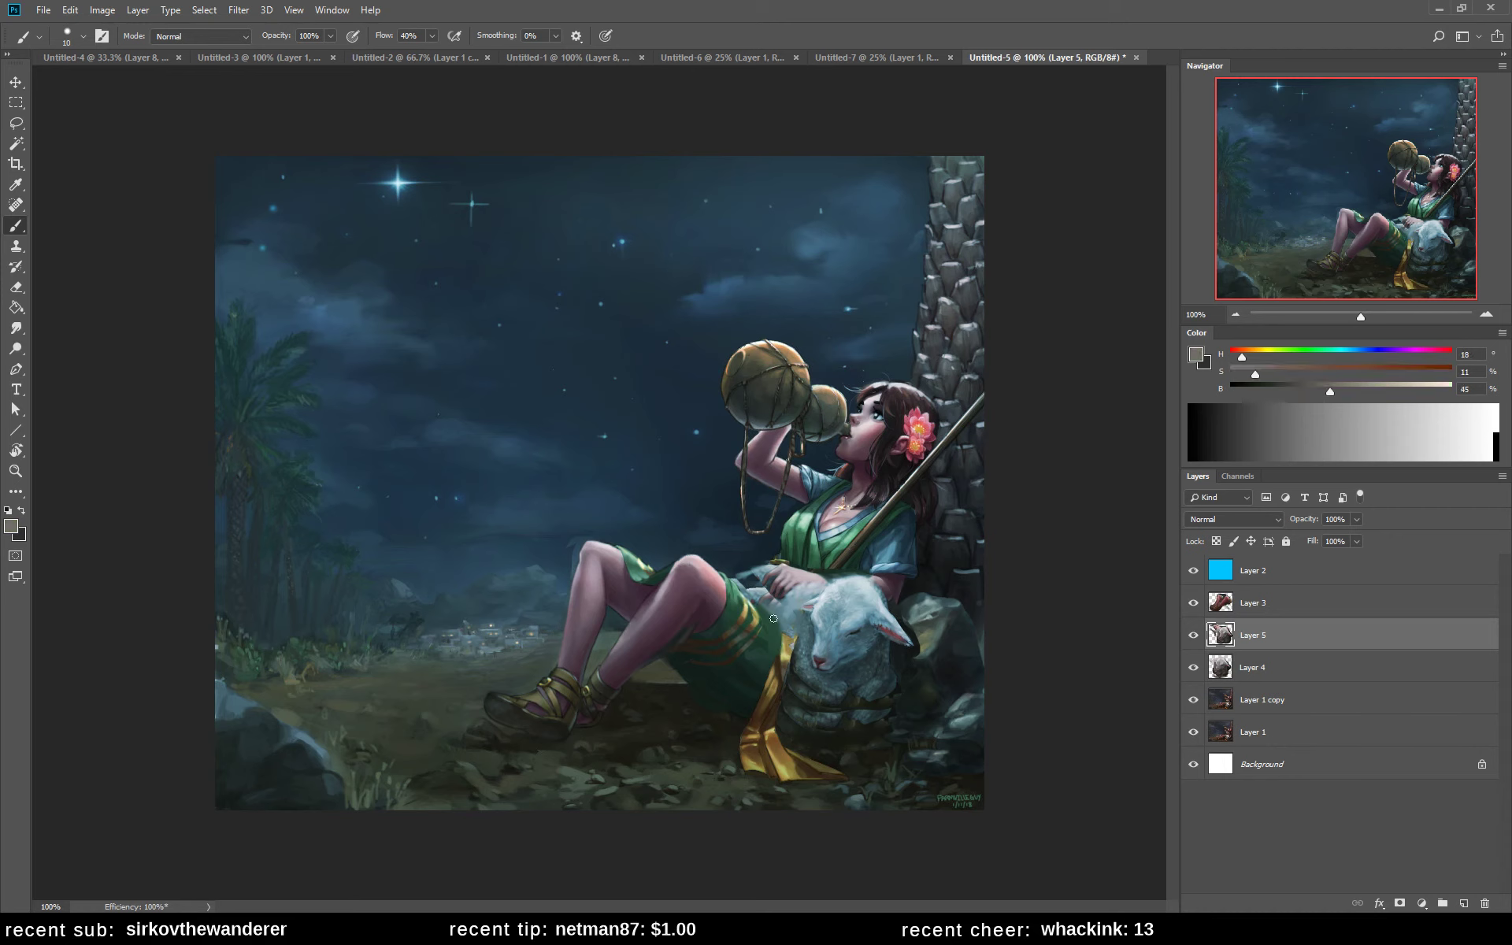
alt+click(757, 575)
alt+click(756, 578)
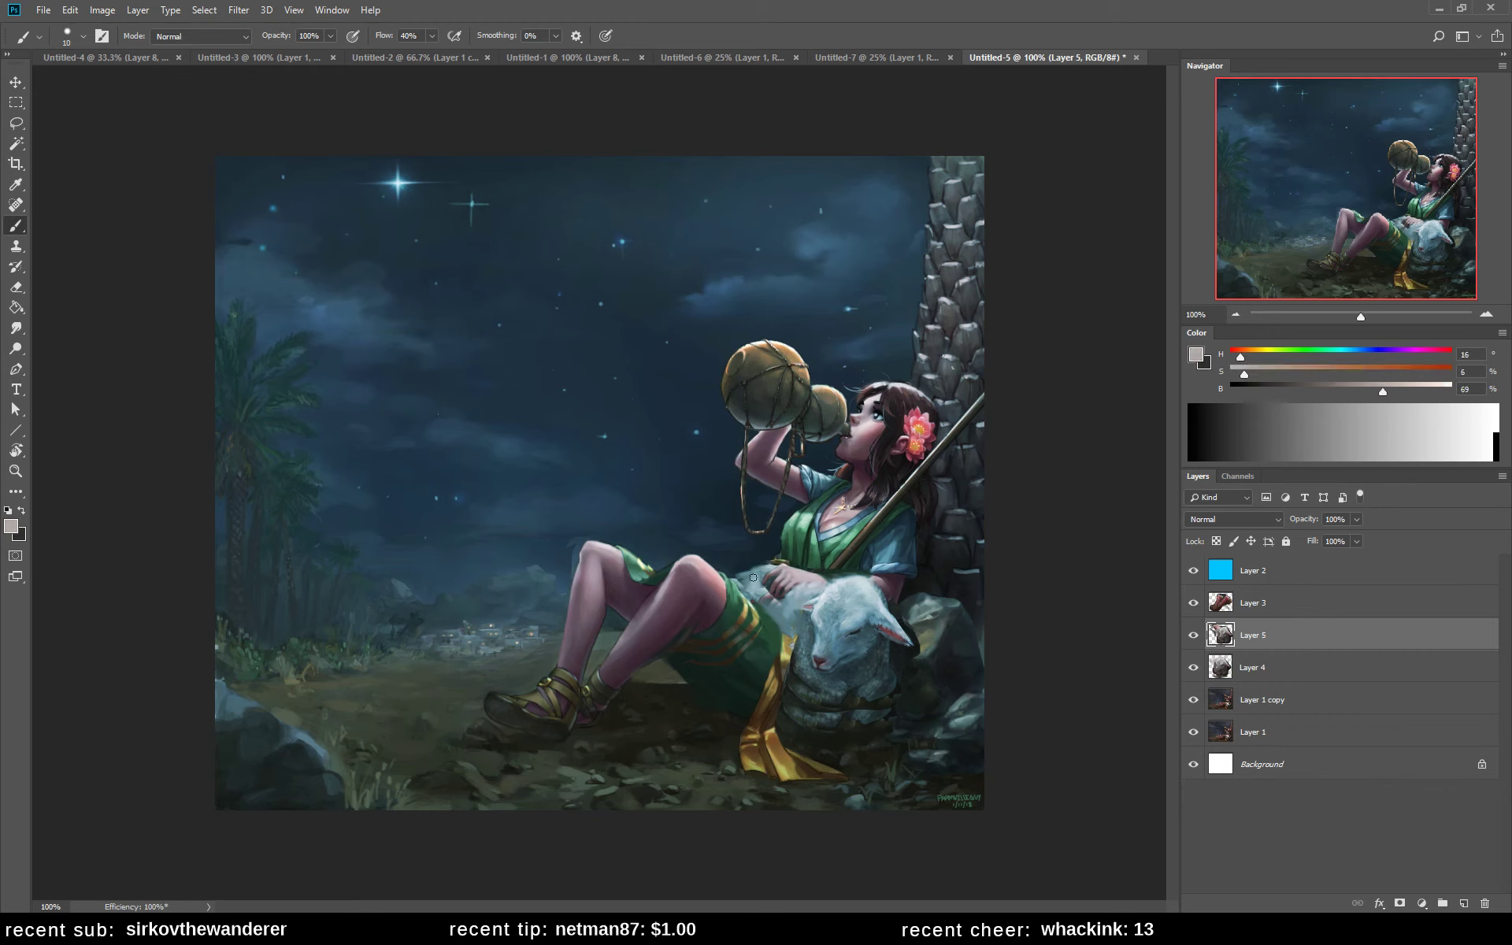
alt+click(751, 577)
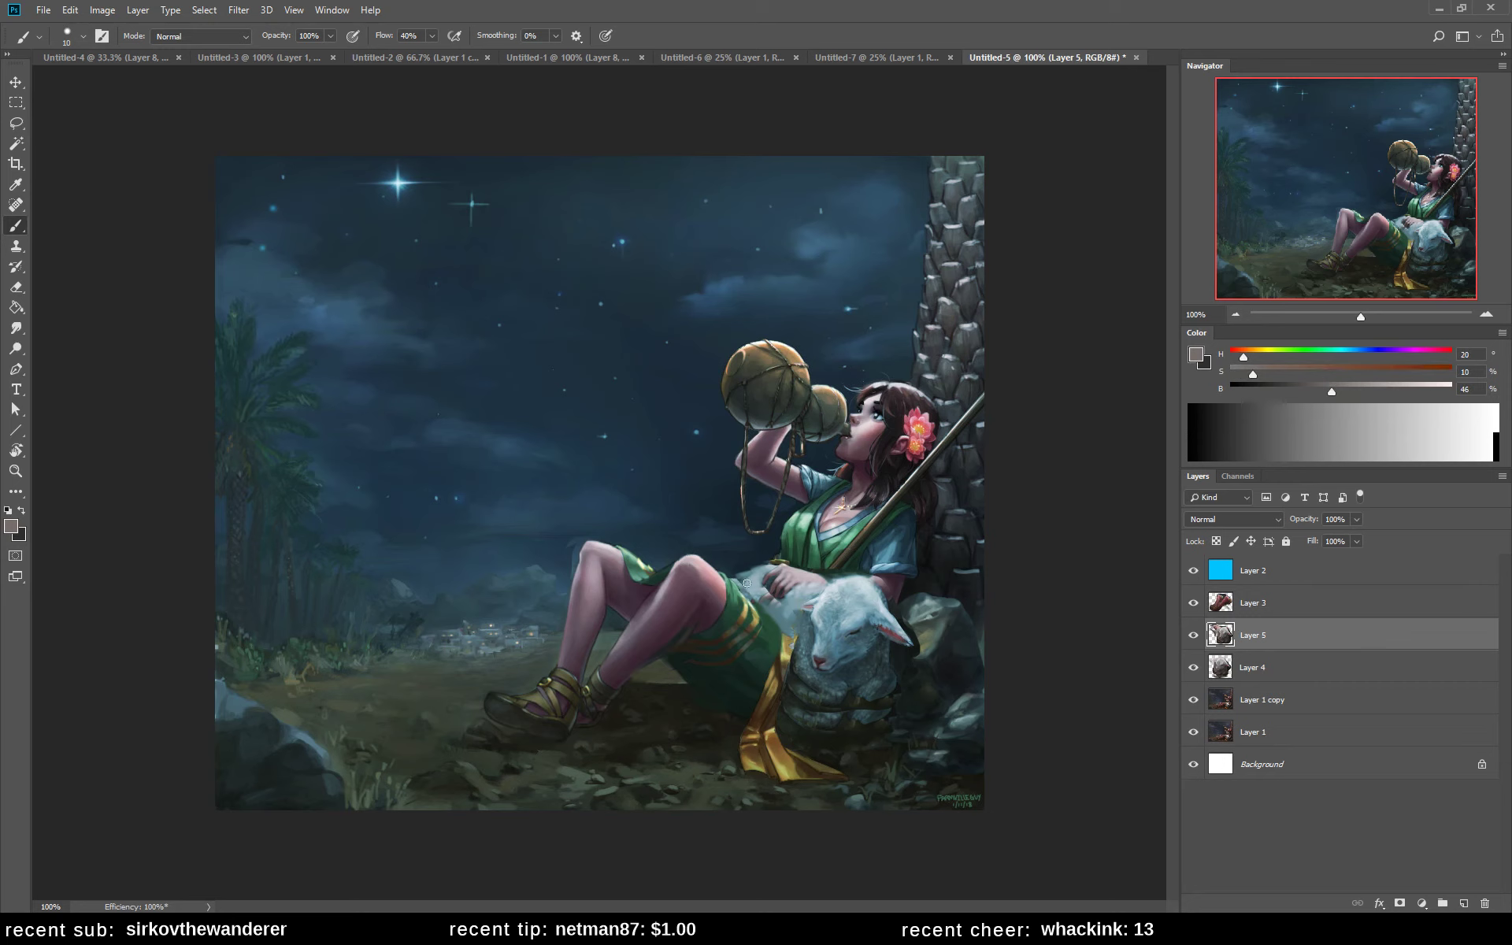
alt+click(758, 576)
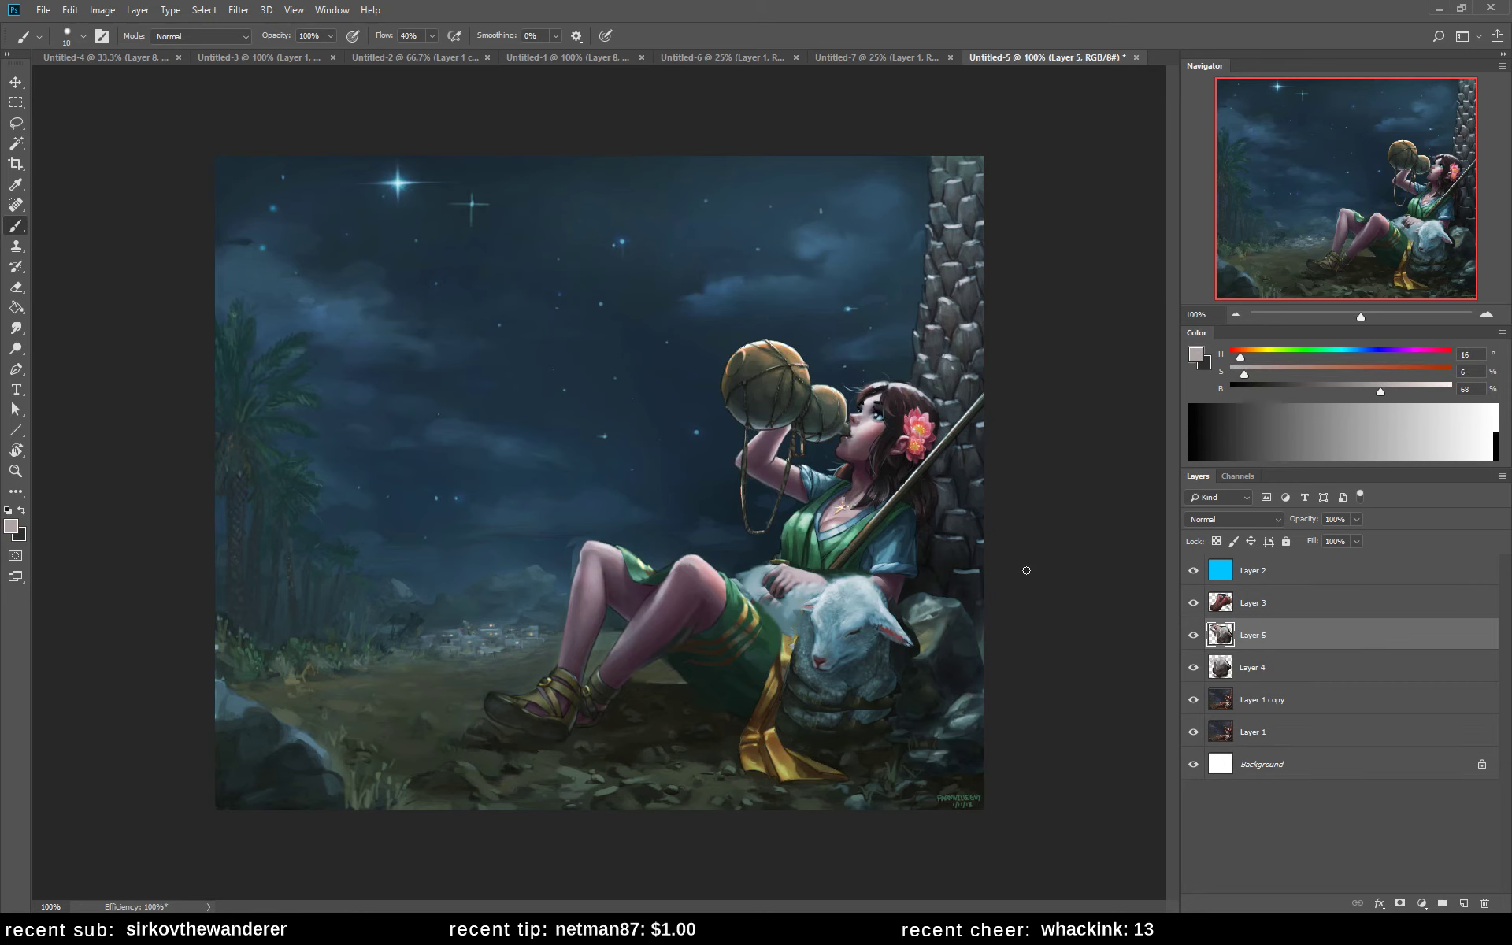
key(ctrl+shift+h)
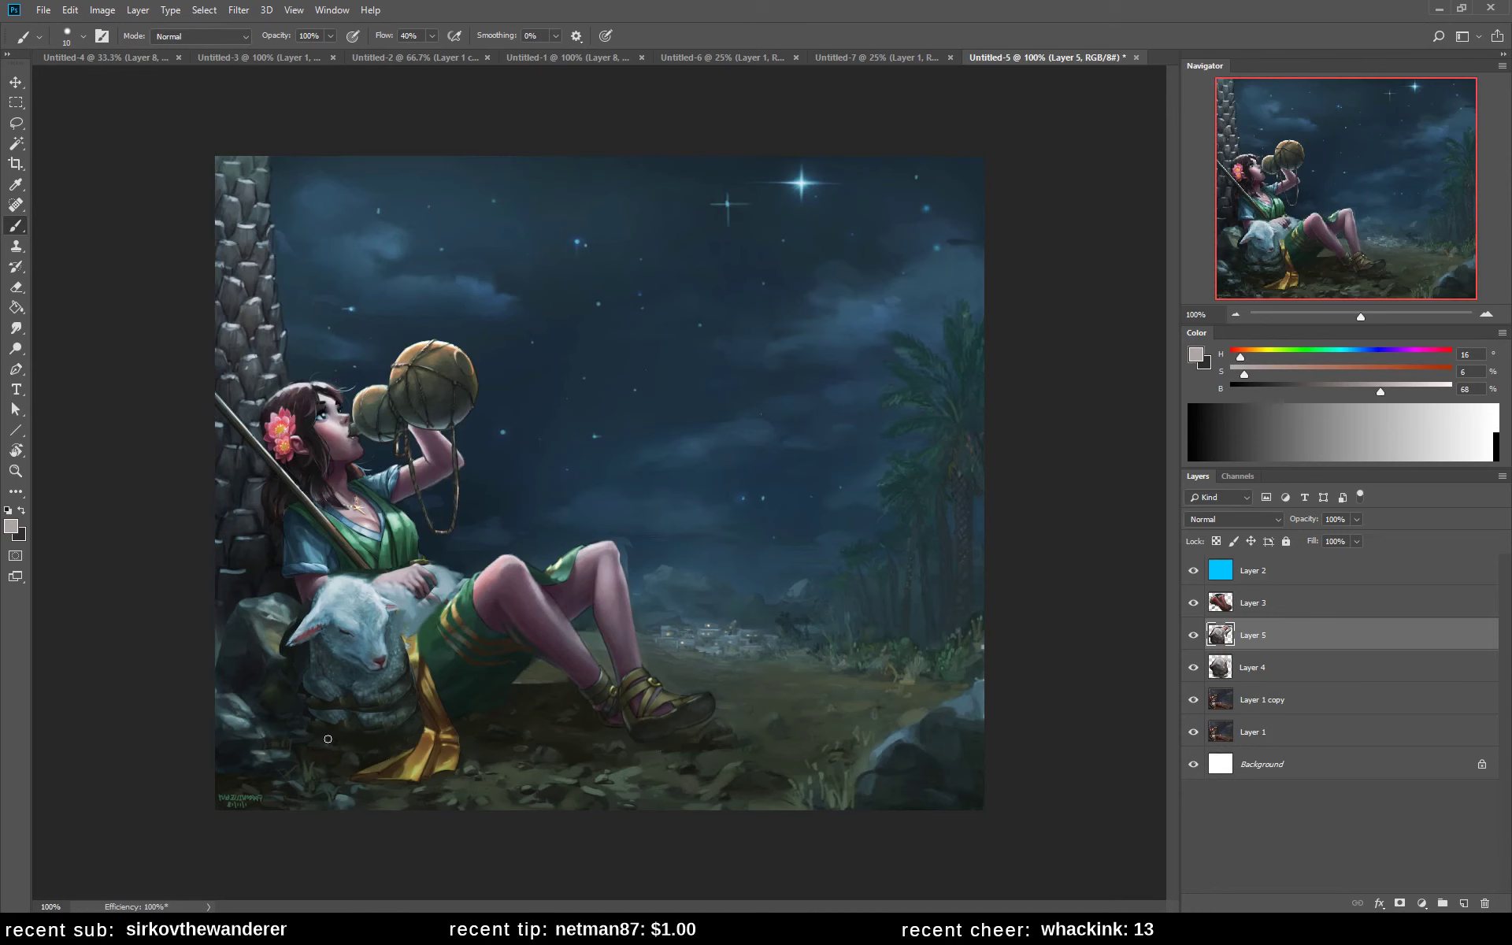
- Paint a small dark shadow stroke below the lamb using sampled dark tones
alt+click(333, 725)
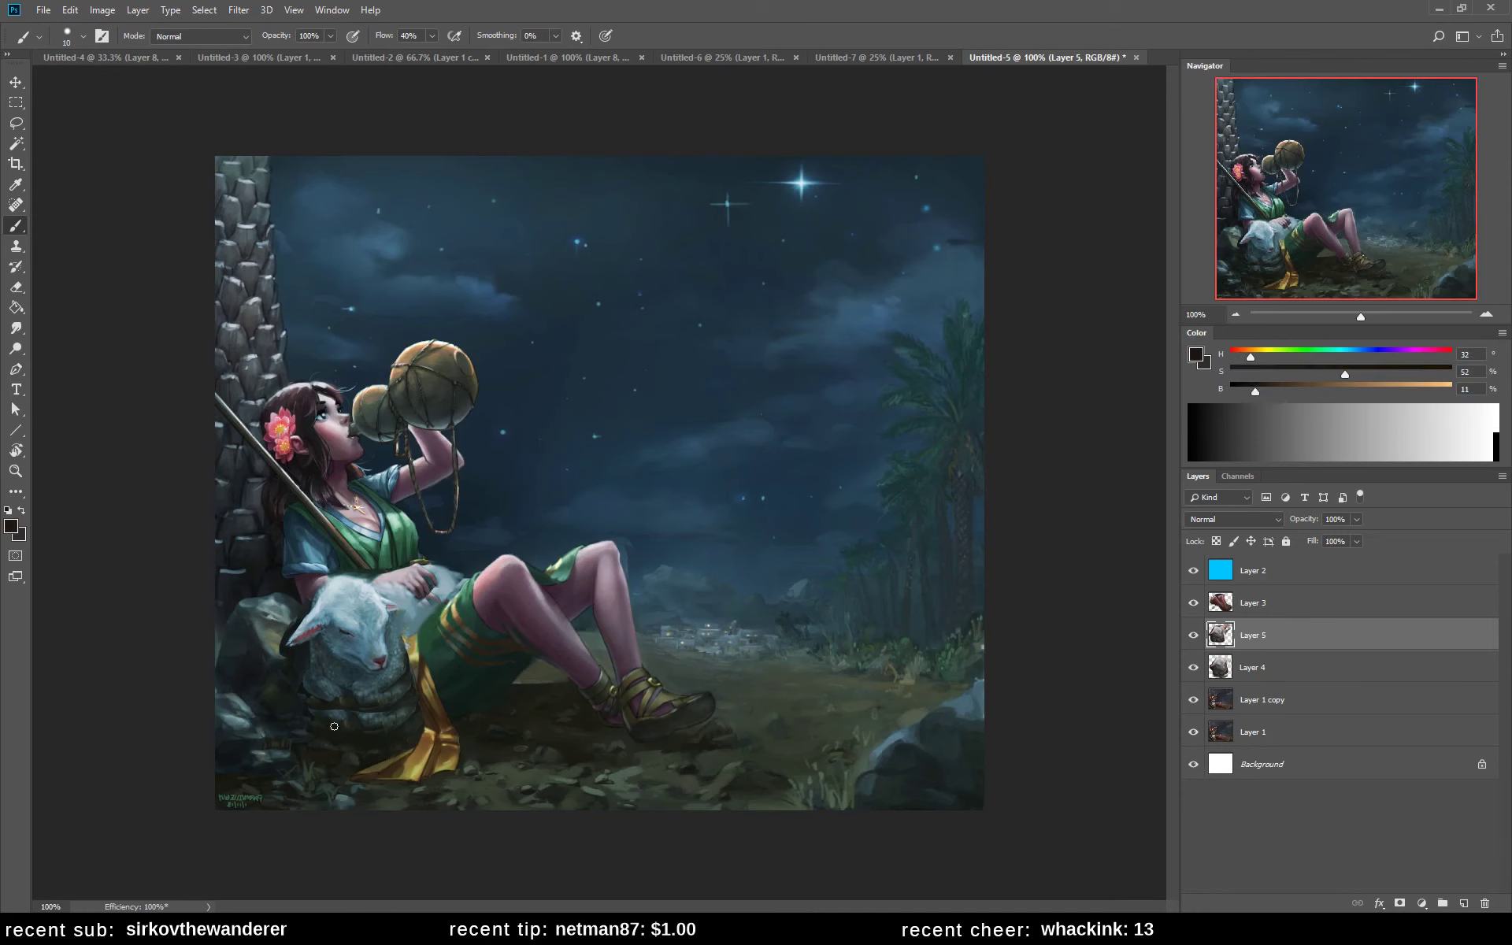
alt+click(404, 676)
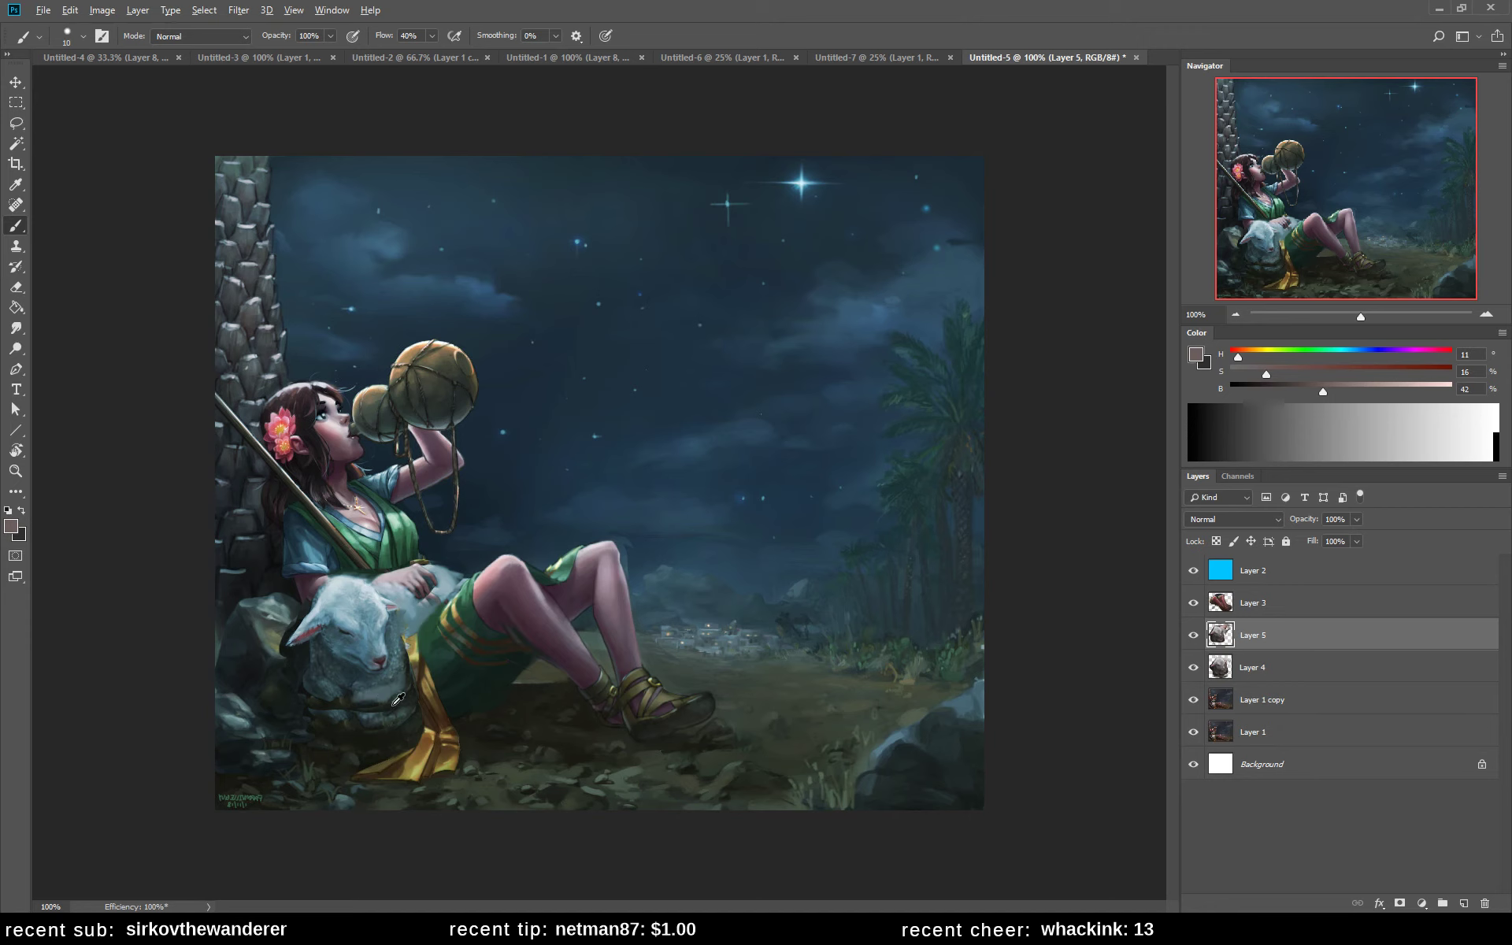
alt+click(386, 698)
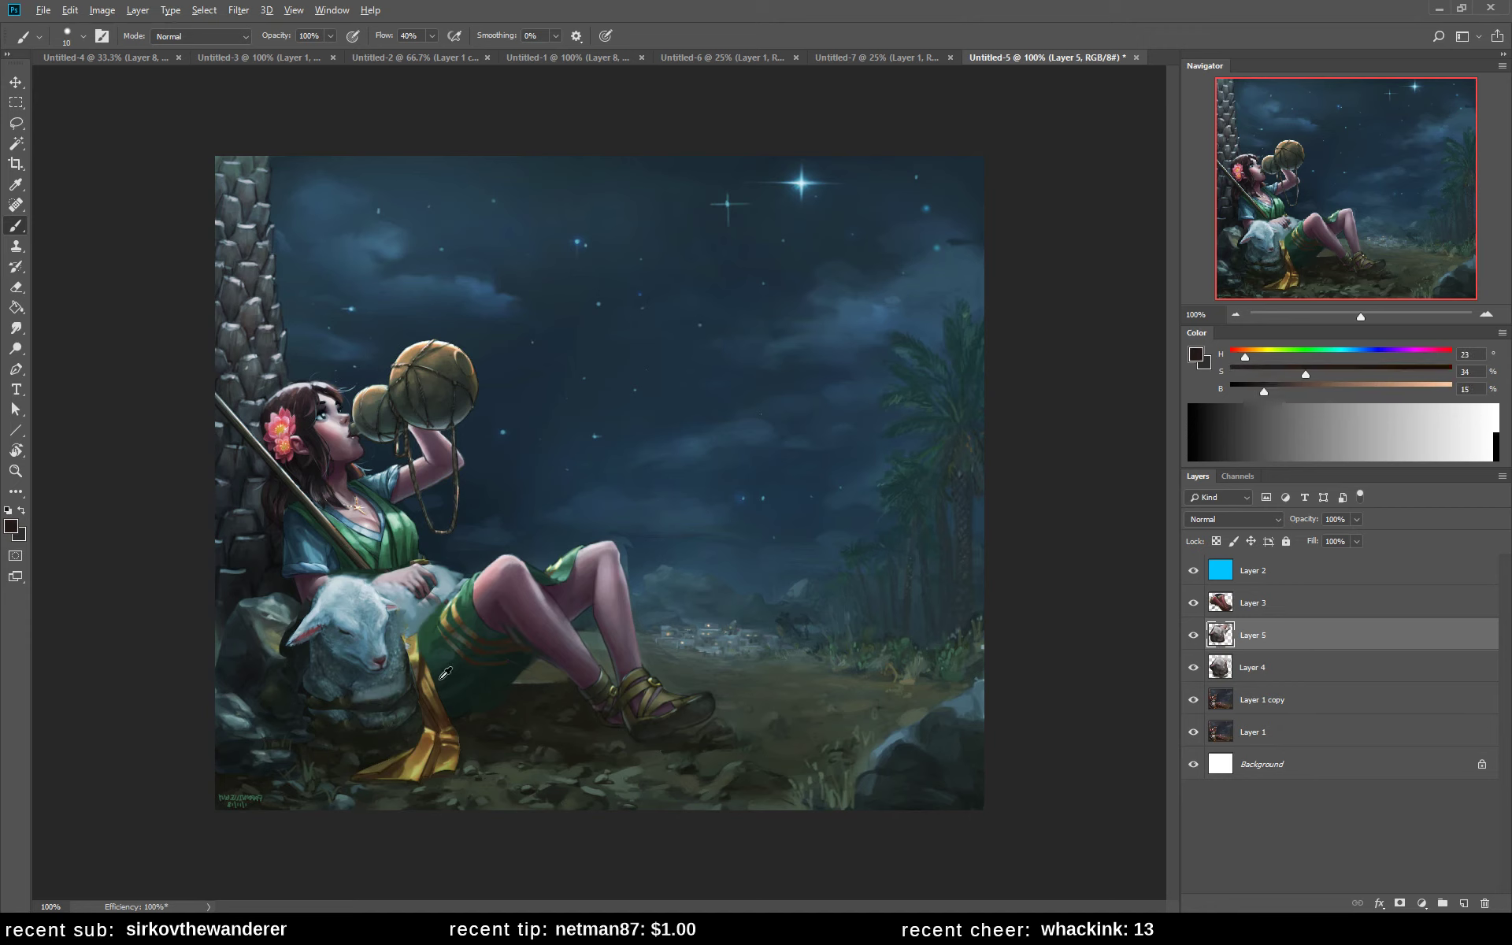
alt+click(402, 707)
drag(337, 726, 355, 724)
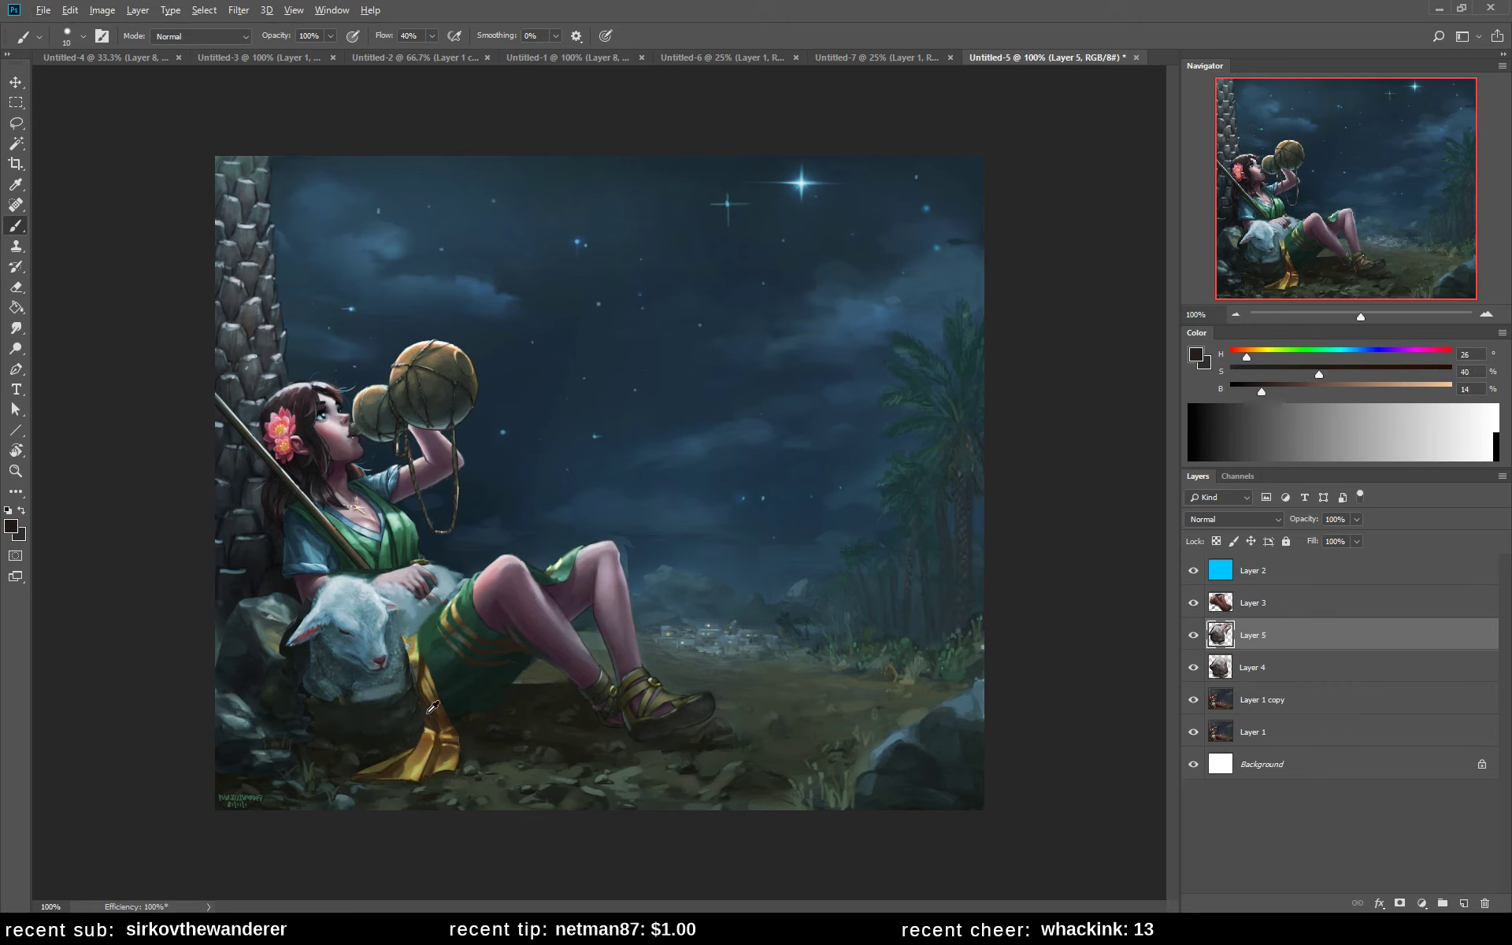
- Brighten the lamb's fur below the hand with light grey sampled from the fur
alt+click(449, 664)
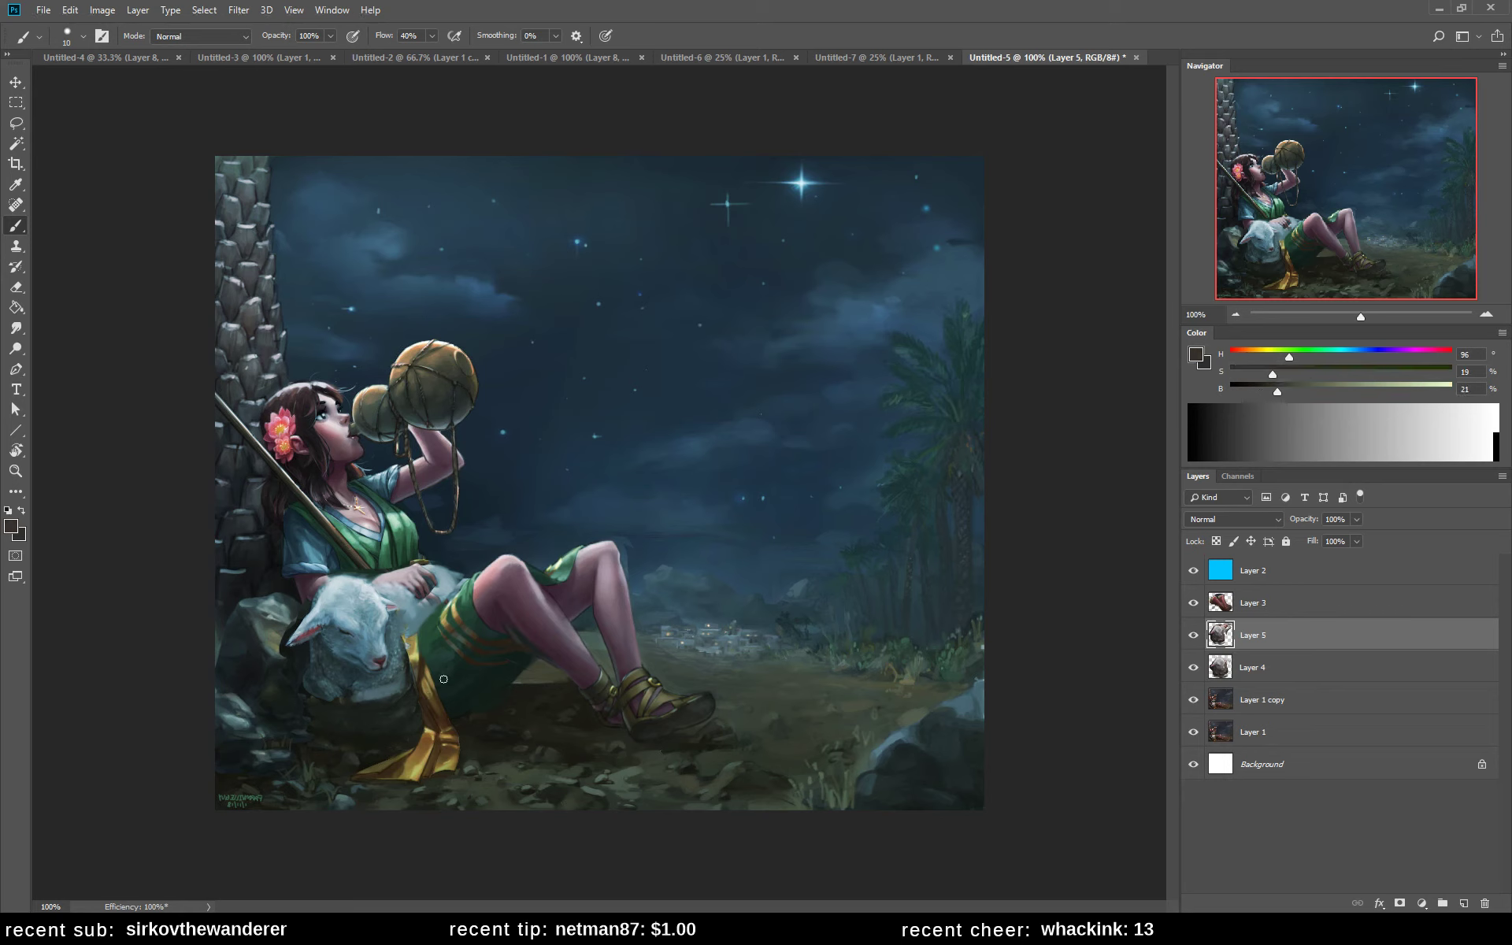
alt+click(457, 666)
alt+click(462, 660)
alt+click(480, 671)
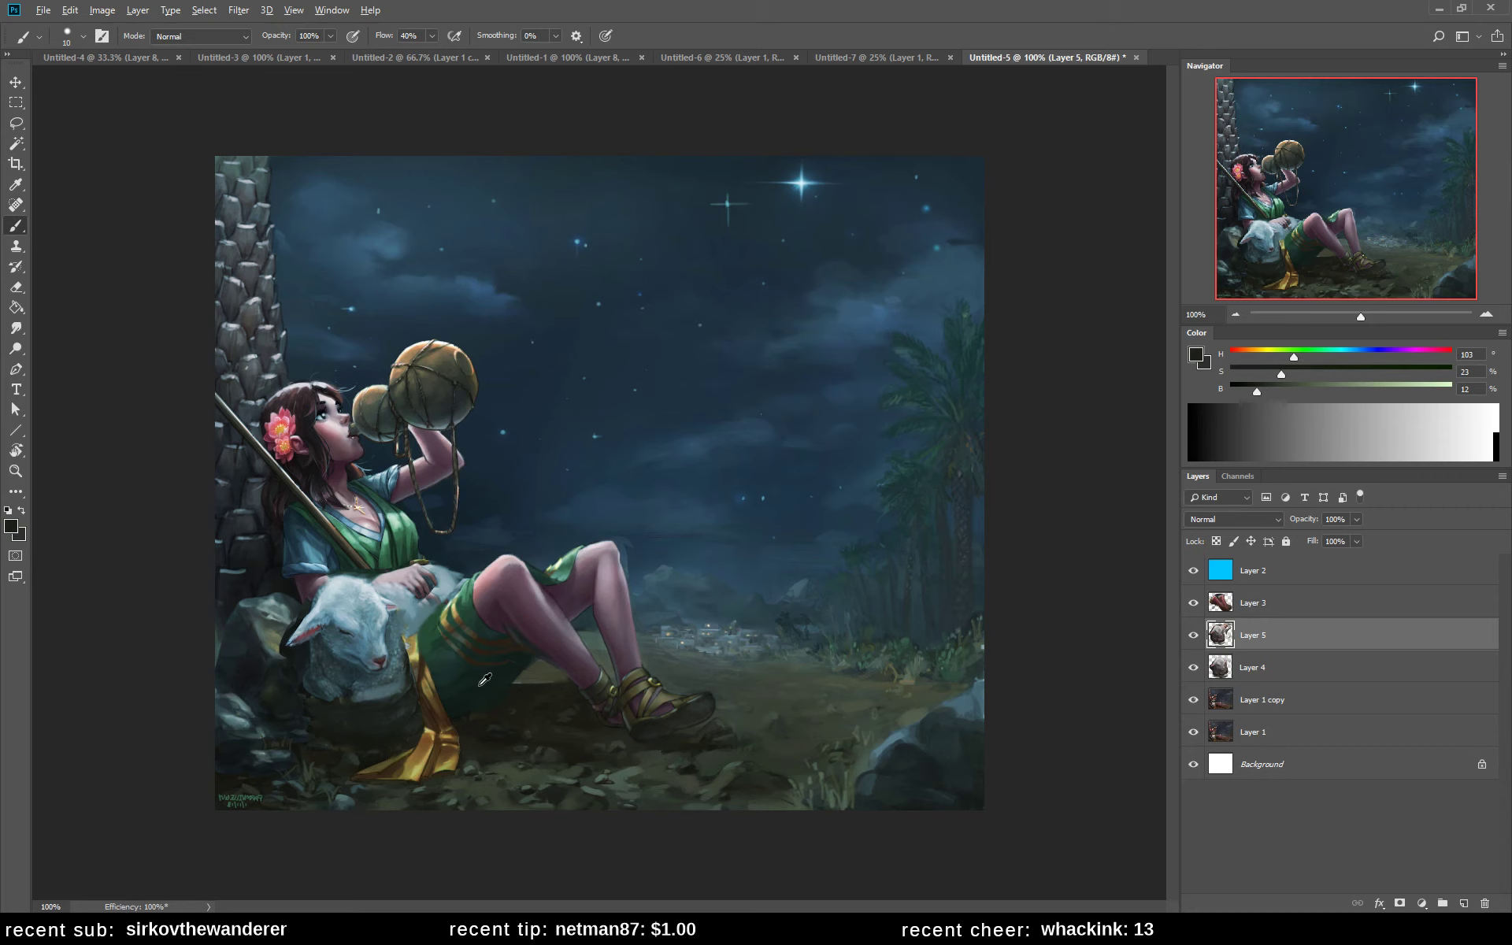
alt+click(486, 679)
alt+click(362, 669)
key(e)
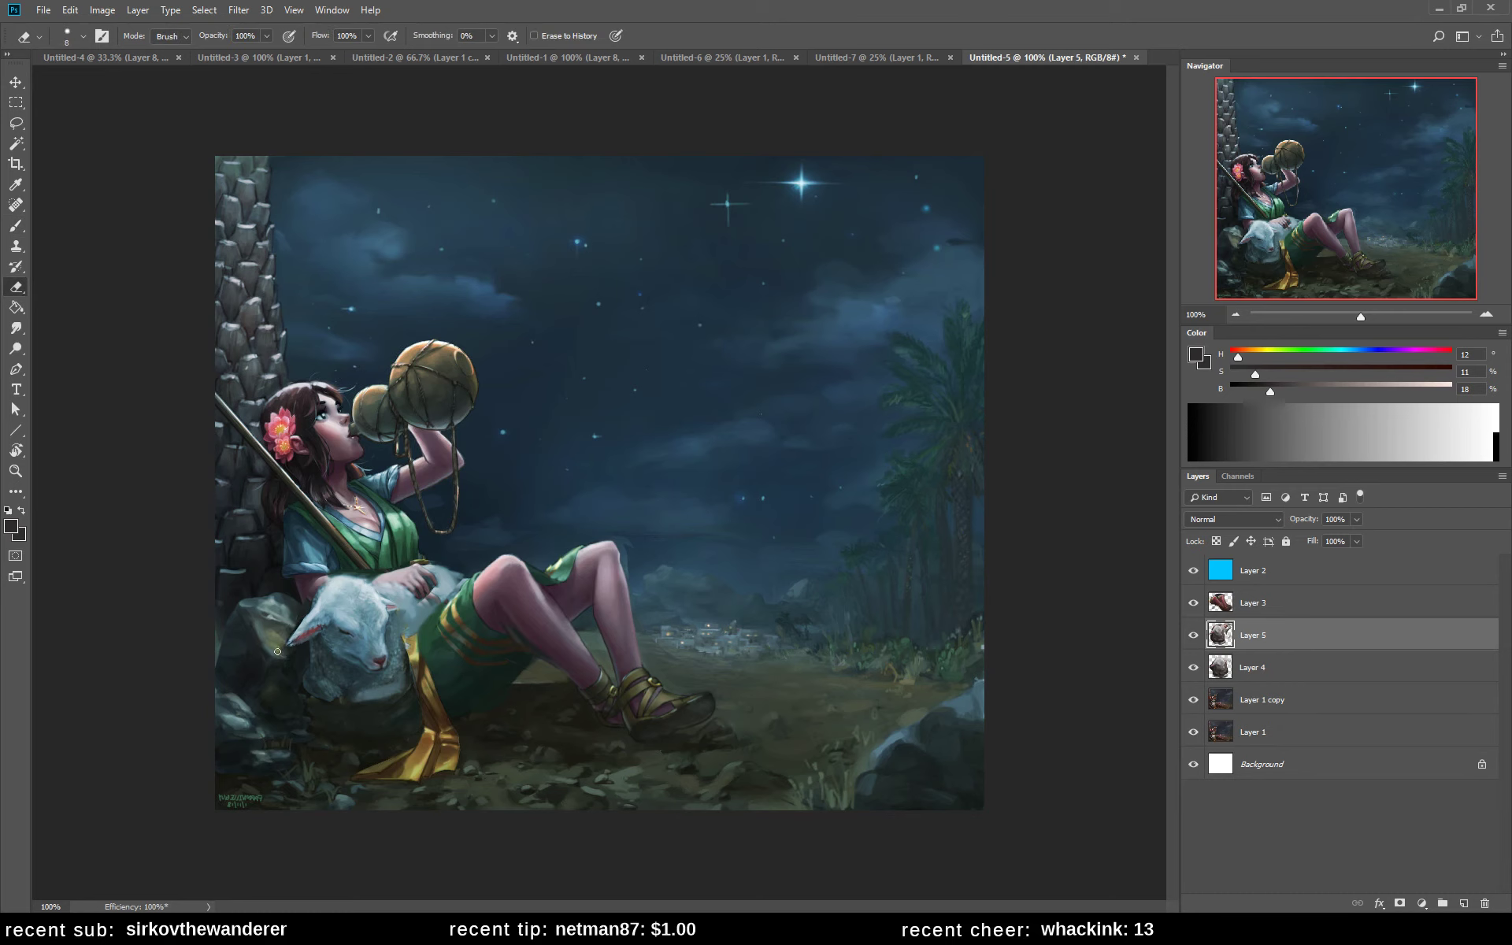
key(b)
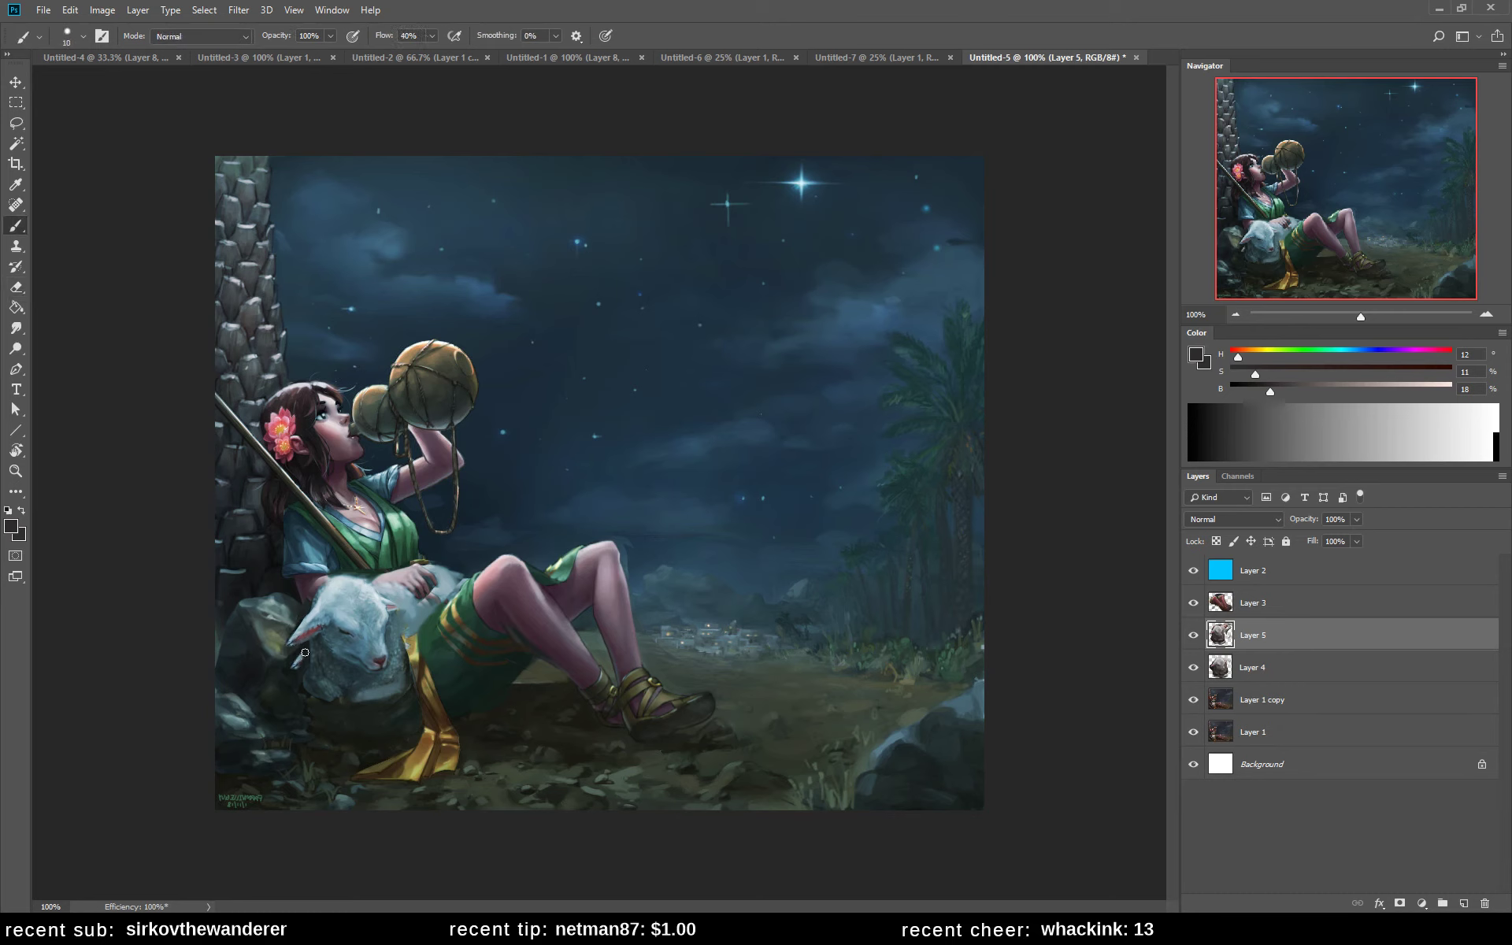
alt+click(301, 650)
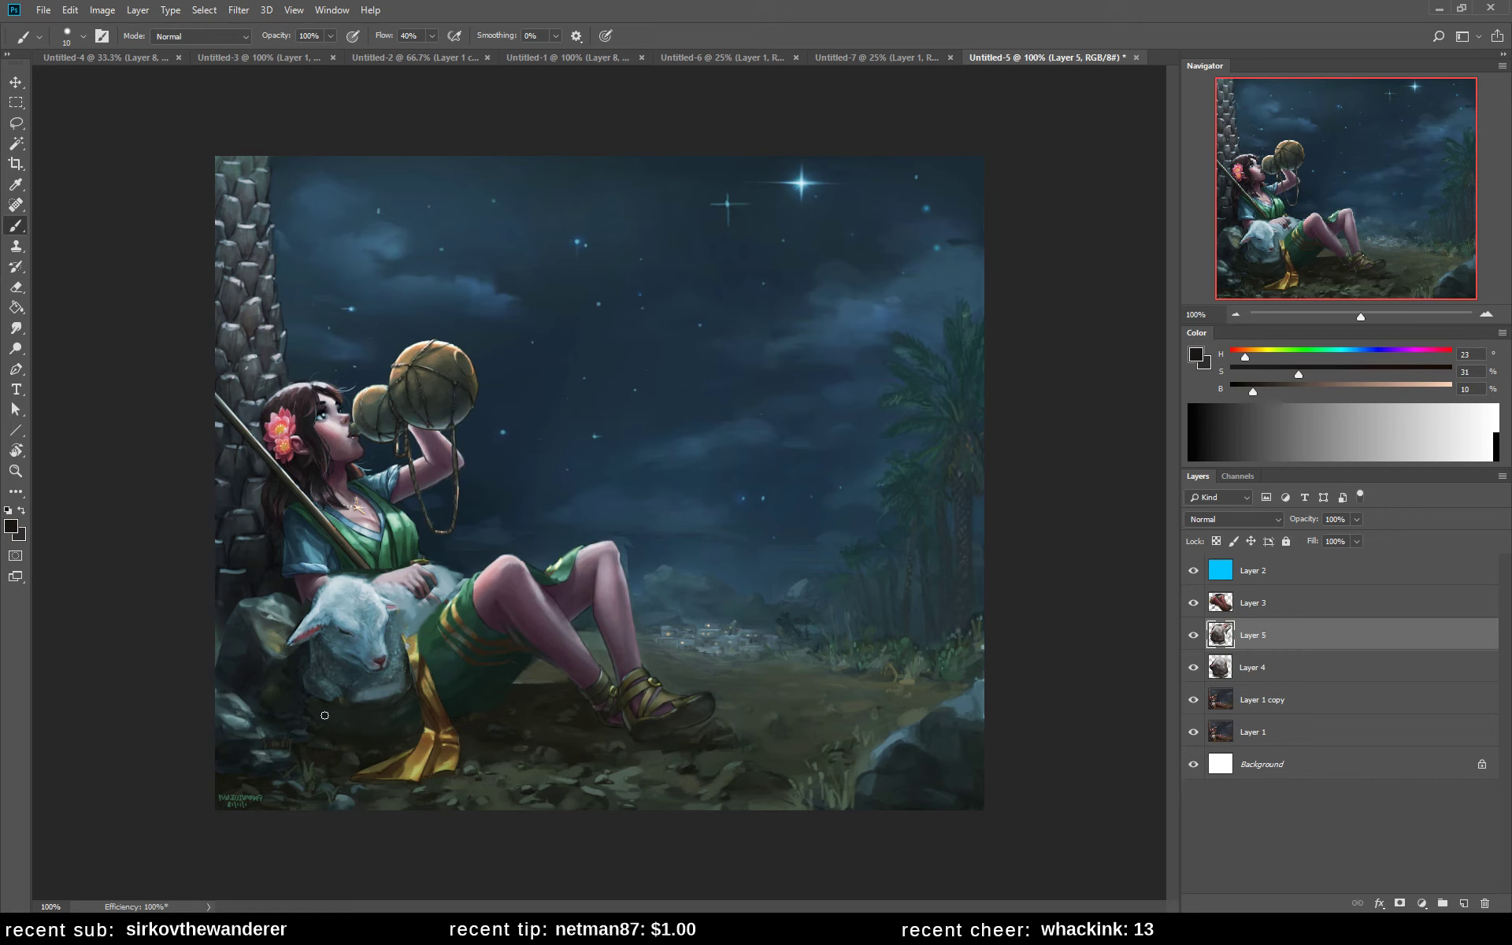
alt+click(444, 582)
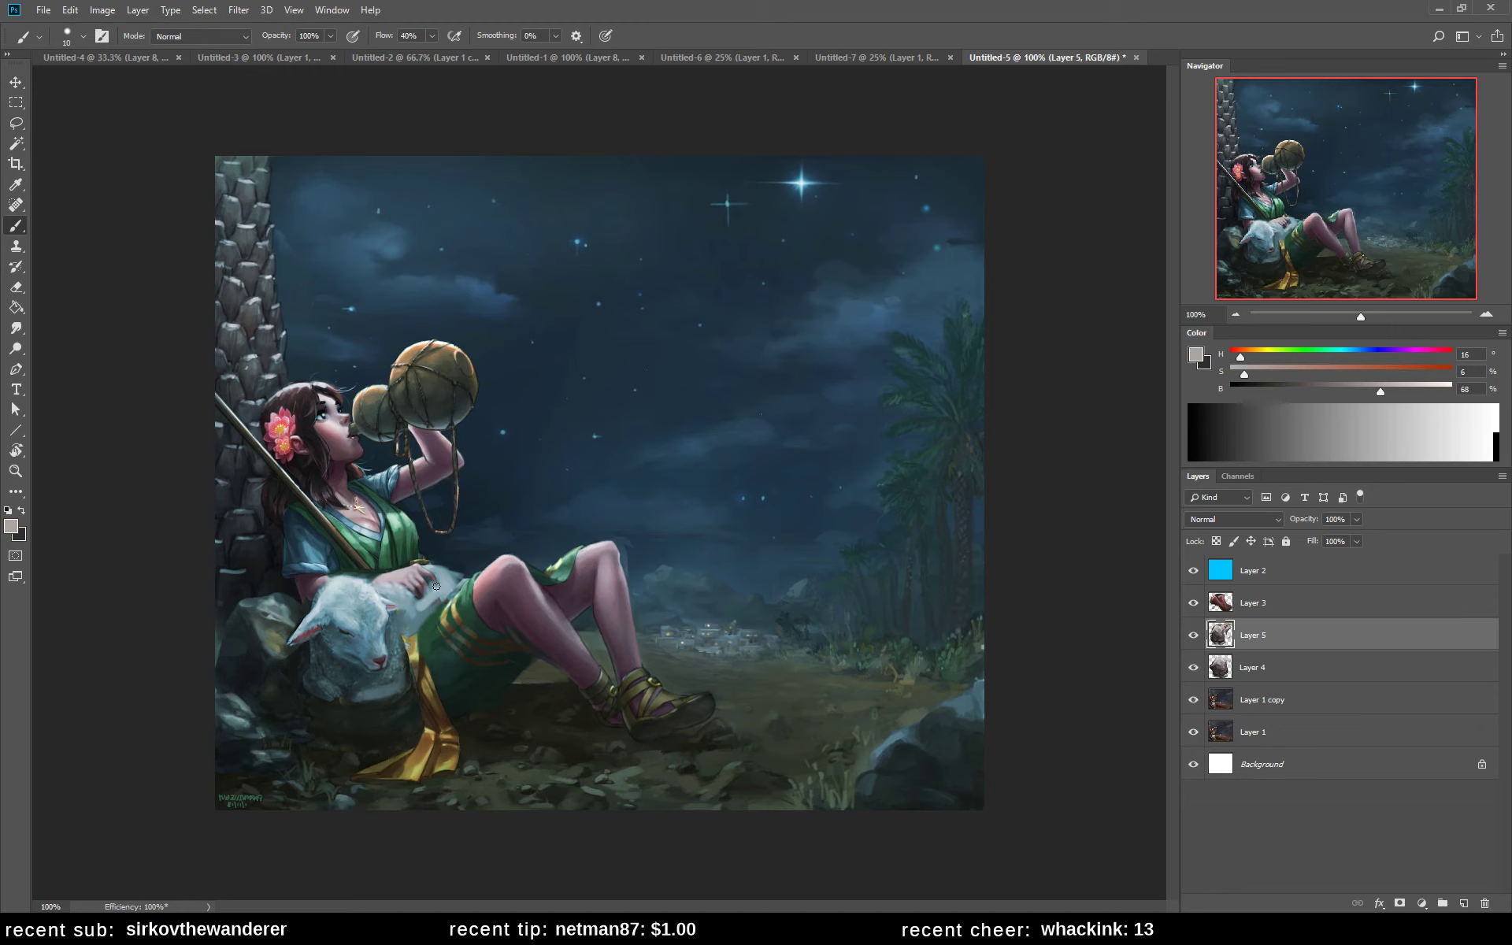
drag(426, 583, 428, 599)
- Darken the skirt's edge with faint strokes of skirt green at 15% brightness
alt+click(426, 612)
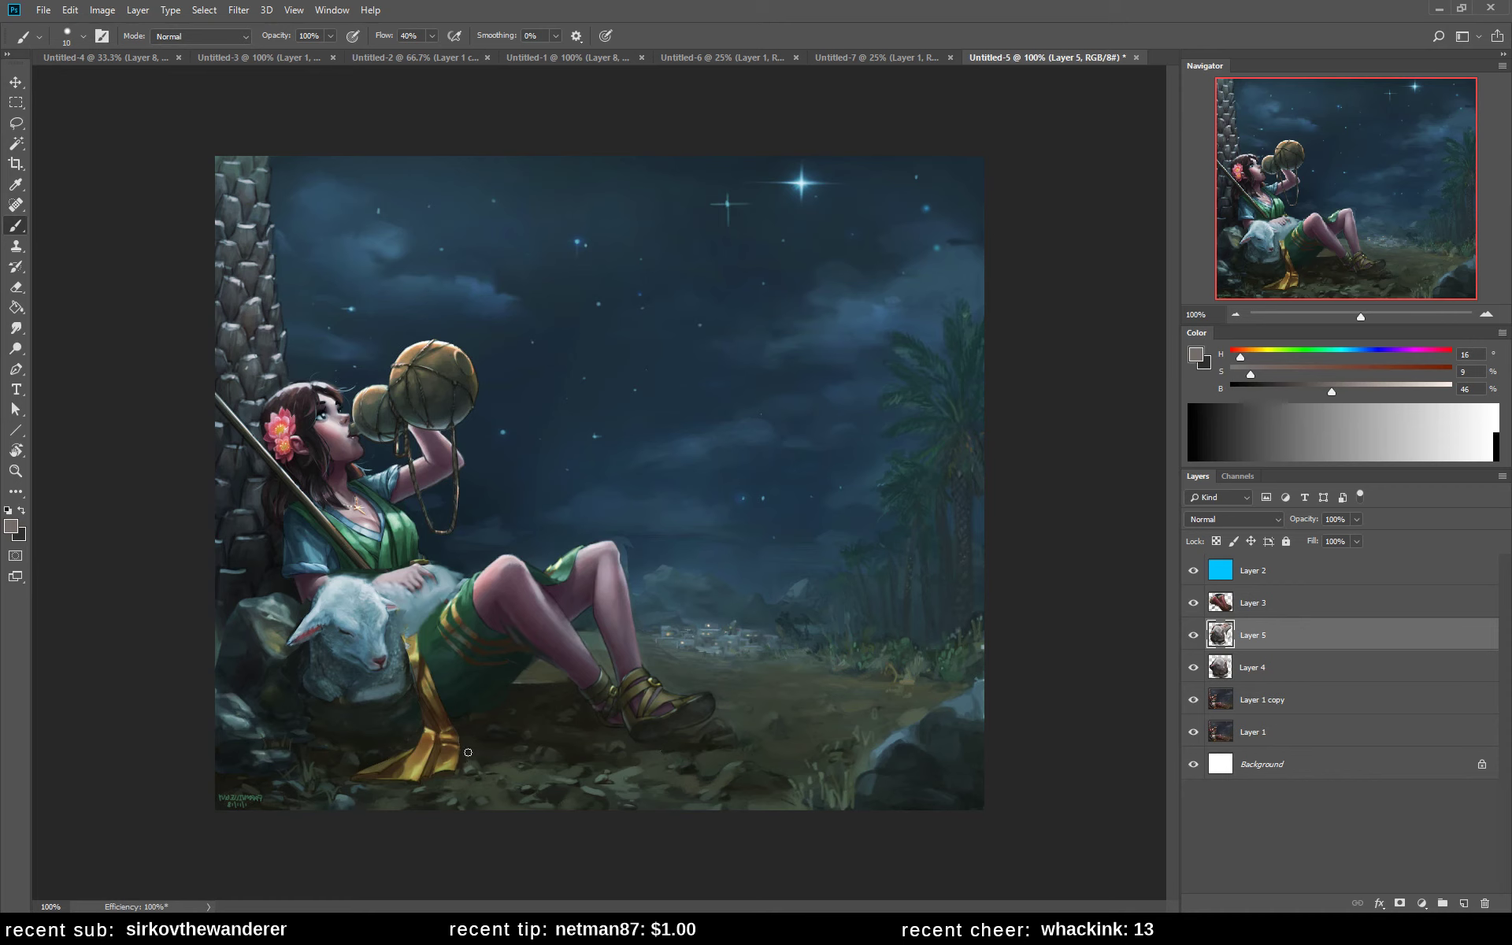
alt+click(429, 630)
click(1263, 392)
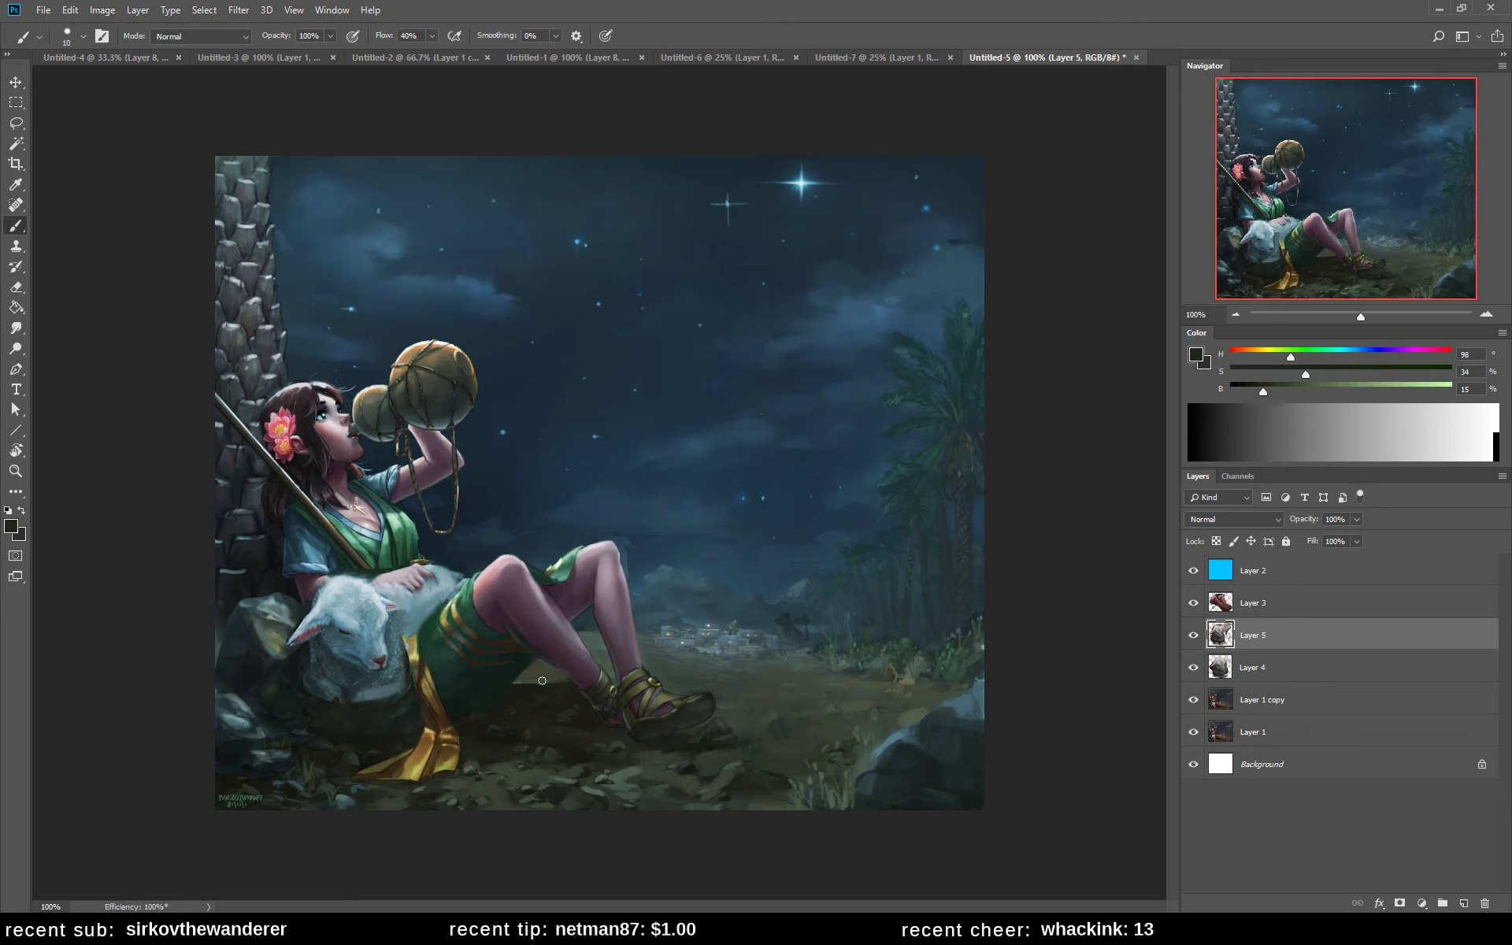
drag(534, 657, 536, 664)
- Brighten the lamb's back fur with light grey strokes
alt+click(508, 621)
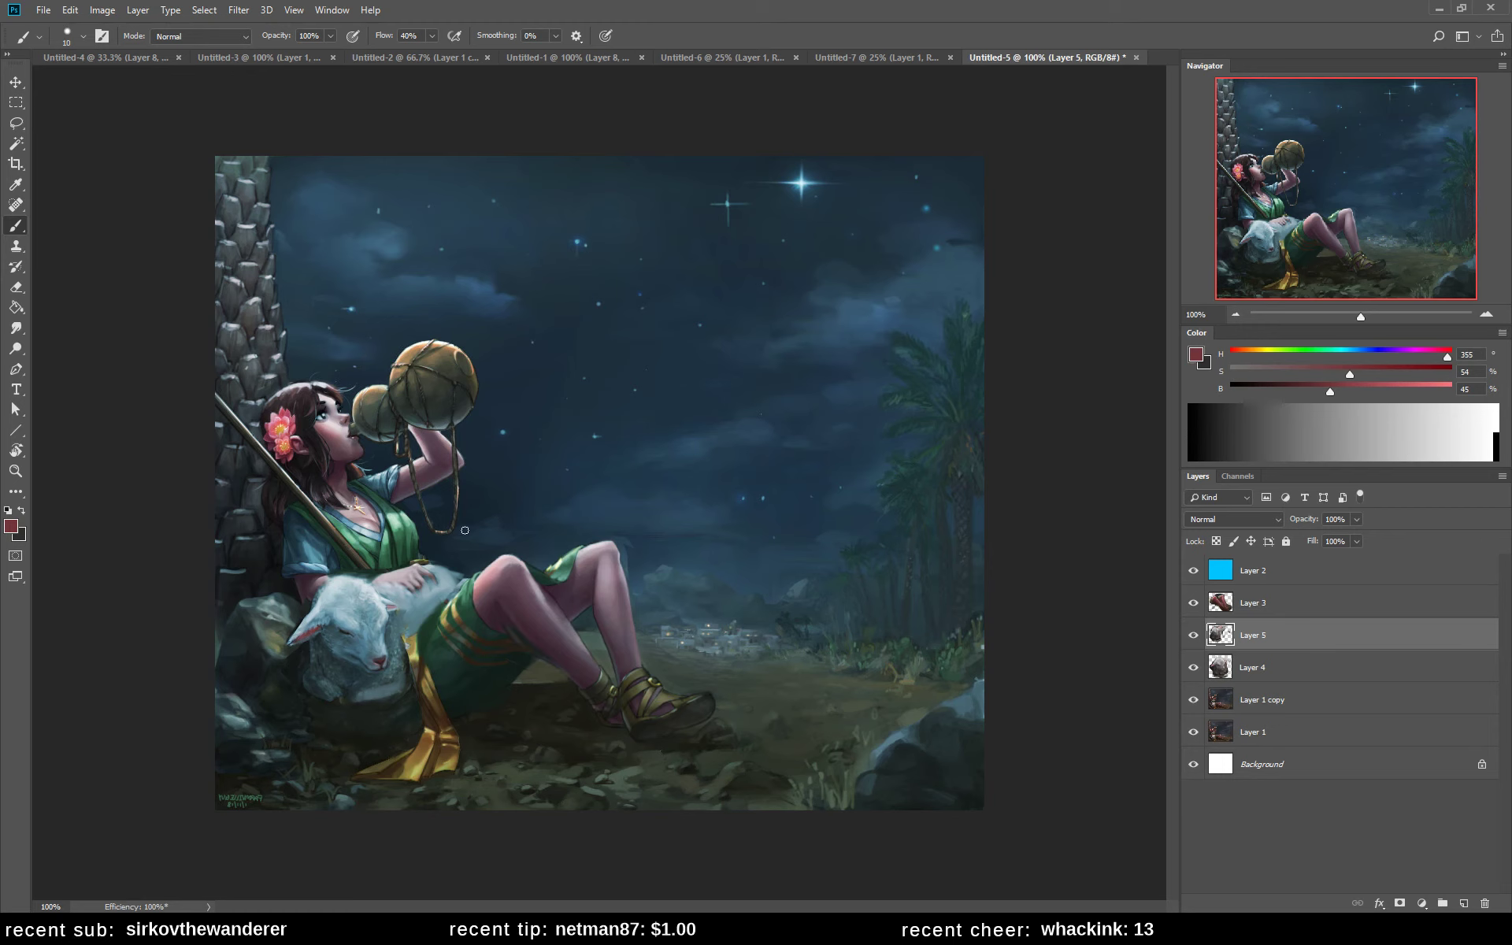
alt+click(449, 566)
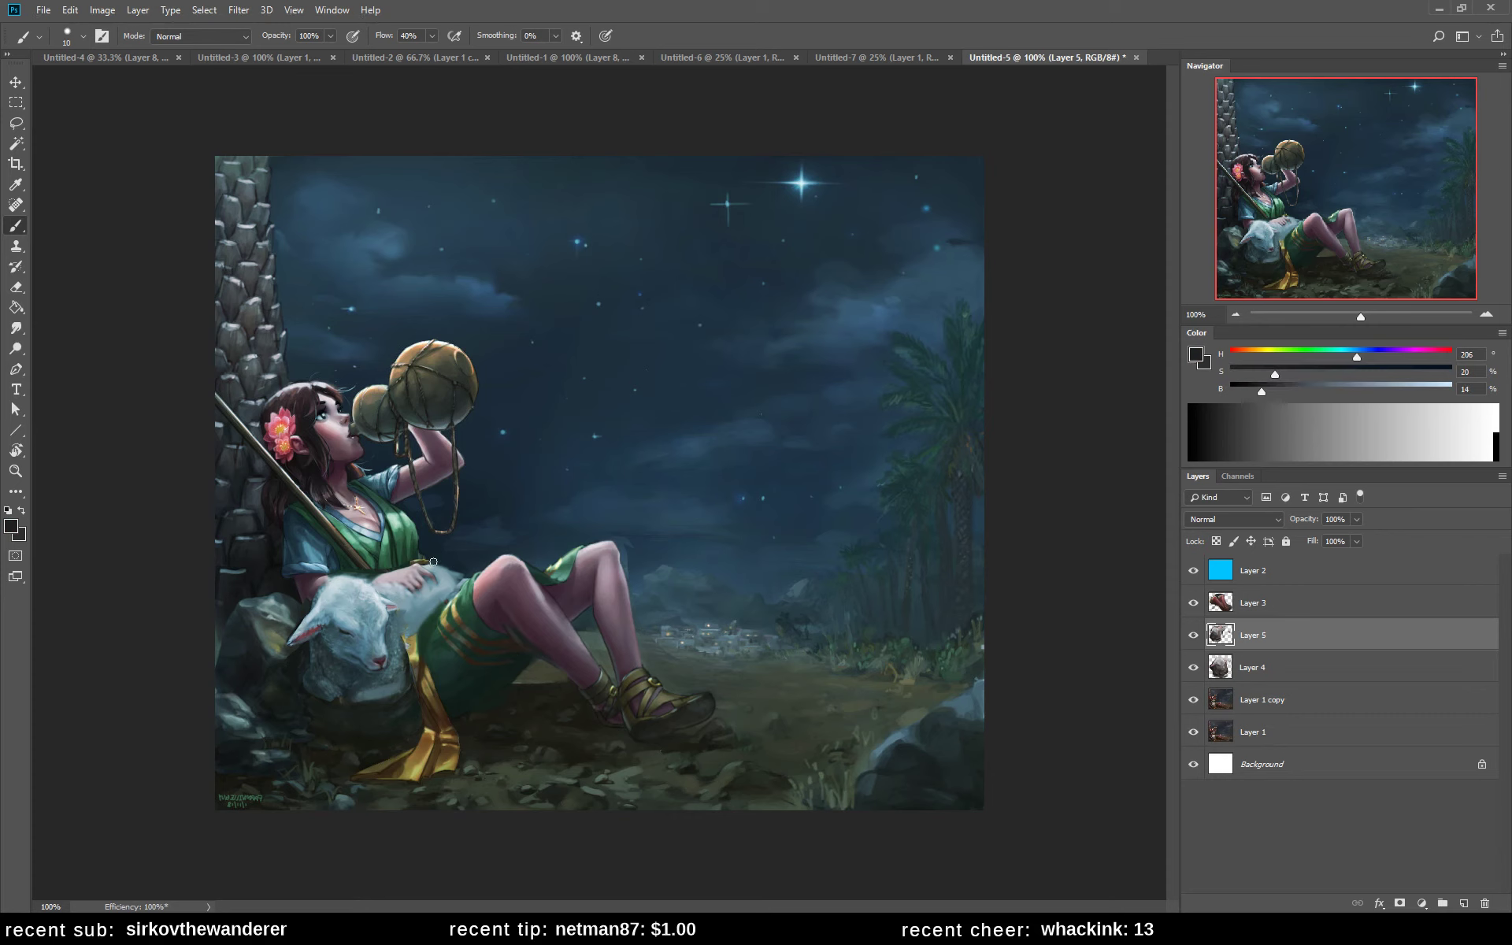
alt+click(459, 571)
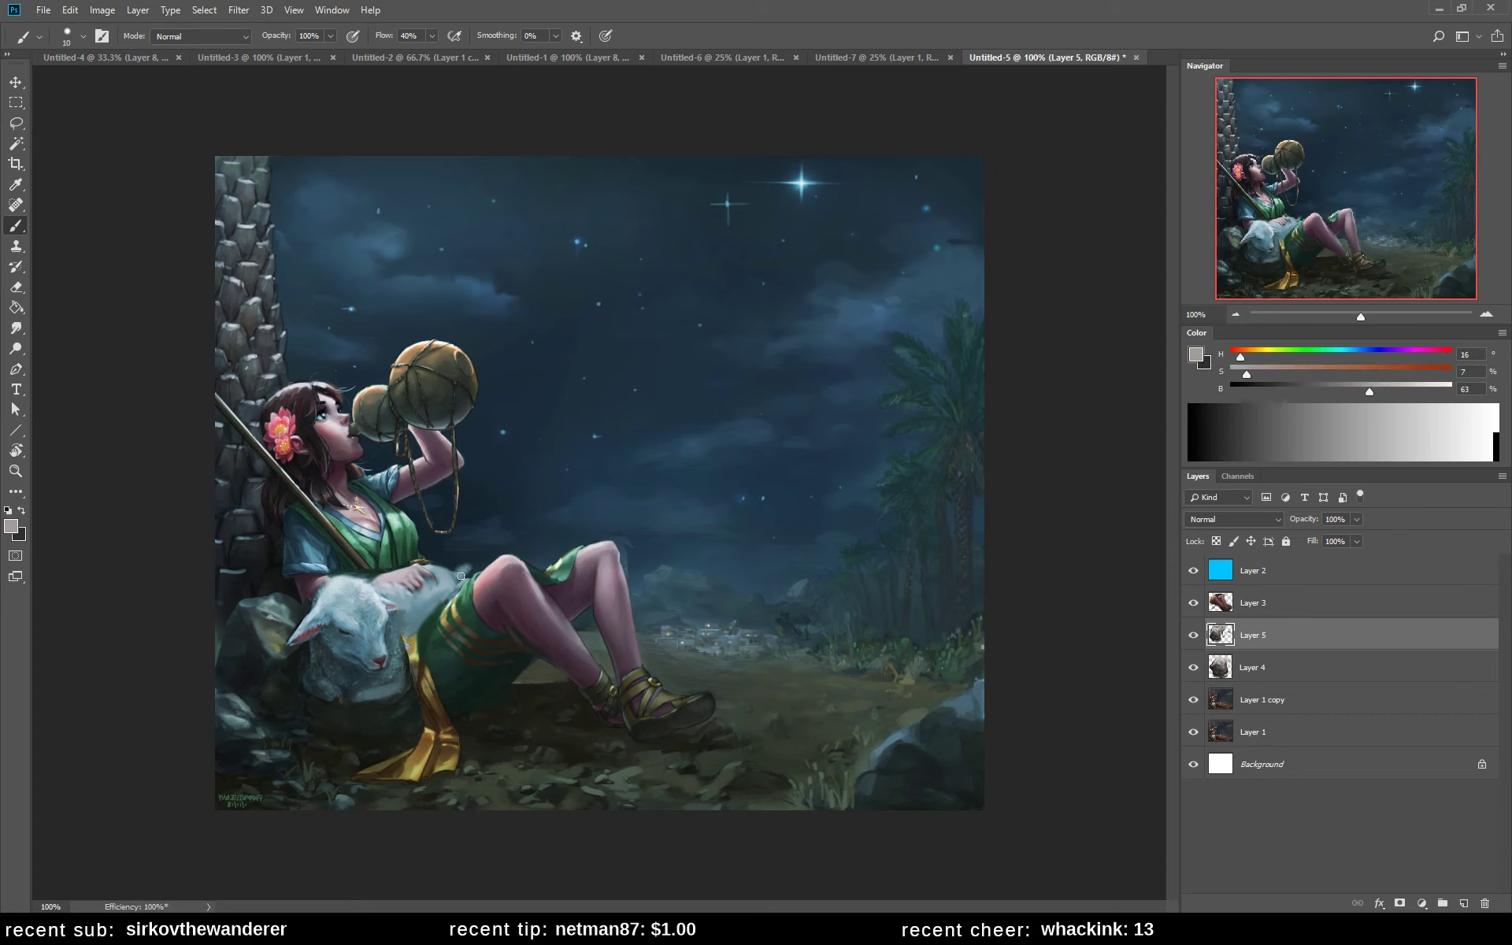
drag(473, 570, 454, 573)
alt+click(424, 626)
alt+click(410, 613)
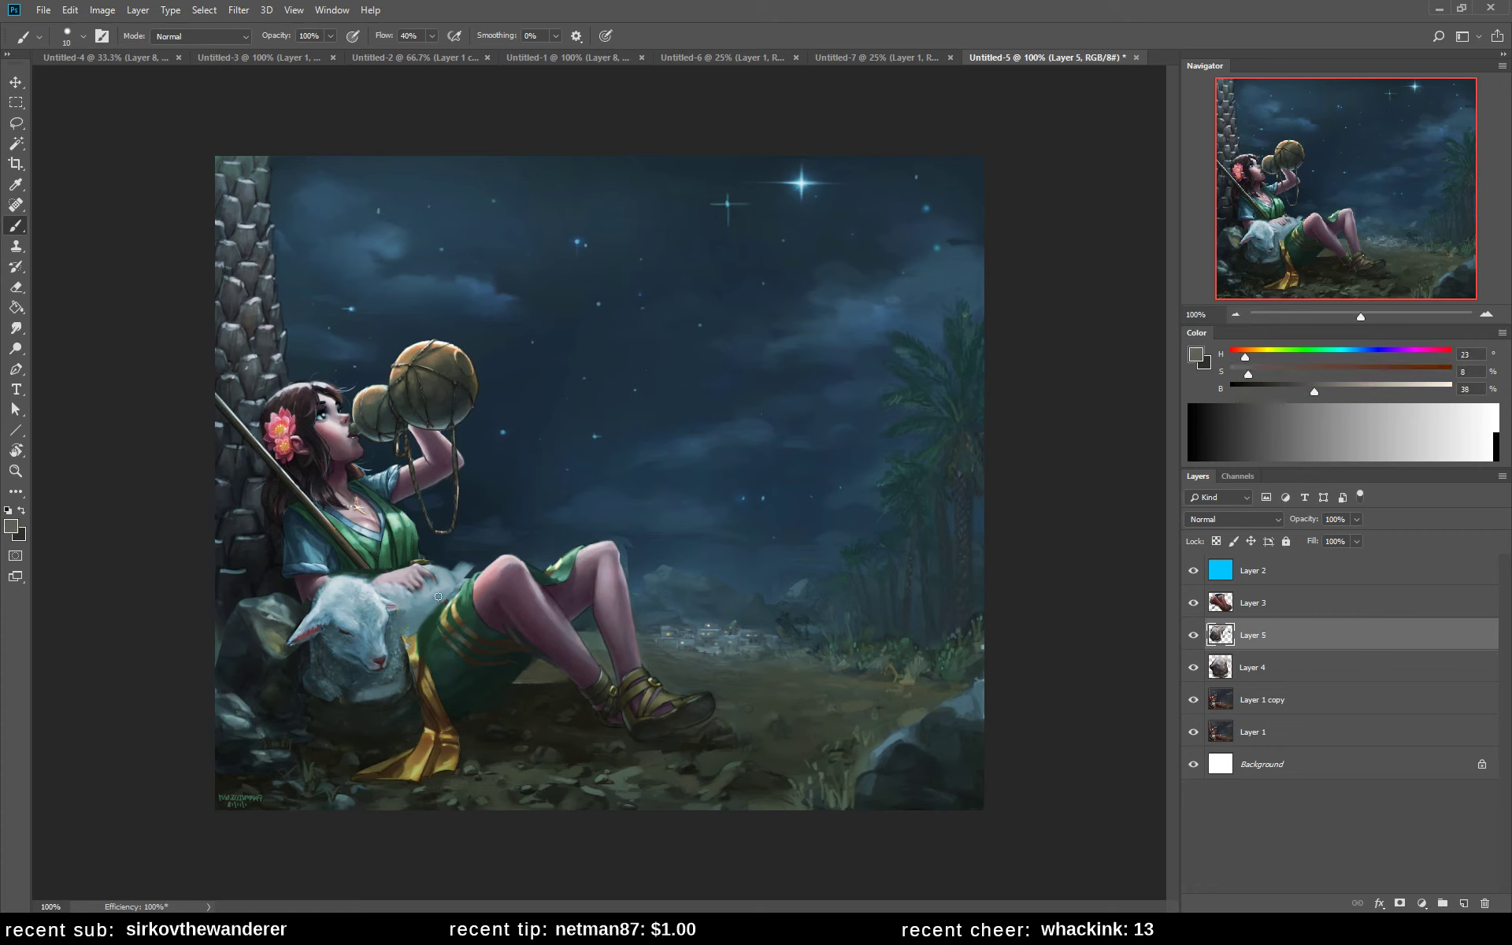
alt+click(469, 555)
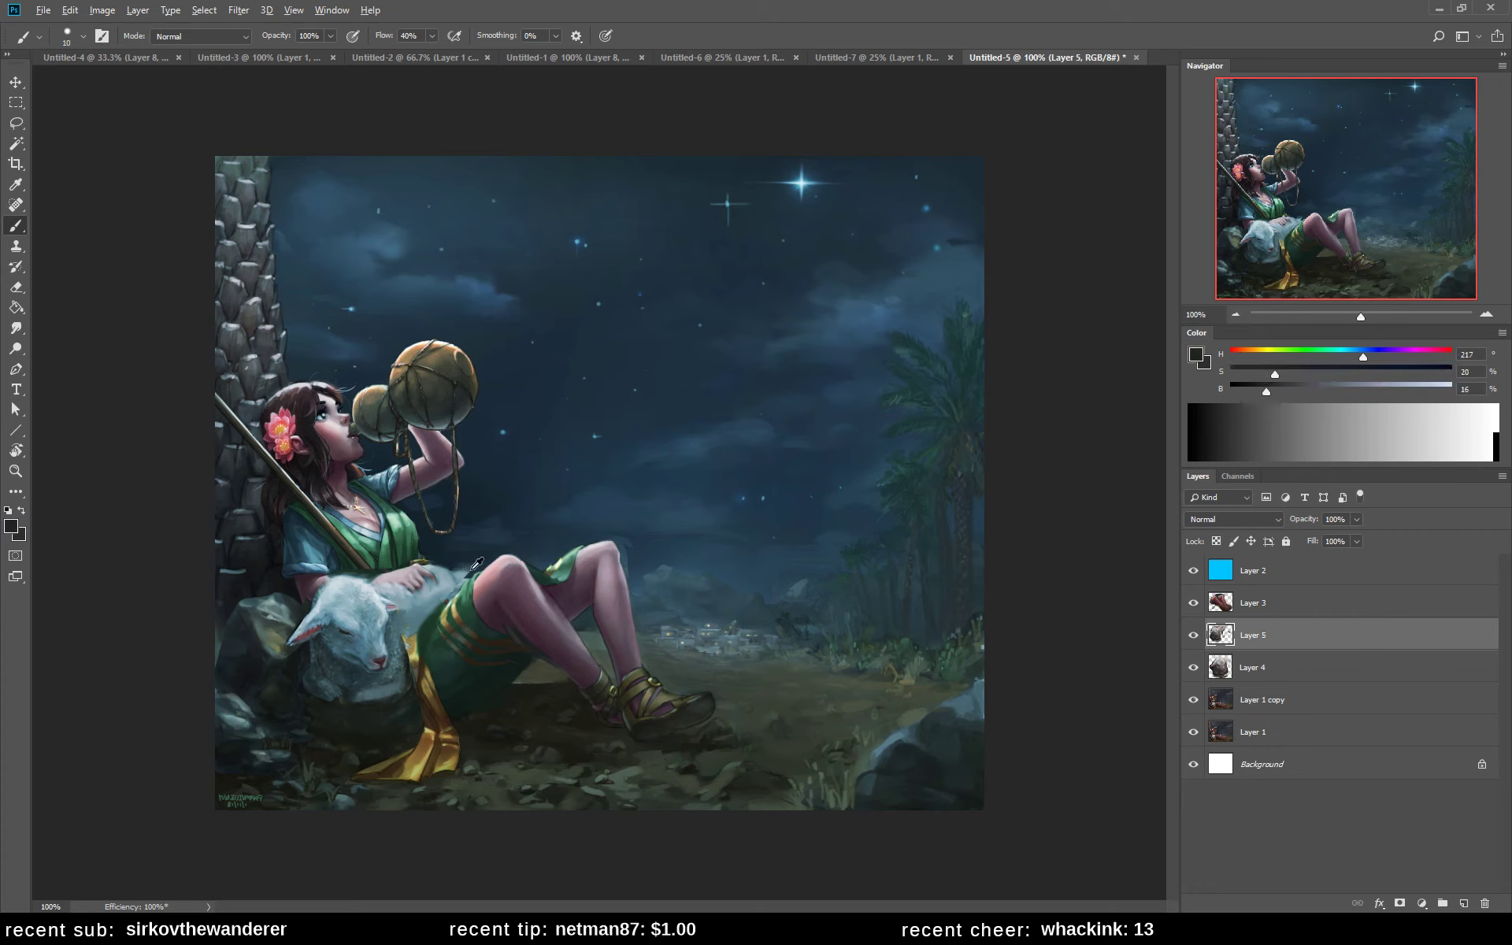
alt+click(474, 575)
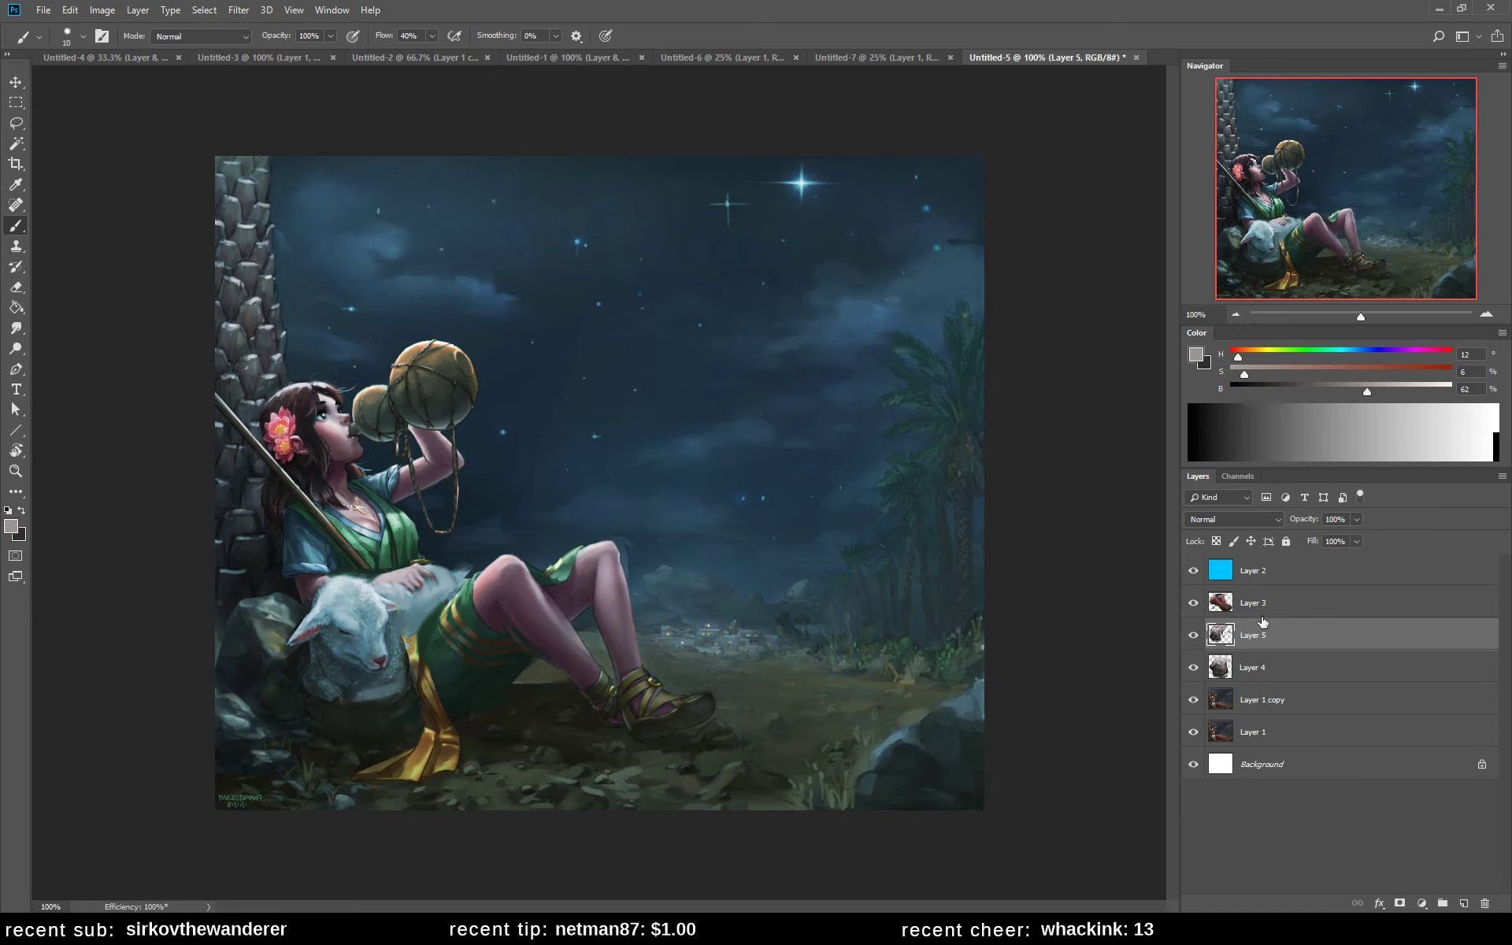
- Move Layer 5 above Layer 3 and flip the canvas back horizontally
drag(1263, 630, 1276, 606)
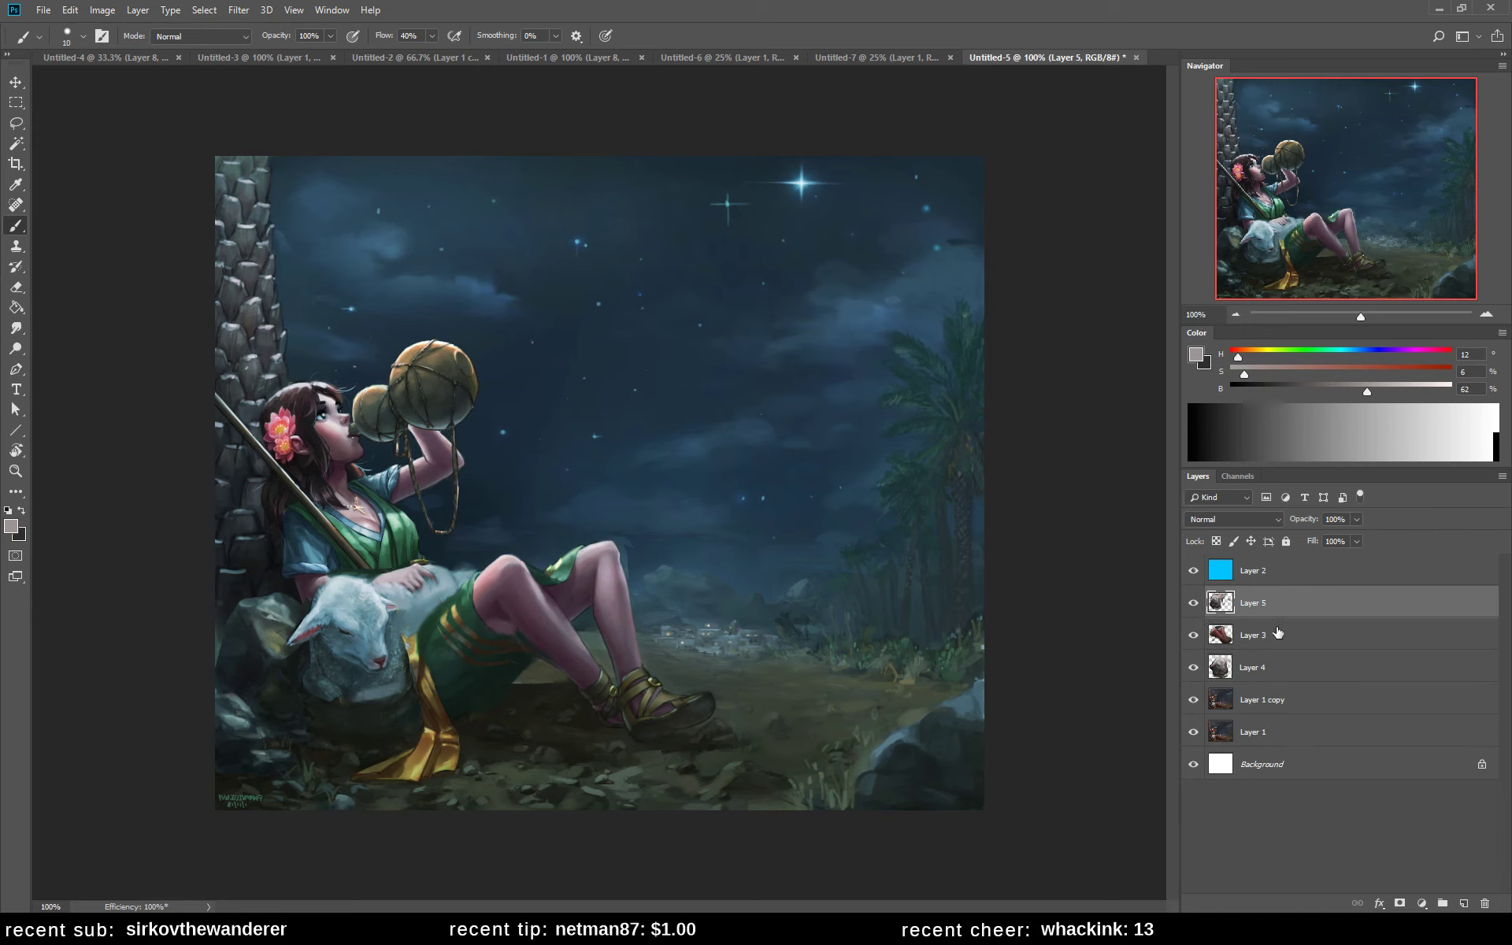
alt+click(459, 605)
alt+click(458, 610)
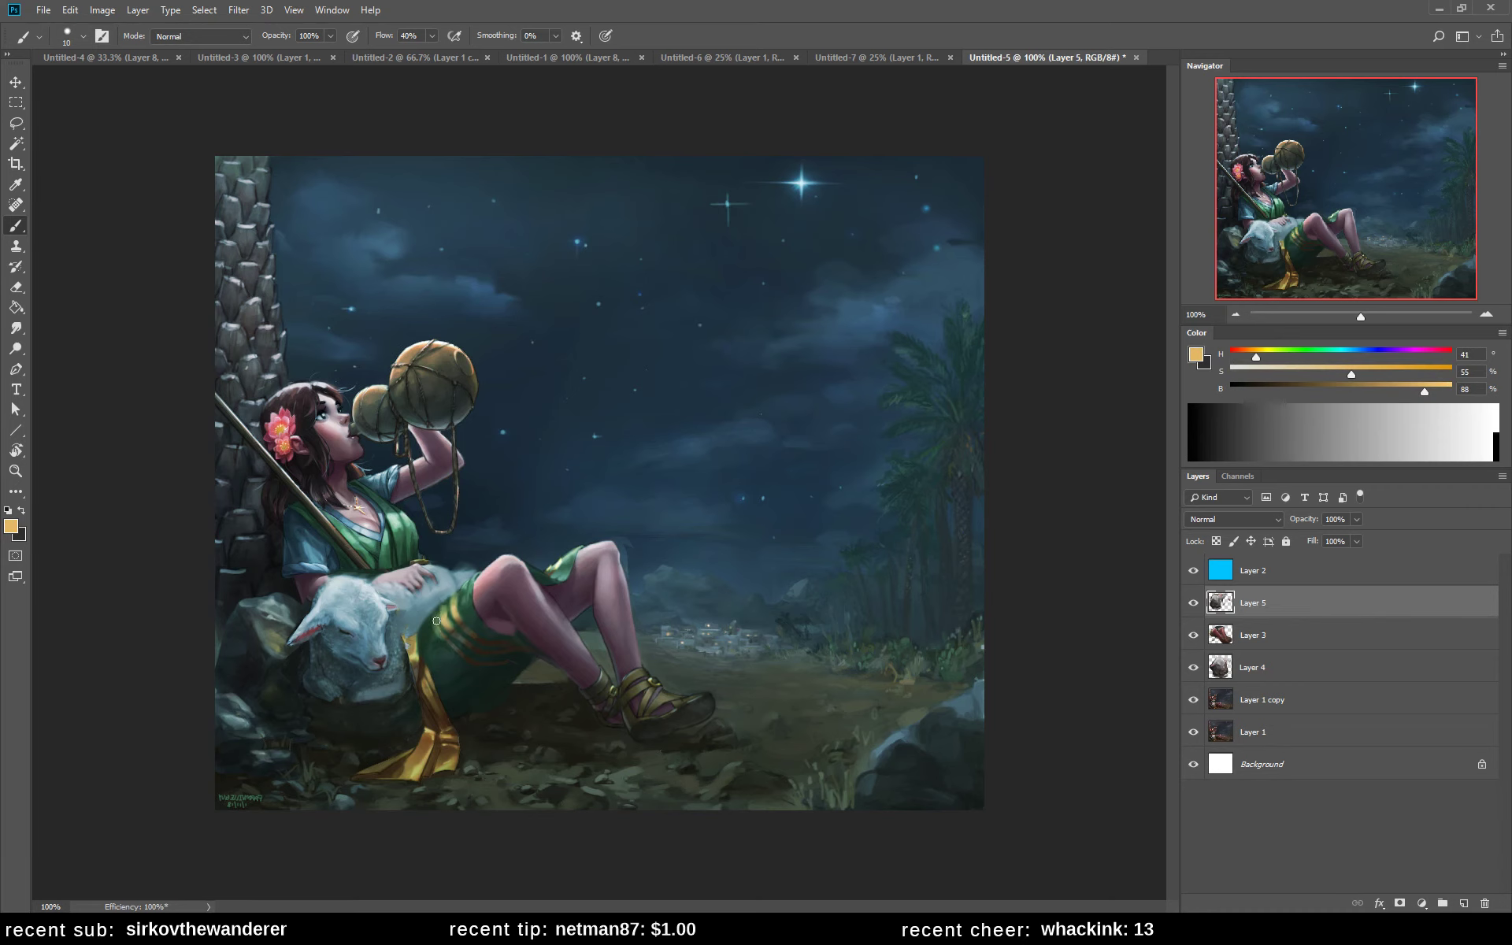
alt+click(437, 633)
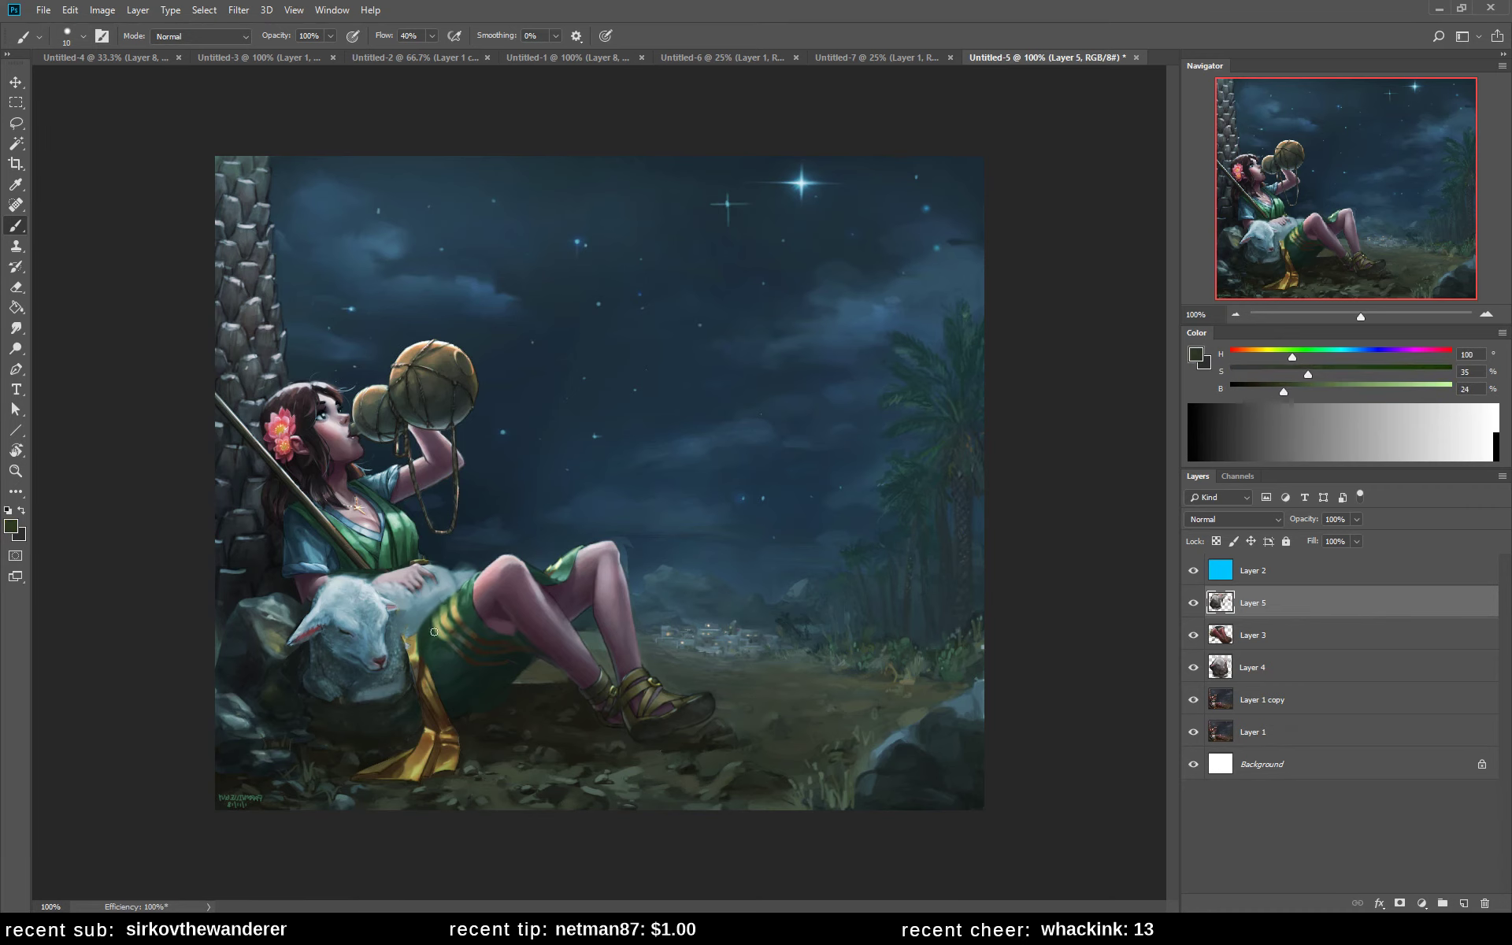
key(ctrl+shift+h)
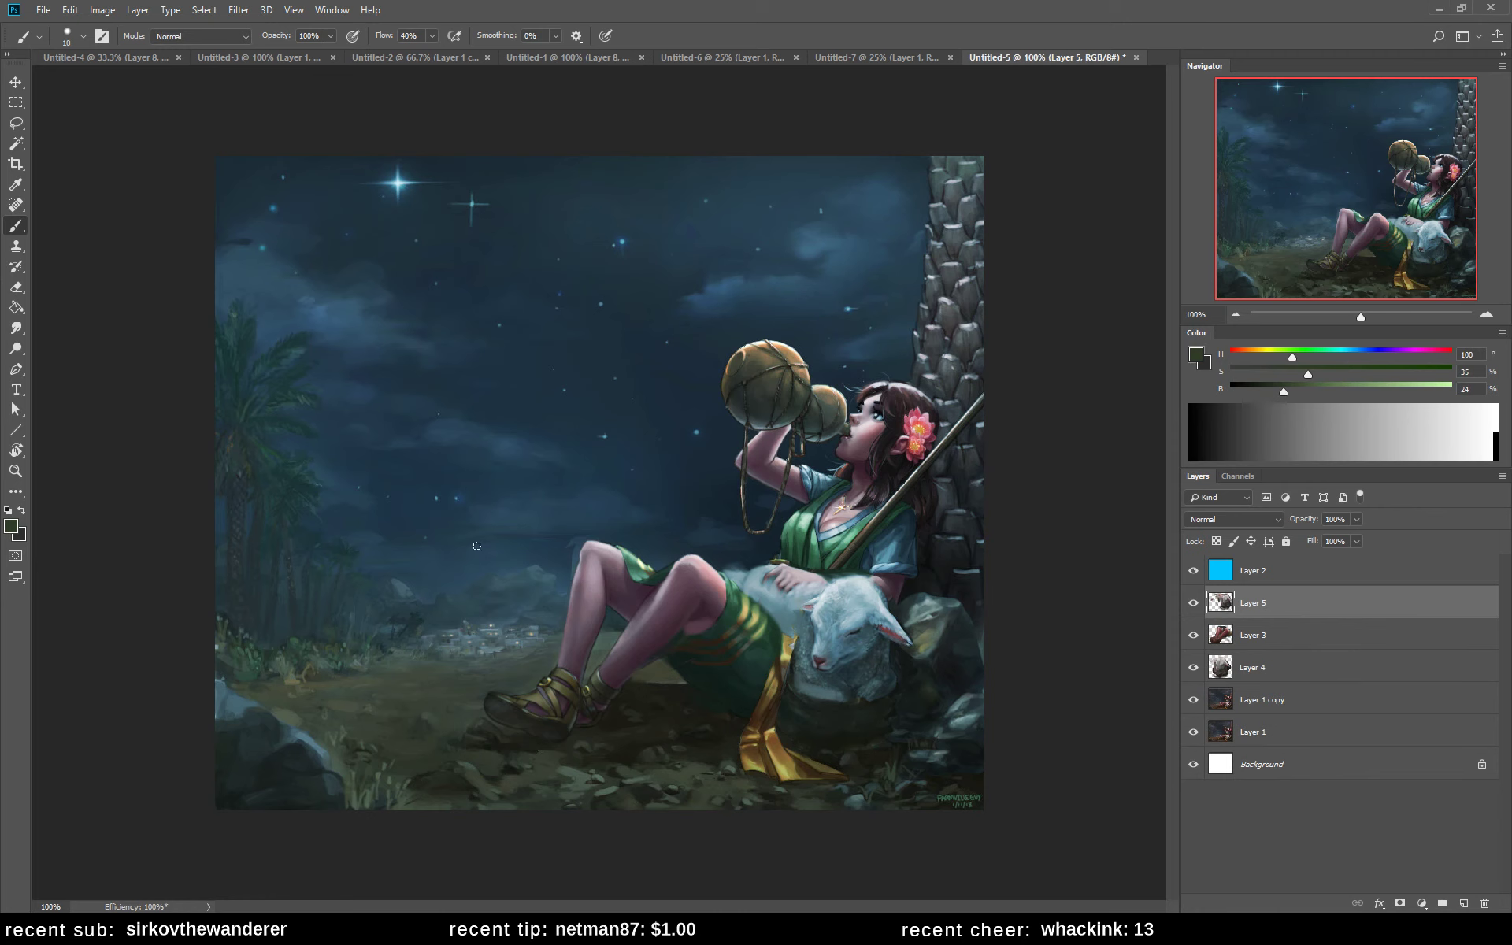
- Darken the edge of the girl's shin with dark reds sampled from face and leg
alt+click(875, 428)
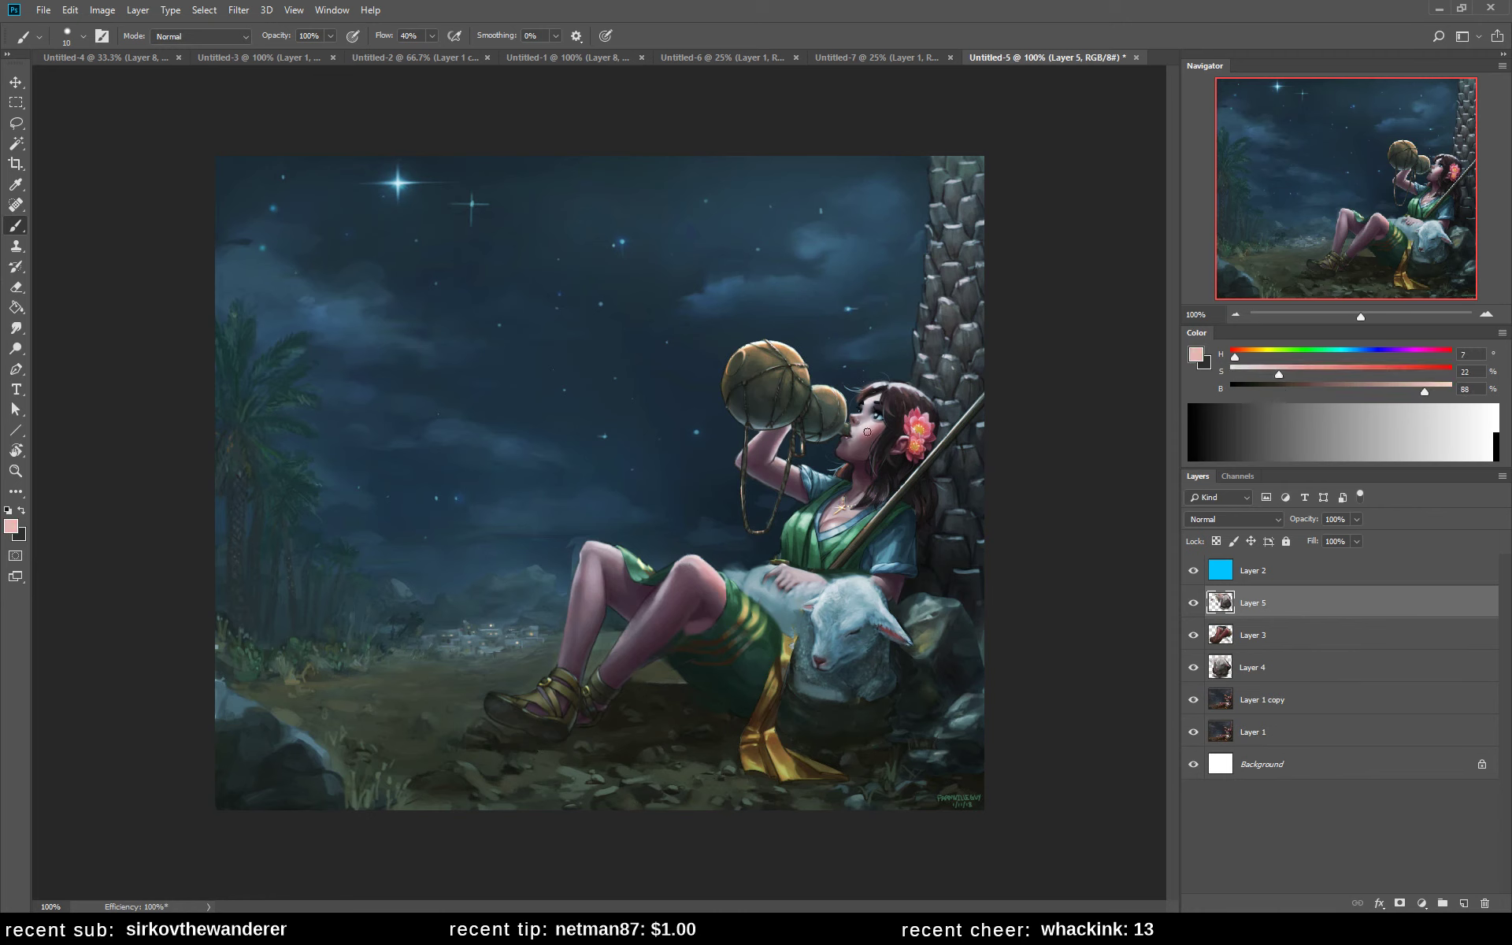
alt+click(859, 442)
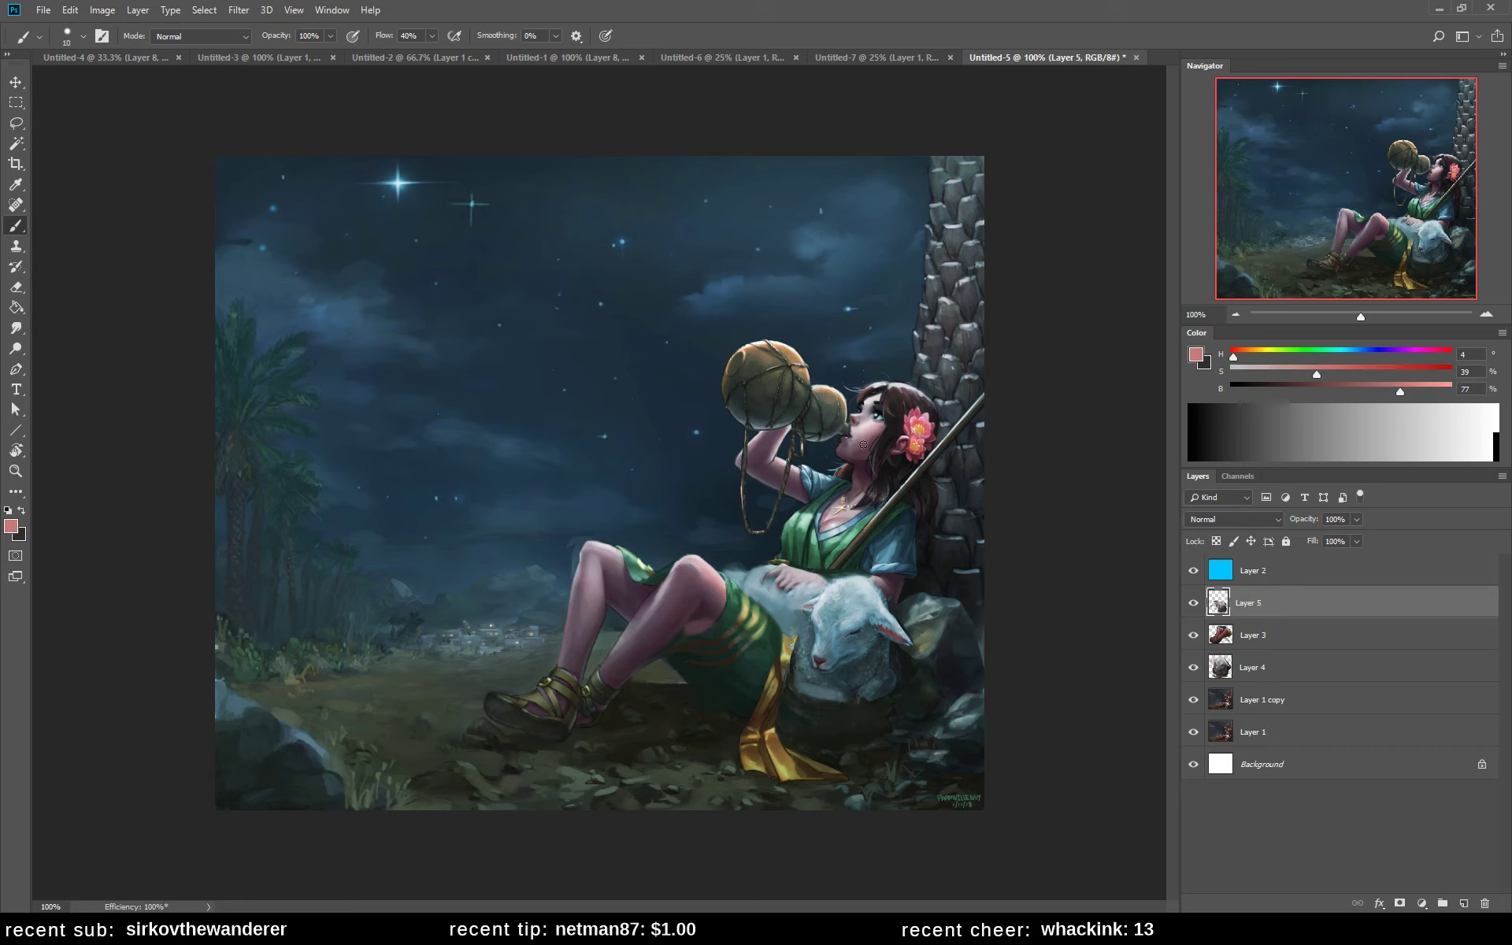
alt+click(873, 433)
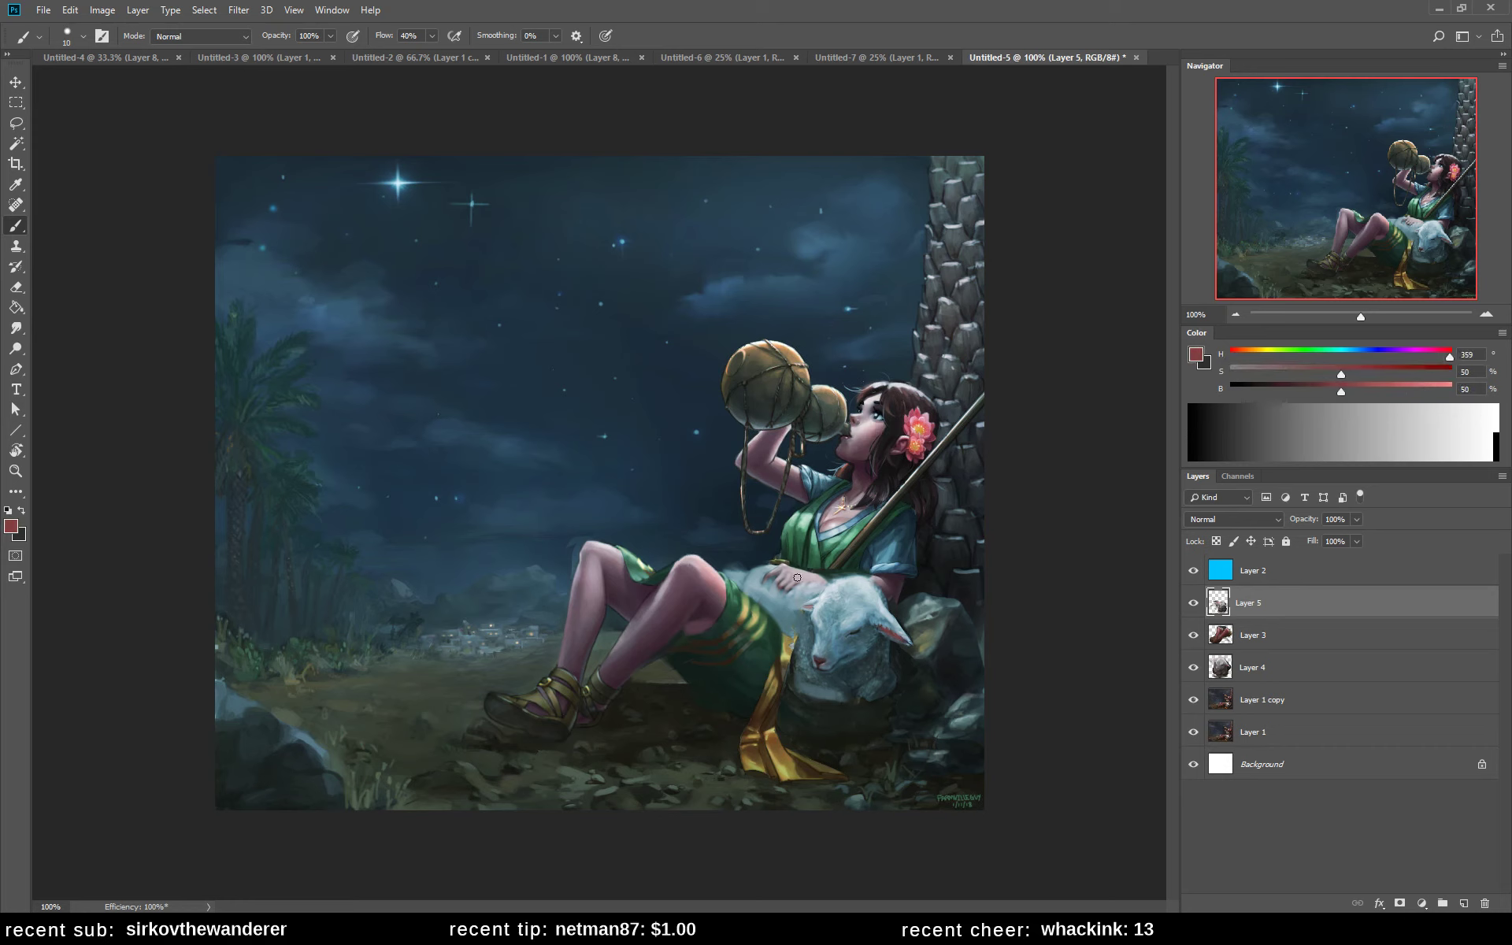
alt+click(672, 604)
drag(672, 578, 610, 675)
alt+click(616, 668)
alt+click(621, 665)
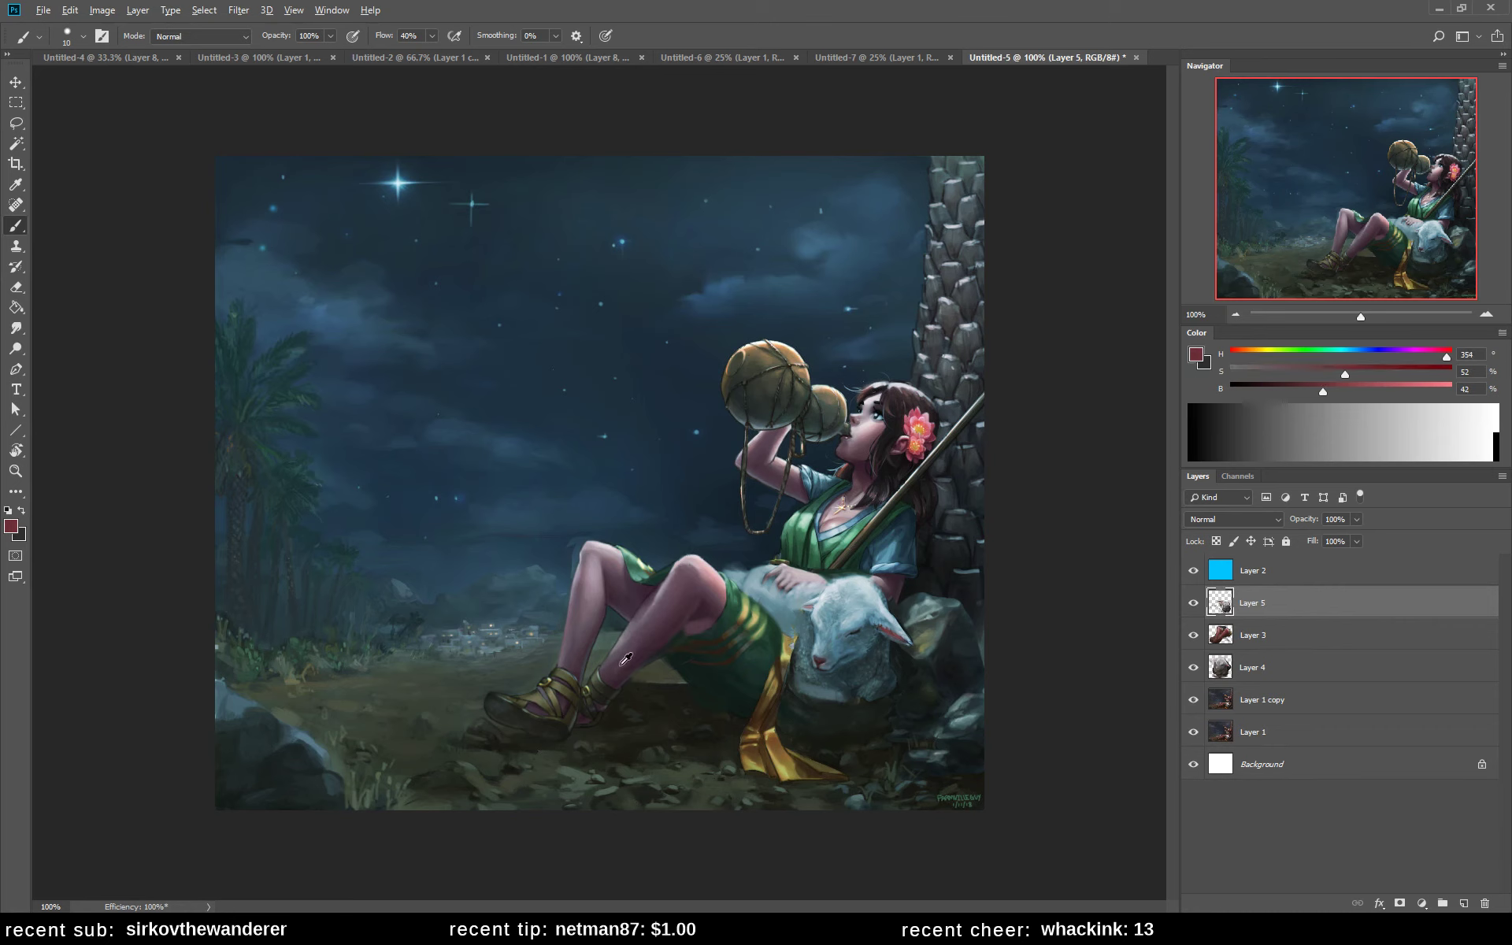
alt+click(648, 636)
- Touch up beside the knee with dark blue-grey, then lasso around the gourds
alt+click(558, 553)
drag(567, 549, 572, 558)
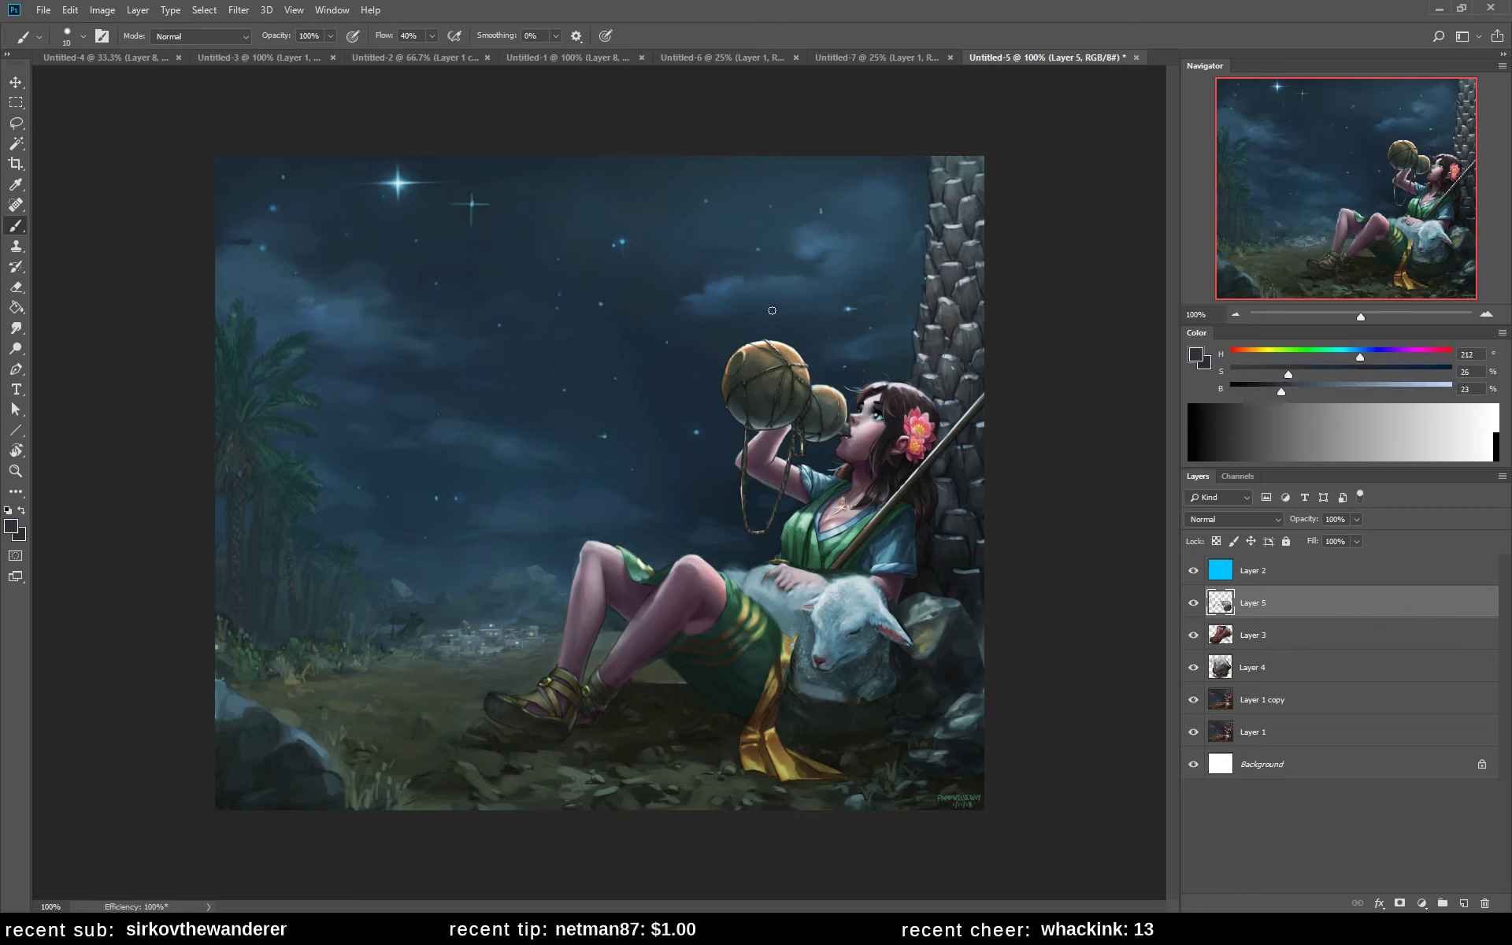
key(l)
mouse_move(752, 329)
mouse_down()
mouse_move(716, 364)
mouse_move(748, 433)
mouse_move(848, 408)
mouse_move(852, 429)
mouse_move(827, 449)
mouse_move(709, 415)
mouse_move(778, 334)
mouse_move(850, 409)
mouse_up()
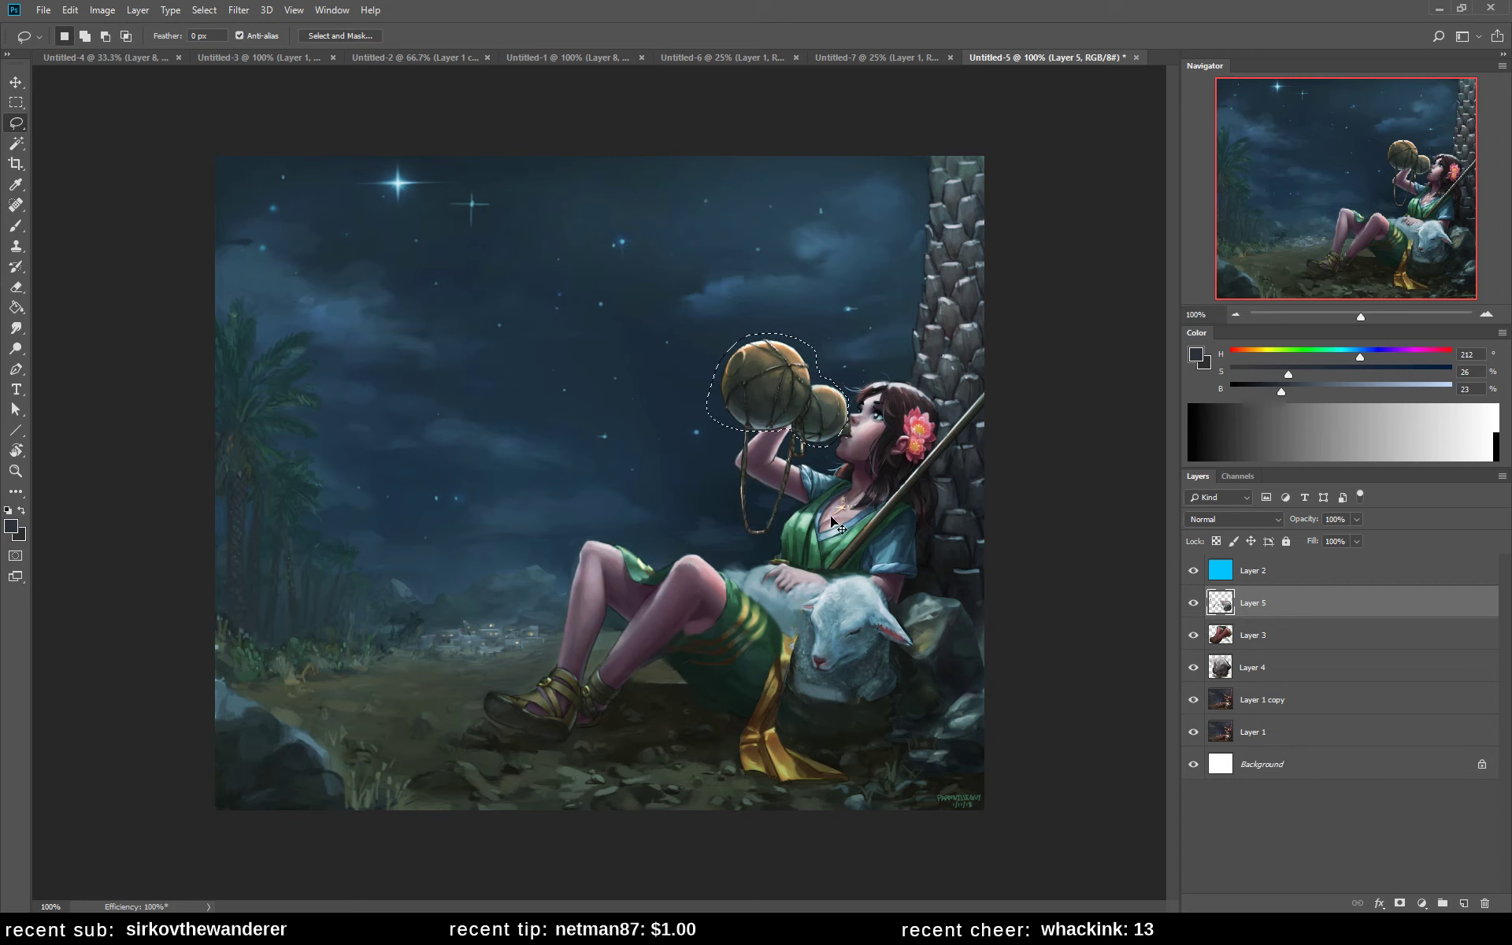
- Copy the gourds to a new layer, scale them down slightly and move them up-right
click(1261, 707)
key(ctrl+j)
key(ctrl+t)
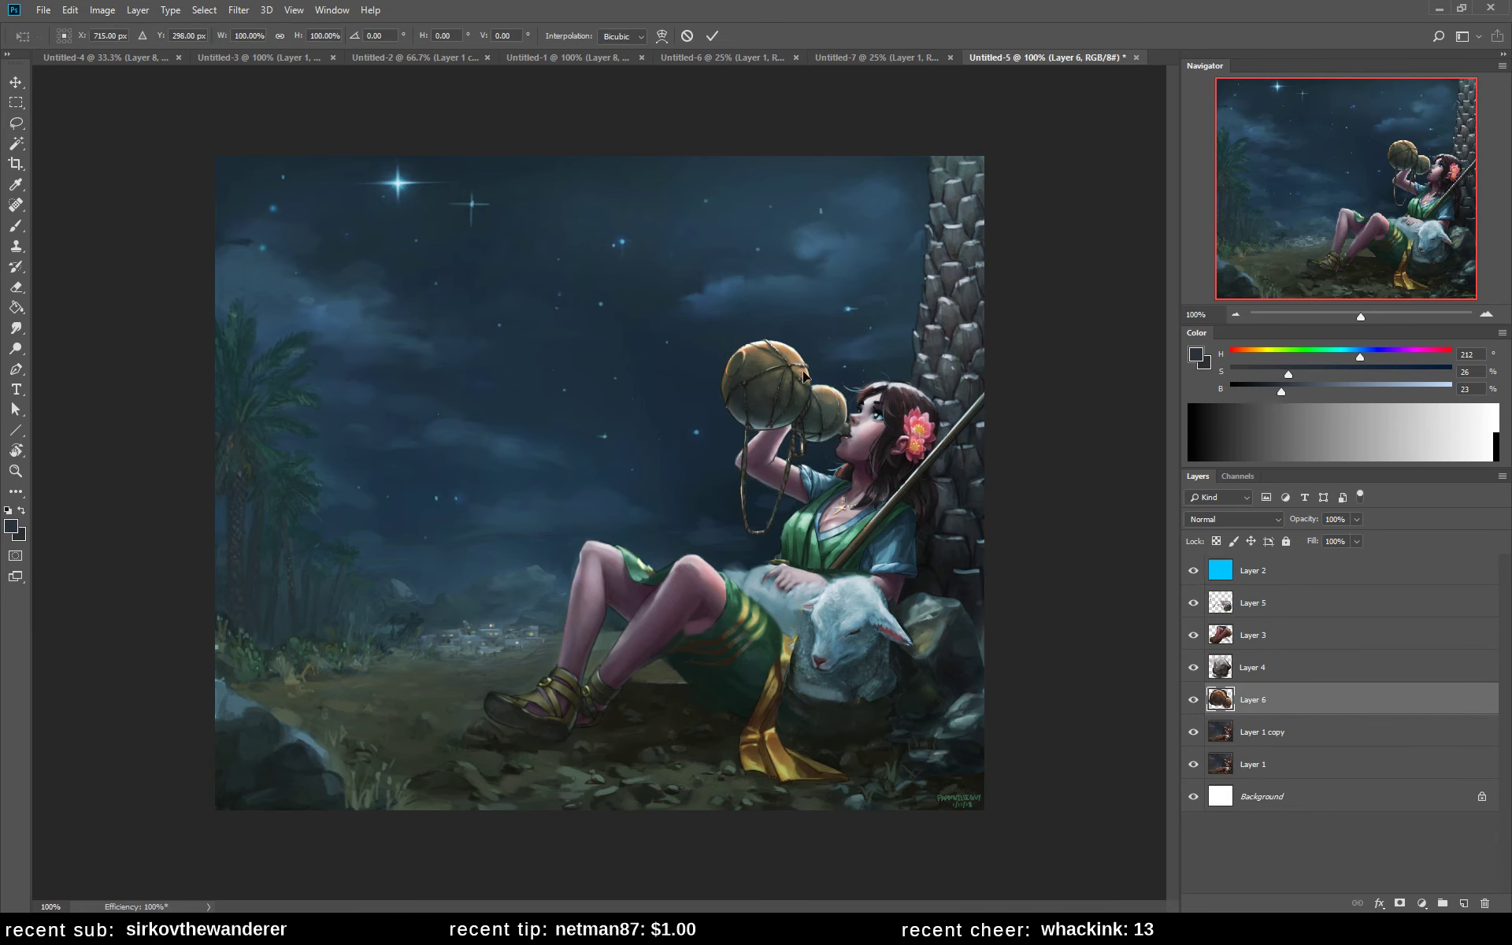
drag(705, 332, 717, 358)
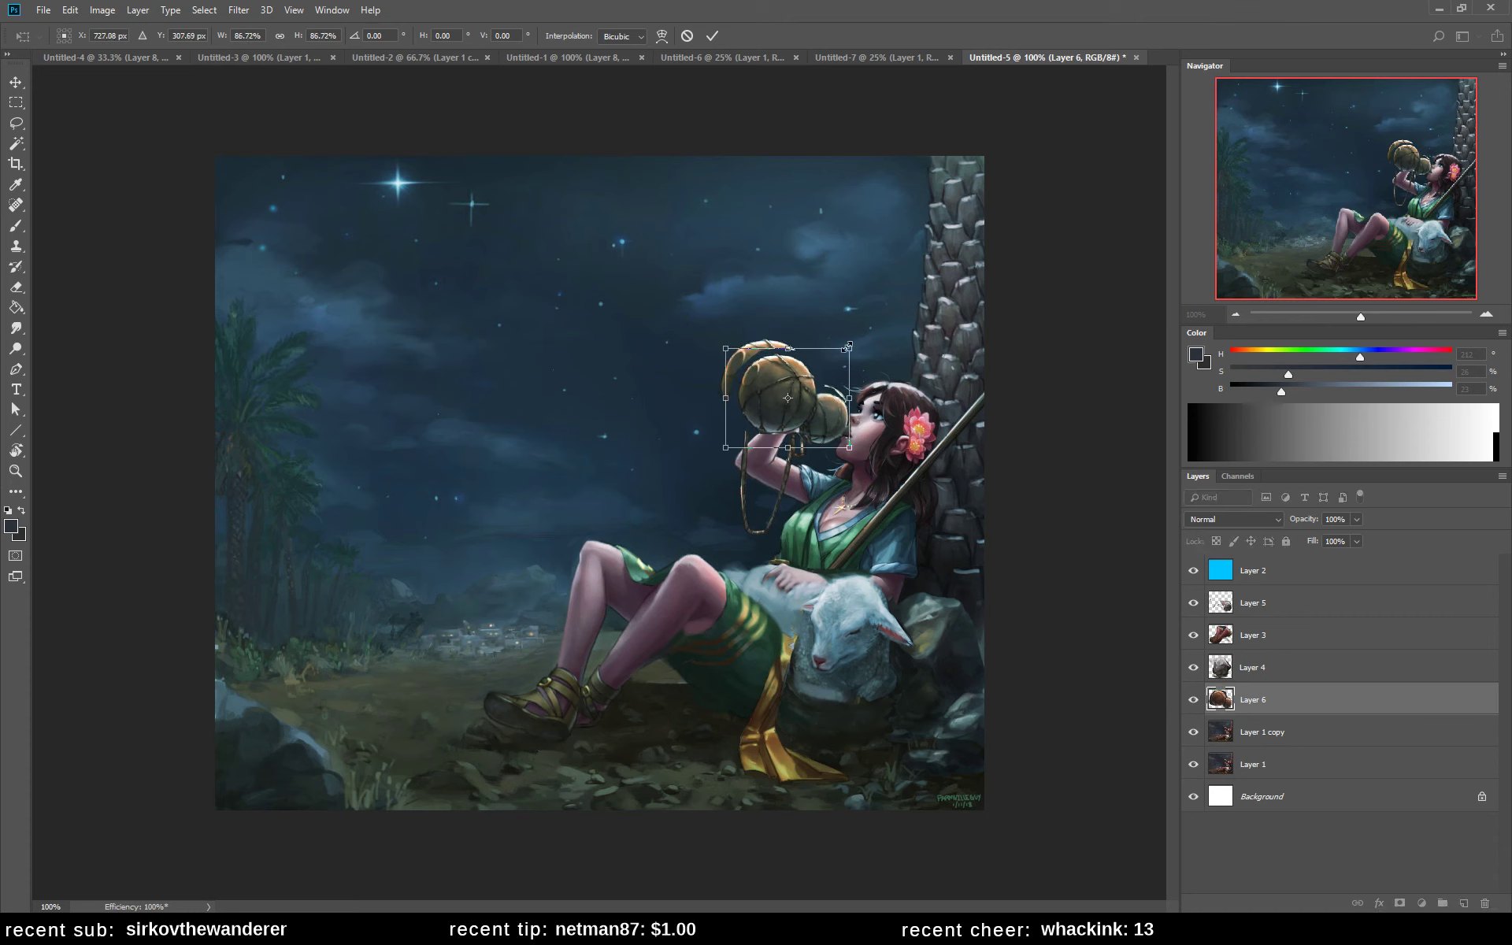
drag(849, 345, 832, 366)
key(Return)
- Paint out the gourd's leftover left crescent with dark sky colour
key(l)
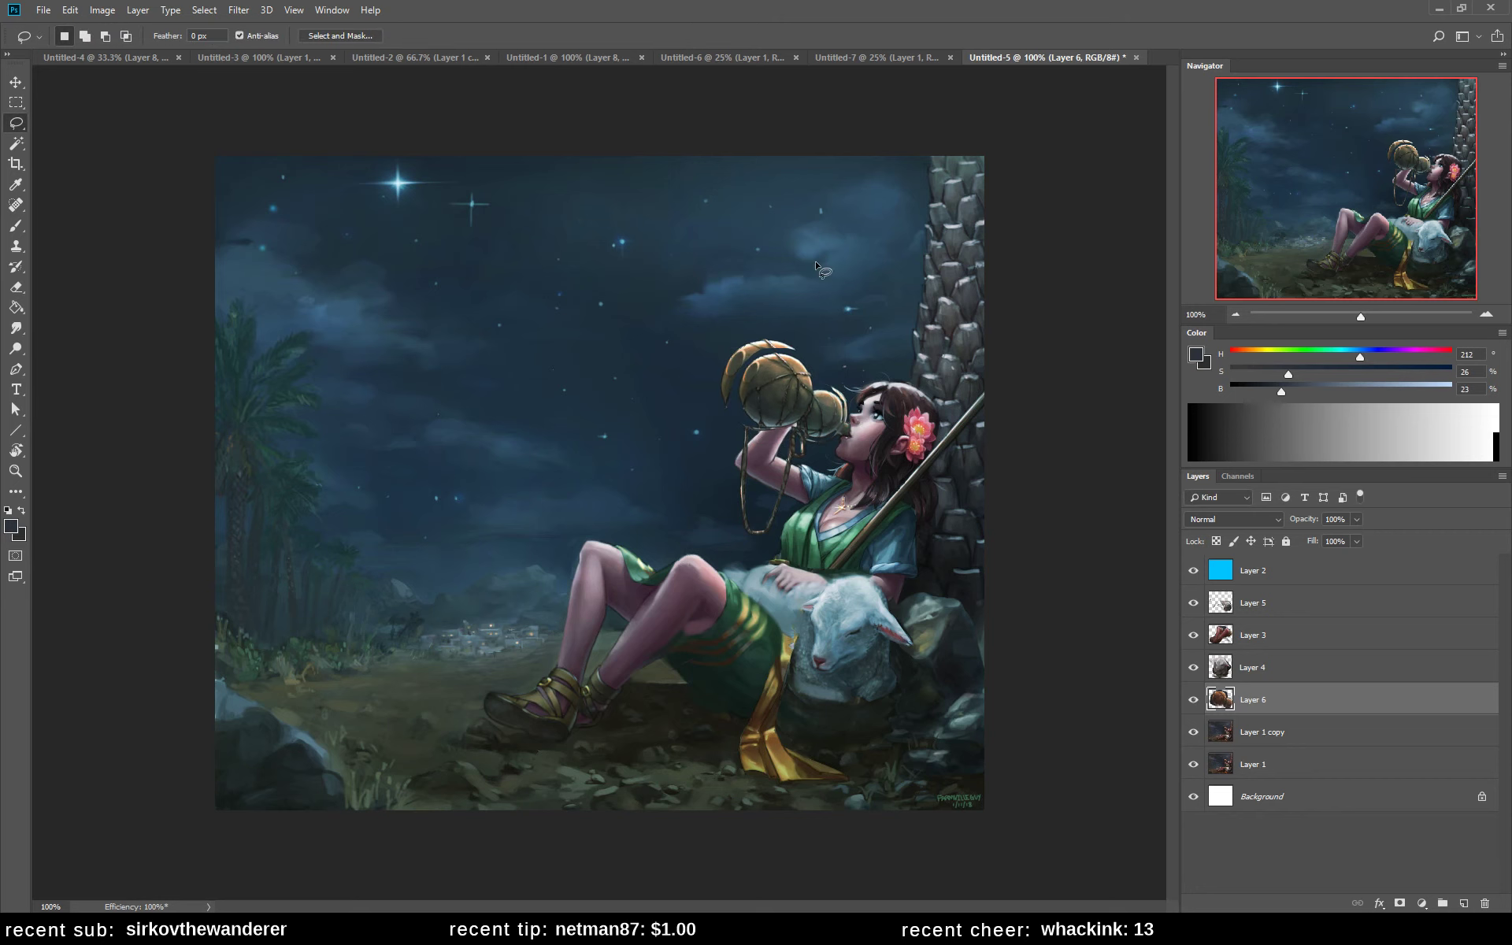
key(b)
alt+click(733, 333)
drag(740, 350, 767, 343)
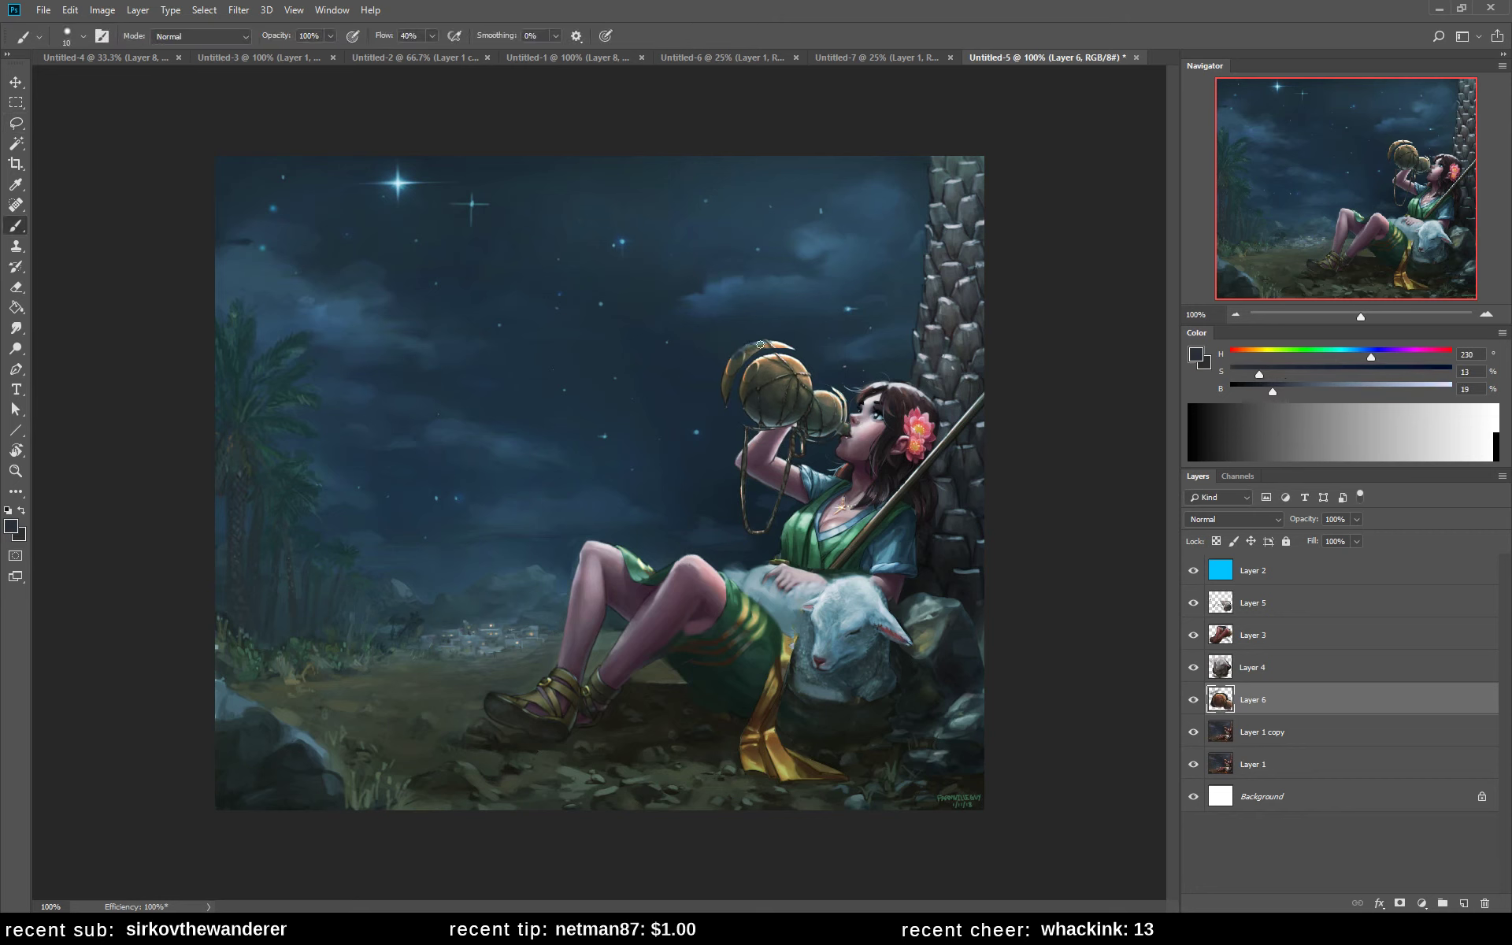
key(ctrl+z)
alt+click(719, 356)
mouse_move(732, 354)
mouse_down()
mouse_move(723, 377)
mouse_move(744, 356)
mouse_move(728, 385)
mouse_move(758, 339)
mouse_move(746, 349)
mouse_move(787, 345)
mouse_move(764, 344)
mouse_up()
- Touch up the gourd's top edge and surroundings with sky colour, and add a red touch on the leg
alt+click(757, 330)
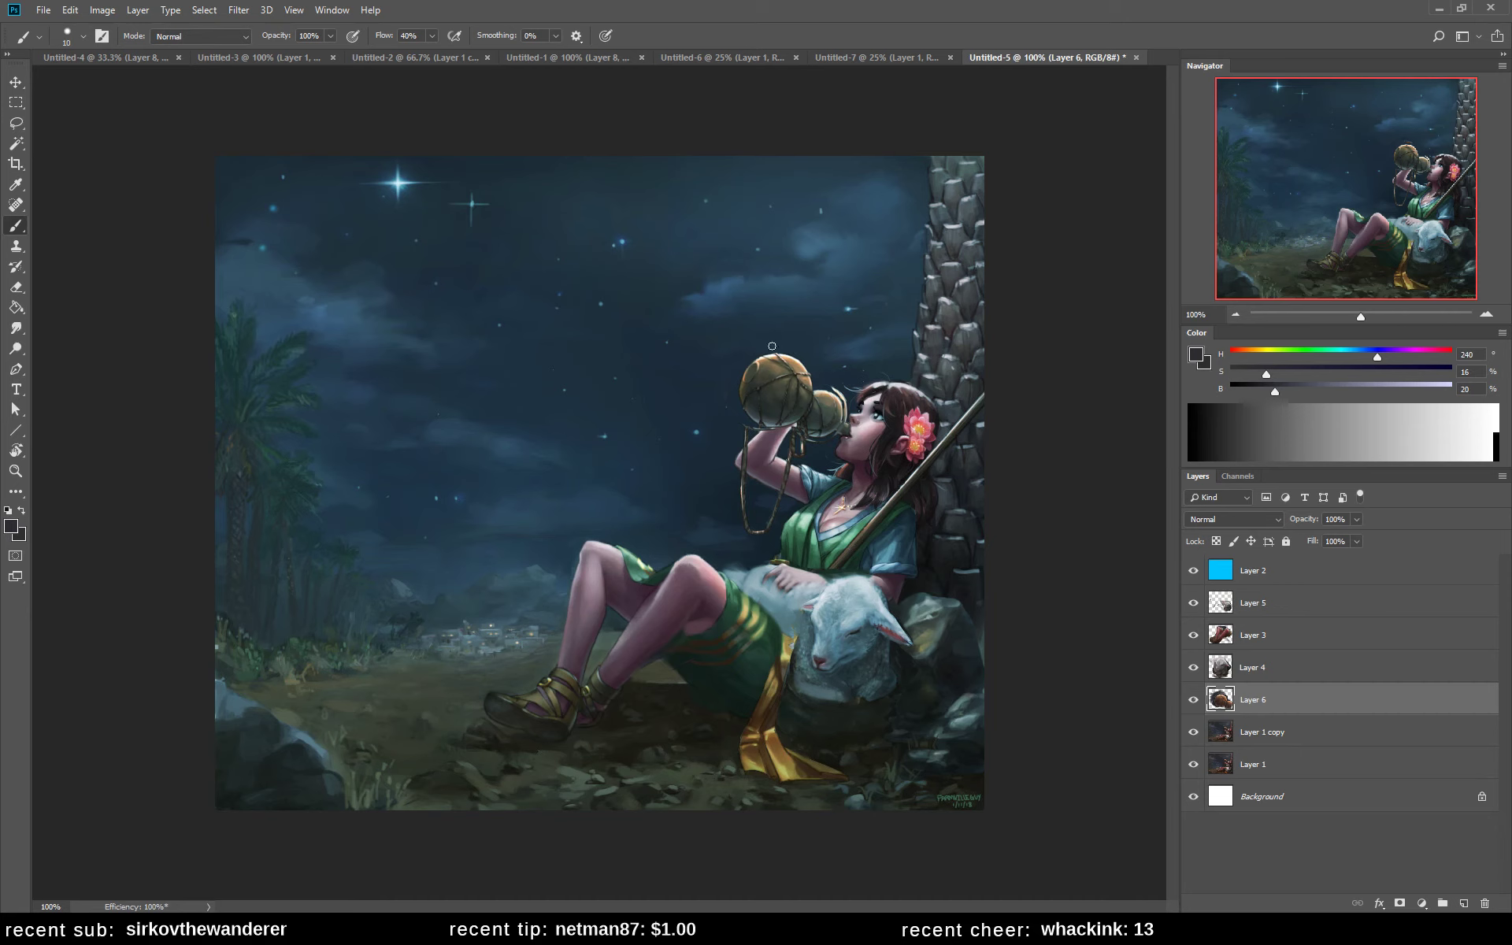
alt+click(741, 425)
alt+click(827, 377)
drag(829, 383, 839, 395)
drag(835, 436, 832, 468)
alt+click(711, 607)
drag(711, 607, 708, 616)
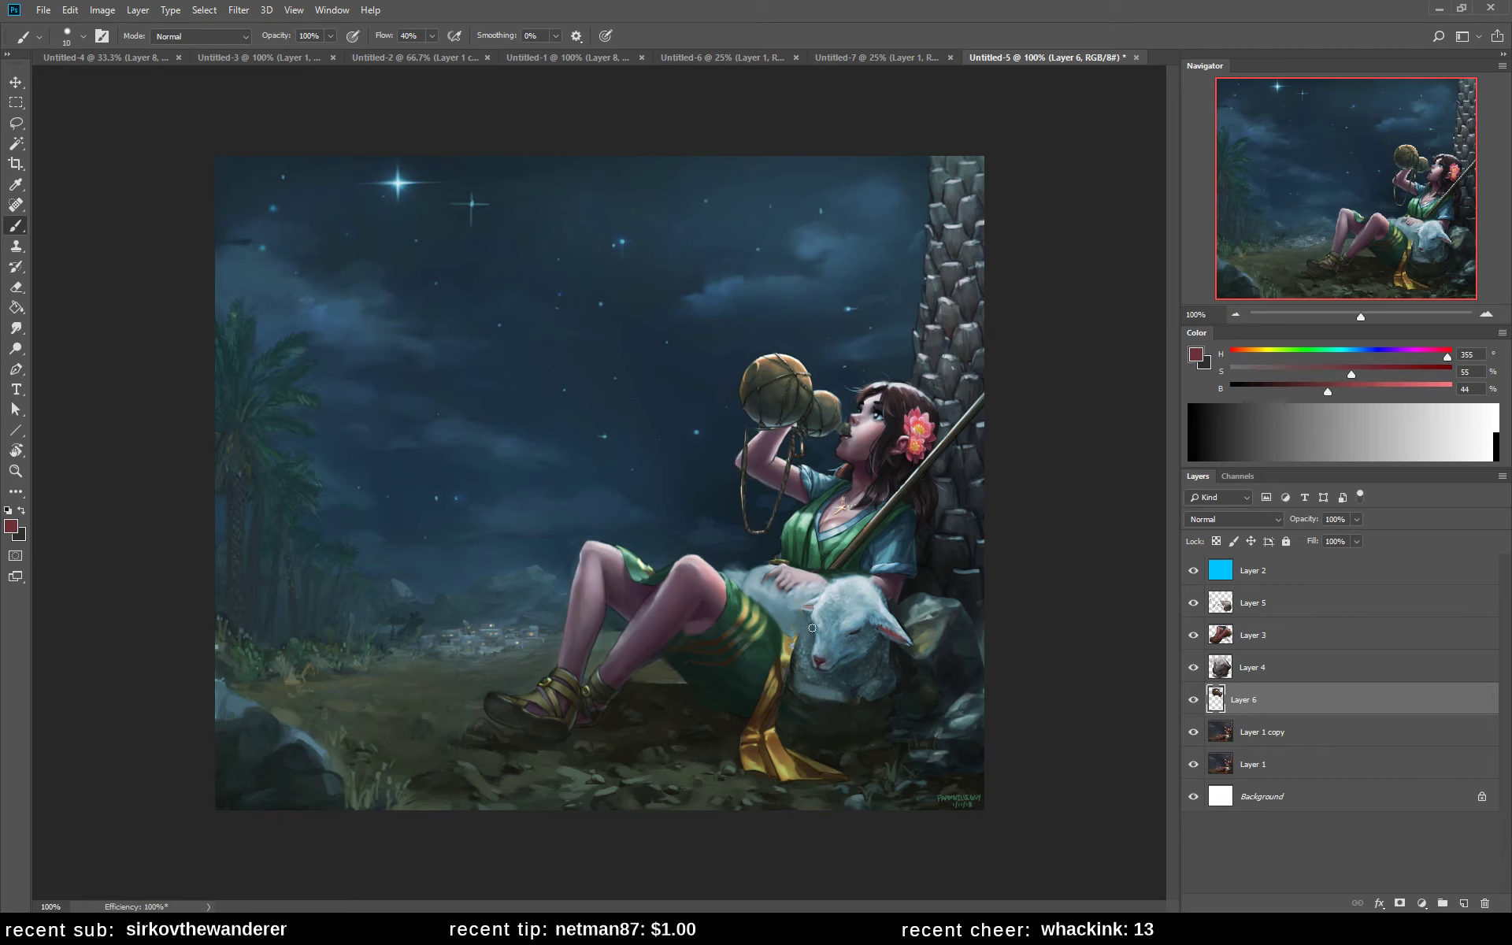
click(1285, 635)
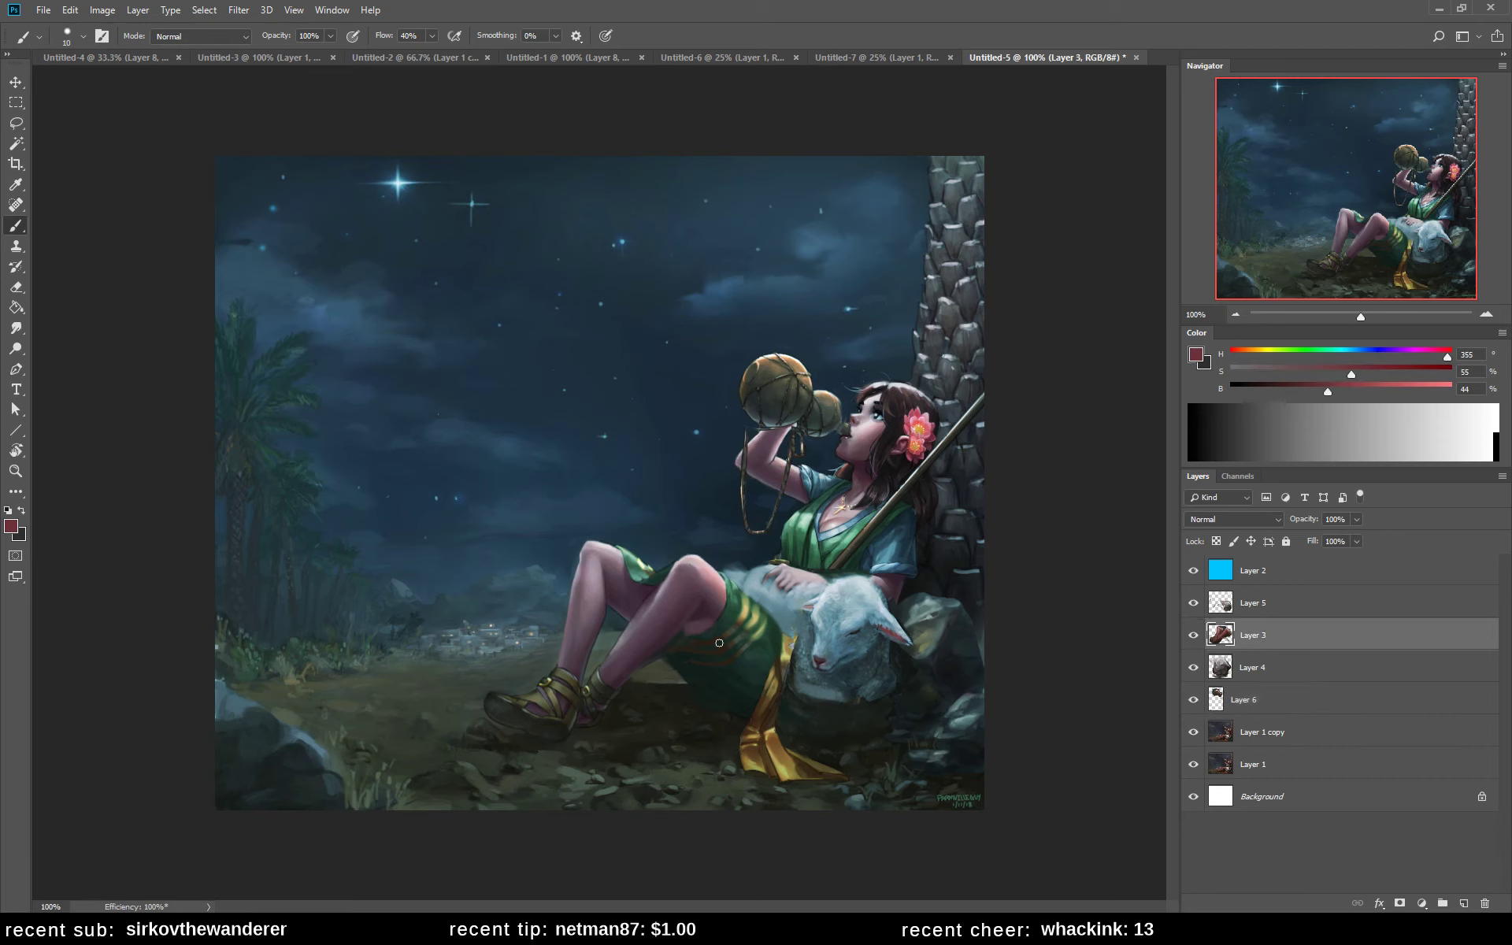
- On Layer 5, shade under the thigh with dark reds sampled from the leg
alt+click(707, 614)
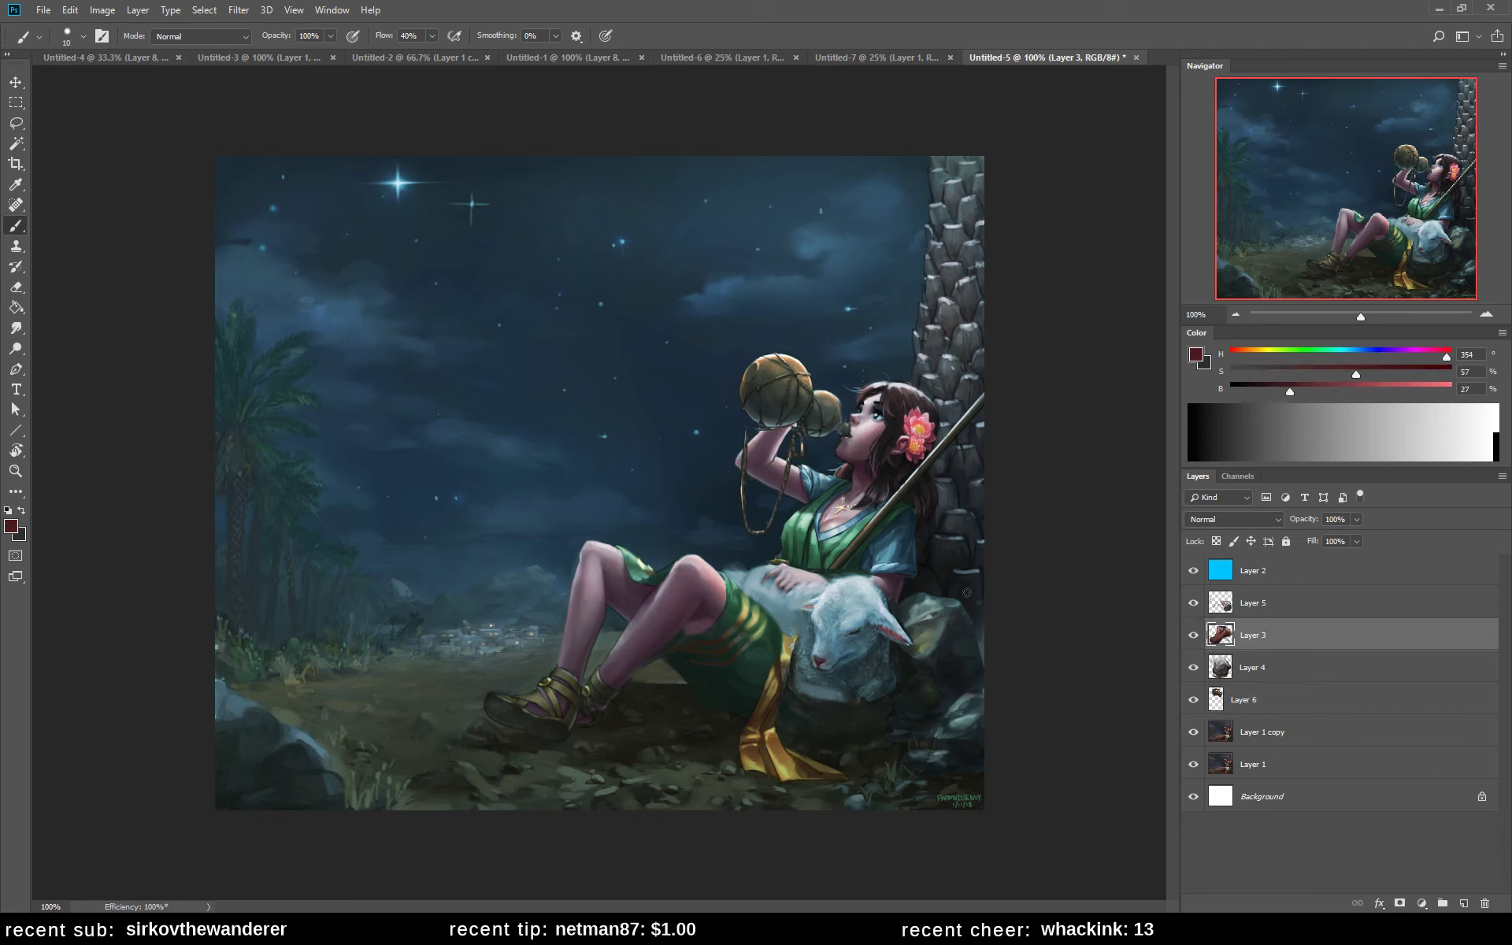
click(1252, 603)
alt+click(700, 618)
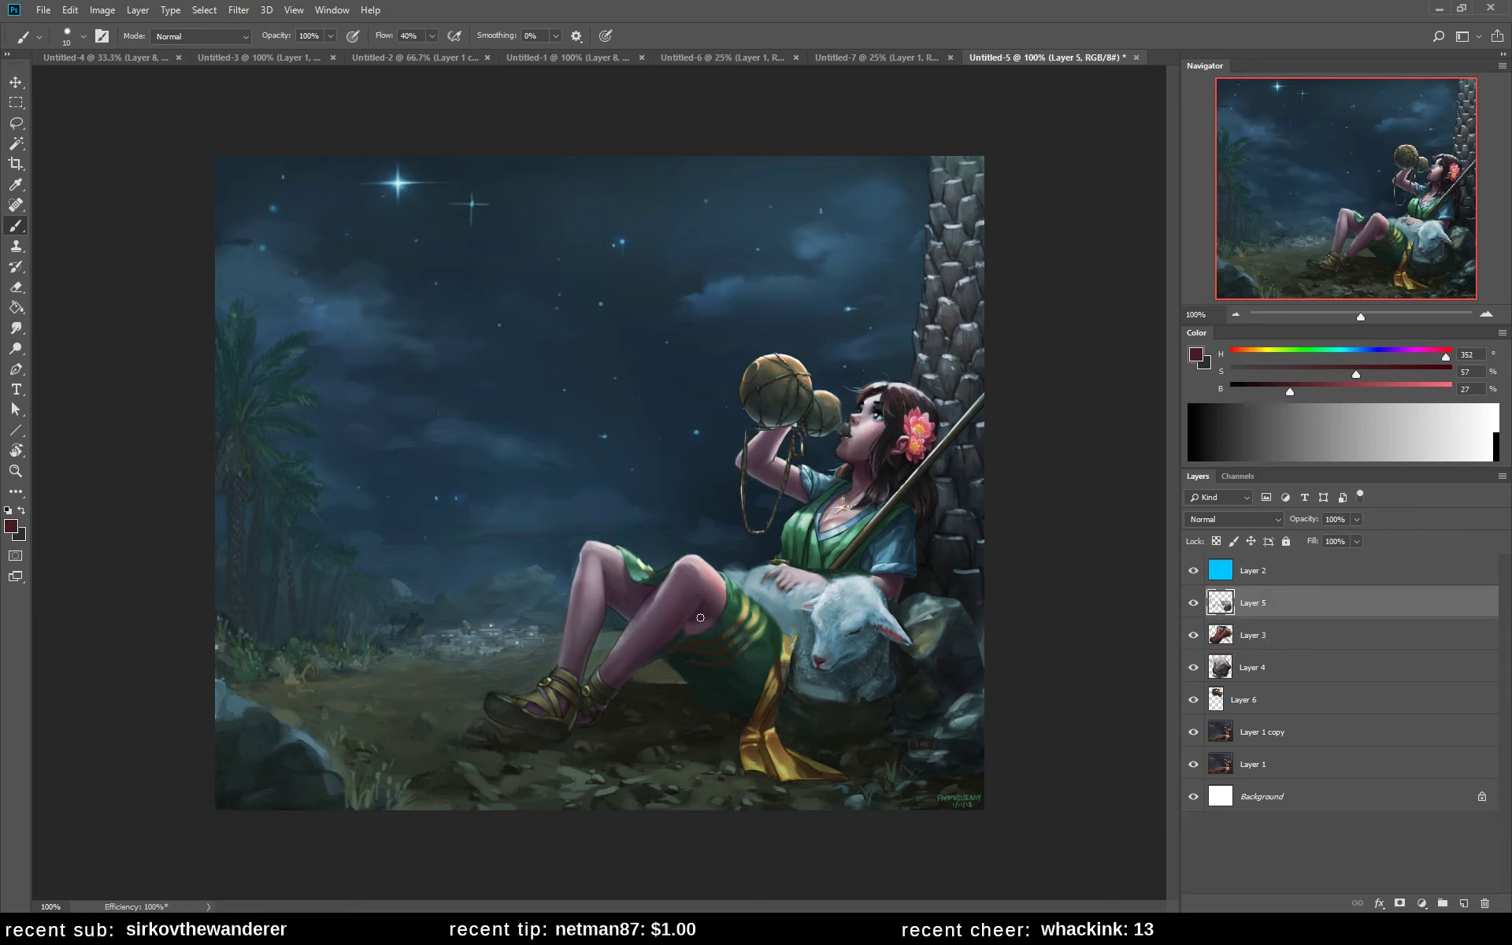
drag(706, 624, 696, 631)
alt+click(679, 635)
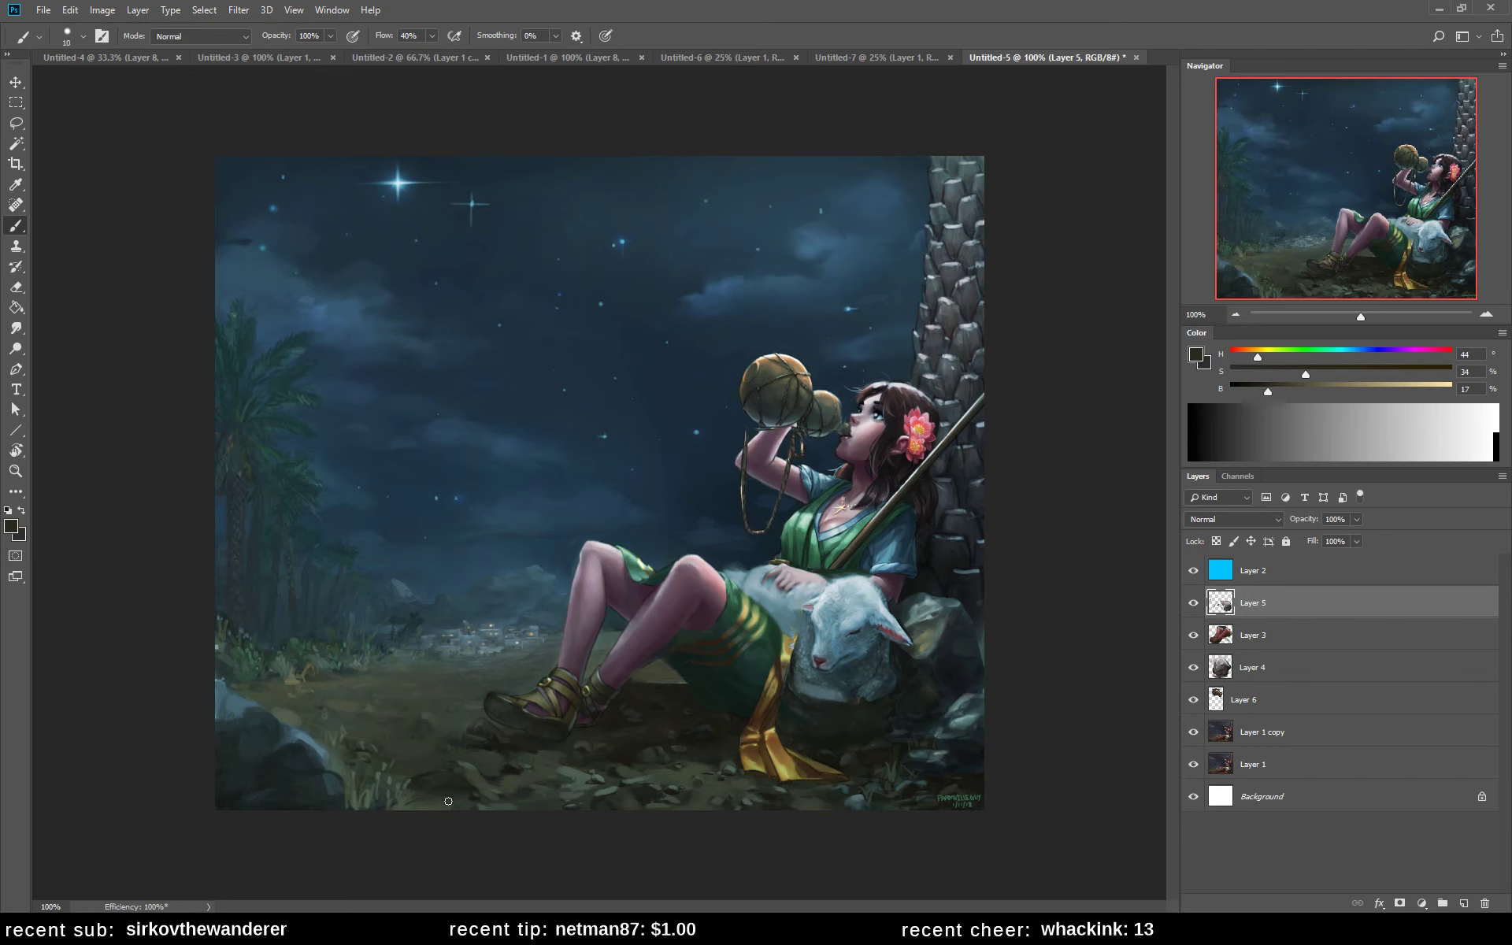
- Preview in grayscale, mirror the canvas, and zoom out to 66.67% to see everything
key(ctrl+y)
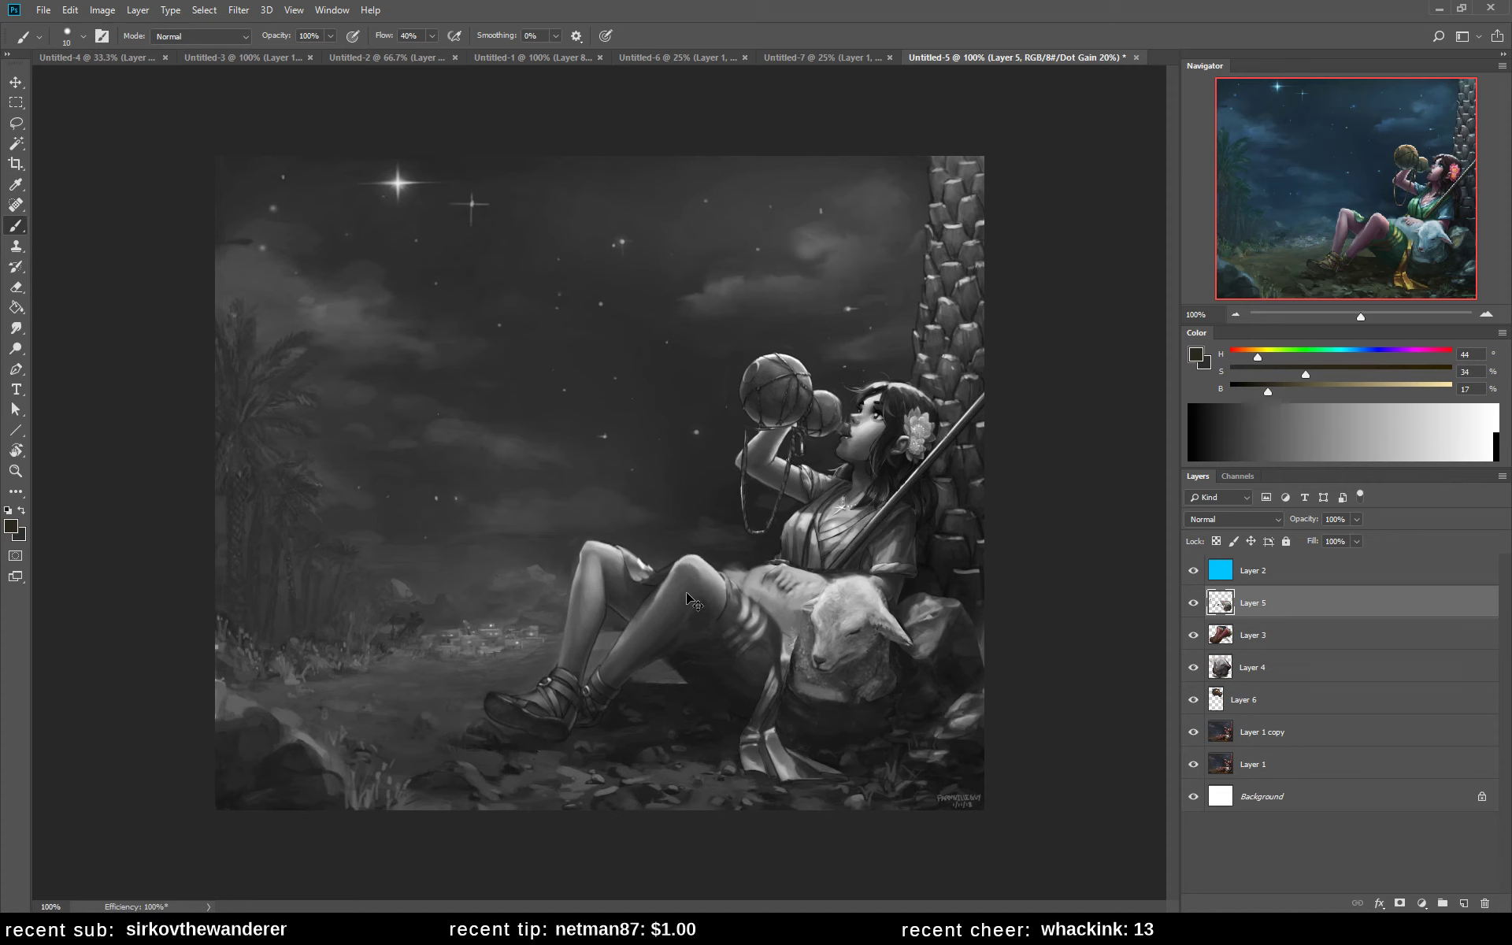
key(ctrl+shift+h)
key(z)
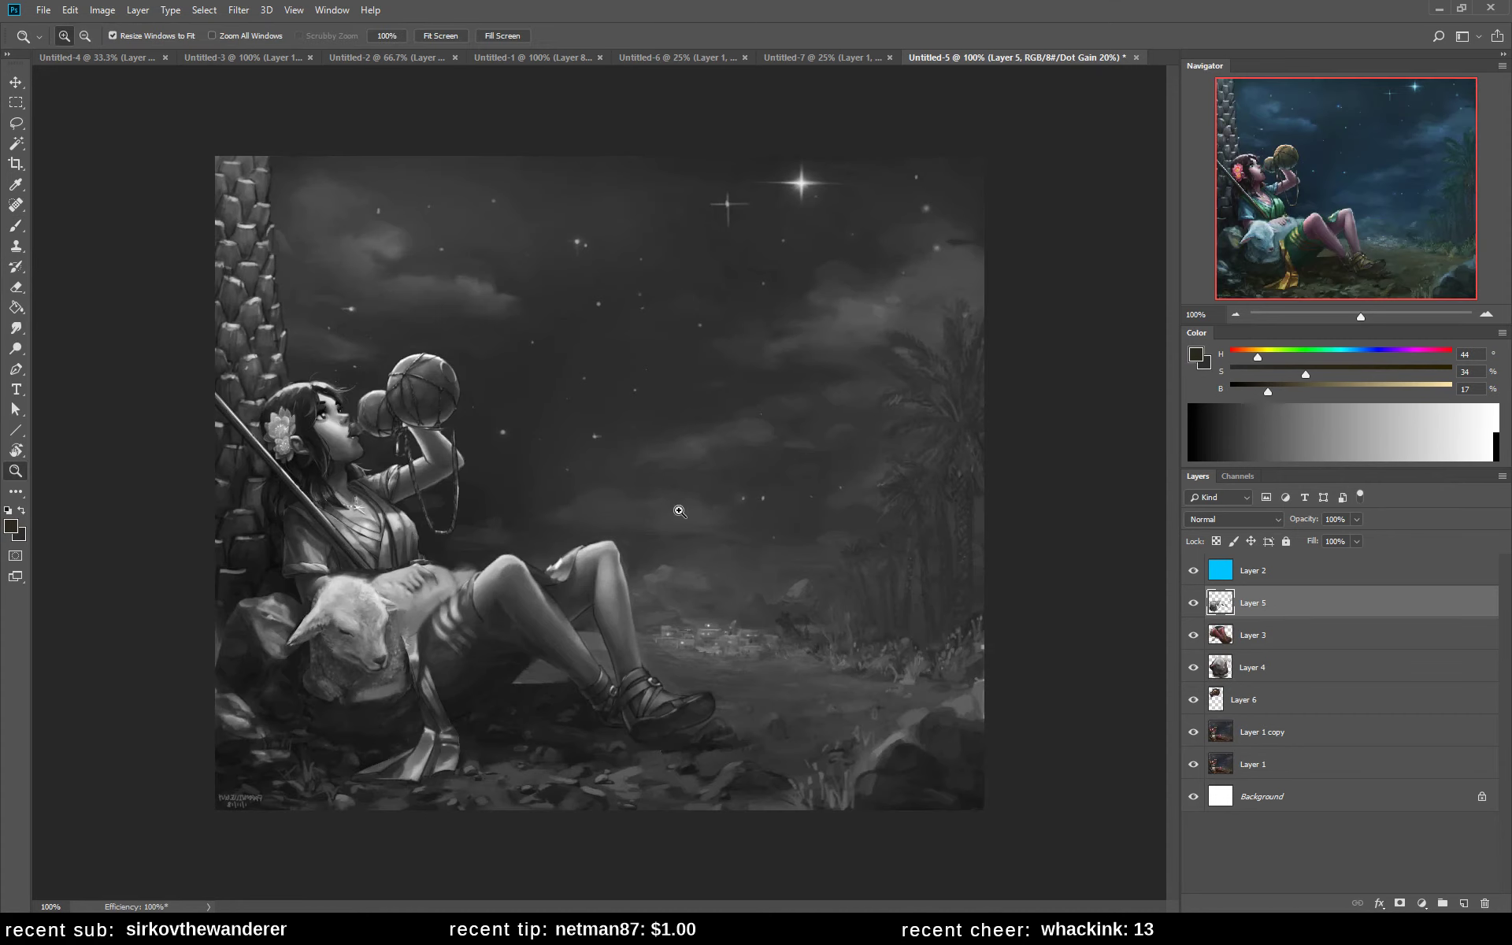
alt+click(687, 509)
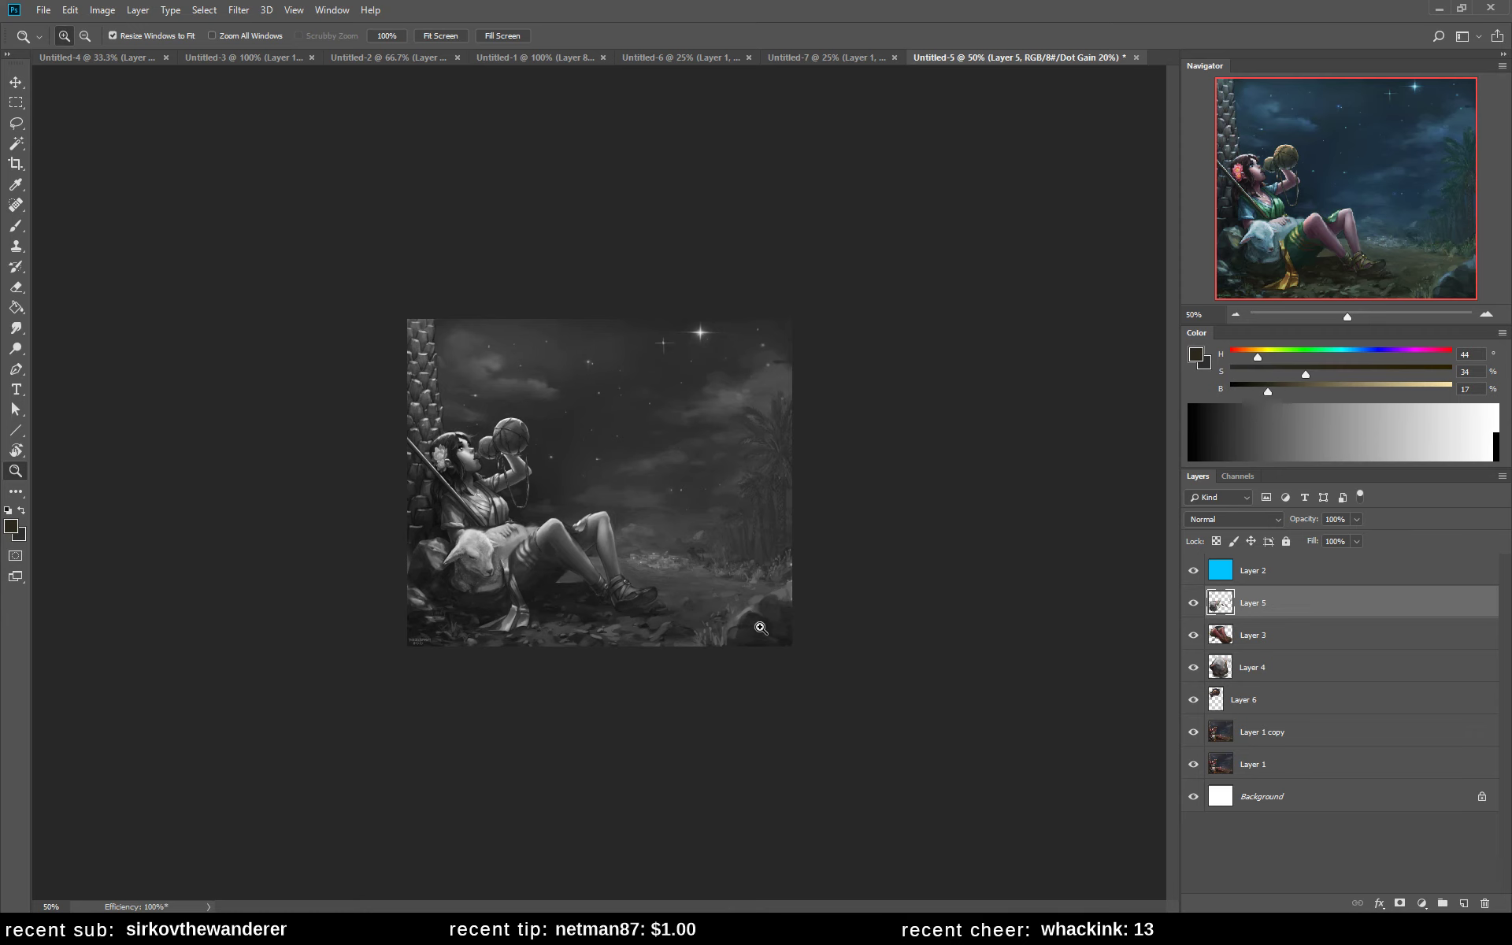
click(741, 606)
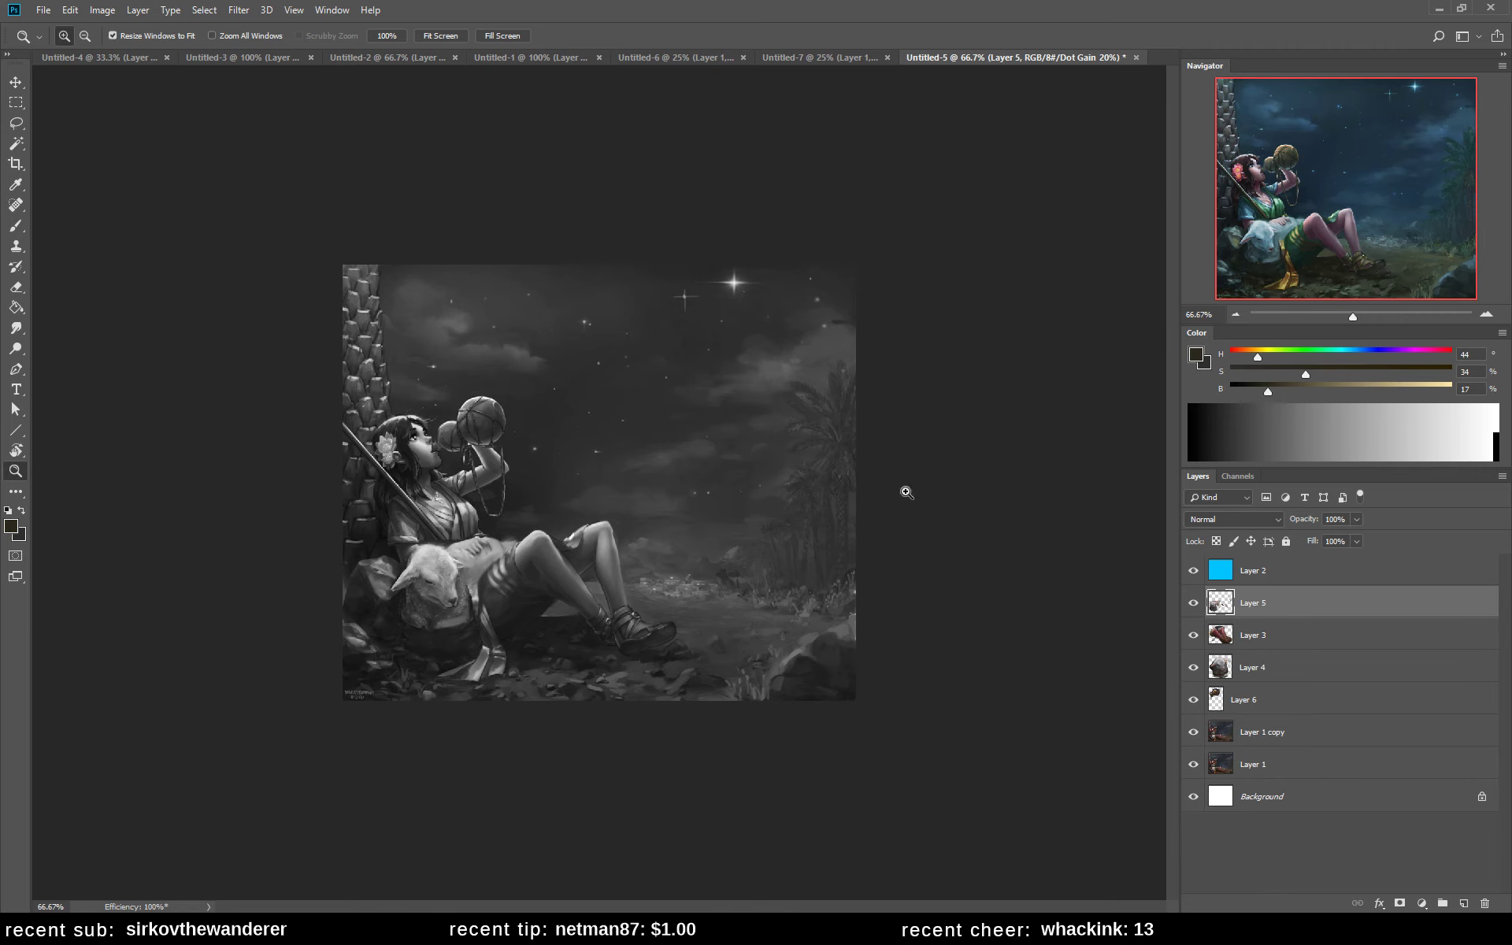
- Try cropping the top edge, then undo and cancel the crop
key(c)
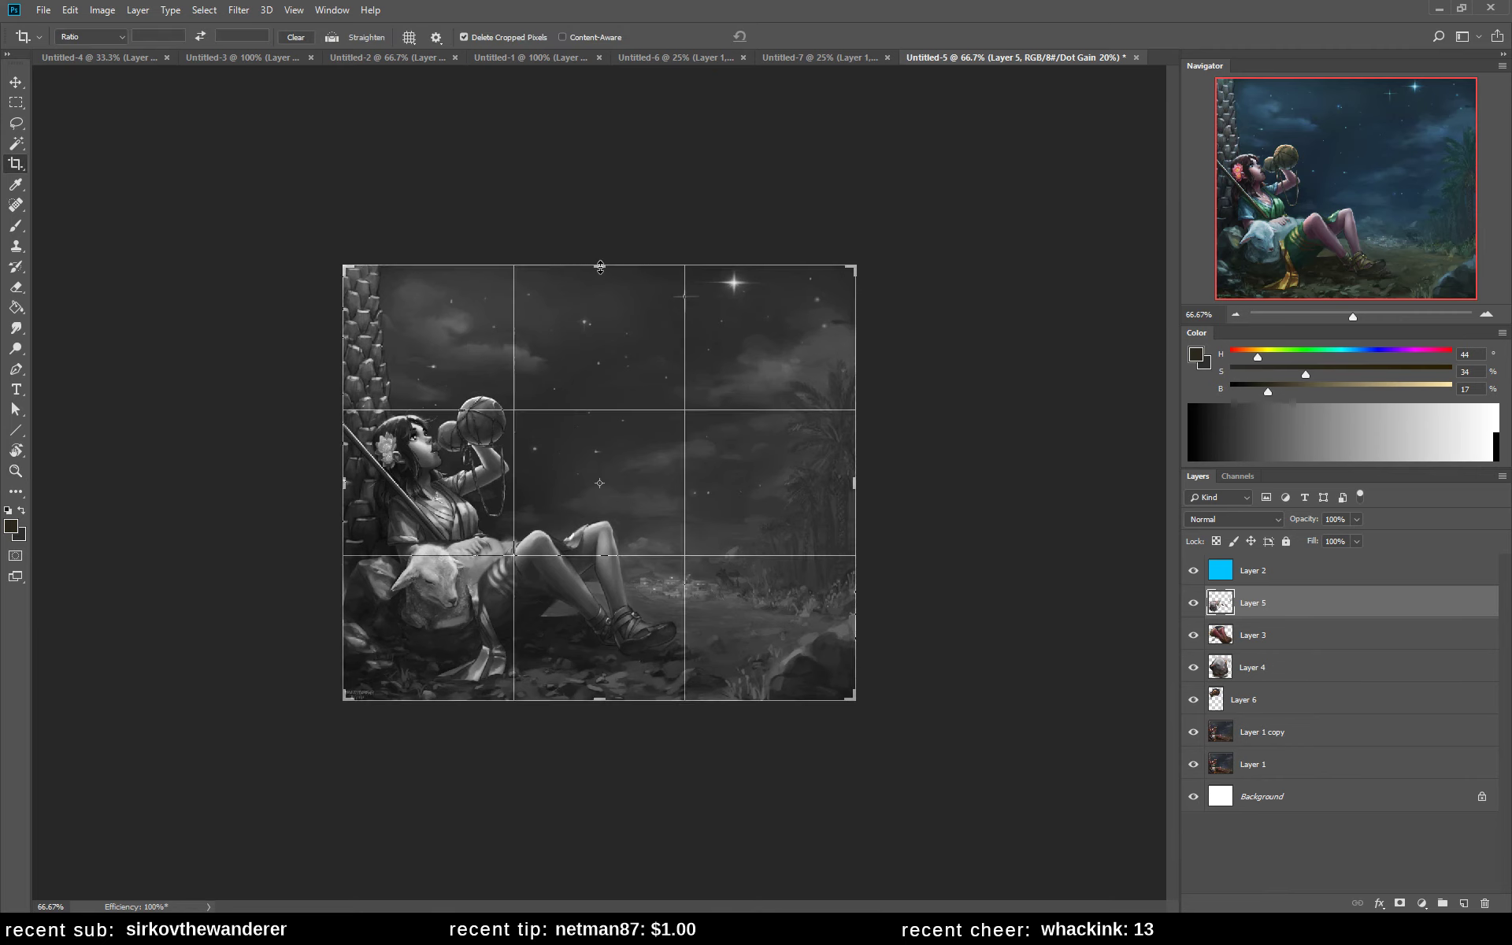
drag(600, 267, 600, 303)
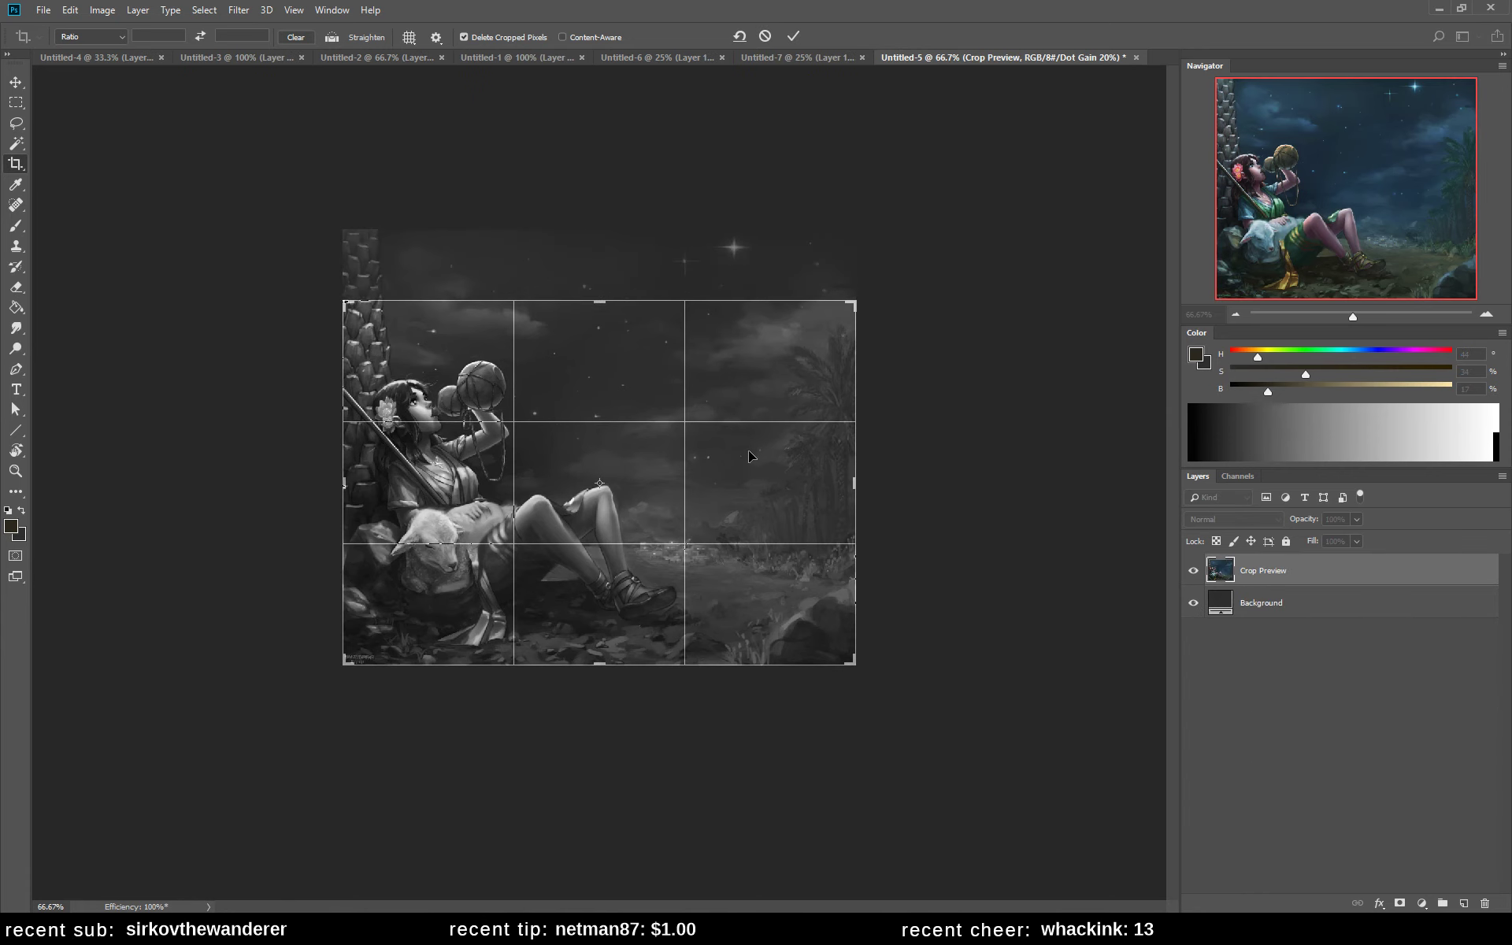
key(ctrl+z)
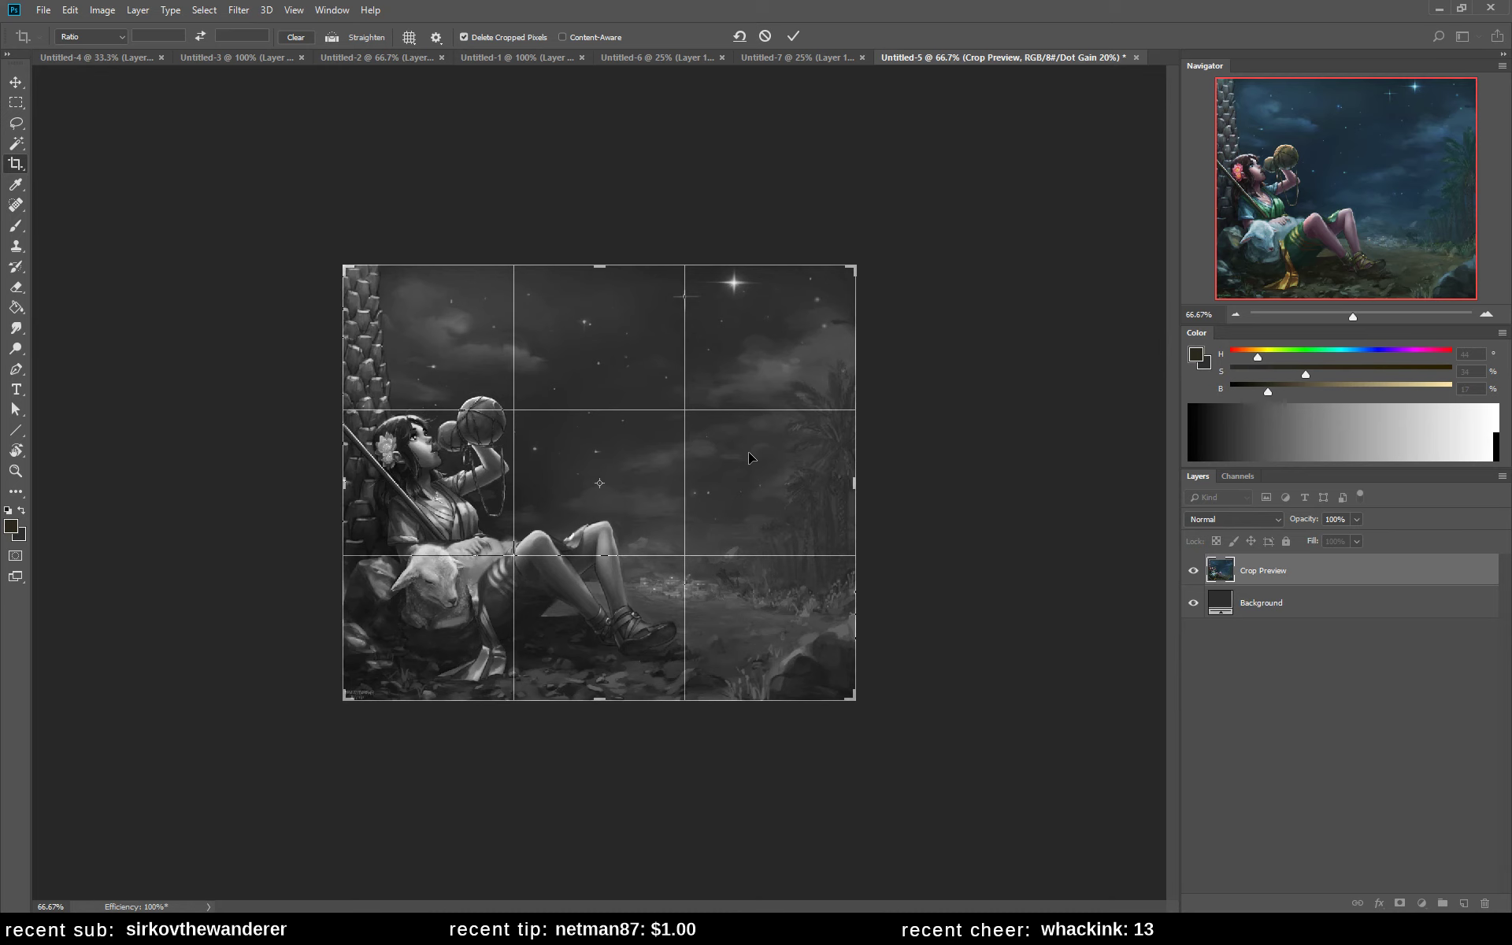
key(Escape)
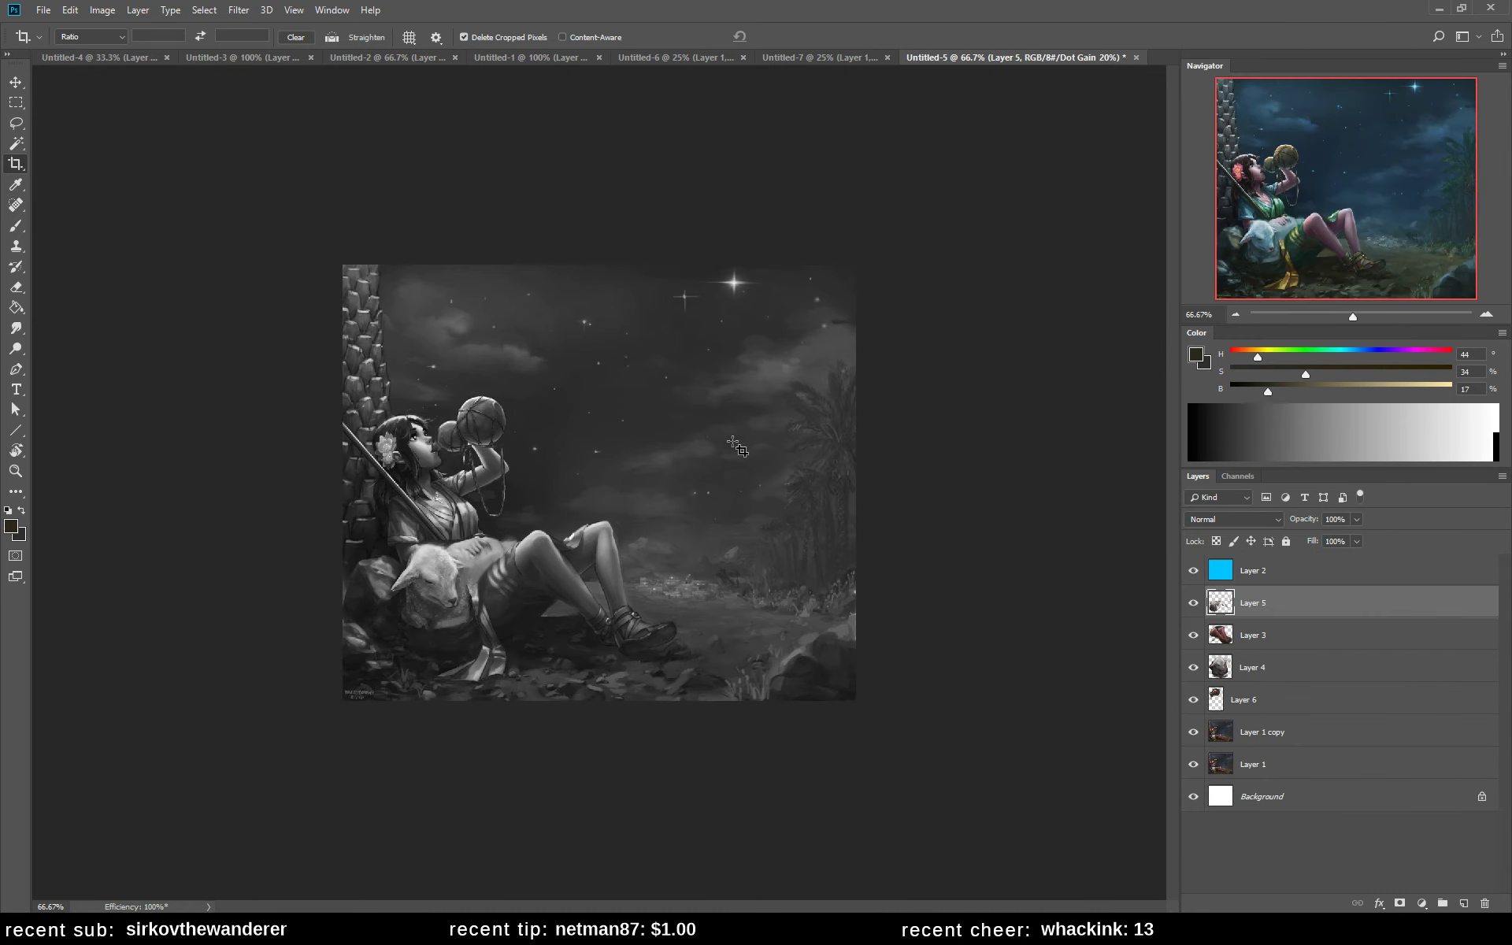
- Copy a top strip of sky from Layer 1 copy to a new layer and move it down 106 px
key(m)
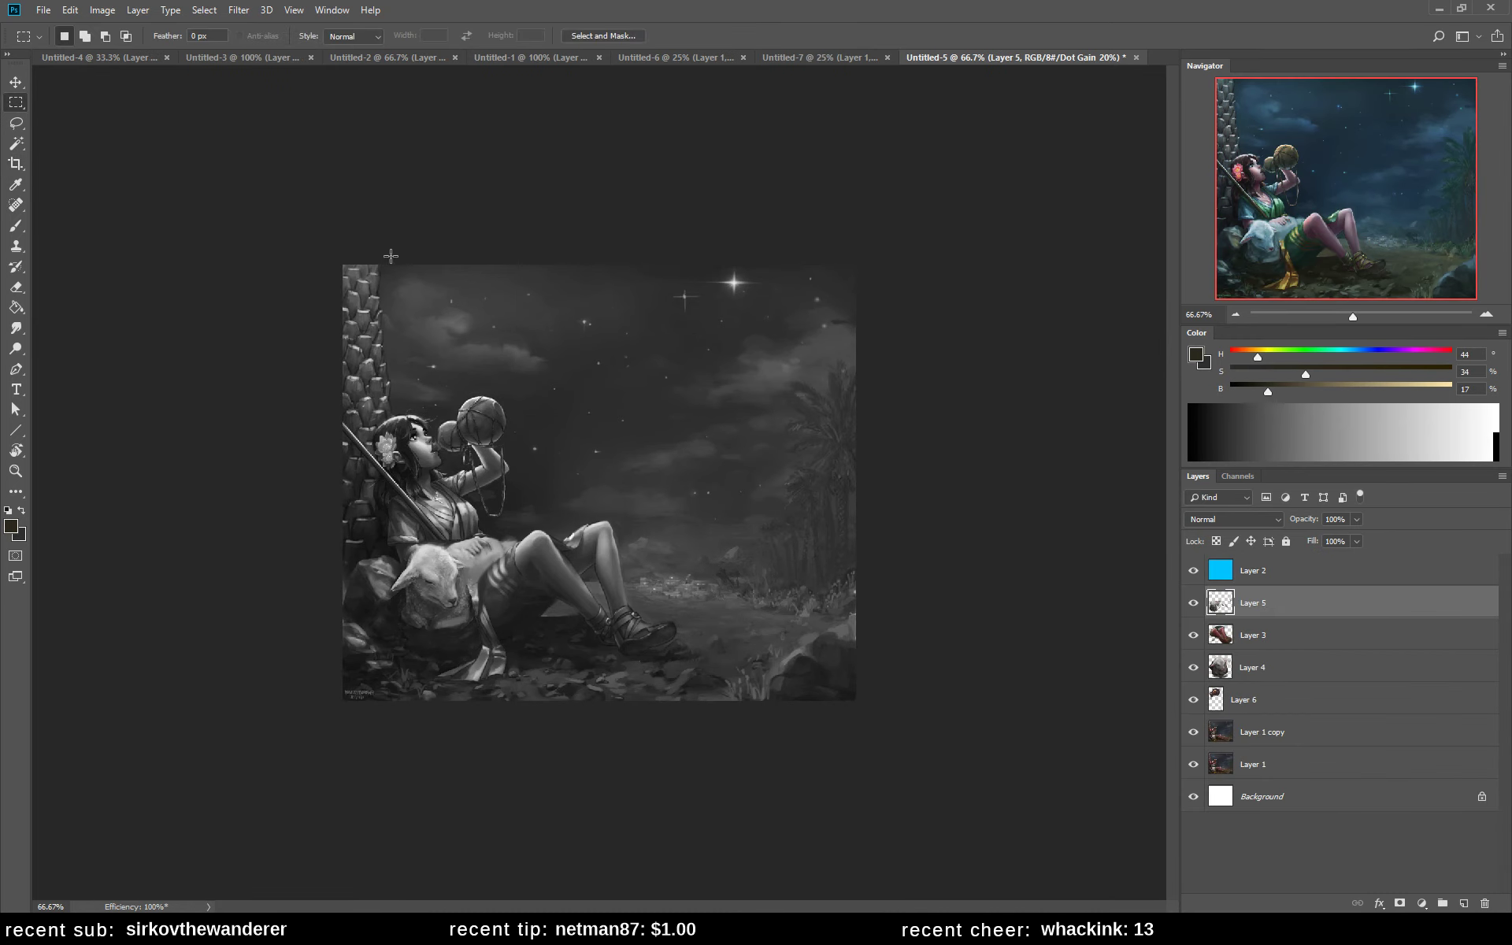
drag(382, 256, 942, 386)
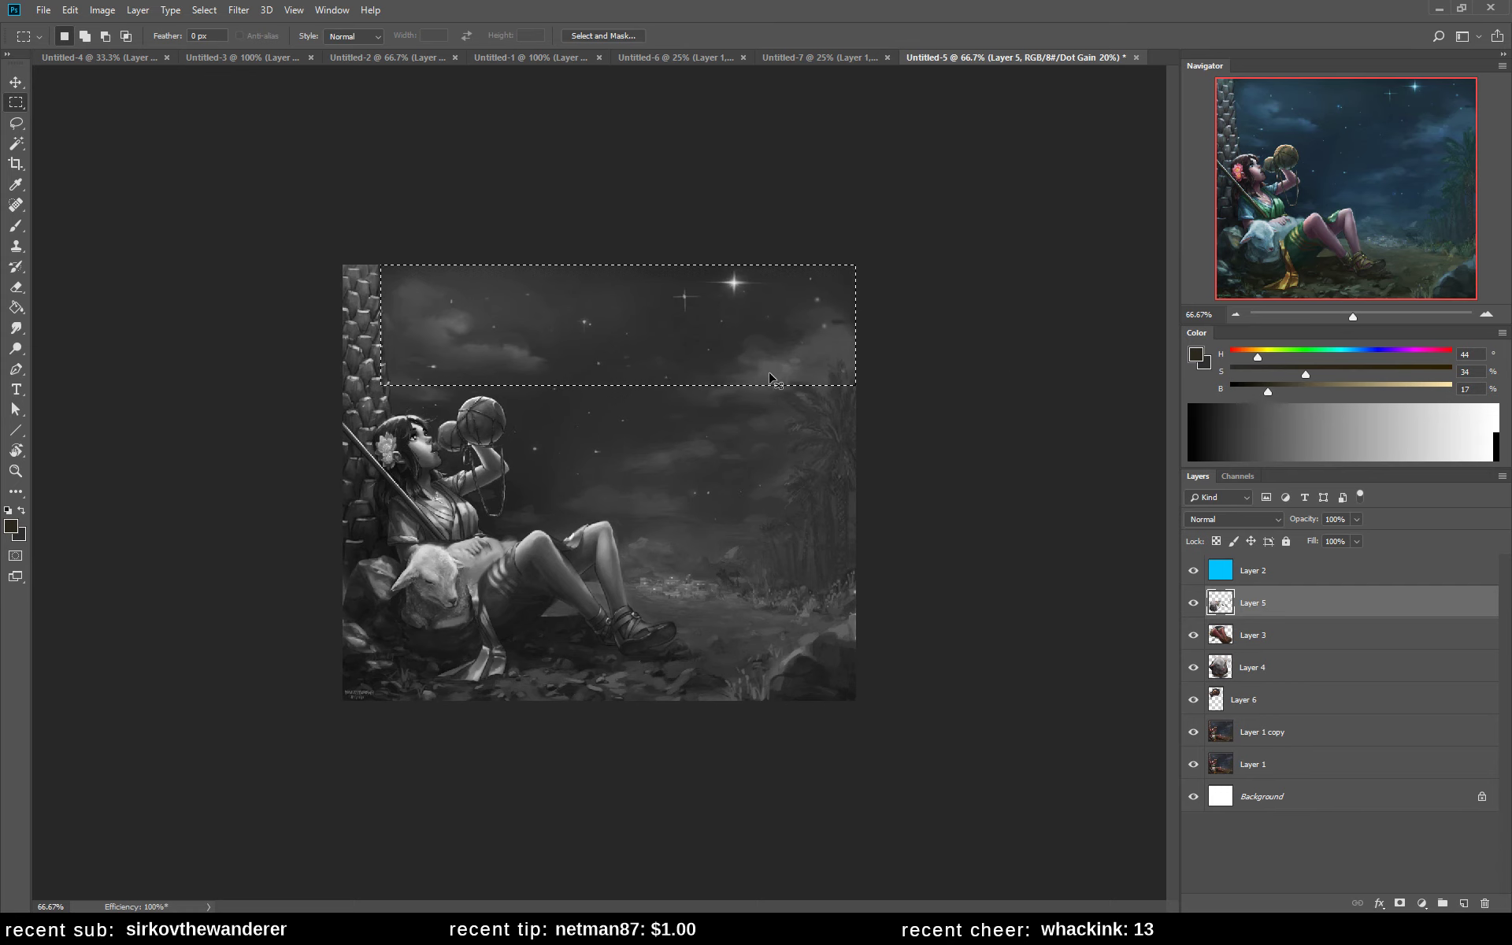
click(1347, 721)
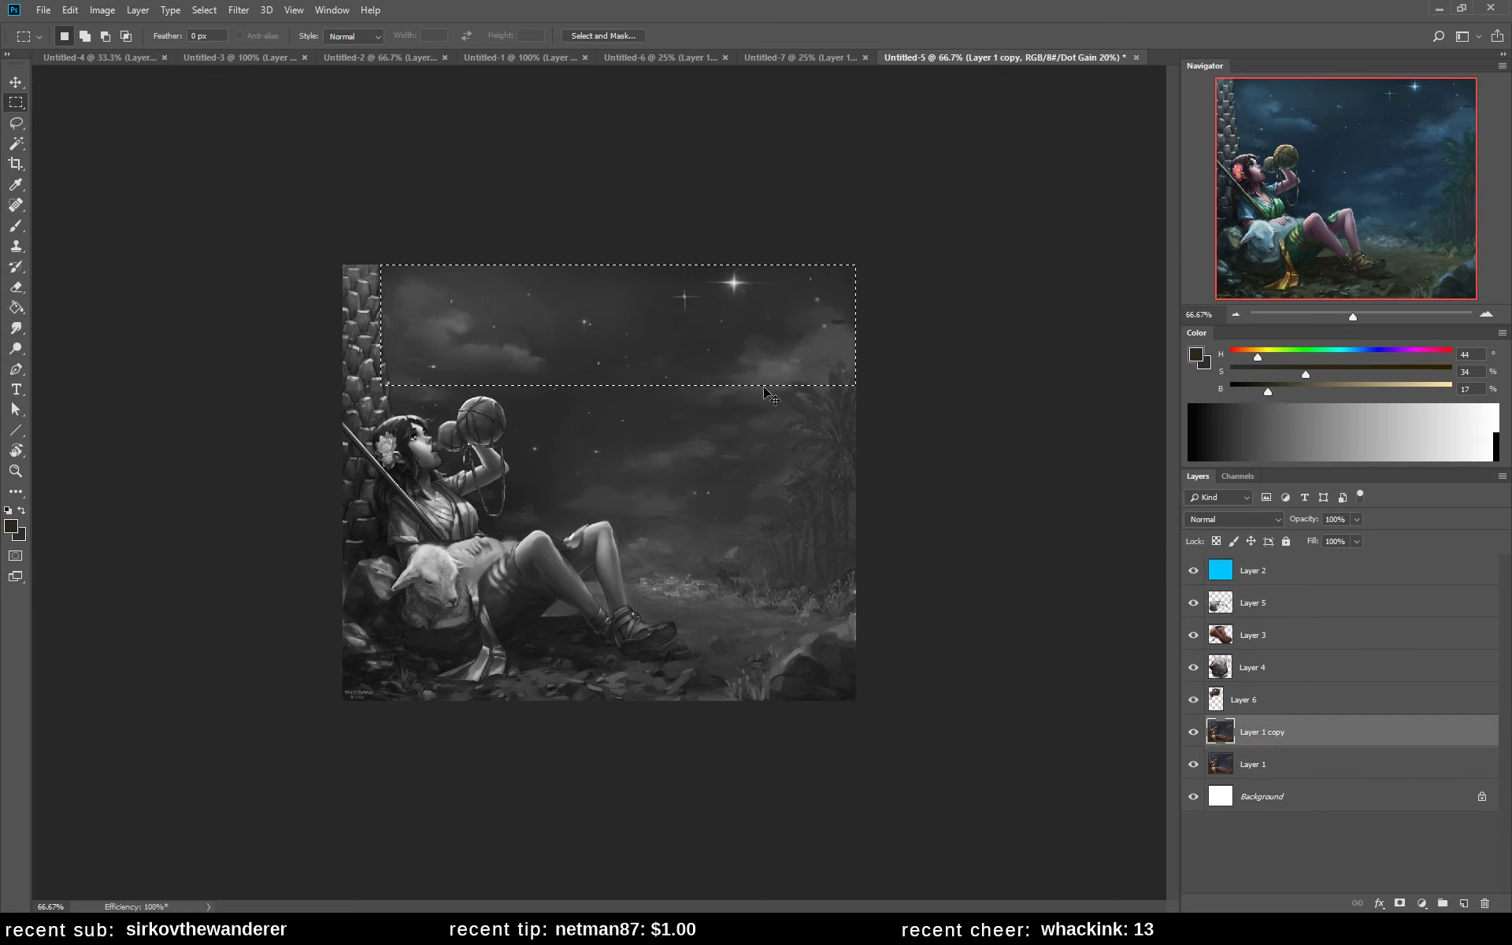
key(ctrl+j)
key(v)
drag(794, 363, 812, 418)
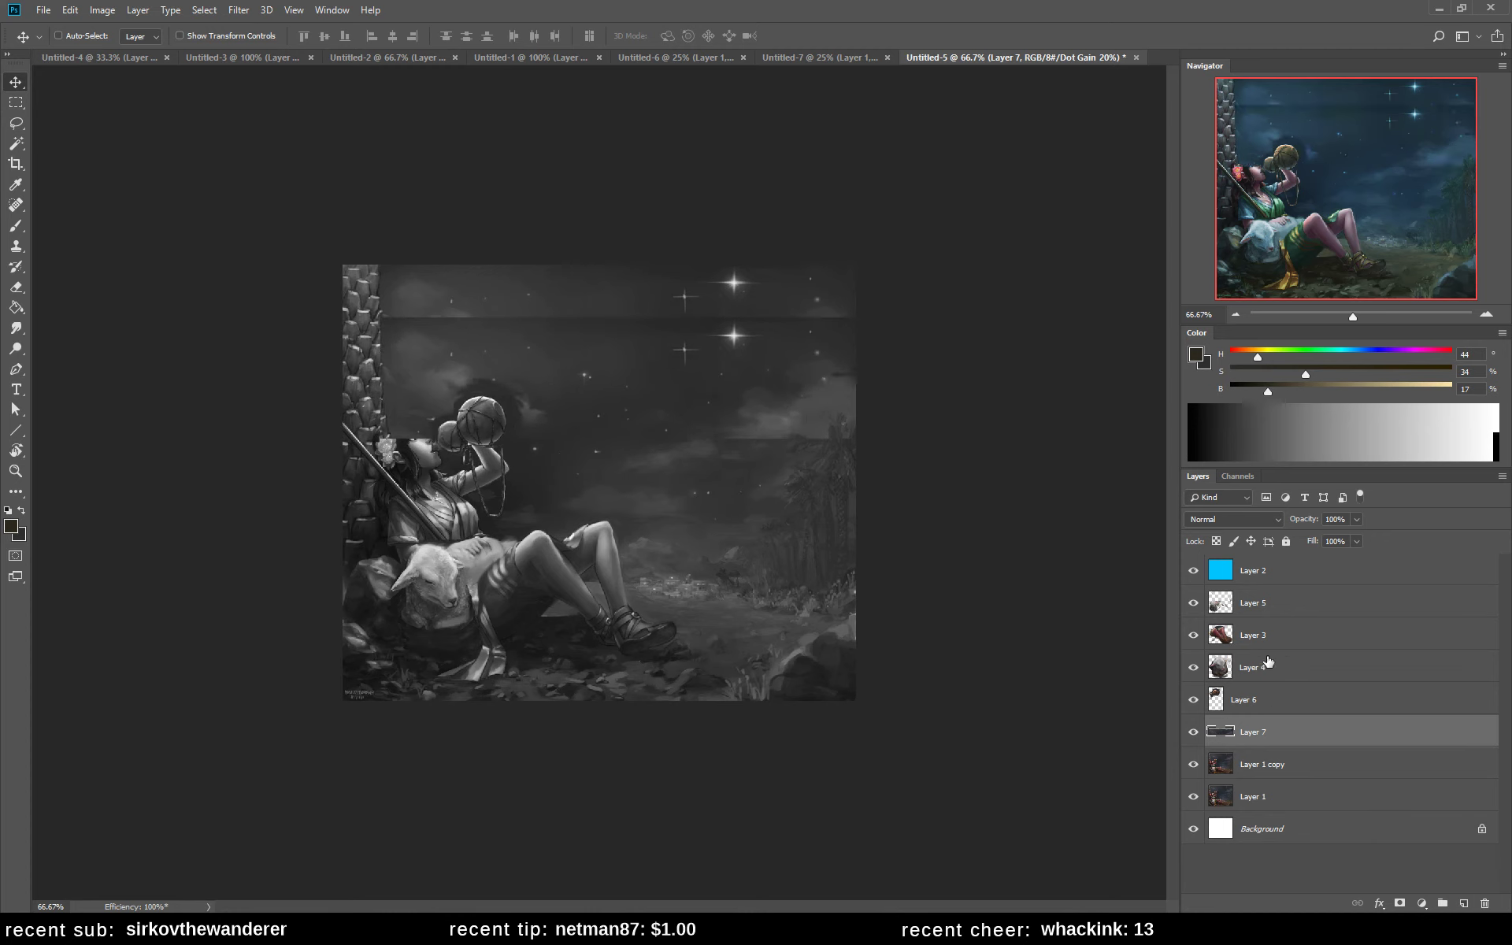
- Crop the canvas's top edge down and set Layer 7's opacity to 58%
key(c)
drag(600, 265, 598, 300)
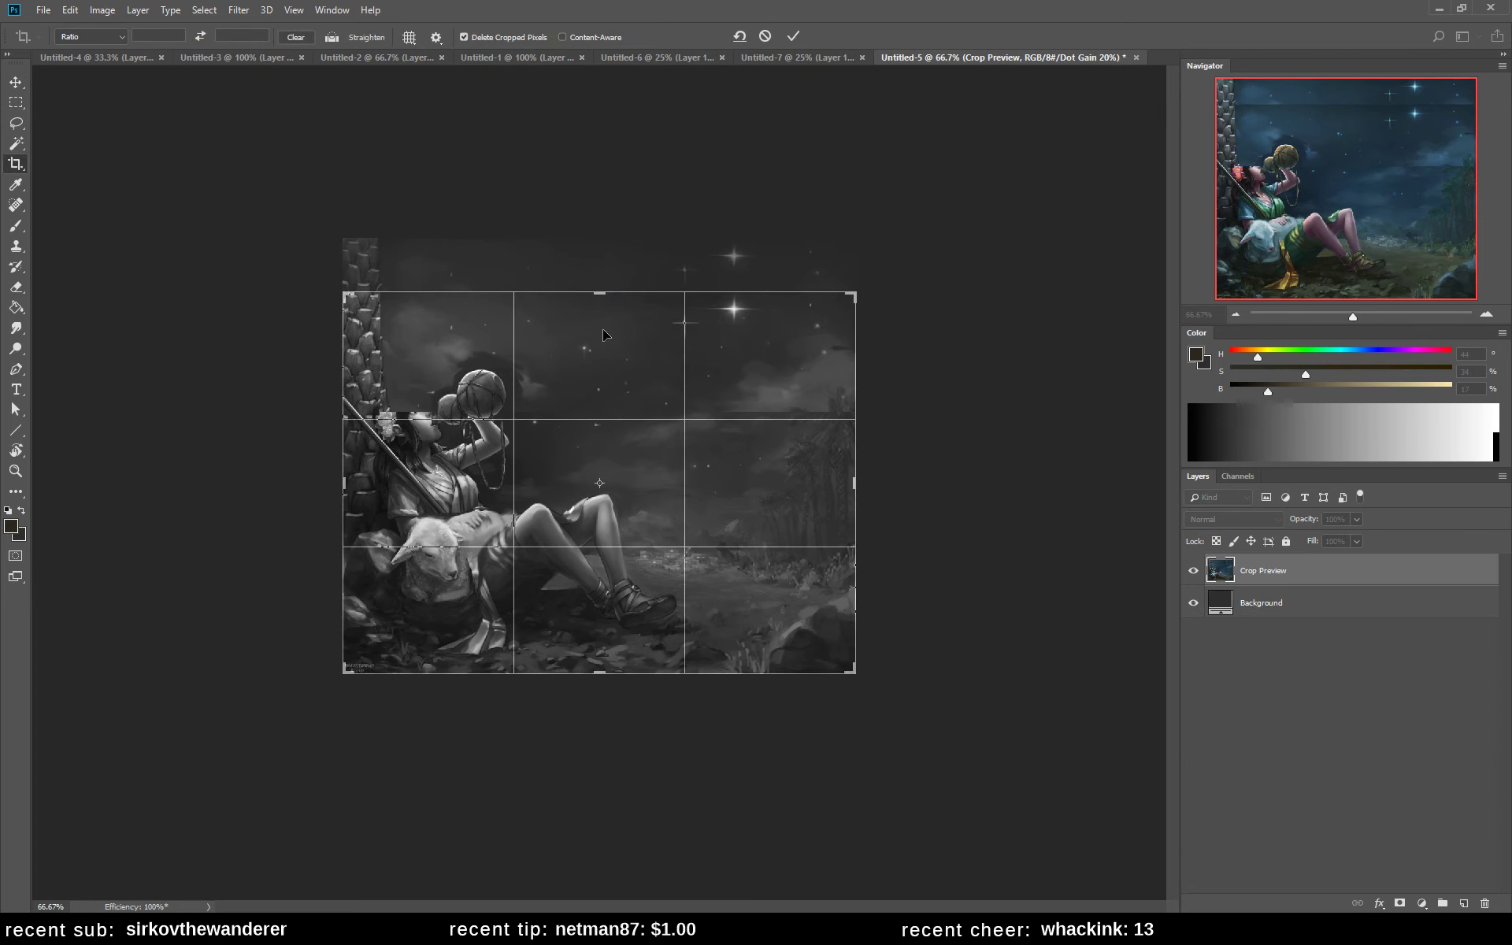
key(Return)
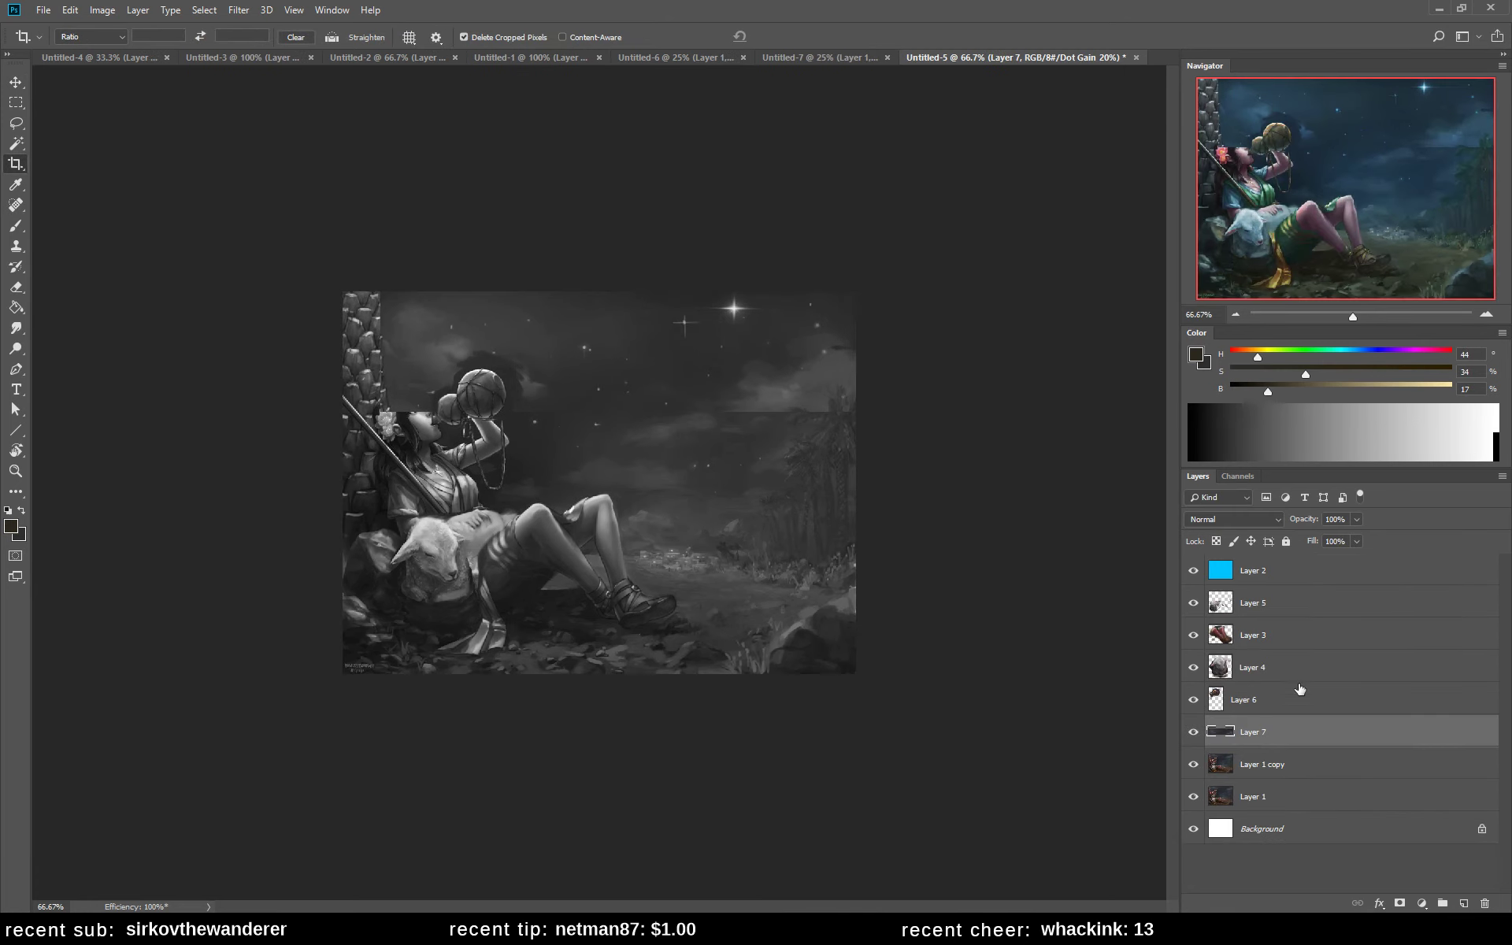
click(1238, 766)
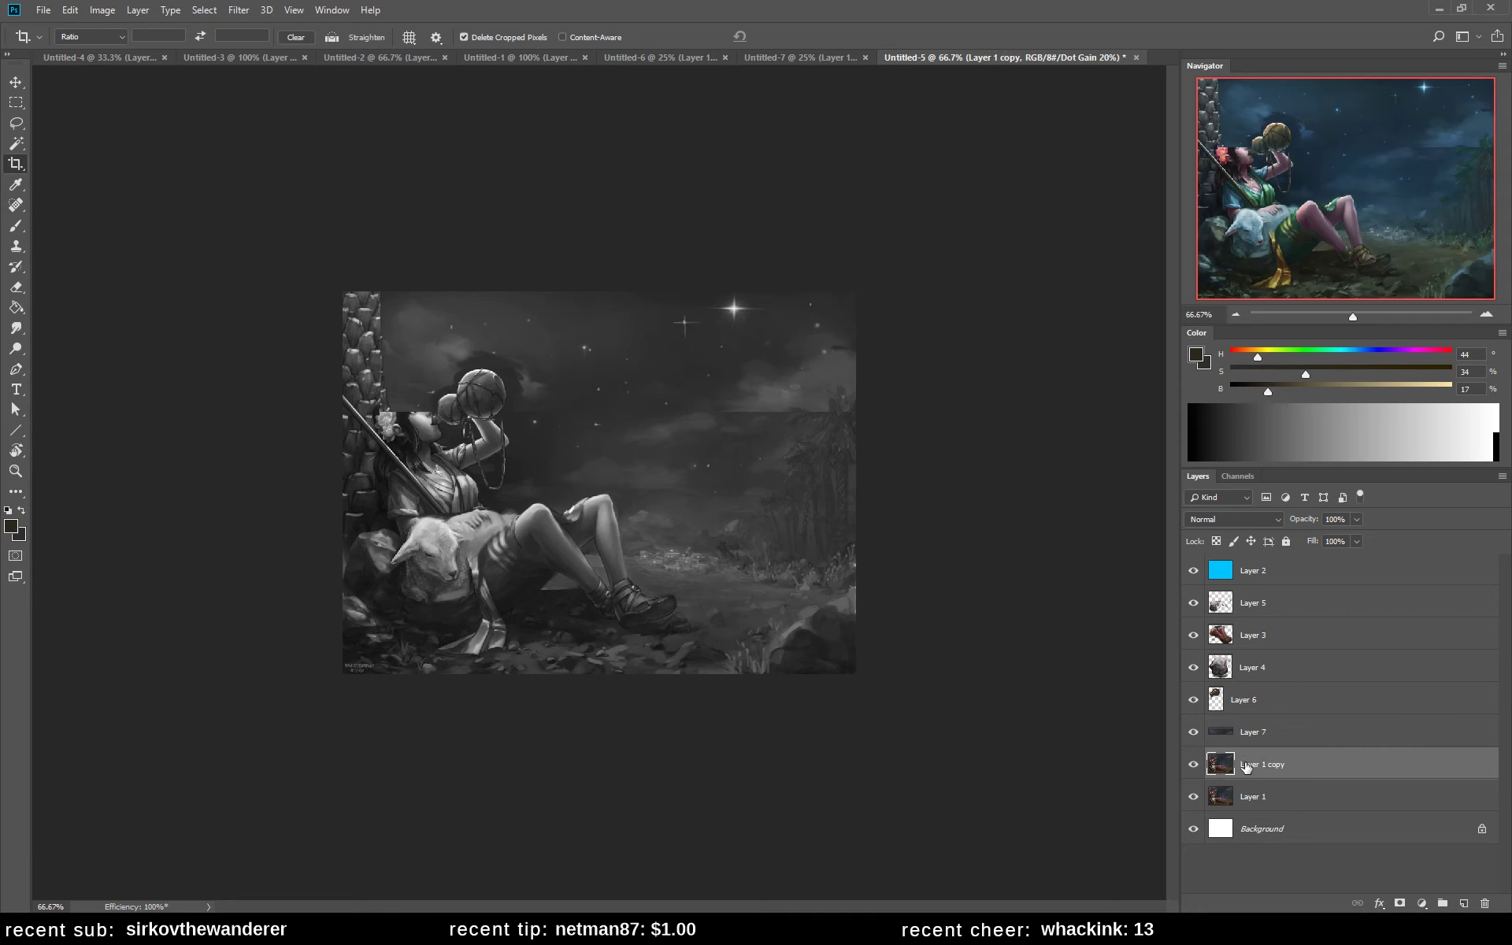
click(1211, 735)
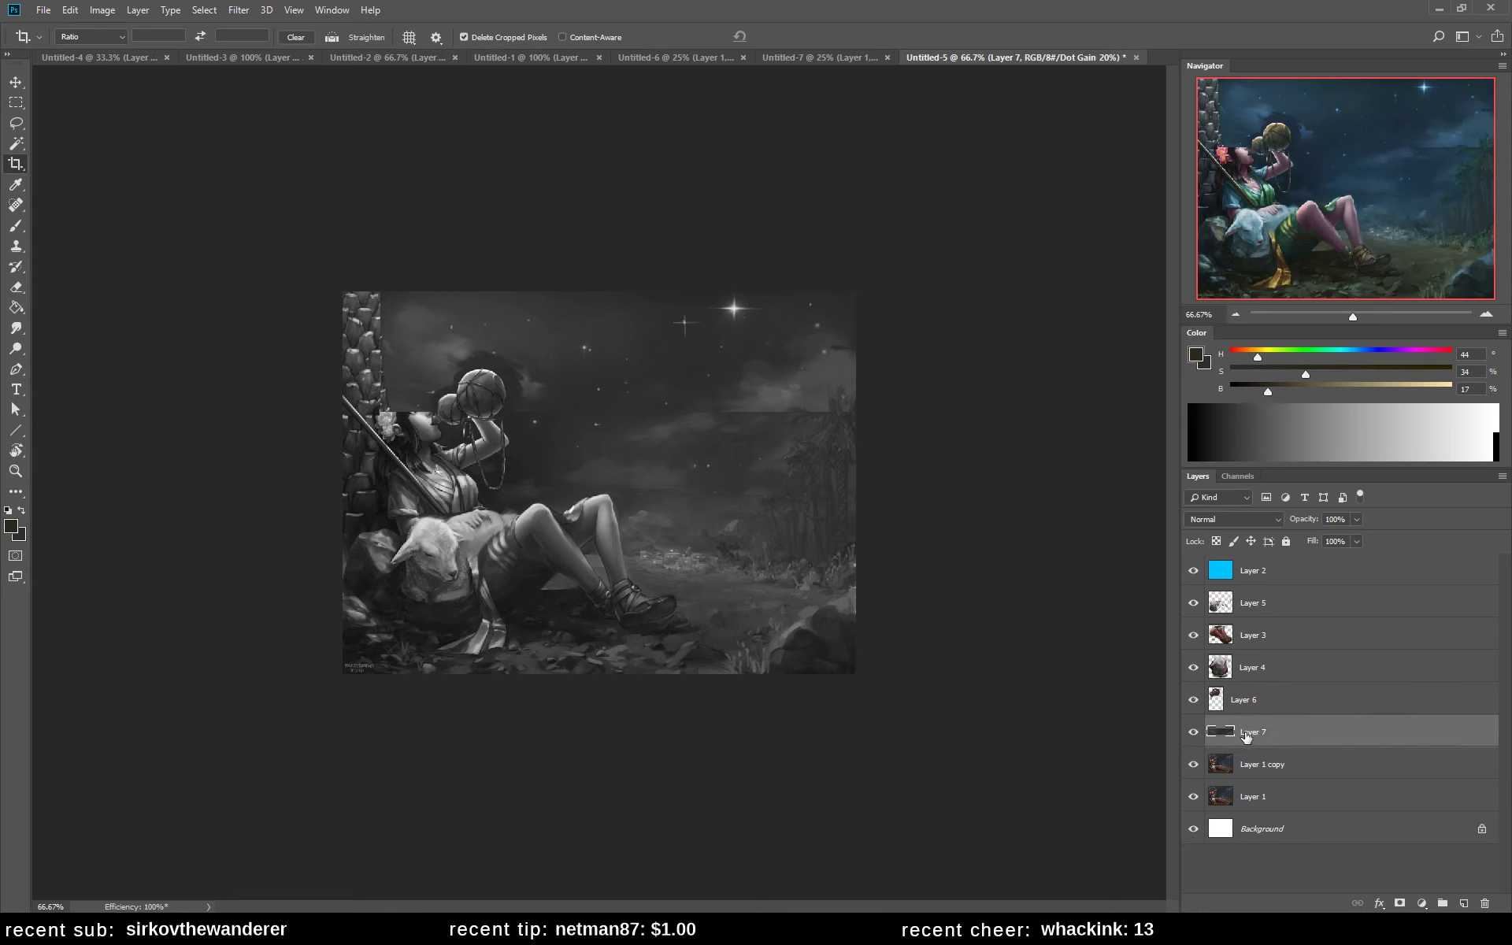
click(1355, 520)
click(1326, 538)
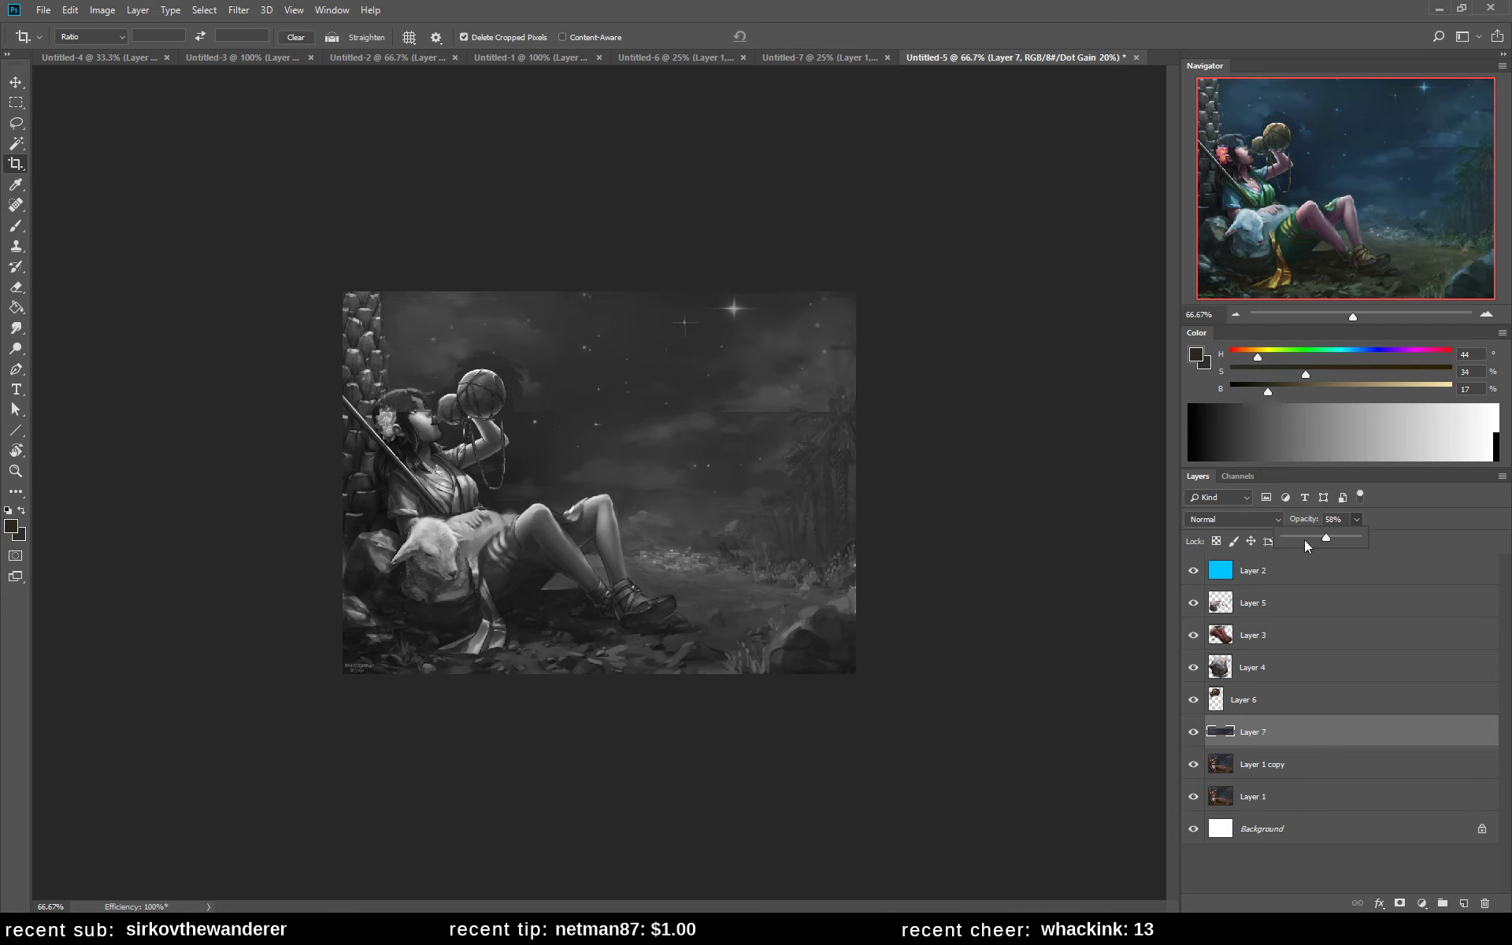
key(z)
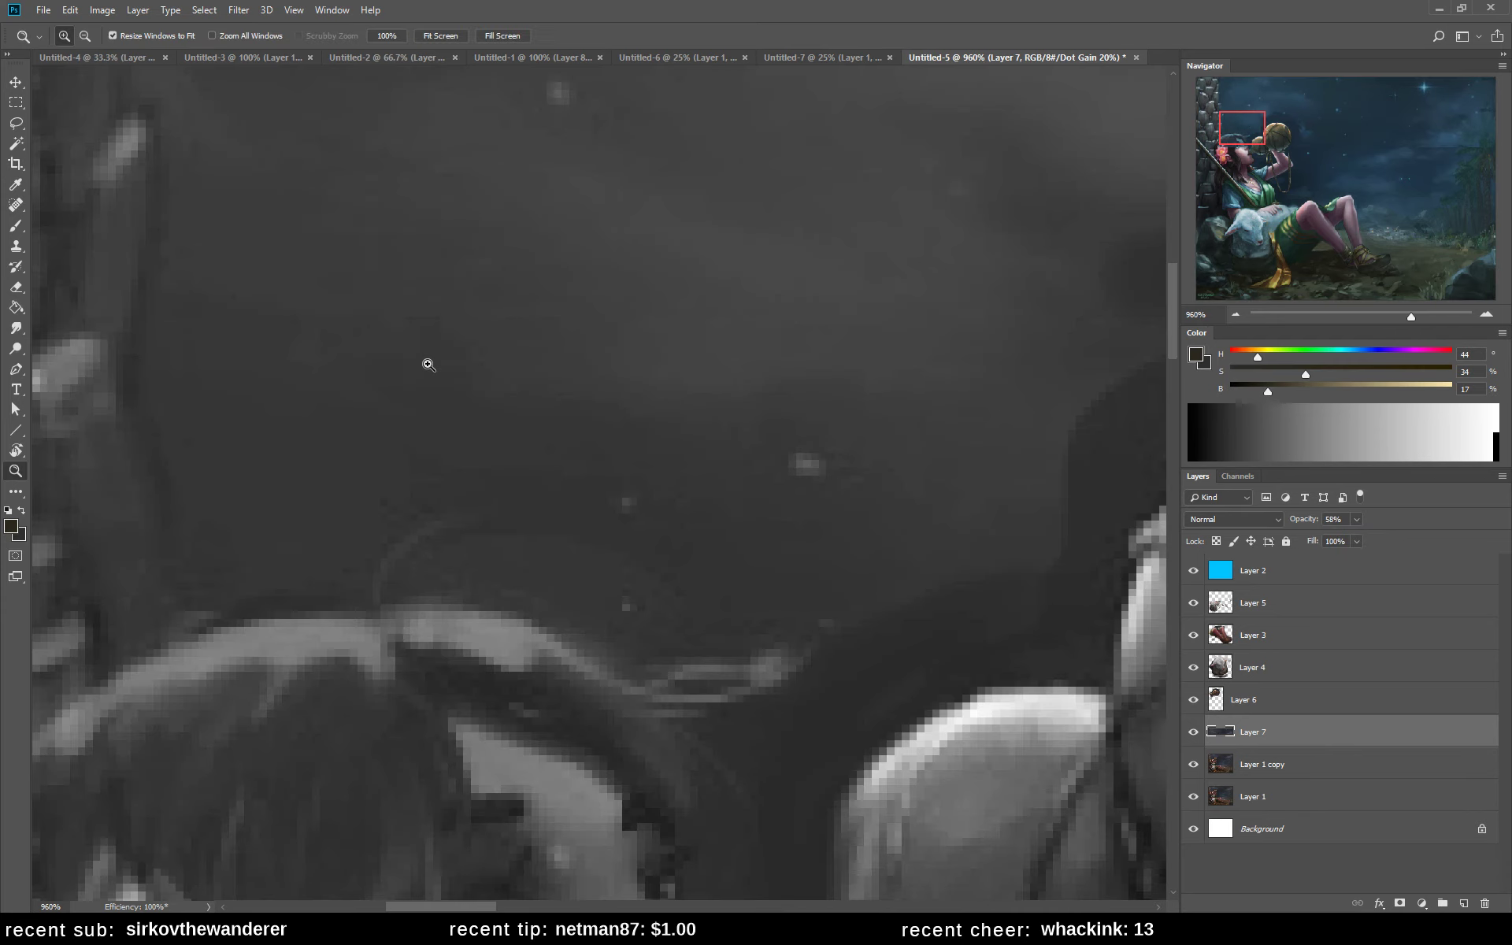
- Lasso around the tower, the girl's head and the gourd, then deselect
click(1354, 315)
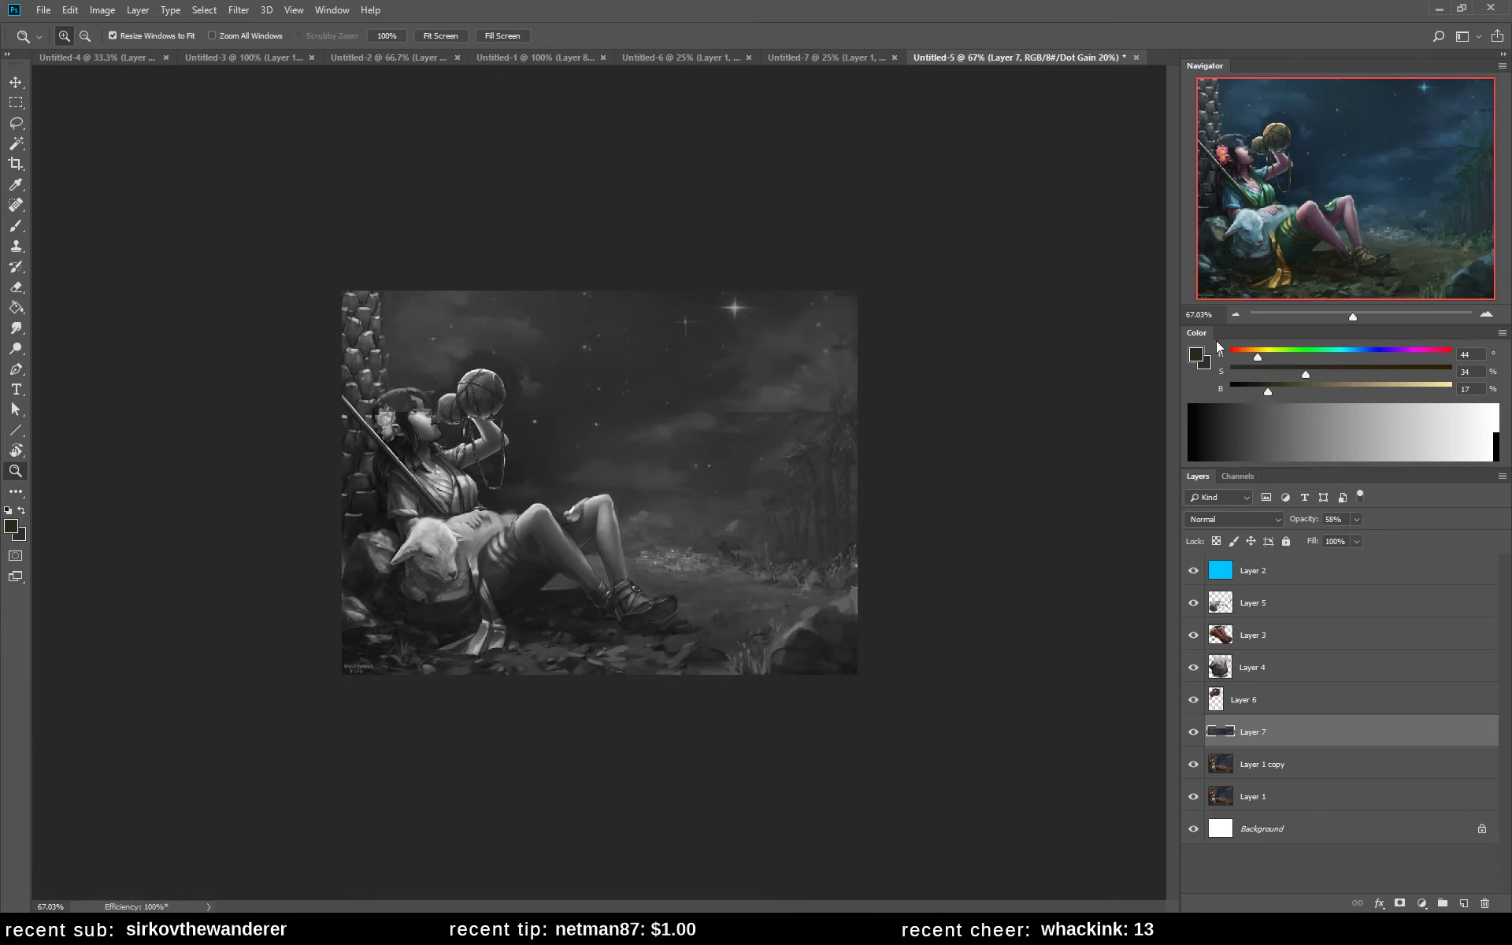
click(1372, 318)
drag(1372, 318, 1367, 316)
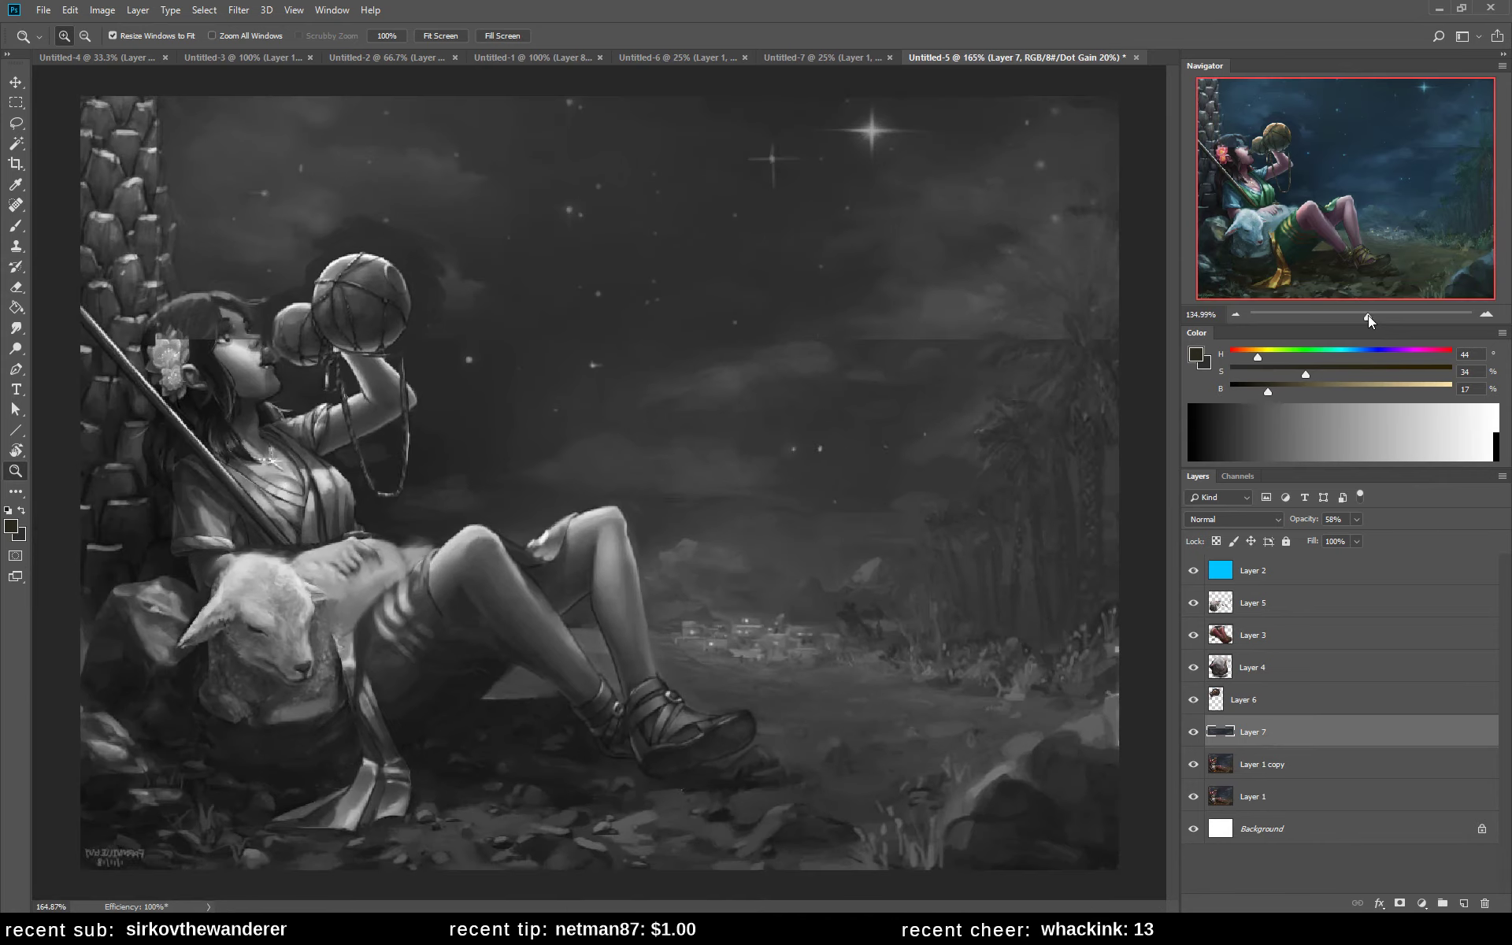
key(l)
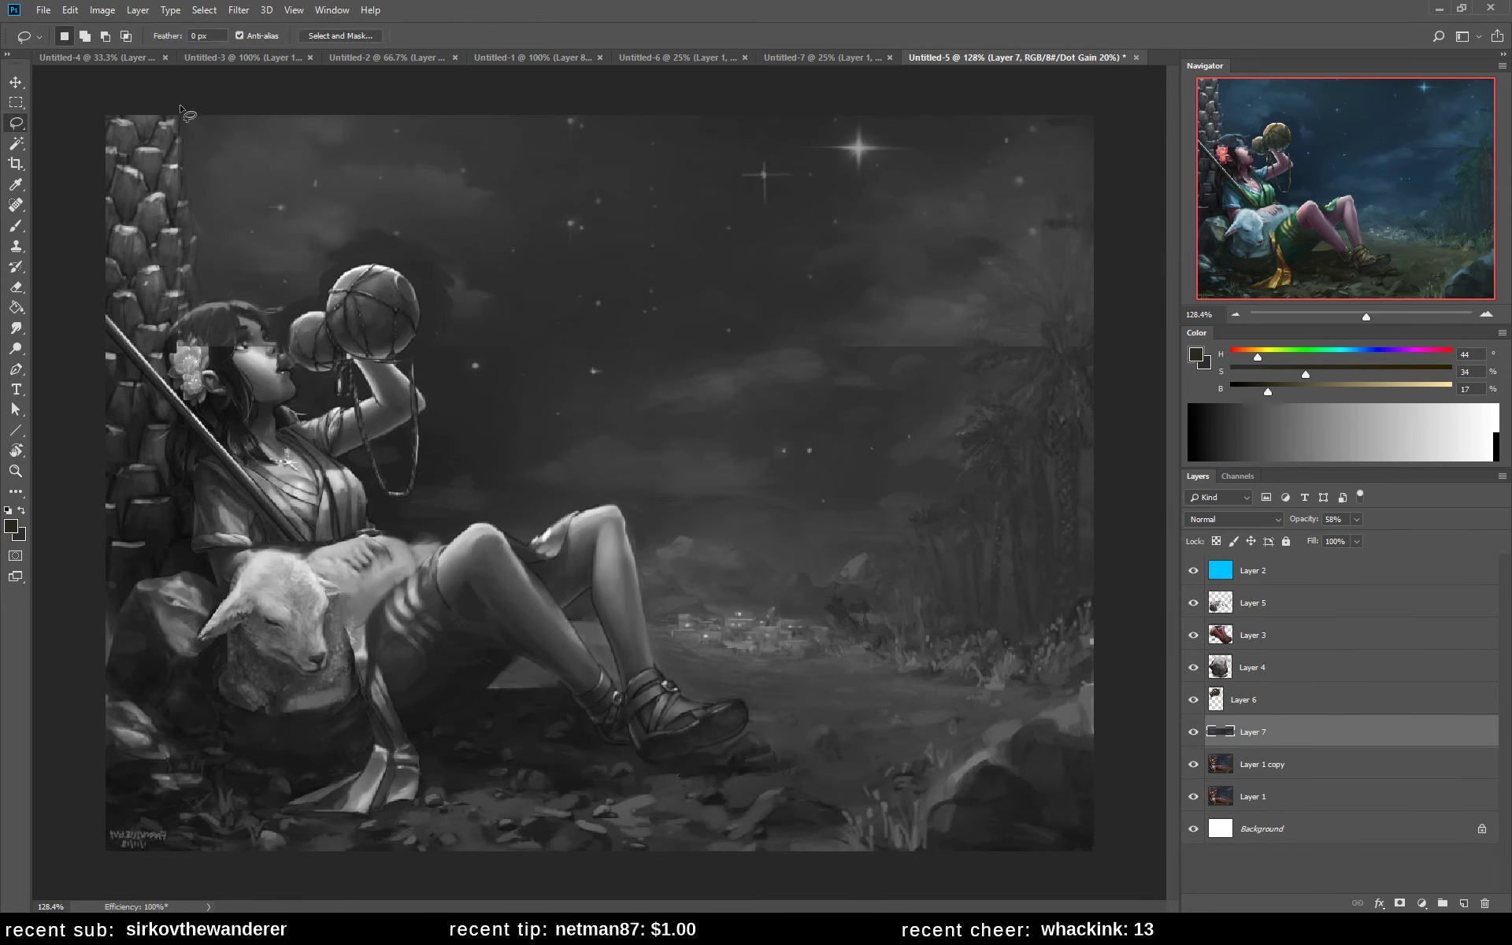
mouse_move(182, 116)
mouse_down()
mouse_move(202, 300)
mouse_move(285, 310)
mouse_move(269, 315)
mouse_move(289, 340)
mouse_move(340, 271)
mouse_move(380, 262)
mouse_move(412, 278)
mouse_move(428, 341)
mouse_move(365, 404)
mouse_move(136, 425)
mouse_move(8, 236)
mouse_move(38, 78)
mouse_up()
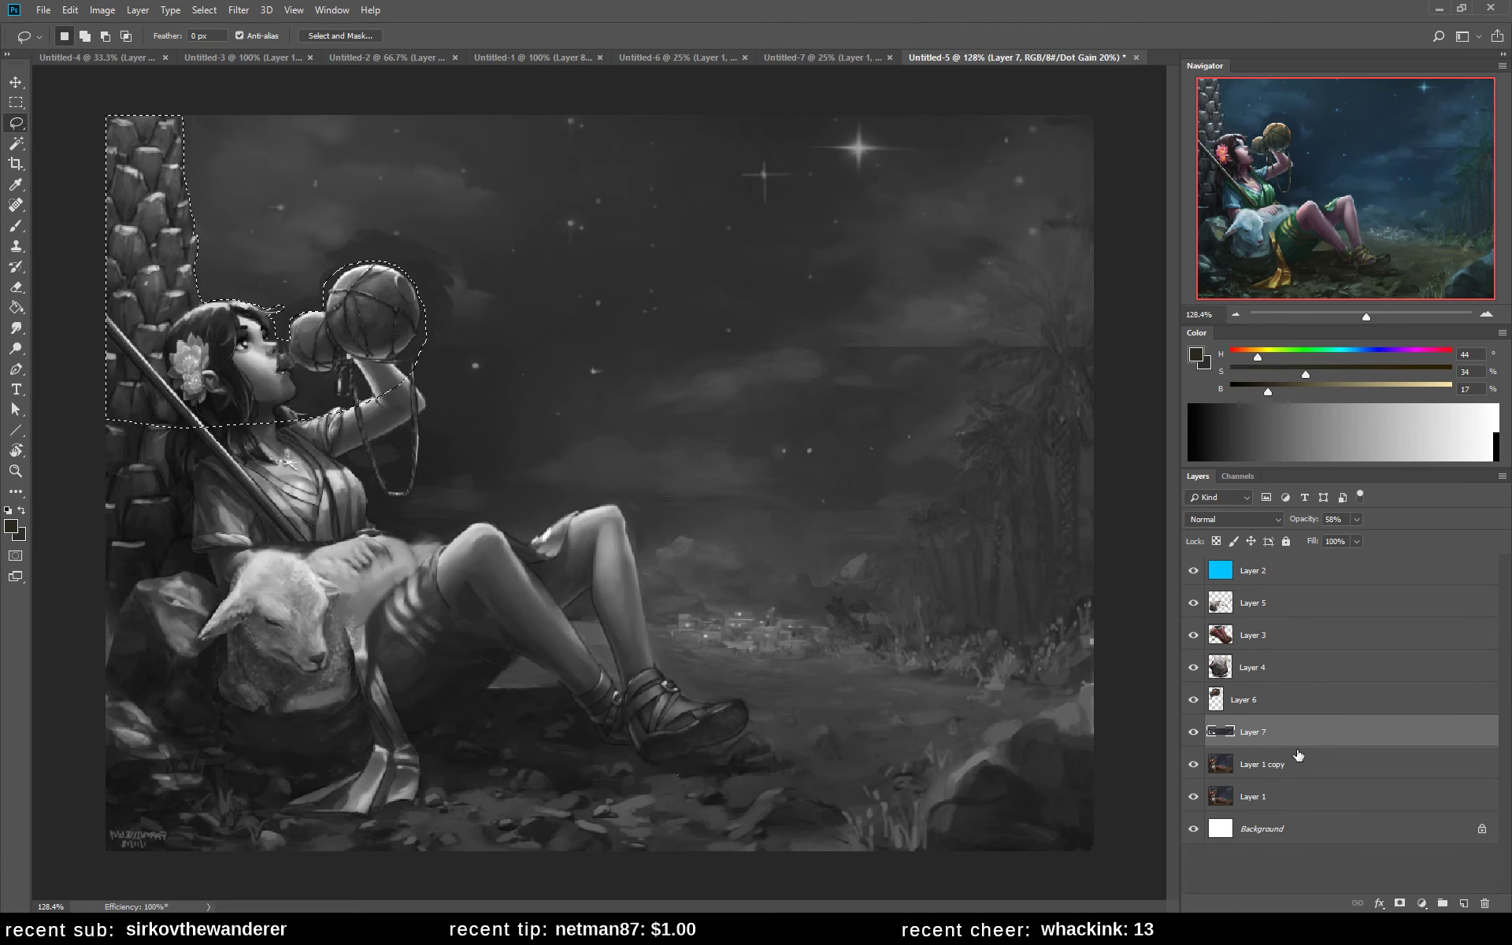
key(ctrl+d)
- Fit the whole shepherd painting back in view, then switch to the angel knight document
key(z)
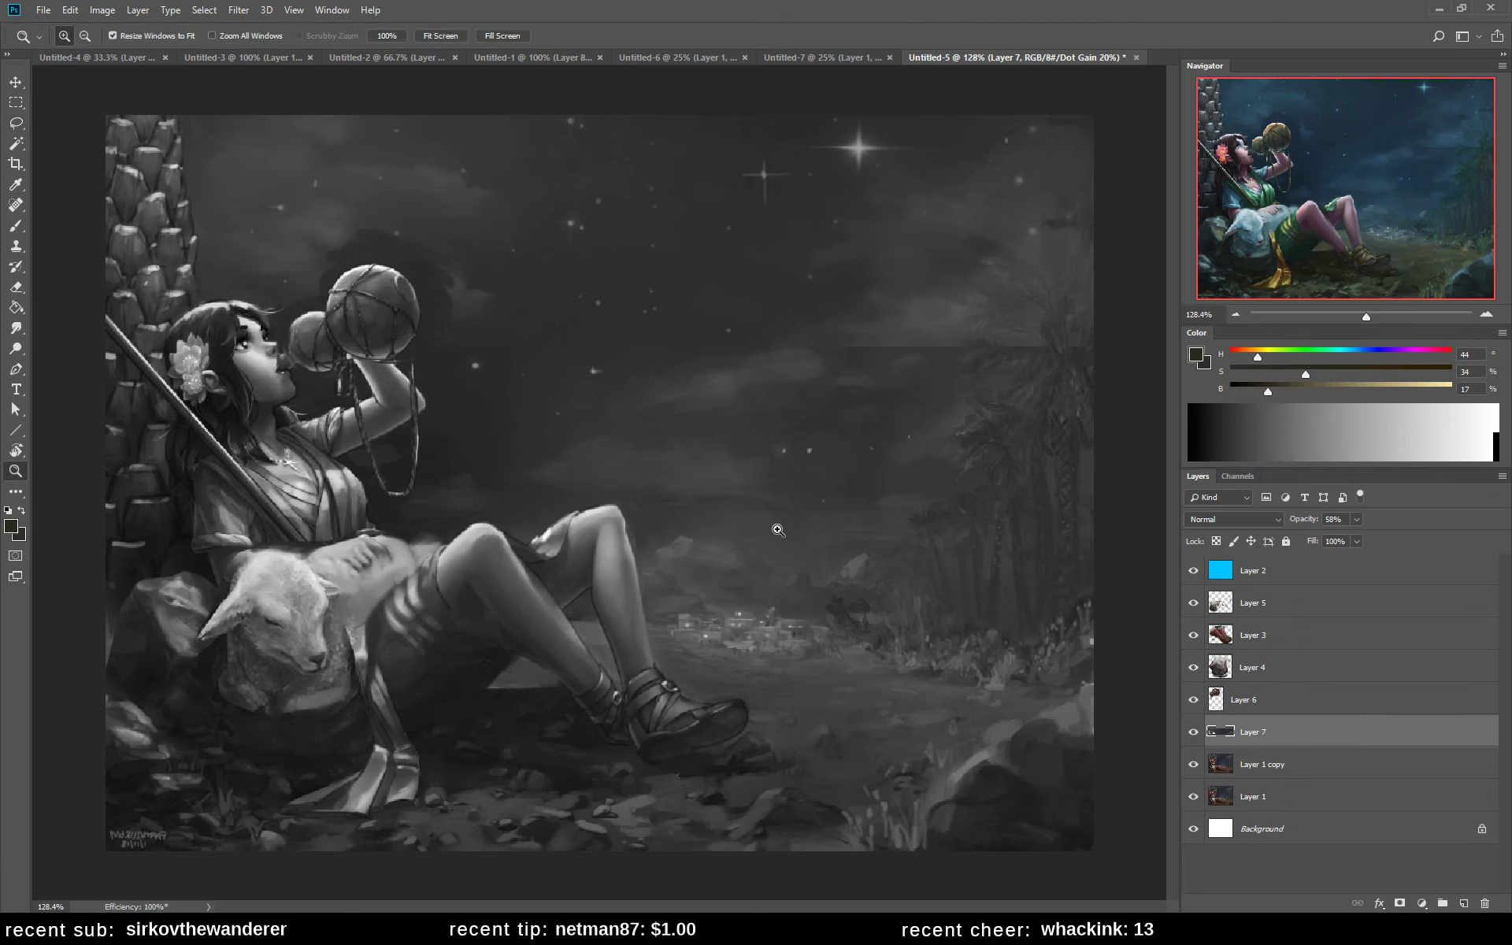
drag(762, 523, 756, 527)
click(1354, 315)
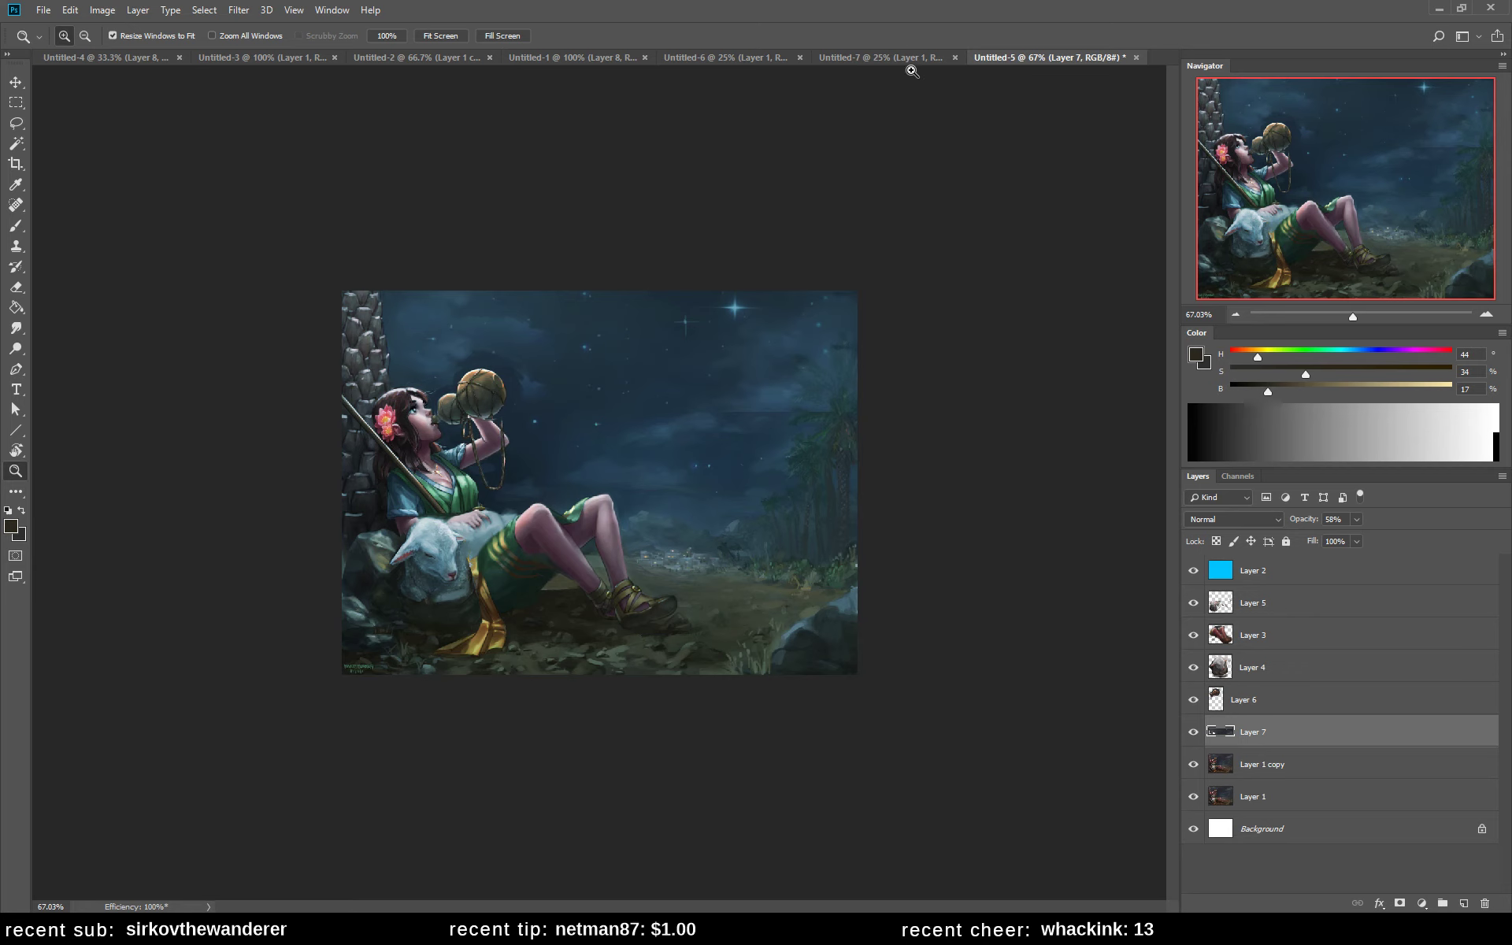
click(885, 57)
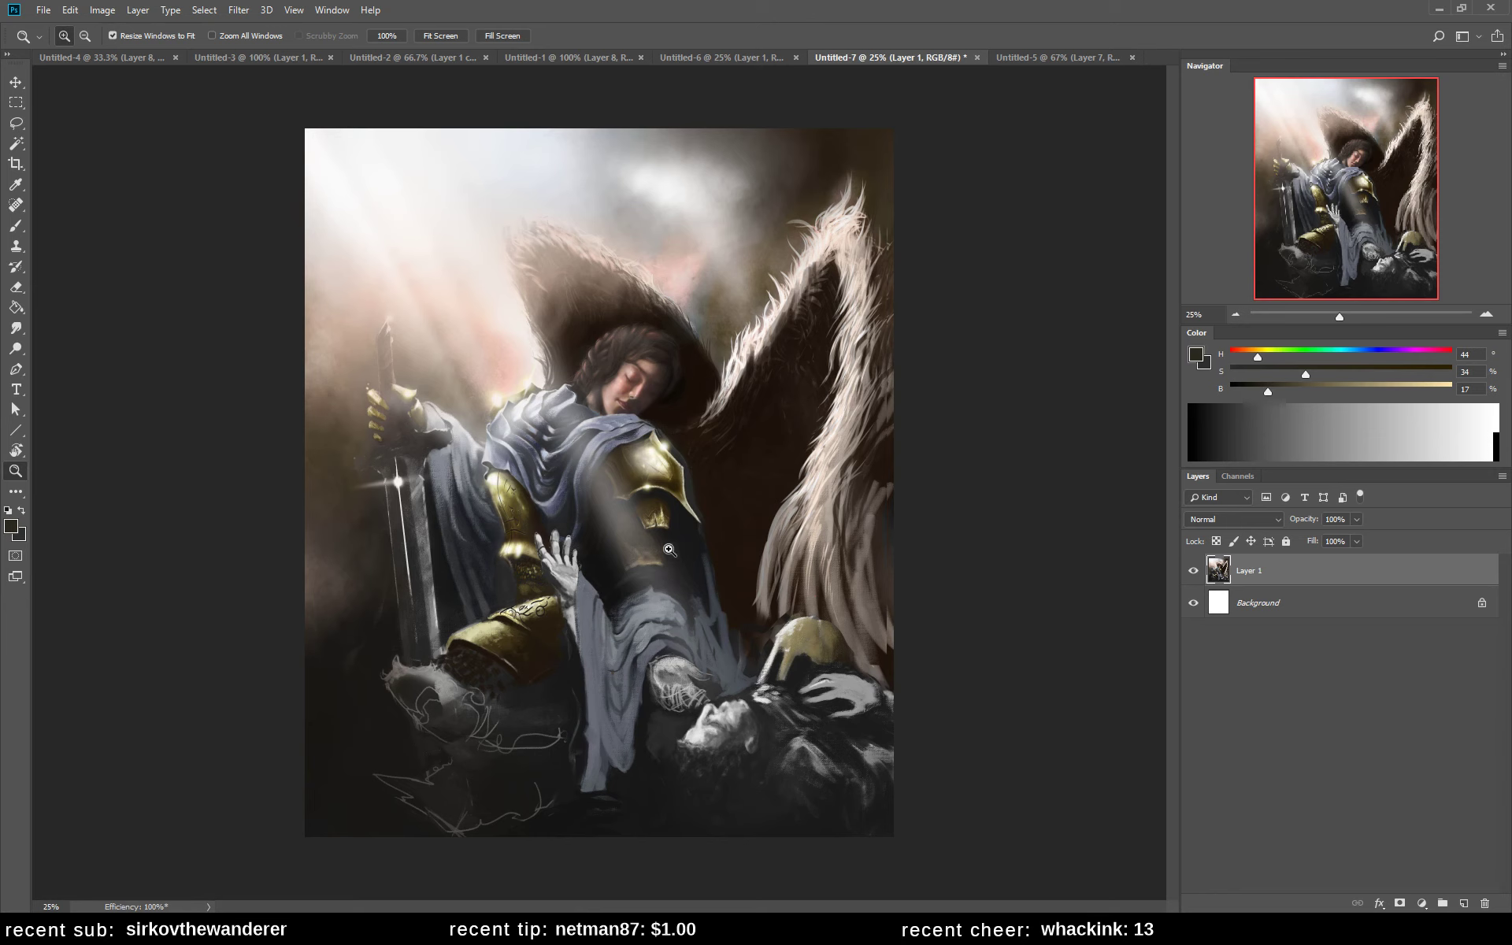
- Duplicate Layer 1, apply Saturation +33 and Lightness -33, and add a layer mask
key(b)
alt+click(402, 148)
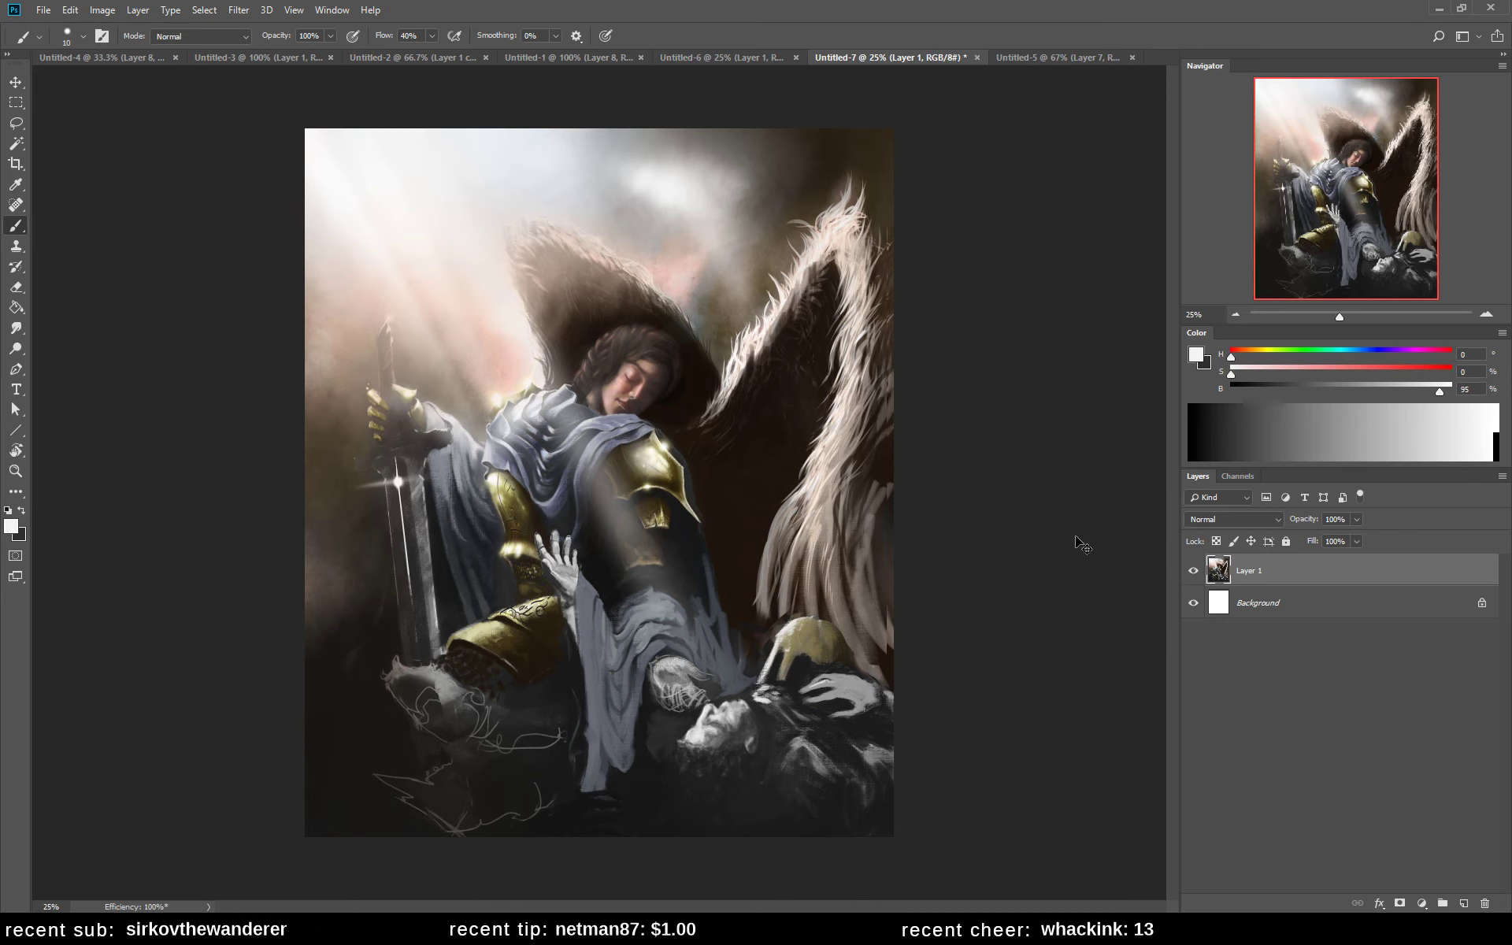
key(ctrl+j)
key(ctrl+u)
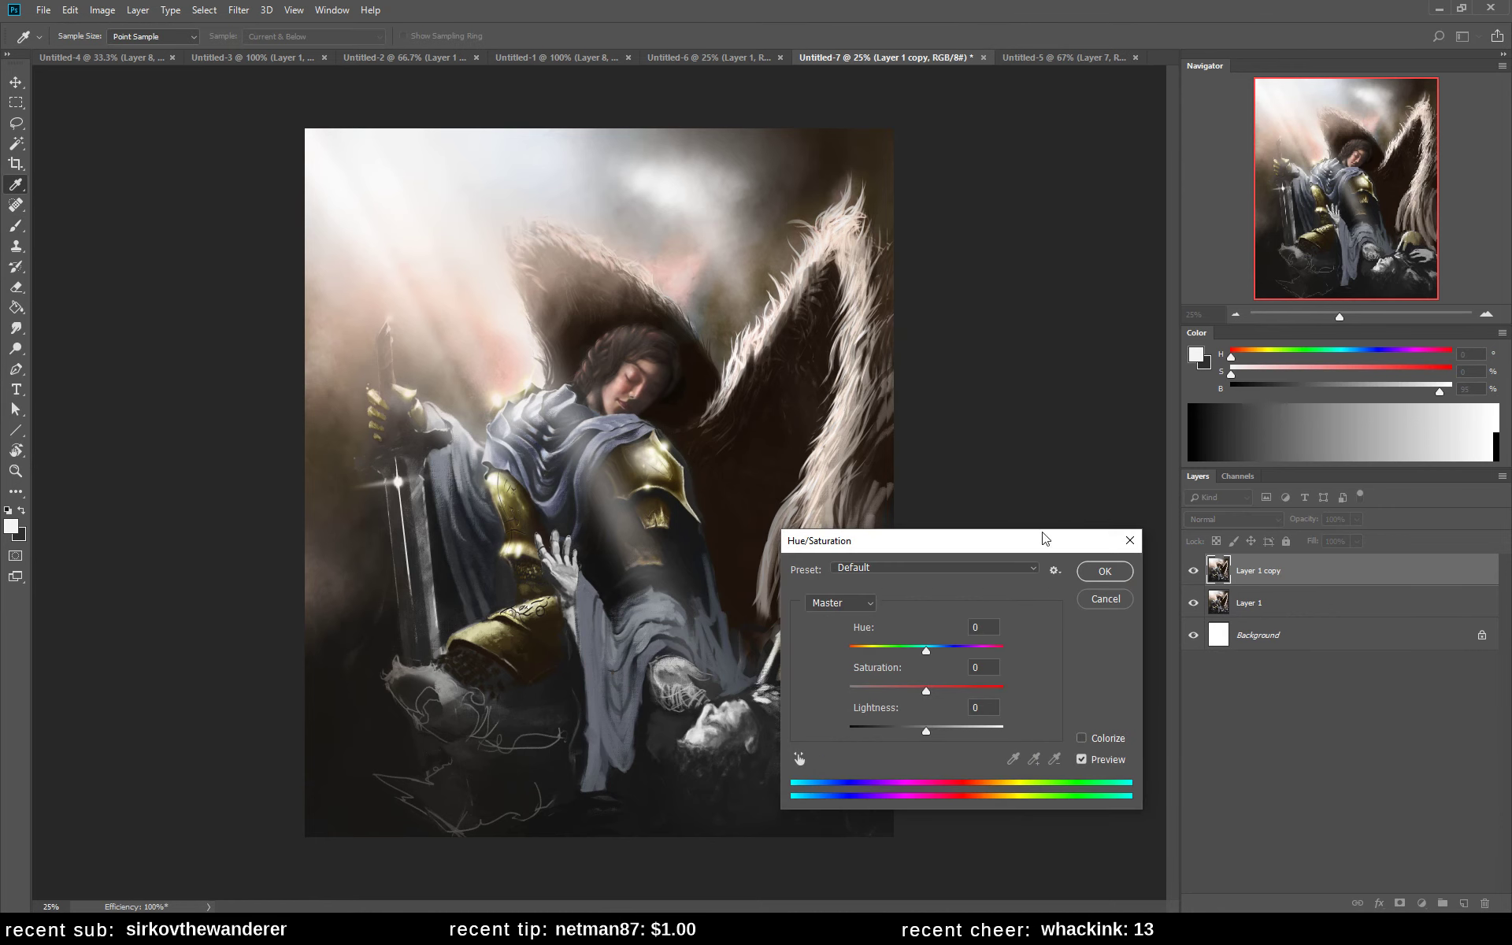
drag(926, 730, 901, 731)
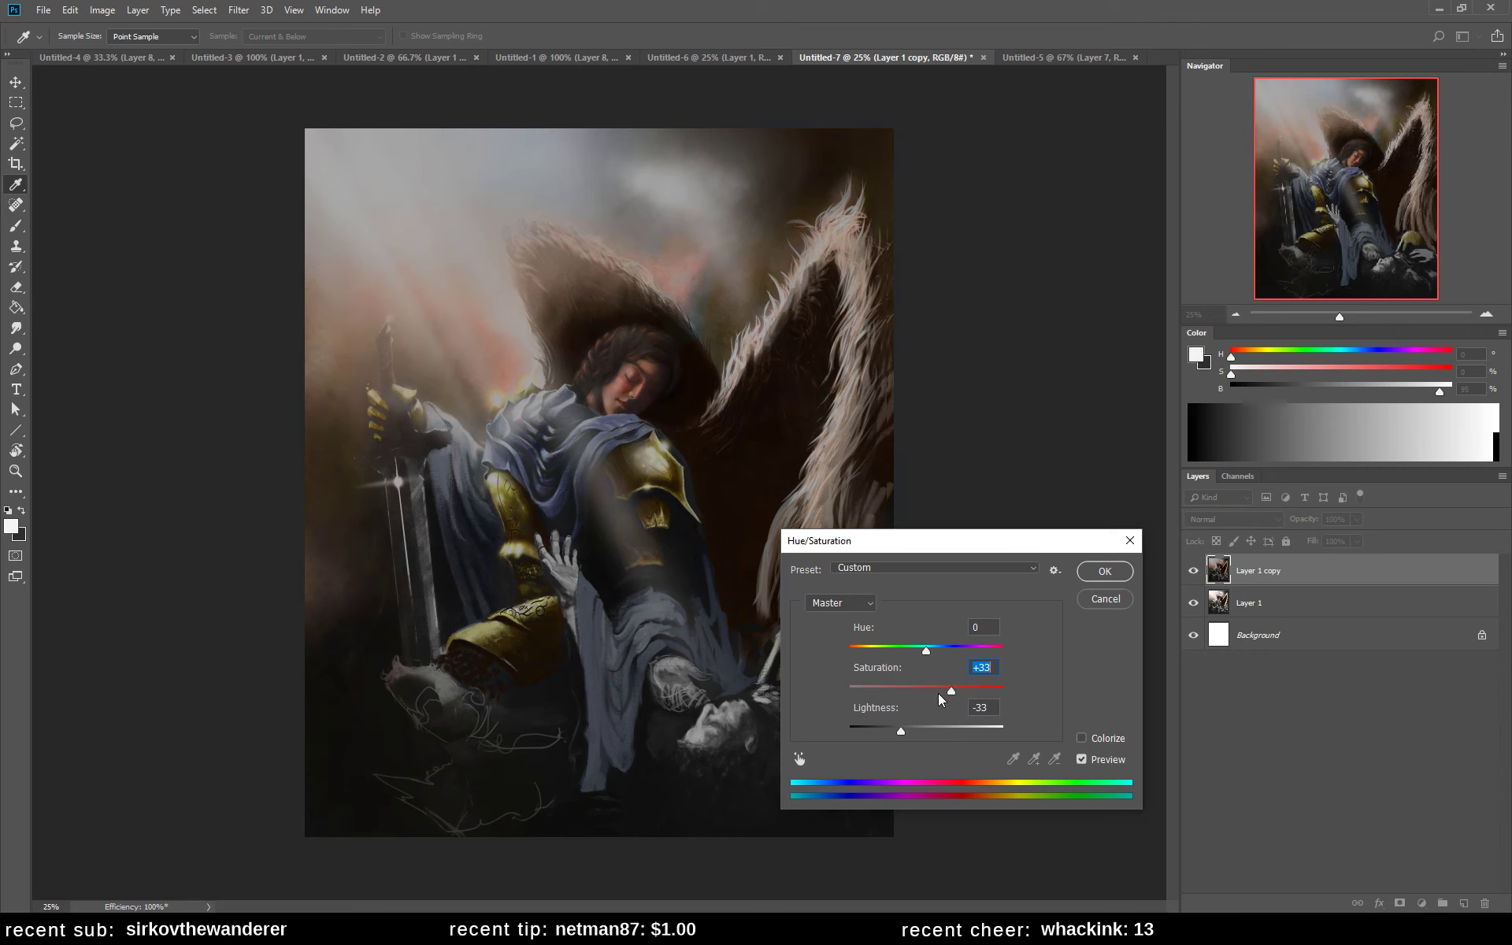
click(1088, 575)
key(b)
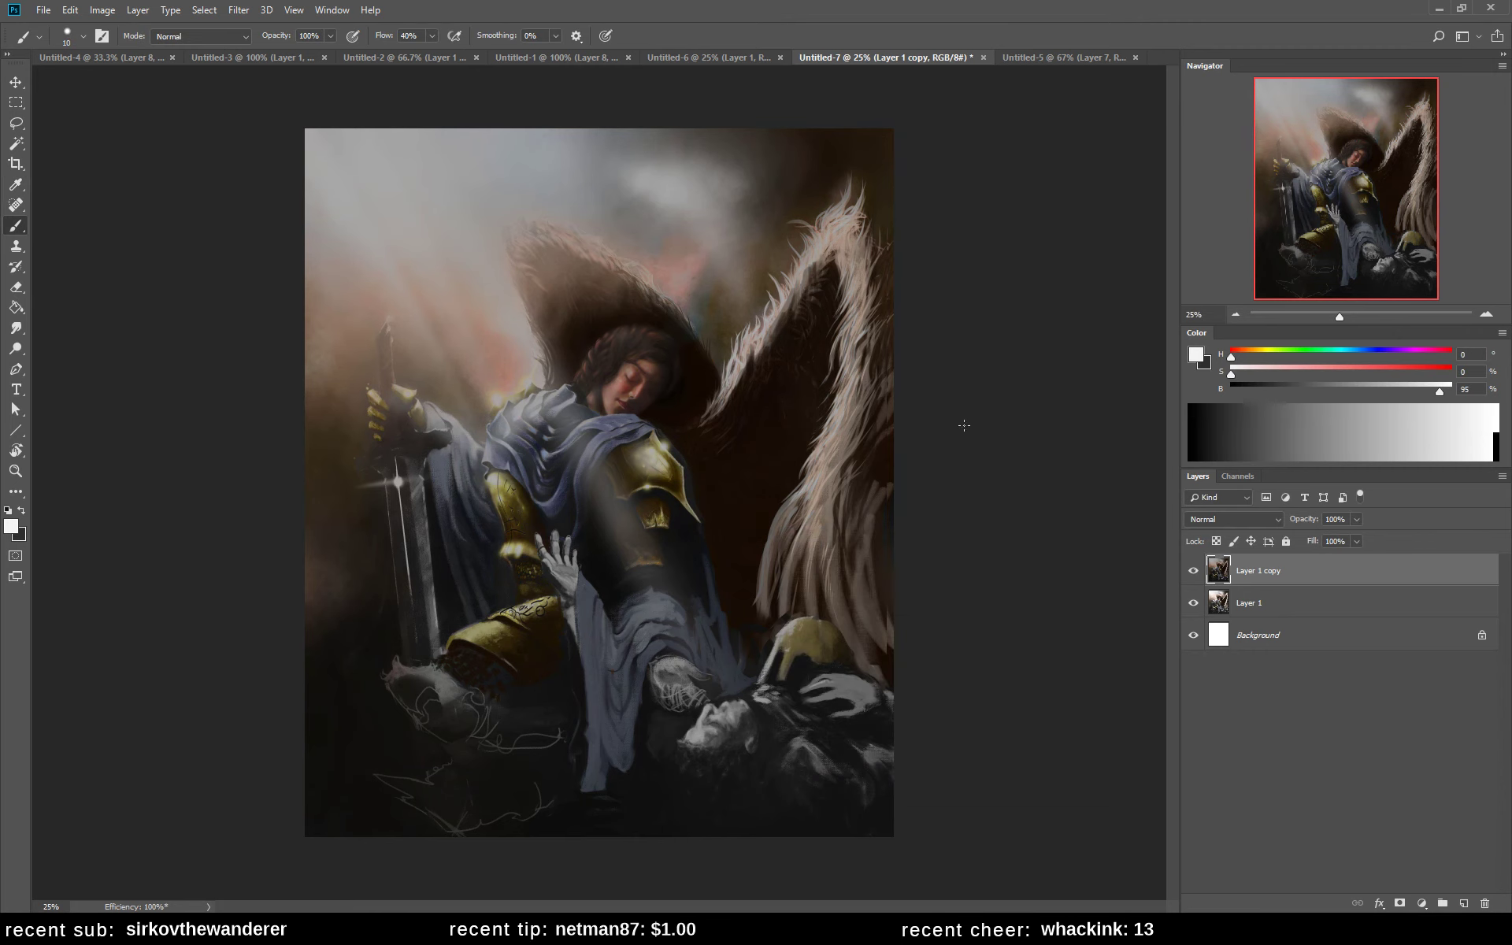
click(1400, 902)
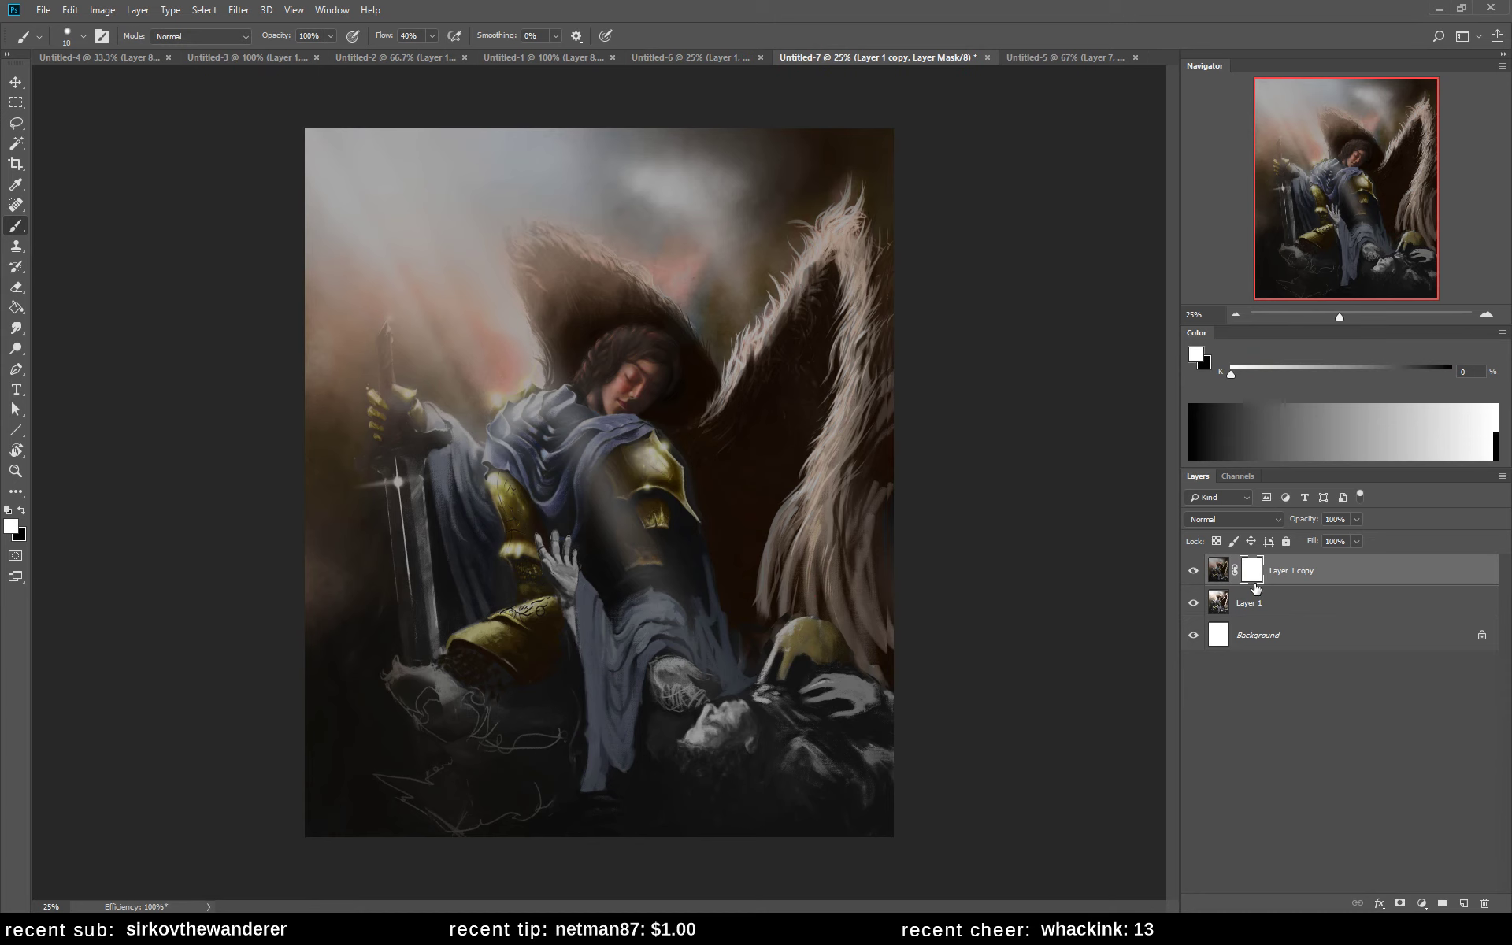
- Invert the mask and reveal darkening across the top with a 1200 px warmics soft round brush
key(ctrl+i)
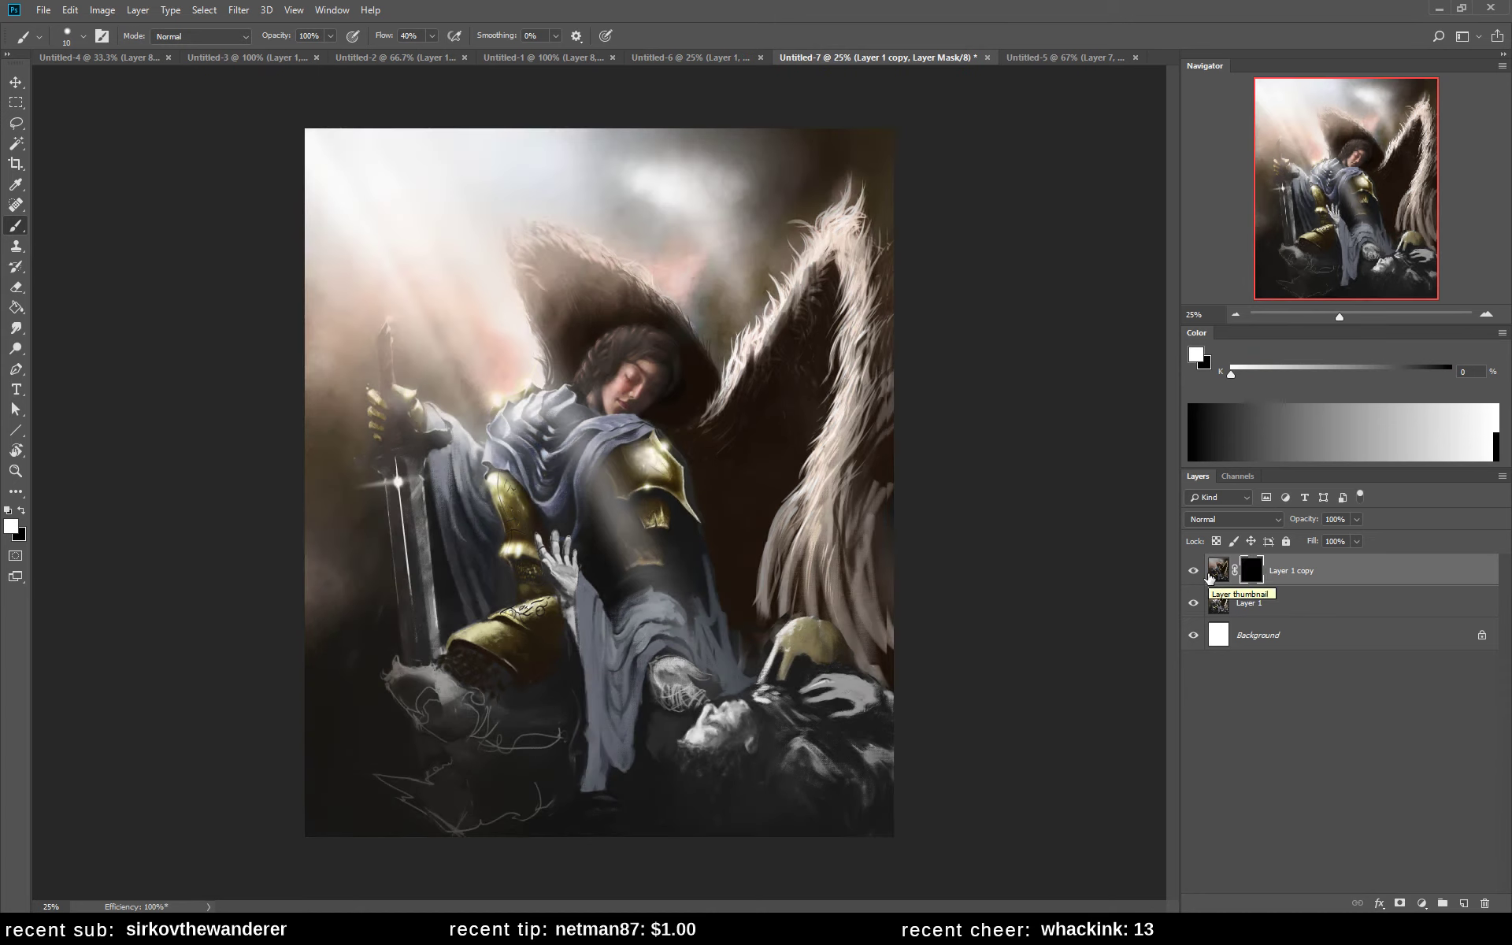
right_click(555, 282)
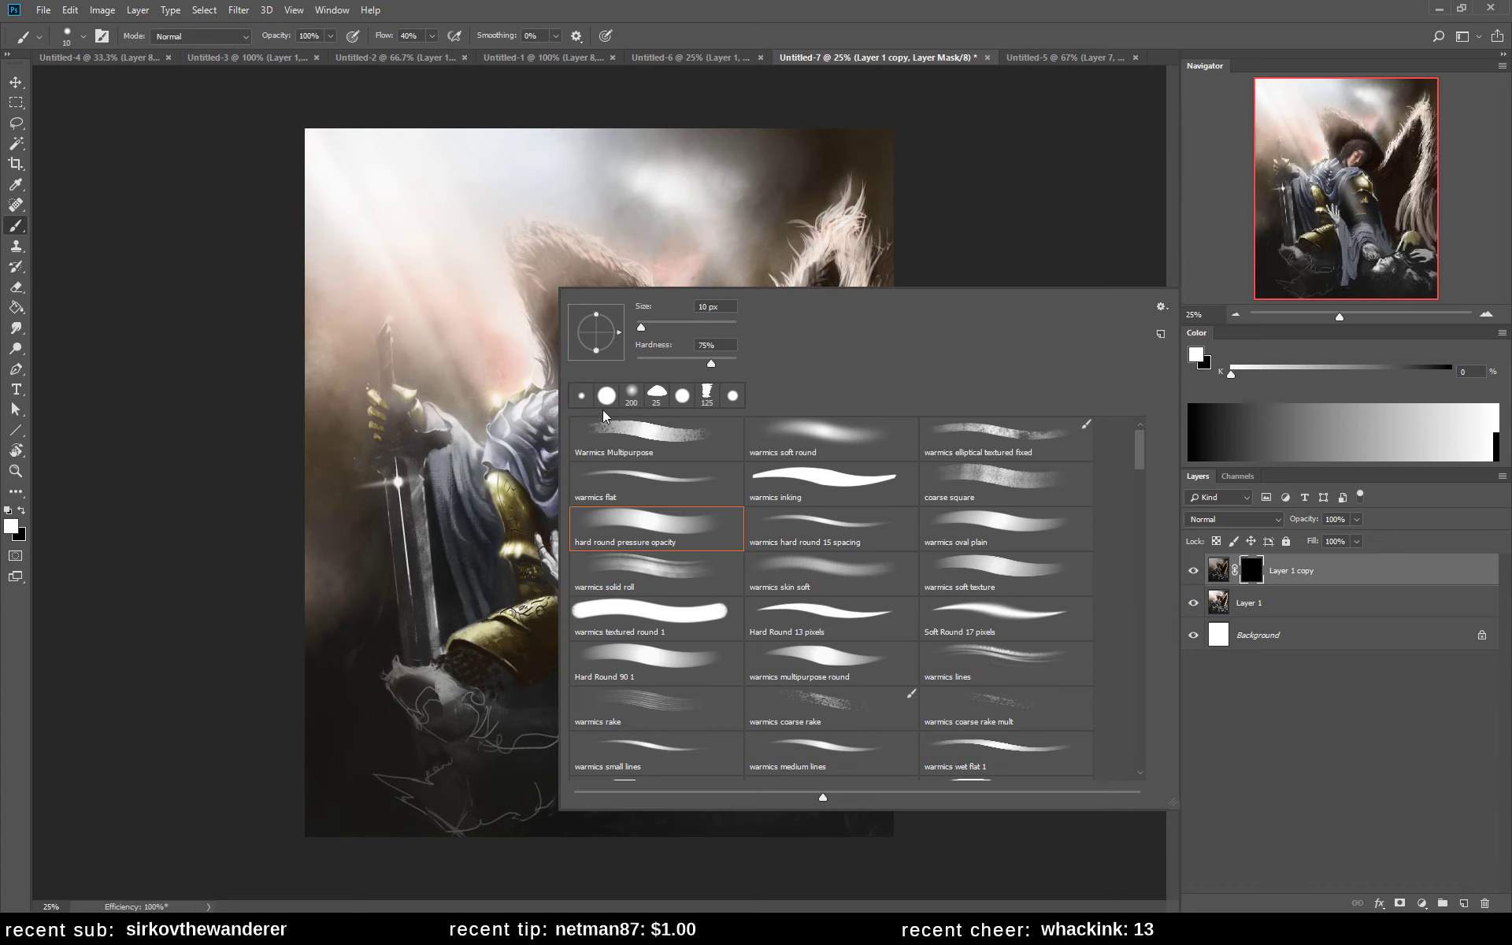
click(833, 439)
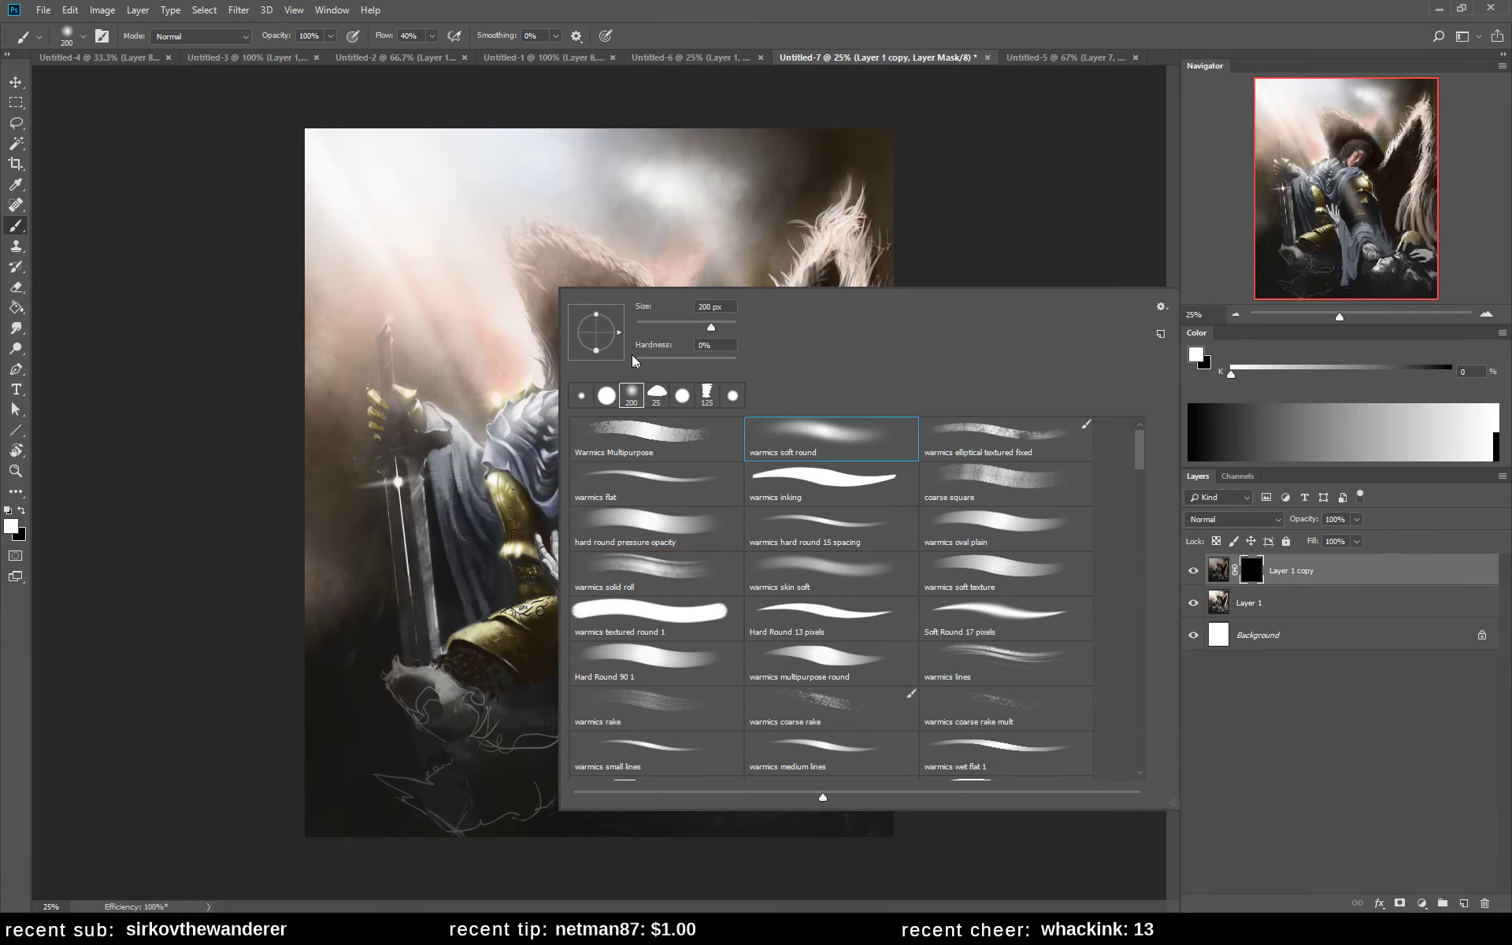
key(Escape)
key(bracketright)
key(bracketright)
key(bracketright)
key(bracketright)
key(bracketright)
key(bracketright)
key(bracketright)
key(bracketright)
key(bracketright)
key(bracketright)
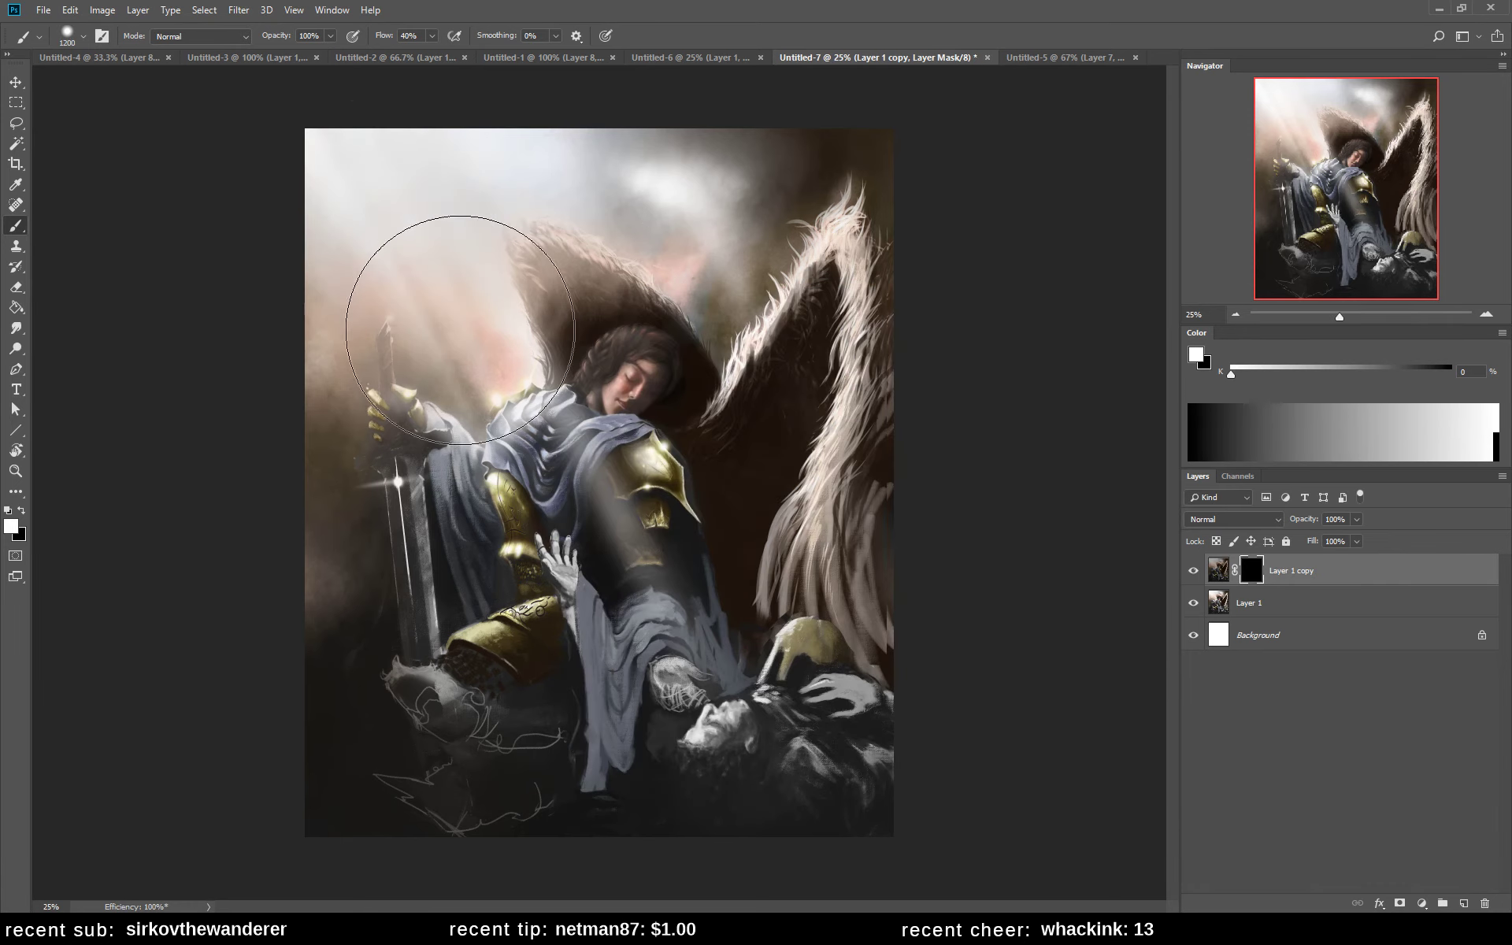
mouse_move(460, 329)
mouse_down()
mouse_move(526, 194)
mouse_move(760, 215)
mouse_move(605, 167)
mouse_move(353, 228)
mouse_move(530, 377)
mouse_up()
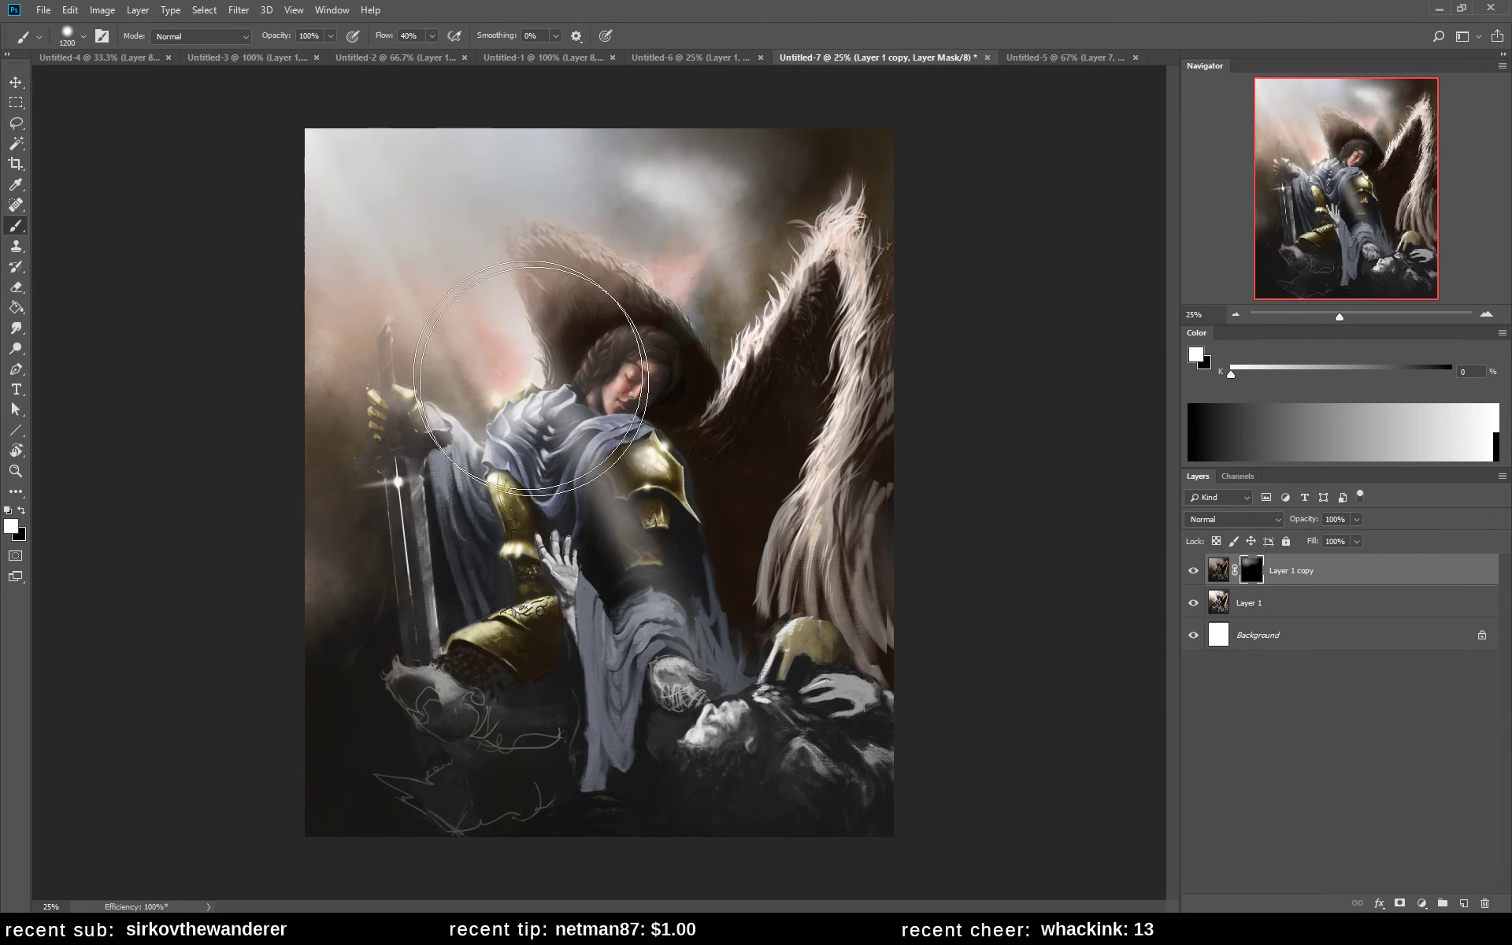
- At brush size 200, reveal darkening around the sword, upper sky and left edge
key(bracketleft)
key(bracketleft)
key(bracketleft)
key(bracketleft)
key(bracketleft)
key(bracketleft)
key(bracketleft)
key(bracketleft)
key(bracketleft)
key(bracketleft)
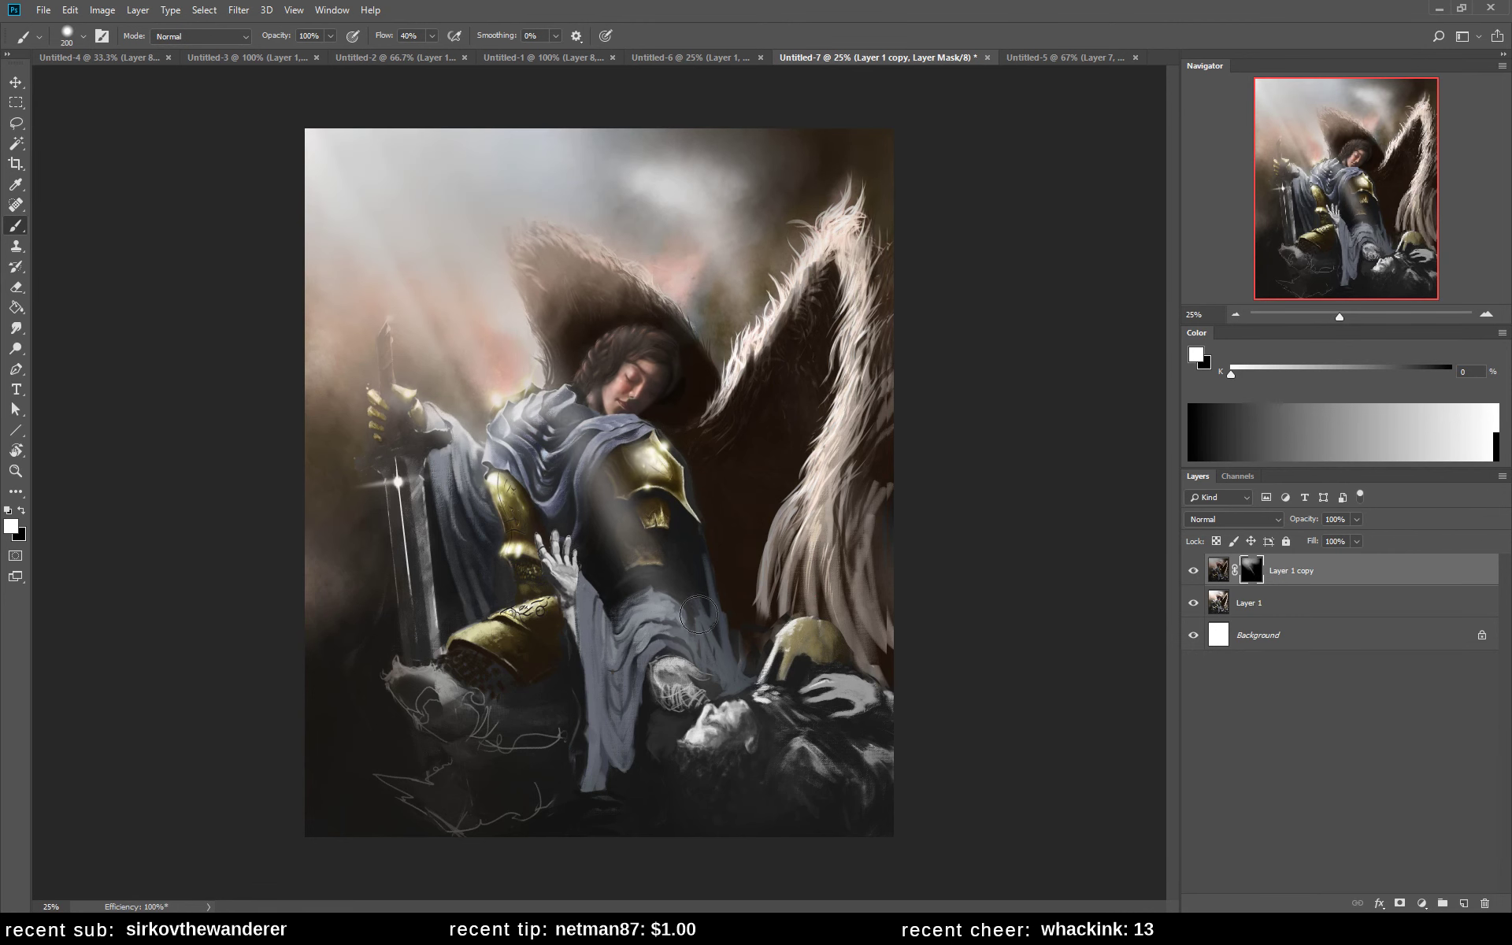
mouse_move(412, 338)
mouse_down()
mouse_move(466, 496)
mouse_move(360, 457)
mouse_move(280, 168)
mouse_move(419, 319)
mouse_move(489, 356)
mouse_move(343, 116)
mouse_move(671, 142)
mouse_move(830, 197)
mouse_up()
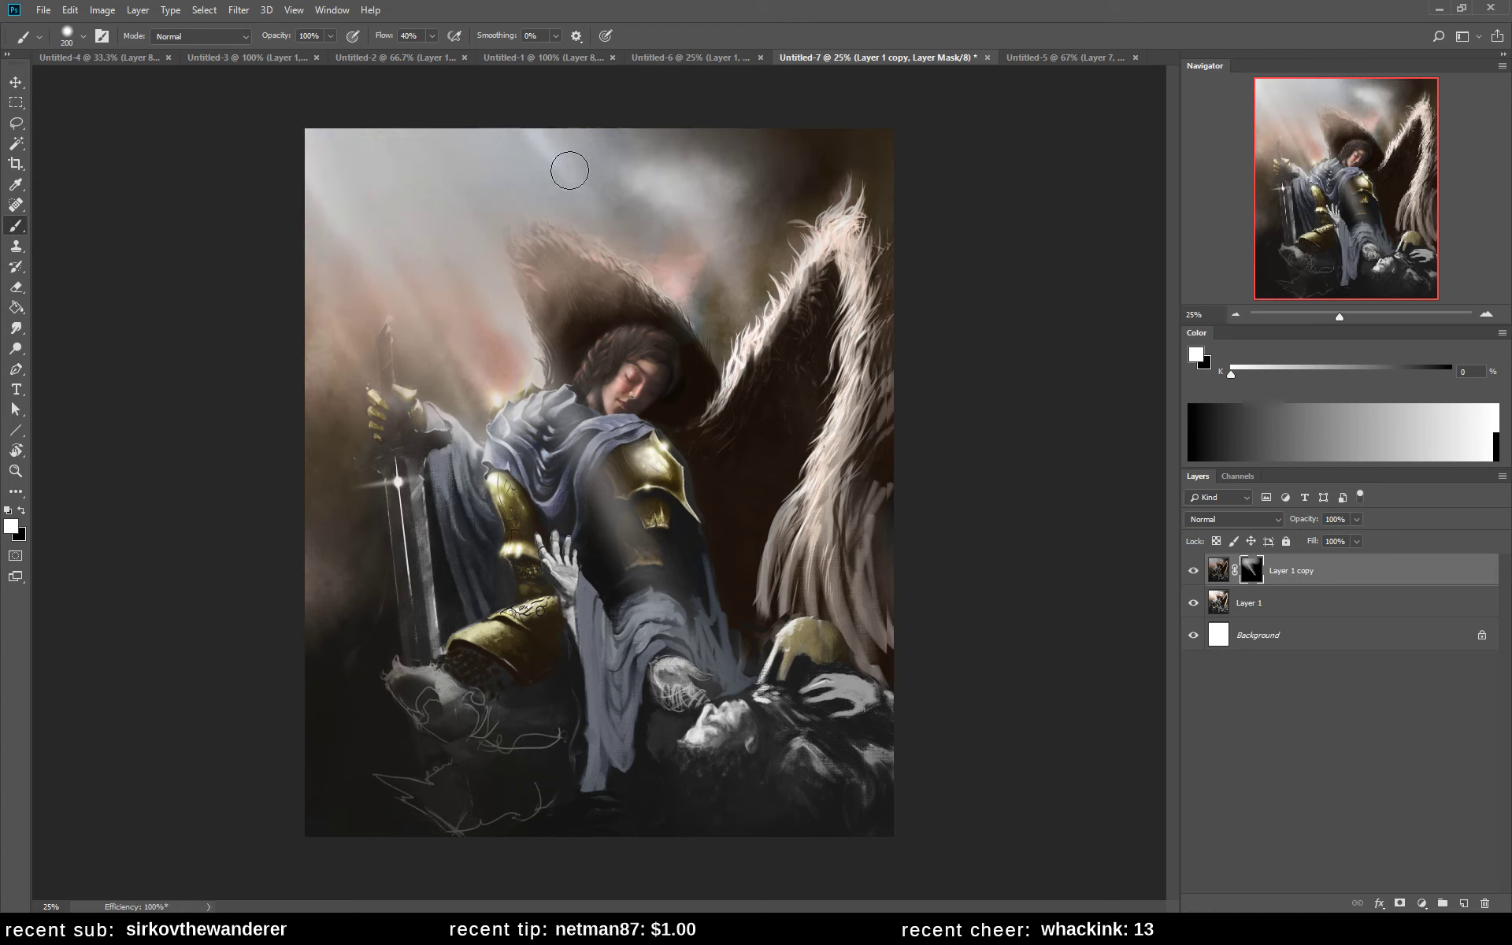
mouse_move(570, 170)
mouse_down()
mouse_move(466, 111)
mouse_move(504, 394)
mouse_move(311, 233)
mouse_move(345, 107)
mouse_move(540, 124)
mouse_move(788, 206)
mouse_move(741, 162)
mouse_up()
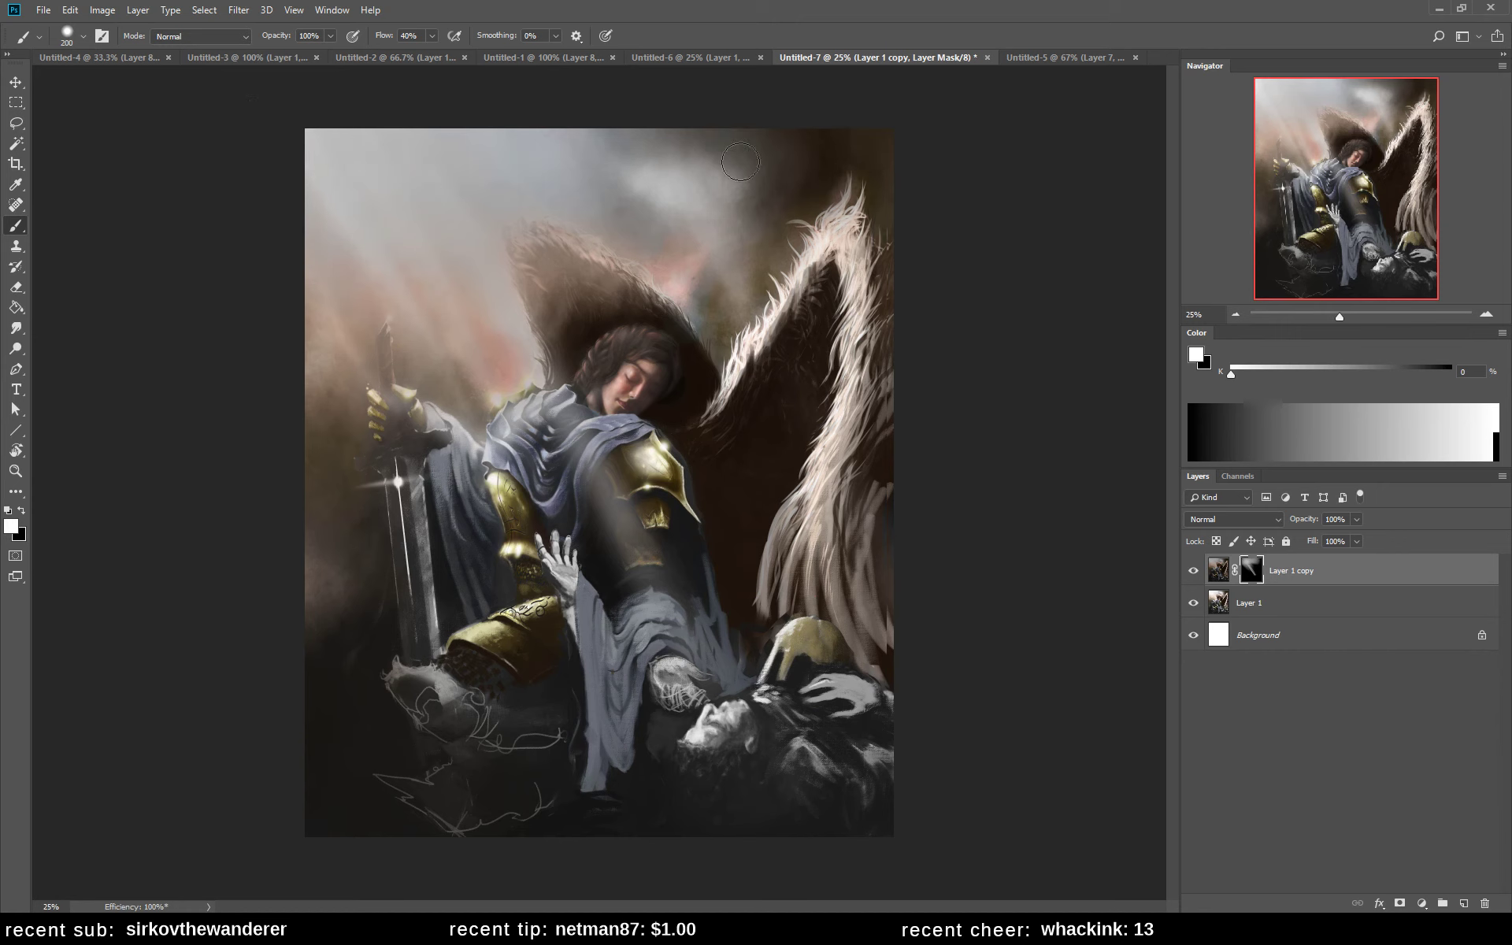
drag(303, 260, 356, 641)
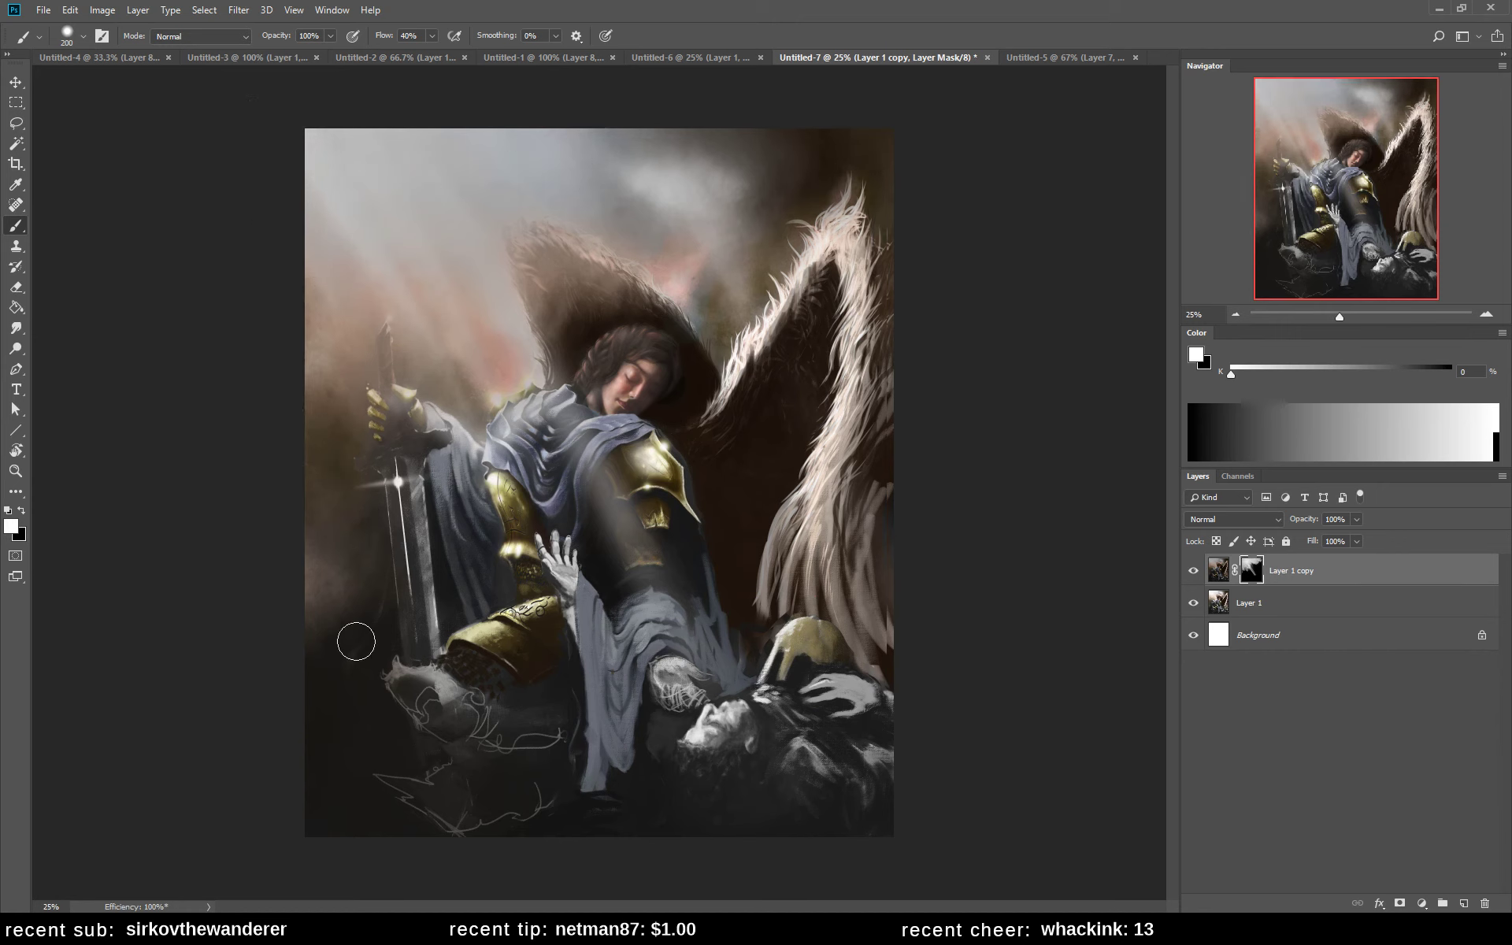
key(bracketleft)
key(bracketleft)
click(1464, 904)
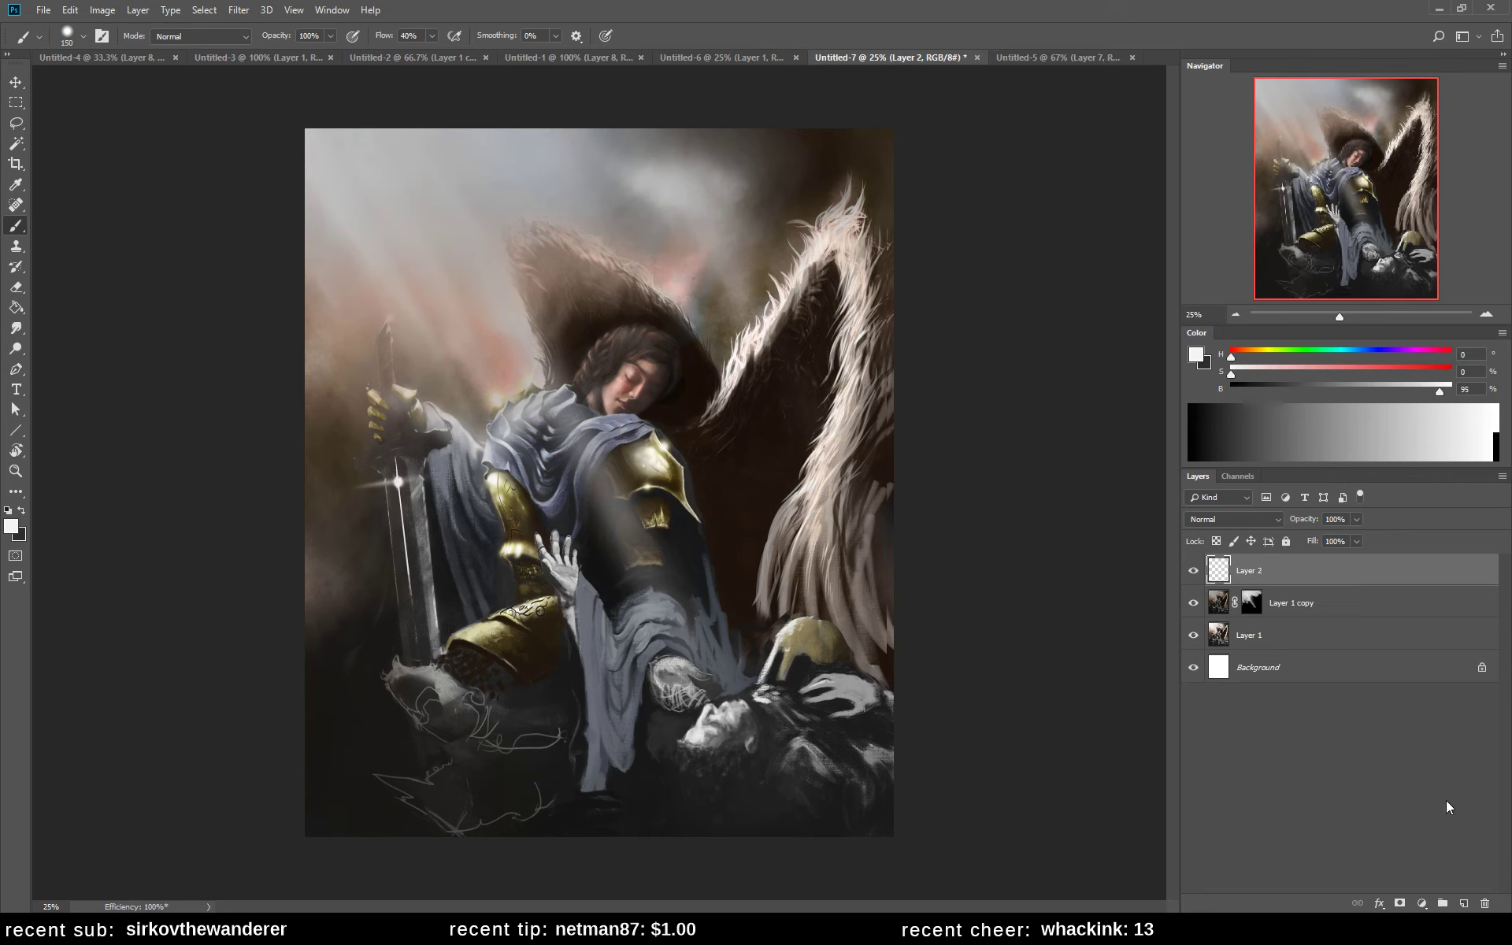
click(1235, 523)
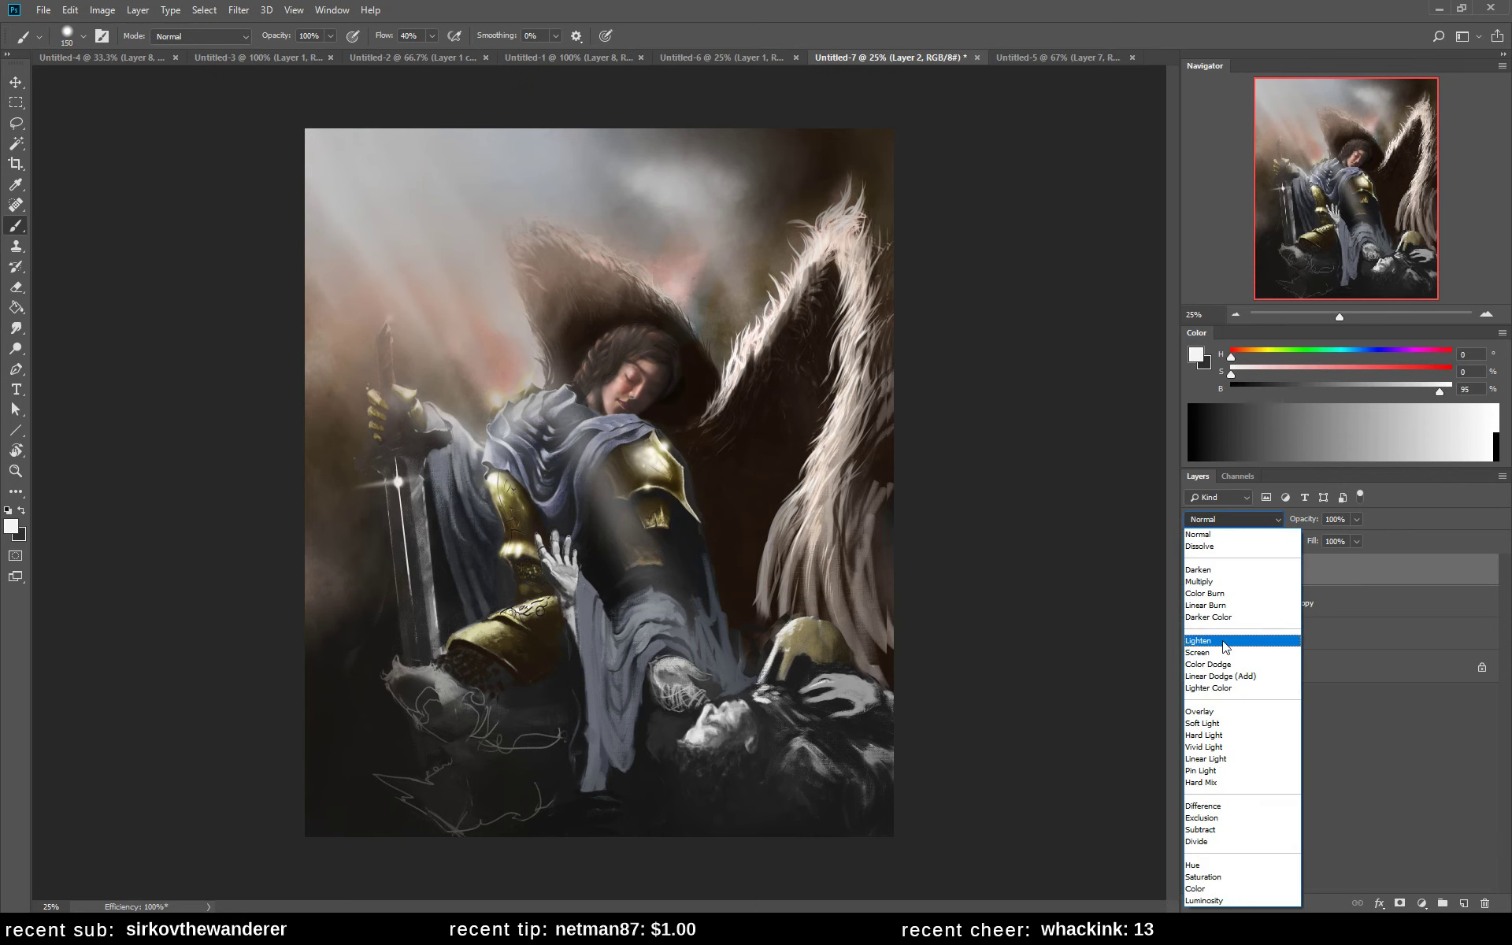
click(1213, 714)
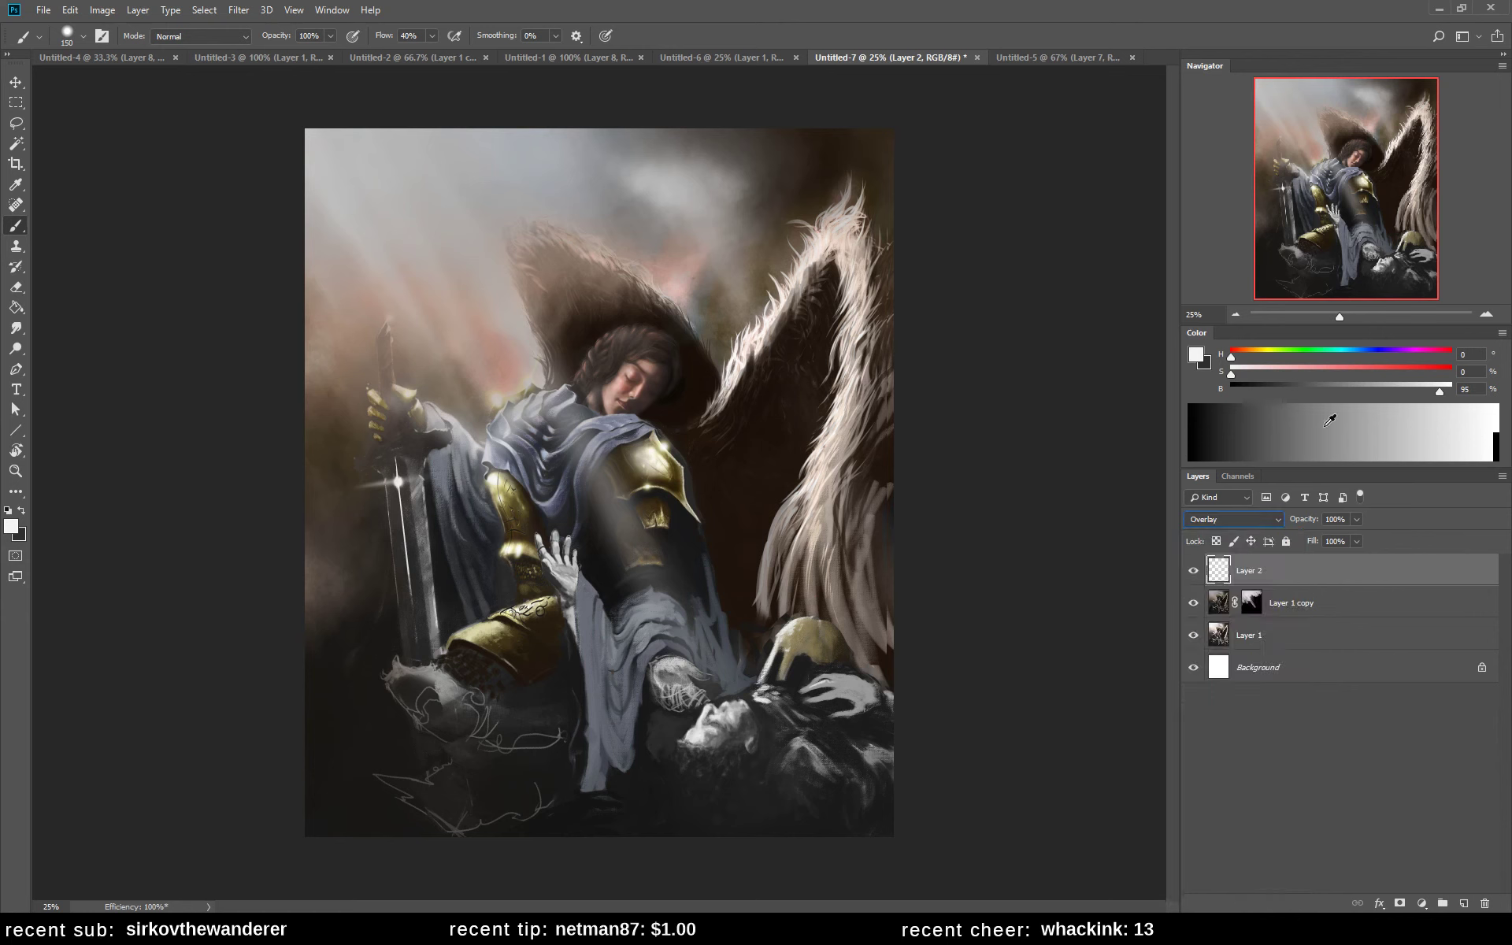
click(1362, 357)
click(1424, 374)
click(1419, 392)
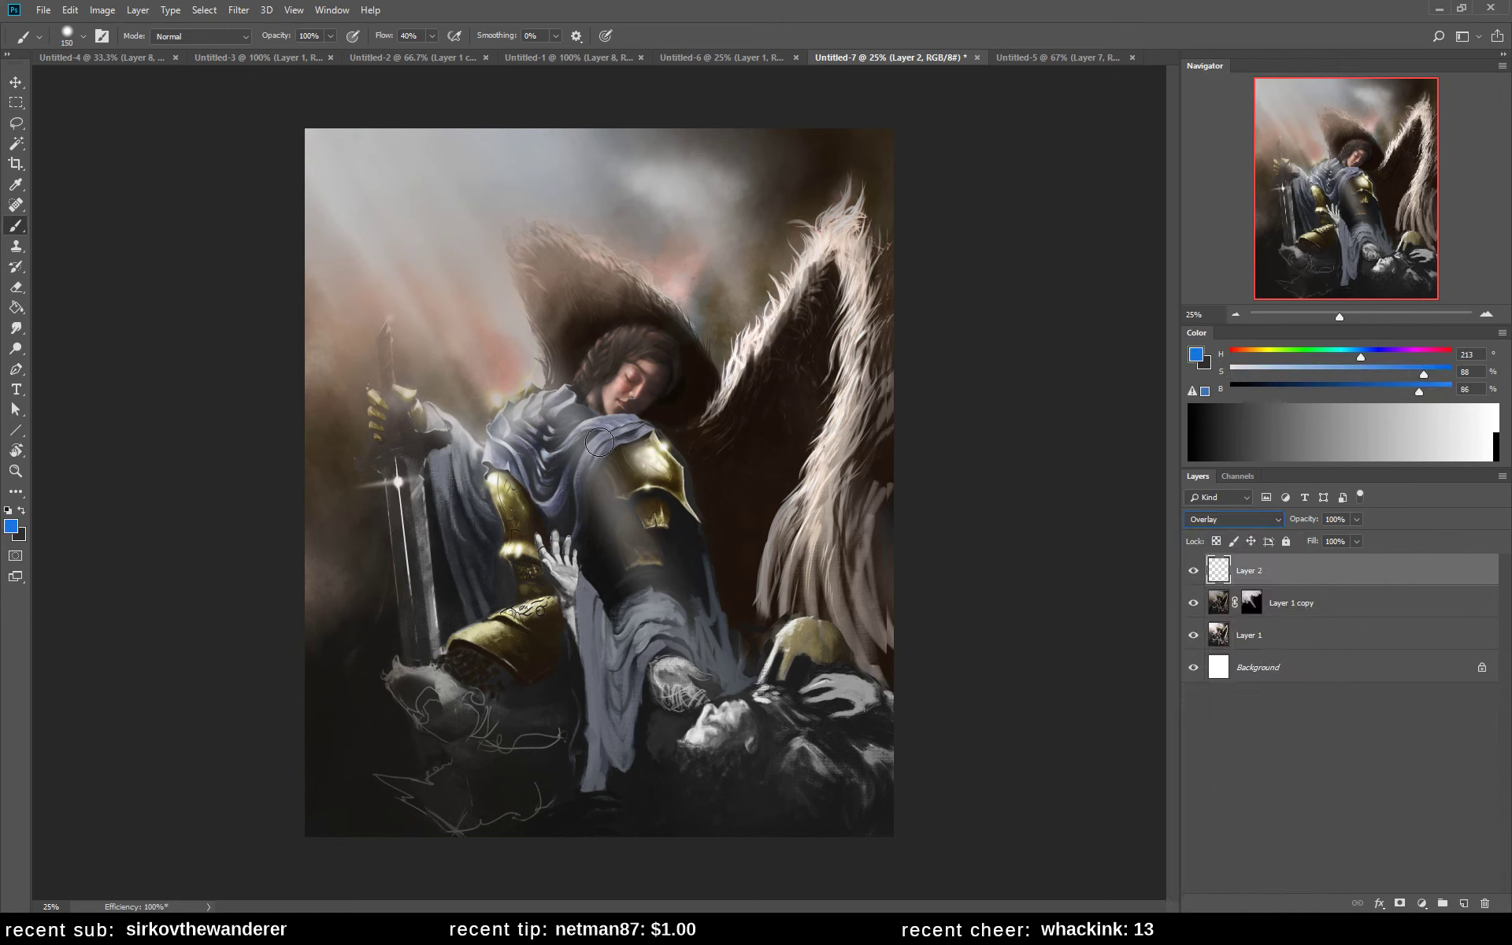
mouse_move(544, 432)
mouse_down()
mouse_move(489, 452)
mouse_move(601, 431)
mouse_move(559, 540)
mouse_move(537, 457)
mouse_move(526, 478)
mouse_move(493, 453)
mouse_move(476, 473)
mouse_move(434, 419)
mouse_move(482, 585)
mouse_move(484, 572)
mouse_move(462, 558)
mouse_move(472, 622)
mouse_move(539, 593)
mouse_move(632, 643)
mouse_move(586, 633)
mouse_move(581, 589)
mouse_move(601, 693)
mouse_move(590, 615)
mouse_move(613, 664)
mouse_move(649, 605)
mouse_move(619, 668)
mouse_move(676, 622)
mouse_move(622, 767)
mouse_move(656, 807)
mouse_move(573, 592)
mouse_up()
key(bracketleft)
key(bracketleft)
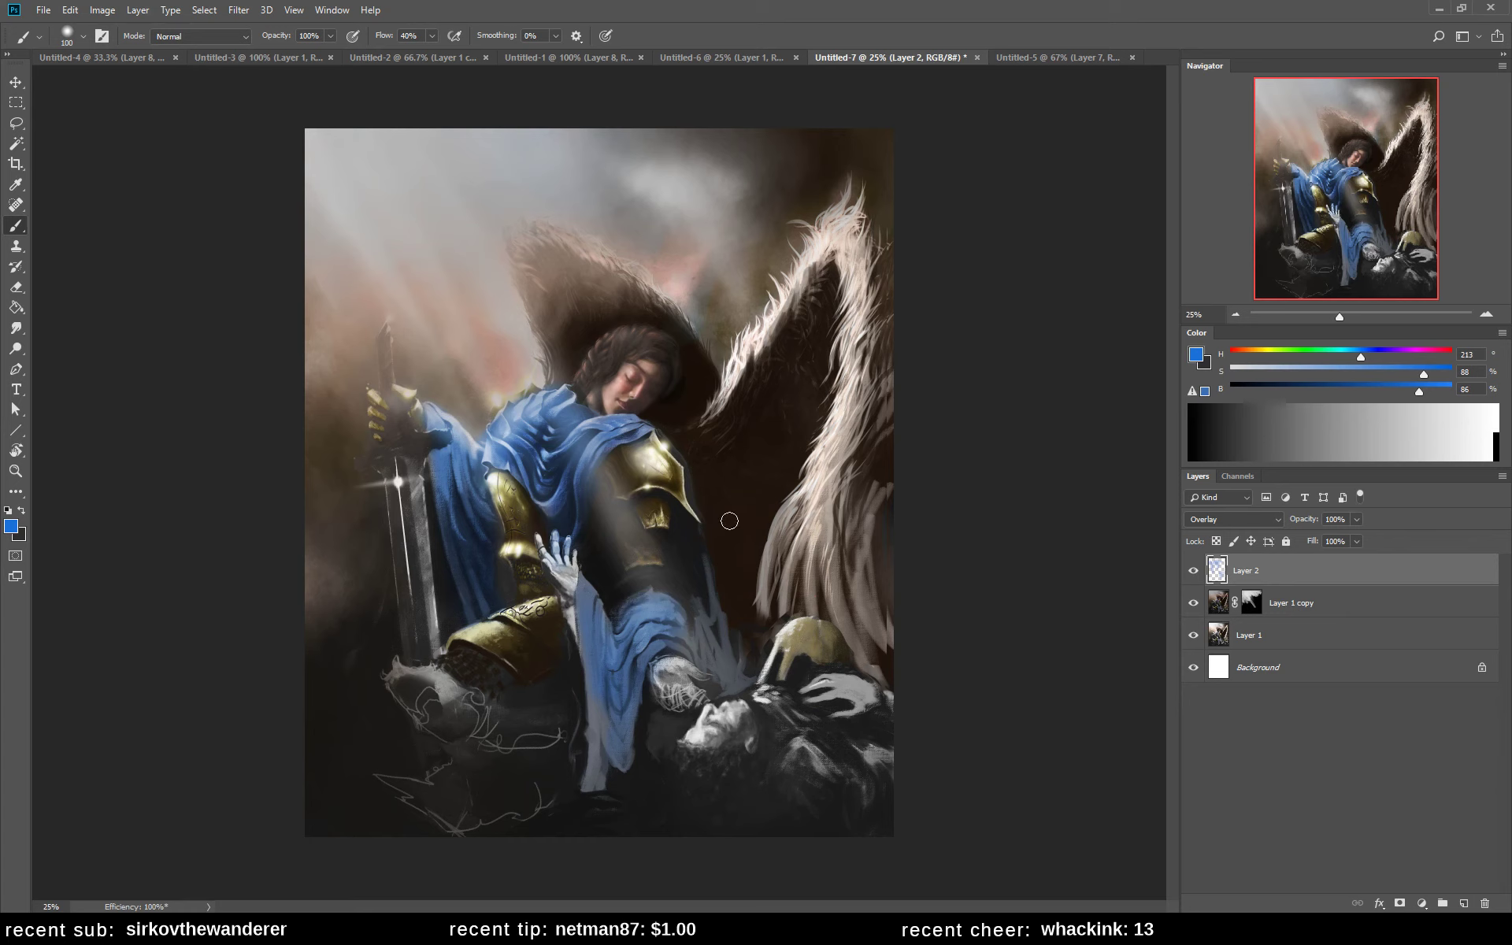
key(Delete)
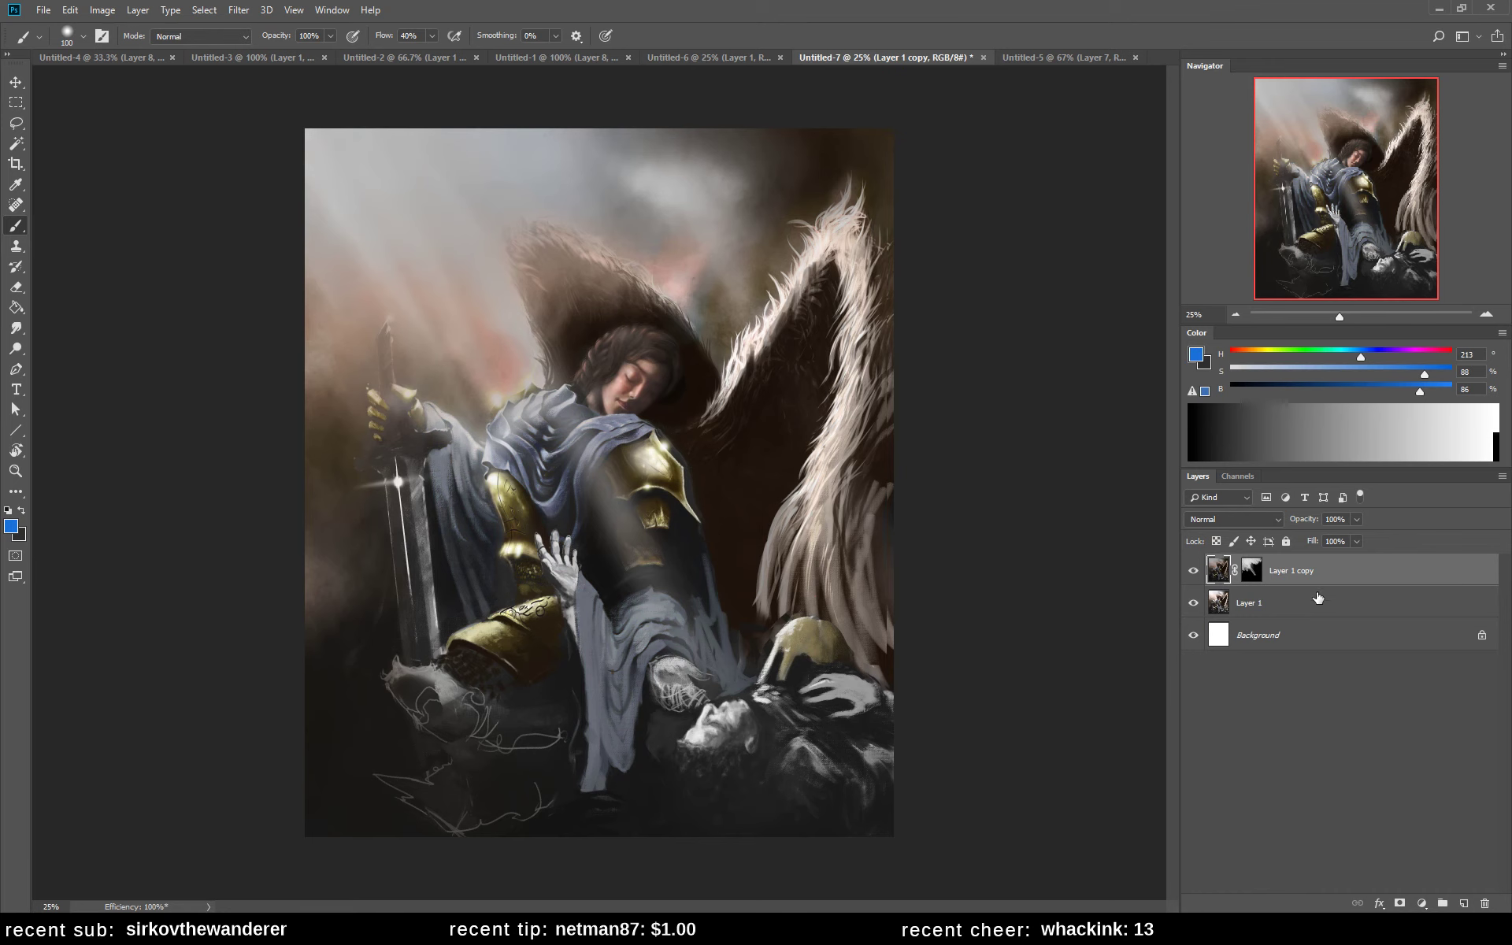
- Check values in grayscale with Layer 1 copy hidden and canvas mirrored, then add empty Layer 2
key(ctrl+y)
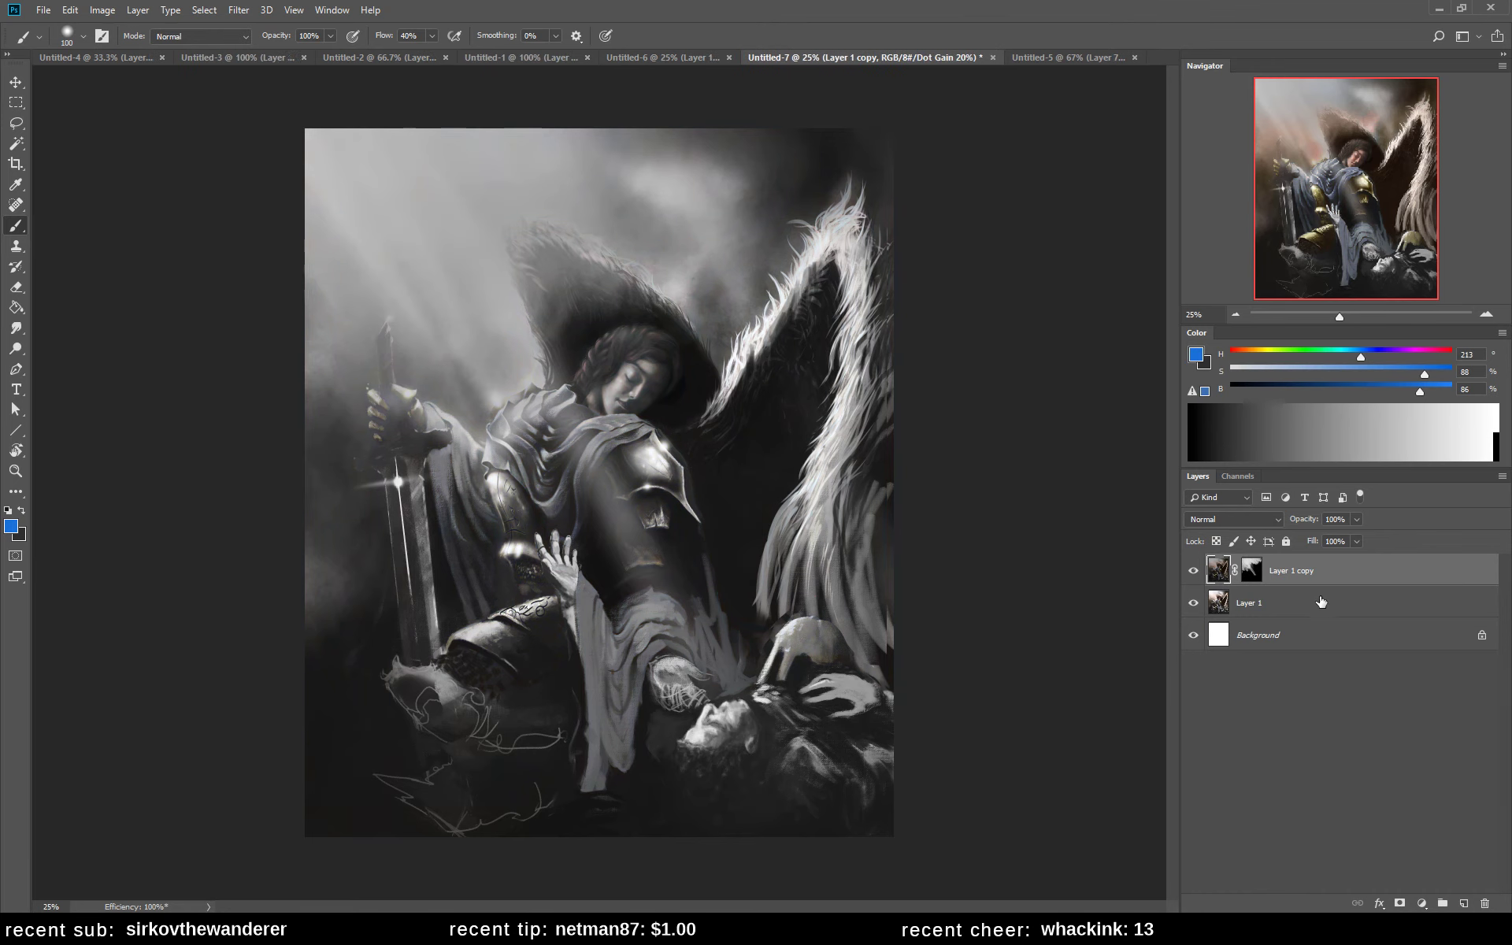
click(1194, 571)
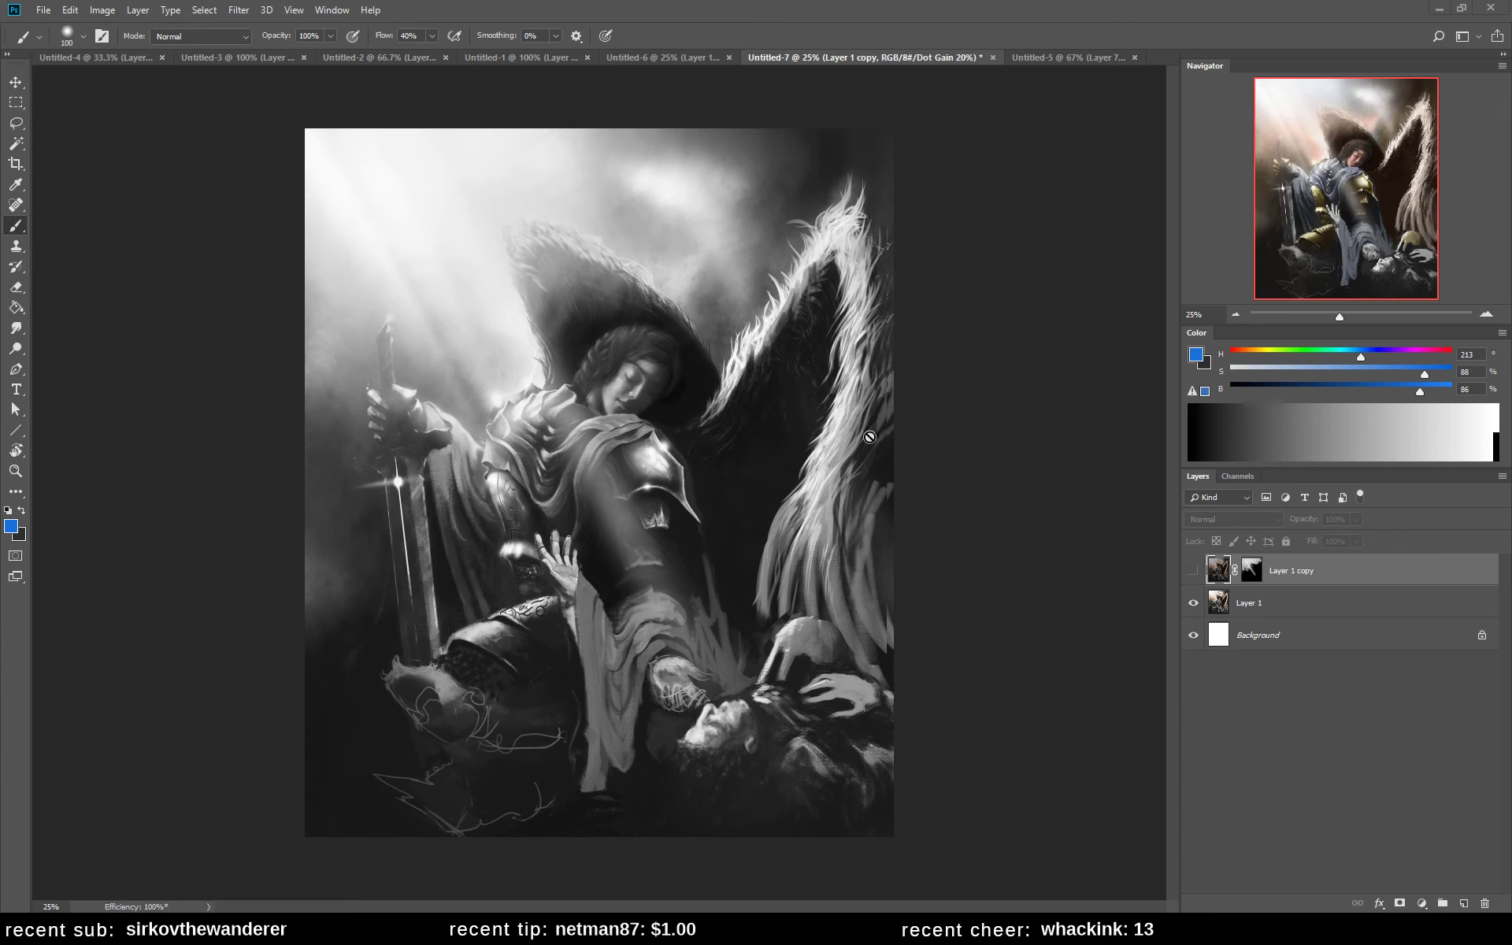
key(ctrl+shift+h)
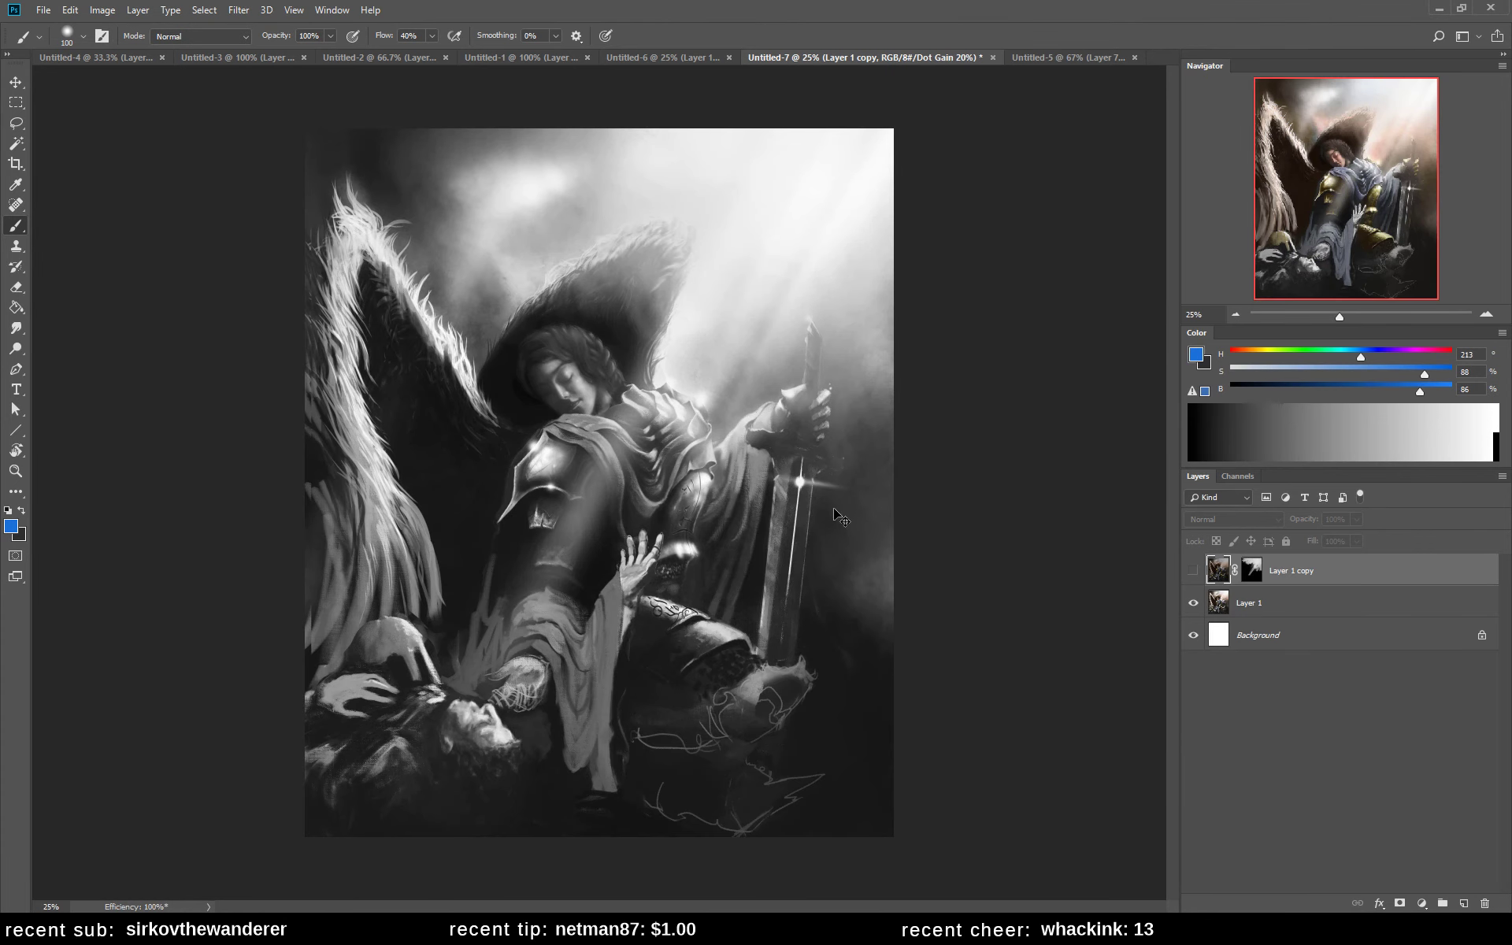
key(h)
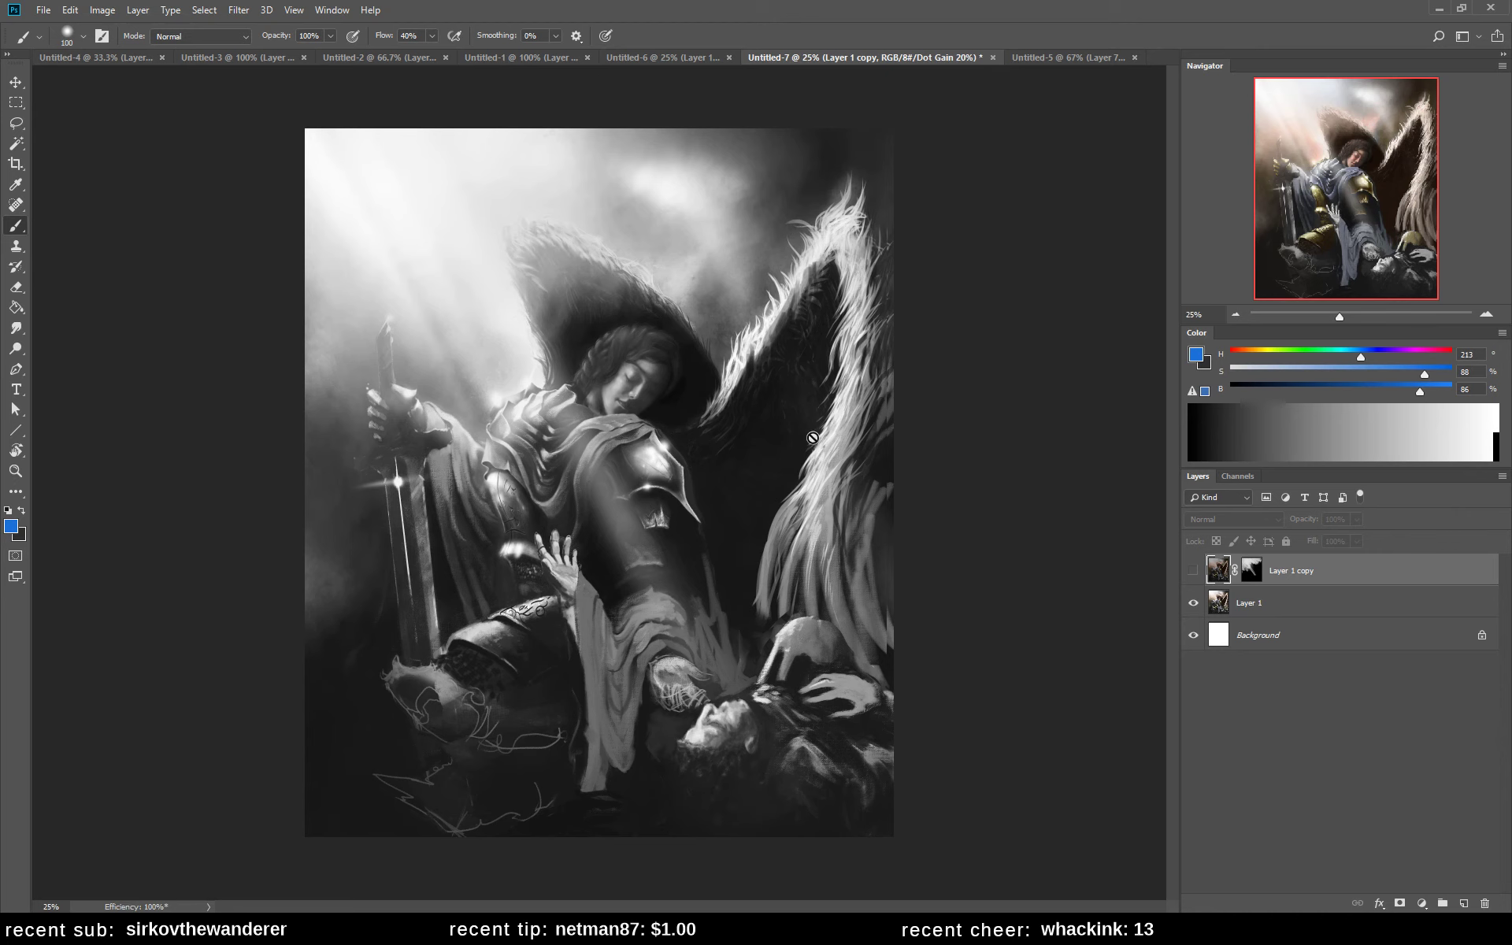
click(1191, 572)
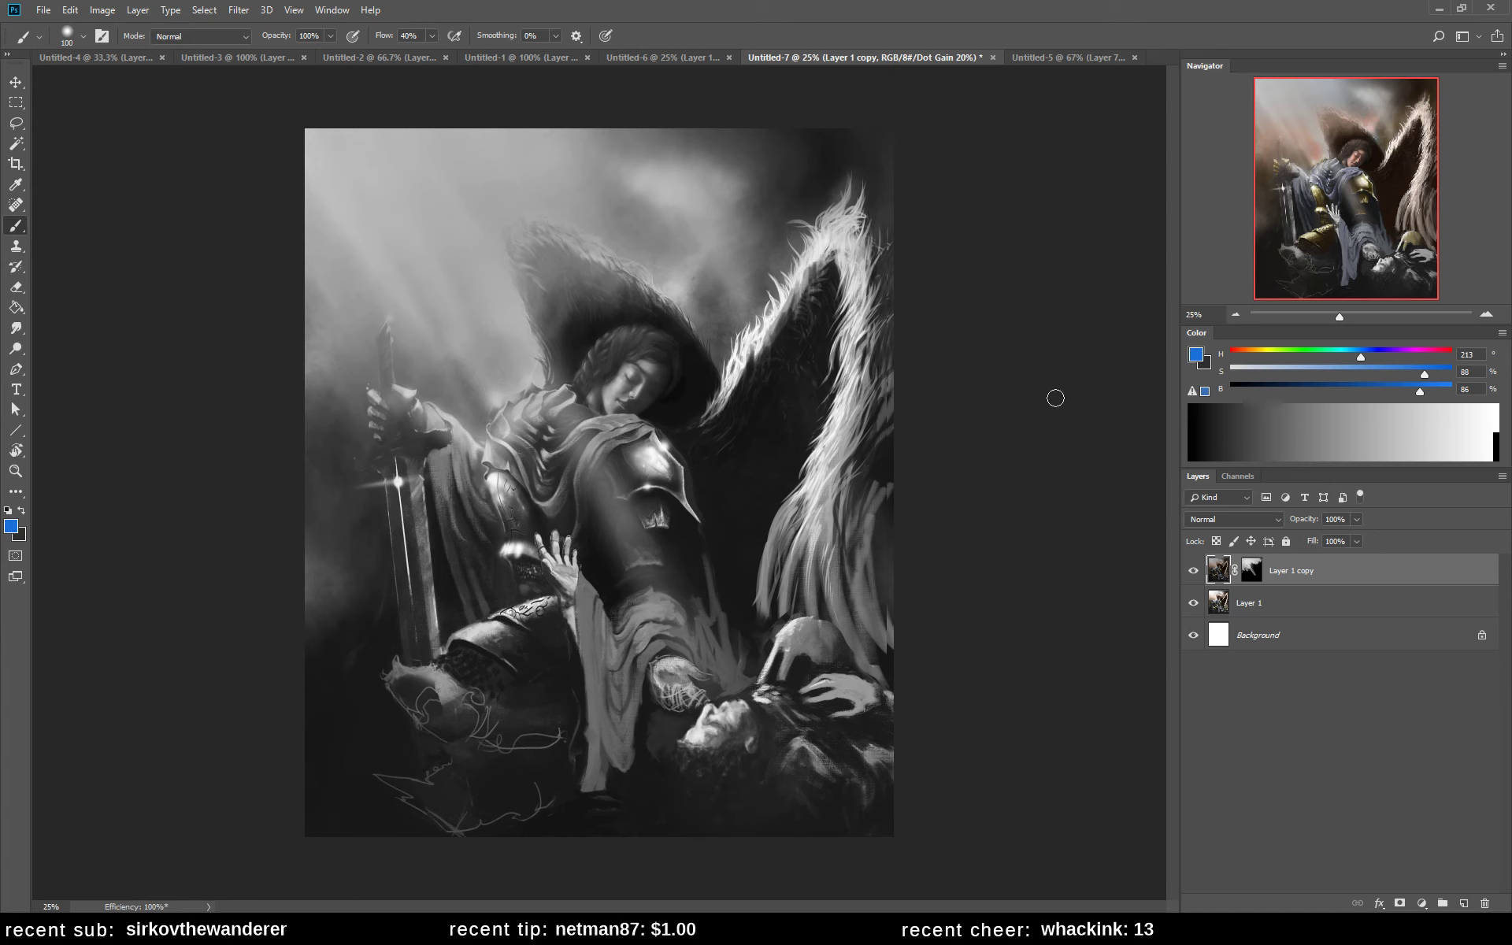
click(1464, 903)
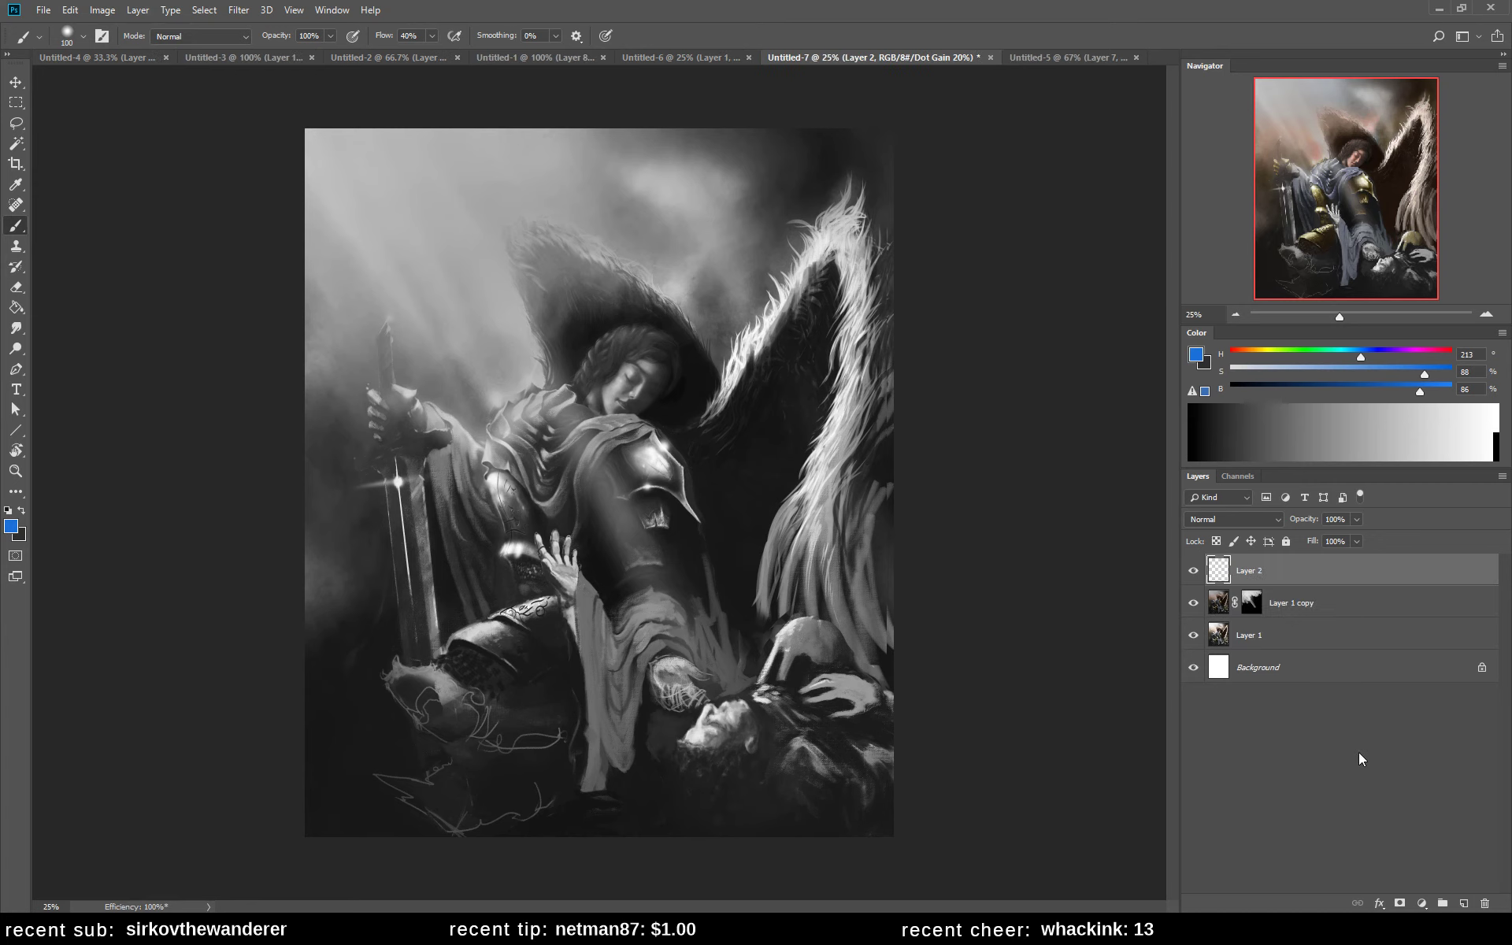
- Turn off the grayscale proof and paint soft dark strokes over the collar with a smaller brush
key(ctrl+y)
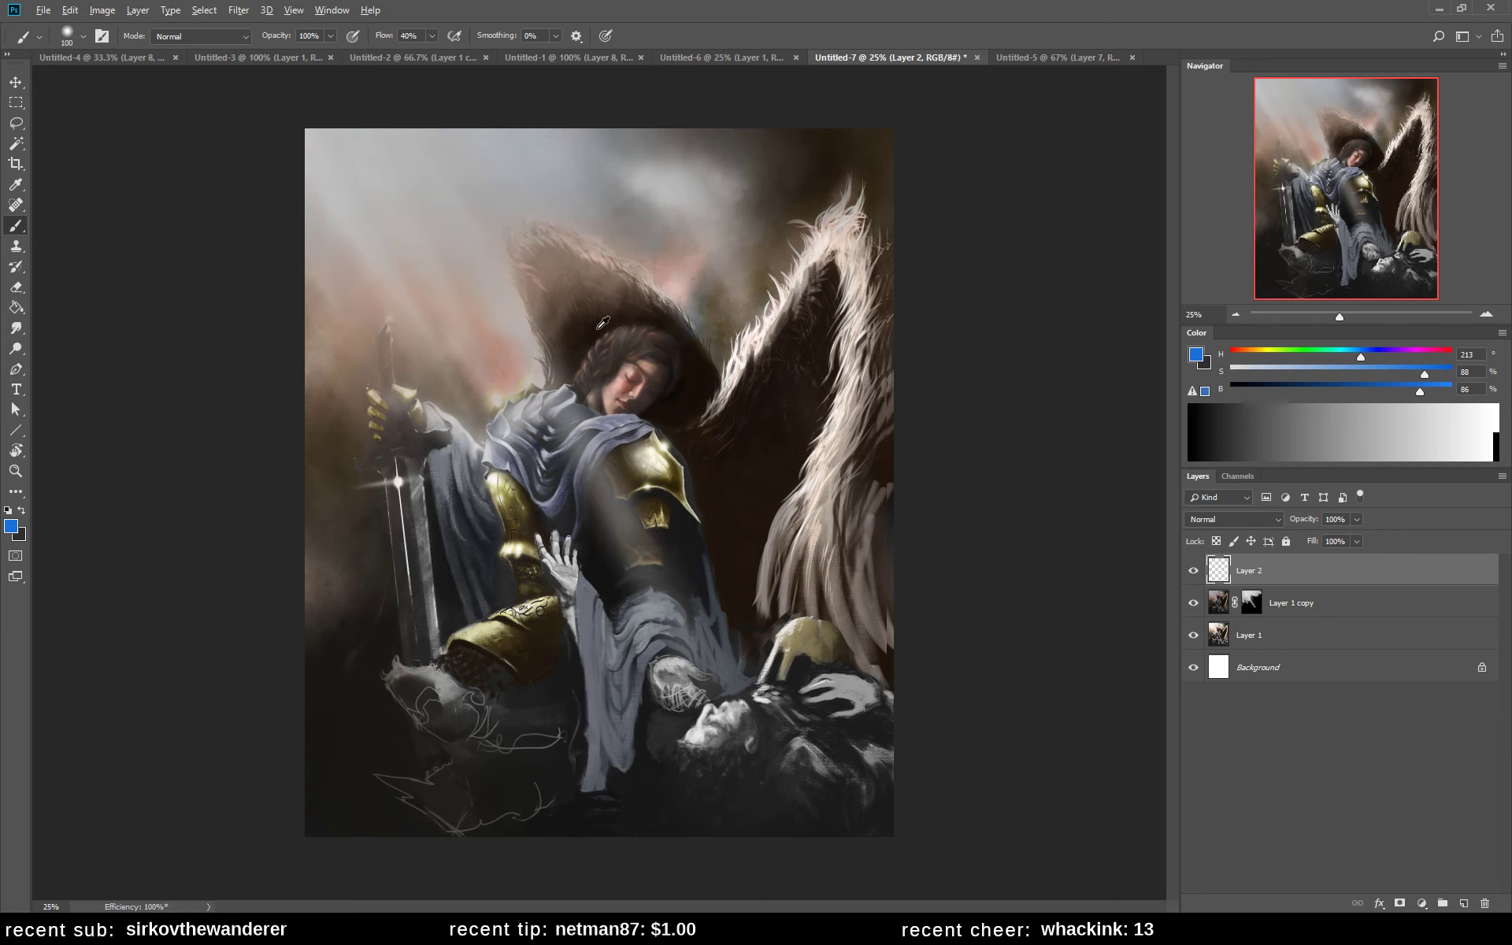
alt+click(723, 507)
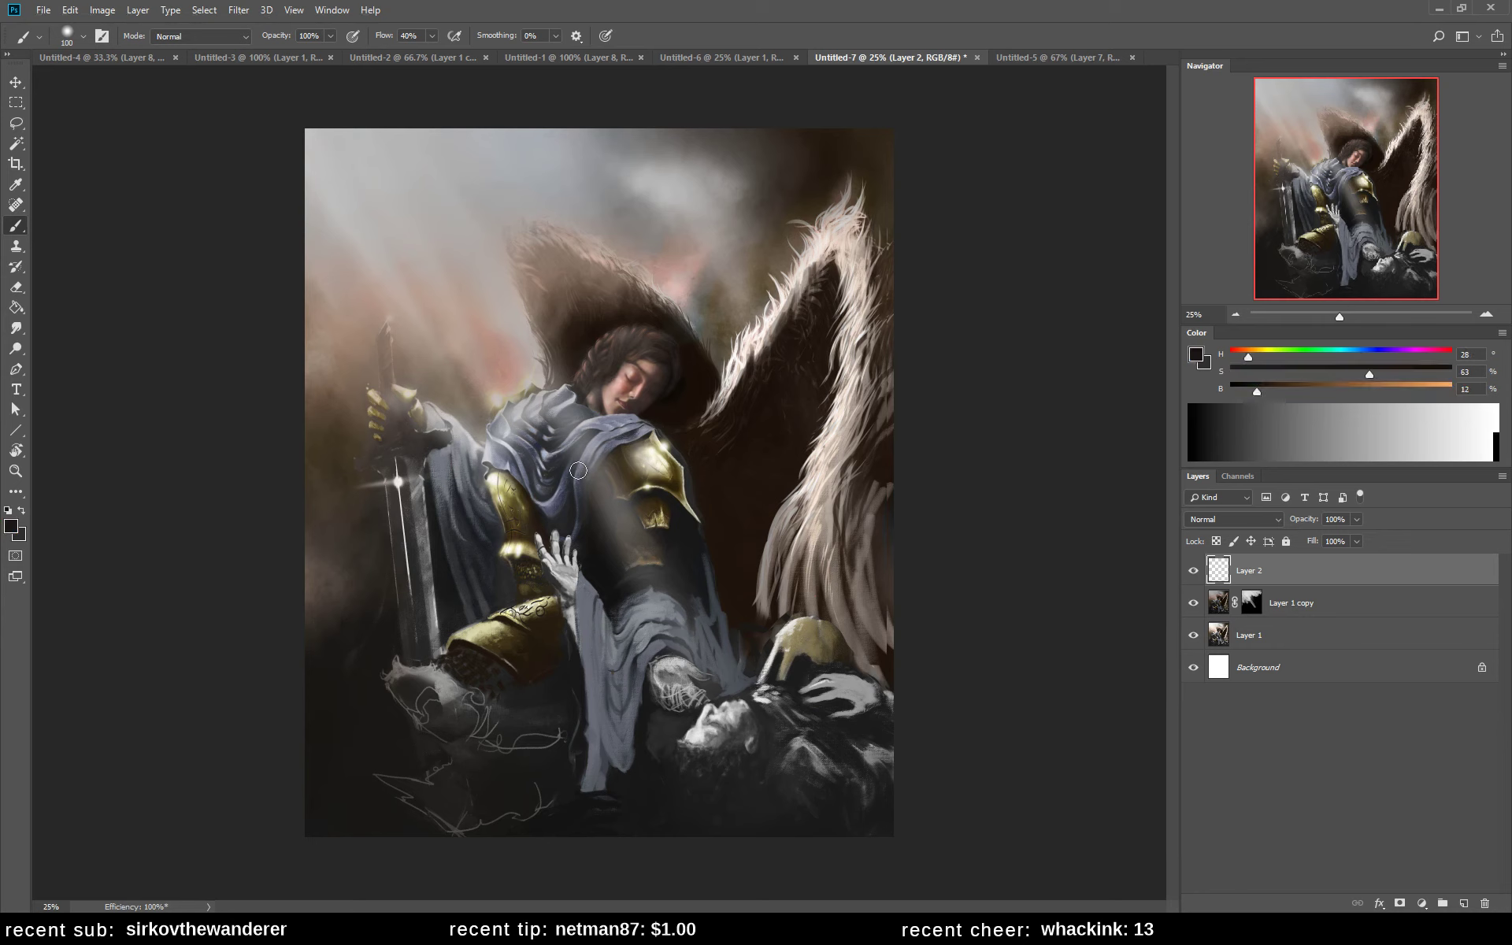
key(bracketleft)
alt+click(571, 365)
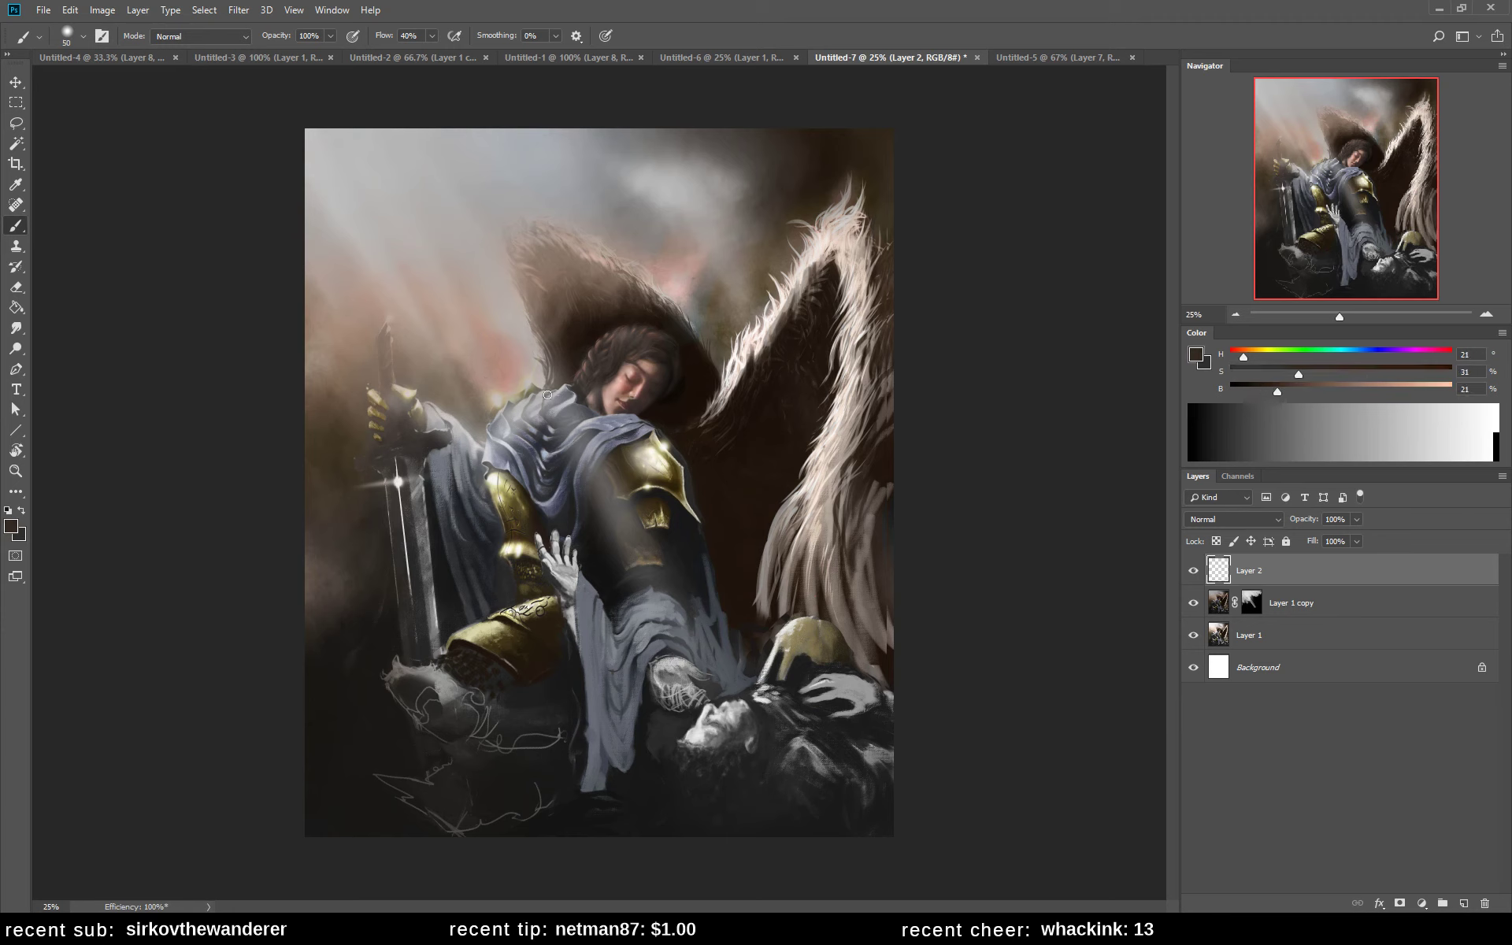
drag(548, 395, 560, 384)
- Sample skin tones from the face and paint pink onto the cheek
alt+click(573, 403)
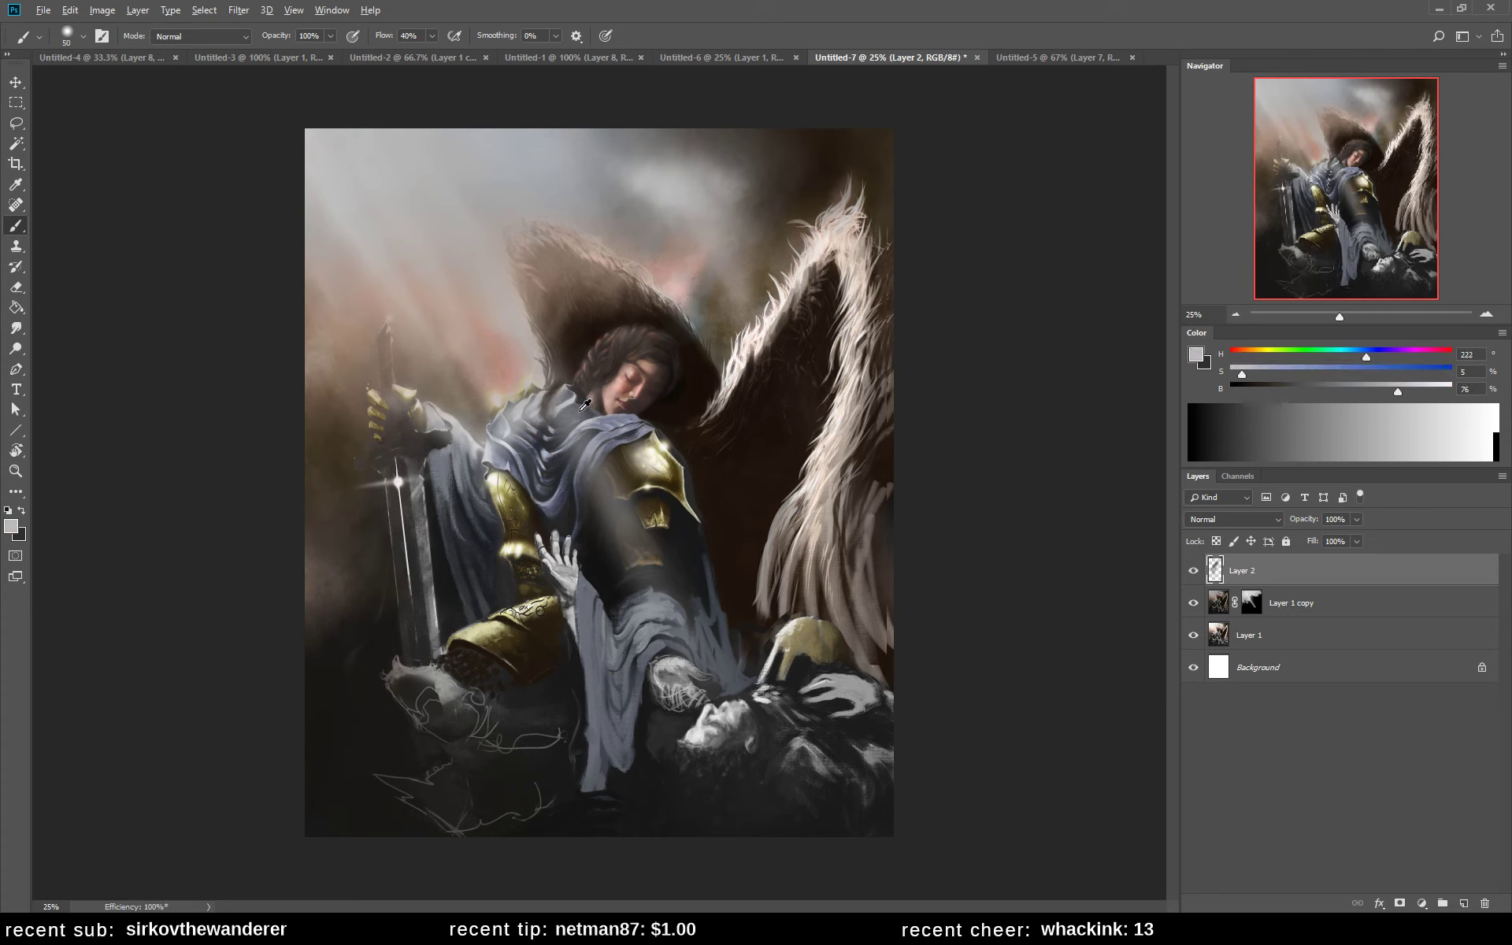
alt+click(561, 445)
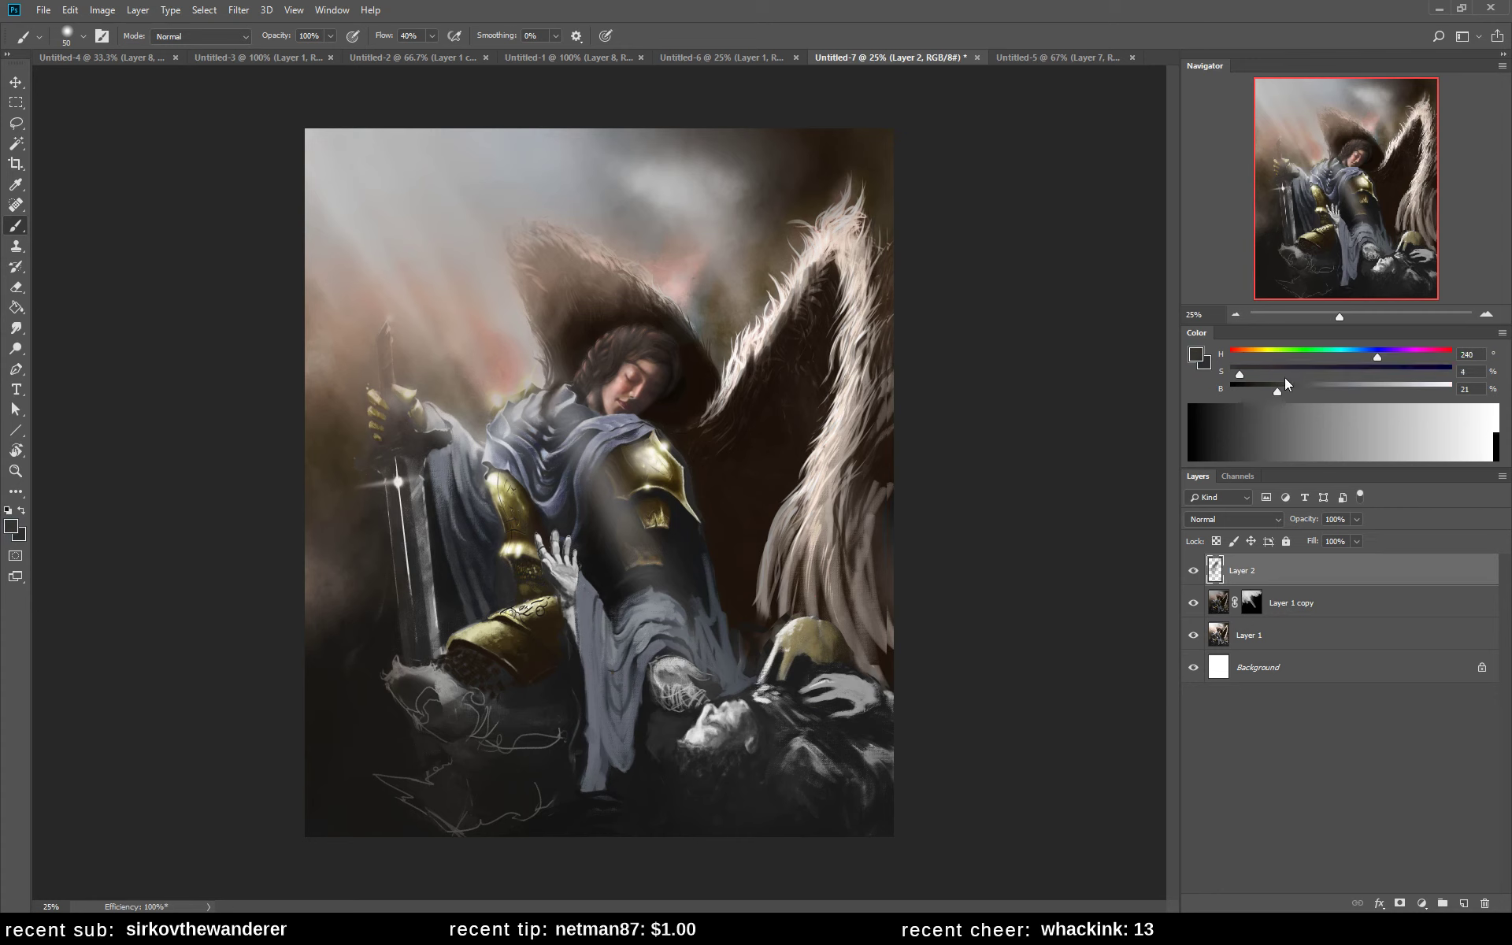
alt+click(619, 384)
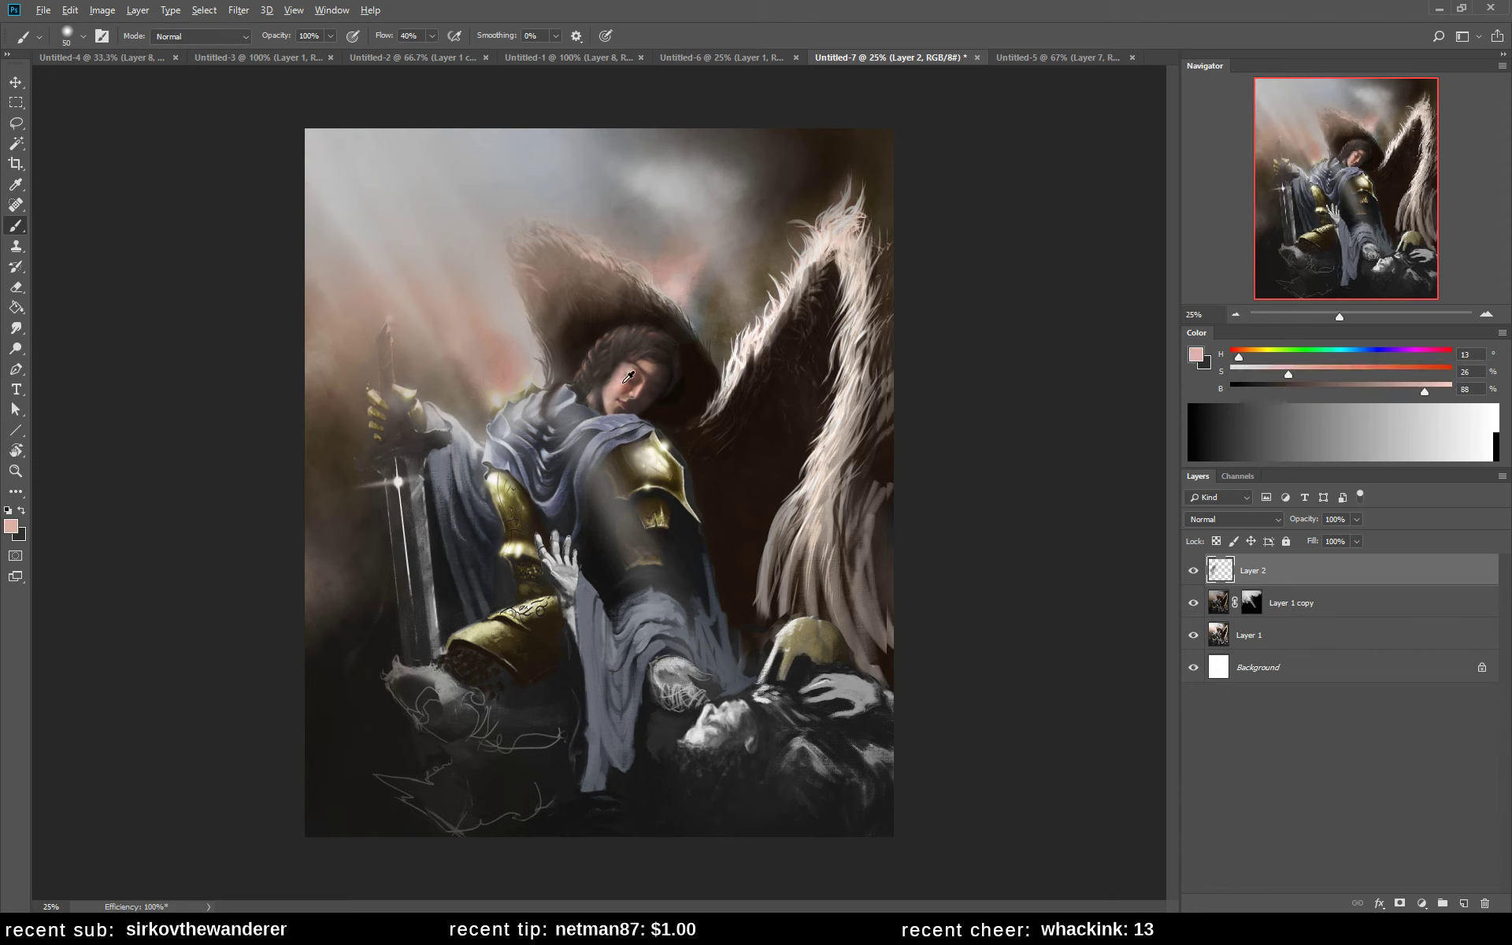
alt+click(627, 380)
alt+click(614, 397)
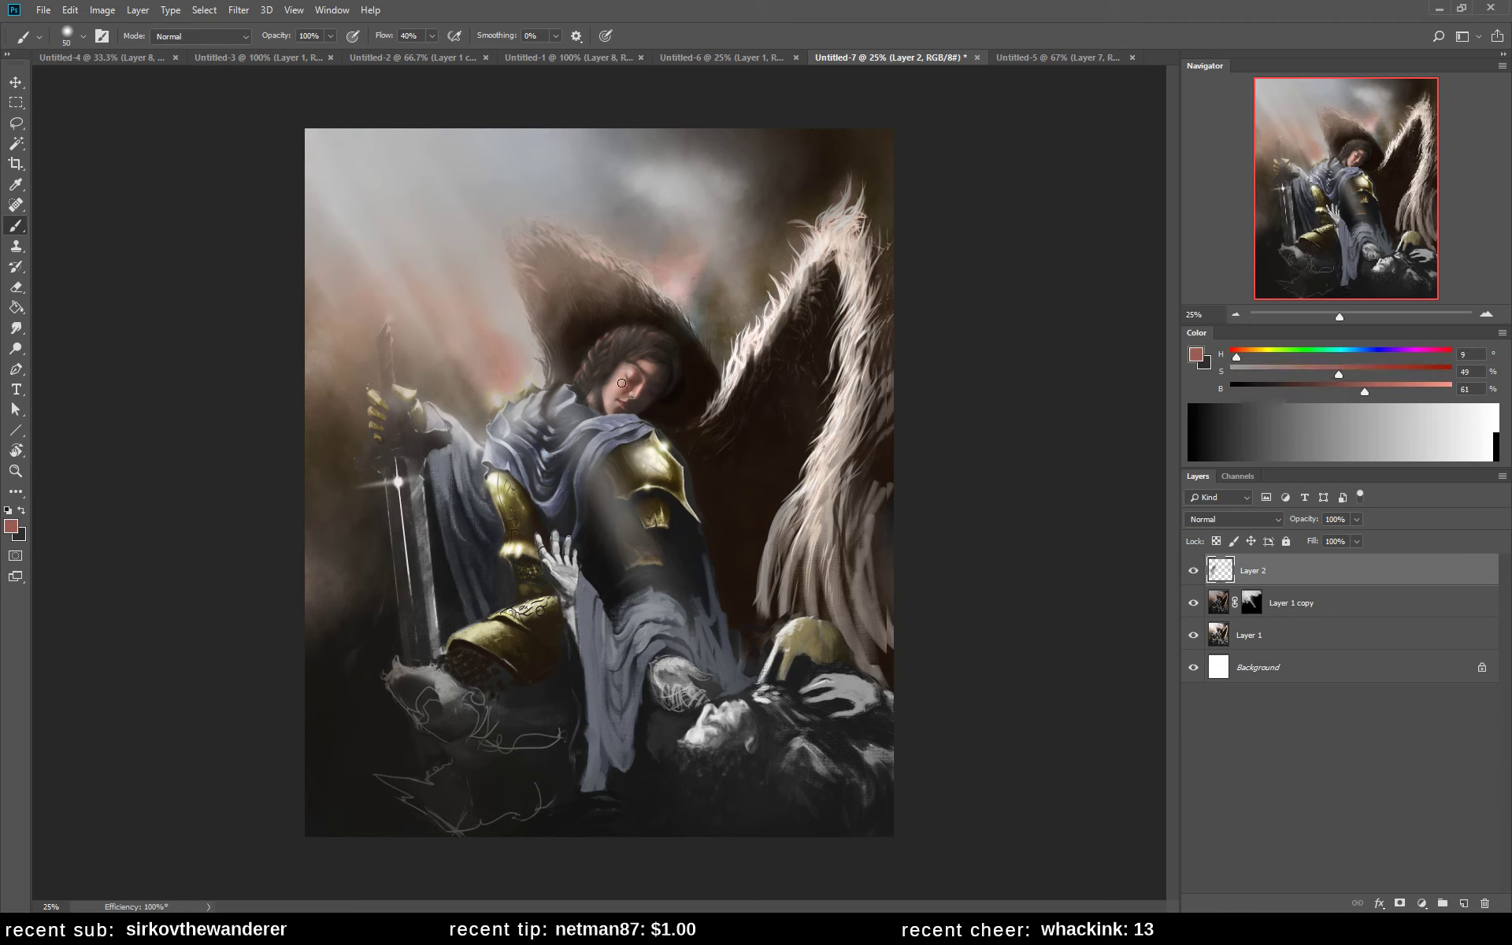
alt+click(630, 382)
alt+click(626, 386)
alt+click(610, 394)
drag(627, 387, 619, 394)
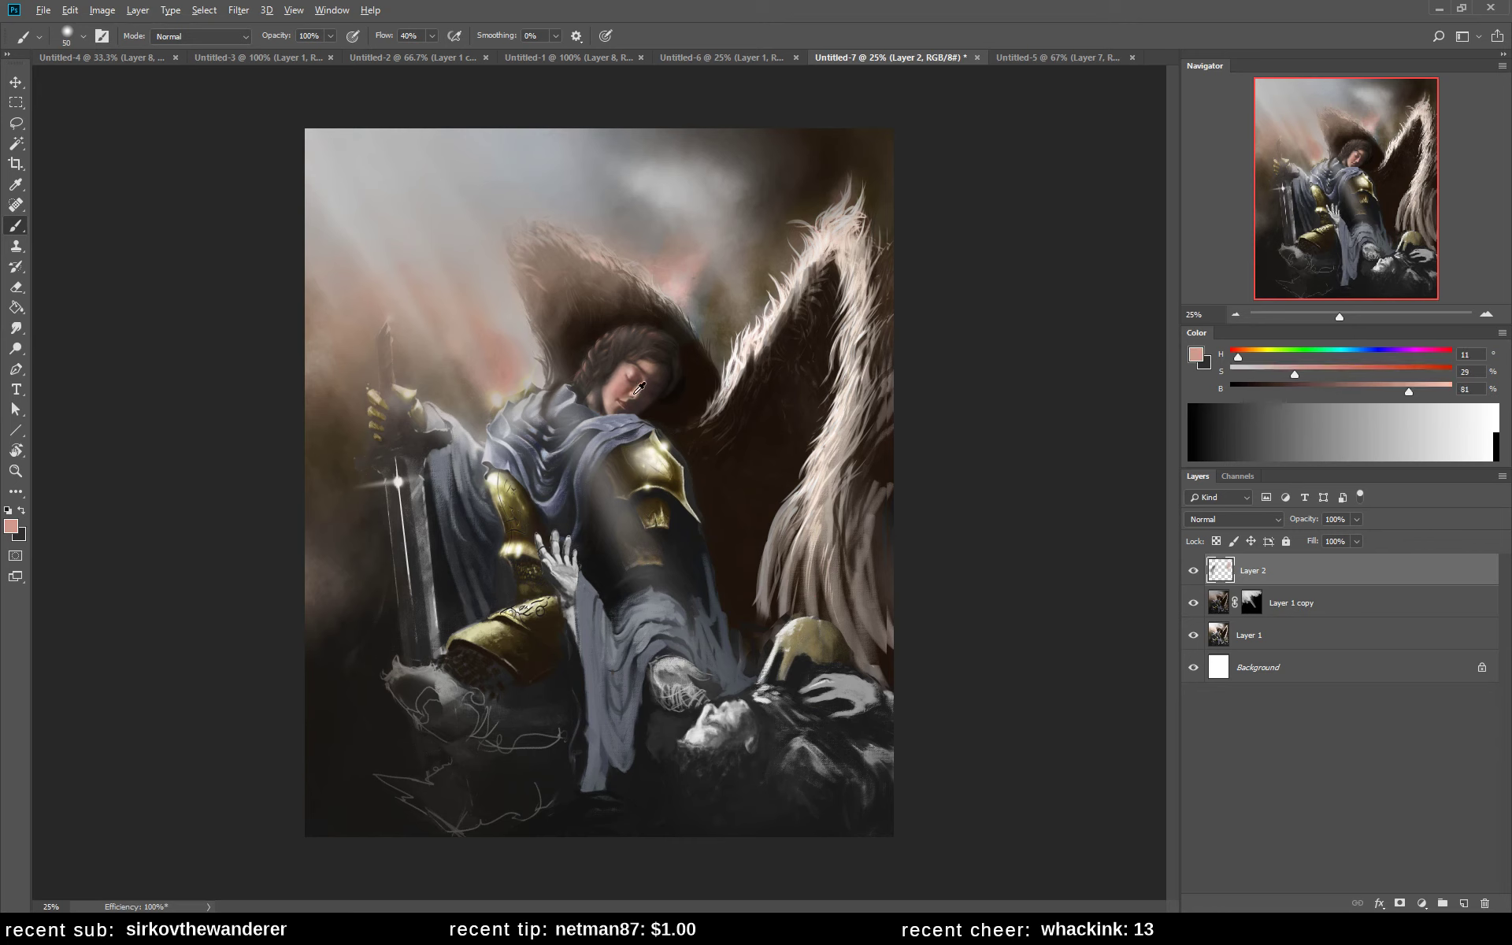
alt+click(634, 384)
alt+click(625, 380)
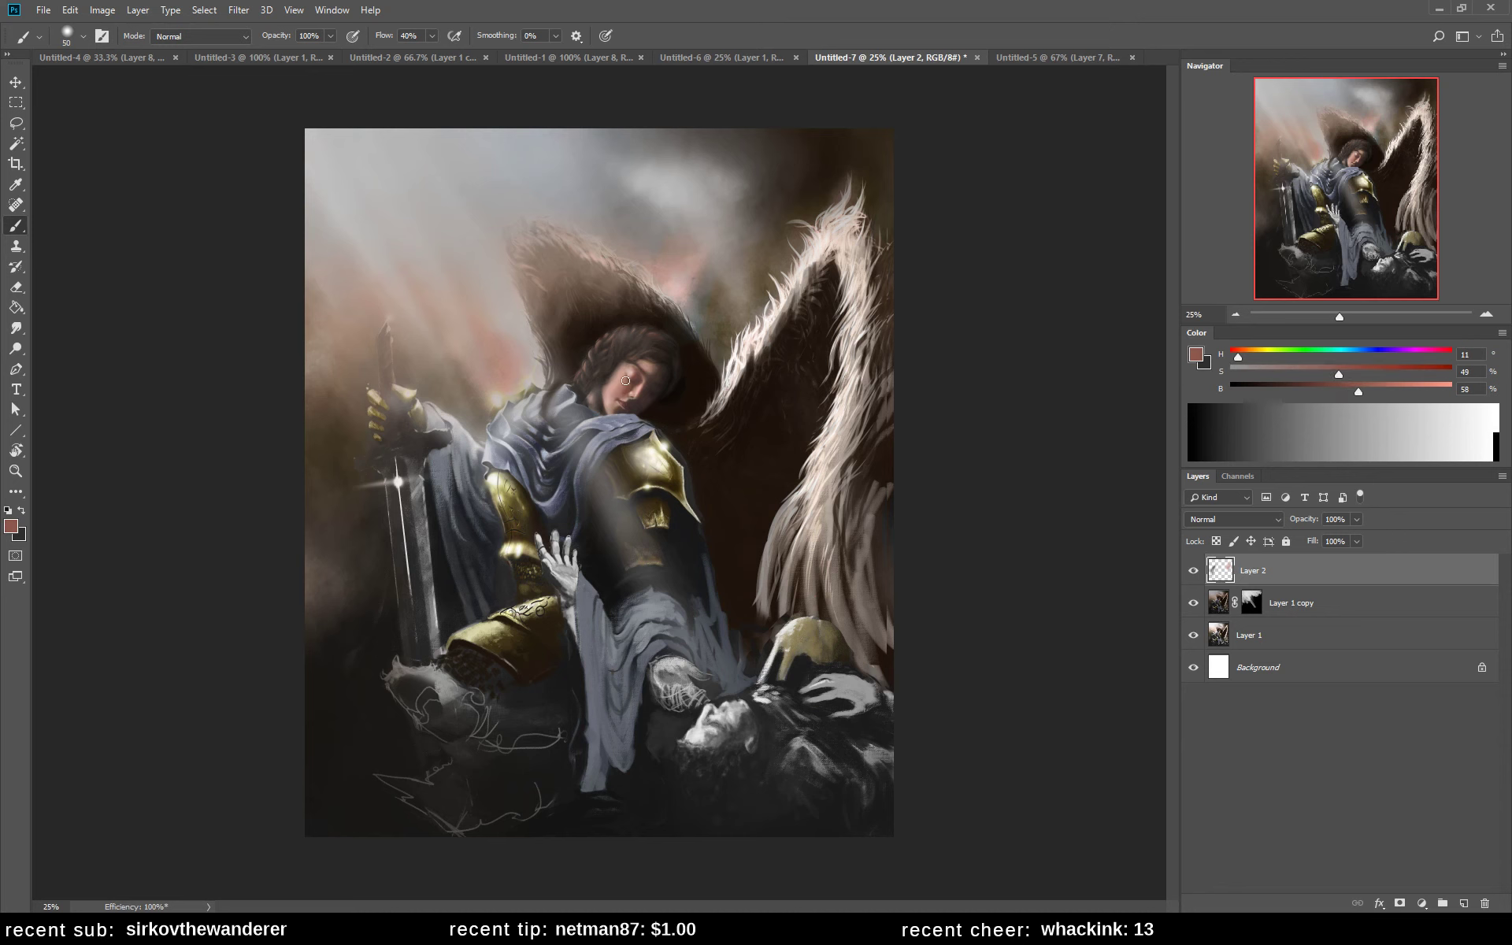
- Mirror the canvas, darken the neck and hair edge, then lasso-select the angel's head
key(ctrl+shift+h)
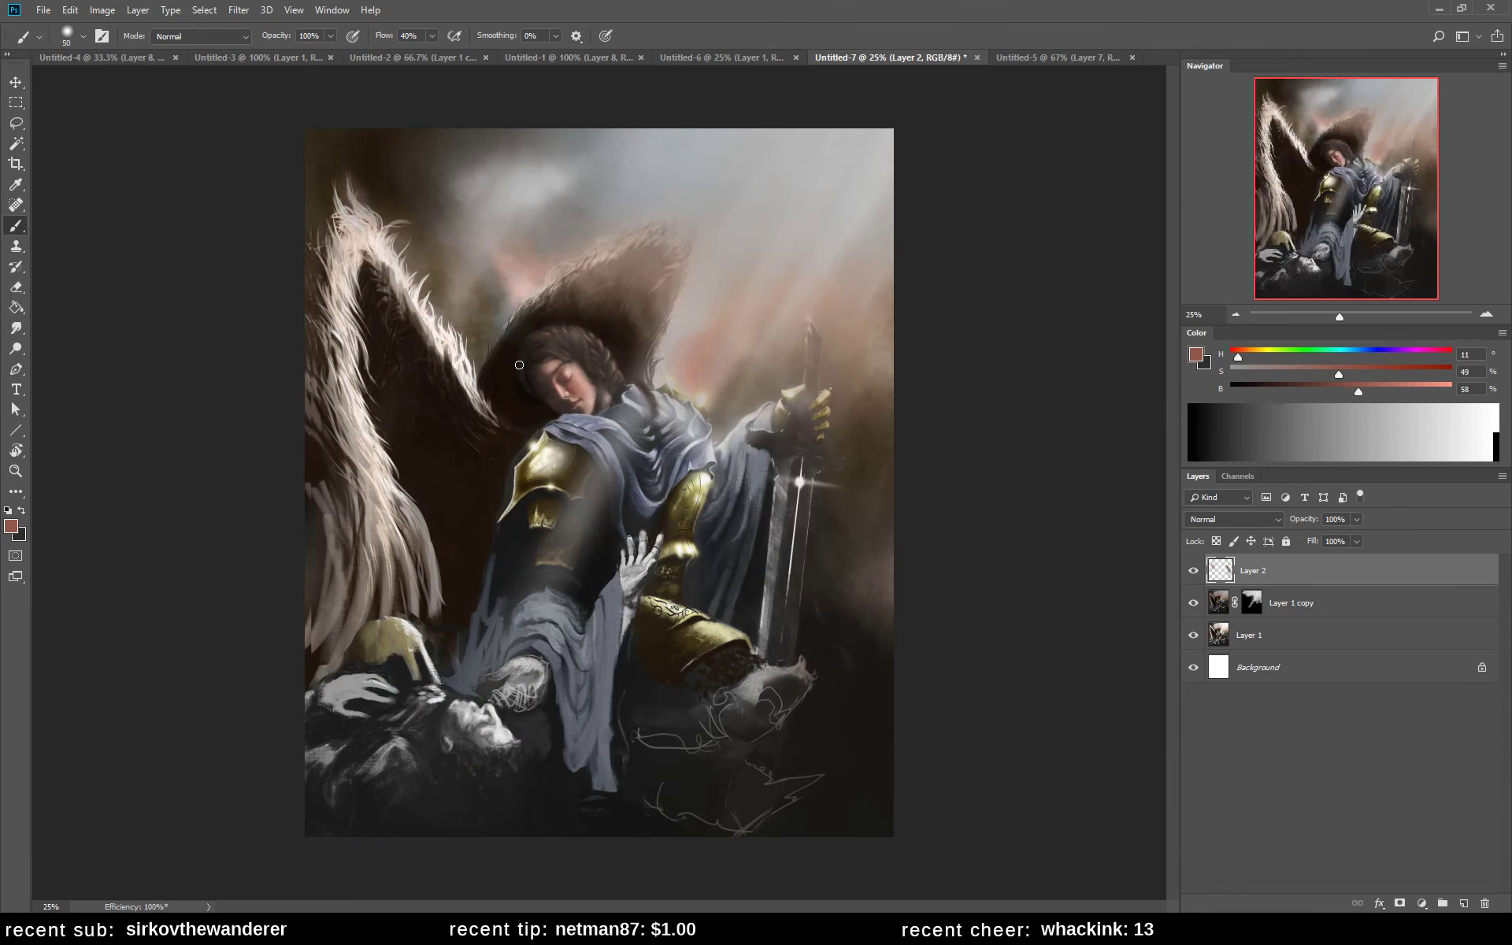
alt+click(591, 392)
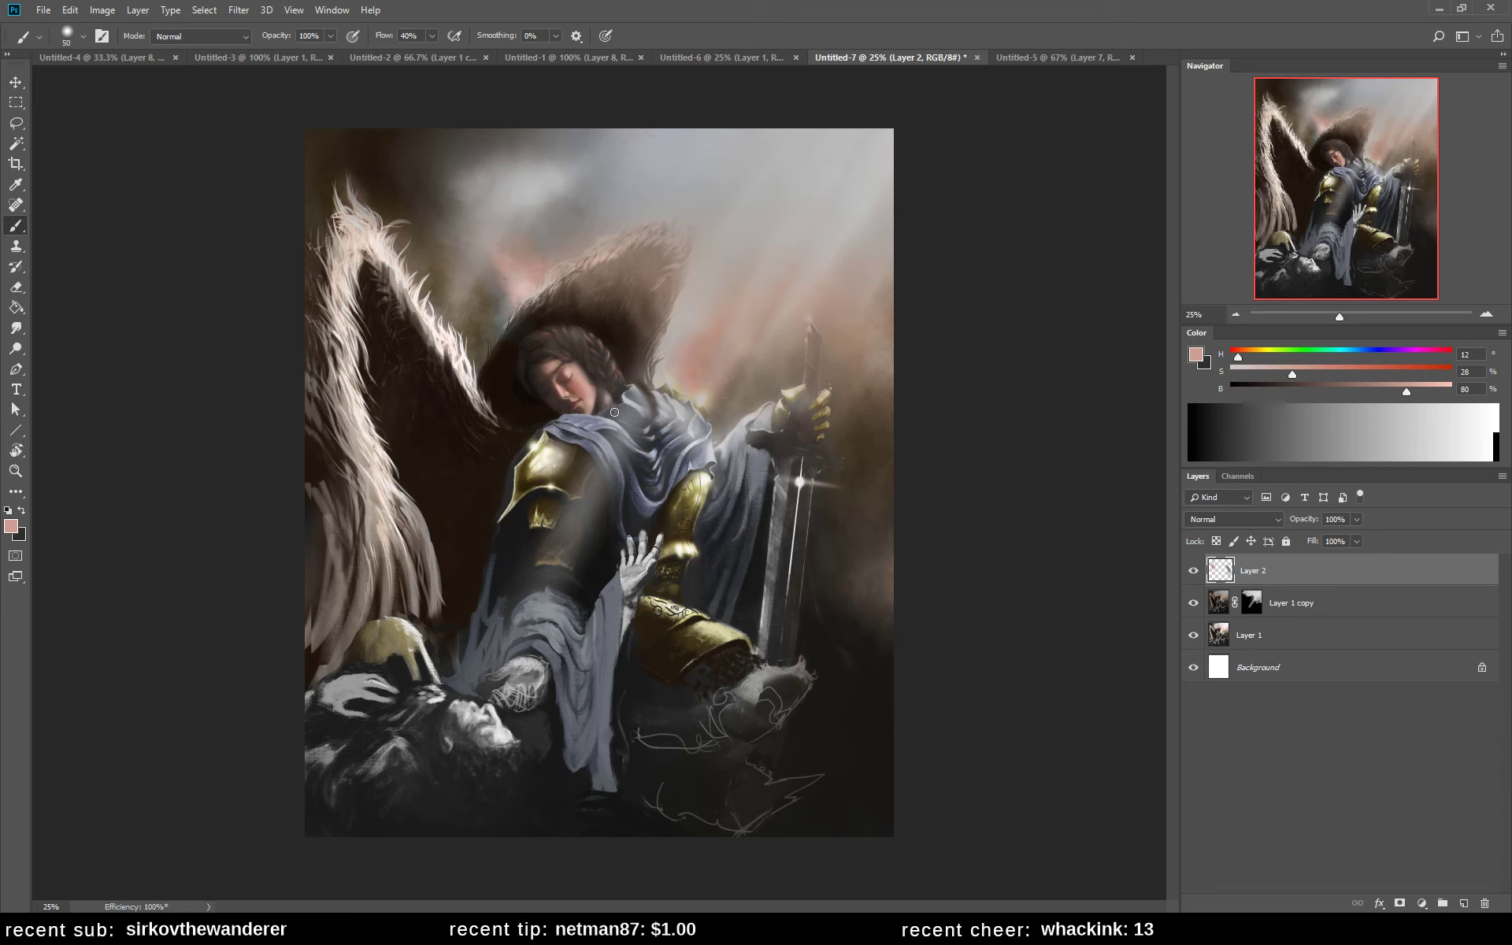
alt+click(603, 397)
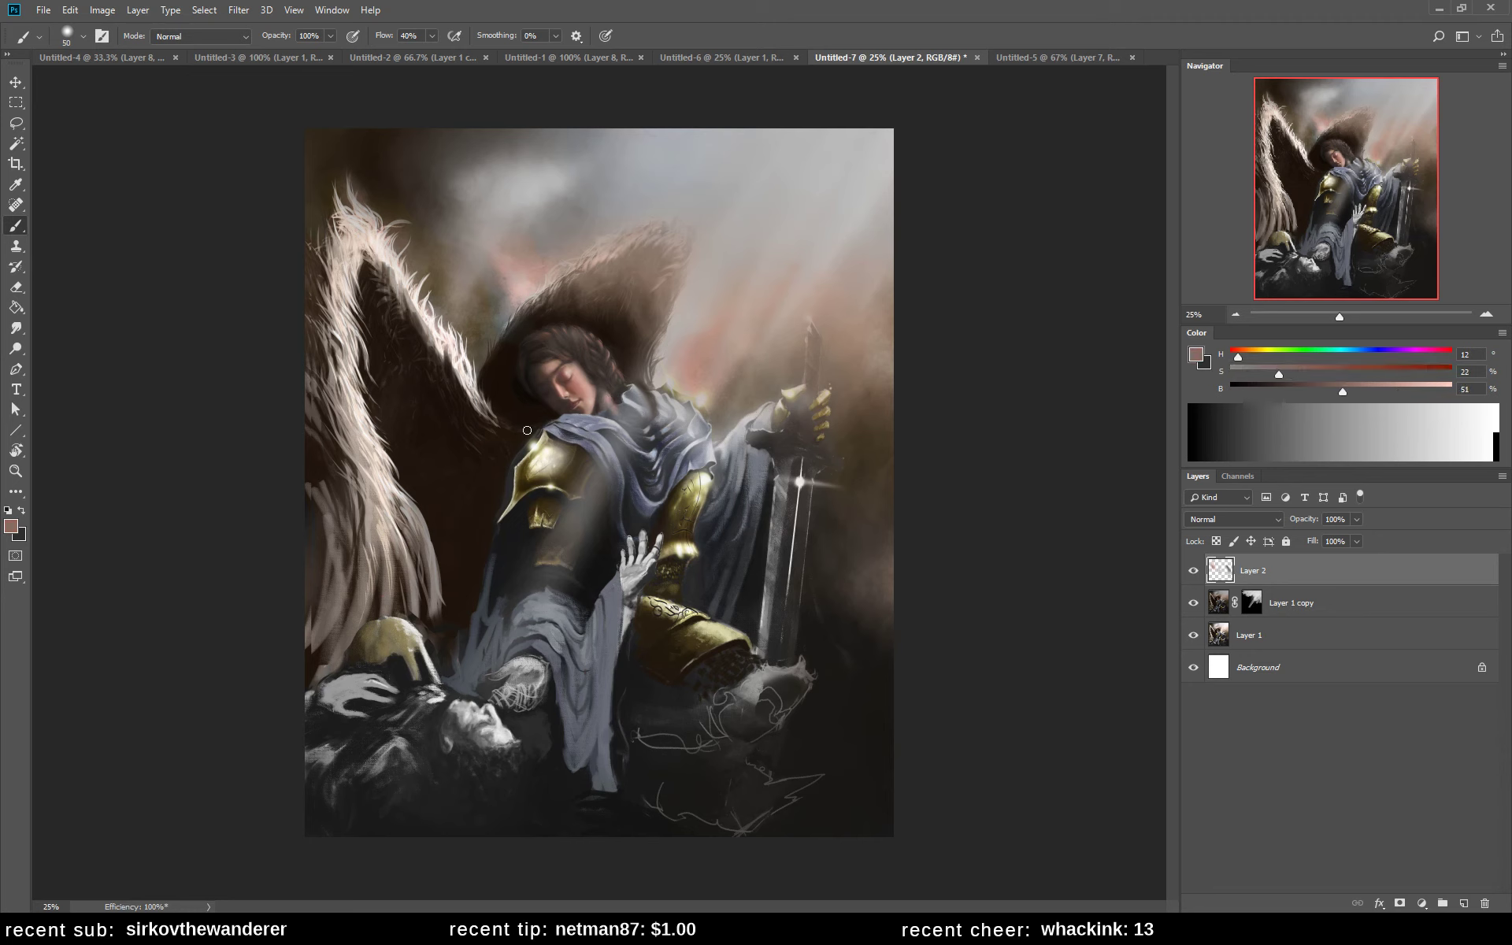
alt+click(628, 340)
mouse_move(611, 412)
mouse_down()
mouse_move(662, 466)
mouse_move(649, 414)
mouse_move(677, 461)
mouse_move(653, 418)
mouse_up()
mouse_move(684, 488)
mouse_down()
mouse_move(690, 504)
mouse_move(681, 472)
mouse_move(717, 468)
mouse_up()
key(ctrl+alt+z)
key(l)
mouse_move(597, 426)
mouse_down()
mouse_move(626, 403)
mouse_move(627, 355)
mouse_move(563, 318)
mouse_move(512, 371)
mouse_move(542, 411)
mouse_move(577, 417)
mouse_up()
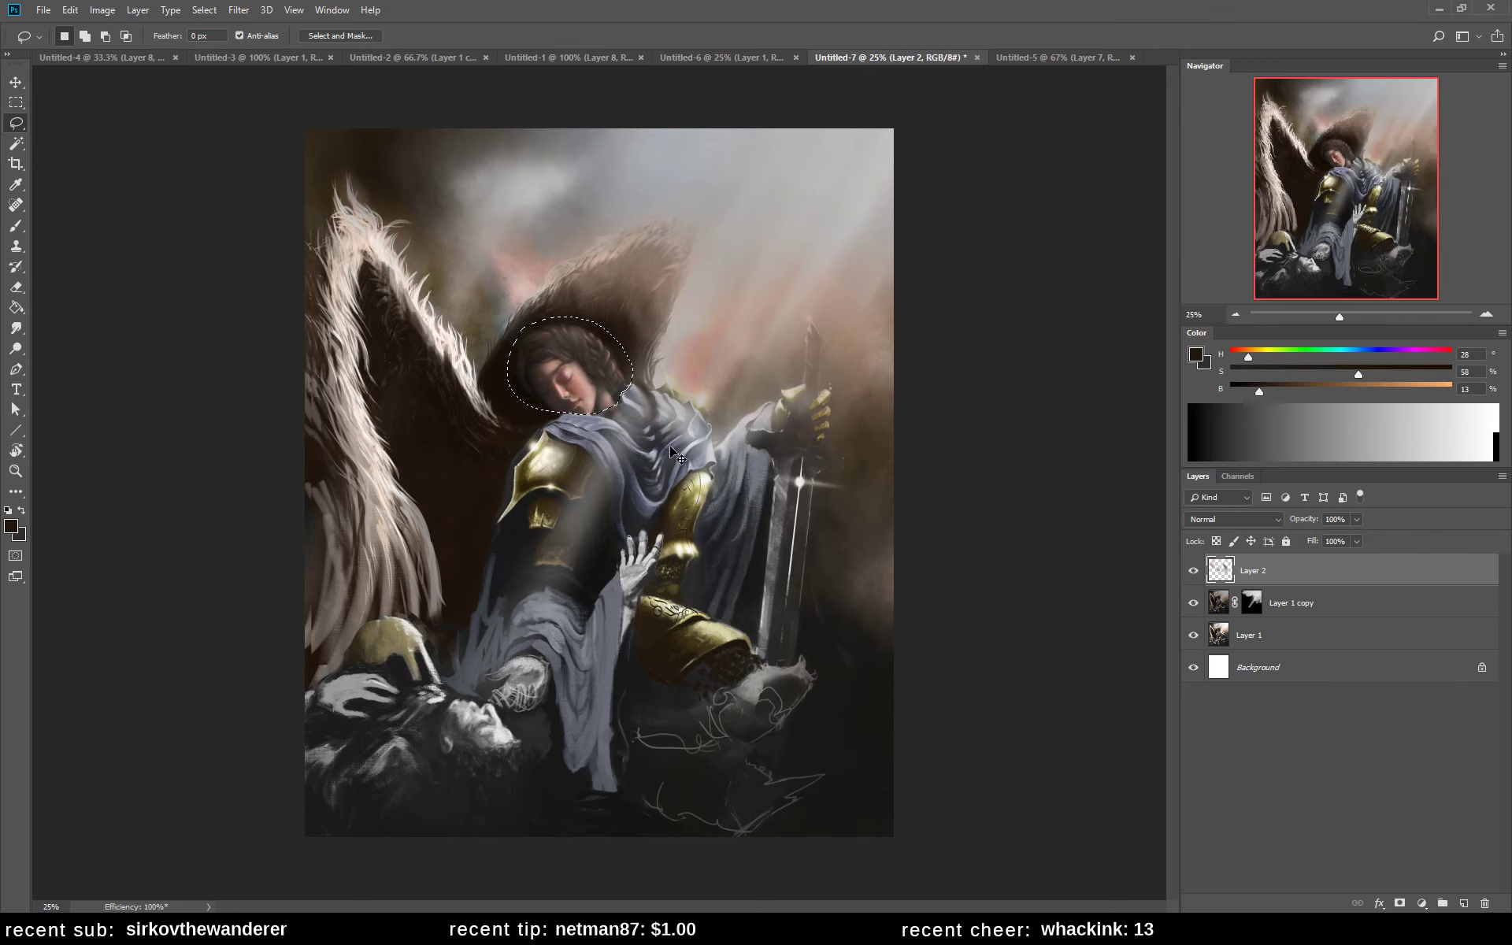
- Copy the selected head to Layer 3, rotate it about 6° clockwise, and move it up-right
key(ctrl+j)
key(v)
key(ctrl+t)
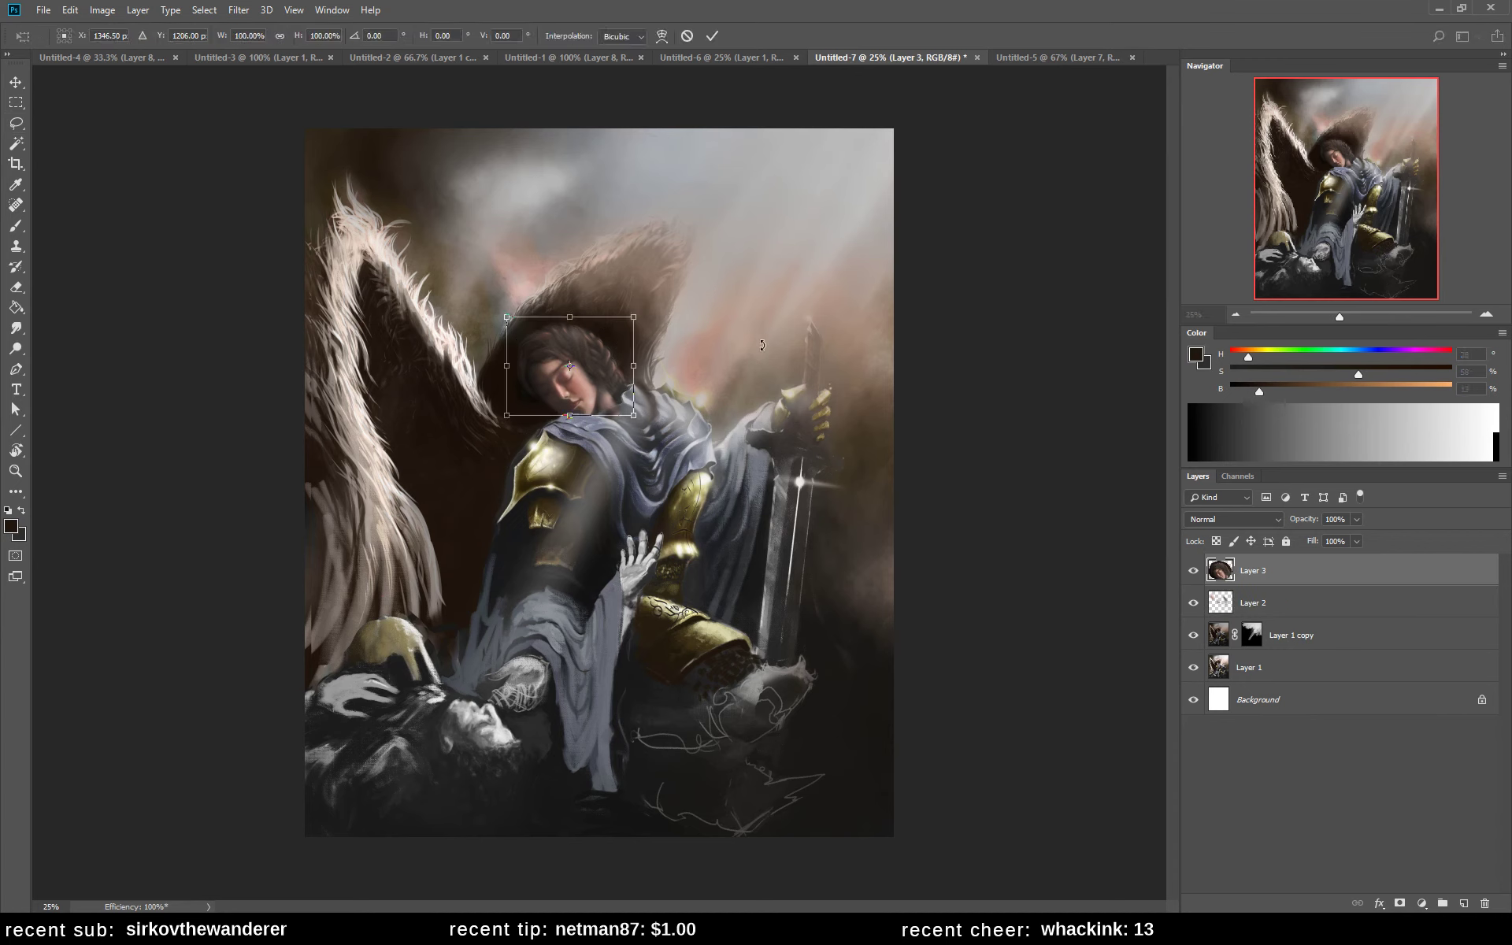
drag(766, 347, 765, 368)
drag(606, 340, 718, 360)
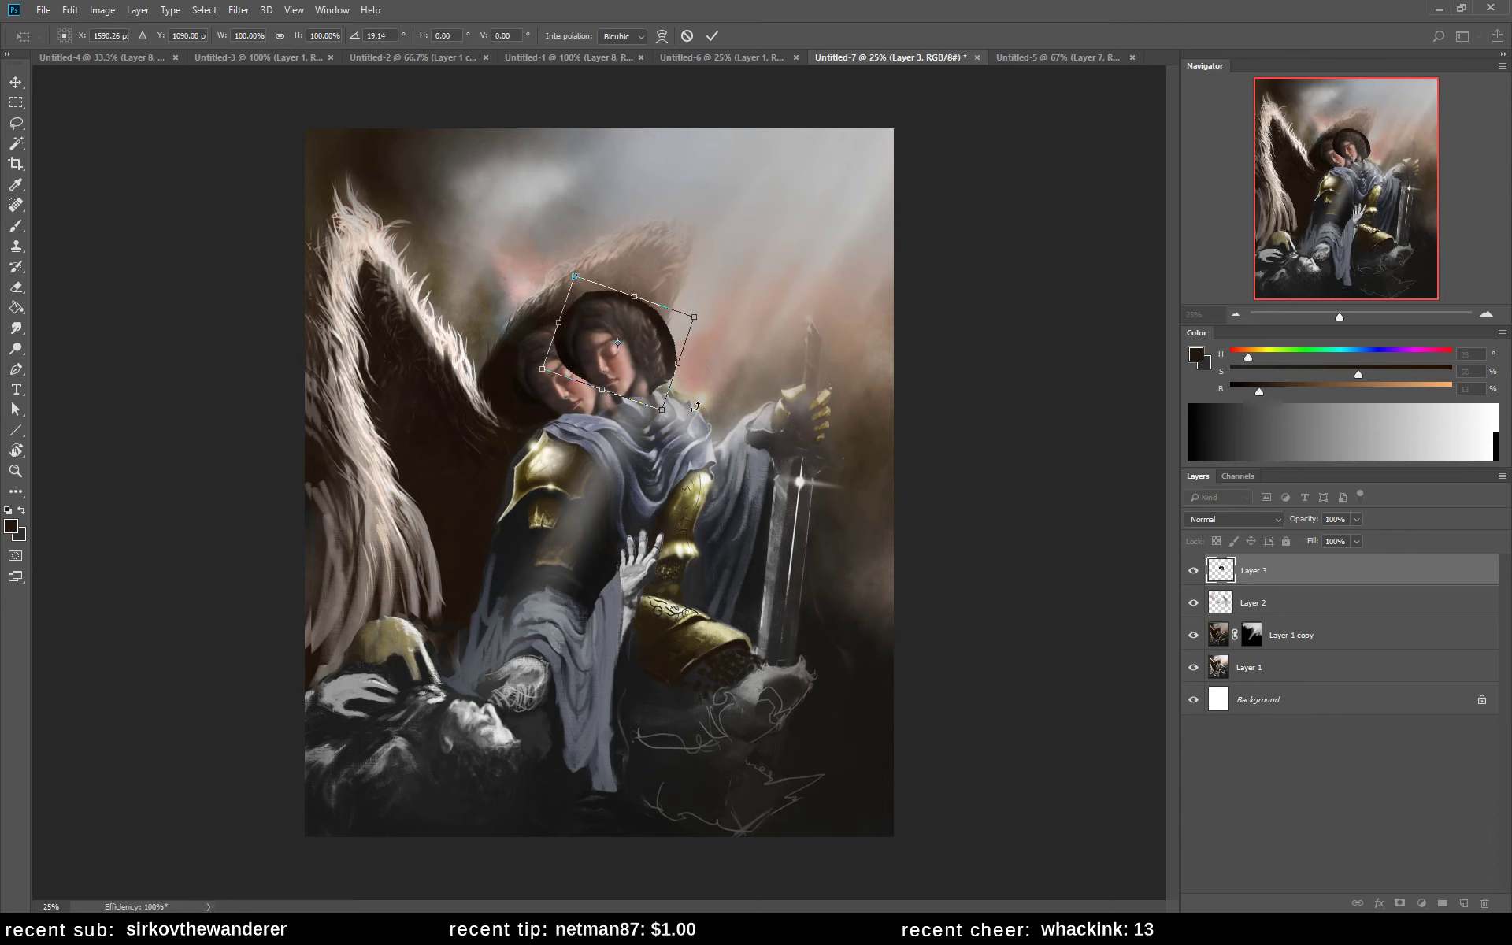
key(Return)
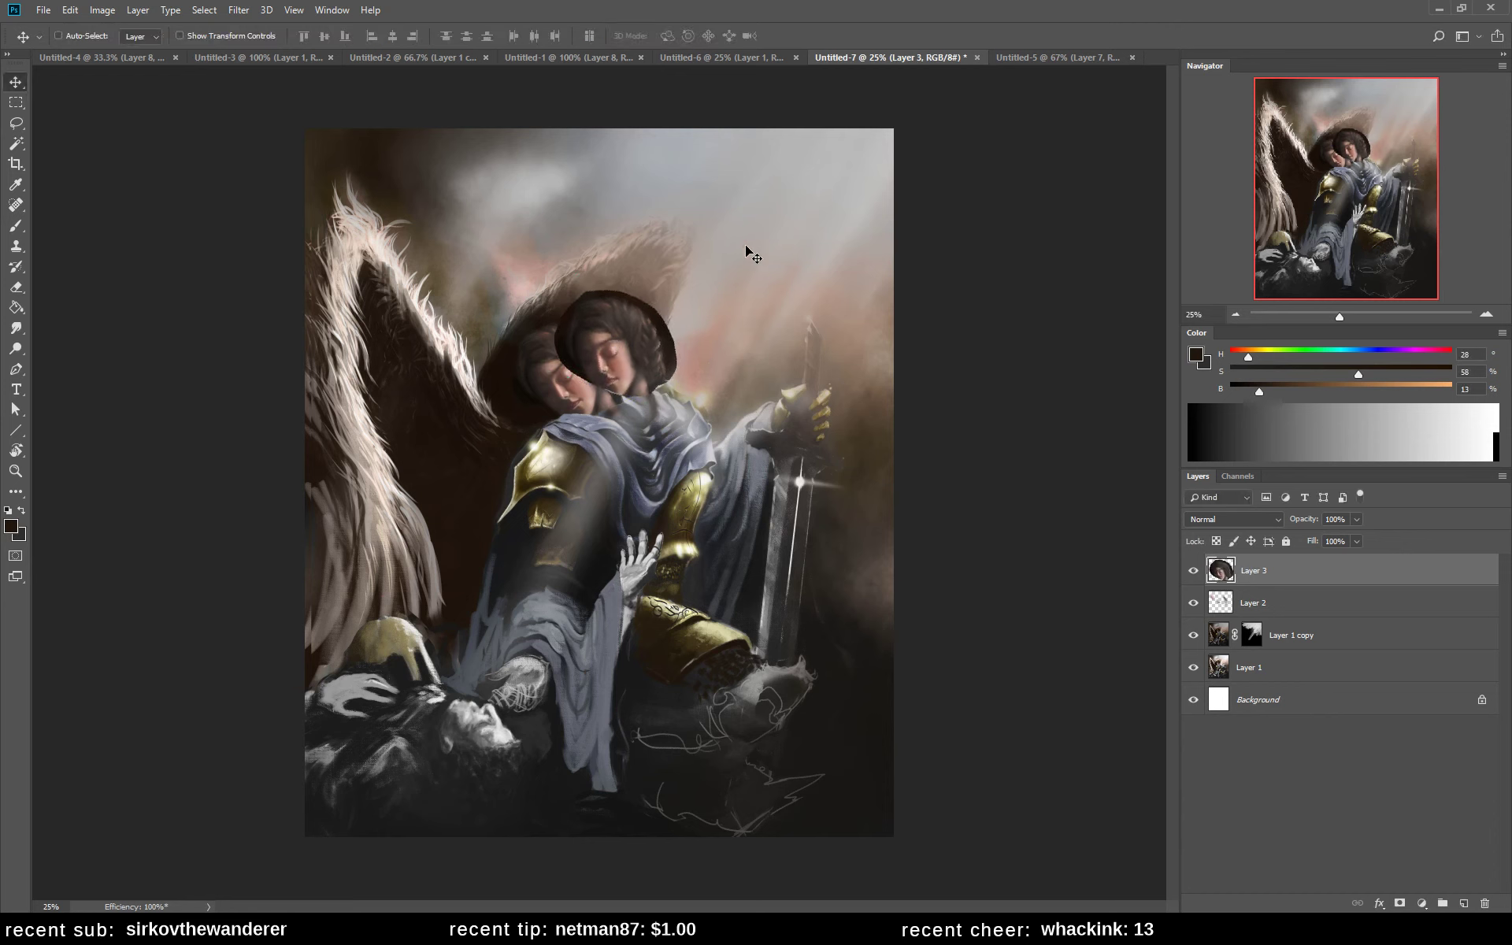
- Lighten the dark right edge of the repositioned head with a light background grey
key(b)
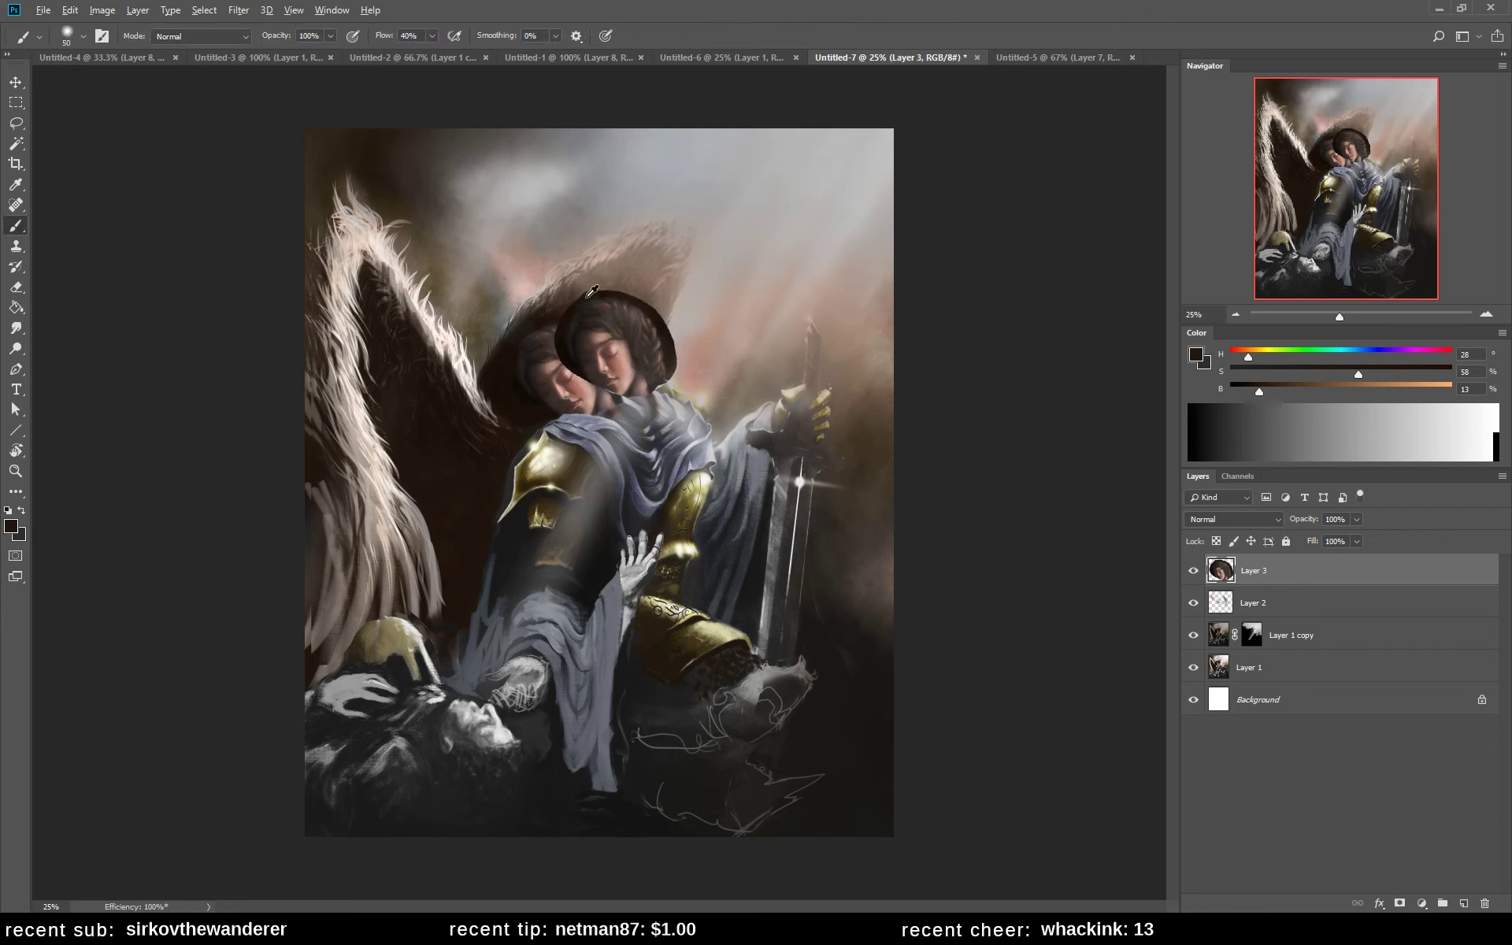
alt+click(588, 295)
alt+click(589, 288)
alt+click(592, 288)
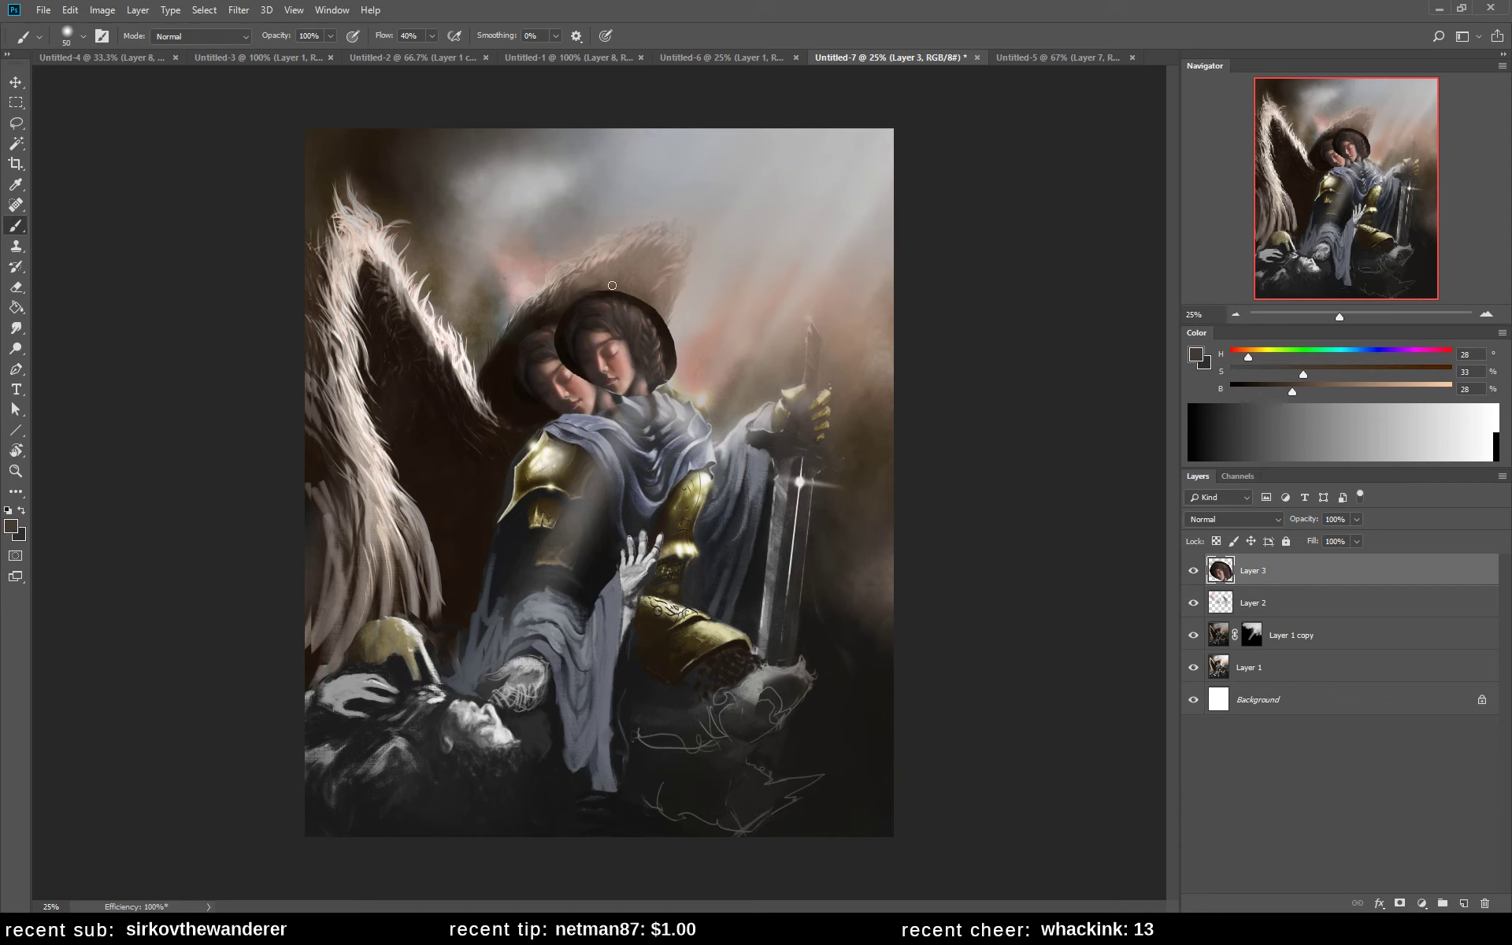
alt+click(685, 321)
drag(675, 324, 671, 379)
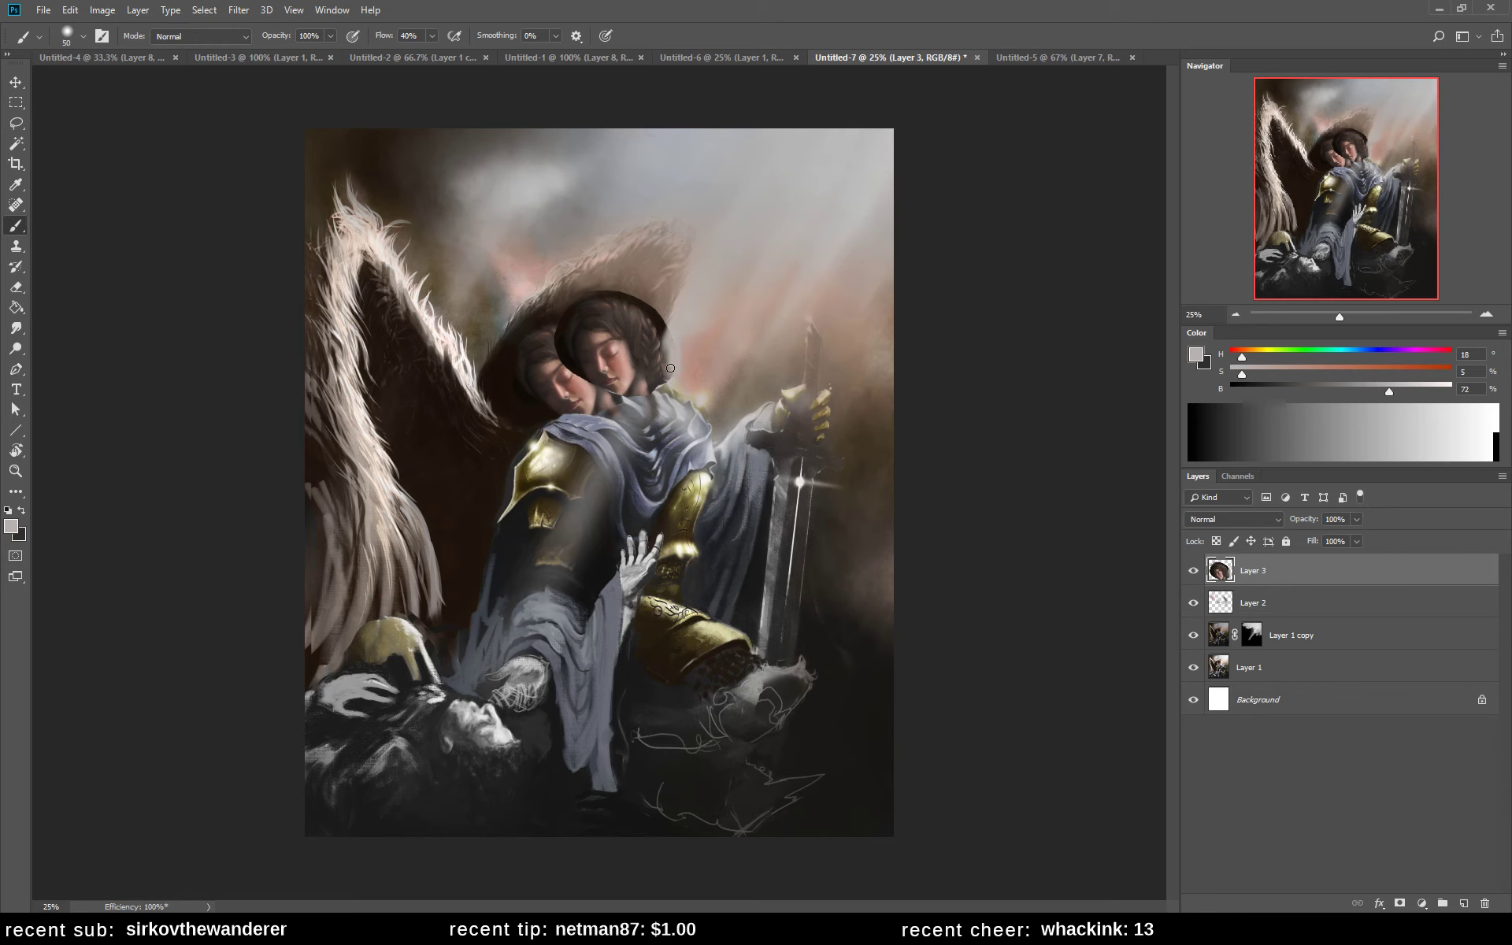
- With the warmics inking brush at 111 px, paint out the old head's hair and face
alt+click(682, 352)
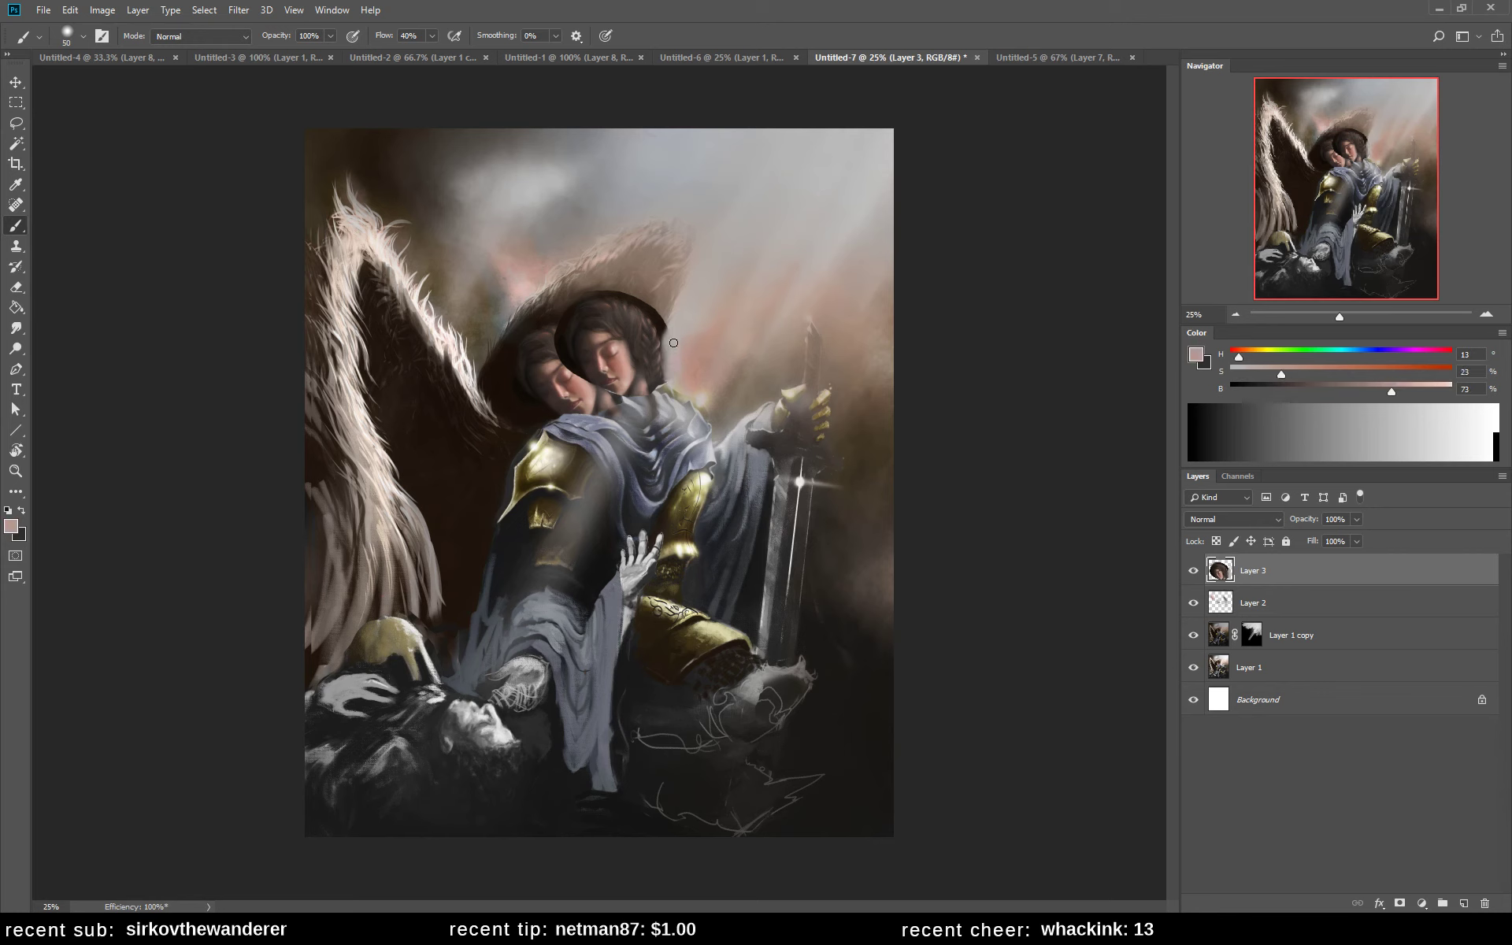
alt+click(520, 378)
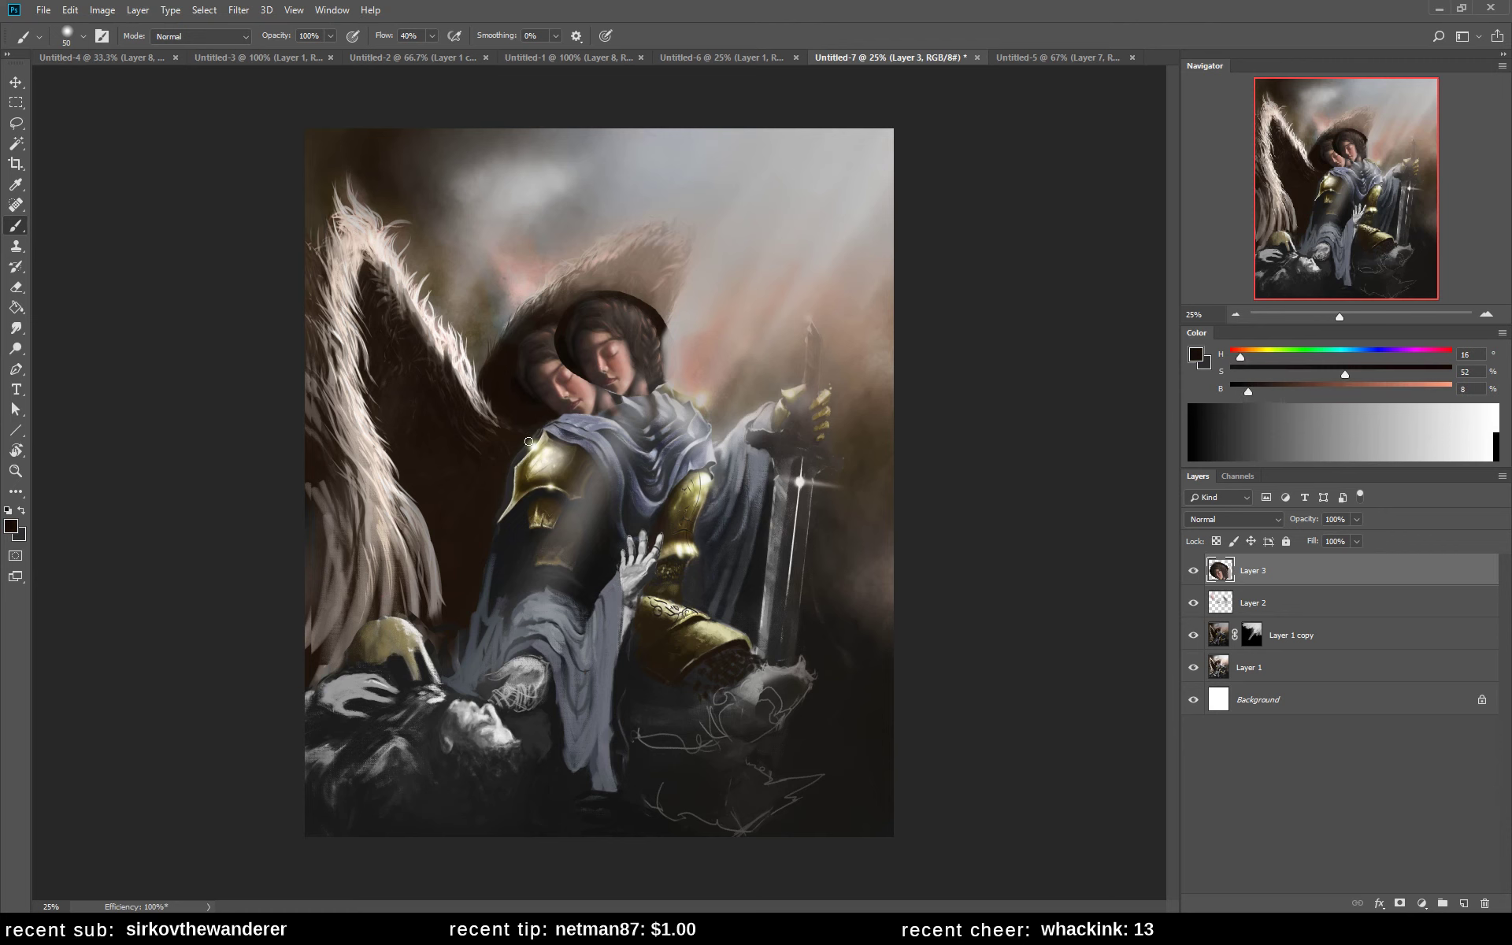
right_click(610, 374)
click(843, 564)
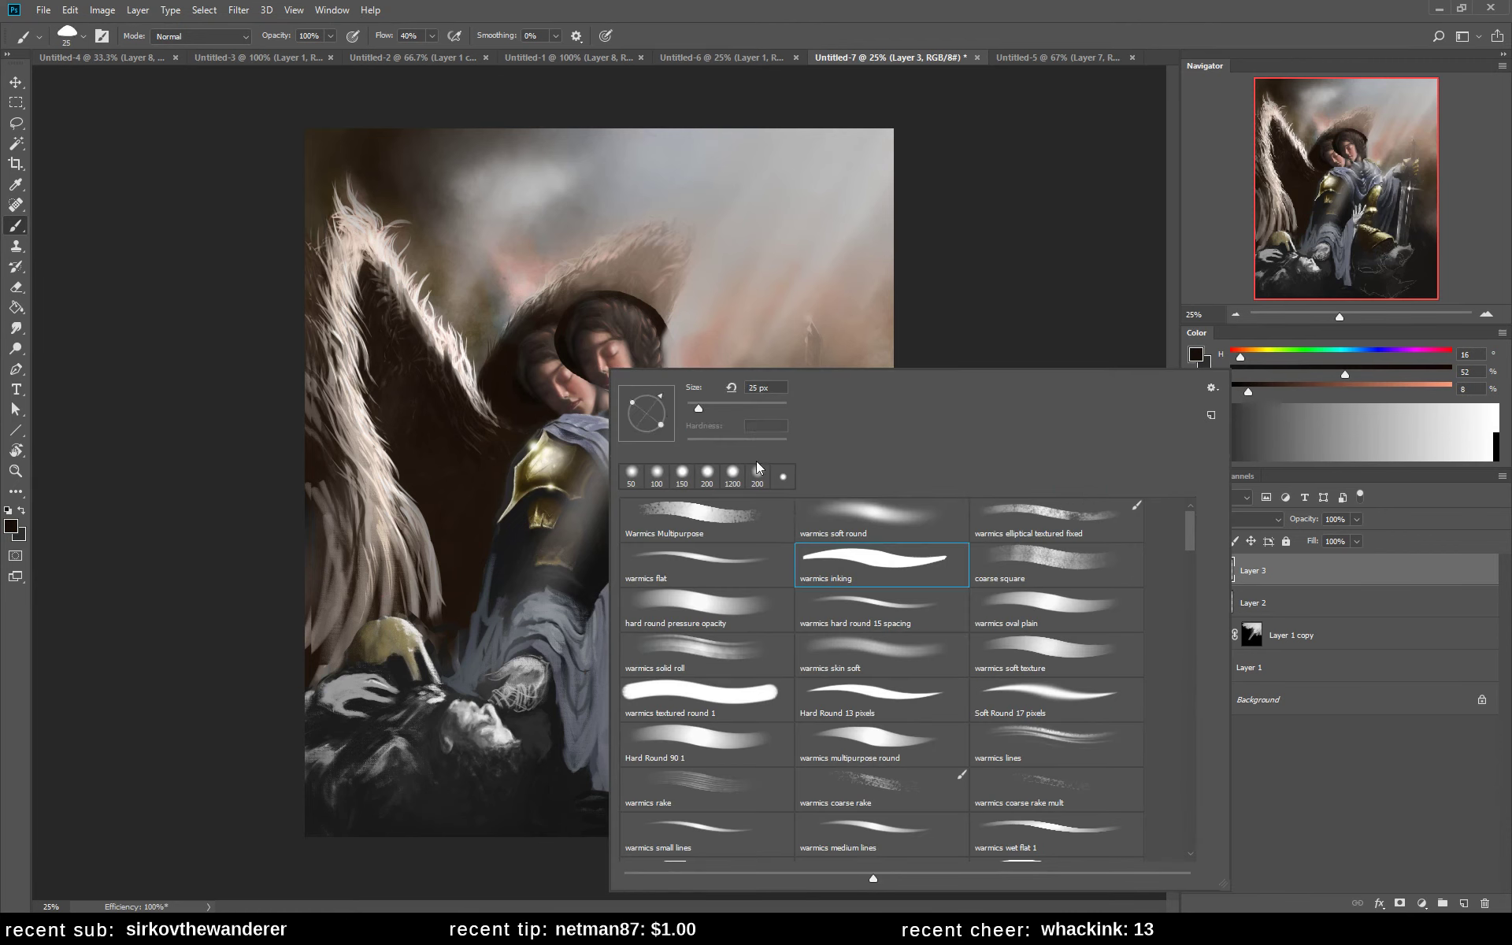
click(738, 408)
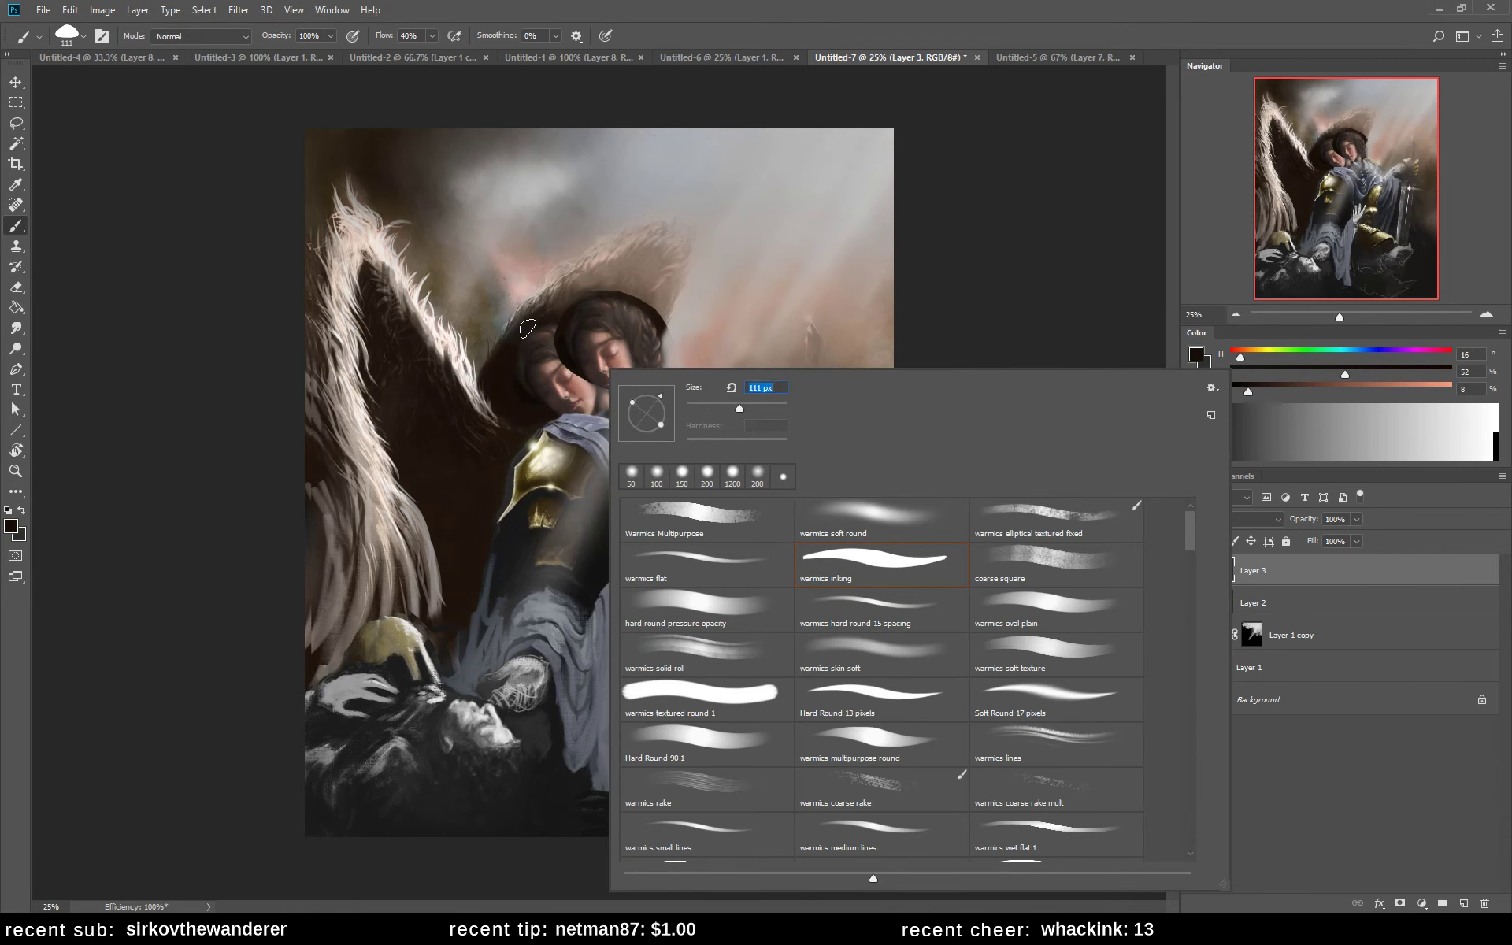
mouse_move(526, 330)
mouse_down()
mouse_move(523, 382)
mouse_move(549, 330)
mouse_move(547, 373)
mouse_move(546, 333)
mouse_move(576, 383)
mouse_move(560, 351)
mouse_move(565, 394)
mouse_move(534, 405)
mouse_move(569, 407)
mouse_move(572, 378)
mouse_move(590, 406)
mouse_move(578, 378)
mouse_move(595, 403)
mouse_move(580, 379)
mouse_move(604, 394)
mouse_move(595, 379)
mouse_move(608, 420)
mouse_move(580, 402)
mouse_up()
alt+click(603, 386)
- Darken the collar below the chin with a 44 px blue-grey brush, then flip the canvas back
alt+click(592, 406)
alt+click(626, 432)
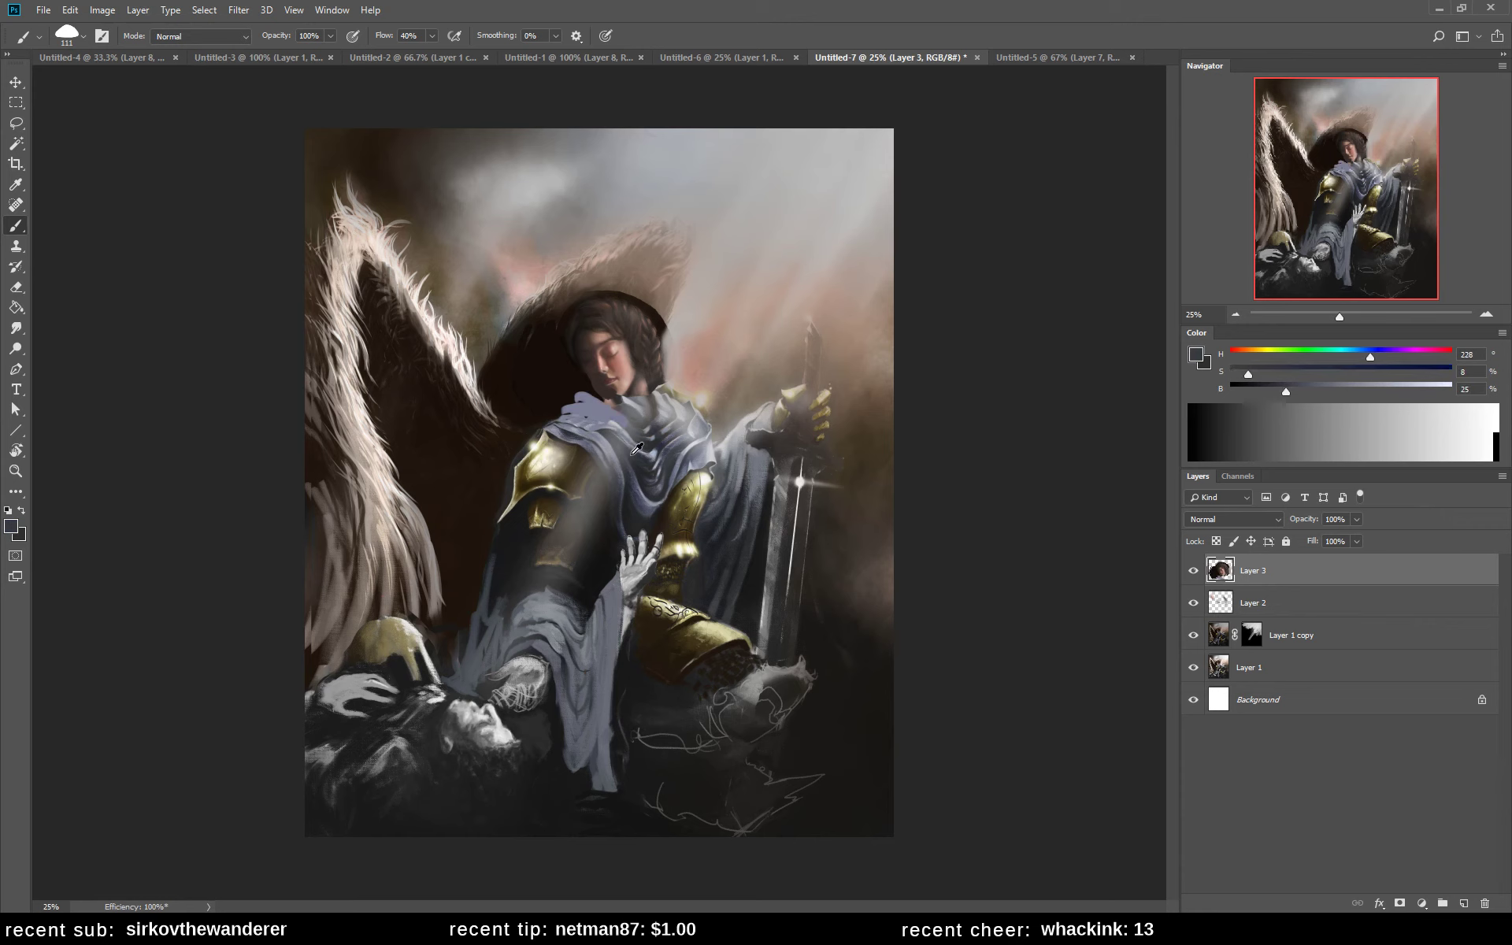
right_click(636, 358)
click(737, 397)
mouse_move(569, 403)
mouse_down()
mouse_move(605, 411)
mouse_move(635, 446)
mouse_move(644, 432)
mouse_up()
mouse_move(586, 399)
mouse_down()
mouse_move(644, 411)
mouse_move(579, 397)
mouse_move(606, 403)
mouse_up()
alt+click(669, 402)
key(ctrl+shift+h)
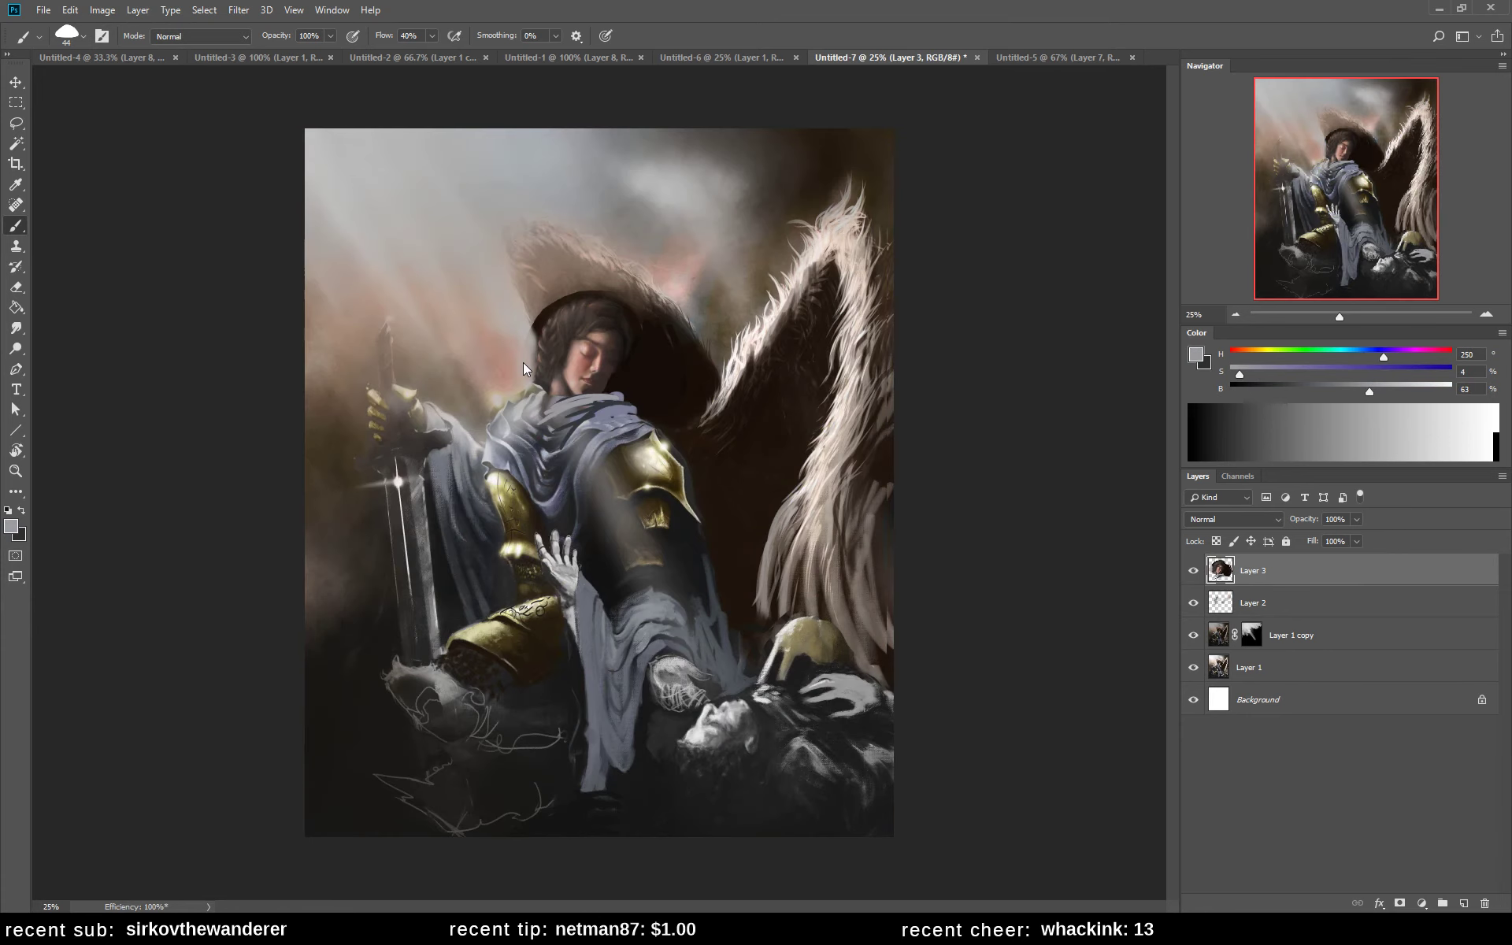
- Extend the top of the hair rightward and highlight the boot's edge in pale yellow
alt+click(562, 313)
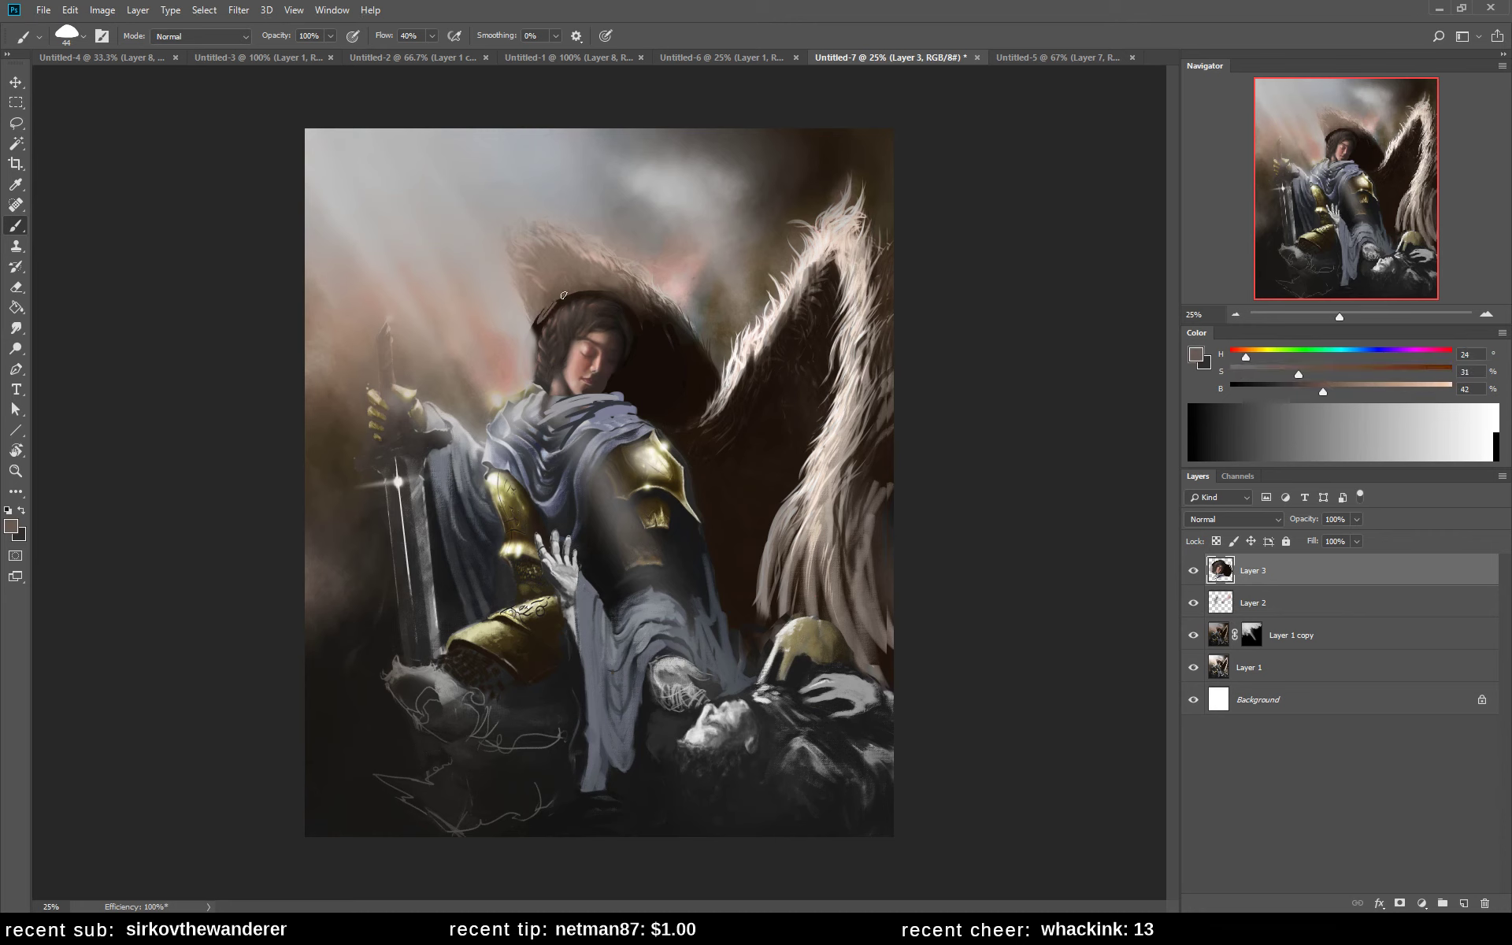
drag(584, 295, 611, 296)
alt+click(520, 316)
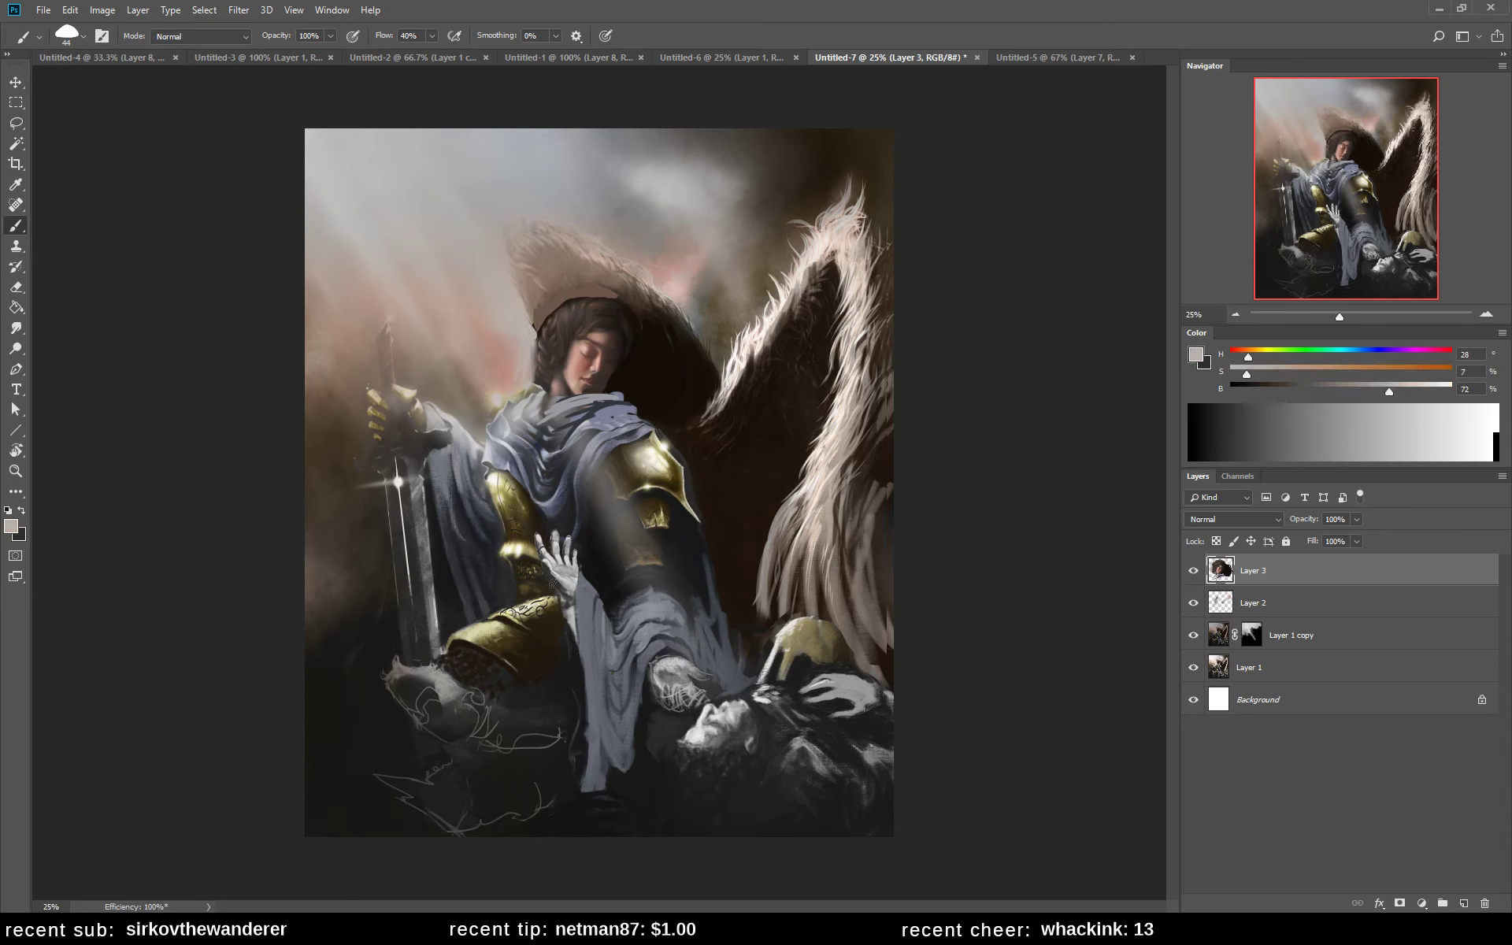
alt+click(482, 624)
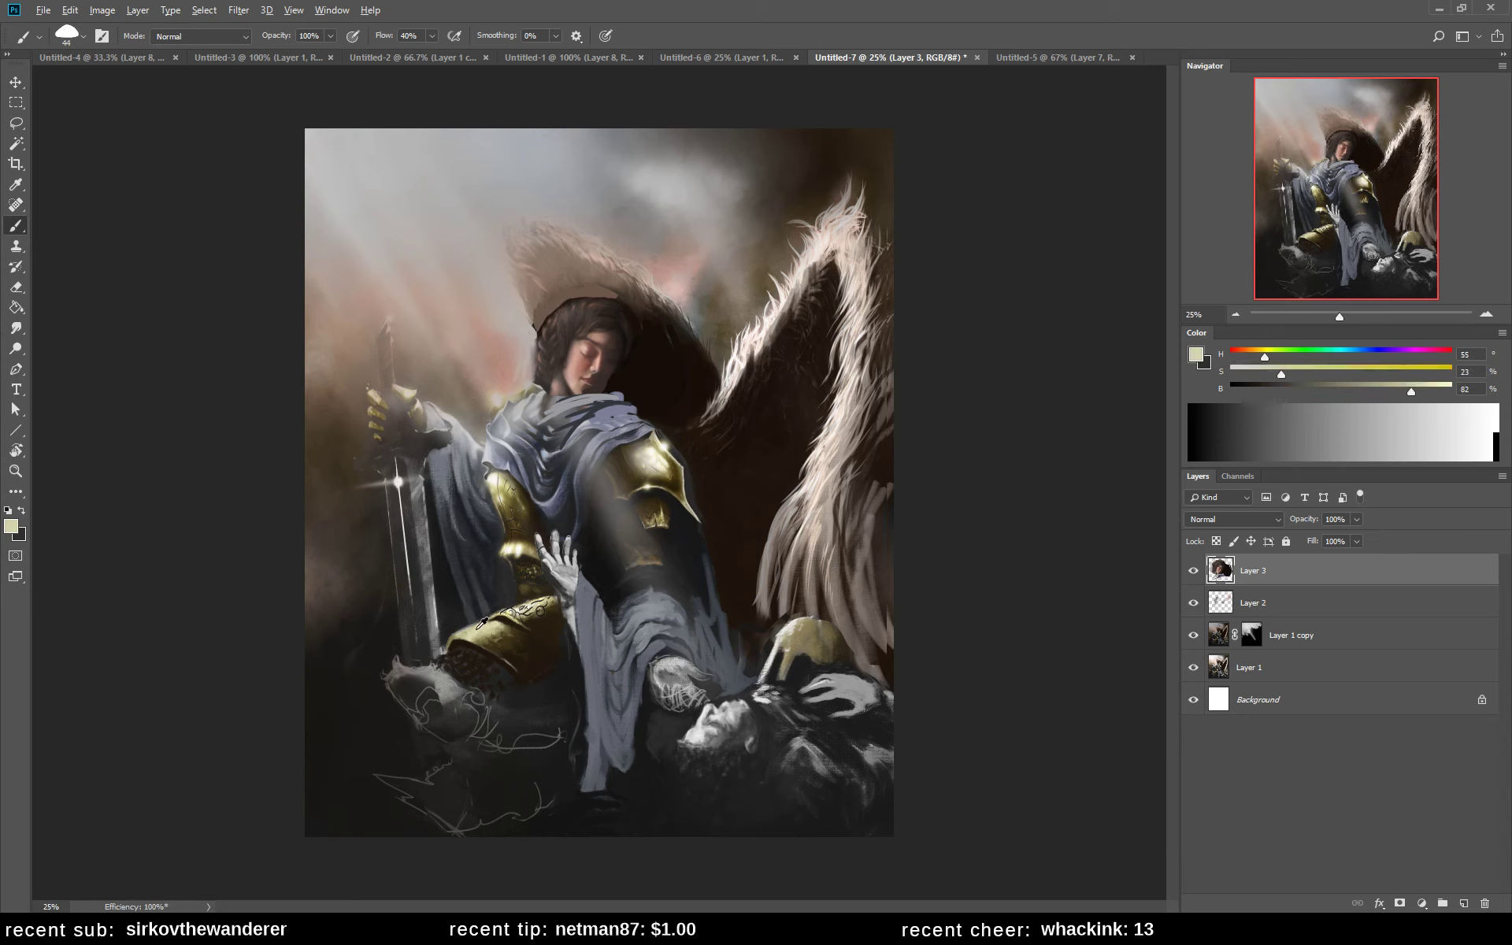
drag(390, 668, 464, 705)
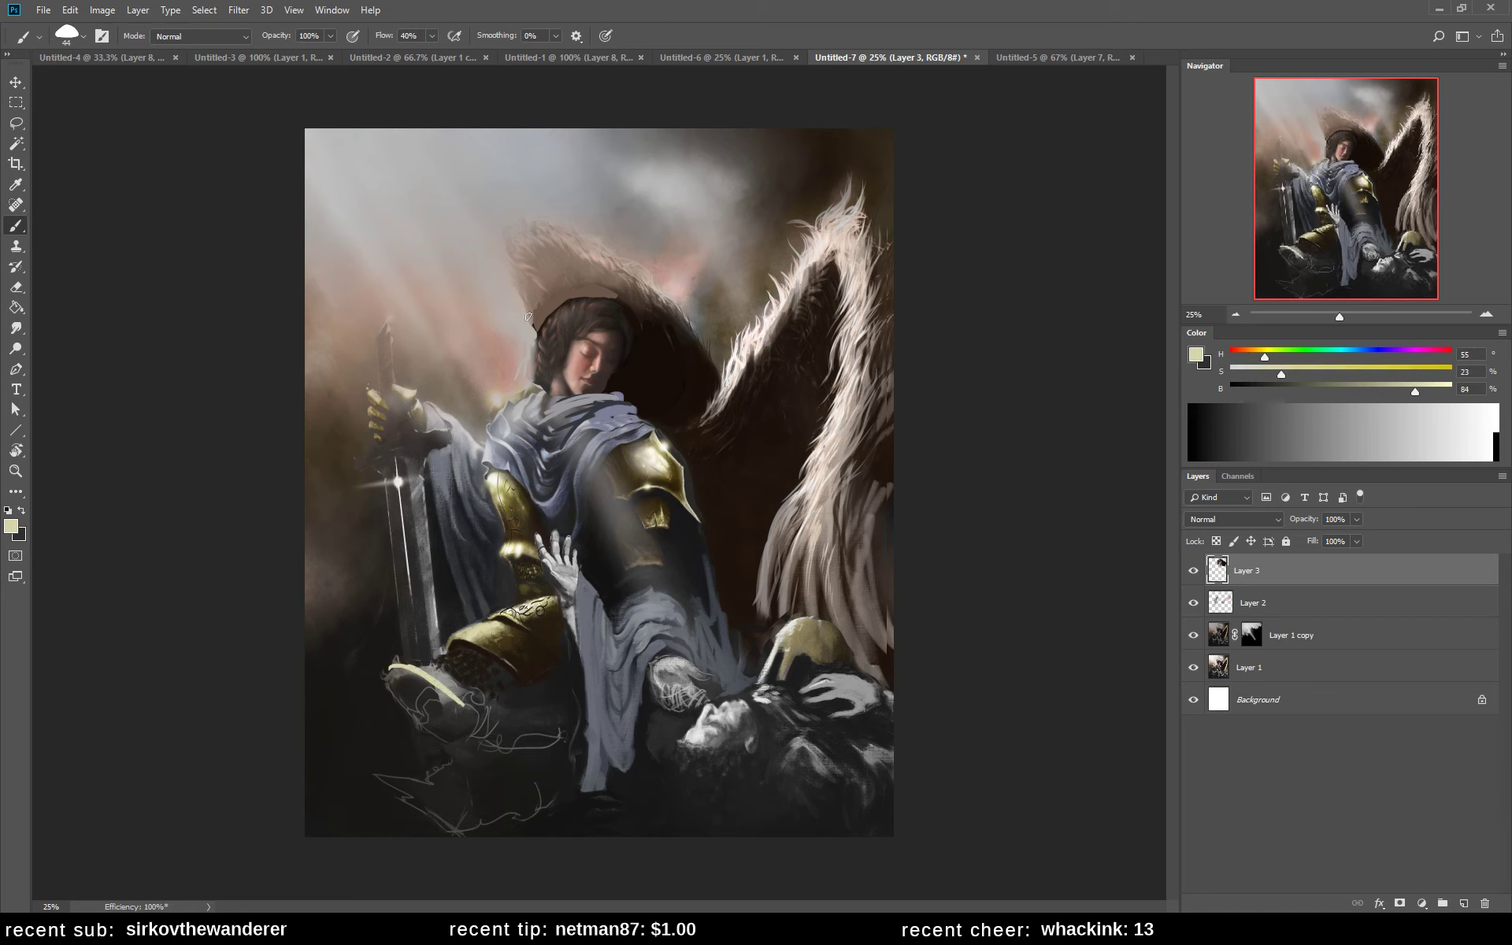
- Sample face and cloak tones, then try a dark stroke down the armour and undo it
alt+click(618, 375)
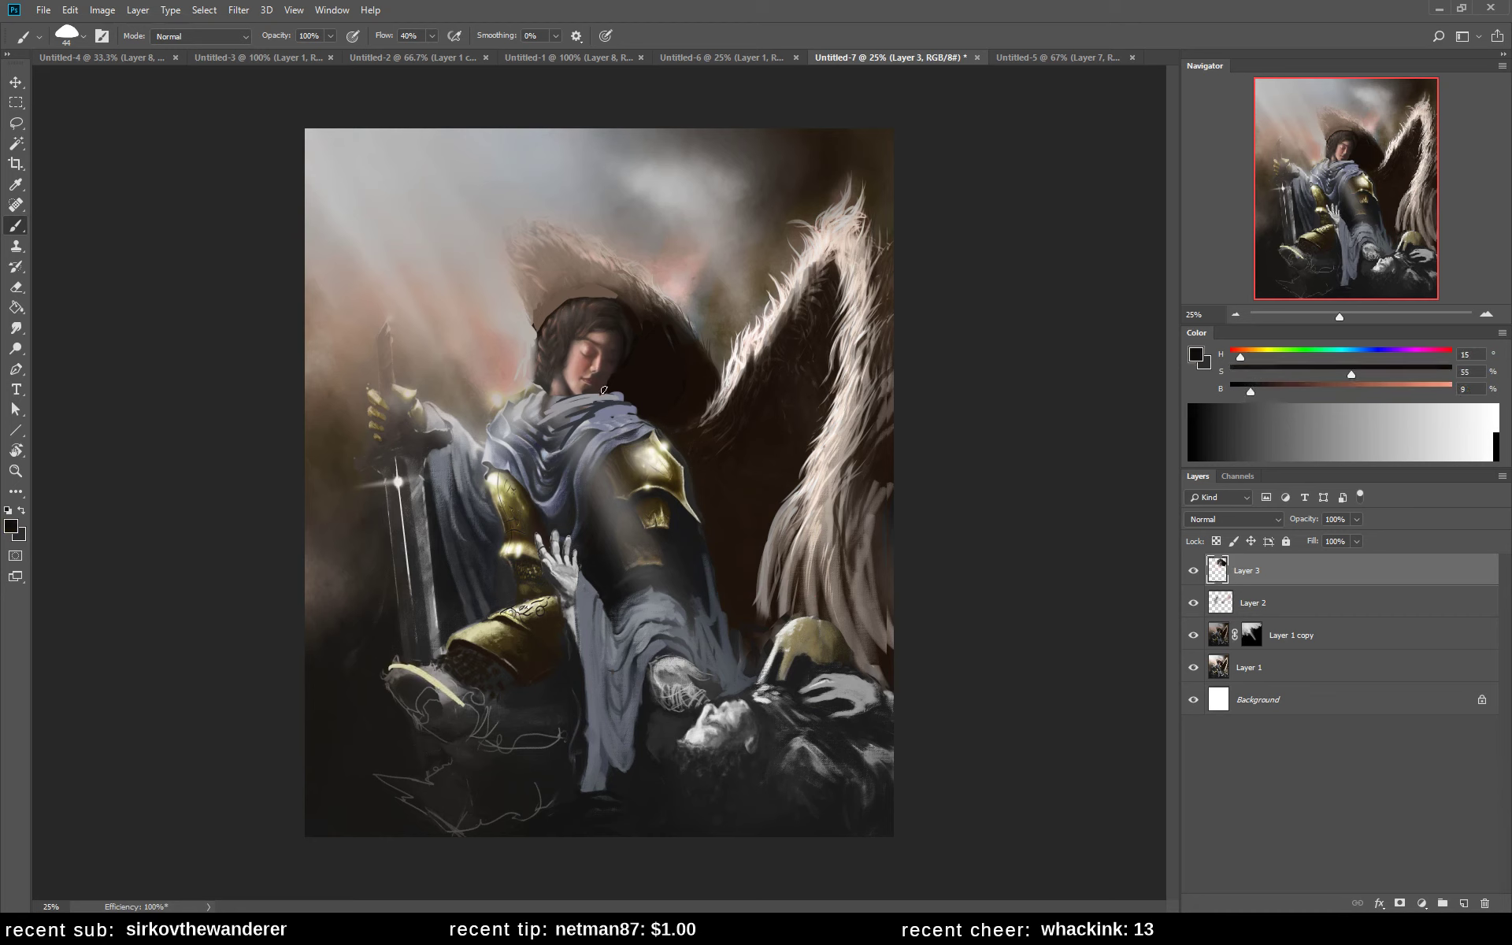
alt+click(610, 367)
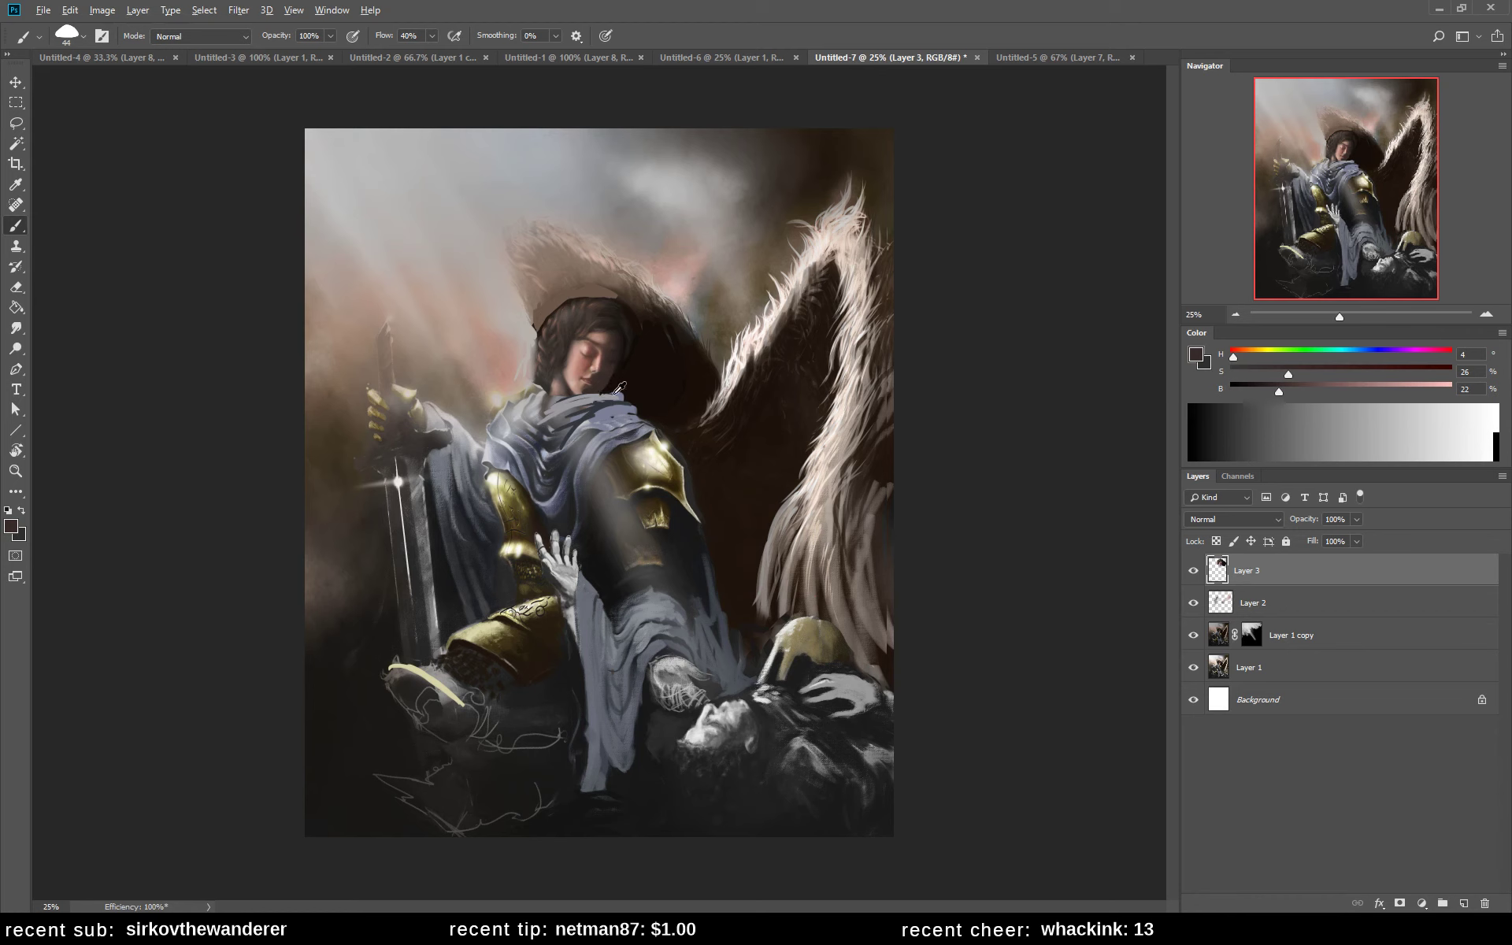
alt+click(620, 387)
alt+click(628, 408)
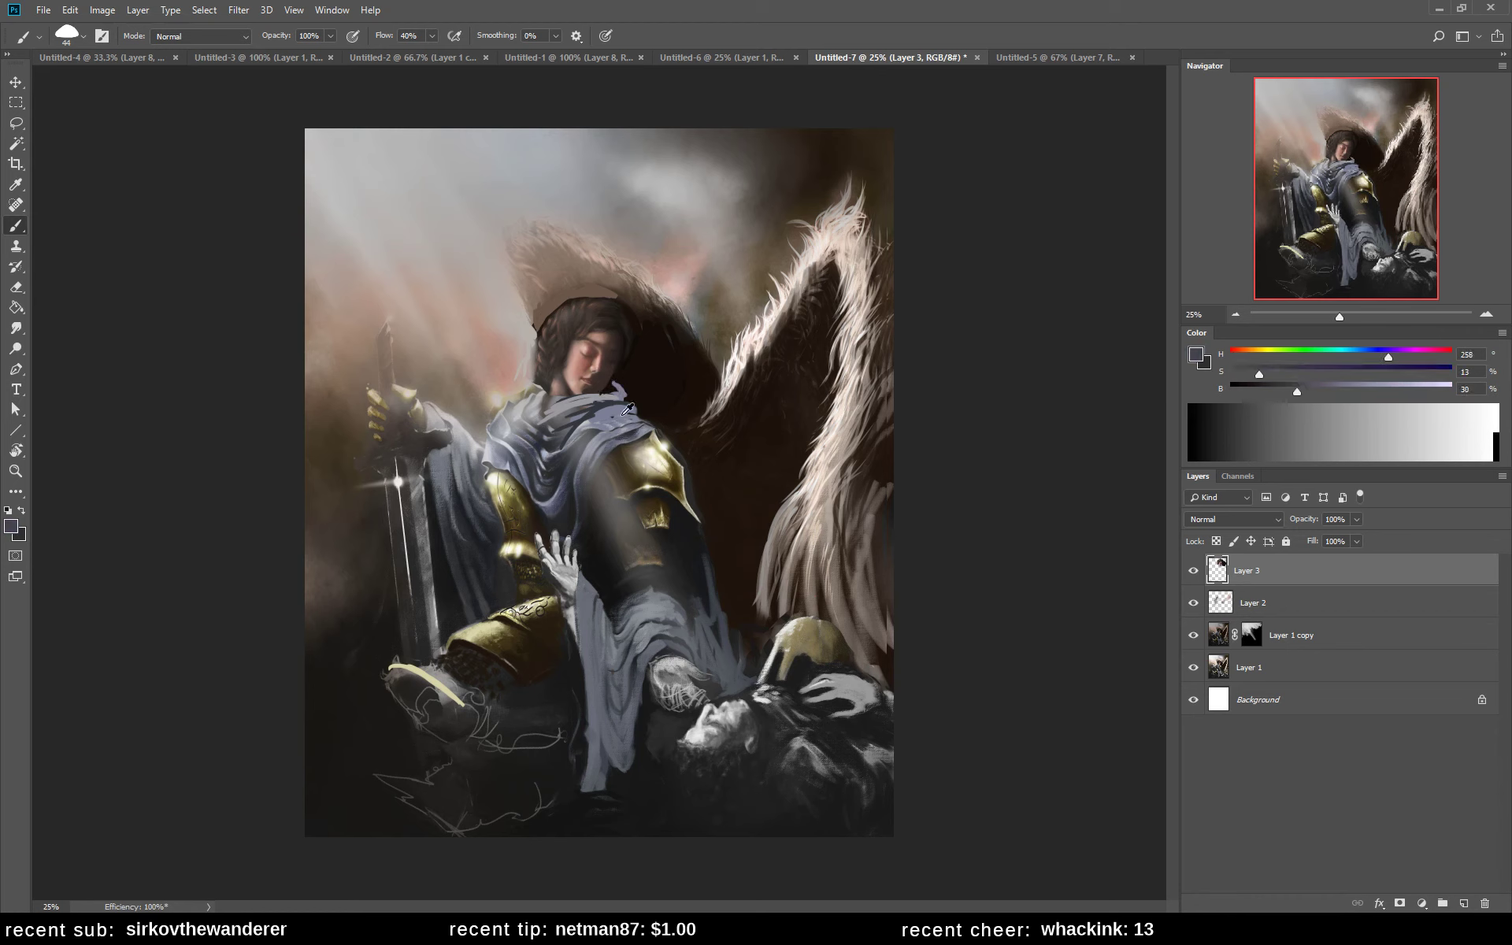
alt+click(608, 390)
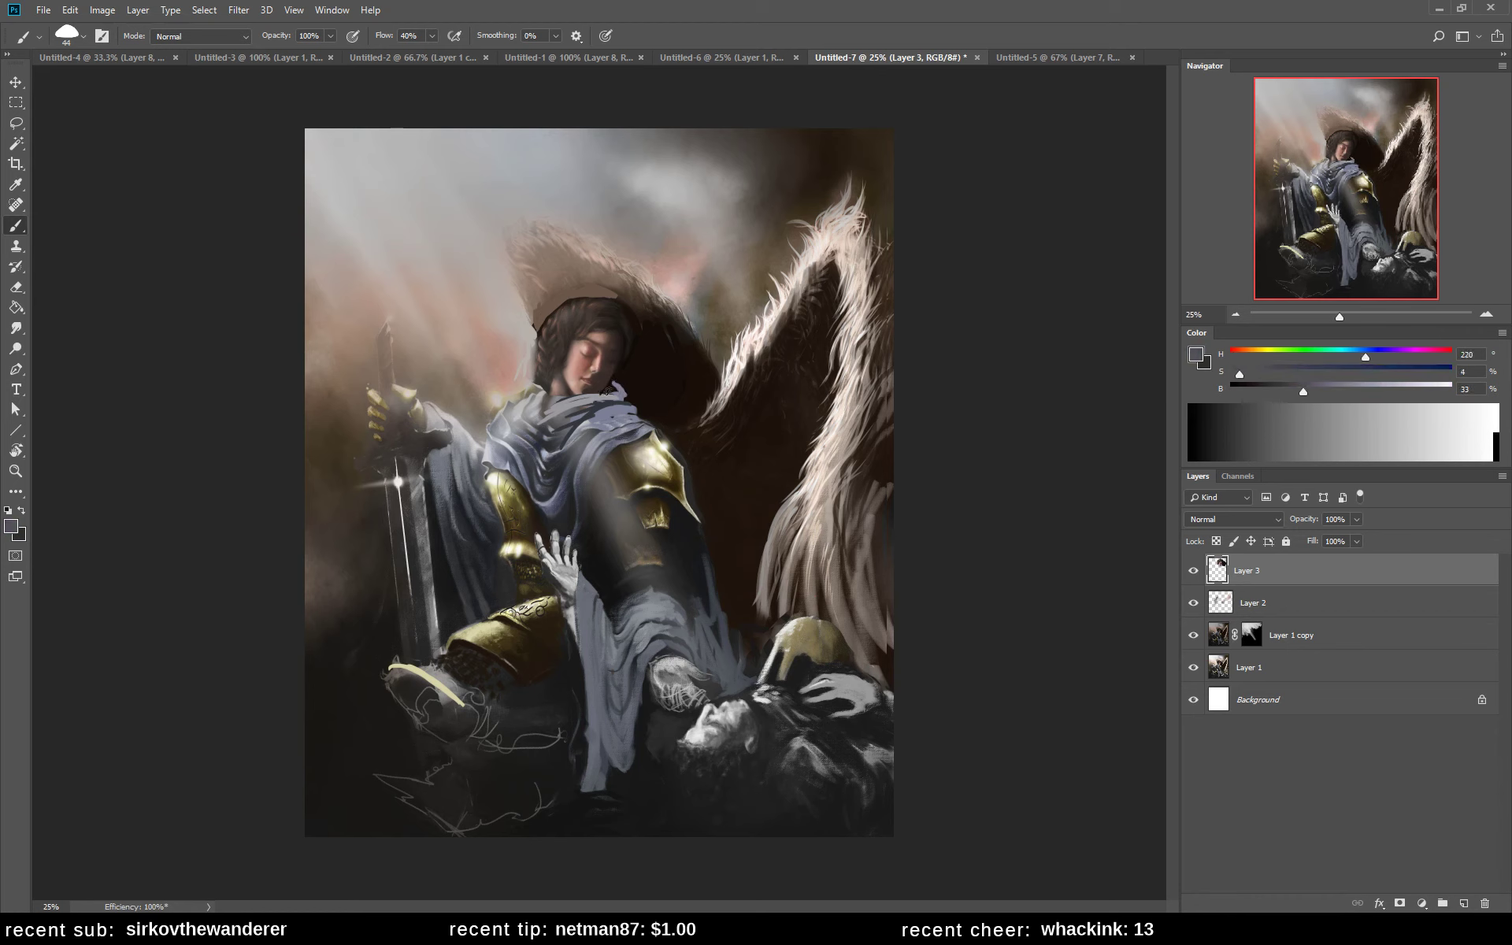
alt+click(610, 378)
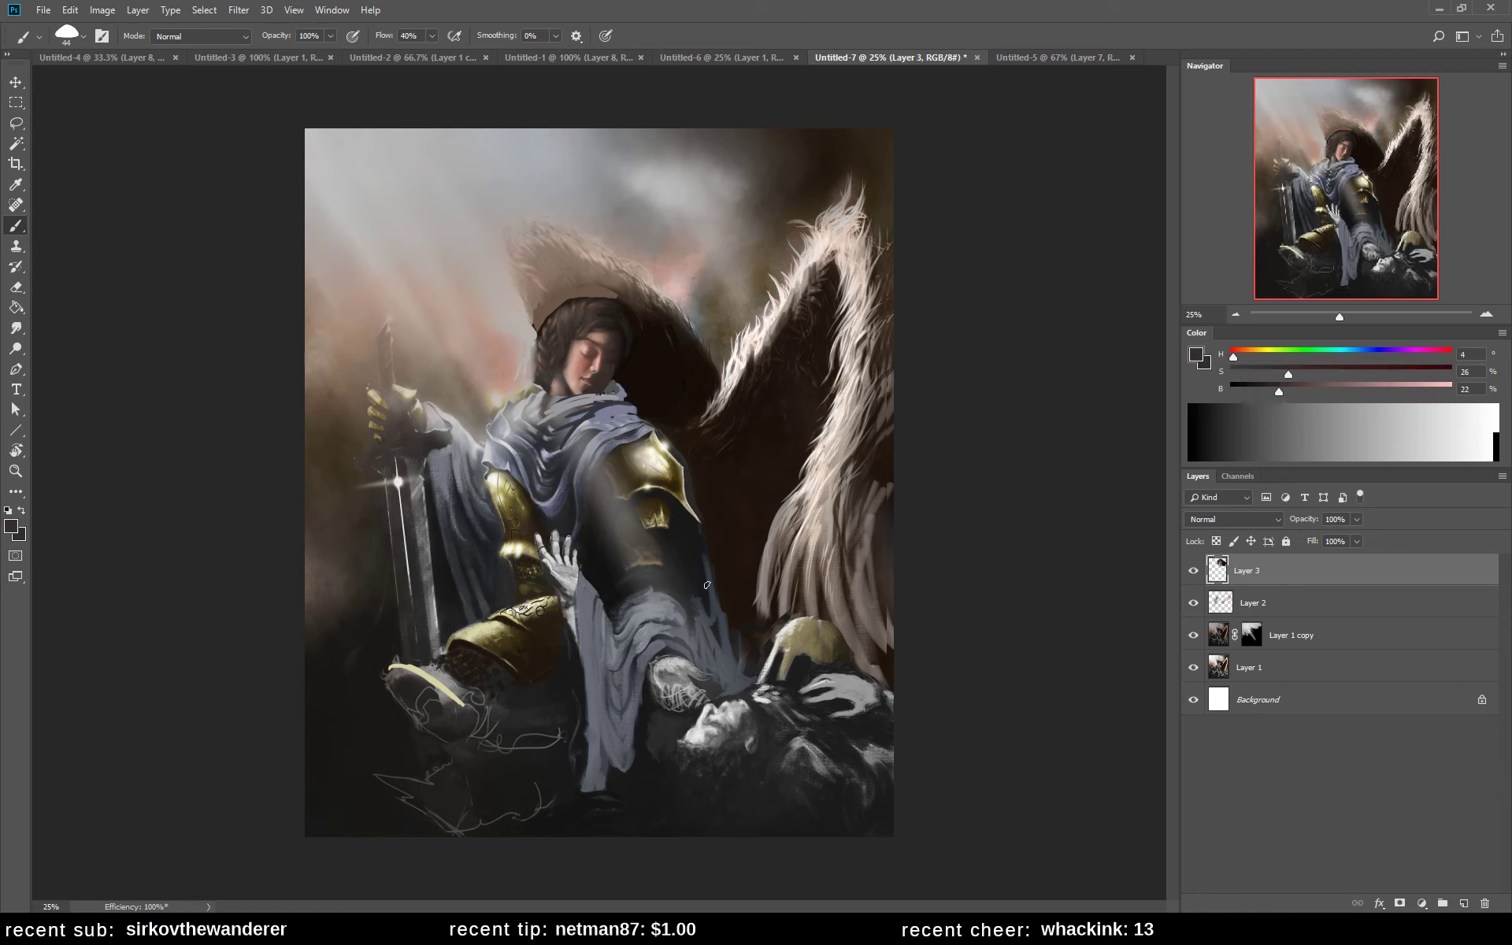
alt+click(605, 519)
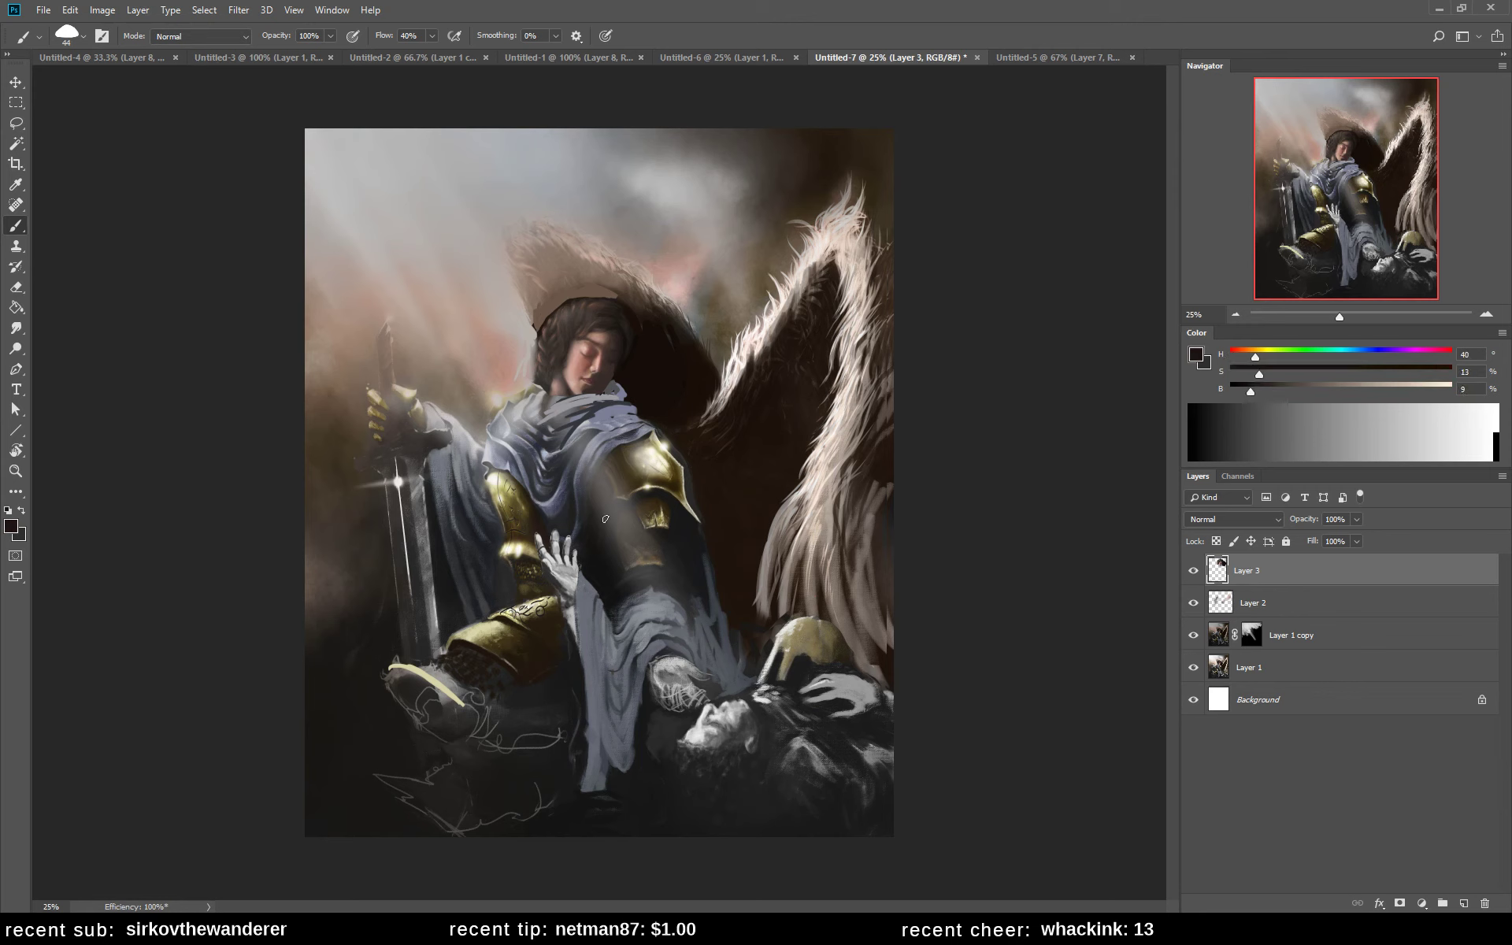
mouse_move(606, 476)
mouse_down()
mouse_move(625, 507)
mouse_move(608, 522)
mouse_move(622, 509)
mouse_up()
key(ctrl+z)
key(ctrl+z)
- Darken the hair's upper-left edge, then with a hard round brush darken the hazy upper arm armour
alt+click(616, 546)
alt+click(558, 297)
drag(543, 308, 524, 329)
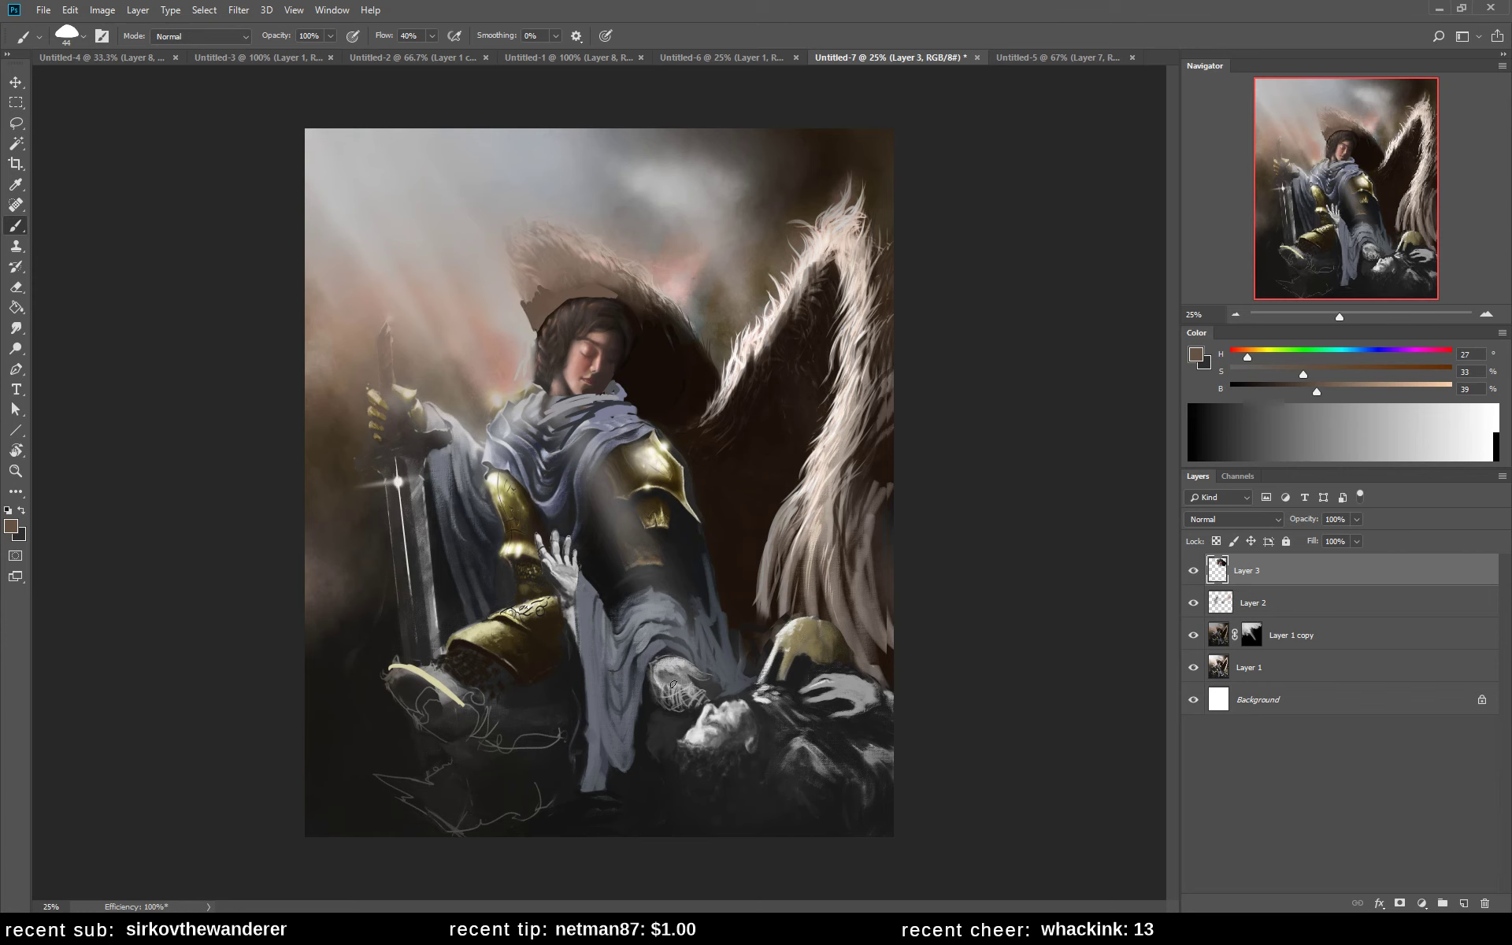
right_click(647, 499)
double_click(768, 632)
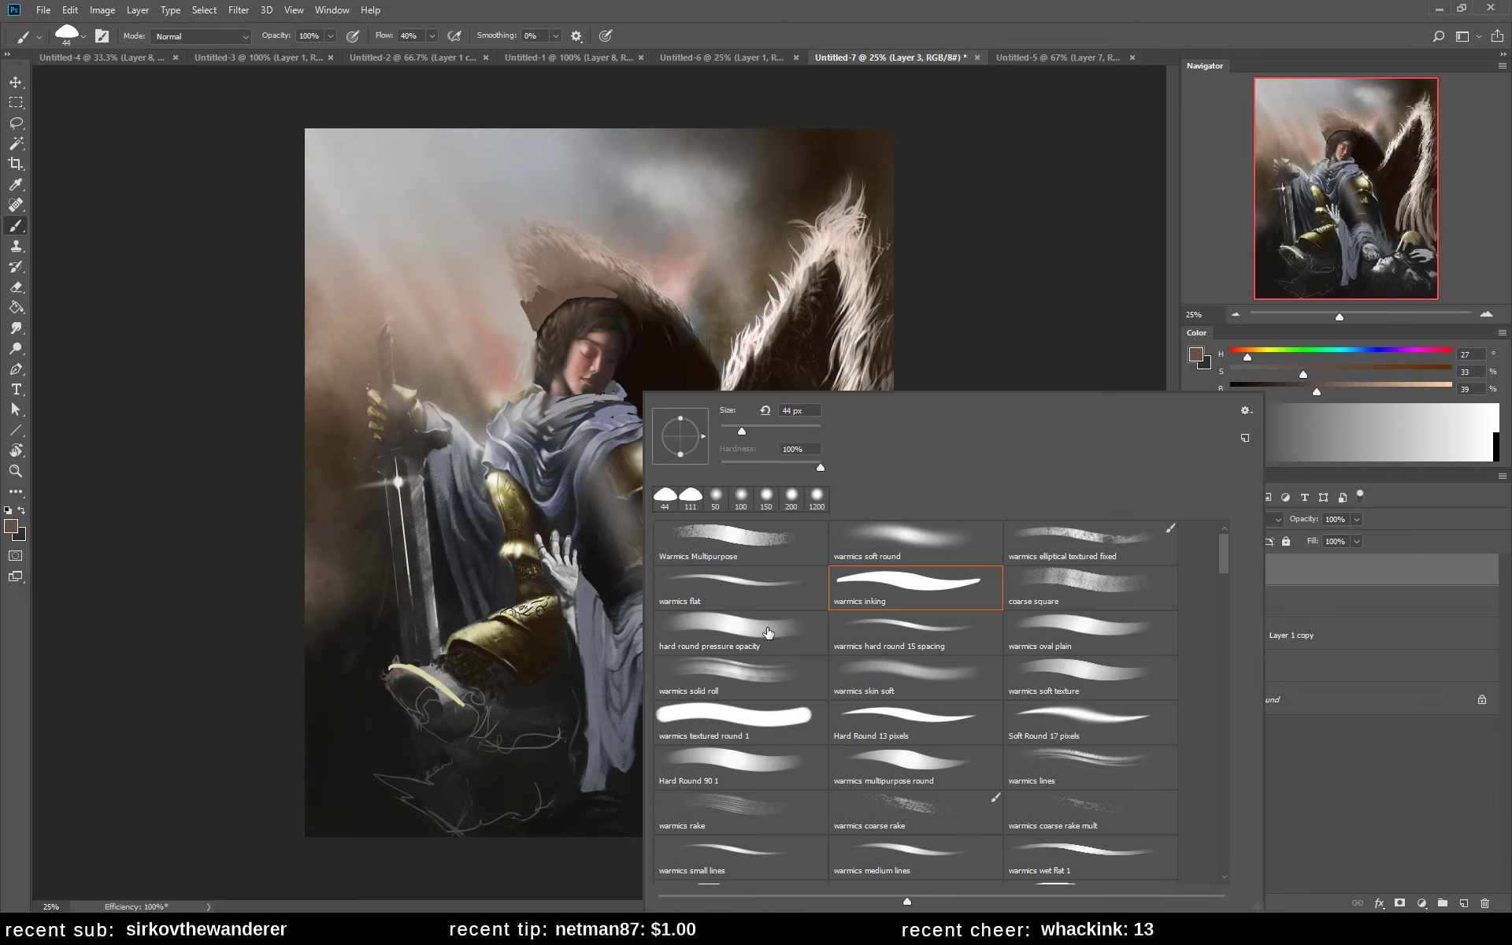
alt+click(687, 522)
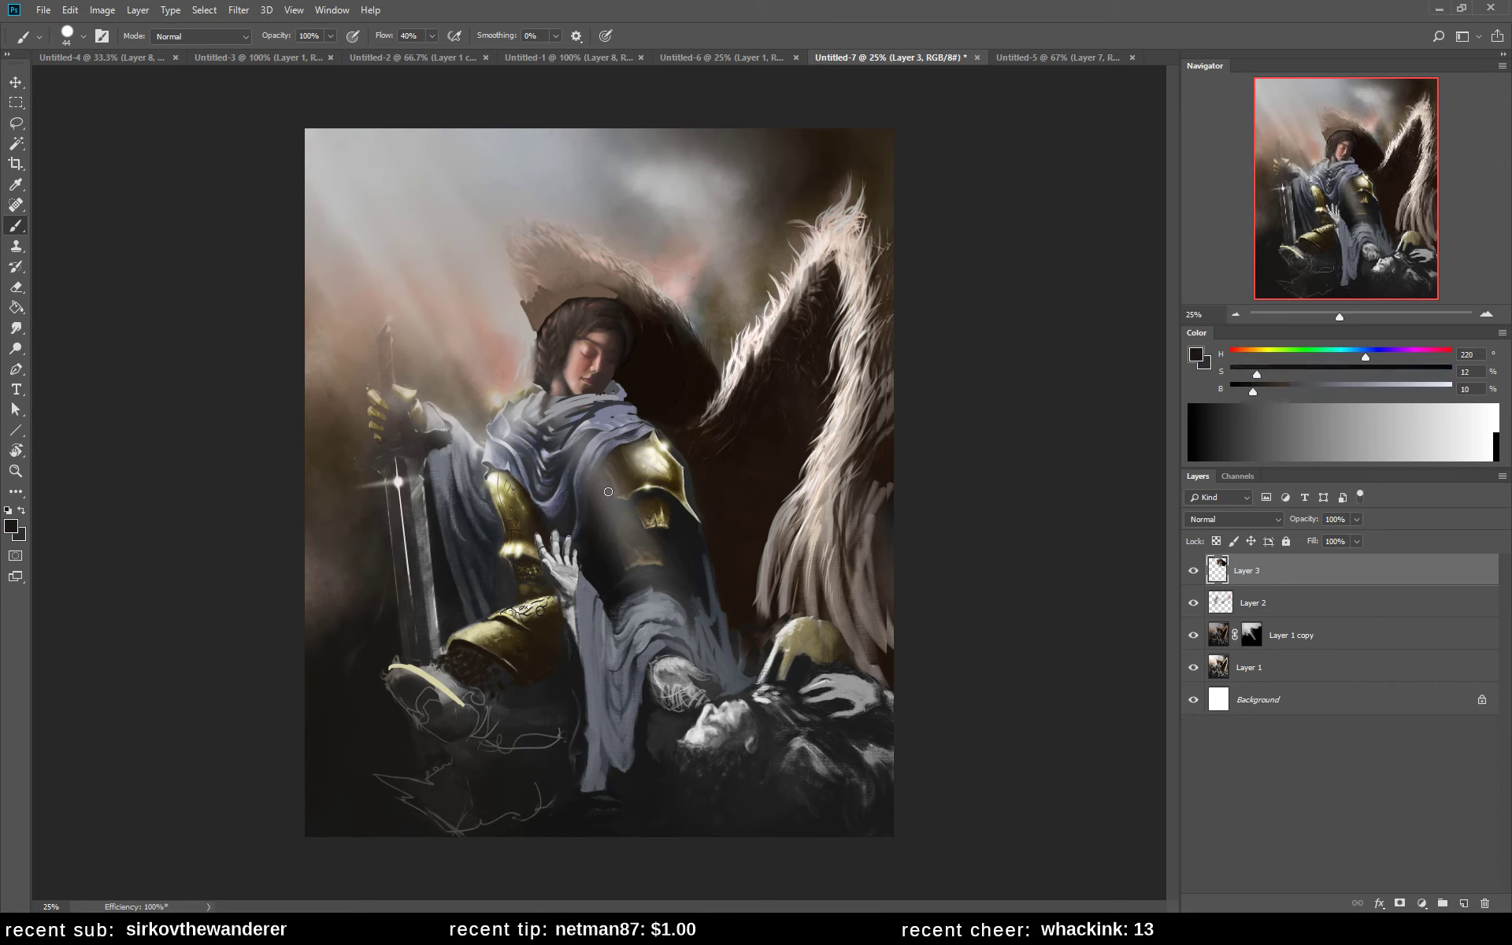
mouse_move(611, 532)
mouse_down()
mouse_move(599, 481)
mouse_move(631, 539)
mouse_move(603, 475)
mouse_move(634, 552)
mouse_move(640, 531)
mouse_move(658, 538)
mouse_move(627, 558)
mouse_move(662, 569)
mouse_move(617, 601)
mouse_move(638, 618)
mouse_move(622, 649)
mouse_up()
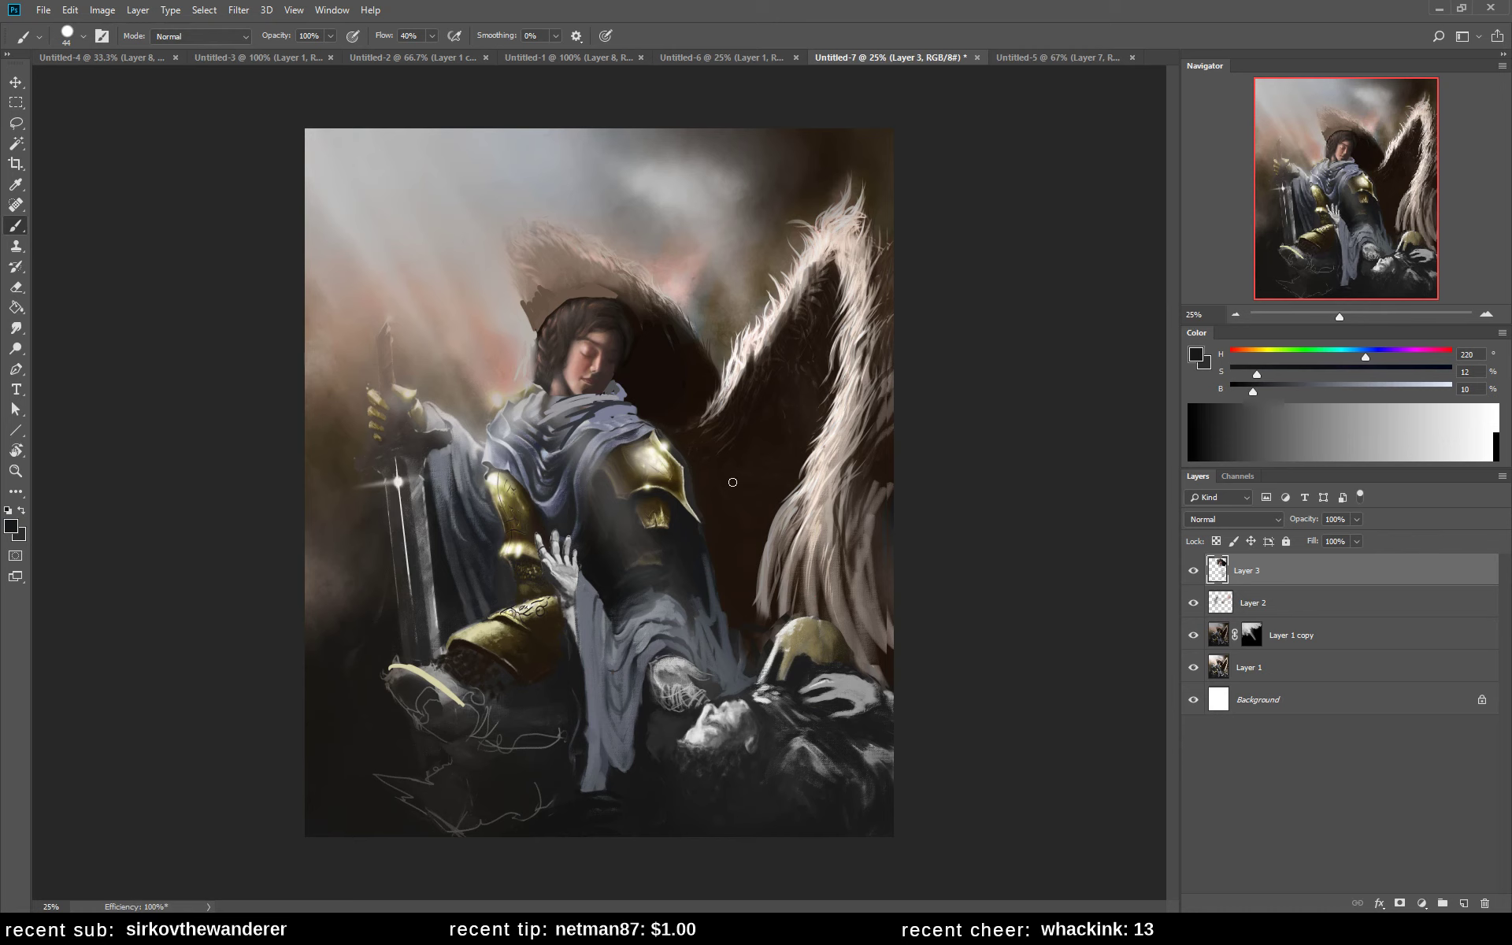
- Paint light cream strokes along the wing's inner edge
alt+click(836, 448)
drag(782, 299, 784, 295)
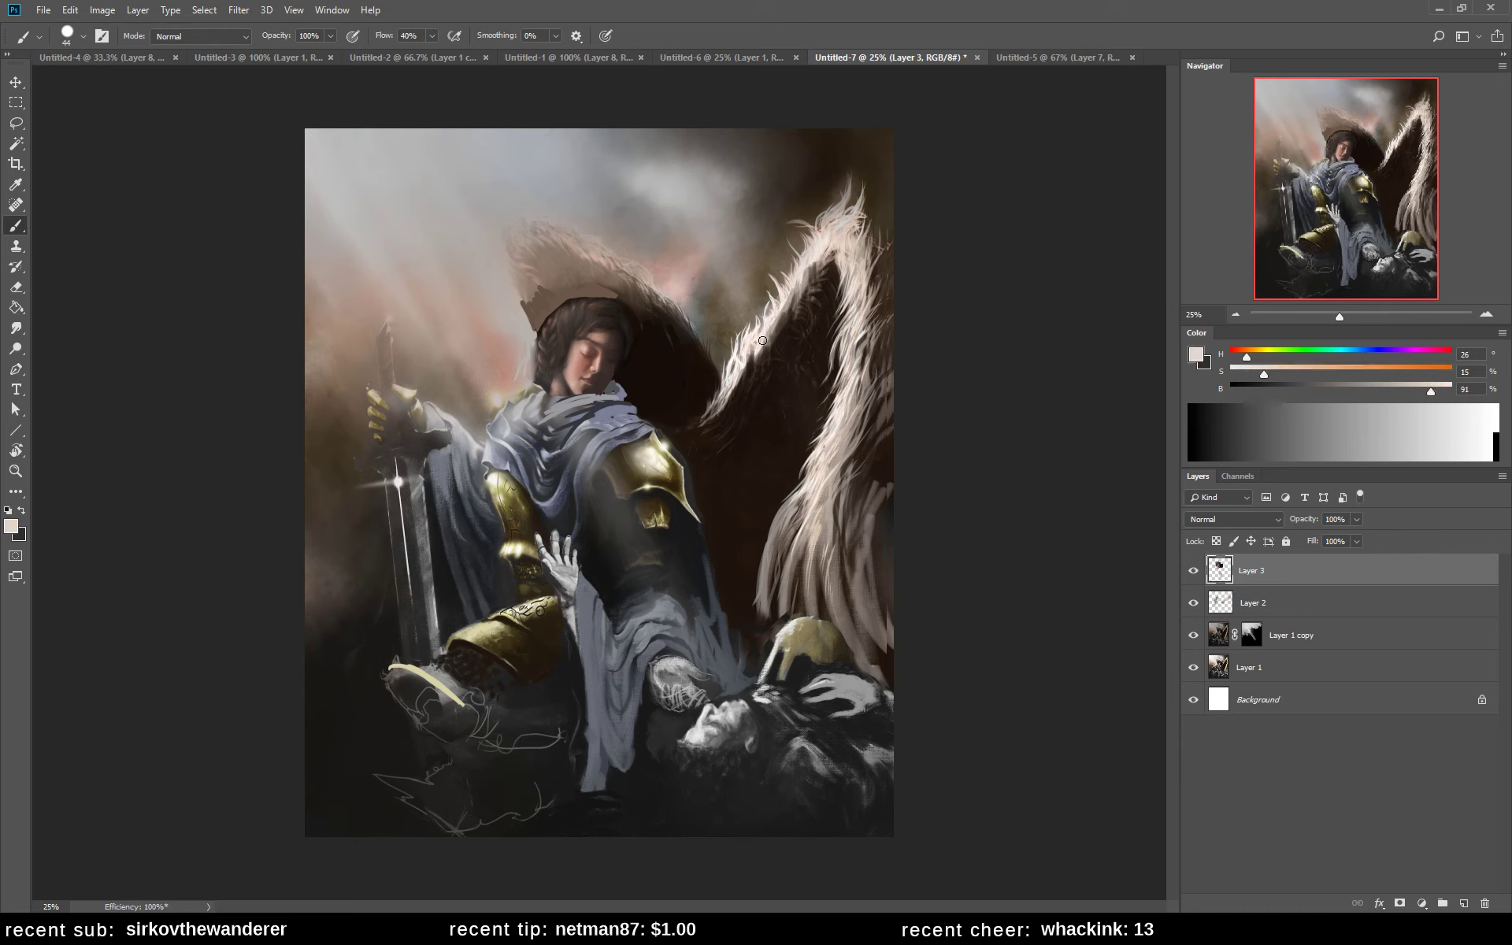
mouse_move(684, 427)
mouse_down()
mouse_move(715, 384)
mouse_move(760, 369)
mouse_move(703, 428)
mouse_up()
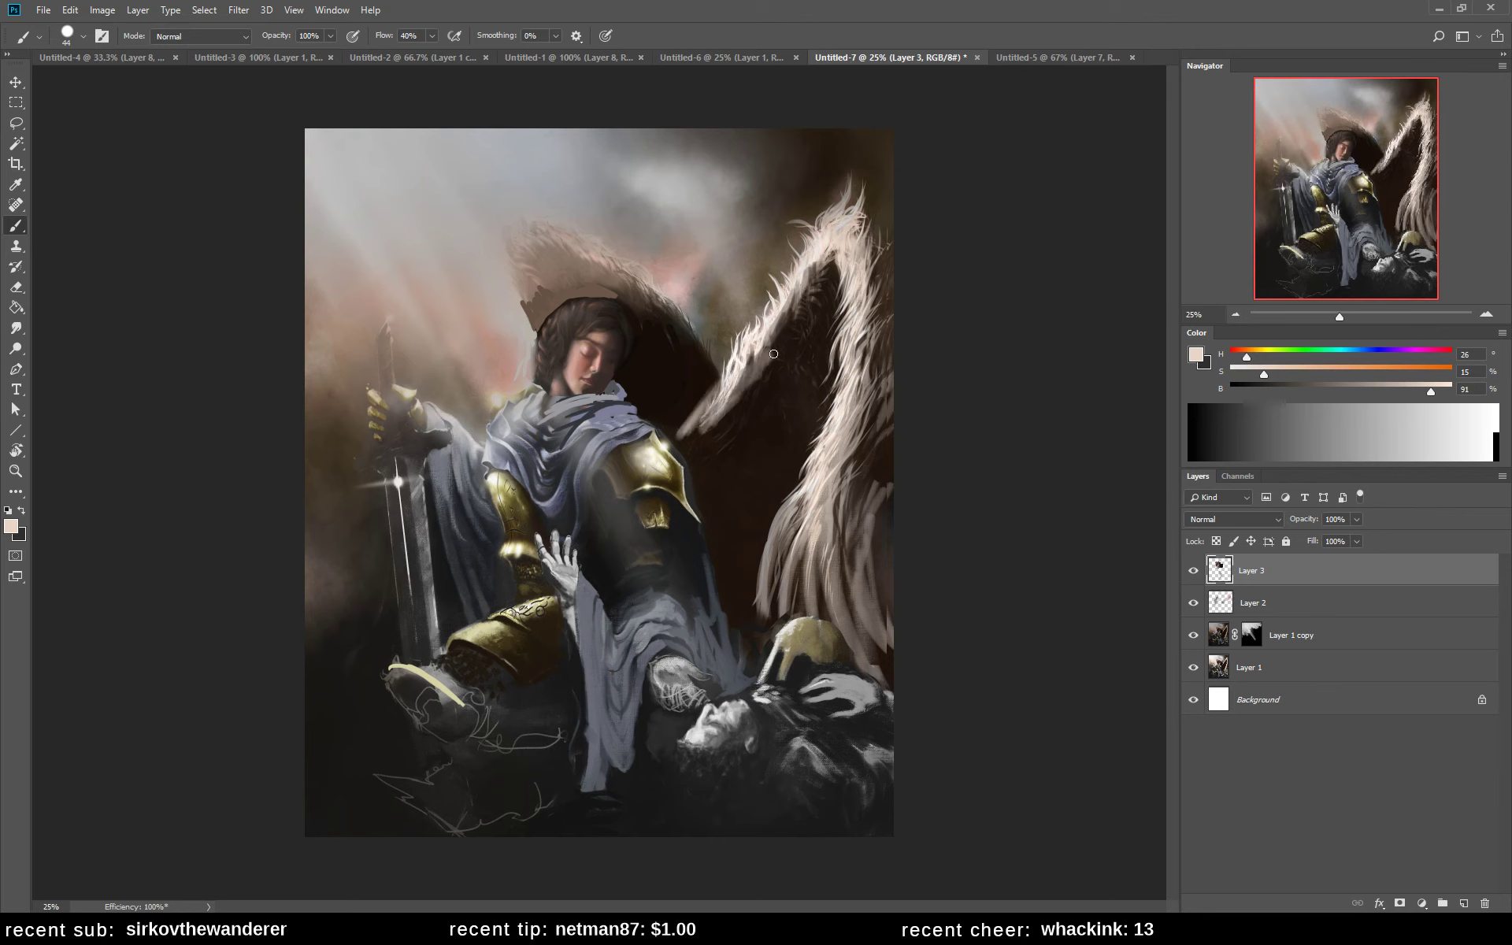
mouse_move(816, 289)
mouse_down()
mouse_move(769, 340)
mouse_move(825, 261)
mouse_move(750, 365)
mouse_move(818, 311)
mouse_up()
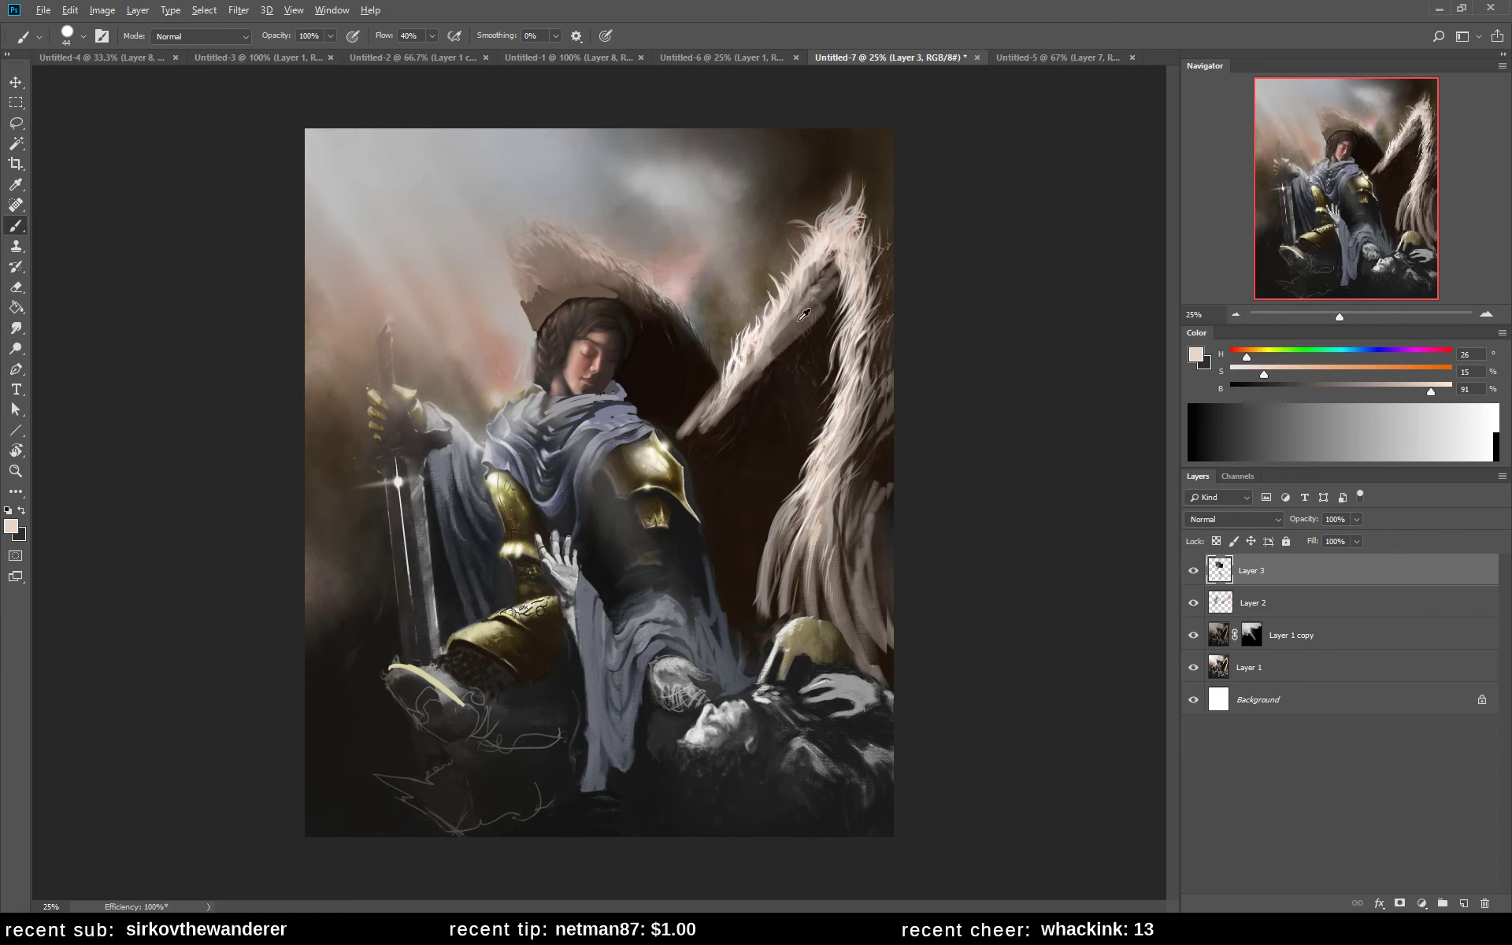
- With the brush enlarged to 171 px, shade the wing's inner band grey-brown and brighten it beige
alt+click(794, 329)
right_click(787, 334)
drag(905, 349, 951, 350)
mouse_move(787, 316)
mouse_down()
mouse_move(809, 275)
mouse_move(724, 405)
mouse_move(821, 278)
mouse_move(750, 404)
mouse_up()
alt+click(832, 234)
mouse_move(821, 269)
mouse_down()
mouse_move(719, 411)
mouse_move(776, 384)
mouse_up()
drag(822, 297, 794, 355)
- Extend and widen the wing band downward with grey-beige and grey-brown tones
alt+click(744, 379)
drag(729, 416, 699, 453)
mouse_move(781, 384)
mouse_down()
mouse_move(722, 451)
mouse_move(733, 408)
mouse_move(797, 349)
mouse_move(700, 474)
mouse_up()
alt+click(737, 430)
drag(800, 361, 723, 493)
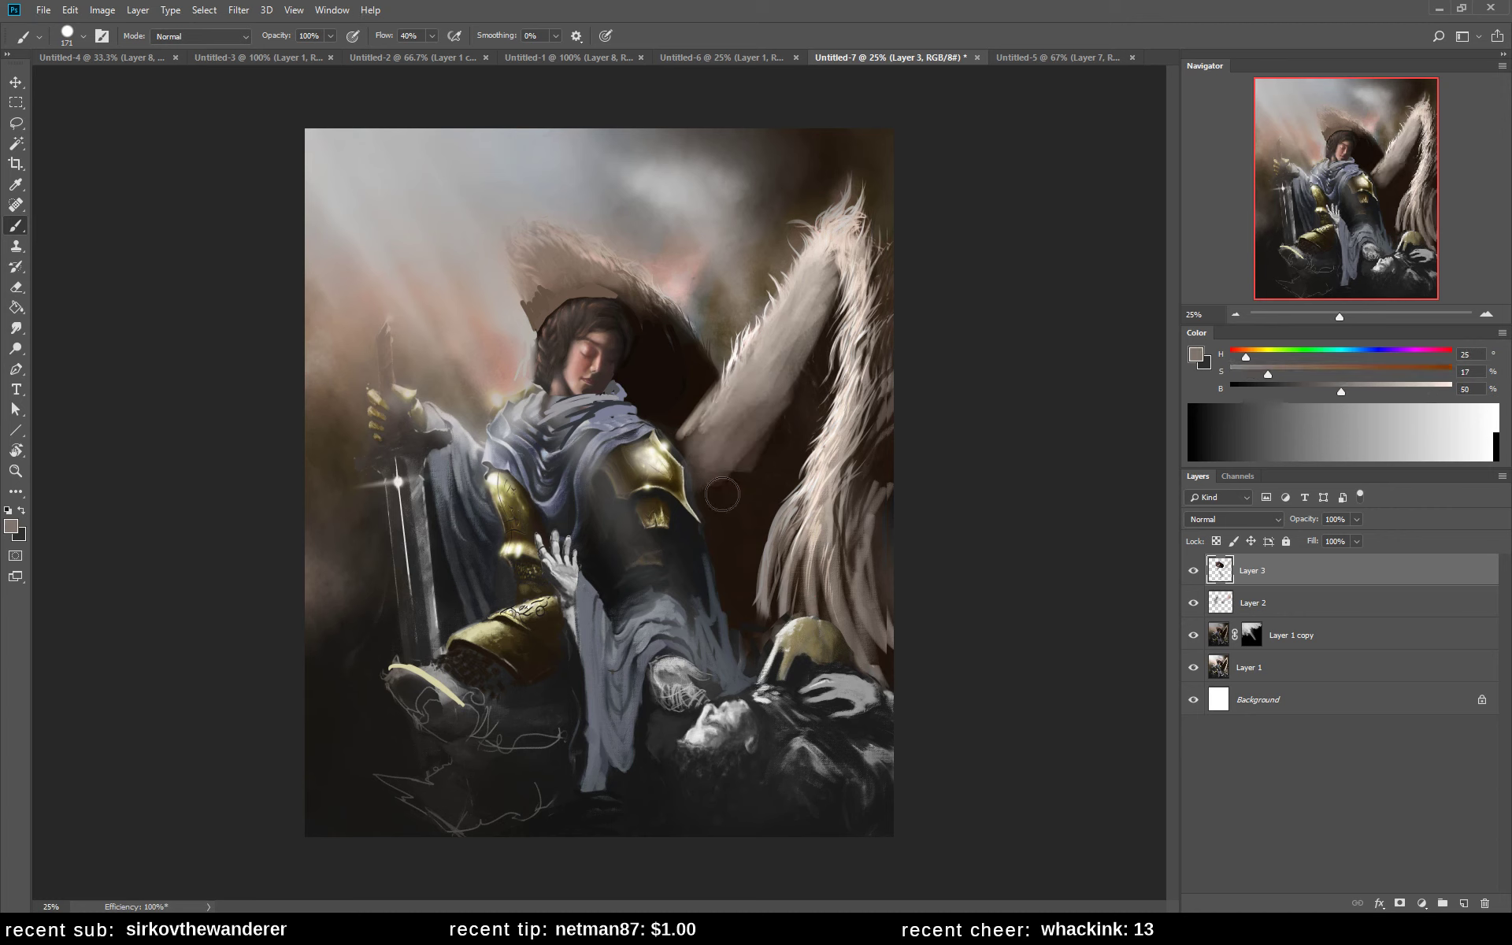
drag(816, 312, 729, 499)
alt+click(776, 447)
mouse_move(797, 394)
mouse_down()
mouse_move(758, 481)
mouse_move(820, 363)
mouse_move(722, 580)
mouse_up()
- Lighten the wing arc beside the head, then flip the painting horizontally
alt+click(537, 250)
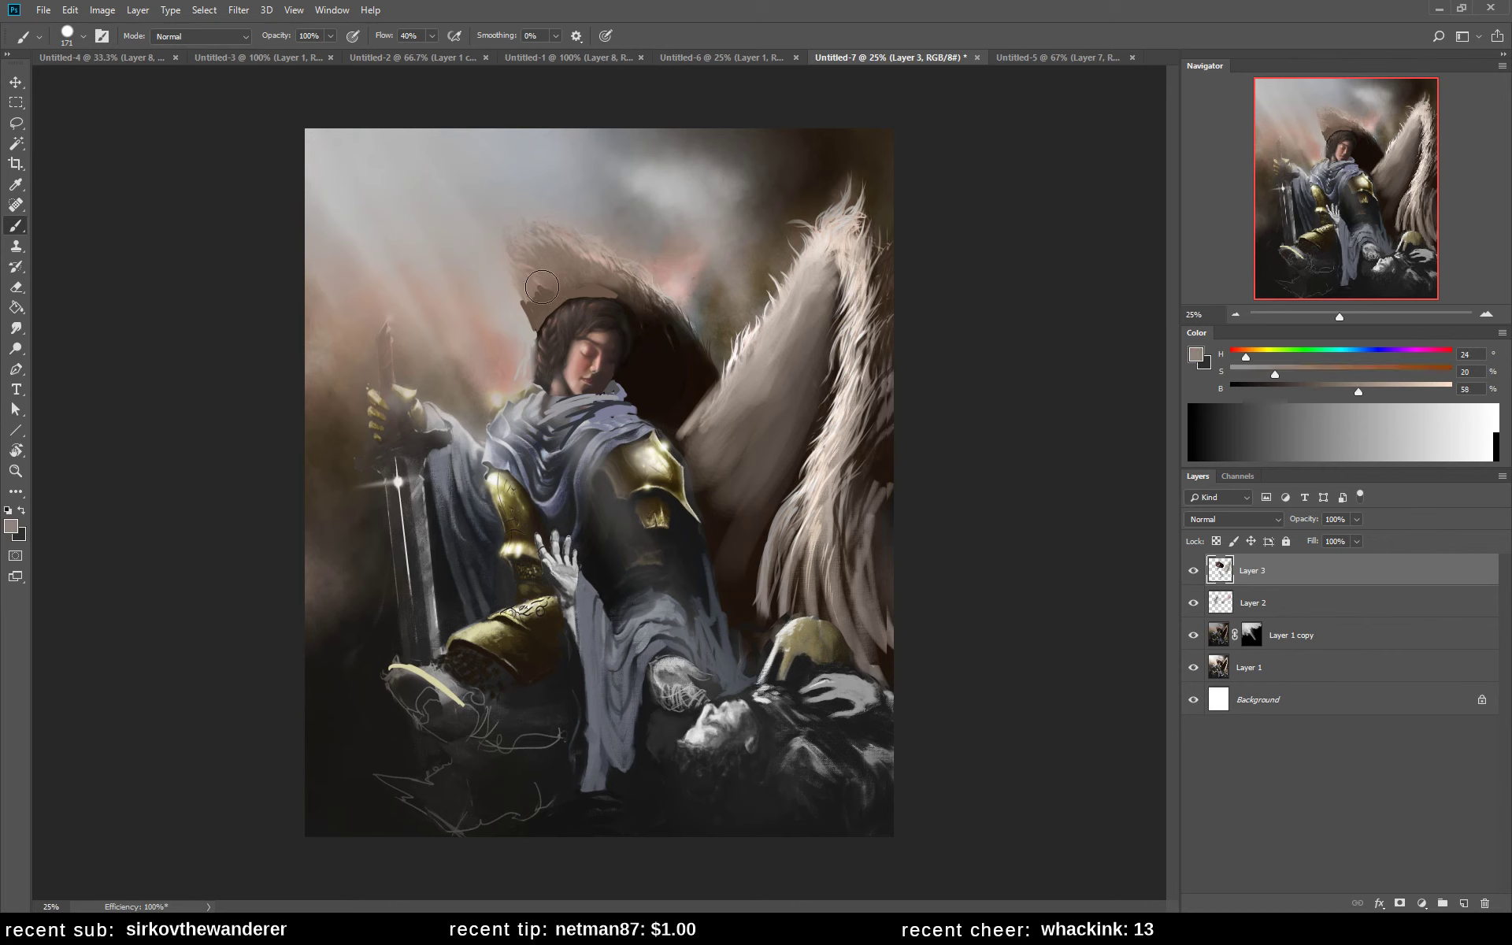
mouse_move(591, 276)
mouse_down()
mouse_move(677, 340)
mouse_move(650, 329)
mouse_move(630, 351)
mouse_move(642, 371)
mouse_move(655, 318)
mouse_up()
alt+click(666, 323)
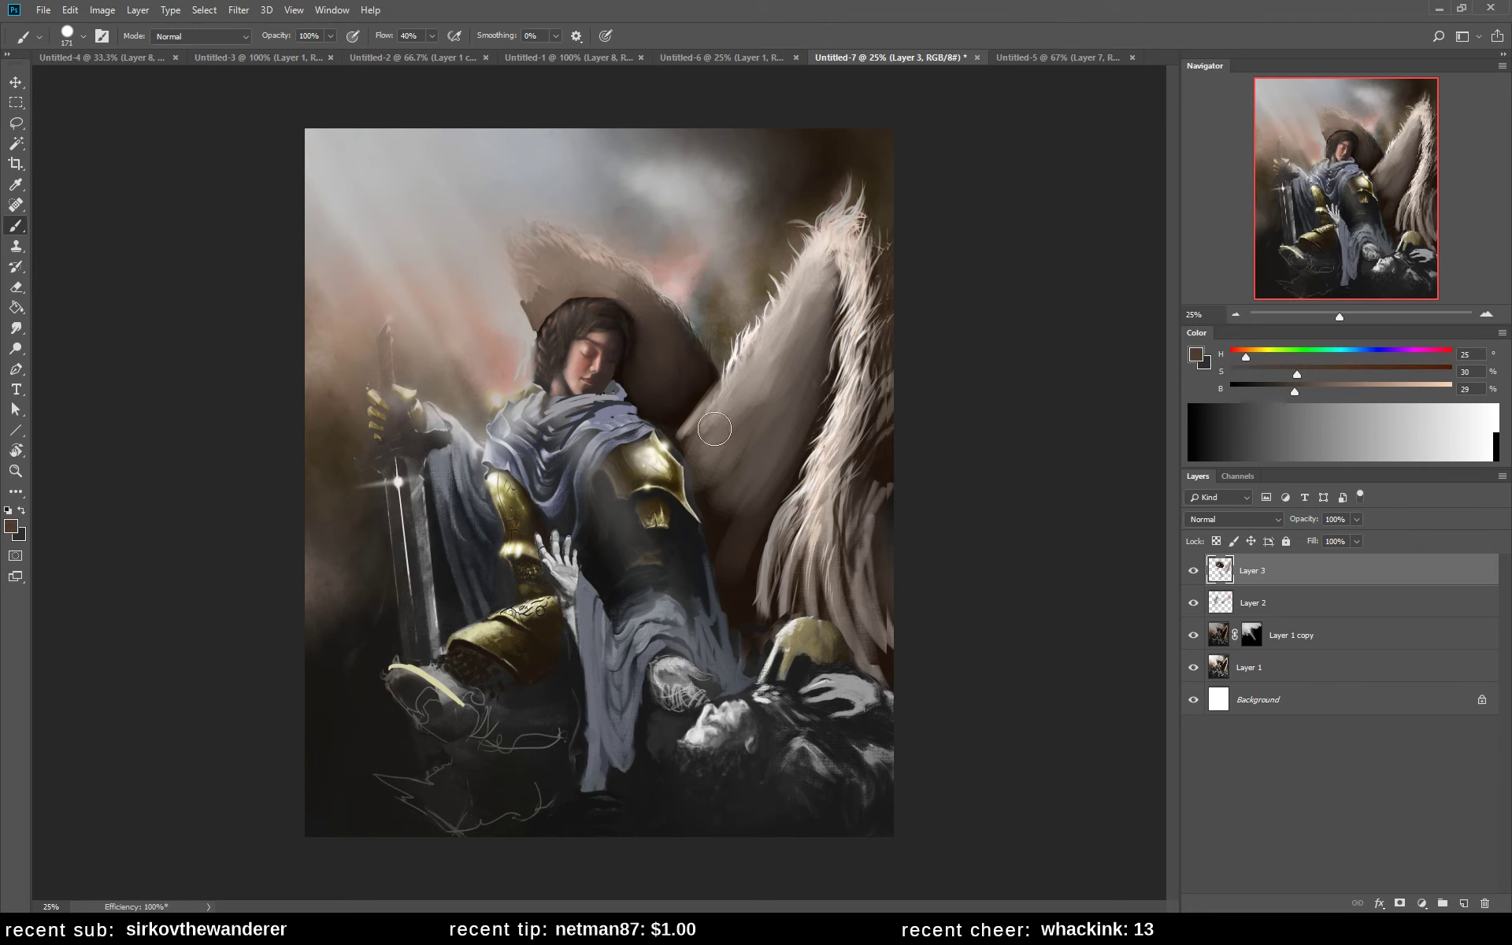
alt+click(623, 299)
mouse_move(625, 299)
mouse_down()
mouse_move(698, 373)
mouse_move(719, 358)
mouse_move(660, 326)
mouse_move(689, 369)
mouse_move(713, 351)
mouse_move(653, 296)
mouse_up()
alt+click(689, 370)
alt+click(670, 364)
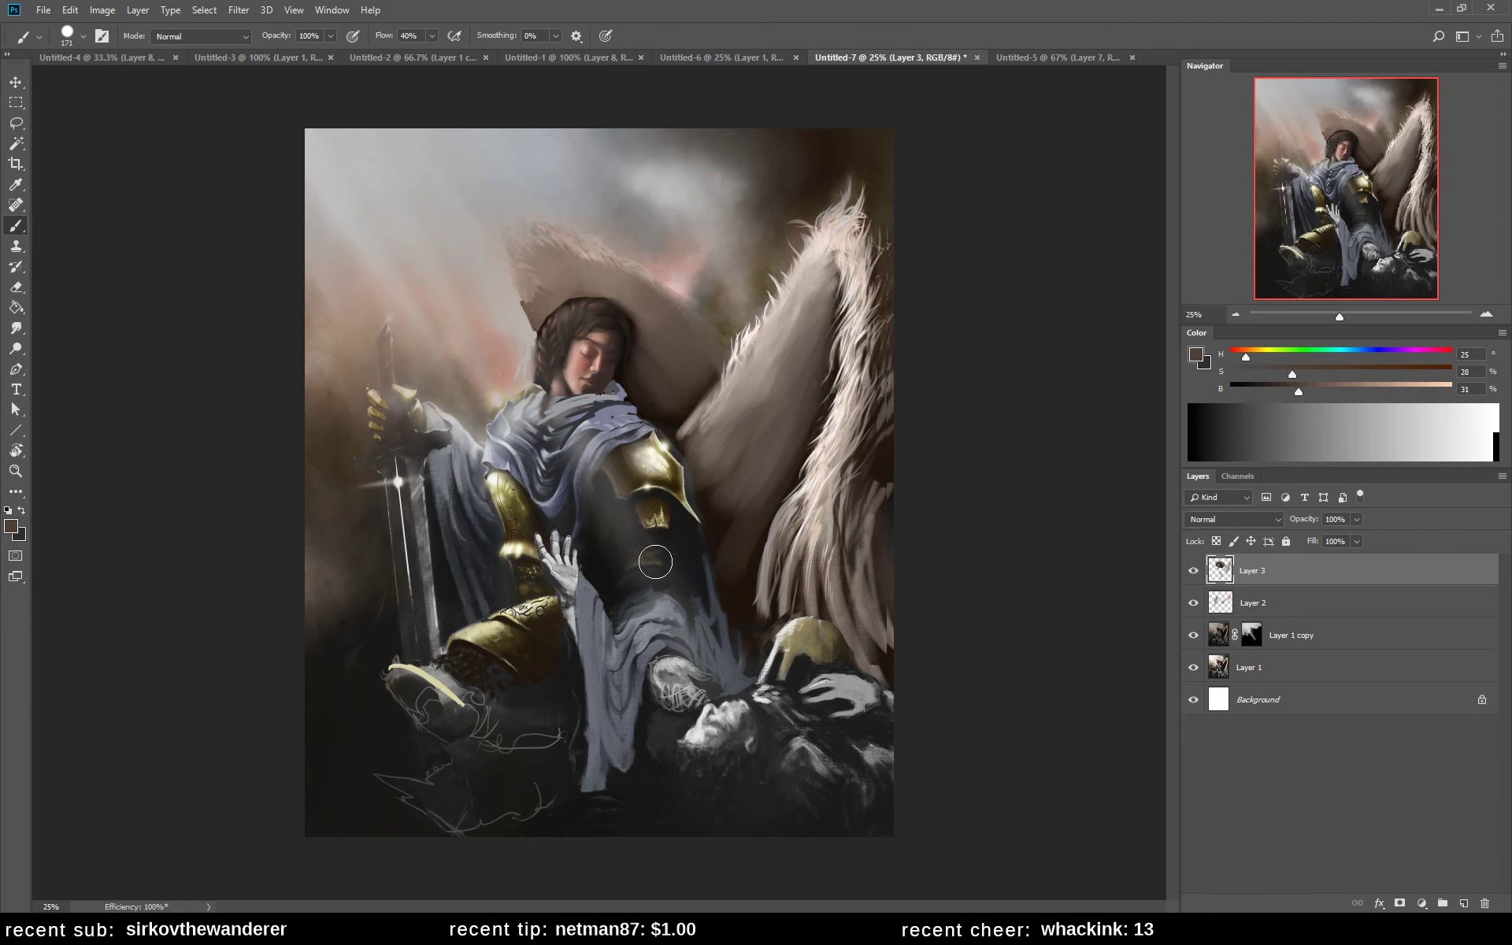
key(ctrl+shift+h)
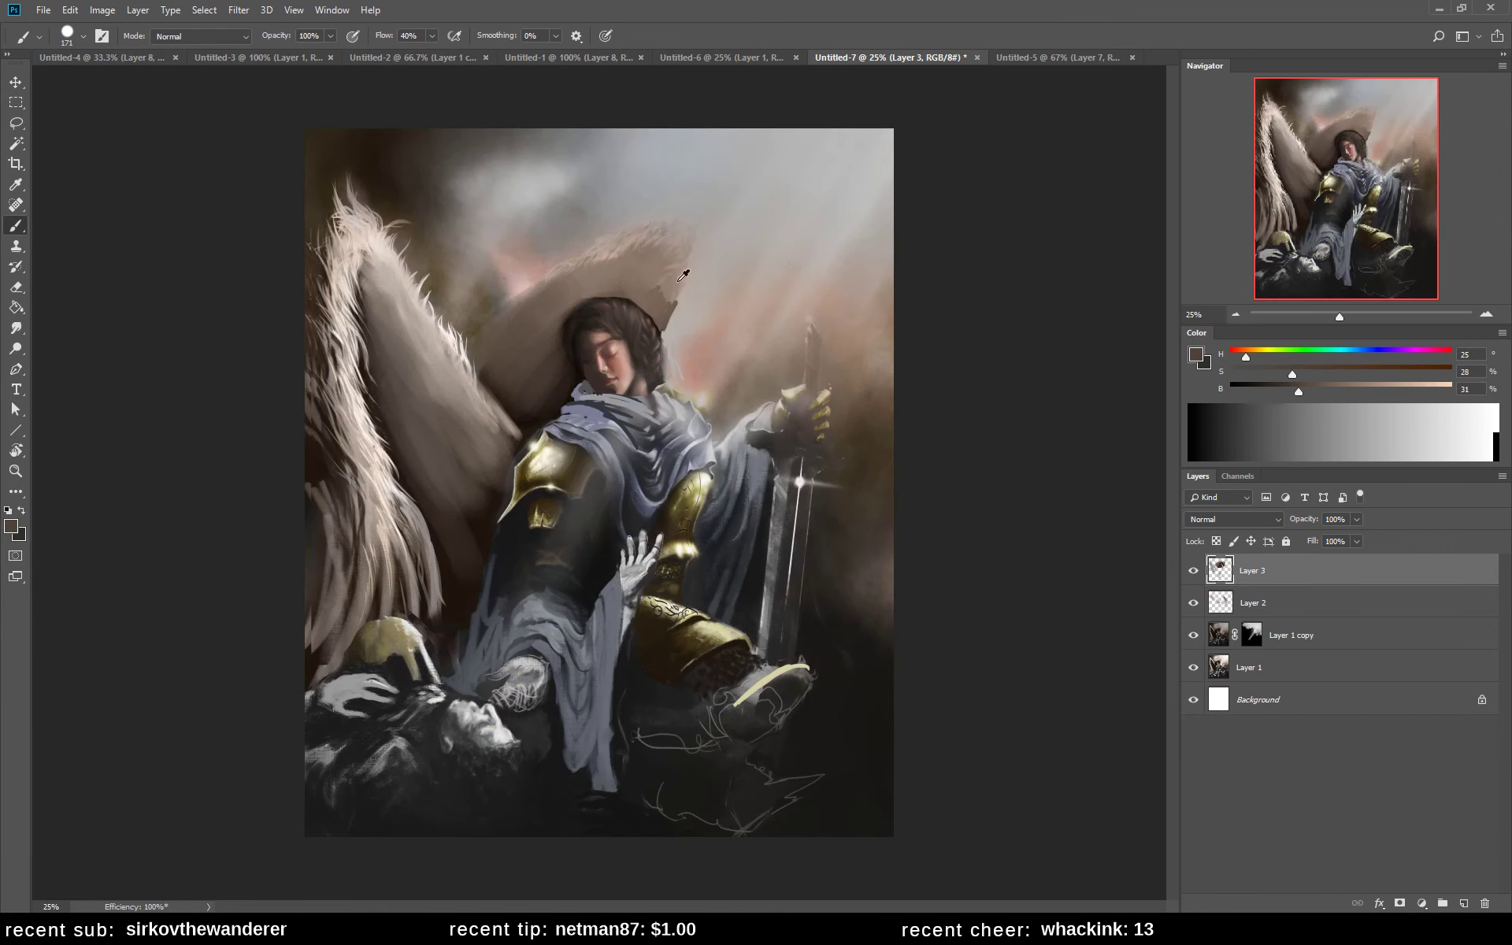
- Rework the wing's upper edge near the halo and softly blend it with mid brown
alt+click(651, 303)
mouse_move(662, 277)
mouse_down()
mouse_move(653, 288)
mouse_move(666, 274)
mouse_move(604, 266)
mouse_move(664, 300)
mouse_move(668, 261)
mouse_move(660, 289)
mouse_up()
alt+click(632, 248)
alt+click(618, 252)
alt+click(571, 294)
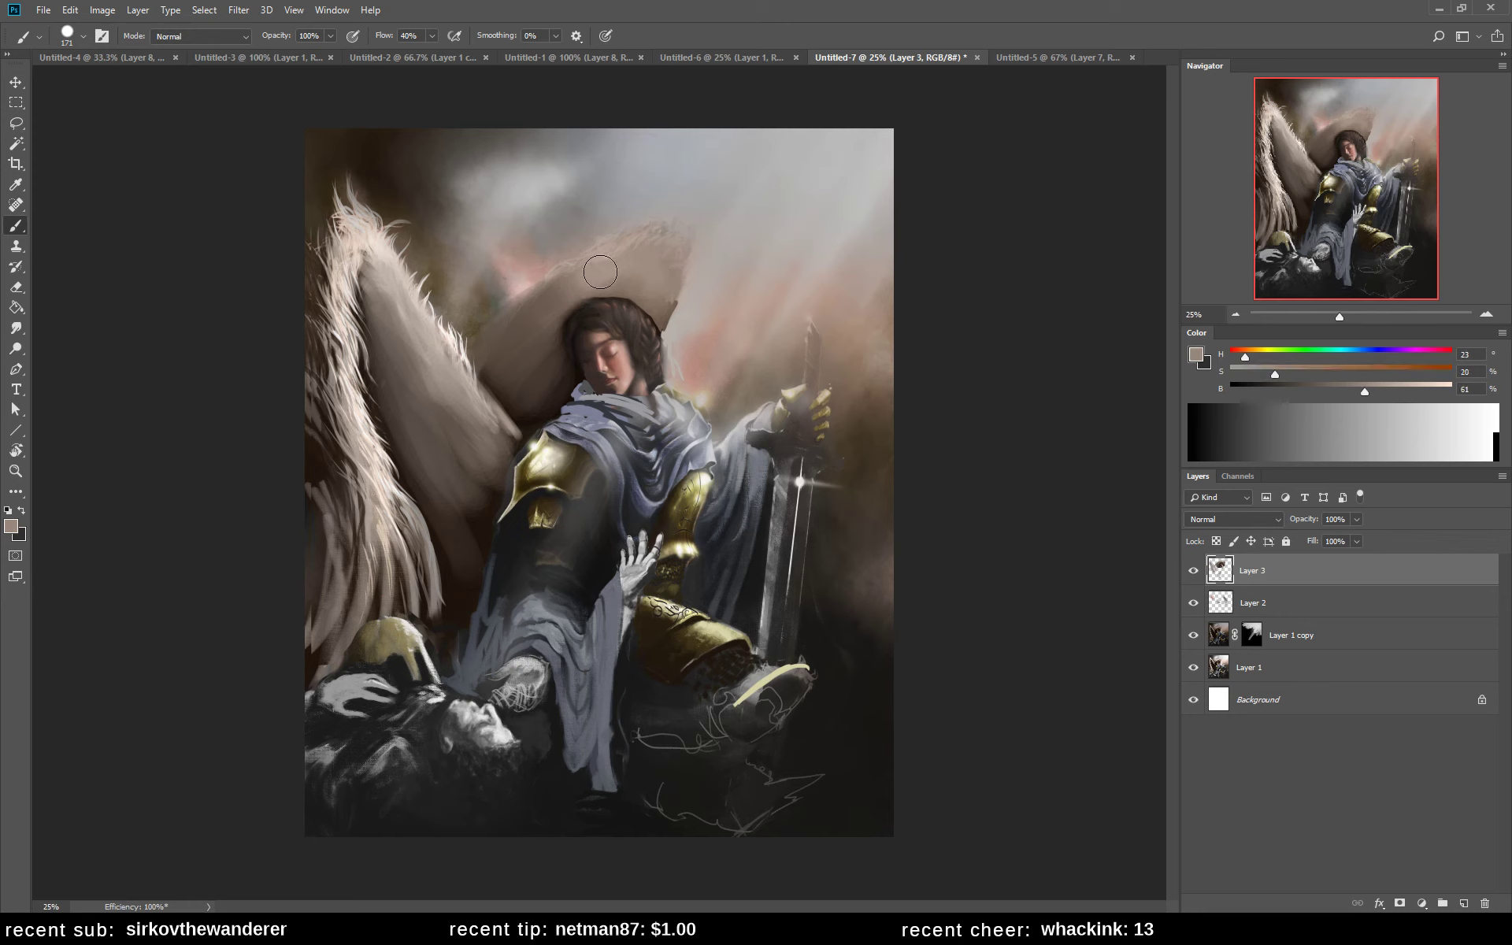
alt+click(527, 315)
alt+click(546, 296)
mouse_move(554, 288)
mouse_down()
mouse_move(523, 317)
mouse_move(546, 314)
mouse_up()
- Sample brown and beige tones around the hair and face, then switch to the grayscale preview
alt+click(489, 354)
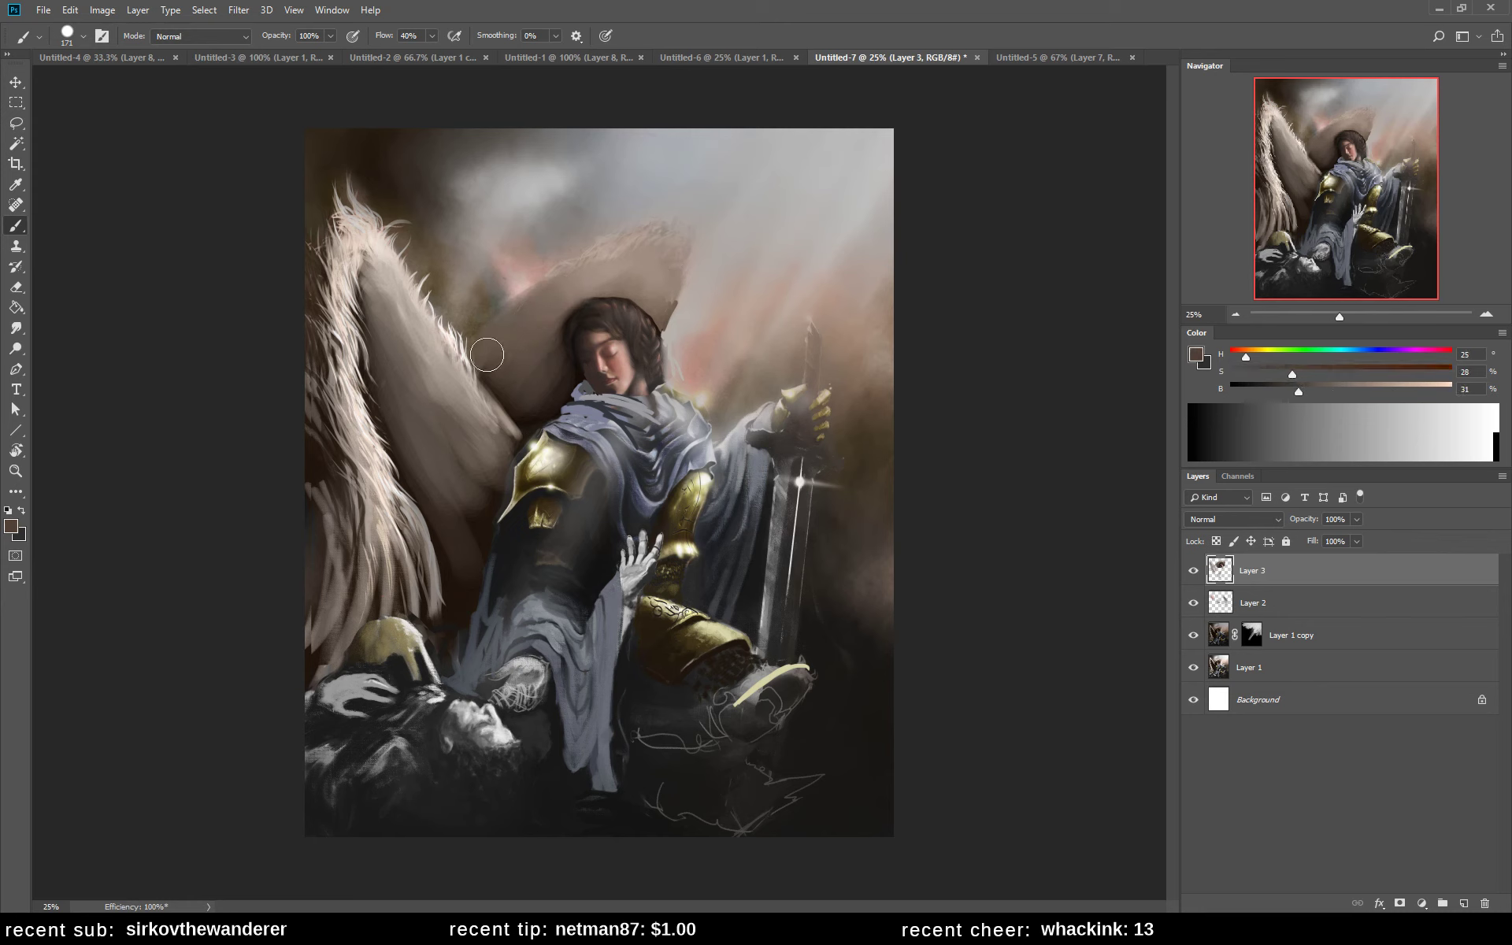
alt+click(524, 403)
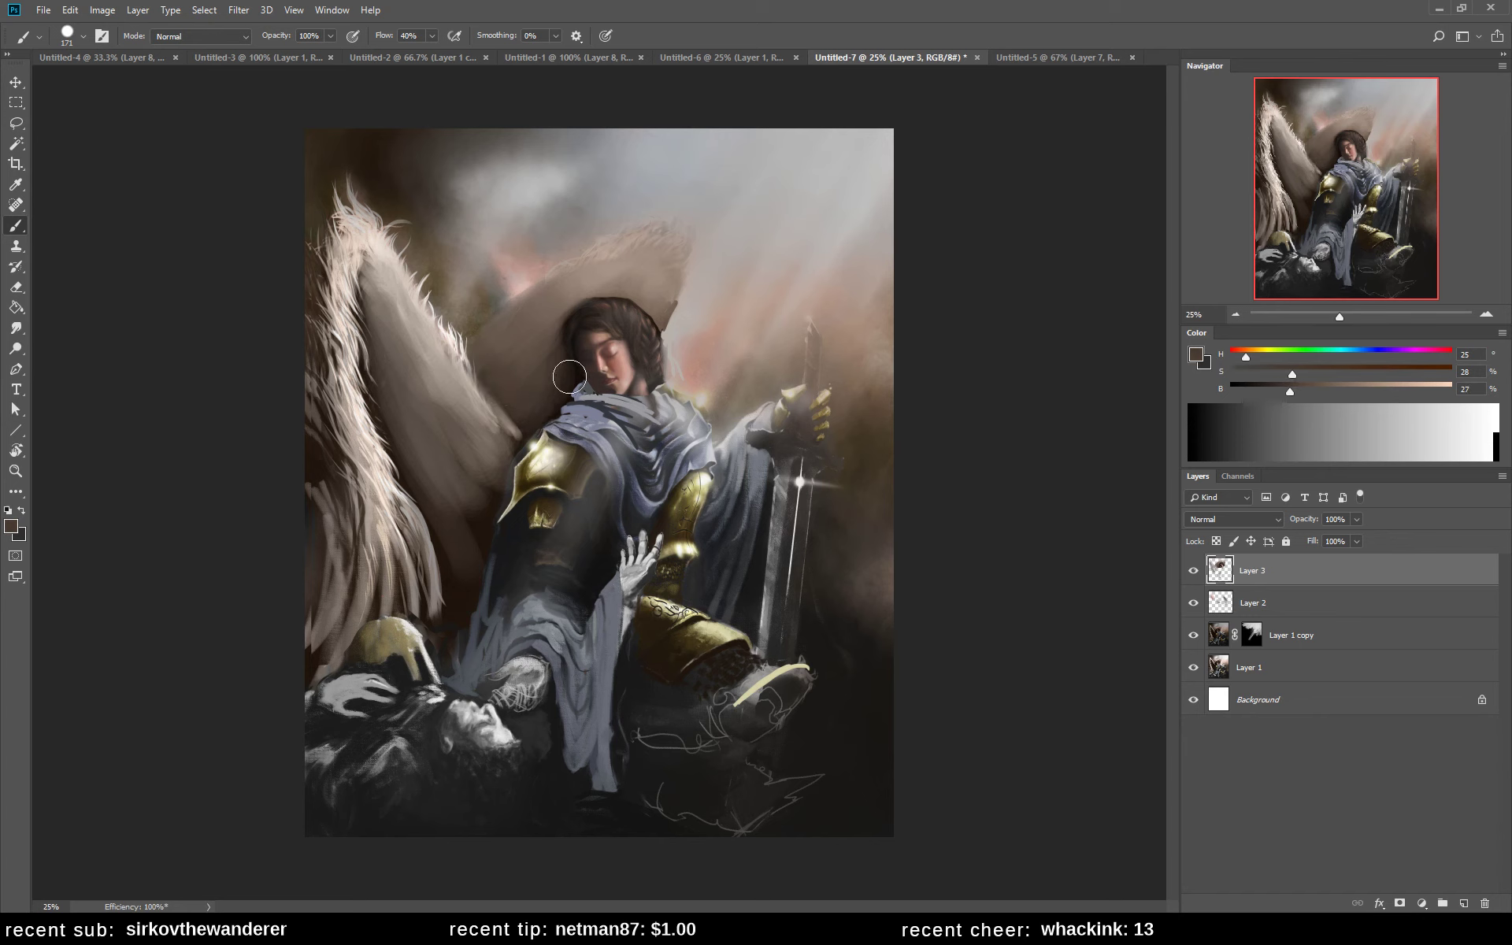
alt+click(542, 323)
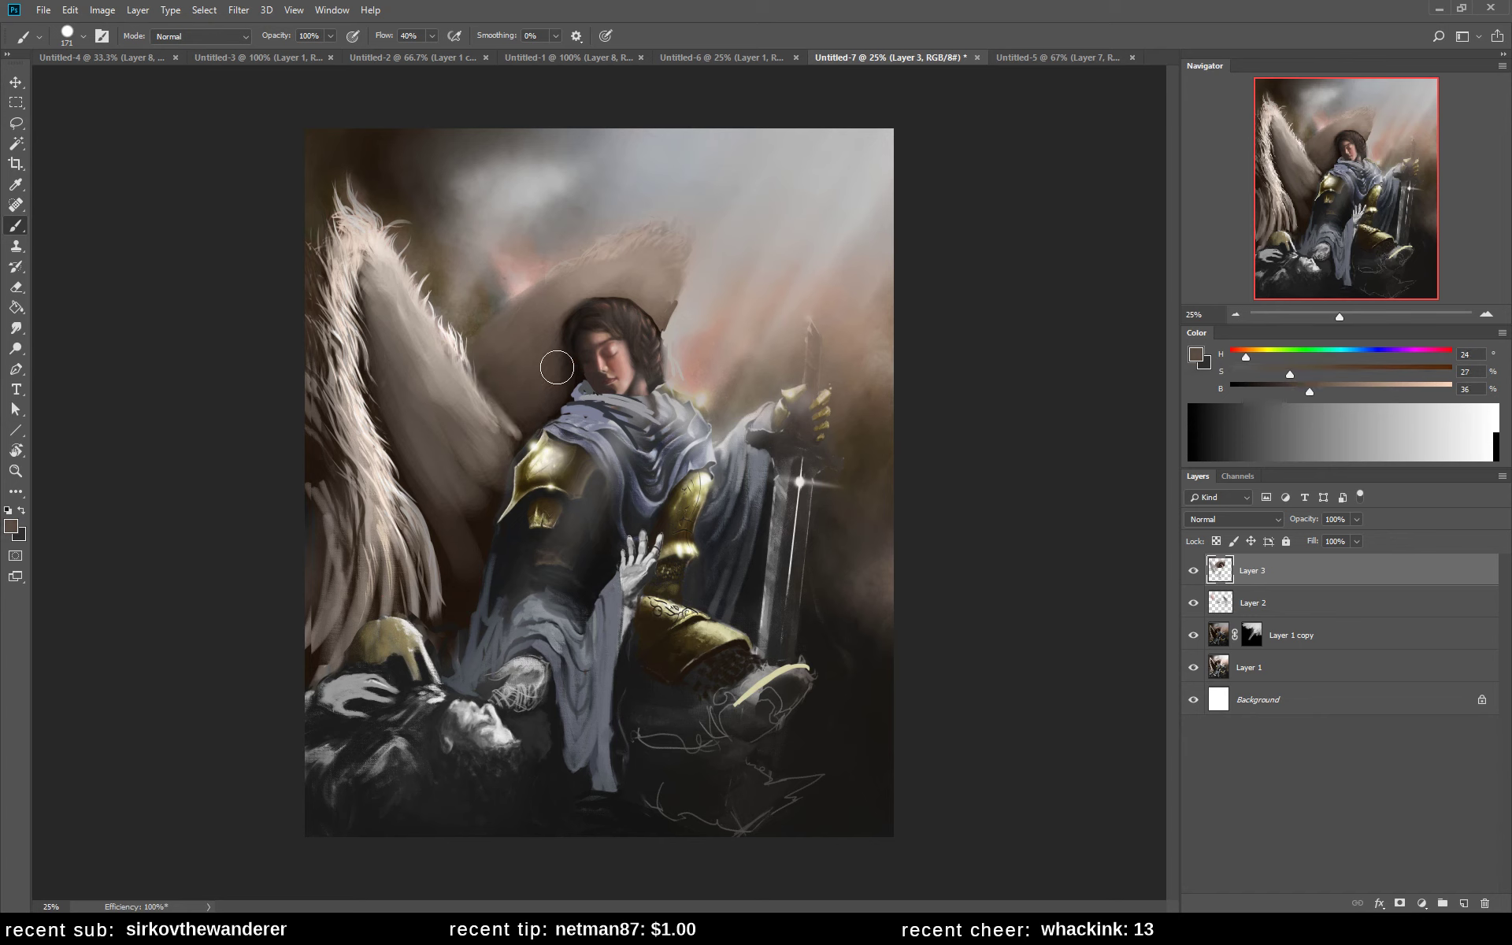
alt+click(549, 362)
alt+click(587, 288)
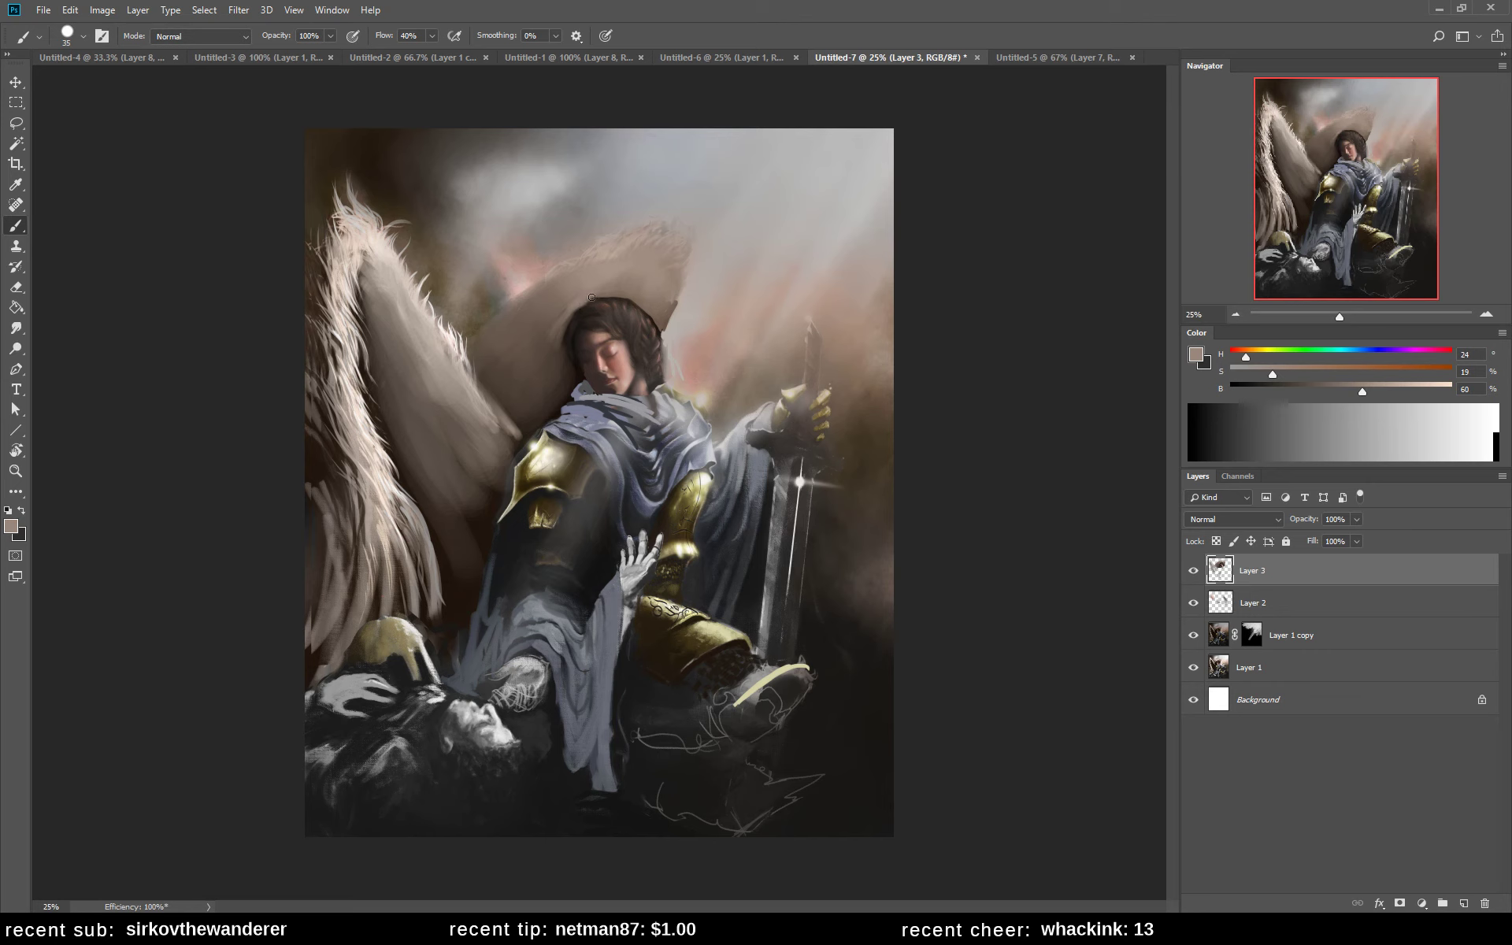
alt+click(550, 323)
alt+click(591, 282)
alt+click(564, 289)
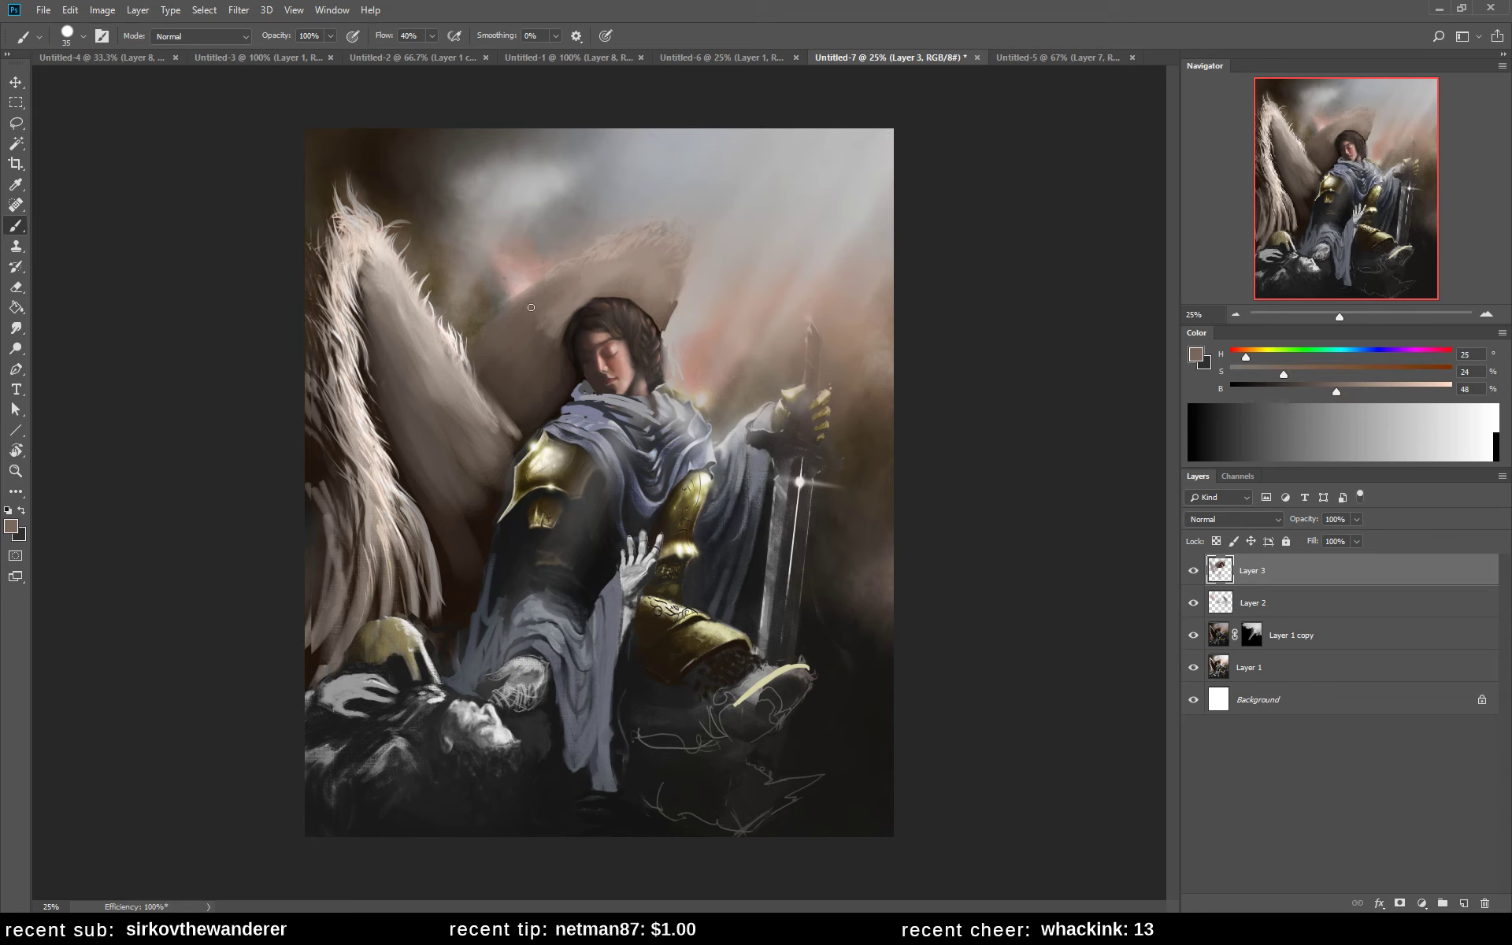
alt+click(550, 318)
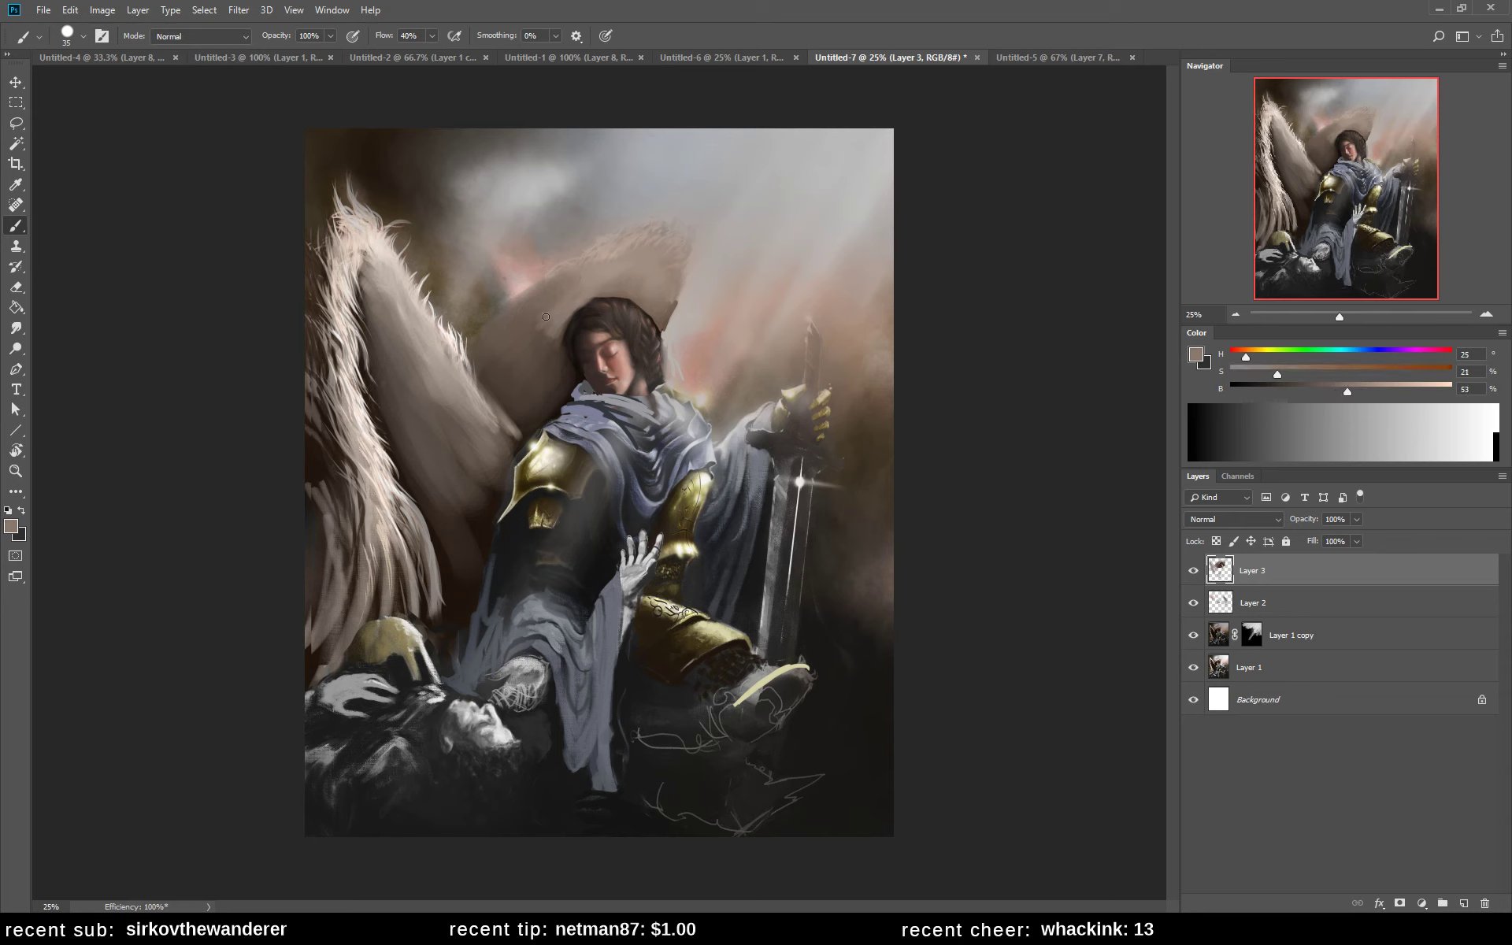
alt+click(588, 277)
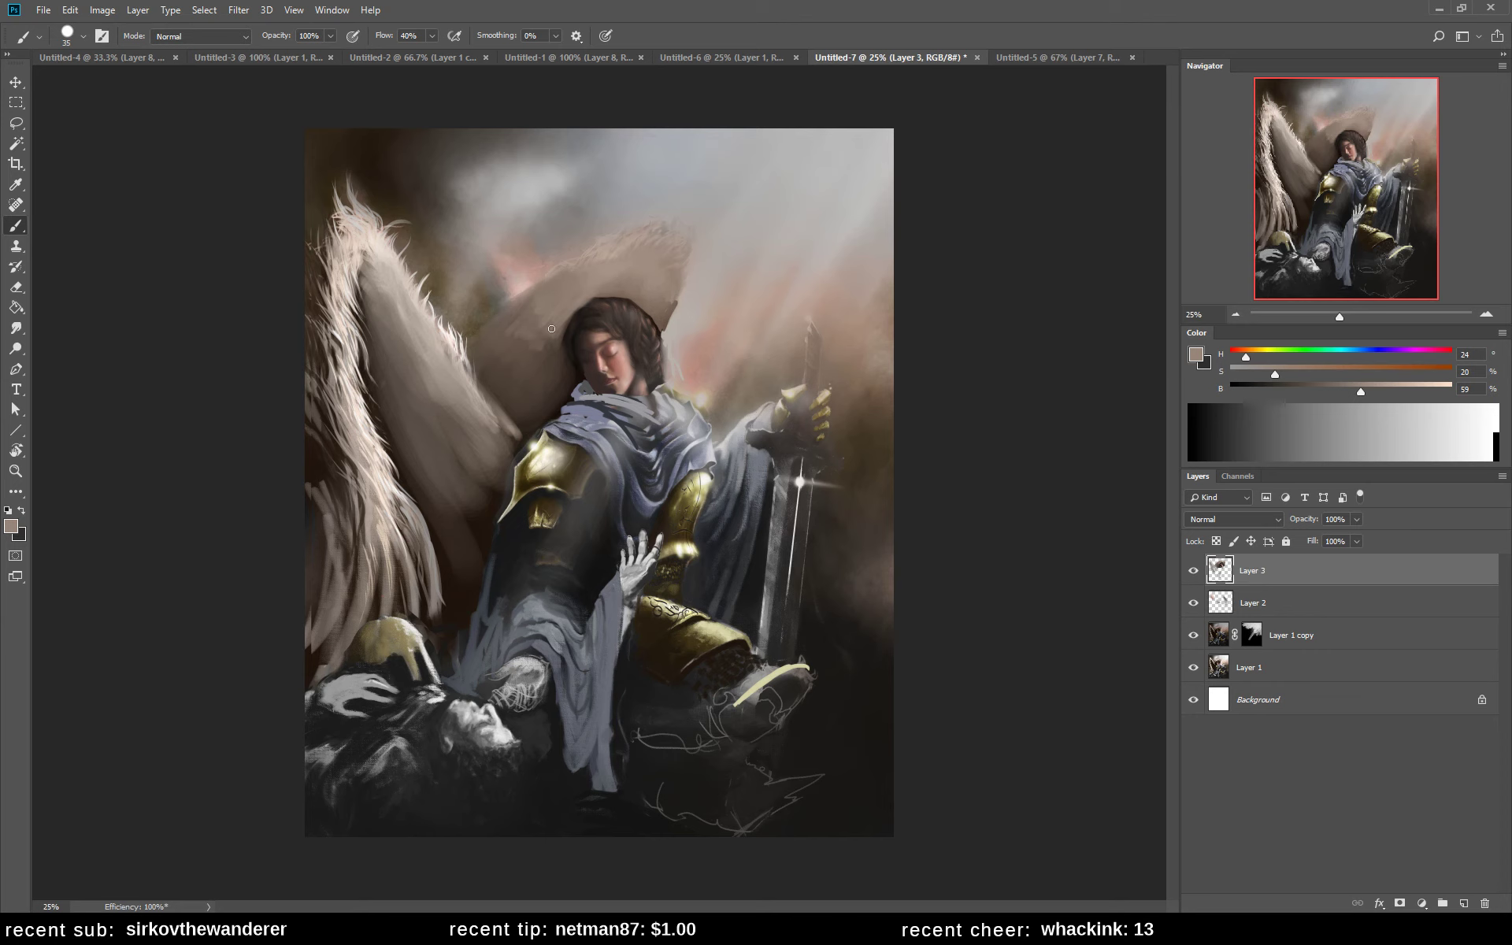
alt+click(541, 328)
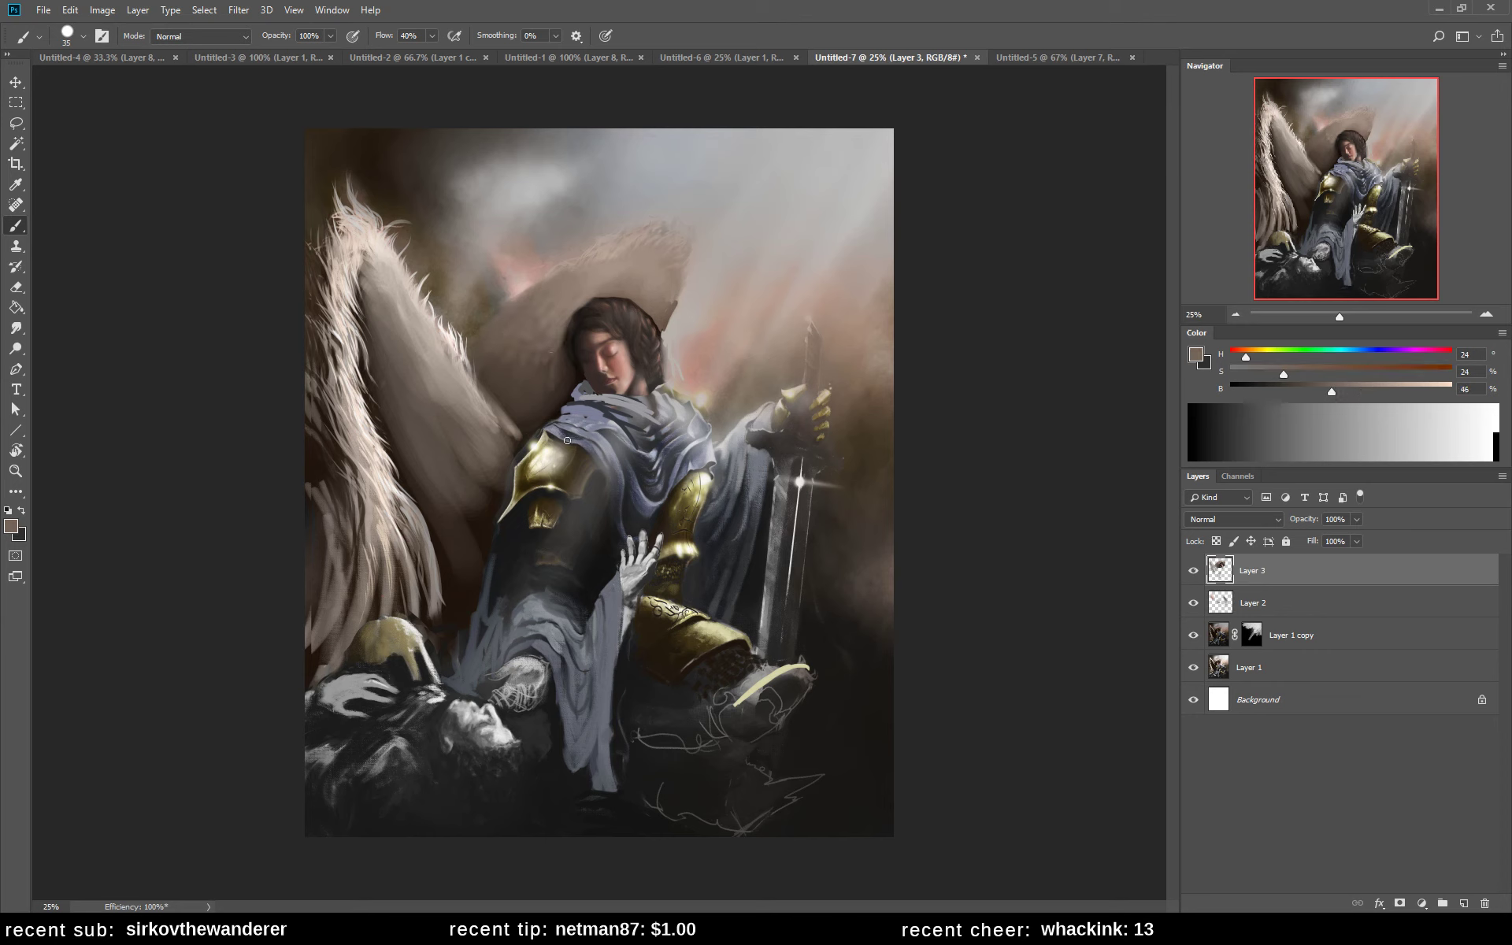
key(ctrl+y)
- Set the brush to 67 px and brighten the halo area above the head with light pink
right_click(715, 232)
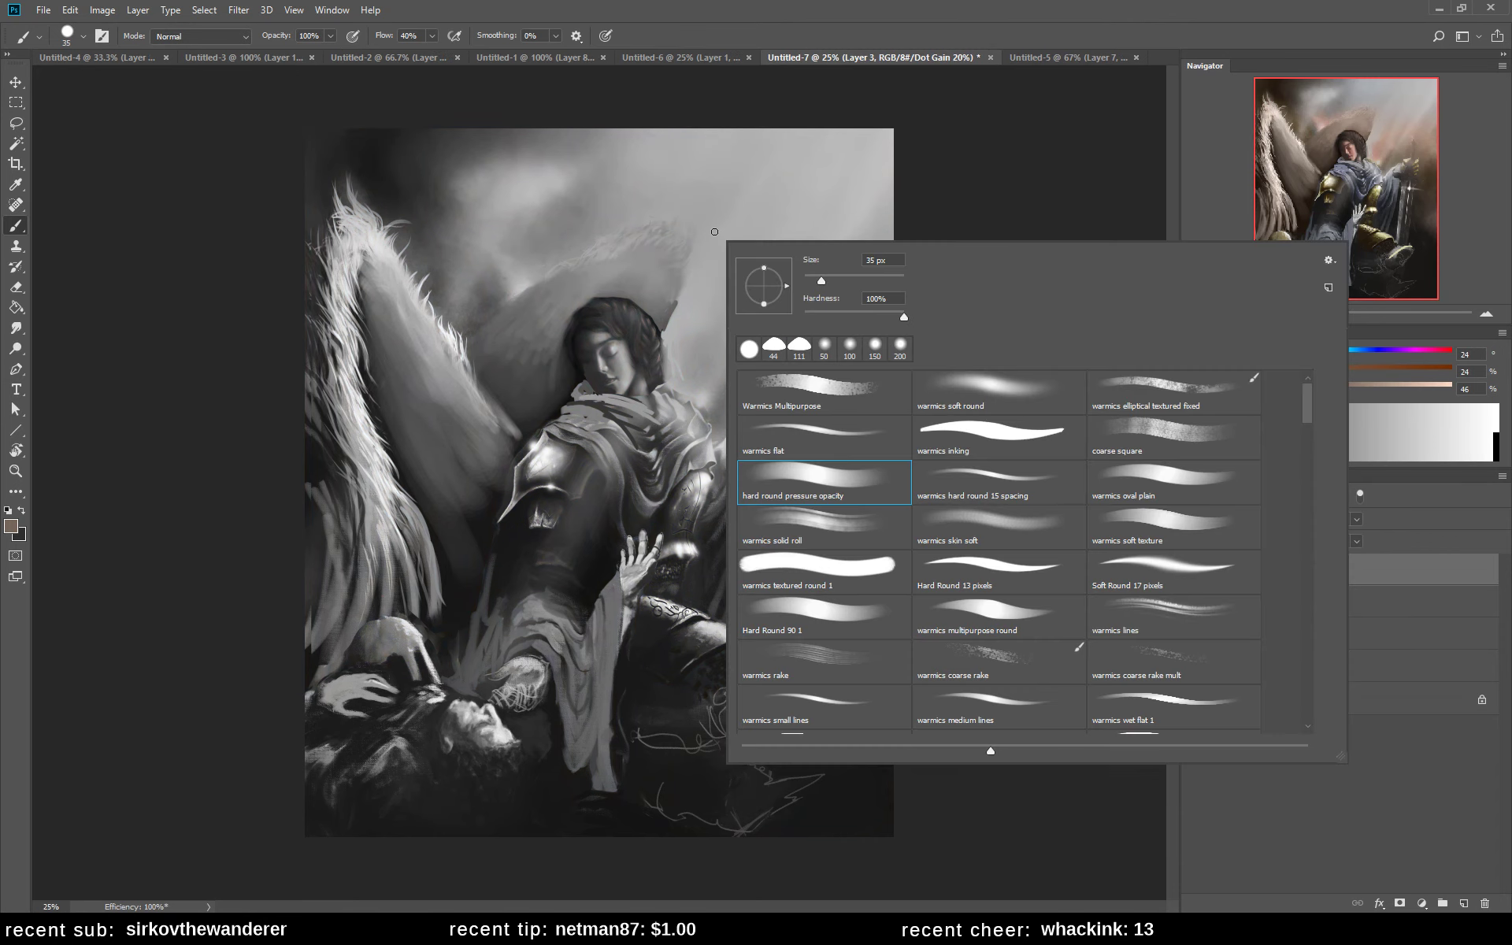
drag(832, 278, 838, 279)
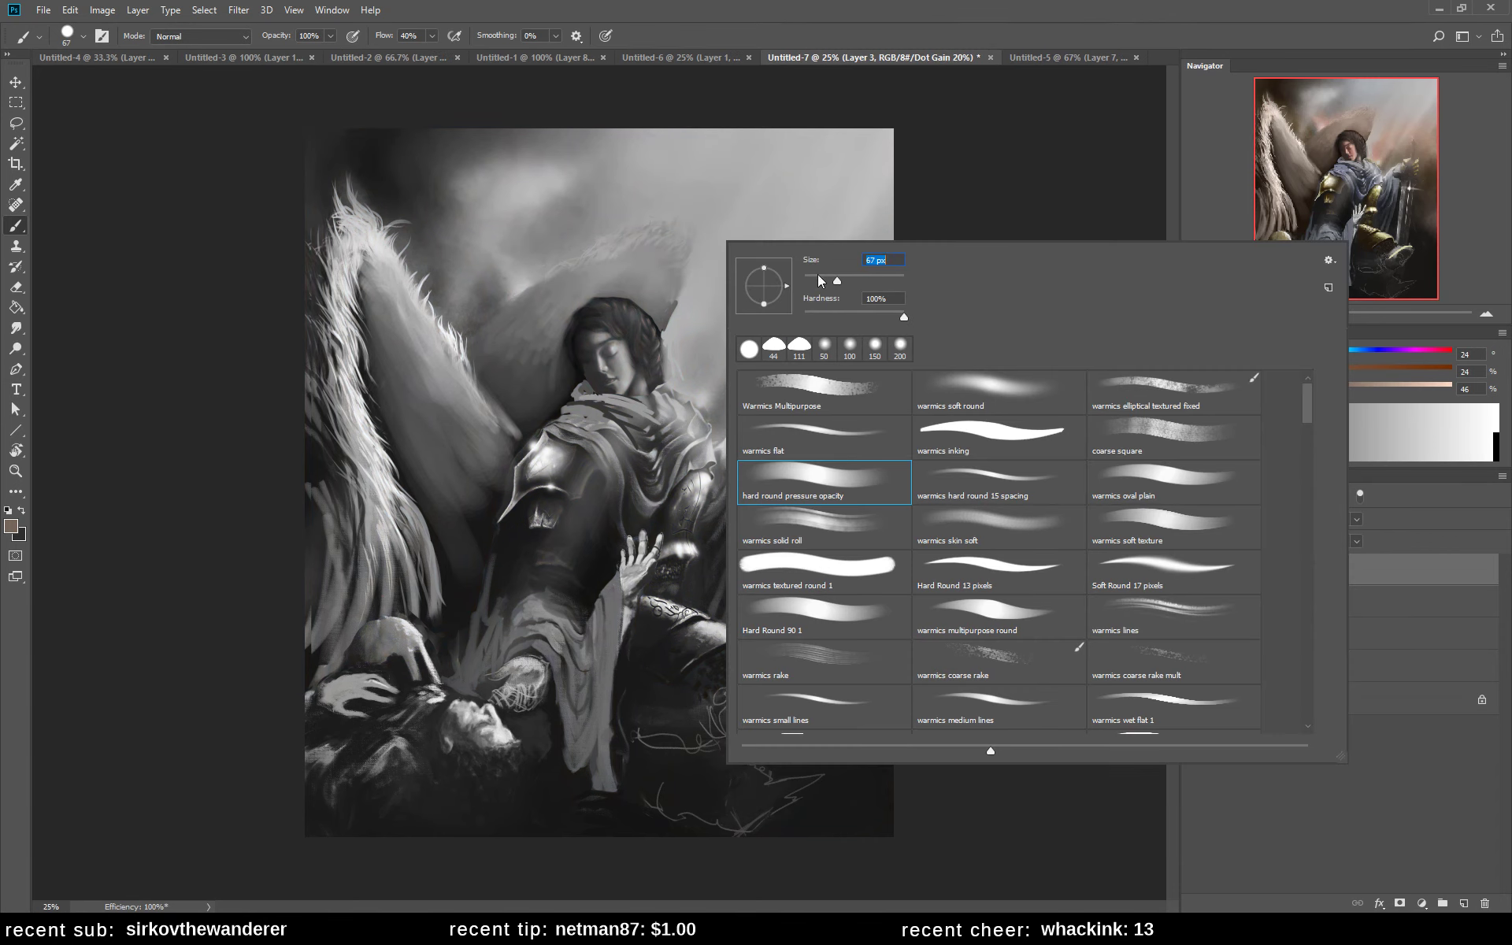
click(651, 260)
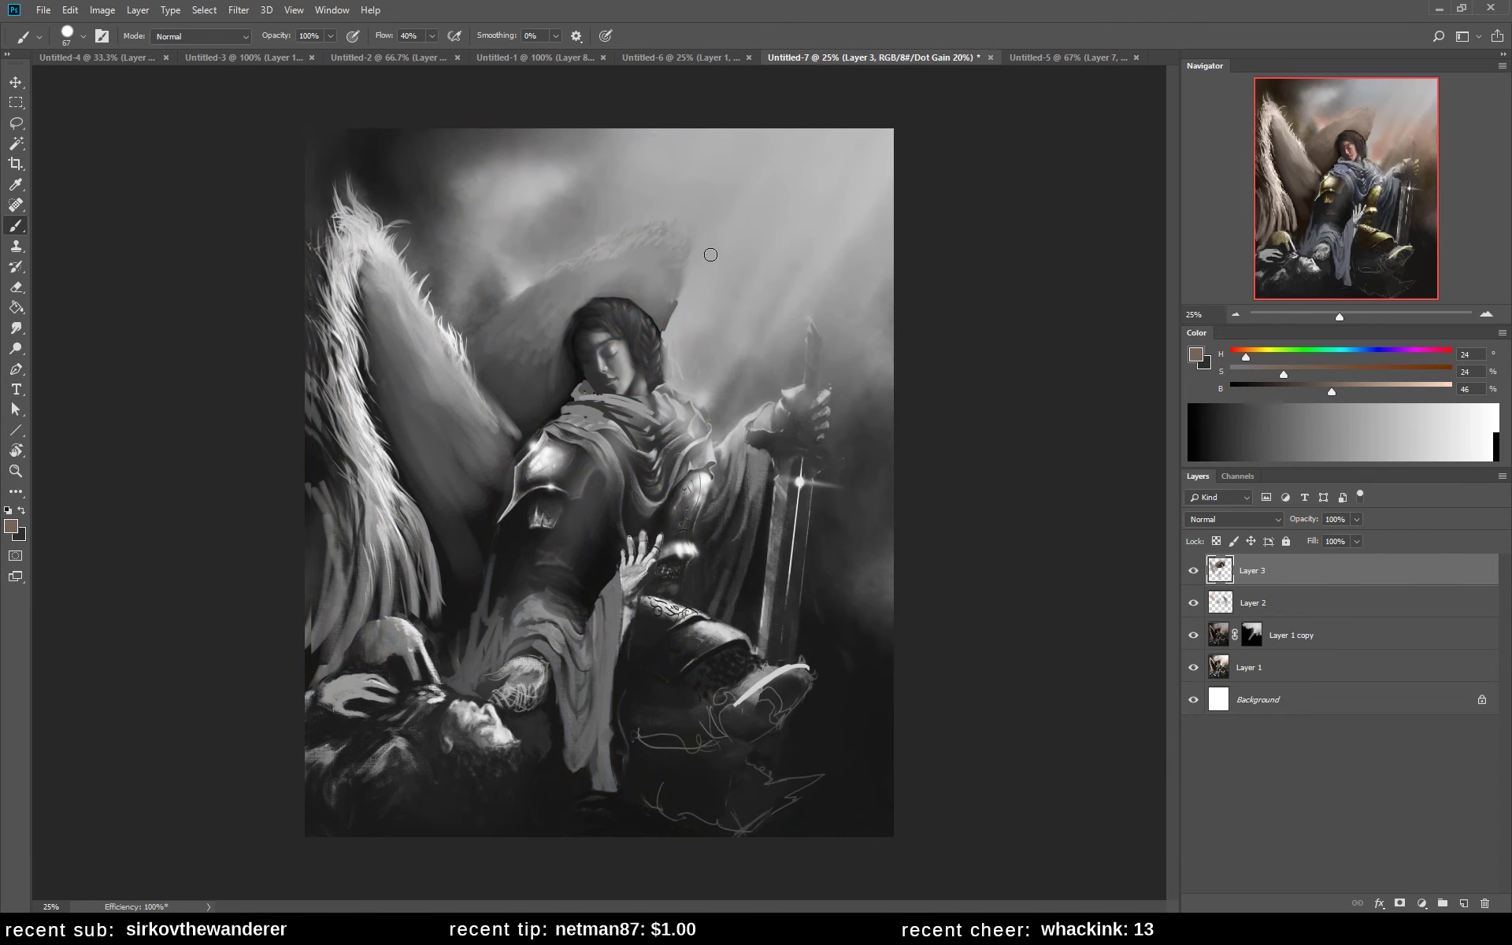
alt+click(373, 239)
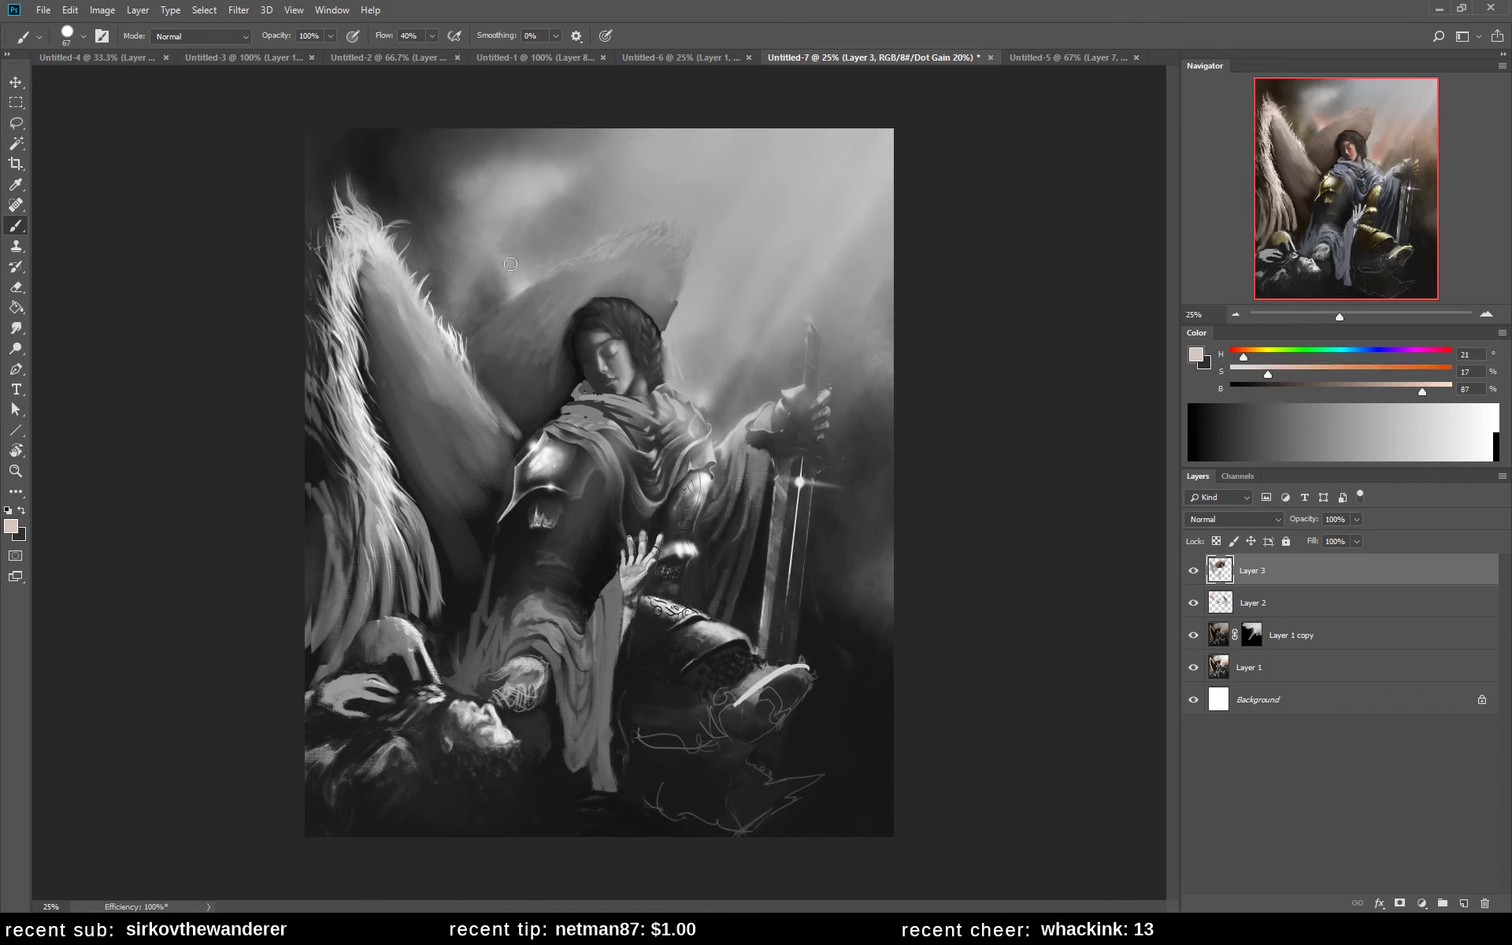
mouse_move(669, 237)
mouse_down()
mouse_move(617, 257)
mouse_move(680, 229)
mouse_move(673, 259)
mouse_move(670, 243)
mouse_move(588, 262)
mouse_move(604, 254)
mouse_move(561, 292)
mouse_up()
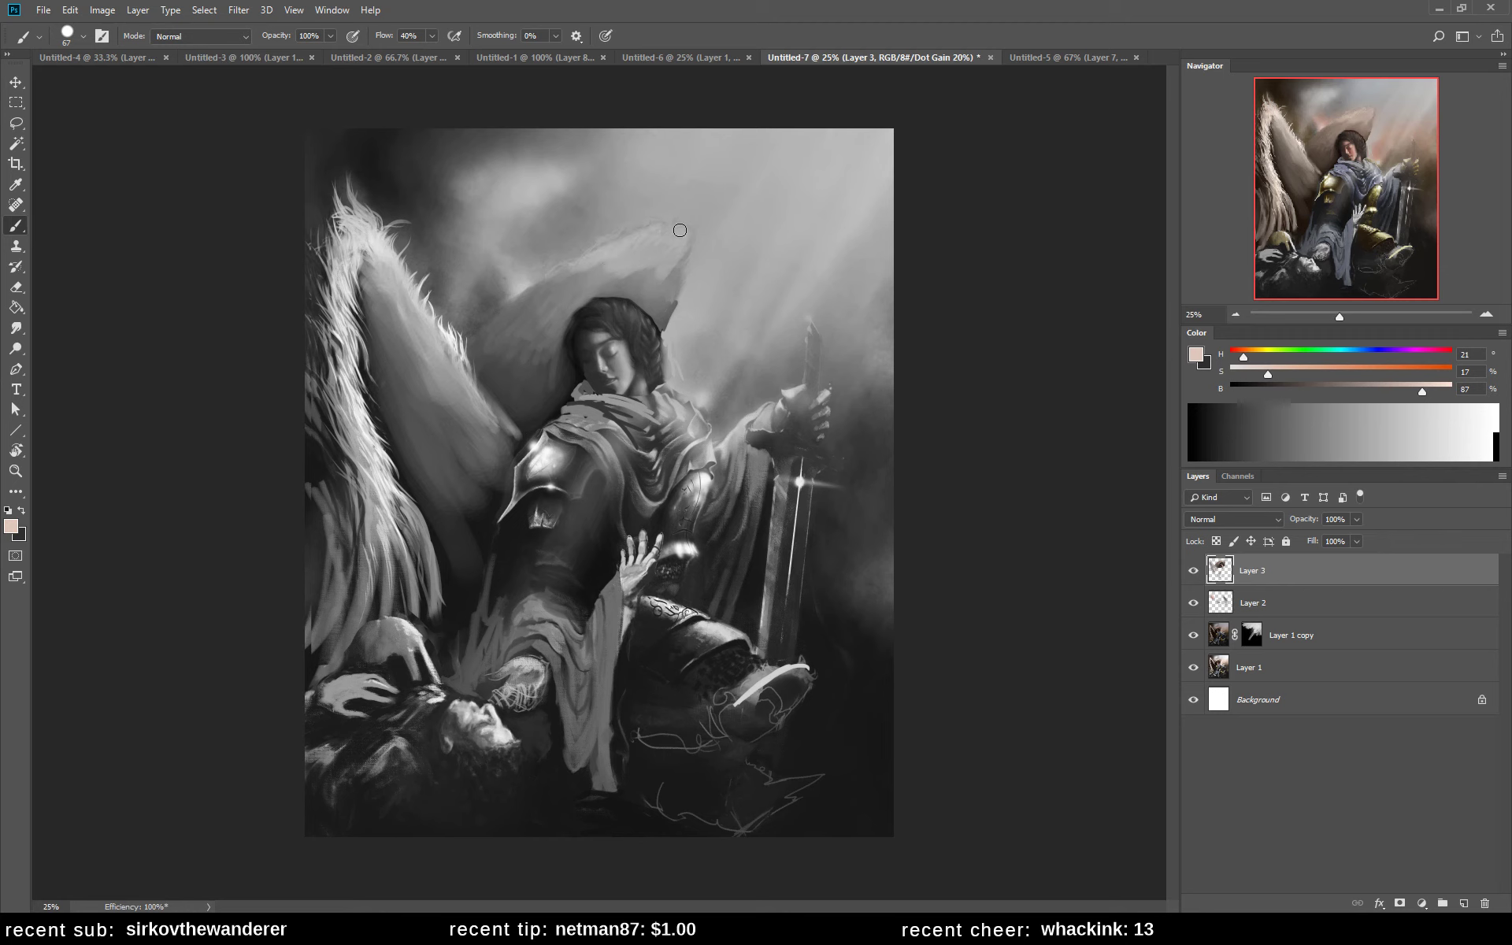
- Drop the colour to saturation 10, brightness 35, and paint a dark wing stroke across the halo
drag(1396, 386, 1371, 386)
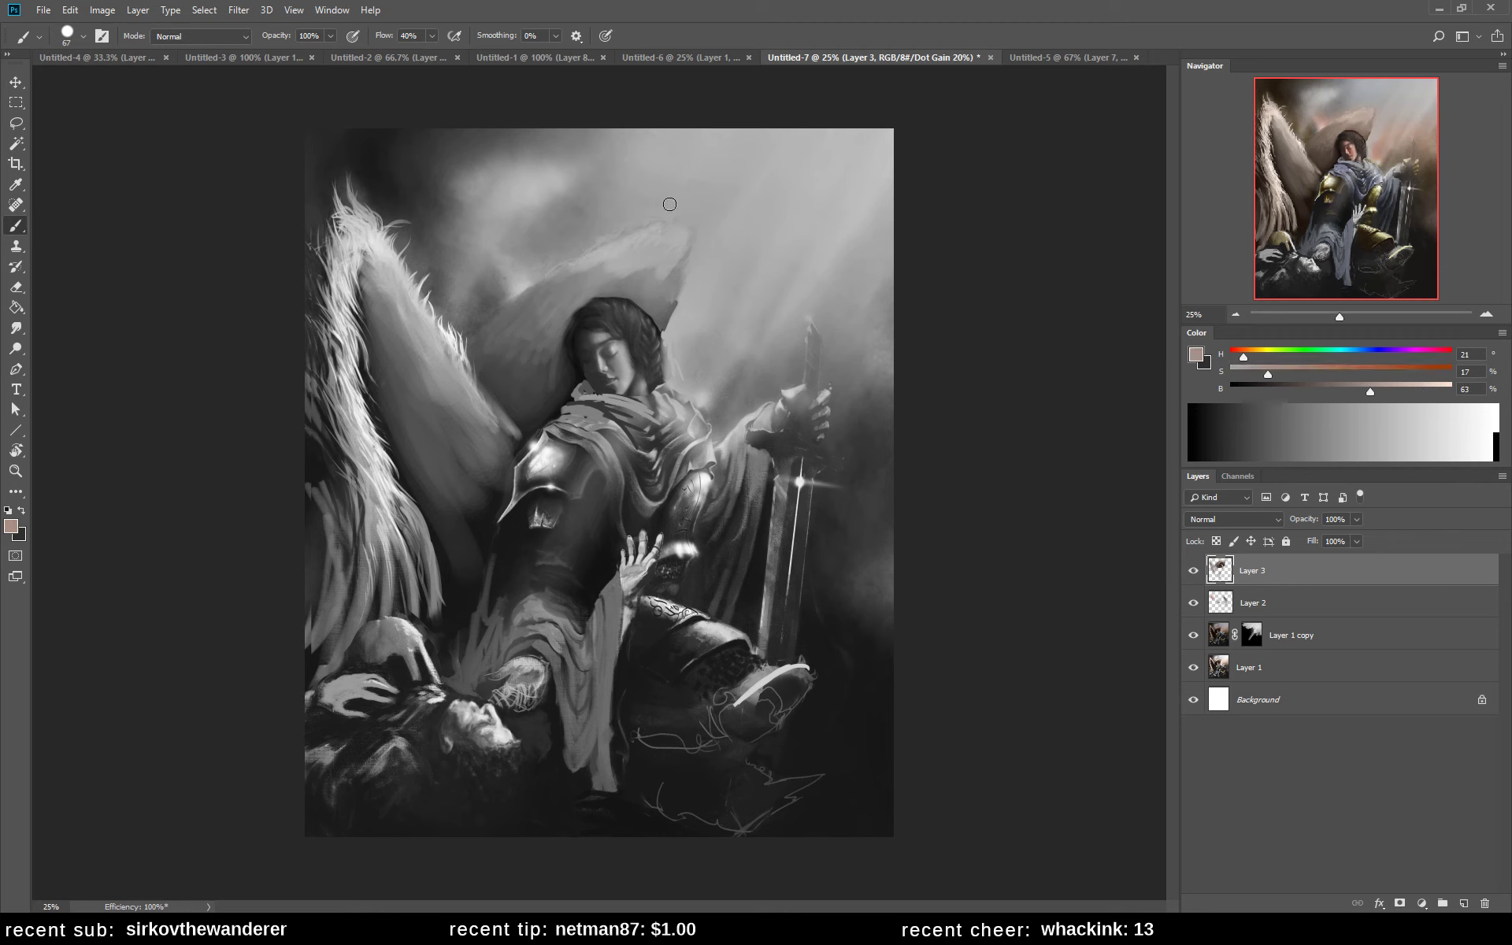
drag(1268, 374, 1253, 373)
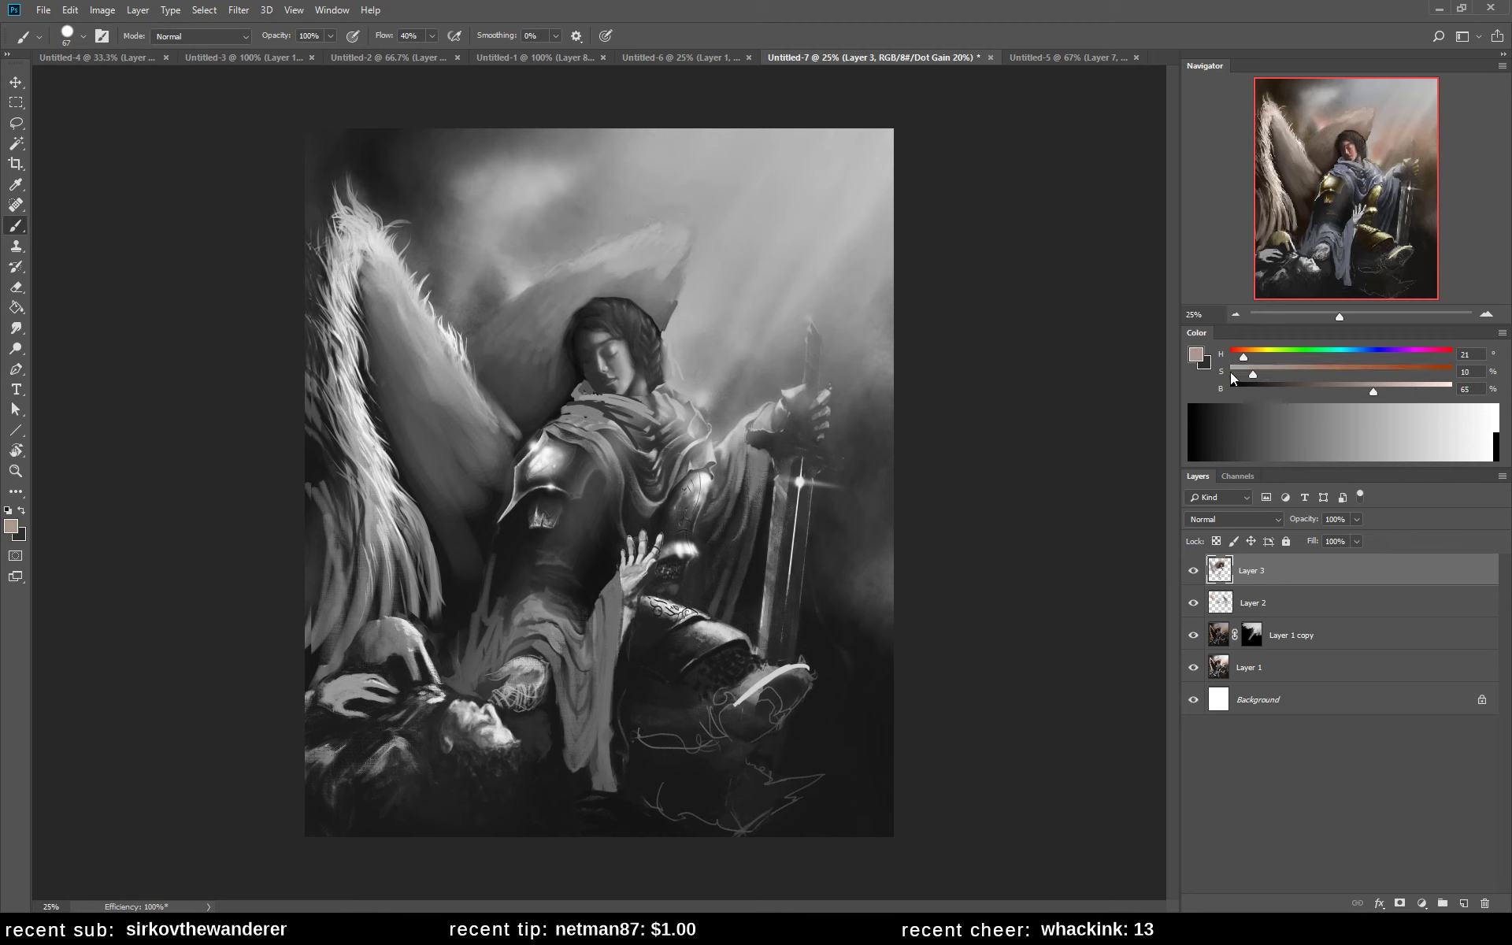
click(1309, 388)
mouse_move(674, 207)
mouse_down()
mouse_move(577, 251)
mouse_move(697, 207)
mouse_move(655, 213)
mouse_move(688, 217)
mouse_move(696, 301)
mouse_move(703, 243)
mouse_move(670, 356)
mouse_move(722, 434)
mouse_move(740, 409)
mouse_move(685, 375)
mouse_move(681, 334)
mouse_move(750, 383)
mouse_move(767, 322)
mouse_move(787, 345)
mouse_move(757, 397)
mouse_move(771, 397)
mouse_move(789, 374)
mouse_move(790, 319)
mouse_move(795, 337)
mouse_move(796, 321)
mouse_move(827, 324)
mouse_move(827, 380)
mouse_move(848, 383)
mouse_move(838, 319)
mouse_move(837, 360)
mouse_move(859, 331)
mouse_move(886, 384)
mouse_move(896, 295)
mouse_move(874, 271)
mouse_move(850, 321)
mouse_move(825, 287)
mouse_move(780, 293)
mouse_move(760, 345)
mouse_move(784, 323)
mouse_move(748, 335)
mouse_move(742, 360)
mouse_move(747, 260)
mouse_move(703, 293)
mouse_move(697, 149)
mouse_move(749, 126)
mouse_move(879, 110)
mouse_move(901, 152)
mouse_move(882, 237)
mouse_move(925, 259)
mouse_up()
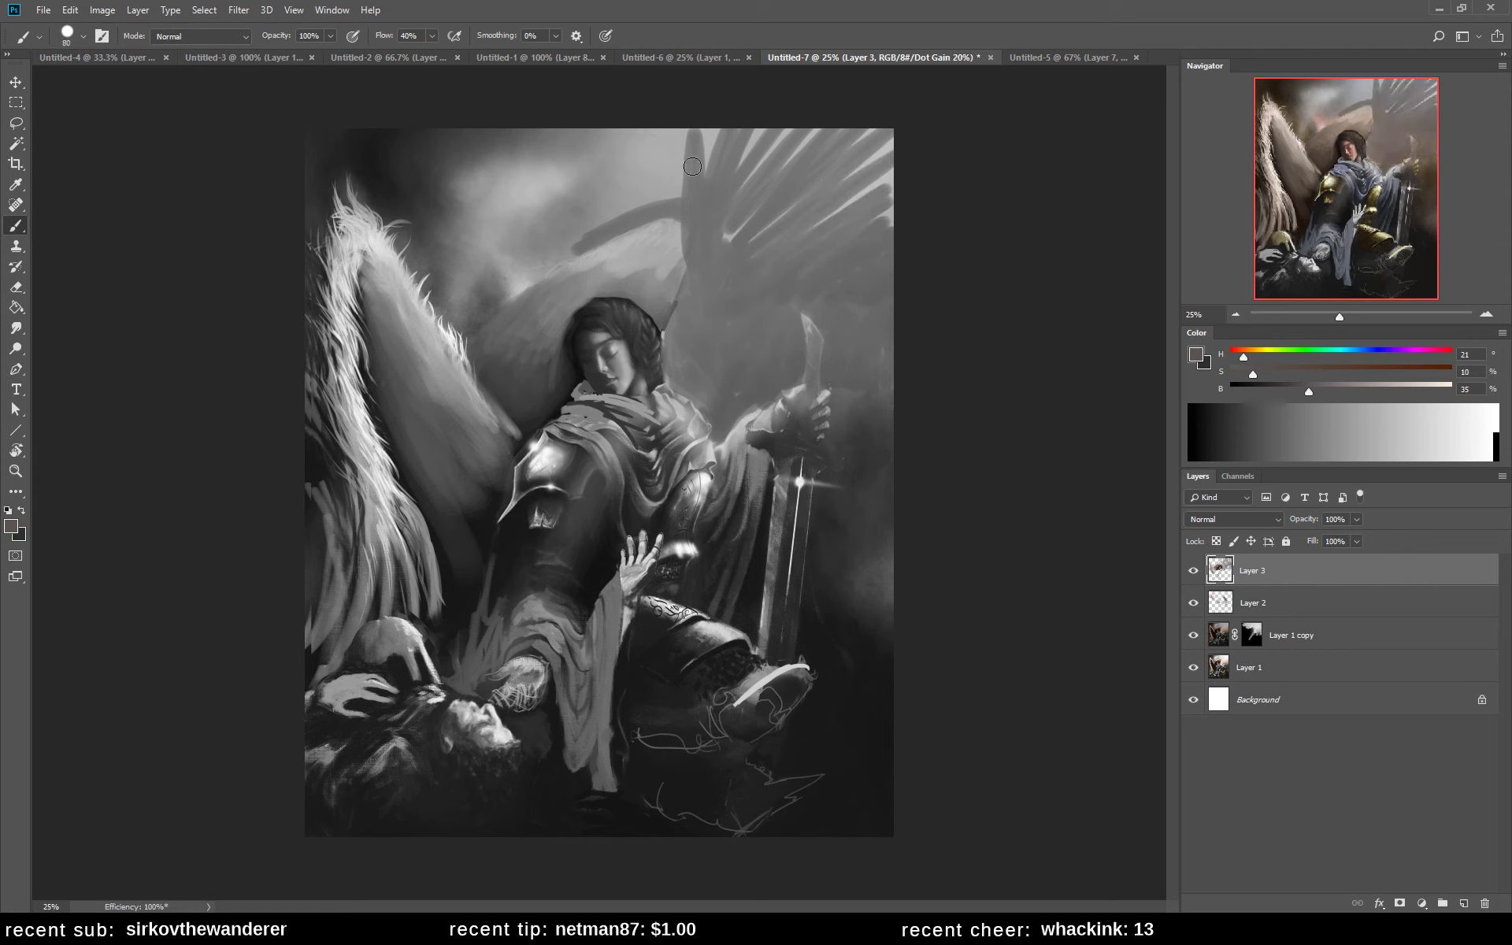
- With a 400 px brush and sampled sky tones, smooth the dark streaks and vertical band in the upper background
key(bracketright)
key(bracketright)
key(bracketright)
key(bracketright)
key(bracketright)
key(bracketright)
key(bracketright)
key(bracketright)
key(bracketright)
key(bracketright)
key(bracketright)
key(bracketleft)
key(bracketleft)
mouse_move(768, 157)
mouse_down()
mouse_move(517, 189)
mouse_move(747, 161)
mouse_move(514, 235)
mouse_move(688, 167)
mouse_move(481, 275)
mouse_move(632, 189)
mouse_move(497, 258)
mouse_move(453, 188)
mouse_move(459, 163)
mouse_move(797, 153)
mouse_move(784, 151)
mouse_move(740, 184)
mouse_move(862, 231)
mouse_move(905, 169)
mouse_up()
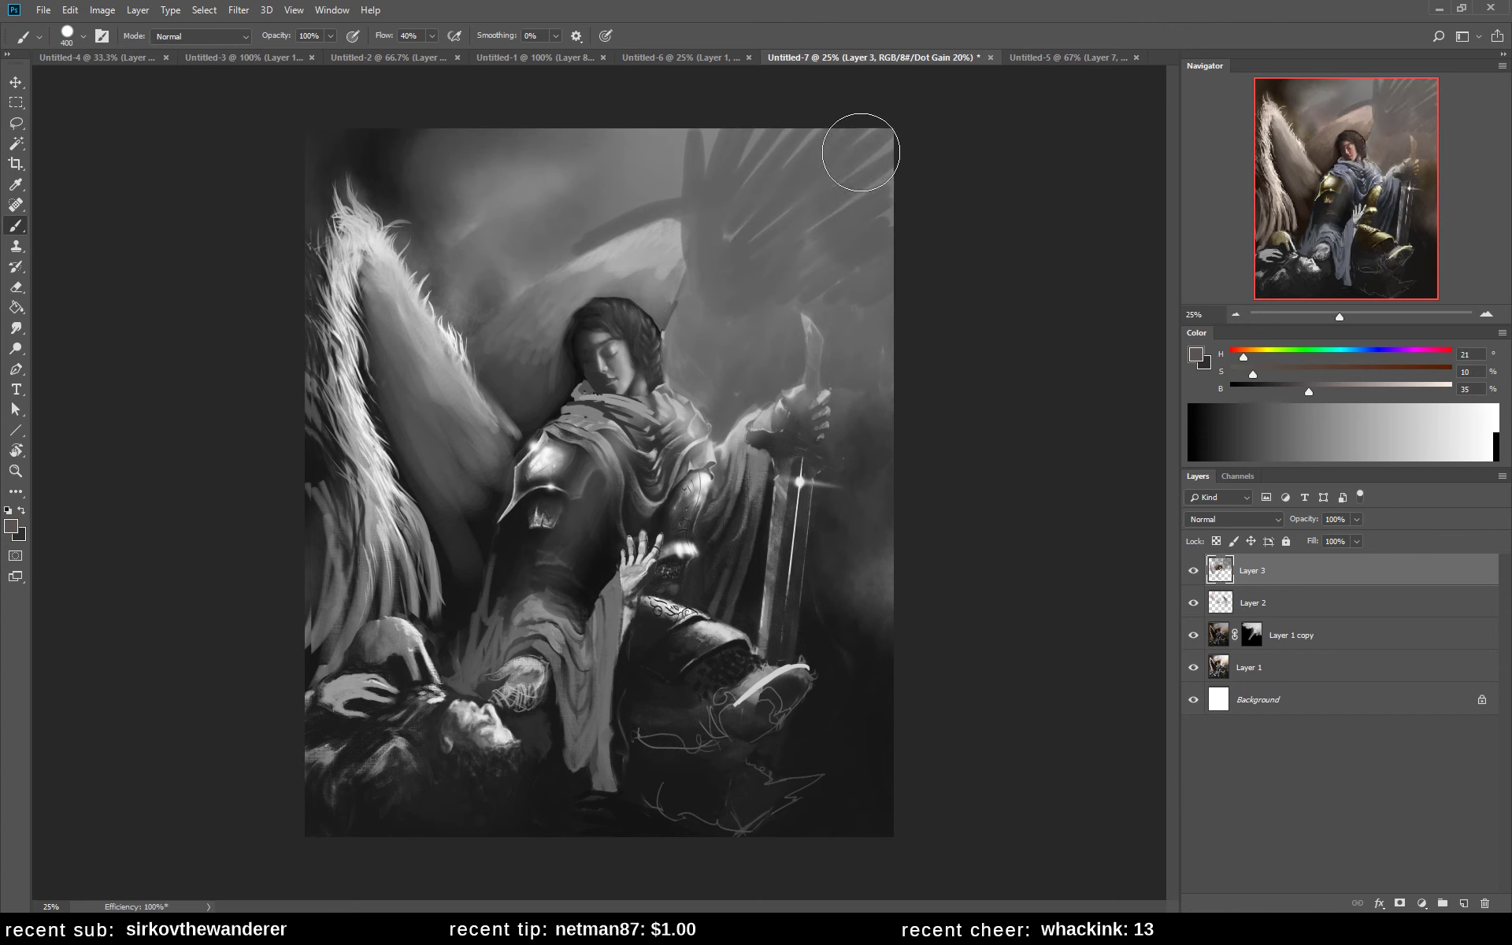
alt+click(886, 142)
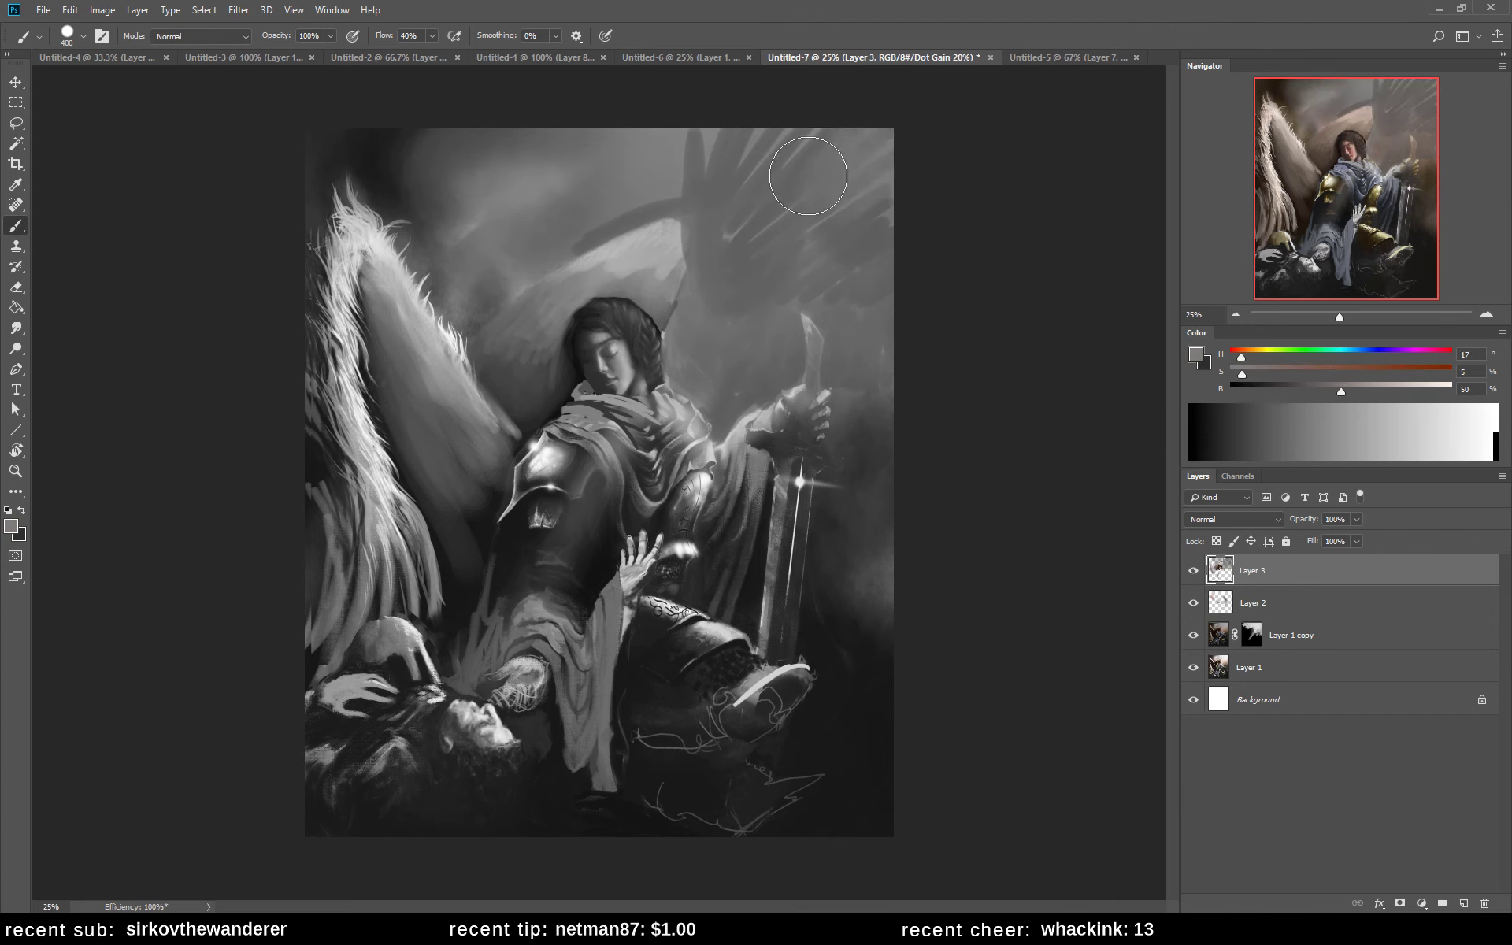
mouse_move(809, 176)
mouse_down()
mouse_move(841, 131)
mouse_move(868, 128)
mouse_move(853, 207)
mouse_up()
alt+click(754, 189)
drag(743, 148, 845, 226)
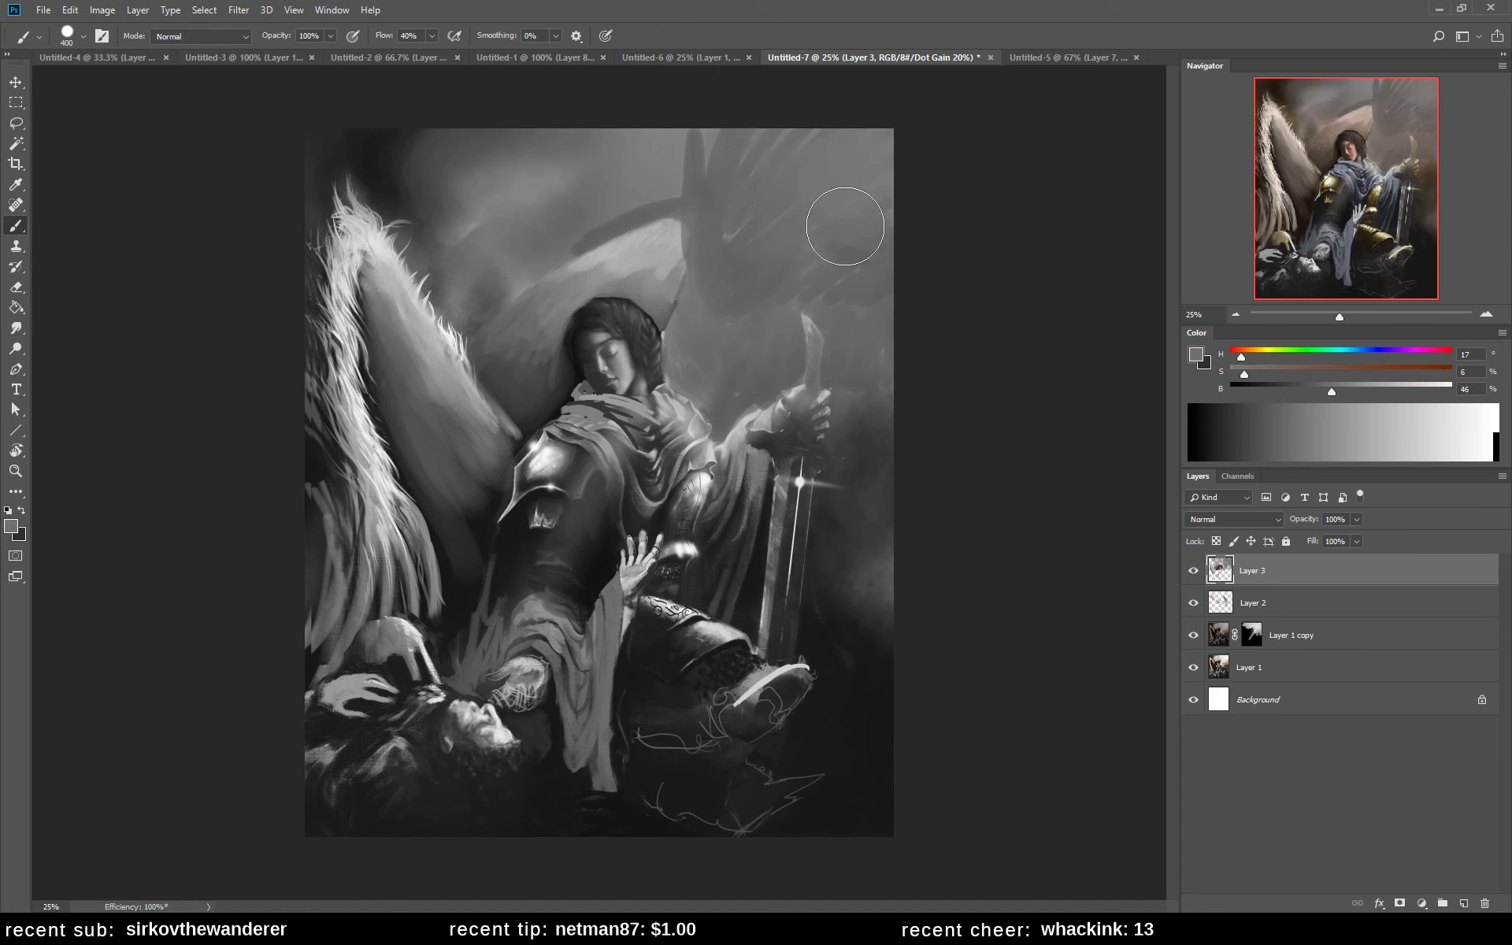
alt+click(855, 161)
mouse_move(860, 130)
mouse_down()
mouse_move(751, 142)
mouse_move(833, 204)
mouse_move(835, 249)
mouse_move(795, 249)
mouse_up()
alt+click(723, 164)
mouse_move(676, 177)
mouse_down()
mouse_move(699, 145)
mouse_move(758, 182)
mouse_move(718, 307)
mouse_up()
- With a smaller brush and a brighter, warmer pale tone, block in the wing shape behind the head
alt+click(652, 250)
key([)
key([)
key([)
key([)
key([)
key([)
key([)
key([)
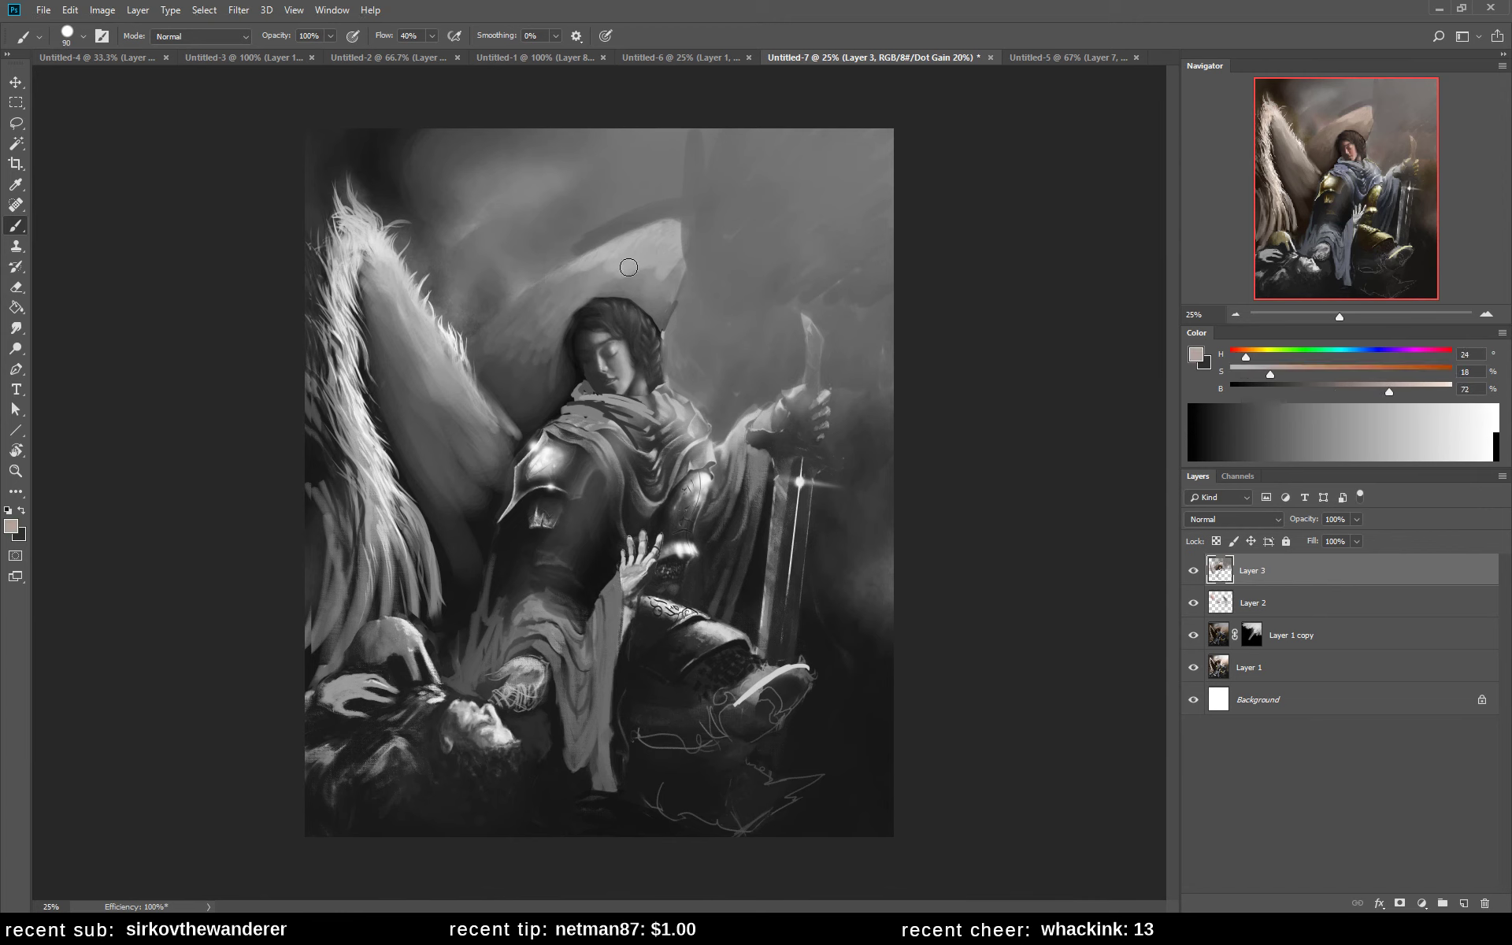
drag(671, 233, 685, 245)
mouse_move(664, 303)
mouse_down()
mouse_move(638, 285)
mouse_move(612, 283)
mouse_move(624, 264)
mouse_move(568, 300)
mouse_up()
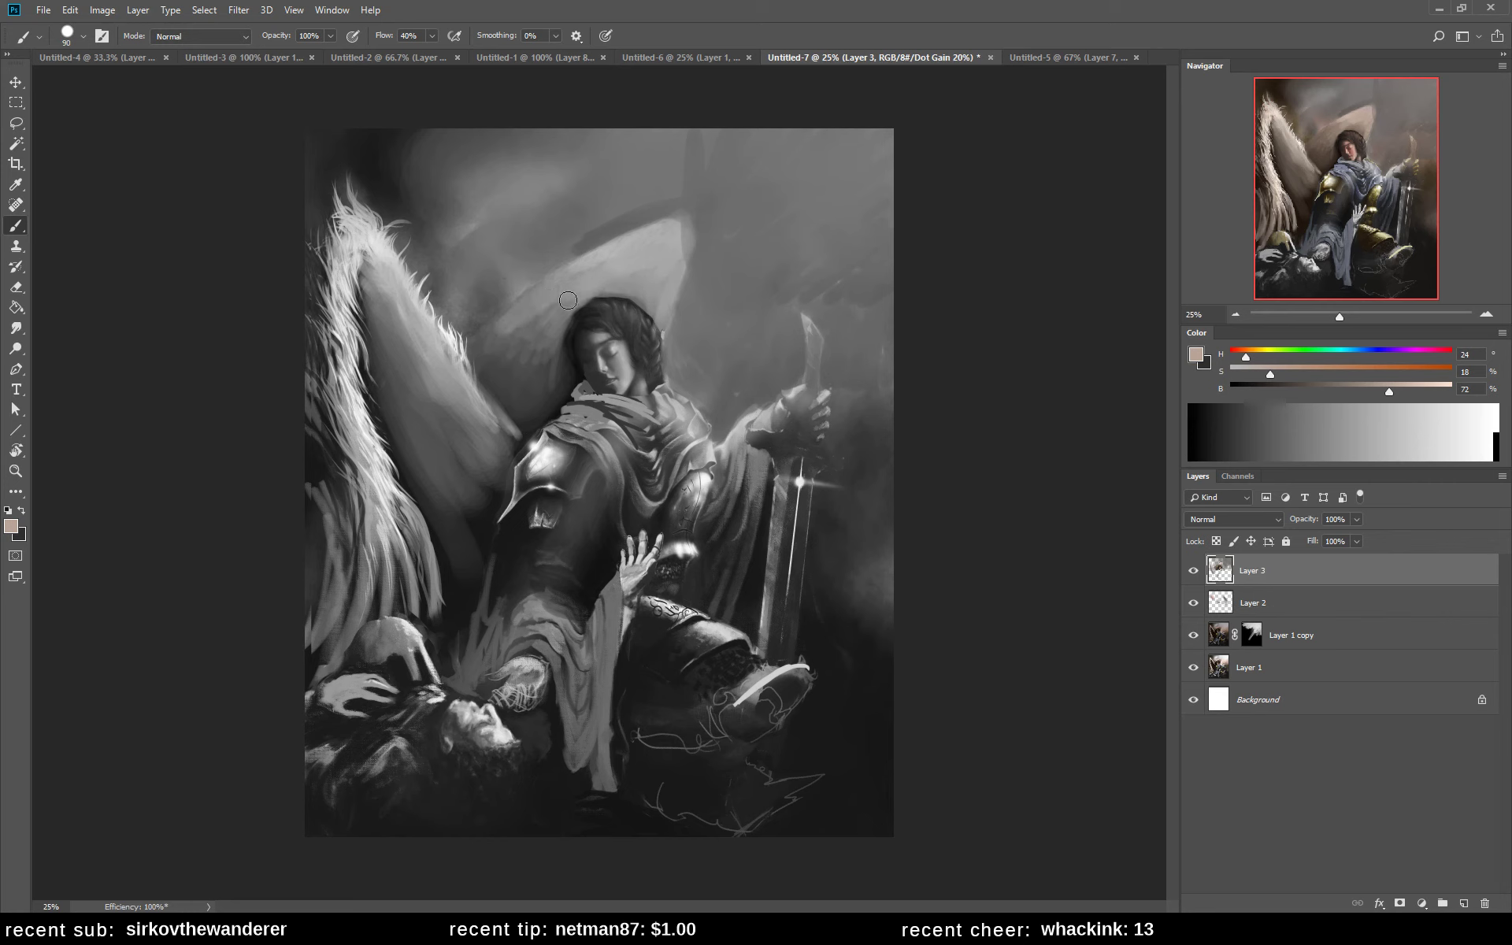
click(1404, 390)
click(1253, 356)
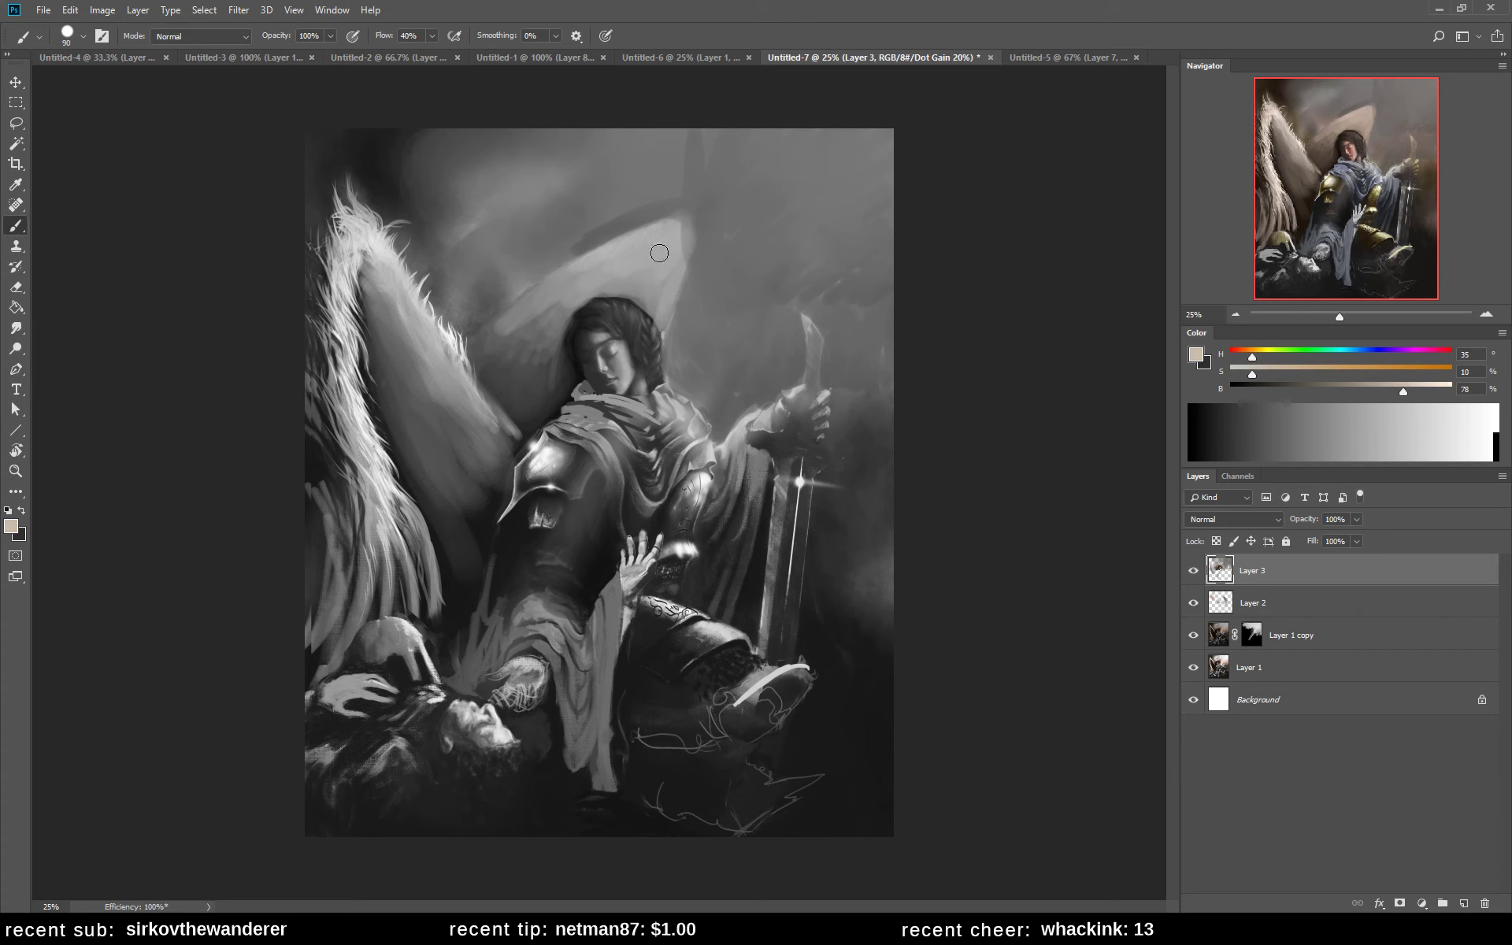
mouse_move(642, 244)
mouse_down()
mouse_move(688, 239)
mouse_move(609, 265)
mouse_move(643, 259)
mouse_move(662, 275)
mouse_move(625, 272)
mouse_move(648, 294)
mouse_move(567, 280)
mouse_move(512, 321)
mouse_move(498, 239)
mouse_move(617, 280)
mouse_move(667, 234)
mouse_move(546, 300)
mouse_move(648, 301)
mouse_up()
alt+click(556, 282)
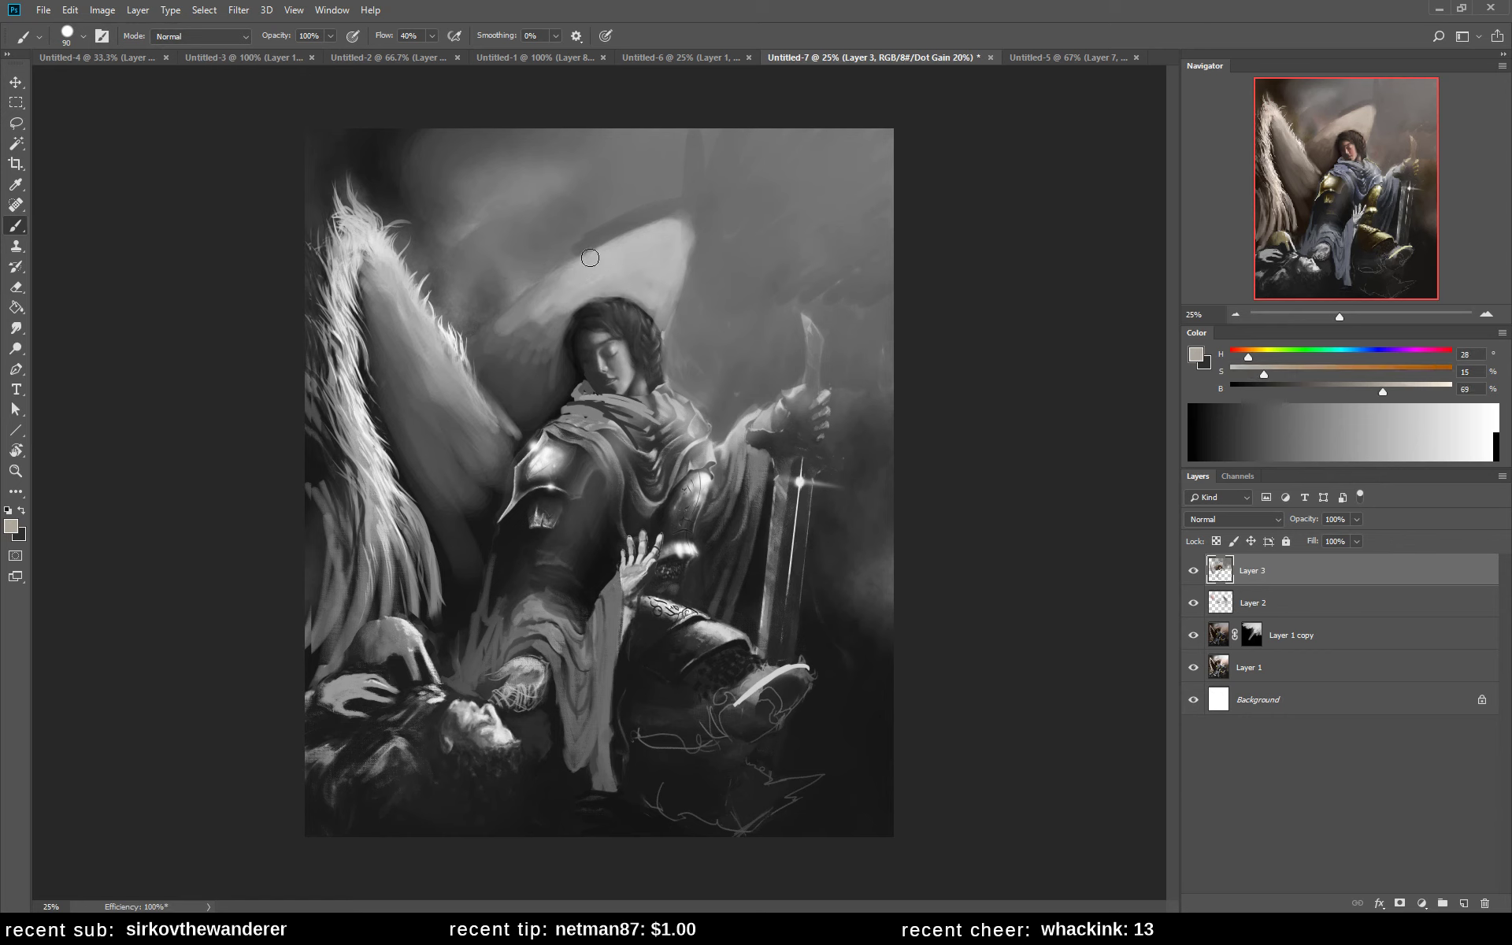
mouse_move(555, 282)
mouse_down()
mouse_move(535, 363)
mouse_move(471, 351)
mouse_move(474, 370)
mouse_move(548, 326)
mouse_move(548, 368)
mouse_move(518, 423)
mouse_move(546, 409)
mouse_move(516, 469)
mouse_up()
alt+click(515, 337)
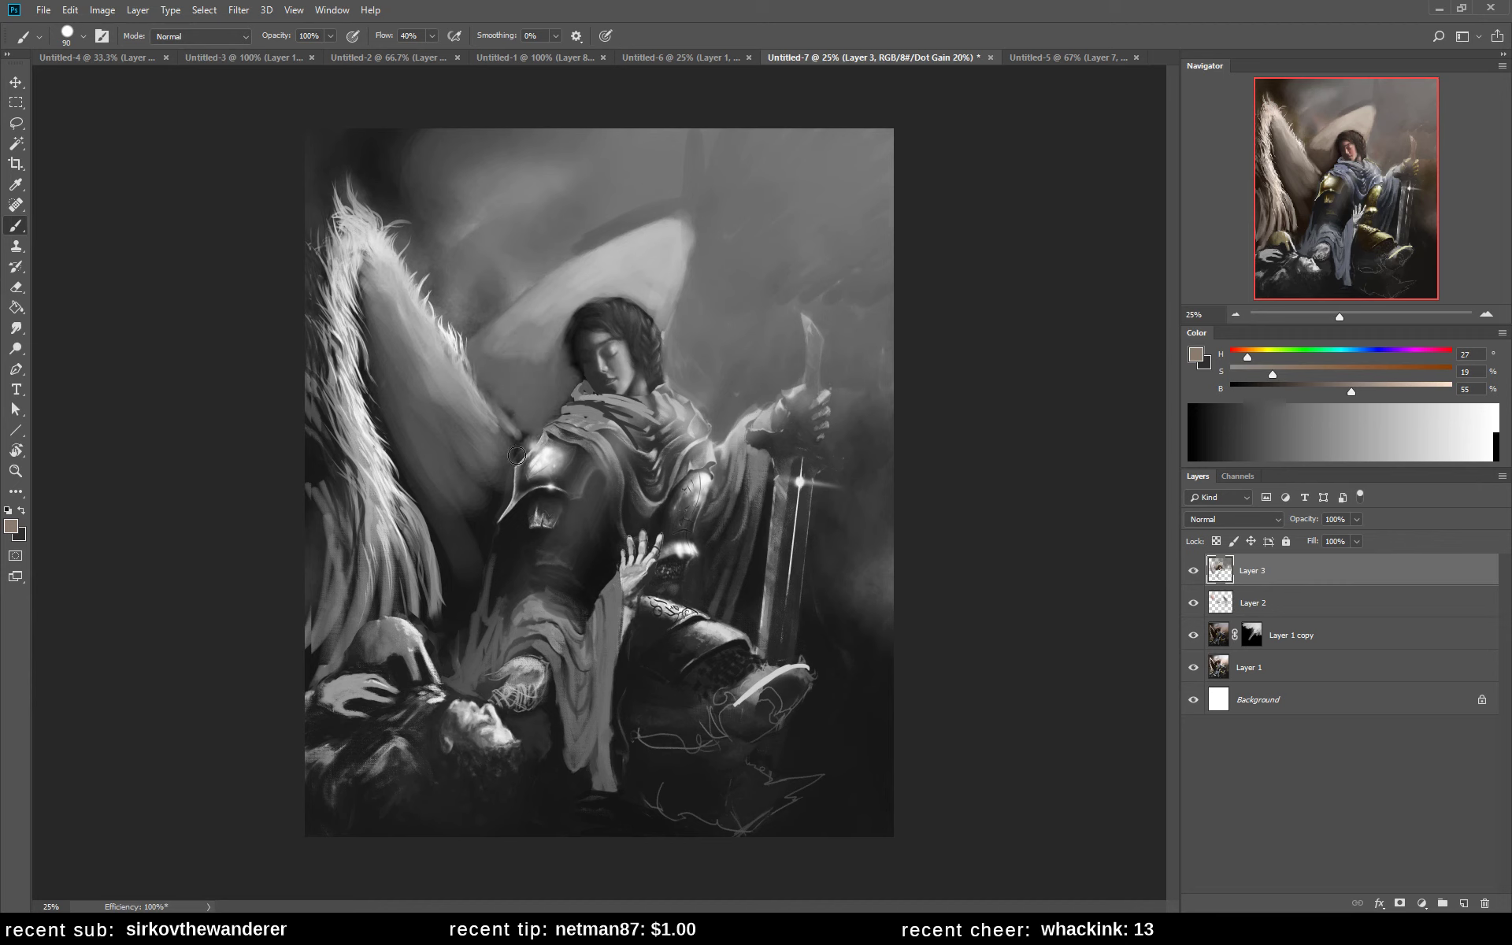
alt+click(522, 402)
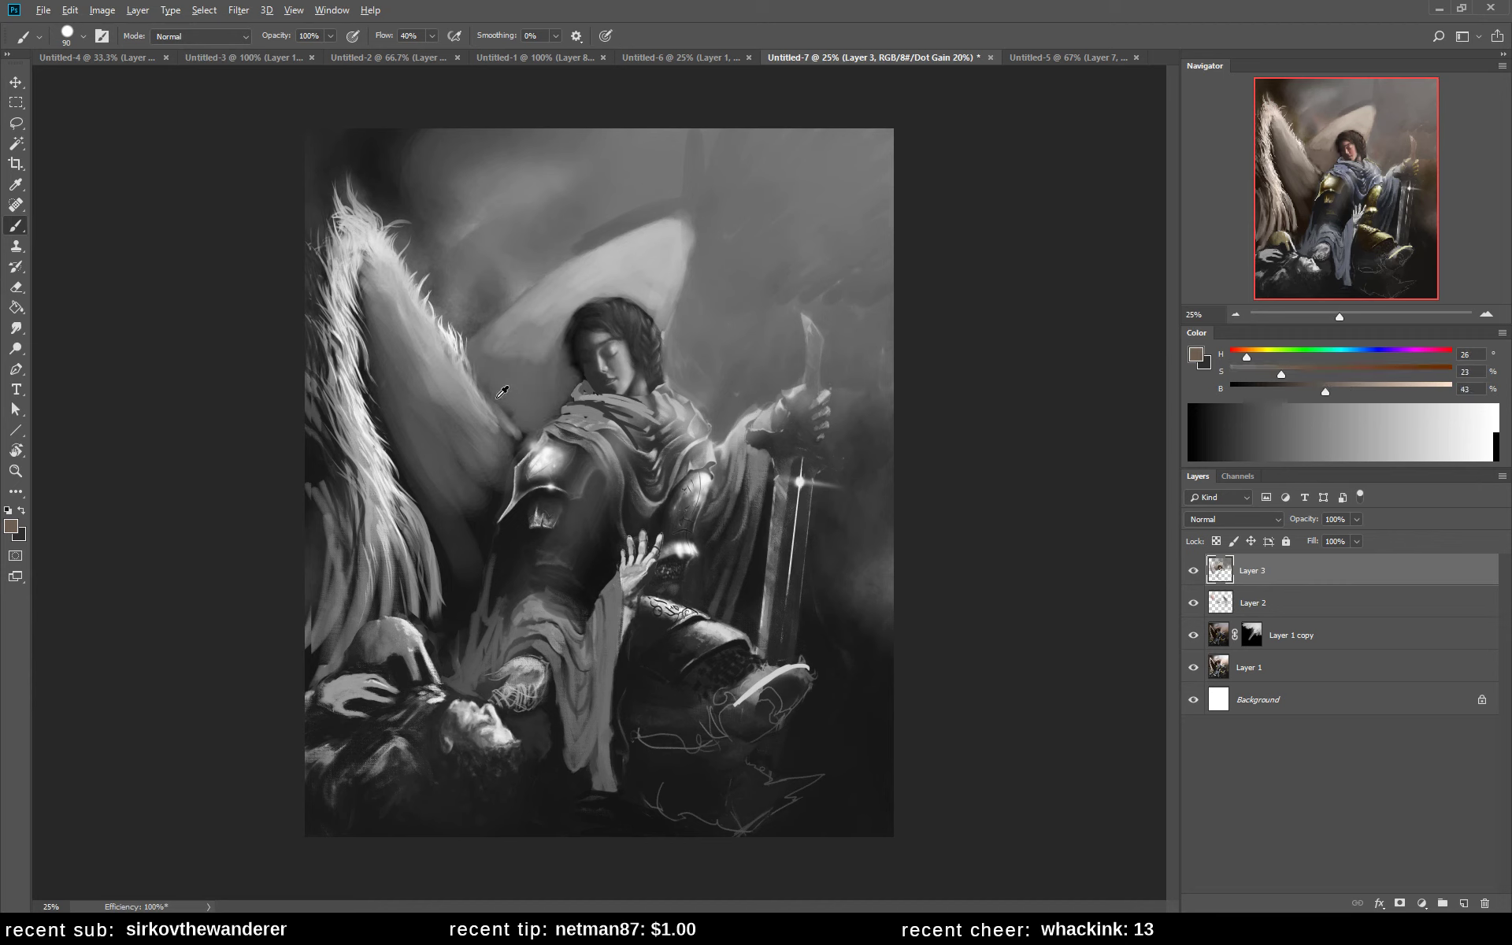
- Lighten the area between the new wing and the shoulder using sampled mid tones
alt+click(517, 339)
mouse_move(492, 347)
mouse_down()
mouse_move(504, 375)
mouse_move(556, 340)
mouse_move(545, 388)
mouse_move(558, 378)
mouse_move(559, 397)
mouse_move(513, 382)
mouse_up()
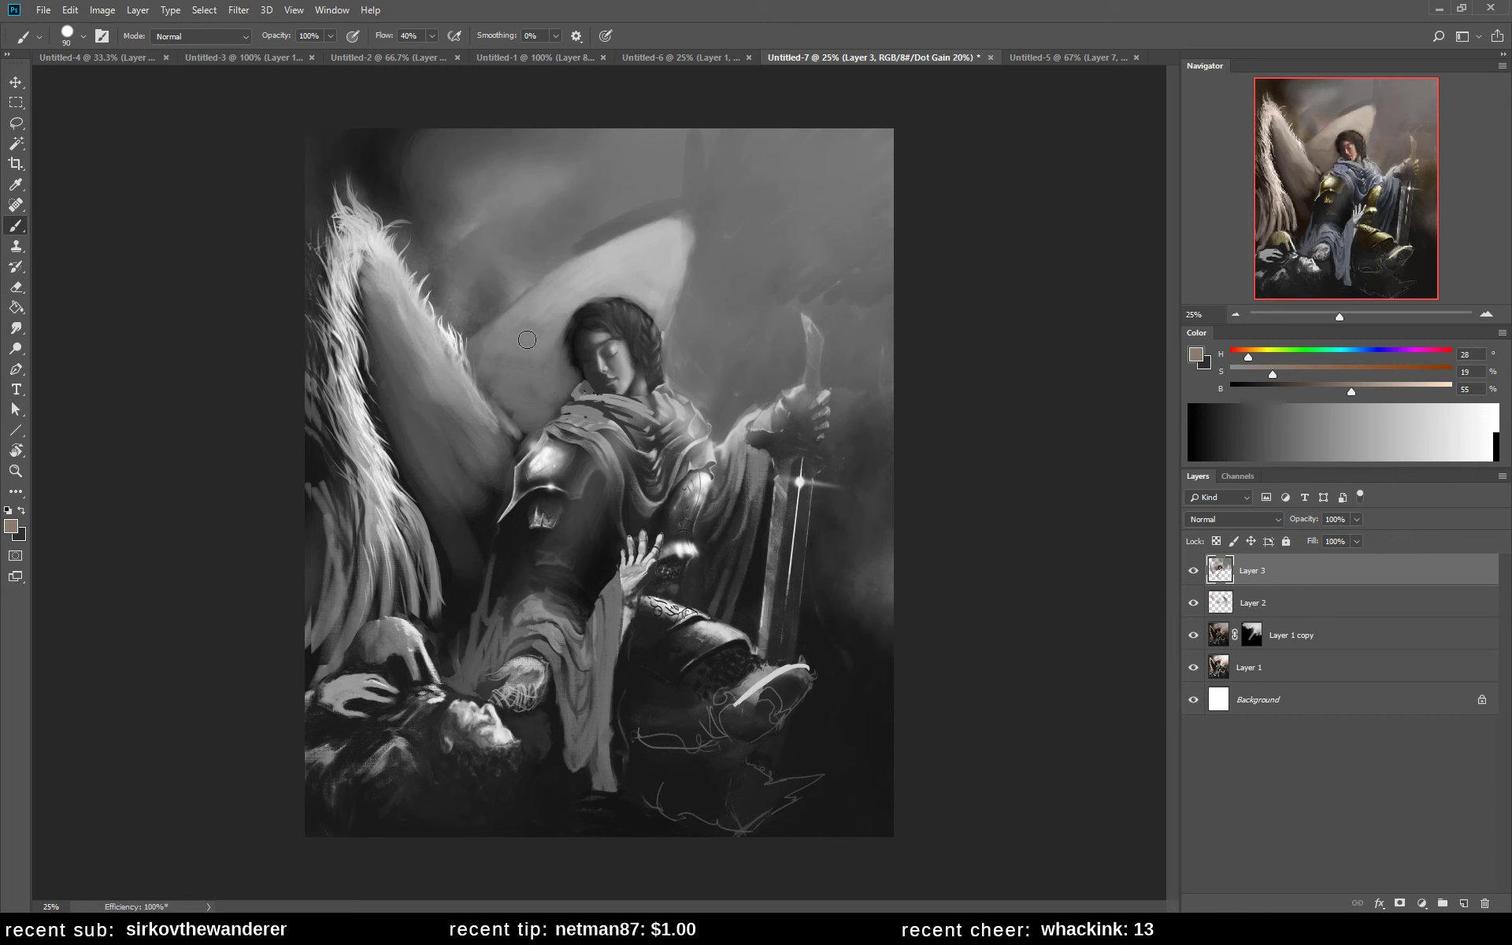
alt+click(652, 224)
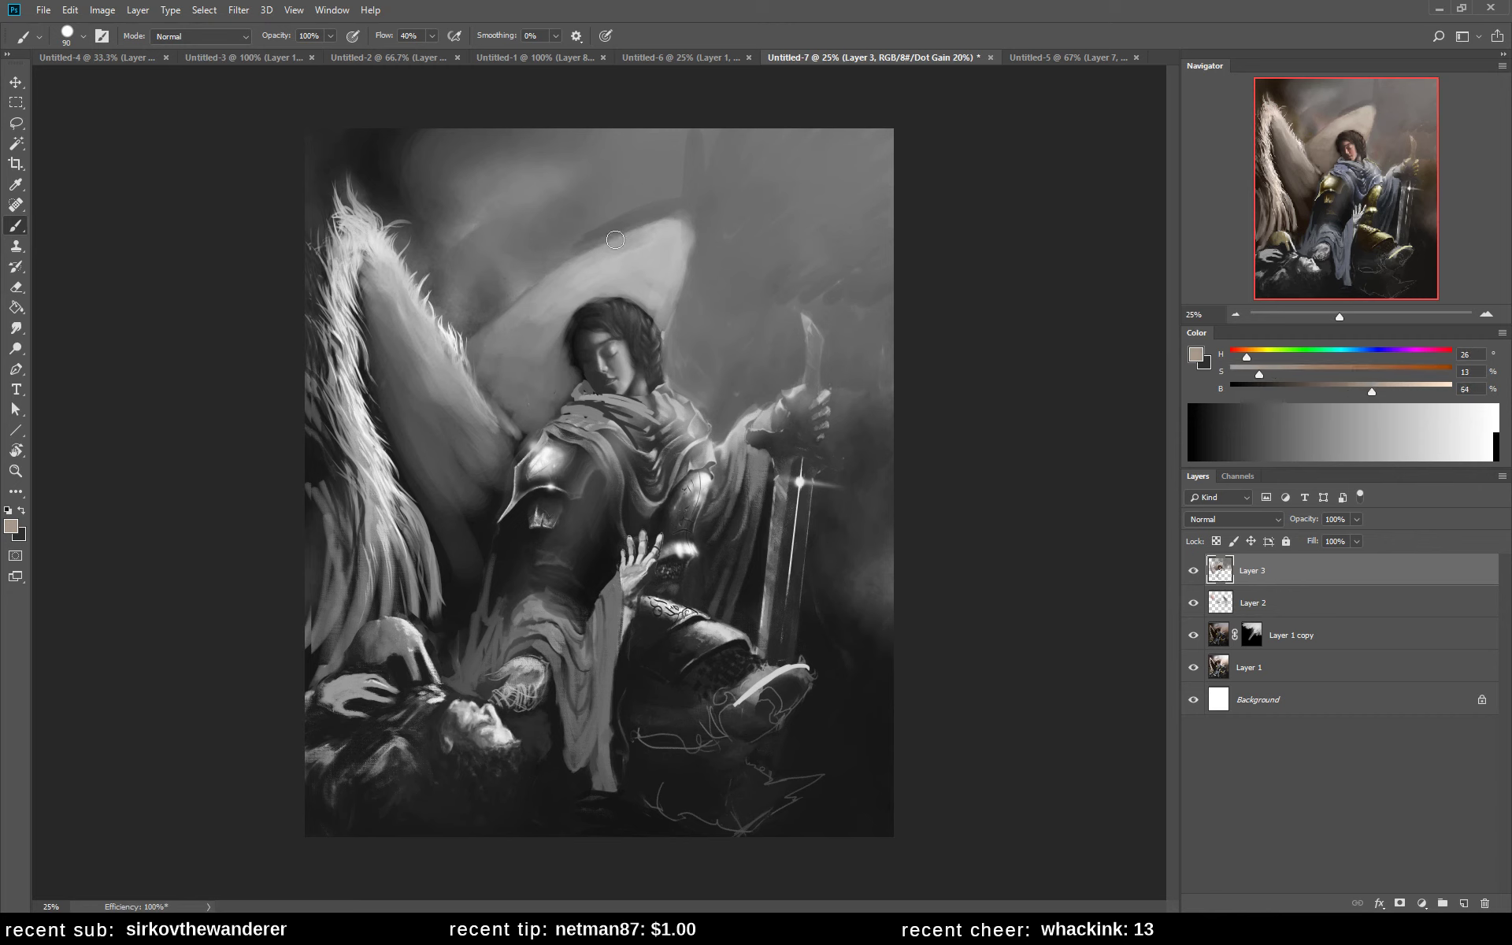
alt+click(540, 261)
alt+click(602, 265)
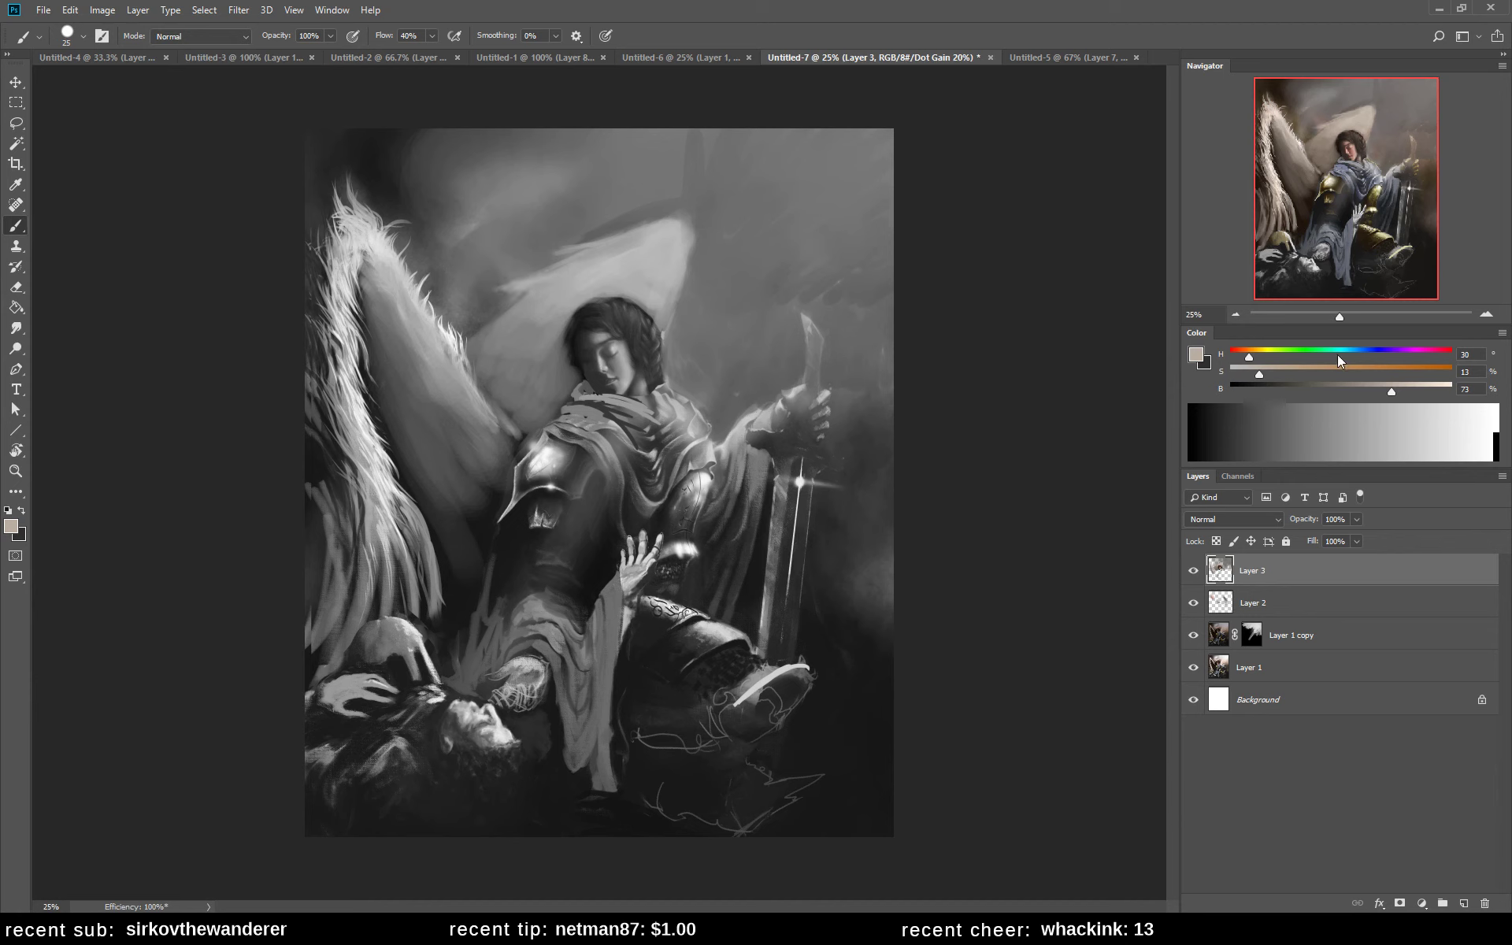
click(1357, 390)
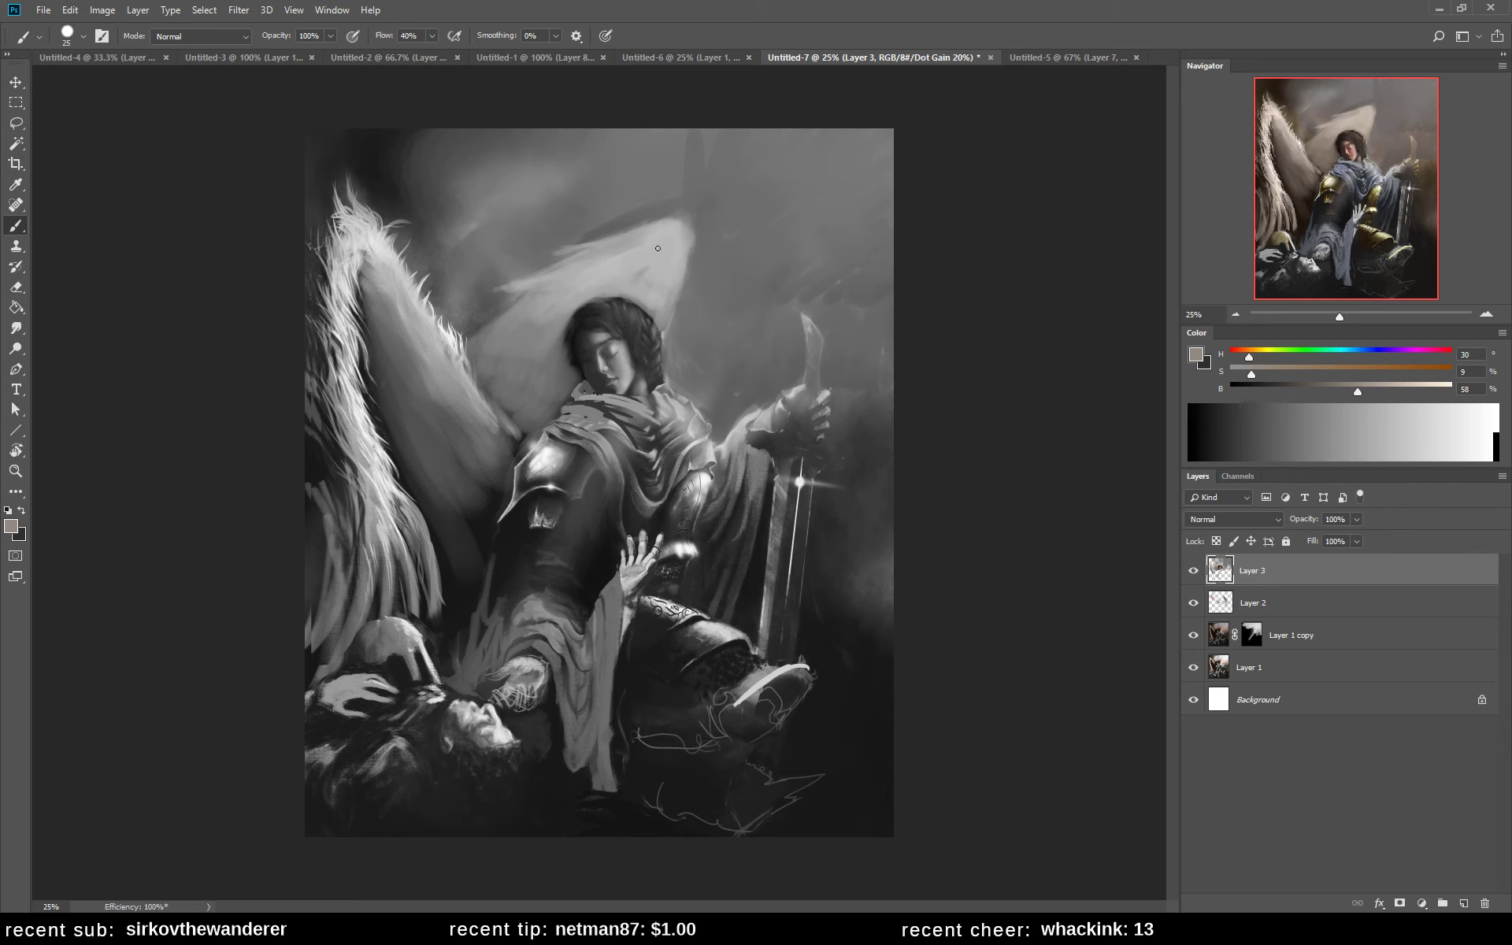
- Brighten the wing's upper edge and inner area out to its tip, then flip the canvas horizontally
alt+click(611, 263)
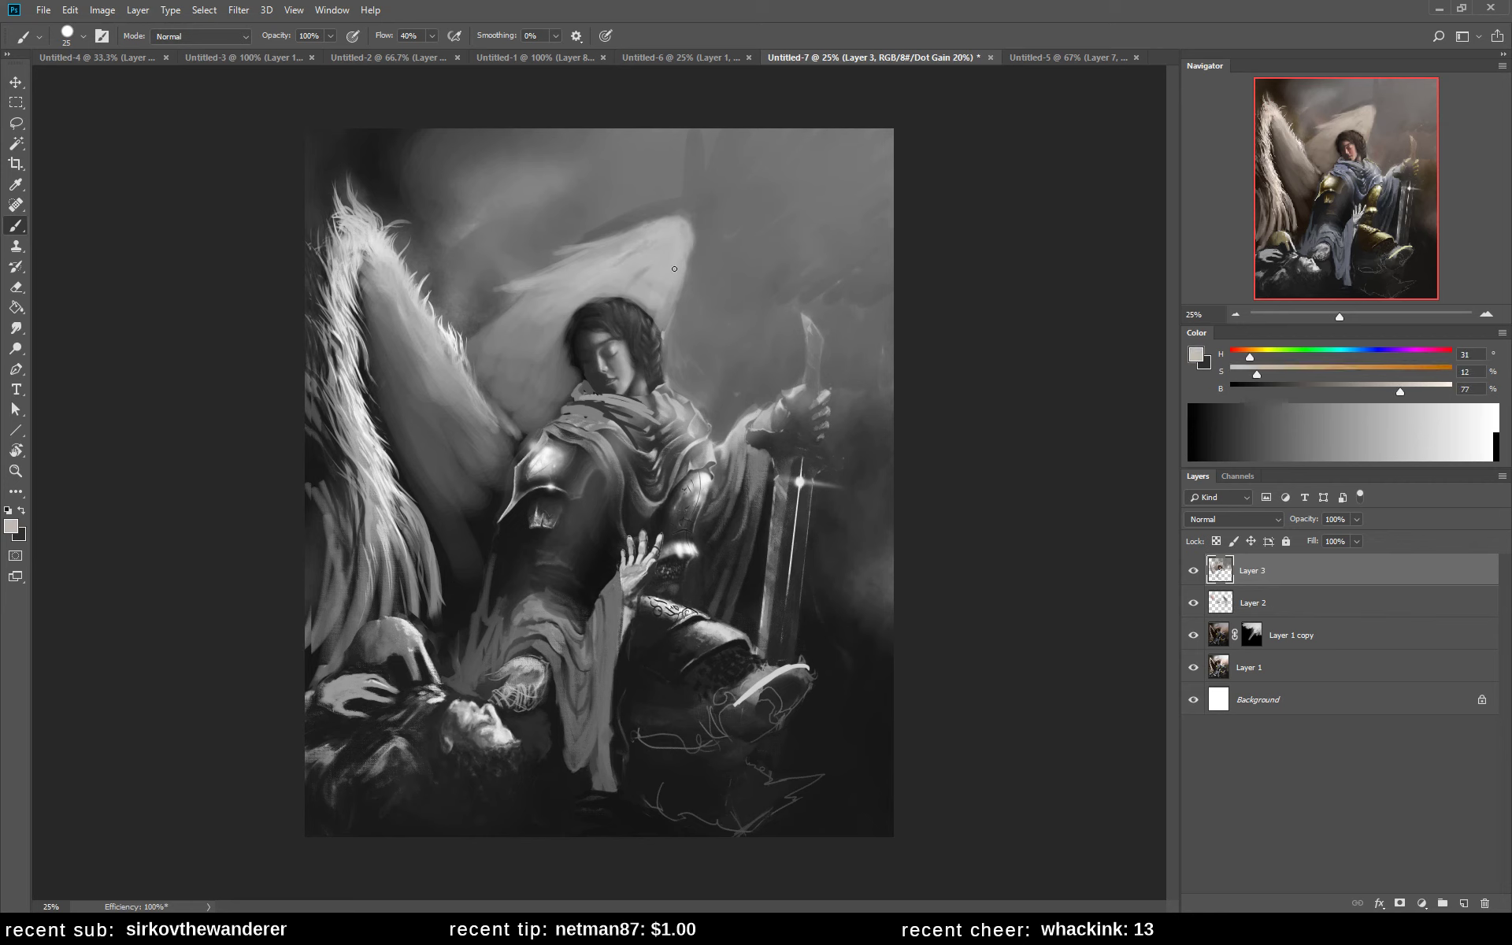
click(1421, 389)
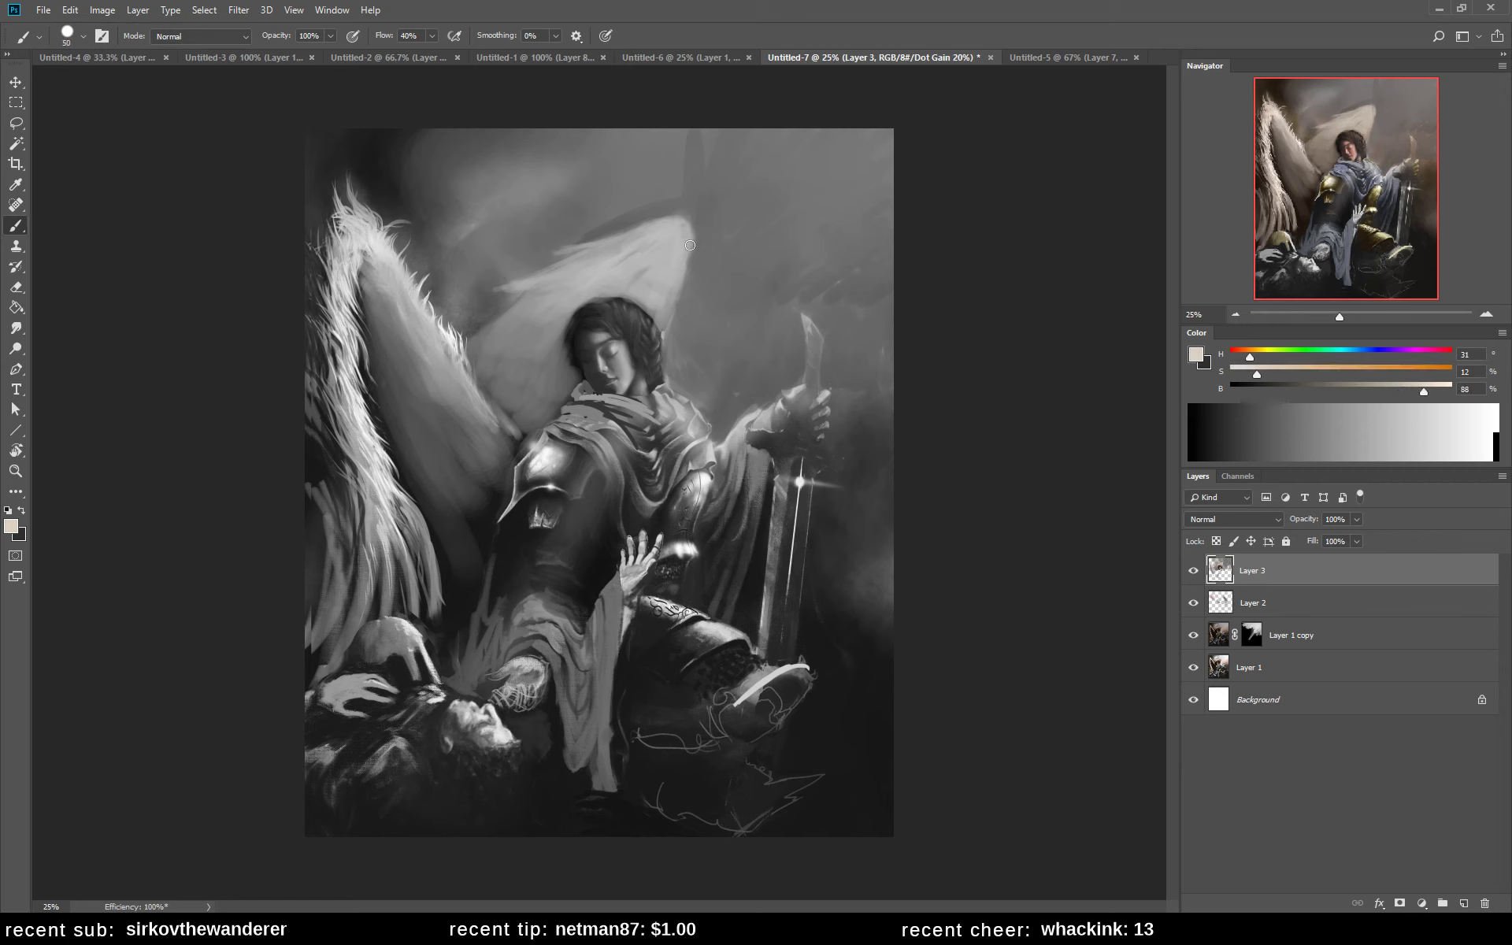
mouse_move(677, 259)
mouse_down()
mouse_move(618, 241)
mouse_move(680, 223)
mouse_move(672, 245)
mouse_move(690, 240)
mouse_move(654, 325)
mouse_up()
drag(372, 236, 420, 295)
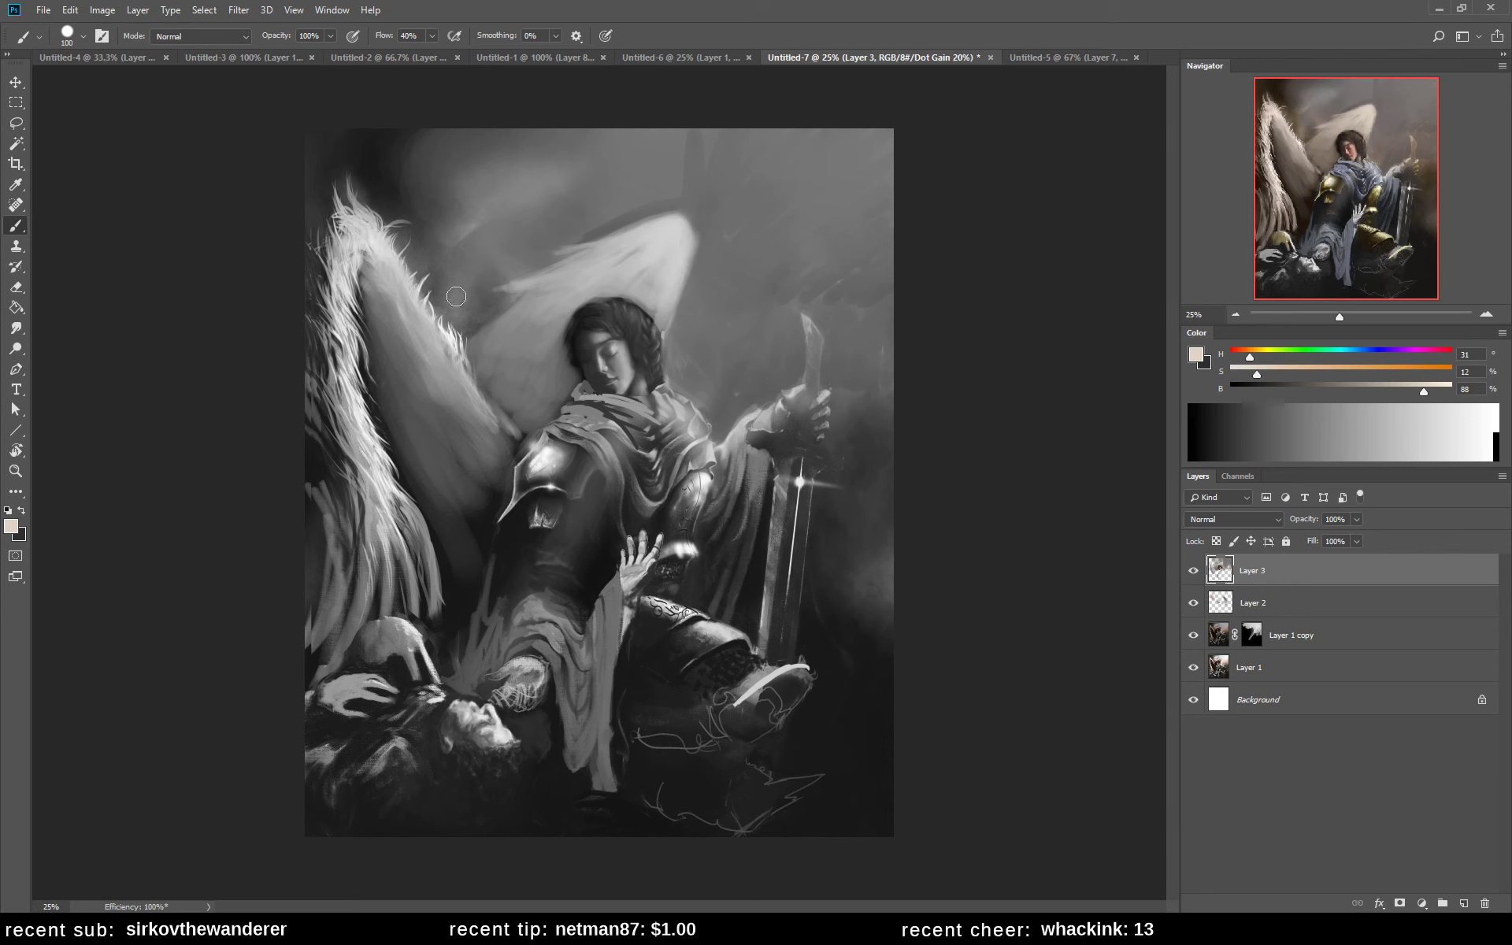
mouse_move(444, 200)
mouse_down()
mouse_move(423, 238)
mouse_move(434, 372)
mouse_move(415, 298)
mouse_move(443, 172)
mouse_up()
mouse_move(355, 297)
mouse_down()
mouse_move(429, 193)
mouse_move(375, 222)
mouse_move(419, 221)
mouse_move(434, 181)
mouse_move(390, 222)
mouse_move(420, 234)
mouse_move(427, 190)
mouse_move(397, 349)
mouse_move(421, 318)
mouse_up()
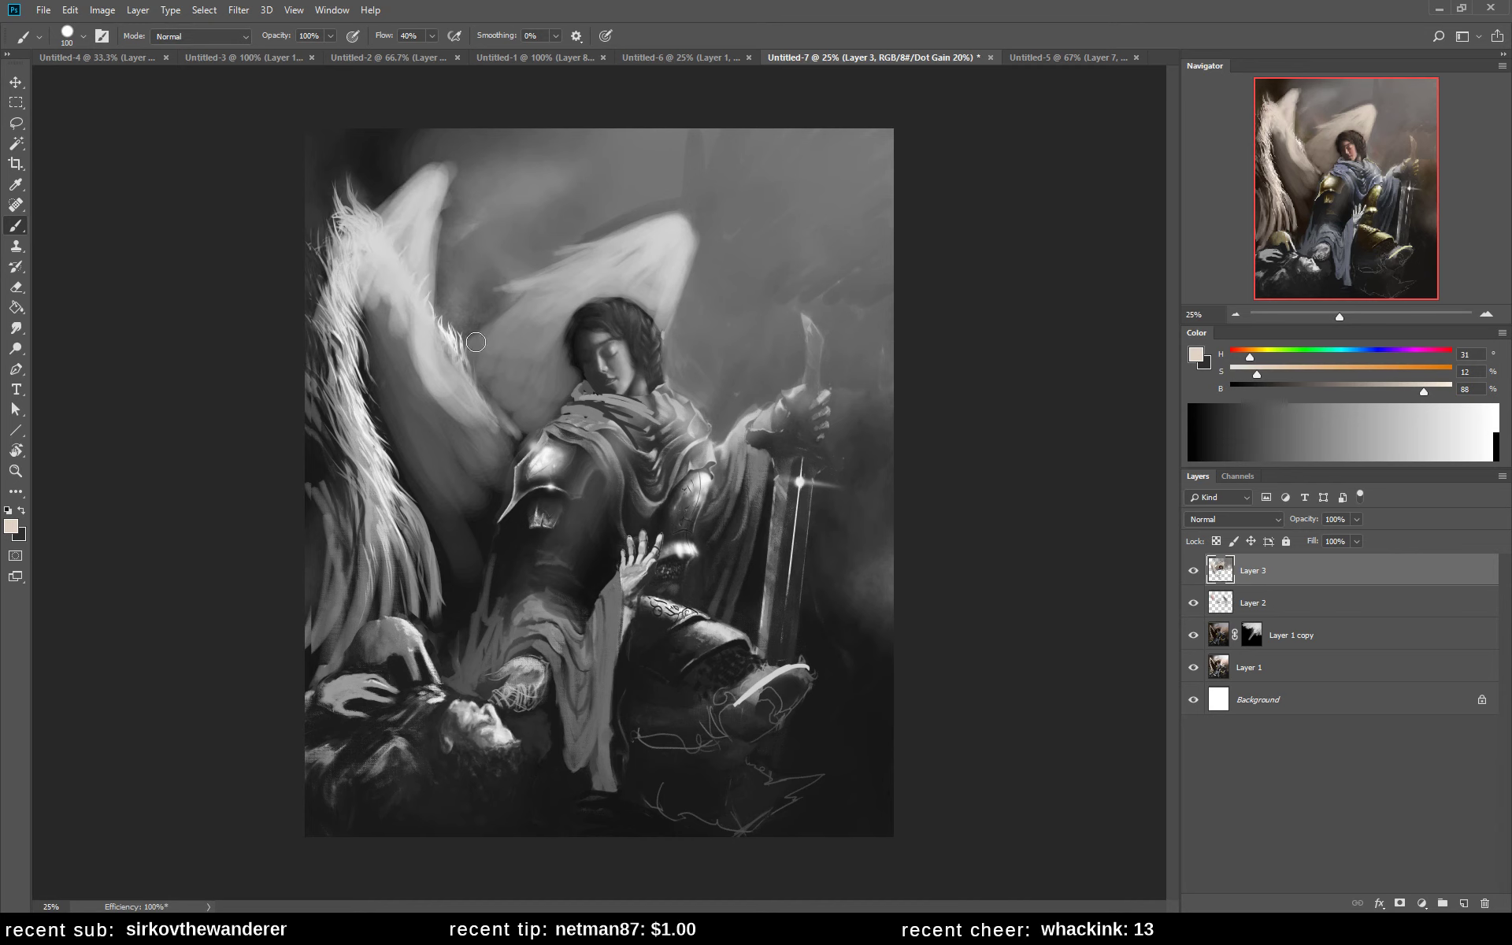
key(ctrl+shift+h)
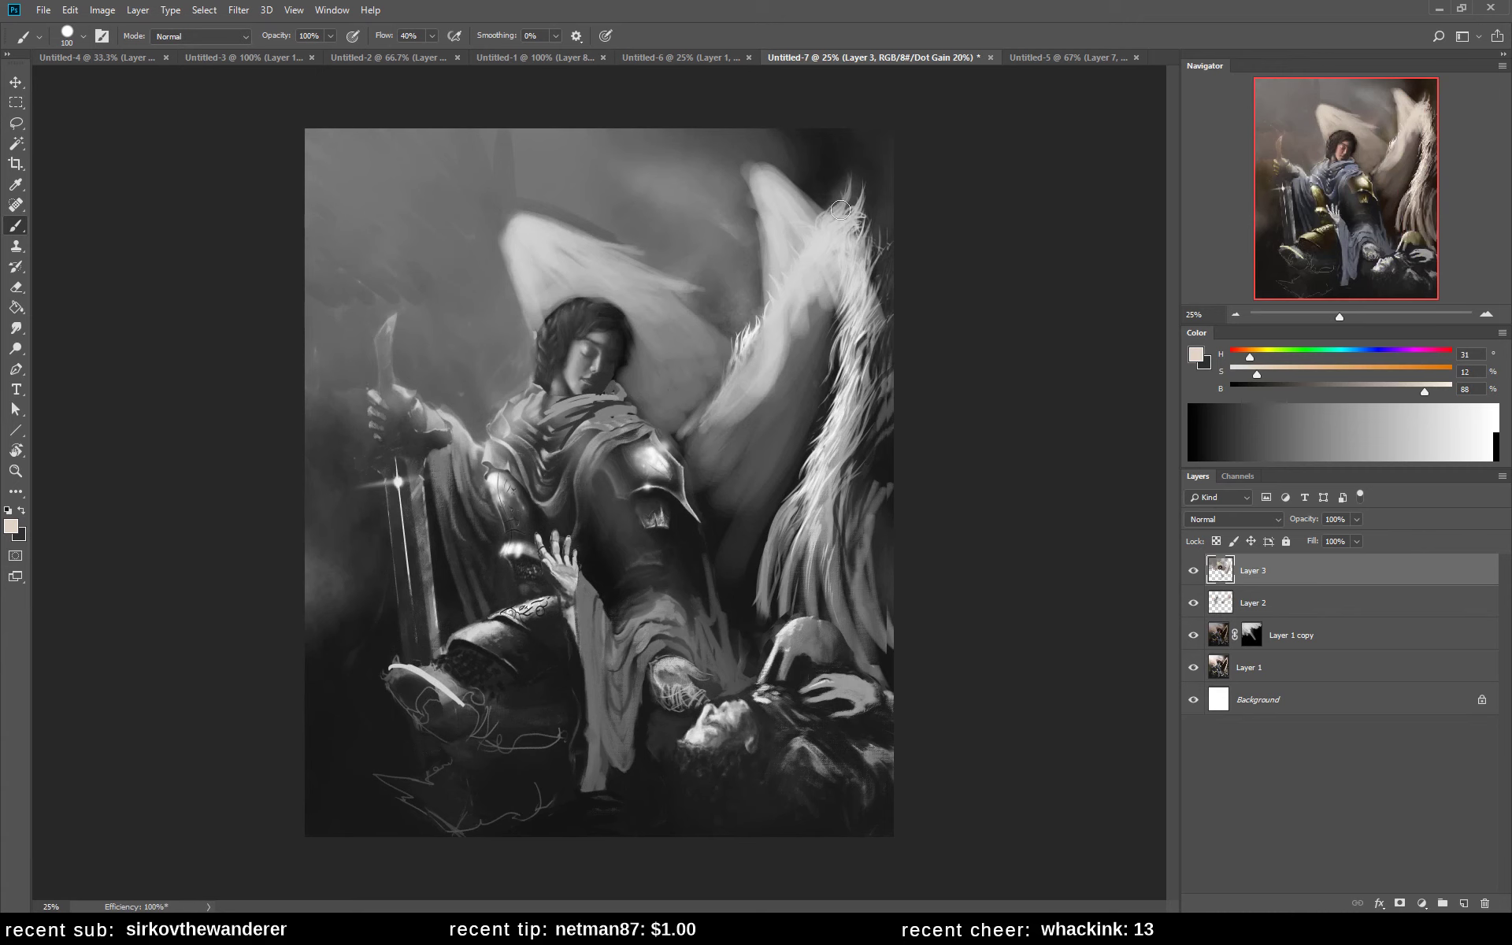
- Brighten and reshape the wing tip, trimming its left edge with the Eraser
mouse_move(763, 175)
mouse_down()
mouse_move(842, 258)
mouse_move(797, 186)
mouse_move(884, 295)
mouse_move(791, 203)
mouse_move(800, 277)
mouse_up()
alt+click(802, 244)
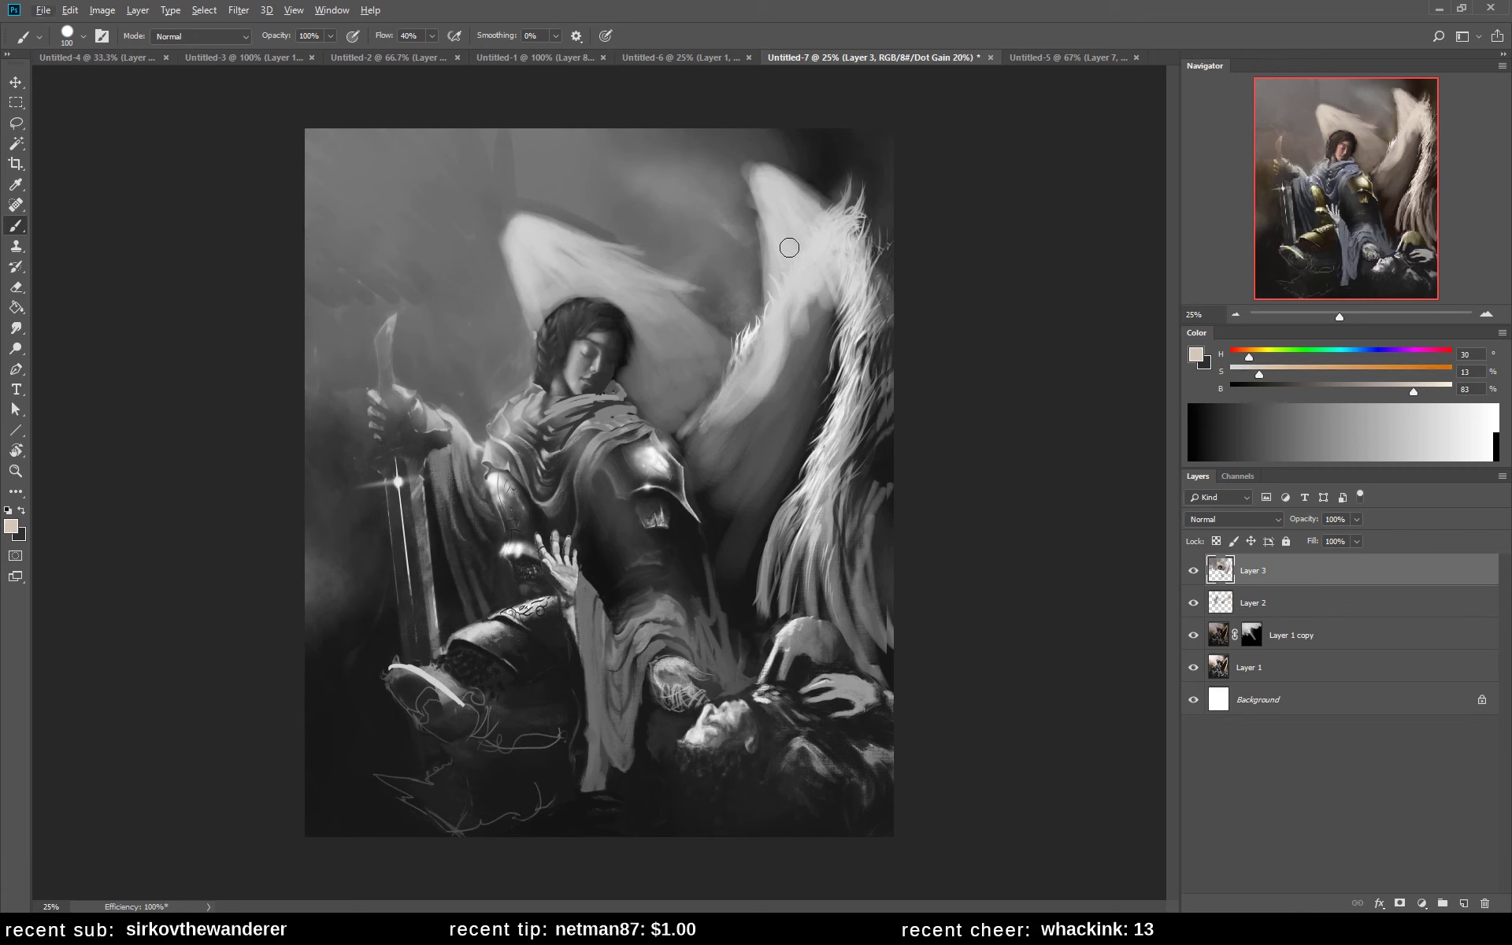
drag(765, 176, 794, 248)
key(e)
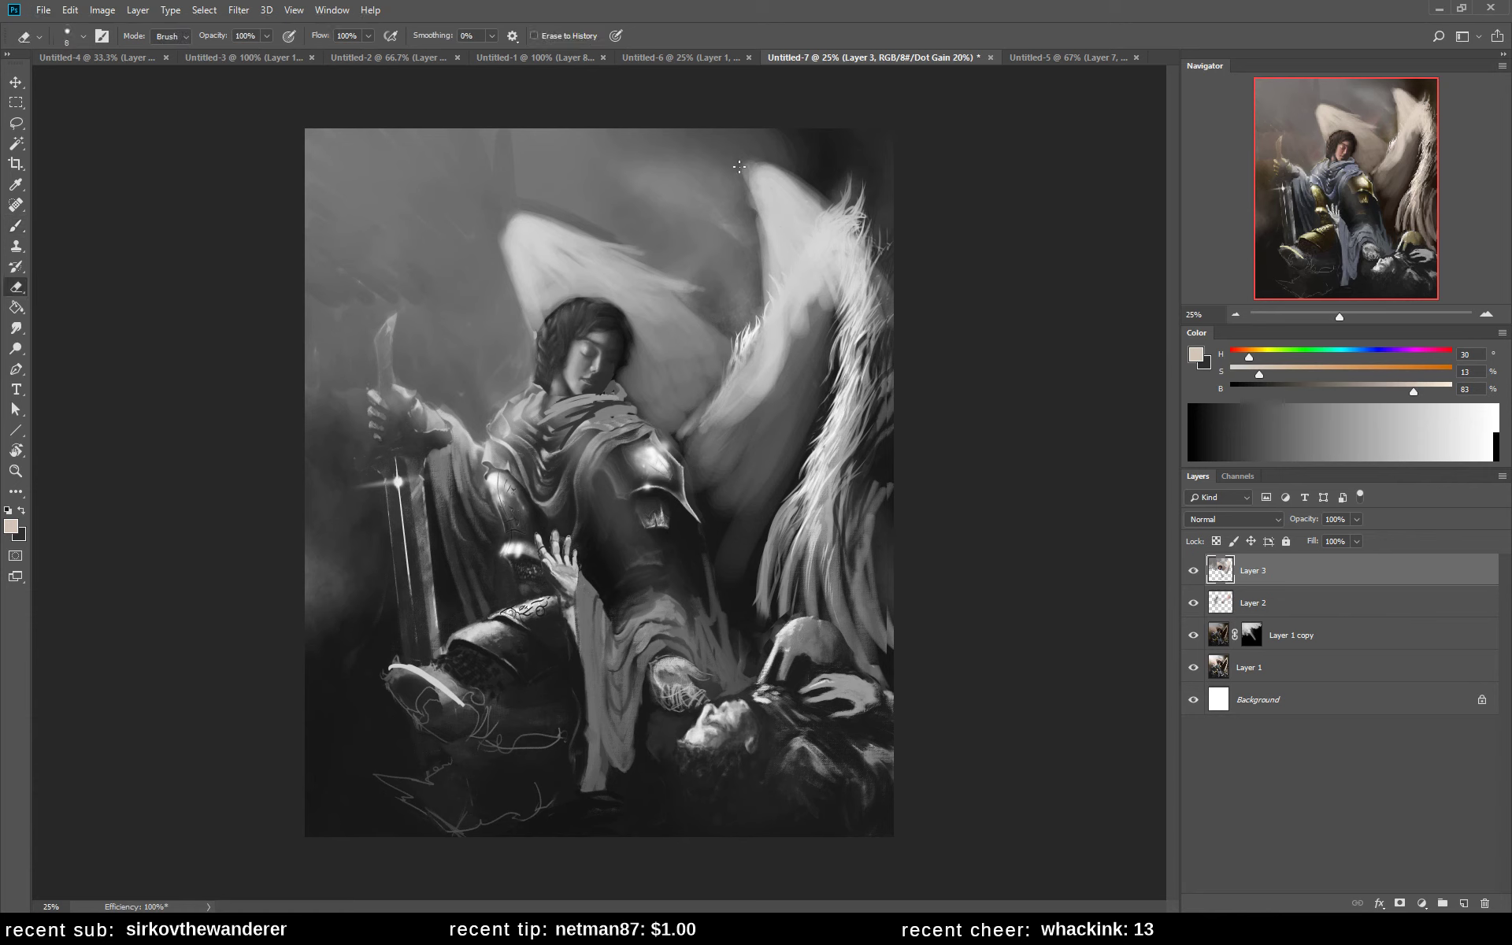
drag(749, 189, 747, 164)
key(b)
alt+click(749, 149)
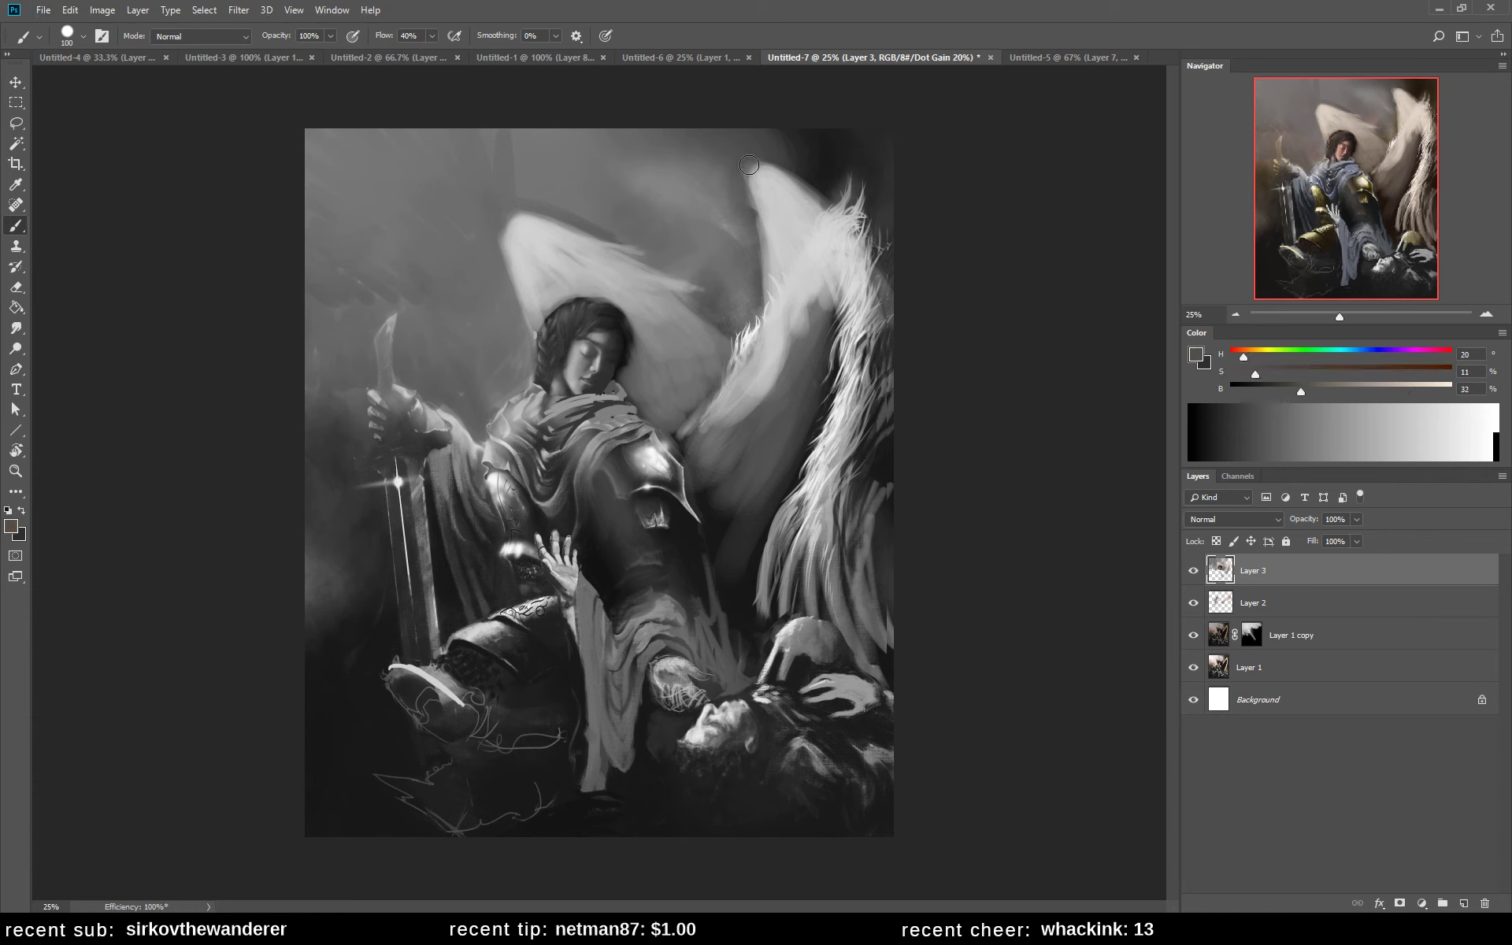
alt+click(780, 228)
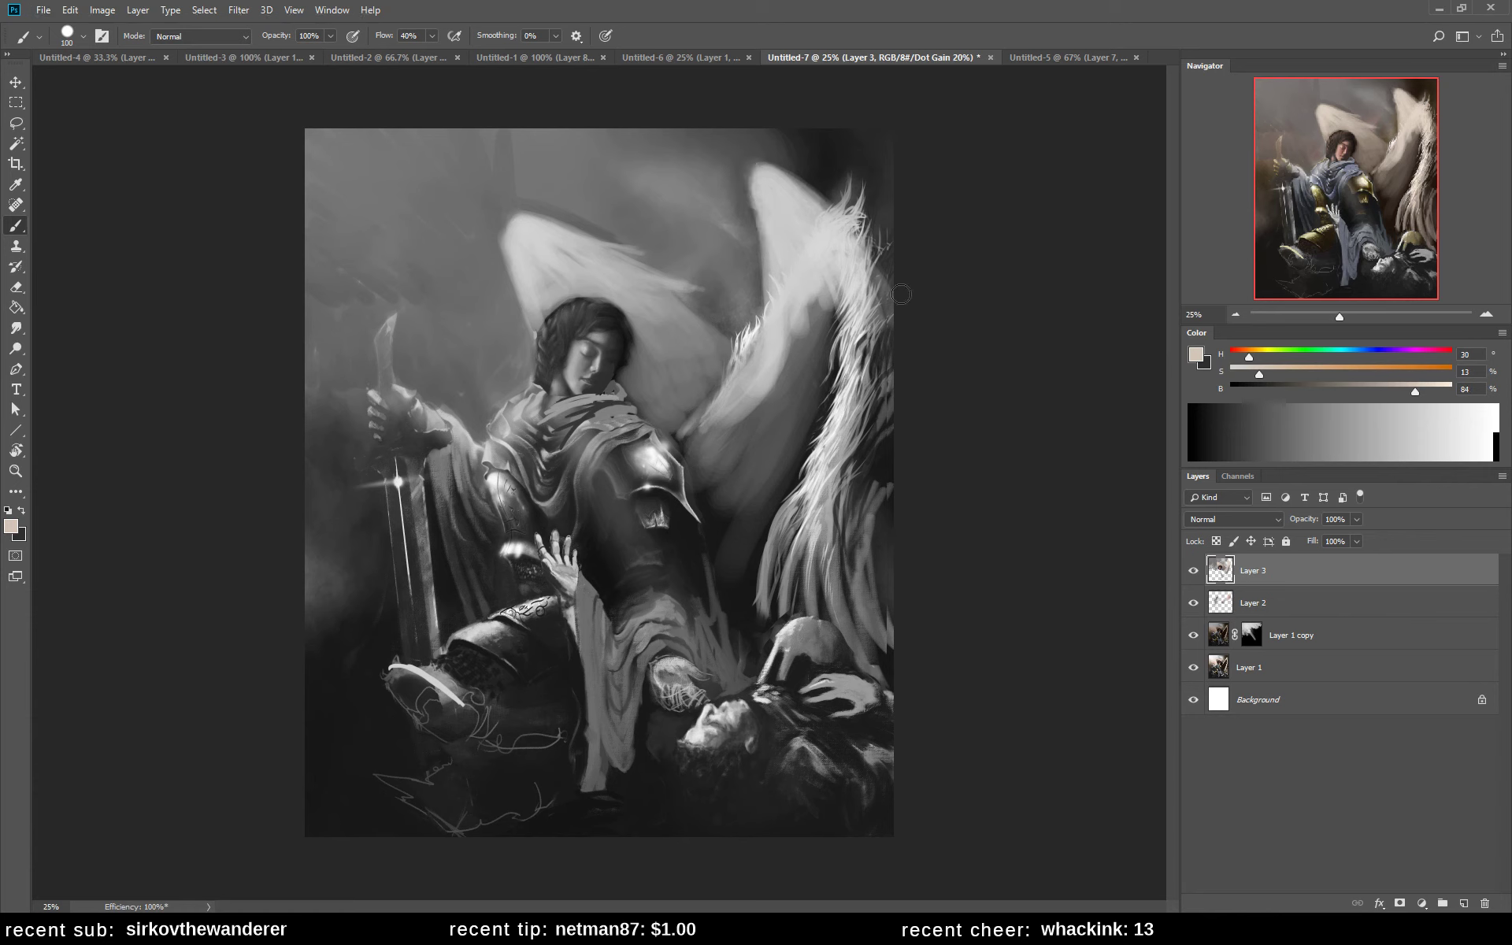
- Brighten the wing's outer edge and repaint the dark background beside the wing top
drag(936, 379, 962, 466)
mouse_move(840, 257)
mouse_down()
mouse_move(932, 423)
mouse_move(904, 308)
mouse_move(845, 228)
mouse_move(884, 281)
mouse_up()
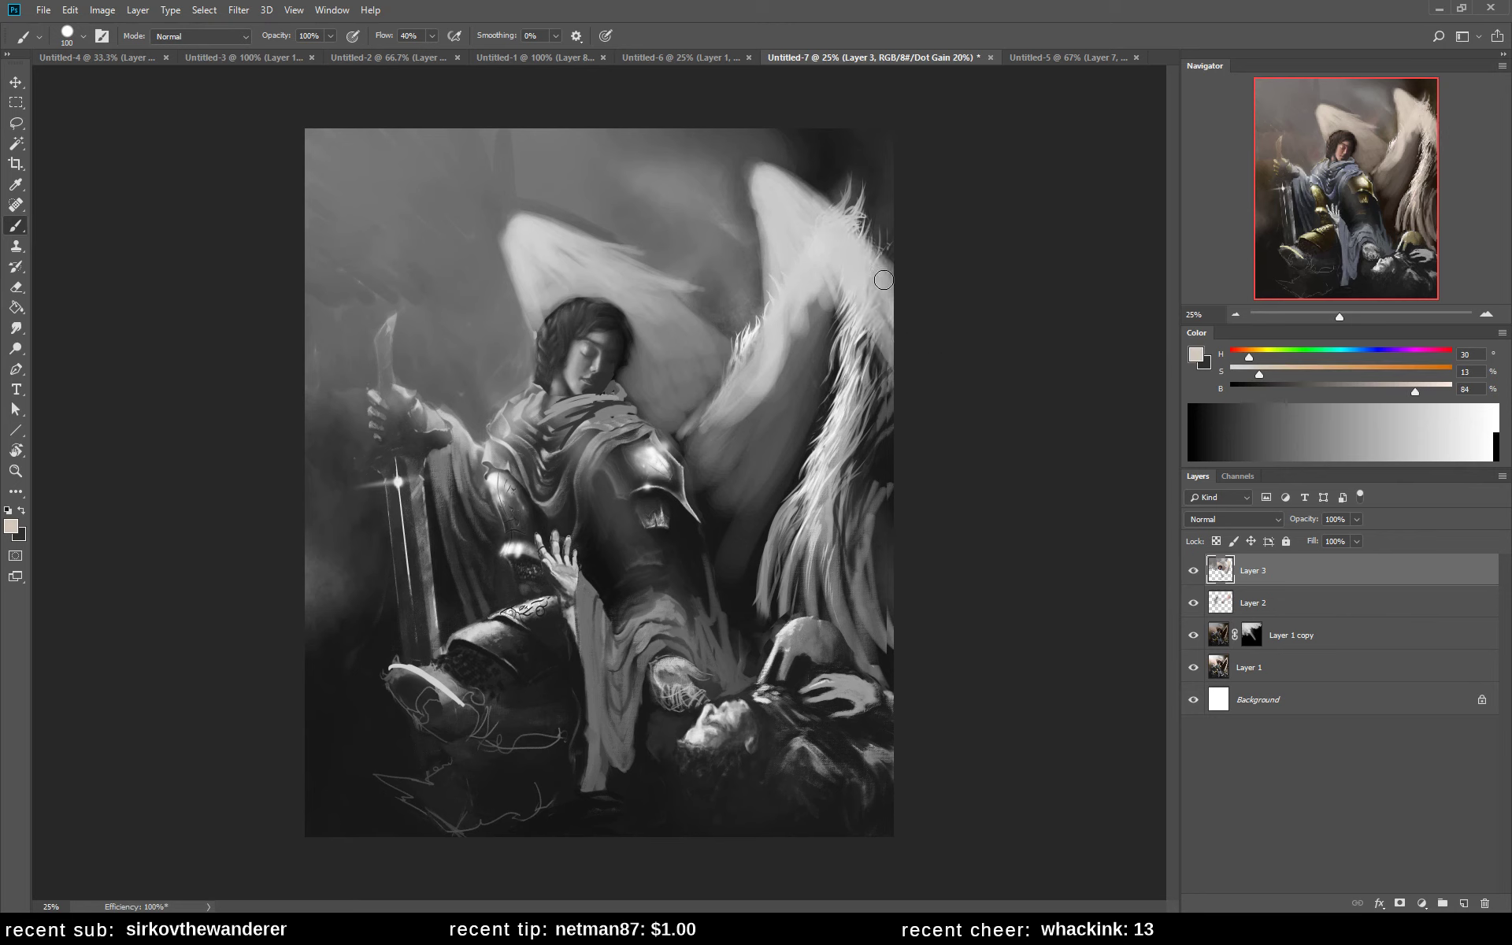
alt+click(791, 153)
alt+click(824, 179)
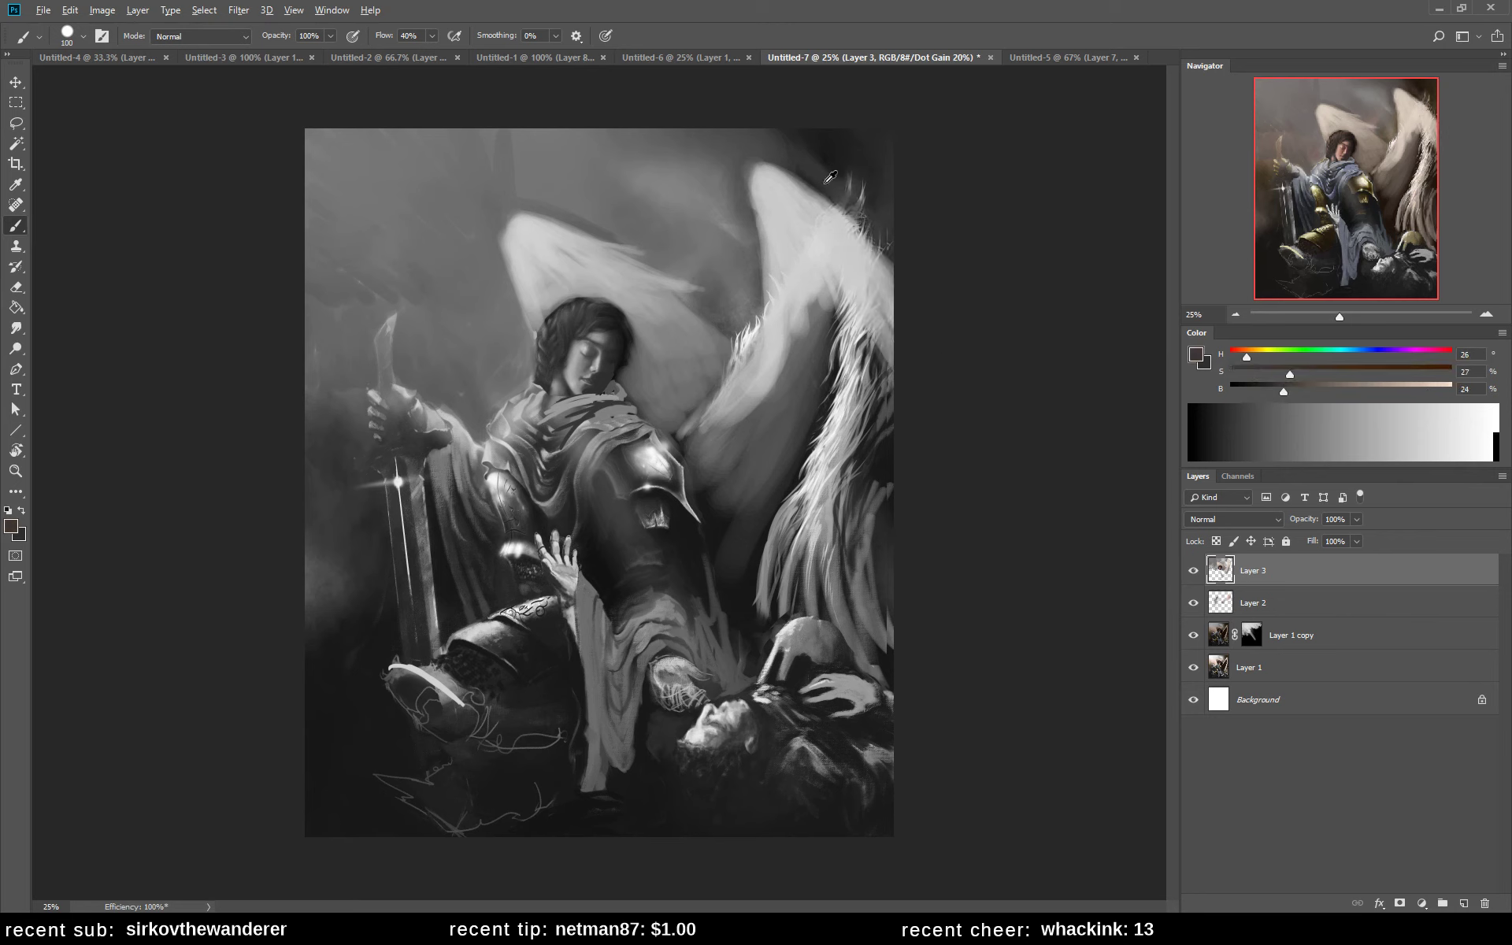
mouse_move(786, 125)
mouse_down()
mouse_move(841, 163)
mouse_move(868, 150)
mouse_up()
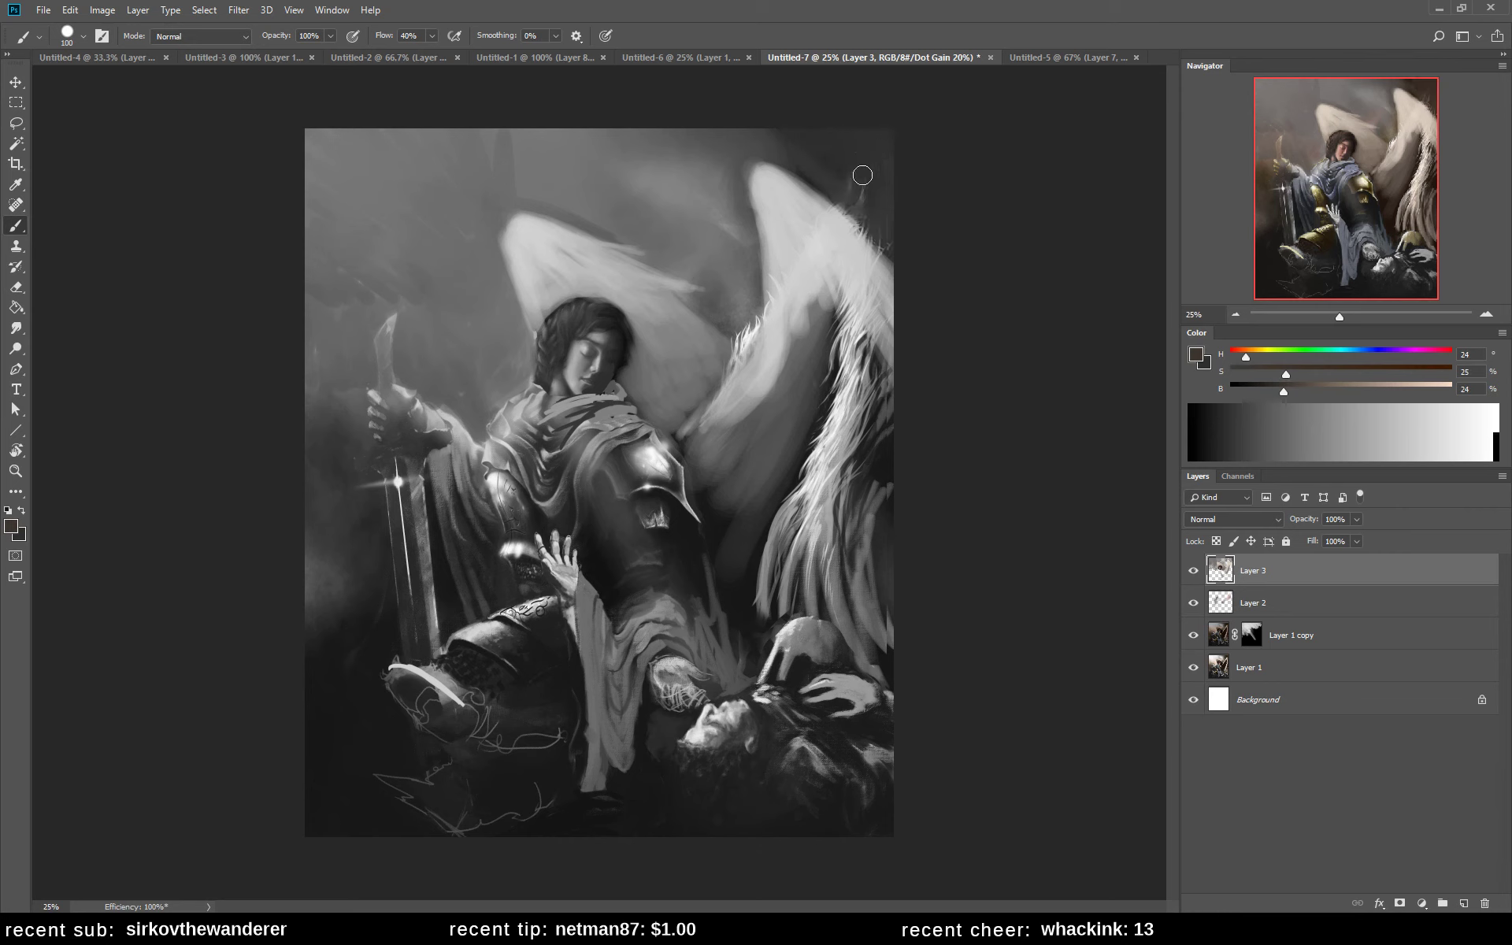
alt+click(786, 144)
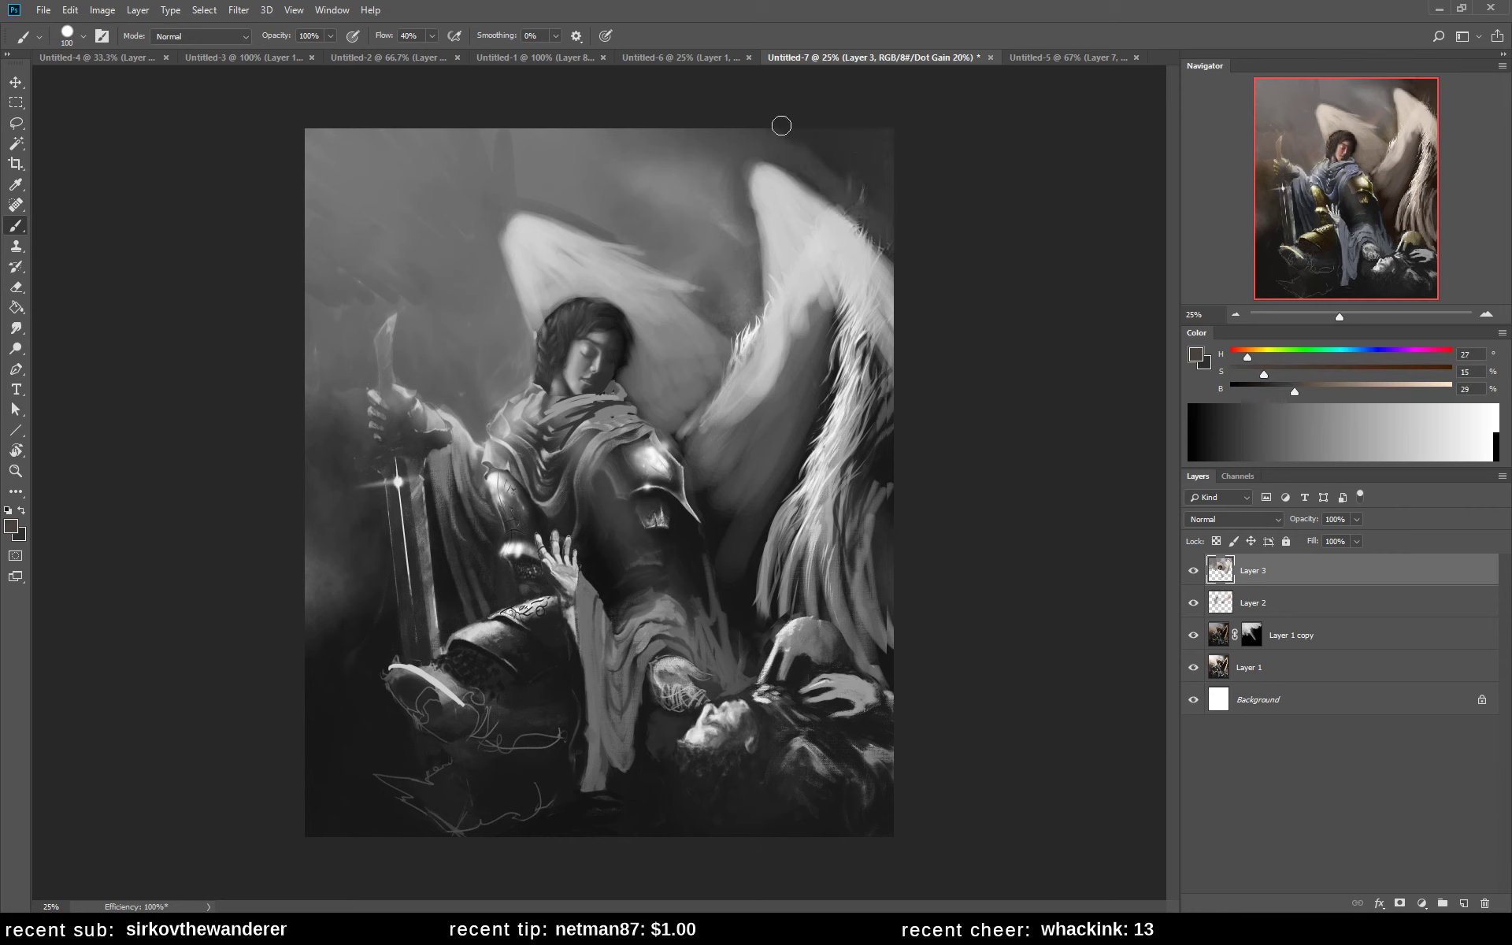
drag(779, 125, 855, 155)
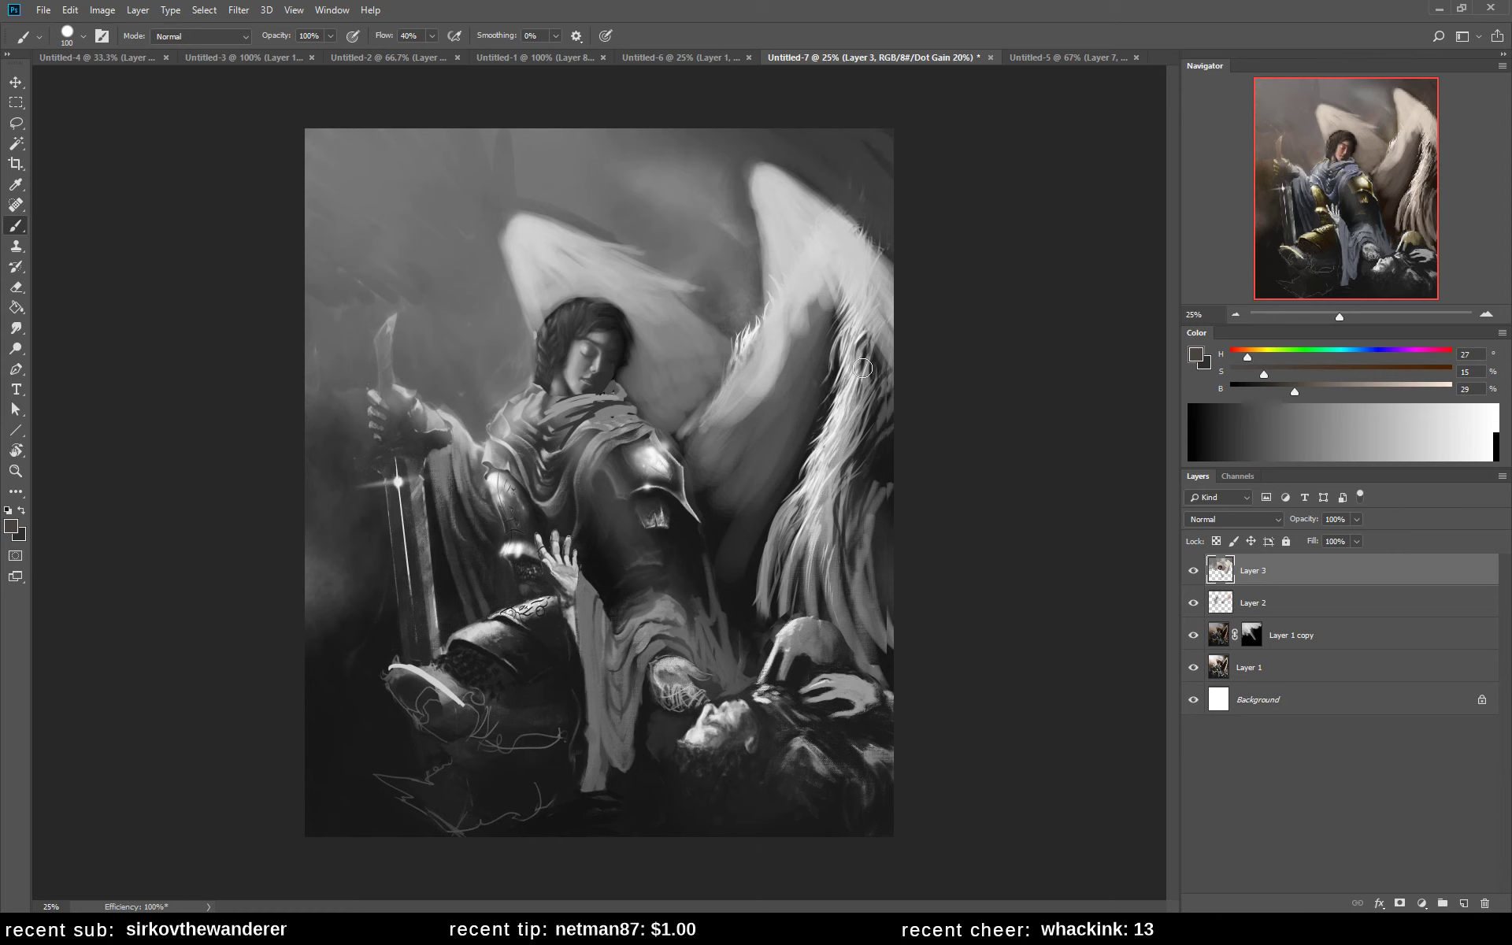
- Paint light strokes across the wing's middle near the shoulder and shade its base
alt+click(740, 410)
mouse_move(738, 422)
mouse_down()
mouse_move(707, 458)
mouse_move(775, 423)
mouse_move(759, 416)
mouse_move(768, 405)
mouse_move(697, 435)
mouse_move(777, 442)
mouse_move(711, 470)
mouse_up()
alt+click(711, 470)
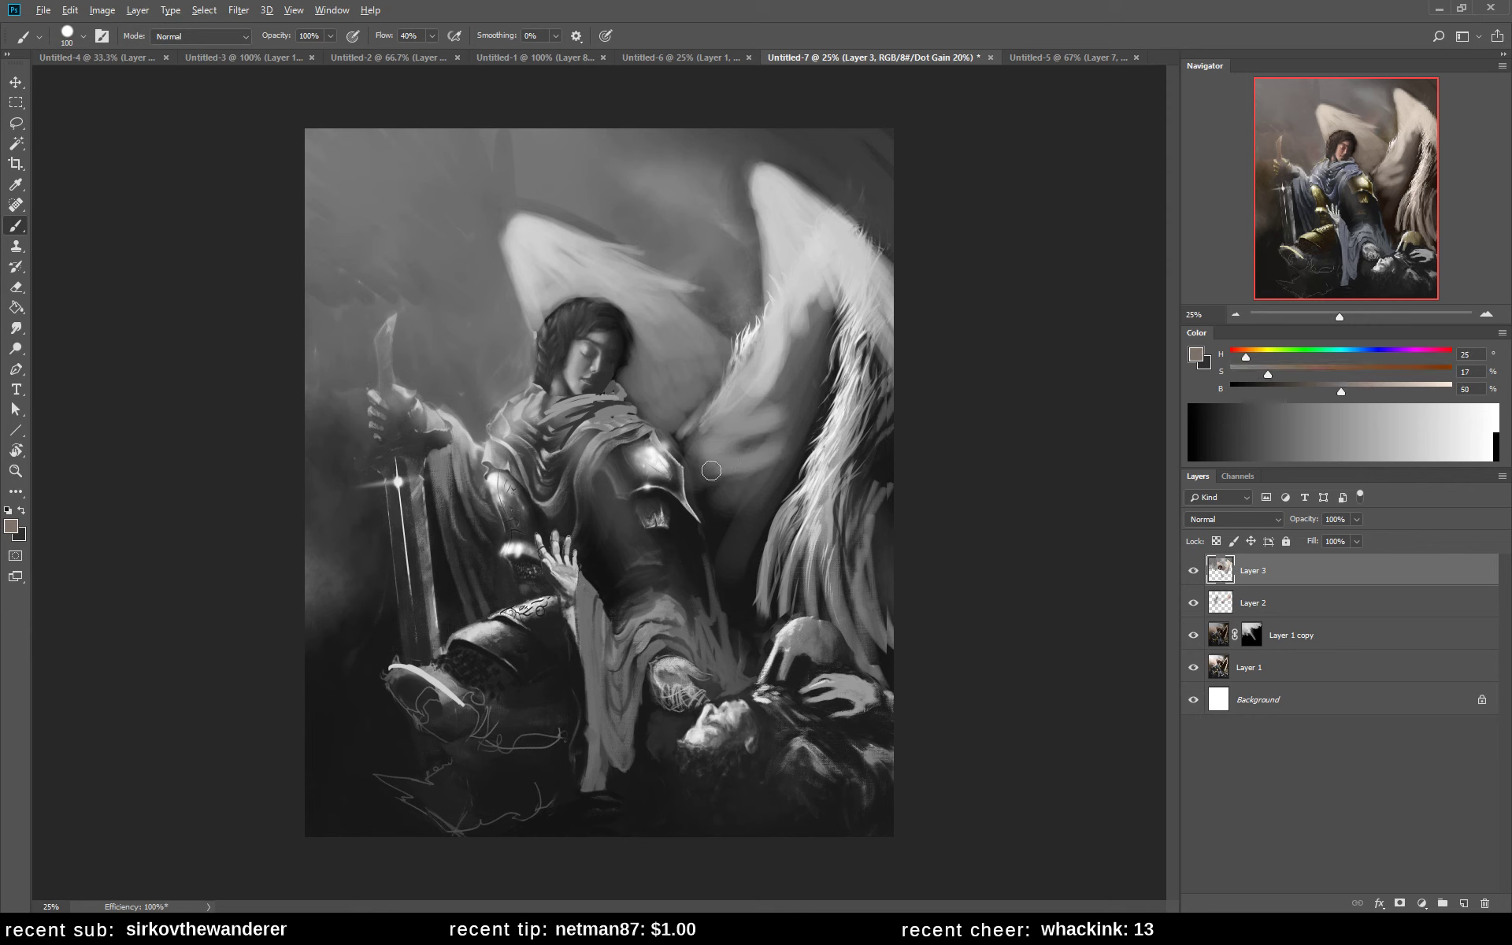
alt+click(813, 364)
mouse_move(814, 364)
mouse_down()
mouse_move(765, 385)
mouse_move(783, 355)
mouse_move(754, 399)
mouse_move(813, 357)
mouse_move(794, 403)
mouse_move(718, 421)
mouse_move(708, 442)
mouse_move(726, 405)
mouse_move(683, 448)
mouse_up()
alt+click(811, 368)
alt+click(734, 389)
alt+click(785, 407)
alt+click(727, 407)
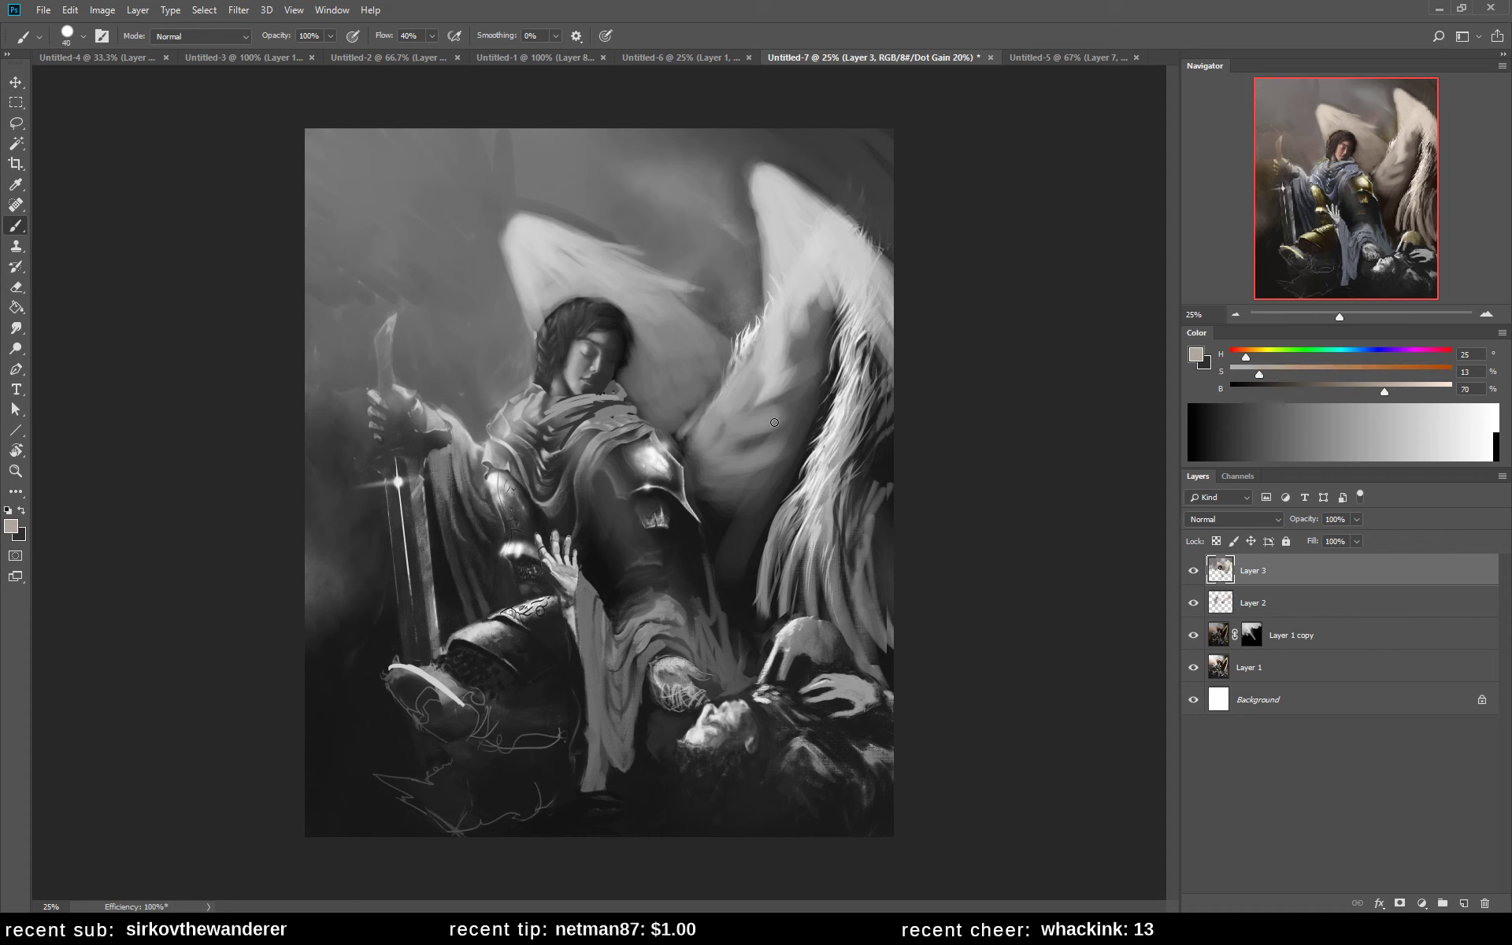
alt+click(762, 344)
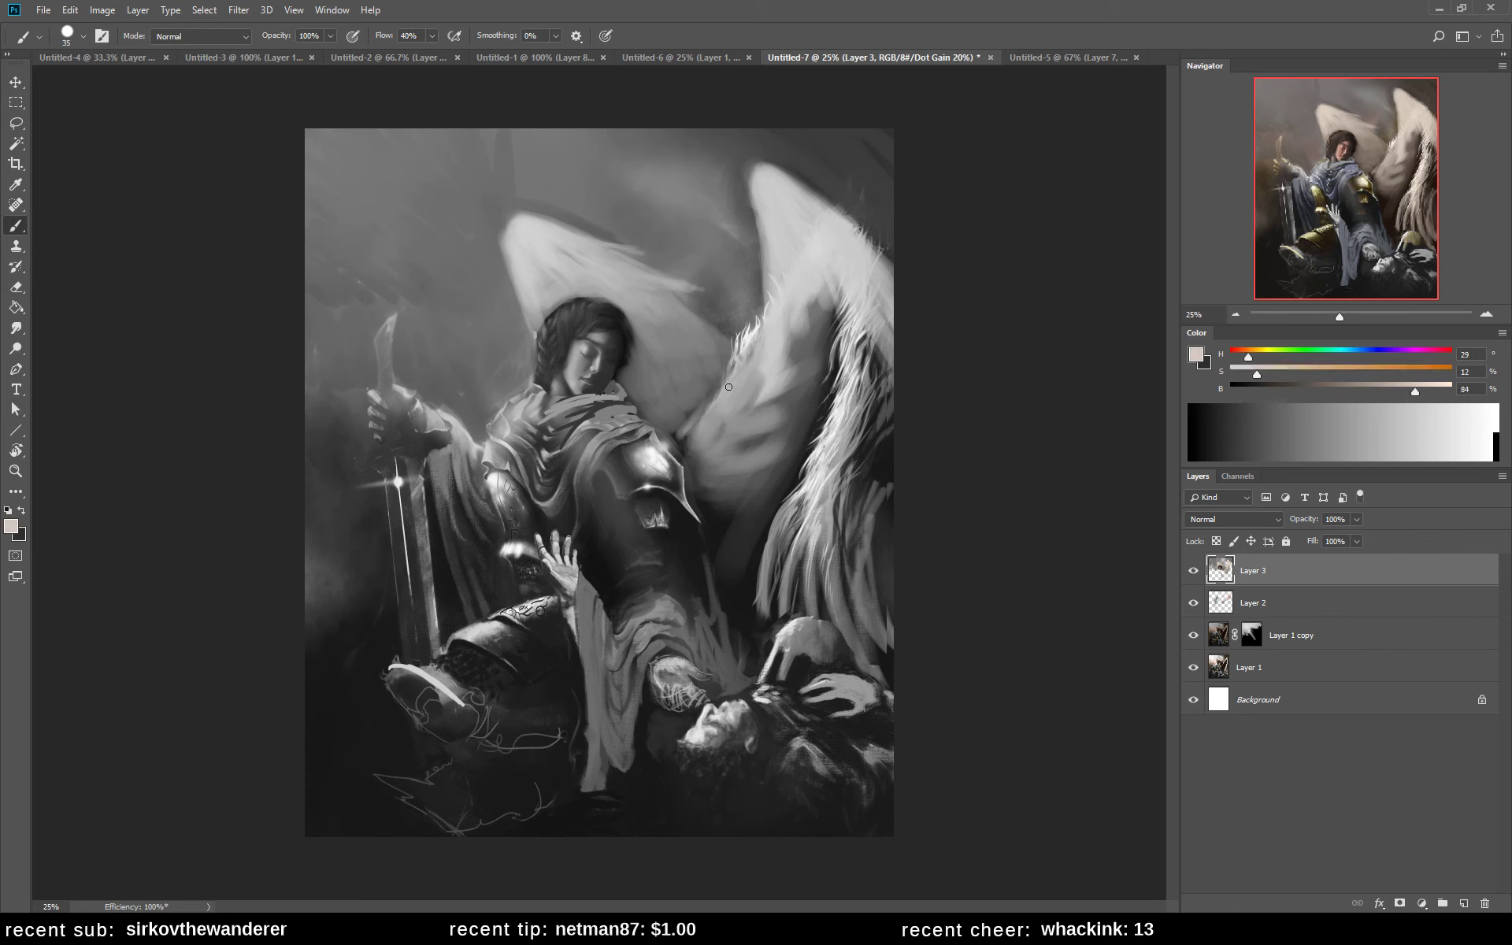
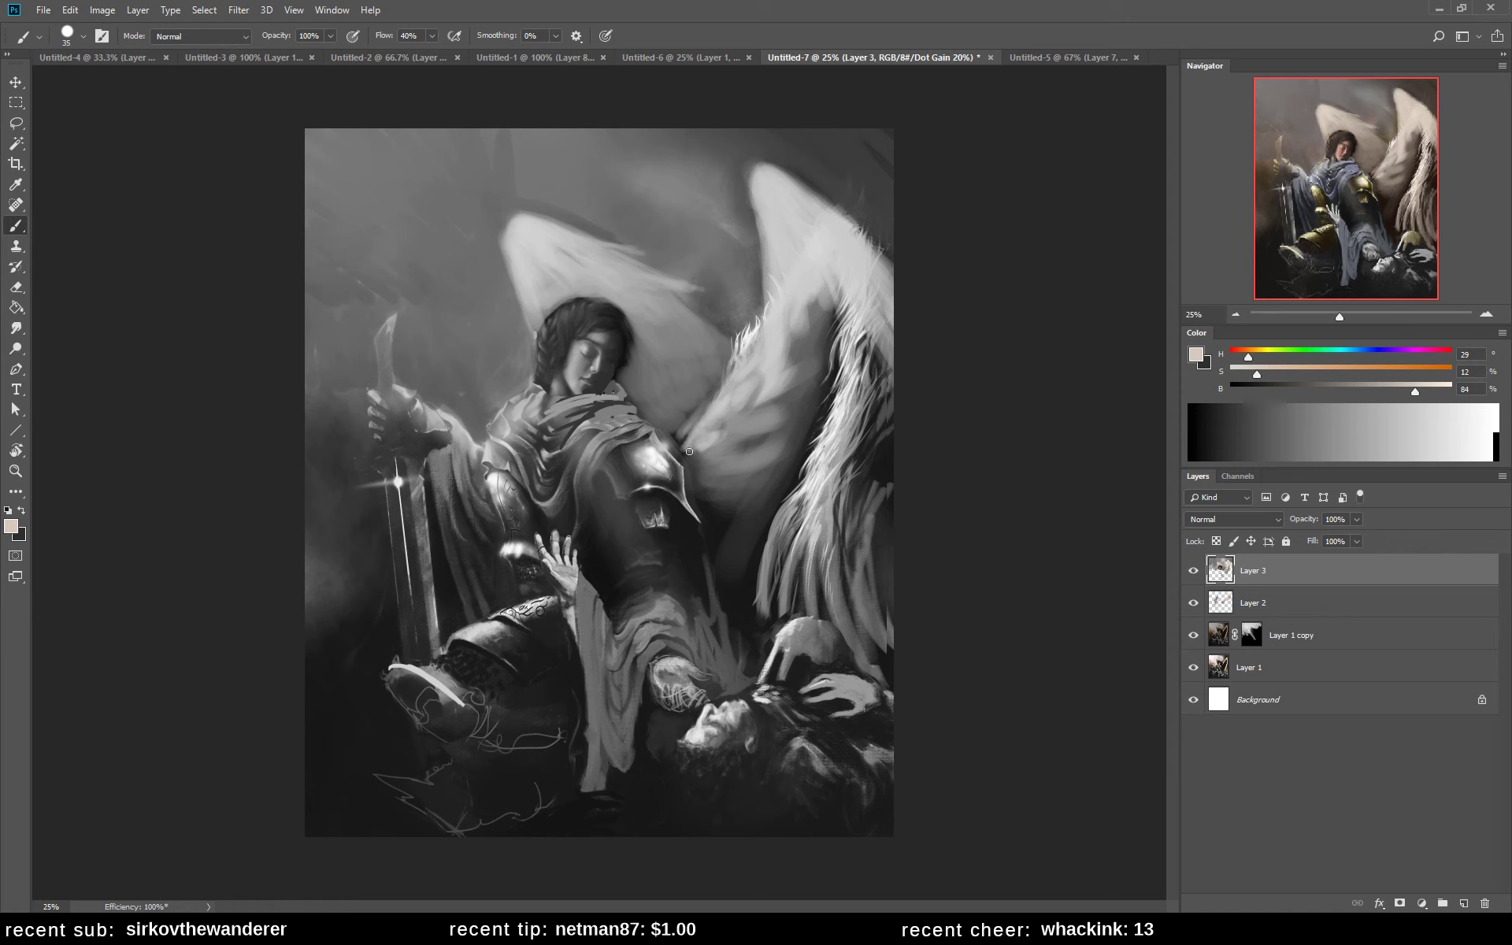
- Paint light and faint darker feather strokes along the wing edge using sampled wing tones
drag(689, 451, 718, 421)
alt+click(708, 458)
alt+click(698, 463)
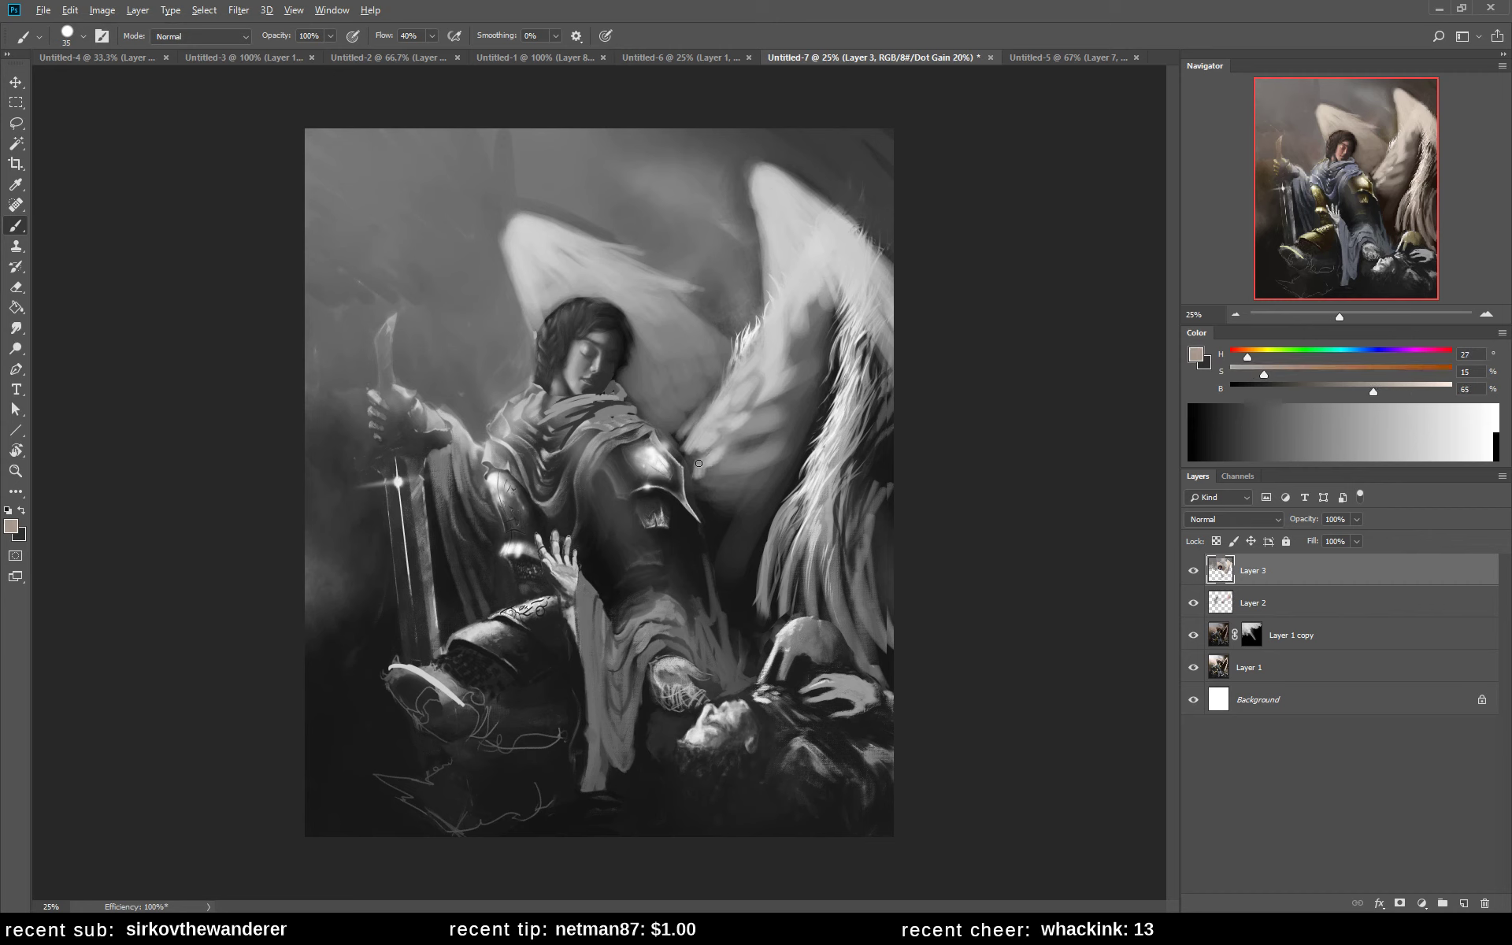
alt+click(693, 461)
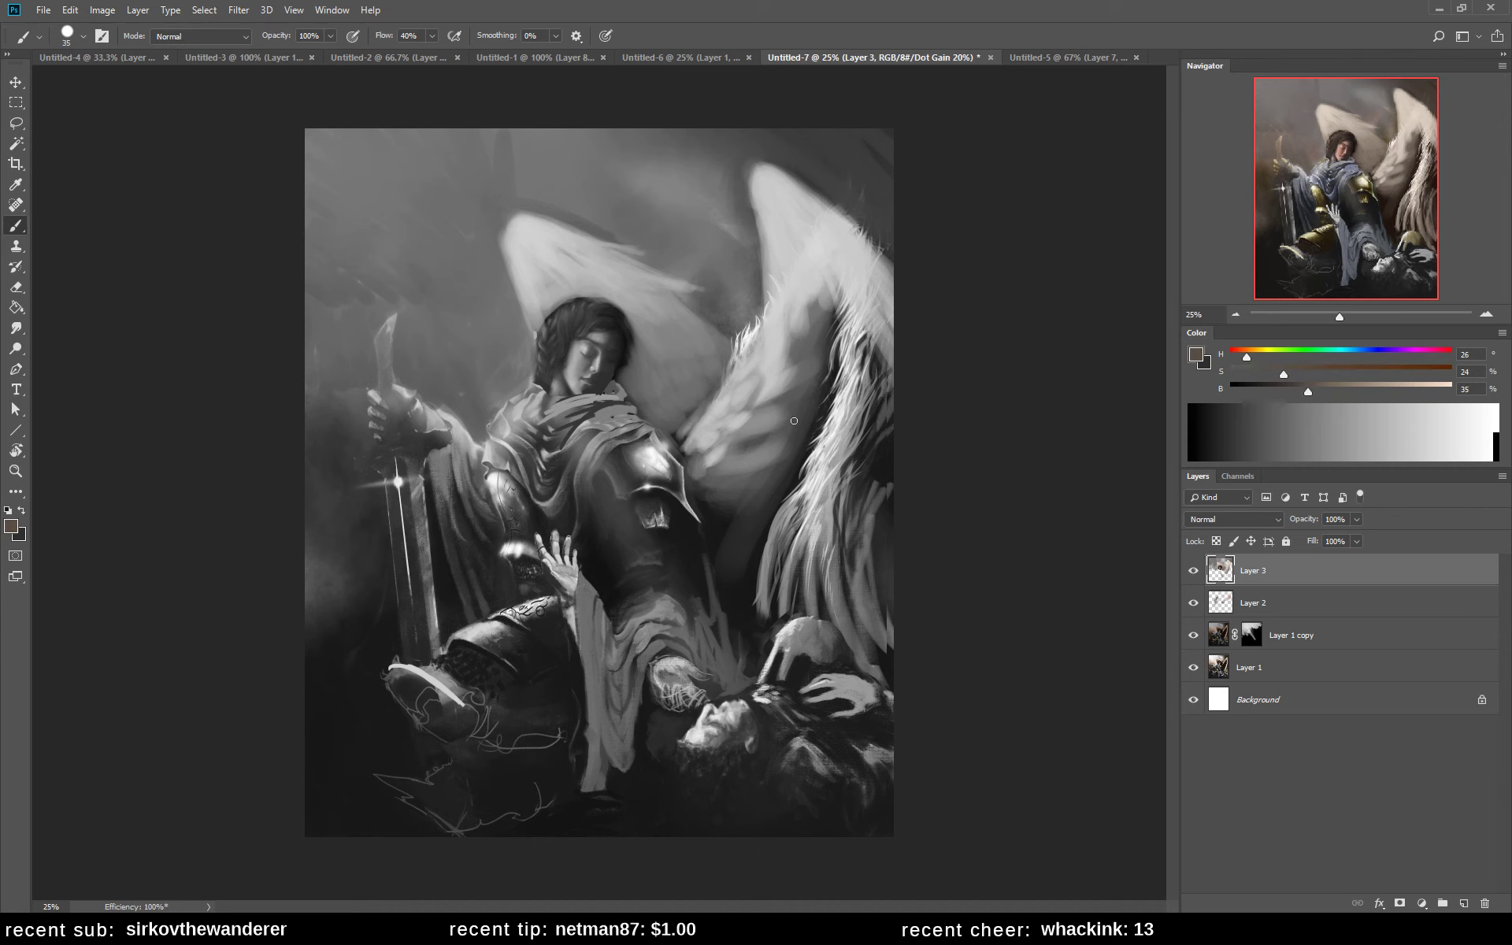
alt+click(792, 448)
drag(779, 445, 789, 433)
alt+click(765, 464)
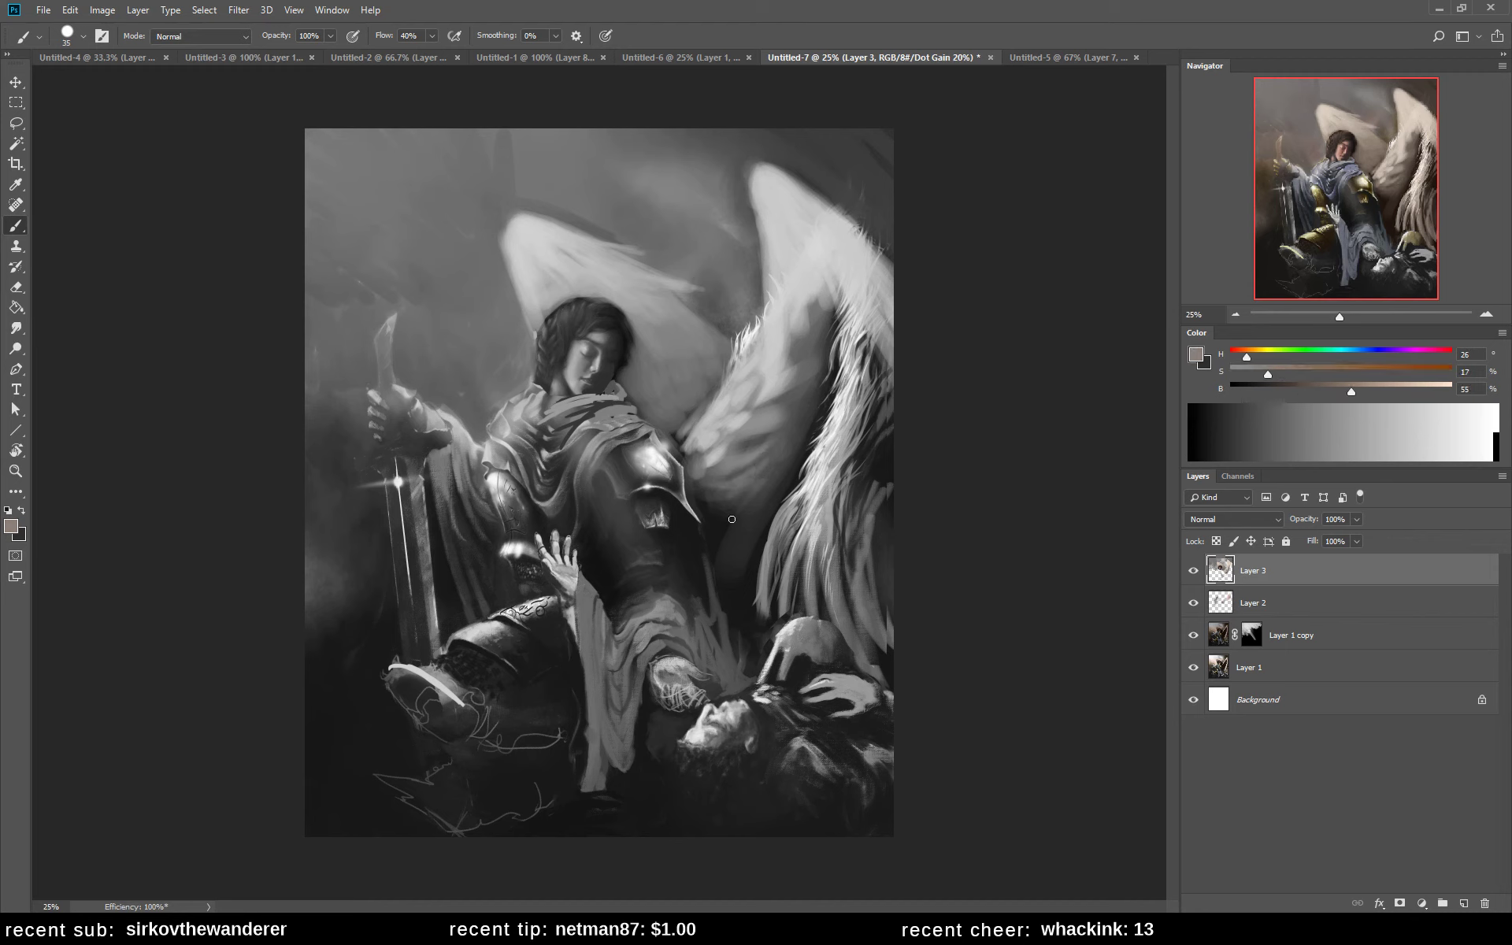
alt+click(791, 420)
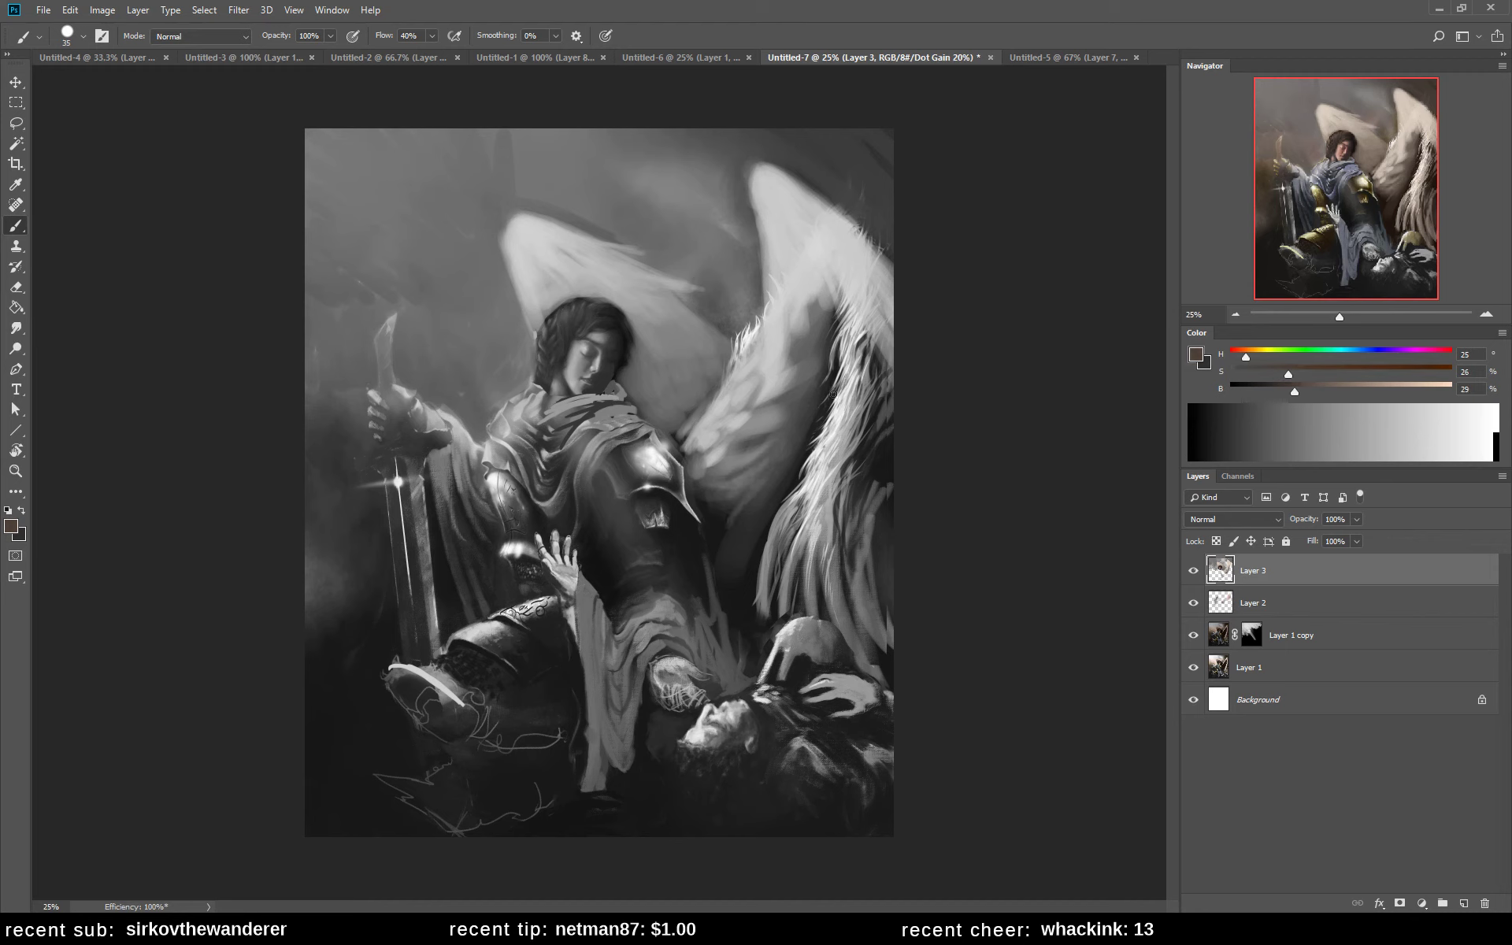
- With a 400 px brush, soften the right wing's outer edge in light beige, undoing a dark pass
key(bracketright)
key(bracketright)
key(bracketright)
key(bracketright)
key(bracketright)
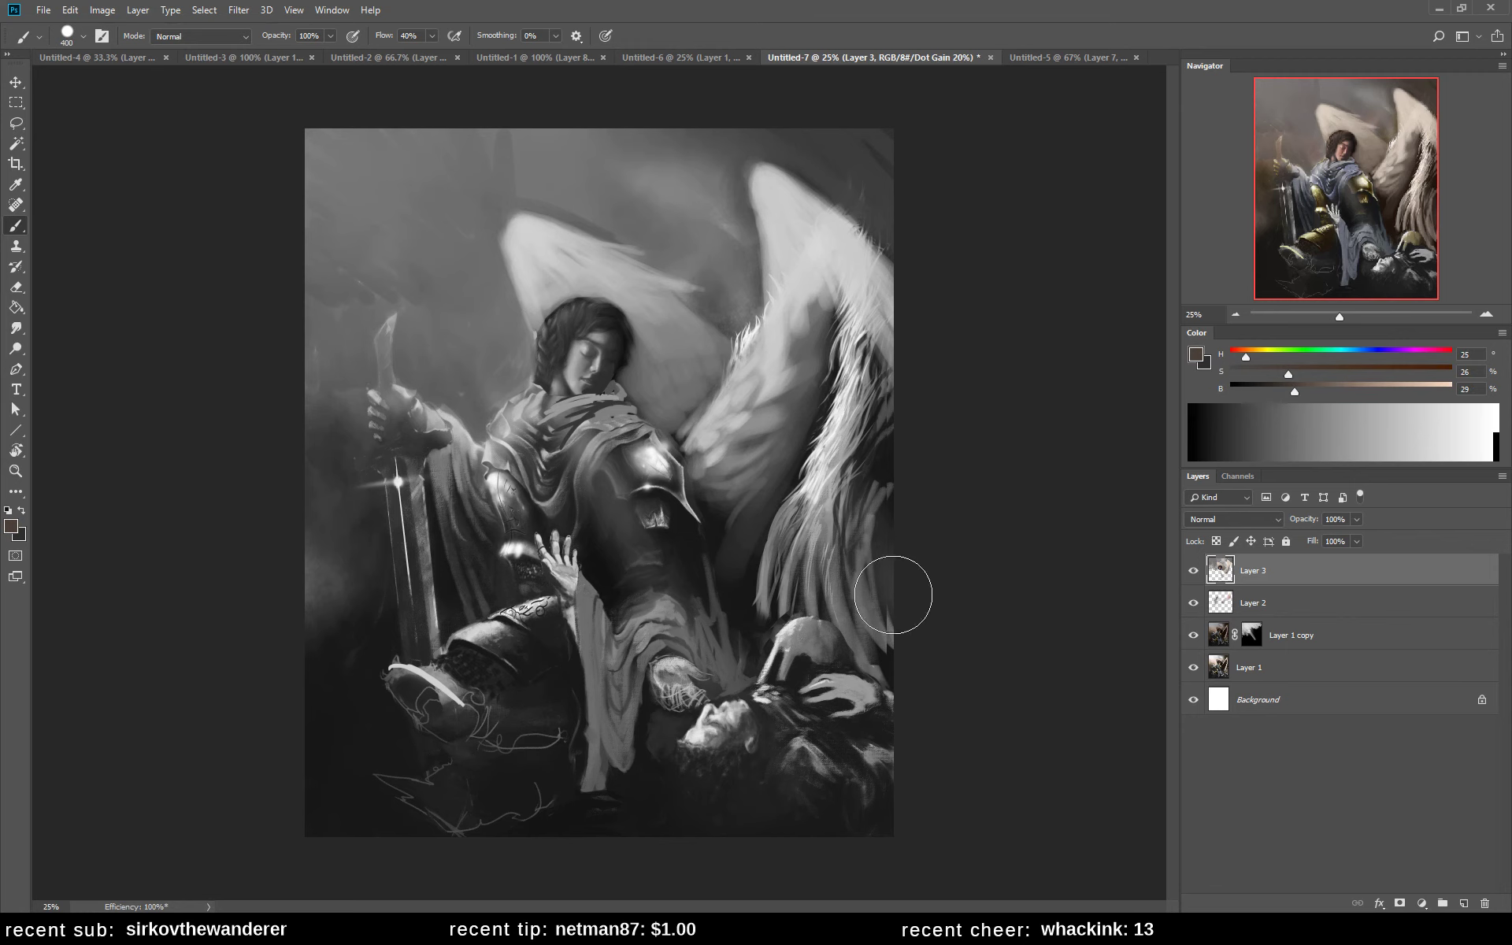
mouse_move(888, 601)
mouse_down()
mouse_move(827, 488)
mouse_move(898, 475)
mouse_move(863, 339)
mouse_up()
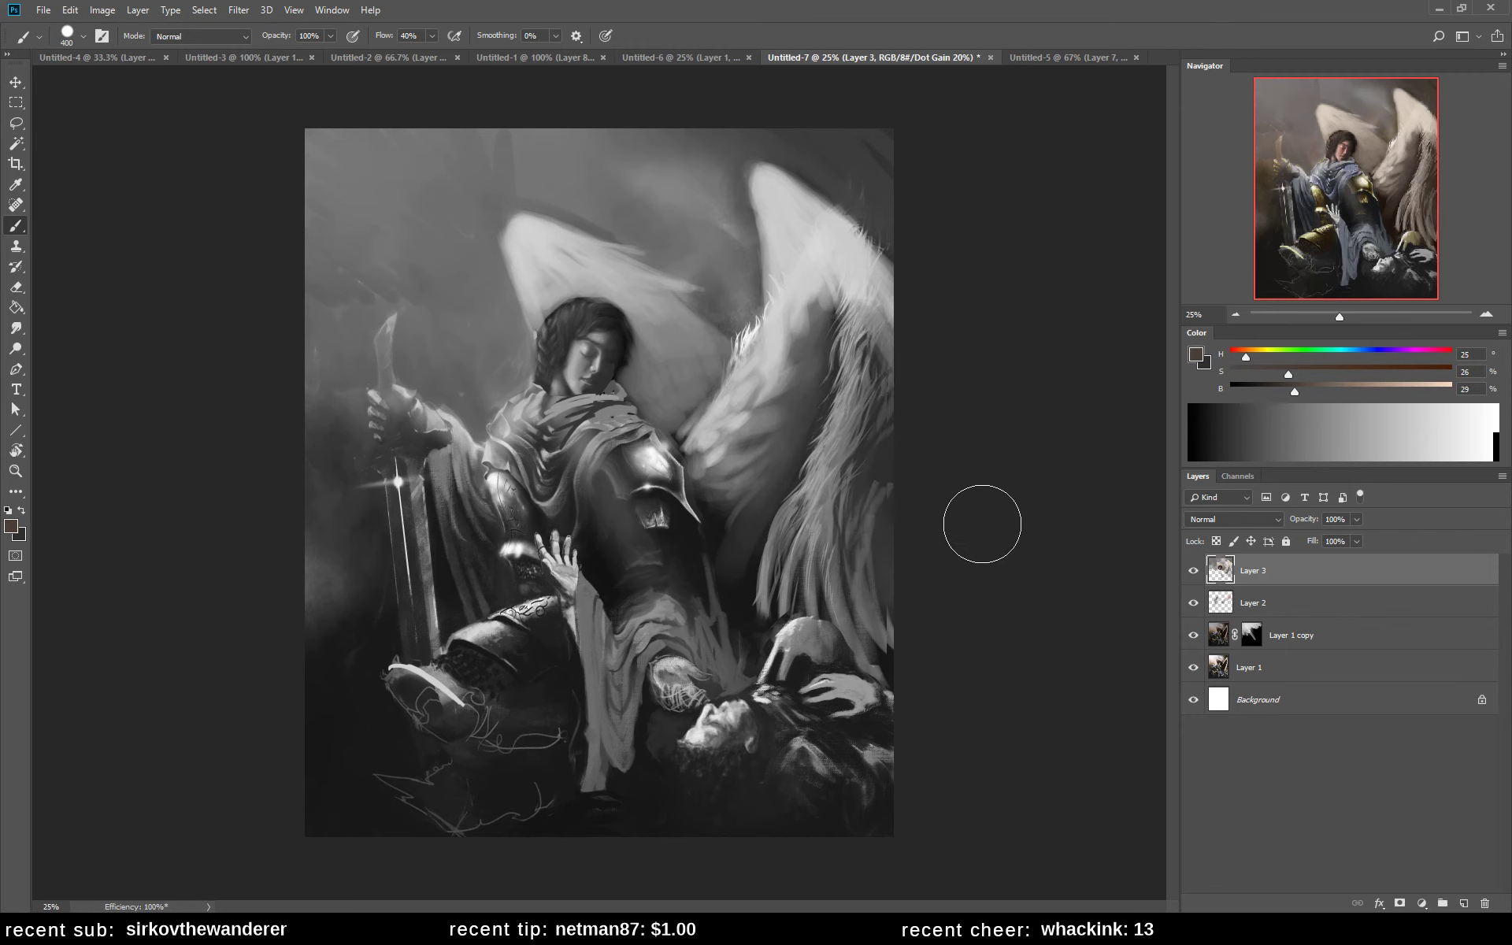
key(ctrl+z)
alt+click(861, 303)
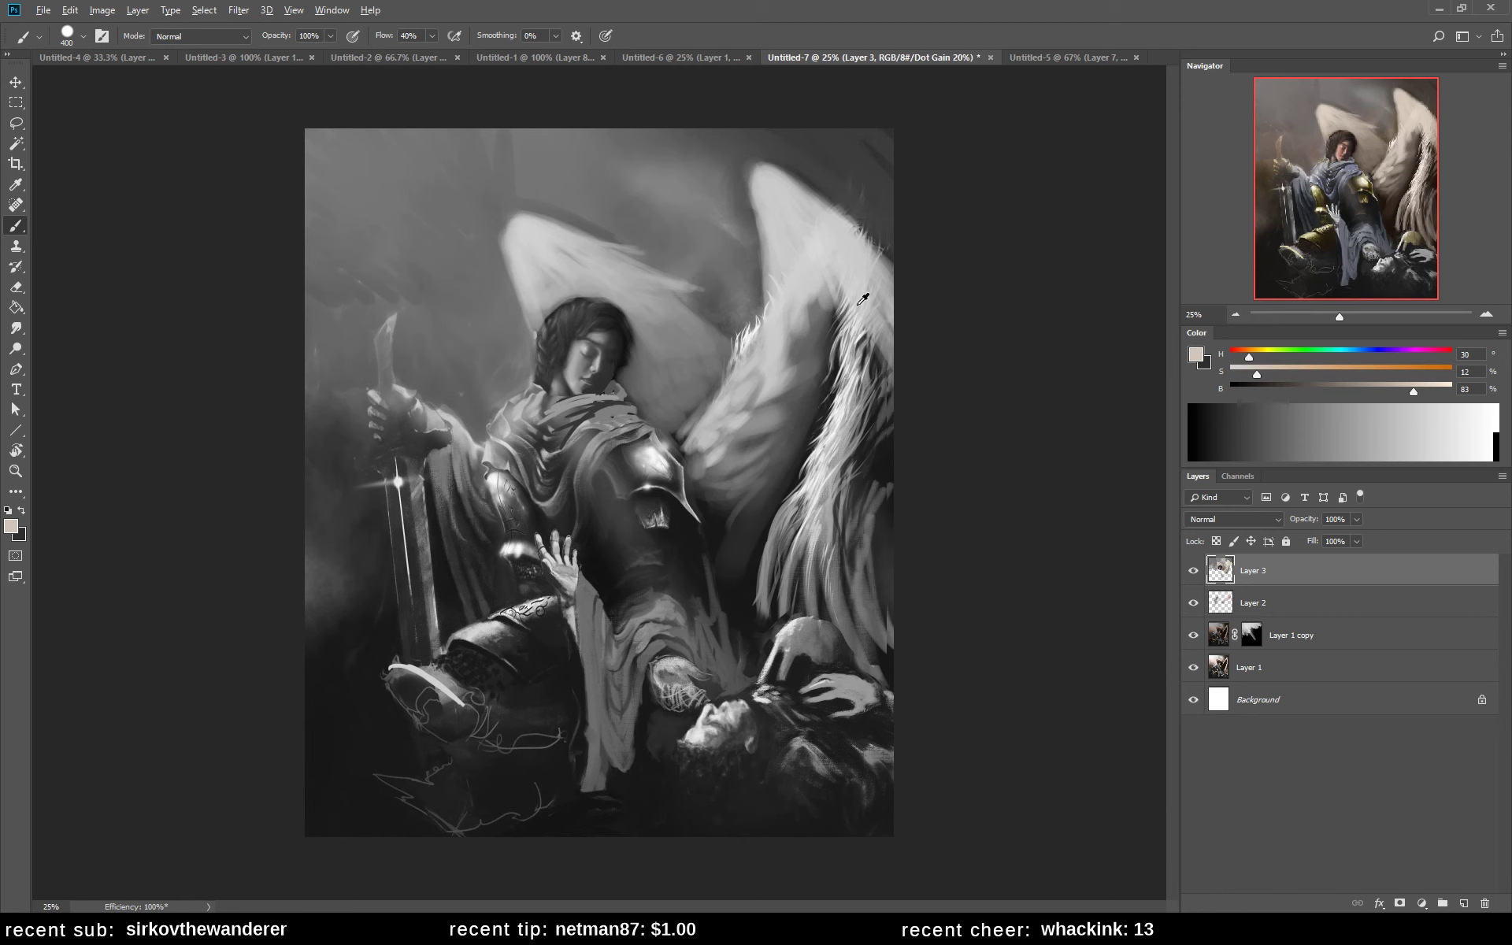
alt+click(842, 261)
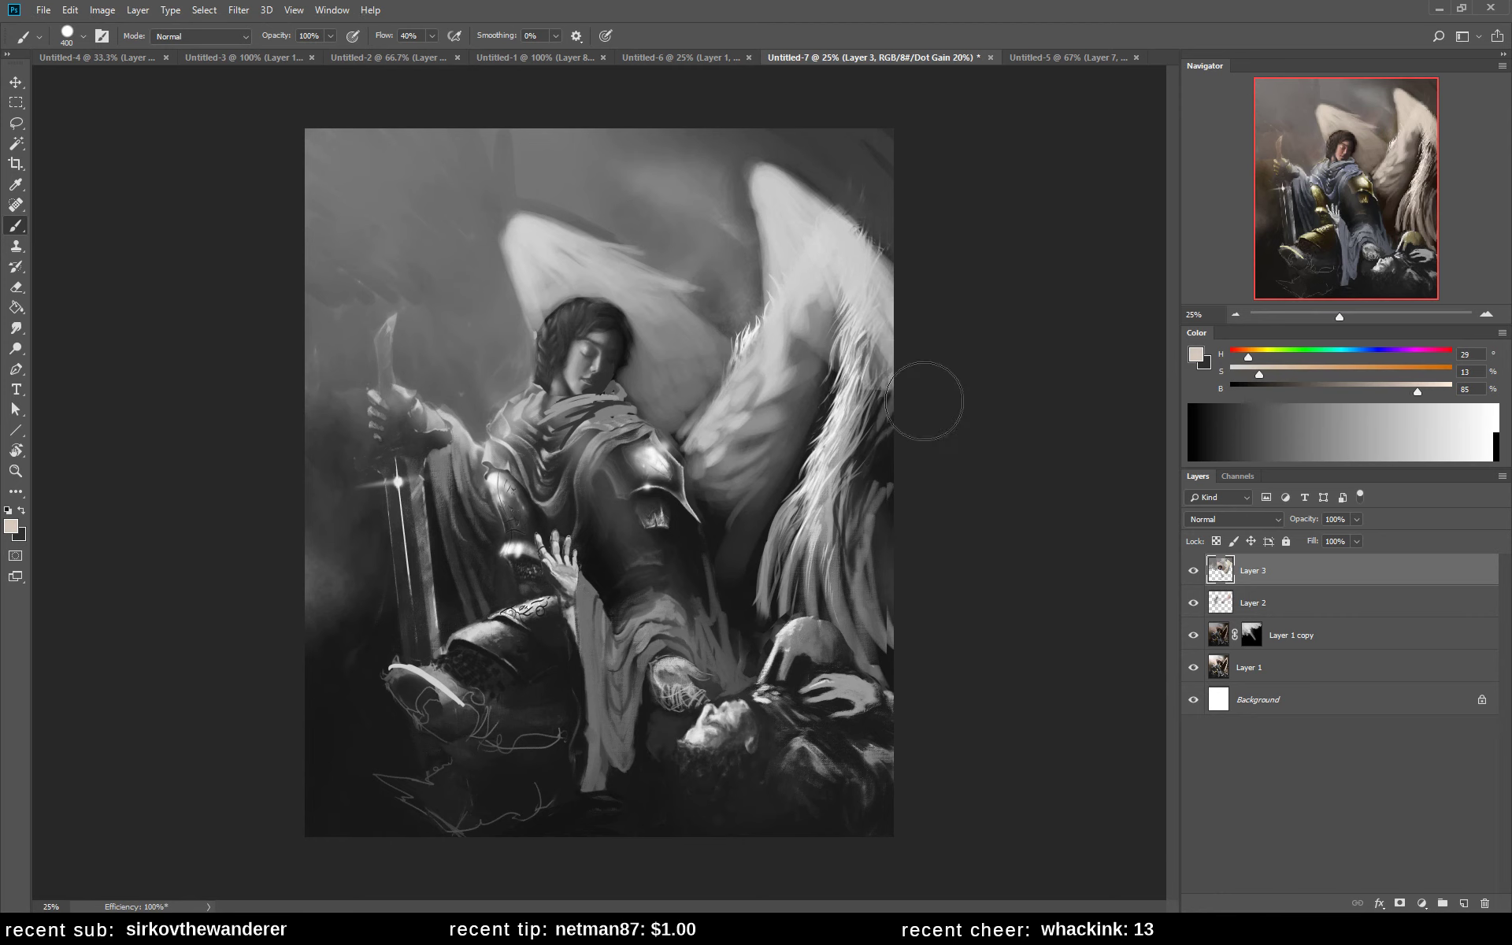
mouse_move(929, 399)
mouse_down()
mouse_move(835, 354)
mouse_move(810, 370)
mouse_move(837, 453)
mouse_move(923, 581)
mouse_move(748, 493)
mouse_move(757, 593)
mouse_up()
- Darken the wing's lower edge and feathers, and brighten the armoured shoulder with a light dab
alt+click(761, 564)
mouse_move(752, 504)
mouse_down()
mouse_move(741, 583)
mouse_move(780, 638)
mouse_move(849, 599)
mouse_move(913, 656)
mouse_move(686, 502)
mouse_move(697, 544)
mouse_up()
mouse_move(917, 662)
mouse_down()
mouse_move(857, 598)
mouse_move(905, 581)
mouse_move(936, 659)
mouse_up()
alt+click(841, 554)
drag(827, 482, 817, 553)
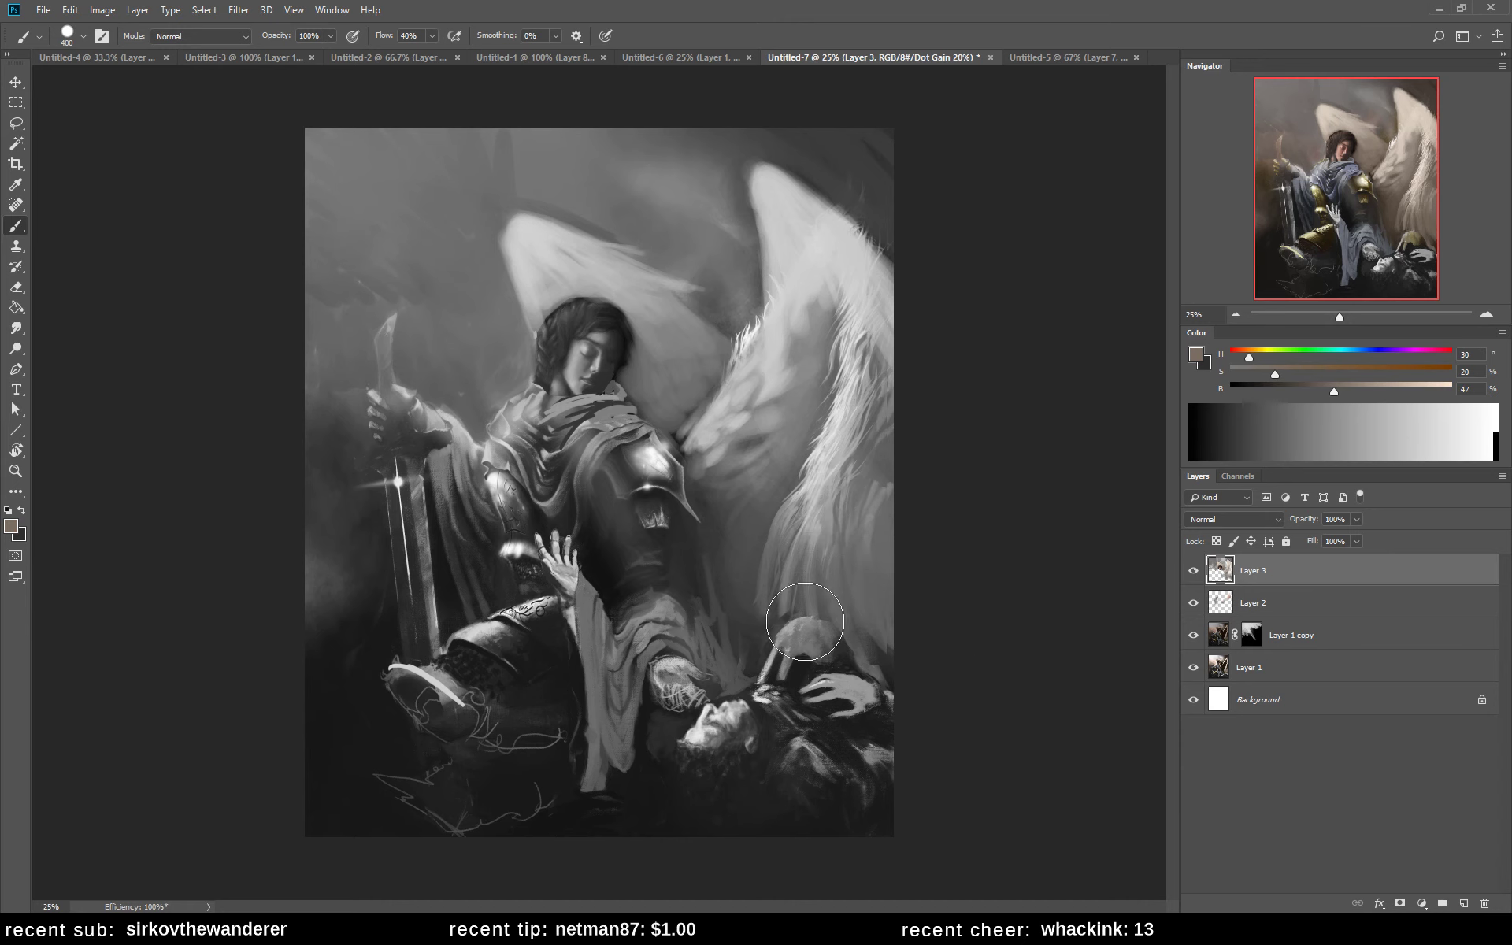
click(683, 501)
- Paint light feathers (hue 34, brightness 93, 150 px brush) down the right wing, then flip the canvas
alt+click(849, 250)
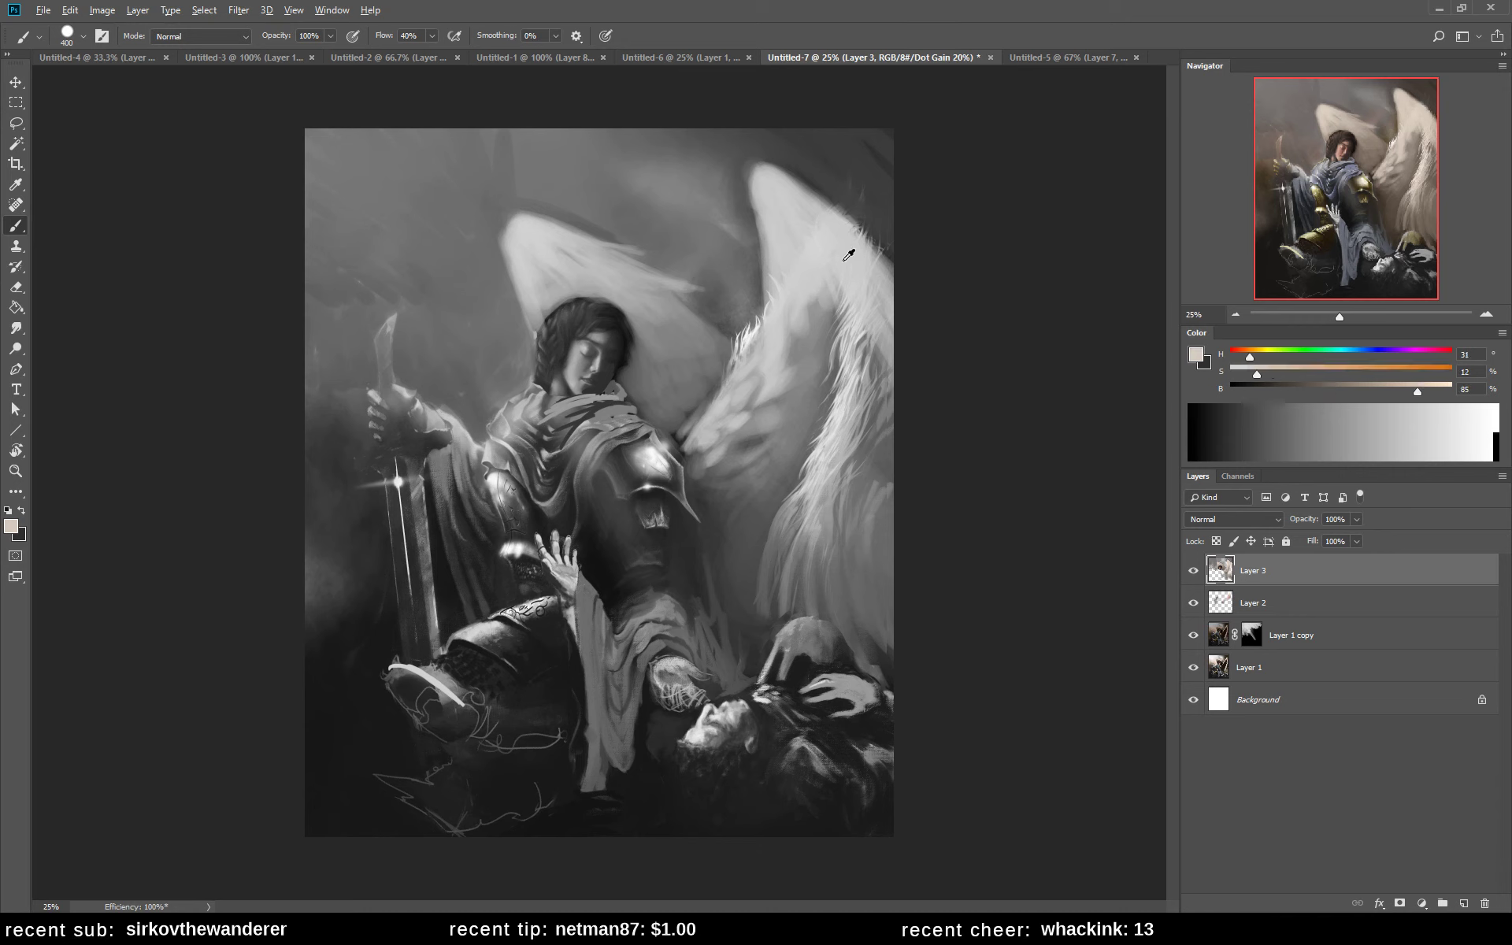
click(1435, 386)
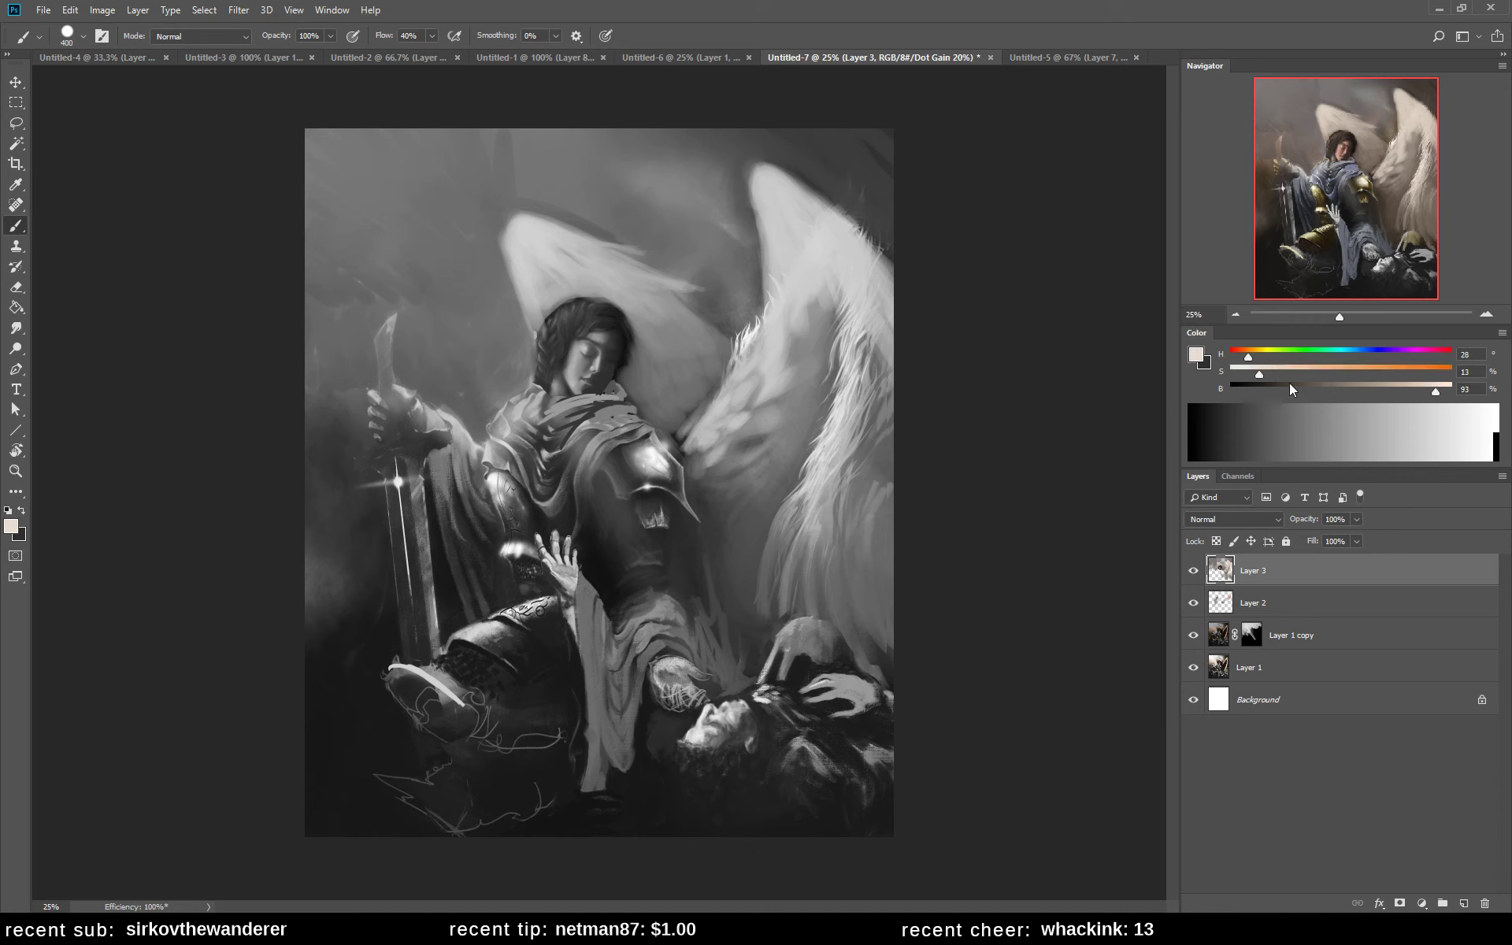
click(1252, 350)
key(bracketleft)
key(bracketleft)
key(bracketleft)
key(bracketleft)
key(bracketleft)
drag(811, 253, 911, 447)
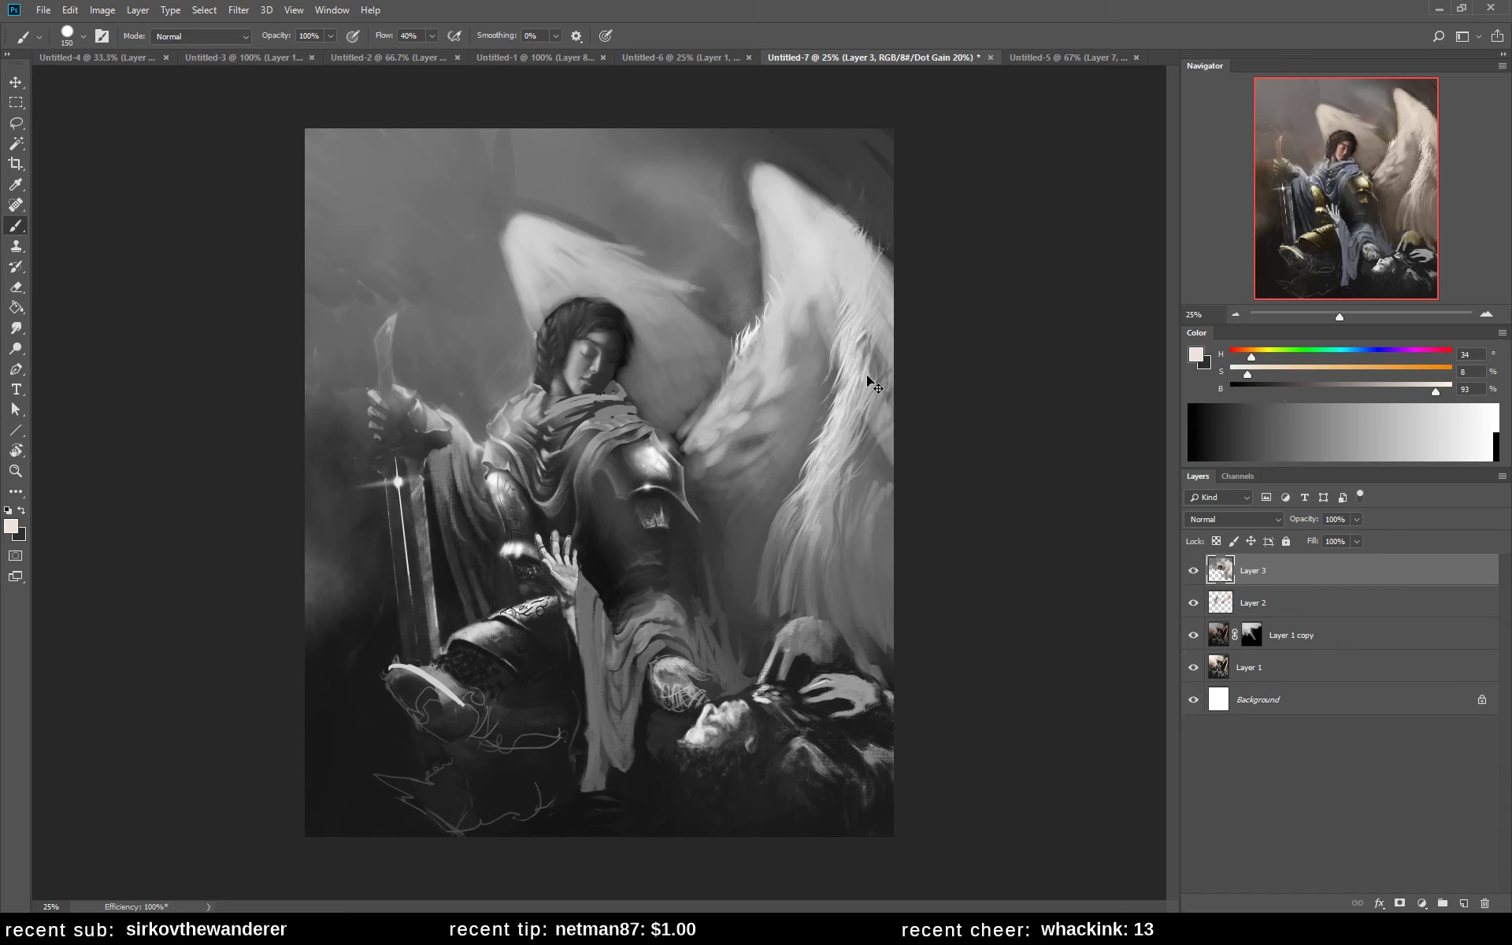
key(ctrl+z)
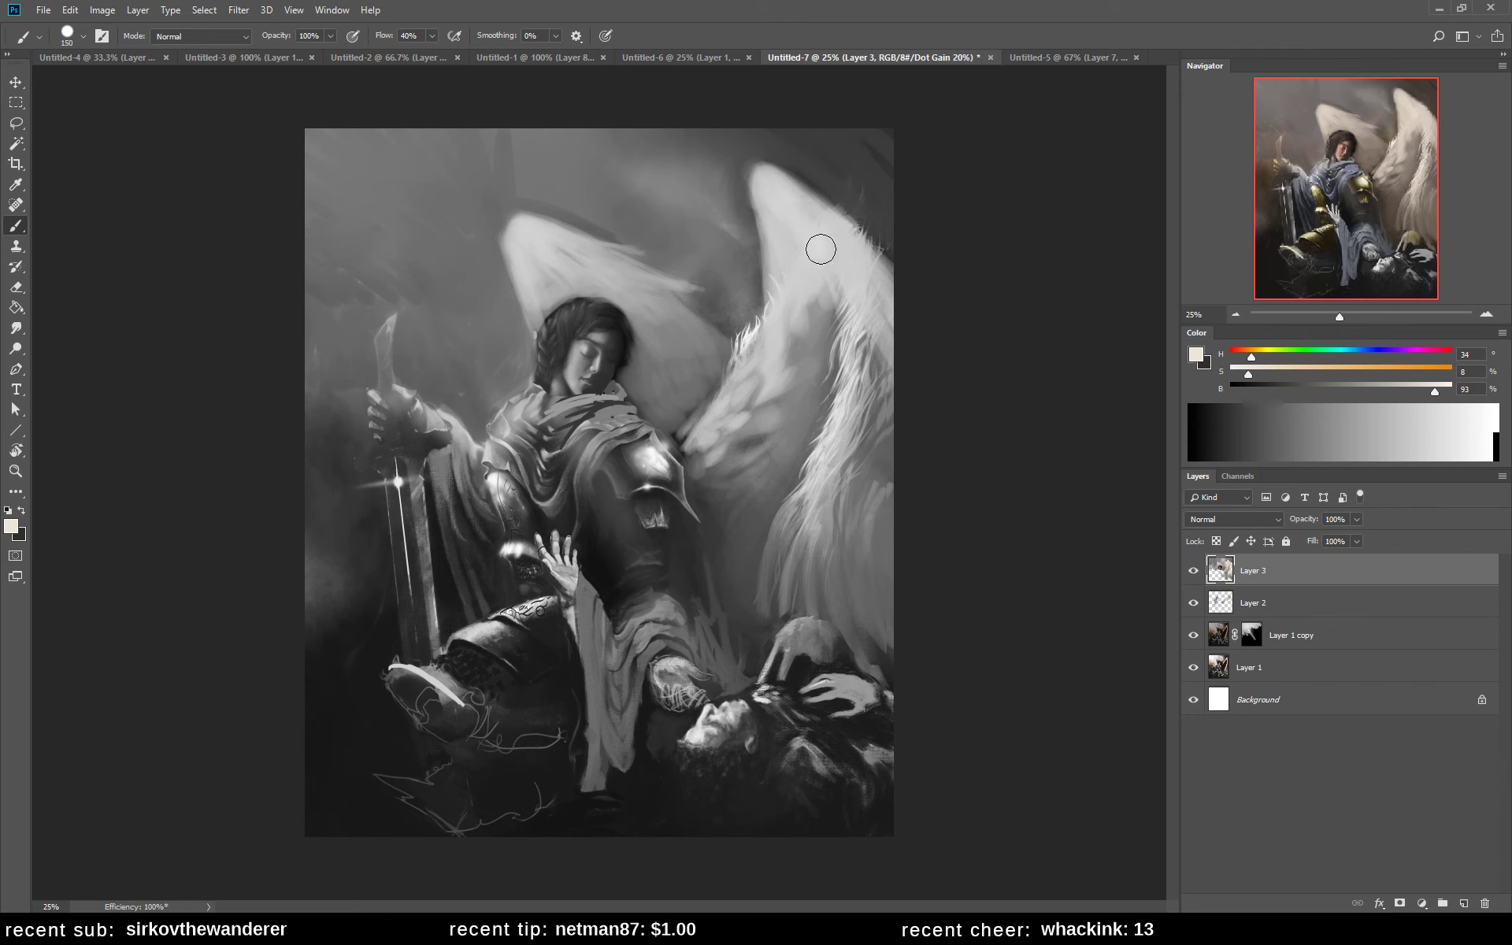
mouse_move(821, 249)
mouse_down()
mouse_move(836, 484)
mouse_move(859, 385)
mouse_move(824, 545)
mouse_move(836, 617)
mouse_up()
drag(849, 321, 841, 624)
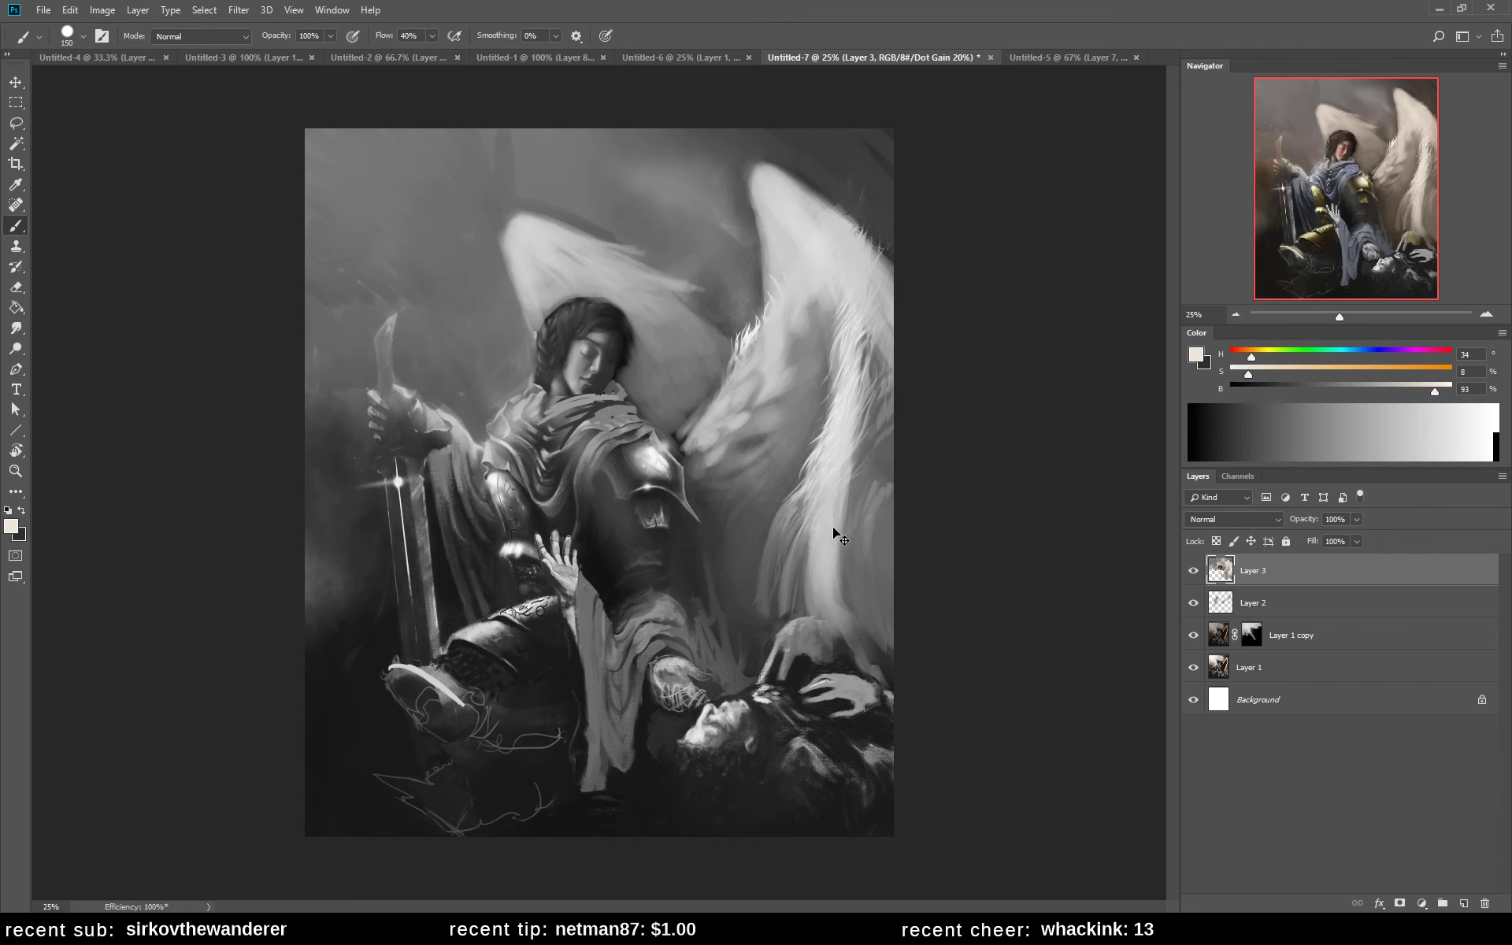
key(ctrl+f)
alt+click(319, 365)
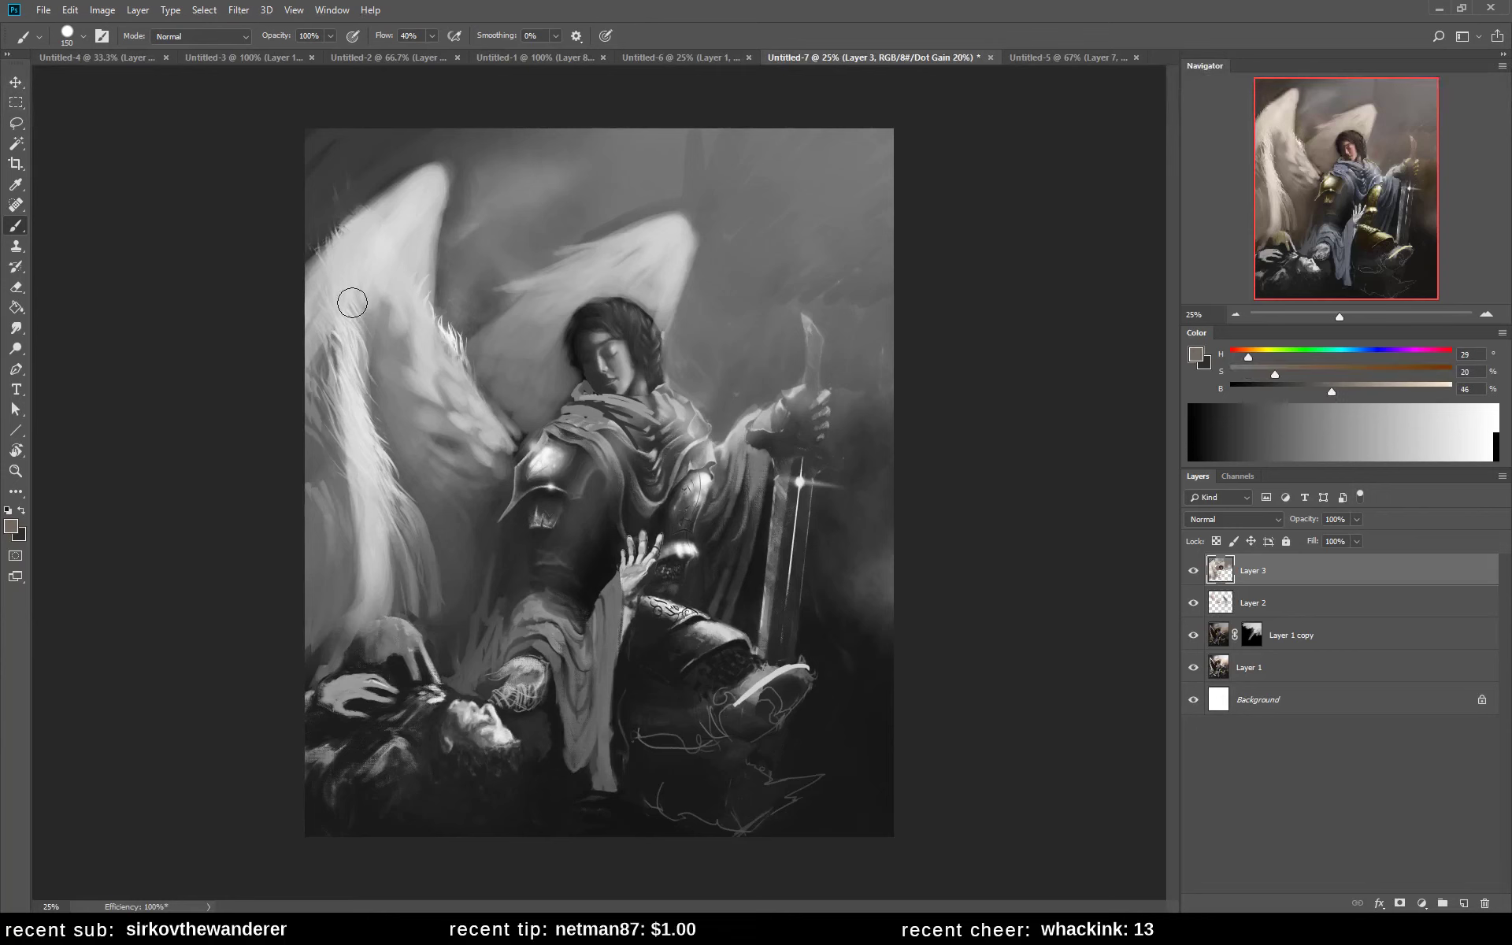
- Brighten the wing with light cream strokes, extending its lower part over the dark arm
drag(352, 302, 352, 537)
alt+click(354, 452)
drag(344, 284, 358, 561)
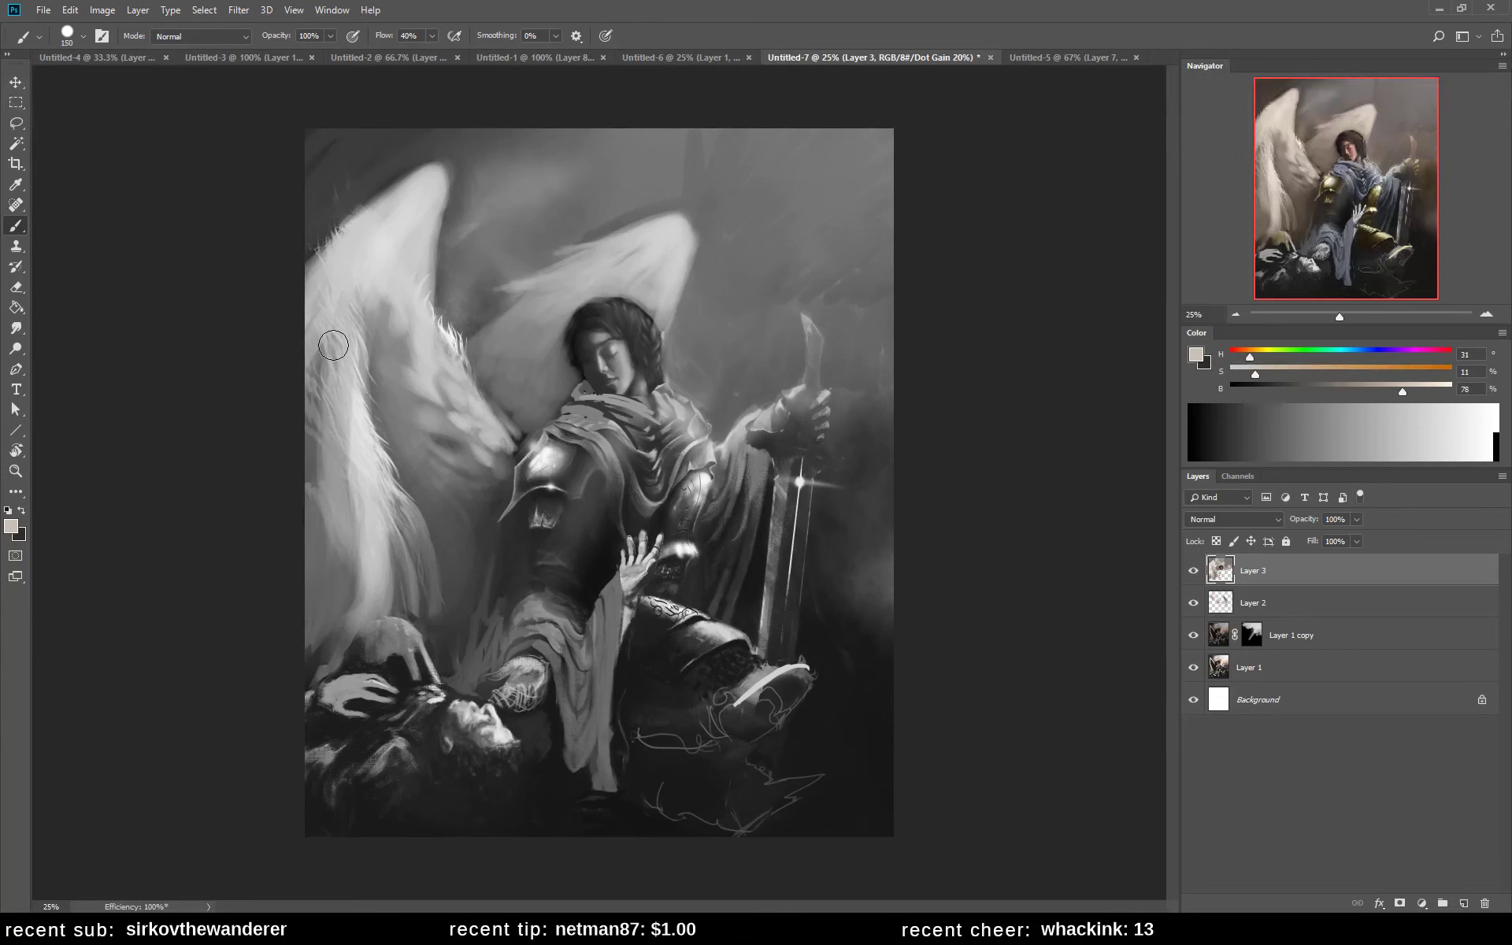
drag(333, 345, 364, 540)
drag(345, 389, 390, 532)
alt+click(348, 422)
mouse_move(336, 352)
mouse_down()
mouse_move(319, 511)
mouse_move(334, 595)
mouse_up()
drag(314, 398, 364, 645)
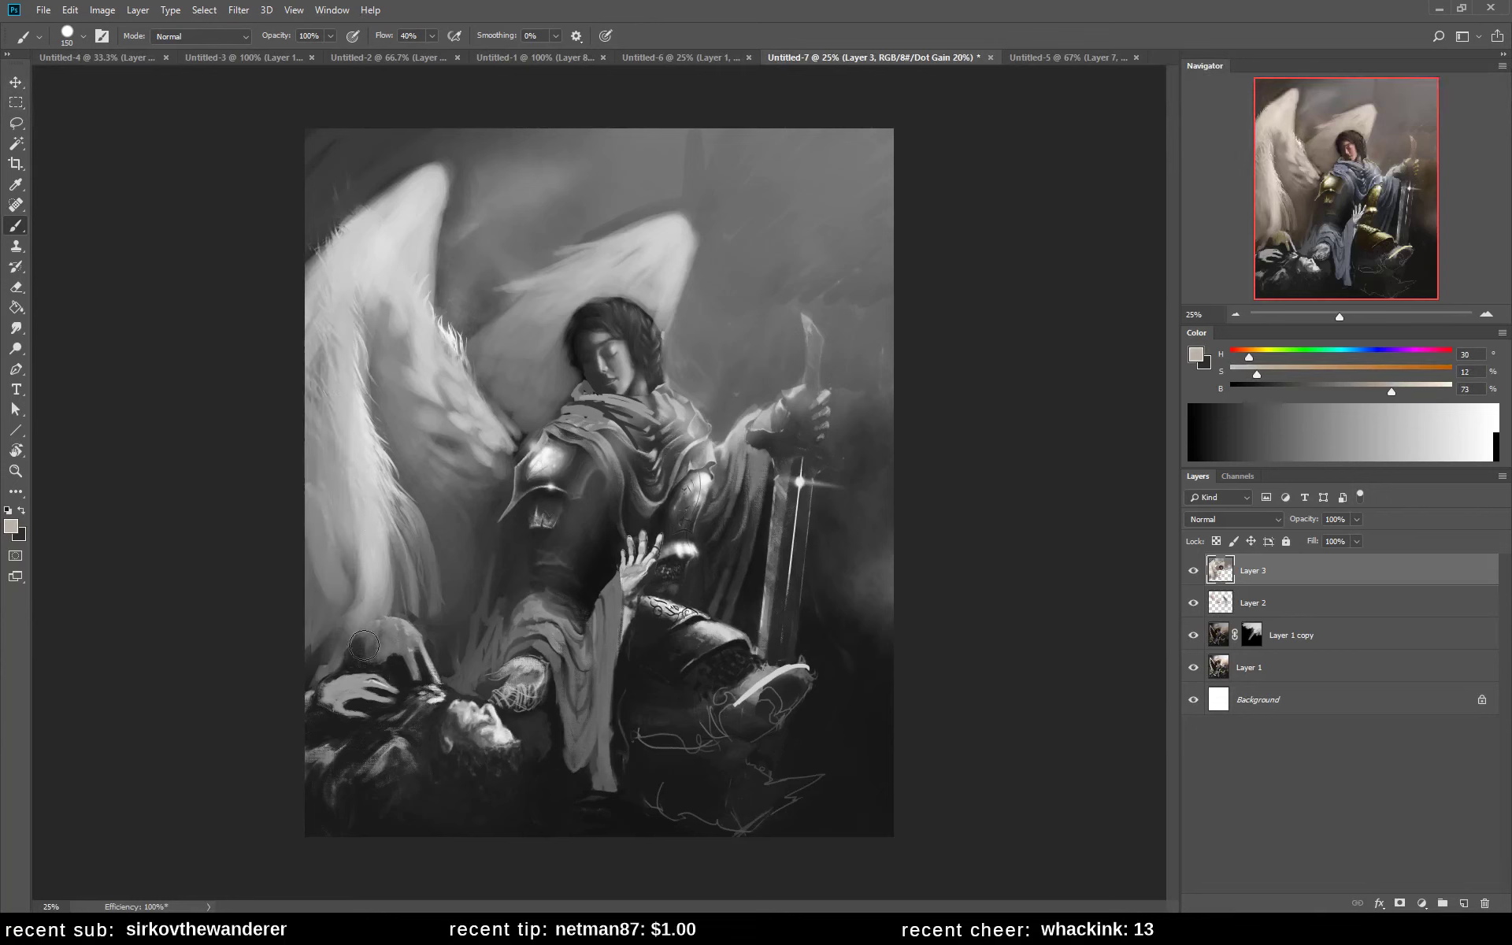
drag(362, 538, 384, 623)
drag(352, 504, 406, 681)
drag(352, 592, 402, 684)
drag(331, 543, 386, 678)
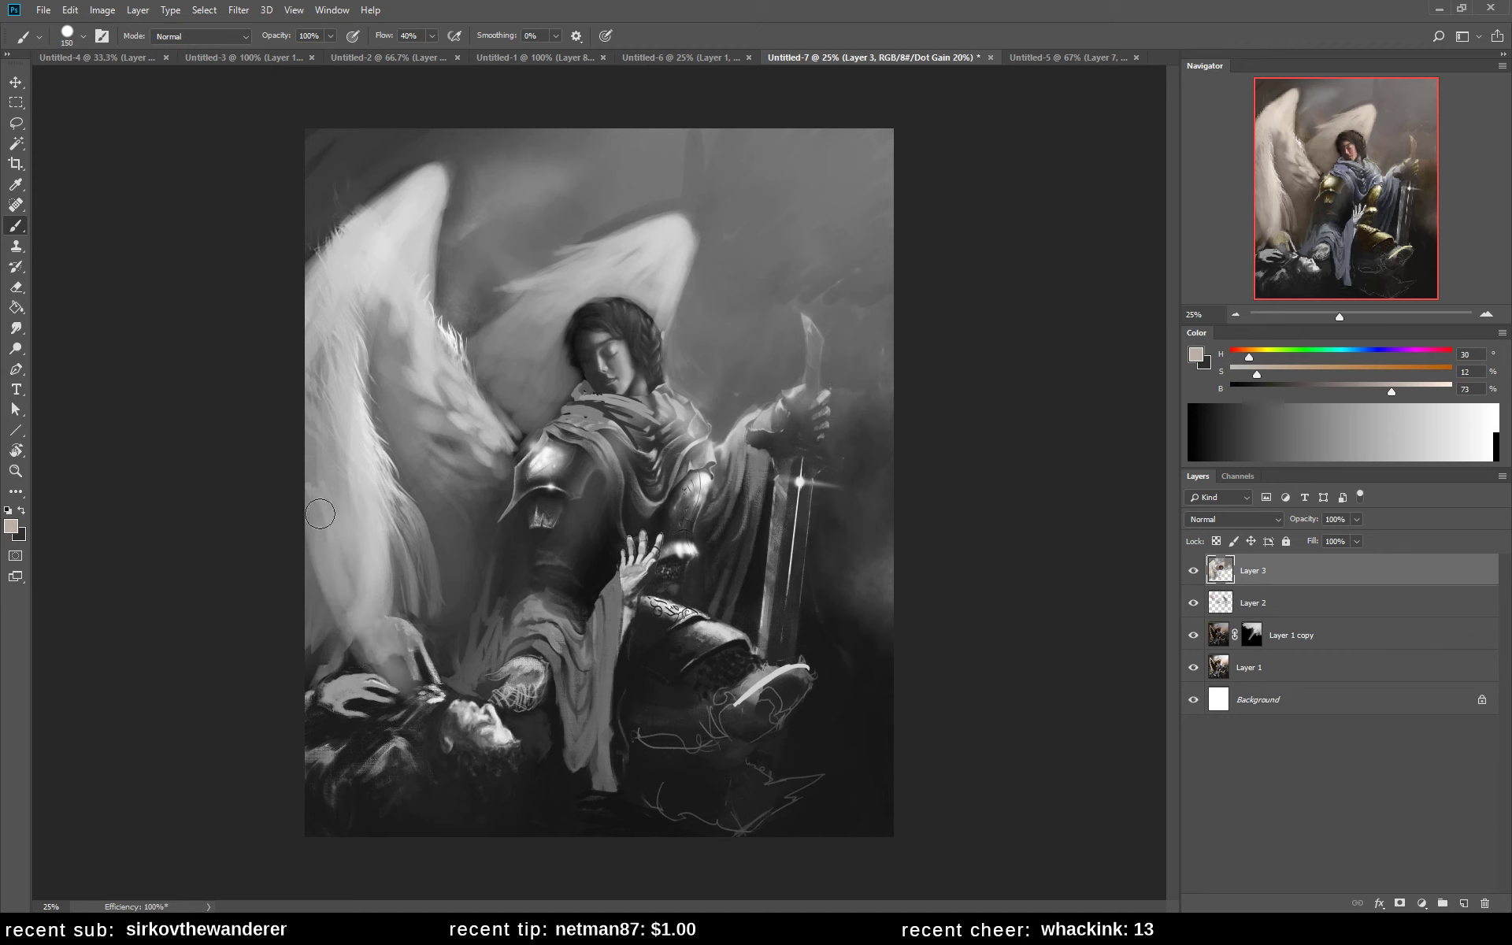
drag(320, 514, 388, 687)
- Darken the wing's inner edge over the wisps and its upper inner area
alt+click(386, 408)
drag(372, 369, 381, 482)
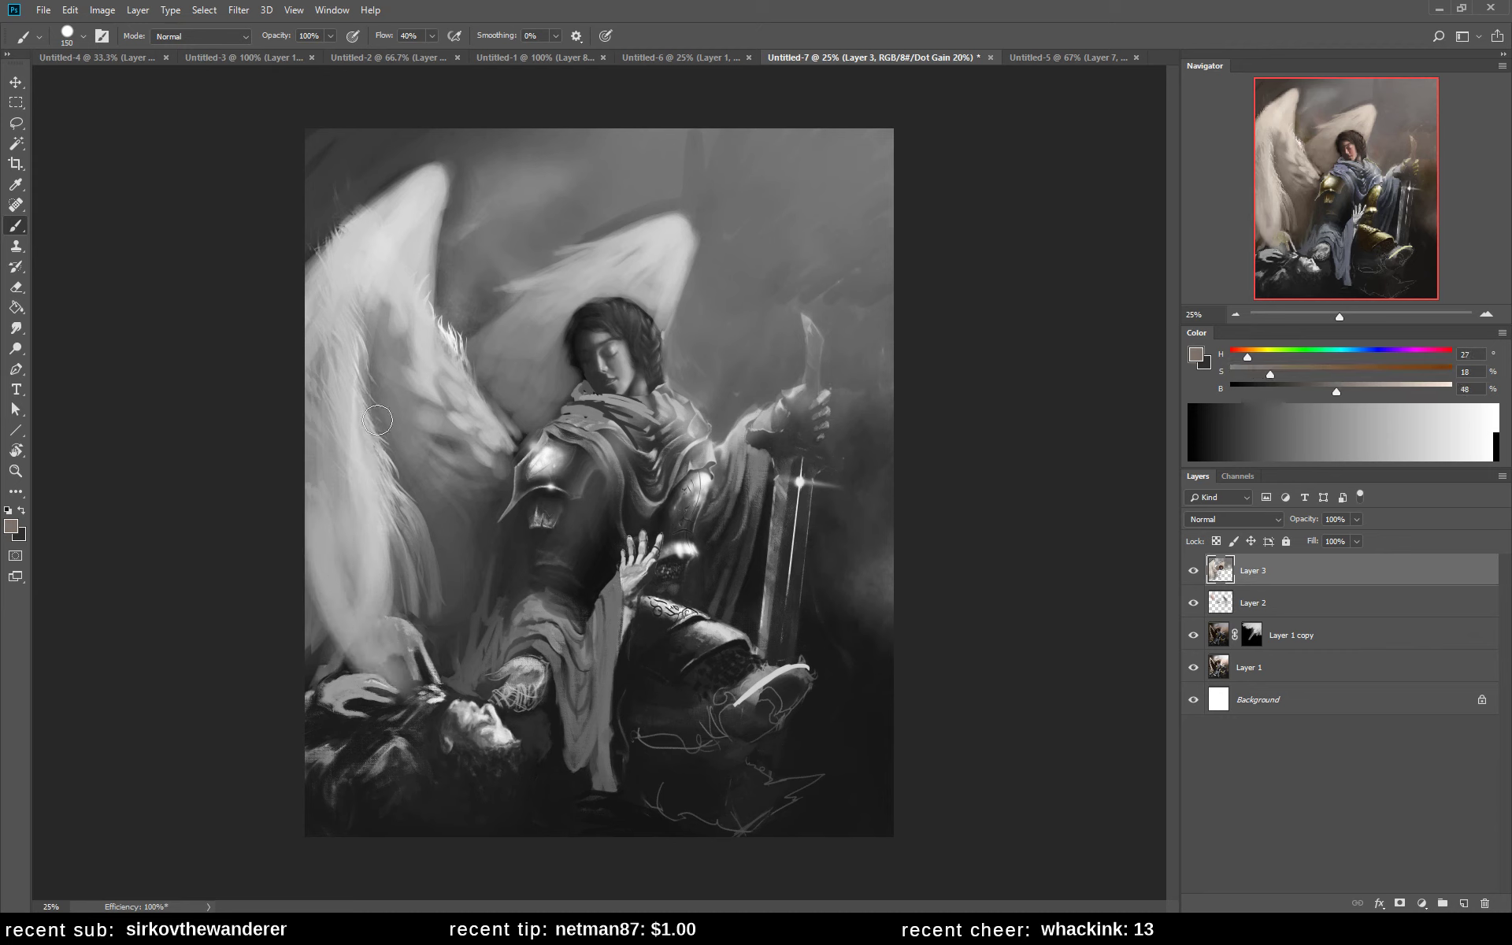
mouse_move(378, 420)
mouse_down()
mouse_move(411, 534)
mouse_move(400, 497)
mouse_up()
drag(376, 405, 381, 481)
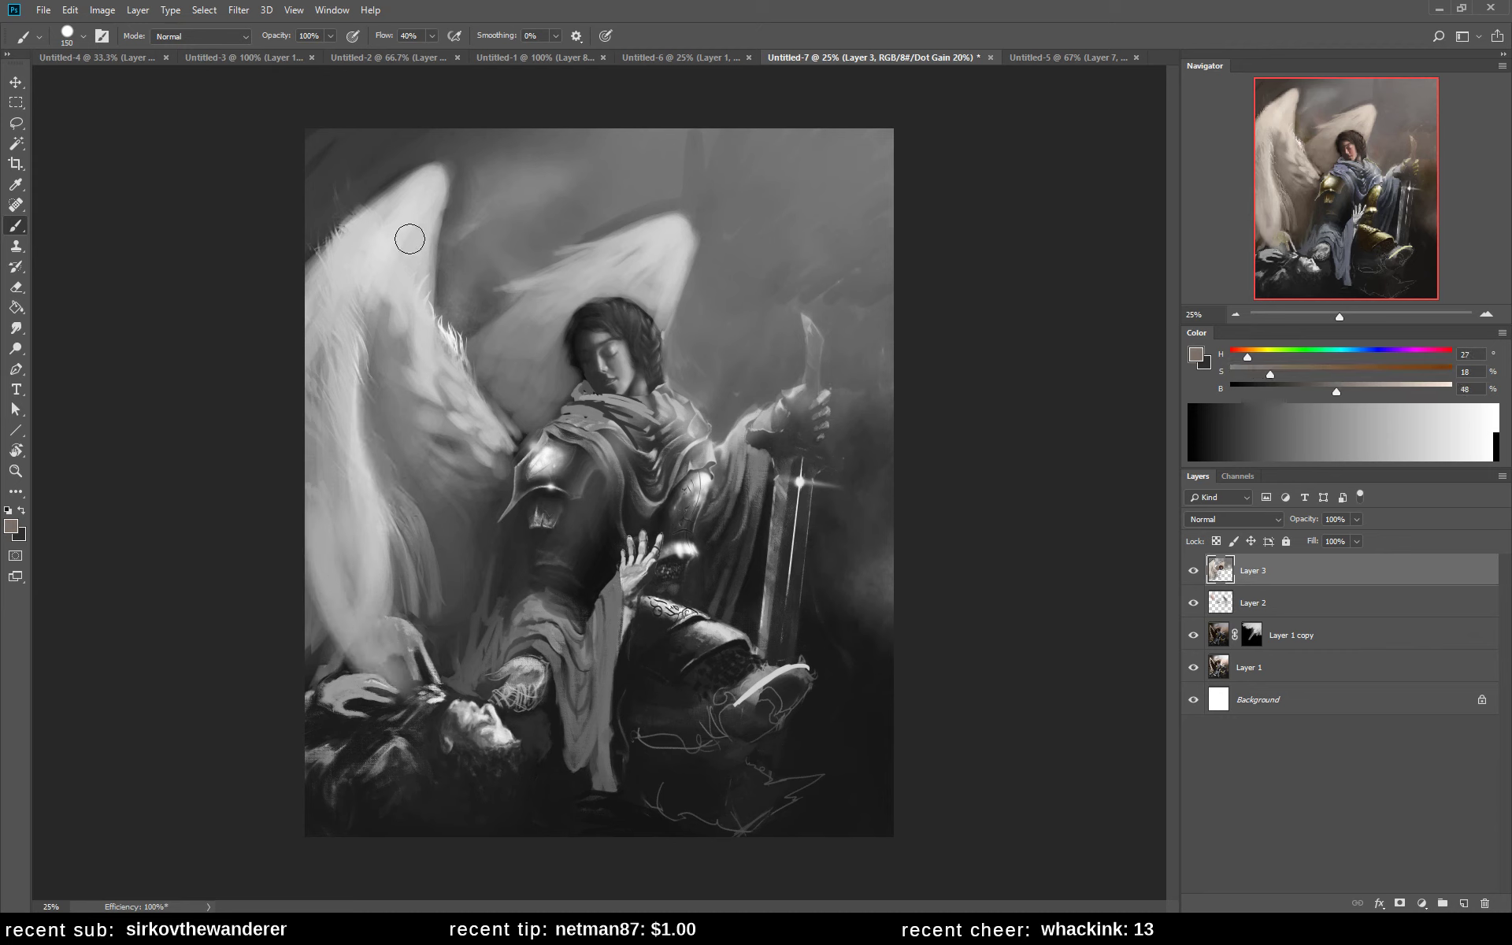
drag(410, 238, 390, 317)
drag(408, 256, 400, 415)
- Blend the wing's inner area with lighter mid-tone strokes
alt+click(409, 253)
drag(409, 244, 393, 394)
mouse_move(400, 277)
mouse_down()
mouse_move(415, 445)
mouse_move(437, 440)
mouse_move(435, 402)
mouse_move(447, 437)
mouse_up()
alt+click(420, 346)
alt+click(401, 396)
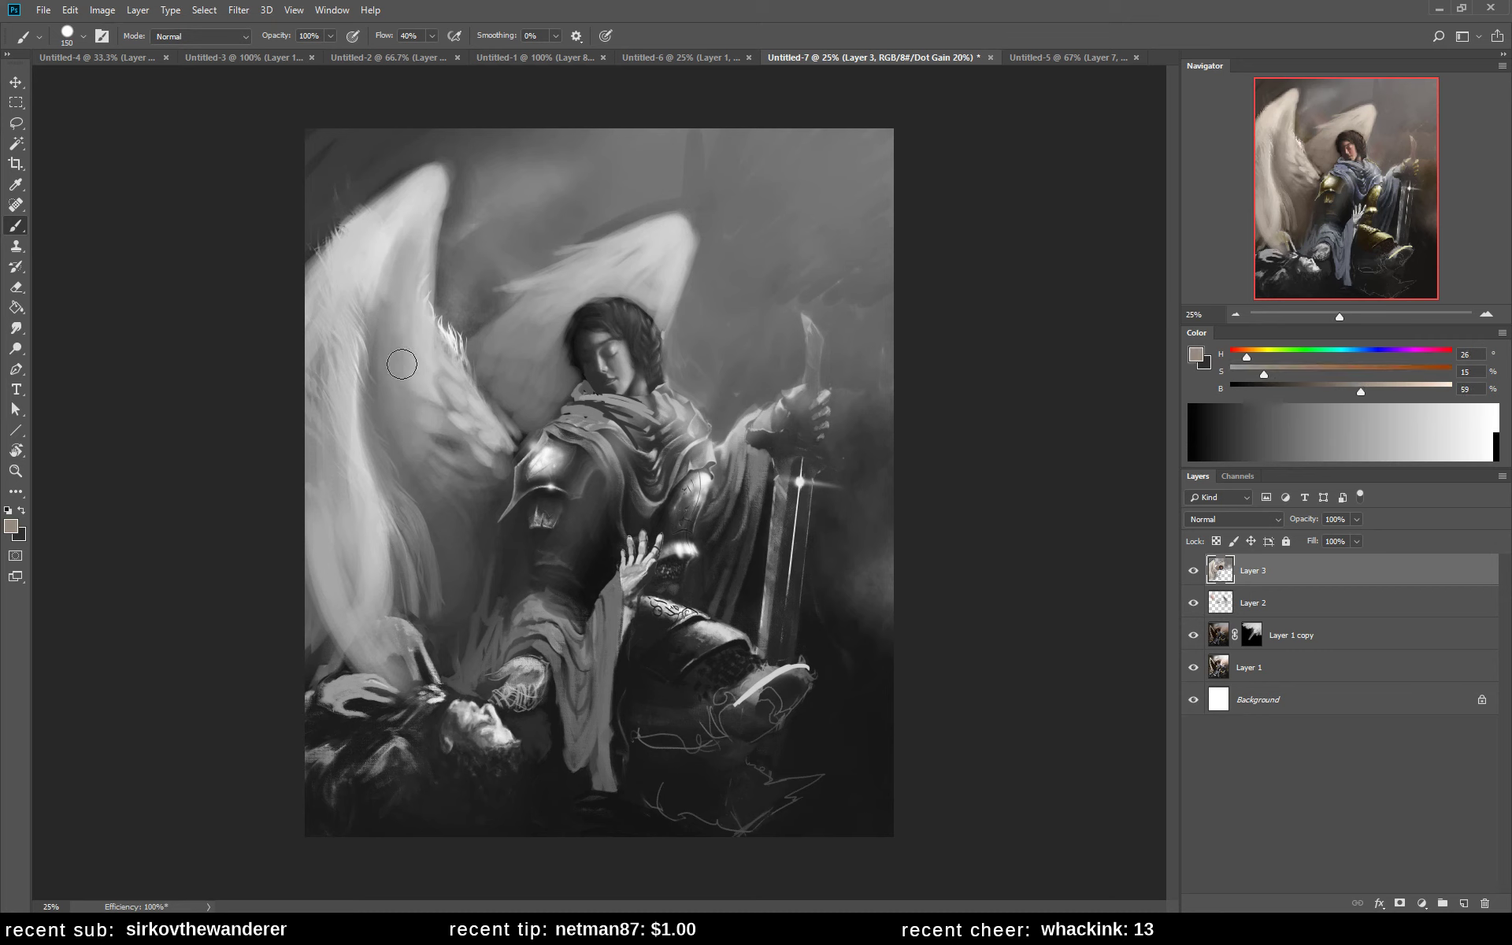
alt+click(413, 360)
alt+click(394, 419)
alt+click(397, 428)
alt+click(393, 420)
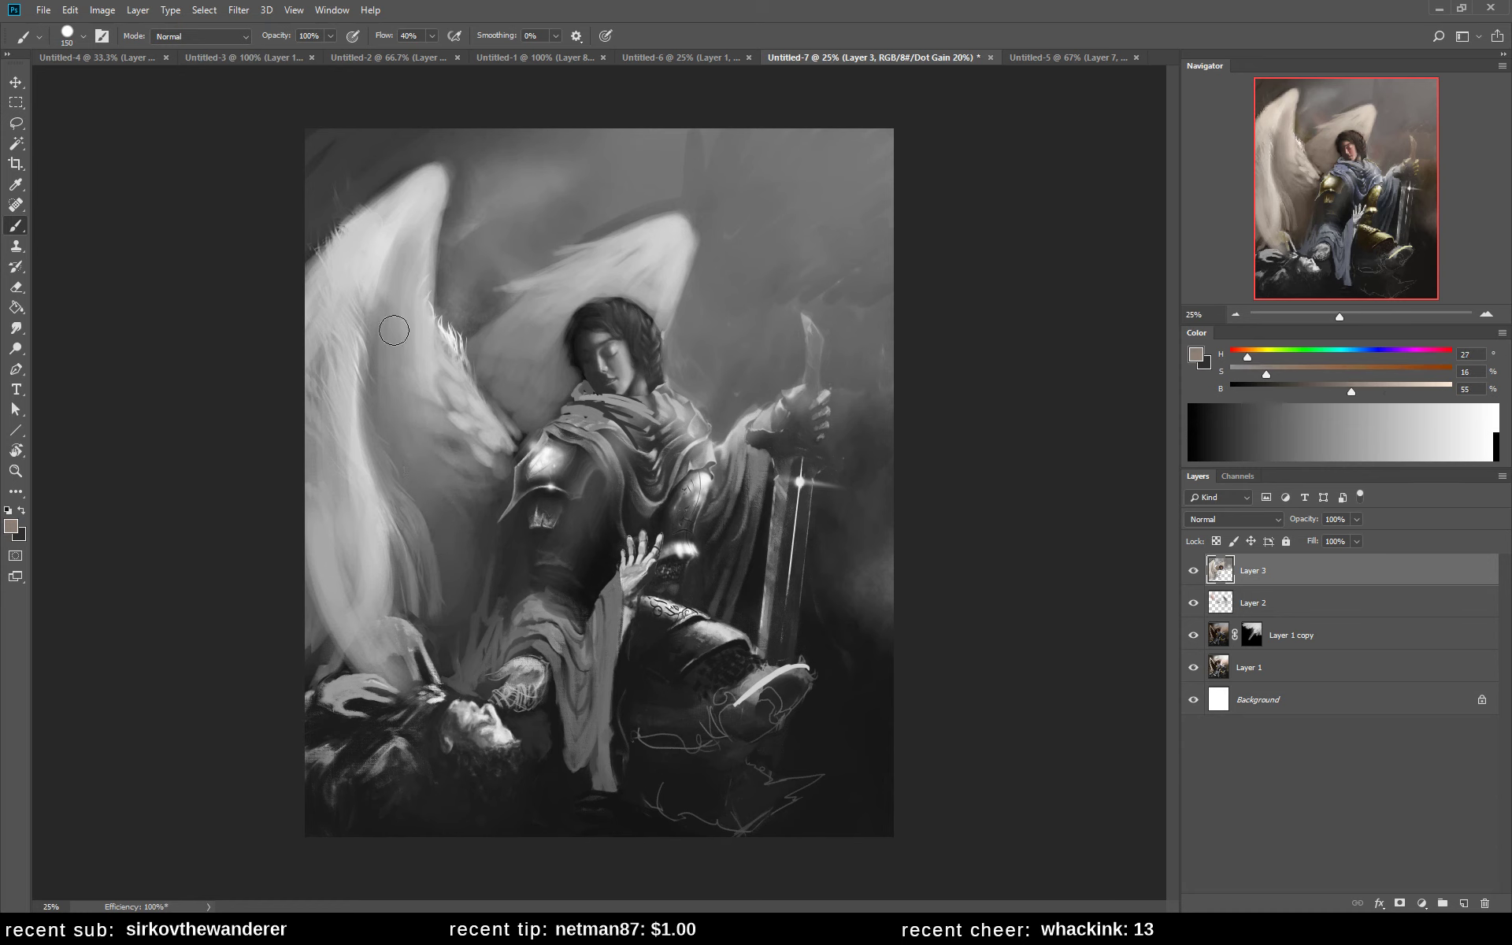
- Paint soft light strokes on the lower feathers and the wing tip near the fallen hand, with a 60 px brush
alt+click(367, 510)
mouse_move(394, 543)
mouse_down()
mouse_move(419, 609)
mouse_move(364, 501)
mouse_move(441, 619)
mouse_move(354, 484)
mouse_move(456, 643)
mouse_up()
key(bracketleft)
key(bracketleft)
key(bracketleft)
key(bracketleft)
key(bracketleft)
key(bracketleft)
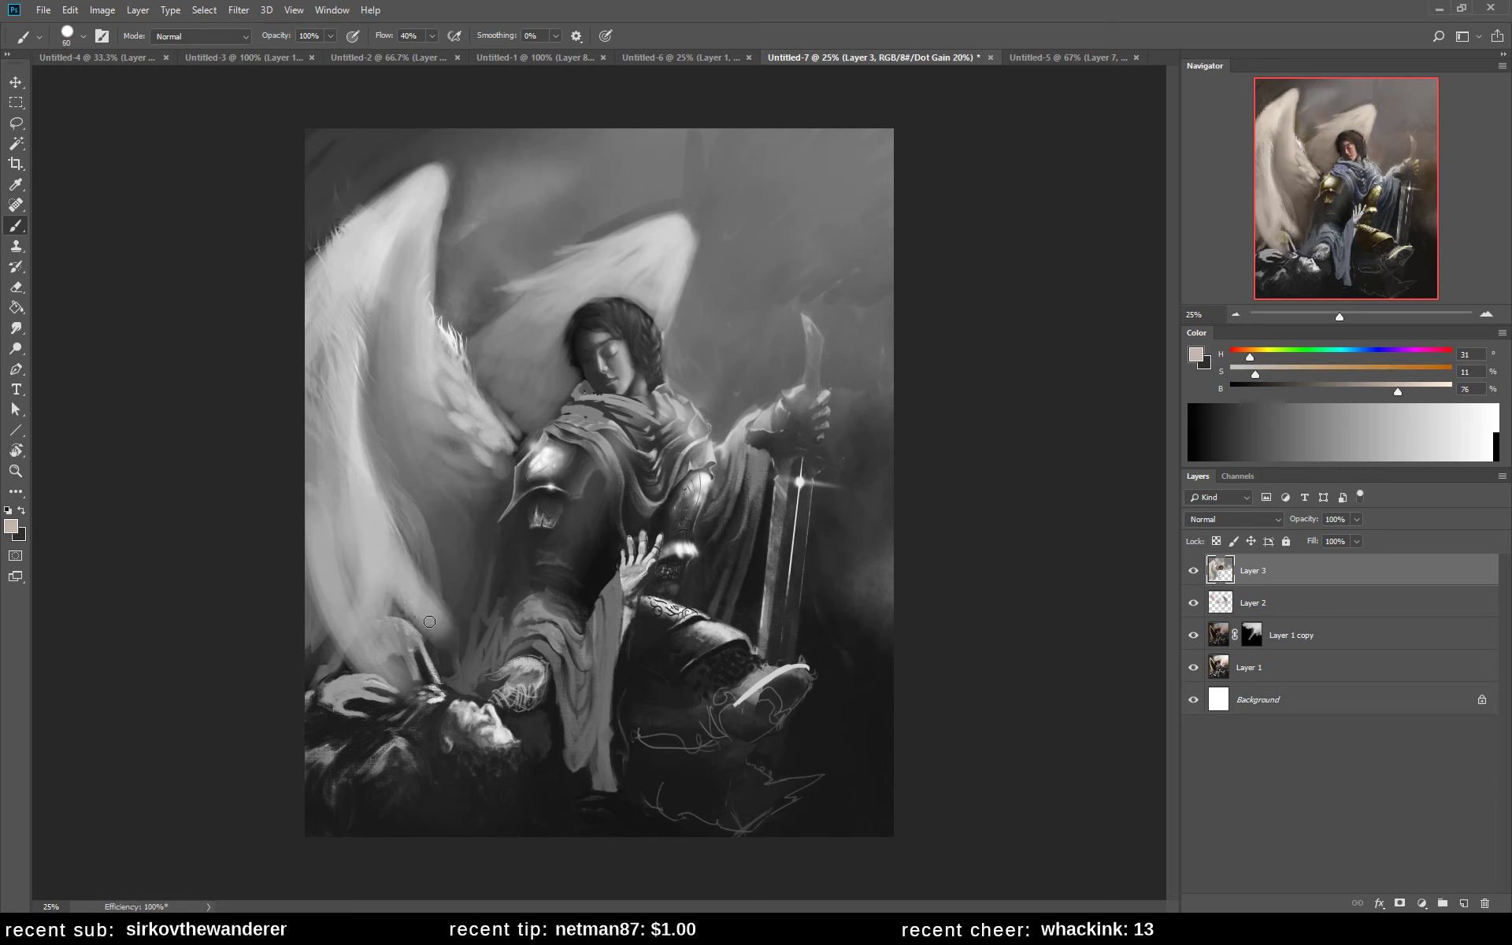
mouse_move(394, 594)
mouse_down()
mouse_move(426, 625)
mouse_move(422, 592)
mouse_move(456, 626)
mouse_move(358, 572)
mouse_move(433, 629)
mouse_move(363, 593)
mouse_move(464, 639)
mouse_up()
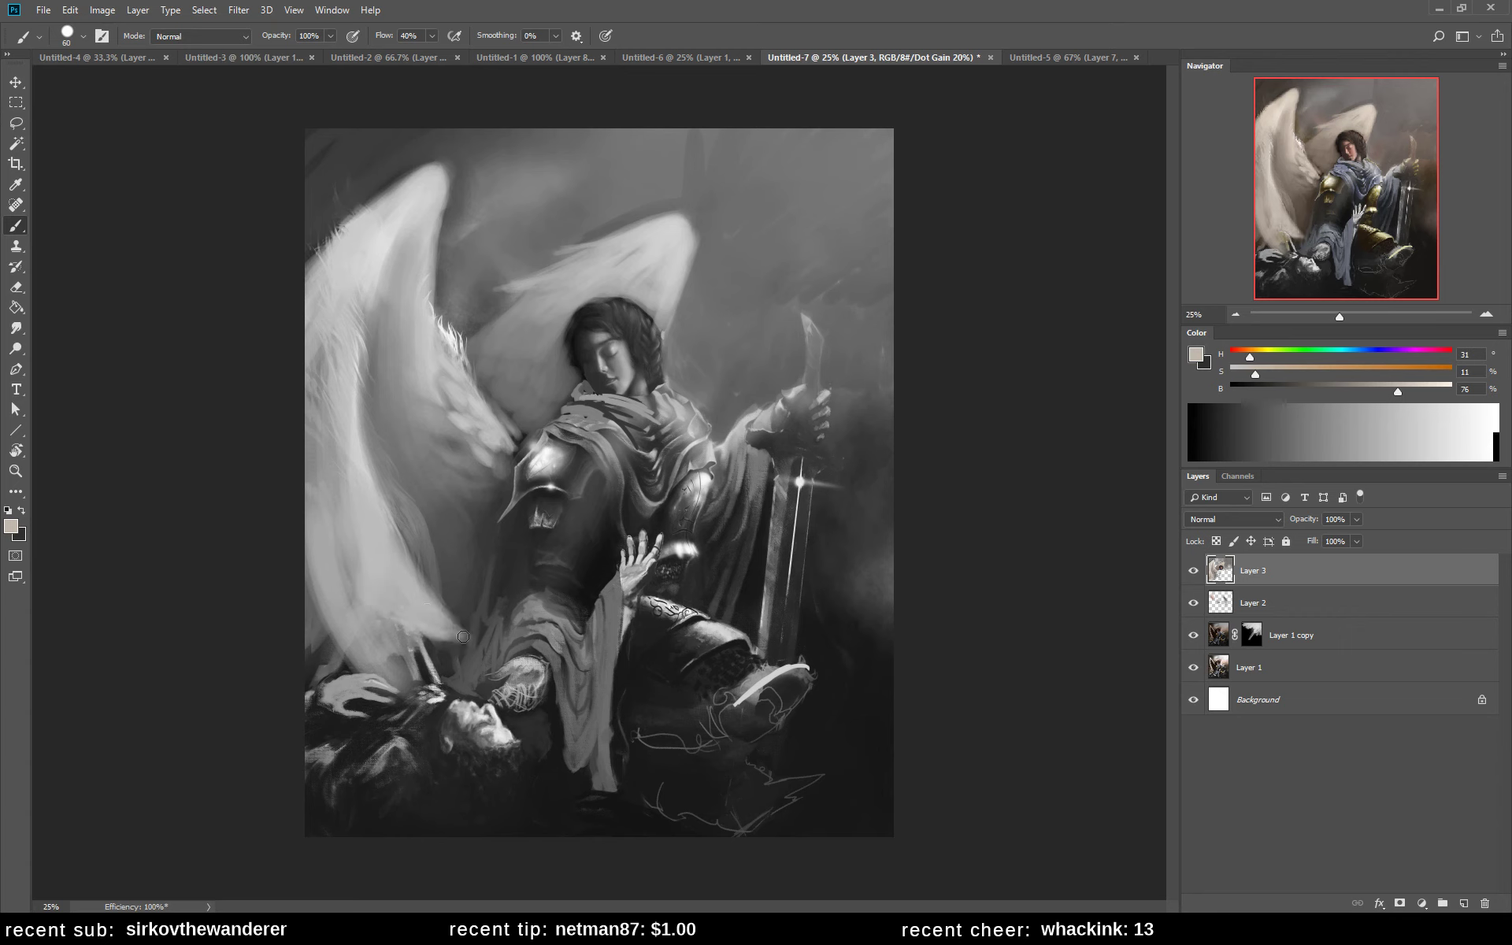
- Darken the wing's outer edge and add a light stroke on the lower wing
alt+click(438, 563)
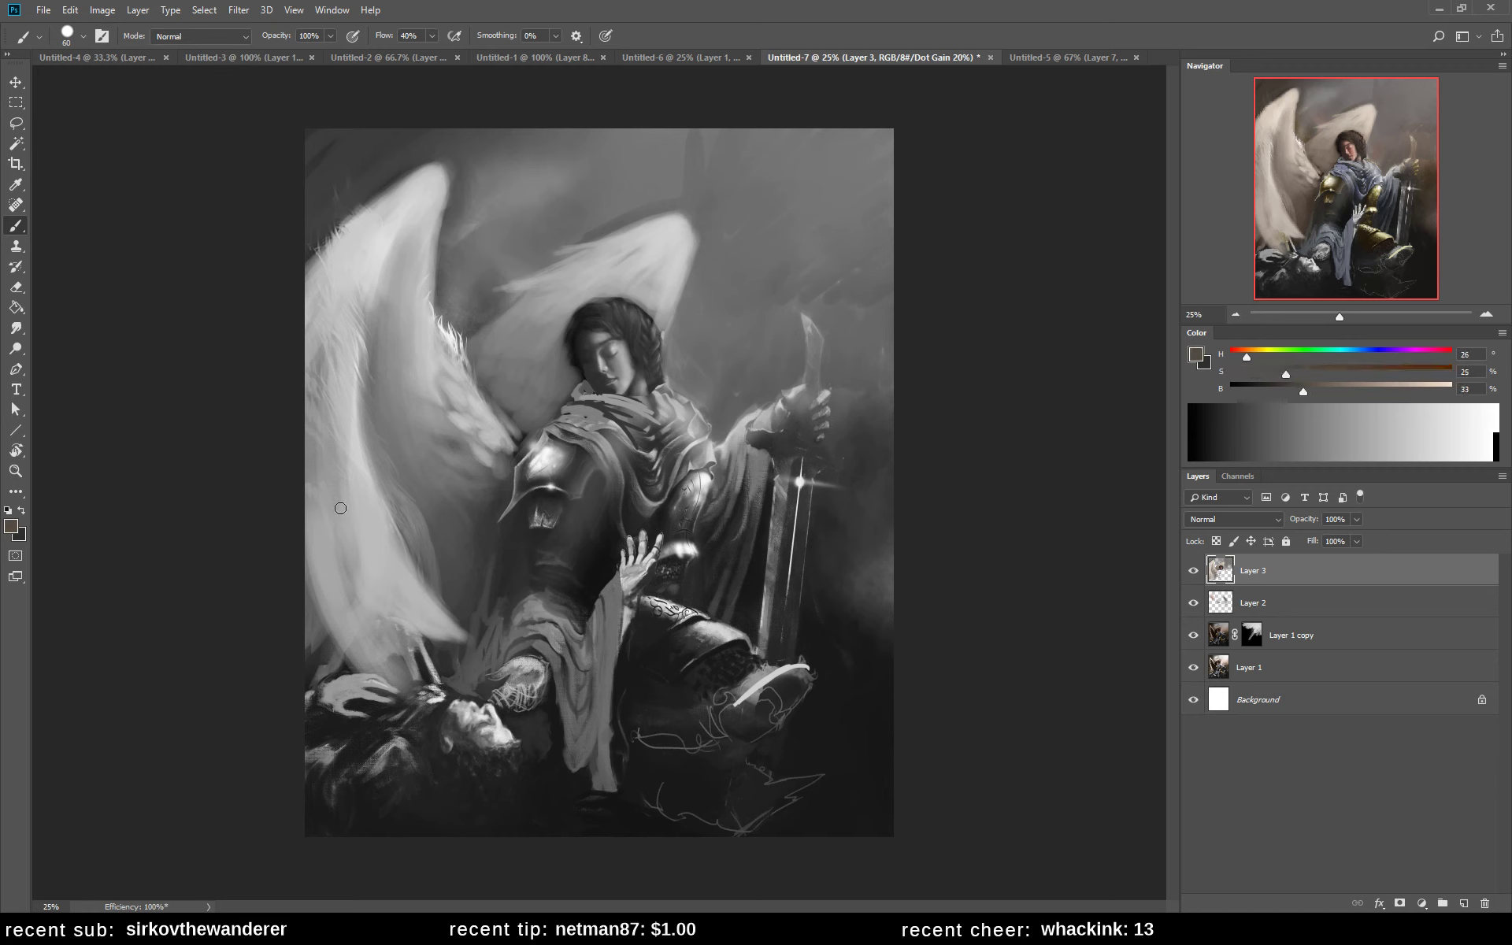
drag(333, 508, 377, 605)
alt+click(350, 533)
drag(348, 532, 385, 608)
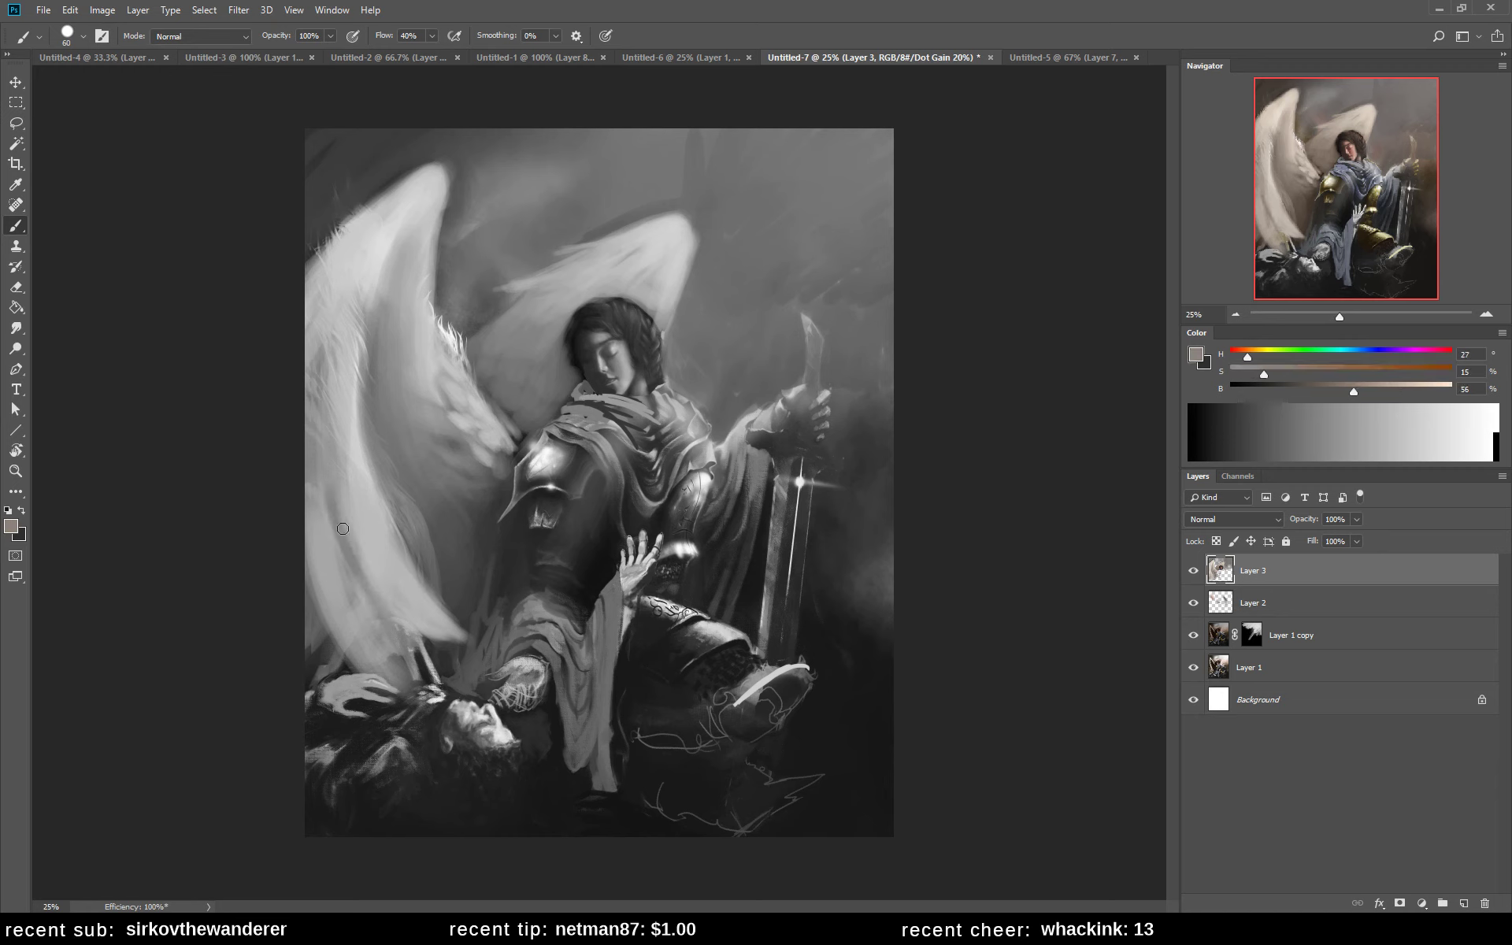
alt+click(348, 533)
alt+click(406, 567)
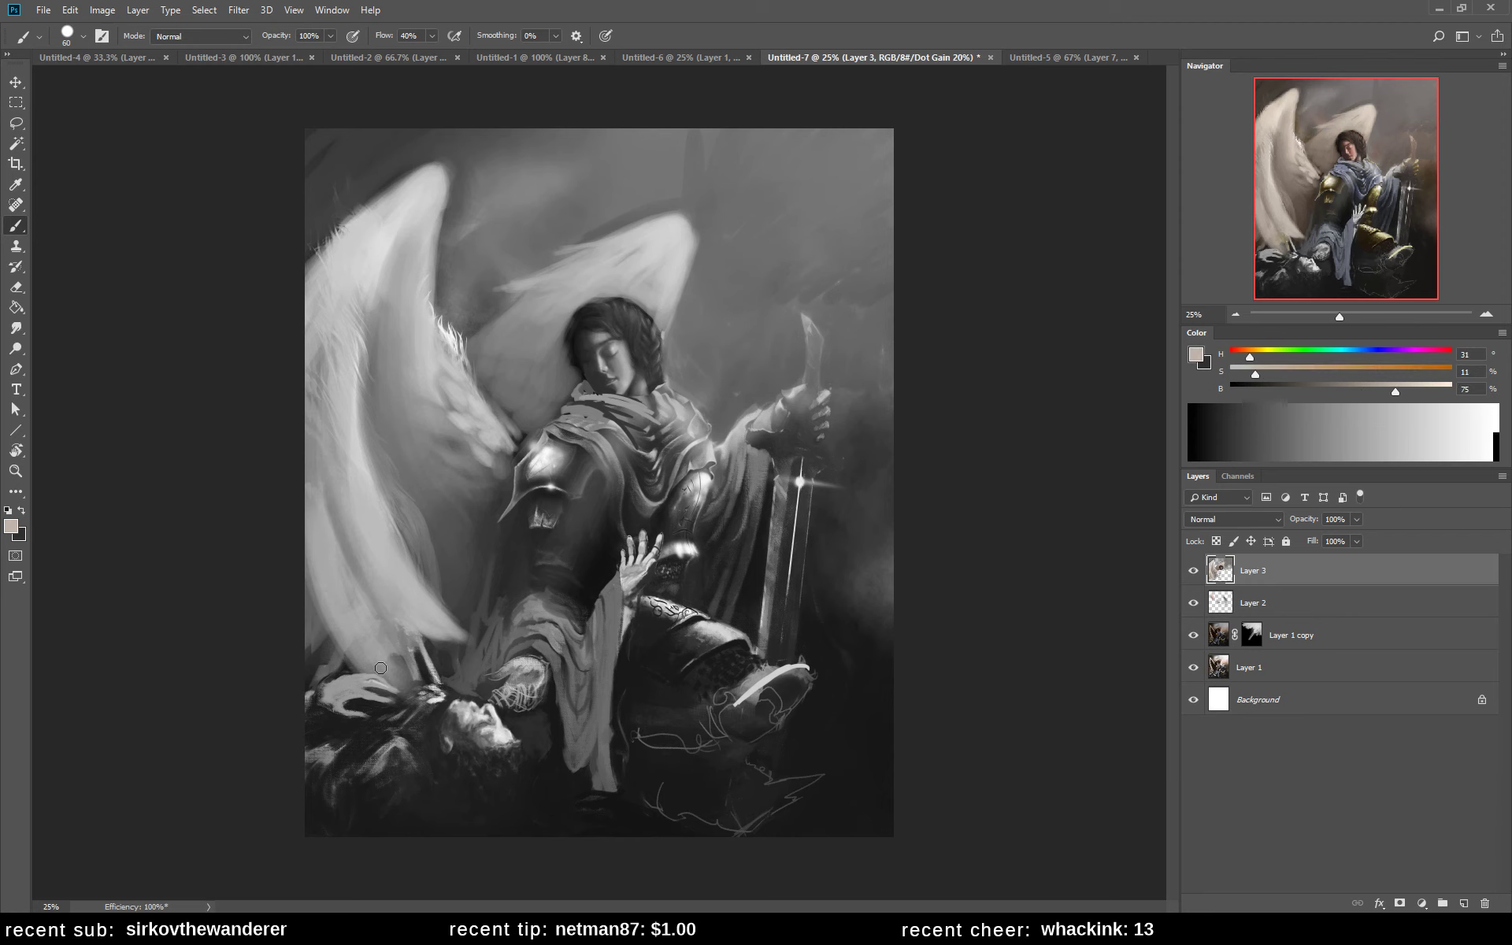
mouse_move(337, 639)
mouse_down()
mouse_move(301, 609)
mouse_move(312, 605)
mouse_move(308, 666)
mouse_move(334, 697)
mouse_move(319, 697)
mouse_move(329, 725)
mouse_move(313, 621)
mouse_move(320, 652)
mouse_move(308, 667)
mouse_move(294, 649)
mouse_move(347, 749)
mouse_up()
- Darken the light wing edge near the fallen figure and flip the painting back
alt+click(305, 698)
drag(305, 698, 314, 719)
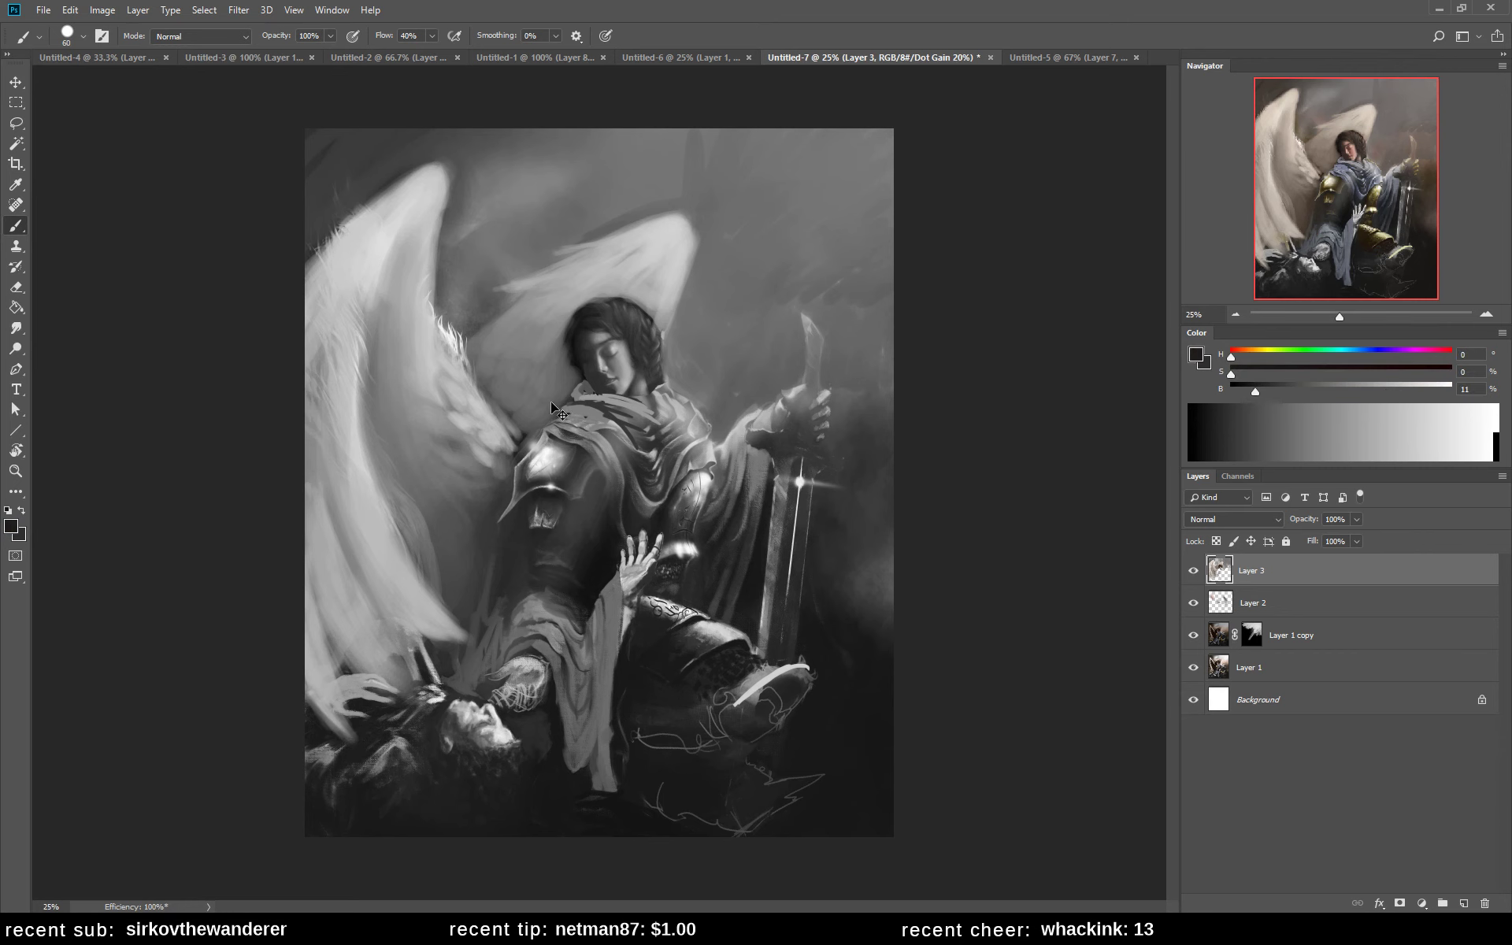
key(ctrl+shift+h)
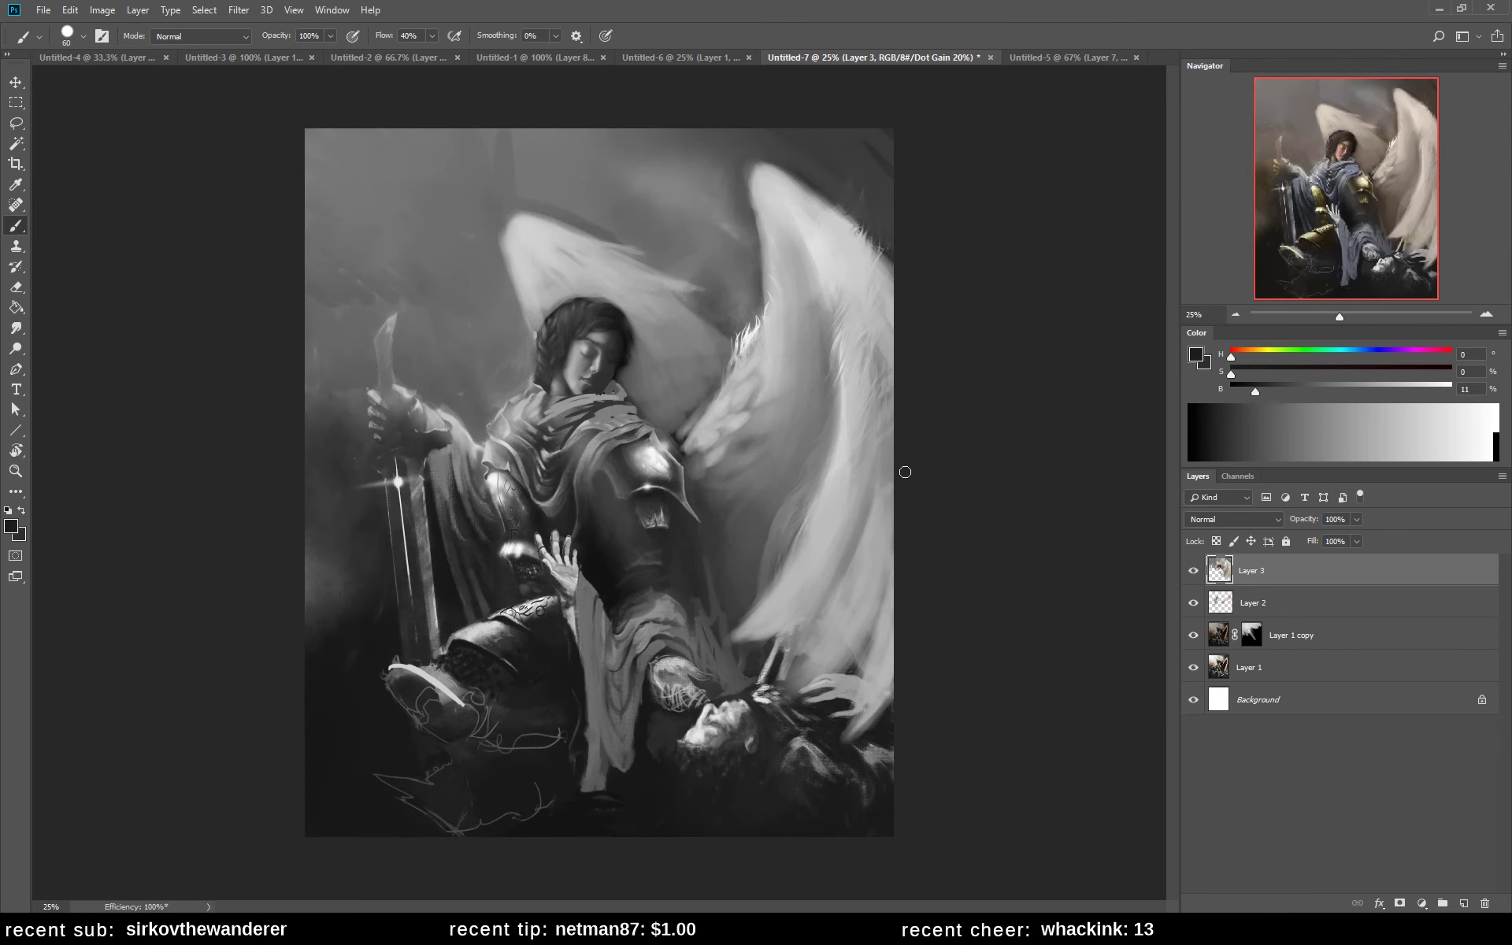
- Group Layer 3, Layer 2 and Layer 1 copy into Group 1, toggling visibility to compare
alt+click(819, 352)
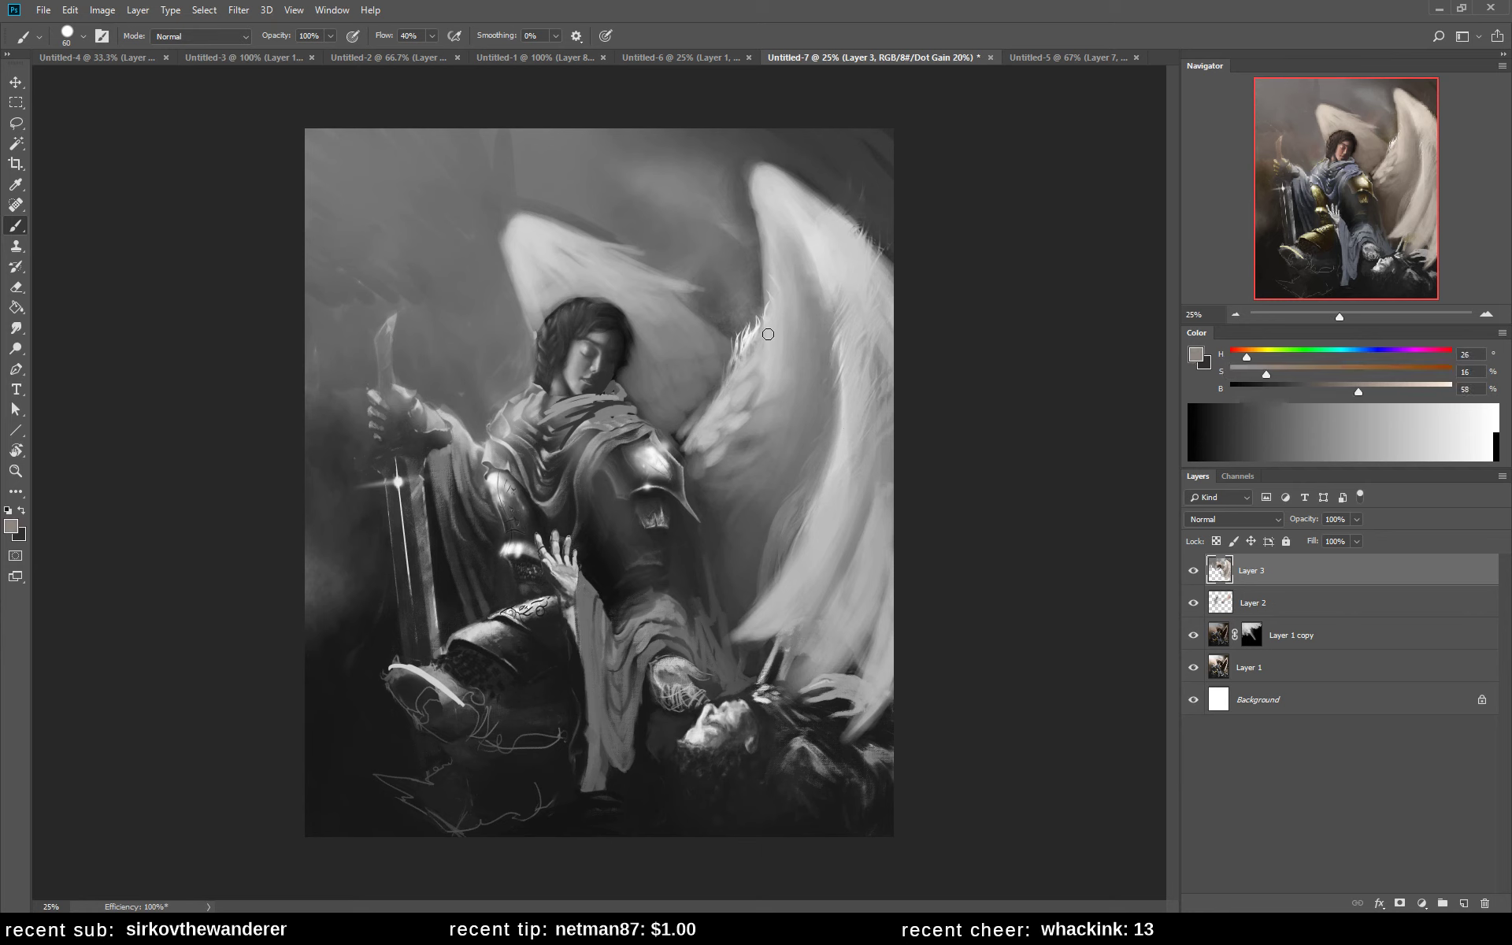
click(1193, 571)
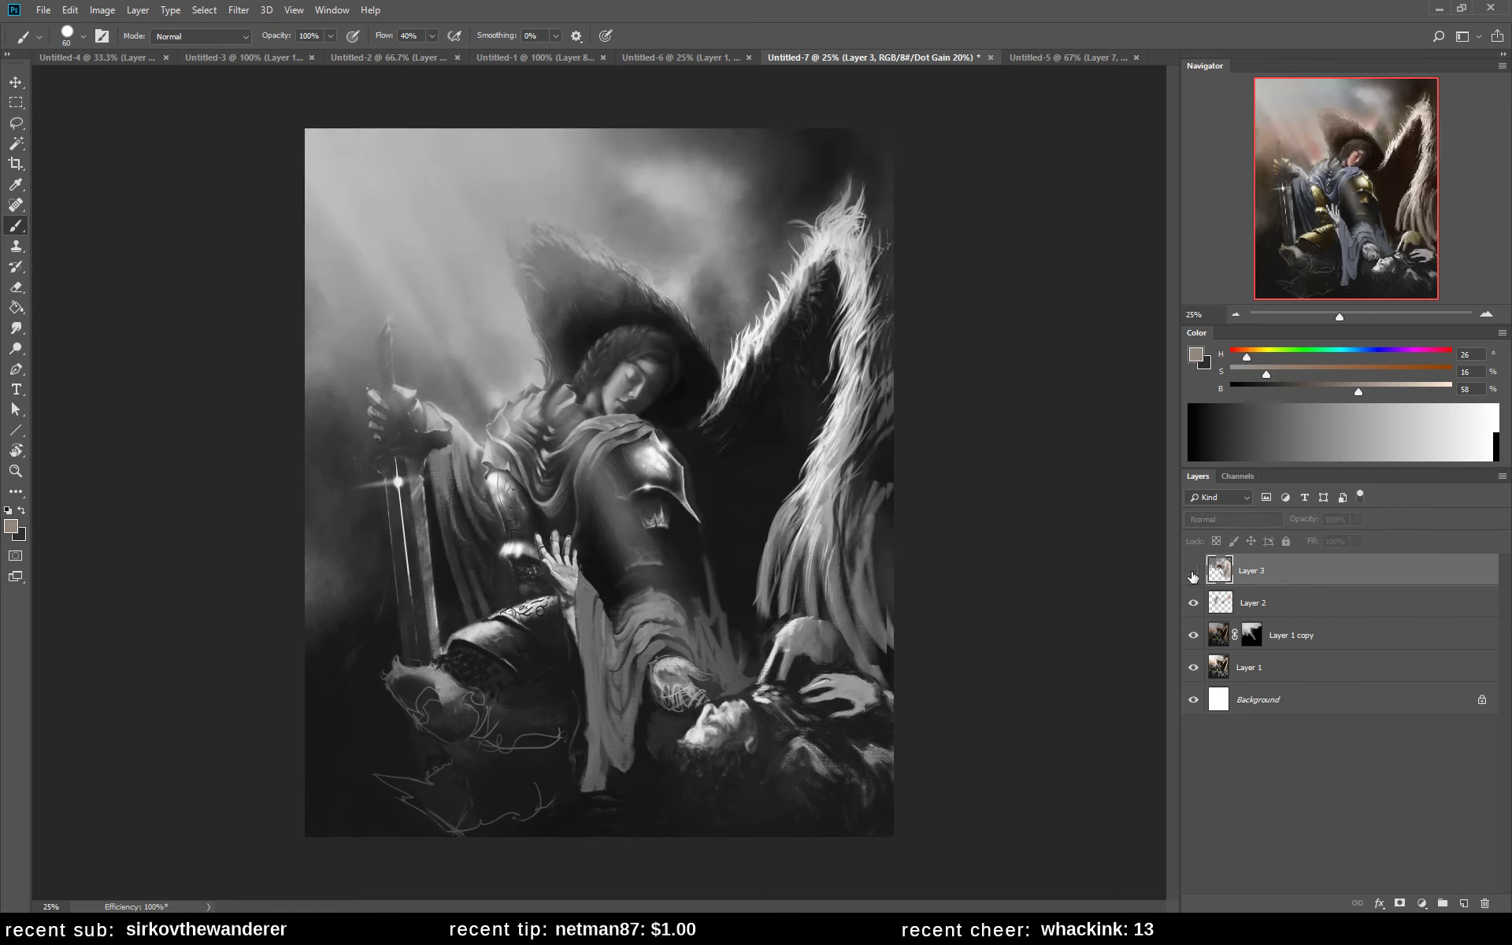
click(1194, 570)
shift+click(1310, 644)
key(ctrl+g)
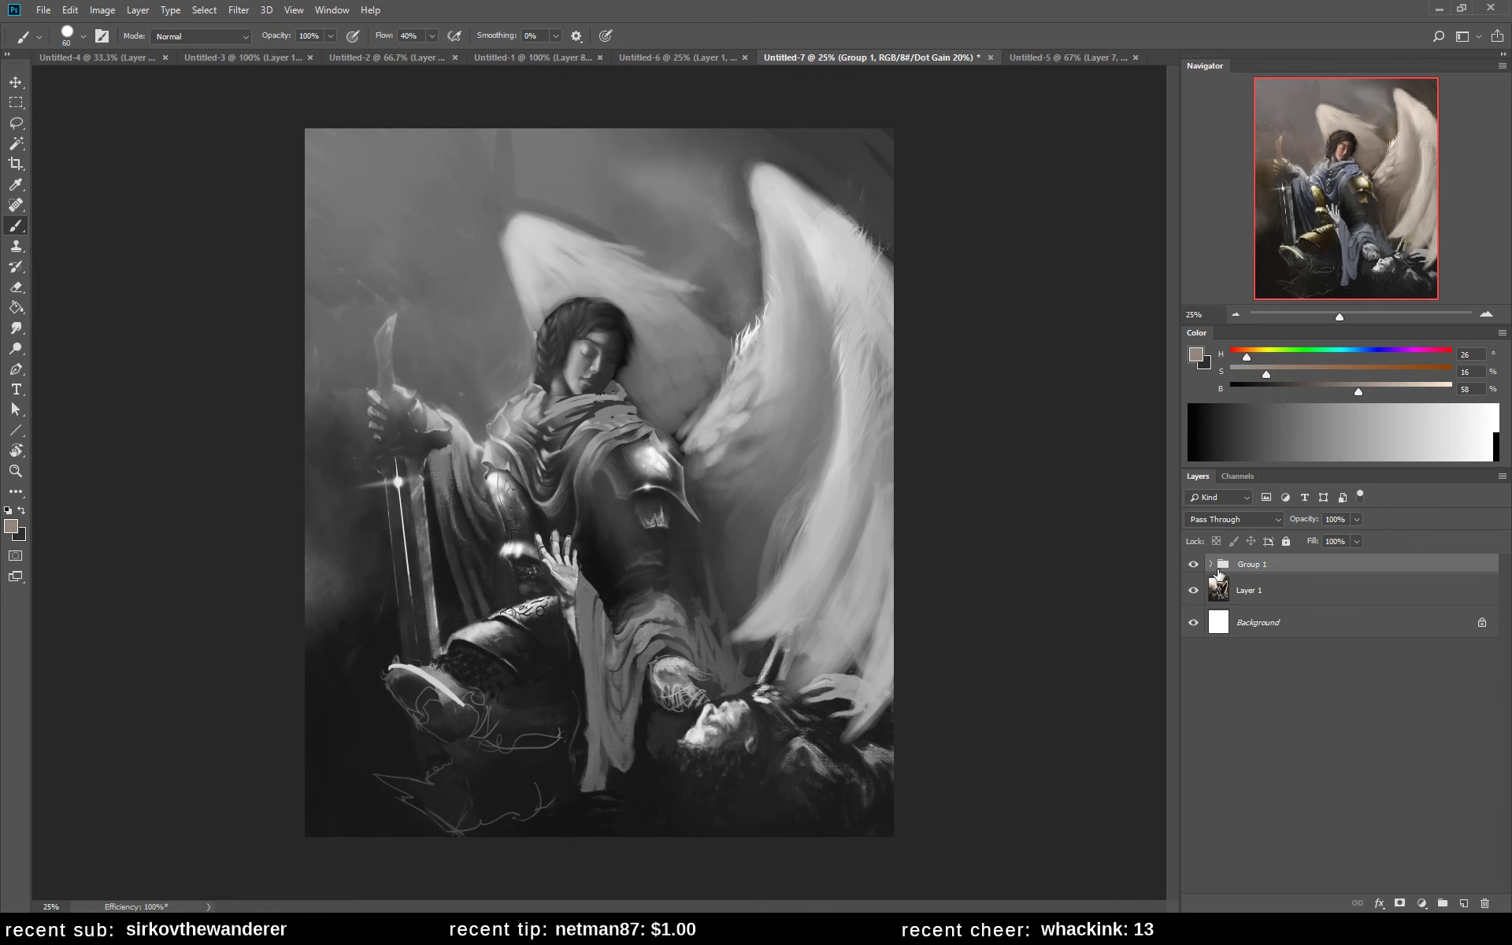
click(1193, 564)
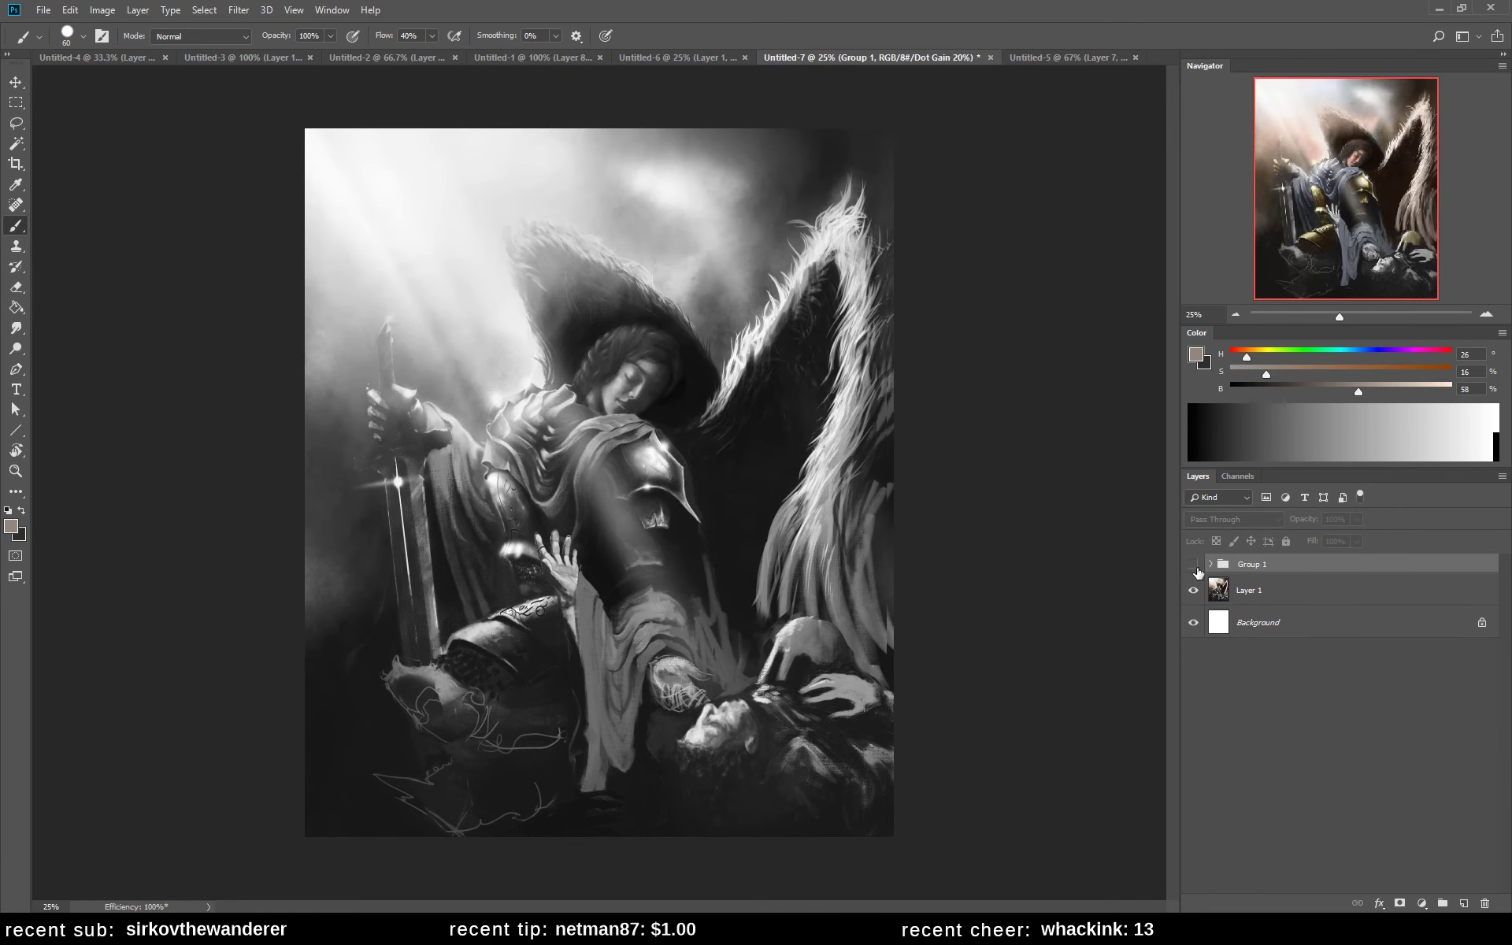
click(1193, 564)
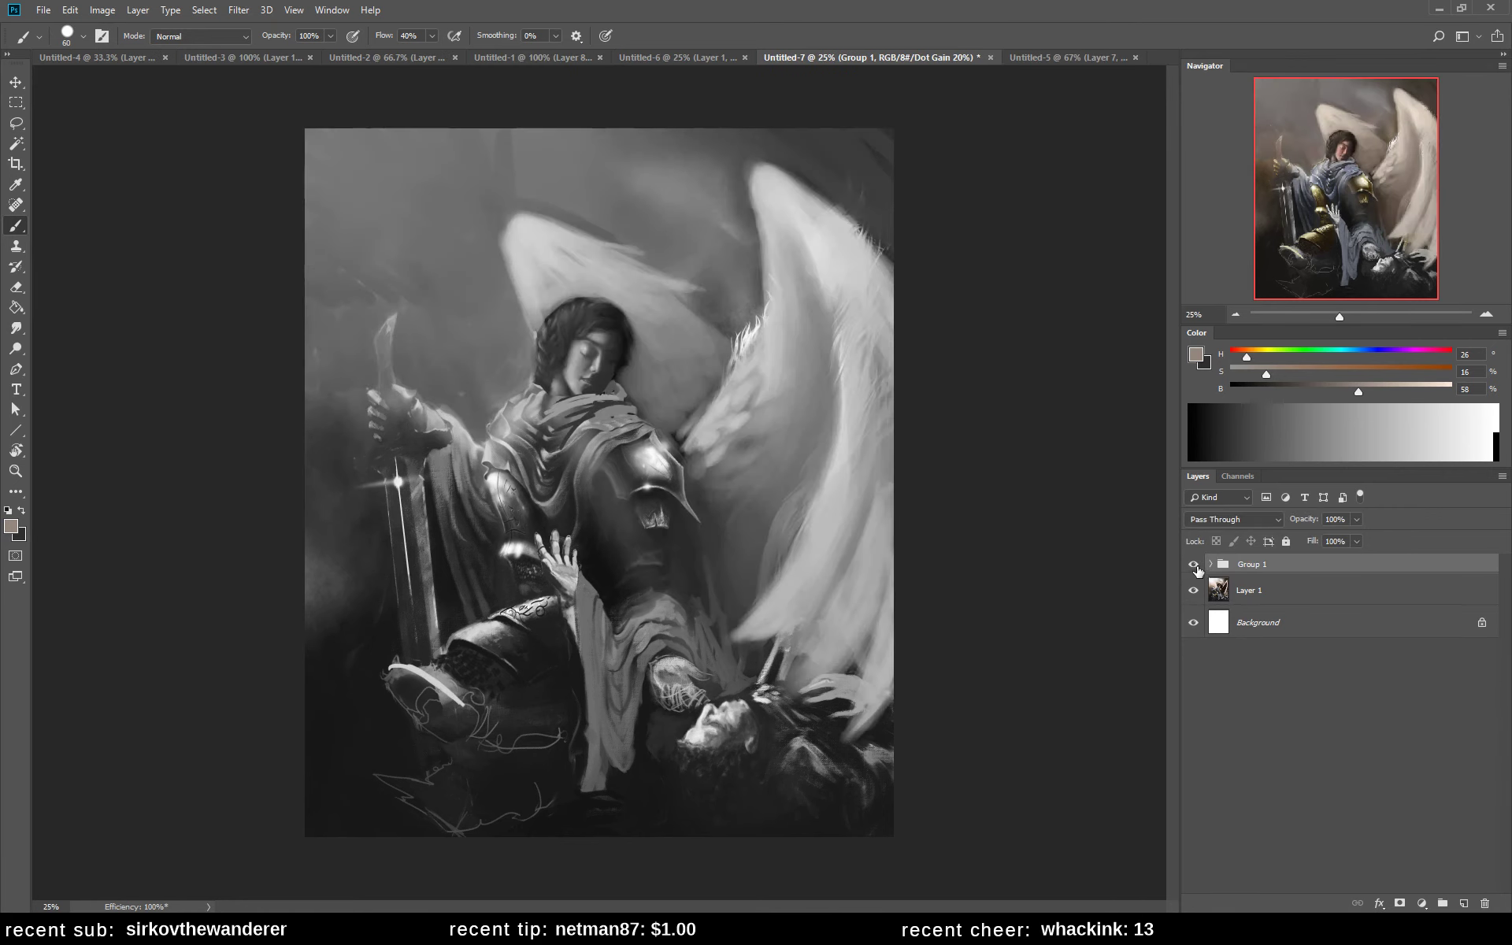
- Dismiss the group-painting error, expand Group 1 and select Layer 3 for painting
alt+click(607, 329)
click(605, 331)
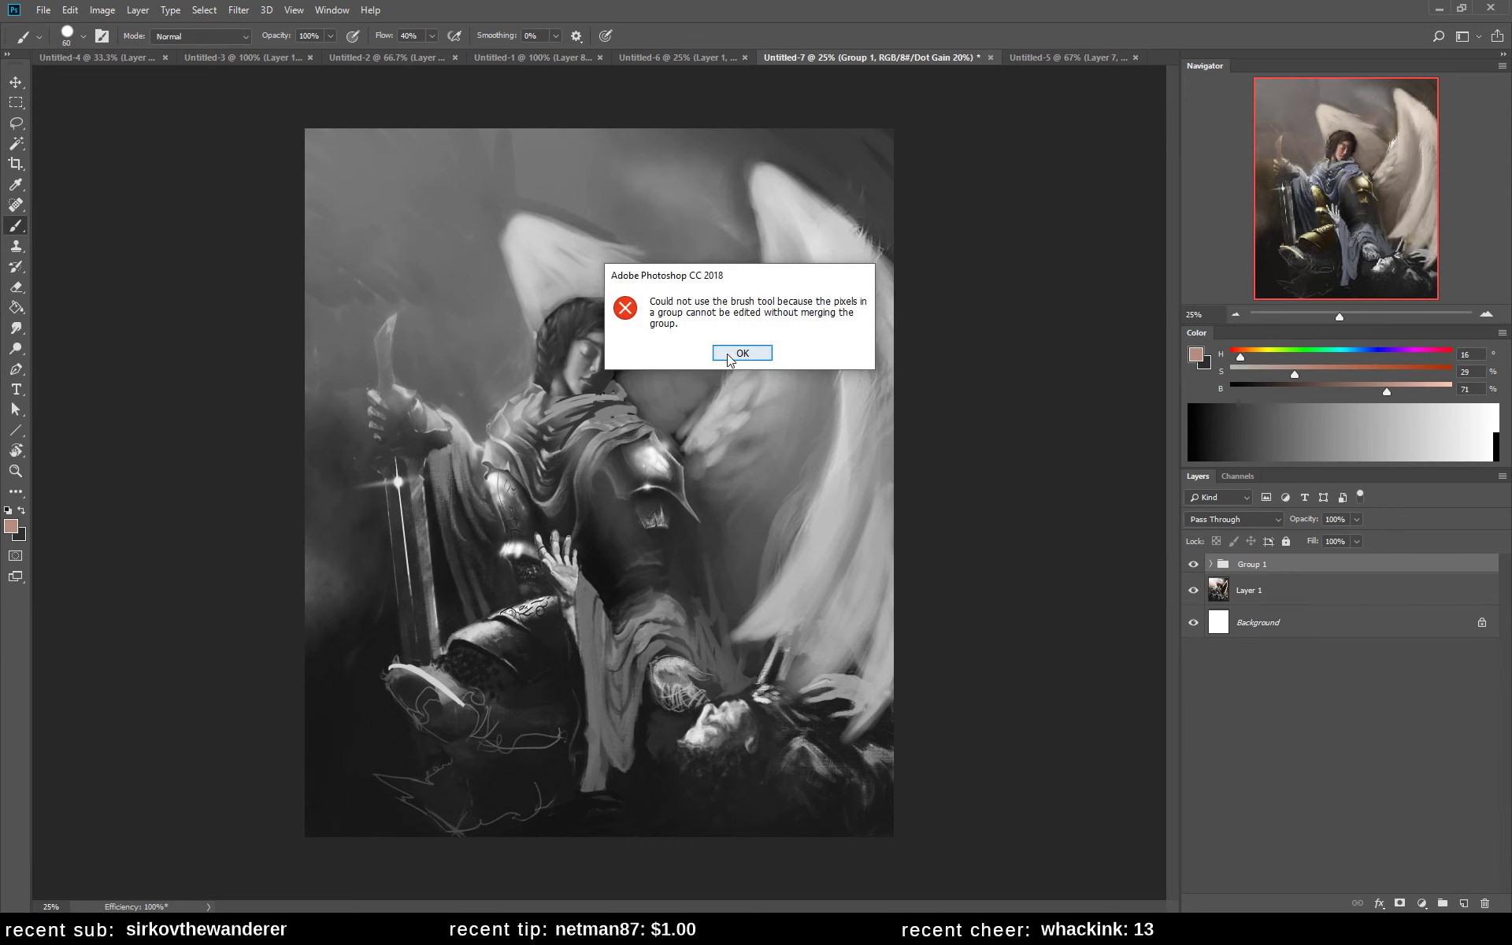
click(743, 355)
click(1211, 564)
click(1264, 590)
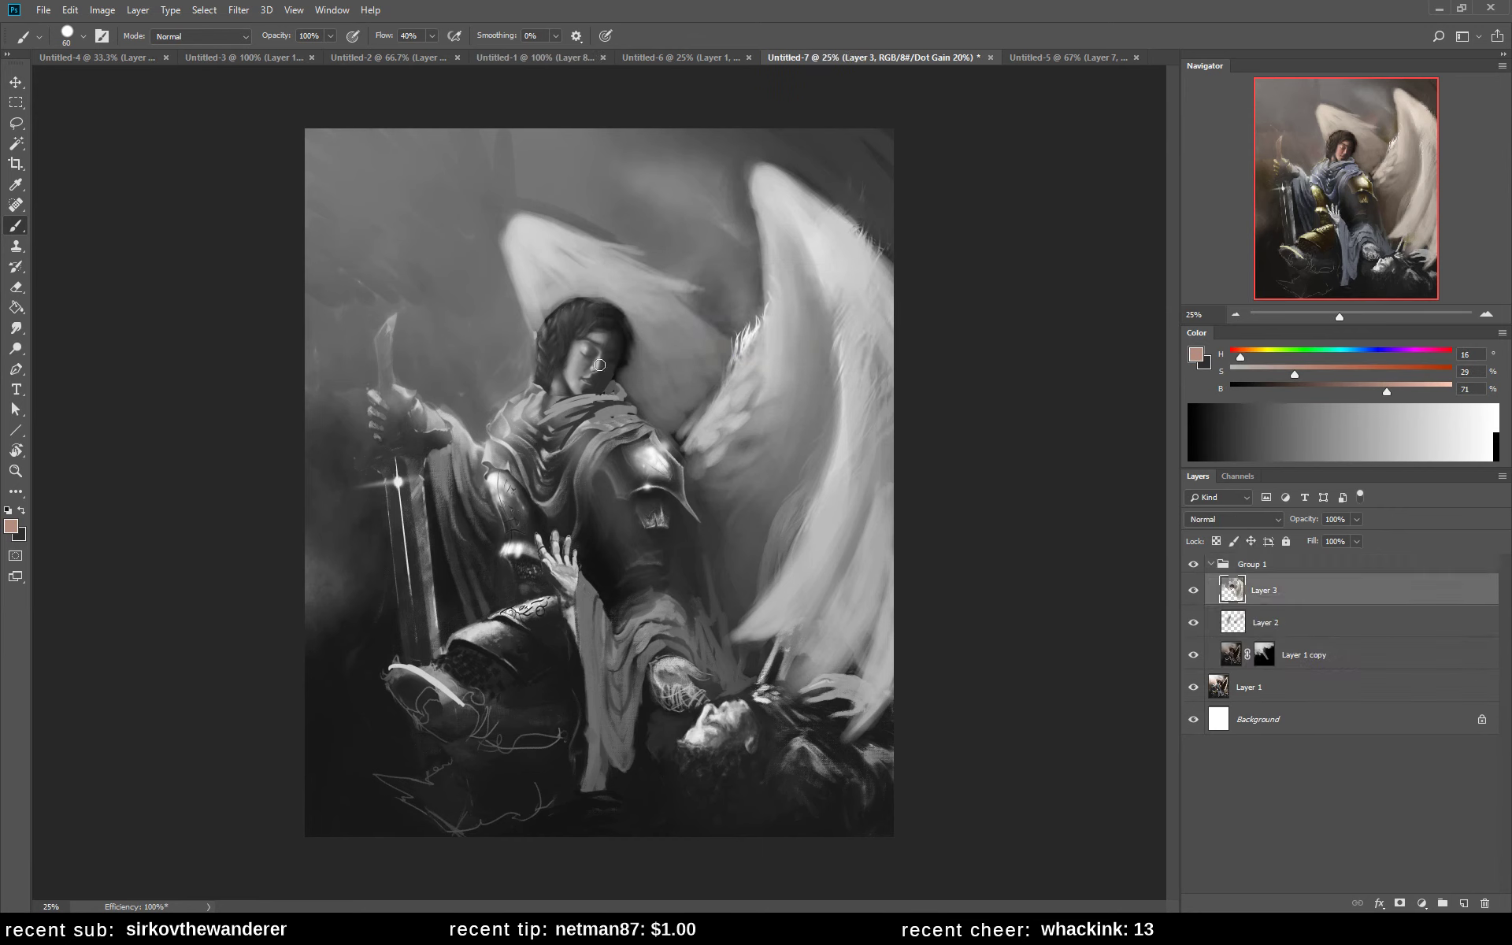
- Dab dark hair brown along the hair's right edge
alt+click(585, 314)
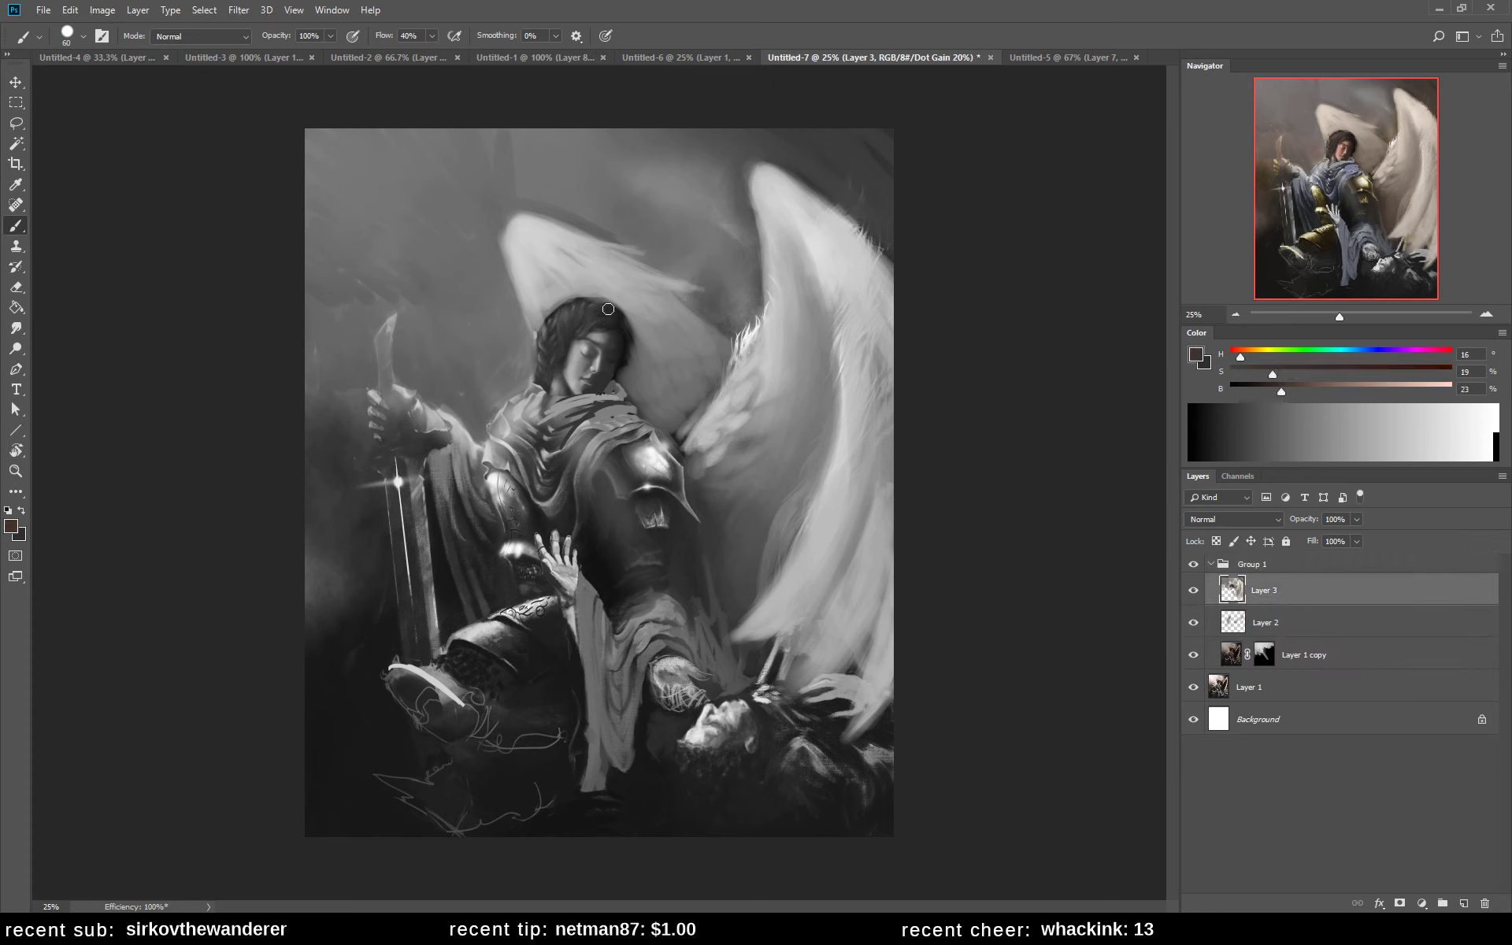
alt+click(639, 371)
drag(629, 329, 628, 360)
alt+click(614, 315)
- Lighten the hair's right edge with a grey-brown tone sampled beside the head
alt+click(637, 345)
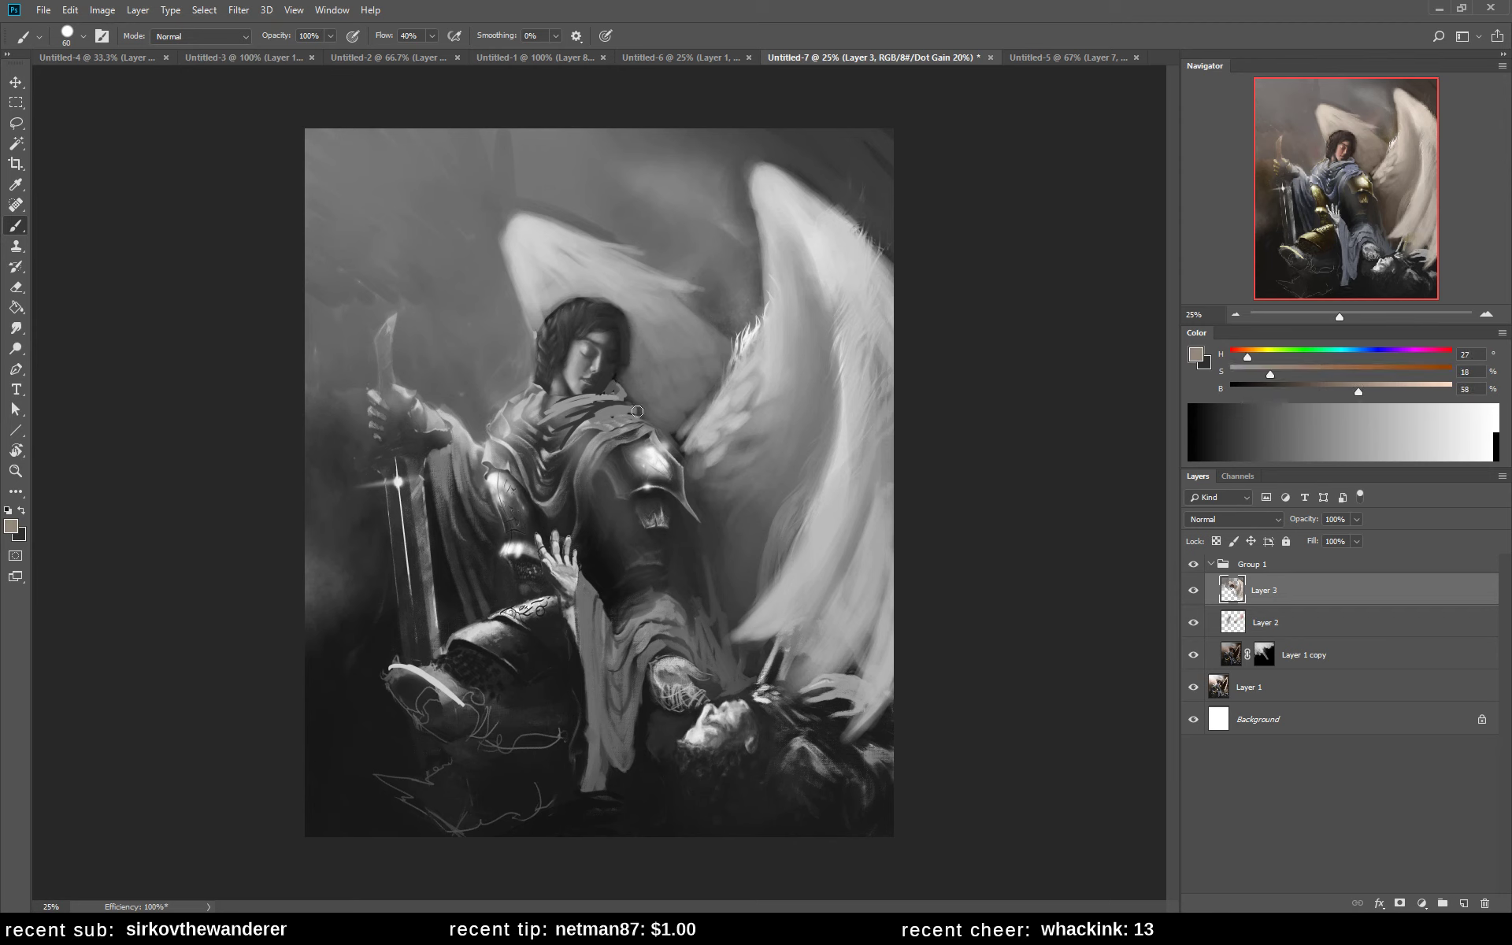
alt+click(626, 343)
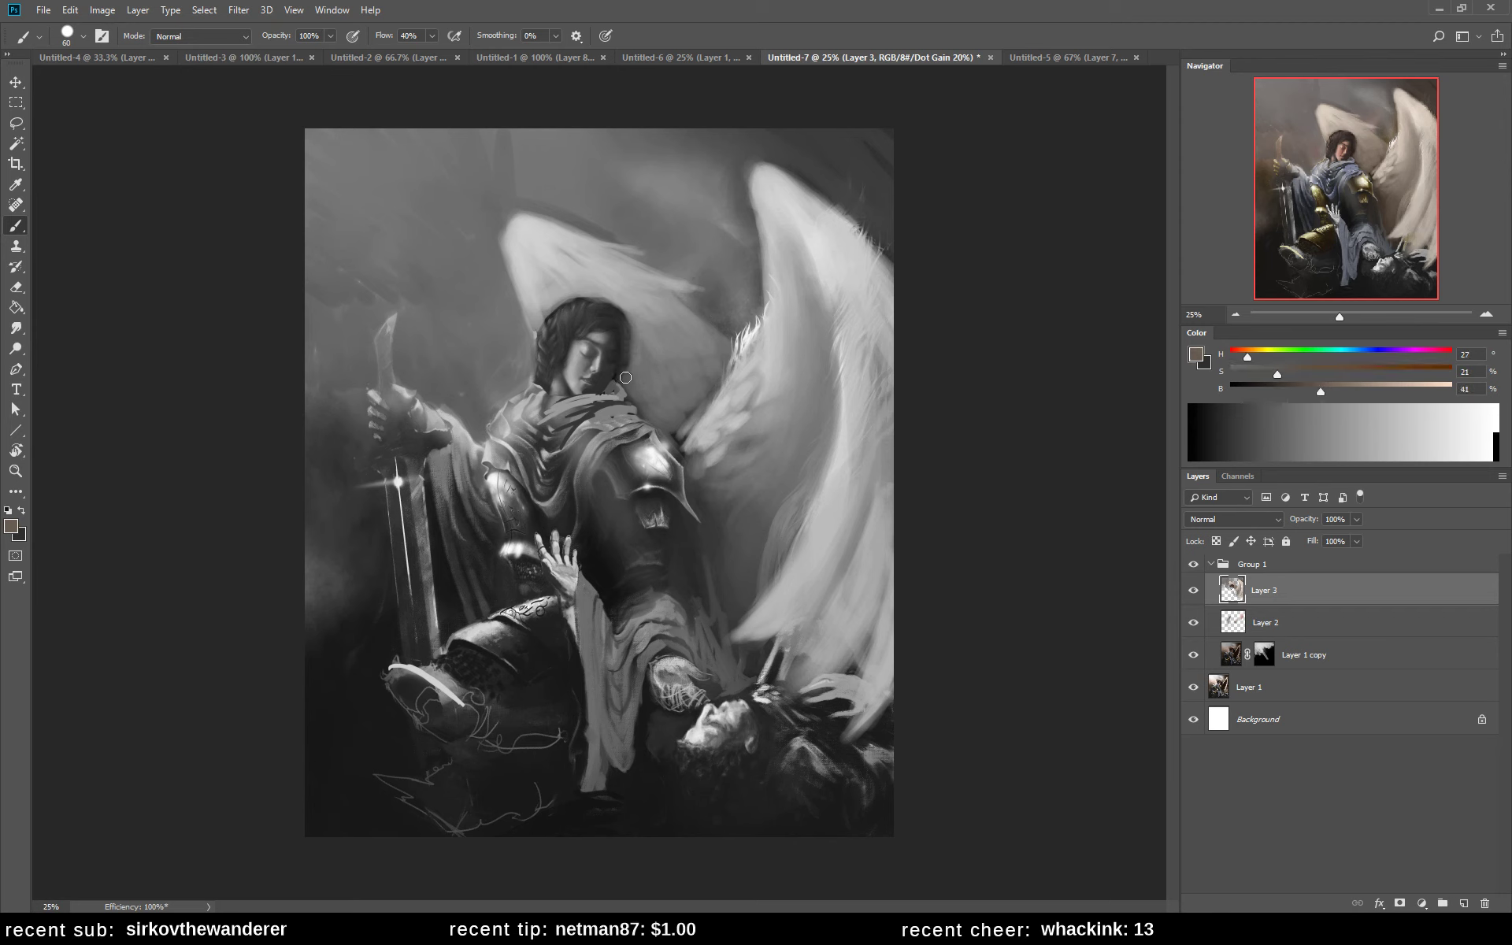
drag(634, 332, 630, 318)
- Paint light strokes down the lower right wing
alt+click(846, 478)
drag(855, 504, 829, 695)
drag(844, 561, 796, 739)
drag(845, 529, 794, 698)
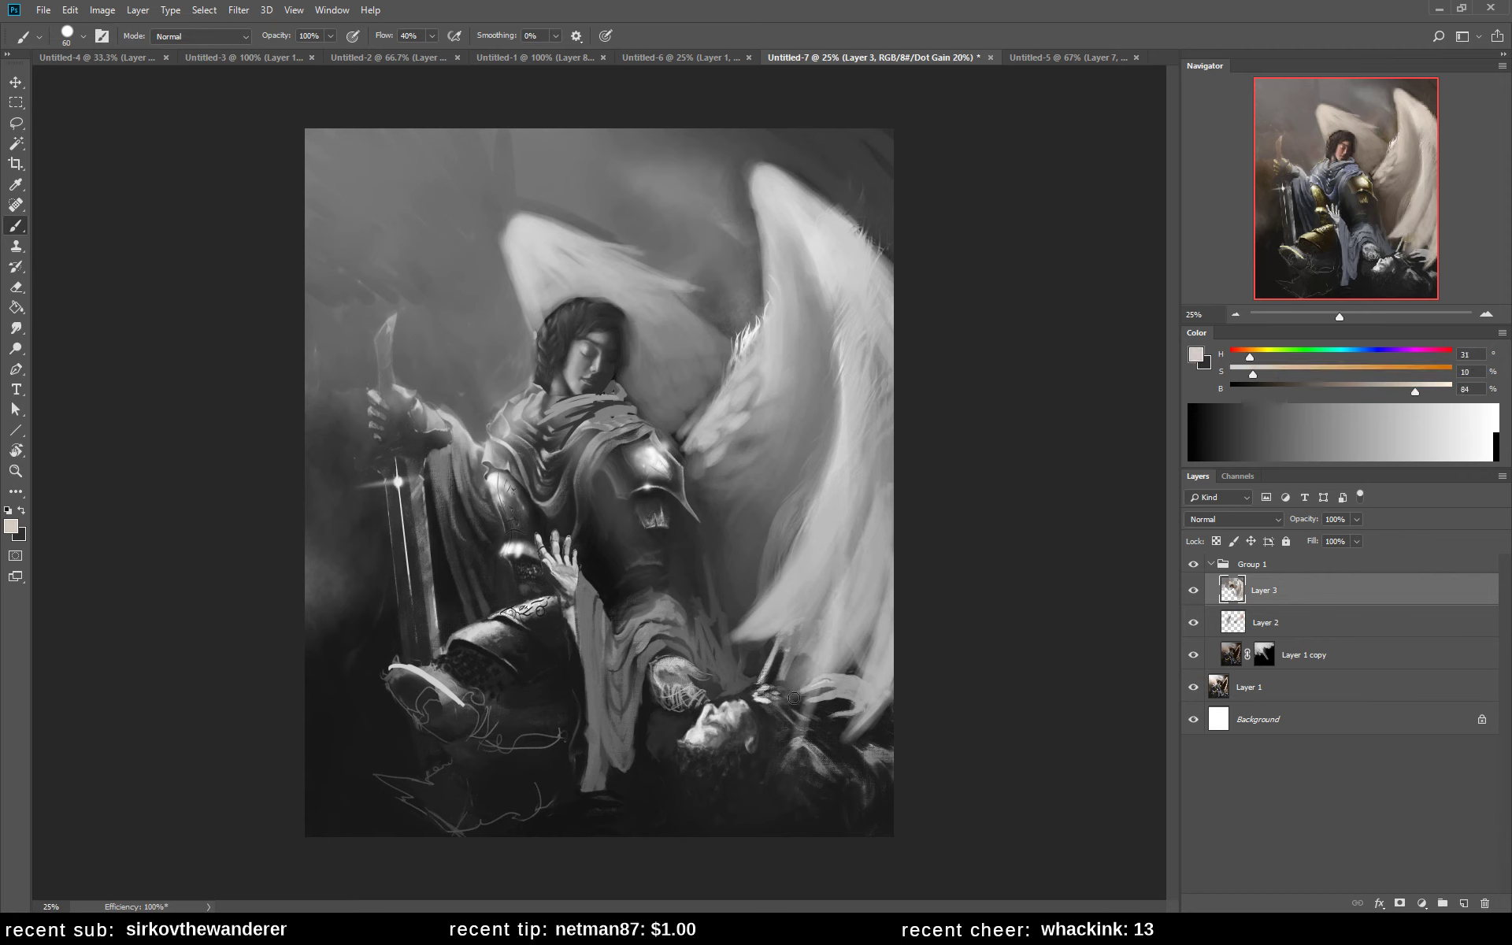
- Darken the wing's lower-left edge with a smaller brush, then soften its feathers lighter
alt+click(741, 480)
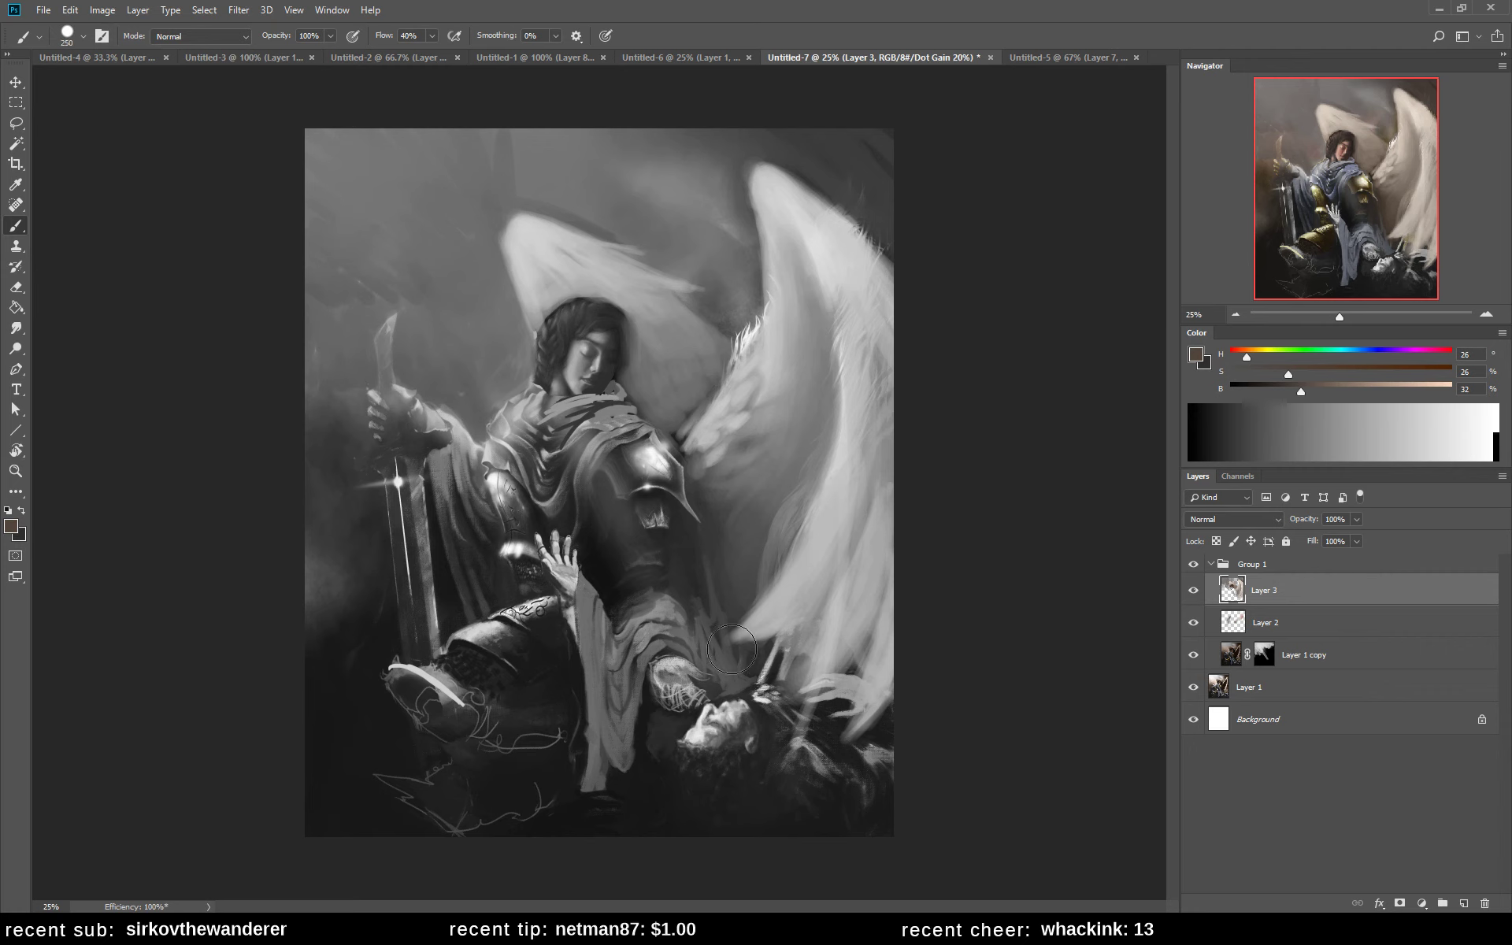
mouse_move(735, 644)
mouse_down()
mouse_move(776, 589)
mouse_move(802, 510)
mouse_up()
key(bracketleft)
mouse_move(768, 611)
mouse_down()
mouse_move(804, 483)
mouse_move(818, 508)
mouse_up()
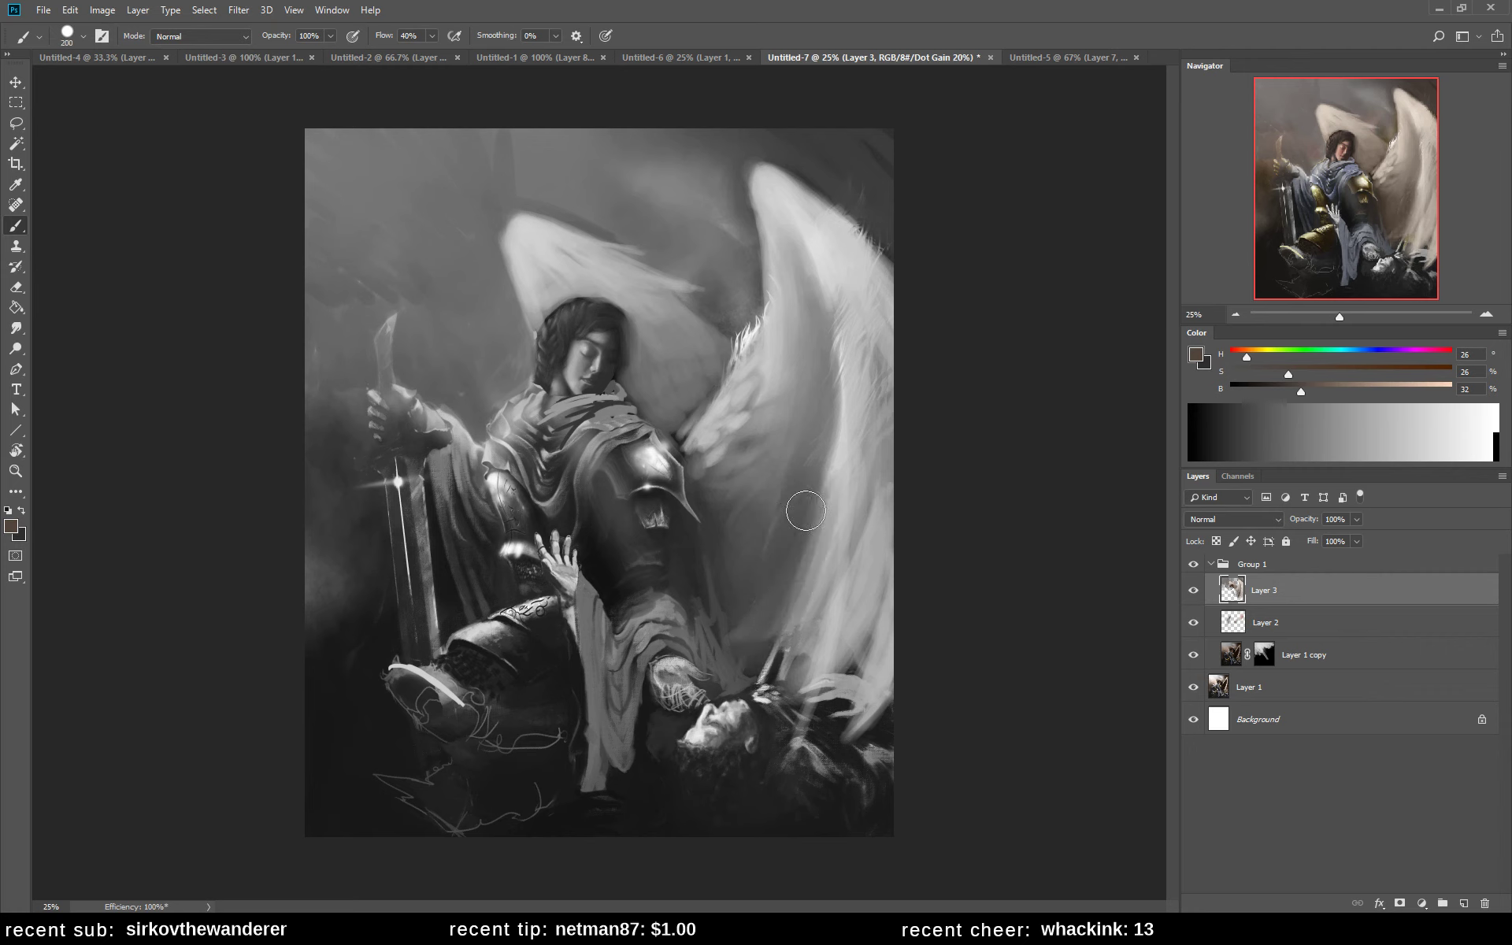
alt+click(711, 439)
mouse_move(695, 482)
mouse_down()
mouse_move(740, 426)
mouse_move(733, 457)
mouse_move(757, 392)
mouse_move(781, 388)
mouse_up()
- Deepen the near-black shadow by the fallen figure's head and beside the wing's base
alt+click(750, 500)
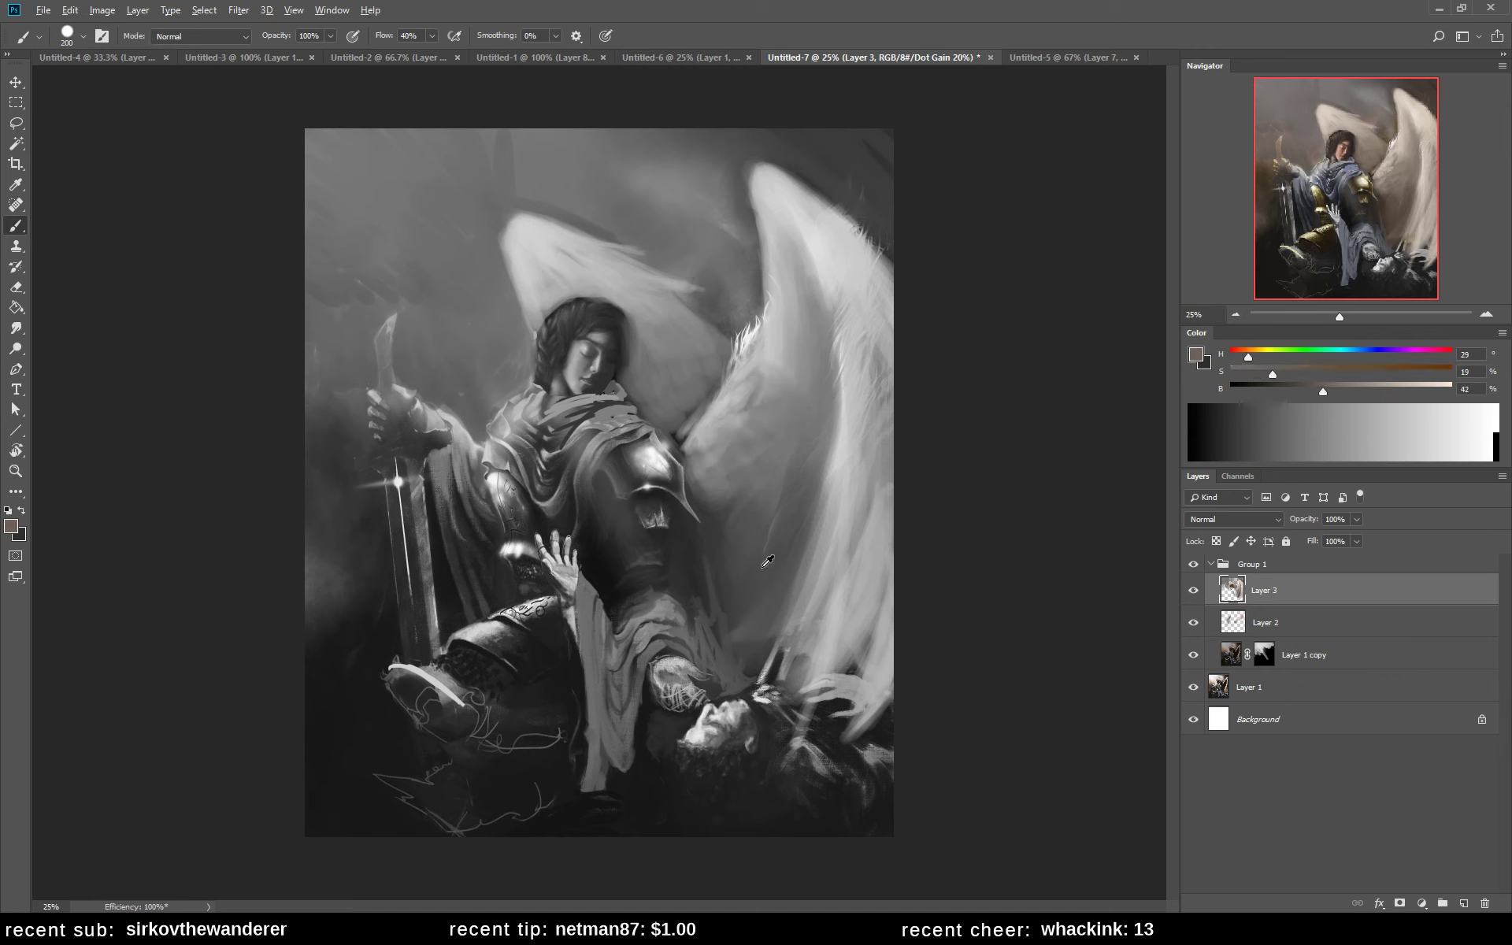
alt+click(622, 561)
drag(736, 607, 756, 666)
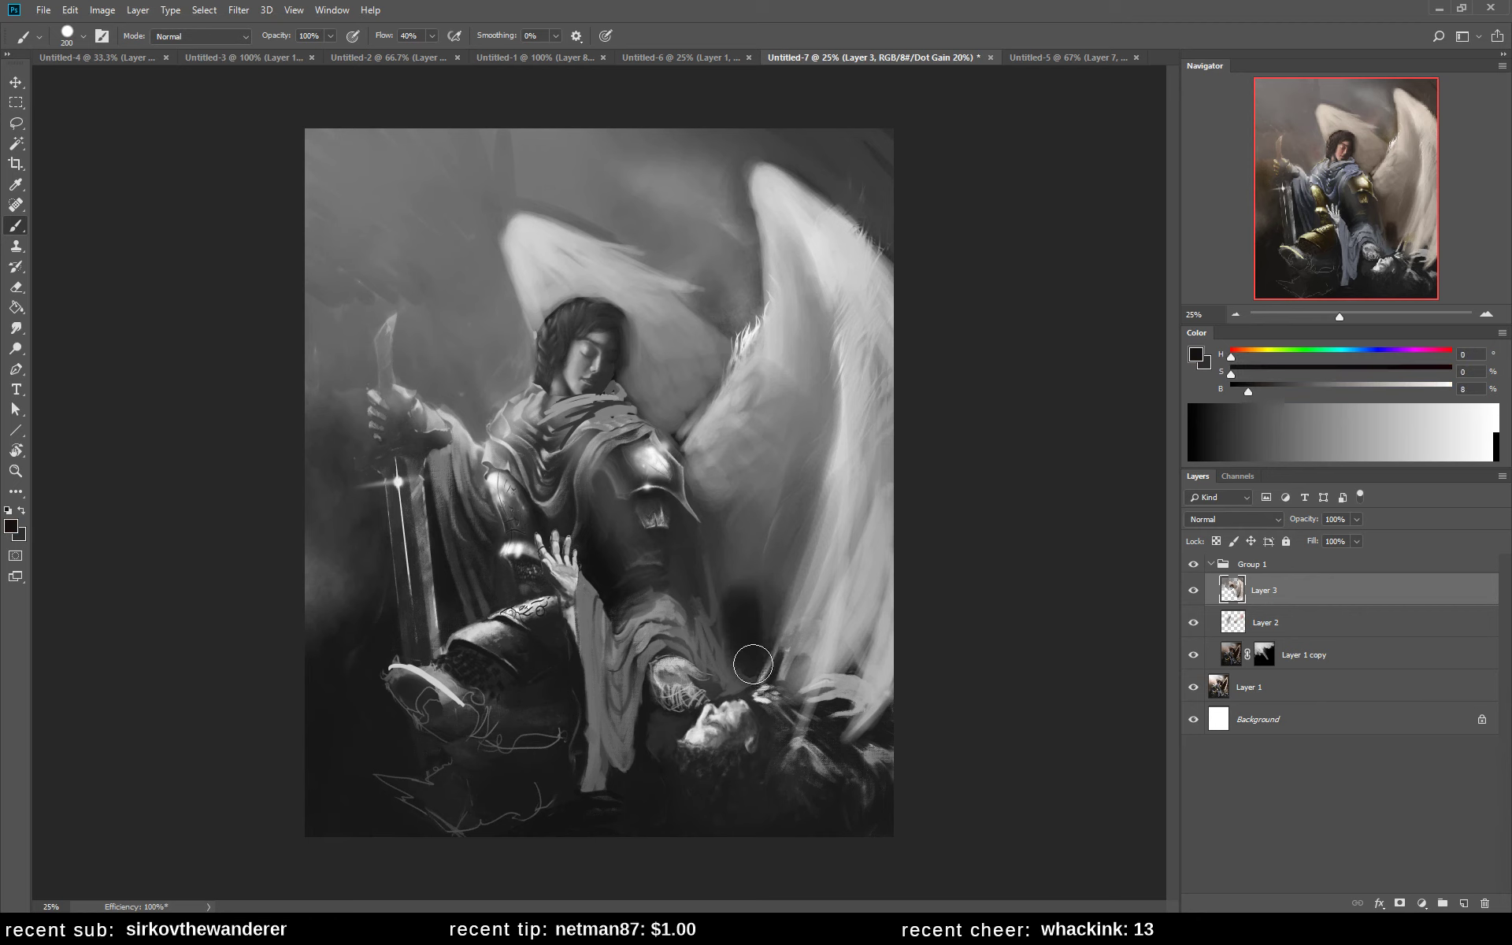
alt+click(756, 602)
drag(760, 579, 771, 576)
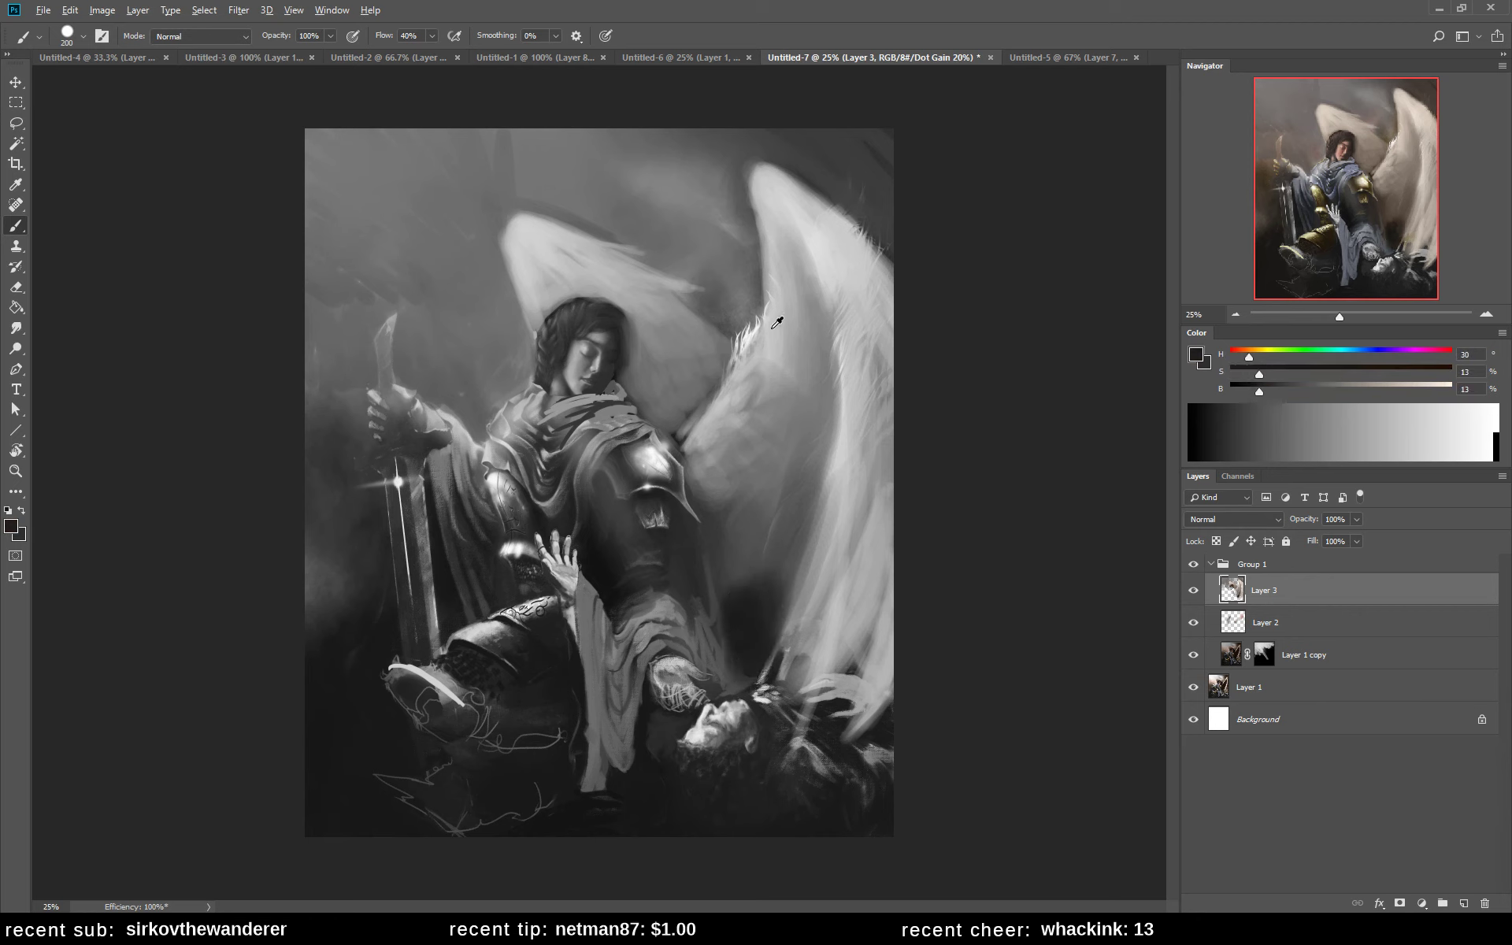
- Paint light inner-wing feathers blended with darker dabs, then flip the canvas horizontally
alt+click(768, 425)
drag(767, 455, 759, 514)
key(bracketright)
alt+click(754, 457)
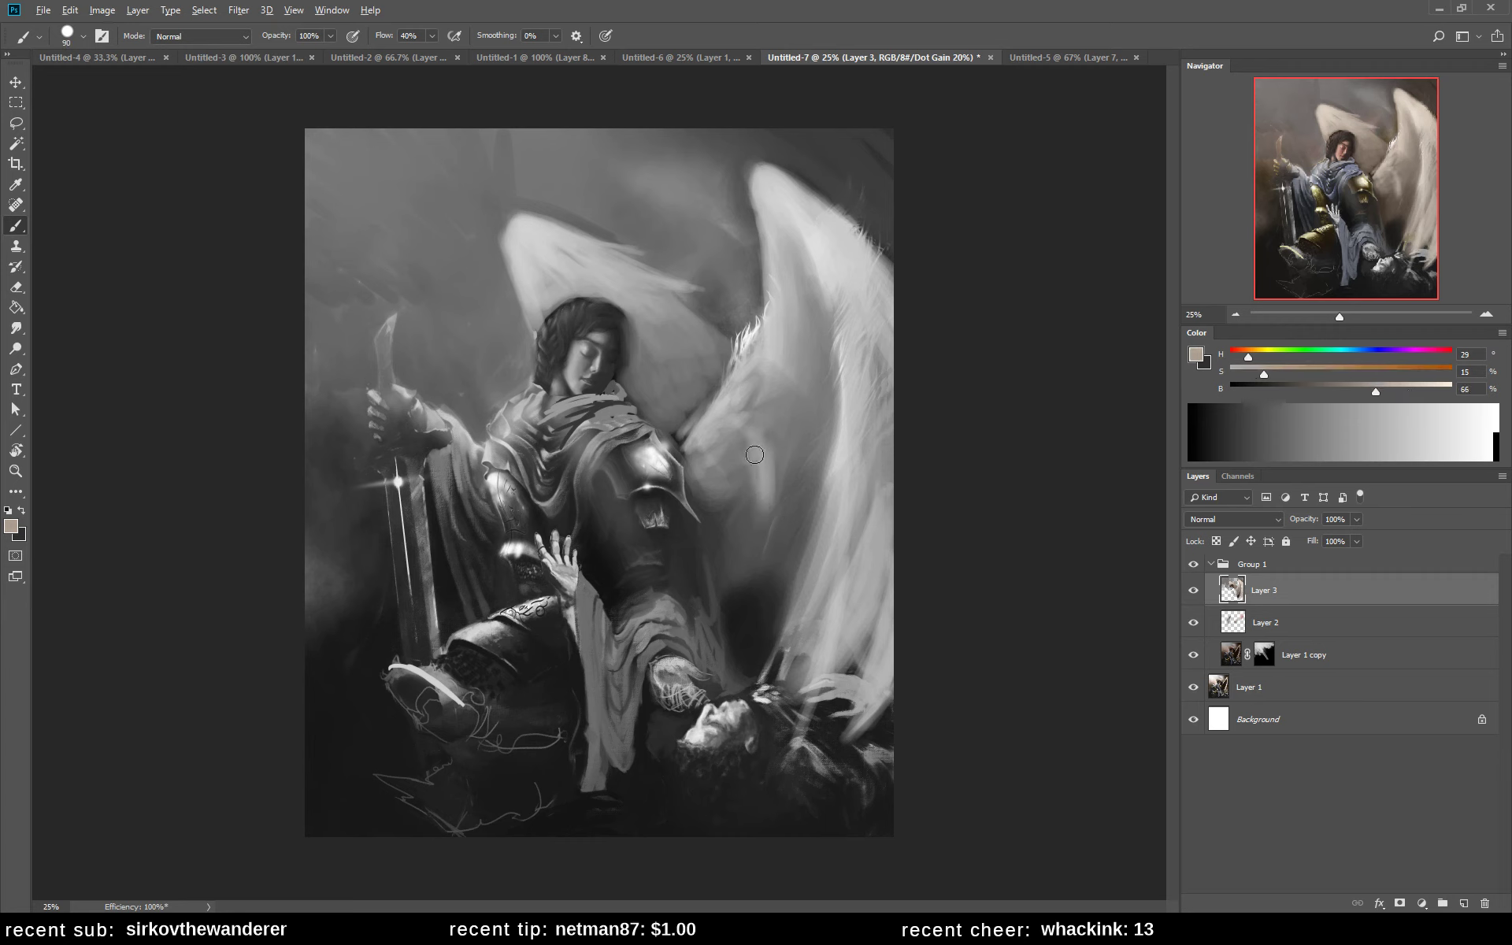
alt+click(745, 448)
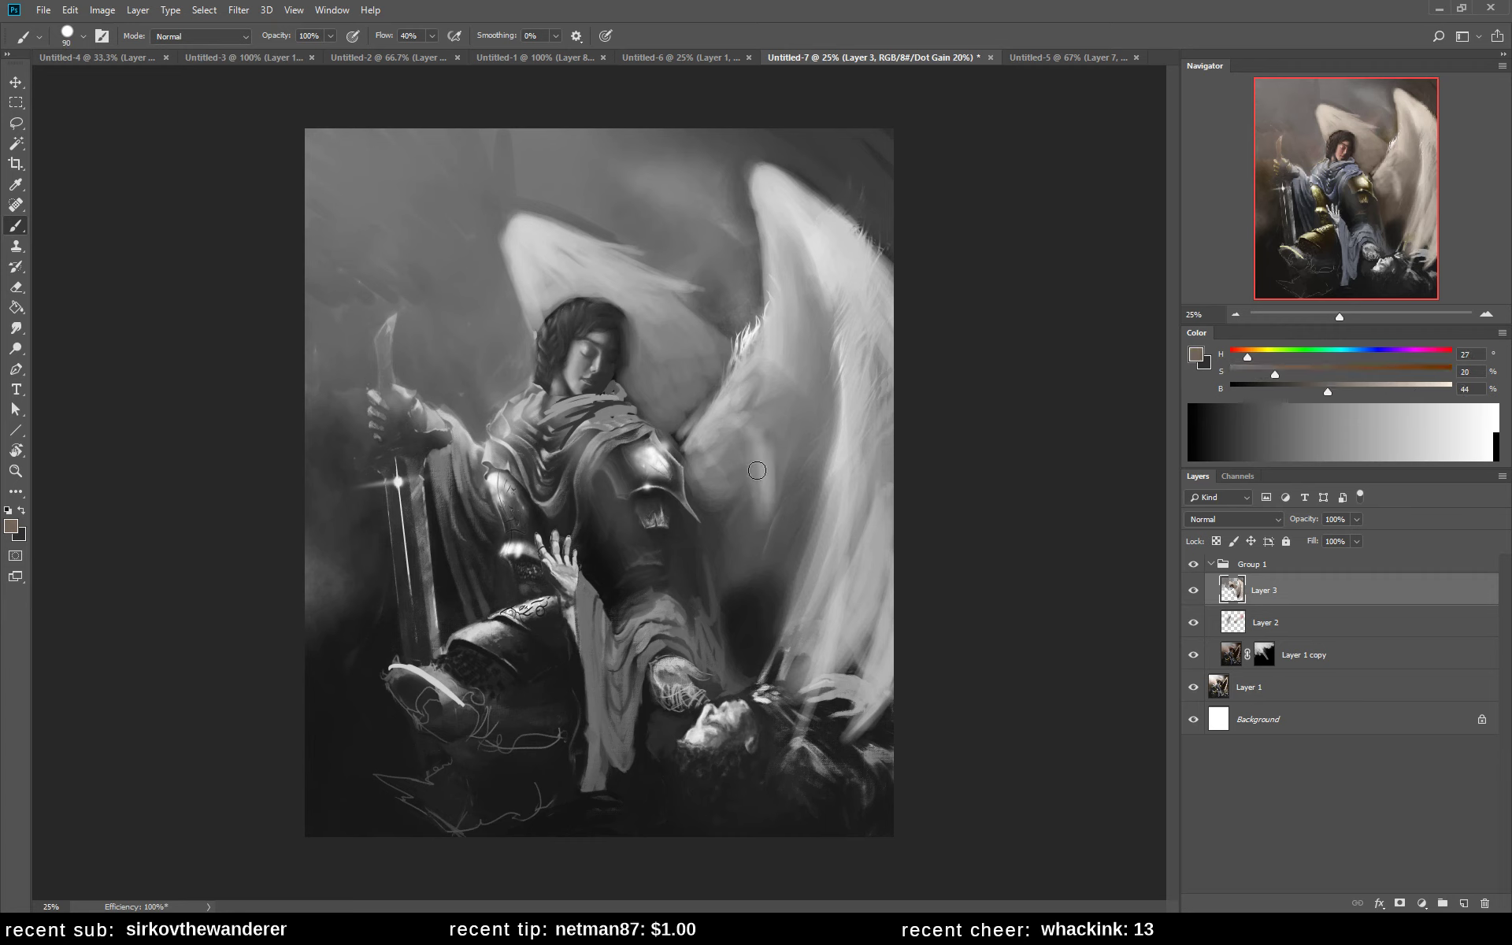
alt+click(760, 474)
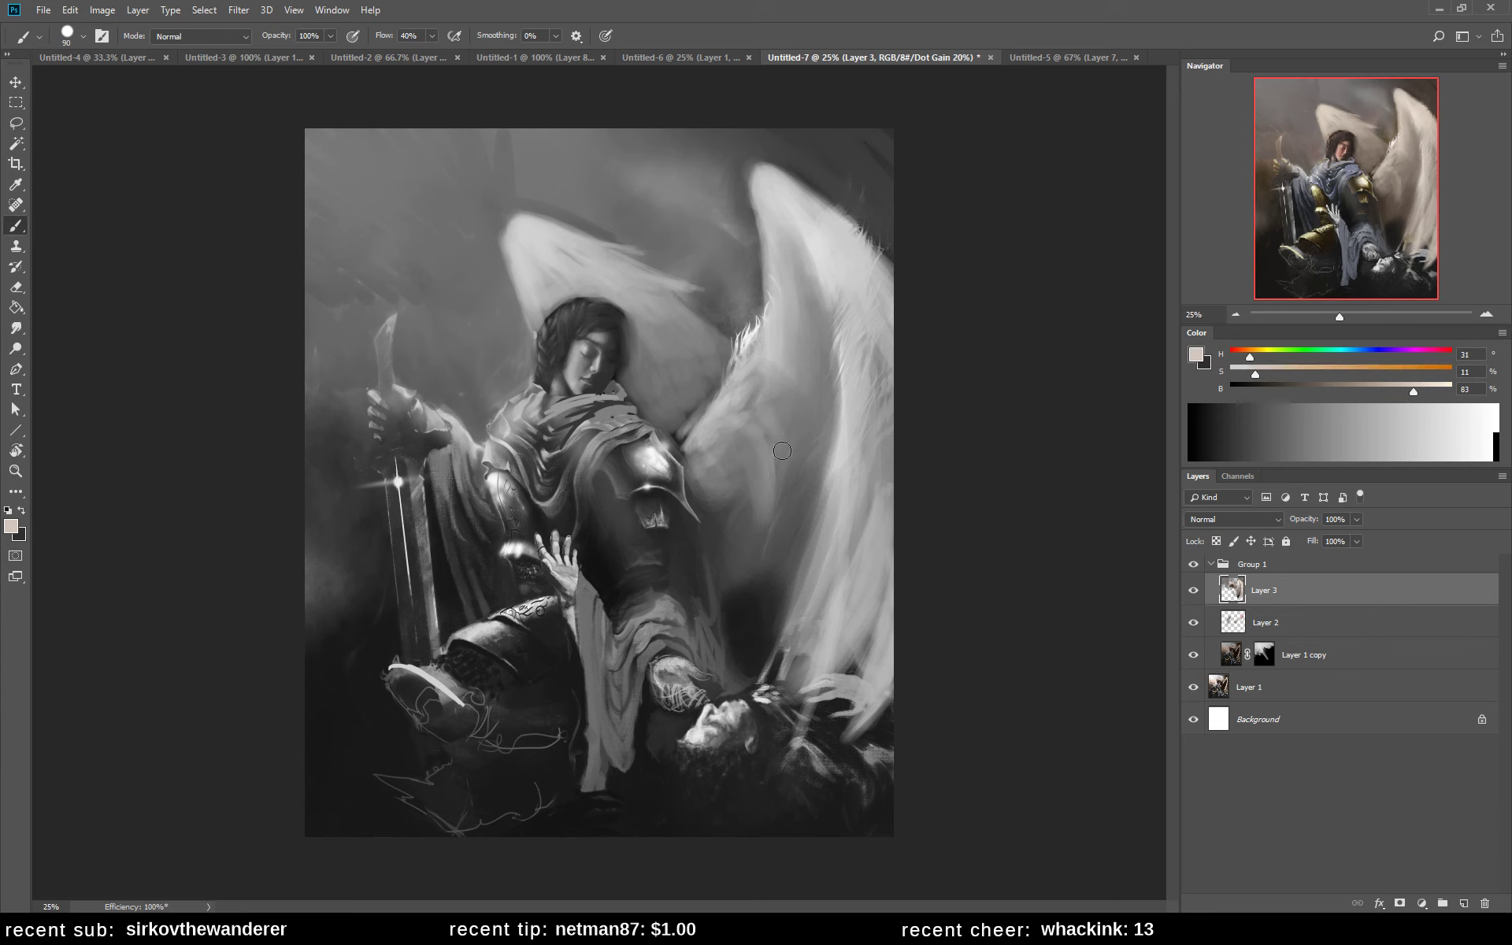
alt+click(760, 411)
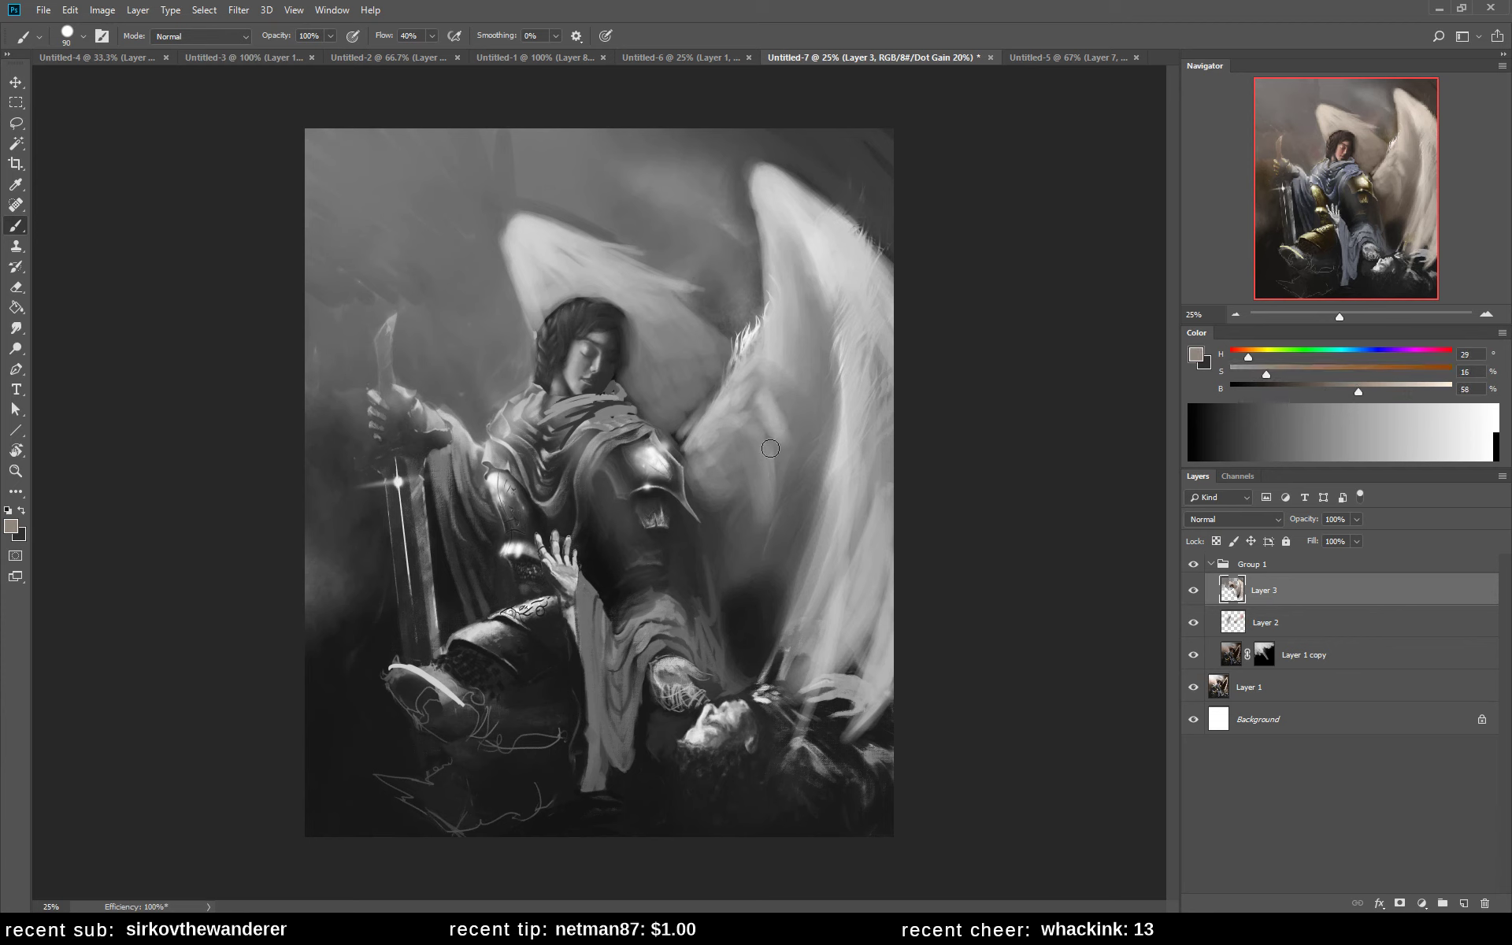
alt+click(769, 445)
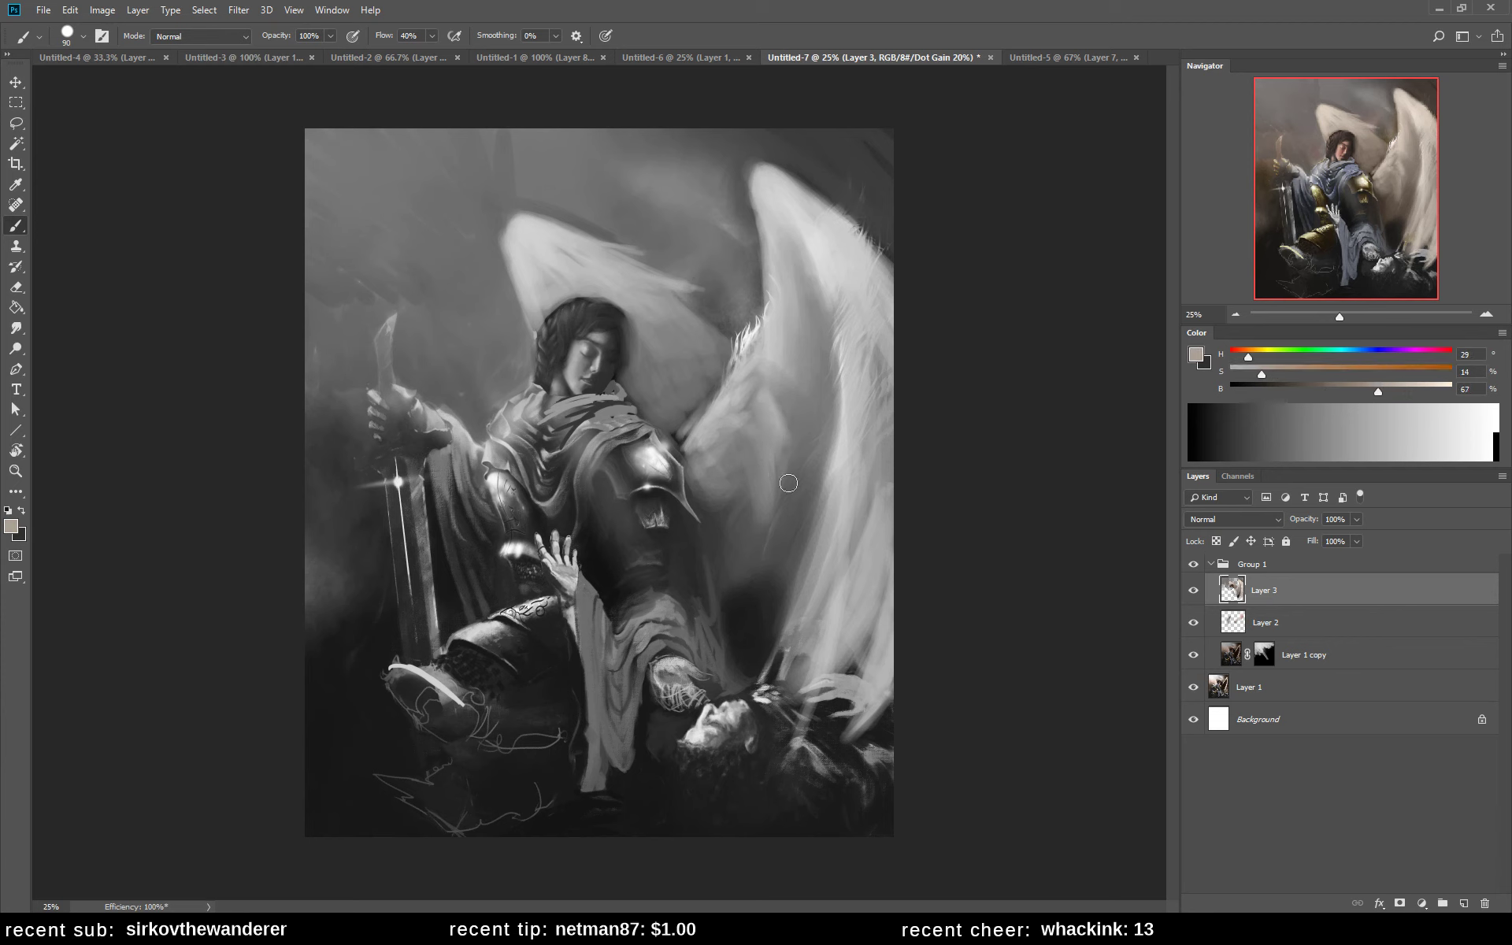
alt+click(860, 286)
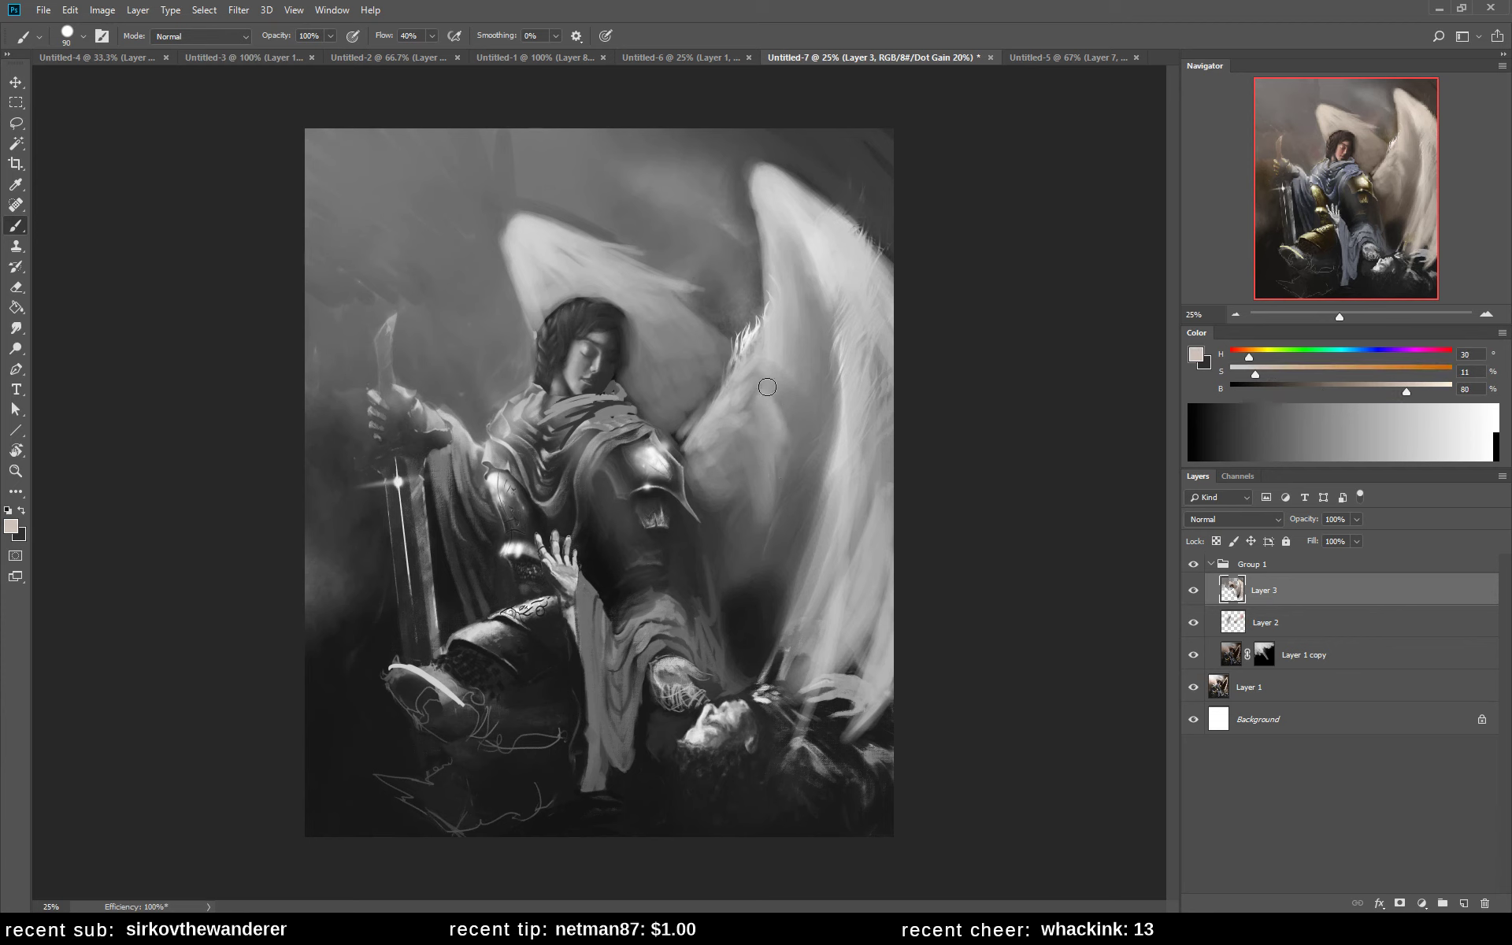
mouse_move(730, 498)
mouse_down()
mouse_move(731, 479)
mouse_move(740, 535)
mouse_move(739, 495)
mouse_move(715, 551)
mouse_move(721, 527)
mouse_up()
alt+click(723, 512)
alt+click(725, 504)
alt+click(725, 536)
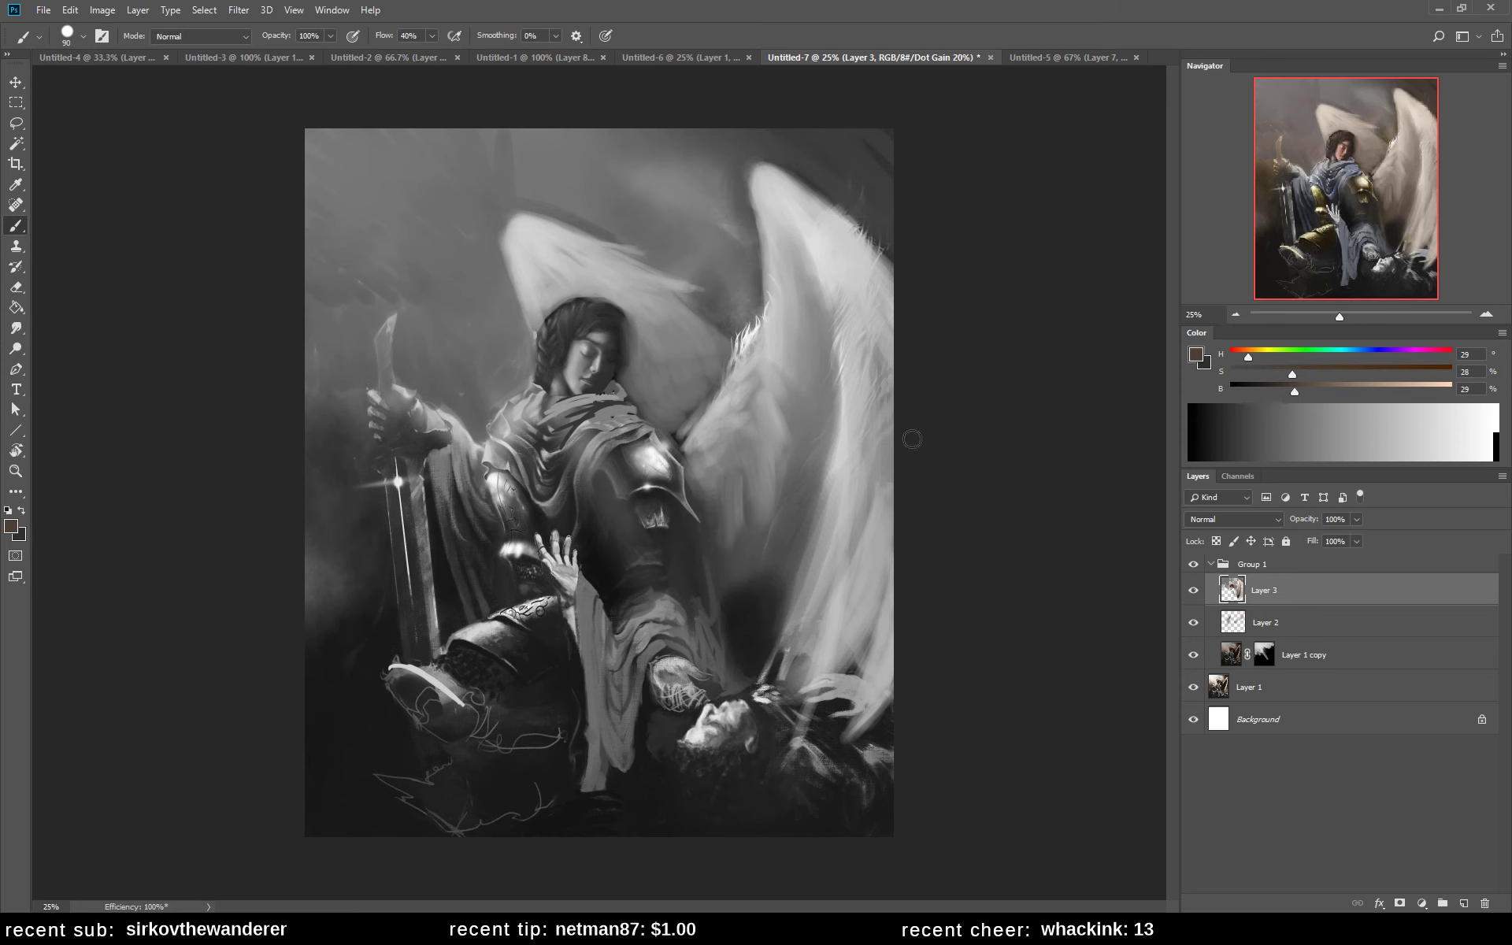
key(ctrl+shift+h)
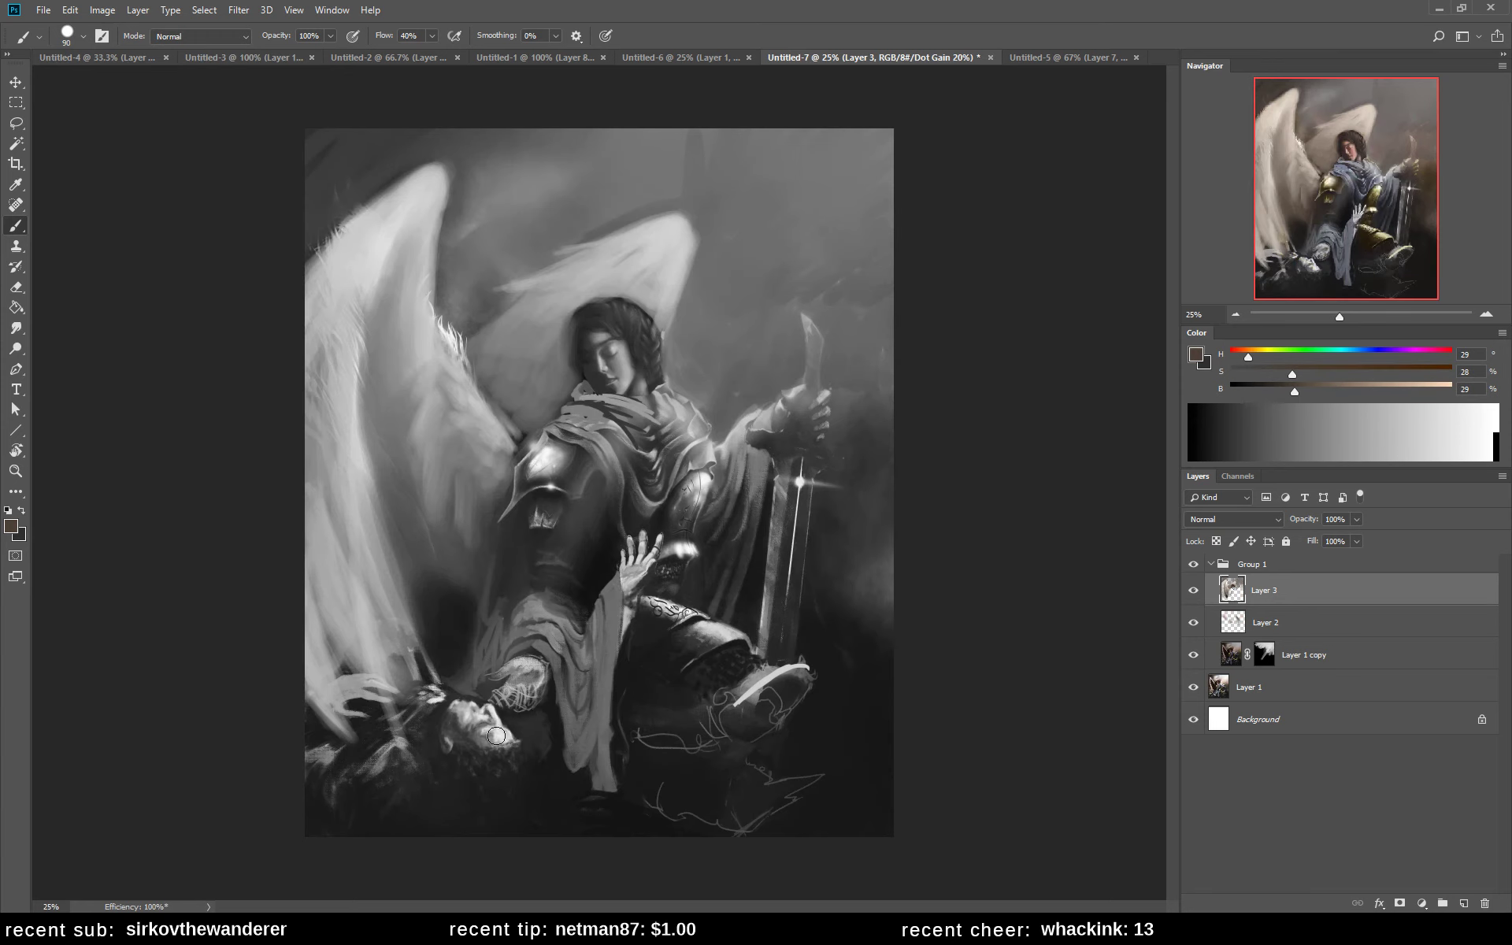
- Darken the inner edge of the left wing with a sampled mid-dark brown
alt+click(402, 541)
drag(368, 415, 384, 569)
drag(368, 401, 382, 605)
drag(361, 462, 378, 627)
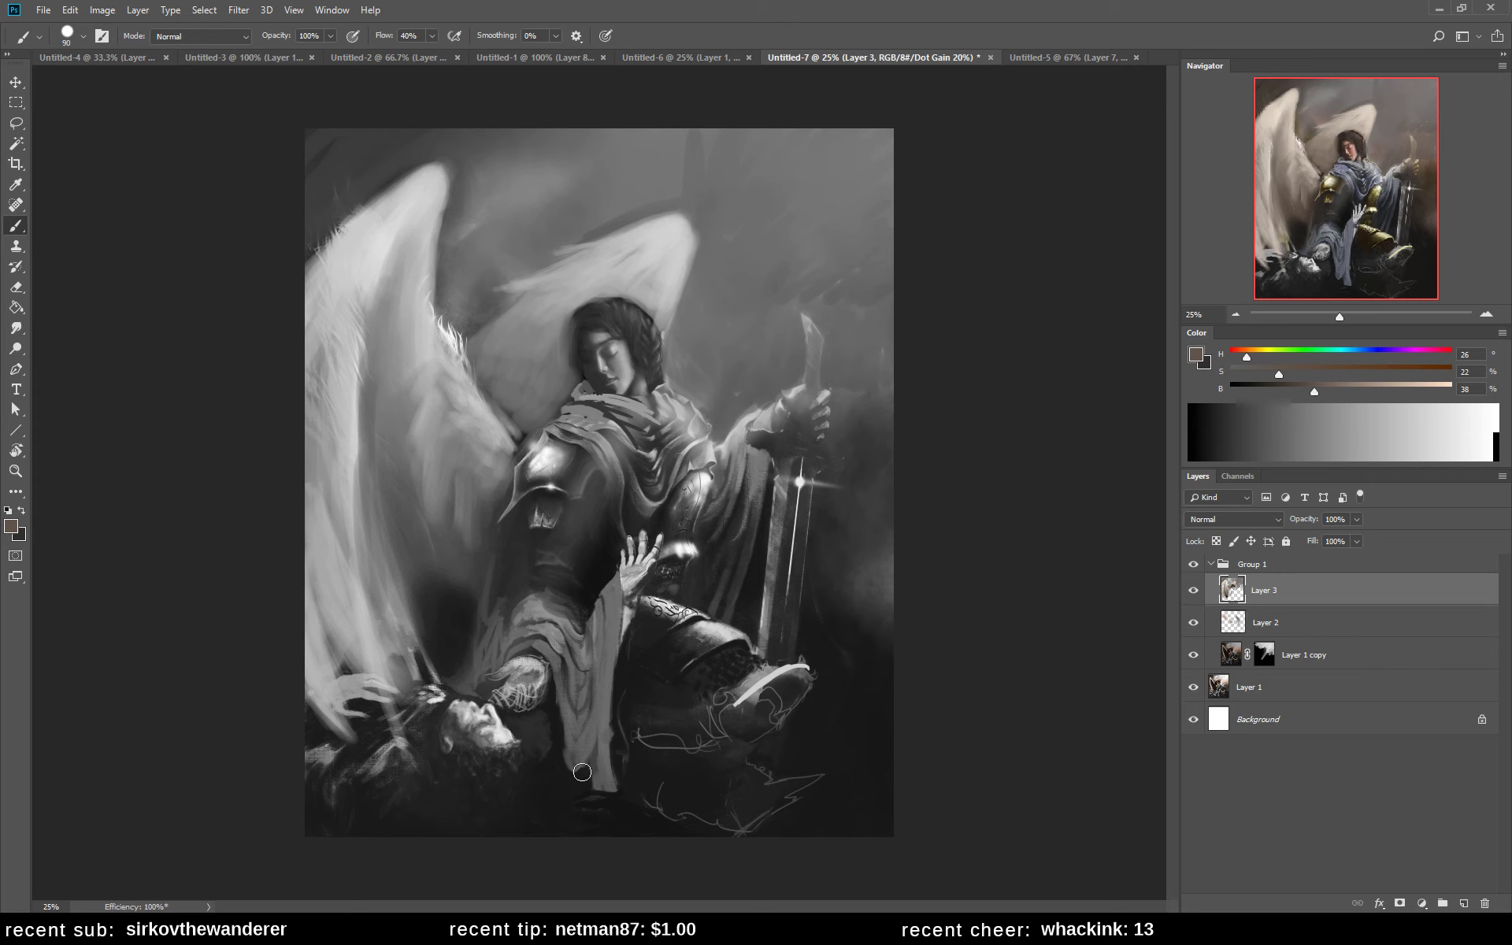
- Cover the light cloth edge above the pauldron with dark neutral grey
alt+click(584, 316)
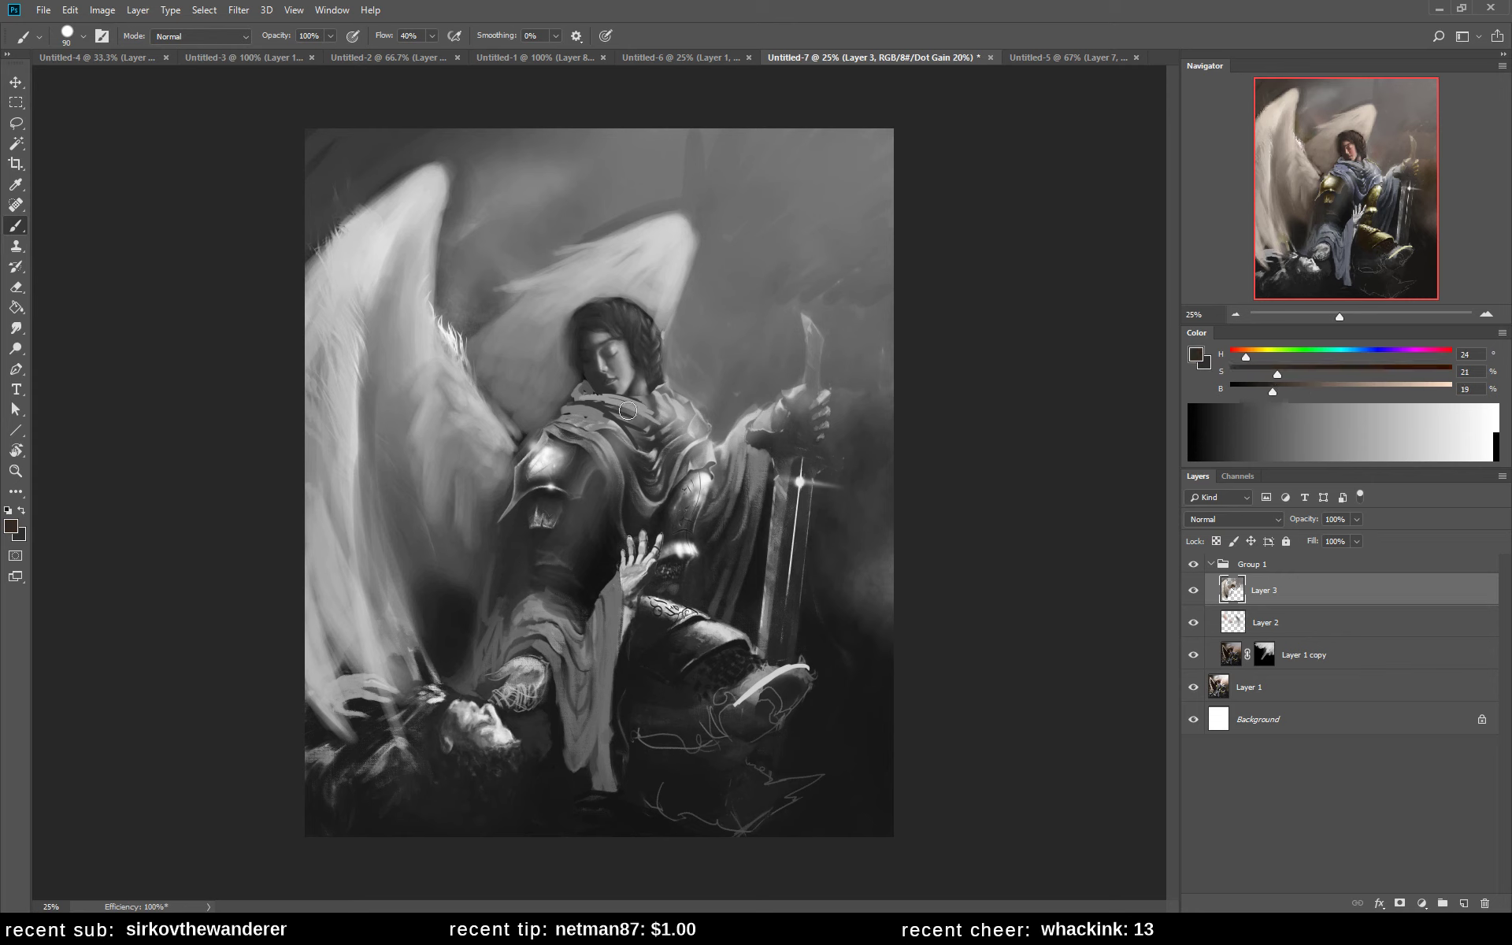
alt+click(586, 459)
mouse_move(549, 440)
mouse_down()
mouse_move(579, 452)
mouse_move(536, 483)
mouse_move(562, 486)
mouse_up()
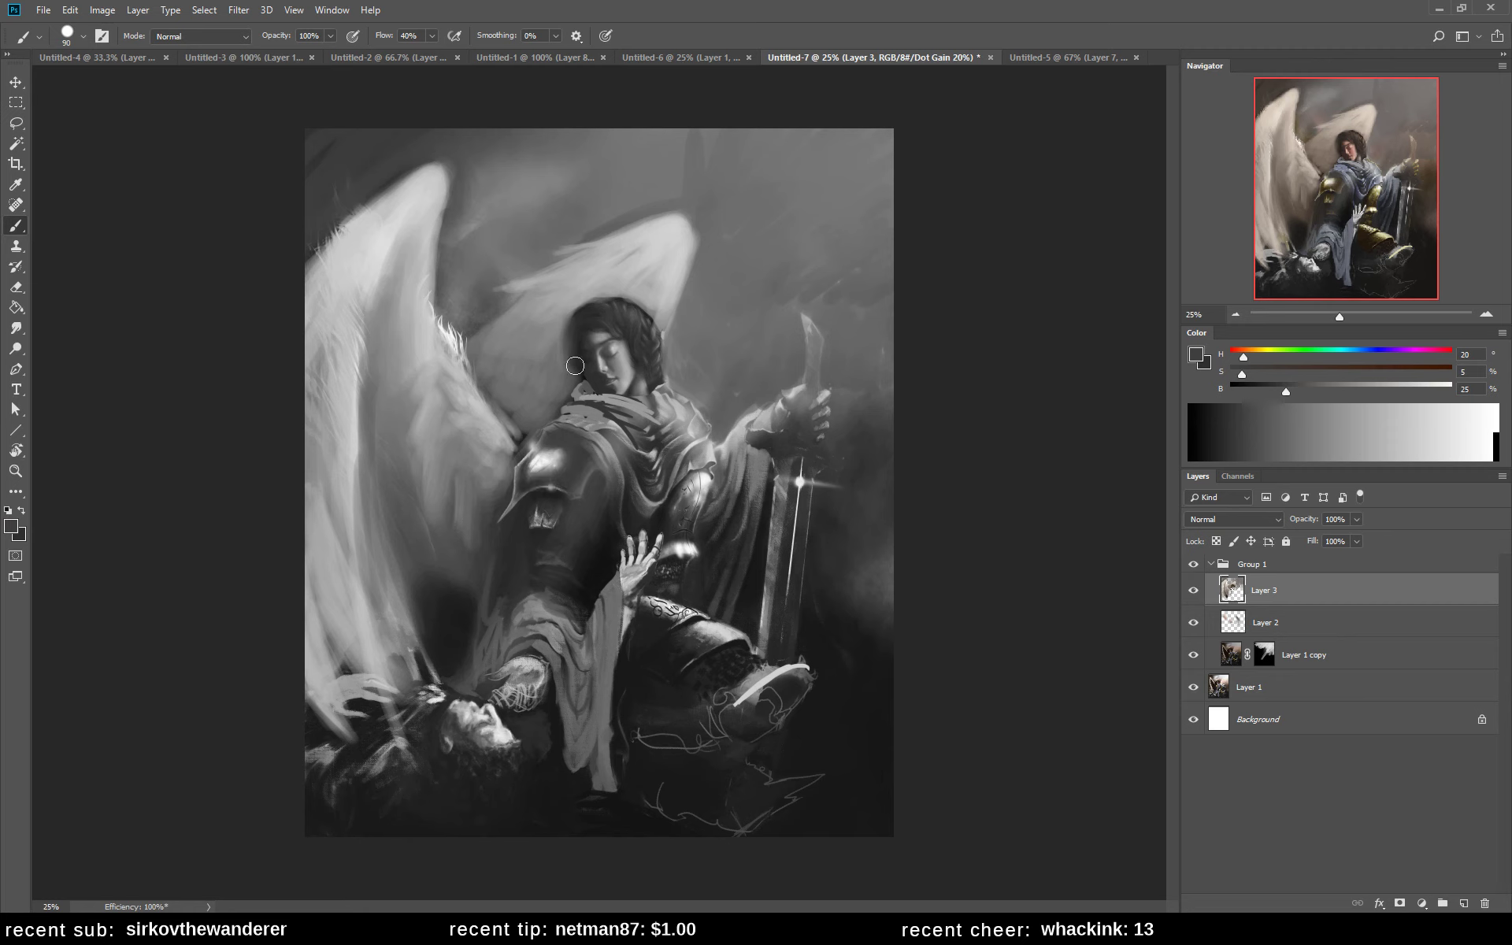
- Brighten the top of the shoulder pauldron with a light highlight tone
alt+click(542, 465)
alt+click(572, 477)
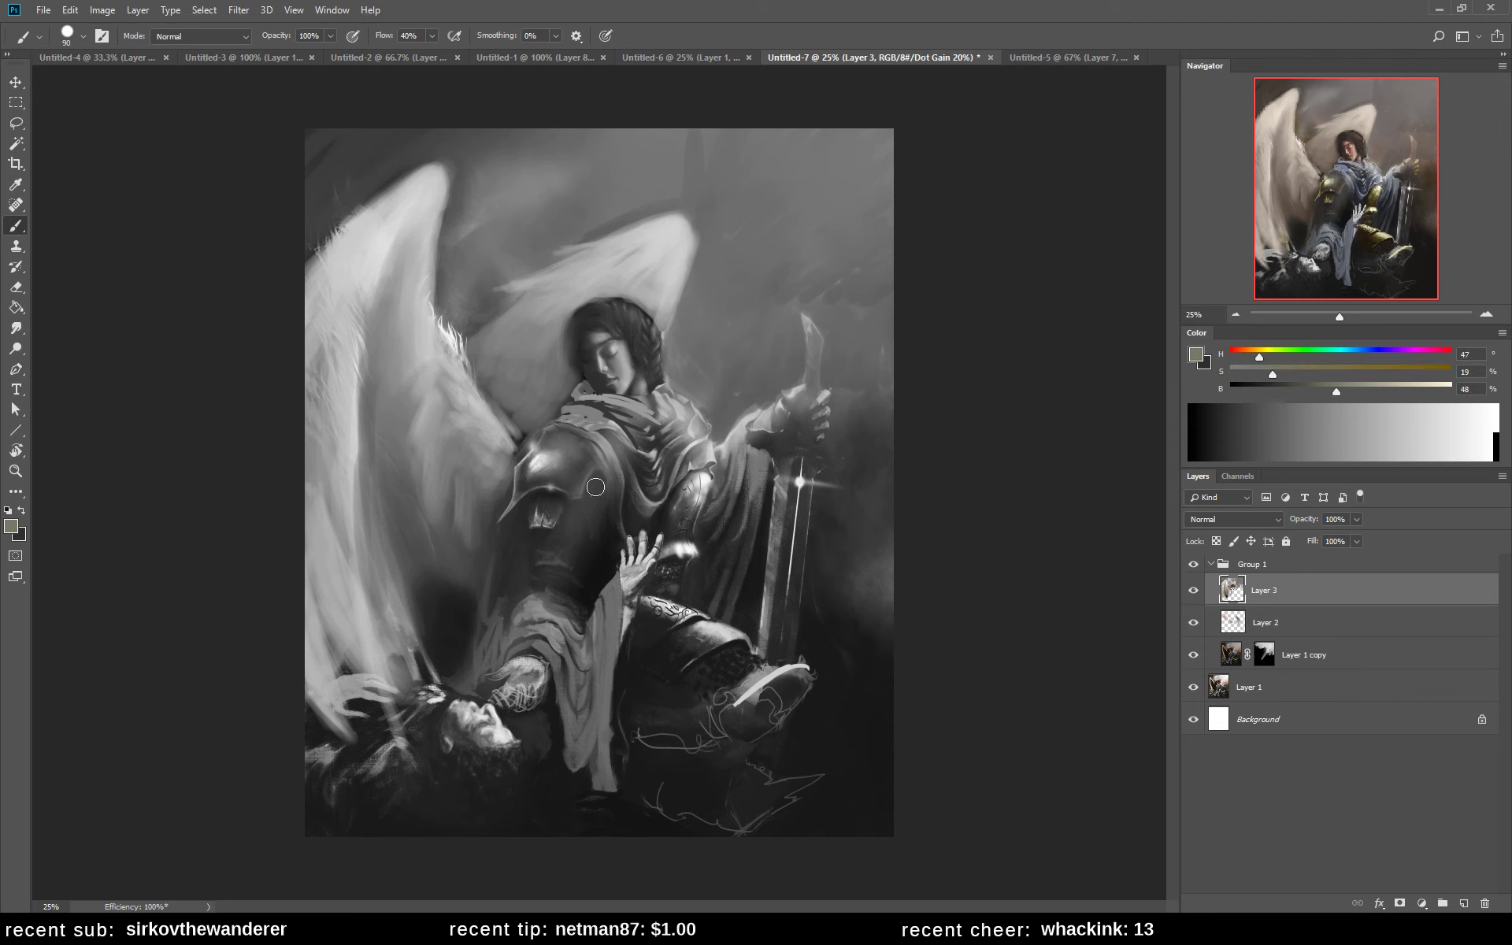
alt+click(603, 538)
alt+click(545, 461)
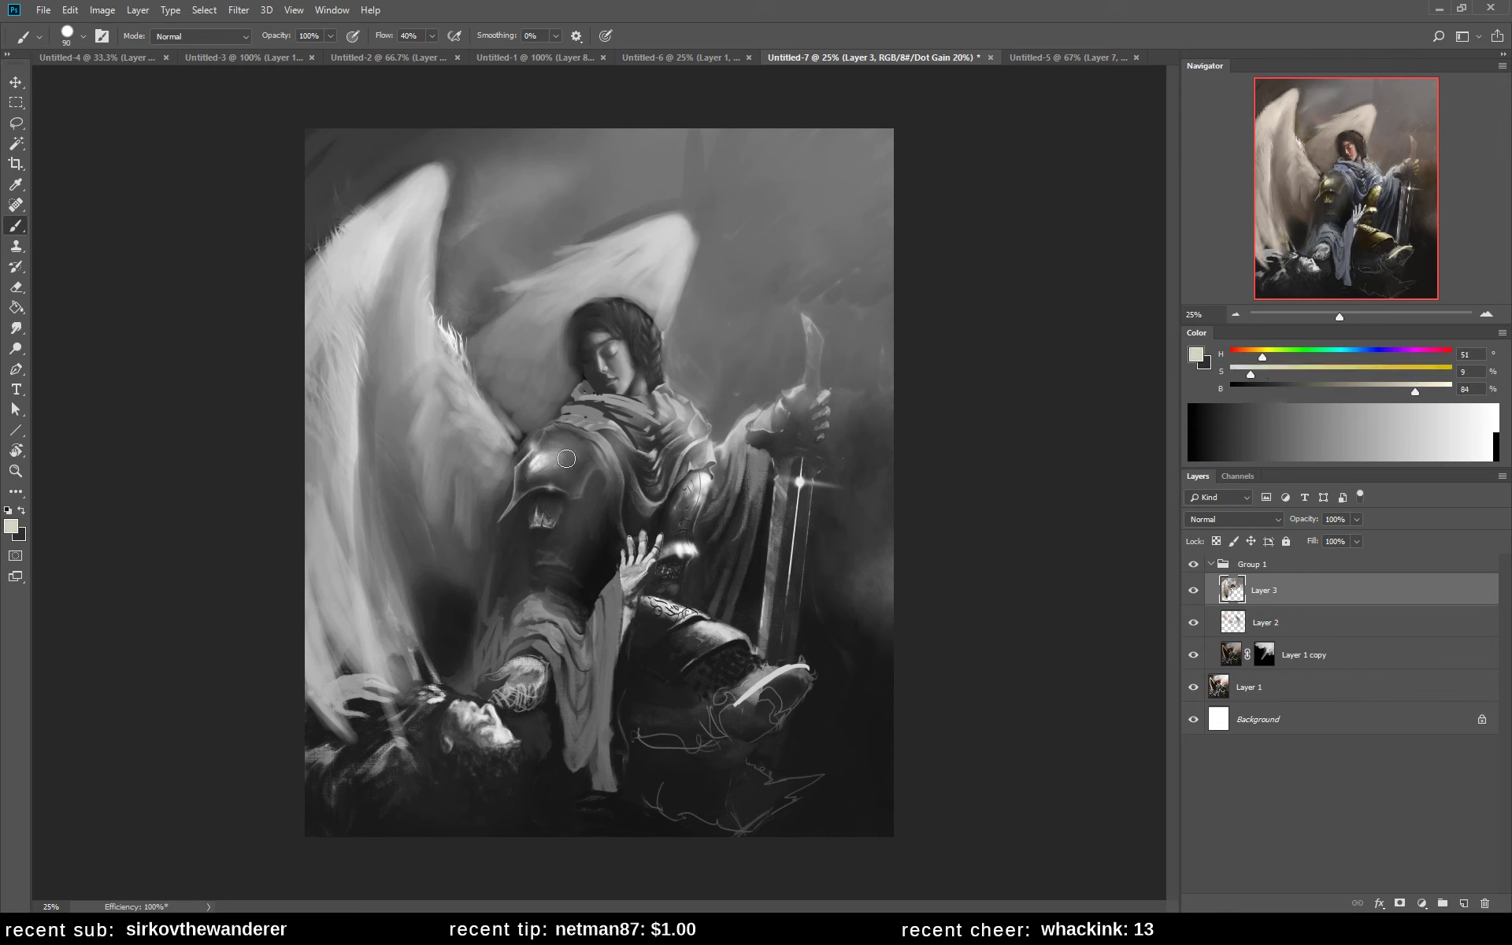
mouse_move(557, 452)
mouse_down()
mouse_move(572, 463)
mouse_move(554, 436)
mouse_move(543, 453)
mouse_move(573, 465)
mouse_move(535, 476)
mouse_move(547, 470)
mouse_move(545, 522)
mouse_move(576, 527)
mouse_move(551, 508)
mouse_move(546, 521)
mouse_up()
- Darken the pauldron's left edge and the light patch below it with dark brown
alt+click(574, 470)
alt+click(527, 475)
alt+click(554, 512)
alt+click(560, 495)
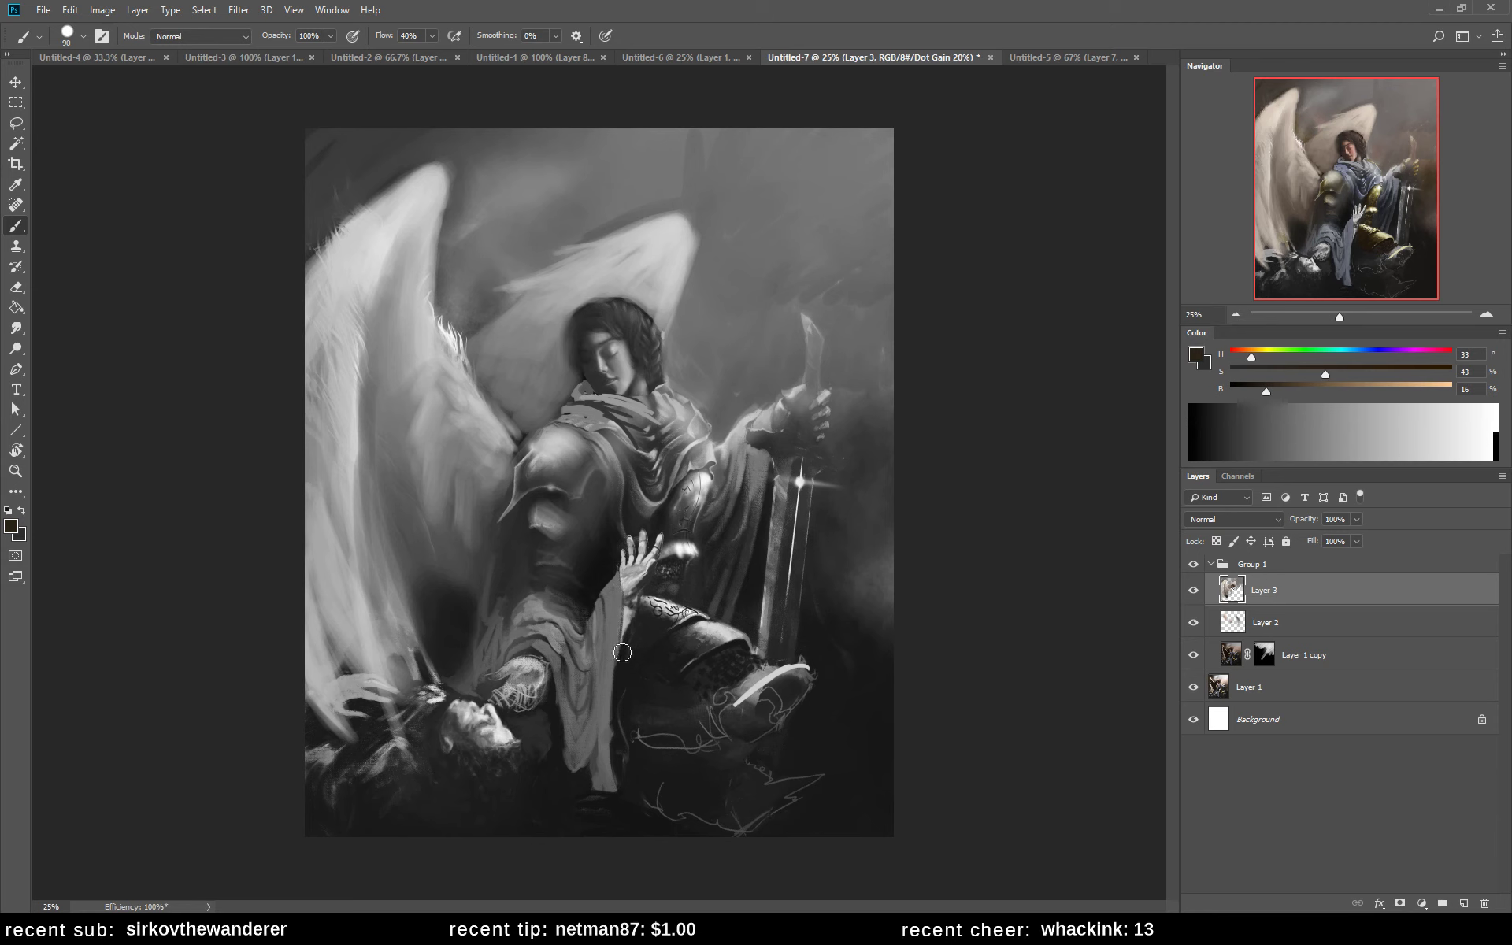
- Try dark curved bands across the pauldron with a smaller brush, then undo them
alt+click(598, 555)
key([)
key([)
mouse_move(520, 458)
mouse_down()
mouse_move(576, 477)
mouse_move(543, 466)
mouse_move(554, 444)
mouse_move(575, 471)
mouse_move(542, 433)
mouse_move(598, 475)
mouse_up()
drag(544, 426, 609, 468)
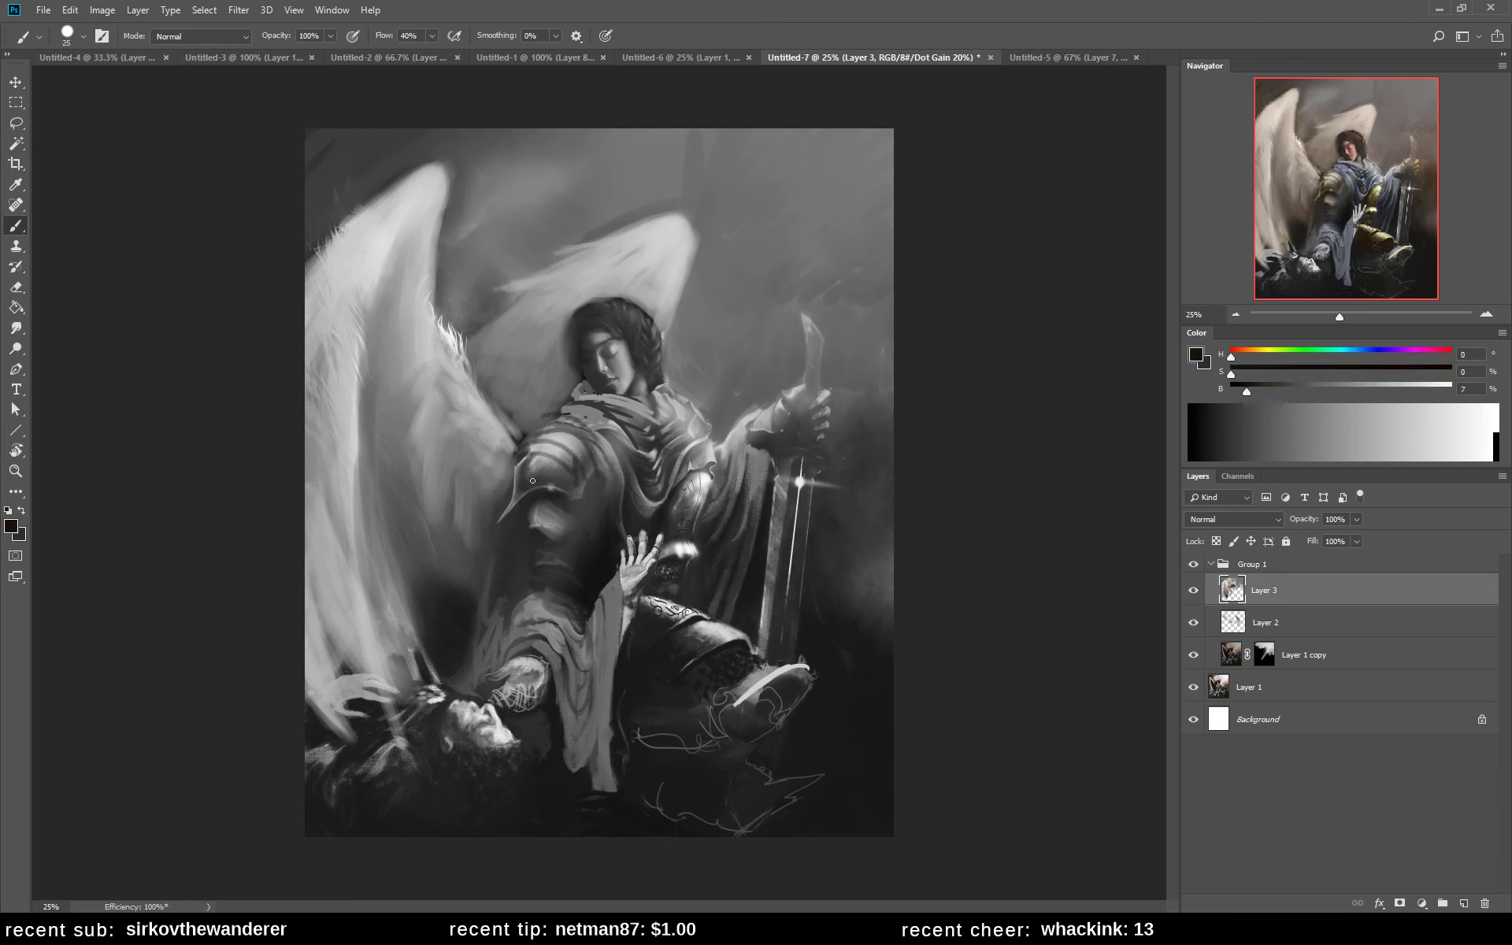
key(ctrl+z)
key(ctrl+z)
key(ctrl+z)
key(ctrl+z)
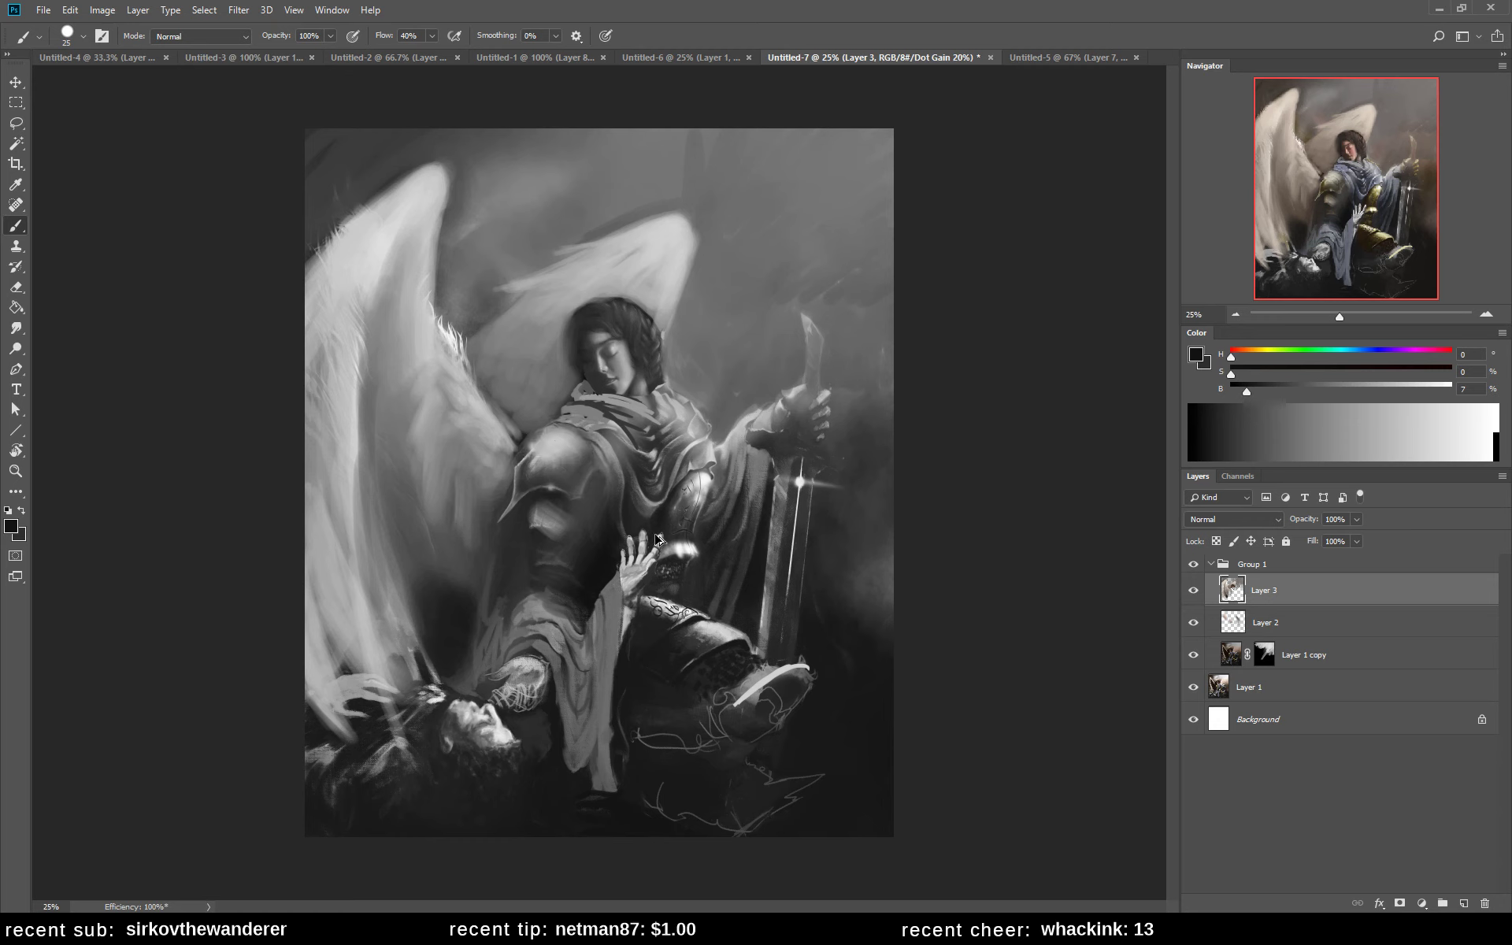
- Darken the scarf folds, hair braid and neck with near-black
alt+click(533, 424)
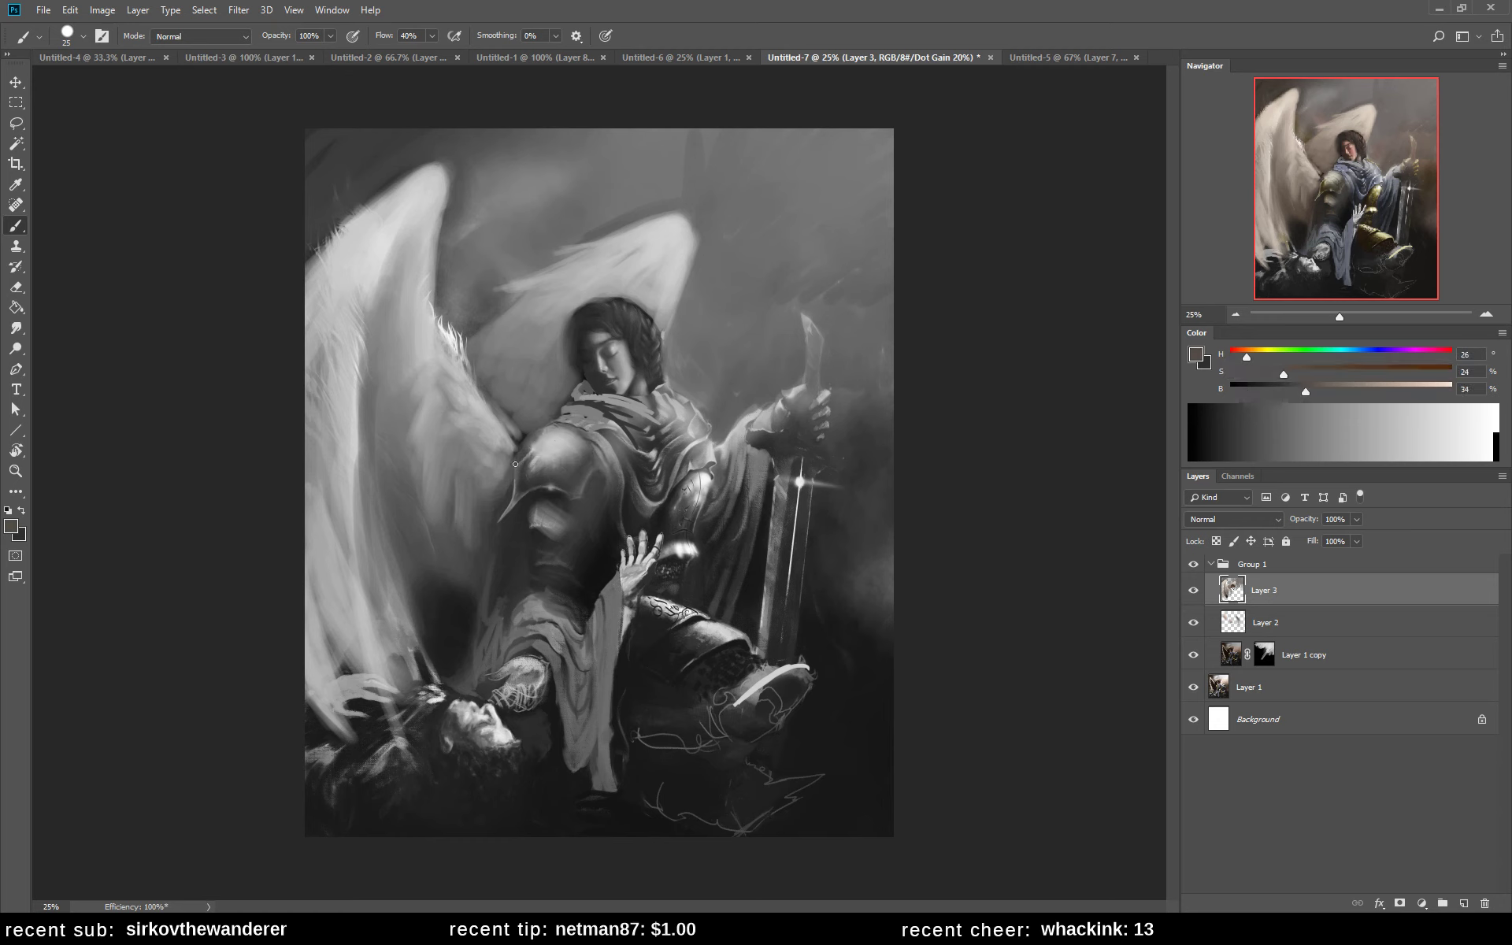
alt+click(519, 454)
alt+click(756, 529)
drag(621, 447, 674, 455)
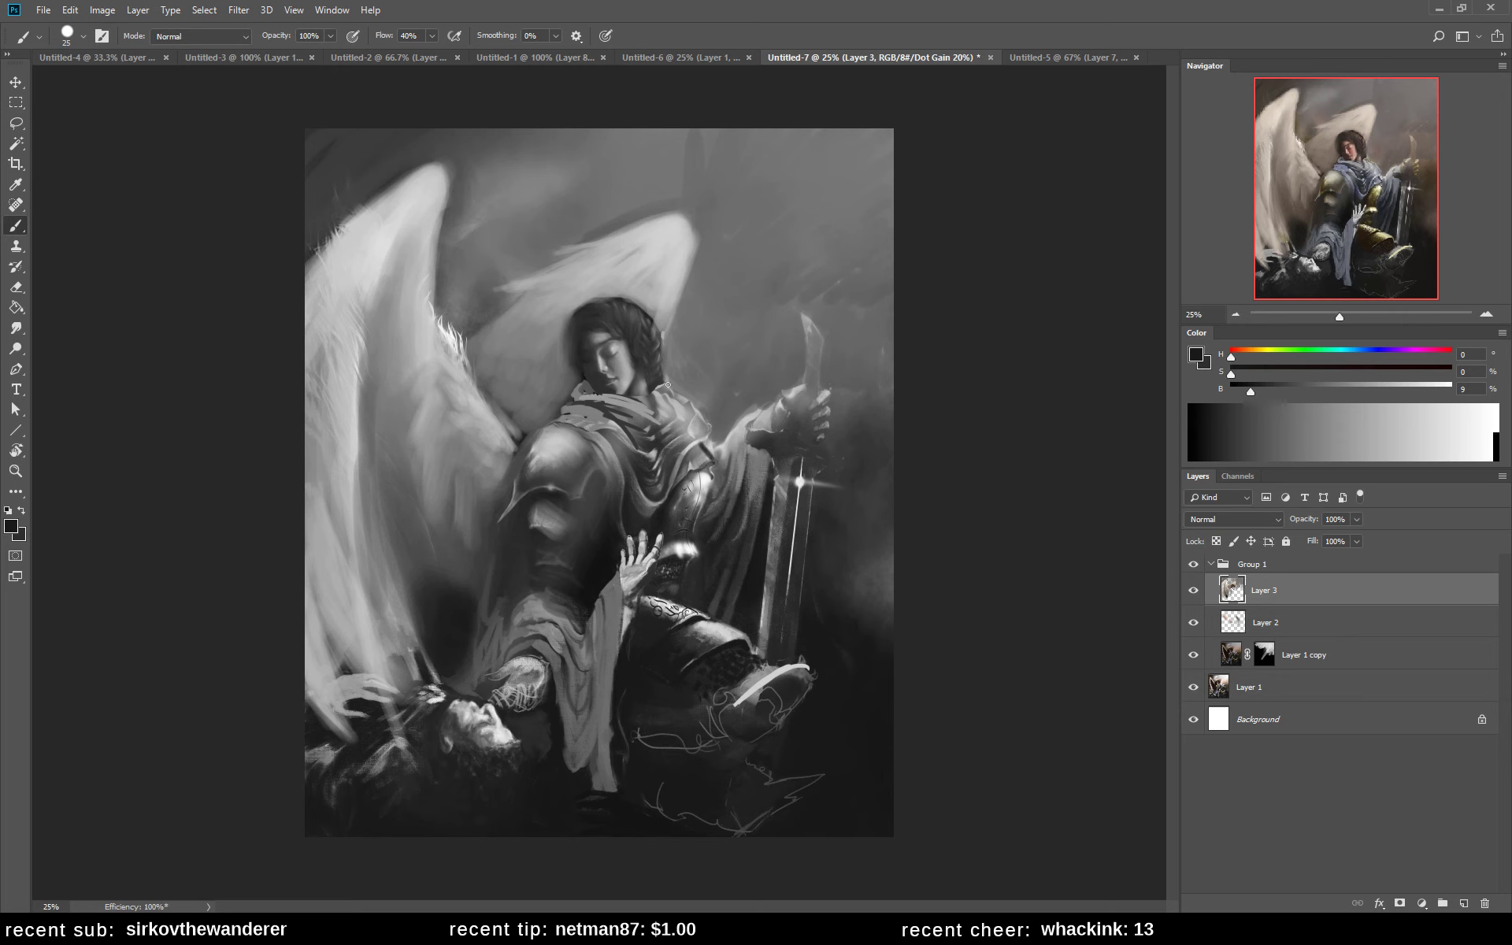
drag(665, 377, 689, 410)
- Paint dark grey shadows into the scarf below the chin
alt+click(678, 389)
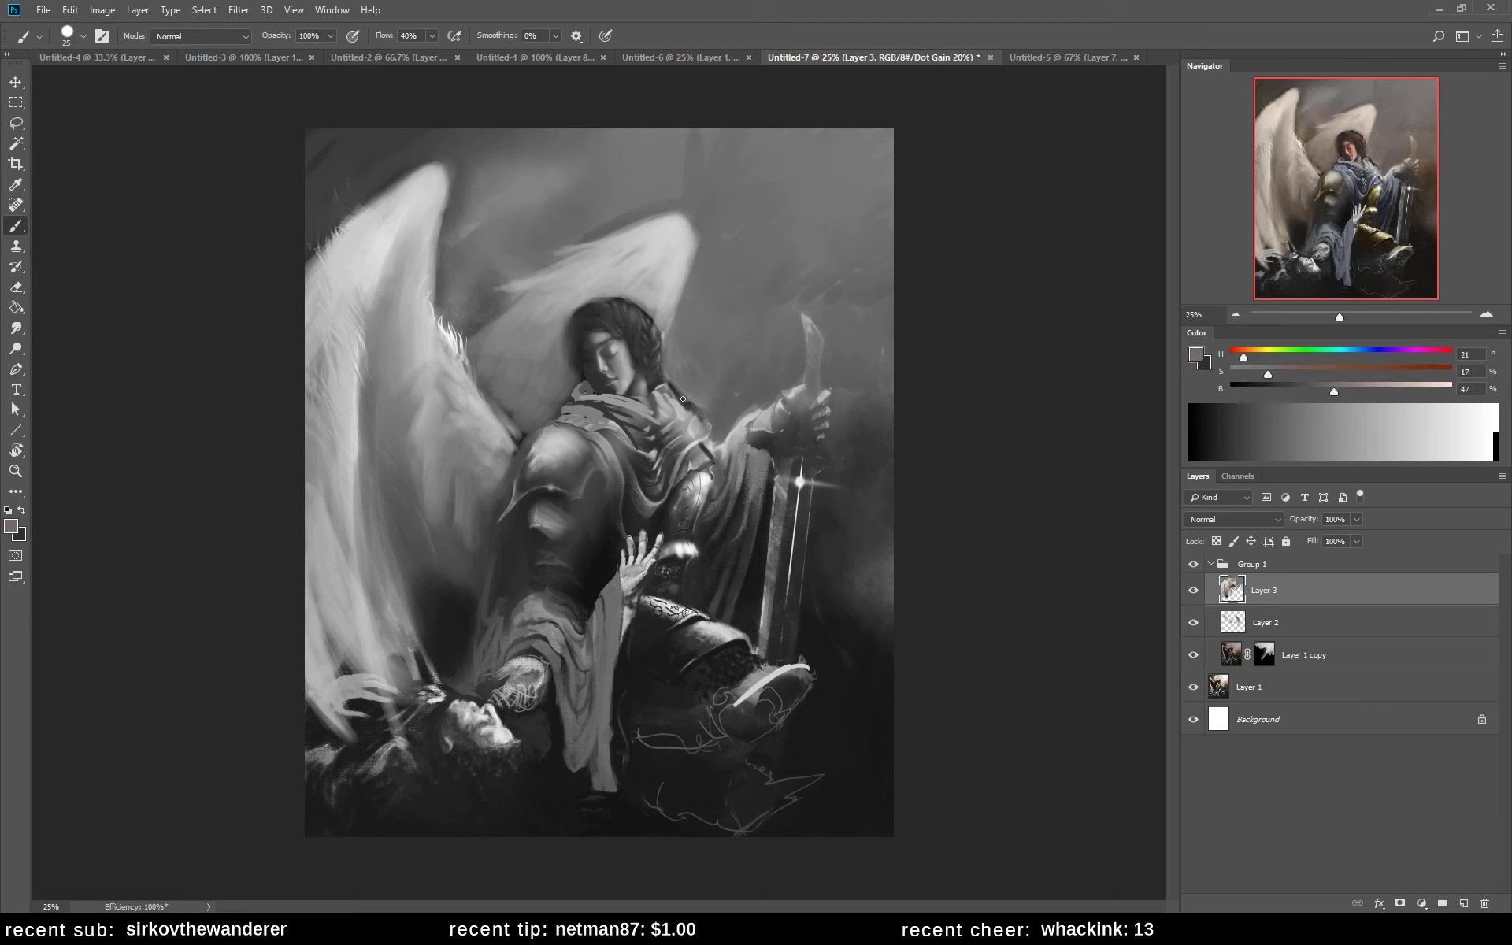
alt+click(665, 385)
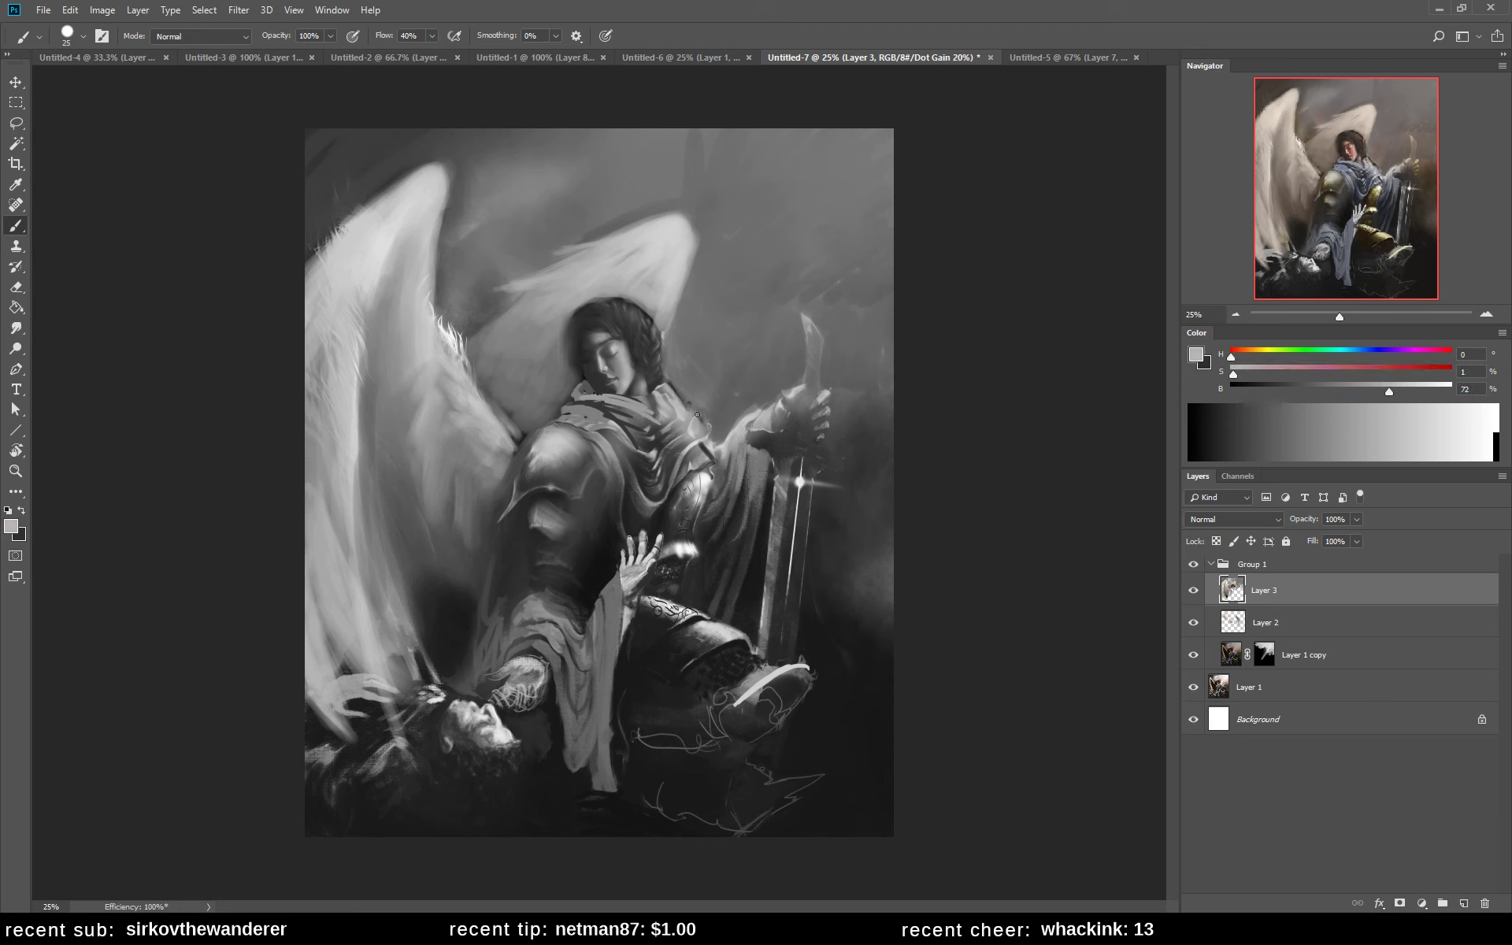
alt+click(665, 443)
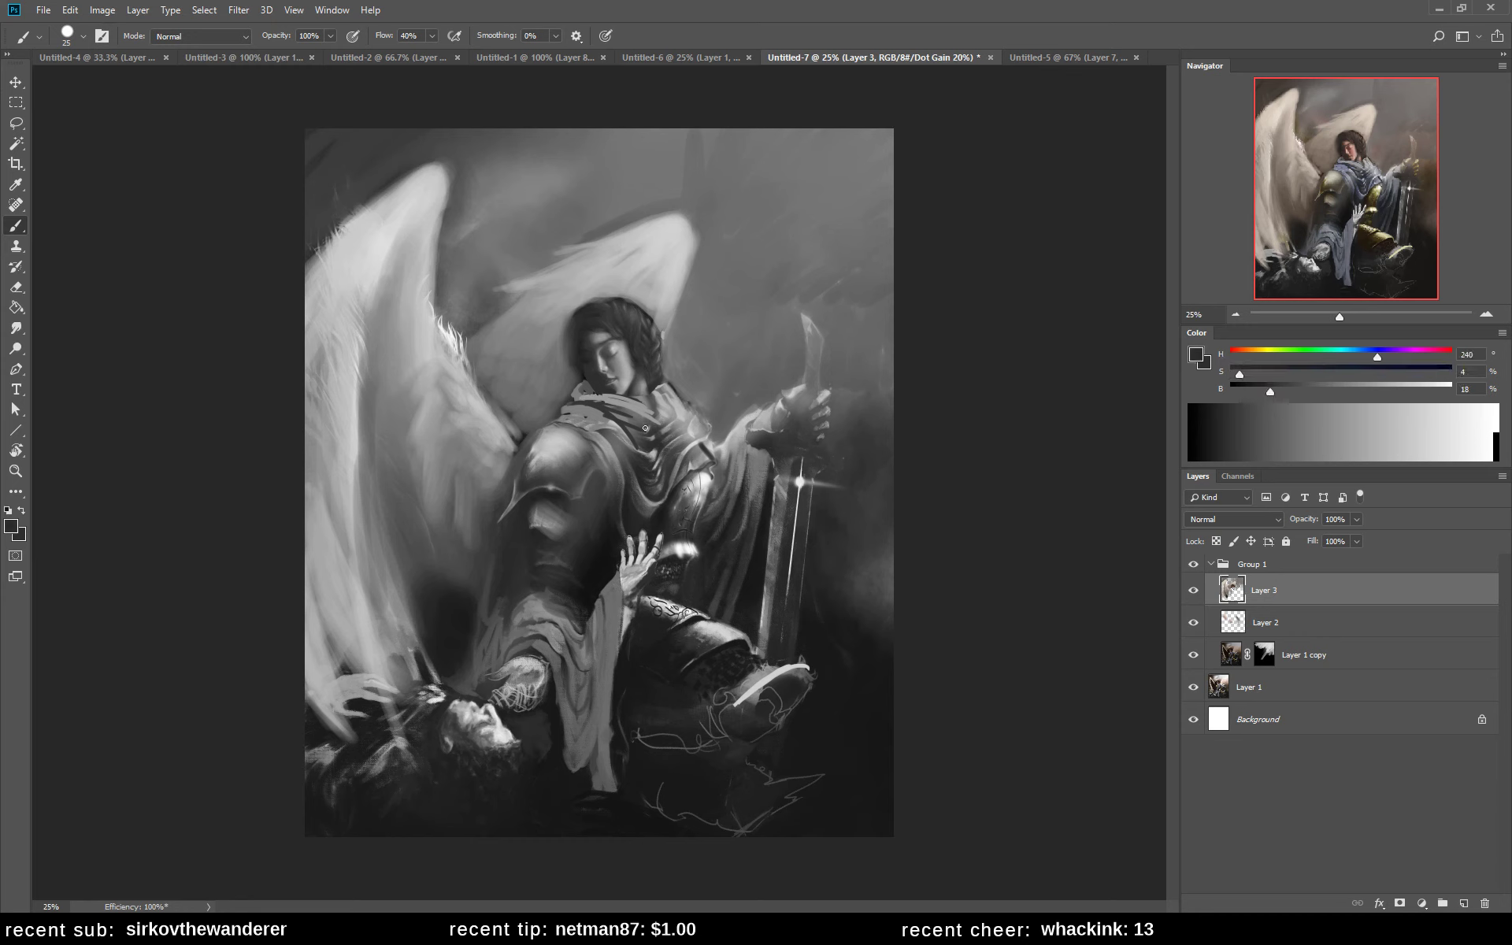
mouse_move(608, 423)
mouse_down()
mouse_move(579, 414)
mouse_move(663, 472)
mouse_up()
- Paint light grey strokes over the scarf under the chin with a larger brush
alt+click(677, 416)
key(bracketright)
mouse_move(579, 408)
mouse_down()
mouse_move(657, 460)
mouse_move(691, 420)
mouse_move(639, 451)
mouse_move(578, 418)
mouse_move(646, 465)
mouse_move(573, 420)
mouse_move(649, 467)
mouse_move(584, 418)
mouse_move(644, 492)
mouse_move(677, 457)
mouse_move(654, 512)
mouse_up()
- Fill the scarf's dark creases below the chin with mid grey
alt+click(652, 464)
alt+click(652, 465)
alt+click(623, 449)
alt+click(664, 478)
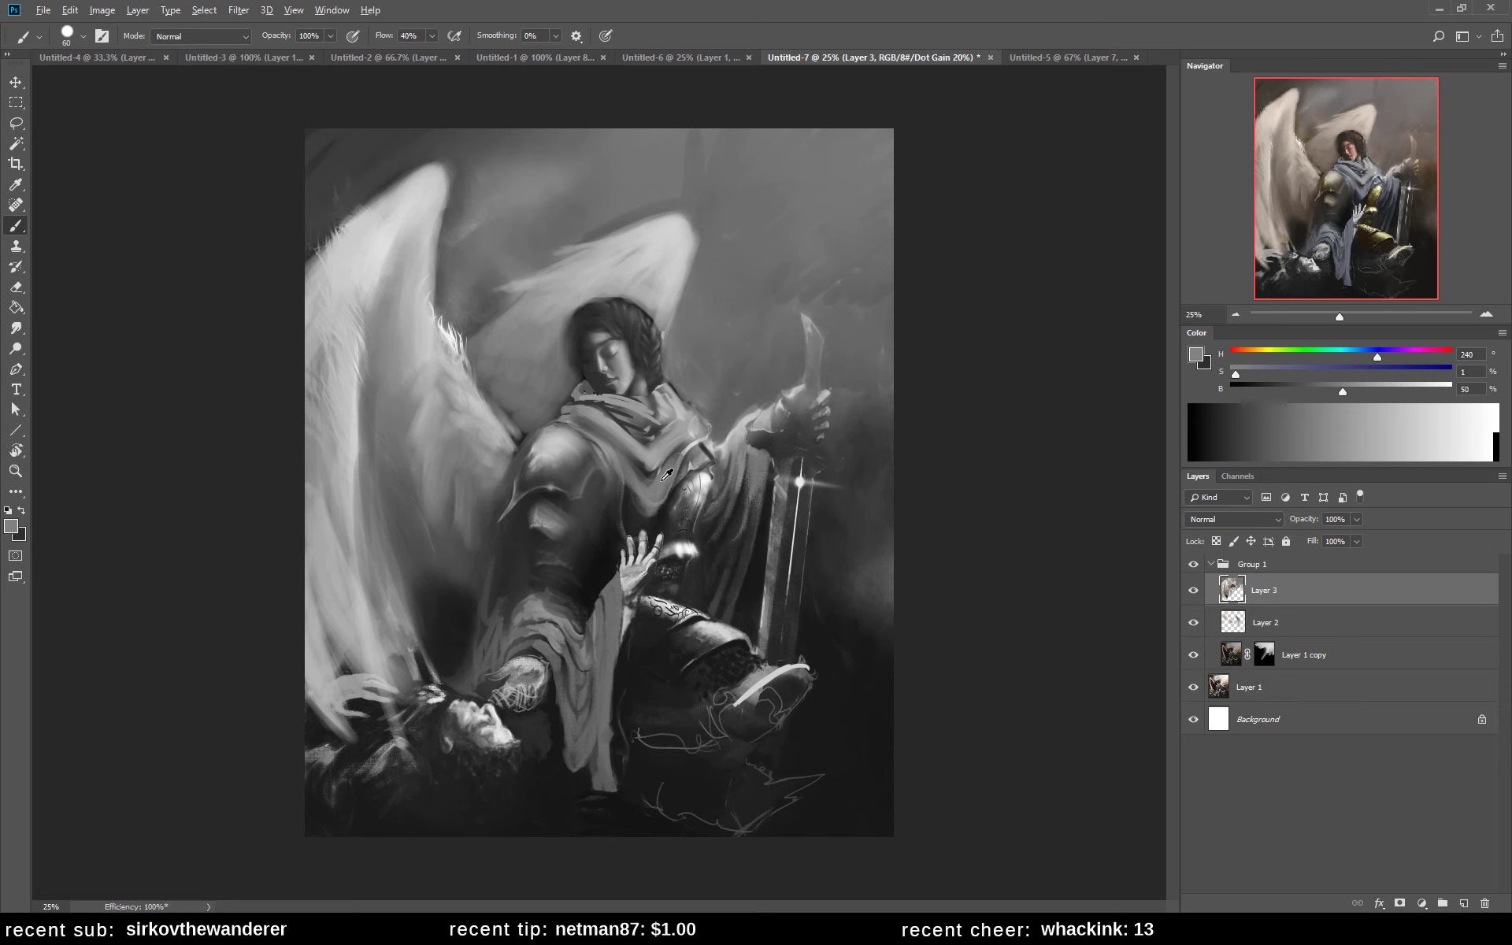
mouse_move(586, 407)
mouse_down()
mouse_move(640, 426)
mouse_move(591, 404)
mouse_up()
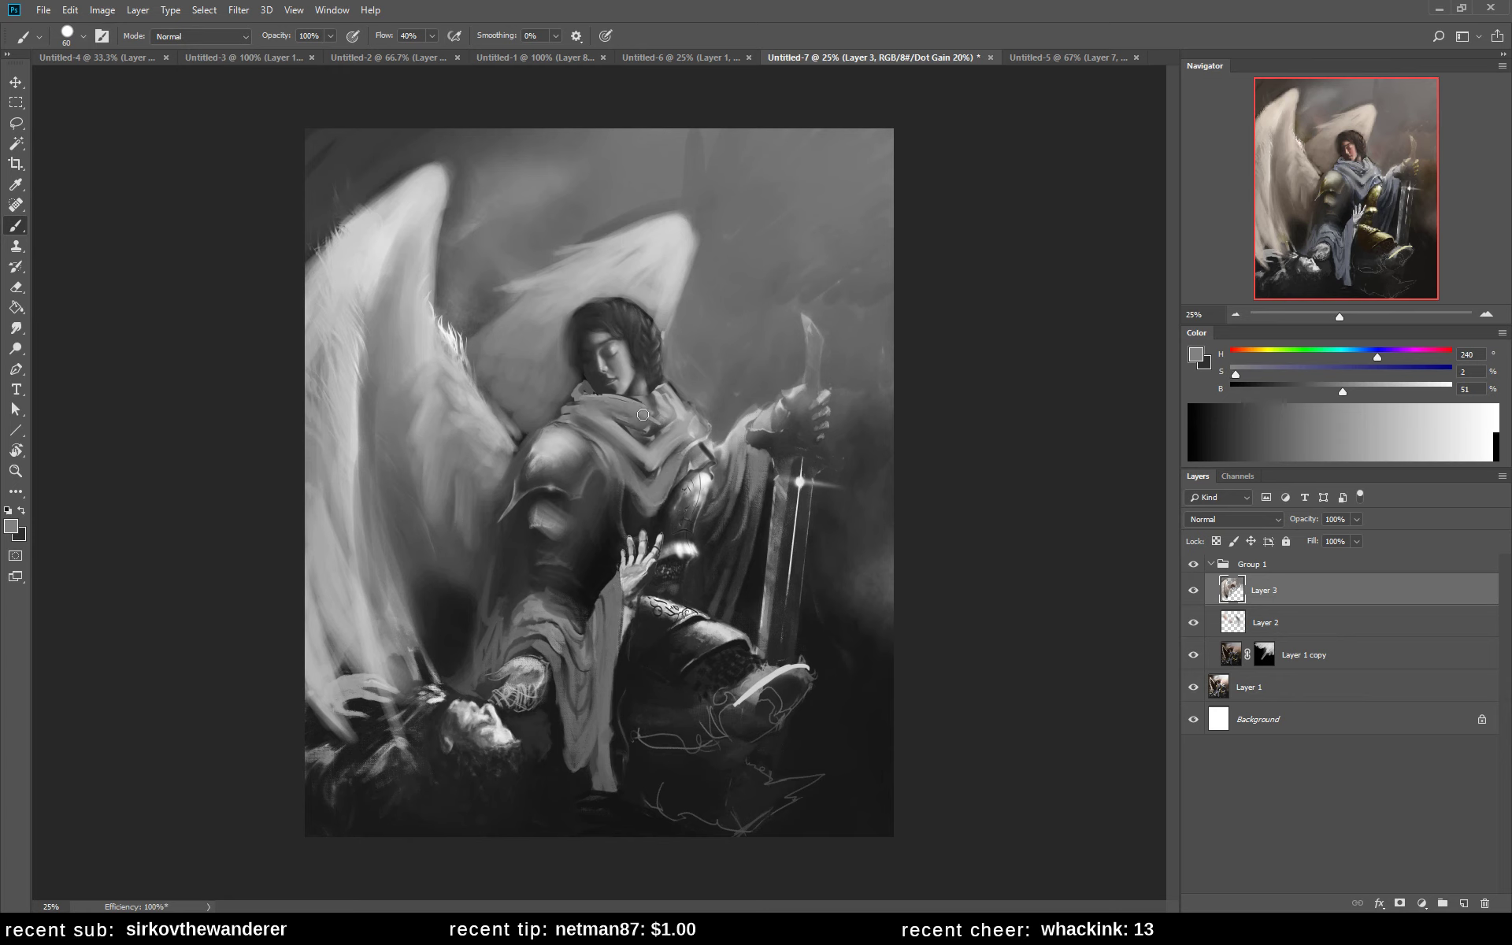
- Flip the canvas horizontally and paint darker blue-grey on the scarf near the face
key(ctrl+shift+h)
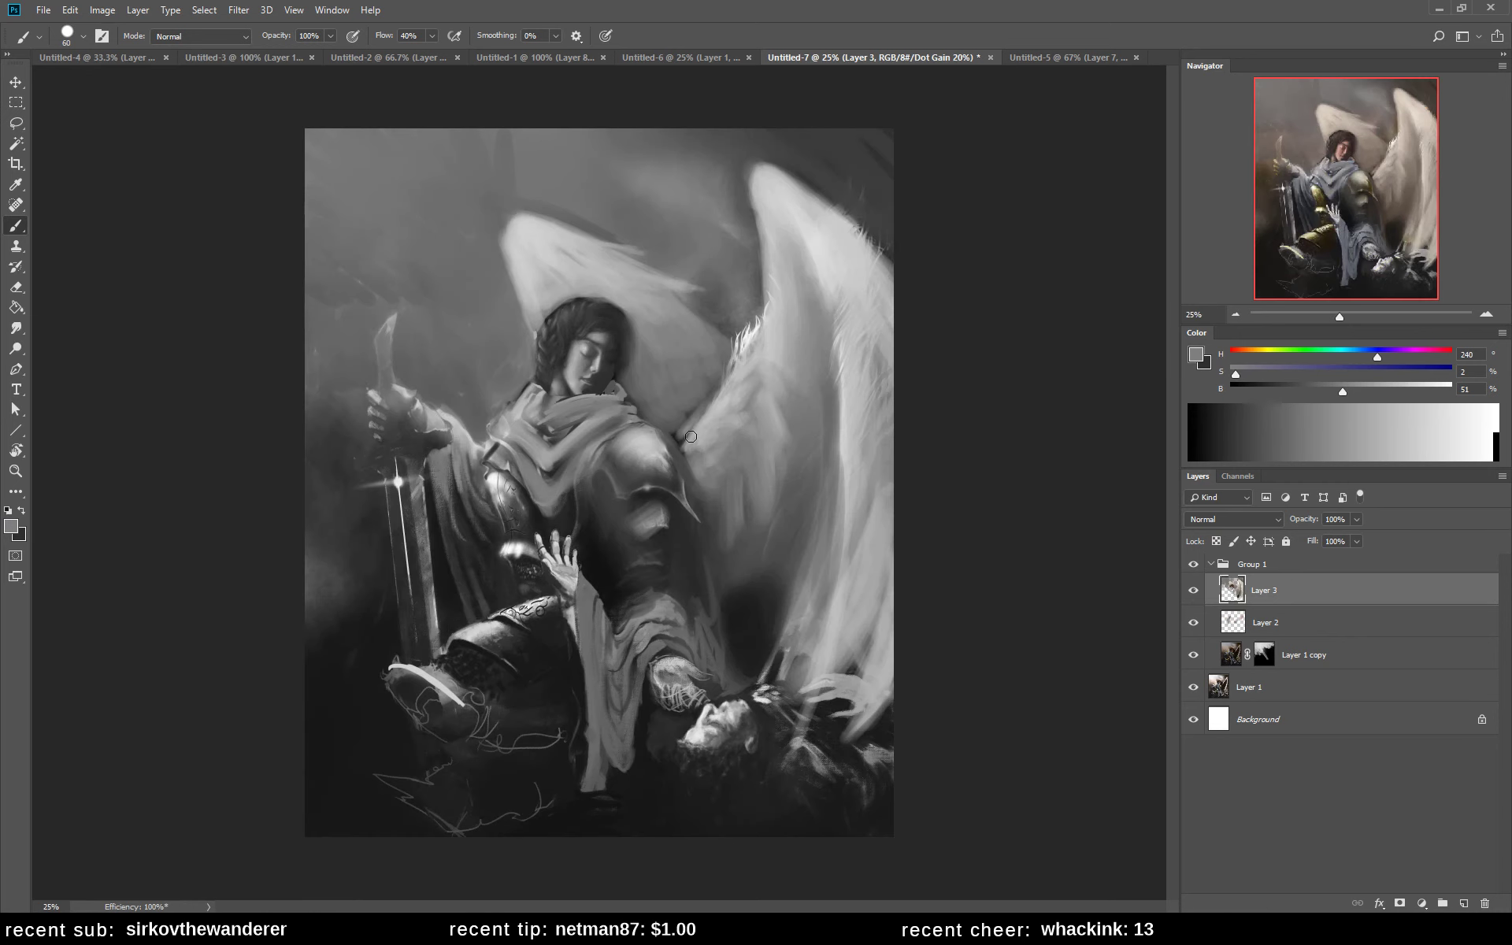
alt+click(566, 414)
mouse_move(566, 418)
mouse_down()
mouse_move(591, 406)
mouse_move(555, 426)
mouse_move(601, 401)
mouse_move(613, 413)
mouse_move(584, 435)
mouse_move(602, 427)
mouse_move(589, 482)
mouse_move(639, 432)
mouse_up()
- Darken the scarf's upper-left edge below the neck with a dark reddish tone
alt+click(647, 492)
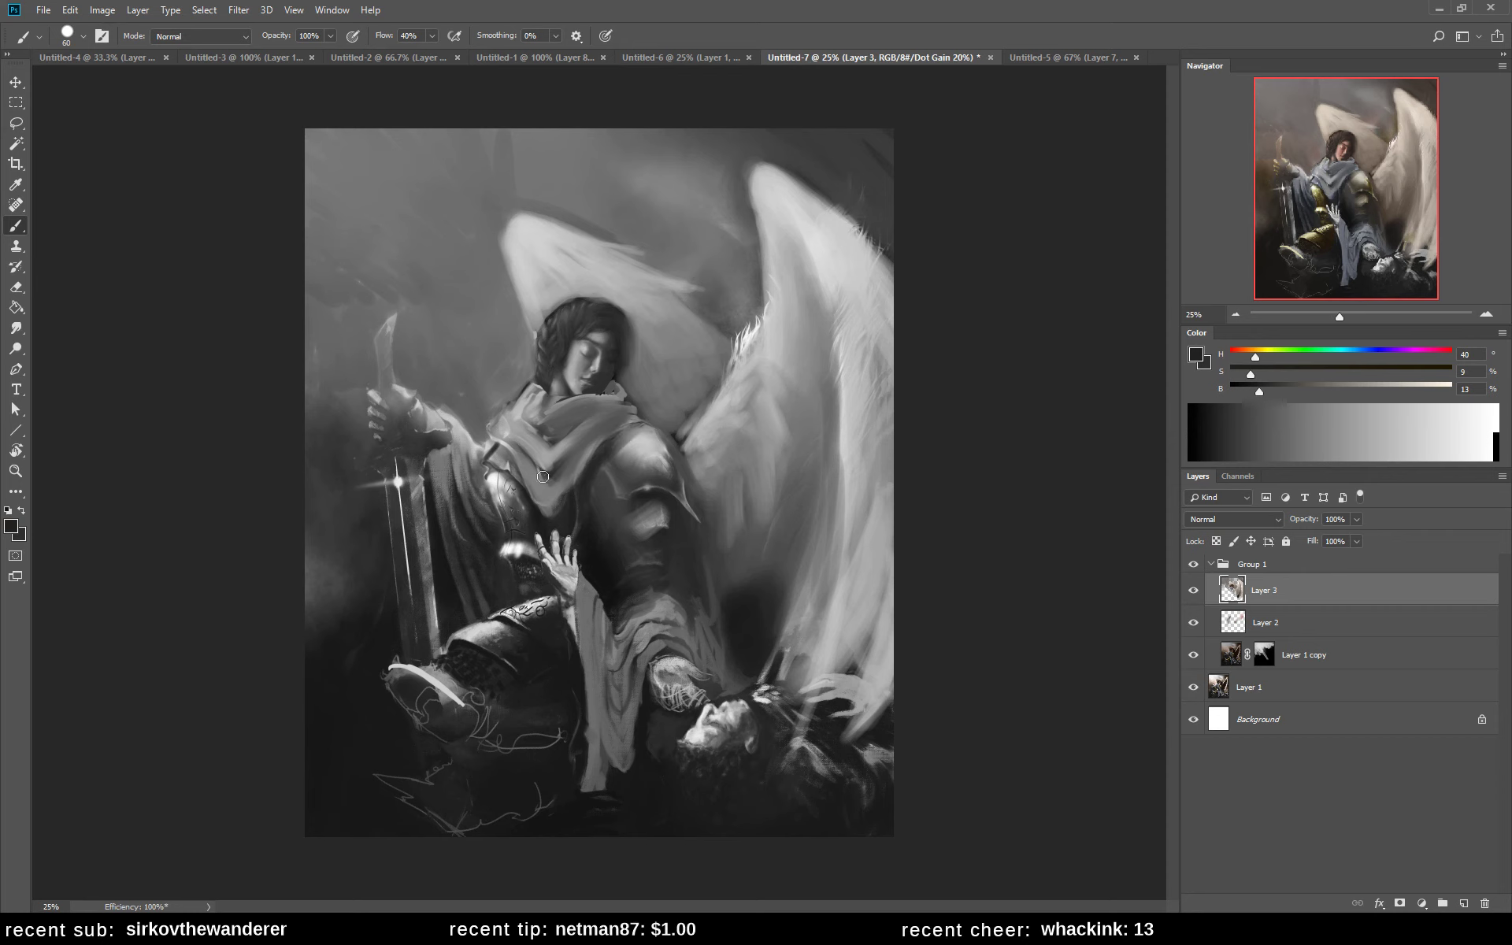
alt+click(510, 438)
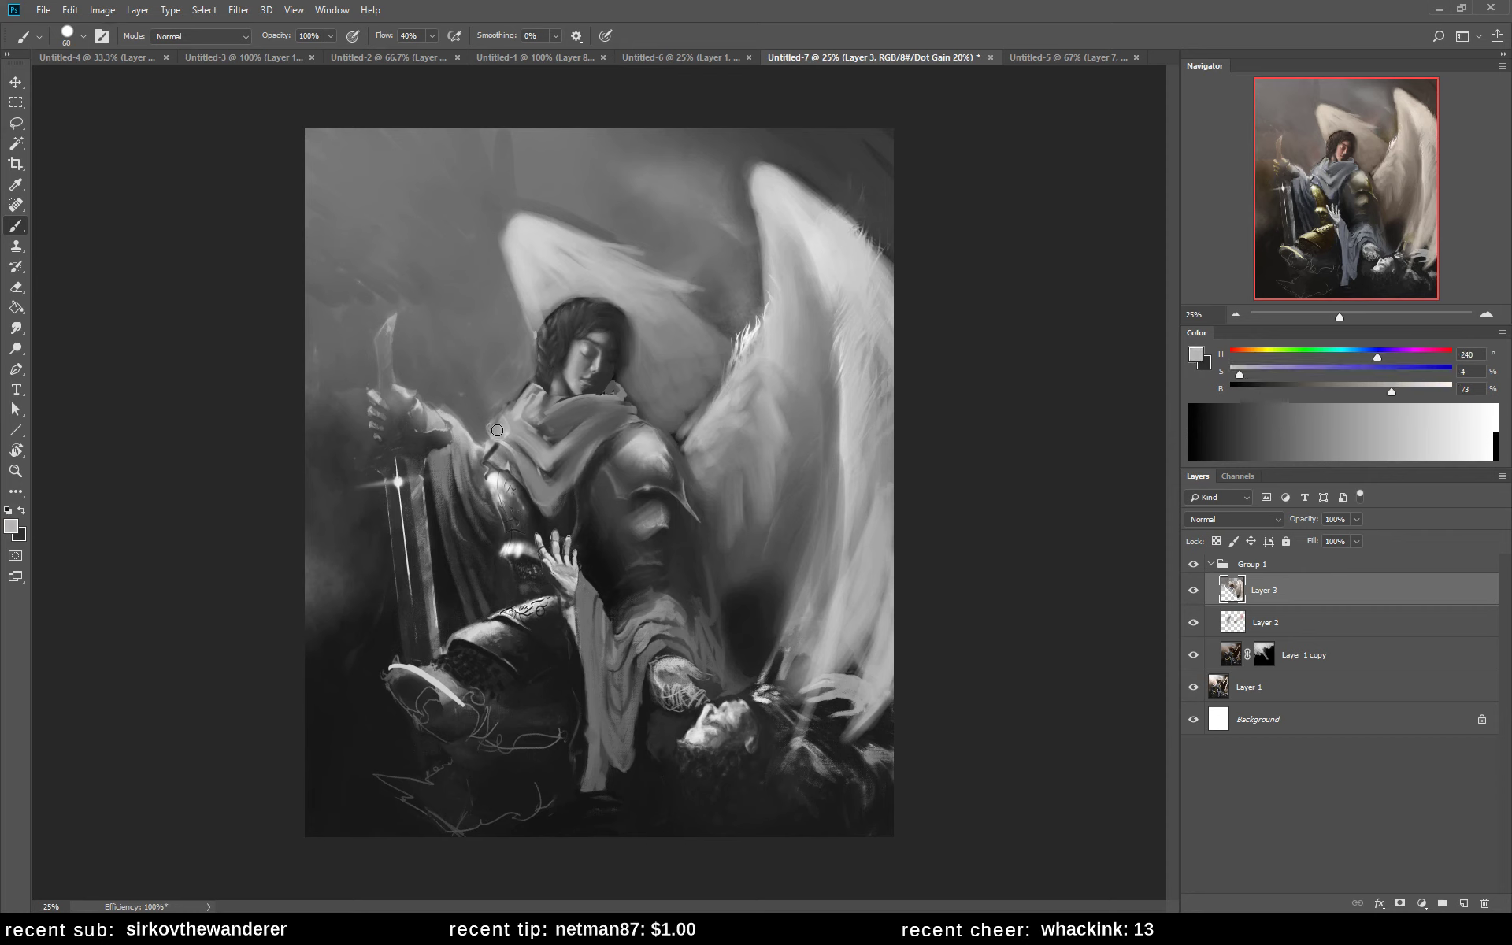
alt+click(547, 480)
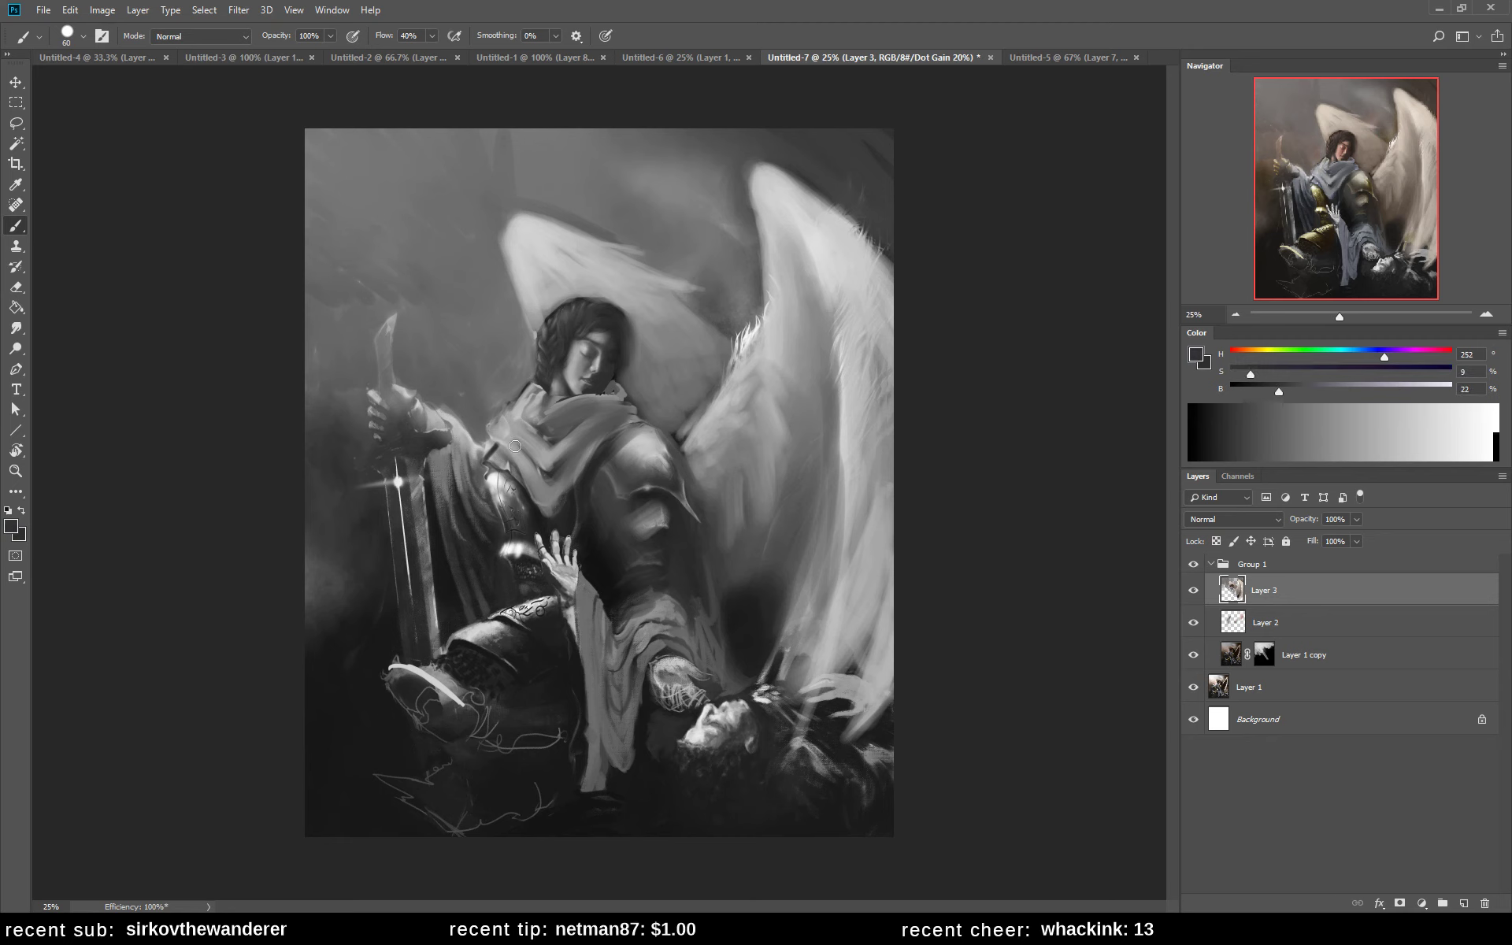
alt+click(545, 484)
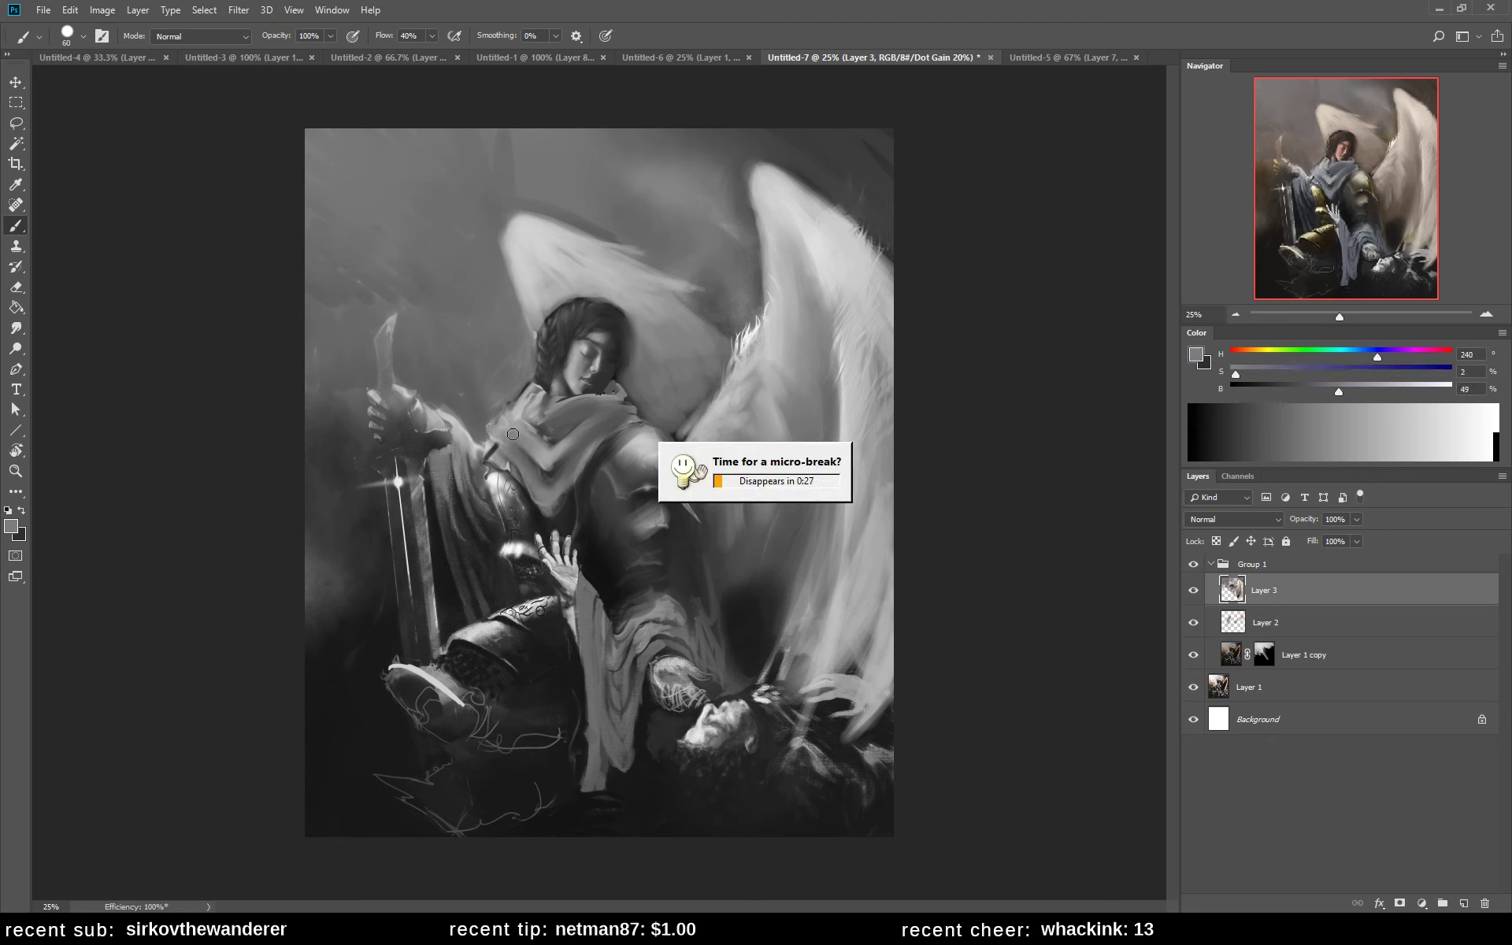
alt+click(546, 398)
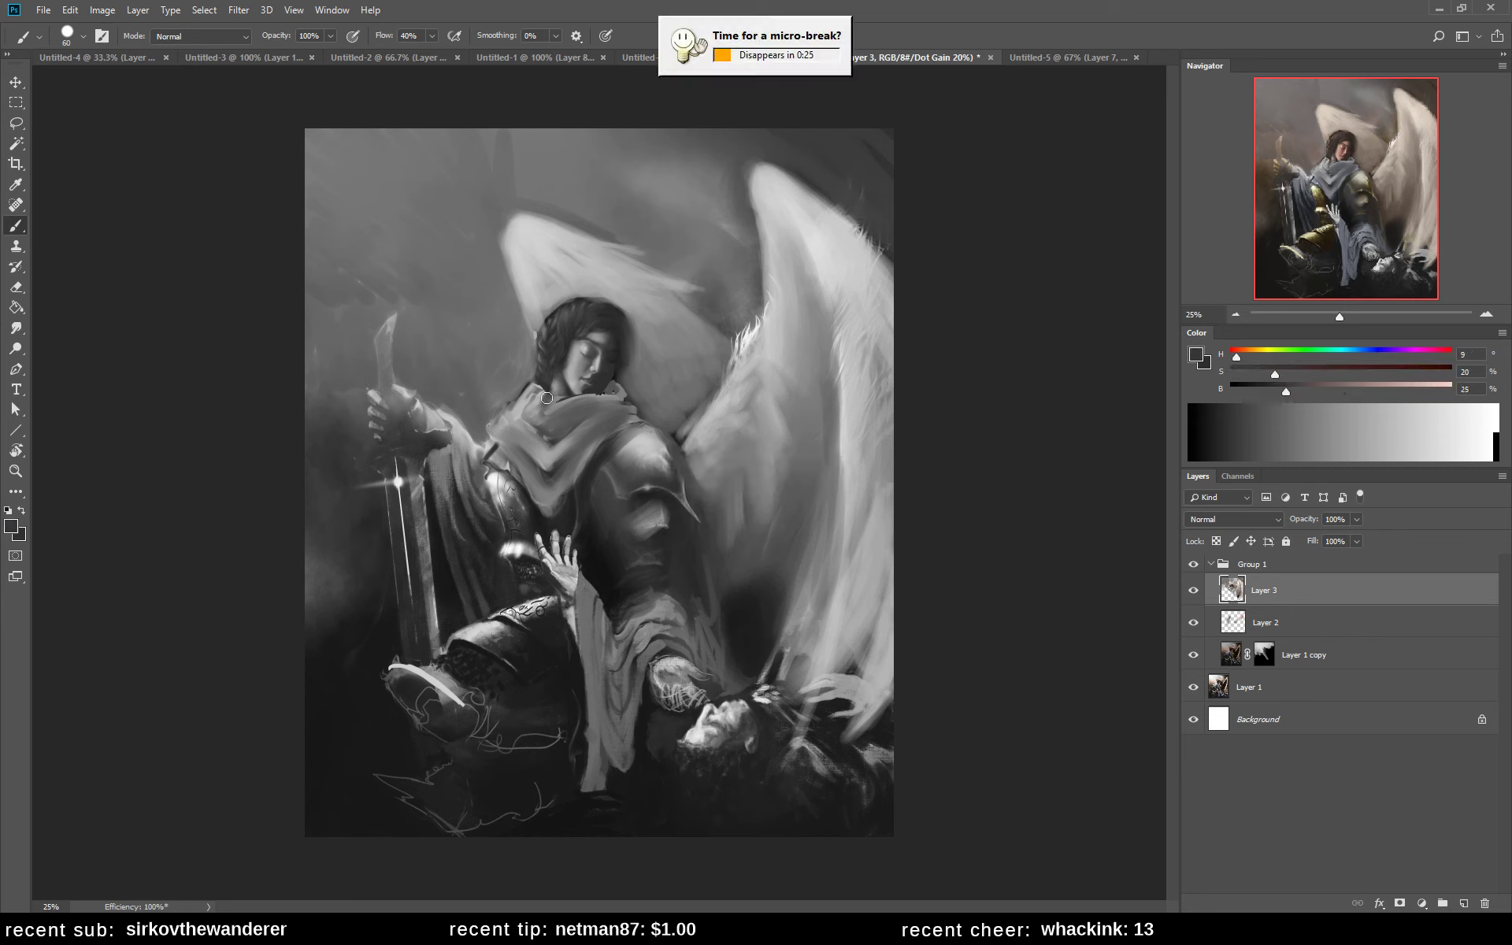
mouse_move(547, 398)
mouse_down()
mouse_move(564, 403)
mouse_move(523, 402)
mouse_up()
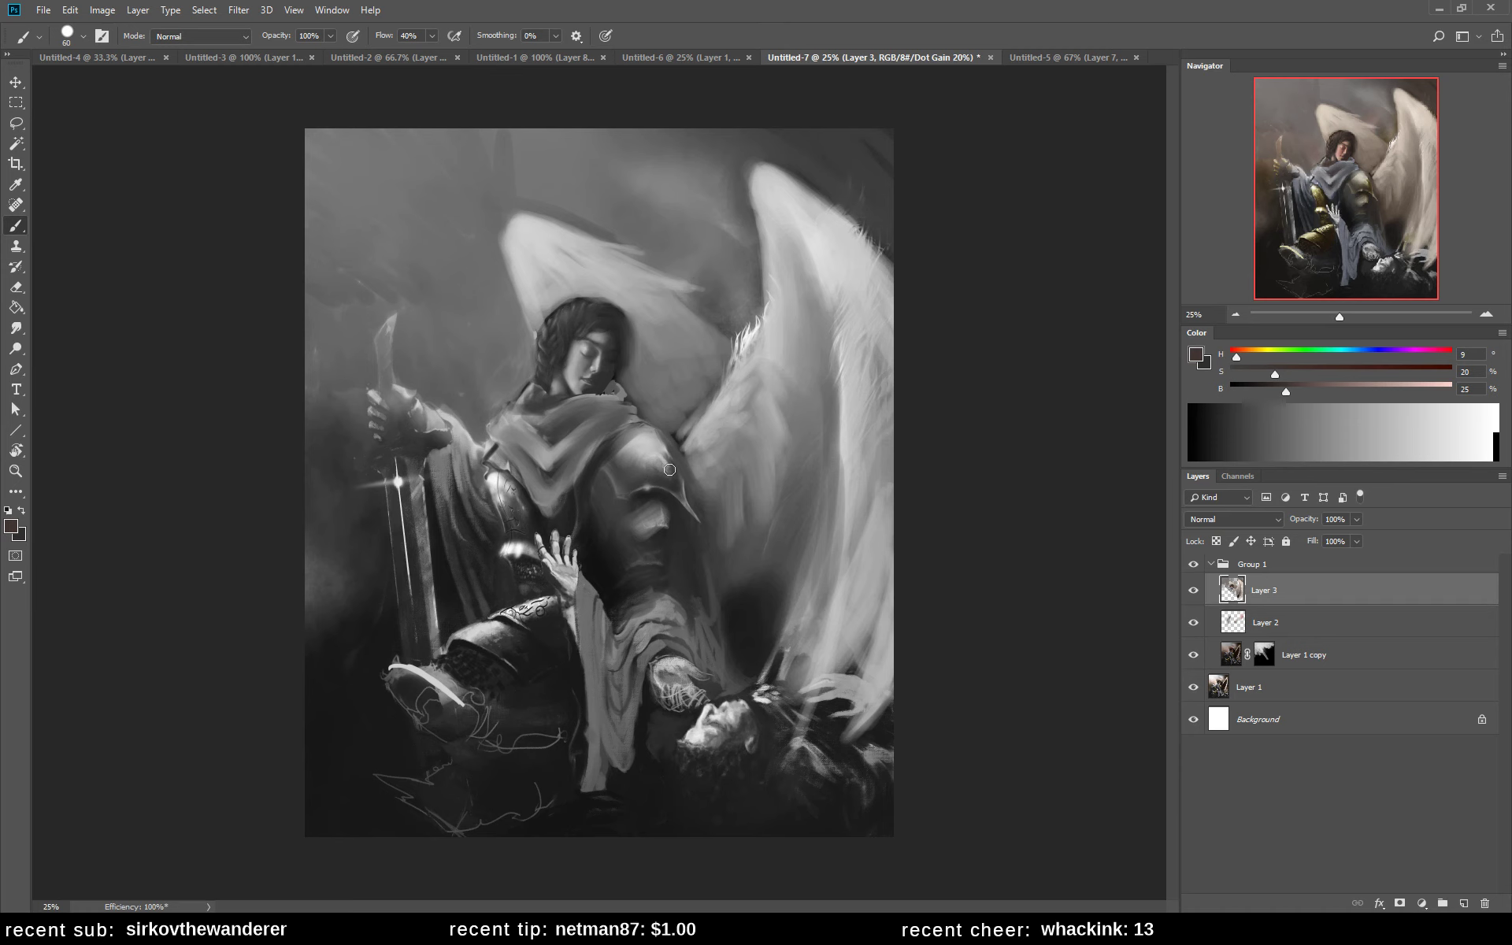
alt+click(594, 441)
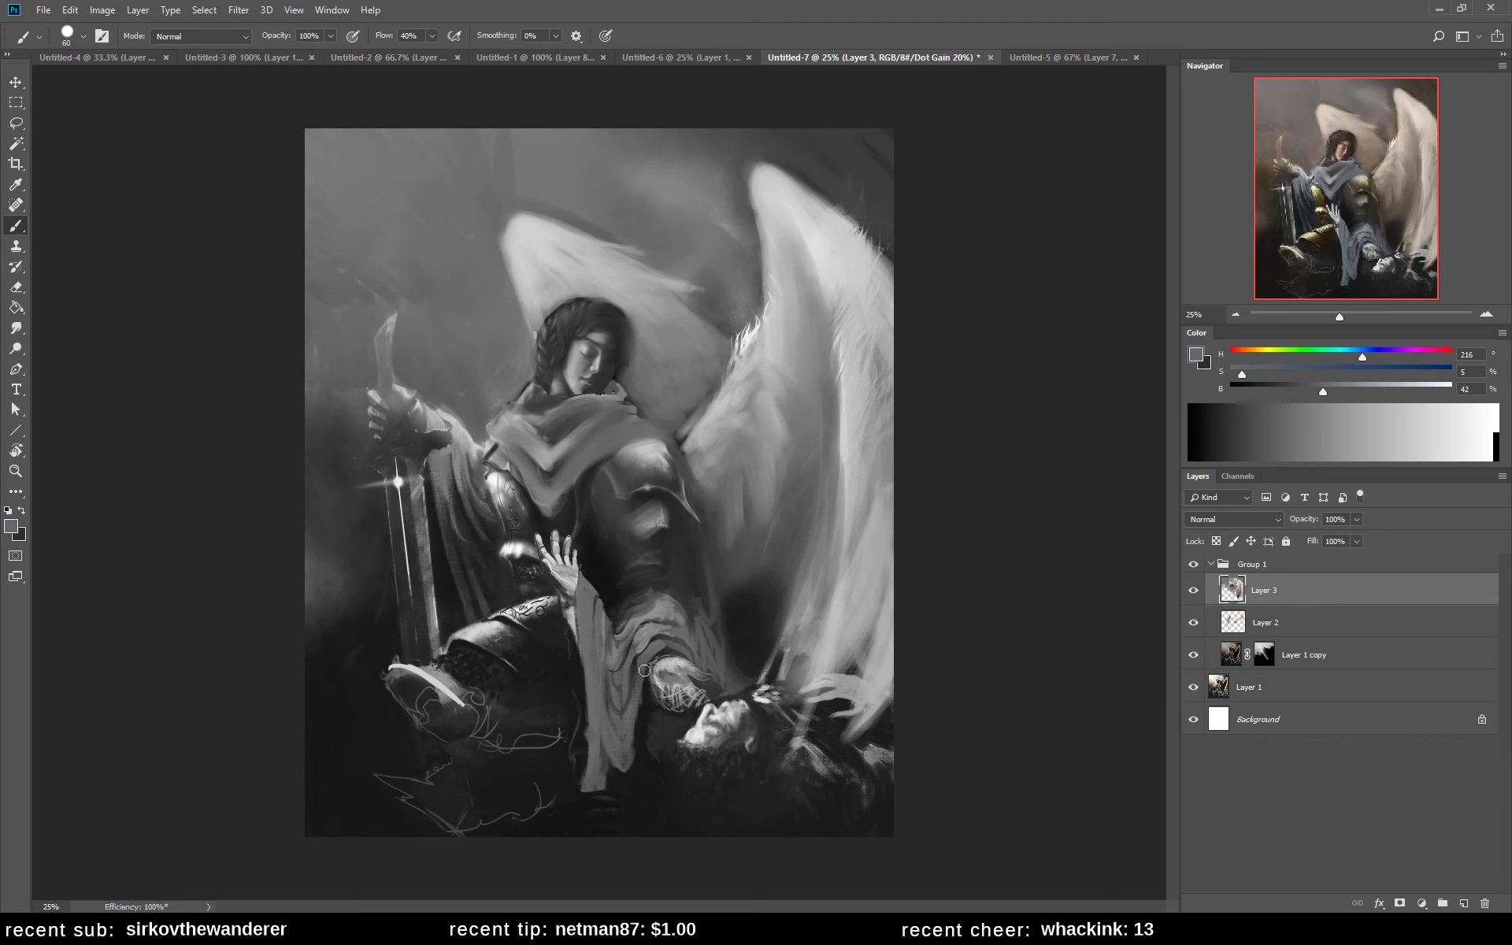
- Darken the left edge of the upper-arm armour plate with dark brown
alt+click(513, 541)
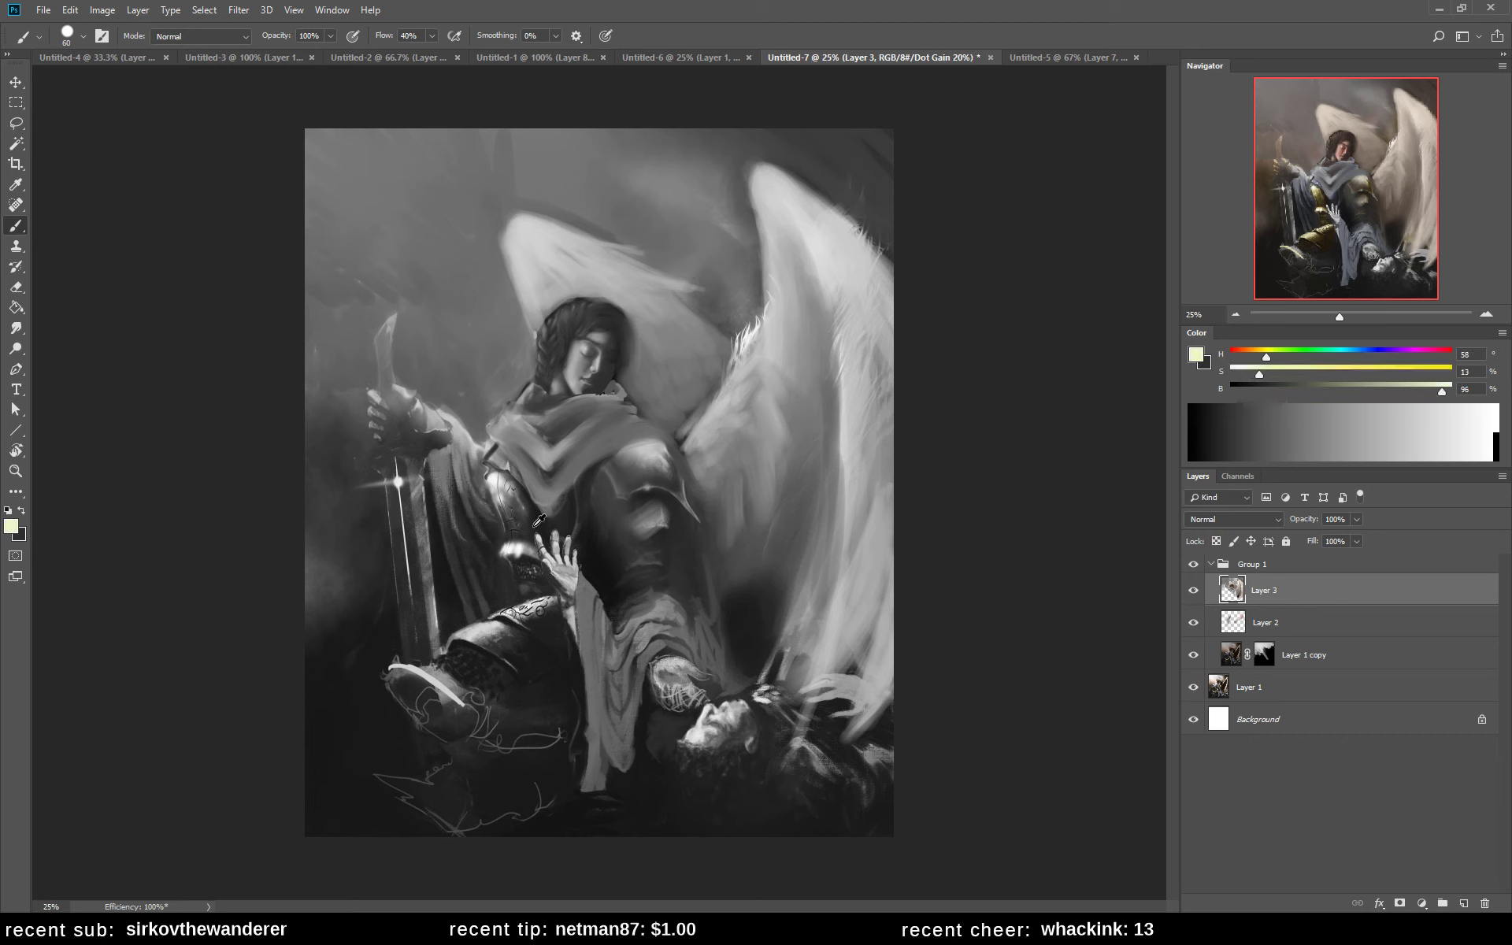
alt+click(539, 521)
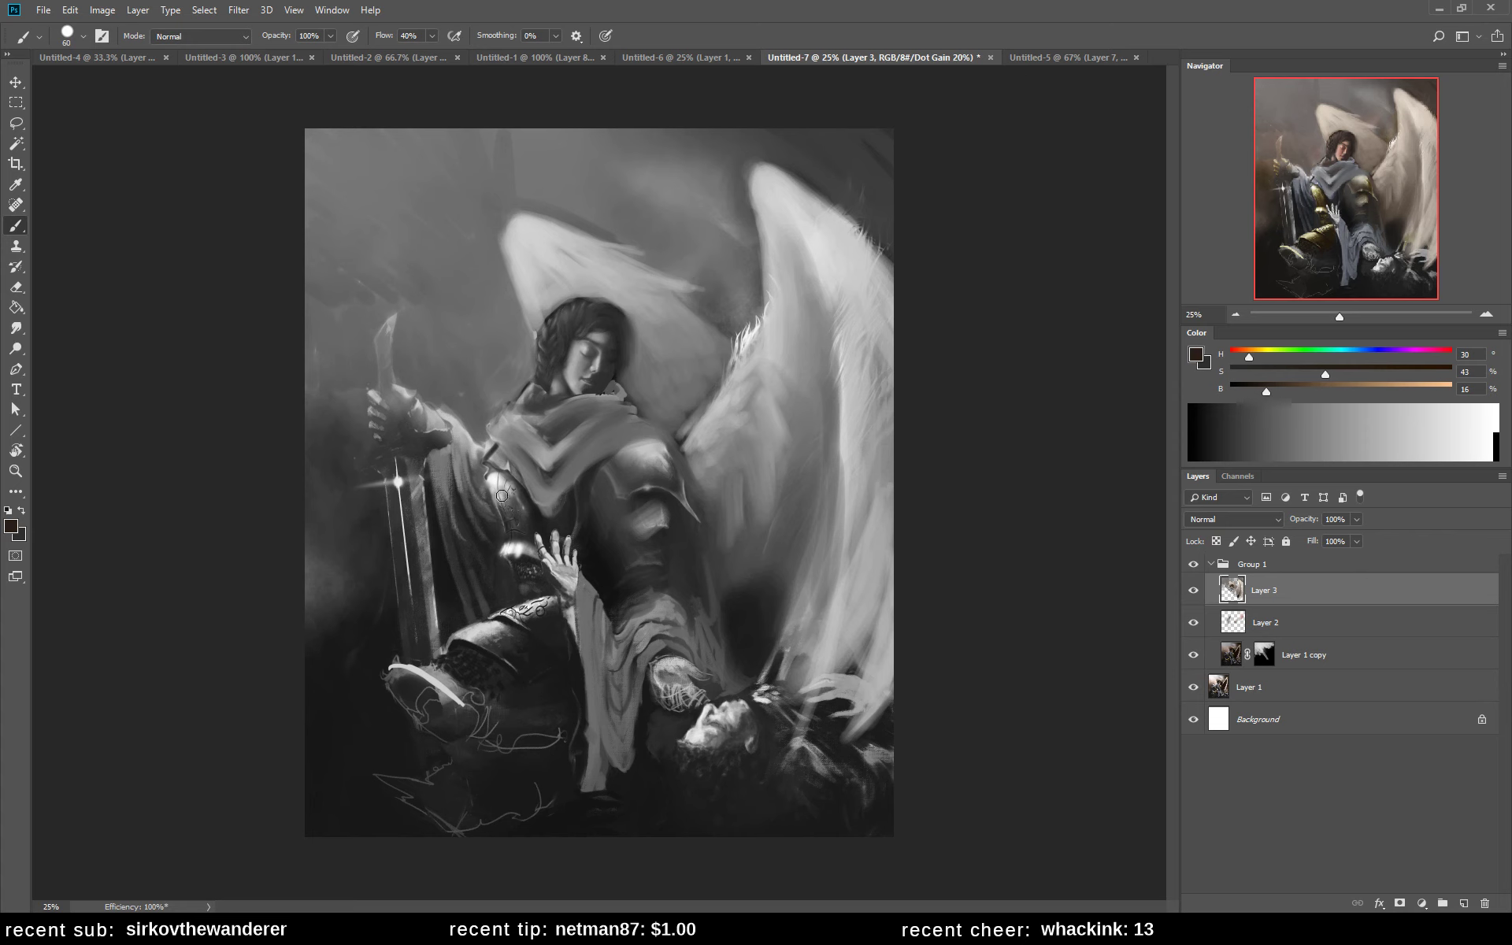
drag(499, 492, 501, 507)
alt+click(507, 481)
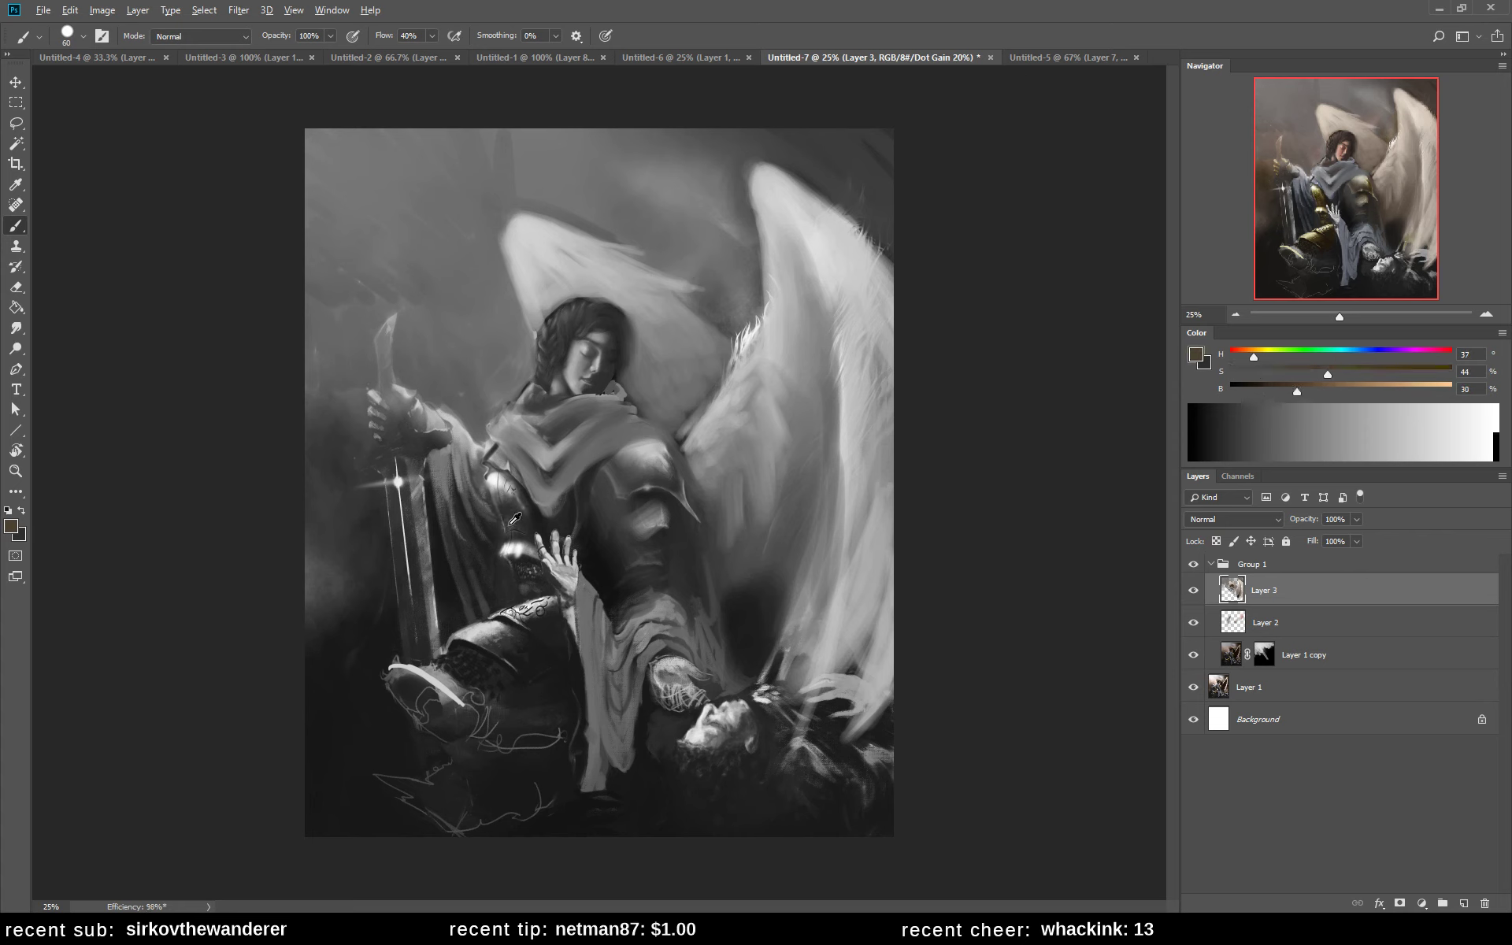
alt+click(509, 531)
alt+click(516, 518)
- Hide and reshow Group 1 to compare the grayscale repaint with the colour painting
key(ctrl+shift+alt+e)
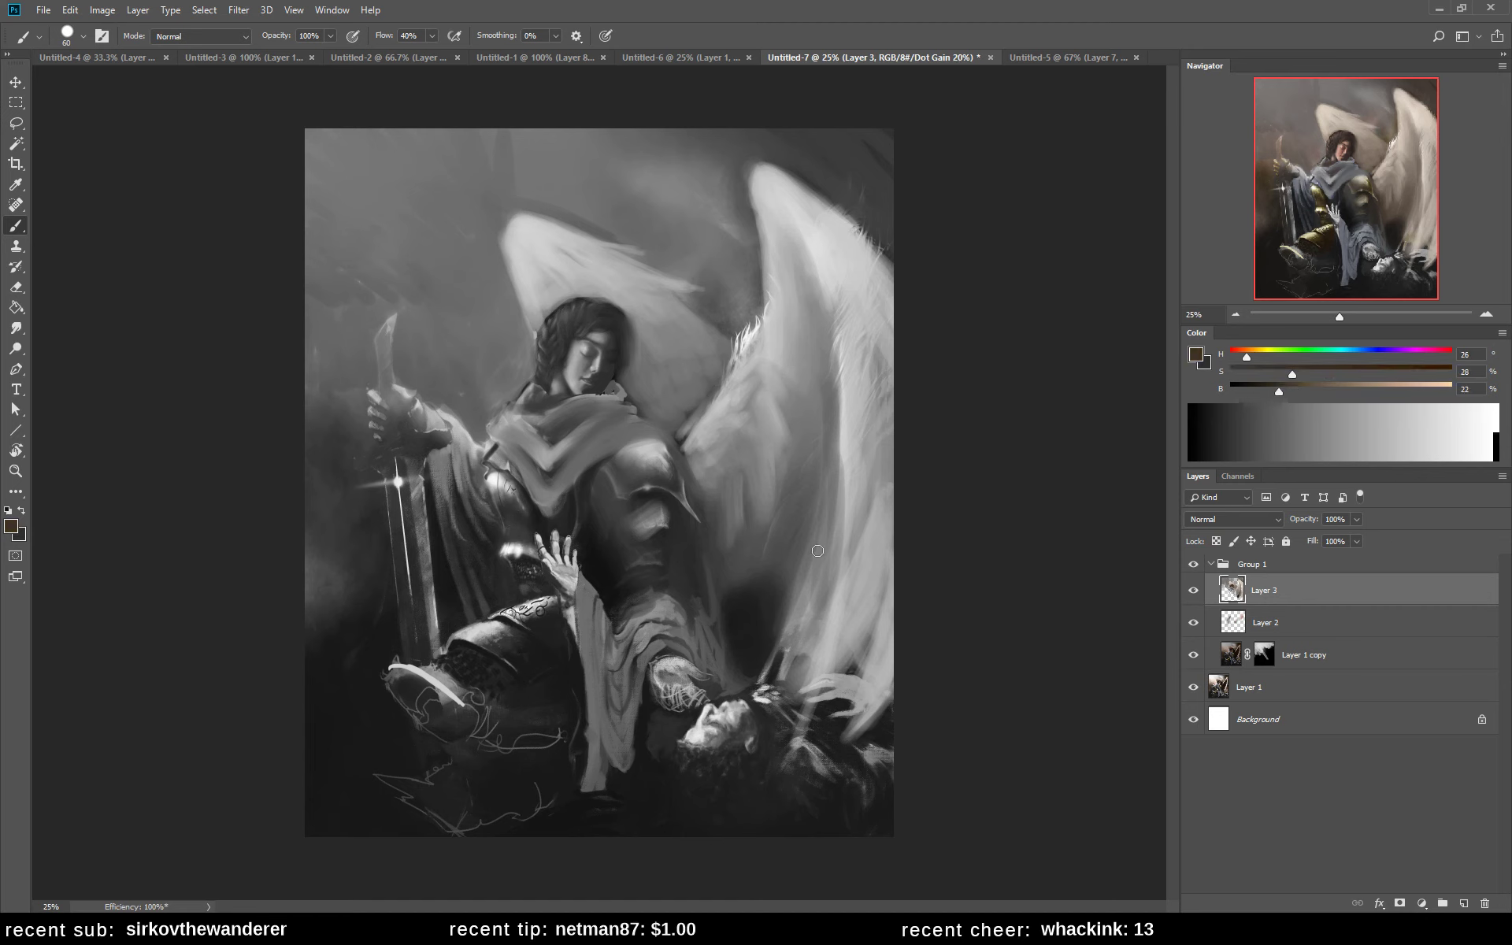
alt+click(756, 617)
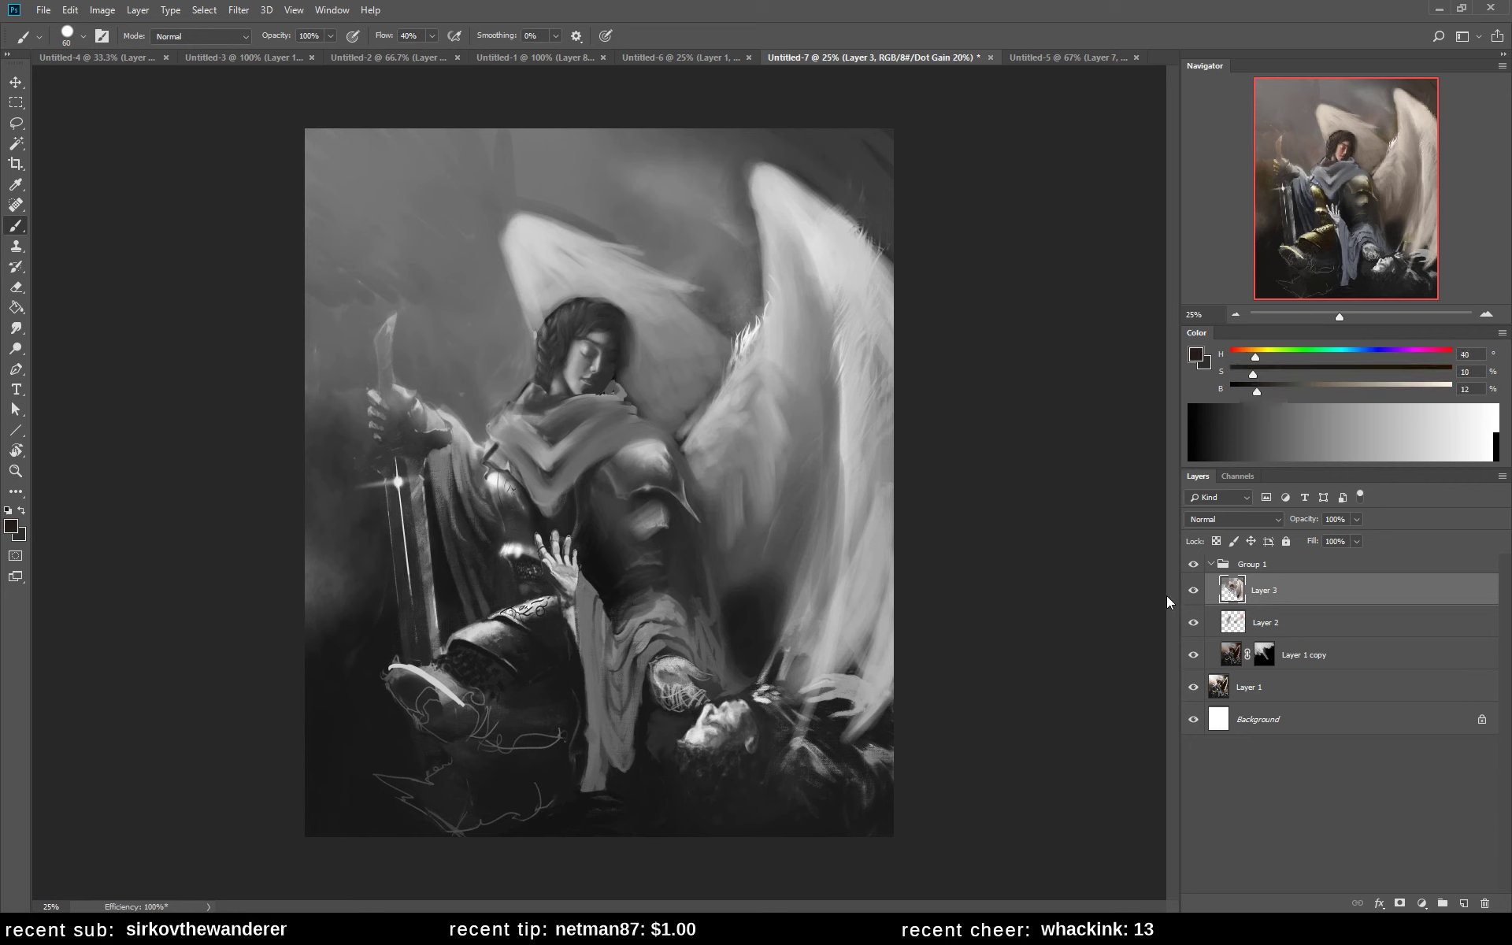
click(1194, 564)
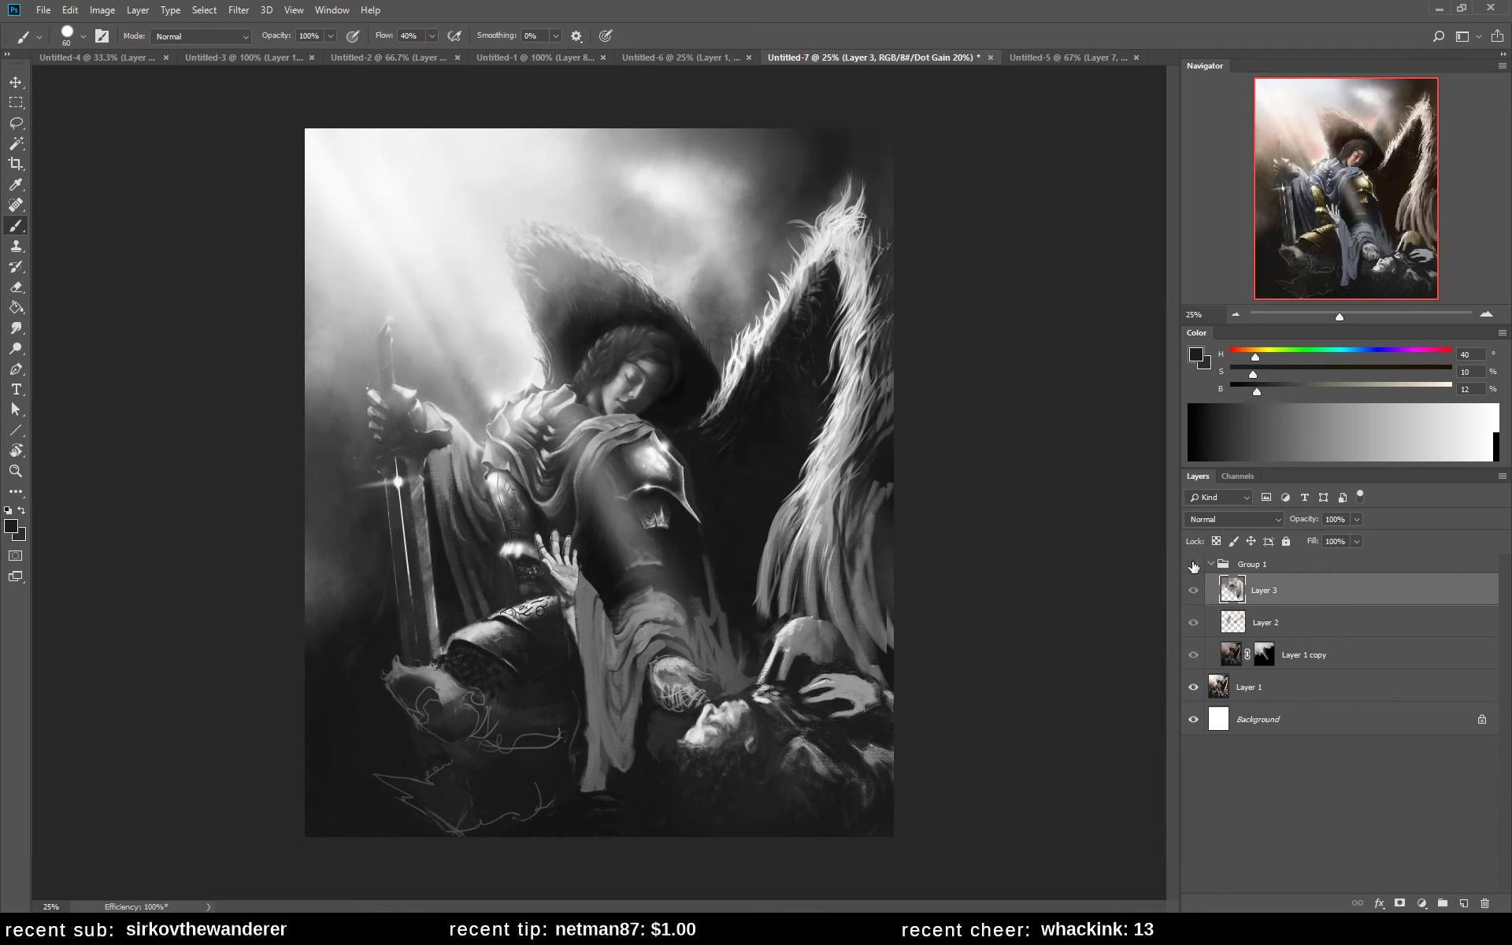
click(1193, 564)
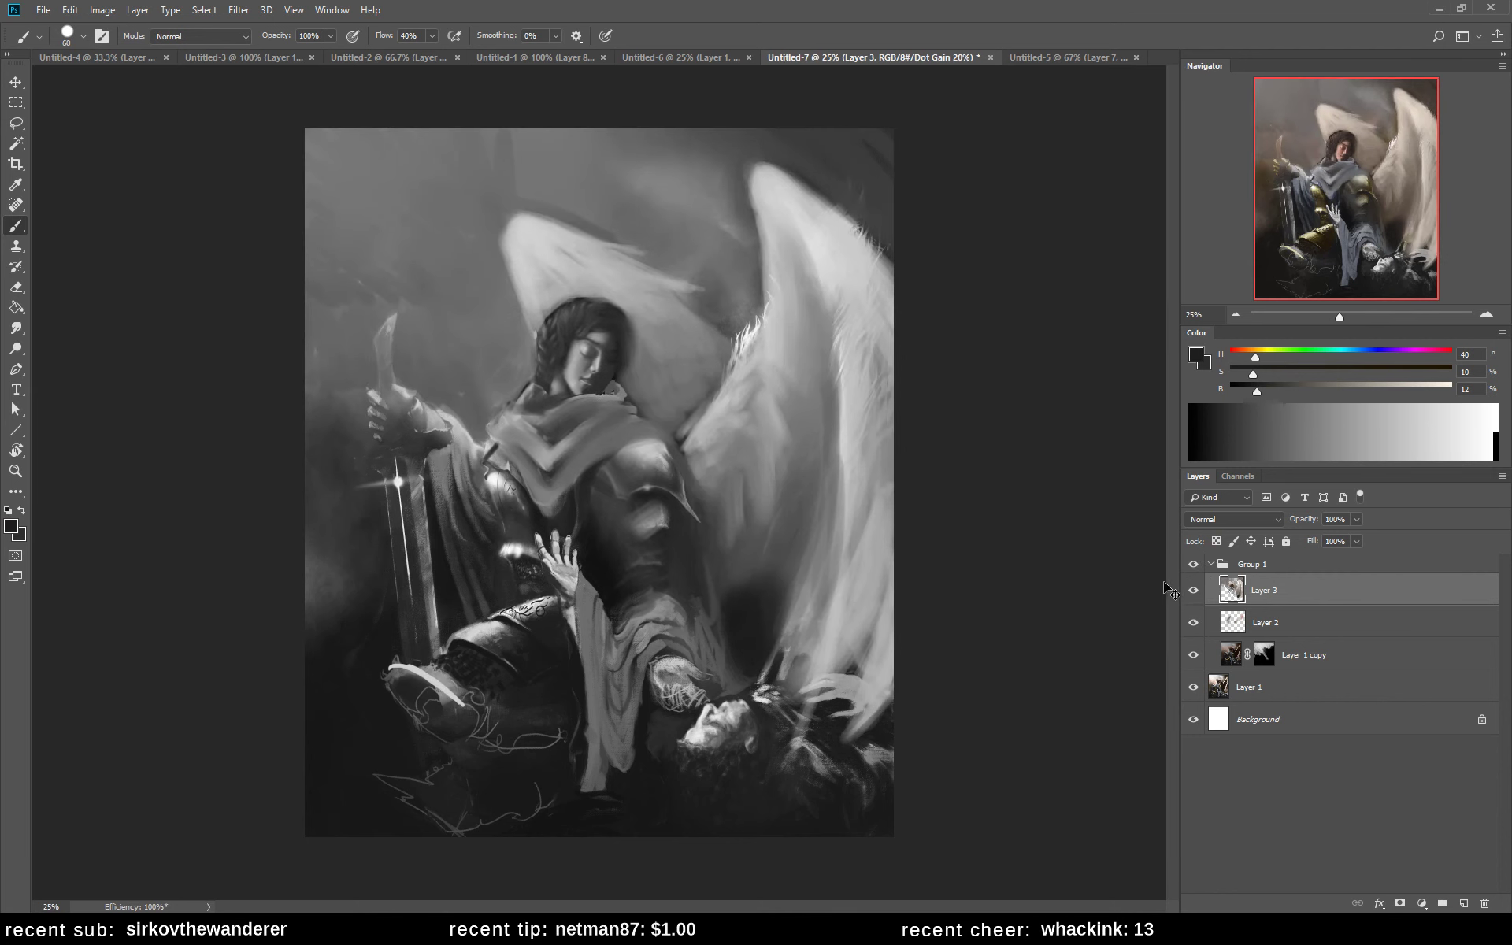
- Flip the canvas back and paint dark warm brown over the light armour ridge
key(ctrl+shift+h)
alt+click(537, 492)
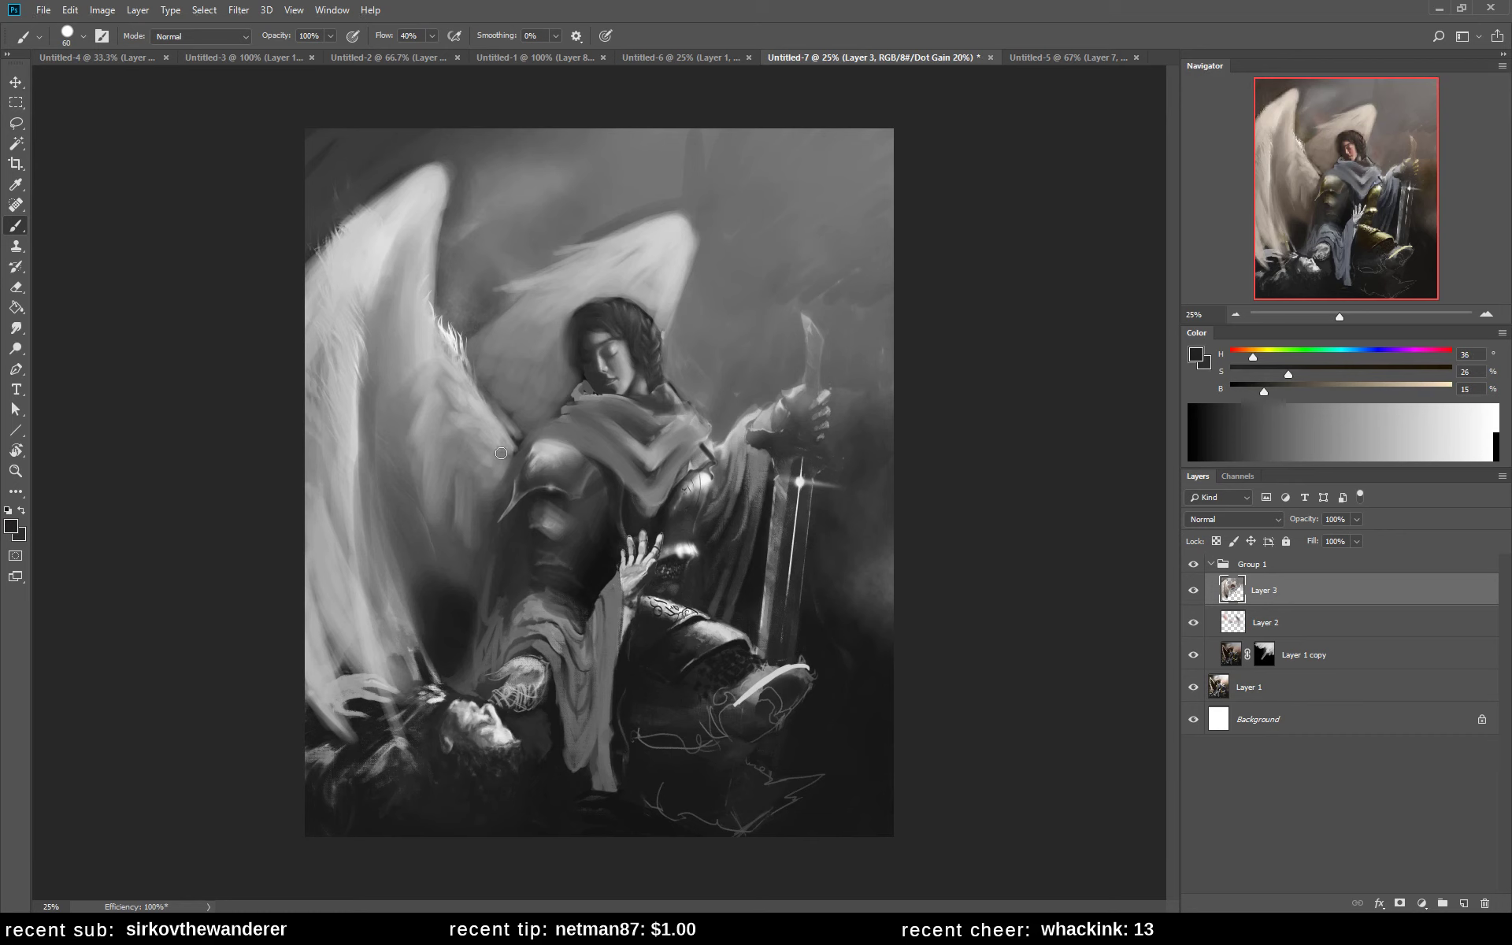
mouse_move(513, 514)
mouse_down()
mouse_move(545, 486)
mouse_move(513, 516)
mouse_move(541, 500)
mouse_move(526, 493)
mouse_move(516, 501)
mouse_move(573, 508)
mouse_up()
- Mix a lighter blue-grey and add faint paint along the scarf's lower edge
alt+click(617, 474)
alt+click(649, 440)
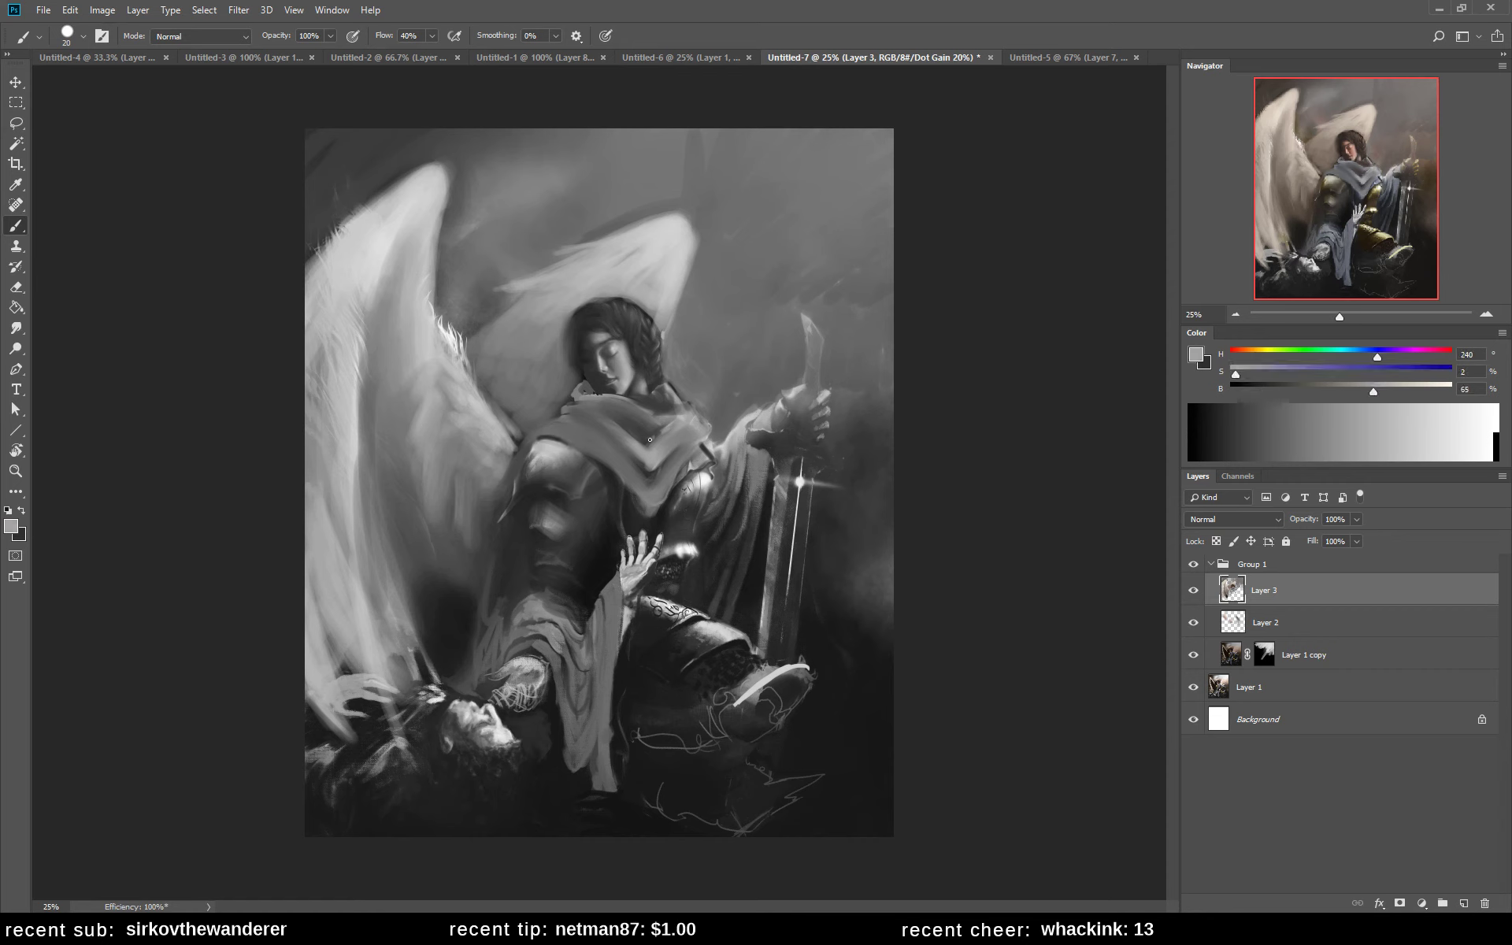
alt+click(594, 448)
drag(1349, 390, 1362, 389)
click(1264, 372)
click(1361, 354)
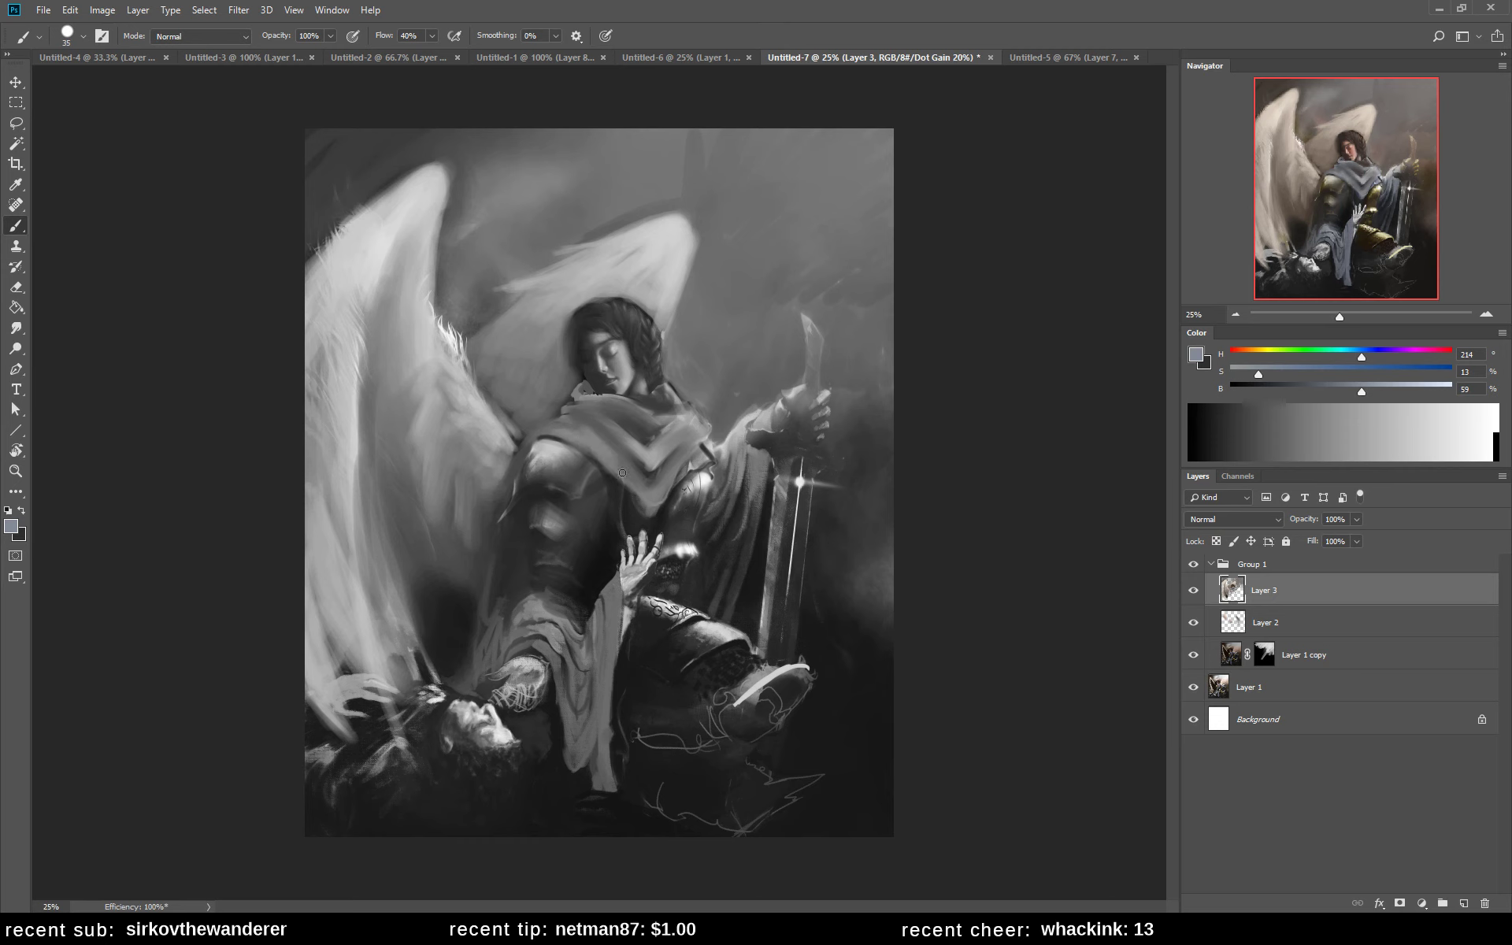
drag(591, 446, 598, 454)
- Sample reddish-brown tones from the chin and hair, lightening the colour to warm brown
alt+click(601, 374)
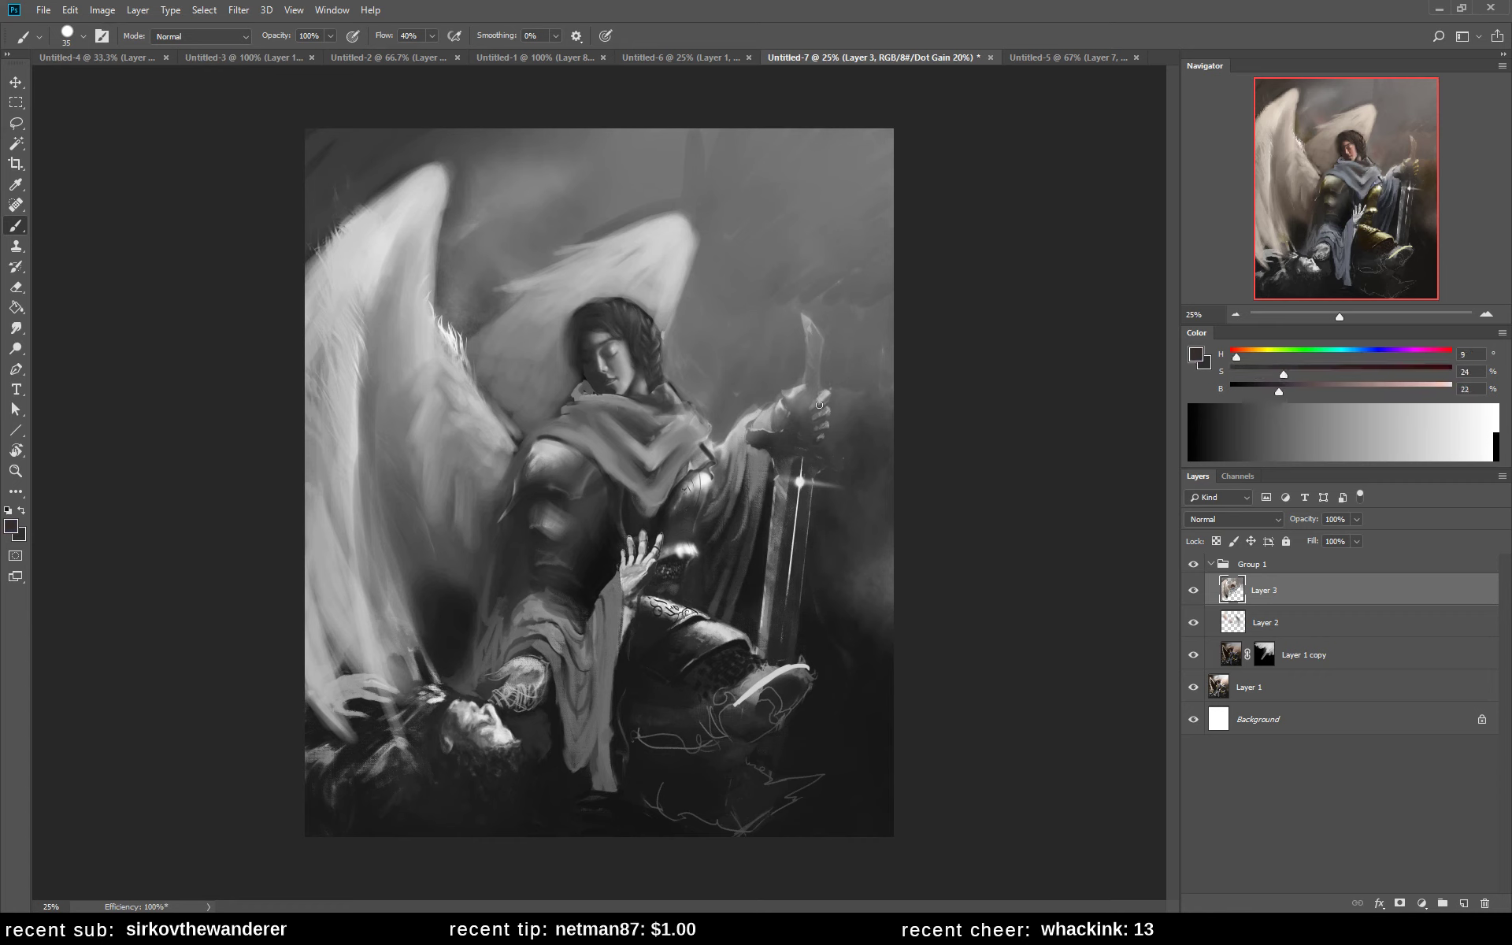
drag(1280, 386, 1250, 356)
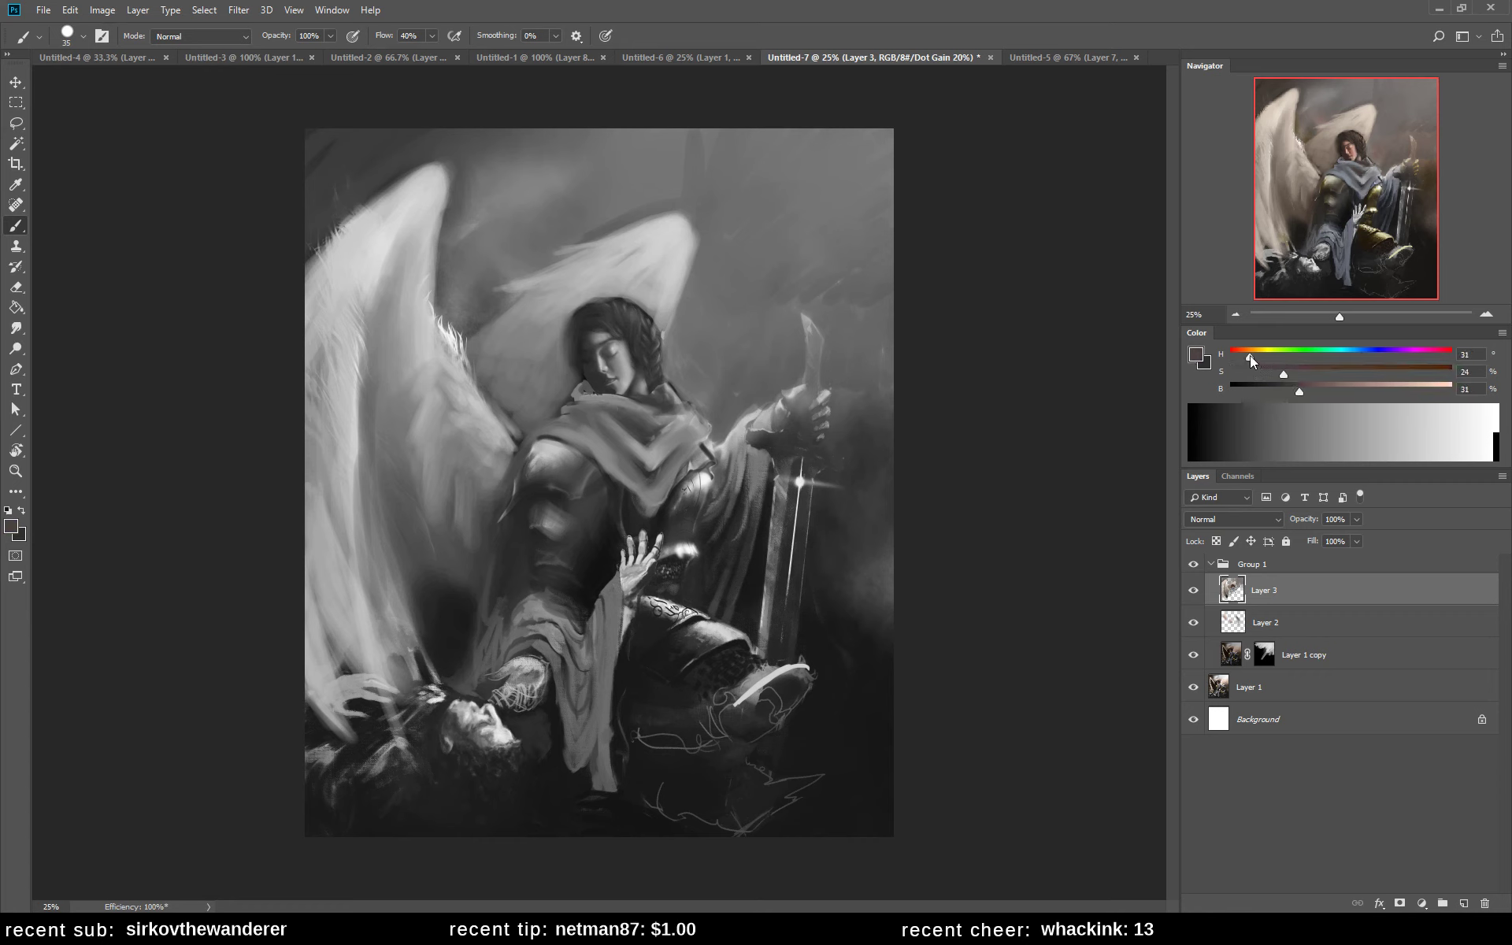
alt+click(608, 387)
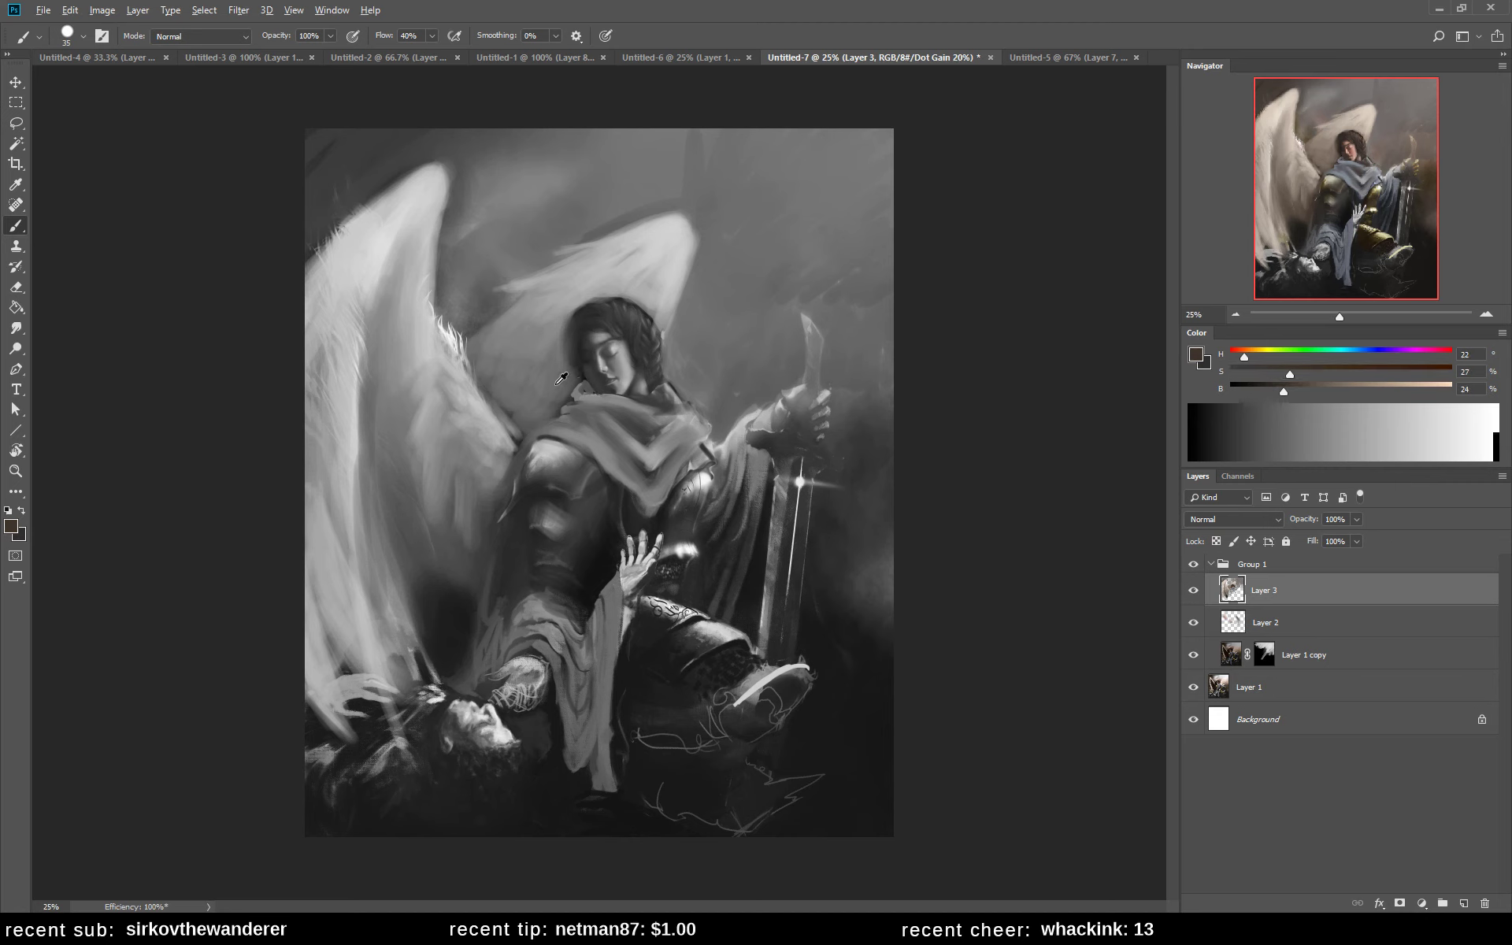
alt+click(585, 383)
alt+click(594, 337)
alt+click(599, 335)
alt+click(595, 339)
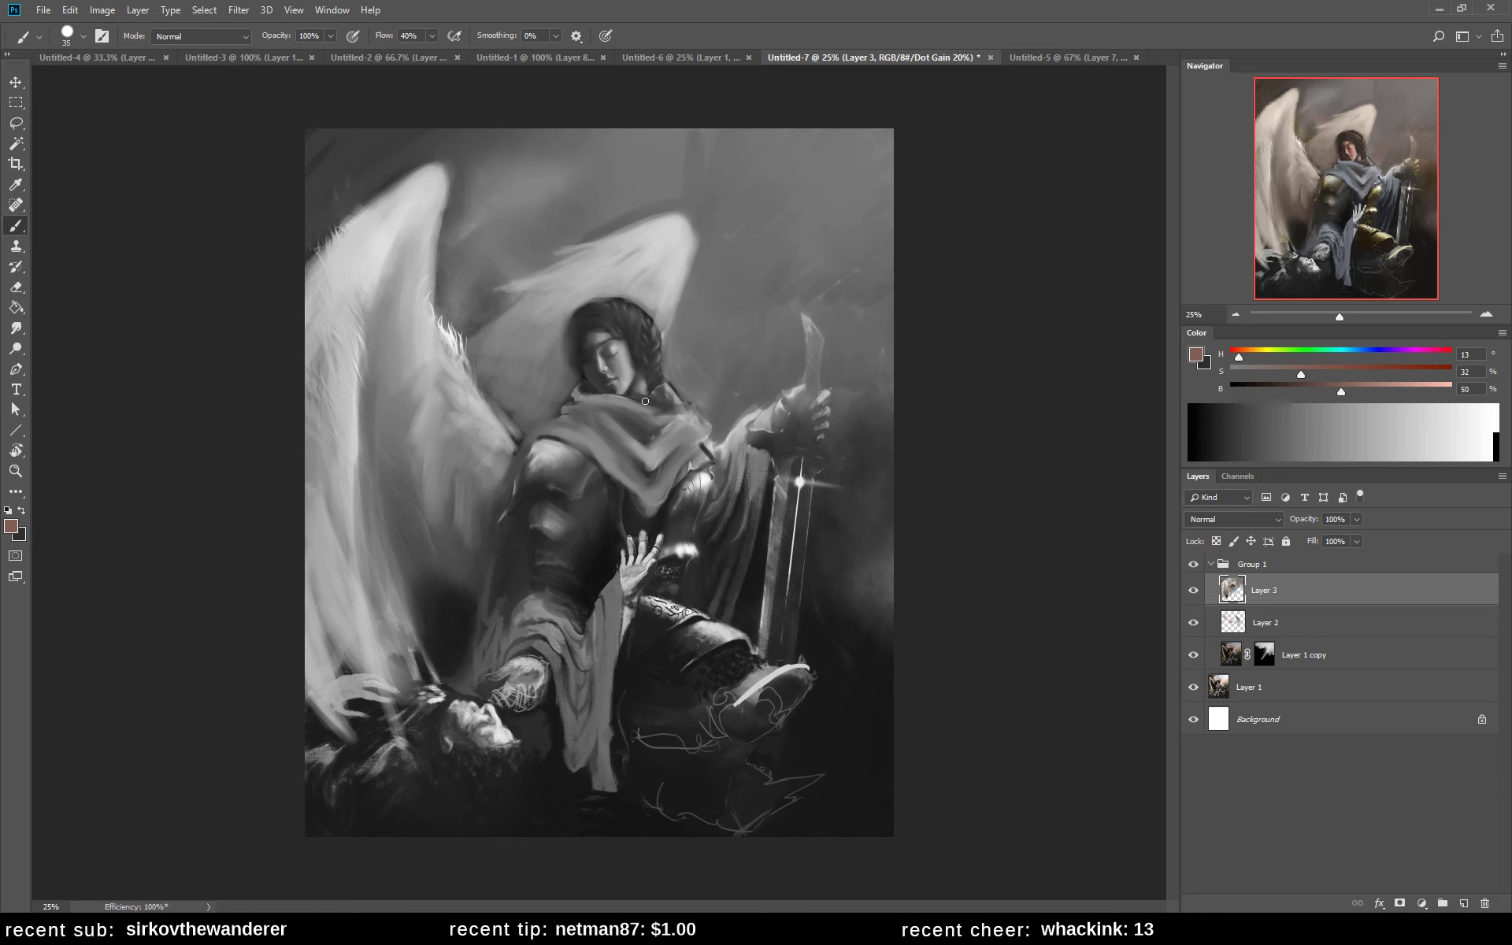
alt+click(589, 342)
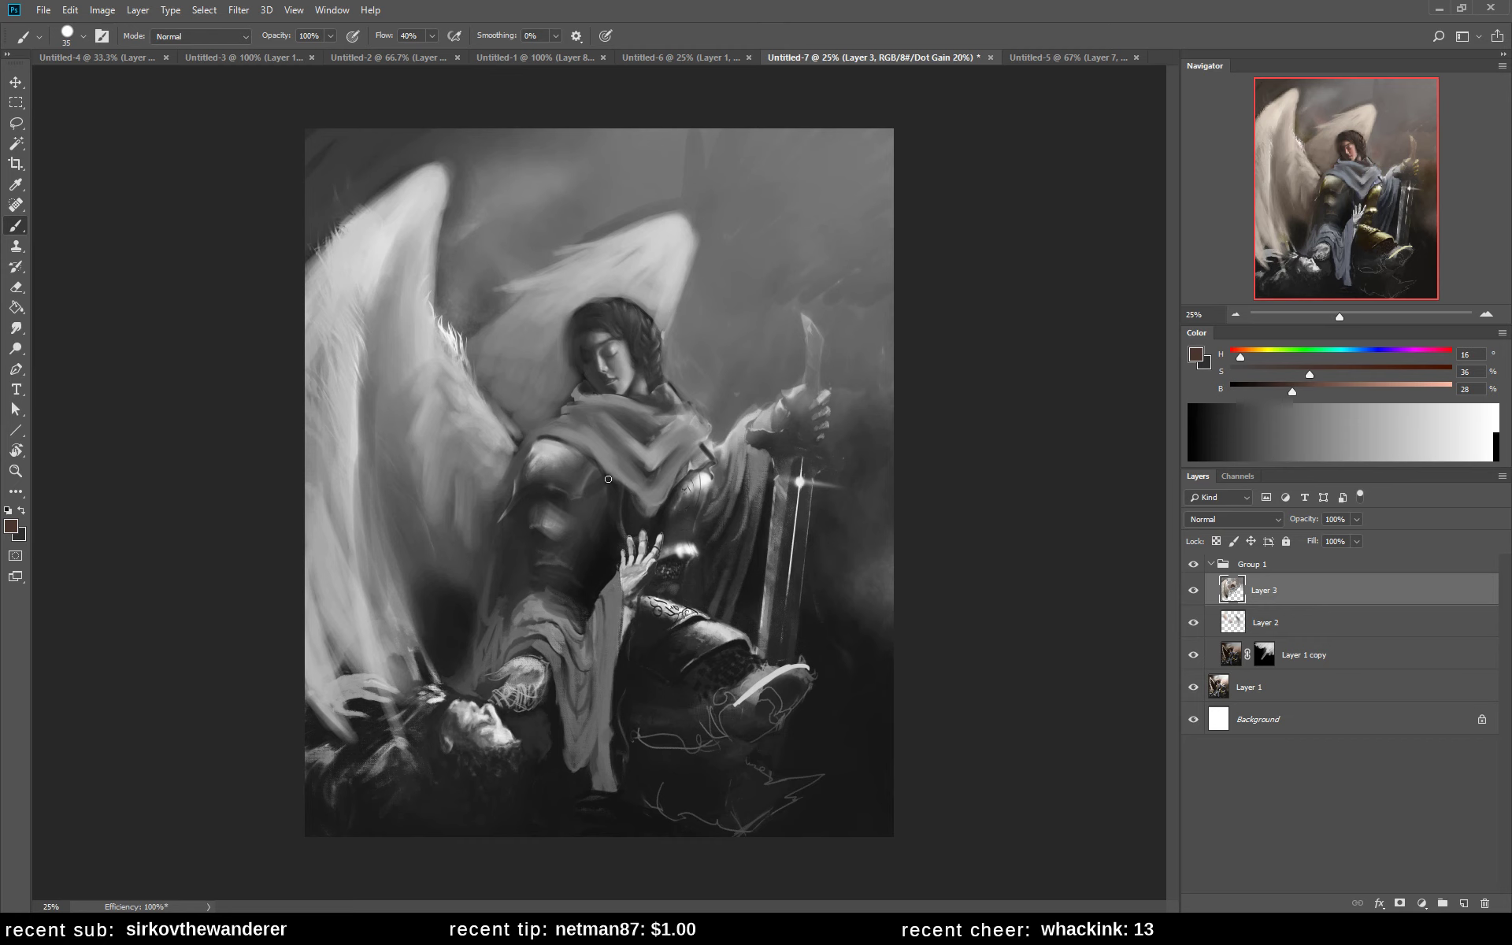
alt+click(540, 614)
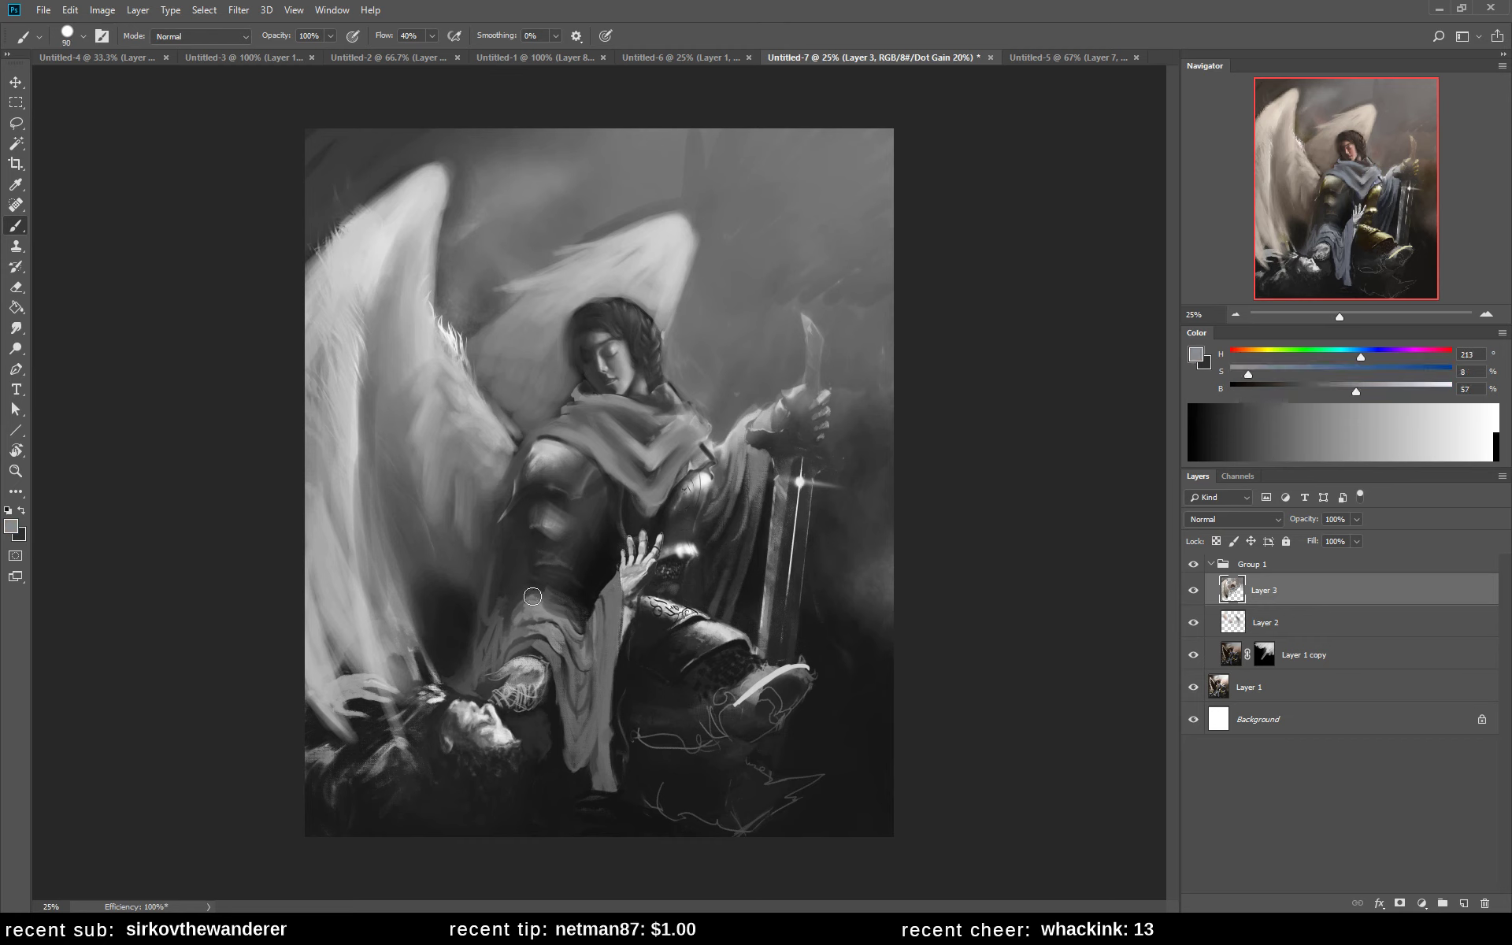
- Set the brush to 70 and paint grey and dark strokes on the robe folds
key(bracketright)
key(bracketright)
key(bracketright)
key(bracketright)
key(bracketright)
key(bracketleft)
key(bracketleft)
mouse_move(560, 635)
mouse_down()
mouse_move(541, 639)
mouse_move(558, 681)
mouse_move(535, 618)
mouse_move(569, 719)
mouse_move(543, 638)
mouse_move(587, 711)
mouse_up()
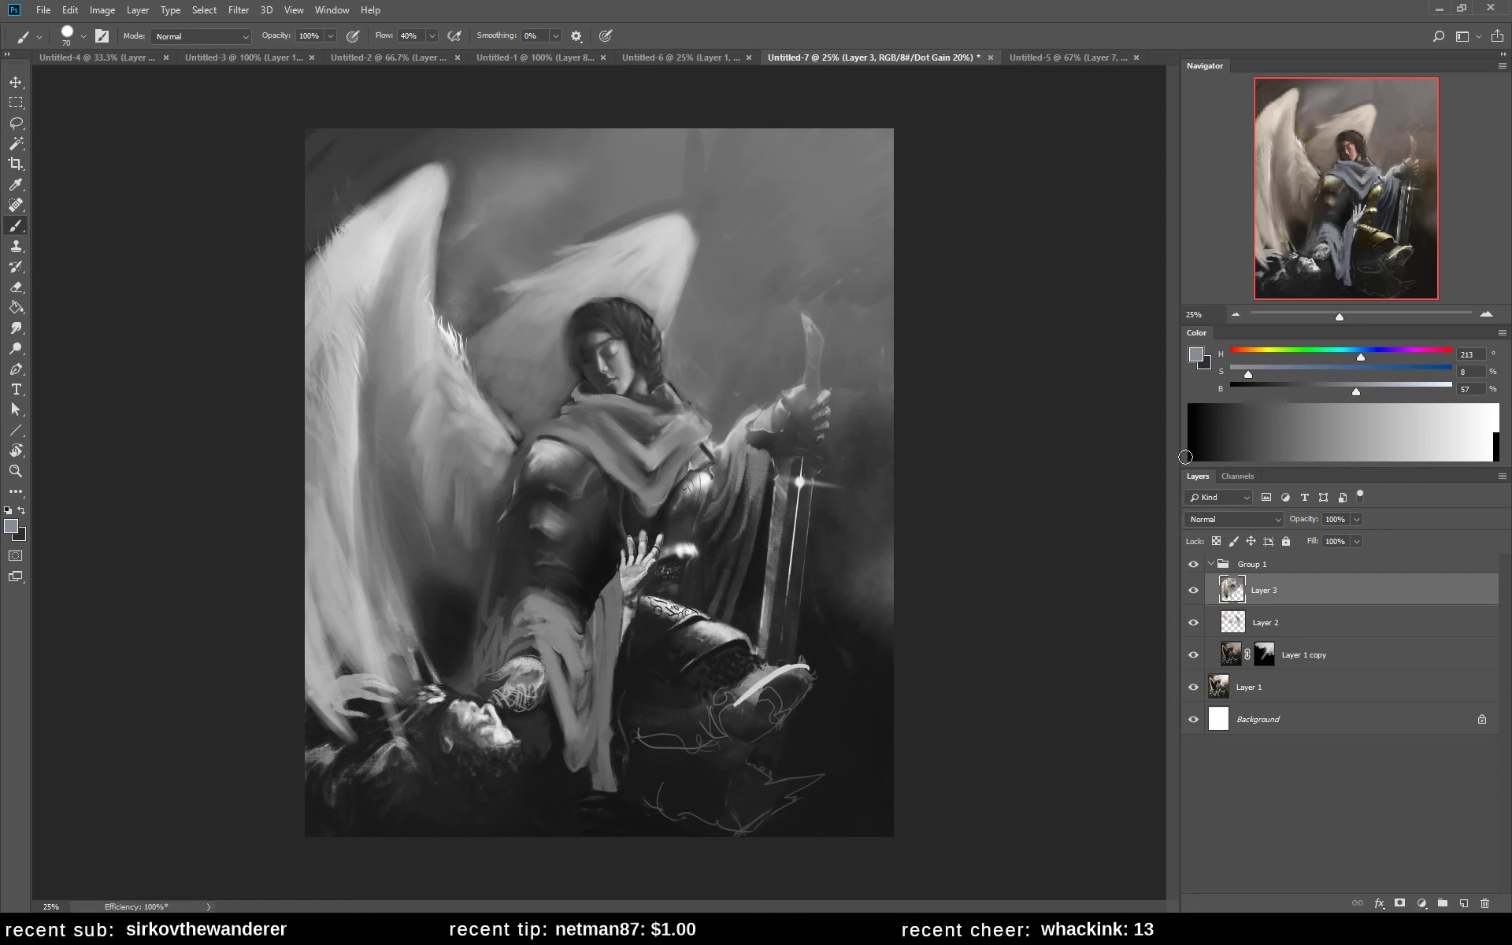
drag(1338, 384, 1317, 389)
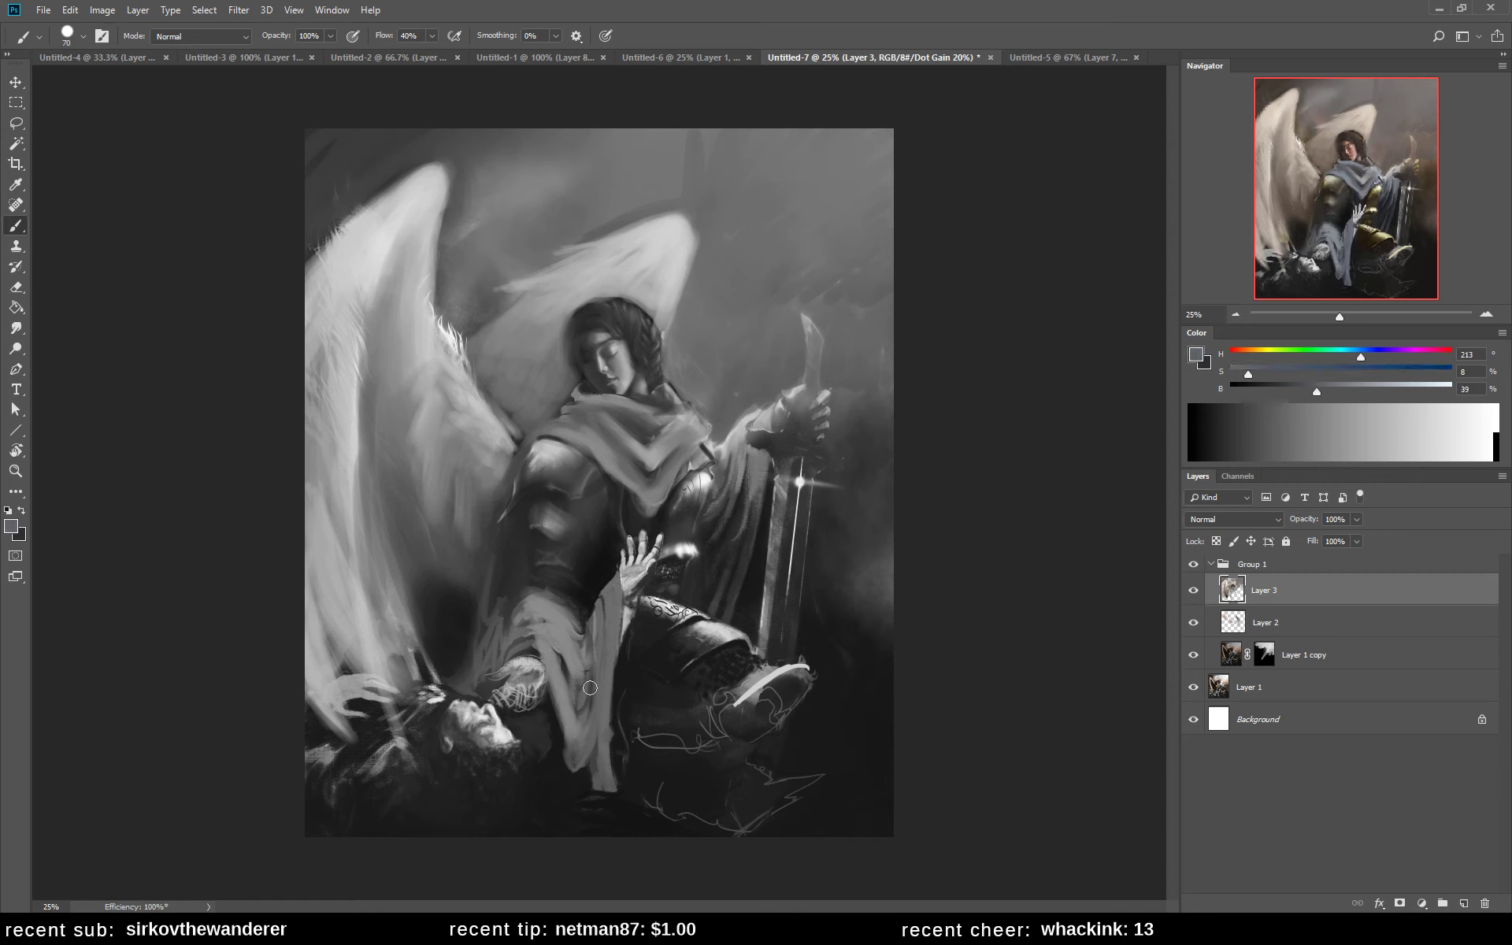
drag(586, 676, 586, 707)
alt+click(595, 595)
mouse_move(592, 629)
mouse_down()
mouse_move(586, 693)
mouse_move(601, 616)
mouse_move(577, 709)
mouse_up()
- Paint a near-black shadow around the reaching hand
alt+click(603, 662)
alt+click(591, 651)
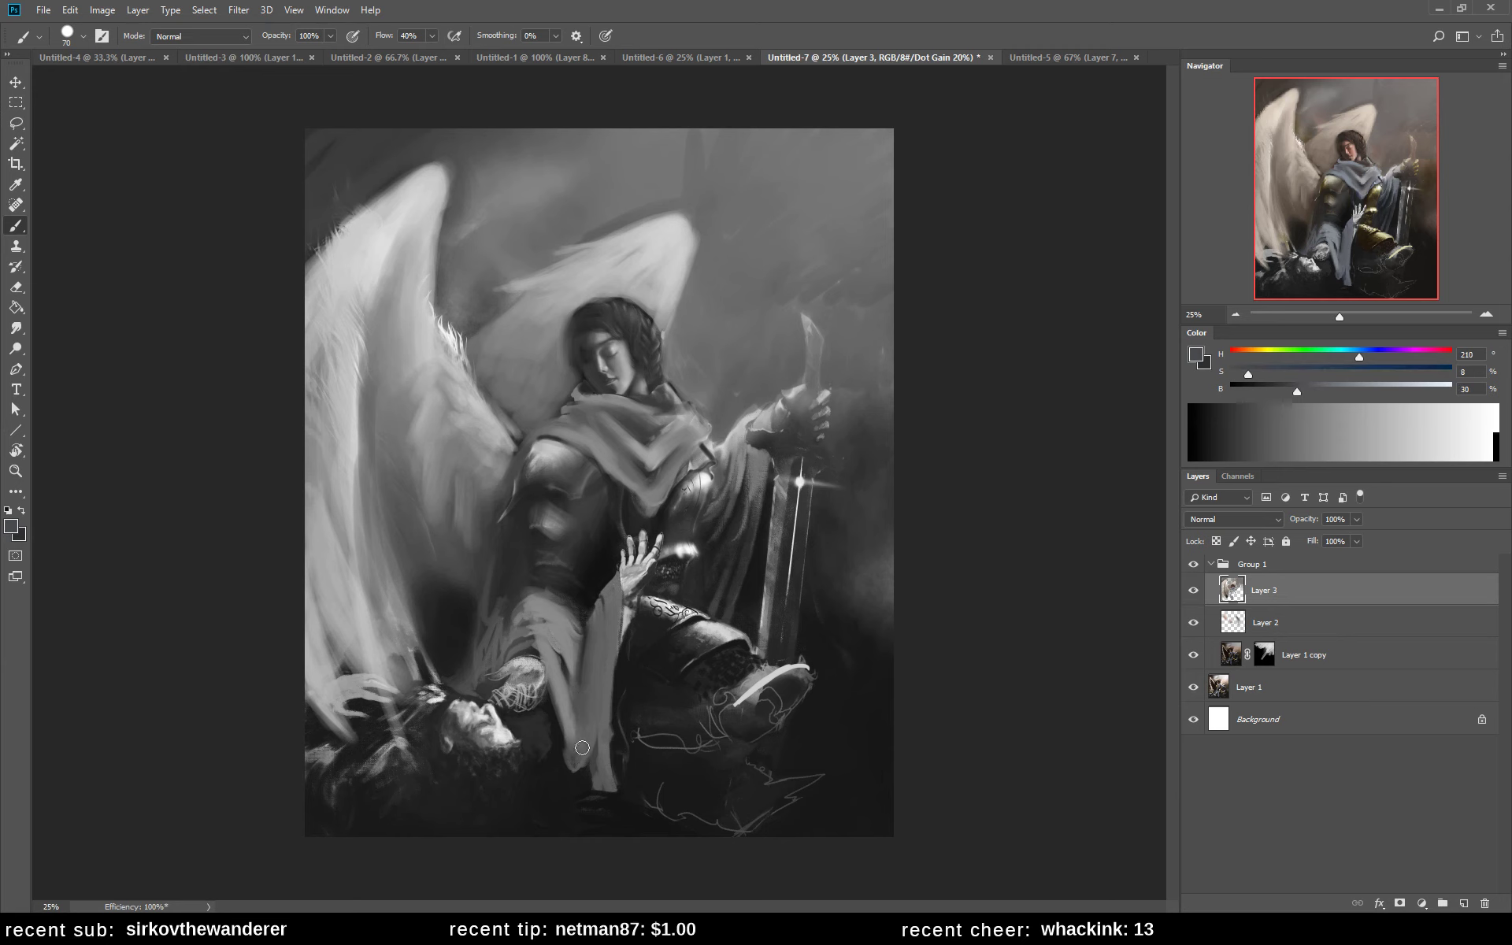
alt+click(589, 747)
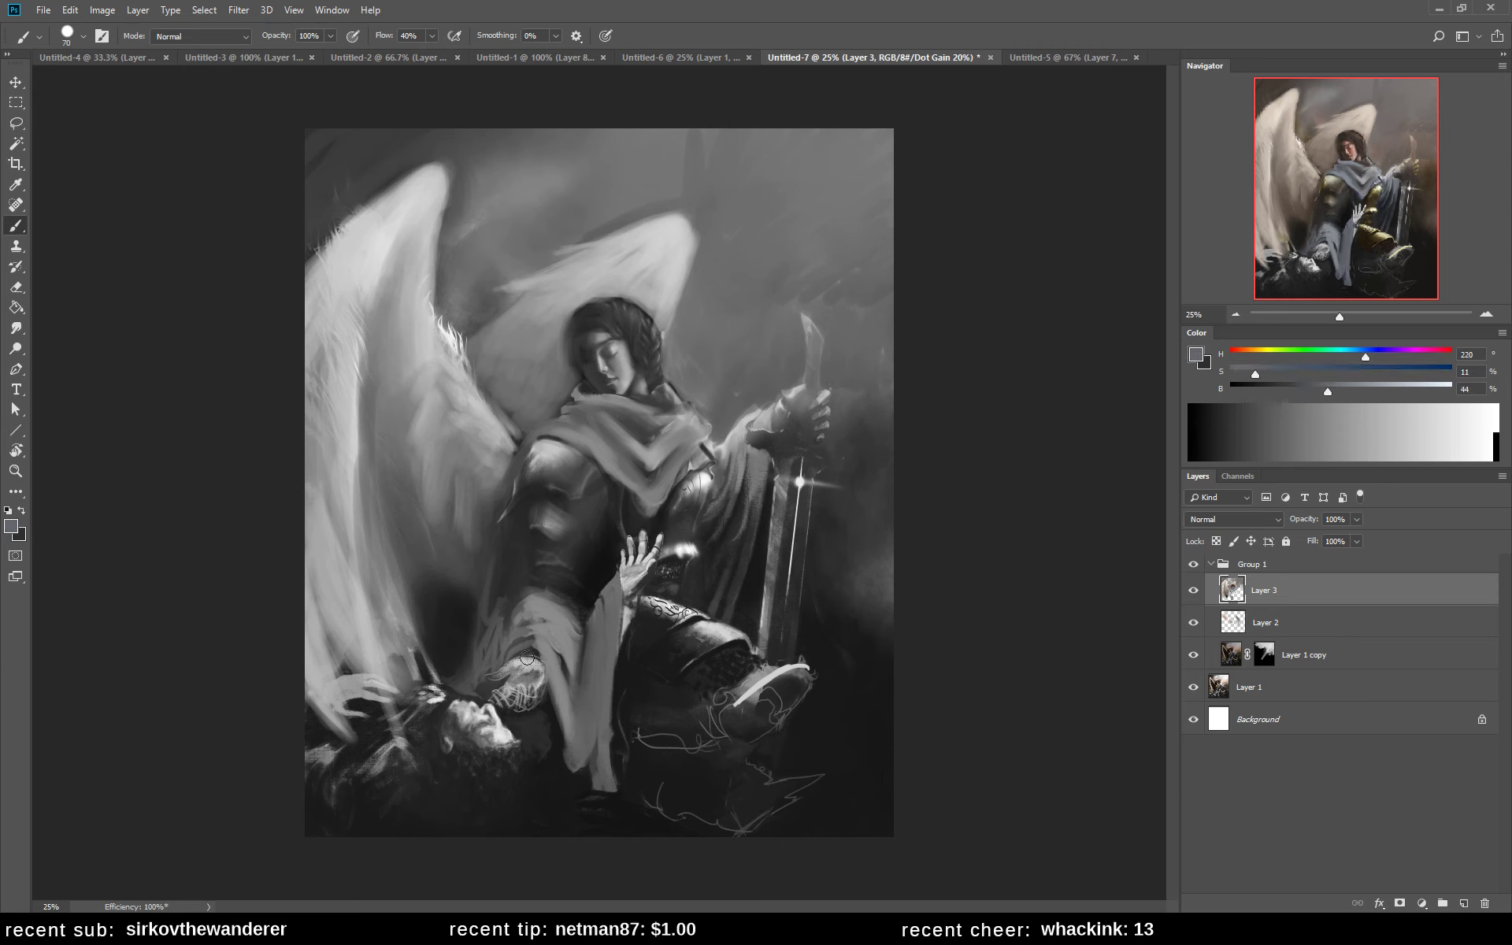
alt+click(583, 575)
drag(503, 626, 489, 667)
- Add light strokes above the hand and cover the knee cloth's dark fold with lighter grey
alt+click(518, 612)
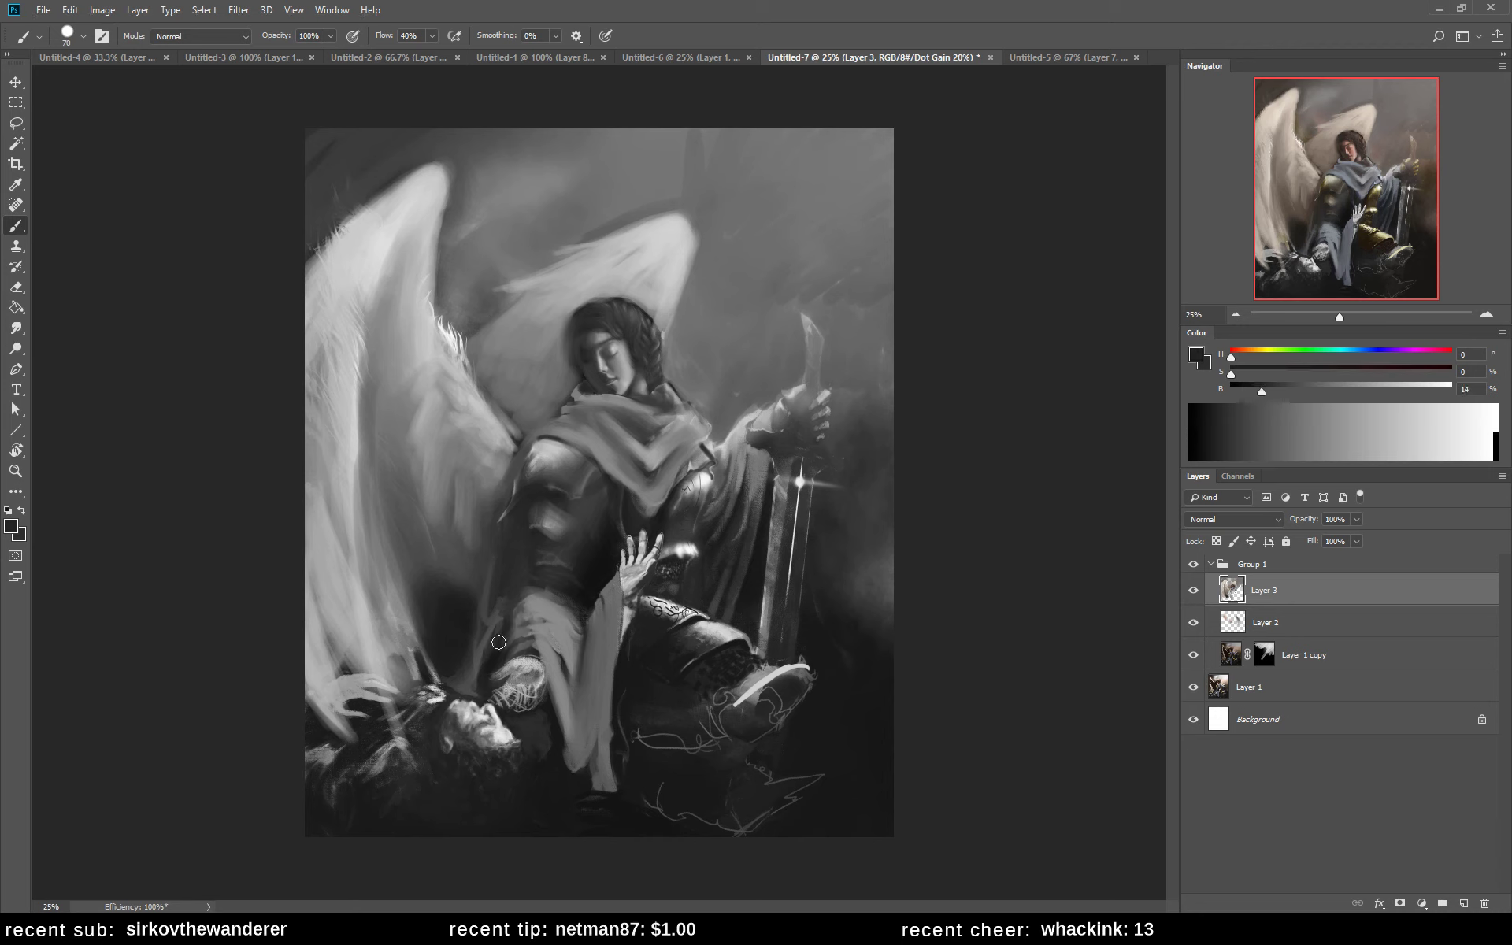
alt+click(524, 619)
mouse_move(522, 618)
mouse_down()
mouse_move(487, 667)
mouse_move(499, 676)
mouse_up()
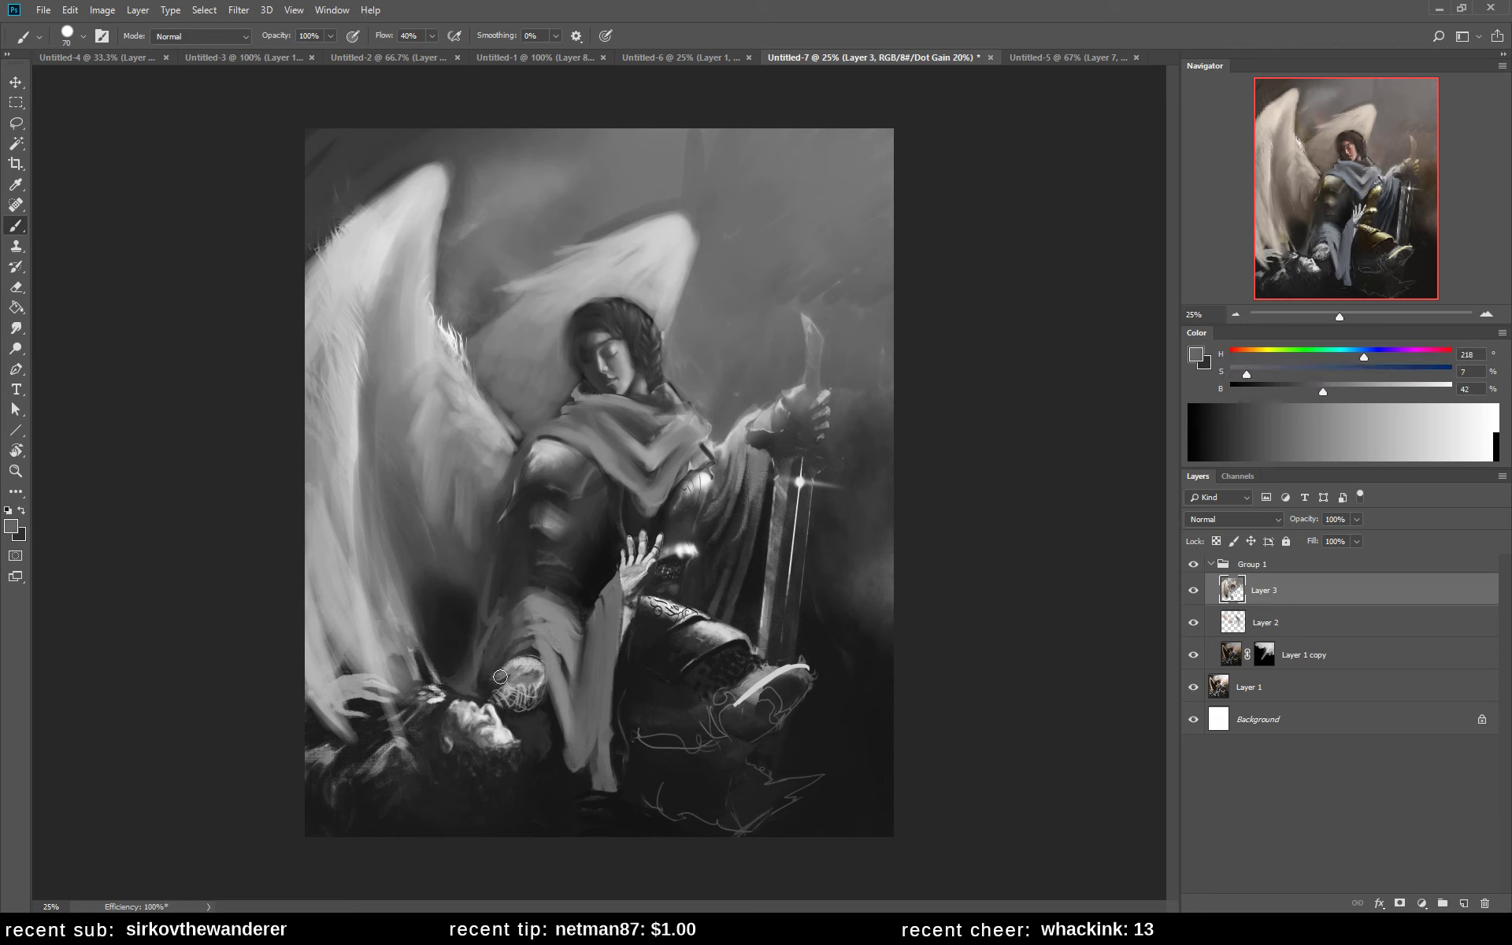
alt+click(505, 633)
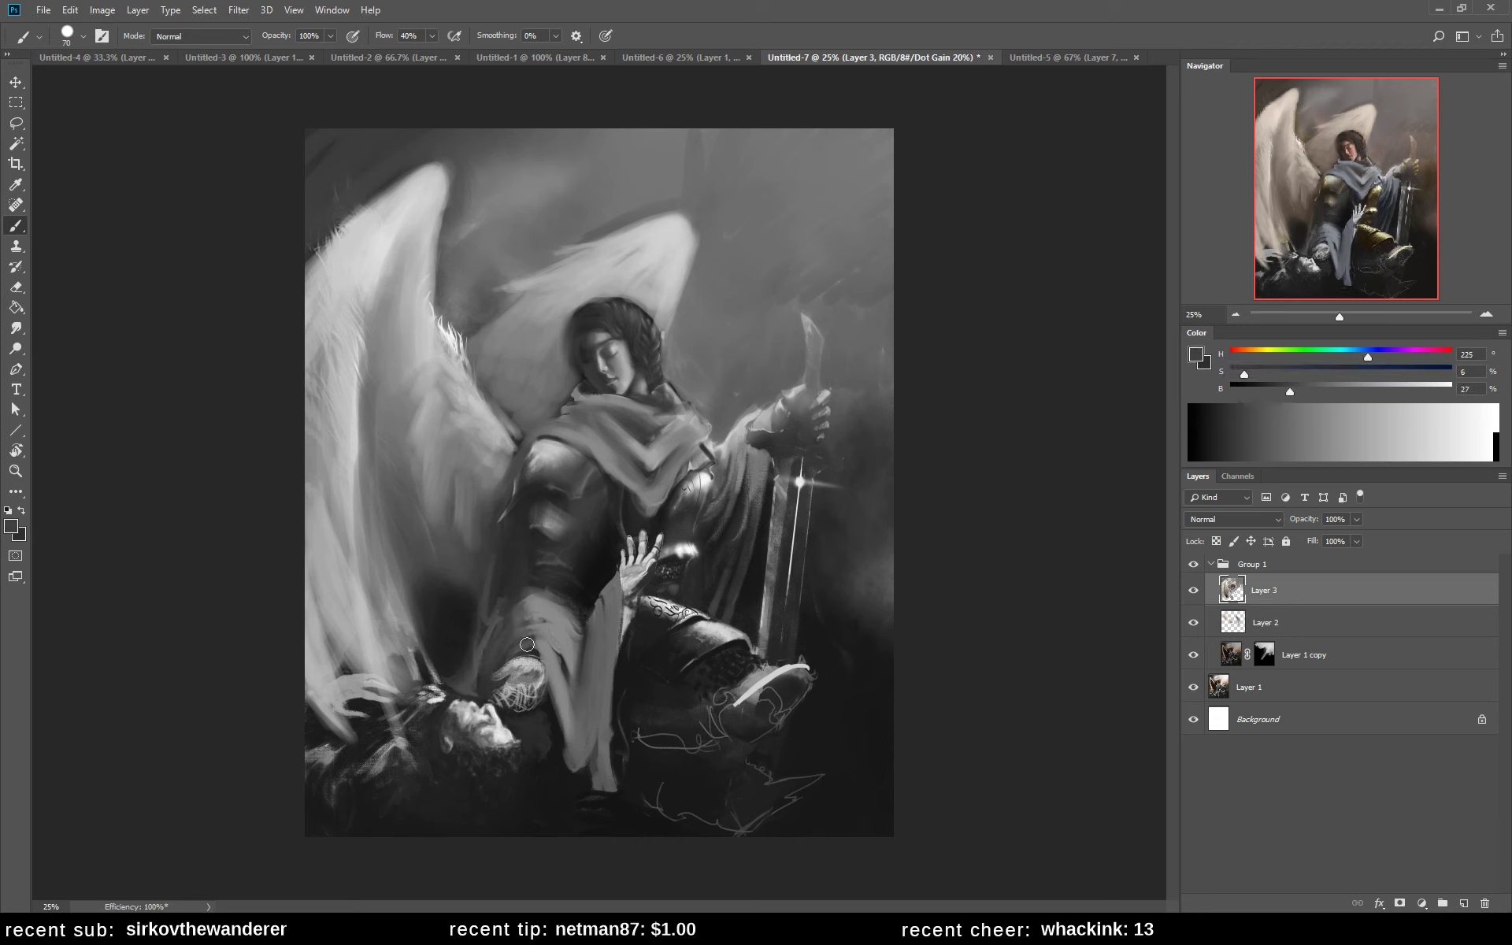
alt+click(520, 625)
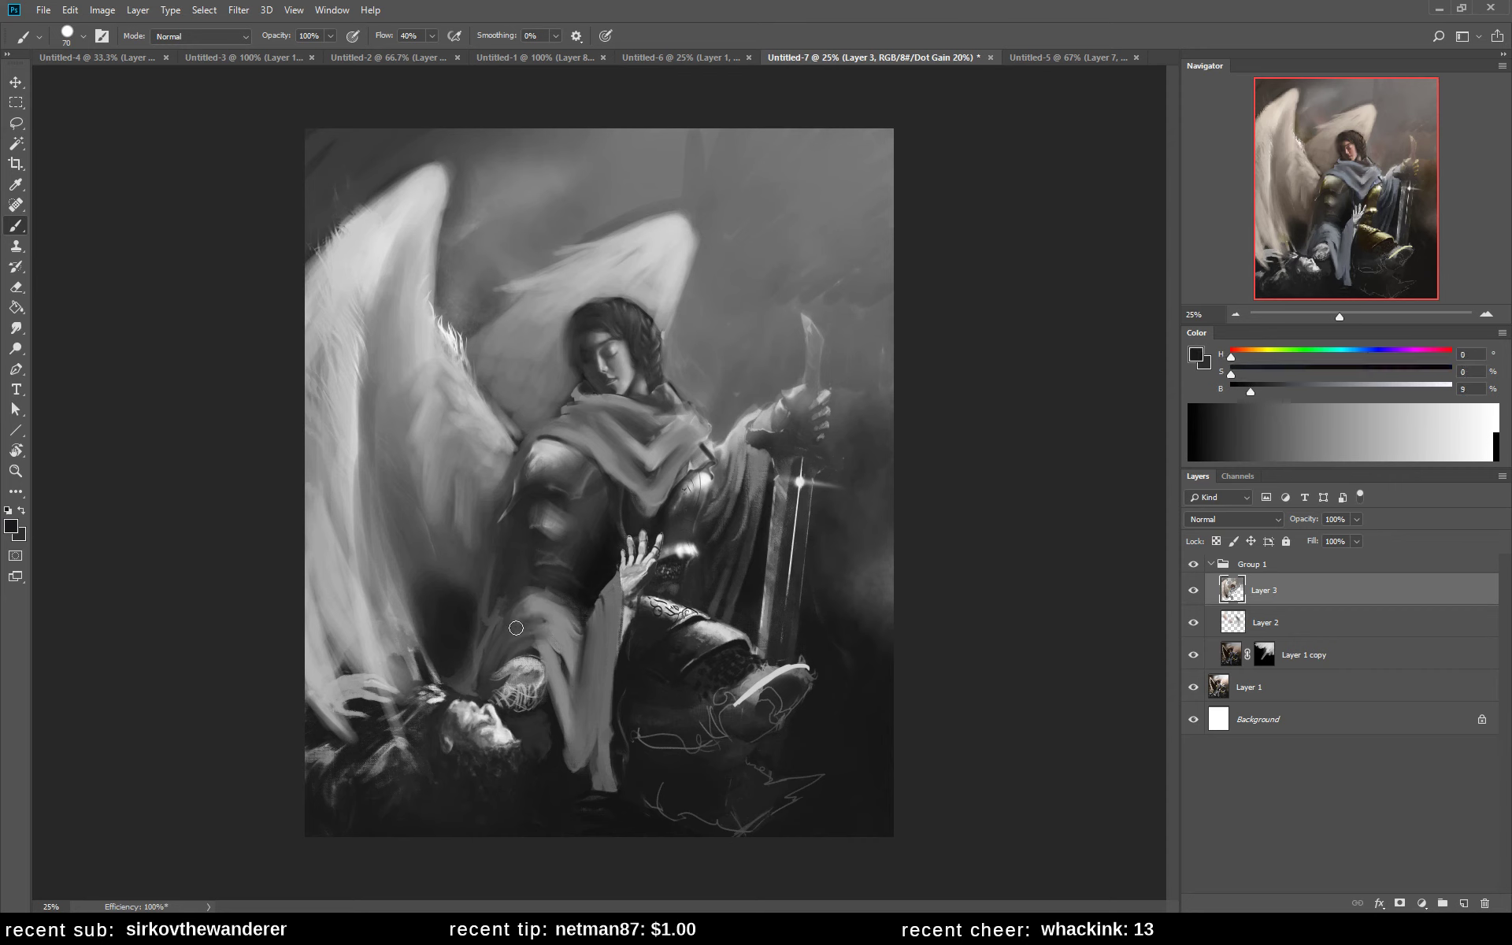
alt+click(551, 610)
mouse_move(544, 613)
mouse_down()
mouse_move(555, 627)
mouse_move(502, 655)
mouse_up()
- Darken the left edge of the knee cloth with a dark warm grey
alt+click(502, 654)
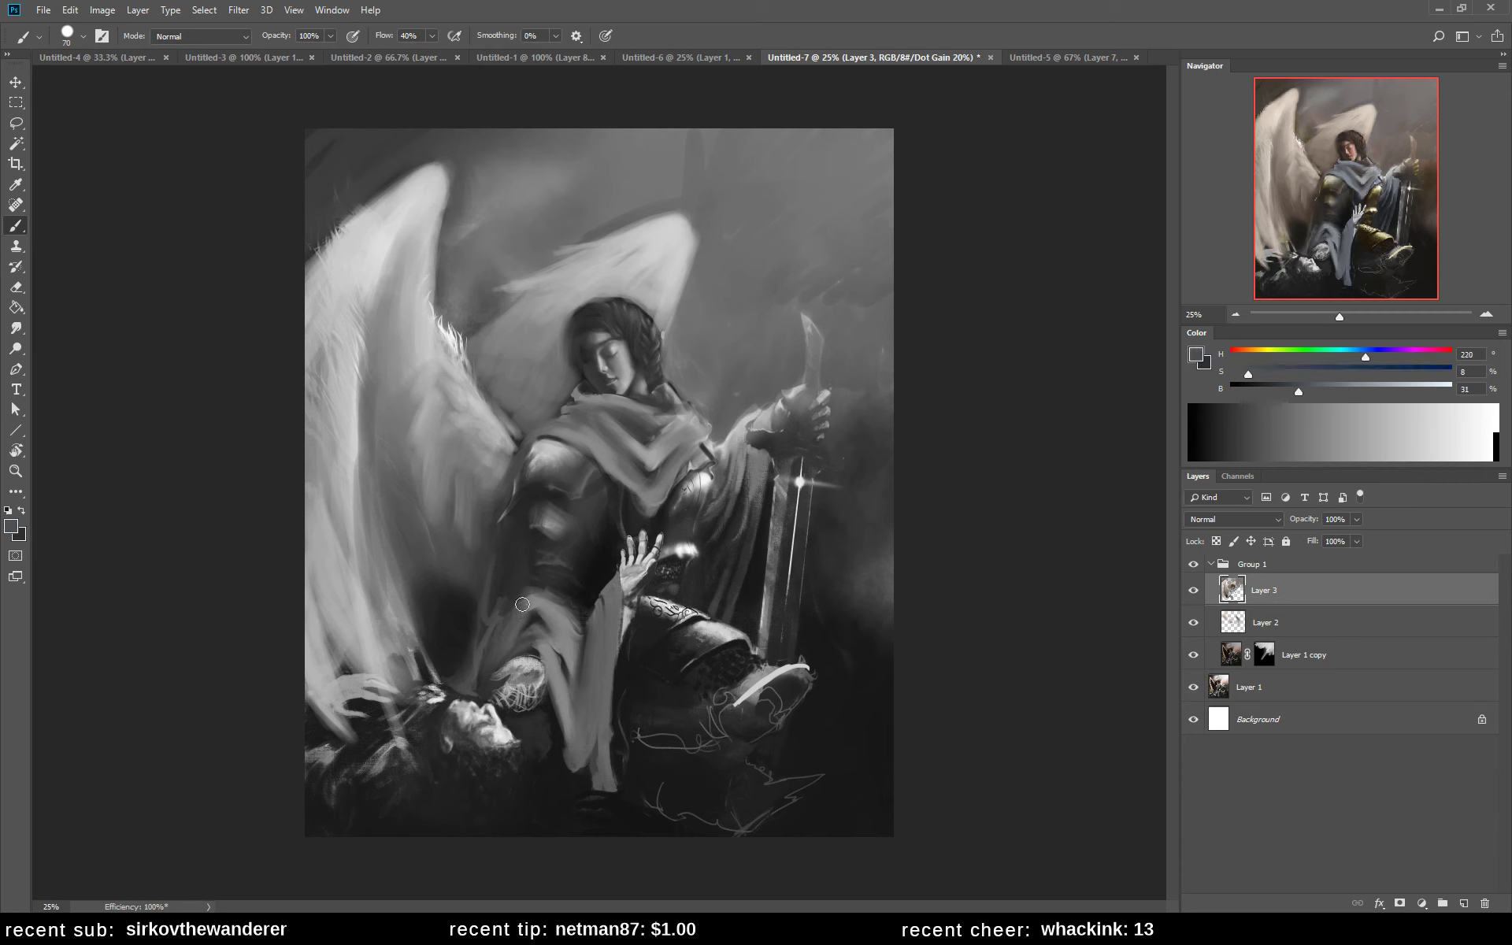
alt+click(482, 685)
drag(499, 649, 542, 598)
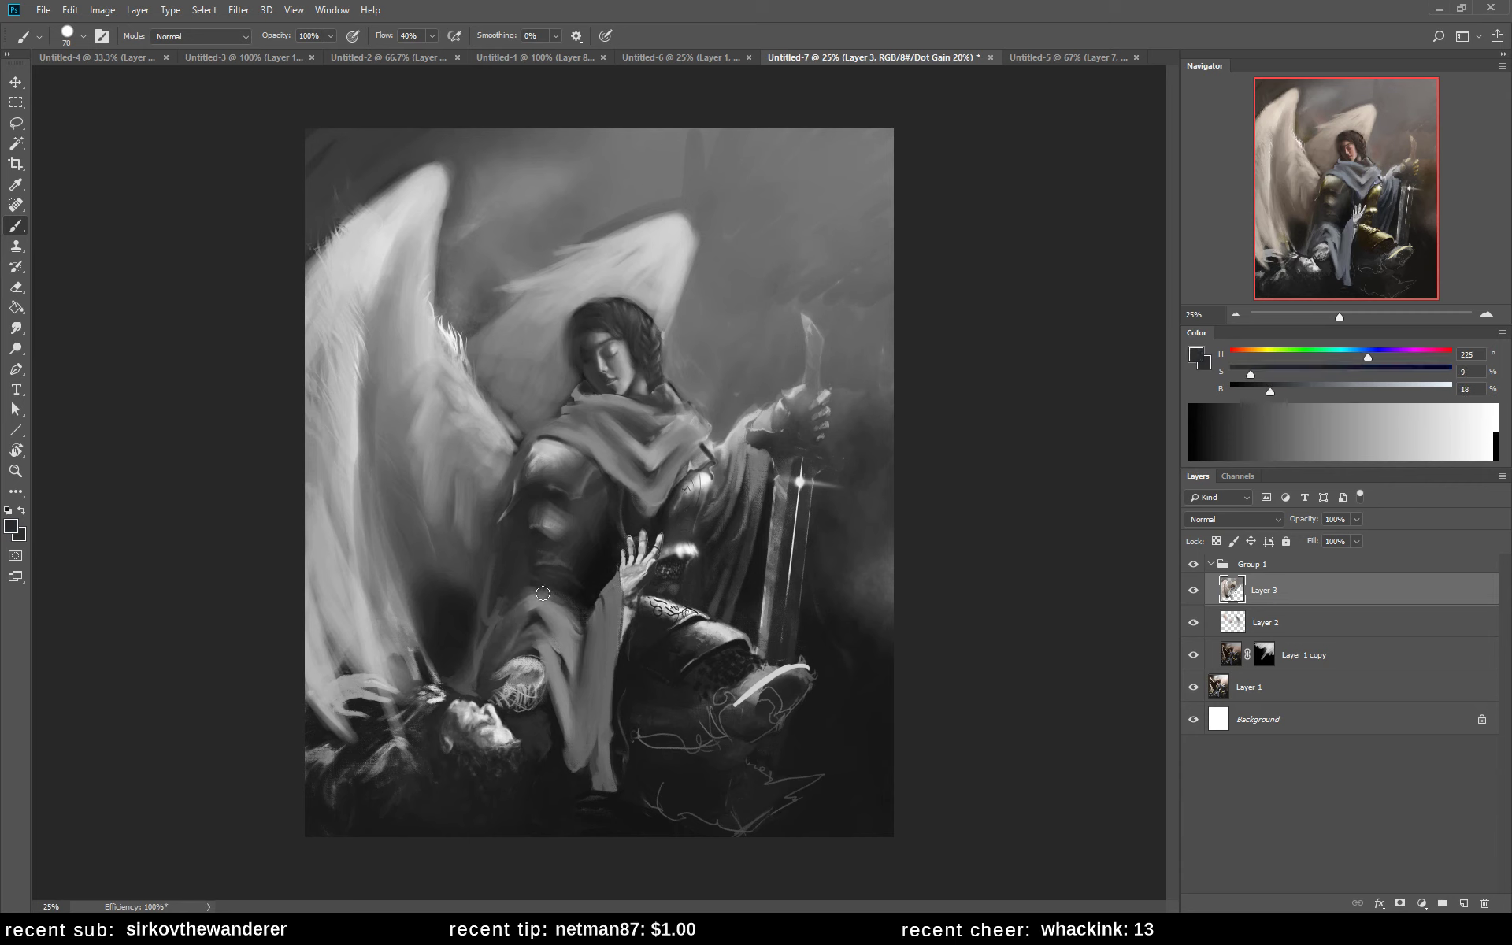
- Deepen the dark patch below the wing with near-black
alt+click(527, 593)
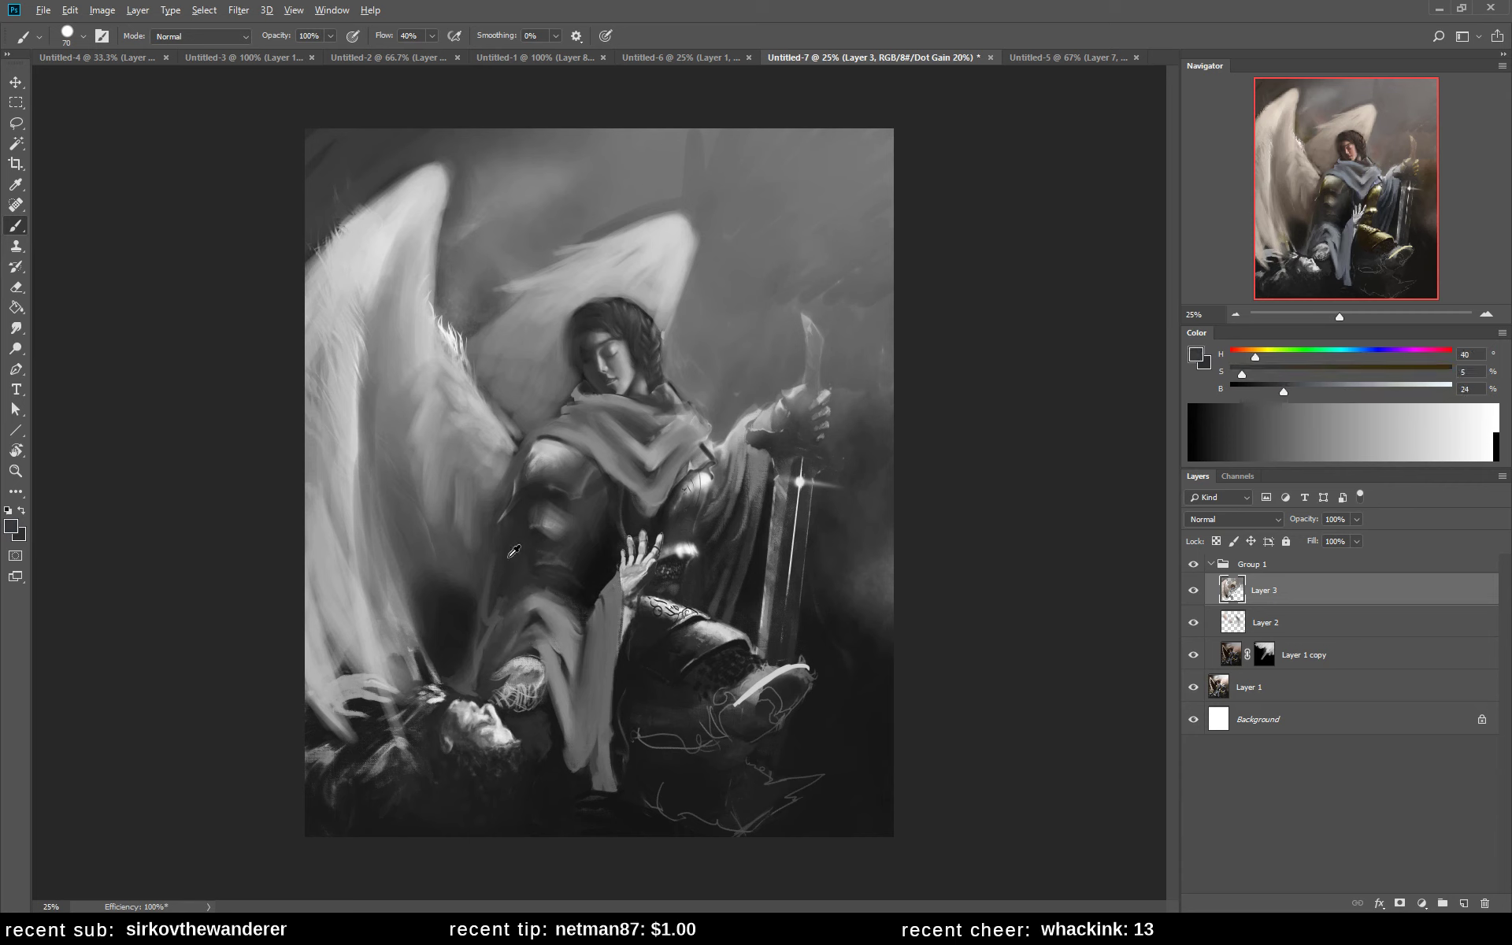
alt+click(488, 544)
alt+click(465, 611)
mouse_move(440, 581)
mouse_down()
mouse_move(412, 600)
mouse_move(430, 616)
mouse_move(444, 606)
mouse_move(410, 604)
mouse_move(425, 634)
mouse_up()
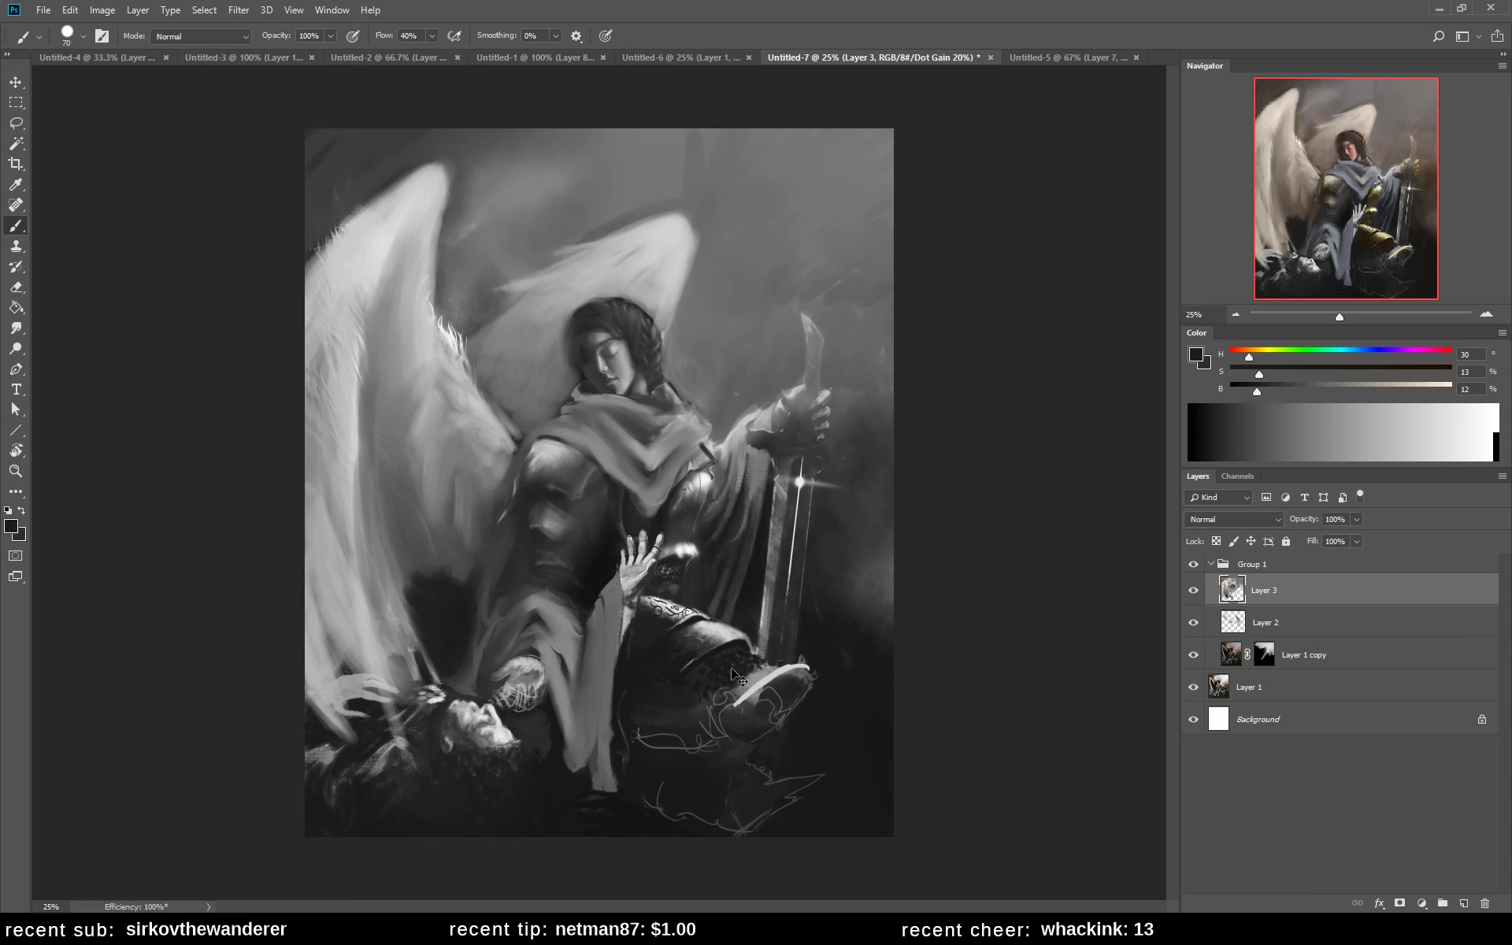
- Mirror the canvas and soften the dark patch below the wing with brown
key(ctrl+shift+h)
alt+click(779, 564)
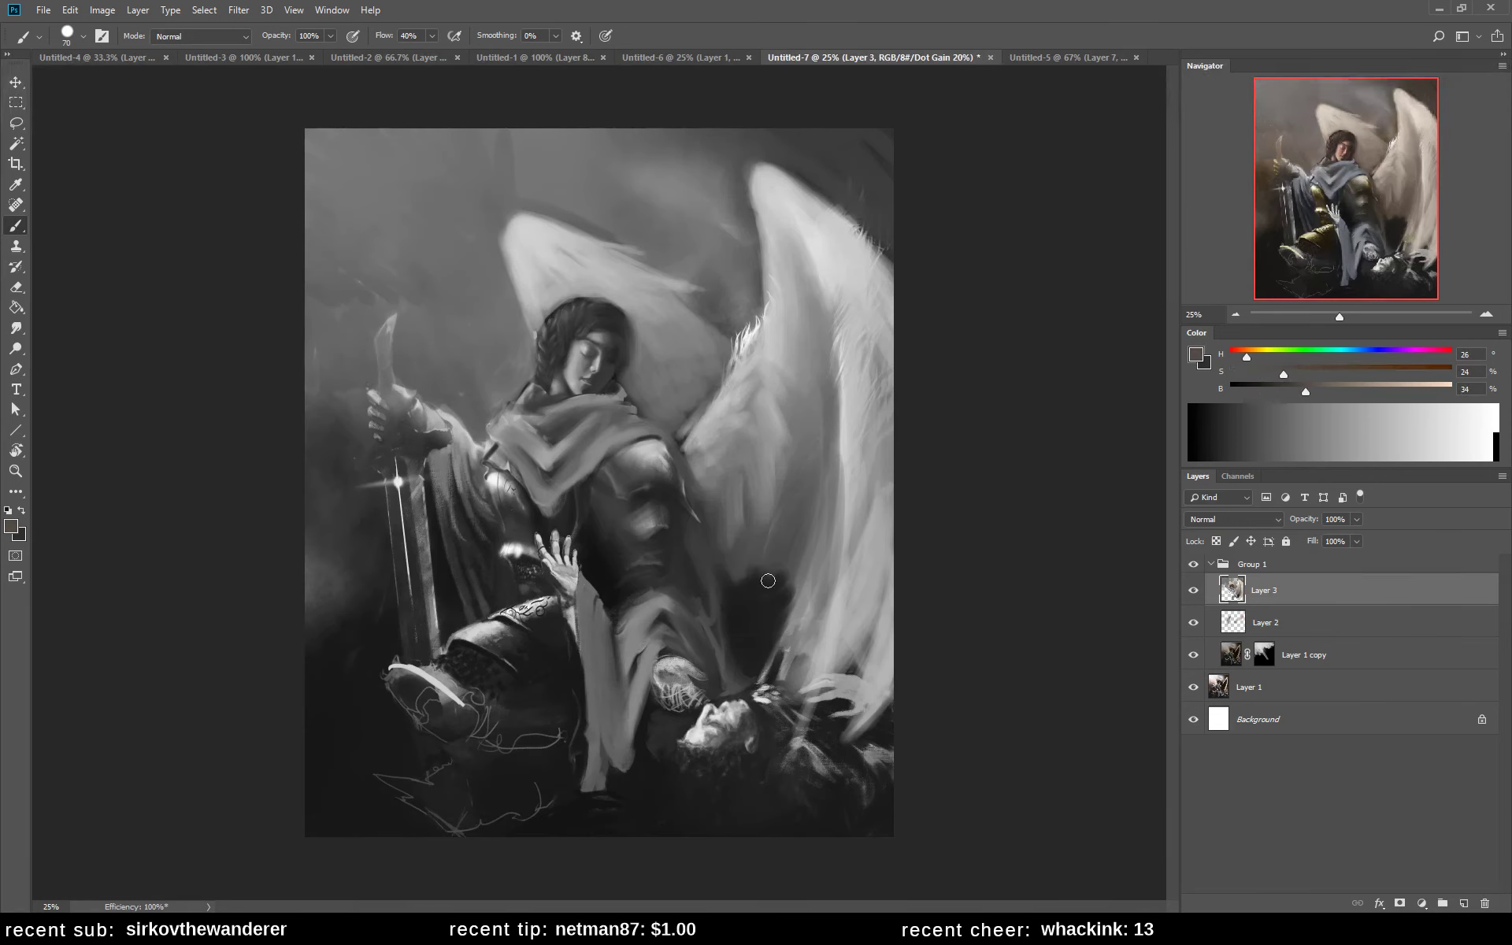
drag(766, 581, 777, 581)
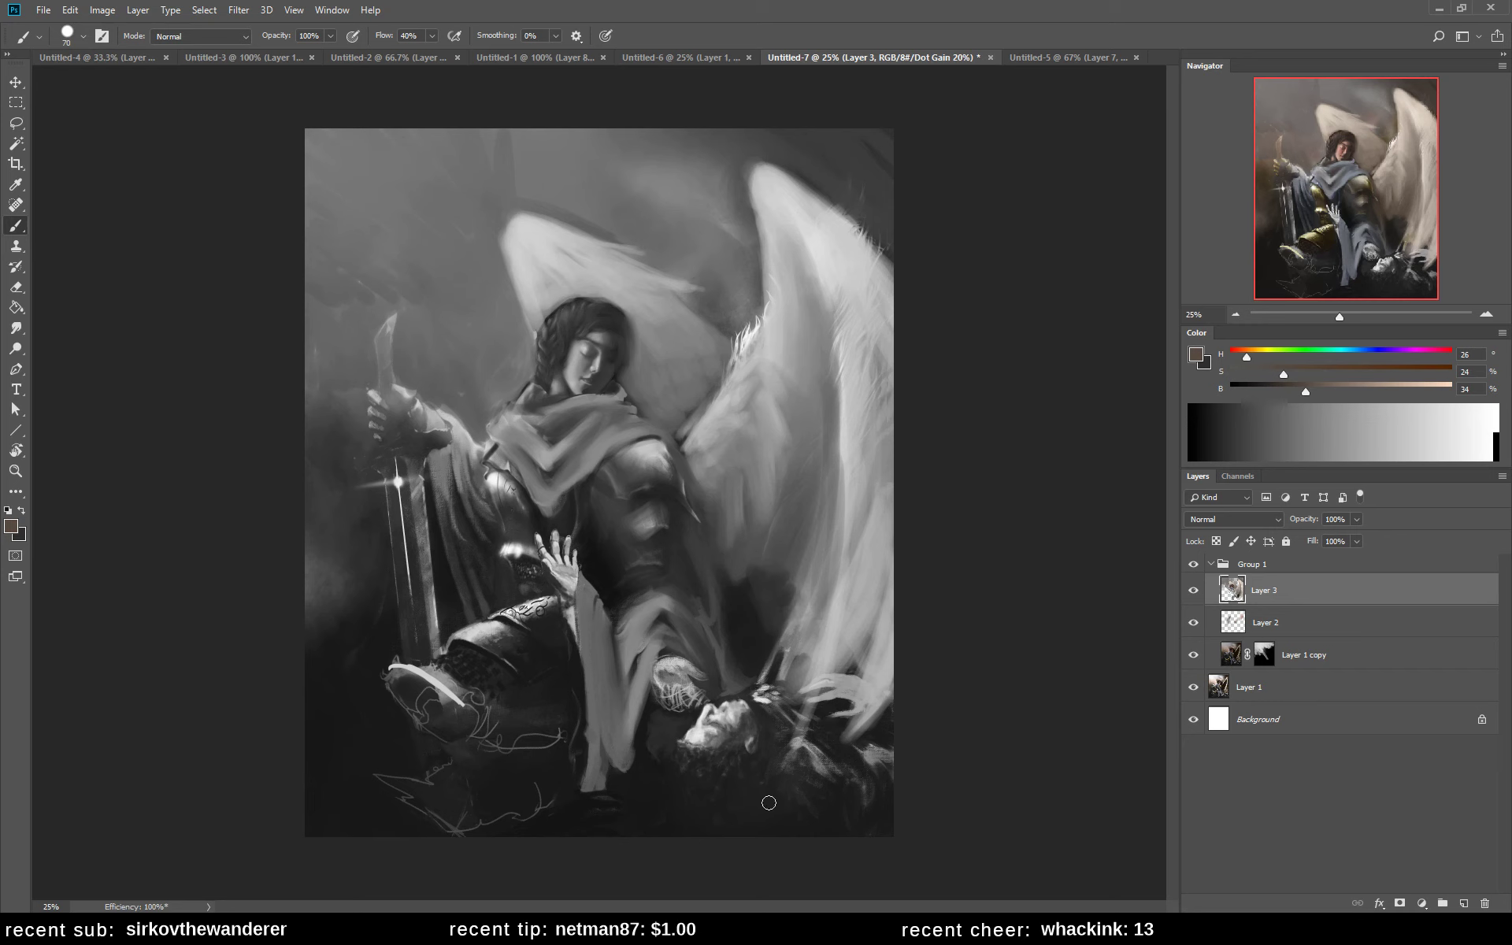
- Highlight the palm and wrist in light grey, then pick near-black to shade the hand
alt+click(675, 603)
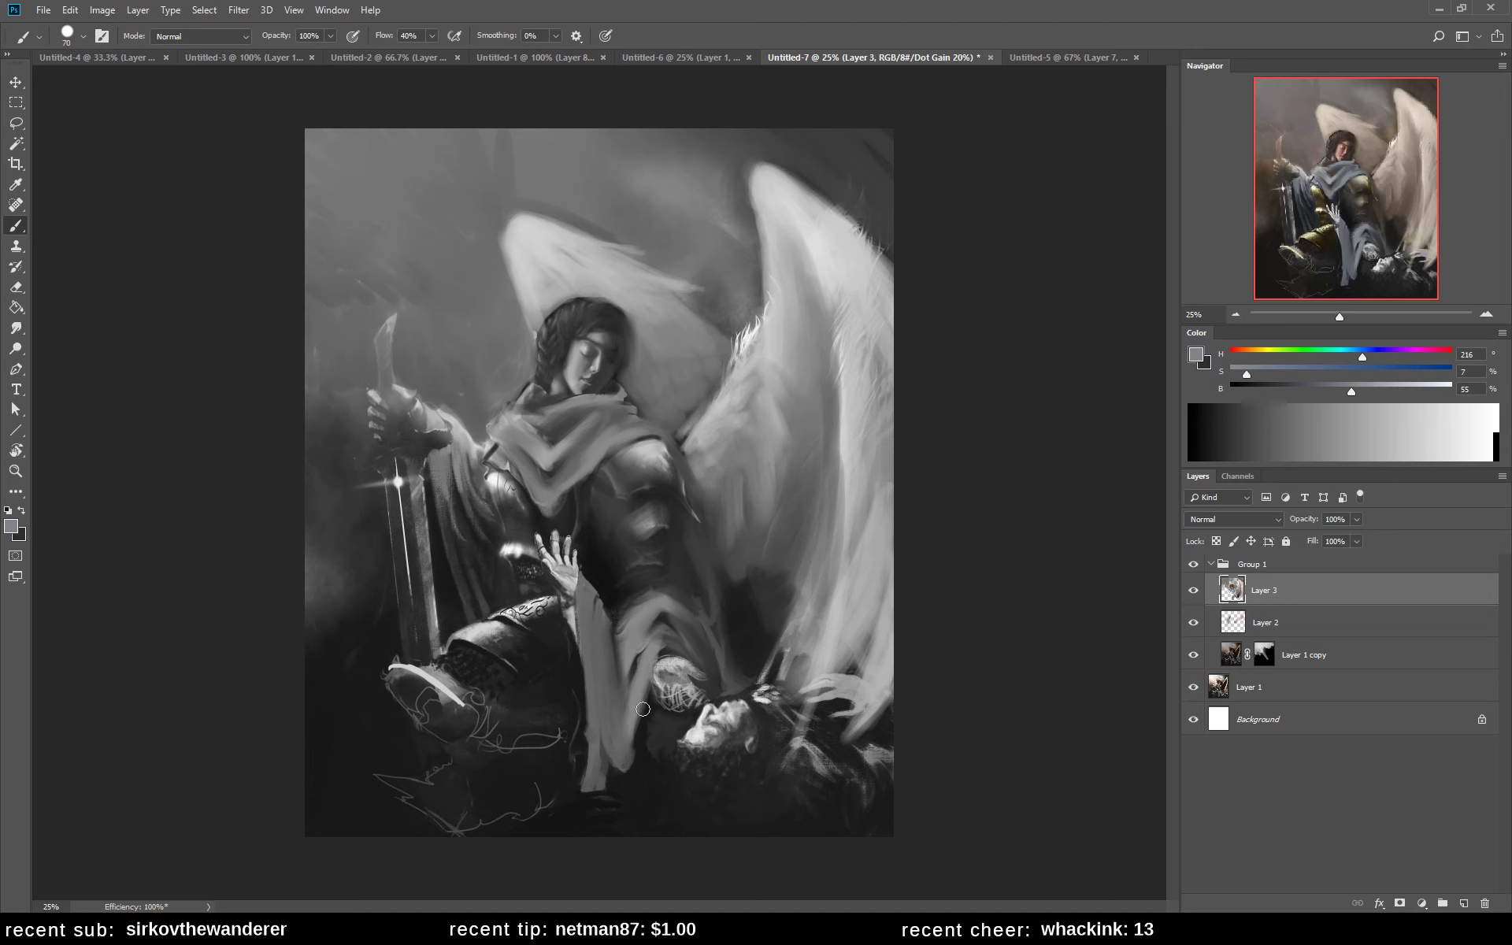
alt+click(580, 581)
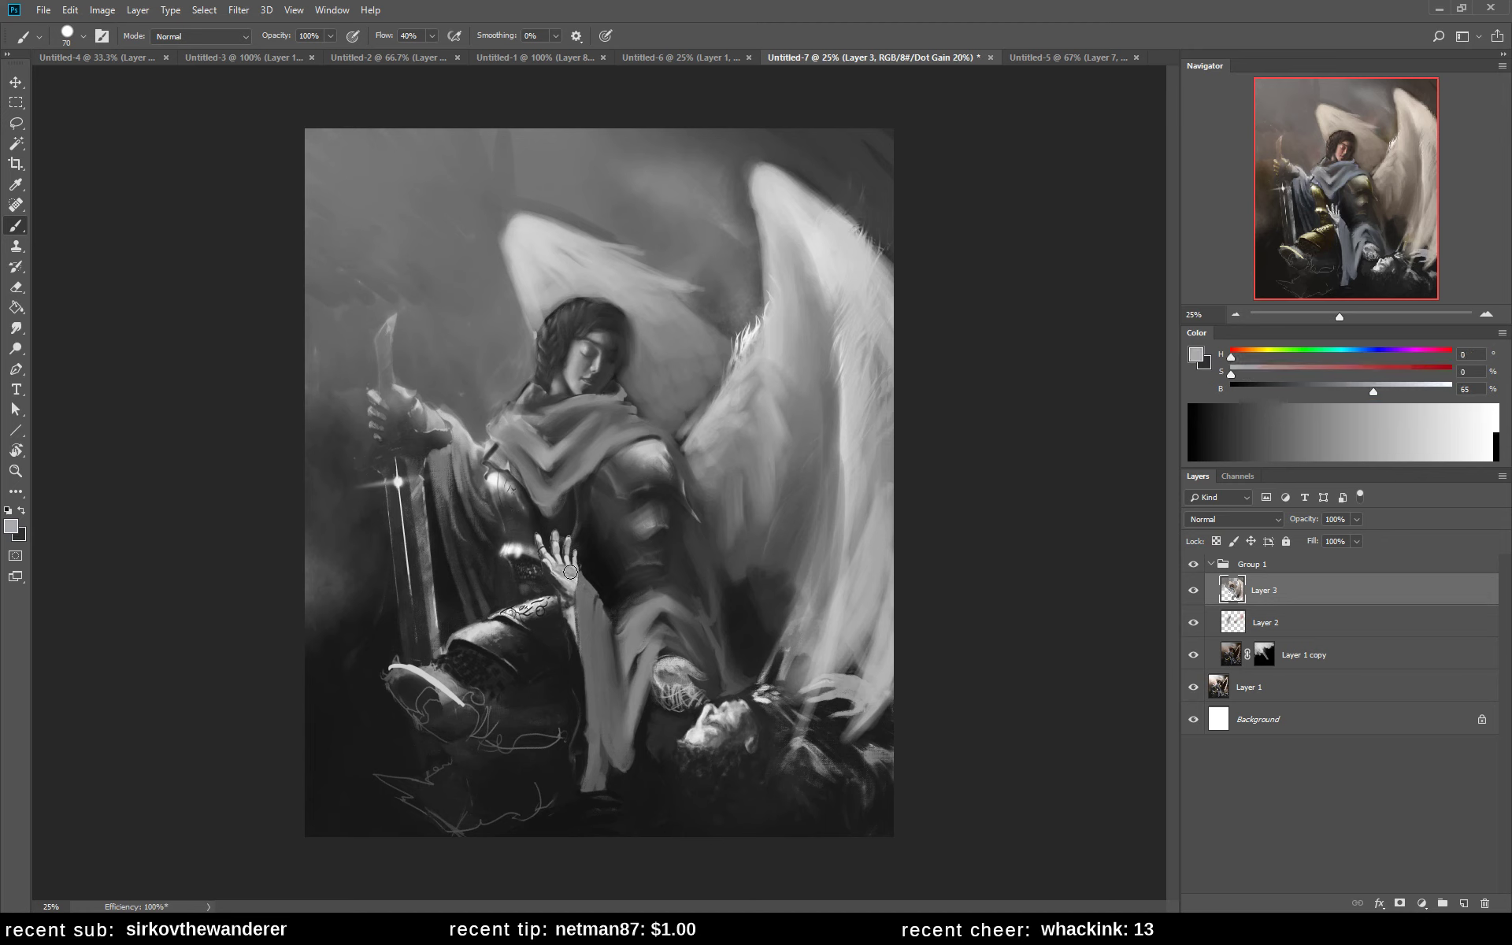
mouse_move(570, 591)
mouse_down()
mouse_move(571, 570)
mouse_move(555, 583)
mouse_move(568, 566)
mouse_move(550, 576)
mouse_move(567, 596)
mouse_up()
alt+click(584, 560)
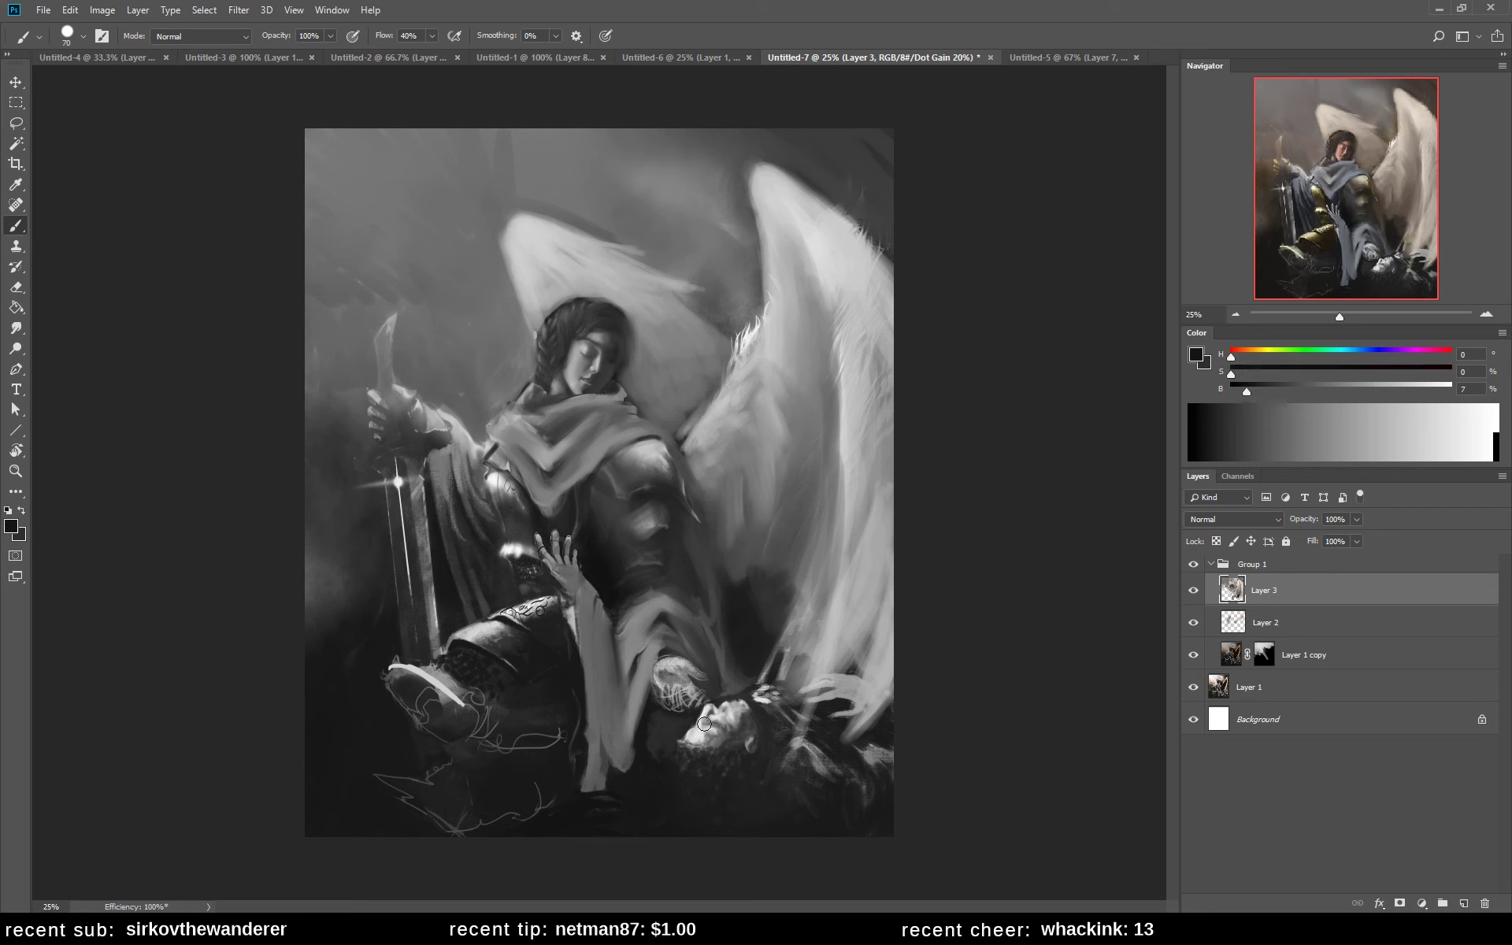
- Lighten the wing's left edge with beige and trim its top edge with darker grey
alt+click(520, 254)
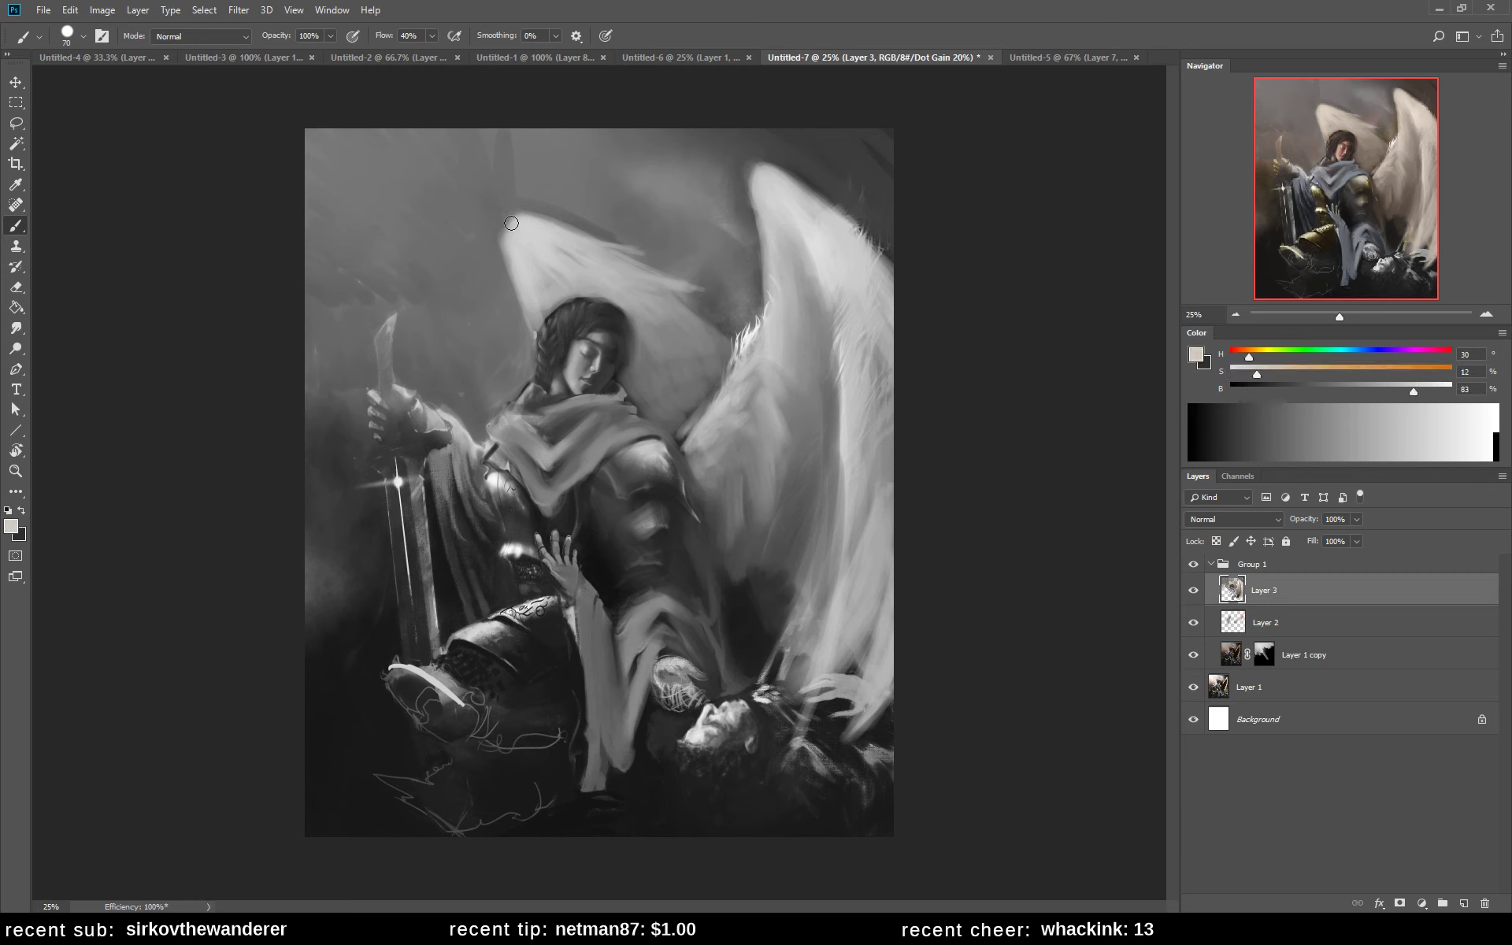
mouse_move(512, 221)
mouse_down()
mouse_move(462, 253)
mouse_move(520, 391)
mouse_move(461, 254)
mouse_move(523, 359)
mouse_move(478, 262)
mouse_move(487, 292)
mouse_move(516, 229)
mouse_move(477, 241)
mouse_move(487, 254)
mouse_move(482, 238)
mouse_move(503, 231)
mouse_move(481, 274)
mouse_move(492, 237)
mouse_move(518, 341)
mouse_up()
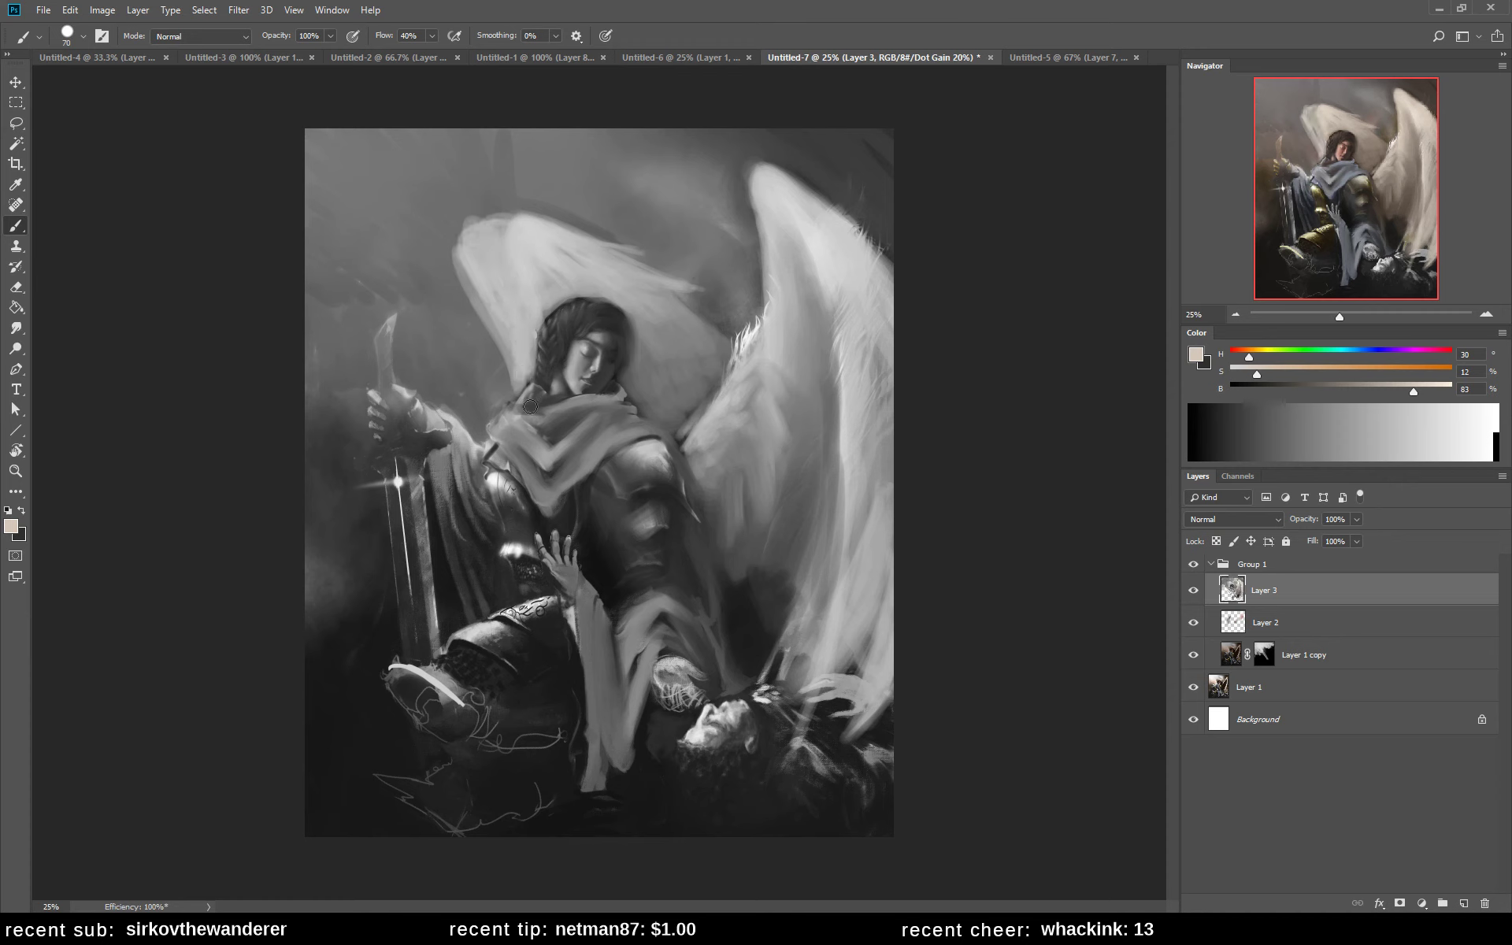
alt+click(526, 207)
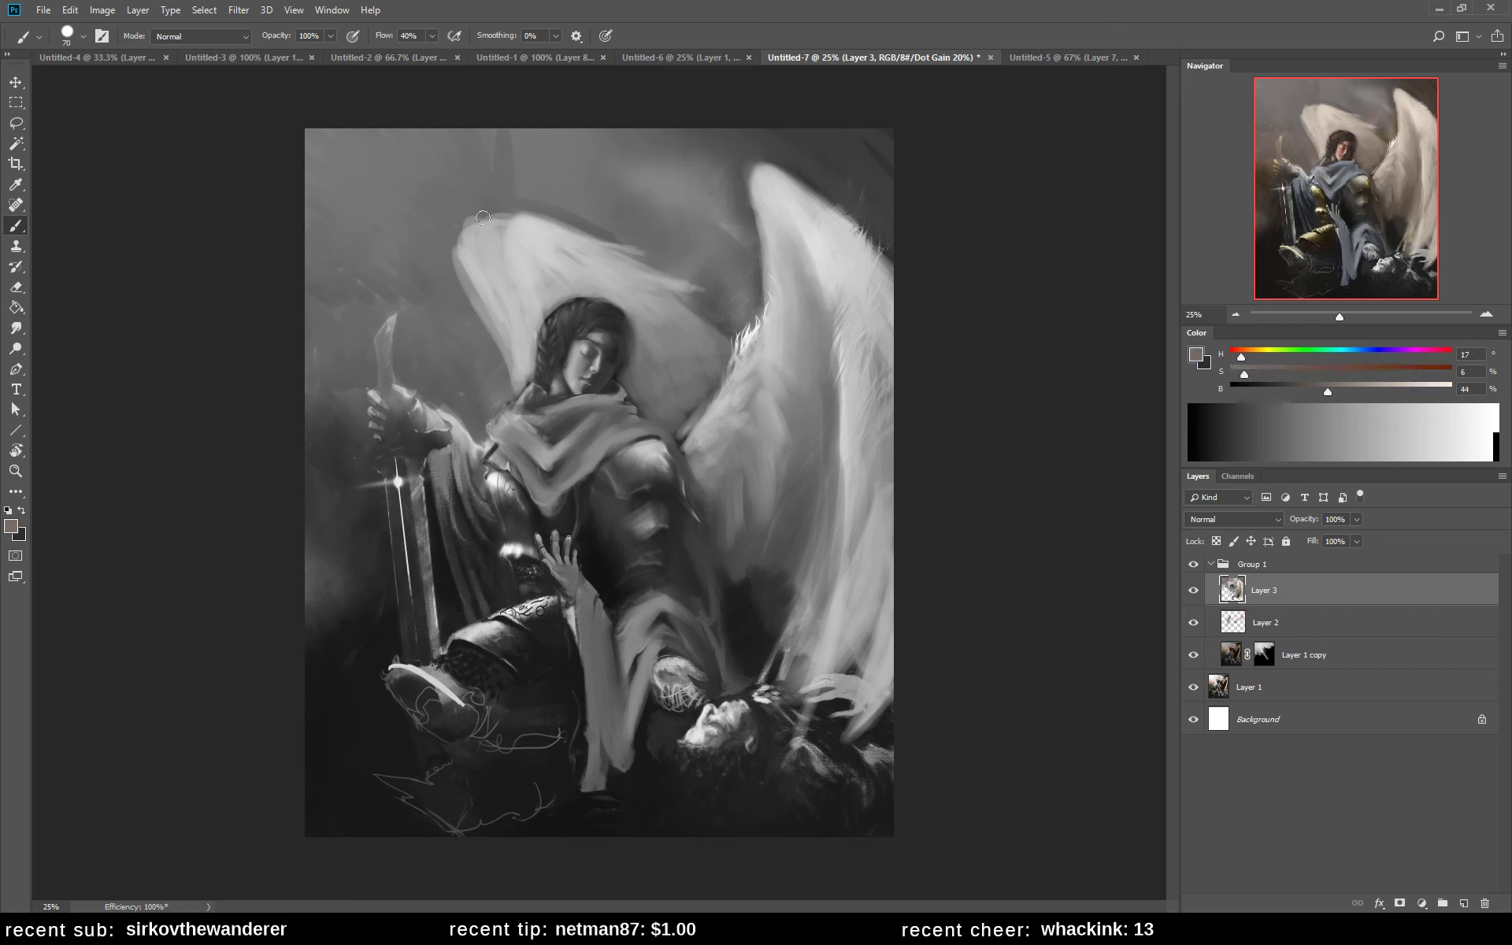
mouse_move(484, 218)
mouse_down()
mouse_move(649, 245)
mouse_move(453, 228)
mouse_move(624, 231)
mouse_up()
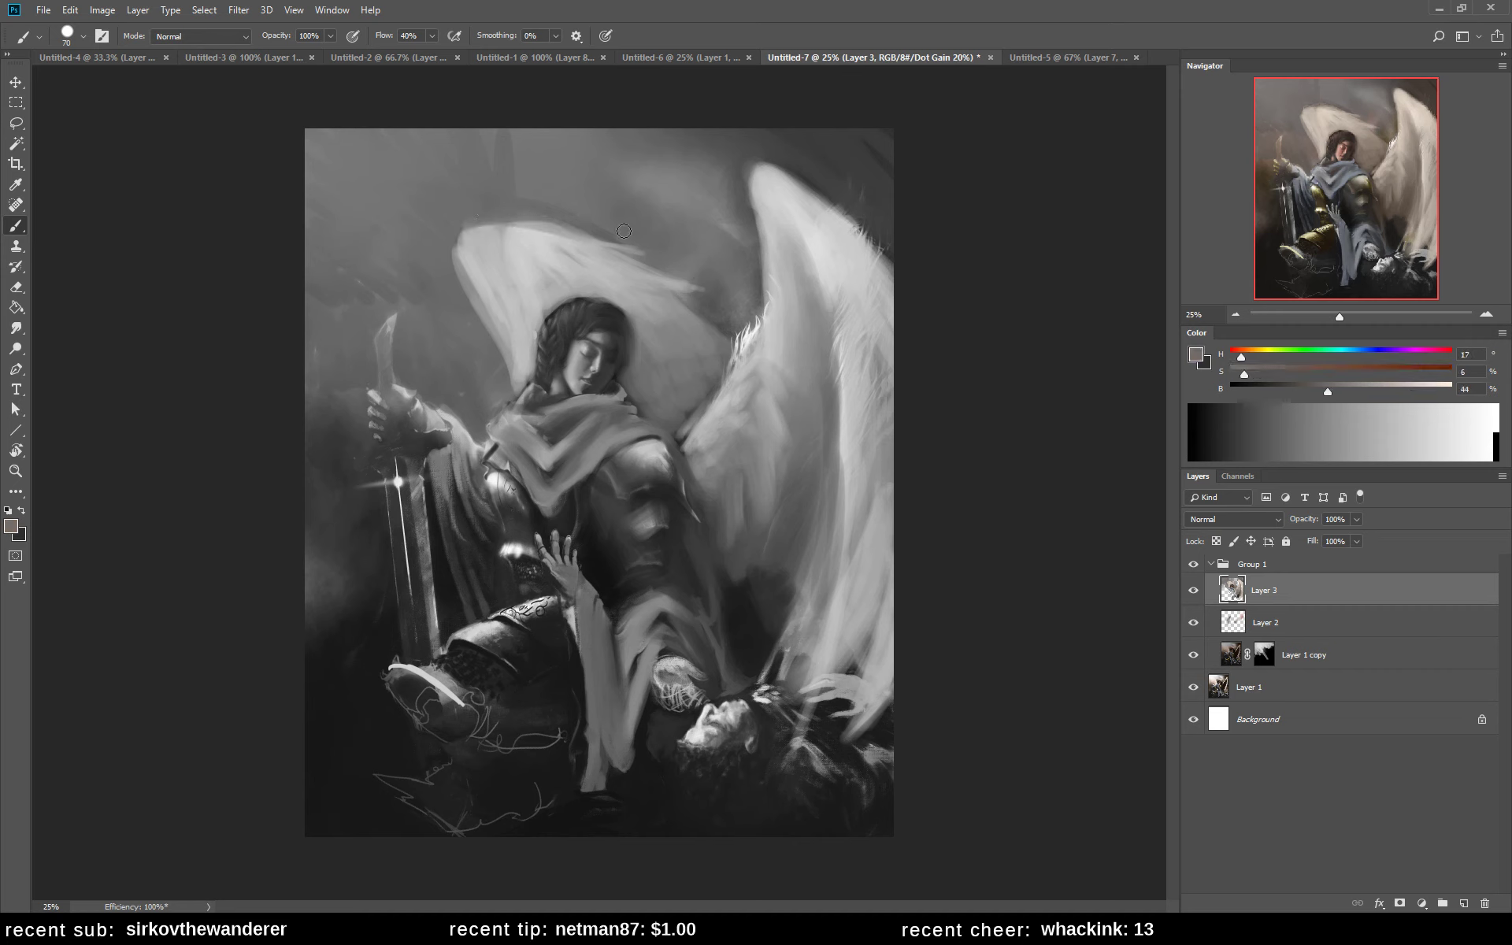
alt+click(516, 251)
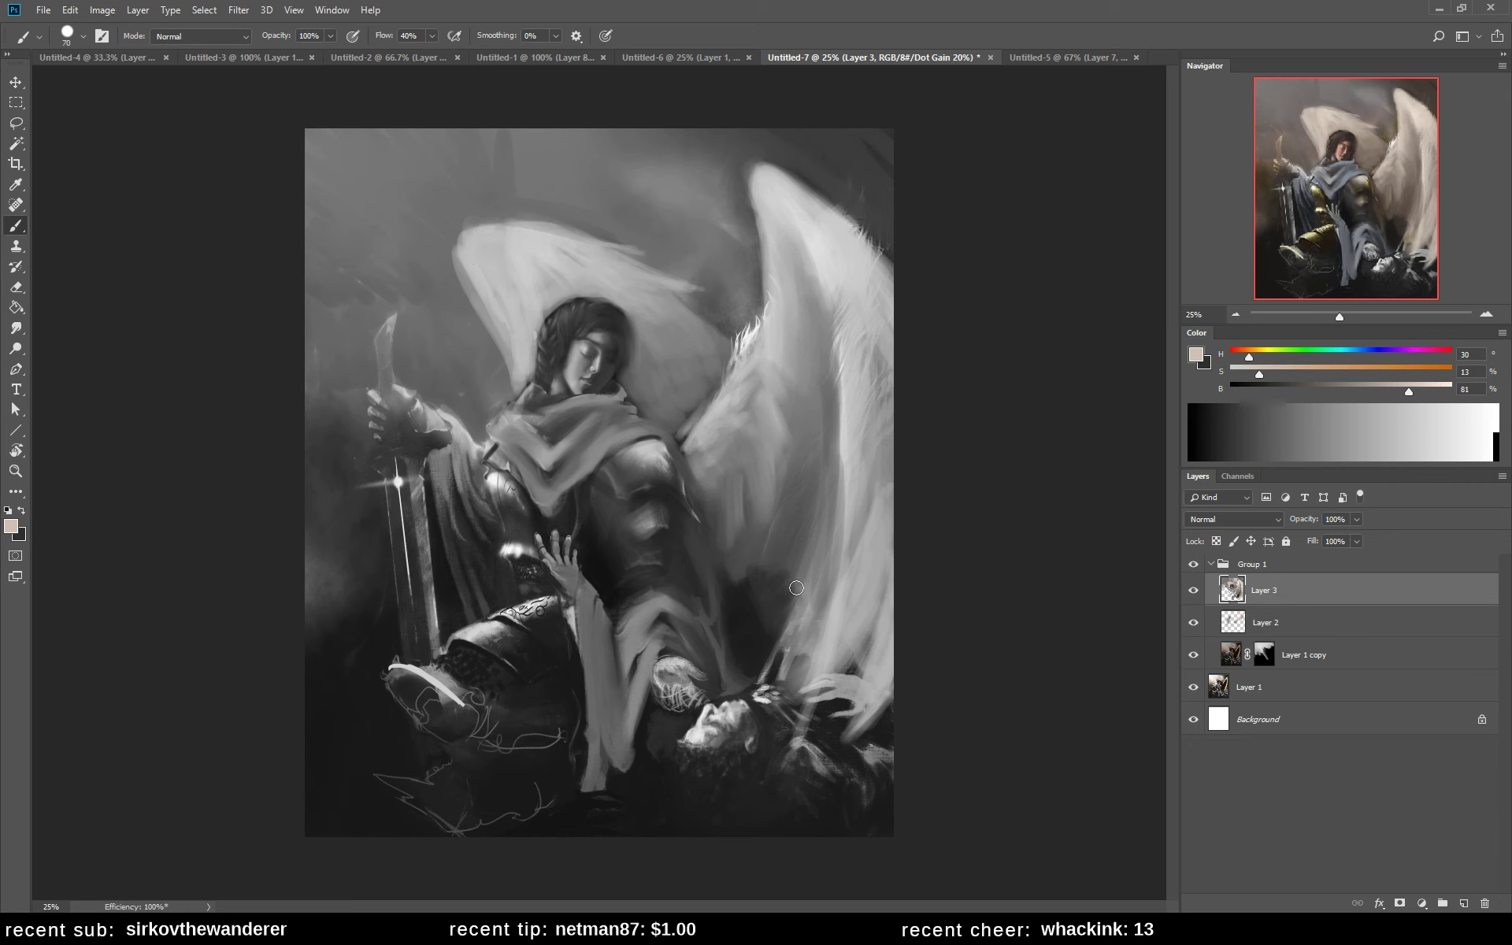
- Tone down the highlights on the shoulder armour, armour plates, boot and sword-hand glove
alt+click(650, 470)
drag(659, 458, 653, 500)
mouse_move(527, 511)
mouse_down()
mouse_move(492, 482)
mouse_move(527, 508)
mouse_move(522, 549)
mouse_up()
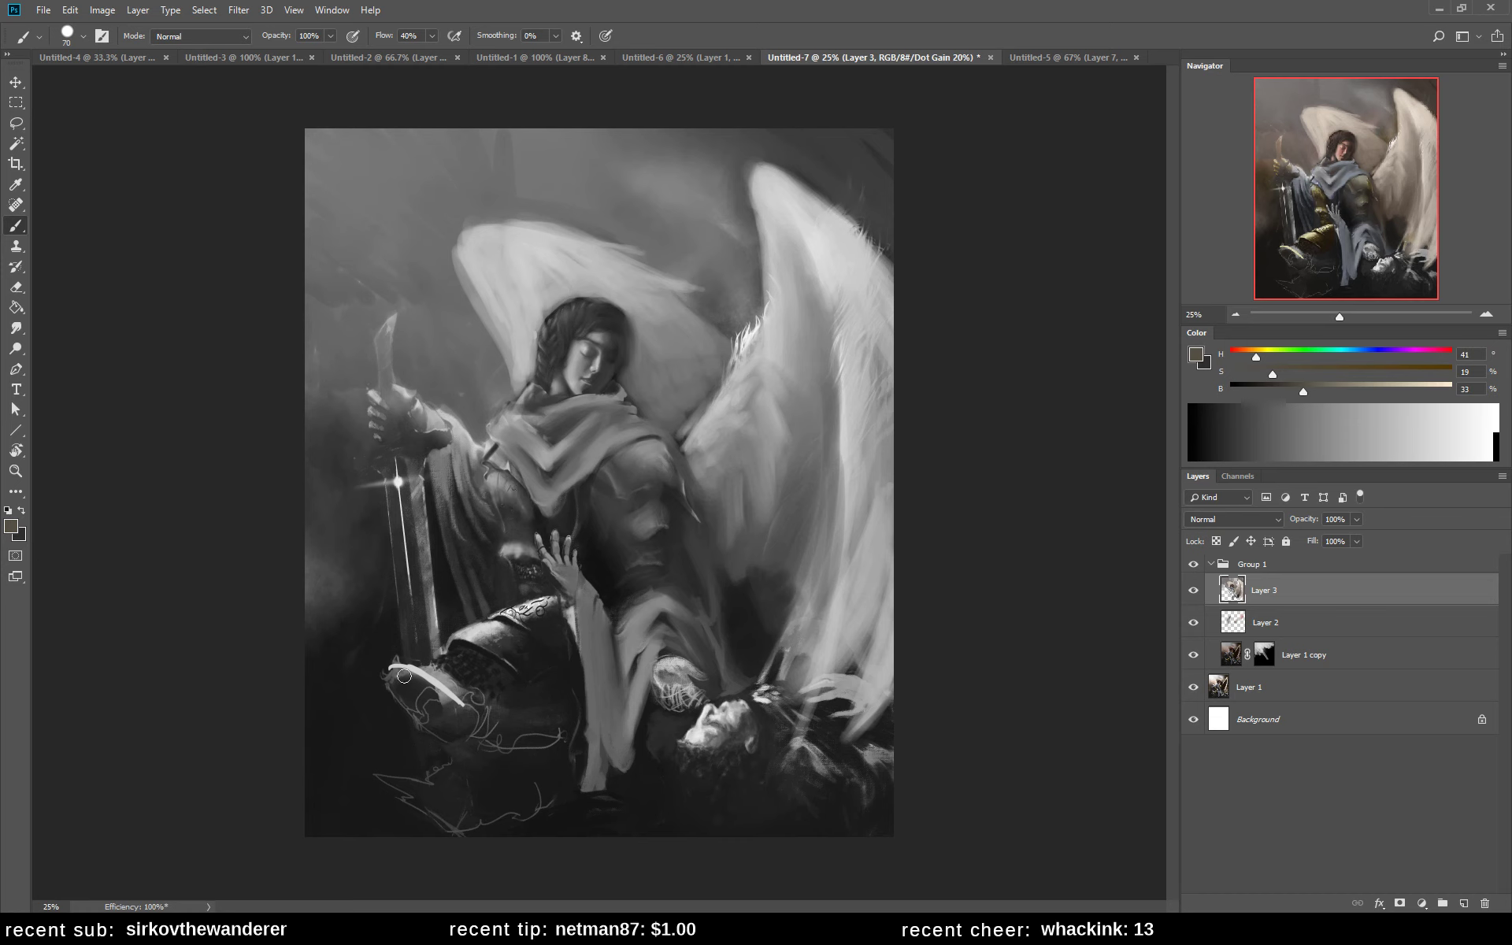
mouse_move(404, 676)
mouse_down()
mouse_move(449, 696)
mouse_move(417, 668)
mouse_move(430, 696)
mouse_up()
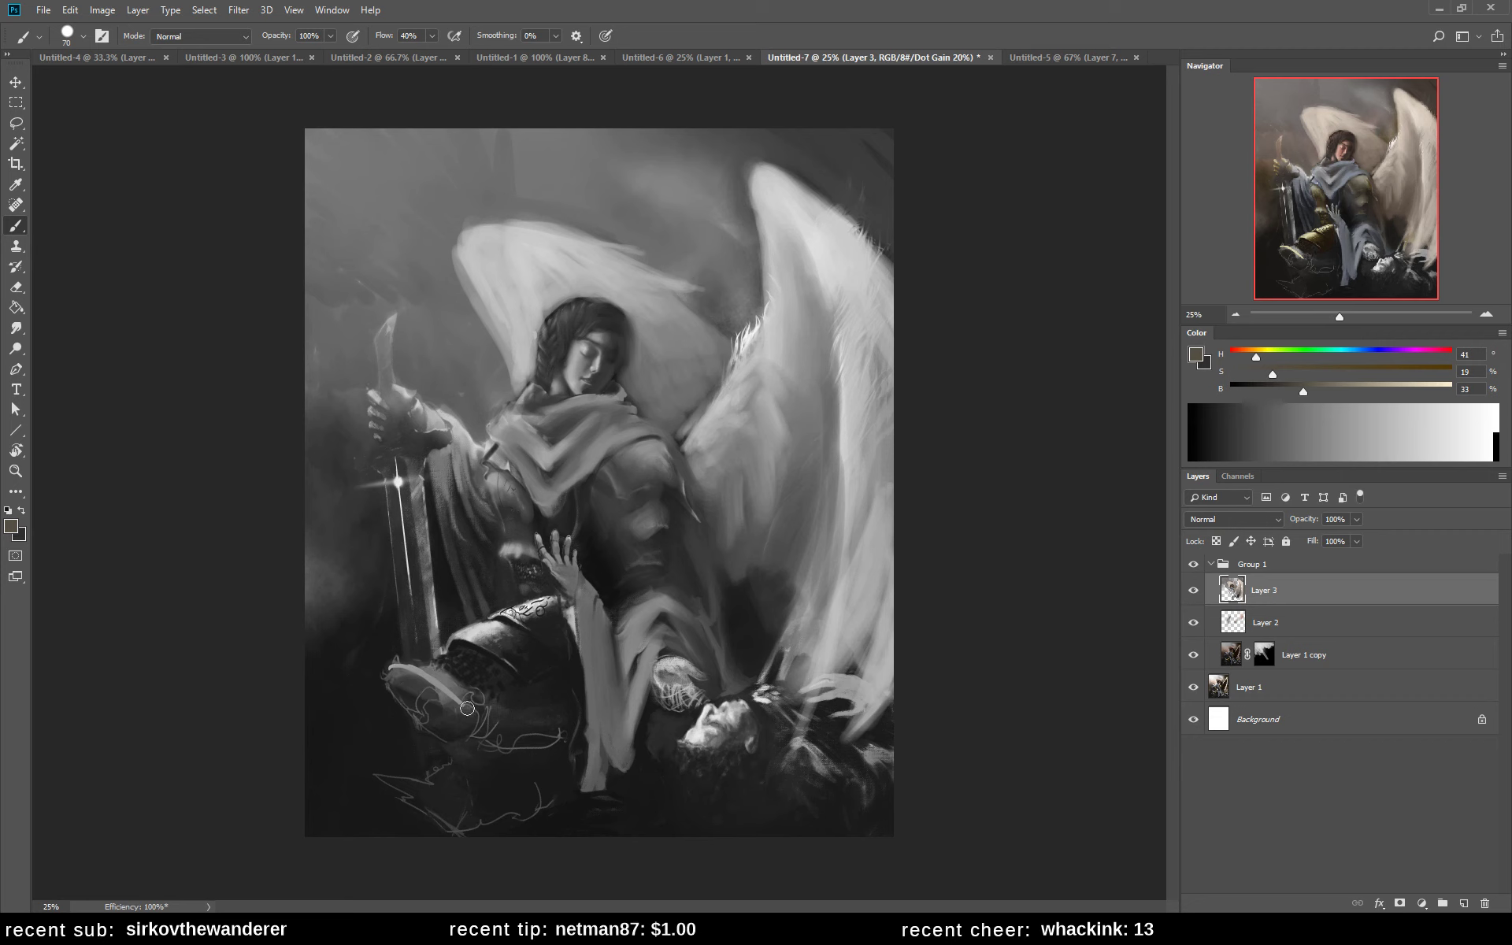
mouse_move(410, 413)
mouse_down()
mouse_move(429, 417)
mouse_move(410, 400)
mouse_move(435, 504)
mouse_move(456, 489)
mouse_move(476, 519)
mouse_move(471, 558)
mouse_move(466, 513)
mouse_move(464, 534)
mouse_up()
- Darken the chest area below the scarf with very dark blue-grey
alt+click(467, 549)
alt+click(454, 505)
alt+click(448, 513)
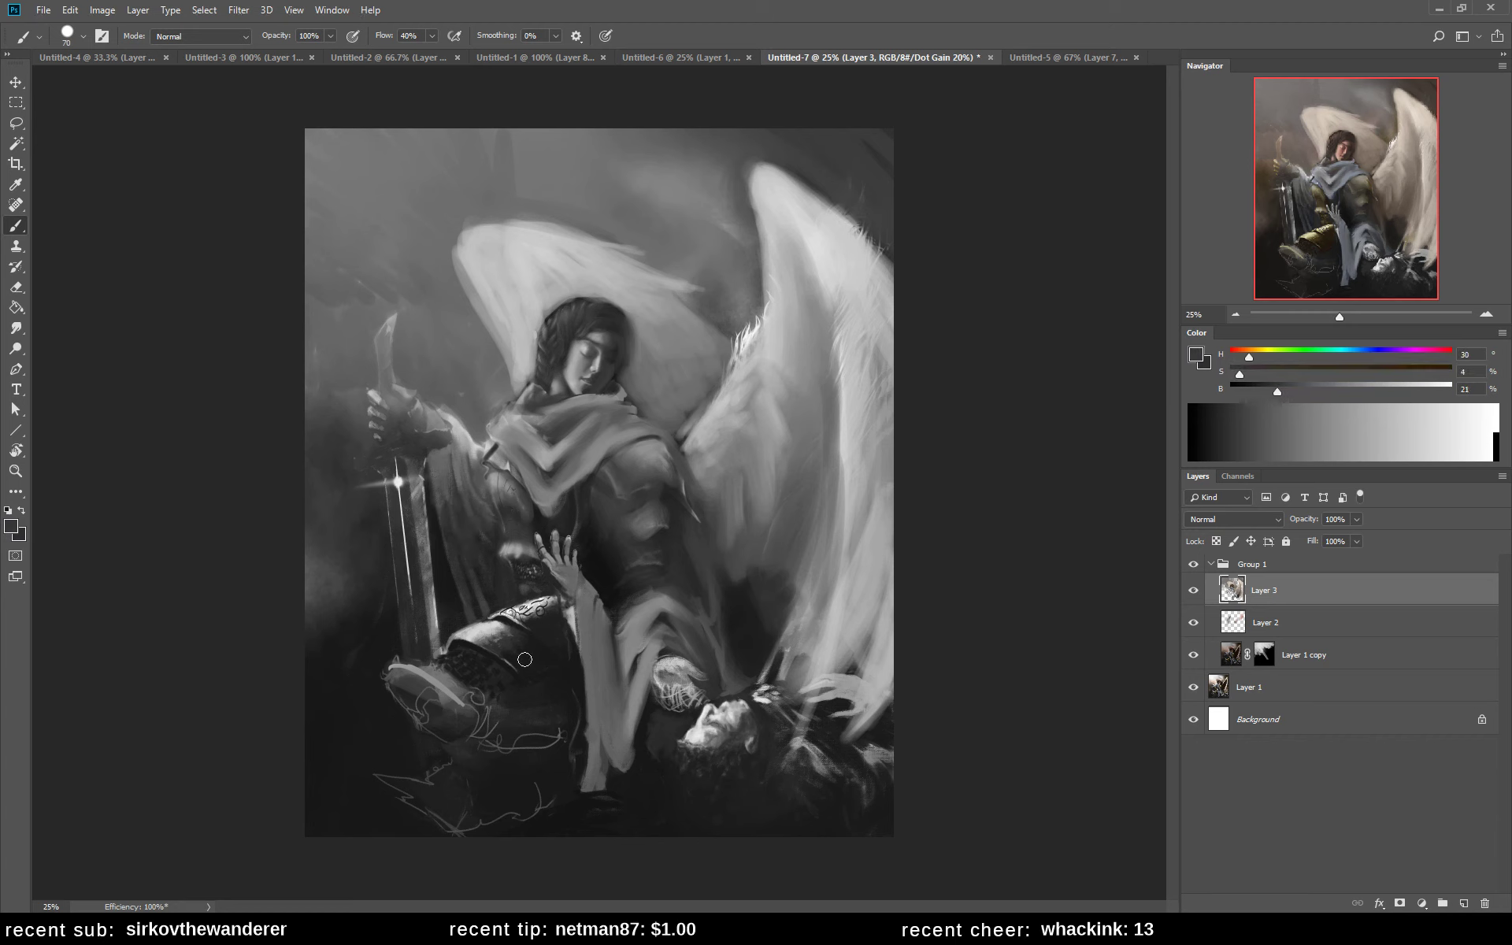
alt+click(554, 516)
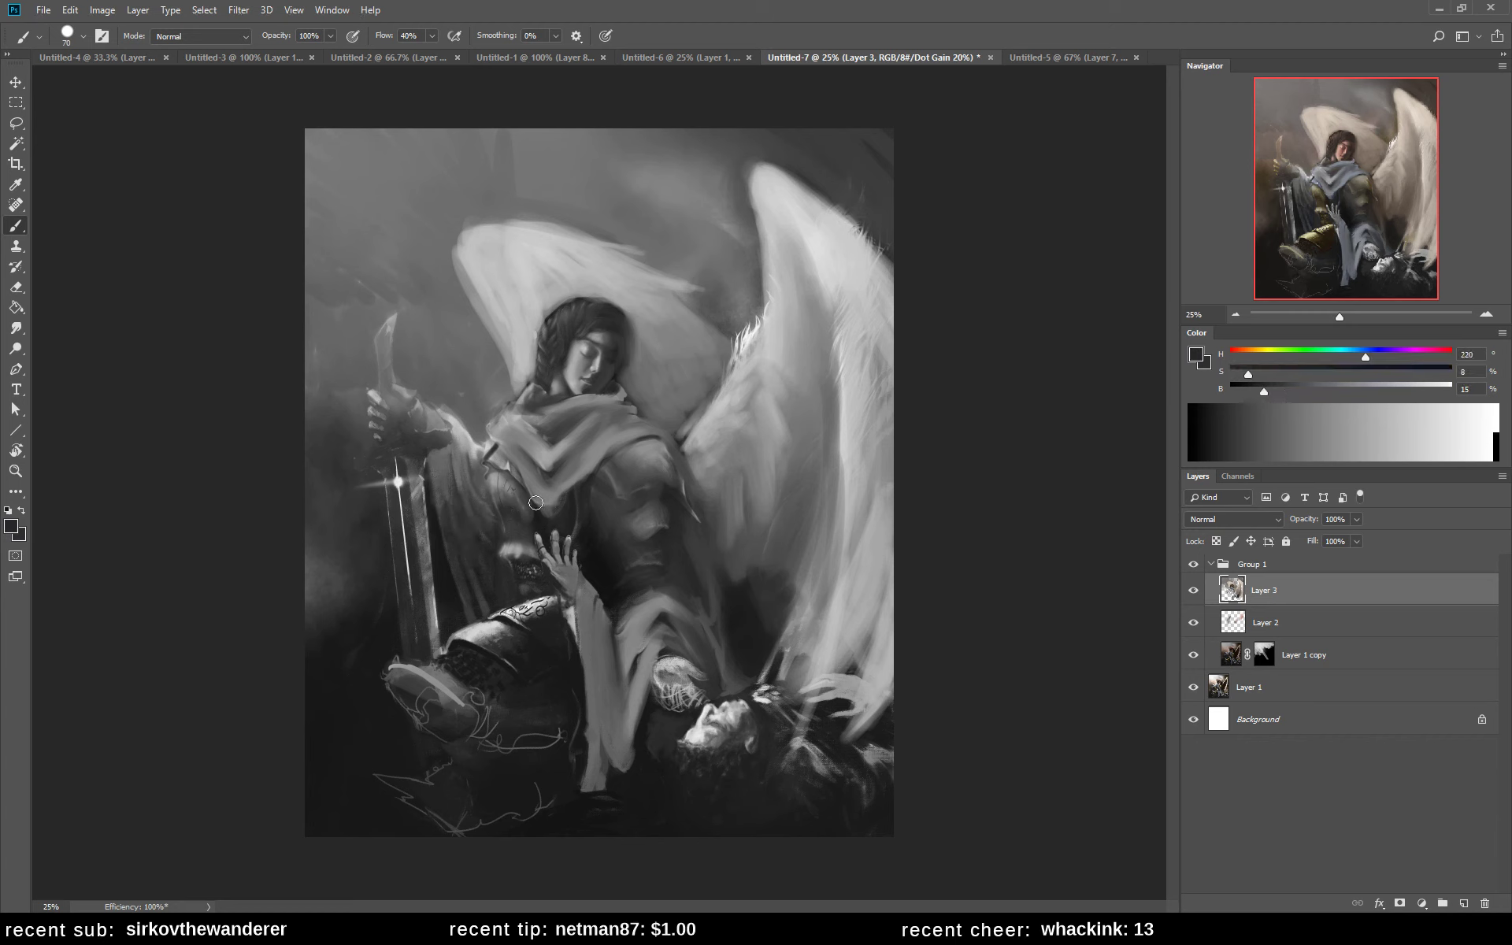
mouse_move(565, 513)
mouse_down()
mouse_move(528, 495)
mouse_move(575, 491)
mouse_up()
alt+click(575, 490)
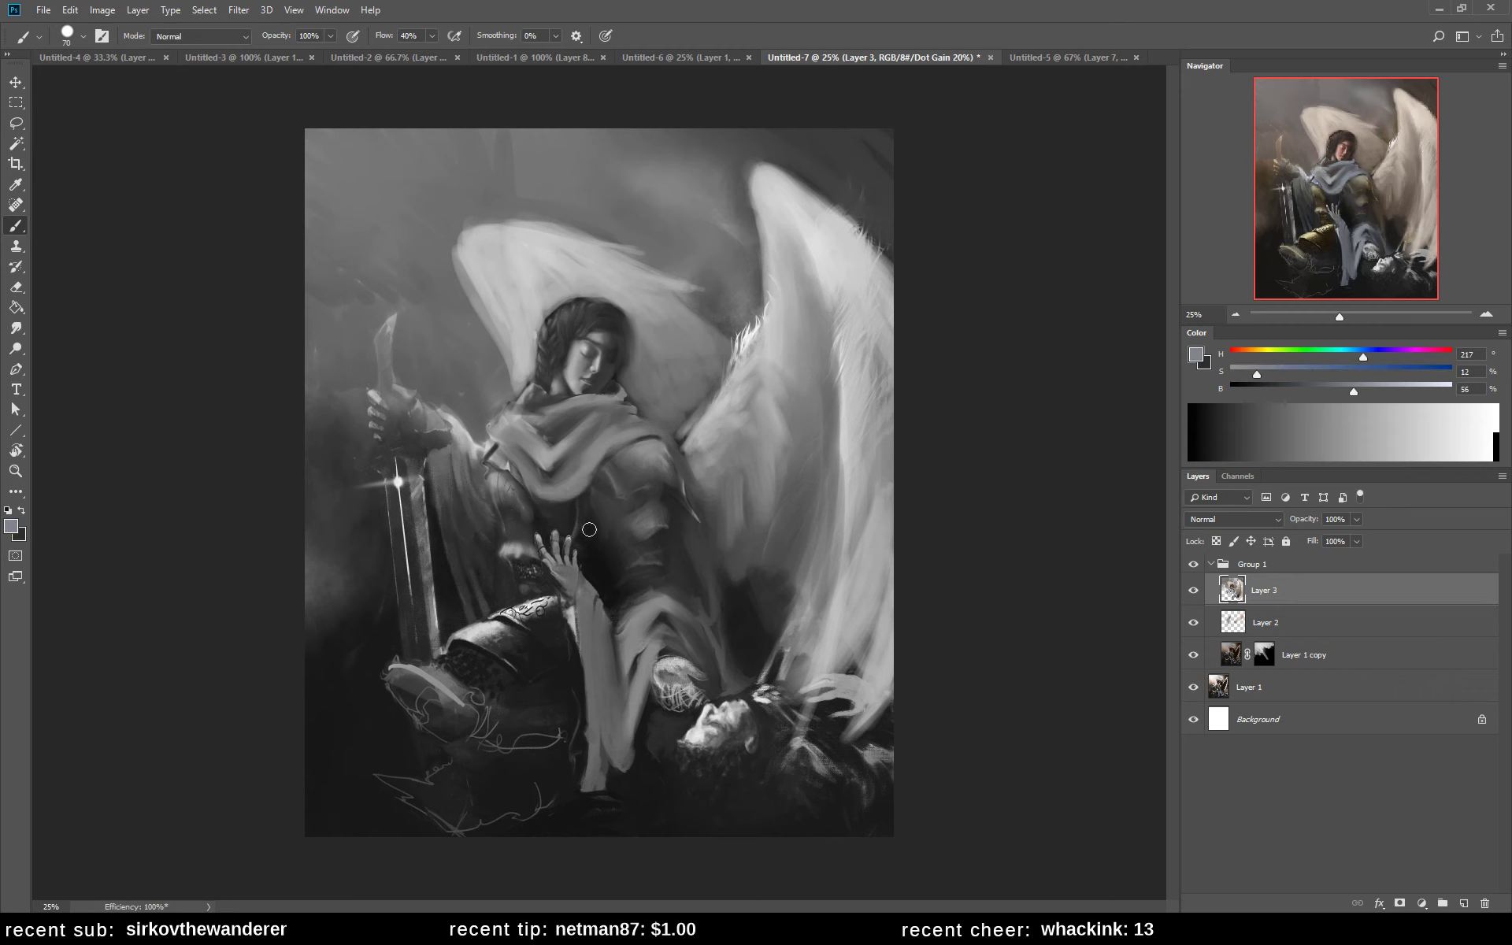
- Shift the colour to a brighter blue-grey and dab it onto the scarf fold
alt+click(568, 421)
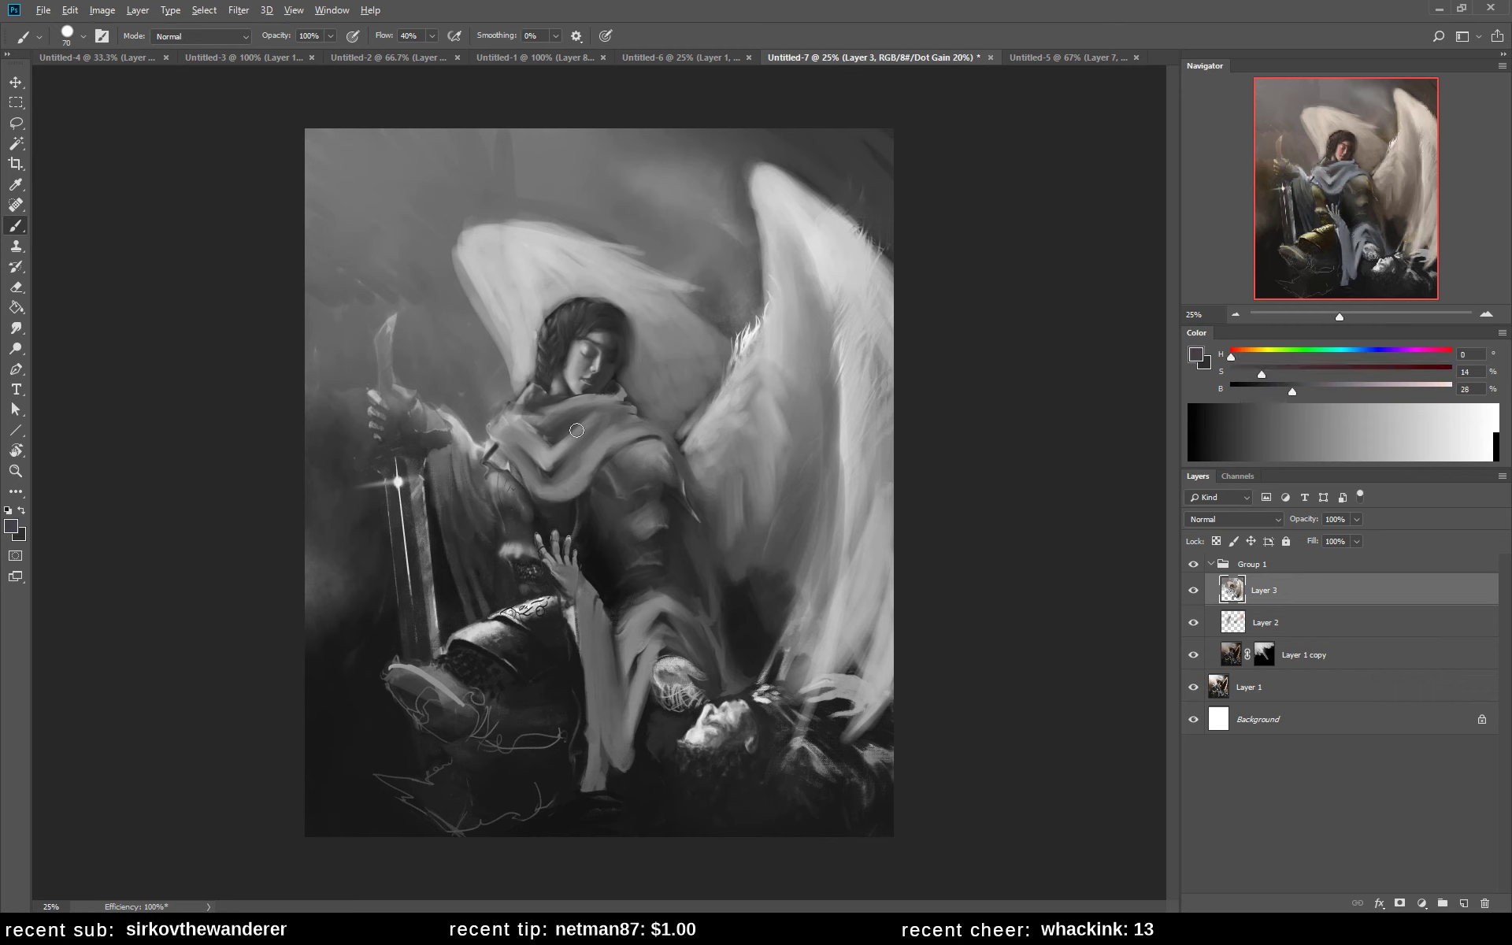
click(1313, 390)
click(1360, 356)
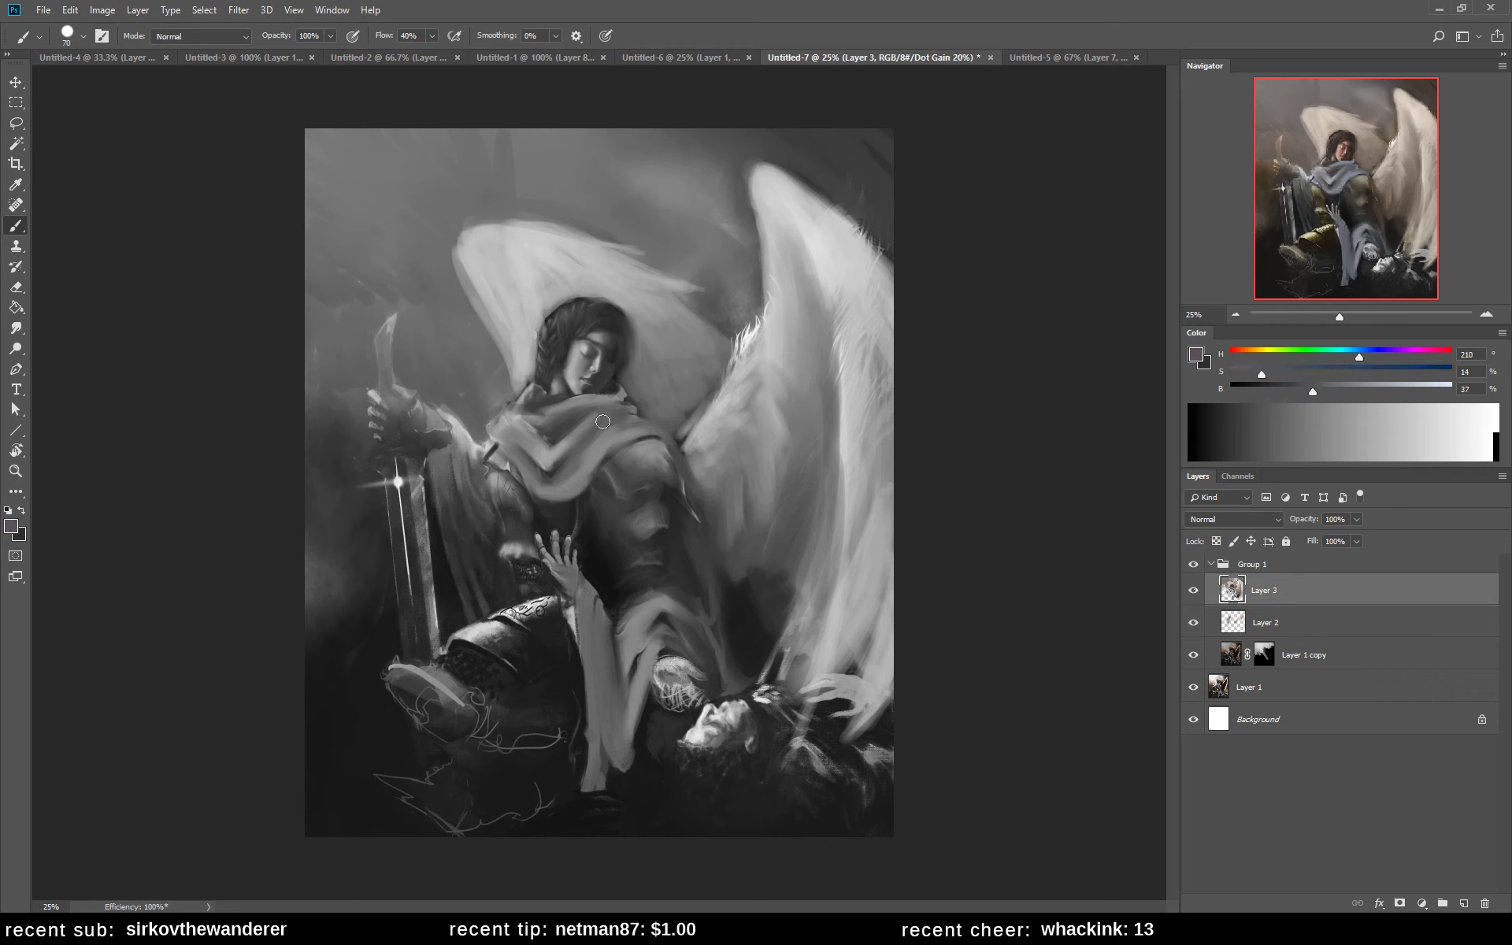
drag(576, 433, 555, 443)
- Mix a deeper, more saturated blue and add a small dark stroke near the shoulder
click(1283, 372)
click(1293, 389)
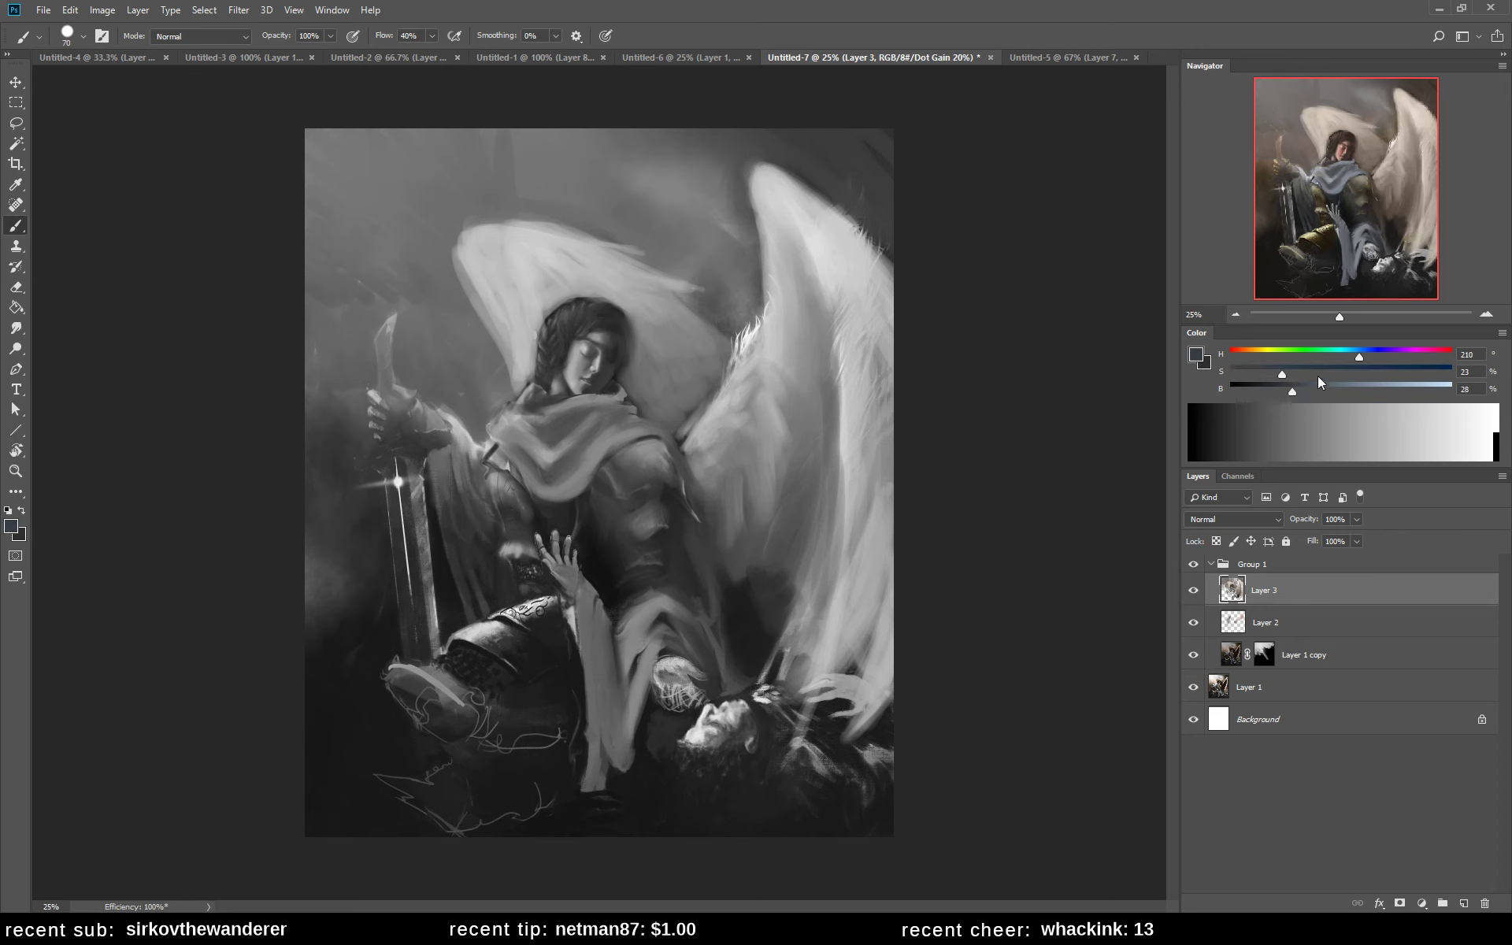
click(1369, 355)
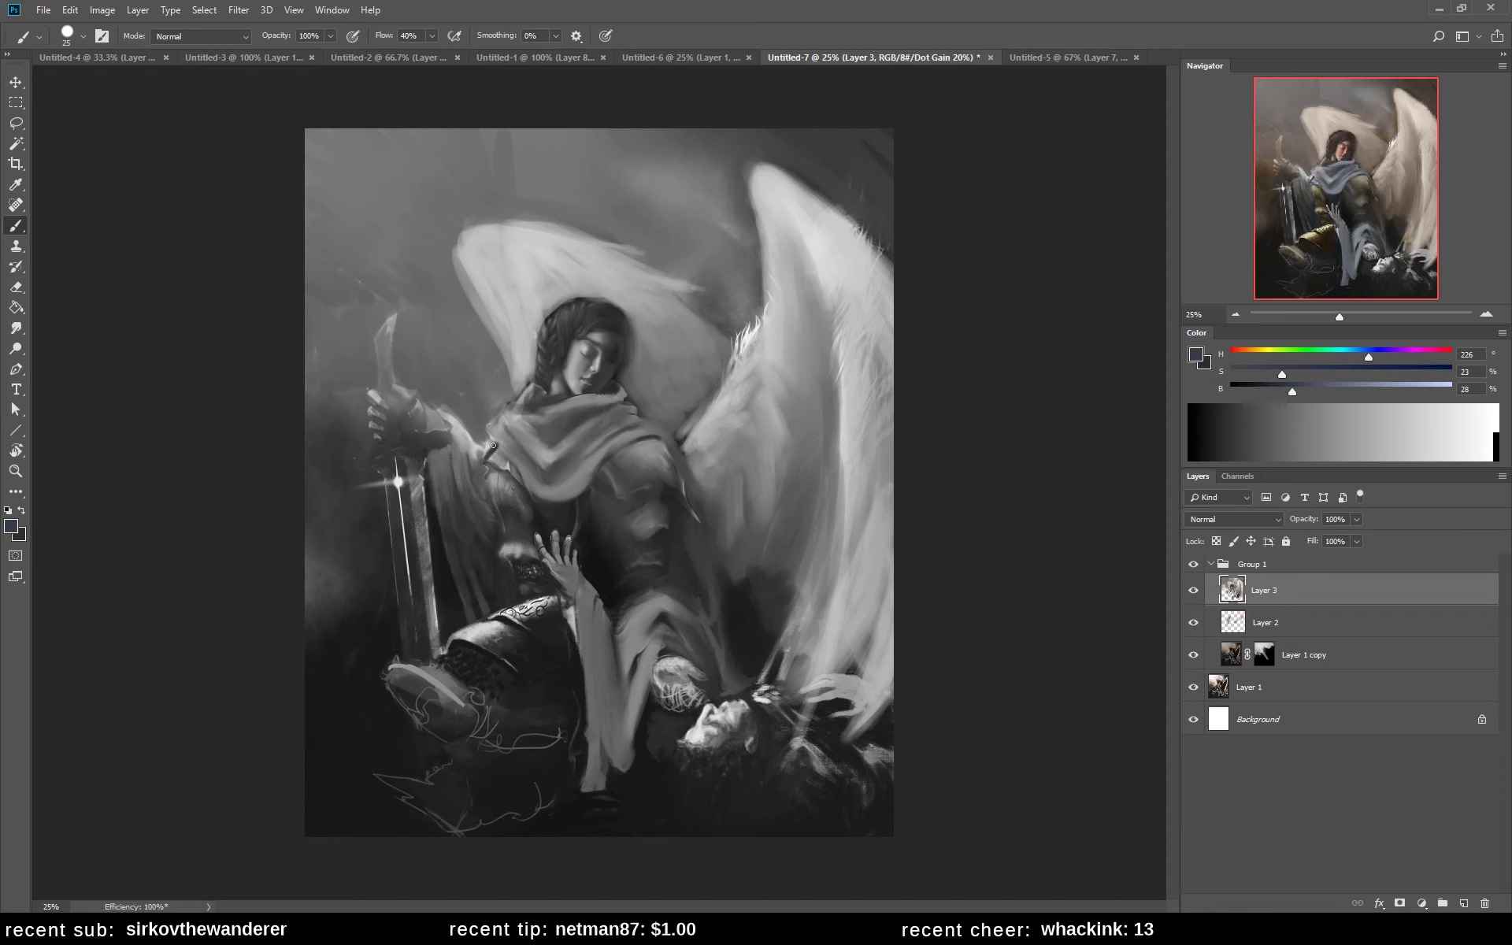
mouse_move(492, 459)
mouse_down()
mouse_move(519, 477)
mouse_move(487, 437)
mouse_move(519, 482)
mouse_move(487, 439)
mouse_up()
- Flip the canvas view back to normal and sample dark blue-grey and warm grey tones
key(ctrl+f)
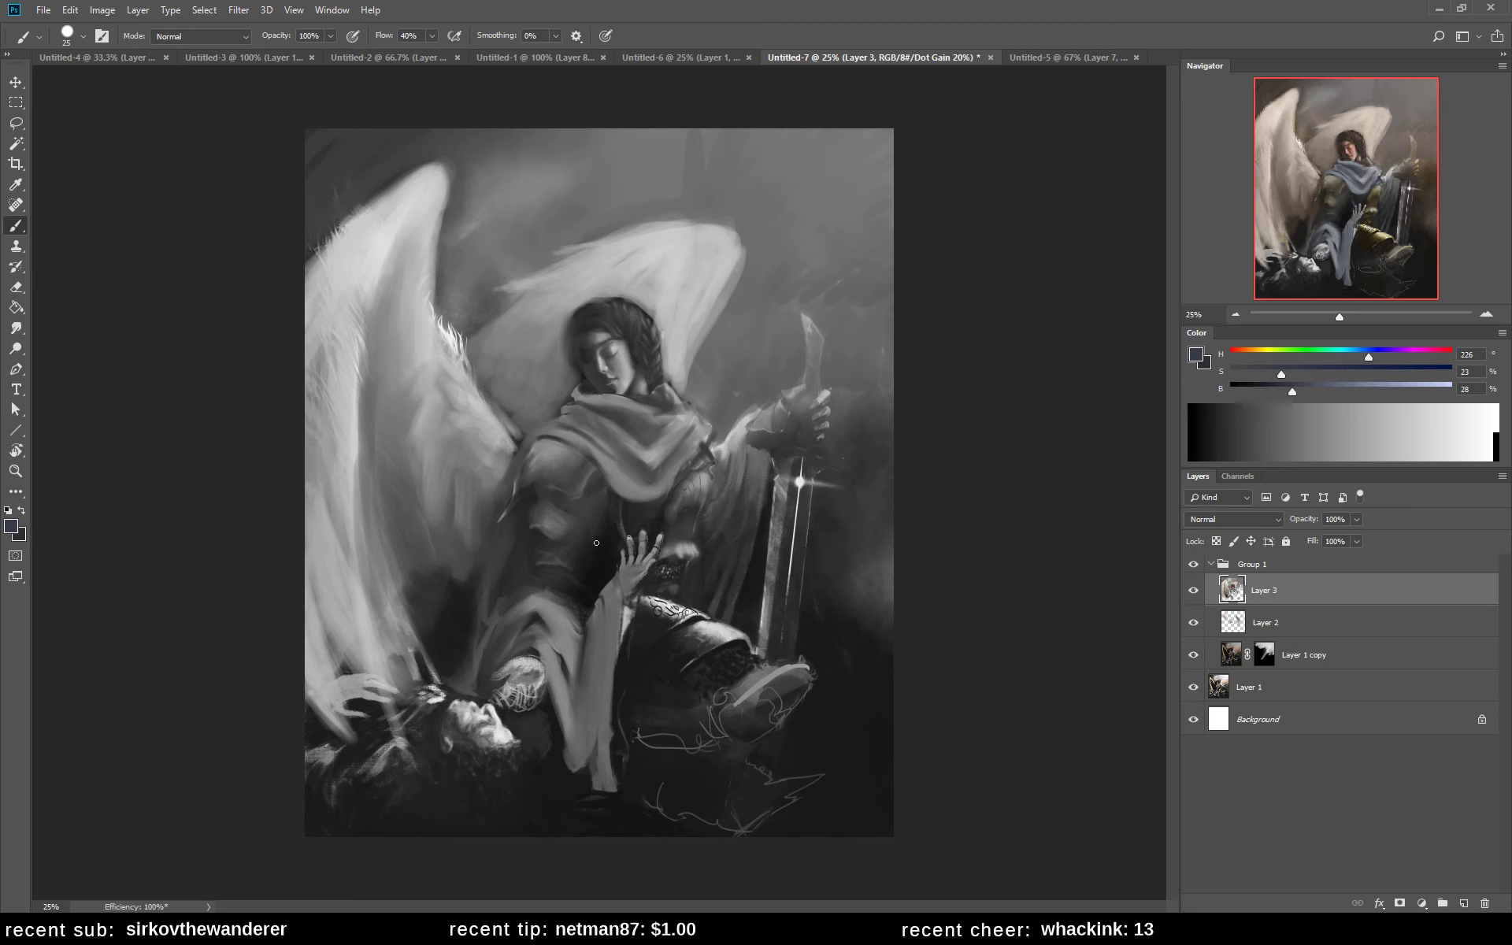
alt+click(659, 515)
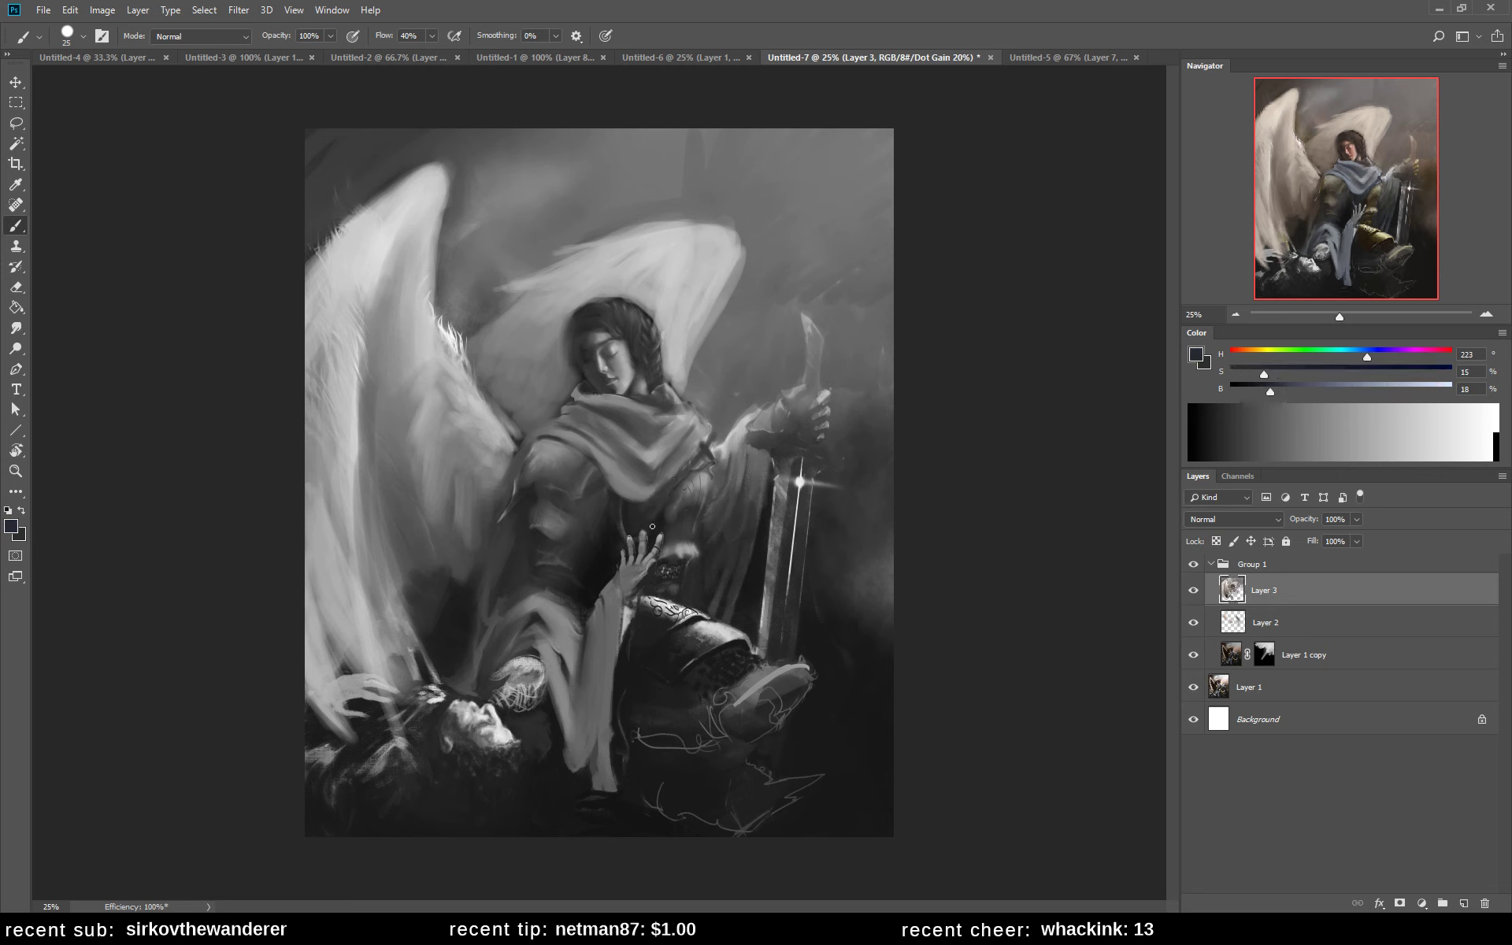
alt+click(669, 498)
alt+click(687, 497)
alt+click(670, 500)
alt+click(672, 511)
- Sample warm skin, reddish shadow, dark hair, light wing and grey background tones around the face
alt+click(589, 336)
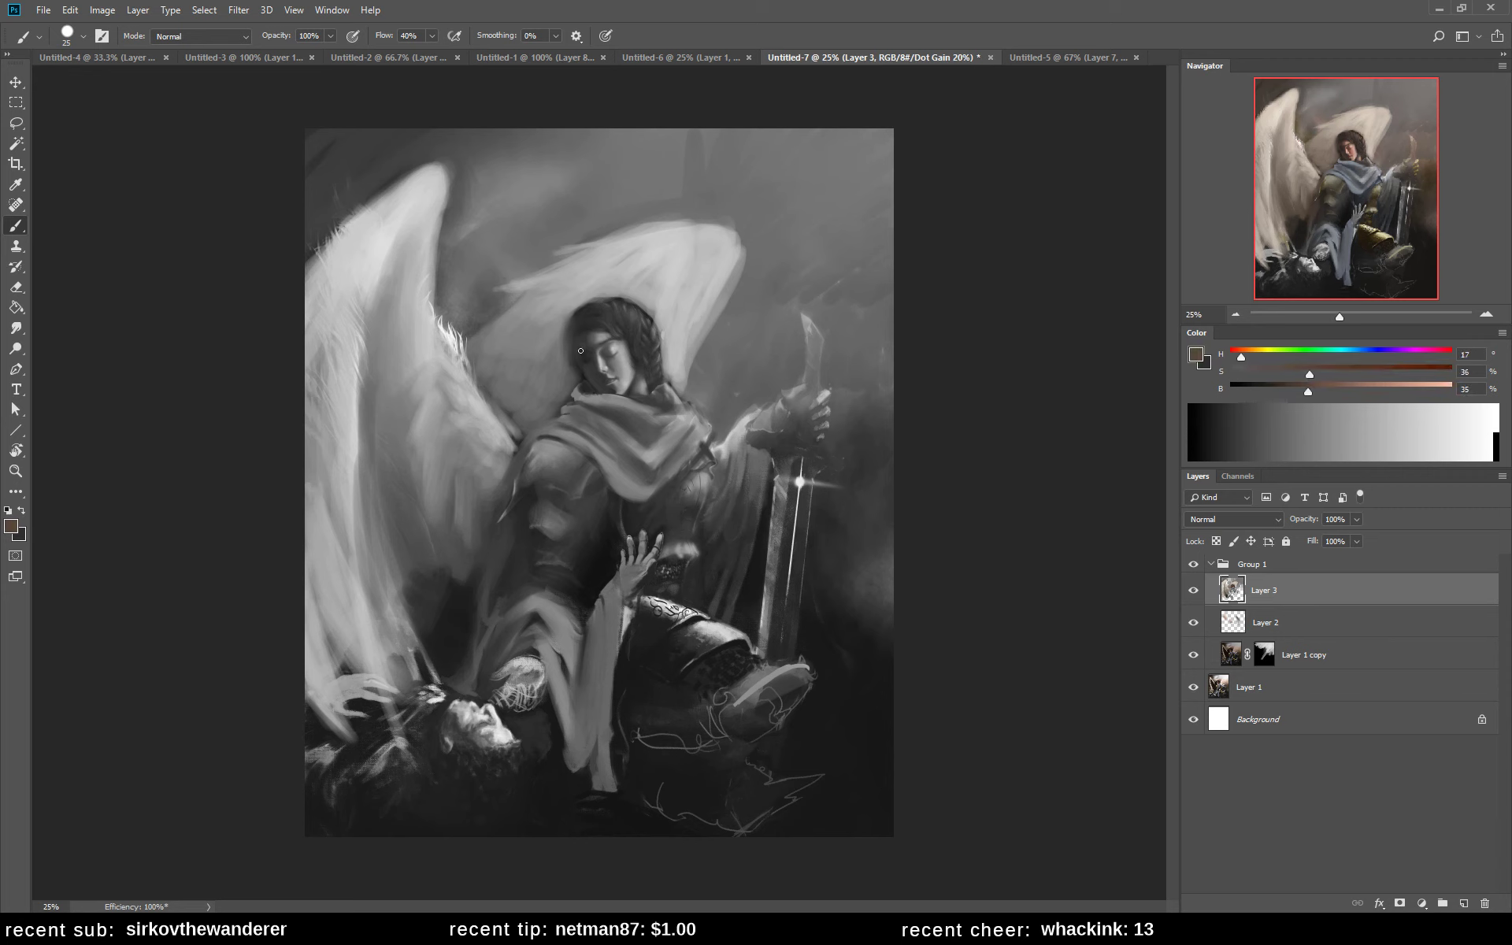
alt+click(593, 361)
alt+click(585, 360)
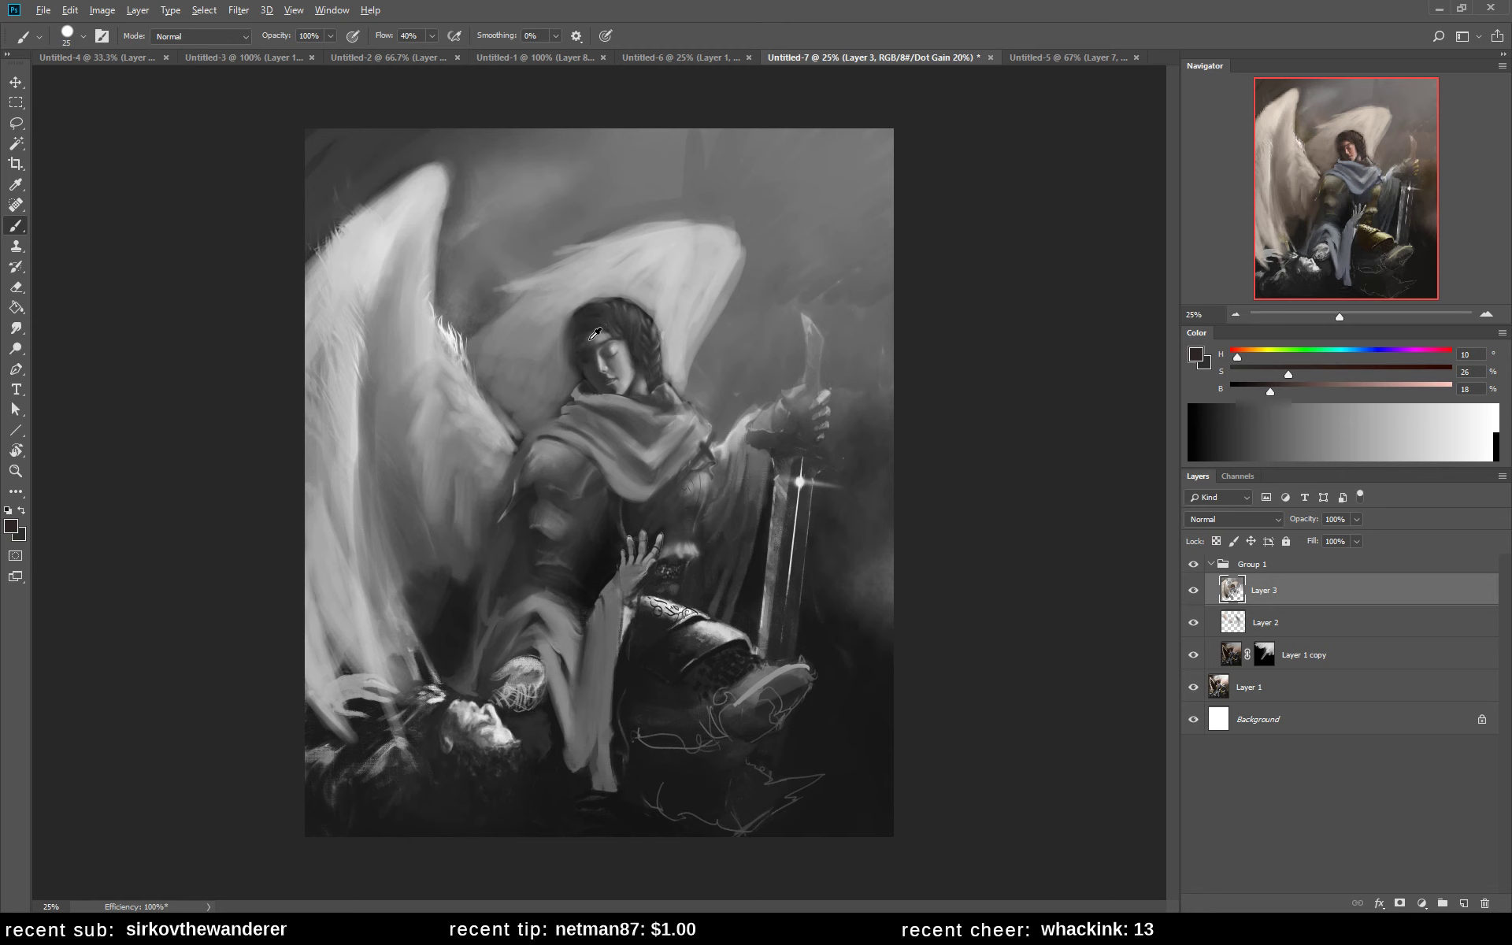
alt+click(591, 338)
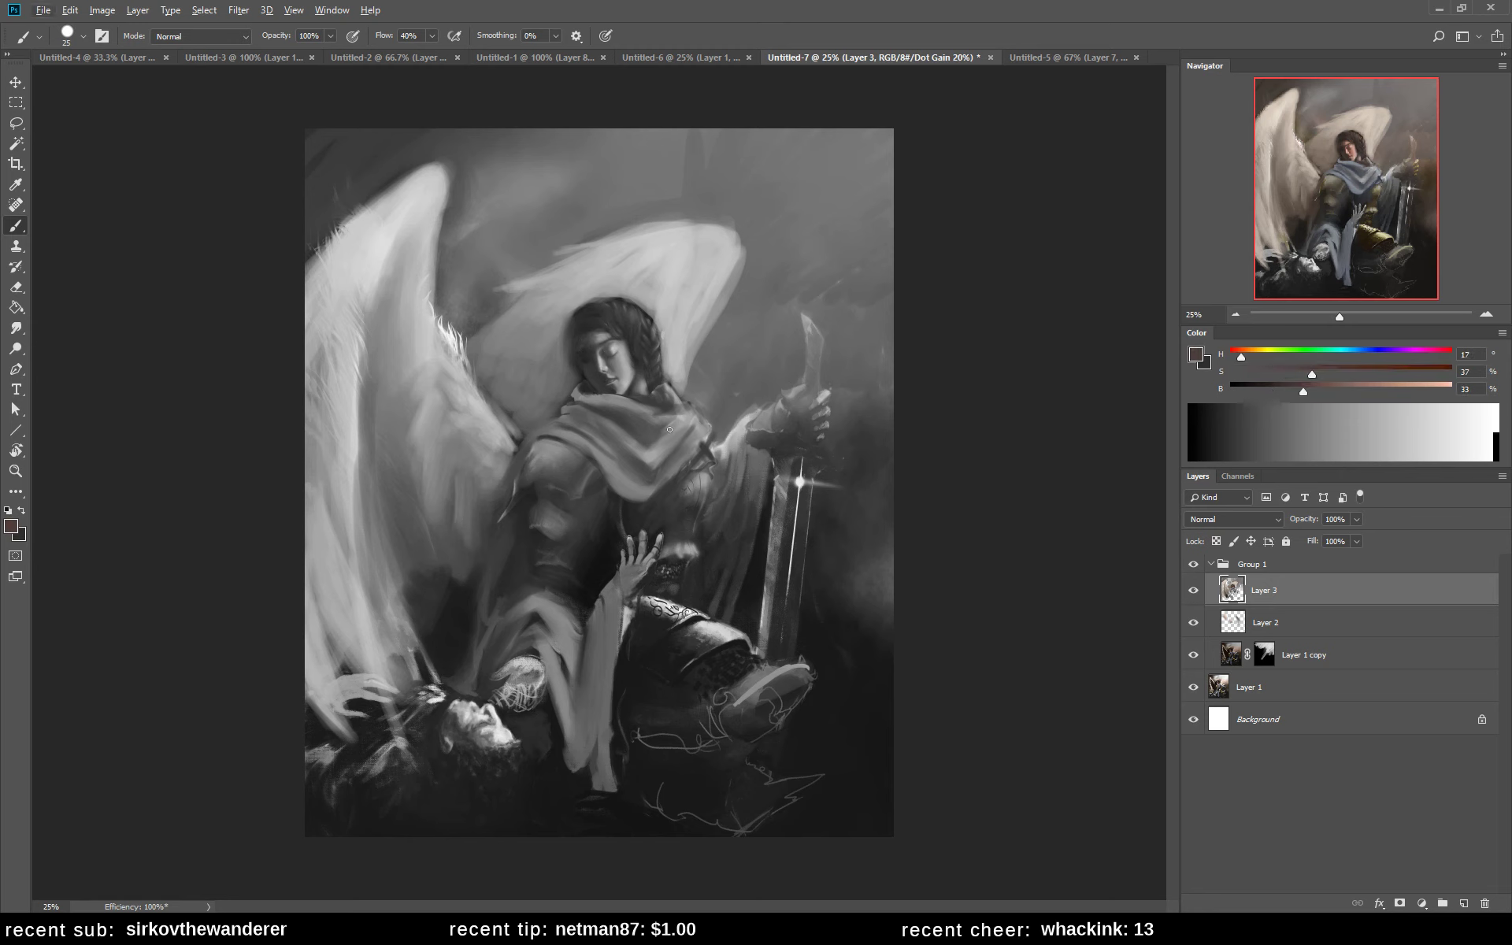
alt+click(599, 359)
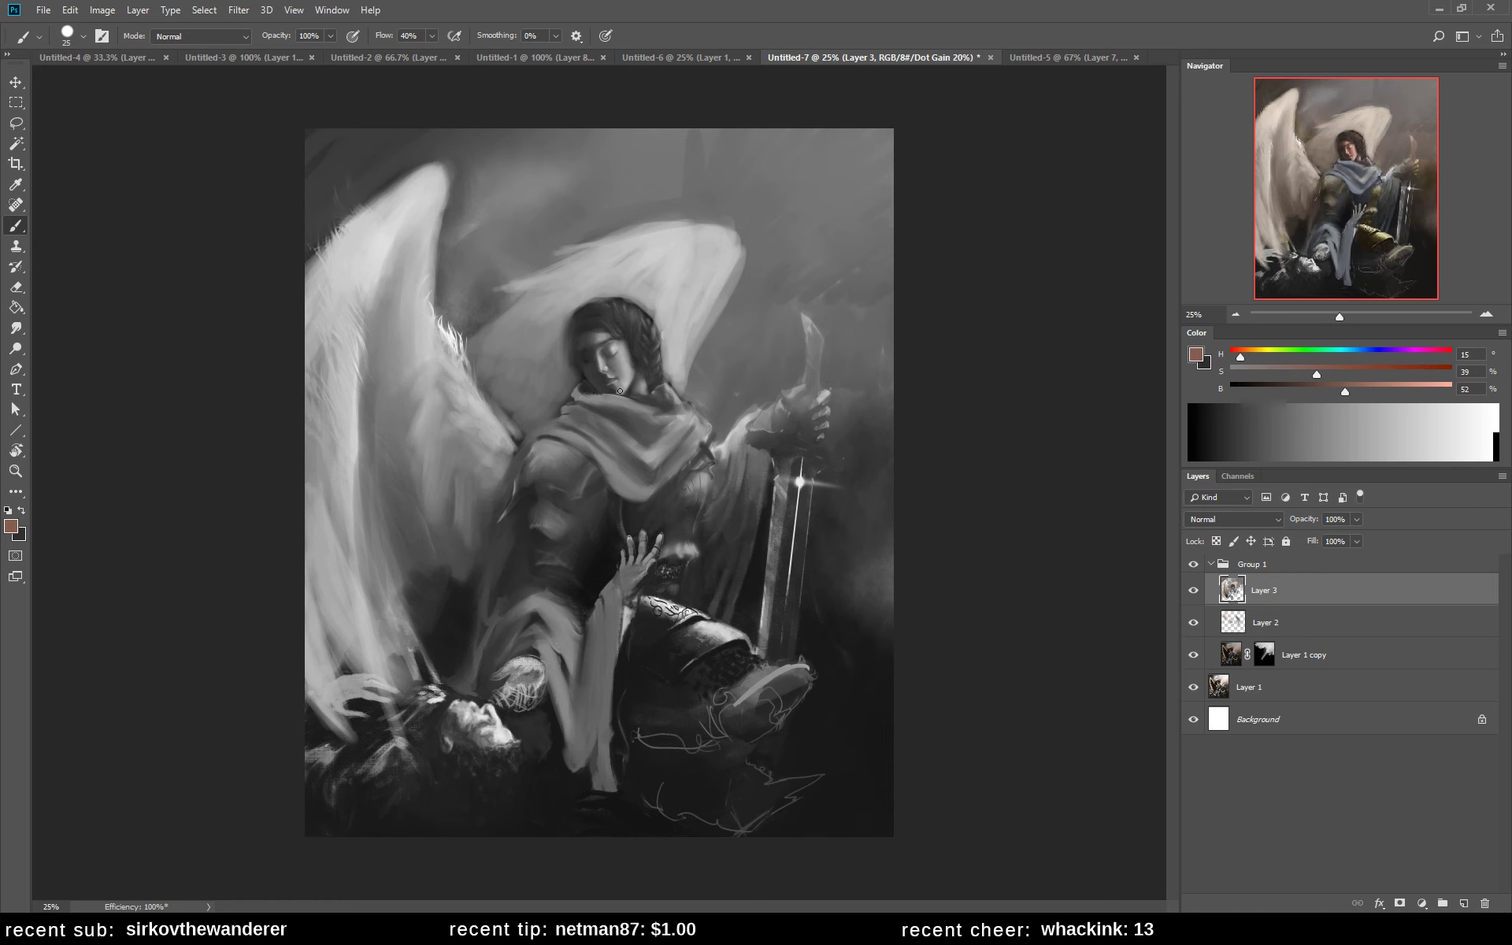
alt+click(611, 388)
alt+click(615, 386)
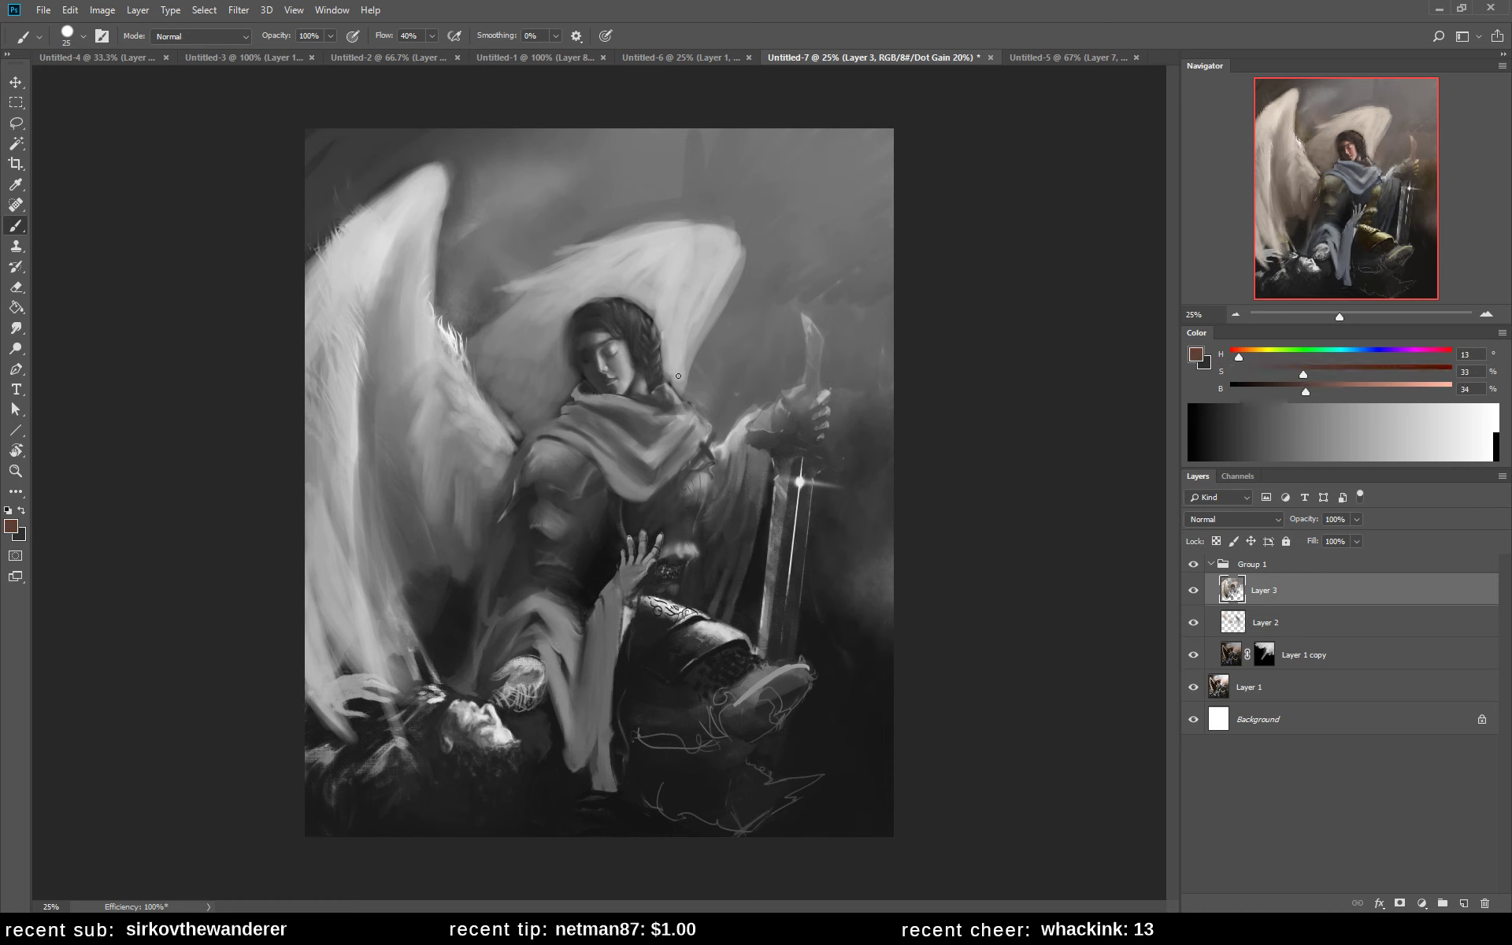
alt+click(642, 317)
alt+click(733, 257)
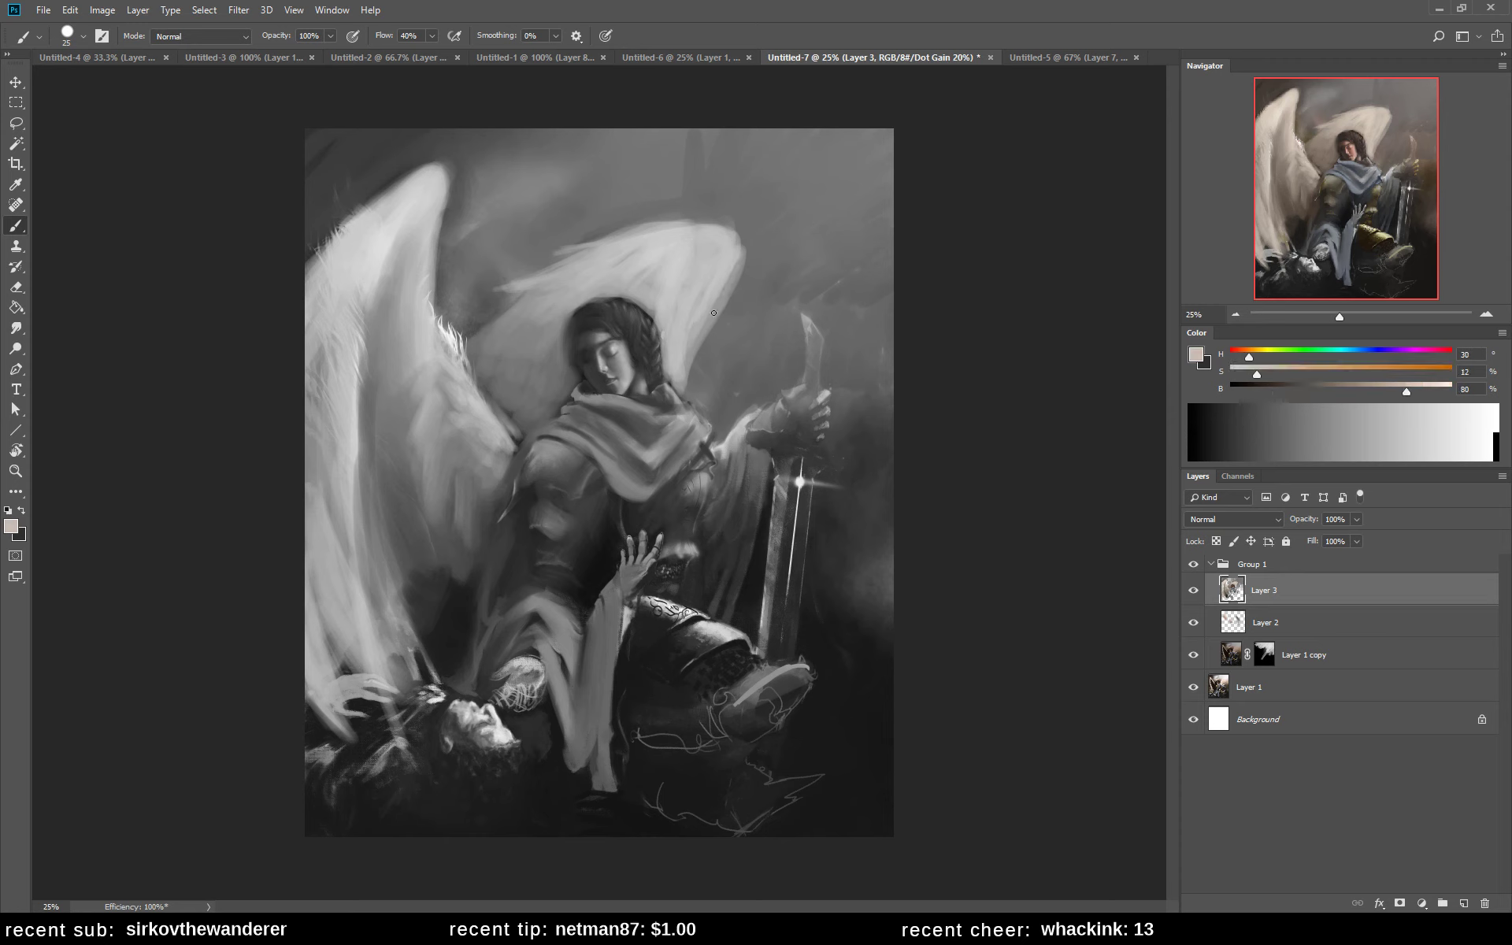
alt+click(731, 293)
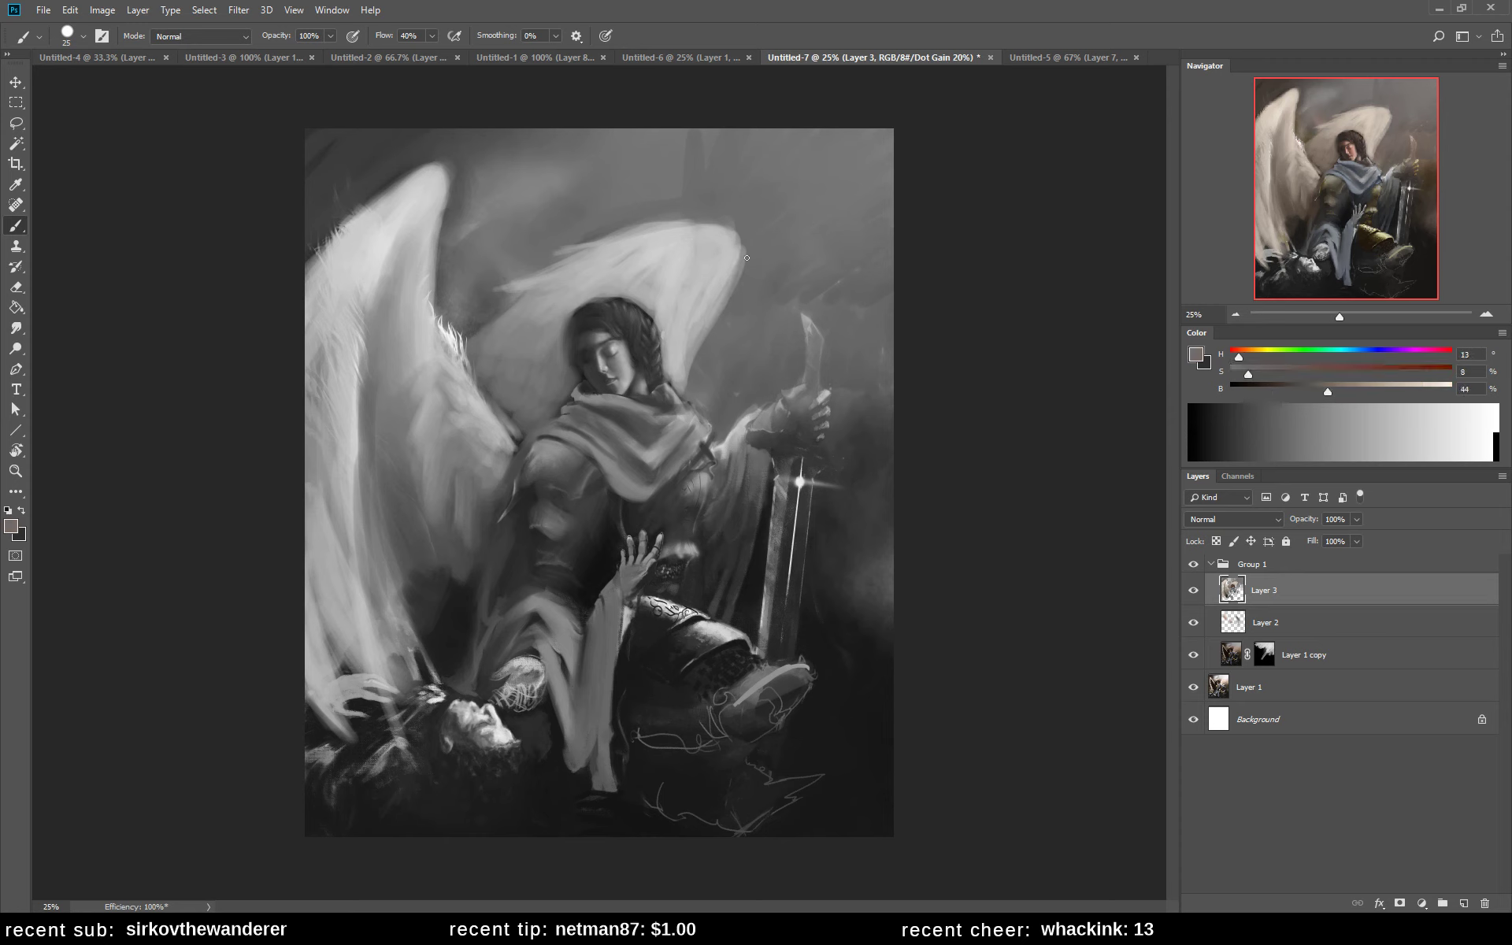
- Darken the right wing's outer fringe and add dark marks on the sword grip and hand
drag(731, 282, 704, 352)
alt+click(808, 427)
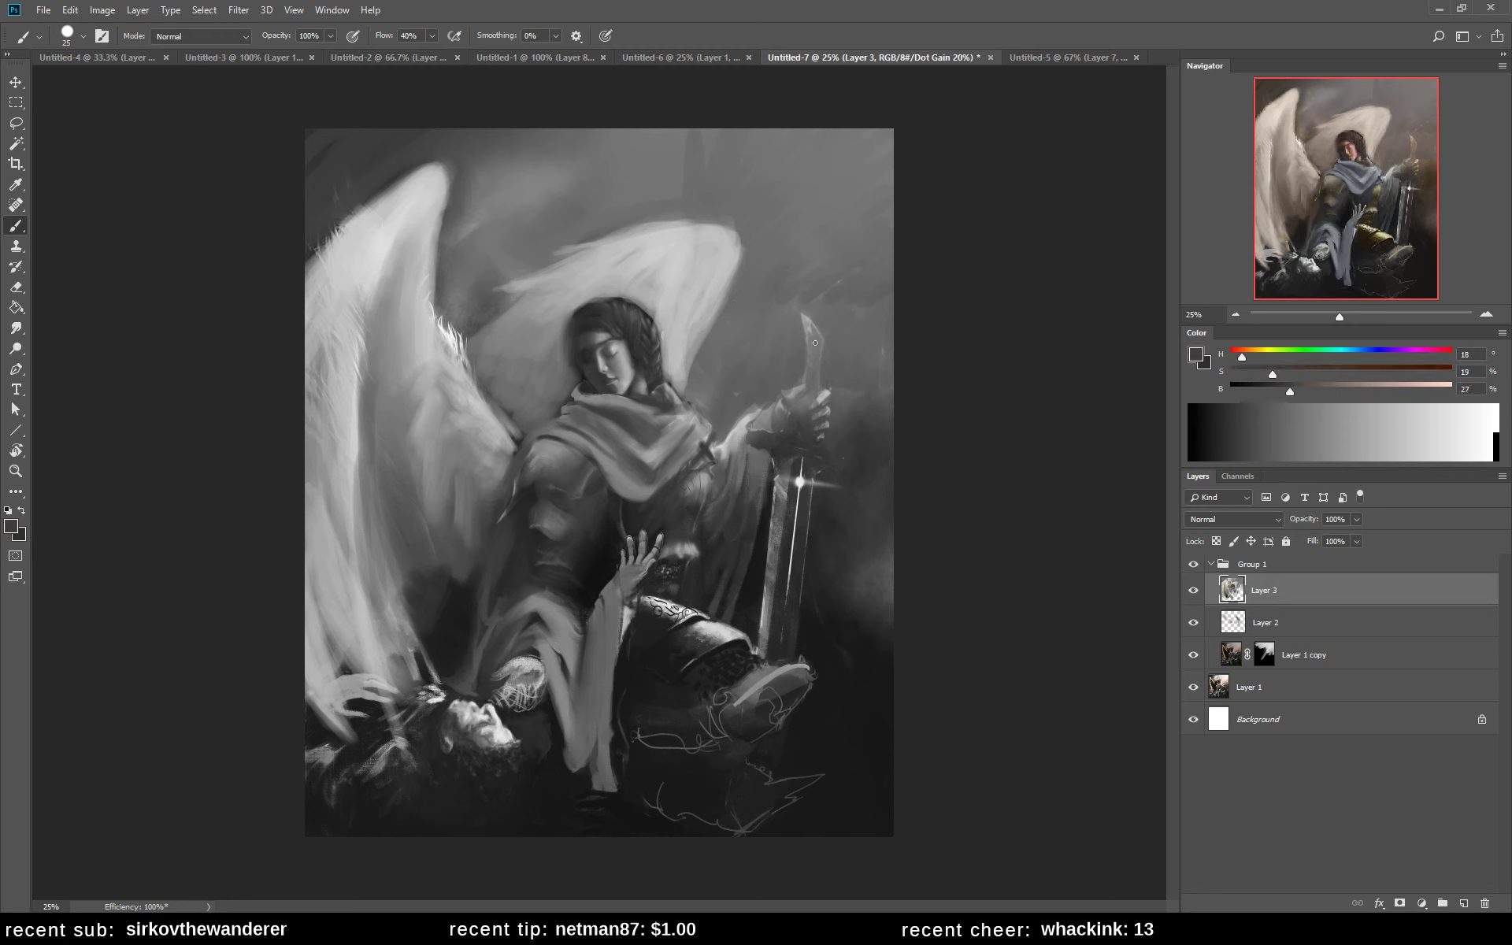
mouse_move(814, 374)
mouse_down()
mouse_move(807, 332)
mouse_move(809, 378)
mouse_up()
drag(798, 397, 806, 388)
- Paint the light grey crossguard across the hilt with a forked, darkened right tip
alt+click(786, 443)
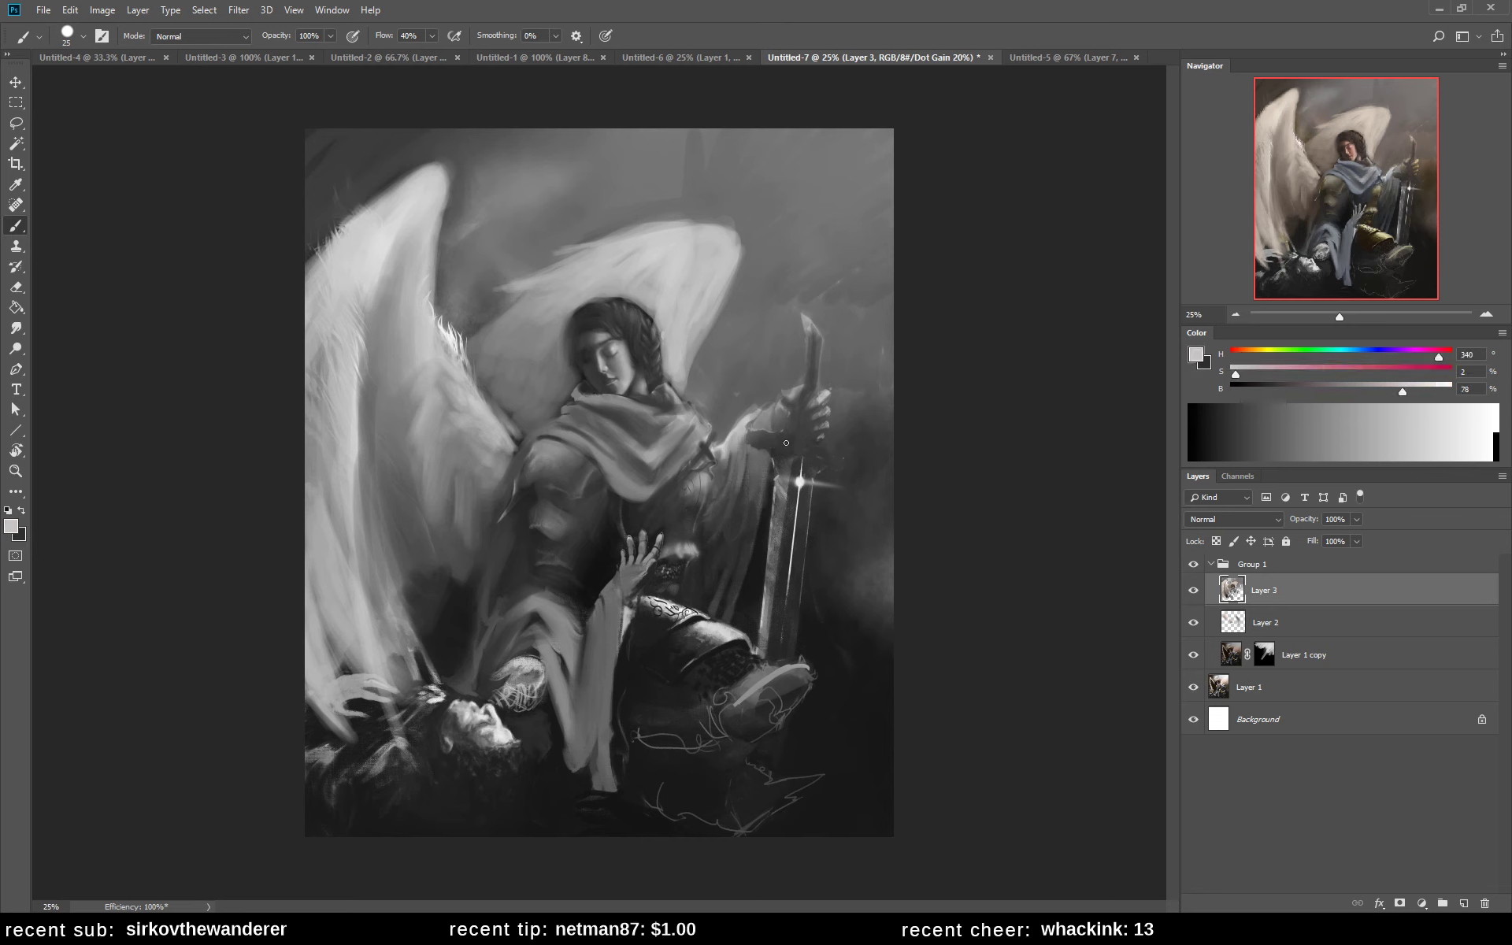
drag(748, 431, 852, 455)
drag(818, 449, 851, 453)
drag(751, 432, 760, 435)
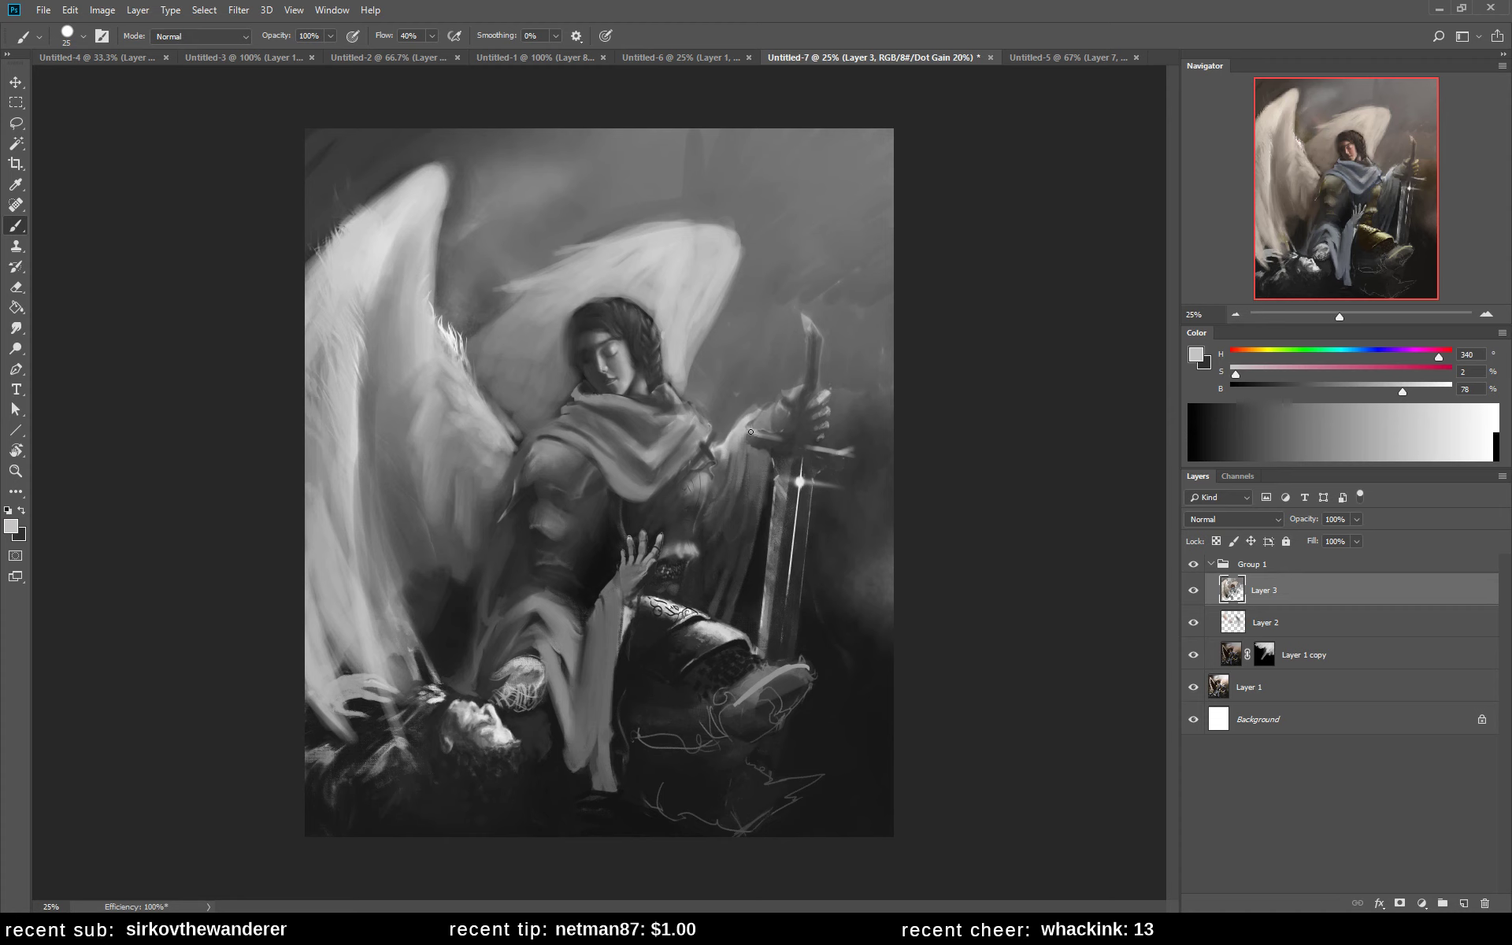
alt+click(838, 460)
drag(839, 460, 847, 453)
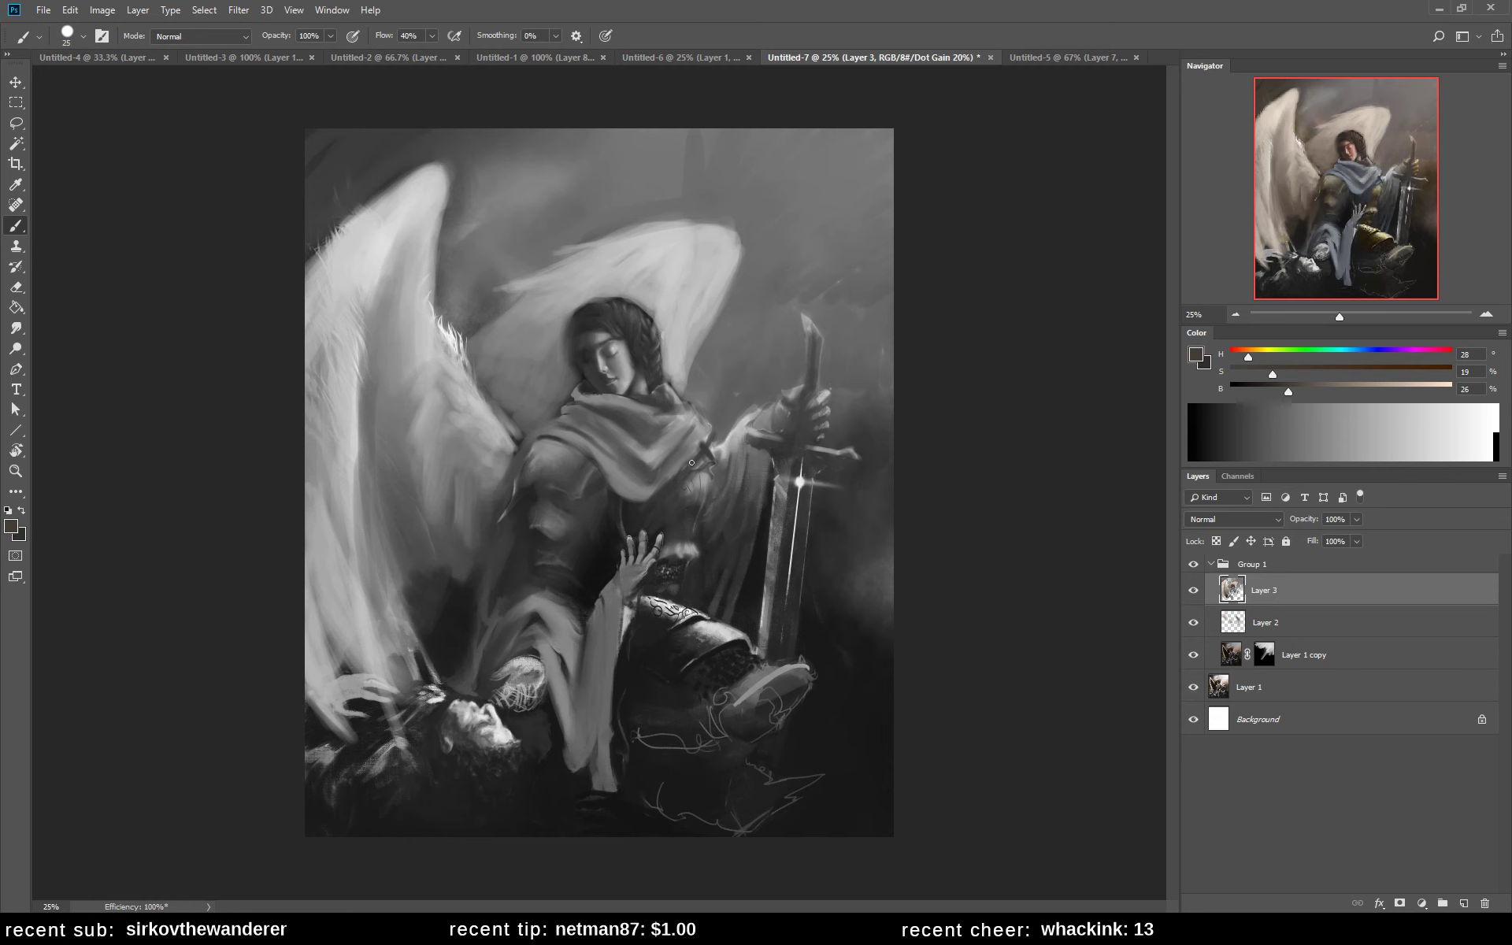
- Sample the scarf's blue-grey, darken it, and paint a darker fold into the scarf
alt+click(759, 439)
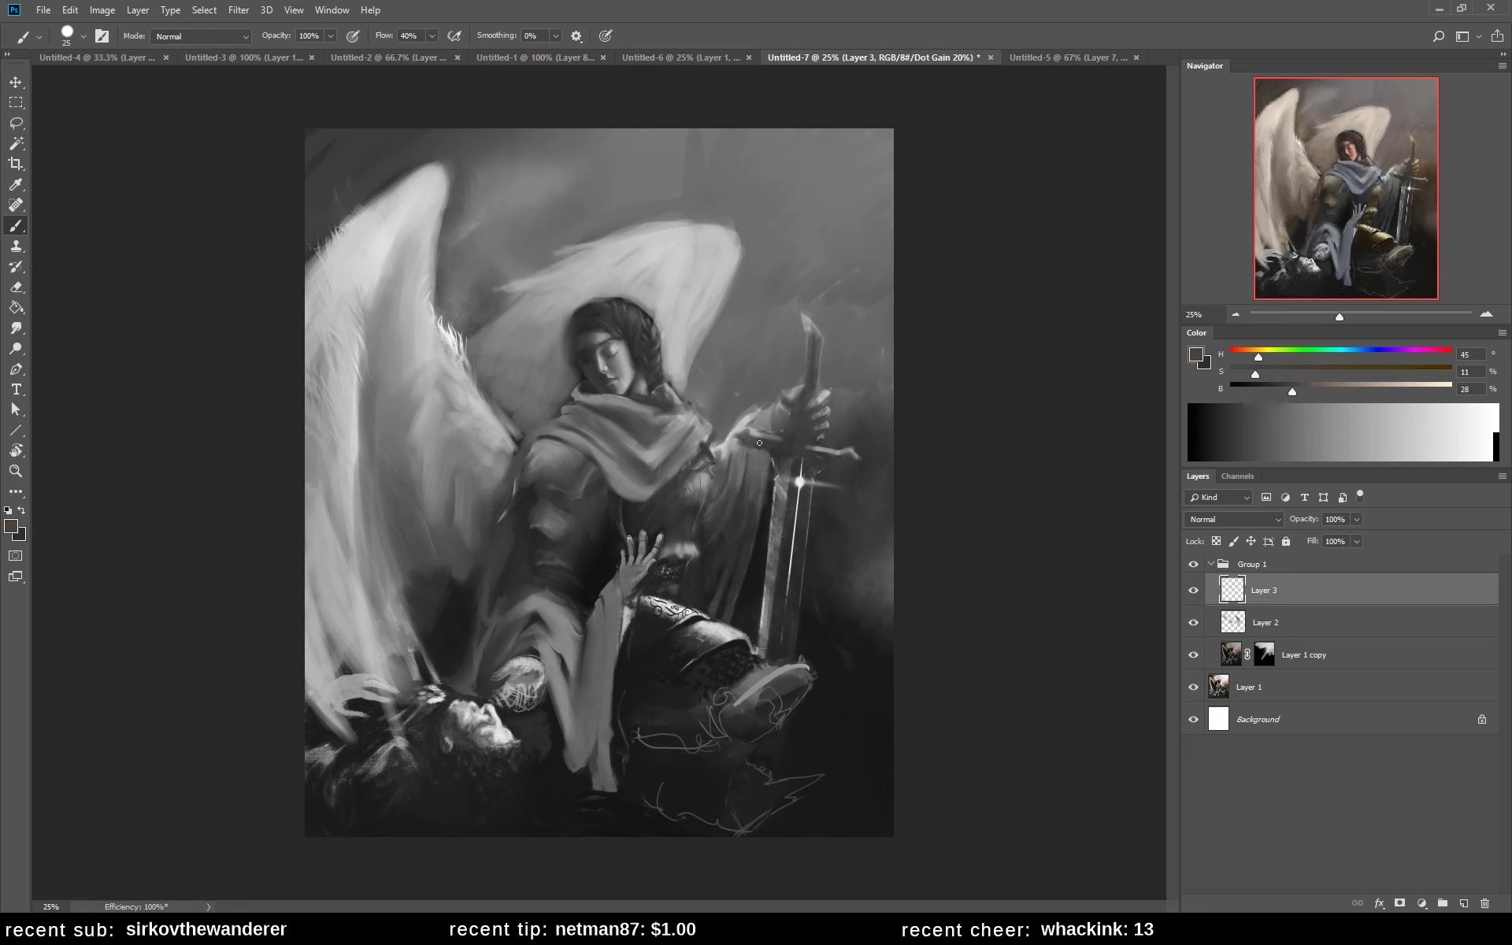
alt+click(741, 426)
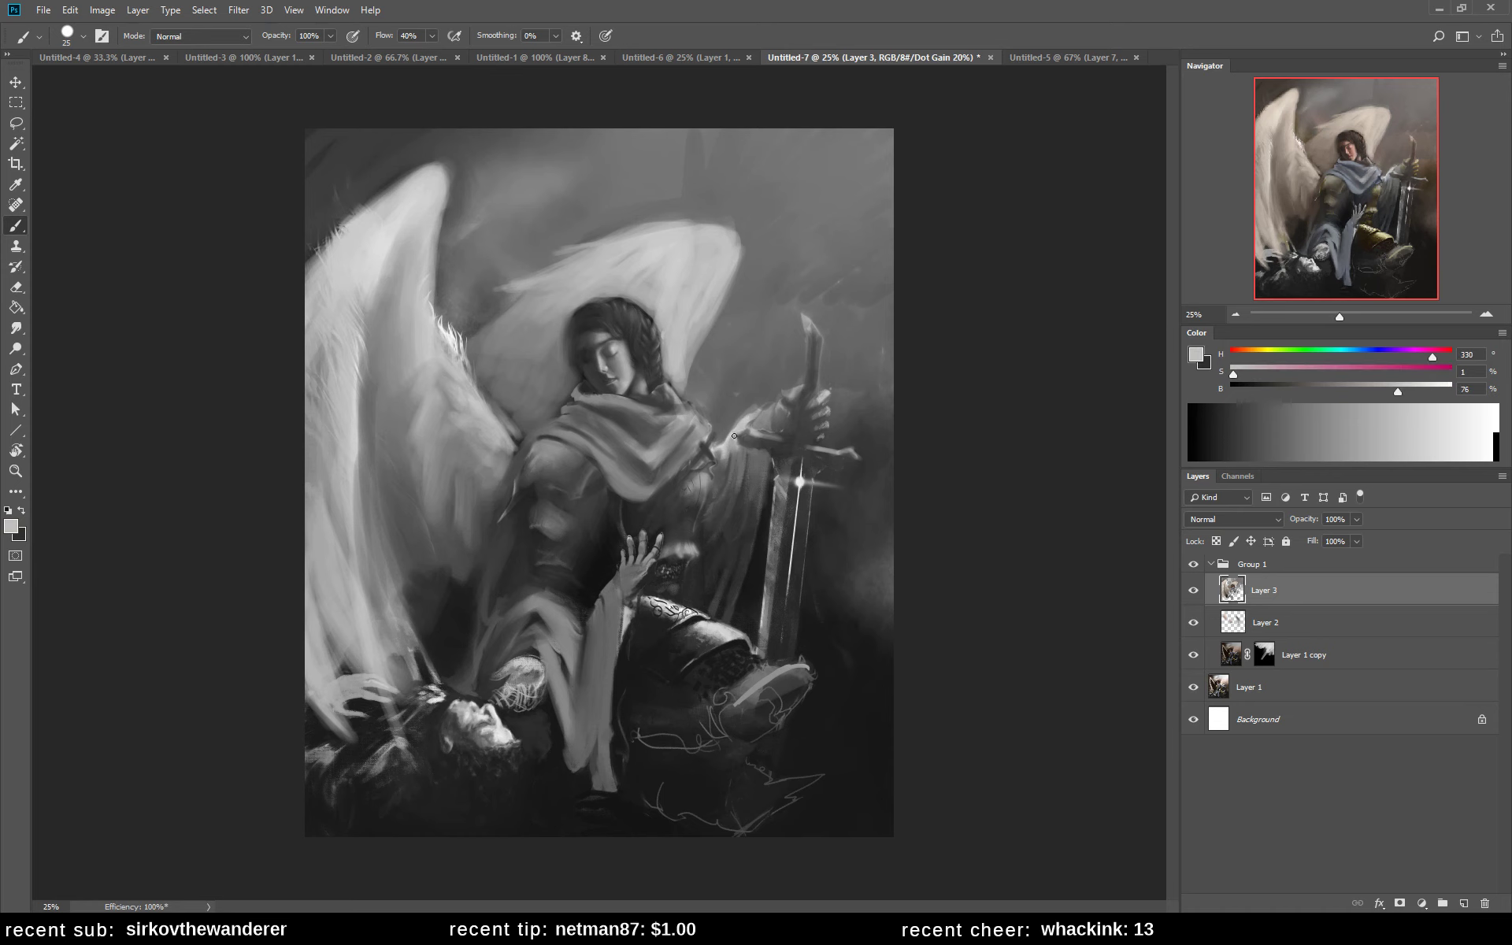
alt+click(742, 436)
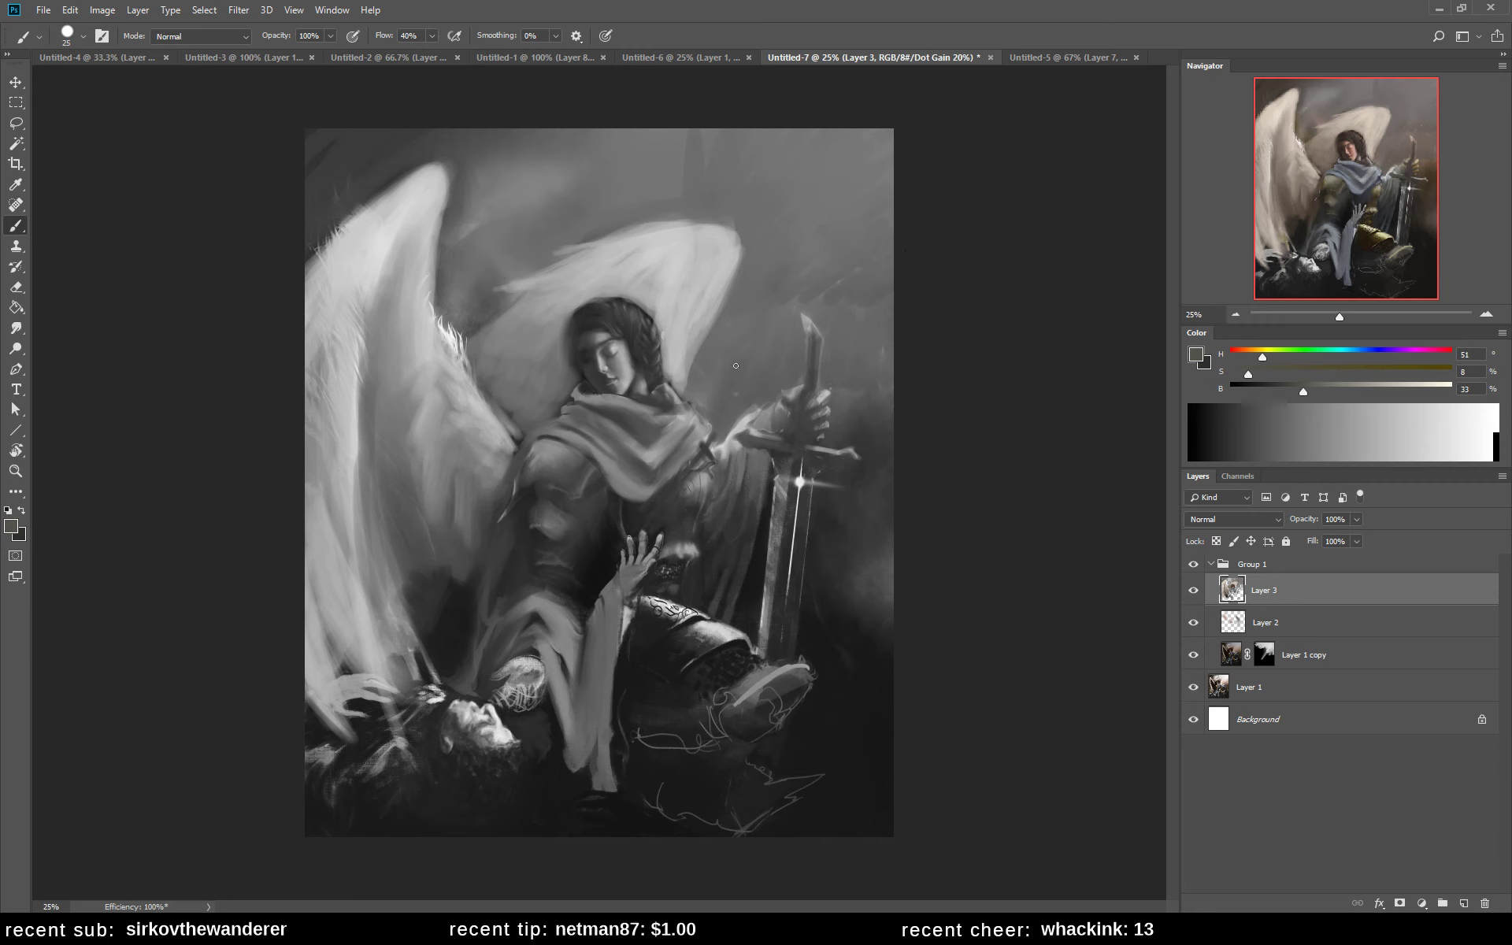
alt+click(682, 394)
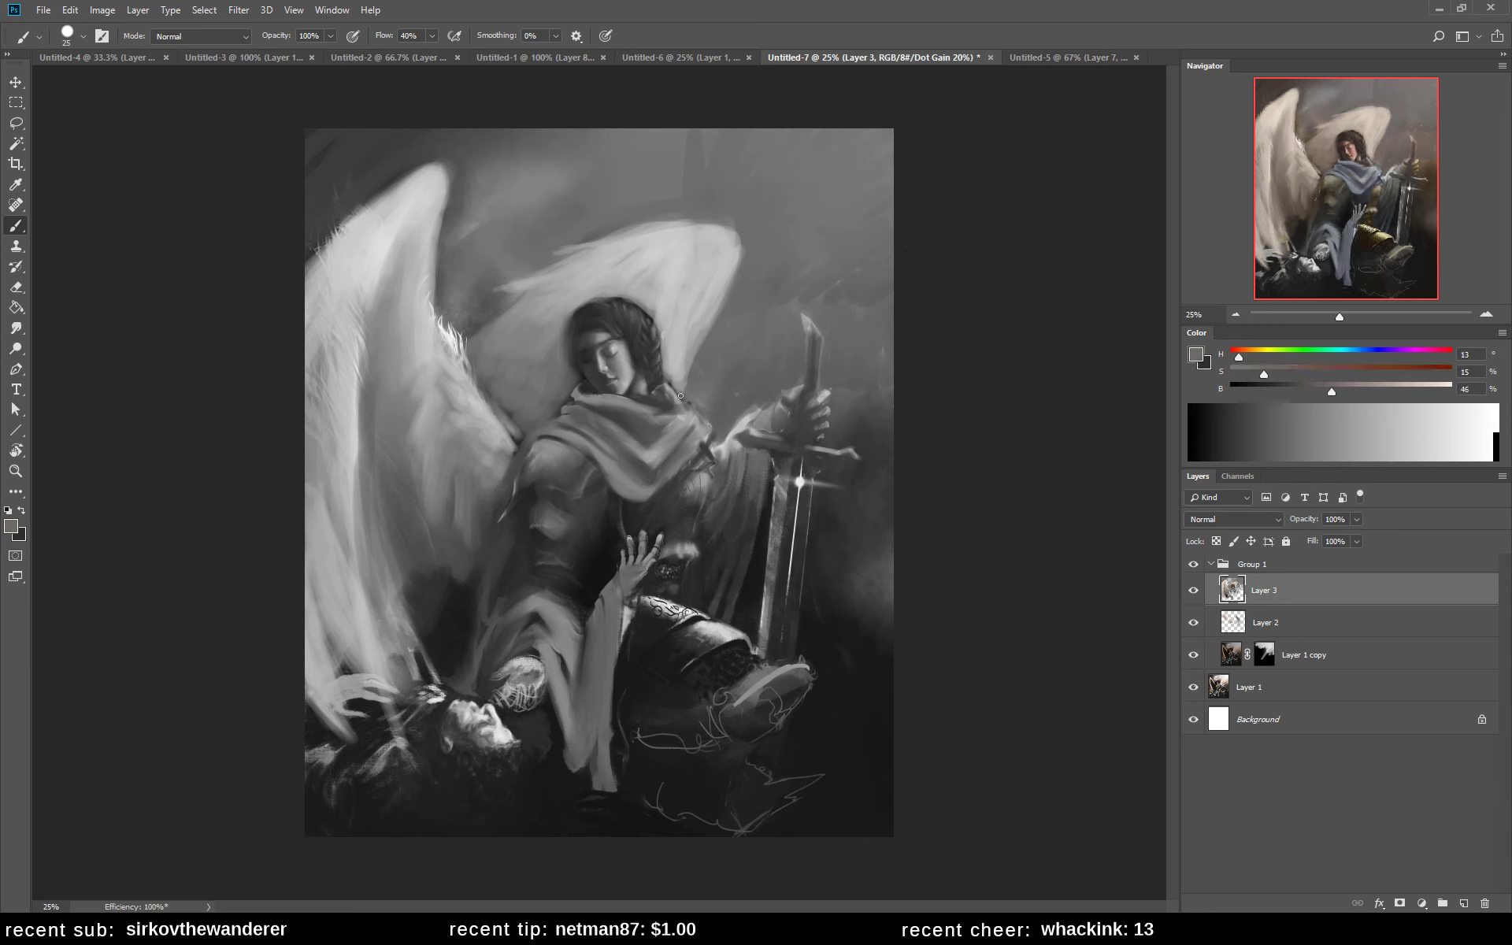
alt+click(646, 465)
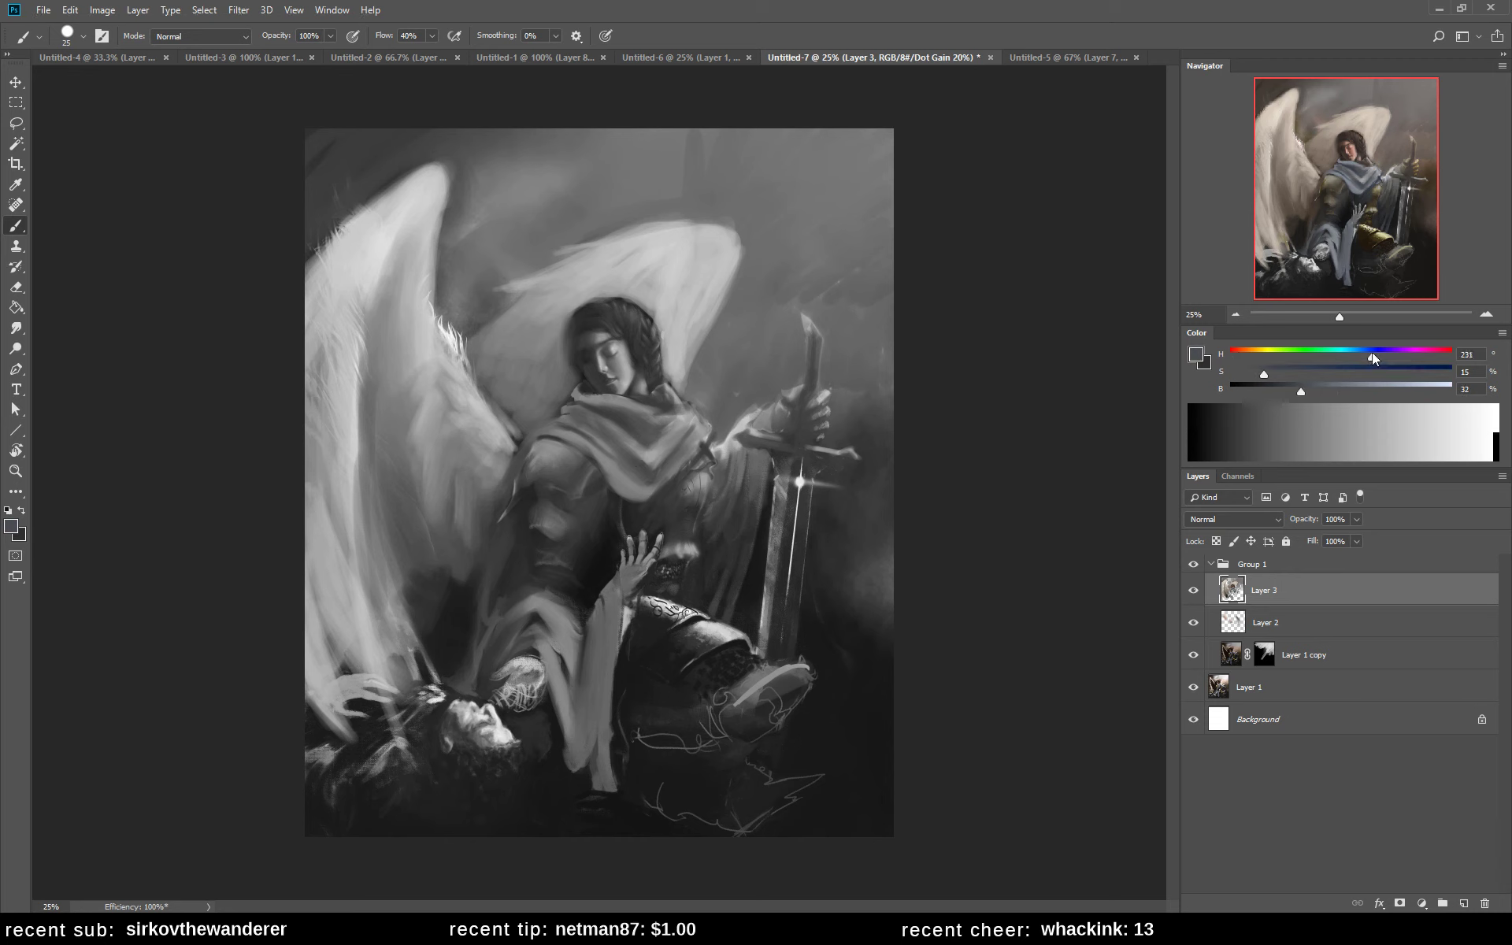
drag(1292, 390, 1284, 389)
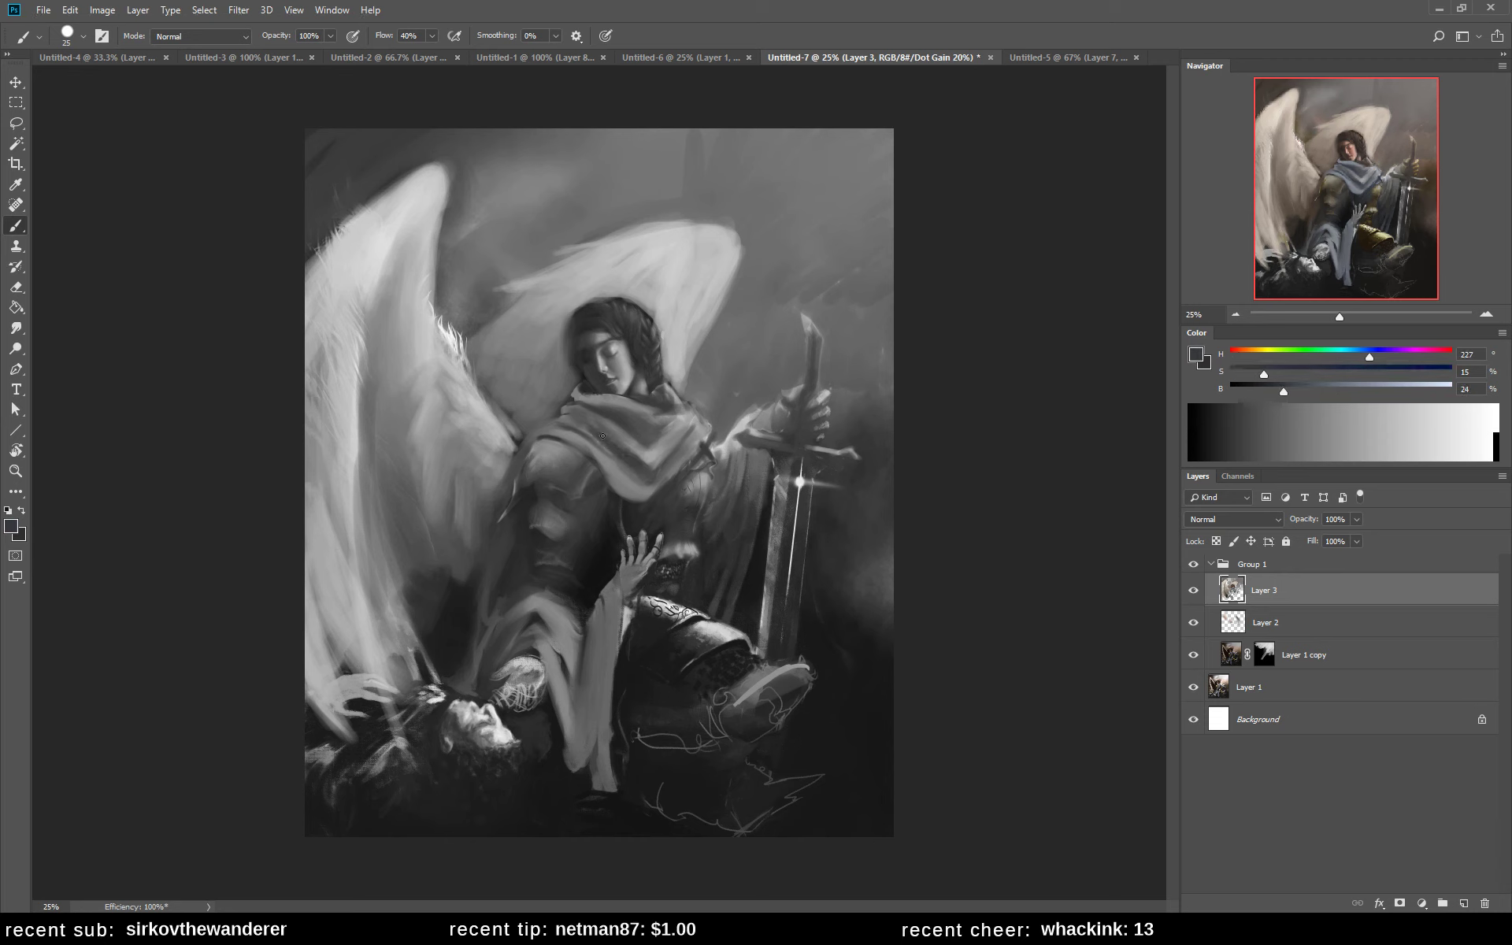
mouse_move(629, 451)
mouse_down()
mouse_move(638, 460)
mouse_move(677, 428)
mouse_move(661, 441)
mouse_up()
- Sample a range of light, mid and slightly darker greys from the scarf
alt+click(677, 425)
alt+click(674, 423)
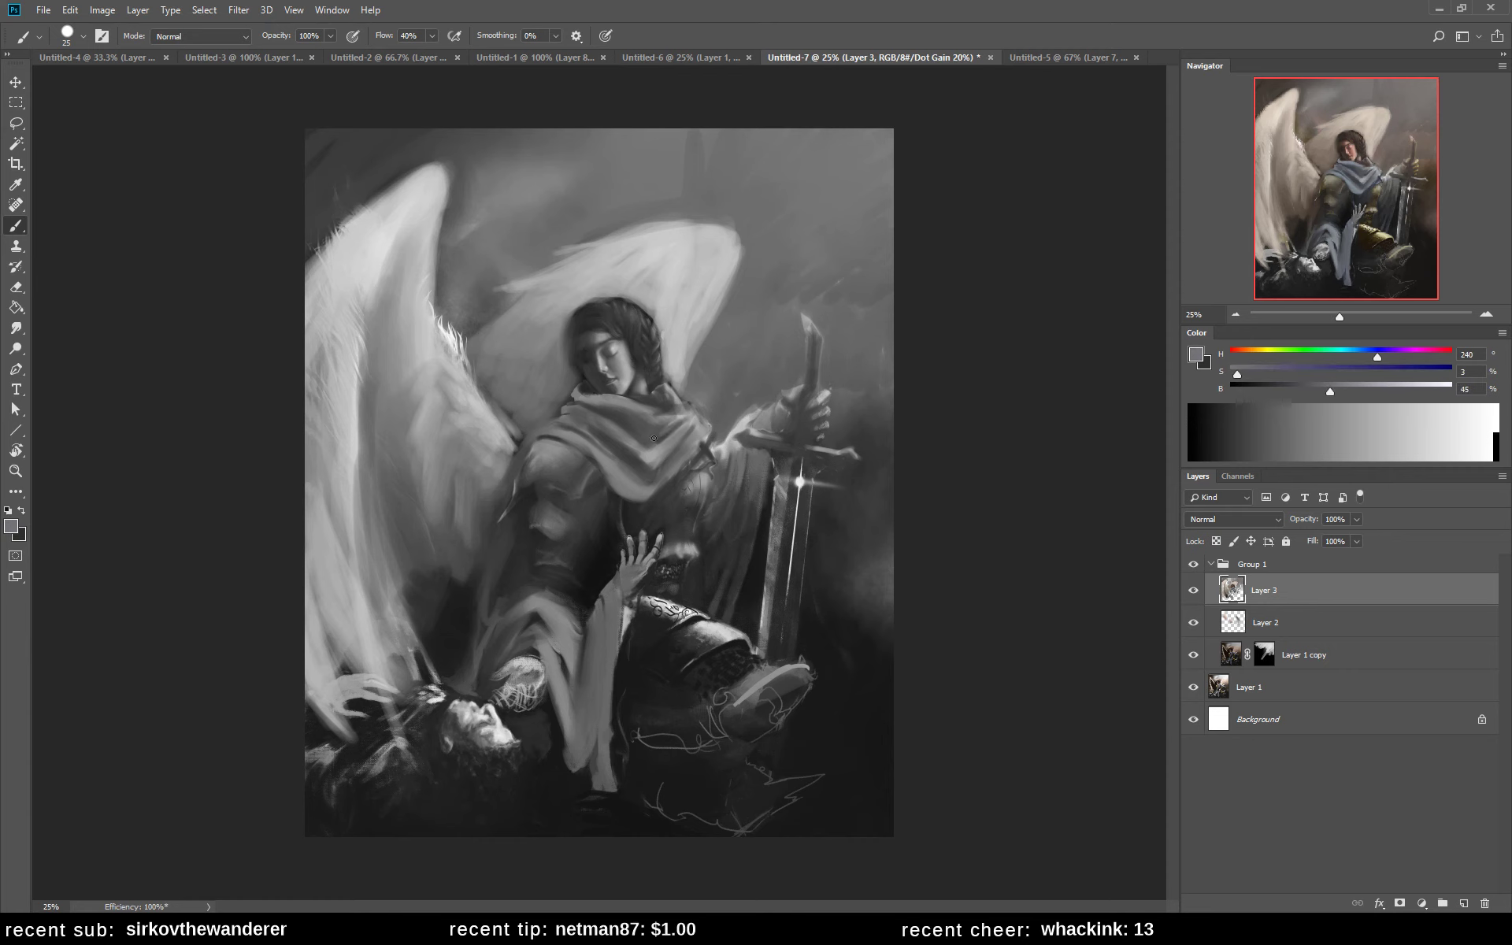
alt+click(659, 433)
alt+click(677, 417)
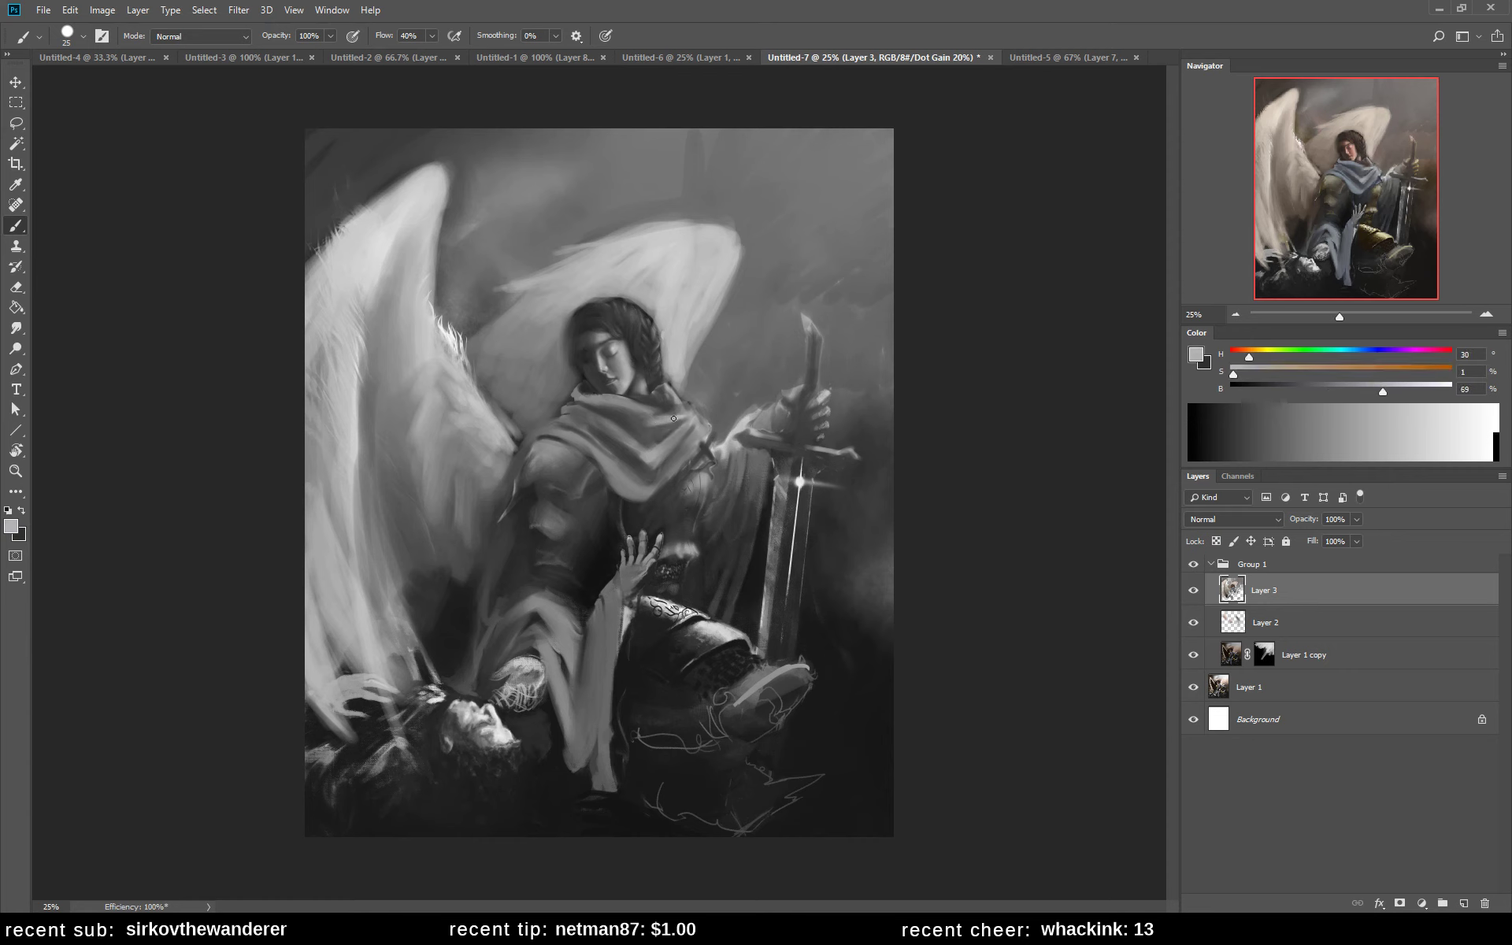
alt+click(648, 419)
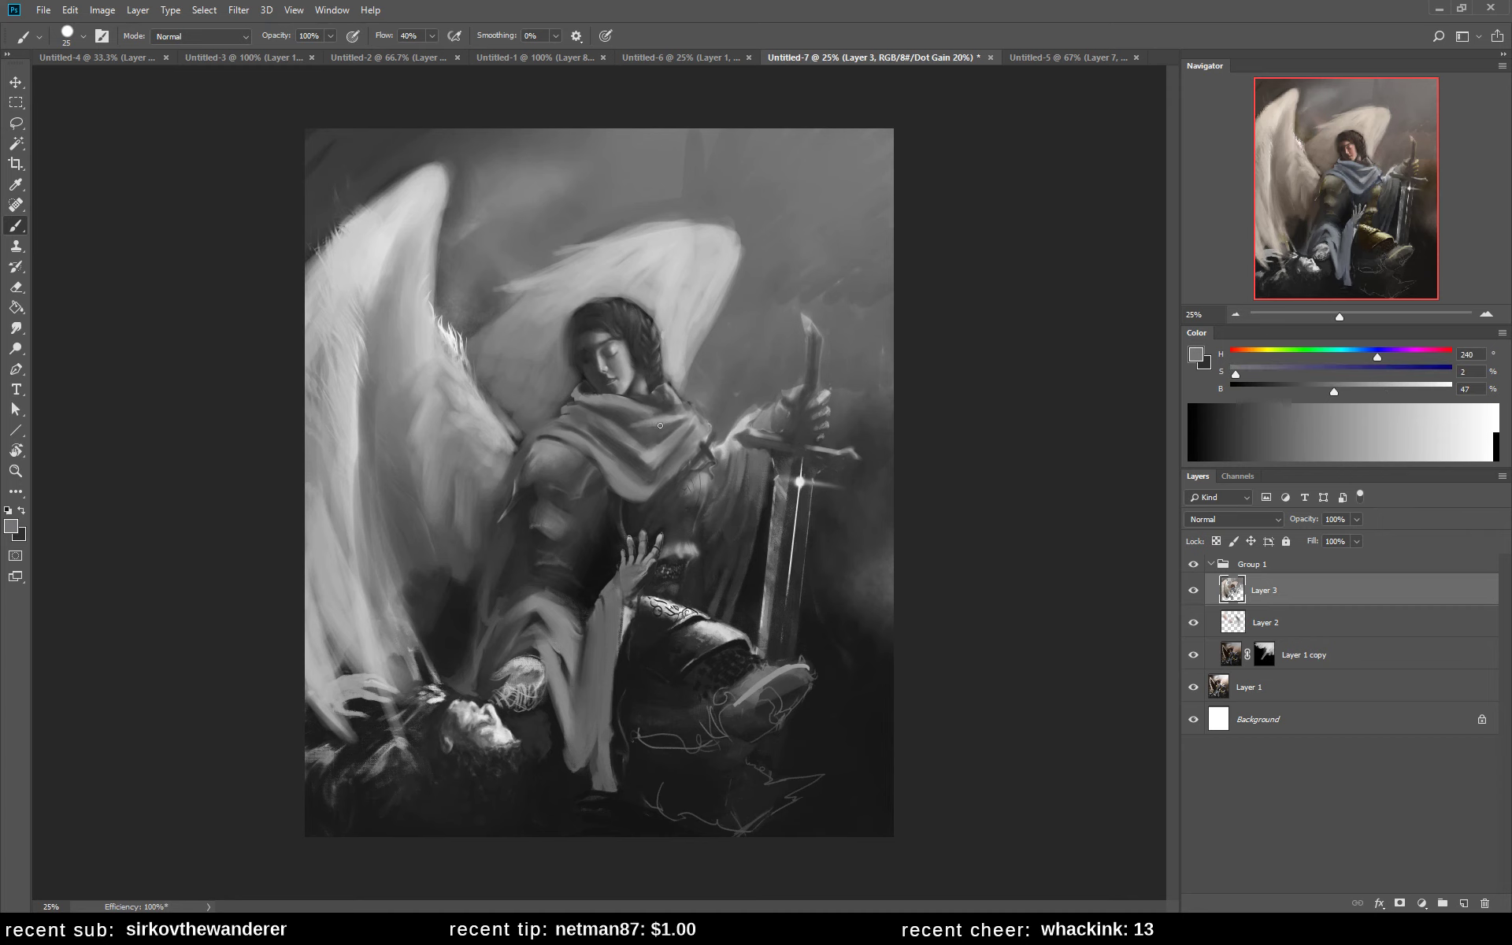
alt+click(642, 426)
- Undo the grayscale to restore full colour, mirror the canvas horizontally, and sample the olive armour
key(ctrl+z)
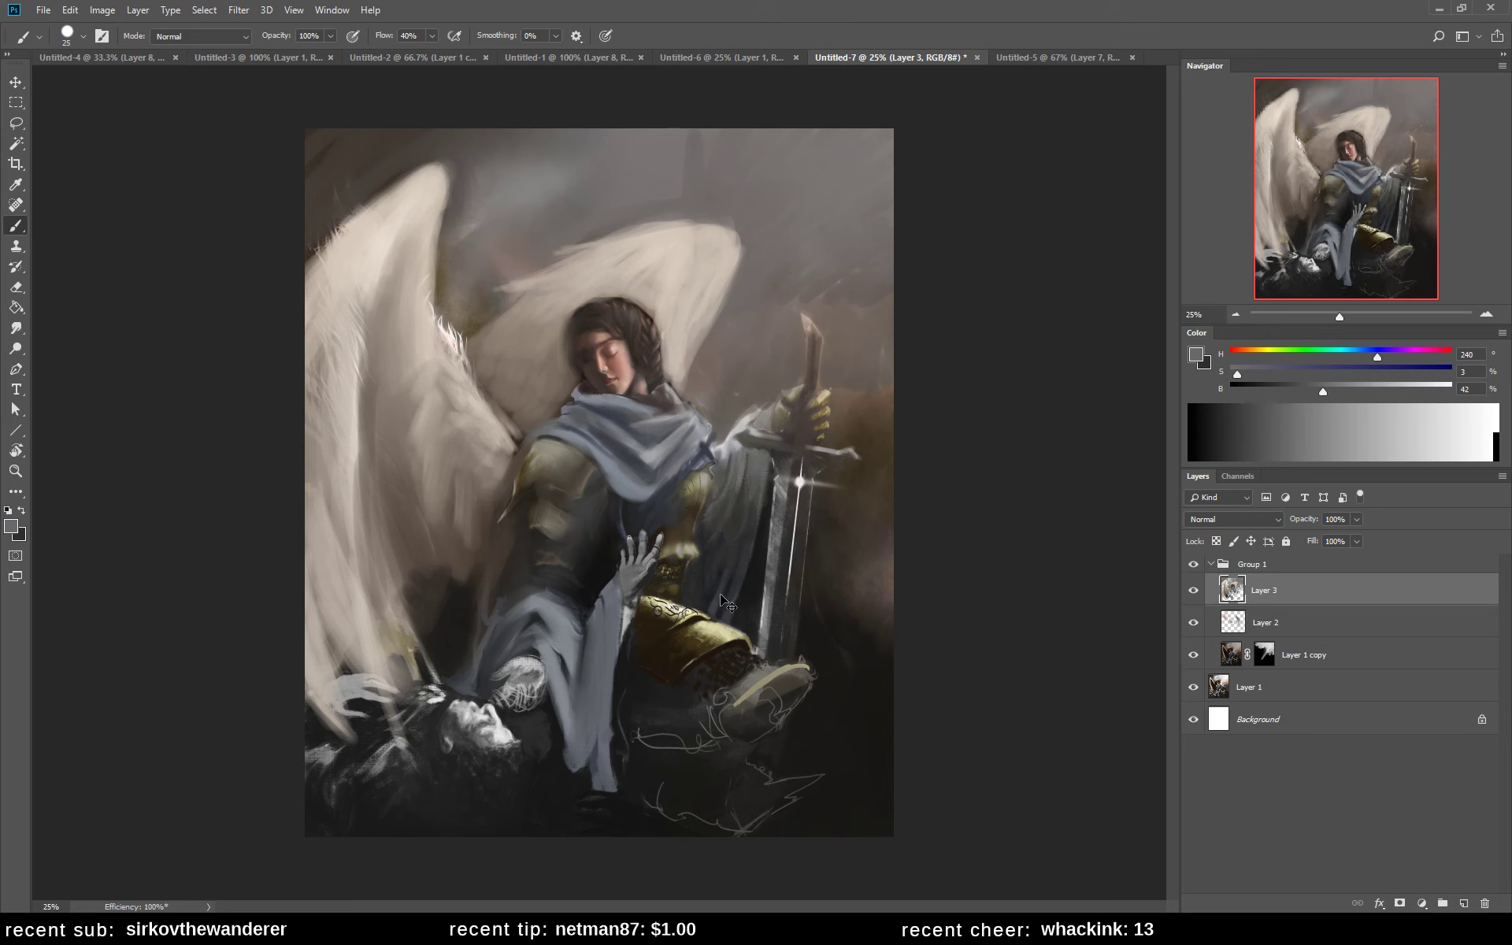
key(ctrl+shift+h)
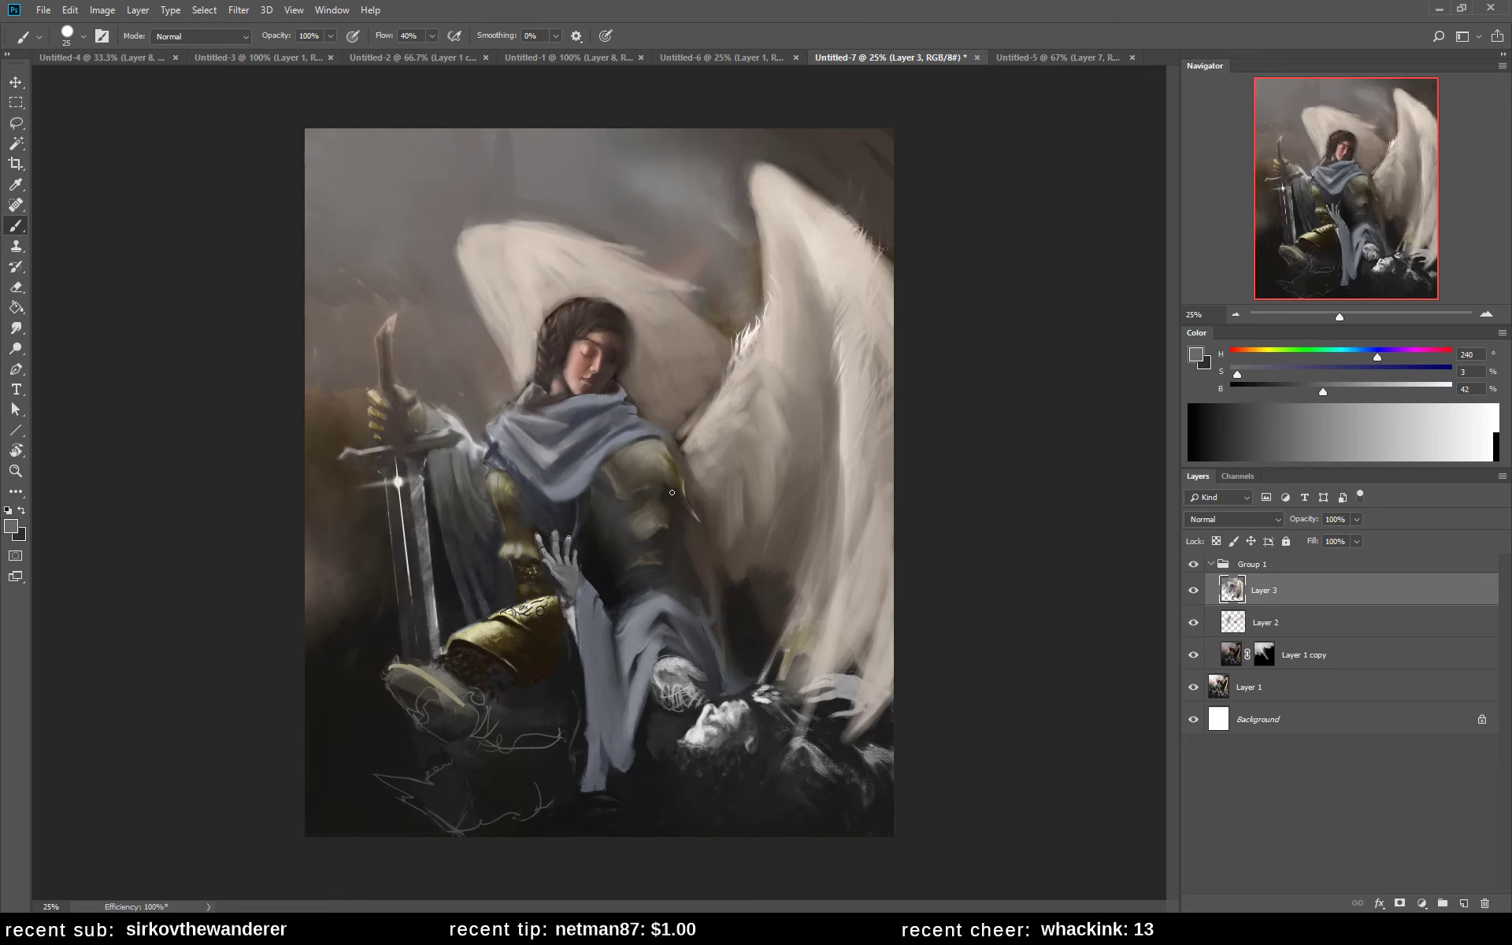
alt+click(506, 484)
- Set a muted tan foreground colour and paint highlights on the shoulder and thigh armour
click(1195, 354)
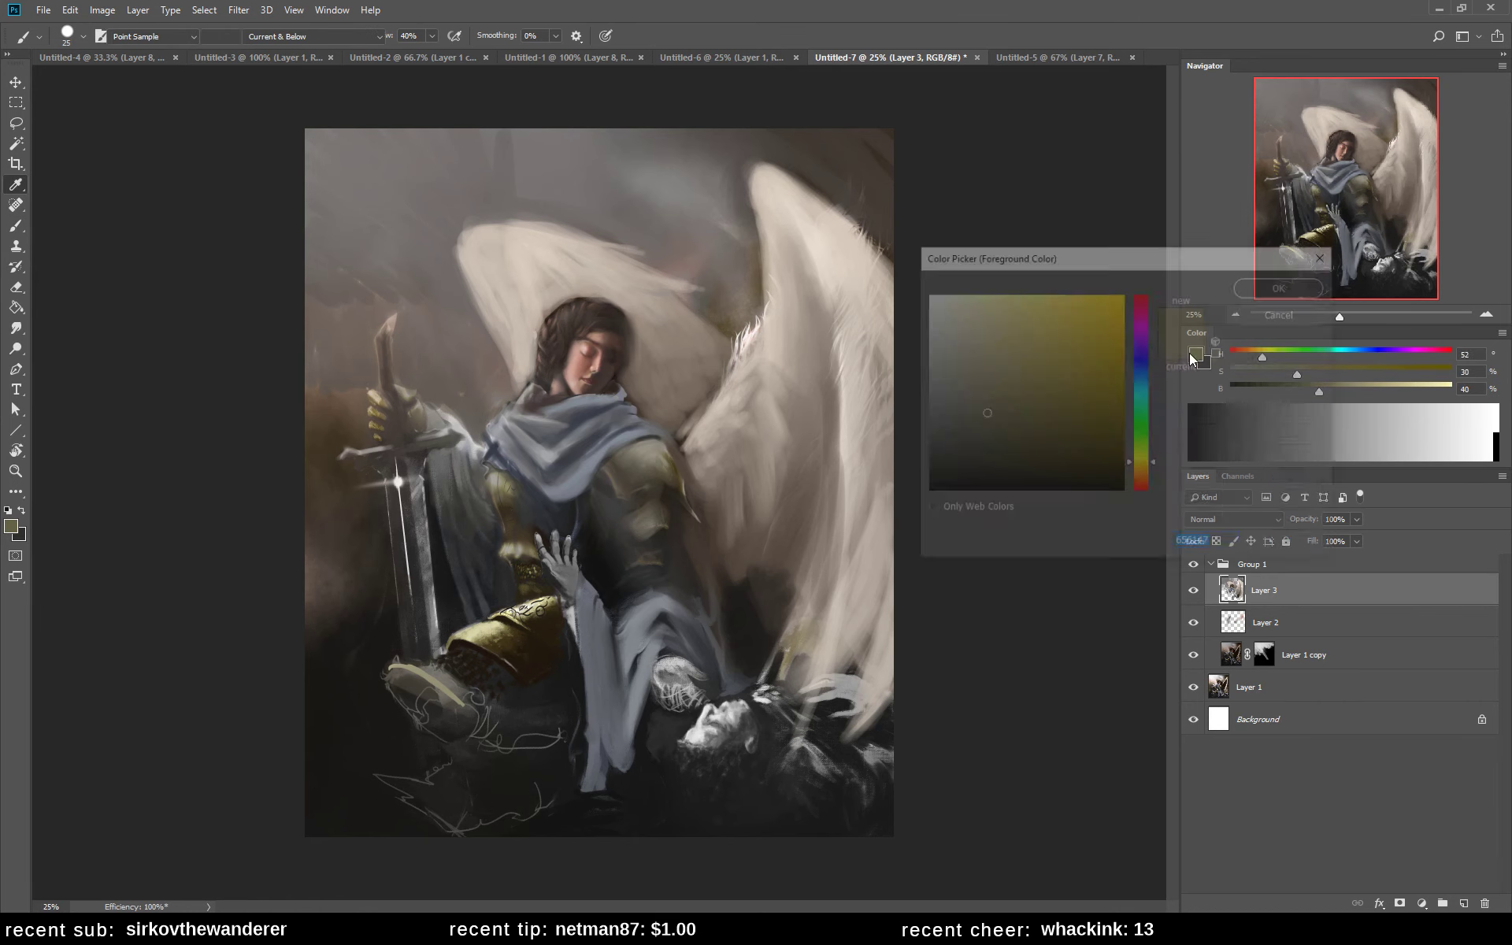
click(1036, 350)
click(1142, 477)
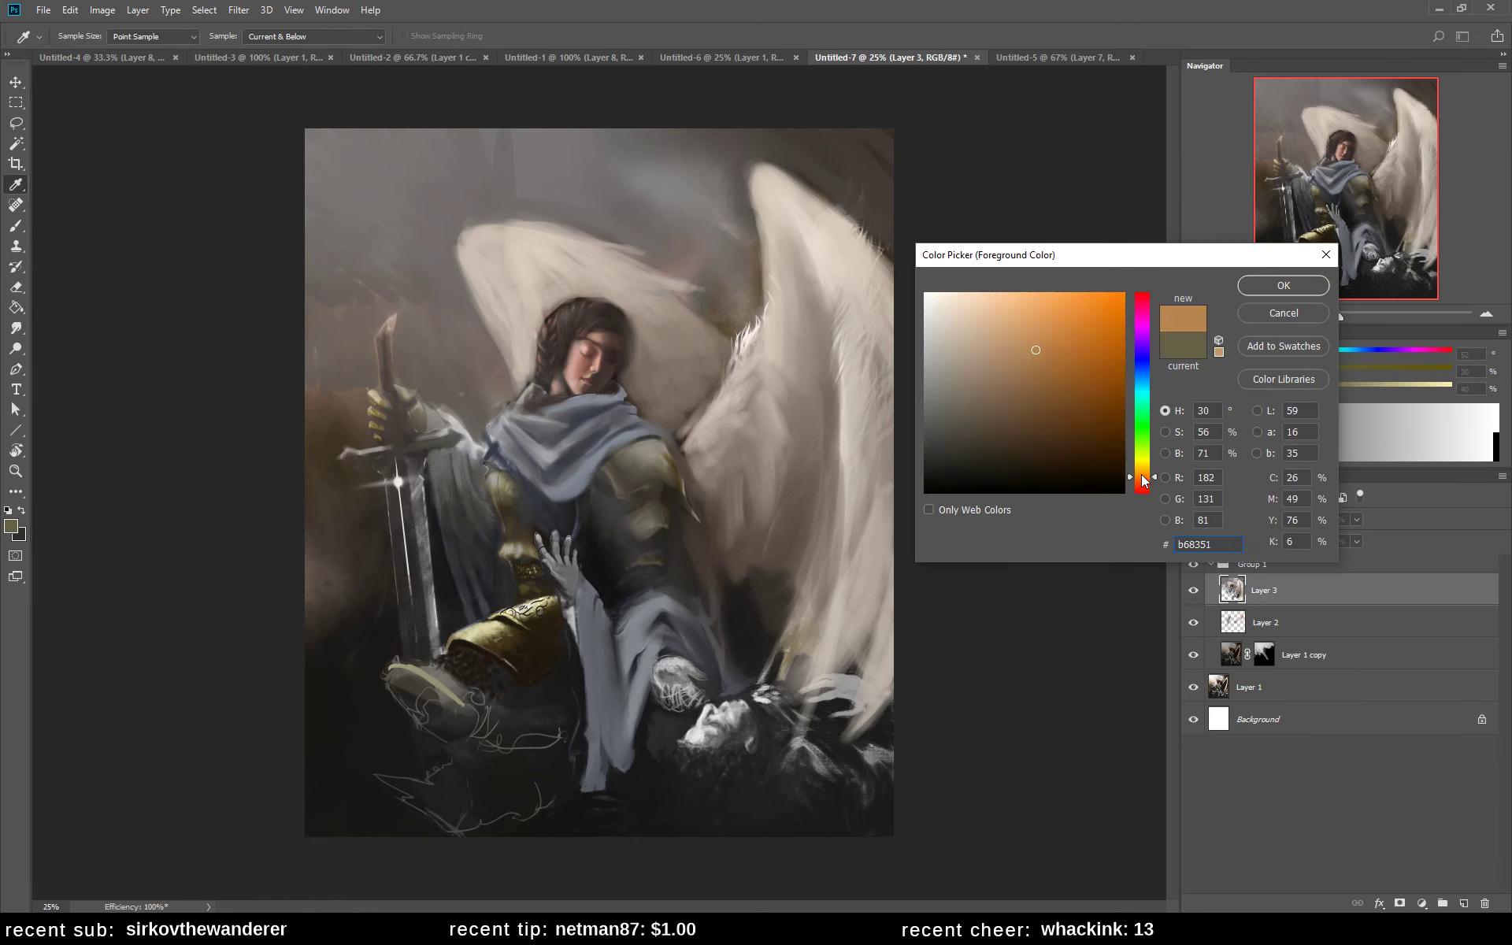
click(987, 349)
click(1262, 289)
key(b)
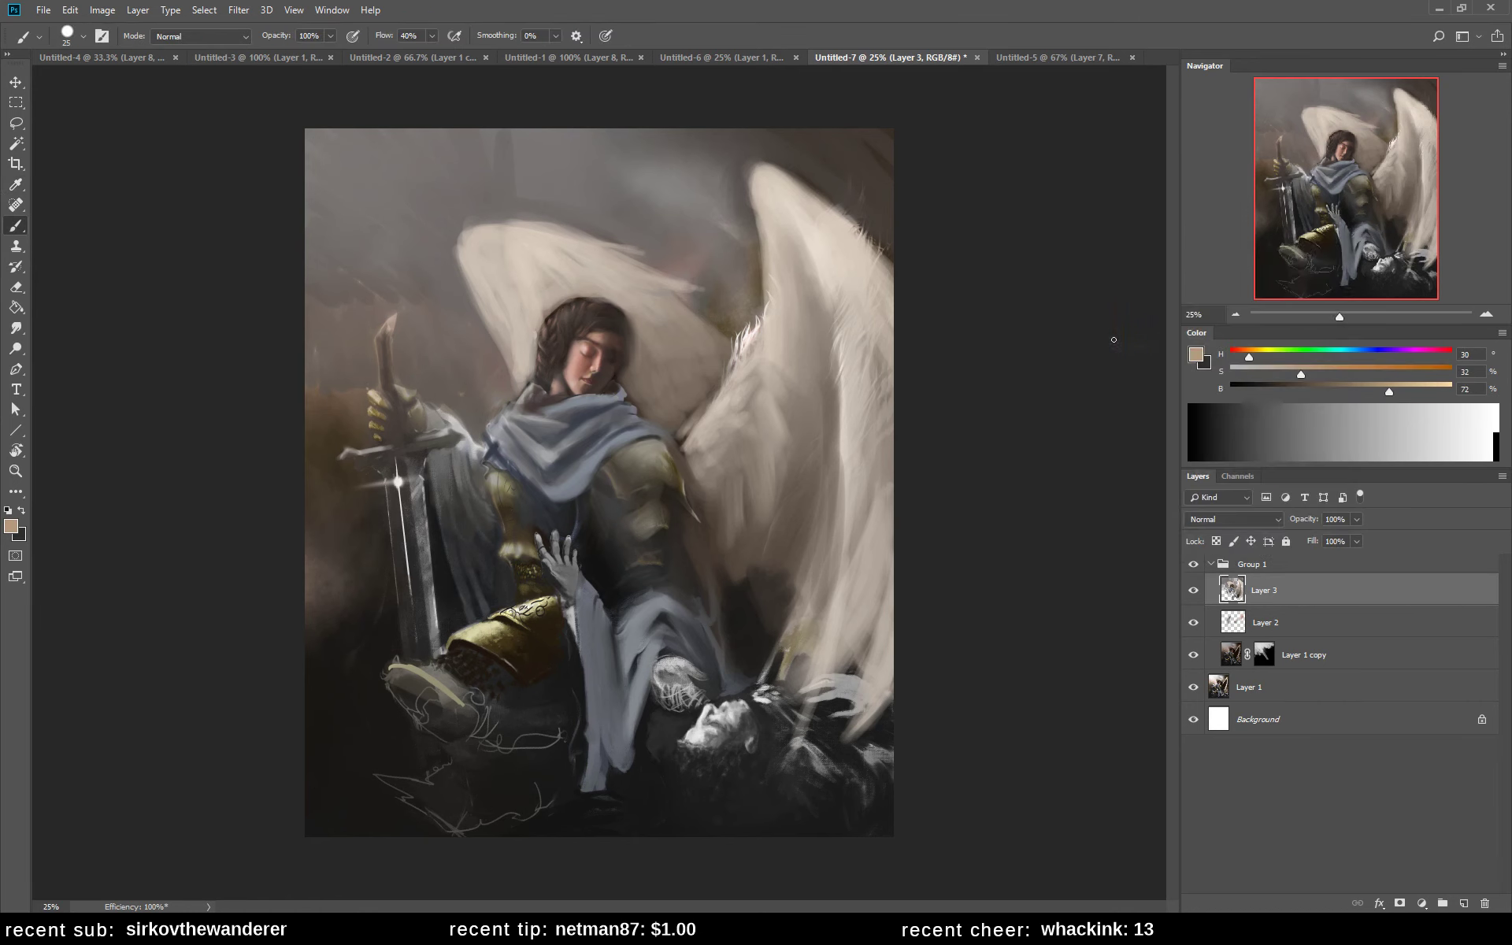
drag(497, 482, 514, 504)
mouse_move(508, 615)
mouse_down()
mouse_move(533, 602)
mouse_move(525, 617)
mouse_up()
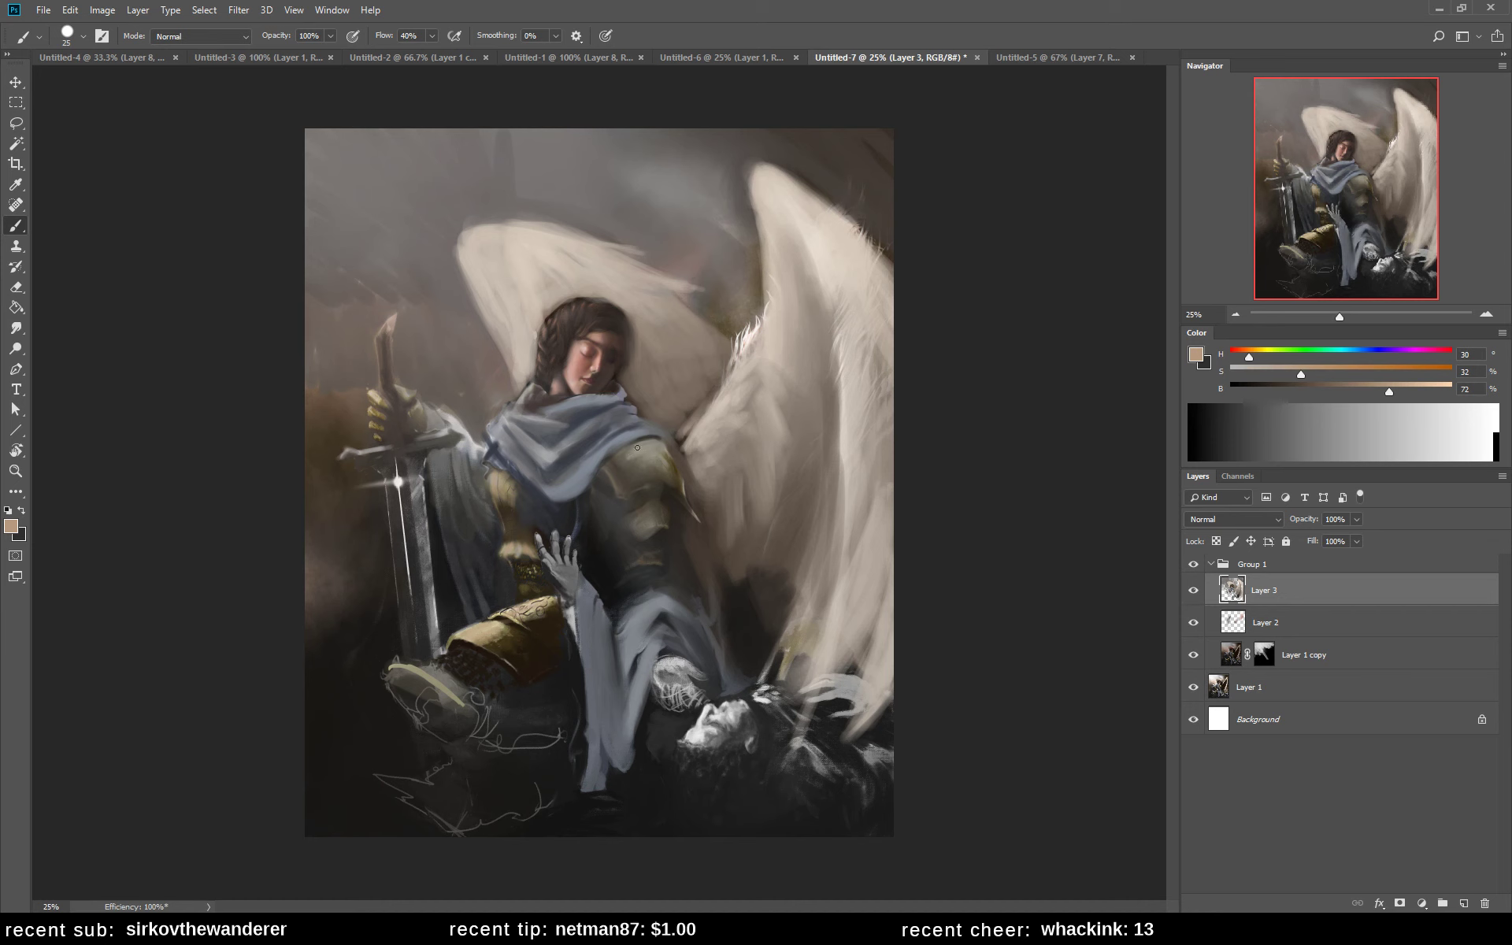
- Switch to a lighter yellowish peach and brighten the chest and shoulder armour highlights
click(1197, 355)
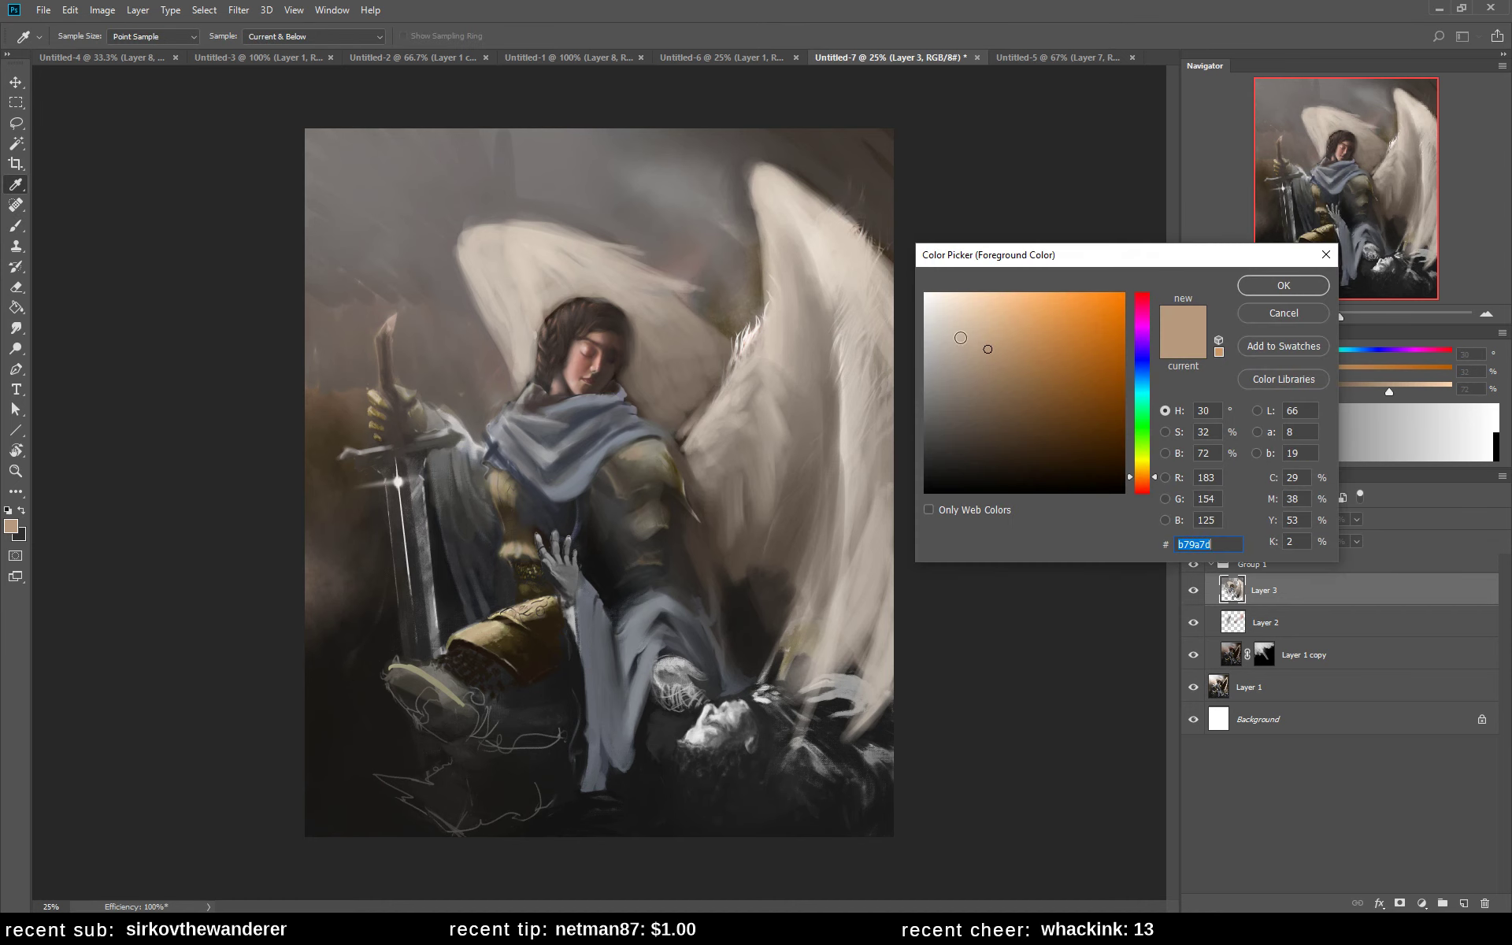
click(983, 300)
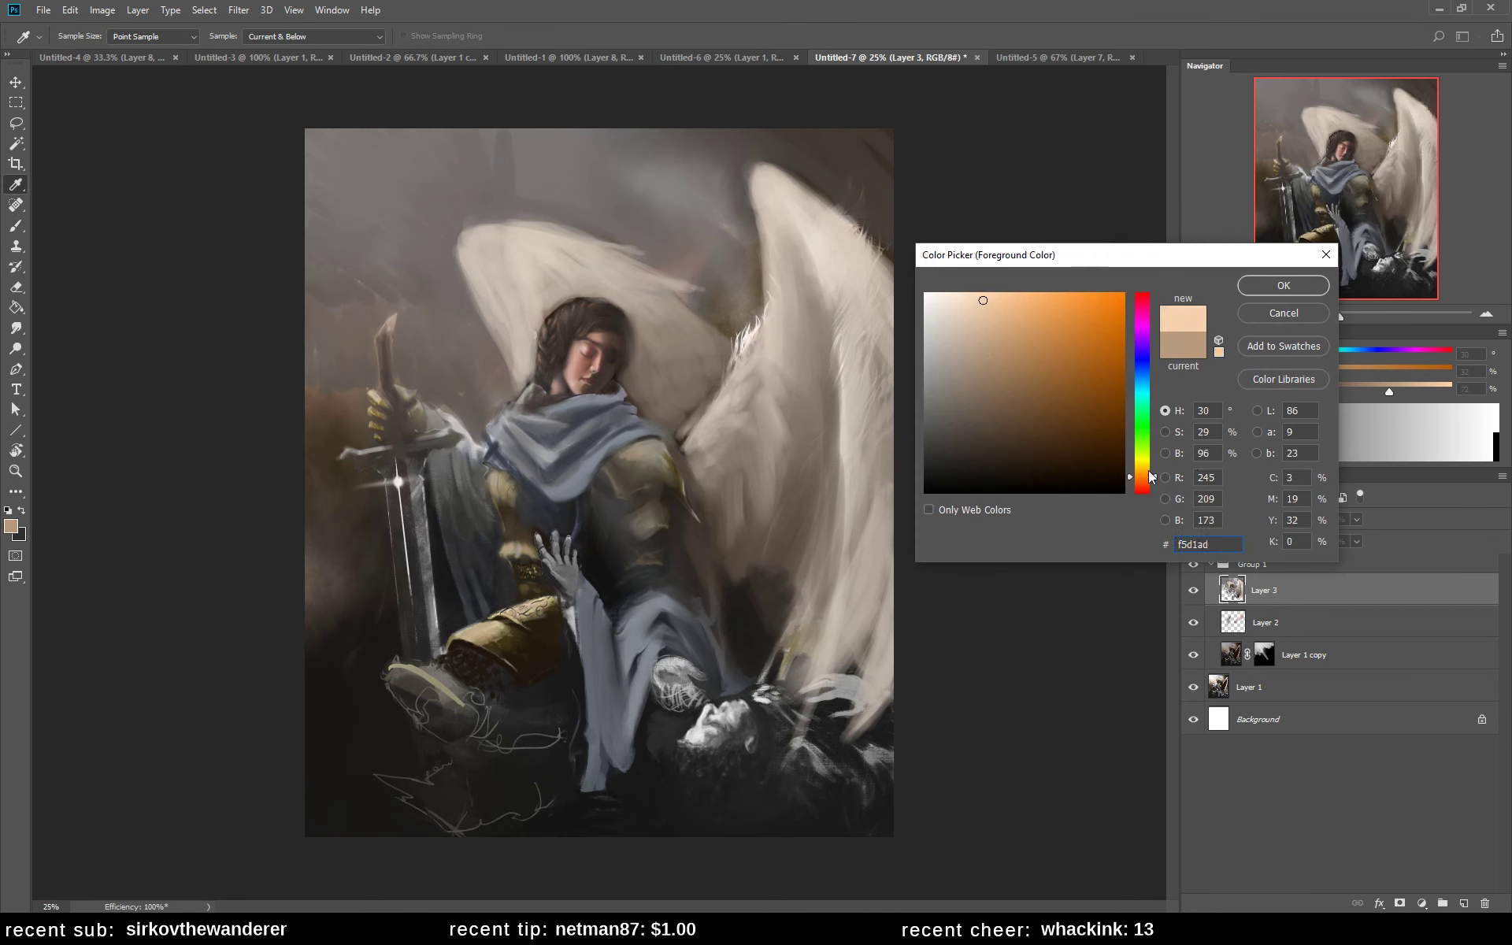
drag(1150, 476, 1146, 472)
click(1262, 288)
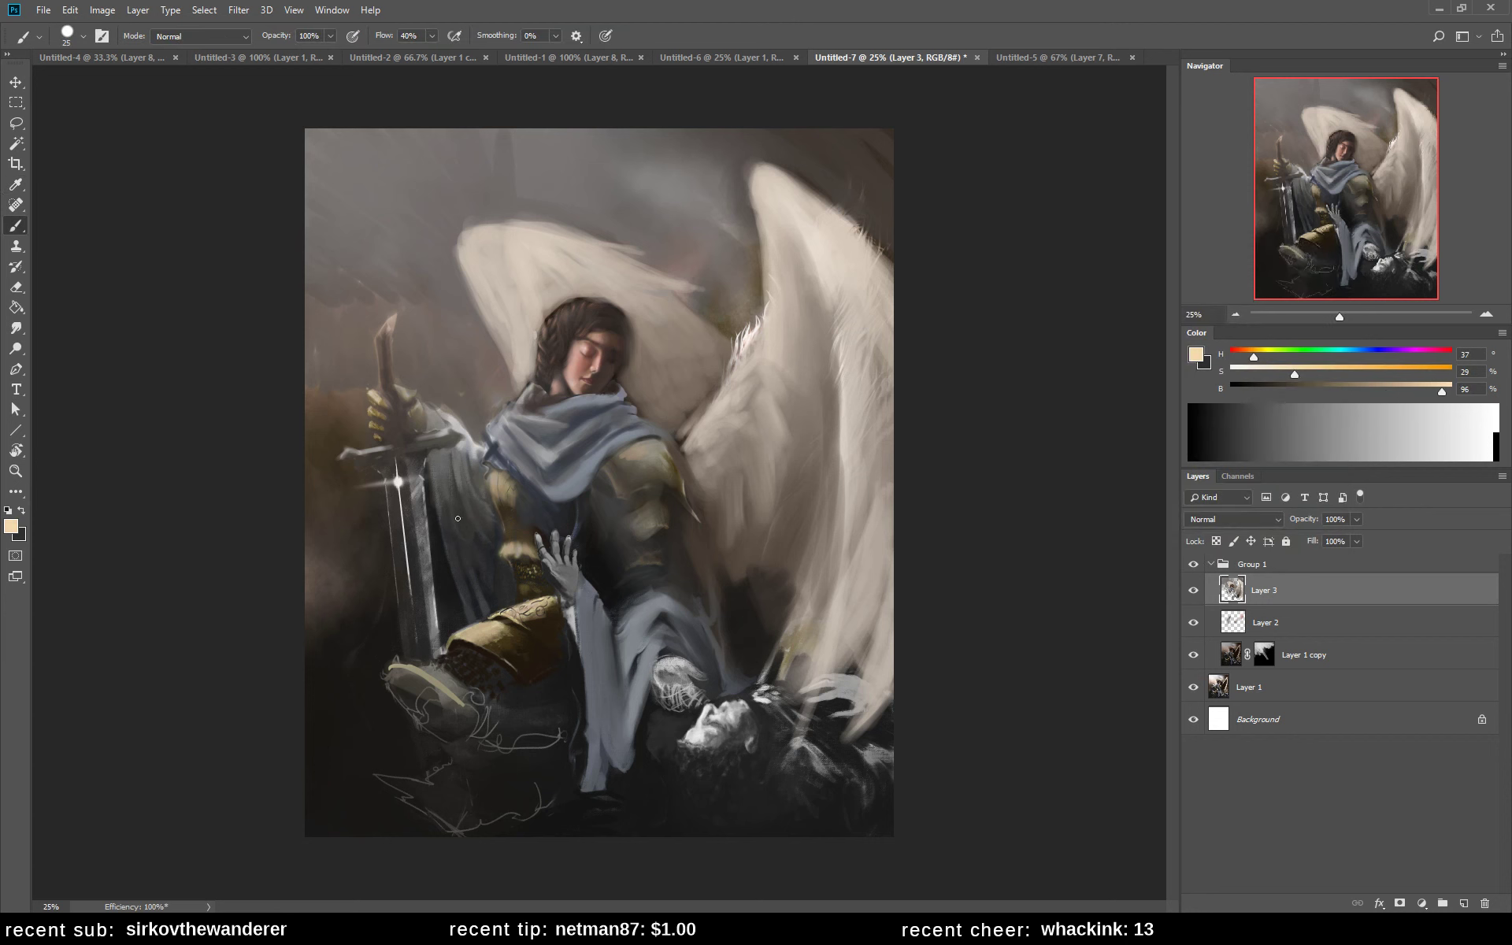
drag(498, 485, 511, 490)
mouse_move(625, 456)
mouse_down()
mouse_move(660, 445)
mouse_move(644, 443)
mouse_up()
- Highlight the knee armour's top edge and the gauntlet, then undo the gauntlet stroke
mouse_move(465, 635)
mouse_down()
mouse_move(556, 598)
mouse_move(517, 617)
mouse_move(551, 605)
mouse_up()
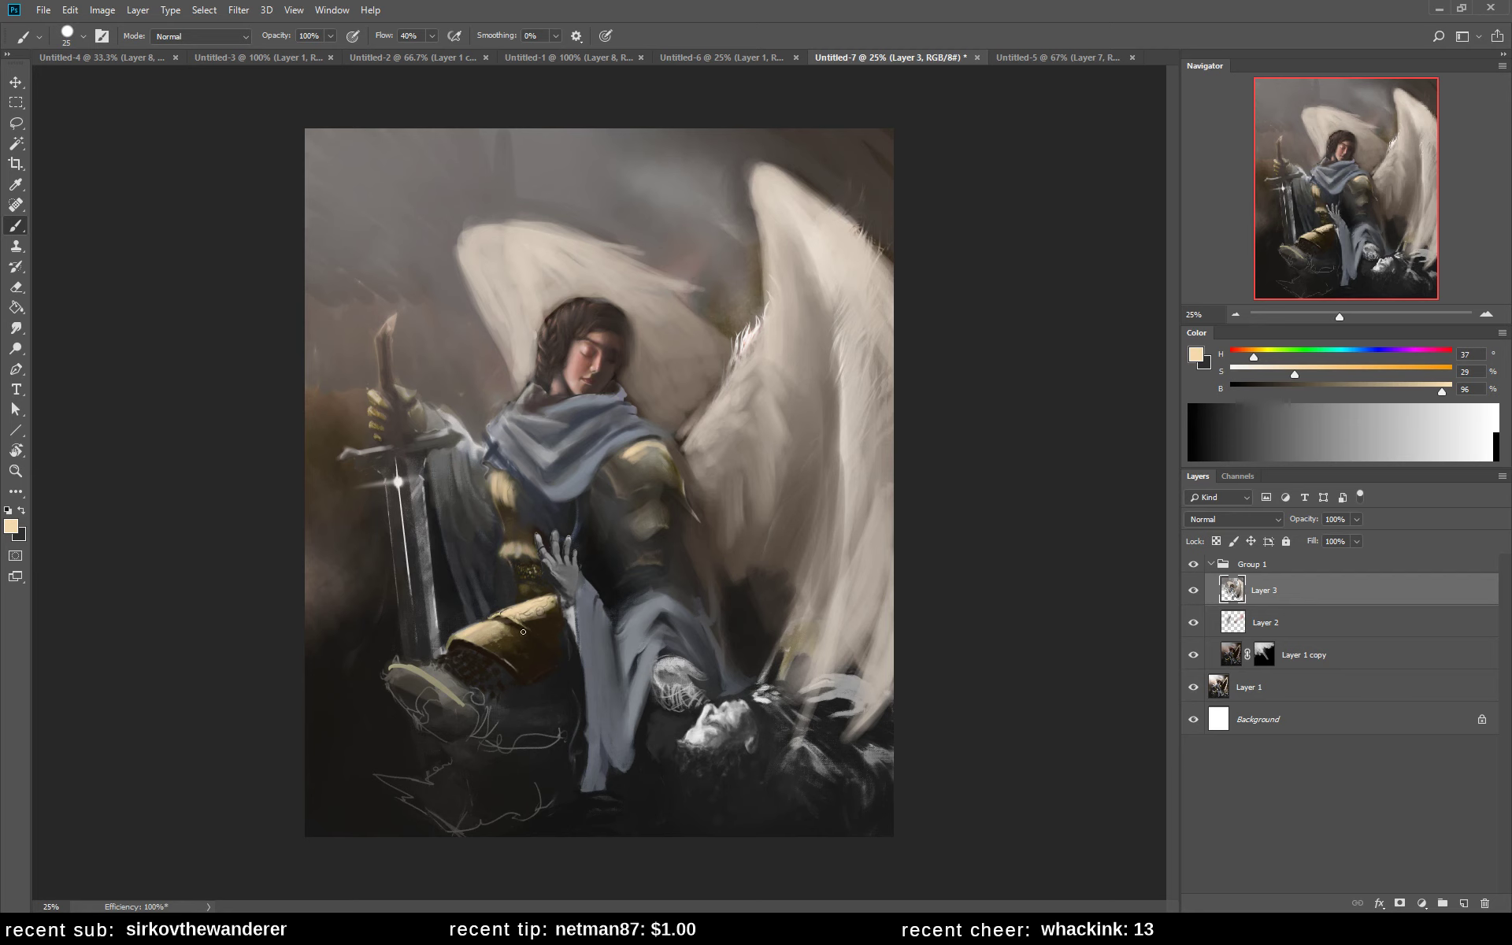
mouse_move(373, 395)
mouse_down()
mouse_move(408, 392)
mouse_move(425, 425)
mouse_up()
key(ctrl+z)
- Sample the cloak's blue-grey, toggle Group 1 to compare versions, and flip the canvas back
alt+click(530, 405)
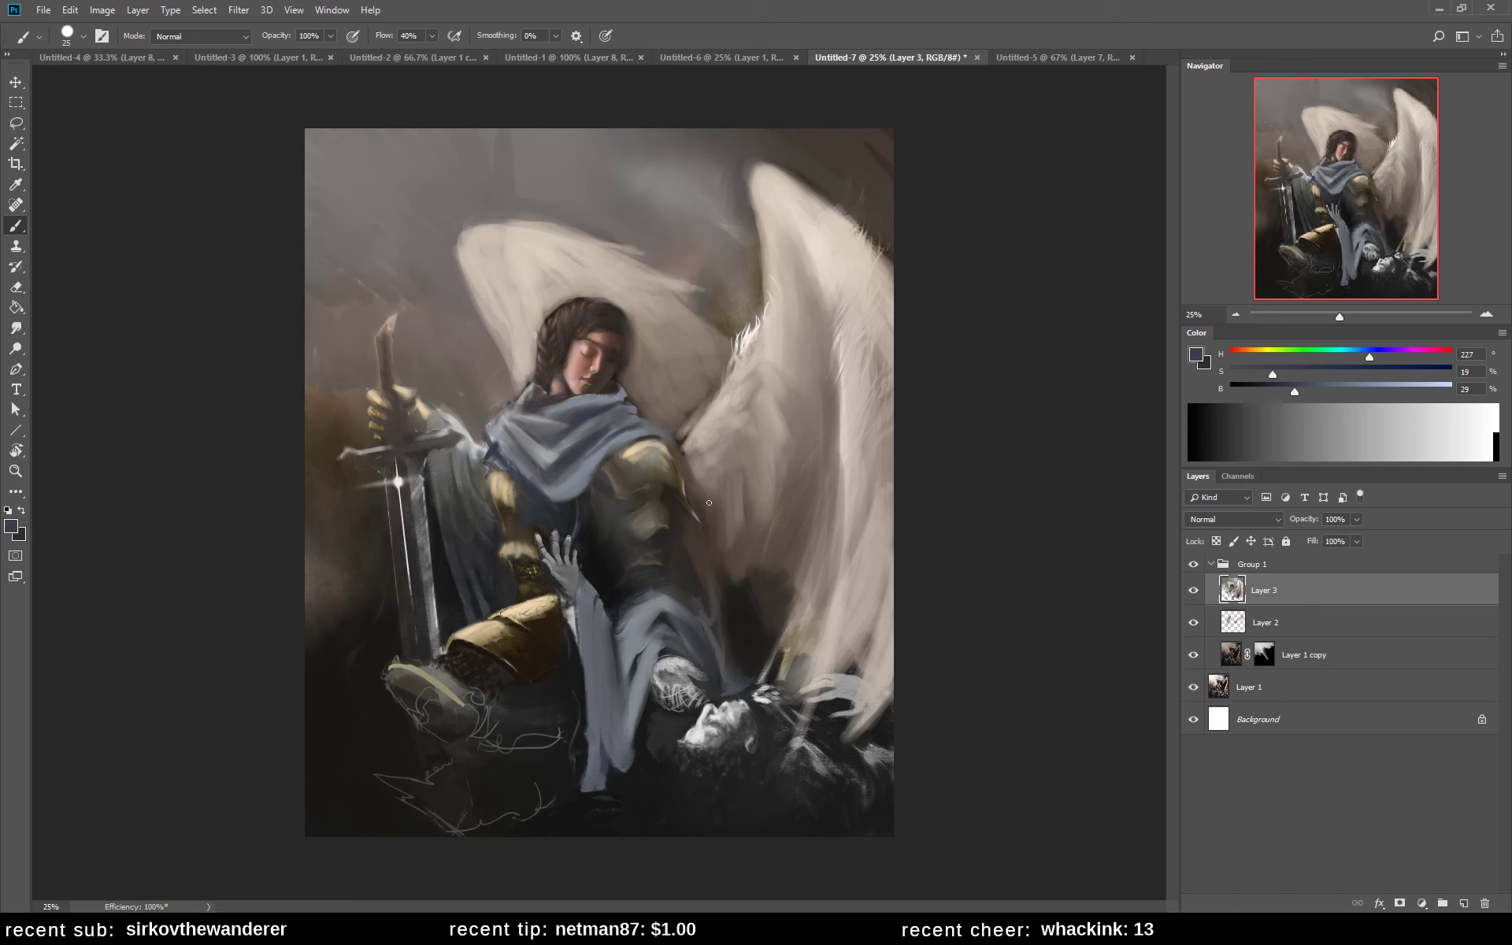
click(1193, 565)
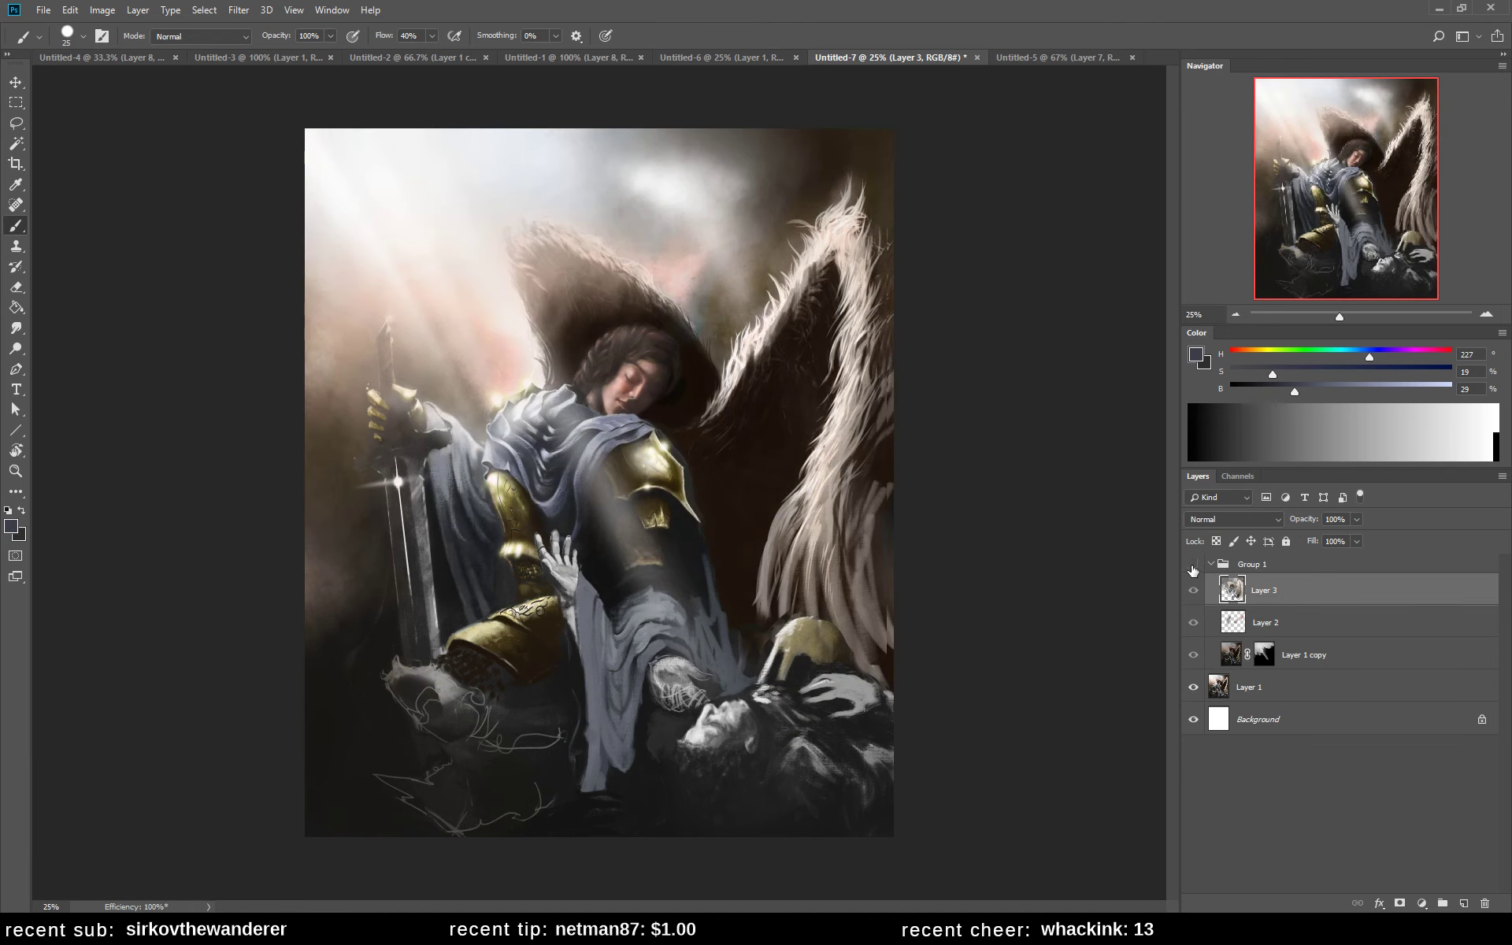
click(1193, 564)
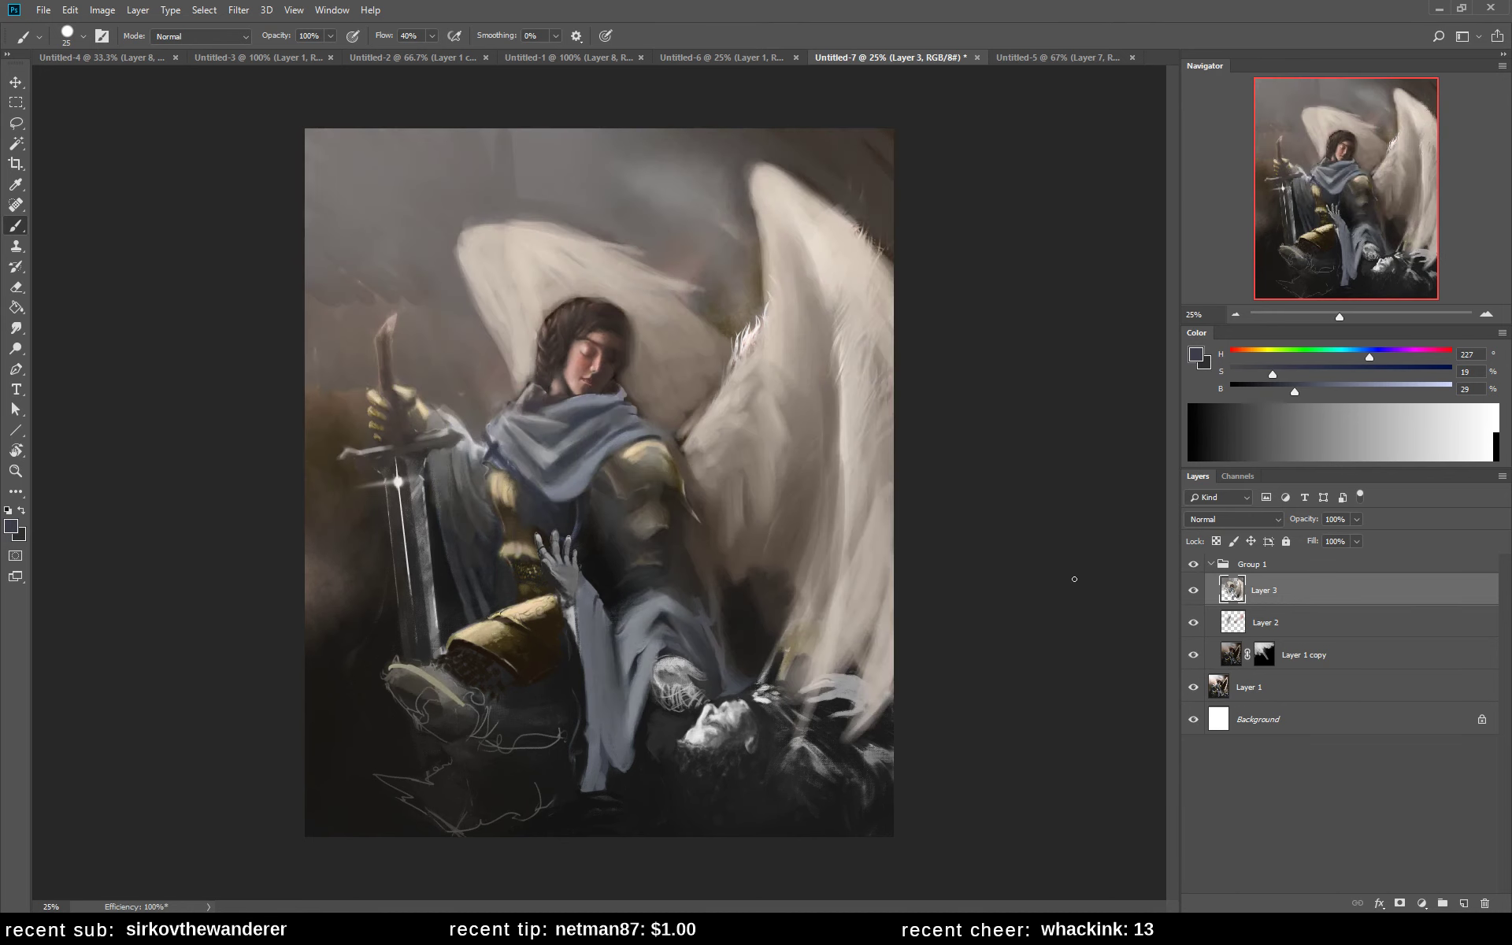
key(ctrl+shift+h)
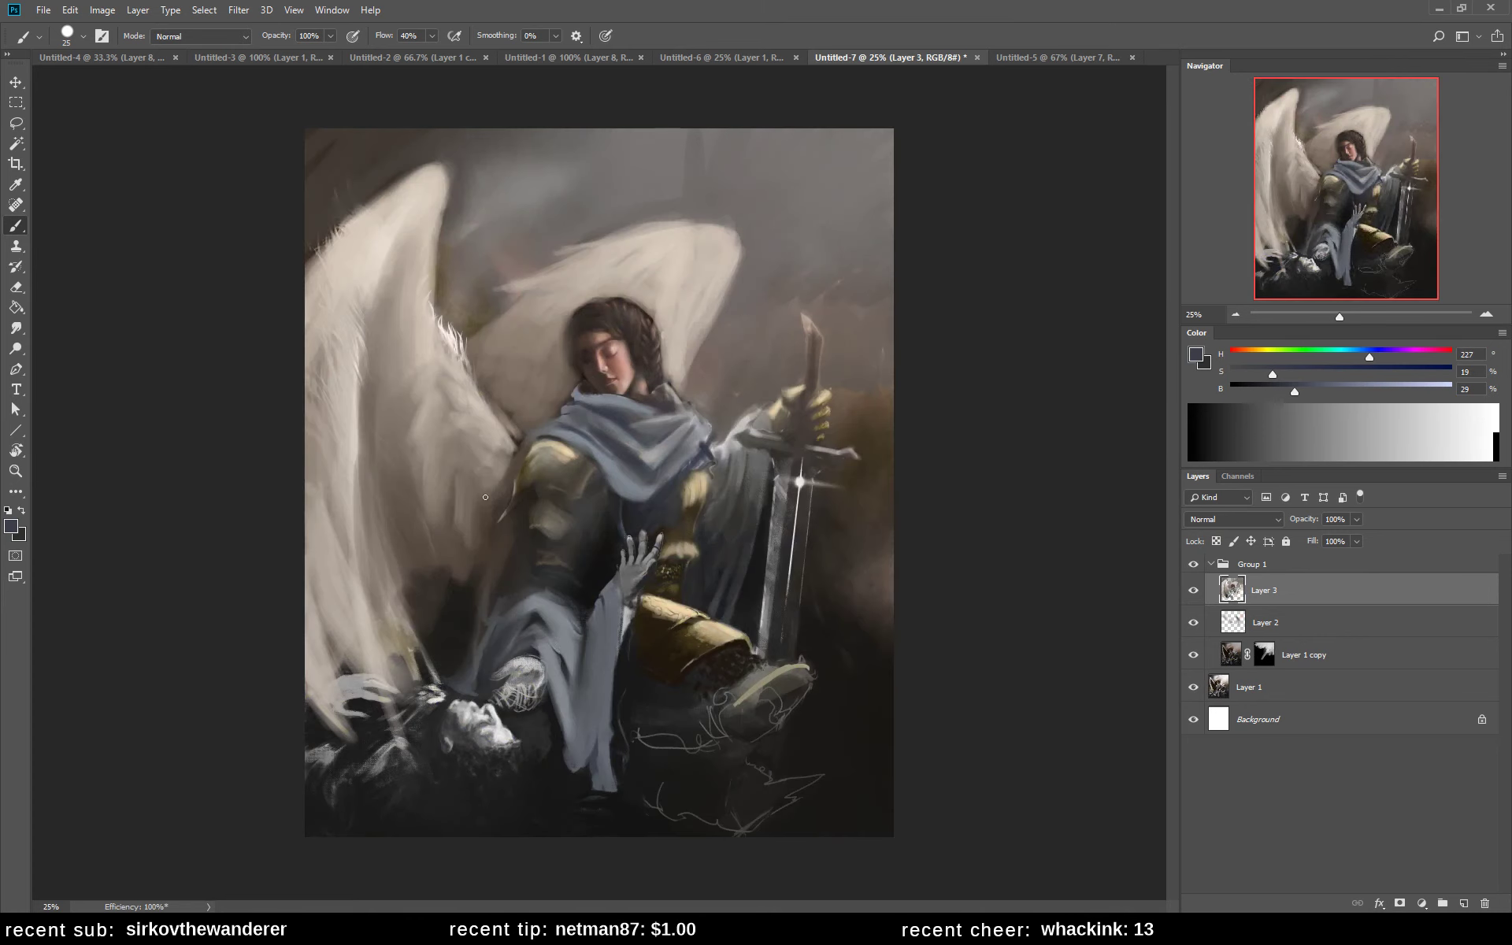
- Darken the scarf's top edge by the neck and sample the dark brown hair
alt+click(584, 402)
mouse_move(586, 399)
mouse_down()
mouse_move(686, 484)
mouse_move(574, 402)
mouse_move(567, 423)
mouse_move(596, 409)
mouse_move(577, 390)
mouse_move(574, 427)
mouse_move(590, 427)
mouse_move(554, 420)
mouse_move(530, 438)
mouse_move(566, 417)
mouse_move(534, 439)
mouse_move(578, 442)
mouse_up()
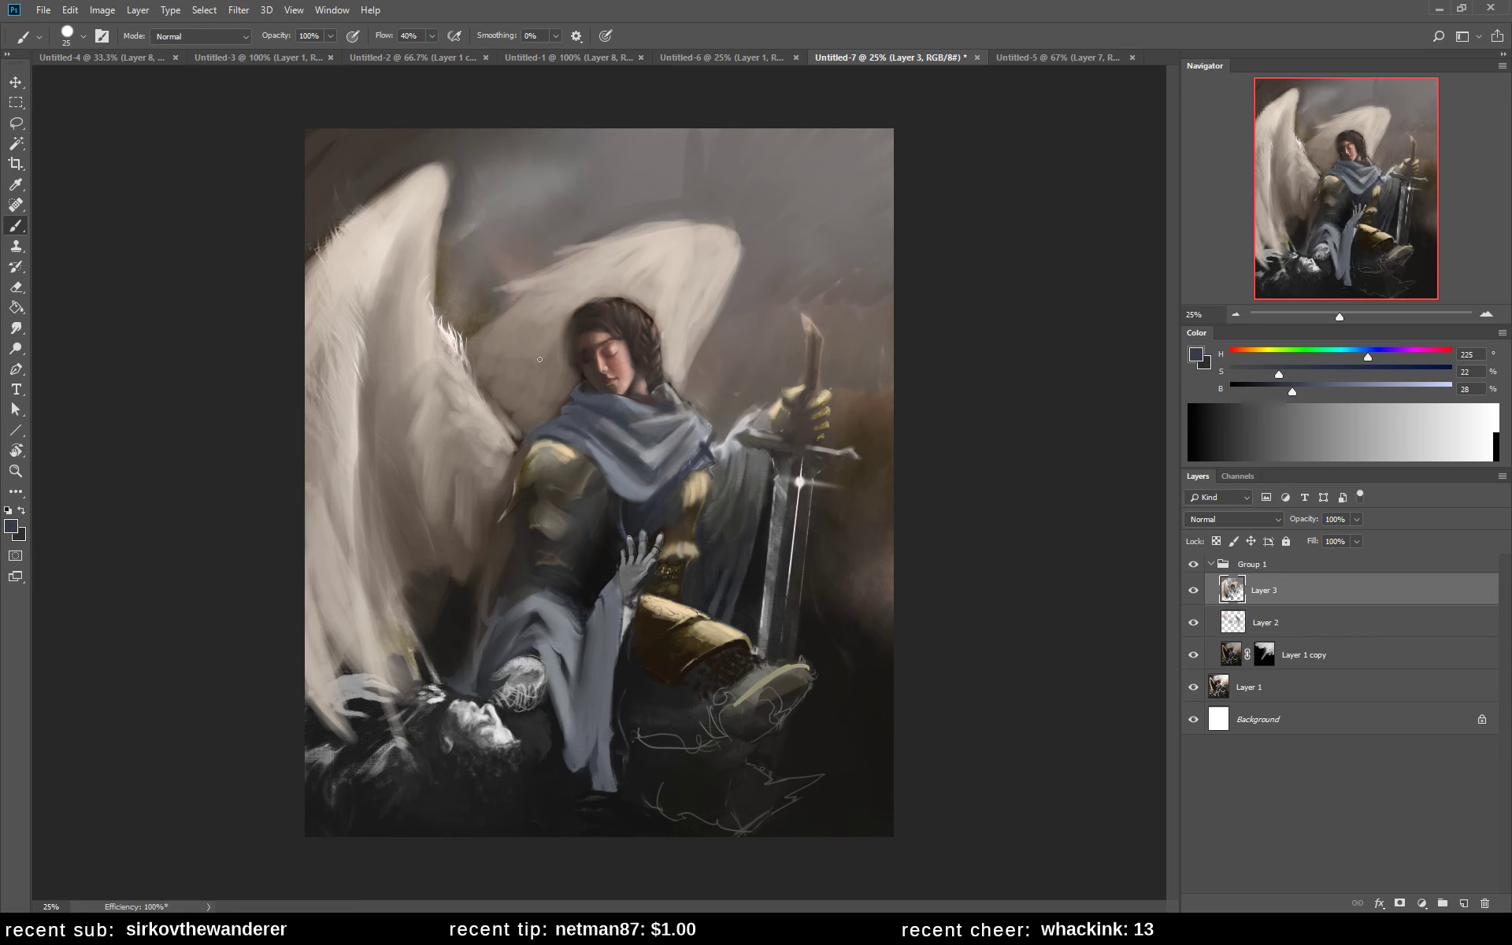
alt+click(629, 295)
alt+click(627, 295)
alt+click(624, 295)
- Sample forehead, pinkish cheek and dark shadow tones around the closed eyes
alt+click(601, 337)
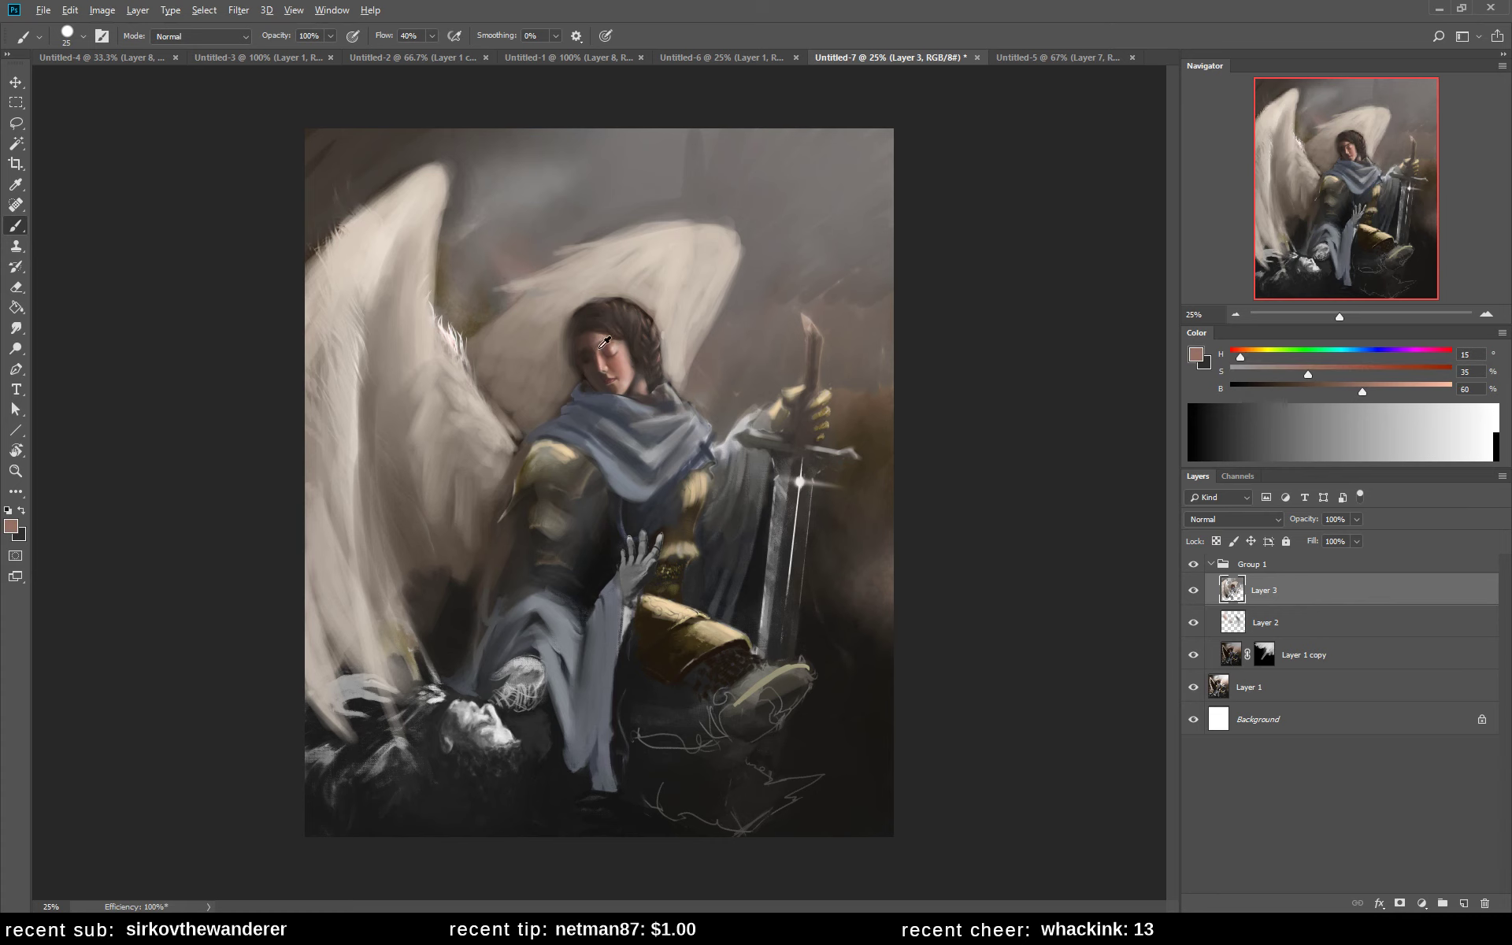
alt+click(605, 343)
alt+click(592, 353)
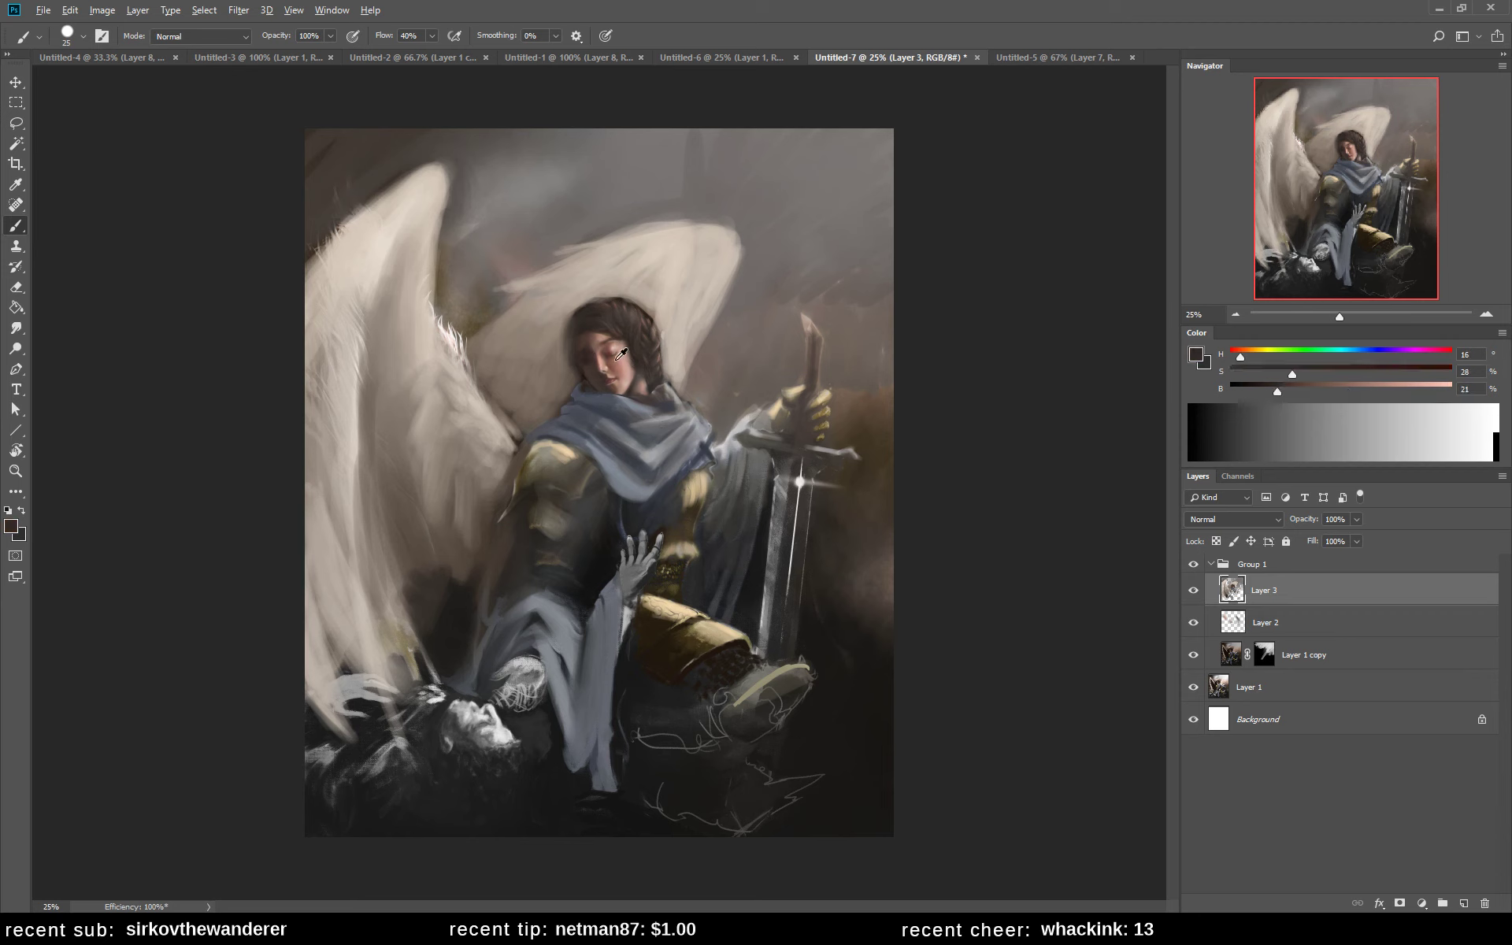
alt+click(611, 360)
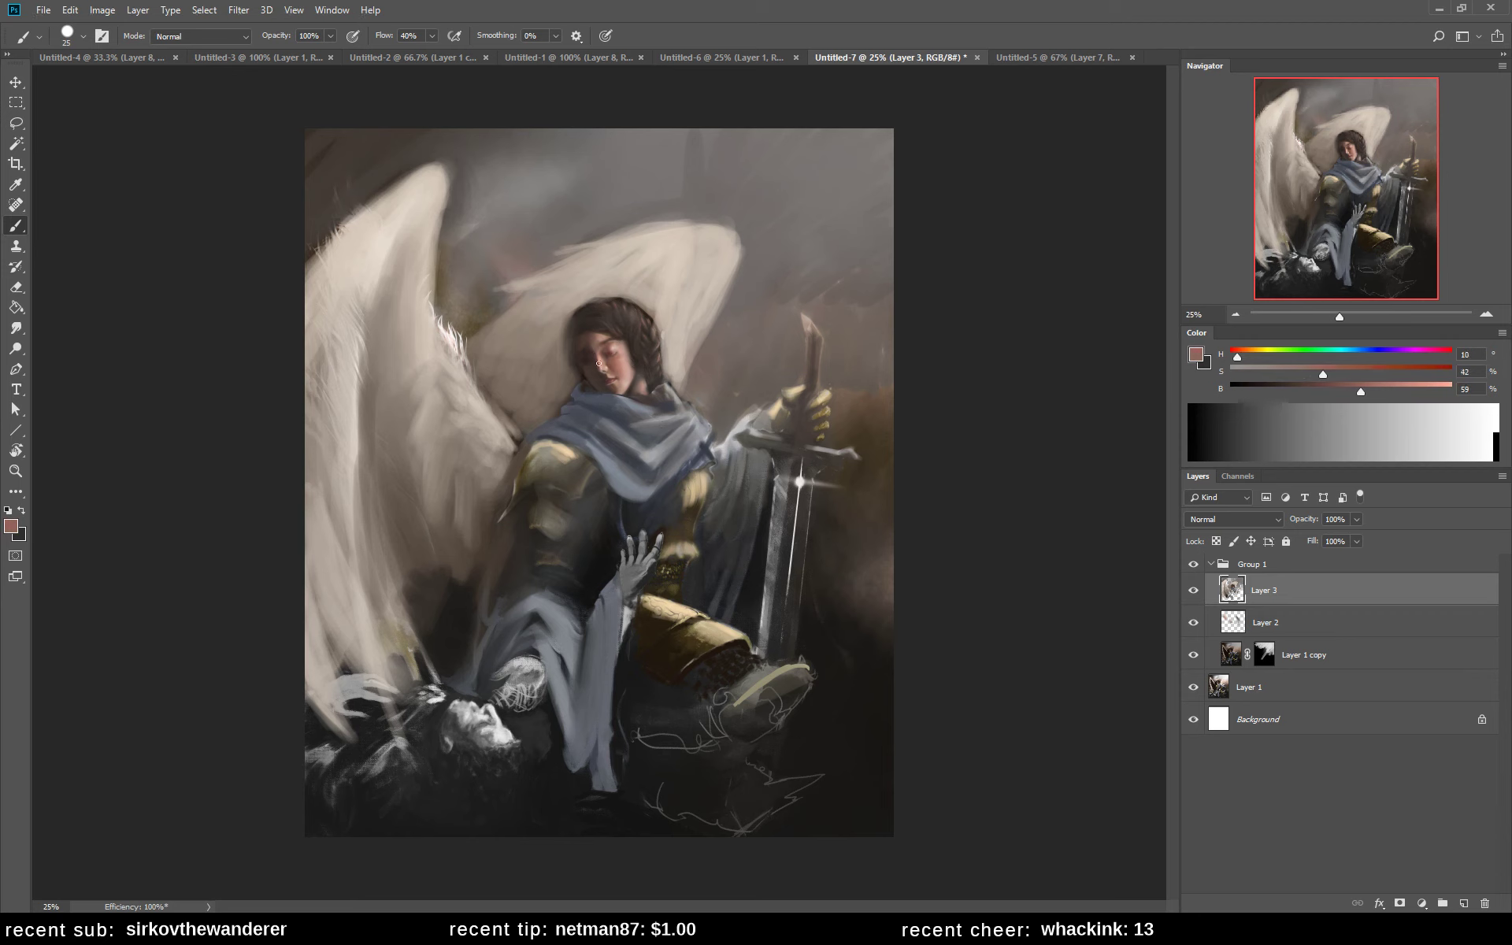
alt+click(592, 355)
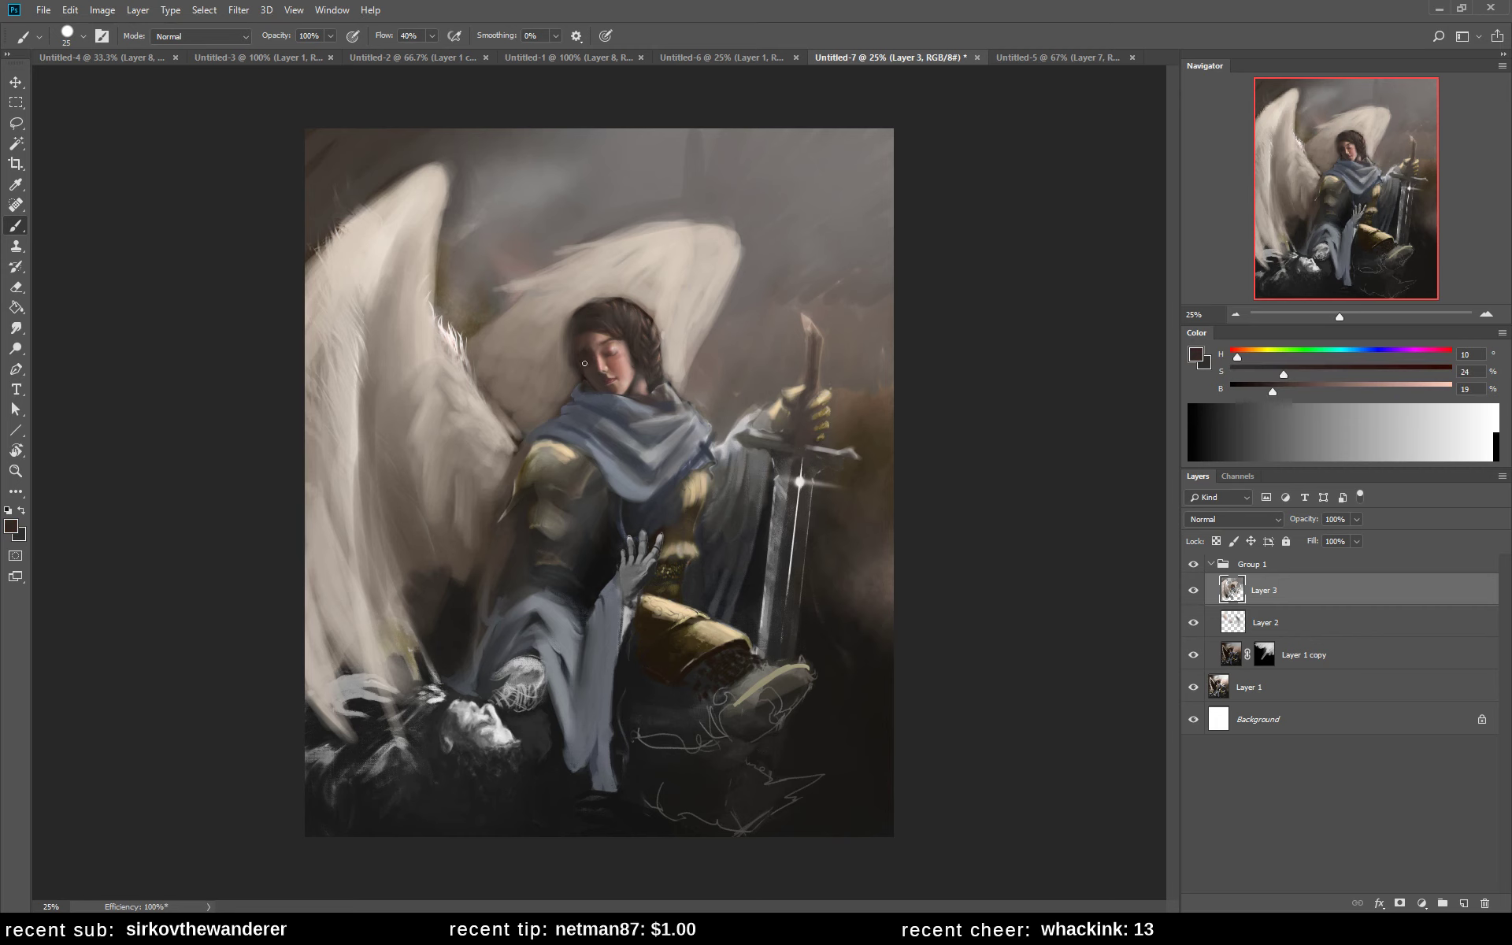
alt+click(592, 357)
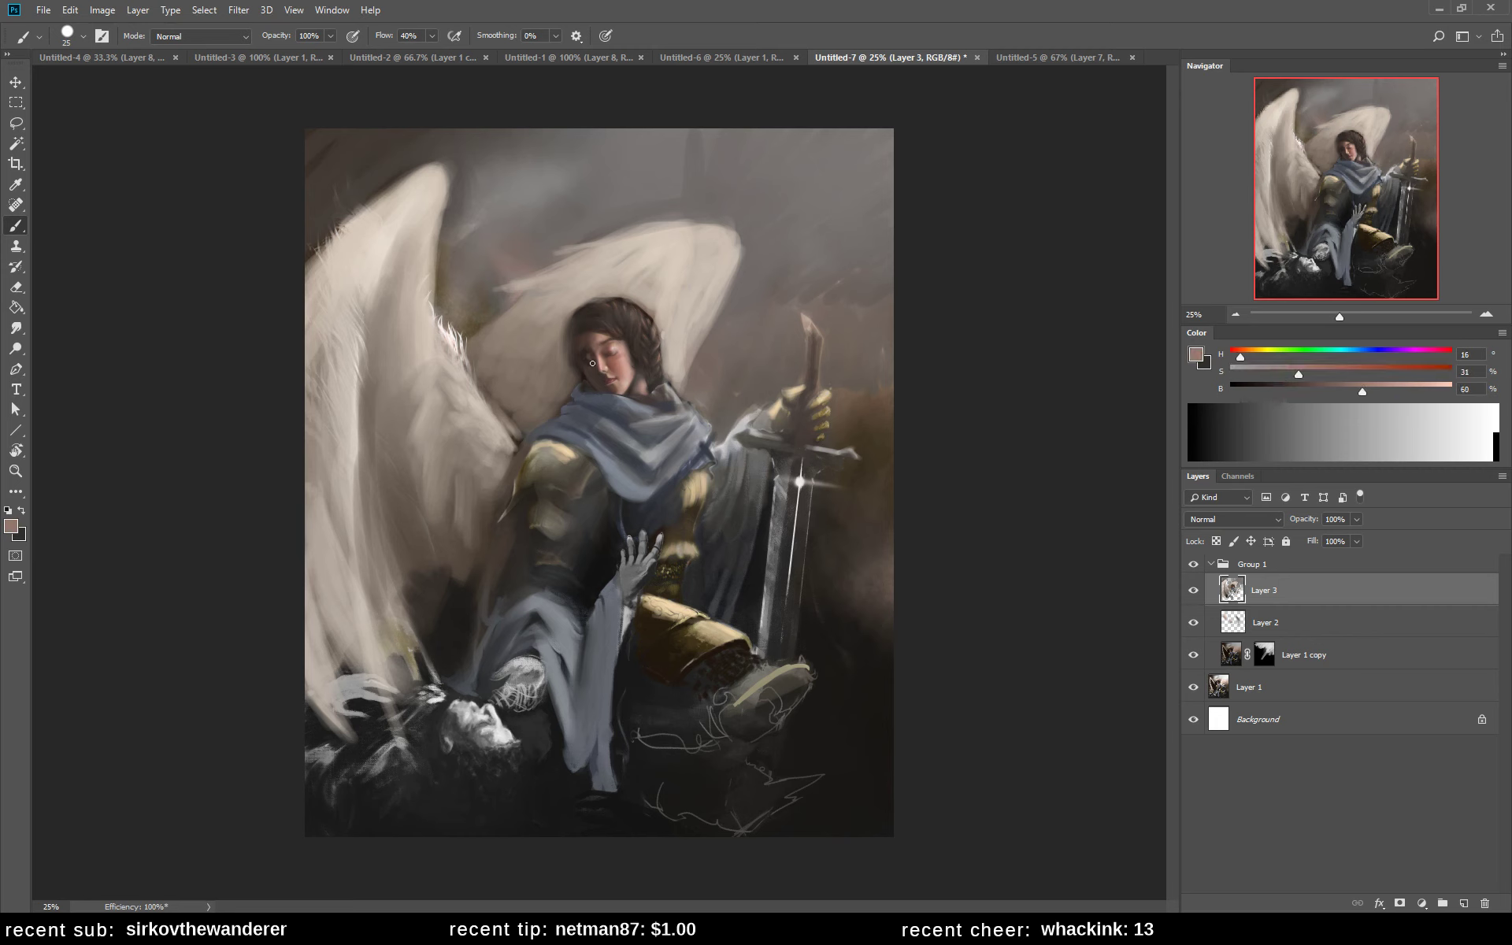
alt+click(581, 354)
alt+click(588, 355)
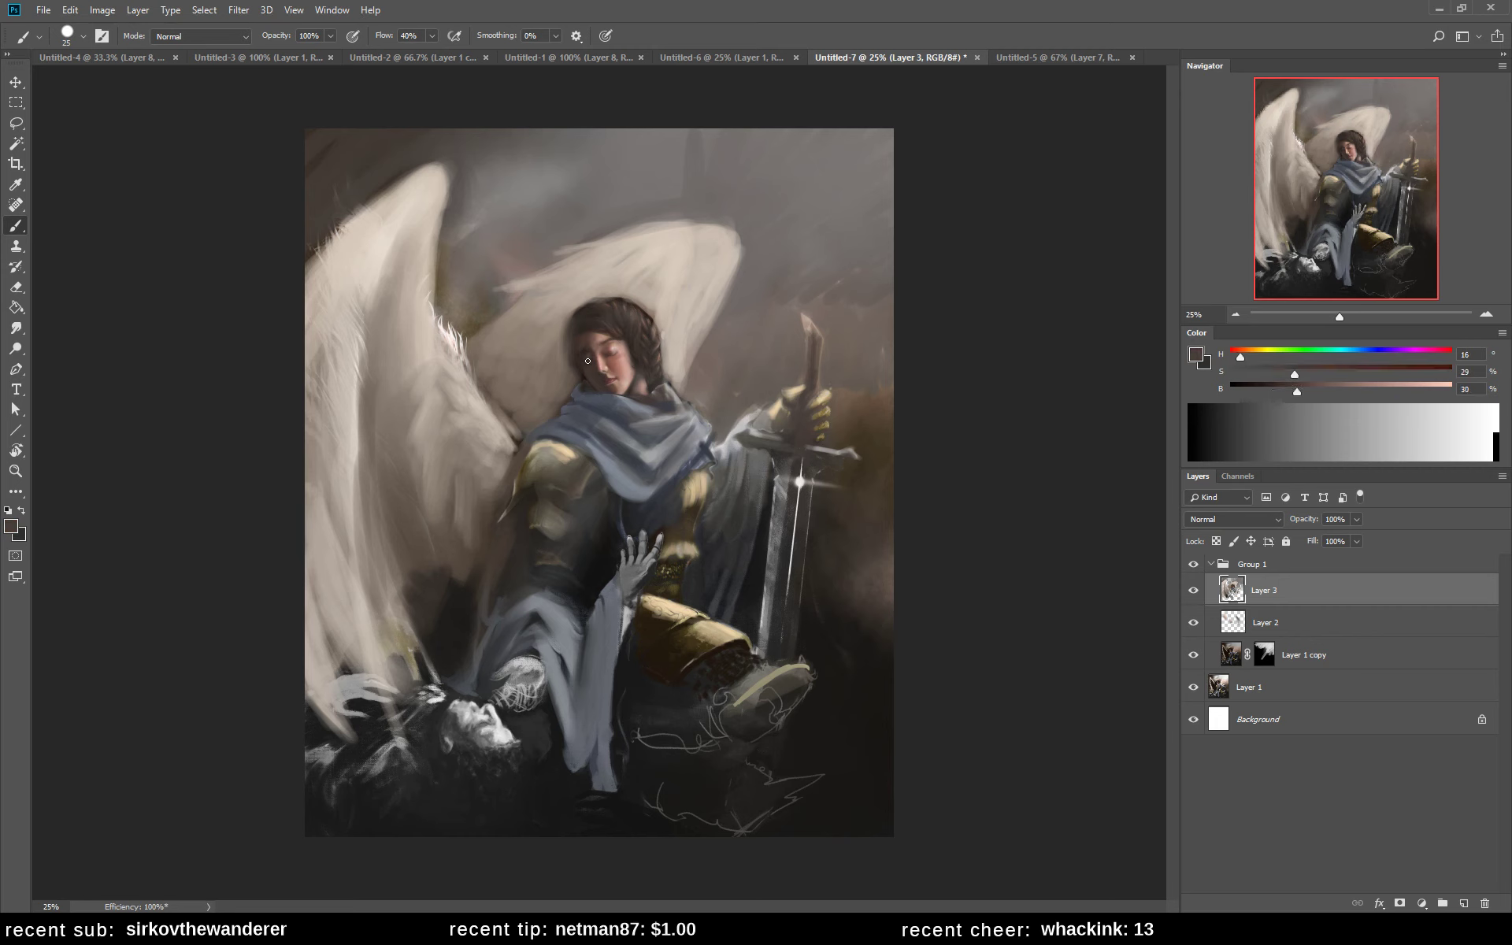
alt+click(587, 359)
- Sample brown, pink, warm reddish and highlight skin tones across the face, ending on scarf grey
alt+click(589, 356)
alt+click(581, 355)
alt+click(609, 349)
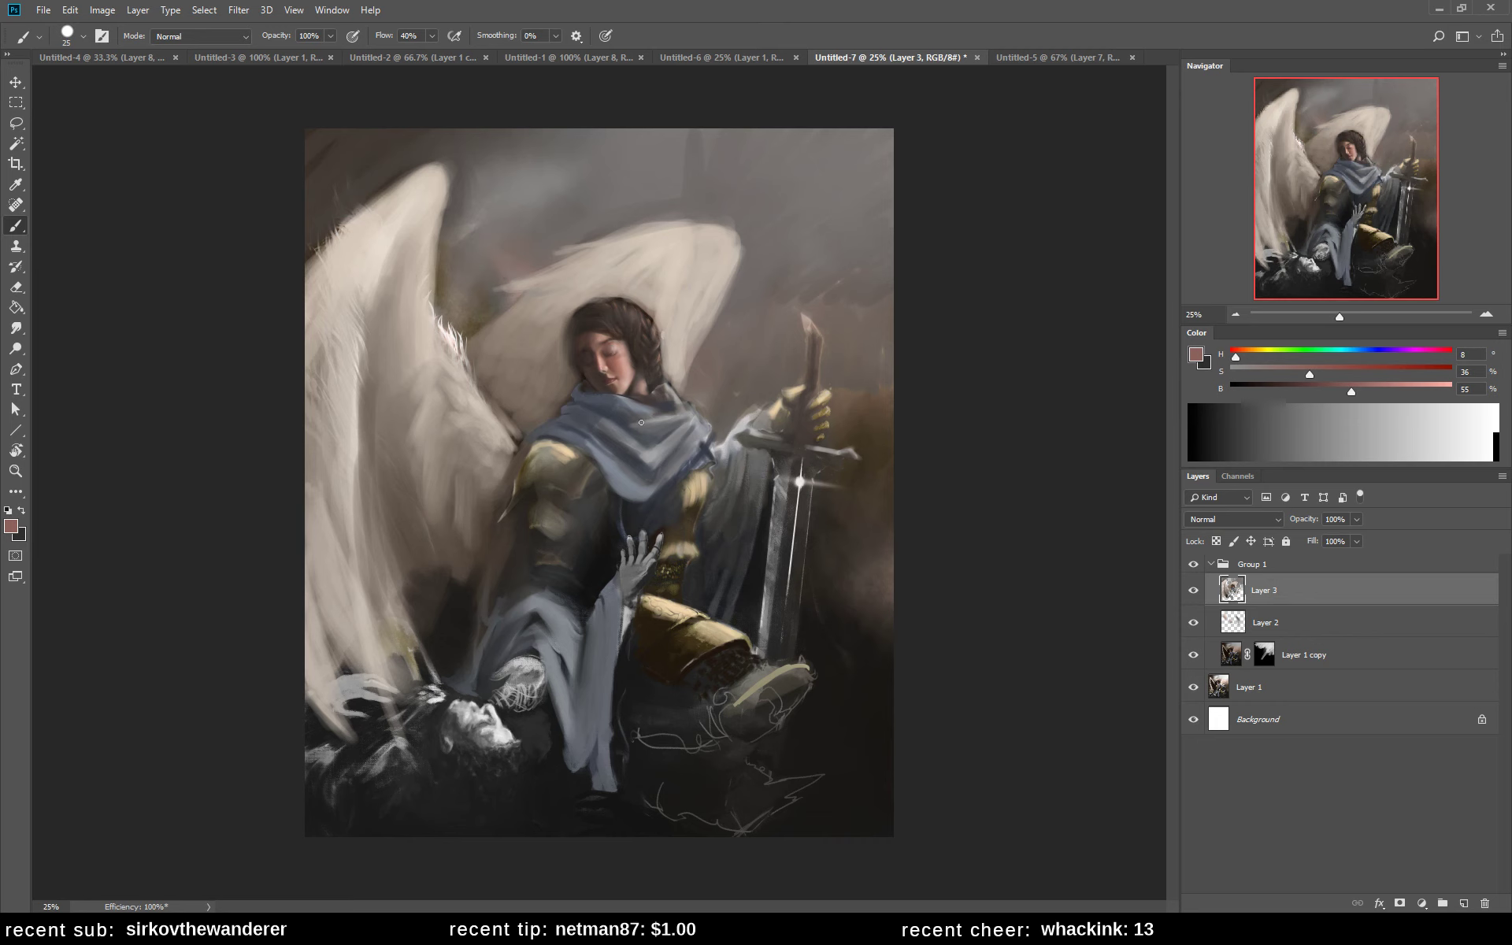
alt+click(614, 353)
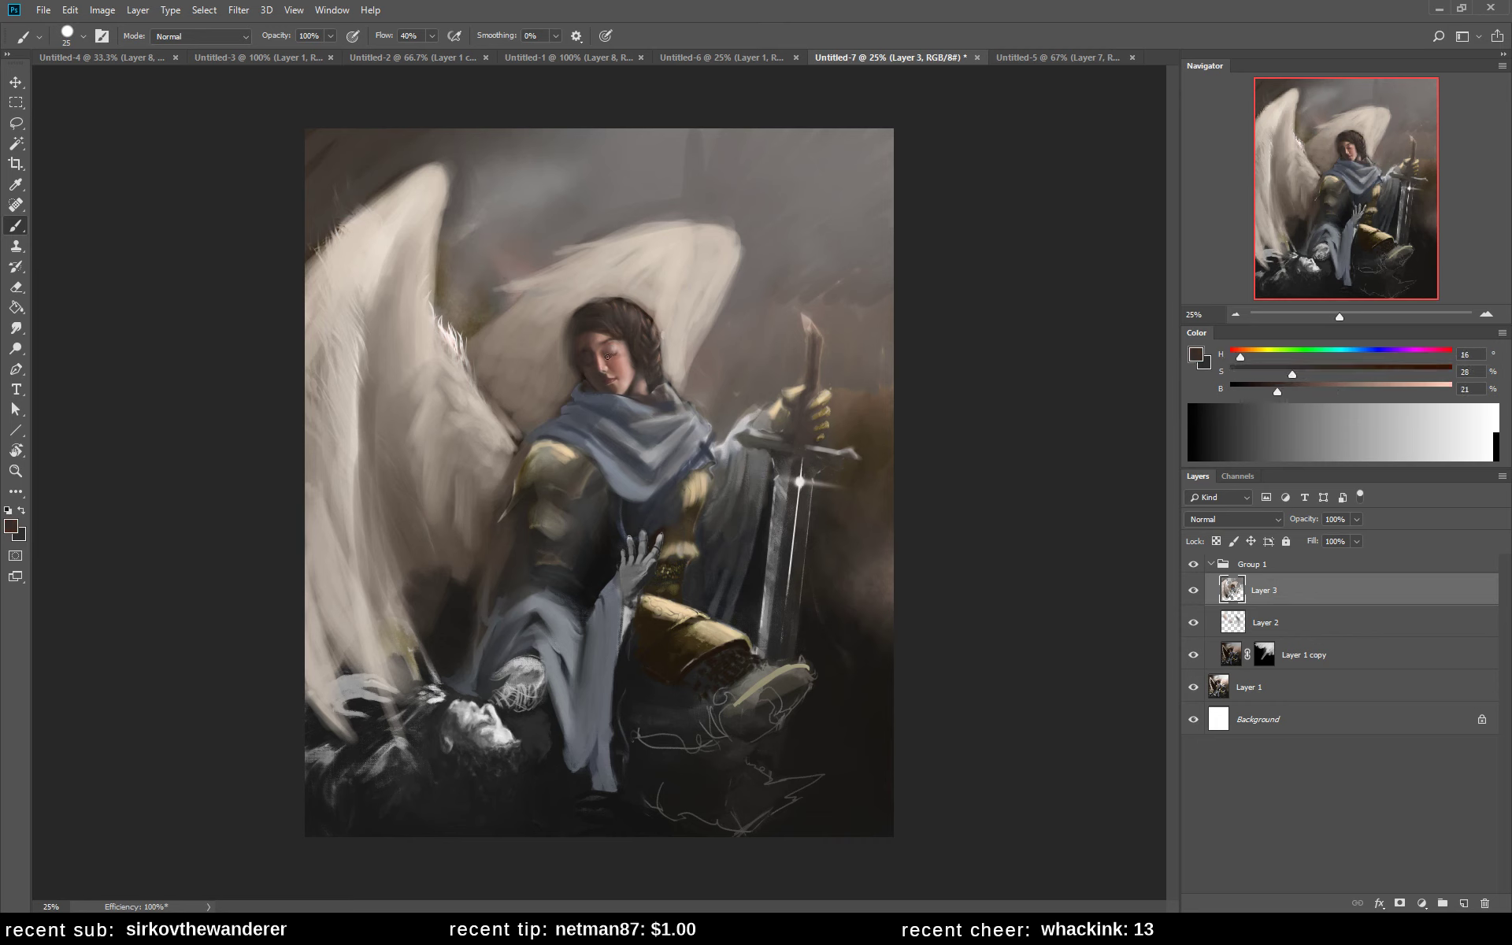
alt+click(618, 355)
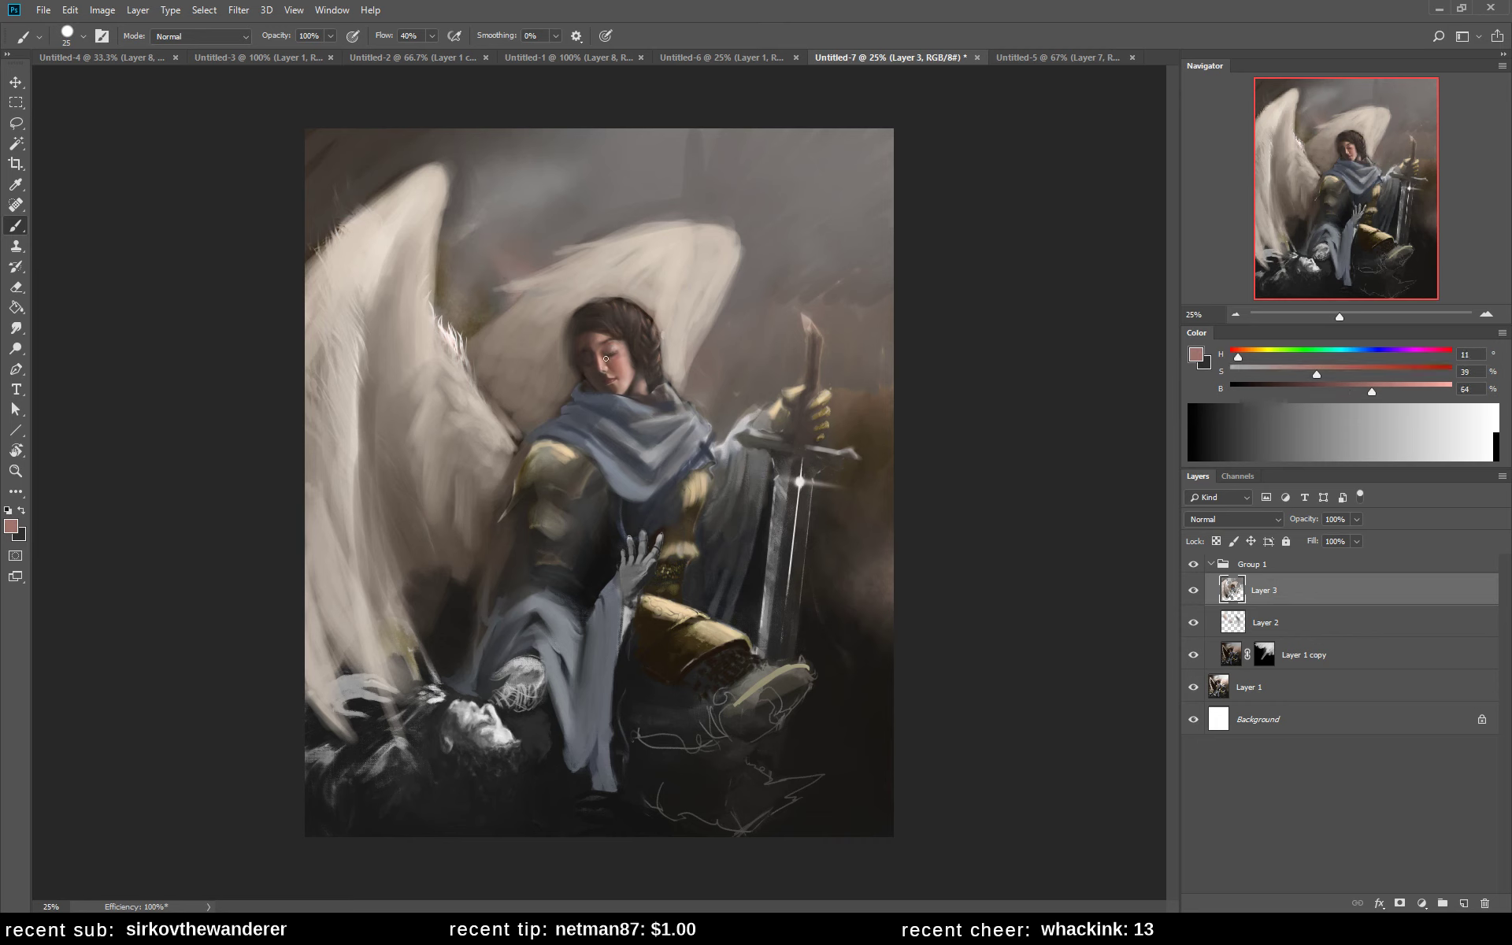
alt+click(604, 354)
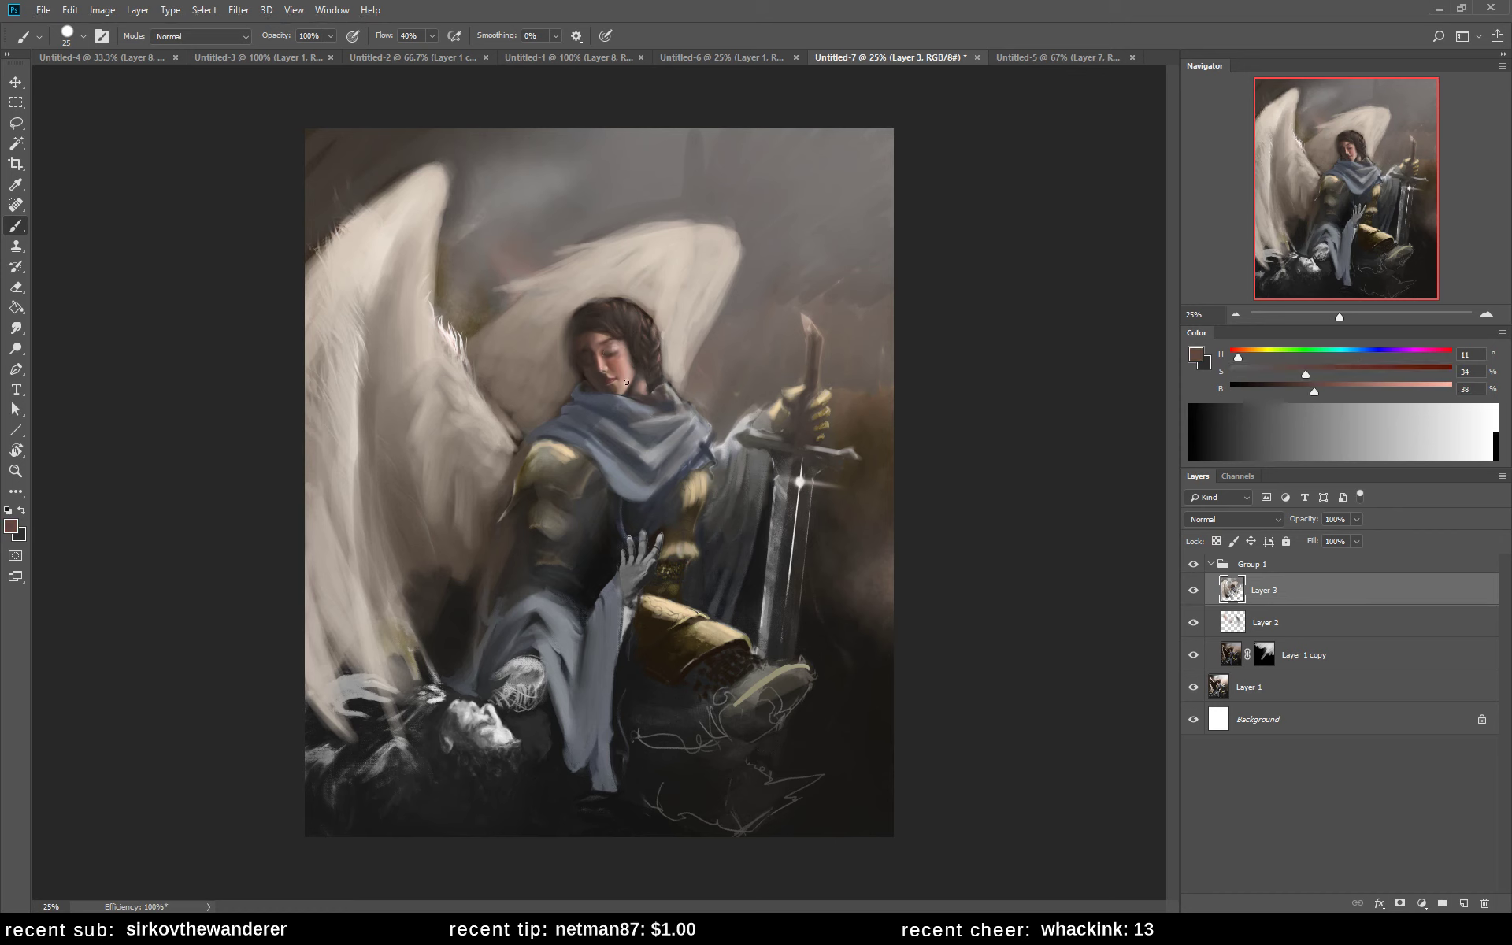
alt+click(610, 382)
alt+click(621, 377)
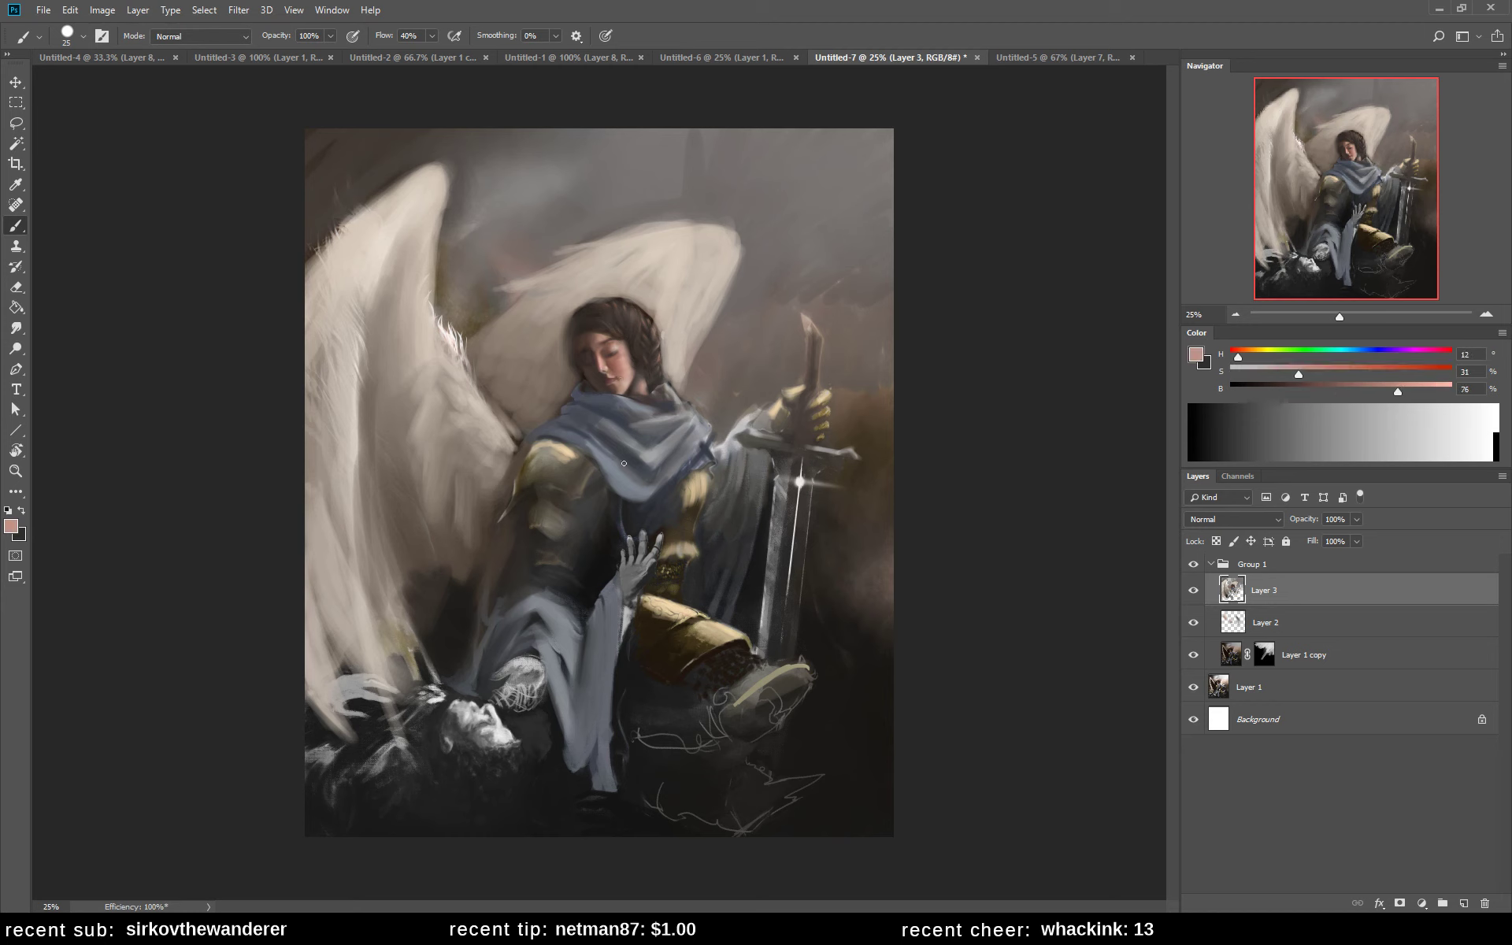
alt+click(674, 446)
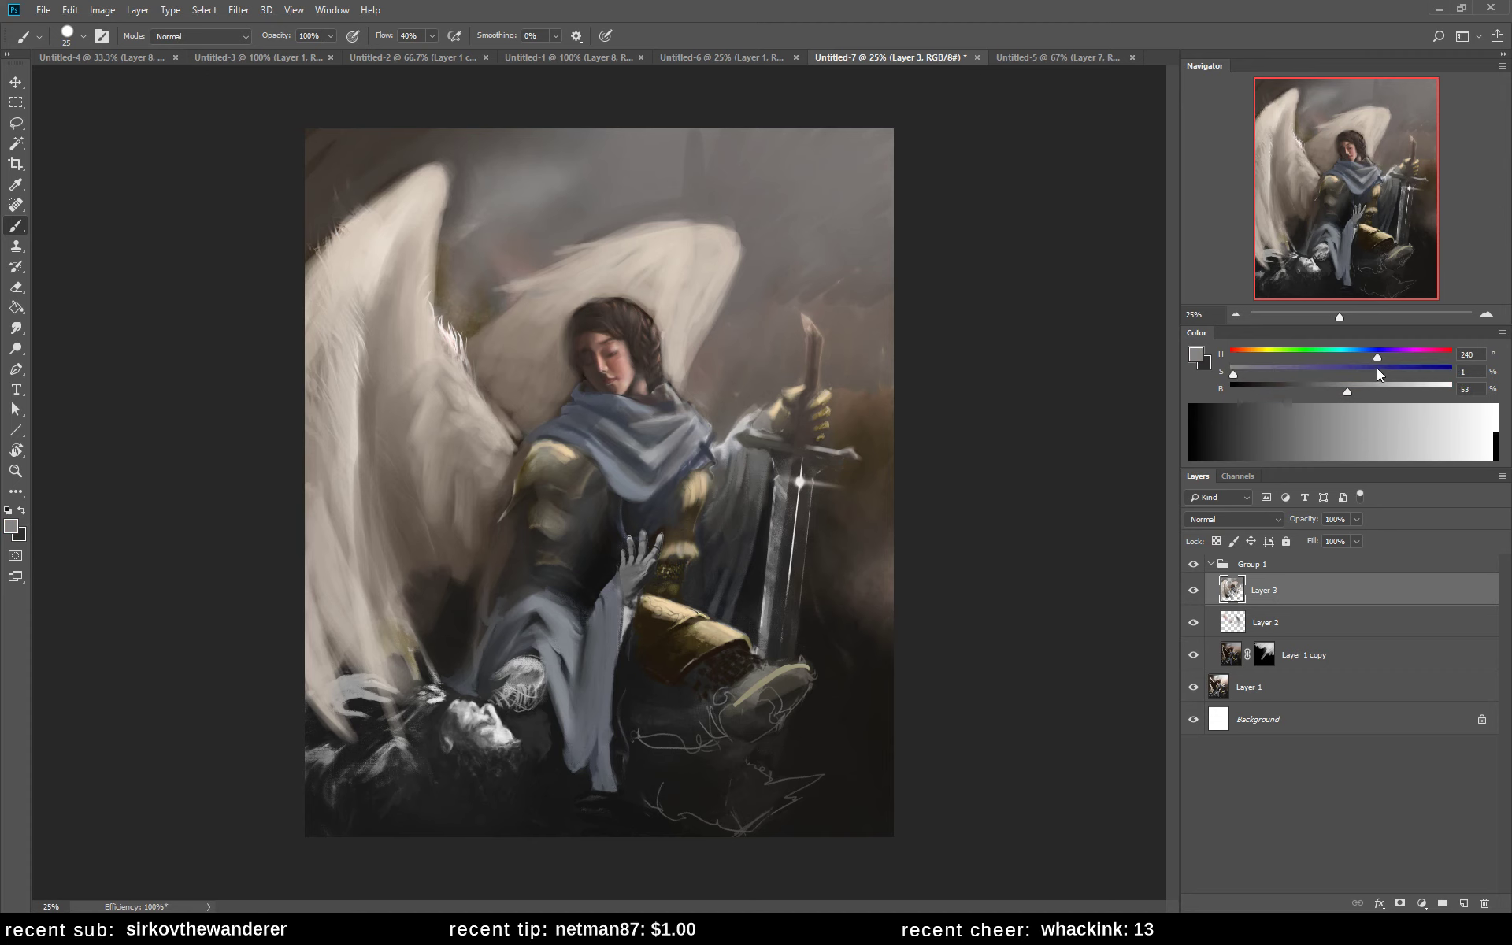
- Turn the grey into a muted blue (hue 222), enlarge the brush, and darken the scarf's V-fold
drag(1378, 370, 1308, 372)
click(1366, 356)
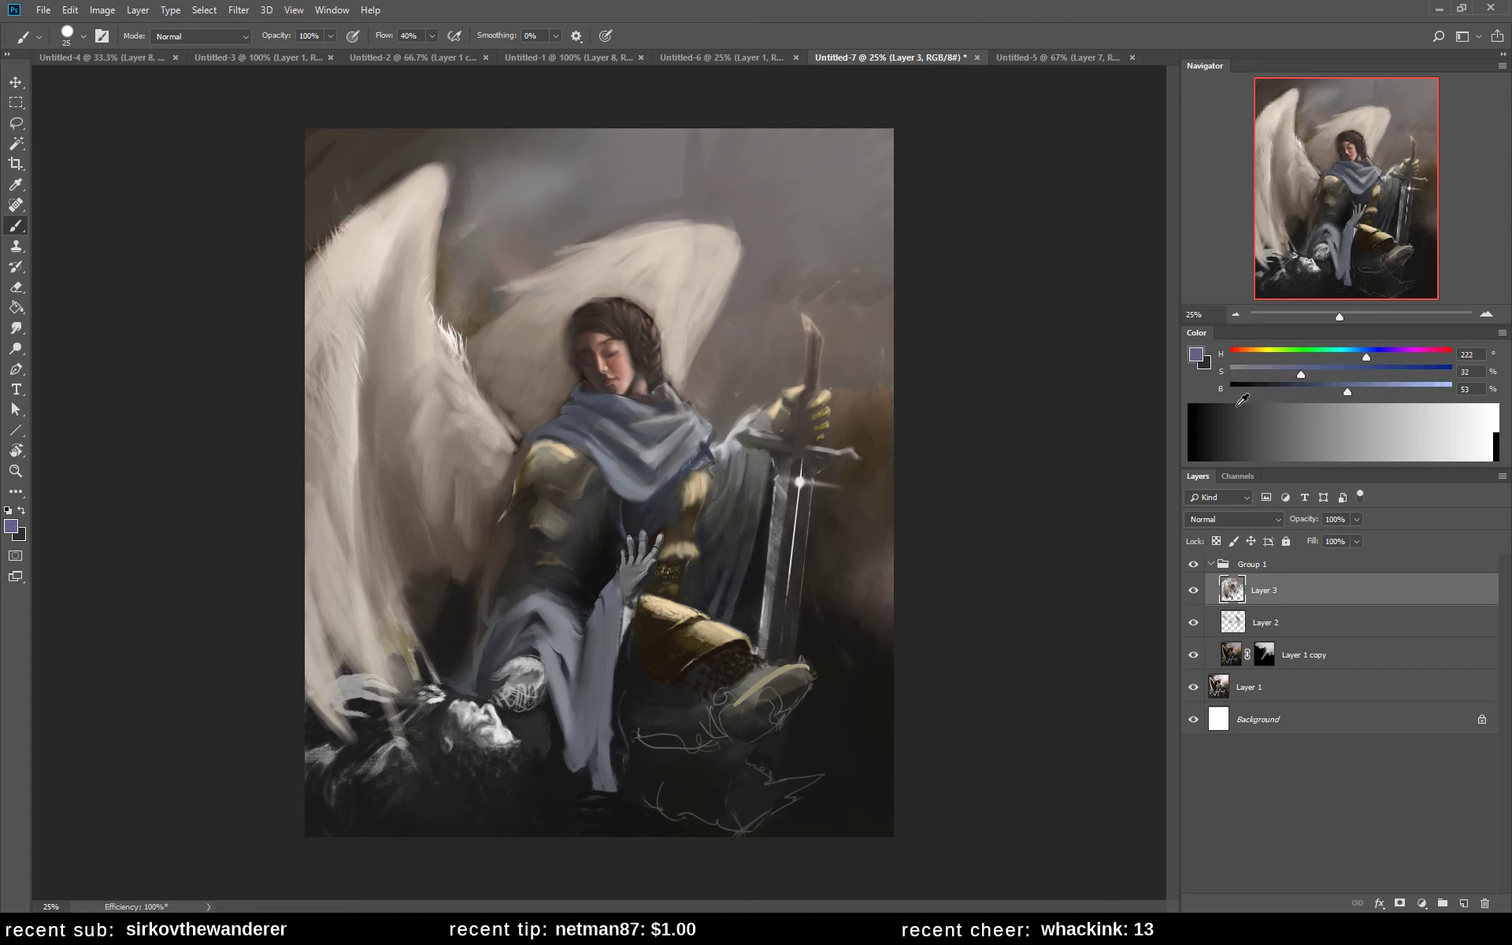
key(bracketright)
key(bracketright)
mouse_move(649, 456)
mouse_down()
mouse_move(640, 424)
mouse_move(608, 419)
mouse_move(694, 418)
mouse_move(672, 440)
mouse_move(696, 430)
mouse_move(690, 457)
mouse_move(708, 432)
mouse_move(671, 390)
mouse_move(636, 398)
mouse_up()
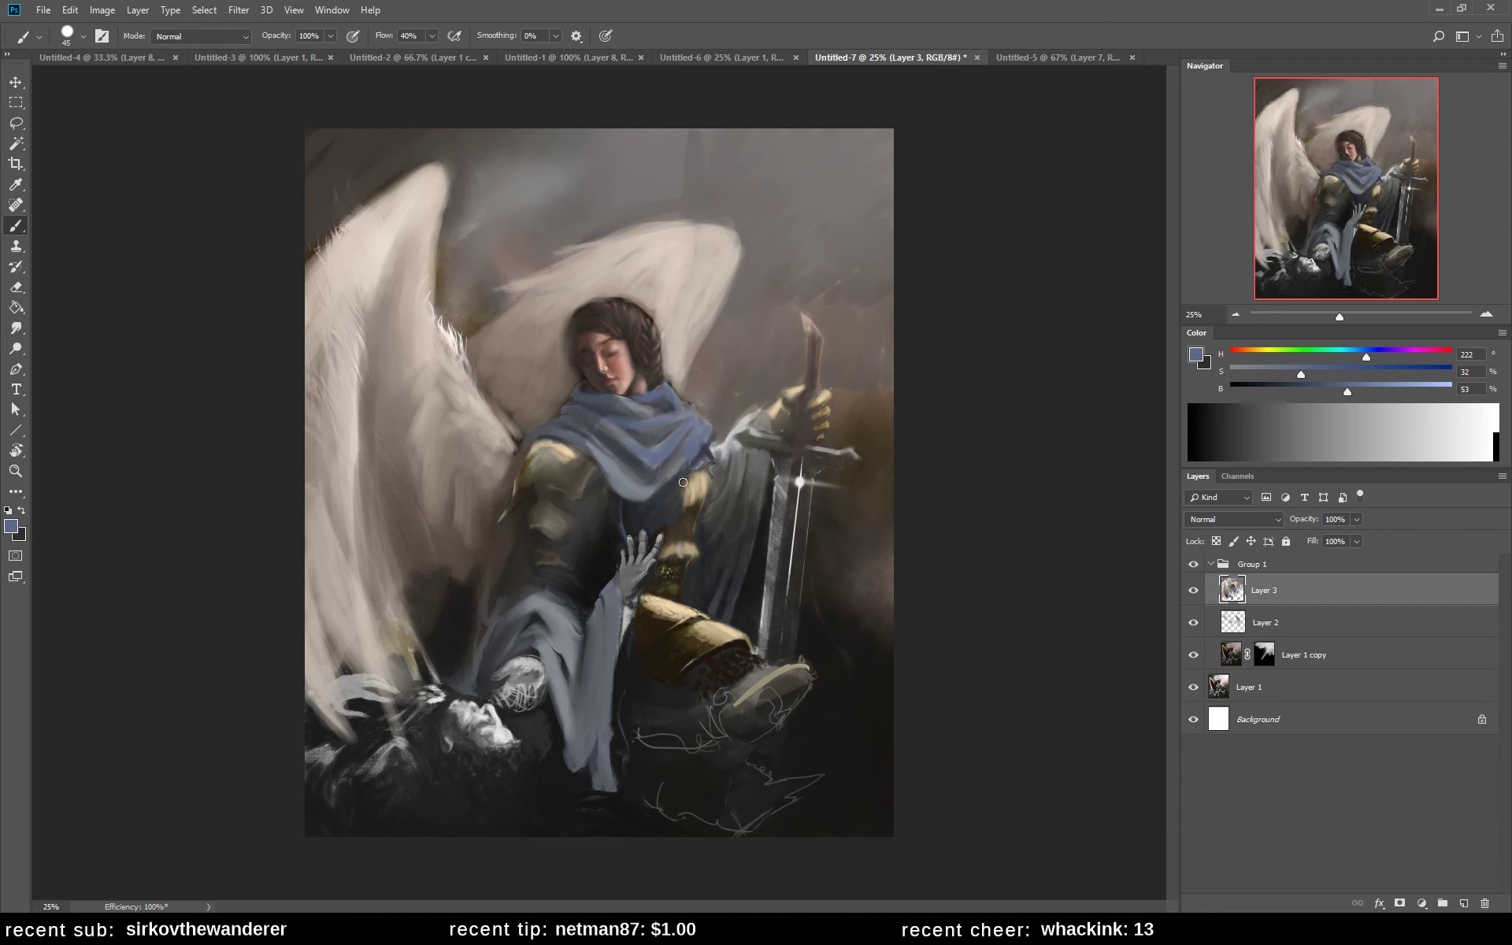
- Toggle Group 1 to compare, sample dark and mid scarf blues, and flip the canvas horizontally
click(1189, 565)
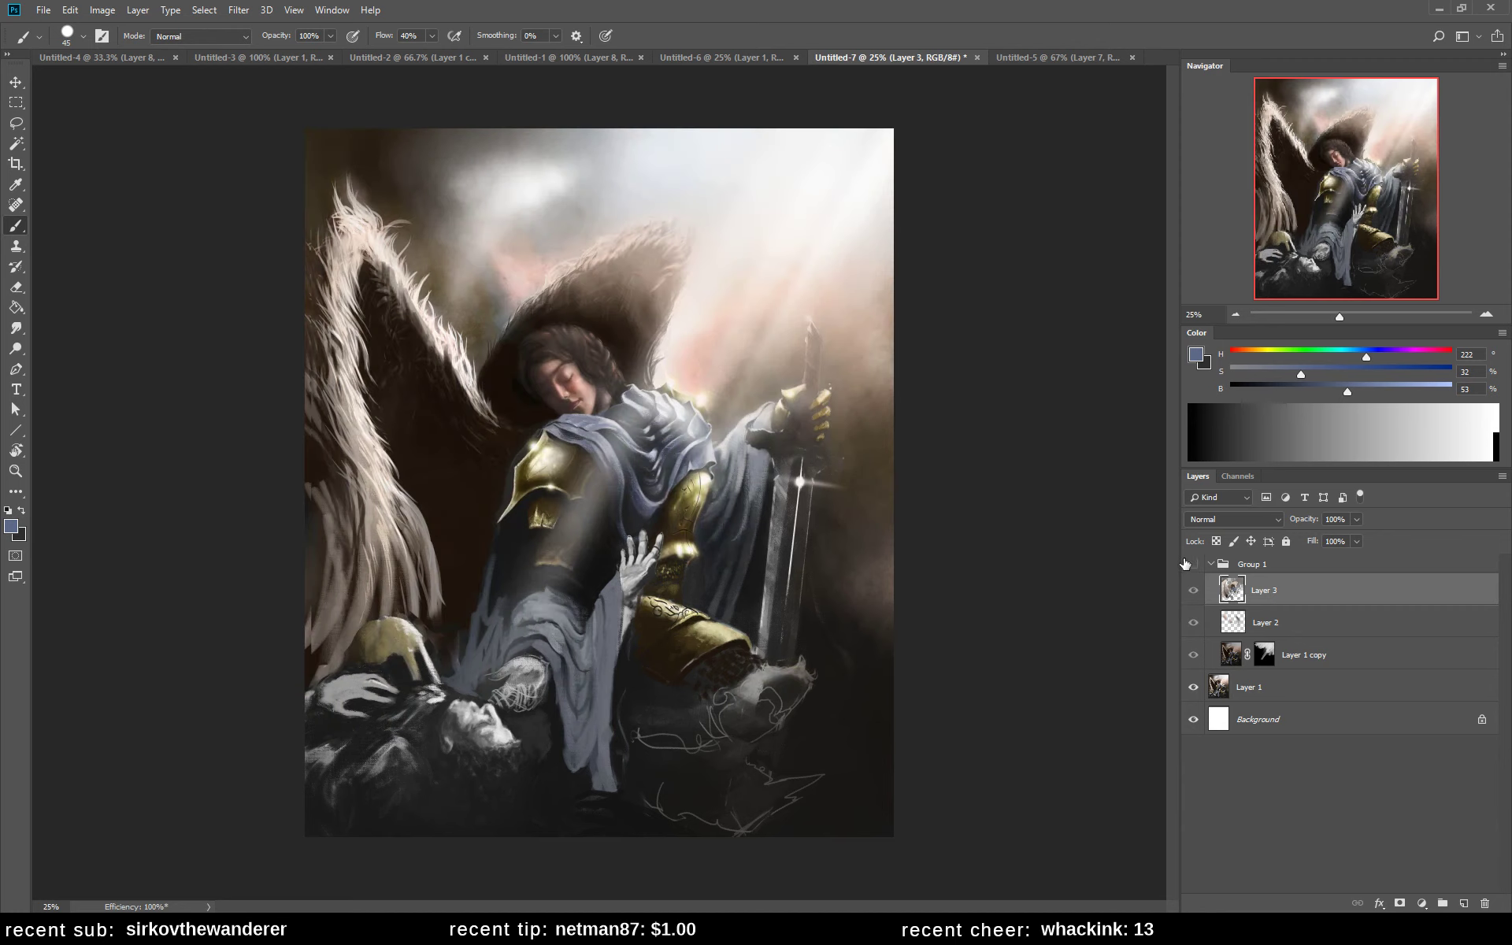
click(1191, 565)
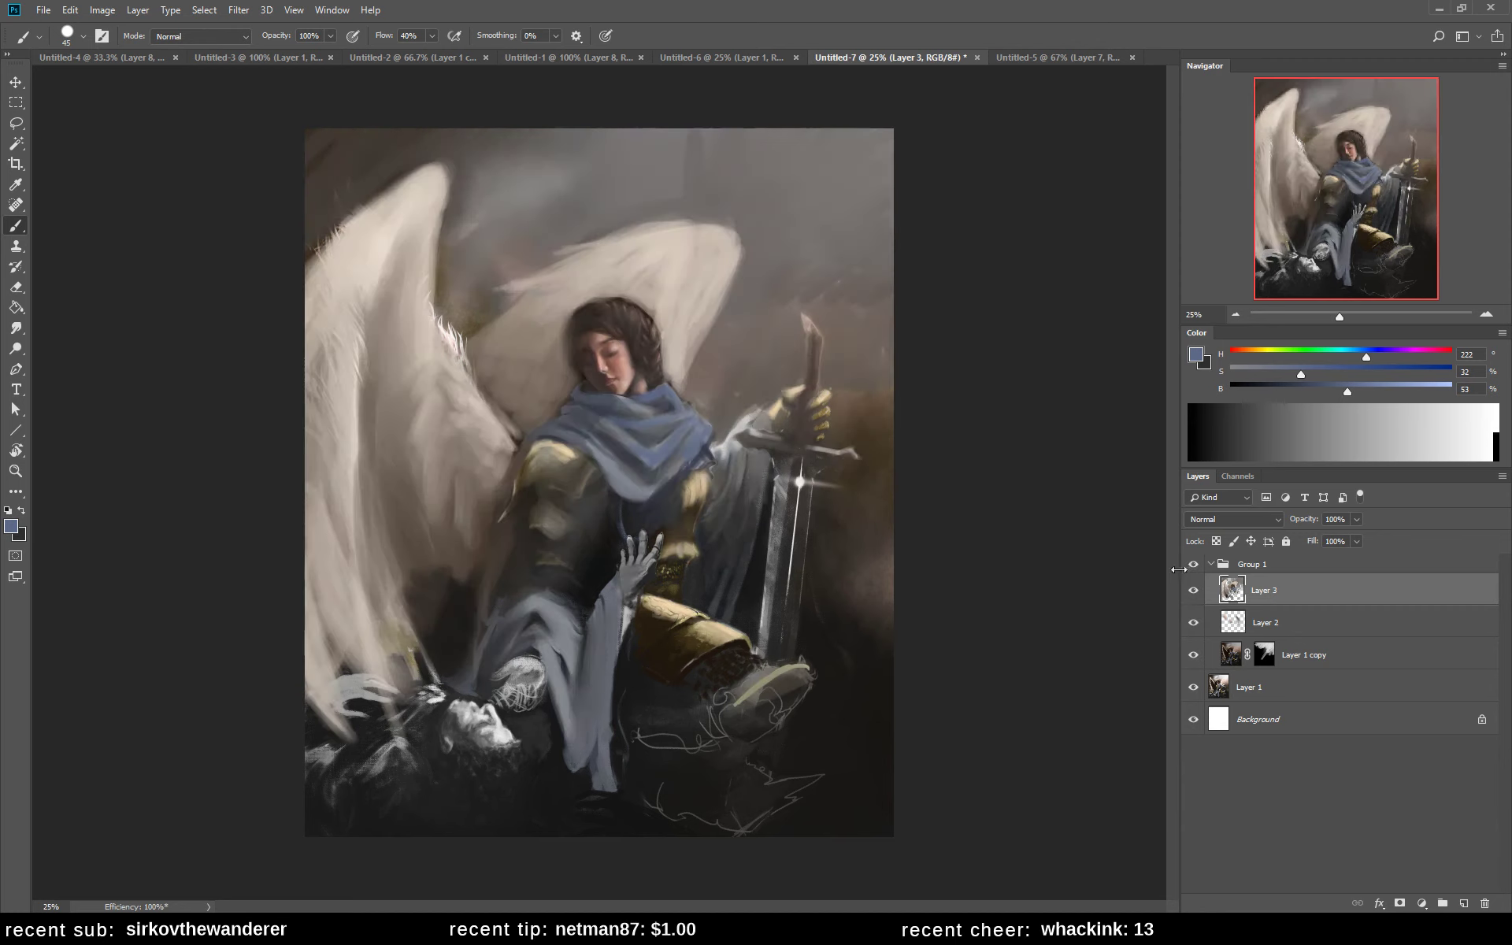
alt+click(631, 449)
alt+click(650, 465)
alt+click(635, 448)
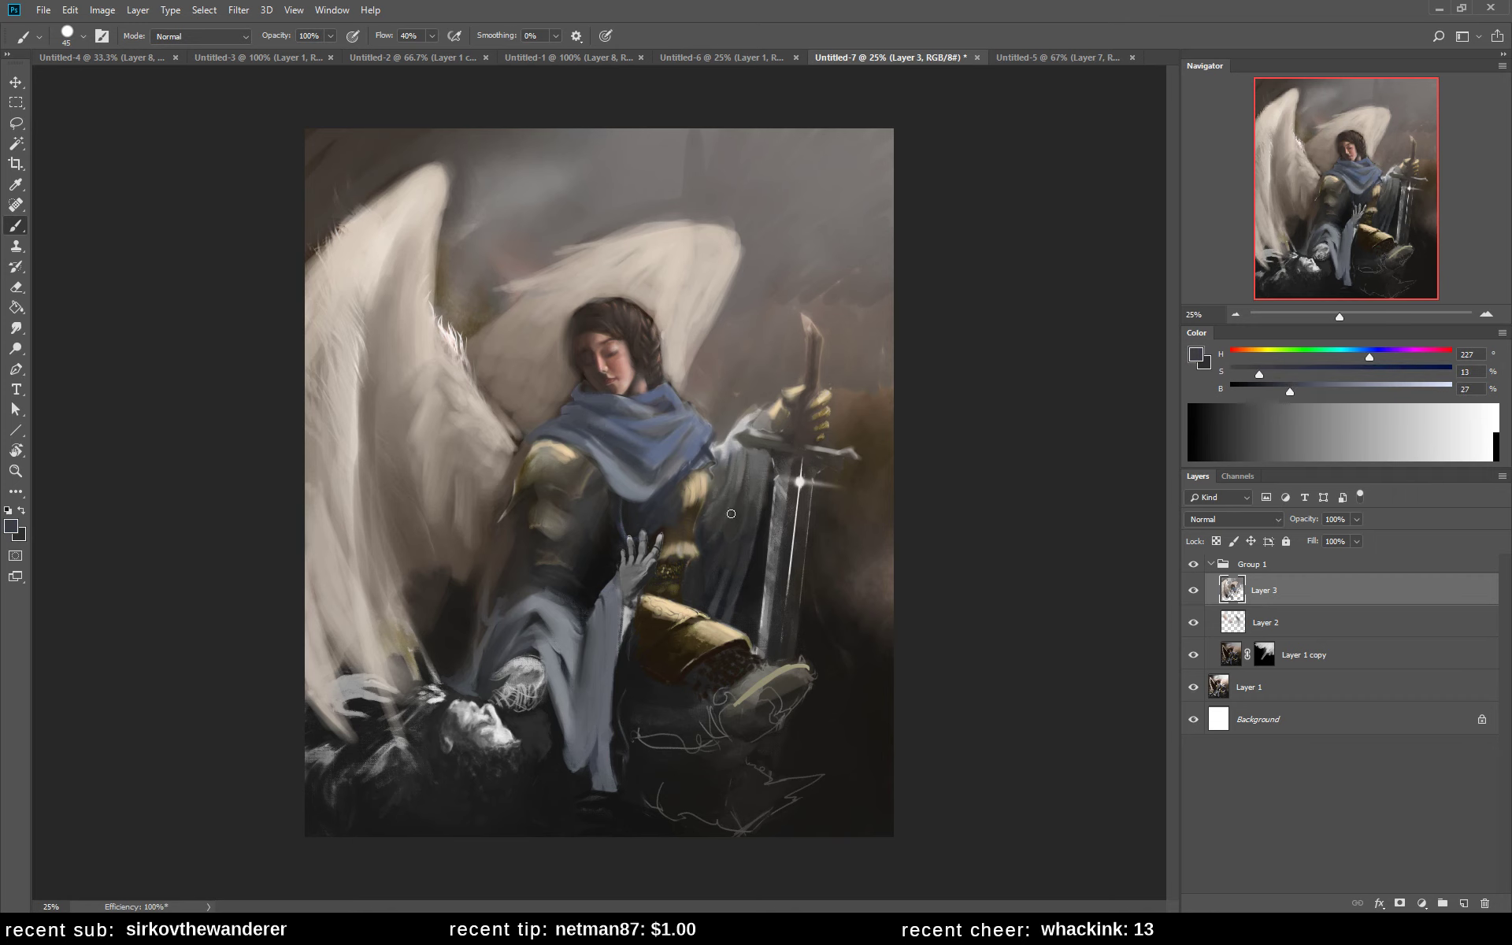
key(ctrl+shift+h)
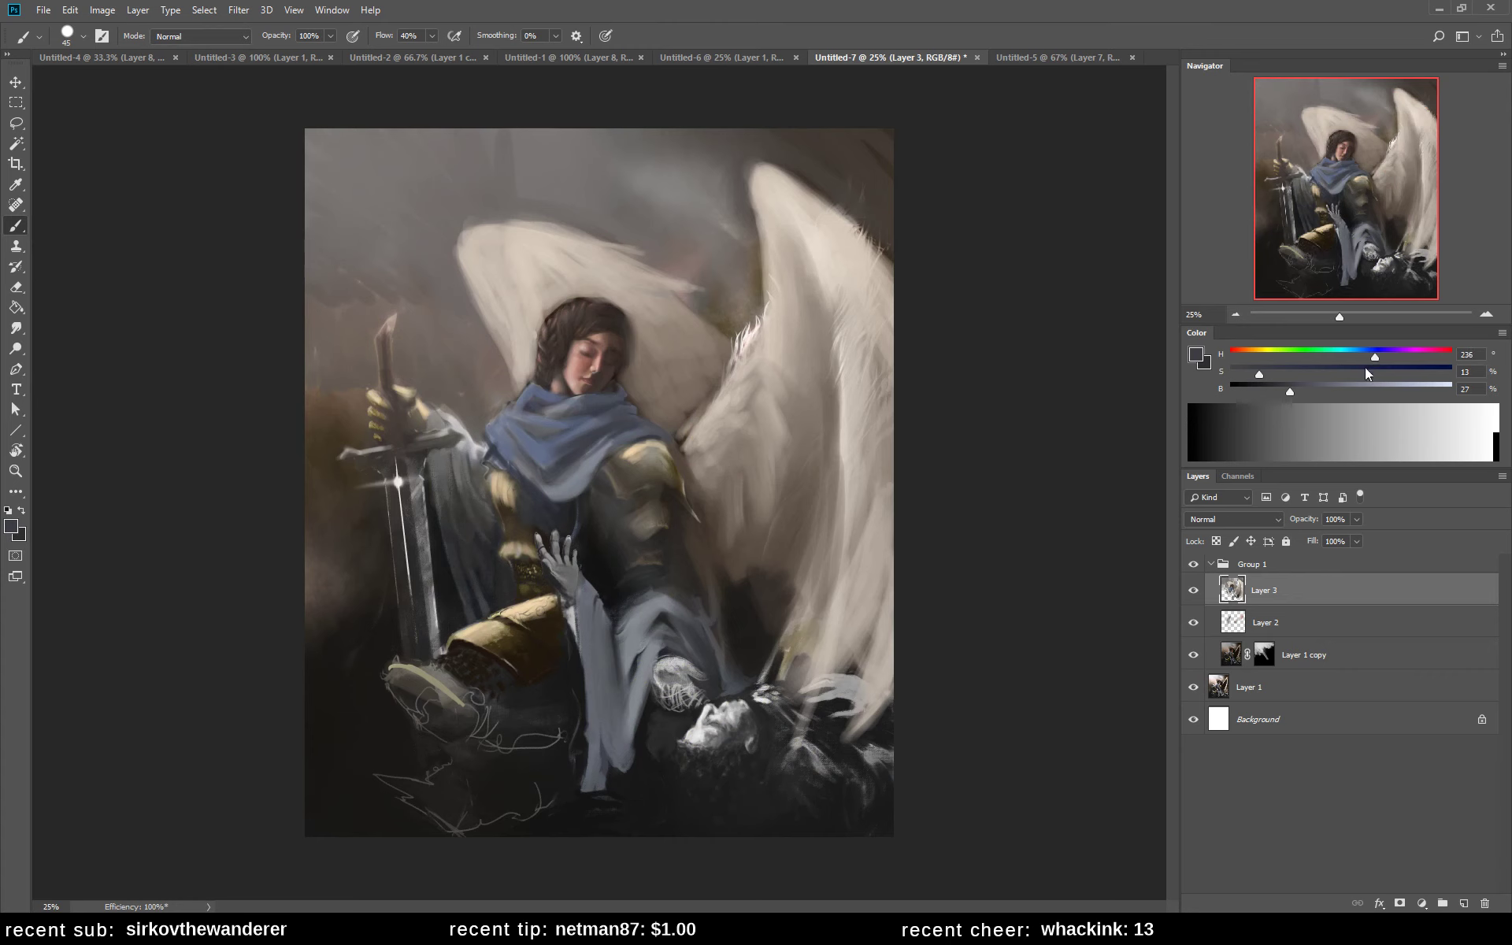
- Make the blue darker and more saturated, adjust brush size, and sample light and dark scarf blues
drag(1290, 392, 1277, 390)
drag(1259, 374, 1294, 374)
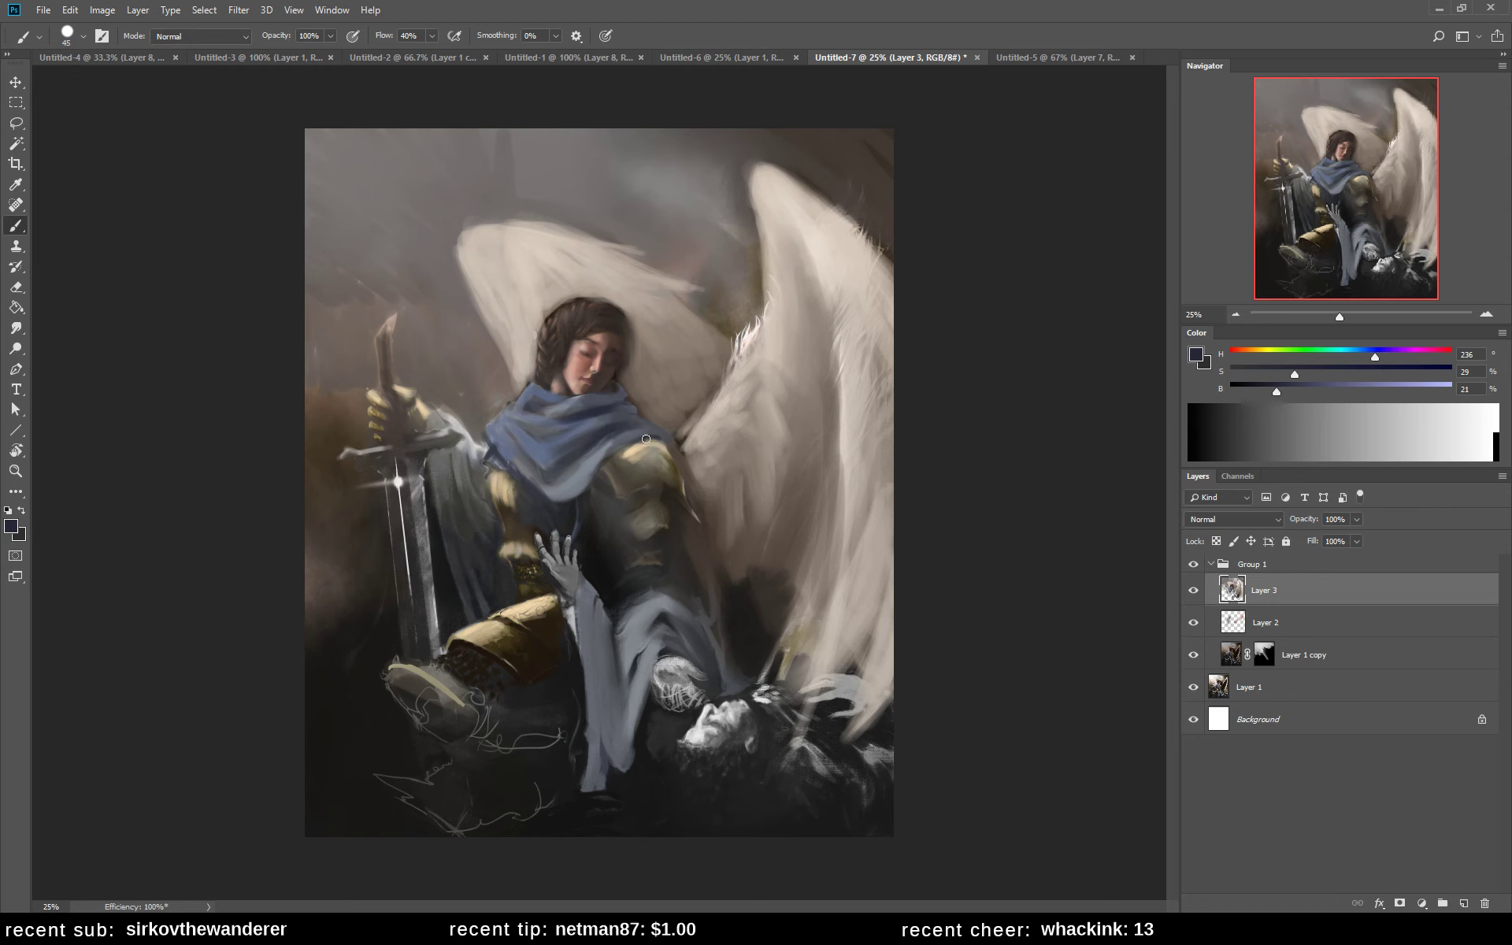
key(bracketleft)
key(bracketleft)
key(bracketright)
alt+click(581, 477)
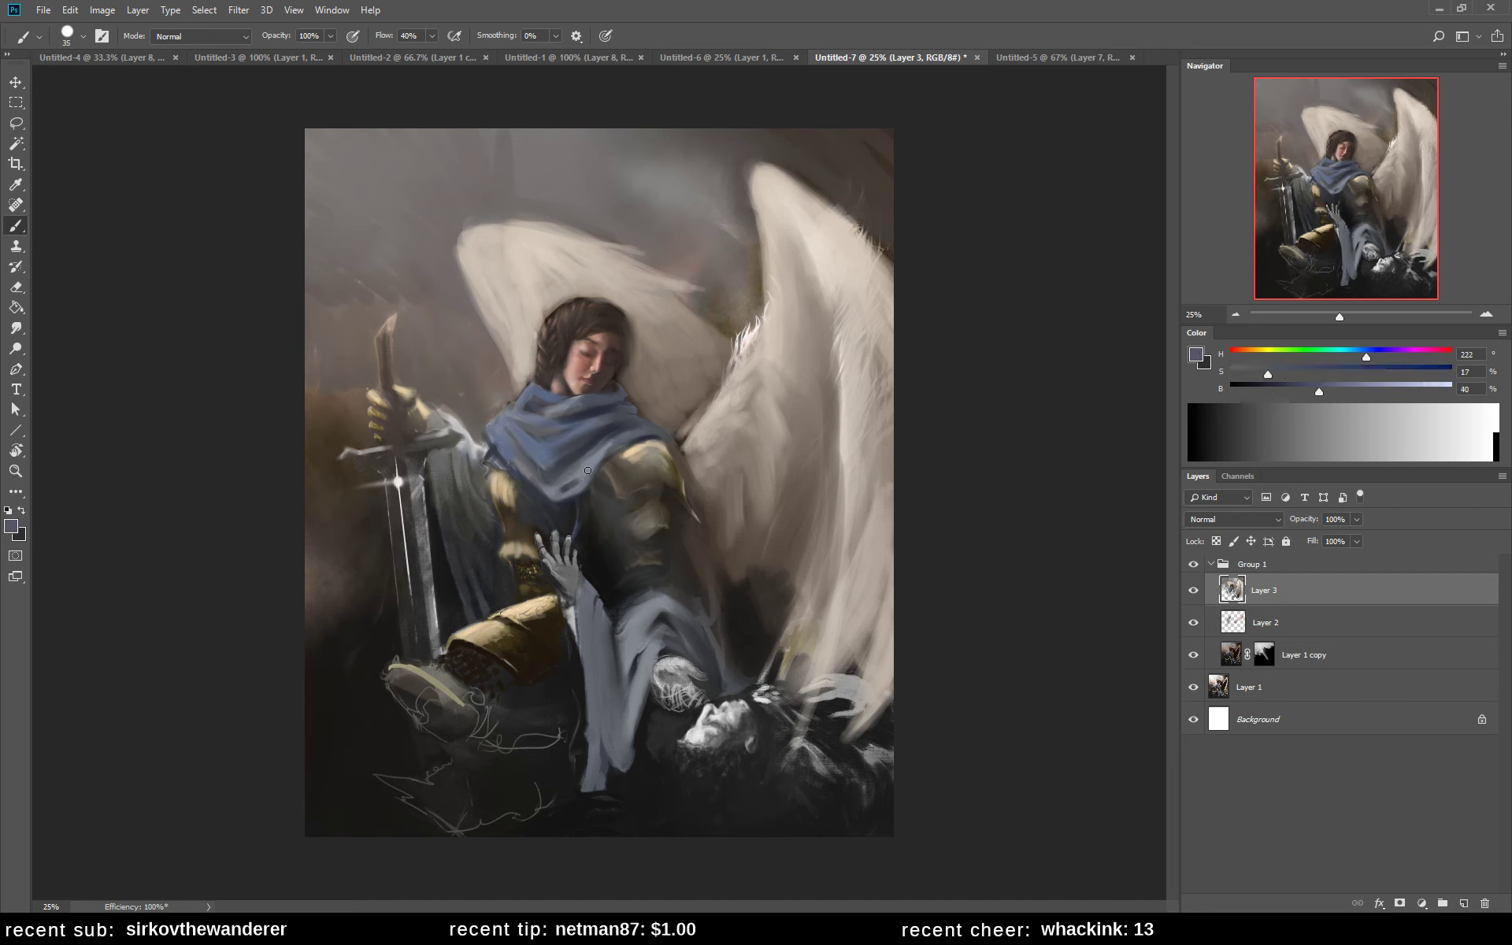
key(bracketleft)
key(bracketleft)
alt+click(579, 477)
alt+click(590, 465)
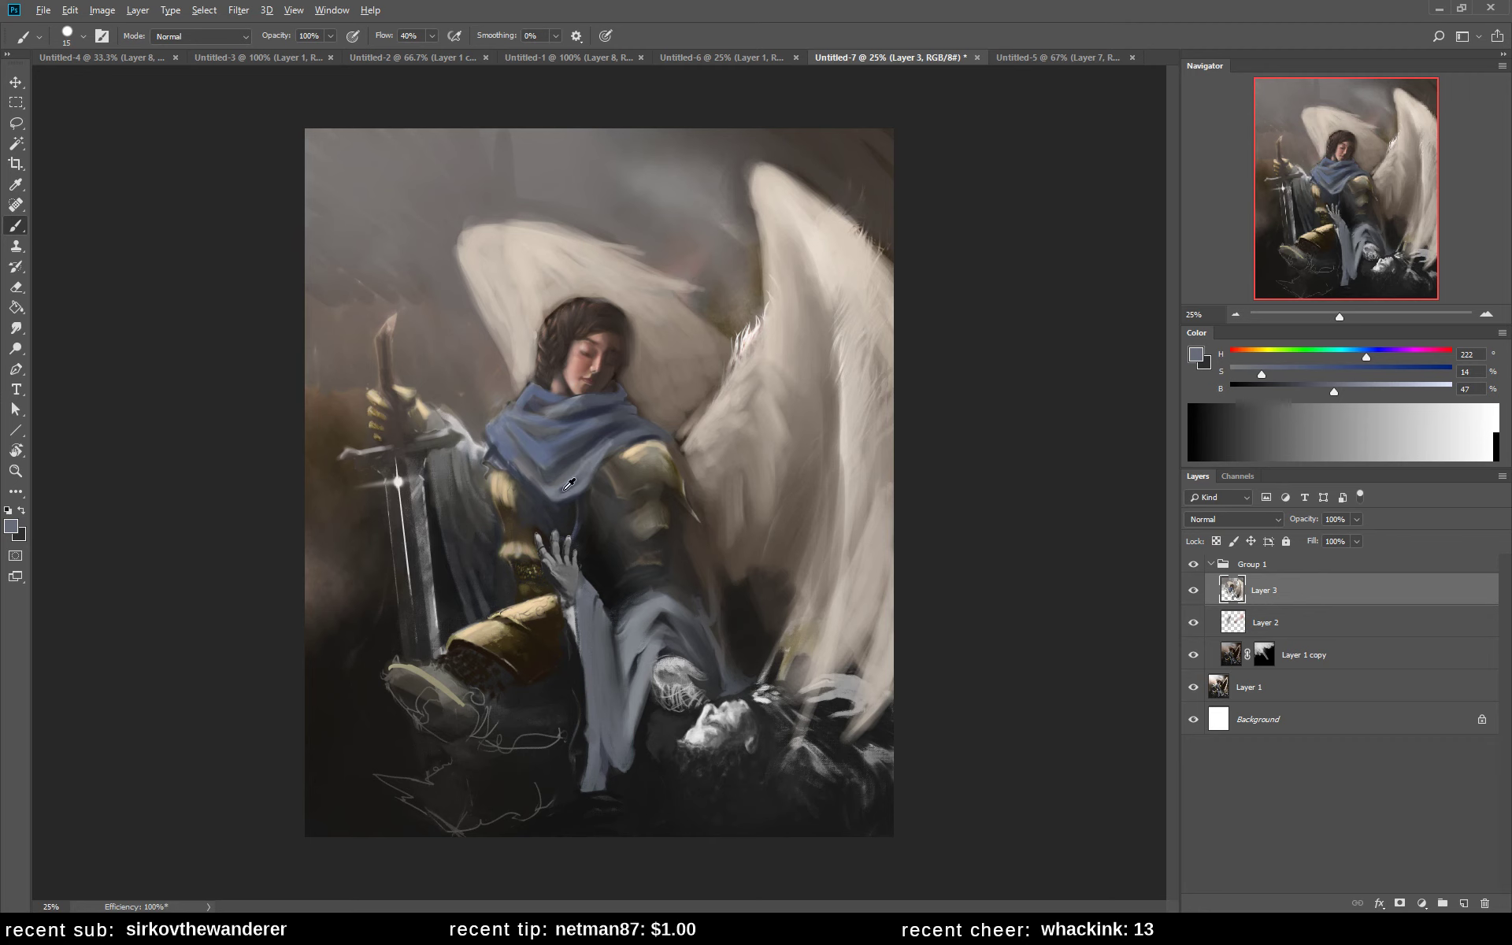
alt+click(565, 486)
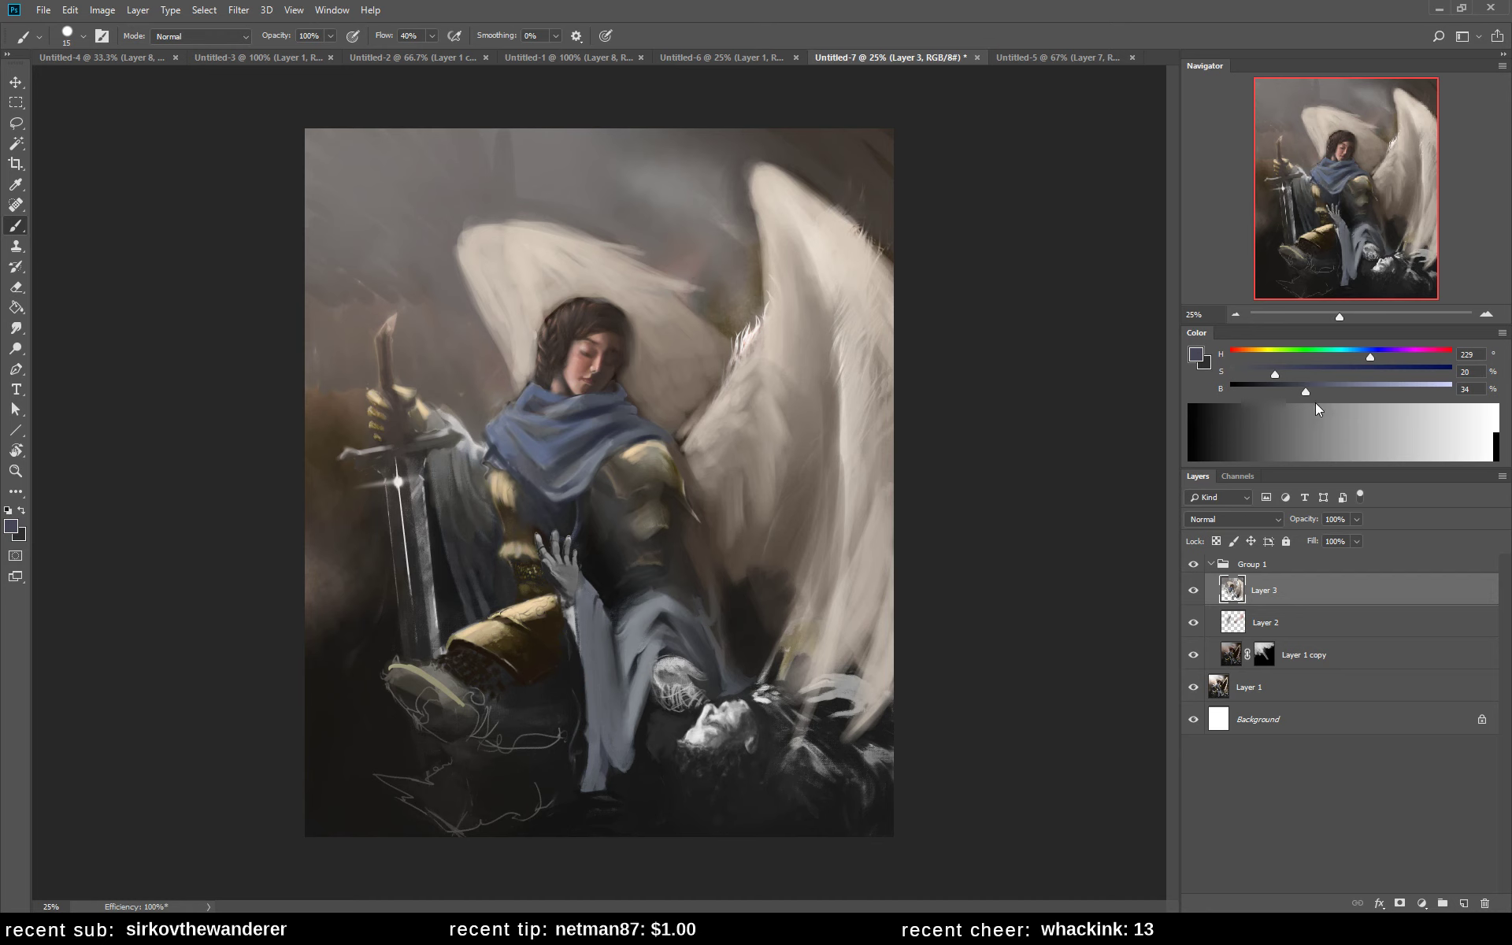
- Brighten and cool the blue to 61% brightness for scarf highlights, sample shadow blues, and flip back
click(1333, 386)
drag(1366, 359, 1286, 375)
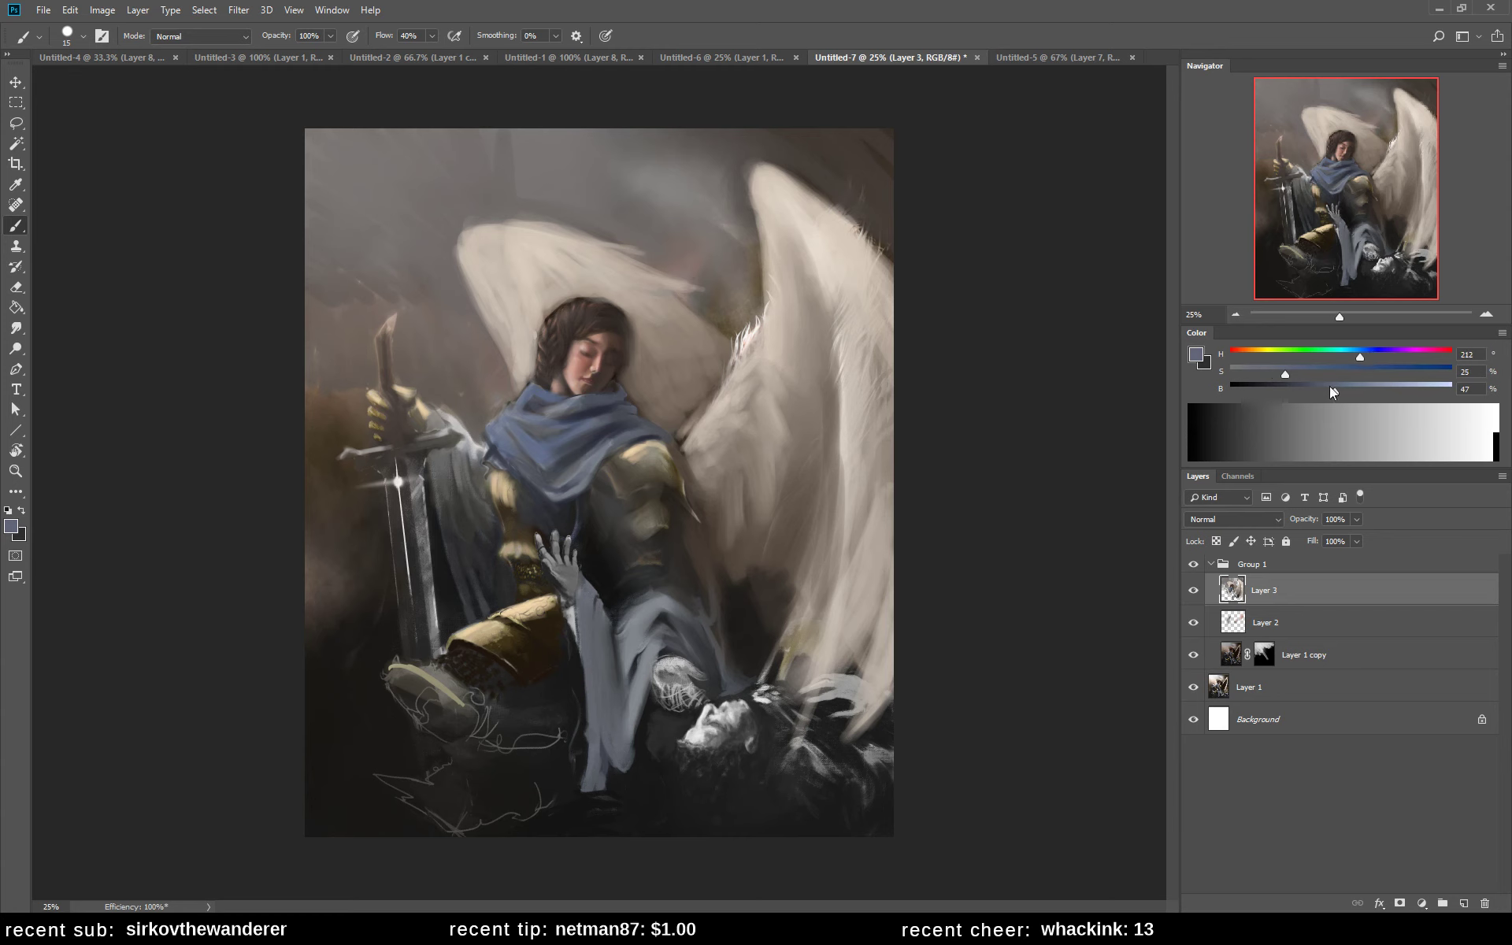
click(1363, 385)
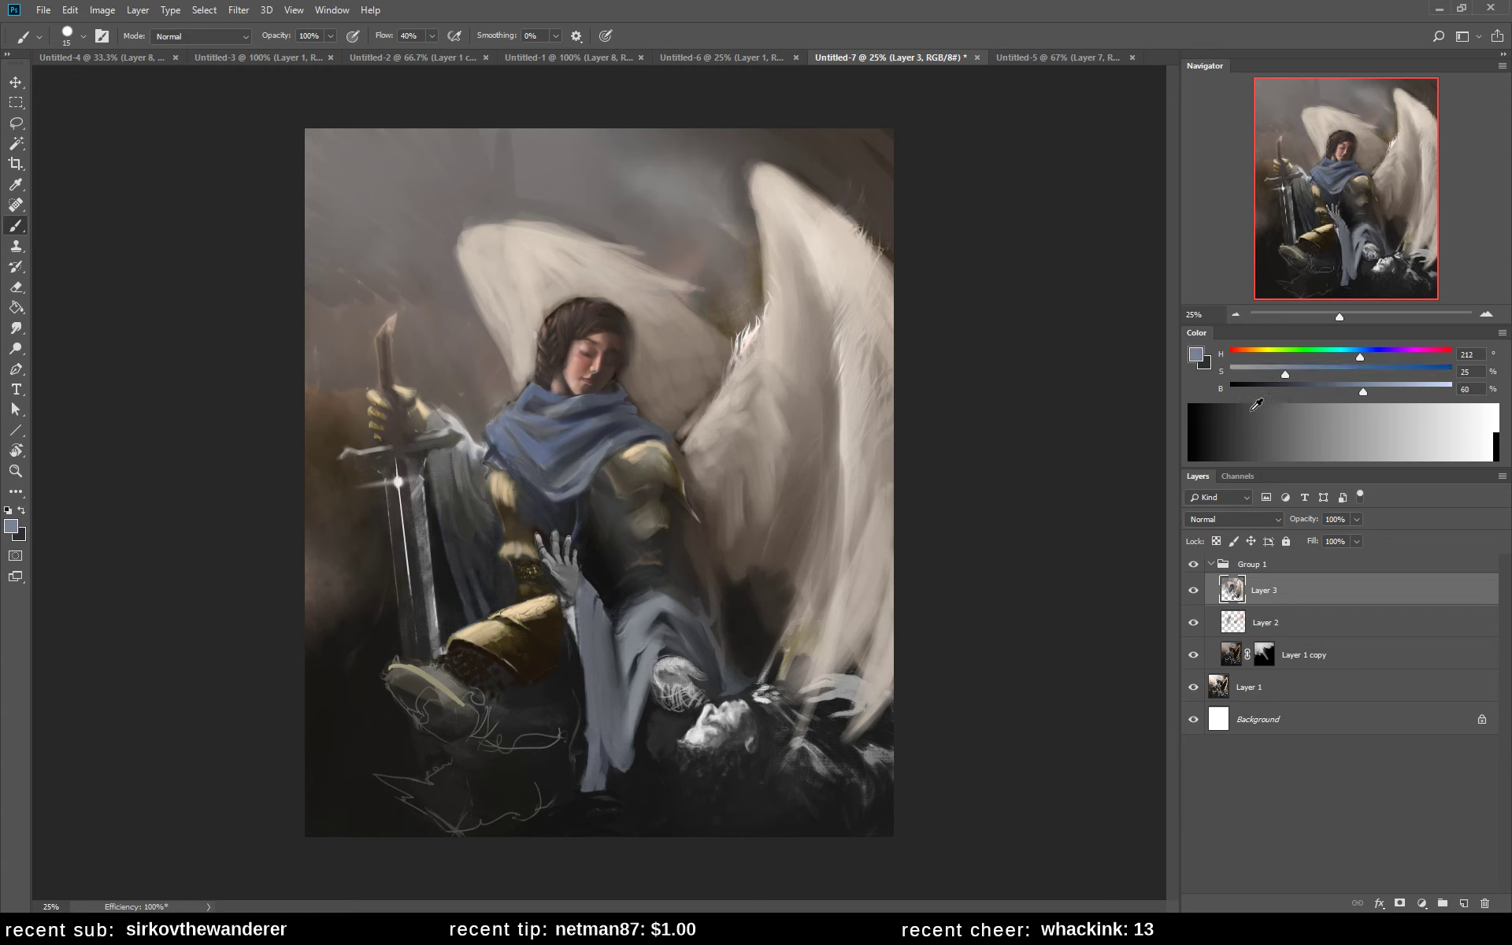
alt+click(544, 422)
alt+click(526, 425)
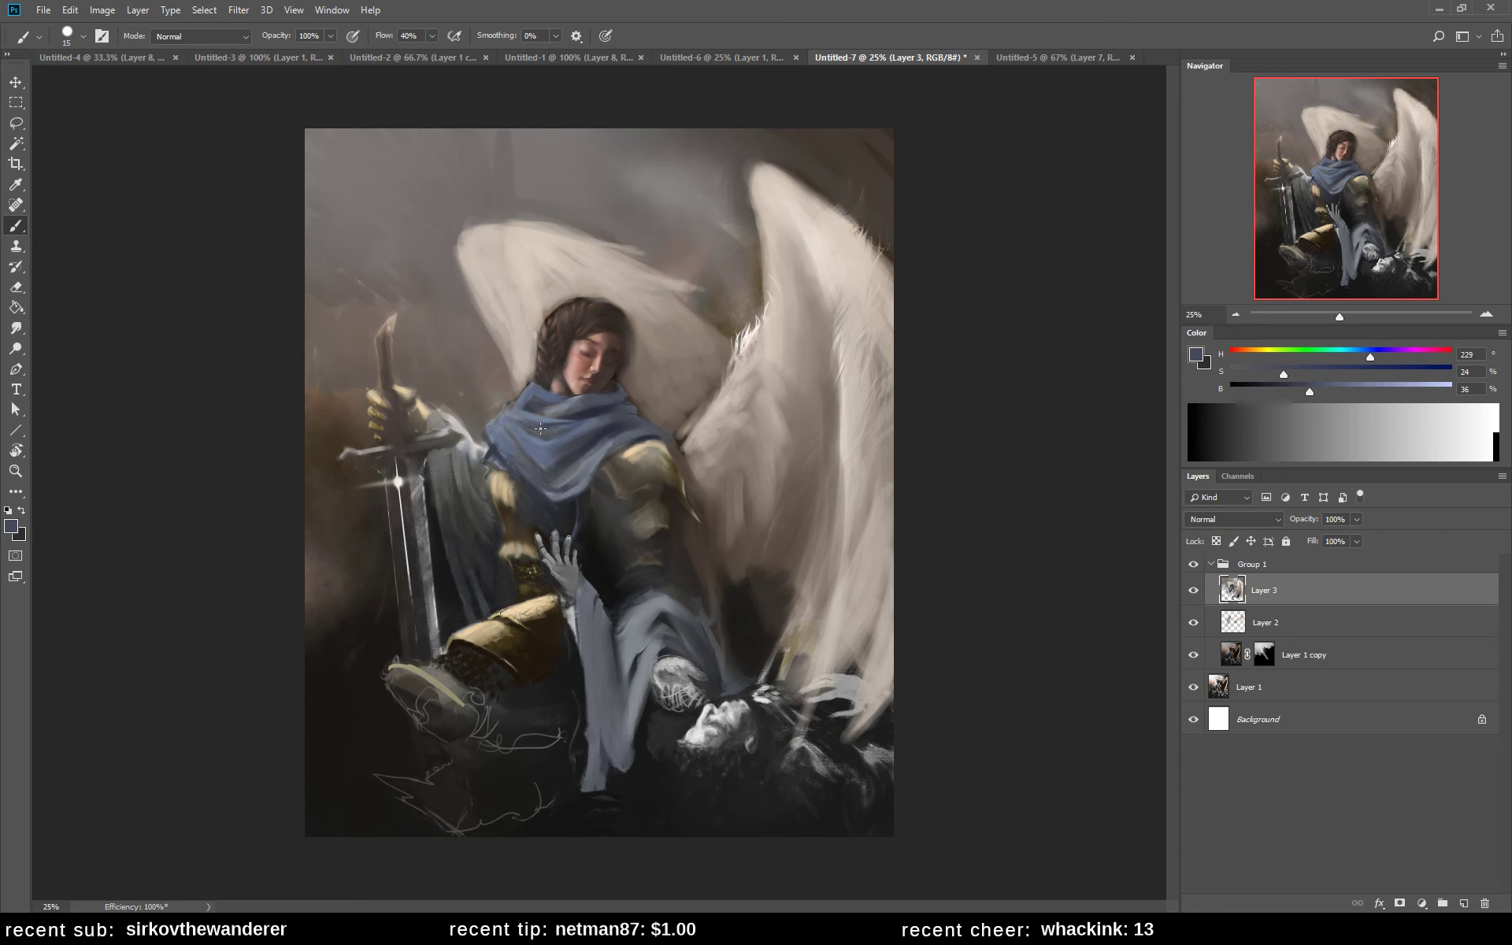
alt+click(514, 417)
alt+click(540, 453)
click(1364, 390)
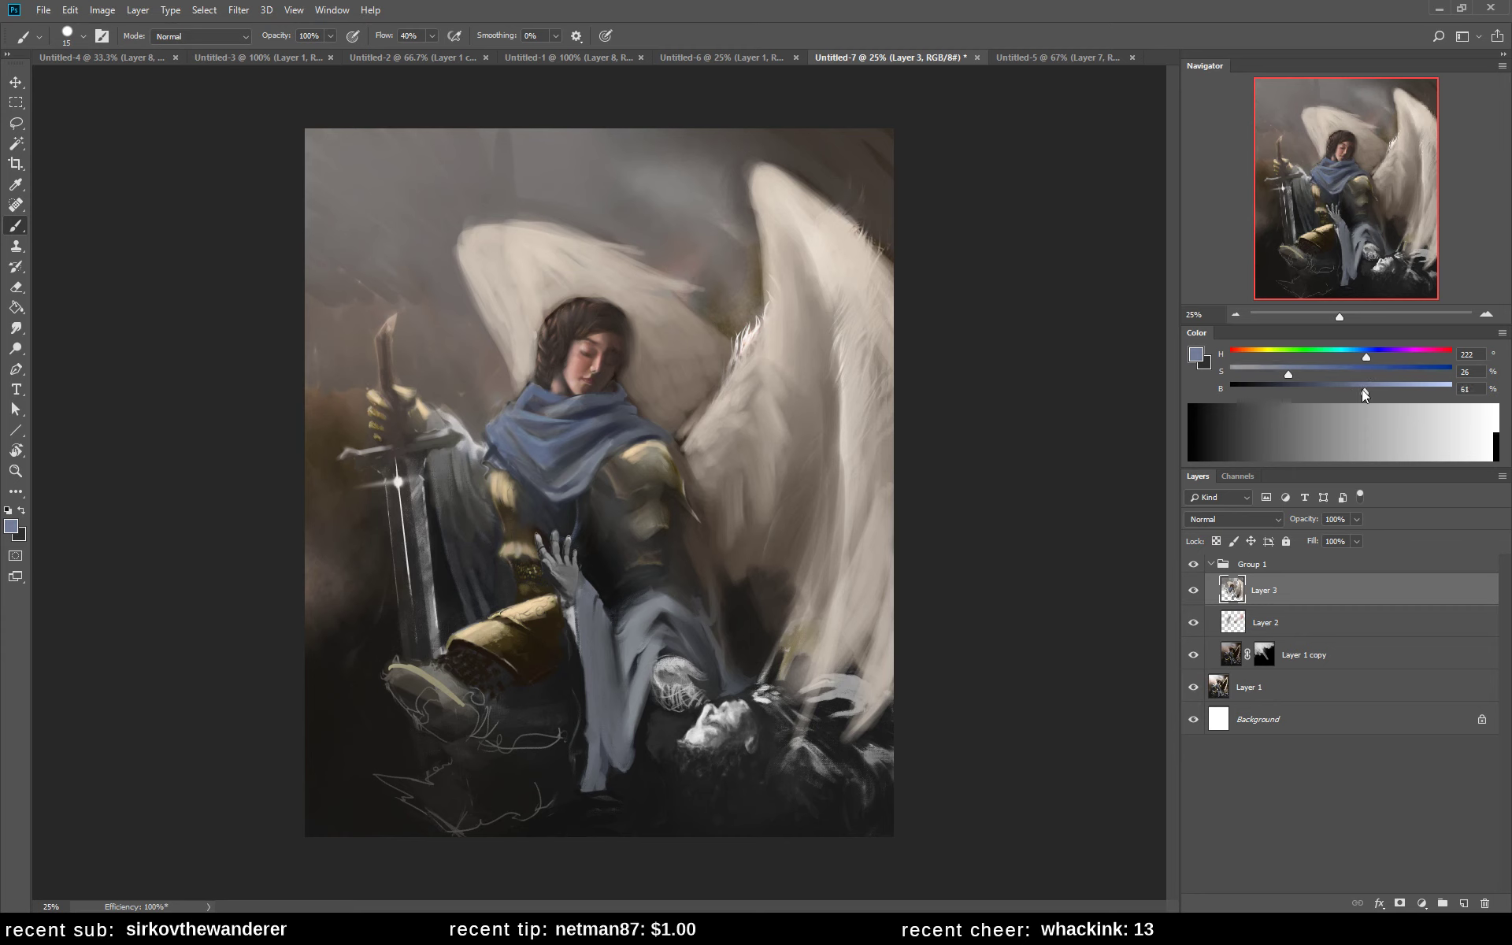
alt+click(493, 449)
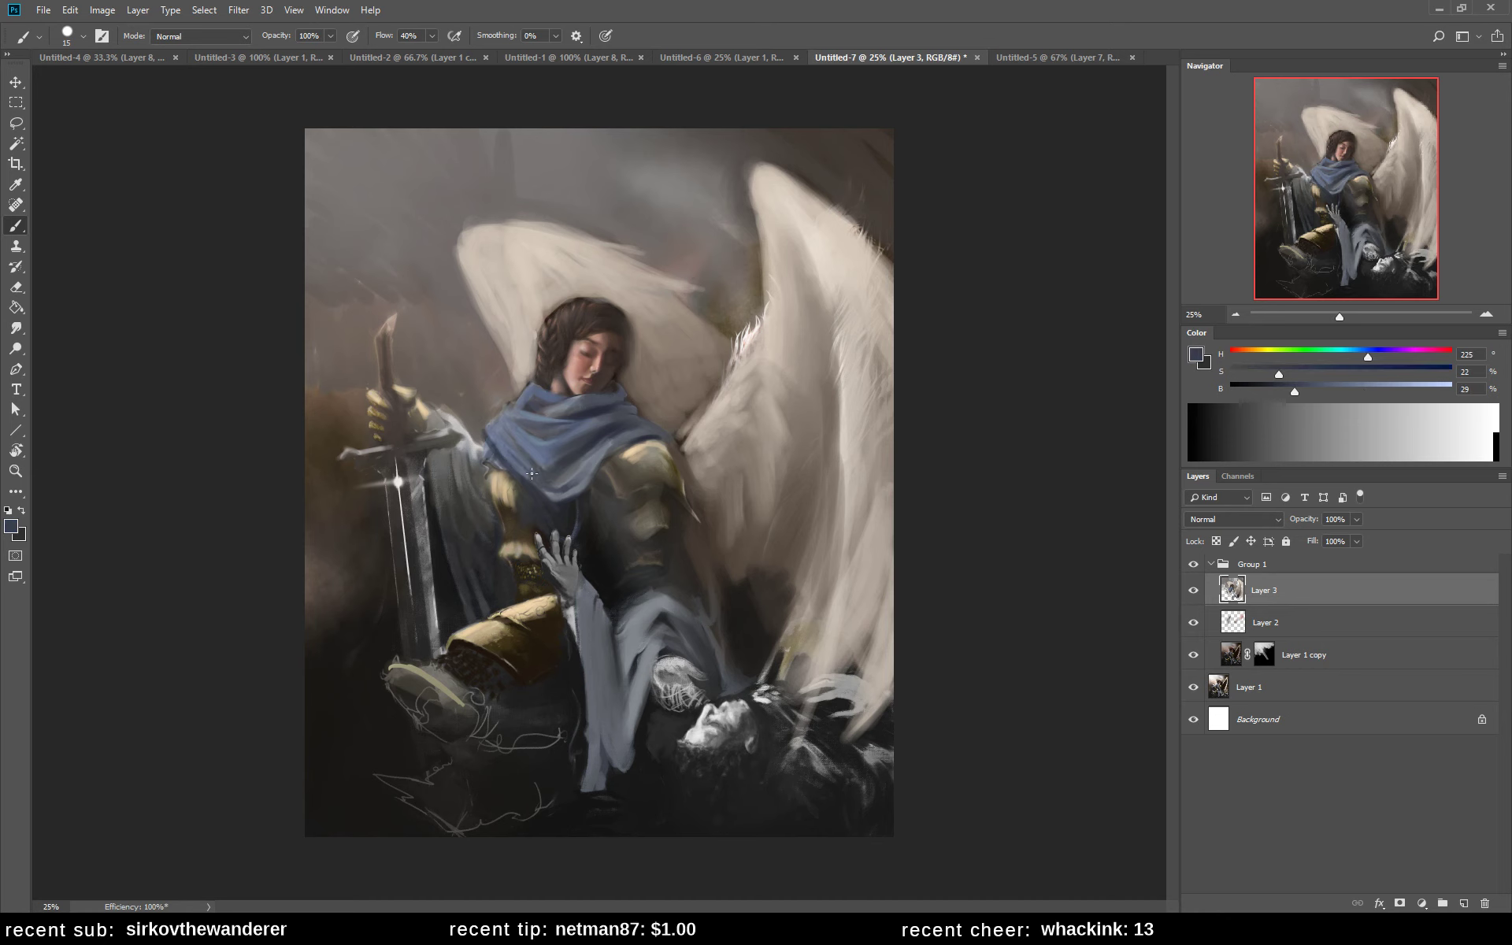
alt+click(521, 455)
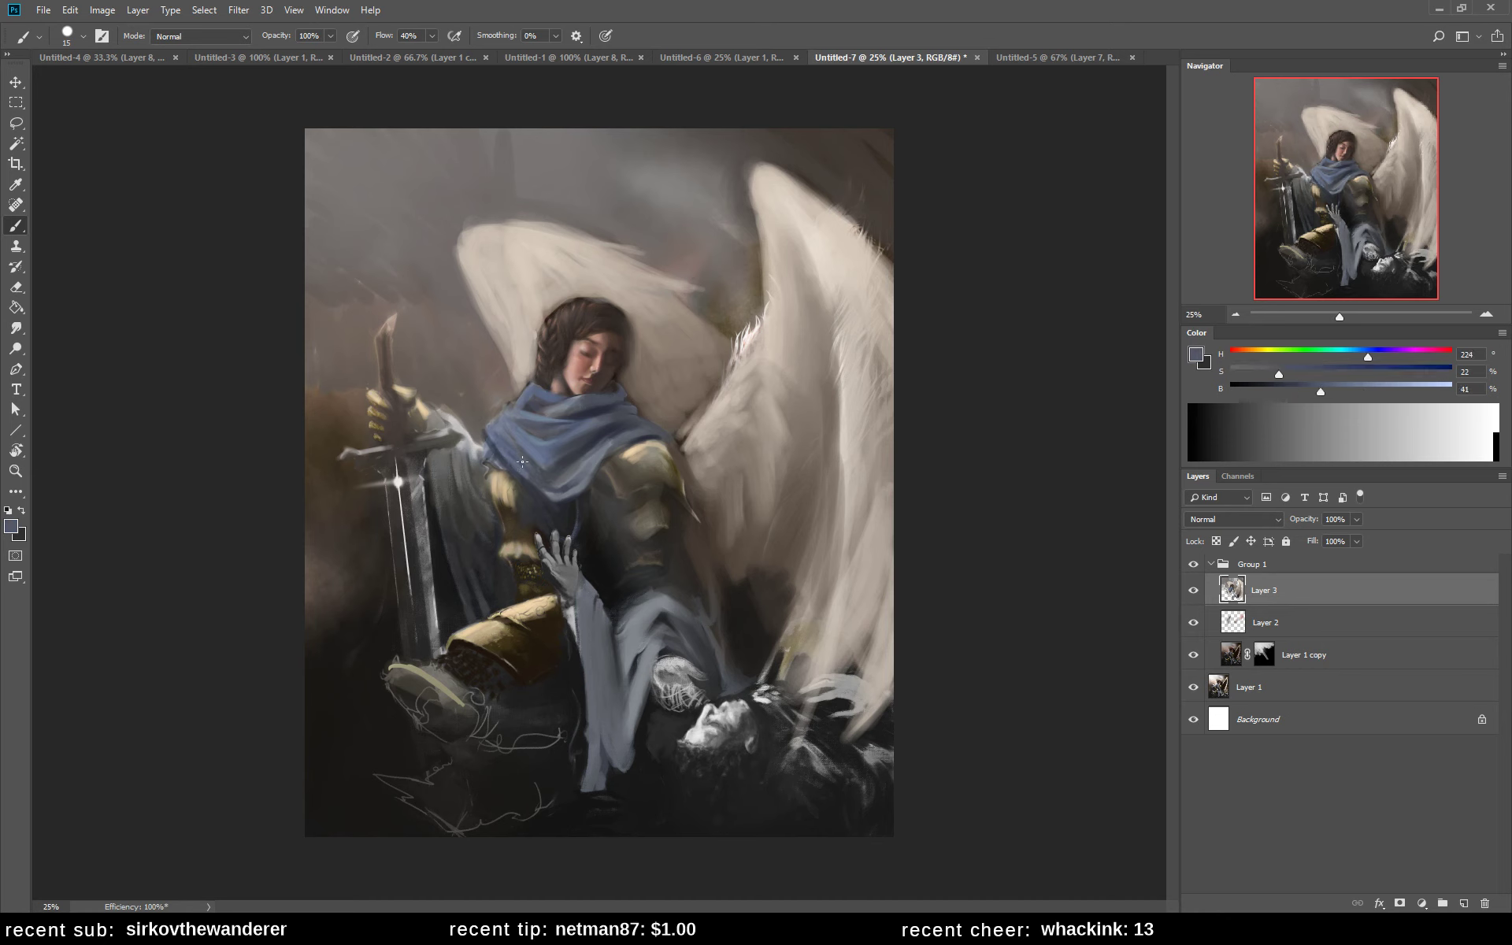
key(ctrl+shift+h)
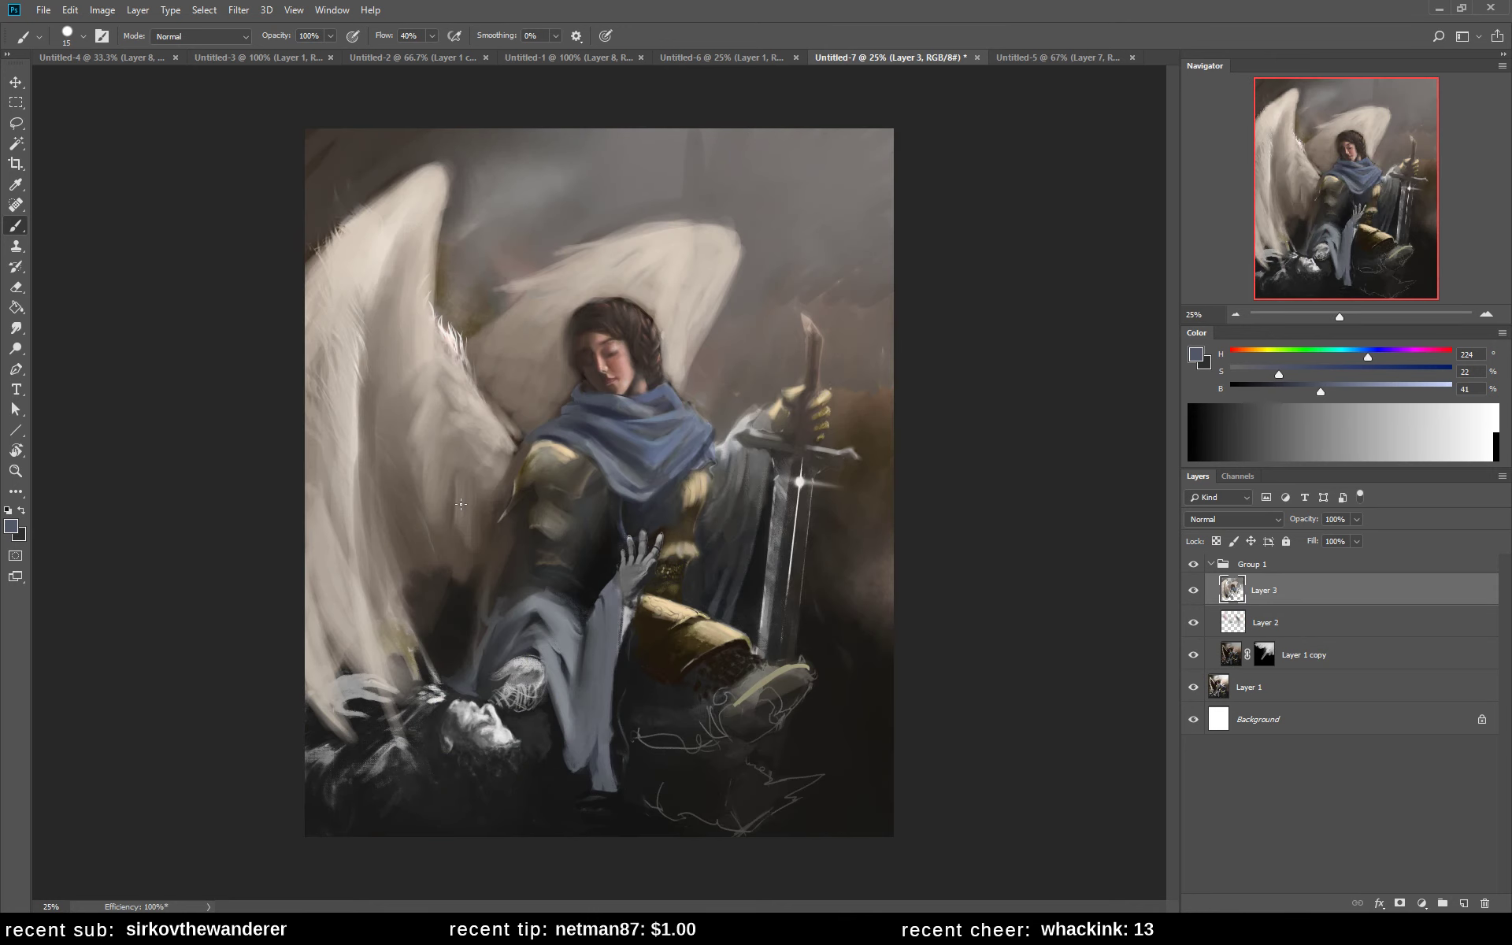
- Brush a faint dark blue shadow across the scarf, leaving a dull blue (hue 226, brightness 27)
alt+click(654, 471)
drag(1314, 380, 1298, 376)
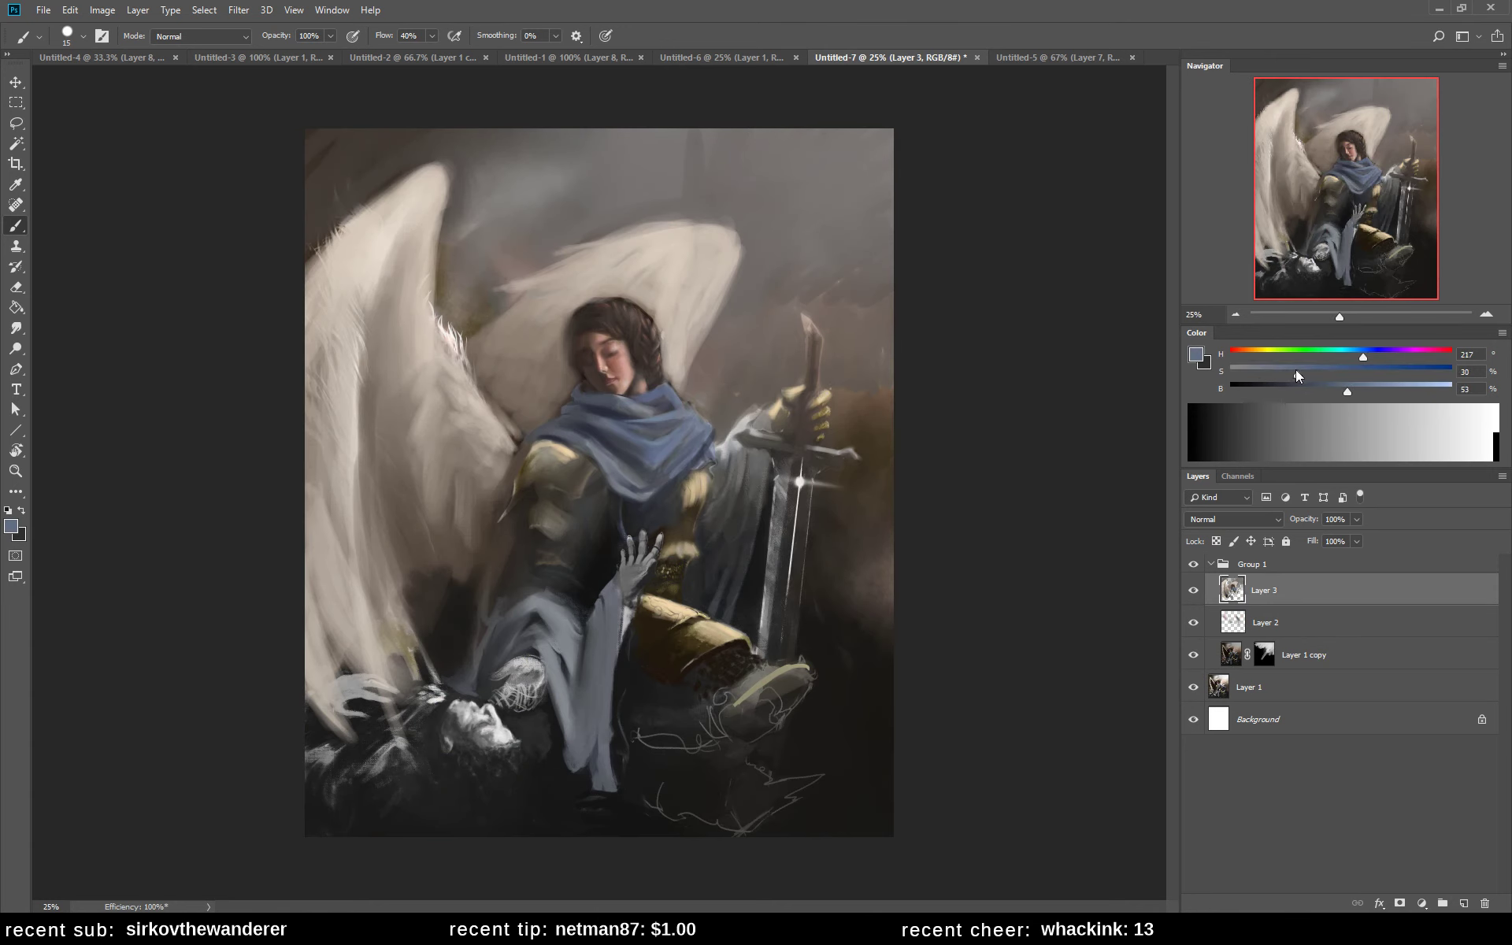
alt+click(635, 463)
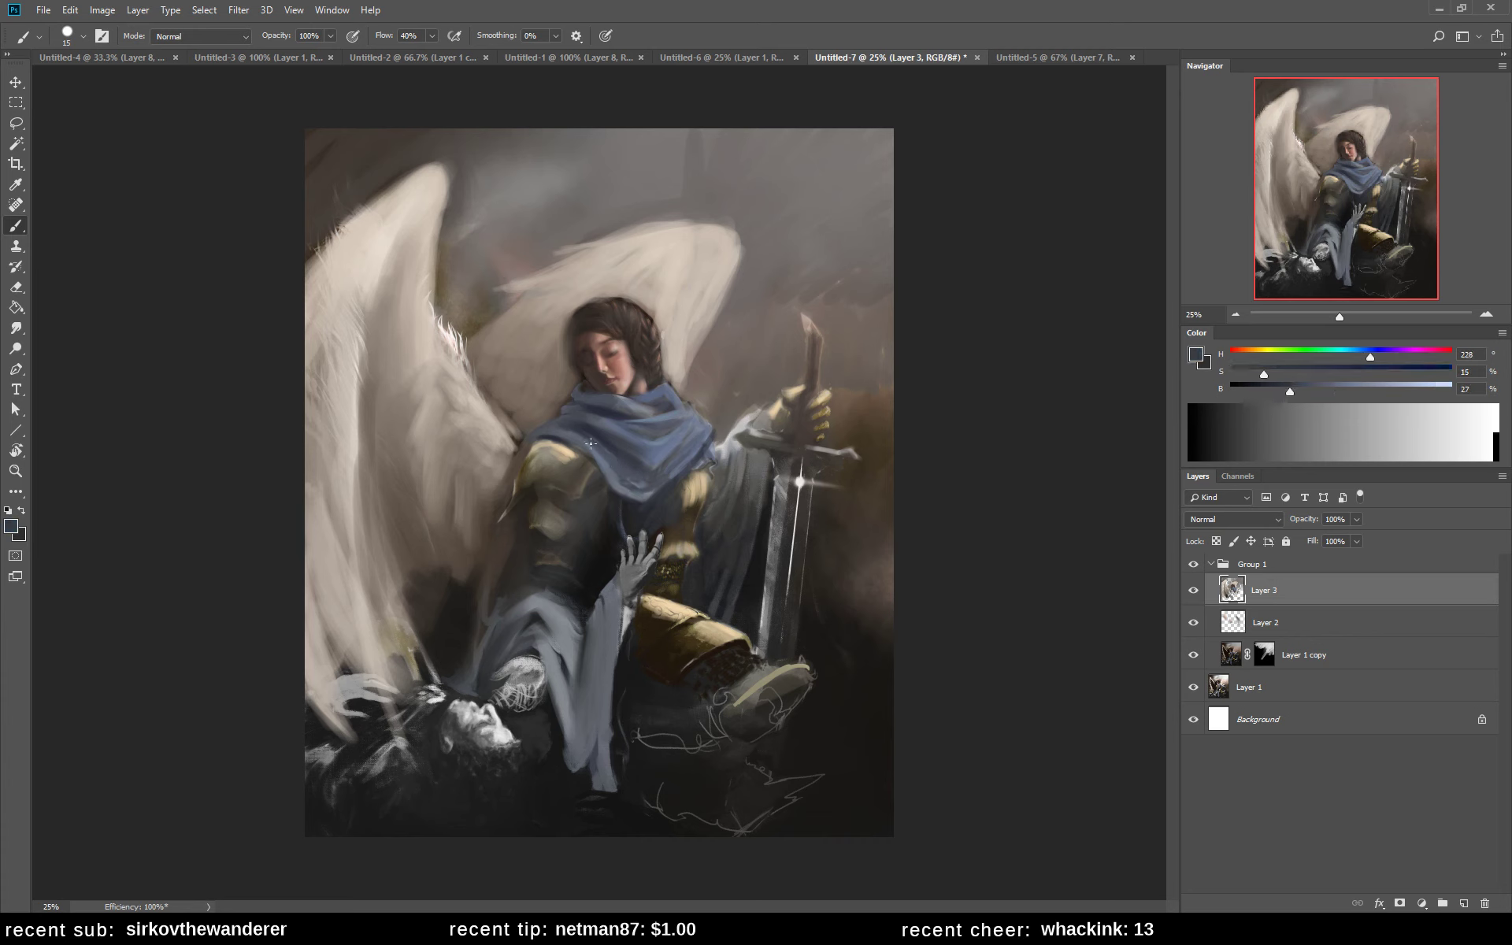
drag(600, 447, 641, 479)
click(1292, 368)
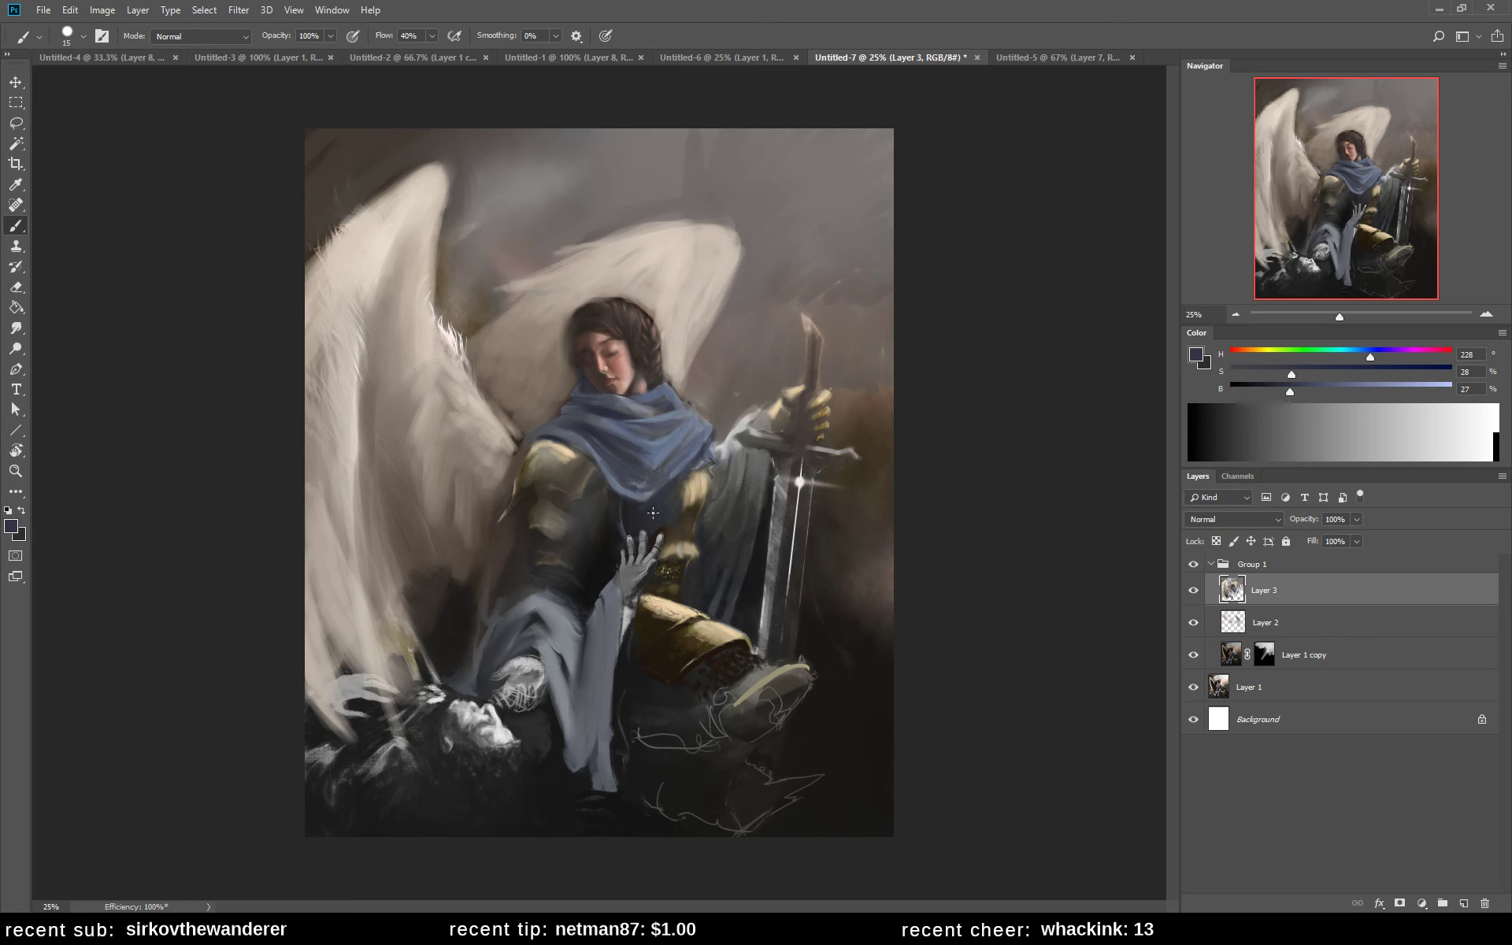
- Sample blue-grey and dark greys from the chest, then brush subtle dark grey over the chest armour at size 40
alt+click(675, 444)
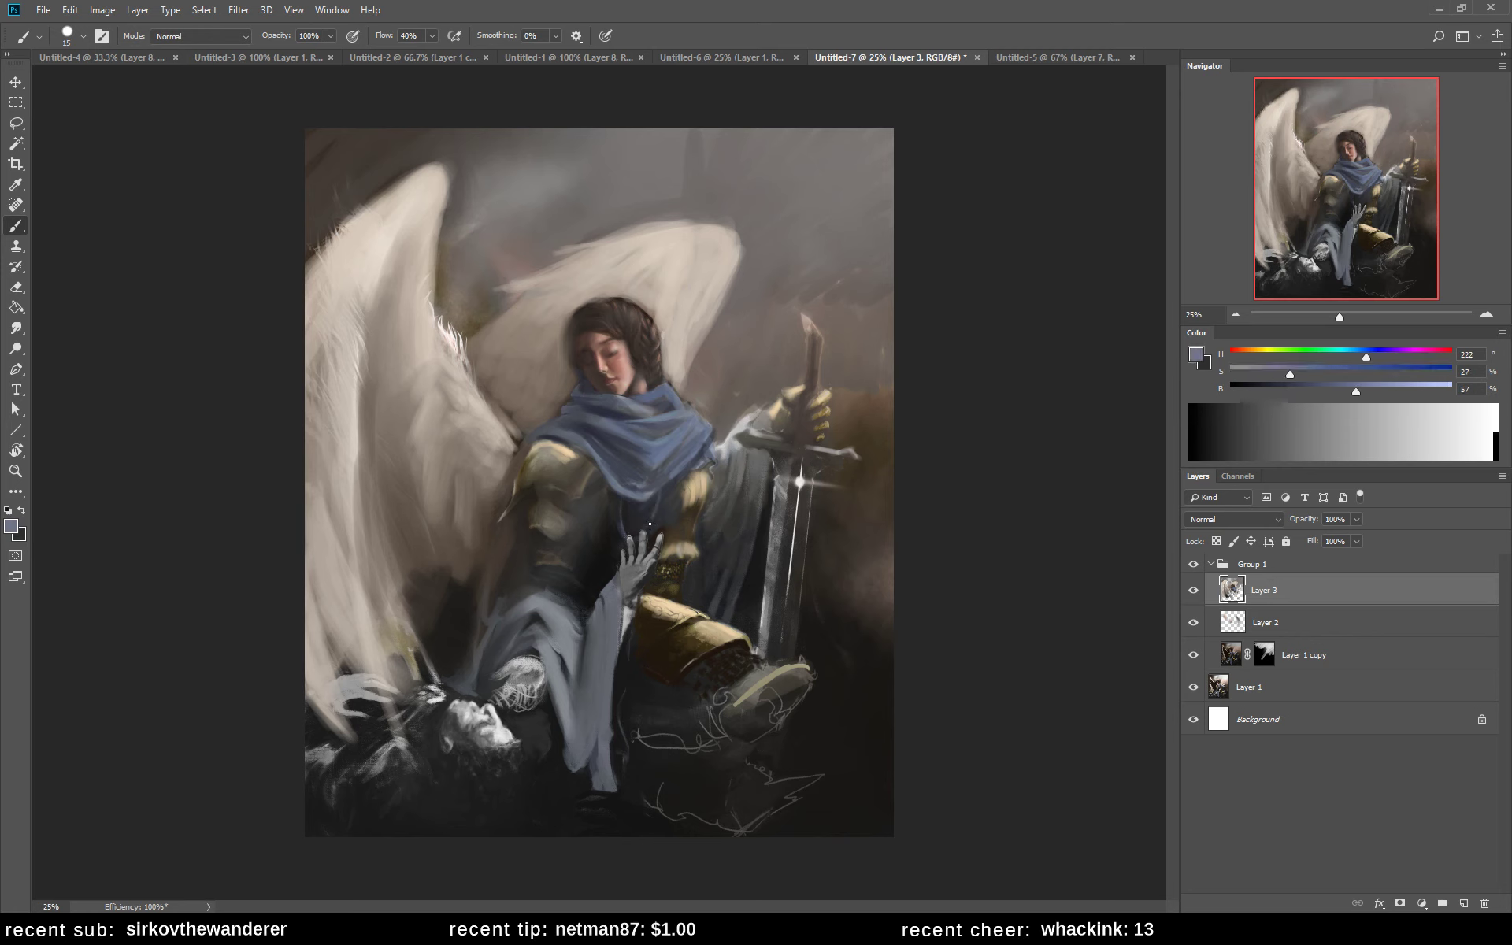
alt+click(677, 476)
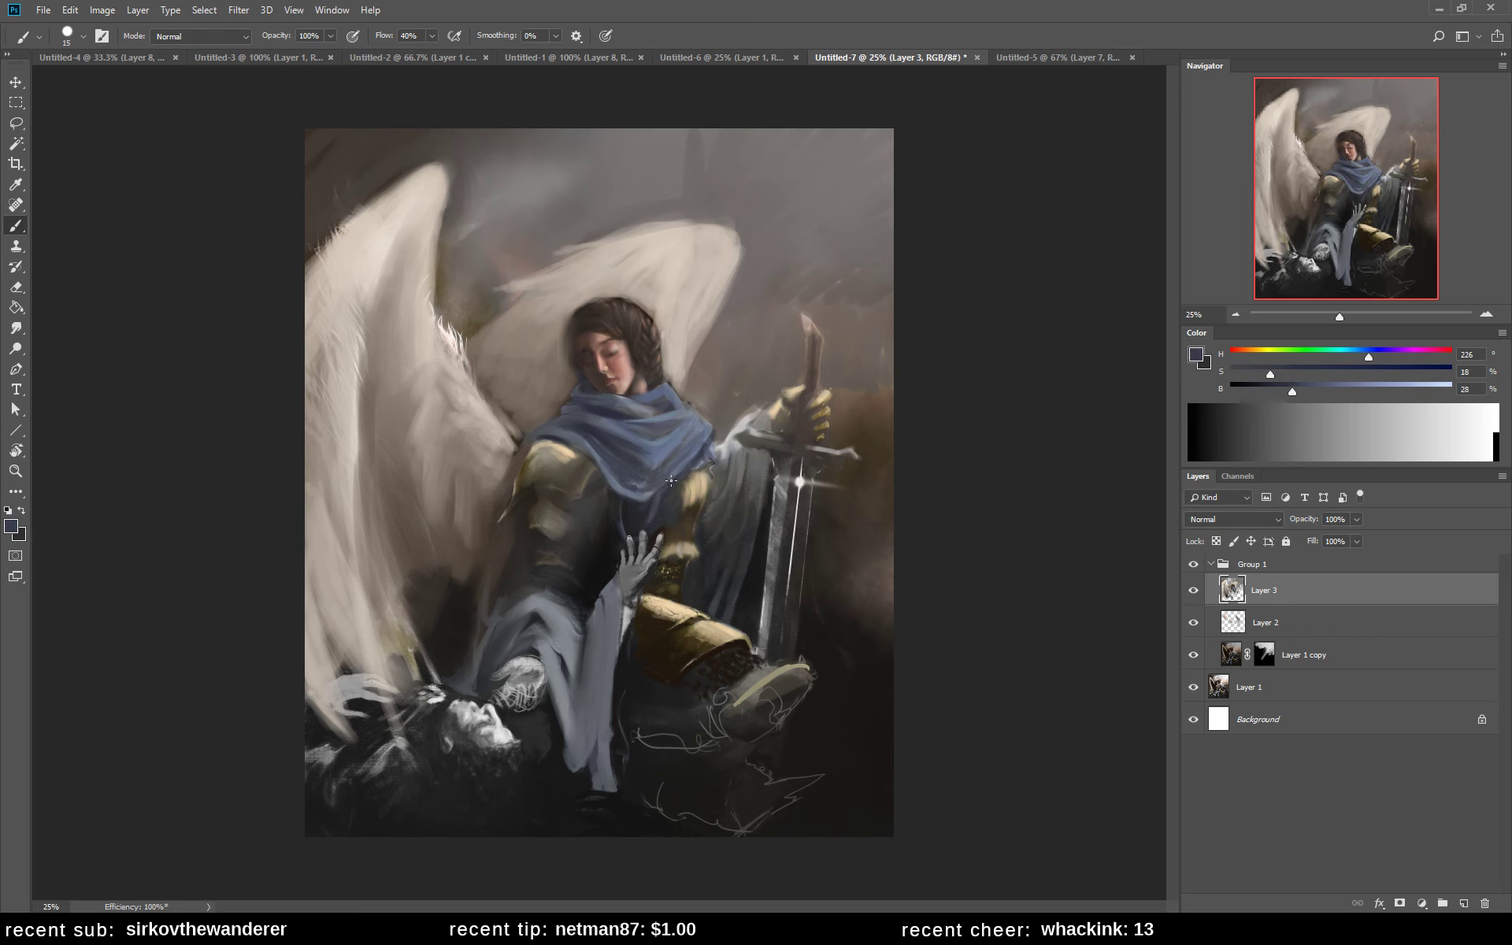
alt+click(656, 504)
alt+click(622, 498)
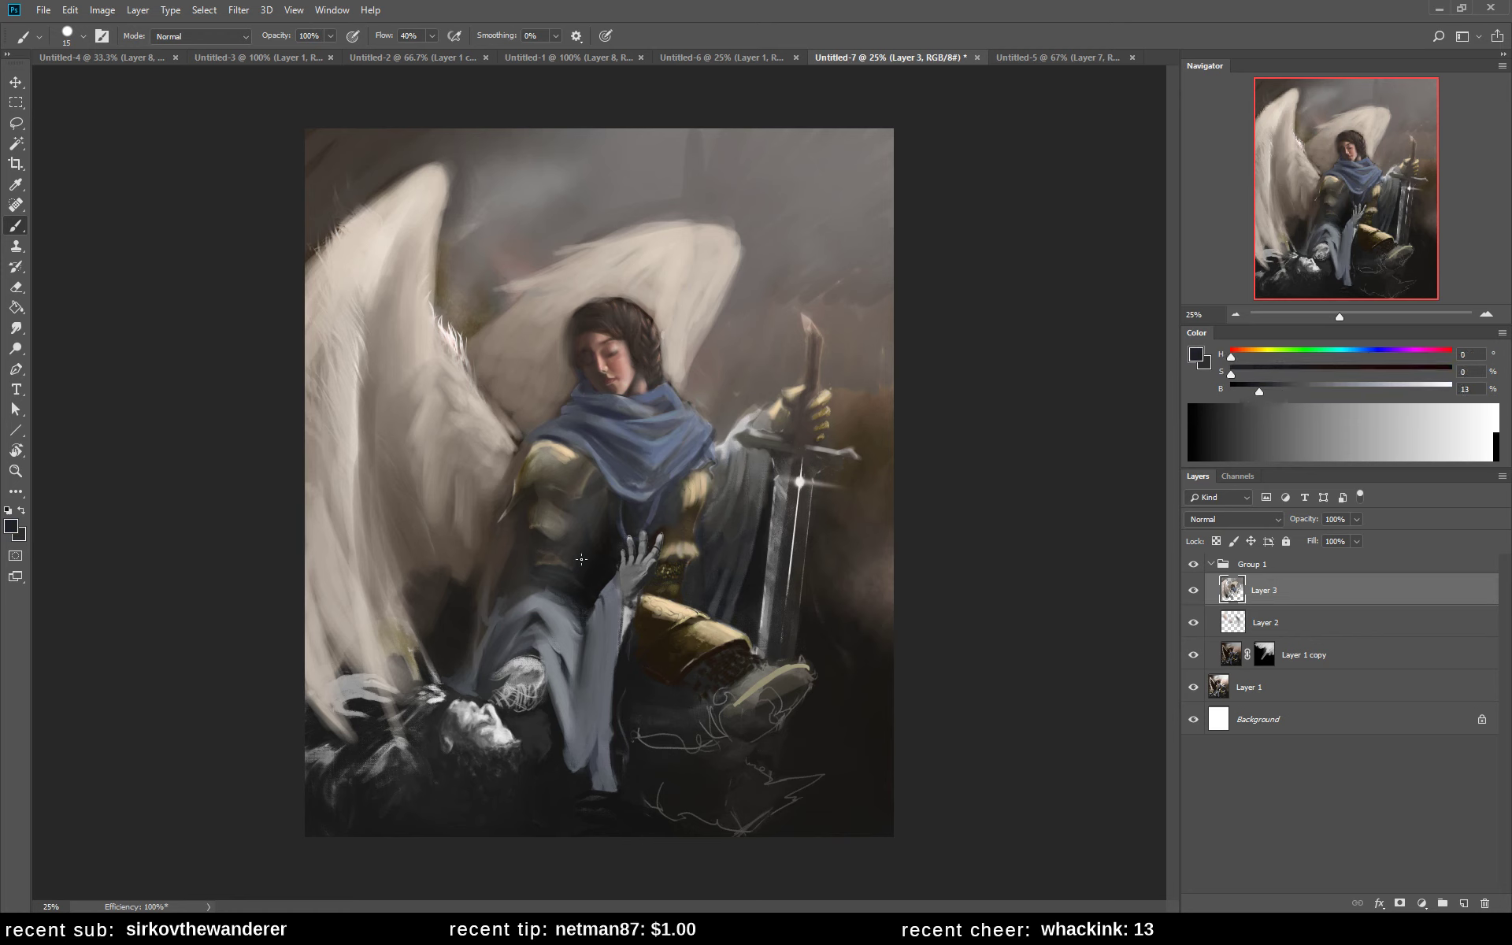
alt+click(606, 549)
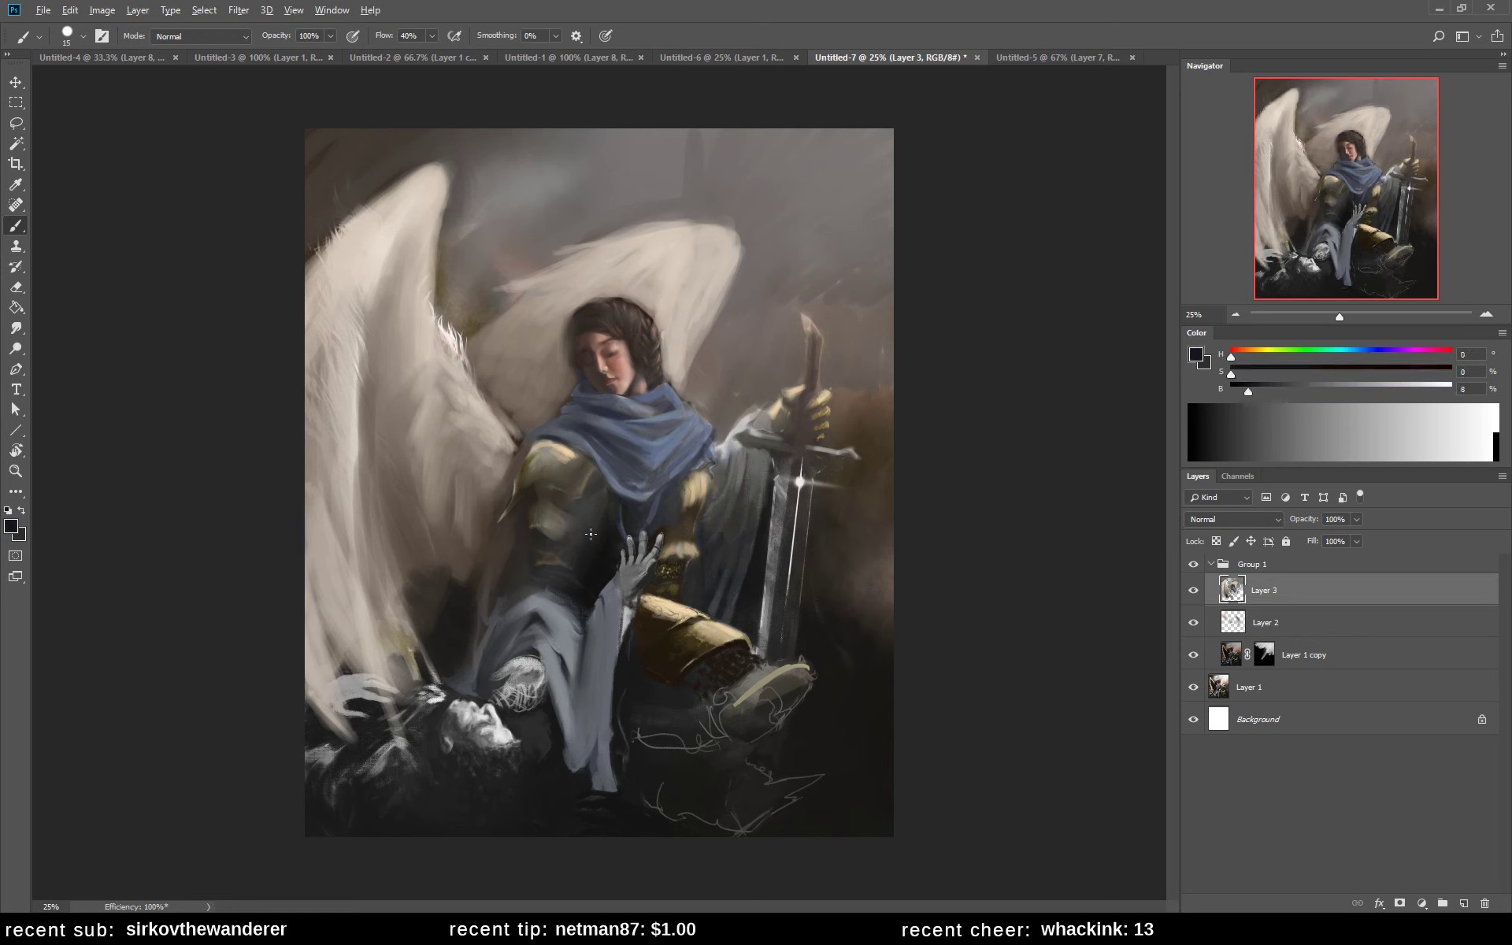
alt+click(597, 480)
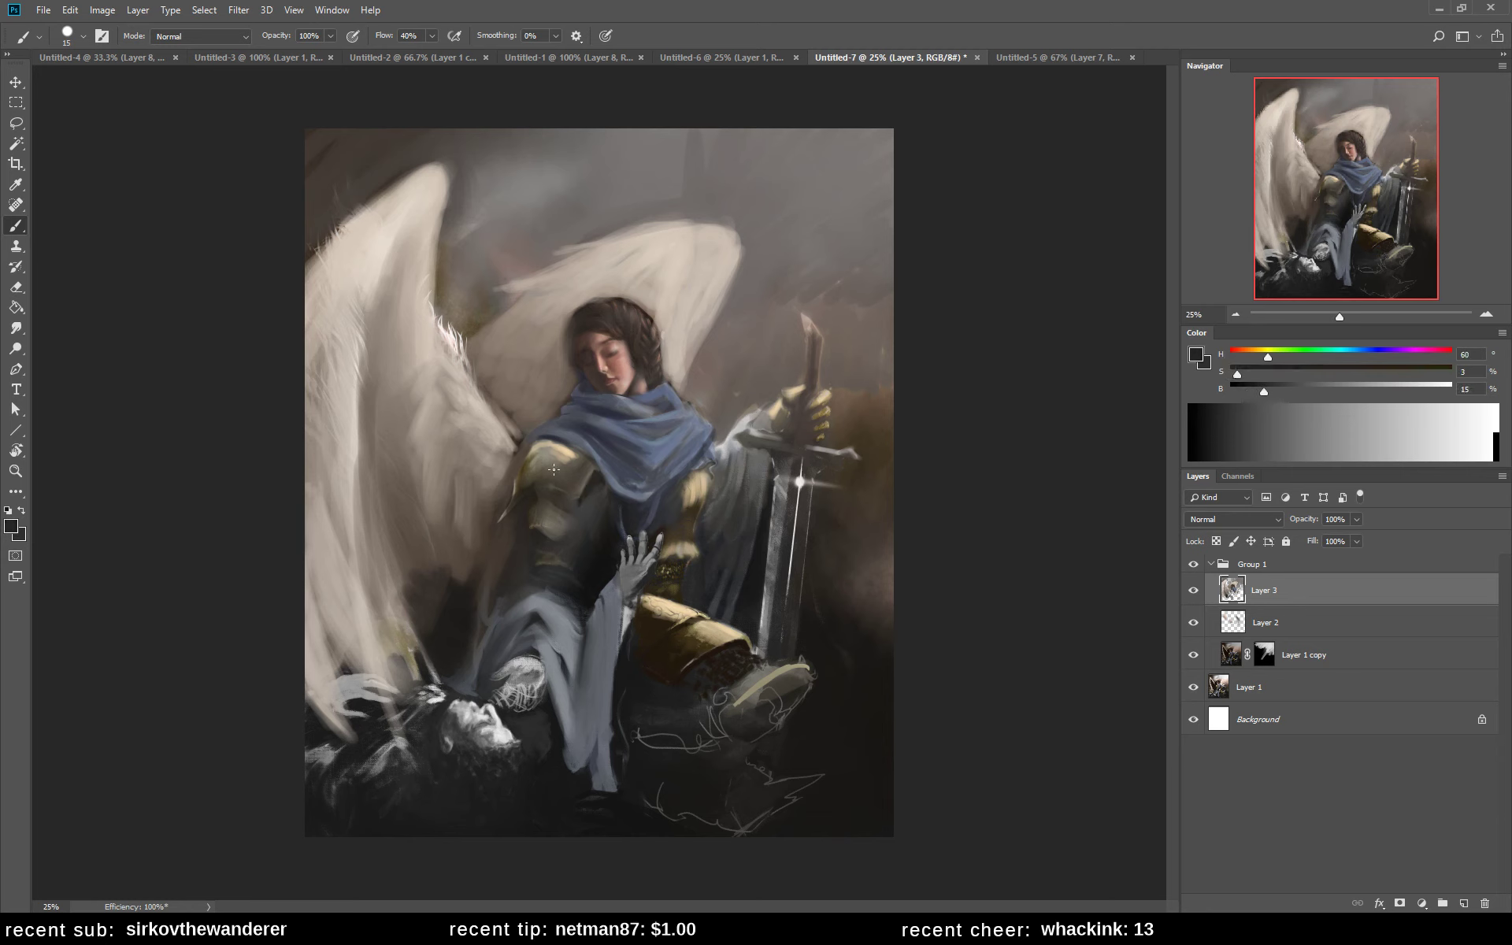
key(bracketright)
key(bracketright)
key(bracketright)
key(bracketright)
key(bracketright)
alt+click(598, 484)
alt+click(595, 479)
mouse_move(596, 479)
mouse_down()
mouse_move(588, 499)
mouse_move(605, 495)
mouse_up()
- Flip the canvas horizontally and sample peach, brown and near-black tones from the shoulder and chest armour
key(F2)
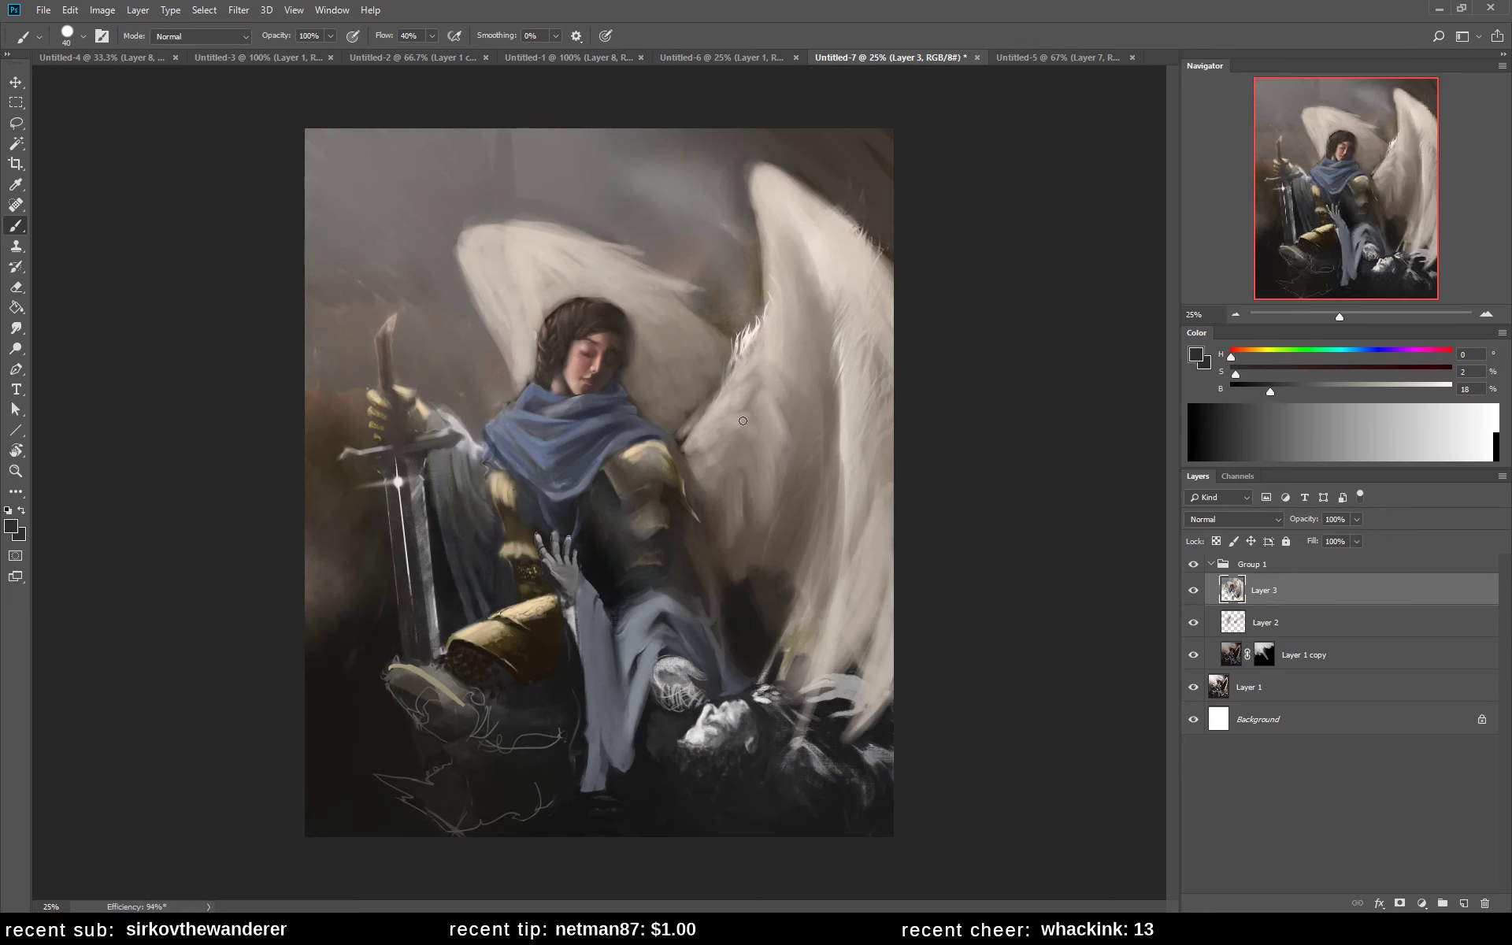
alt+click(640, 446)
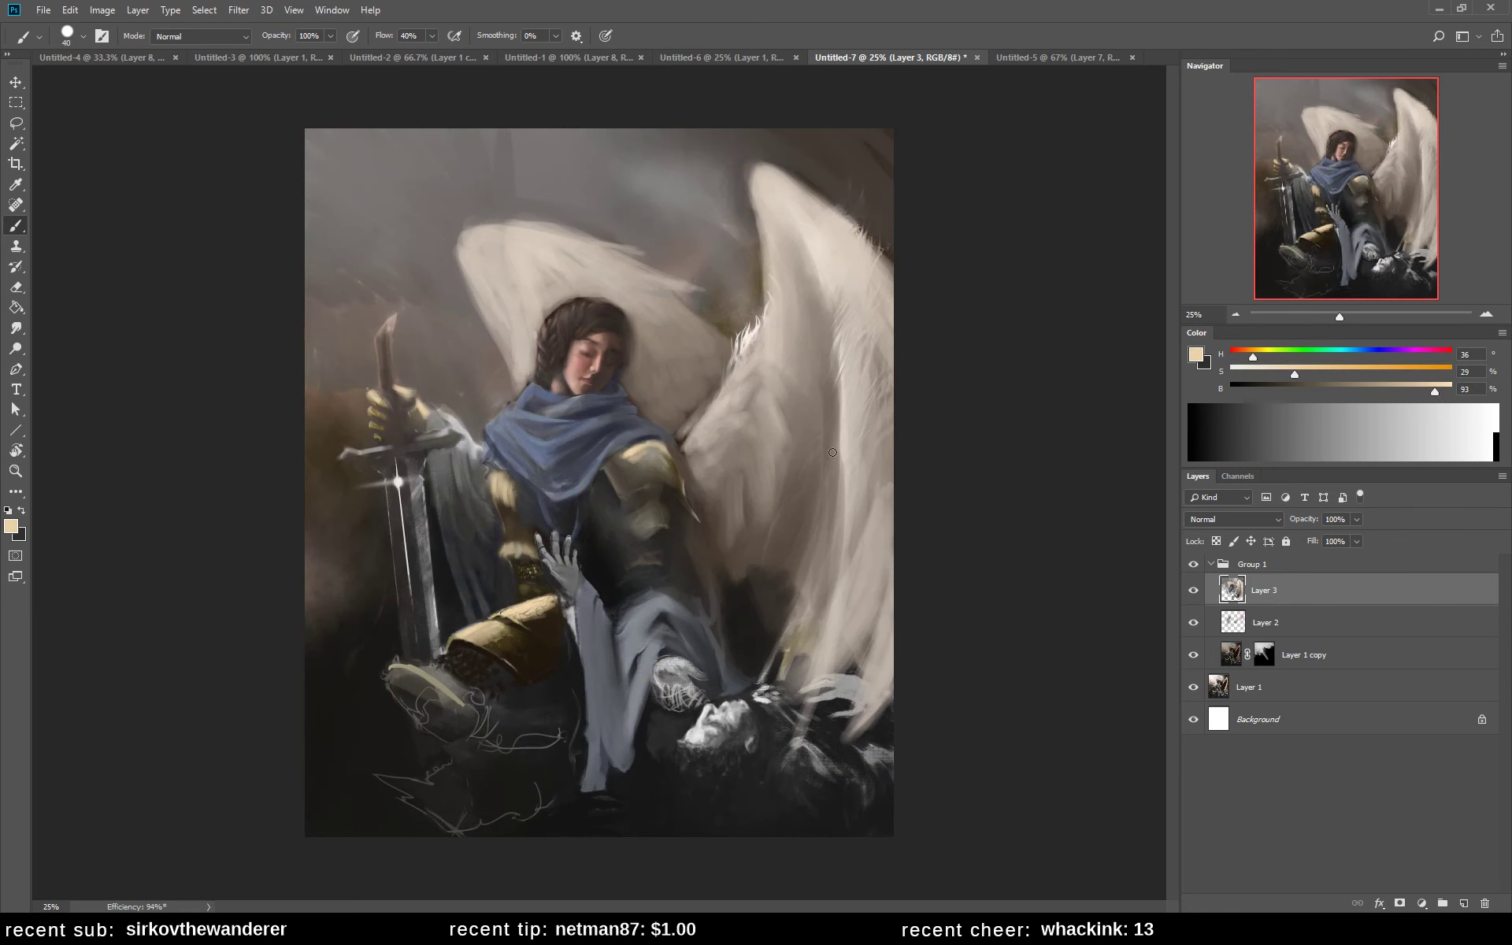
click(1329, 376)
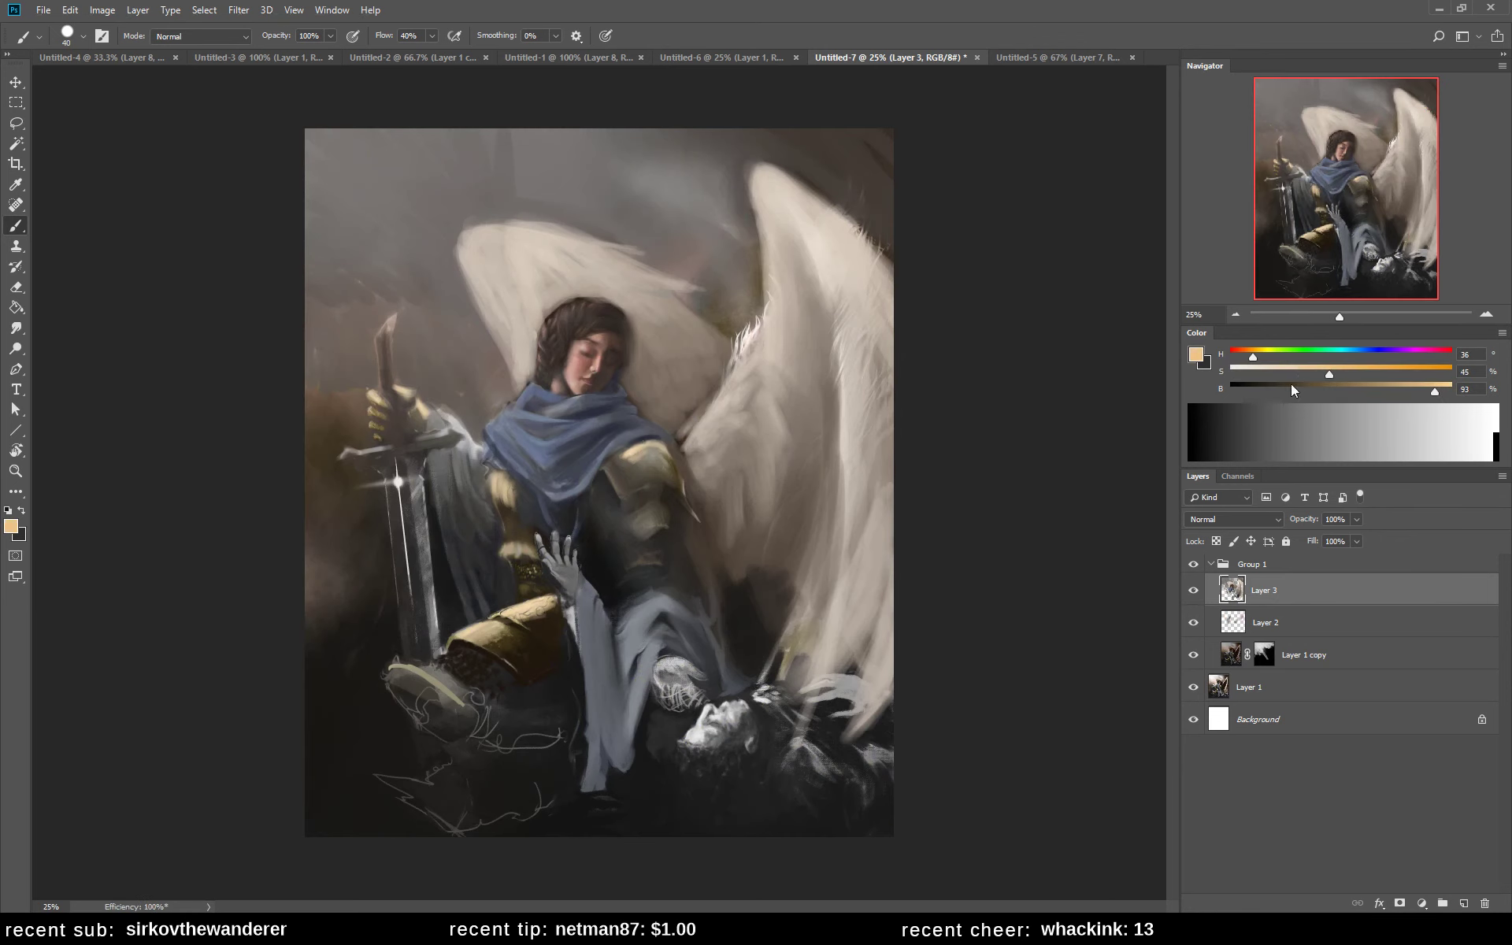
alt+click(631, 462)
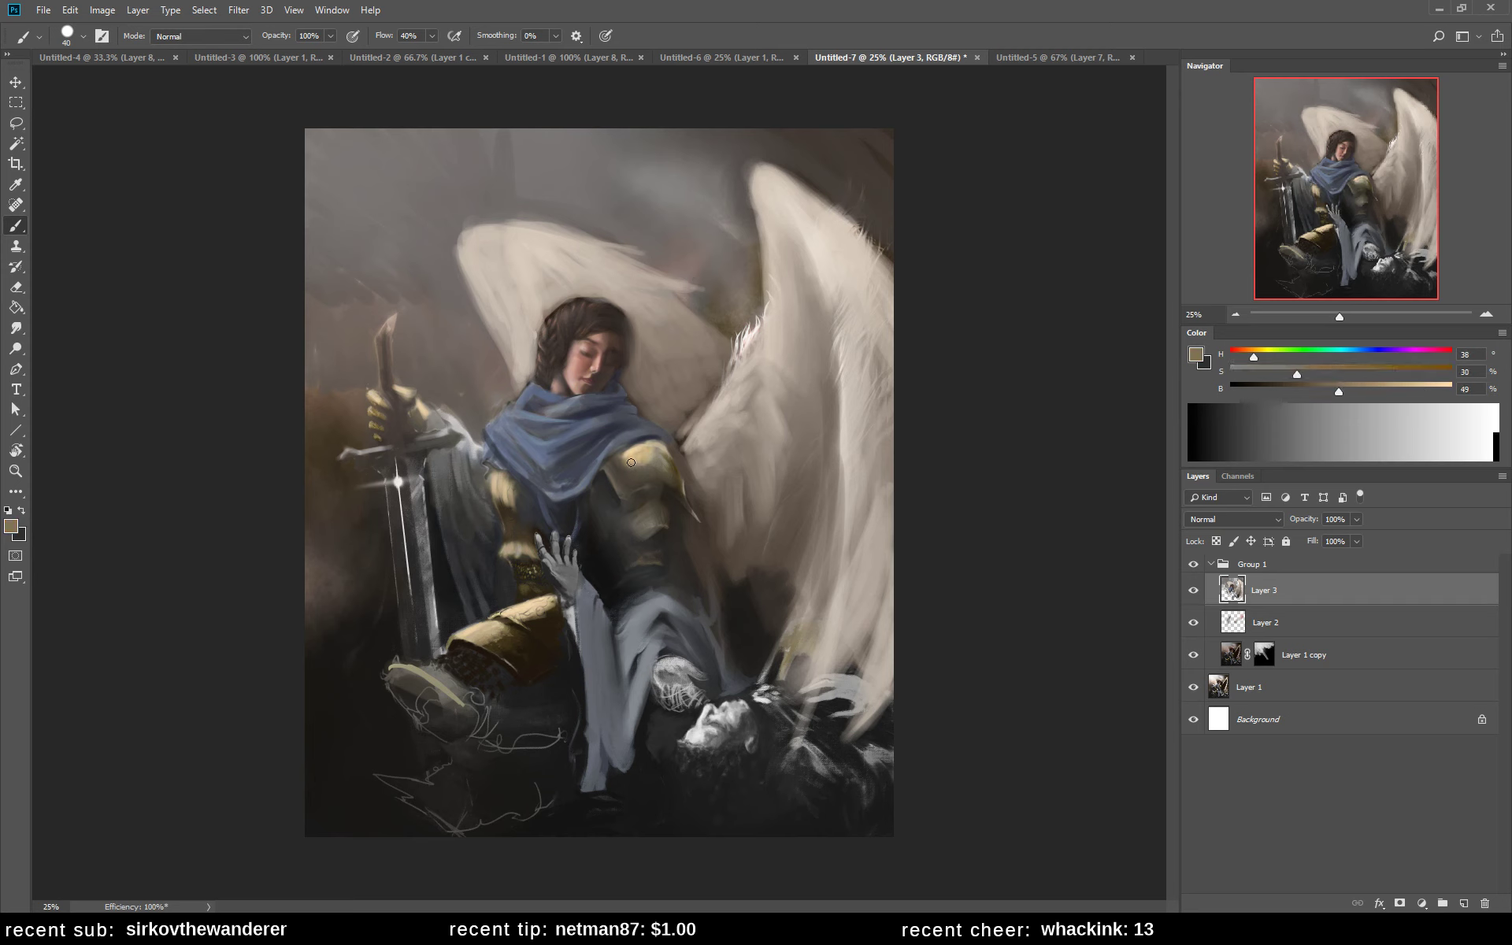
alt+click(645, 461)
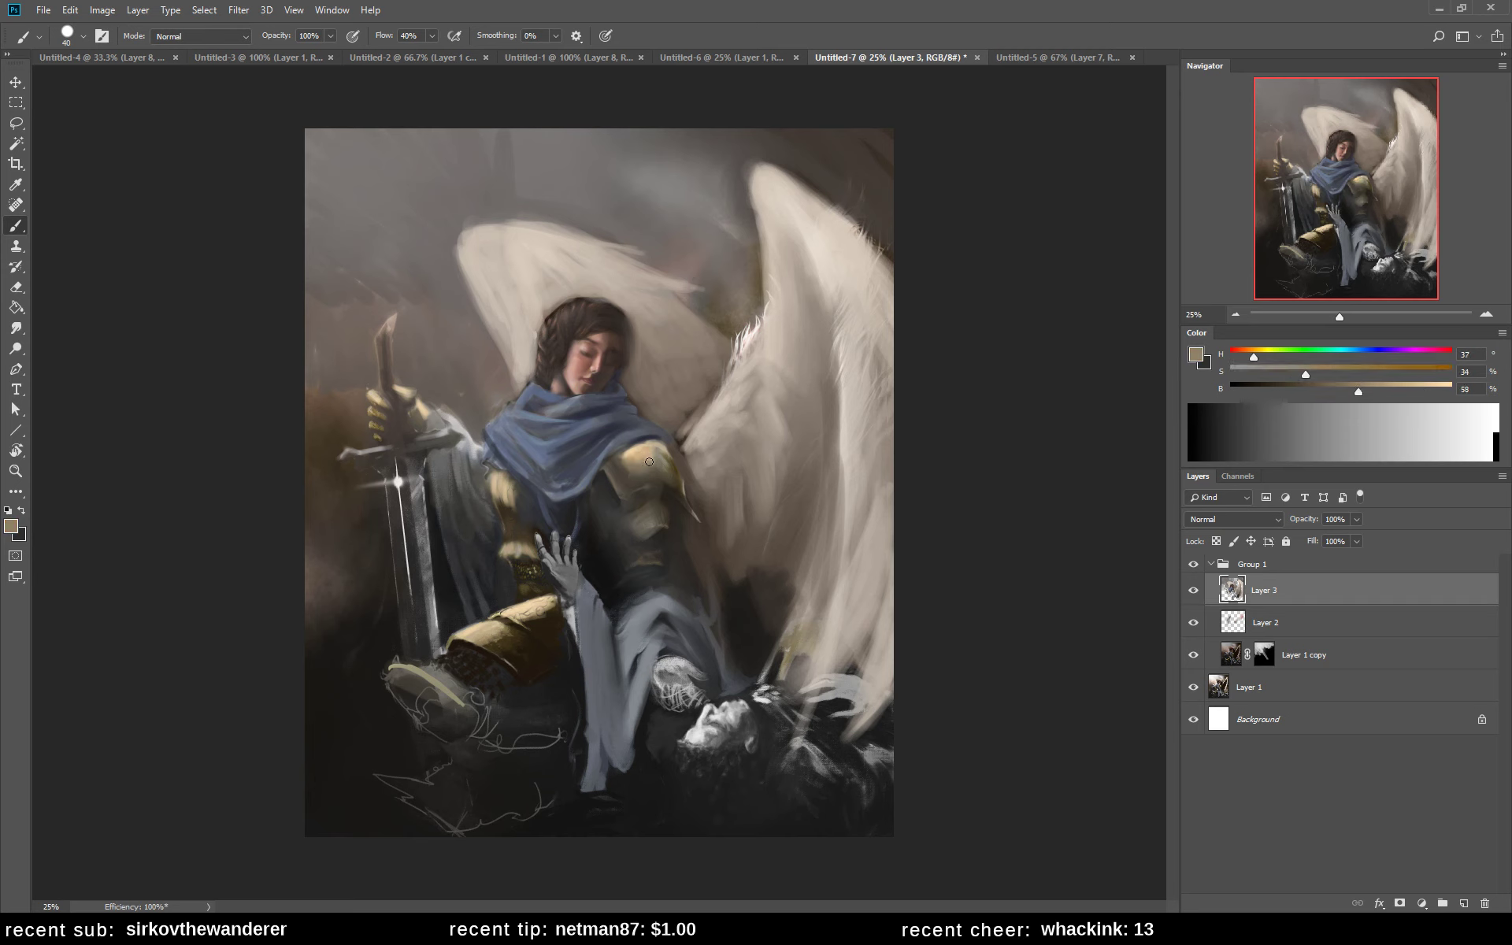
alt+click(635, 463)
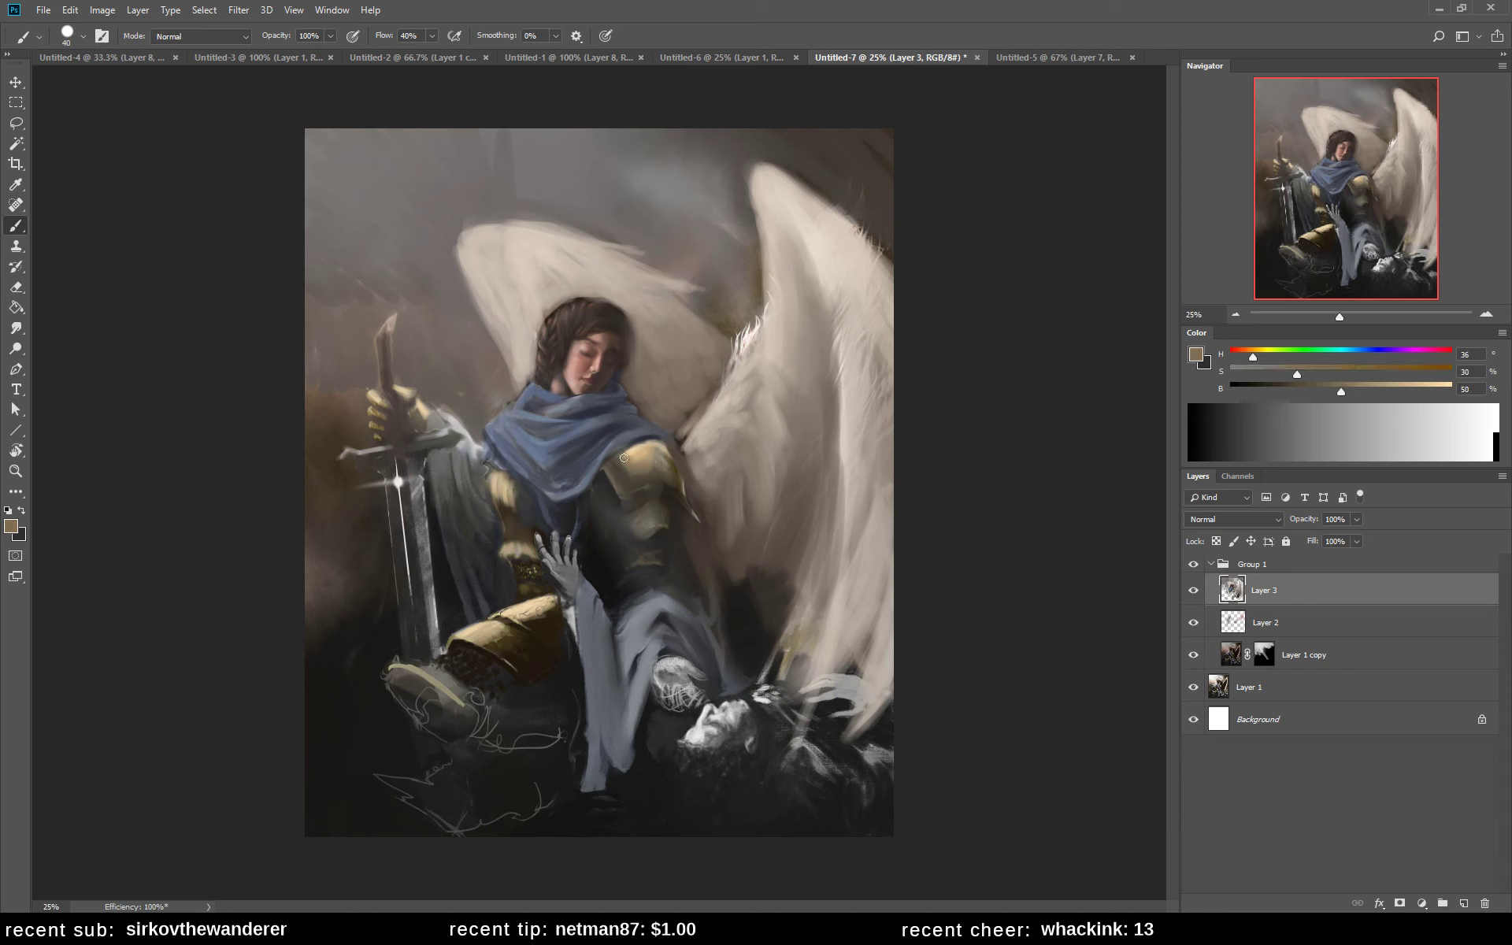
alt+click(641, 467)
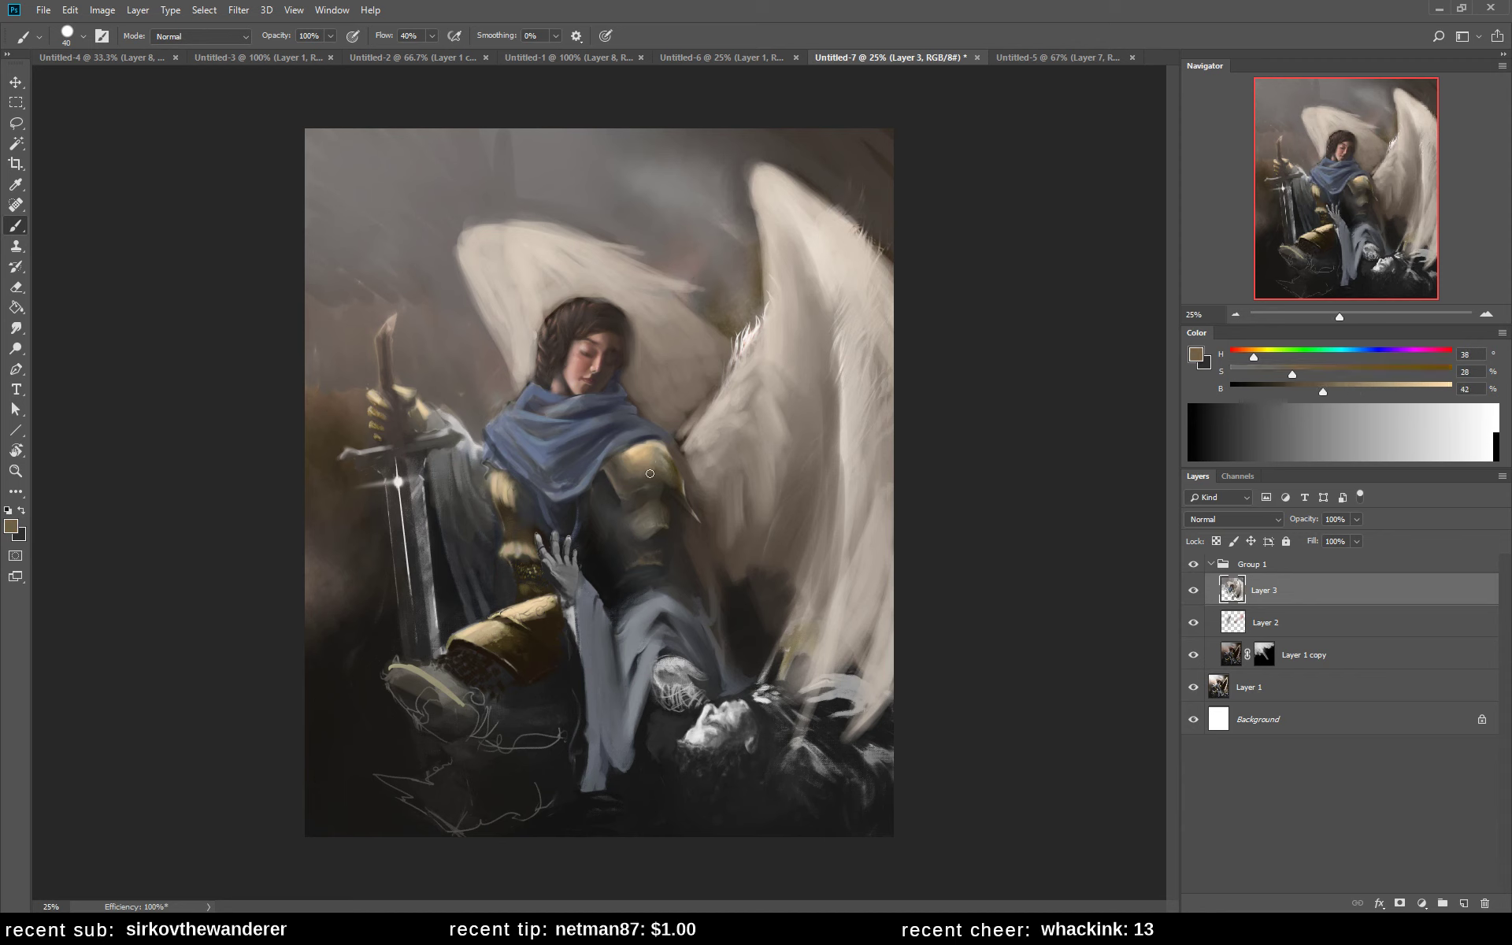
alt+click(600, 500)
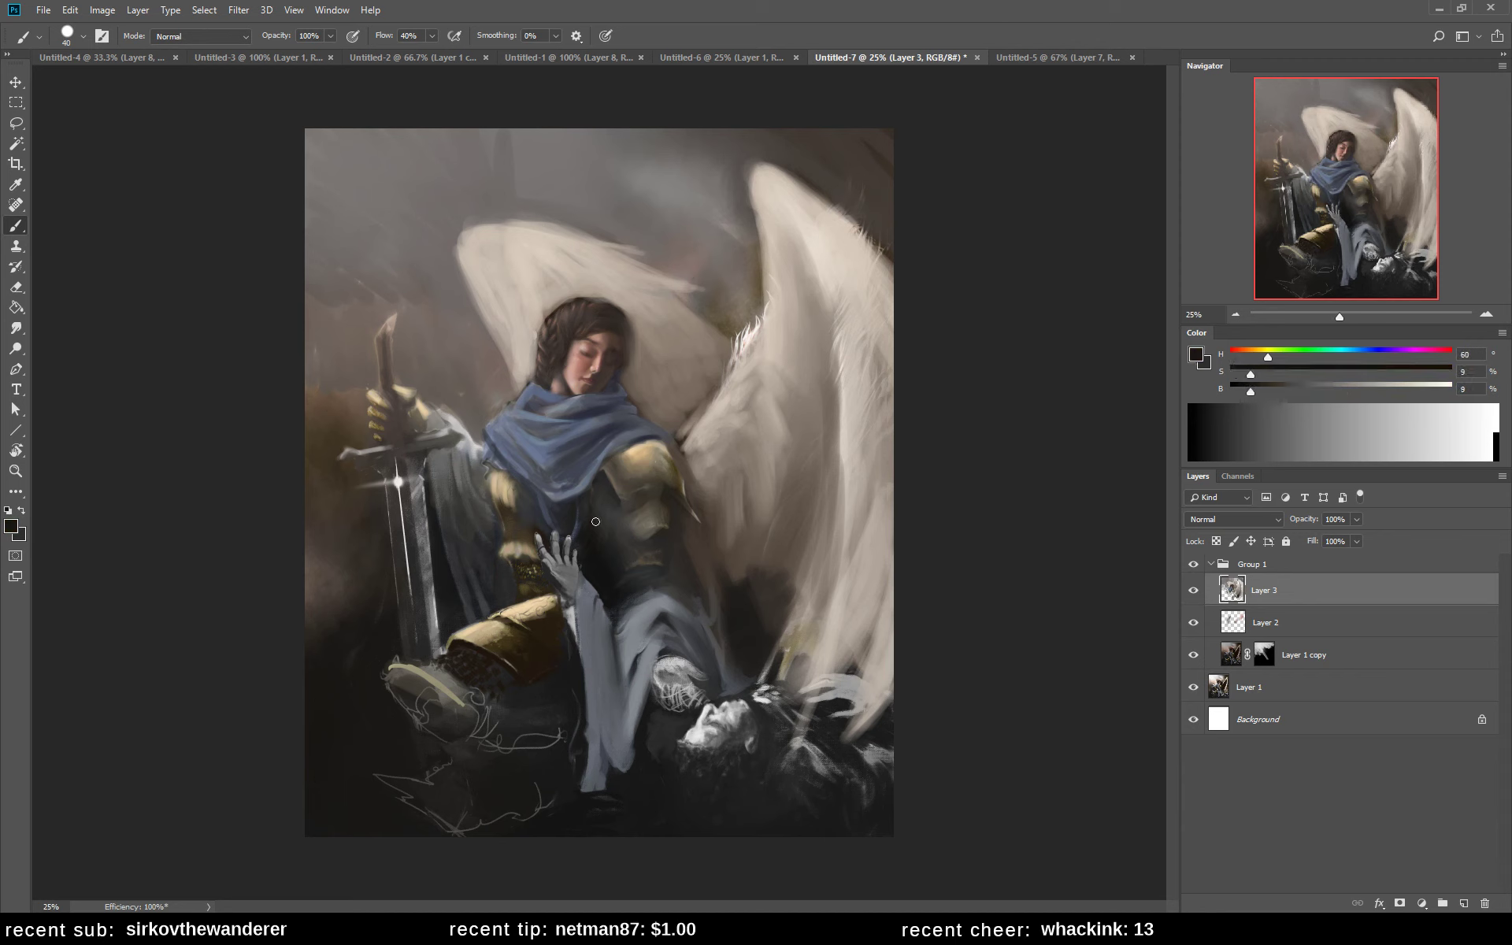
- Paint dark strokes down the chest and upper-arm armour, then dab small tan highlights
drag(612, 497, 611, 538)
mouse_move(624, 508)
mouse_down()
mouse_move(645, 498)
mouse_move(651, 527)
mouse_move(635, 509)
mouse_move(635, 534)
mouse_move(652, 503)
mouse_move(636, 537)
mouse_up()
alt+click(638, 451)
alt+click(643, 507)
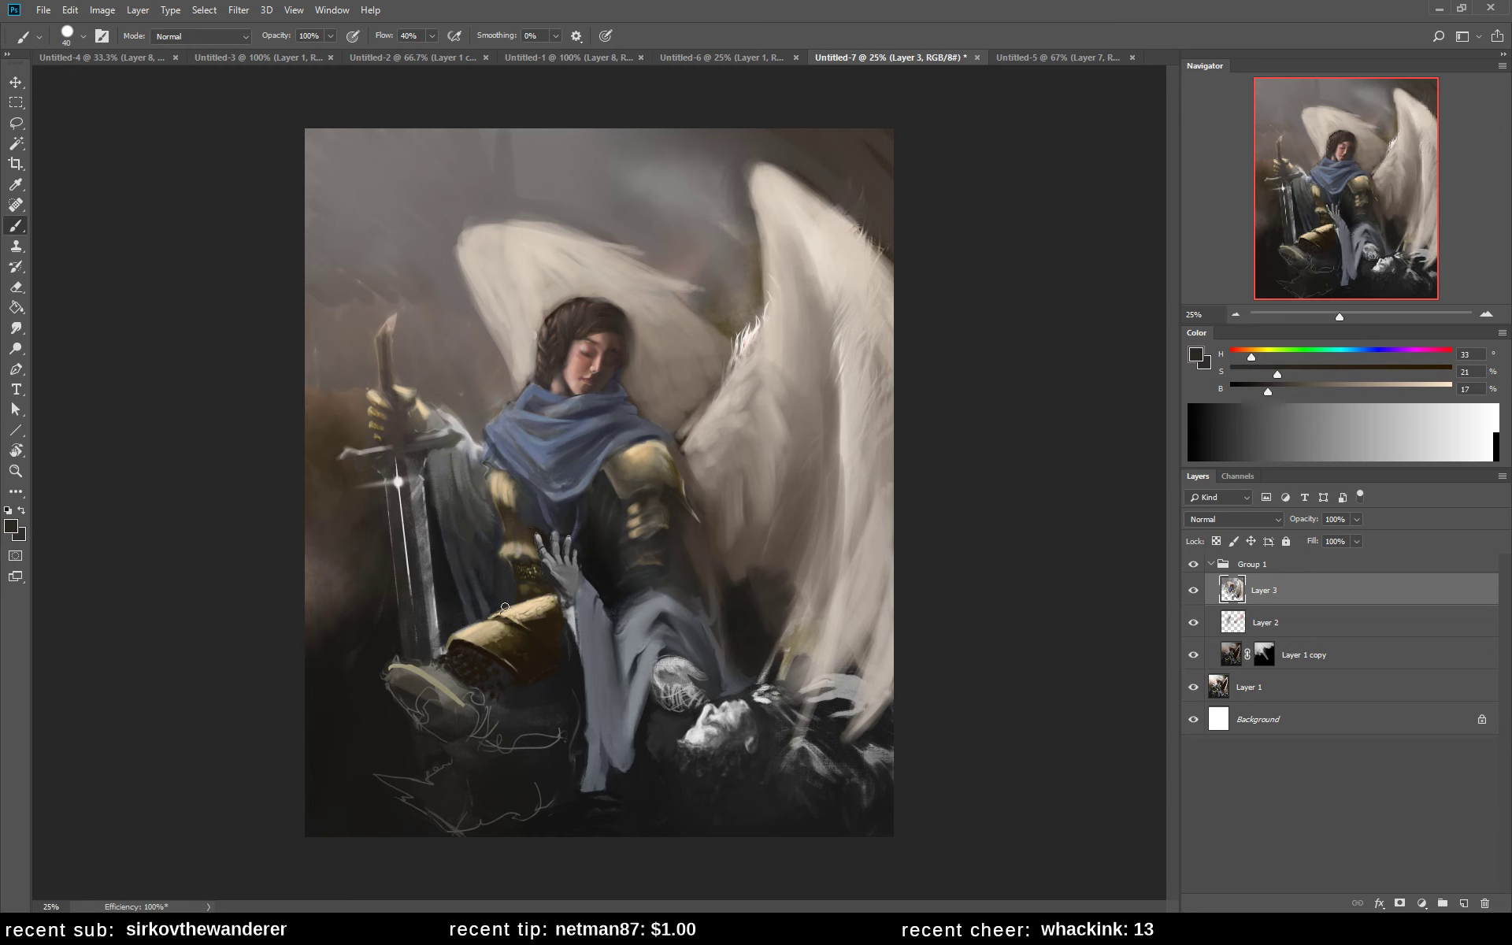
- Brush a slightly lightened dark brown over the arm and faint strokes down the shoulder armour
alt+click(508, 508)
click(1283, 389)
drag(506, 497, 526, 557)
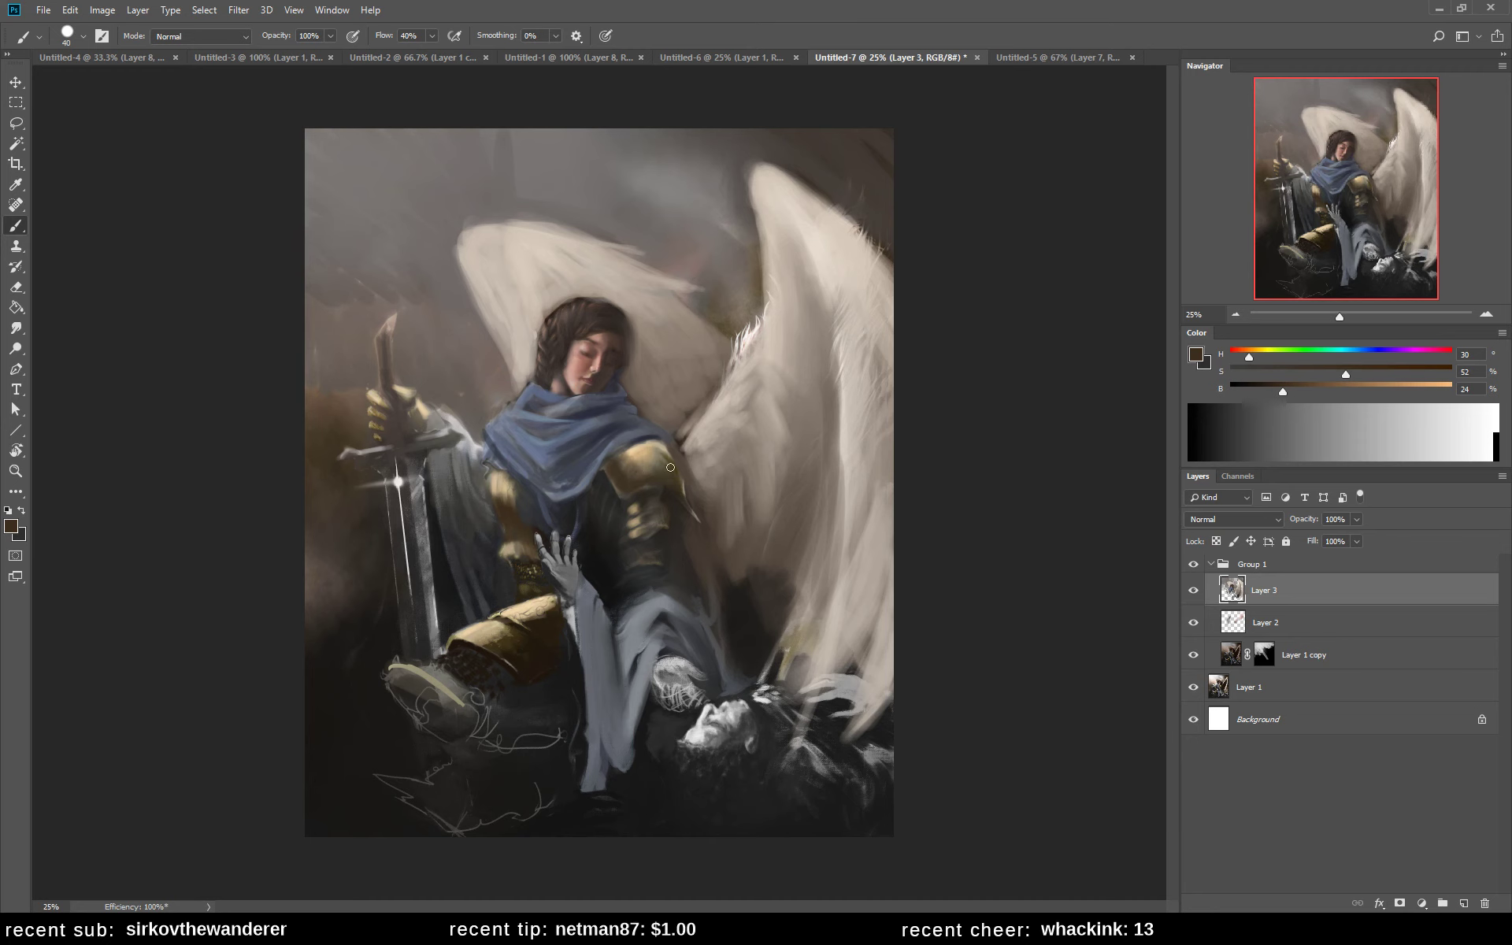
mouse_move(670, 467)
mouse_down()
mouse_move(636, 485)
mouse_move(649, 501)
mouse_up()
key(ctrl+shift+z)
click(1196, 356)
- Set the foreground to dark brown #3d2915, then to a yellower light tan from #c49e77
click(1059, 442)
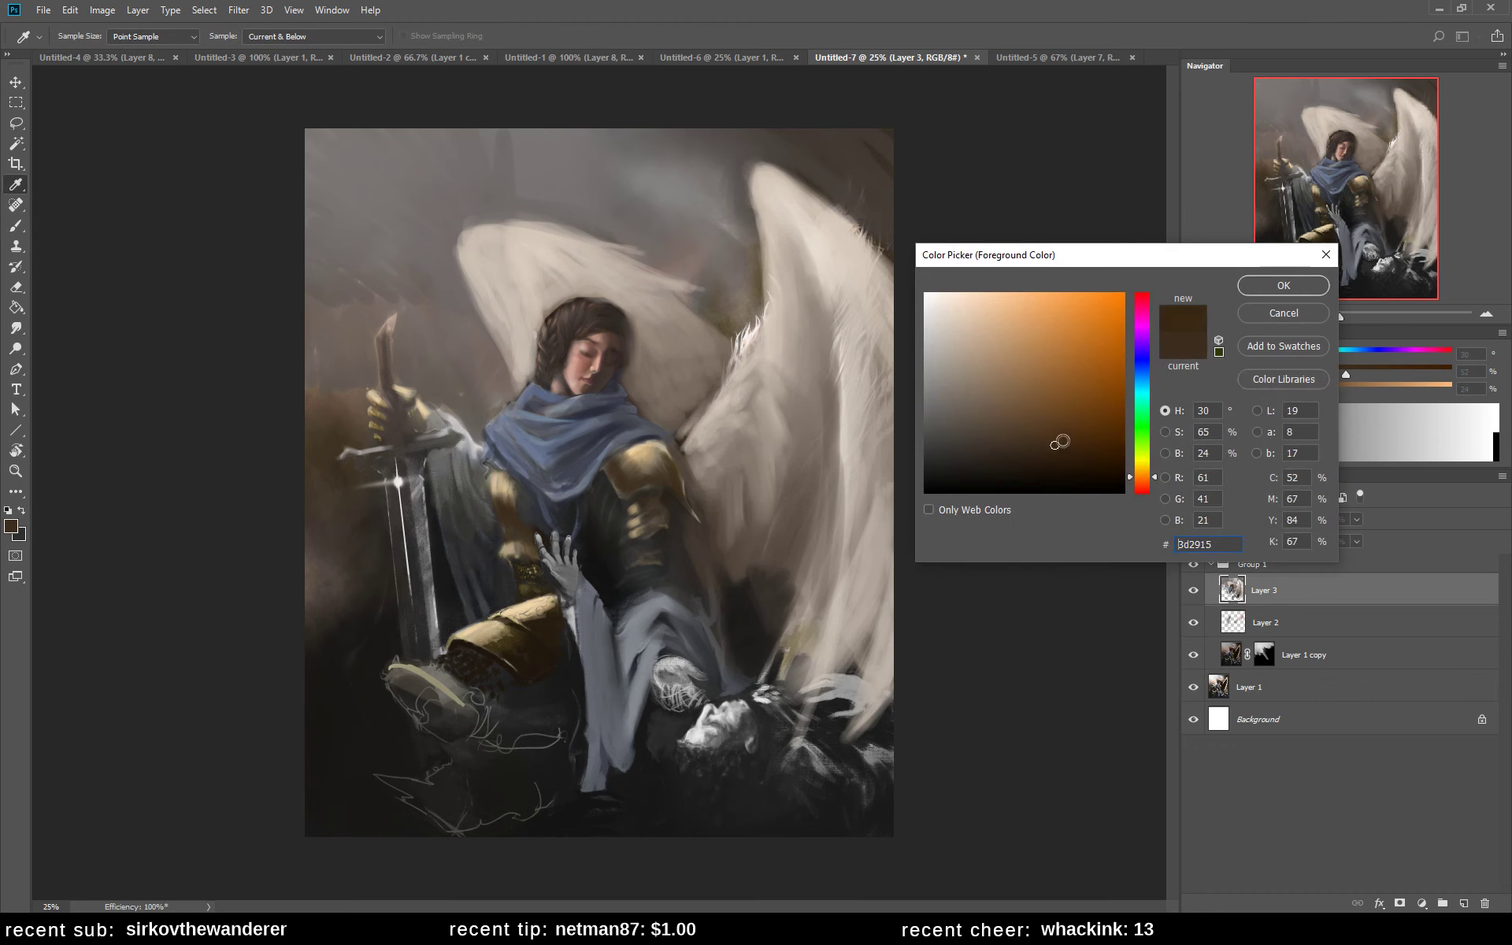
key(Return)
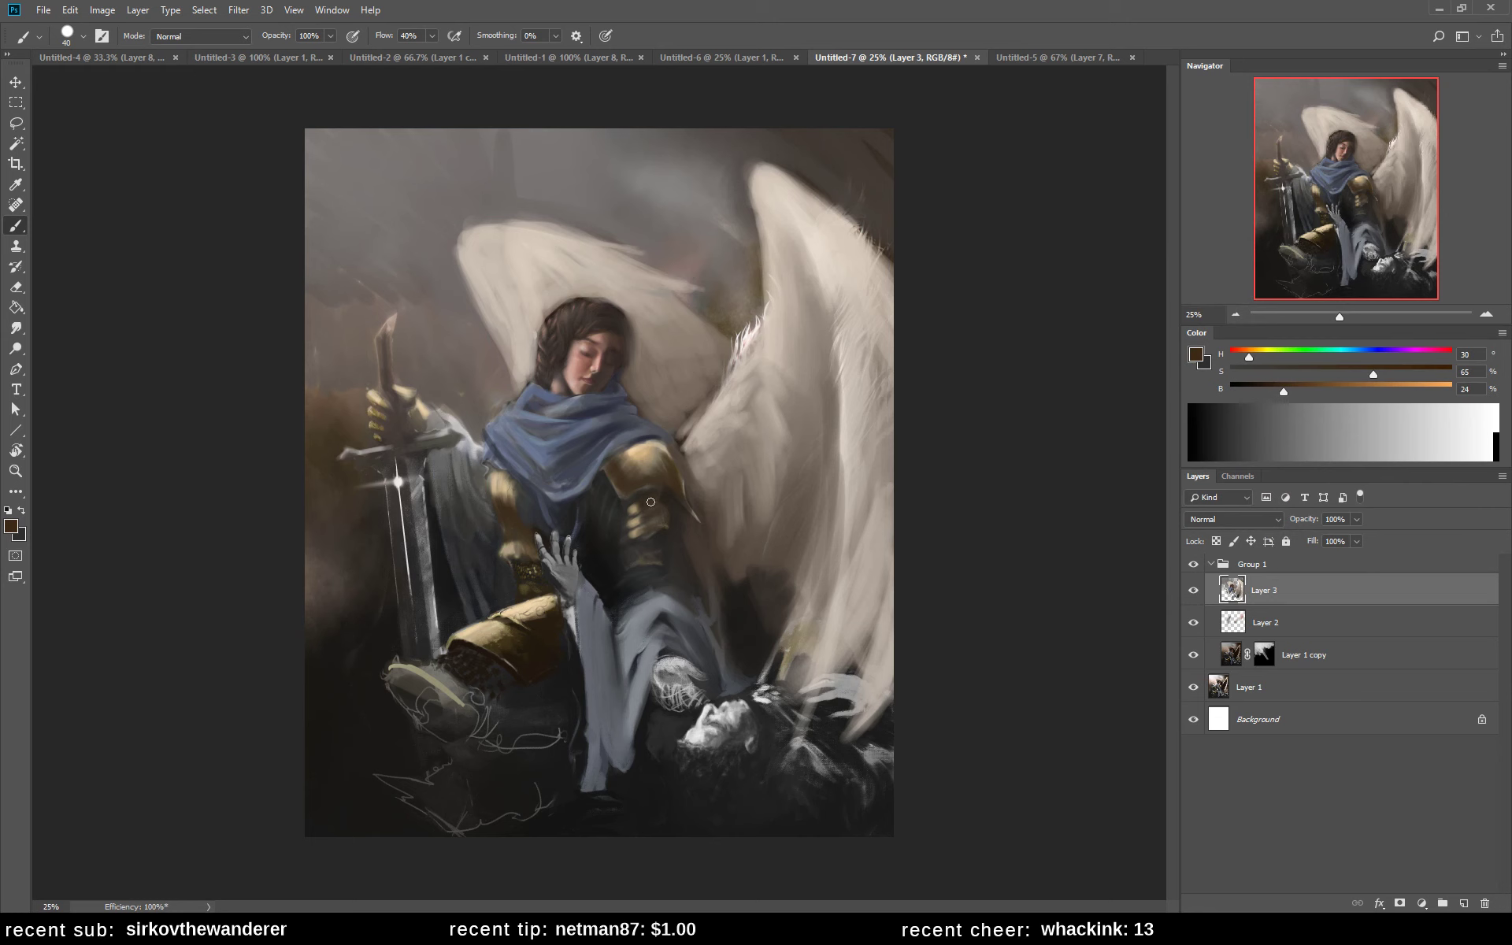
click(1196, 356)
click(1002, 339)
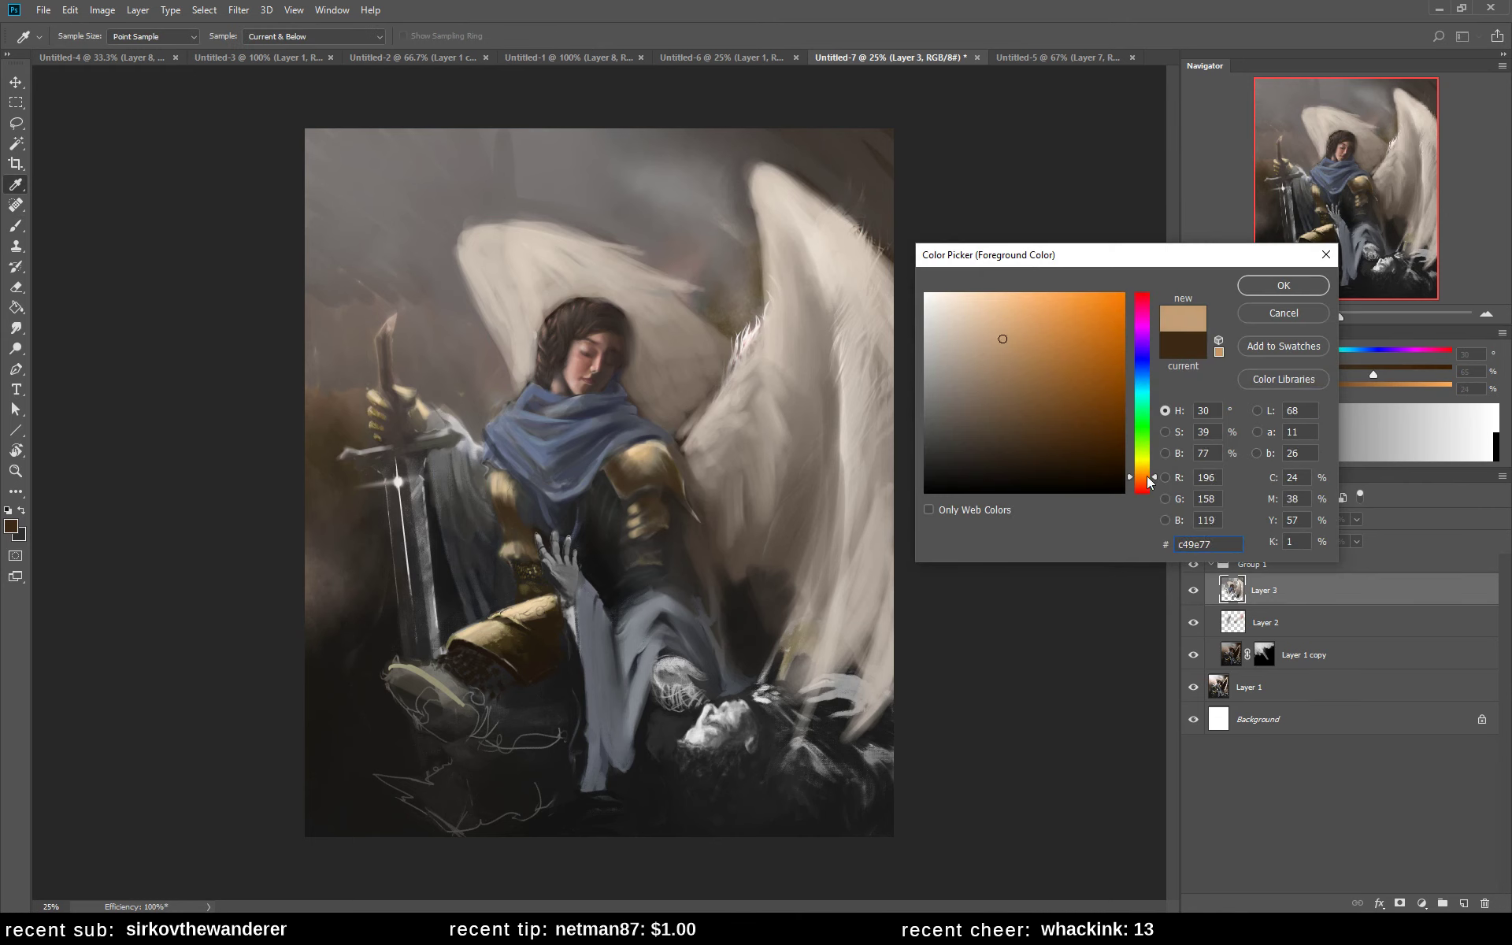
drag(1146, 477, 1143, 472)
click(1243, 290)
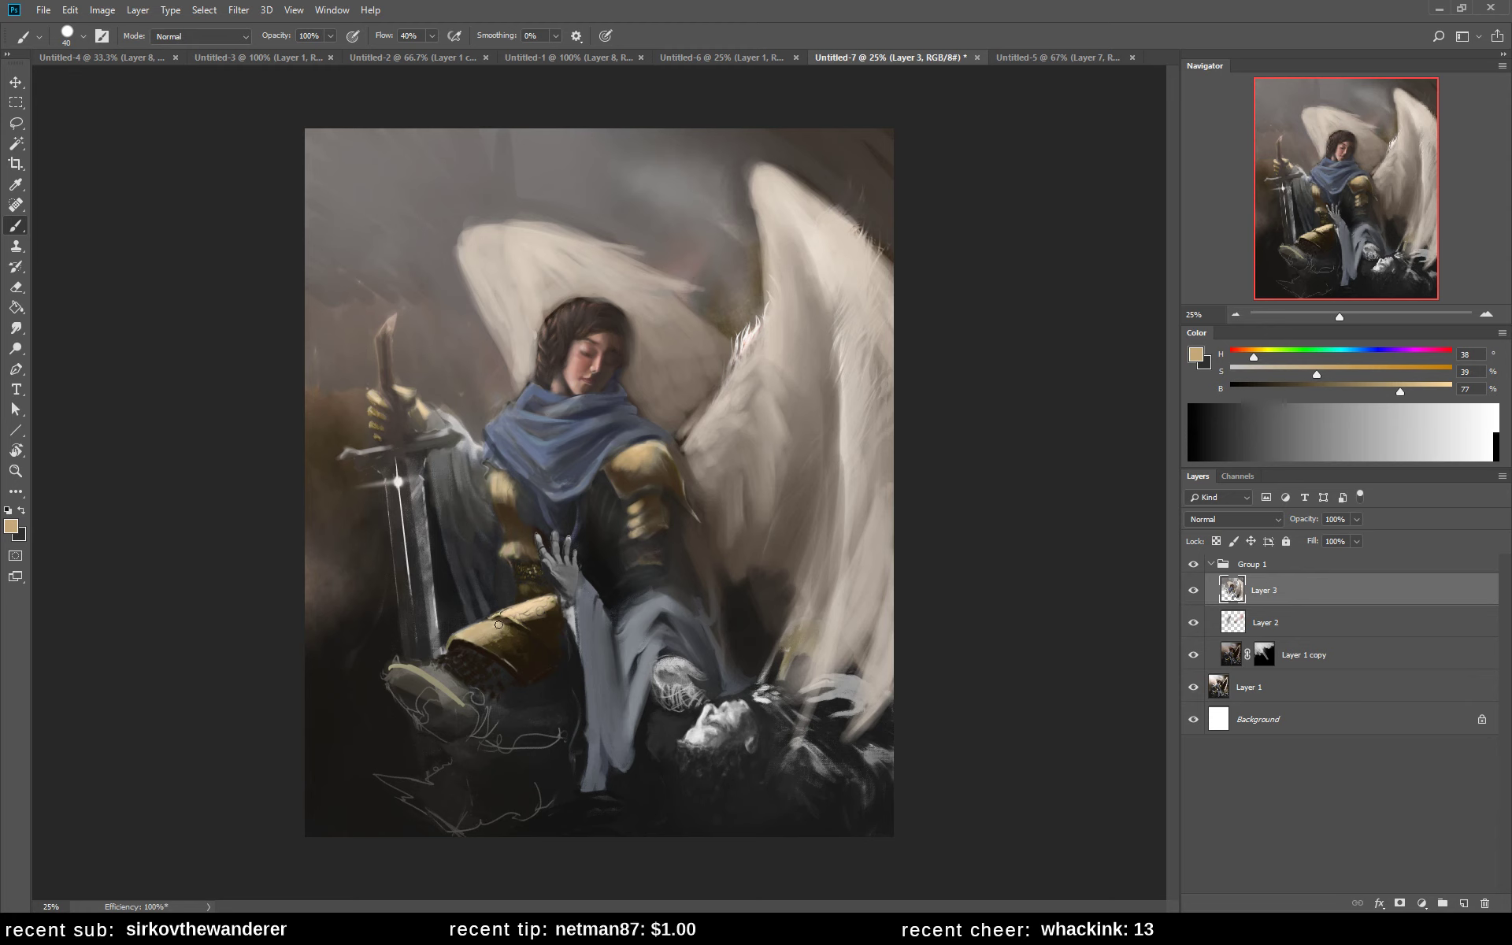
- Paint dark brown #321f0e over the golden boot armour and the gauntlet's bright knuckle highlight
click(1196, 355)
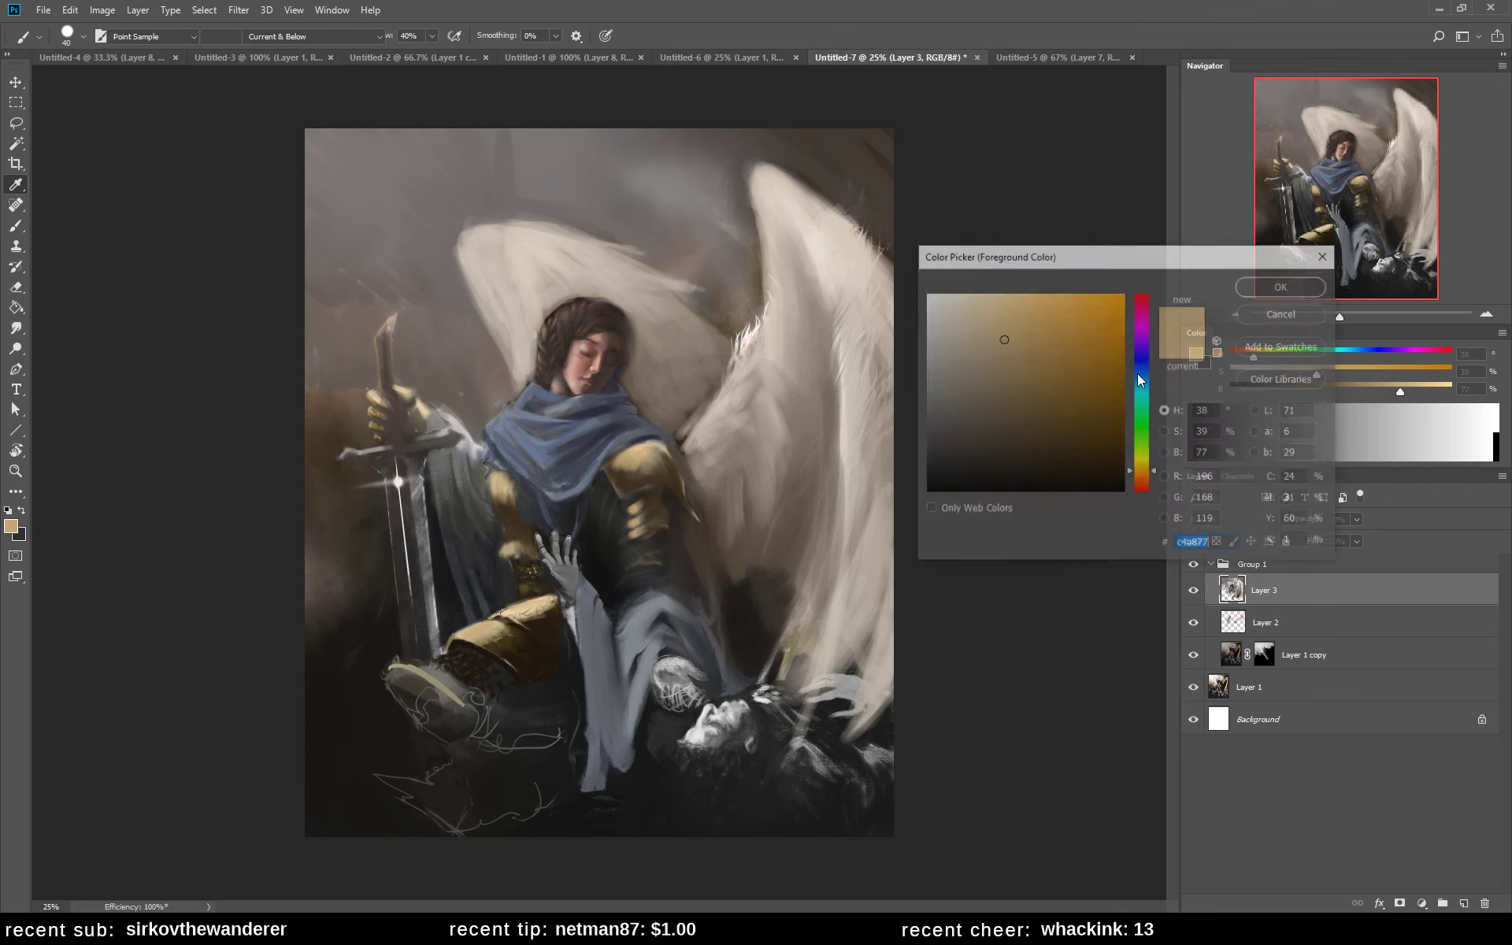
click(1075, 452)
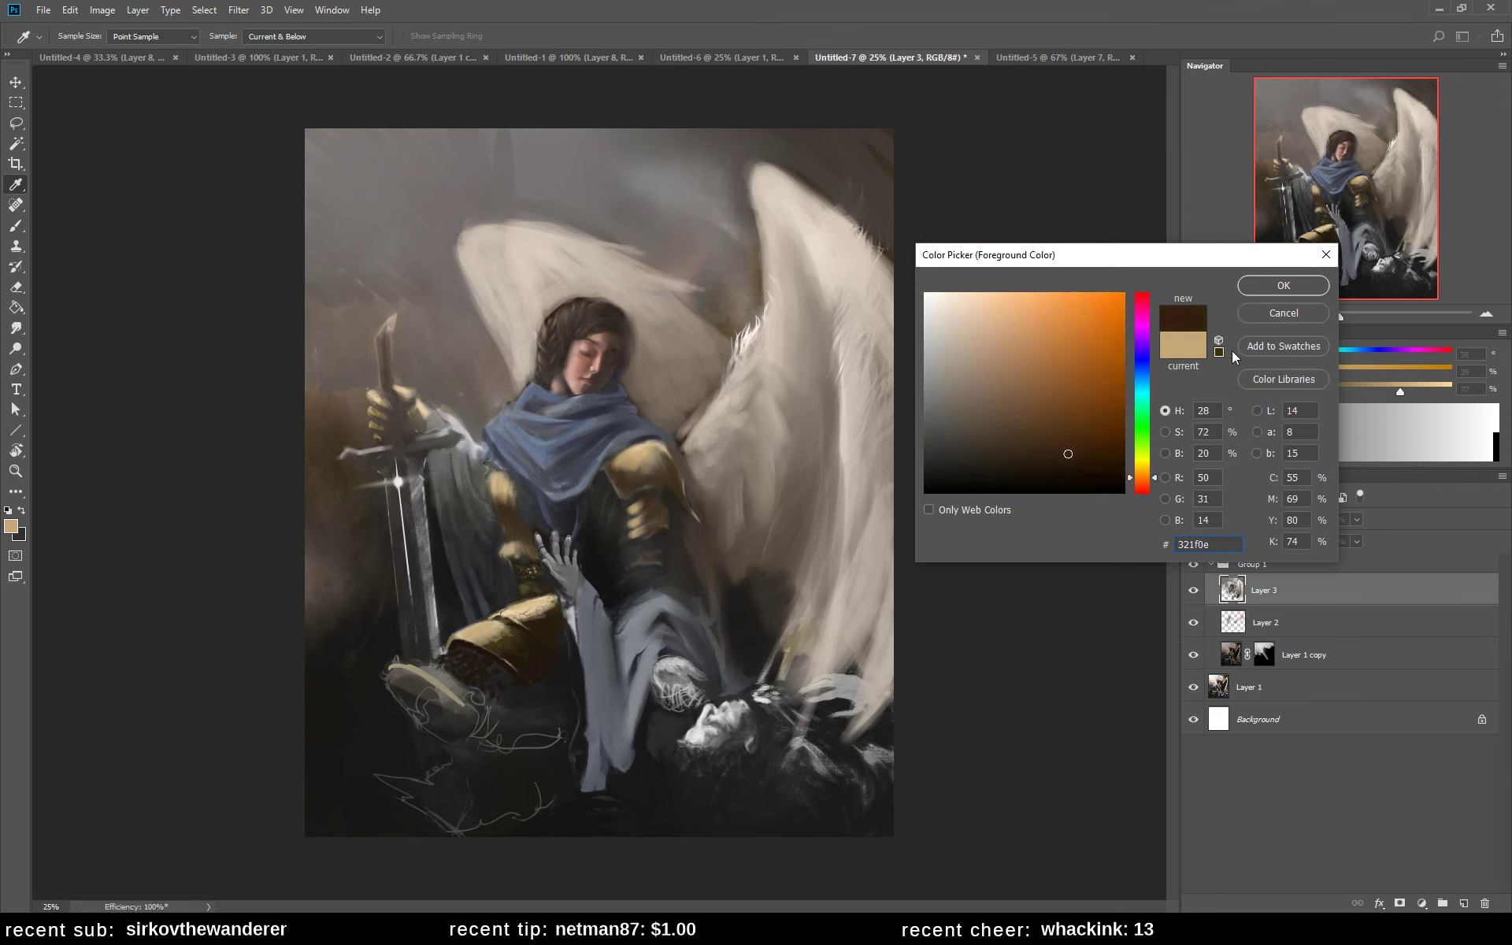
key(Return)
mouse_move(477, 643)
mouse_down()
mouse_move(514, 662)
mouse_move(496, 639)
mouse_move(523, 646)
mouse_move(528, 620)
mouse_move(556, 609)
mouse_move(519, 613)
mouse_move(543, 614)
mouse_up()
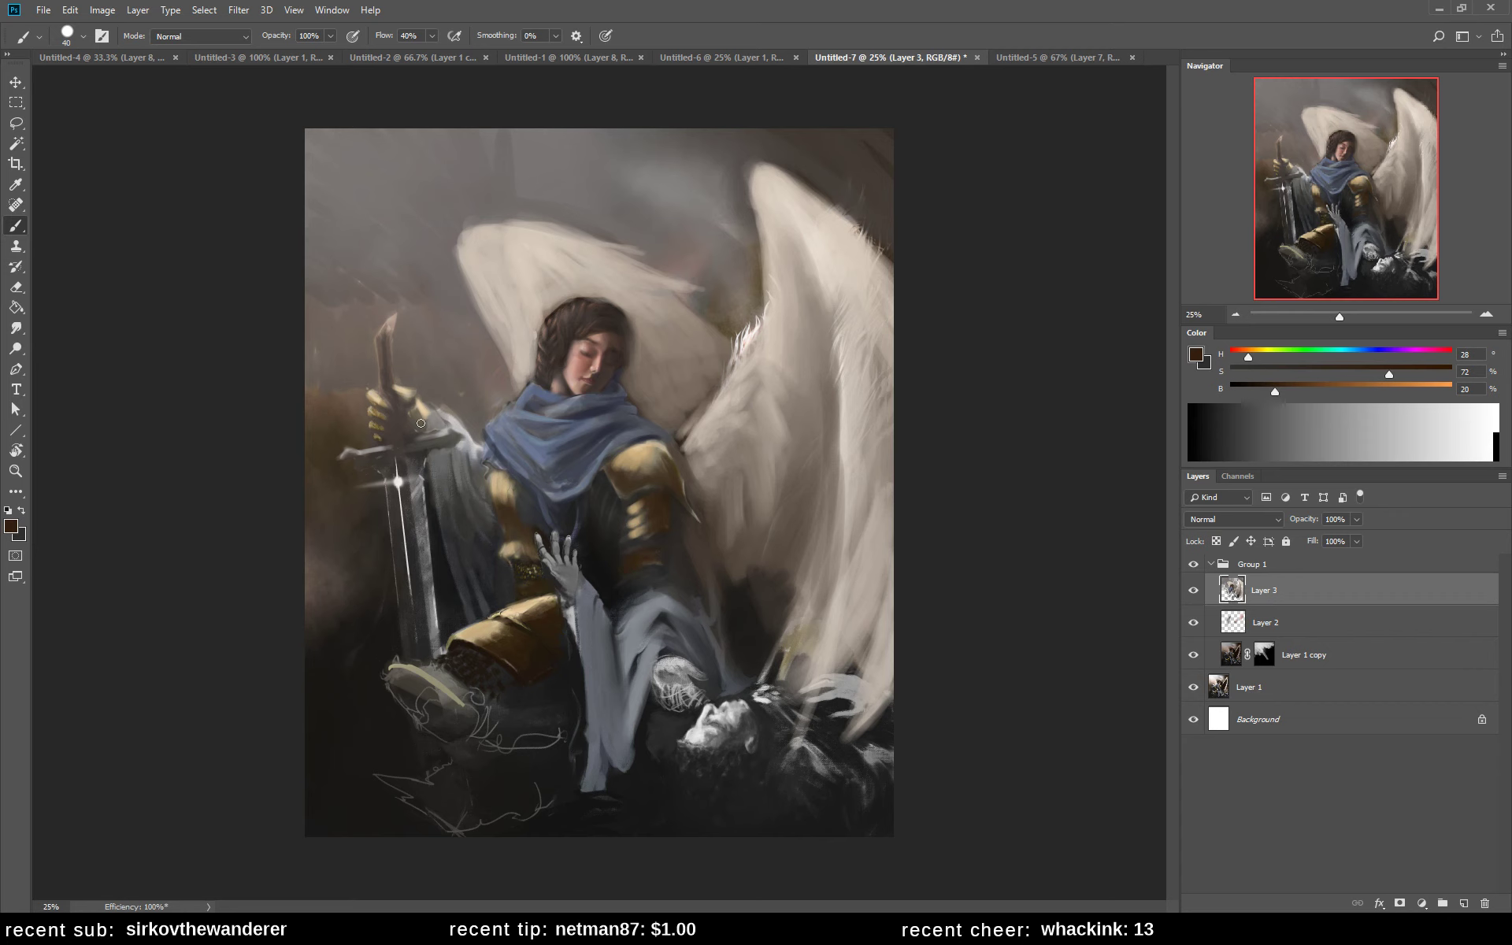
mouse_move(421, 423)
mouse_down()
mouse_move(419, 410)
mouse_move(432, 425)
mouse_up()
- Sample scarf blue-greys, pick a more saturated blue, and paint it over the upper scarf folds
alt+click(542, 426)
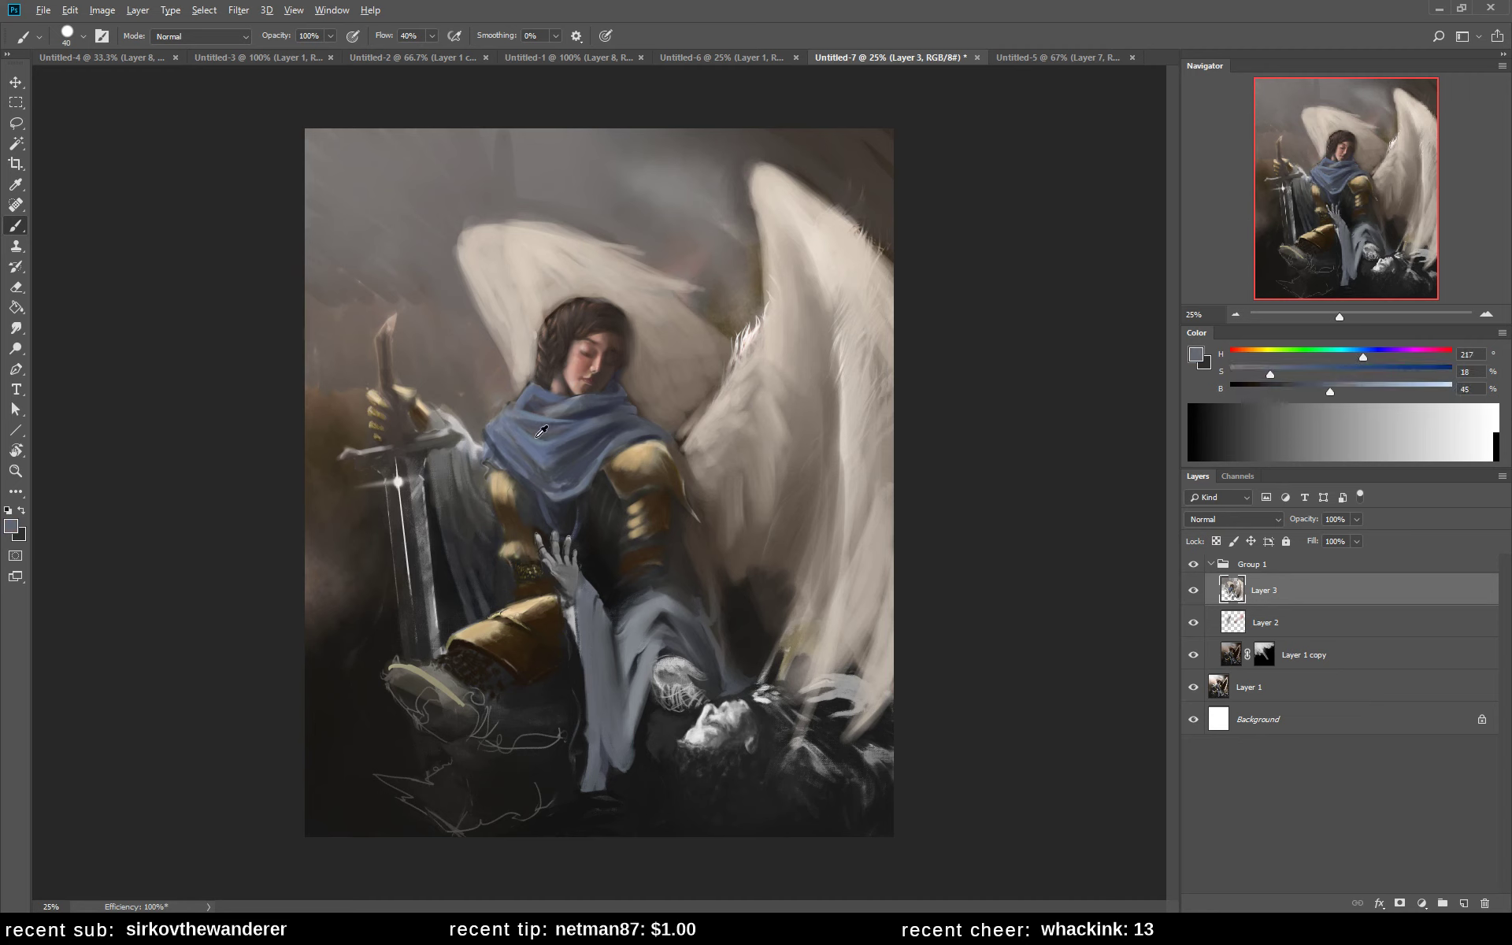
alt+click(537, 487)
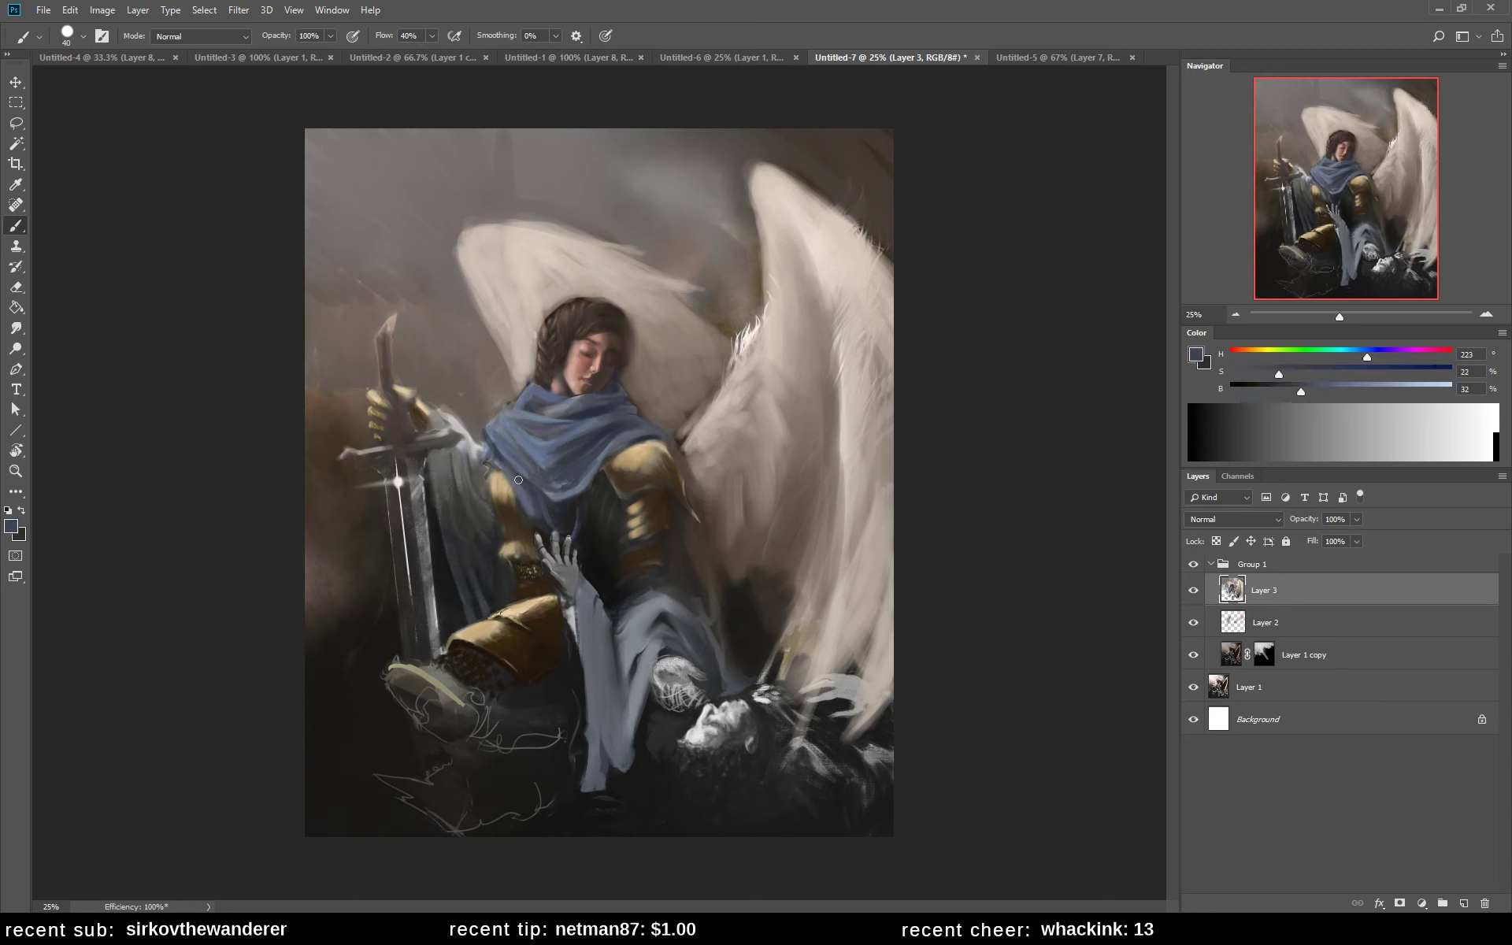
alt+click(528, 422)
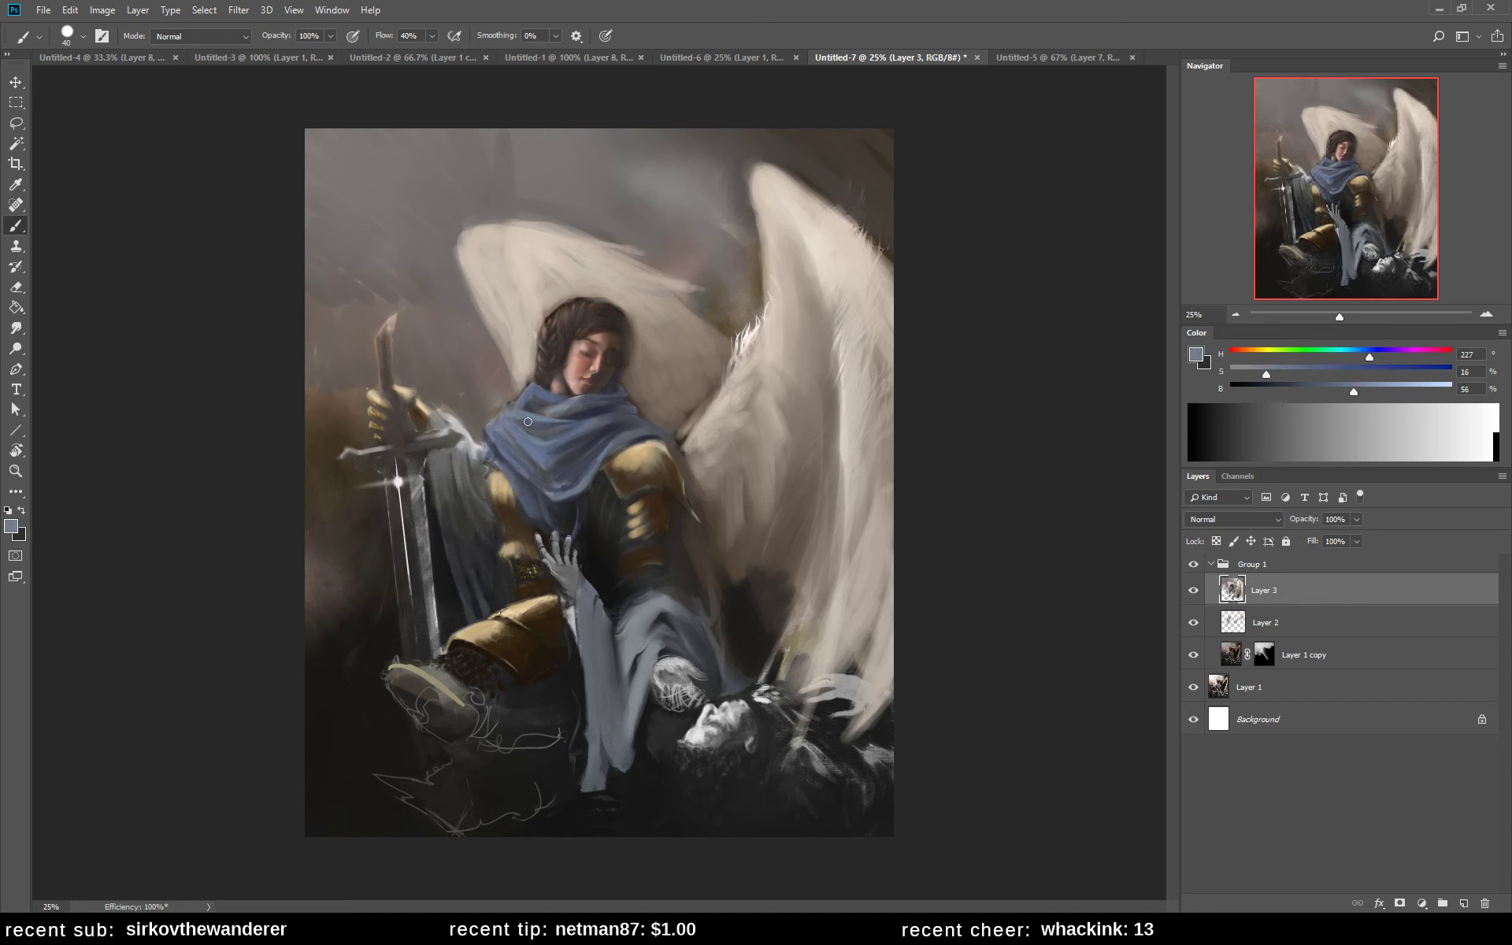
click(1196, 355)
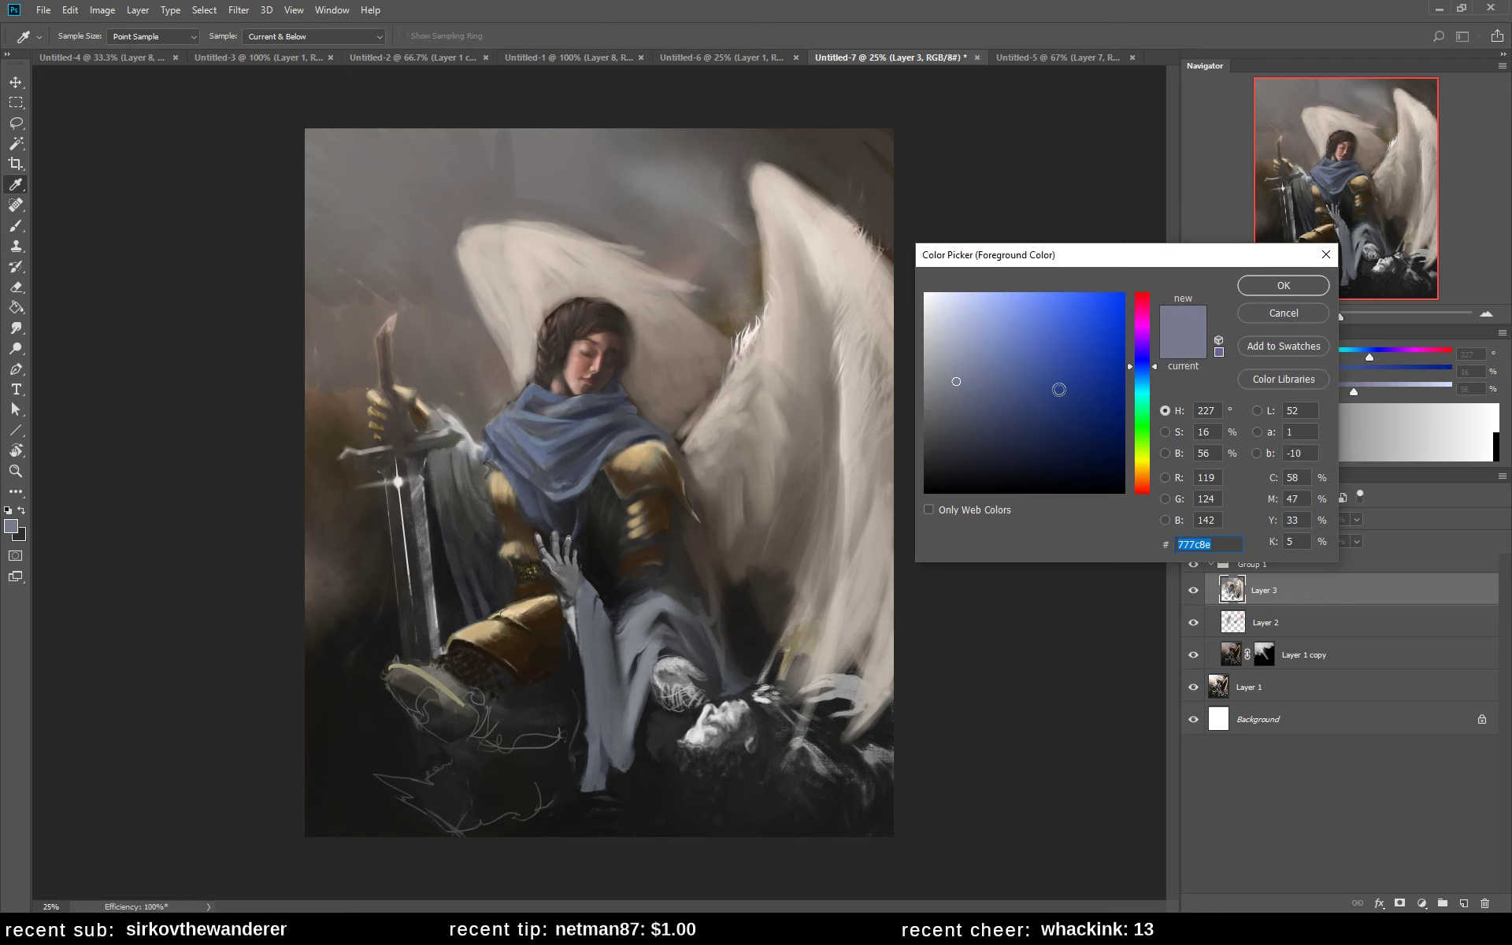
click(1029, 375)
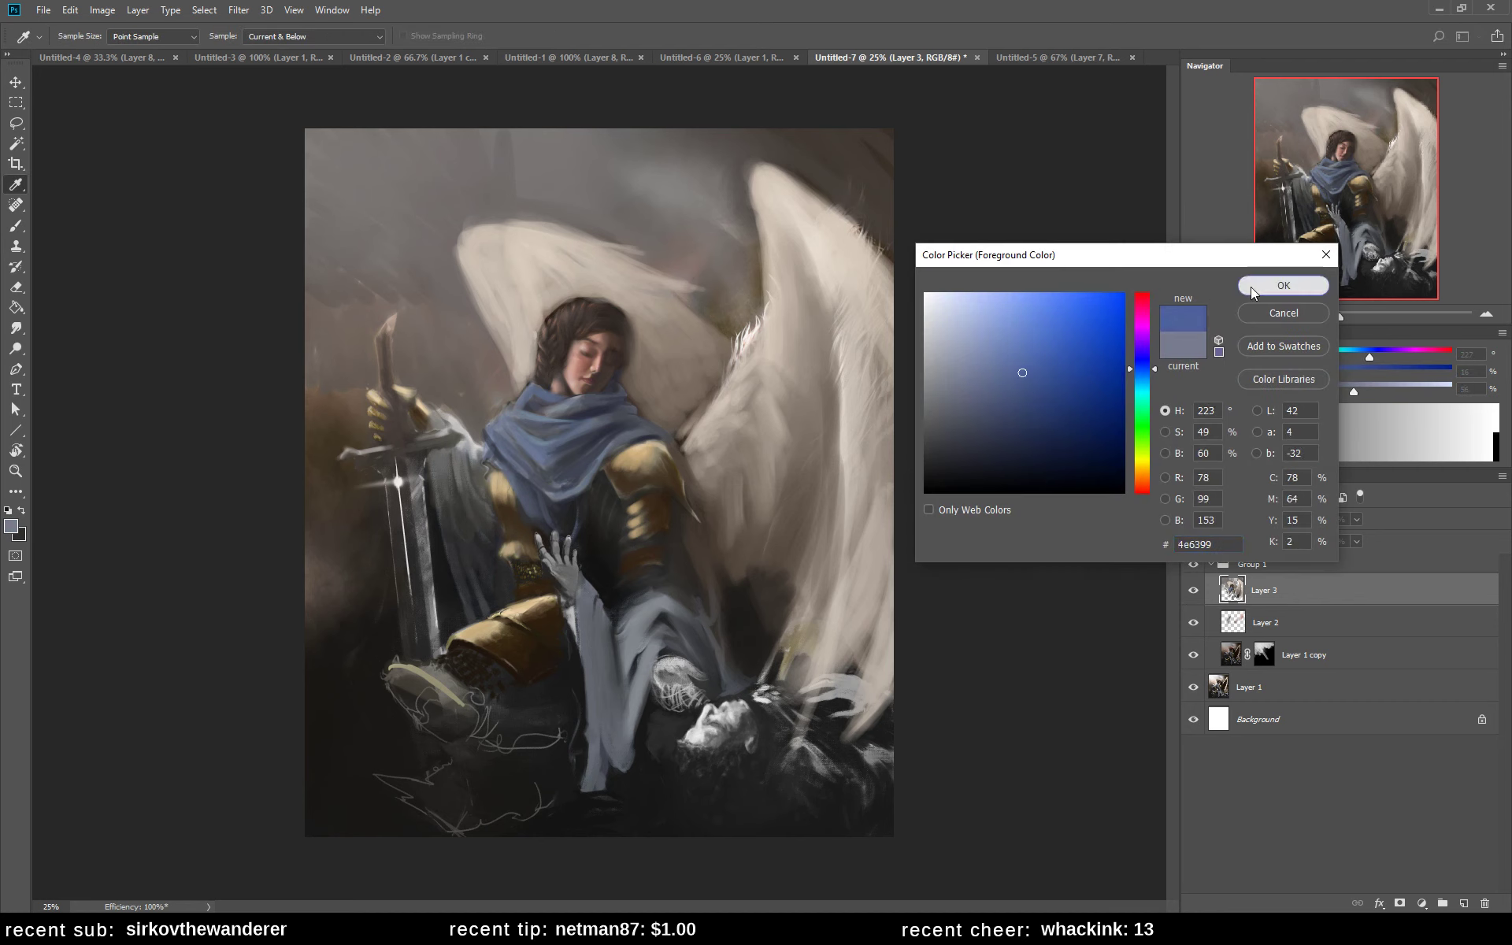
click(1283, 285)
drag(552, 395, 571, 405)
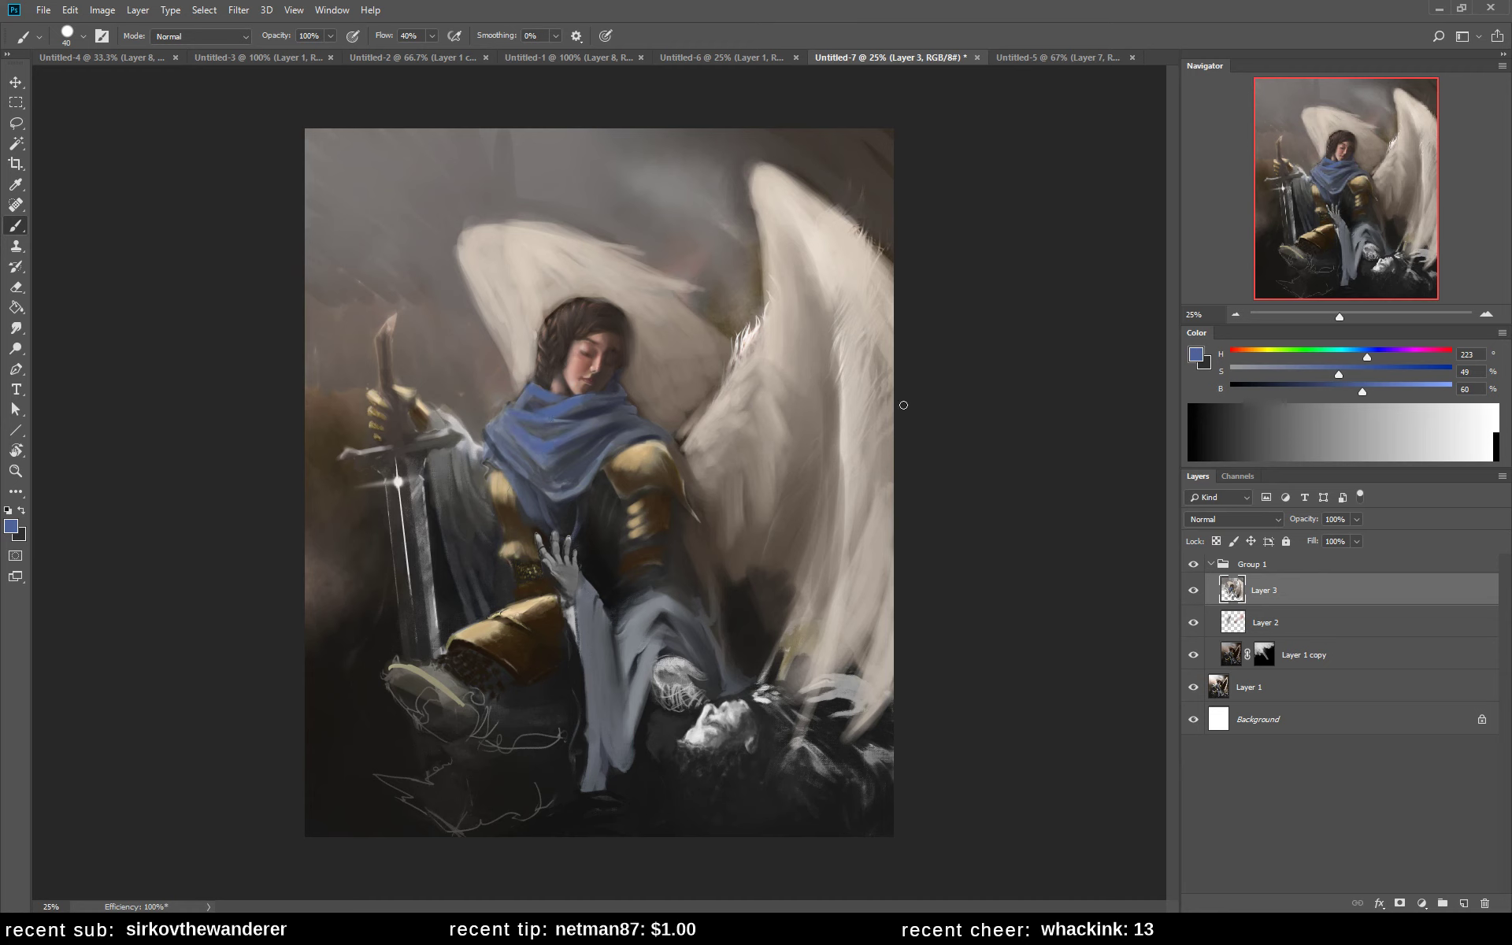
- Shift the blue to hue 216 and paint it down the cape beside the sleeve and near the hilt
click(1197, 356)
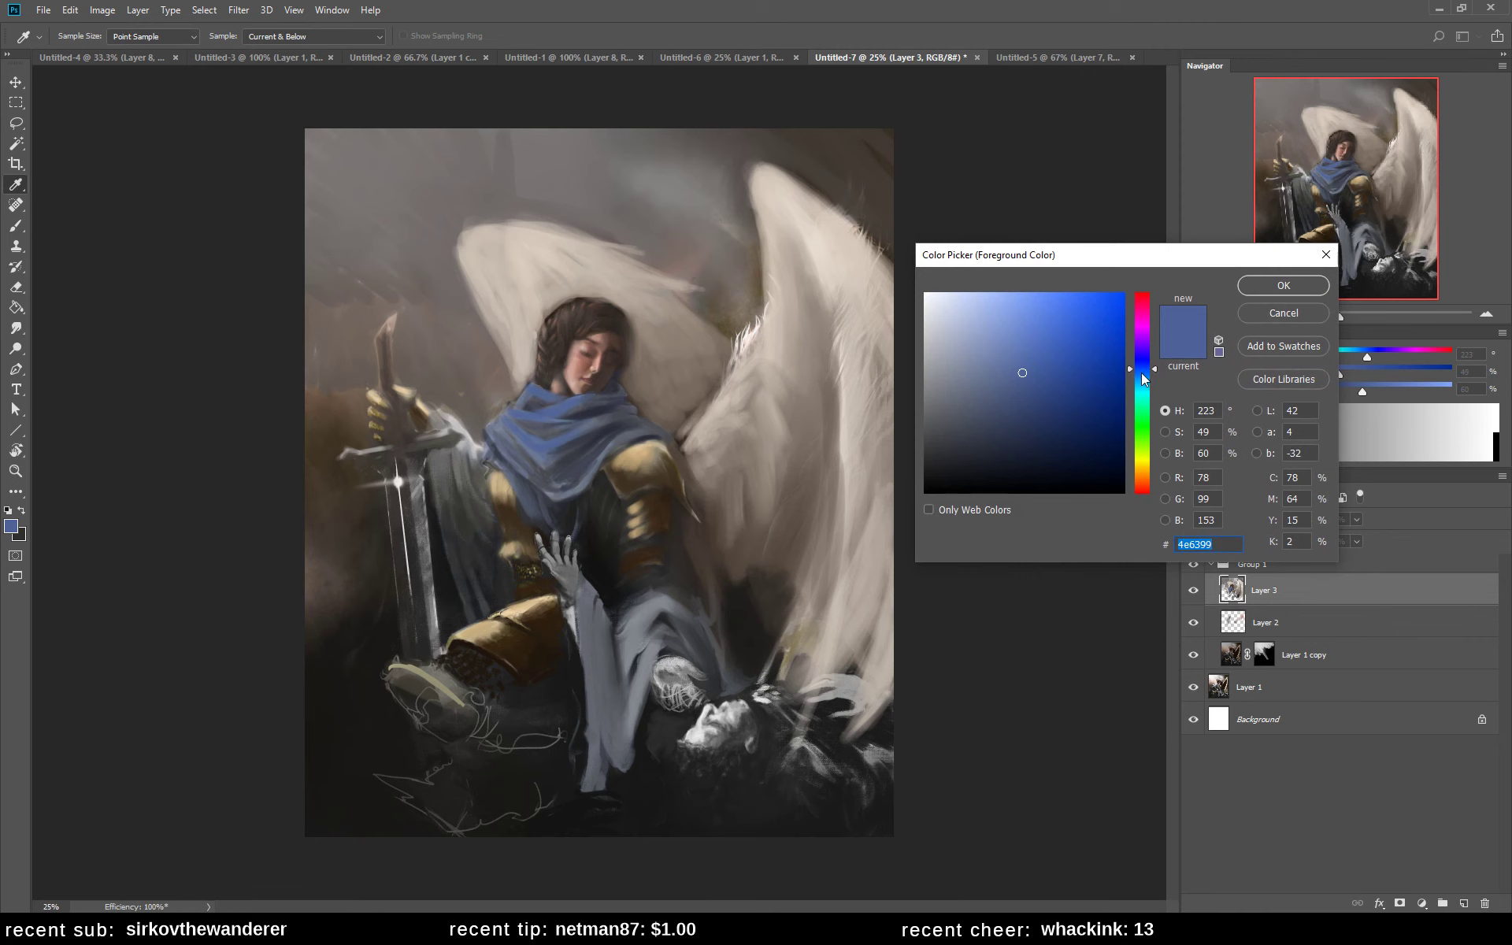
click(1150, 375)
key(Return)
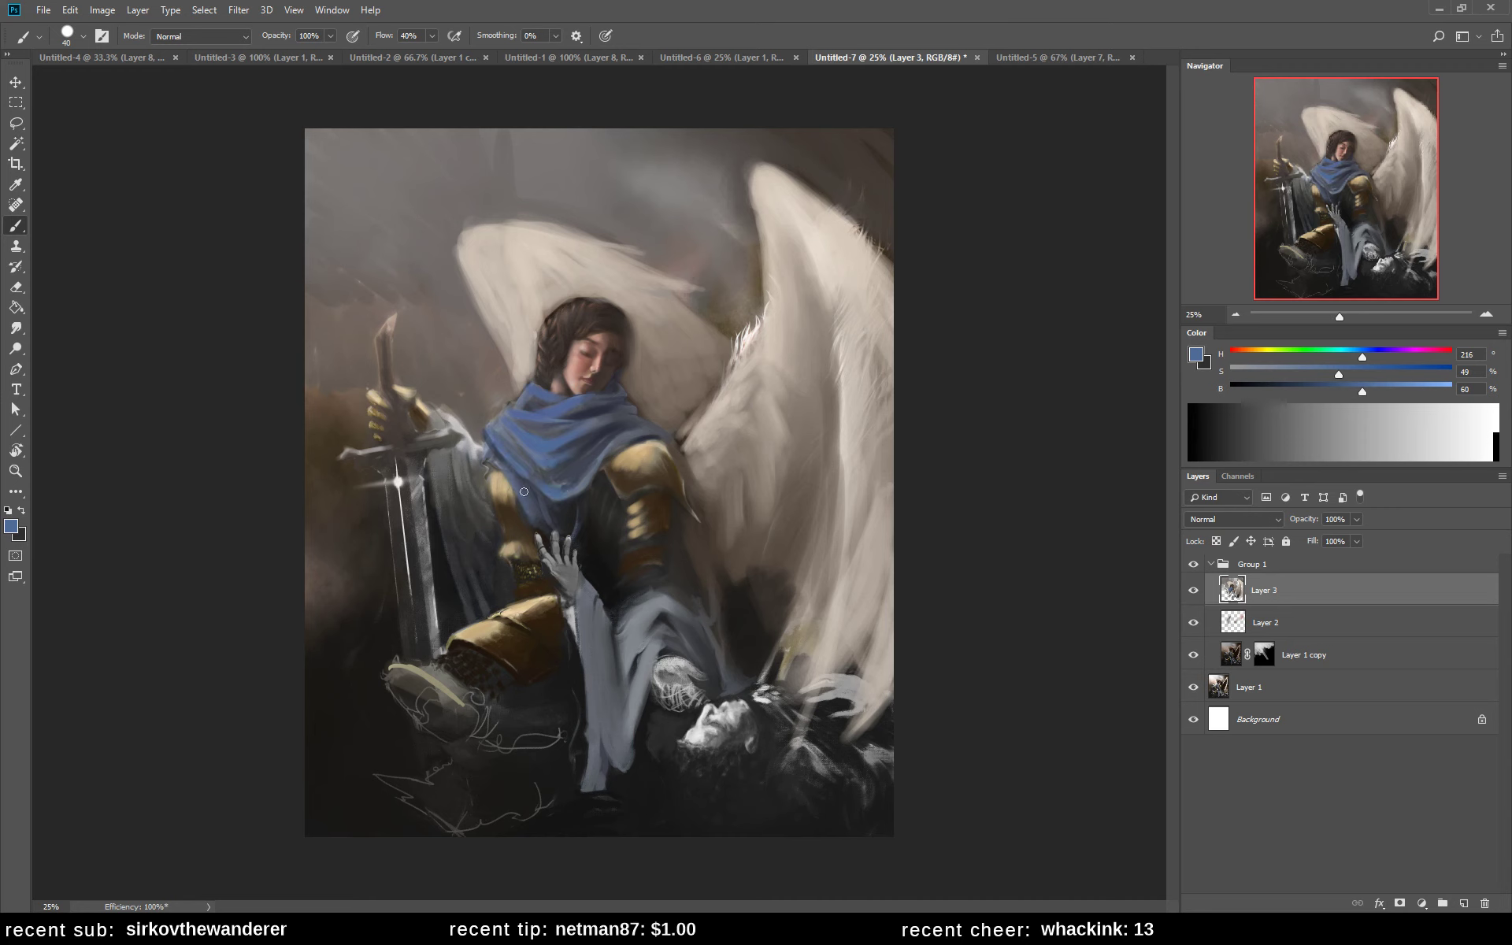
mouse_move(454, 456)
mouse_down()
mouse_move(479, 510)
mouse_move(474, 456)
mouse_up()
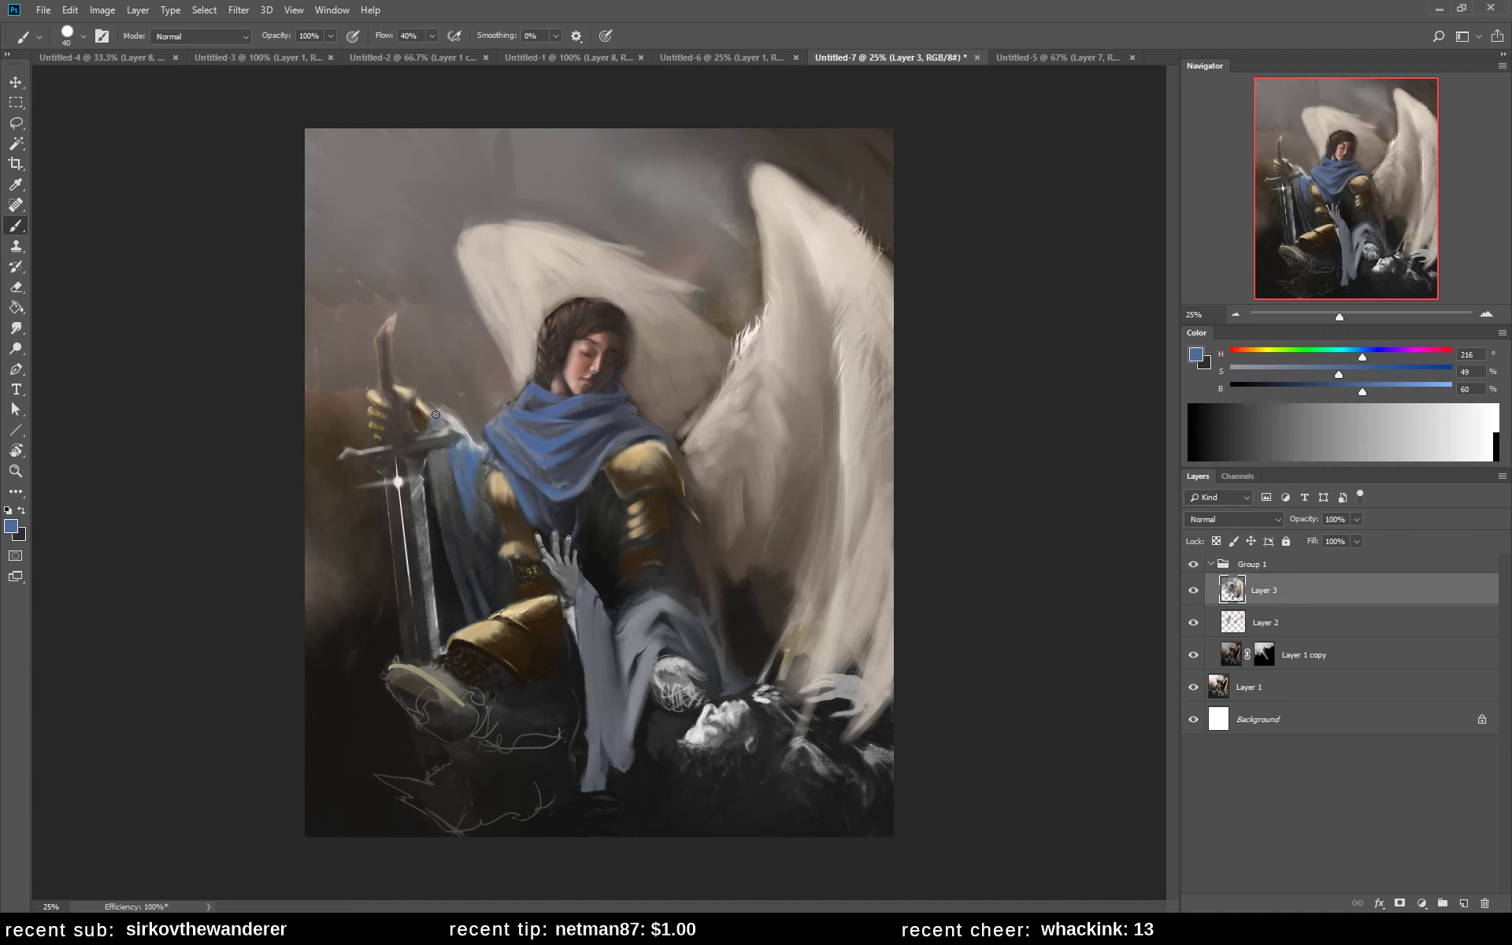
drag(435, 414, 439, 421)
- Try a lighter sky blue #7fadd8 at hue 209, then a deeper, more saturated blue
click(1199, 358)
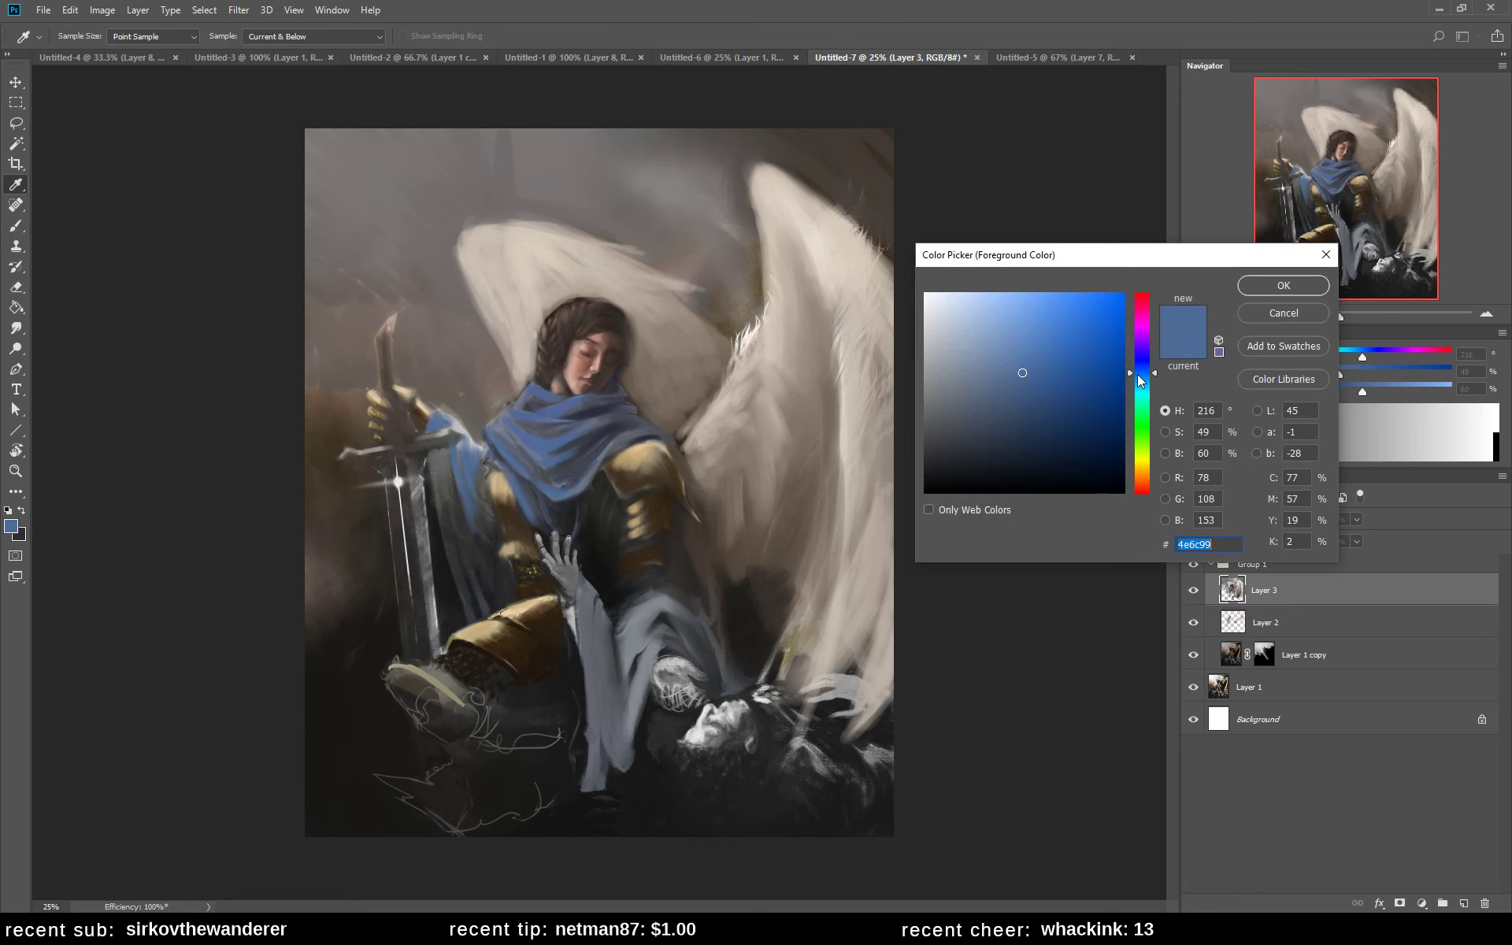
click(1142, 377)
drag(1022, 331, 1007, 326)
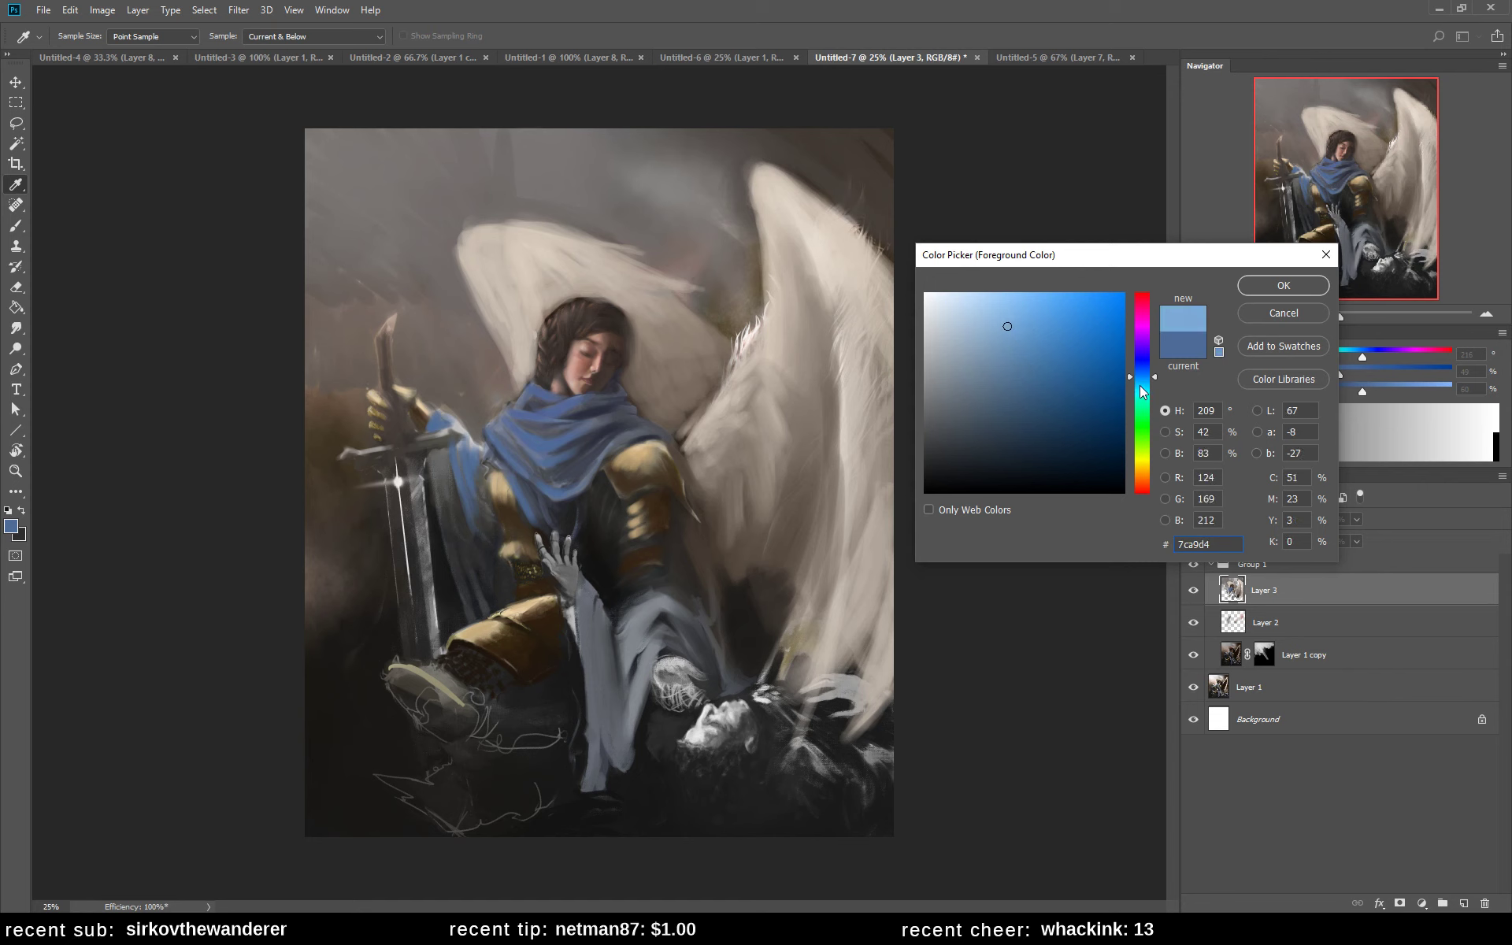
click(1259, 288)
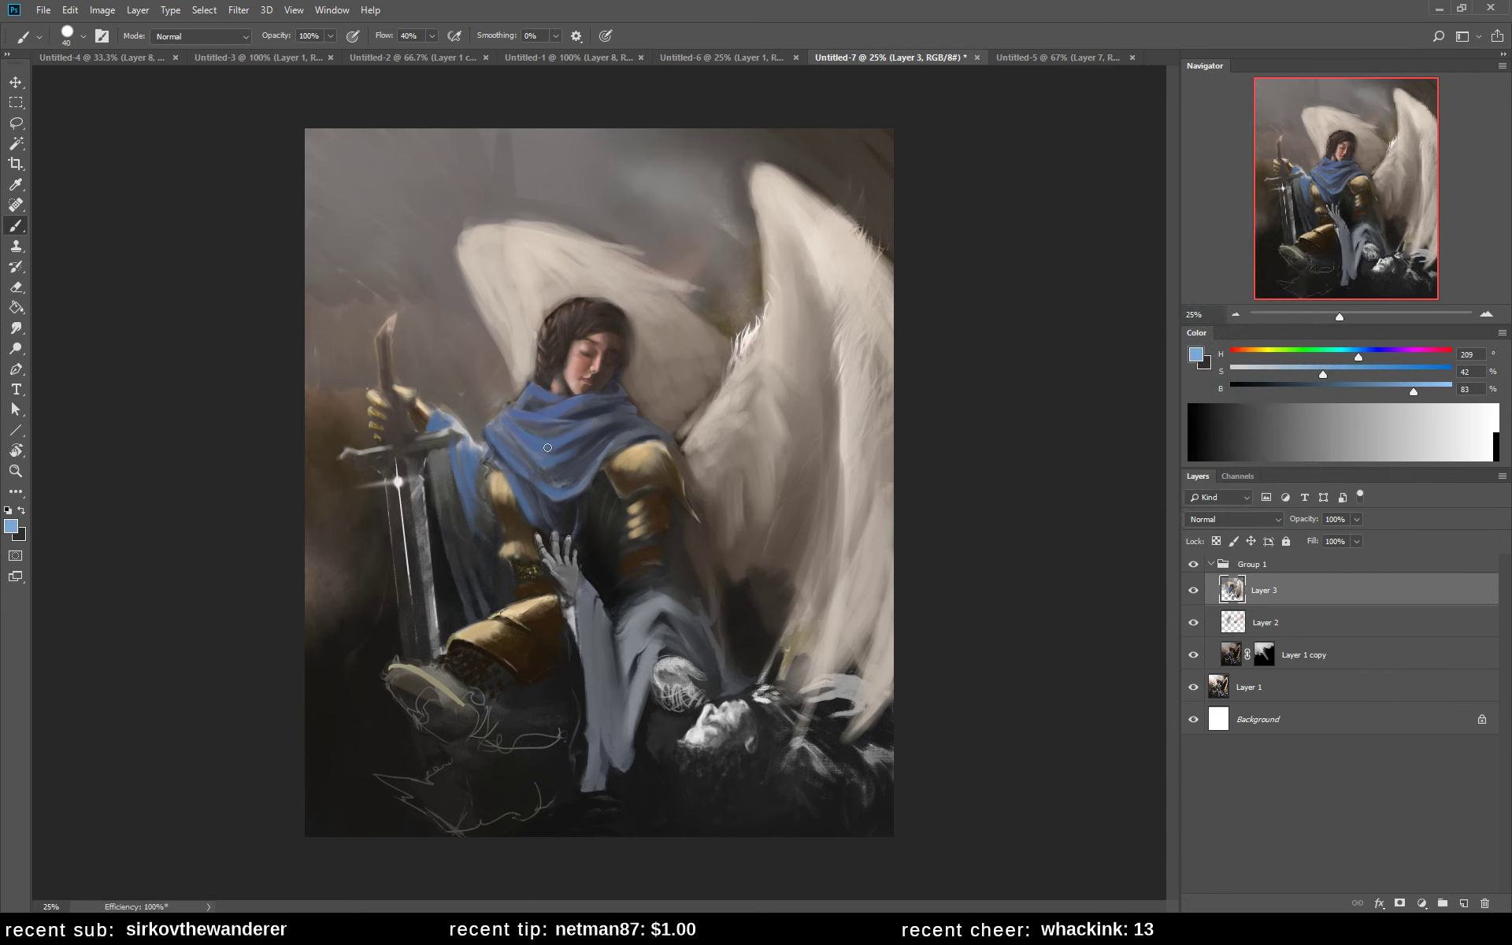
click(1197, 356)
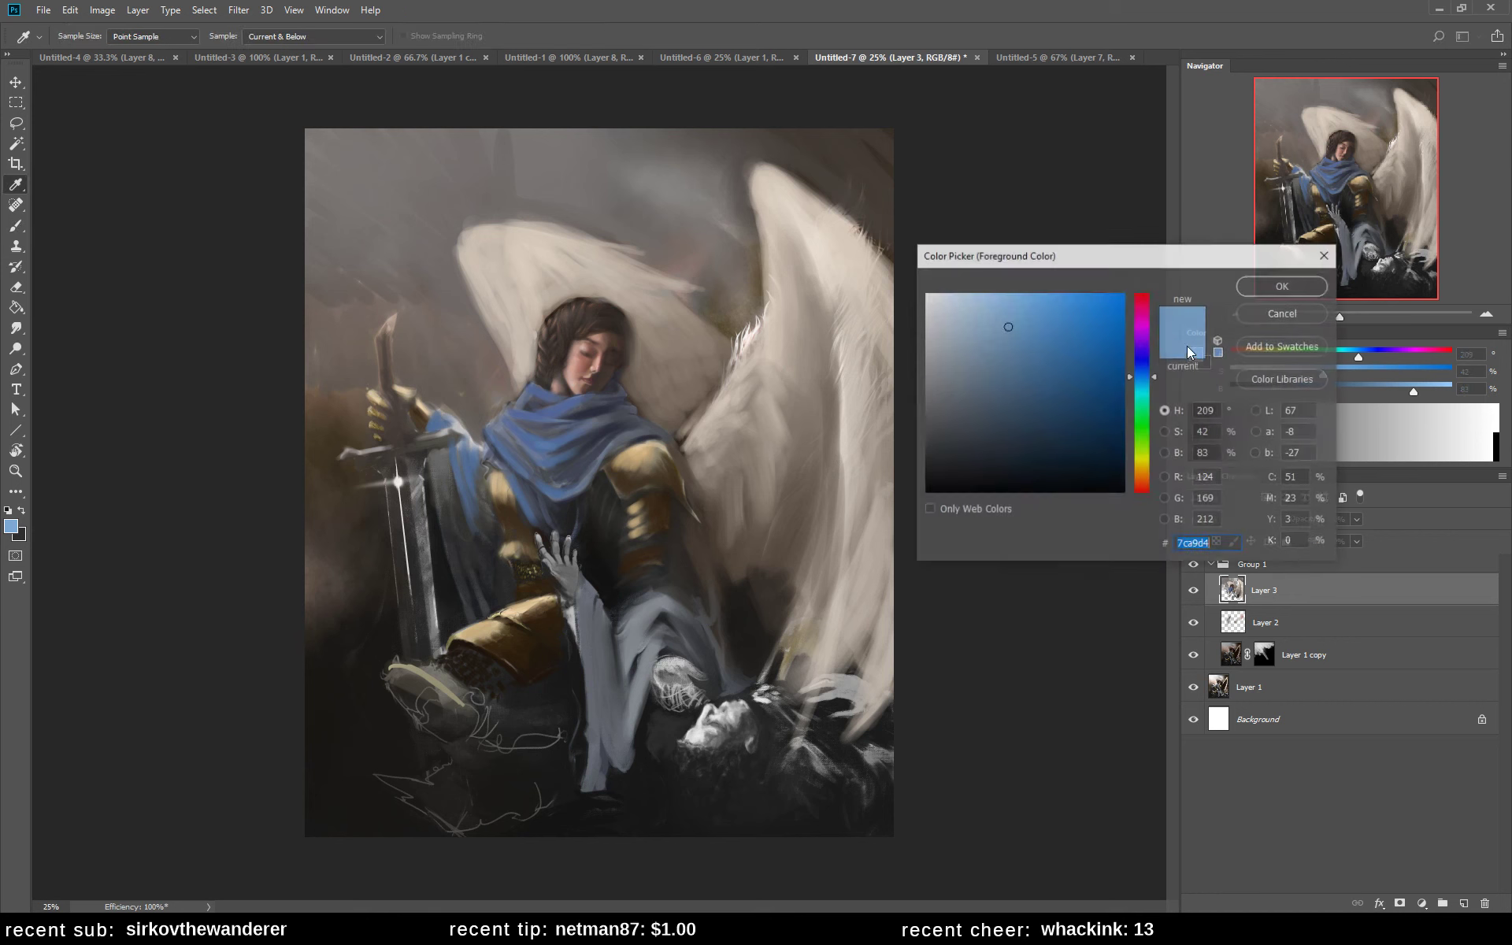
click(1049, 361)
click(1135, 369)
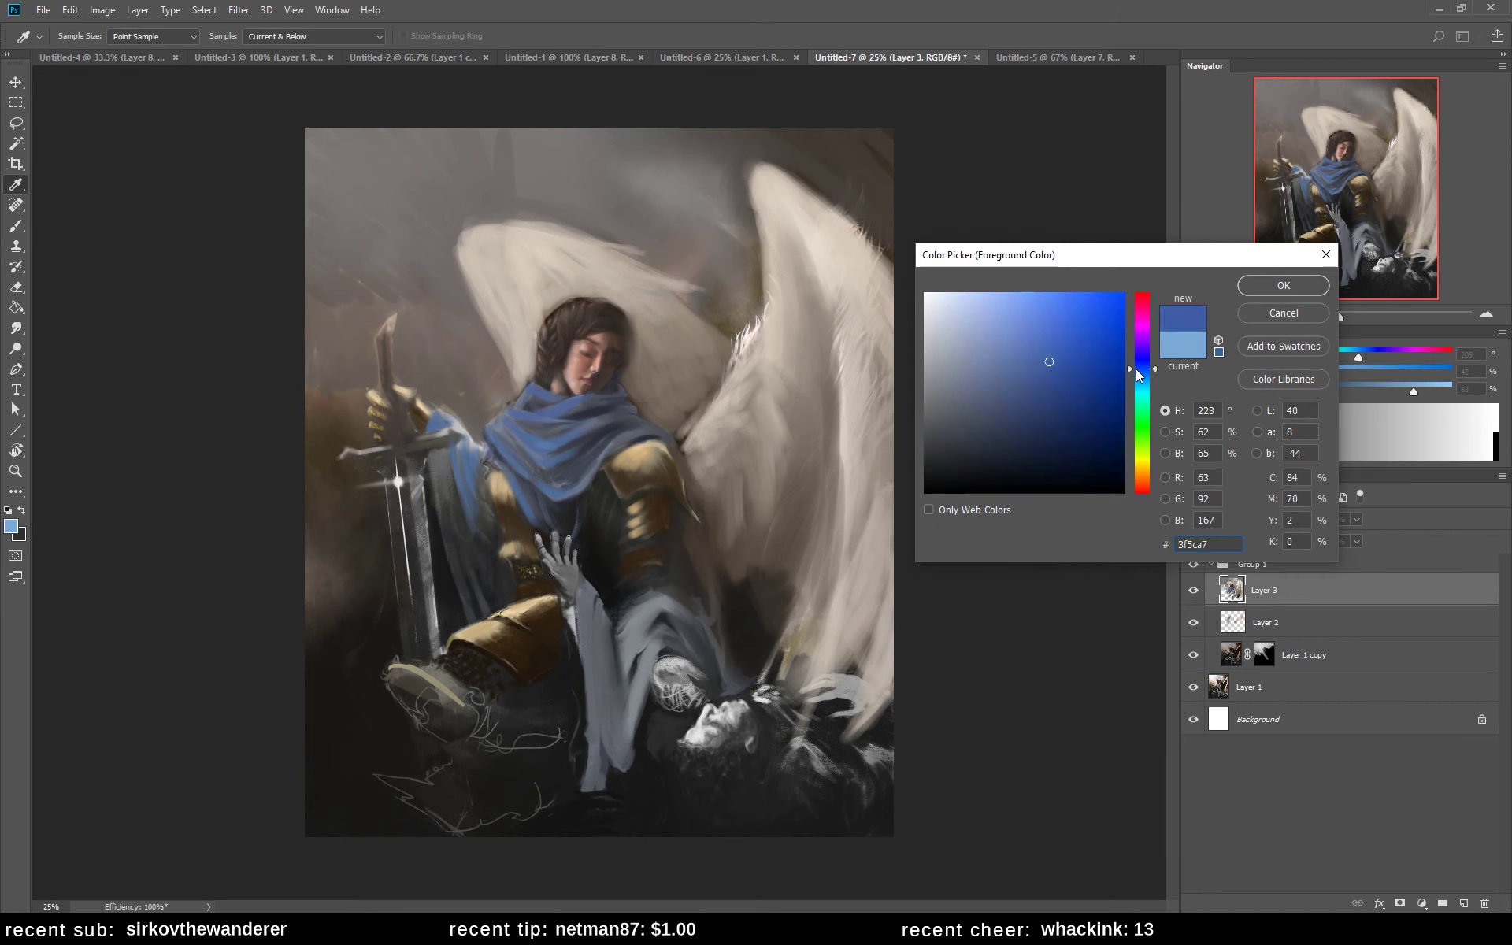
click(1266, 282)
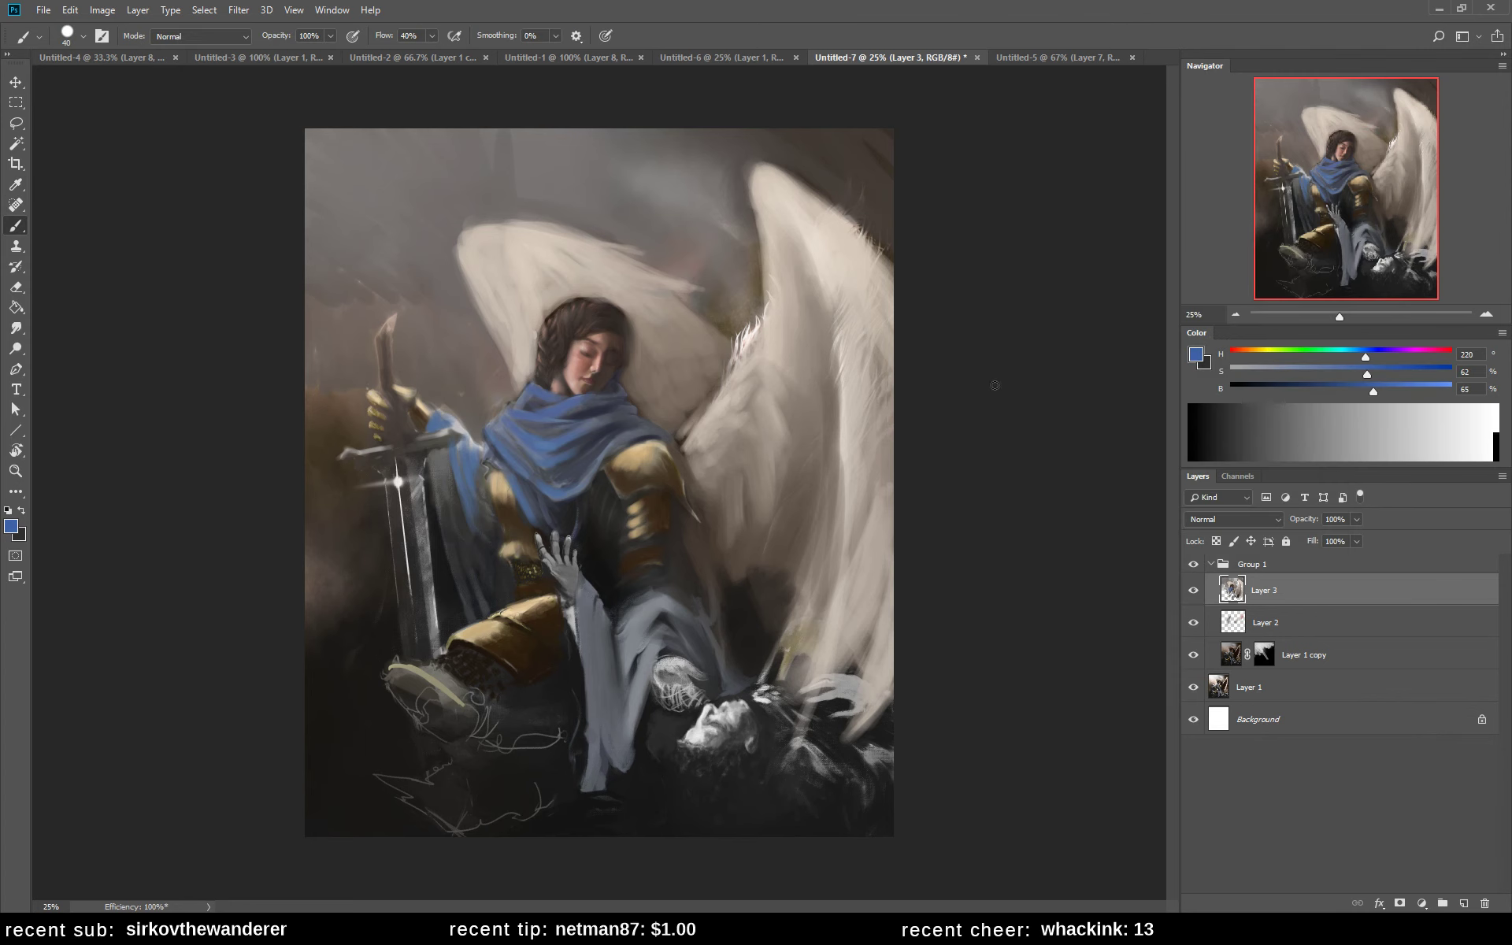
- Choose softer, lighter blues and paint light highlights along the scarf folds with a slightly larger brush
click(1197, 356)
click(1030, 350)
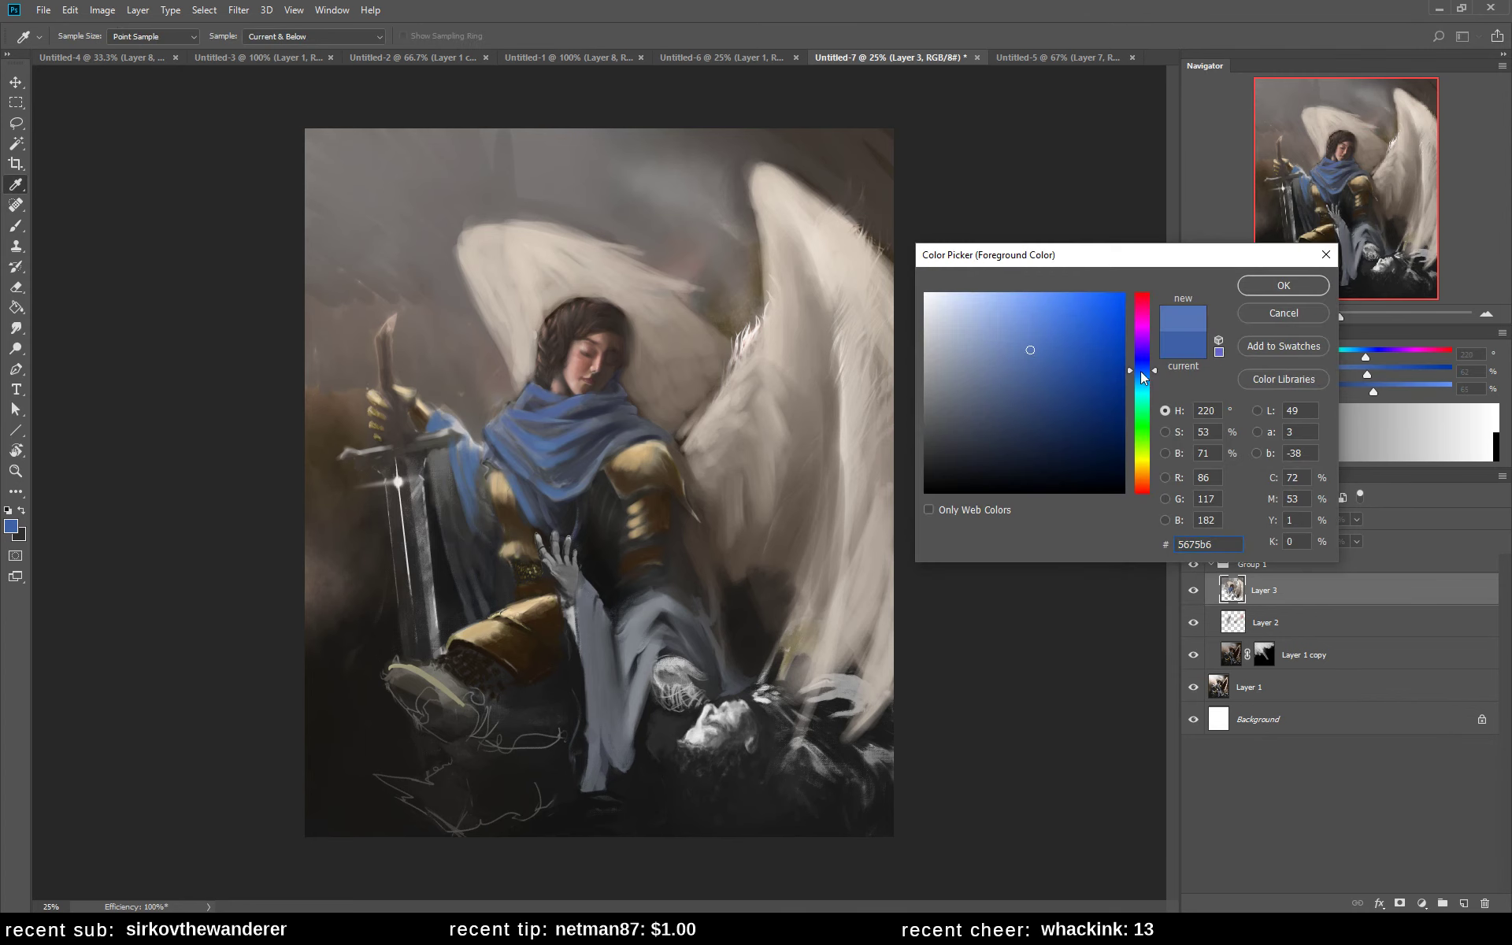
click(1140, 371)
click(1277, 285)
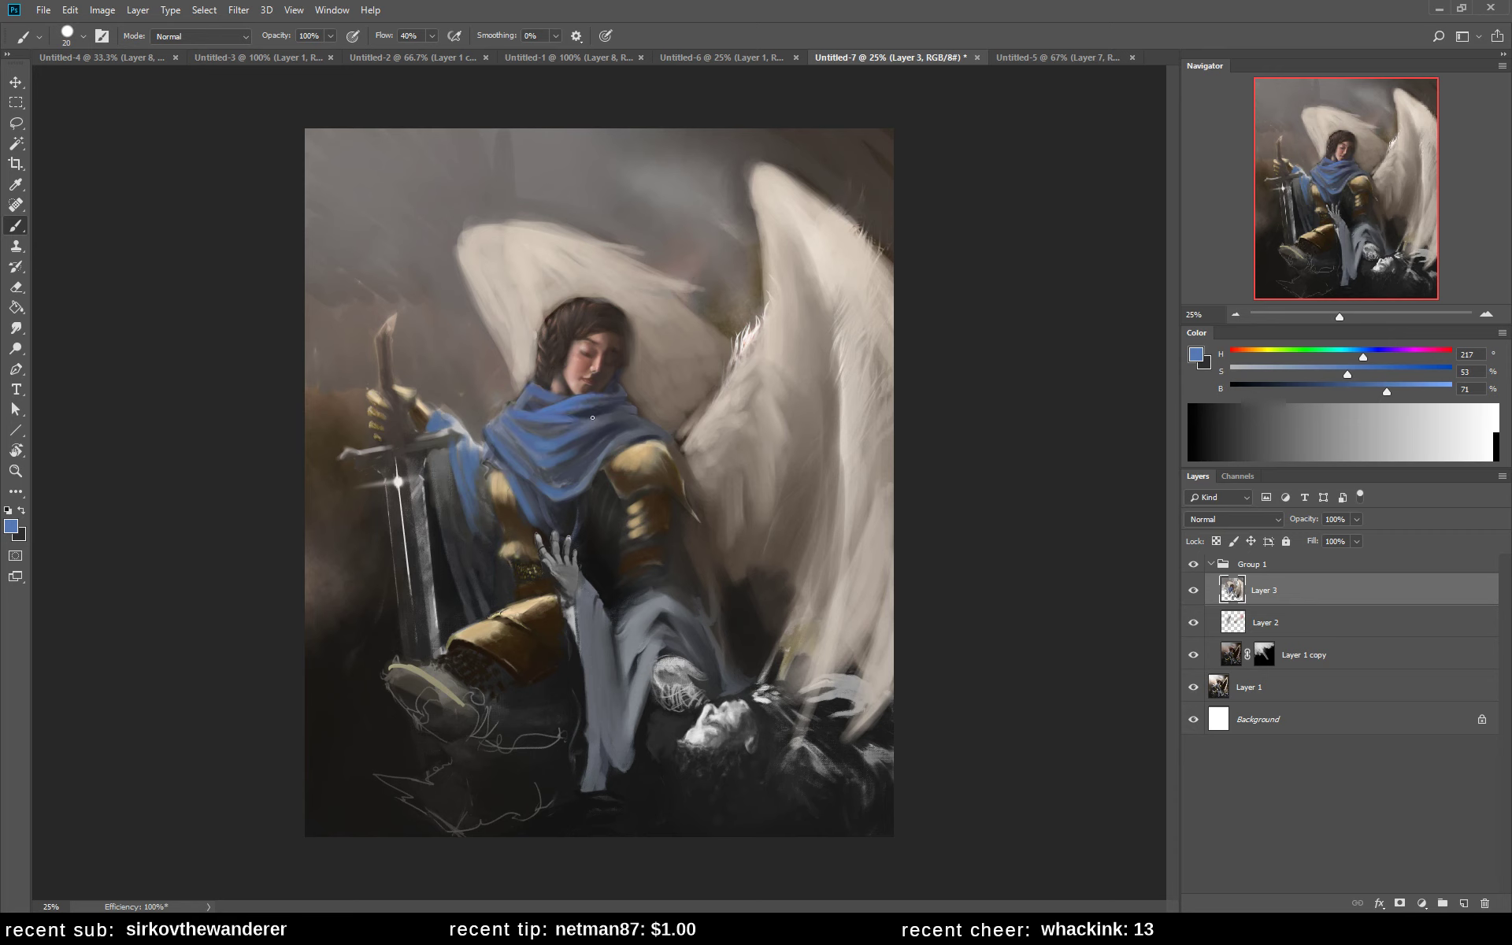
click(1194, 356)
click(1008, 317)
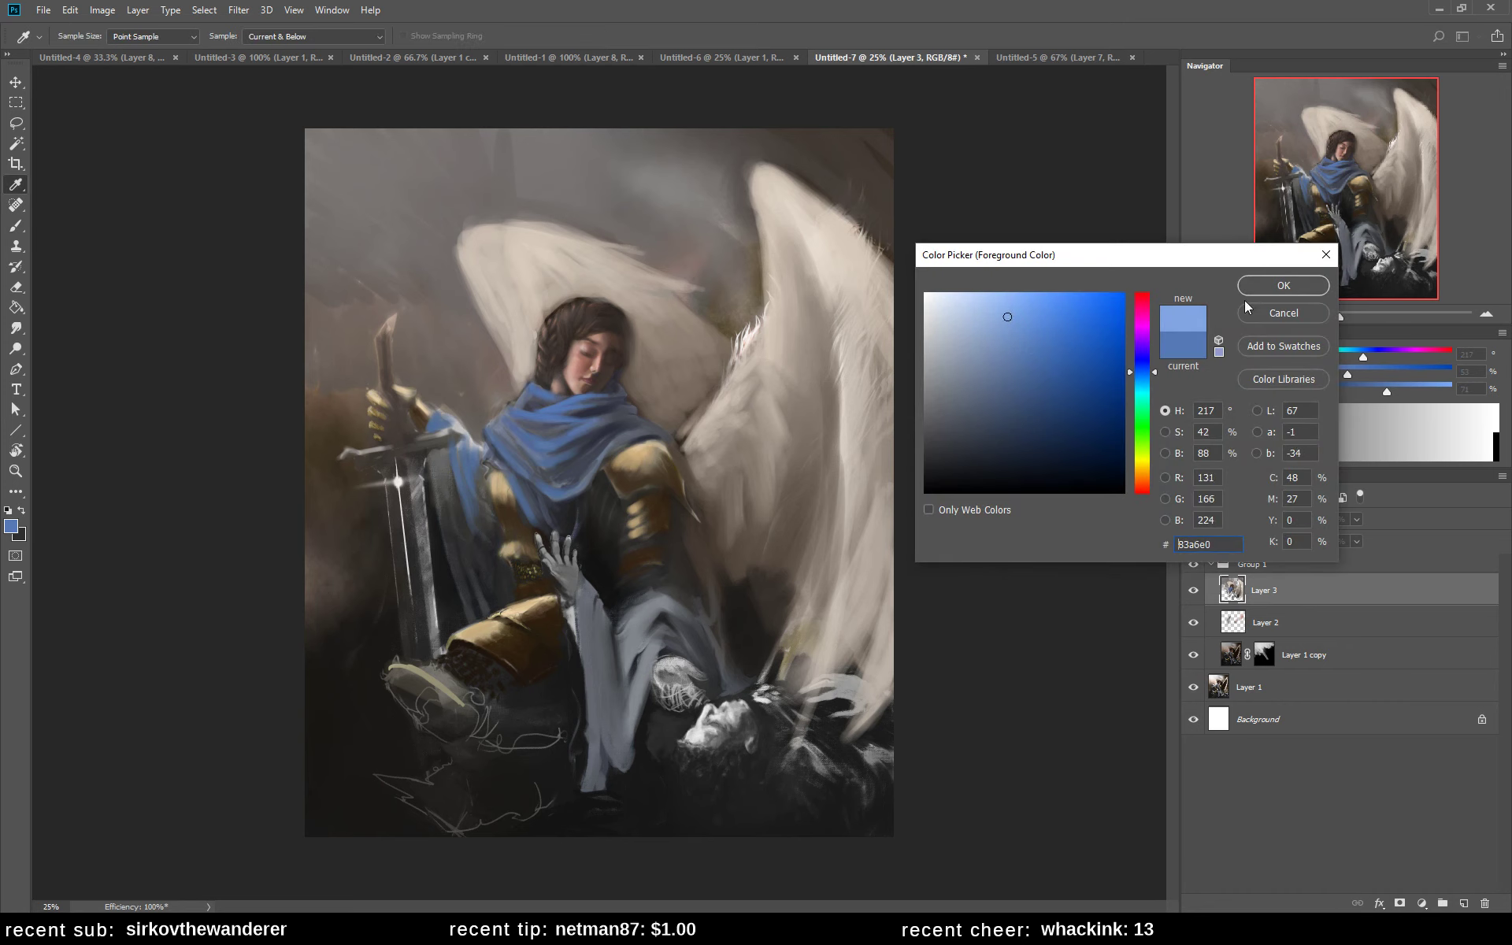
click(1269, 285)
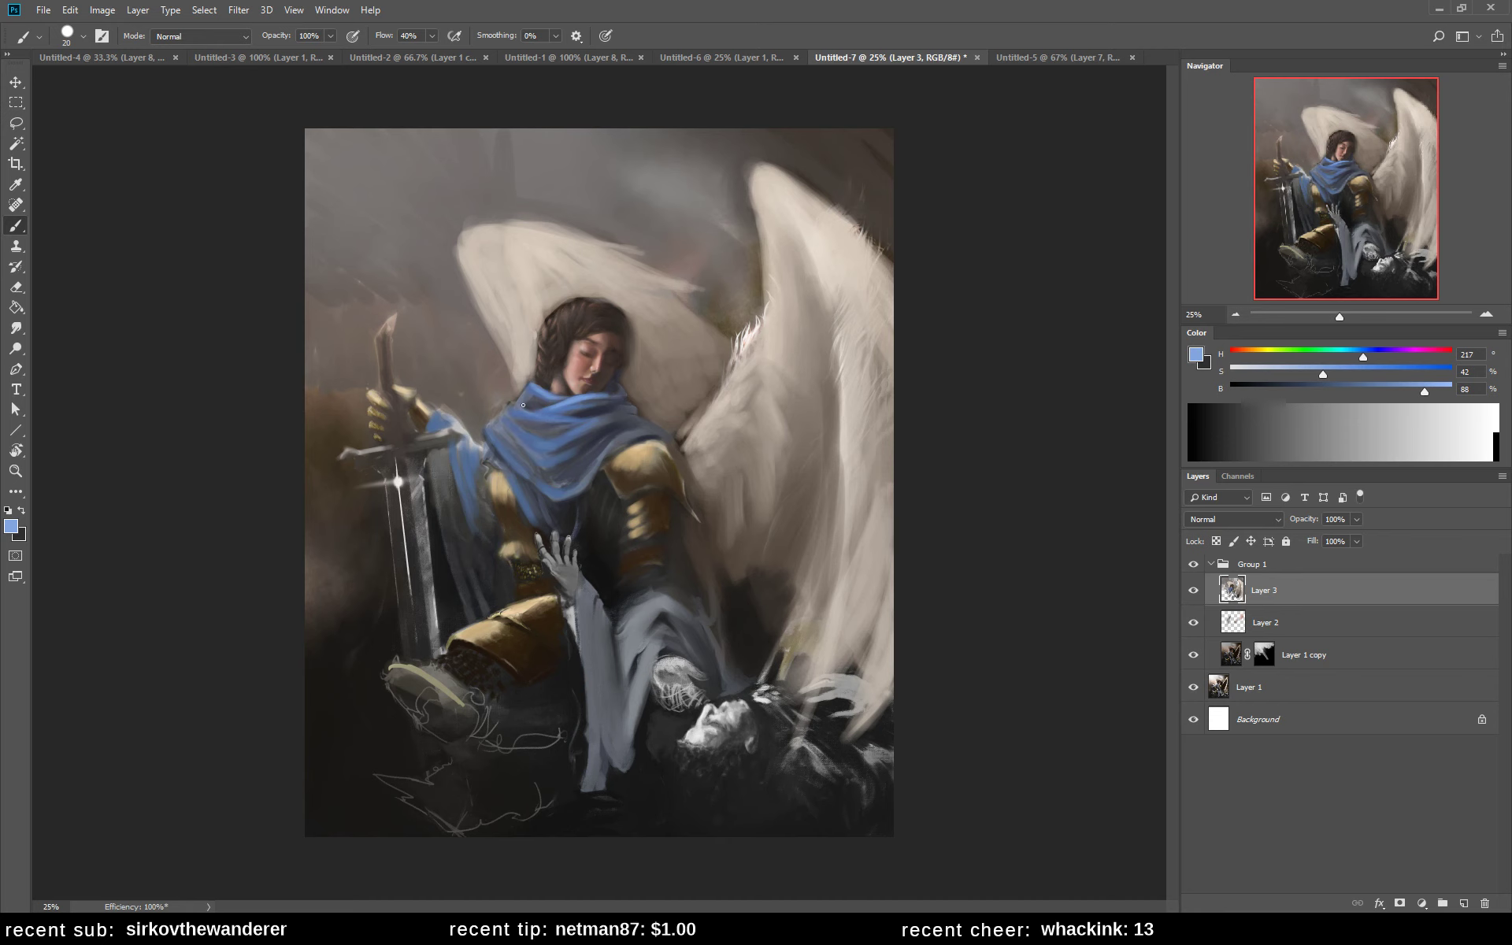
drag(561, 421, 594, 417)
key(bracketright)
mouse_move(509, 407)
mouse_down()
mouse_move(549, 432)
mouse_move(509, 417)
mouse_move(541, 445)
mouse_move(571, 442)
mouse_up()
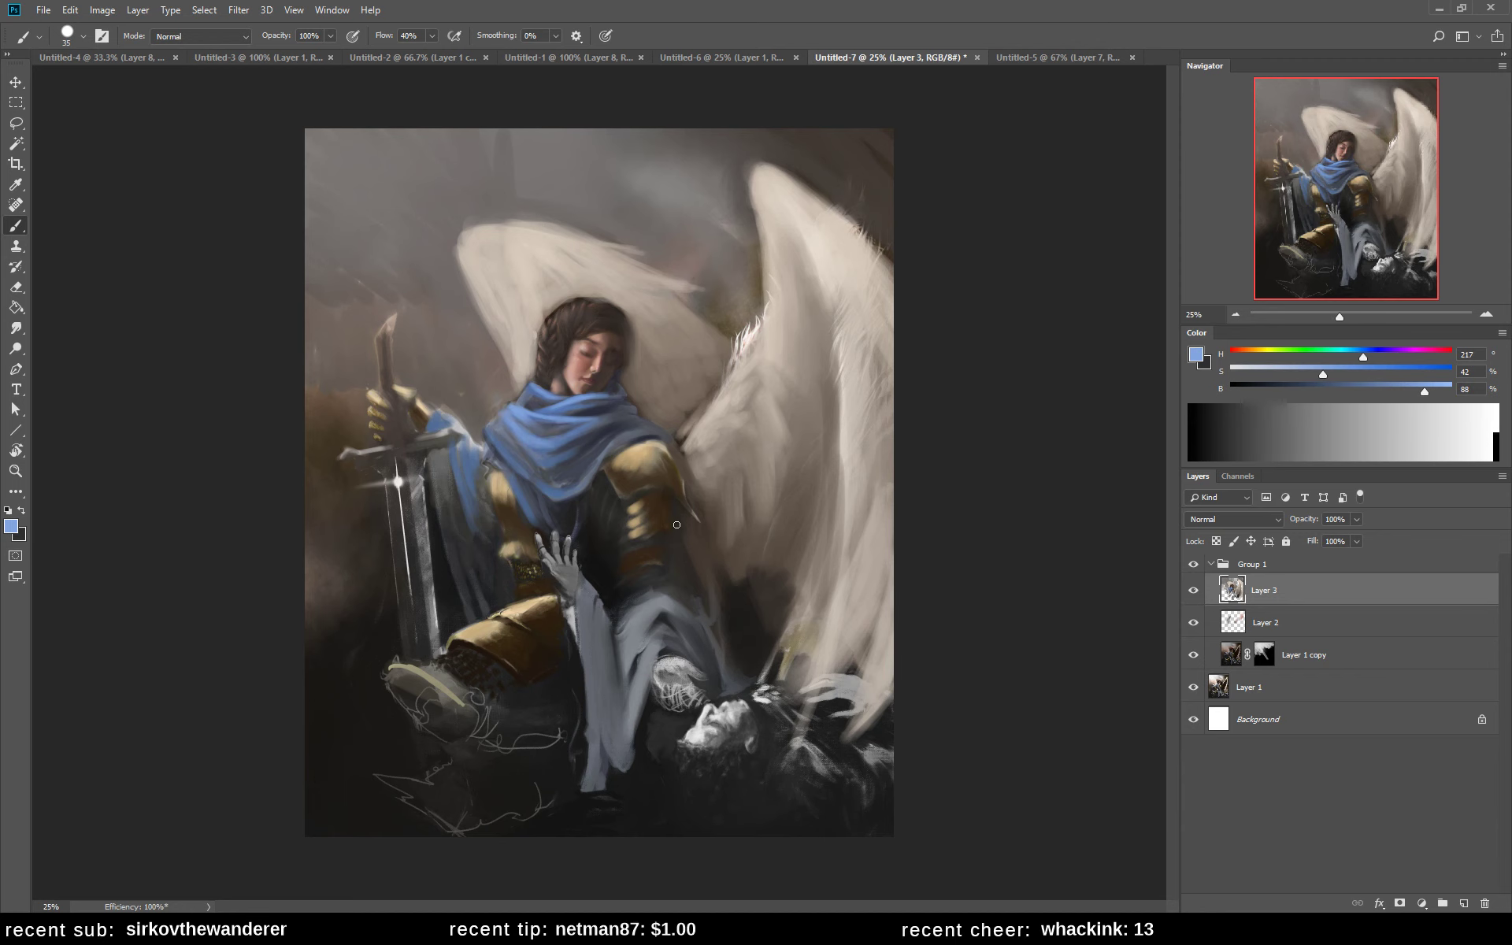
- Flip the canvas horizontally and rework the scarf's right side with light and darker blue strokes
key(ctrl+shift+h)
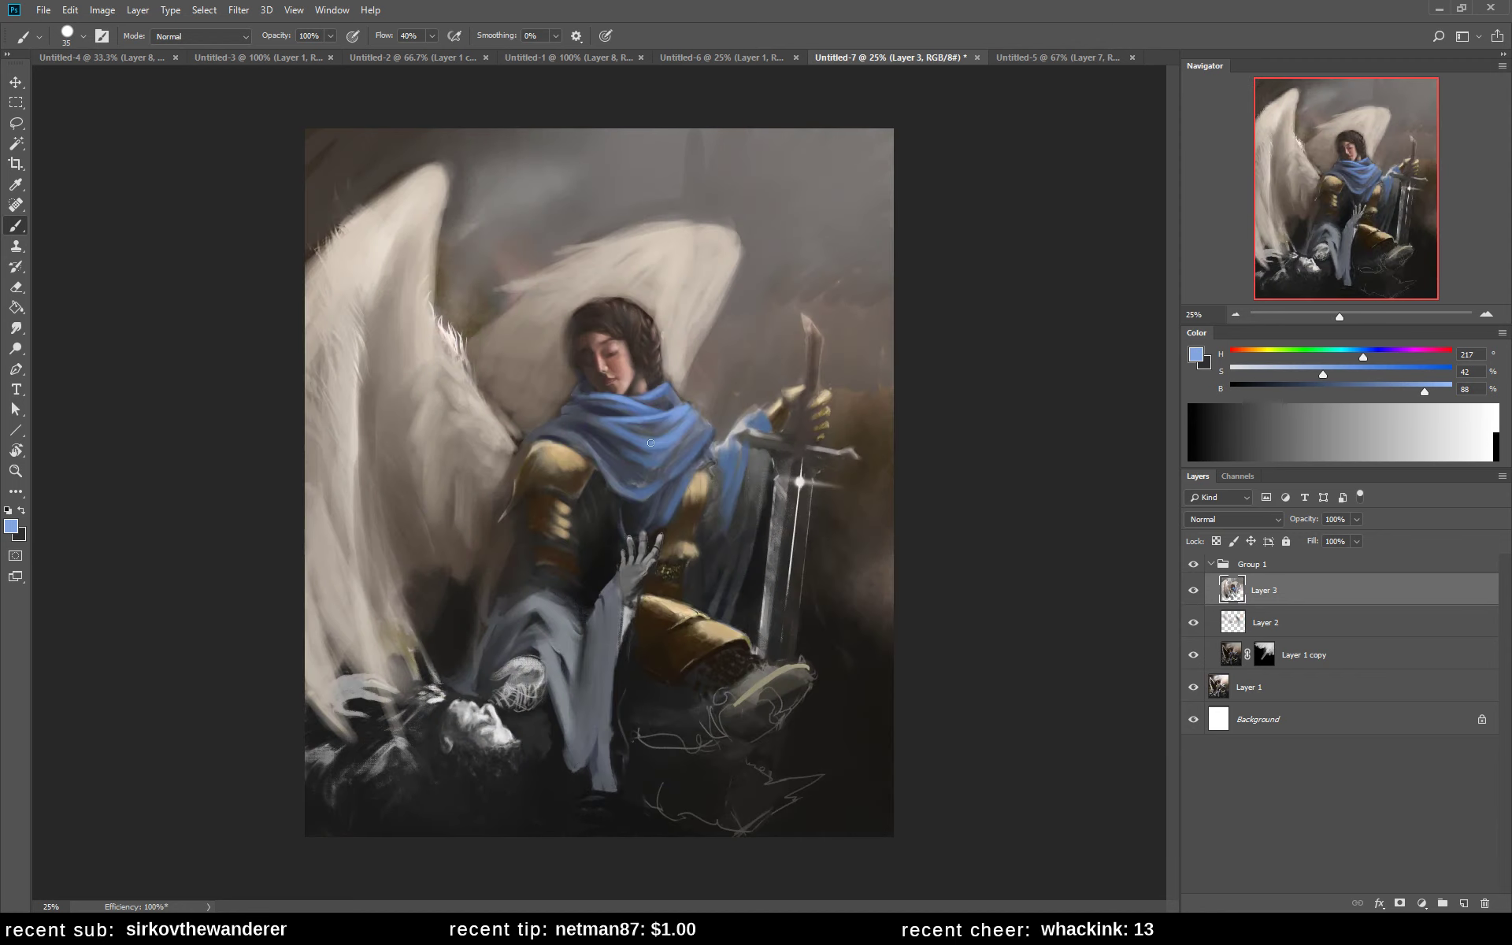
drag(702, 428, 670, 471)
click(1197, 356)
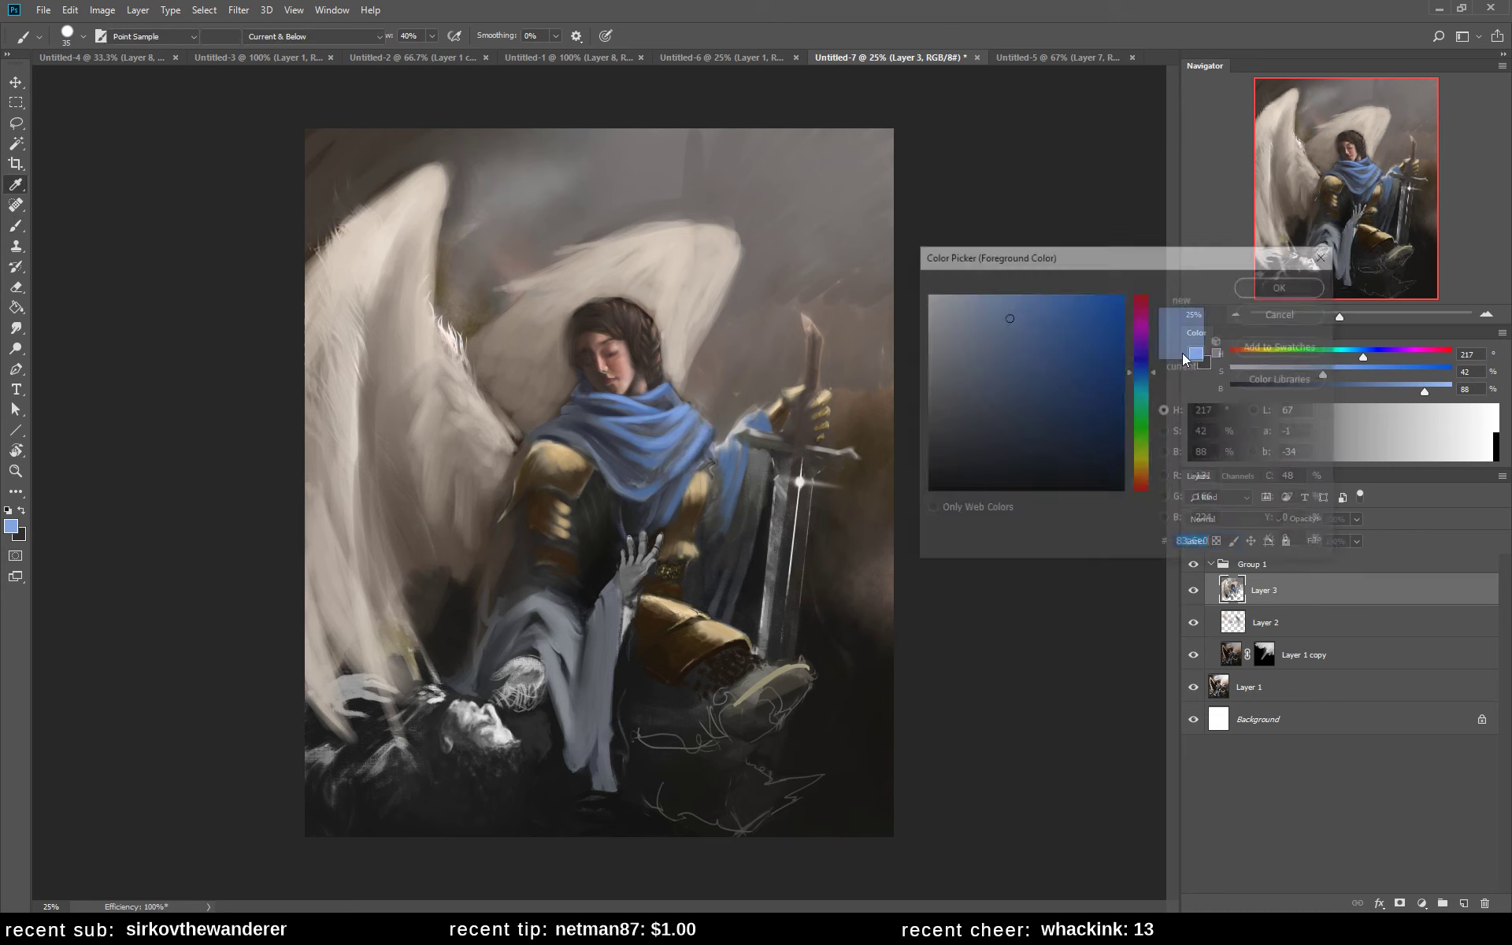
drag(1042, 382, 1051, 380)
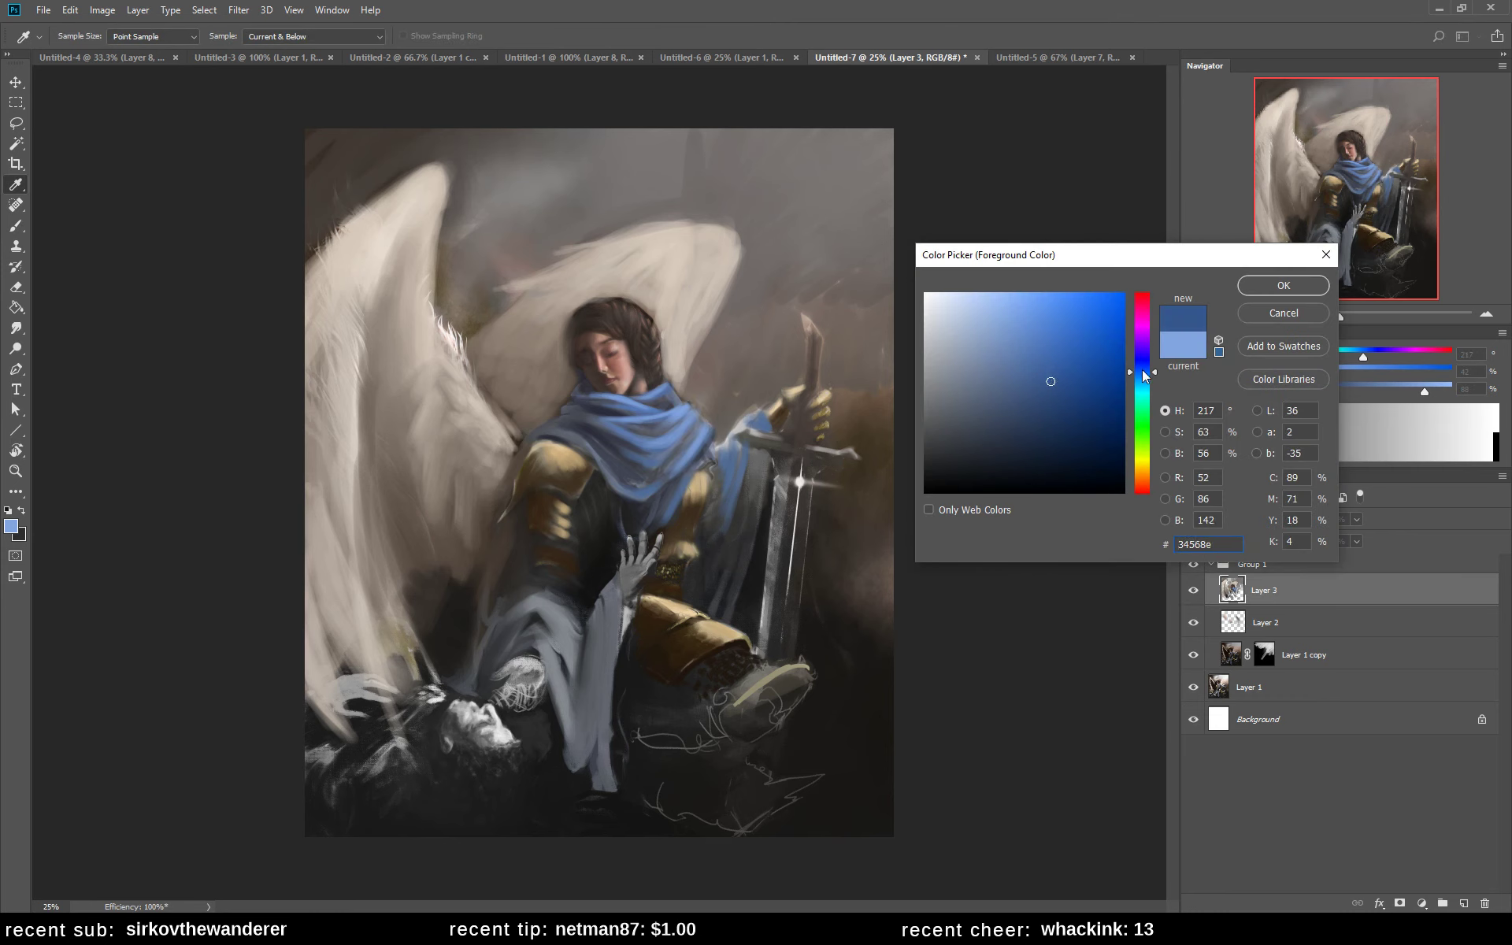
key(Return)
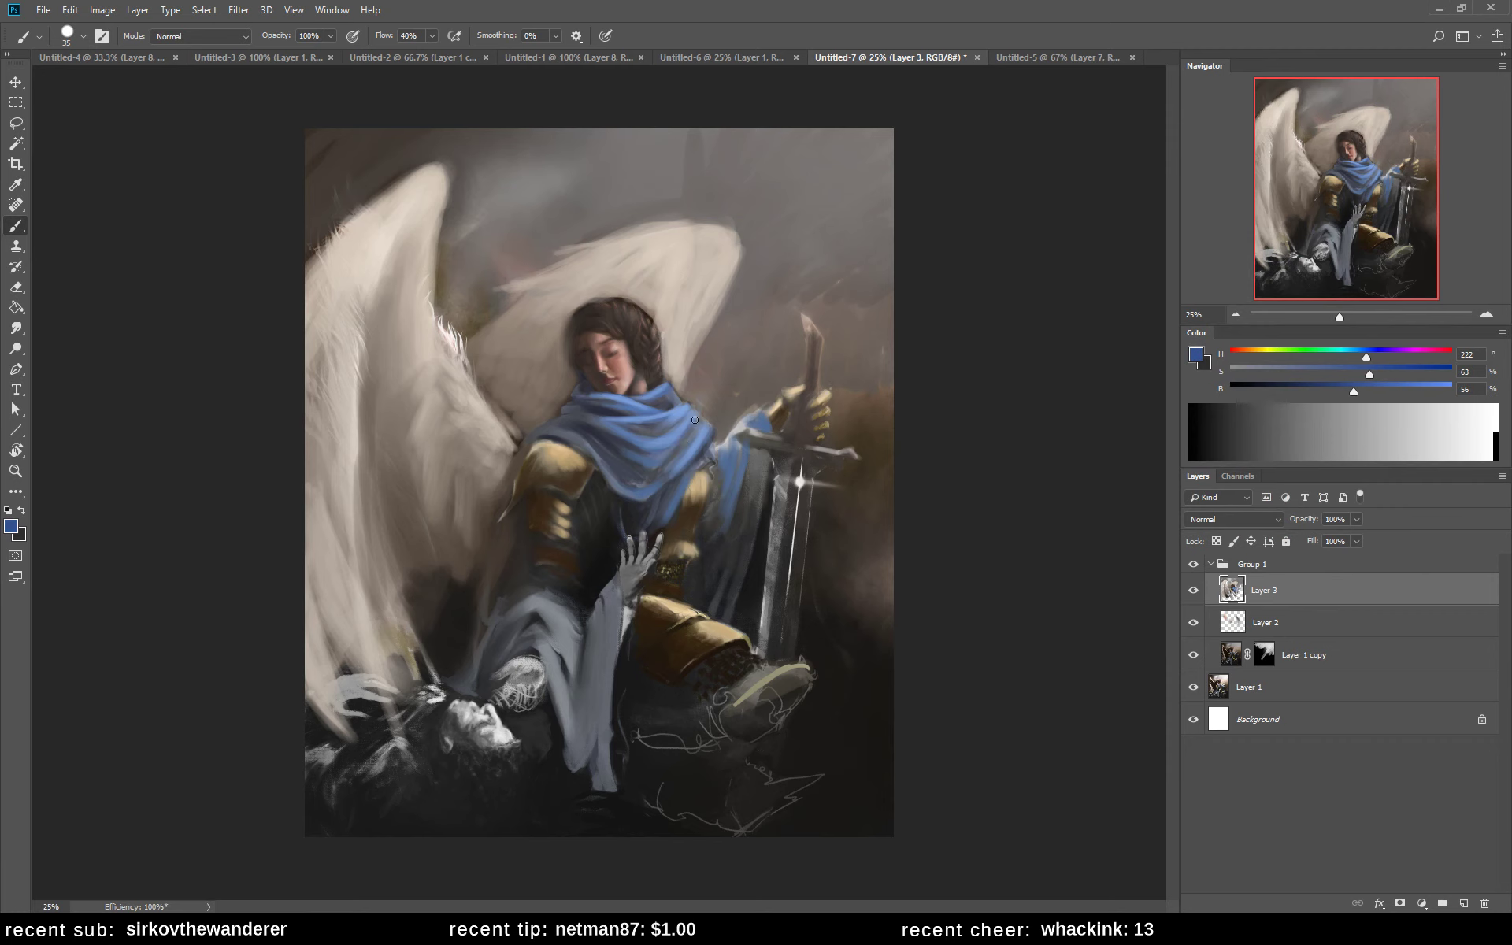
mouse_move(693, 441)
mouse_down()
mouse_move(682, 457)
mouse_move(685, 420)
mouse_up()
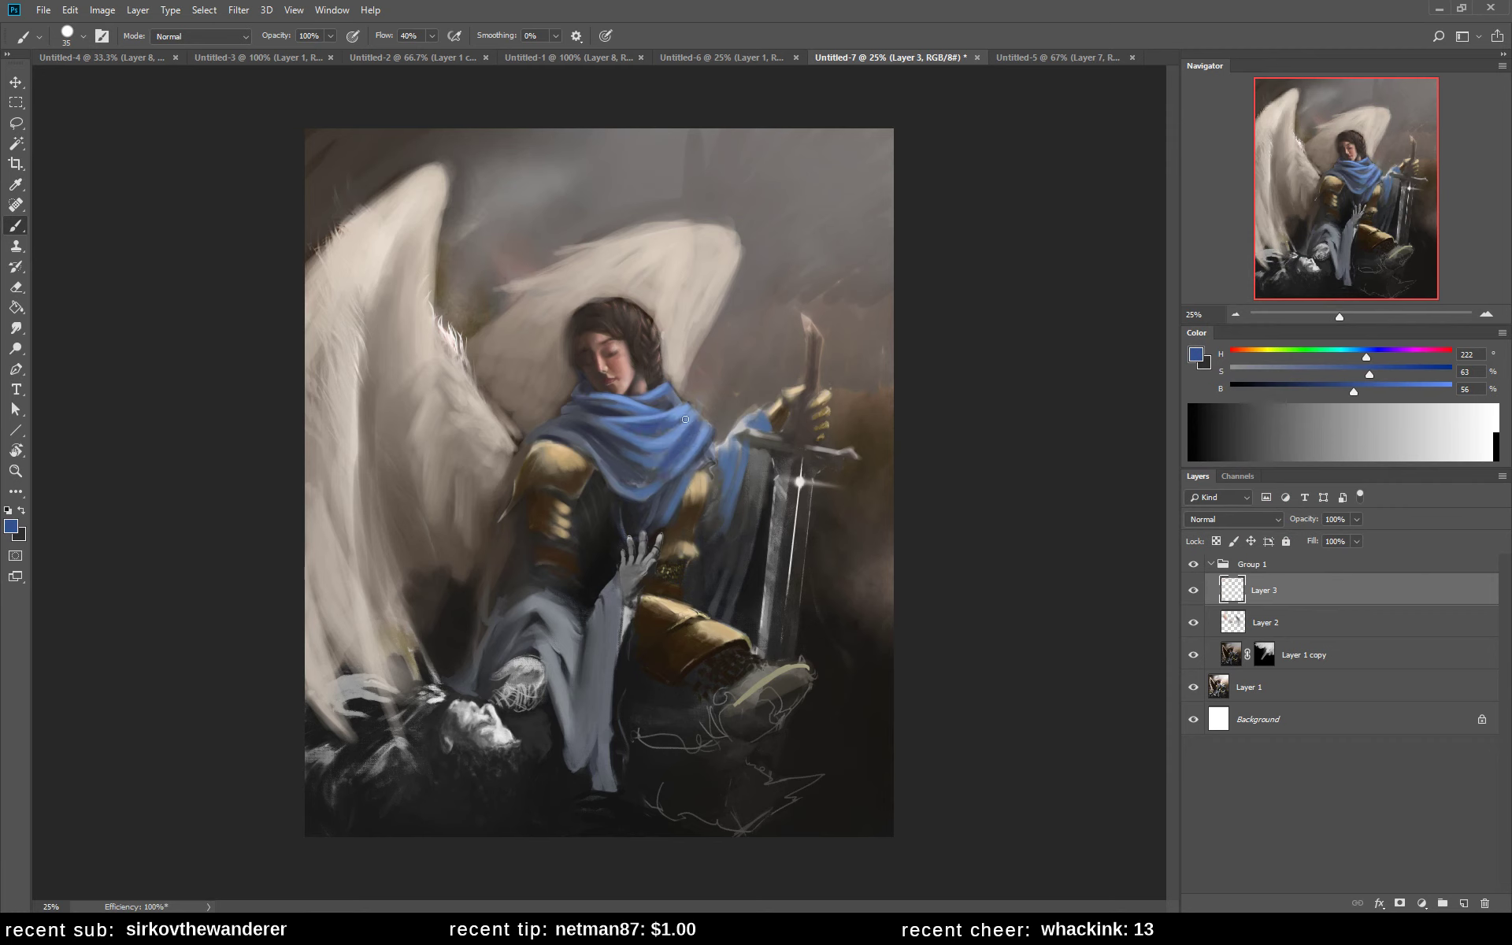
key(ctrl+shift+z)
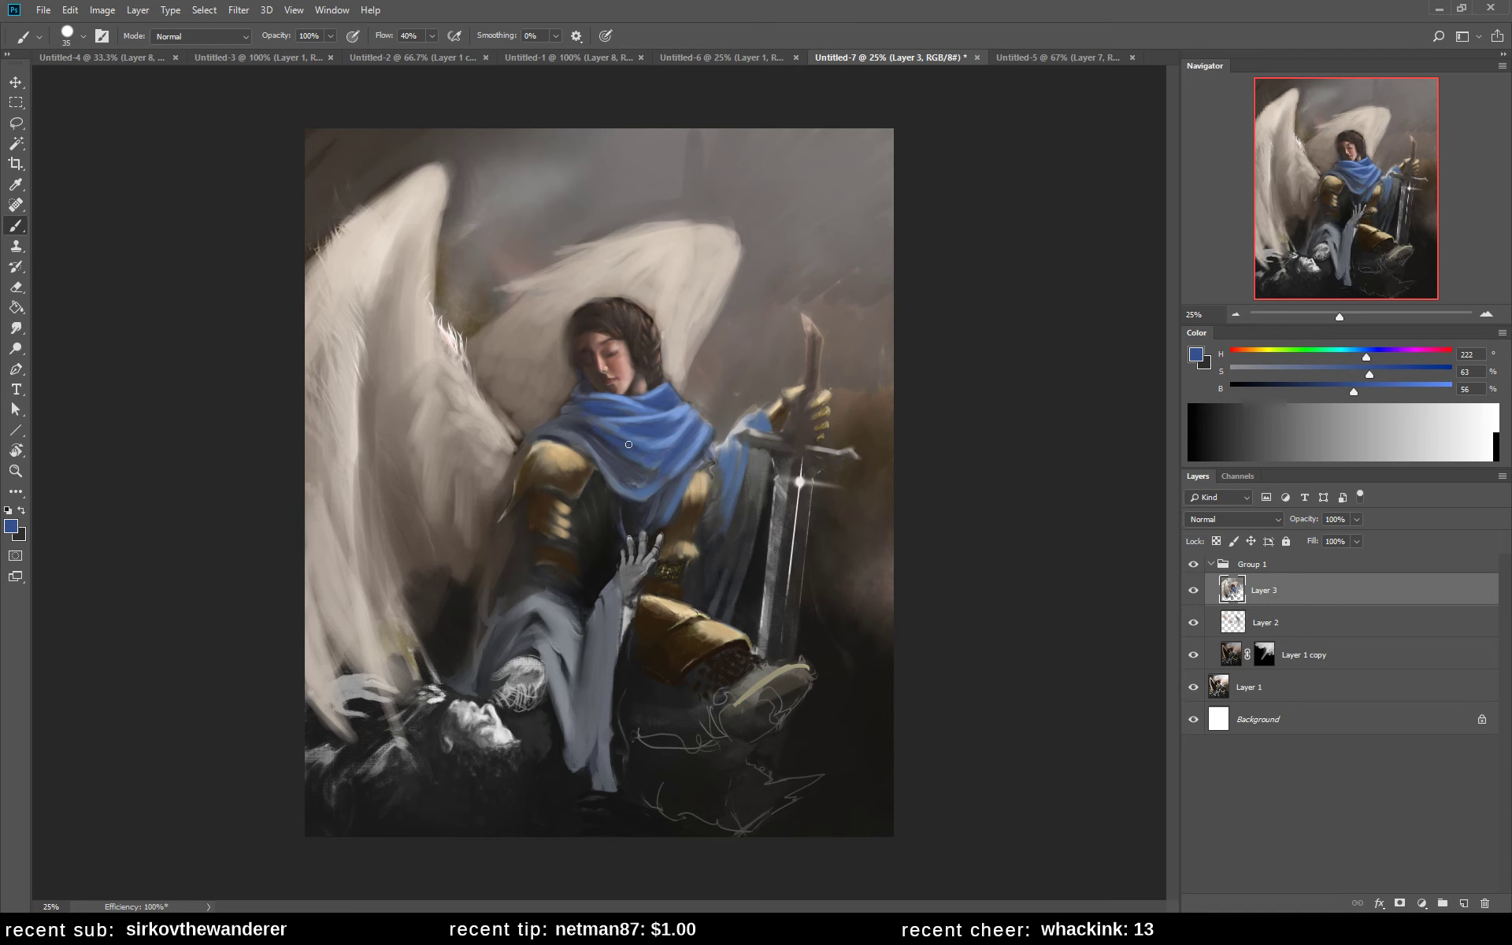
drag(602, 433, 609, 427)
- Shade the scarf's left folds, hanging fold and right edge in very dark navy with a 45 then 30 brush
click(1201, 358)
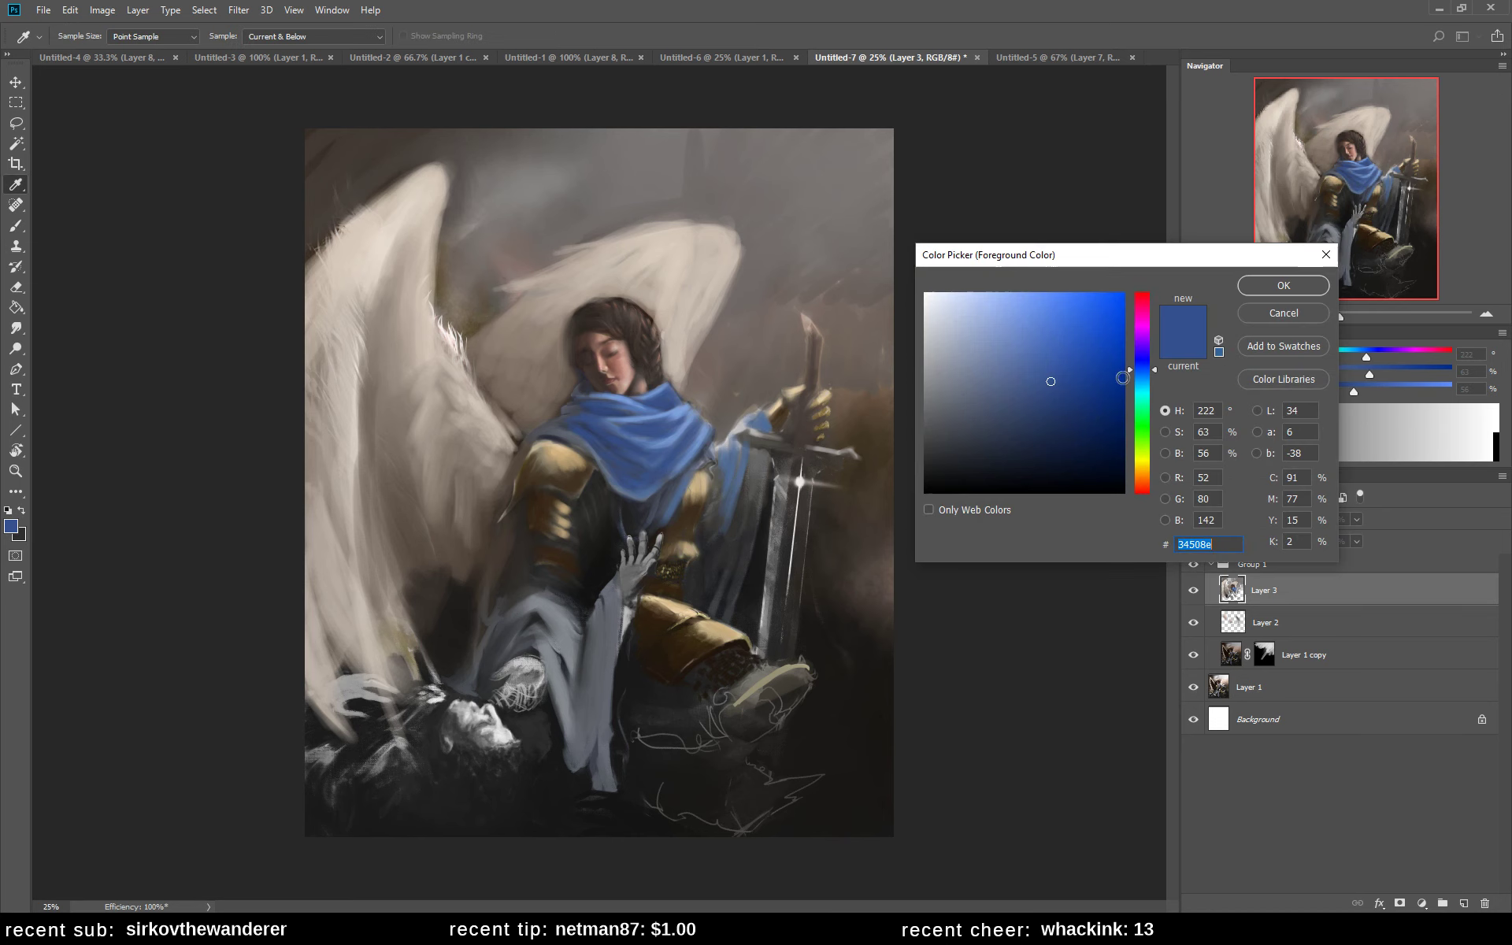
click(1059, 434)
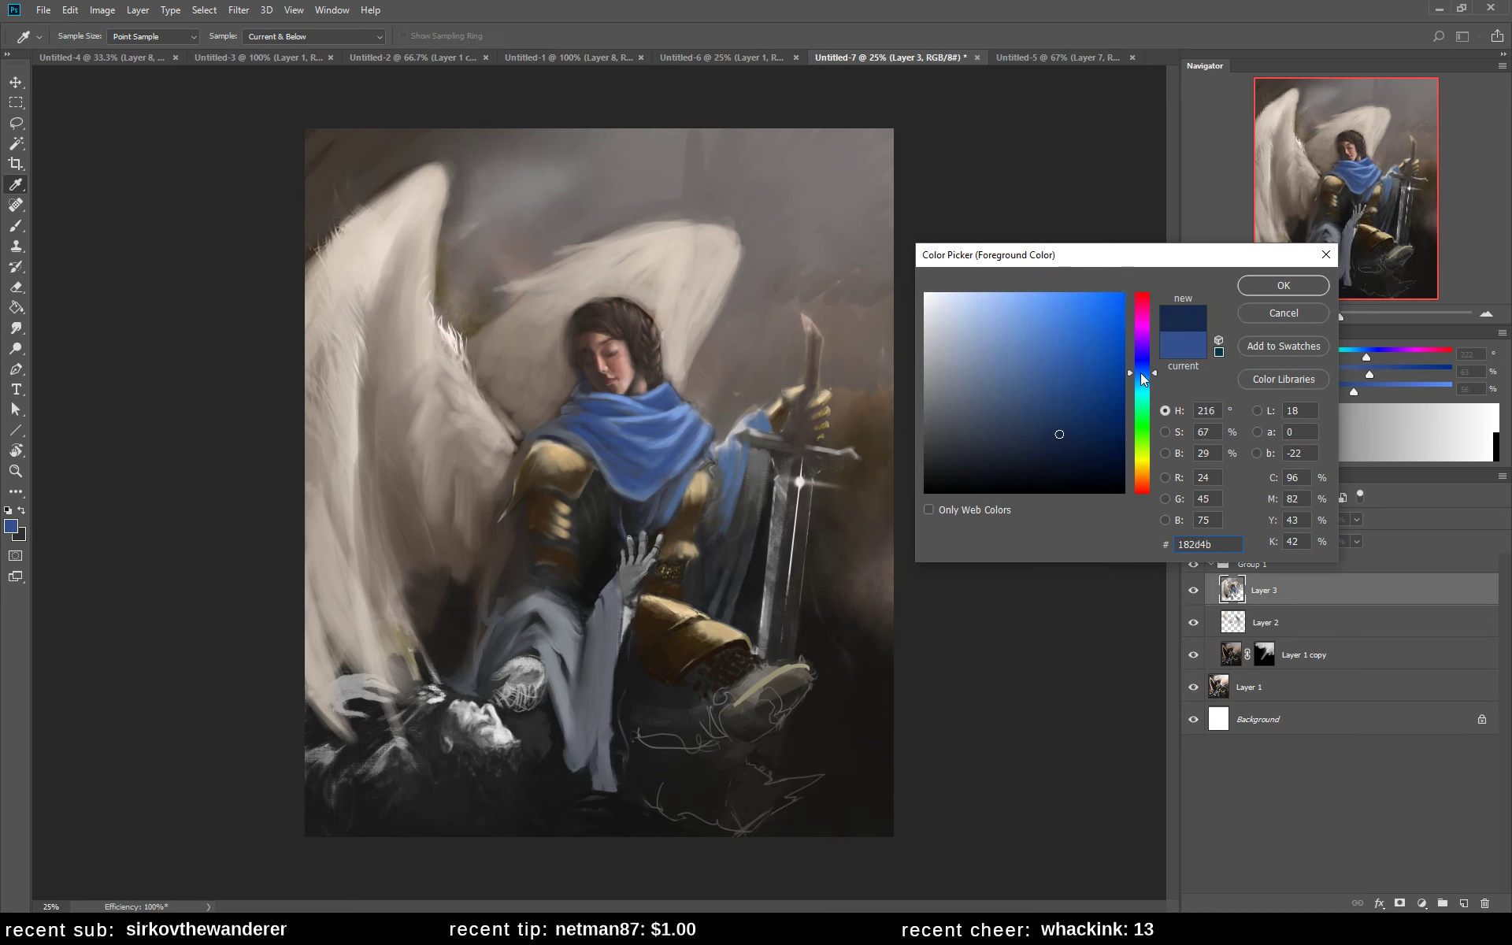
click(1282, 286)
key(b)
key(bracketright)
key(bracketright)
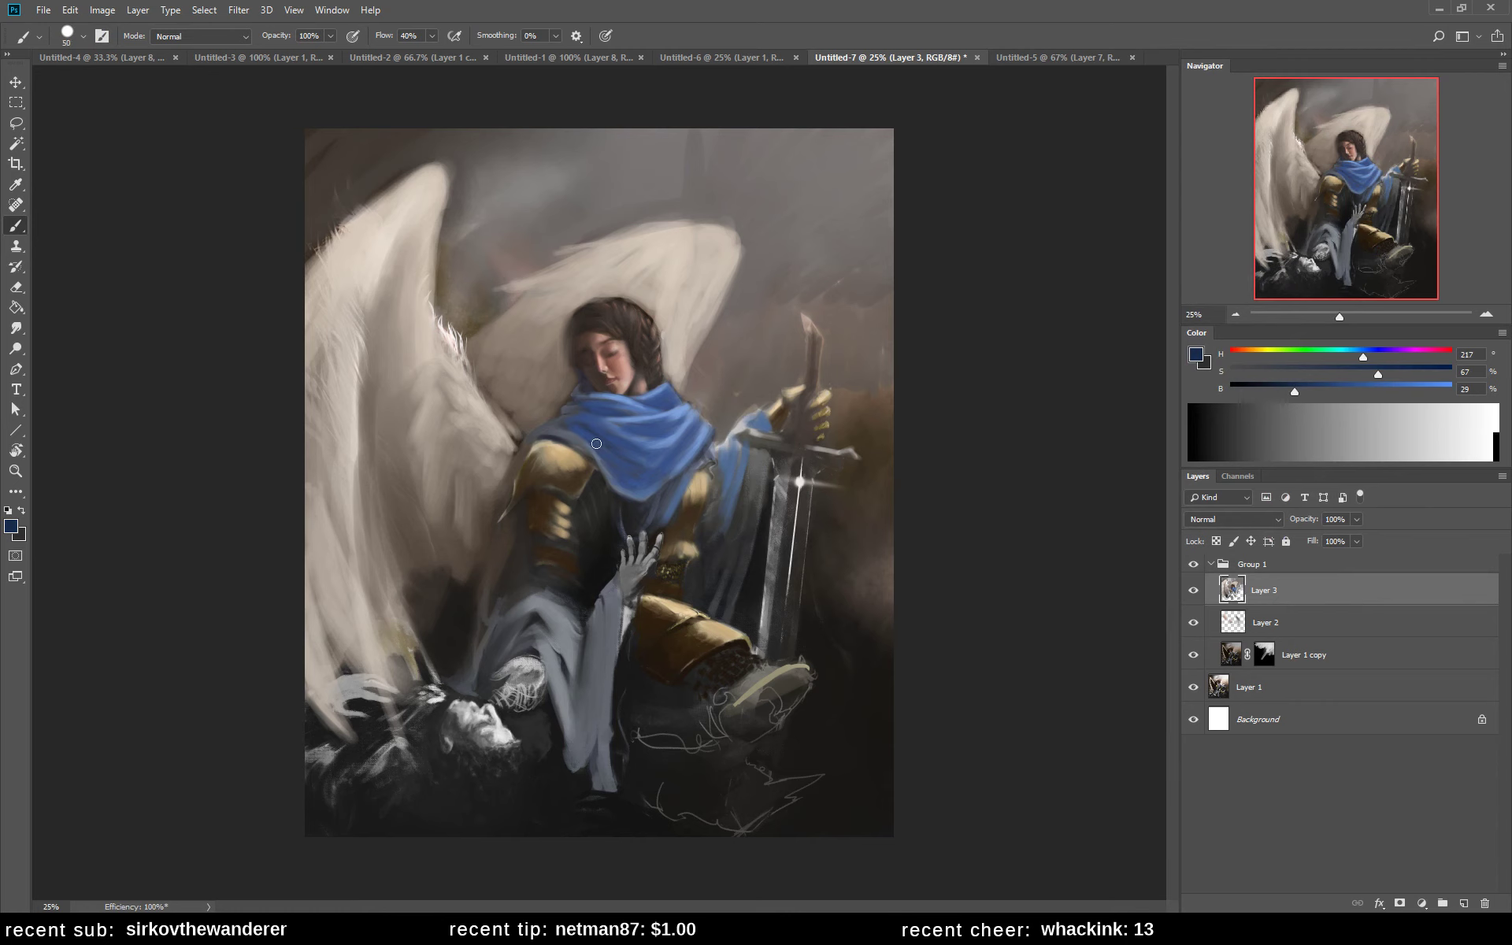
drag(579, 436, 597, 459)
key(bracketleft)
key(bracketleft)
key(bracketleft)
drag(606, 414, 566, 408)
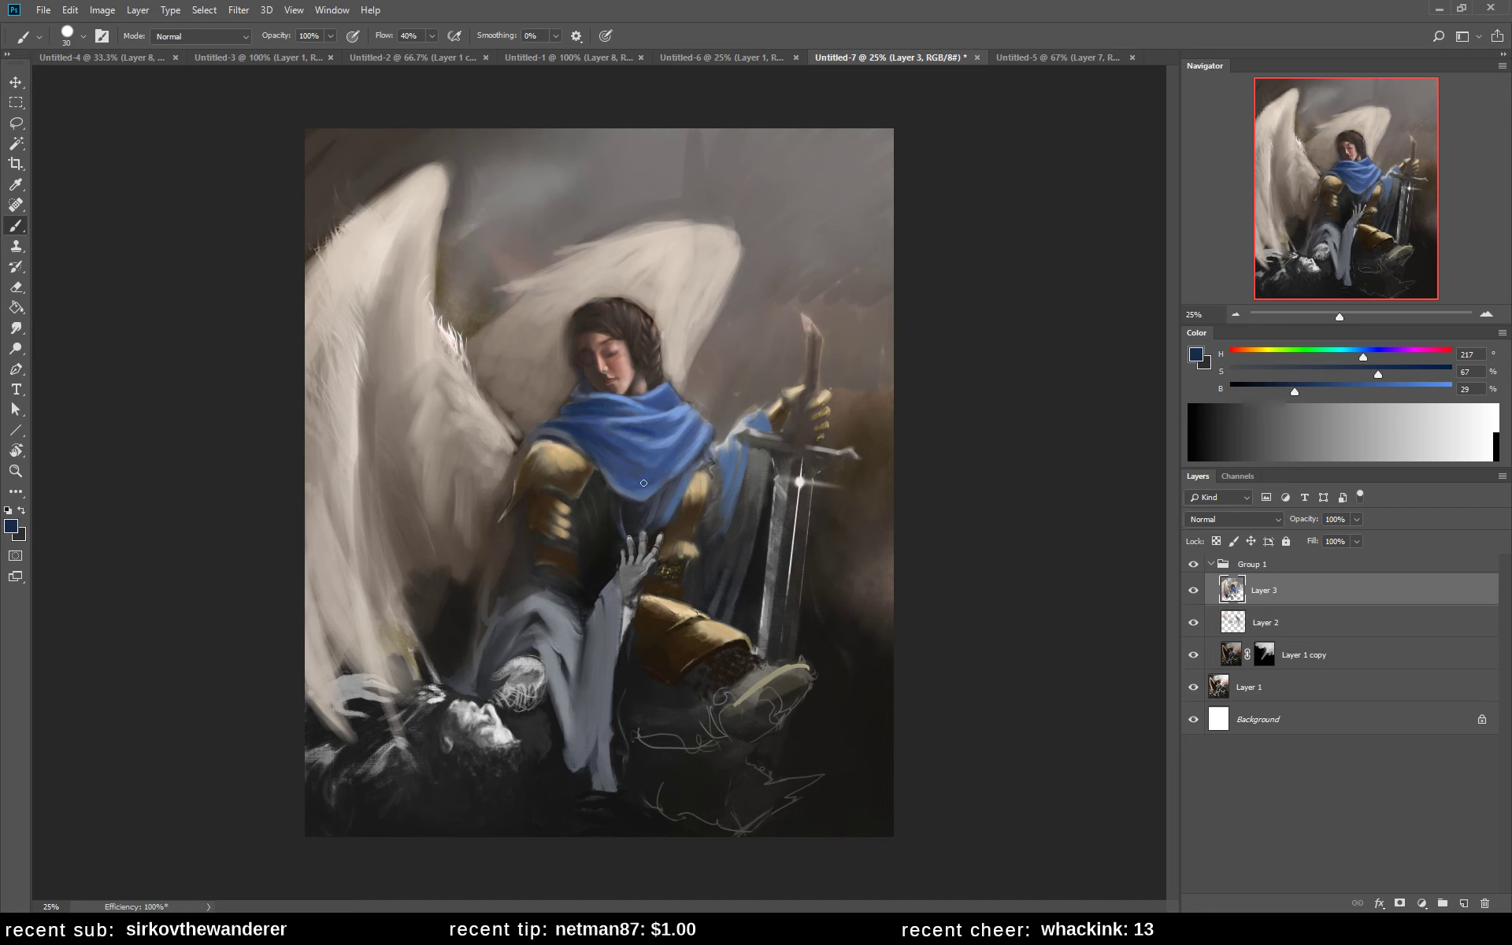
drag(675, 486, 662, 513)
mouse_move(737, 499)
mouse_down()
mouse_move(732, 465)
mouse_move(731, 504)
mouse_move(734, 468)
mouse_move(753, 488)
mouse_move(756, 453)
mouse_move(760, 485)
mouse_up()
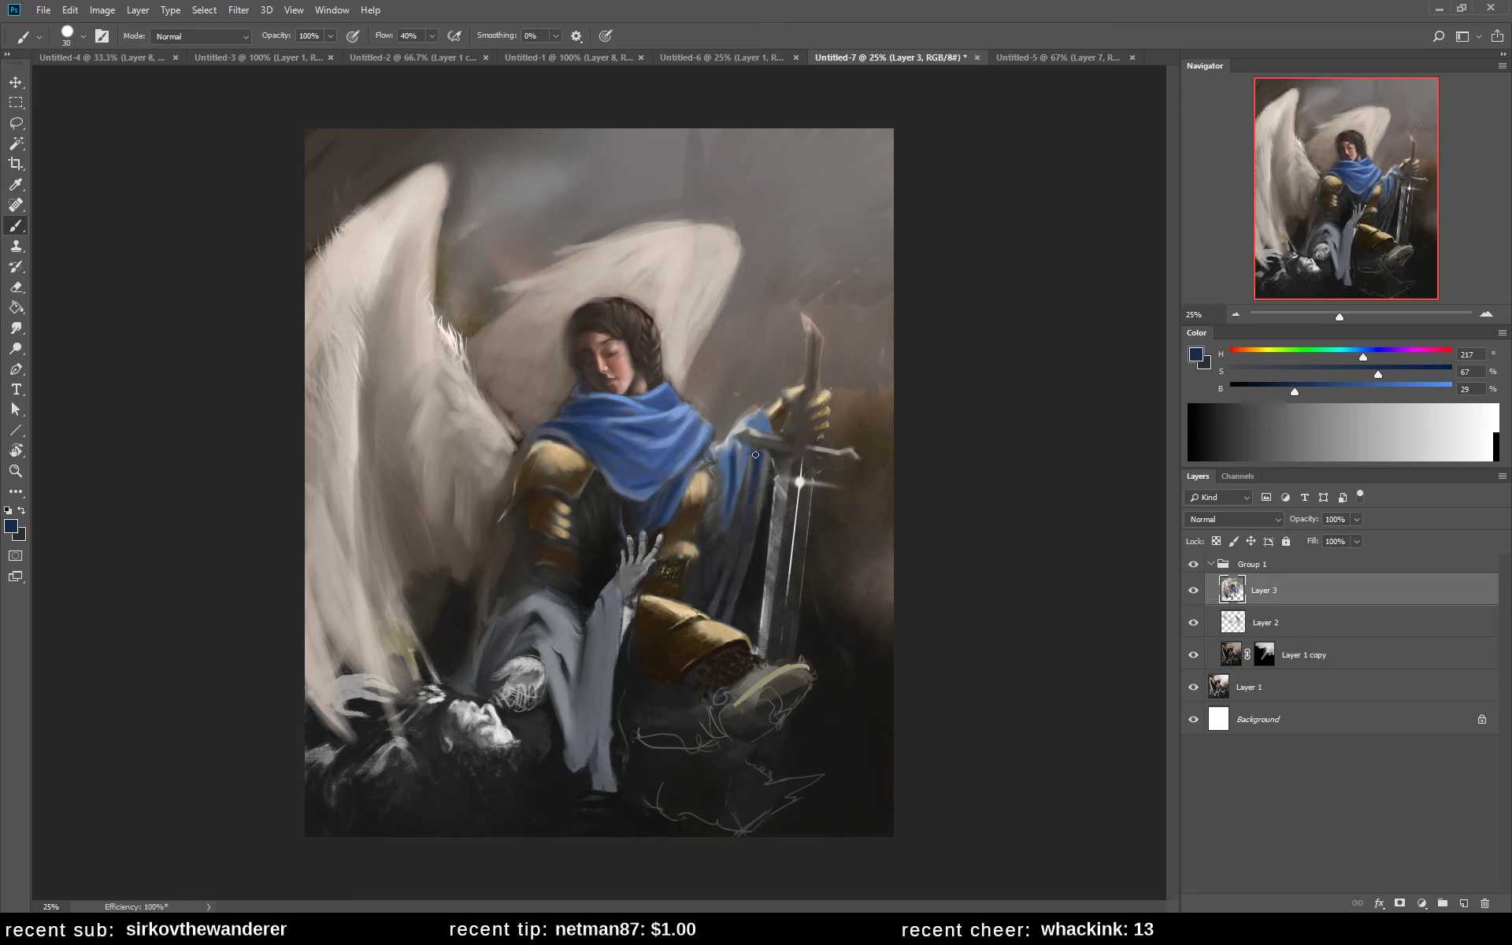
drag(751, 451, 745, 486)
- Switch to a more saturated mid-tone blue and shrink the brush to 10
click(1196, 354)
click(1020, 361)
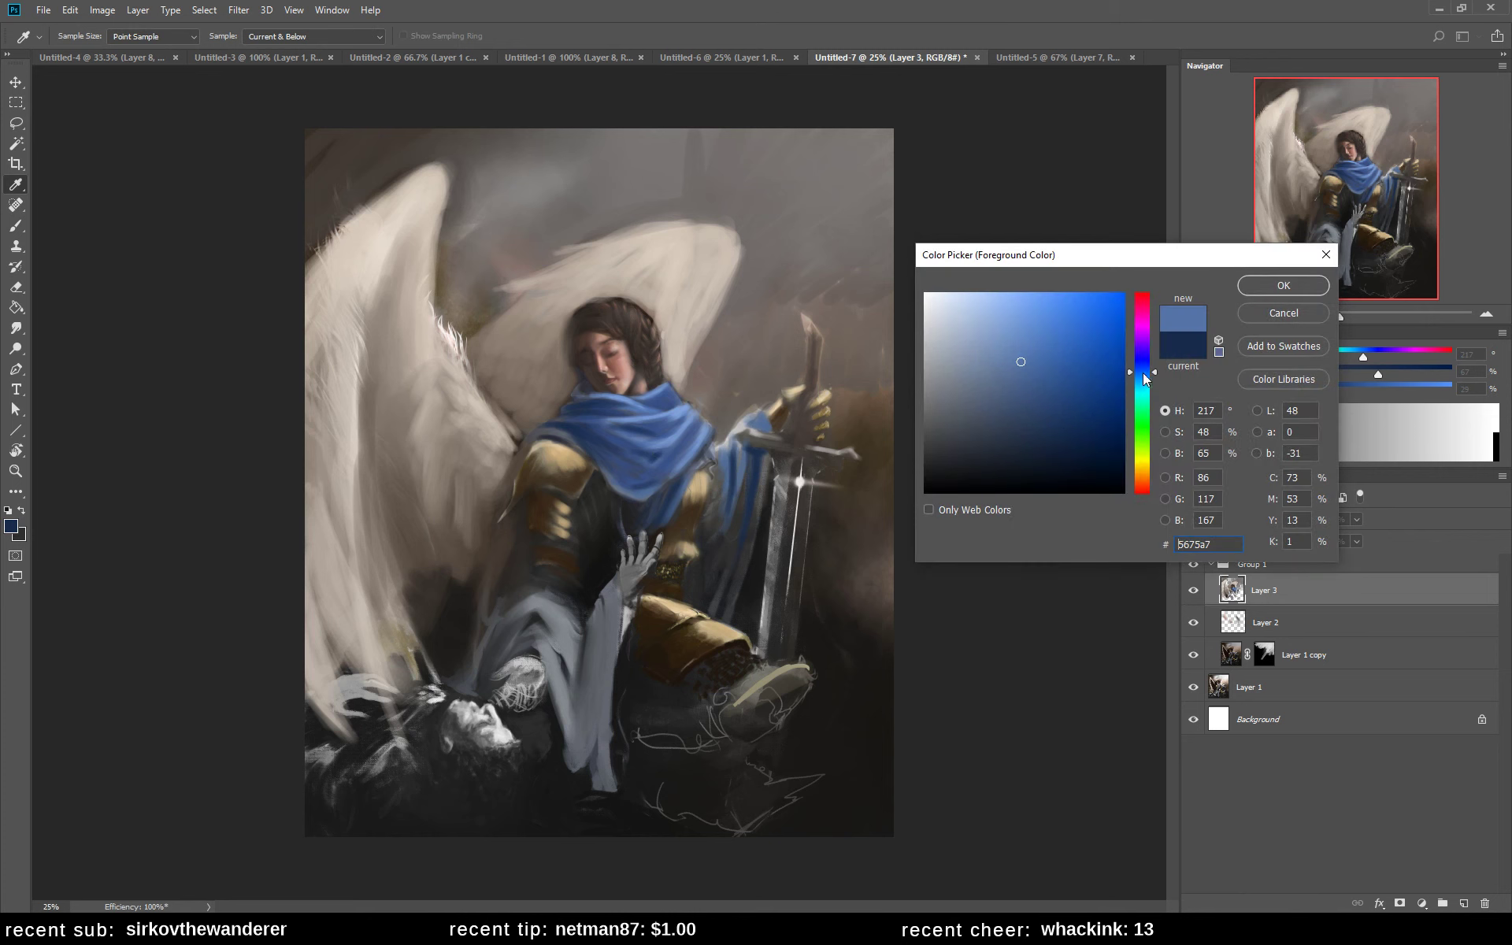
drag(1145, 379, 1145, 382)
click(1276, 287)
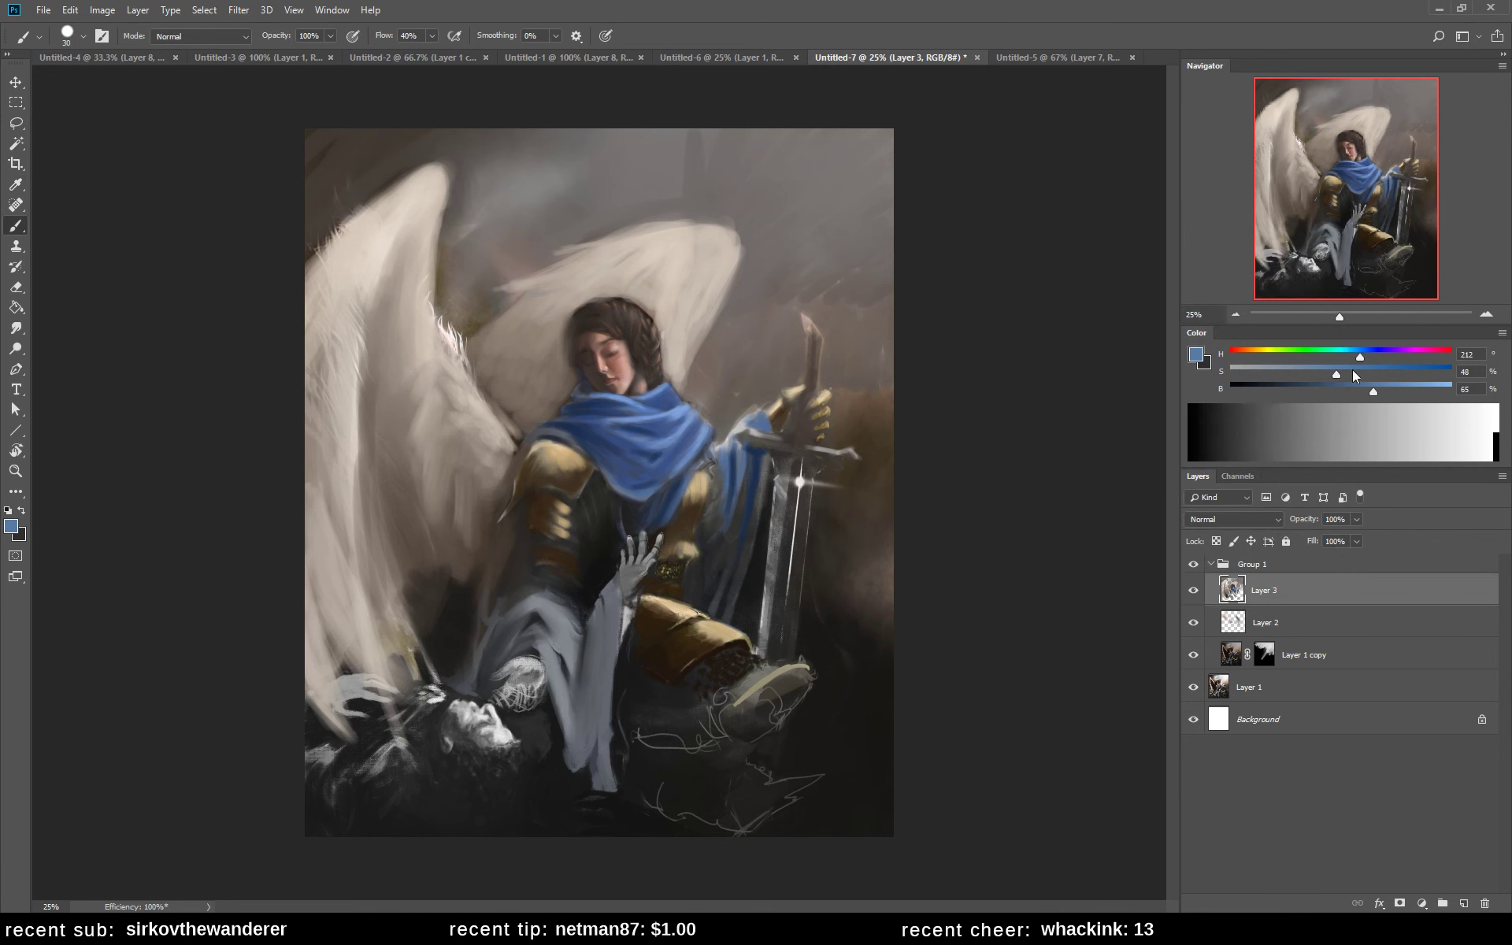
click(1350, 367)
key(bracketleft)
key(bracketleft)
- Sample lighter and darker blues from the scarf, then flip the canvas back to its original orientation
alt+click(653, 473)
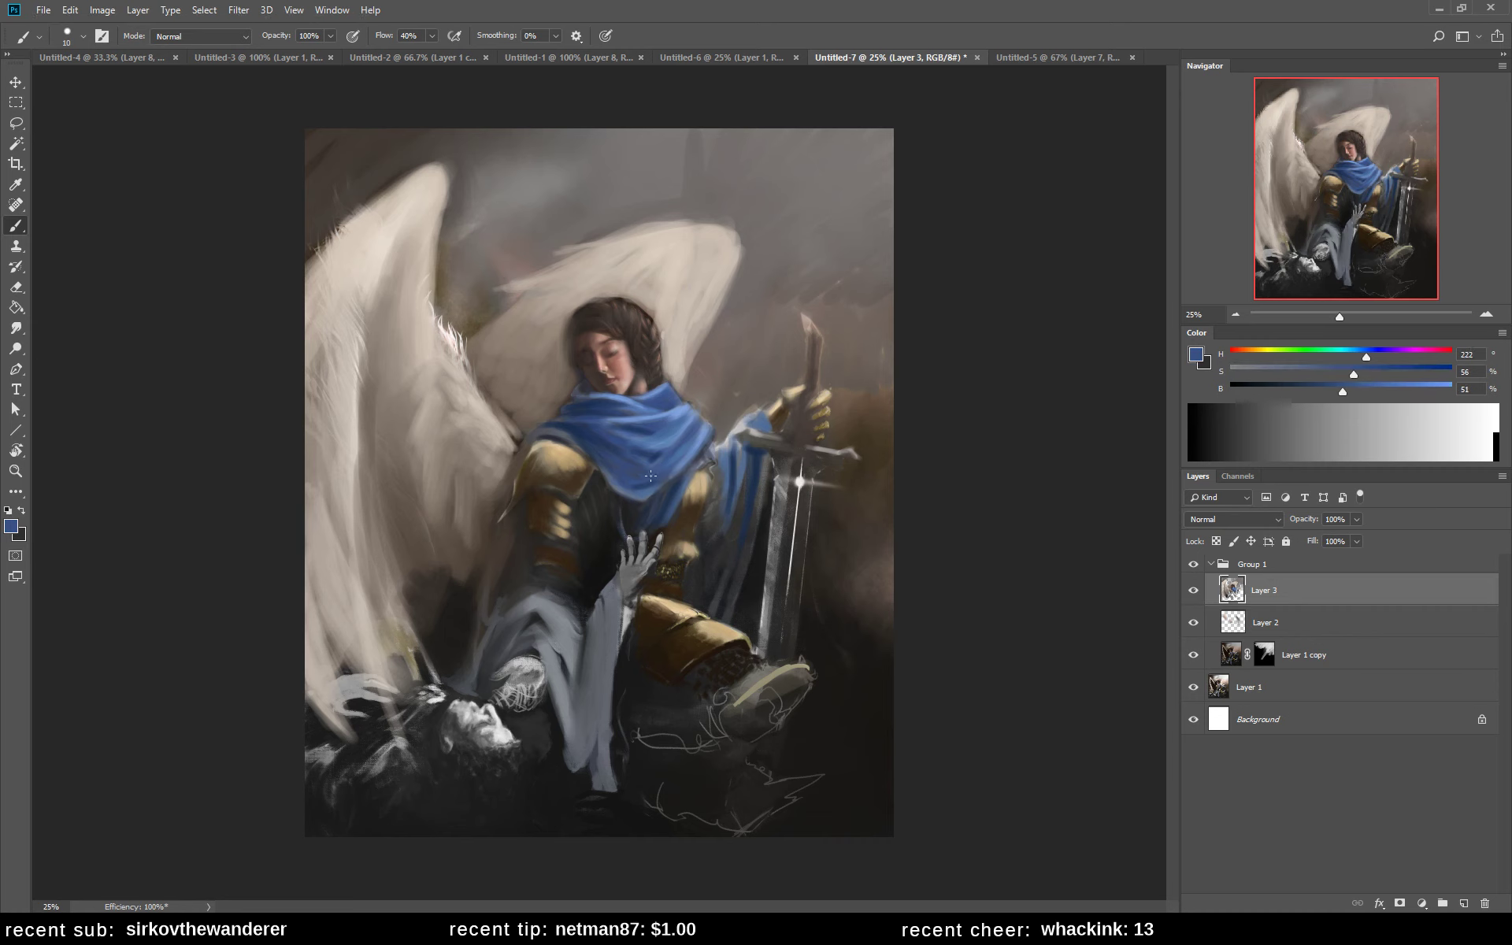
alt+click(670, 459)
alt+click(694, 438)
alt+click(701, 428)
alt+click(699, 429)
alt+click(687, 457)
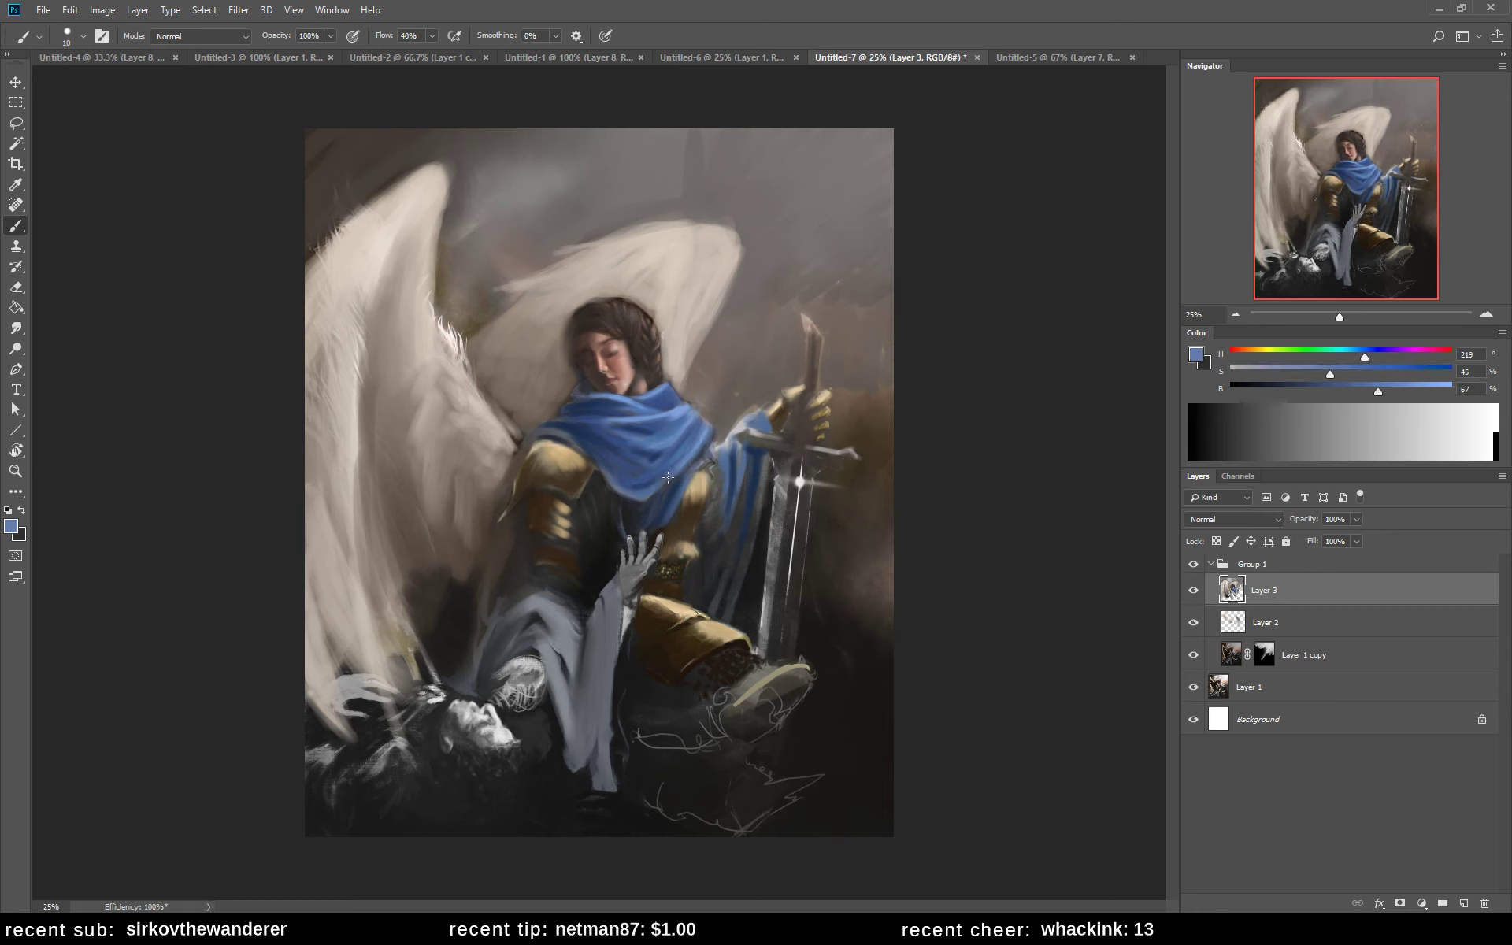
alt+click(661, 477)
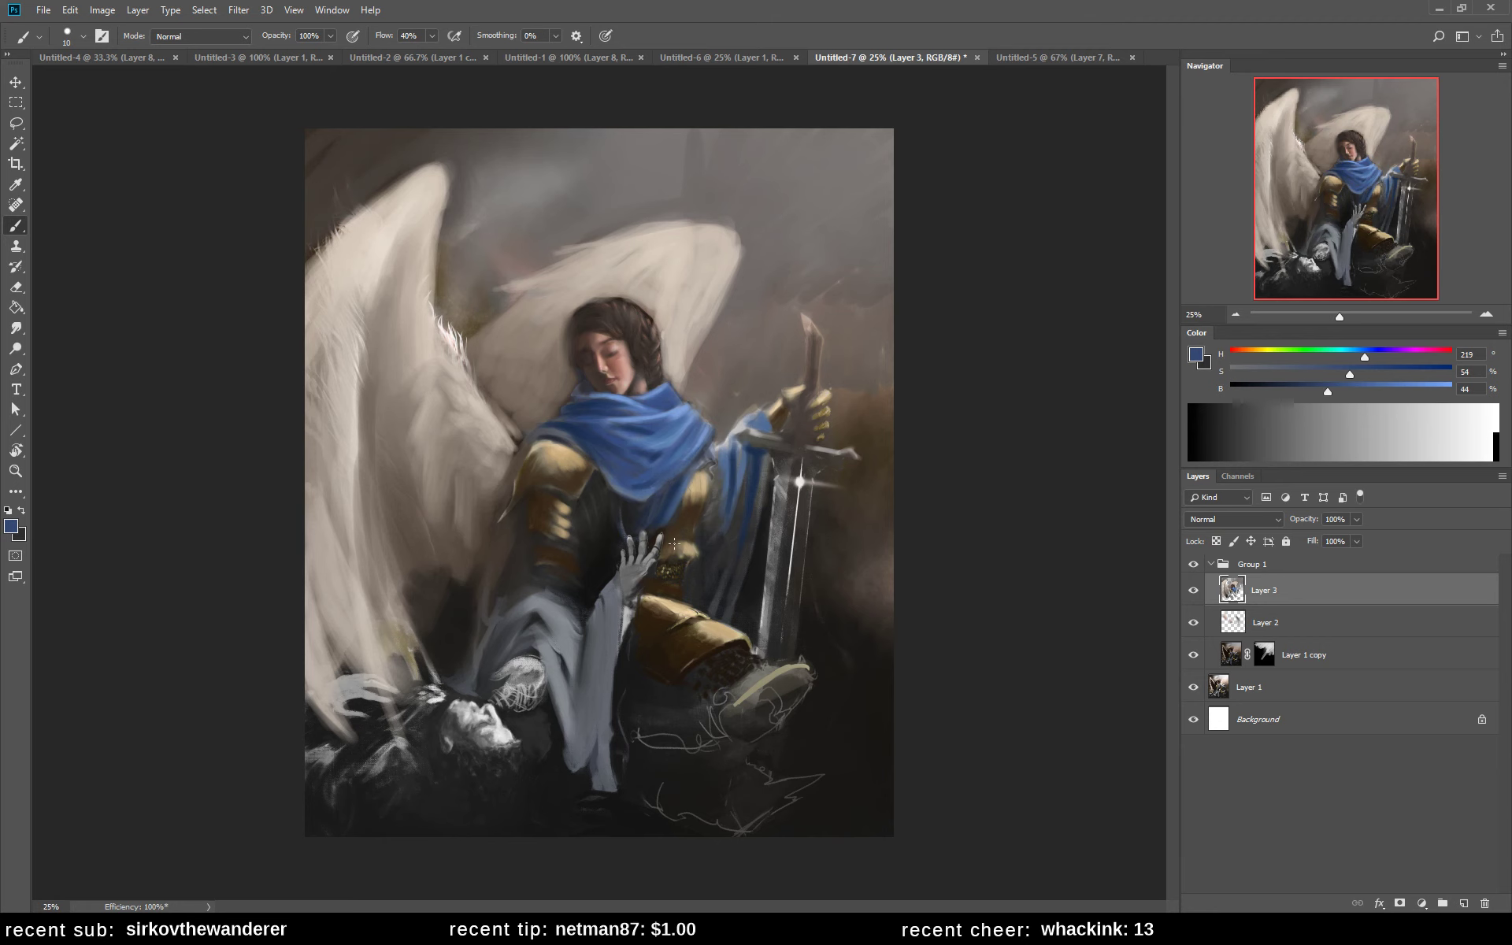
key(ctrl+shift+h)
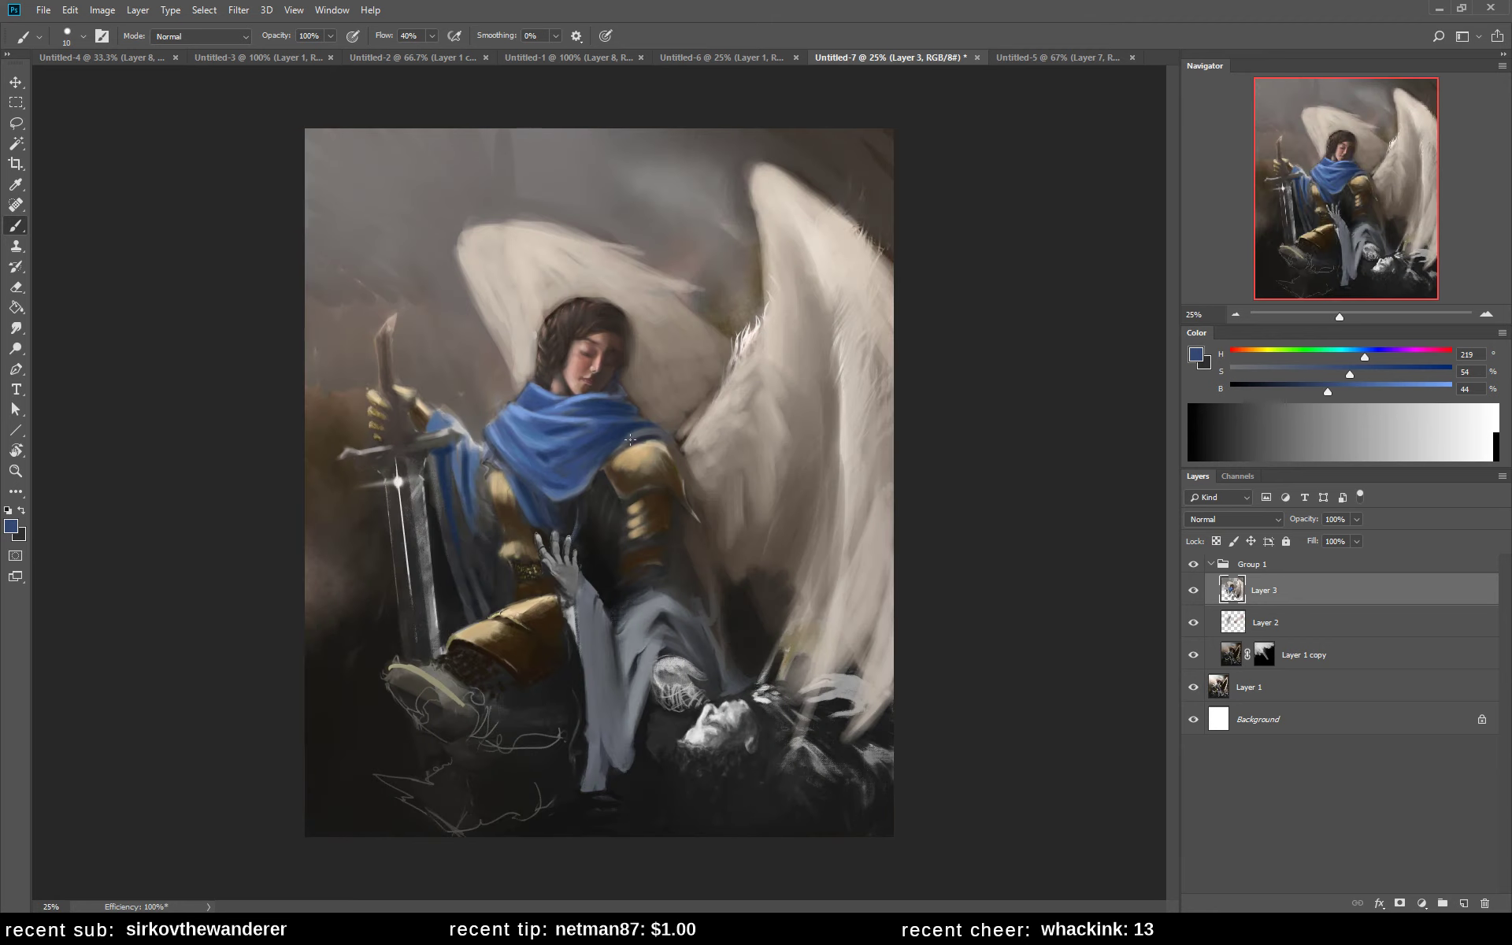
- Paint sampled dark blue along the scarf's left edge by the sword, then switch to the Untitled-5 painting
alt+click(560, 428)
drag(430, 461, 435, 479)
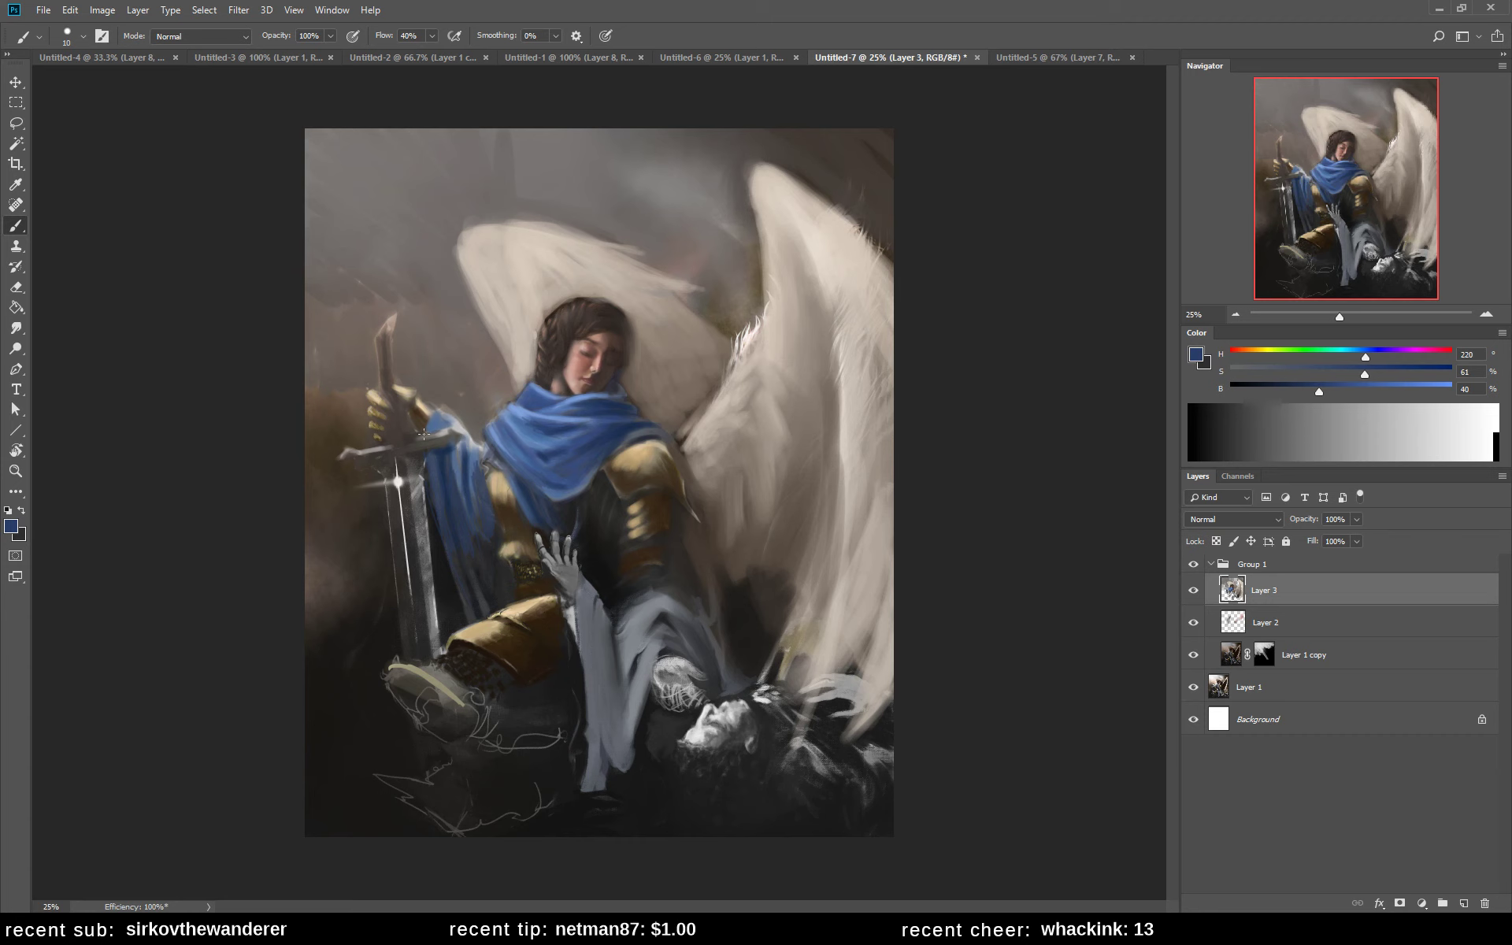
click(1039, 58)
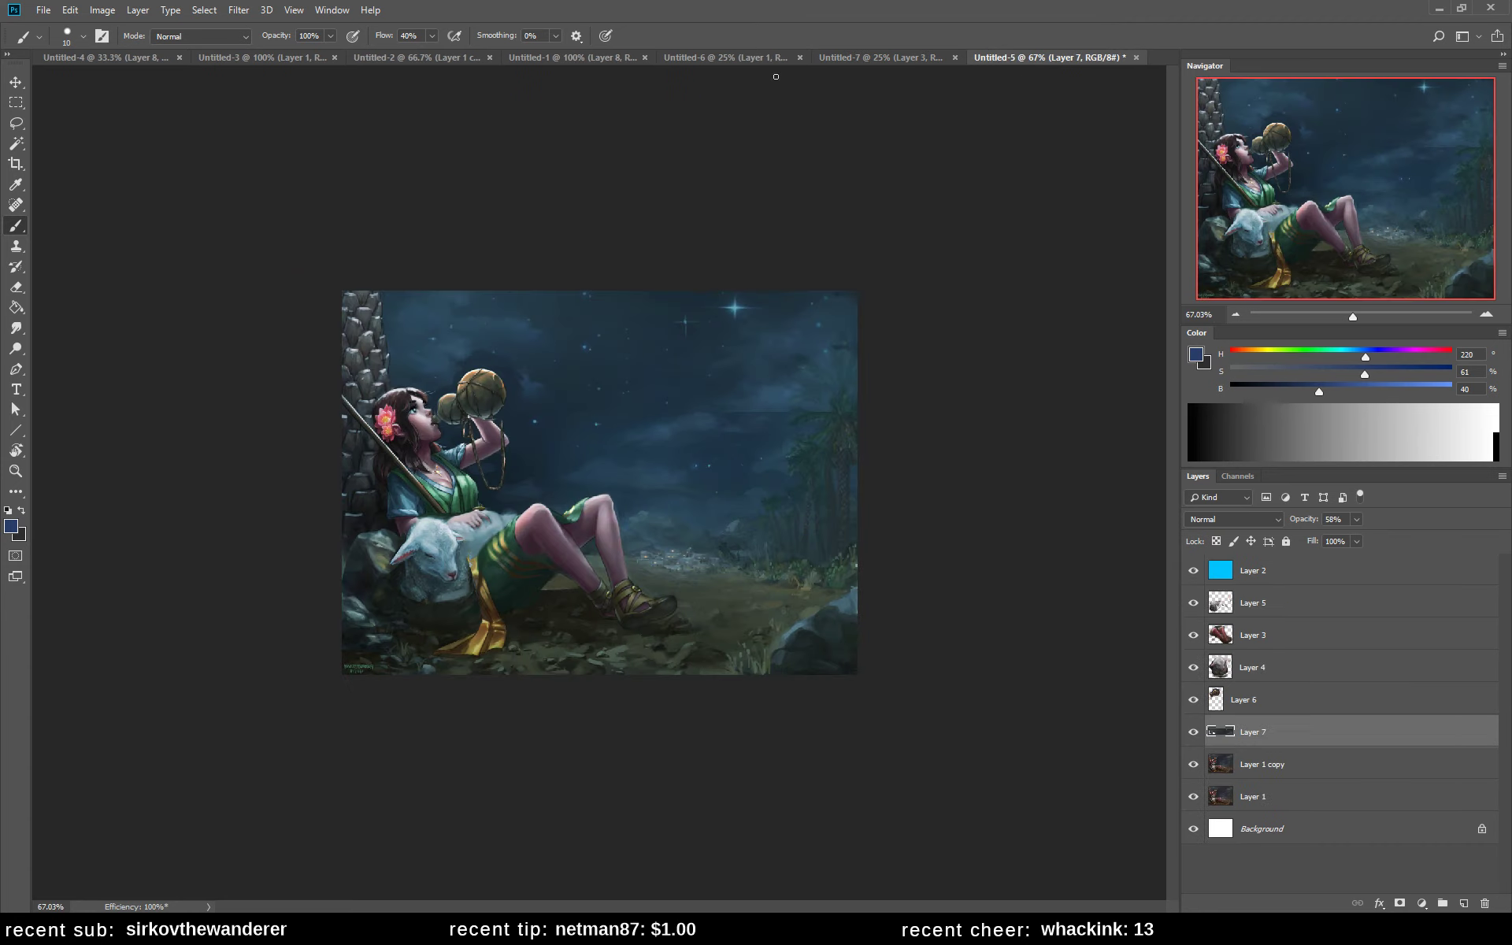
- Switch from Untitled-5 to the Untitled-6 tab showing the masked, horned sword fighter
click(740, 58)
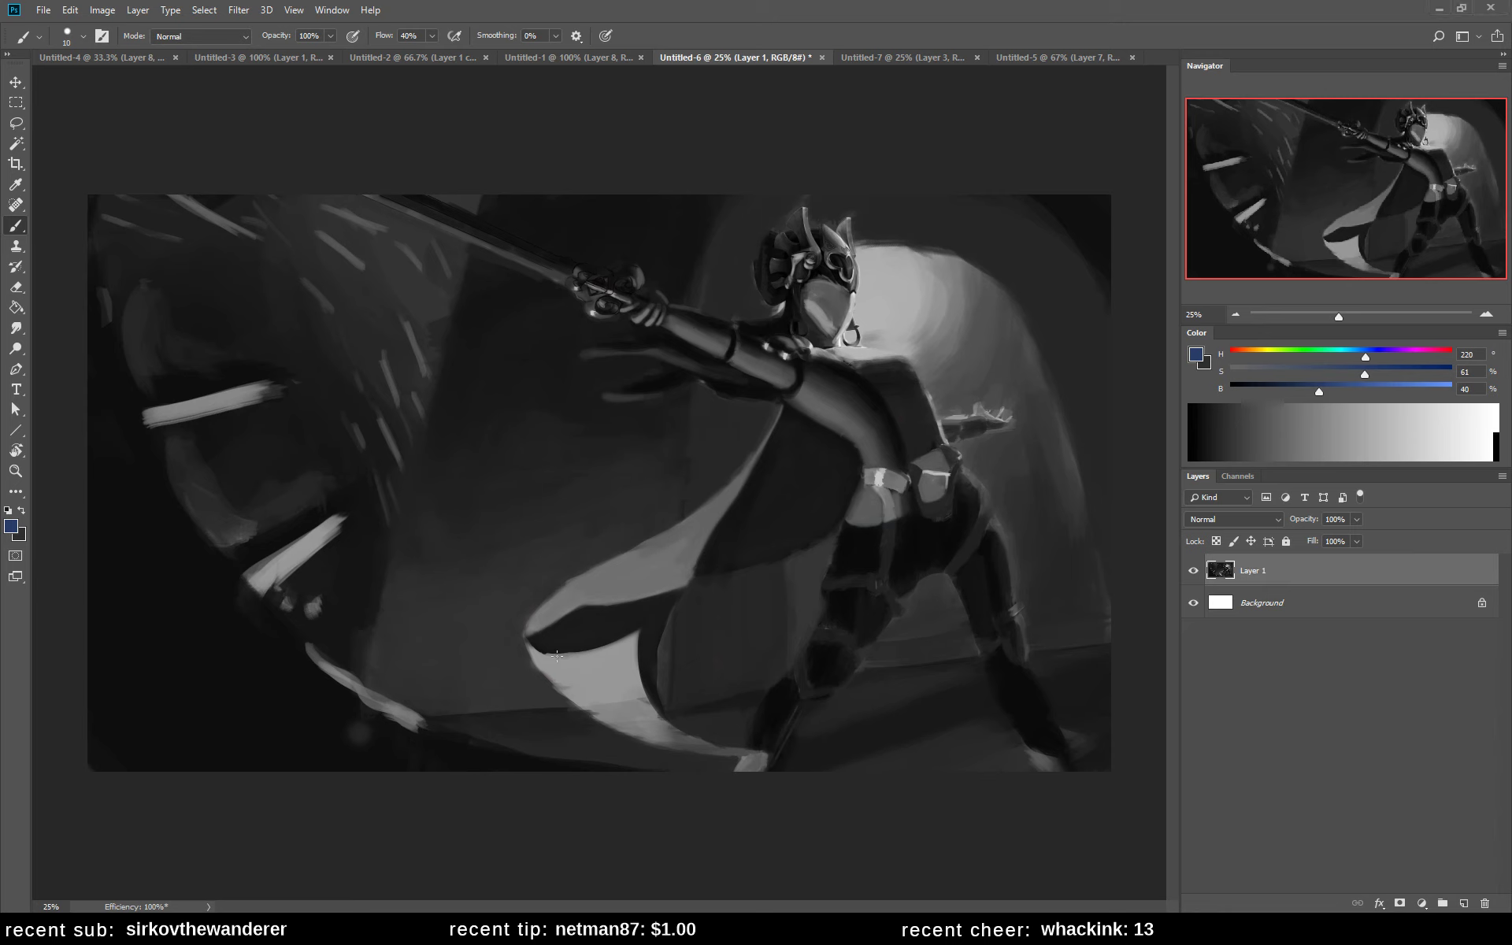
- Sample light grey from the cape and brighten the sword blade down to the hilt at size 45
alt+click(613, 659)
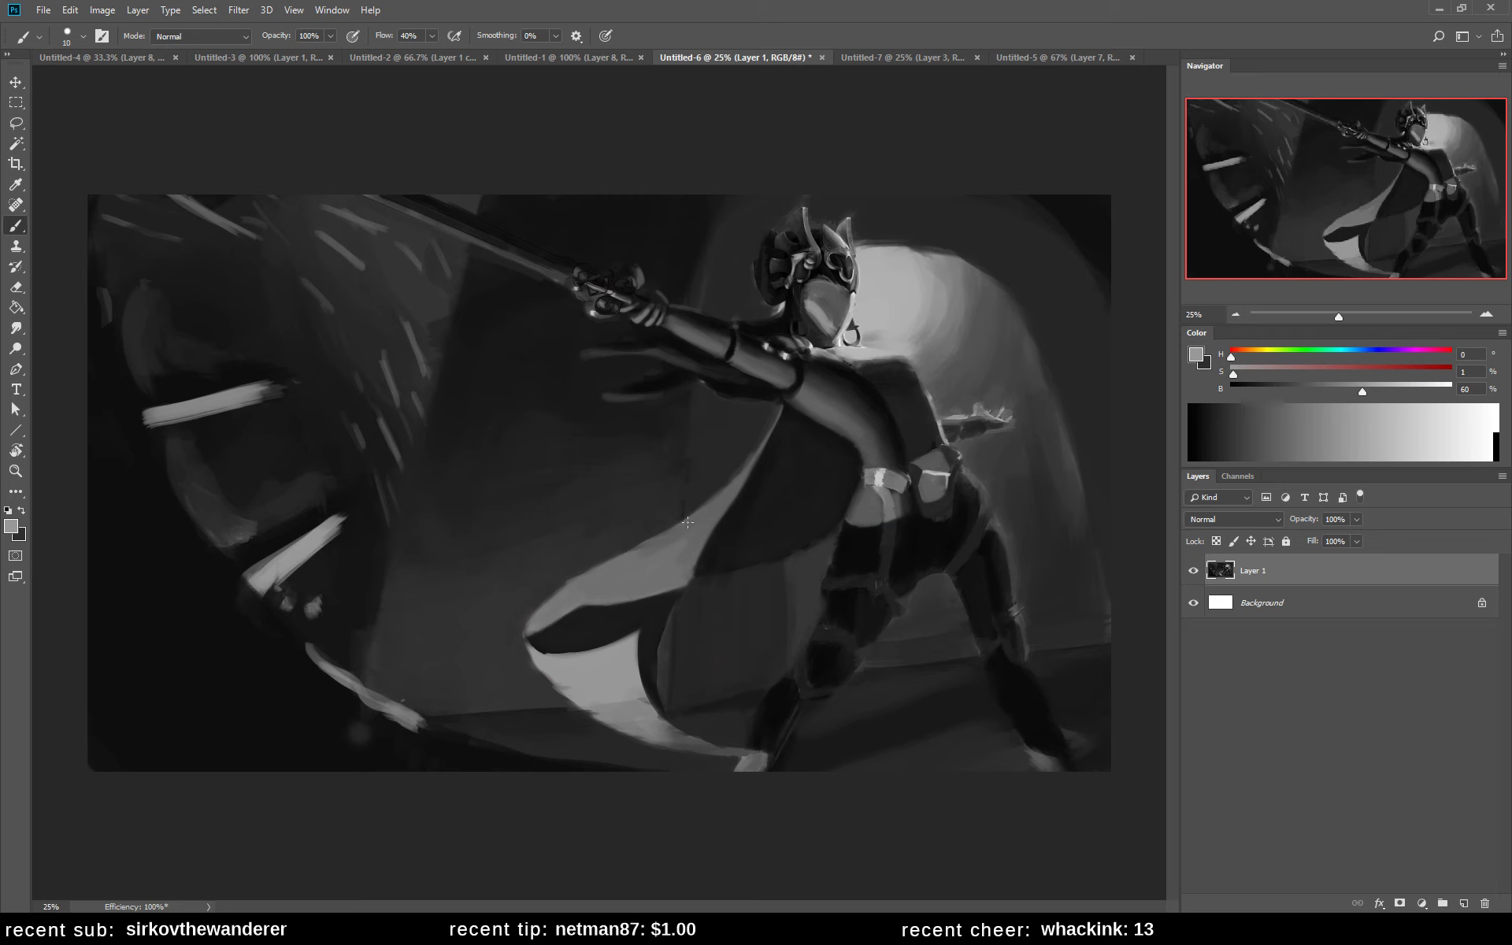
alt+click(600, 669)
key(bracketright)
key(bracketright)
key(bracketright)
key(bracketright)
key(bracketright)
key(bracketright)
key(bracketright)
drag(364, 193, 560, 279)
drag(434, 217, 572, 288)
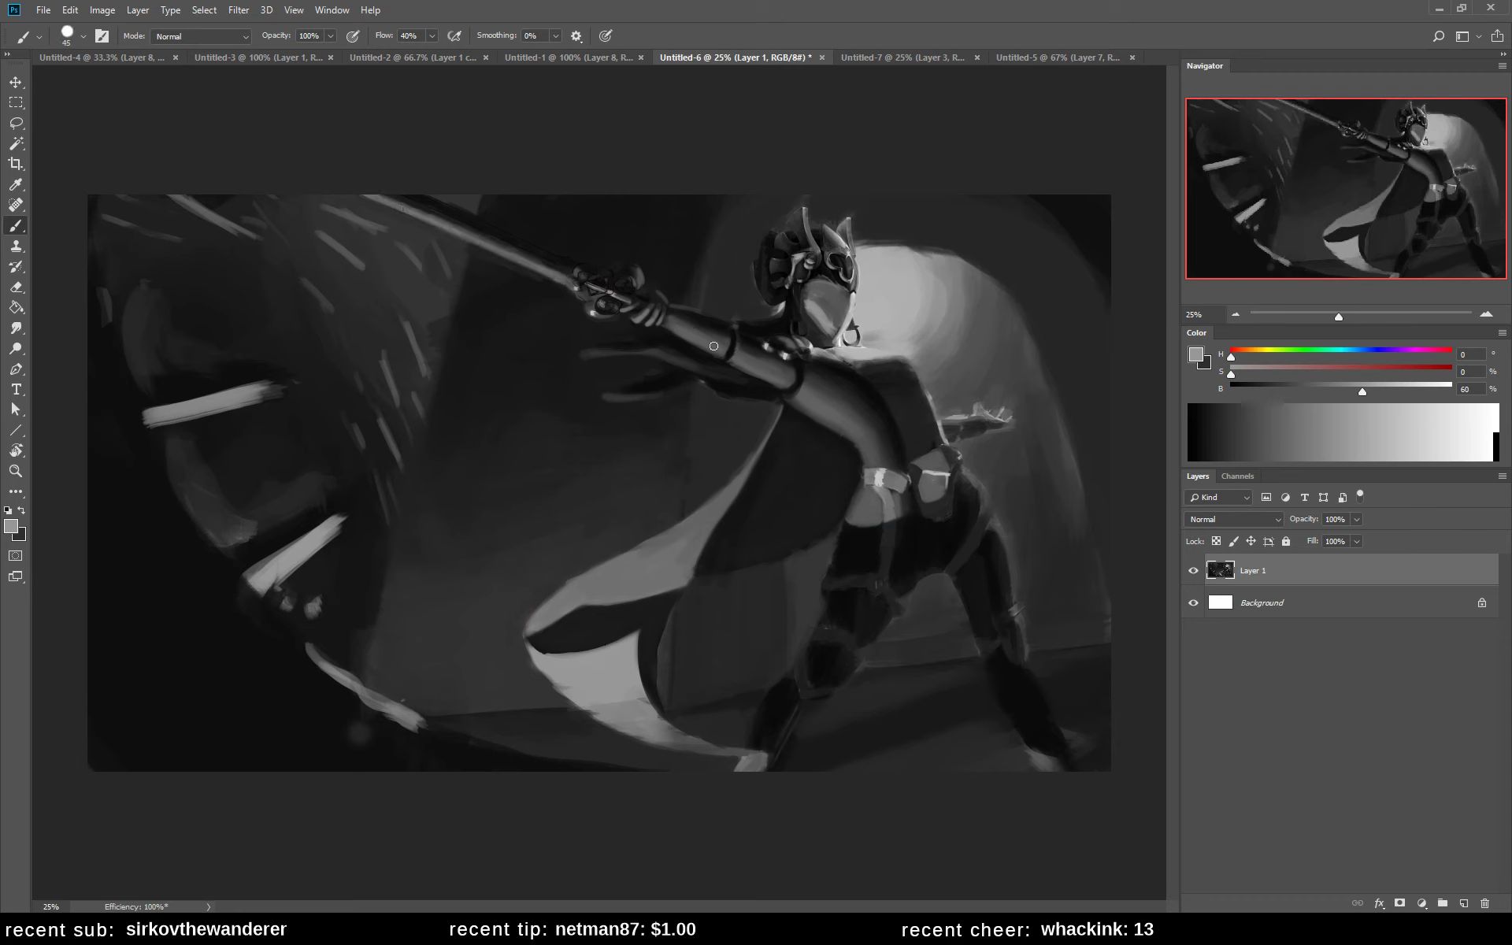
- Lighten the forearm underside, hip edge and face, then mirror the canvas horizontally
drag(668, 327, 858, 451)
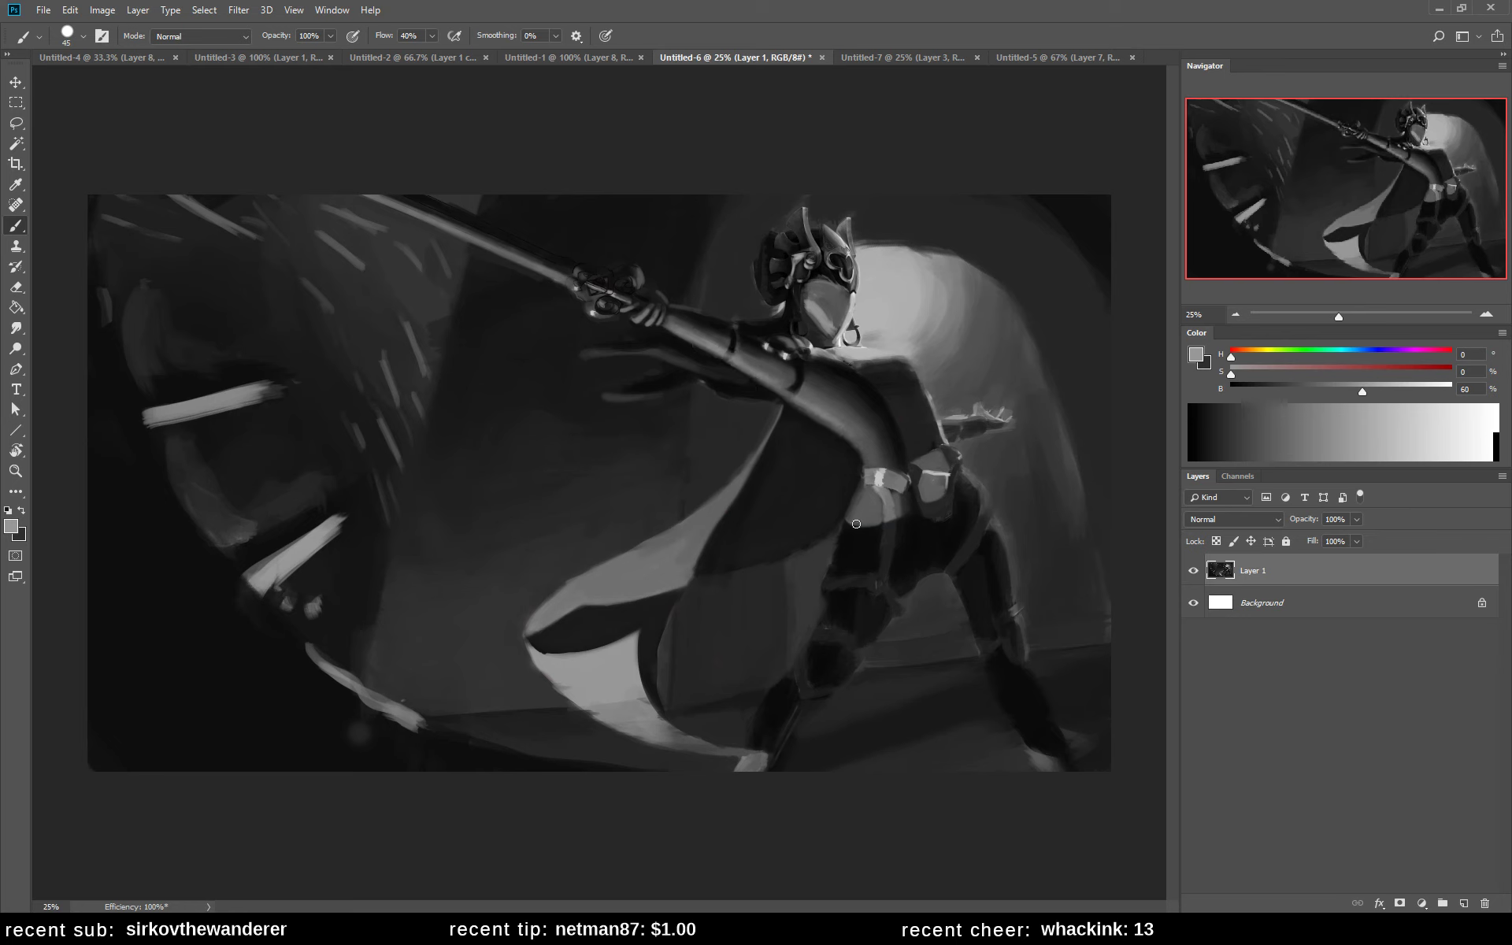
drag(846, 527, 876, 521)
drag(742, 758, 764, 749)
key(bracketright)
key(bracketright)
key(bracketright)
key(bracketright)
key(bracketleft)
key(bracketleft)
key(bracketleft)
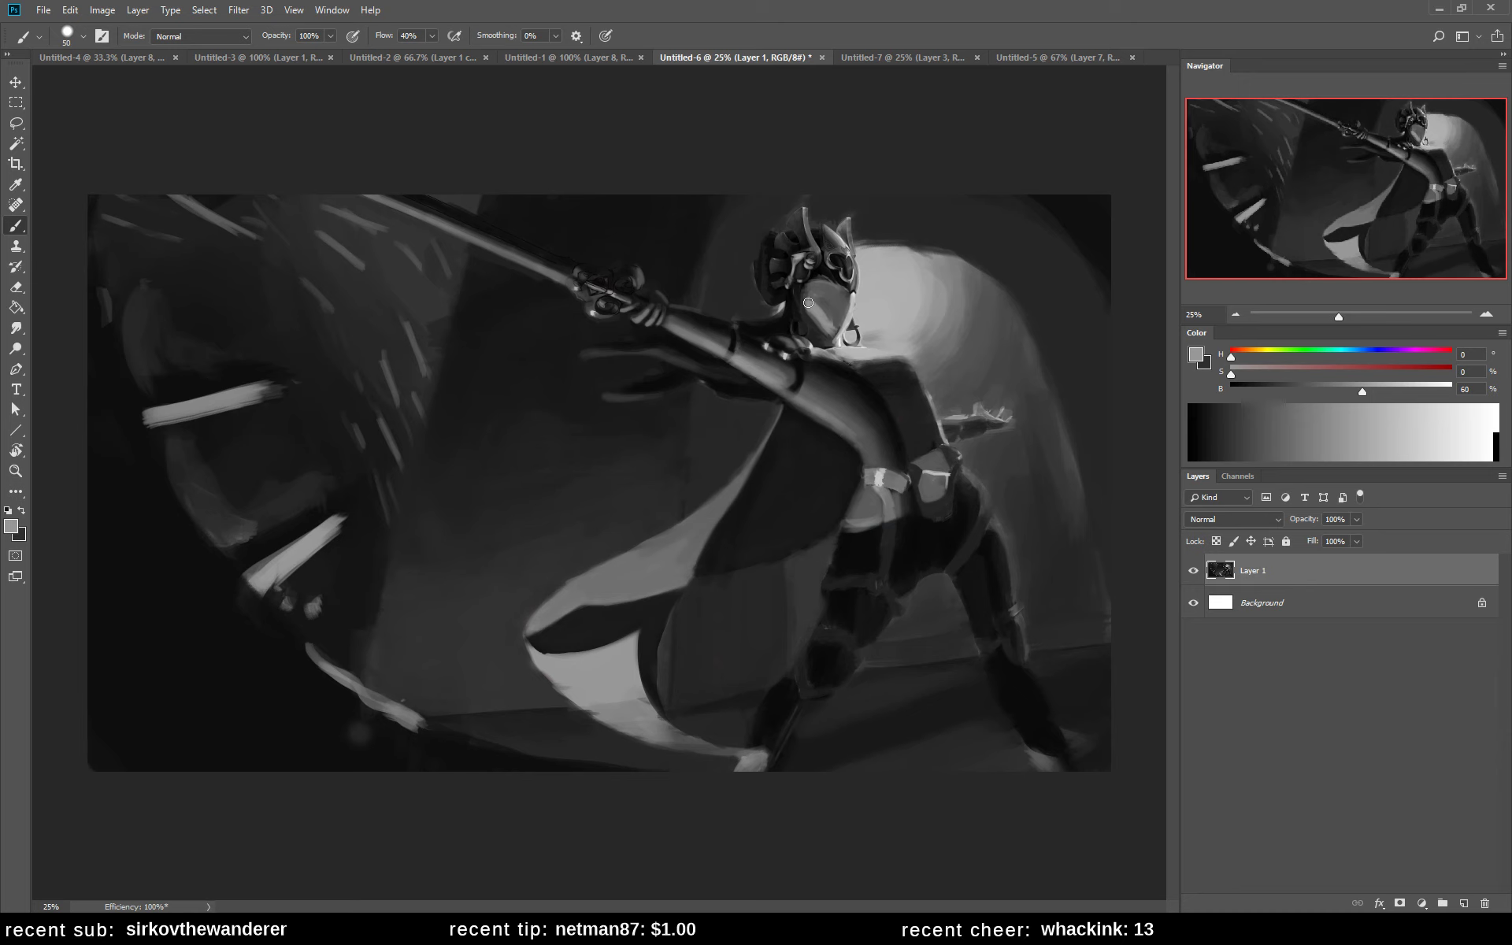
drag(834, 325, 820, 298)
key(ctrl+shift+h)
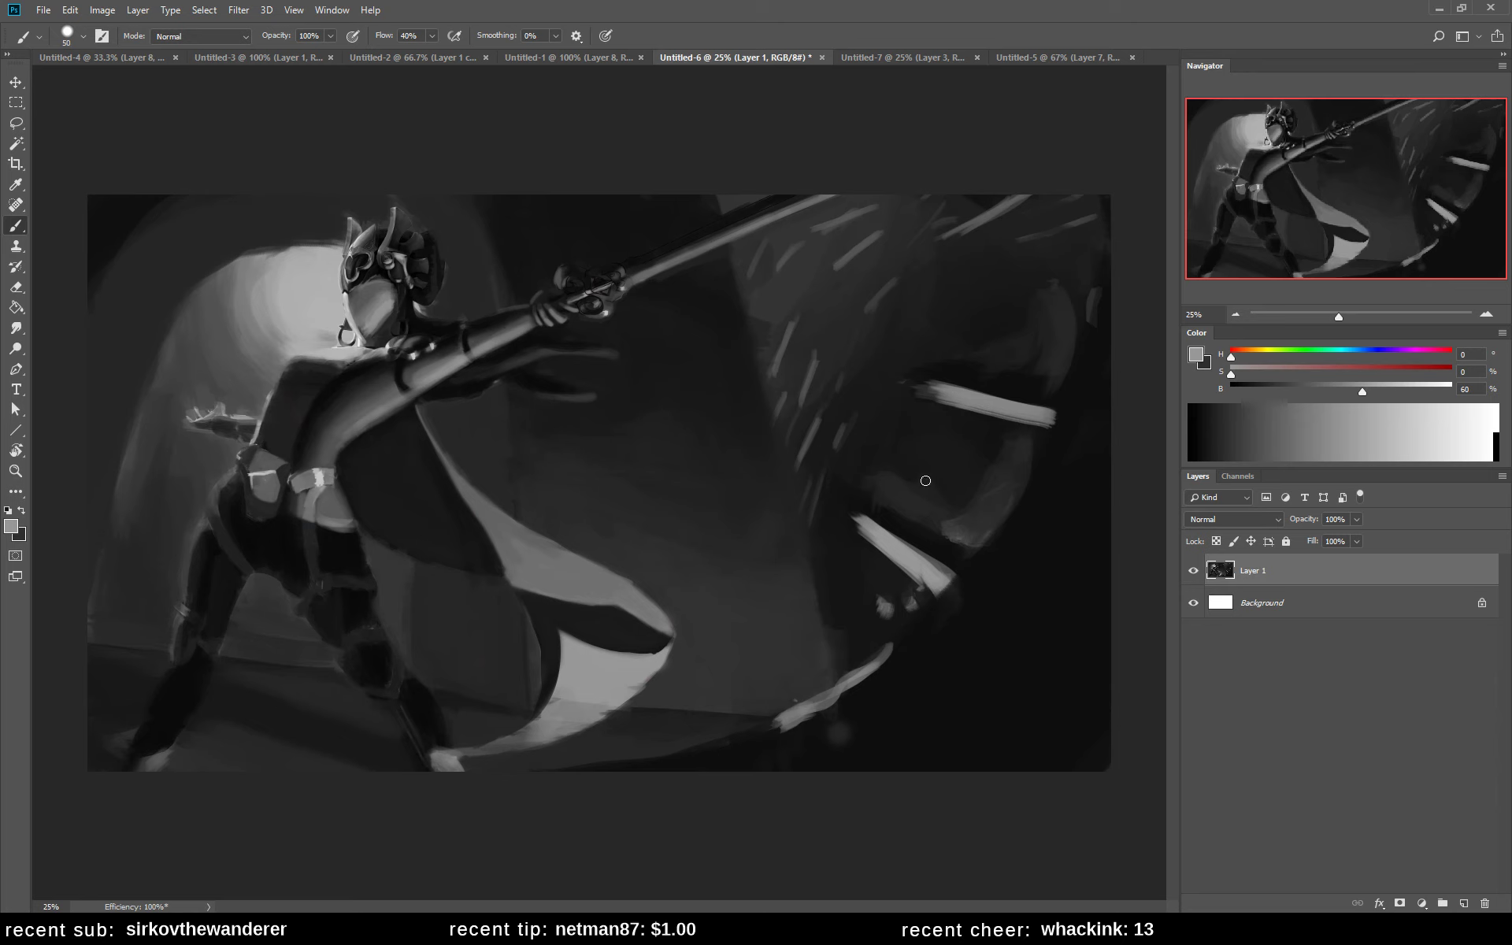
- Zoom the view out to about 14% so the whole mirrored painting sits small and centred
key(z)
mouse_move(915, 485)
mouse_down()
mouse_move(823, 459)
mouse_move(890, 488)
mouse_up()
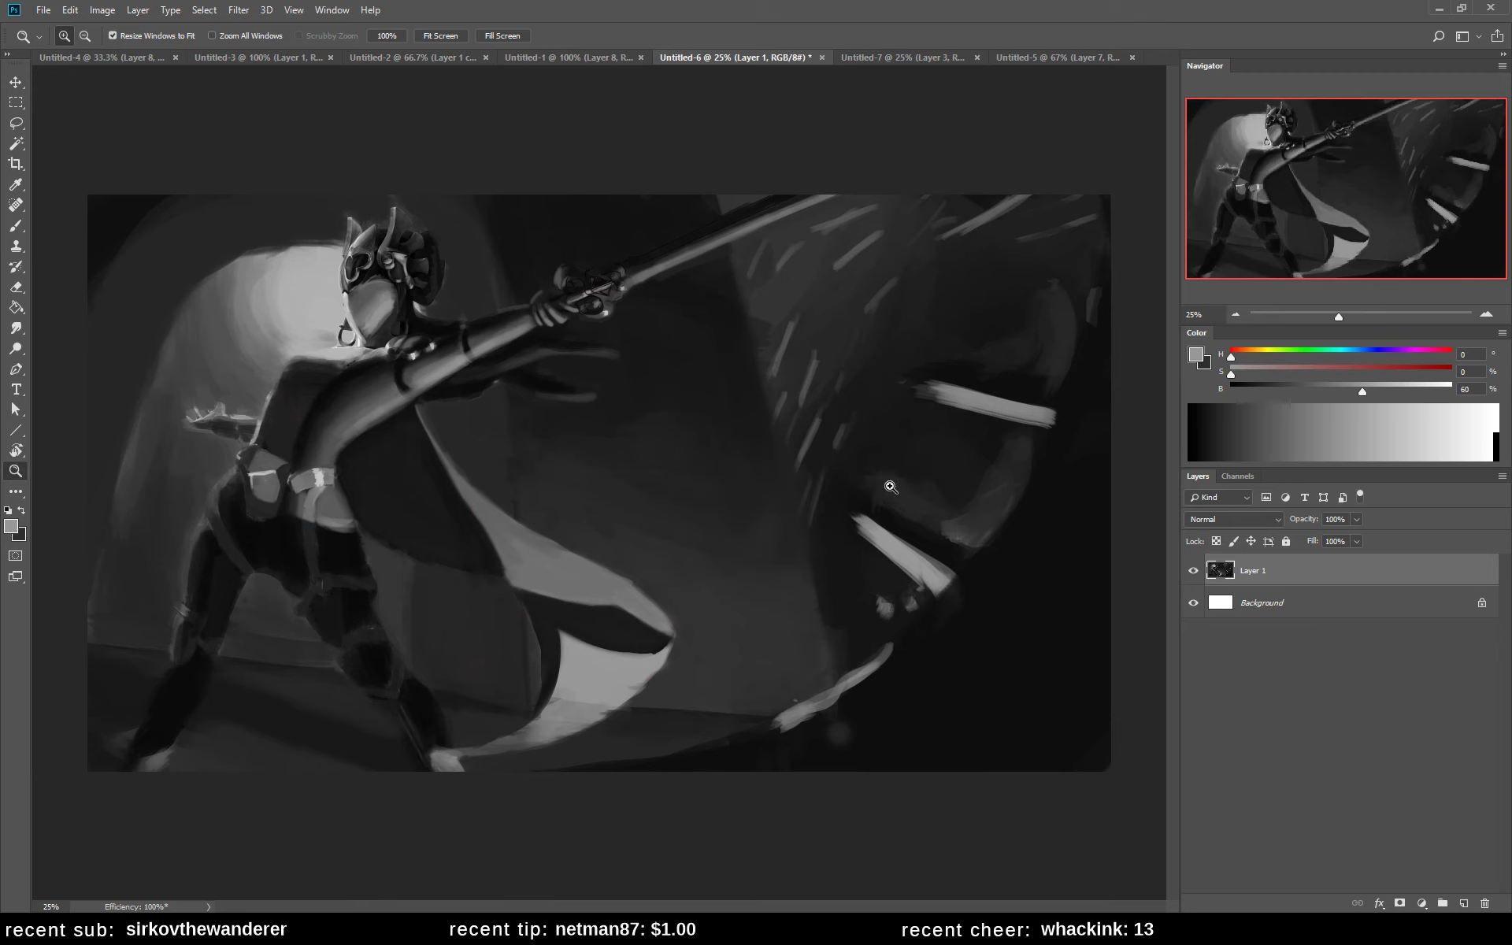
drag(1323, 319, 1320, 317)
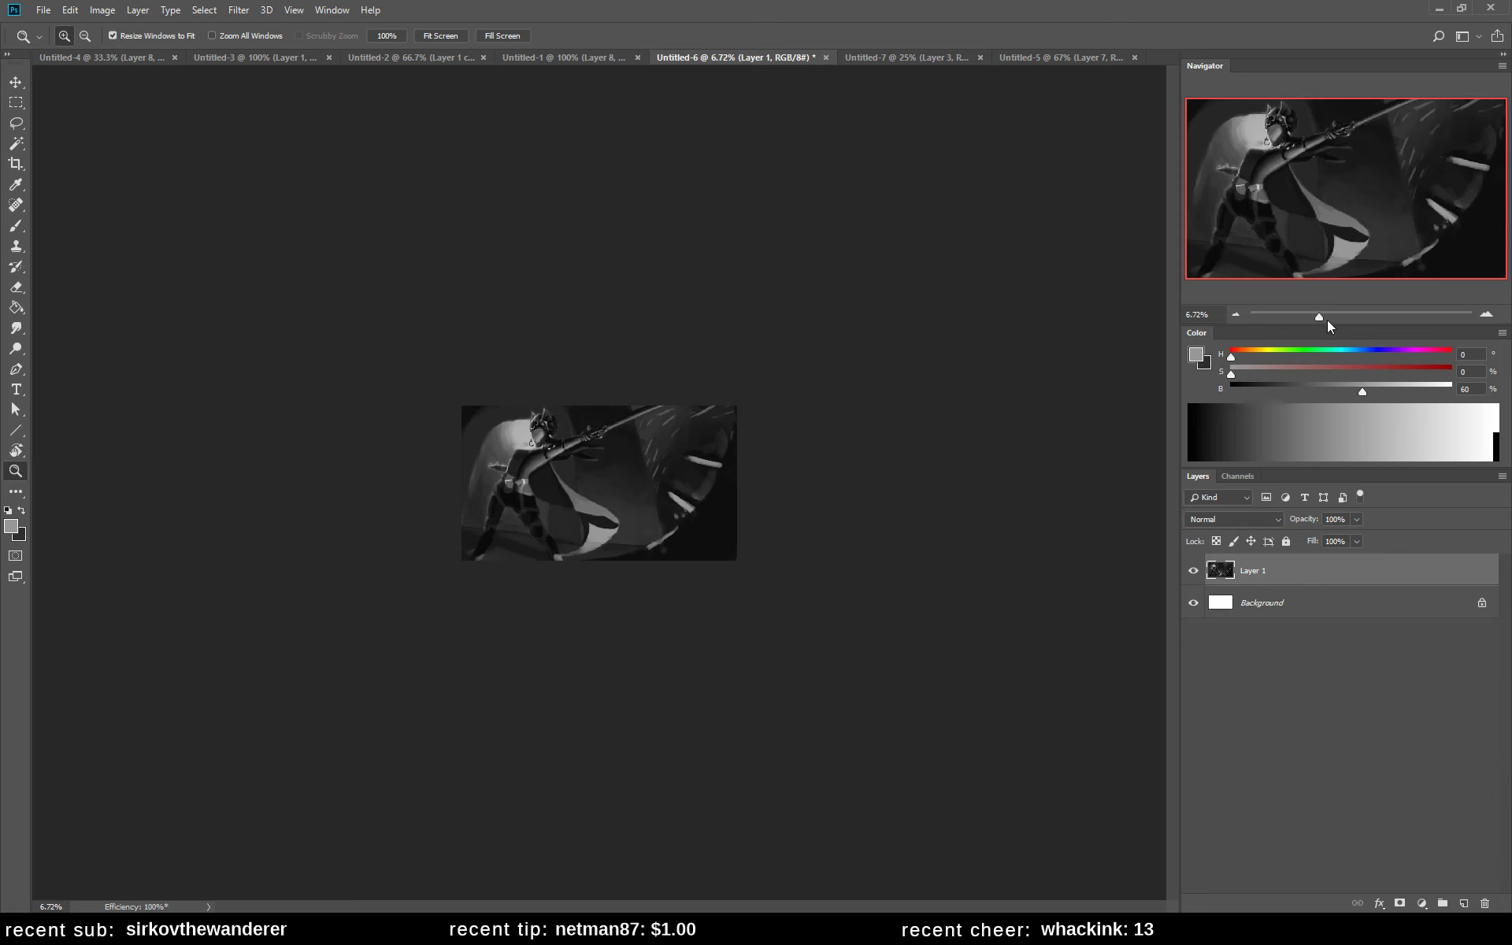
drag(1320, 318, 1332, 318)
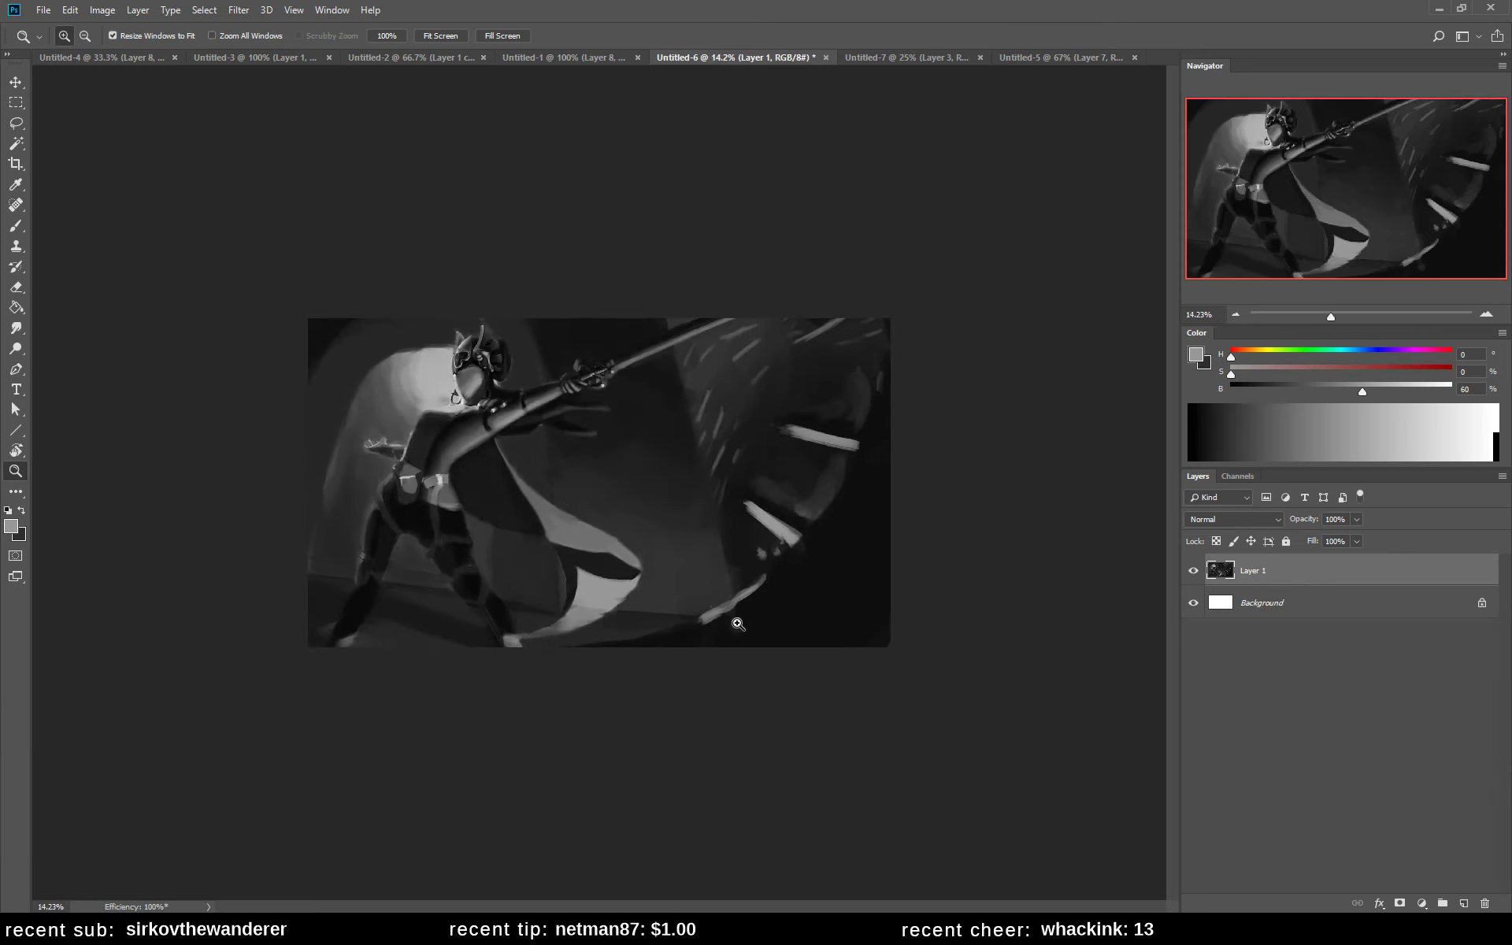
key(b)
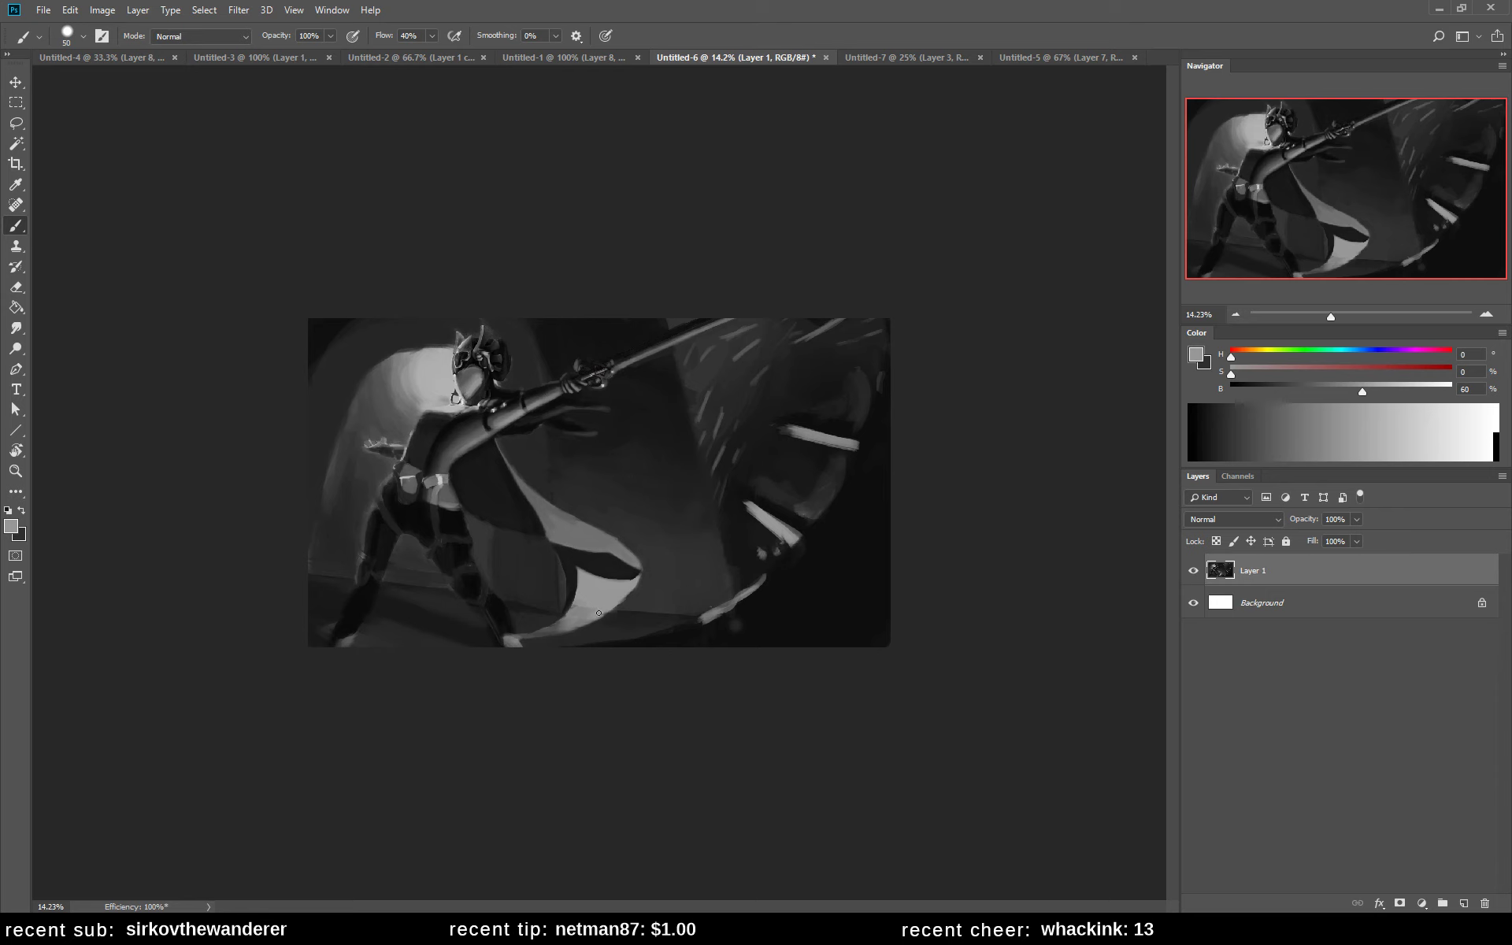
- Paint mid grey over the cape's dark wedge and darken its inner edge with a darker grey
alt+click(577, 540)
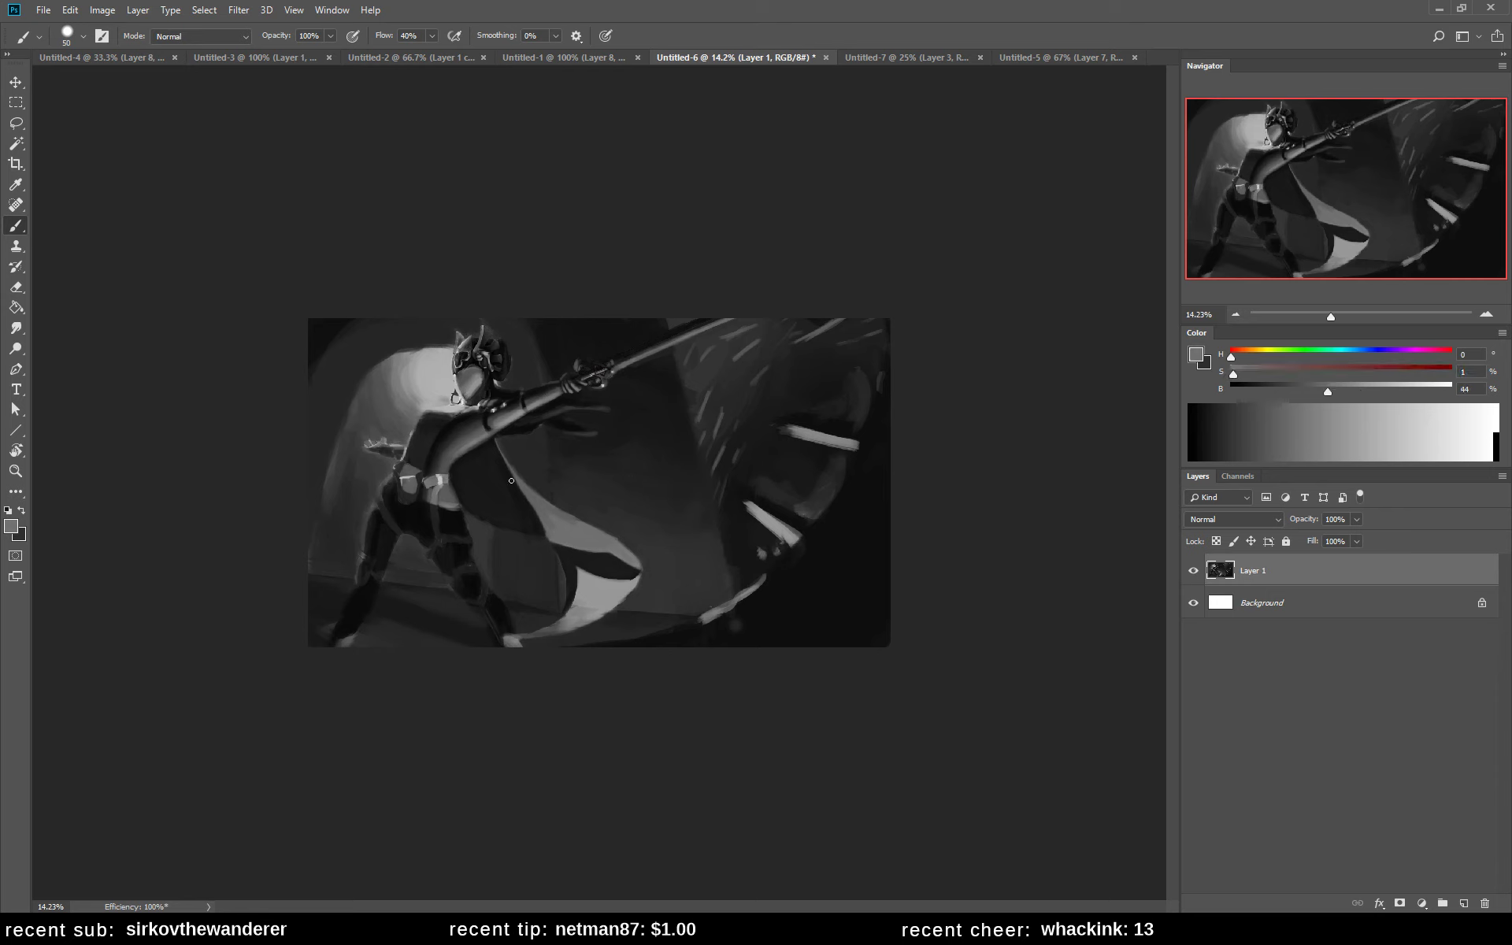
mouse_move(567, 558)
mouse_down()
mouse_move(630, 571)
mouse_move(602, 571)
mouse_move(634, 568)
mouse_move(563, 551)
mouse_move(570, 603)
mouse_move(551, 529)
mouse_up()
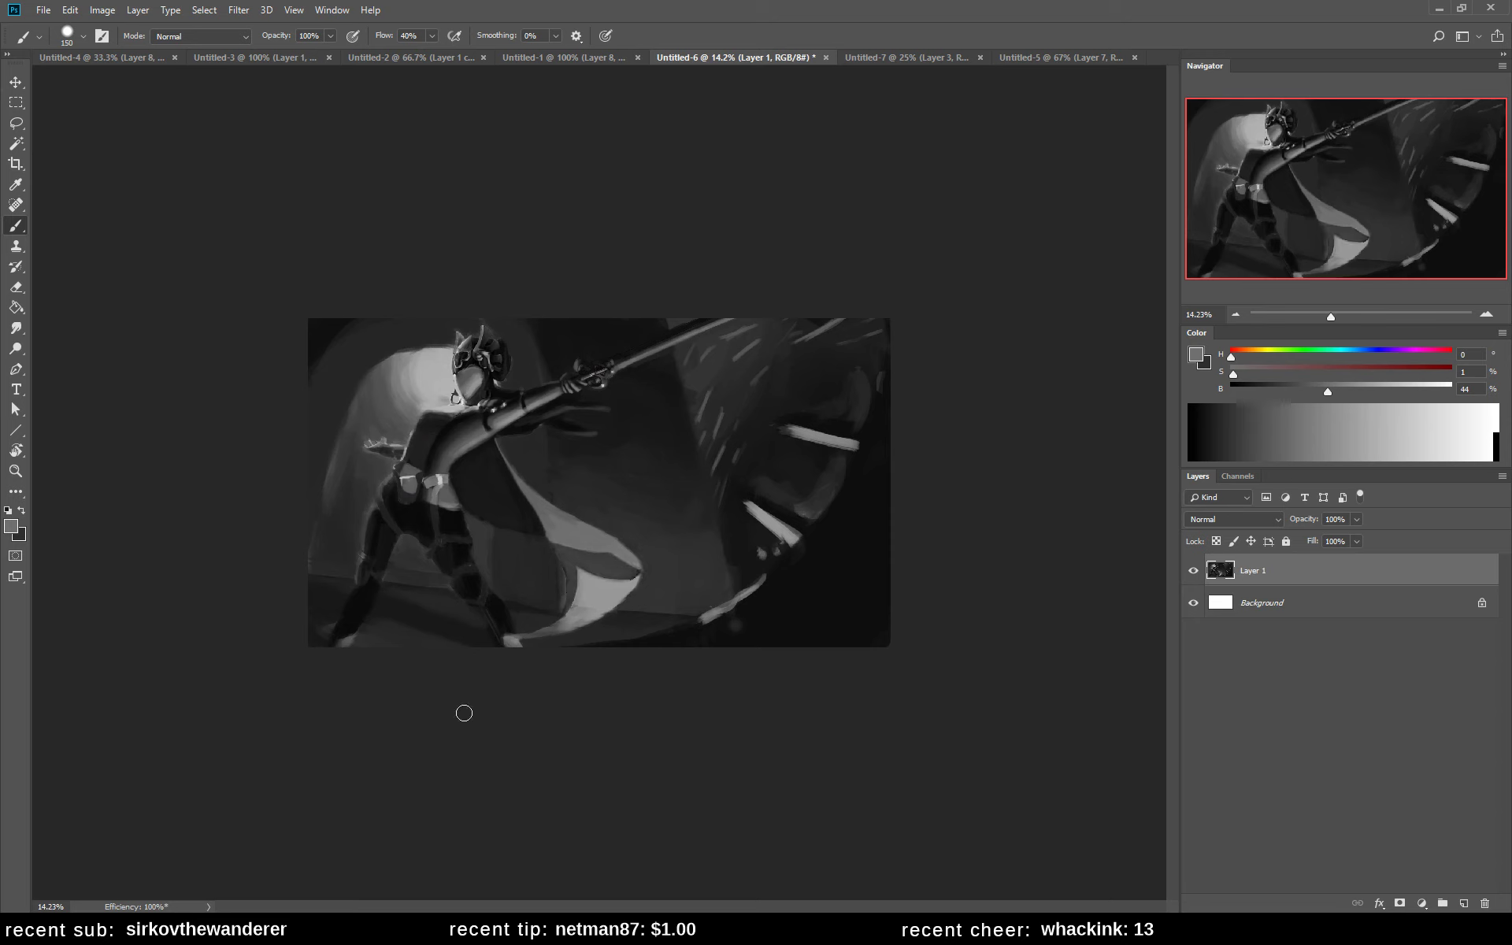
alt+click(544, 561)
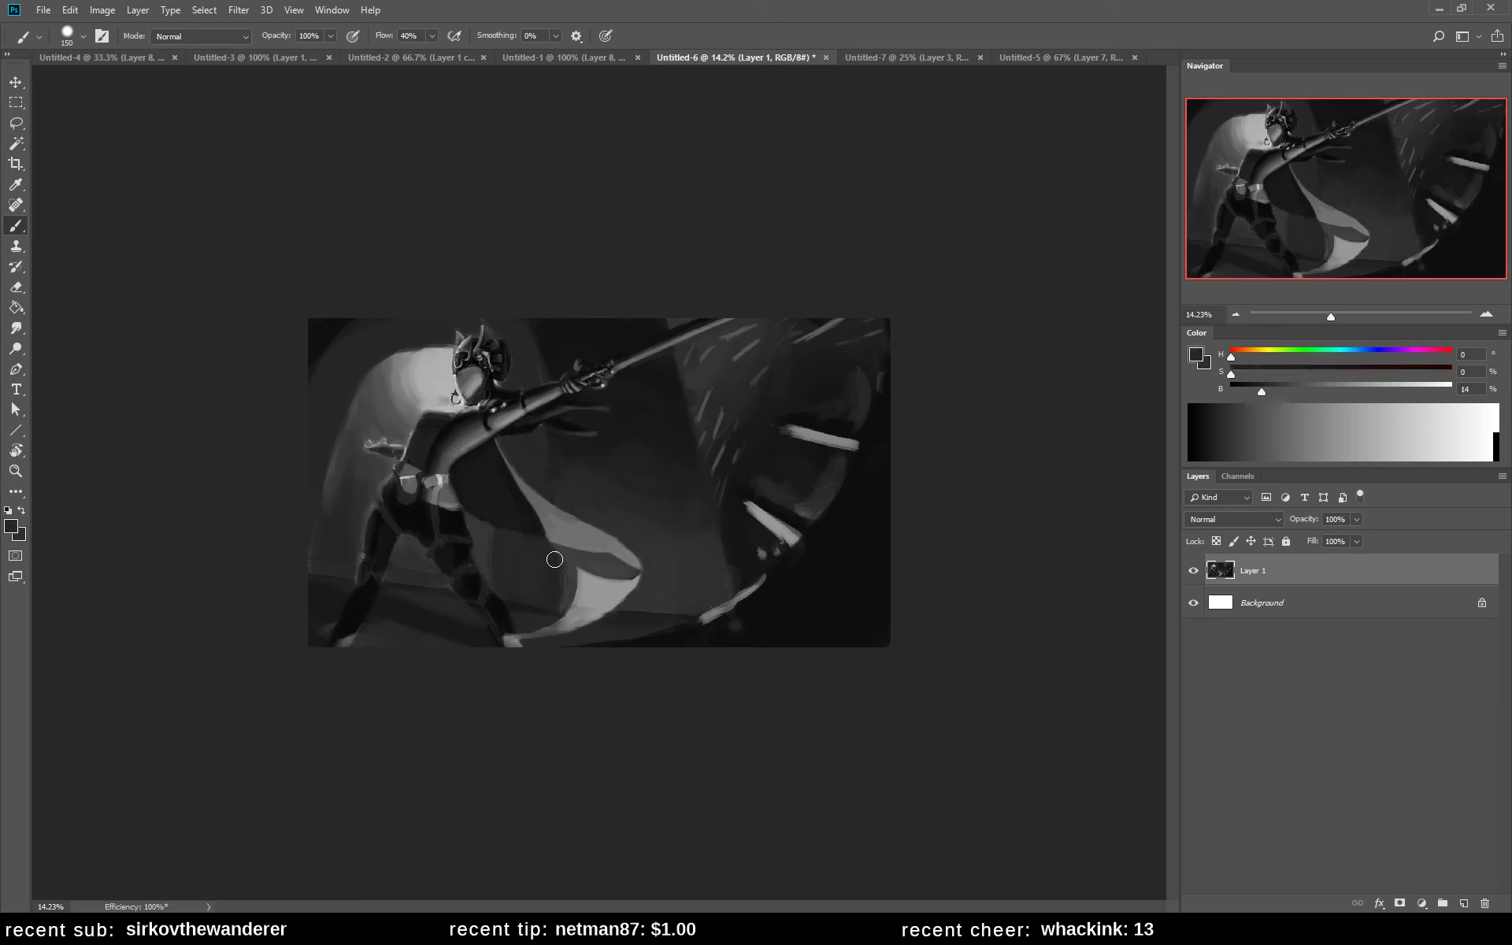
drag(555, 560, 558, 603)
- Add a light grey stroke left of the cape, then flip the canvas back horizontally
alt+click(679, 575)
alt+click(582, 529)
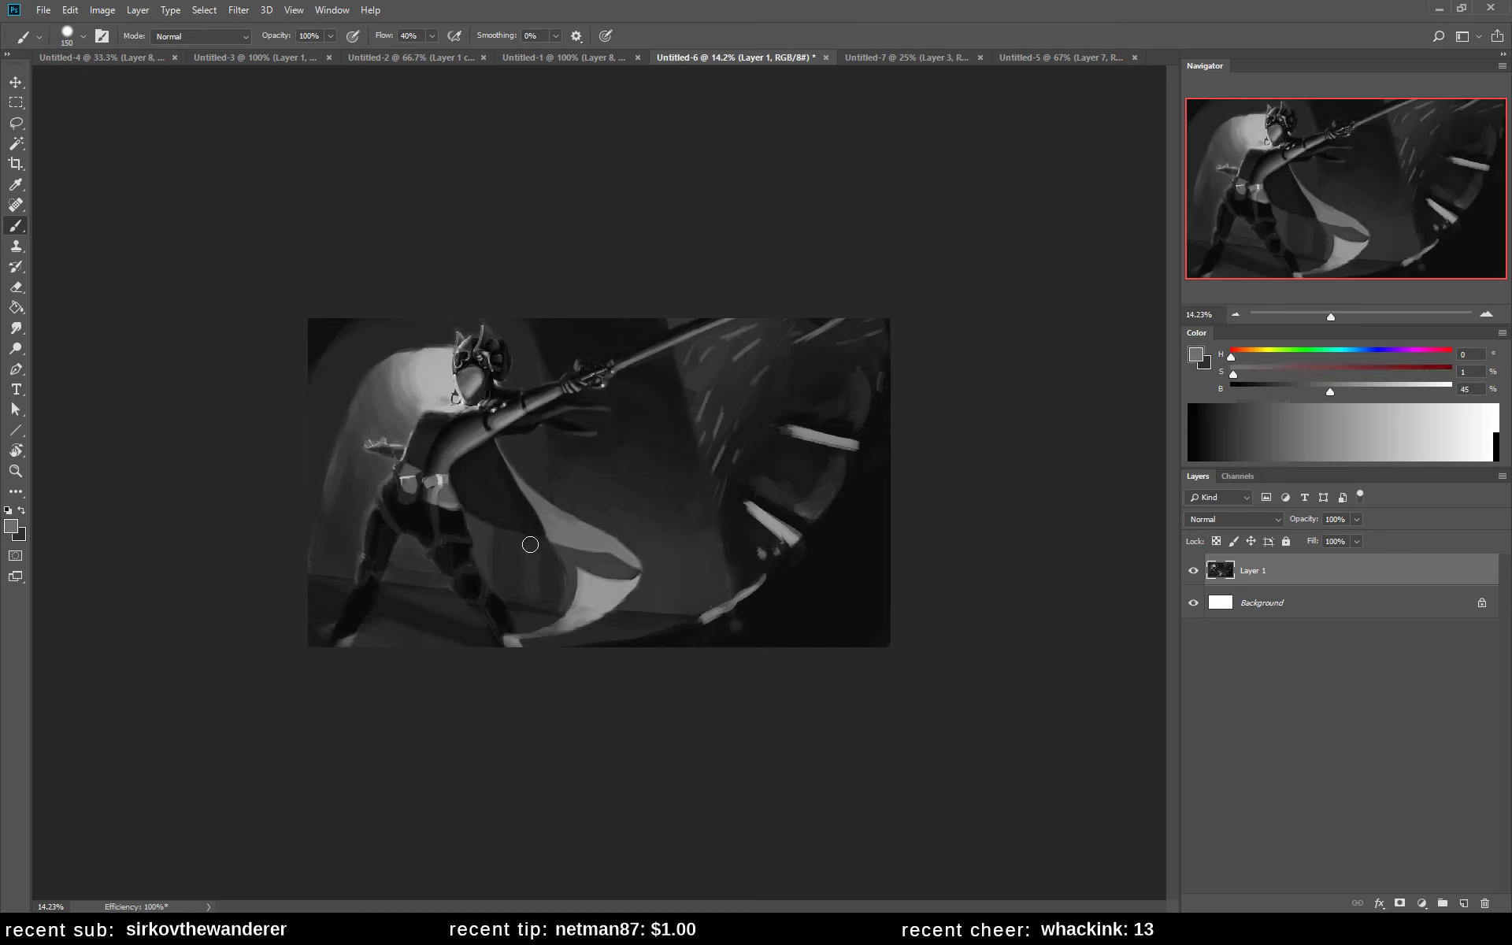
drag(528, 544, 536, 564)
alt+click(554, 582)
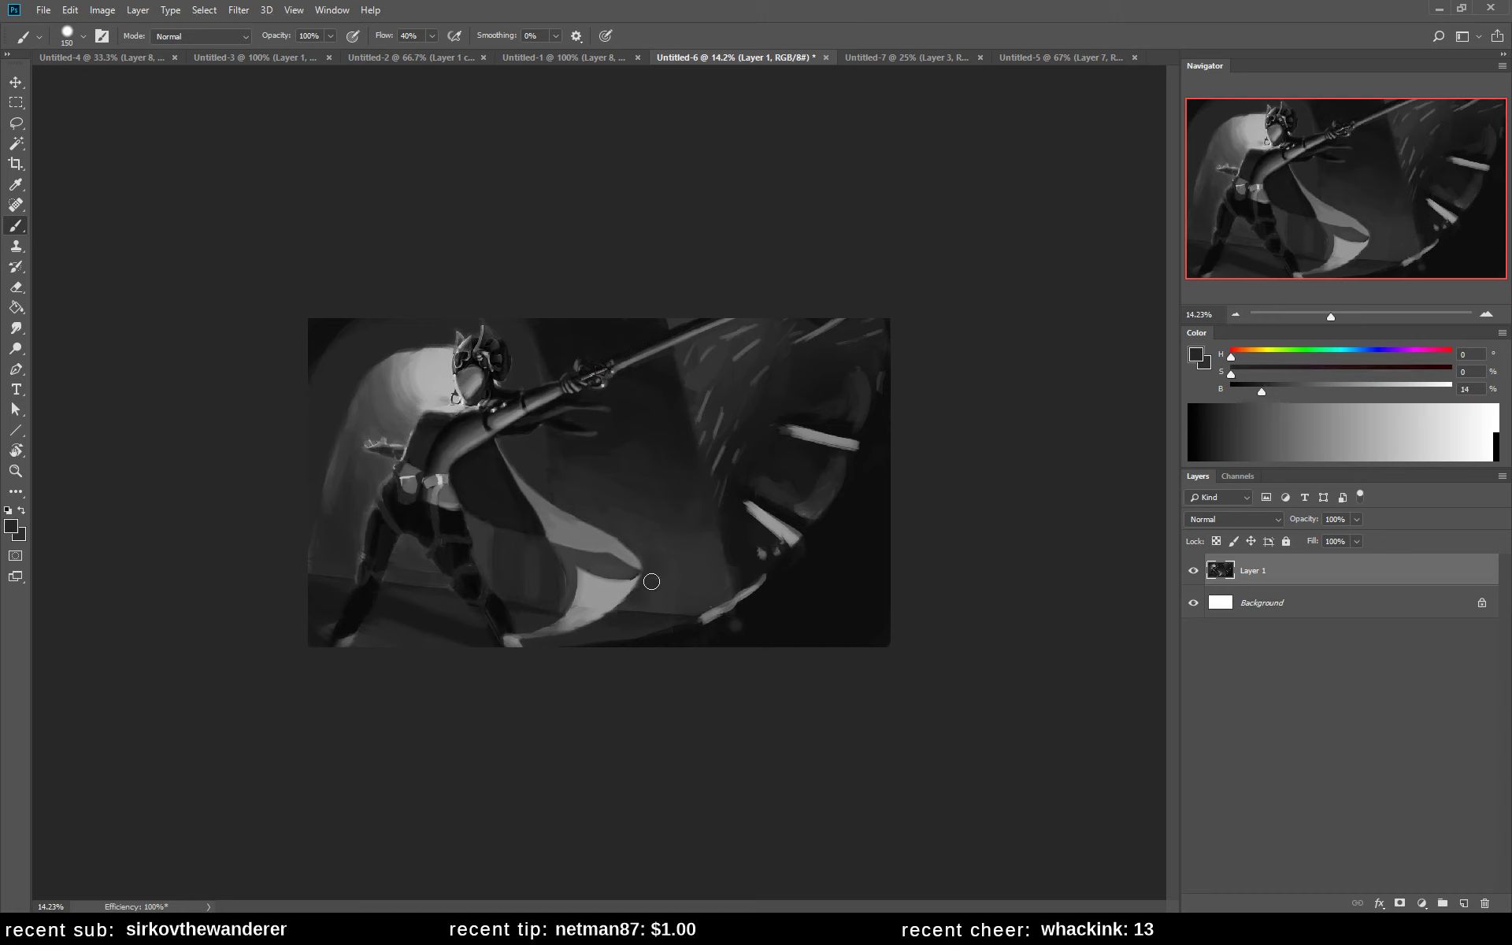
alt+click(523, 559)
key(ctrl+shift+h)
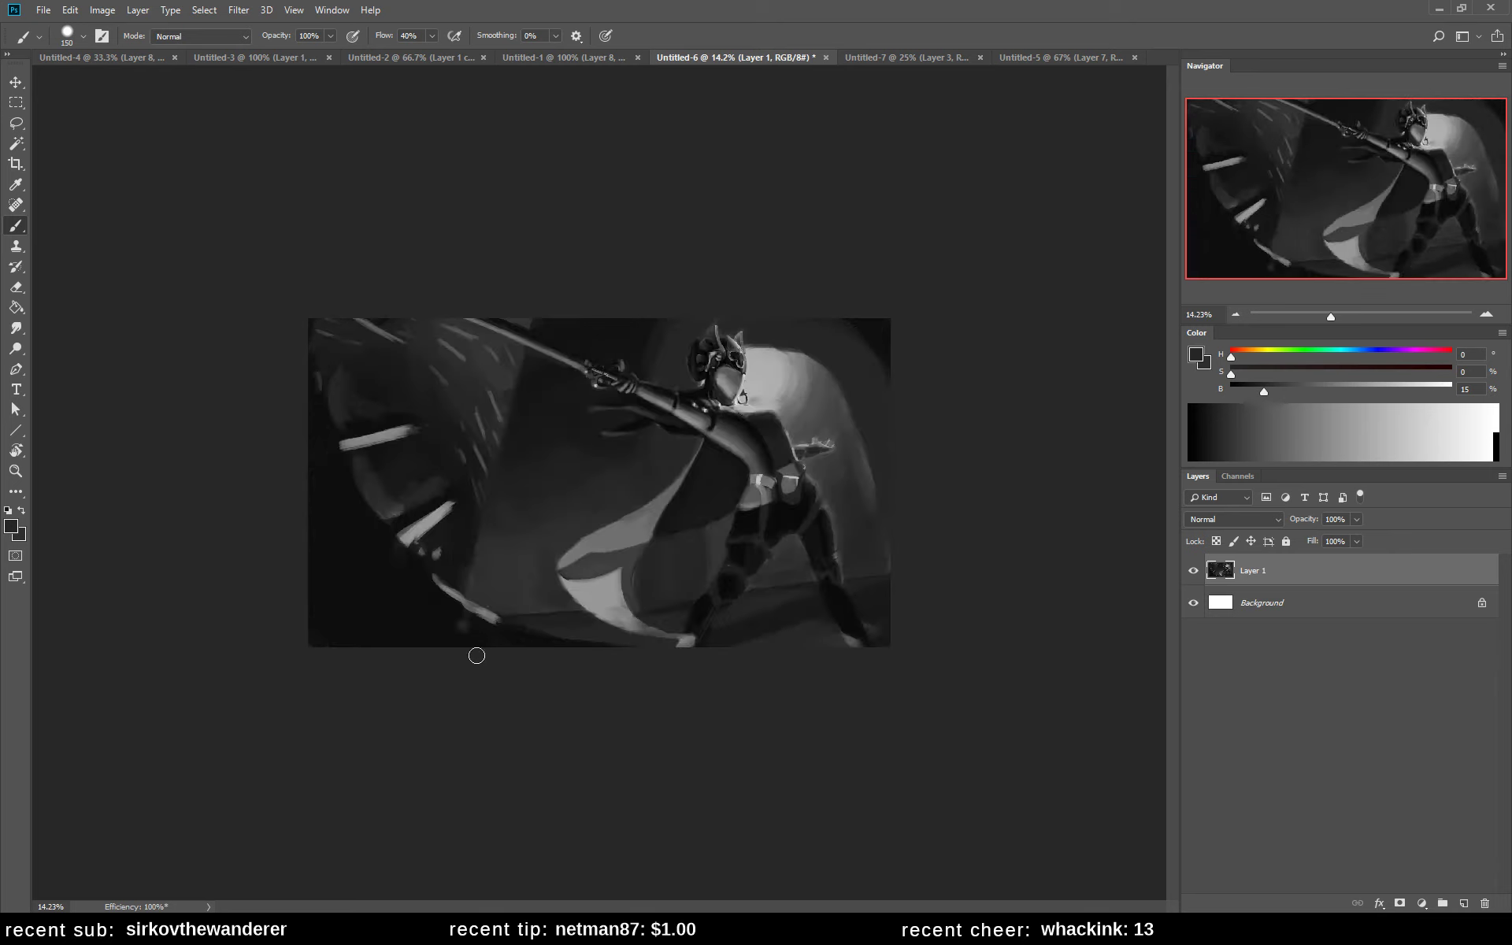
- Brighten the area behind the helmet and between its horns, and reshape the right horn
alt+click(769, 360)
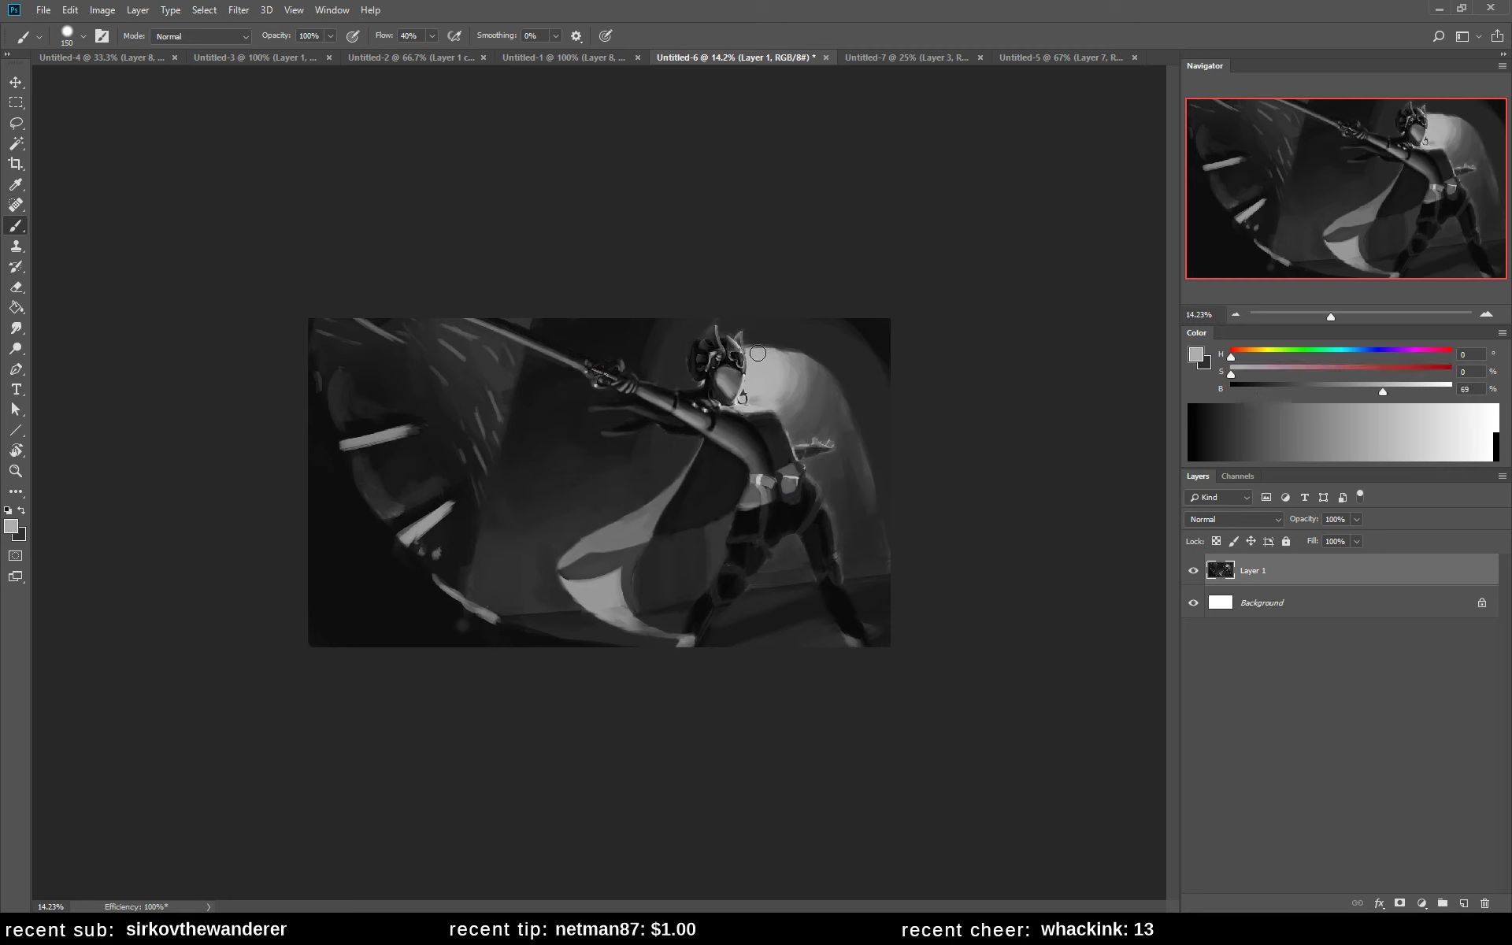
mouse_move(761, 332)
mouse_down()
mouse_move(745, 346)
mouse_move(758, 331)
mouse_move(815, 382)
mouse_move(796, 314)
mouse_move(835, 397)
mouse_up()
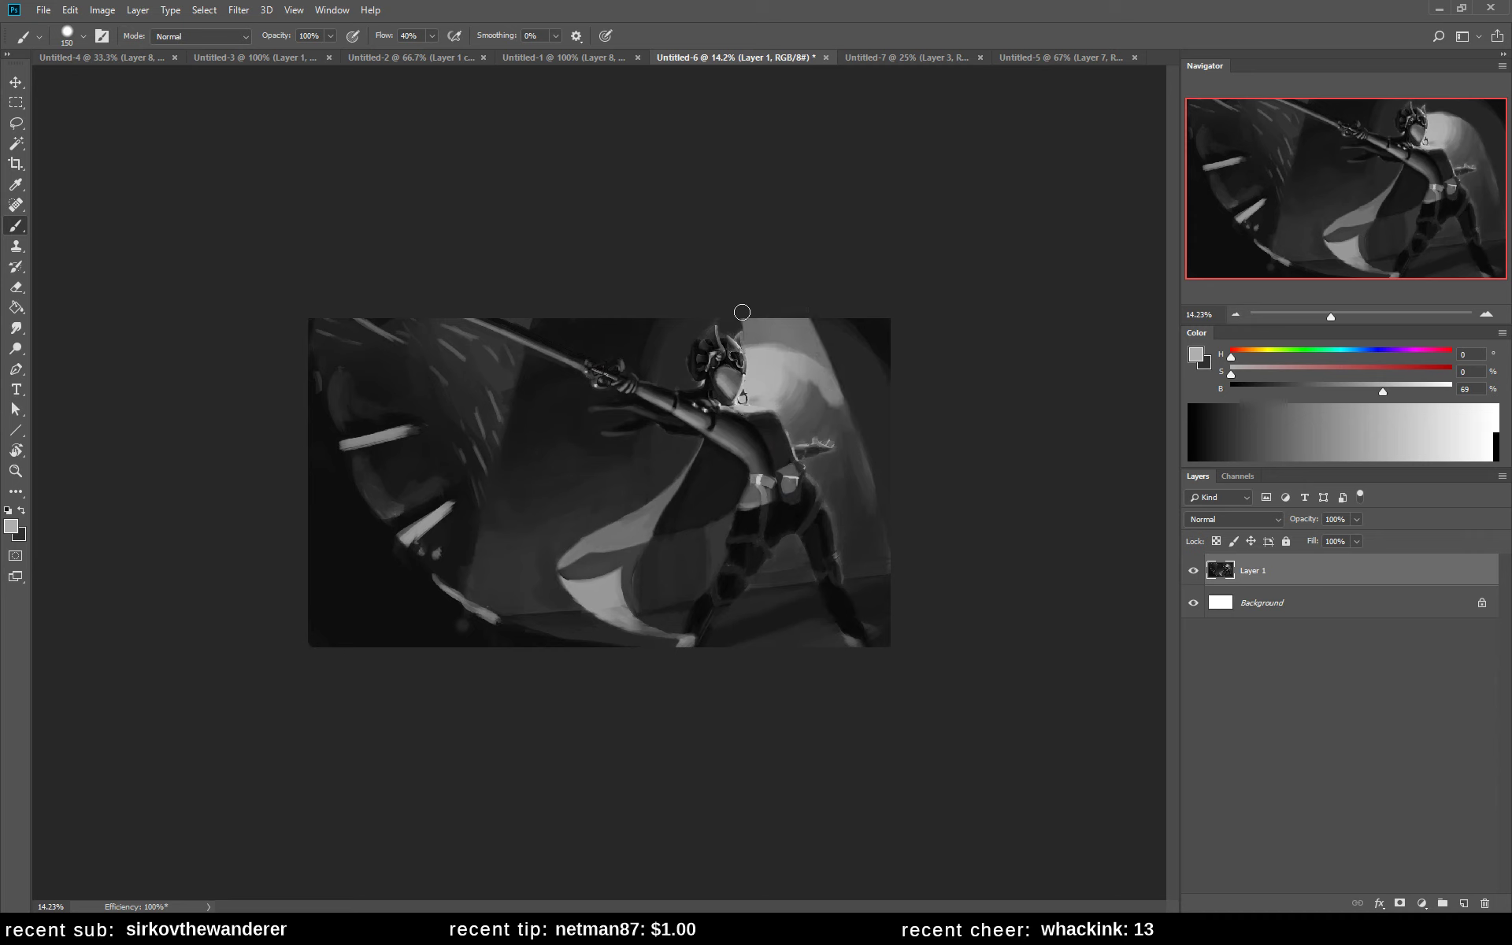
mouse_move(732, 326)
mouse_down()
mouse_move(751, 348)
mouse_move(775, 360)
mouse_move(797, 333)
mouse_move(823, 406)
mouse_up()
mouse_move(726, 313)
mouse_down()
mouse_move(737, 319)
mouse_move(733, 303)
mouse_up()
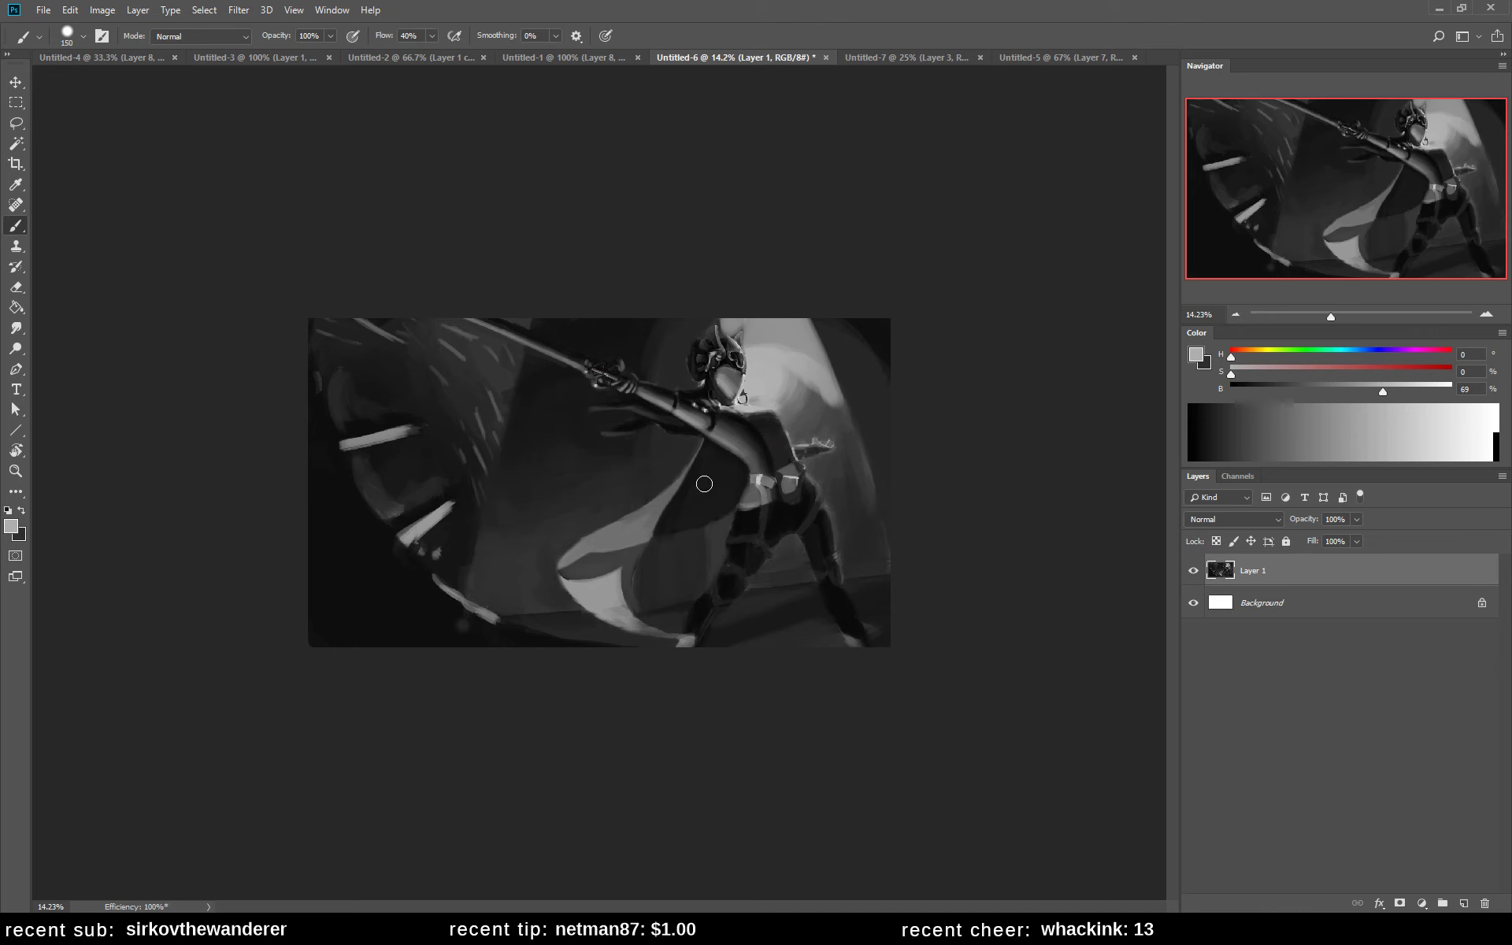
- Paint light streaks on the floor between the legs and darken the streak's lower edge
mouse_move(778, 586)
mouse_down()
mouse_move(739, 601)
mouse_move(801, 590)
mouse_move(713, 623)
mouse_move(866, 583)
mouse_move(855, 575)
mouse_move(877, 575)
mouse_move(857, 581)
mouse_move(872, 601)
mouse_move(850, 590)
mouse_move(887, 584)
mouse_move(848, 586)
mouse_move(887, 592)
mouse_up()
alt+click(739, 601)
alt+click(713, 623)
alt+click(791, 344)
alt+click(864, 577)
alt+click(866, 583)
alt+click(877, 585)
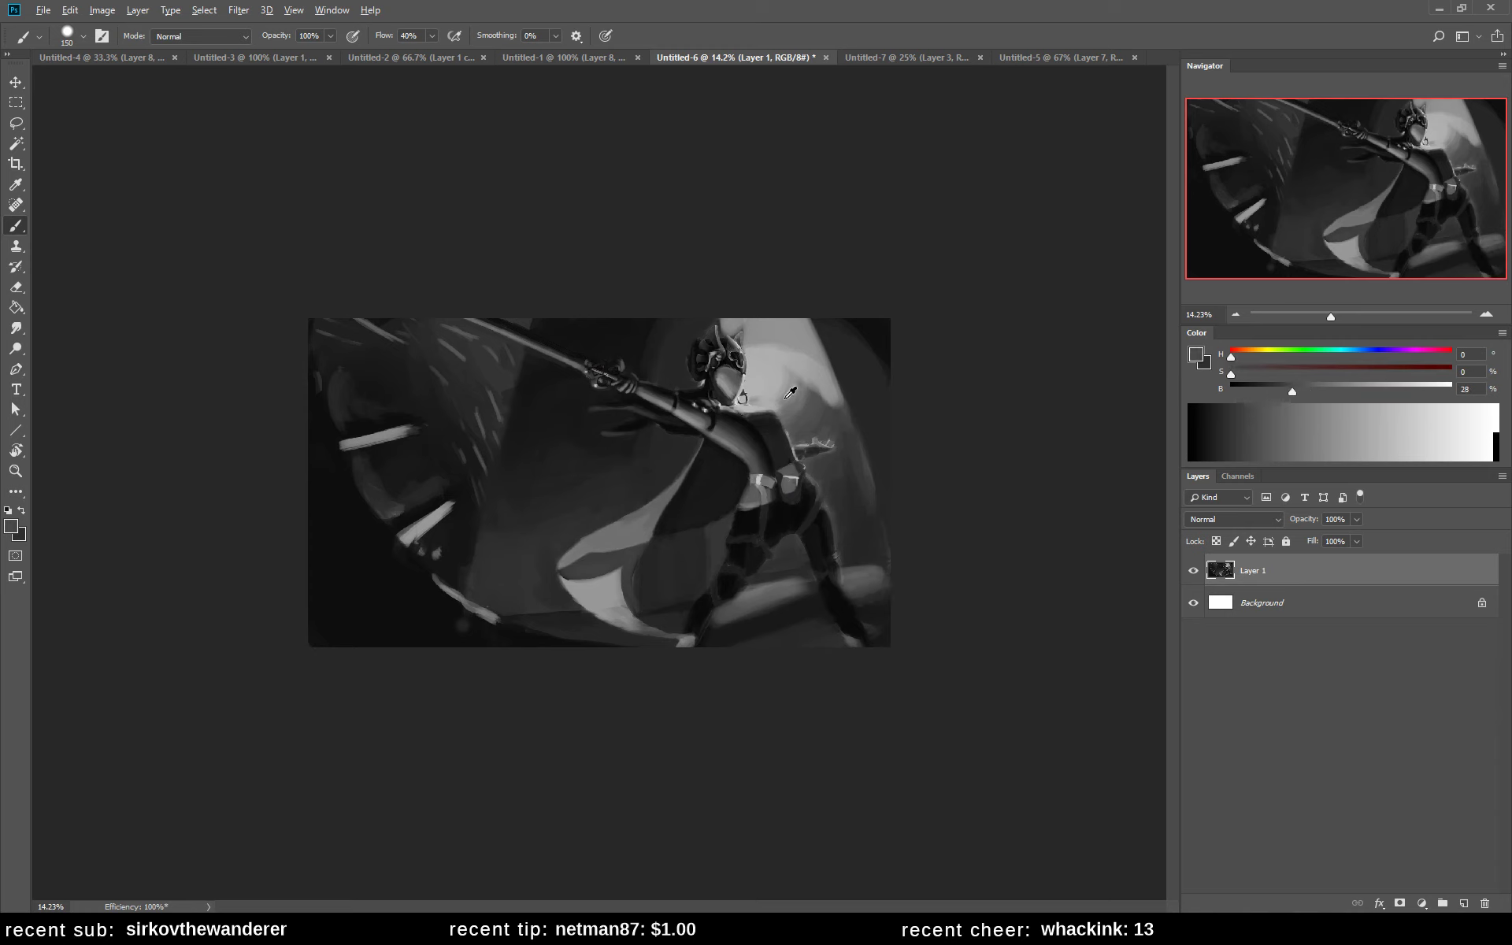
- Brighten the glow beside the head and shoulder, then add darker strokes toward the lower right
alt+click(776, 375)
mouse_move(774, 374)
mouse_down()
mouse_move(790, 356)
mouse_move(824, 405)
mouse_move(791, 362)
mouse_move(821, 373)
mouse_up()
alt+click(802, 393)
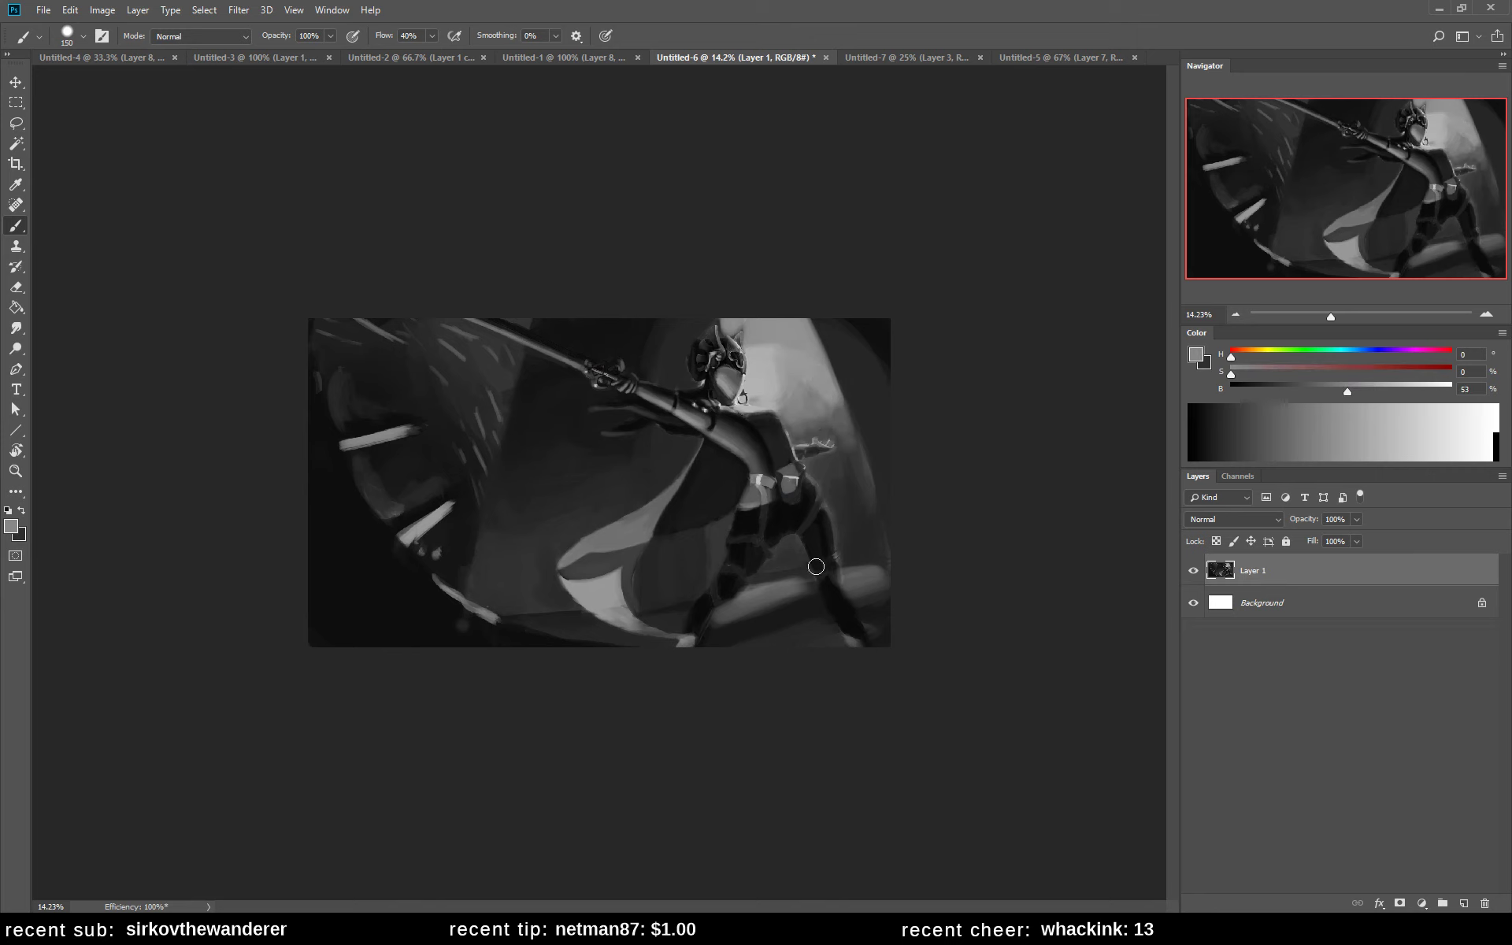
alt+click(784, 439)
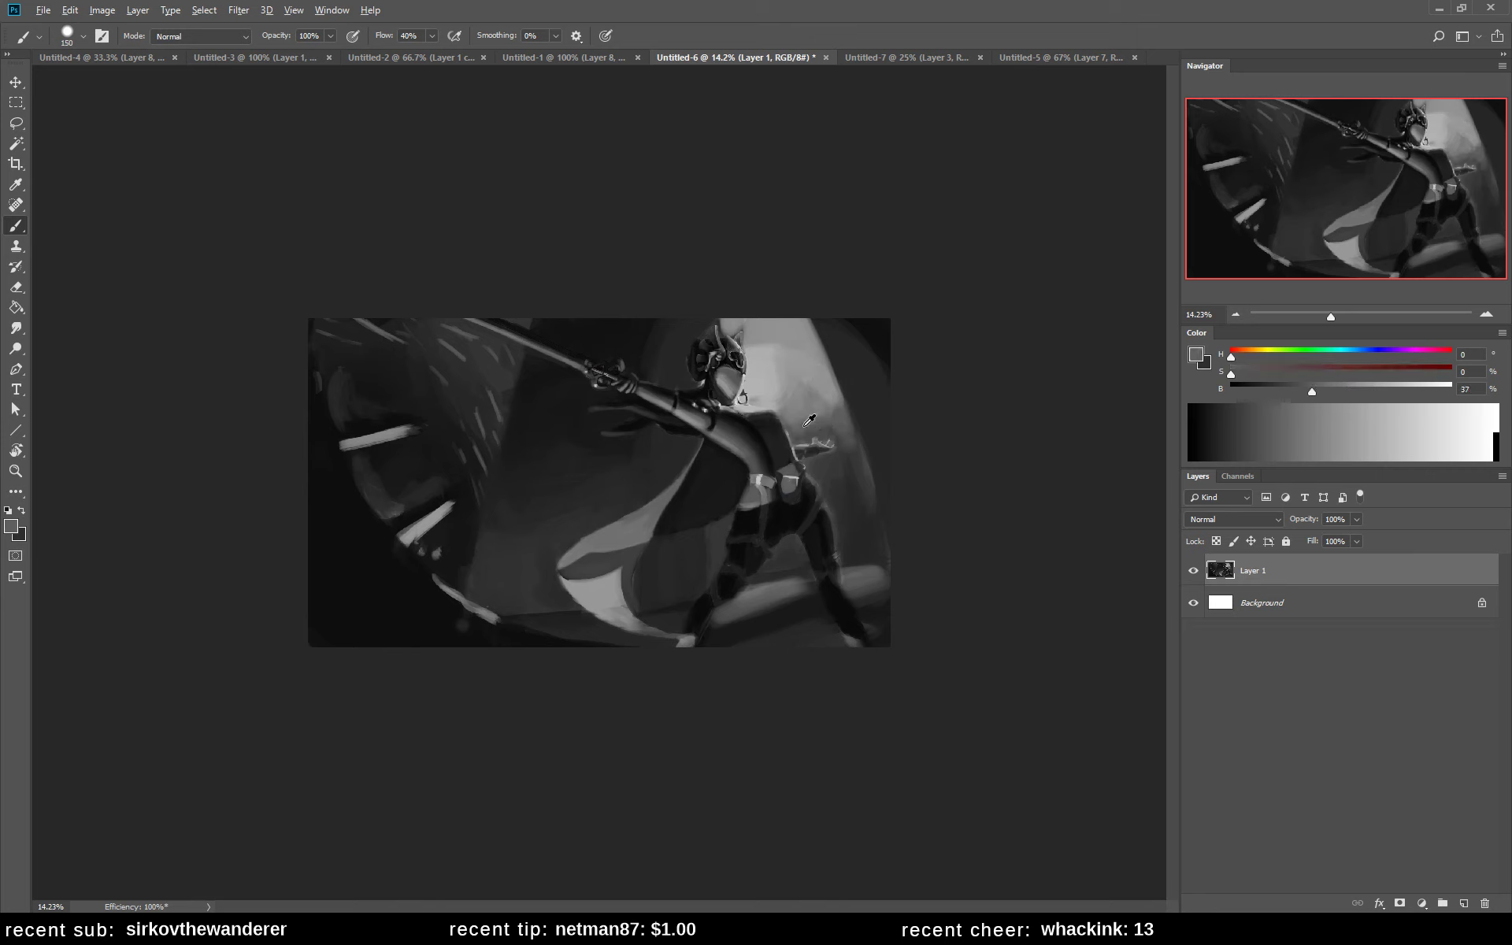
mouse_move(787, 438)
mouse_down()
mouse_move(827, 430)
mouse_move(846, 461)
mouse_move(827, 431)
mouse_move(840, 436)
mouse_move(840, 461)
mouse_move(822, 469)
mouse_move(849, 444)
mouse_move(861, 486)
mouse_up()
alt+click(861, 486)
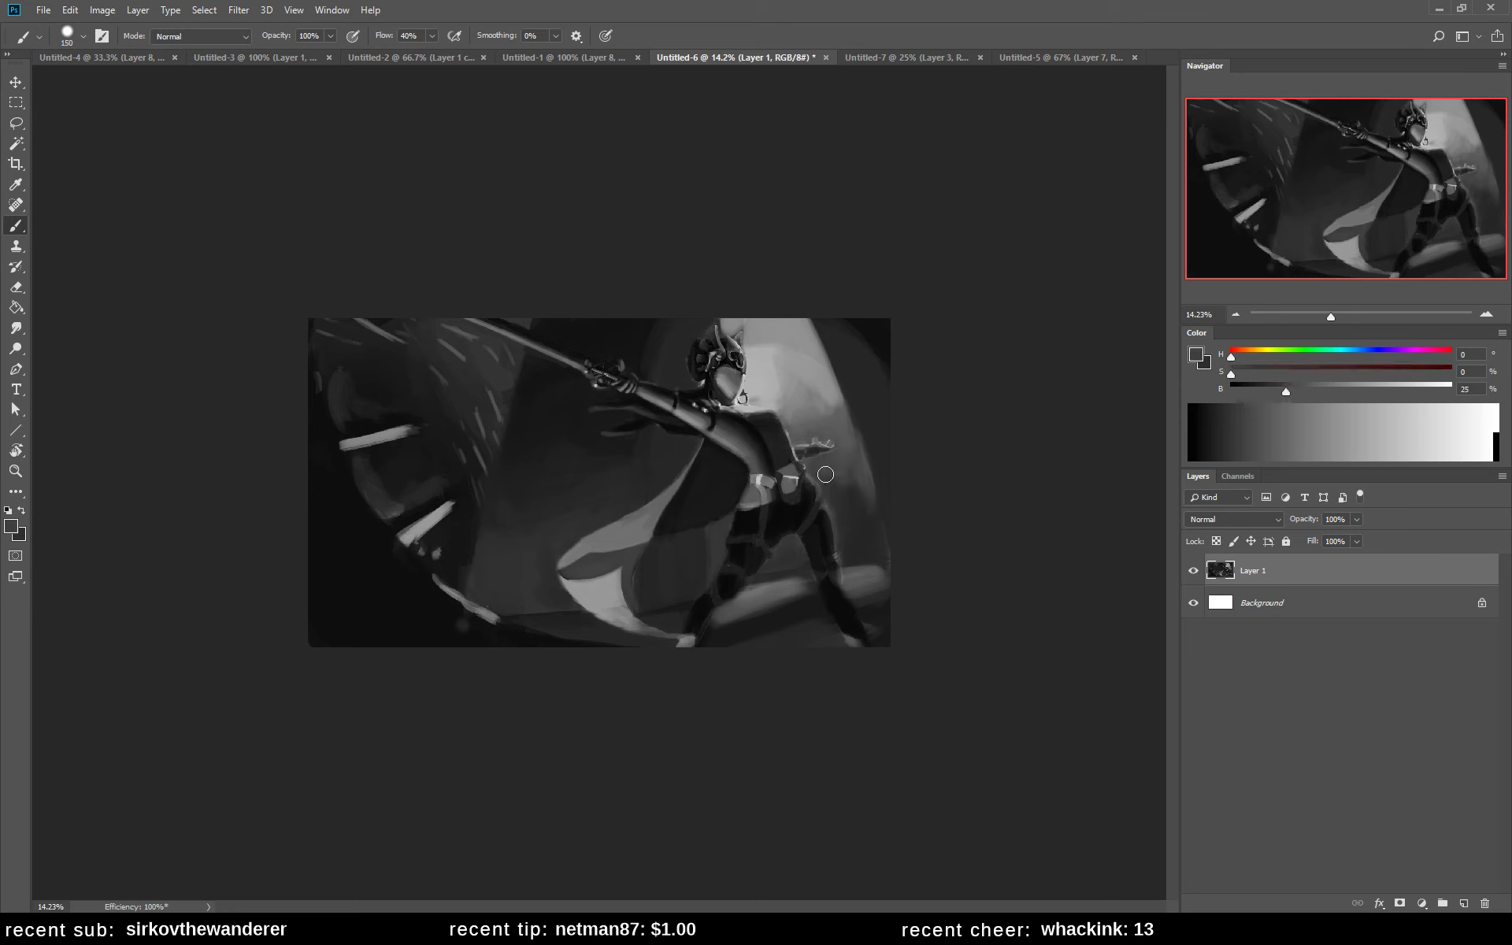
alt+click(841, 468)
drag(851, 531, 879, 532)
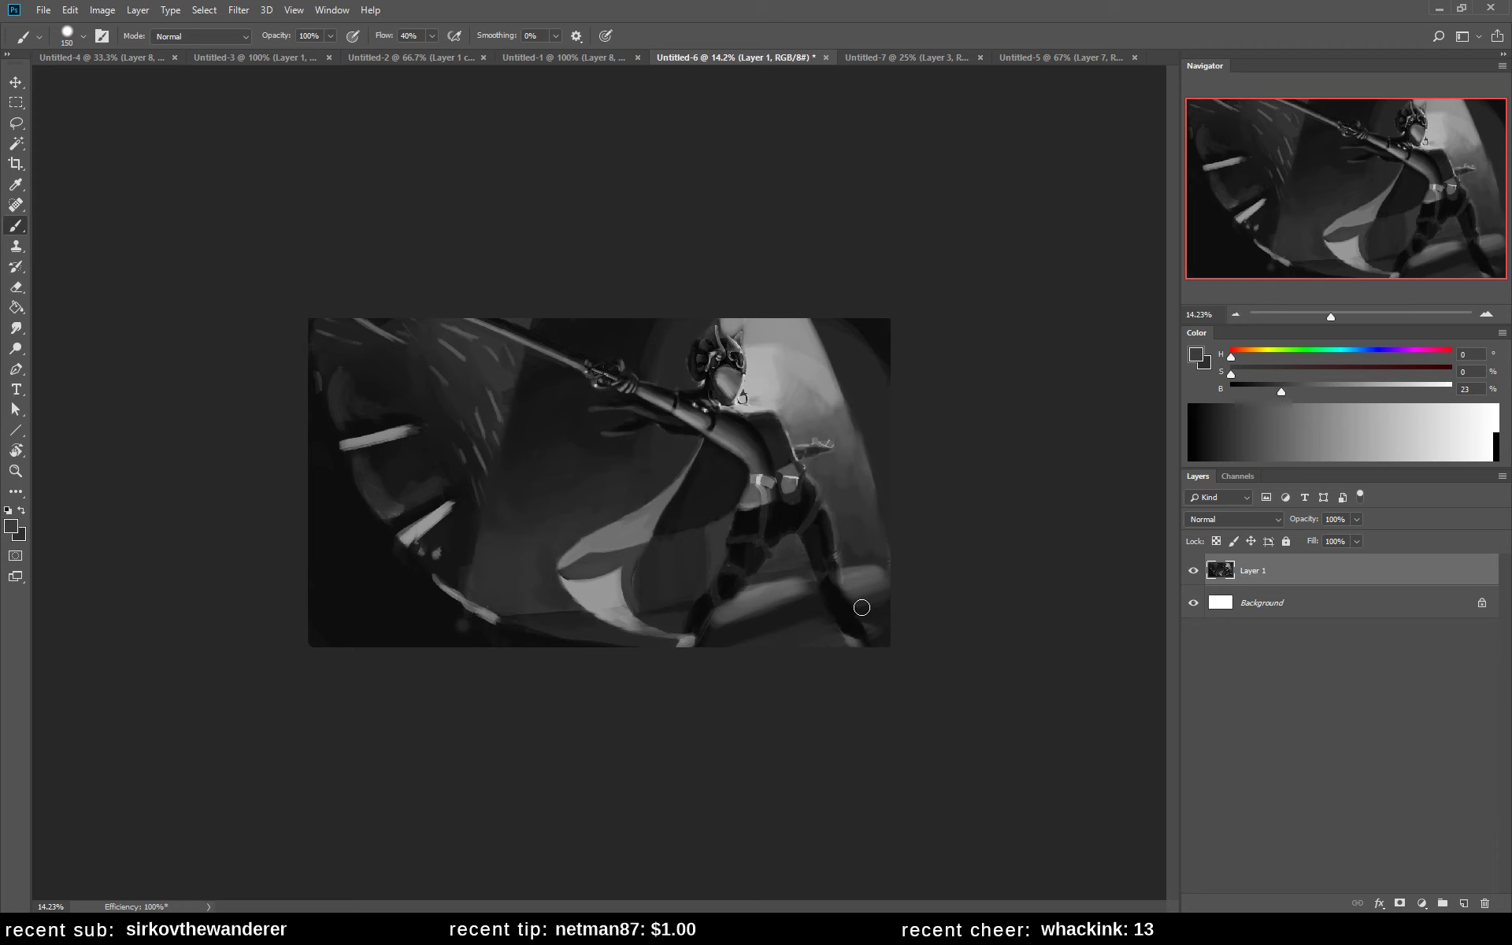
- Brighten the floor band under the figure with soft light grey strokes
alt+click(766, 586)
mouse_move(784, 588)
mouse_down()
mouse_move(719, 618)
mouse_move(810, 597)
mouse_move(728, 619)
mouse_move(819, 601)
mouse_move(747, 630)
mouse_move(801, 635)
mouse_up()
alt+click(760, 604)
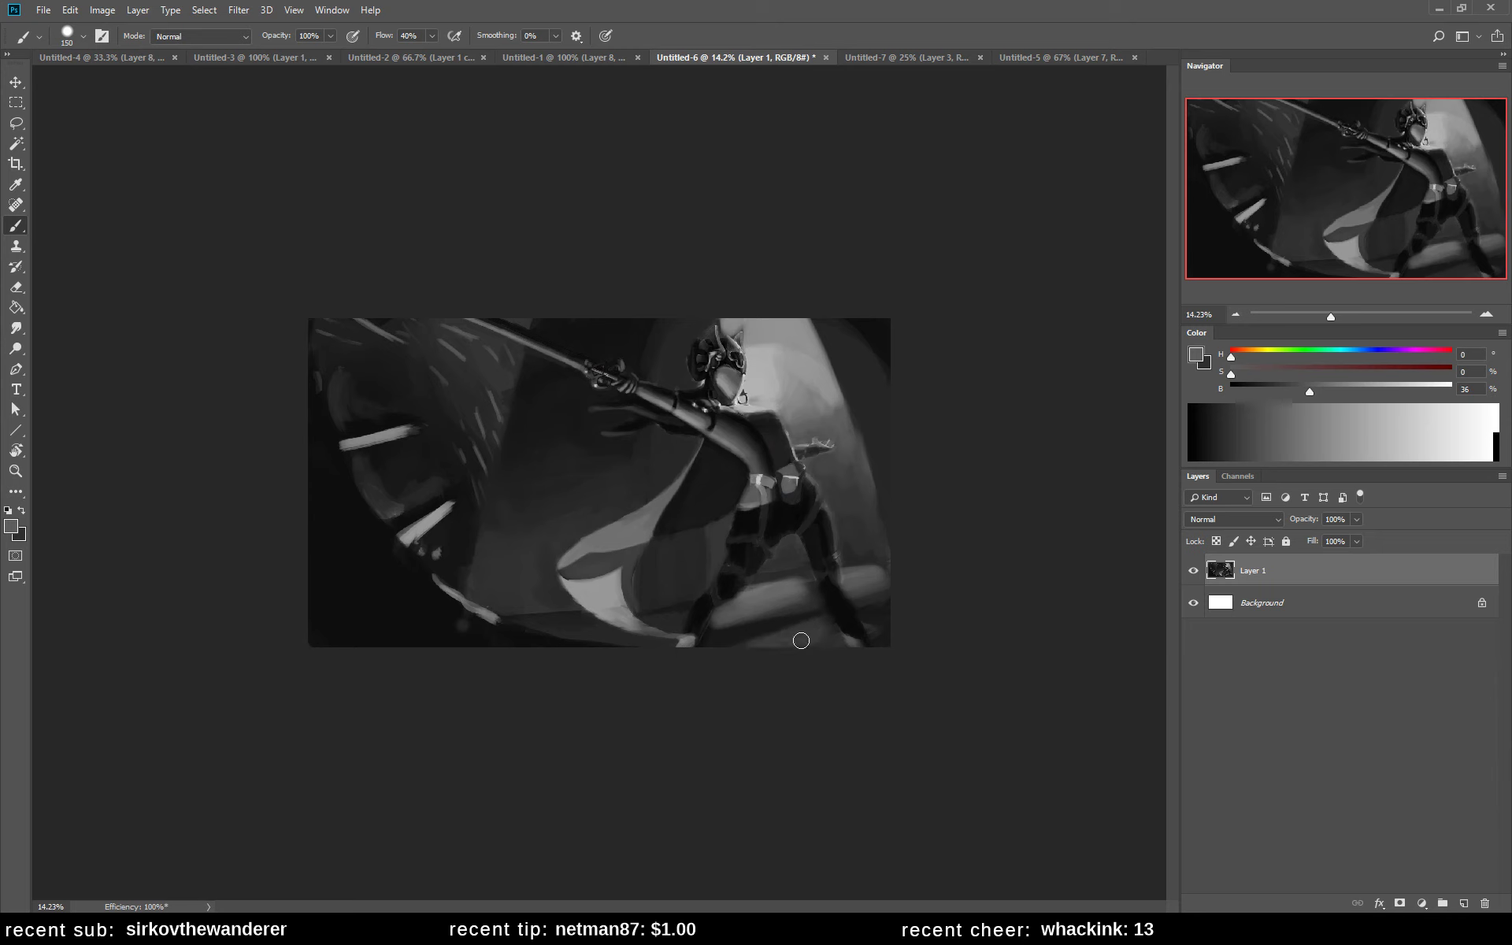
alt+click(823, 640)
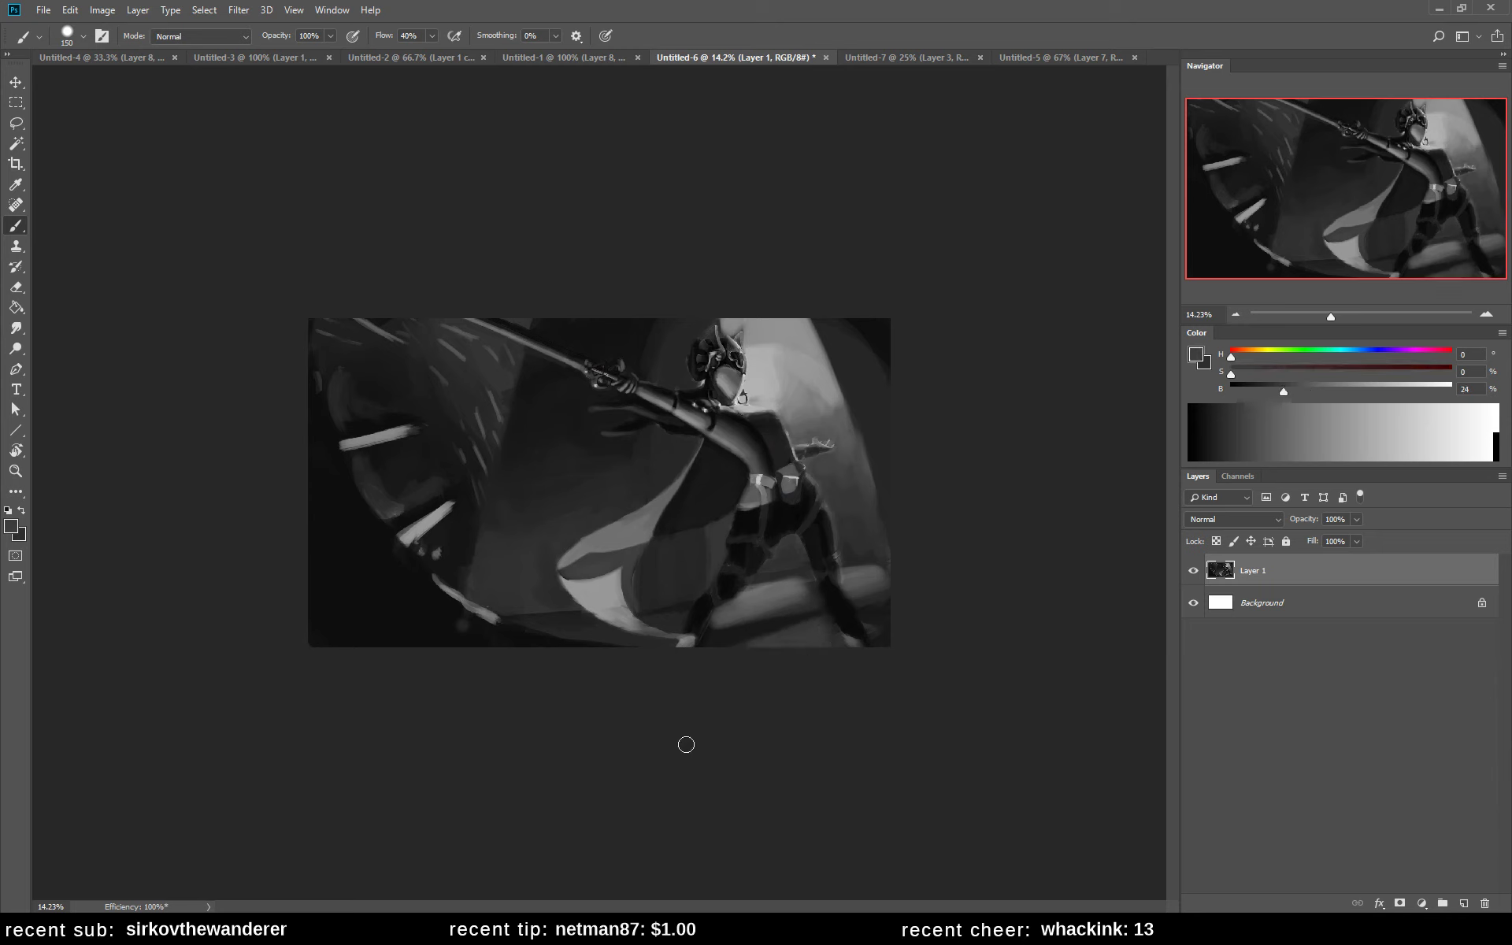
- Sample near-black and dark greys from the floor and the cloak's lower edge
alt+click(734, 630)
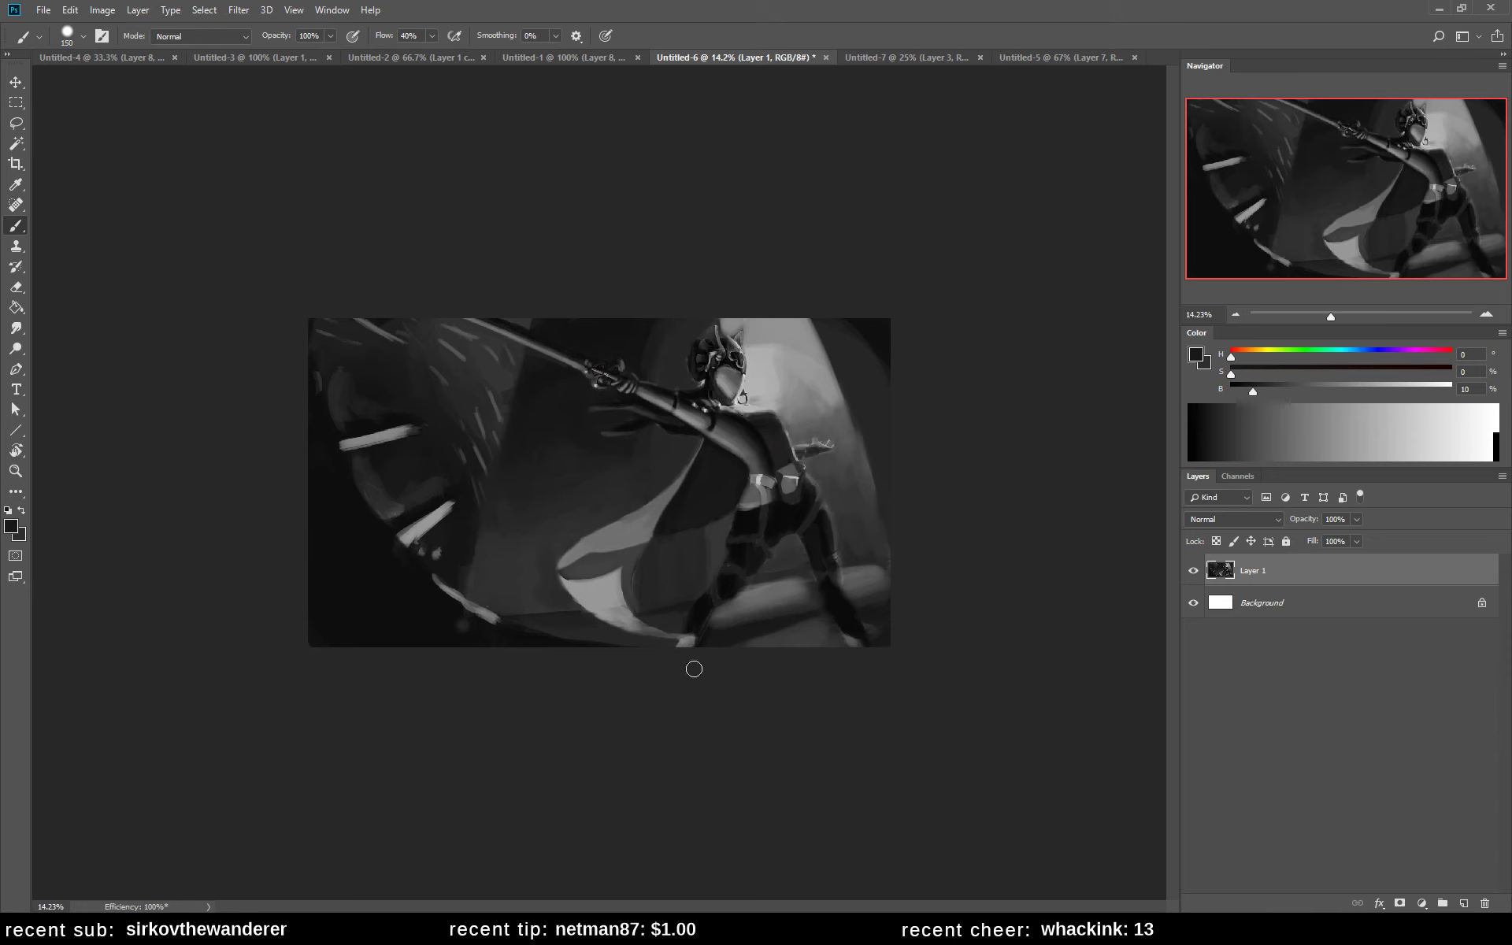
alt+click(539, 605)
alt+click(500, 615)
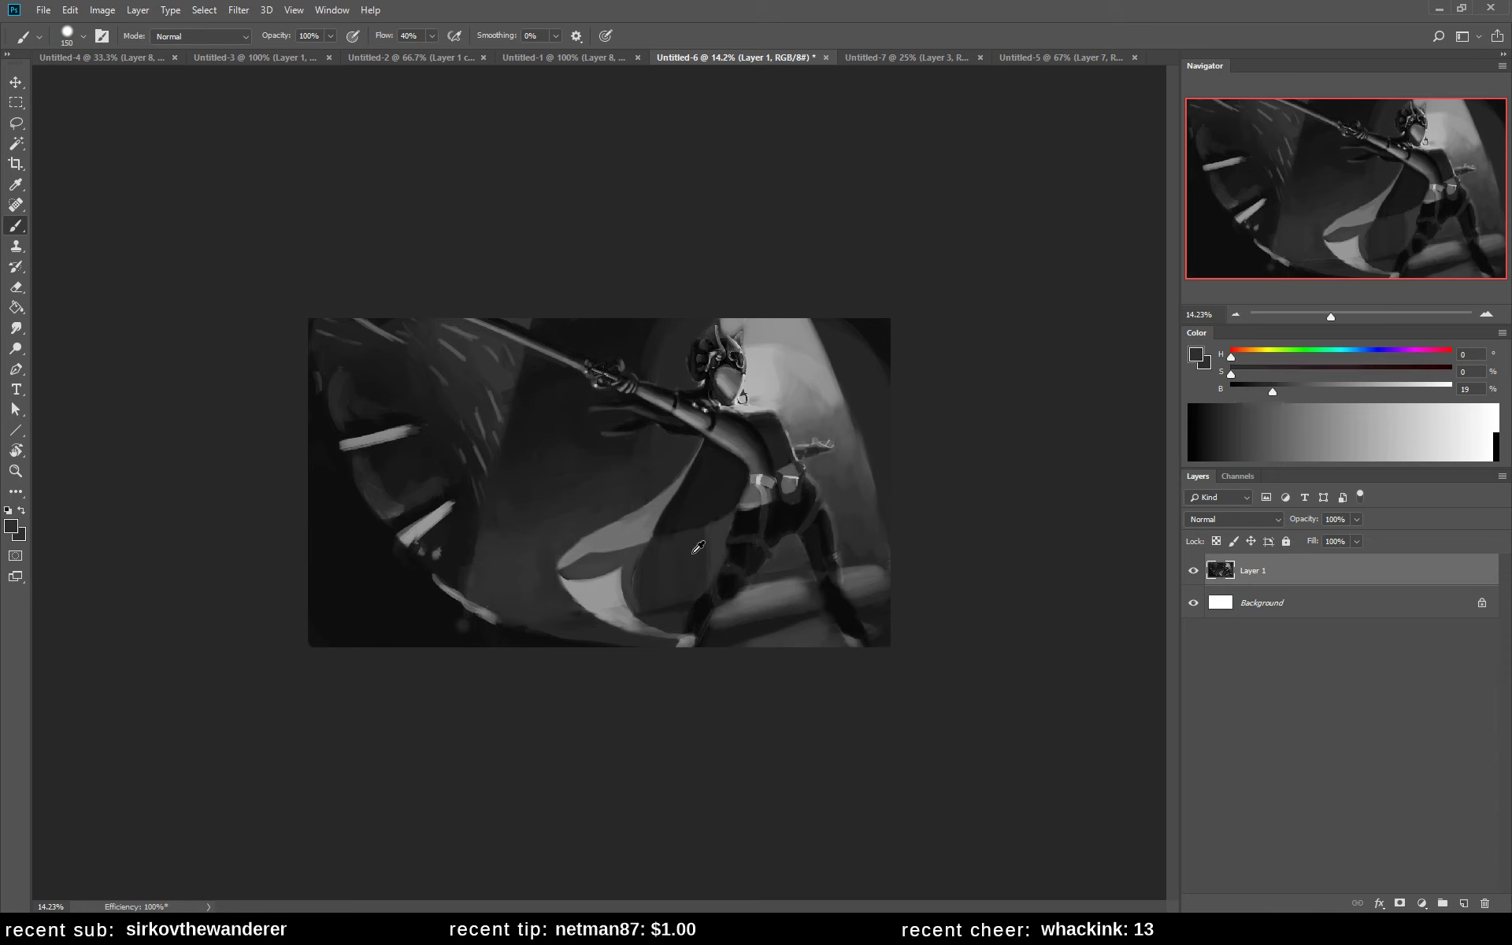
alt+click(537, 644)
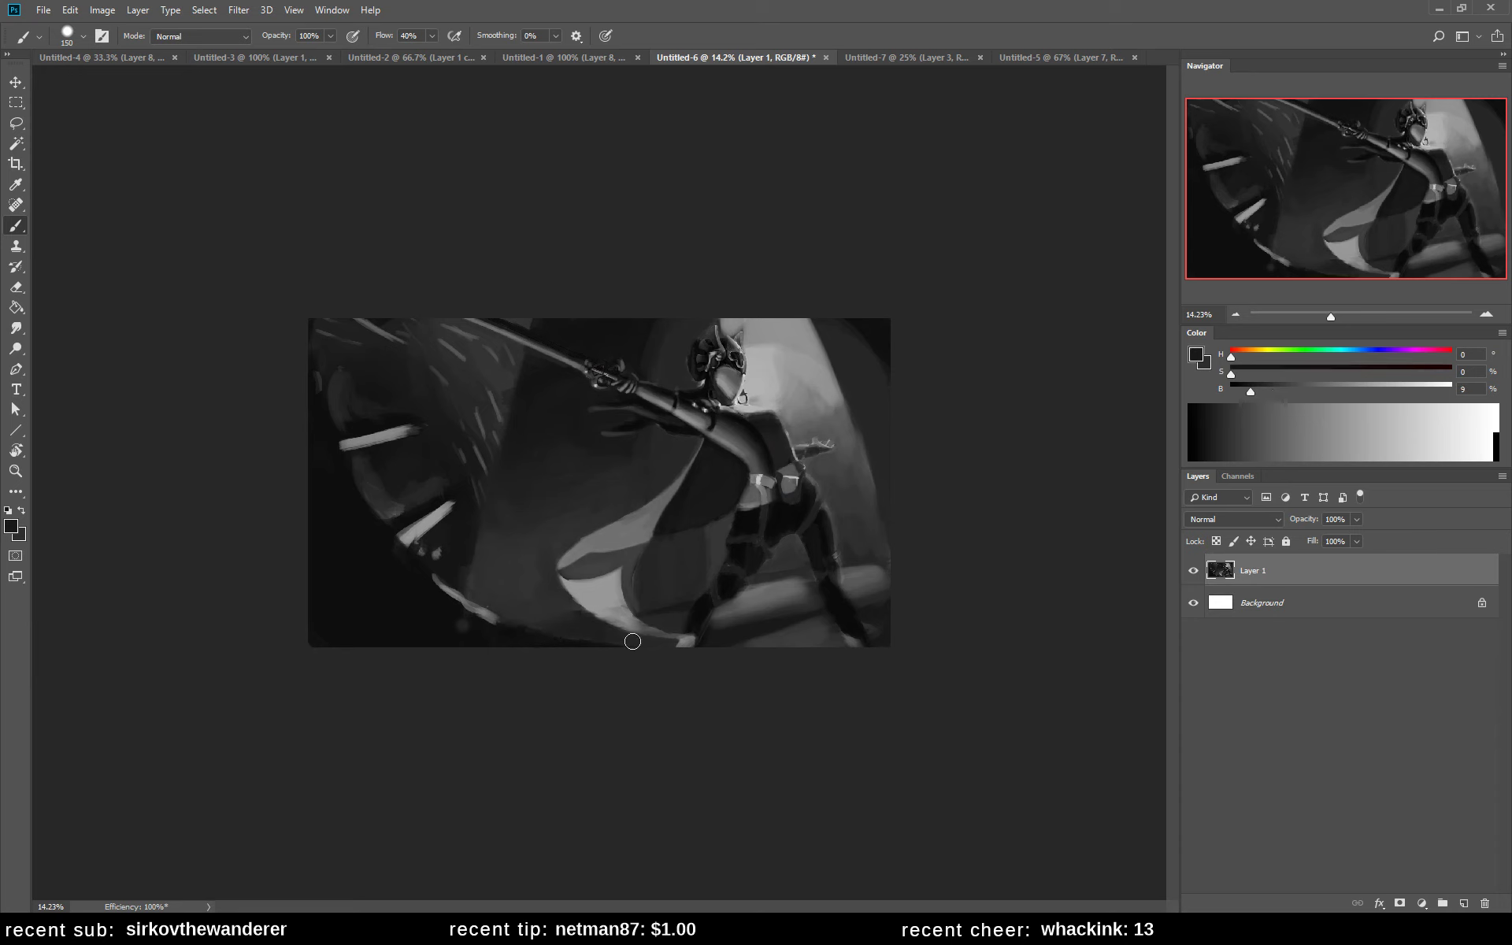
alt+click(555, 609)
key(bracketleft)
alt+click(763, 420)
alt+click(757, 408)
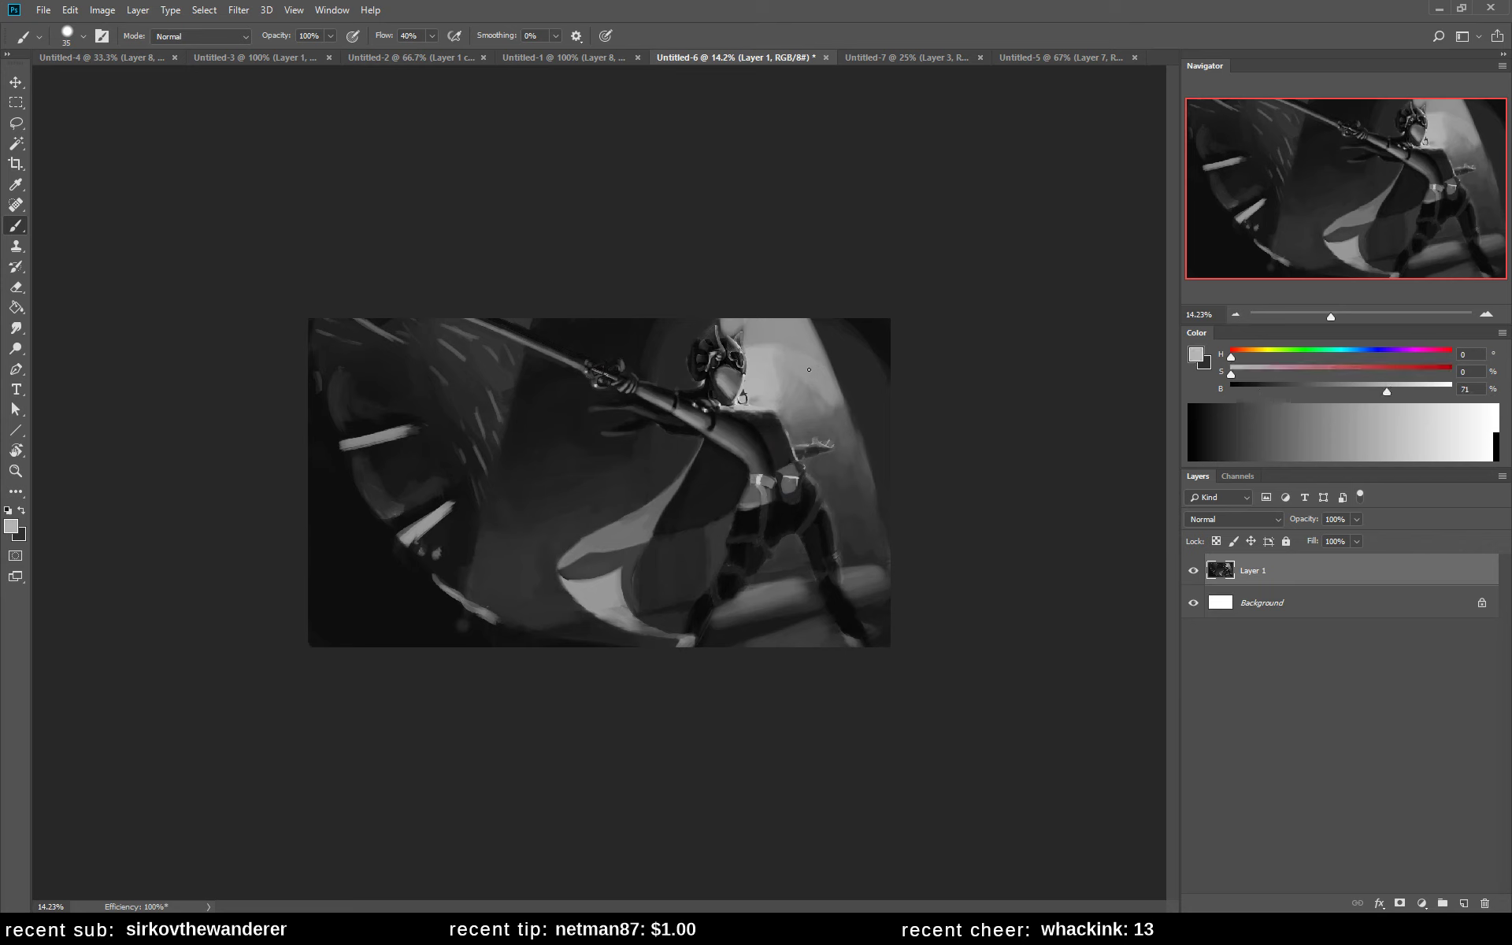
alt+click(736, 388)
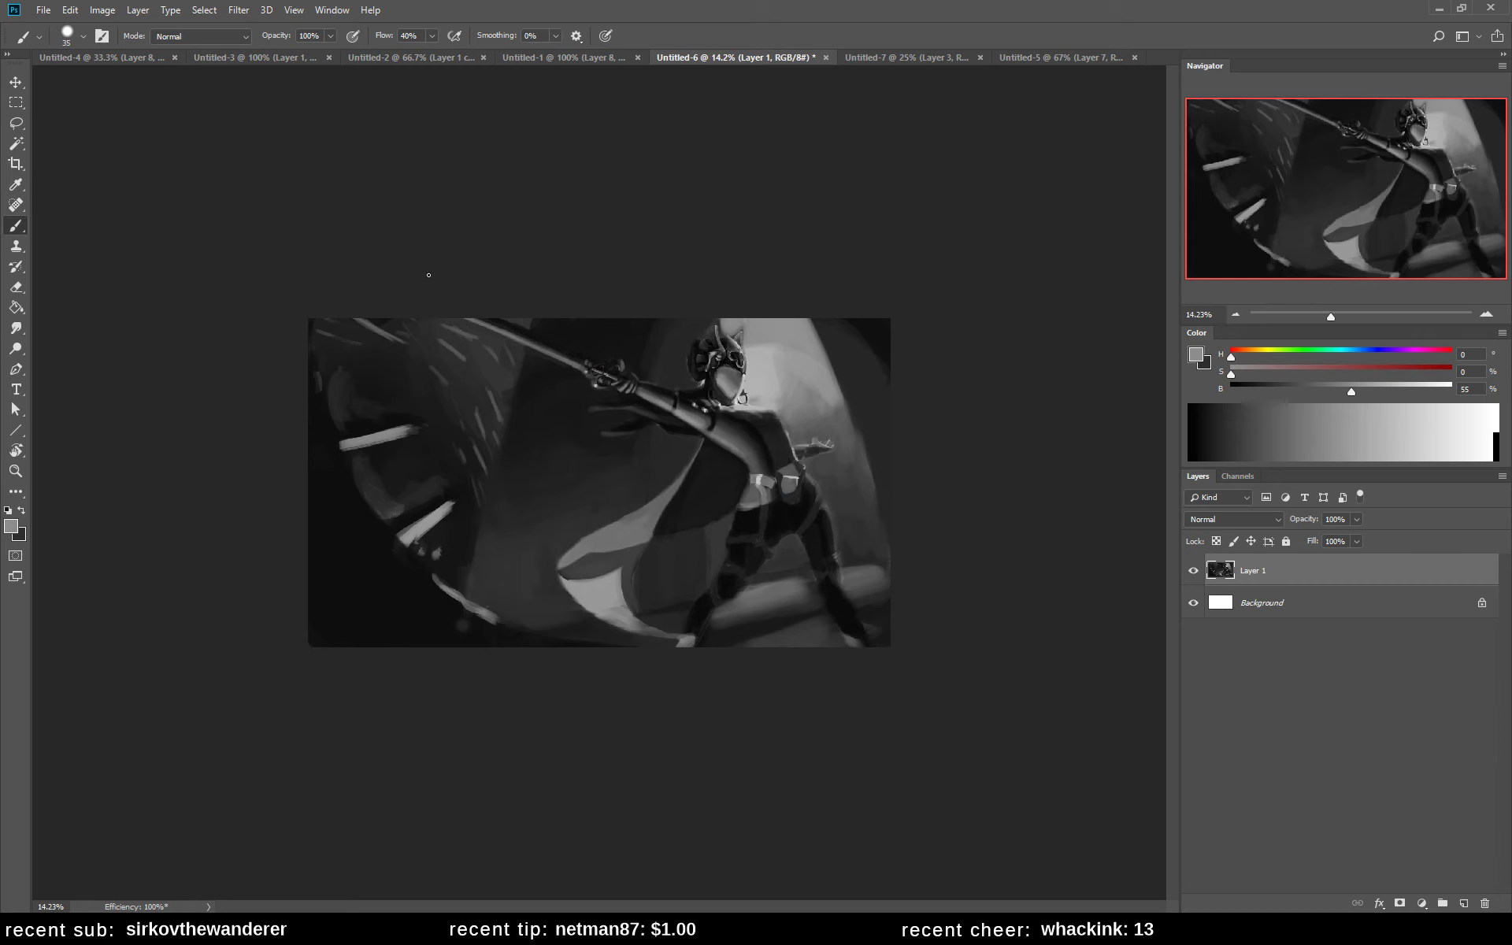
drag(492, 319, 580, 357)
key(ctrl+z)
alt+click(542, 339)
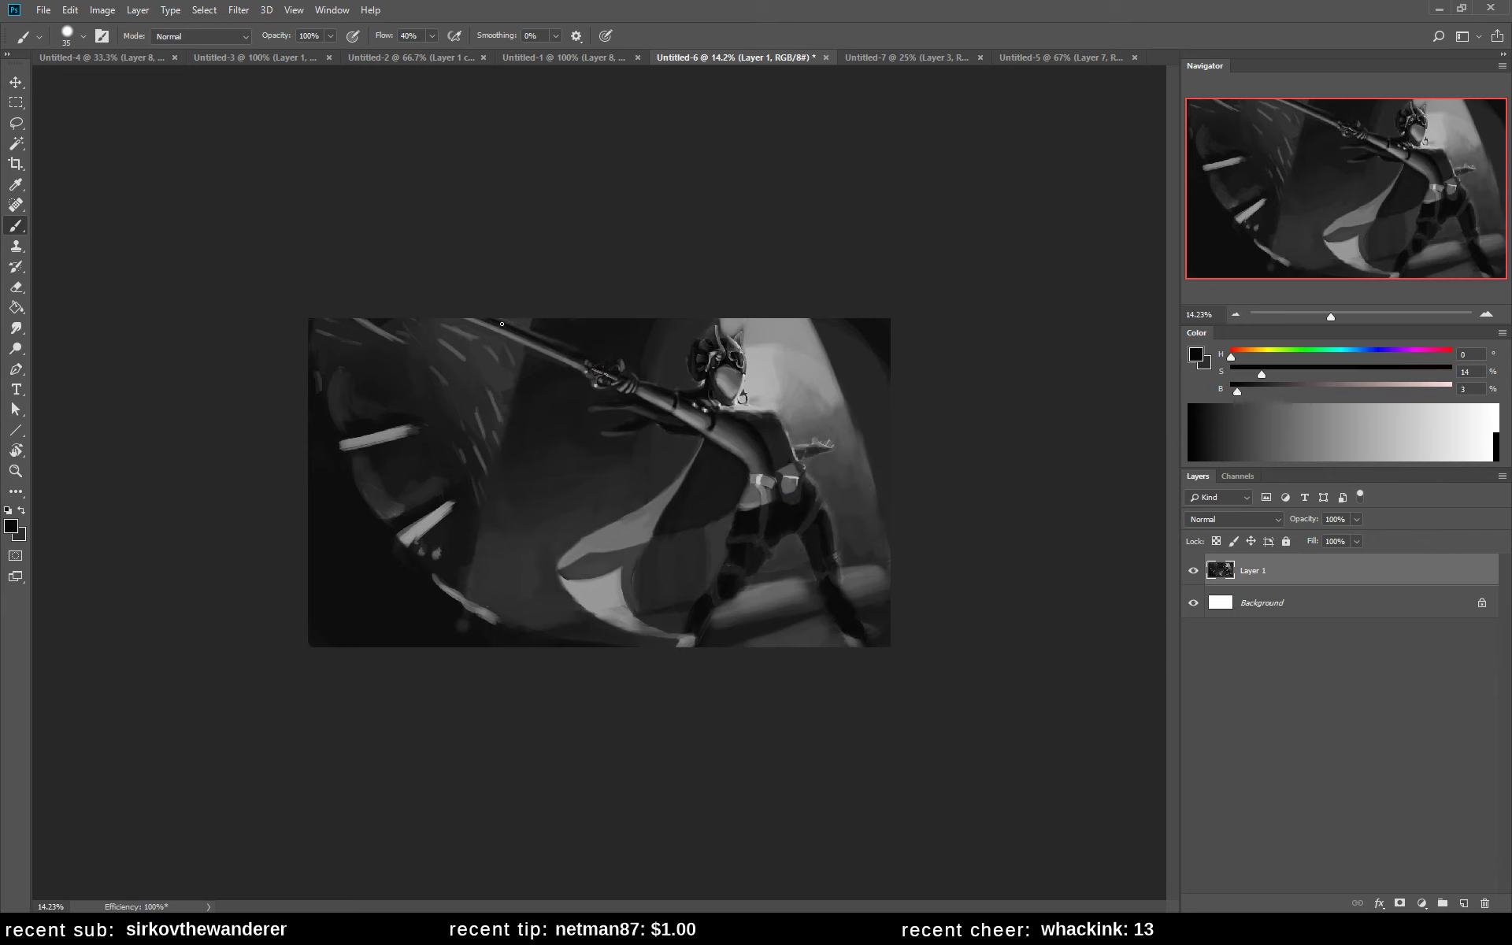
alt+click(556, 337)
alt+click(532, 335)
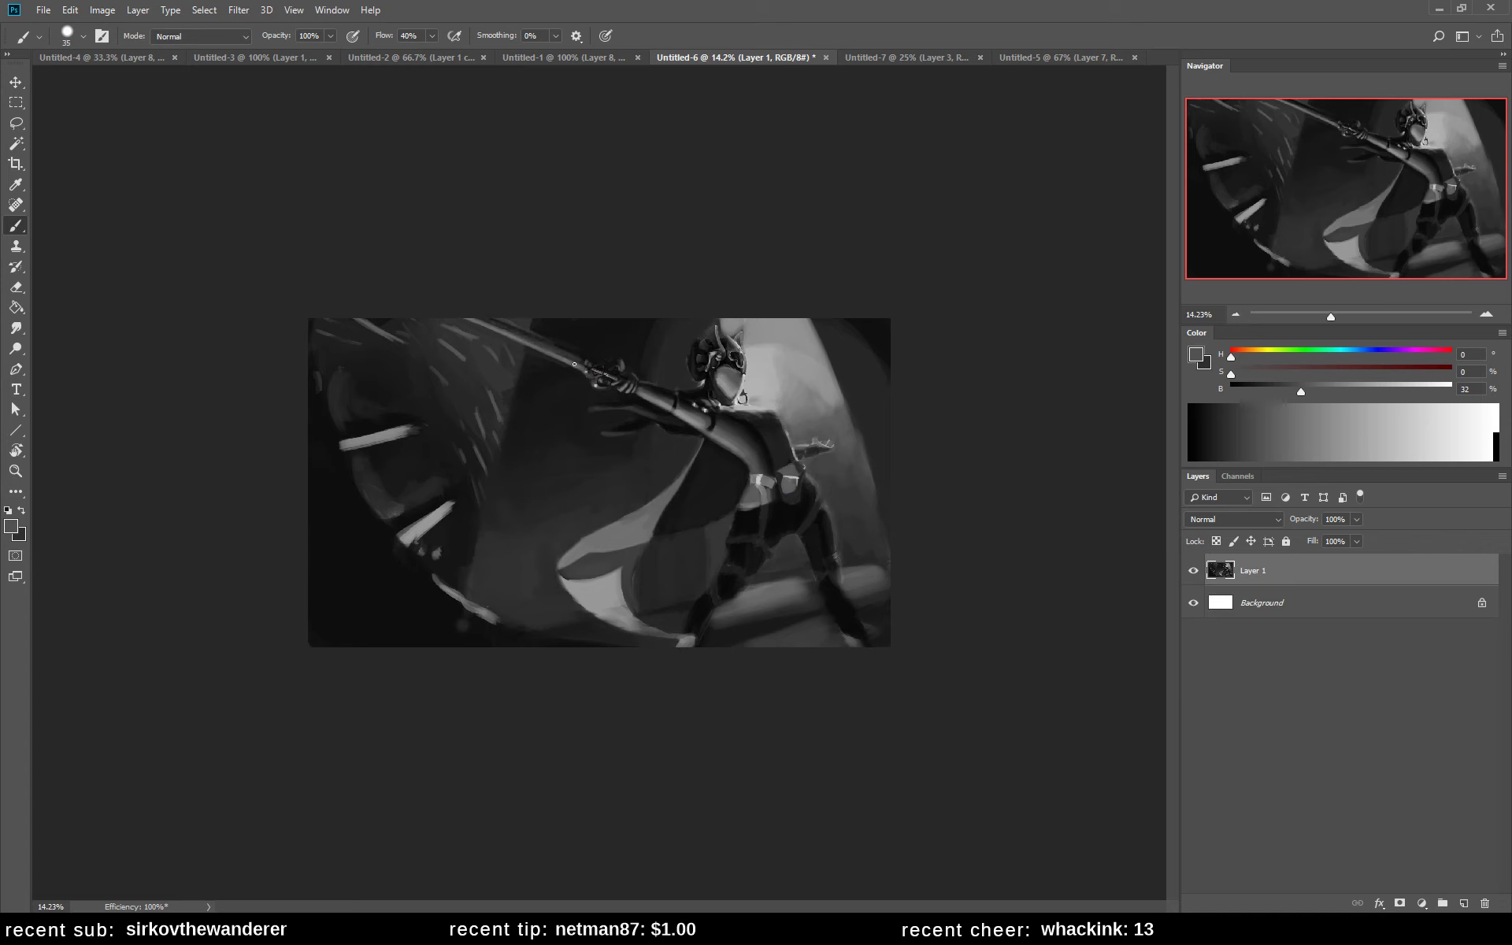
alt+click(524, 319)
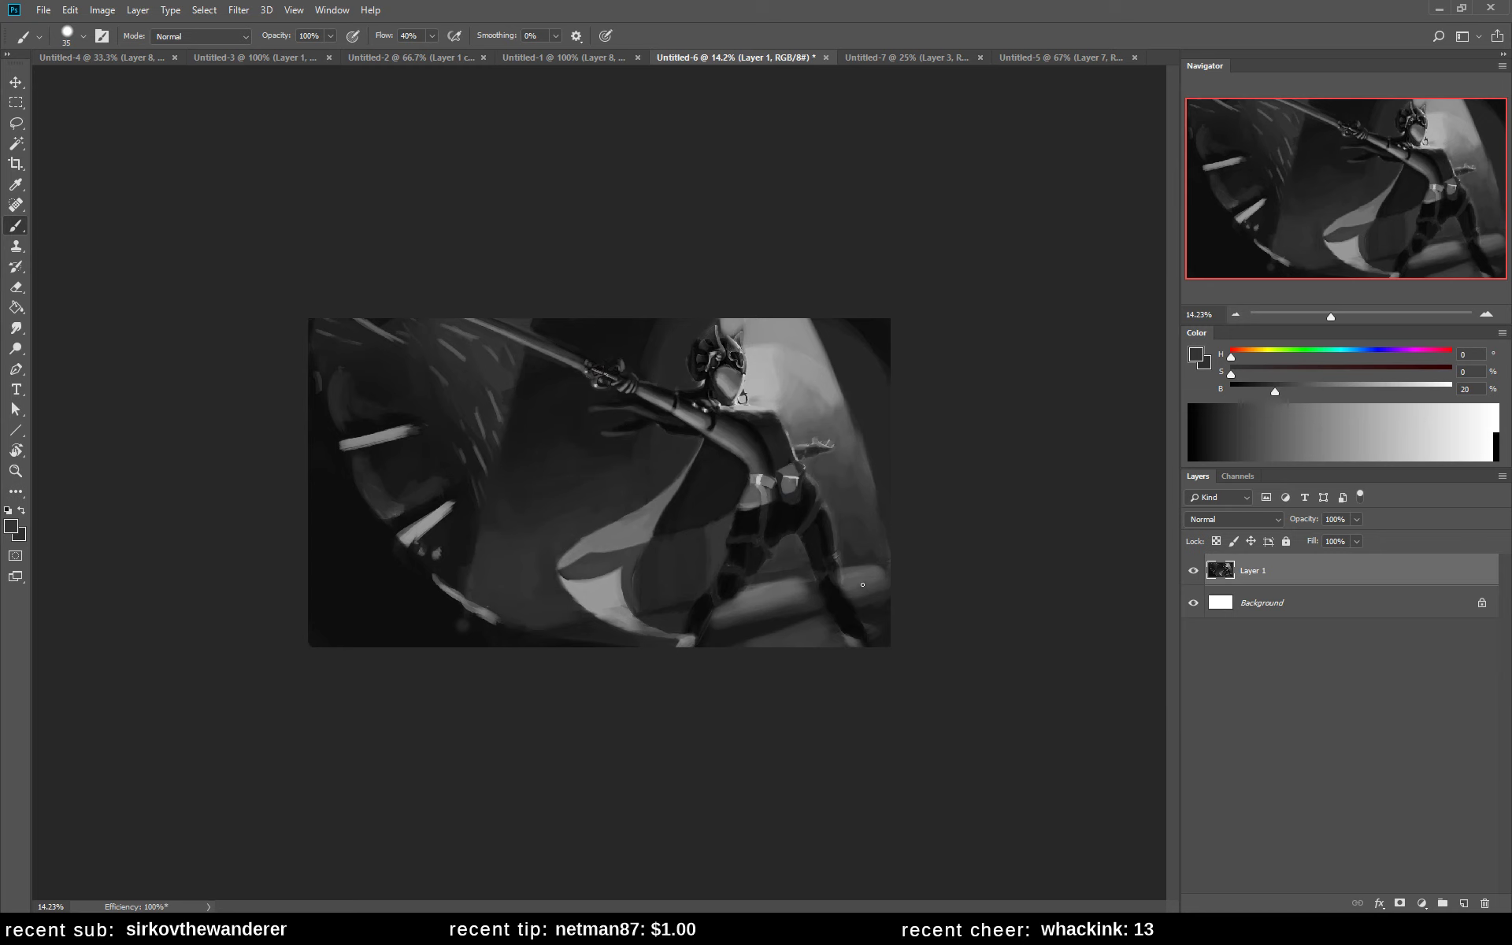
- Flip the canvas horizontally, sample dark greys, and enlarge the brush to 150
key(ctrl+shift+h)
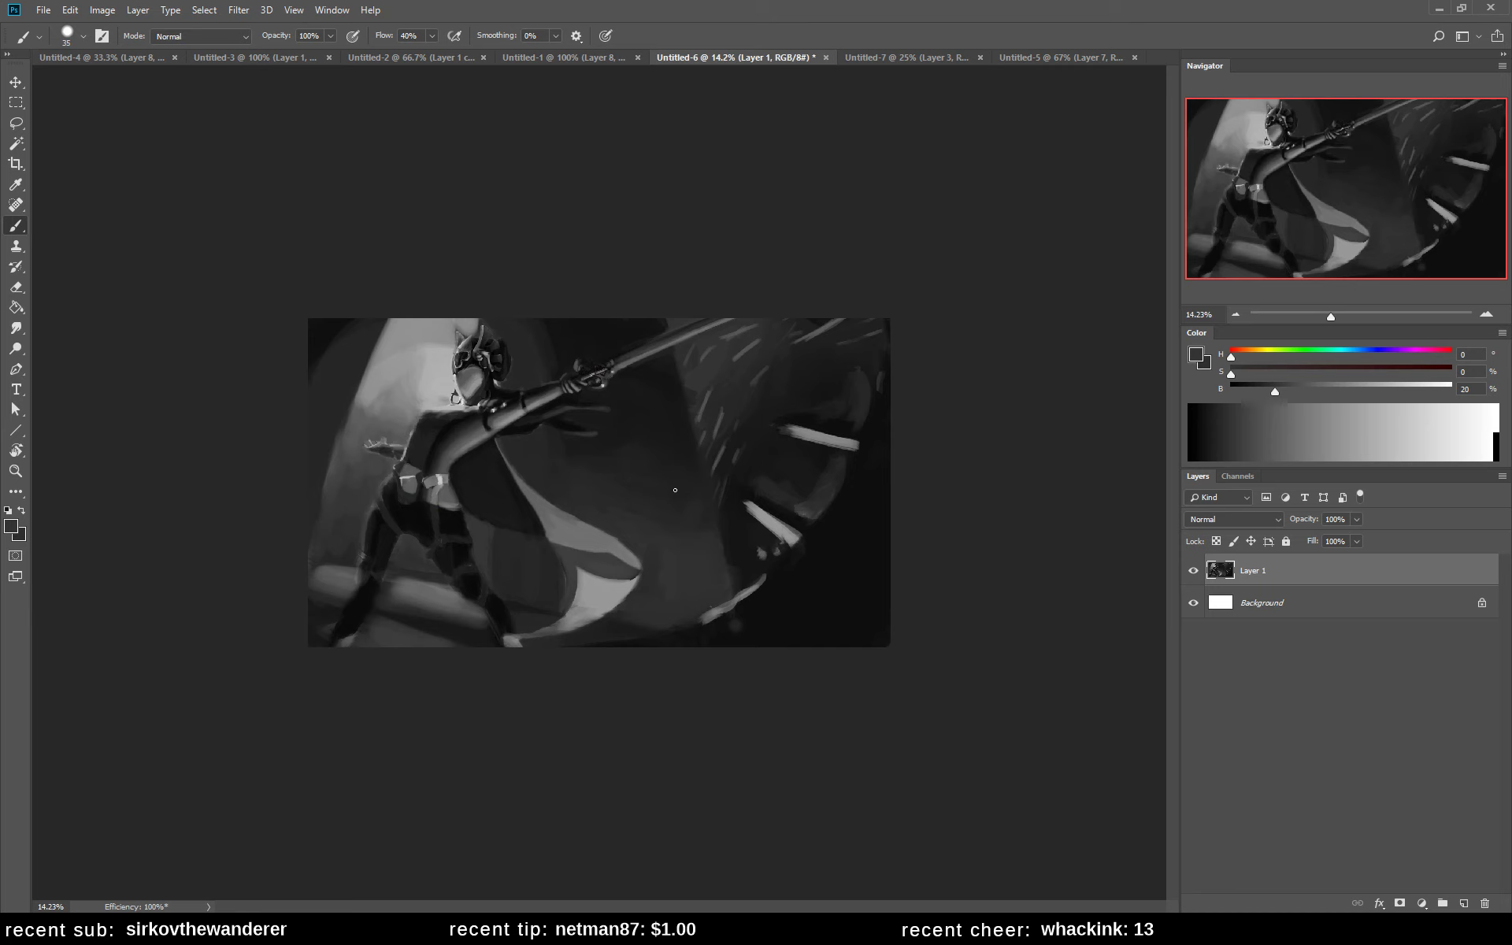
alt+click(547, 538)
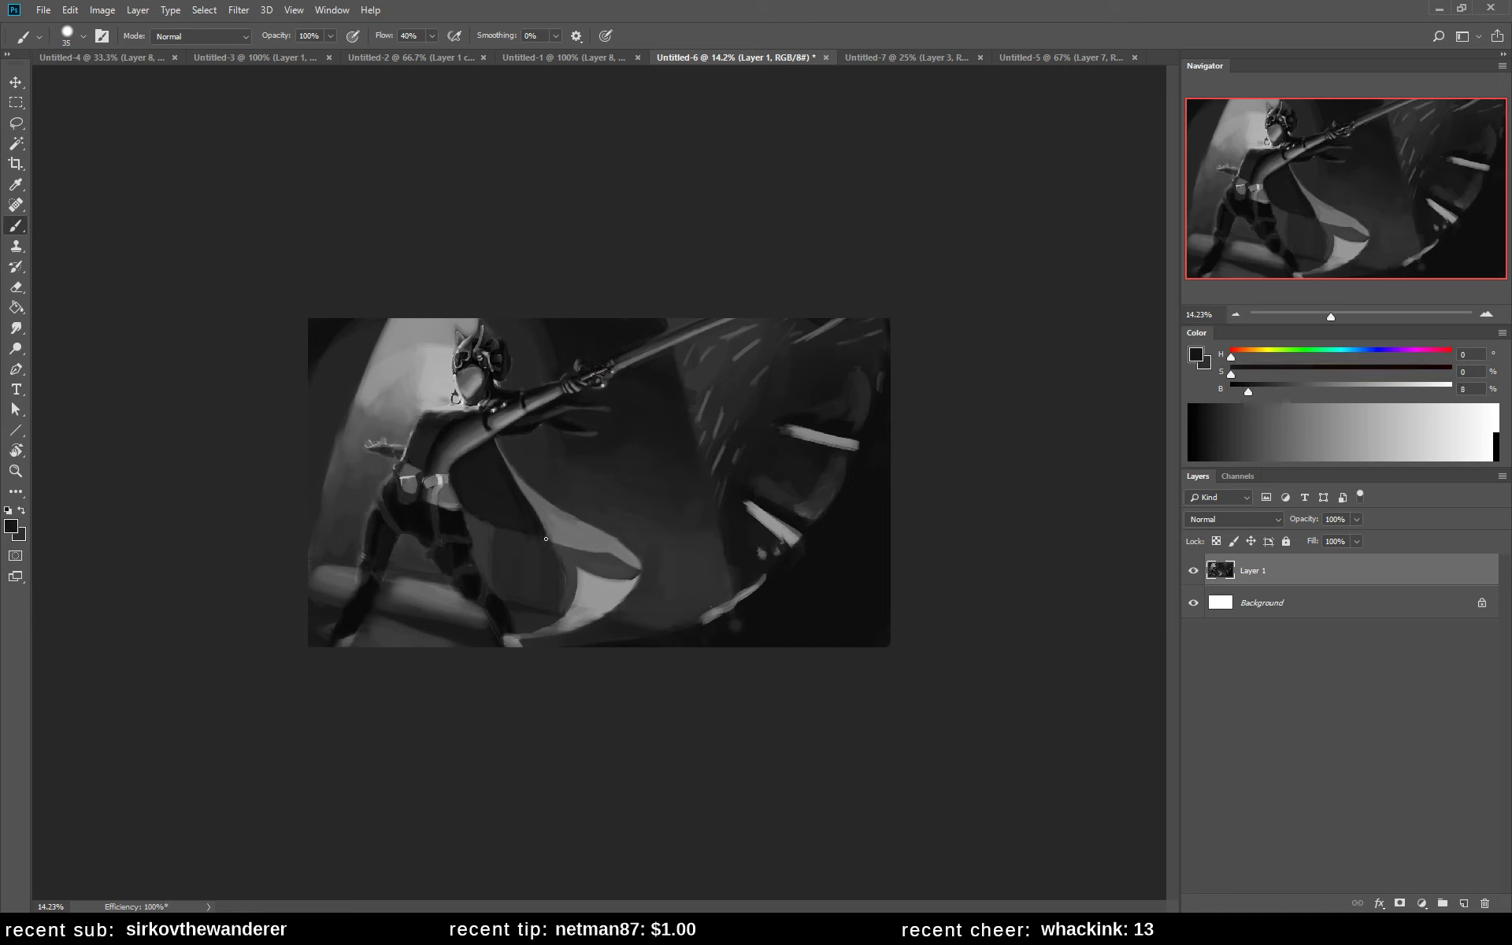
alt+click(557, 555)
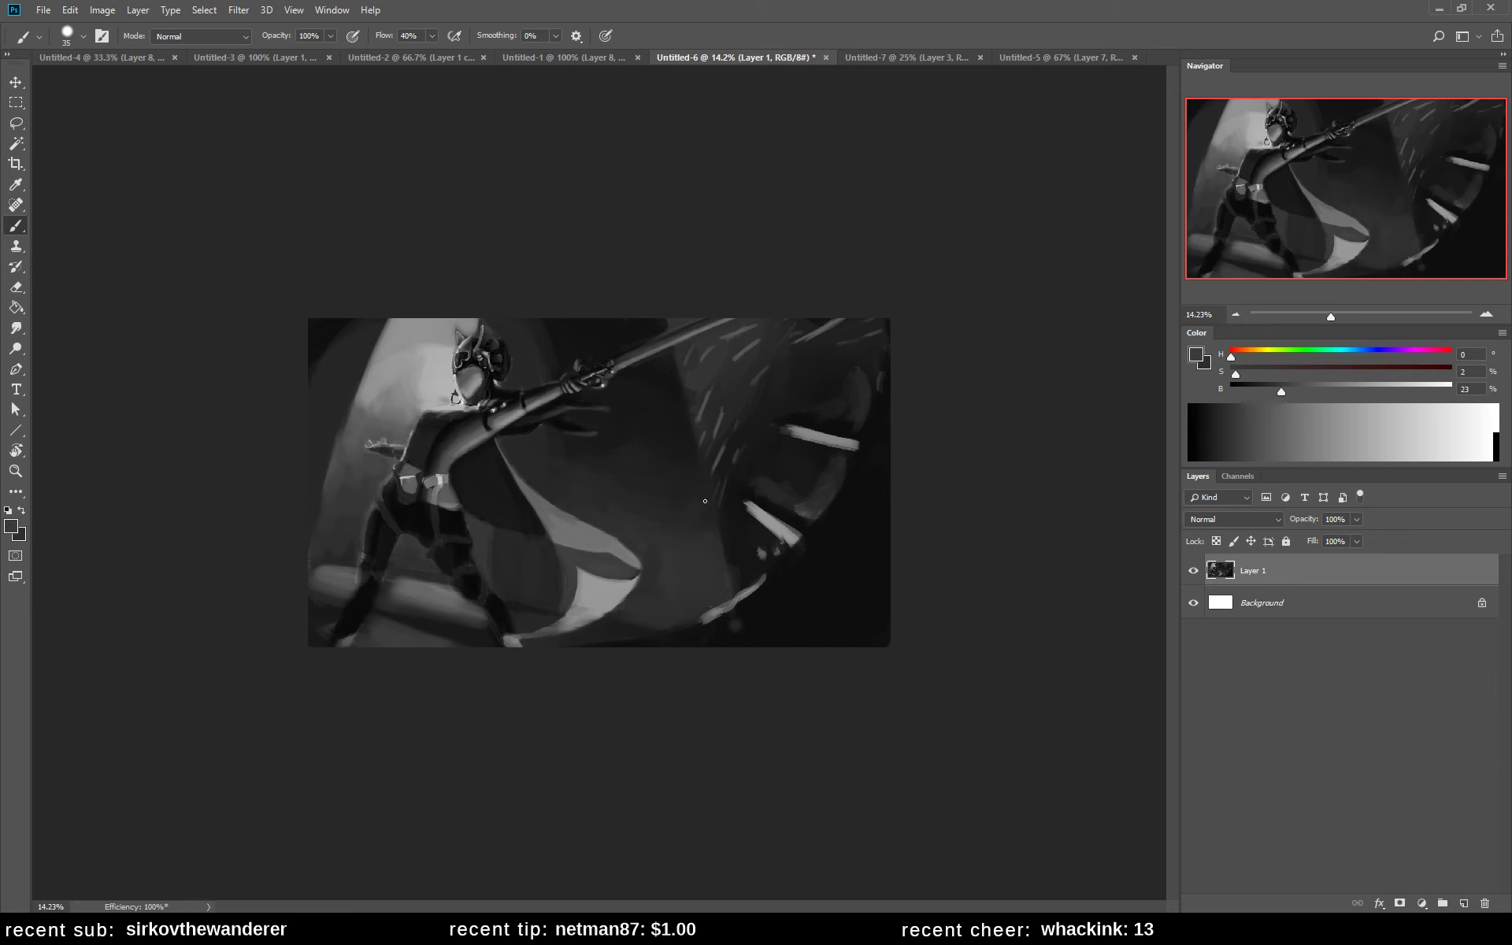
key(bracketright)
key(bracketright)
key(bracketright)
key(bracketright)
key(bracketright)
key(bracketright)
key(bracketright)
- Shrink the brush to 70 and trim the white streaks' edges with near-black paint
alt+click(805, 550)
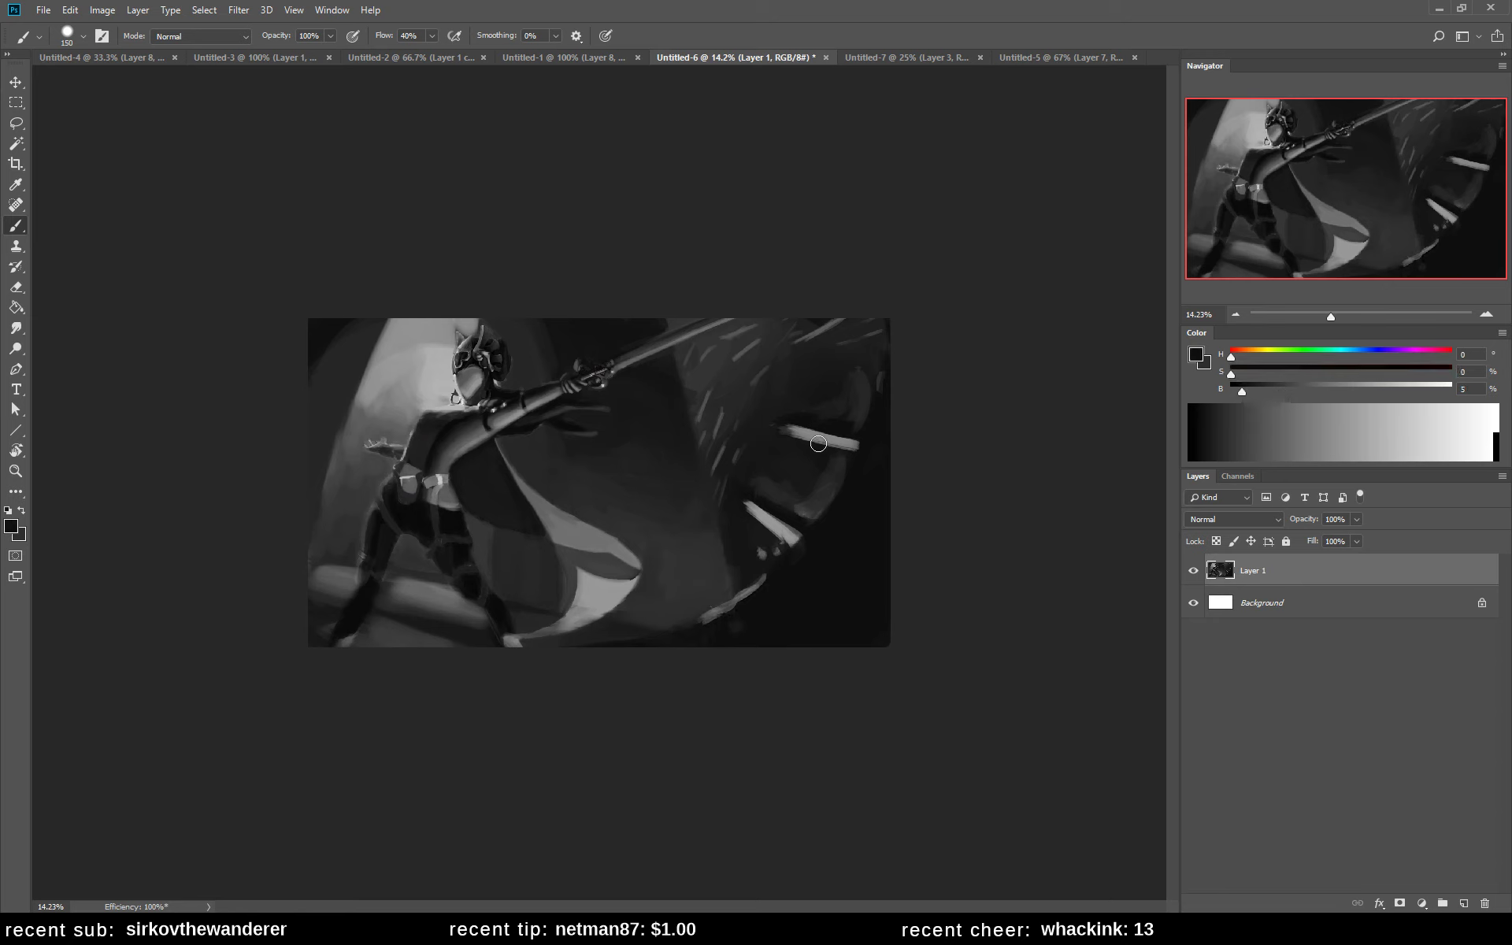
key(bracketleft)
key(bracketleft)
key(bracketleft)
key(bracketleft)
key(bracketleft)
mouse_move(788, 427)
mouse_down()
mouse_move(841, 438)
mouse_move(779, 425)
mouse_up()
mouse_move(742, 496)
mouse_down()
mouse_move(797, 533)
mouse_move(748, 504)
mouse_up()
- Paint a short dark stroke on the cape, then paste a face image onto a new layer
alt+click(512, 502)
drag(570, 597, 568, 550)
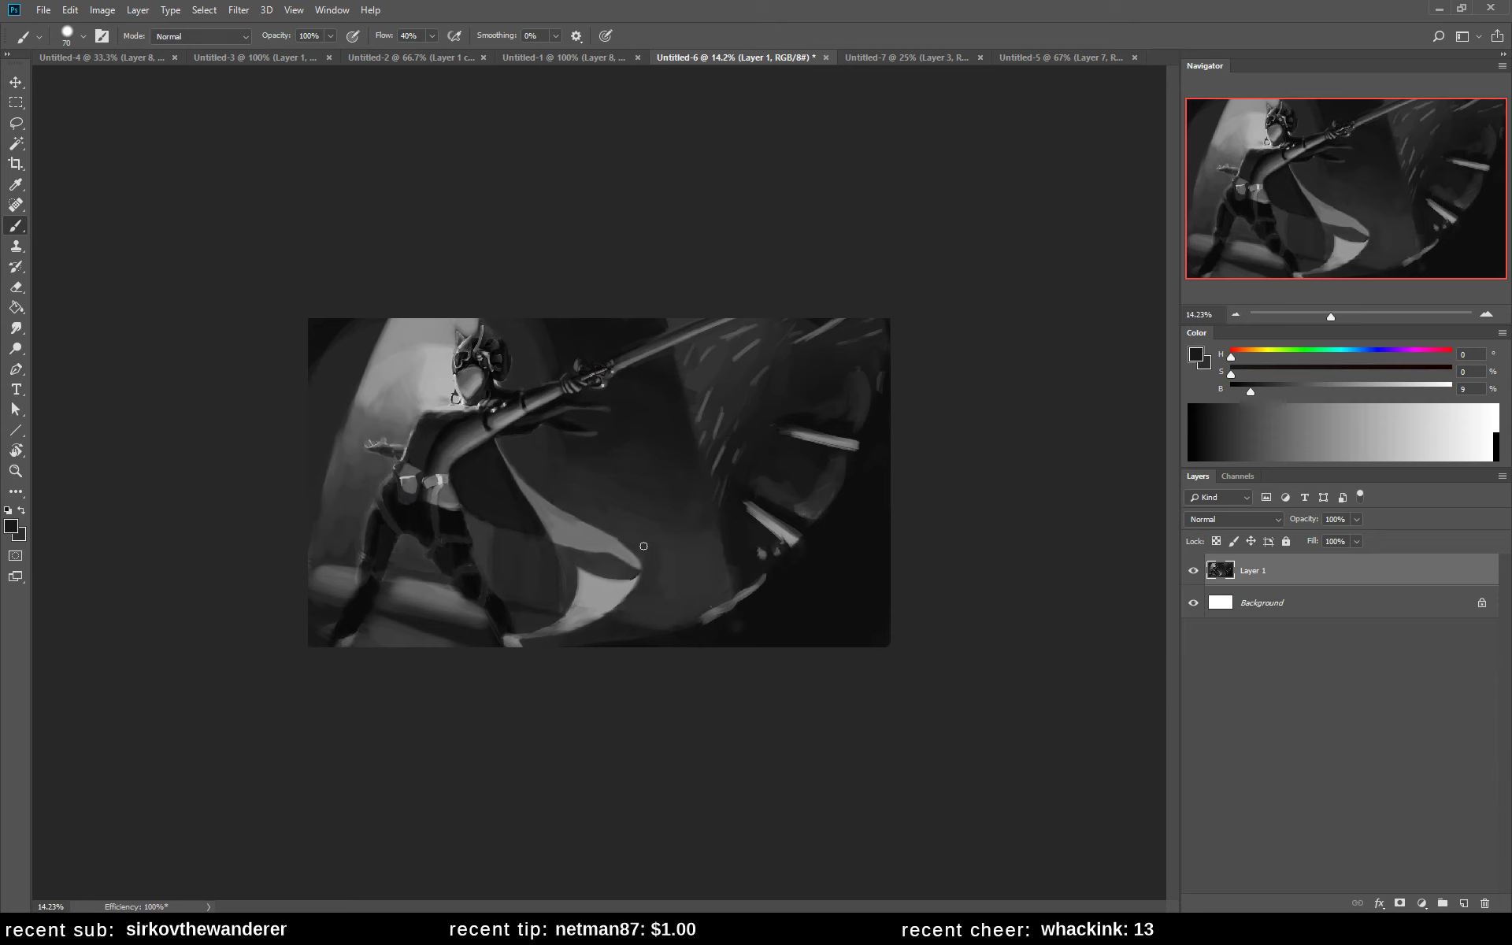
key(ctrl+v)
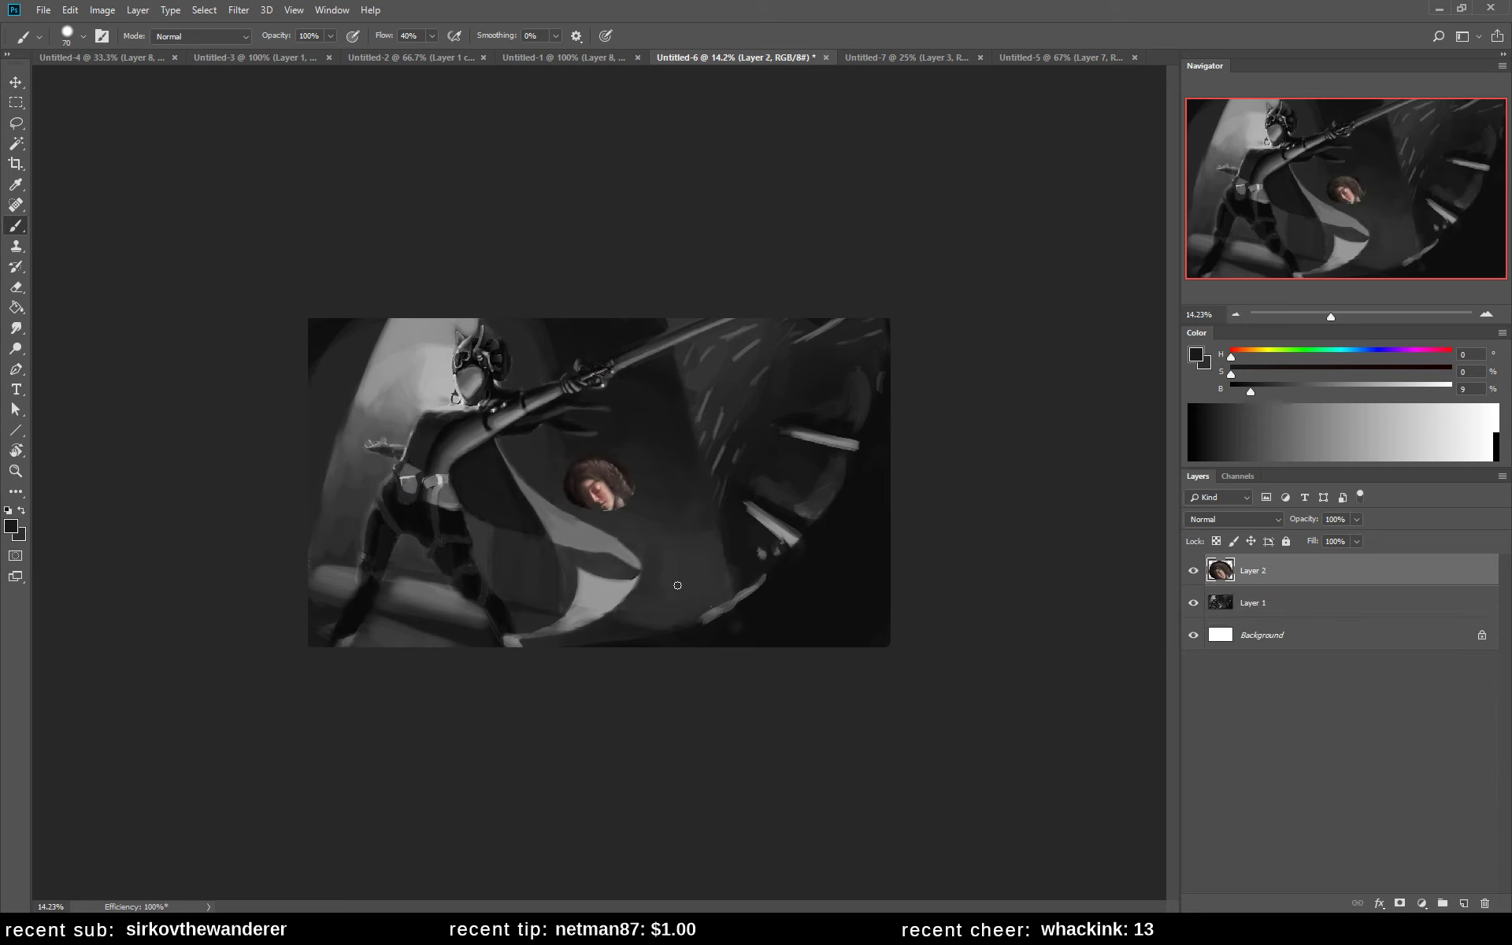
- Undo the pasted face, flip the canvas back, and place a painting copy as Layer 2 under Layer 1
key(ctrl+z)
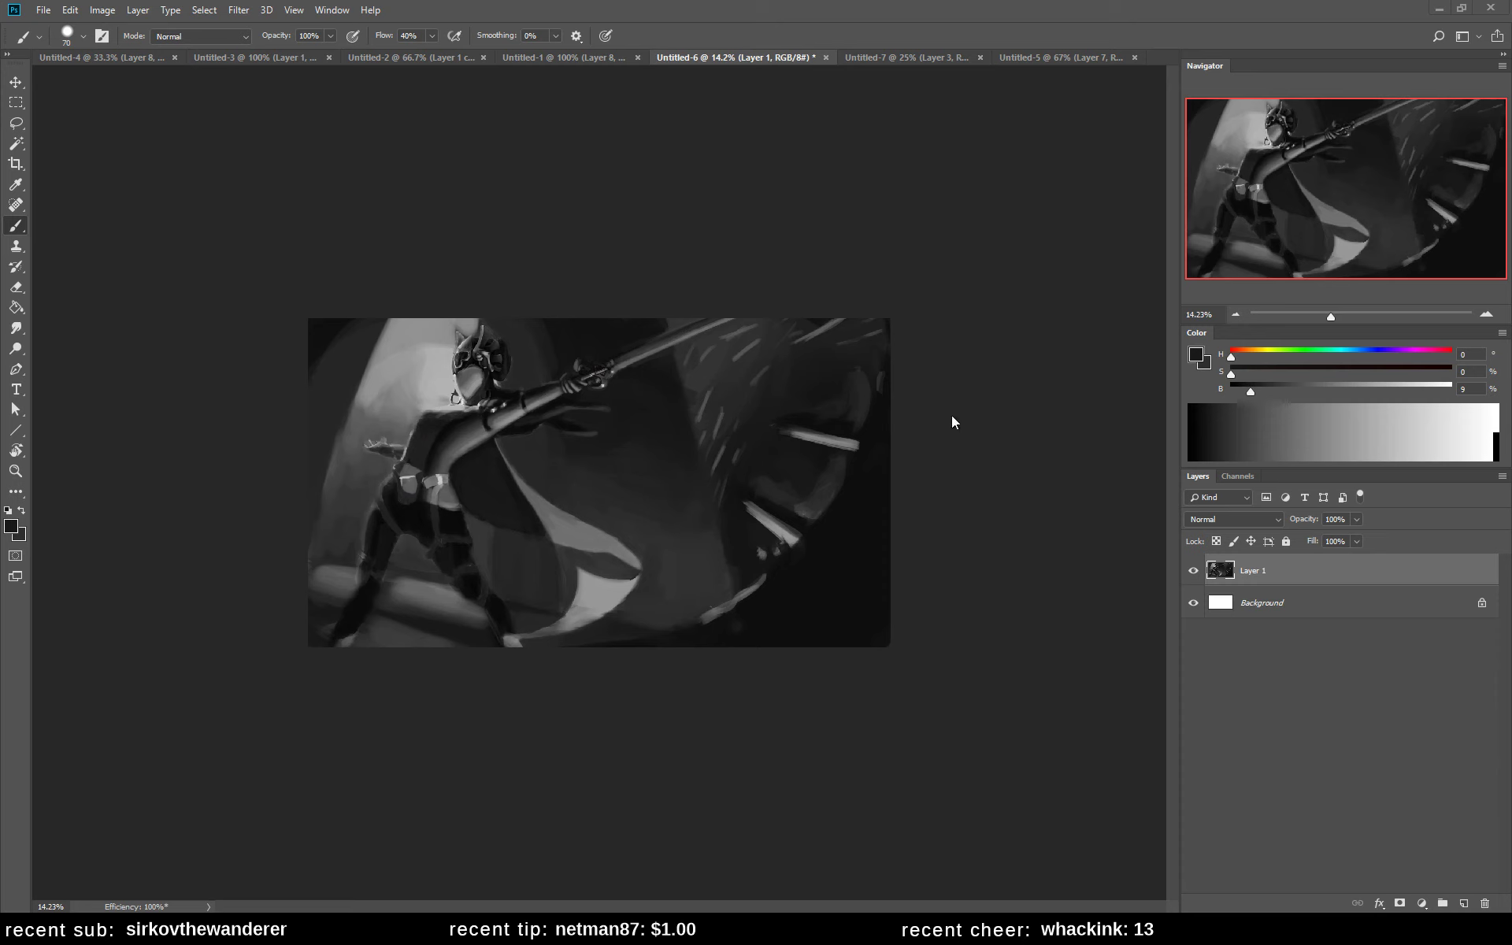
key(ctrl+z)
key(ctrl+v)
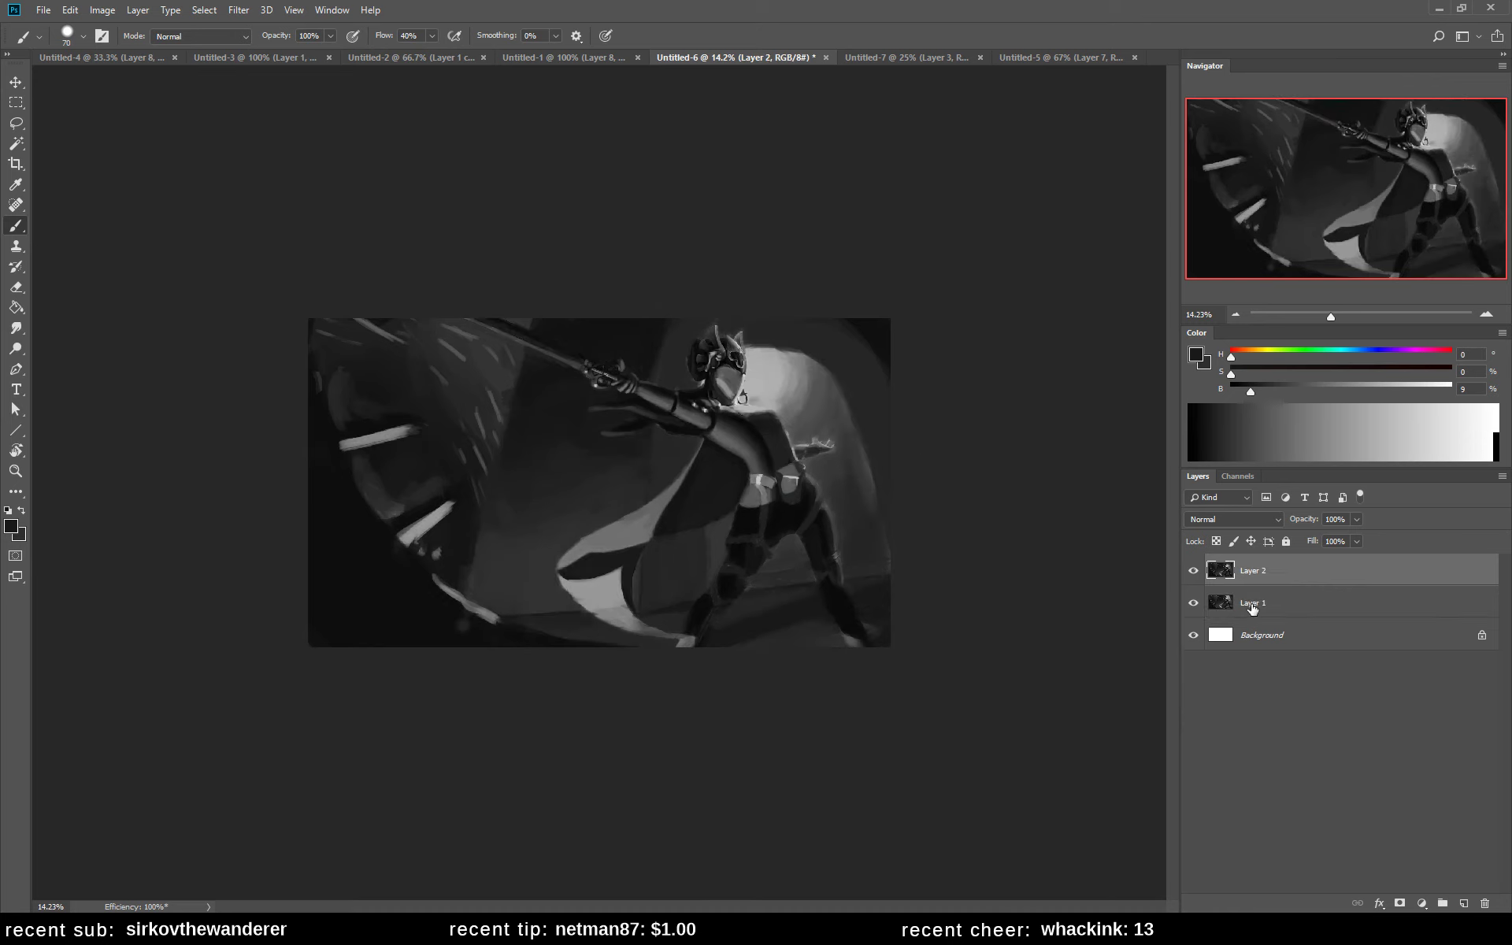
drag(1248, 598, 1249, 568)
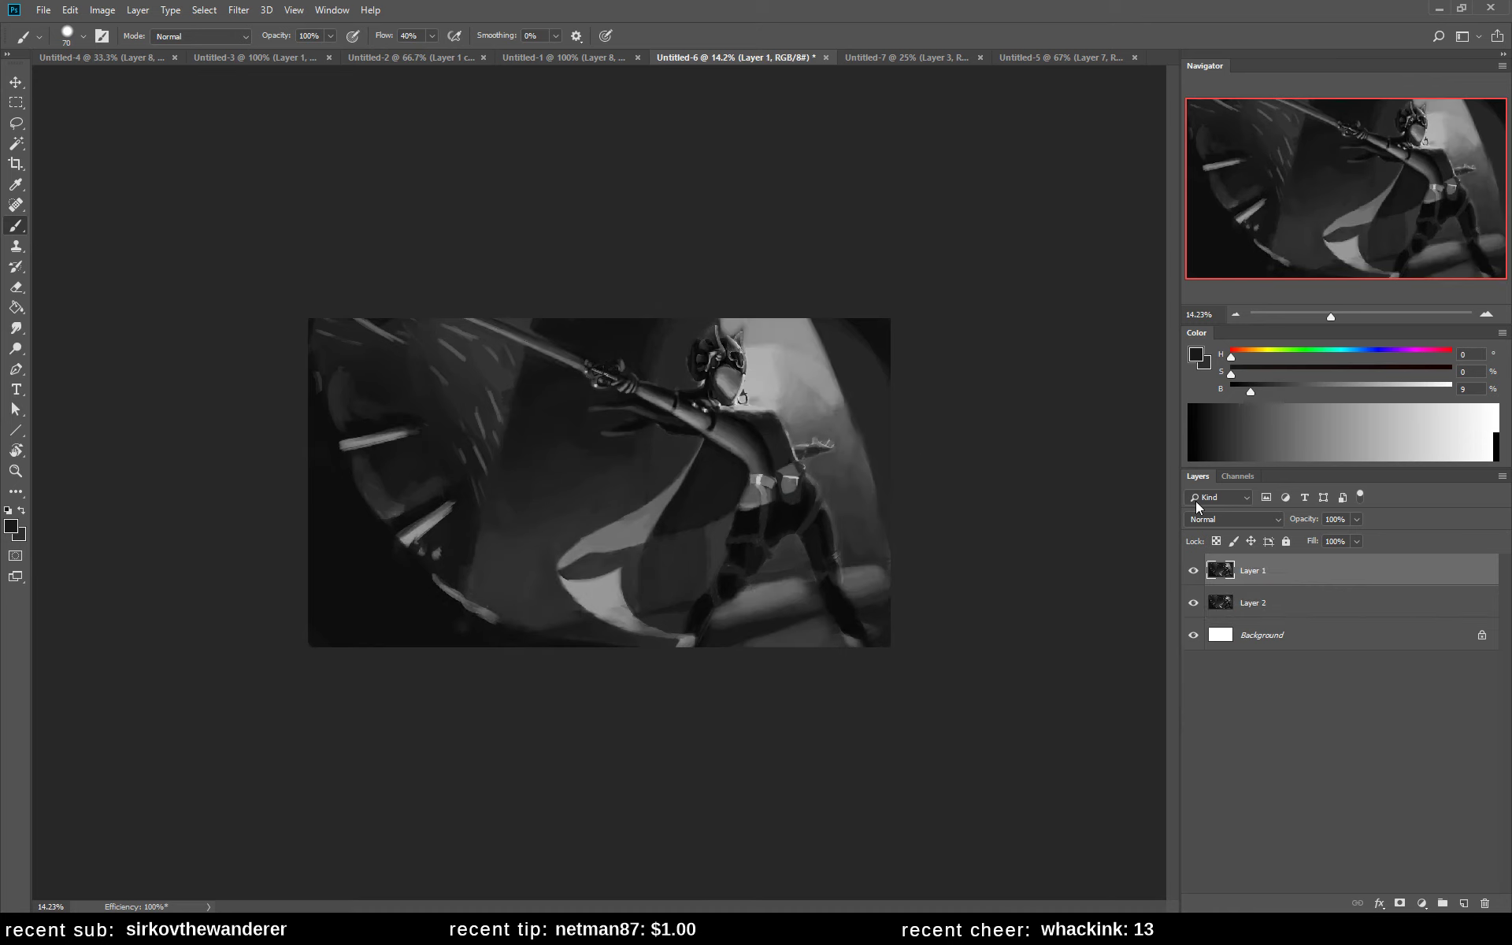
- Compare Layer 1 against Layer 2, then darken and straighten the light beam's right edge with a 125 brush
click(1193, 571)
click(1192, 572)
click(1191, 572)
click(1192, 572)
alt+click(837, 366)
key(bracketright)
key(bracketright)
key(bracketright)
mouse_move(824, 341)
mouse_down()
mouse_move(871, 479)
mouse_move(854, 443)
mouse_up()
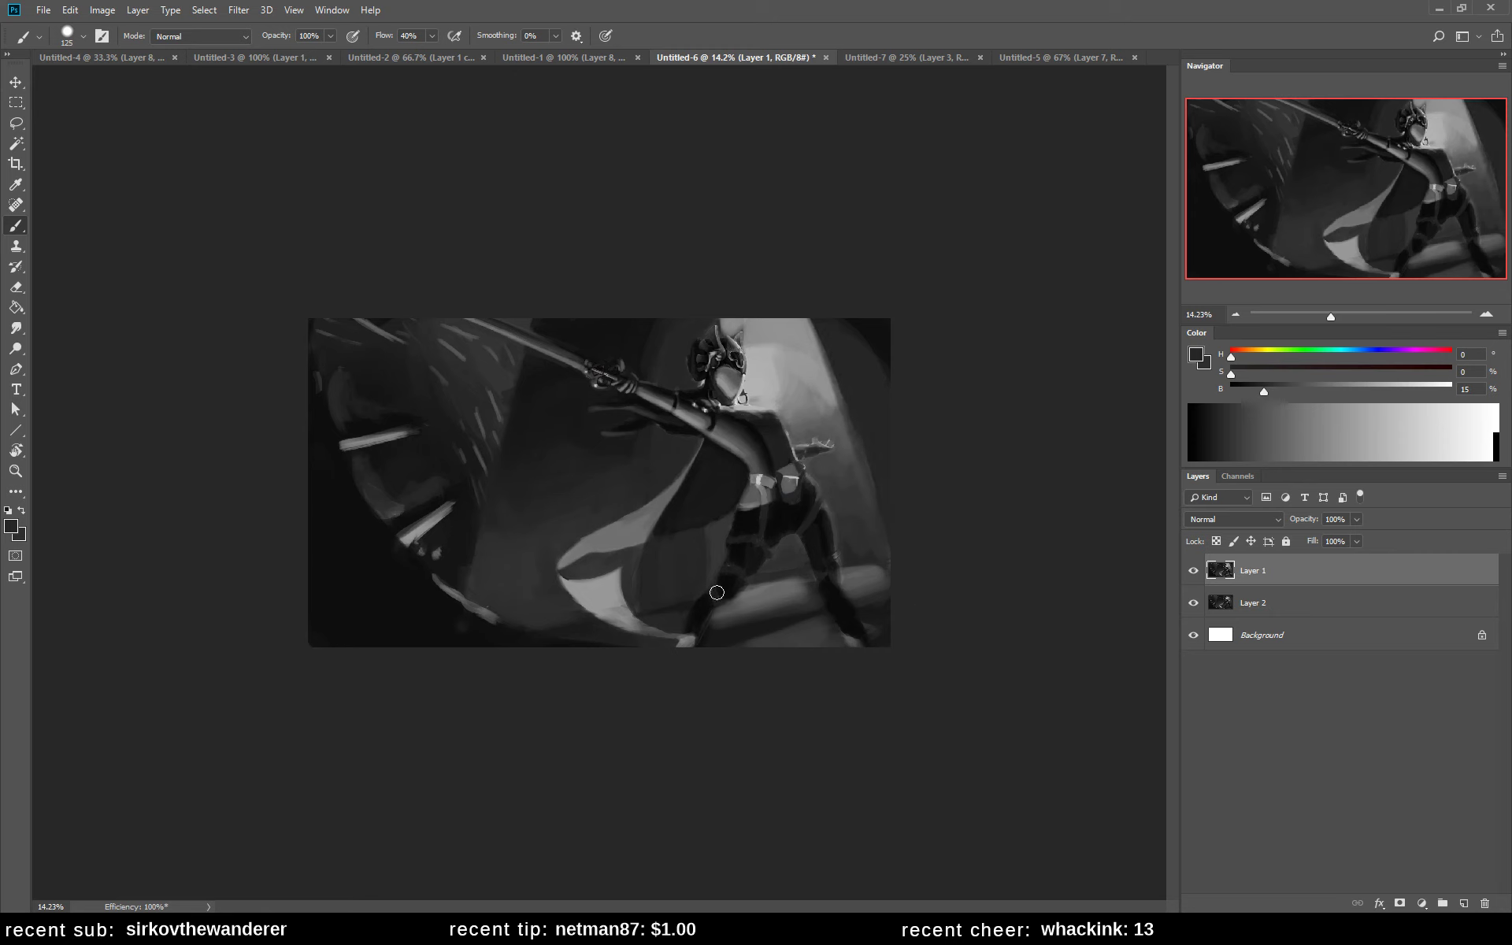
- Paint light grey strokes left of the head, undo the ones below the arm, and flip the canvas
alt+click(768, 359)
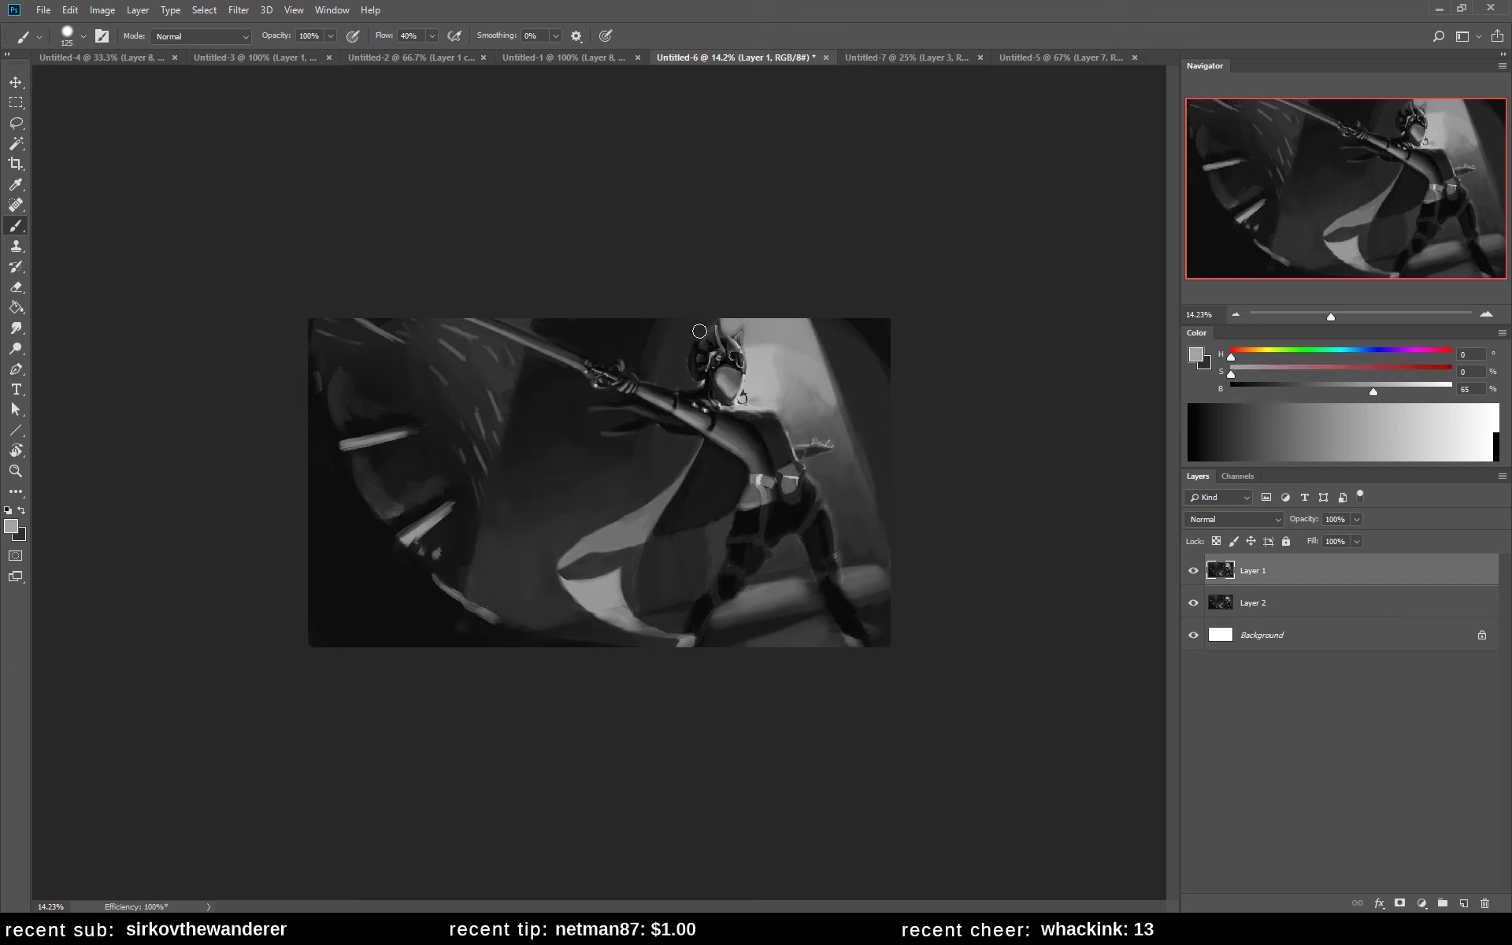
mouse_move(713, 316)
mouse_down()
mouse_move(674, 351)
mouse_move(681, 334)
mouse_move(673, 367)
mouse_move(673, 319)
mouse_move(682, 374)
mouse_up()
mouse_move(673, 454)
mouse_down()
mouse_move(683, 465)
mouse_move(677, 438)
mouse_up()
mouse_move(667, 535)
mouse_down()
mouse_move(687, 602)
mouse_move(695, 541)
mouse_move(718, 526)
mouse_move(689, 590)
mouse_move(711, 561)
mouse_move(686, 583)
mouse_move(690, 542)
mouse_move(676, 597)
mouse_up()
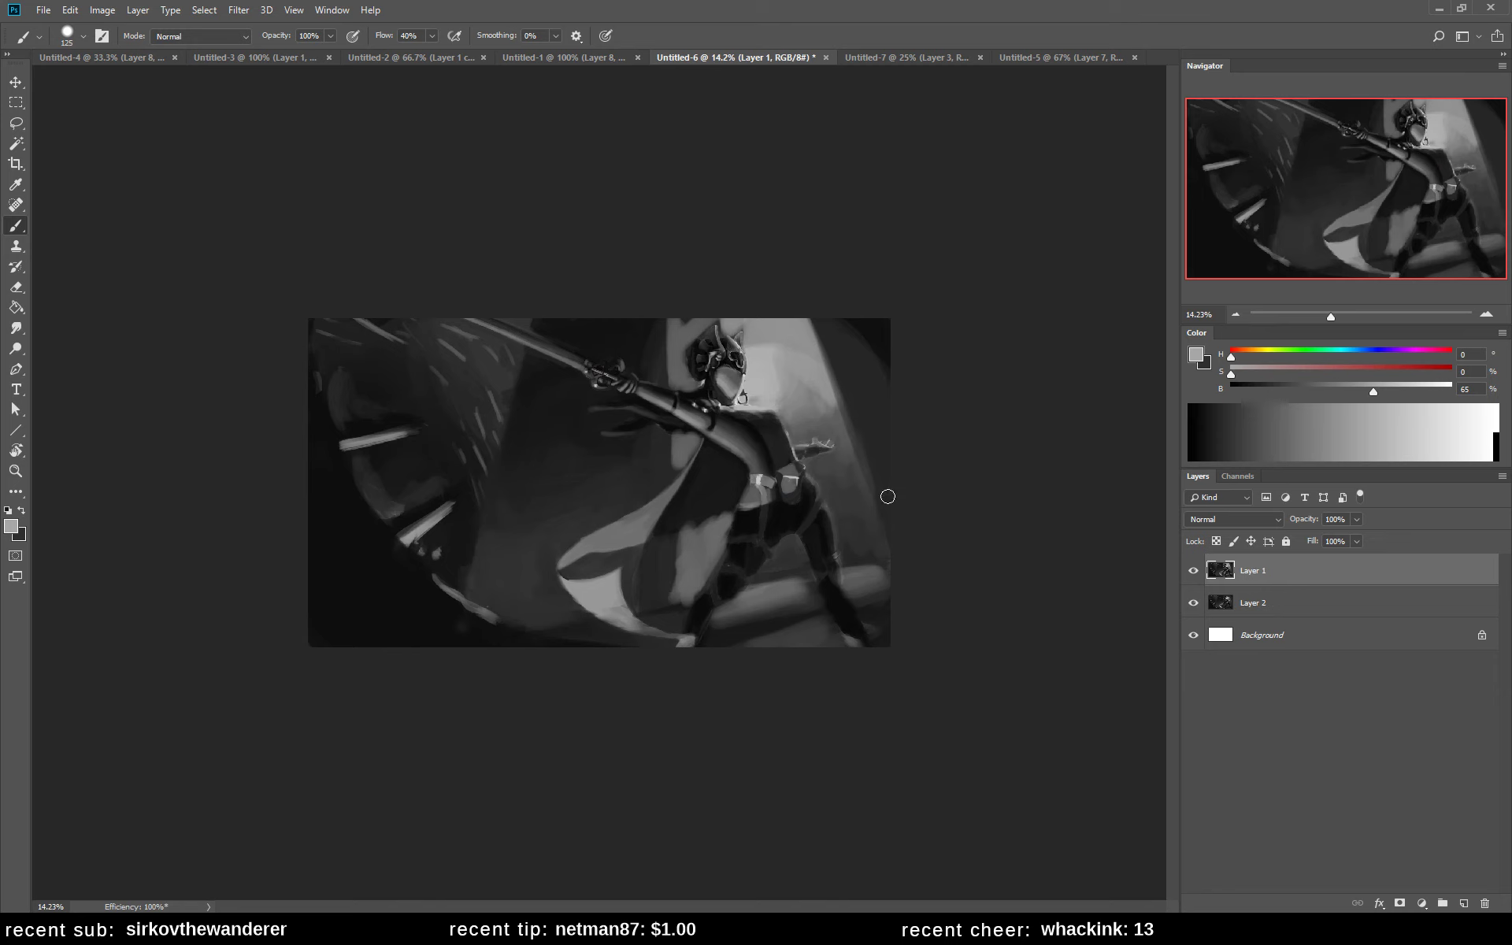
key(ctrl+alt+z)
key(ctrl+alt+z)
key(ctrl+alt+z)
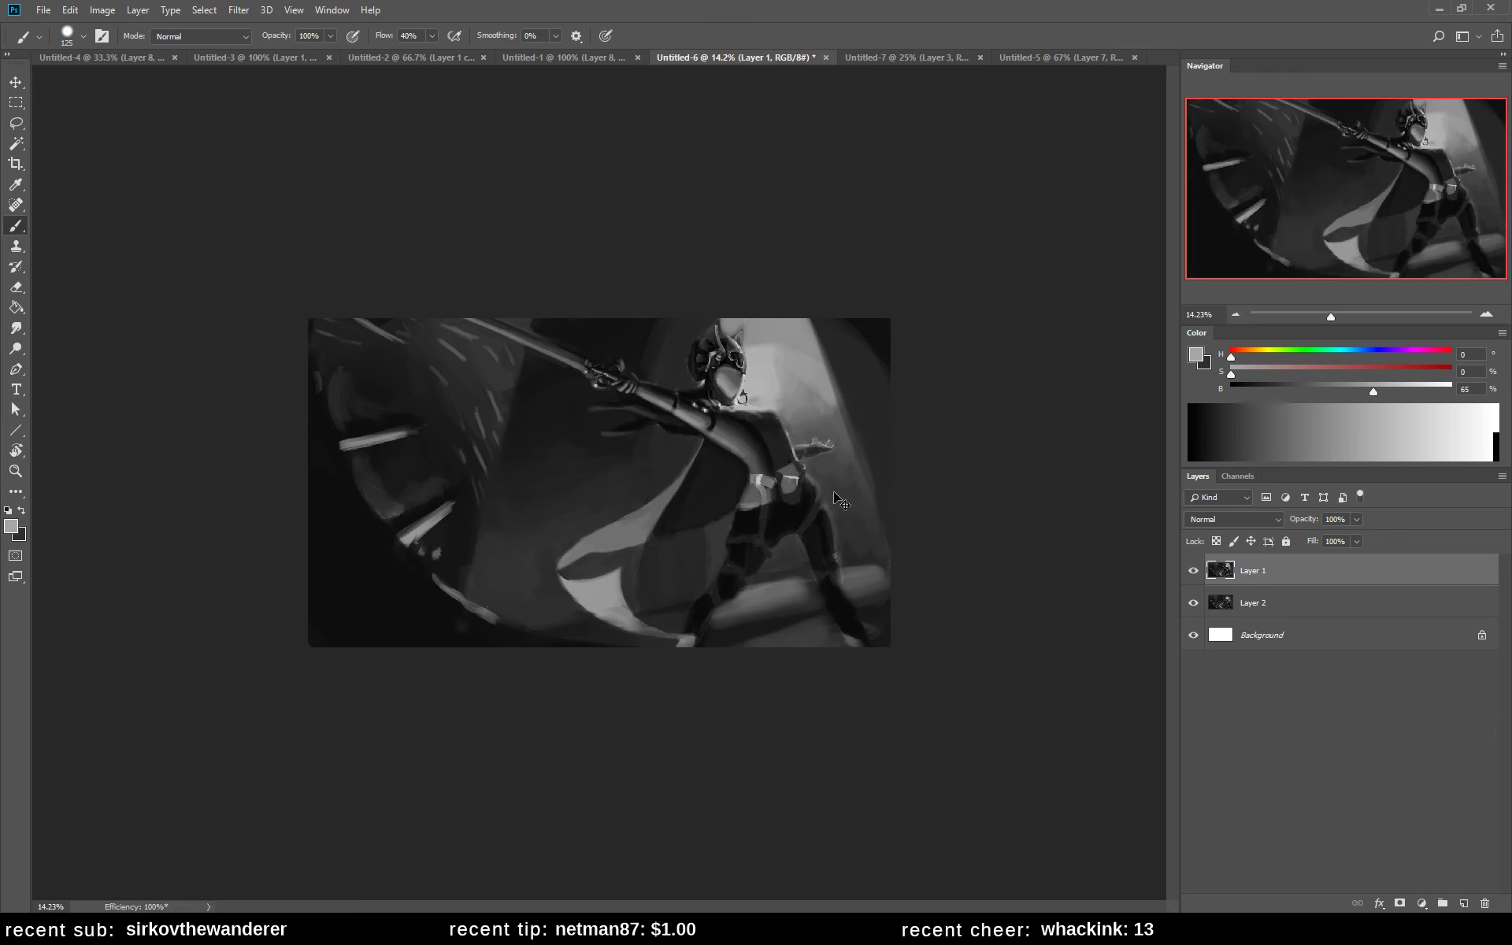
key(ctrl+shift+h)
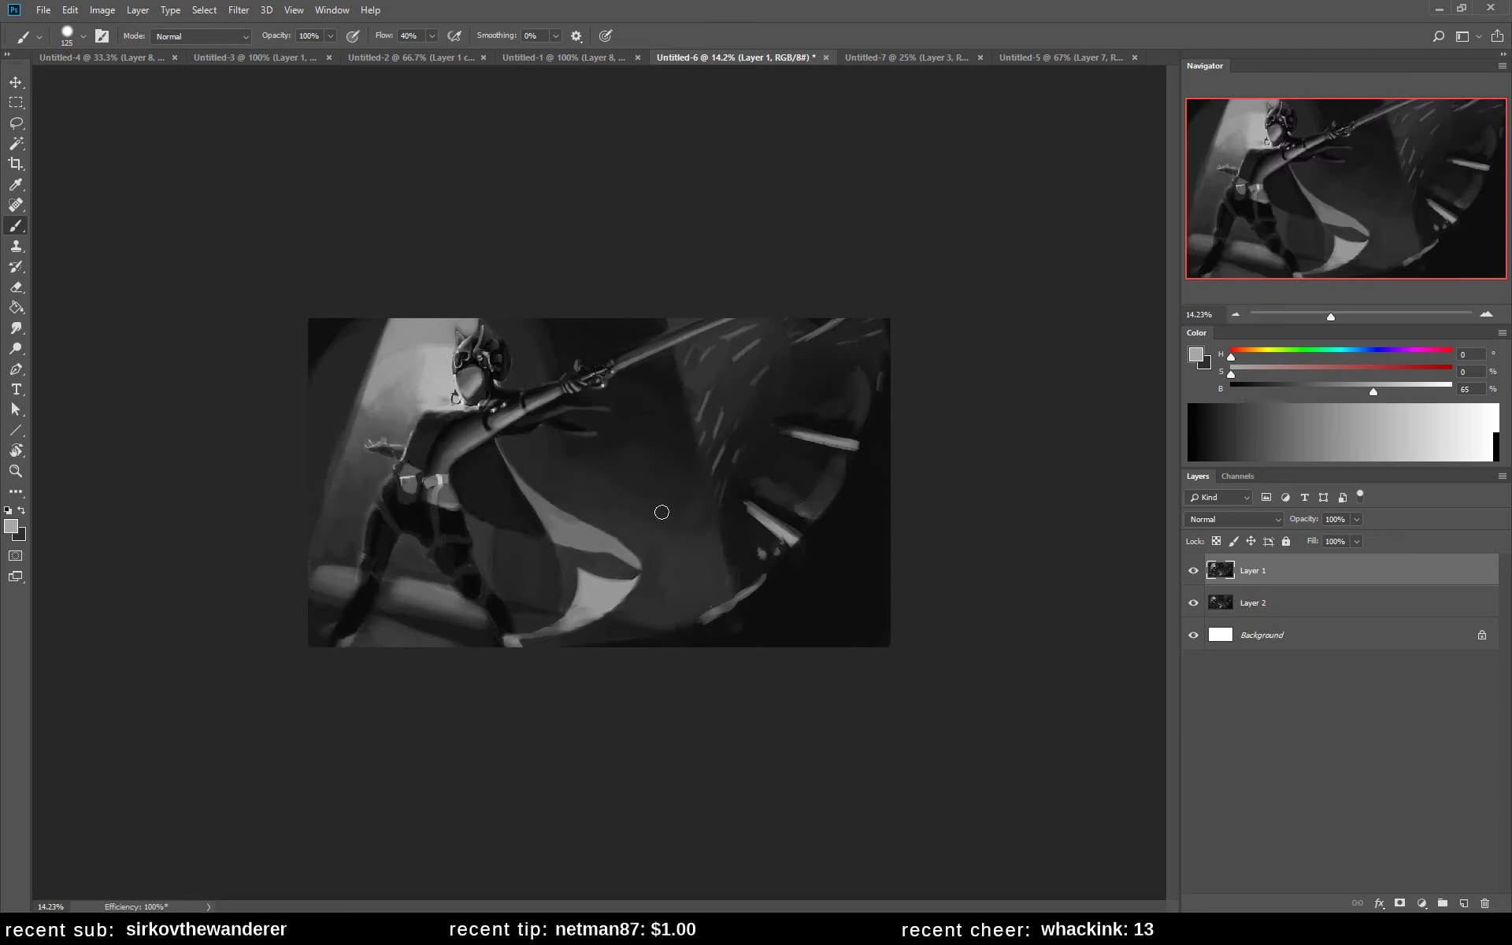
- Darken the area beside the fighter's head with near-black paint
alt+click(555, 329)
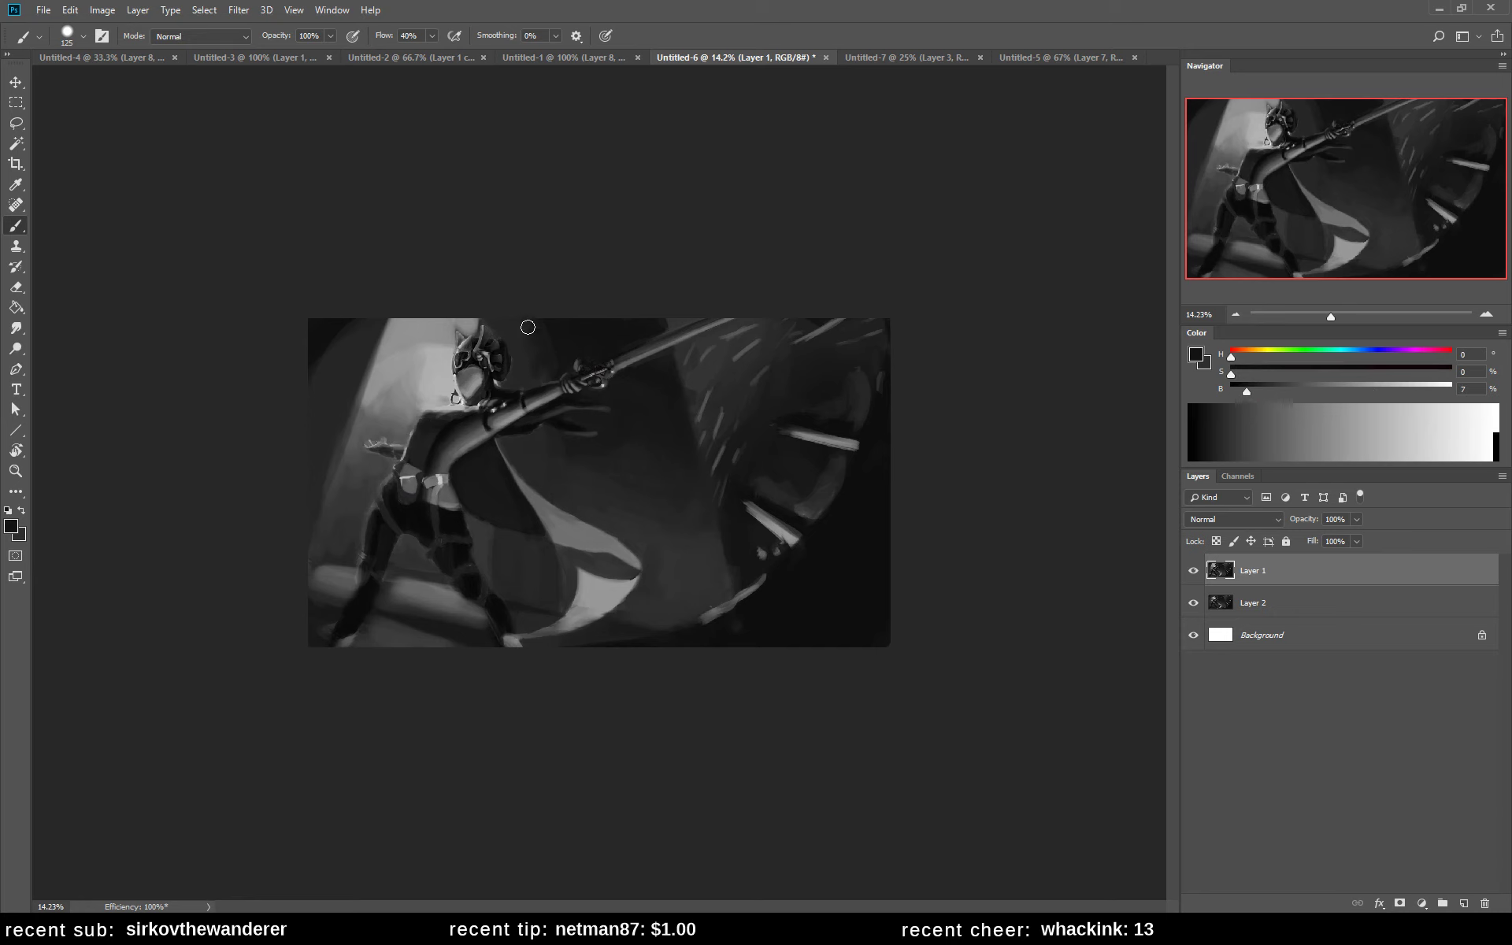
drag(532, 379, 551, 374)
alt+click(439, 358)
- Shrink the brush to 40 and paint dark diagonal strokes in the top-left corner
key(bracketleft)
key(bracketleft)
key(bracketleft)
key(bracketleft)
key(bracketleft)
key(bracketleft)
key(bracketleft)
key(bracketleft)
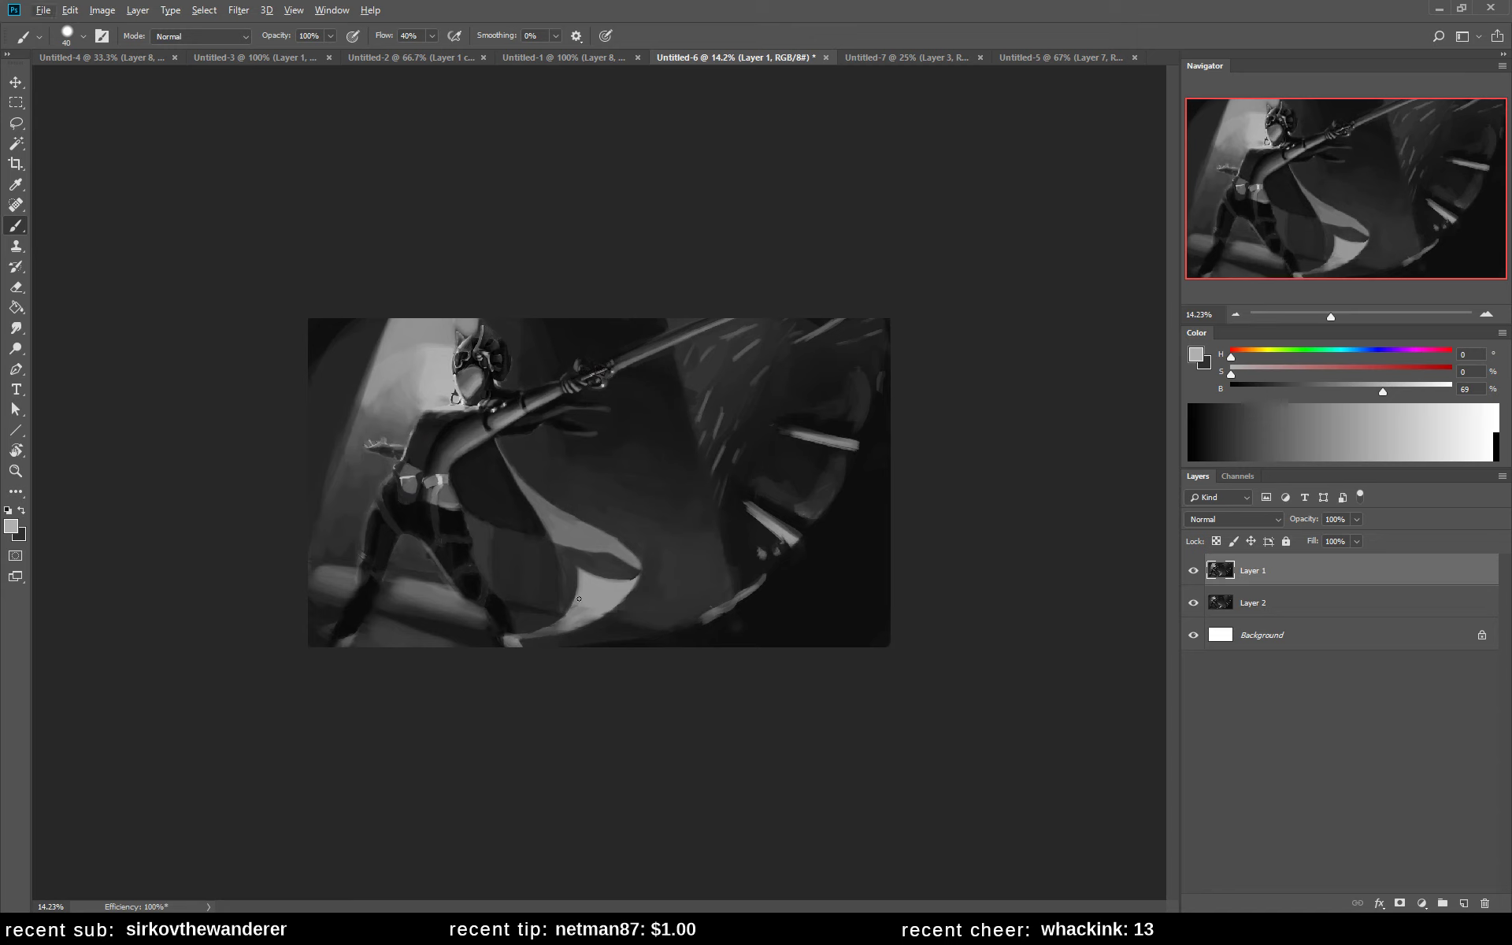
alt+click(324, 338)
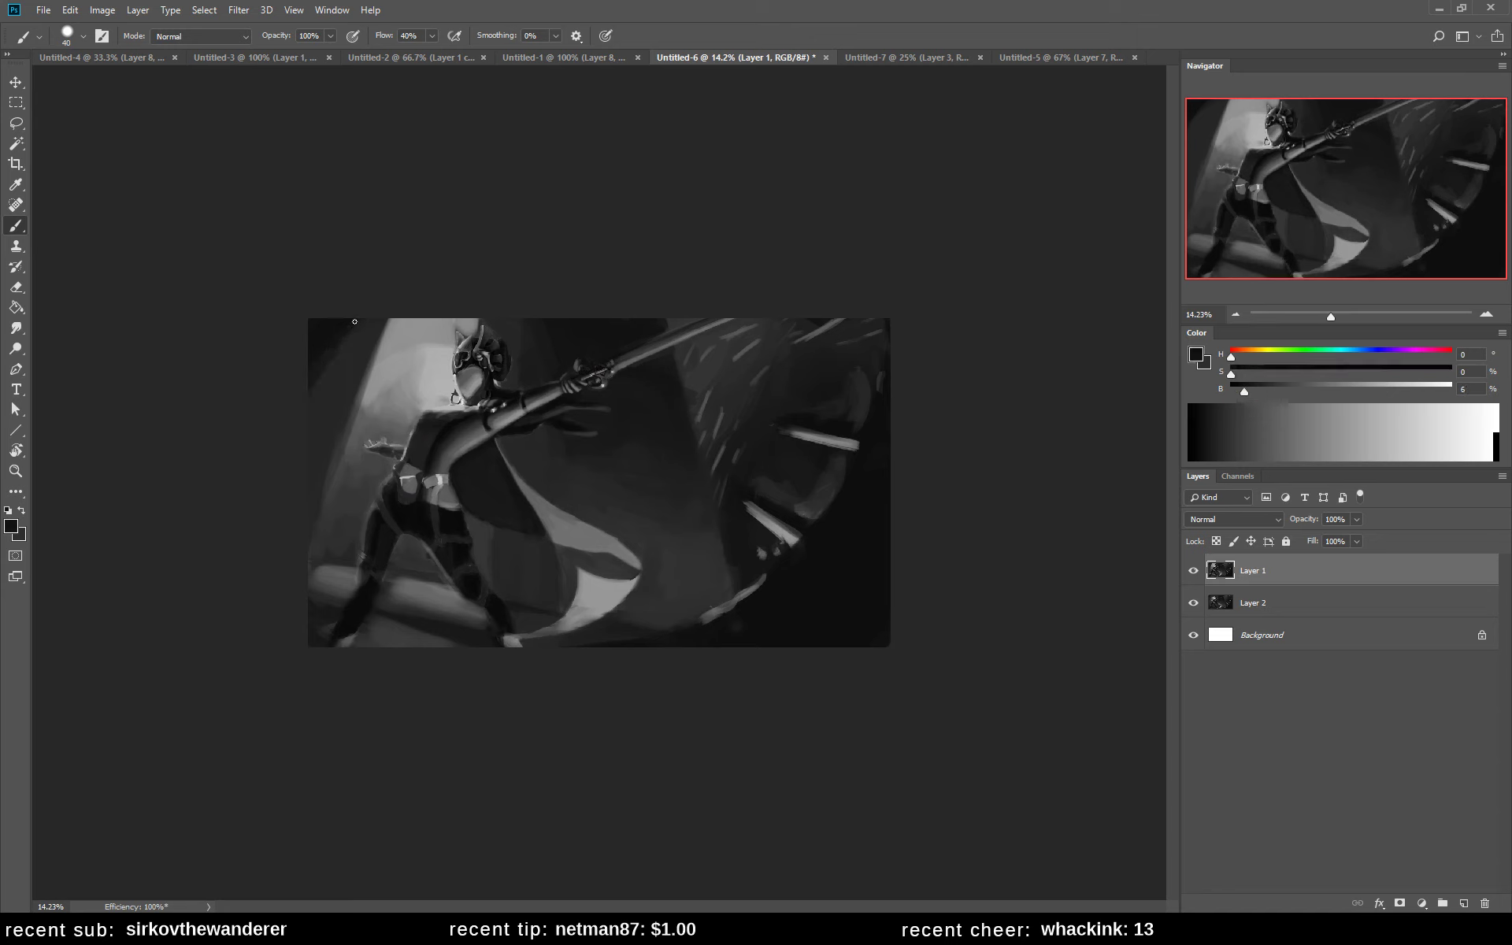
drag(355, 321, 316, 401)
mouse_move(370, 320)
mouse_down()
mouse_move(331, 435)
mouse_move(340, 408)
mouse_up()
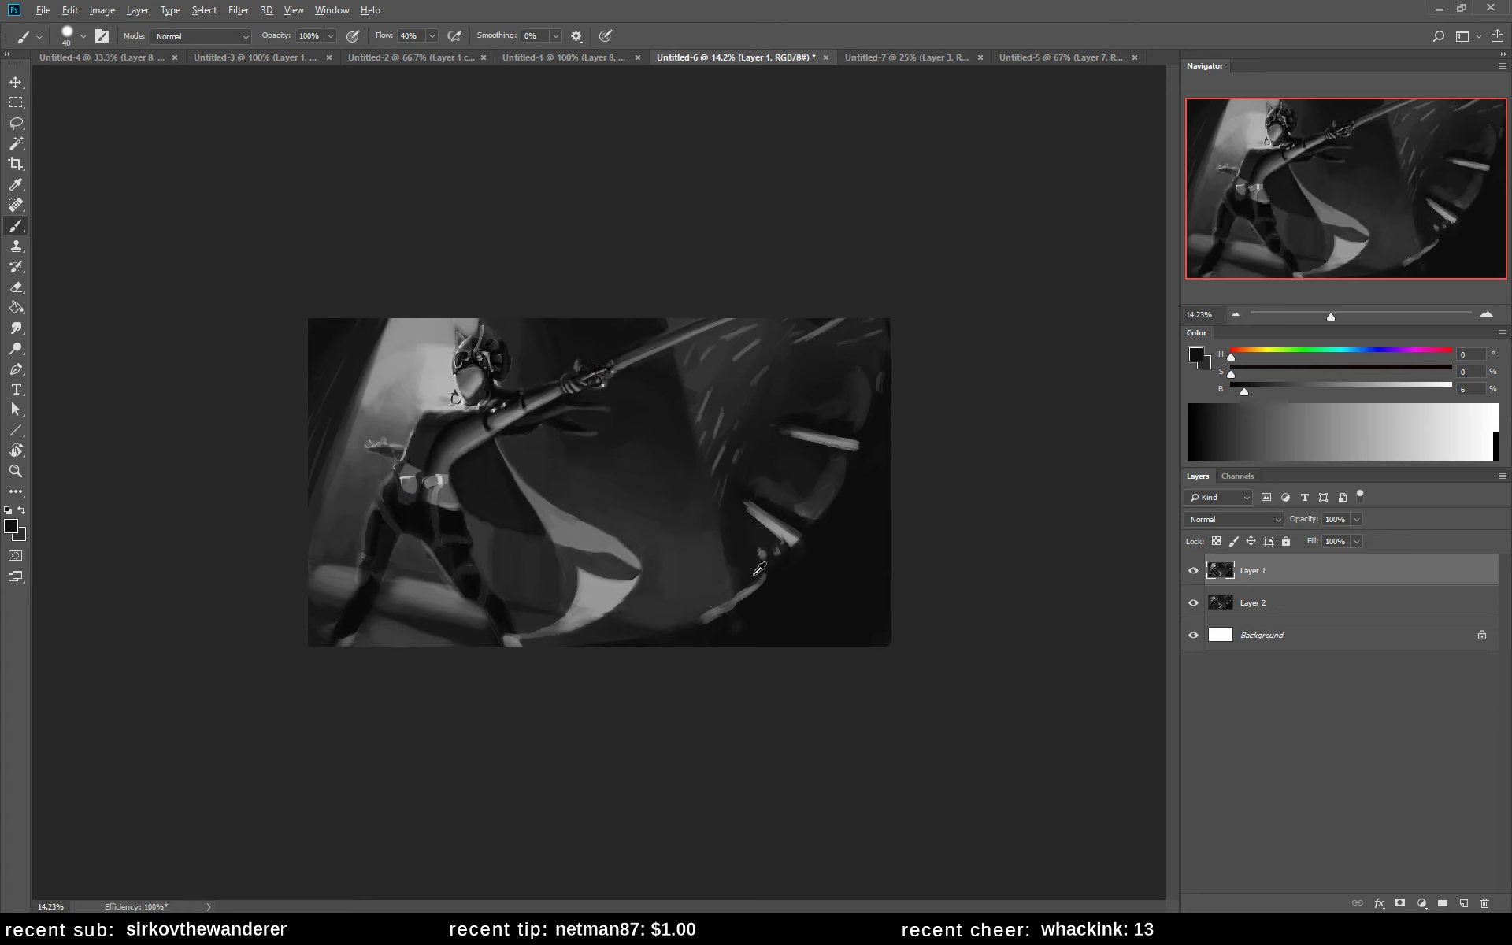
- Dim the light curved line near the legs with dark paint and sample darker greys
alt+click(761, 568)
mouse_move(764, 575)
mouse_down()
mouse_move(698, 619)
mouse_move(713, 610)
mouse_up()
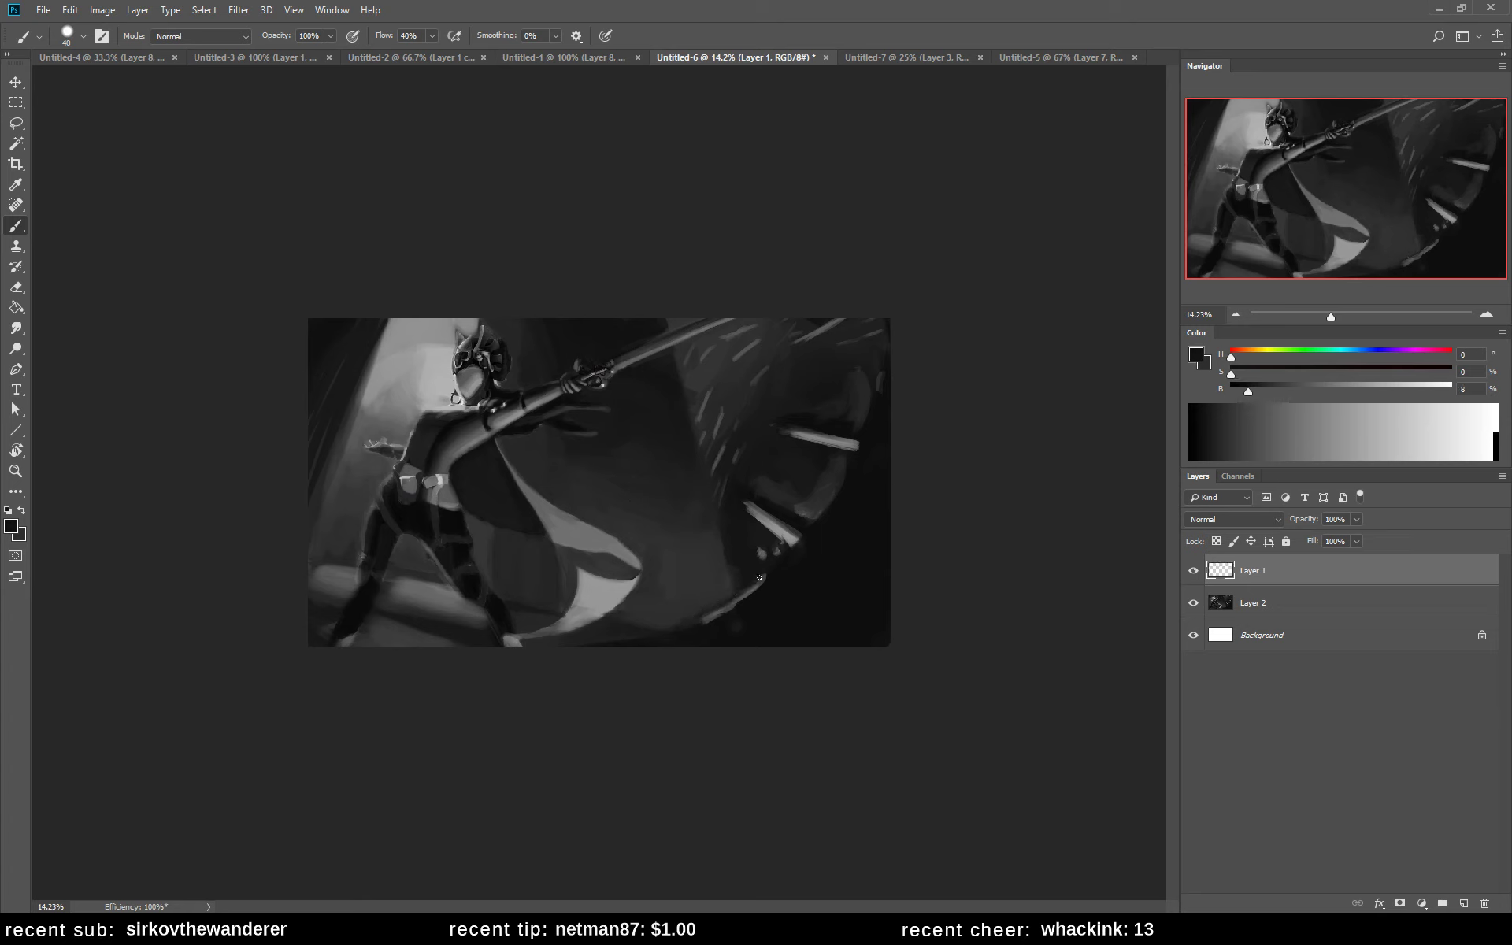
alt+click(669, 616)
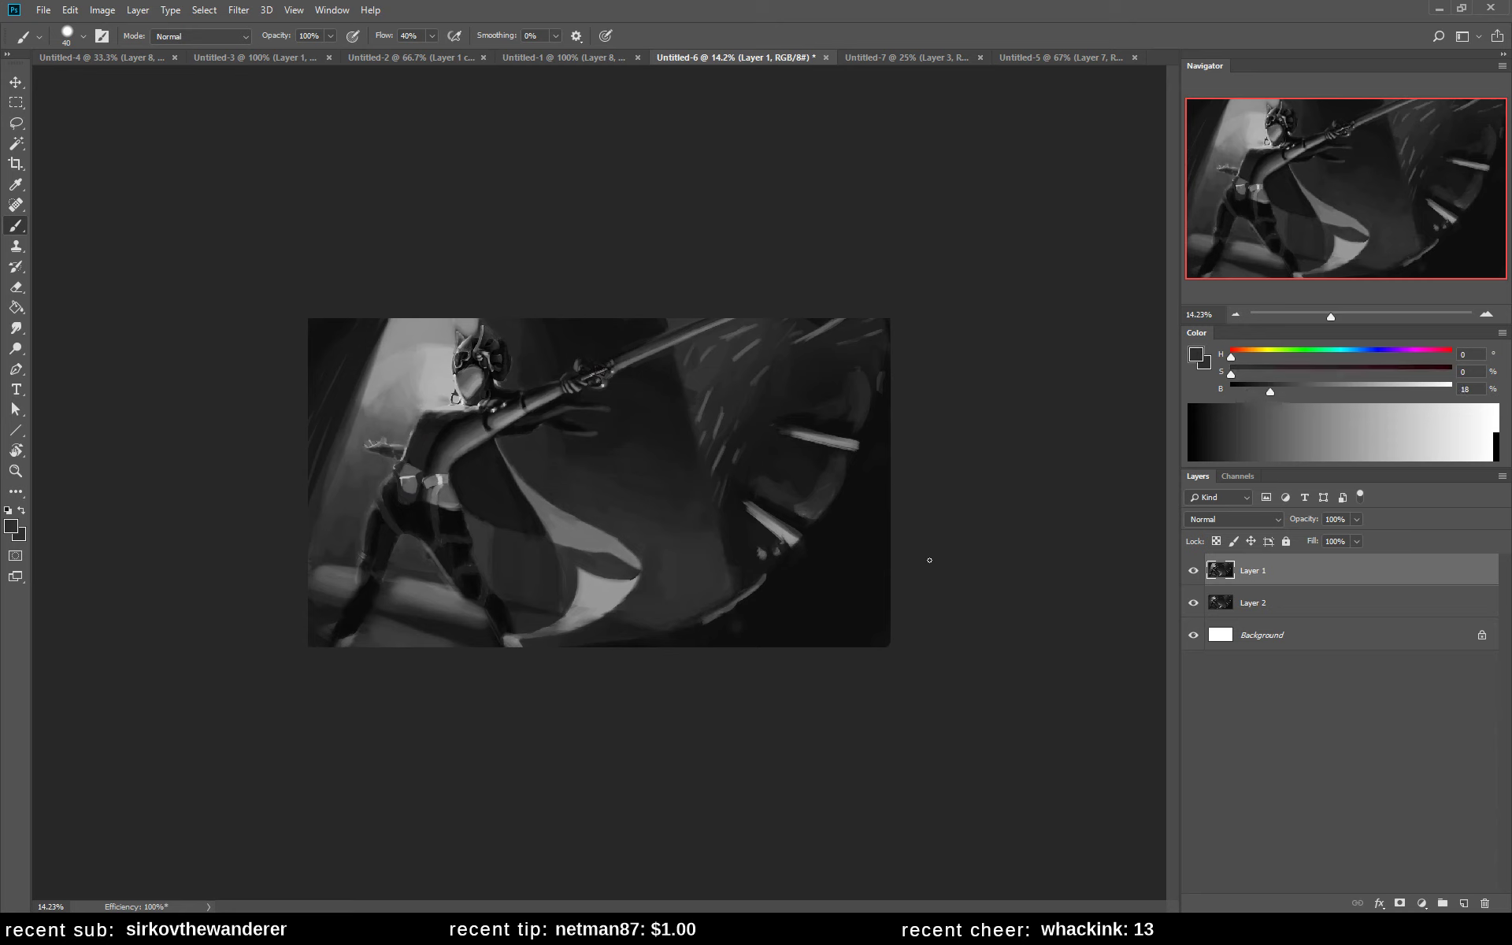
alt+click(401, 512)
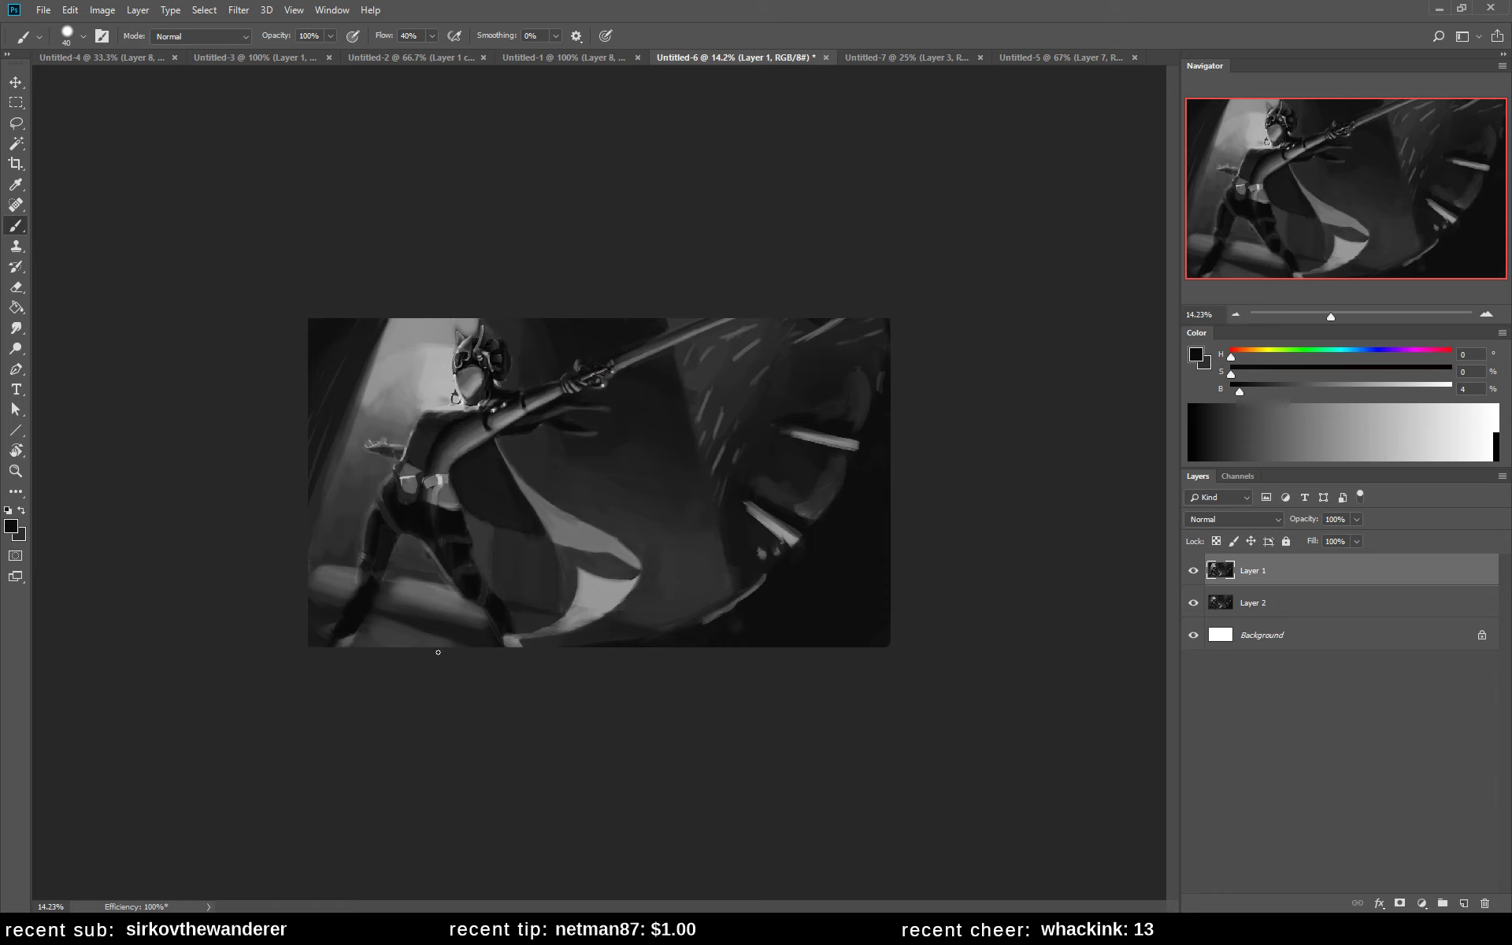
- Enlarge the brush to 90 and paint a brighter, longer light grey diagonal beam
alt+click(432, 368)
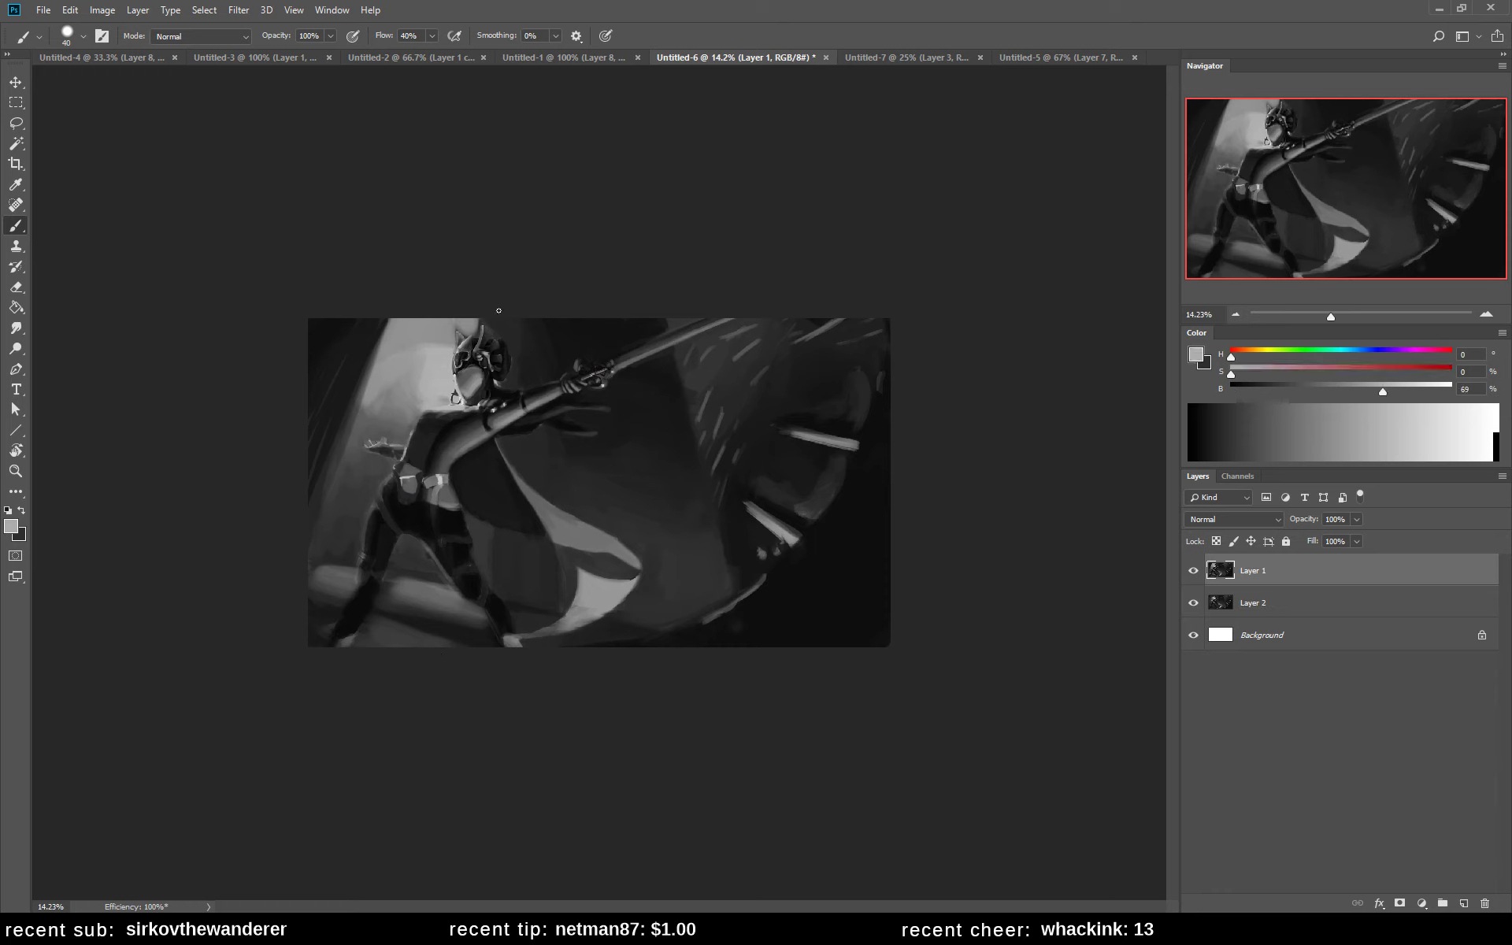
key(bracketright)
key(bracketright)
drag(681, 354, 702, 434)
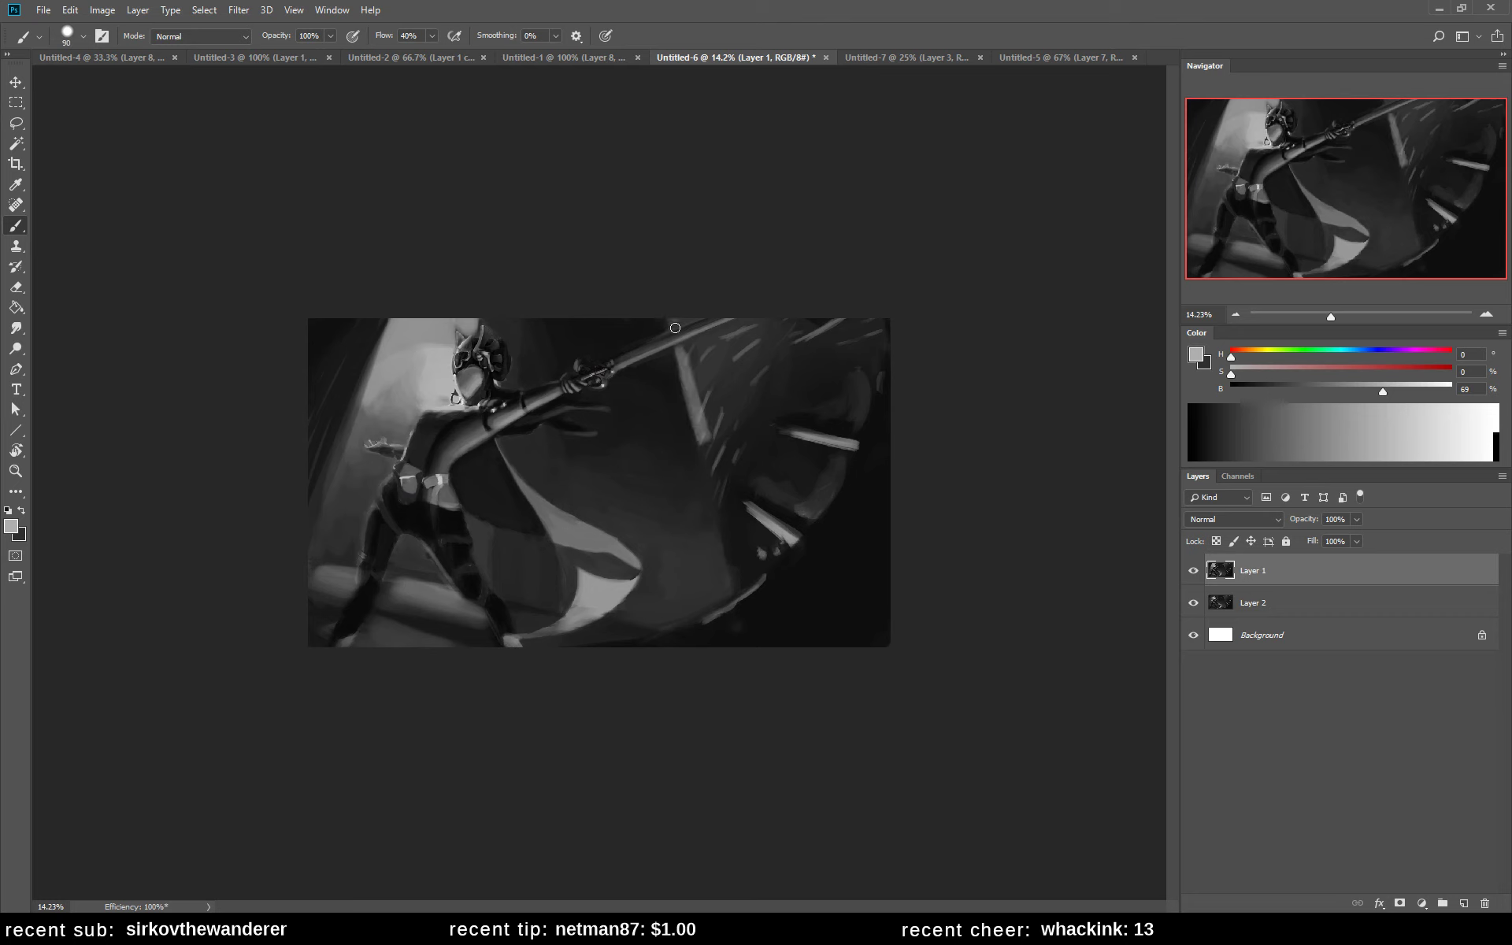
mouse_move(673, 321)
mouse_down()
mouse_move(696, 355)
mouse_move(682, 351)
mouse_move(686, 370)
mouse_move(702, 343)
mouse_move(711, 457)
mouse_up()
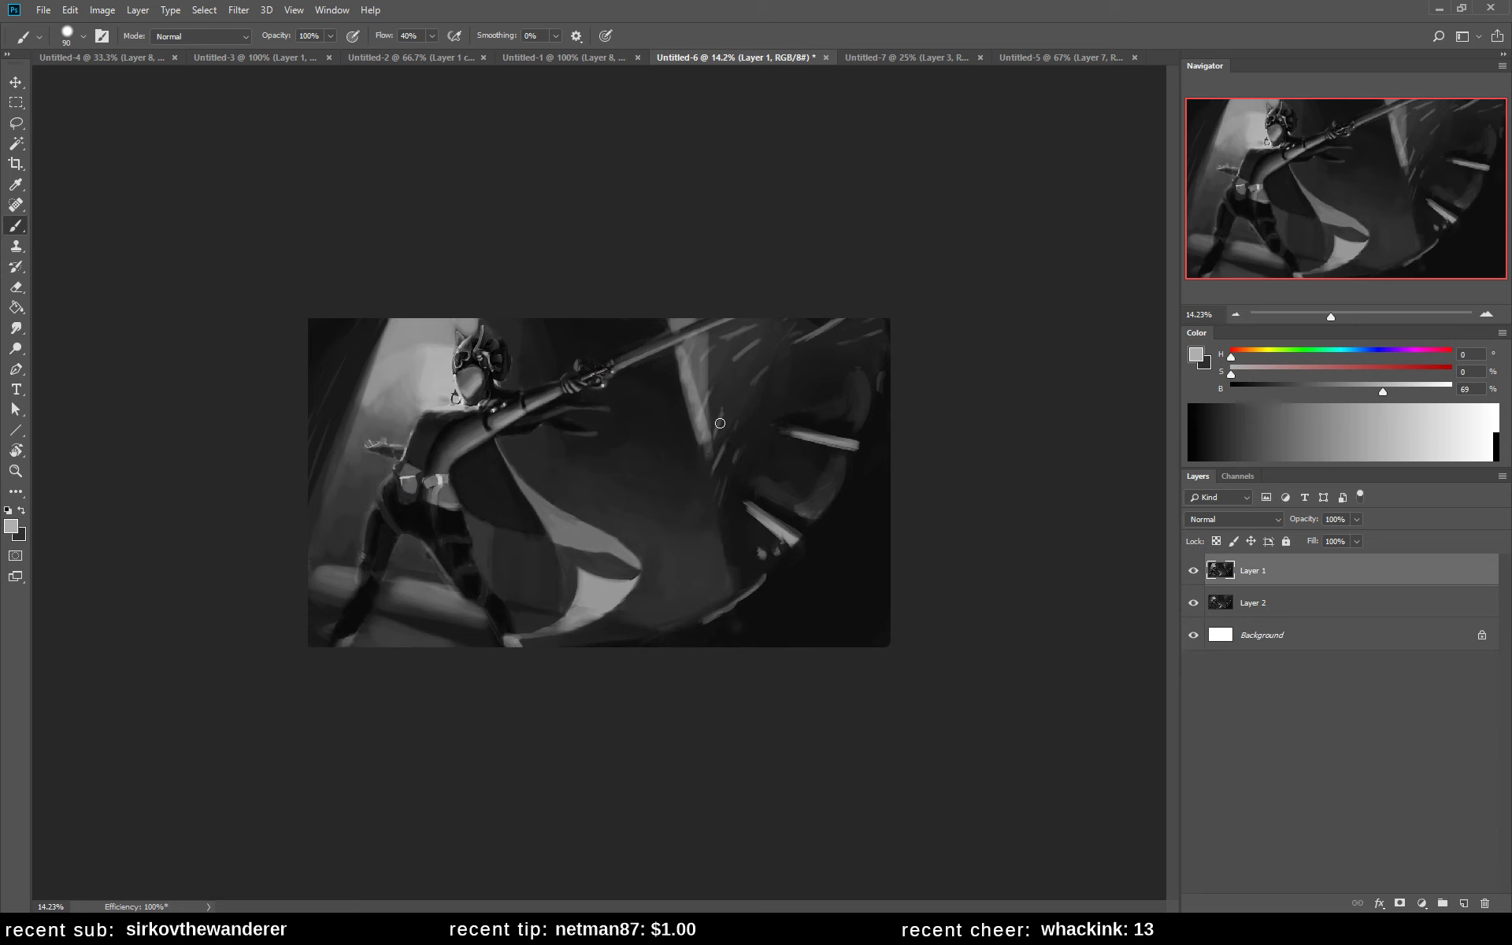
- Brighten the vertical light streak and widen its right side with lighter strokes
alt+click(705, 375)
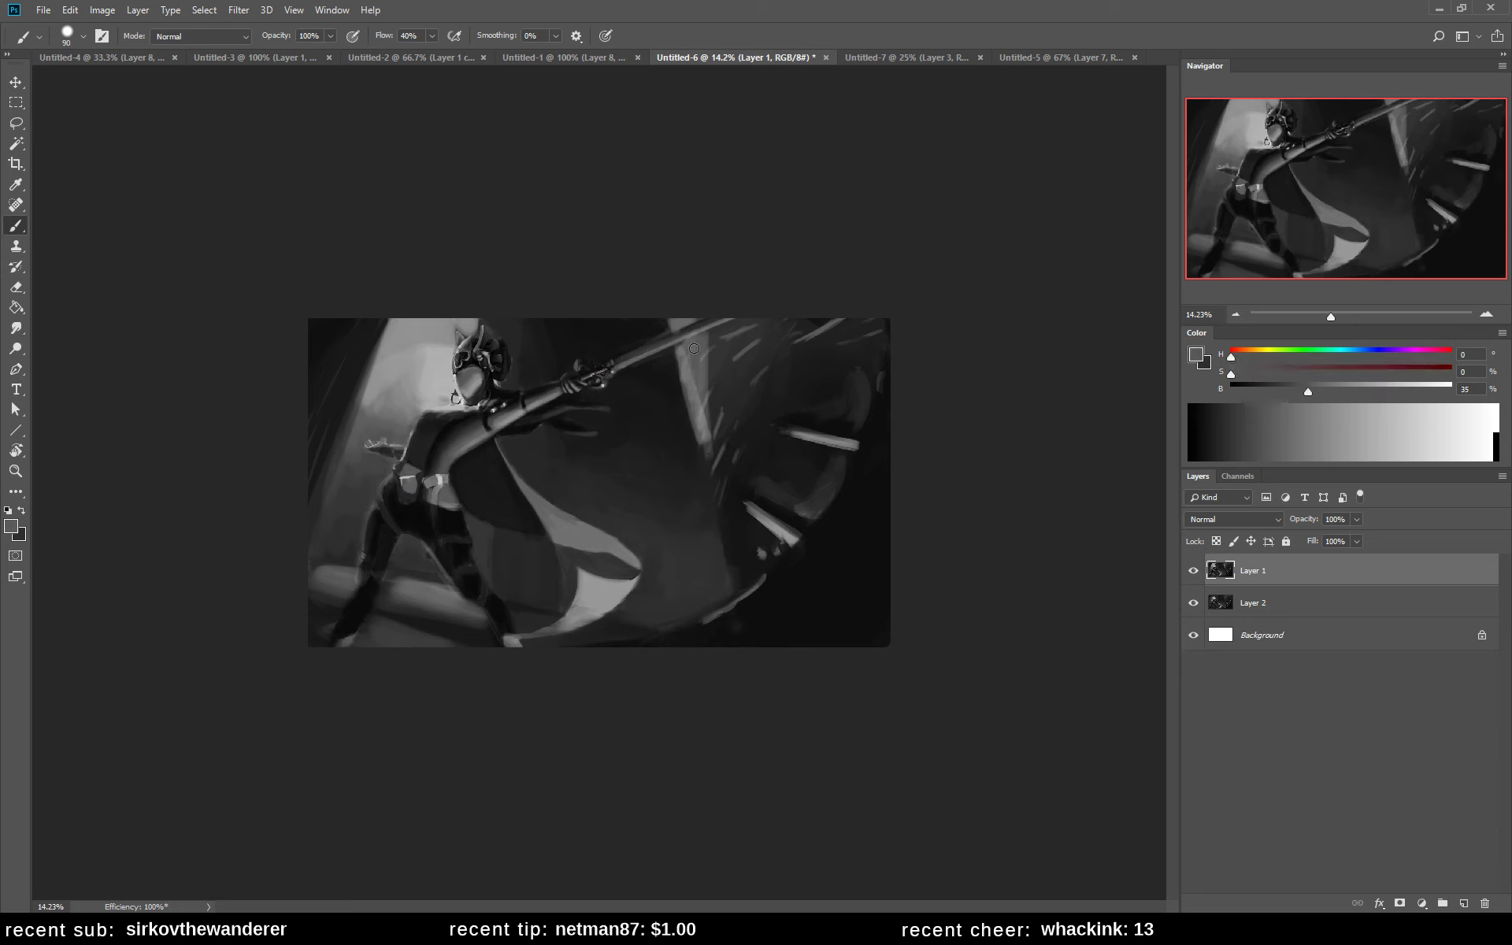
drag(705, 345, 728, 336)
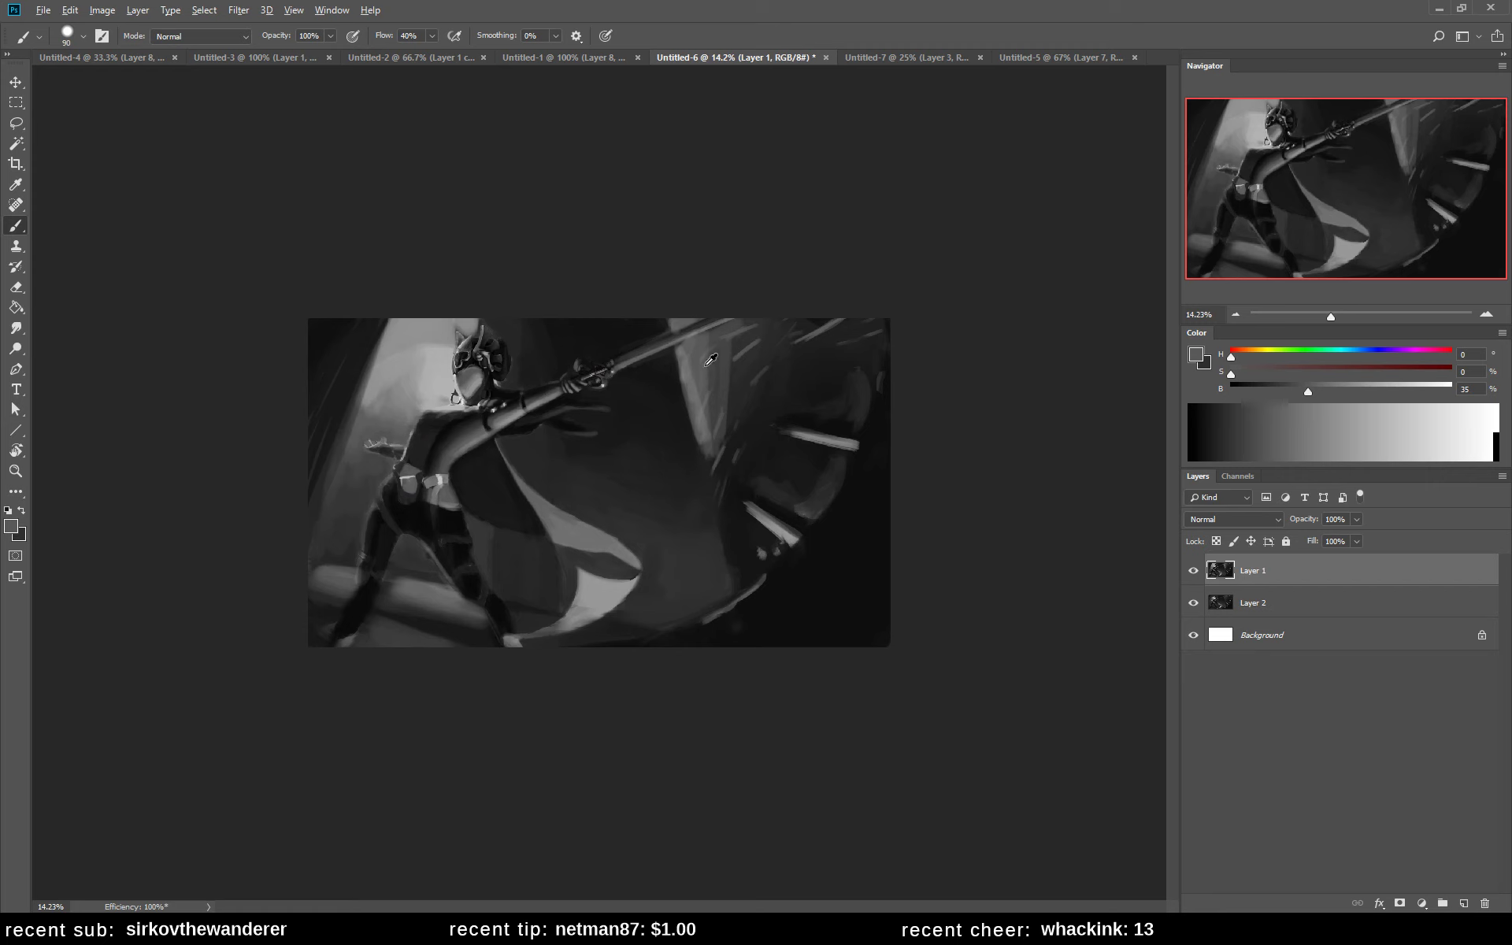
alt+click(707, 366)
drag(732, 342, 727, 463)
alt+click(733, 373)
mouse_move(758, 386)
mouse_down()
mouse_move(742, 458)
mouse_move(727, 434)
mouse_move(709, 422)
mouse_up()
alt+click(740, 435)
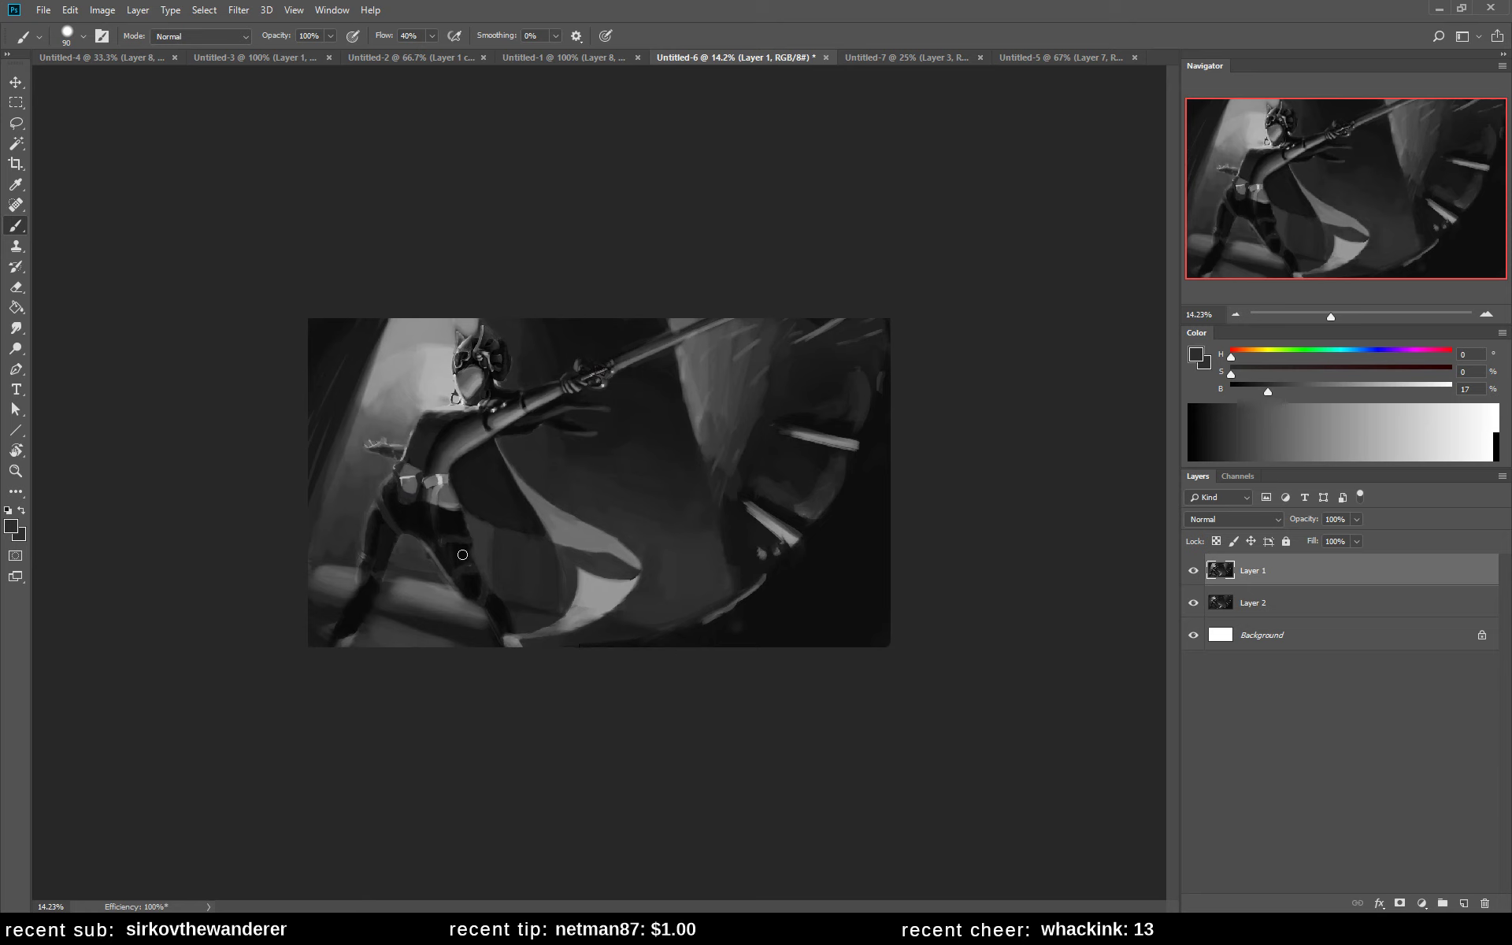
- Sample greys from the figure's chest and skip the micro-break reminder
alt+click(461, 441)
alt+click(458, 430)
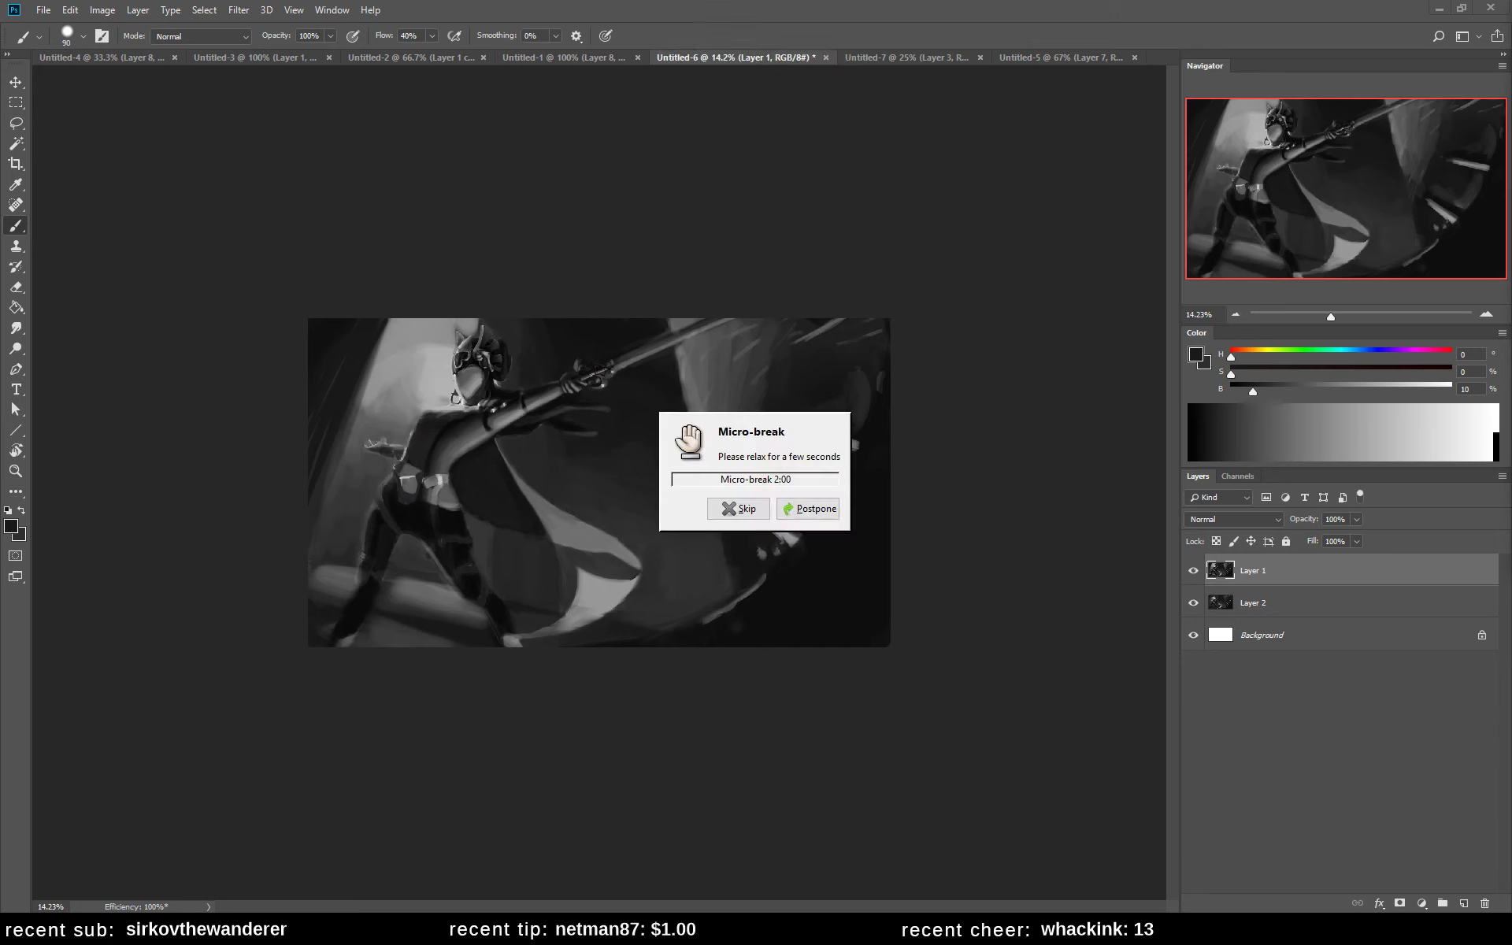
click(739, 509)
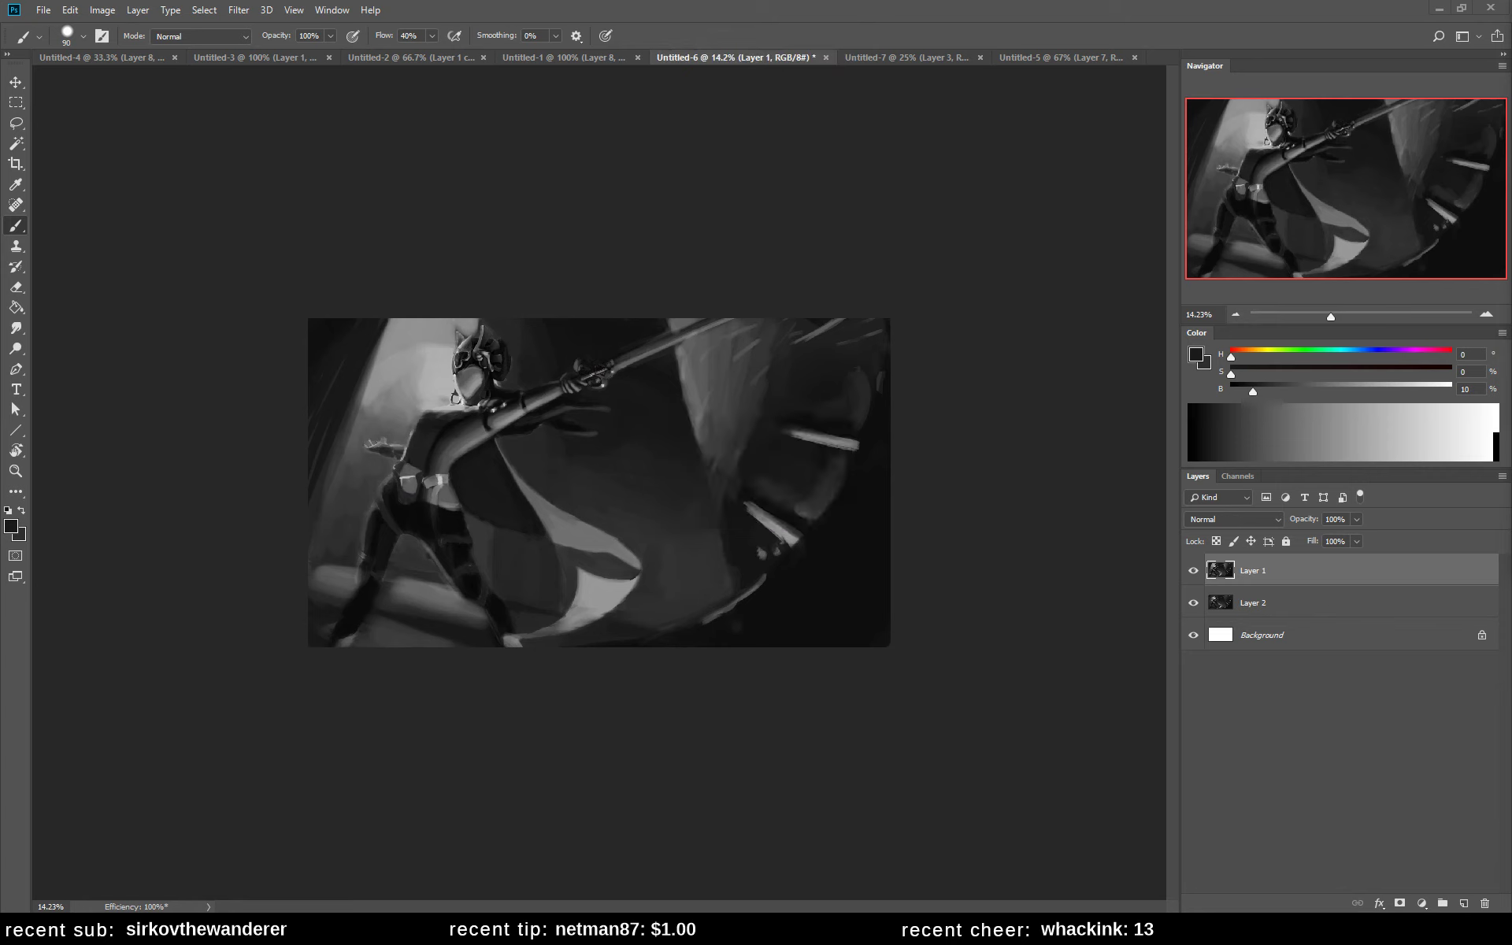